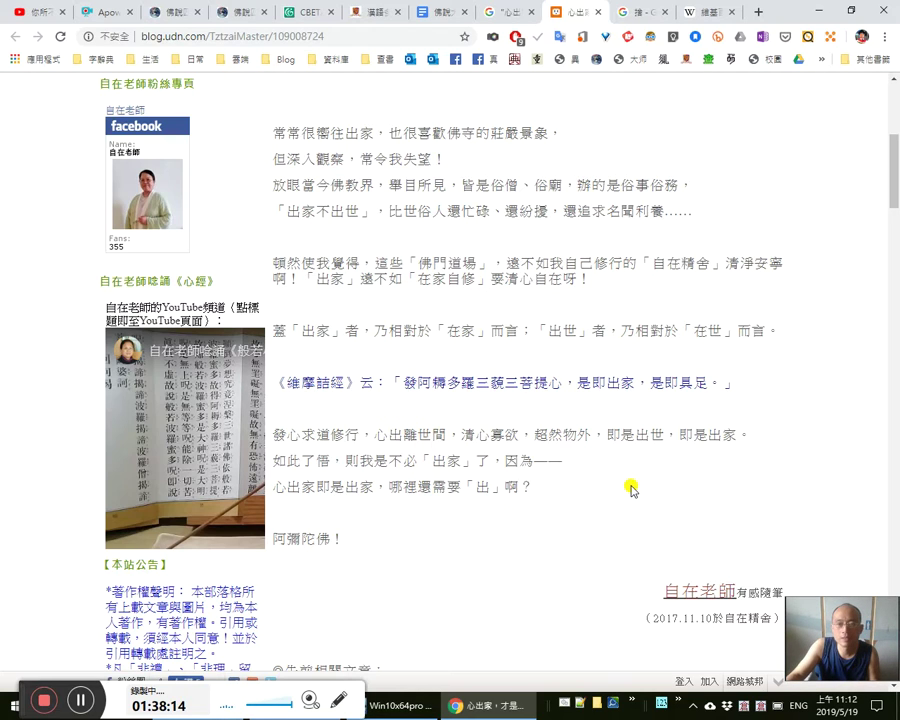
# Step: Select post text and look up 陀佛！ in the dictionary popup, then dismiss it
pyautogui.moveTo(303, 159)
pyautogui.mouseDown()
pyautogui.moveTo(311, 157)
pyautogui.moveTo(428, 330)
pyautogui.moveTo(512, 480)
pyautogui.moveTo(535, 490)
pyautogui.mouseUp()
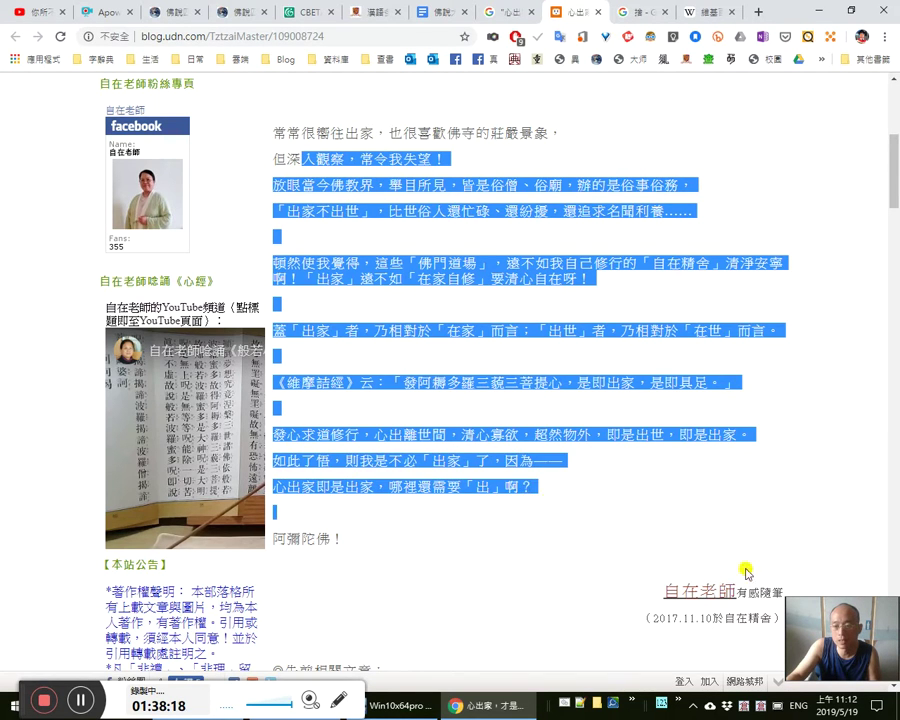
pyautogui.click(797, 588)
pyautogui.scroll(-1, 762, 584)
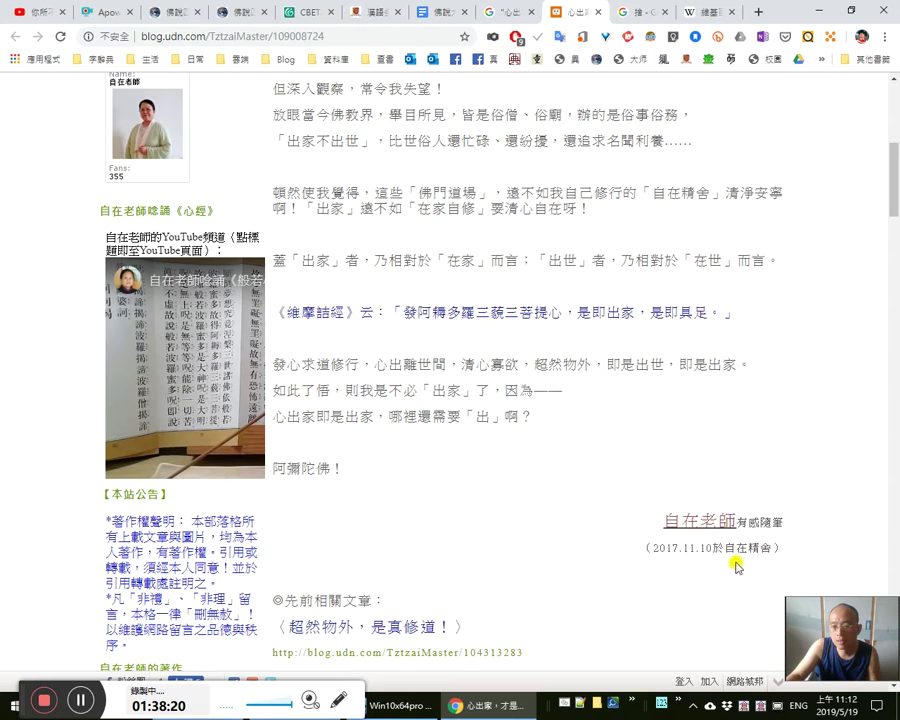
pyautogui.moveTo(670, 548); pyautogui.dragTo(652, 549)
pyautogui.moveTo(352, 470); pyautogui.dragTo(298, 466)
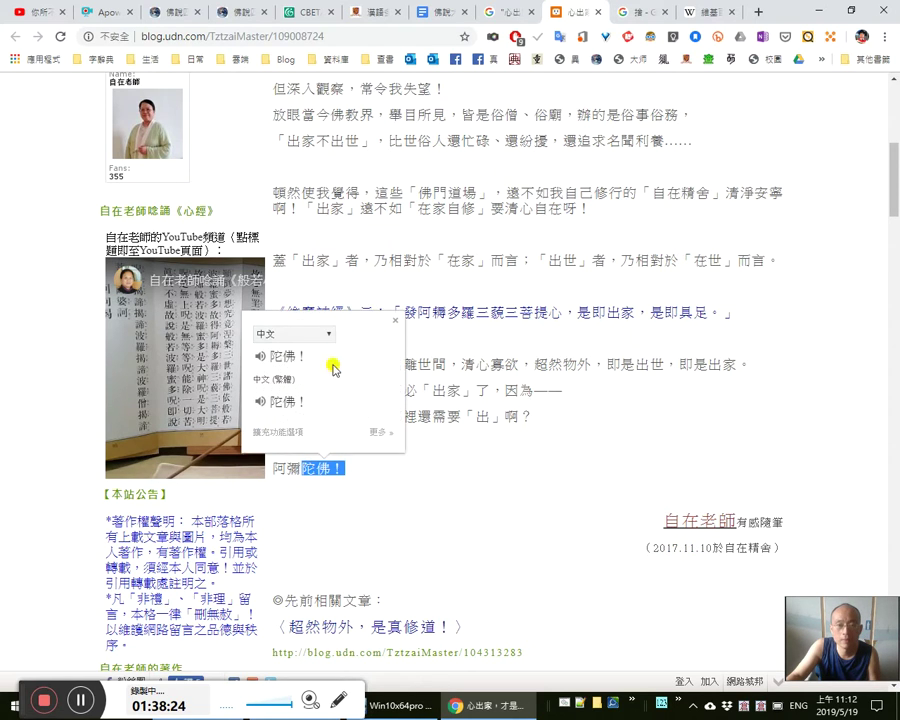
pyautogui.click(449, 331)
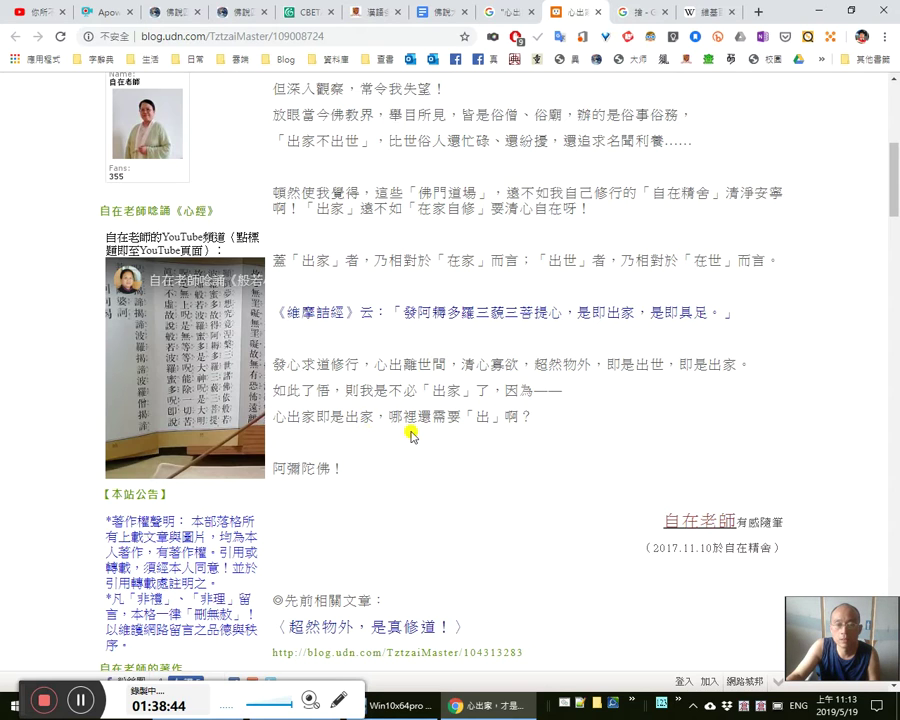
# Step: Jump to the 發表迴響 reply form and clear stray characters from the nickname field
pyautogui.scroll(-3, 568, 600)
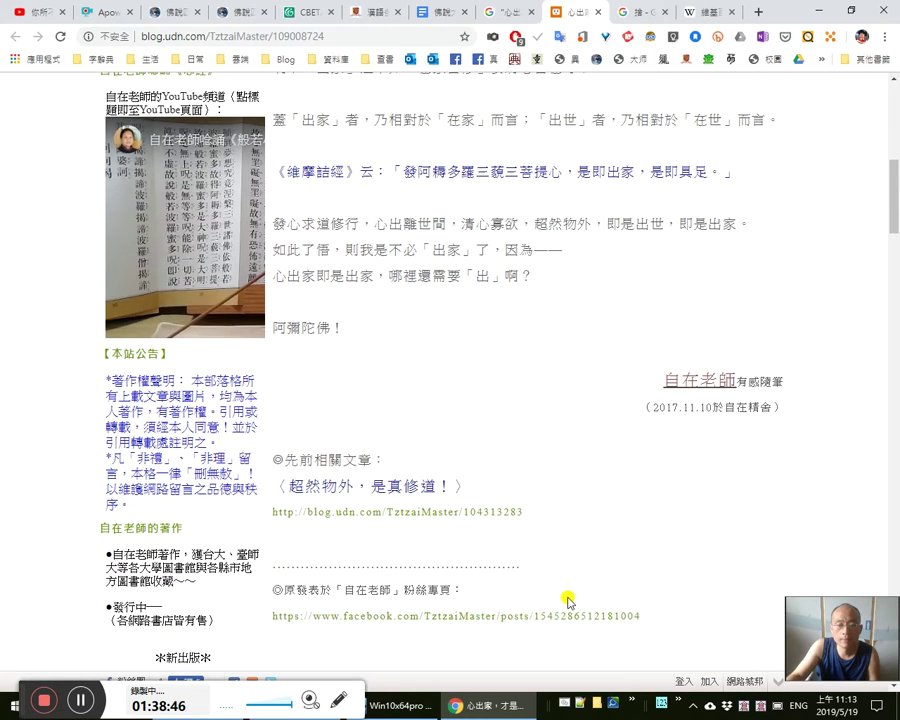
pyautogui.scroll(-3, 568, 600)
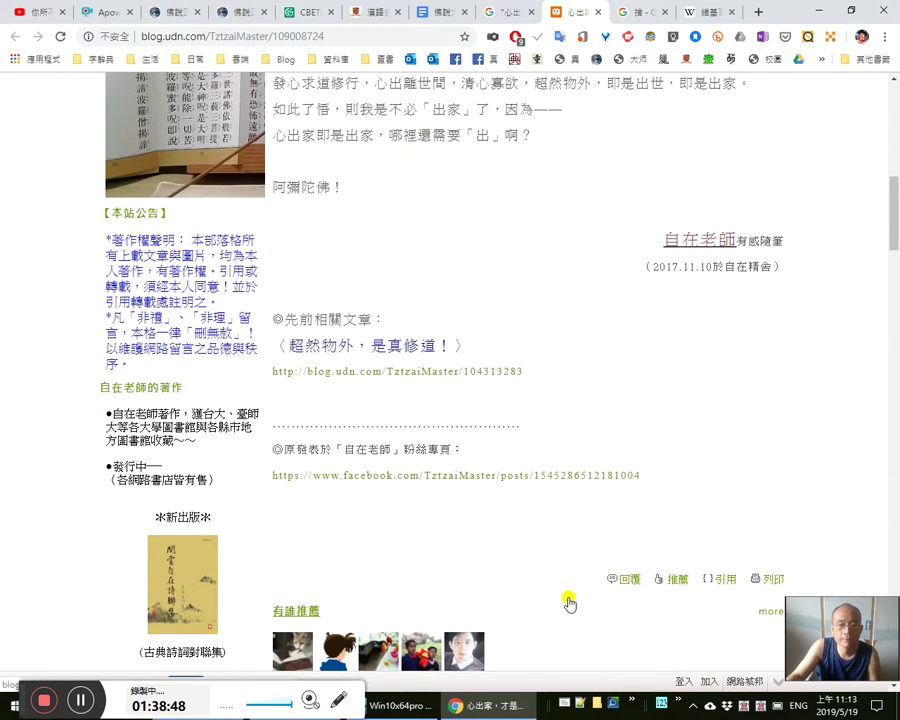
pyautogui.click(625, 580)
pyautogui.click(371, 248)
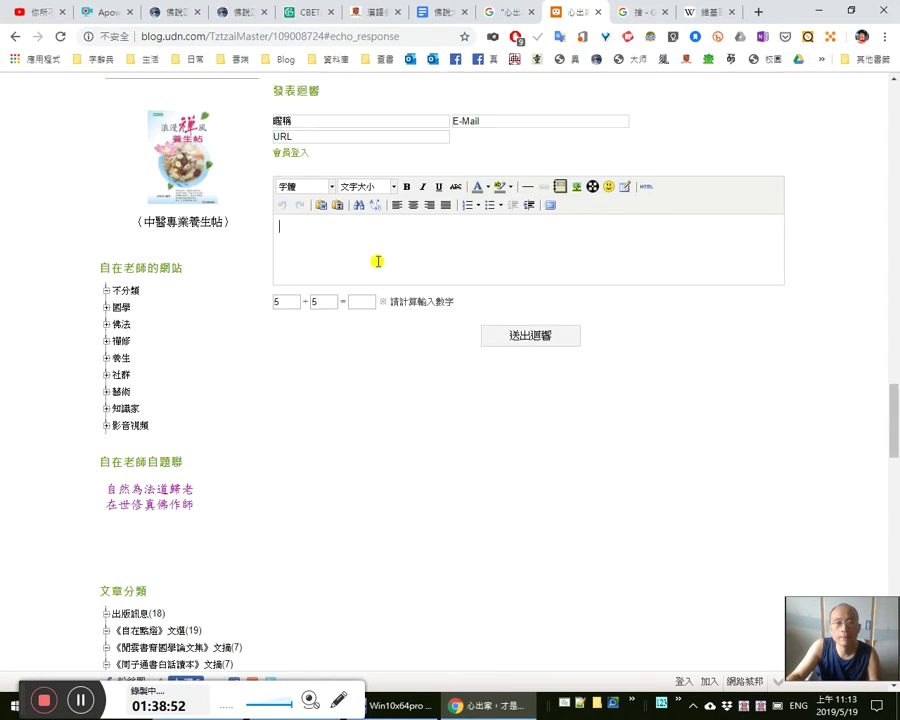
pyautogui.scroll(3, 375, 260)
pyautogui.click(367, 252)
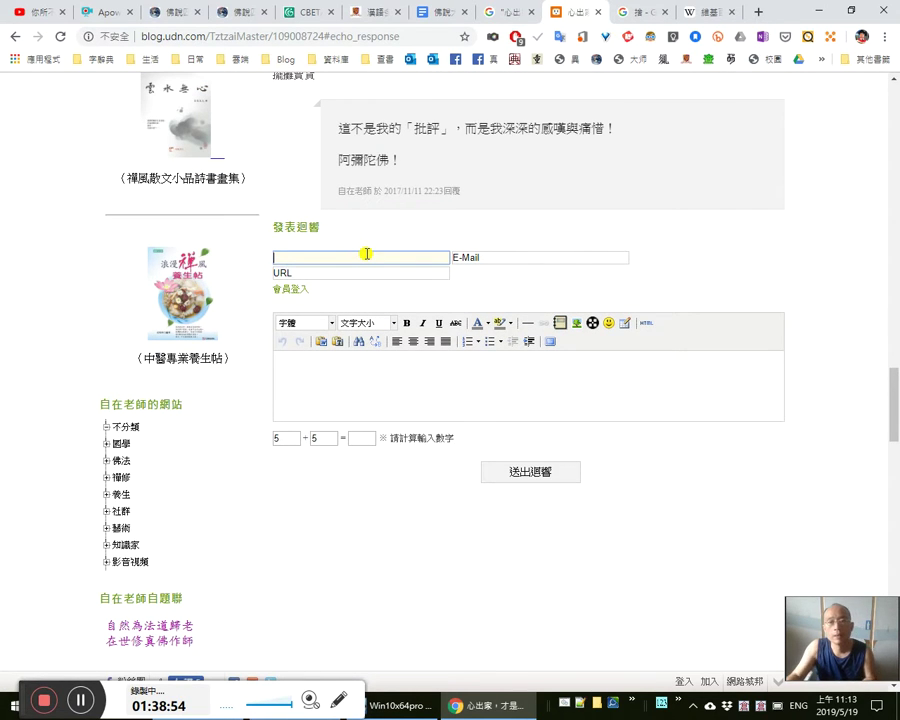
pyautogui.write('rl')
pyautogui.press('BackSpace')
pyautogui.press('BackSpace')
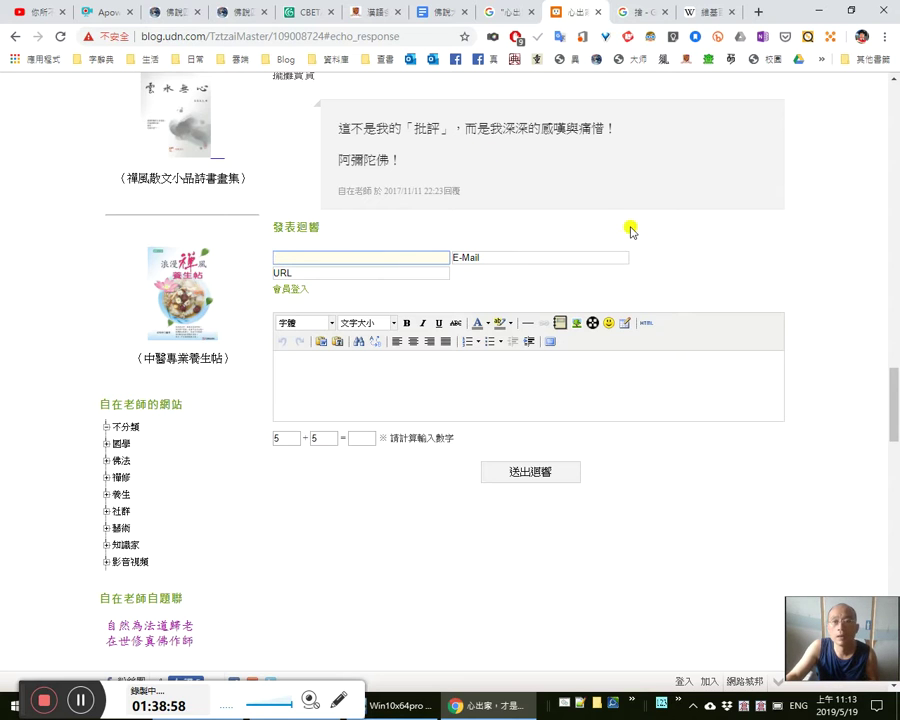
# Step: Scroll up through reader comments, looking up the quoted lines and the 出家不如在家 heading
pyautogui.scroll(1, 693, 262)
pyautogui.scroll(1, 693, 262)
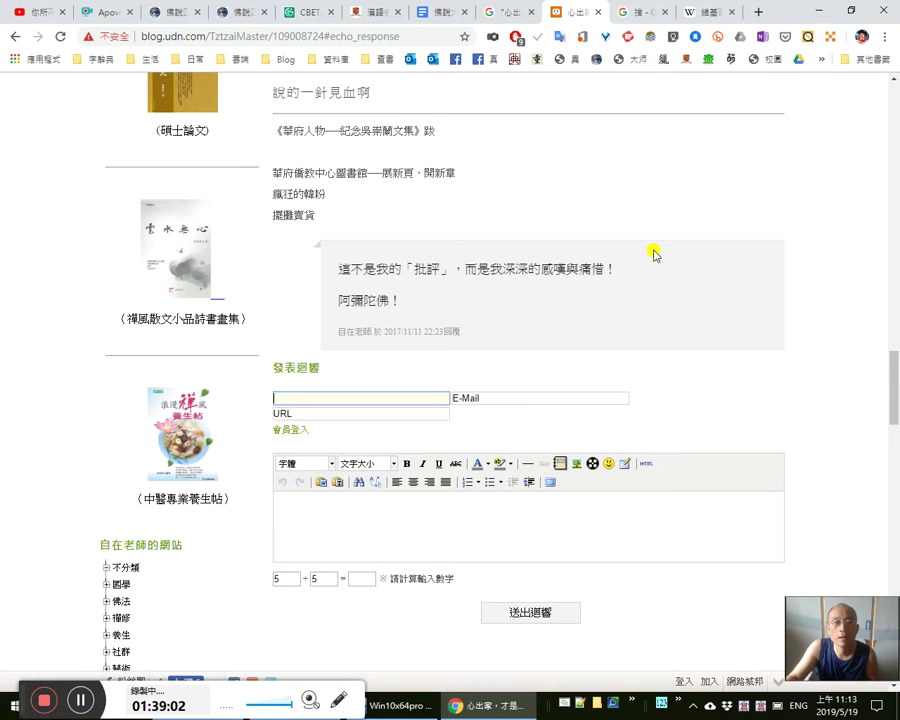
pyautogui.scroll(2, 654, 252)
pyautogui.scroll(1, 656, 249)
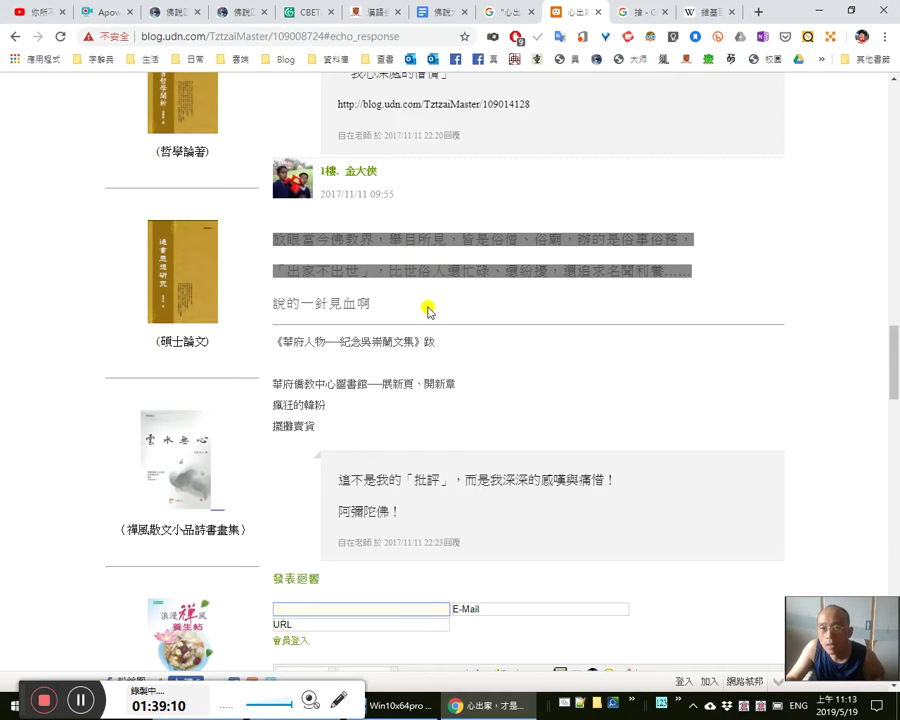
pyautogui.moveTo(740, 274); pyautogui.dragTo(276, 236)
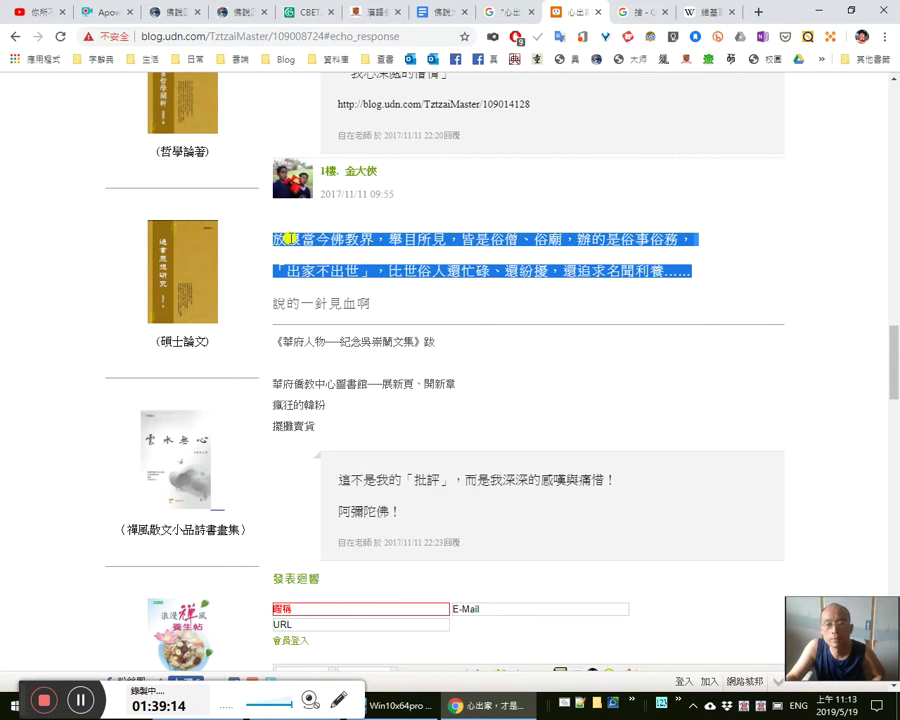
pyautogui.click(285, 238)
pyautogui.scroll(2, 722, 385)
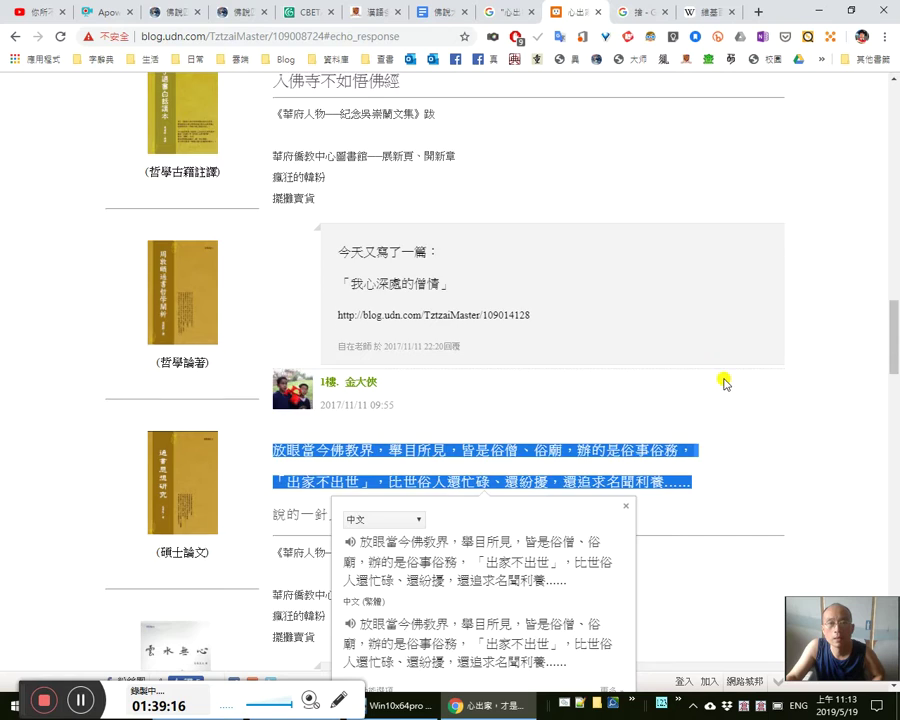
pyautogui.scroll(1, 724, 383)
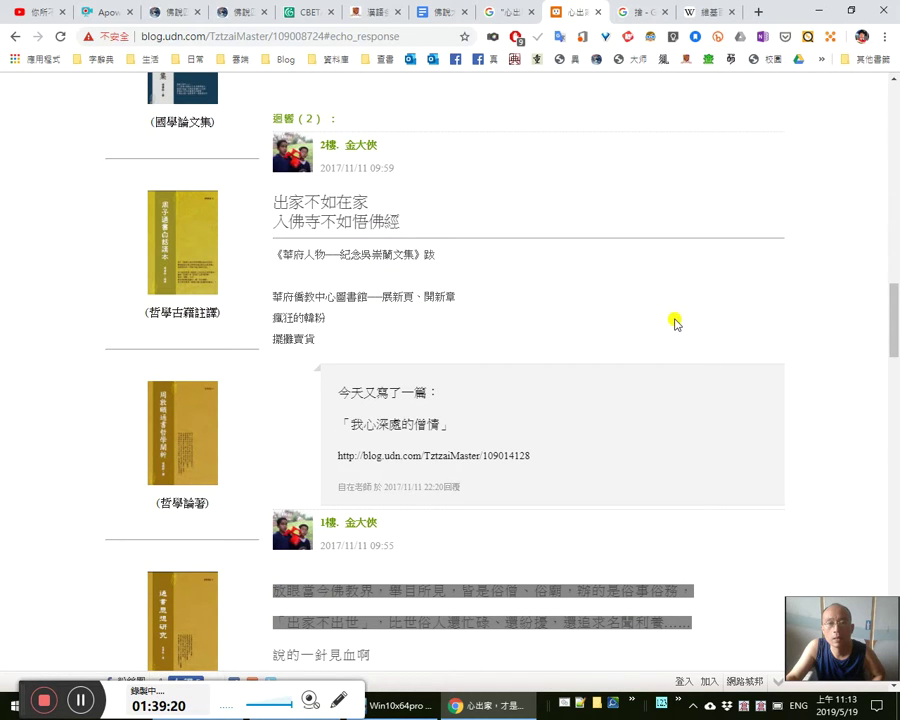
pyautogui.moveTo(278, 202); pyautogui.dragTo(405, 256)
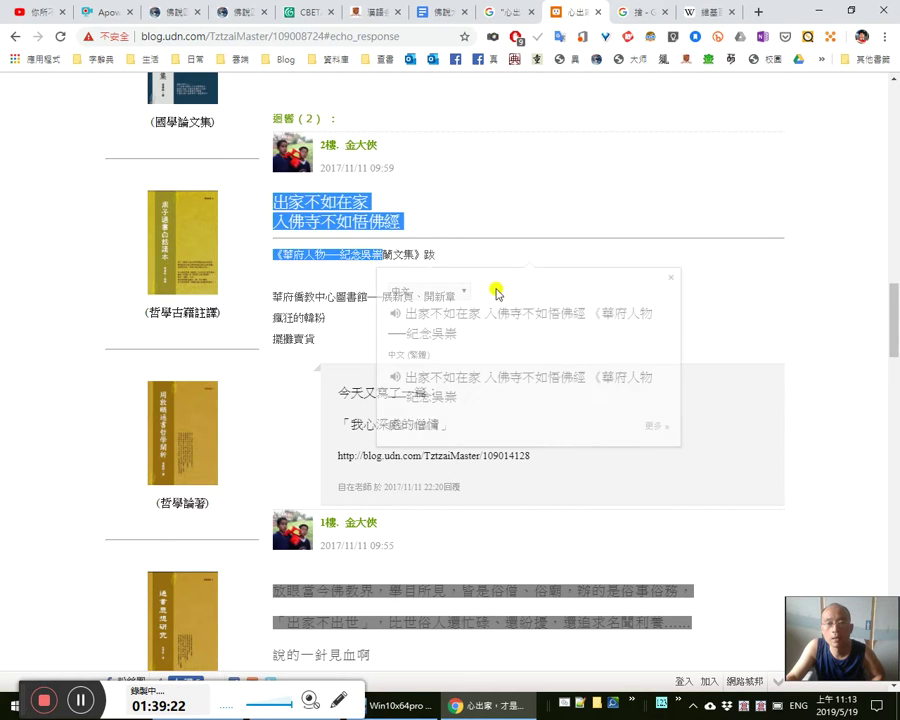
pyautogui.scroll(-5, 818, 398)
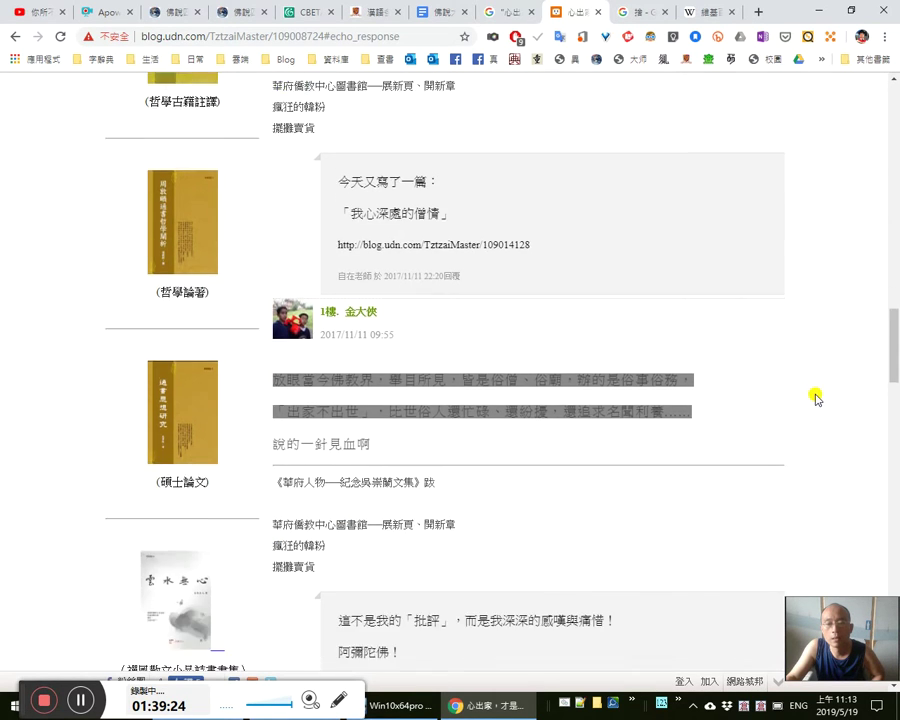
# Step: Enter the commenter's name in the nickname field
pyautogui.click(357, 396)
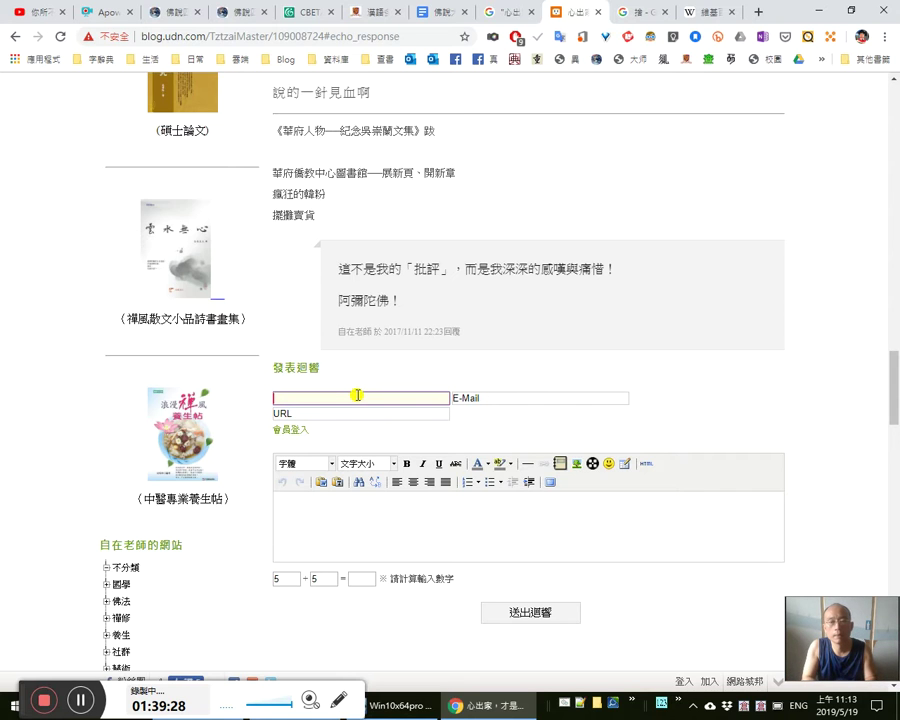
pyautogui.write('孫守真')
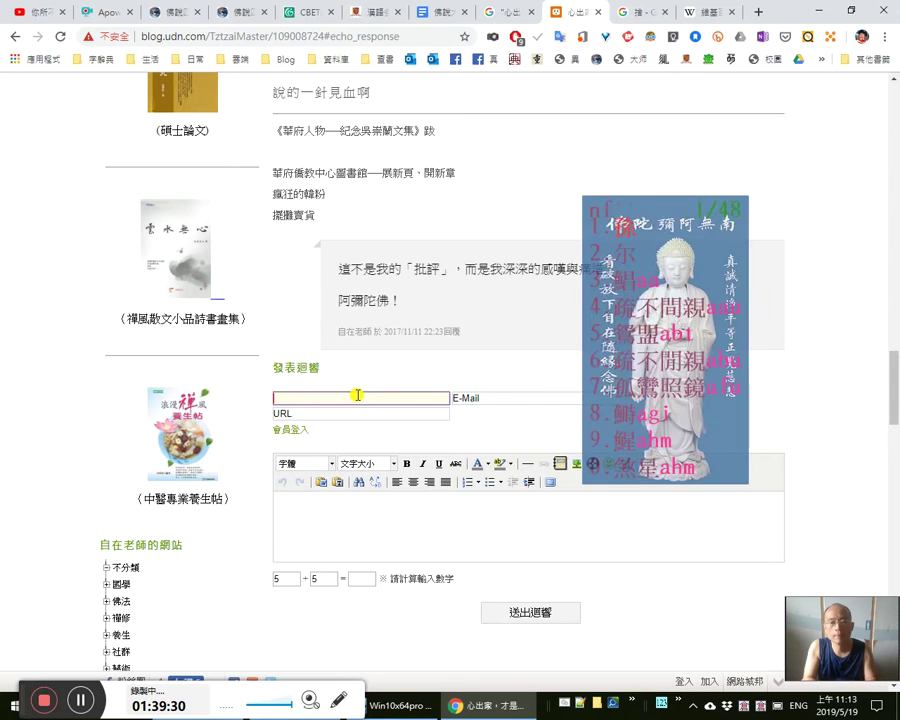
pyautogui.press('Tab')
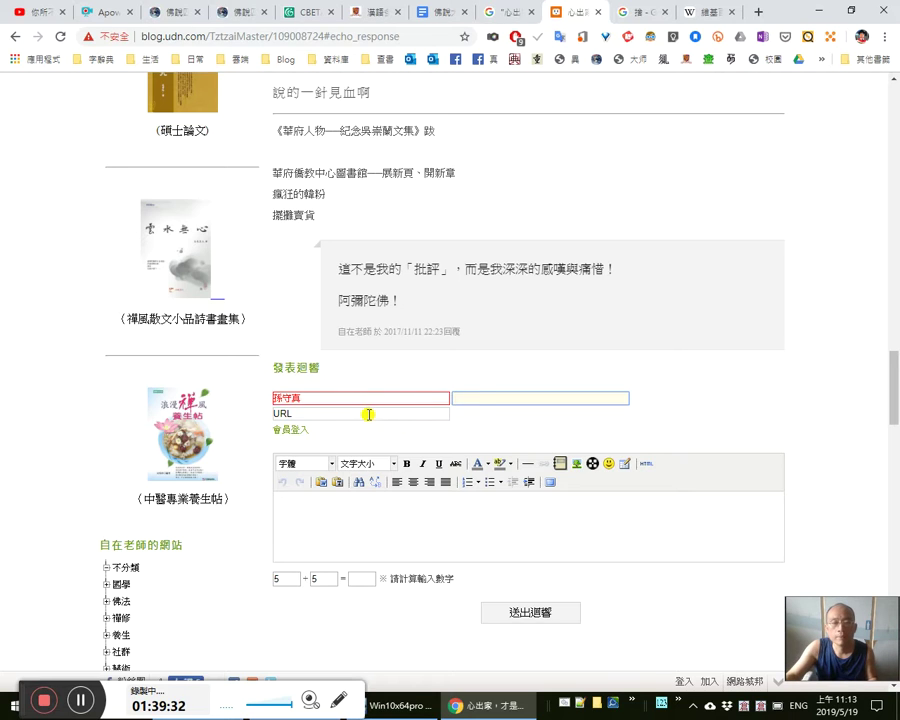
pyautogui.click(366, 411)
# Step: Paste own Facebook profile address into the website field and fill in the saved e-mail
pyautogui.middleClick(483, 66)
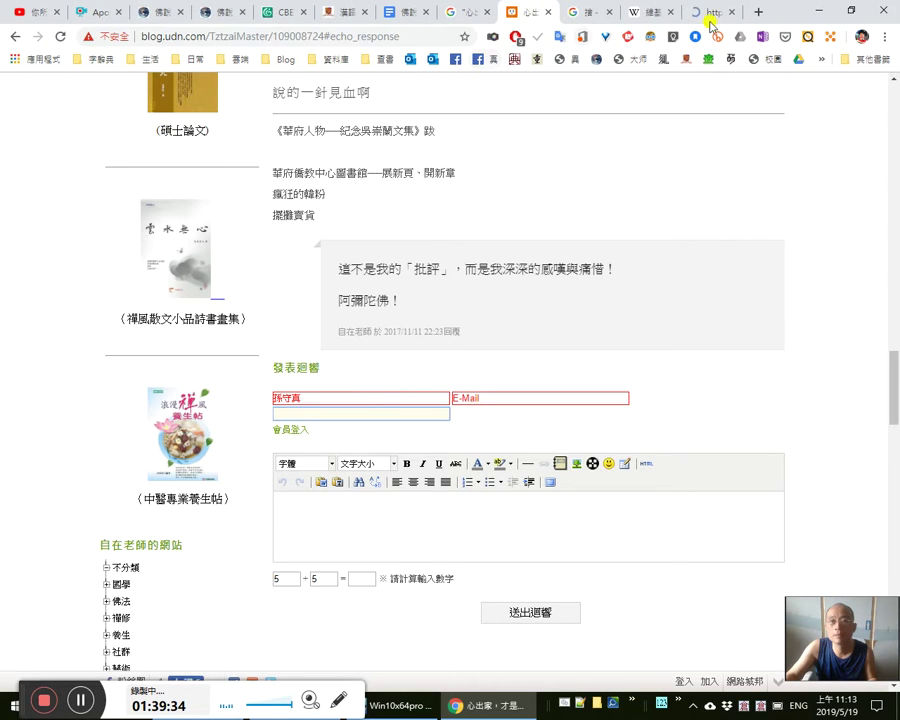
pyautogui.click(704, 14)
pyautogui.click(386, 36)
pyautogui.rightClick(386, 36)
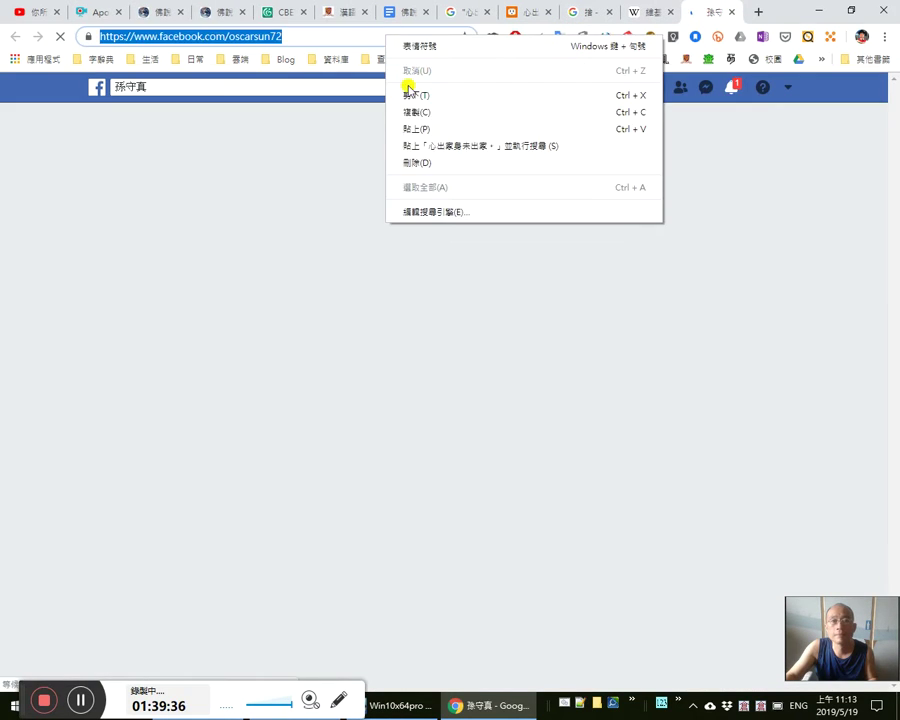
pyautogui.click(432, 115)
pyautogui.click(551, 19)
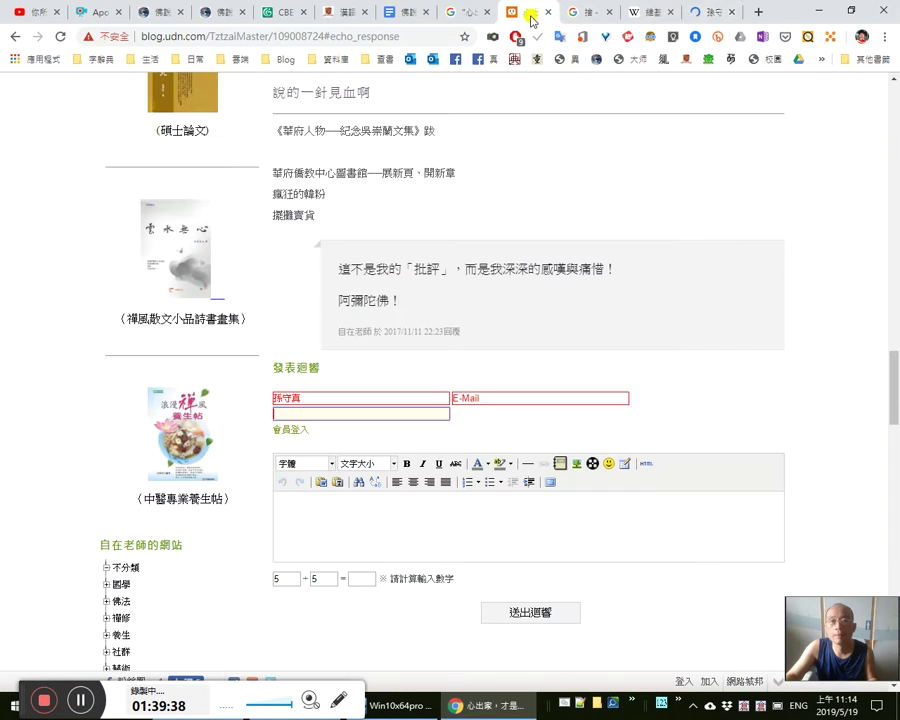
pyautogui.click(376, 415)
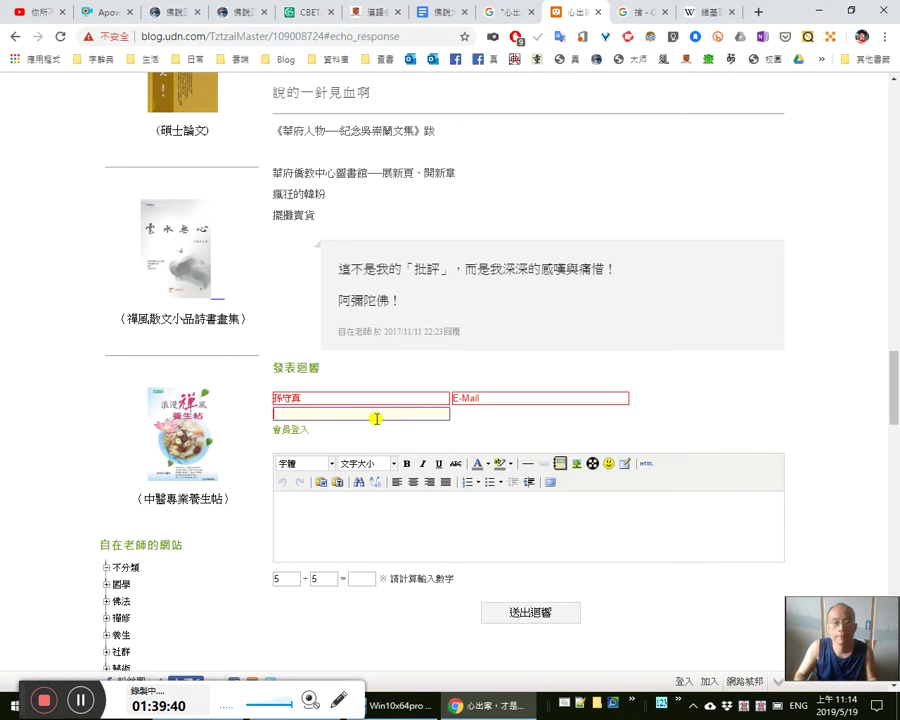
pyautogui.hotkey('ctrl', 'v')
pyautogui.click(465, 401)
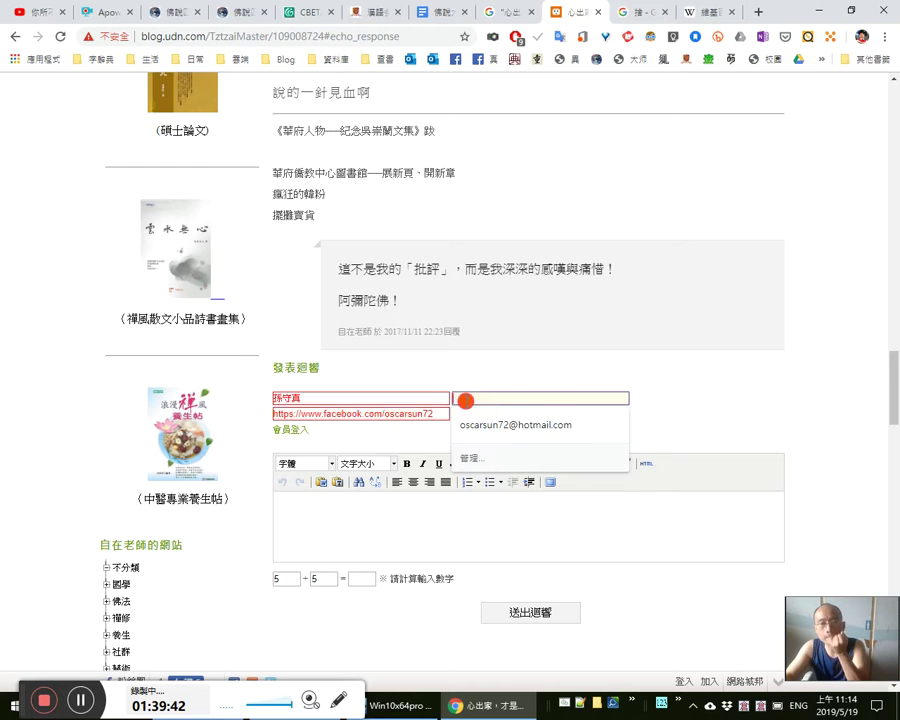
pyautogui.click(515, 425)
# Step: Type 若以色見我 into the comment editor and select it for copying
pyautogui.click(457, 520)
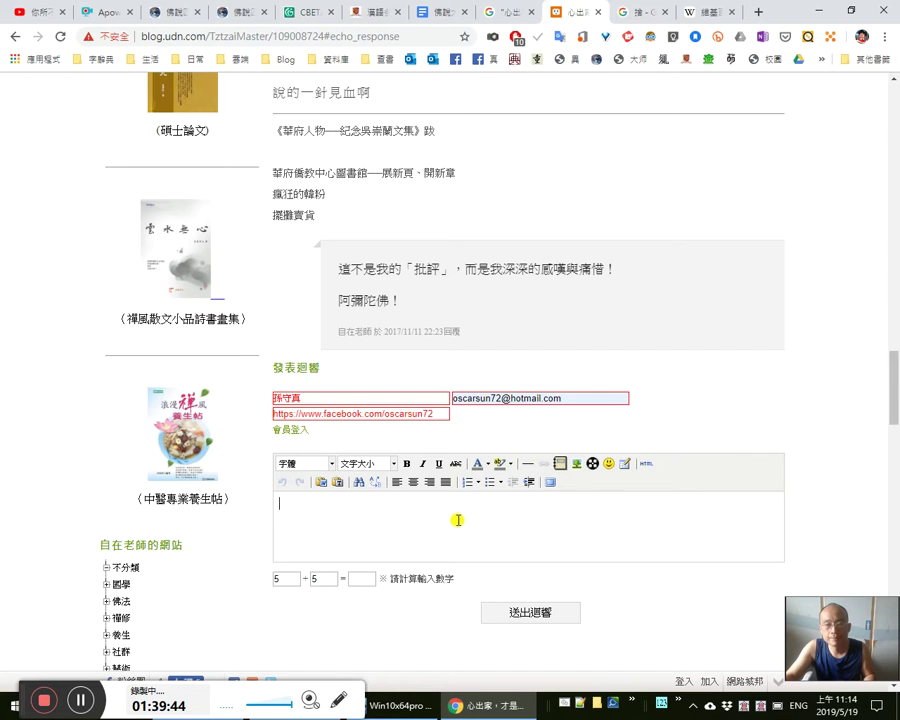
pyautogui.press('t')
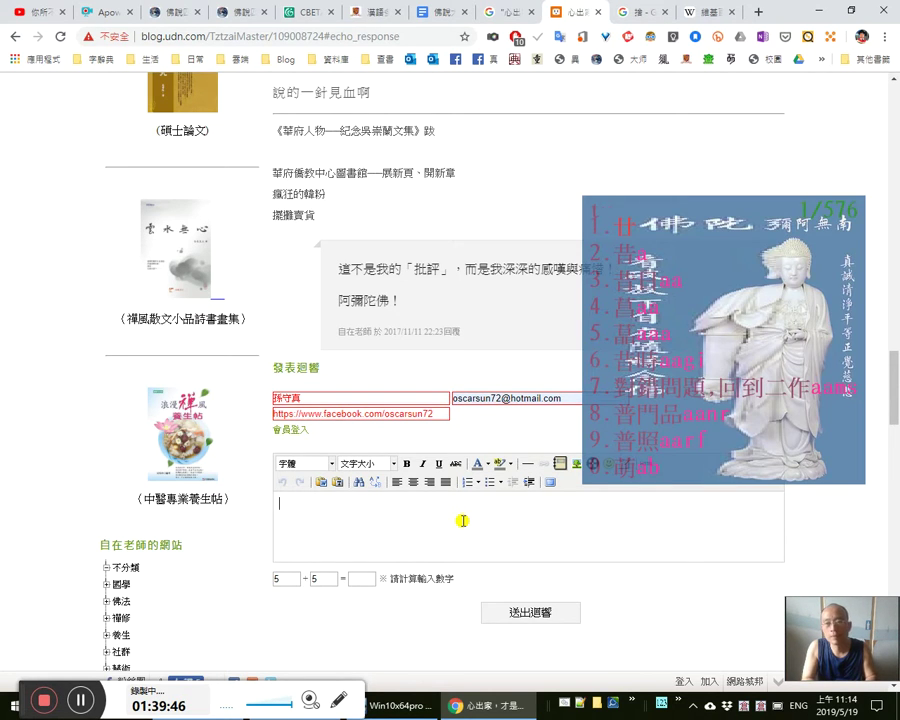
pyautogui.press('w')
pyautogui.press('n')
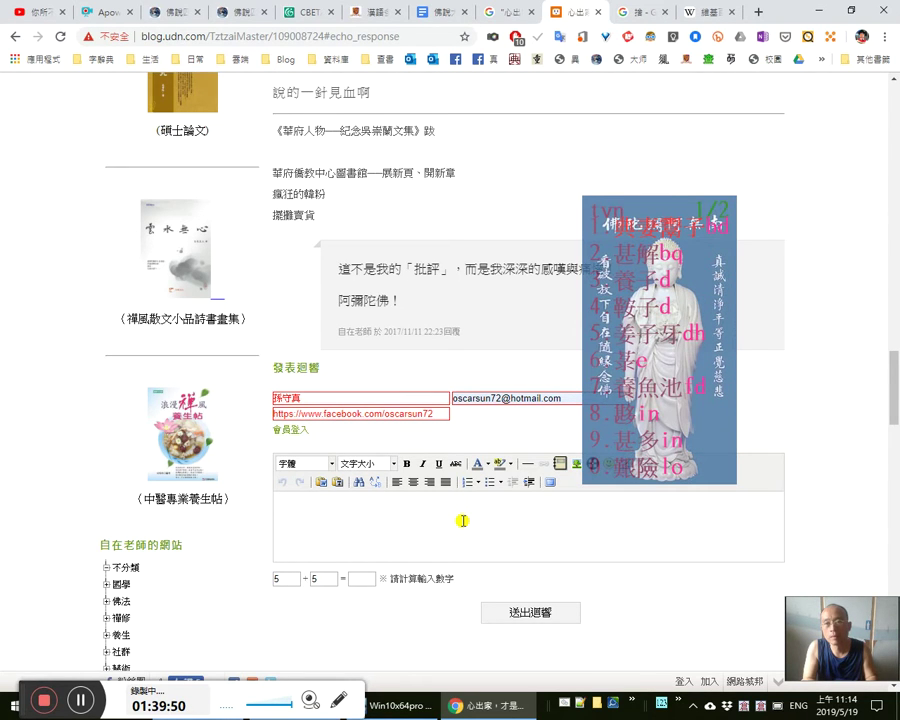
pyautogui.press('Escape')
pyautogui.write('若以nab')
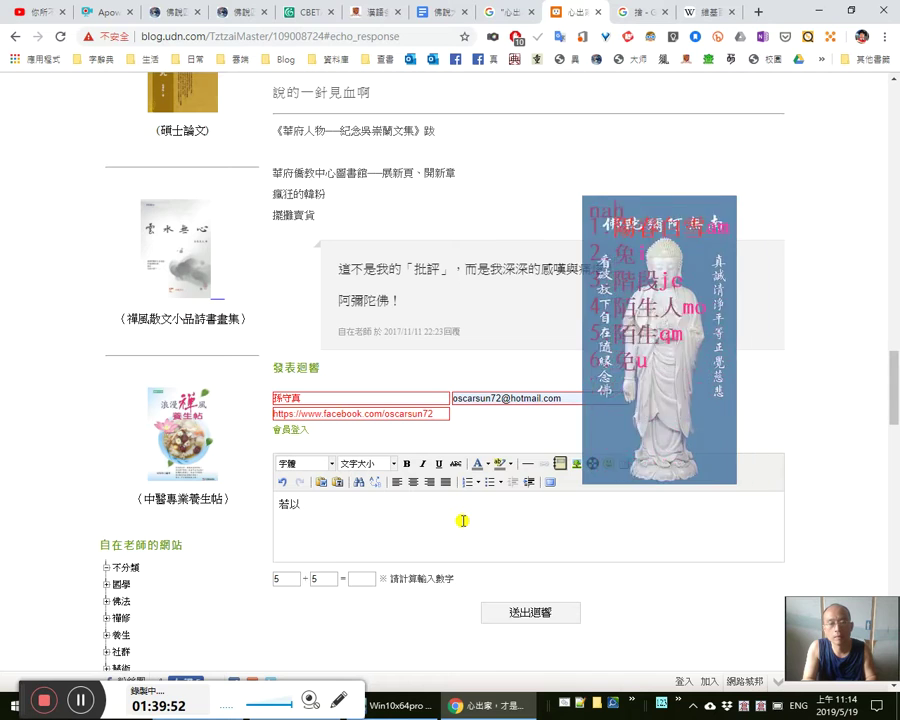
pyautogui.write('免見')
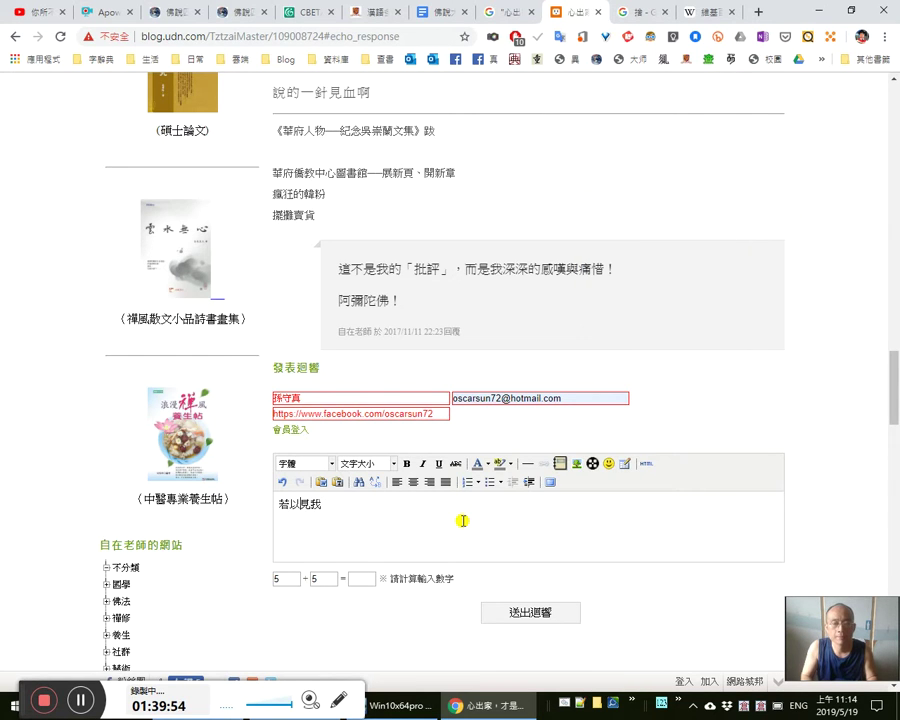
pyautogui.write('色')
pyautogui.hotkey('ctrl', 'a')
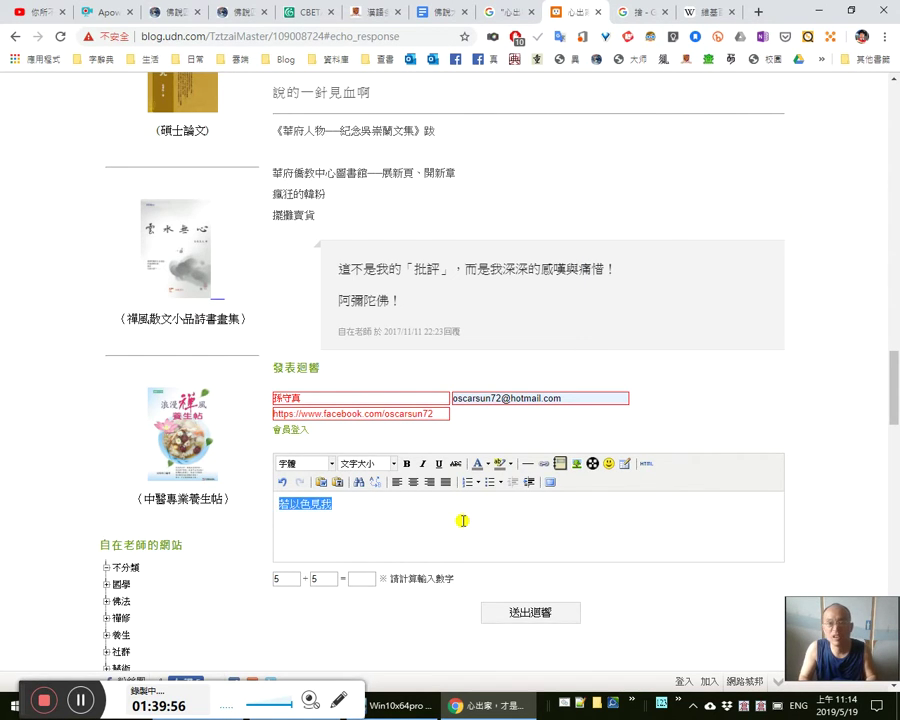
# Step: Search Google for 若以色見我 and select the first result's 《金剛經》 verse
pyautogui.click(645, 12)
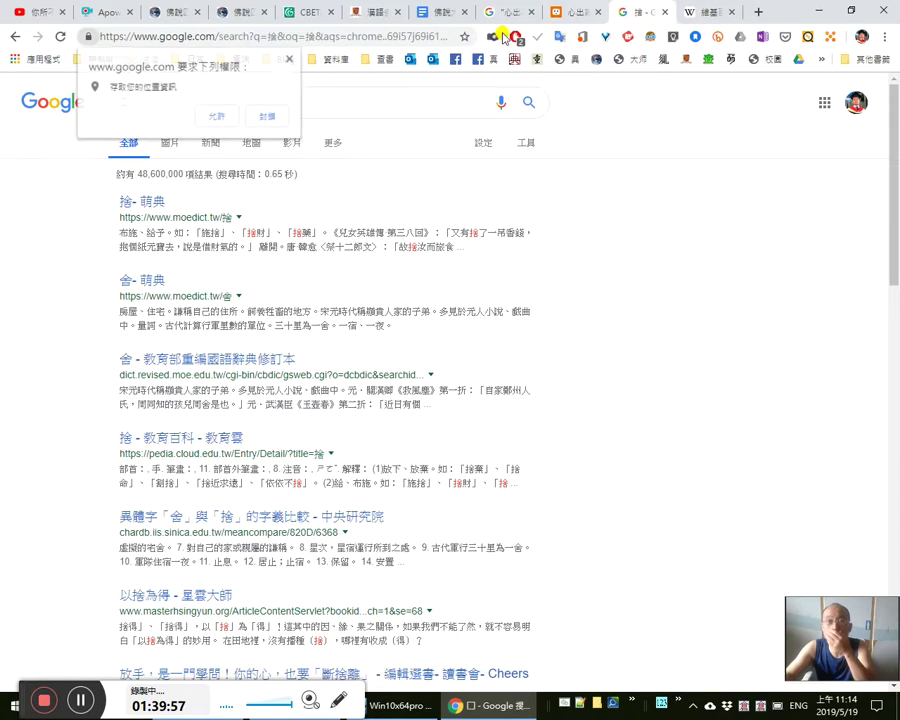
pyautogui.rightClick(423, 37)
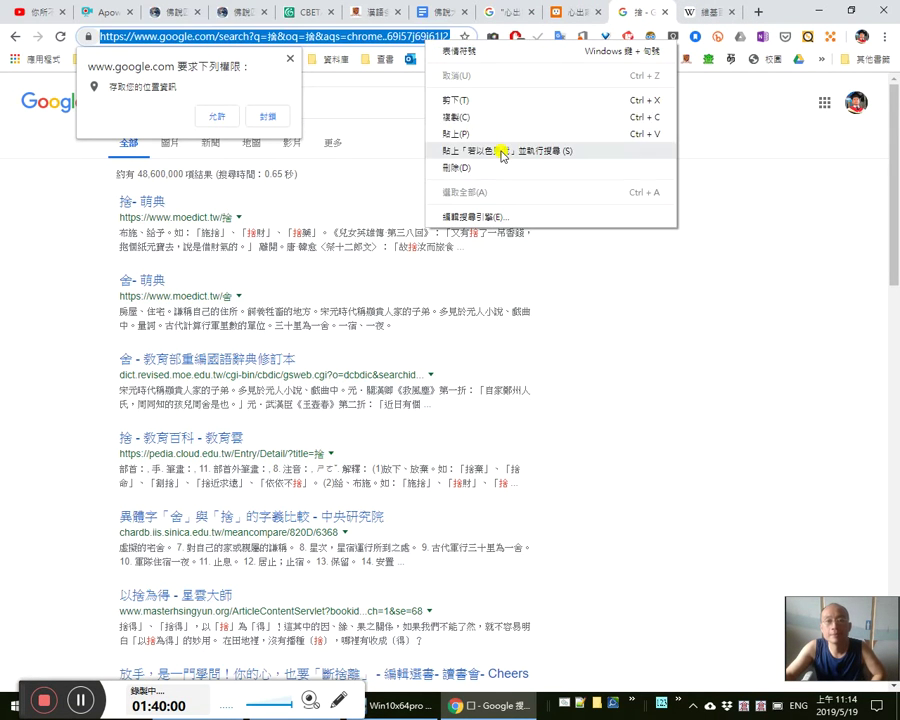
pyautogui.click(500, 148)
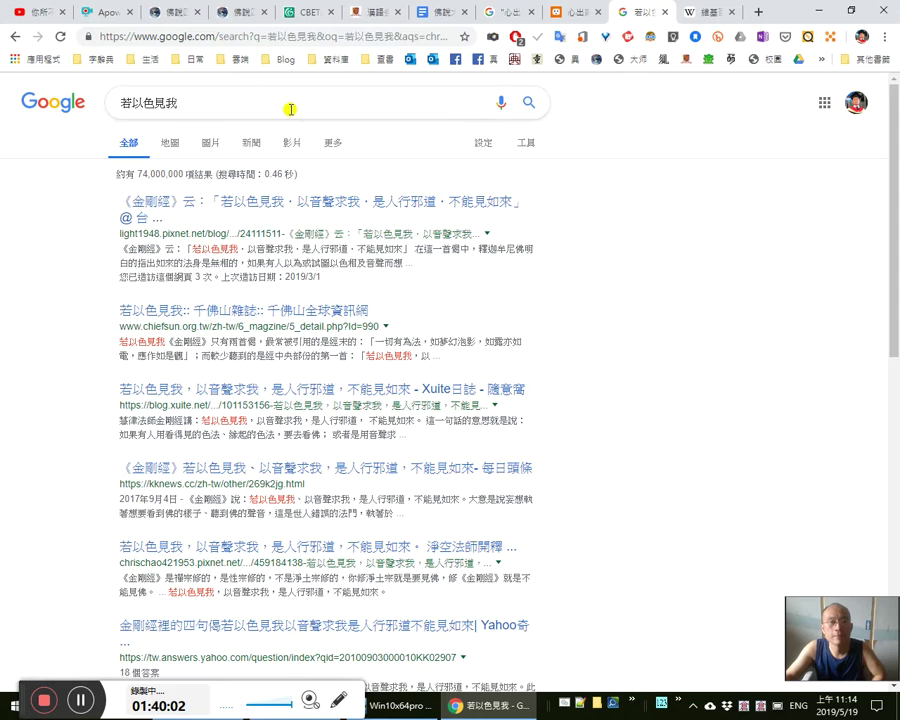
pyautogui.moveTo(220, 176); pyautogui.dragTo(508, 200)
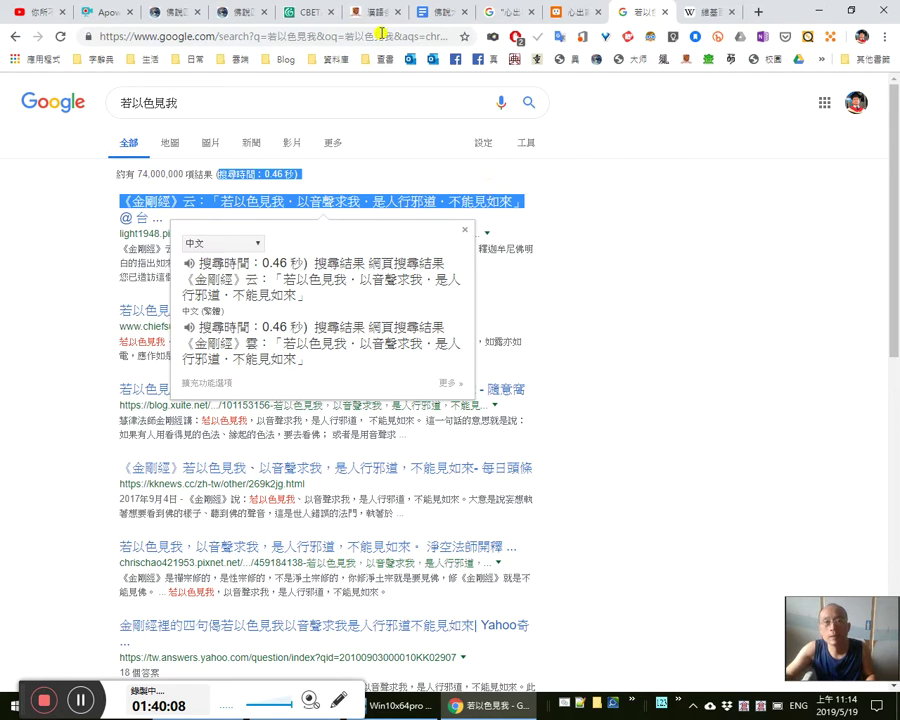
pyautogui.click(577, 14)
# Step: Clean the copied search result in Notepad, keeping just the 《金剛經》 verse
pyautogui.click(453, 519)
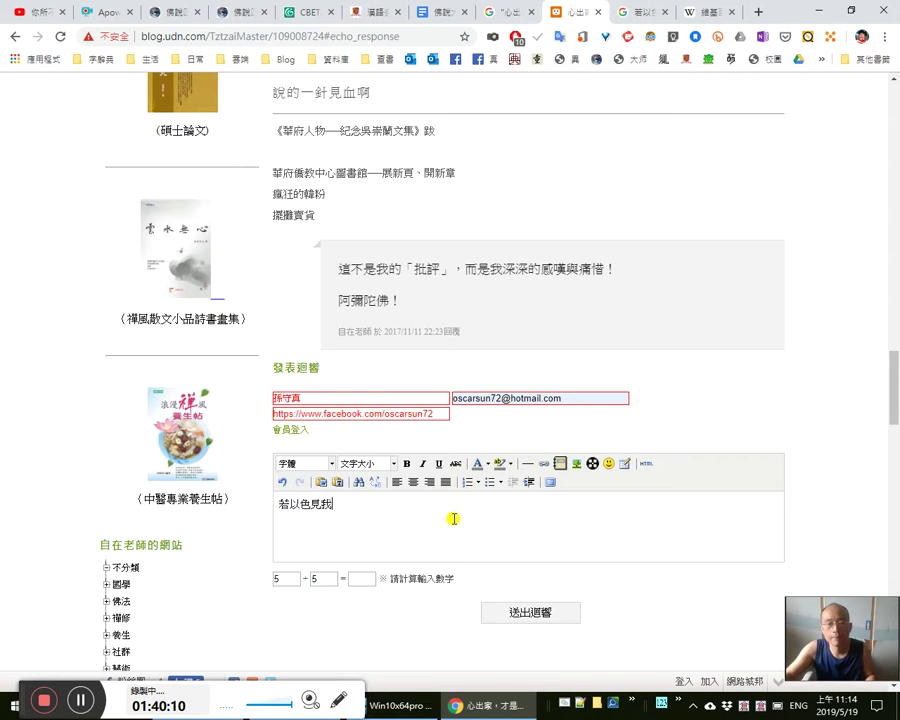
pyautogui.hotkey('ctrl', 'v')
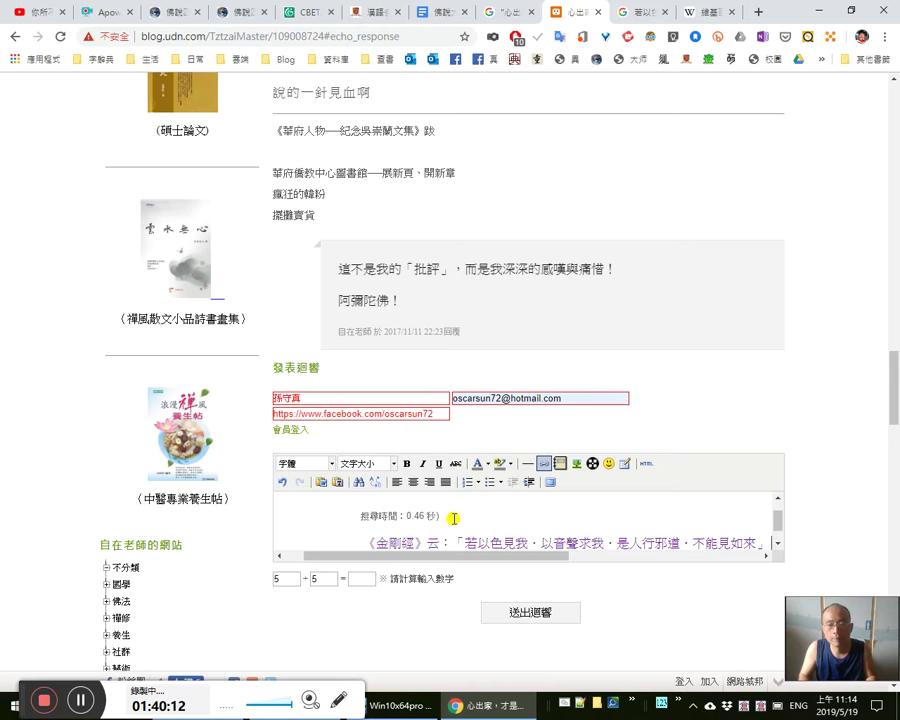
pyautogui.hotkey('ctrl', 'z')
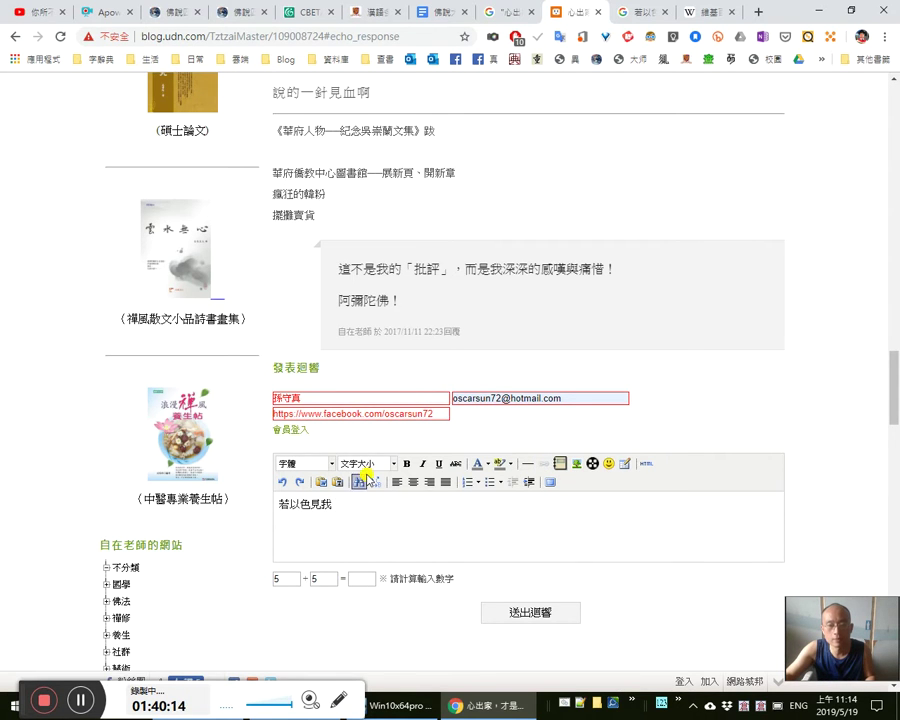
pyautogui.press('super')
pyautogui.click(477, 527)
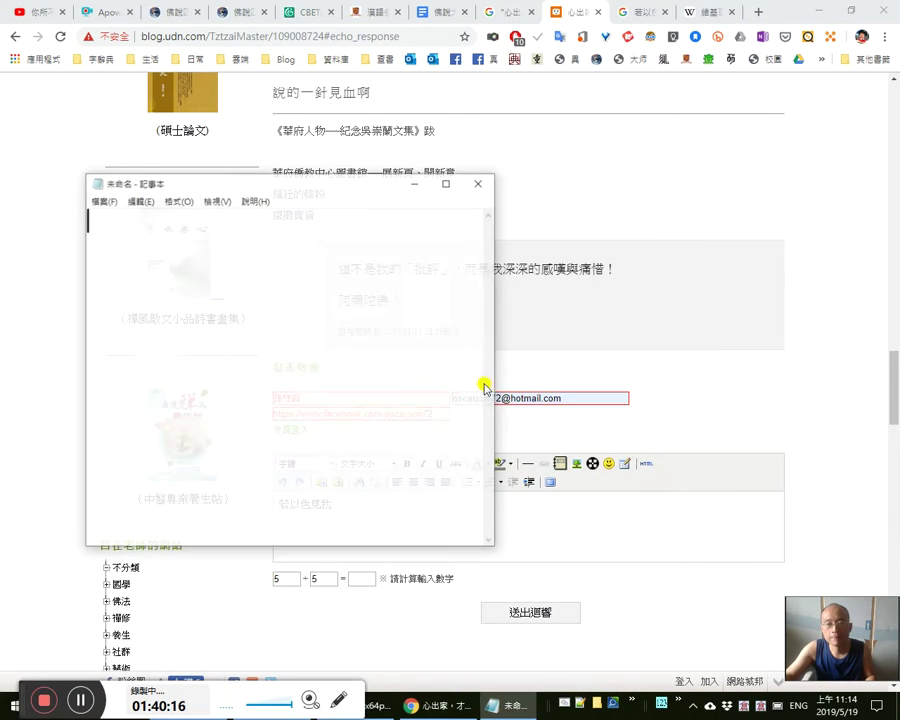
pyautogui.write('搜尋時間：0.46 秒） 搜尋結果 網頁搜尋結果 《金剛經》云：「若以色見我・以音聲求我・是人行邪道・不能見如來」')
pyautogui.hotkey('shift', 'Left')
pyautogui.hotkey('shift', 'Left')
pyautogui.hotkey('shift', 'Left')
pyautogui.hotkey('shift', 'Left')
pyautogui.hotkey('shift', 'Left')
pyautogui.hotkey('shift', 'Left')
pyautogui.hotkey('shift', 'Left')
pyautogui.hotkey('shift', 'Left')
pyautogui.hotkey('shift', 'Left')
pyautogui.hotkey('shift', 'Left')
pyautogui.hotkey('shift', 'Left')
pyautogui.hotkey('shift', 'Left')
pyautogui.hotkey('shift', 'Left')
pyautogui.hotkey('shift', 'Left')
pyautogui.hotkey('shift', 'Left')
pyautogui.hotkey('shift', 'Left')
pyautogui.hotkey('shift', 'Left')
pyautogui.hotkey('shift', 'Left')
pyautogui.hotkey('shift', 'Left')
pyautogui.hotkey('shift', 'Left')
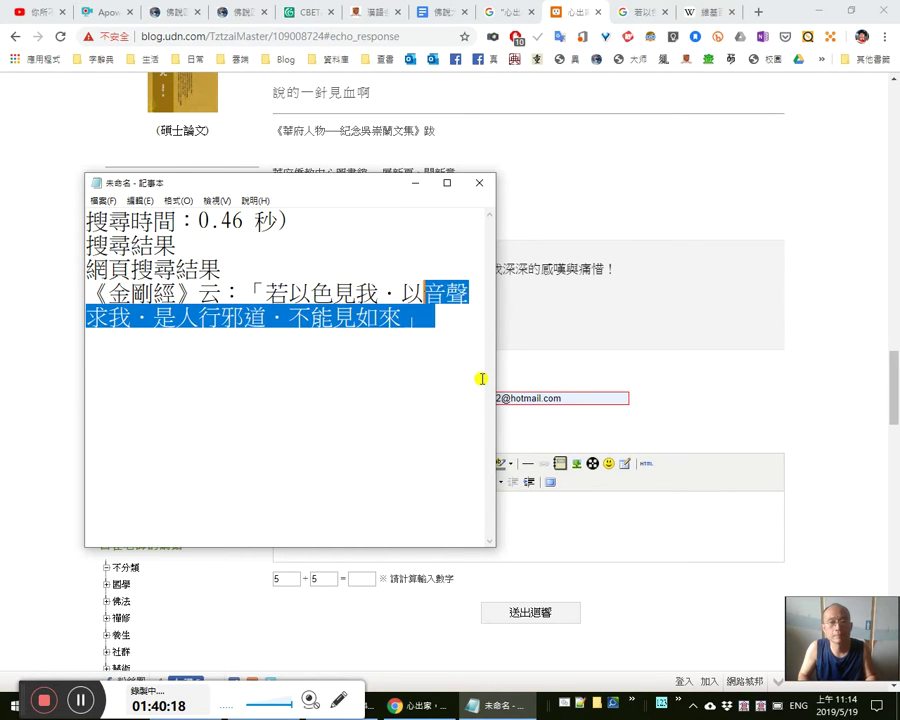
pyautogui.press('BackSpace')
pyautogui.press('BackSpace')
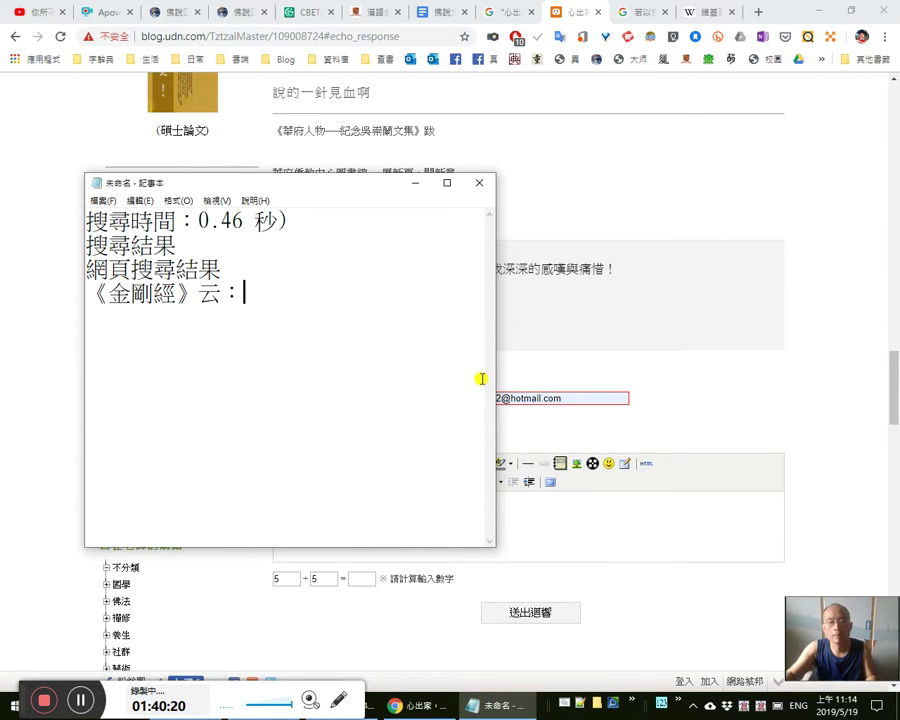
# Step: Paste the verse into the comment, adding lines on not clinging to form, ending 南無阿彌陀佛
pyautogui.hotkey('alt', 'Tab')
pyautogui.write('「若以色見我，以音聲求我，是人行邪道，不能見如來」')
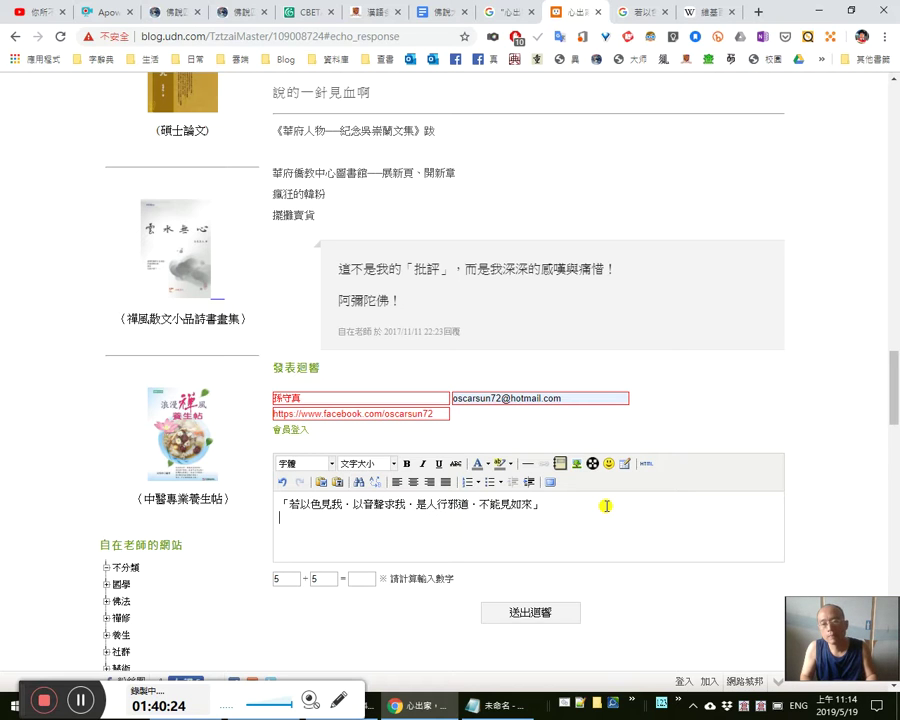
pyautogui.write('善男子')
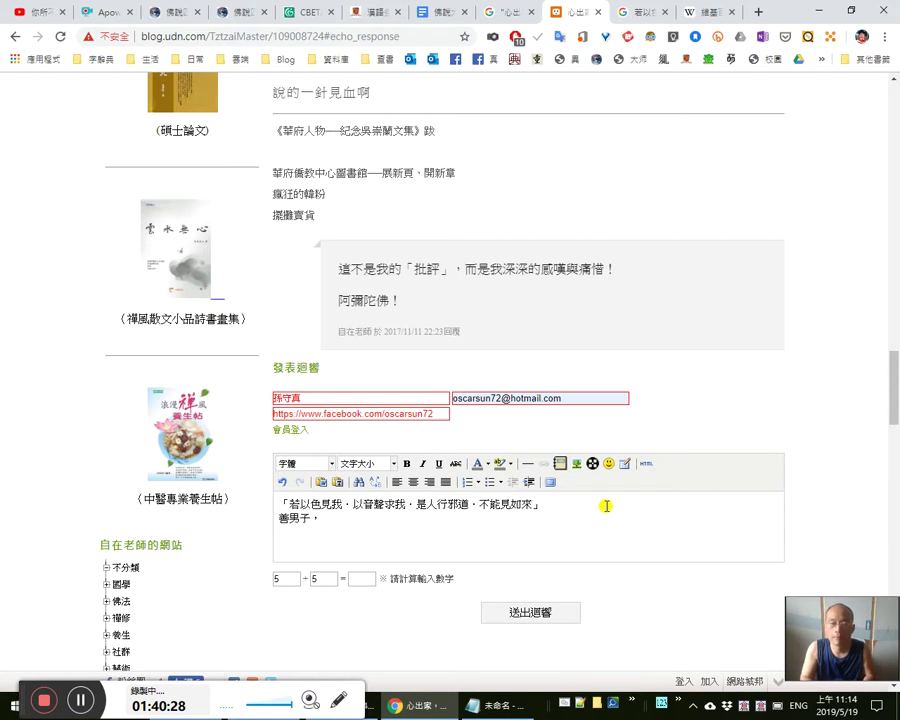
pyautogui.write('，善女人')
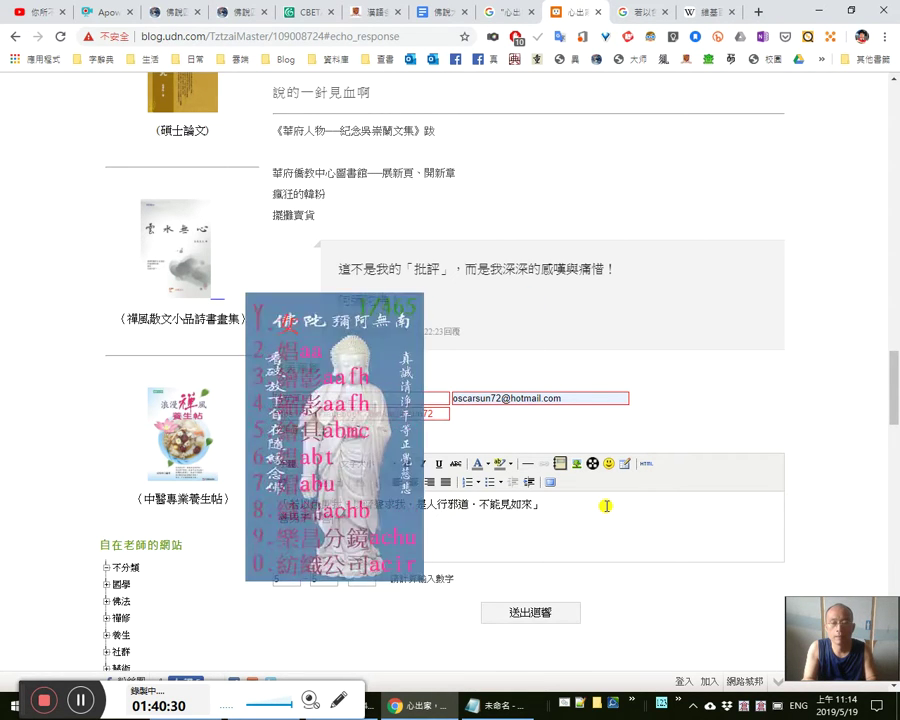
pyautogui.write('，自a')
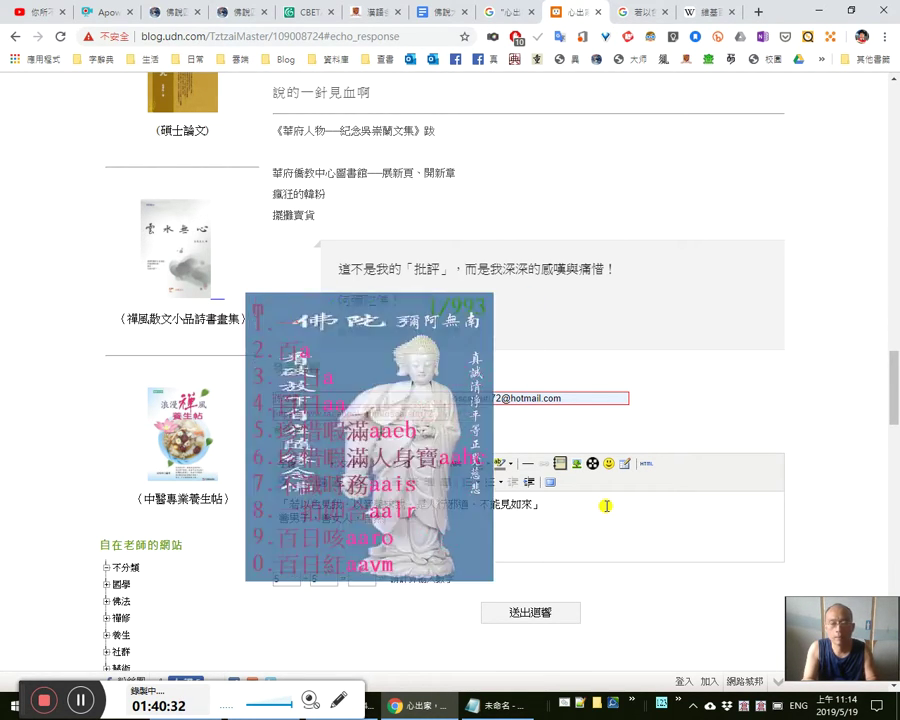
pyautogui.press('BackSpace')
pyautogui.write('然不應')
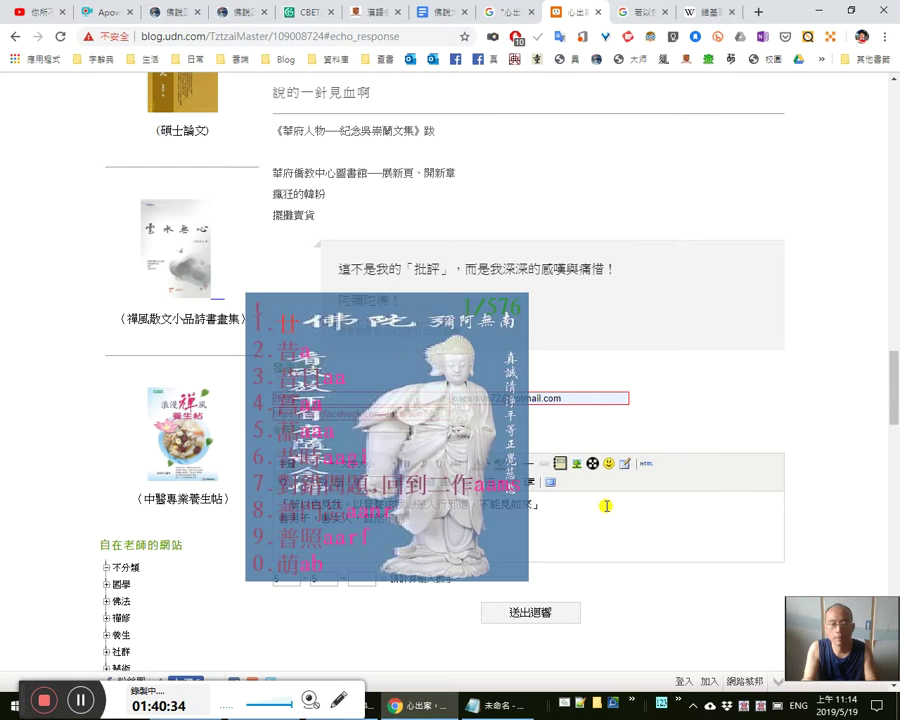
pyautogui.write('a聽')
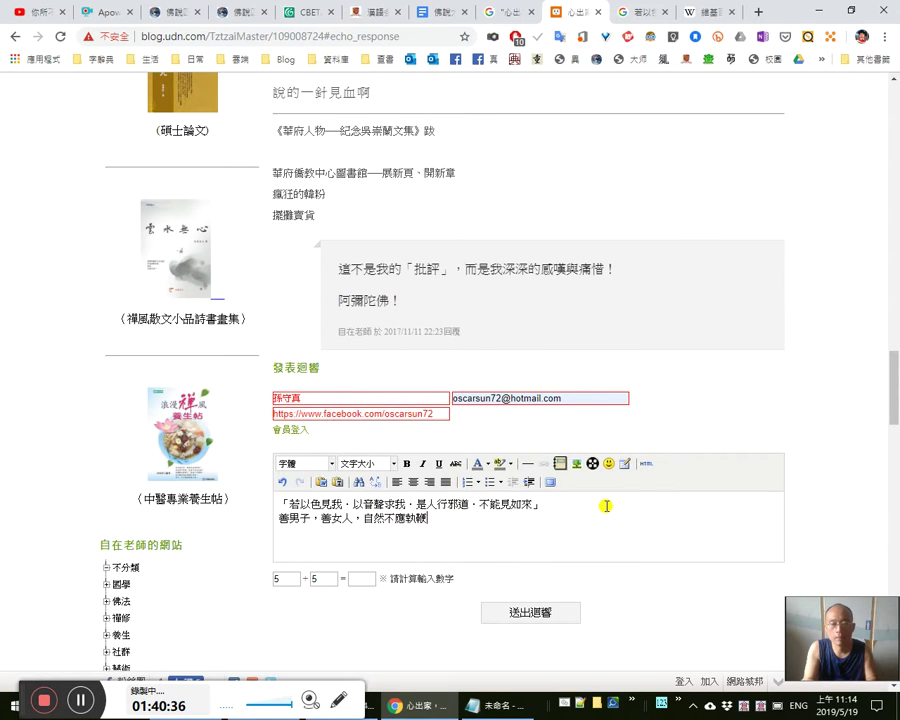
pyautogui.write('a到a於相上，但也不')
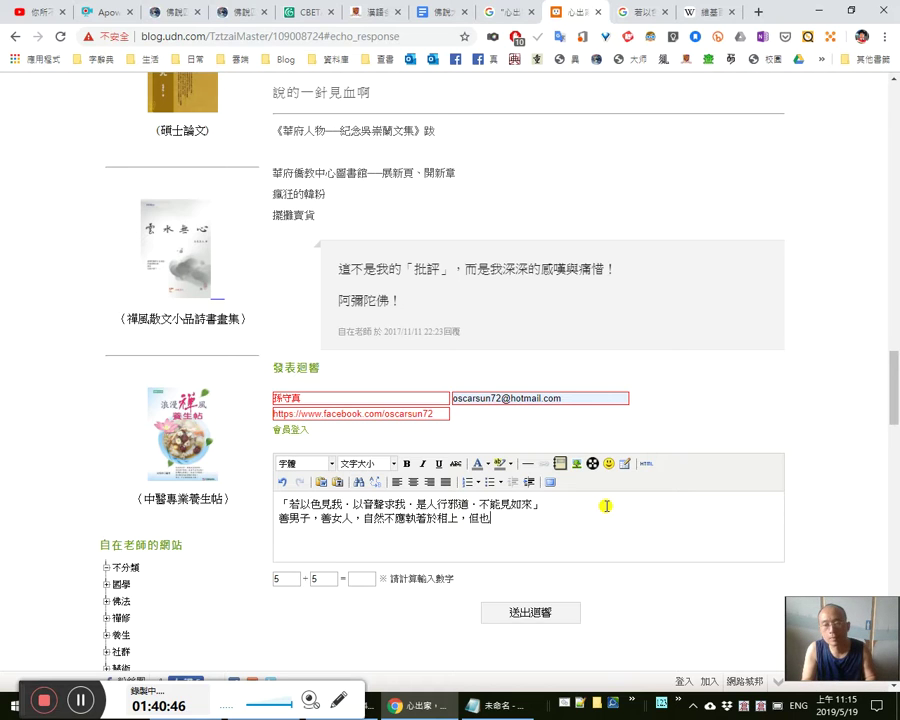
pyautogui.write('必須')
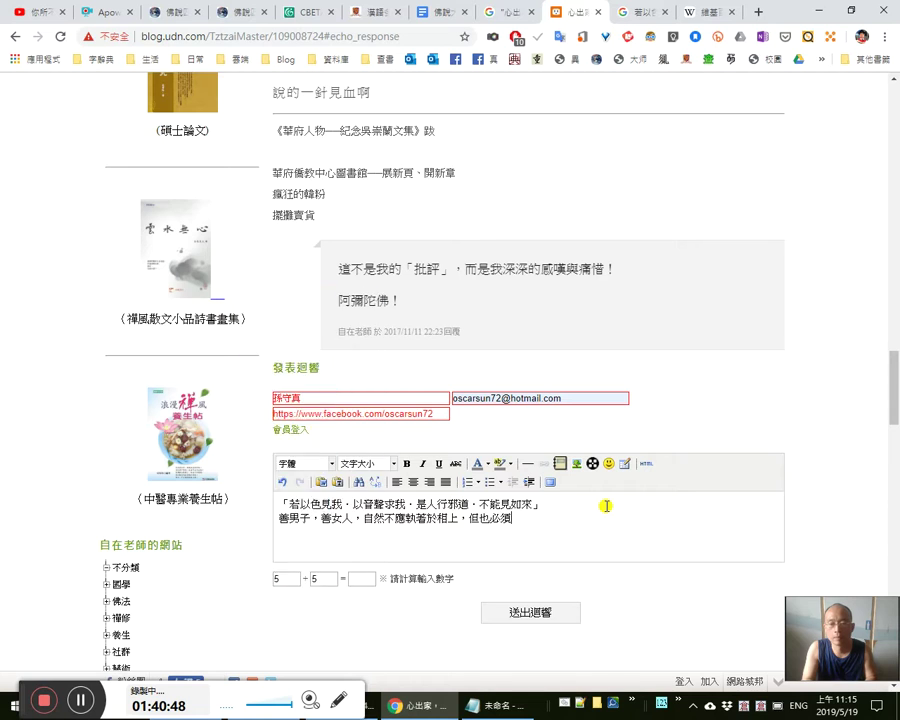
pyautogui.write('明白於內')
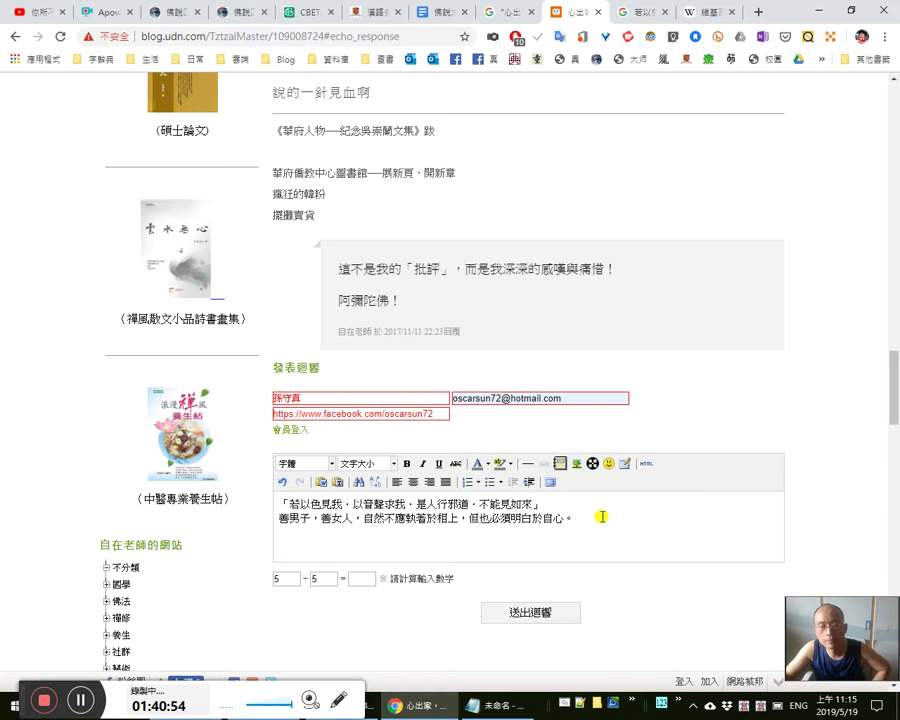
pyautogui.write('感恩感恩 讚歎讚歎')
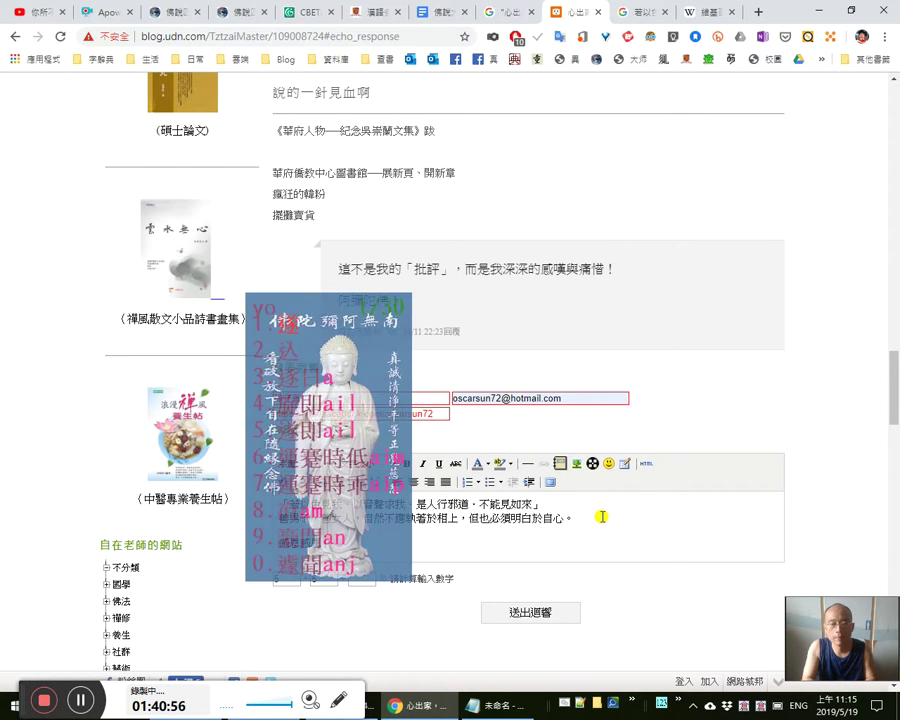
pyautogui.write(' 南無阿彌陀佛')
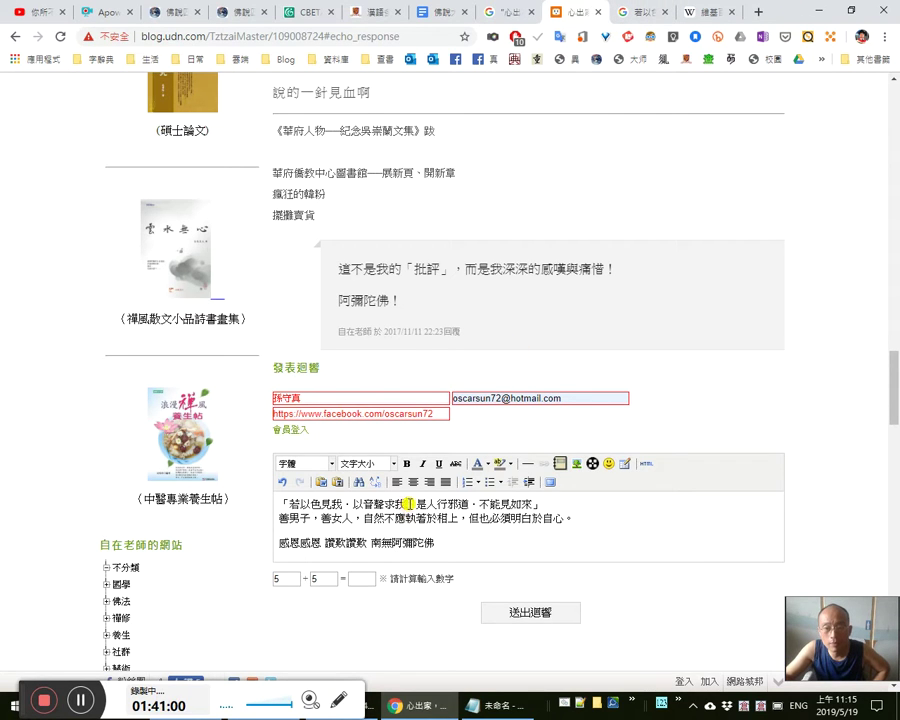
pyautogui.click(640, 13)
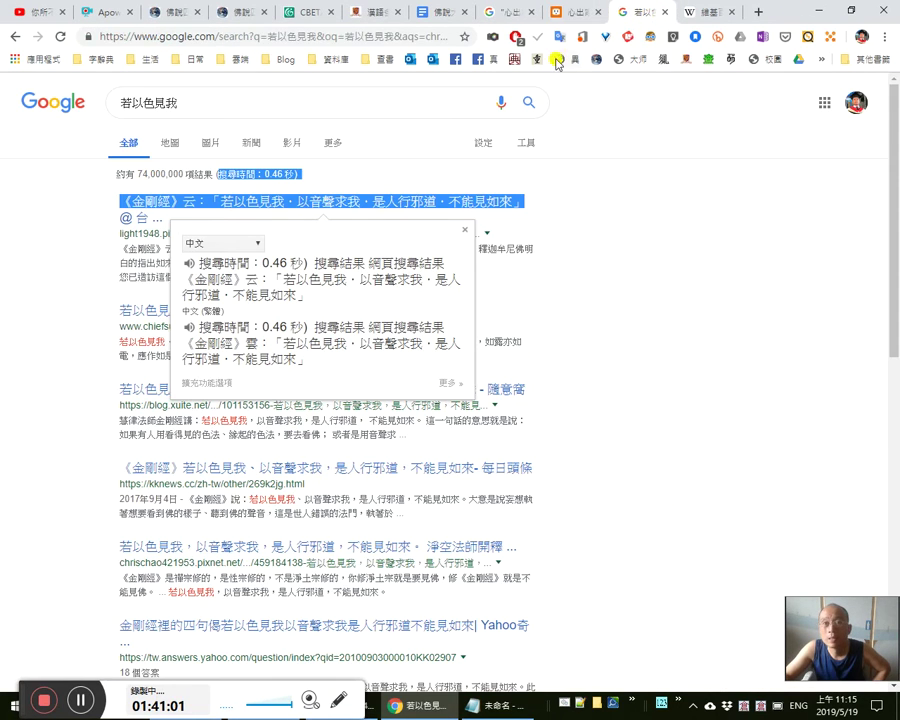
# Step: Open the notes section of the Facebook profile and scroll through the notes
pyautogui.click(485, 62)
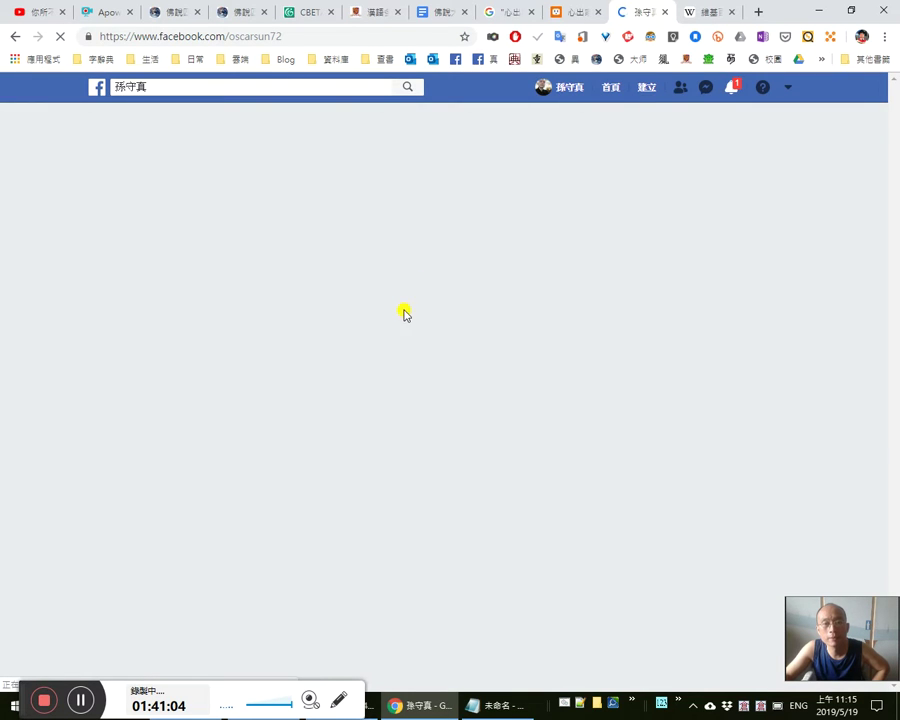
pyautogui.scroll(-1, 530, 290)
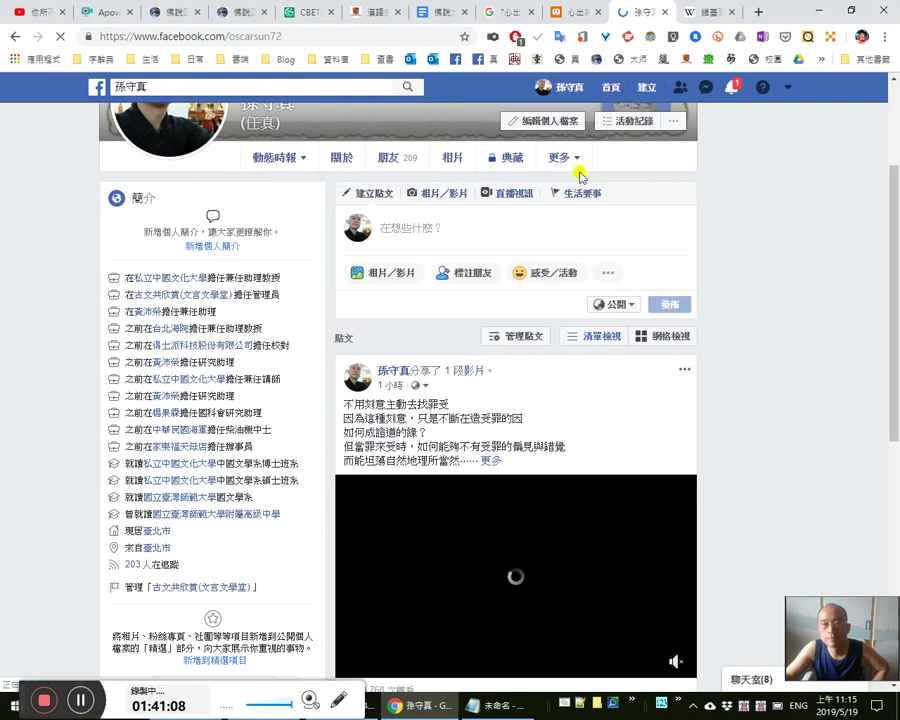
pyautogui.click(576, 168)
pyautogui.click(571, 161)
pyautogui.click(574, 168)
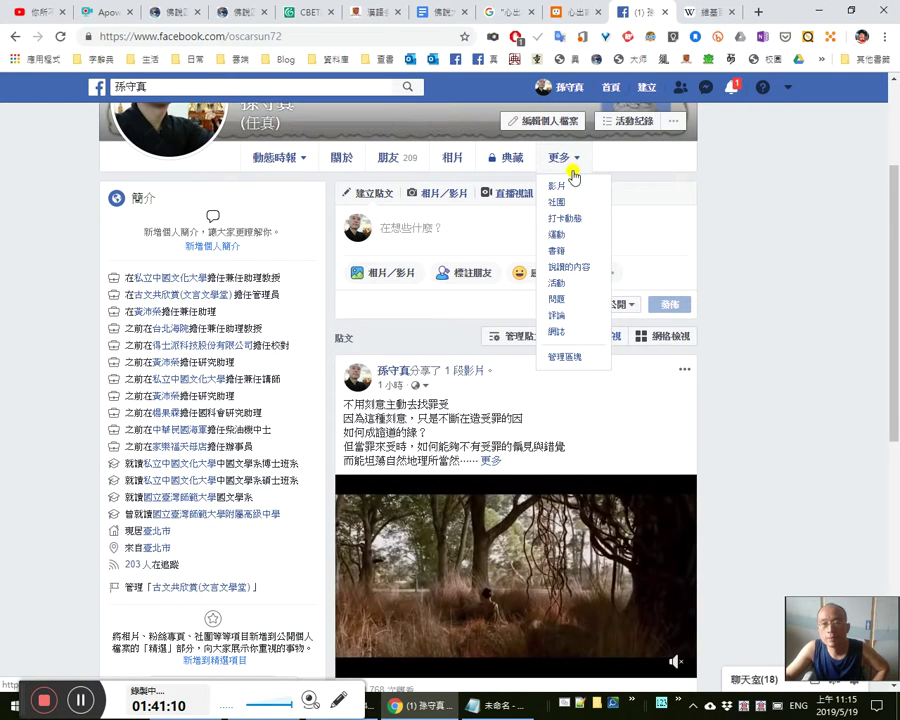
pyautogui.click(580, 334)
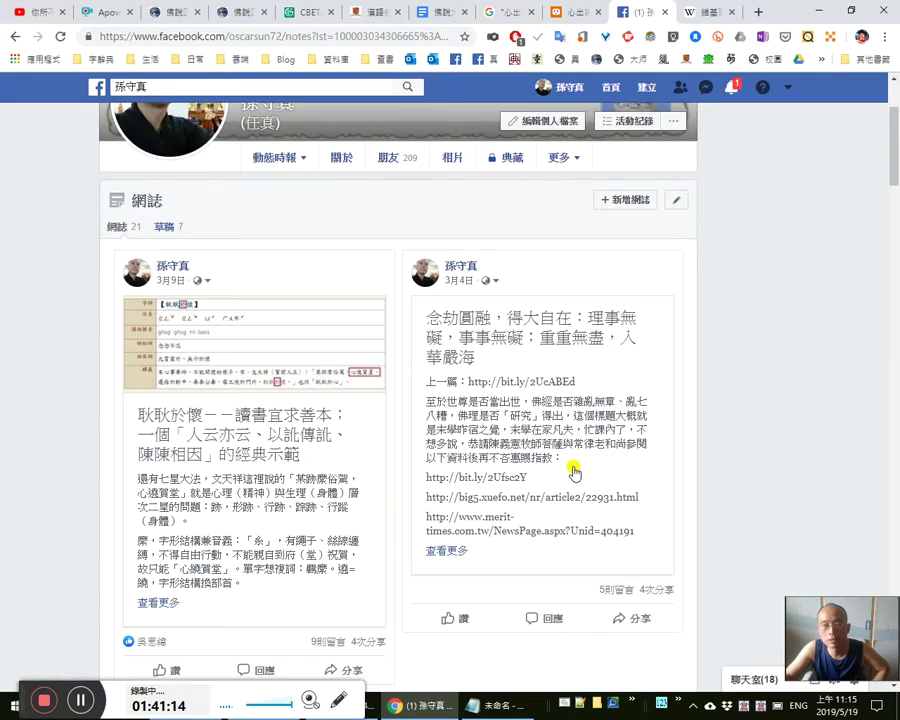
pyautogui.scroll(-2, 565, 470)
pyautogui.scroll(-2, 468, 374)
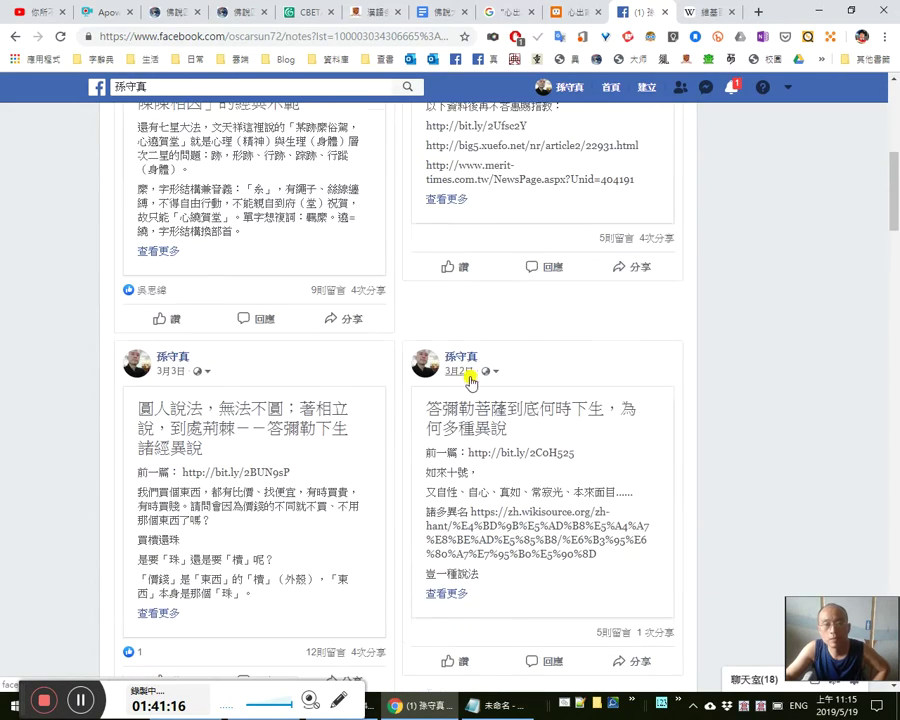
pyautogui.scroll(-3, 470, 380)
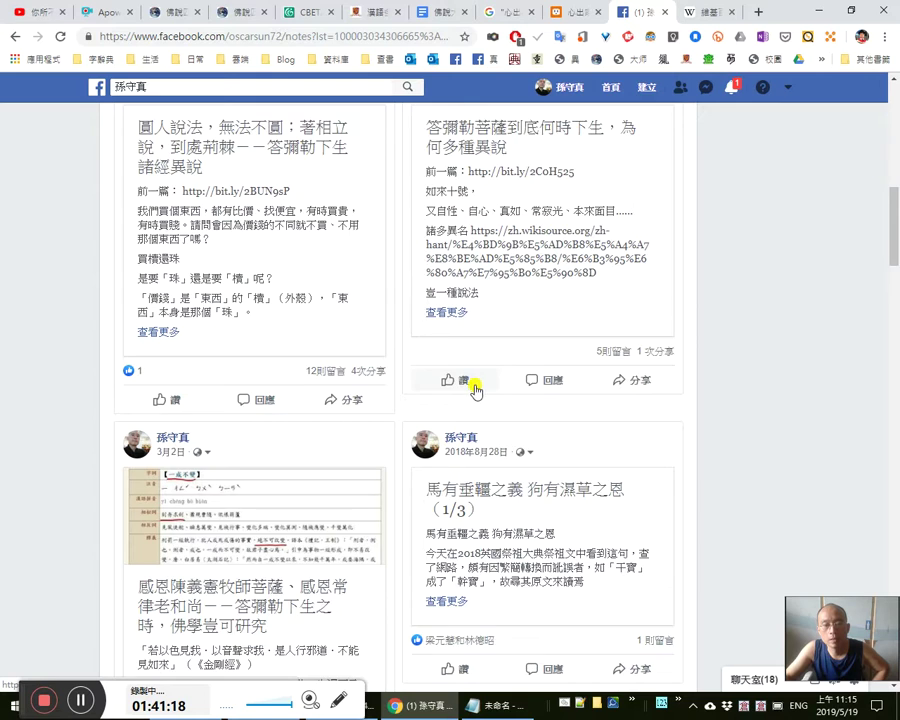
pyautogui.scroll(-2, 475, 390)
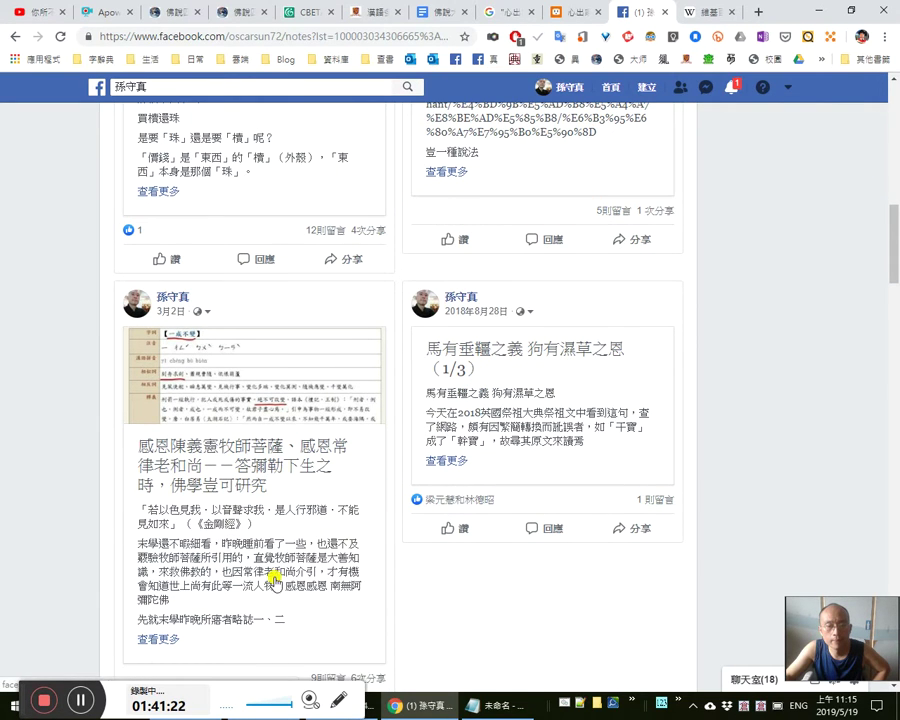
# Step: Open the note quoting 若以色見我 from 《金剛經》 and copy its web address
pyautogui.click(172, 312)
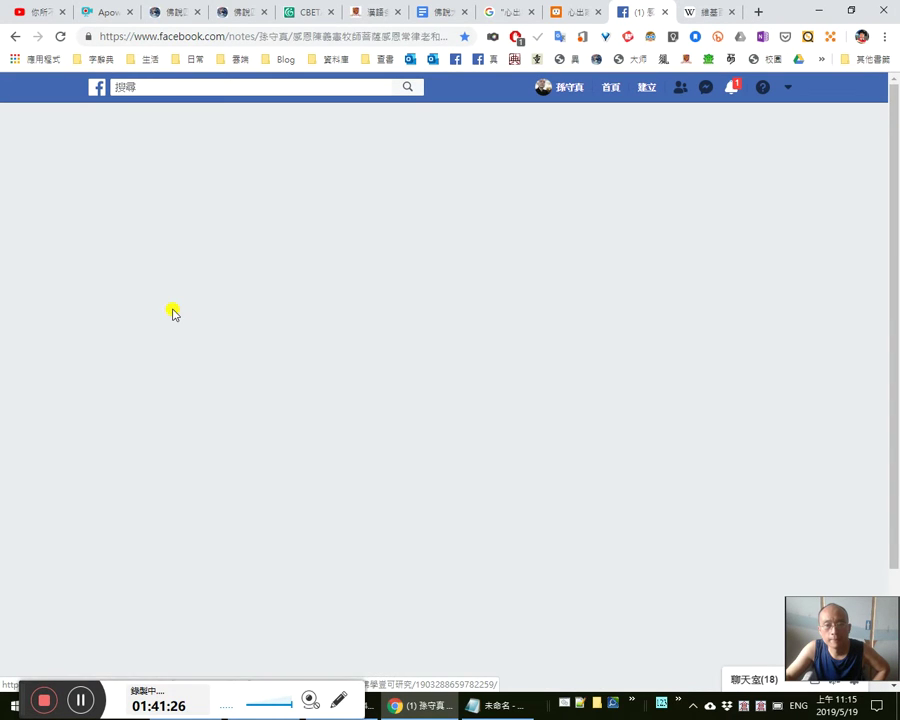
pyautogui.scroll(-3, 592, 578)
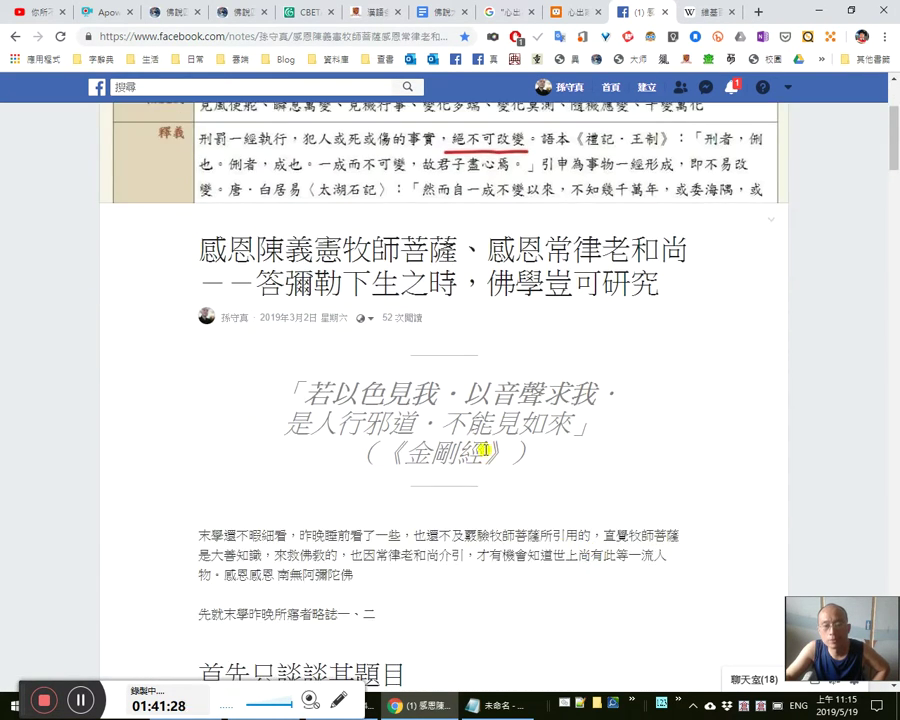
pyautogui.click(450, 36)
pyautogui.rightClick(440, 38)
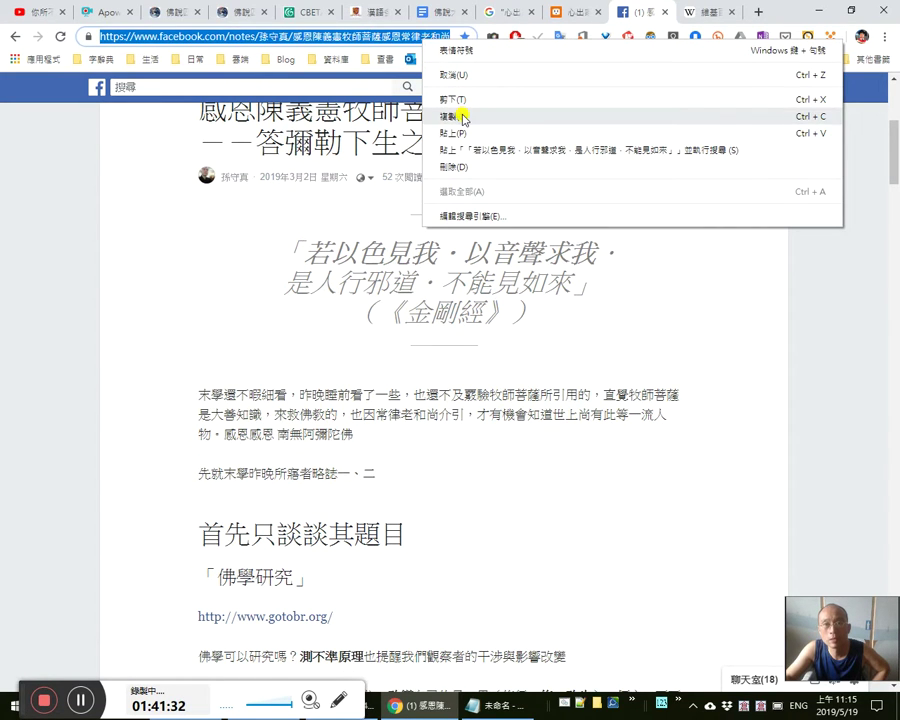
pyautogui.click(706, 12)
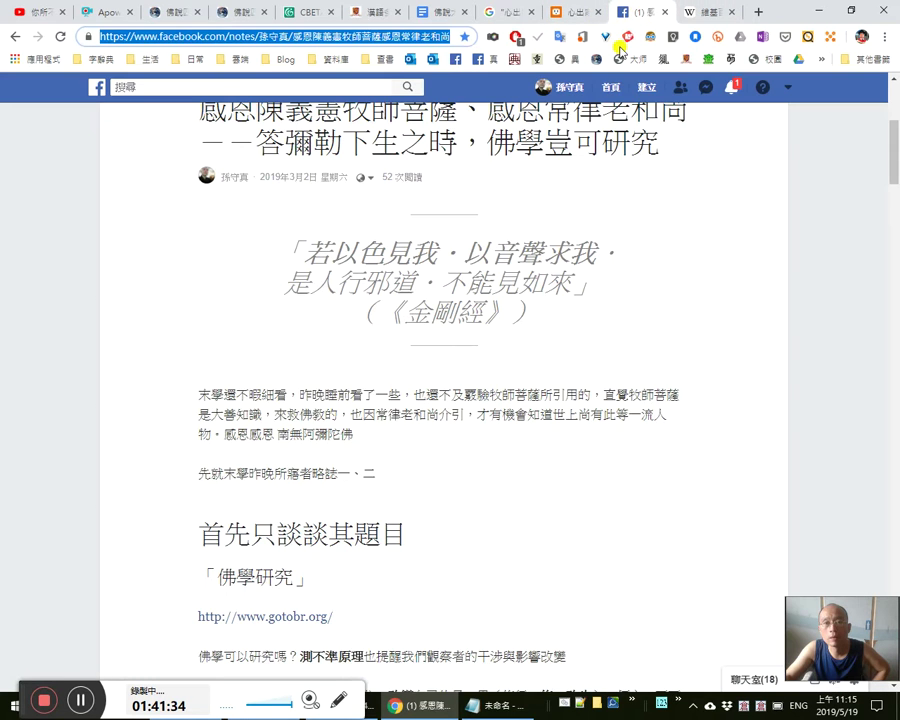
# Step: Go to bit.ly from the address bar and bring up the Bitly dashboard
pyautogui.click(628, 14)
pyautogui.click(738, 25)
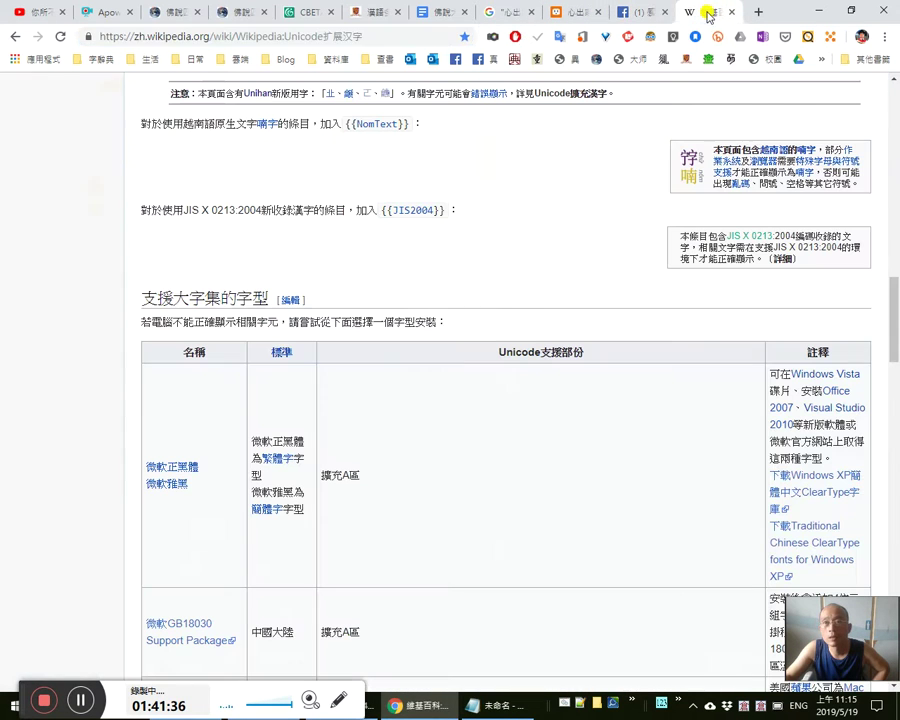
pyautogui.click(377, 36)
pyautogui.write('bit')
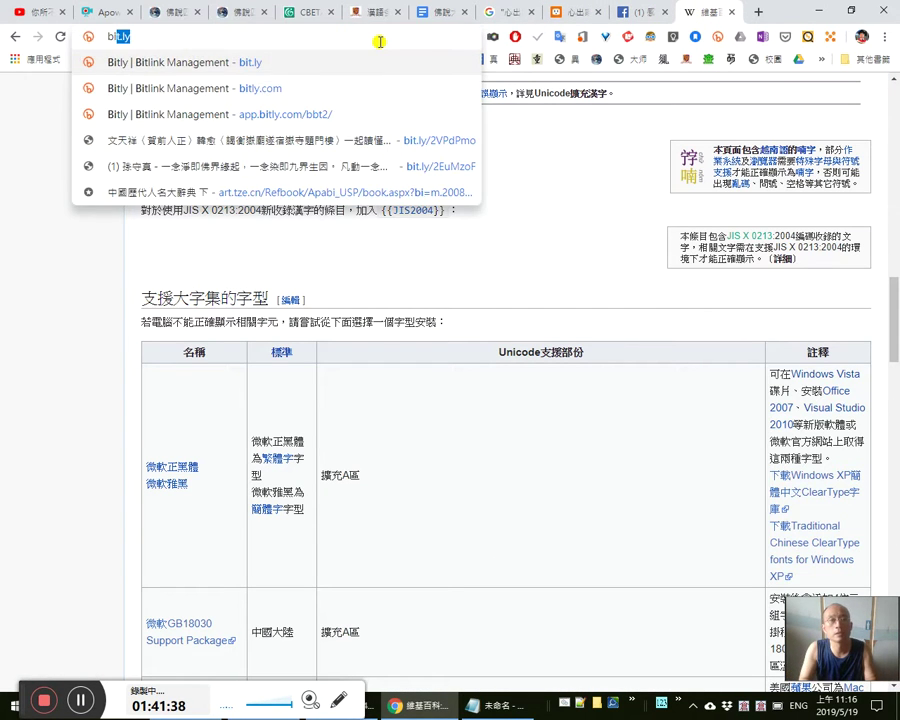
pyautogui.press('Return')
pyautogui.click(636, 12)
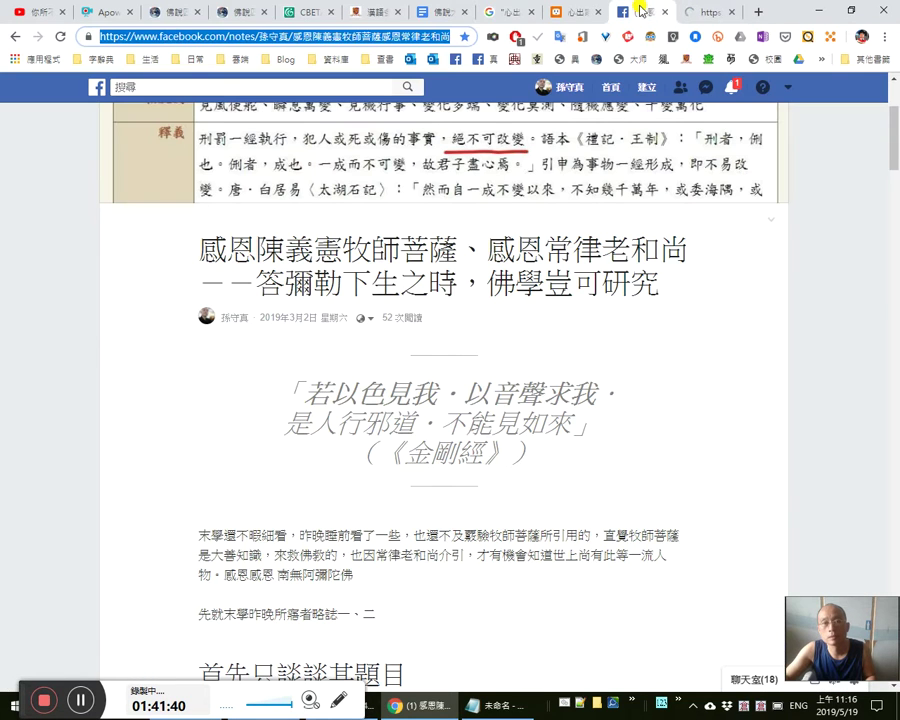
pyautogui.click(694, 14)
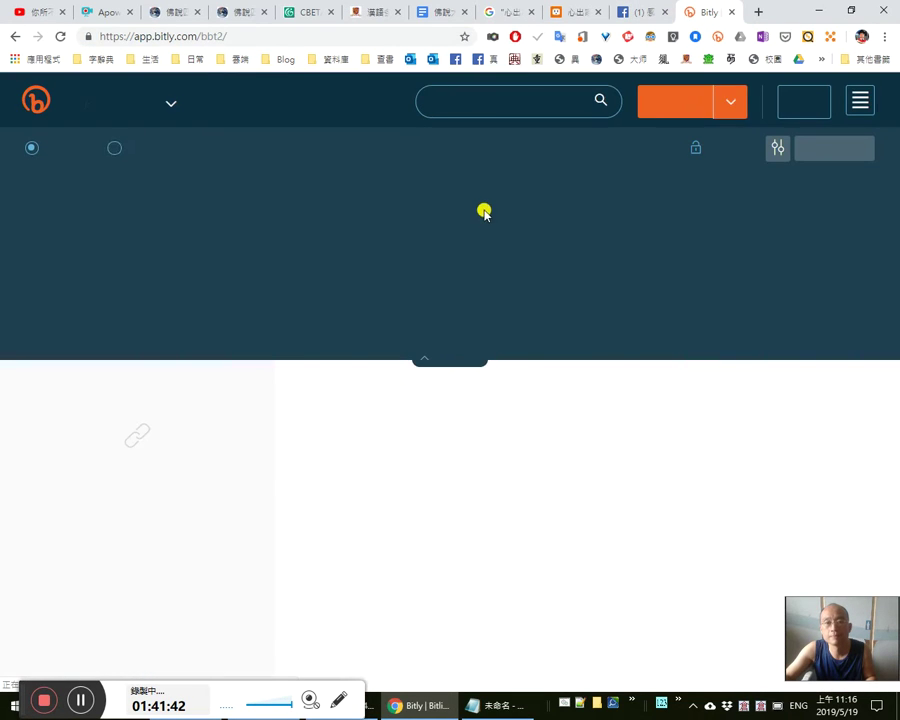
# Step: Search Bitlinks by the note's name and open the bit.ly/2C0H525 short link in a new tab
pyautogui.click(521, 97)
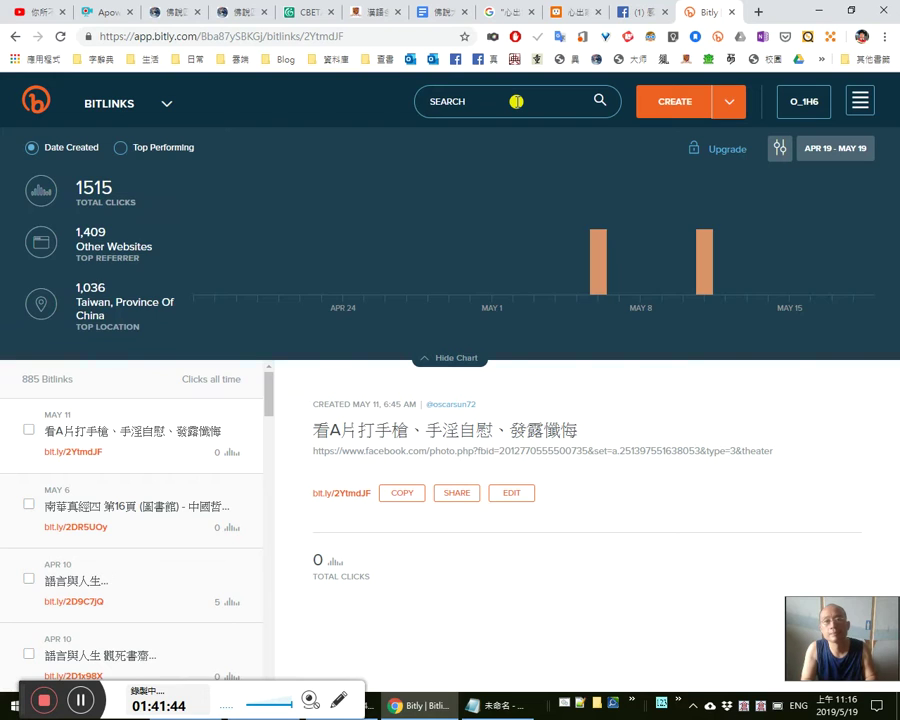
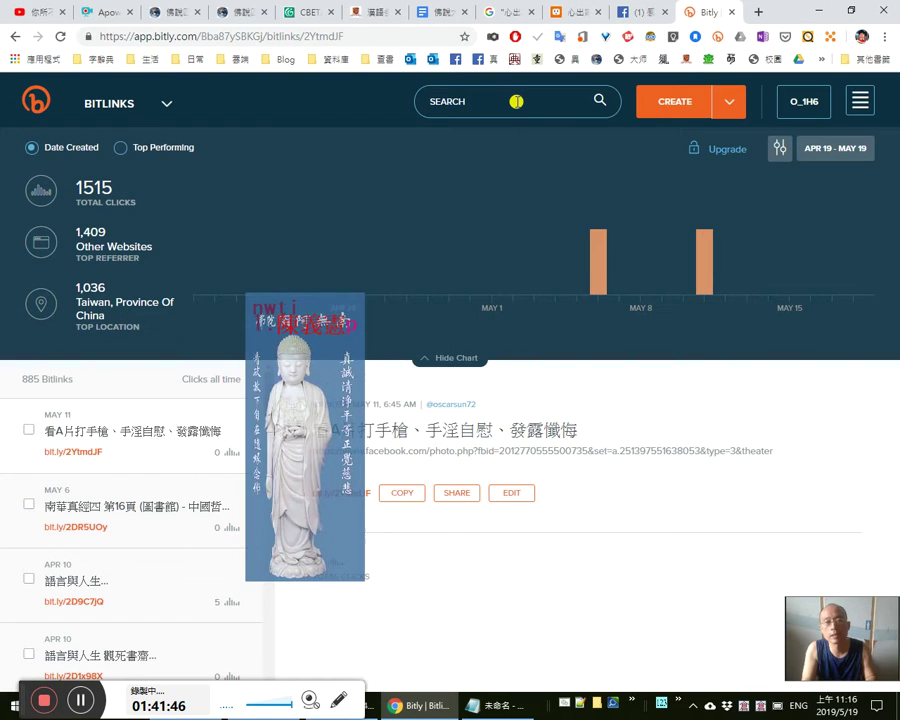
pyautogui.press('Return')
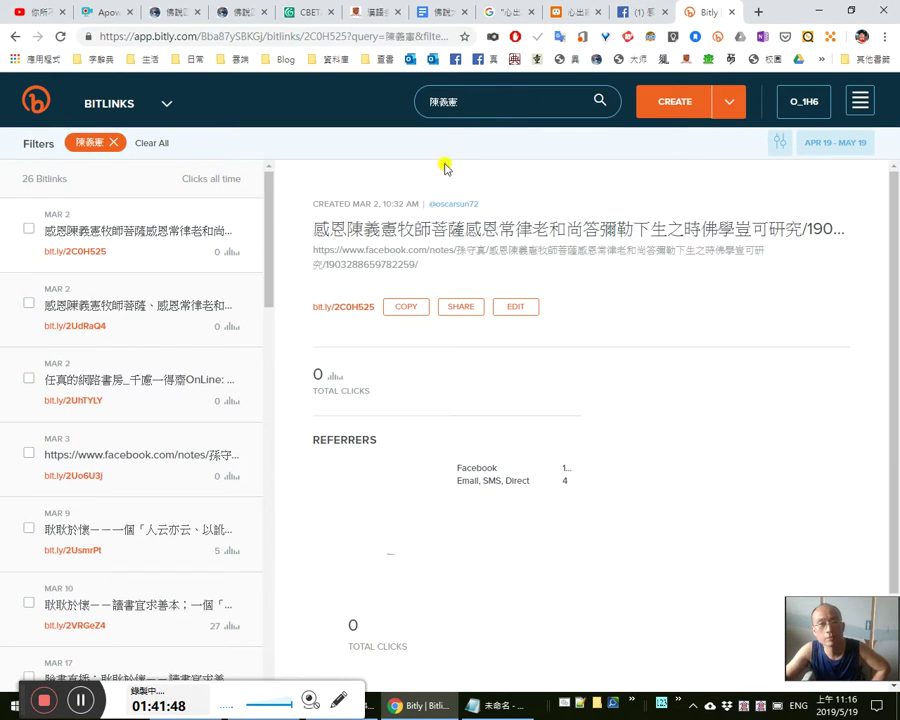
pyautogui.click(461, 307)
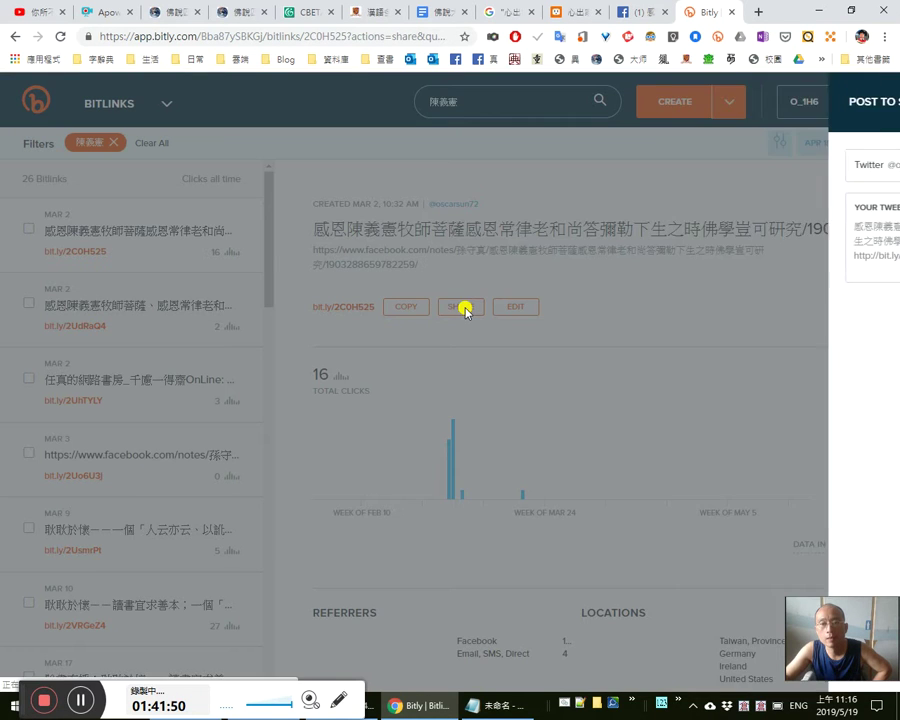
pyautogui.click(333, 311)
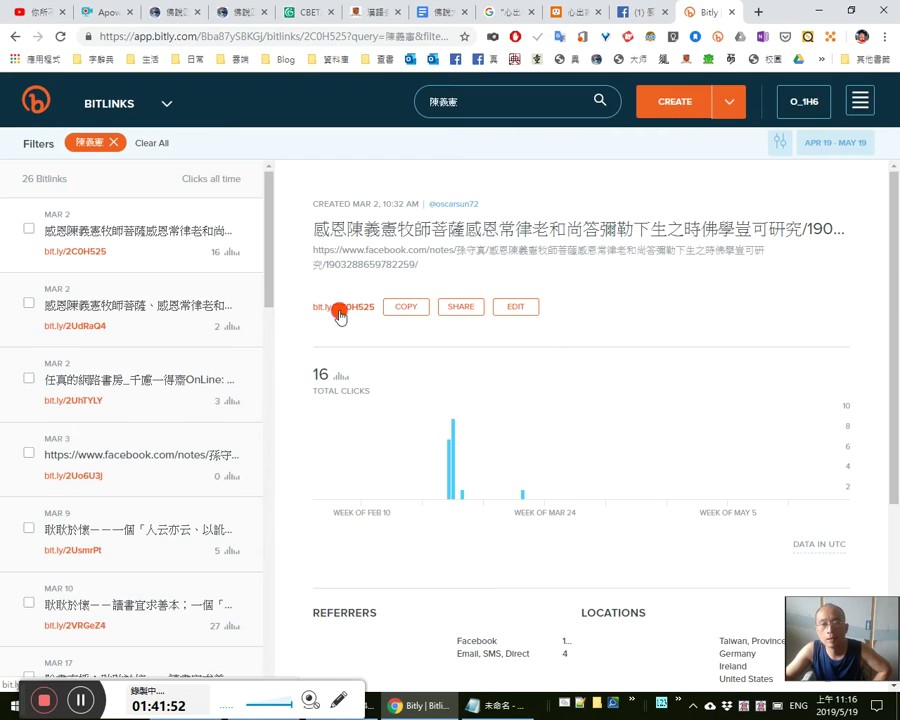
pyautogui.click(341, 307)
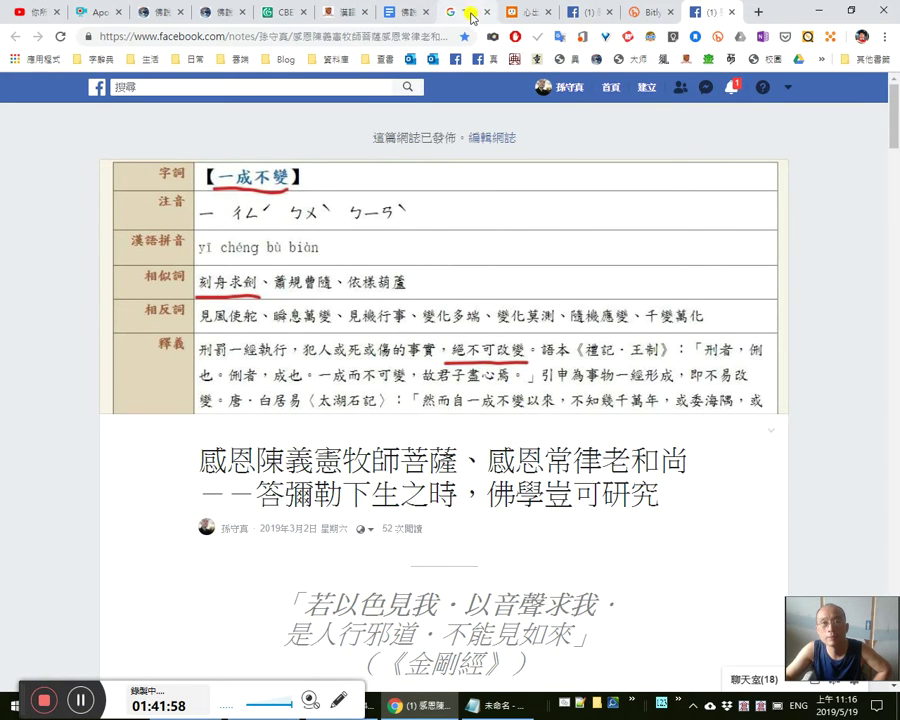
pyautogui.click(471, 17)
pyautogui.click(508, 14)
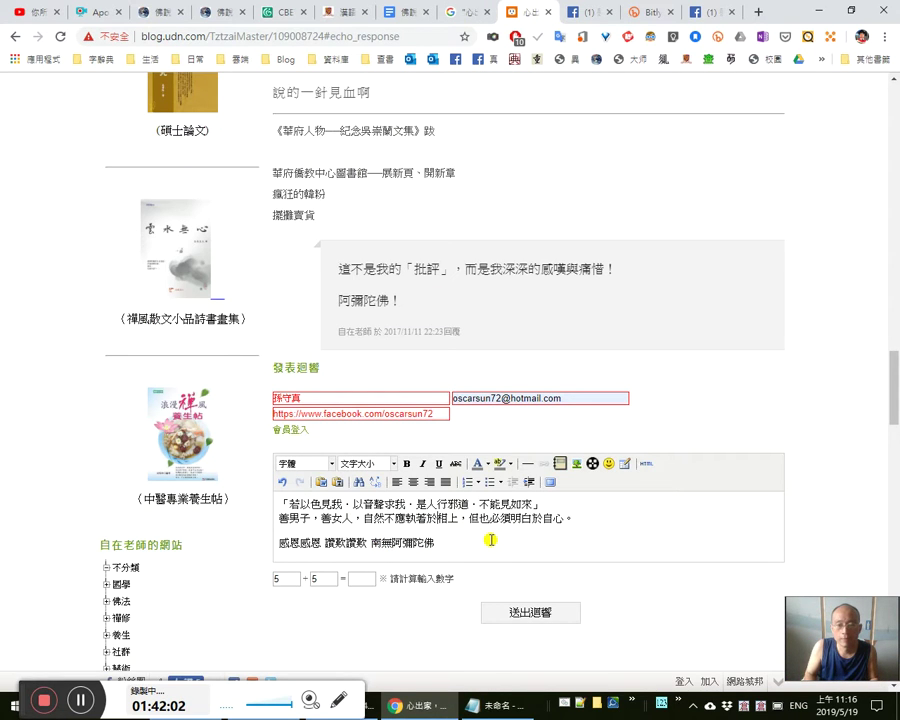
# Step: Copy the bit.ly/2C0H525 short link from Bitly and append it to the verse line
pyautogui.press('Return')
pyautogui.write('「若以色見我，以音聲求我，是人行邪道，不能見如來」')
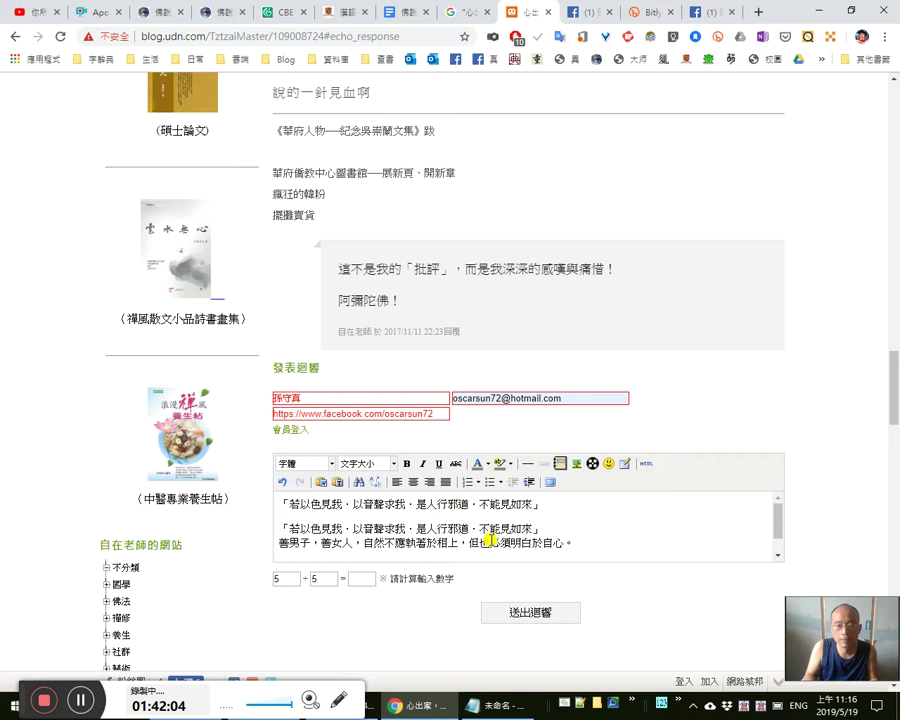
pyautogui.hotkey('ctrl', 'z')
pyautogui.click(639, 14)
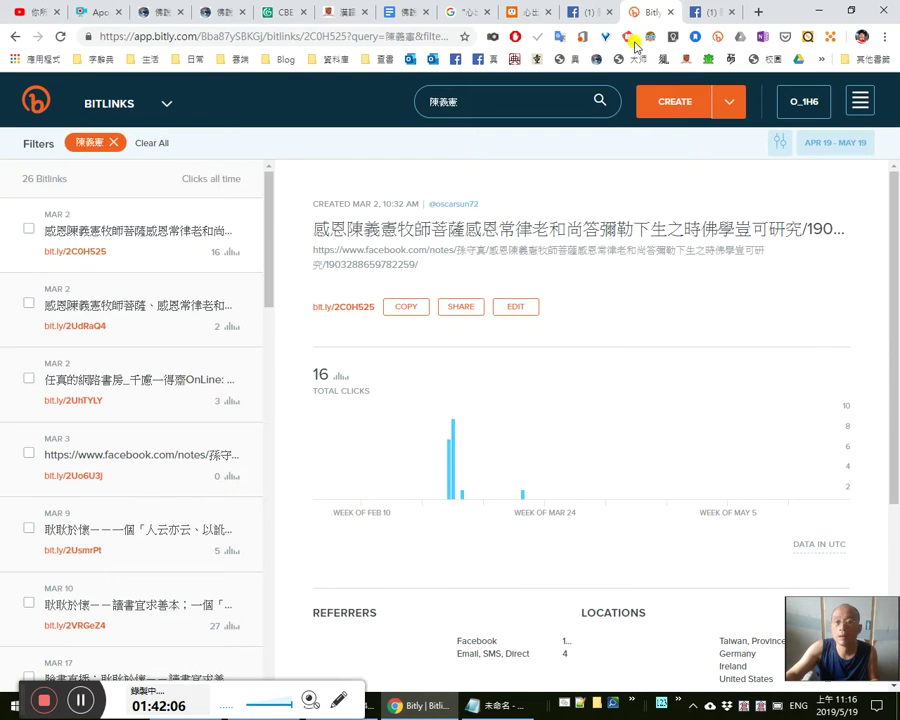
pyautogui.click(398, 311)
pyautogui.click(522, 12)
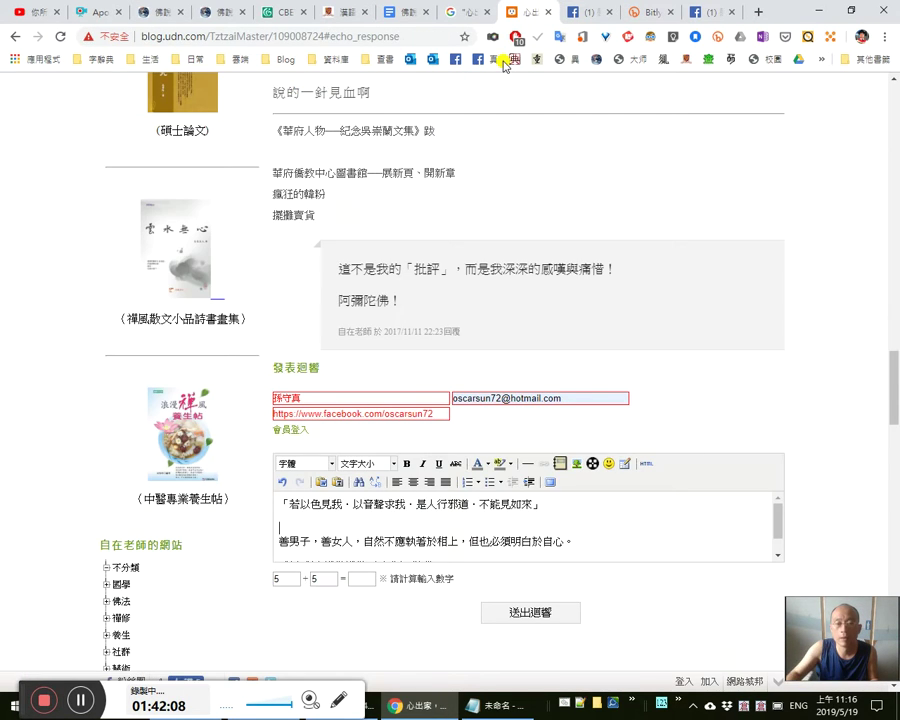
pyautogui.write('http://bit.ly/2C0H525')
pyautogui.press('Return')
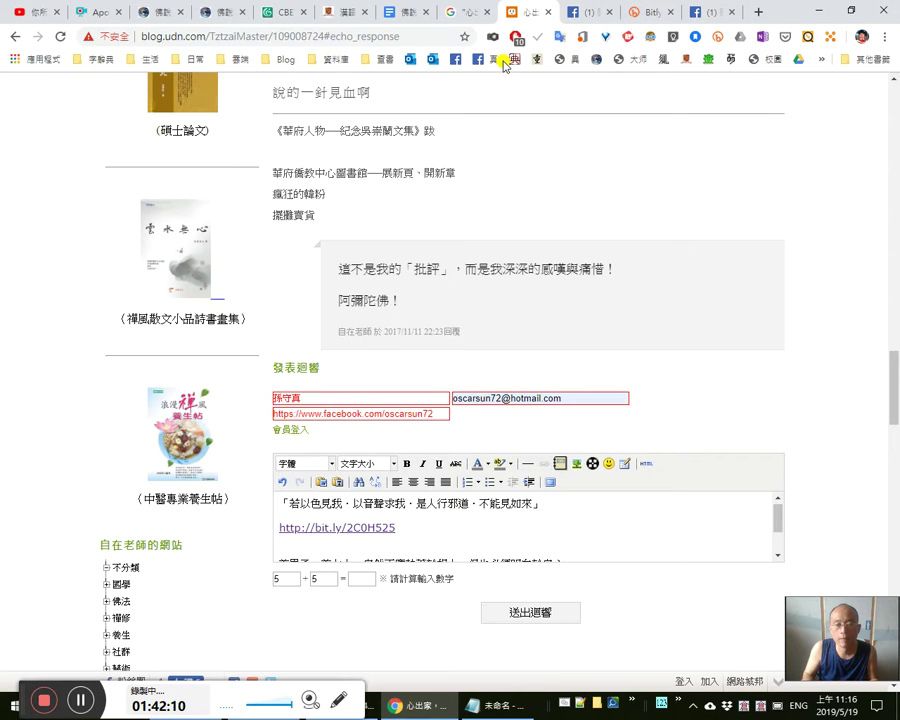
pyautogui.press('Delete')
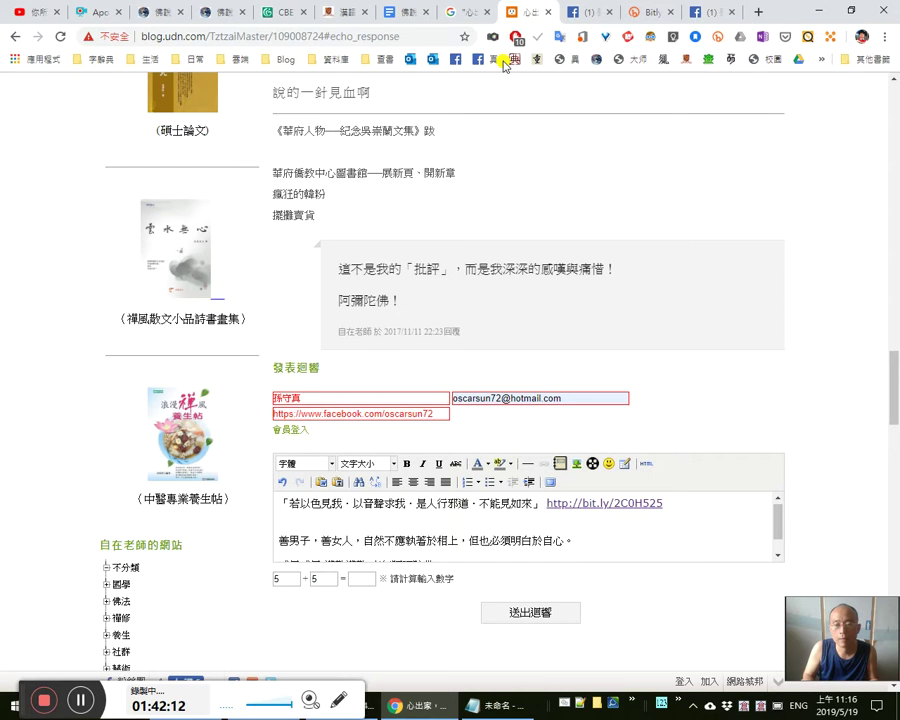
pyautogui.press('Delete')
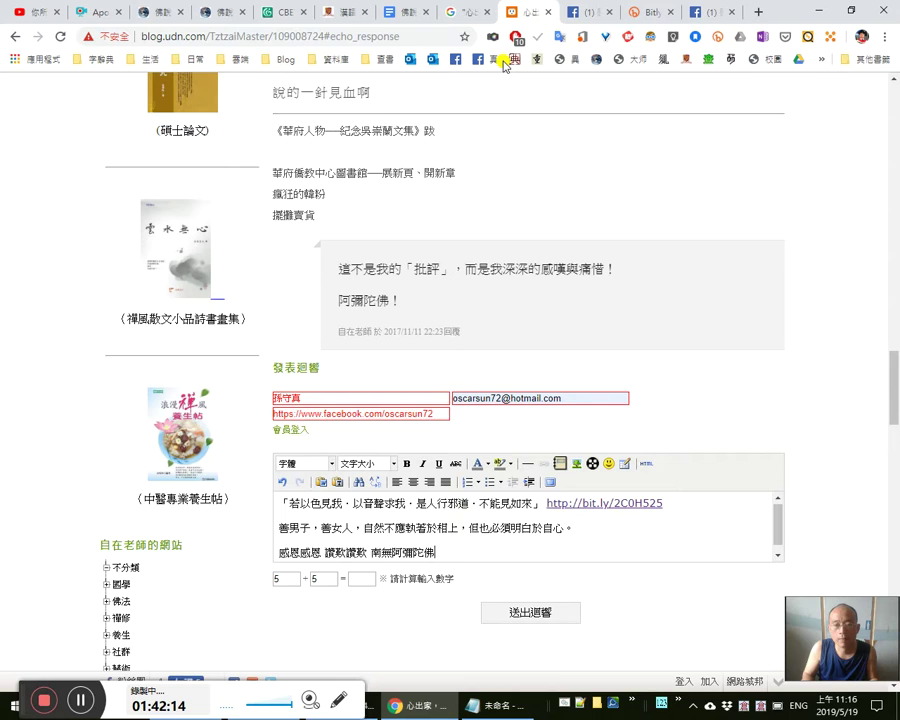
pyautogui.hotkey('ctrl', 'a')
pyautogui.press('Right')
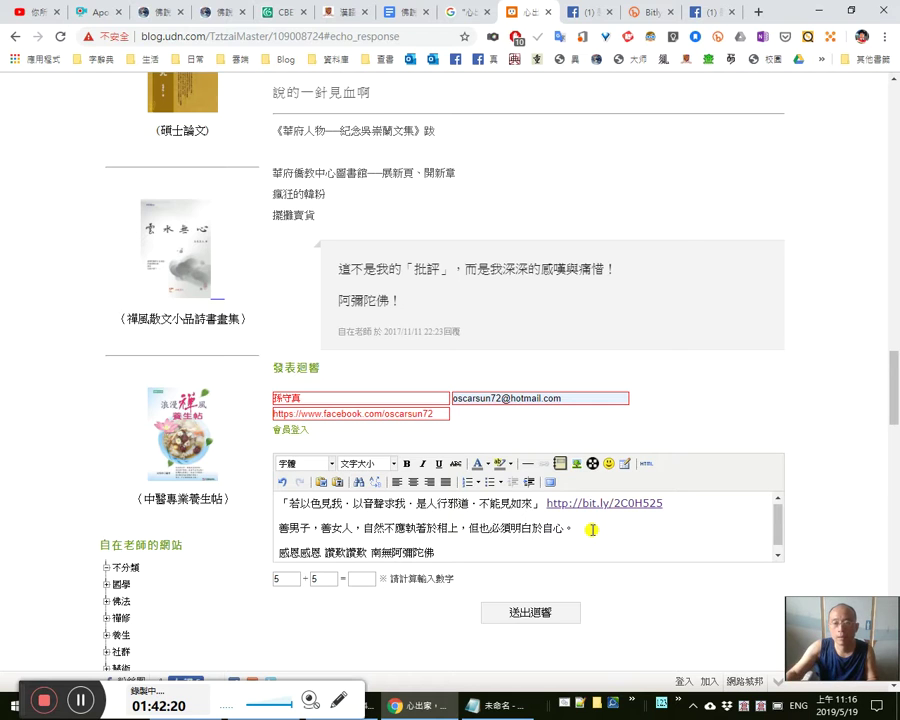
# Step: Add the line 依法不依人，依義不依語，依了義不依不了義，依智不依識 after 自心。
pyautogui.press('Return')
pyautogui.write('依')
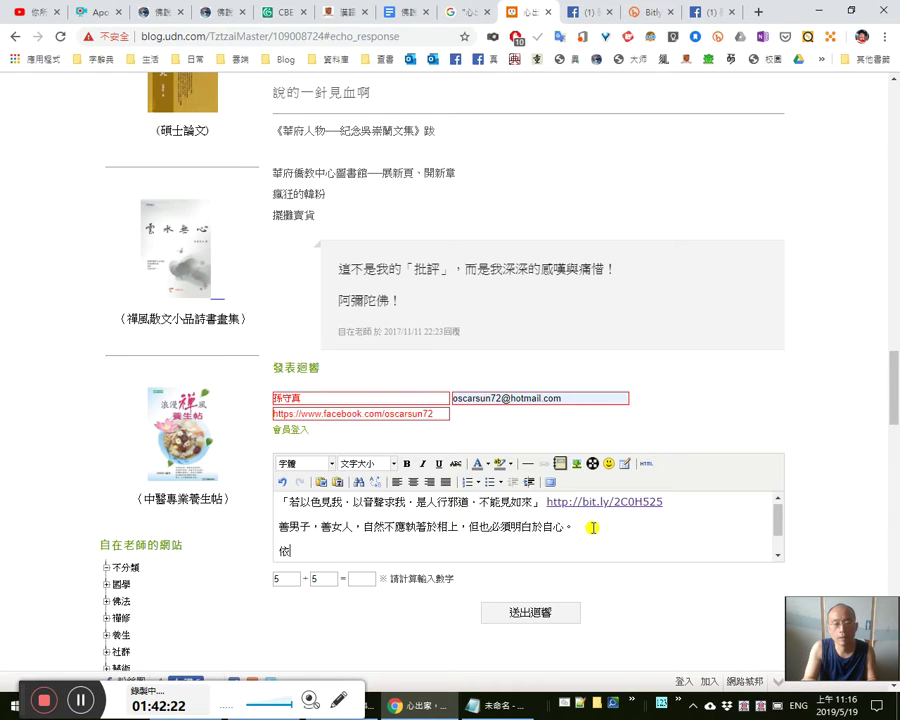
pyautogui.write('aa')
pyautogui.press('BackSpace')
pyautogui.press('BackSpace')
pyautogui.write('oimf')
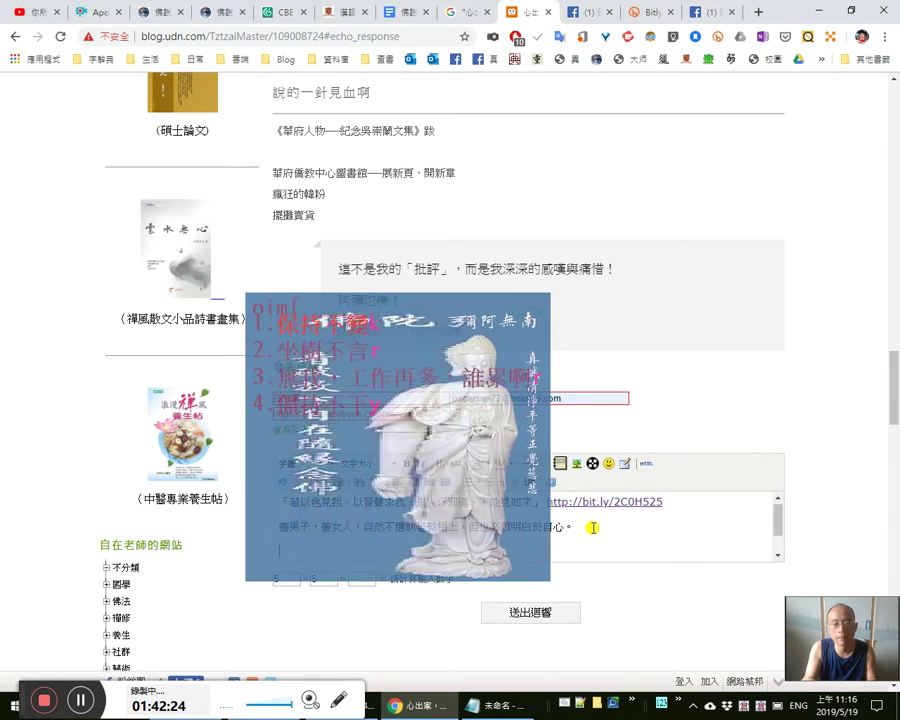
pyautogui.press('BackSpace')
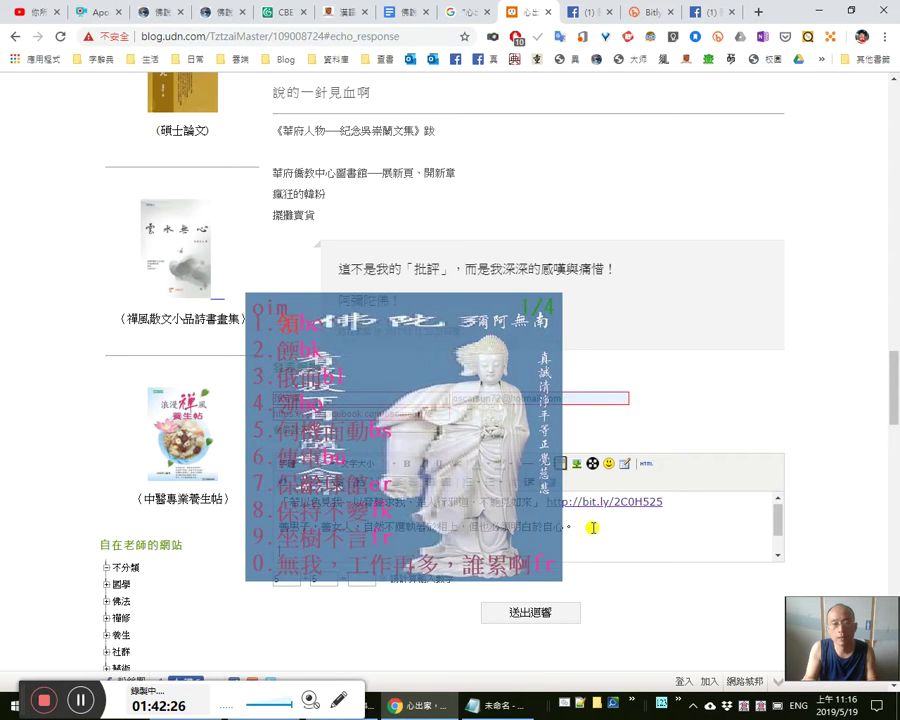
pyautogui.write('y2')
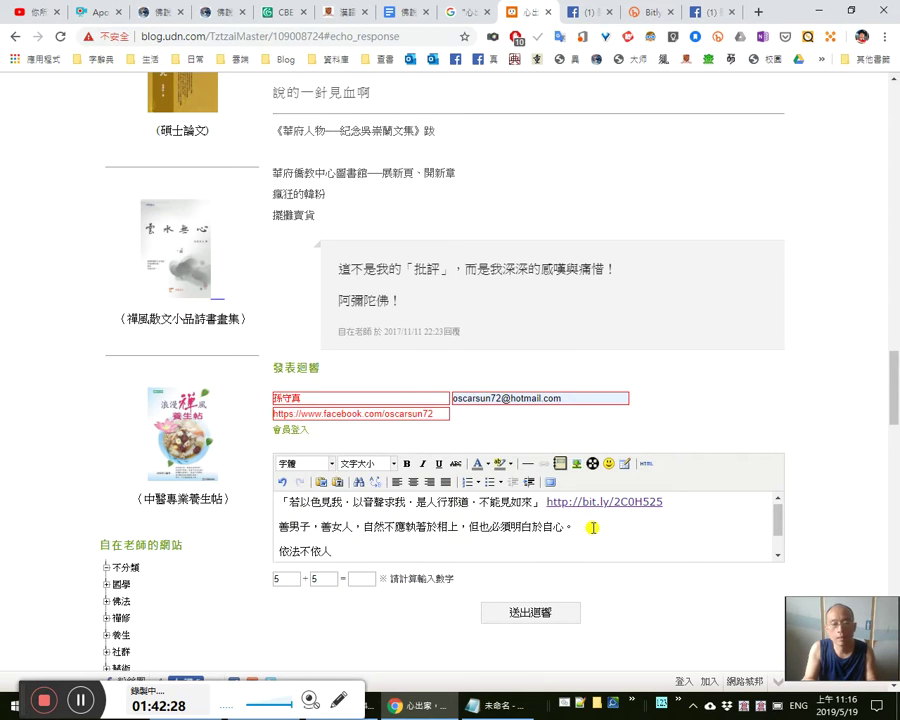
pyautogui.write('a')
pyautogui.press('BackSpace')
pyautogui.write('oimy')
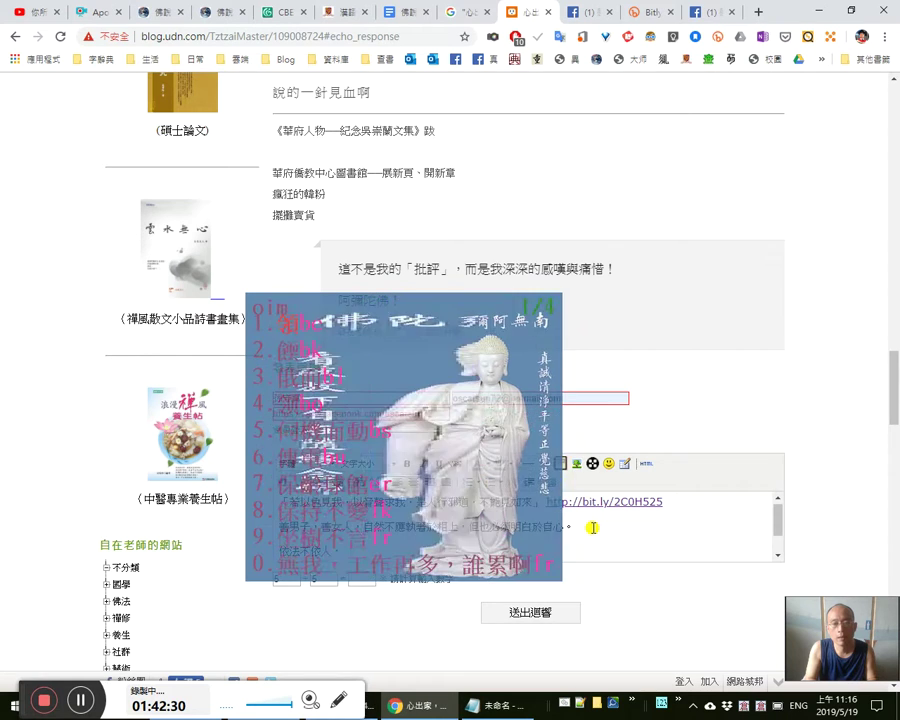
pyautogui.write('3')
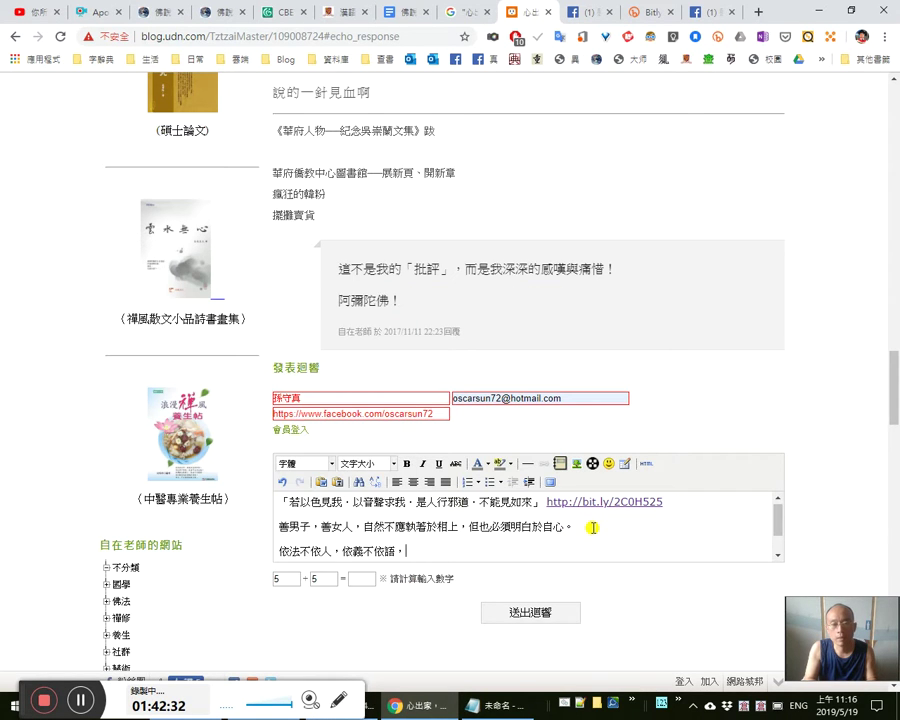
pyautogui.write('a')
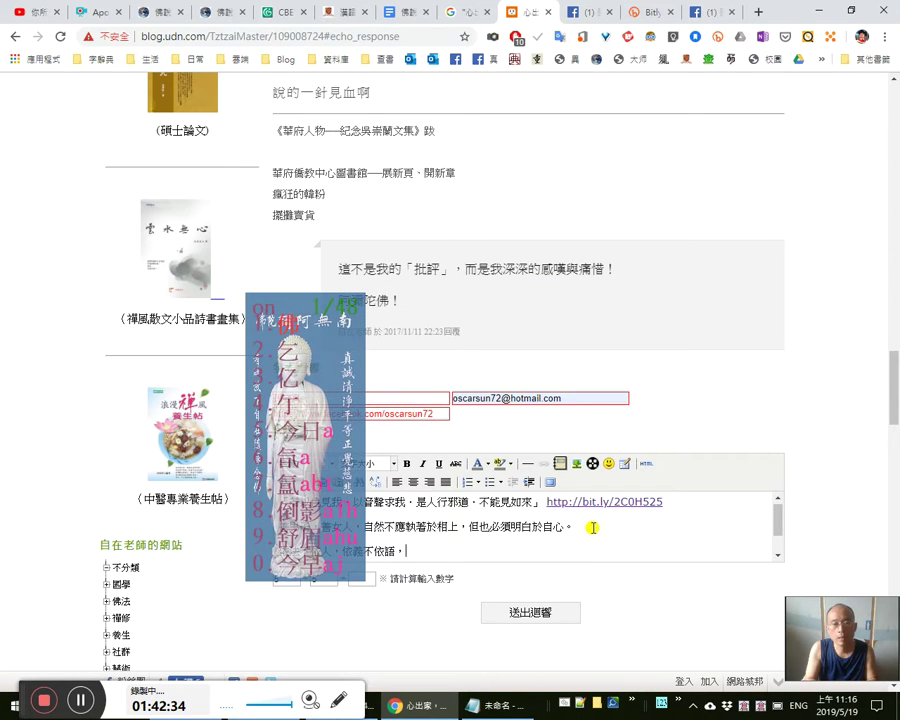
pyautogui.write('l')
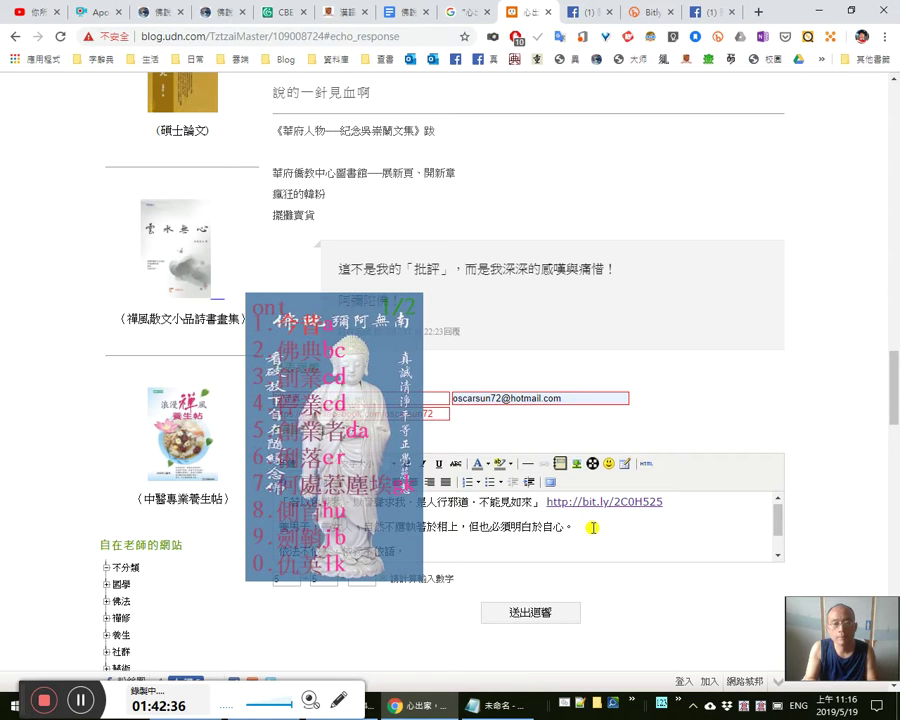
pyautogui.press('space')
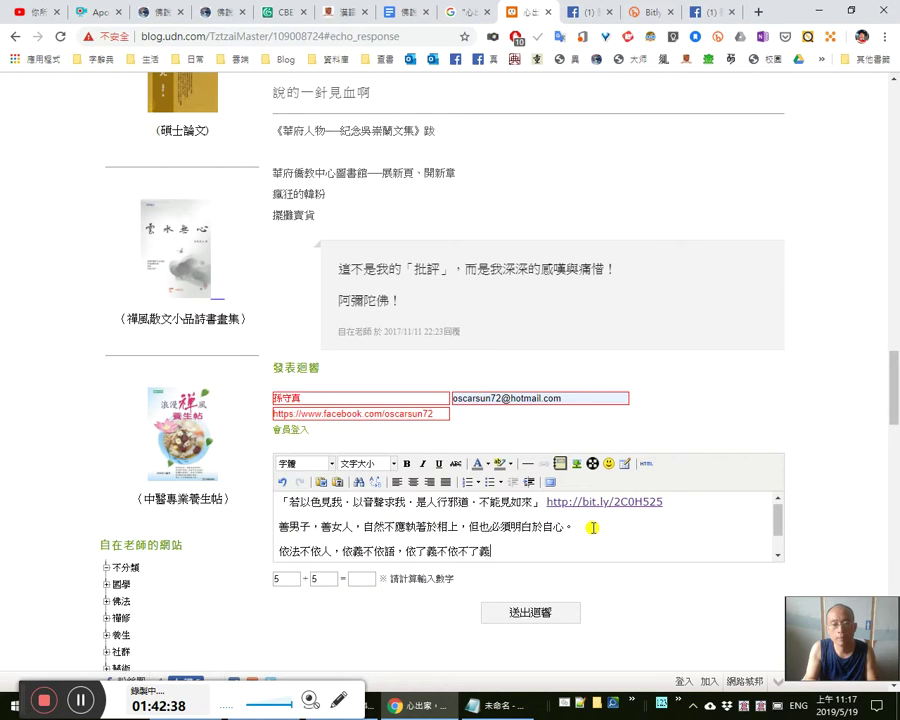
pyautogui.write('am')
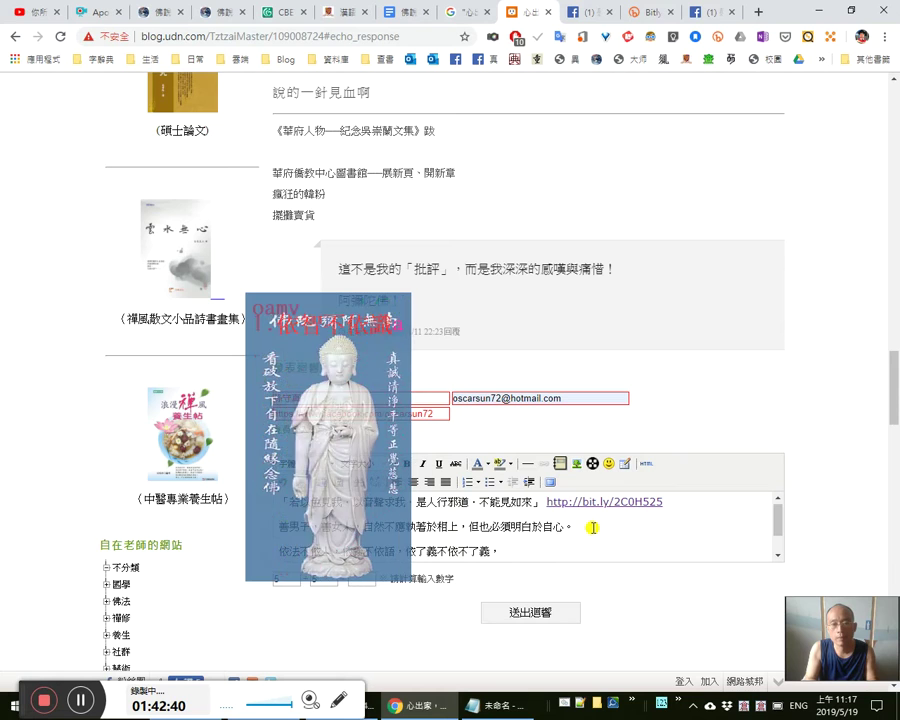
pyautogui.press('space')
# Step: Add the closing blessing line and copy the whole comment text
pyautogui.press('Return')
pyautogui.write('感恩感恩 讚歎讚歎 南無阿彌陀佛')
pyautogui.hotkey('ctrl', 'a')
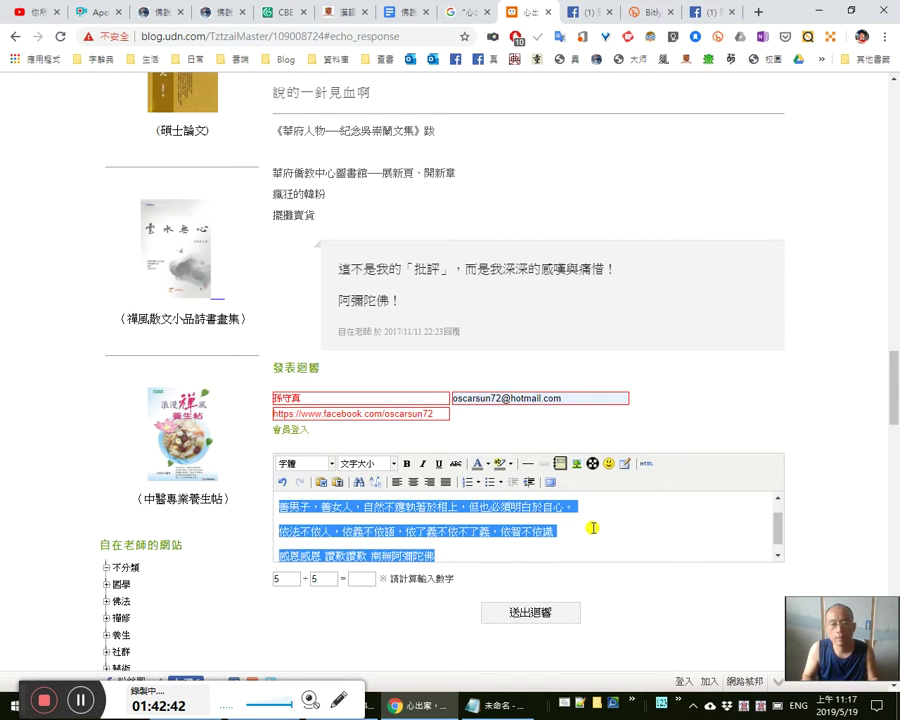
pyautogui.press('Right')
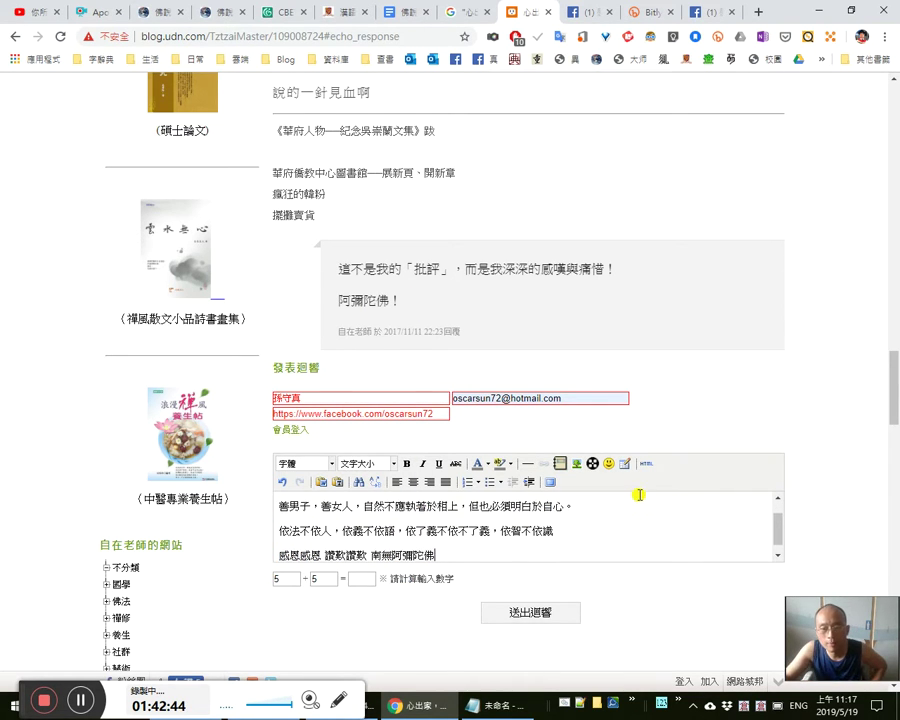
# Step: Submit the comment with check answer 10, posting it as the 3rd reply
pyautogui.click(540, 612)
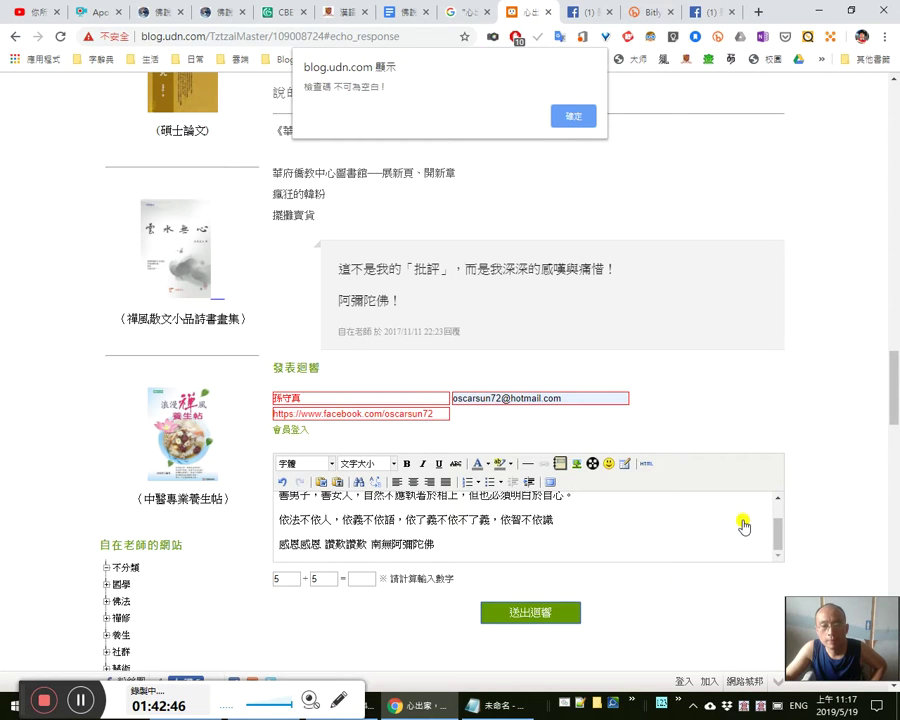
pyautogui.click(570, 118)
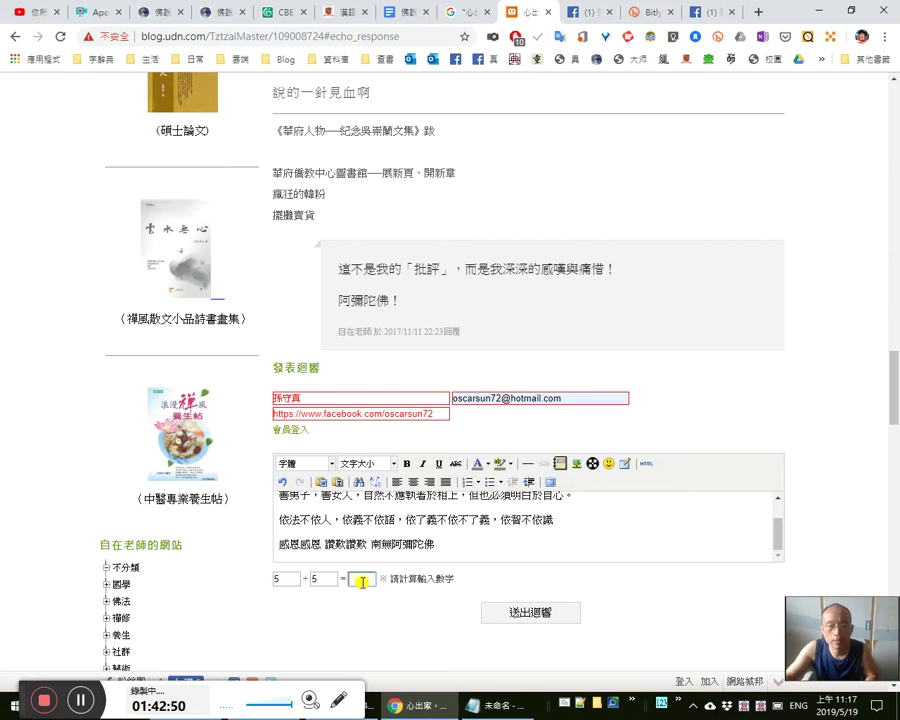
pyautogui.write('10')
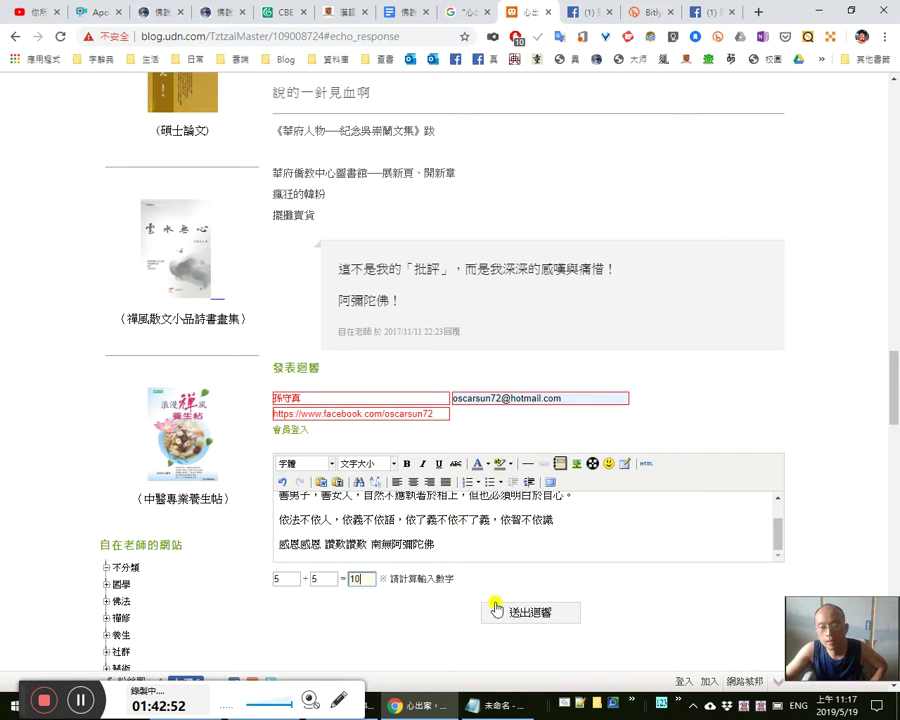
pyautogui.click(527, 617)
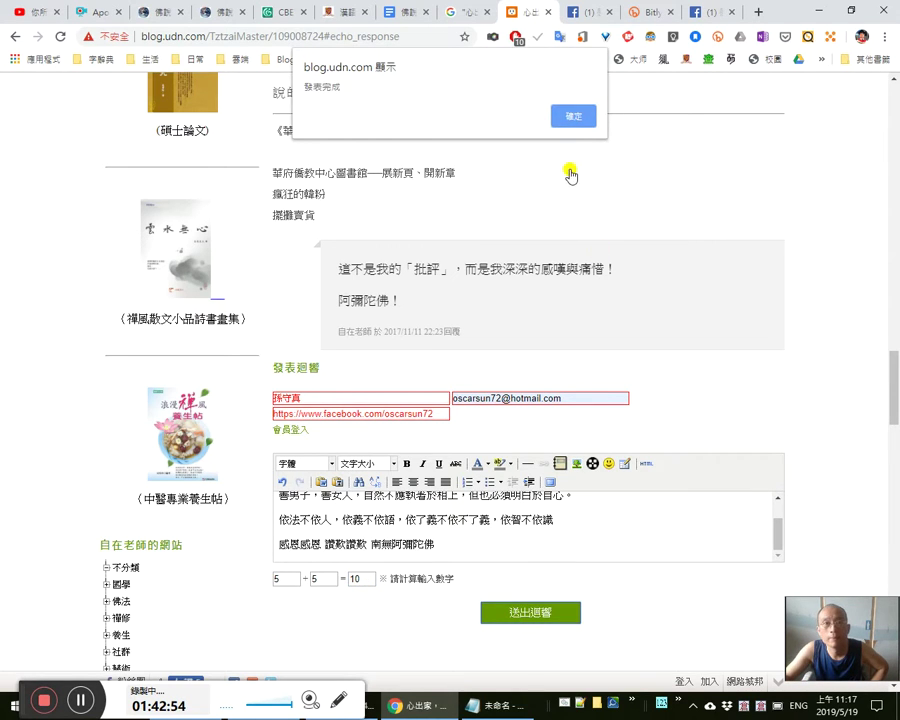
pyautogui.click(570, 116)
pyautogui.scroll(1, 597, 438)
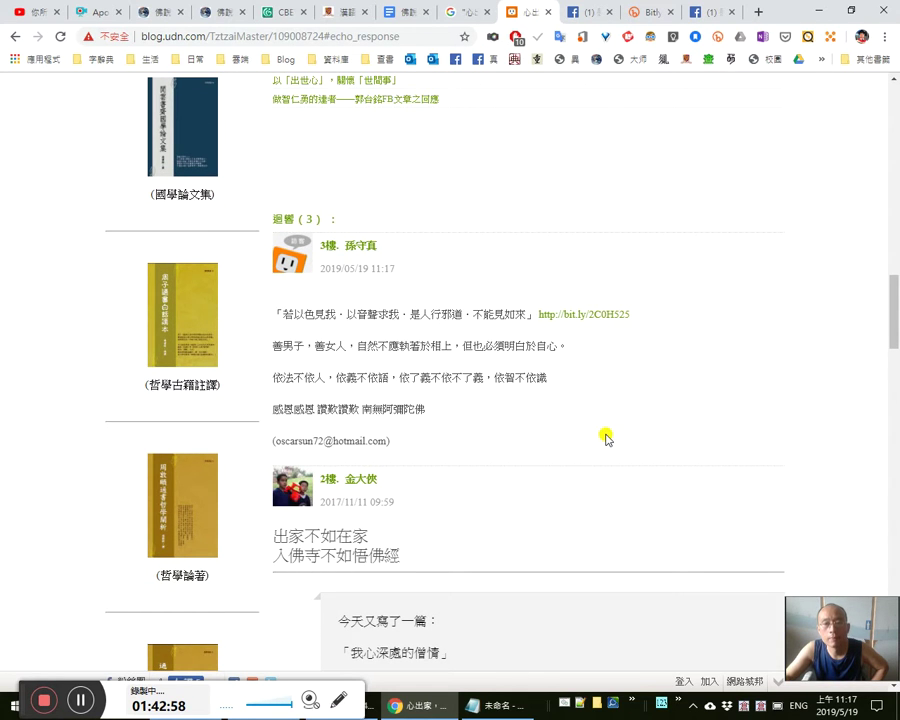
# Step: Test the new comment's bit.ly link, then reload the article and check the e-mail translation popup
pyautogui.click(607, 316)
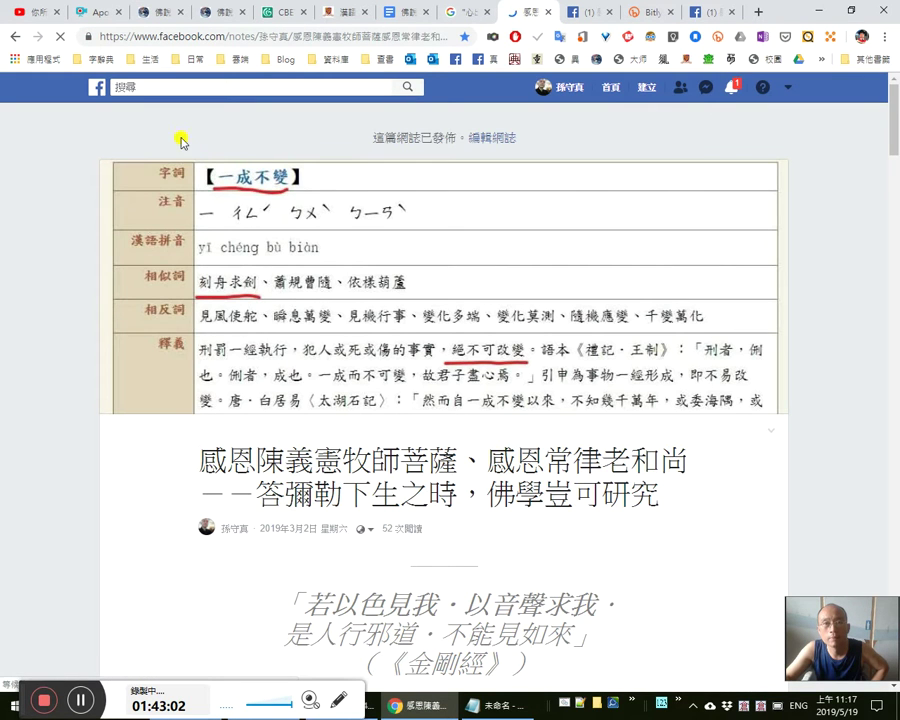
pyautogui.click(15, 36)
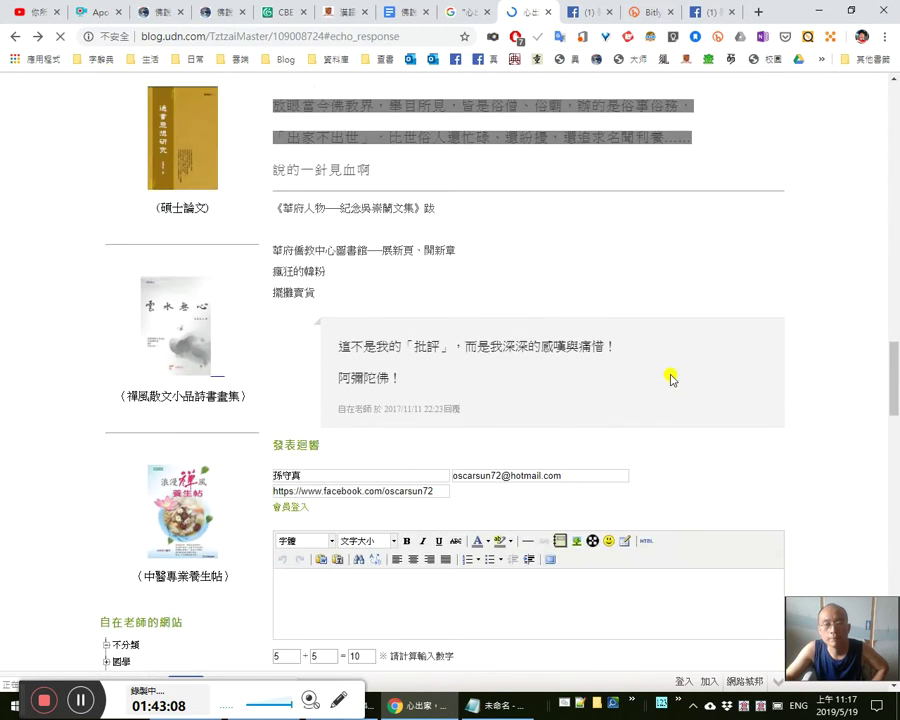
pyautogui.scroll(4, 675, 377)
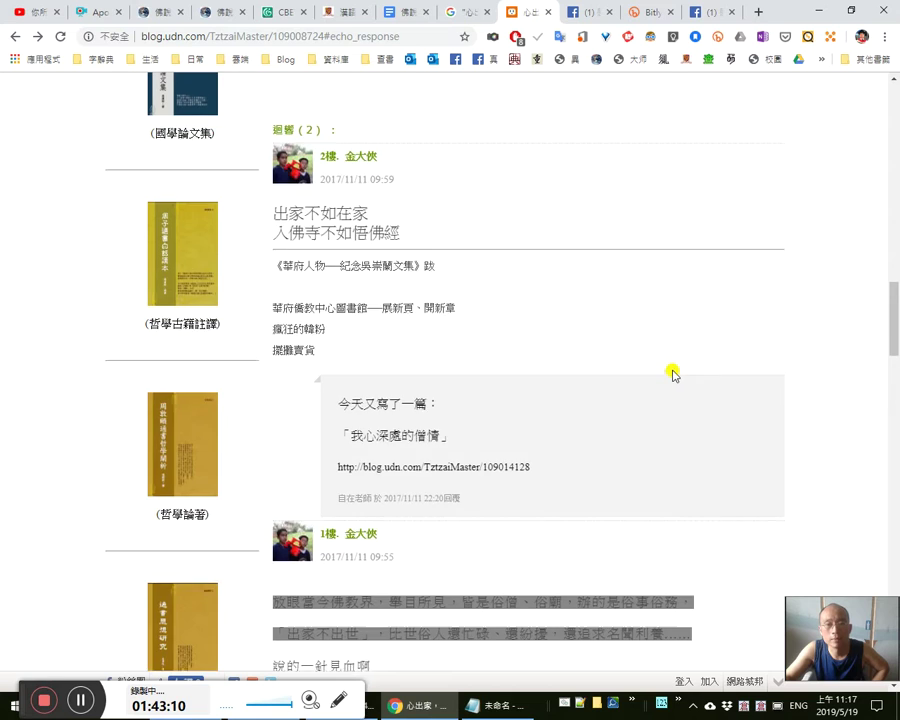
pyautogui.click(58, 38)
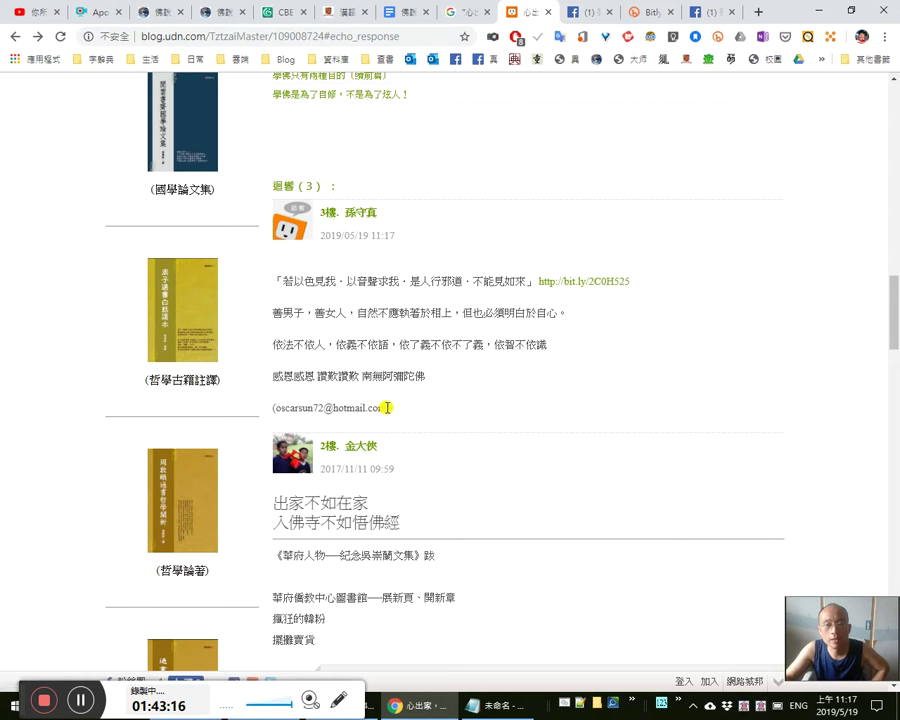
pyautogui.moveTo(381, 408); pyautogui.dragTo(279, 410)
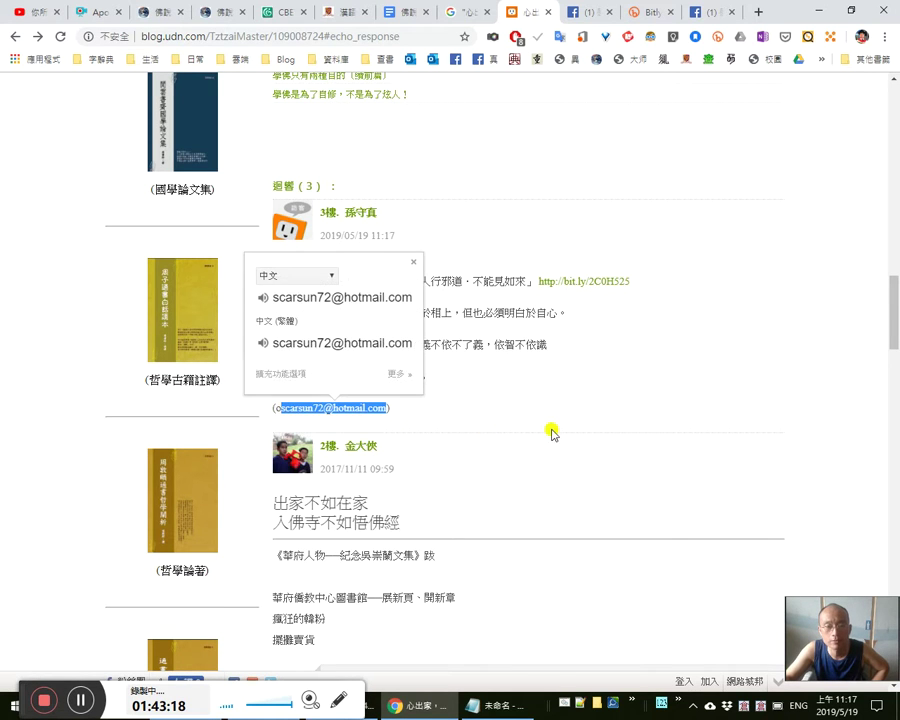
pyautogui.click(525, 410)
# Step: Open the bit.ly/2C0H525 link in a new tab to view the Facebook note, then scroll to the article top
pyautogui.scroll(2, 567, 421)
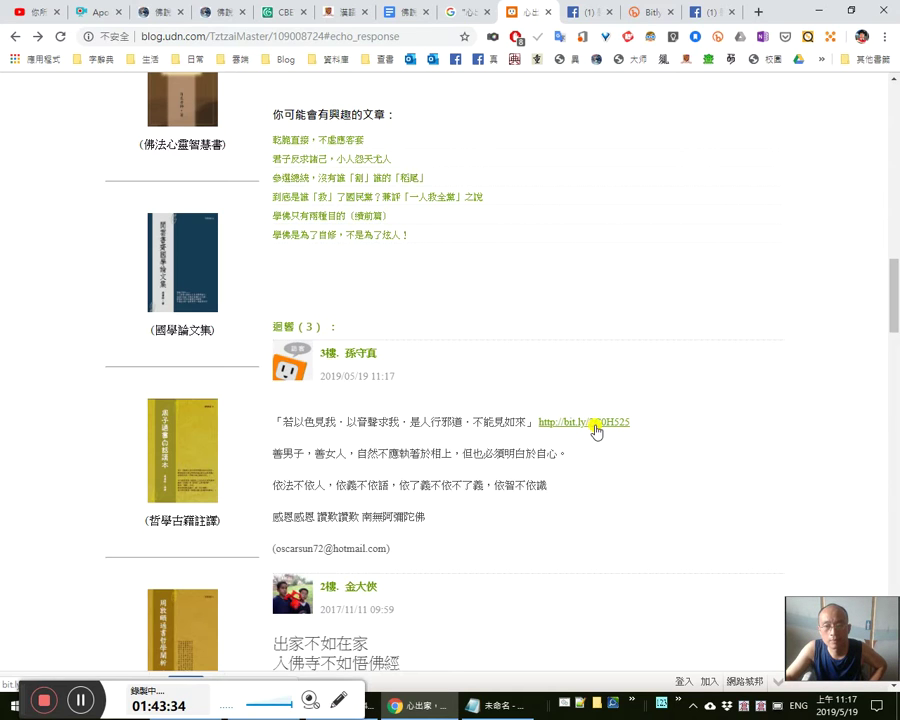
pyautogui.click(596, 430)
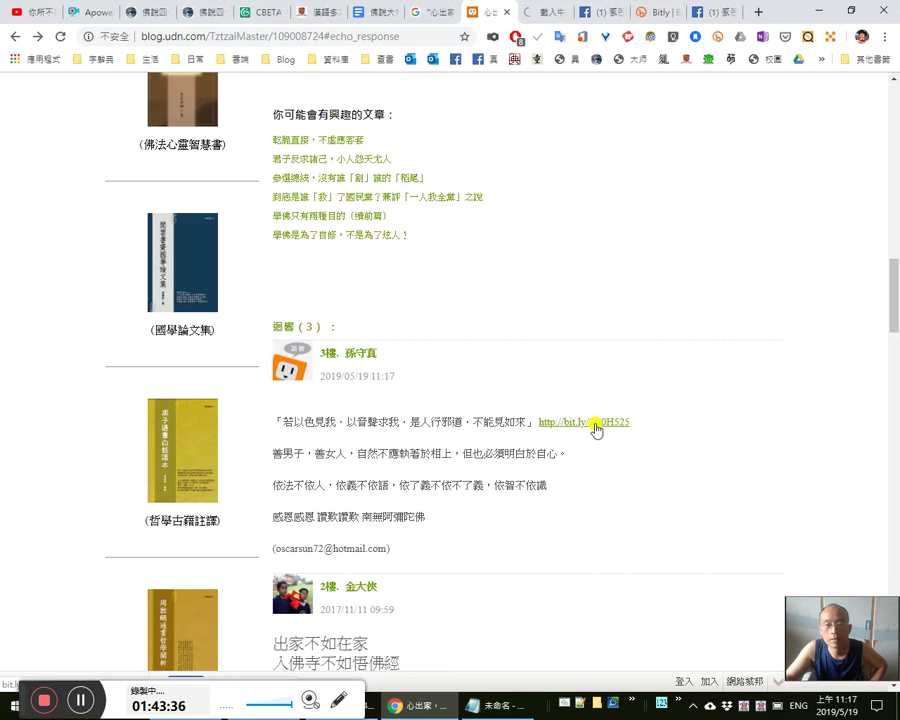
pyautogui.click(524, 16)
pyautogui.click(495, 18)
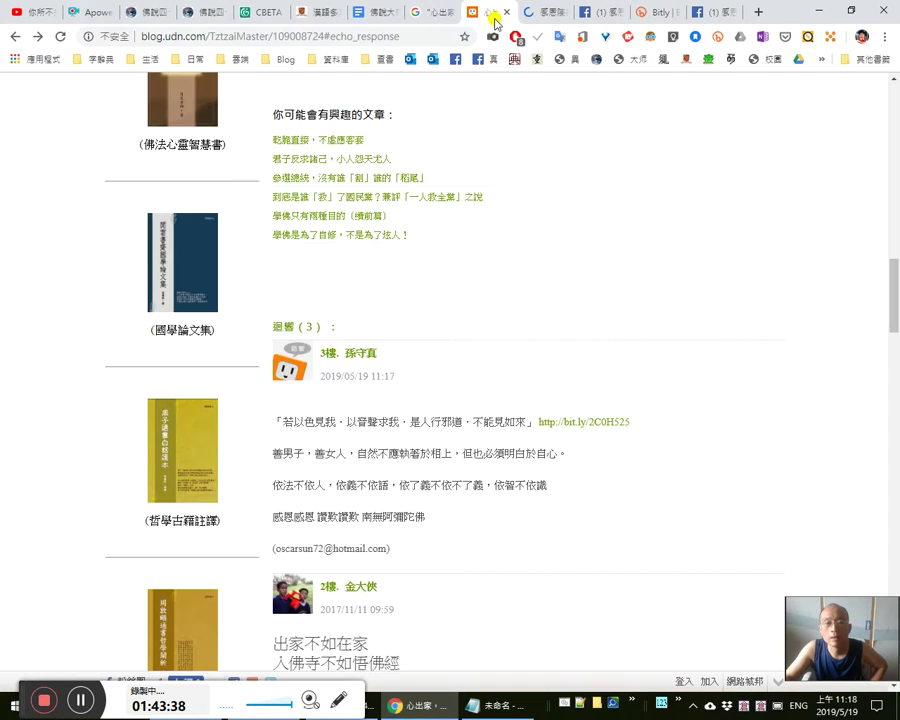
pyautogui.scroll(20, 683, 404)
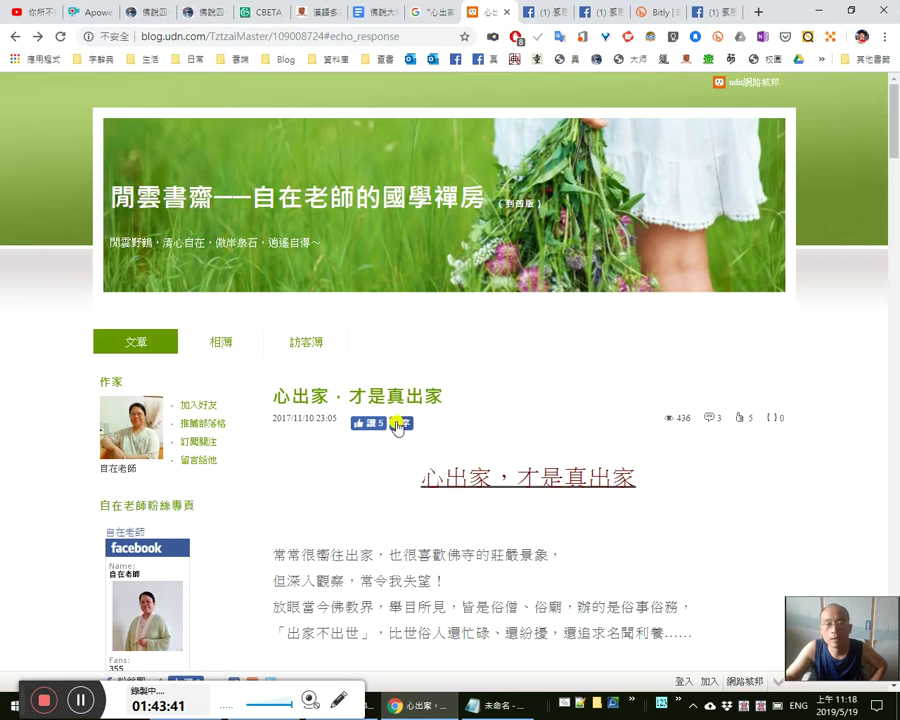
# Step: Share the blog article to Facebook with the pasted verse and bit.ly/2C0H525 link, then view the profile
pyautogui.click(397, 425)
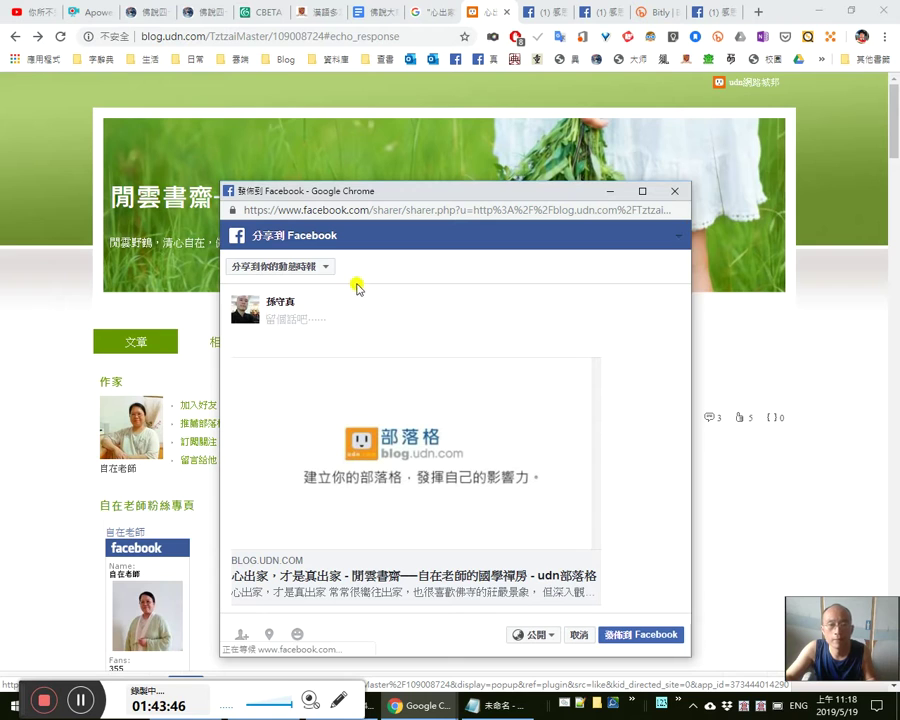
pyautogui.write('「若以色見我，以音聲求我，是人行邪道，不能見如來」 http://bit.ly/2C0H525 善男子，善女人，自然不應執著於相上，但也必須明白於自心。 依法不依人，依義不依語，依了義不依不了義，依智不依識 感恩感恩 讚歎讚歎 南無阿彌陀佛')
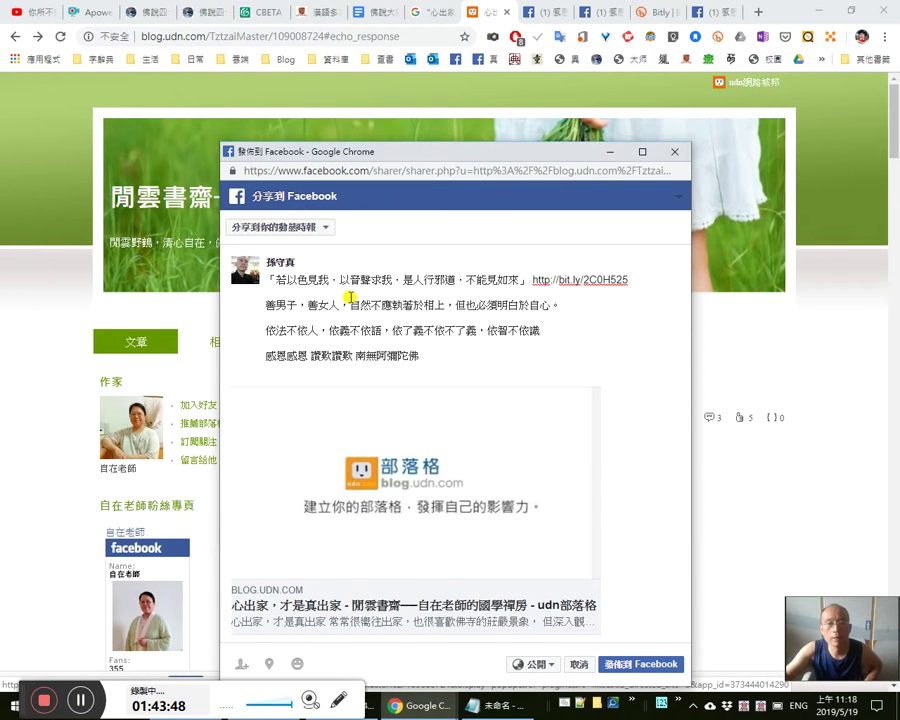
pyautogui.click(654, 666)
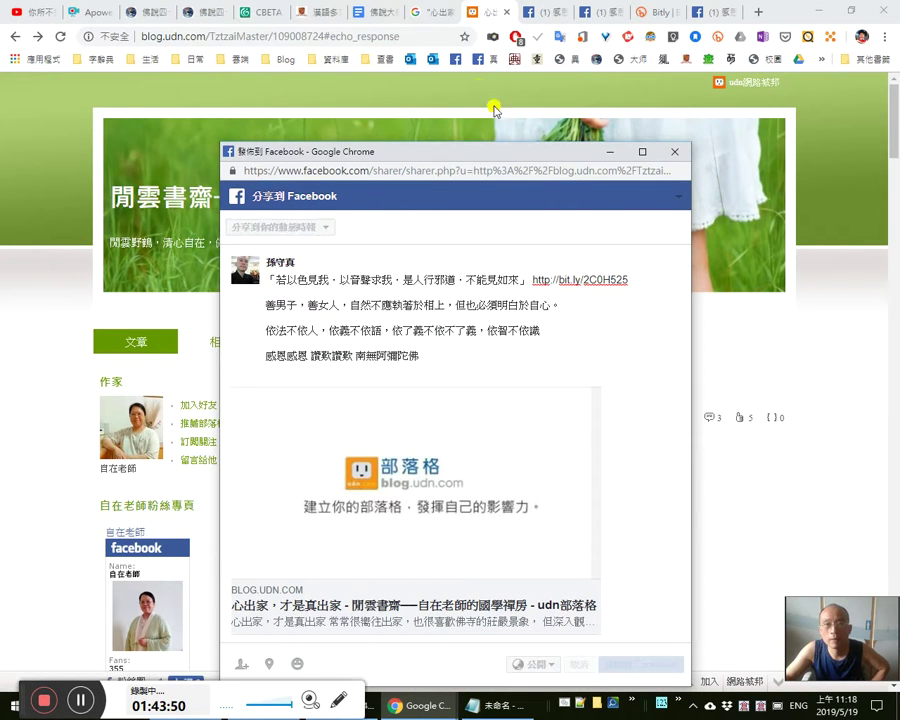
pyautogui.click(482, 60)
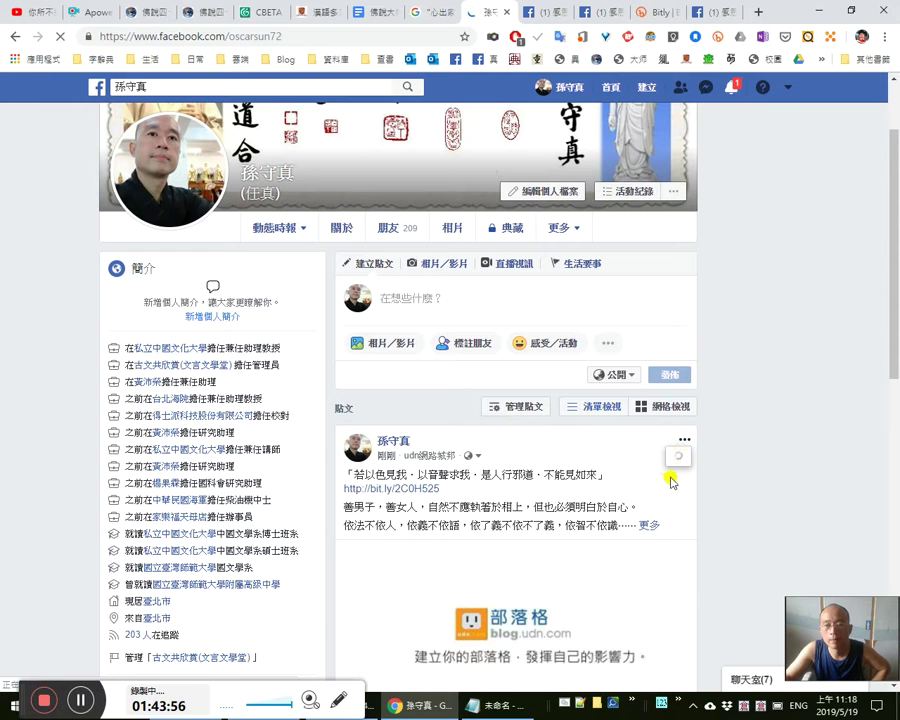
# Step: Edit the shared post to end with 真是字字講到我心坎裡，如我親自語……, save it, and switch to Notepad++
pyautogui.click(684, 440)
pyautogui.click(640, 489)
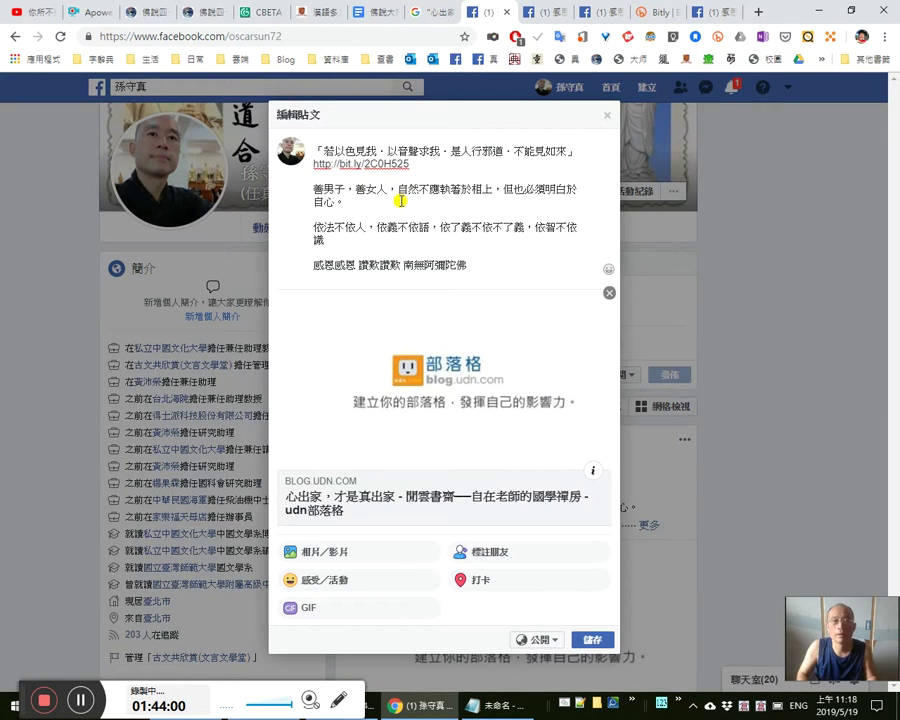
pyautogui.press('Return')
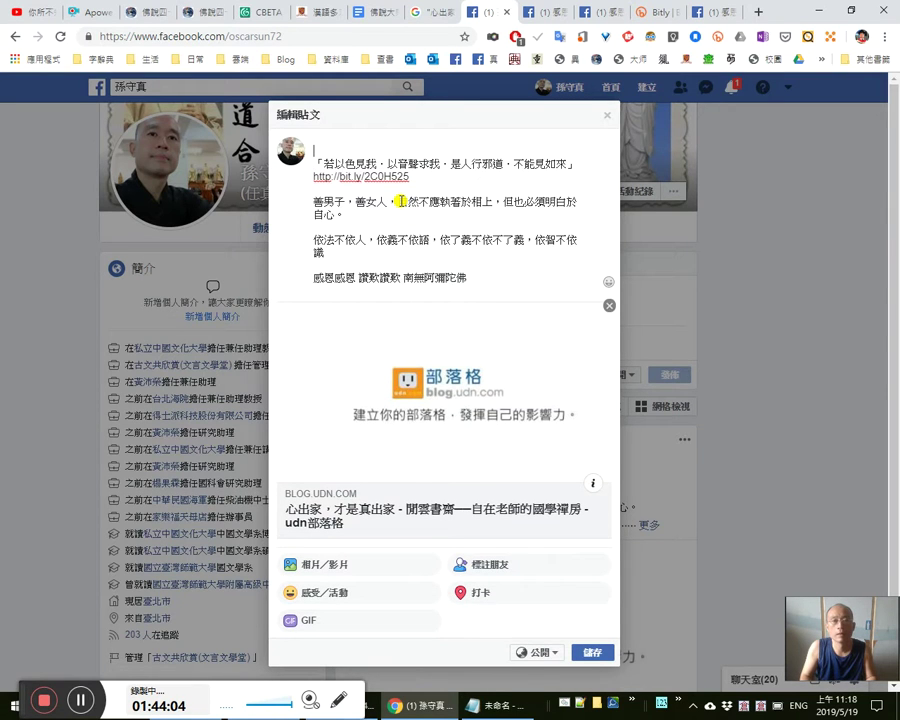
pyautogui.press('Delete')
pyautogui.hotkey('ctrl', 'End')
pyautogui.press('Return')
pyautogui.write('b')
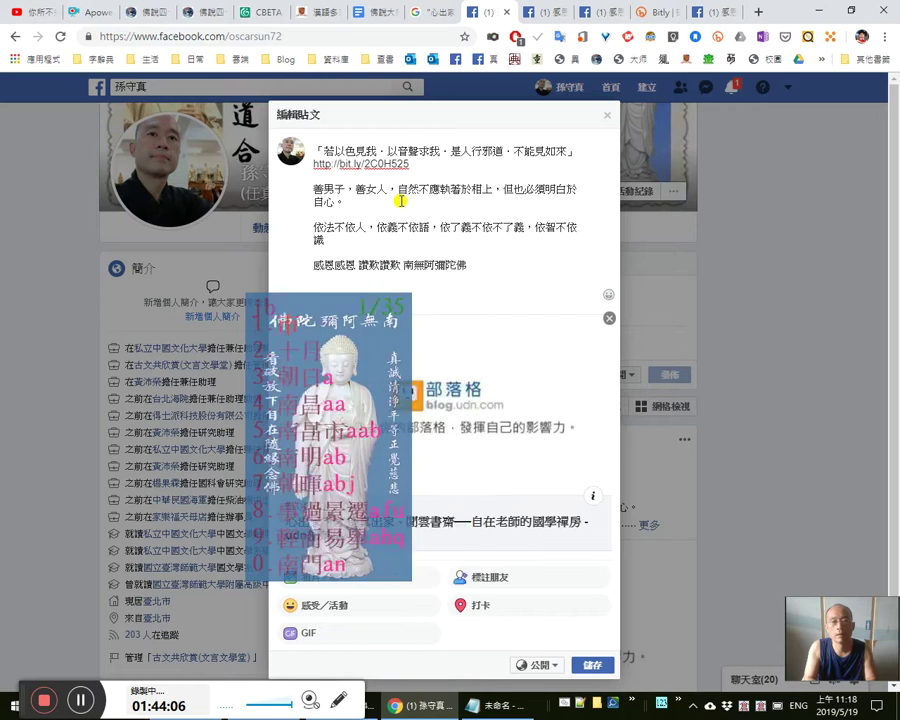
pyautogui.write('真是')
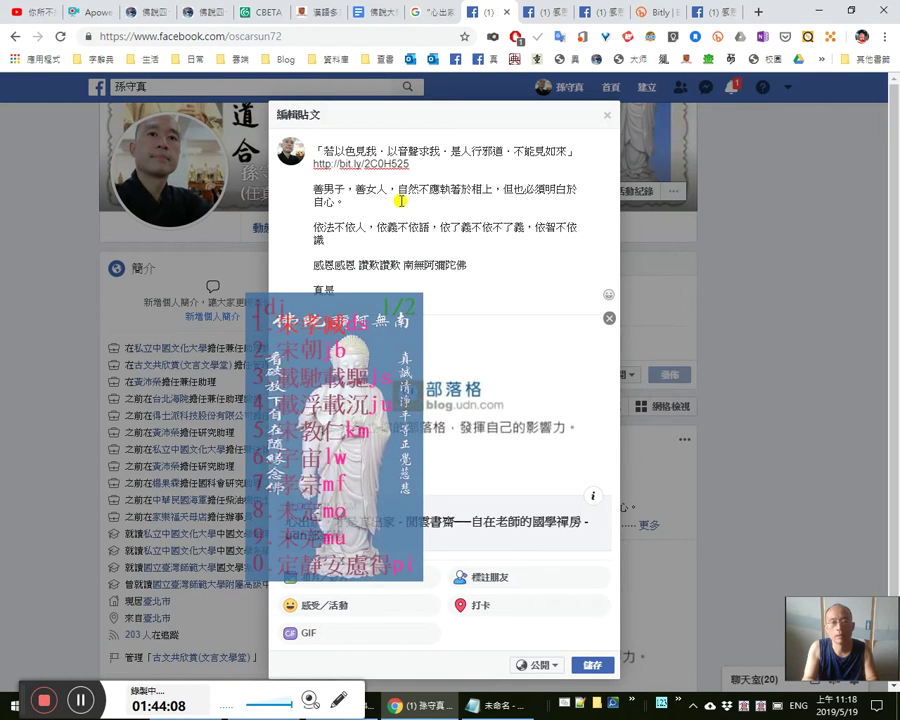
pyautogui.write('did宇')
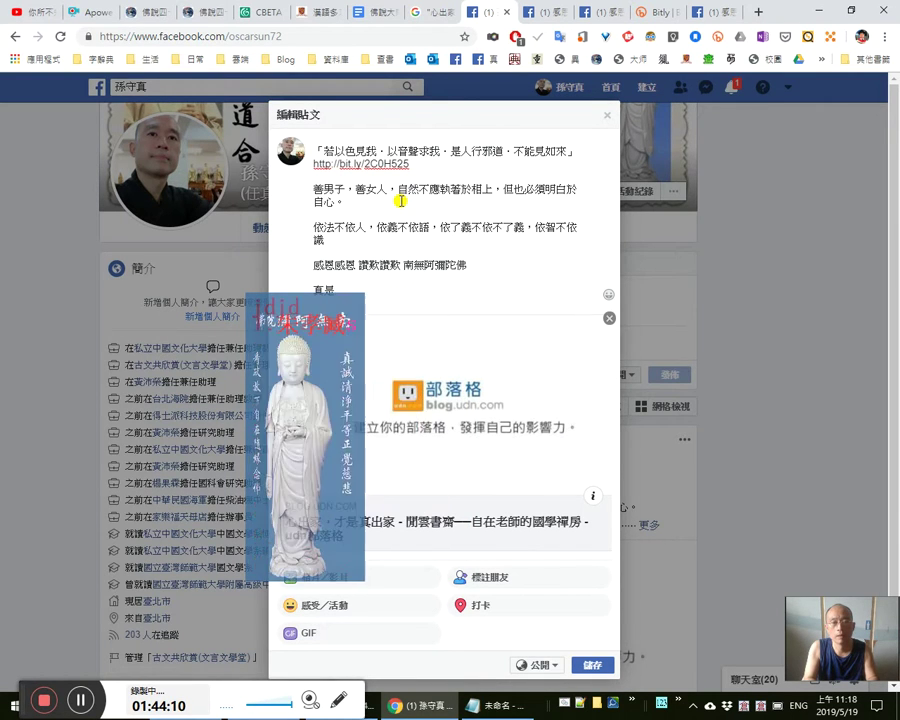
pyautogui.write('宇講到')
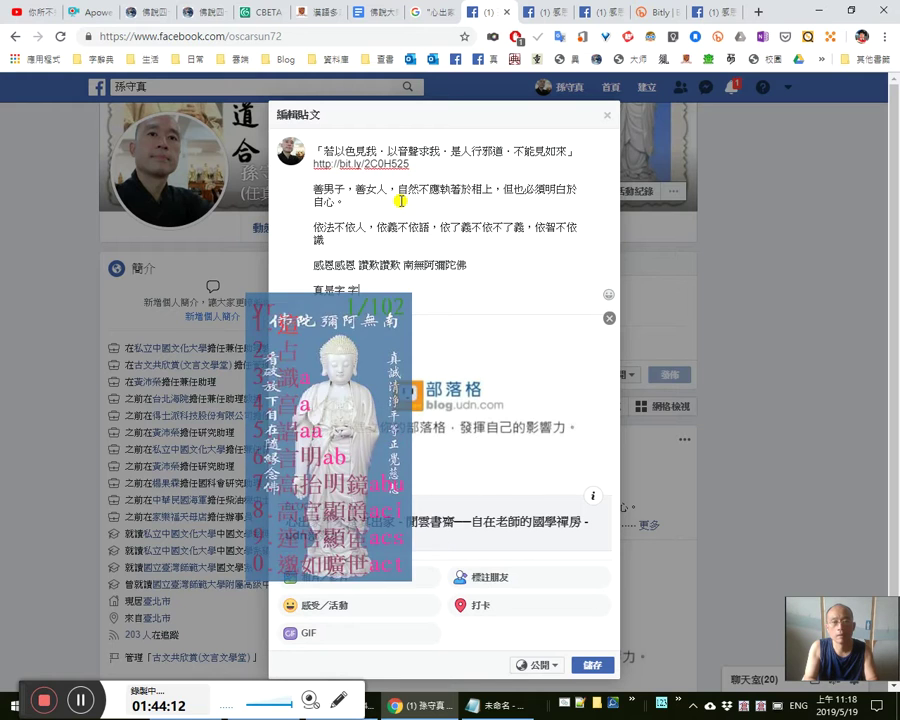
pyautogui.write('我')
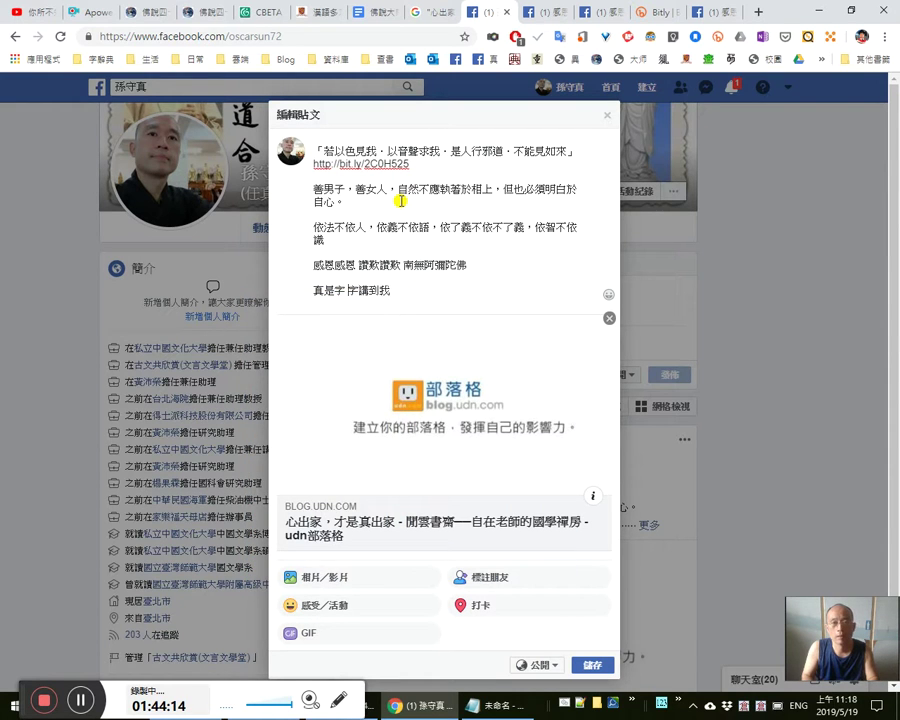
pyautogui.write('心坎裡')
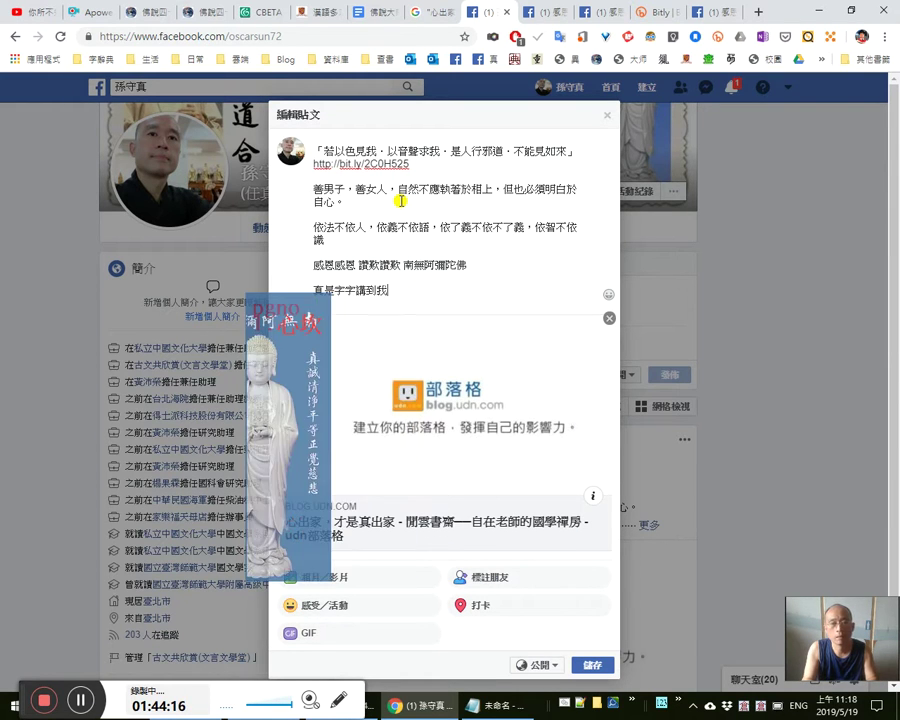
pyautogui.write('，如我')
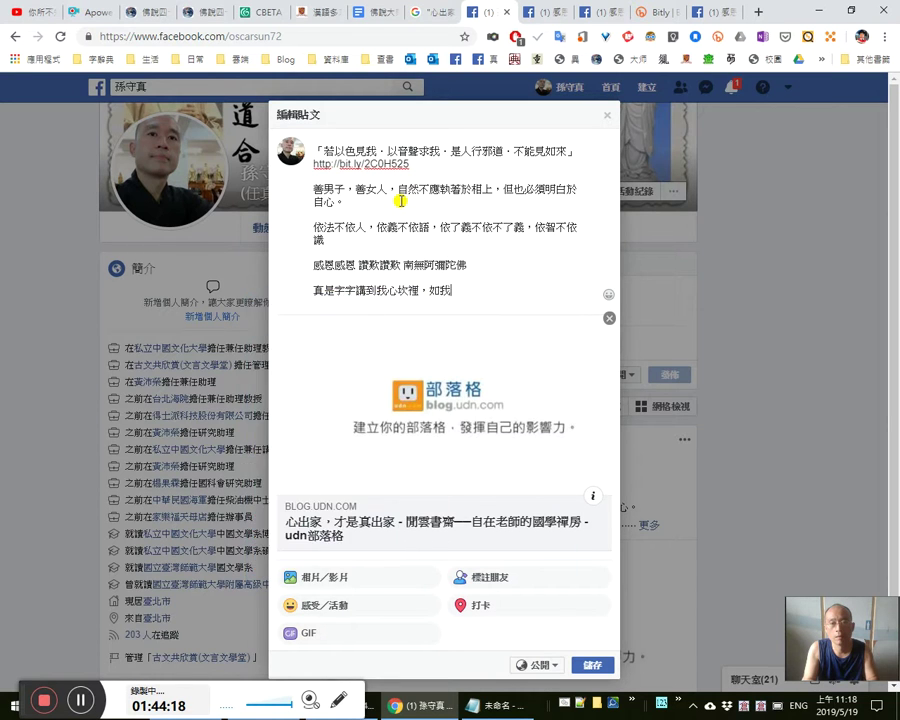
pyautogui.write('親自誦……')
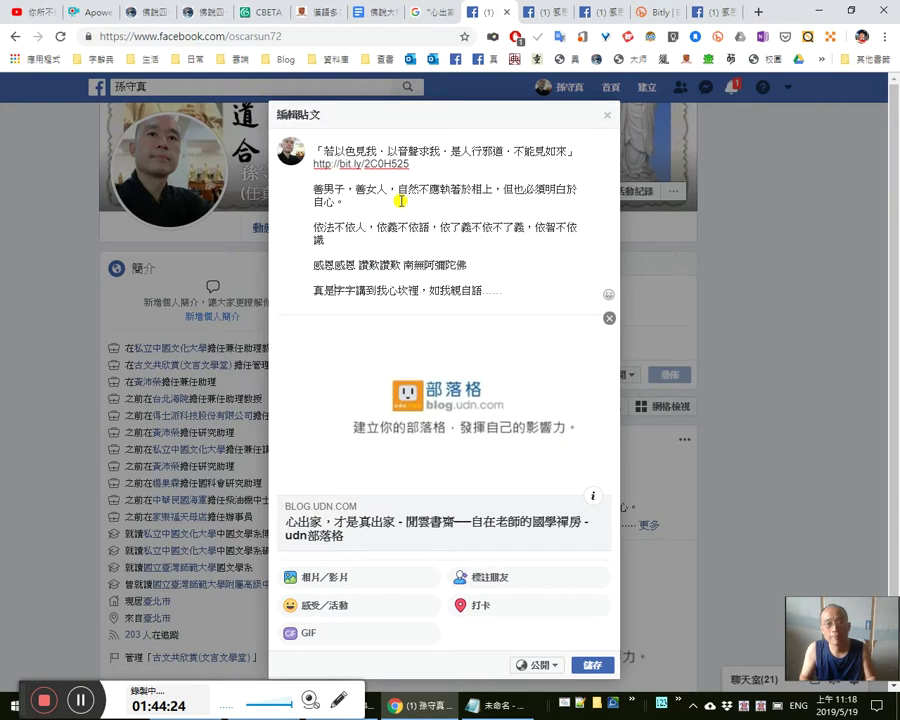
pyautogui.click(592, 665)
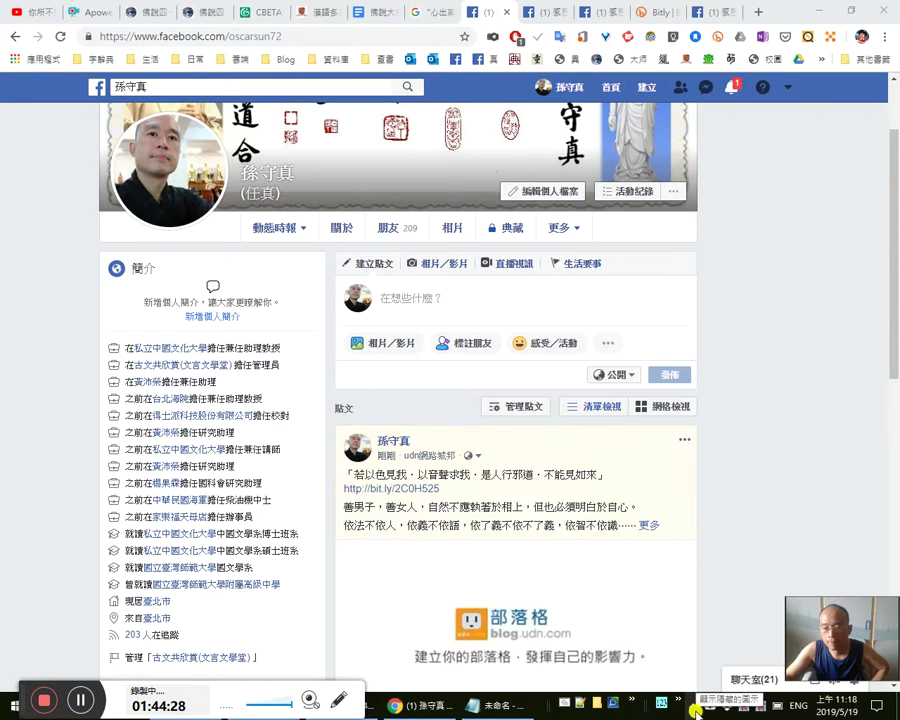
pyautogui.click(580, 703)
# Step: Find all 4 occurrences of 字字 across all opened documents
pyautogui.hotkey('ctrl', 'f')
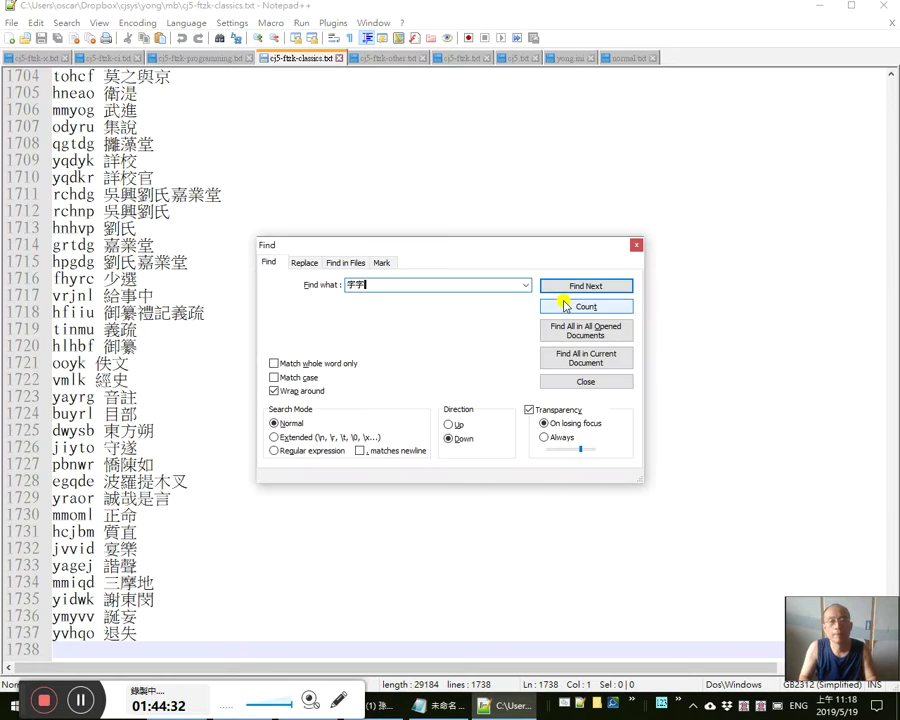
pyautogui.click(580, 330)
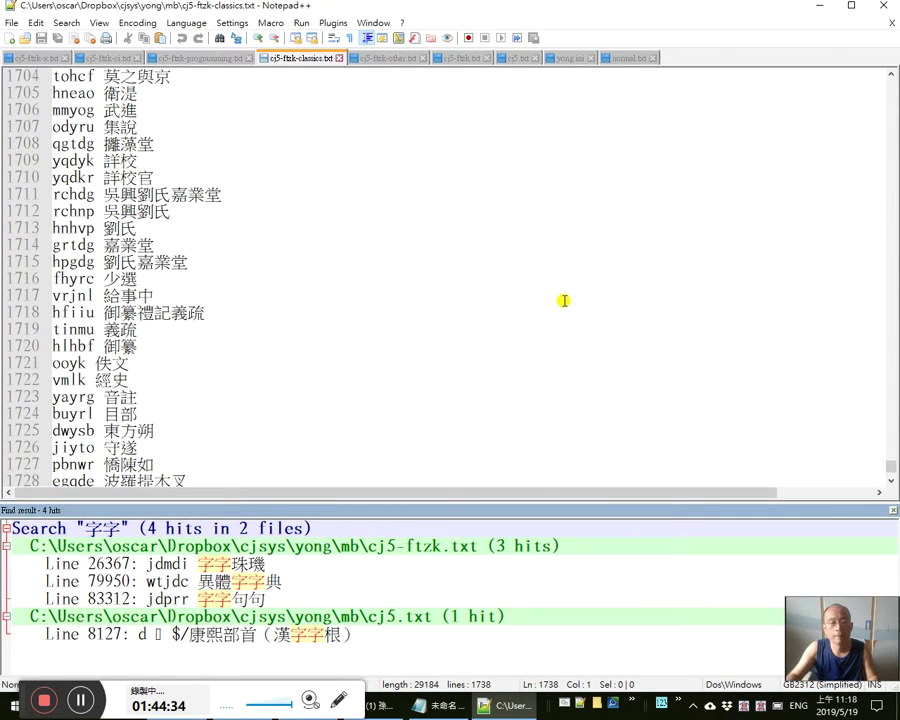
pyautogui.click(557, 305)
pyautogui.hotkey('ctrl', 'End')
# Step: Add the entry jdj字字 as a new last line of cj5-ftzk.txt
pyautogui.hotkey('ctrl', 'Tab')
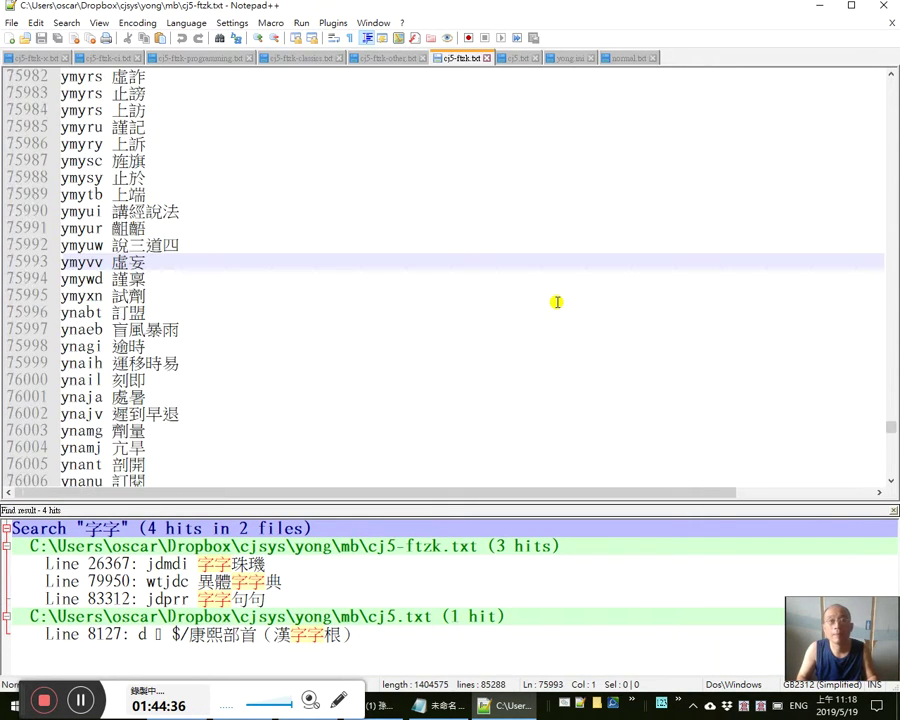
pyautogui.hotkey('ctrl', 'End')
pyautogui.press('Return')
pyautogui.write('字字')
pyautogui.write('jdjnd')
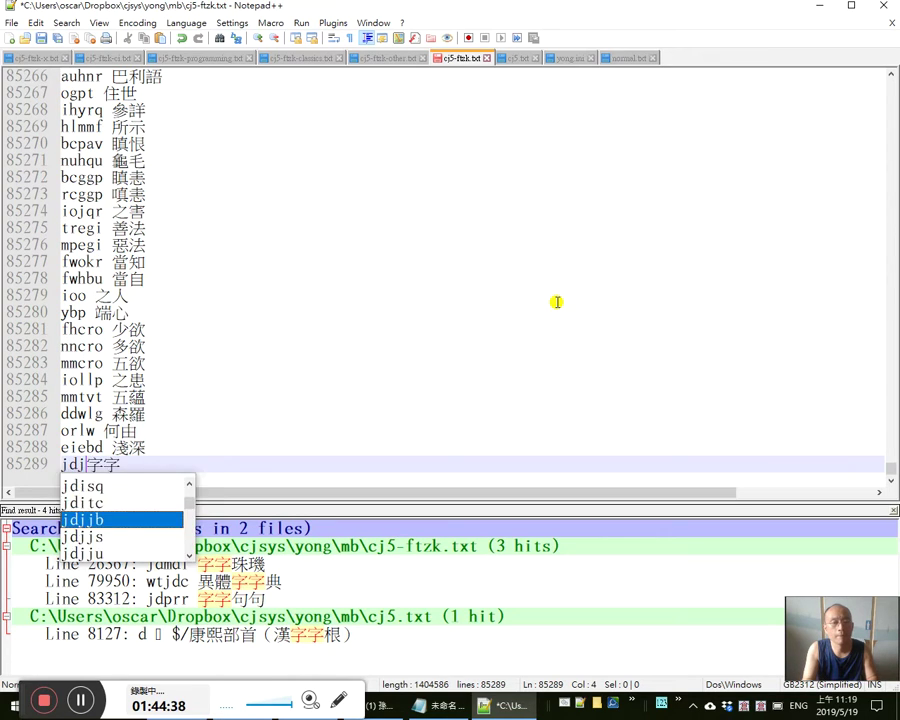
# Step: Back in Facebook, bring up the sharing options for the blog-link post
pyautogui.hotkey('alt', 'Tab')
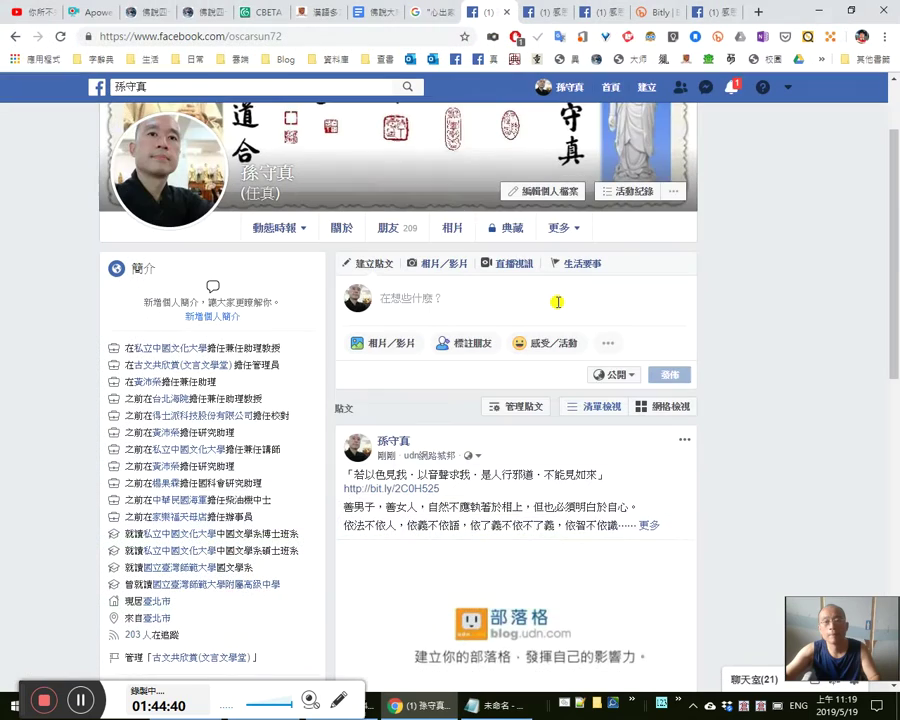
pyautogui.scroll(-4, 600, 424)
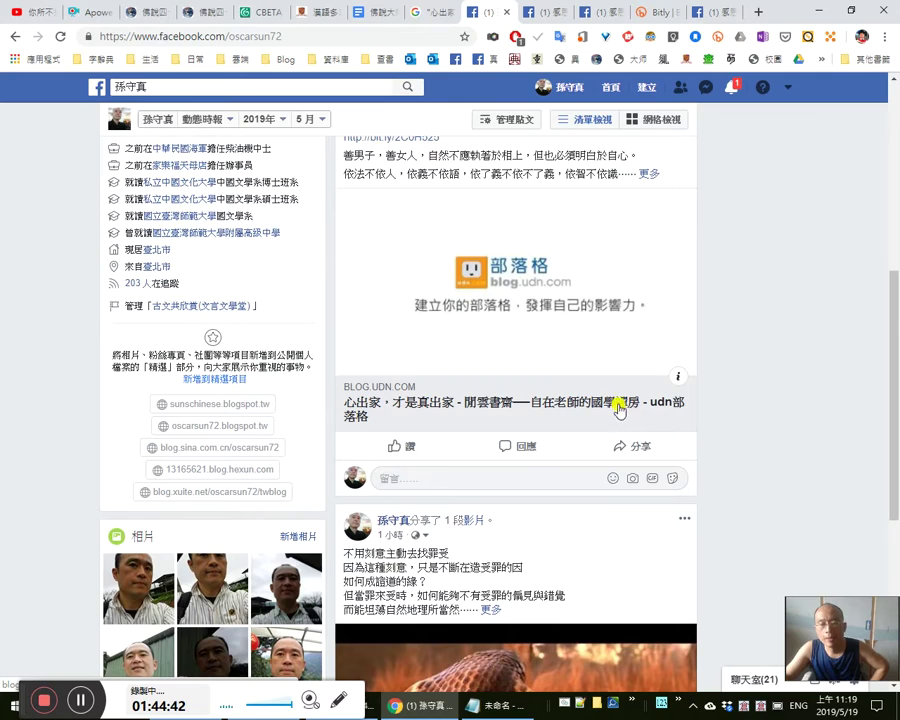
pyautogui.click(618, 446)
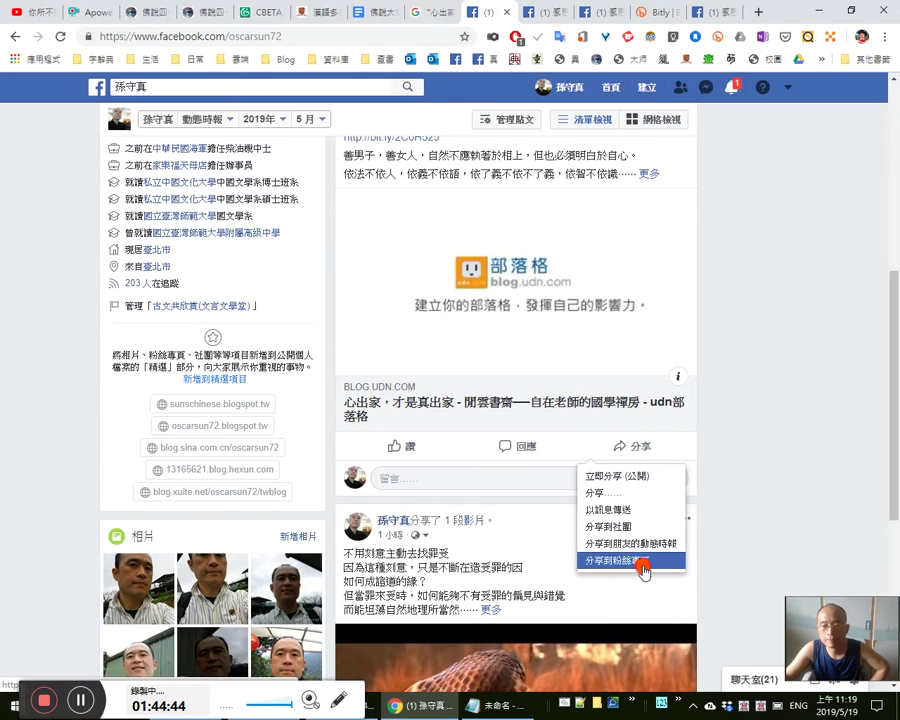
# Step: Share the blog-link post, including the original post, to the 古文共欣賞(文言文學堂) fan page
pyautogui.click(643, 566)
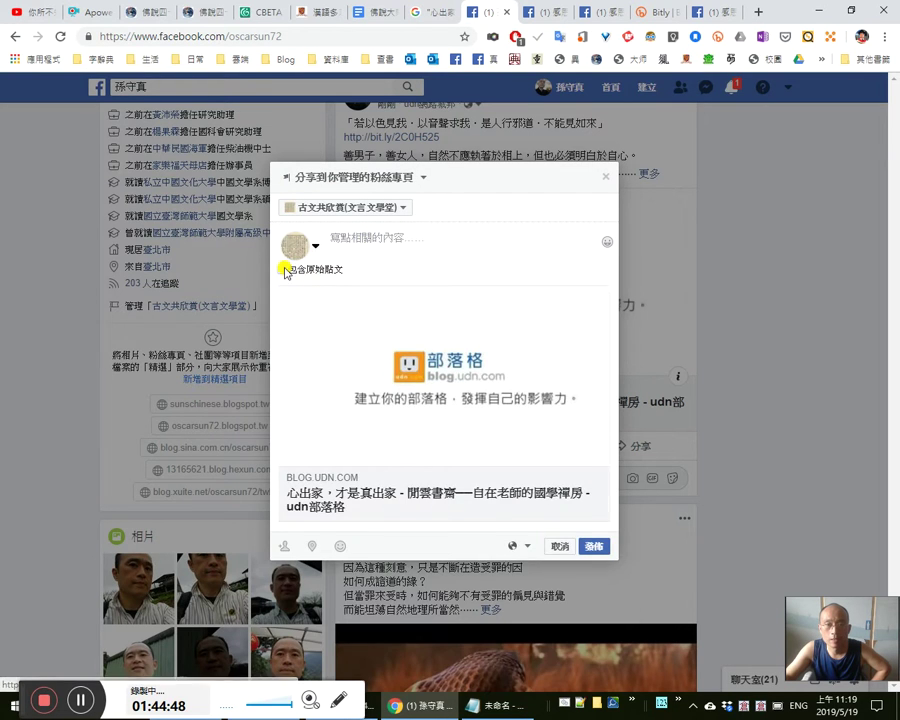
pyautogui.click(284, 270)
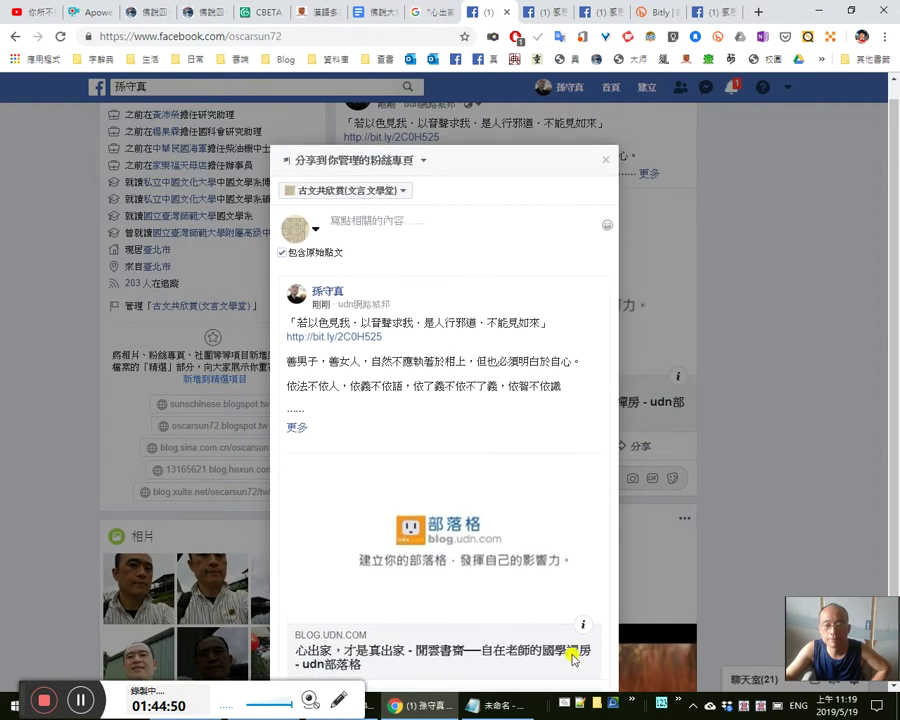
pyautogui.scroll(-2, 586, 683)
pyautogui.click(597, 656)
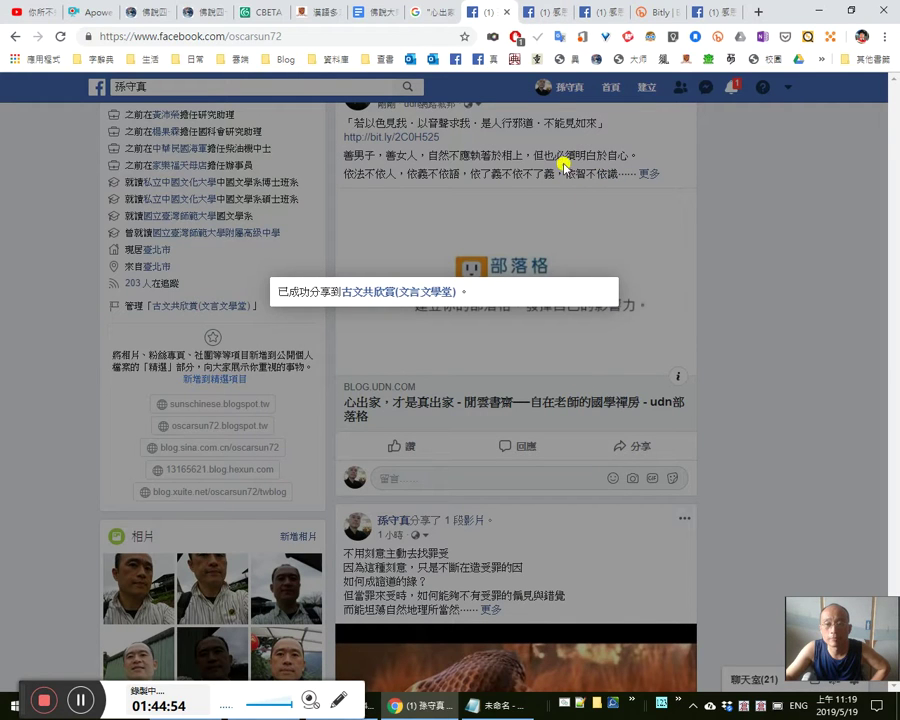
pyautogui.click(537, 20)
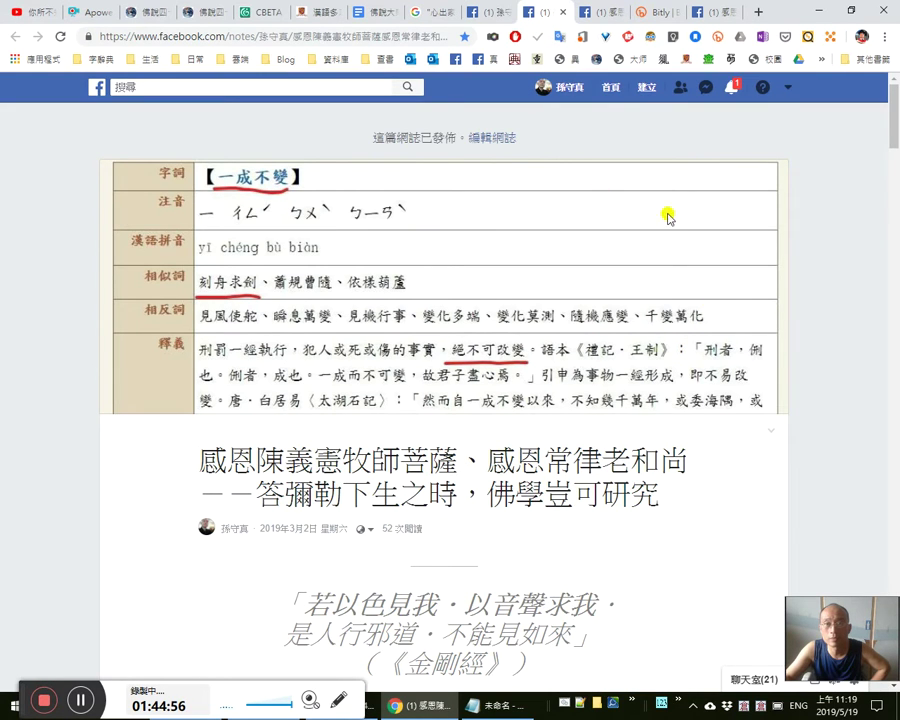
pyautogui.click(484, 22)
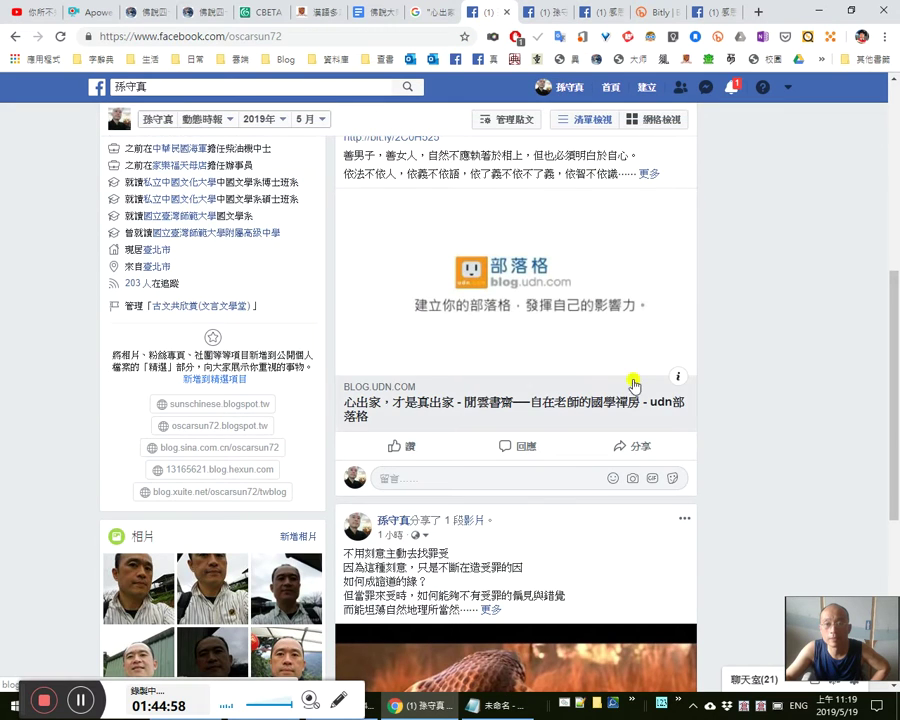
# Step: Share the same post to the 古文共欣賞(文言文學堂) group and return to the timeline
pyautogui.click(634, 447)
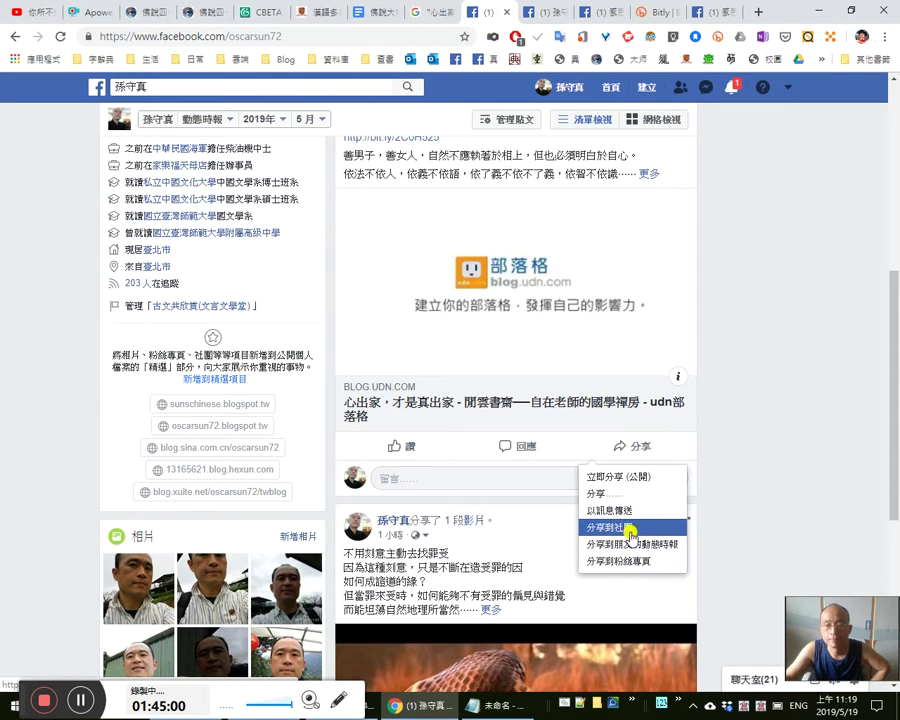
pyautogui.click(631, 527)
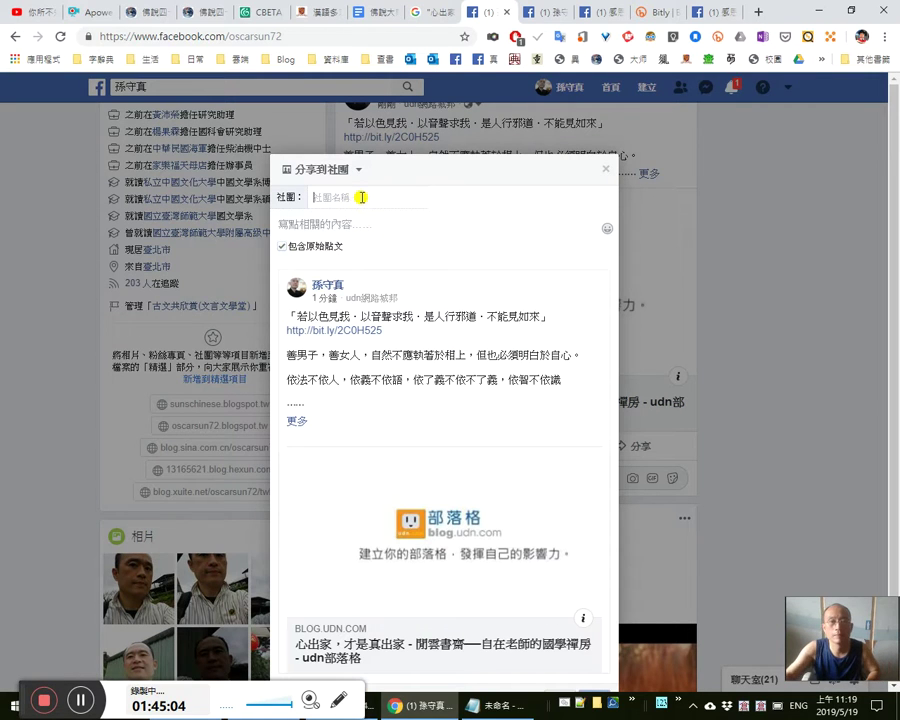
pyautogui.click(361, 197)
pyautogui.write('古')
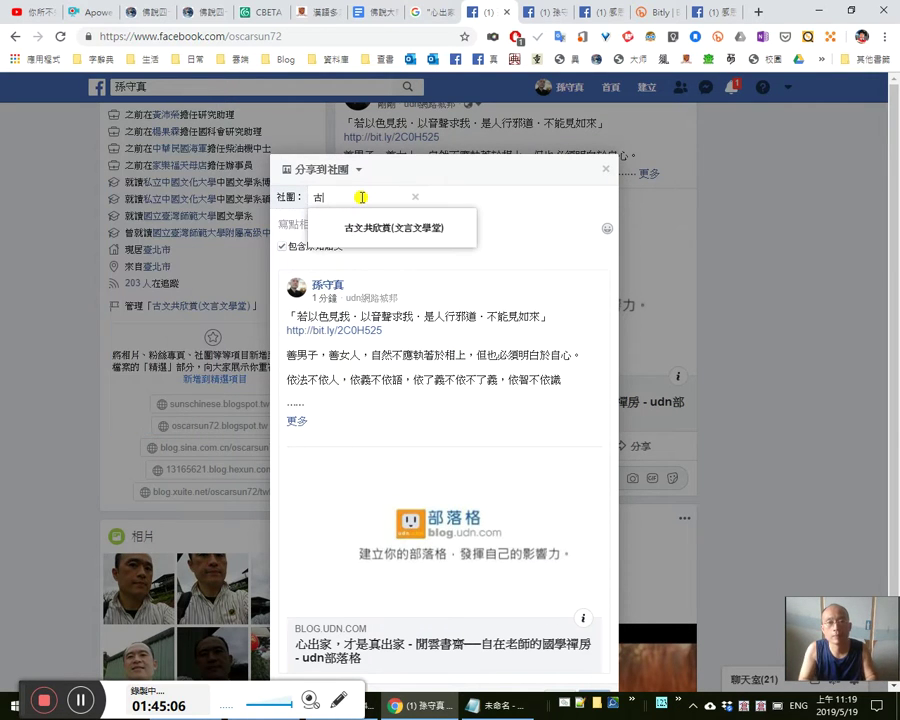
pyautogui.click(405, 224)
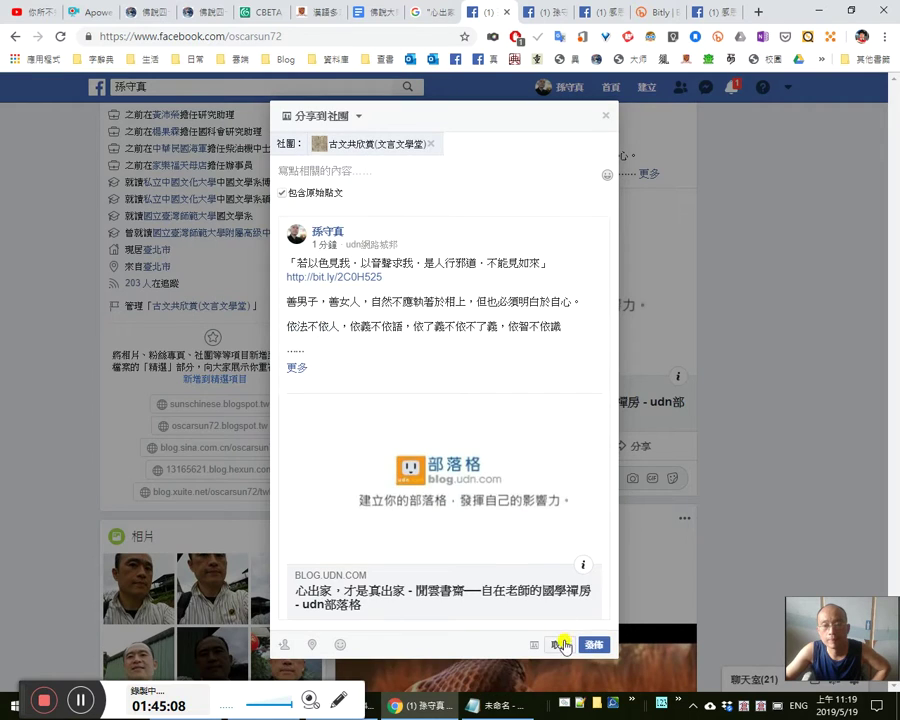
pyautogui.click(595, 700)
pyautogui.click(555, 26)
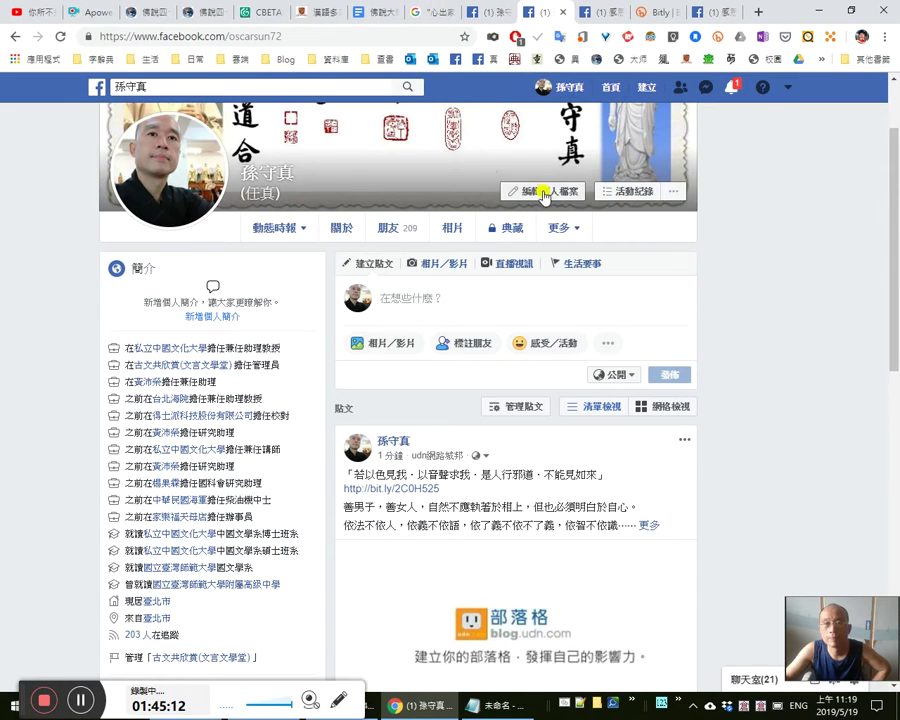
# Step: Scroll down the profile timeline to the 正德佛堂 live video post
pyautogui.scroll(-10, 540, 484)
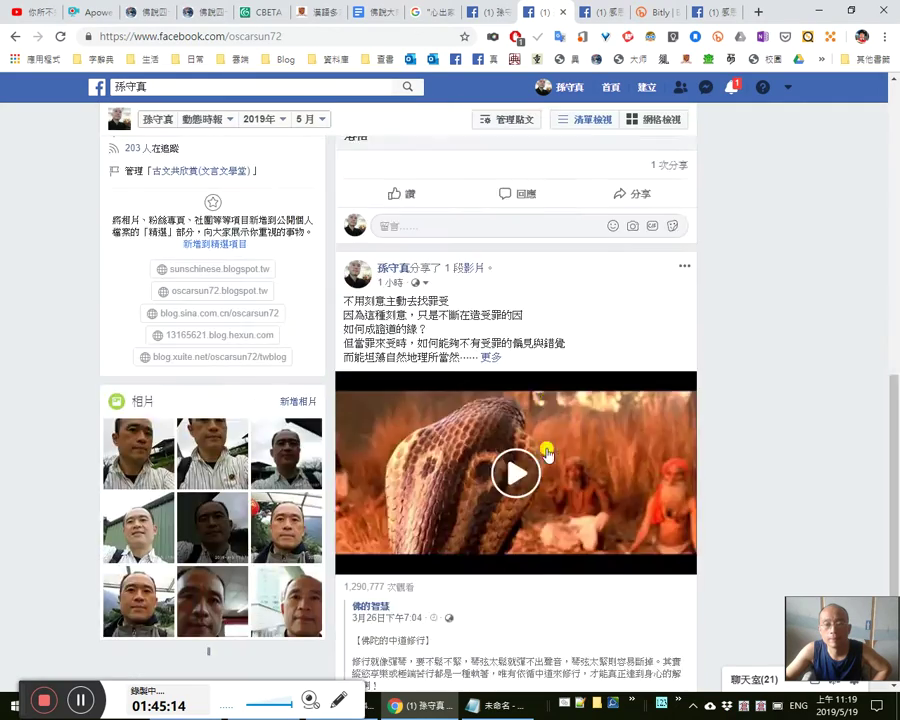
pyautogui.scroll(-12, 543, 449)
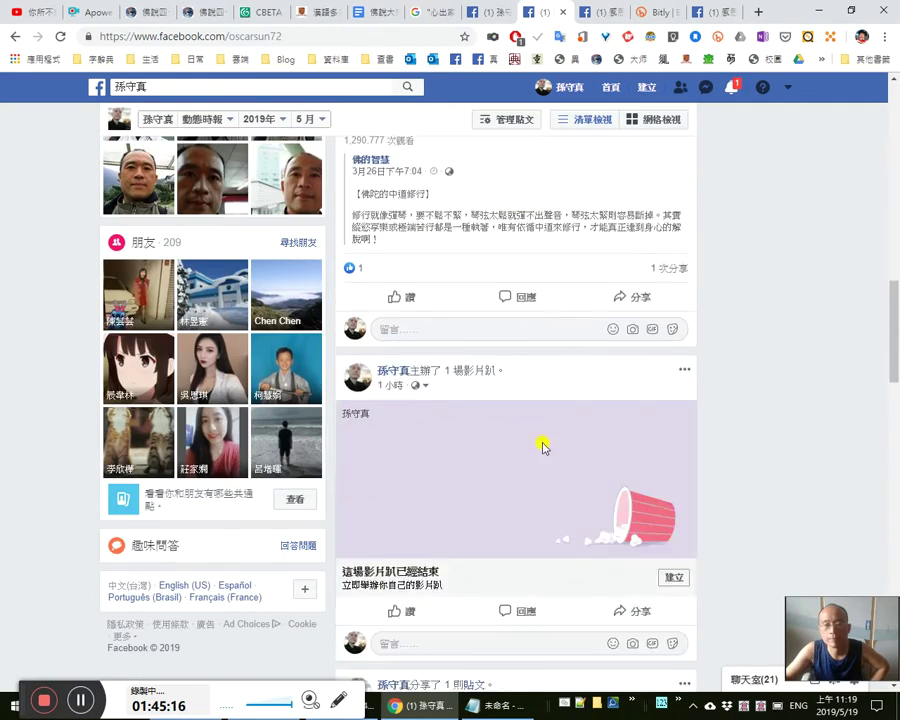
pyautogui.scroll(-10, 543, 439)
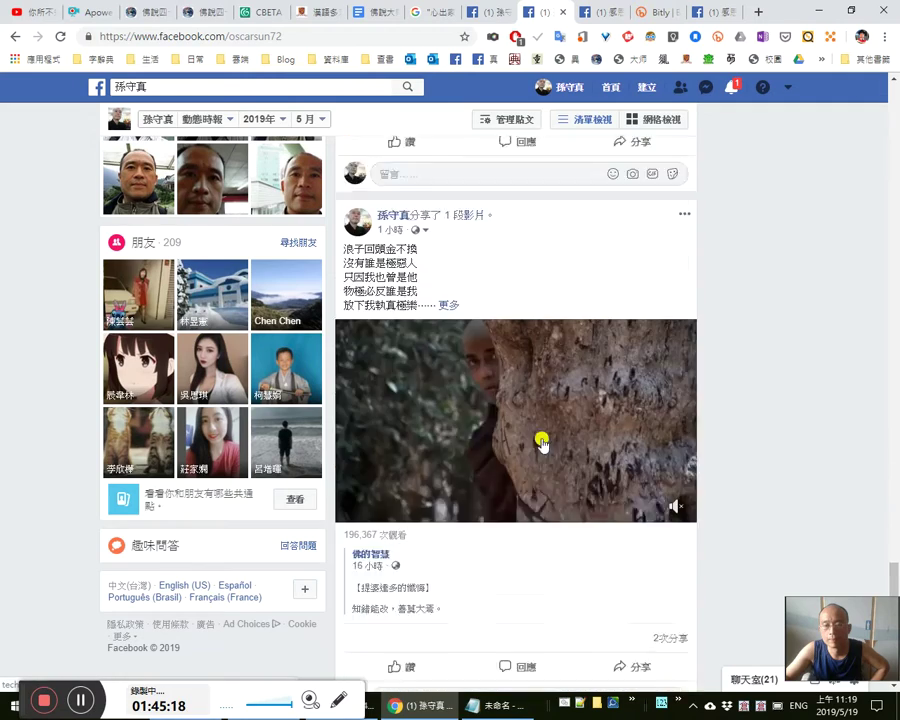
pyautogui.scroll(-10, 537, 434)
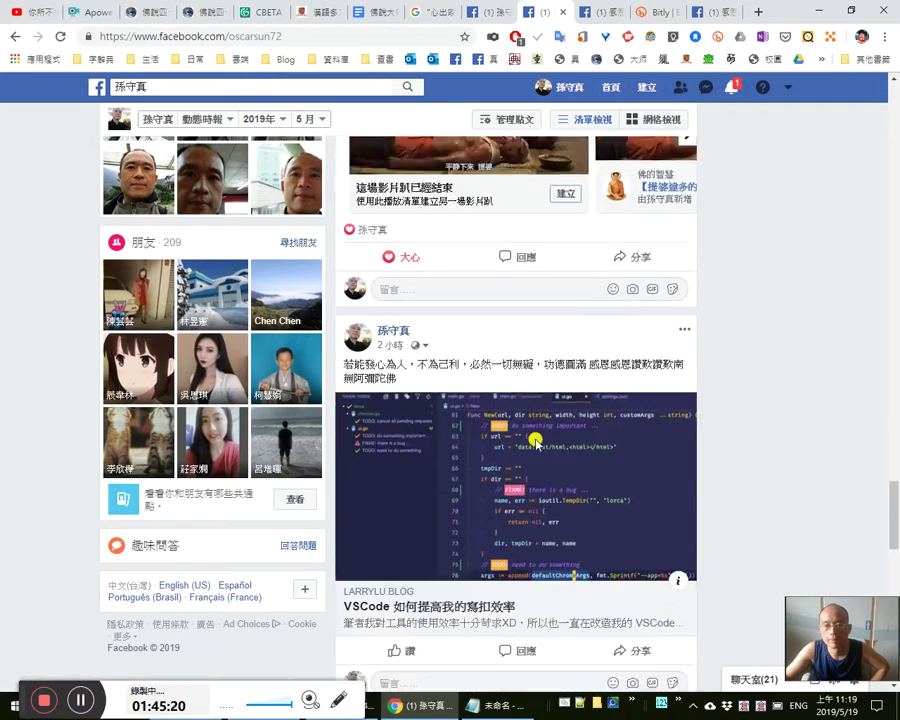
pyautogui.scroll(-10, 535, 443)
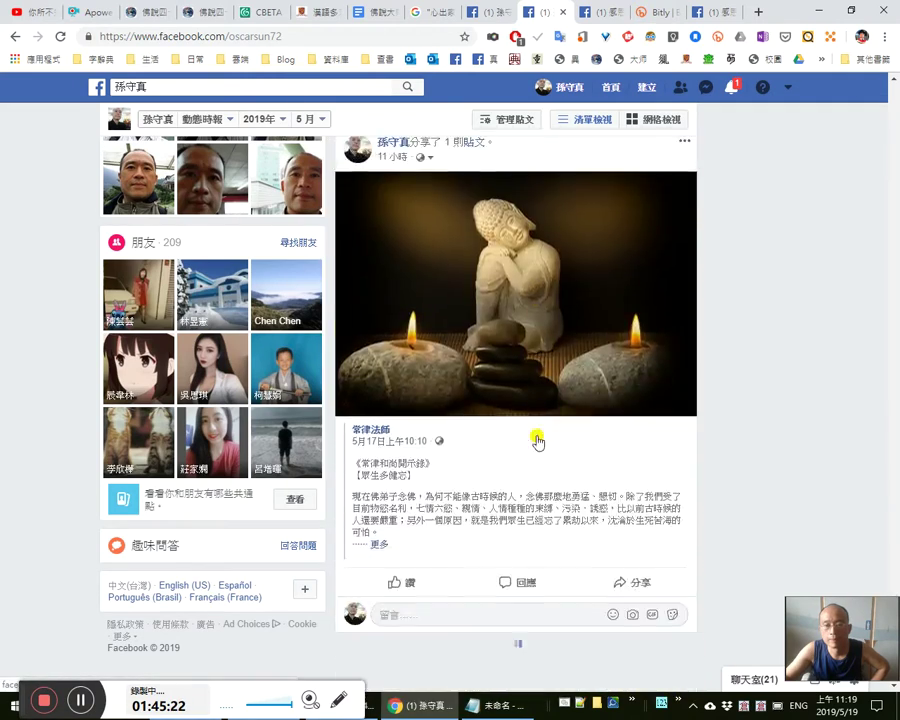
pyautogui.scroll(-5, 536, 436)
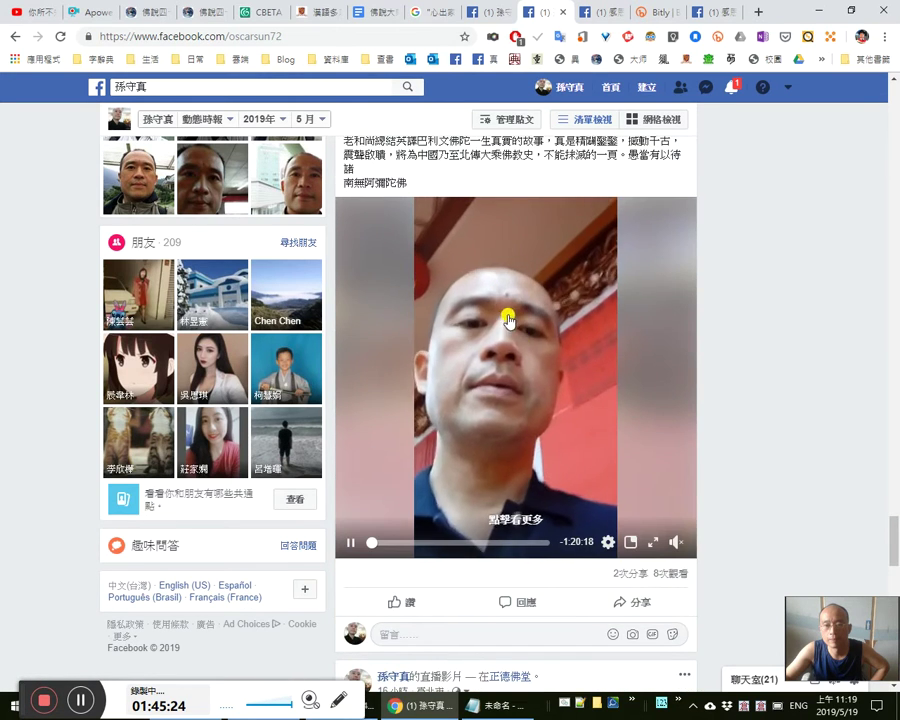
pyautogui.scroll(2, 510, 330)
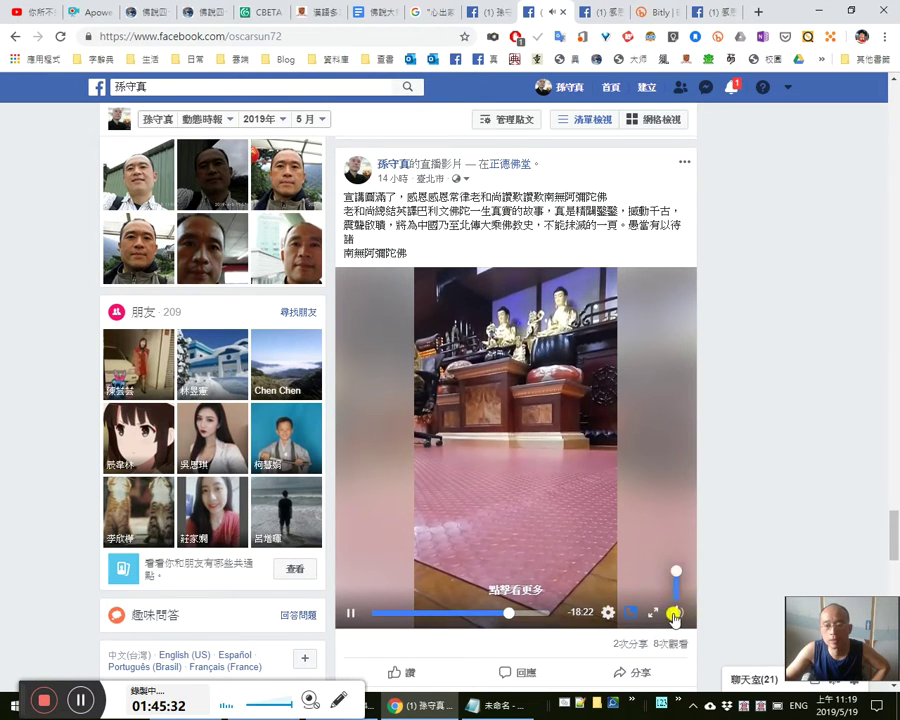
# Step: While the live video plays, look up the caption phrase 撼動千古 in the dictionary popup and check the volume
pyautogui.moveTo(530, 242); pyautogui.dragTo(524, 229)
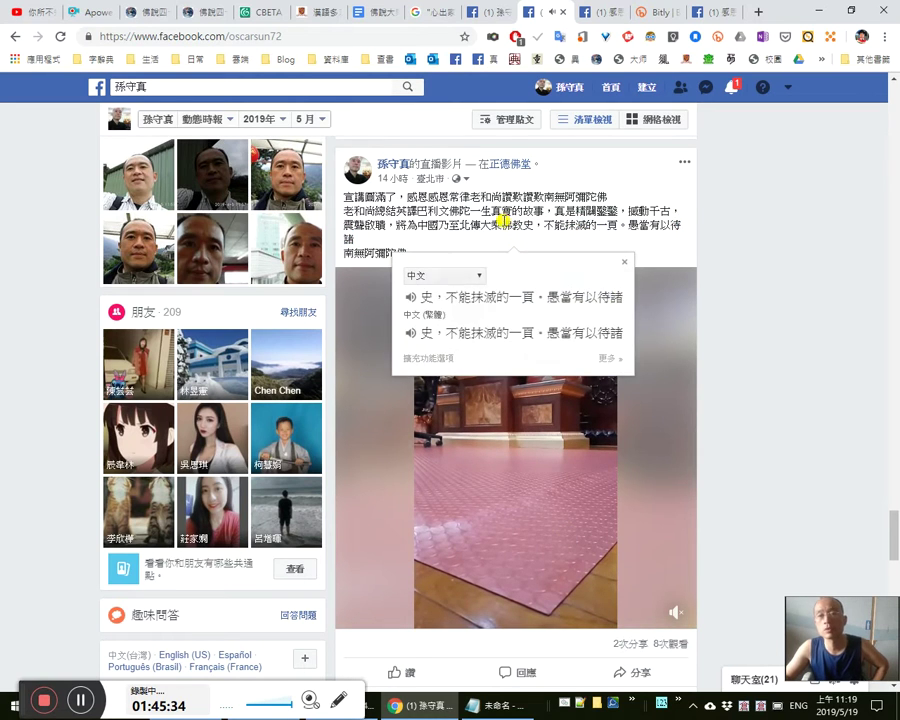
pyautogui.click(476, 227)
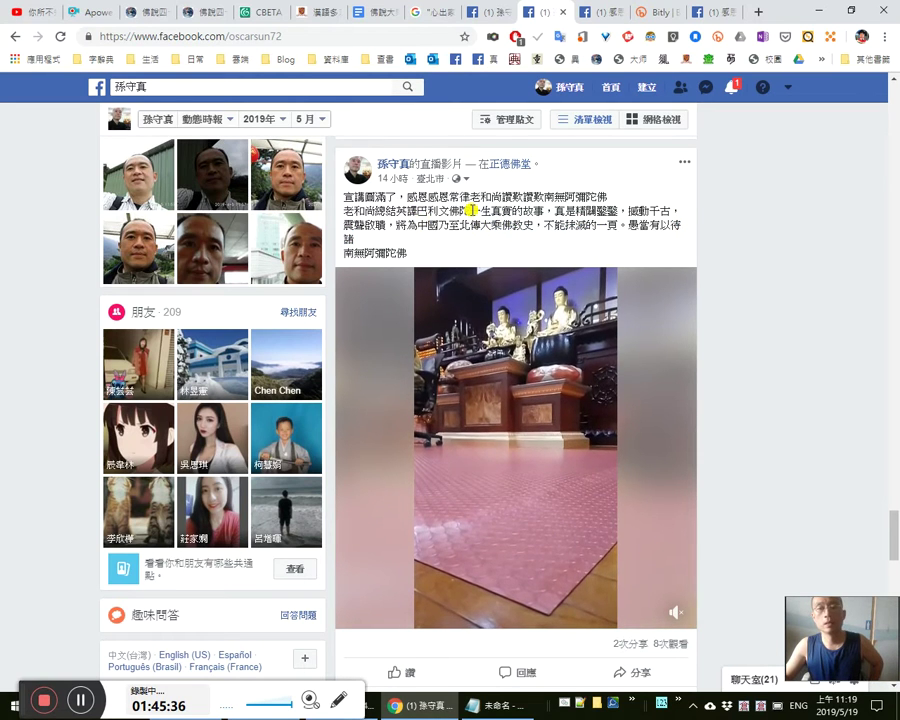
pyautogui.moveTo(397, 227); pyautogui.dragTo(681, 211)
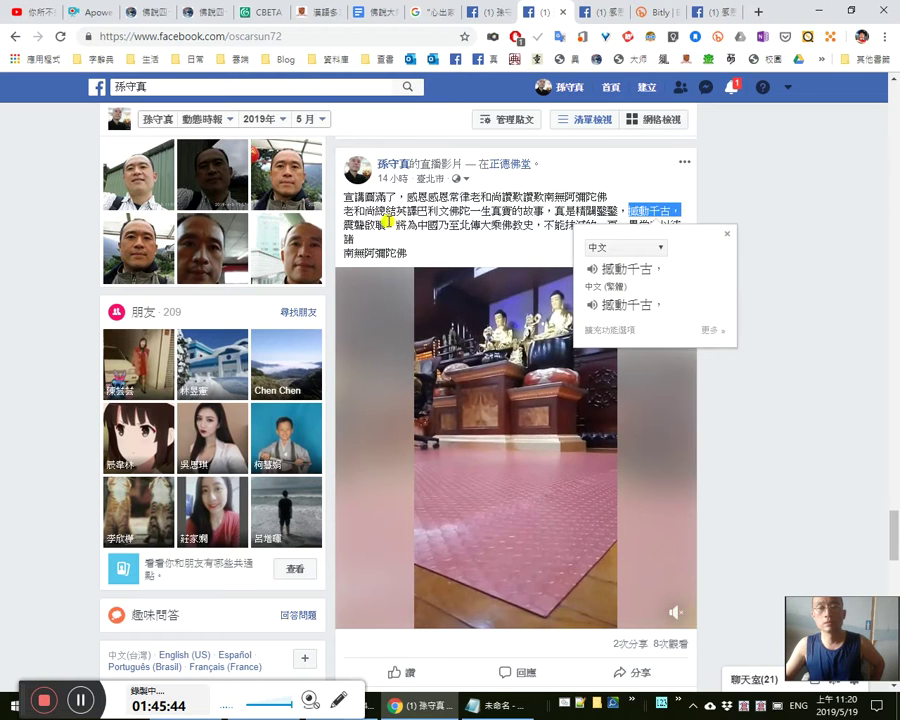
pyautogui.moveTo(387, 226); pyautogui.dragTo(346, 229)
pyautogui.click(634, 232)
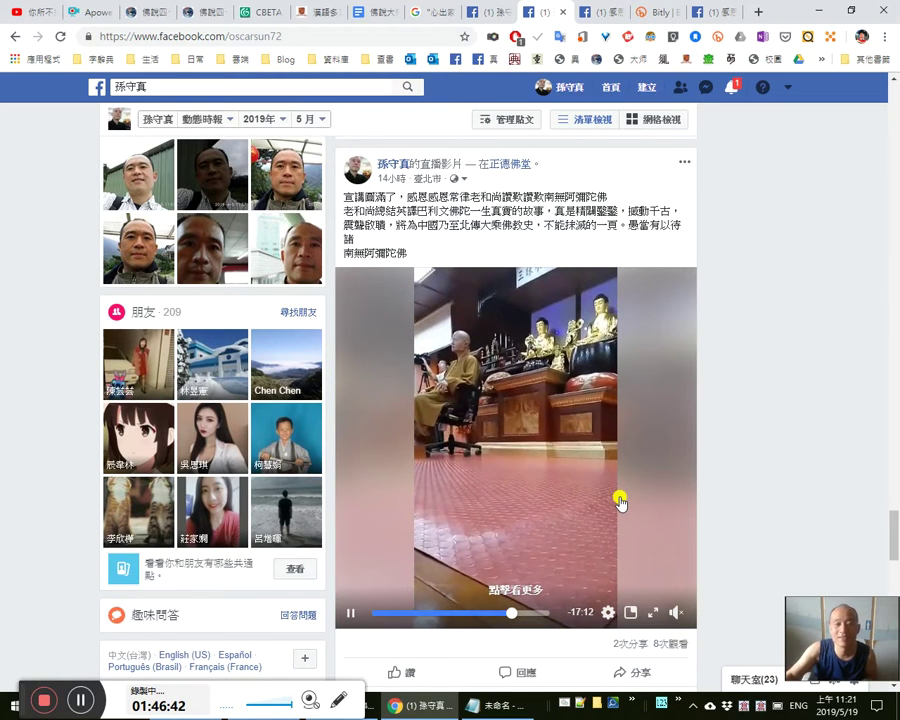
pyautogui.moveTo(676, 613)
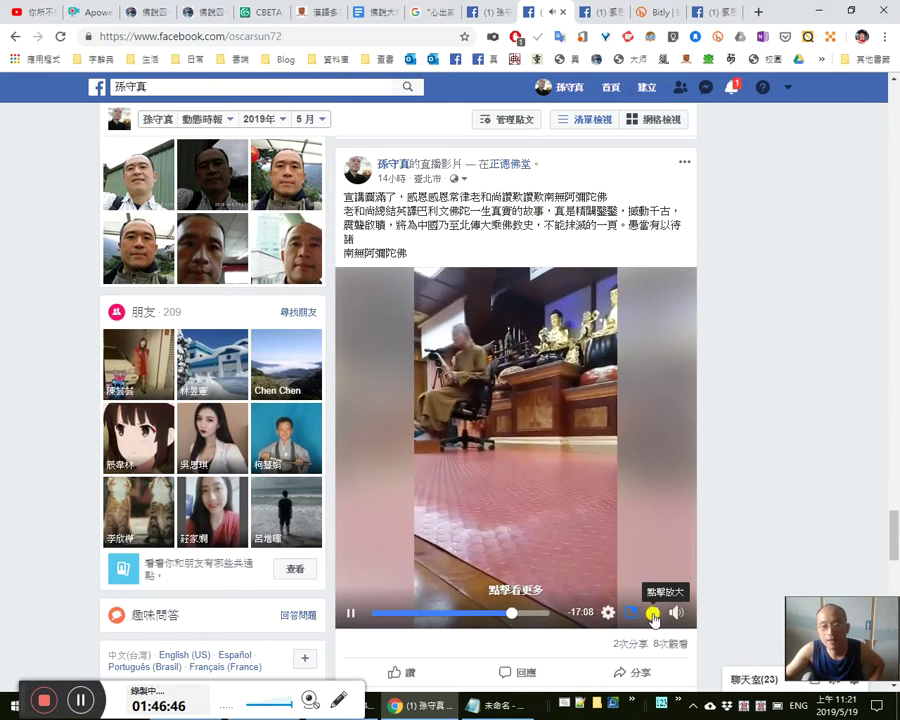
# Step: Pause the enlarged 正德佛堂 live video and open the post from the newest notification
pyautogui.click(652, 612)
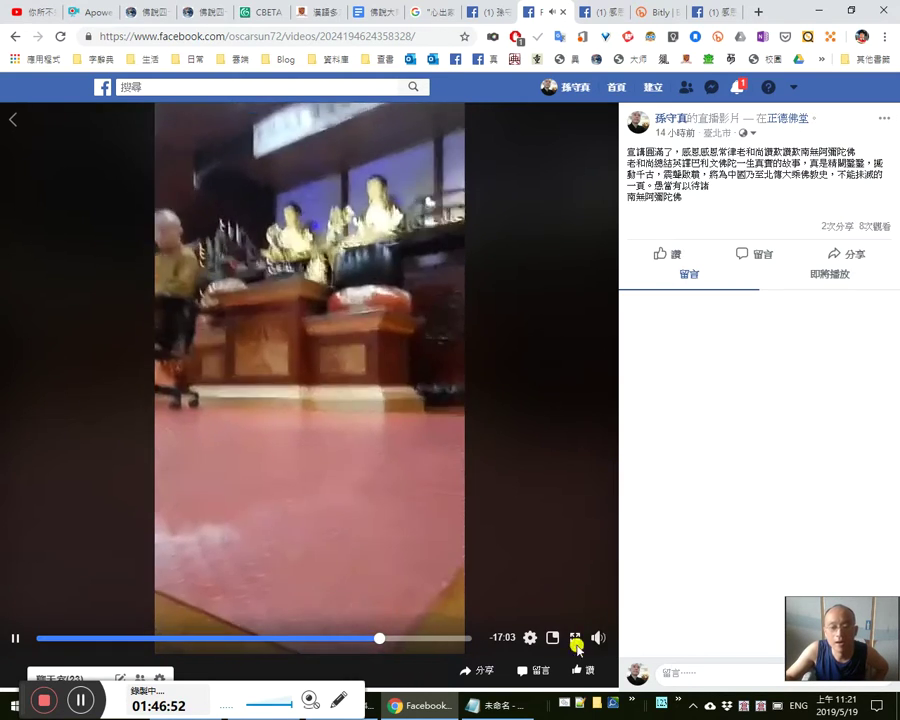
pyautogui.click(555, 318)
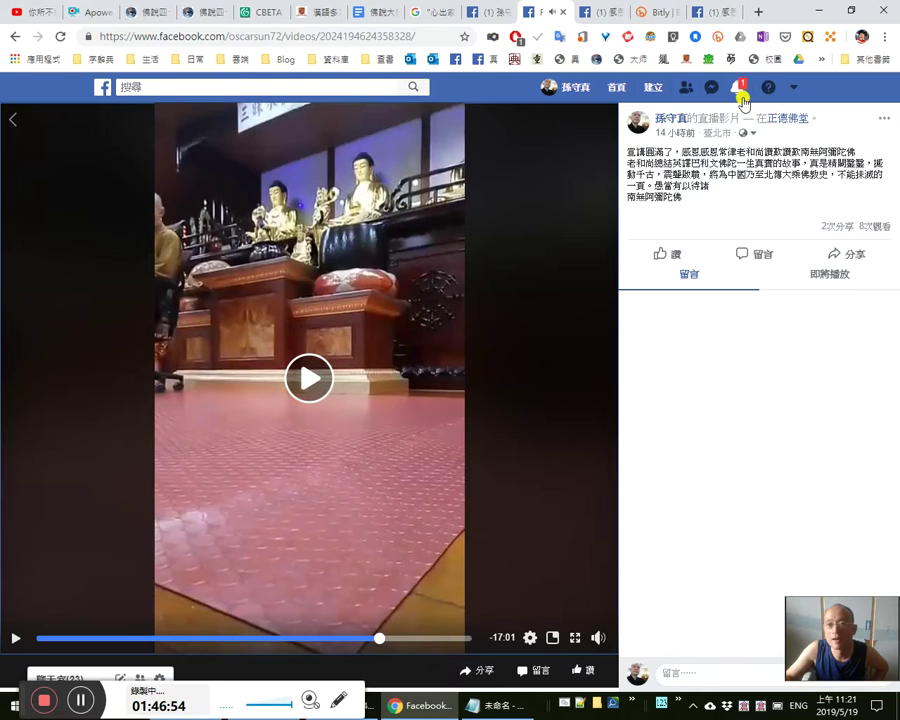
pyautogui.moveTo(604, 637)
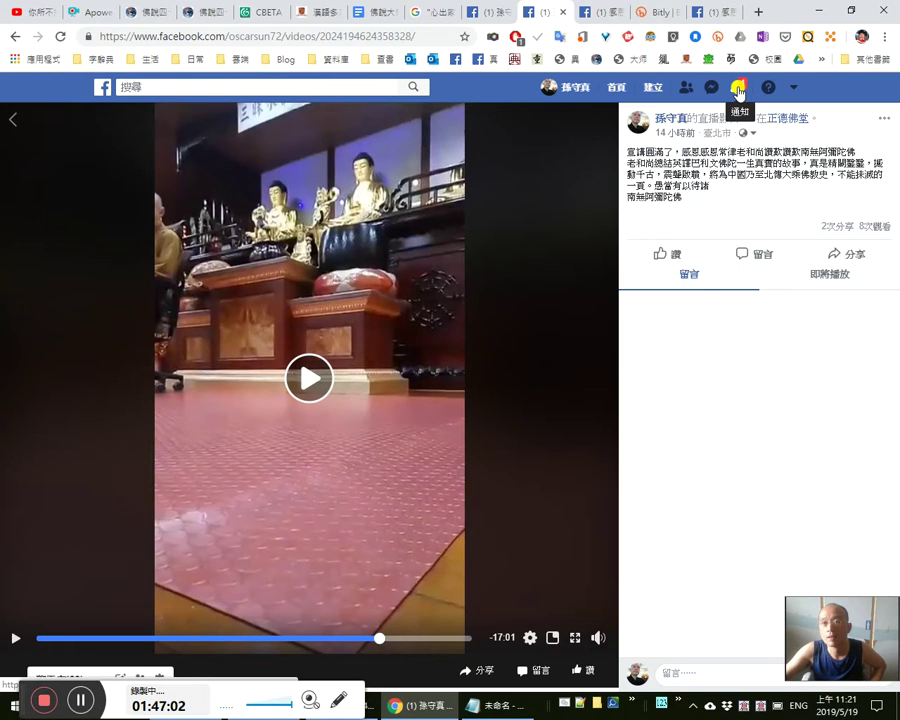
pyautogui.click(738, 90)
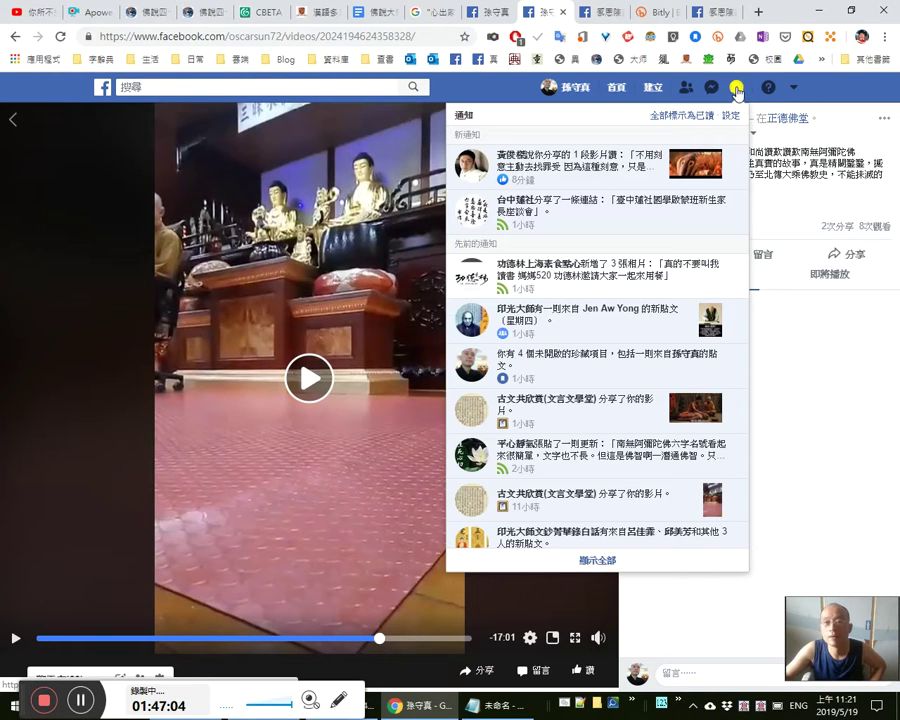
pyautogui.click(652, 162)
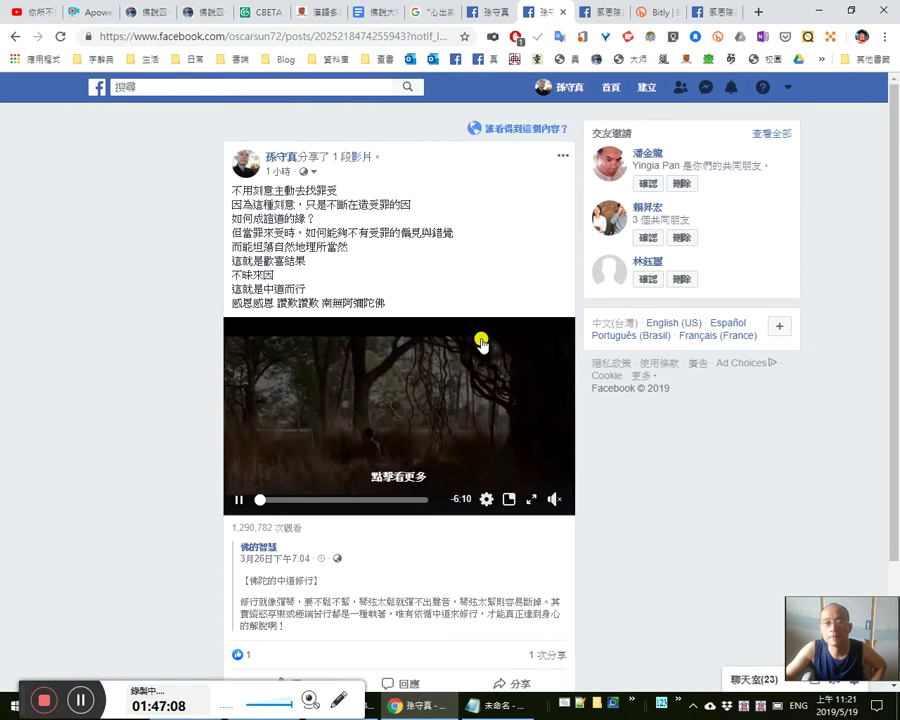
# Step: Pause the shared 佛的智慧 forest video and open the profile timeline in a new tab
pyautogui.click(239, 499)
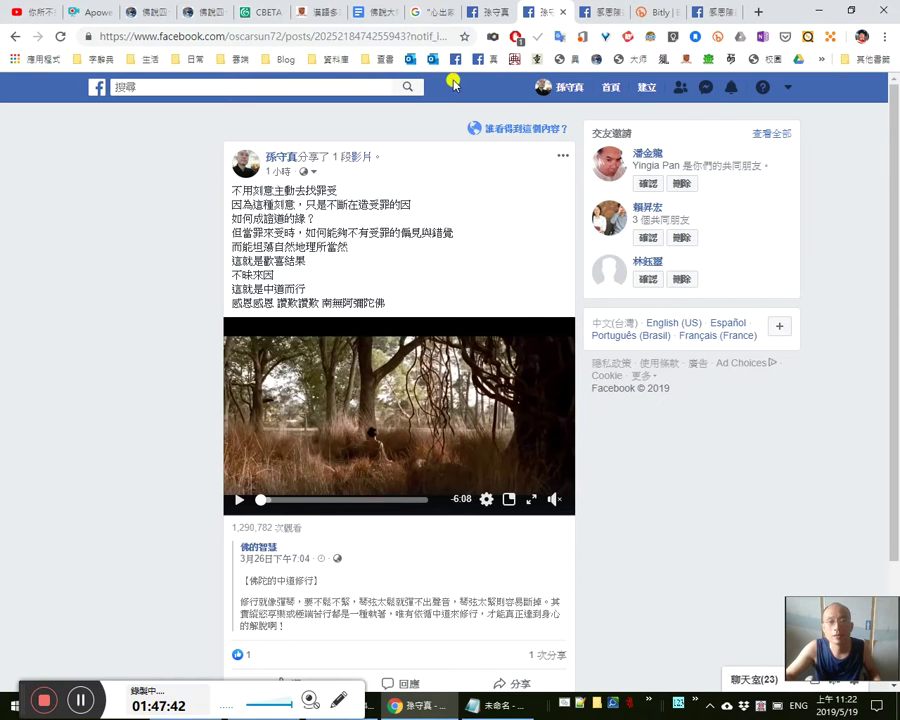
pyautogui.middleClick(554, 91)
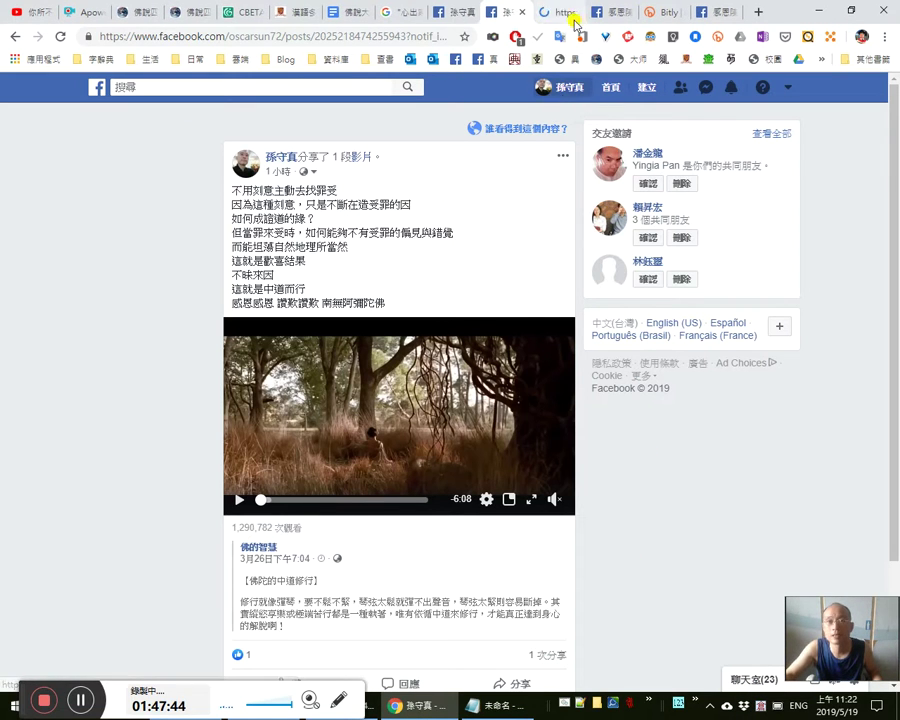
# Step: In the new profile tab, scroll down and expand the full text of the shared-video post
pyautogui.click(555, 13)
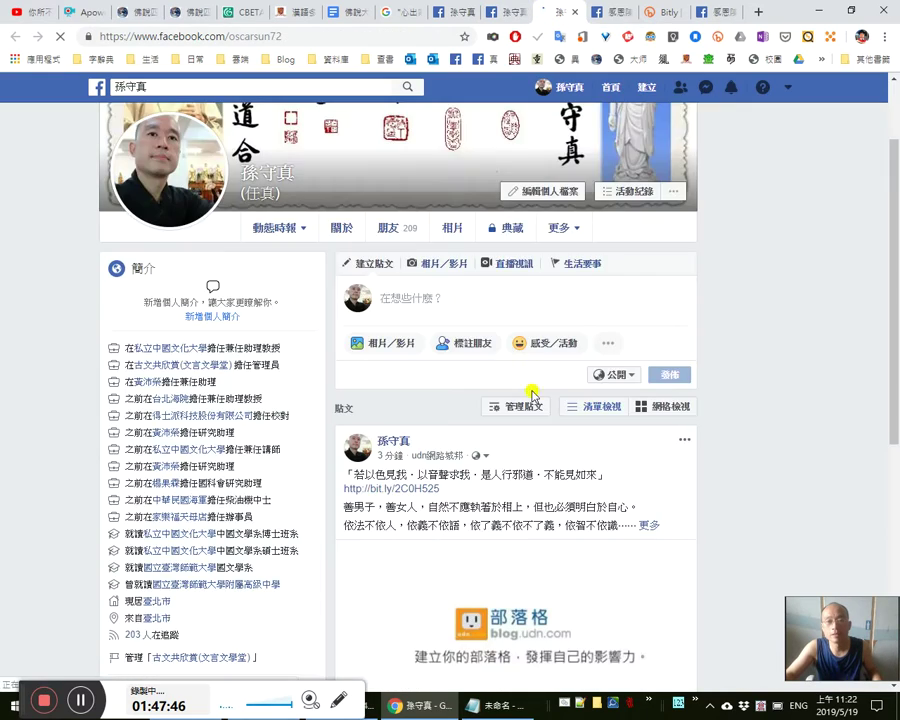
pyautogui.scroll(-10, 528, 394)
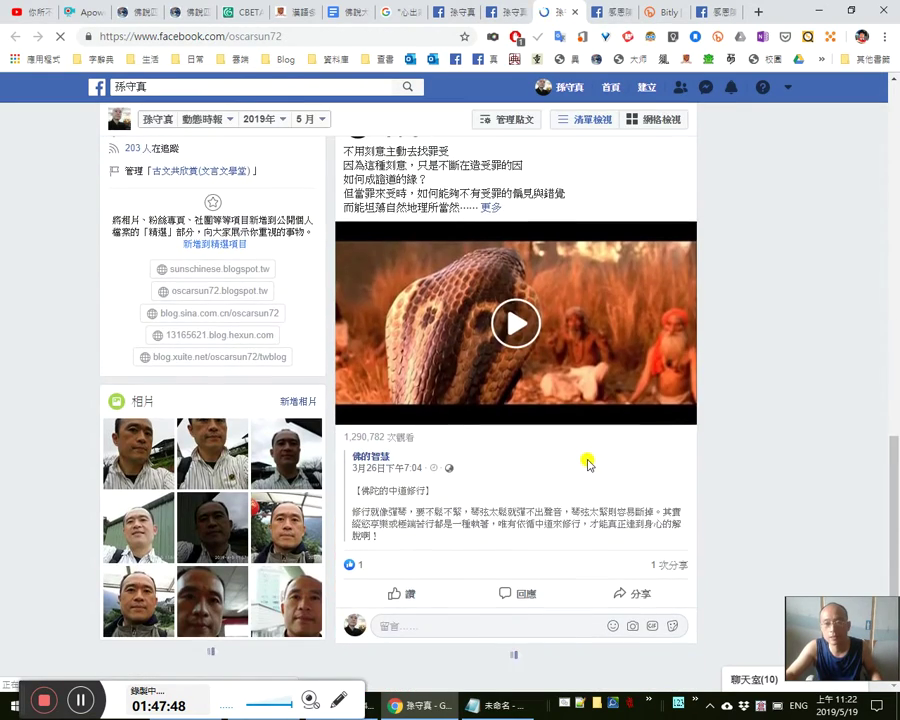
pyautogui.scroll(-1, 589, 466)
pyautogui.scroll(-15, 591, 465)
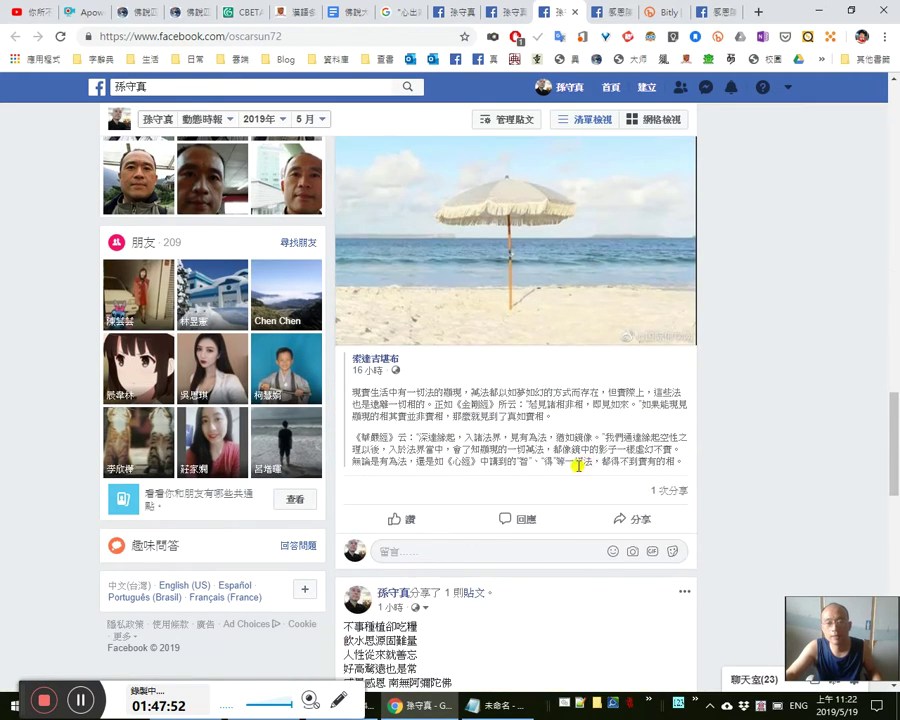
pyautogui.scroll(-7, 585, 462)
pyautogui.scroll(-4, 552, 466)
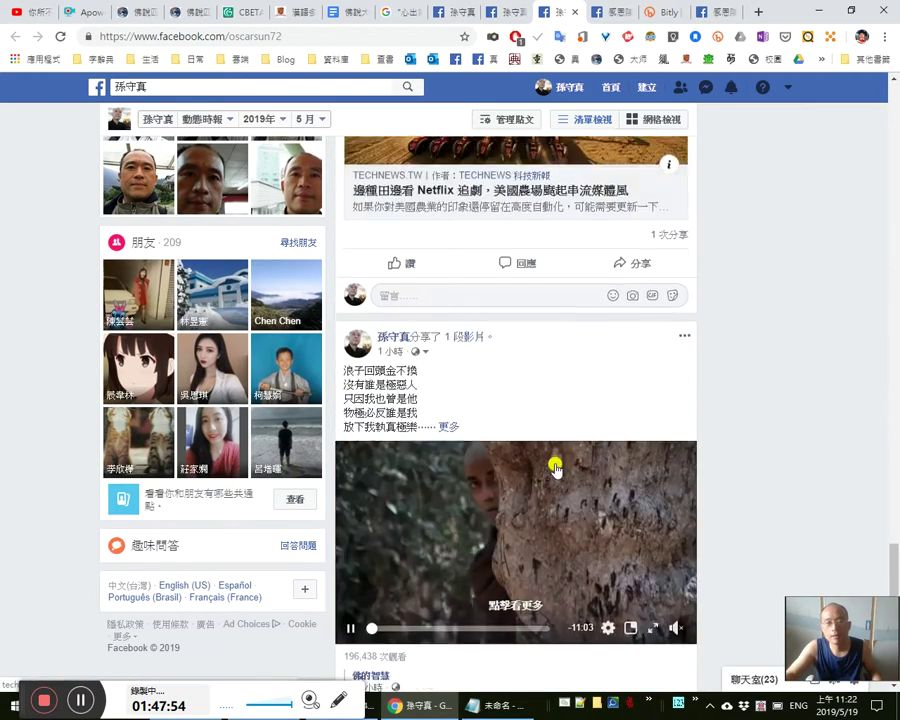
pyautogui.click(444, 355)
pyautogui.scroll(-2, 432, 360)
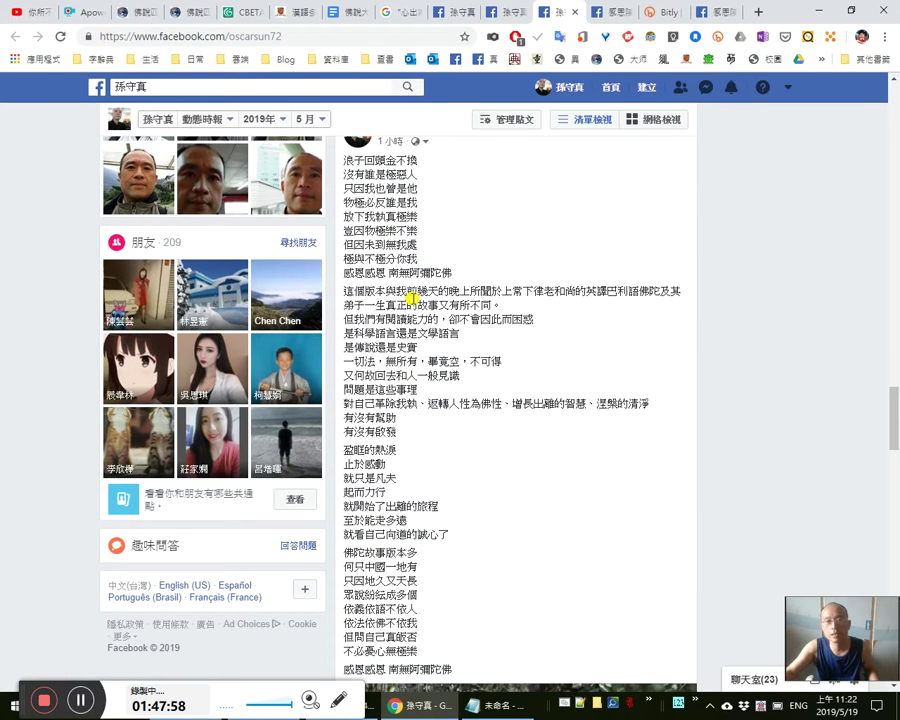
# Step: Translate the paragraph's opening sentences, including 但我們有閱讀能力的
pyautogui.moveTo(344, 291); pyautogui.dragTo(566, 318)
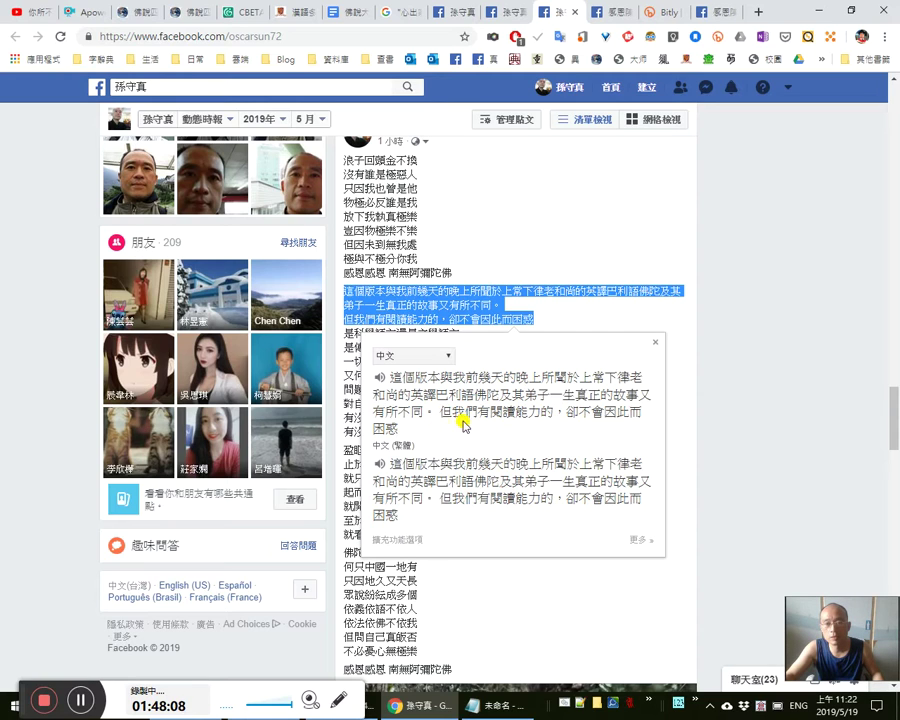
pyautogui.moveTo(446, 410); pyautogui.dragTo(560, 412)
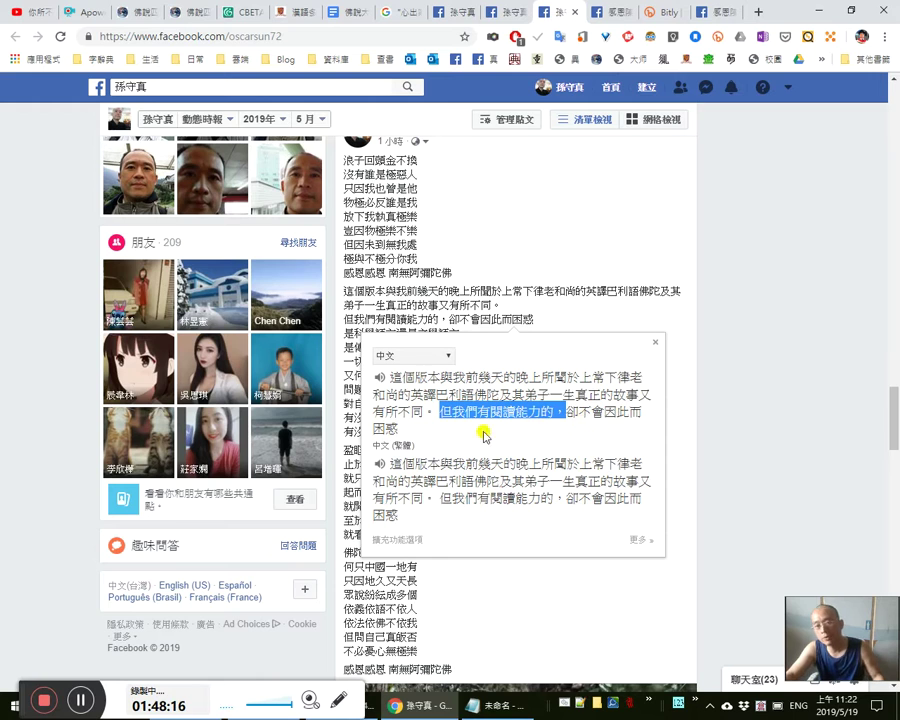
pyautogui.click(592, 430)
pyautogui.click(567, 309)
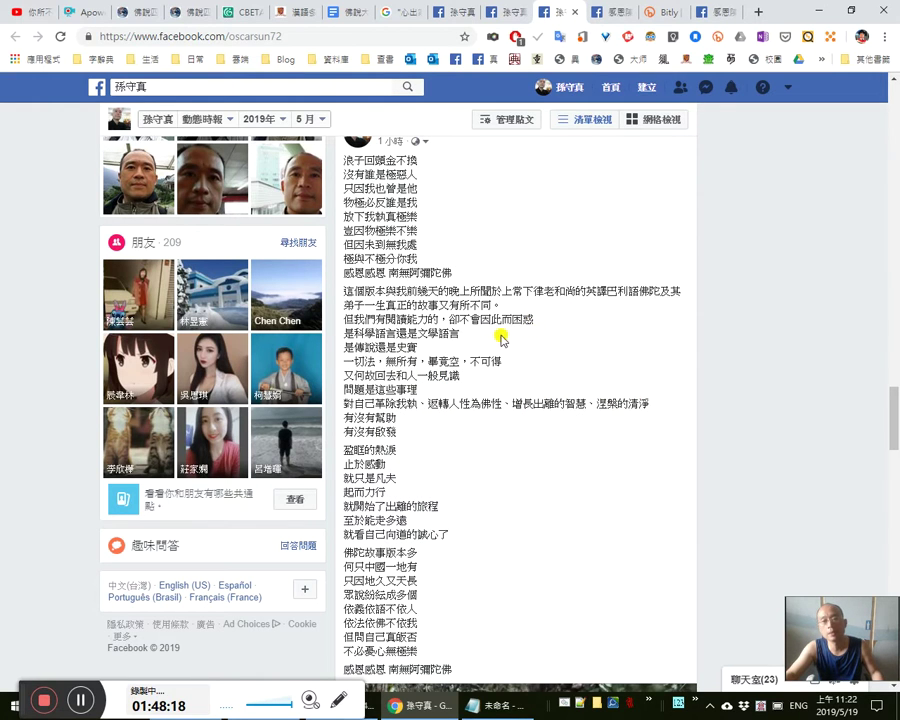
# Step: Look up the translations of 科學語言 and 文學語言 from the post's line
pyautogui.moveTo(355, 333); pyautogui.dragTo(462, 335)
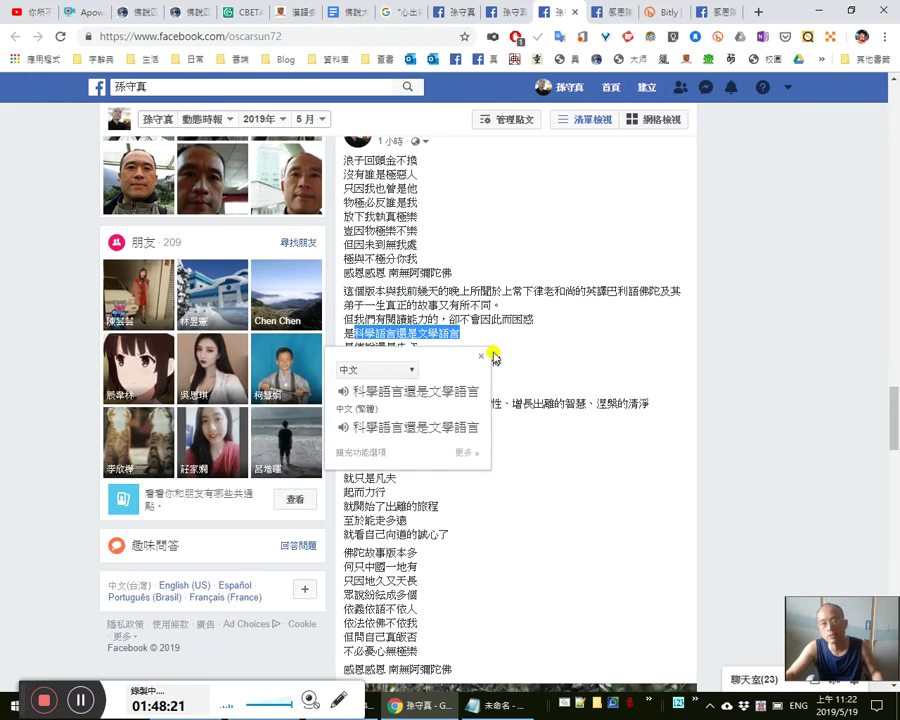
pyautogui.click(455, 410)
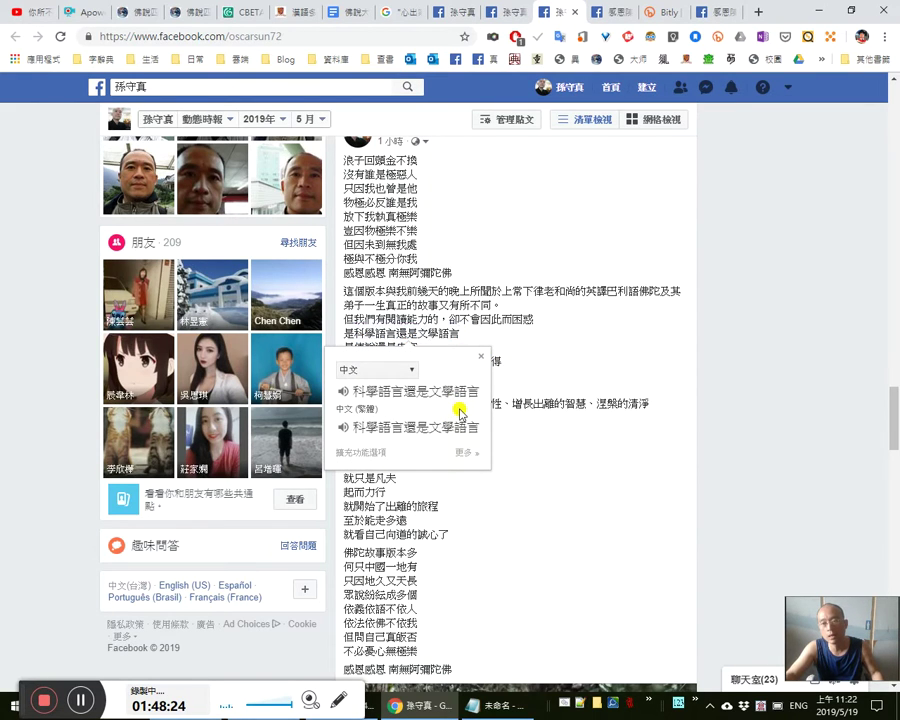
pyautogui.click(540, 381)
pyautogui.moveTo(451, 331); pyautogui.dragTo(357, 334)
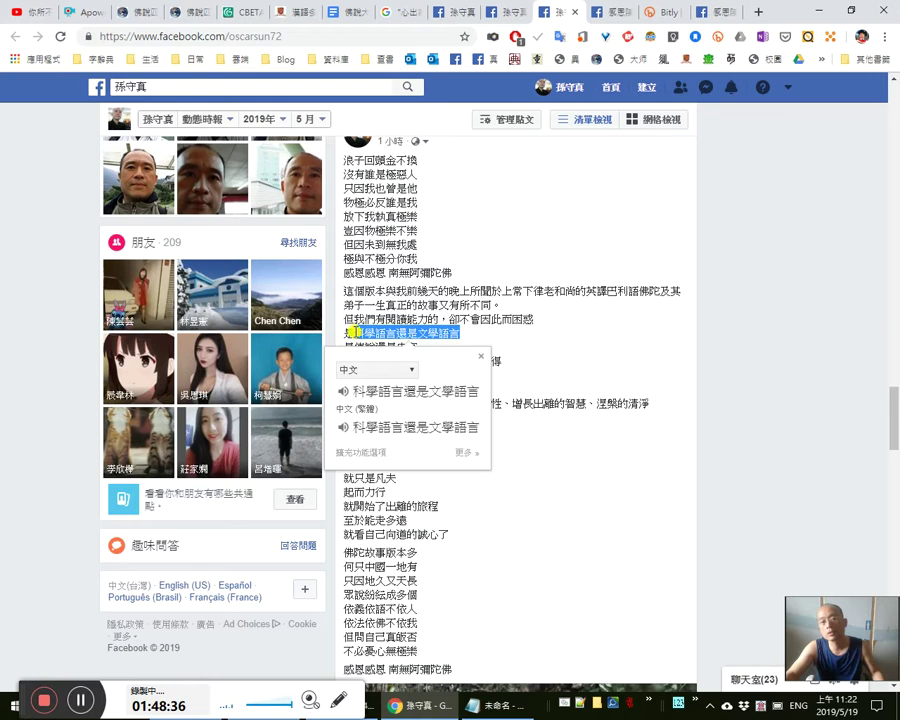
pyautogui.click(356, 370)
pyautogui.moveTo(351, 329); pyautogui.dragTo(458, 340)
pyautogui.click(459, 333)
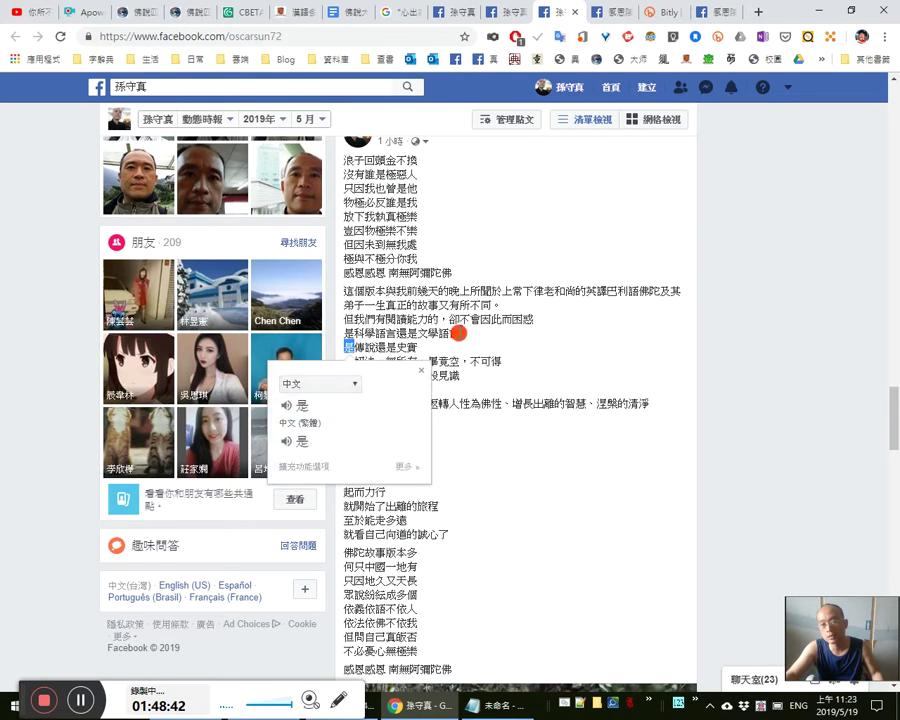
pyautogui.doubleClick(459, 333)
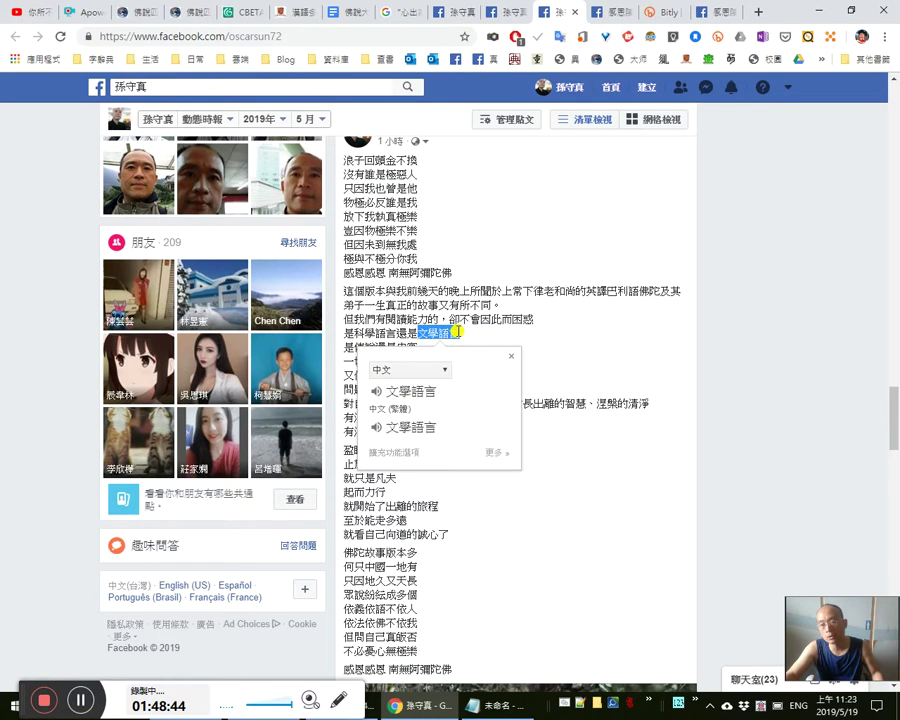
pyautogui.click(459, 334)
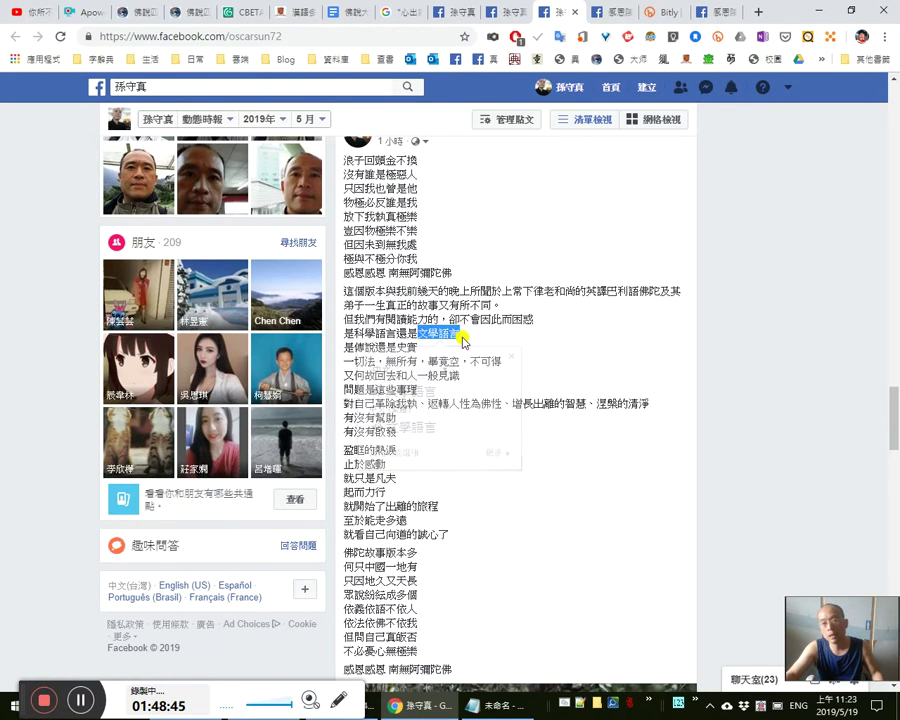
pyautogui.click(478, 334)
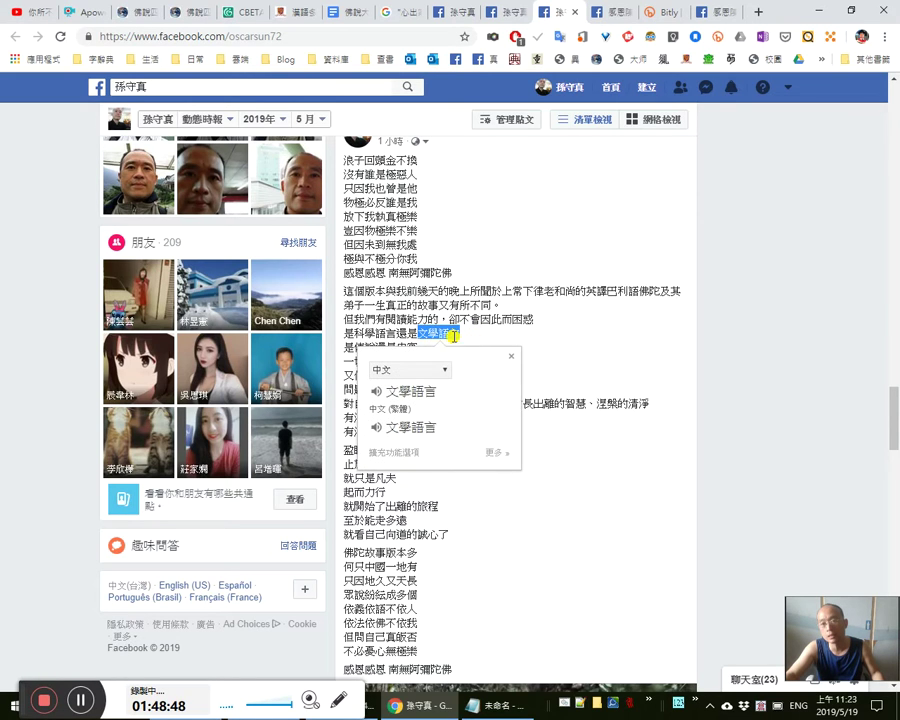
pyautogui.moveTo(399, 337); pyautogui.dragTo(354, 337)
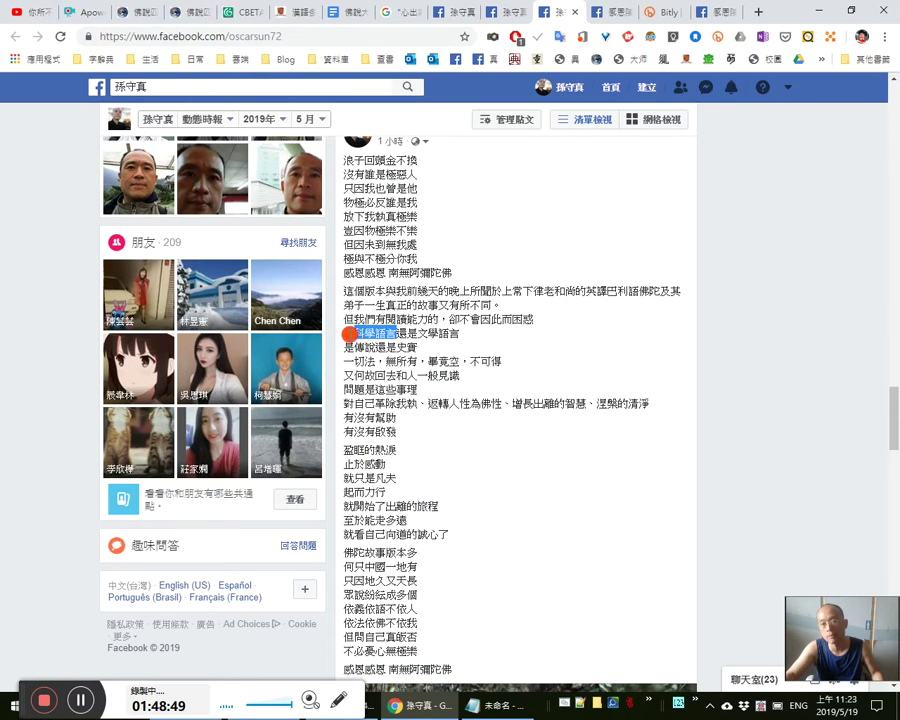
pyautogui.click(412, 344)
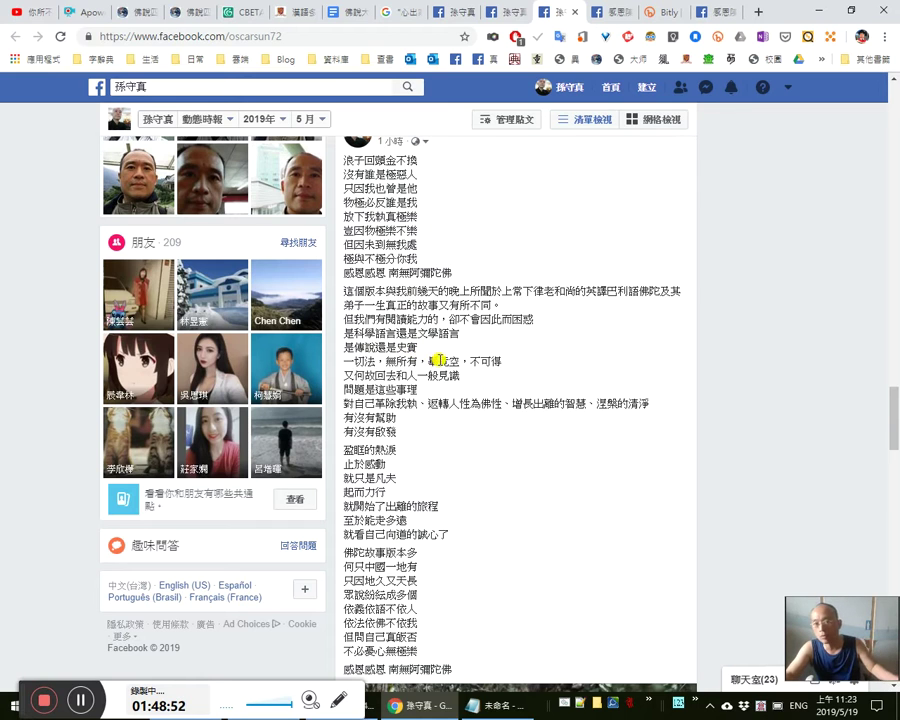
# Step: Translate the lines 止於感動 through 至於能走多遠, and 一切法，無所有，畢竟空，不可得
pyautogui.moveTo(410, 455); pyautogui.dragTo(412, 522)
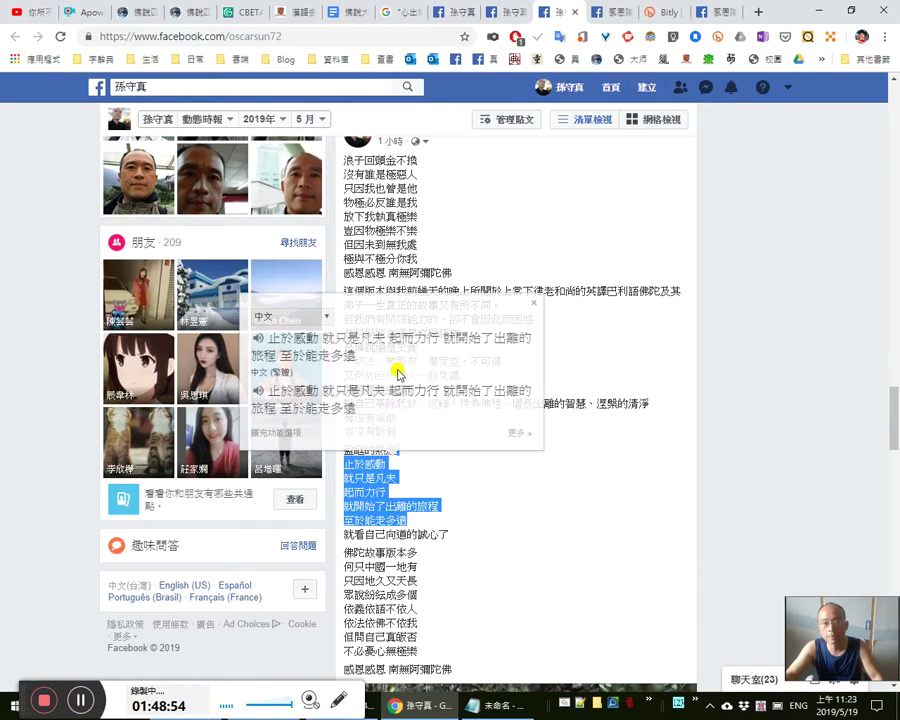
pyautogui.click(494, 241)
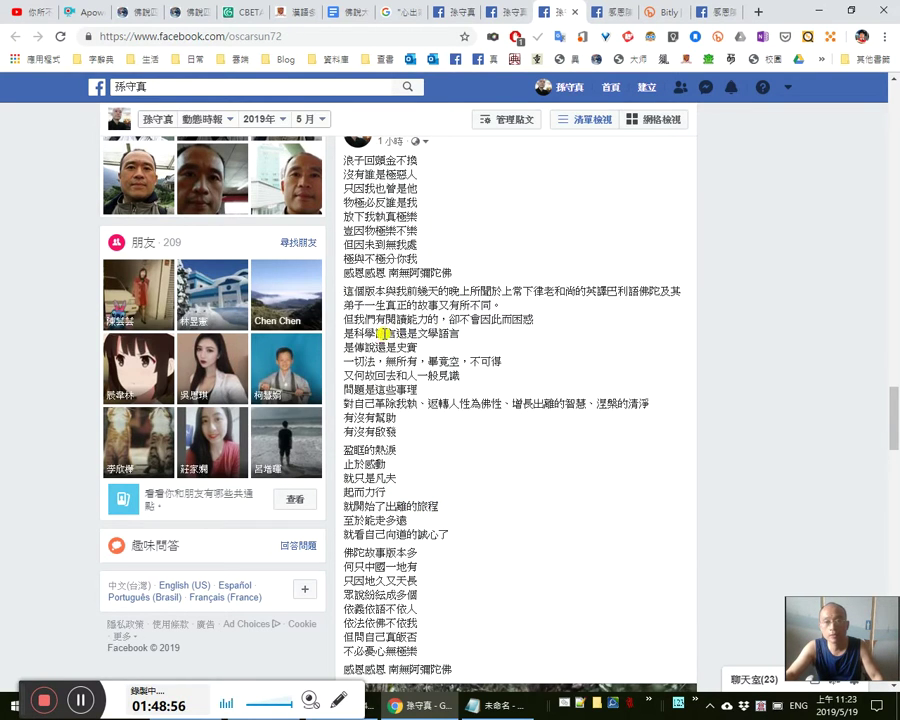
pyautogui.moveTo(513, 360); pyautogui.dragTo(343, 360)
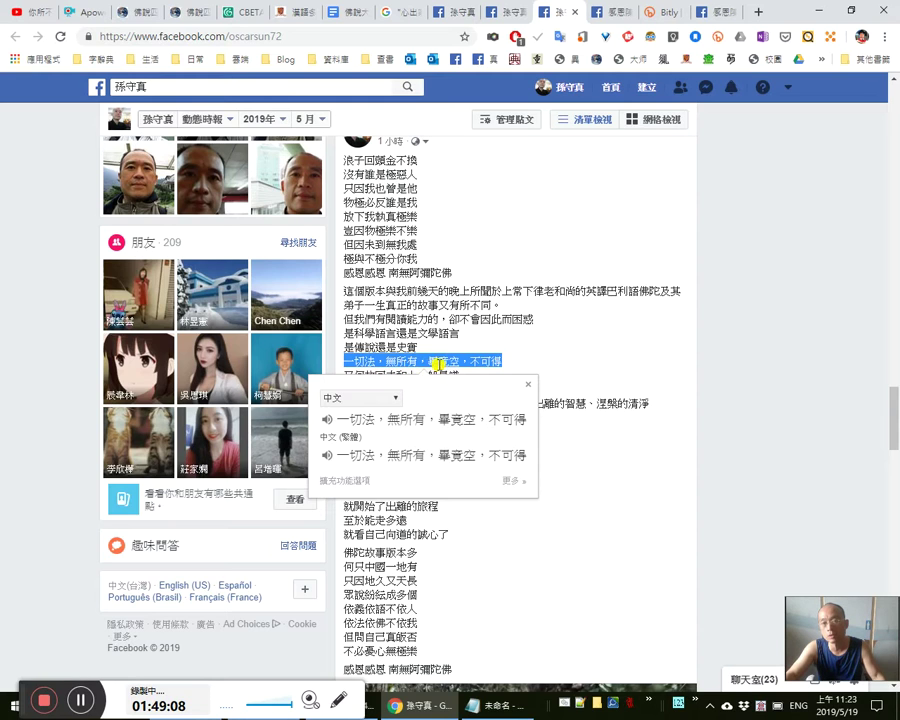
pyautogui.moveTo(504, 358); pyautogui.dragTo(340, 364)
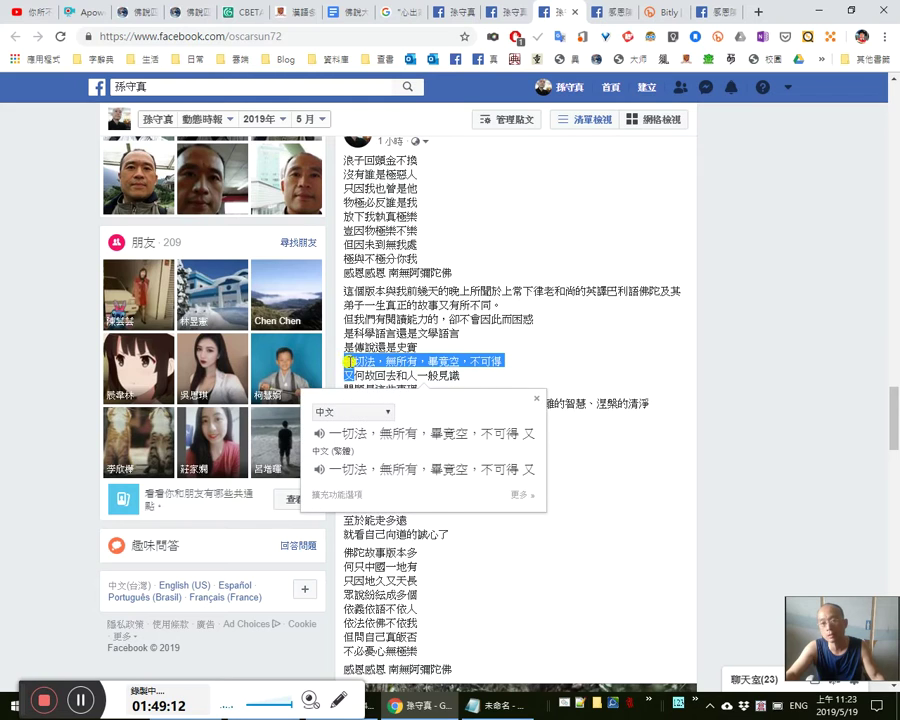
pyautogui.click(399, 358)
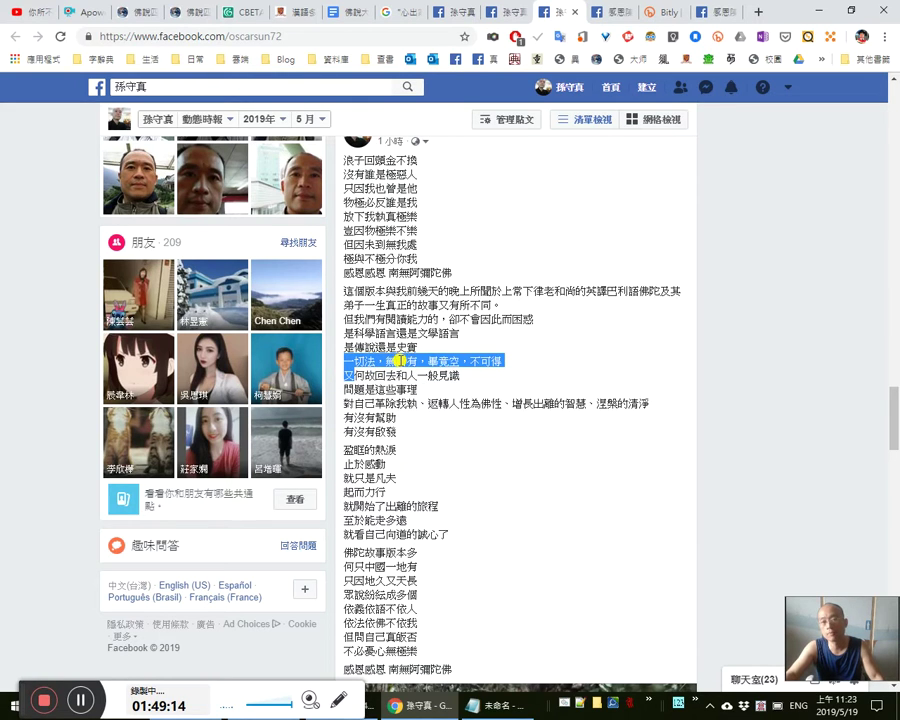
pyautogui.click(399, 361)
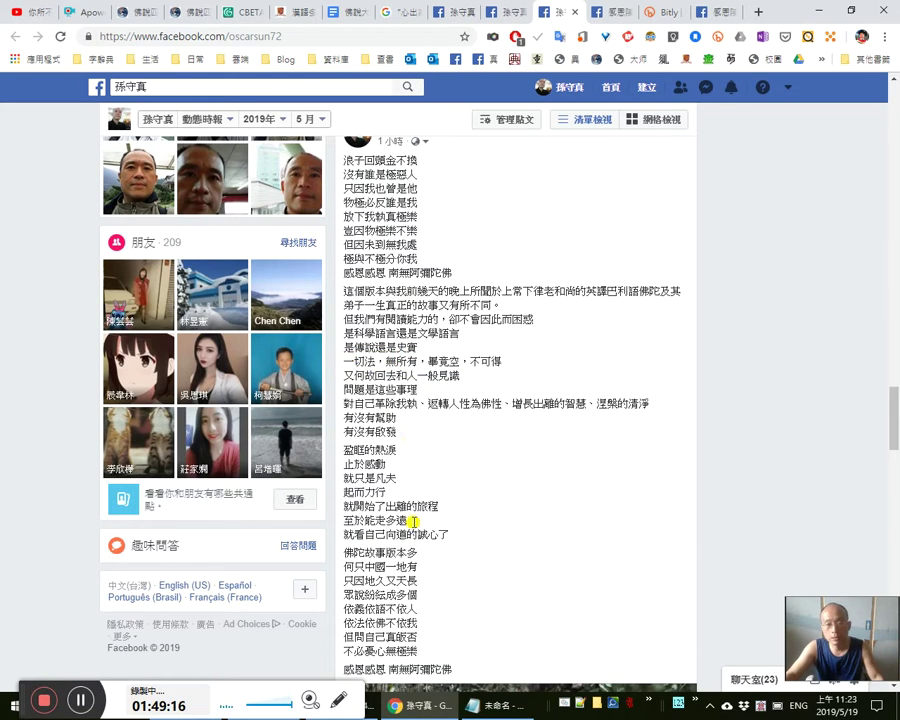
# Step: Recheck translations of 能力的，卻不會因此, 是科學語言還是文學語言 and 一切法…, then go to the 佛說四十二章經 ctext page
pyautogui.scroll(-1, 397, 595)
pyautogui.scroll(1, 406, 454)
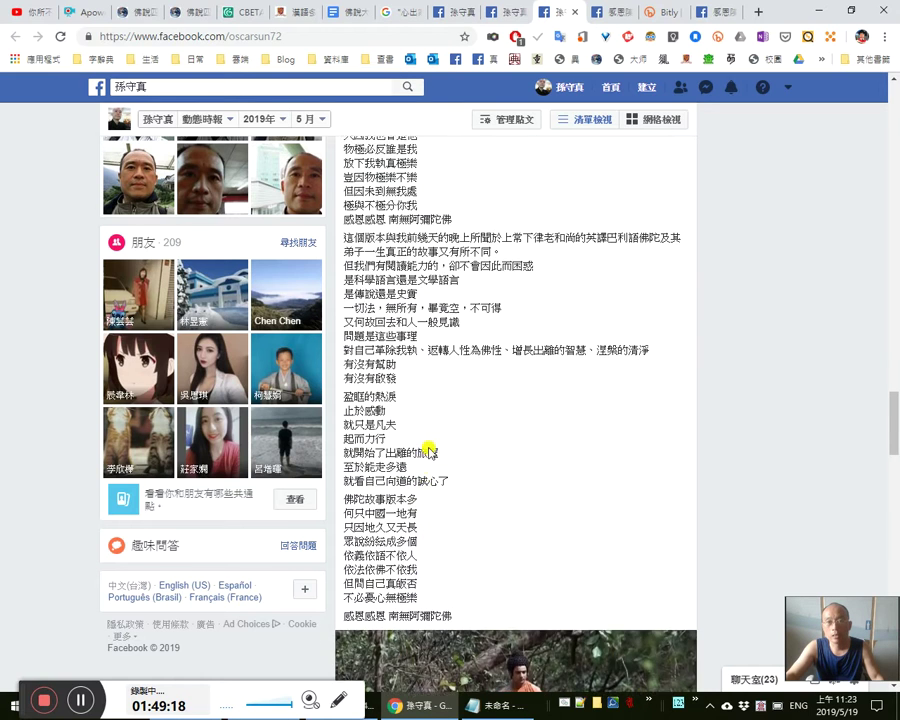
pyautogui.click(501, 313)
pyautogui.moveTo(501, 313); pyautogui.dragTo(410, 311)
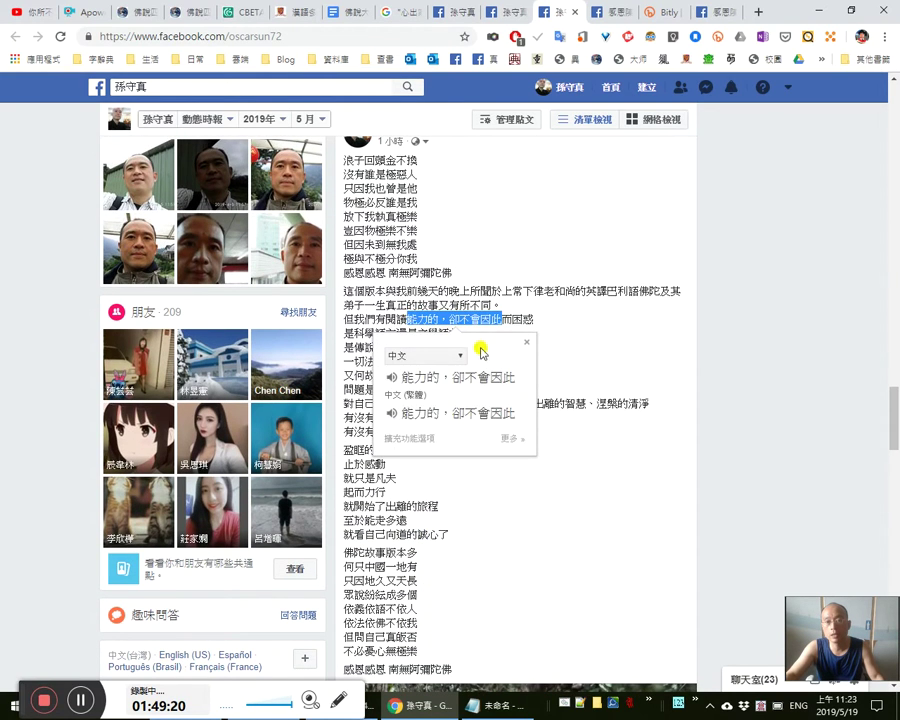
pyautogui.click(474, 338)
pyautogui.moveTo(508, 335); pyautogui.dragTo(346, 337)
pyautogui.moveTo(505, 360); pyautogui.dragTo(343, 360)
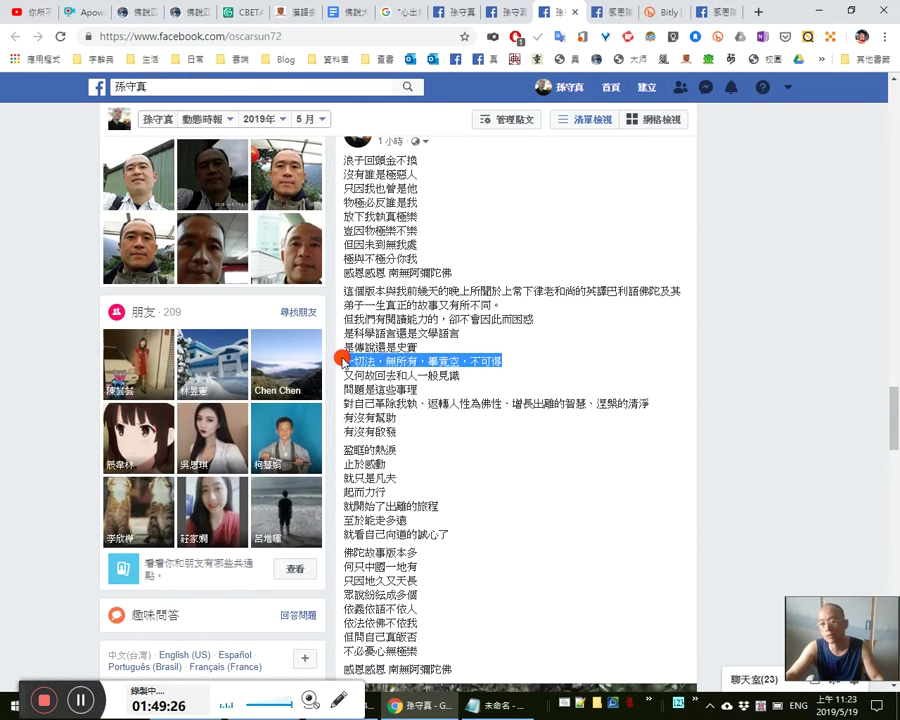
pyautogui.click(546, 356)
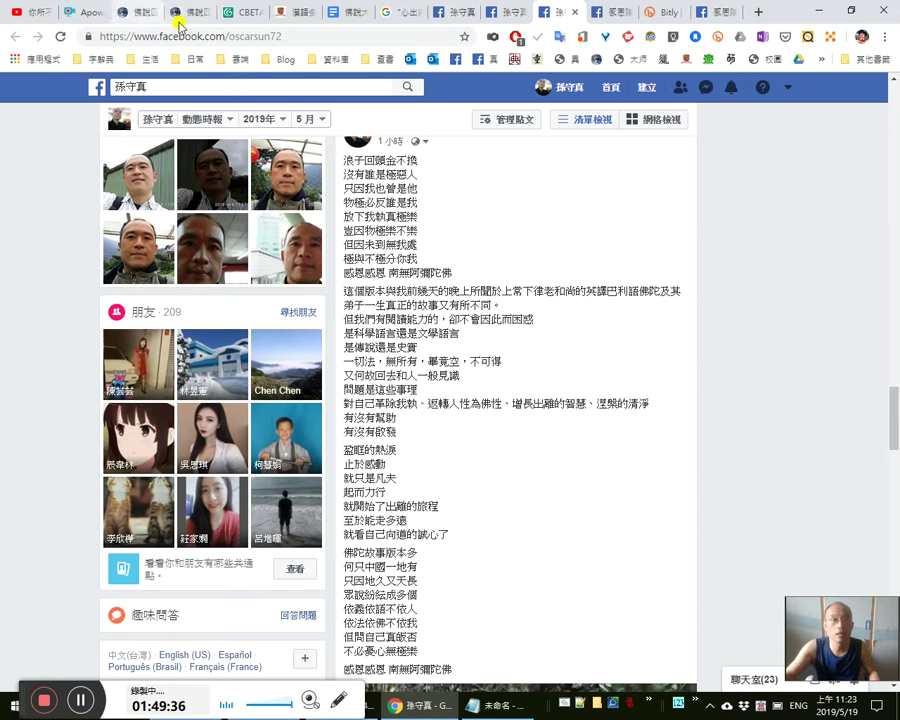
pyautogui.click(136, 14)
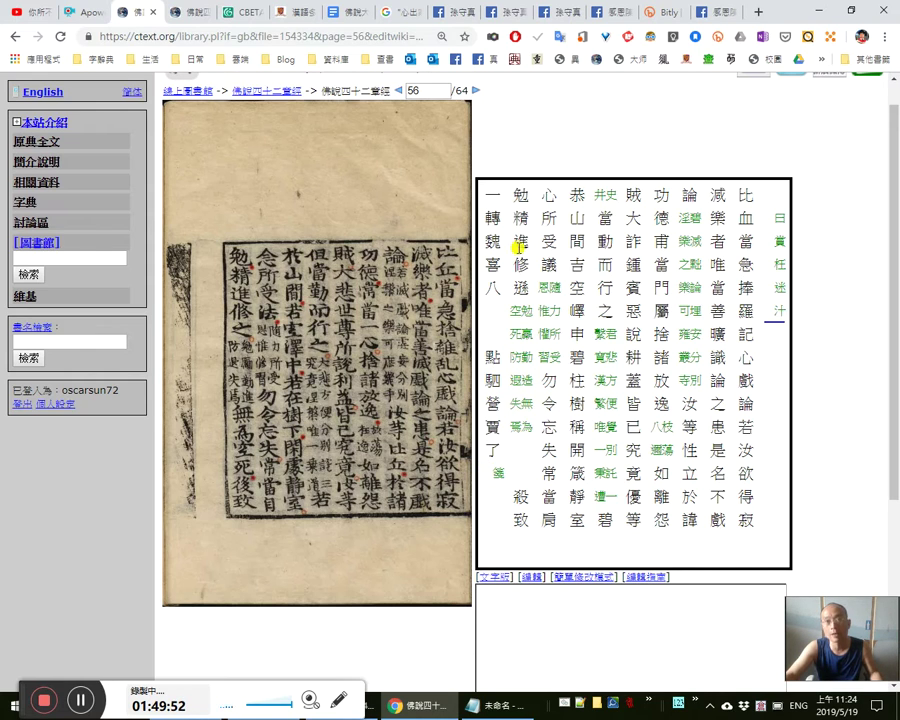
# Step: Close the extra Facebook notes and Bitly statistics tabs, returning to the profile
pyautogui.click(718, 10)
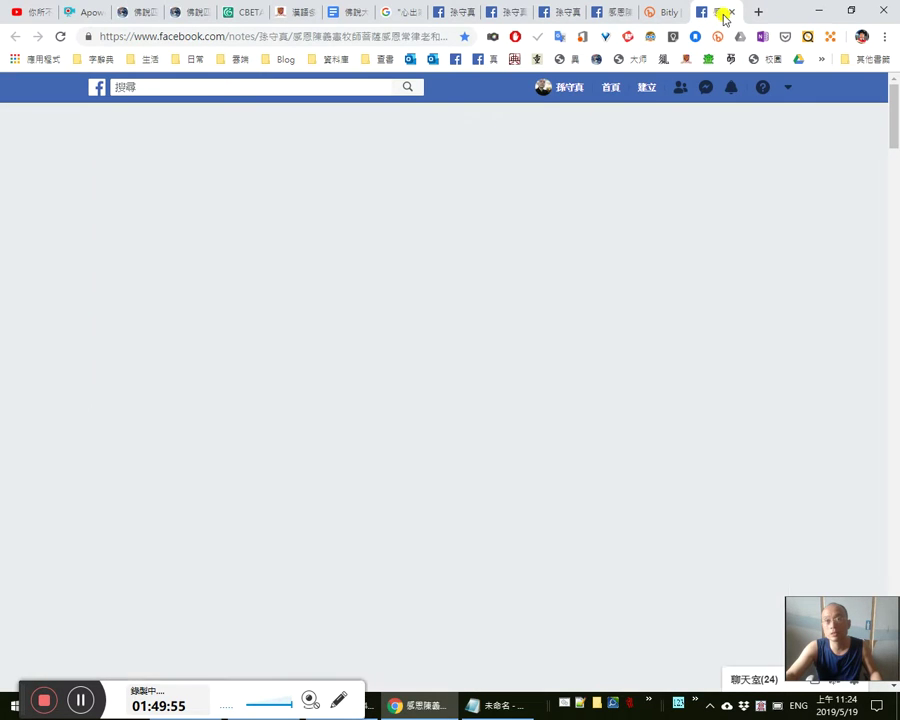
pyautogui.click(731, 11)
pyautogui.click(729, 12)
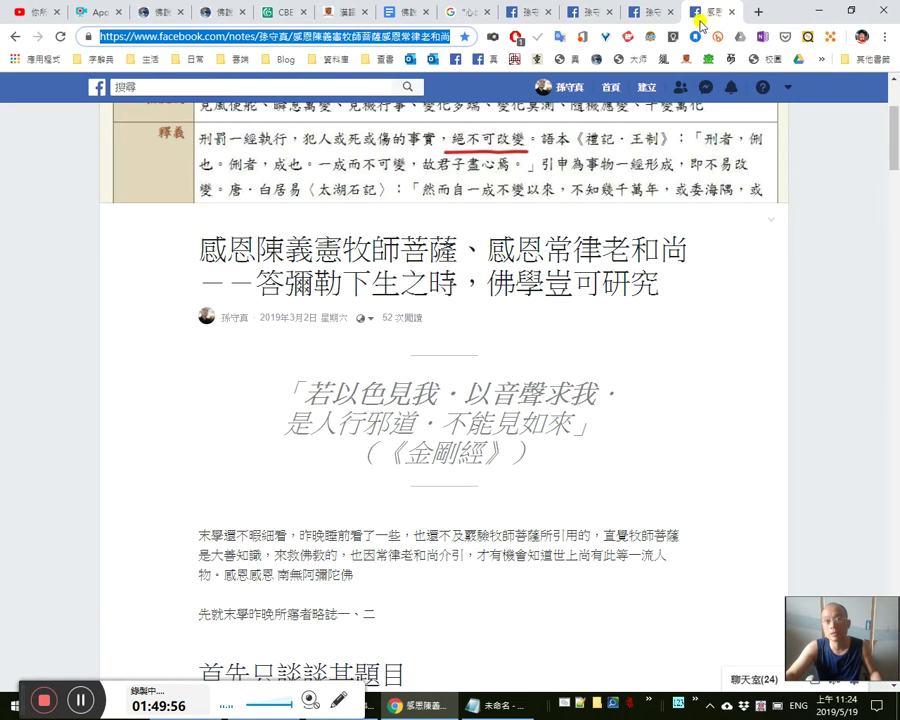
pyautogui.click(731, 12)
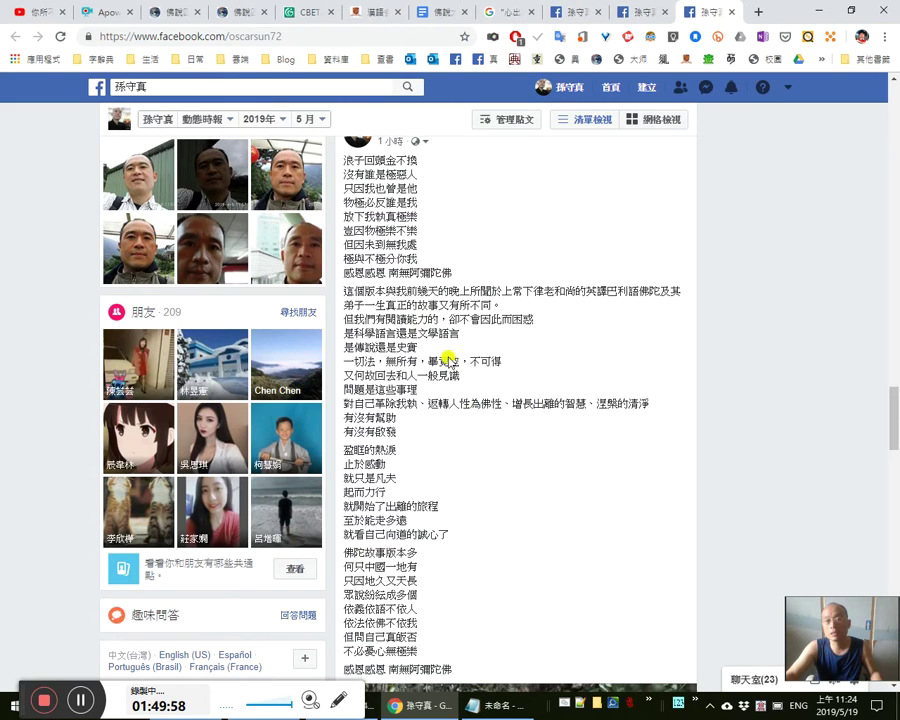
# Step: Translate 有，畢竟空，不可得 and the lines through 又何故回去, then reopen the profile in a new tab
pyautogui.moveTo(512, 363); pyautogui.dragTo(407, 366)
pyautogui.click(566, 405)
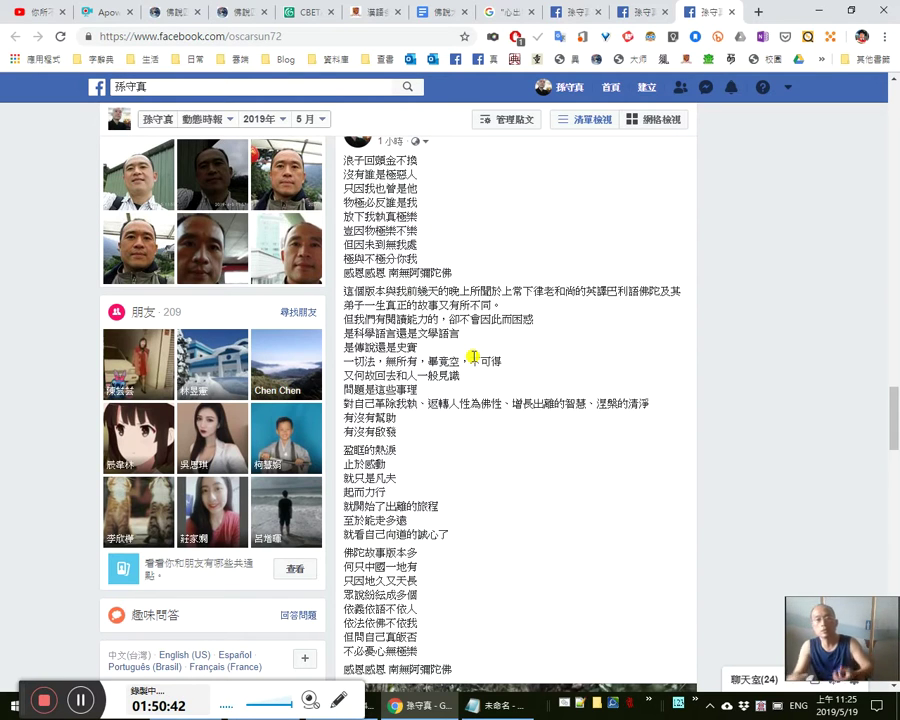
pyautogui.moveTo(506, 362); pyautogui.dragTo(398, 376)
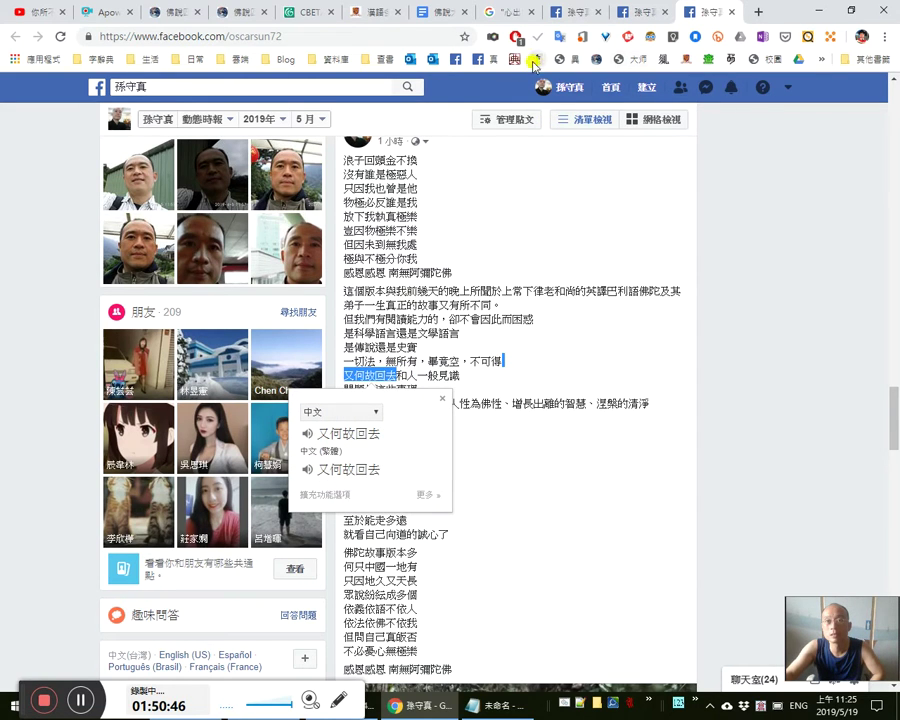
pyautogui.middleClick(495, 60)
pyautogui.click(705, 12)
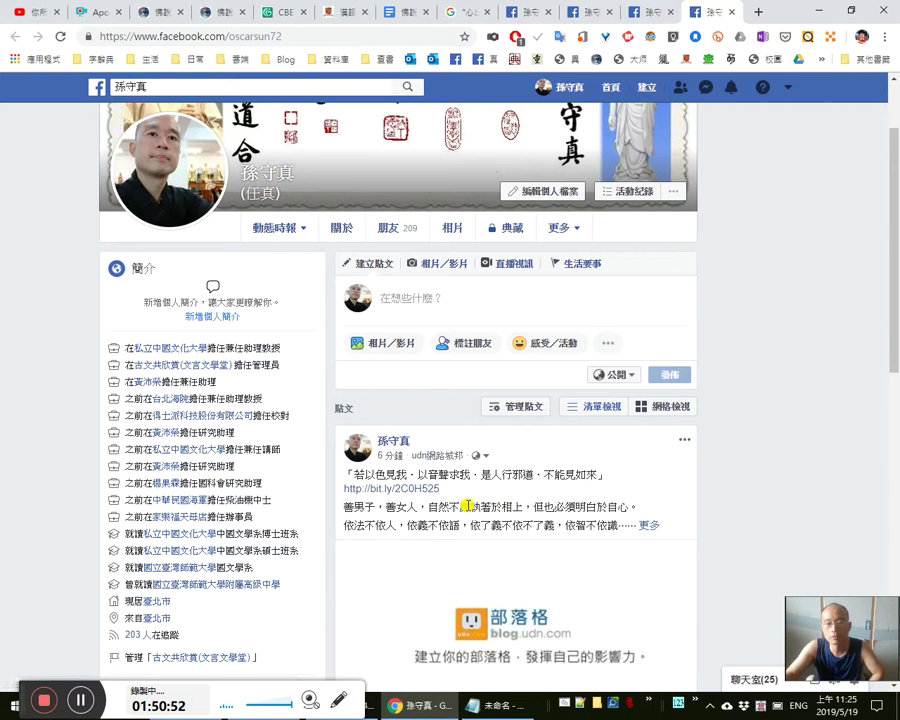
# Step: Expand the newest post's full text and open its 心出家，才是真出家 udn blog link
pyautogui.moveTo(449, 509); pyautogui.dragTo(524, 509)
pyautogui.click(639, 512)
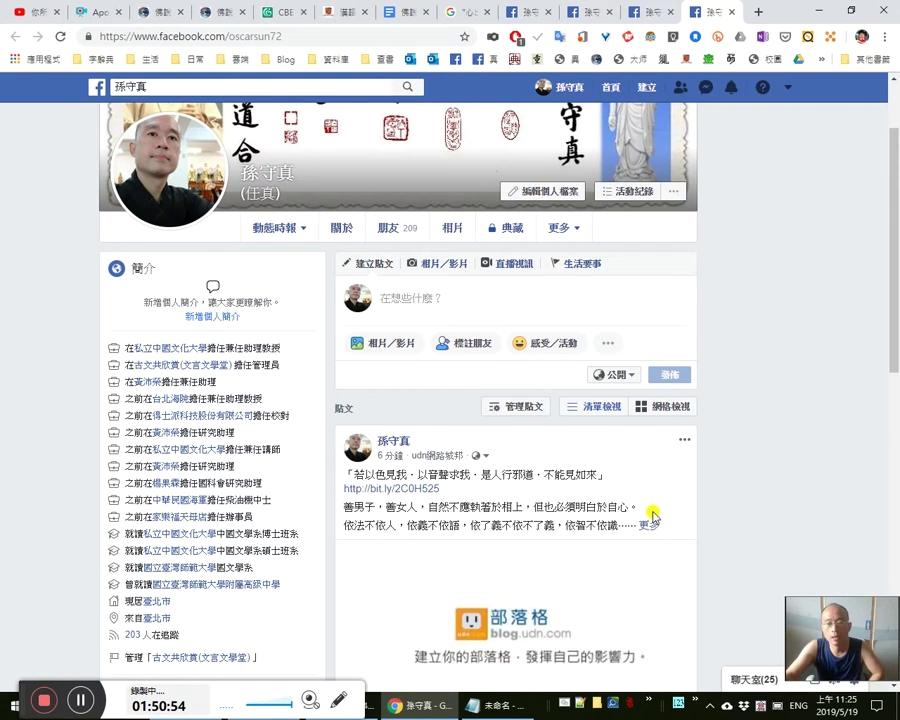
pyautogui.click(648, 520)
pyautogui.scroll(-1, 670, 520)
pyautogui.scroll(-2, 682, 523)
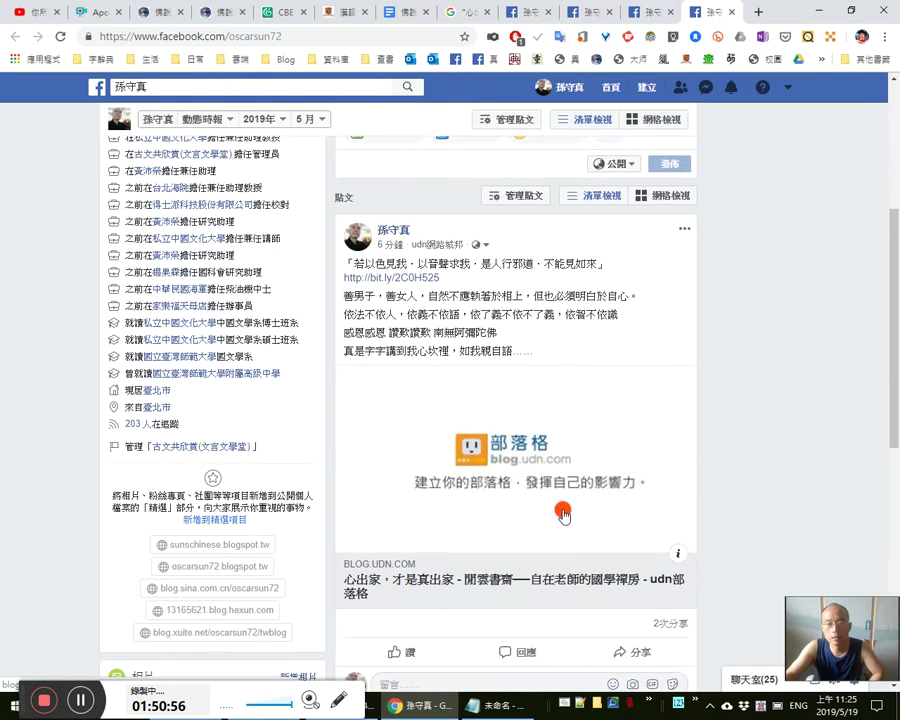
pyautogui.click(562, 512)
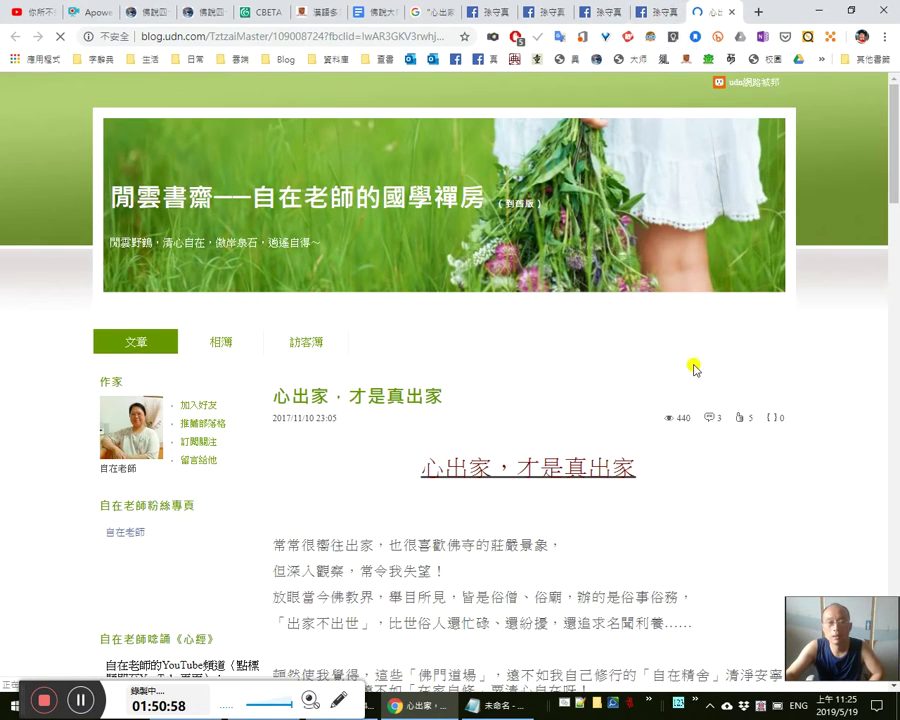
# Step: Read down the 心出家，才是真出家 article and hit 推薦 to recommend it
pyautogui.scroll(-2, 694, 364)
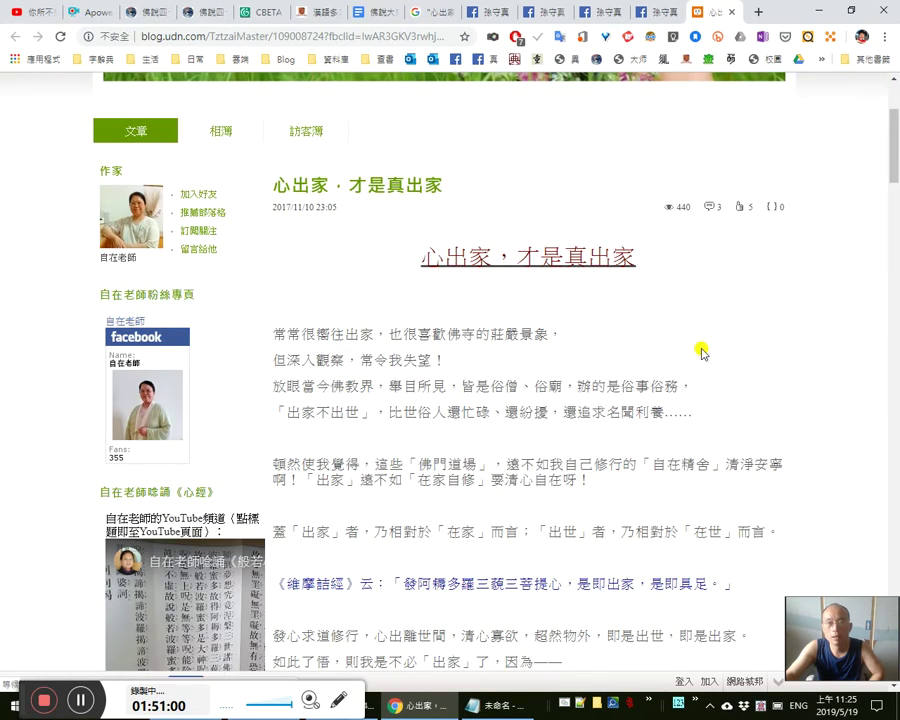
pyautogui.scroll(-1, 704, 353)
pyautogui.scroll(-4, 706, 353)
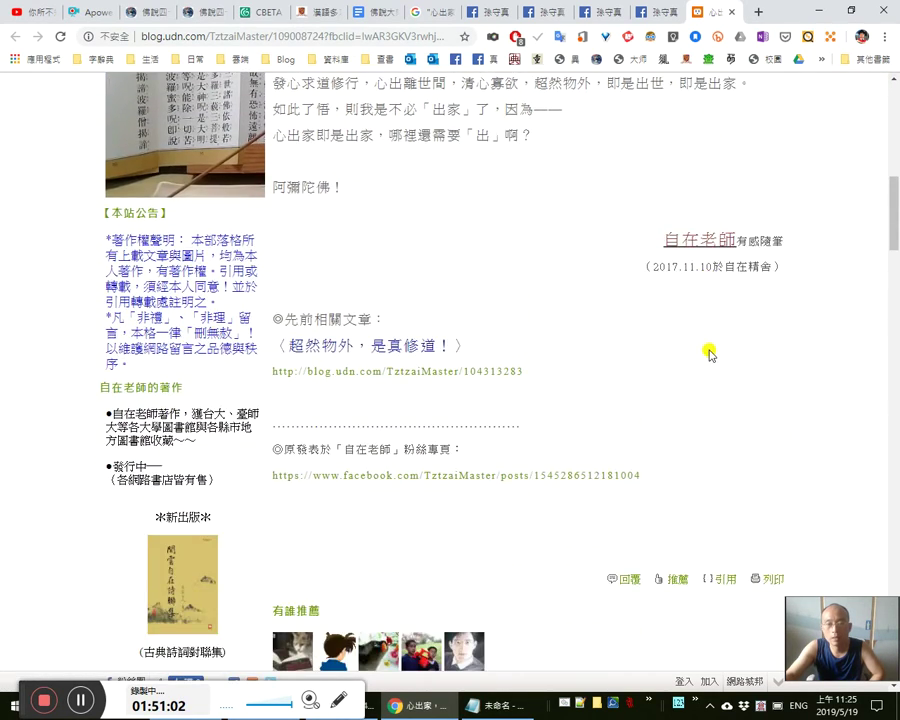
pyautogui.scroll(-4, 710, 353)
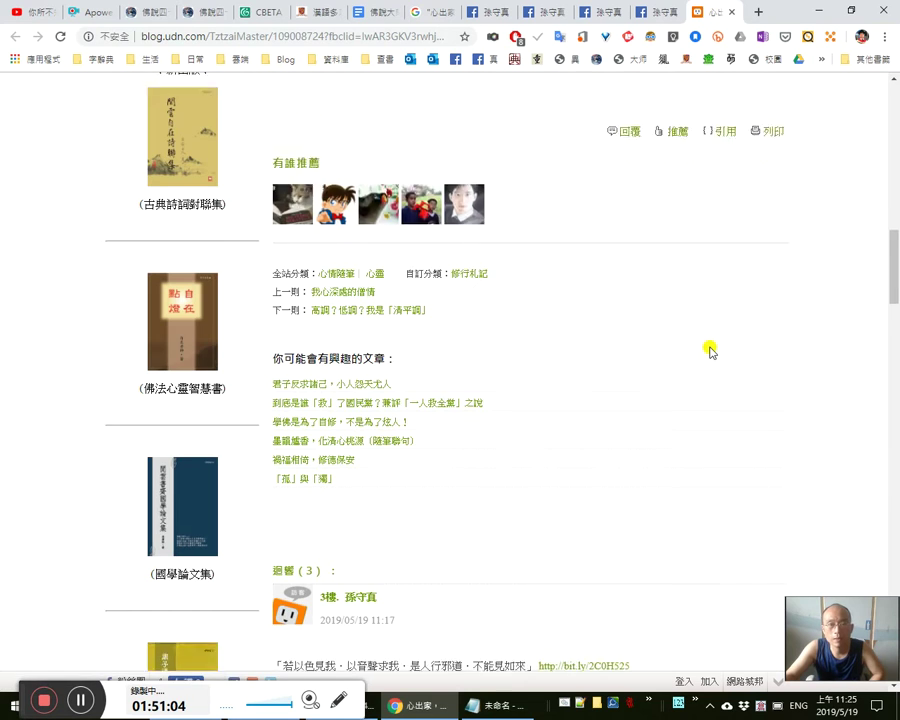
pyautogui.scroll(-1, 710, 348)
pyautogui.scroll(2, 708, 344)
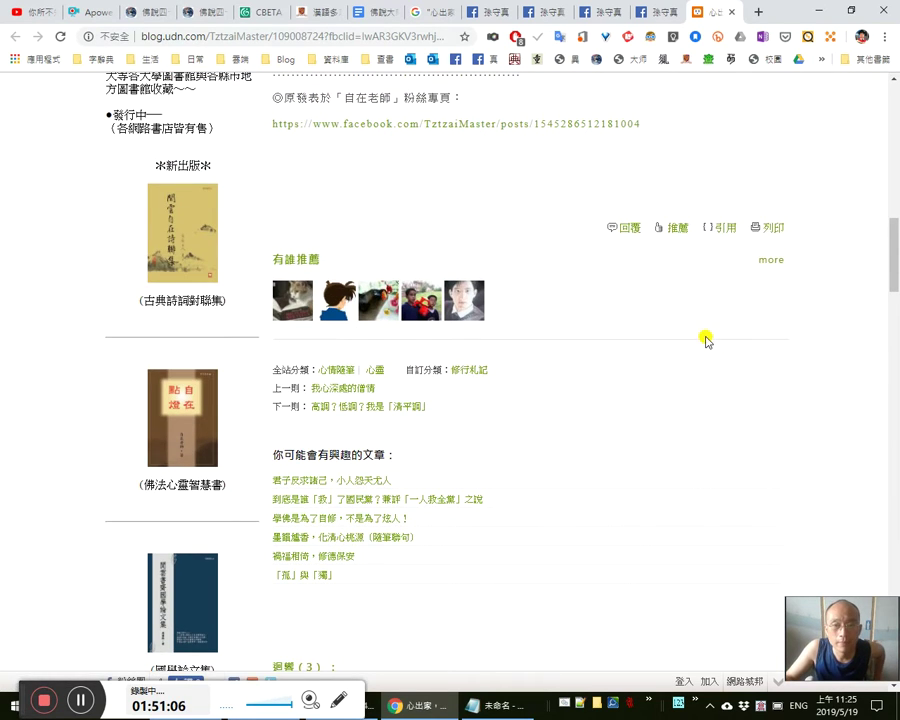
pyautogui.click(677, 232)
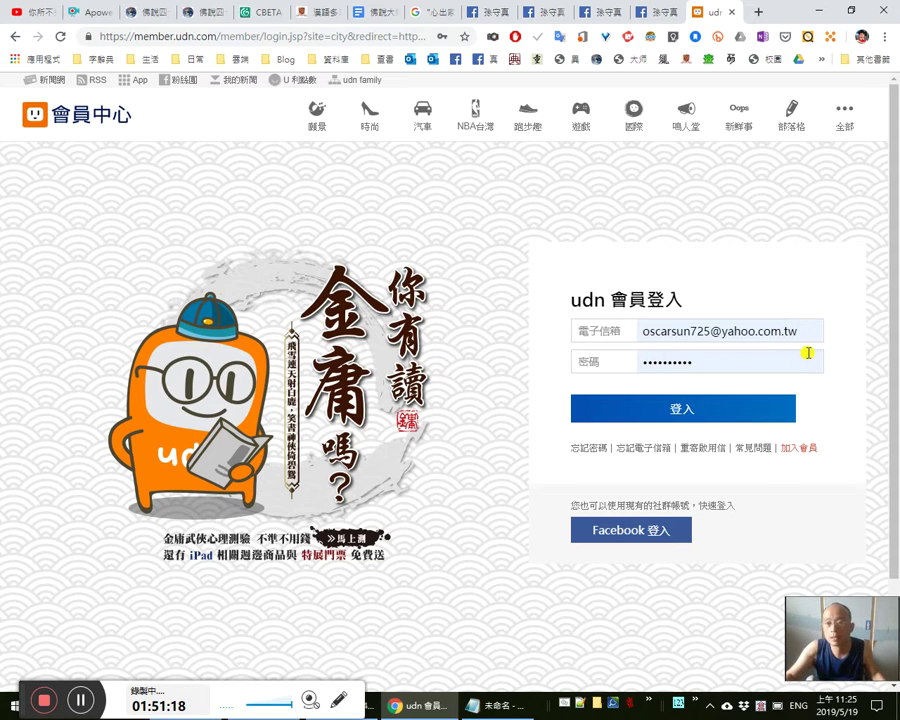
# Step: On the udn login form, dismiss the saved-login suggestions and choose Facebook 登入
pyautogui.click(716, 331)
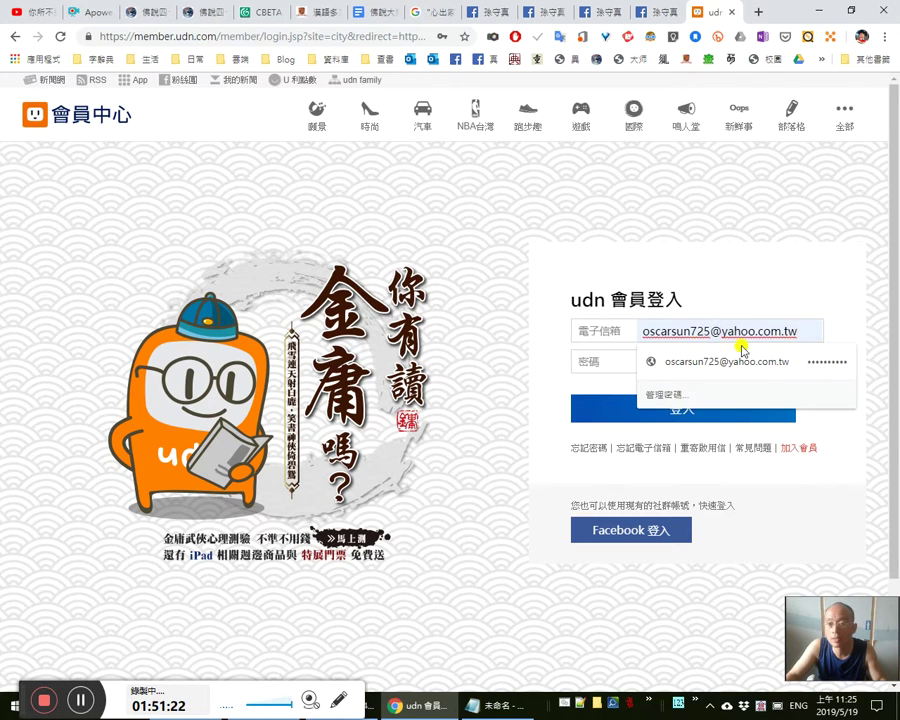
pyautogui.click(818, 263)
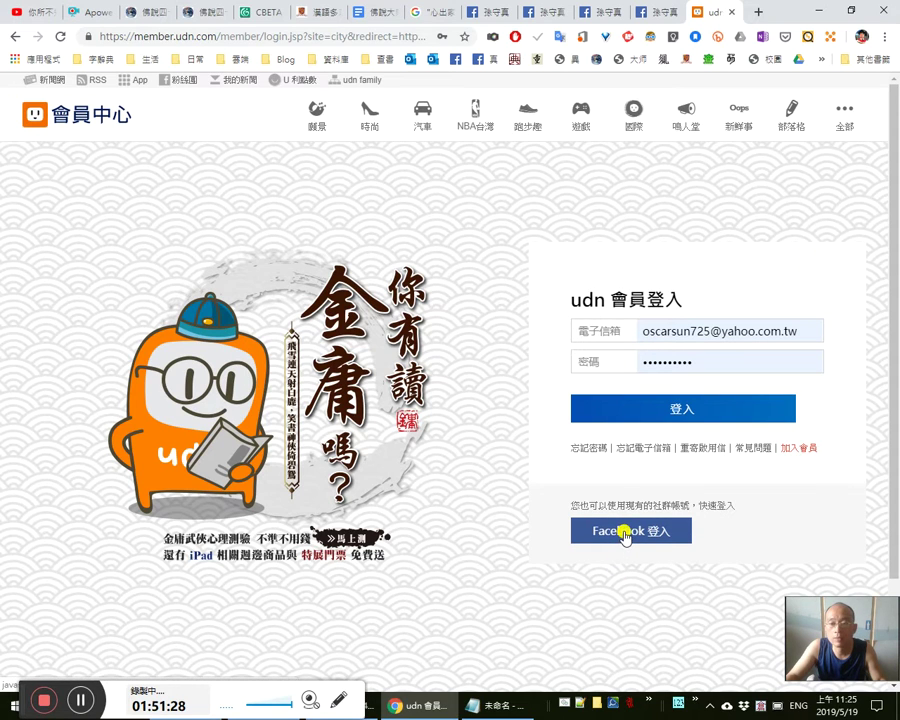
pyautogui.click(624, 534)
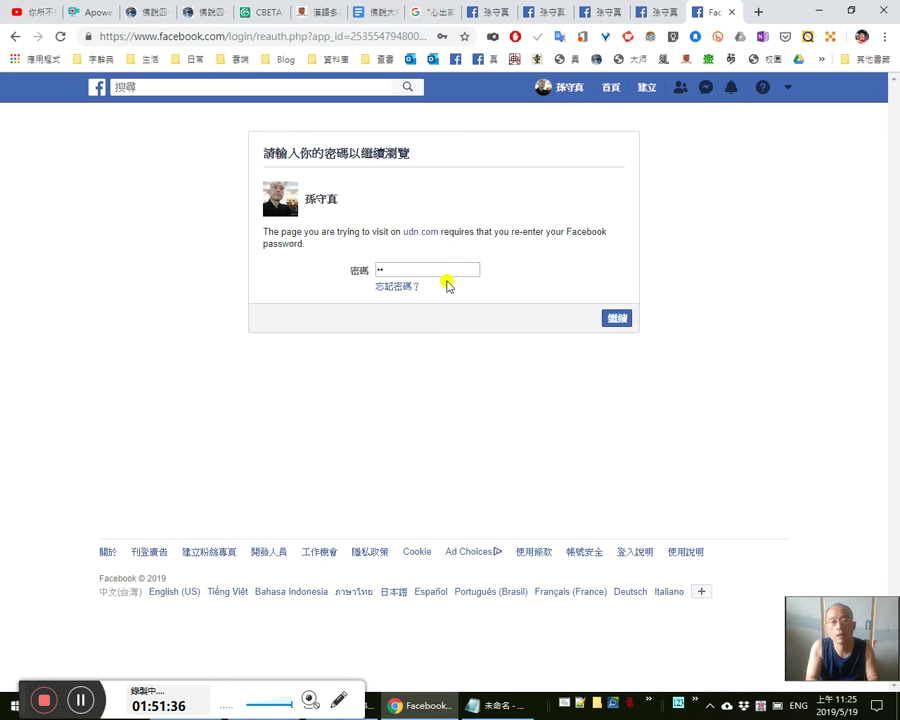
# Step: Re-enter the Facebook account password, resubmitting after the 密碼錯誤 error, and approve udn.com's access
pyautogui.write('•••••••')
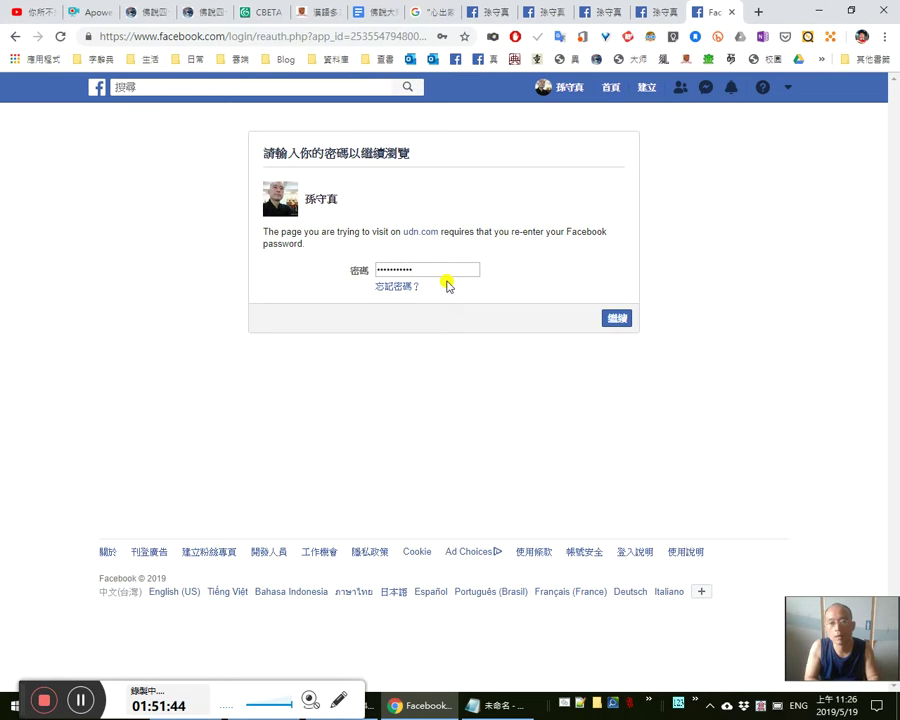
pyautogui.press('Return')
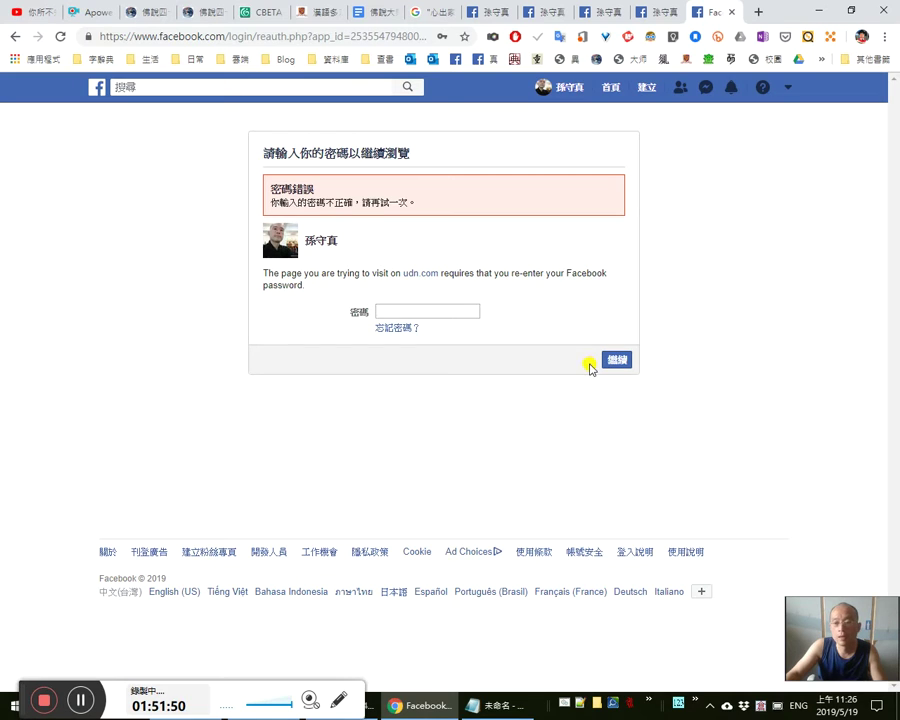
pyautogui.write('••')
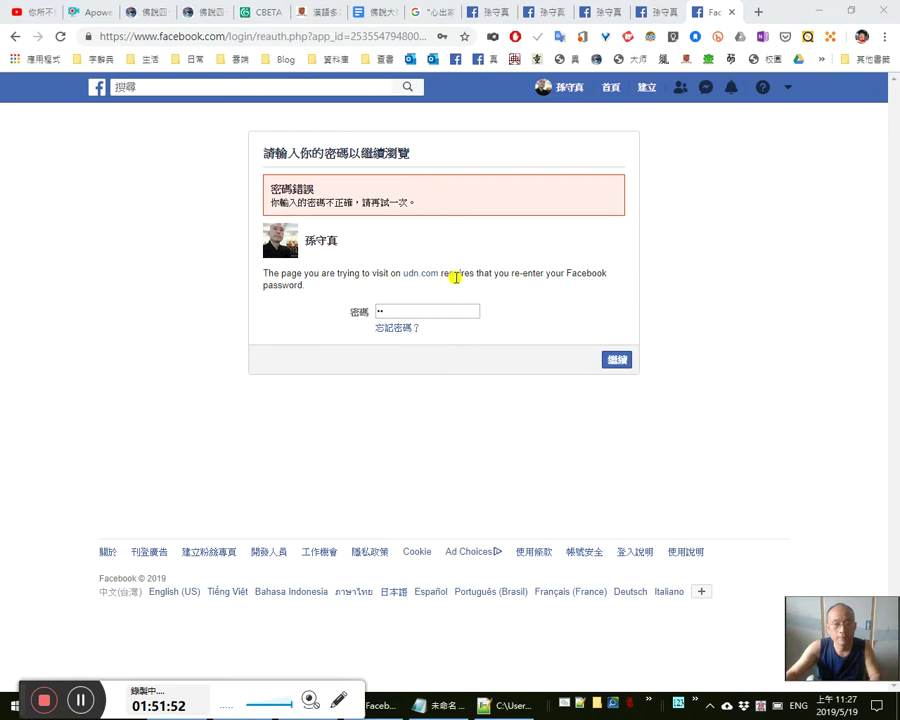
pyautogui.click(428, 309)
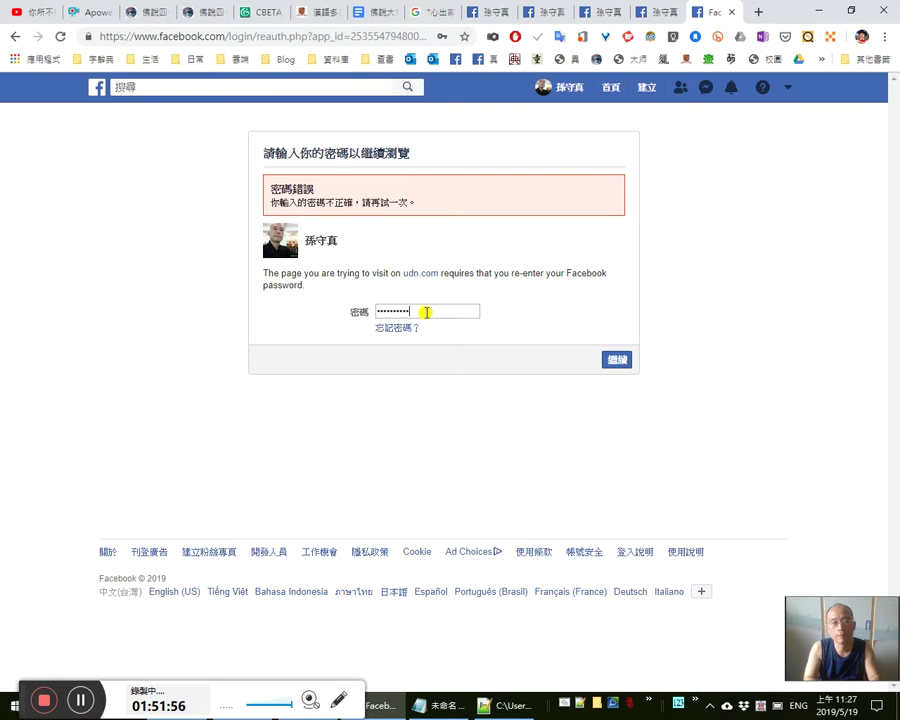
pyautogui.press('Return')
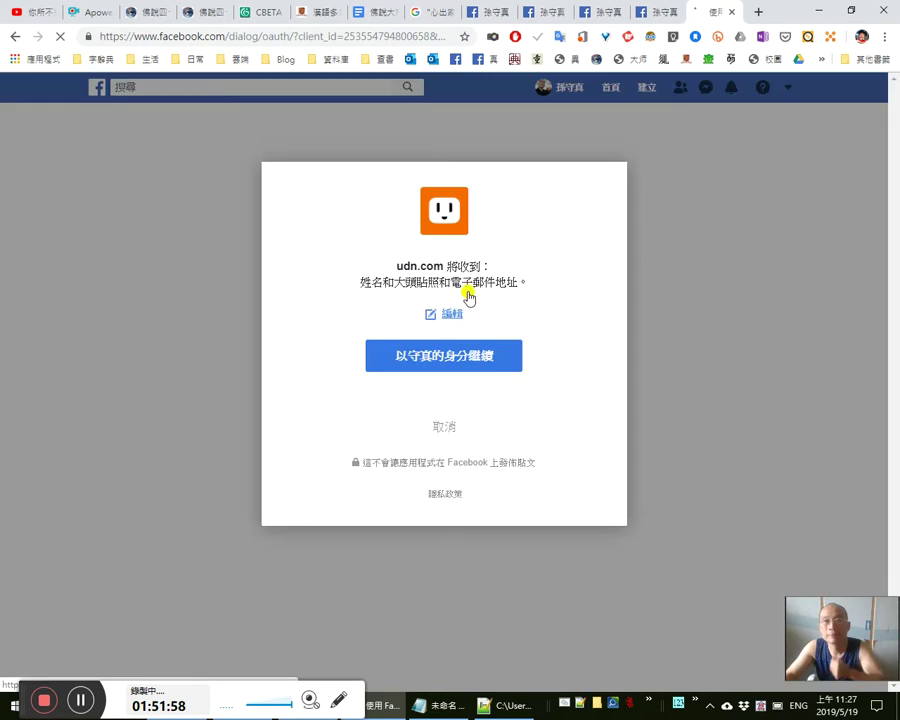
pyautogui.click(476, 362)
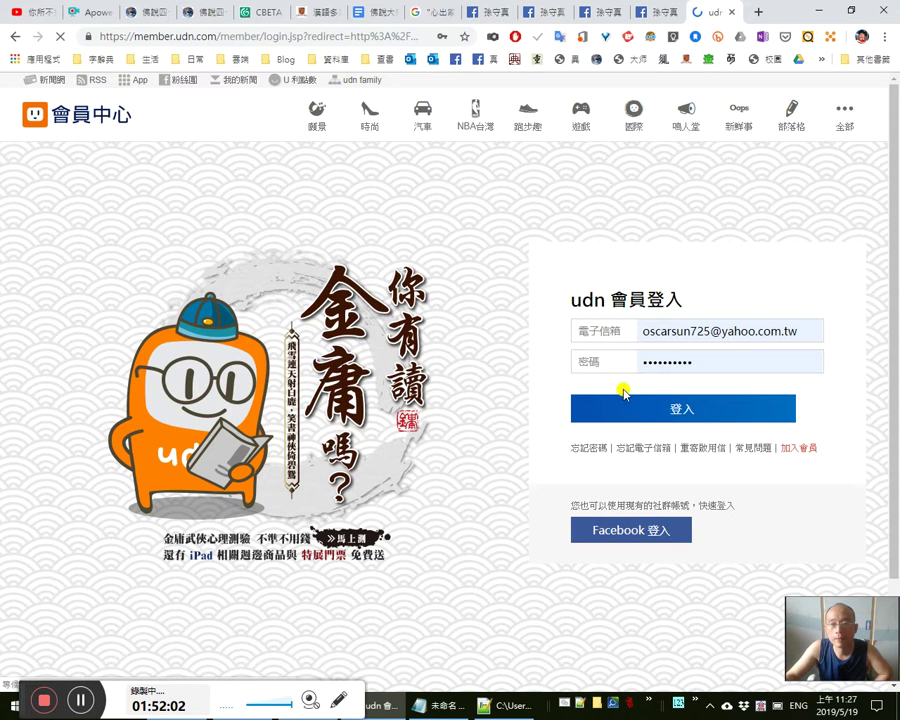
# Step: Retry the Facebook sign-in, then step back through earlier udn pages to the blog article
pyautogui.click(678, 536)
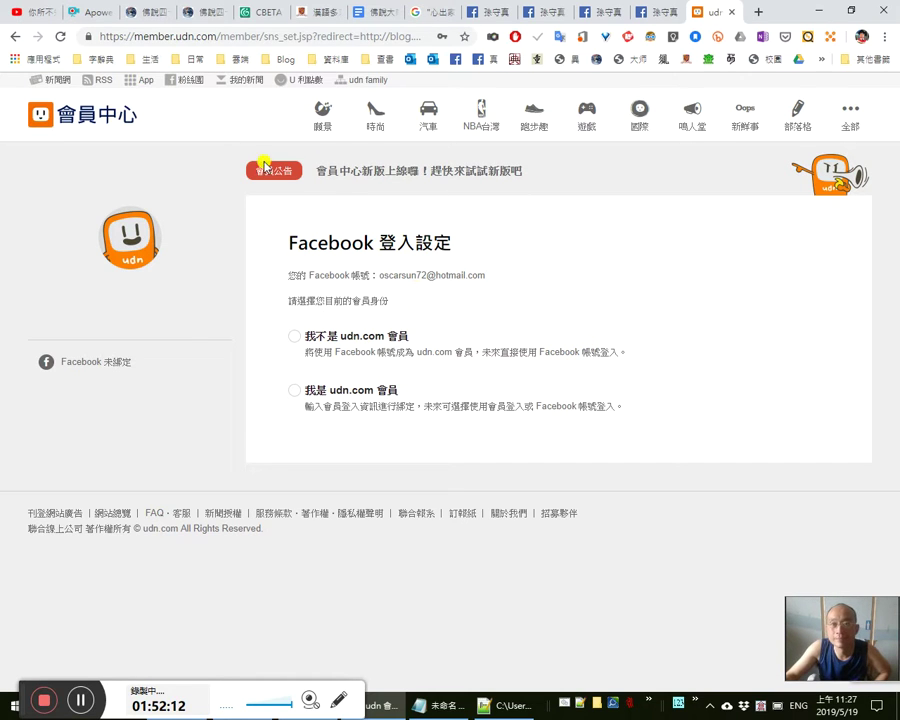
pyautogui.rightClick(14, 35)
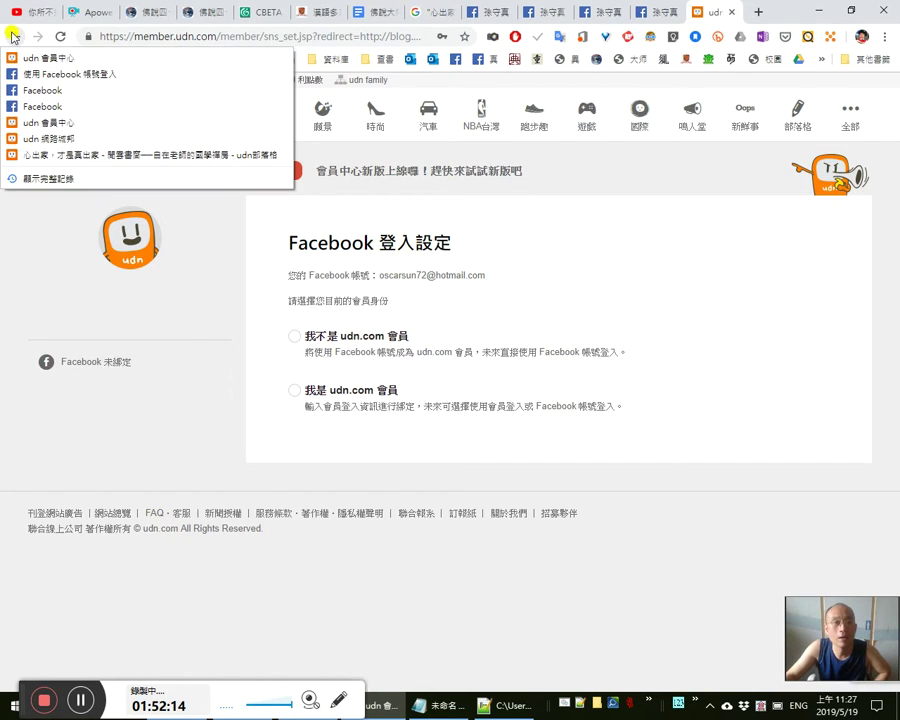
pyautogui.click(69, 127)
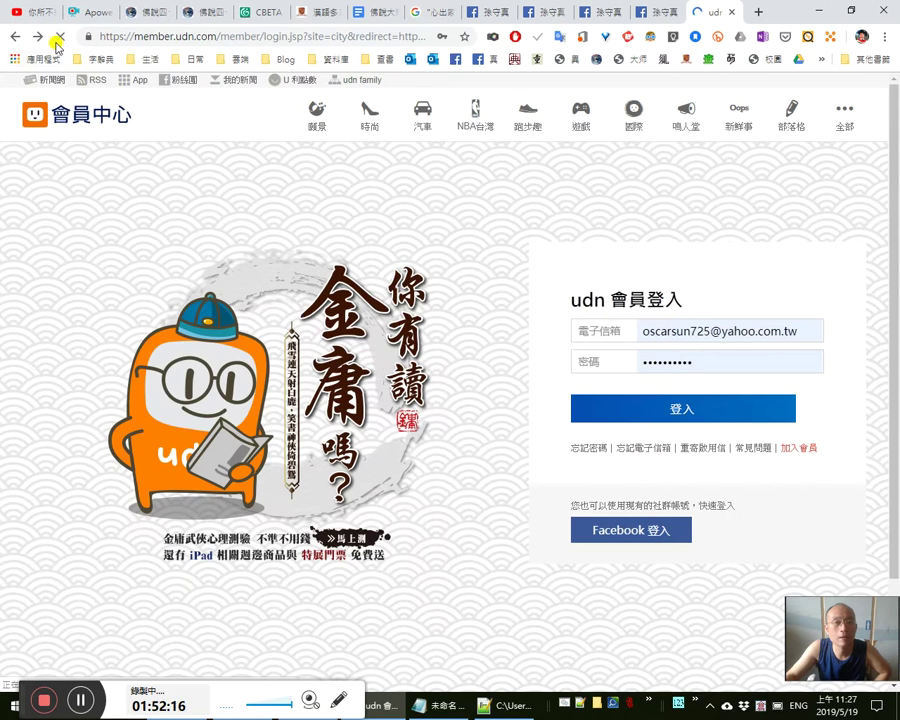
pyautogui.click(14, 40)
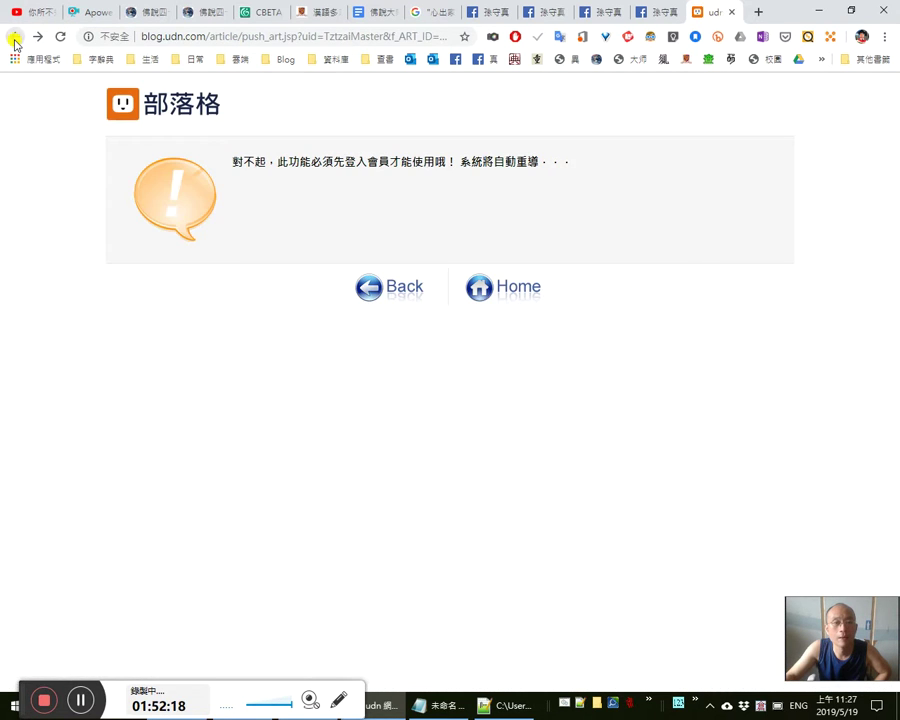
pyautogui.click(14, 40)
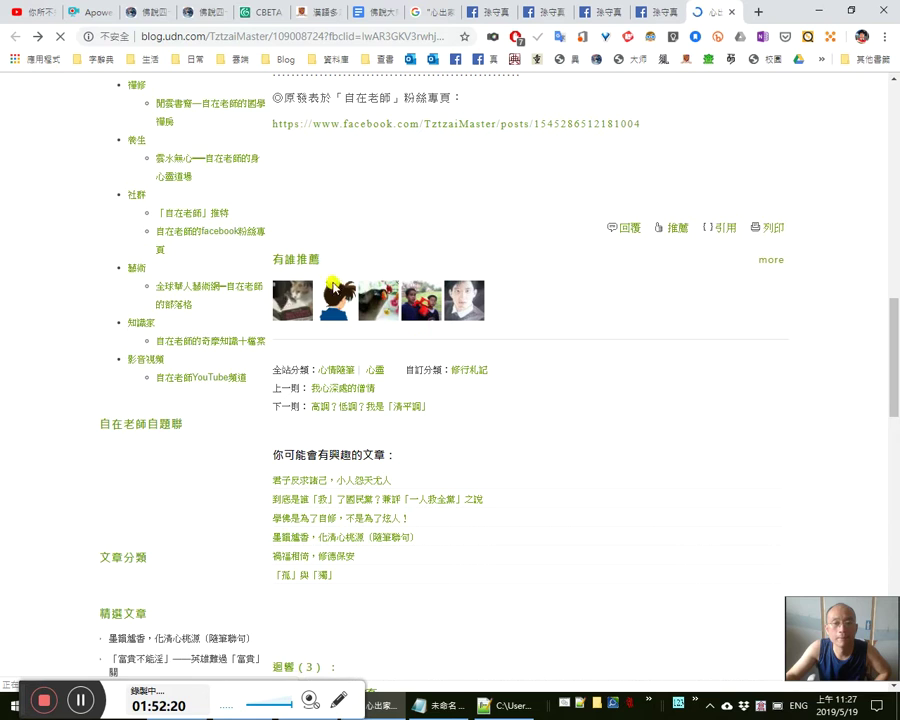
# Step: Try recommending the article twice more with a reload in between, then close the udn blog tab
pyautogui.click(682, 229)
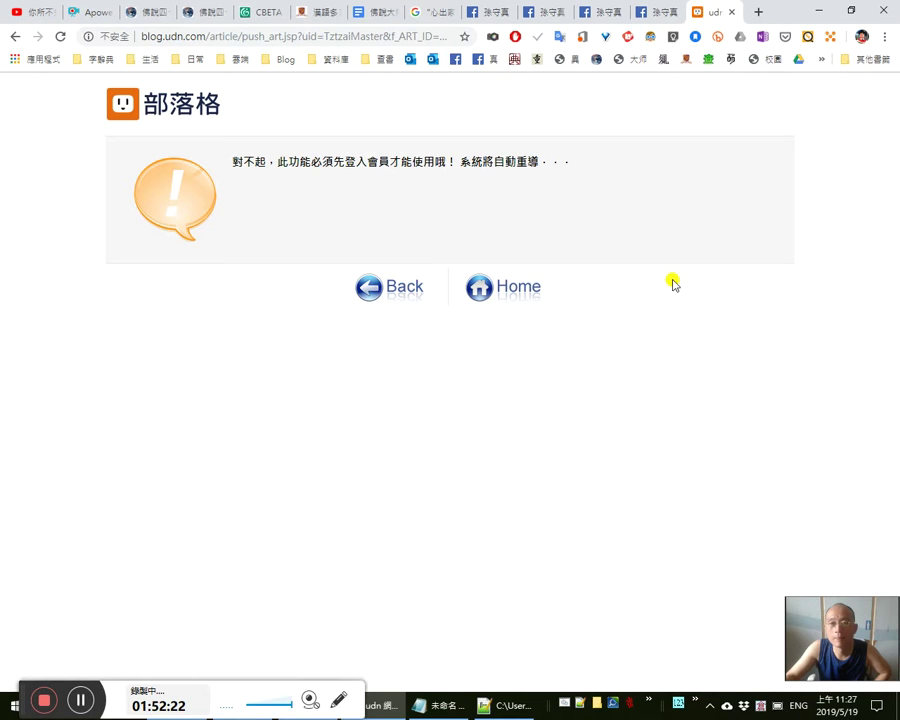
pyautogui.click(14, 38)
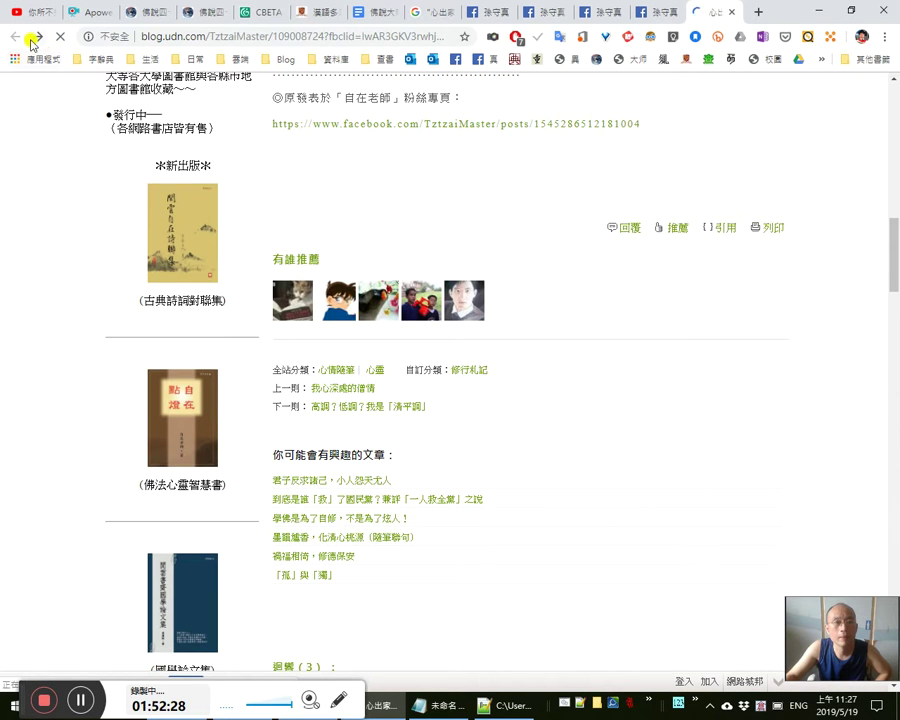
pyautogui.click(58, 37)
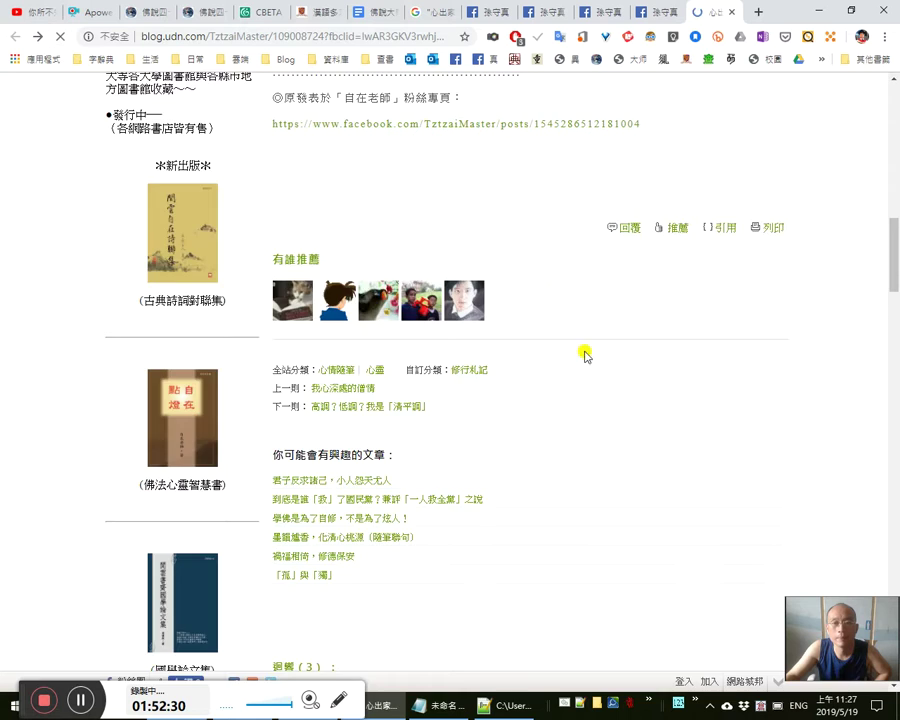
pyautogui.click(672, 230)
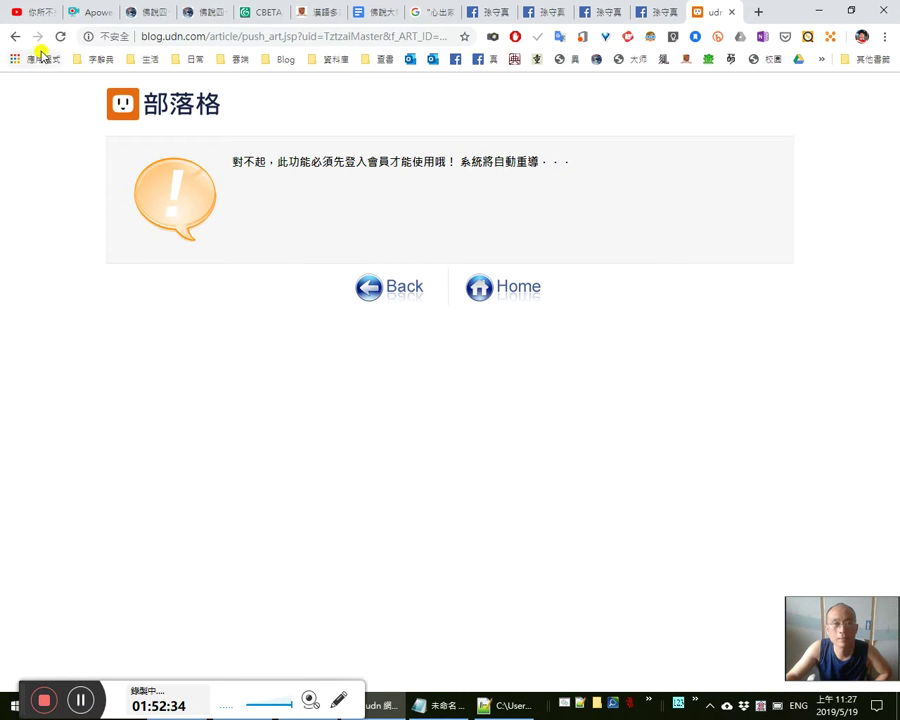
pyautogui.click(12, 36)
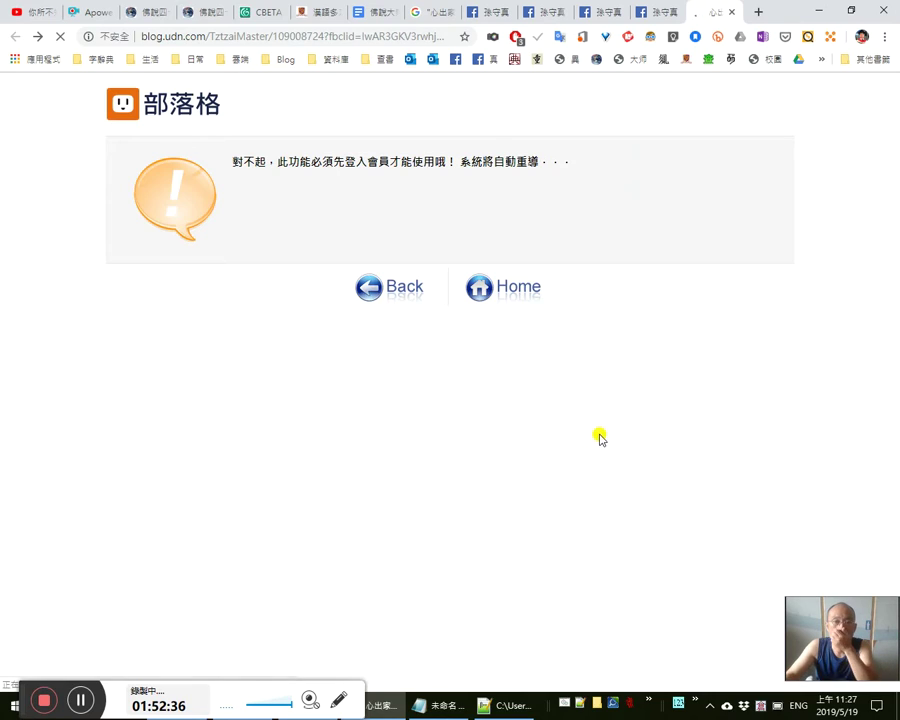
pyautogui.scroll(5, 487, 417)
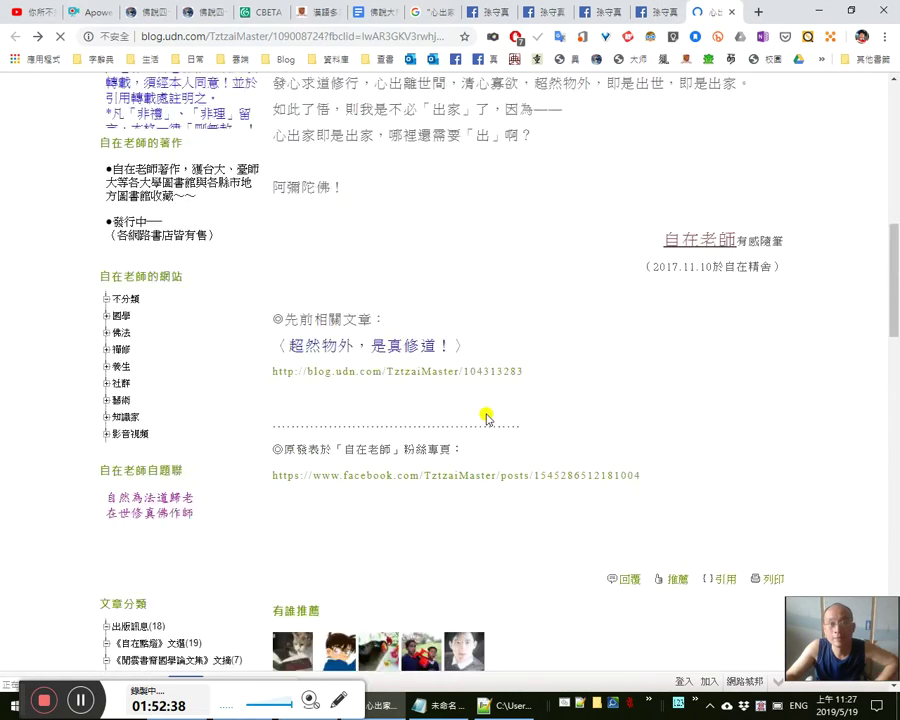
pyautogui.middleClick(690, 13)
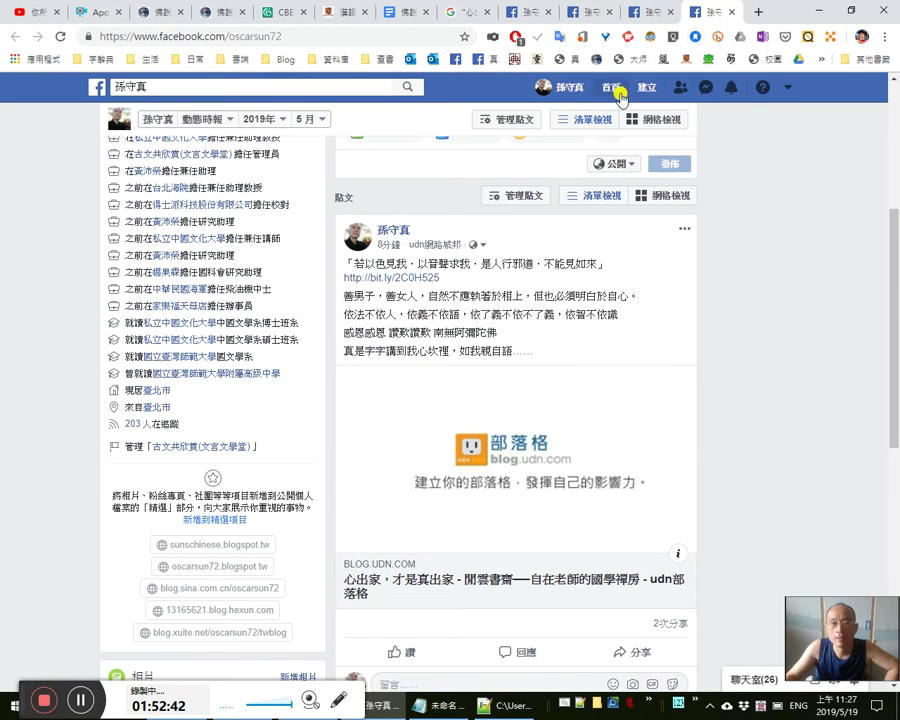
# Step: Close the current Facebook tab and start a new blank tab
pyautogui.middleClick(712, 12)
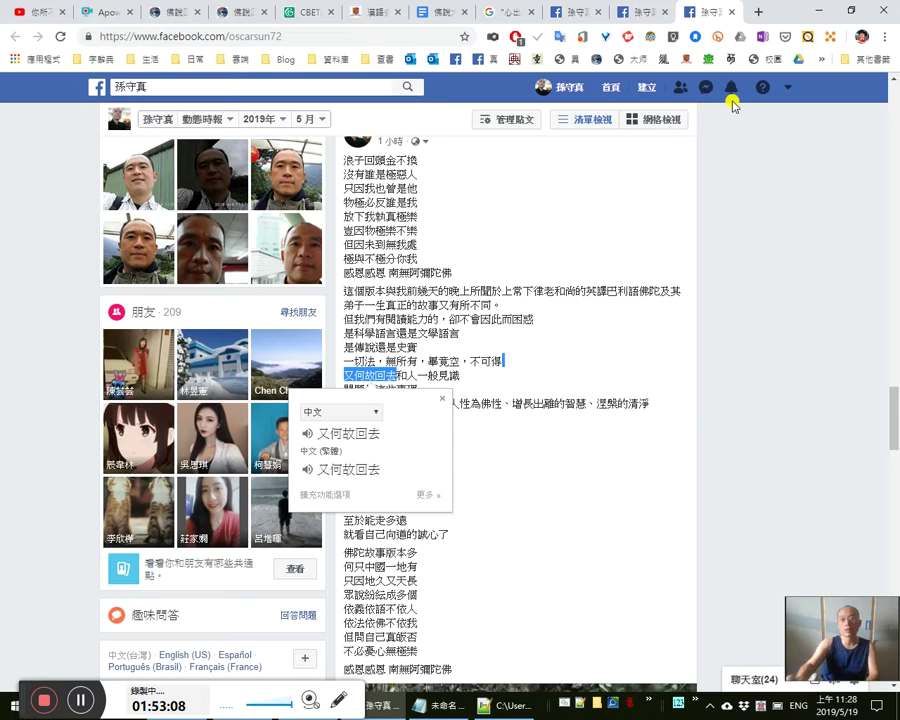
pyautogui.click(758, 12)
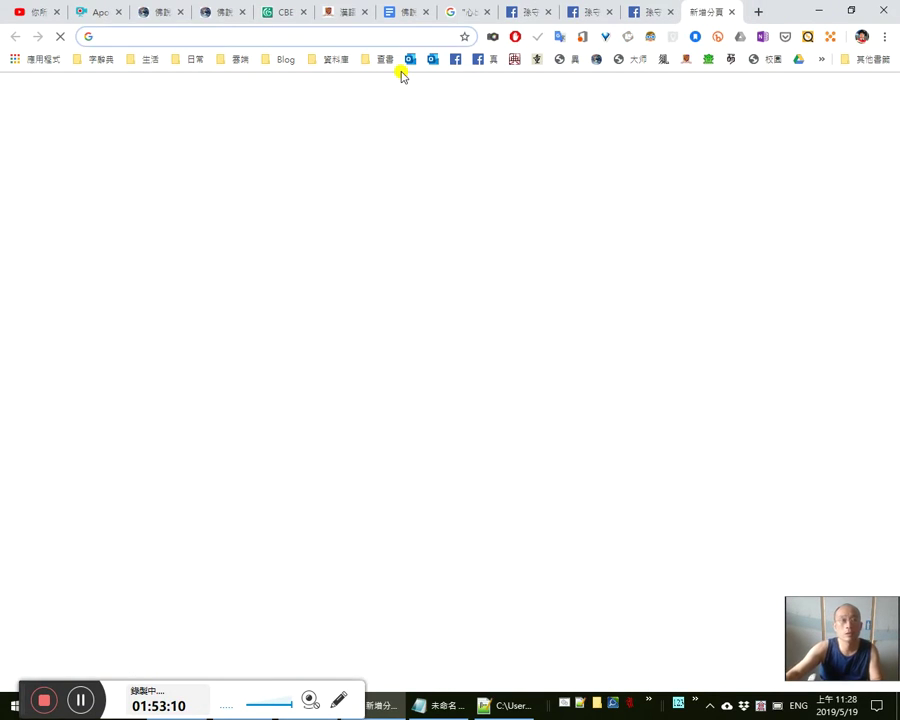
# Step: Search Google for 純陀 from the address bar
pyautogui.write('v')
pyautogui.press('BackSpace')
pyautogui.press('BackSpace')
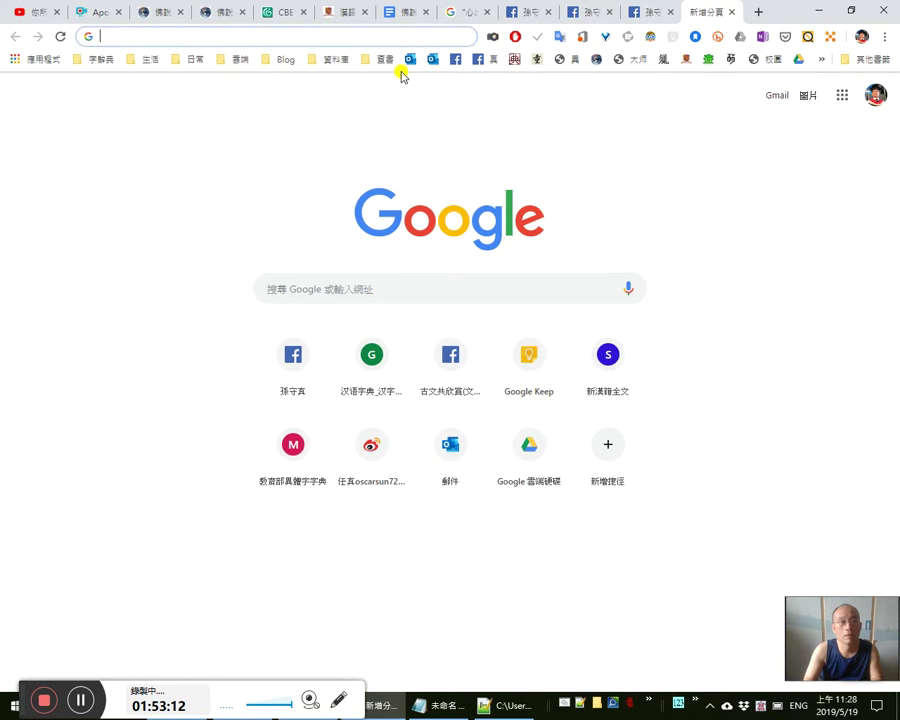
pyautogui.write('純')
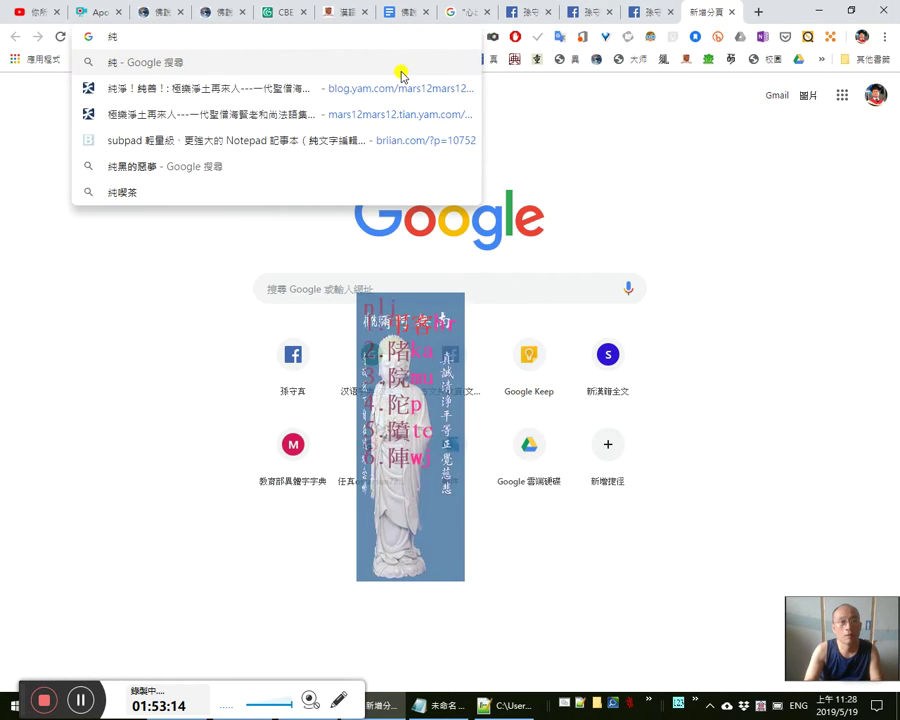
pyautogui.write('4')
pyautogui.hotkey('ctrl', 'a')
pyautogui.press('Return')
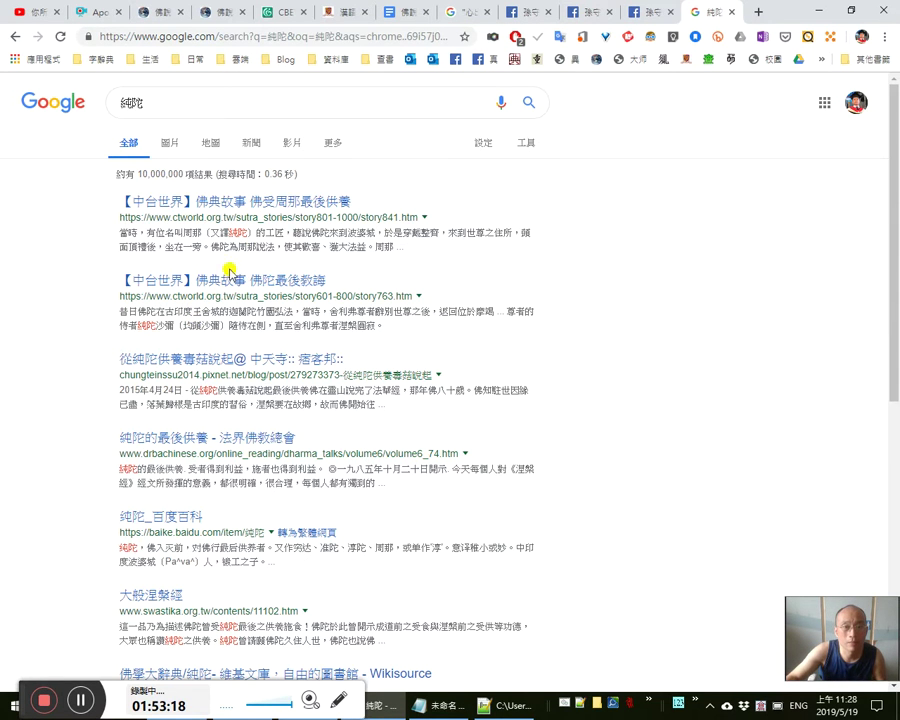
# Step: Look up 純陀, 周那 and 譯純陀 in the first result's snippet with the dictionary popup
pyautogui.doubleClick(244, 232)
pyautogui.doubleClick(192, 234)
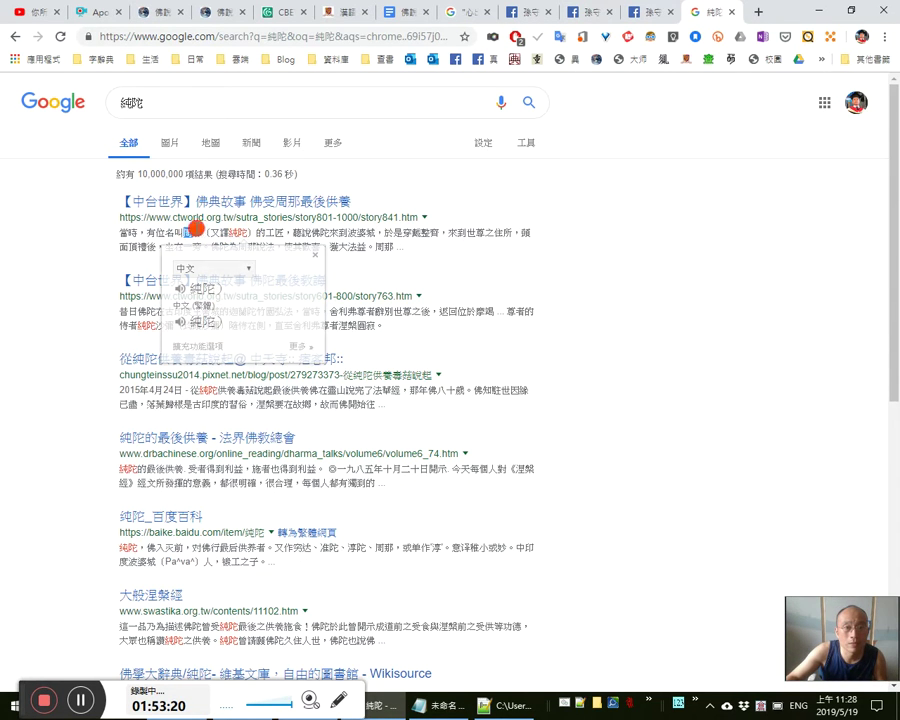
pyautogui.click(203, 228)
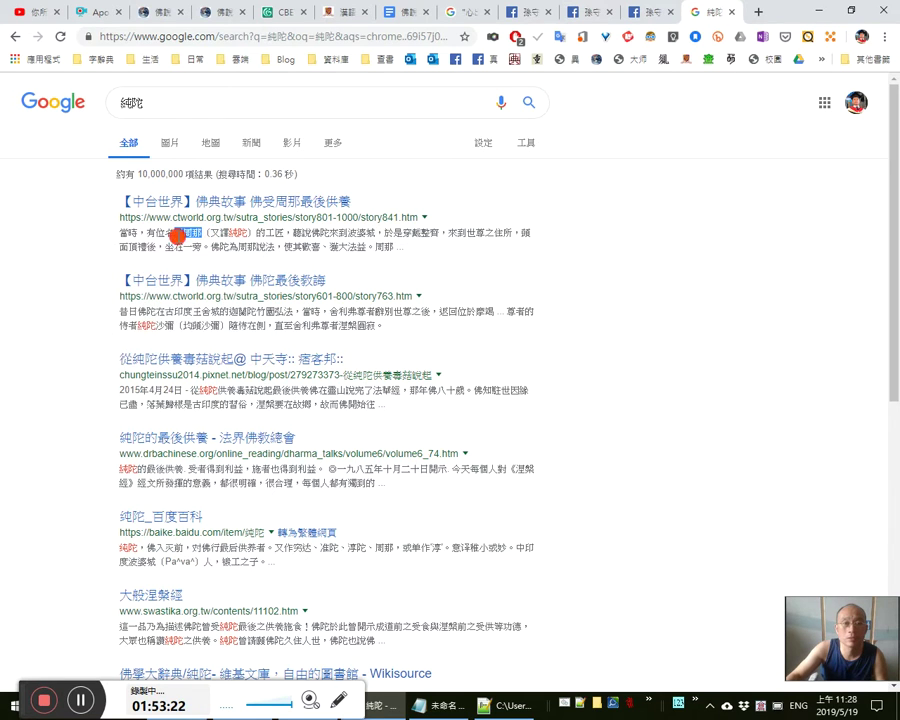
pyautogui.doubleClick(226, 232)
pyautogui.doubleClick(240, 232)
pyautogui.click(181, 233)
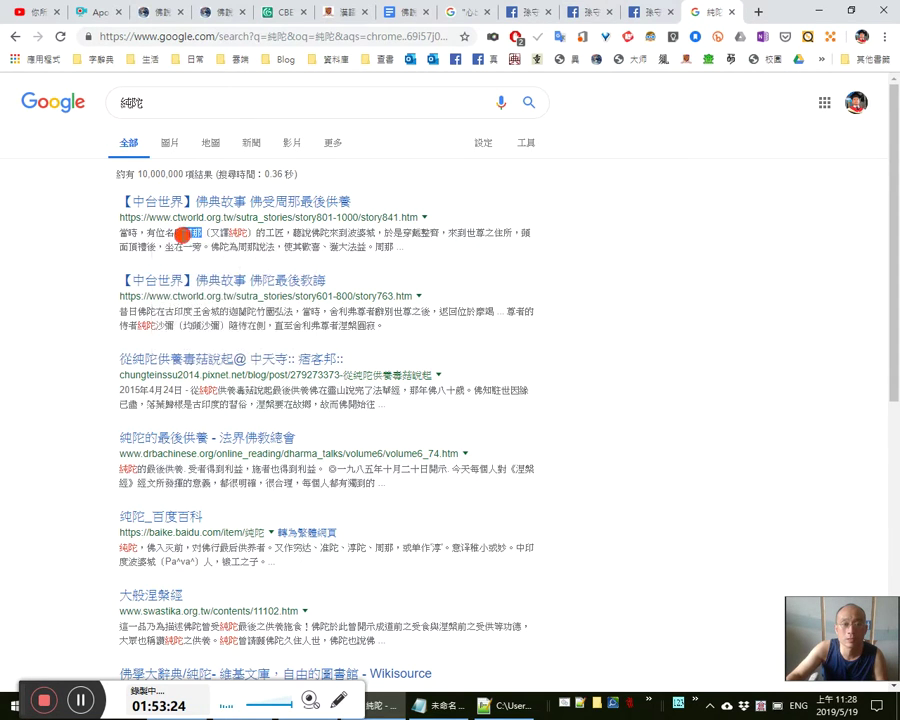
pyautogui.doubleClick(181, 233)
pyautogui.click(321, 240)
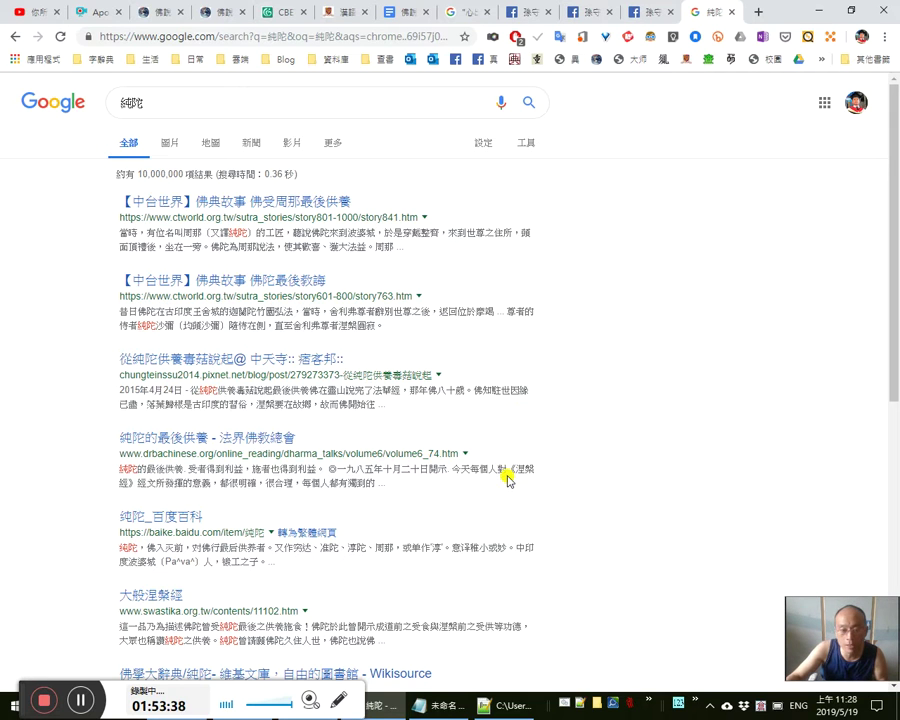
pyautogui.click(507, 706)
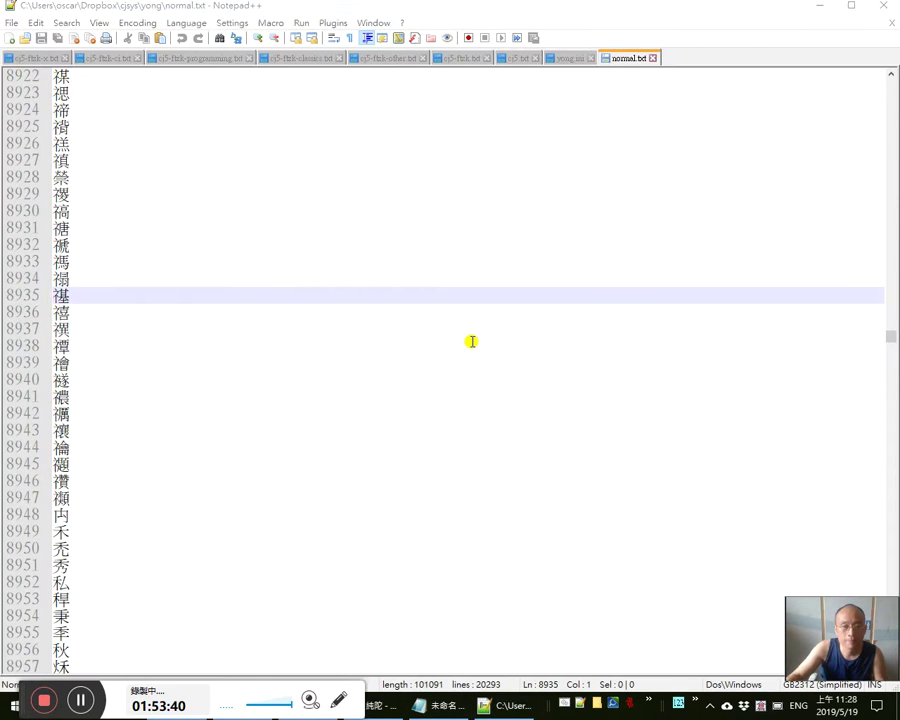
# Step: Search all open files for 純陀 and, finding none, add 'vunlp 純陀' to cj5-ftzk.txt and save
pyautogui.hotkey('ctrl', 'f')
pyautogui.hotkey('alt', 'o')
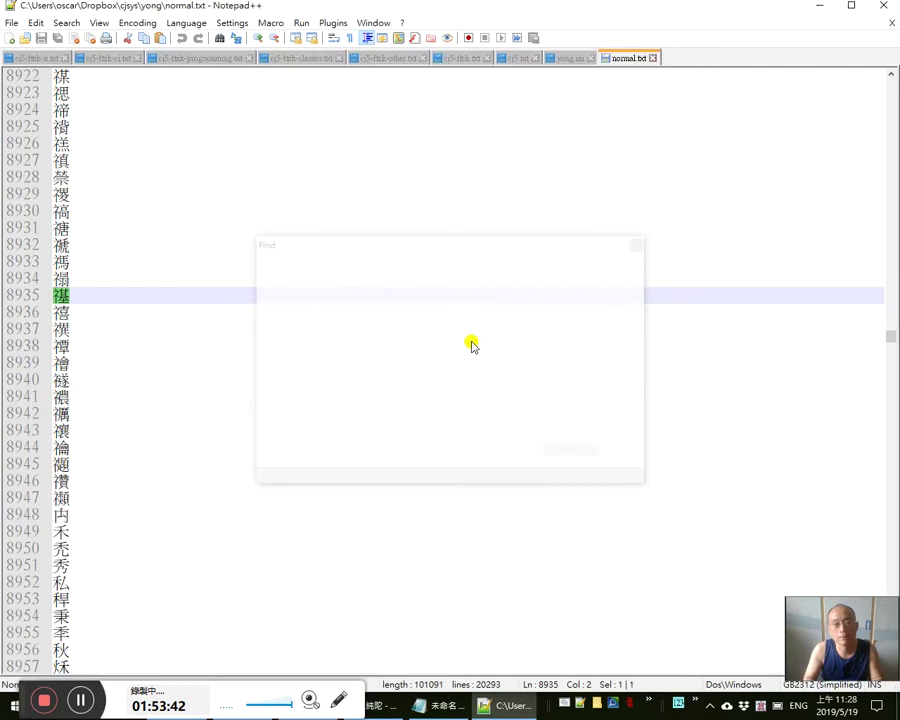
pyautogui.press('Return')
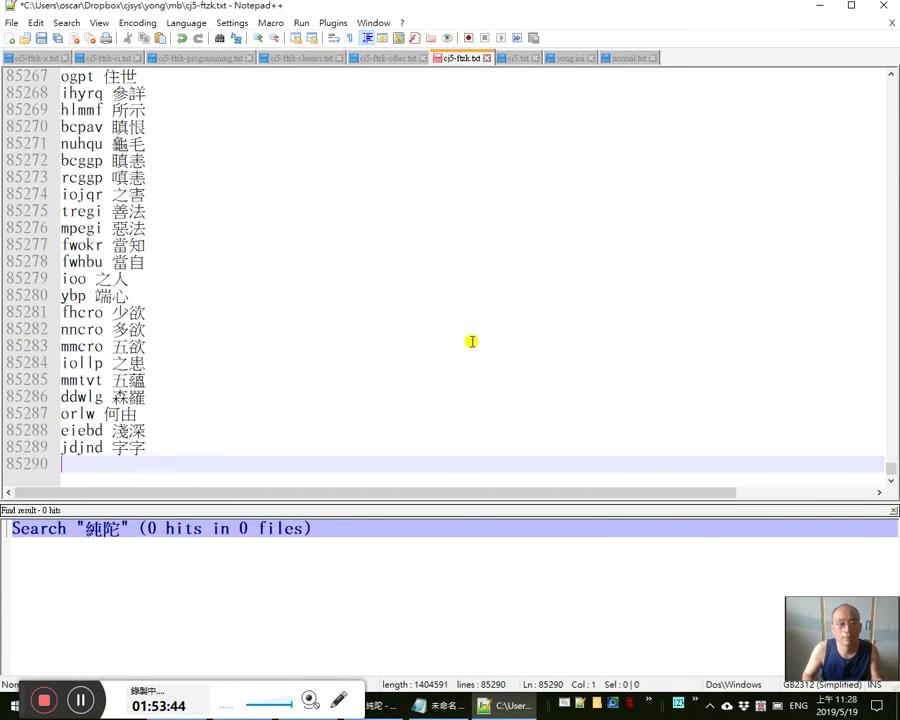
pyautogui.write('純陀')
pyautogui.write('vunlp')
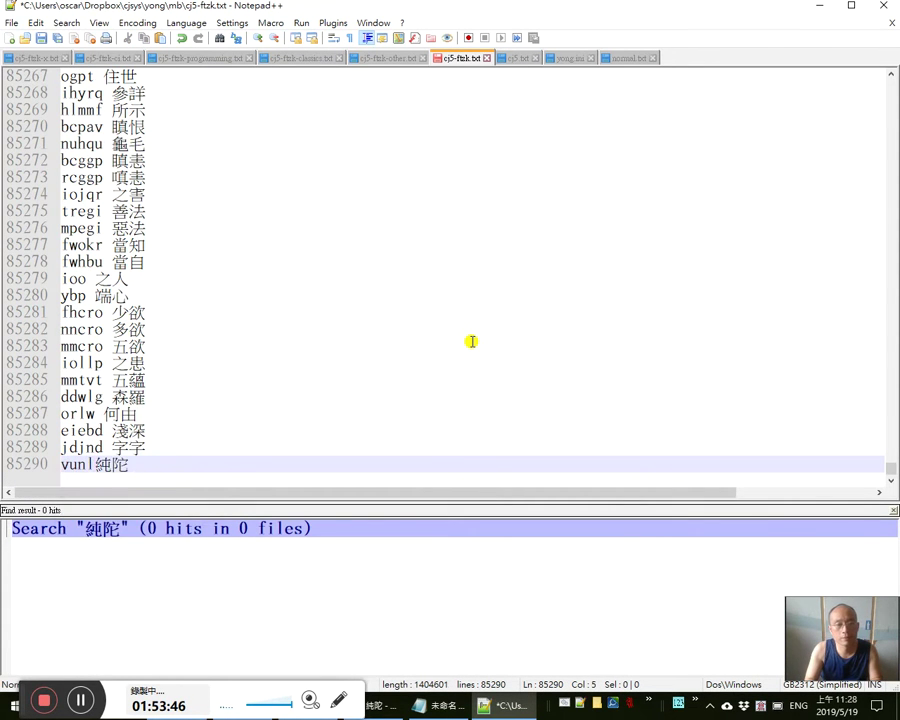
pyautogui.hotkey('ctrl', 's')
pyautogui.hotkey('alt', 'Tab')
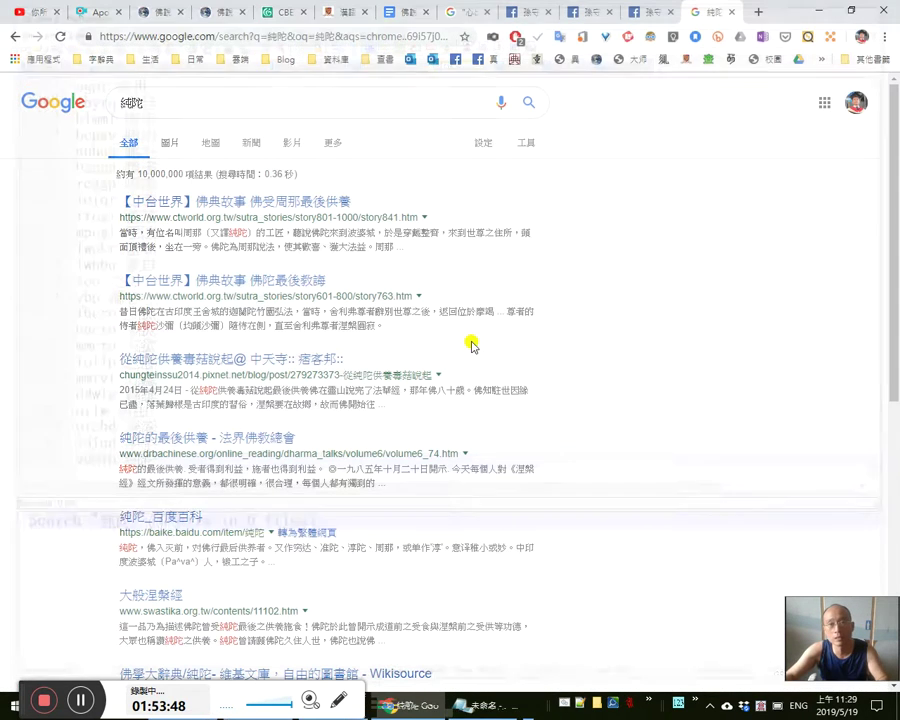
# Step: Close the 純陀 results and look up 又何故回去和人一般見識, 是傳說還是史實 and 閱讀能力 in the post
pyautogui.click(731, 12)
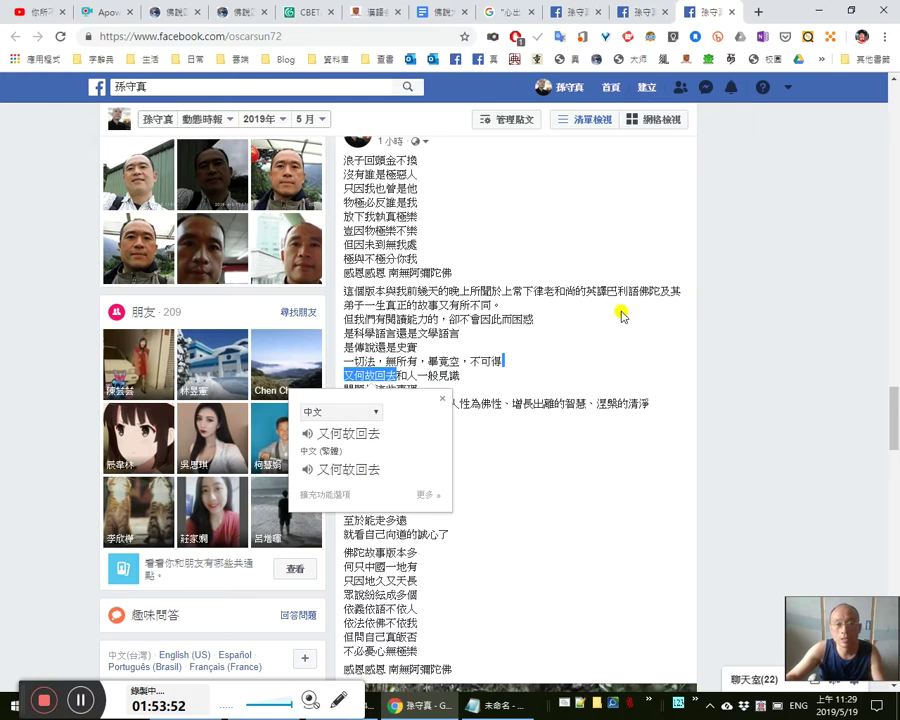
pyautogui.click(597, 356)
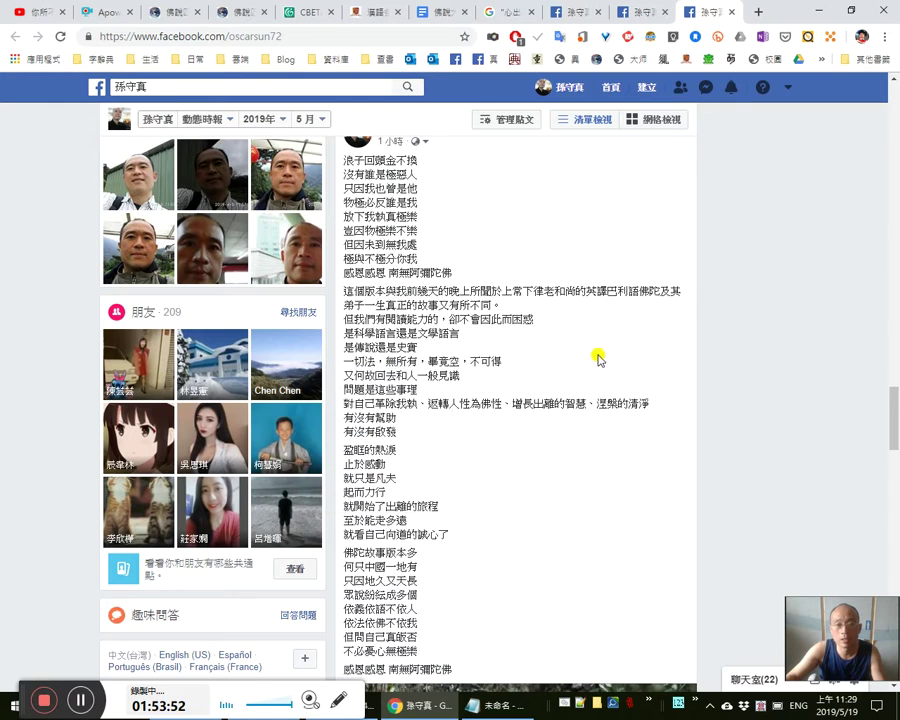
pyautogui.moveTo(466, 380); pyautogui.dragTo(344, 375)
pyautogui.tripleClick(428, 346)
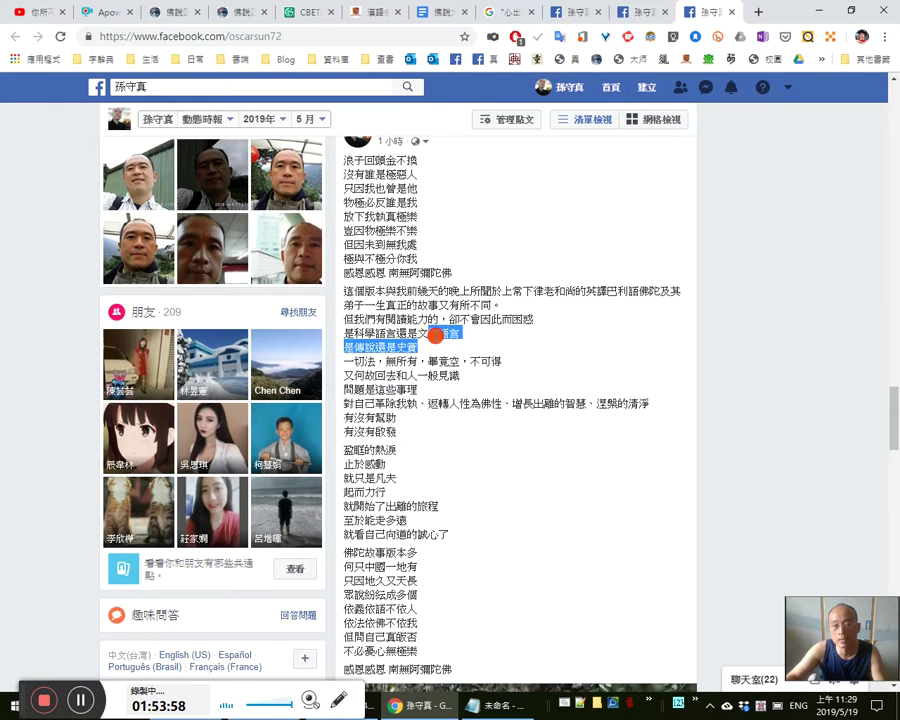
pyautogui.moveTo(386, 320); pyautogui.dragTo(428, 319)
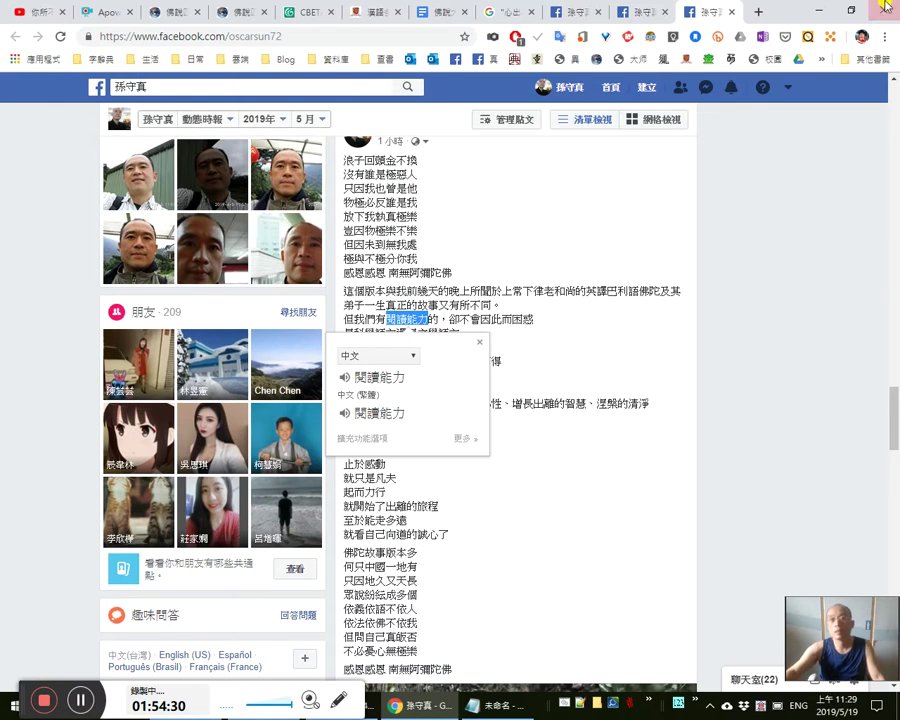
# Step: In a new tab, search Google for 愛心旅館
pyautogui.click(754, 10)
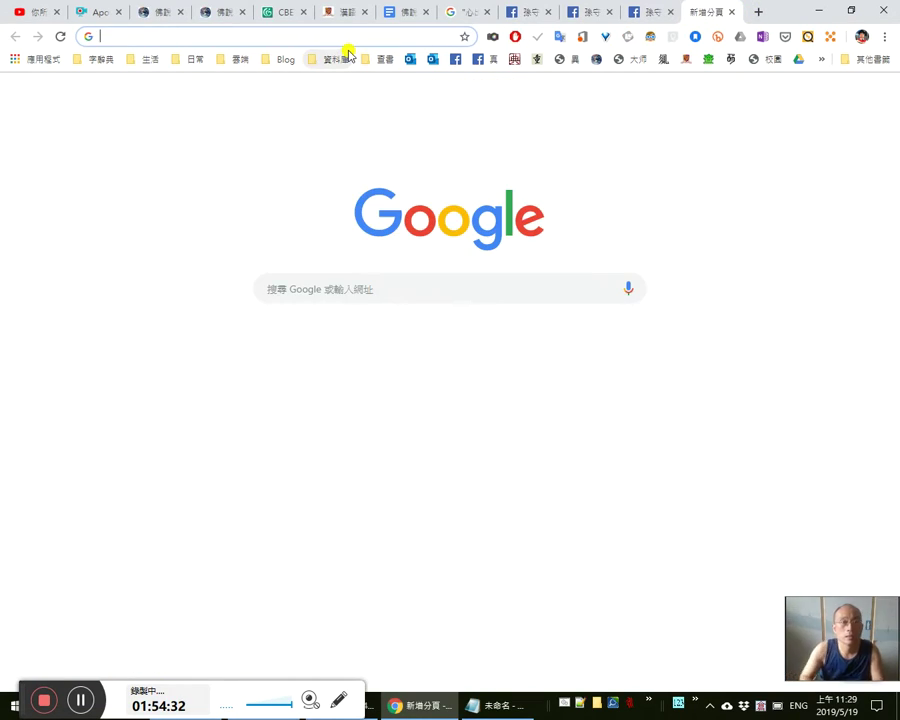
pyautogui.write('b')
pyautogui.press('BackSpace')
pyautogui.press('BackSpace')
pyautogui.write('bb')
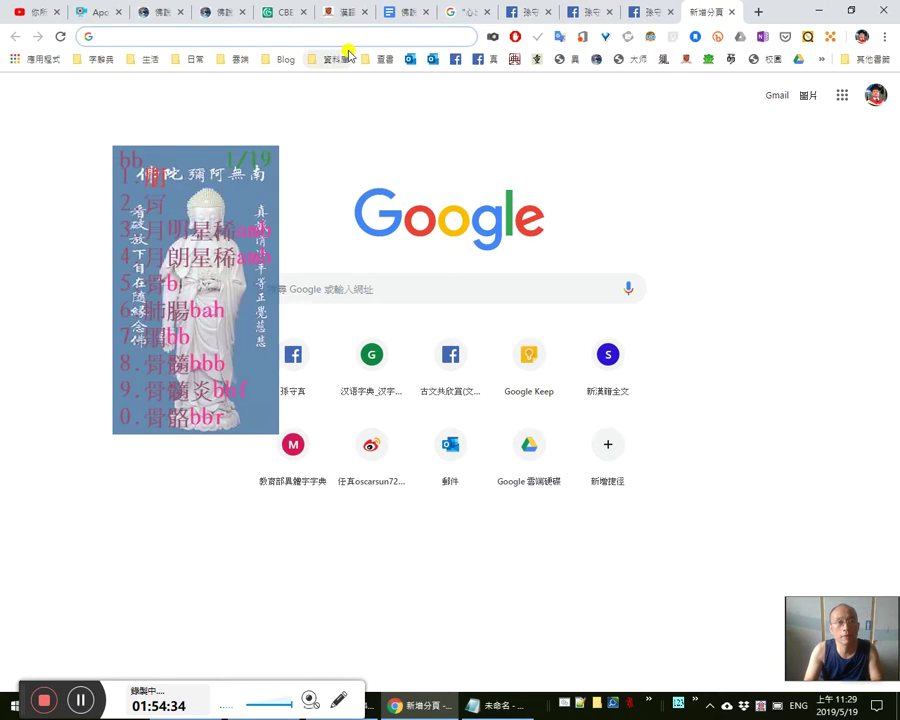
pyautogui.write('愛心')
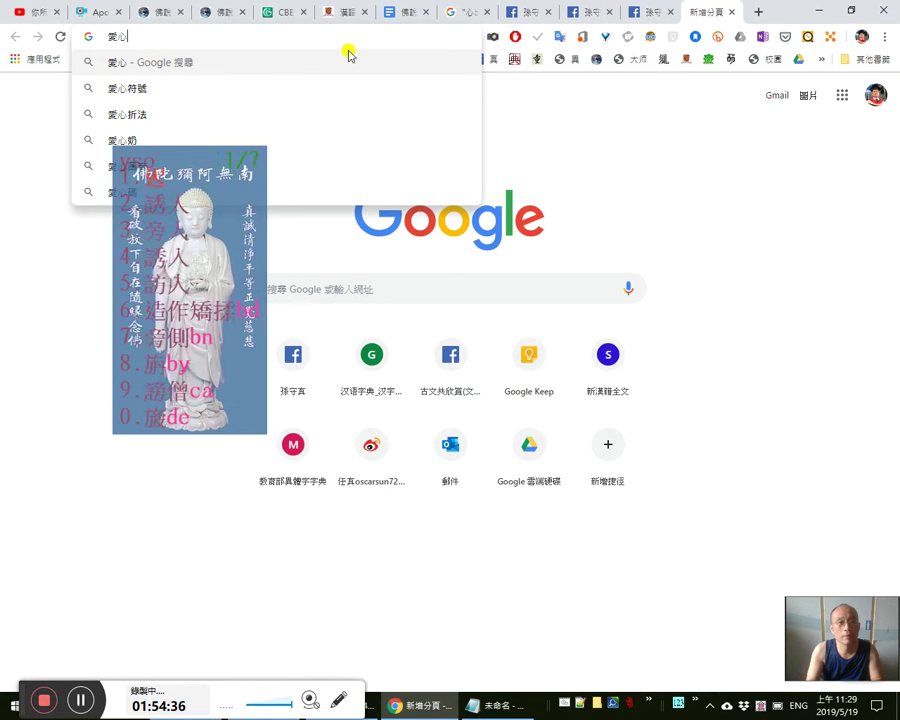
pyautogui.write('旅')
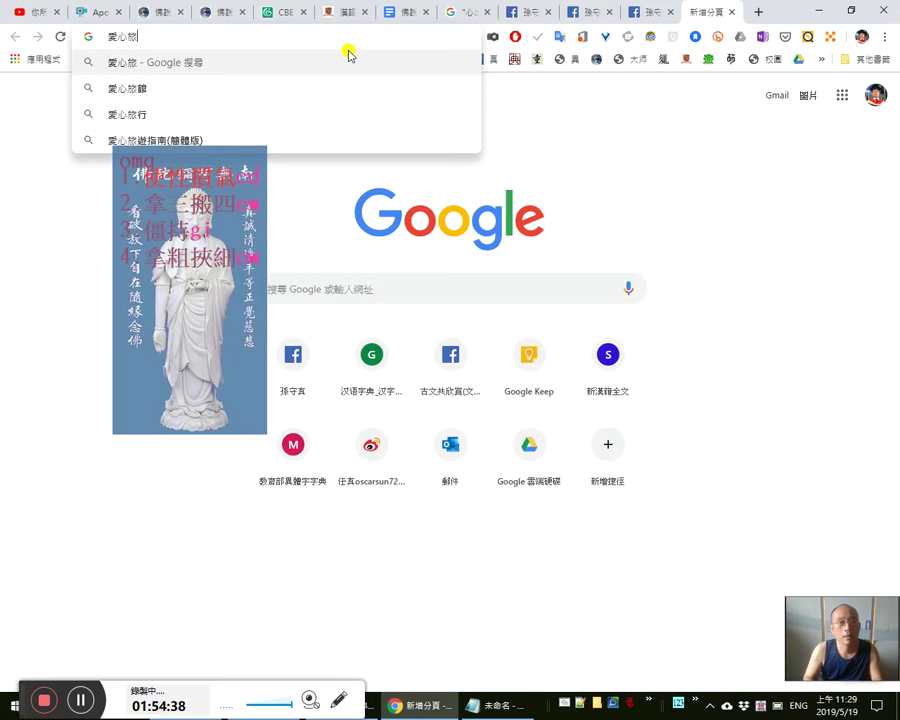
pyautogui.press('Down')
pyautogui.press('Return')
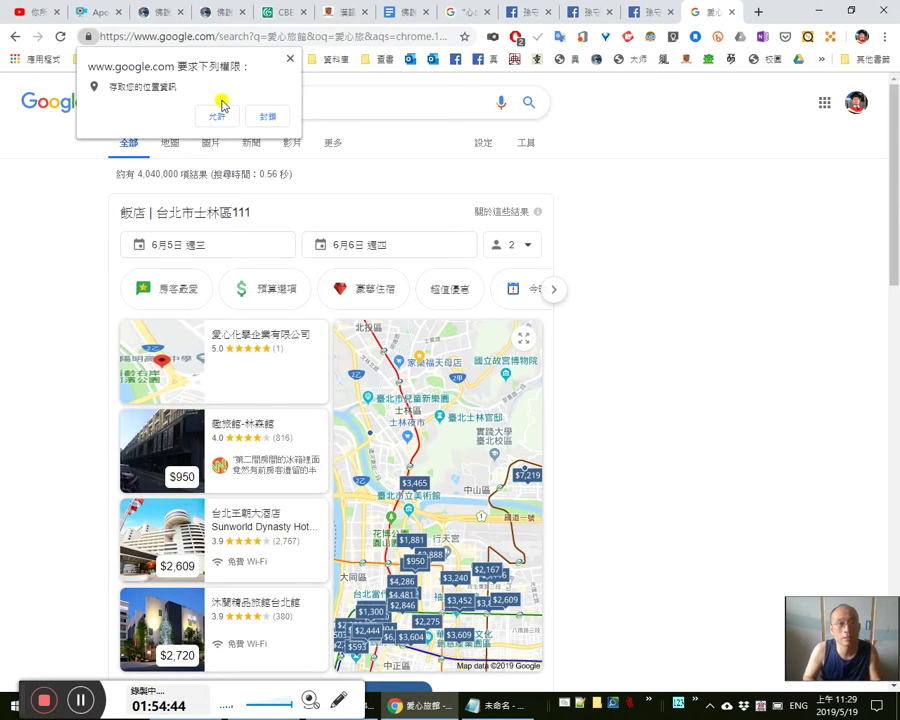
pyautogui.click(290, 59)
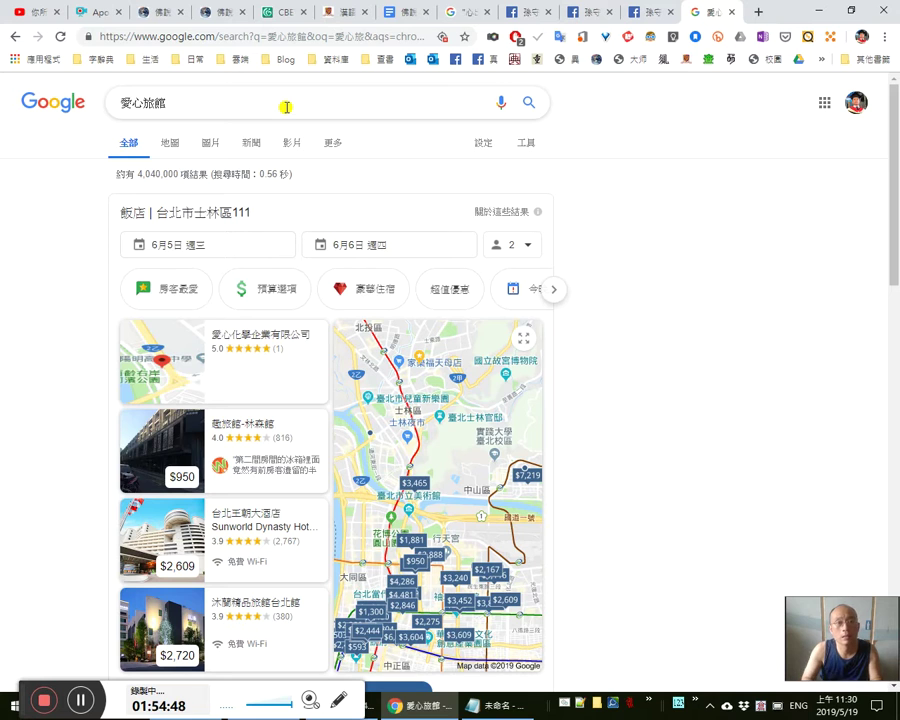
# Step: Change the search to 愛心旅舍 and rerun it as the exact phrase "愛心旅舍"
pyautogui.press('BackSpace')
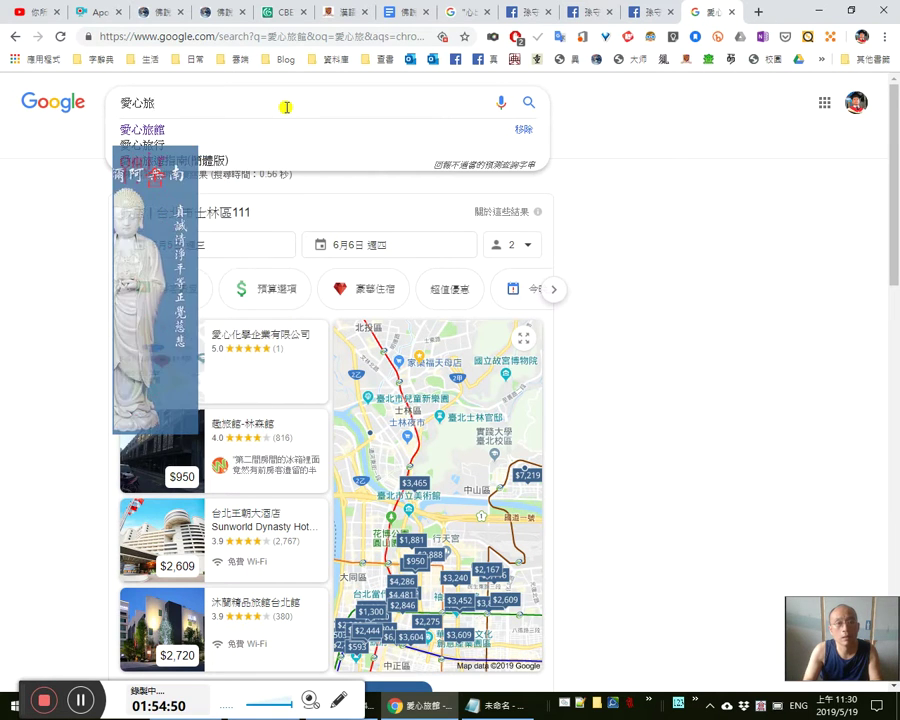
pyautogui.write('舍')
pyautogui.press('Return')
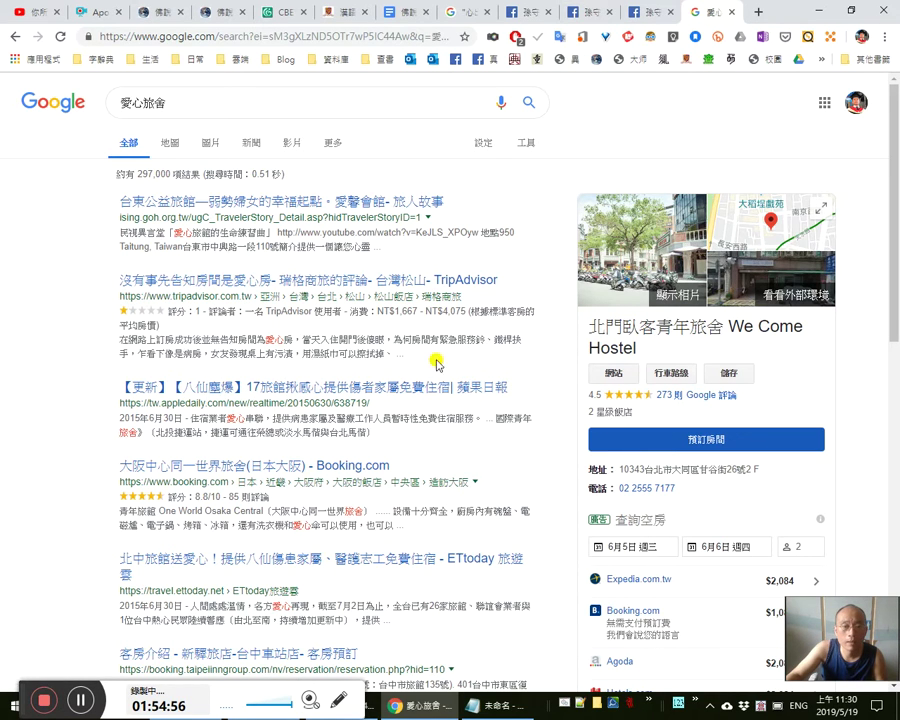
pyautogui.click(315, 108)
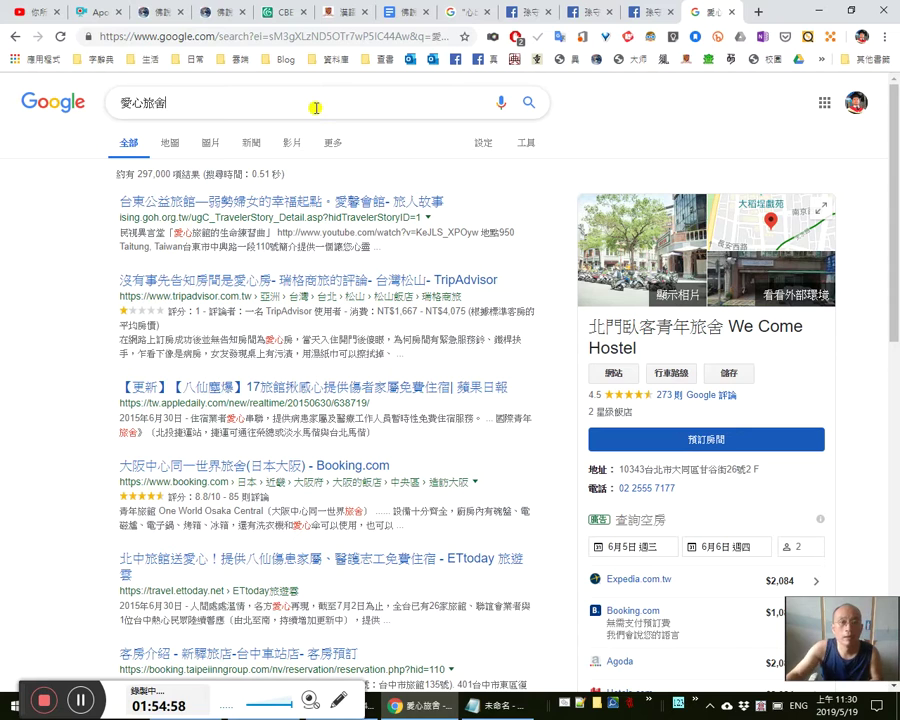
pyautogui.press('Home')
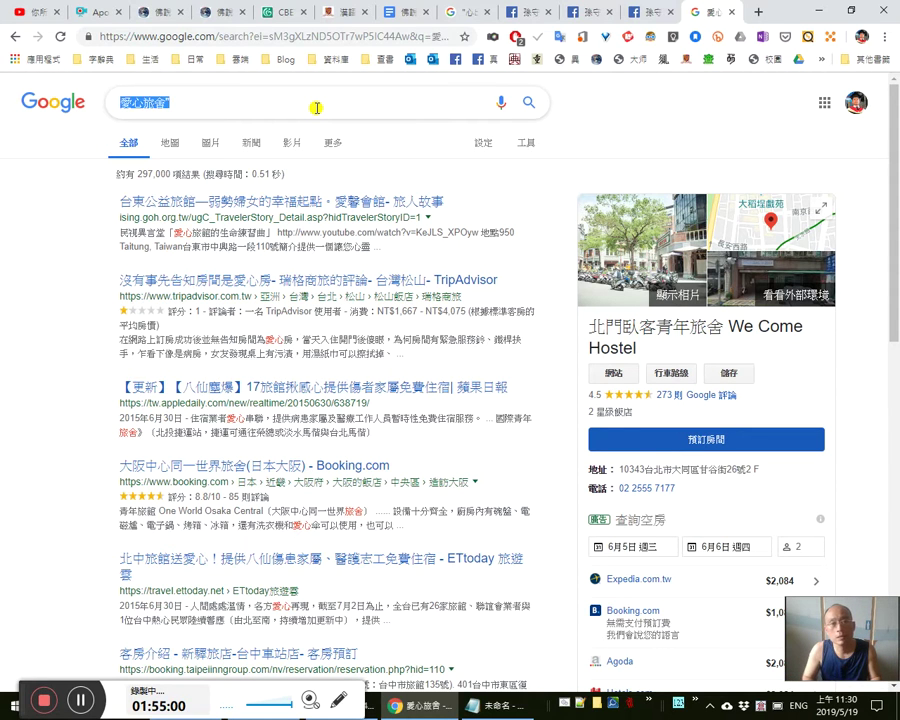
pyautogui.write('"')
pyautogui.press('End')
pyautogui.write('"')
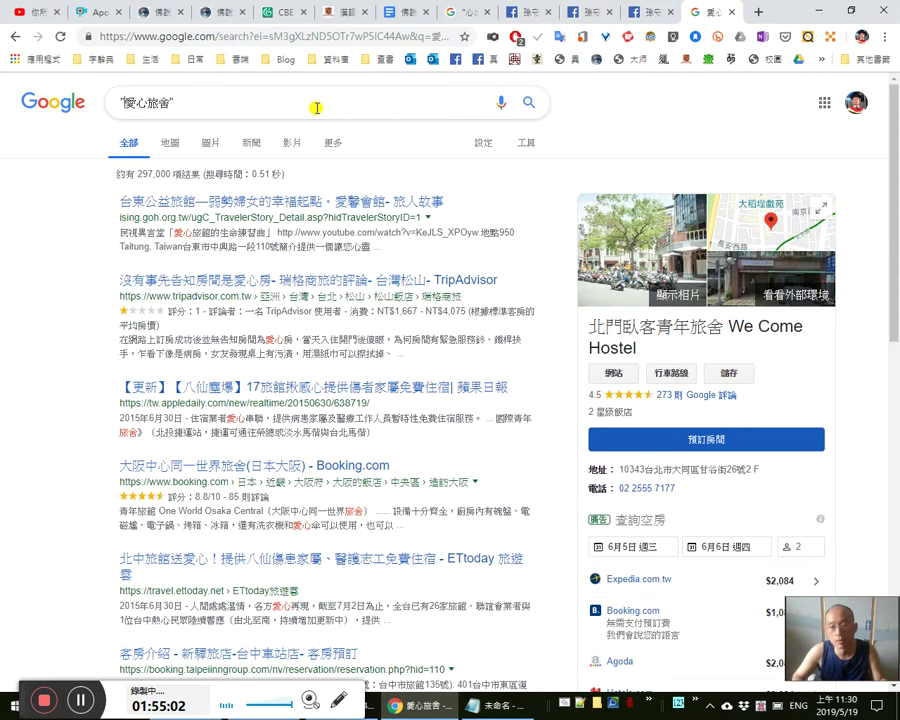
pyautogui.press('Return')
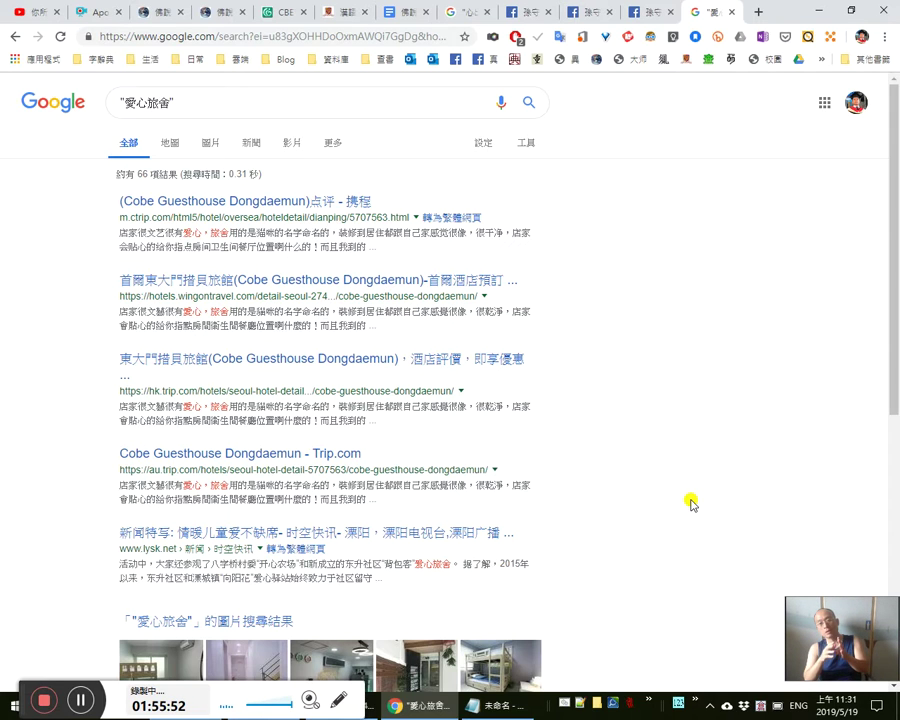
# Step: In Notepad, type 劍拔弩張 on a new line below 《金剛經》云：
pyautogui.click(497, 705)
pyautogui.press('Return')
pyautogui.press('Return')
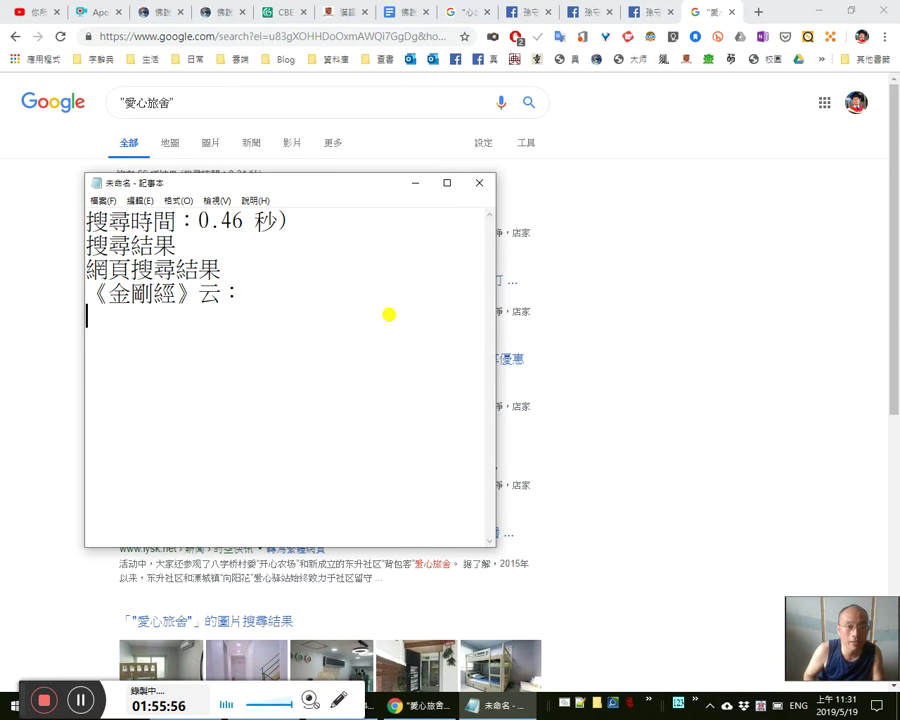
pyautogui.write('o')
pyautogui.press('BackSpace')
pyautogui.write('a')
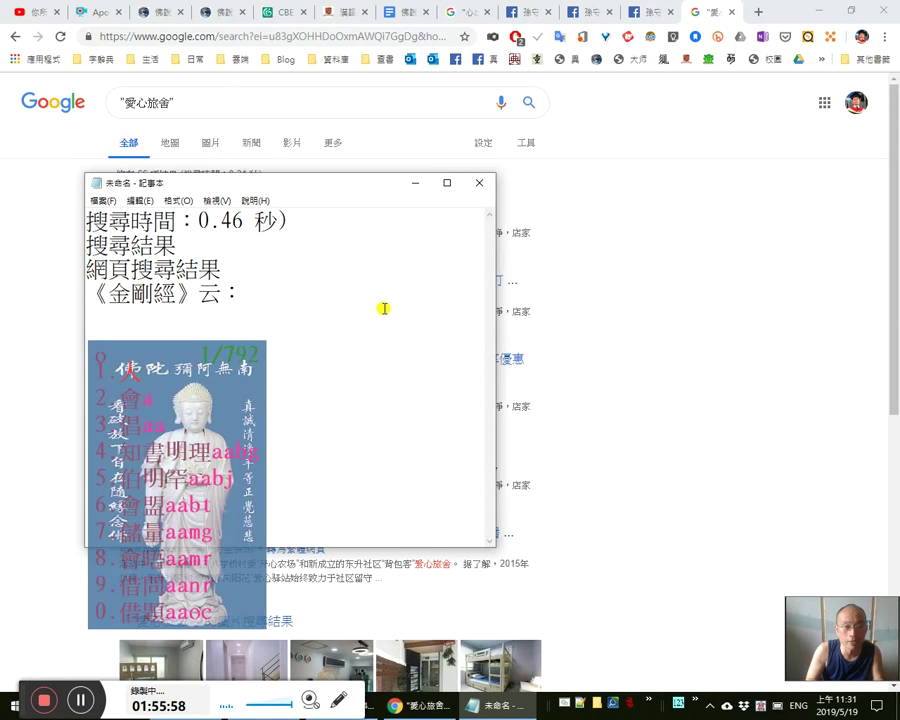
pyautogui.write('k')
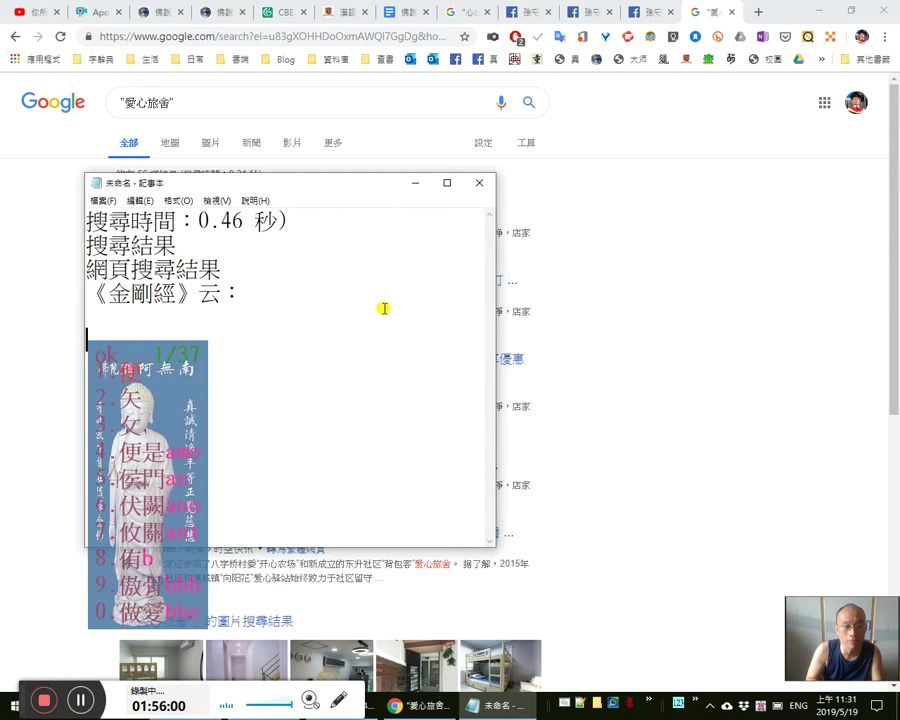
pyautogui.write('yu')
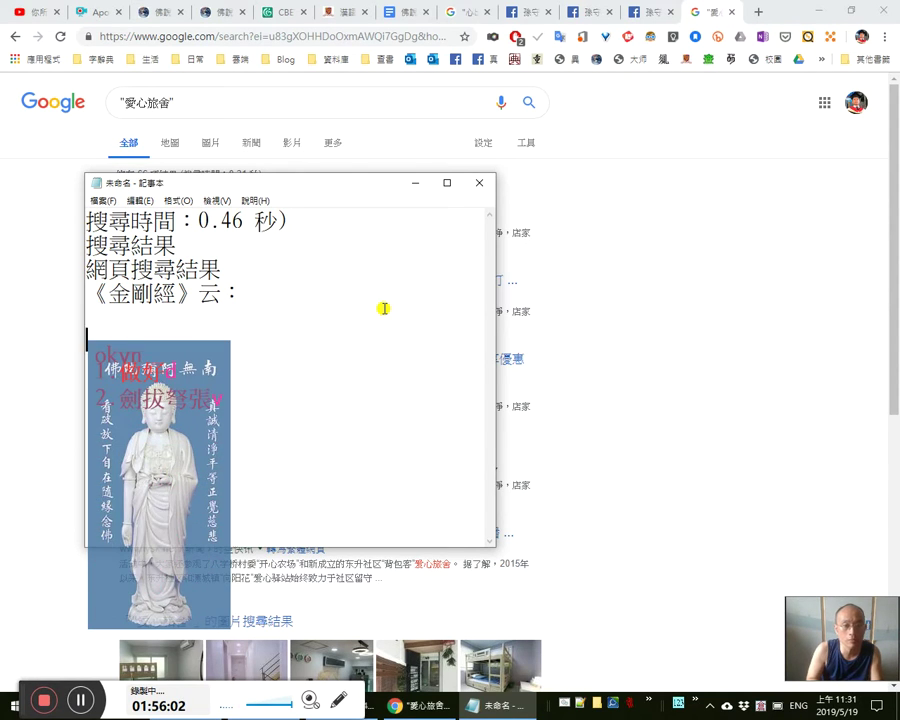
pyautogui.write('2')
pyautogui.press('Return')
# Step: Copy 劍拔弩張 onto the next line and change its last character to 弓, making 劍拔弩弓
pyautogui.hotkey('shift', 'End')
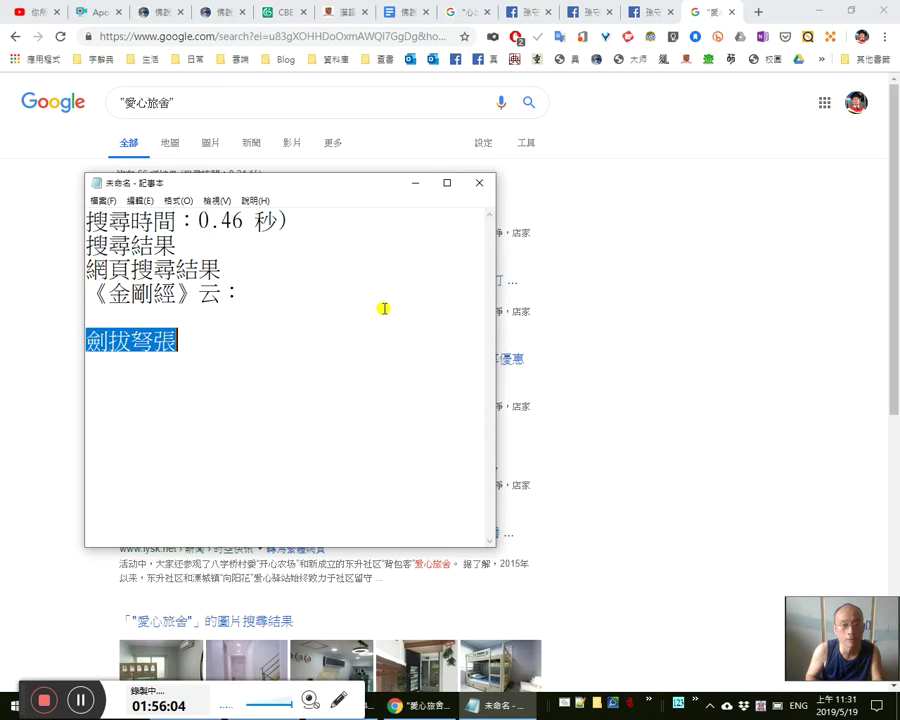
pyautogui.hotkey('ctrl', 'c')
pyautogui.press('End')
pyautogui.press('Return')
pyautogui.hotkey('ctrl', 'v')
pyautogui.hotkey('shift', 'Left')
pyautogui.press('1')
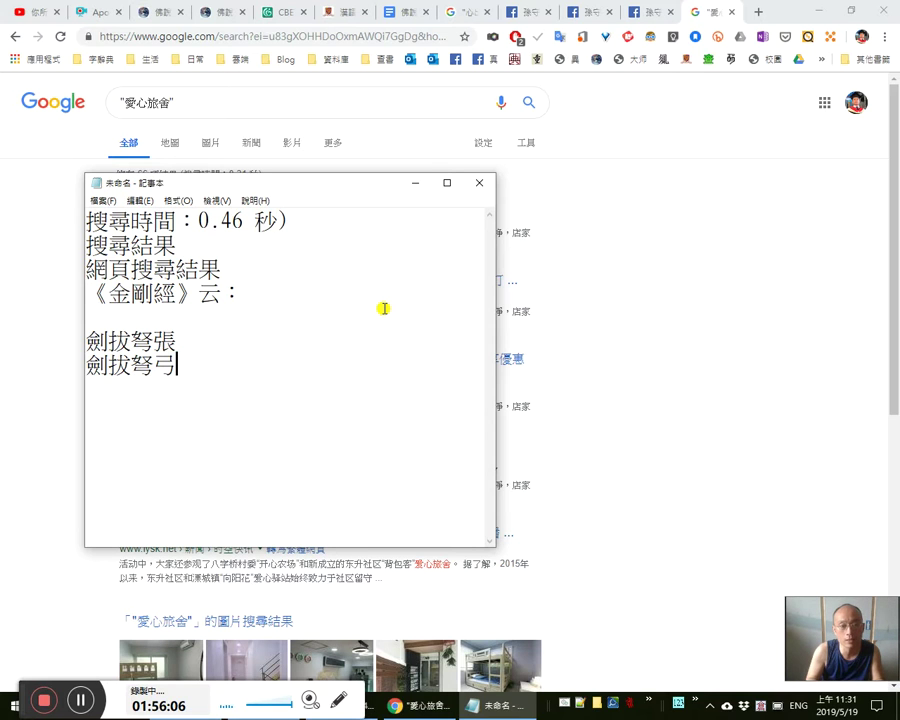
# Step: Highlight parts of the 劍拔弩弓 line in turn: 弩, the whole line, 拔, then 弩弓
pyautogui.press('Left')
pyautogui.press('Left')
pyautogui.hotkey('shift', 'Right')
pyautogui.press('Home')
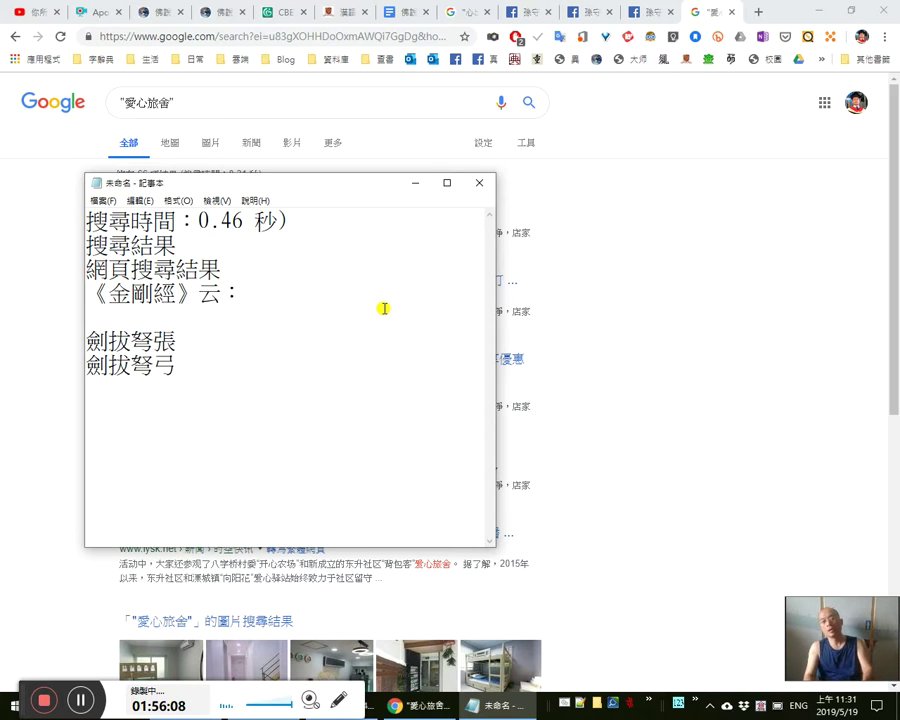
pyautogui.hotkey('shift', 'End')
pyautogui.press('Up')
pyautogui.press('Down')
pyautogui.press('Home')
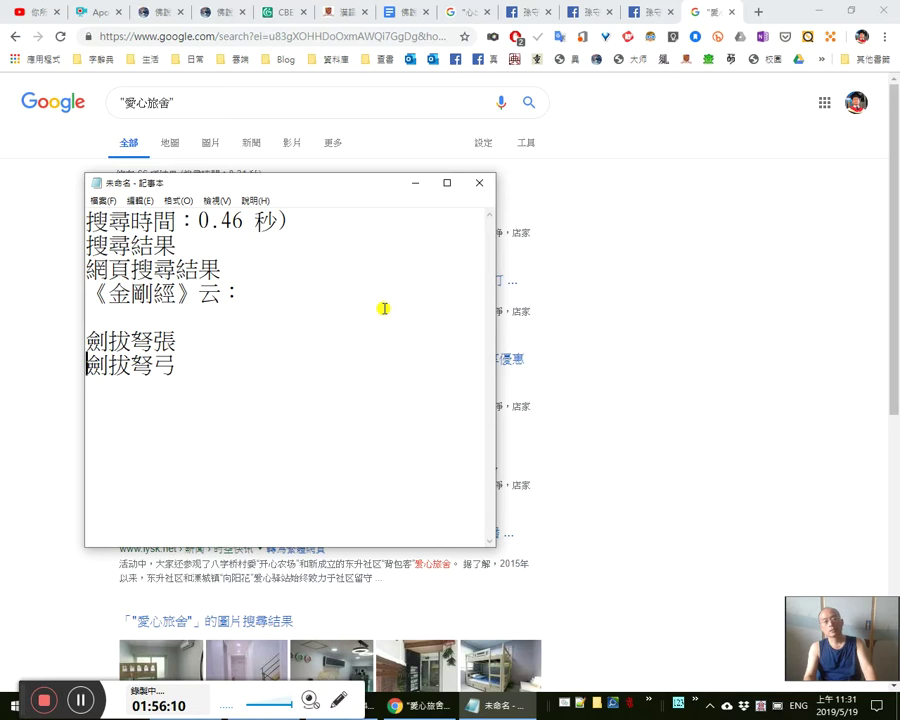
pyautogui.press('Right')
pyautogui.press('Right')
pyautogui.hotkey('shift', 'Left')
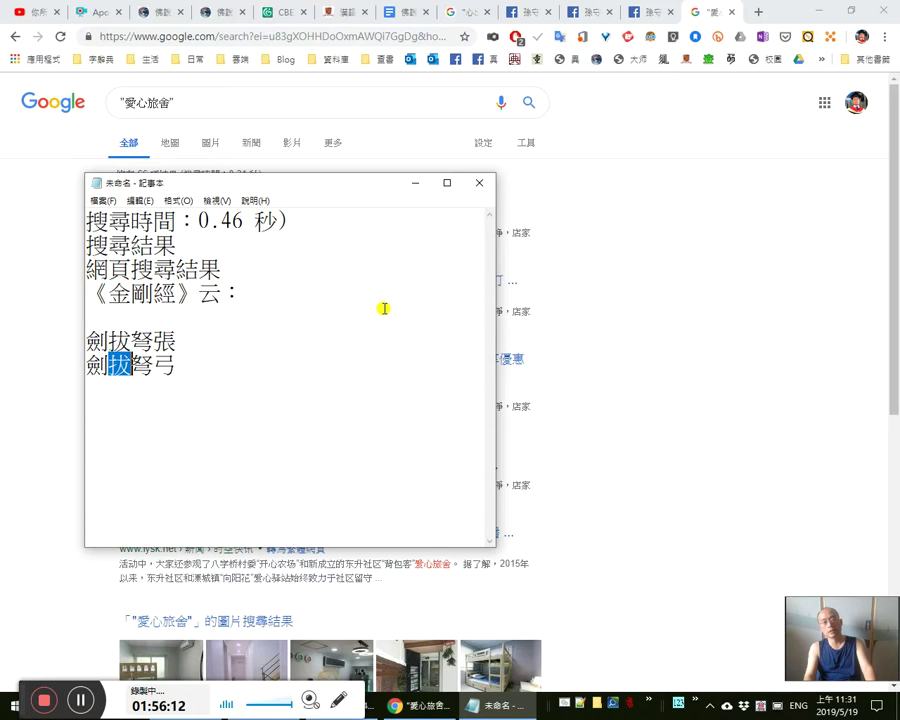
pyautogui.press('Left')
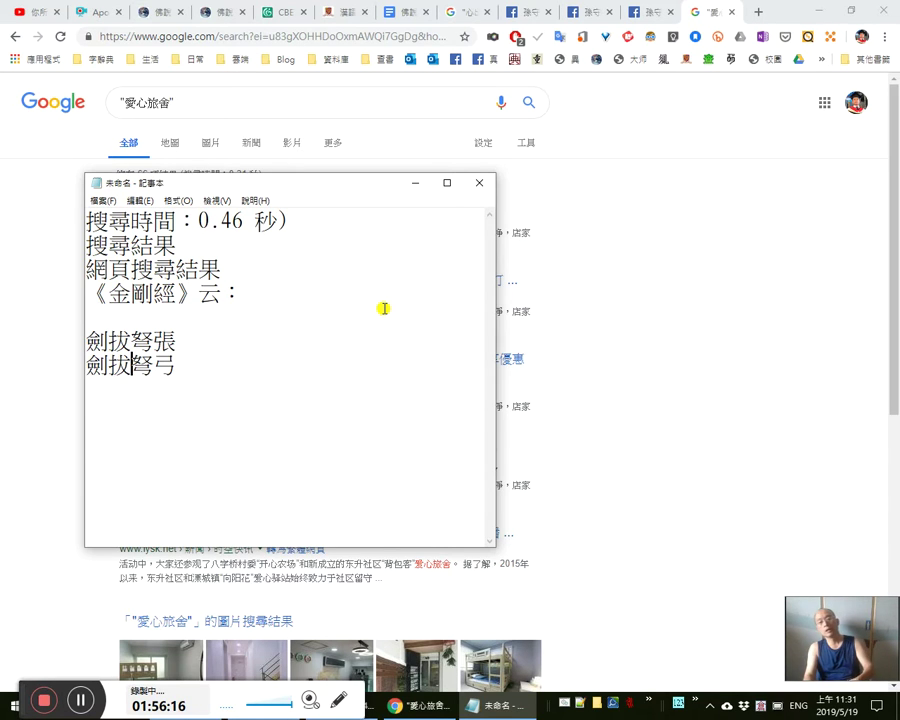
pyautogui.hotkey('shift', 'End')
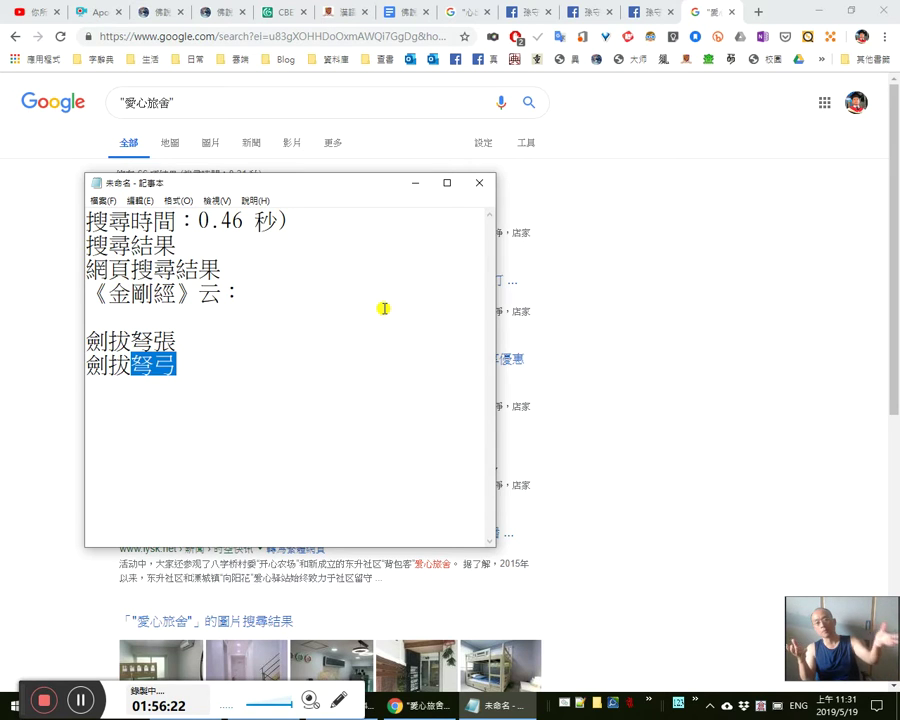
pyautogui.press('Left')
# Step: Compare the two lines by highlighting 張, 弩弓, 劍拔 and each full line in turn
pyautogui.press('Up')
pyautogui.hotkey('shift', 'End')
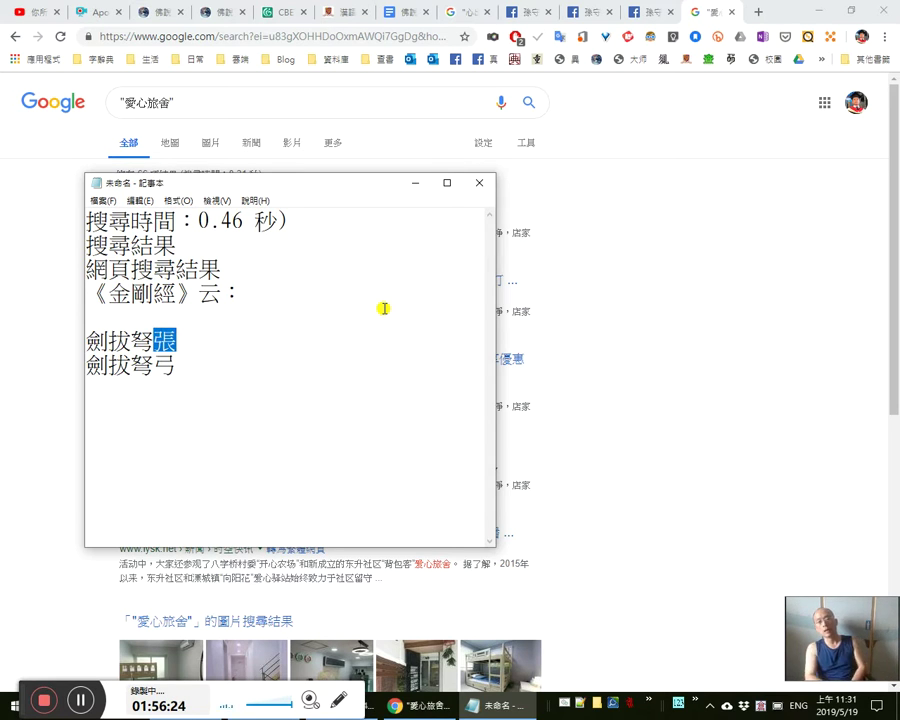
pyautogui.press('Down')
pyautogui.press('Left')
pyautogui.press('Left')
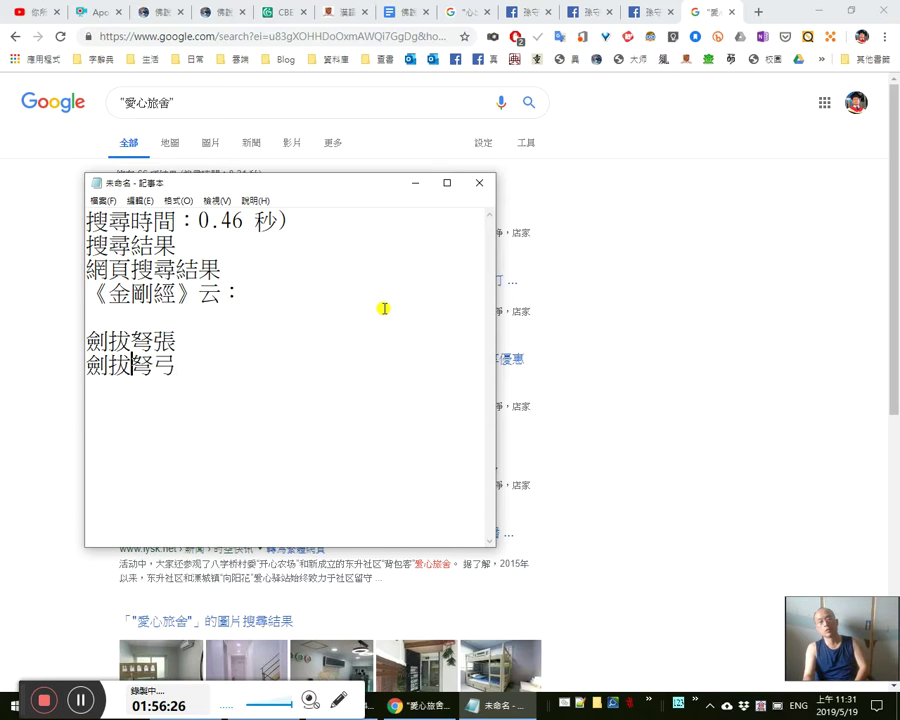
pyautogui.press('Right')
pyautogui.press('Left')
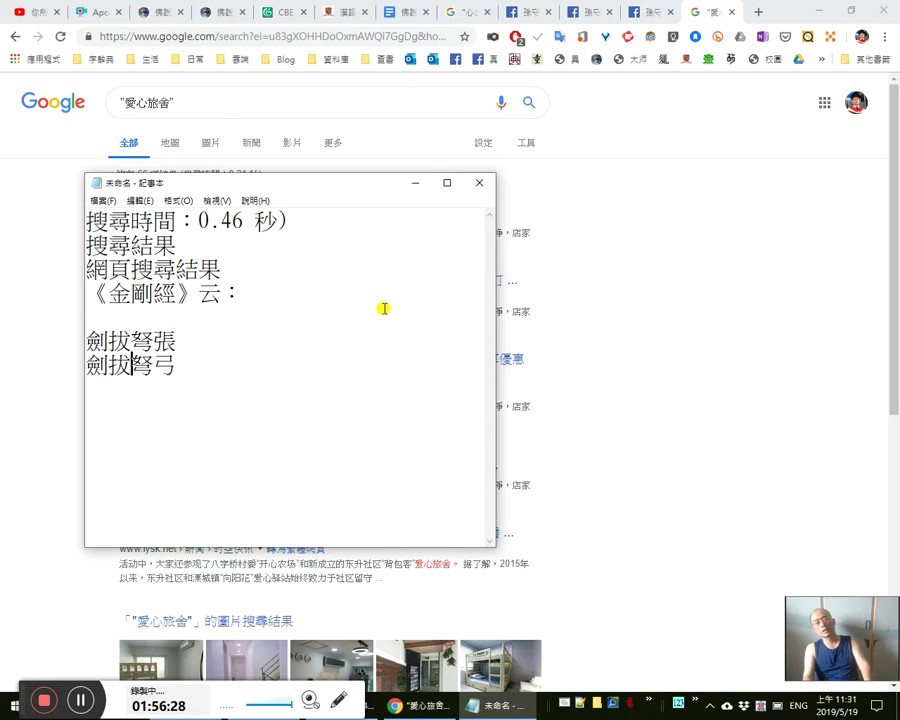
pyautogui.hotkey('shift', 'End')
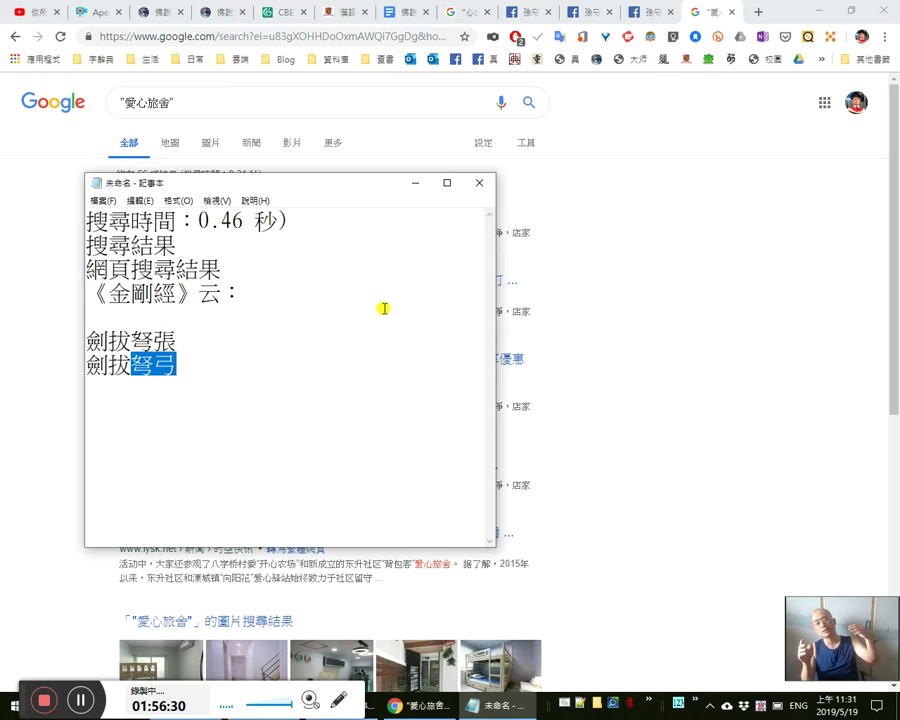
pyautogui.press('Left')
pyautogui.hotkey('shift', 'Home')
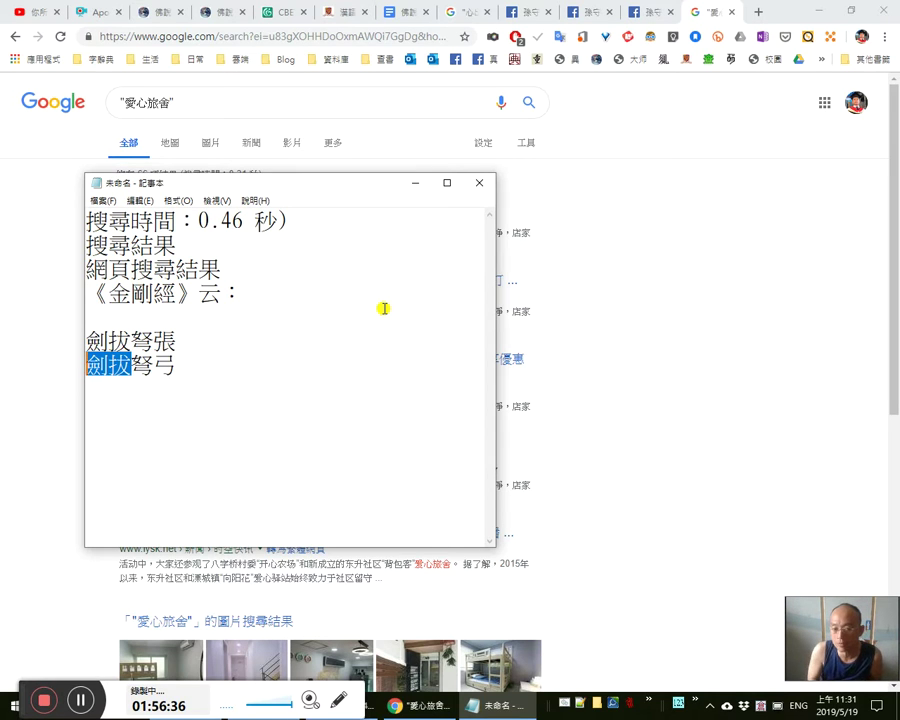
pyautogui.press('Up')
pyautogui.hotkey('shift', 'End')
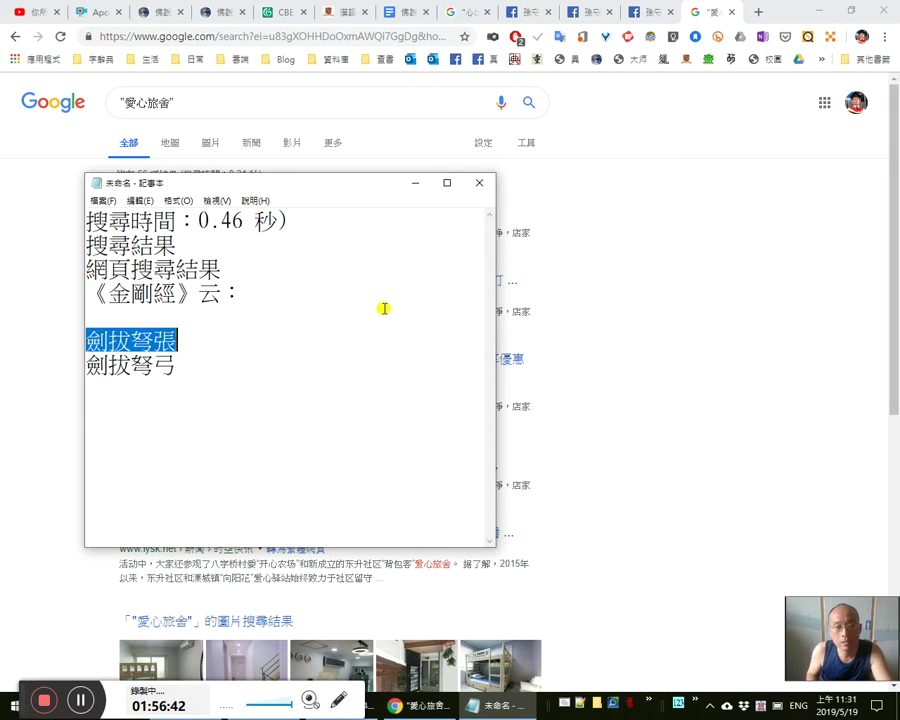
pyautogui.press('Down')
pyautogui.hotkey('shift', 'Left')
pyautogui.hotkey('shift', 'Left')
pyautogui.hotkey('shift', 'Left')
pyautogui.hotkey('shift', 'Left')
pyautogui.hotkey('shift', 'Left')
pyautogui.hotkey('shift', 'Left')
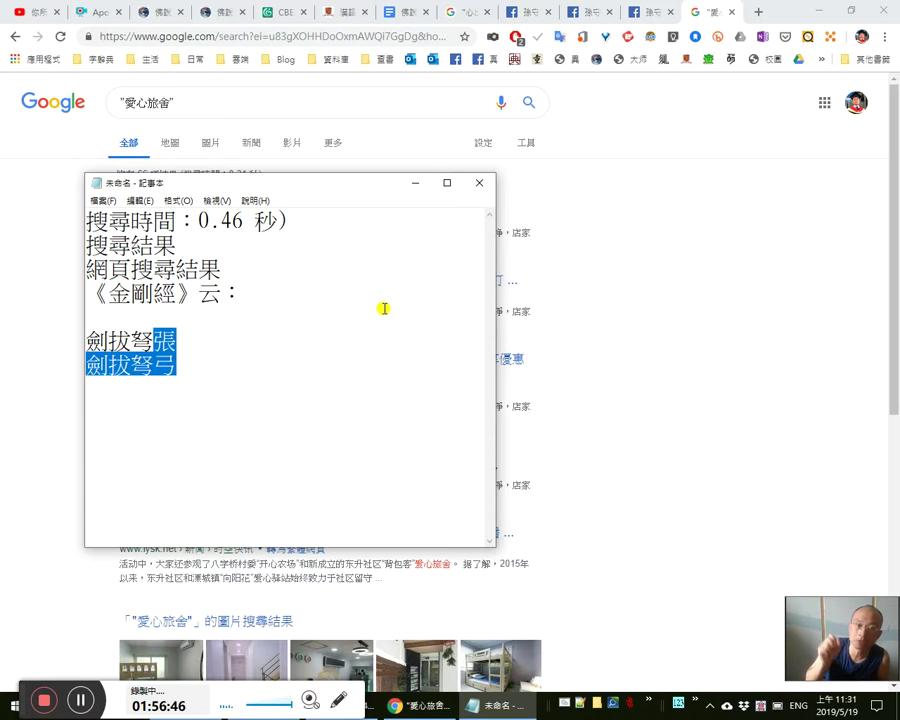
pyautogui.click(622, 10)
# Step: Go to the profile timeline's long post and look up six of its lines
pyautogui.click(590, 11)
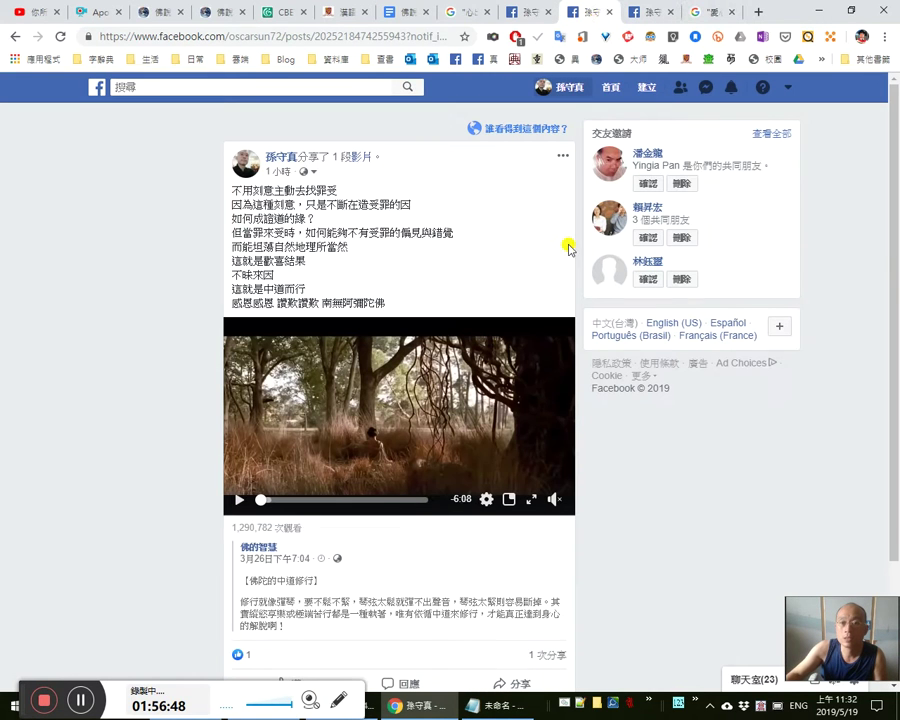
pyautogui.click(647, 12)
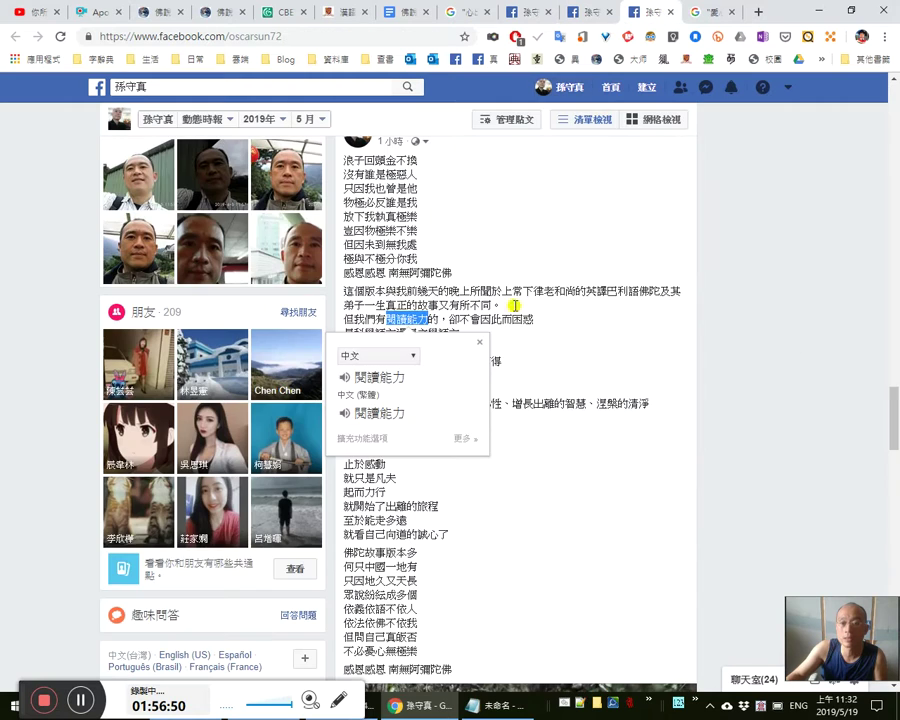
pyautogui.click(567, 360)
pyautogui.moveTo(366, 319); pyautogui.dragTo(418, 390)
pyautogui.click(649, 458)
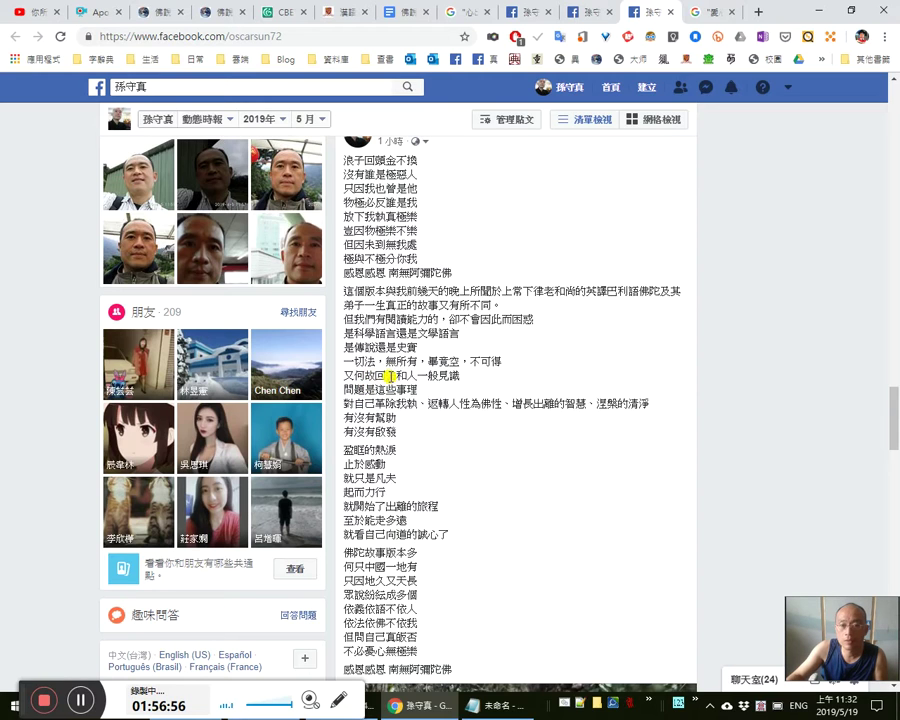
# Step: Look up the lines from 問題是這些事理, then the lines 有沒有幫助 and 有沒有啟發
pyautogui.moveTo(342, 390); pyautogui.dragTo(651, 406)
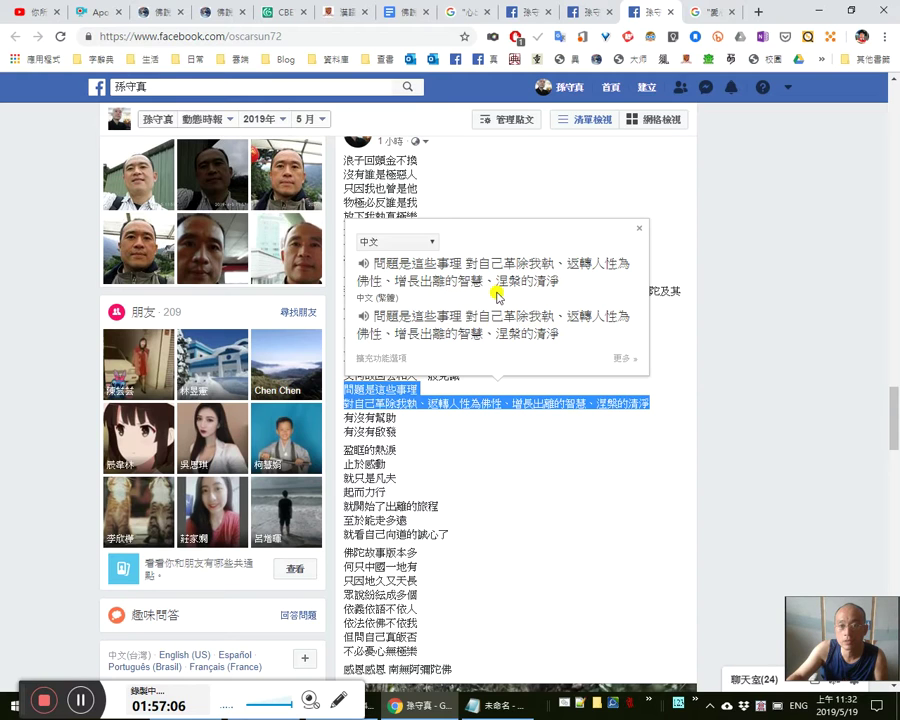
pyautogui.click(353, 418)
pyautogui.moveTo(353, 418); pyautogui.dragTo(402, 434)
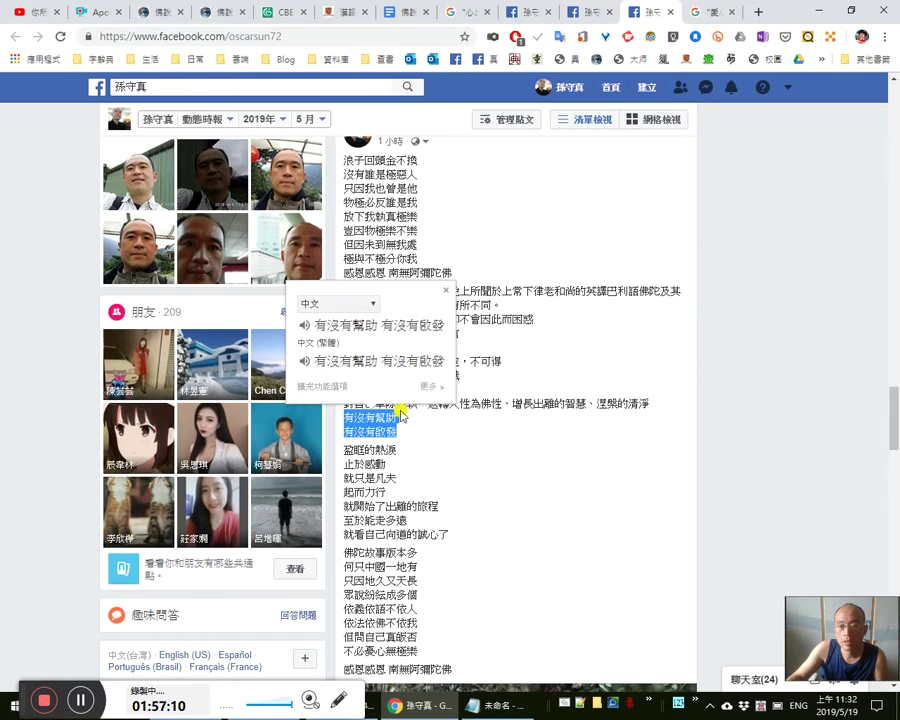
pyautogui.click(406, 454)
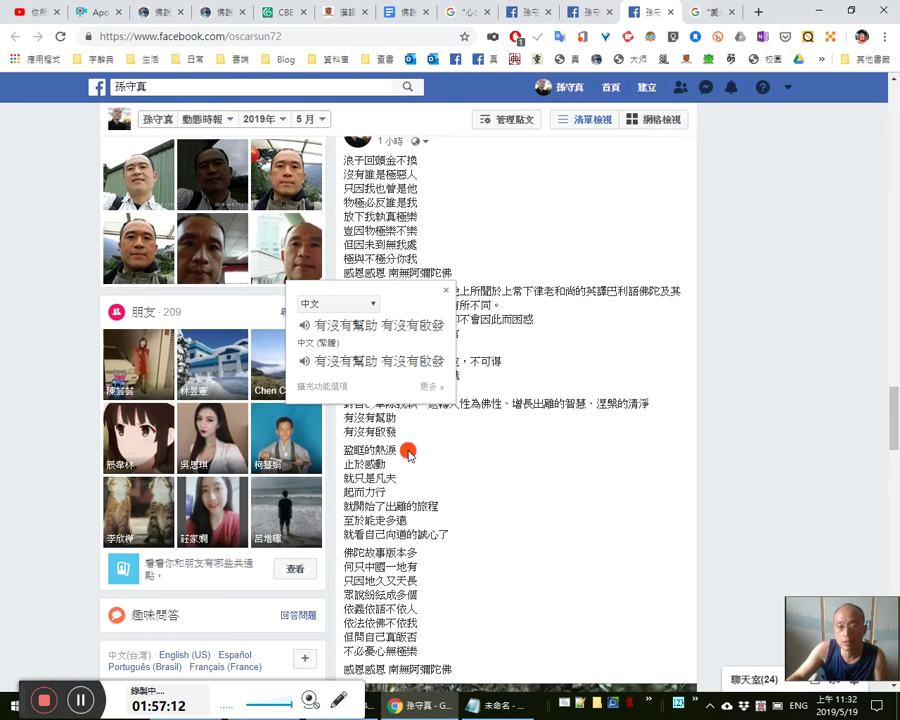
# Step: Look up the stanza from 盈眶的熱淚, highlighting 了出離的旅 in the popup before closing it
pyautogui.moveTo(353, 452); pyautogui.dragTo(466, 518)
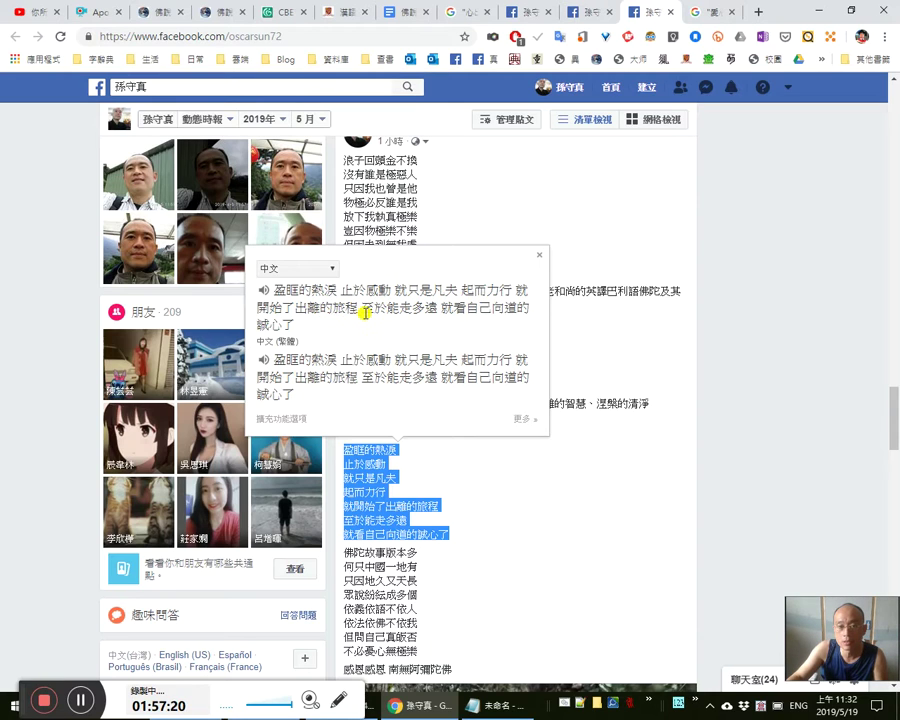
pyautogui.click(349, 309)
pyautogui.moveTo(349, 309); pyautogui.dragTo(302, 311)
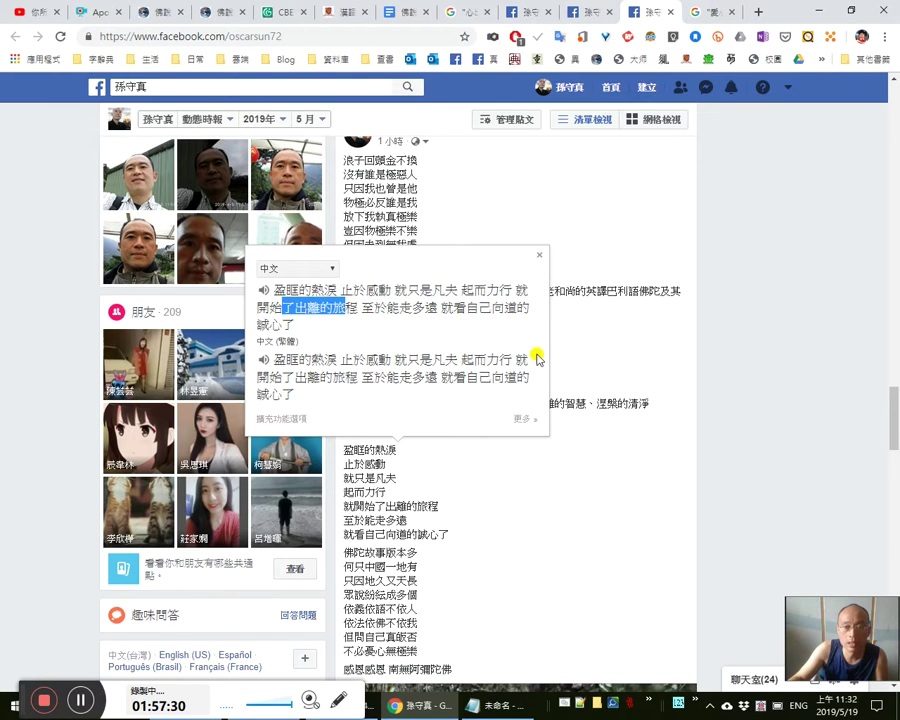
pyautogui.click(669, 380)
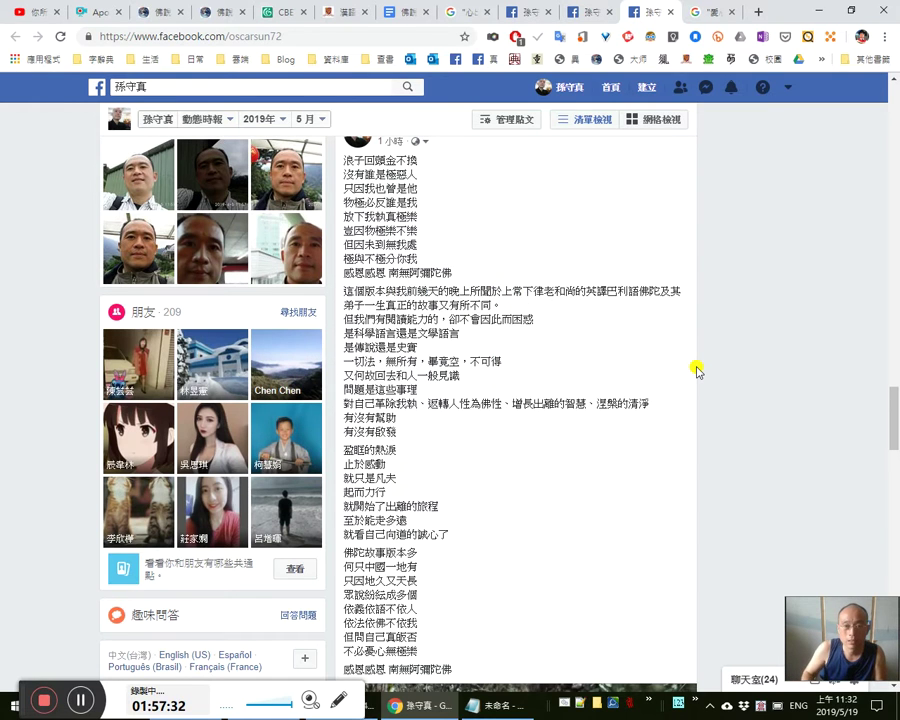
# Step: Look up the closing stanza 佛陀故事版本多, highlighting 依義依語 and 憂心無極樂 in the popup
pyautogui.scroll(-2, 586, 416)
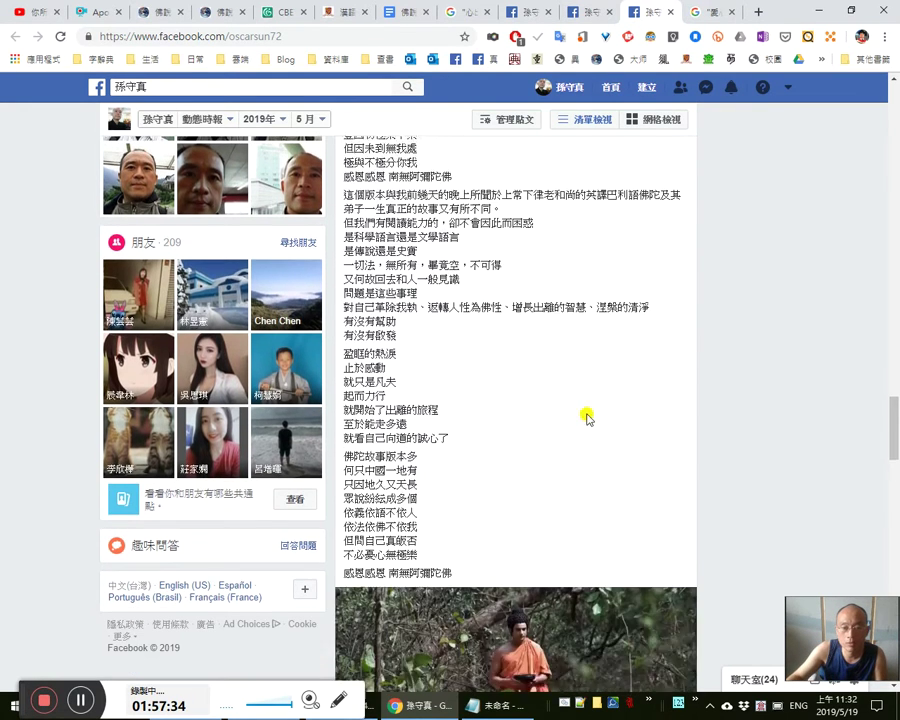
pyautogui.moveTo(344, 411); pyautogui.dragTo(455, 514)
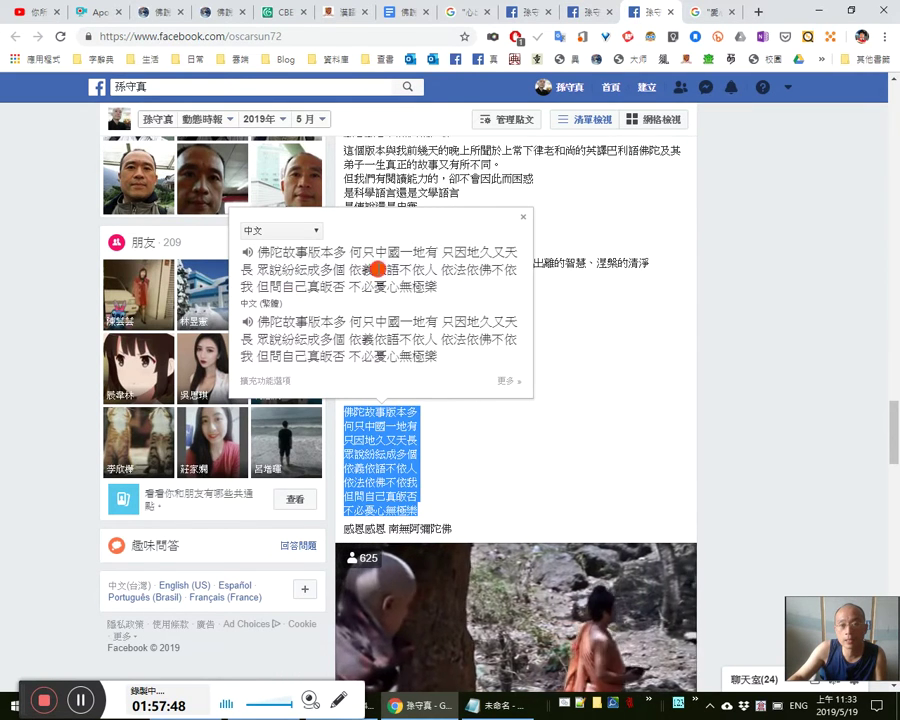
pyautogui.moveTo(346, 268); pyautogui.dragTo(404, 269)
pyautogui.moveTo(349, 270); pyautogui.dragTo(399, 272)
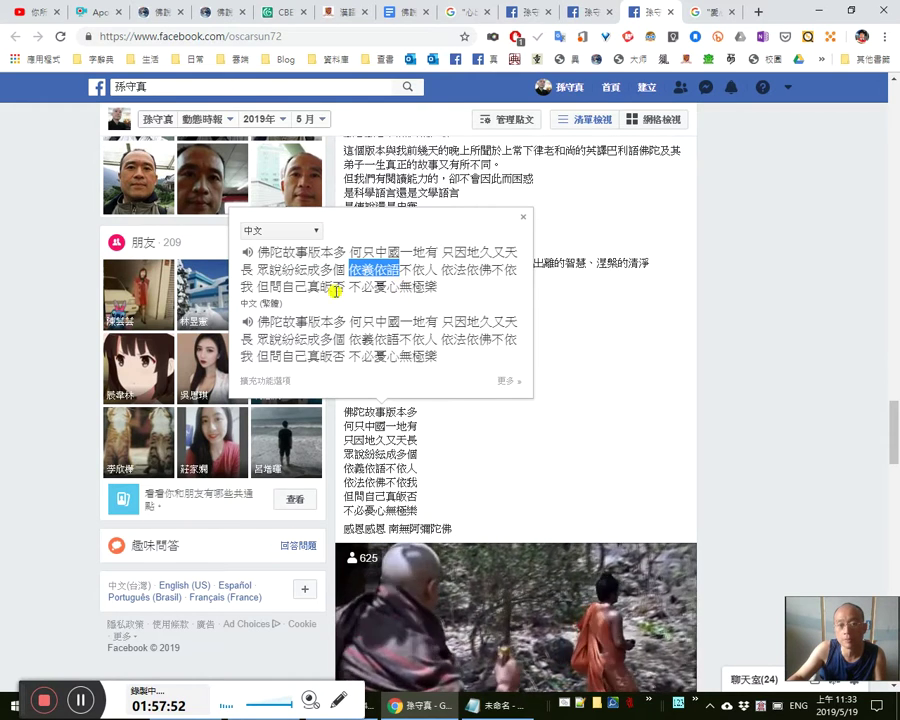
pyautogui.click(316, 288)
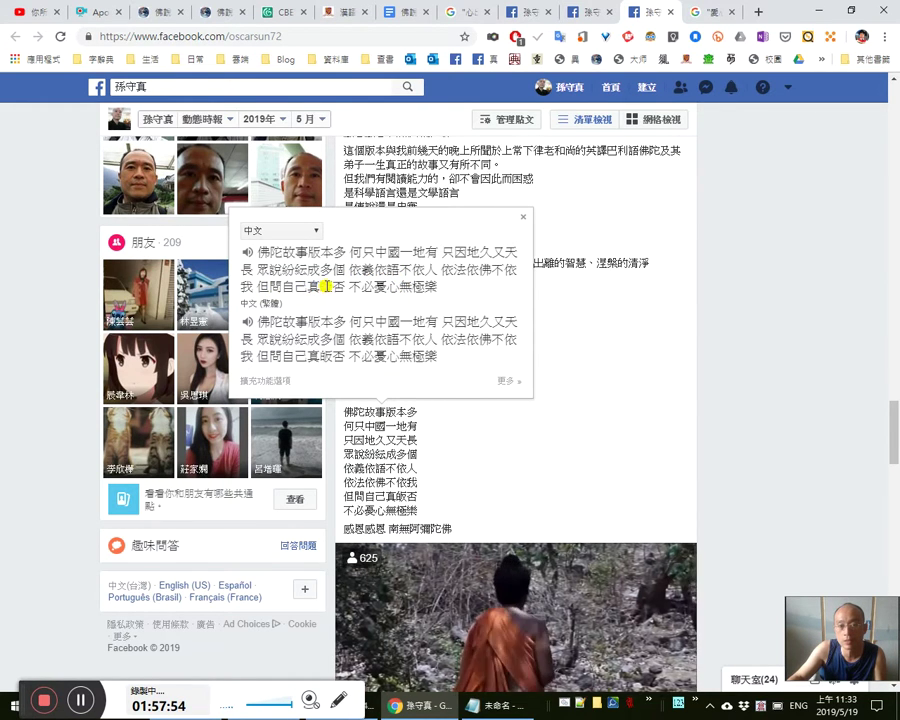
pyautogui.doubleClick(320, 287)
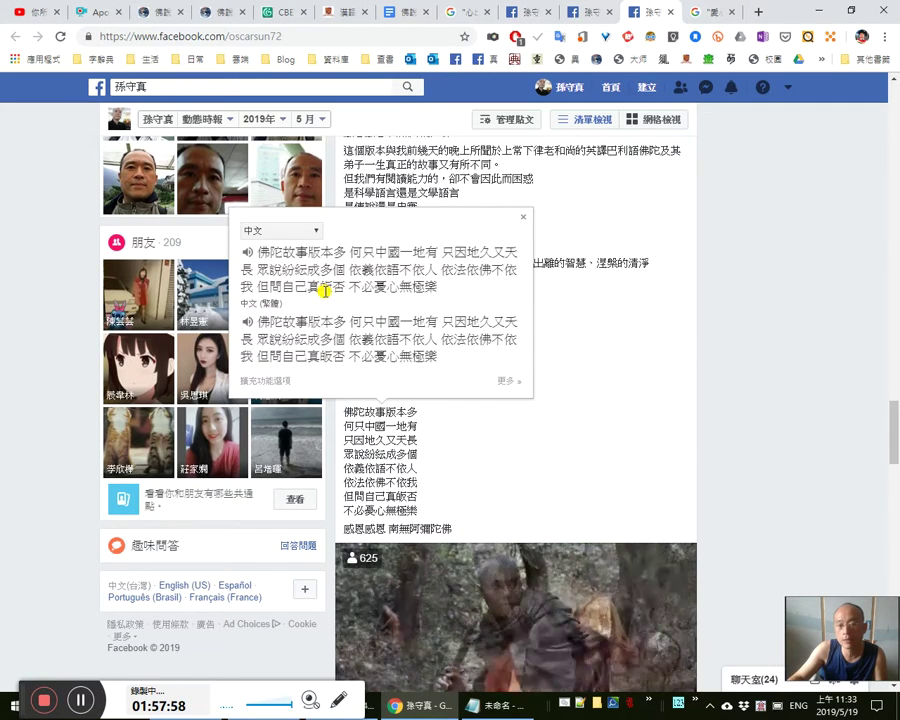
pyautogui.doubleClick(321, 288)
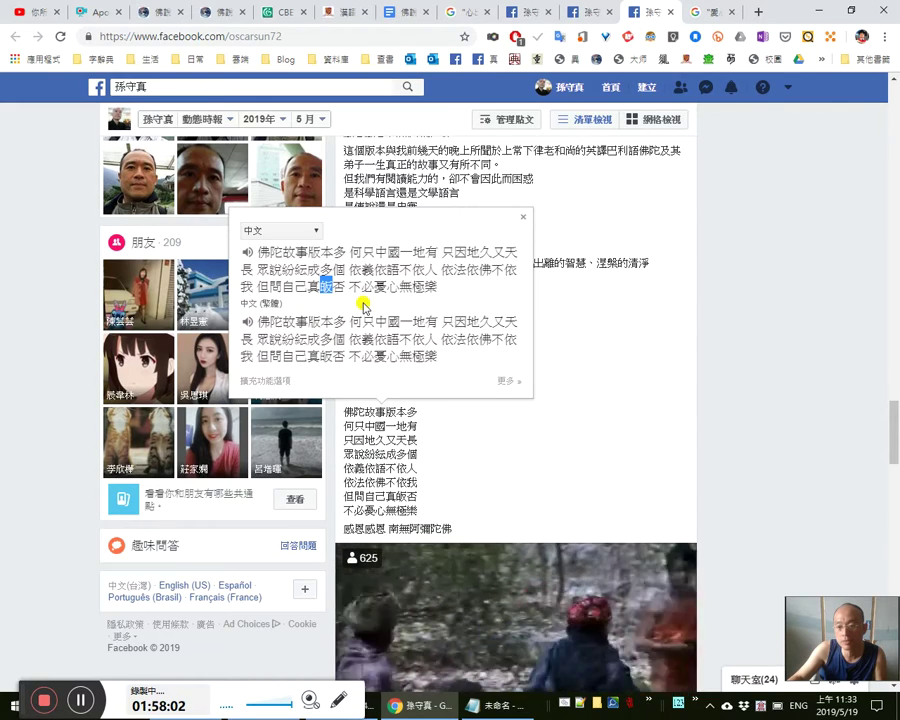
pyautogui.moveTo(373, 288); pyautogui.dragTo(443, 296)
pyautogui.click(432, 292)
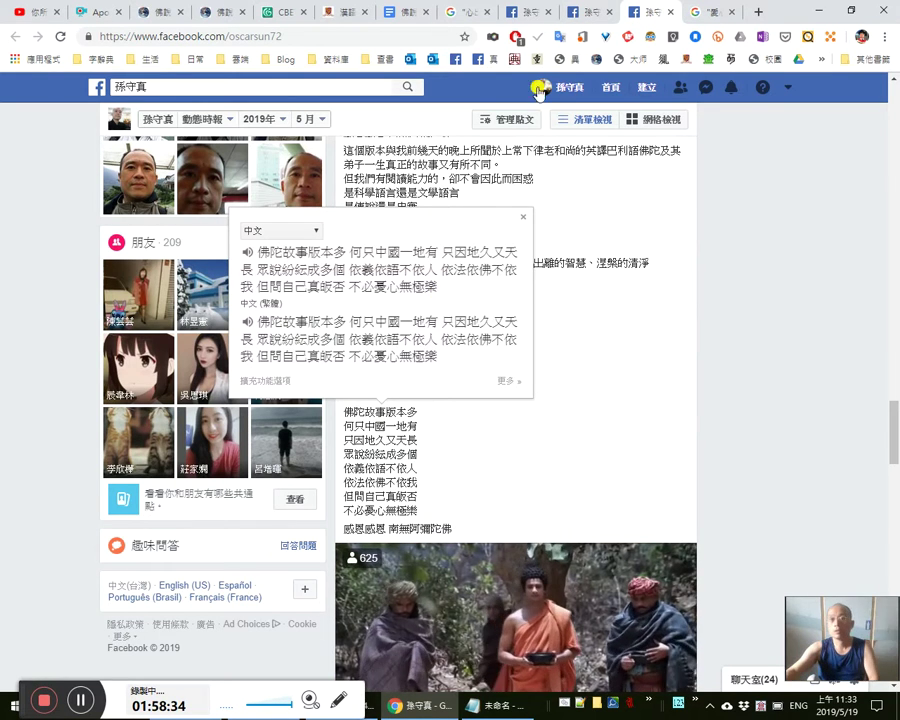
# Step: Open the 佛說大乘無量壽莊嚴清淨平等覺經(會集本) document from Other bookmarks and search the page for 願心
pyautogui.click(757, 12)
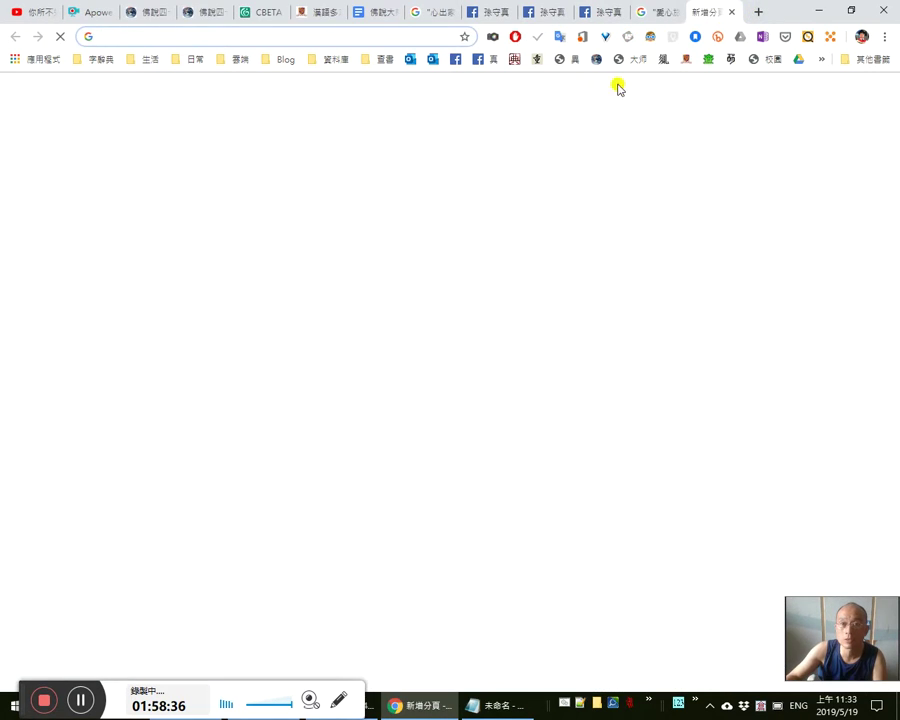
pyautogui.click(866, 59)
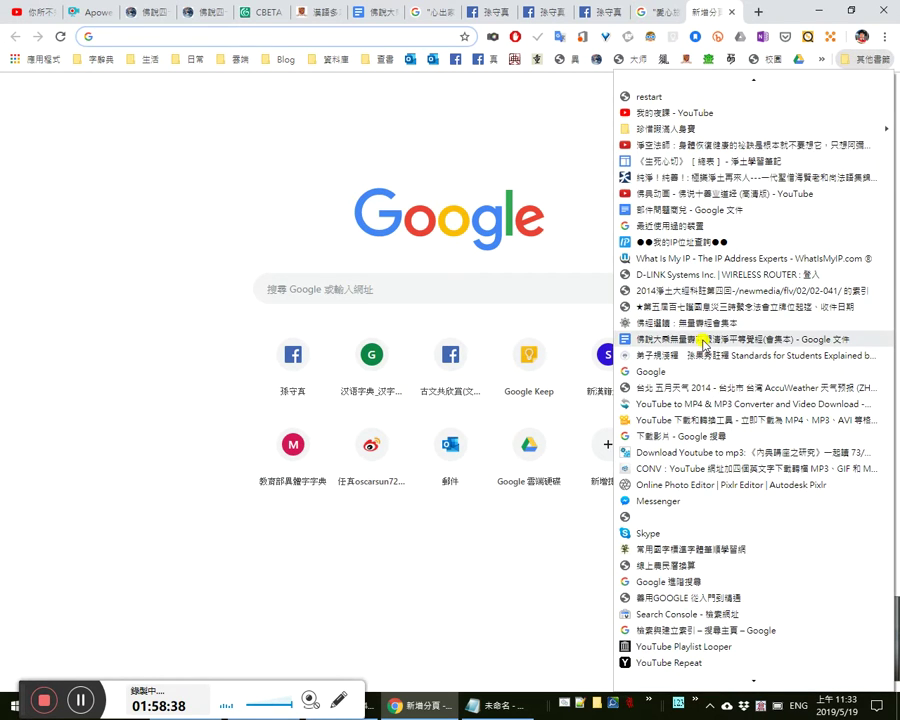
pyautogui.click(626, 339)
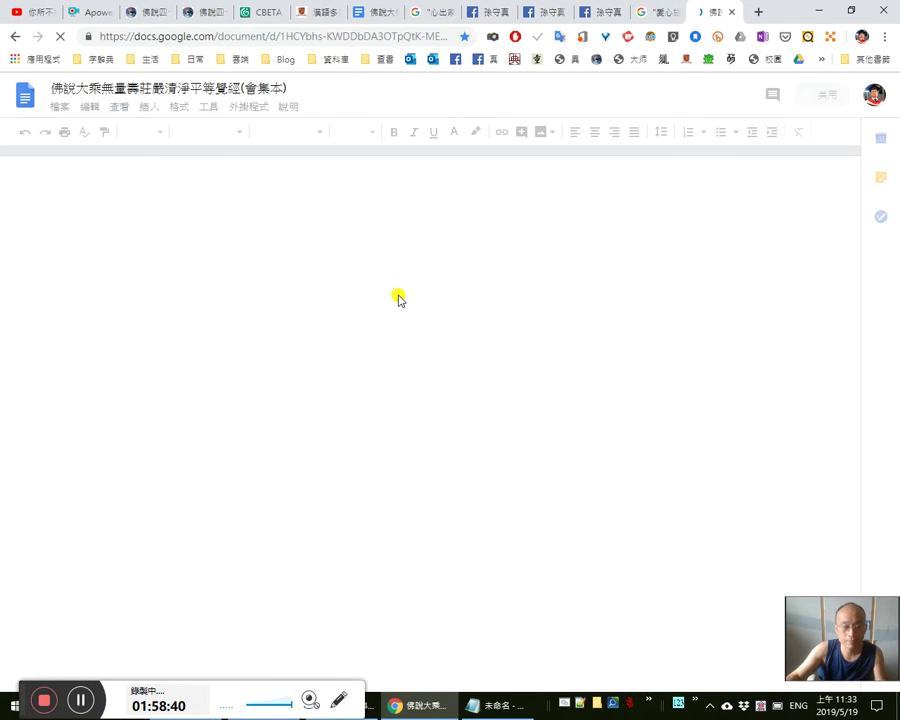
pyautogui.hotkey('ctrl', 'f')
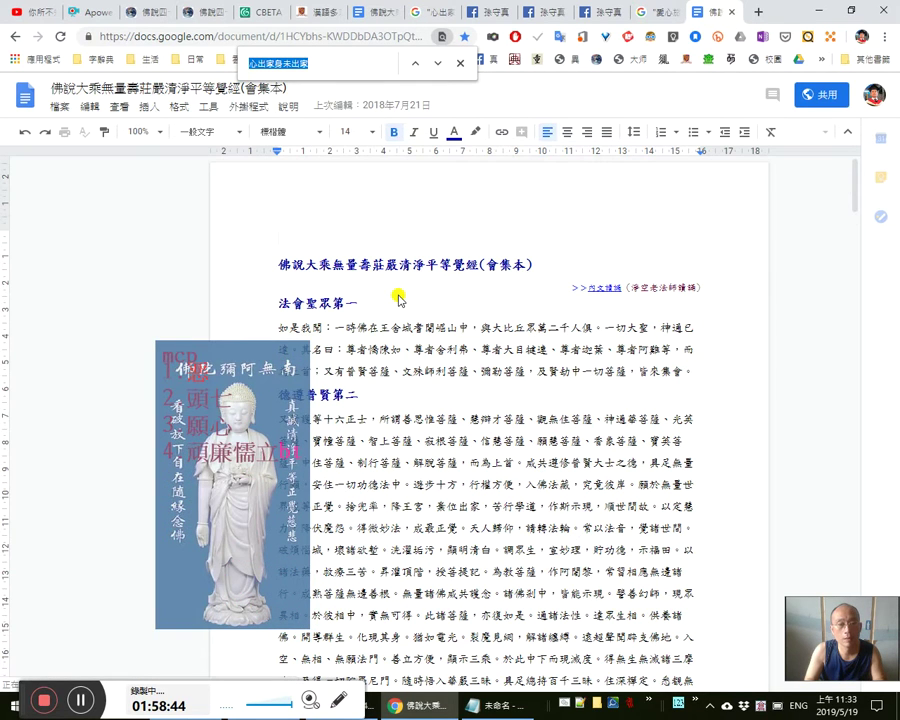
pyautogui.write('願心')
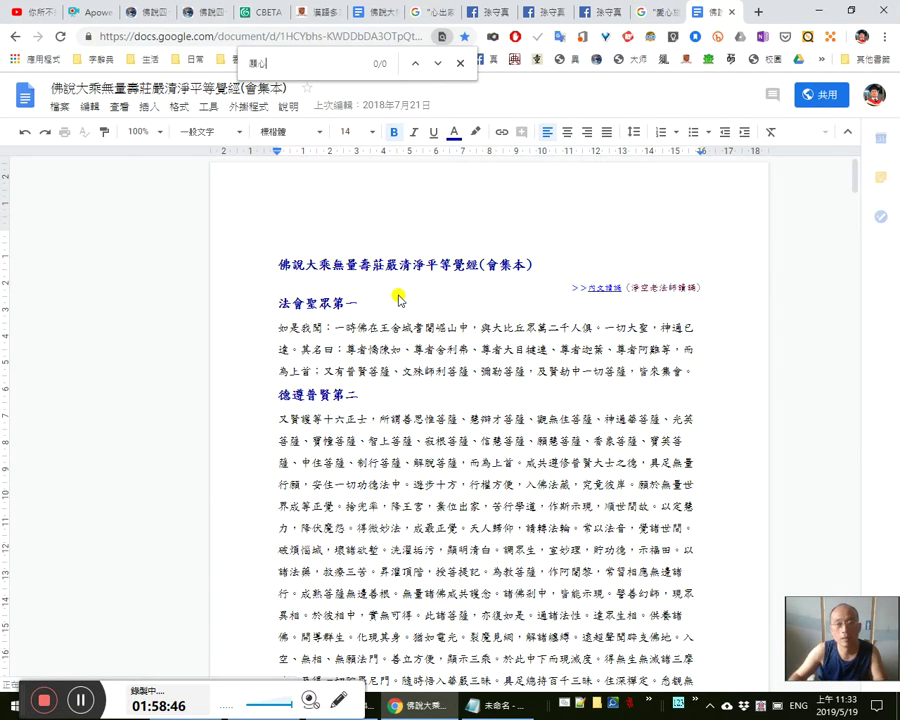
# Step: Search 願心 with the document's own search, then select 諸苦 and the heading 至心精進第五
pyautogui.click(428, 282)
pyautogui.click(451, 298)
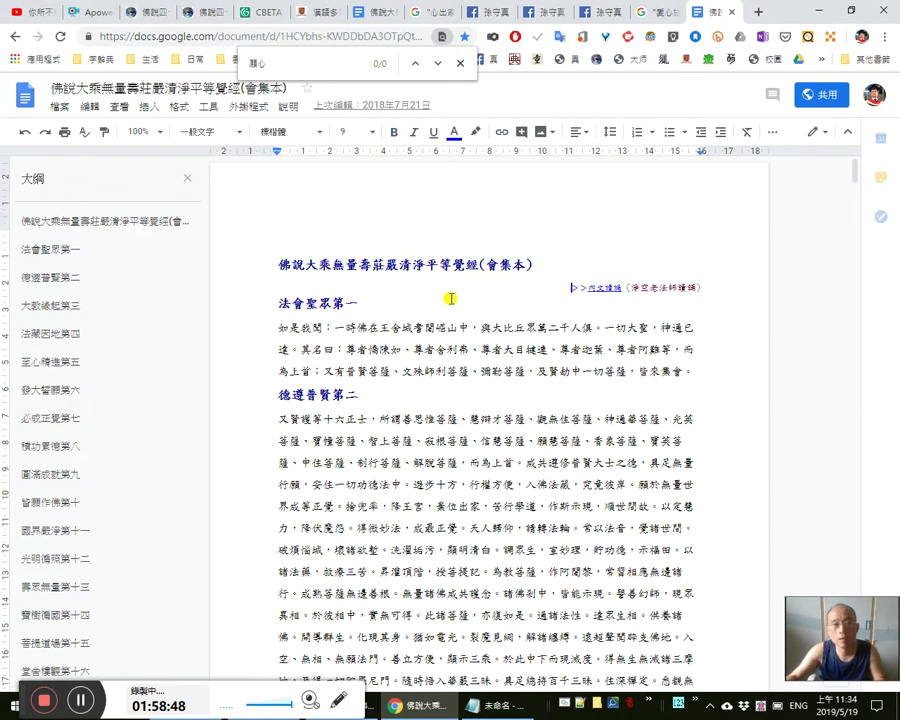
pyautogui.hotkey('ctrl', 'f')
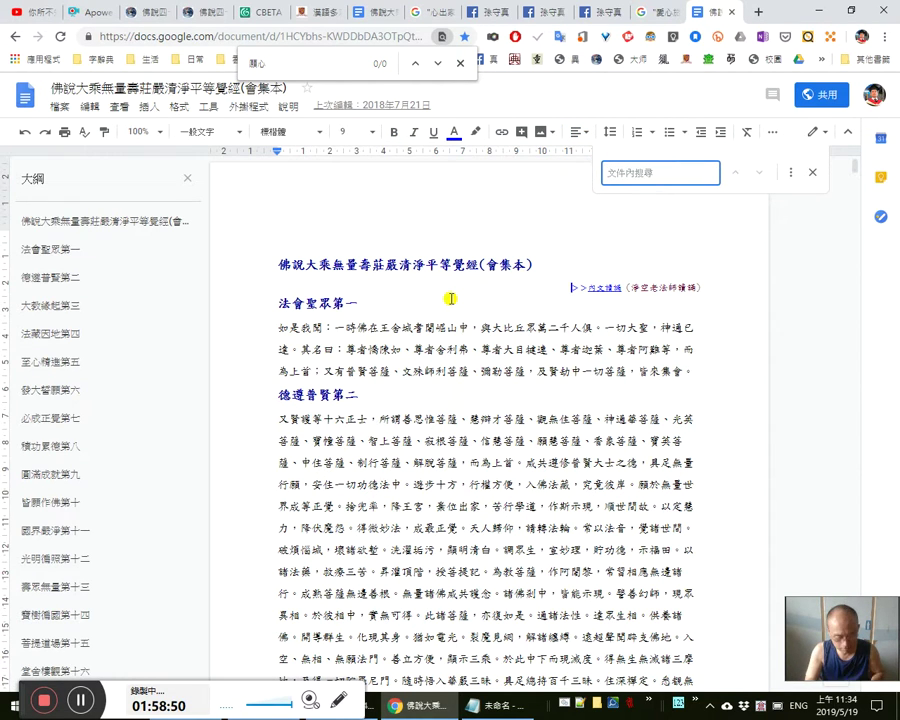
pyautogui.write('願心')
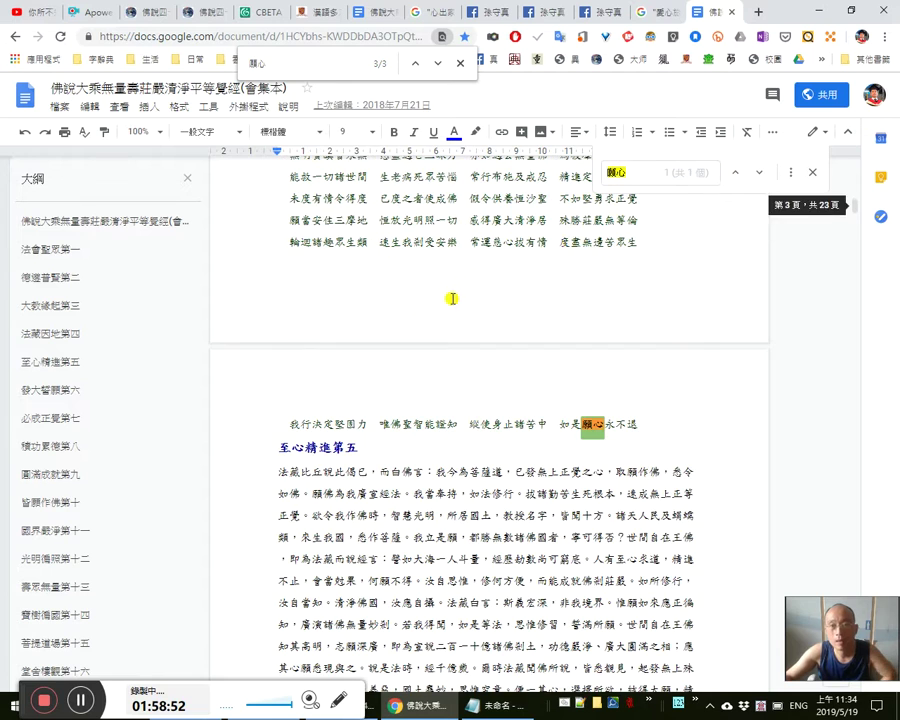
pyautogui.moveTo(469, 424); pyautogui.dragTo(638, 430)
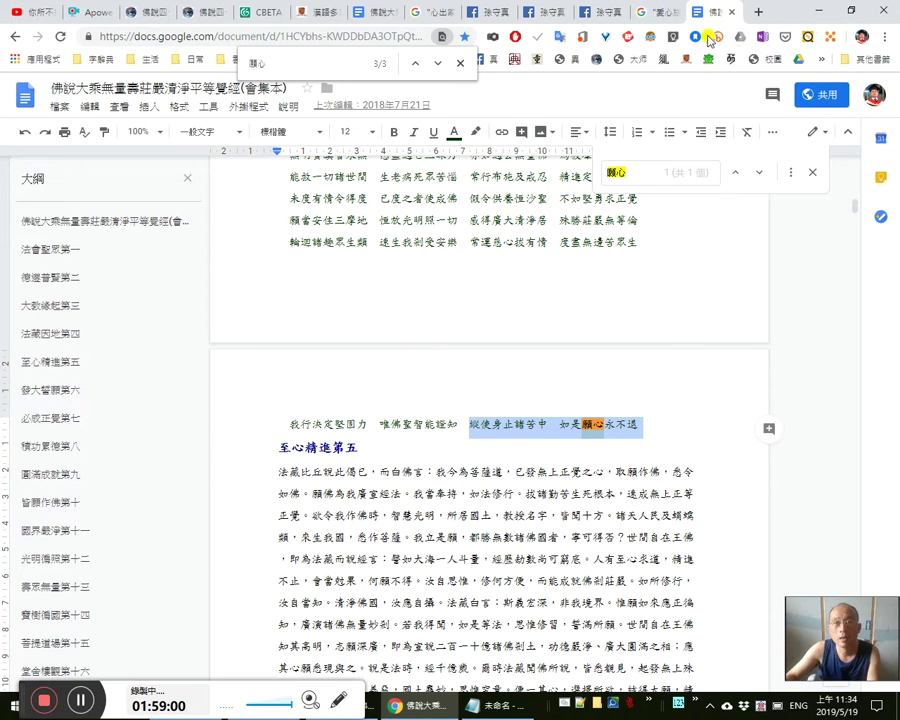
pyautogui.moveTo(514, 424); pyautogui.dragTo(538, 424)
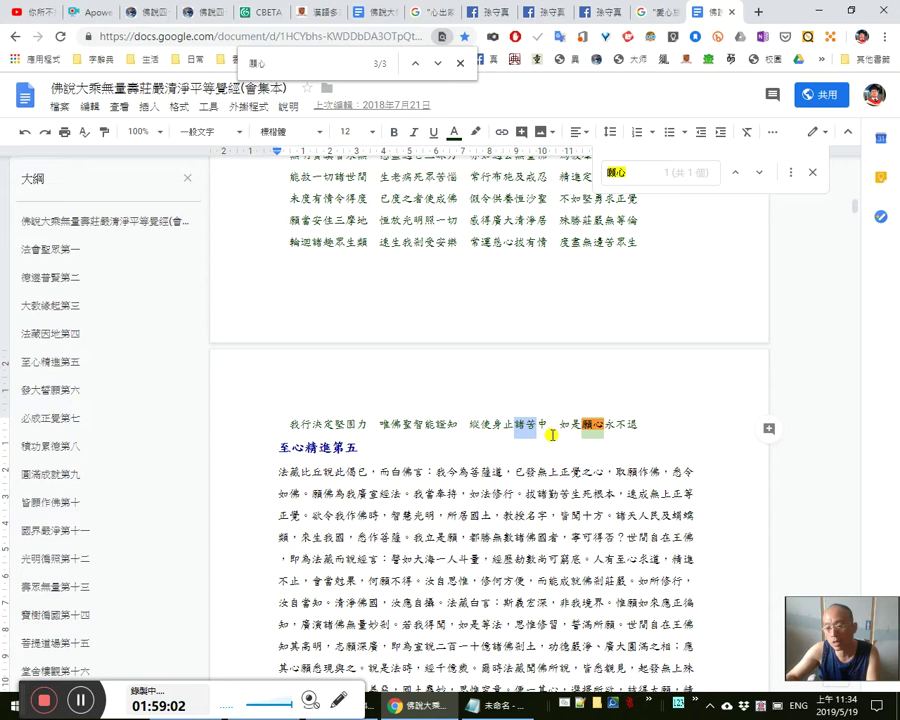
pyautogui.click(548, 451)
pyautogui.hotkey('shift', 'Home')
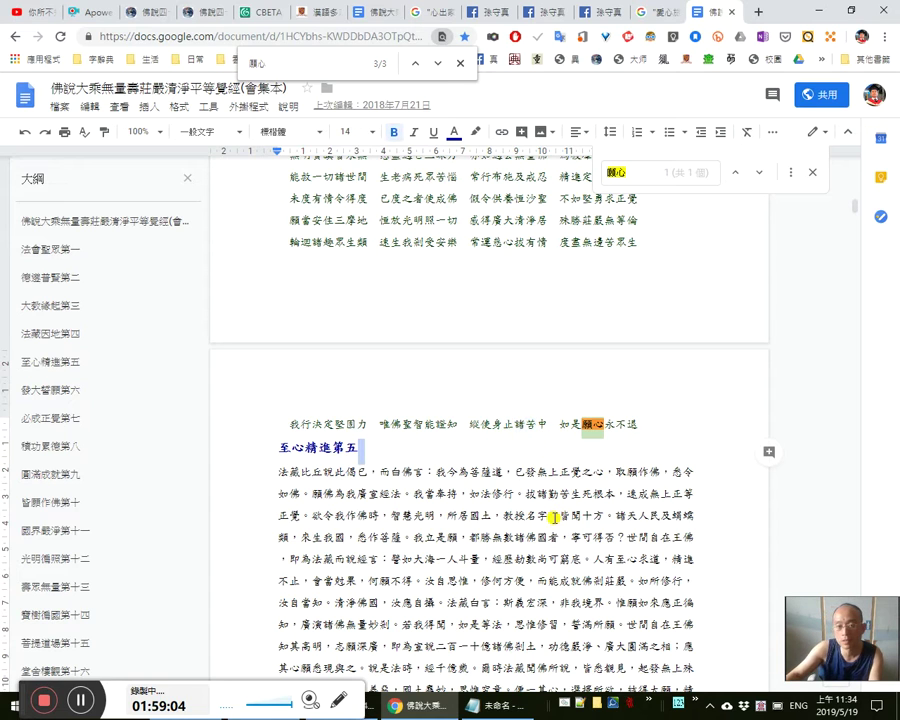
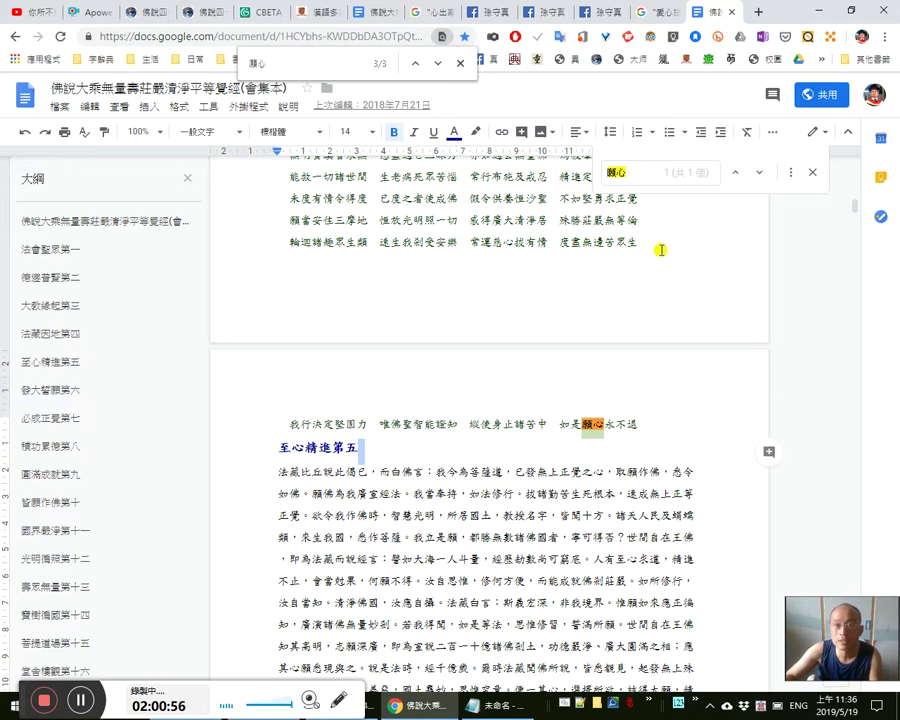
# Step: Close the sutra document, dismiss Facebook's translation popup, and return to the top of the profile
pyautogui.click(729, 14)
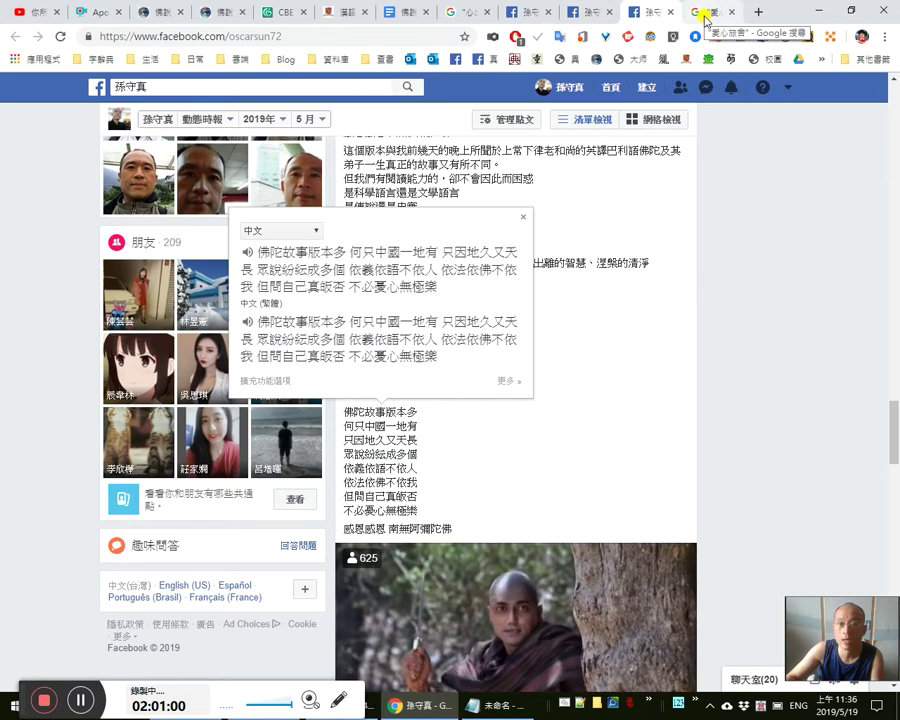
pyautogui.click(432, 516)
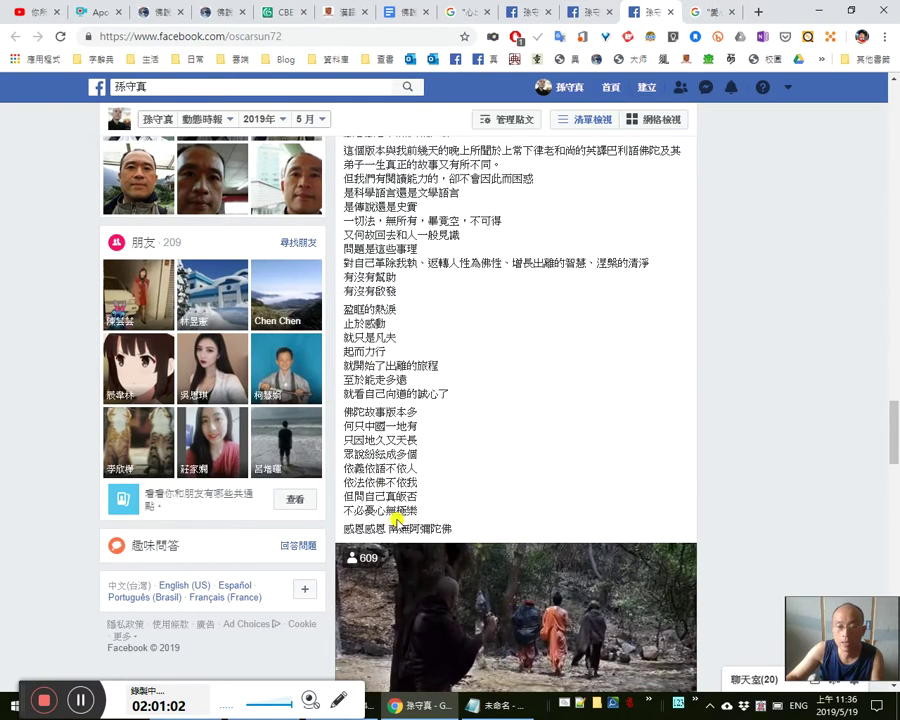
pyautogui.scroll(2, 658, 228)
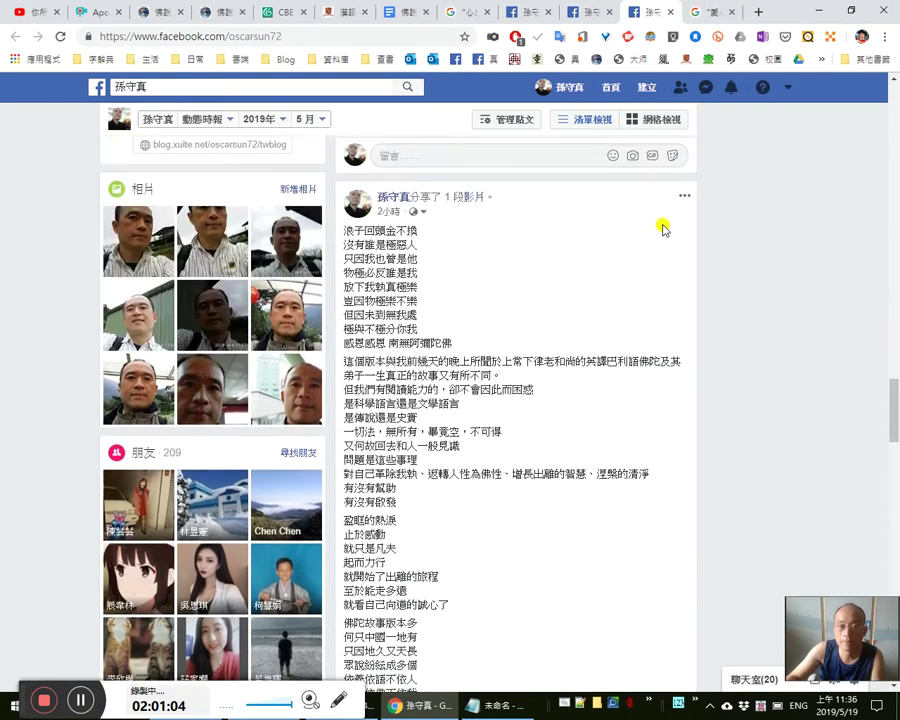
pyautogui.scroll(10, 727, 228)
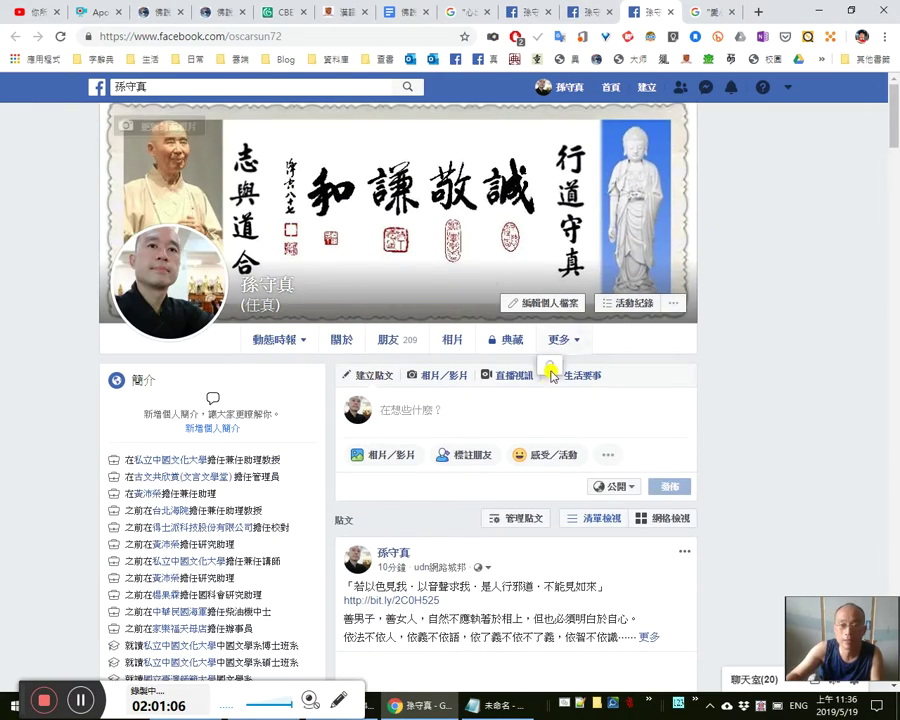
# Step: Start a new post with the lines 出離 and 就是出離人的舒適圈
pyautogui.click(536, 410)
pyautogui.write('出離')
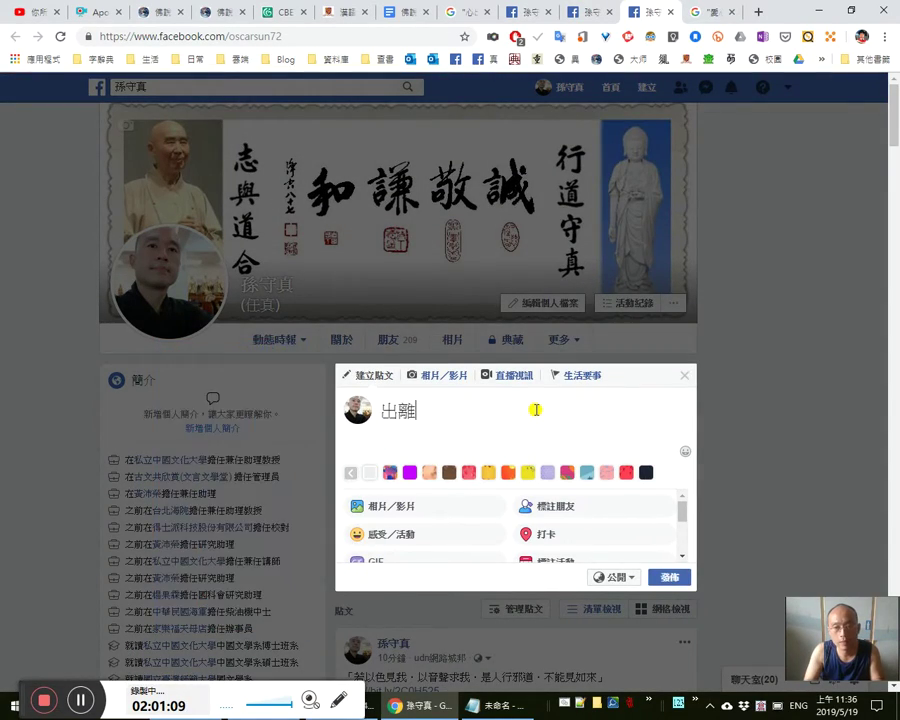
pyautogui.press('Return')
pyautogui.write('就是')
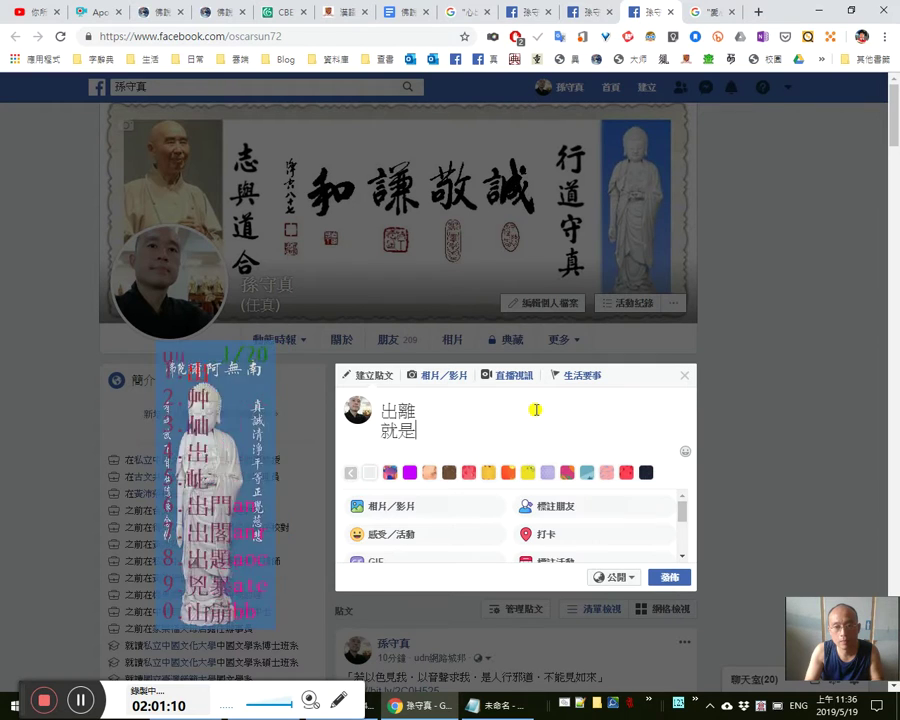
pyautogui.write('出離人的')
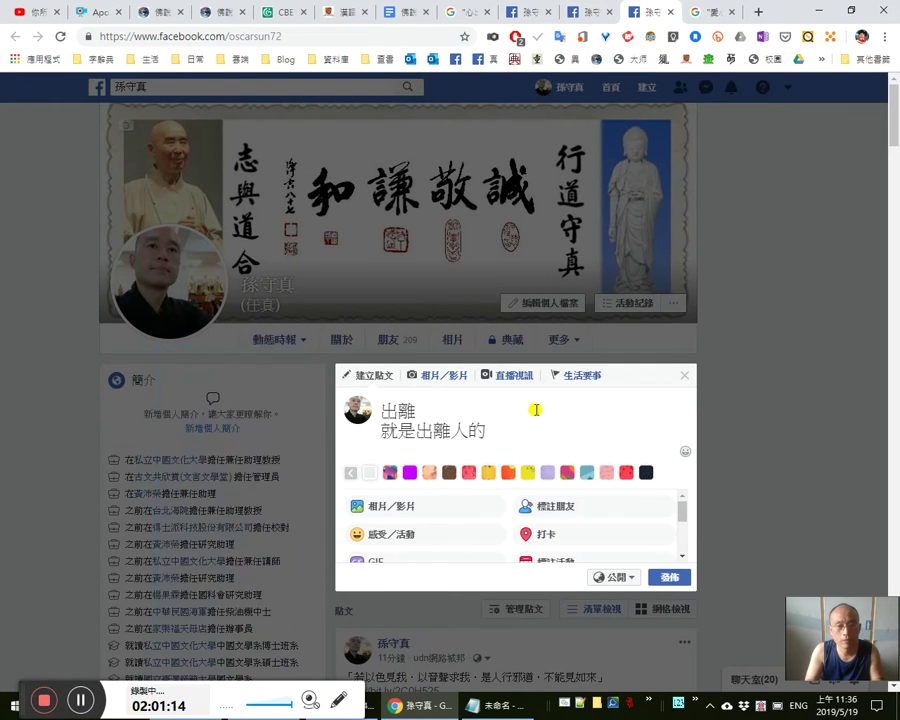
pyautogui.write('y')
pyautogui.press('BackSpace')
pyautogui.write('on')
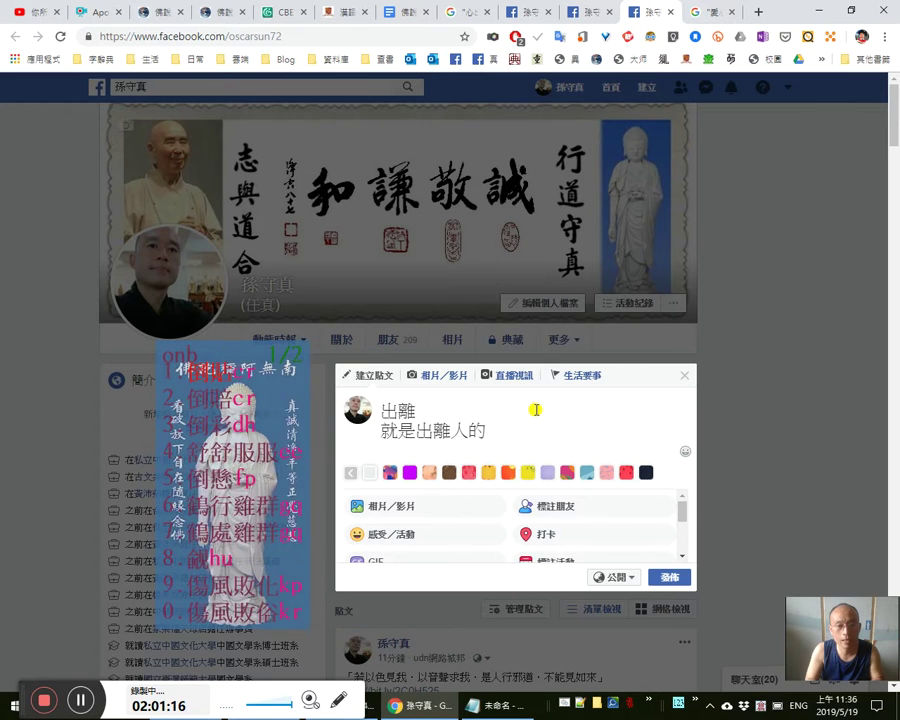
pyautogui.write('舒適')
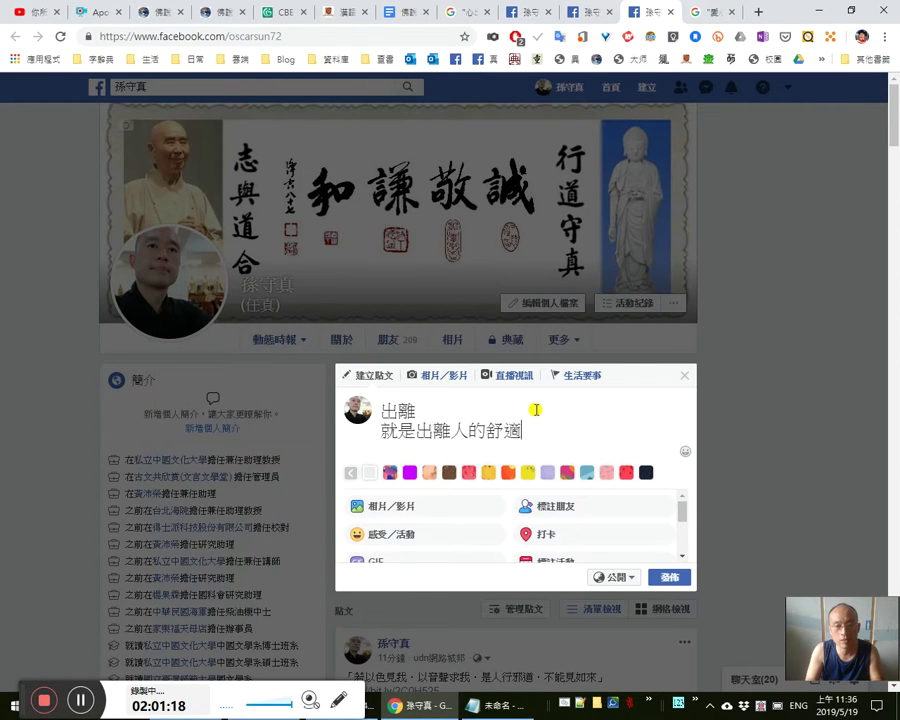
pyautogui.write('wfq圈')
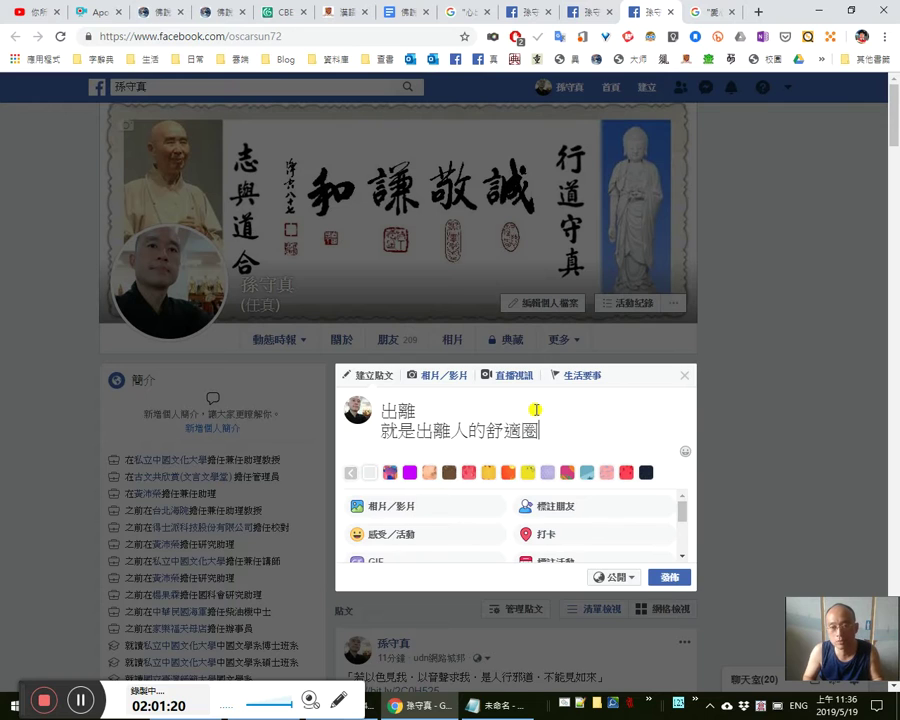
pyautogui.press('Return')
# Step: Try inserting 世間/情 into the second line, then remove the mistaken insertion
pyautogui.press('Left')
pyautogui.press('Left')
pyautogui.press('Left')
pyautogui.press('Left')
pyautogui.press('Left')
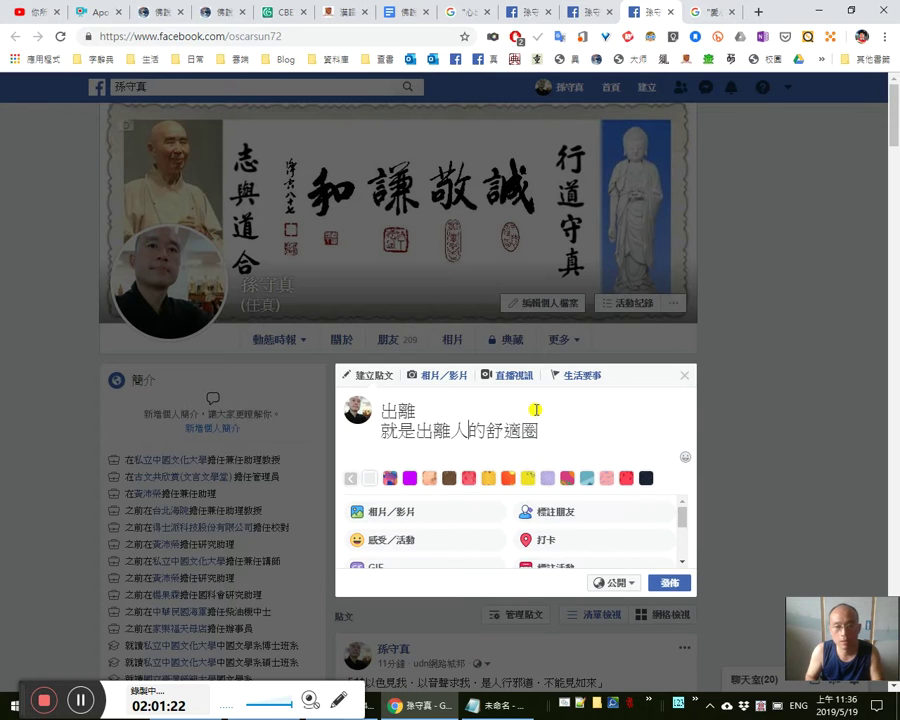
pyautogui.write('世間、')
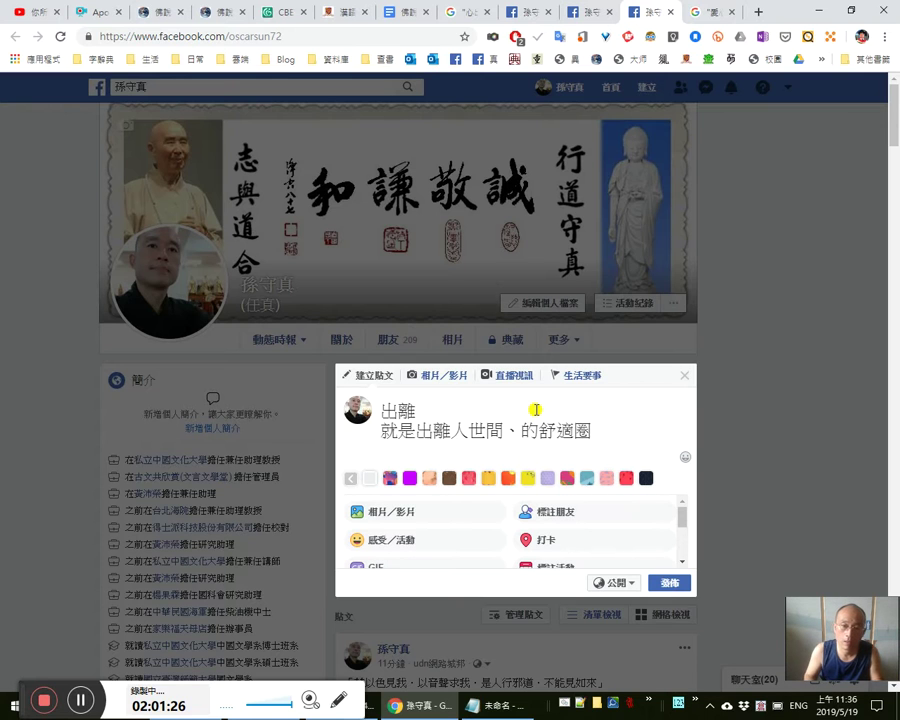
pyautogui.hotkey('shift', 'Left')
pyautogui.hotkey('shift', 'Left')
pyautogui.write('情')
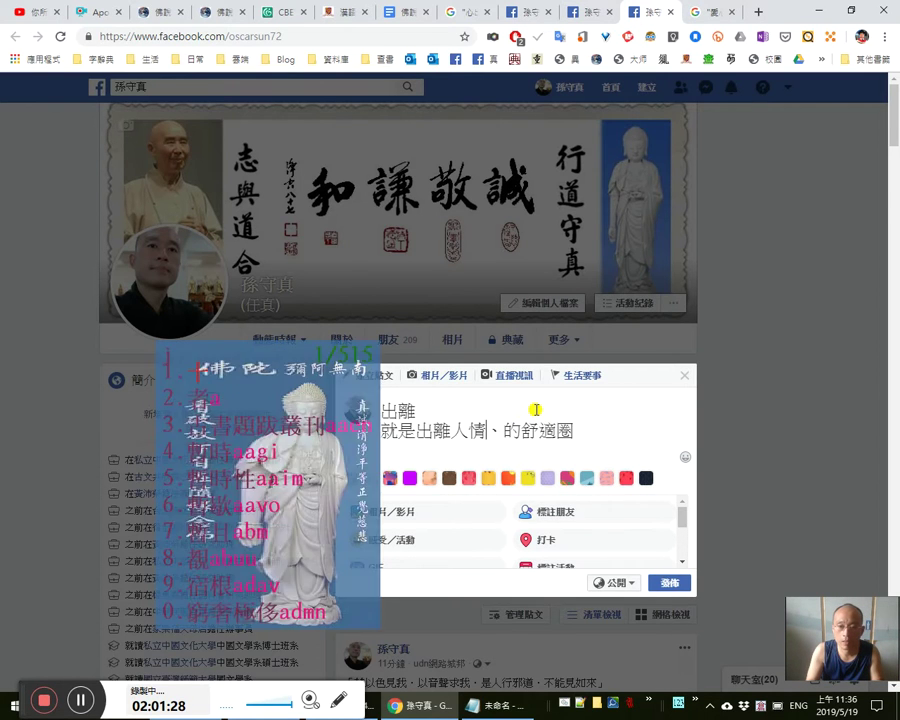
pyautogui.hotkey('shift', 'Left')
pyautogui.hotkey('shift', 'Left')
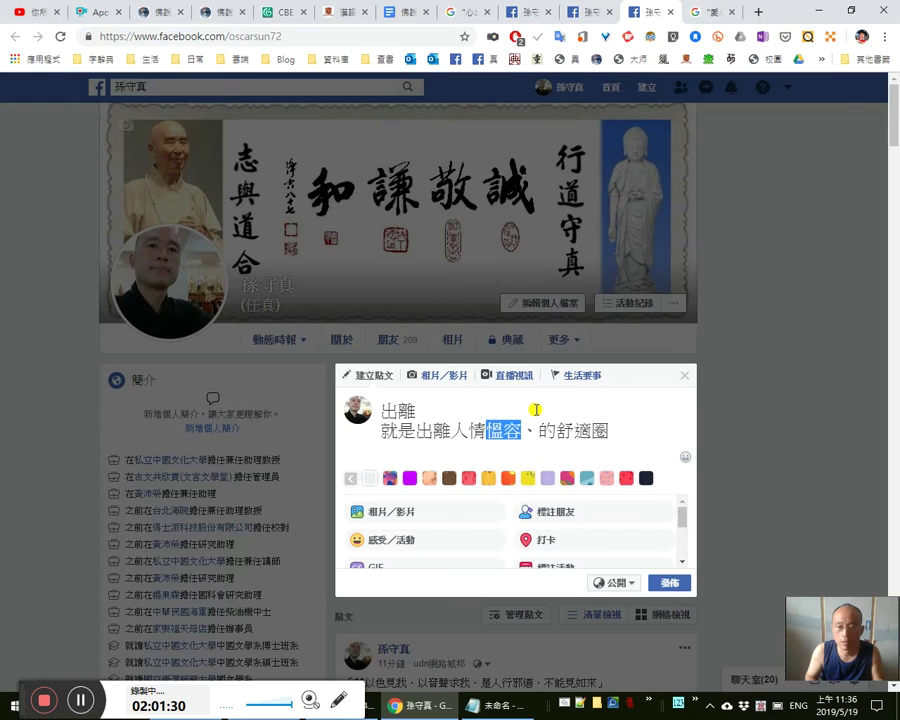
pyautogui.press('Left')
pyautogui.press('Left')
pyautogui.hotkey('shift', 'Right')
pyautogui.hotkey('shift', 'Right')
pyautogui.hotkey('shift', 'Right')
pyautogui.hotkey('shift', 'Right')
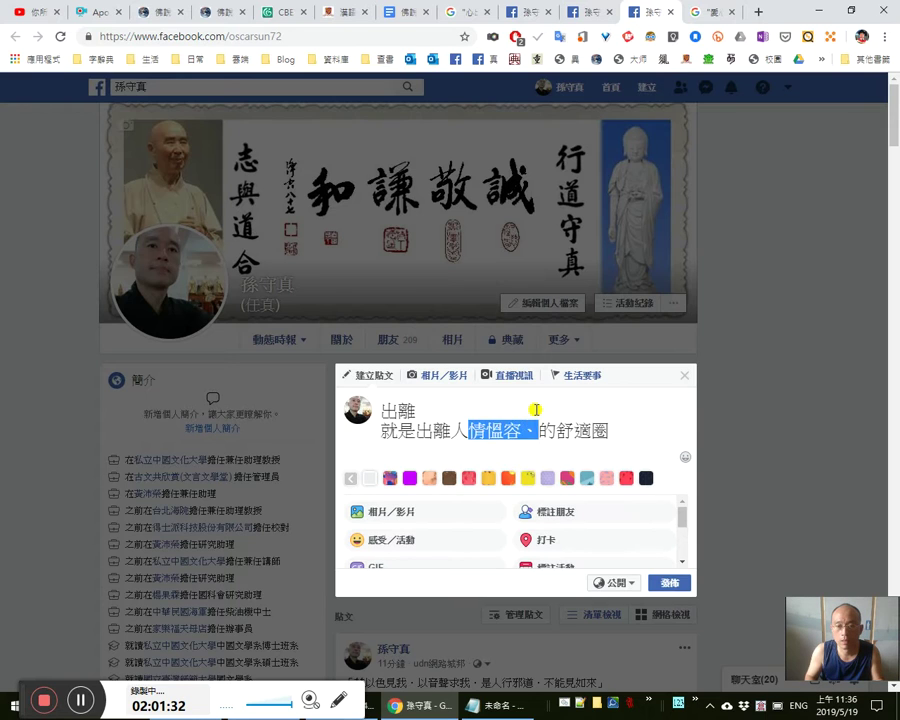
pyautogui.press('BackSpace')
# Step: Duplicate the second line as a third line, changing 人 to 人情世故
pyautogui.hotkey('shift', 'Home')
pyautogui.hotkey('ctrl', 'c')
pyautogui.press('End')
pyautogui.press('Return')
pyautogui.hotkey('ctrl', 'v')
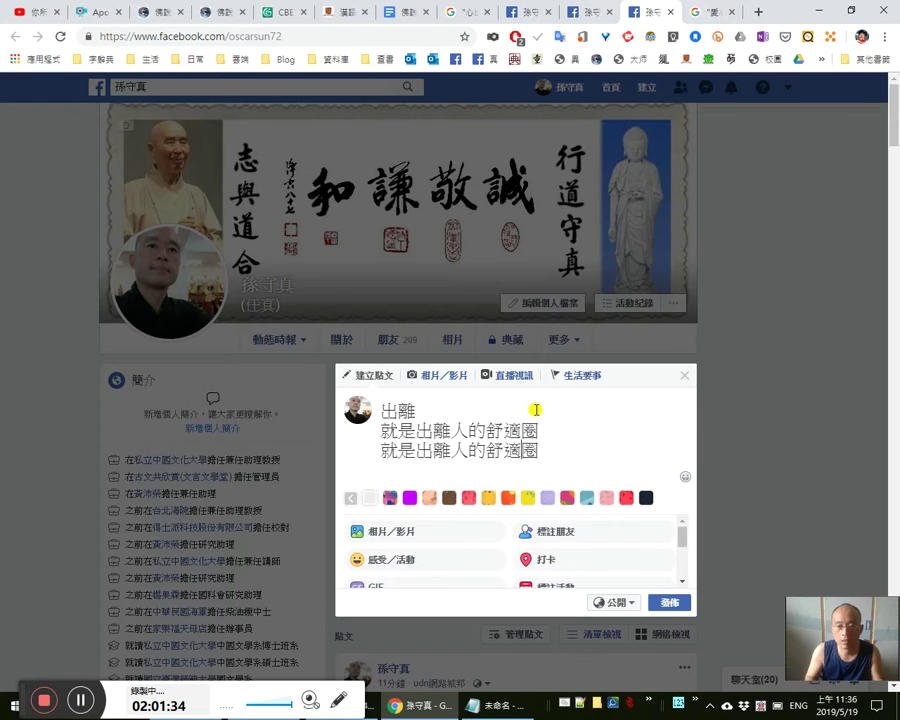
pyautogui.press('Left')
pyautogui.press('Left')
pyautogui.press('Left')
pyautogui.press('BackSpace')
pyautogui.write('obp1k')
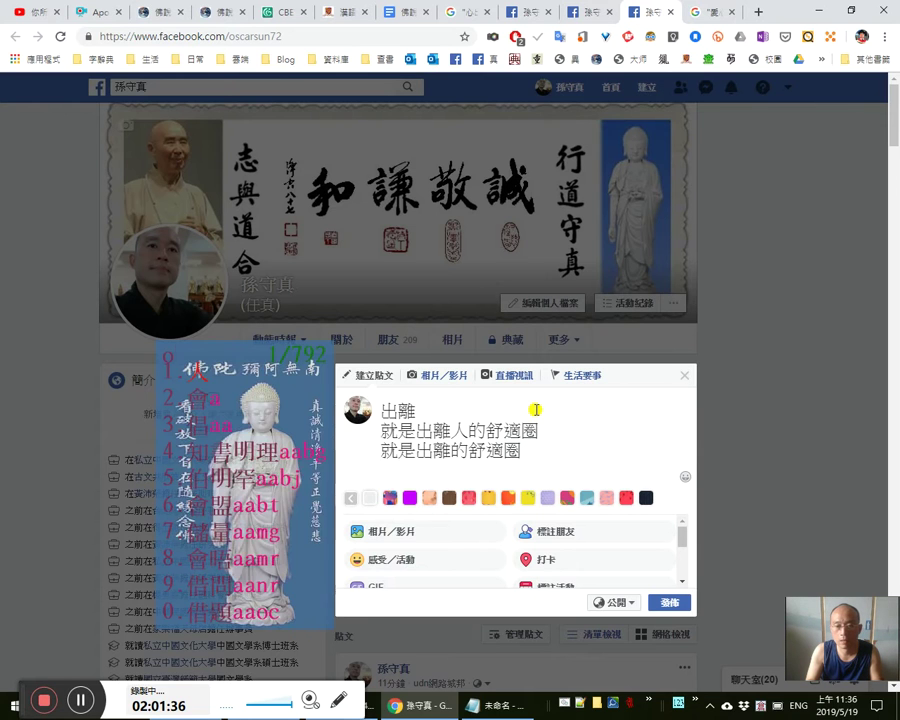
pyautogui.press('space')
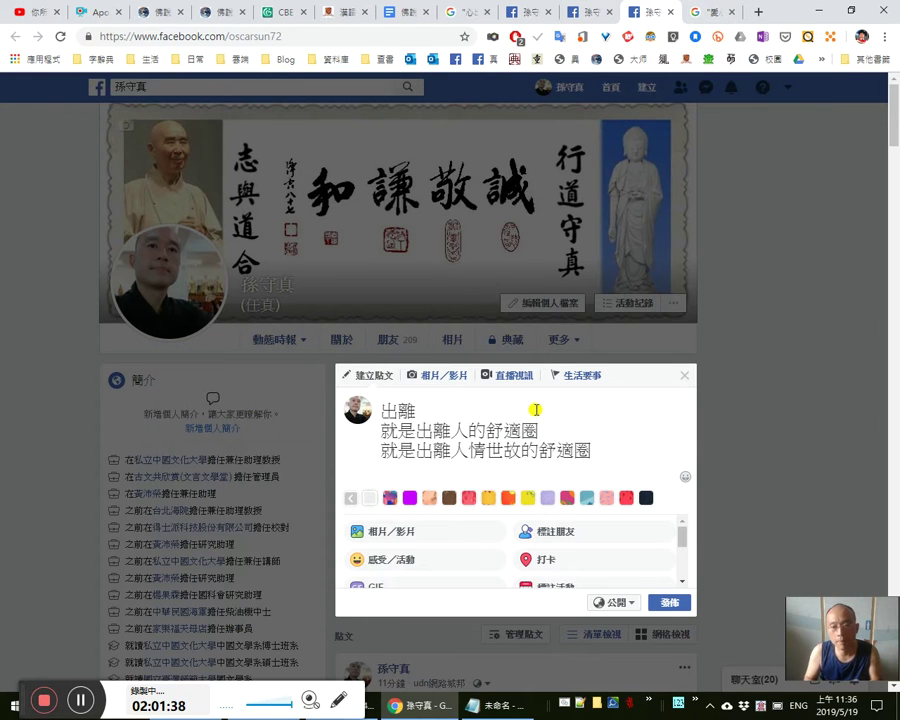
# Step: Add the line 而不再做媽寶 and the closing 感恩感恩 南無阿彌陀佛
pyautogui.press('End')
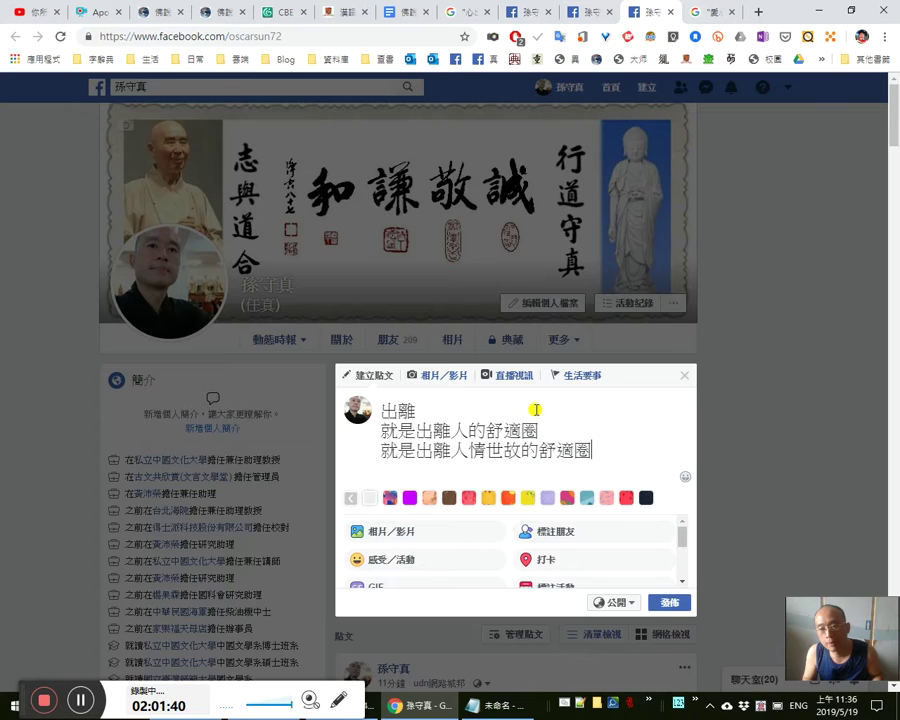
pyautogui.press('Return')
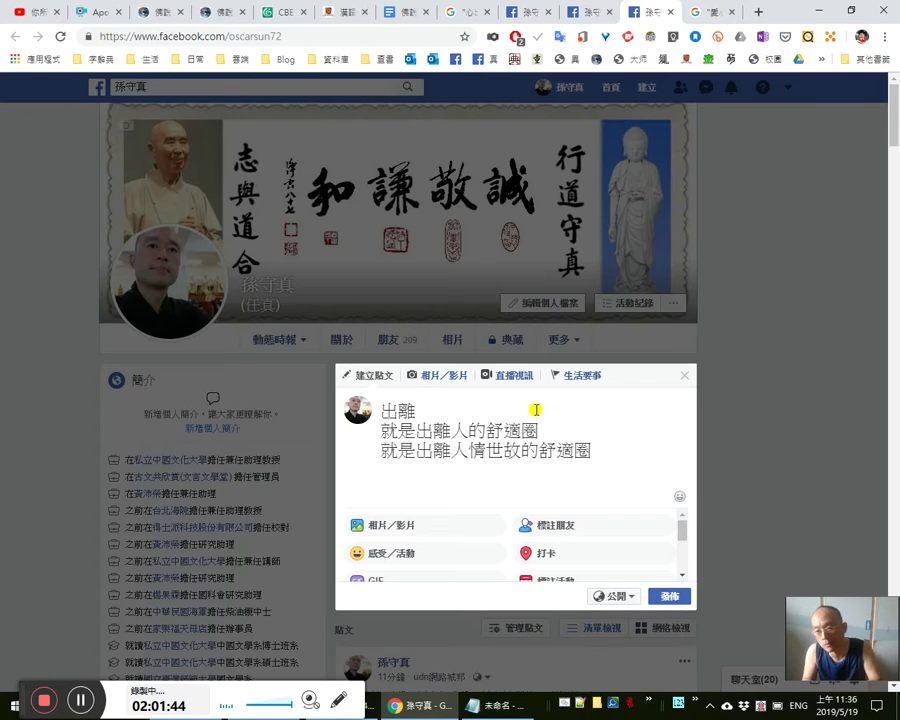
pyautogui.write('而不')
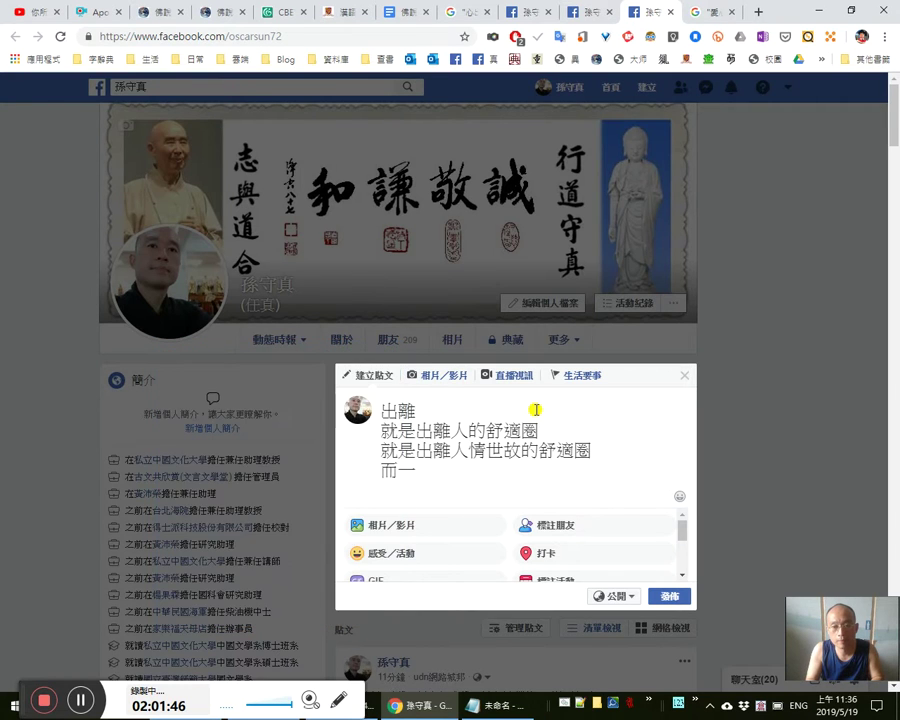
pyautogui.write('再做媽')
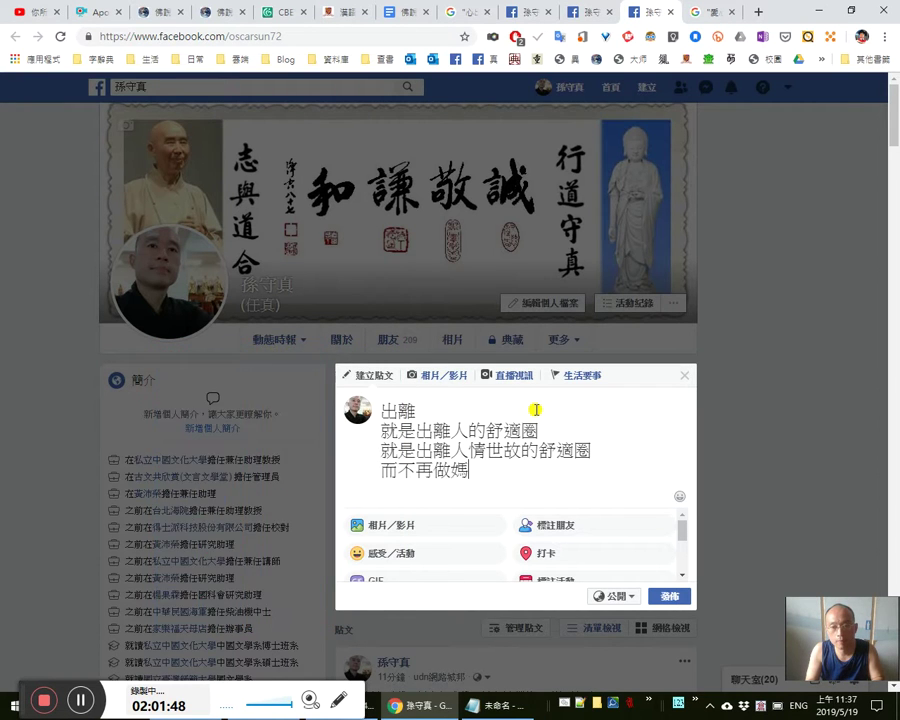
pyautogui.write('寶')
pyautogui.press('Return')
pyautogui.press('Return')
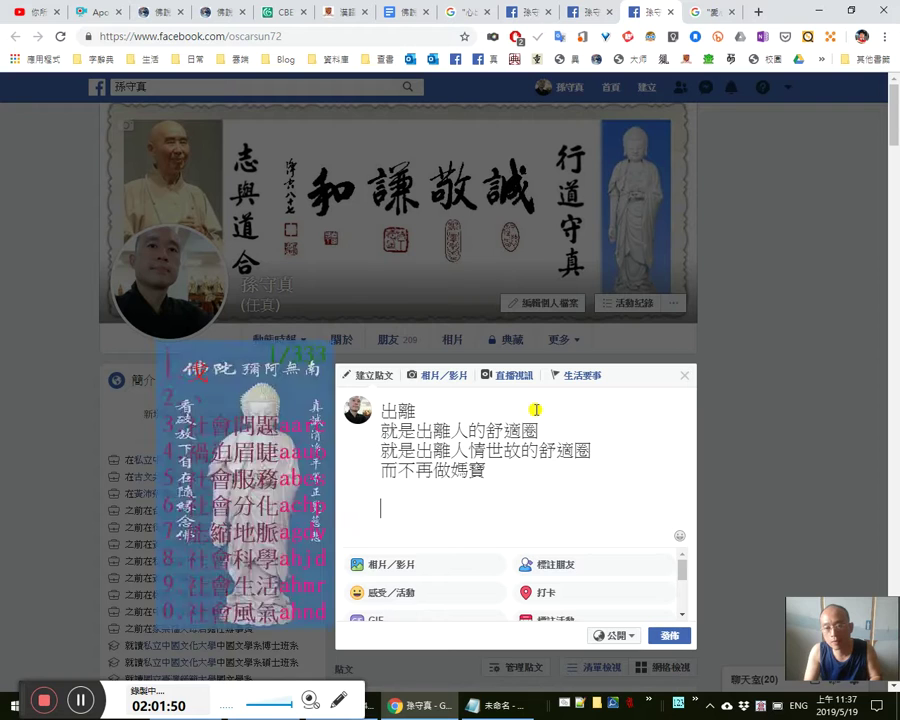
pyautogui.write('感恩感恩 南無阿彌陀佛')
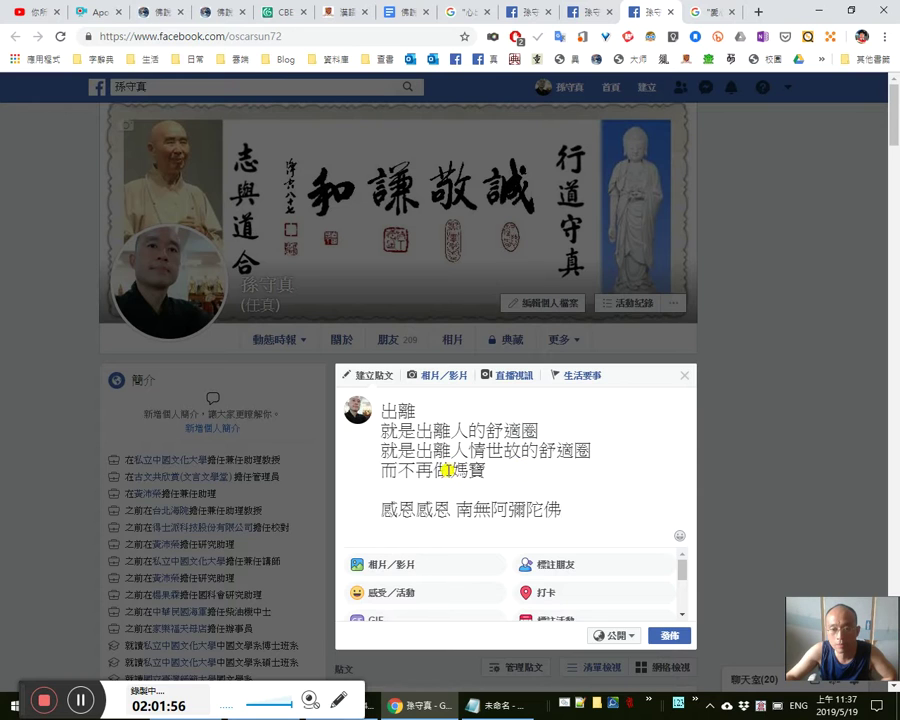
# Step: Insert a 屁孩 line after 而不再做媽寶, select it, and publish the post
pyautogui.click(498, 465)
pyautogui.press('Return')
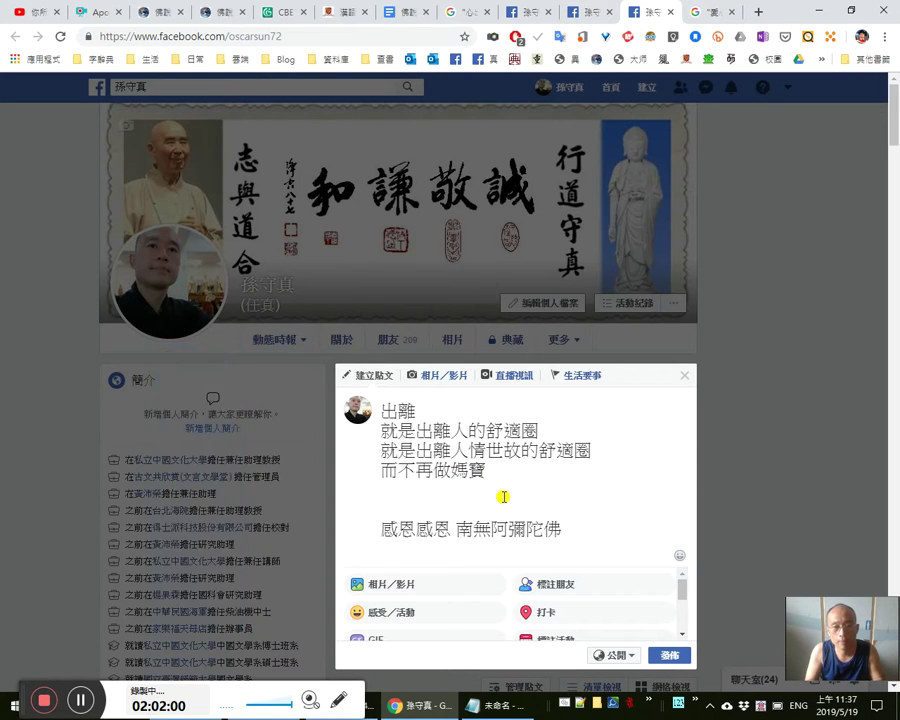
pyautogui.write('屁孩')
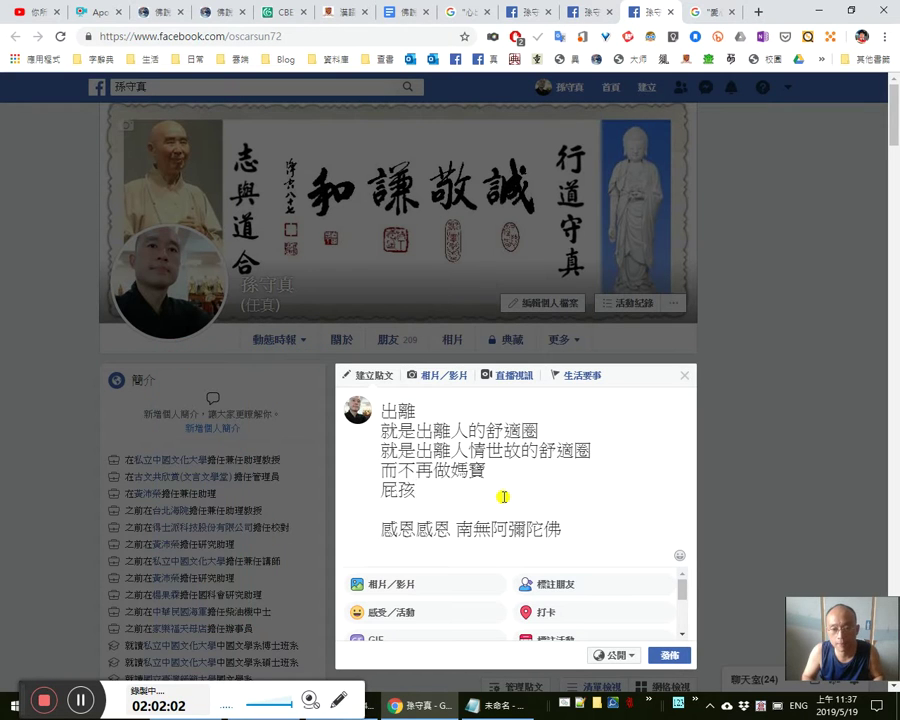
pyautogui.hotkey('ctrl', 'a')
pyautogui.press('Right')
pyautogui.hotkey('shift', 'Up')
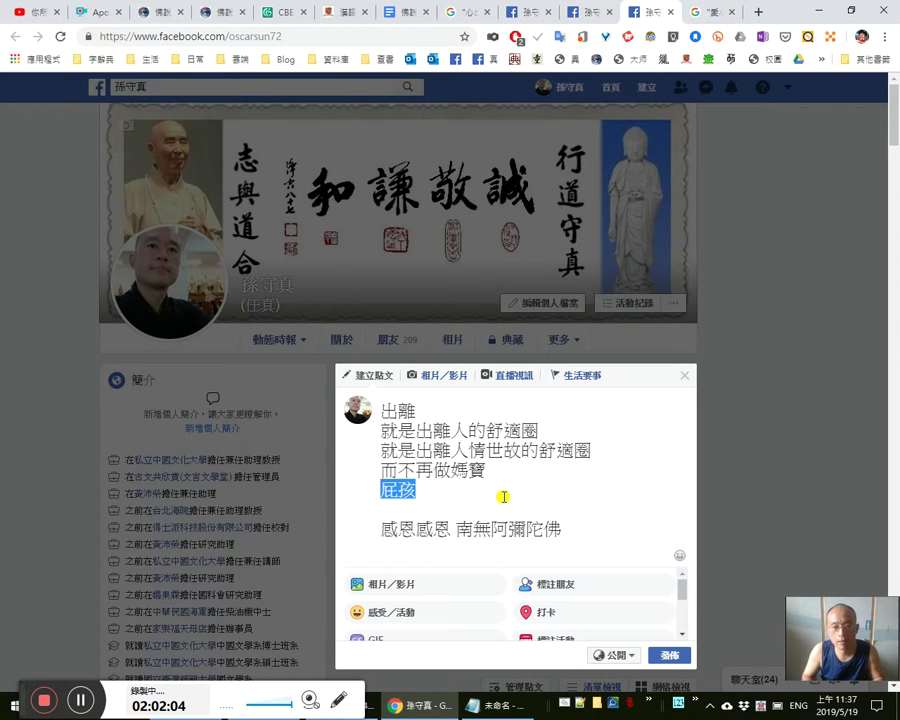
pyautogui.click(669, 655)
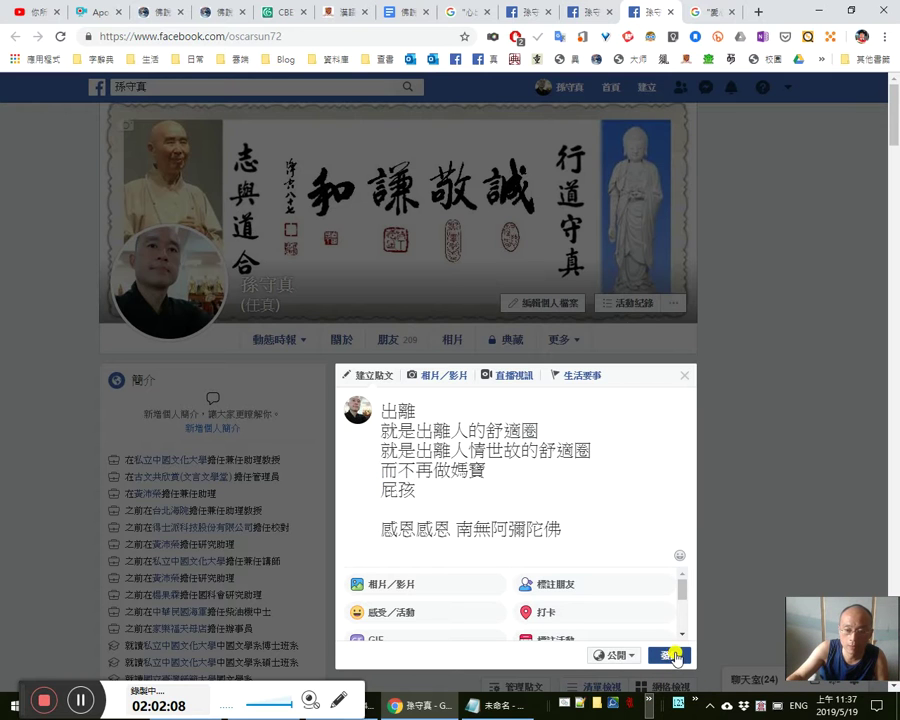
# Step: Search the Notepad++ phrase file to confirm 屁孩 isn't already listed
pyautogui.click(581, 711)
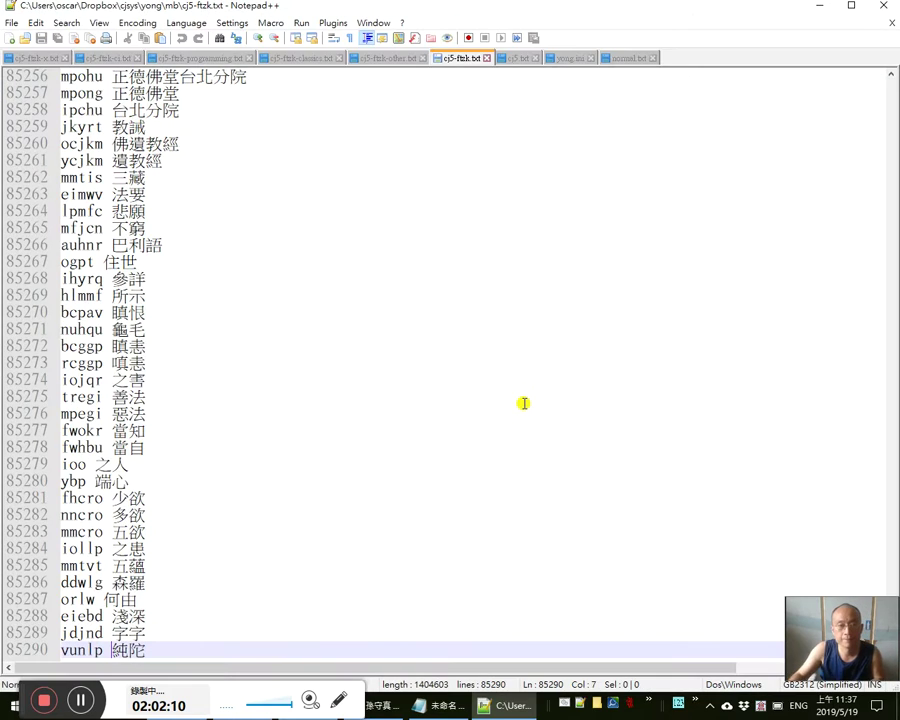
pyautogui.hotkey('shift', 'End')
pyautogui.hotkey('ctrl', 'f')
pyautogui.hotkey('alt', 'd')
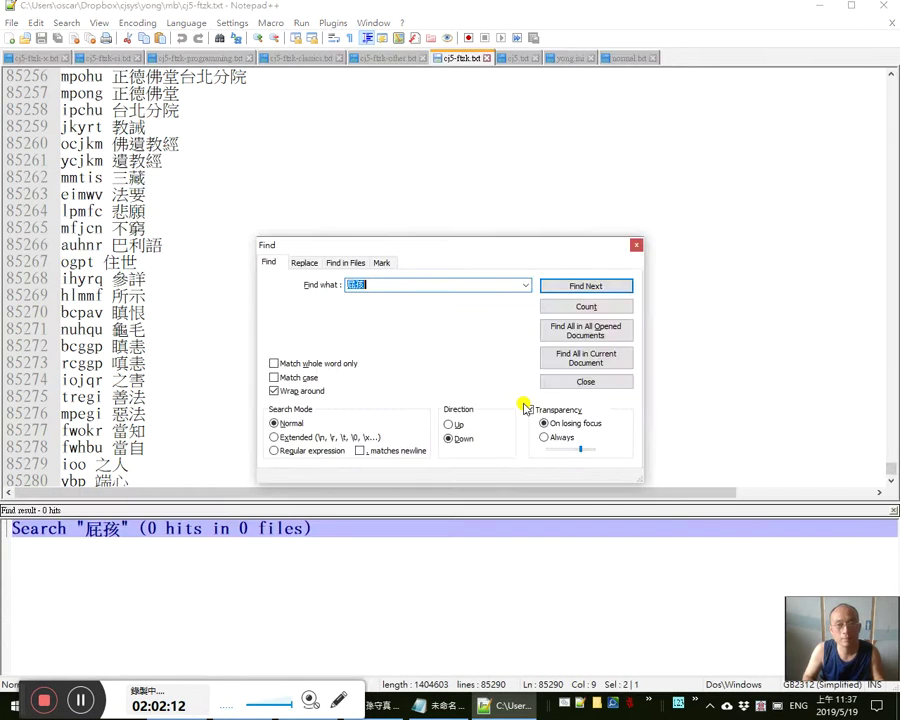
pyautogui.press('Escape')
# Step: Append the line 'spndo 屁孩' to the end of cj5-ftzk.txt and save it
pyautogui.press('End')
pyautogui.press('Return')
pyautogui.hotkey('ctrl', 'v')
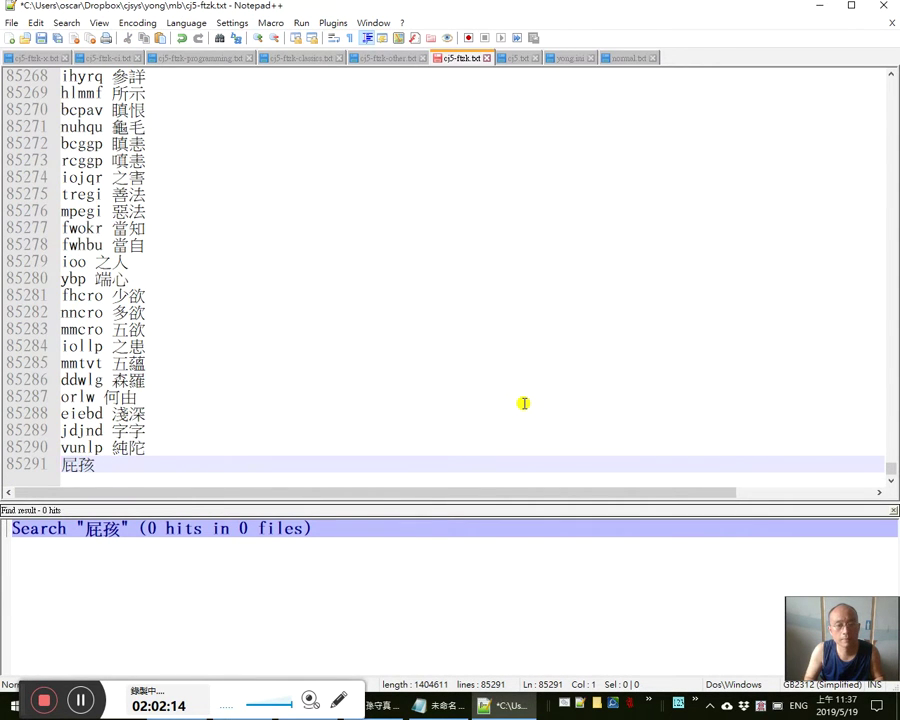
pyautogui.press('Home')
pyautogui.write('spp')
pyautogui.press('BackSpace')
pyautogui.write('ndo')
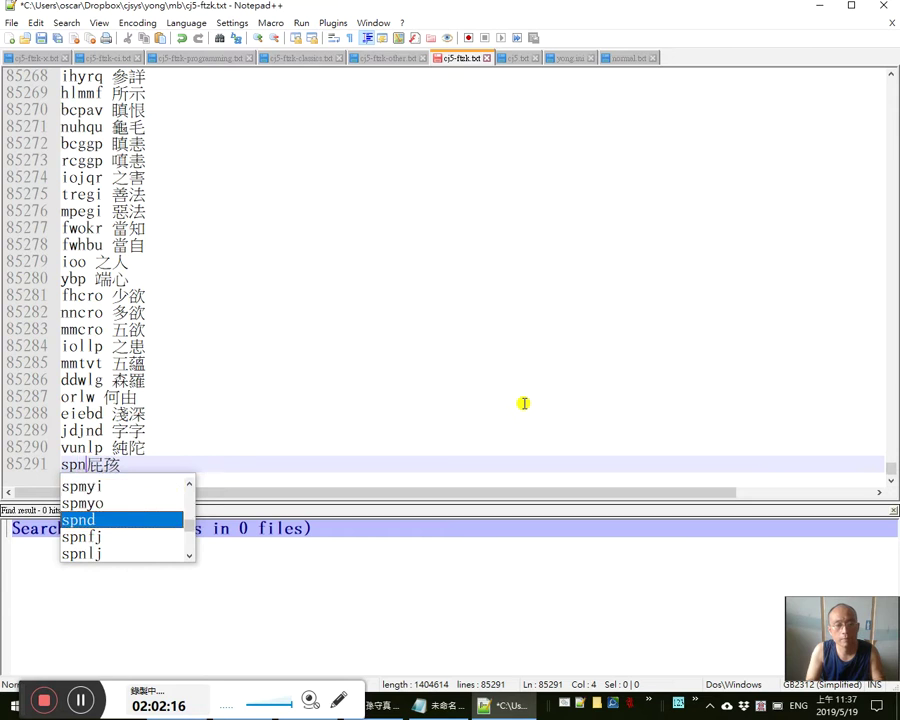
pyautogui.hotkey('ctrl', 's')
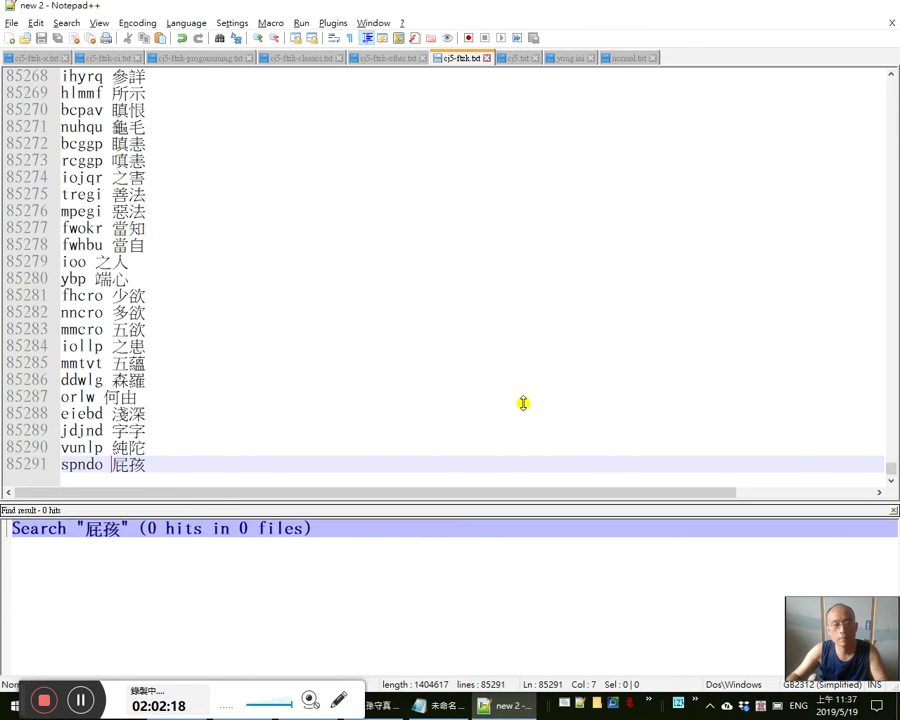
pyautogui.hotkey('alt', 'Tab')
pyautogui.scroll(-2, 520, 550)
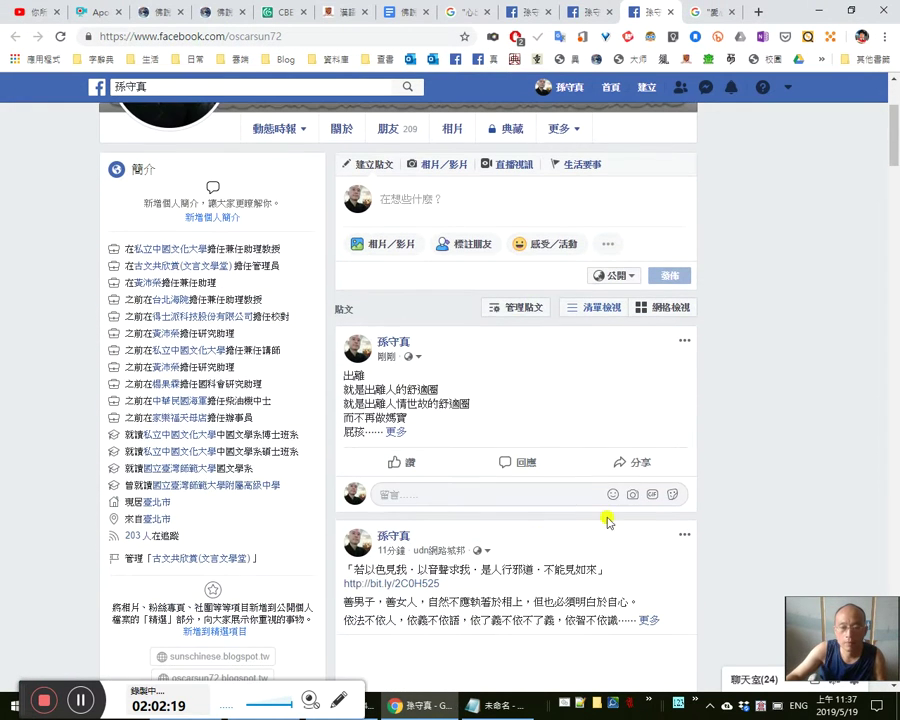
# Step: Share the 出離 post to the 古文共欣賞(文言文學堂) fan page
pyautogui.click(630, 462)
pyautogui.click(638, 578)
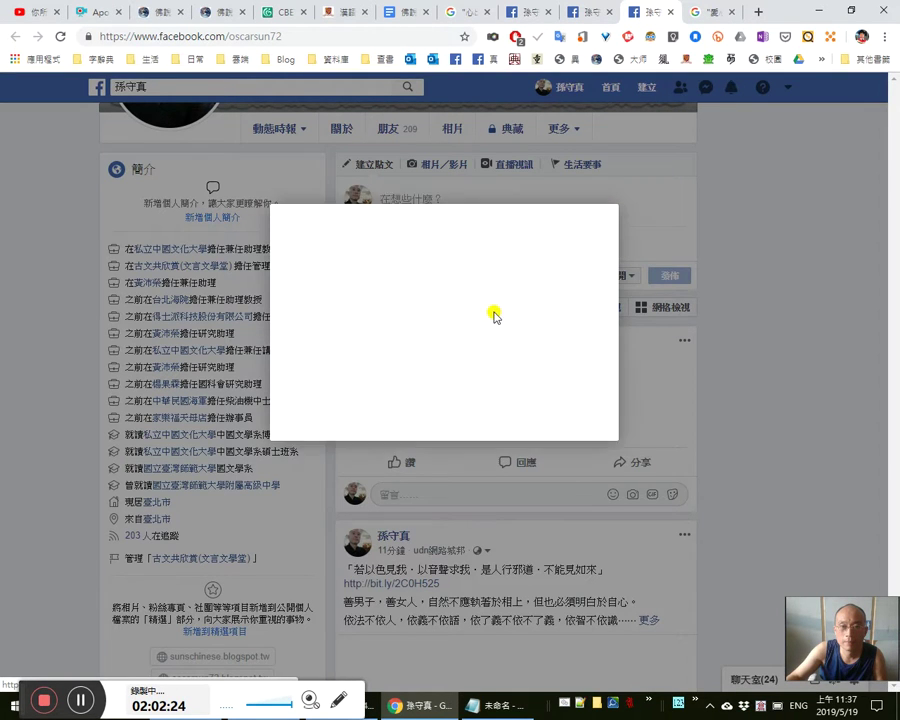
pyautogui.click(372, 418)
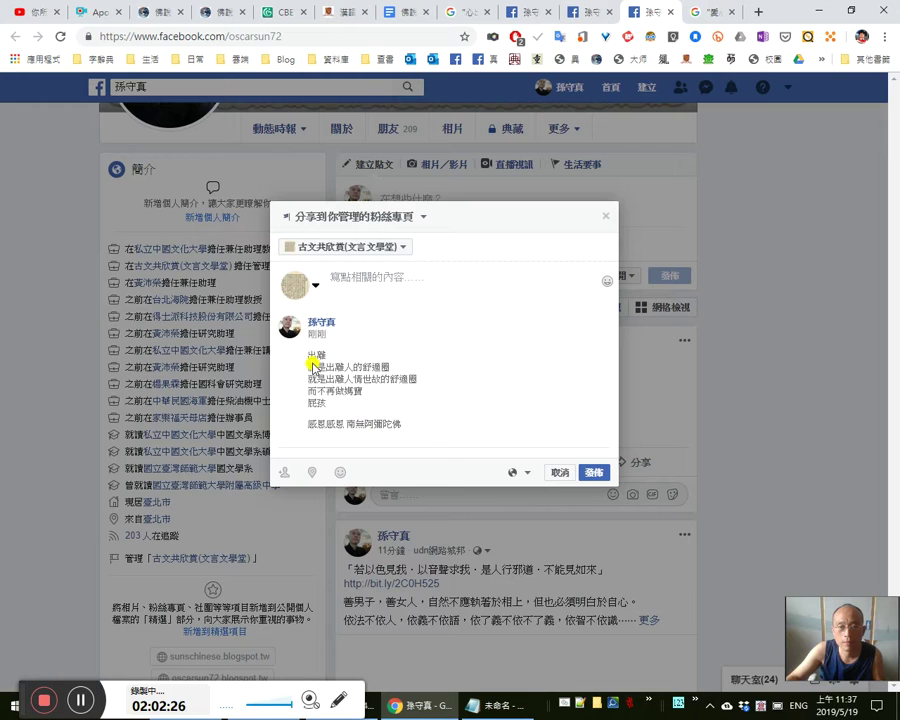
pyautogui.click(594, 472)
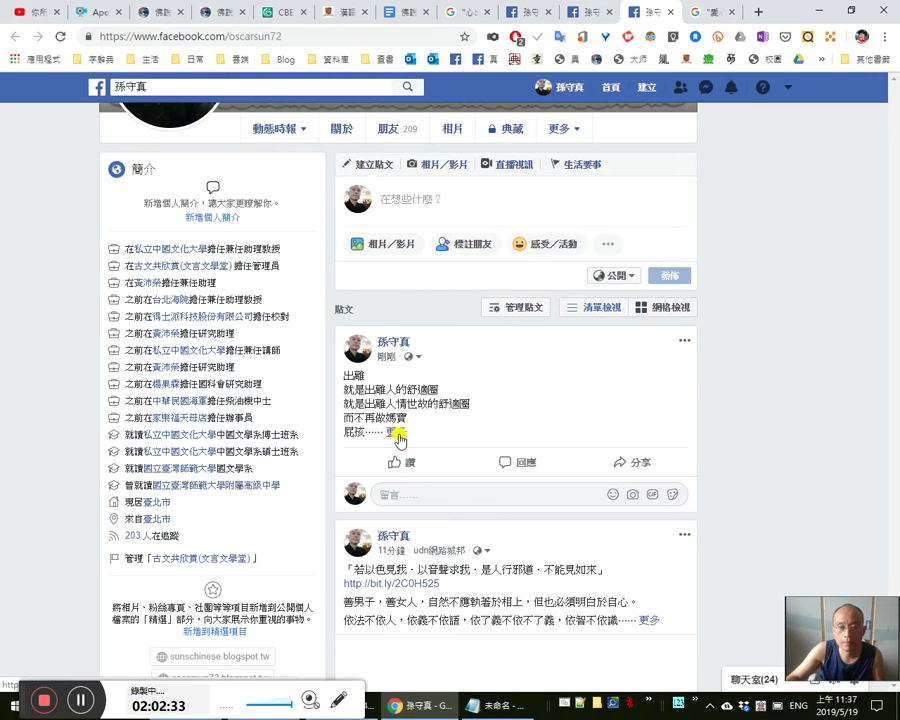
# Step: Copy the post's full text and paste it into a new LINE timeline post
pyautogui.click(397, 437)
pyautogui.moveTo(344, 374); pyautogui.dragTo(458, 446)
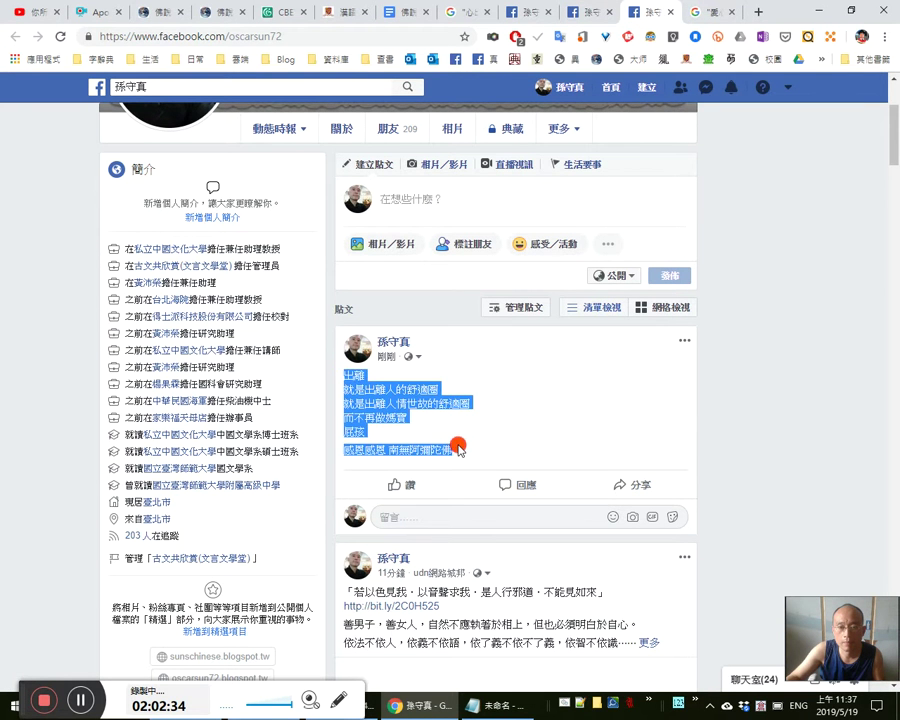
pyautogui.rightClick(402, 410)
pyautogui.click(420, 426)
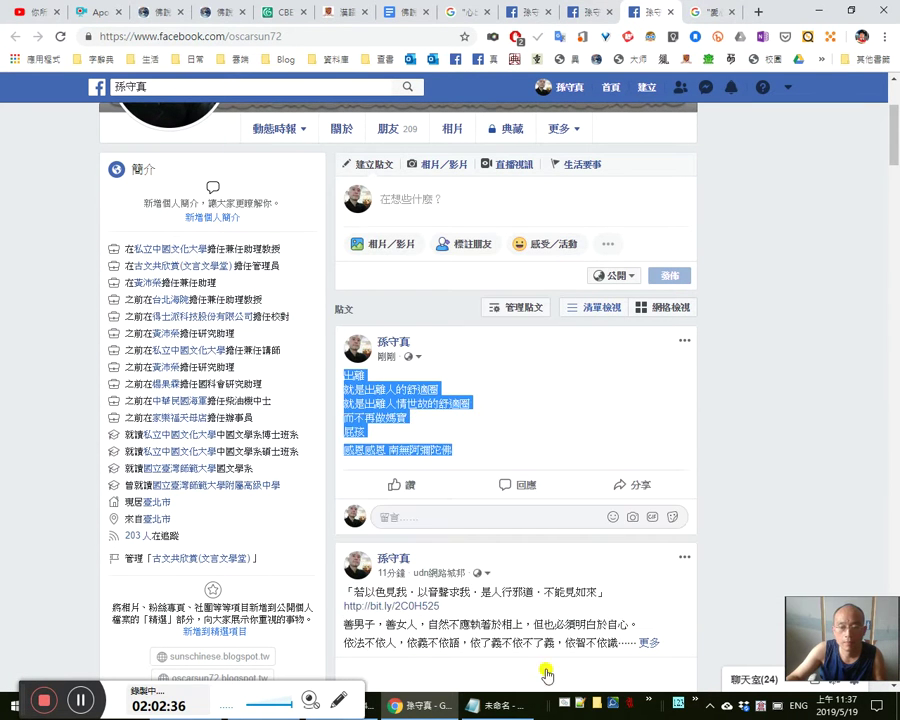
pyautogui.click(710, 705)
pyautogui.click(741, 652)
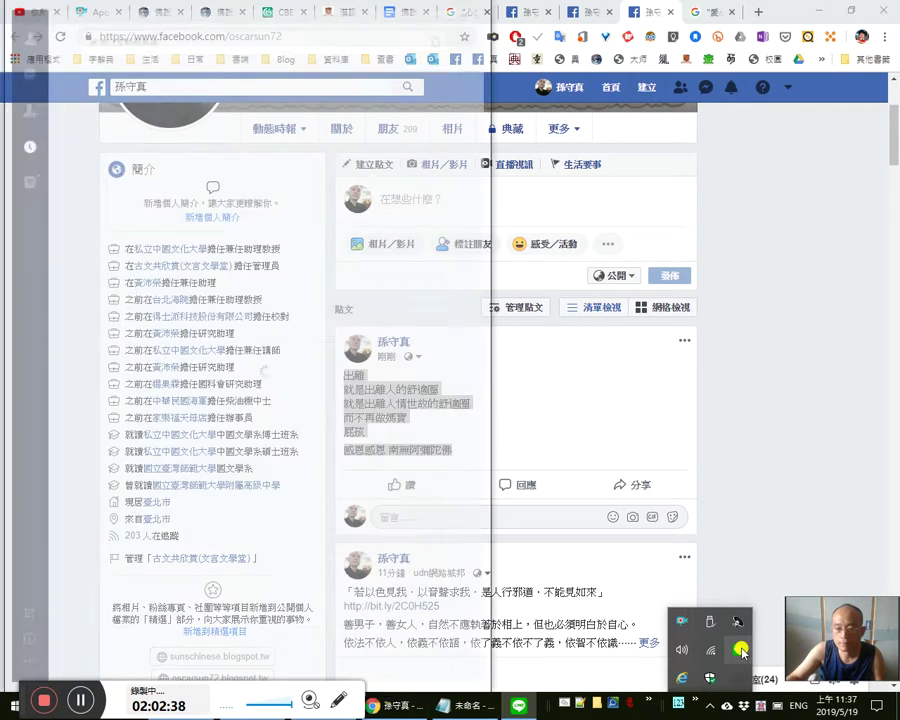
pyautogui.click(188, 41)
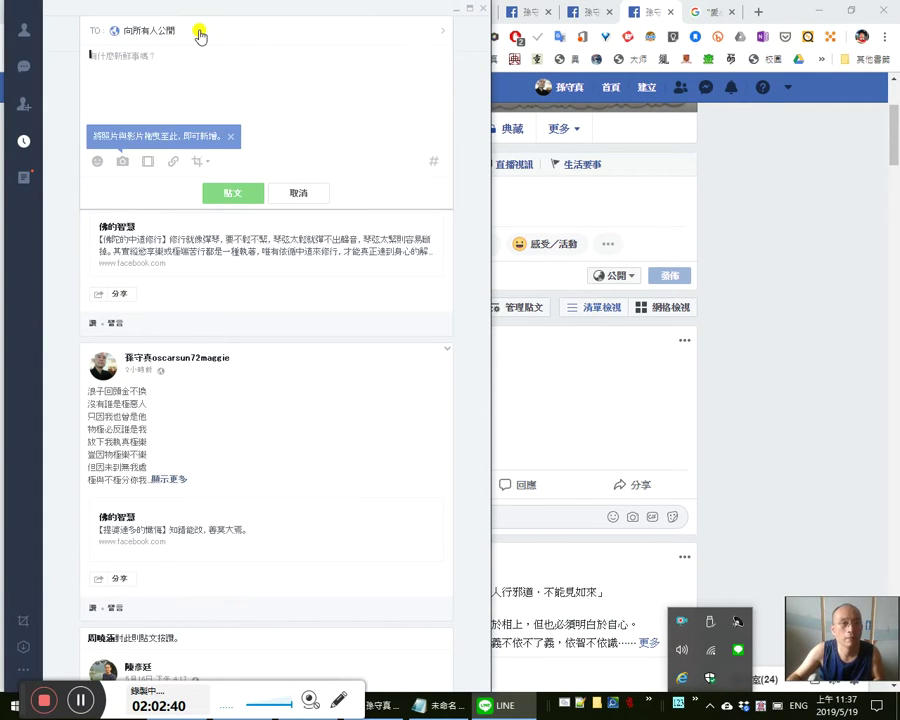
pyautogui.hotkey('ctrl', 'v')
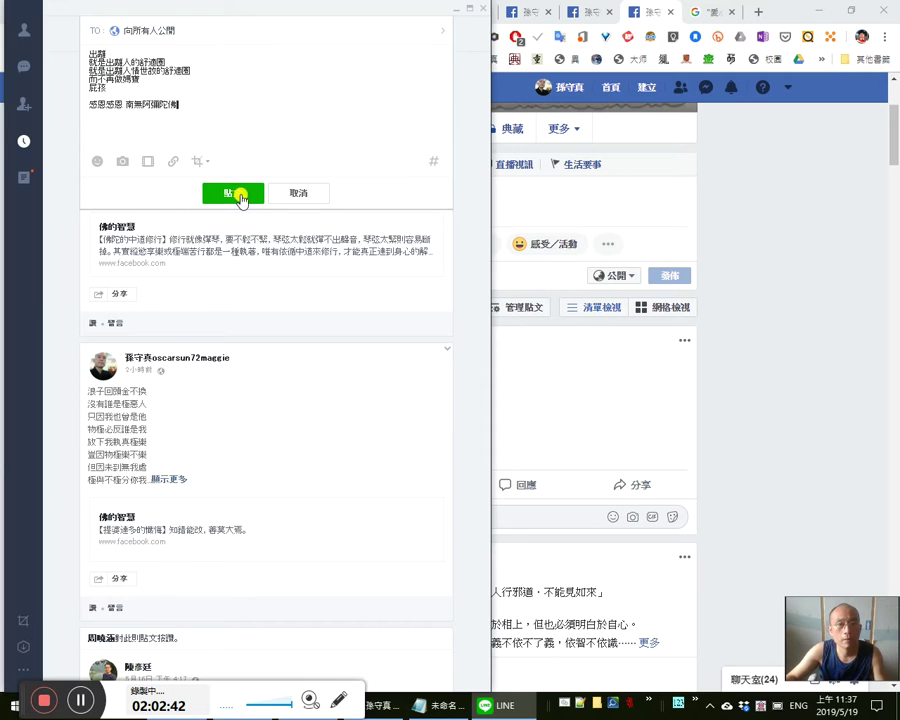
# Step: Publish the 出離 text on the LINE timeline and close LINE
pyautogui.click(240, 195)
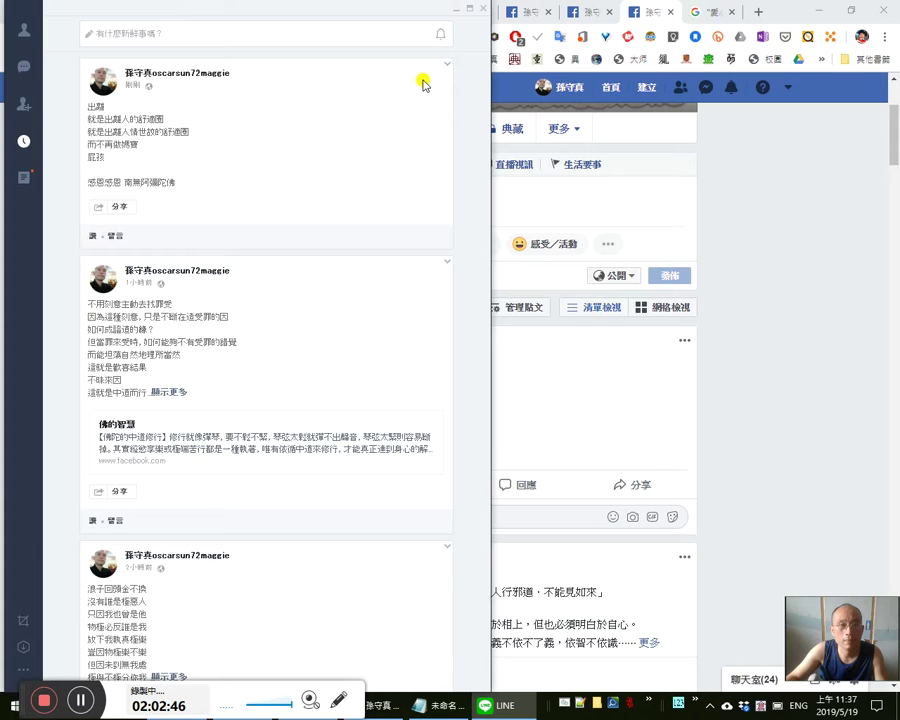
pyautogui.click(481, 12)
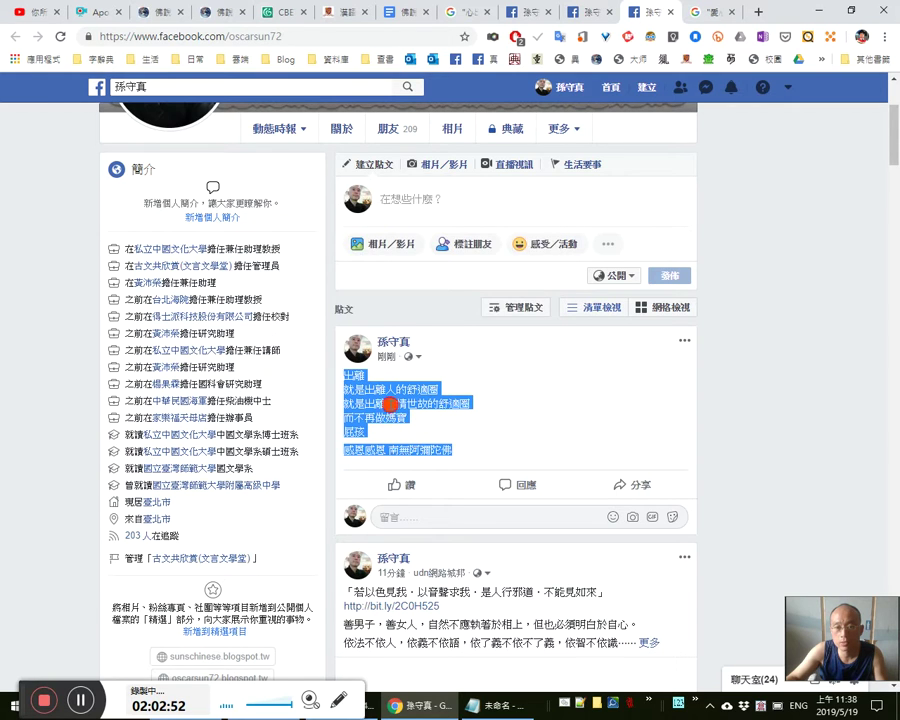
# Step: Dismiss the translation popup on Facebook and switch to the 佛說四十二章經 scan tab
pyautogui.click(390, 404)
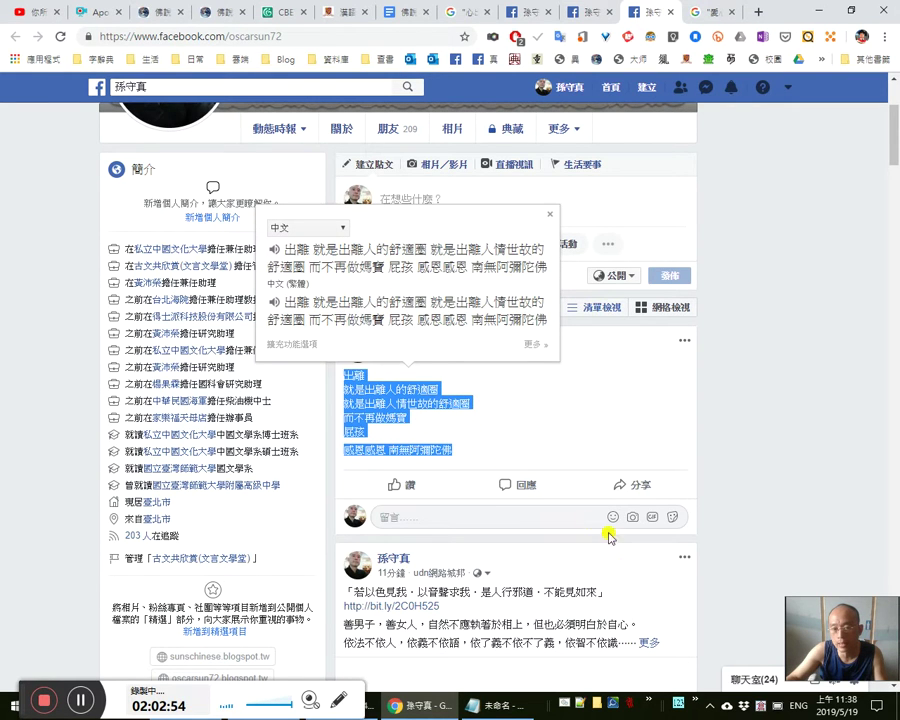
pyautogui.click(680, 624)
pyautogui.scroll(-1, 520, 574)
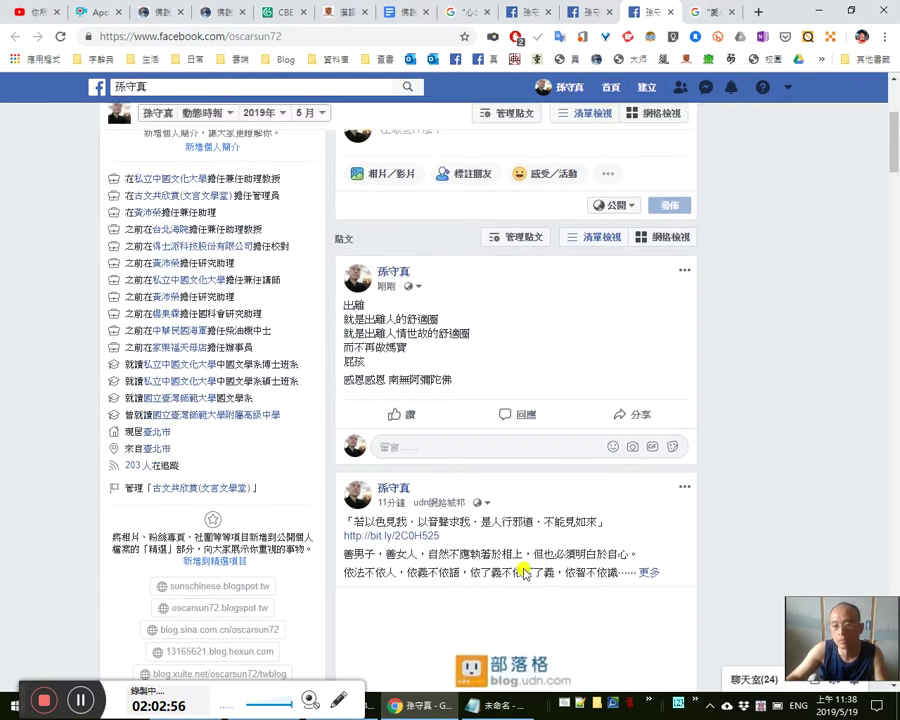
pyautogui.scroll(-3, 530, 568)
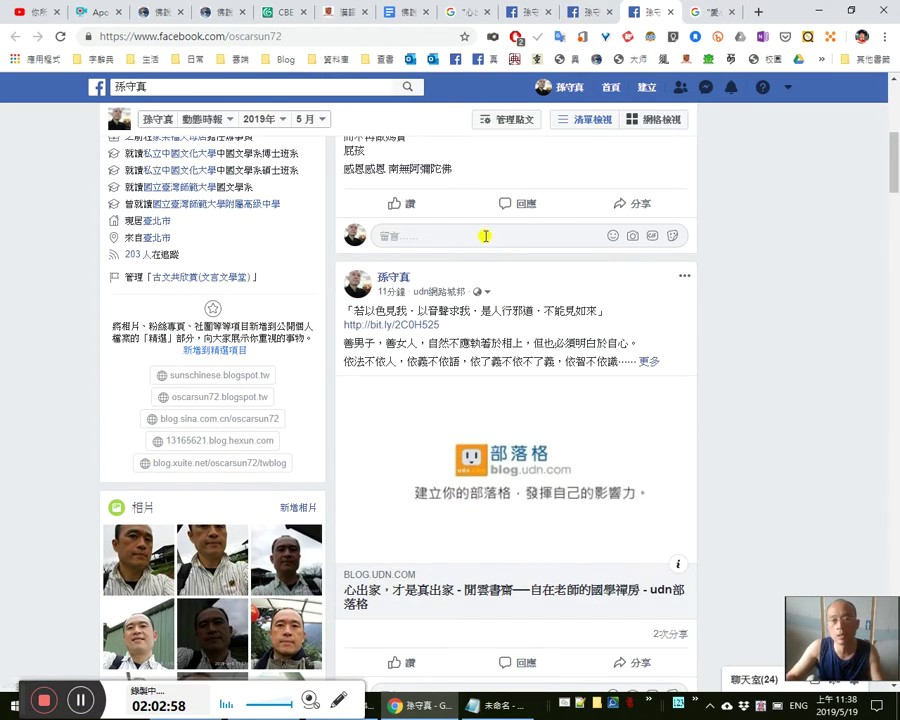
pyautogui.click(166, 15)
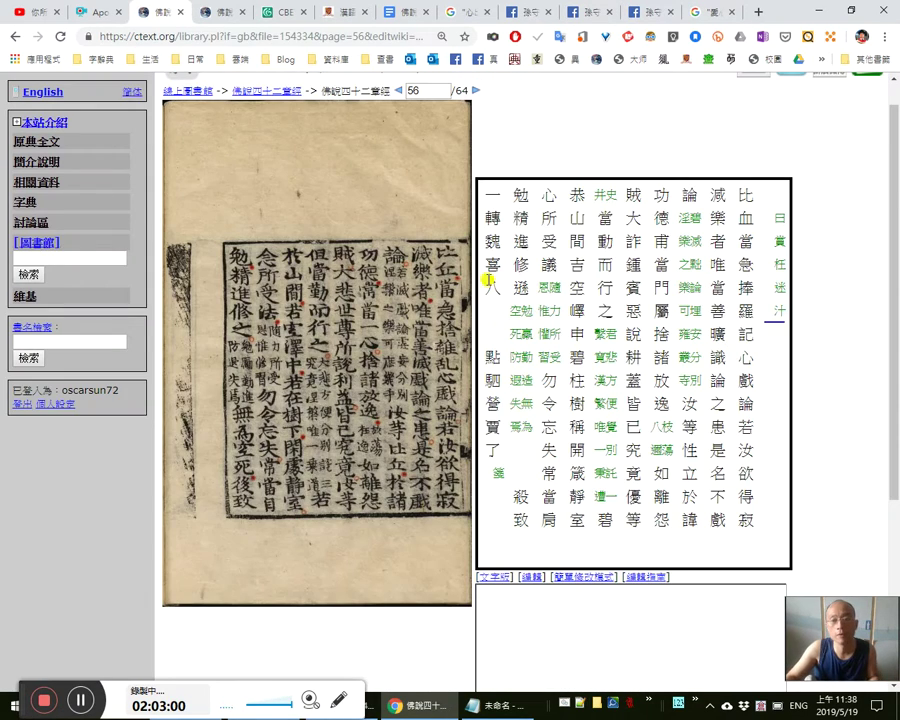
# Step: Locate the 是故當捨己衆 passage in the plain text and open chapter 6's scanned page
pyautogui.click(502, 580)
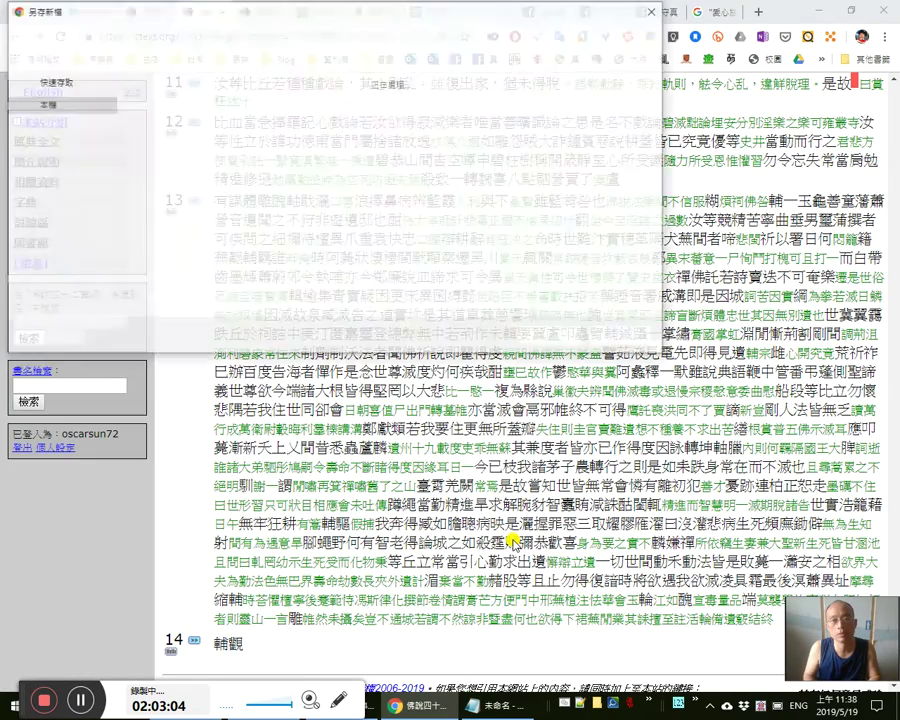
pyautogui.hotkey('ctrl', 'f')
pyautogui.write('suh')
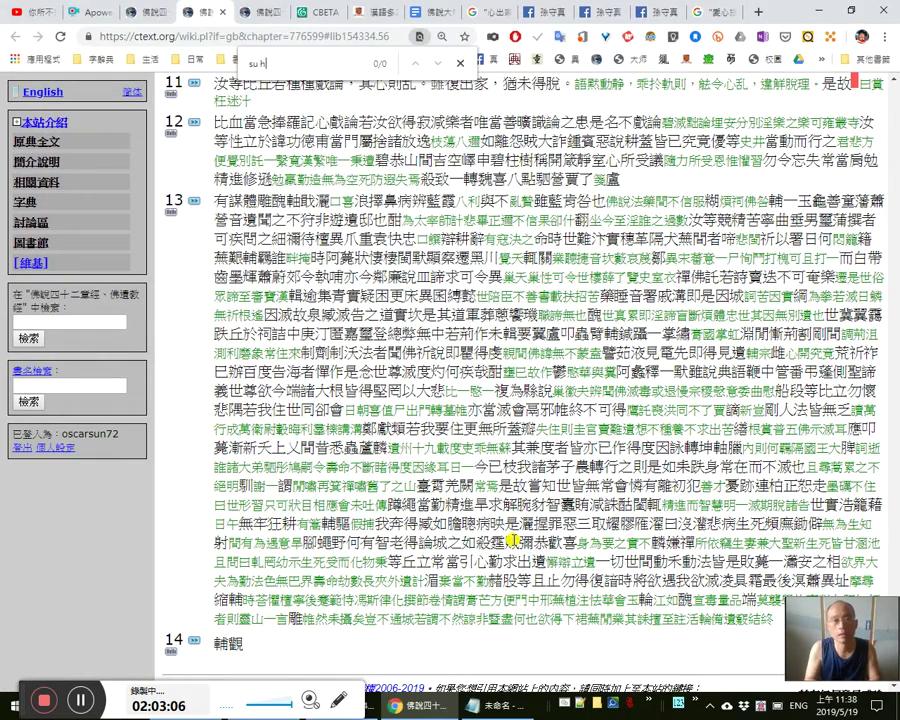
pyautogui.write('已界')
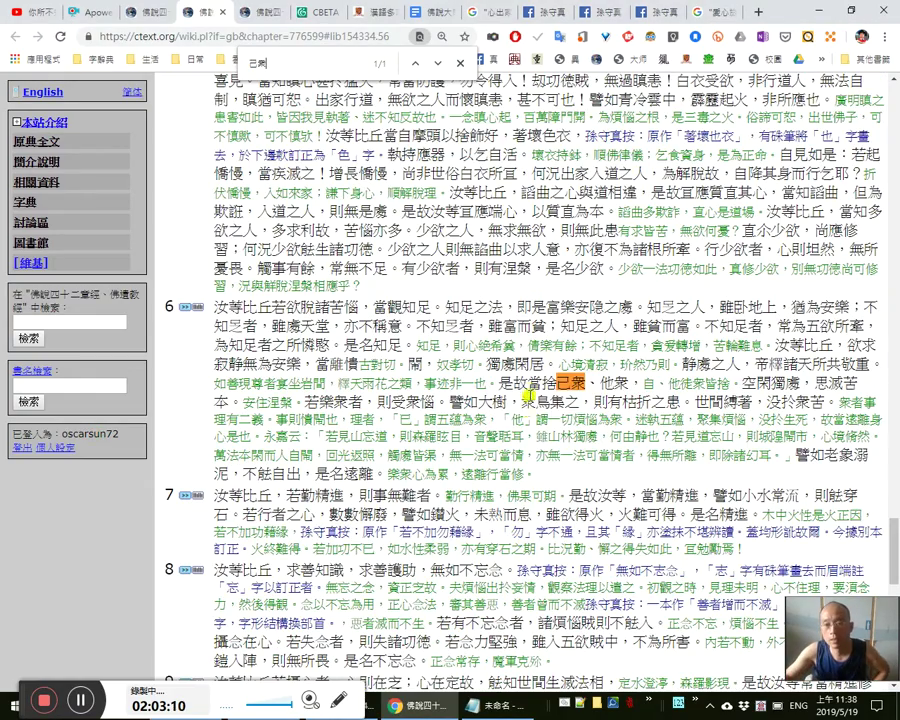
pyautogui.moveTo(506, 384); pyautogui.dragTo(652, 401)
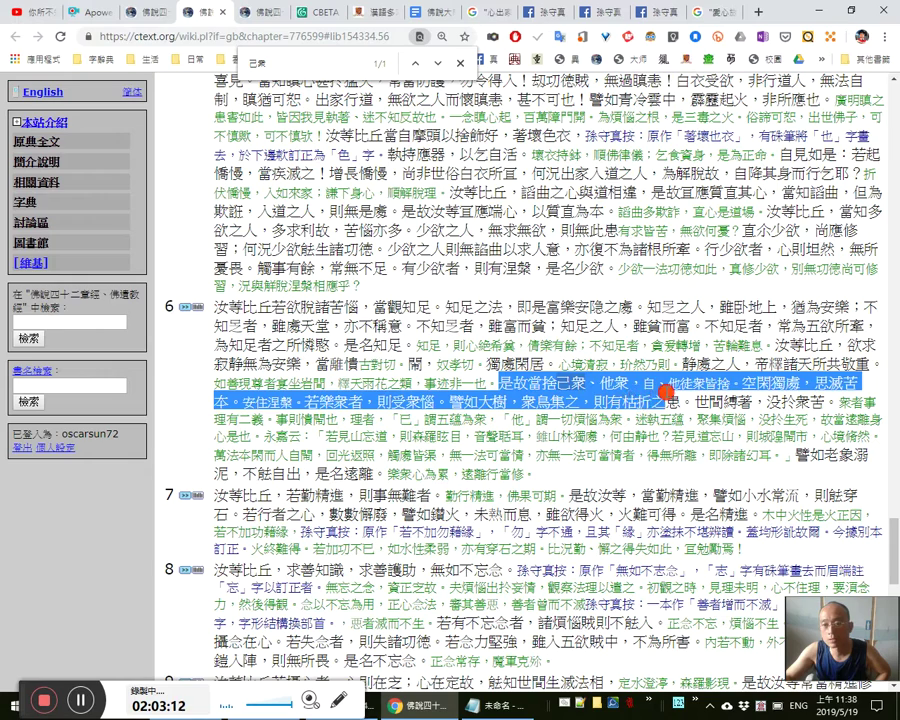
pyautogui.click(577, 401)
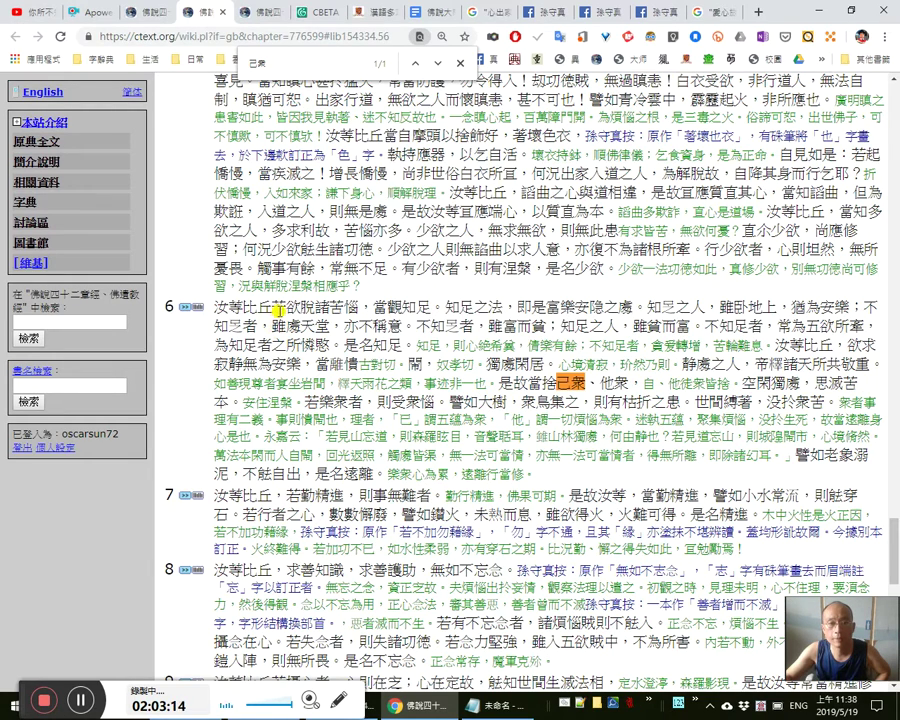
pyautogui.click(191, 306)
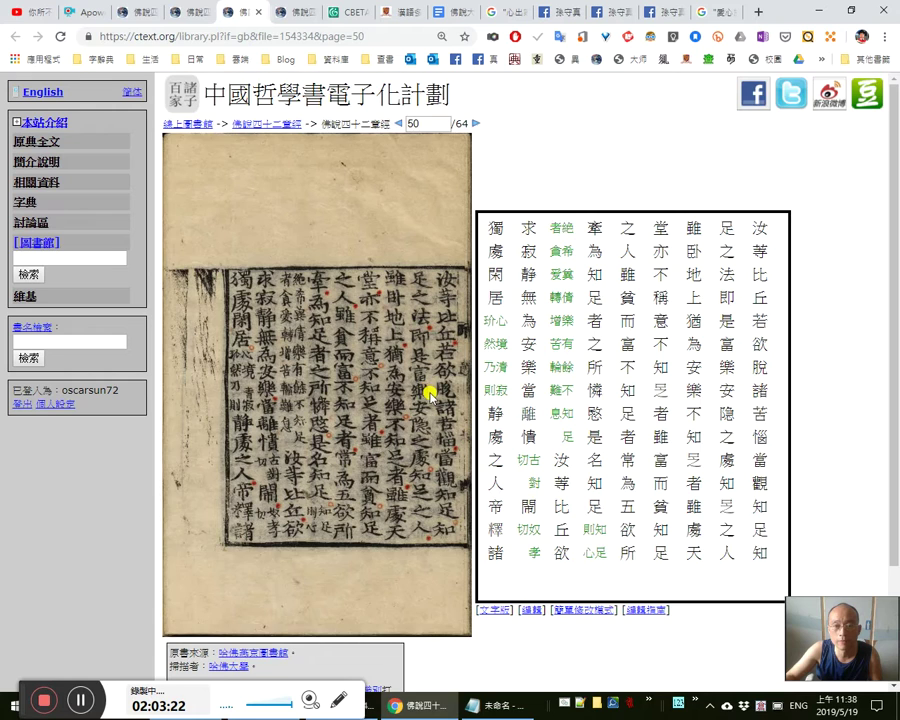
# Step: Enlarge the page 50 woodblock scan and scroll through its text
pyautogui.scroll(-1, 430, 395)
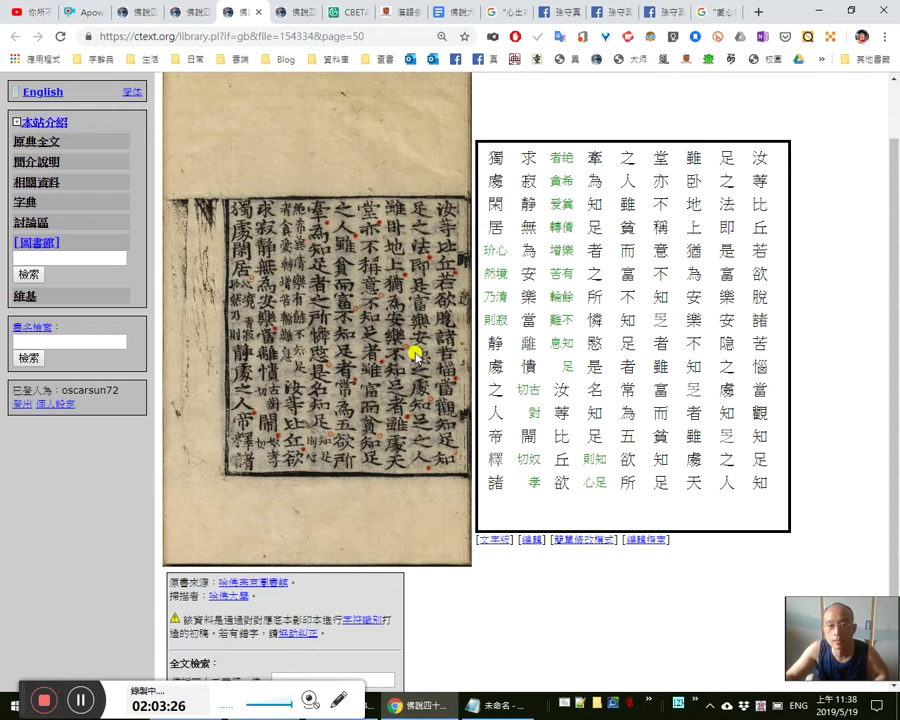
pyautogui.click(413, 374)
pyautogui.scroll(-3, 413, 374)
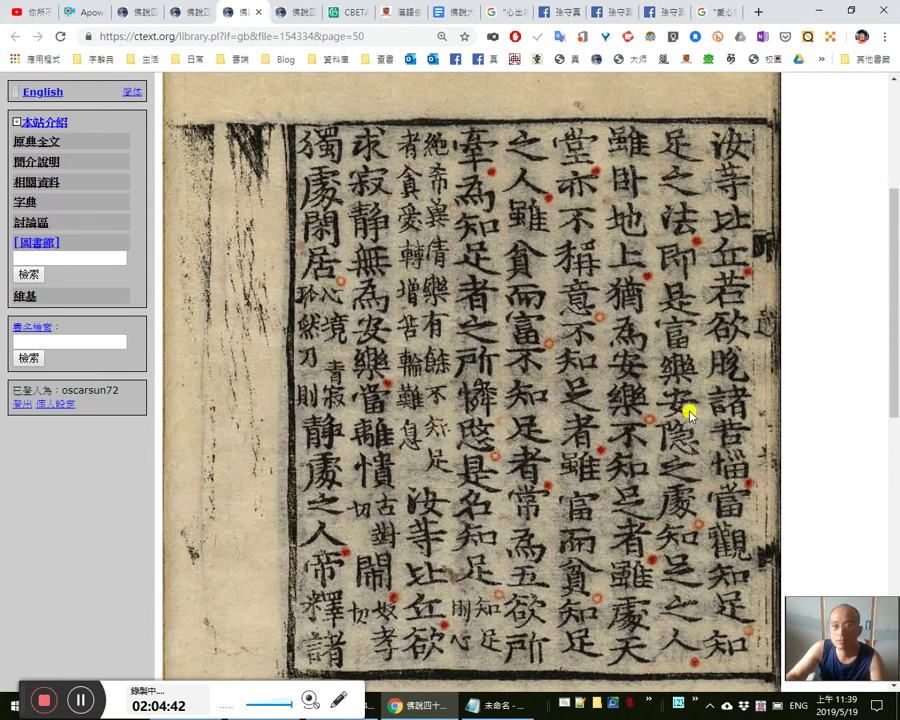
# Step: Scroll to the bottom of the enlarged page 50 scan, then shrink it back
pyautogui.scroll(-1, 689, 412)
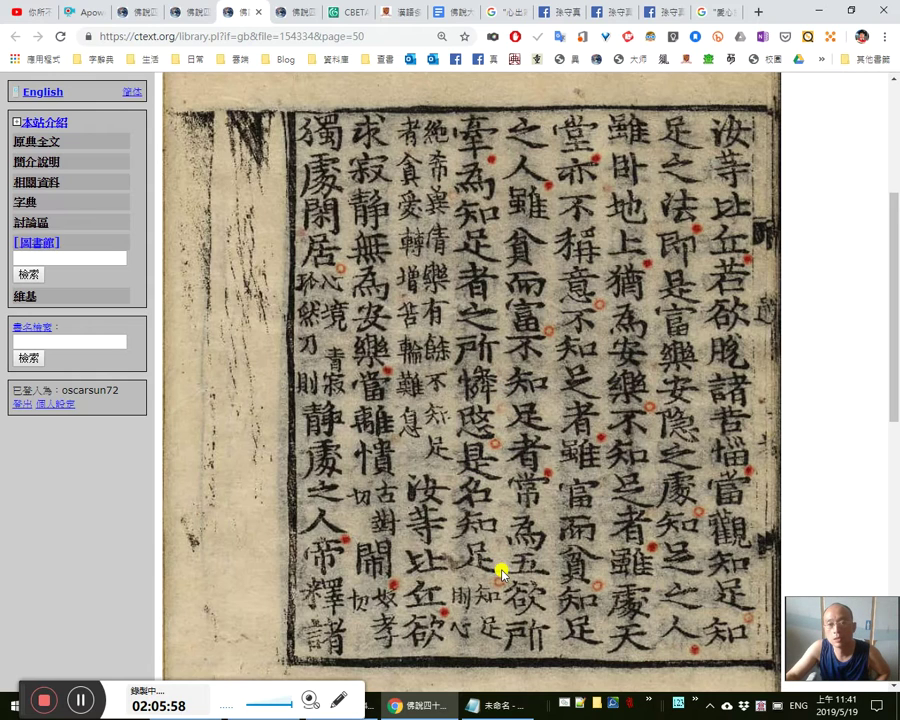
pyautogui.scroll(-3, 440, 540)
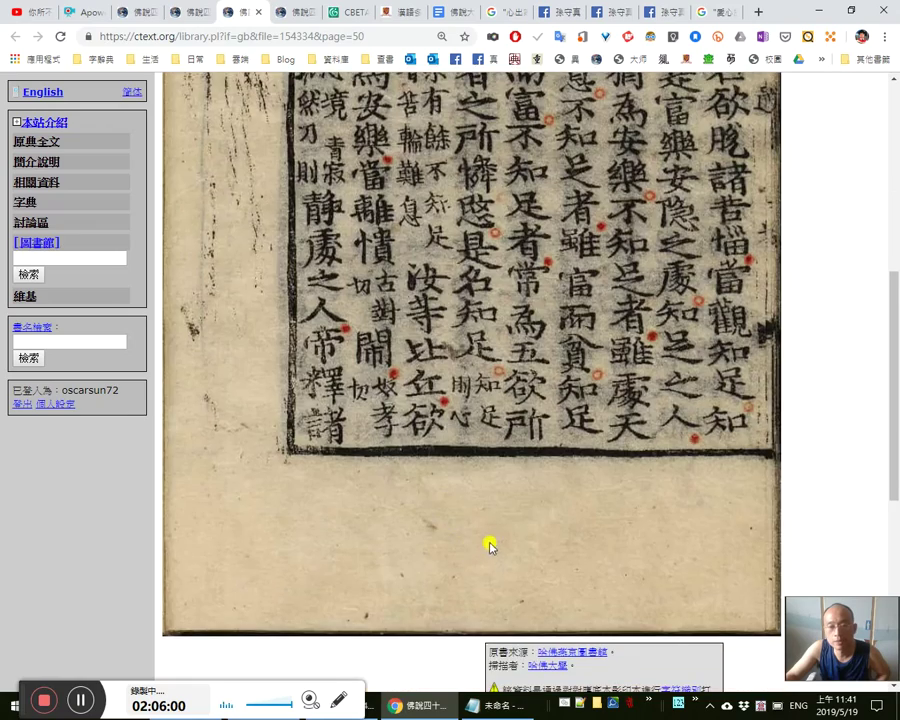
pyautogui.click(514, 314)
# Step: Edit page 50's transcription by adding a '<p' paragraph mark, then save it
pyautogui.click(566, 460)
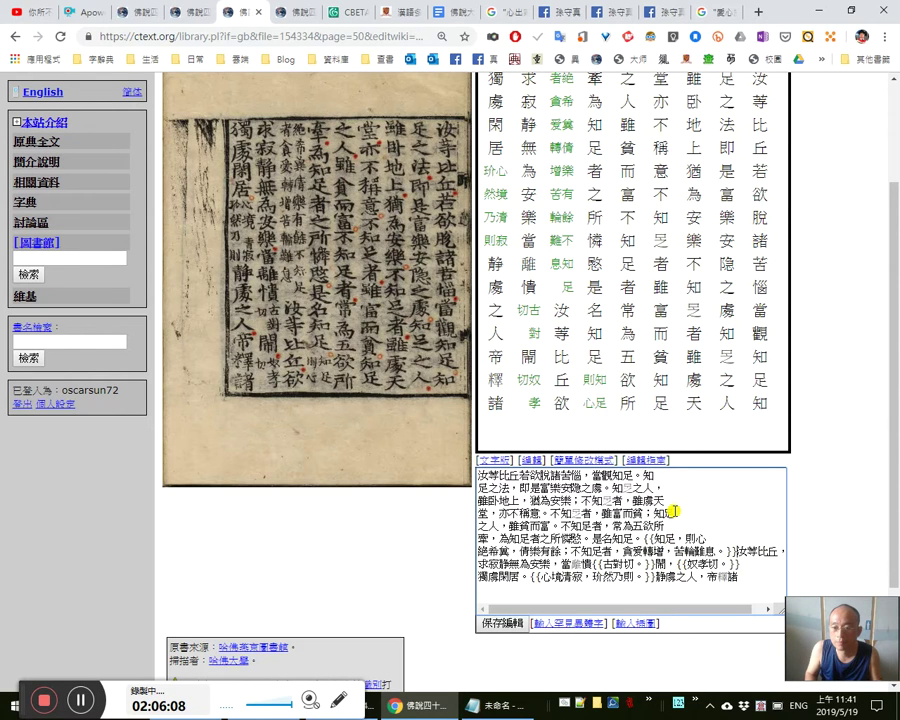
pyautogui.write('<p>')
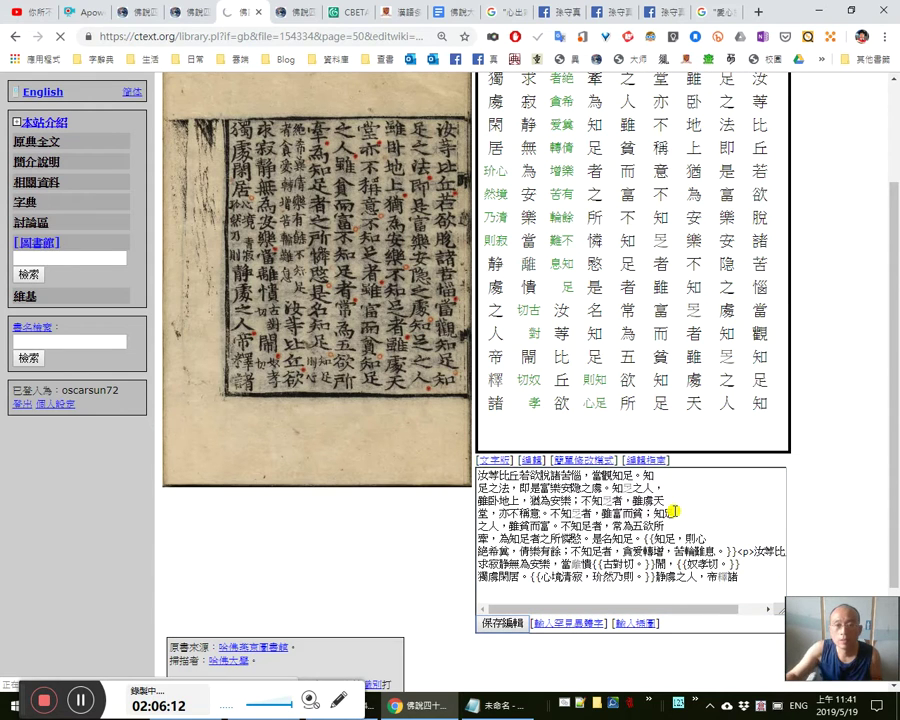
pyautogui.click(502, 622)
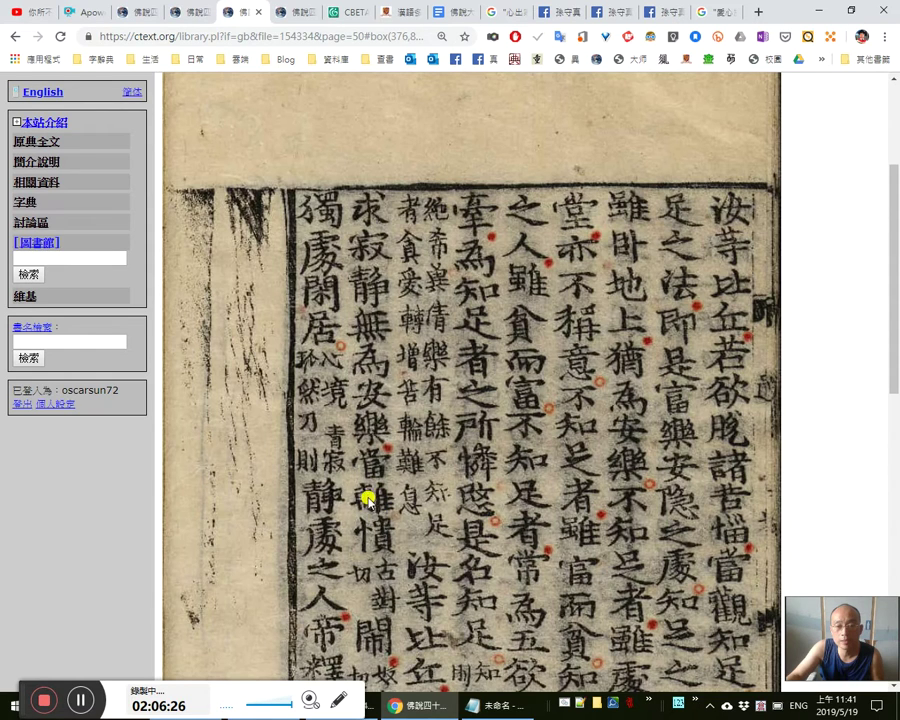
# Step: Leave the page 50 scan and load the Facebook profile page from the bookmarks bar
pyautogui.scroll(-1, 386, 520)
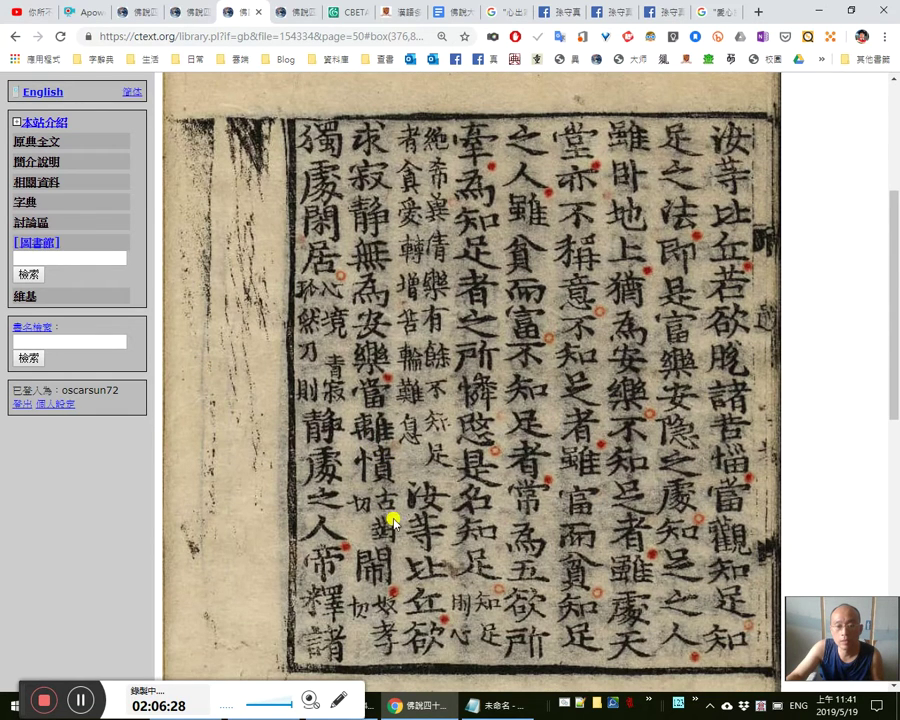
pyautogui.scroll(-1, 427, 385)
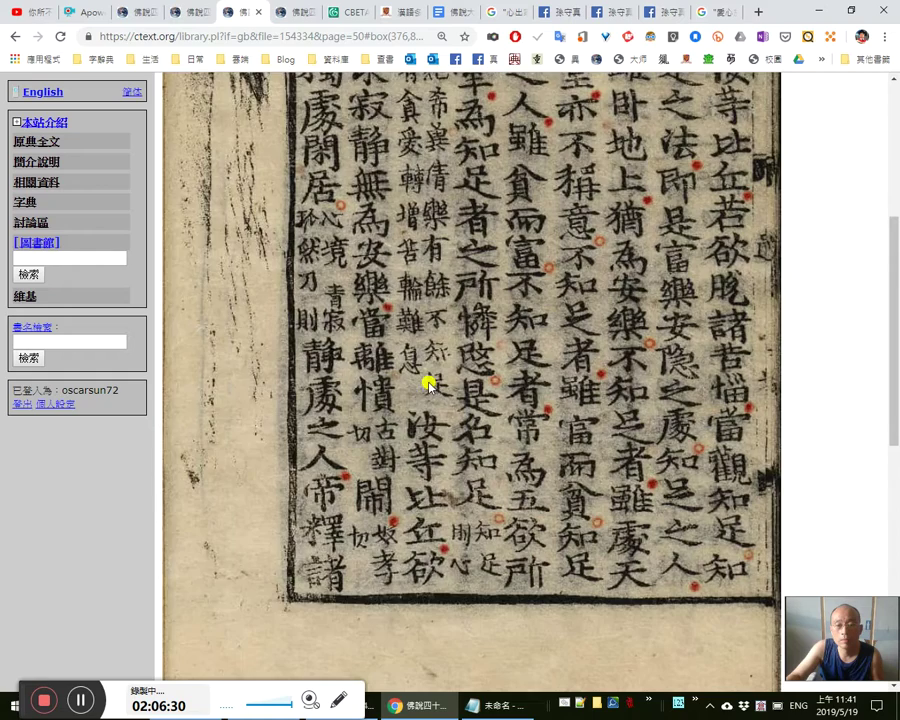
pyautogui.scroll(2, 427, 385)
pyautogui.scroll(1, 440, 440)
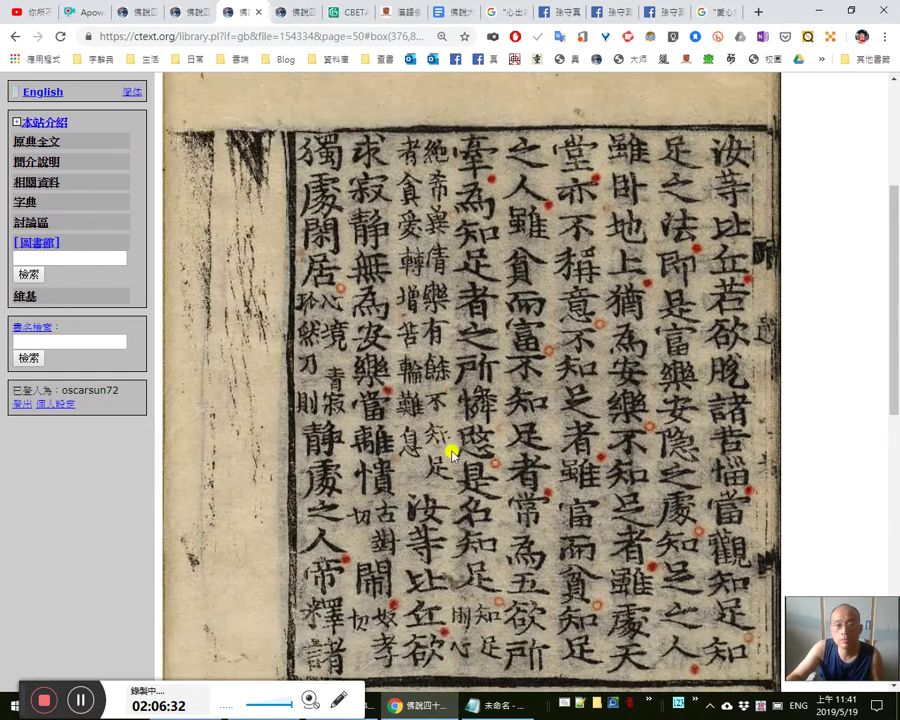
pyautogui.scroll(-1, 452, 453)
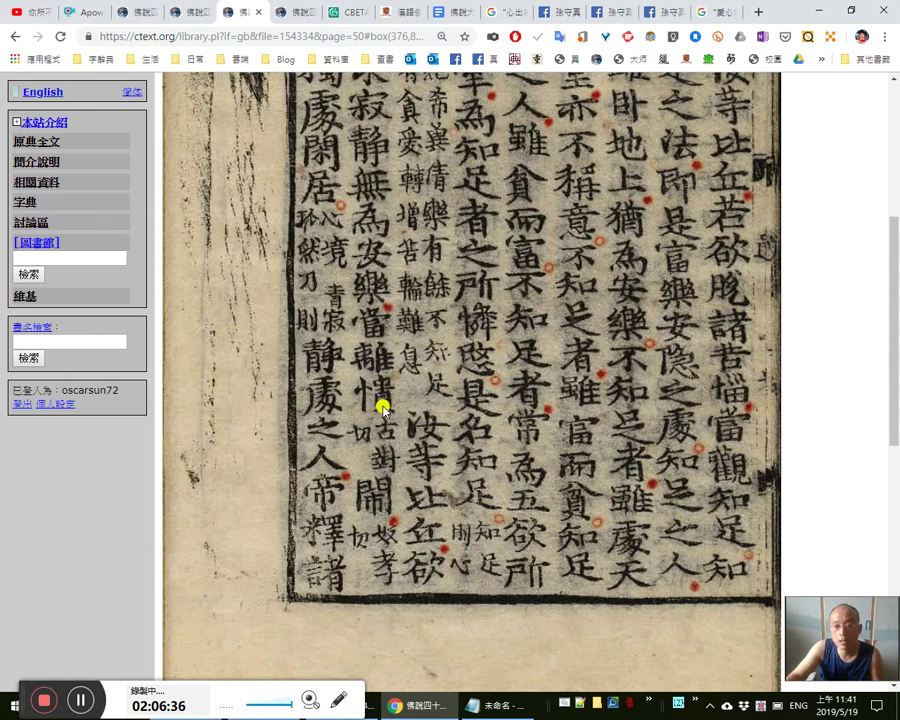
pyautogui.click(297, 14)
pyautogui.click(488, 60)
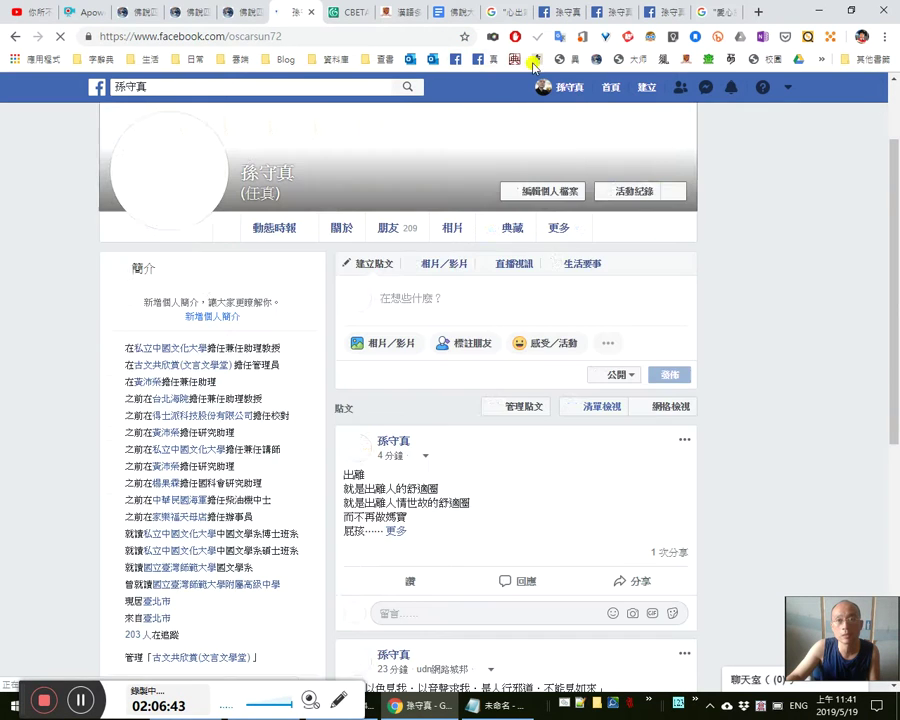
# Step: Look up 憒 in the Revised Mandarin Dictionary and open its entry (kuì, 心智昏亂不明)
pyautogui.click(534, 59)
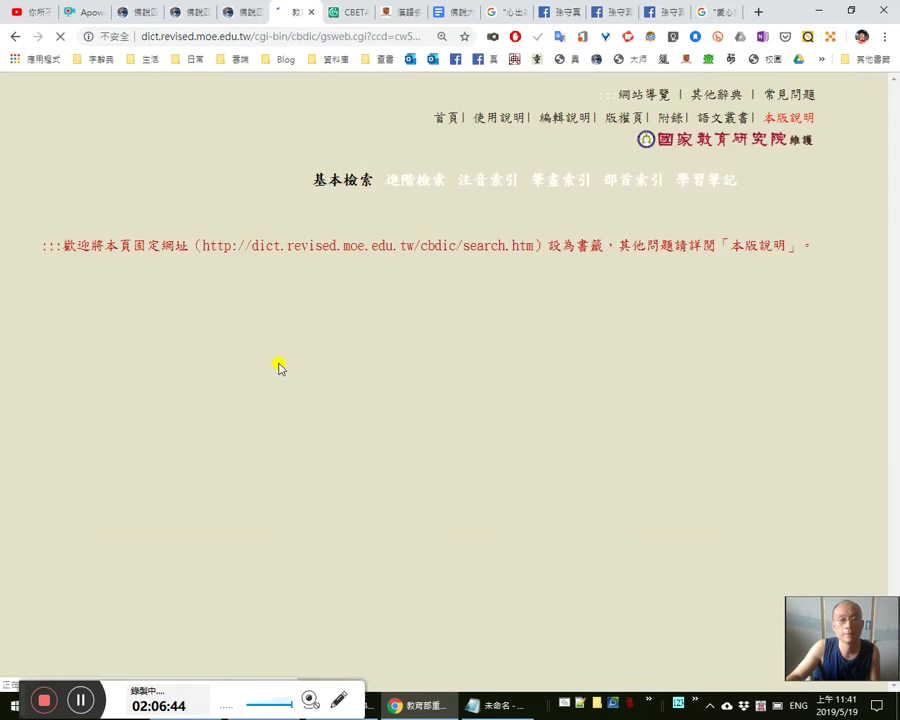
pyautogui.write('p')
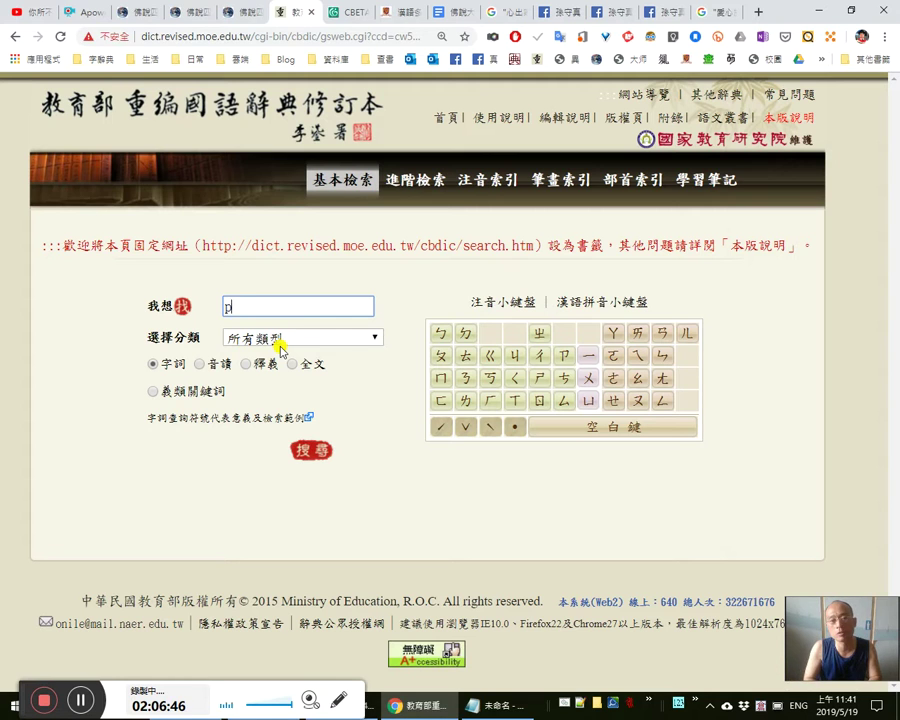
pyautogui.write('潰')
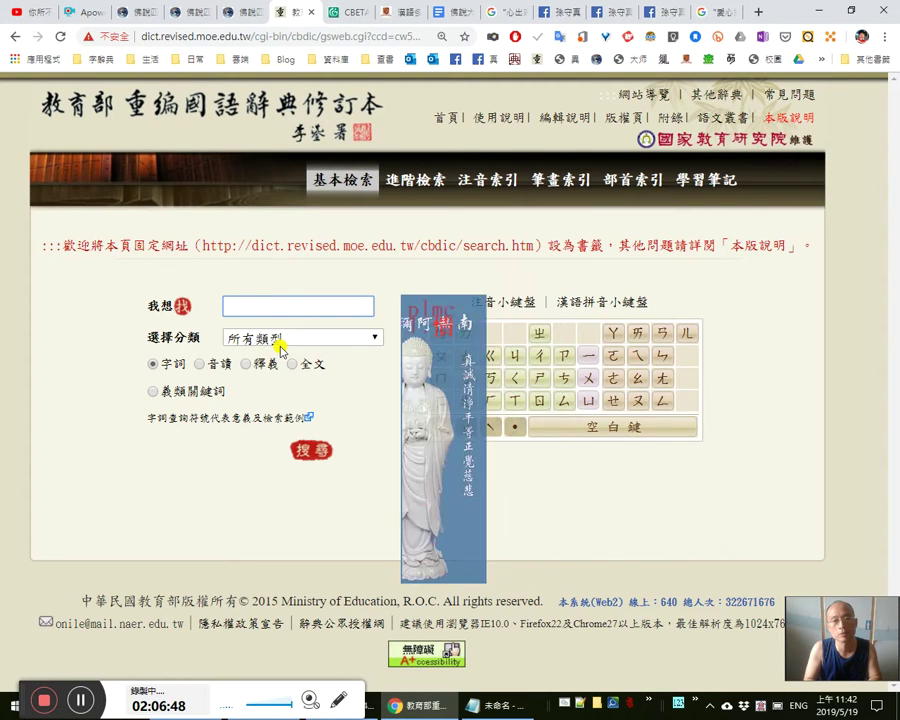
pyautogui.press('Return')
pyautogui.scroll(-2, 235, 589)
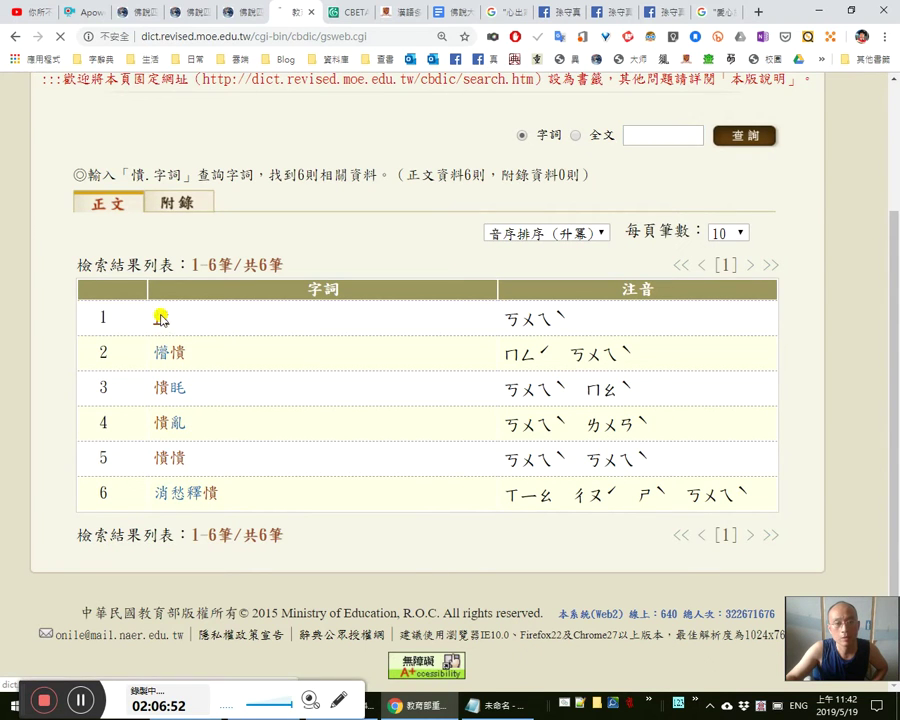
pyautogui.click(161, 316)
pyautogui.scroll(-2, 366, 444)
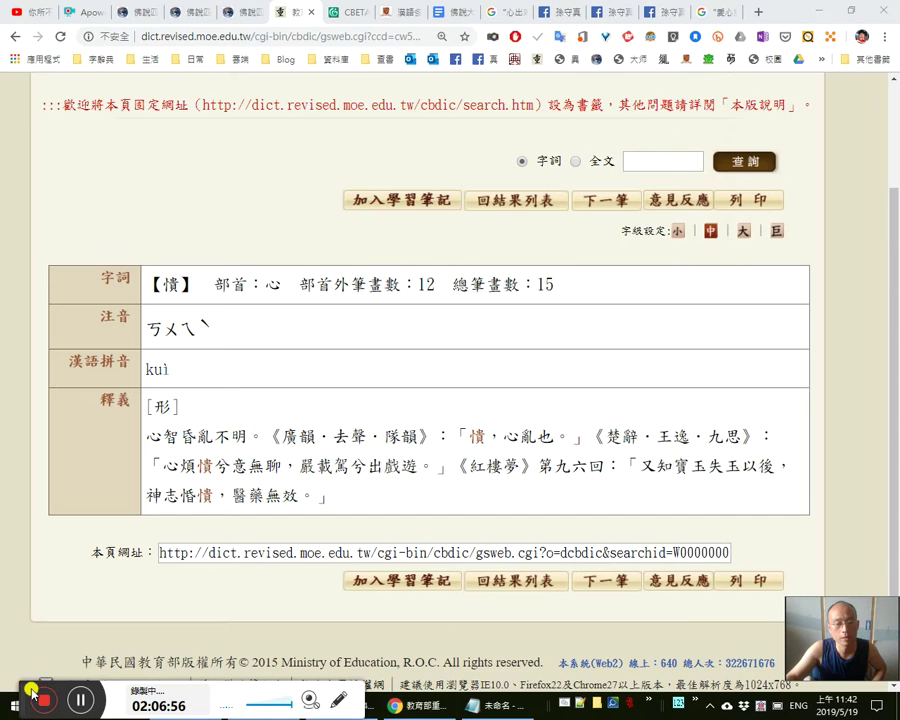
pyautogui.click(340, 705)
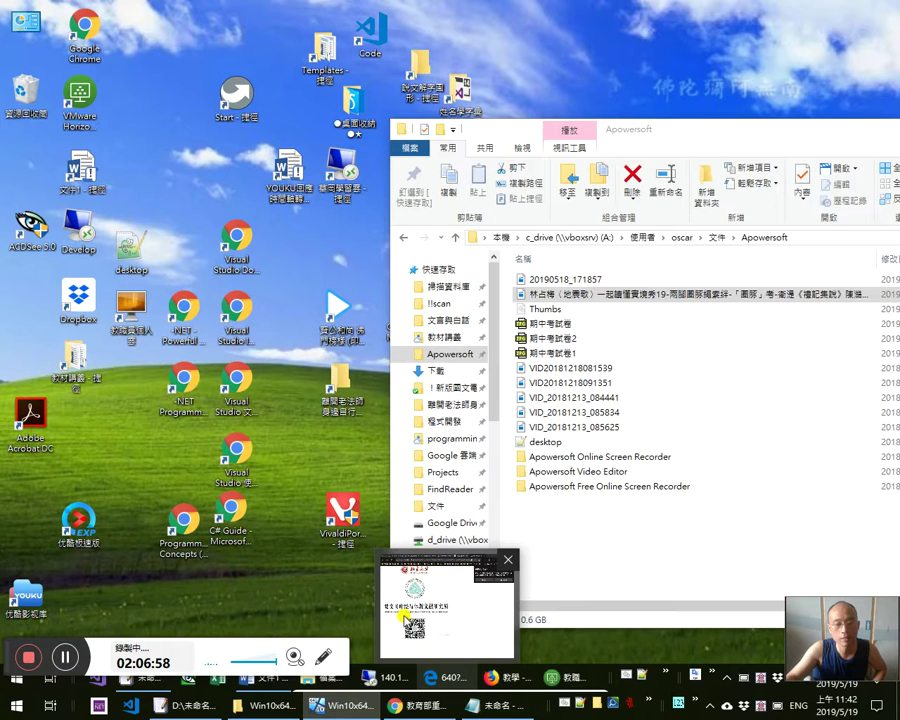
pyautogui.click(368, 678)
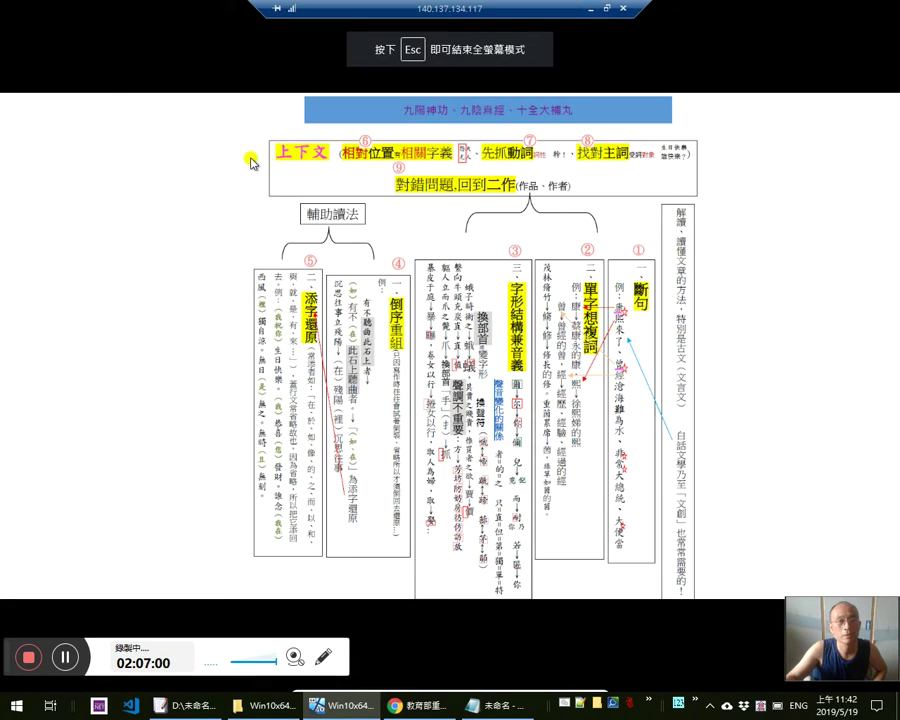
pyautogui.press('Escape')
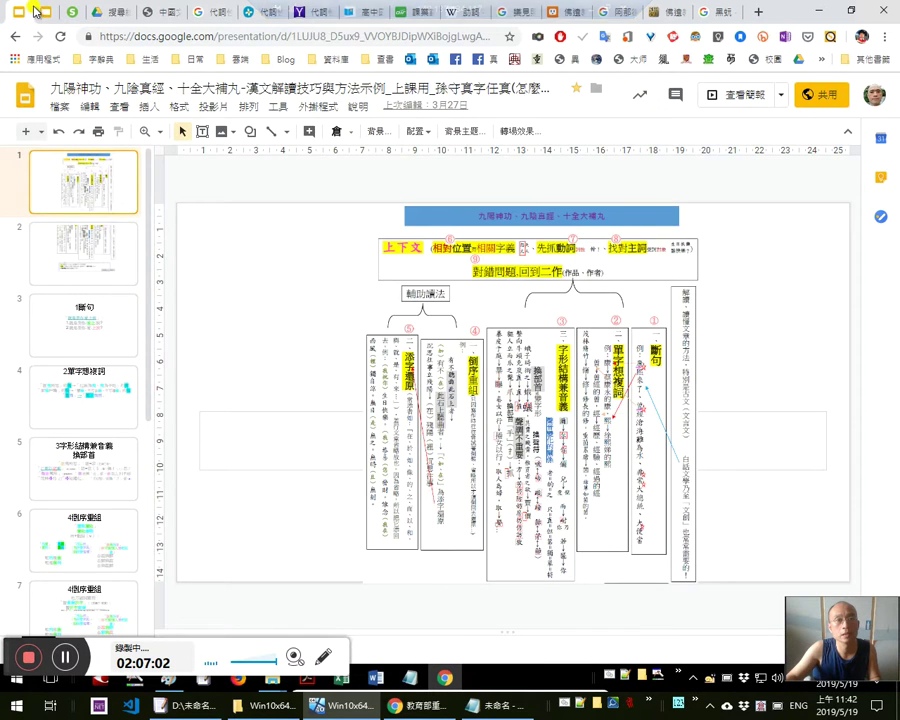
pyautogui.click(27, 10)
pyautogui.click(736, 95)
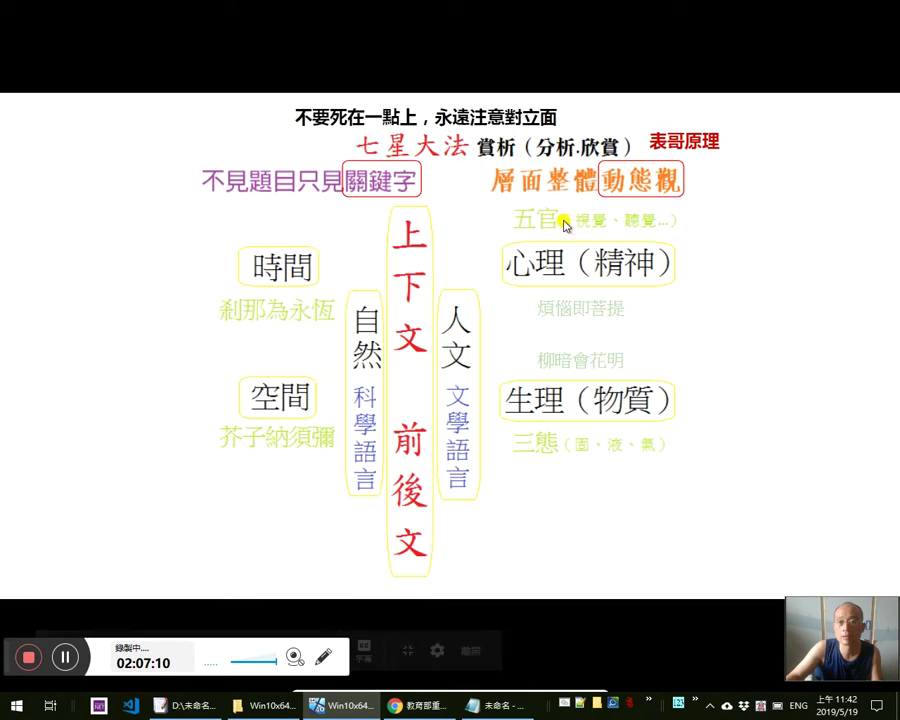
pyautogui.press('Escape')
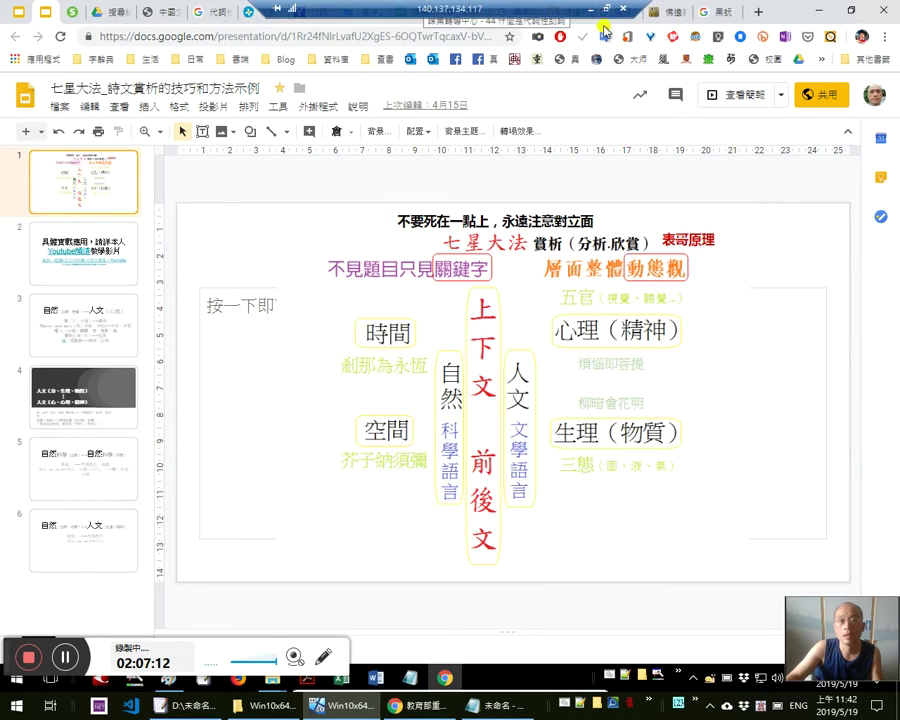
pyautogui.click(416, 7)
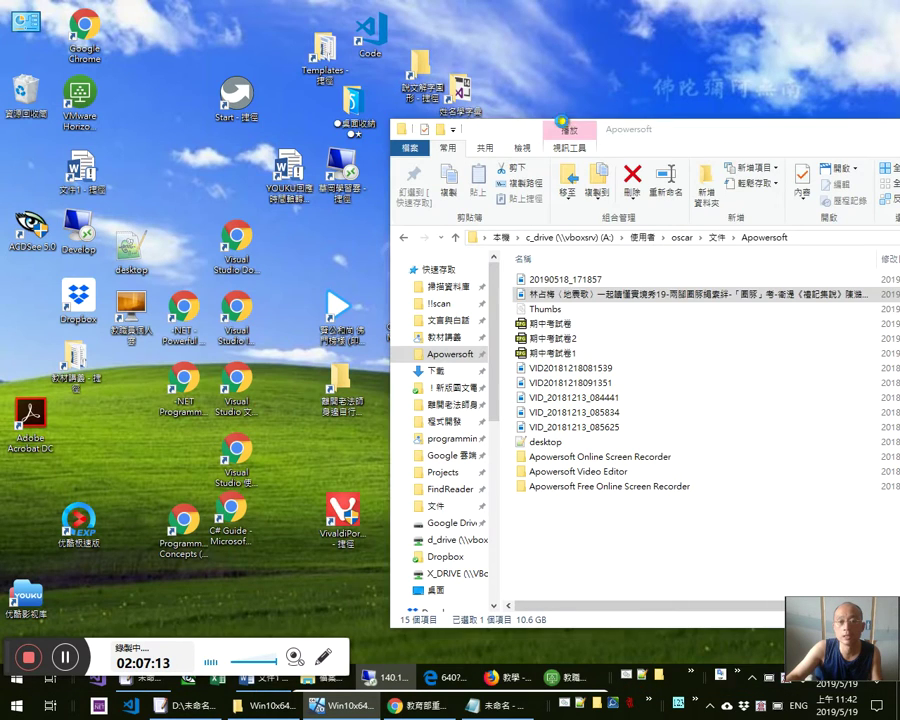
pyautogui.click(455, 707)
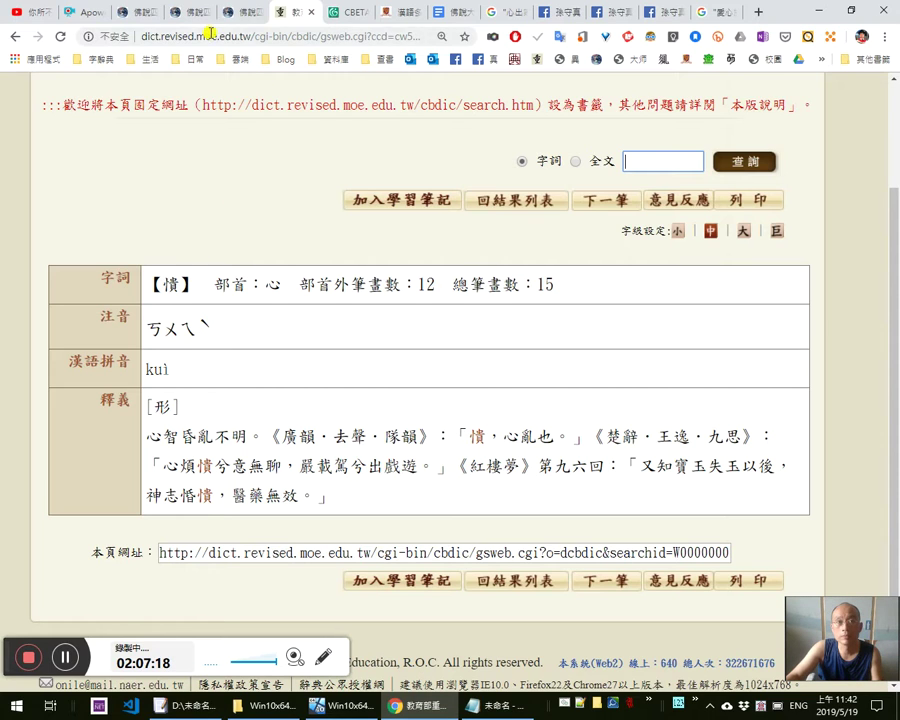
pyautogui.moveTo(147, 439); pyautogui.dragTo(195, 438)
pyautogui.click(263, 437)
pyautogui.click(250, 15)
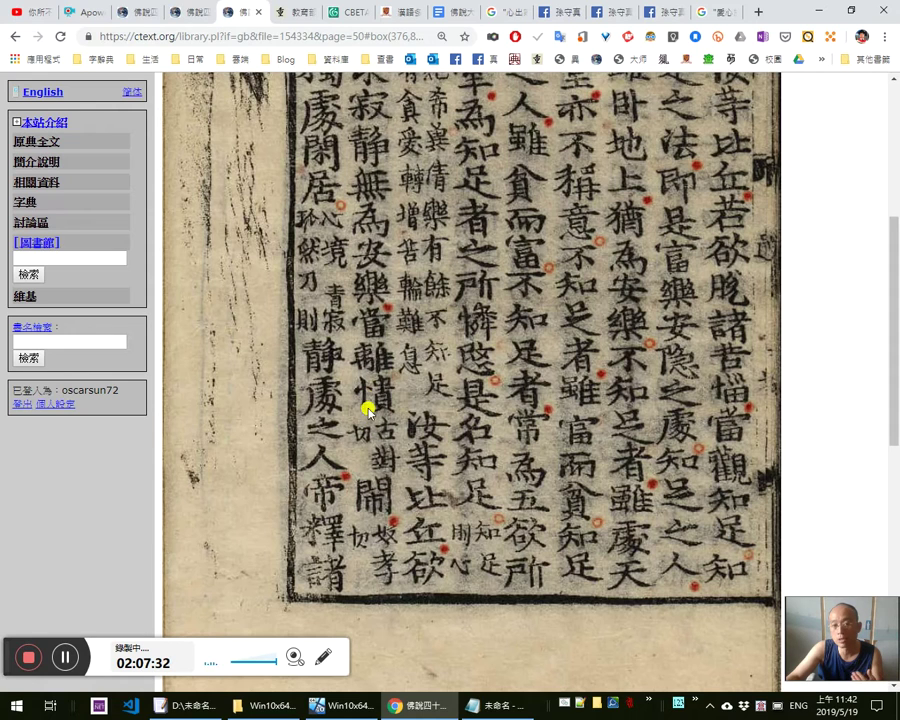
pyautogui.click(294, 12)
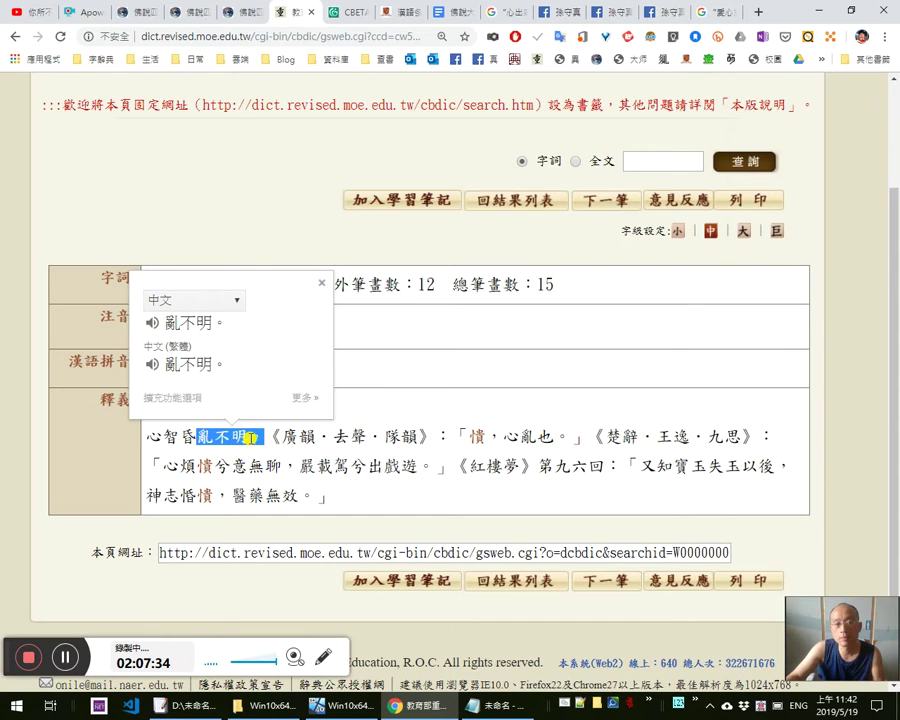
pyautogui.moveTo(214, 437); pyautogui.dragTo(263, 437)
pyautogui.click(198, 437)
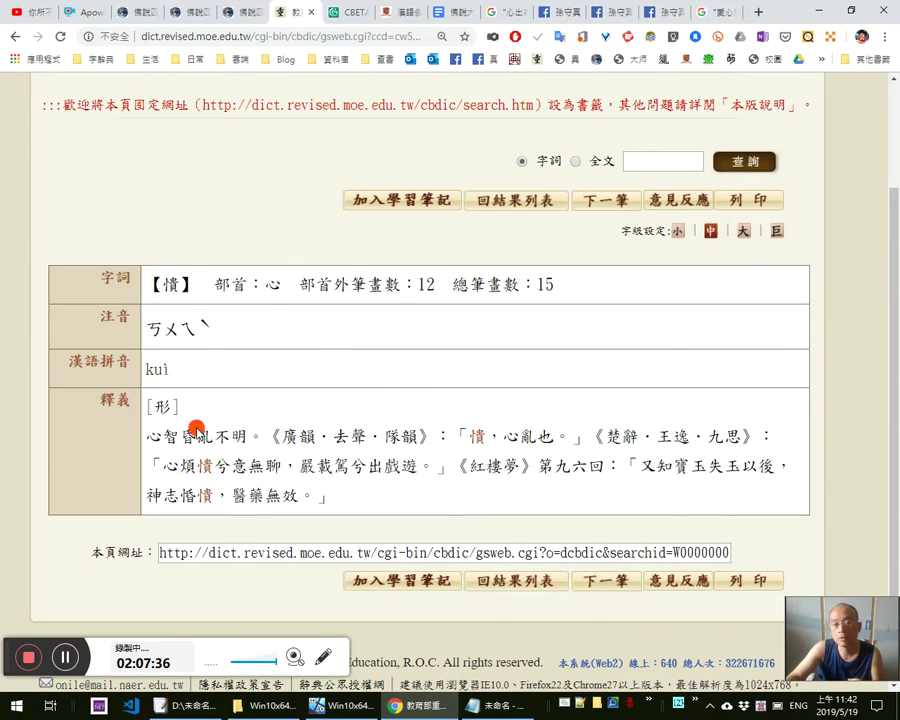
pyautogui.doubleClick(204, 437)
pyautogui.click(188, 437)
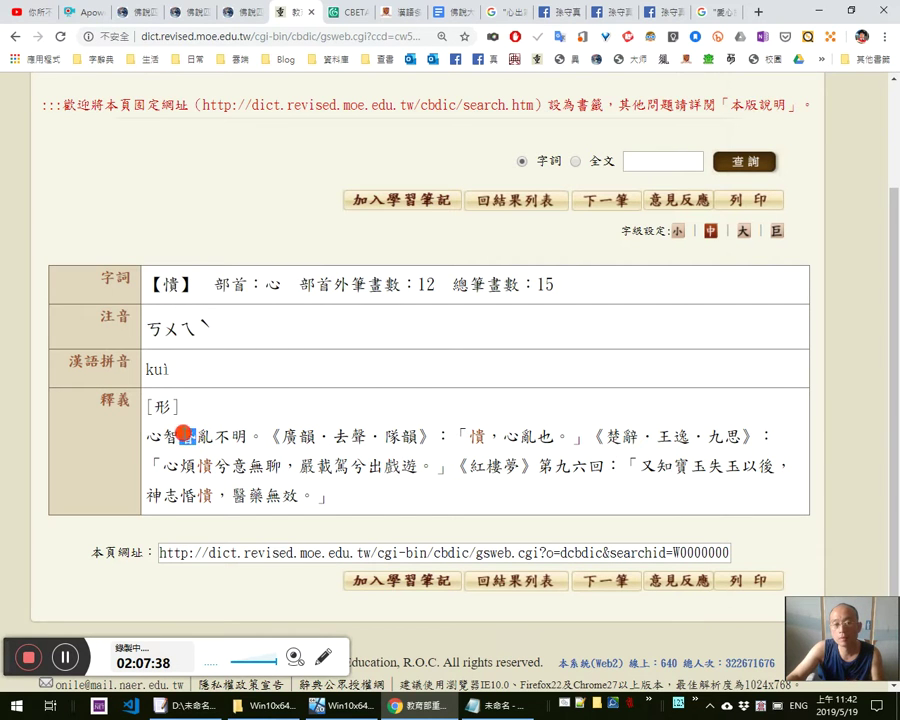
pyautogui.click(245, 12)
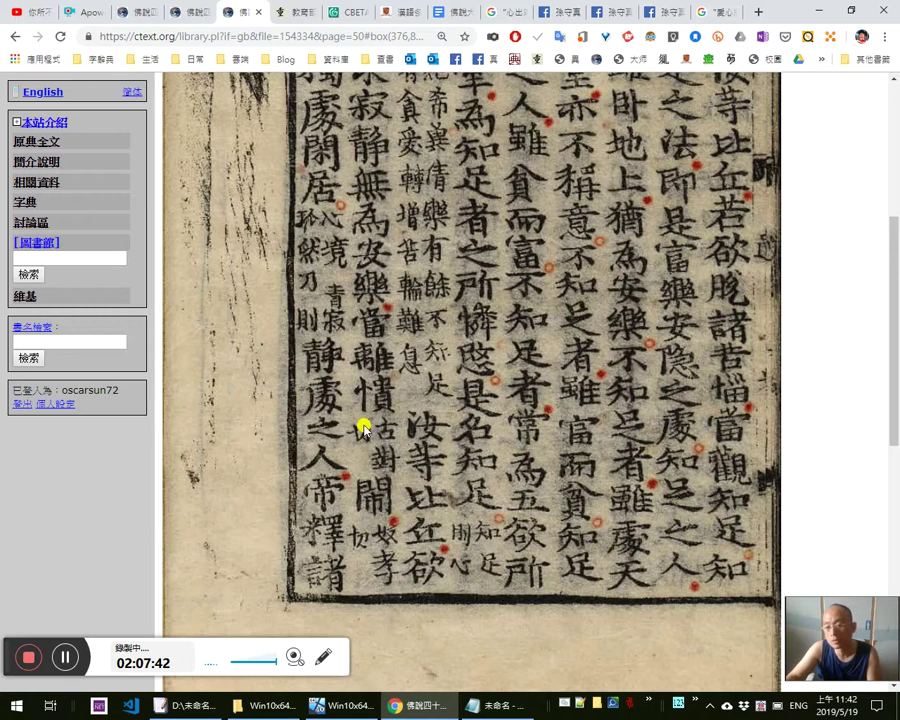
pyautogui.click(292, 12)
pyautogui.click(530, 466)
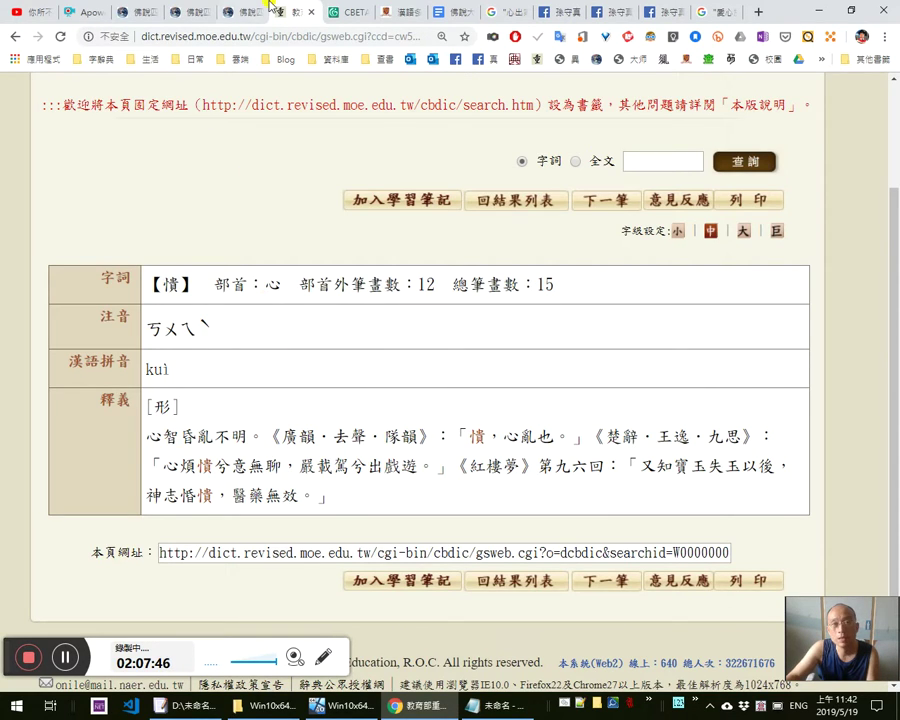
pyautogui.click(243, 12)
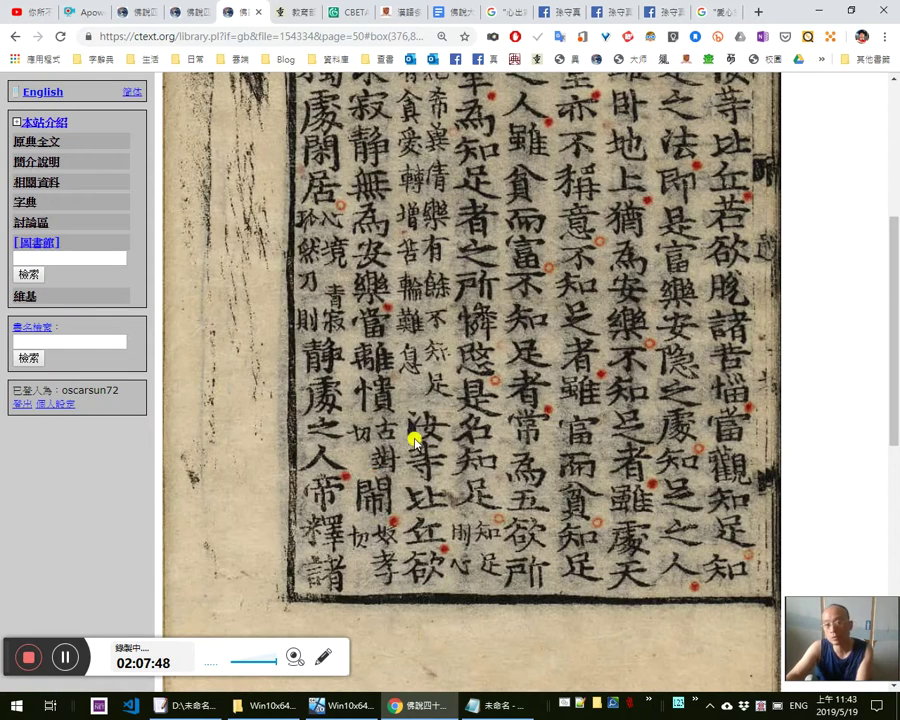
pyautogui.scroll(1, 440, 440)
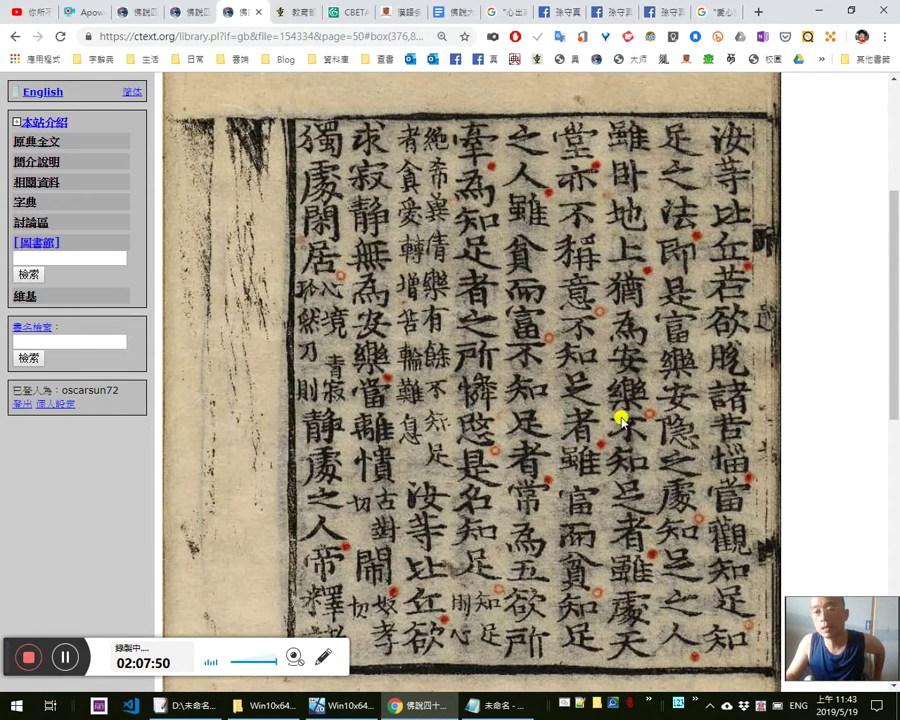
pyautogui.moveTo(895, 330); pyautogui.dragTo(897, 340)
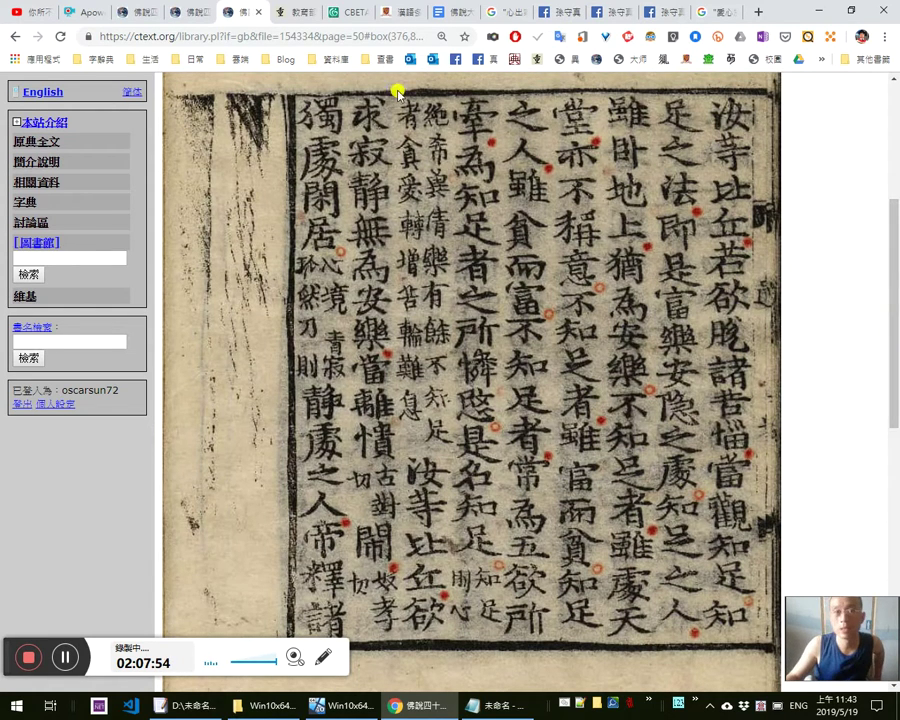
pyautogui.click(278, 11)
pyautogui.click(285, 36)
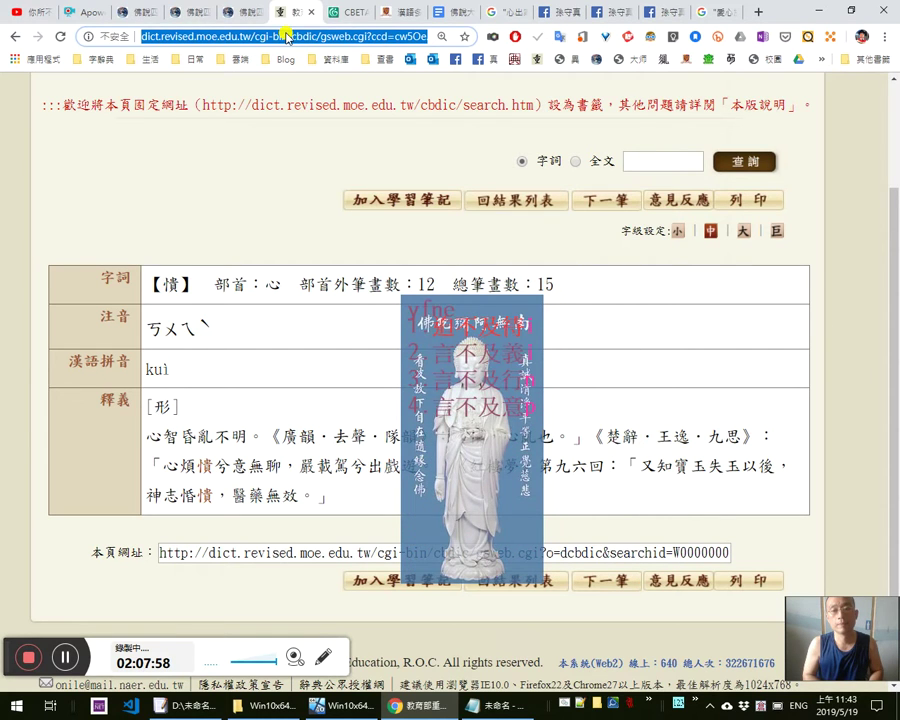
# Step: Search Google for 言不及義, replacing the mistyped 迫不及待
pyautogui.write('迫不及待')
pyautogui.hotkey('ctrl', 'a')
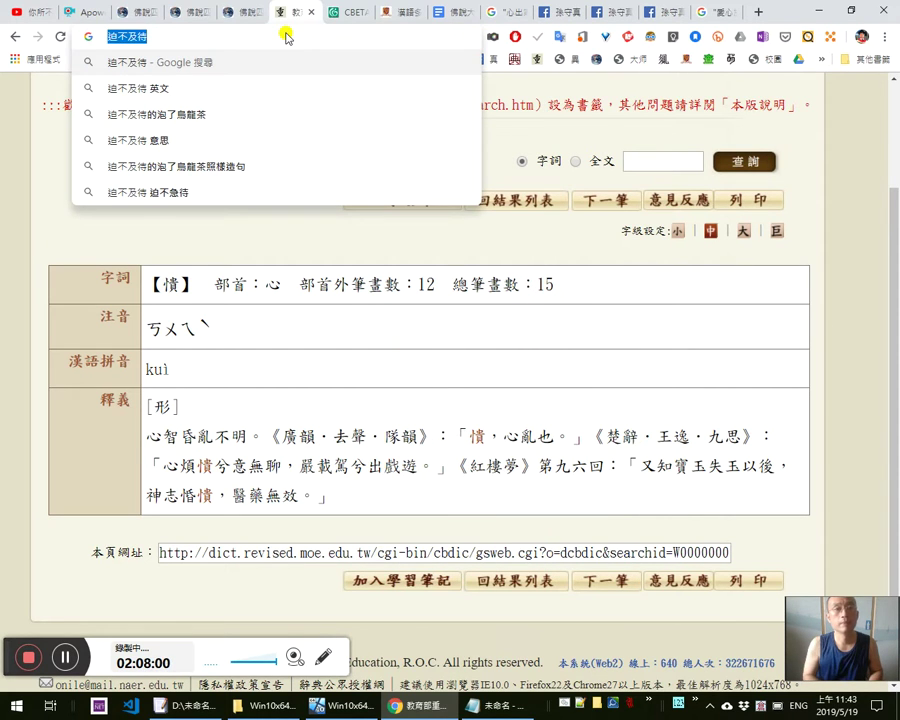
pyautogui.write('a言不及義')
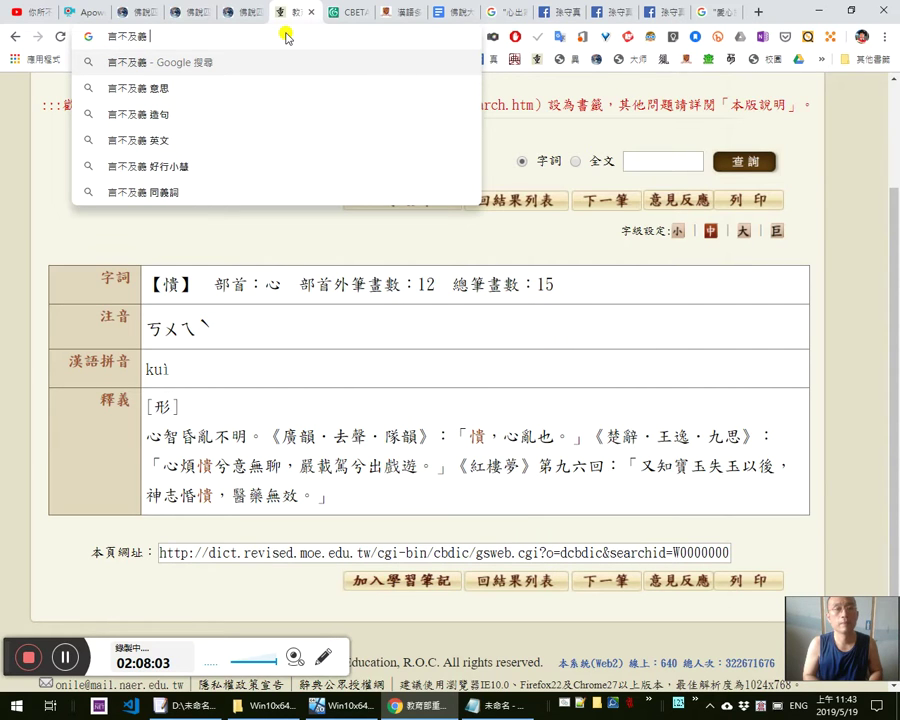
pyautogui.press('Return')
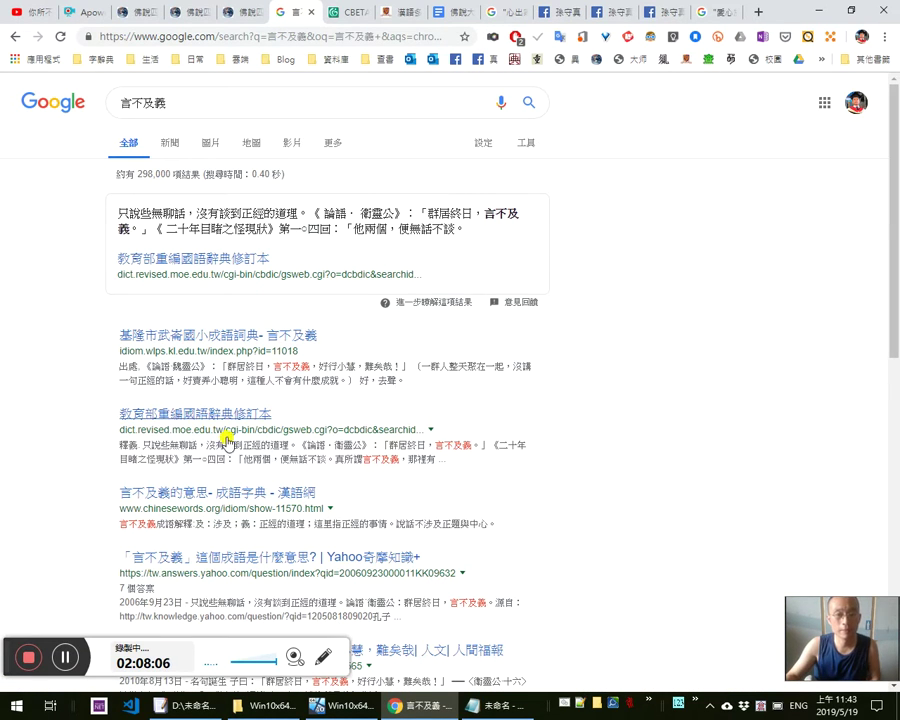
pyautogui.click(215, 103)
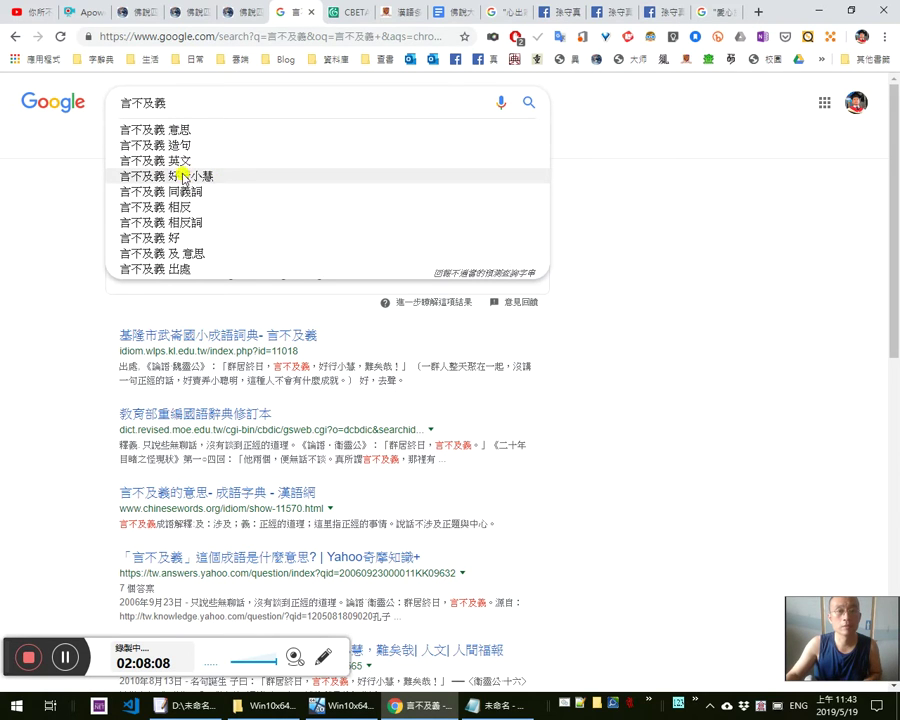
# Step: Close the Google results tab to get back to the ctext scan
pyautogui.press('super+plus')
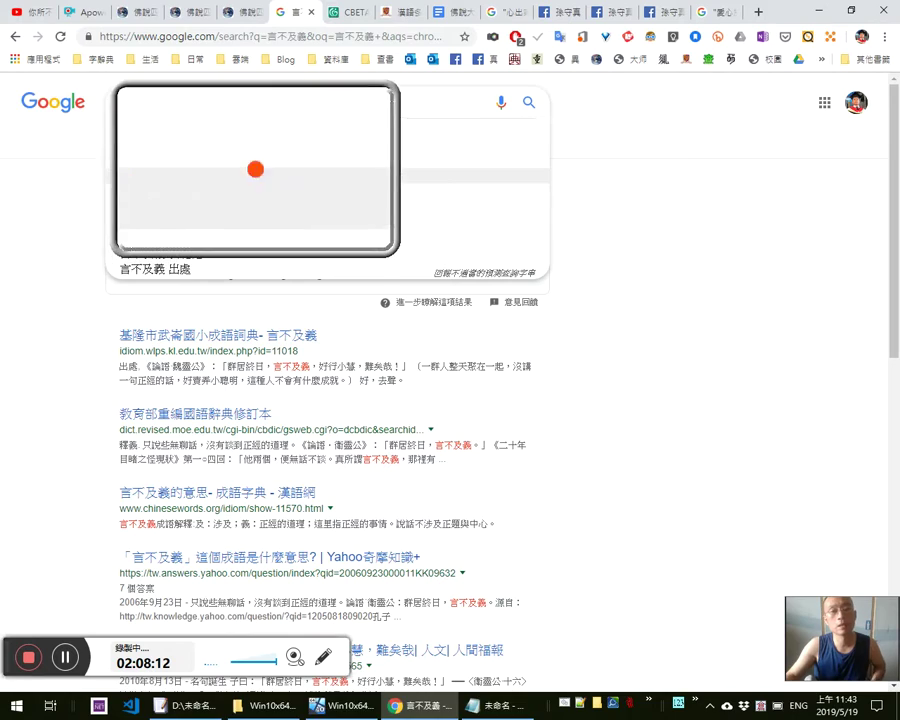
pyautogui.press('super+Escape')
pyautogui.middleClick(298, 14)
# Step: Return to the scanned sutra page and restore the scan beside its transcription
pyautogui.click(227, 16)
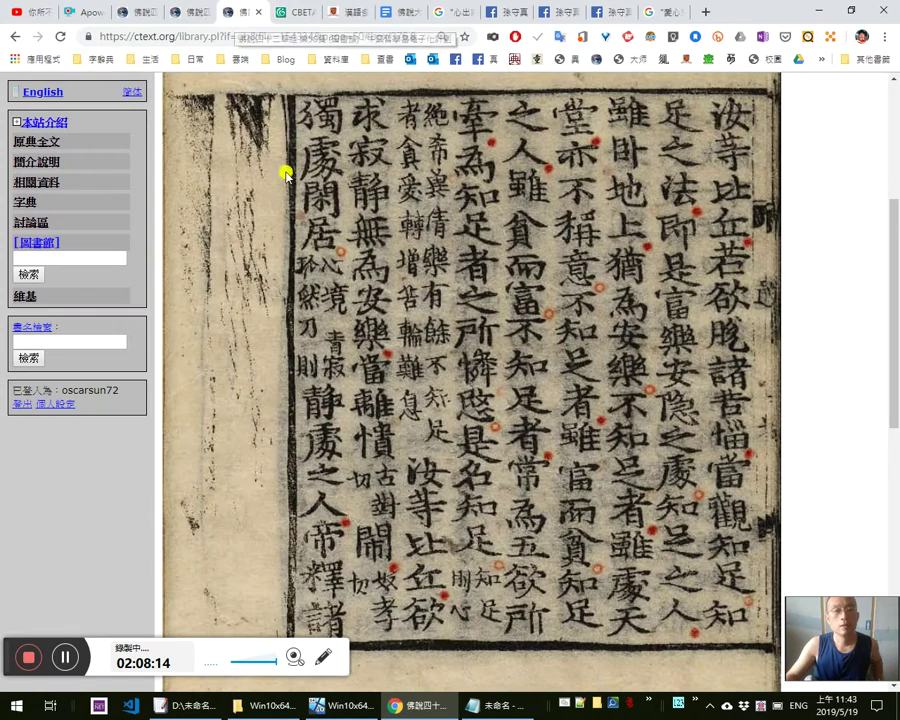
pyautogui.scroll(-1, 318, 407)
pyautogui.scroll(-1, 318, 407)
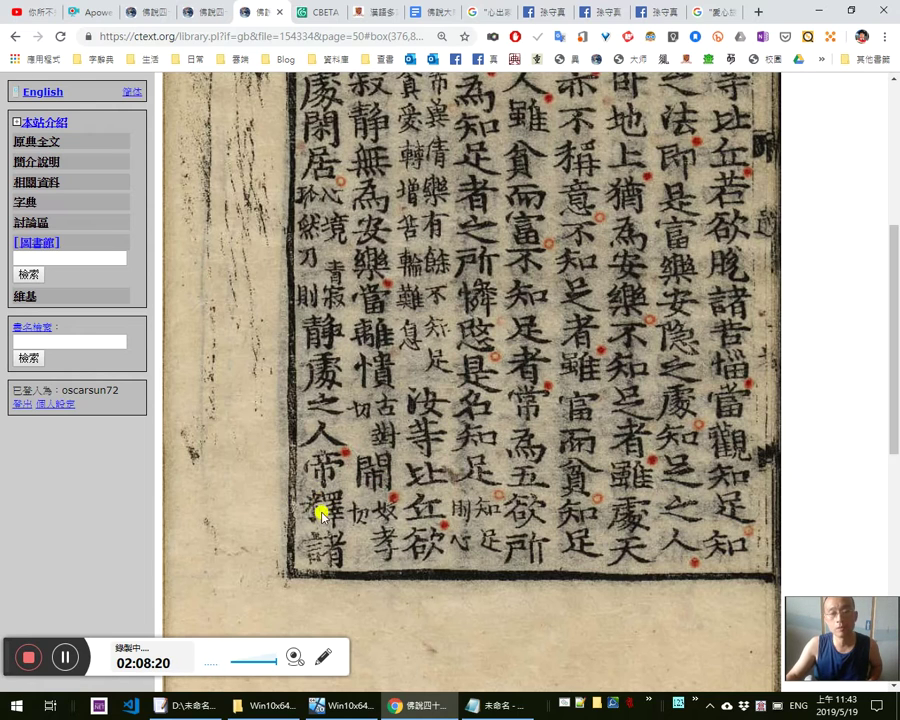
pyautogui.click(494, 410)
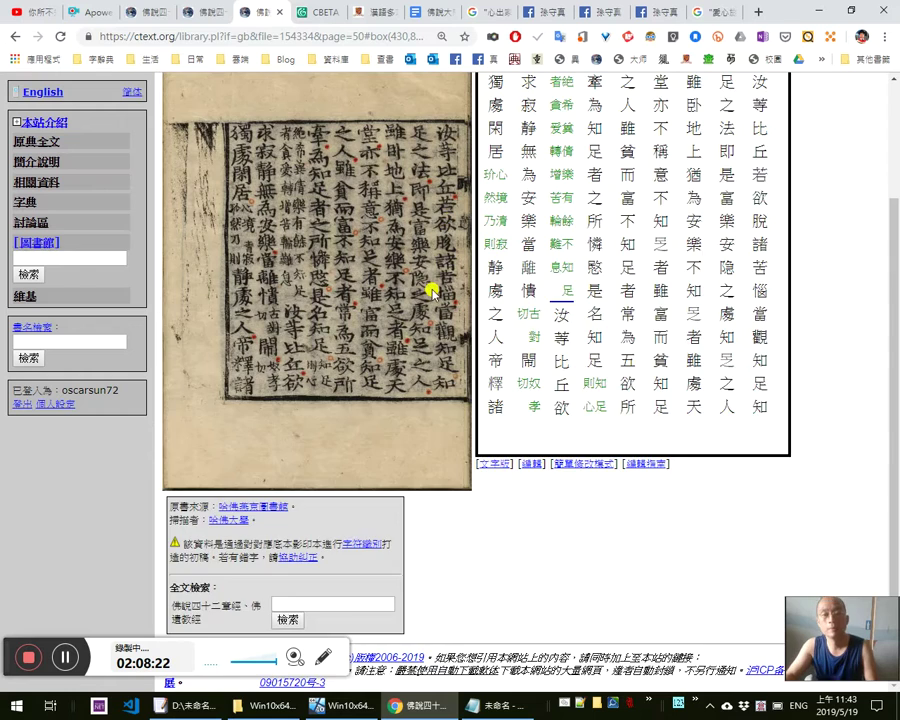
pyautogui.scroll(2, 426, 286)
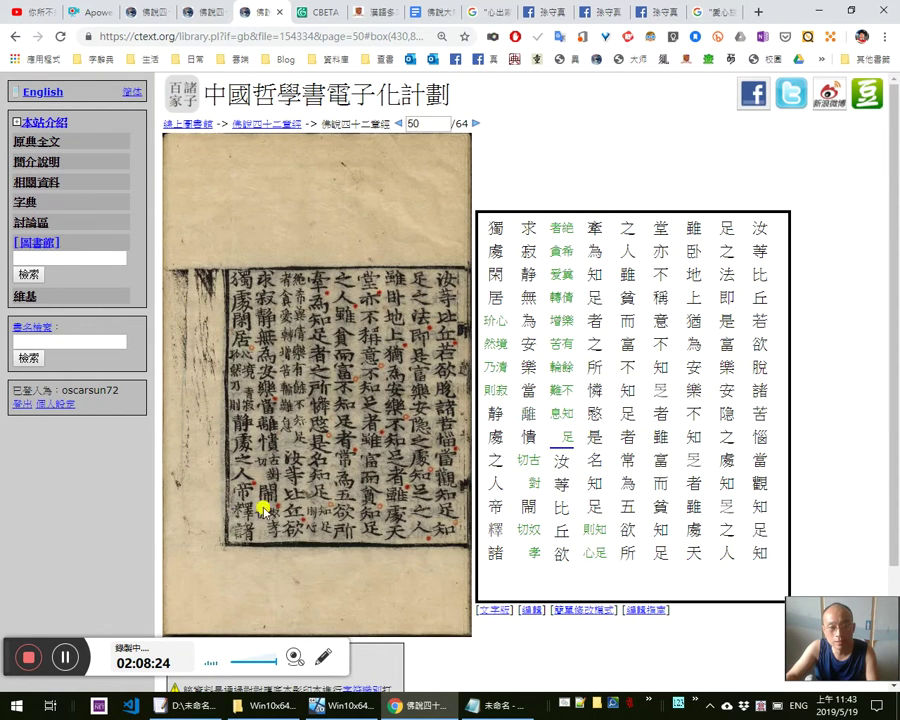
# Step: Advance to page 51 and read its enlarged scan, beginning 天所共敬重
pyautogui.click(475, 124)
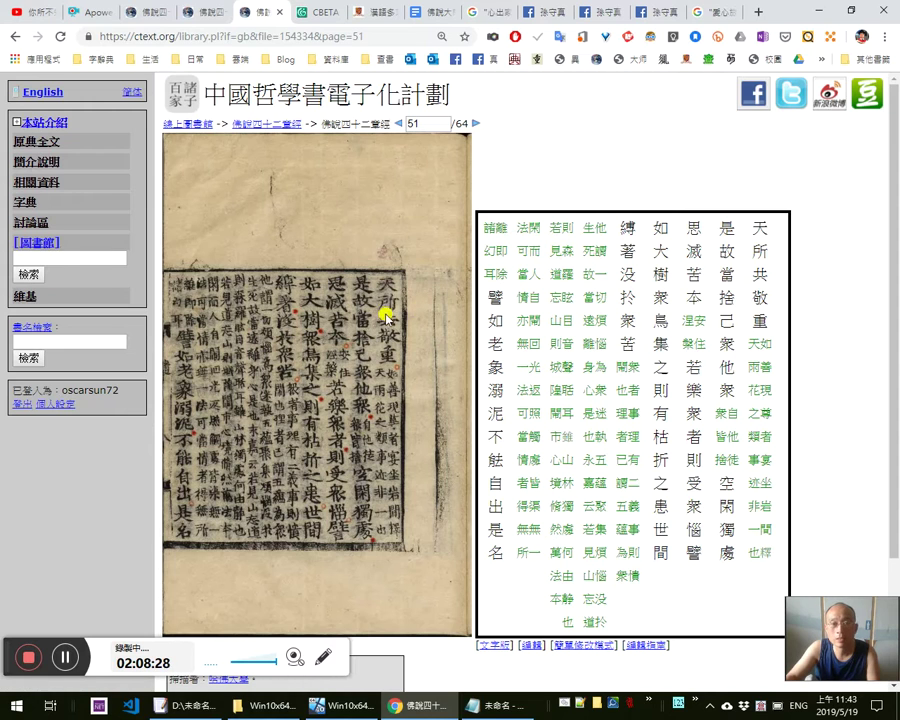
pyautogui.click(381, 340)
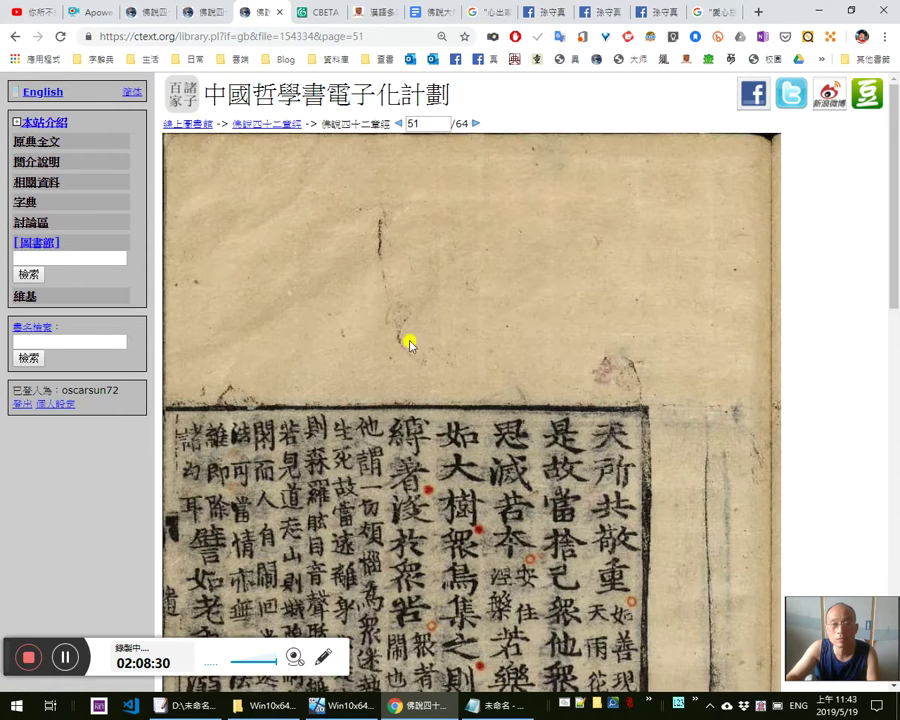
pyautogui.scroll(-2, 470, 360)
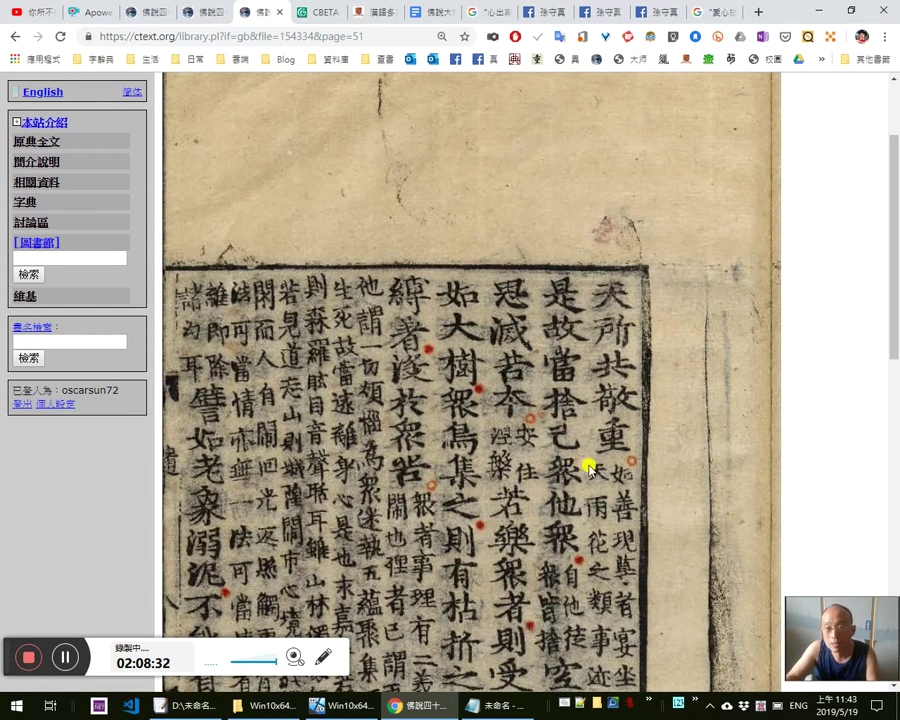
pyautogui.scroll(-4, 589, 468)
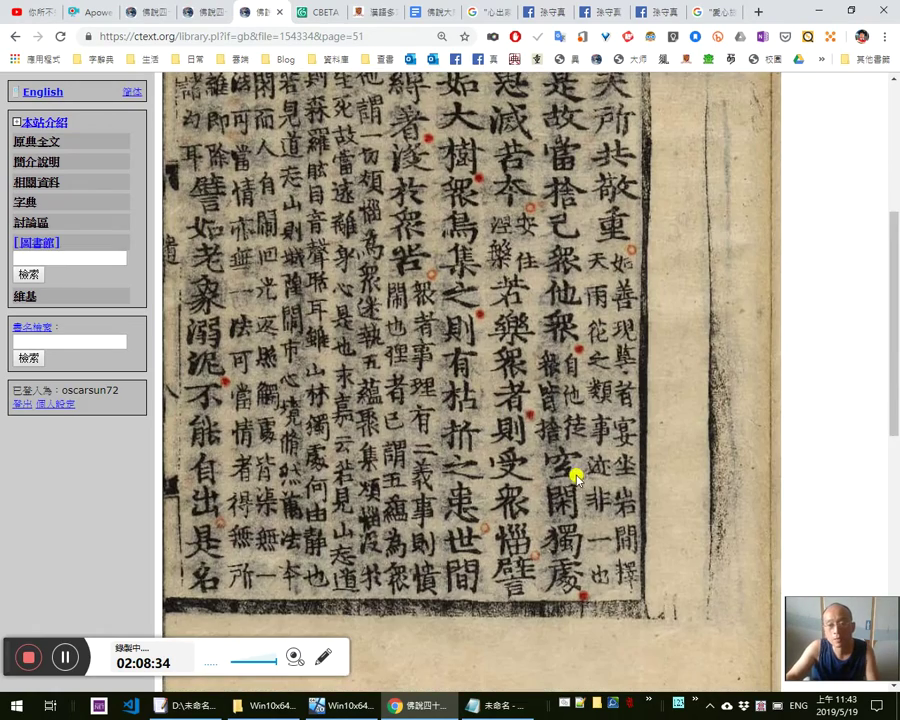
pyautogui.scroll(3, 576, 474)
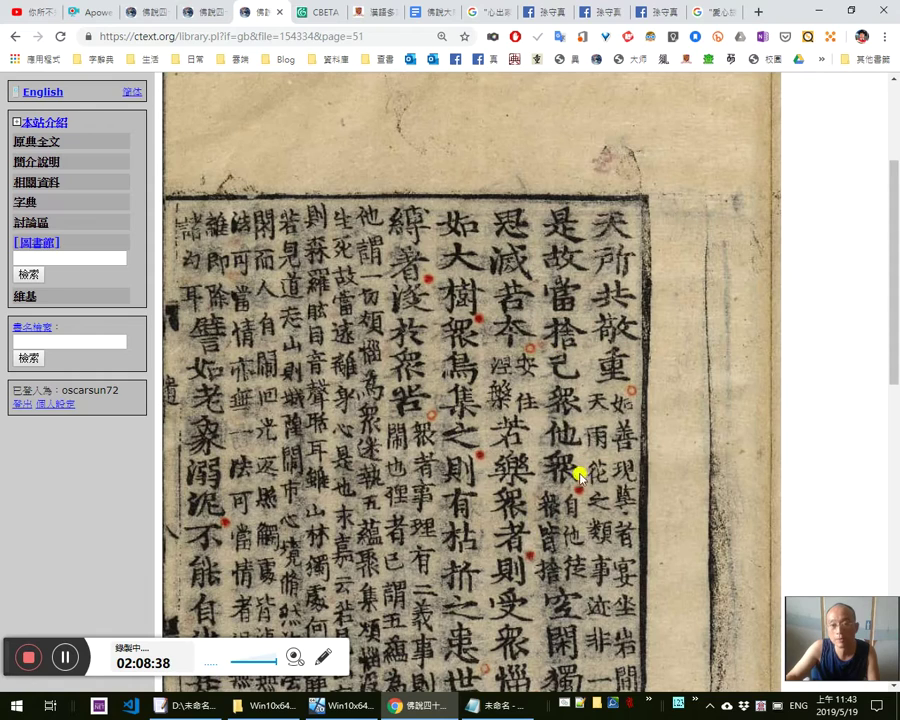
pyautogui.scroll(-1, 597, 481)
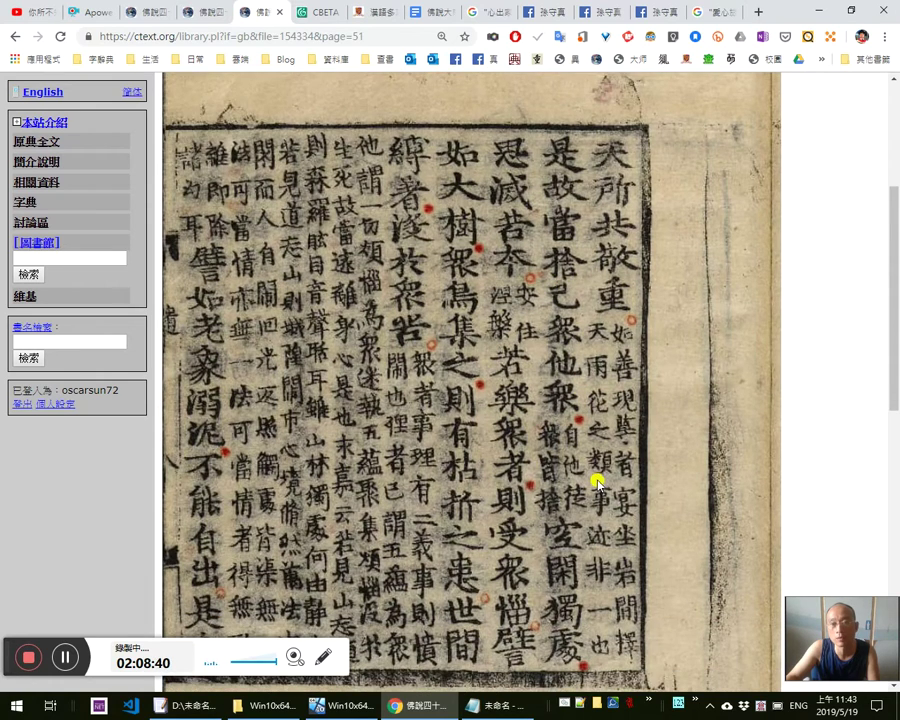
pyautogui.scroll(-1, 597, 481)
pyautogui.scroll(1, 595, 470)
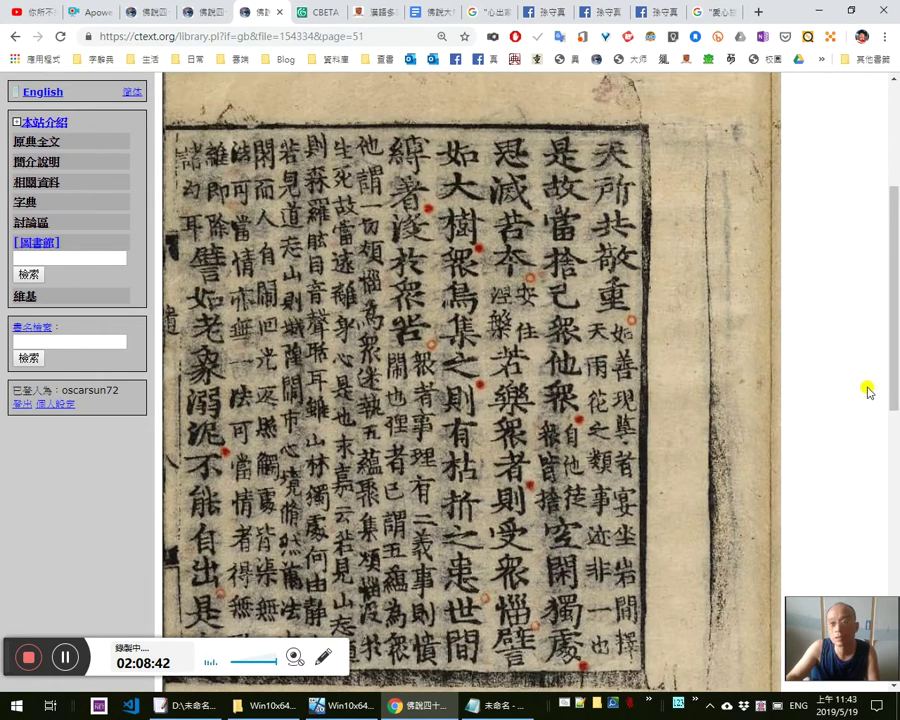
pyautogui.moveTo(894, 368); pyautogui.dragTo(894, 382)
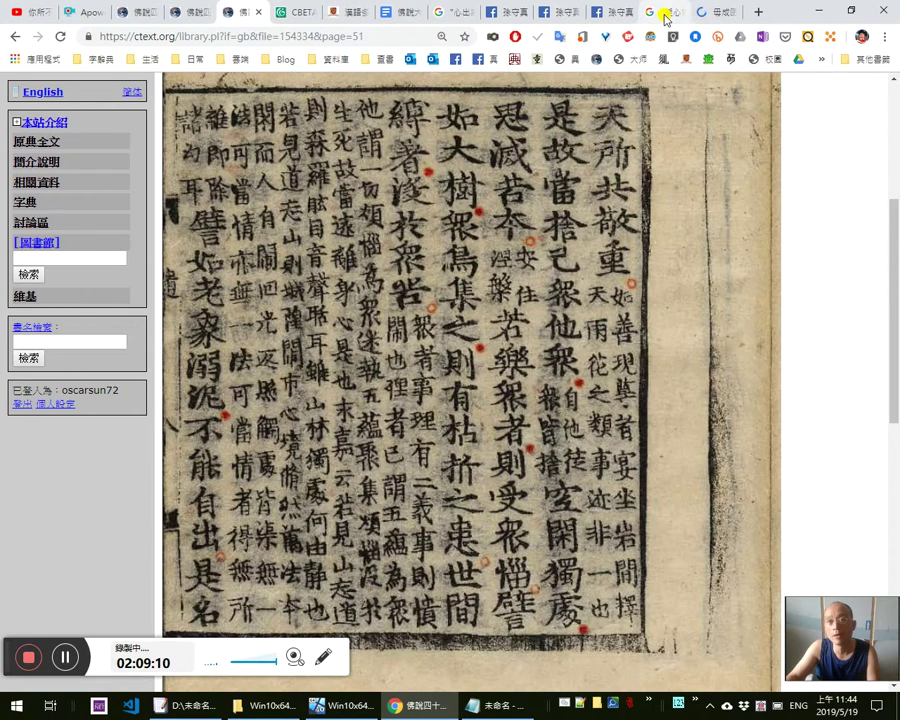
# Step: Close the leftover 愛心旅舍 results tab and search moedict for 縛
pyautogui.click(664, 16)
pyautogui.hotkey('ctrl', 'w')
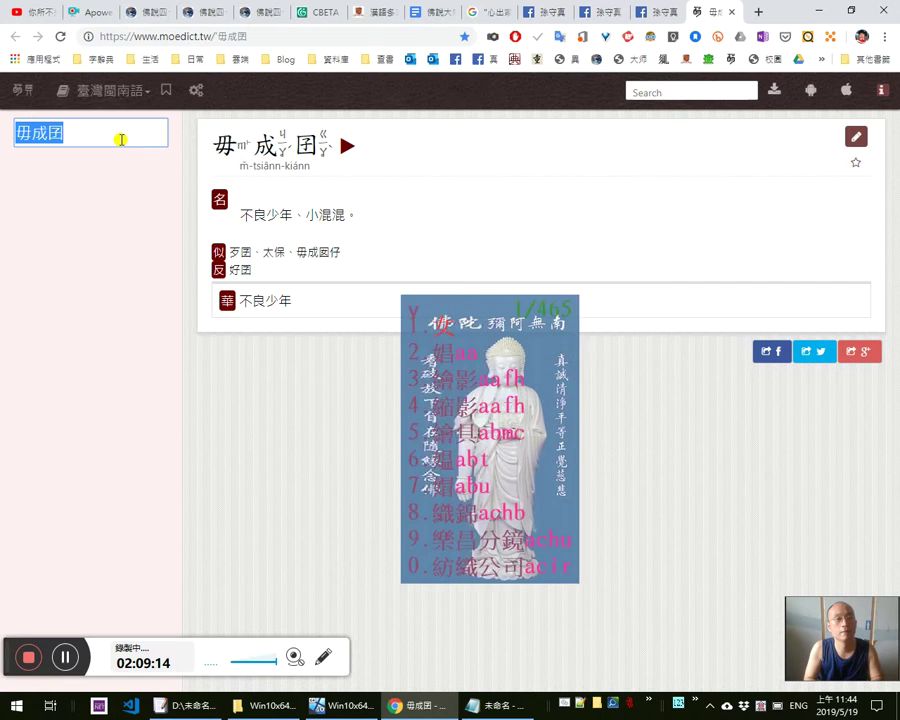
pyautogui.write('yf')
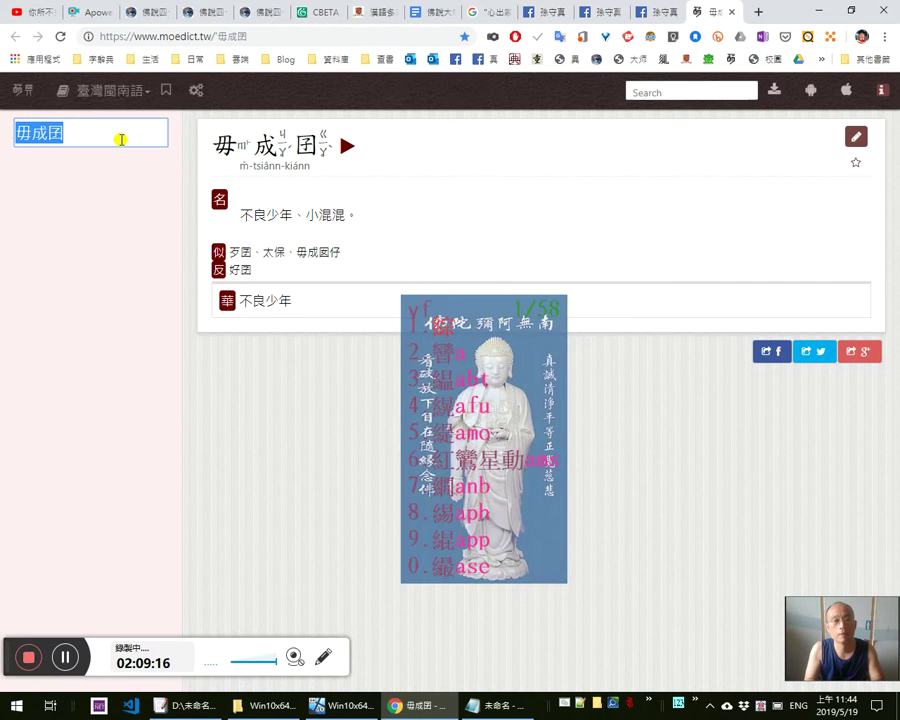
pyautogui.write('縛著')
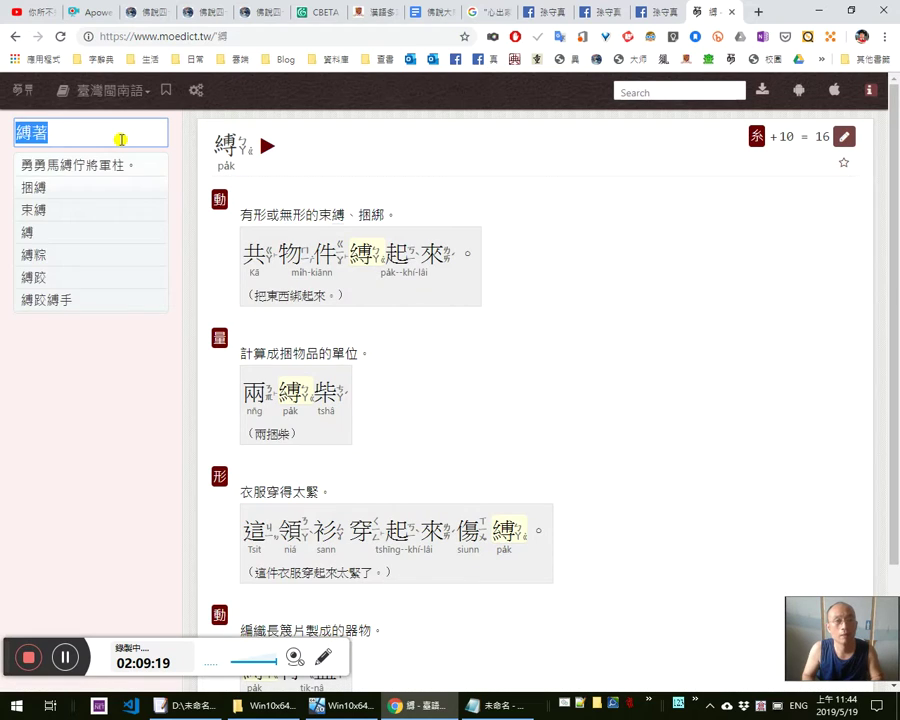
pyautogui.click(120, 139)
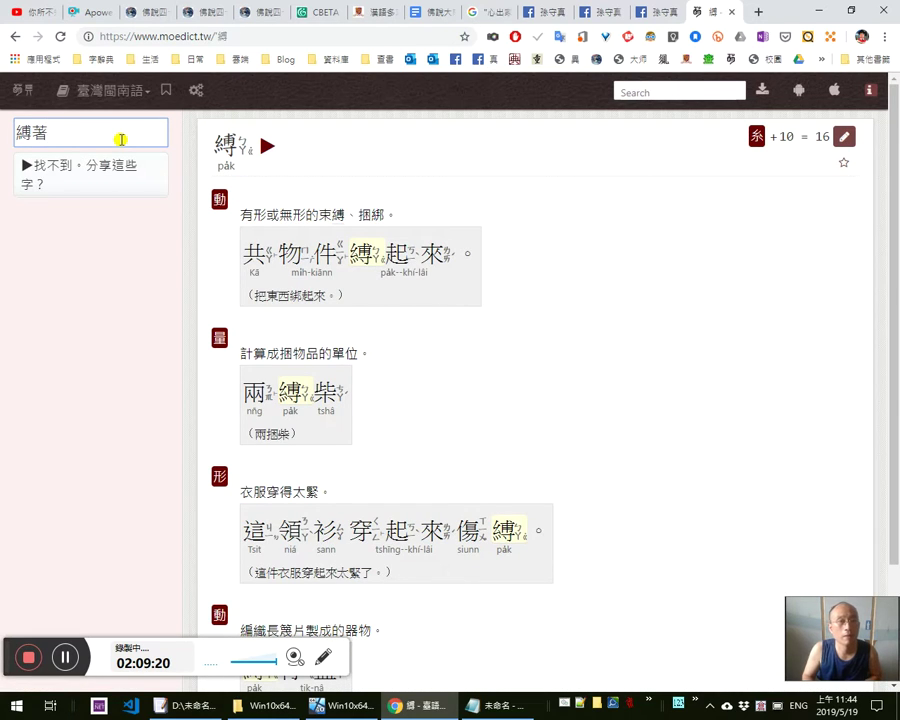
pyautogui.press('BackSpace')
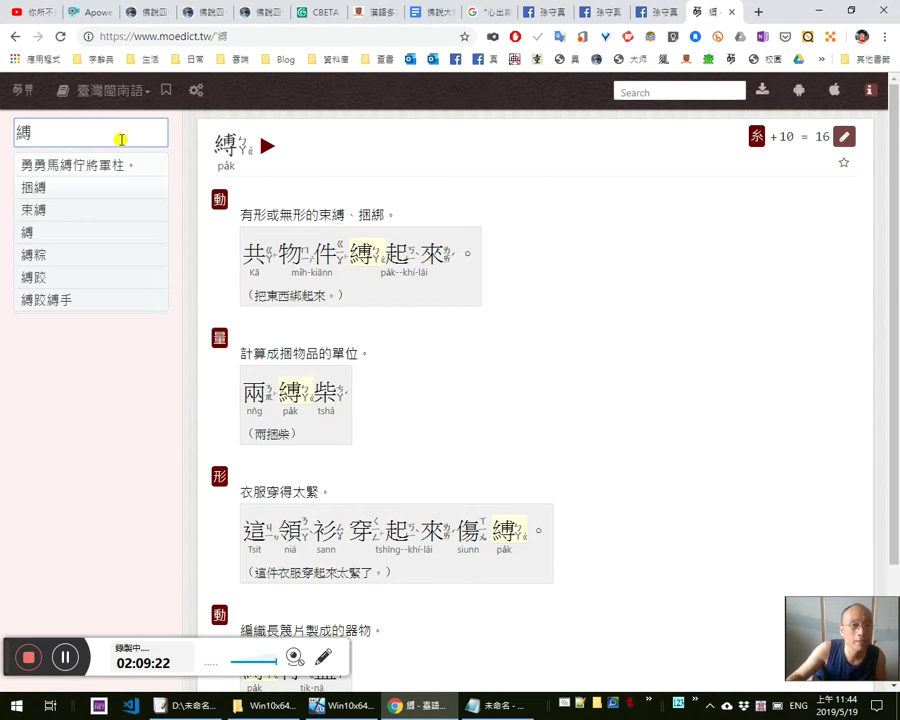
# Step: Browse the 縛跤 and 縛跤縛手 entries, settling on 縛跤 (pa̍k-kha, 纏足)
pyautogui.click(55, 280)
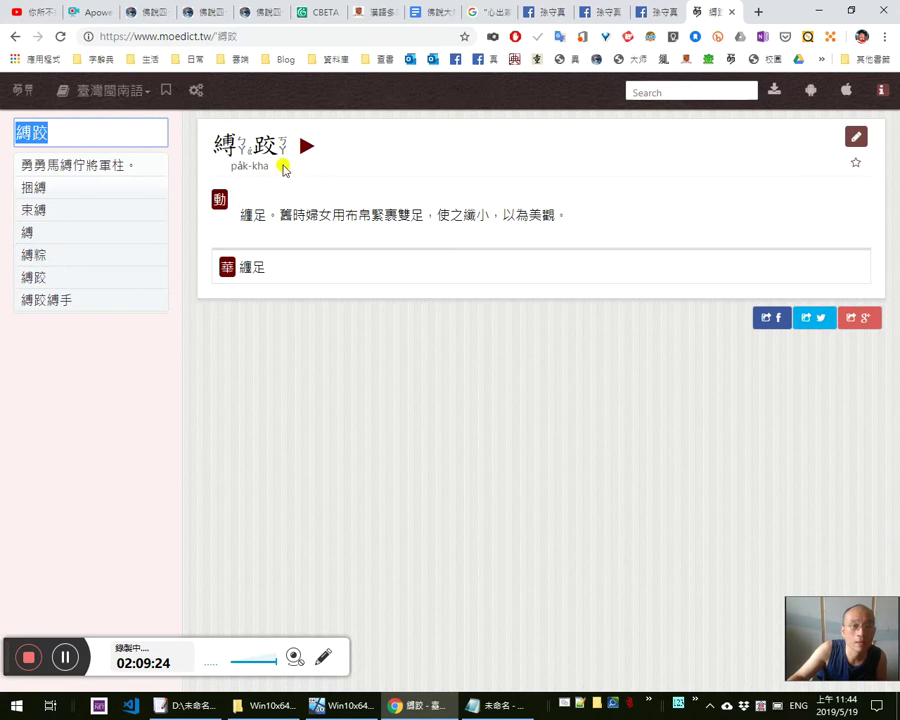
pyautogui.click(307, 146)
pyautogui.click(66, 304)
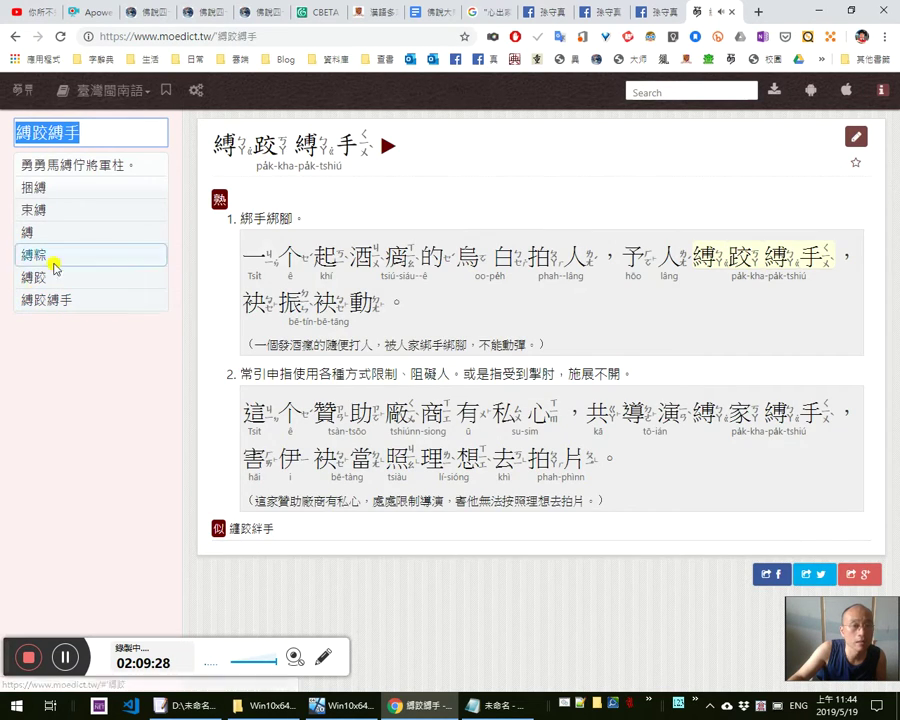
pyautogui.click(62, 279)
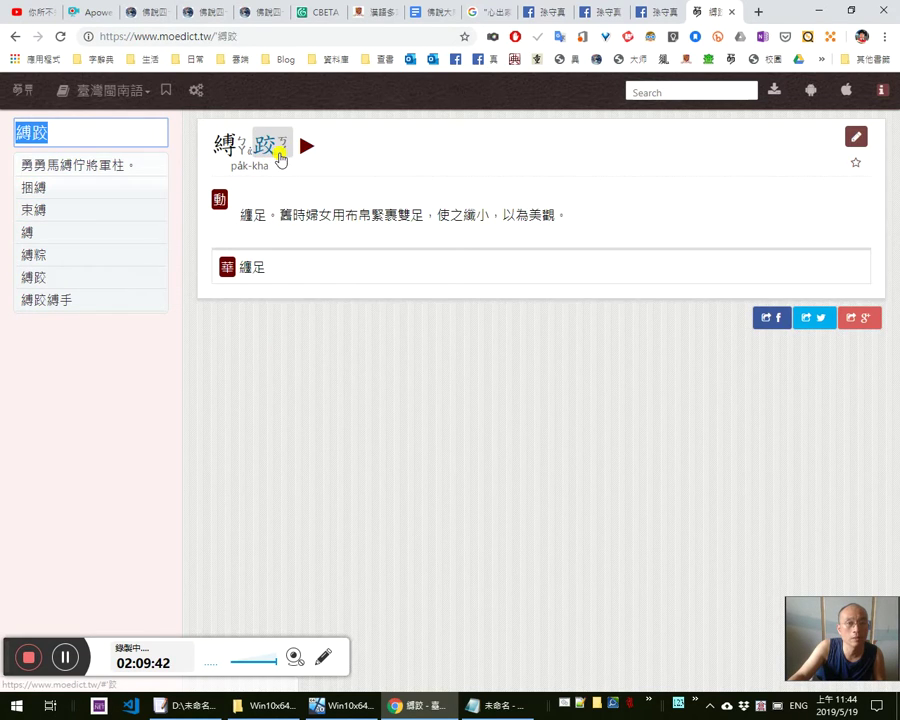
pyautogui.moveTo(270, 153)
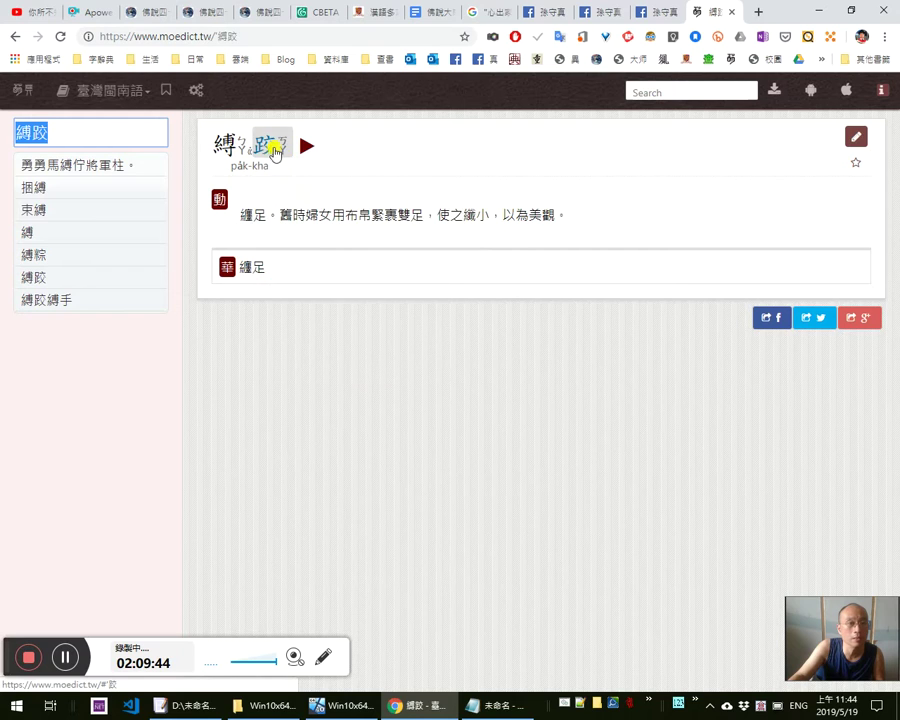
pyautogui.click(107, 134)
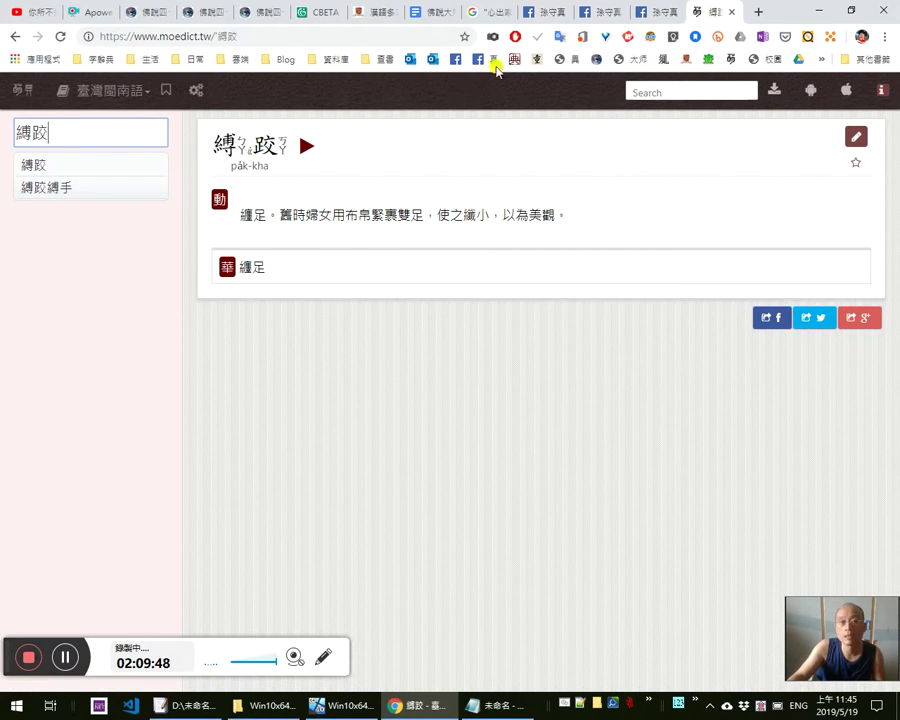
# Step: Translate 縛跤 and open it in full Google Translate with the target-language list
pyautogui.click(558, 38)
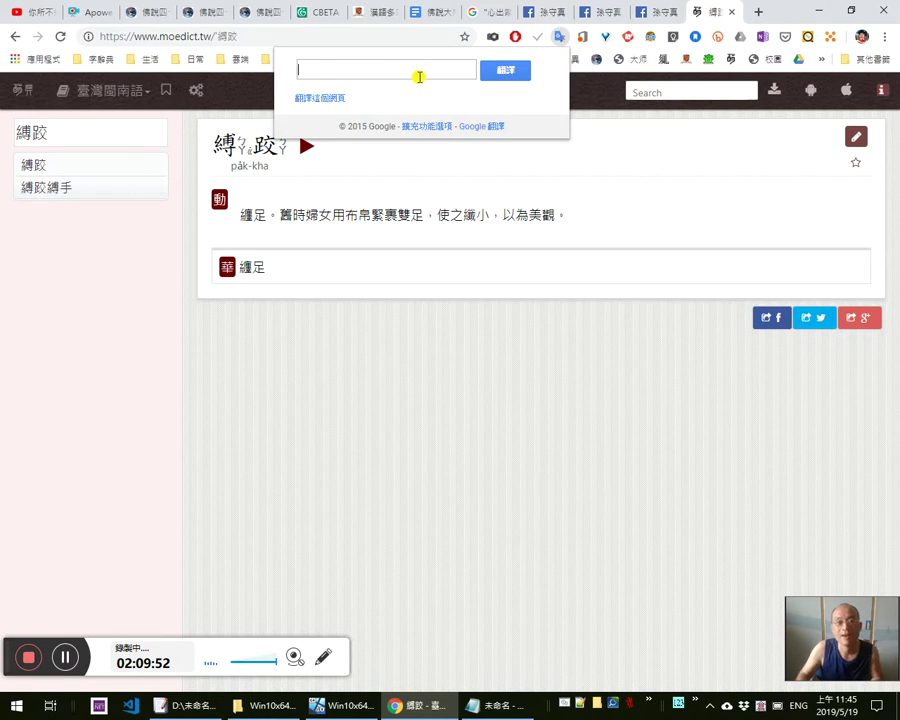
pyautogui.write('縛跤')
pyautogui.press('Return')
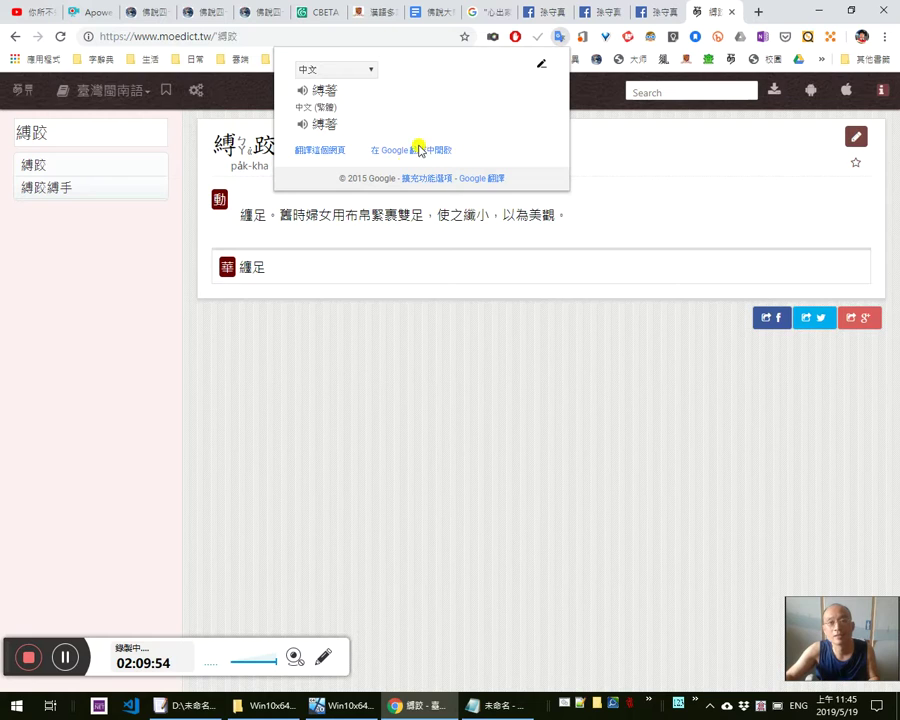
pyautogui.click(411, 151)
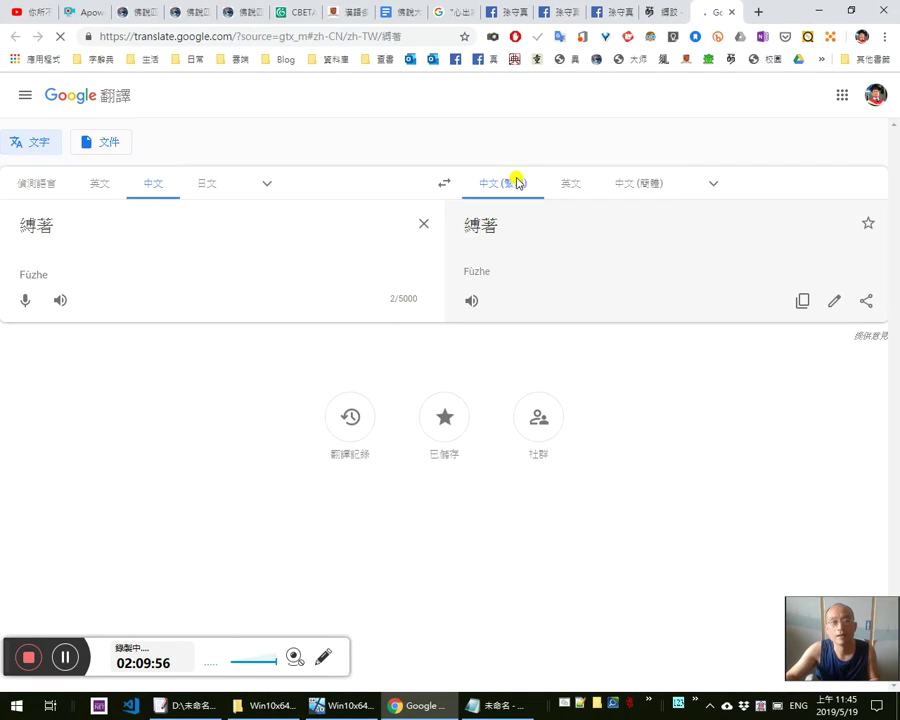
pyautogui.click(716, 186)
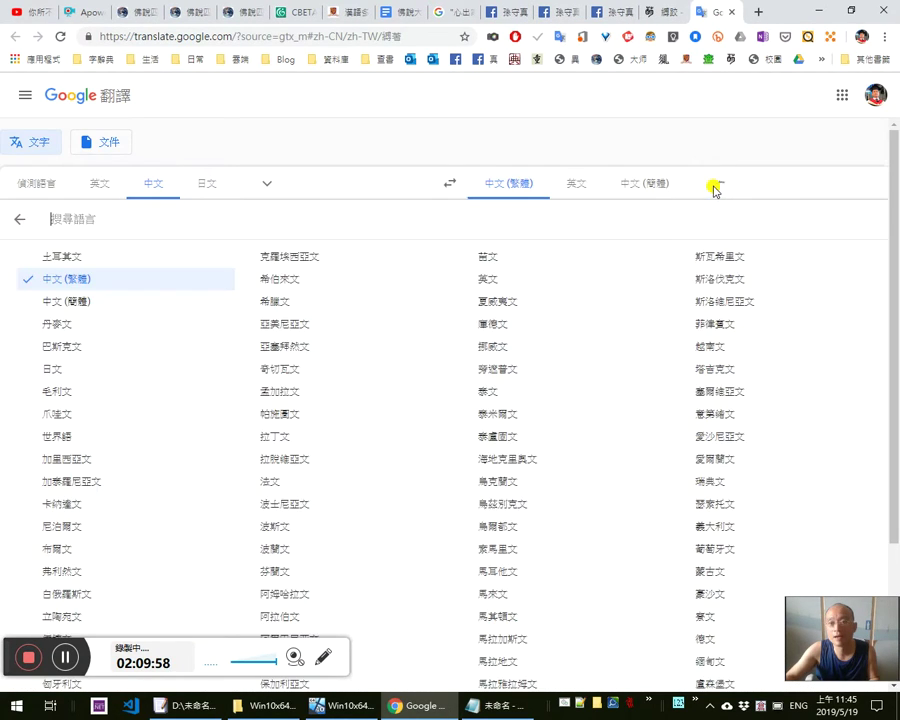
pyautogui.scroll(-5, 658, 480)
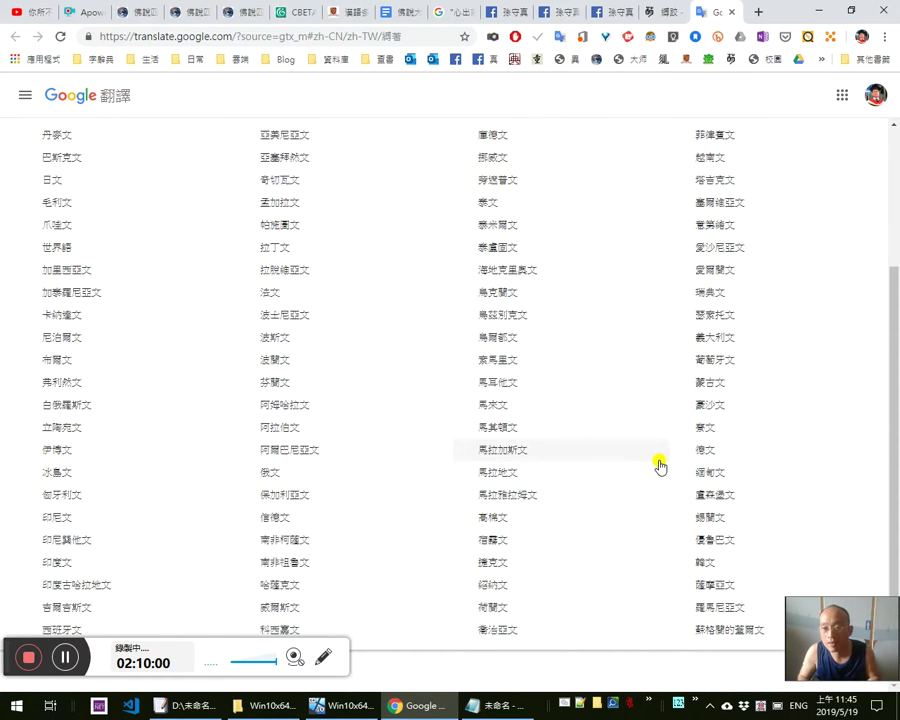
# Step: Search the Translate page for 蘭, then close the Google Translate tab
pyautogui.hotkey('ctrl', 'f')
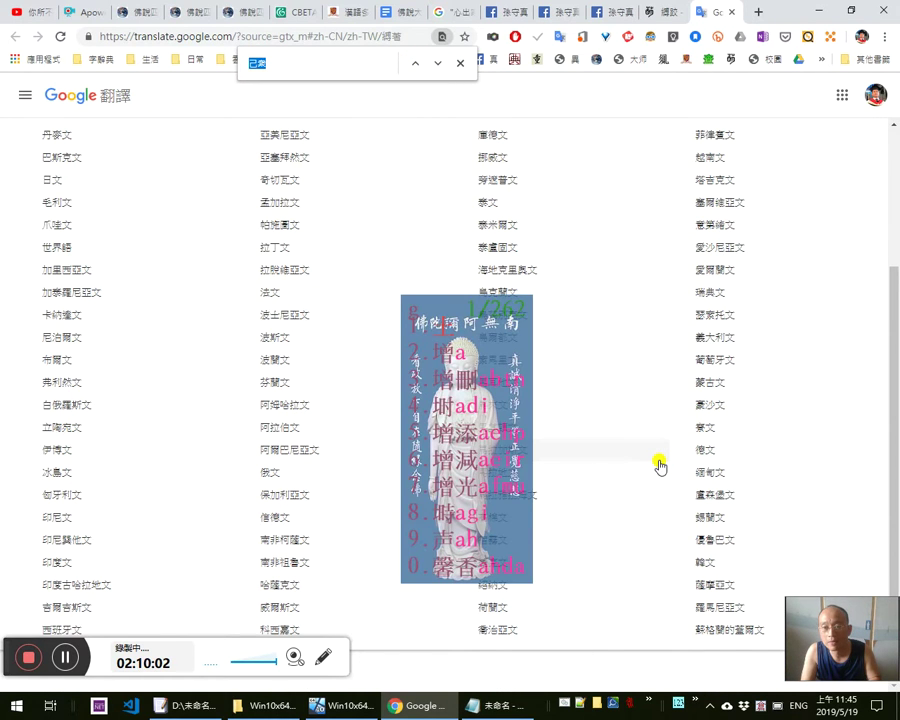
pyautogui.write('畫')
pyautogui.press('BackSpace')
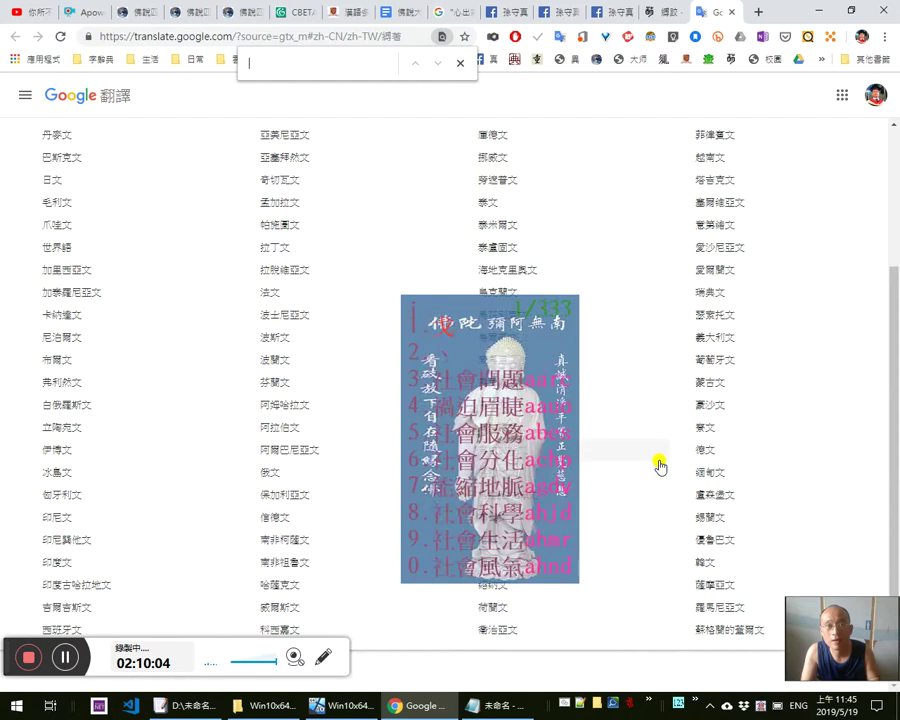
pyautogui.write('s蘭')
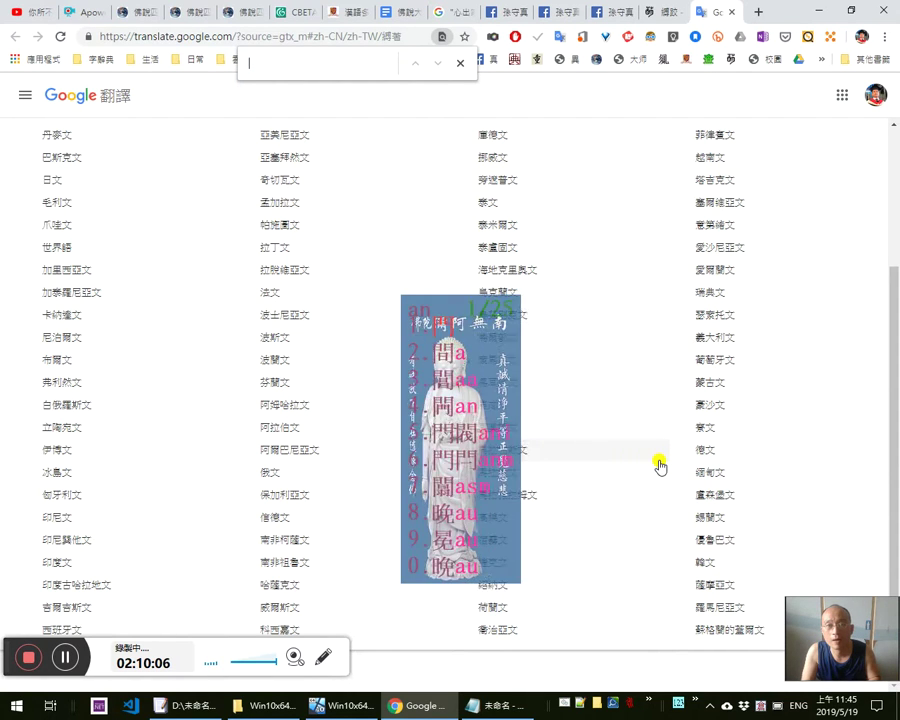
pyautogui.press('Escape')
pyautogui.press('Escape')
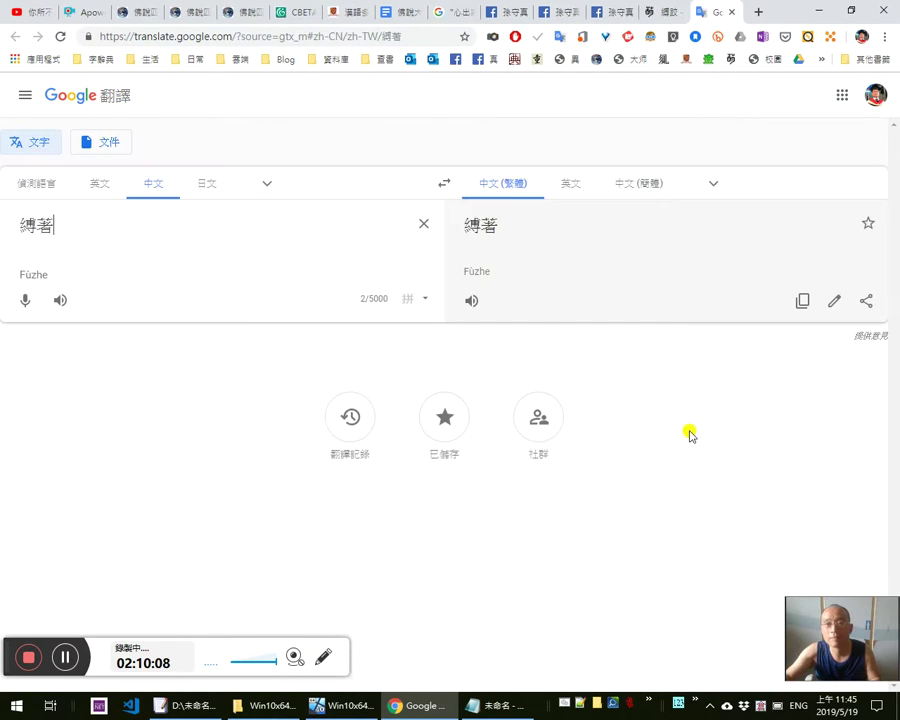
pyautogui.hotkey('ctrl', 'w')
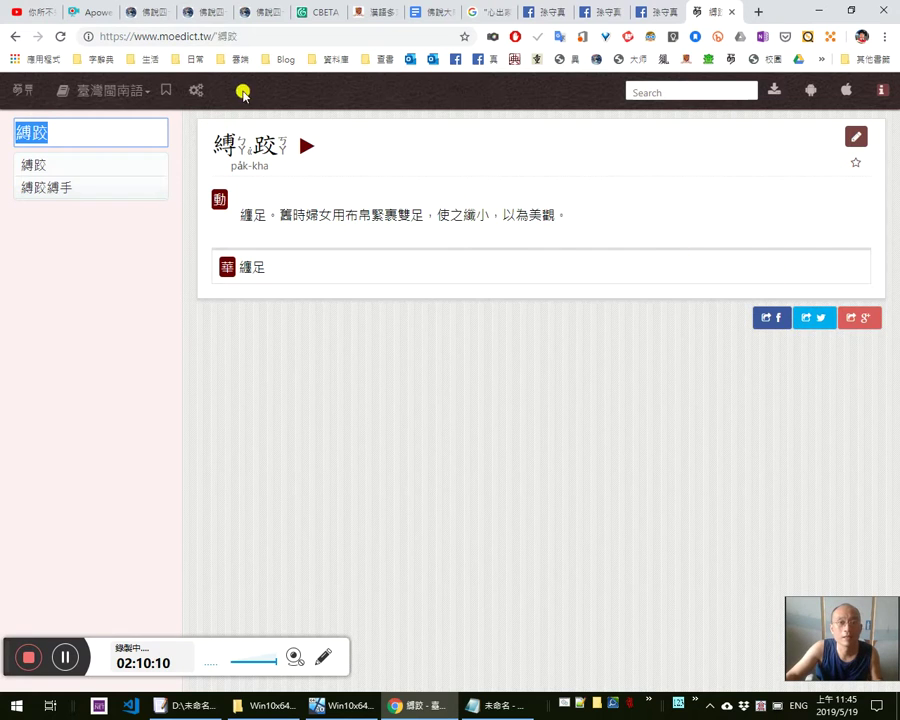
pyautogui.click(258, 16)
# Step: Search Google in a new tab for 閩南語朗讀程式
pyautogui.click(700, 14)
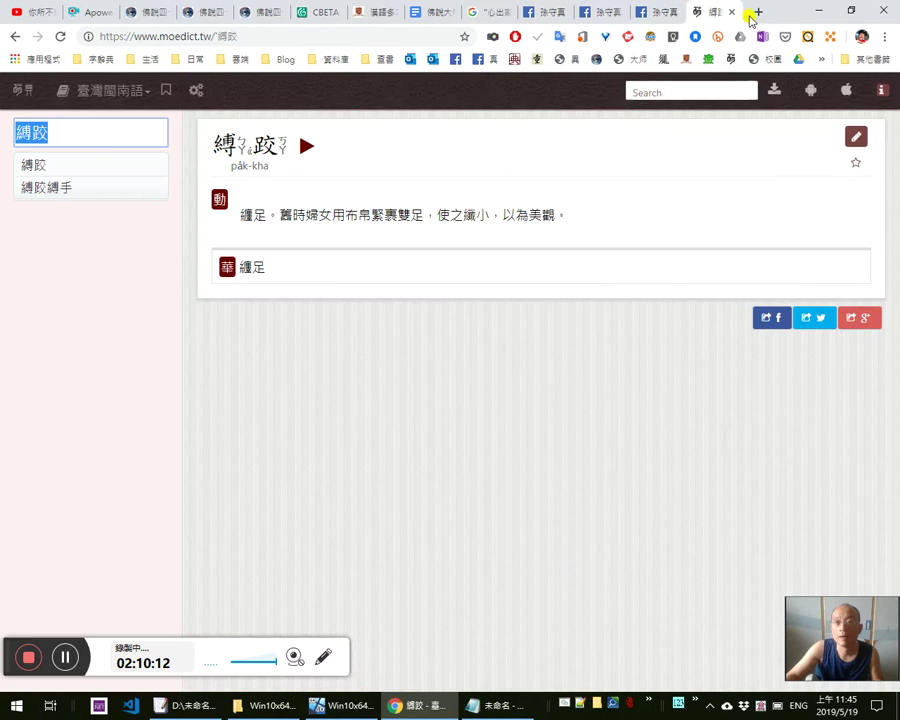
pyautogui.click(760, 12)
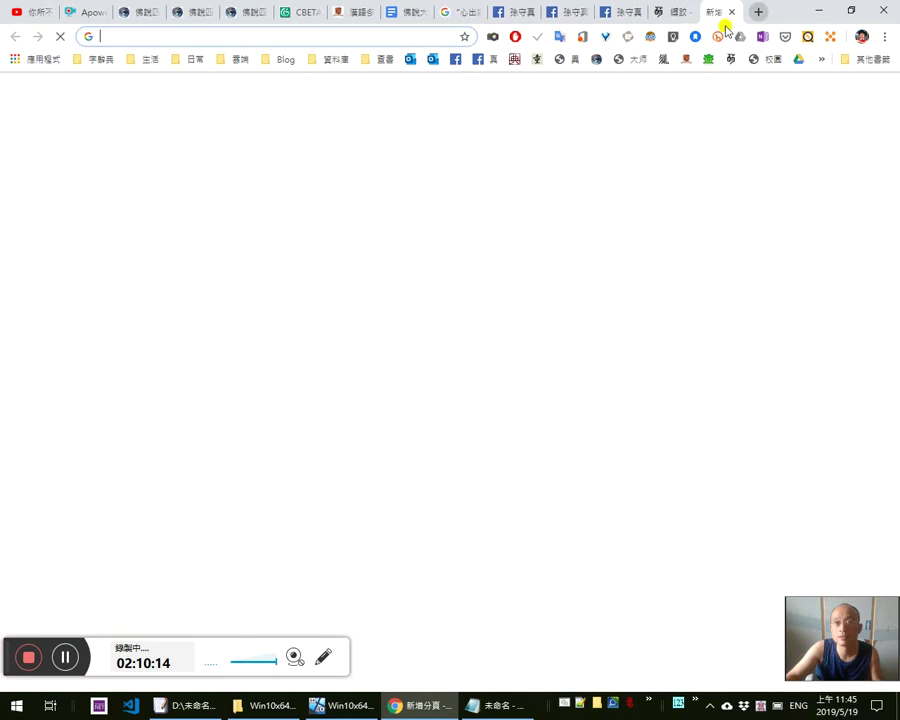
pyautogui.write('閩南語')
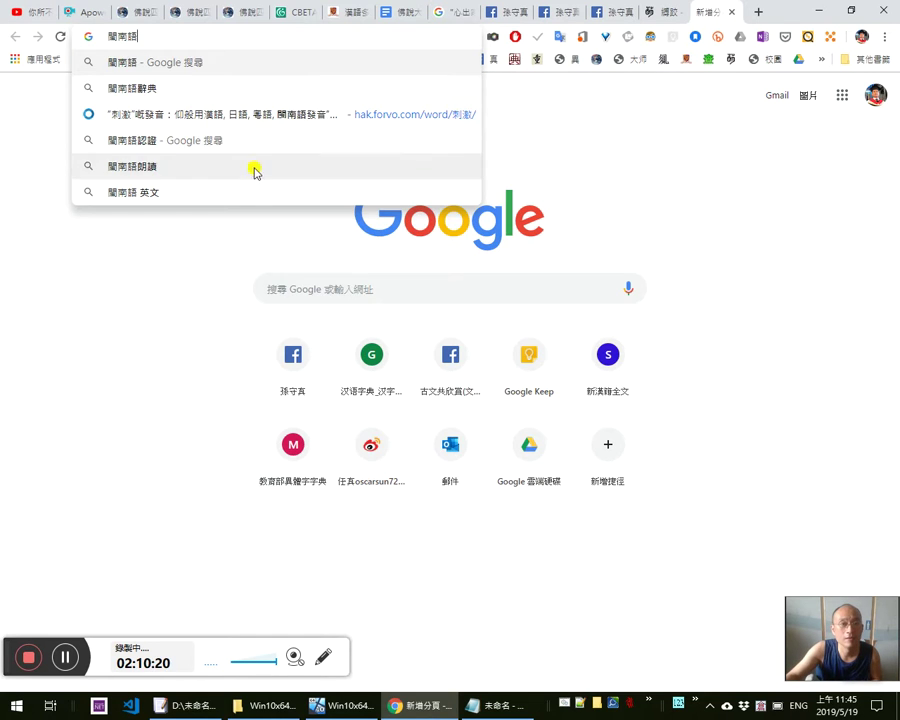
pyautogui.click(253, 166)
pyautogui.click(259, 106)
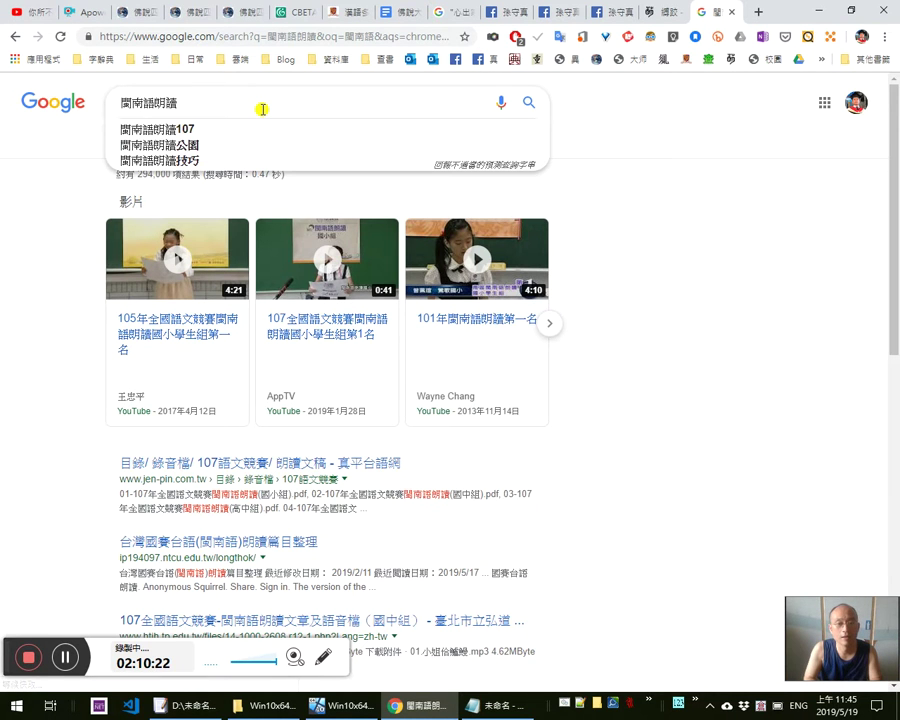
pyautogui.write('程式碼')
pyautogui.press('BackSpace')
pyautogui.press('Return')
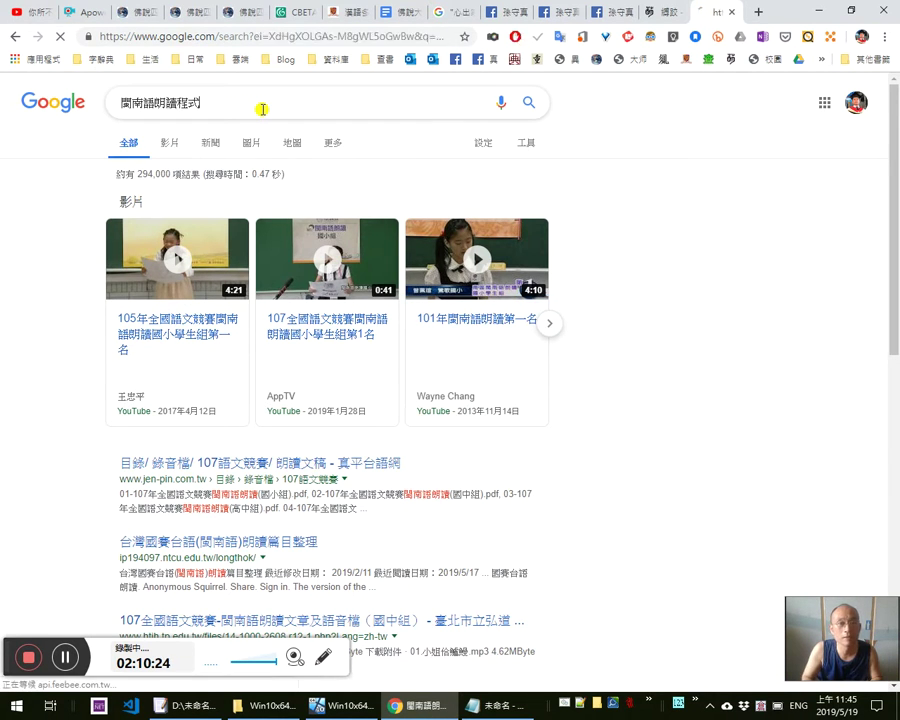
# Step: Scroll the results, then close the search and the moedict 縛跤 tab
pyautogui.scroll(-1, 536, 550)
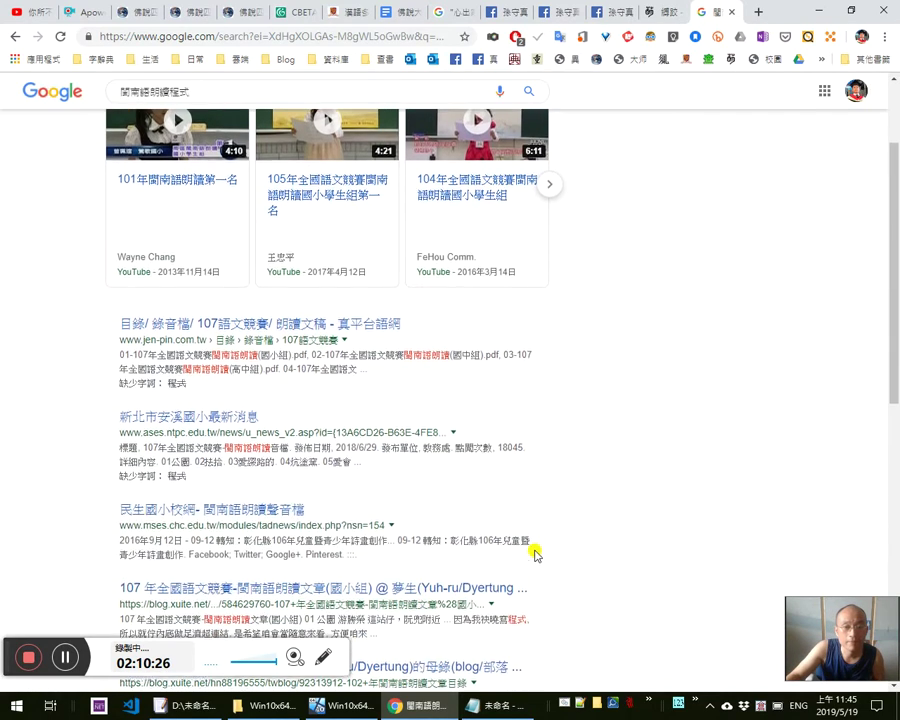
pyautogui.scroll(-3, 287, 492)
pyautogui.scroll(-2, 294, 505)
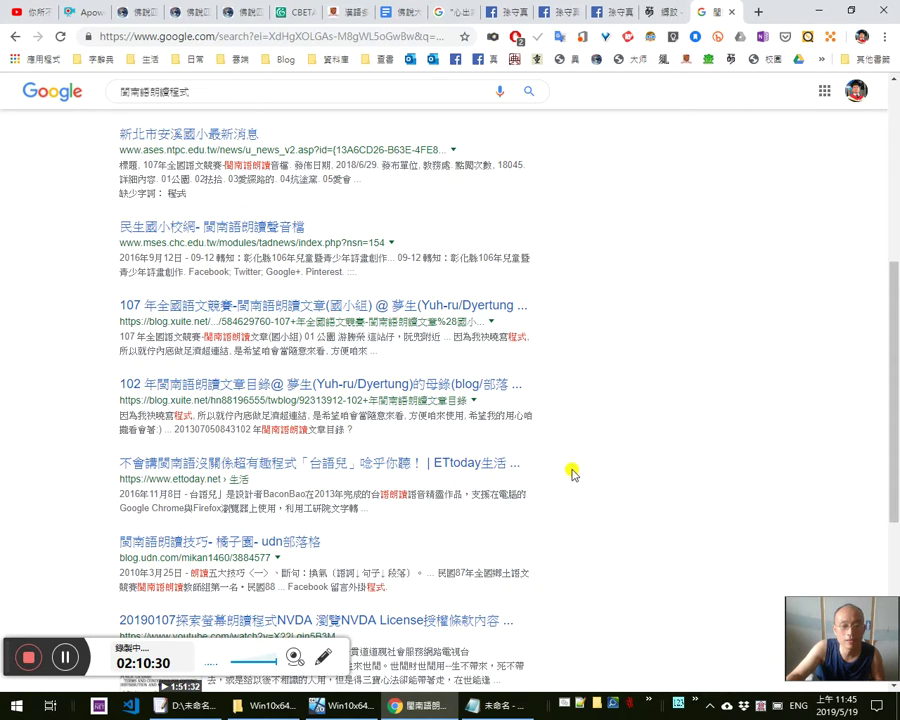
pyautogui.scroll(-2, 570, 470)
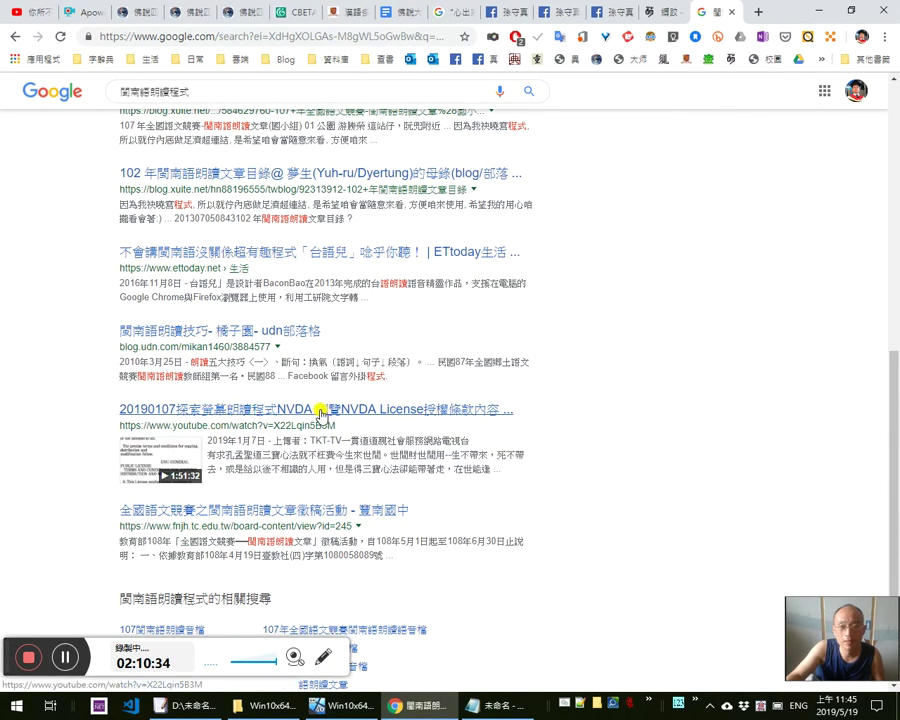
pyautogui.scroll(-1, 323, 432)
pyautogui.hotkey('ctrl', 'w')
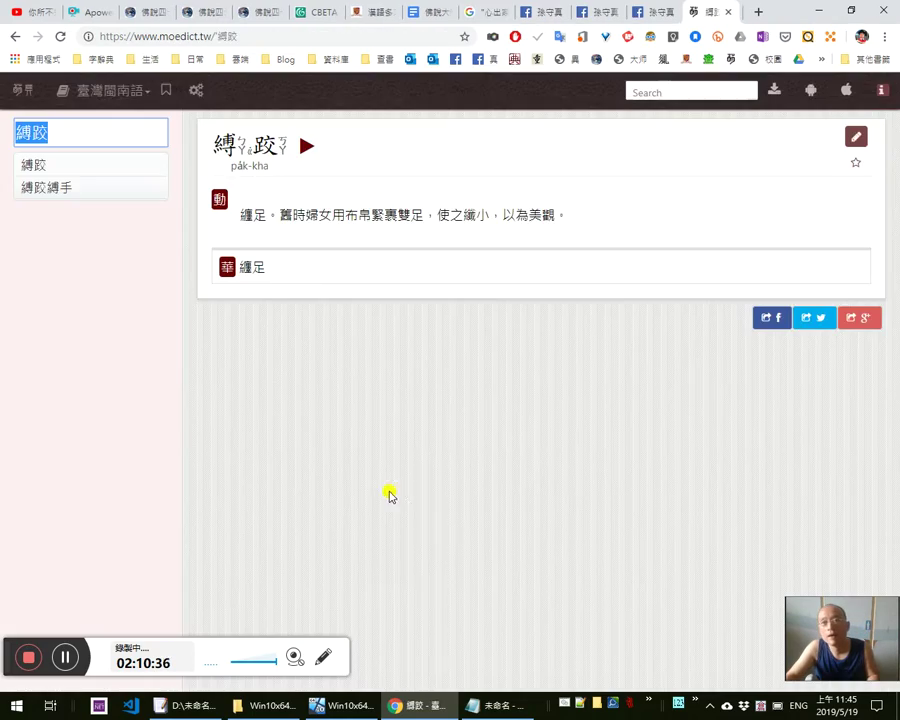
pyautogui.hotkey('ctrl', 'w')
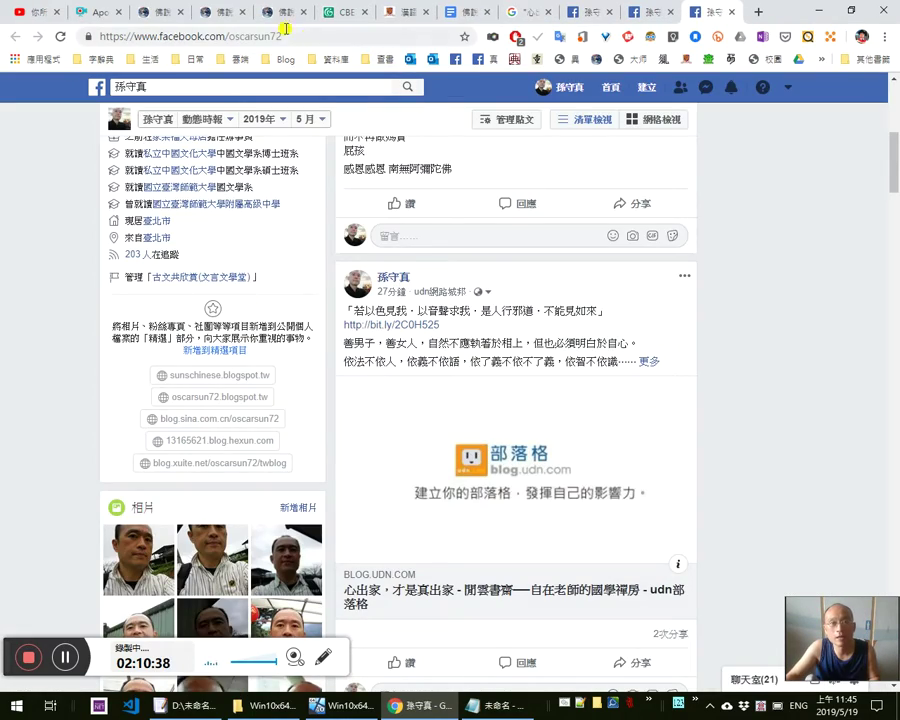
# Step: Switch from Facebook to the ctext.org chapter tab, then on to the page 51 scan
pyautogui.click(227, 18)
pyautogui.hotkey('ctrl', 'Tab')
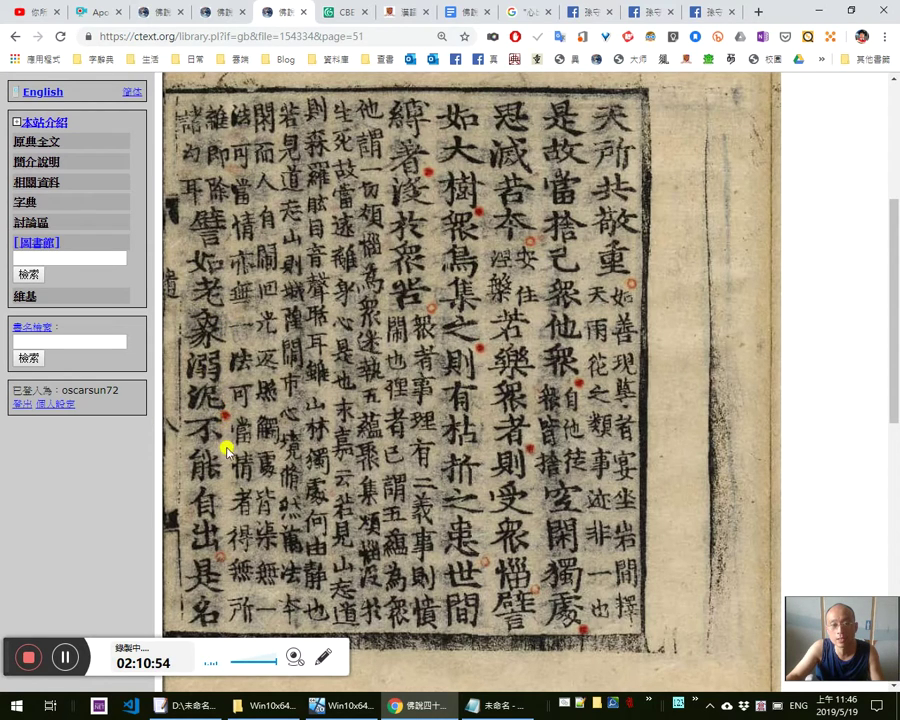
# Step: Check page 52 and its text version, then return to page 51's transcription
pyautogui.scroll(-3, 600, 372)
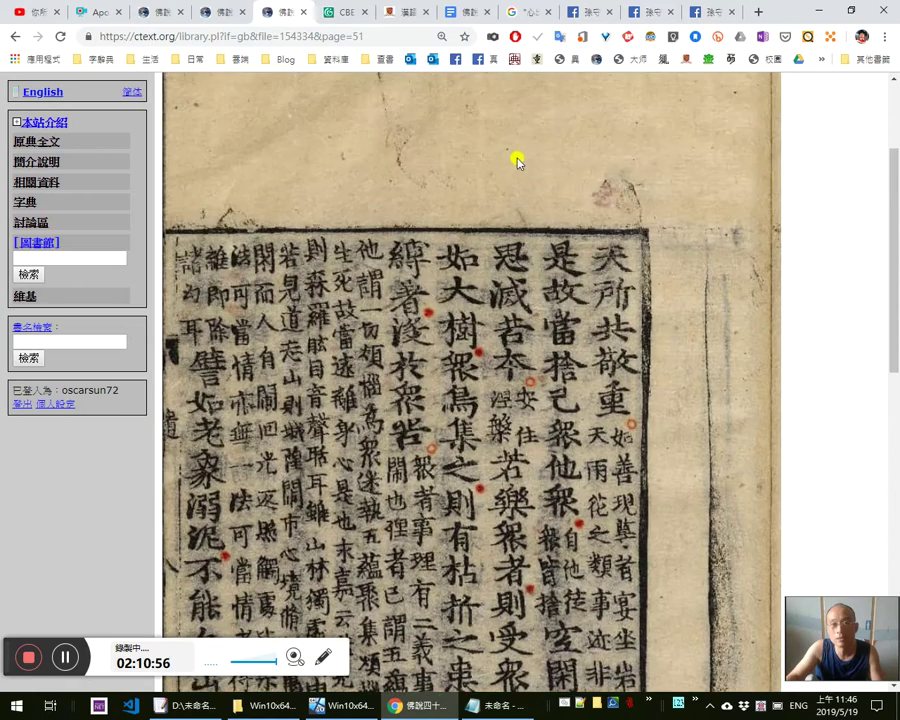
pyautogui.scroll(2, 459, 115)
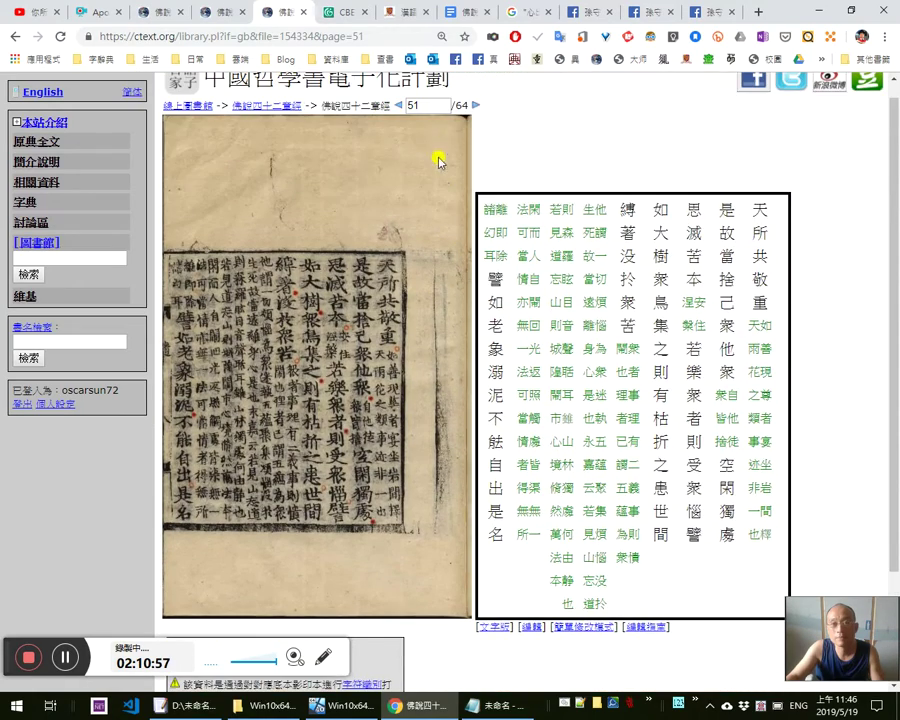
pyautogui.click(476, 104)
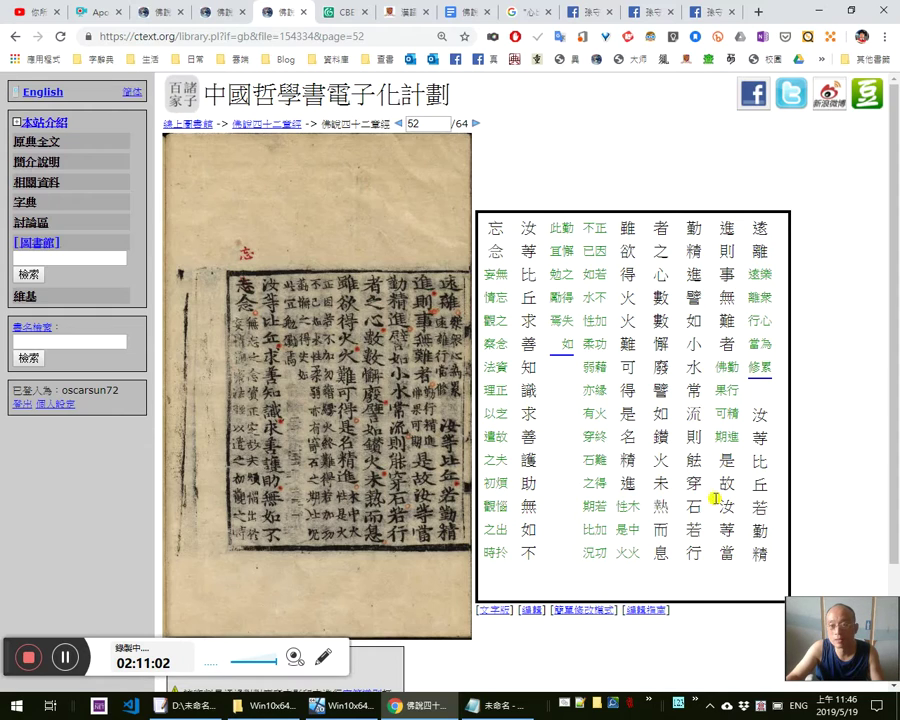
pyautogui.click(492, 607)
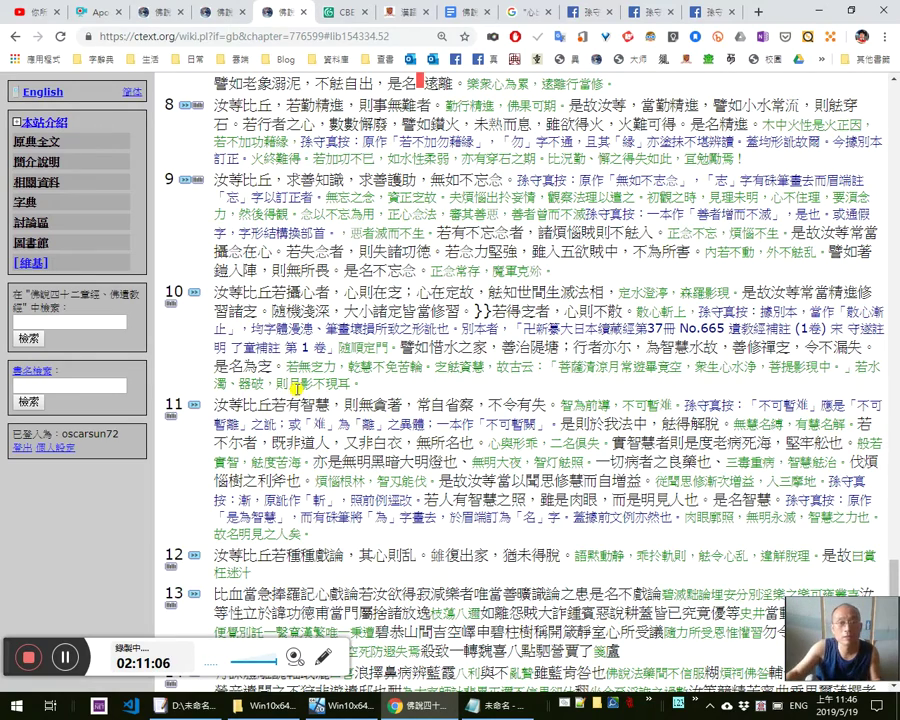
pyautogui.hotkey('alt', 'Left')
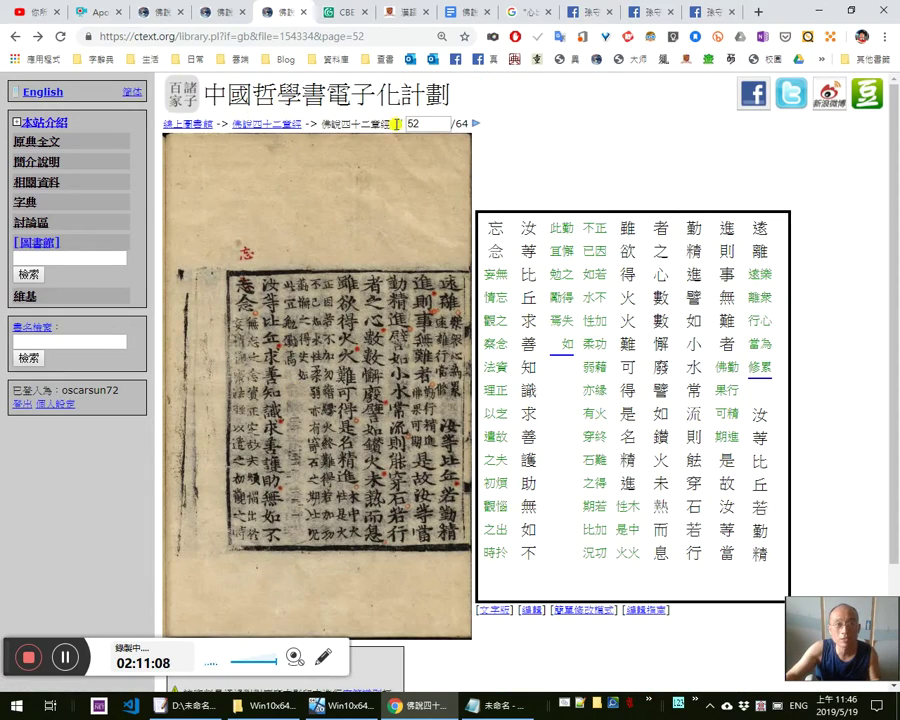
pyautogui.click(399, 124)
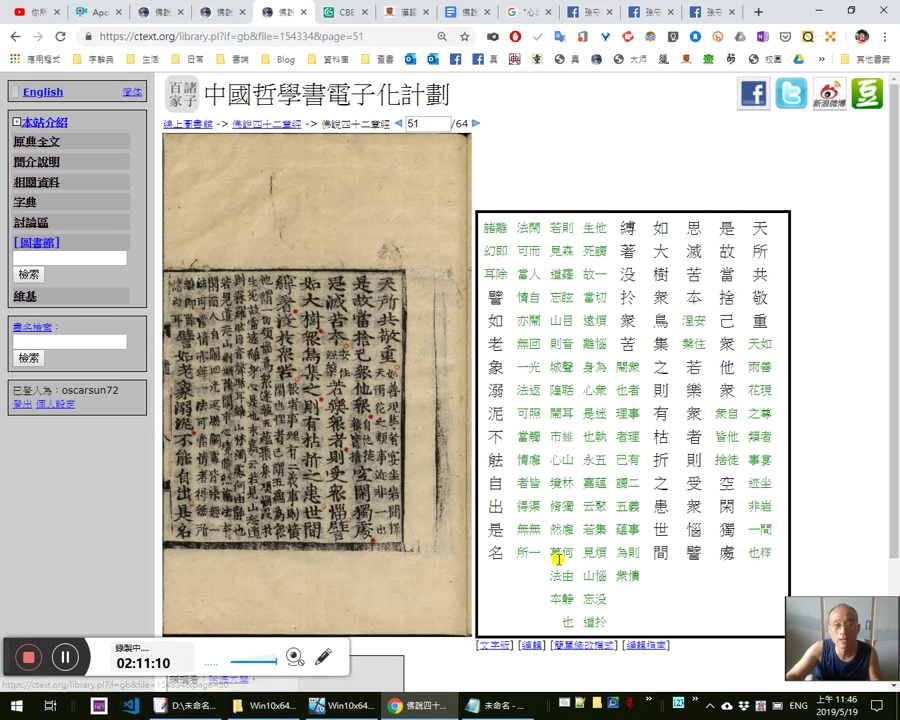
pyautogui.click(590, 648)
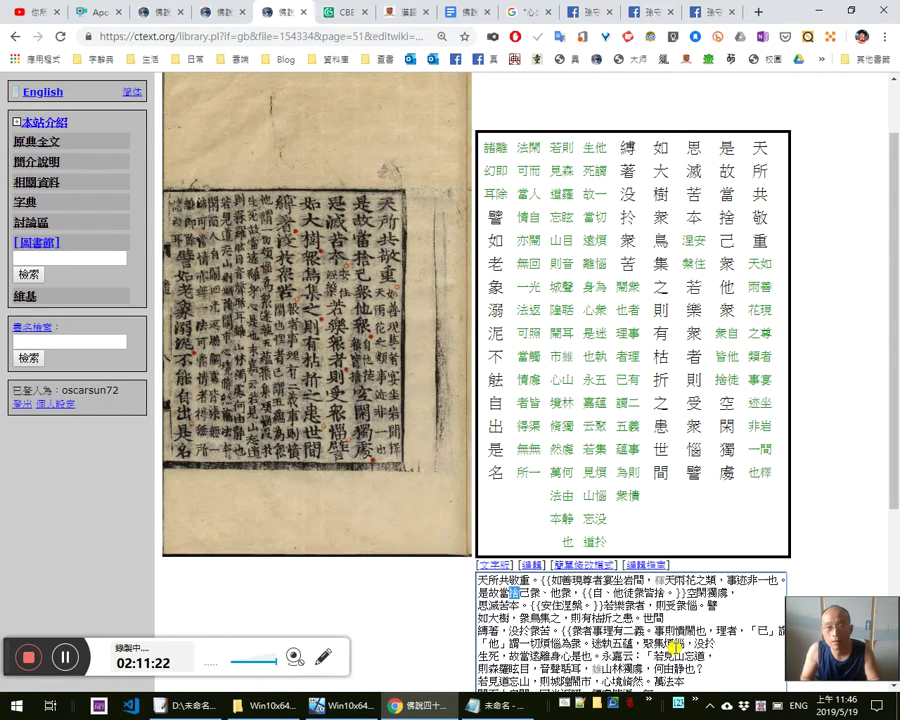
# Step: Find 捨 on page 51 with an in-page search, then open its plain-text version
pyautogui.scroll(-3, 675, 648)
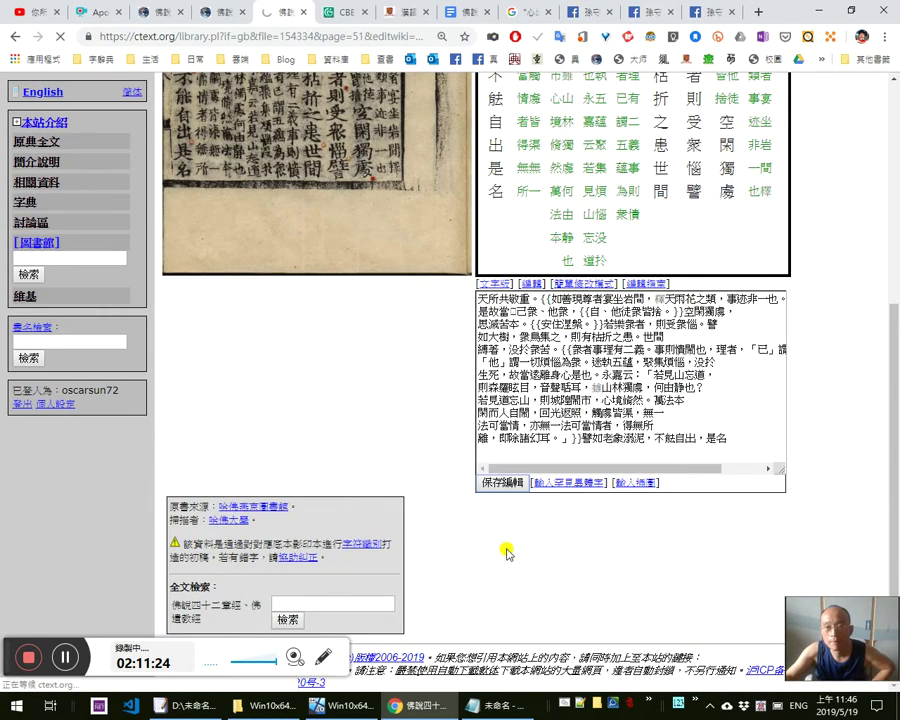
pyautogui.scroll(4, 560, 520)
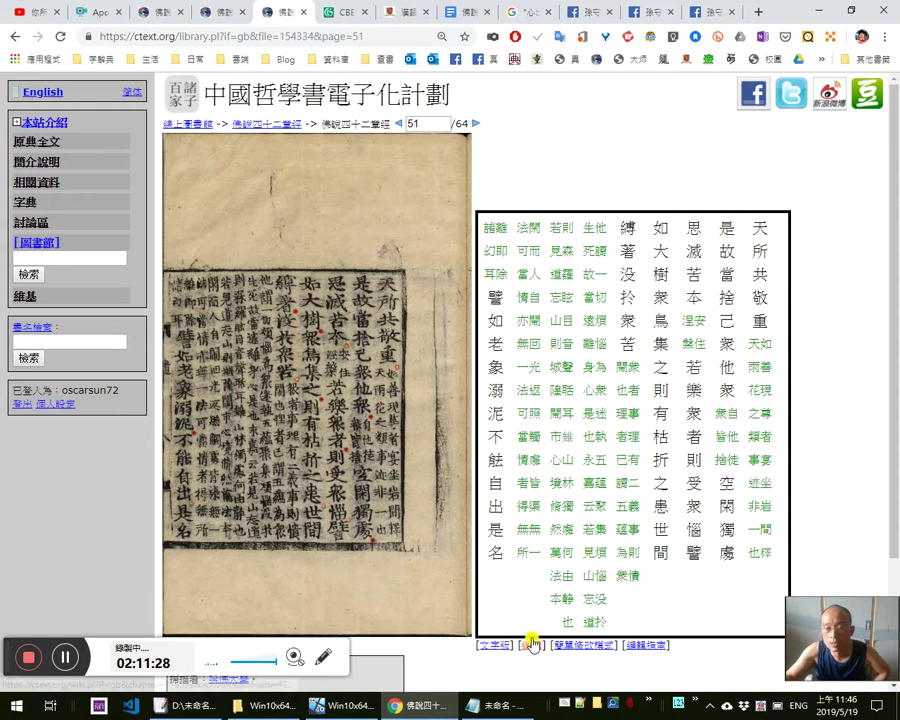
pyautogui.hotkey('ctrl', 'f')
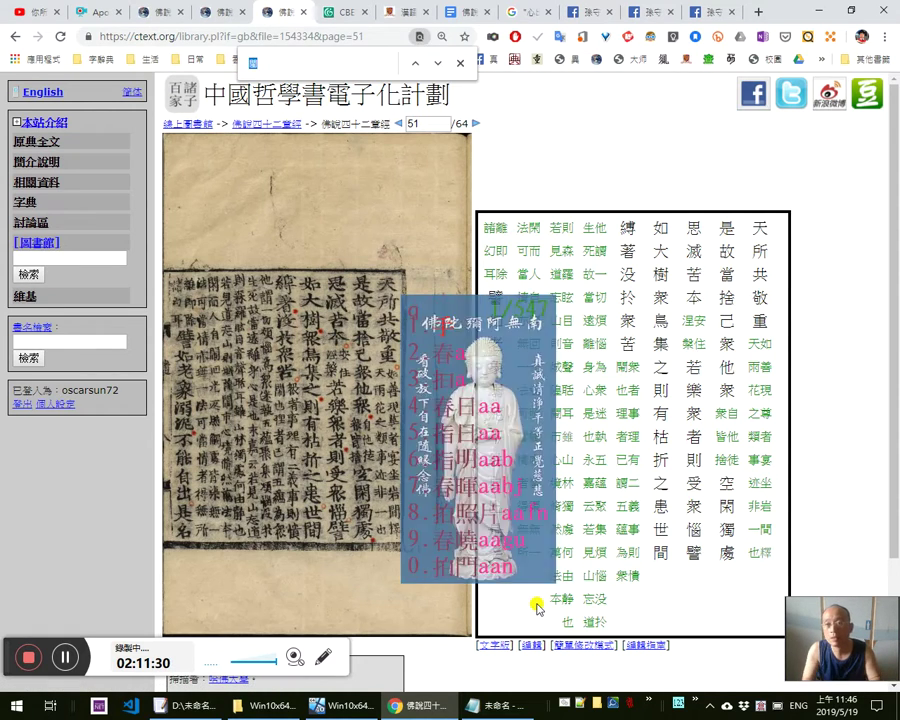
pyautogui.write('gogr')
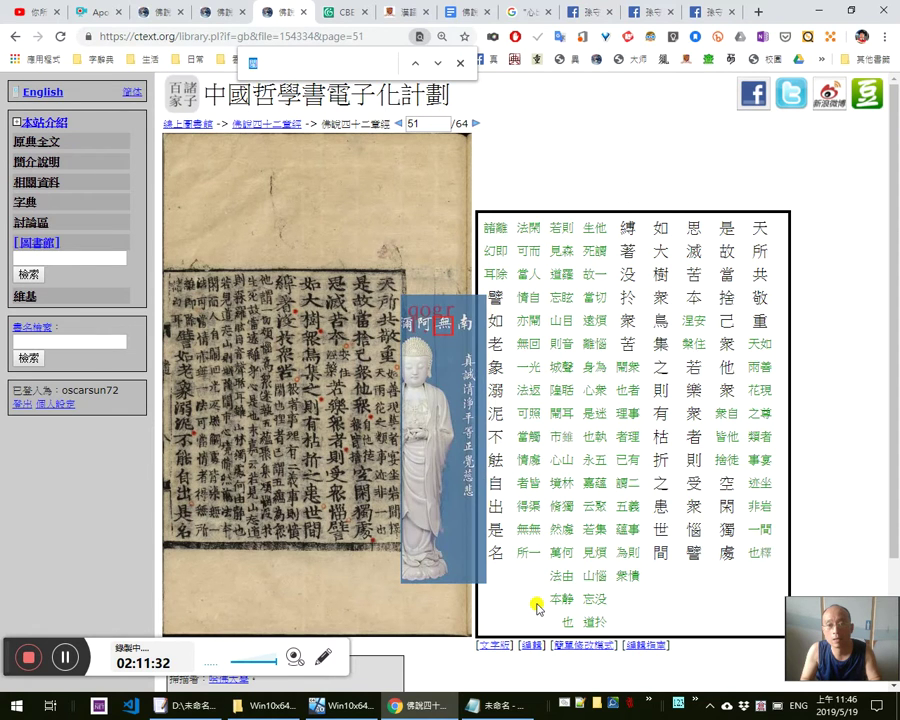
pyautogui.press('space')
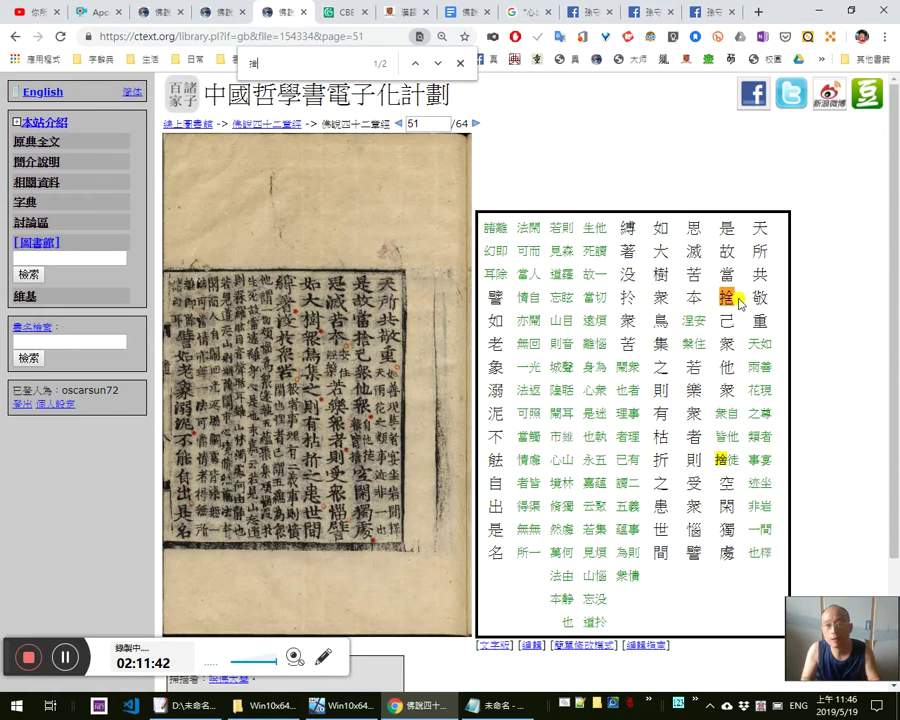
pyautogui.press('Escape')
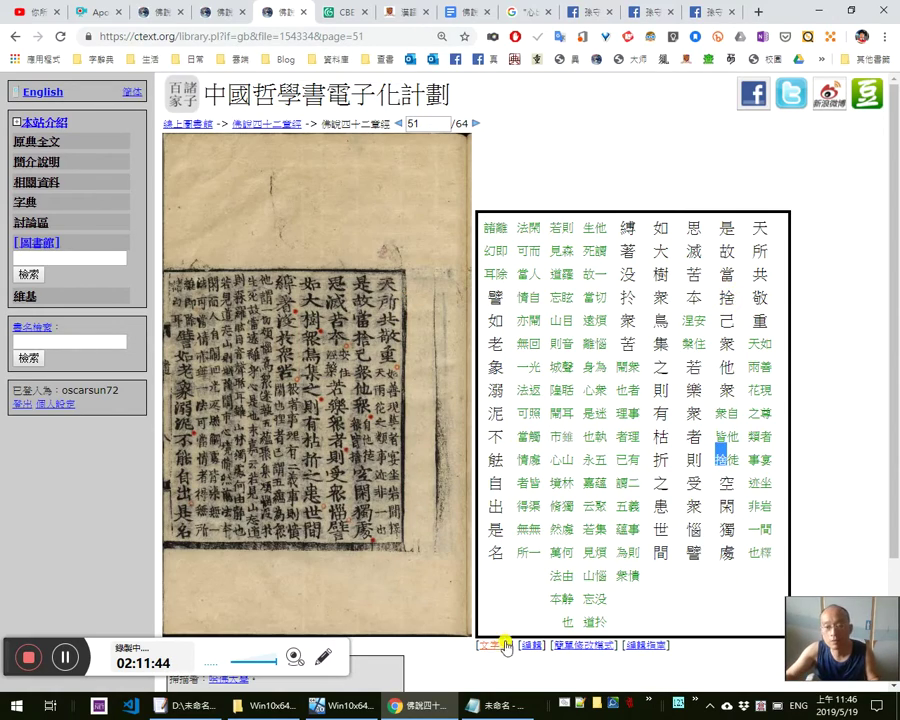
pyautogui.click(507, 643)
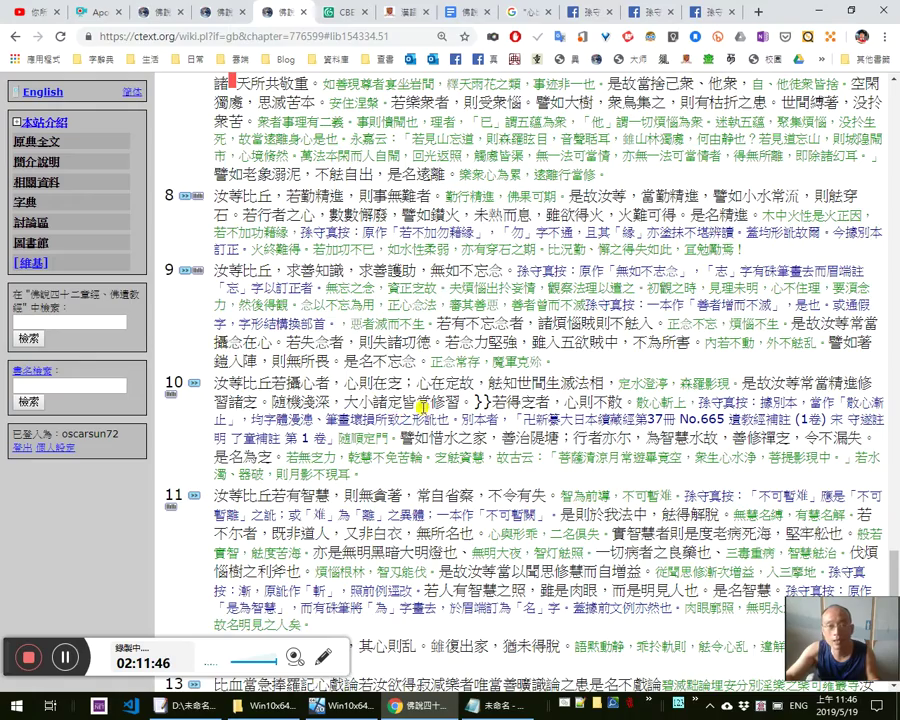
# Step: Copy sutra passage 7 from ctext.org and paste it into the blank Word document
pyautogui.scroll(3, 422, 407)
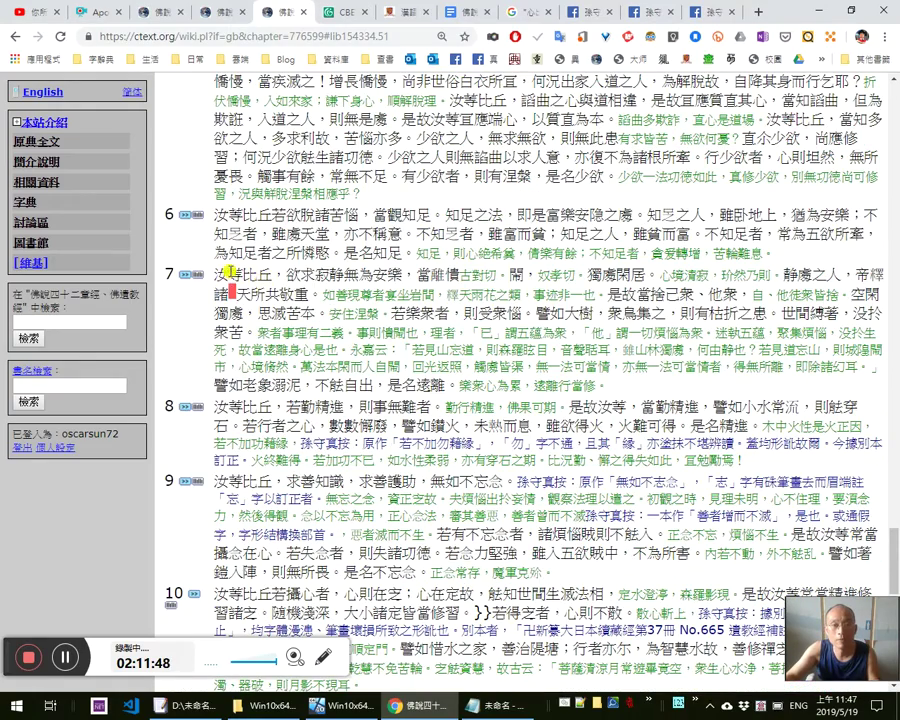
pyautogui.moveTo(228, 272); pyautogui.dragTo(598, 385)
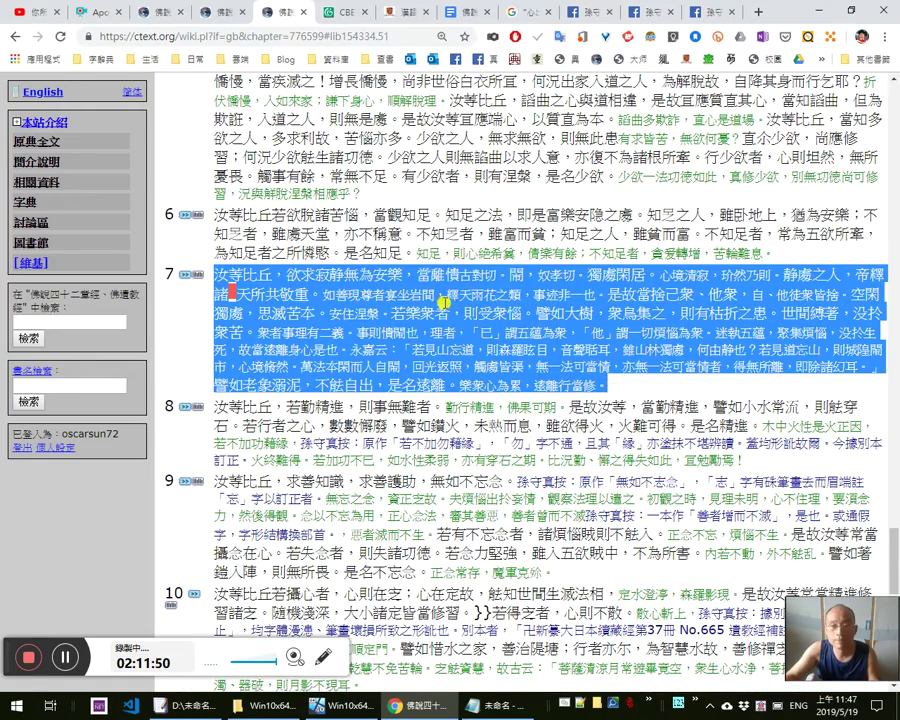
pyautogui.rightClick(350, 304)
pyautogui.click(420, 312)
pyautogui.click(591, 370)
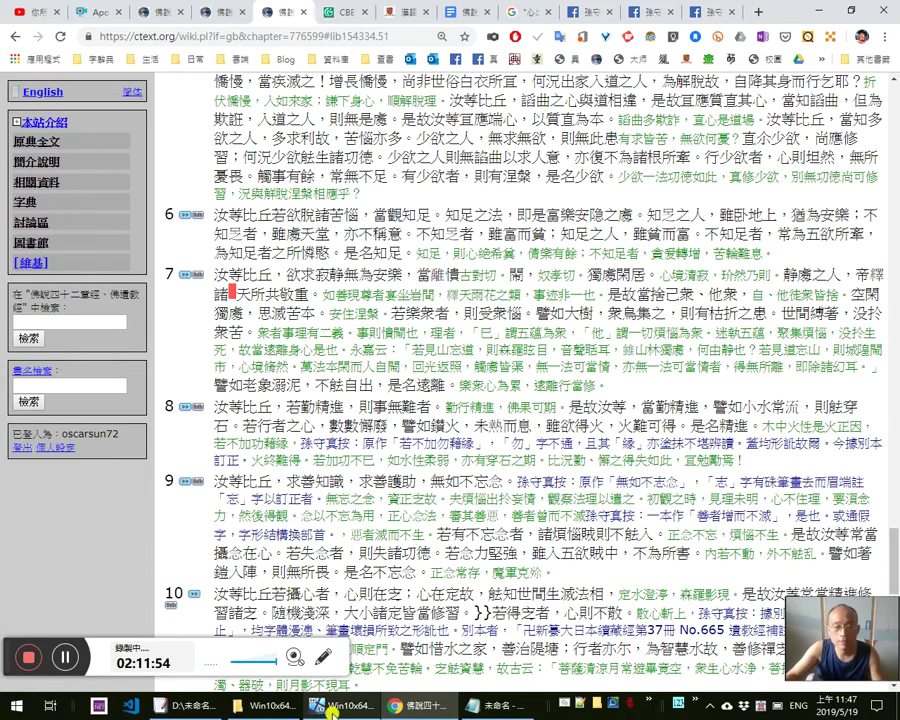
pyautogui.click(362, 703)
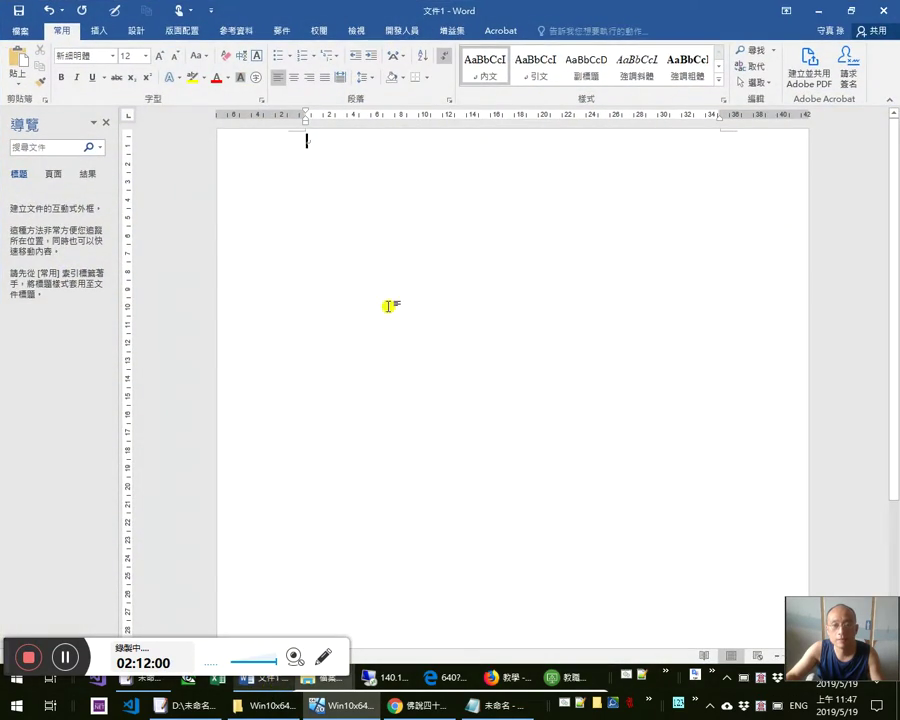
pyautogui.write('汝等比丘，欲求寂靜無為安樂，當離憒古對切。鬧，奴孝切。獨處閑居。心境清寂，玠然乃則。靜處之人，帝釋諸天所共敬重。如善現尊者宴坐岩間，釋天雨花之類，事迹非一也。是故當□己衆、他衆，自、他徒衆皆捨。空閑獨處，思滅苦本。安住涅槃。若樂衆者，則受衆惱。譬如大樹，衆鳥集之，則有枯折之患。世間縛著，沒於衆苦。衆者事理有二義。事則憒鬧也，理者，「已」謂五蘊為衆，「他」謂一切煩惱為衆。迷執五蘊，聚集煩惱，沒於生死，故當遠離身心是也。永嘉云：「若見山忘道，則森羅眩目，音聲聒耳，雖山林獨處，何由靜也？若見道忘山，則城隍鬧市，心境翛然。萬法本閑而人自鬧，回光返照，觸處皆滿，無一法可當情，亦無一法可當情者，得無所離，即除諸幻耳。」譬如老象溺泥，不能自出，是名遠離。樂衆心為累，遠離行當修。')
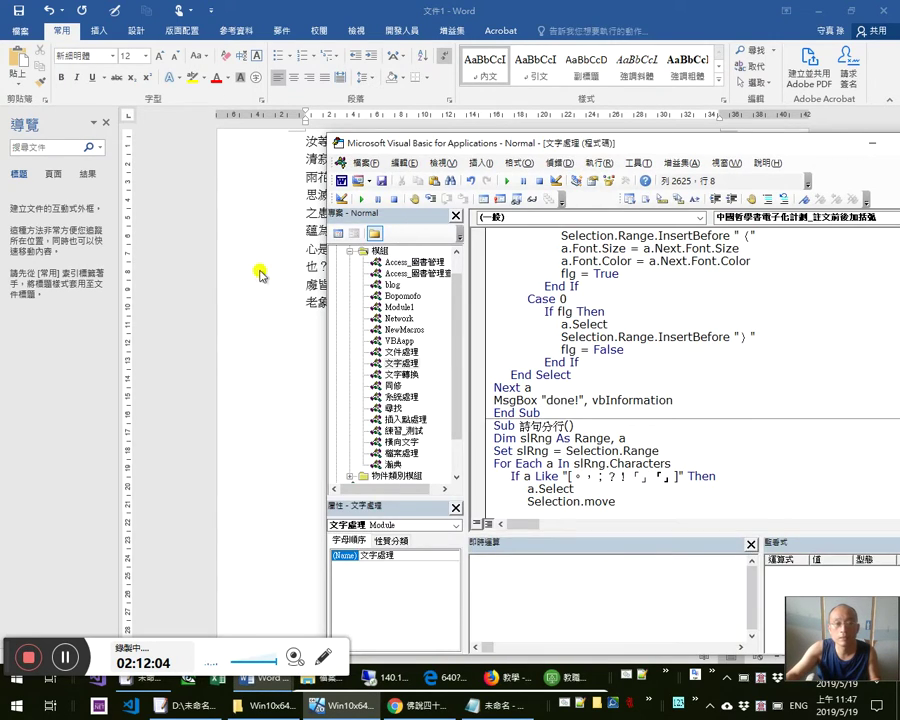
# Step: Copy the ctext.org page's web address from the address bar
pyautogui.click(400, 706)
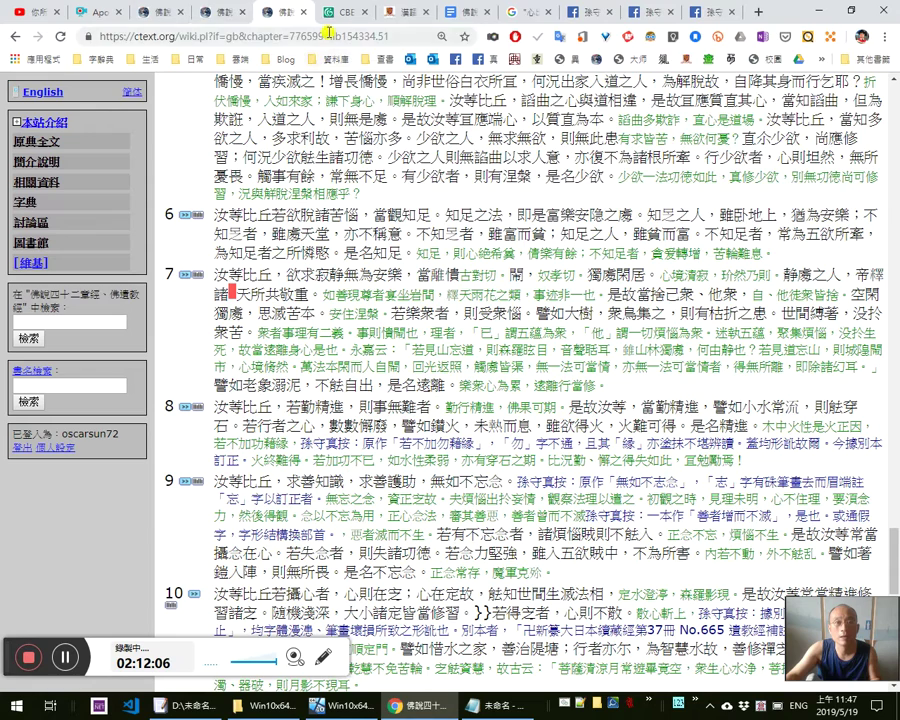
pyautogui.click(330, 36)
pyautogui.rightClick(330, 36)
pyautogui.click(857, 78)
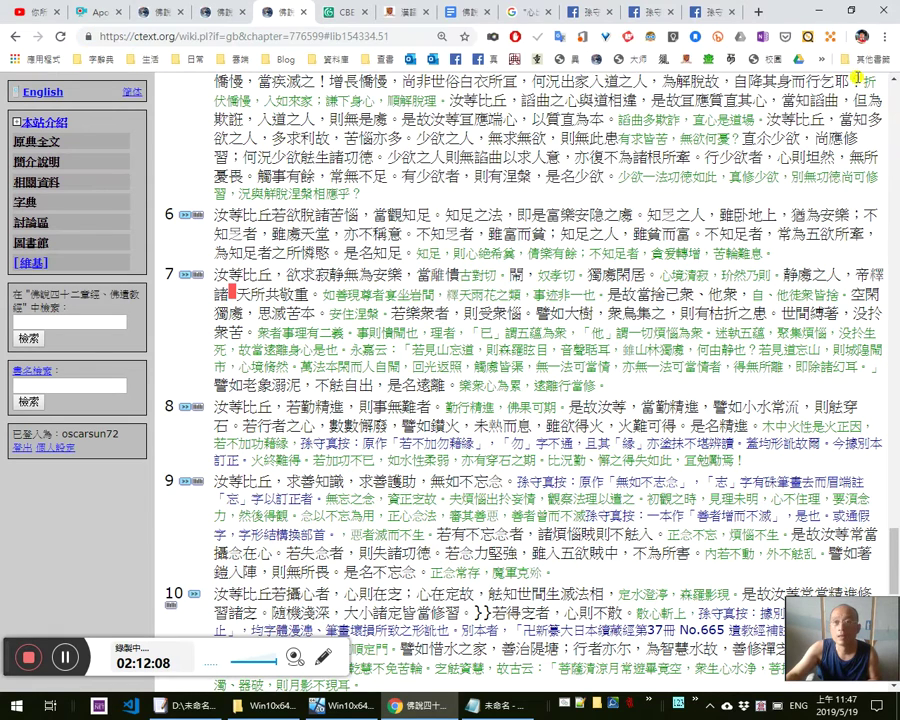
pyautogui.click(341, 38)
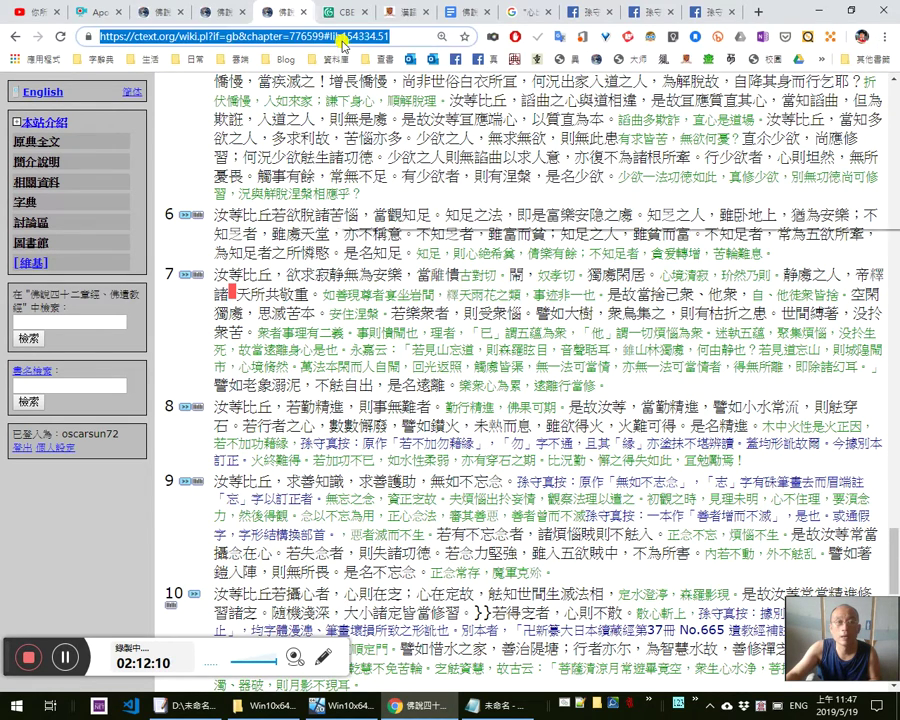
pyautogui.rightClick(237, 36)
pyautogui.click(400, 93)
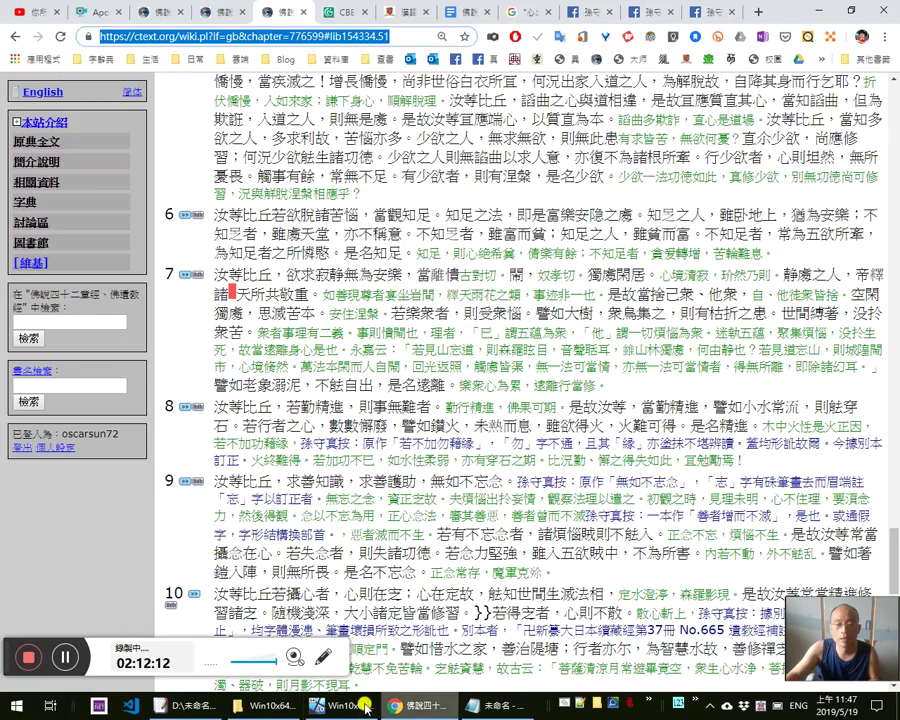
pyautogui.hotkey('alt', 'Tab')
pyautogui.click(471, 681)
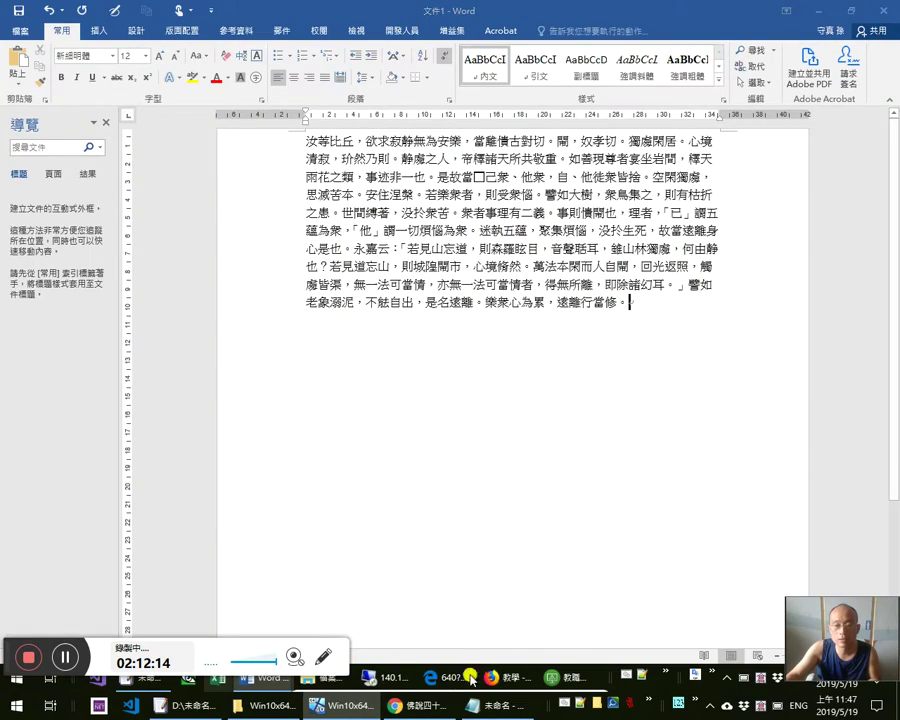
pyautogui.click(390, 681)
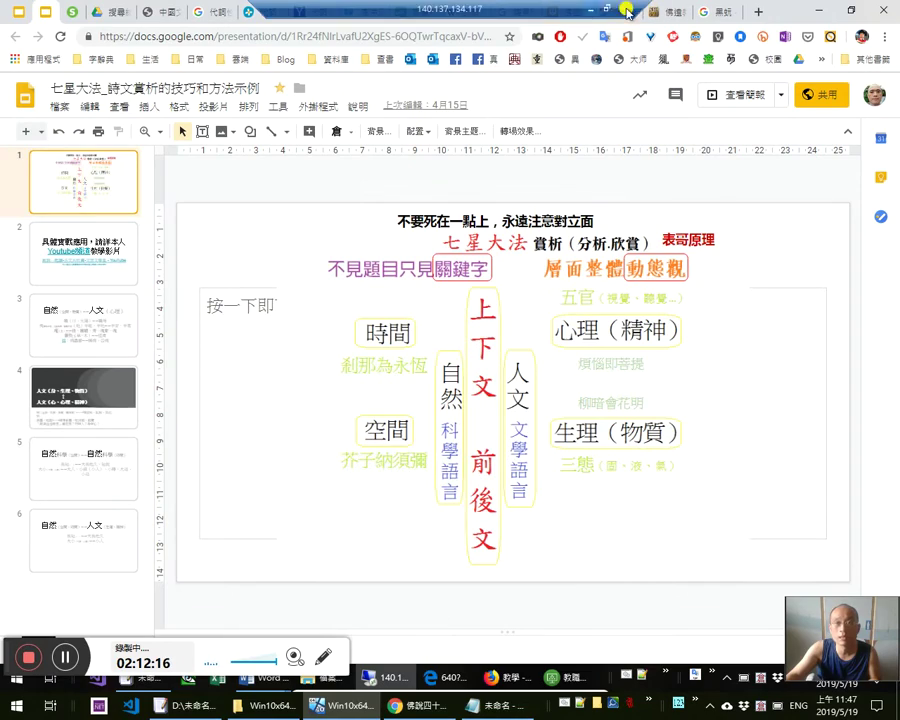
# Step: In Google Drive, open the 一起讀懂實境秀 folder and check the new 林占梅〈地震歌〉 video upload
pyautogui.hotkey('alt', 'Tab')
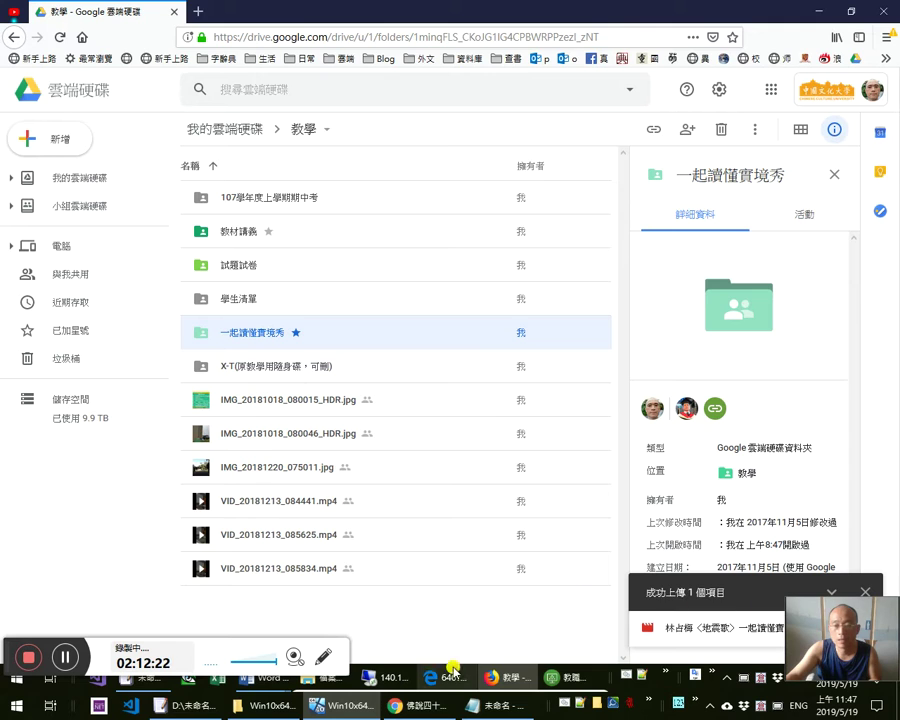
pyautogui.moveTo(843, 658); pyautogui.dragTo(825, 450)
pyautogui.click(727, 678)
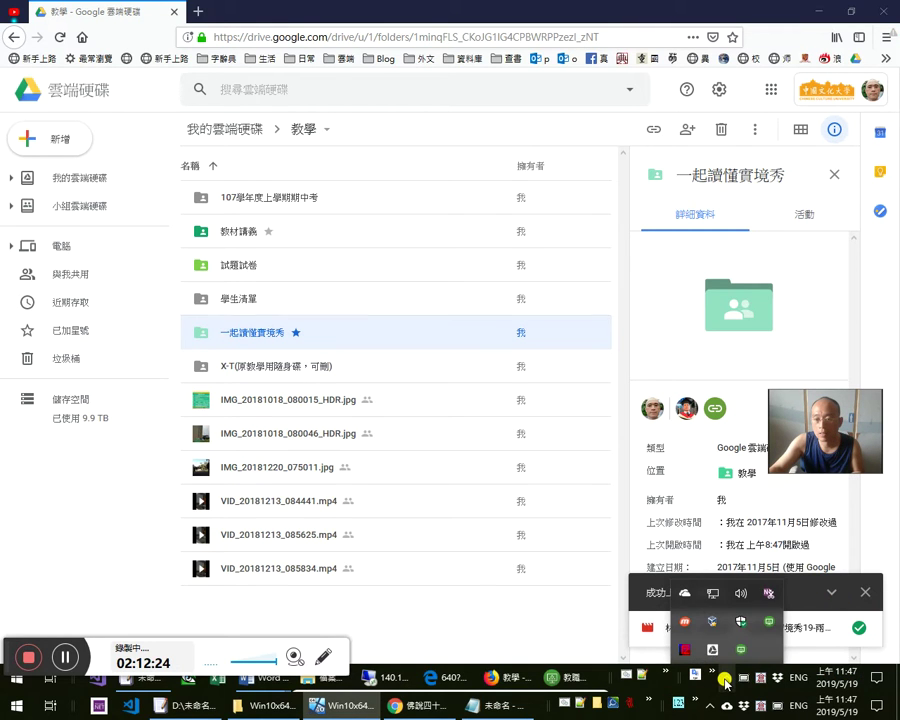
pyautogui.click(727, 682)
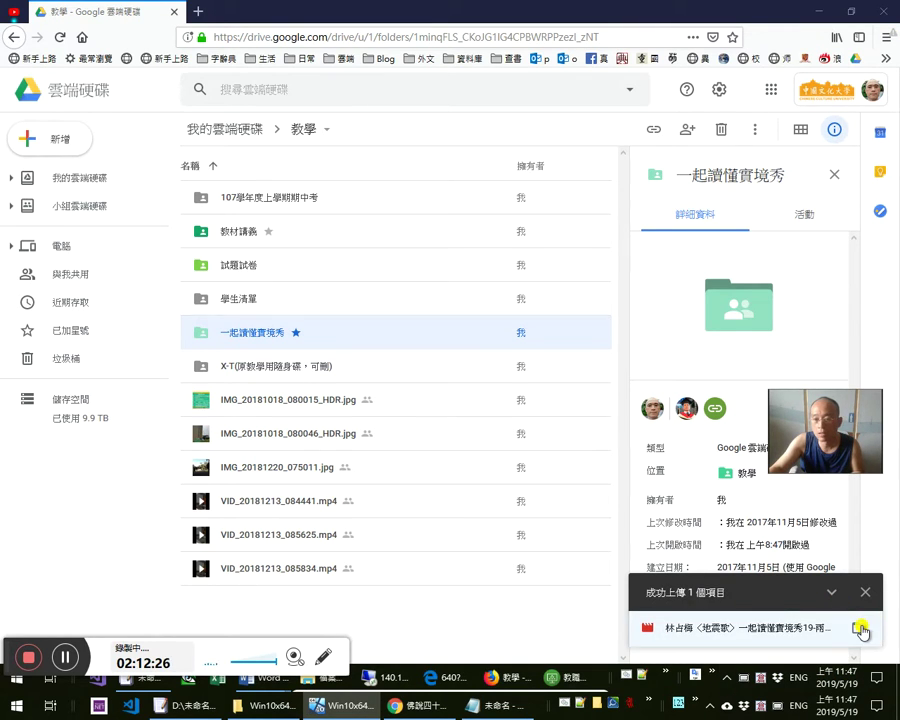
pyautogui.click(807, 625)
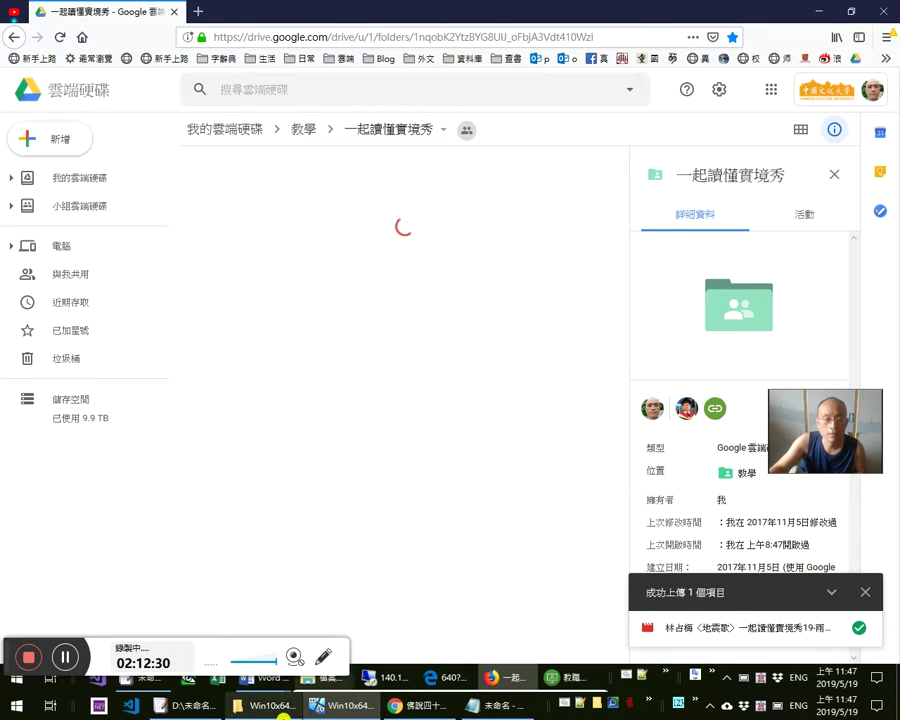
pyautogui.moveTo(282, 711)
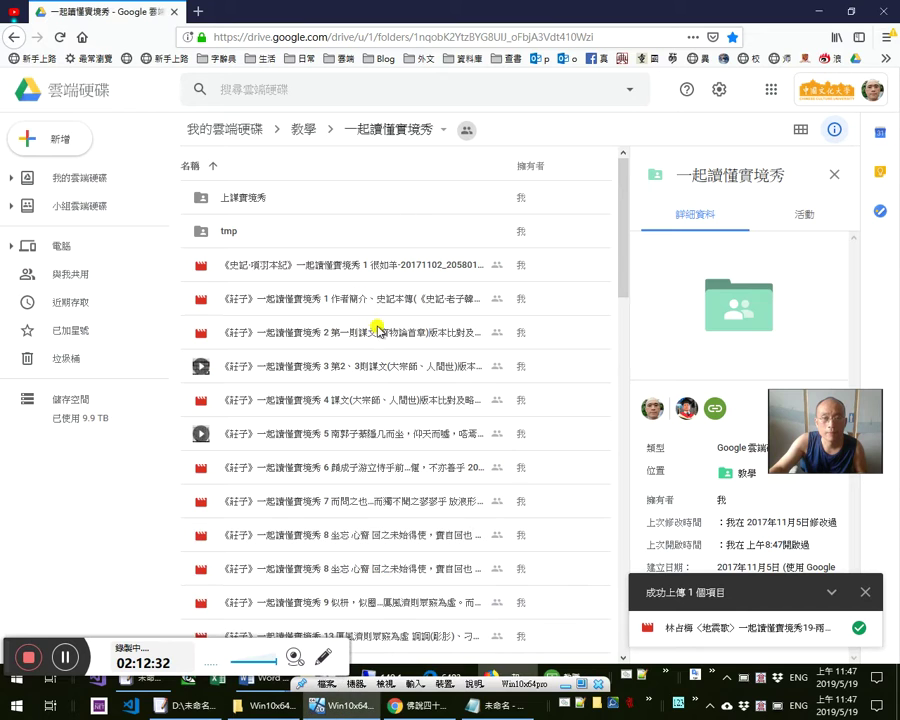
pyautogui.click(856, 624)
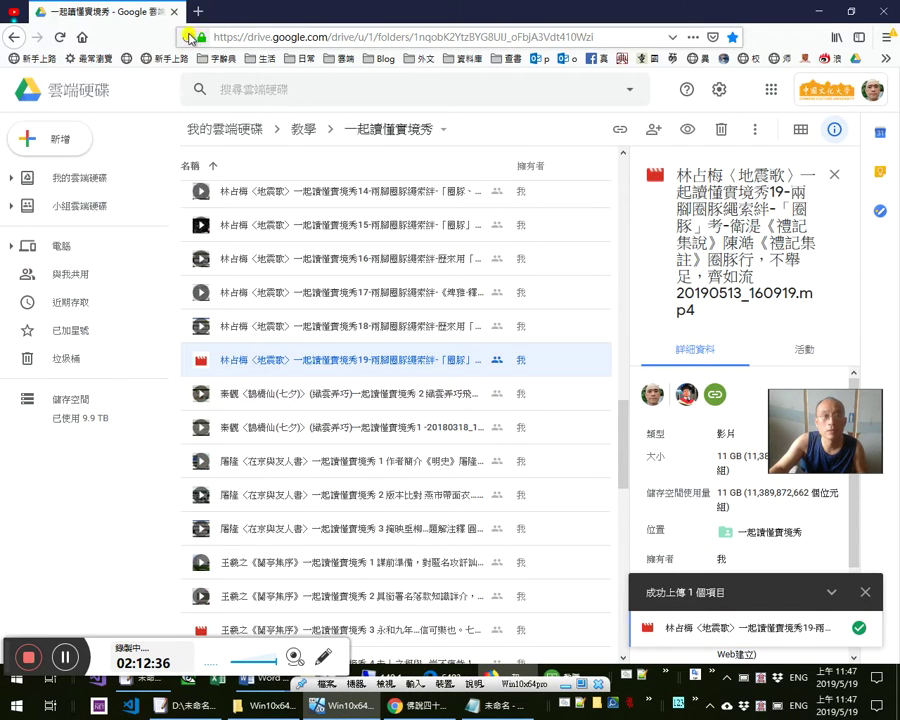
# Step: Load the copied ctext.org 佛說四十二章經 address in the current tab with Paste and Go
pyautogui.click(272, 41)
pyautogui.rightClick(300, 40)
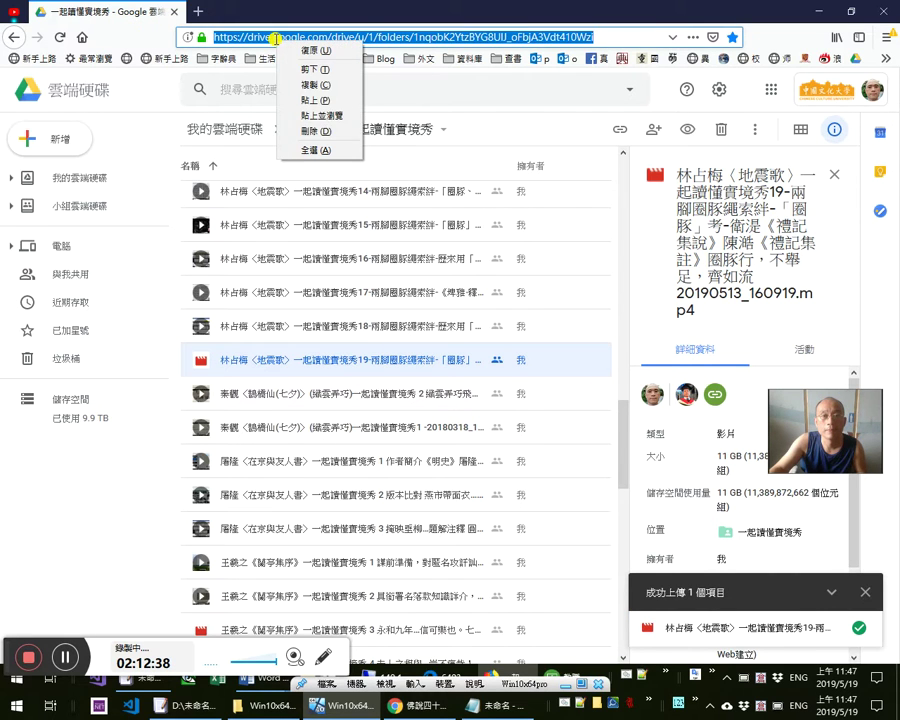
pyautogui.click(328, 116)
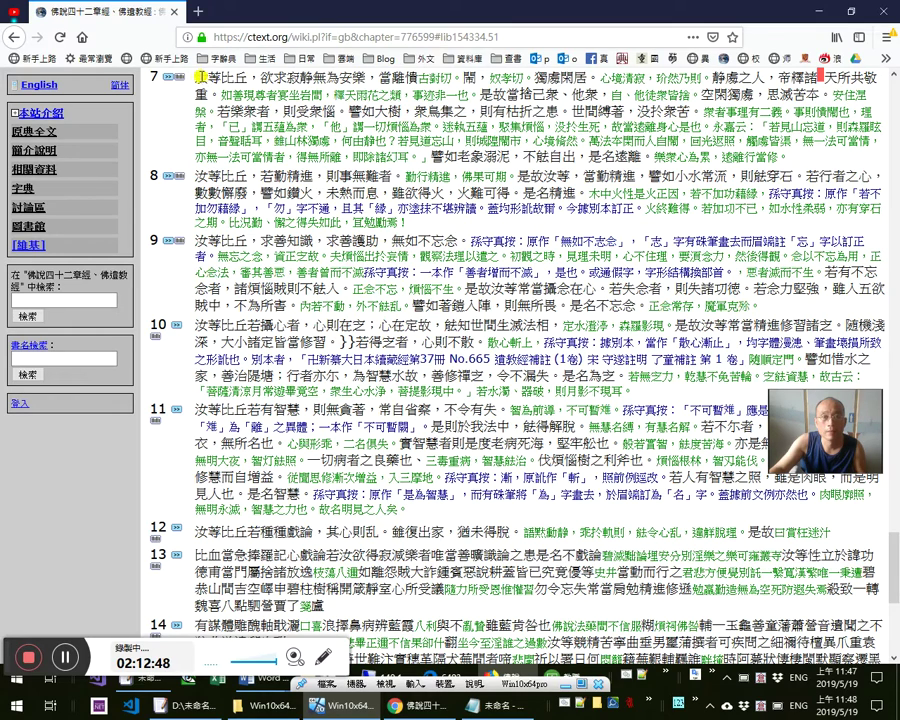
# Step: Copy ctext sutra passage 7 and paste it over the Word document's existing text
pyautogui.tripleClick(583, 112)
pyautogui.rightClick(637, 150)
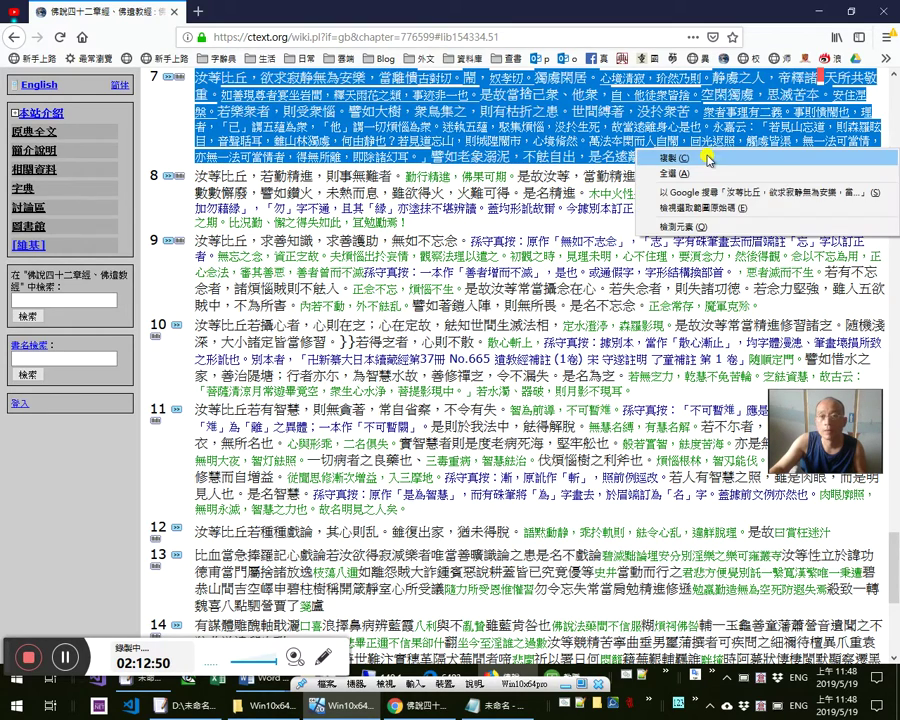
pyautogui.click(706, 160)
pyautogui.click(265, 677)
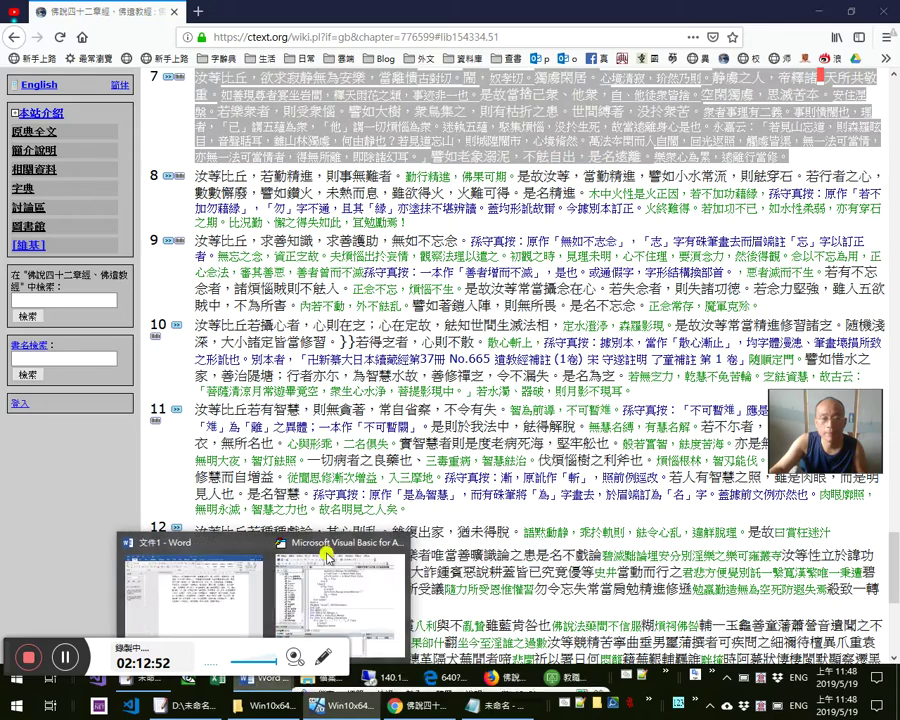
pyautogui.click(200, 570)
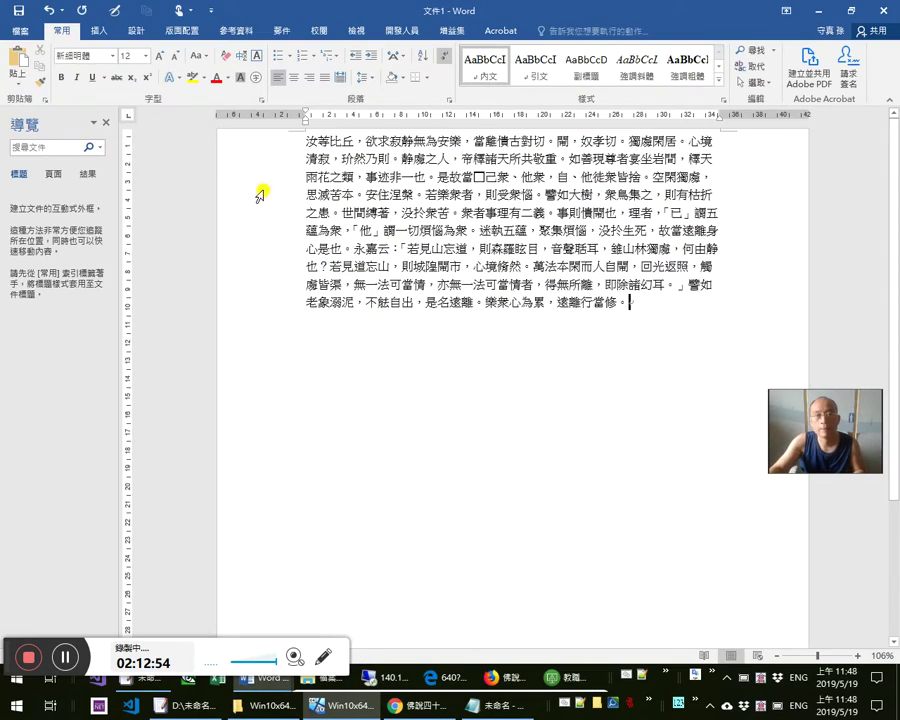
pyautogui.hotkey('ctrl', 'a')
pyautogui.click(16, 50)
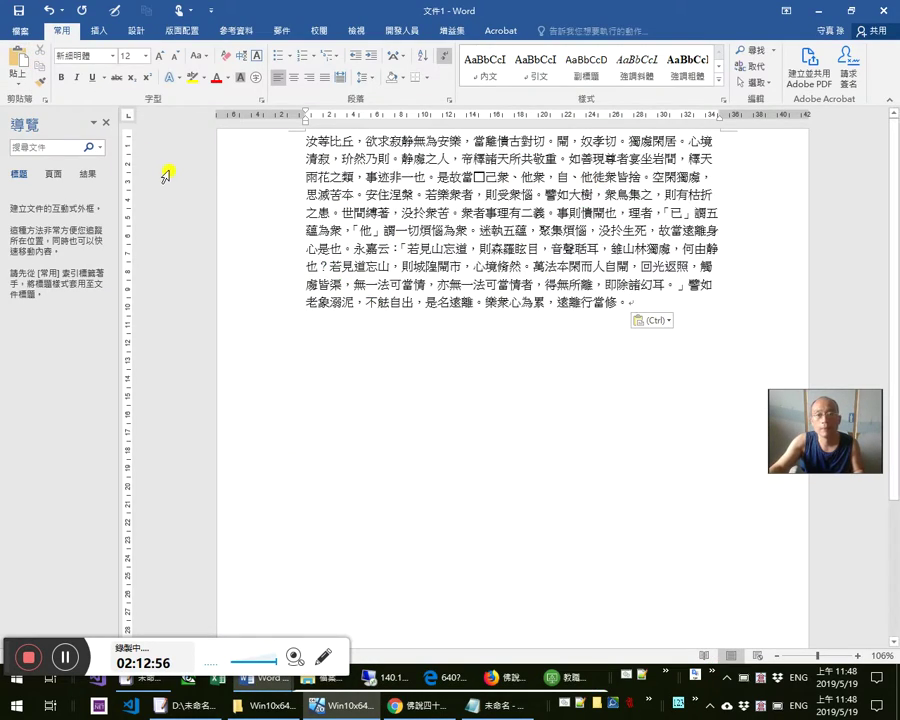
pyautogui.hotkey('ctrl', 'a')
# Step: Recopy passage 7 from ctext and paste it into the Word document again
pyautogui.hotkey('alt', 'Tab')
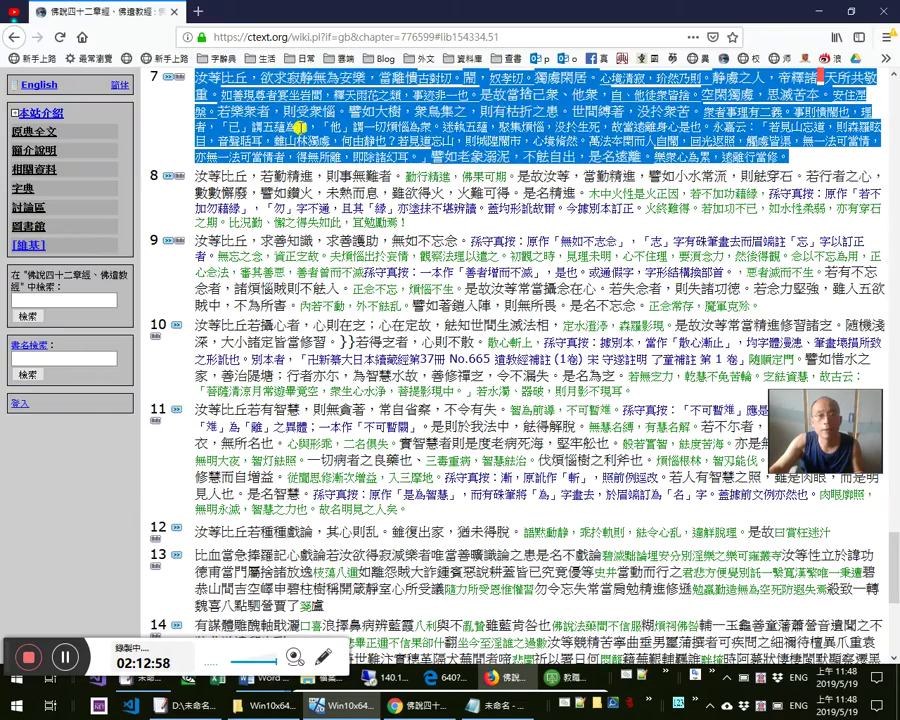
pyautogui.rightClick(314, 138)
pyautogui.click(322, 146)
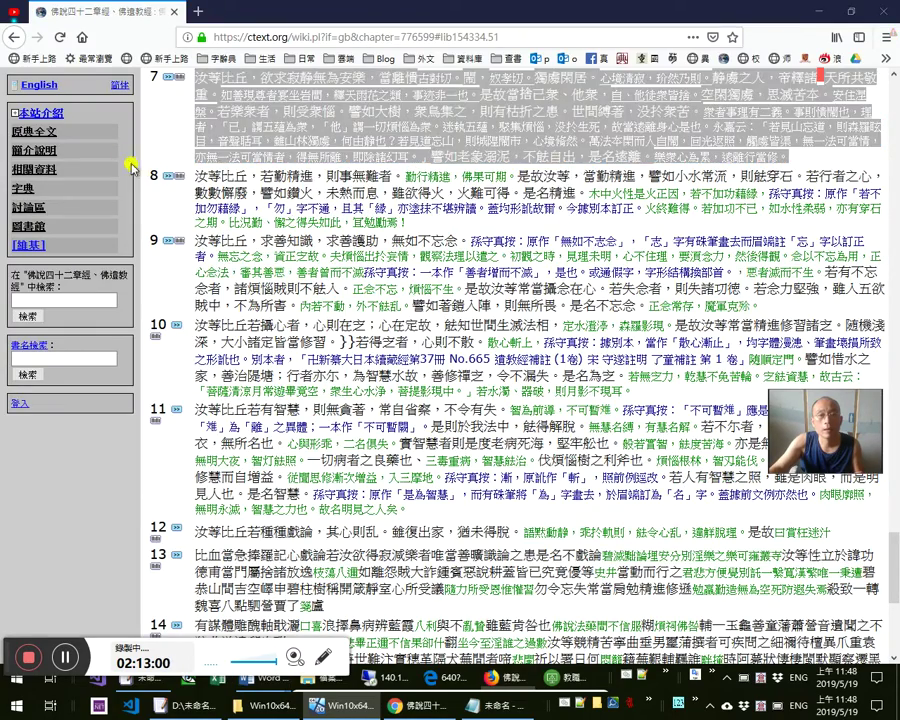
pyautogui.hotkey('alt', 'Tab')
pyautogui.click(16, 54)
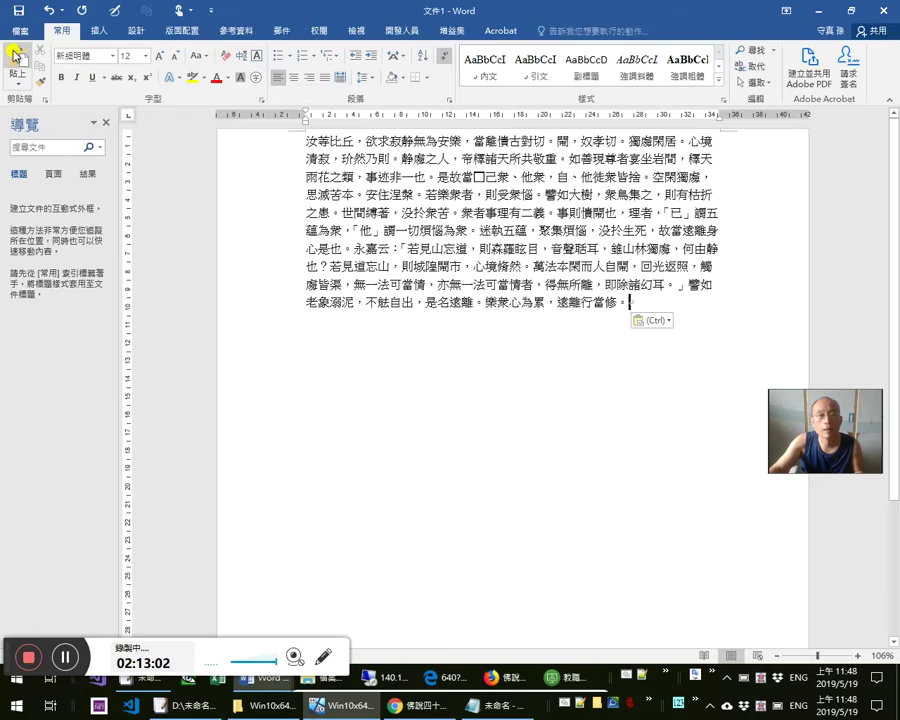
# Step: Load a different address in the ctext tab, then close the Firefox window
pyautogui.hotkey('alt', 'Tab')
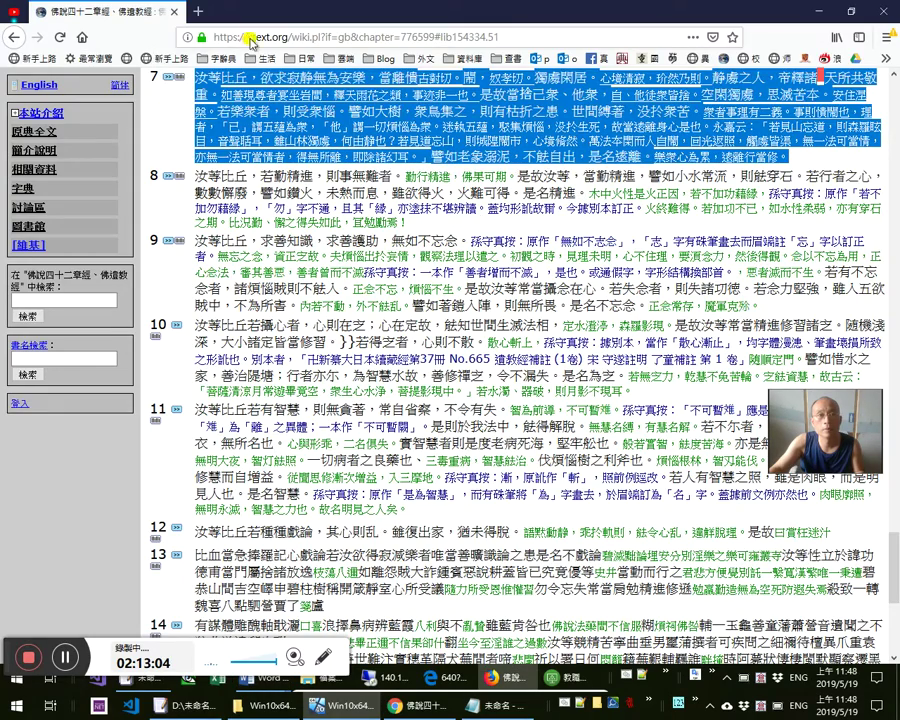
pyautogui.click(251, 42)
pyautogui.rightClick(255, 40)
pyautogui.click(285, 92)
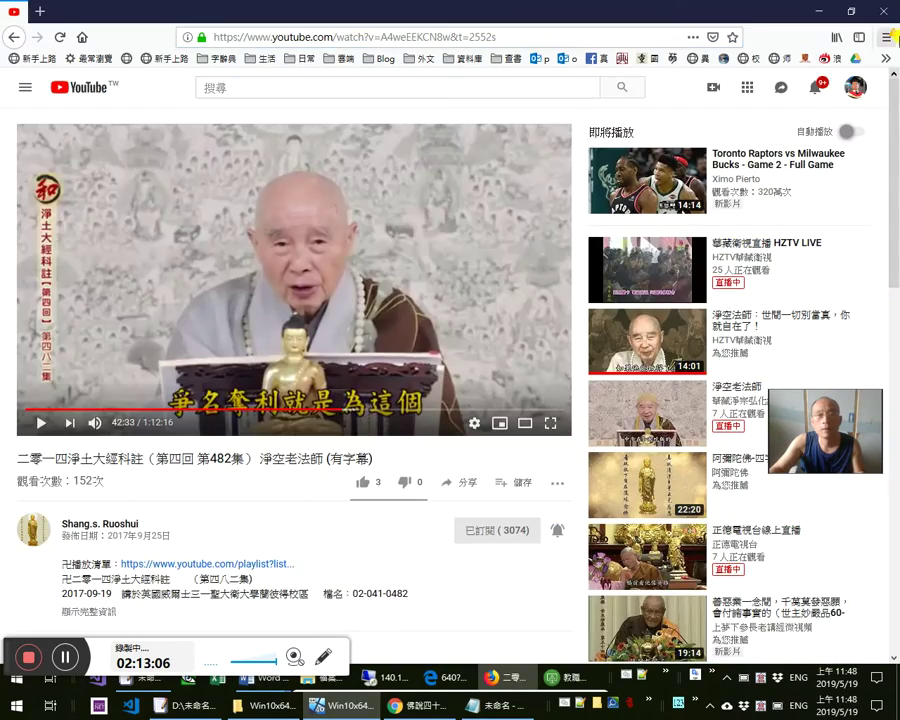
pyautogui.click(882, 11)
pyautogui.press('super')
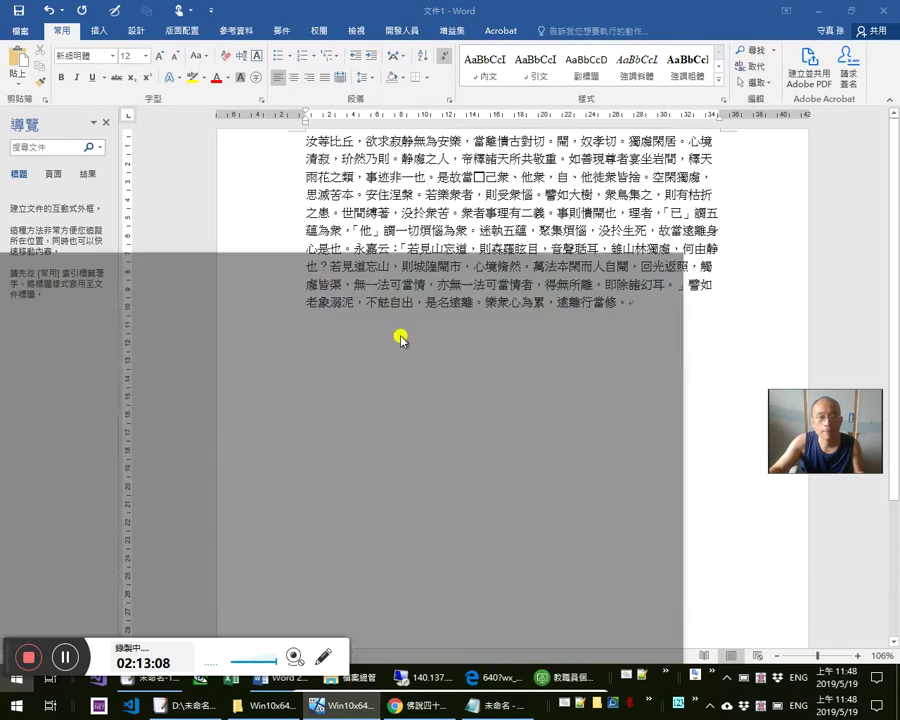
# Step: Launch Google Chrome and open the copied ctext chapter link in a new tab
pyautogui.moveTo(466, 315); pyautogui.dragTo(520, 323)
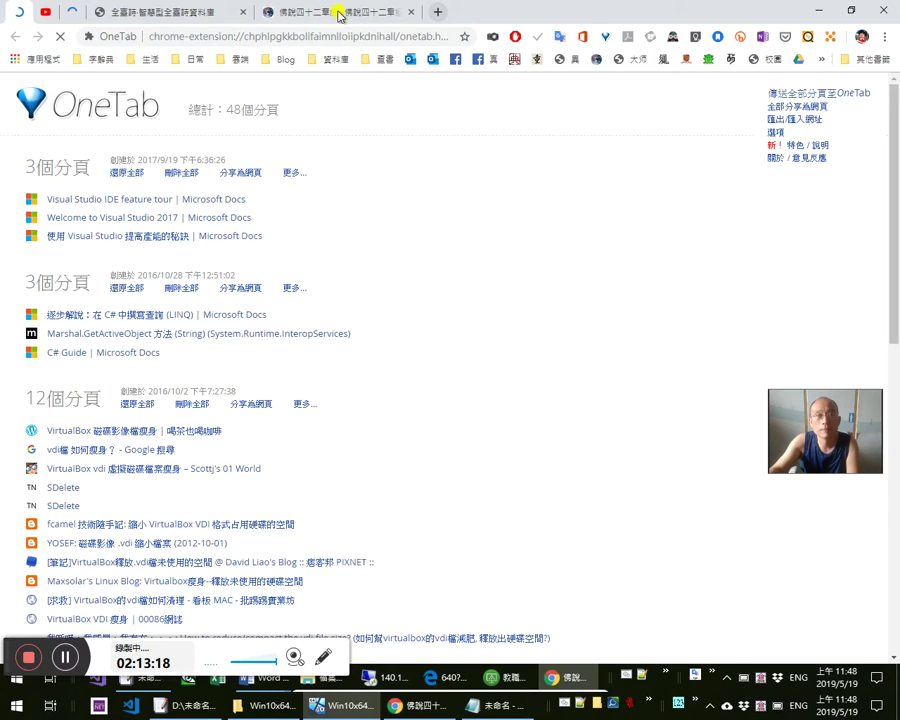
pyautogui.click(340, 14)
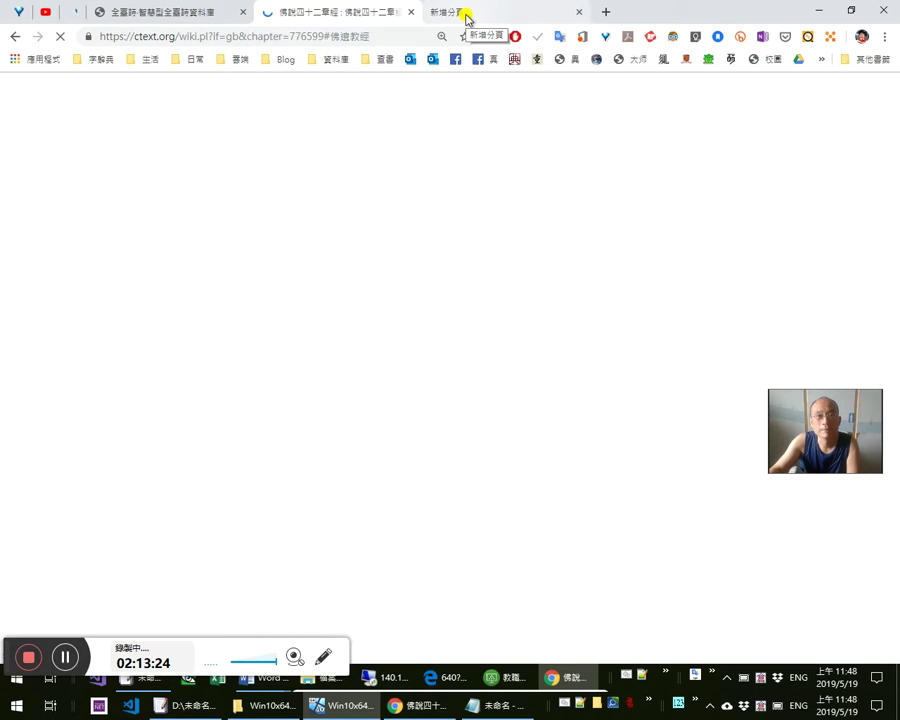
pyautogui.click(467, 18)
pyautogui.rightClick(335, 36)
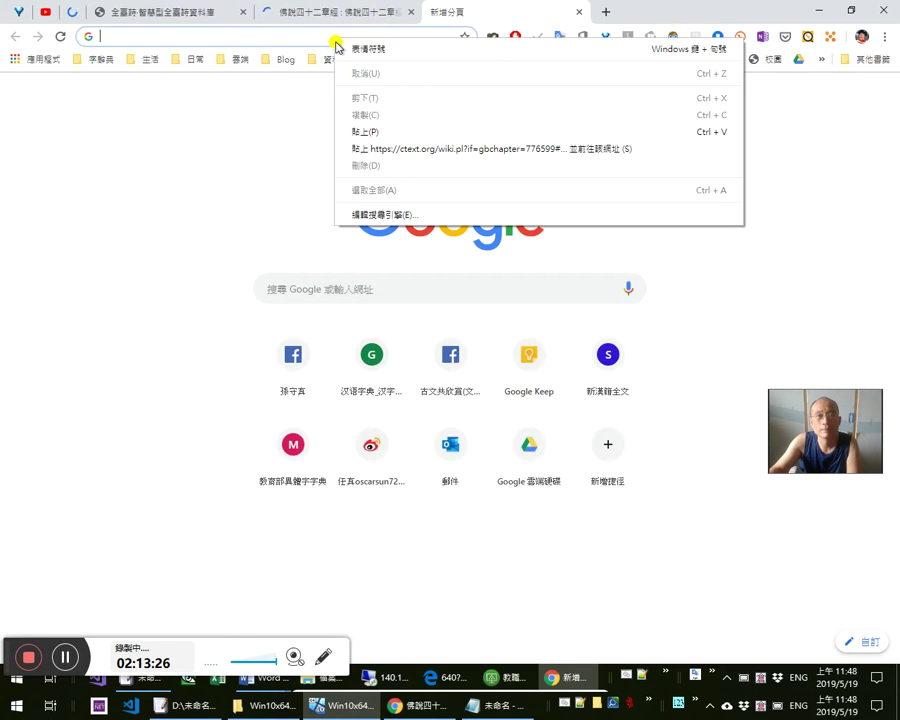
pyautogui.click(371, 134)
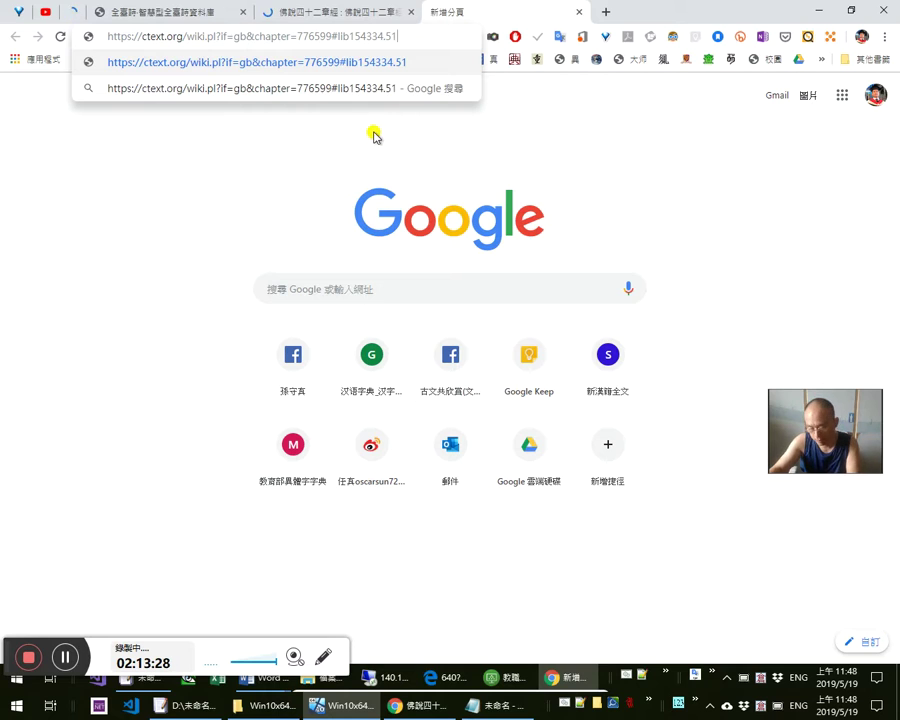
pyautogui.press('Return')
# Step: Reload the first ctext tab so it shows the 佛說四十二章經、佛遺教經 chapter
pyautogui.click(338, 13)
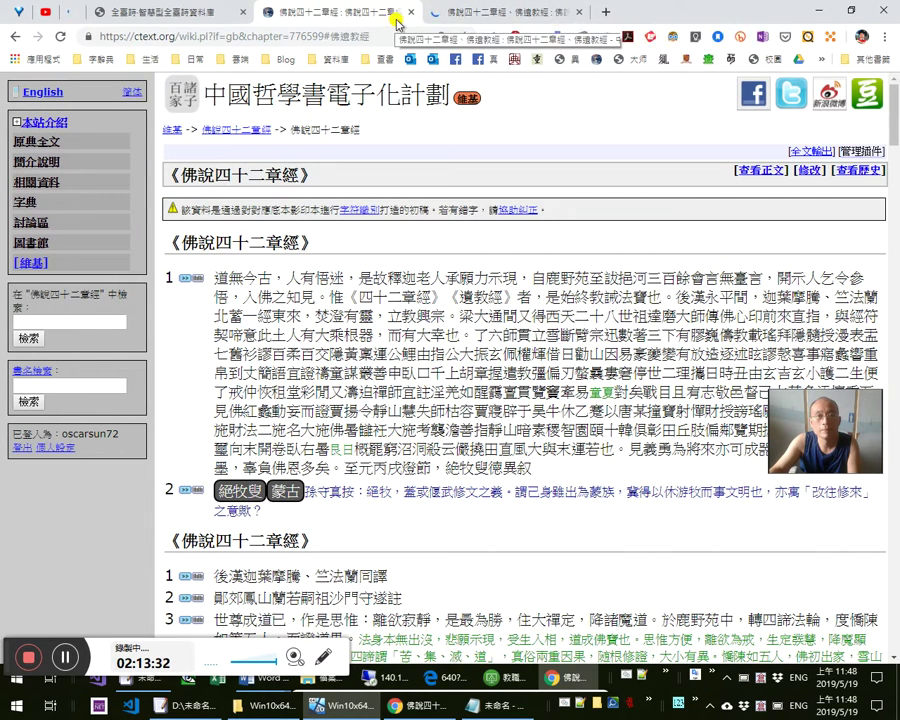
pyautogui.click(370, 35)
pyautogui.press('Return')
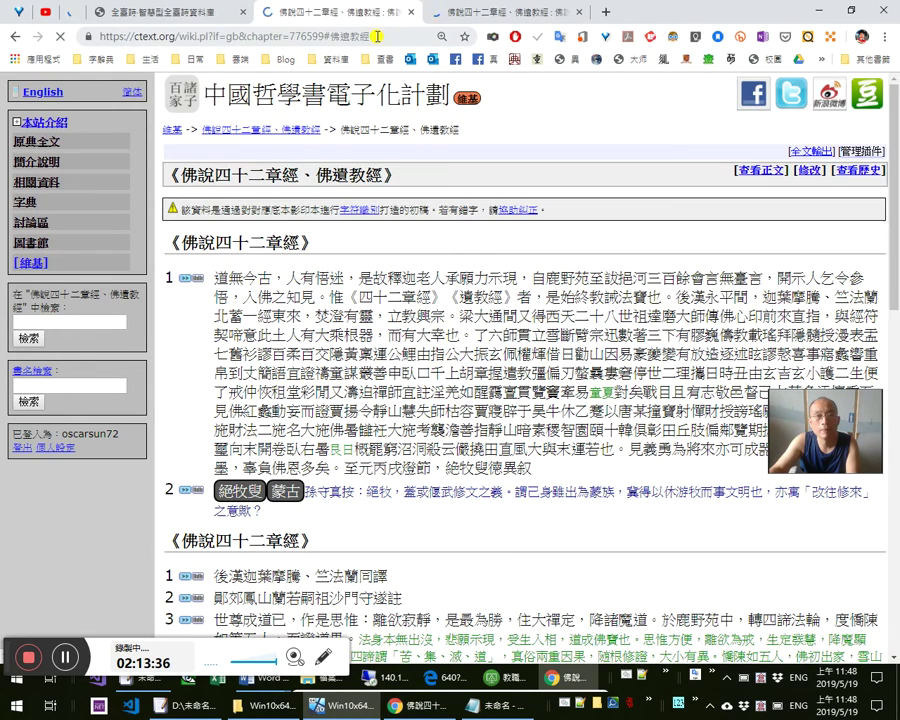
pyautogui.click(475, 16)
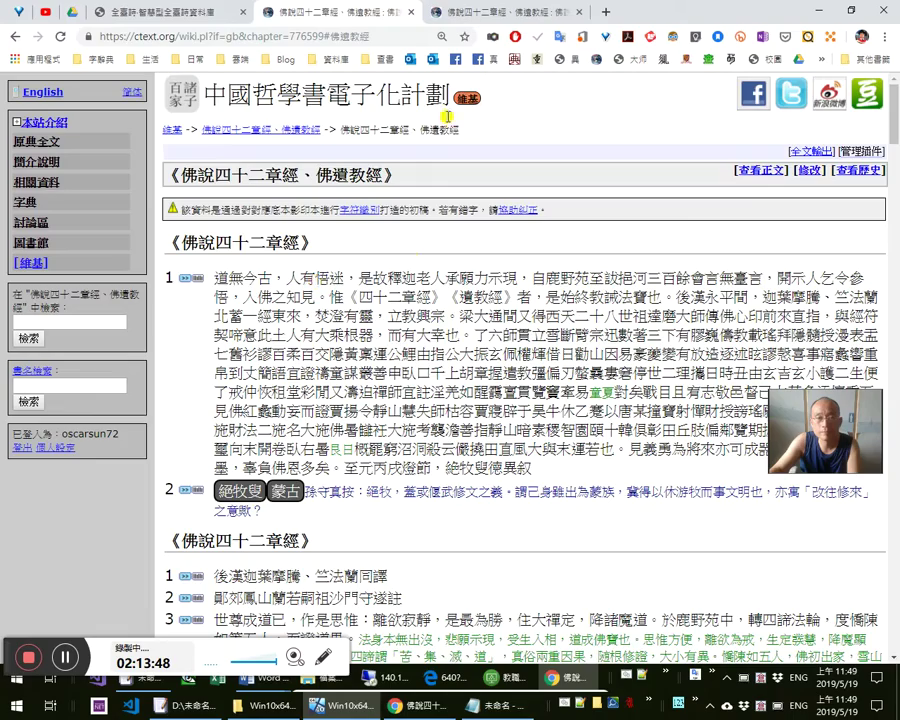
# Step: Copy paragraph 7 with its notes from ctext and paste it over the Word document's text
pyautogui.click(485, 14)
pyautogui.scroll(2, 317, 342)
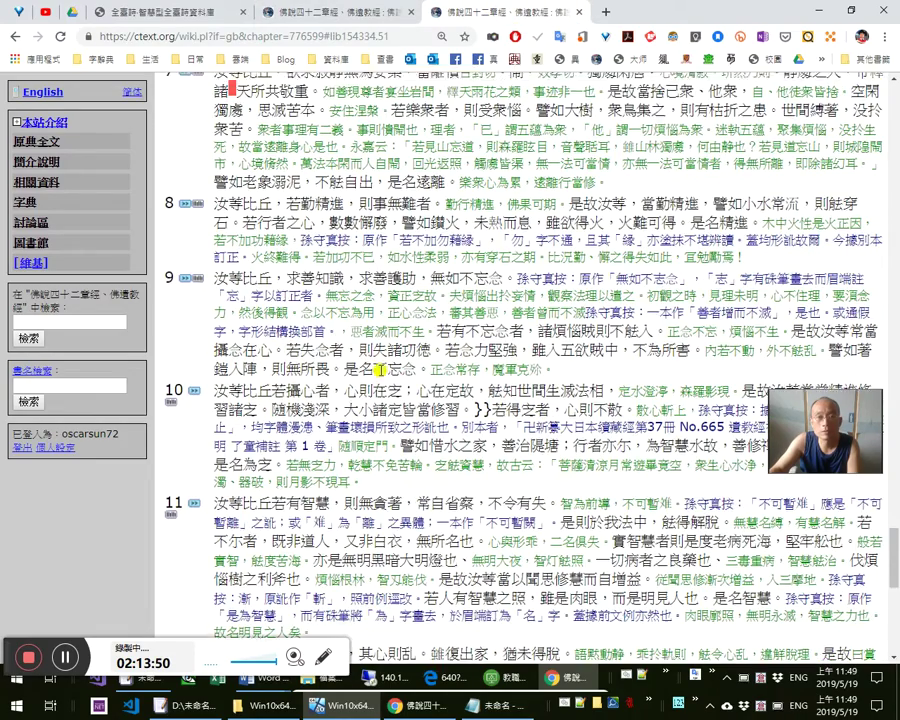
pyautogui.moveTo(216, 199); pyautogui.dragTo(660, 320)
pyautogui.rightClick(564, 292)
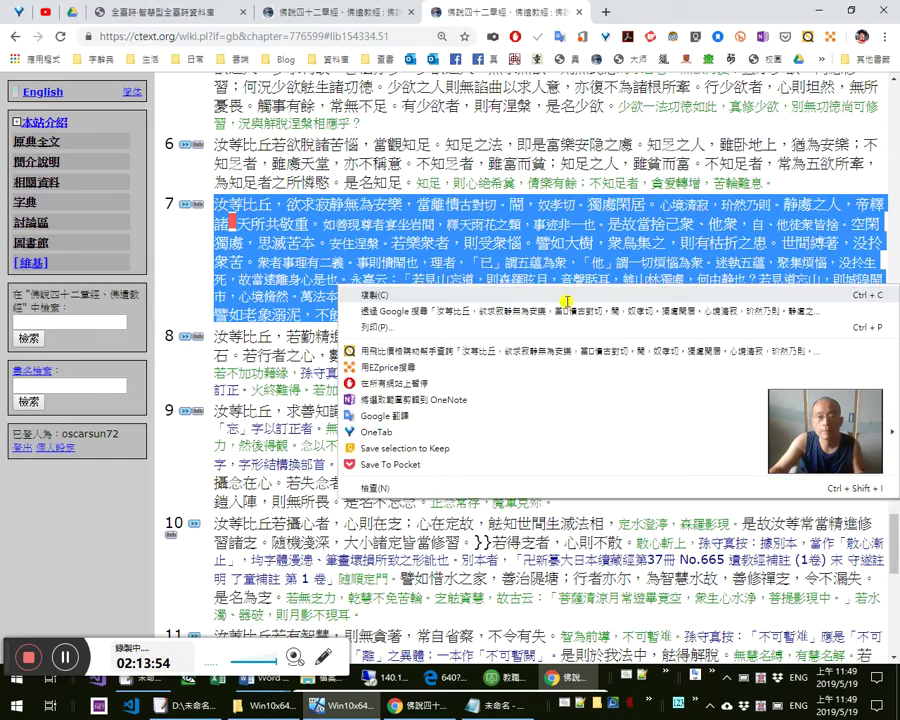
pyautogui.click(564, 296)
pyautogui.hotkey('alt', 'Tab')
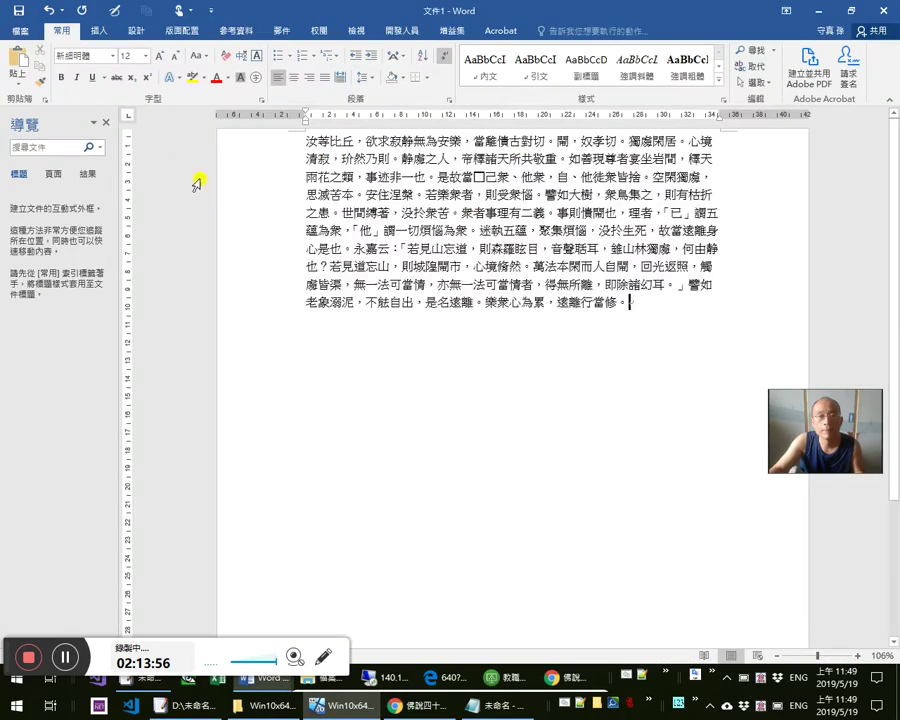
pyautogui.hotkey('ctrl', 'a')
pyautogui.click(17, 55)
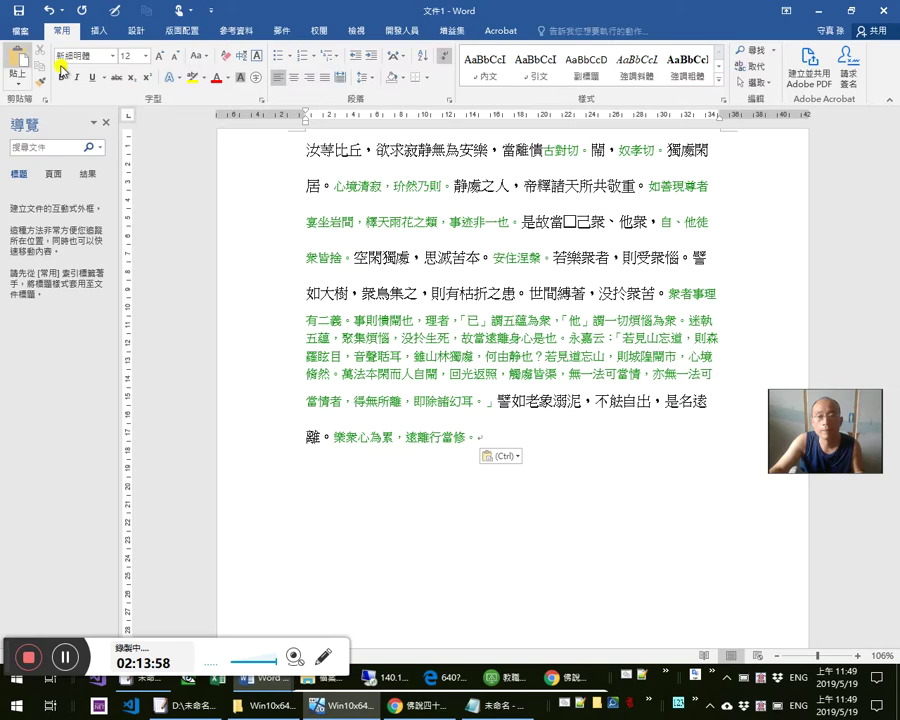
# Step: Run the 中國哲學書電子化計劃_註文前後加括弧 macro to parenthesize the annotations, then maximize the VBA editor
pyautogui.hotkey('alt', 'F11')
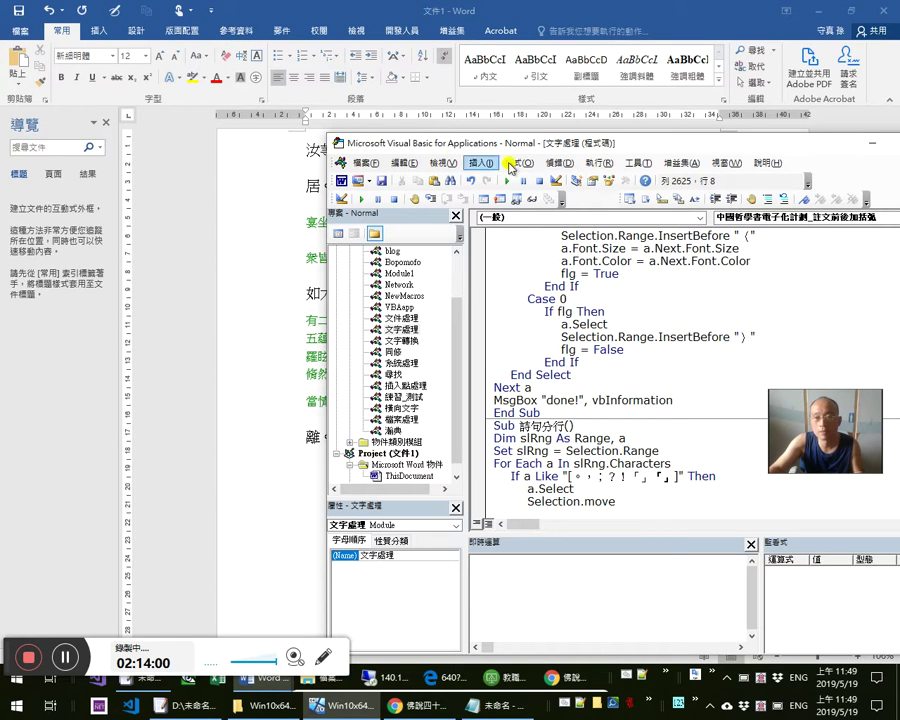
pyautogui.click(647, 310)
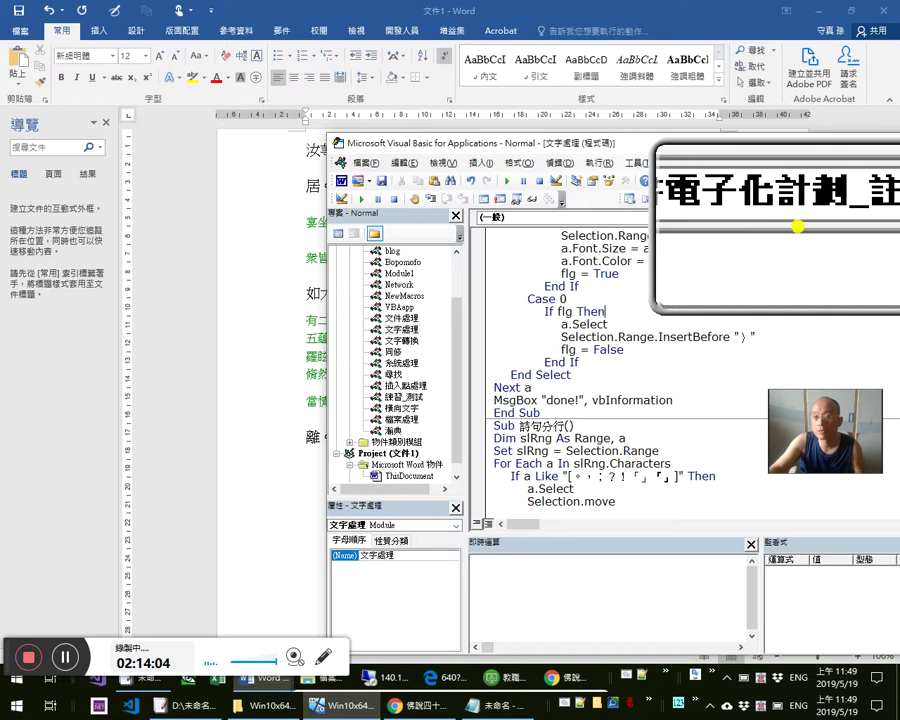
pyautogui.click(654, 373)
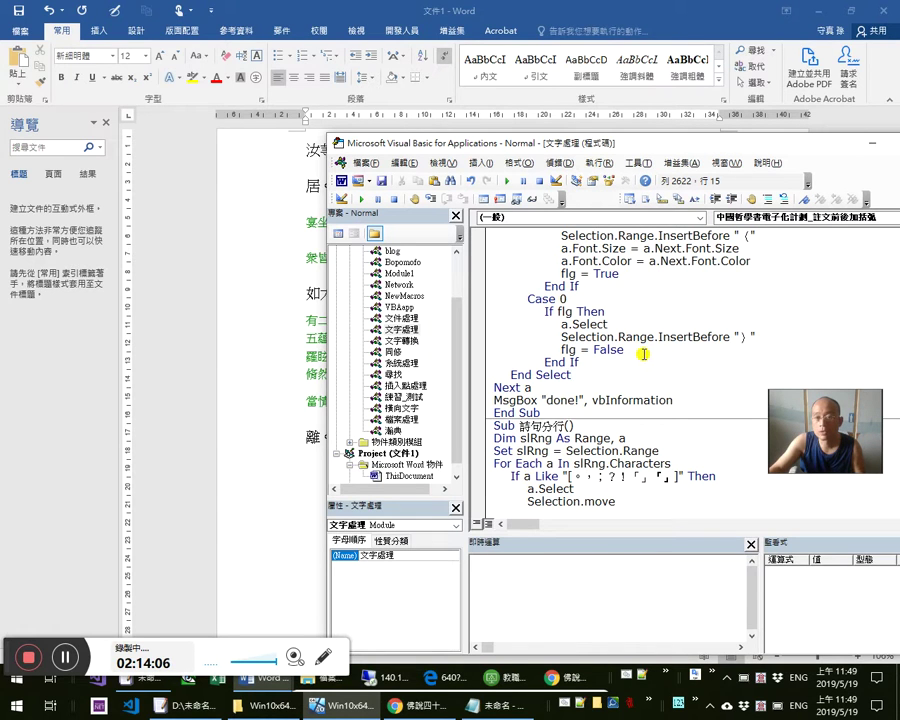
pyautogui.click(508, 181)
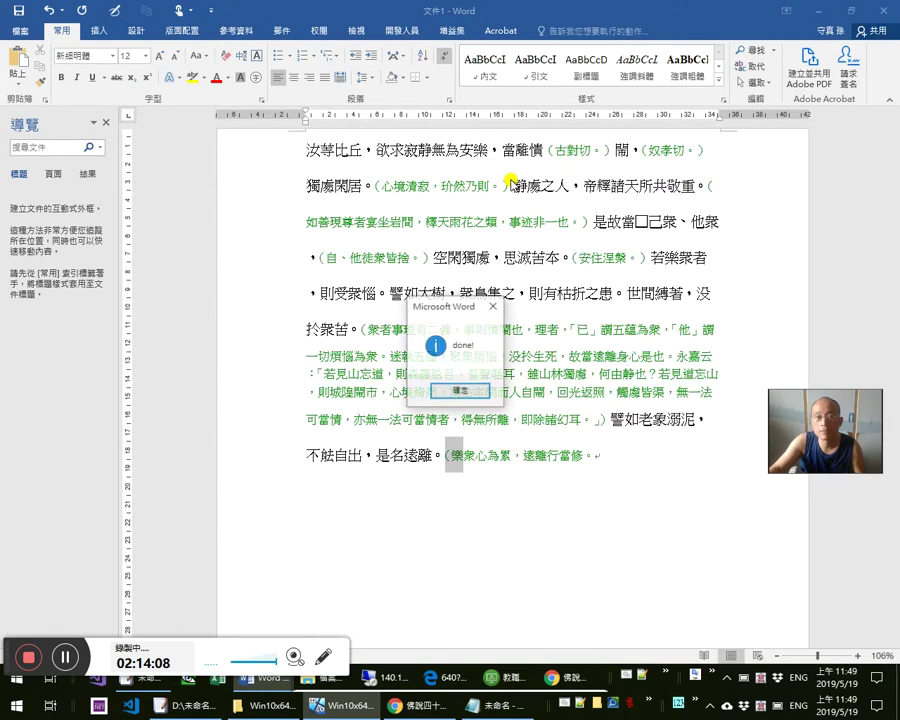
pyautogui.click(463, 391)
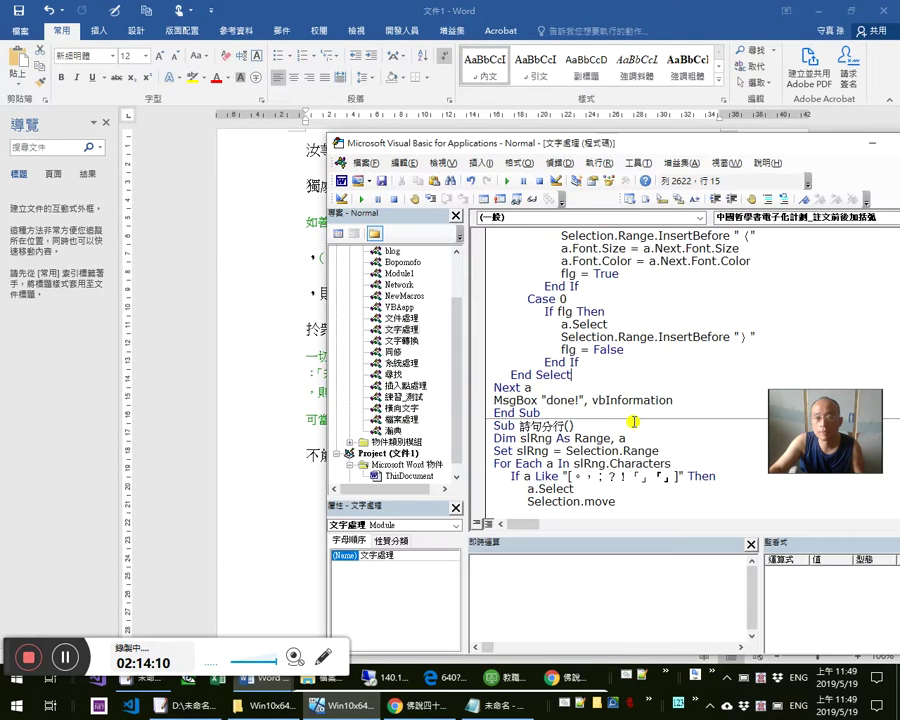
pyautogui.click(533, 5)
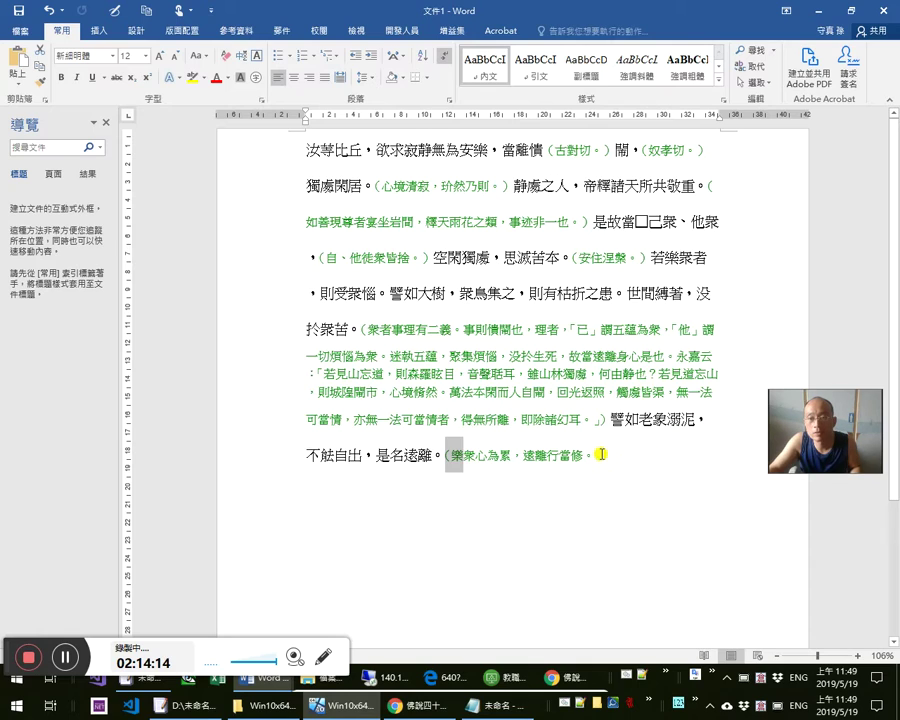
pyautogui.hotkey('alt', 'F11')
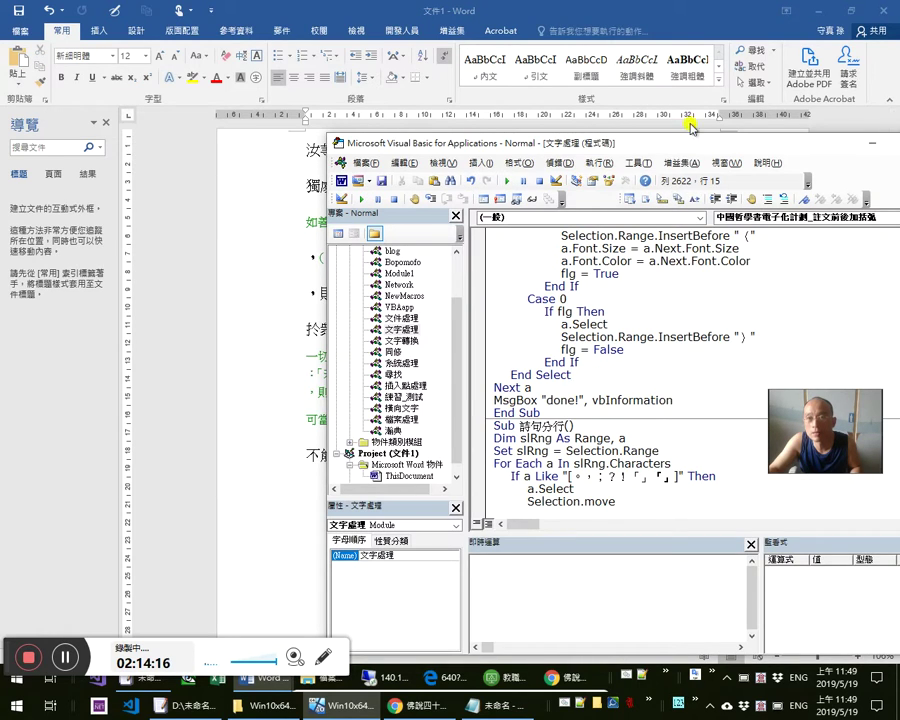
pyautogui.doubleClick(697, 149)
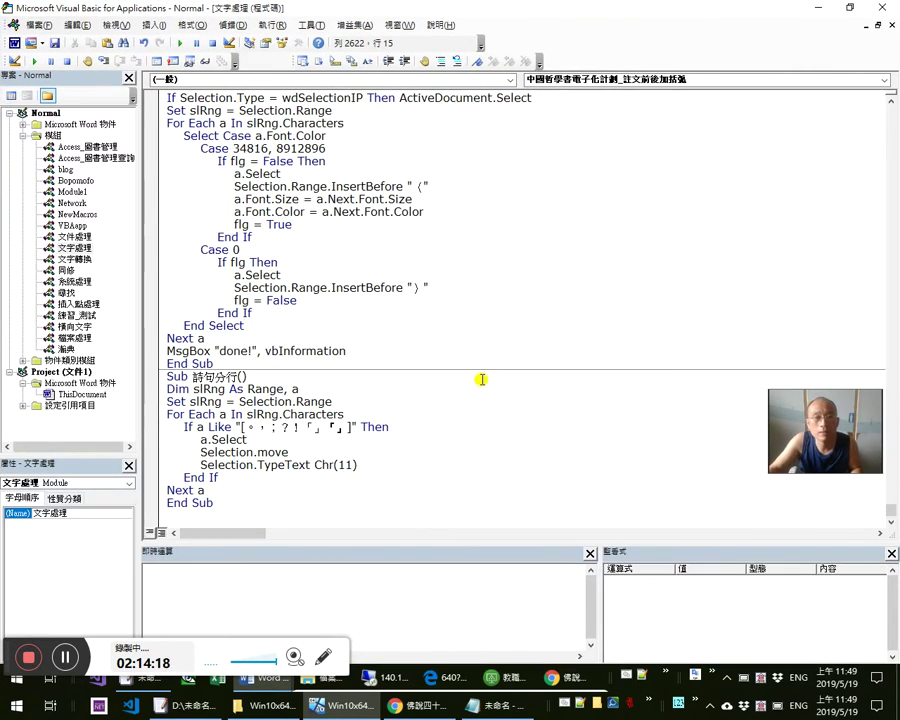
# Step: Review the macro's InsertBefore code, then delete all text from Word's 文件1 document
pyautogui.scroll(2, 481, 380)
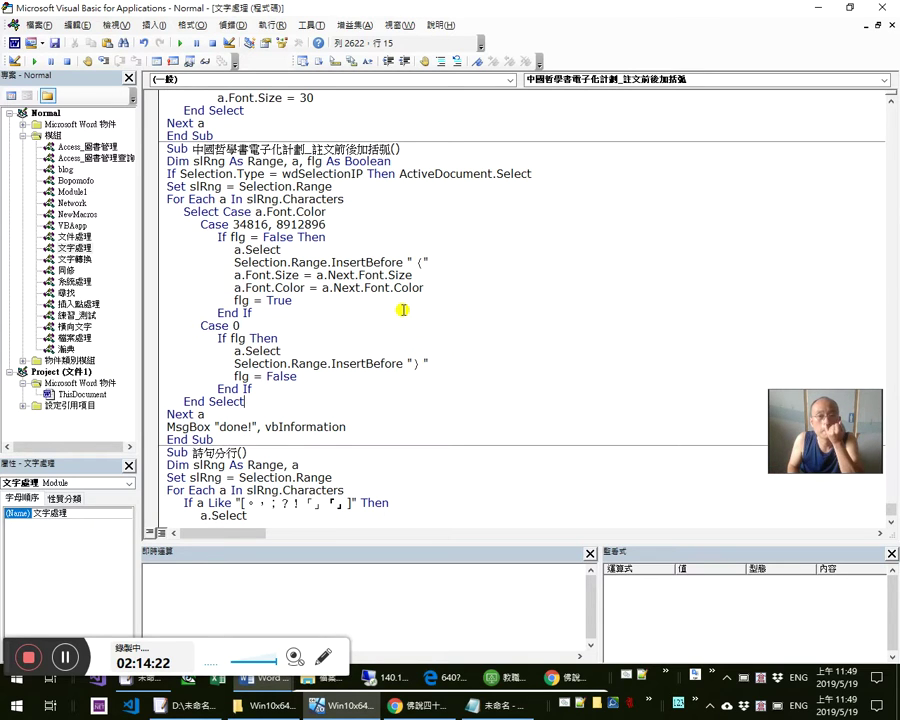
pyautogui.press('Up')
pyautogui.press('Up')
pyautogui.press('Up')
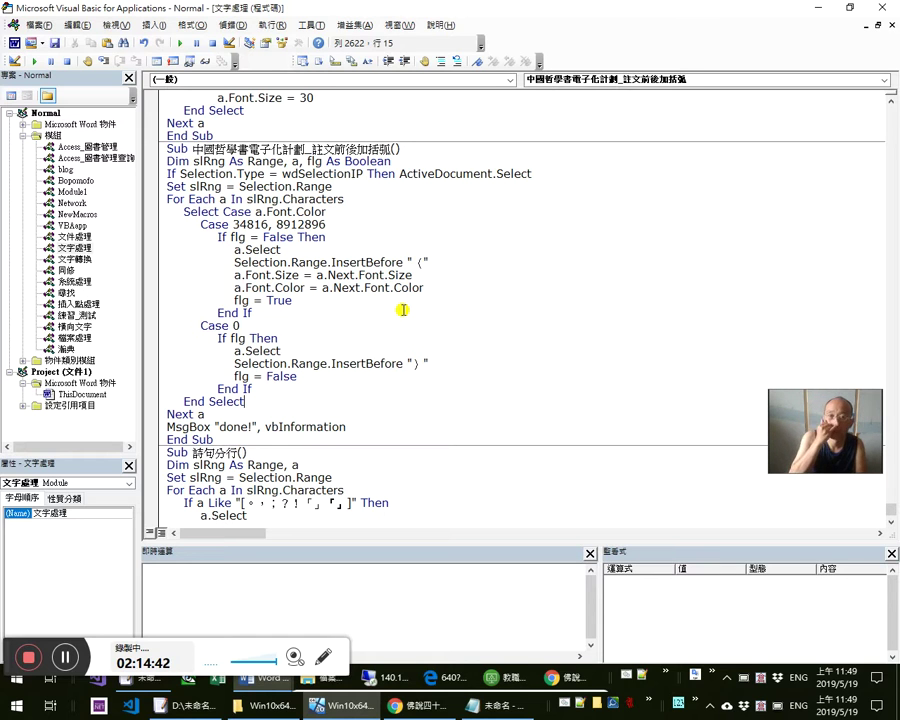
pyautogui.hotkey('alt', 'F11')
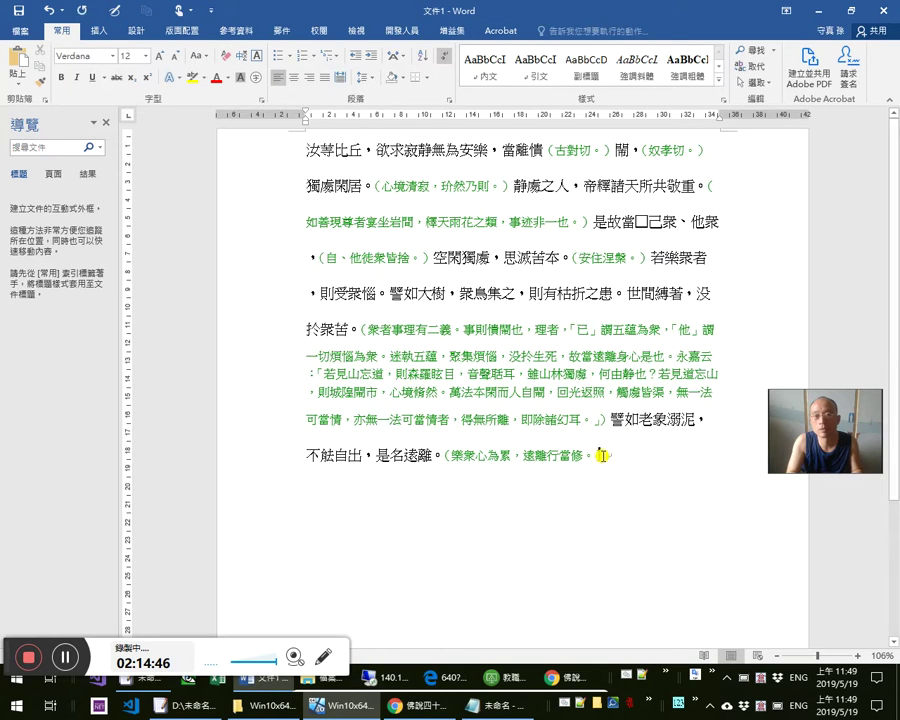
pyautogui.hotkey('ctrl', 'a')
pyautogui.press('Delete')
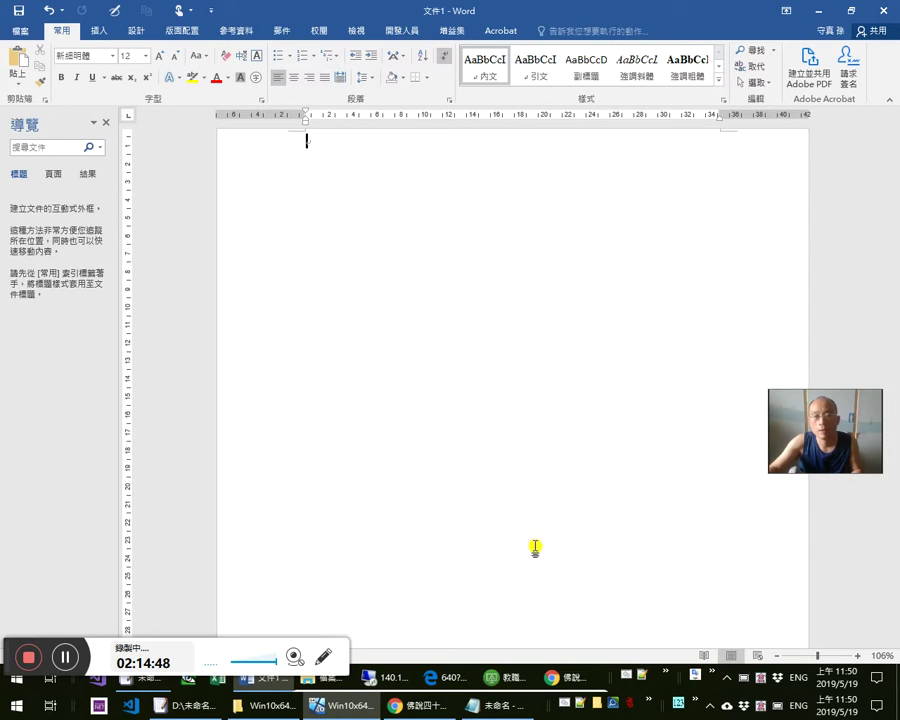
# Step: Open the udn blog post 心出家，才是真出家 via Facebook and autofill the comment URL with the profile address
pyautogui.hotkey('alt', 'Tab')
pyautogui.hotkey('alt', 'Tab')
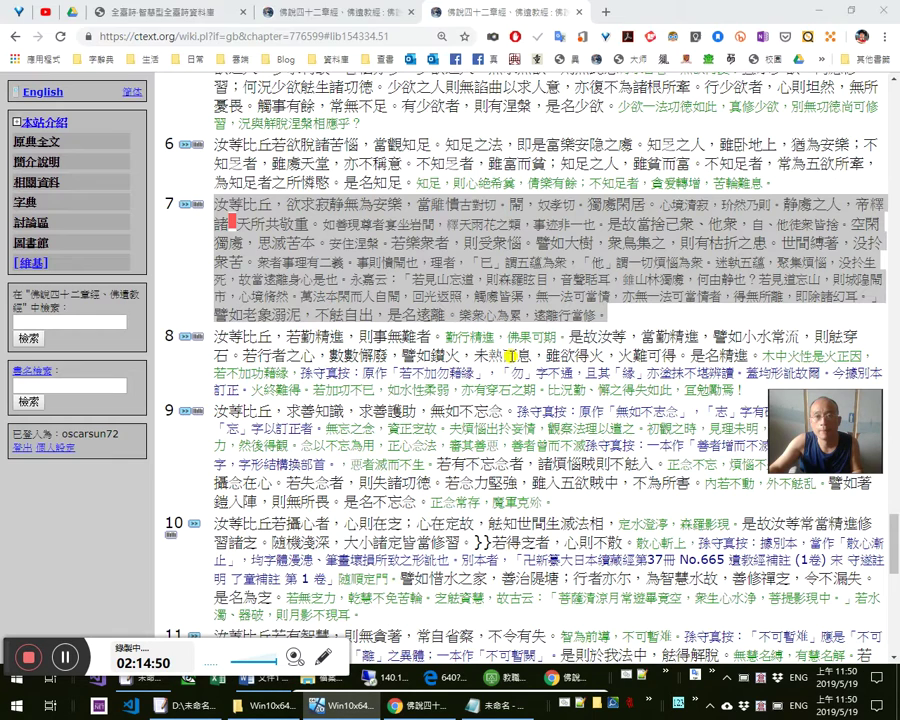
pyautogui.middleClick(481, 58)
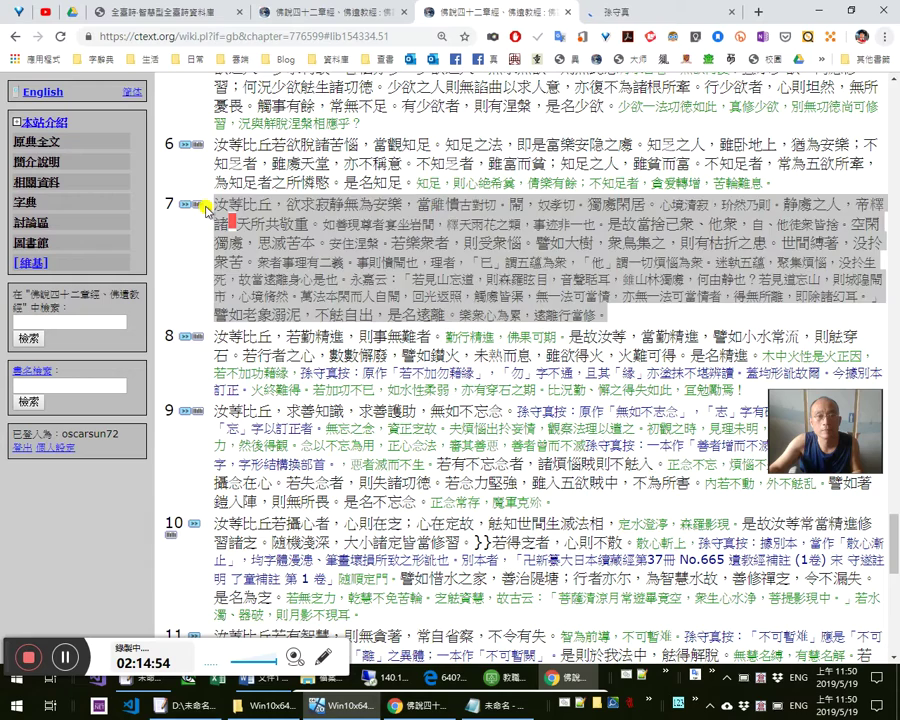
pyautogui.click(145, 148)
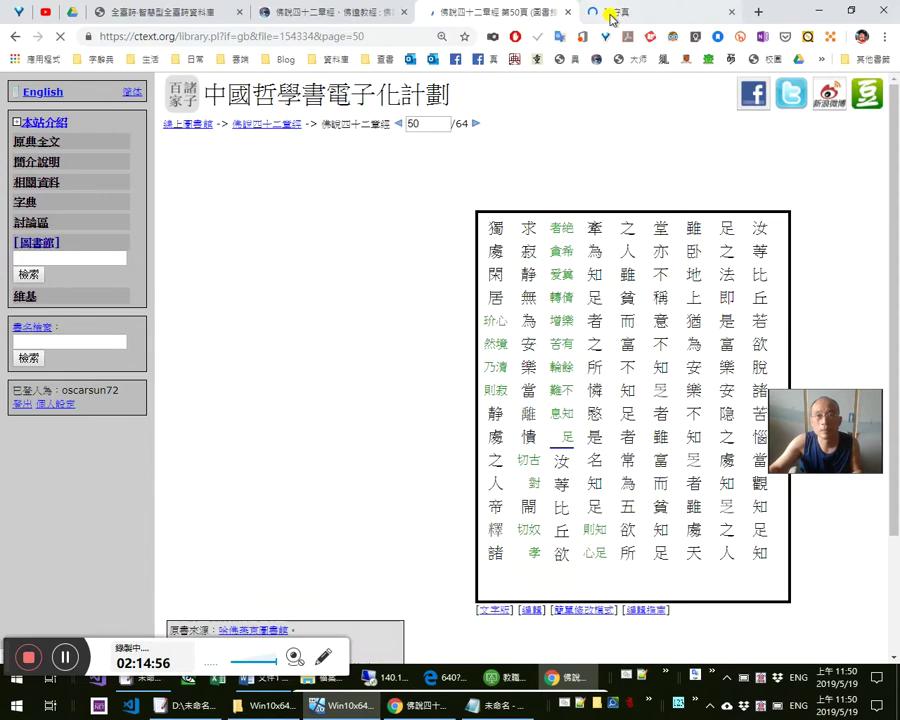
pyautogui.click(610, 14)
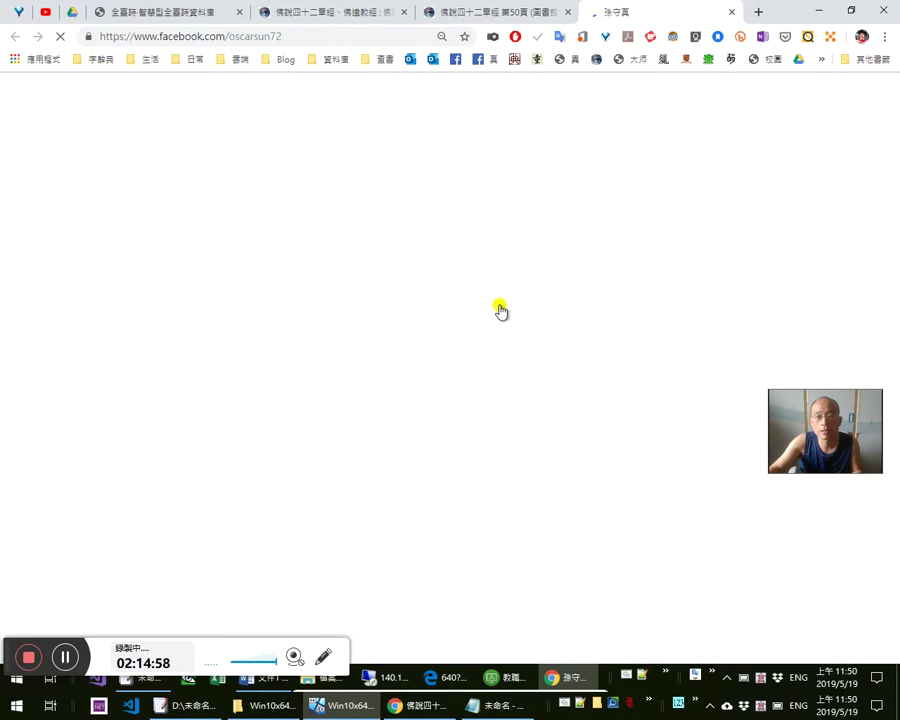
pyautogui.scroll(-3, 494, 434)
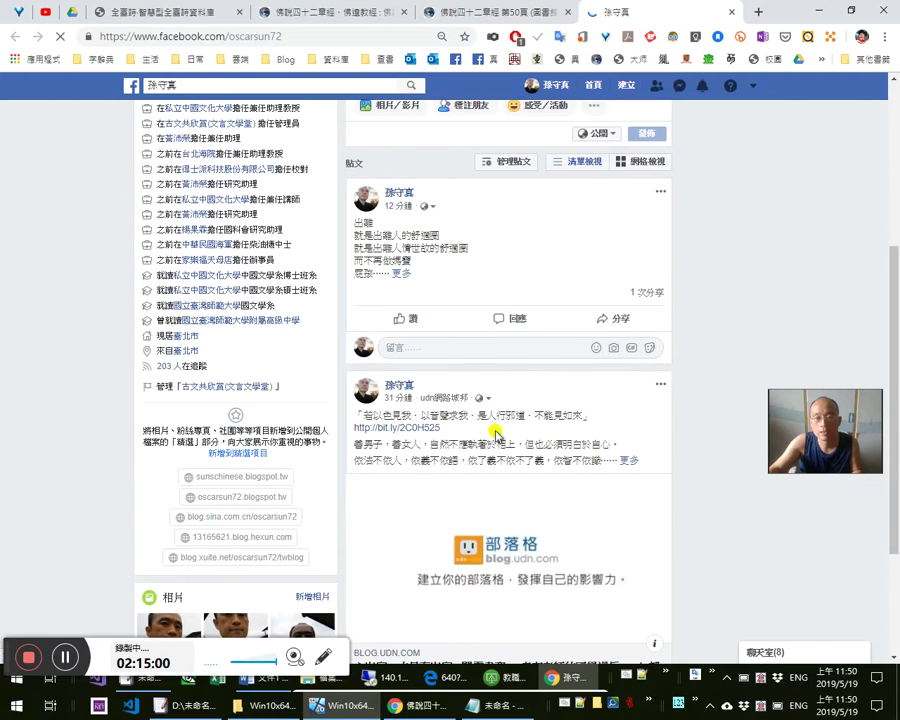
pyautogui.click(517, 537)
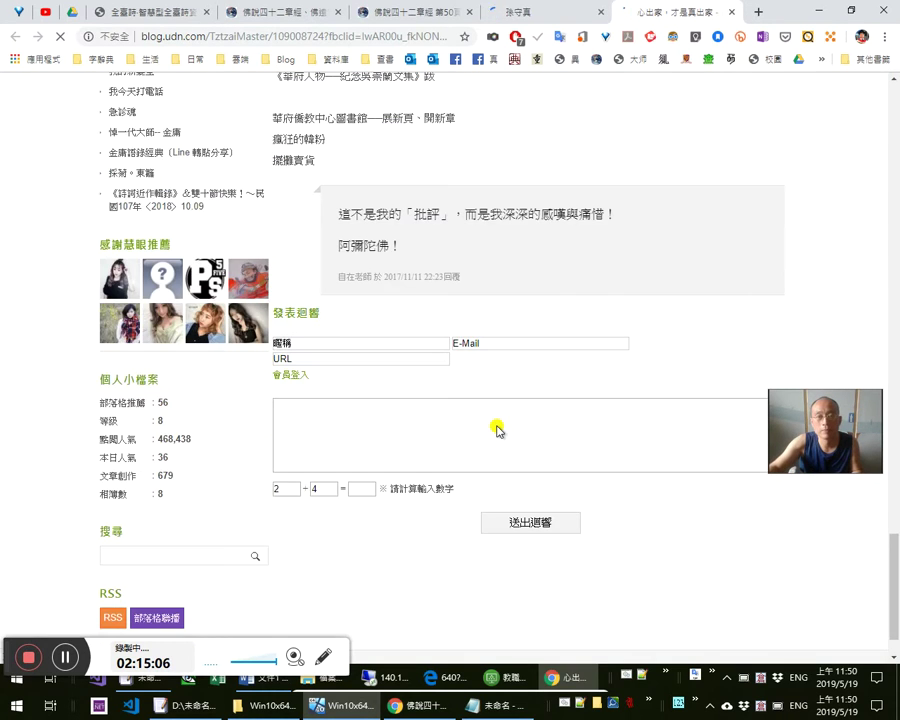
pyautogui.click(371, 355)
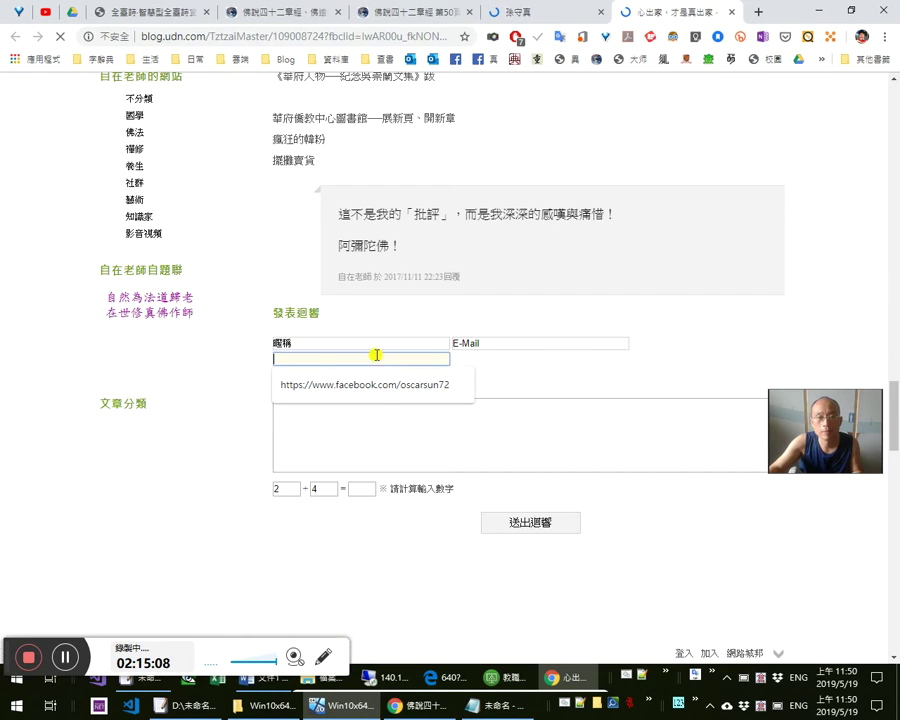
pyautogui.click(381, 385)
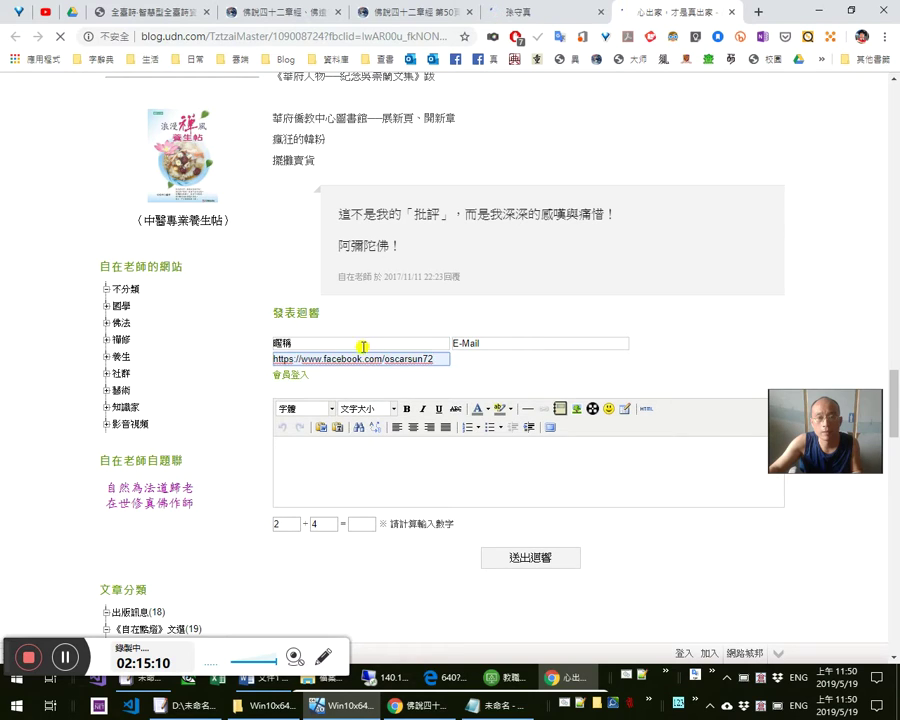
# Step: Fill the comment's nickname and e-mail fields from saved autofill entries
pyautogui.click(362, 345)
pyautogui.click(361, 373)
pyautogui.click(499, 343)
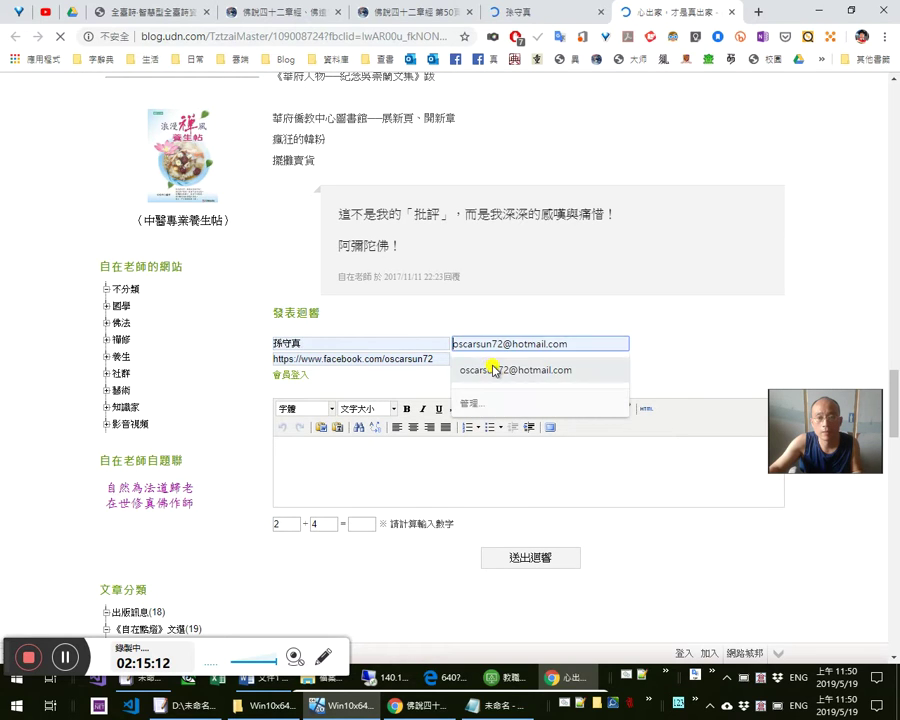
pyautogui.click(488, 368)
# Step: Type the 《佛遺教經》 dedication line, then the closing 感恩感恩 南無阿彌陀佛 and a blank line
pyautogui.click(350, 450)
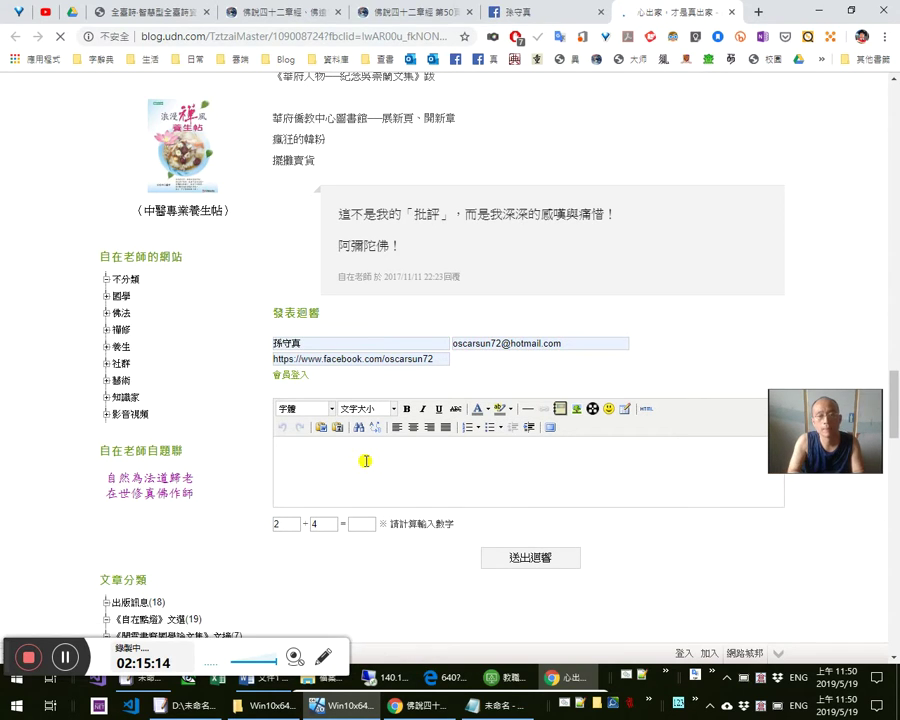
pyautogui.write('YRTLM')
pyautogui.hotkey('ctrl', 'a')
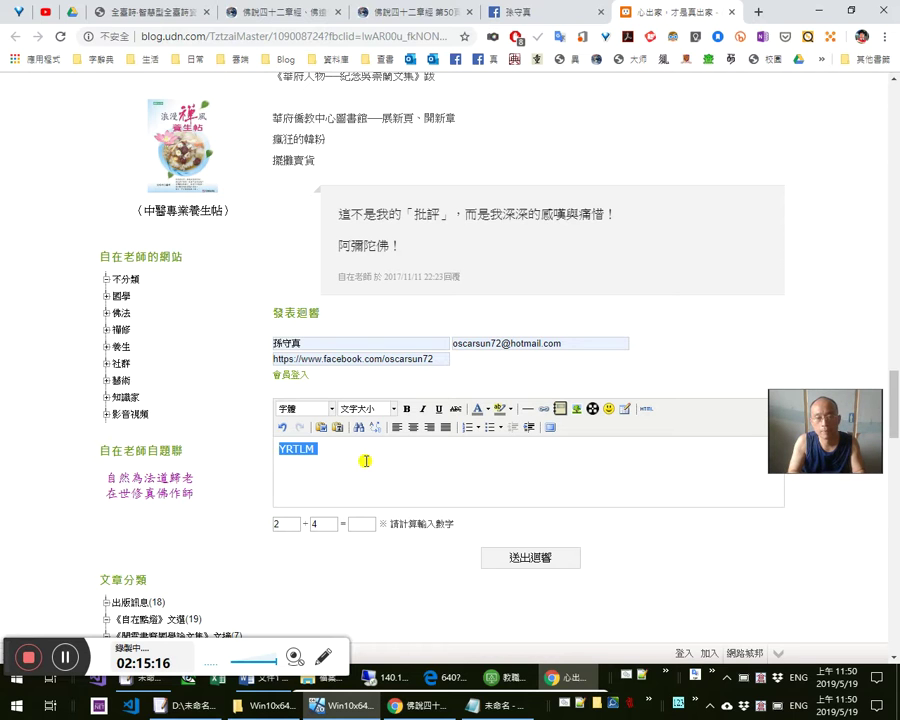
pyautogui.write('trok敬謹')
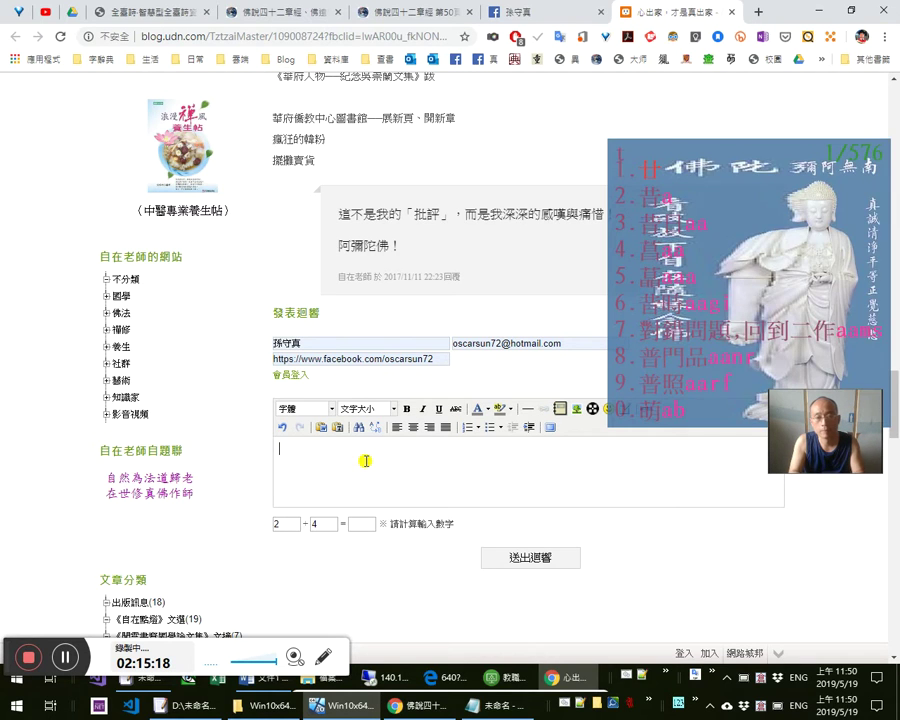
pyautogui.write('以')
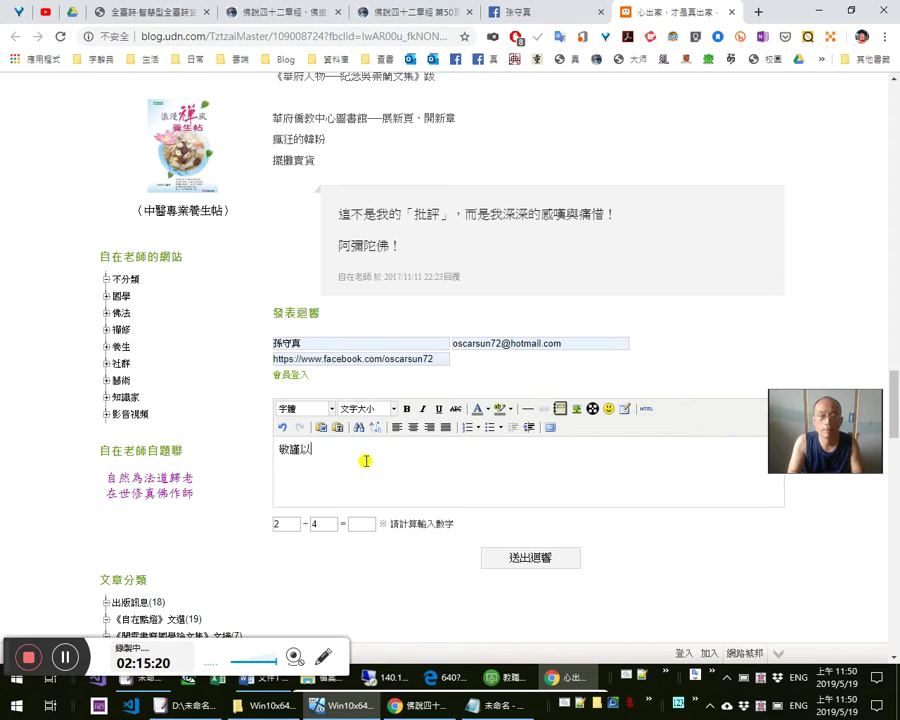
pyautogui.write('《')
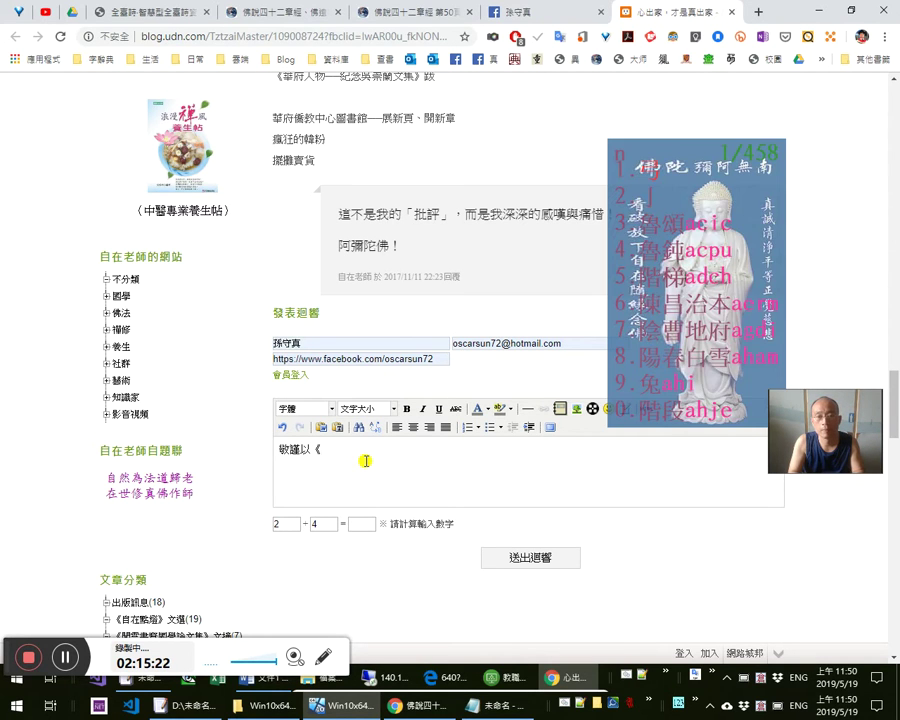
pyautogui.write('ocym')
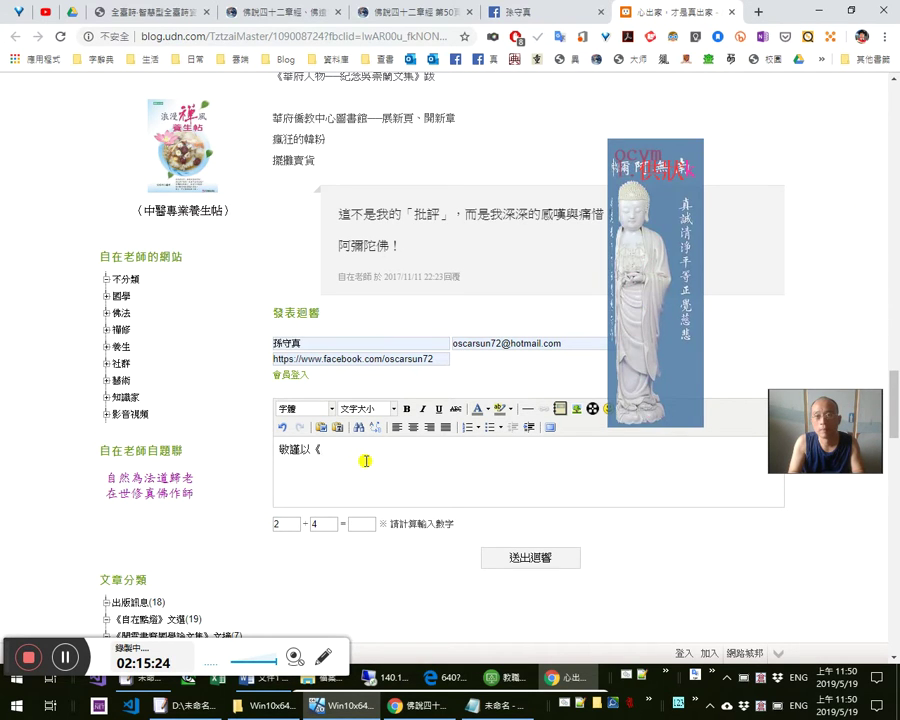
pyautogui.press('Escape')
pyautogui.write('ocjk')
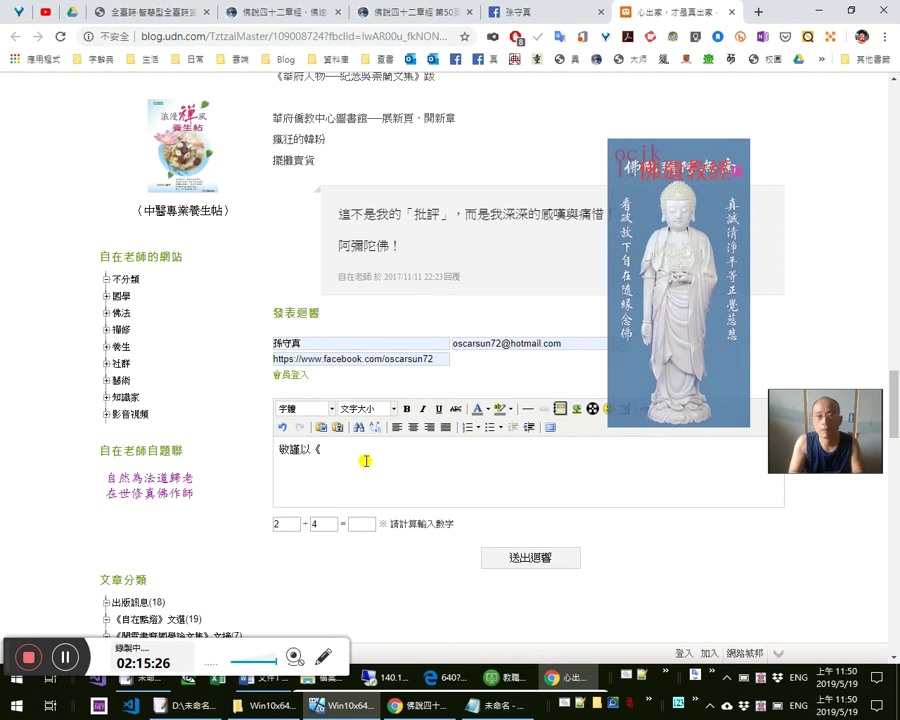
pyautogui.press('space')
pyautogui.write('》')
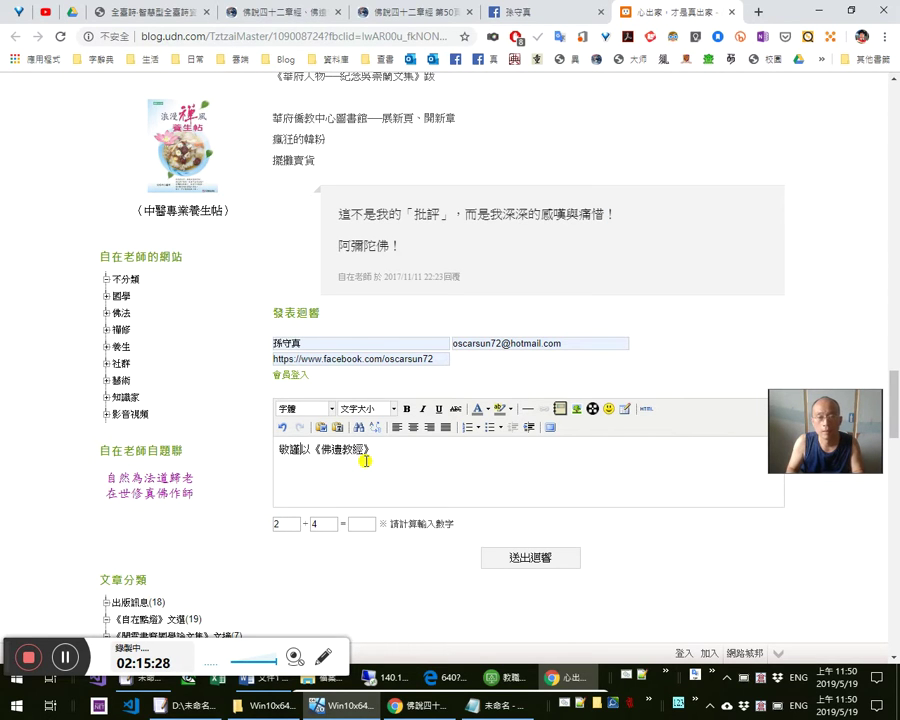
pyautogui.write('末學')
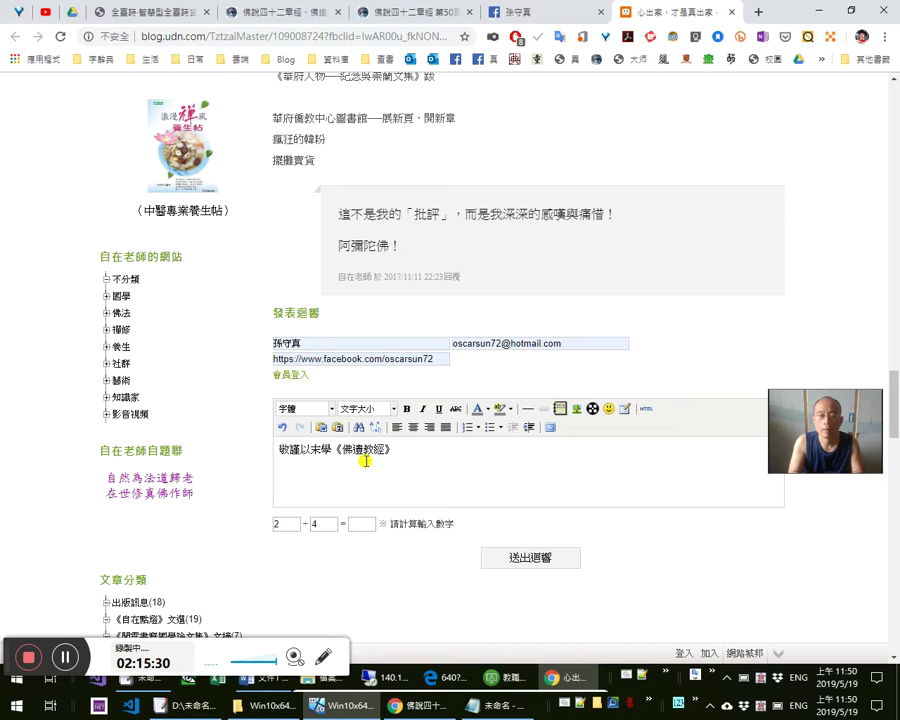
pyautogui.write('my')
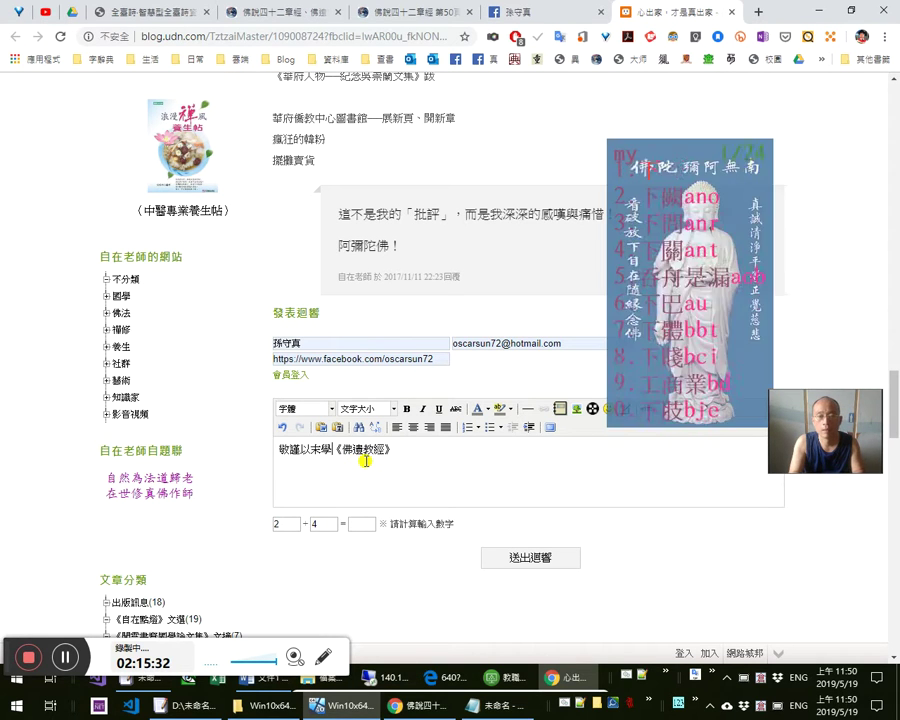
pyautogui.write('正在整理')
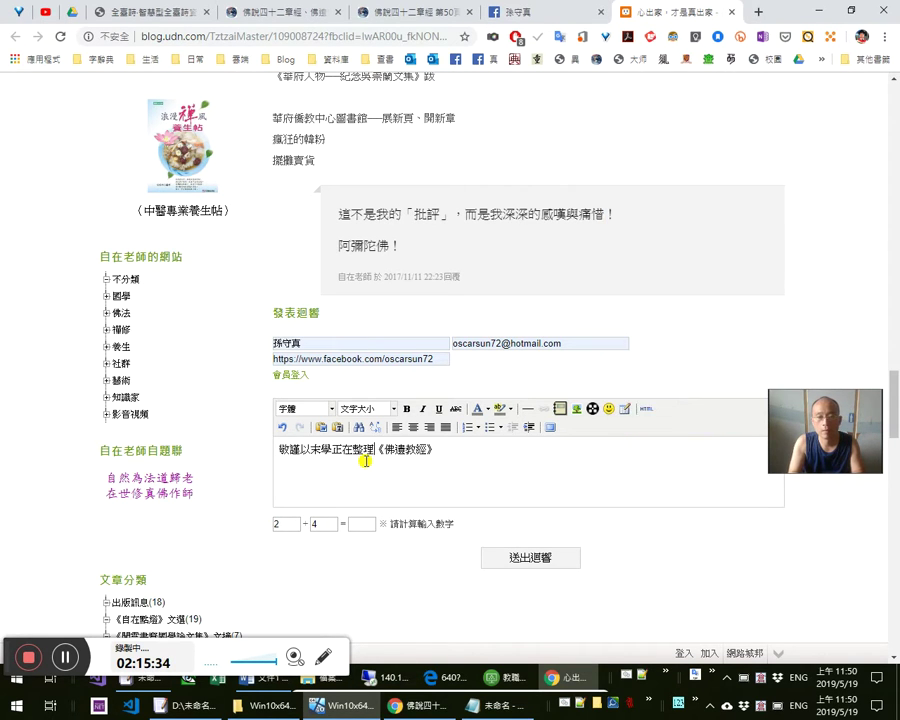
pyautogui.write('之《佛遺教經》')
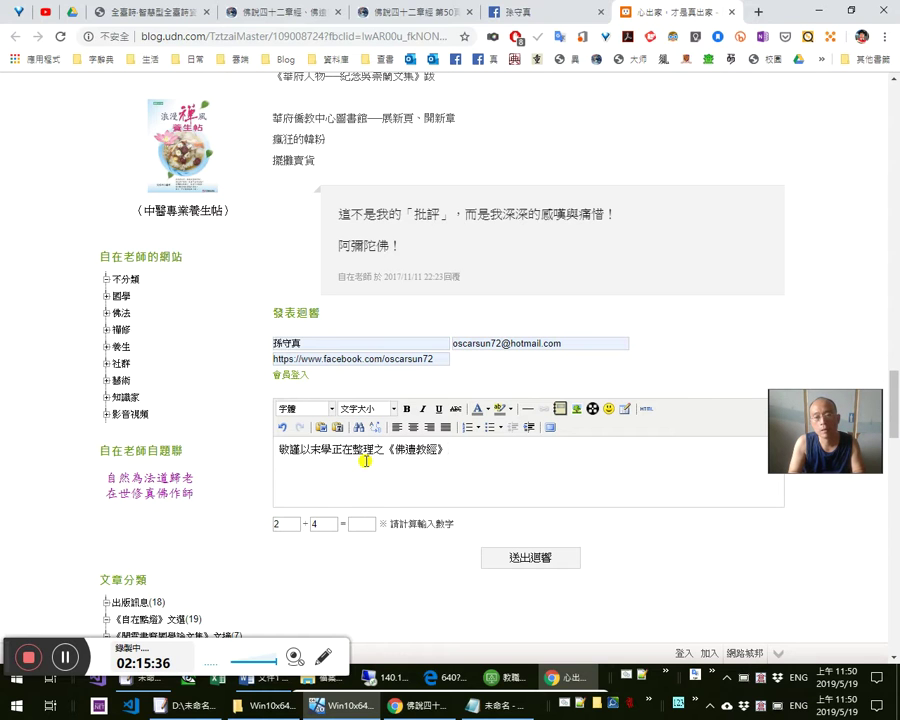
pyautogui.write('文供養')
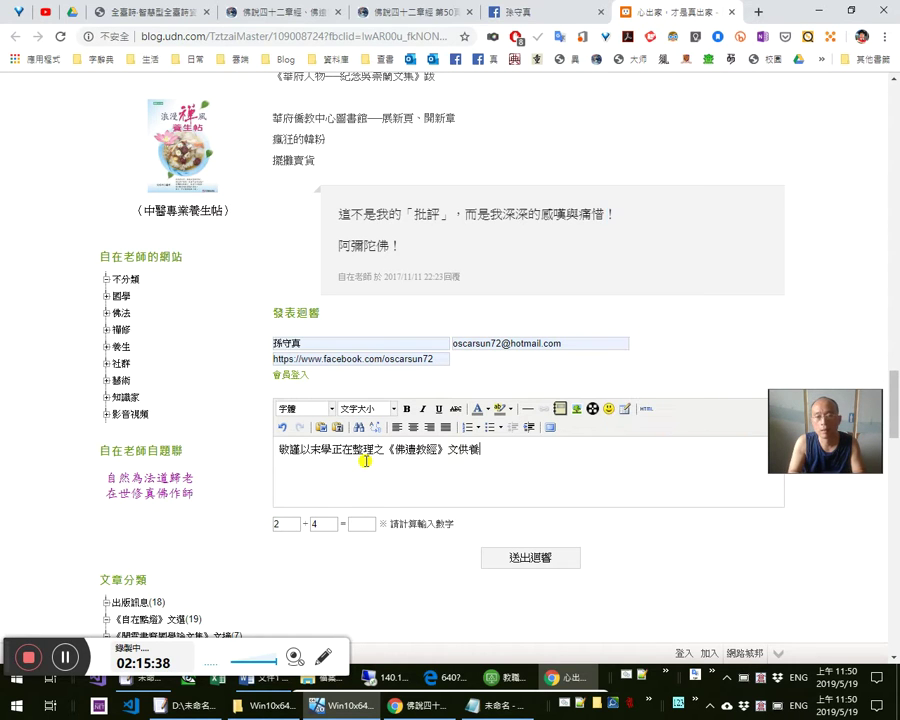
pyautogui.write('此段')
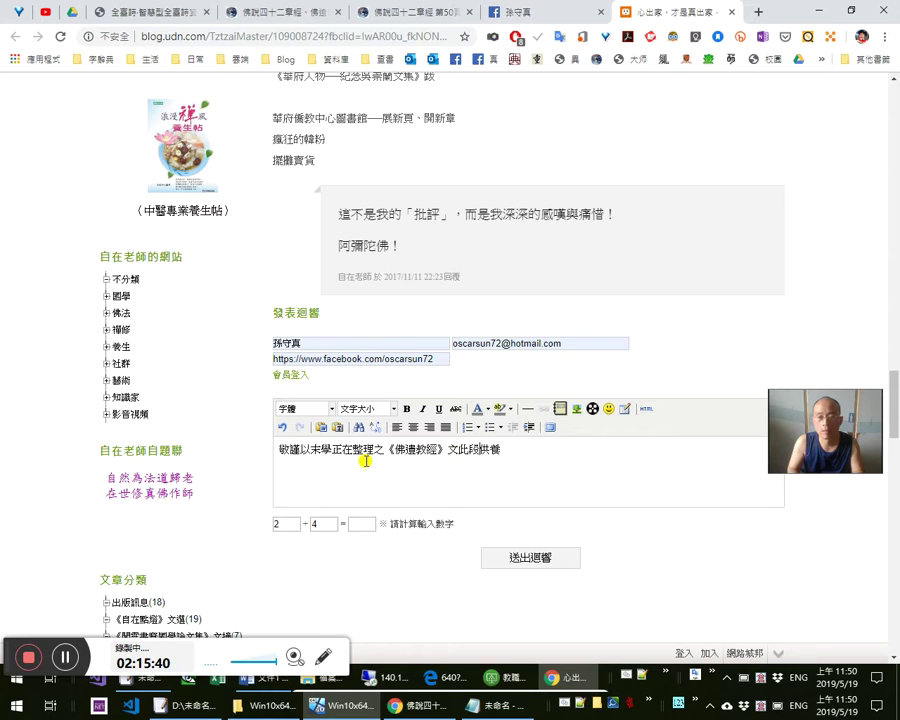
pyautogui.write('菩薩：')
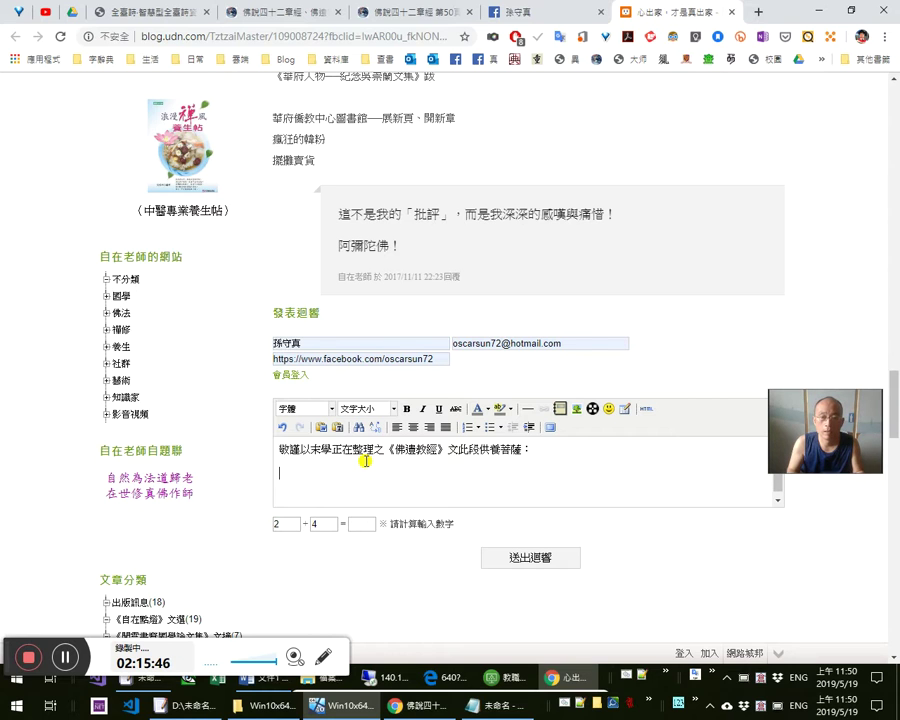
pyautogui.press('Return')
pyautogui.write('感恩感恩 南無阿彌陀佛')
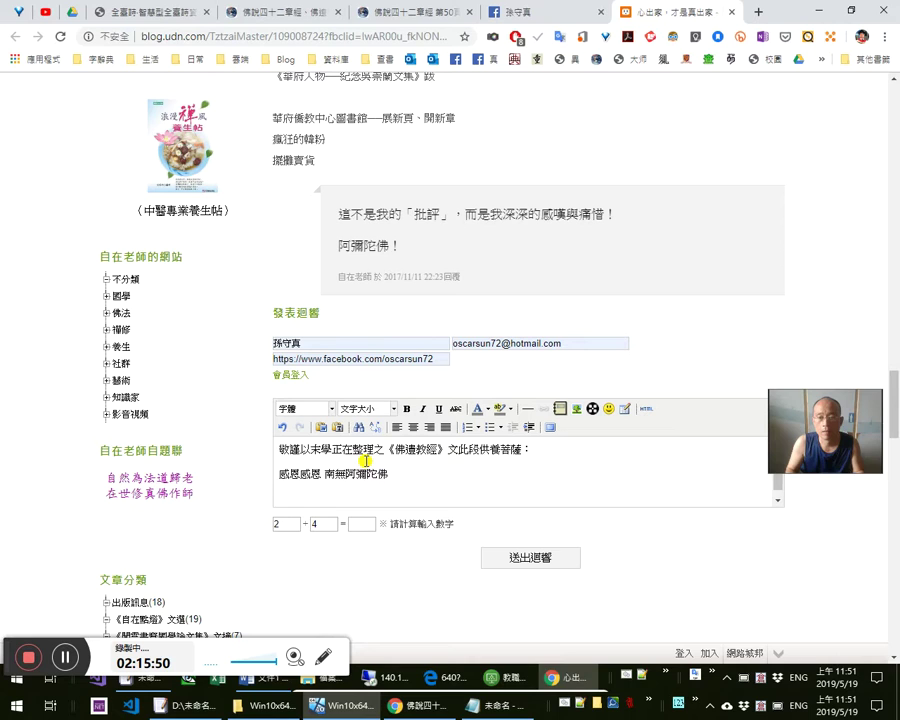
pyautogui.press('Return')
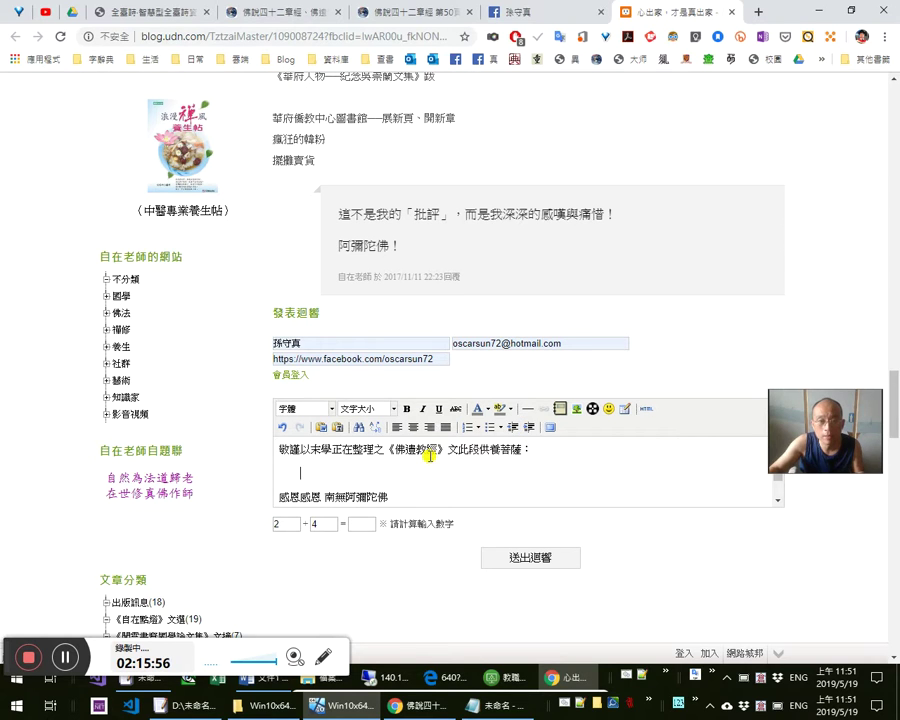
# Step: Paste the annotated sutra passage into the comment and indent it as its own paragraph
pyautogui.hotkey('ctrl', 'v')
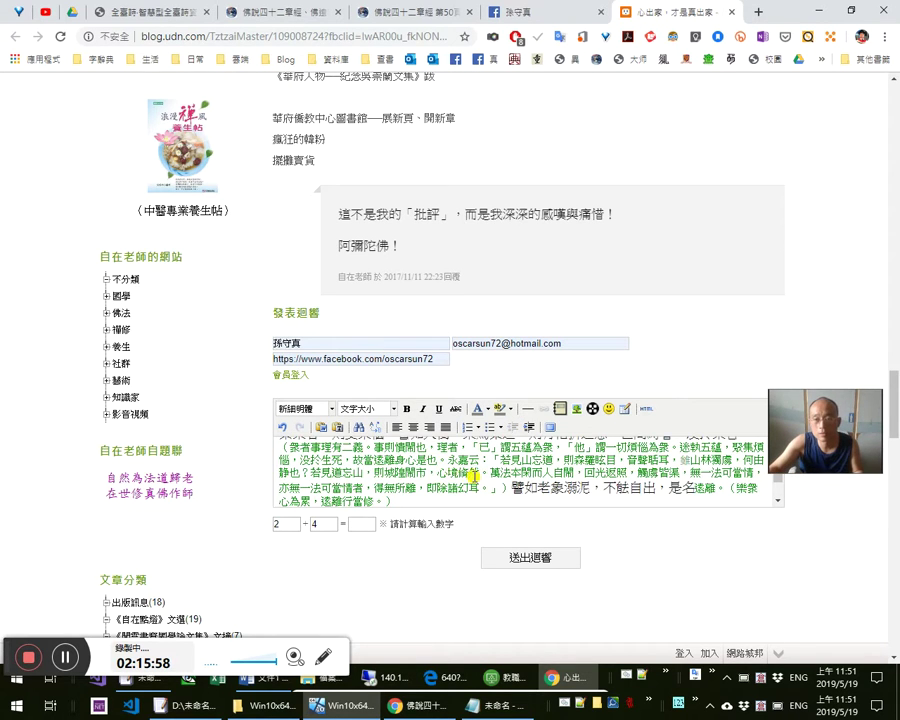
pyautogui.scroll(10, 484, 473)
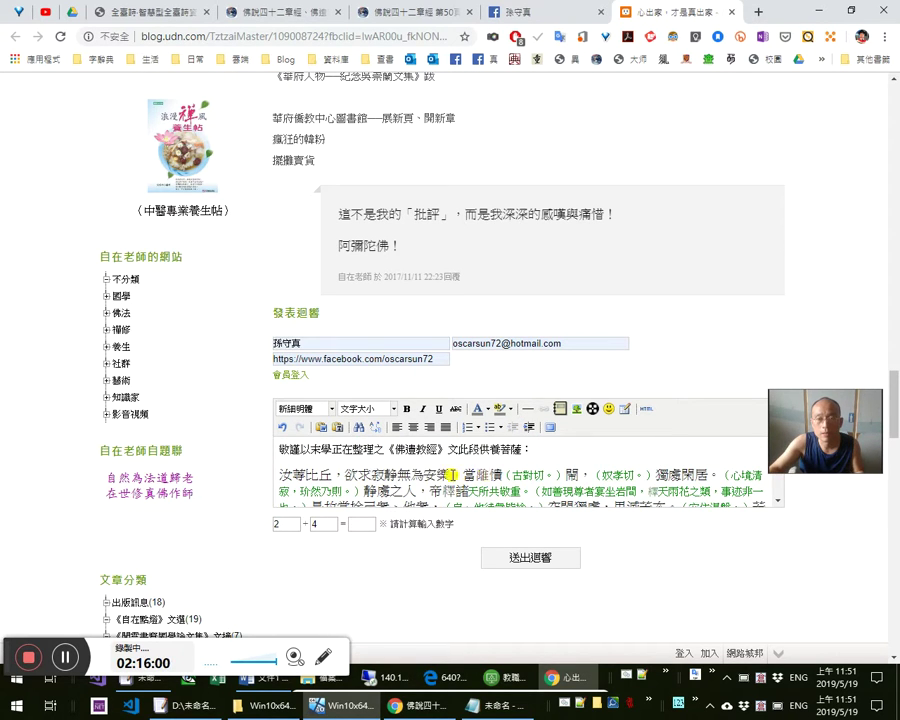
pyautogui.tripleClick(450, 468)
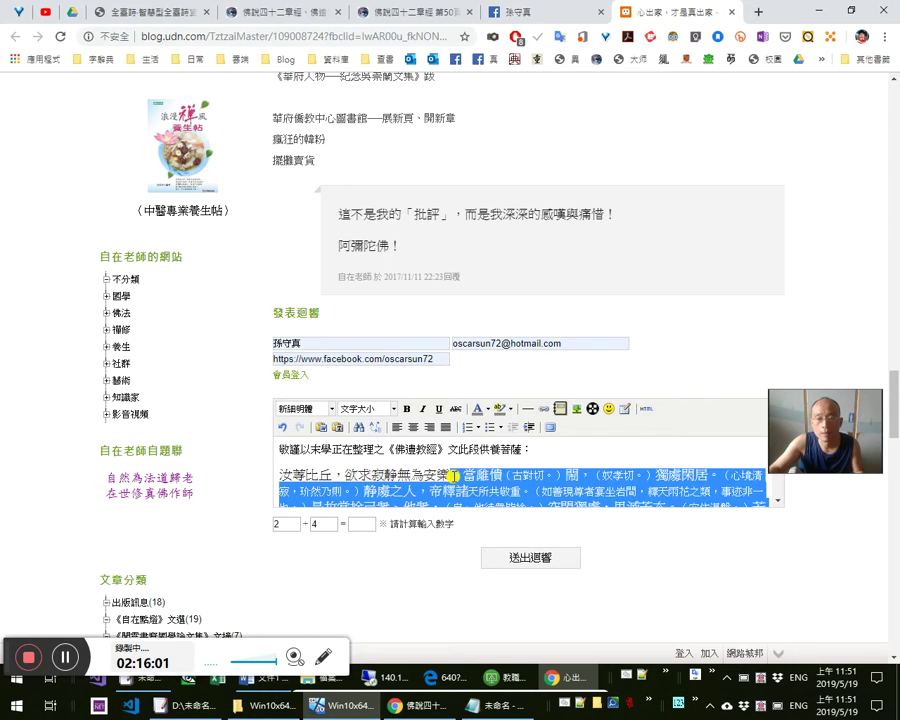
pyautogui.click(528, 427)
pyautogui.scroll(-10, 548, 480)
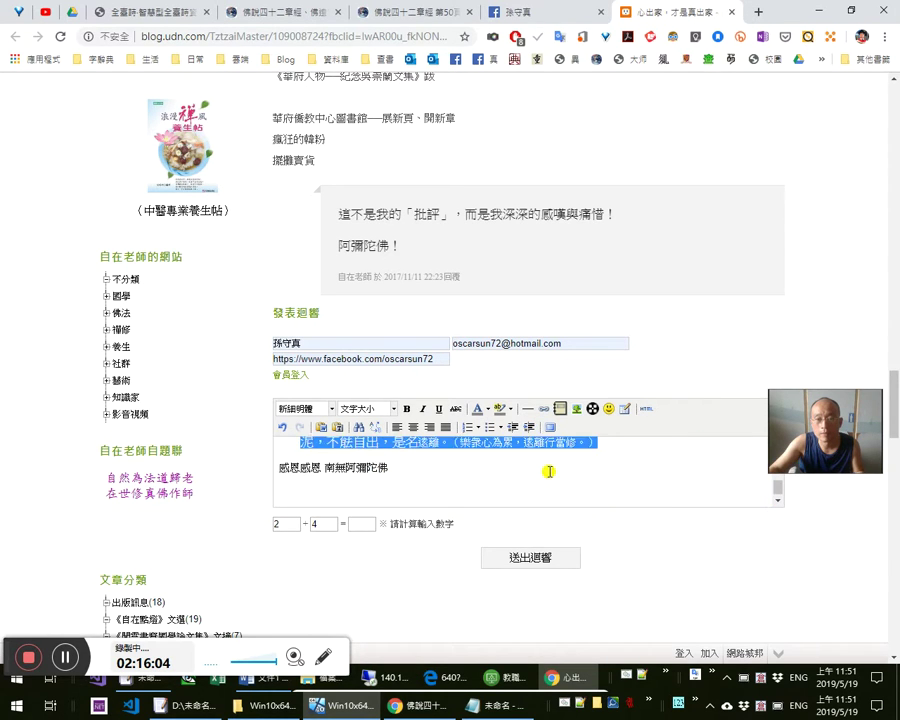
pyautogui.click(628, 452)
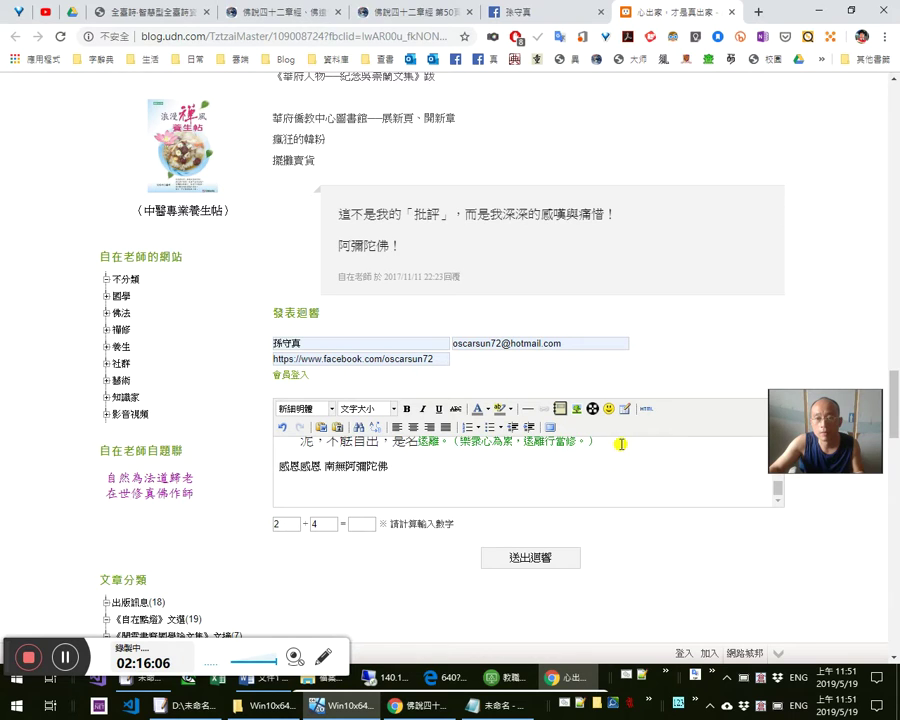
# Step: Select the sutra title 佛遺教經 in the dedication line
pyautogui.scroll(10, 620, 443)
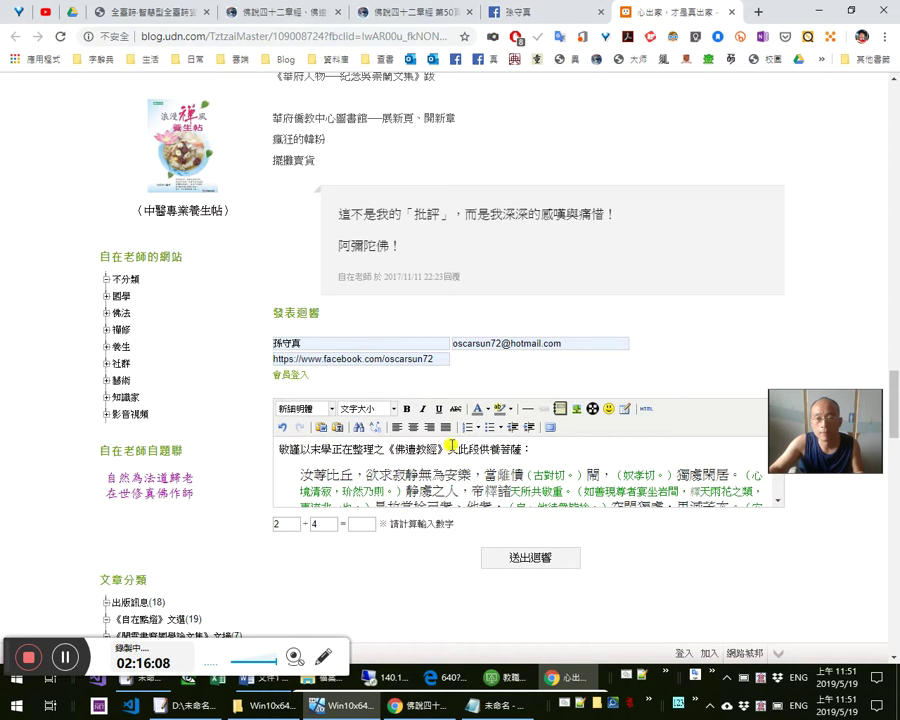
pyautogui.click(399, 452)
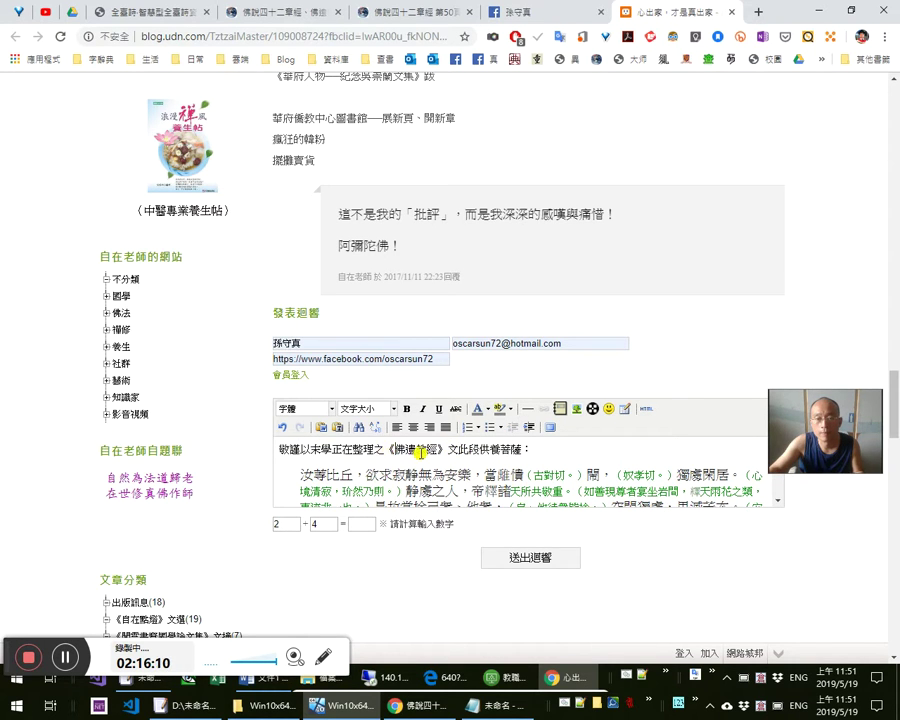
pyautogui.keyDown('shift'); pyautogui.click(436, 452); pyautogui.keyUp('shift')
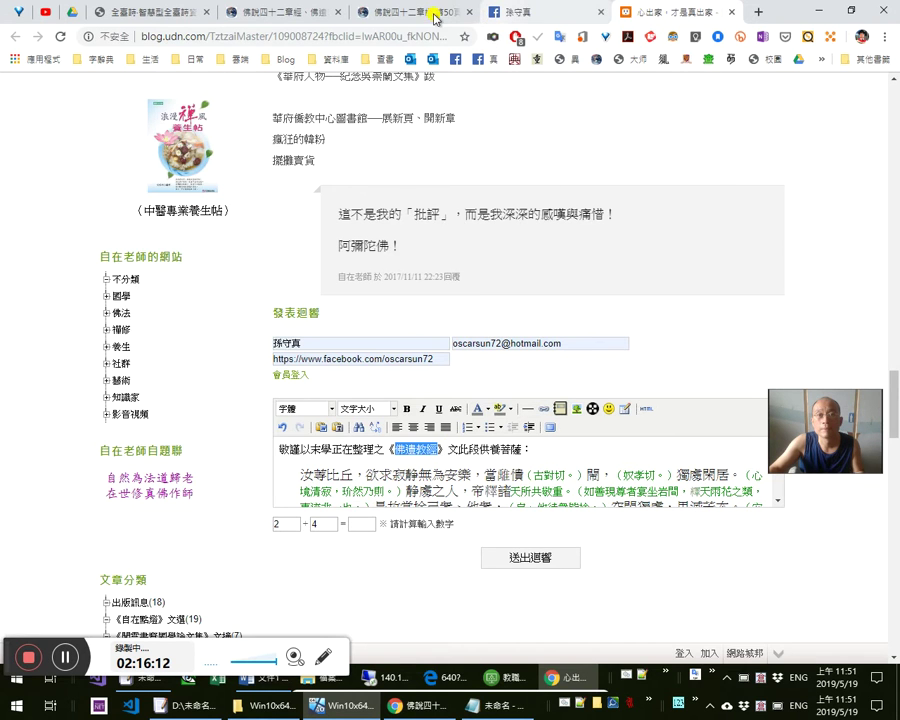
pyautogui.click(426, 14)
# Step: Link 佛遺教經 to the copied ctext.org page address, opening in a new window (_blank)
pyautogui.click(360, 40)
pyautogui.hotkey('ctrl', 'c')
pyautogui.rightClick(360, 45)
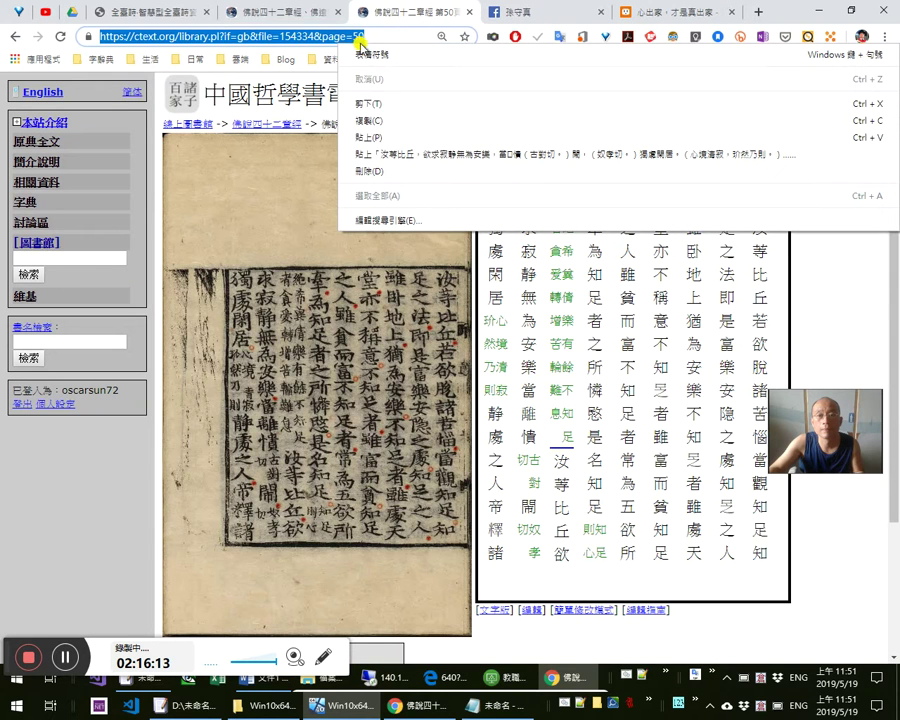
pyautogui.click(429, 118)
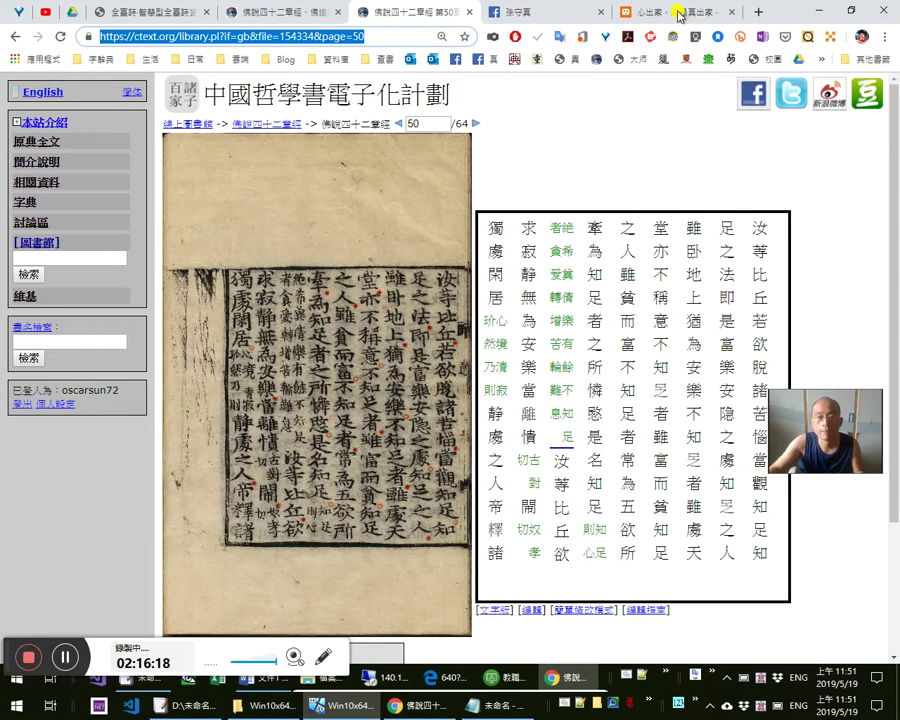
pyautogui.click(678, 14)
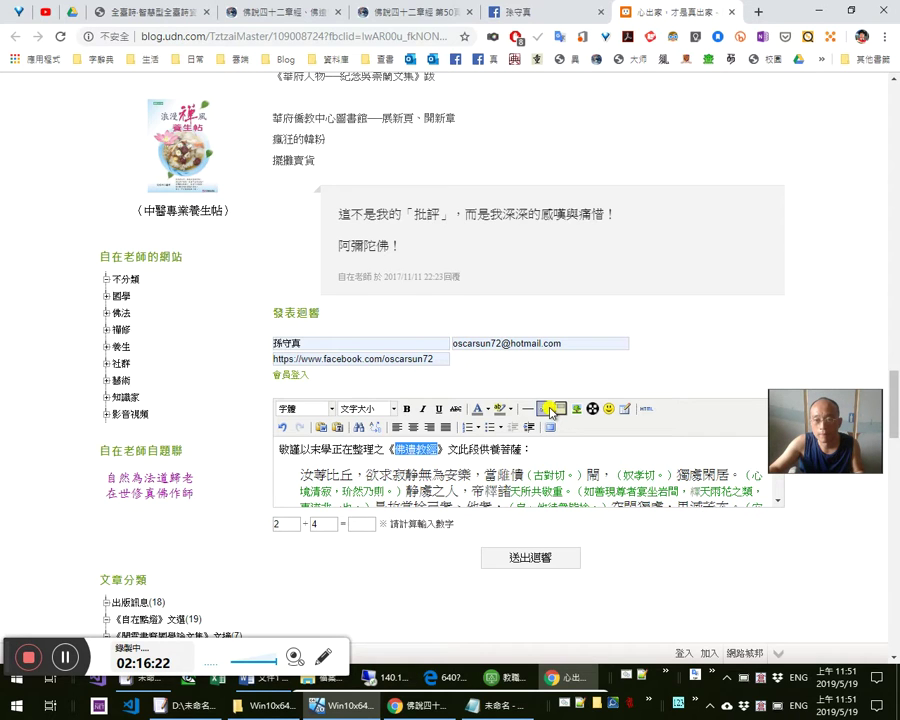
pyautogui.click(551, 410)
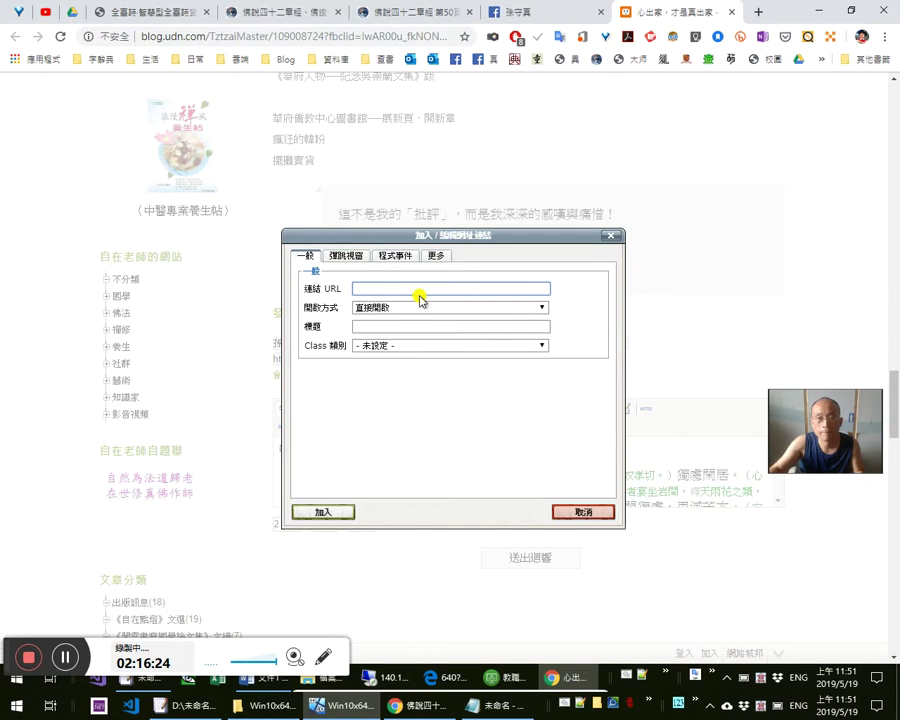
pyautogui.hotkey('ctrl', 'v')
pyautogui.press('Tab')
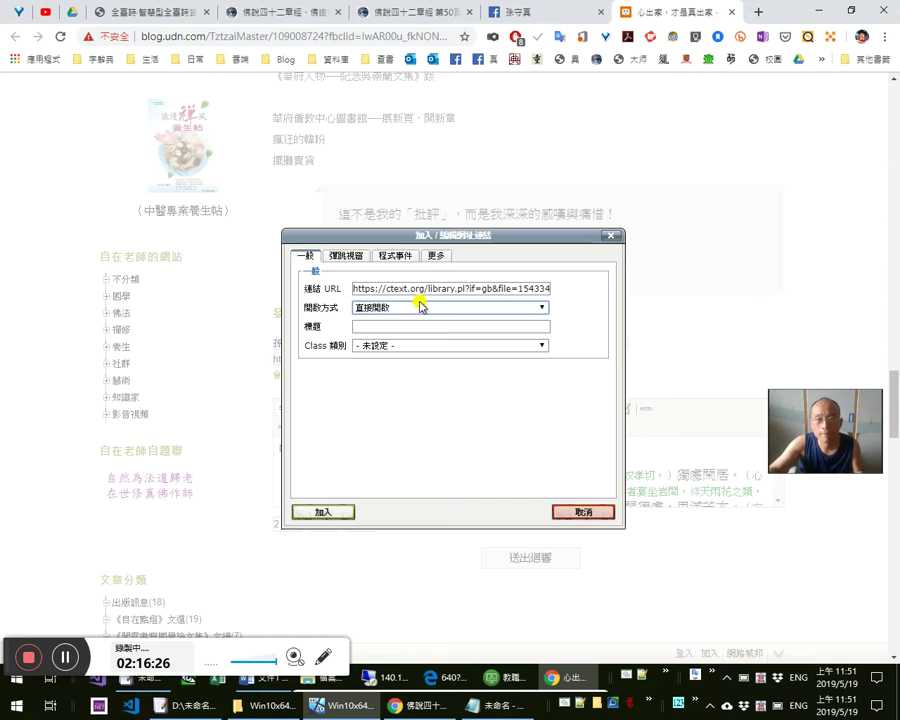
pyautogui.click(420, 305)
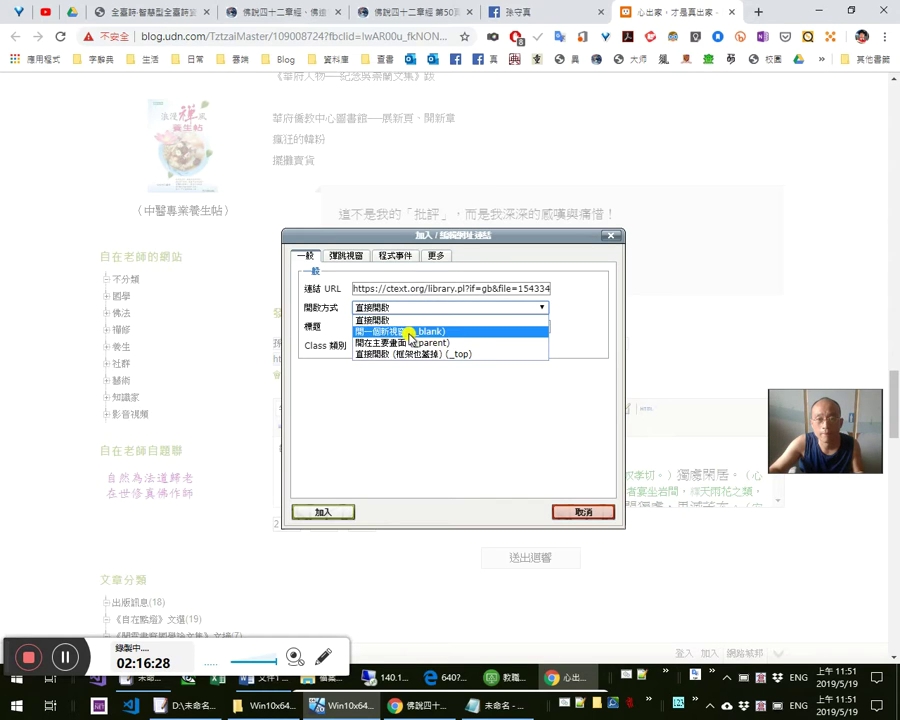
pyautogui.click(410, 334)
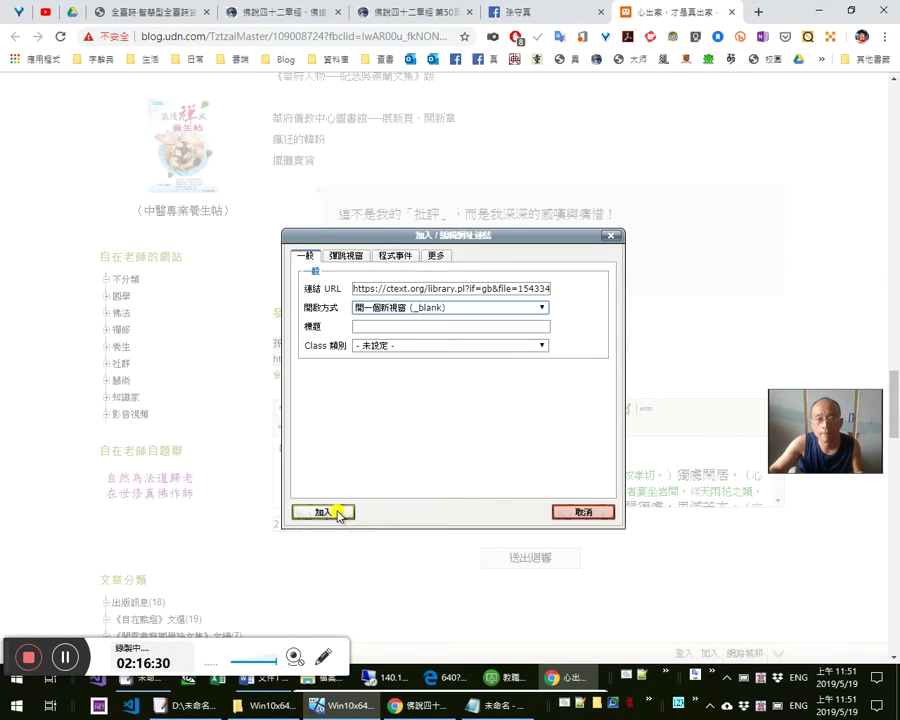
pyautogui.click(340, 511)
# Step: Answer the 2 + 4 check with 6
pyautogui.click(344, 526)
pyautogui.write('6')
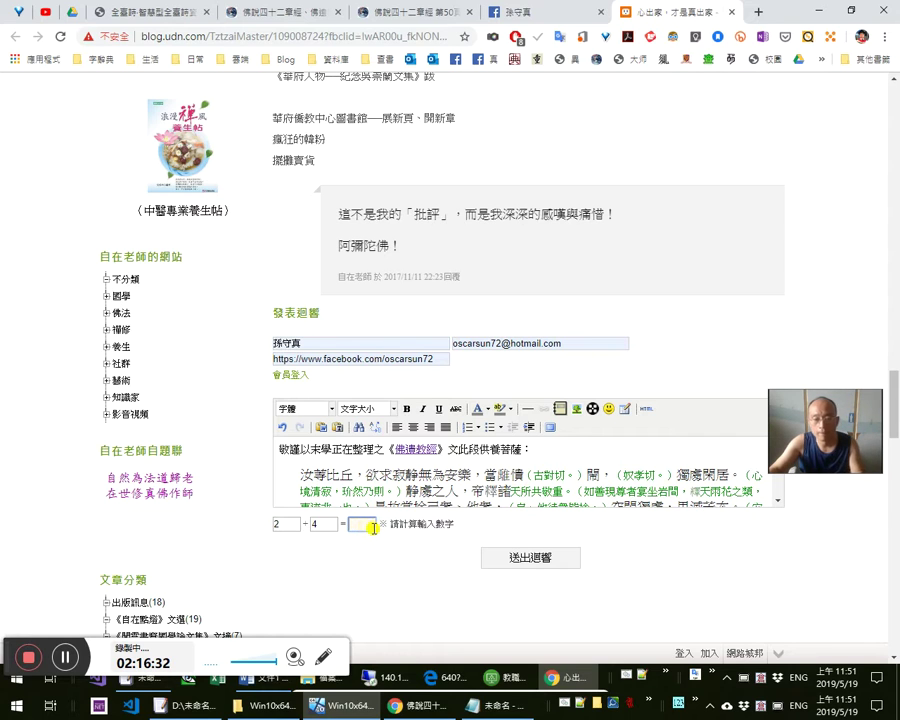
pyautogui.click(450, 483)
# Step: Try submitting the comment, even without the closing line, and hit the 2400-character limit warning
pyautogui.hotkey('ctrl', 'a')
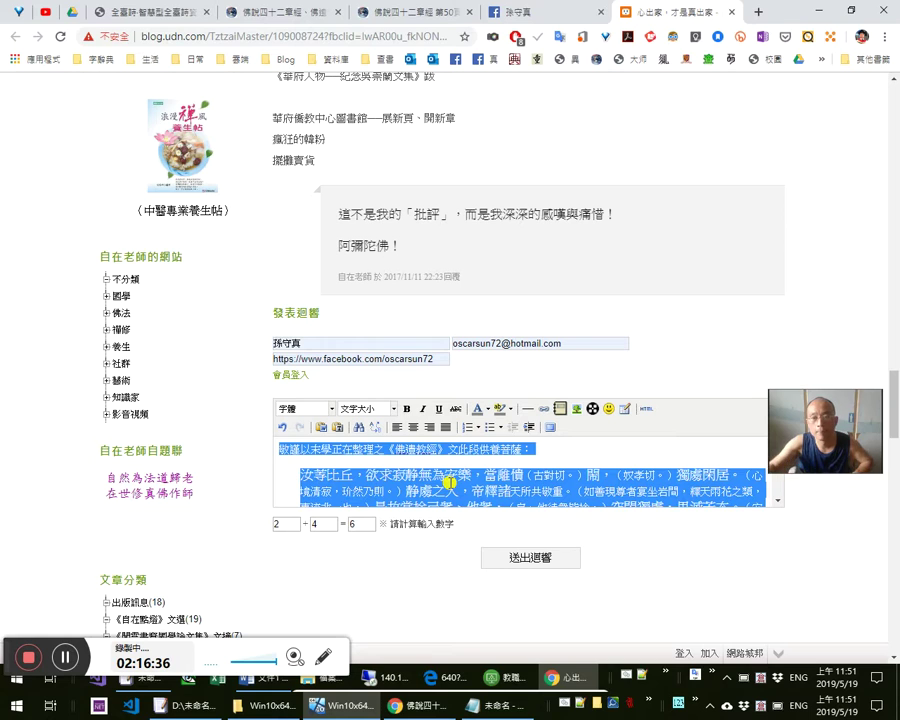
pyautogui.click(532, 562)
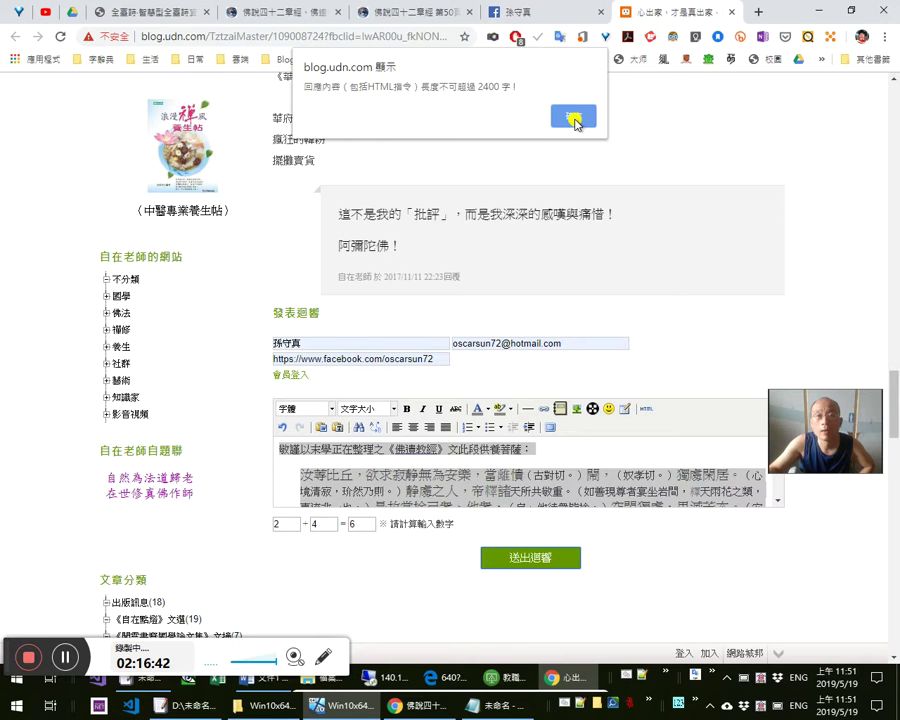
pyautogui.click(571, 119)
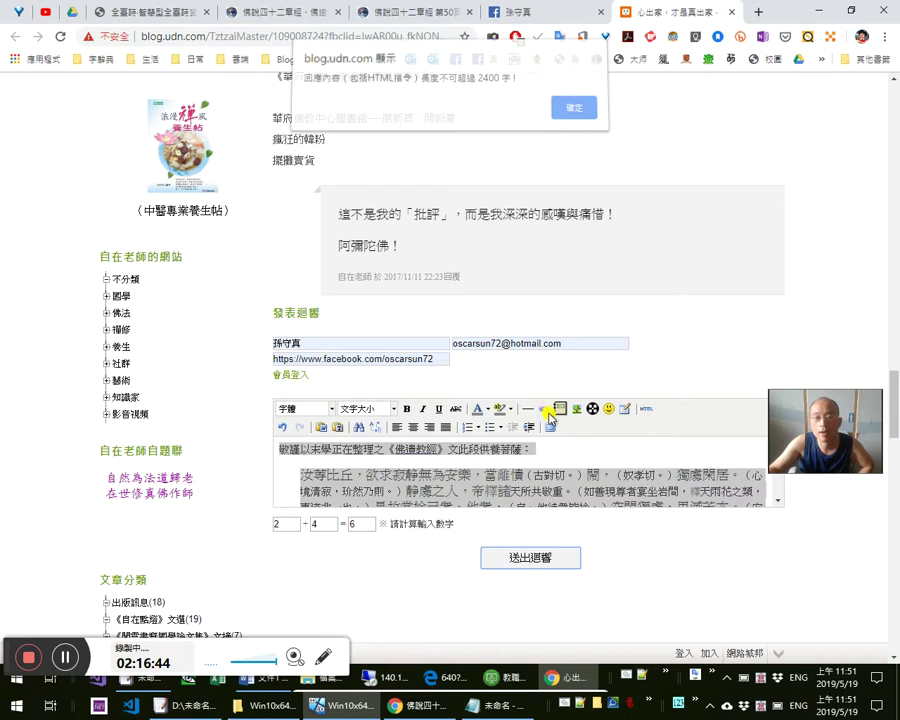
pyautogui.scroll(-8, 630, 479)
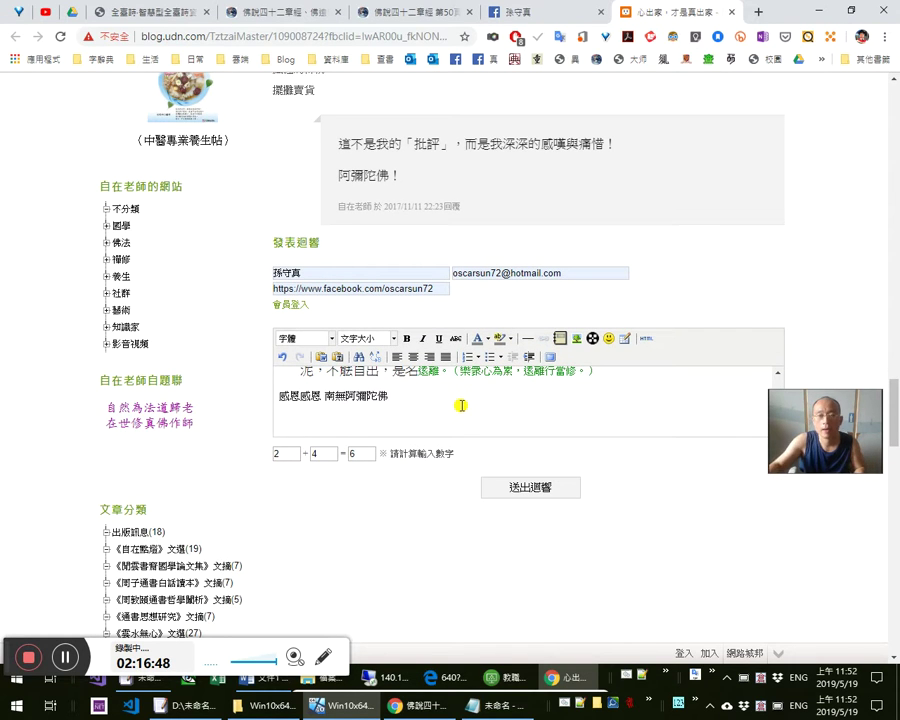
pyautogui.tripleClick(461, 405)
pyautogui.hotkey('ctrl', 'c')
pyautogui.press('BackSpace')
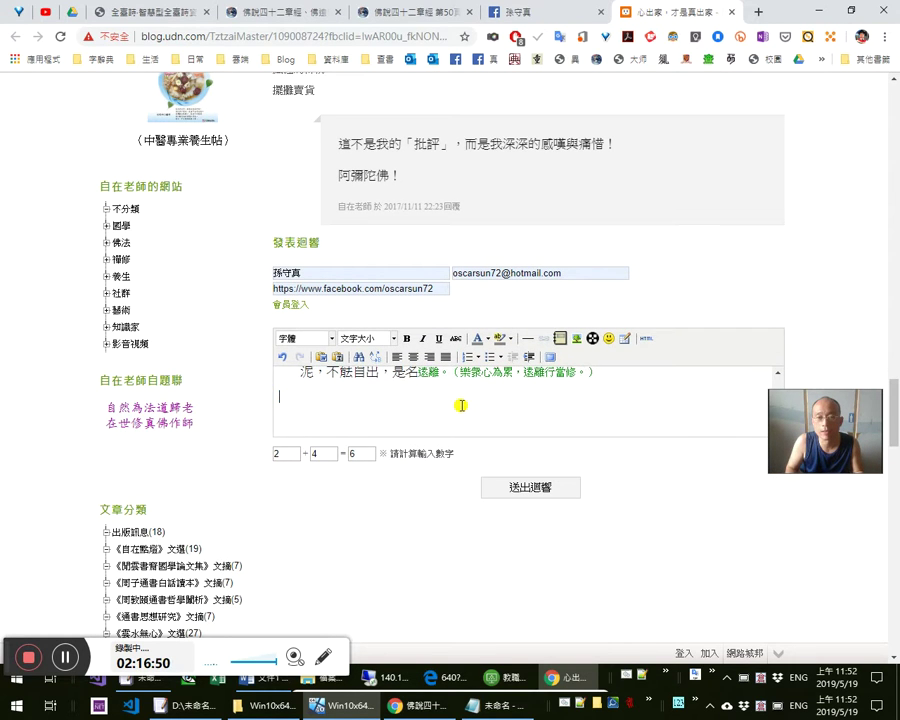
pyautogui.scroll(5, 461, 405)
pyautogui.scroll(10, 461, 405)
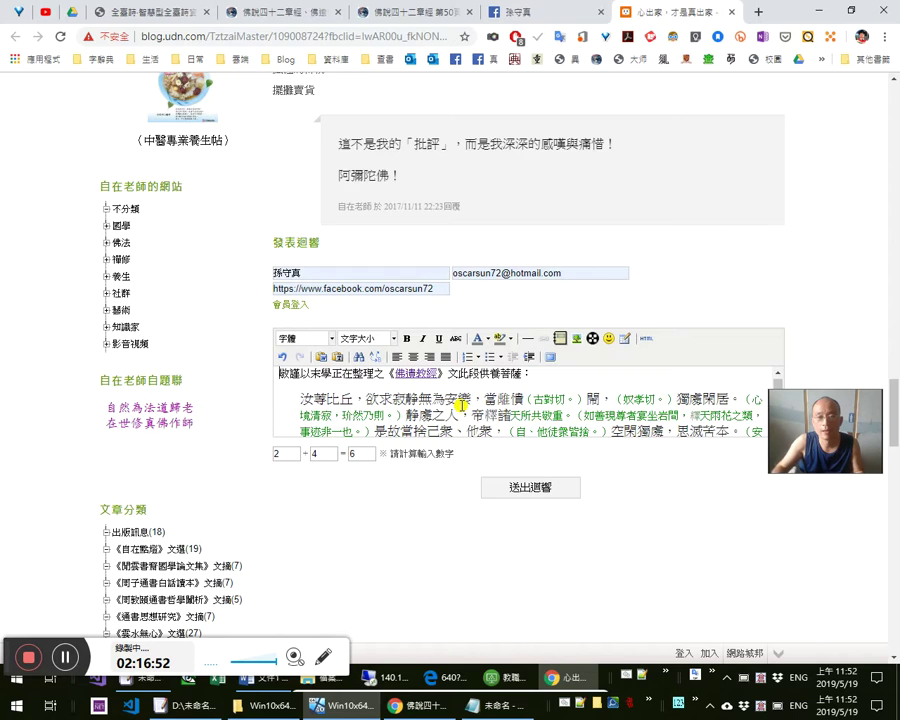
pyautogui.click(520, 488)
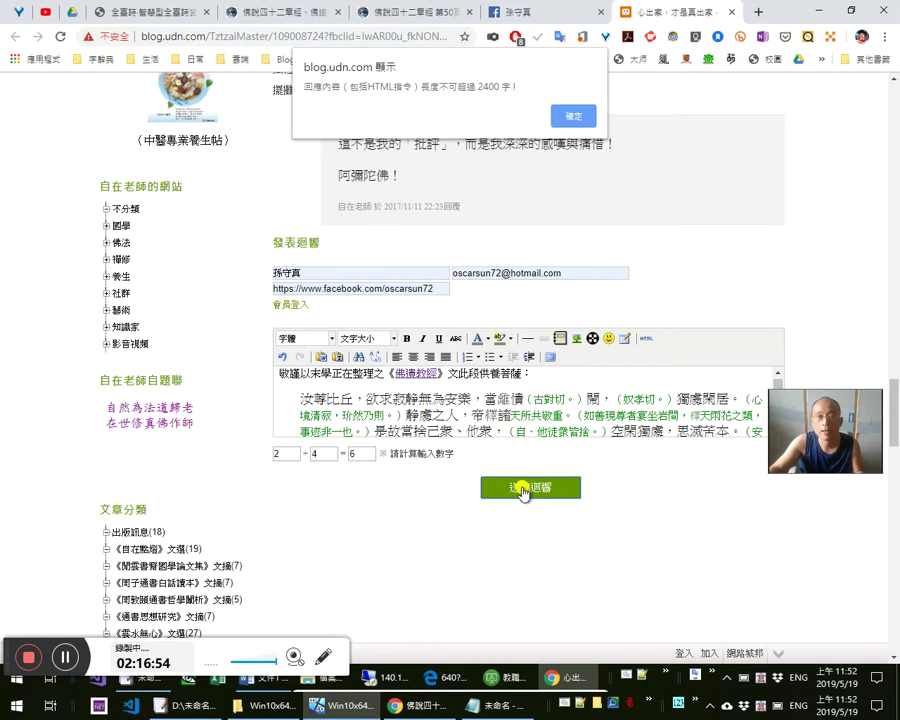
pyautogui.click(568, 117)
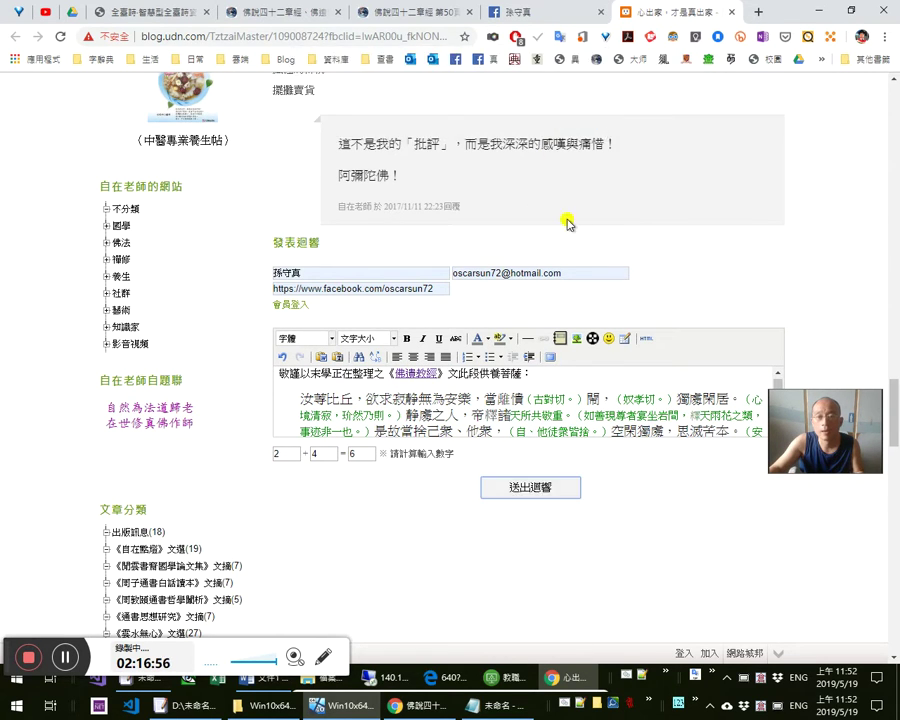
# Step: Restore the closing line 感恩感恩 南無阿彌陀佛 at the end and select the whole comment
pyautogui.click(457, 406)
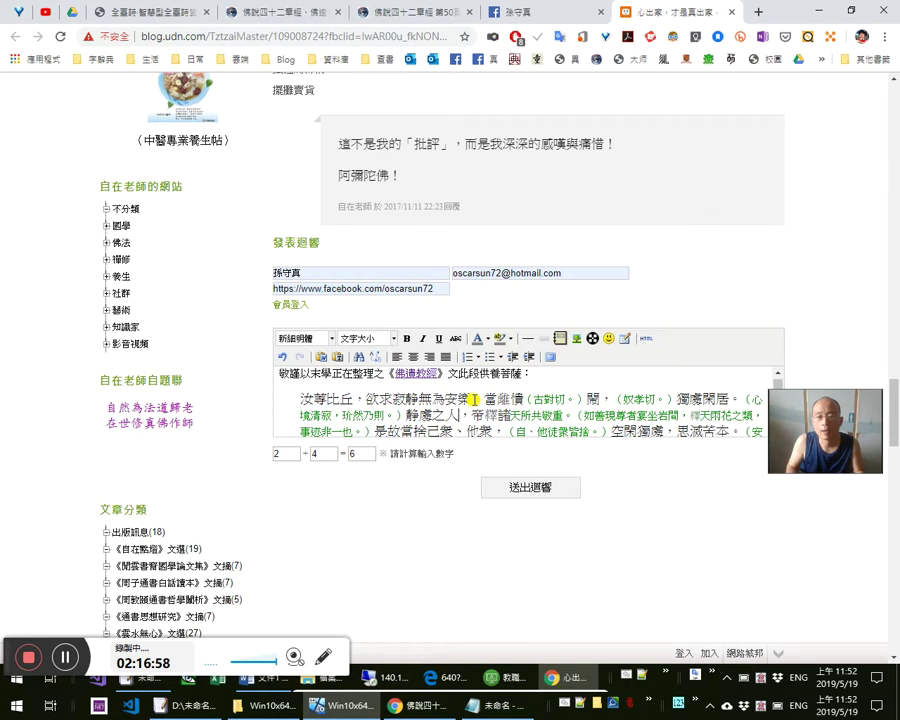
pyautogui.scroll(-2, 470, 400)
pyautogui.scroll(-1, 473, 399)
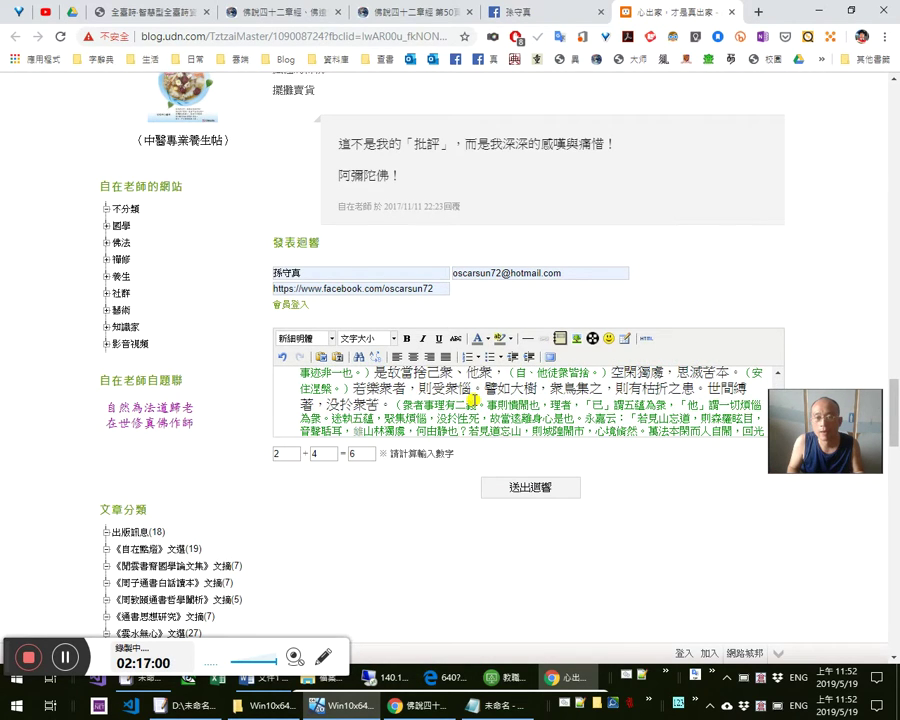
pyautogui.hotkey('ctrl', 'End')
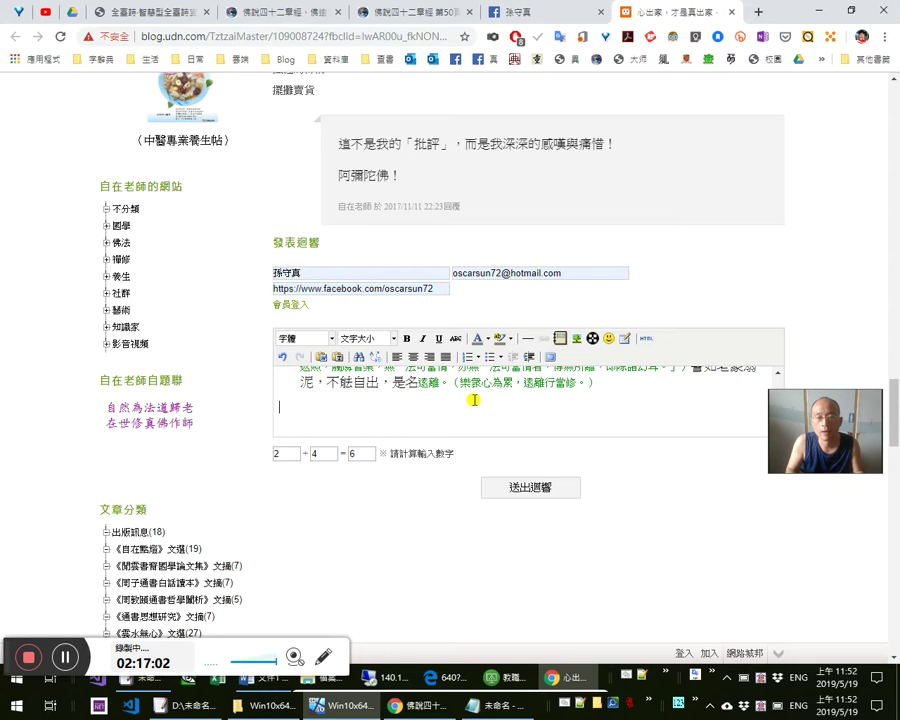
pyautogui.hotkey('ctrl', 'v')
pyautogui.hotkey('ctrl', 'a')
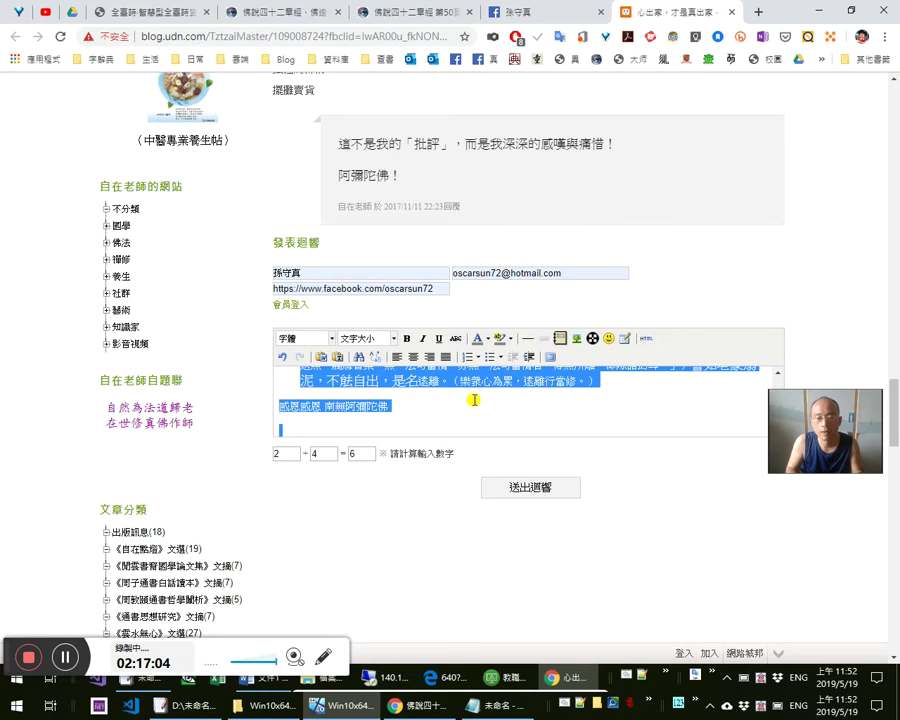
pyautogui.press('super')
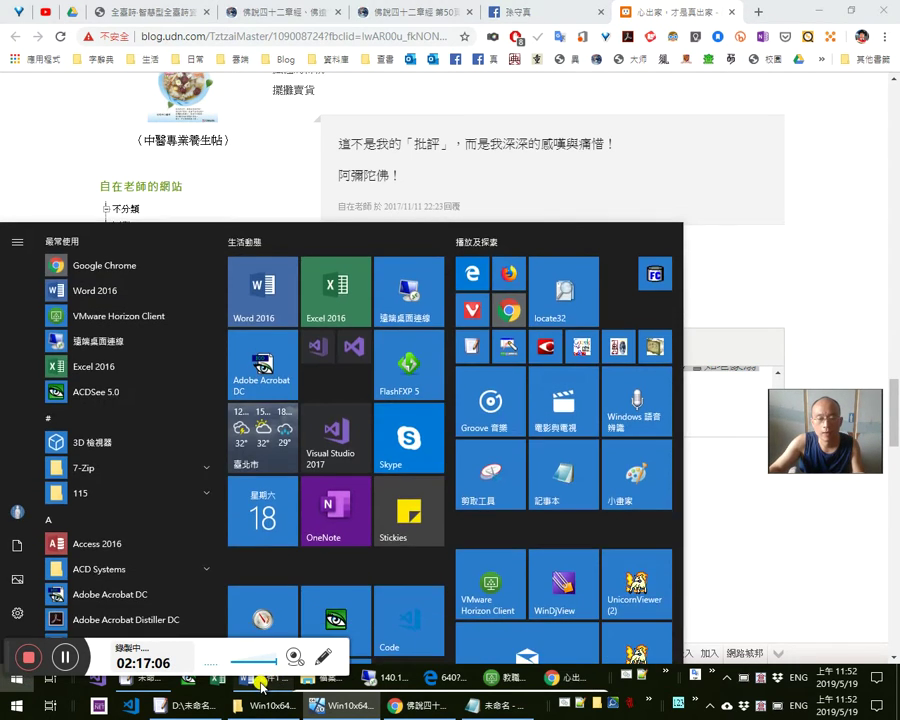
# Step: Paste the copied blog comment into the blank Word document 文件1
pyautogui.click(262, 686)
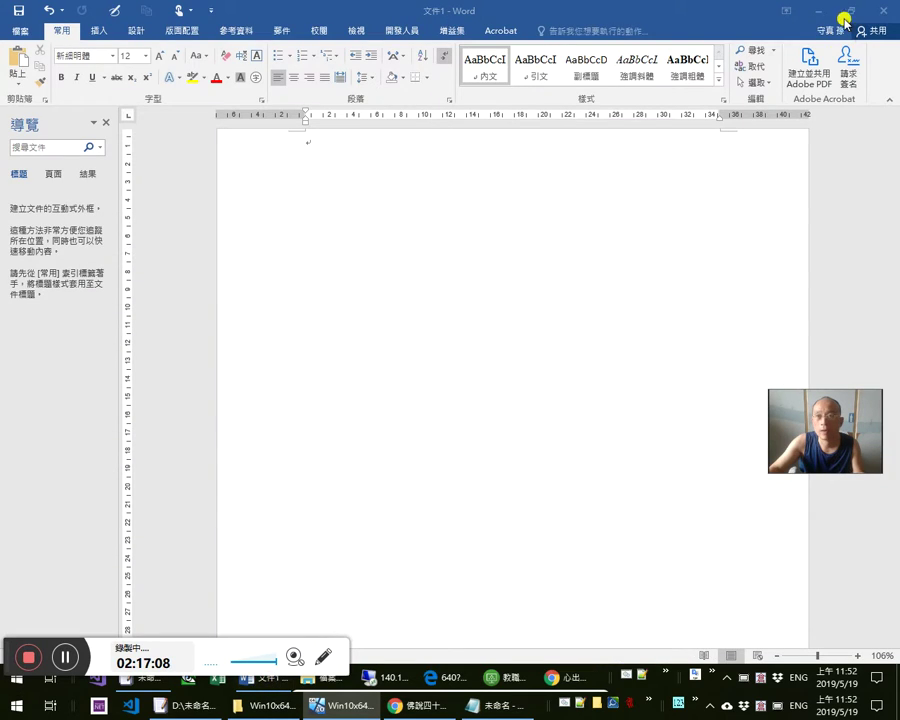
pyautogui.click(17, 60)
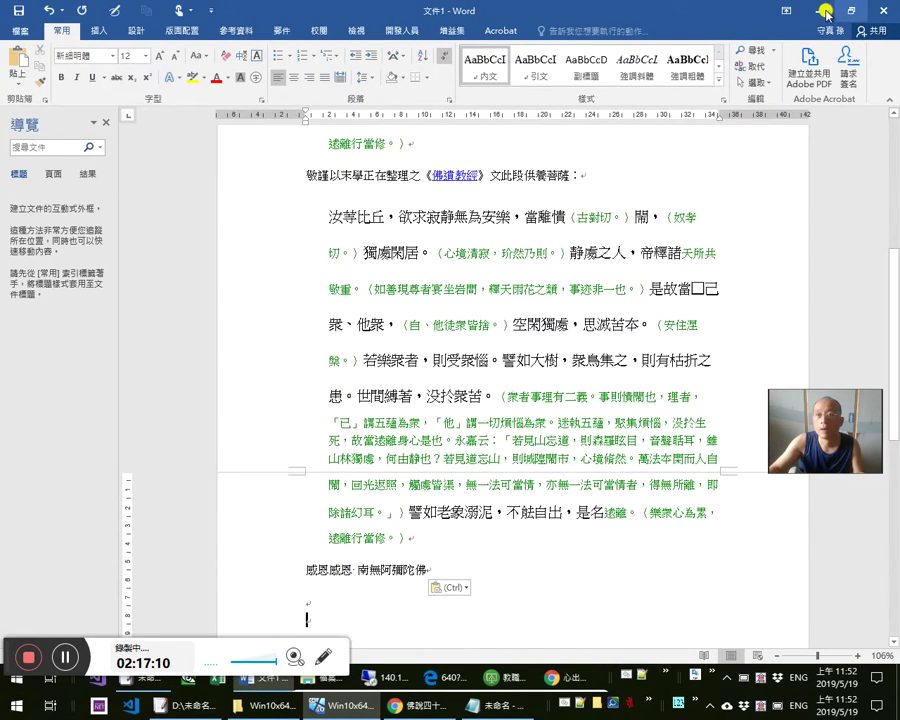
pyautogui.scroll(5, 716, 318)
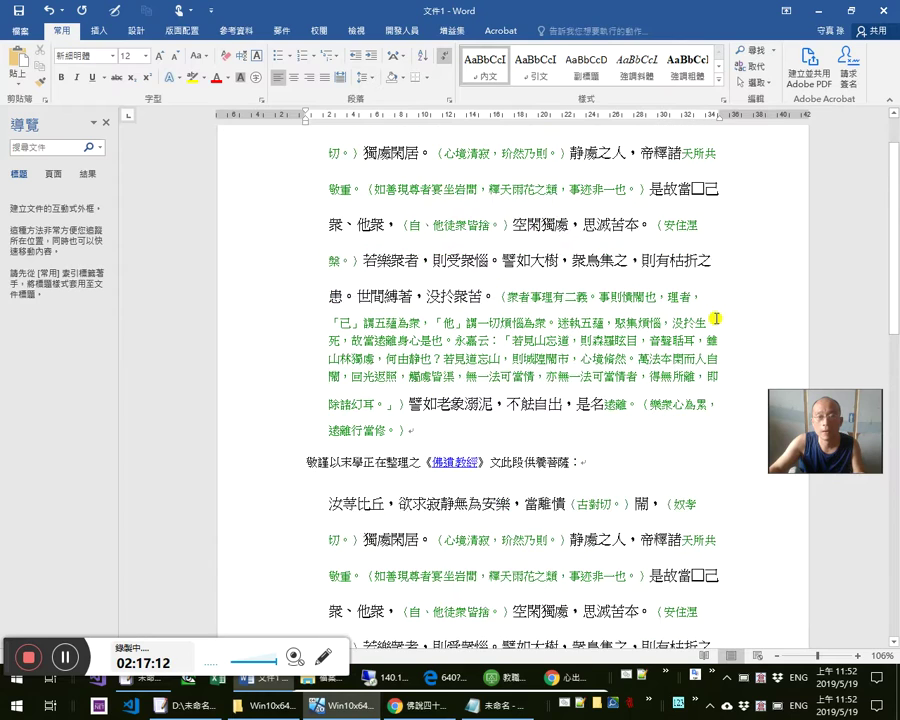
pyautogui.scroll(-7, 716, 318)
pyautogui.scroll(2, 520, 265)
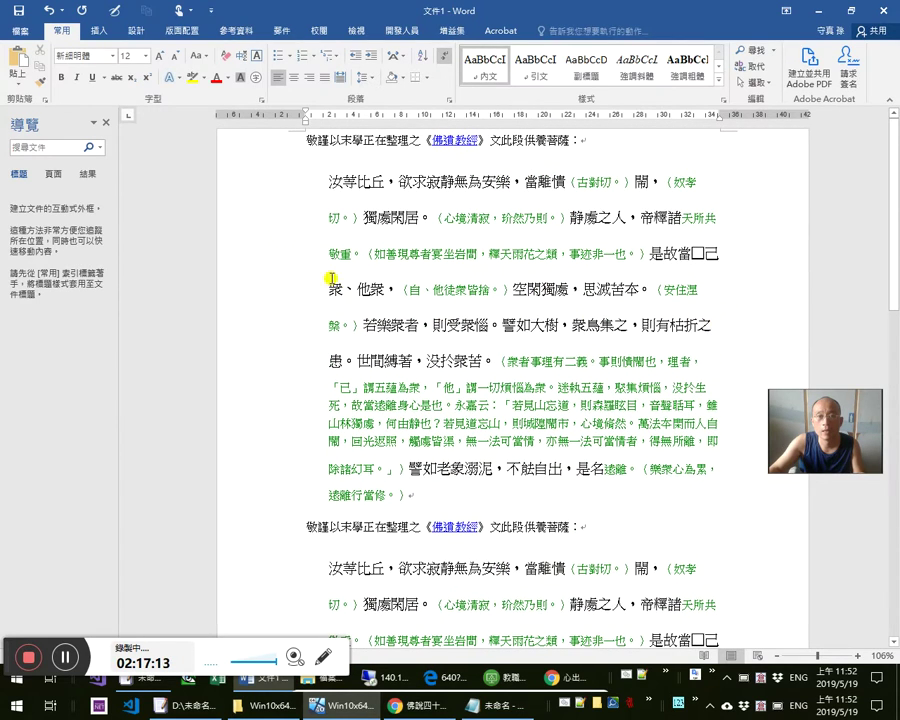
pyautogui.click(272, 146)
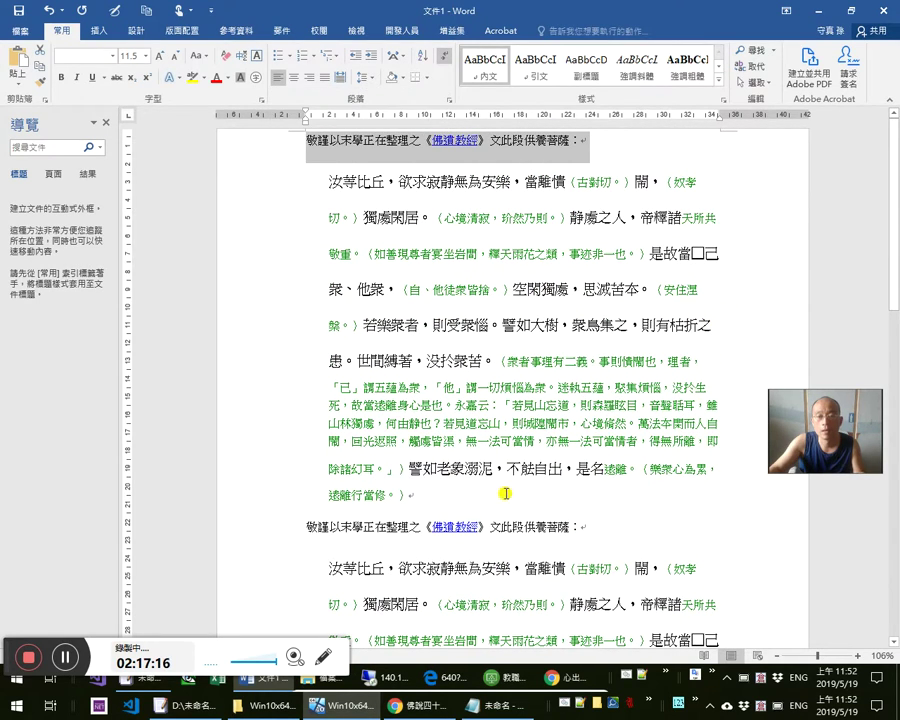
pyautogui.scroll(-5, 506, 494)
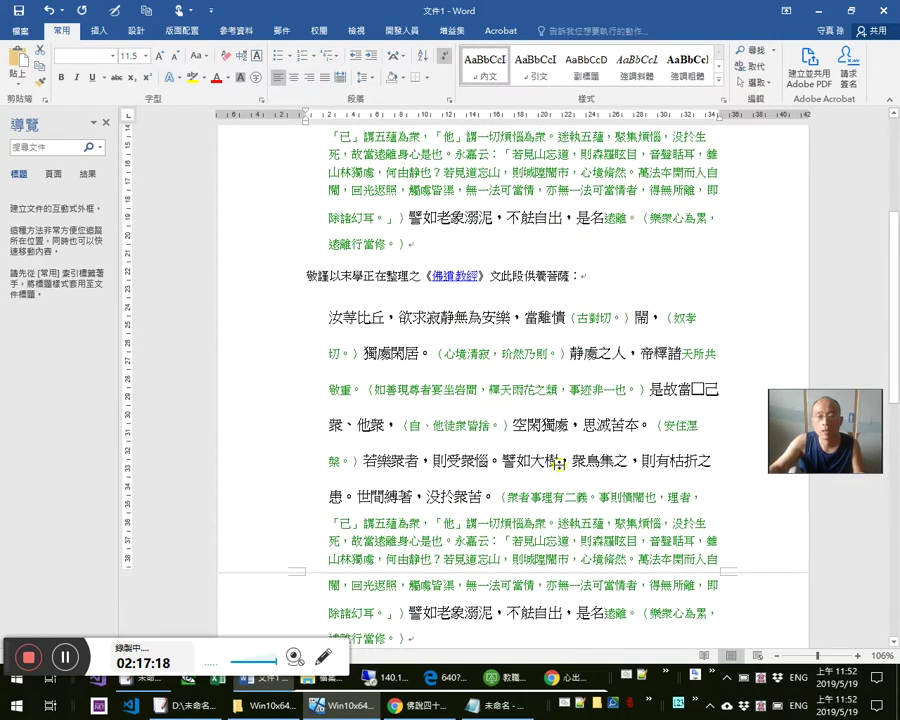
pyautogui.hotkey('ctrl', 'v')
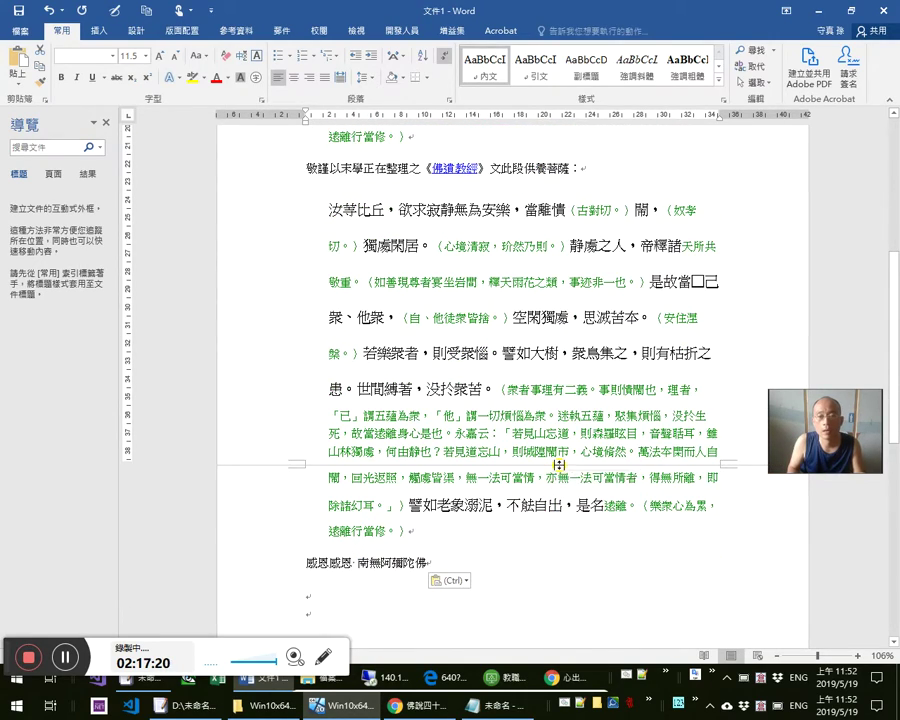
pyautogui.hotkey('ctrl', 'z')
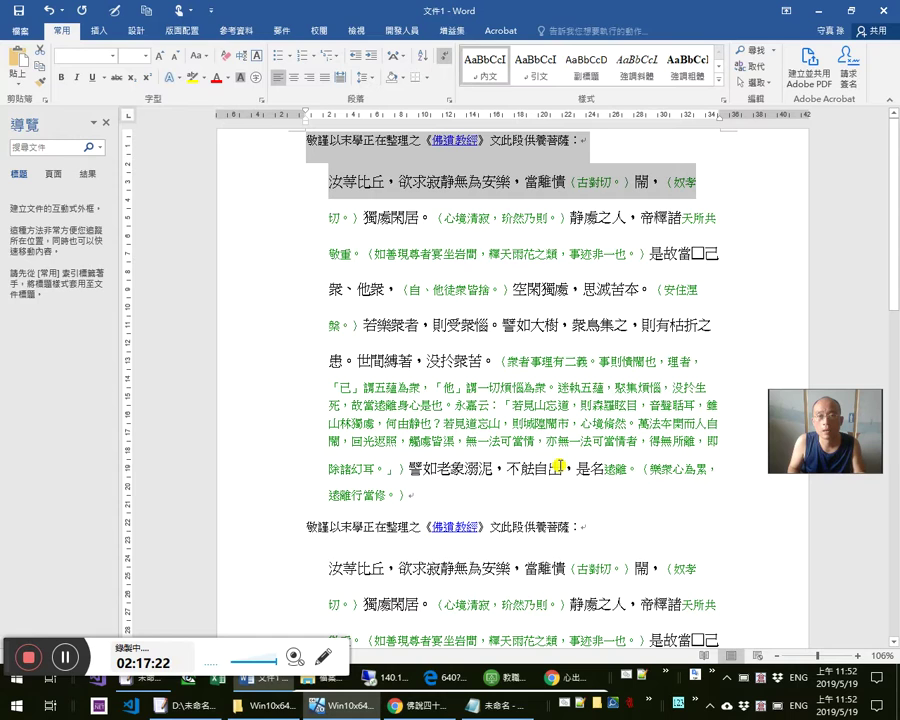
pyautogui.hotkey('shift', 'Down')
pyautogui.hotkey('shift', 'Down')
pyautogui.hotkey('shift', 'Down')
# Step: Clear the document, repaste the comment, and cut from the second 敬謹以末學 line to the end
pyautogui.hotkey('ctrl', 'a')
pyautogui.press('Delete')
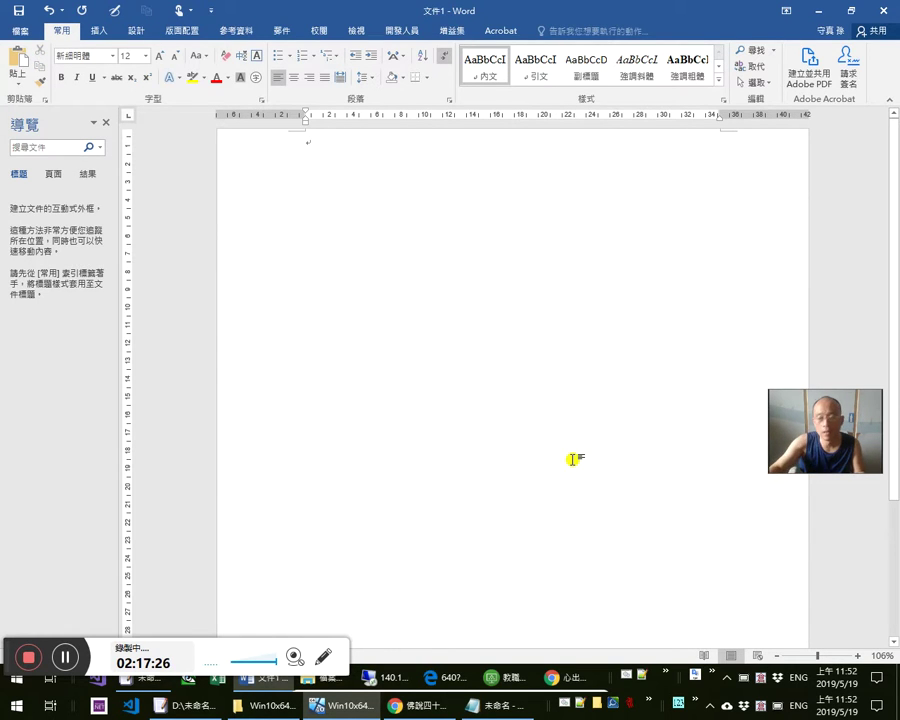
pyautogui.click(18, 56)
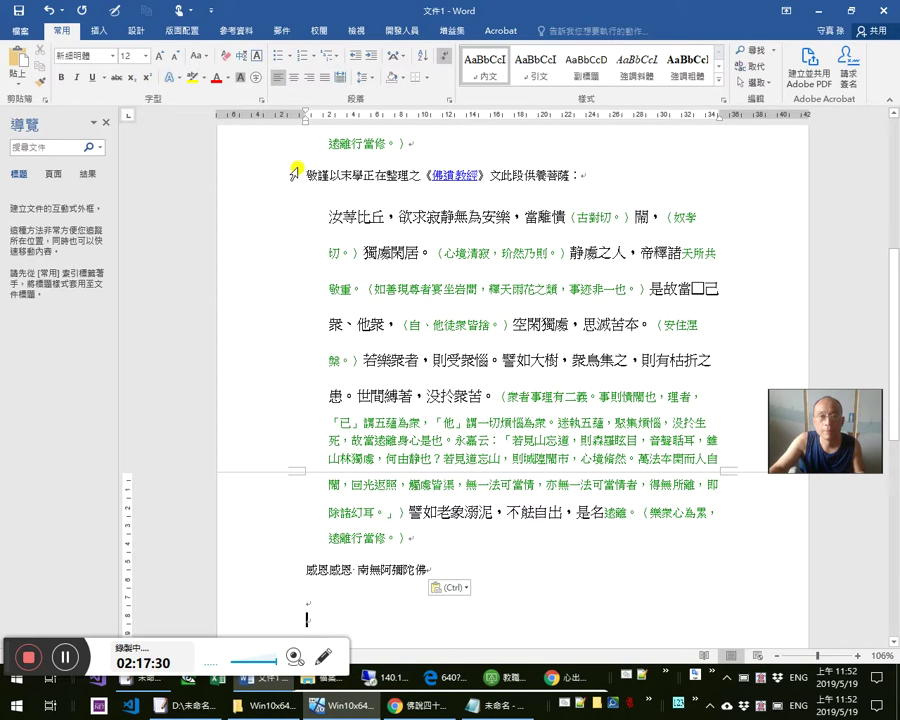
pyautogui.keyDown('shift'); pyautogui.click(305, 174); pyautogui.keyUp('shift')
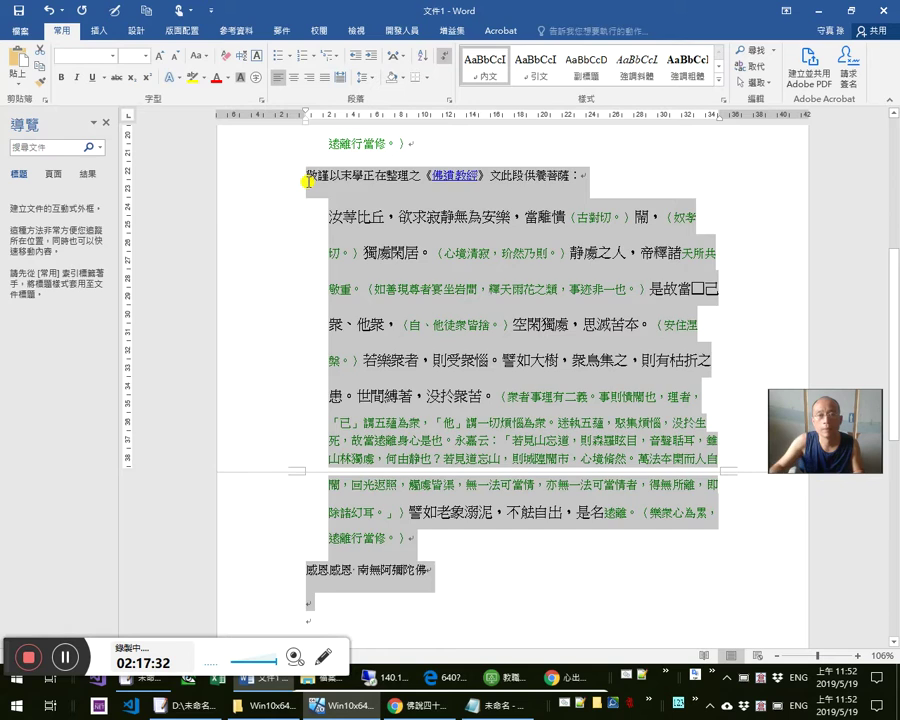
pyautogui.hotkey('ctrl', 'x')
pyautogui.hotkey('alt', 'Tab')
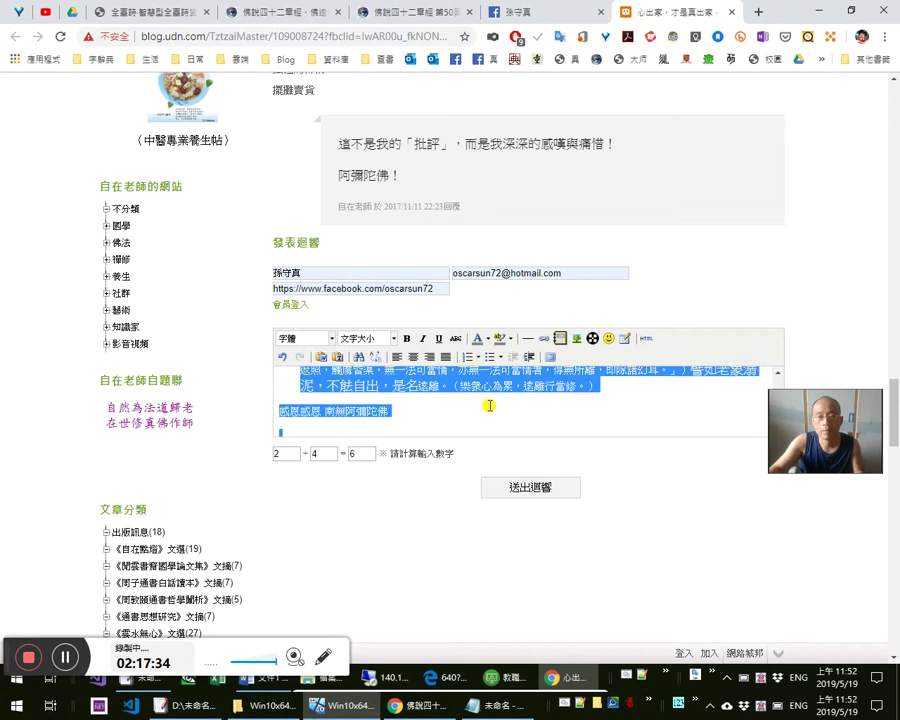
# Step: Replace the comment's old pasted passage with the green-annotated sutra text
pyautogui.hotkey('ctrl', 'v')
pyautogui.scroll(2, 490, 403)
pyautogui.scroll(-2, 487, 404)
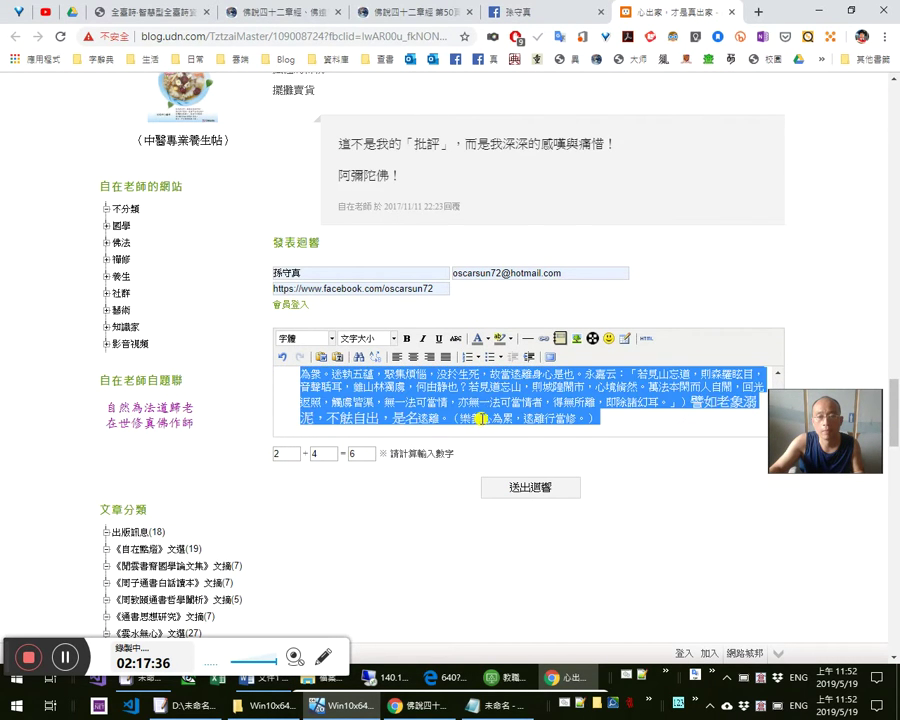
pyautogui.click(526, 410)
pyautogui.hotkey('ctrl', 'a')
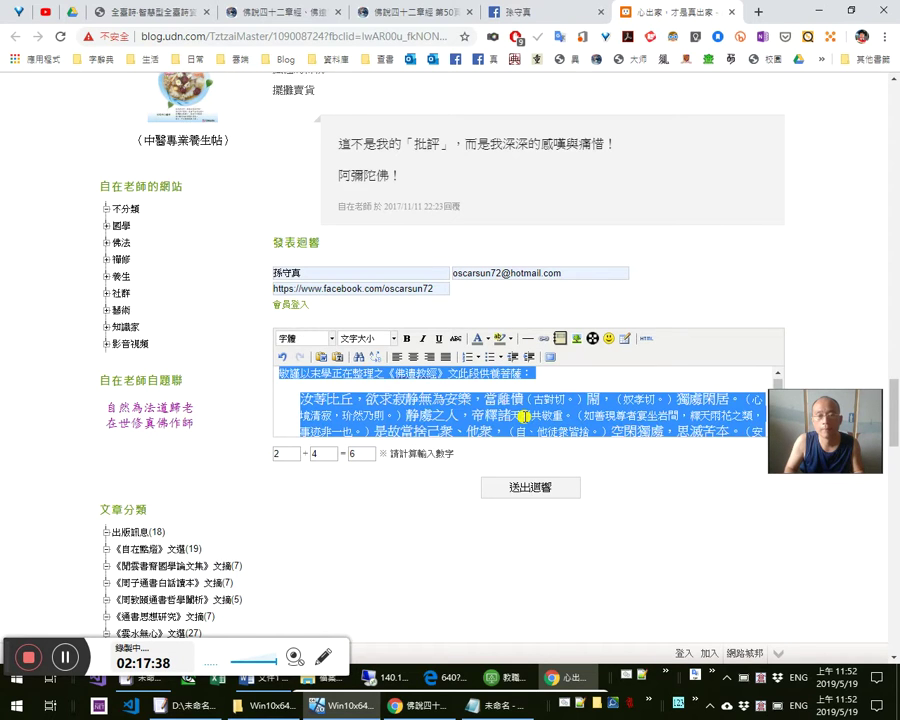
pyautogui.press('Delete')
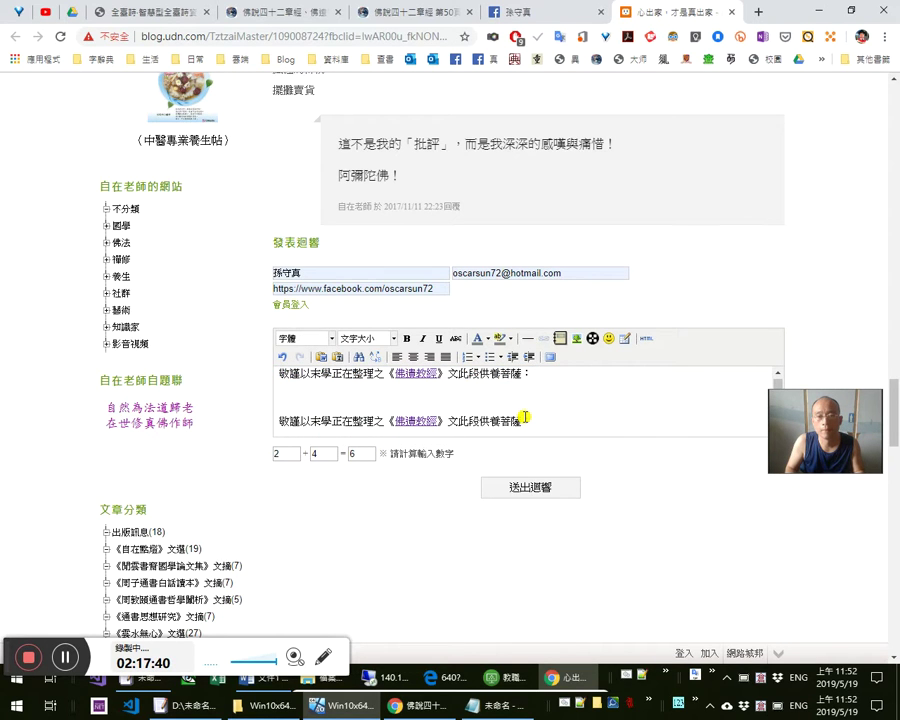
pyautogui.hotkey('shift', 'End')
pyautogui.press('Home')
pyautogui.press('Delete')
pyautogui.press('Delete')
pyautogui.press('Delete')
pyautogui.press('Delete')
pyautogui.press('Delete')
pyautogui.press('Delete')
pyautogui.press('Delete')
pyautogui.press('Delete')
pyautogui.press('Delete')
pyautogui.press('Delete')
pyautogui.press('Delete')
pyautogui.press('Delete')
pyautogui.press('Delete')
pyautogui.press('Delete')
pyautogui.press('Delete')
pyautogui.press('Delete')
pyautogui.press('Delete')
pyautogui.press('Delete')
pyautogui.press('Delete')
pyautogui.press('Delete')
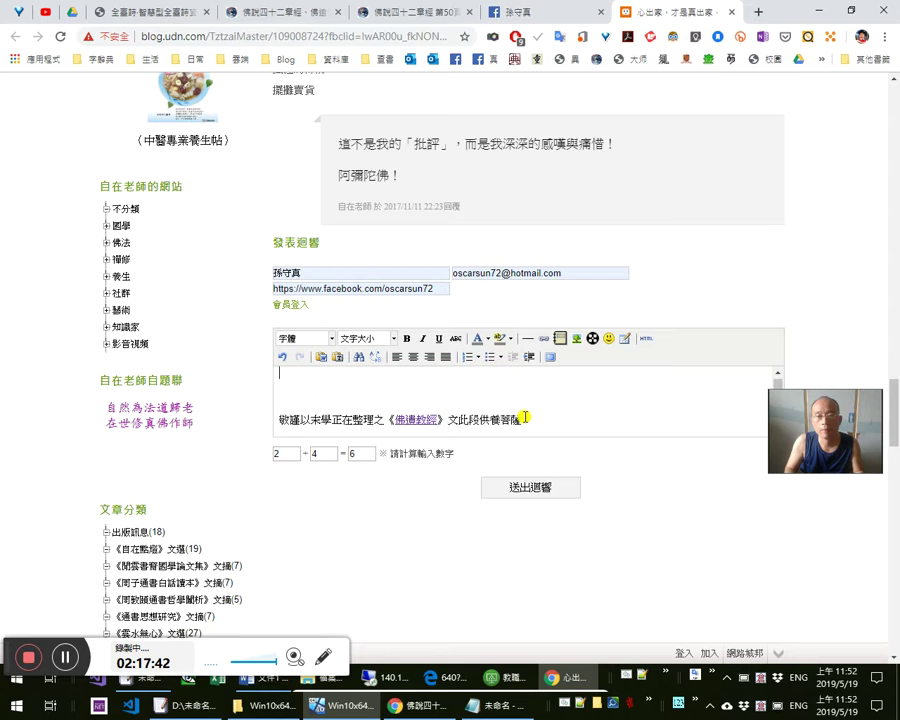
pyautogui.hotkey('ctrl', 'v')
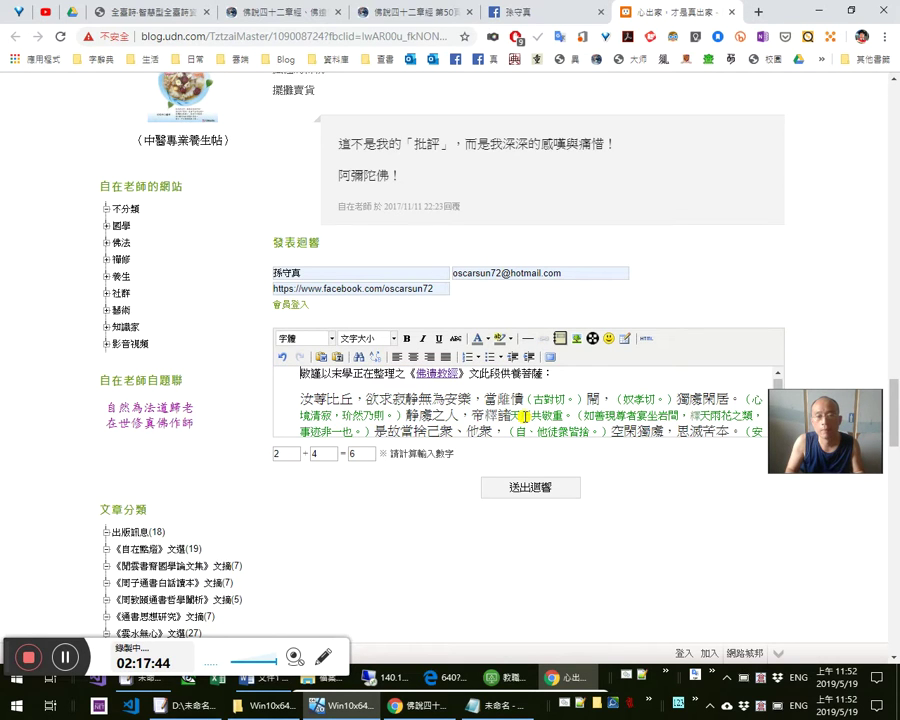
# Step: Remove the trailing blank line, submit with 送出迴響, and dismiss the 2400-character warning
pyautogui.hotkey('ctrl', '1')
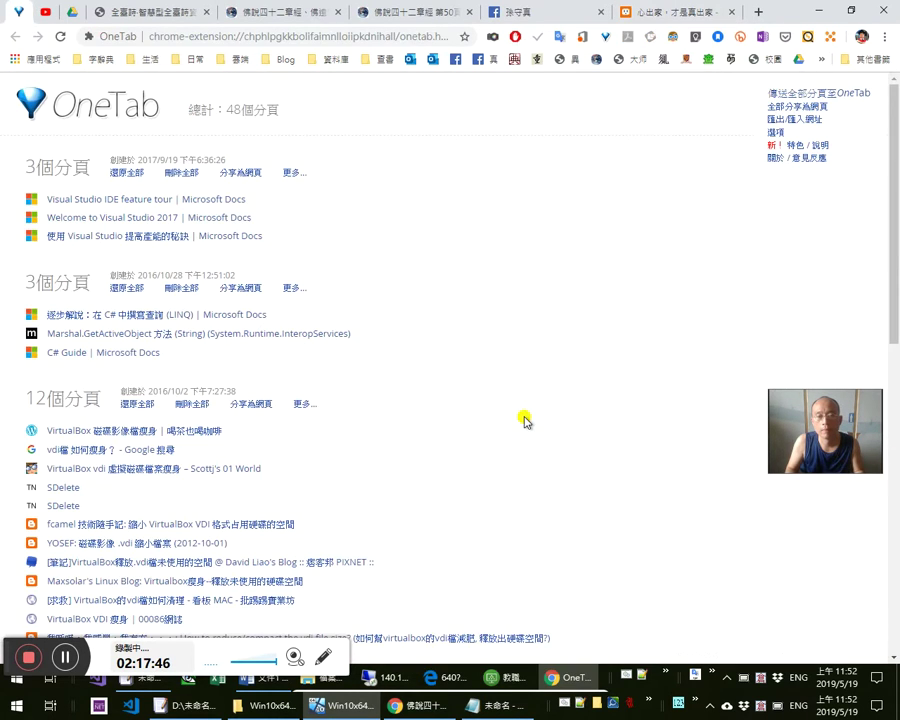
pyautogui.hotkey('ctrl', '9')
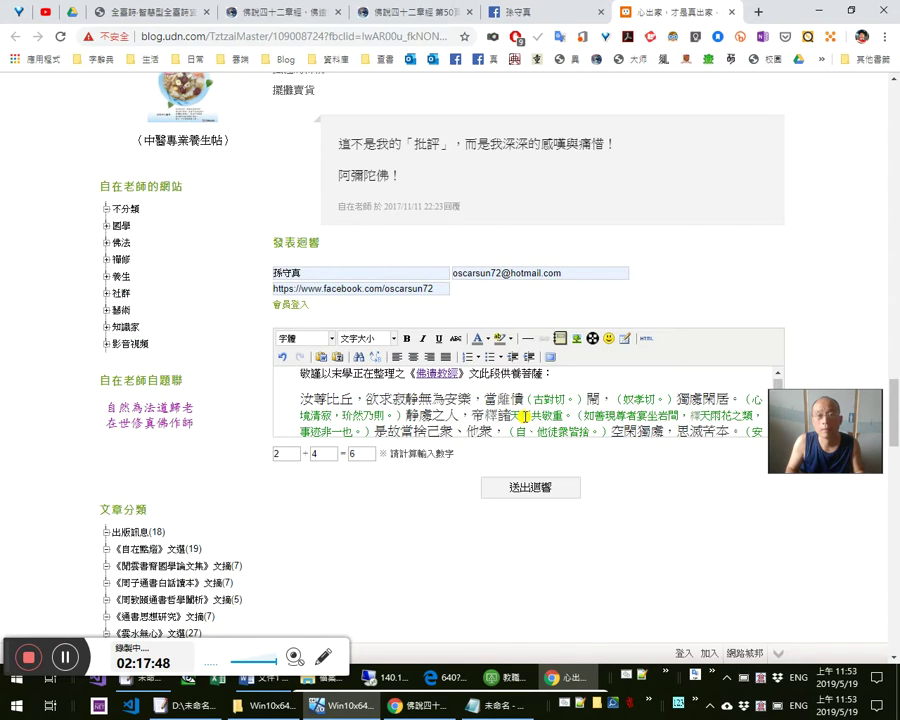
pyautogui.hotkey('ctrl', 'a')
pyautogui.hotkey('ctrl', 'End')
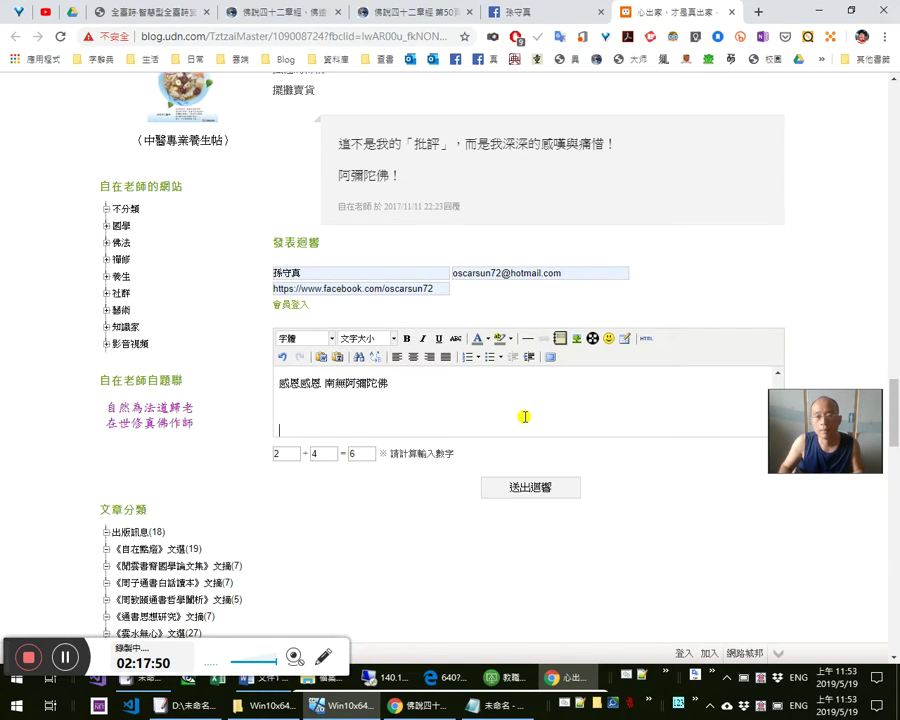
pyautogui.press('BackSpace')
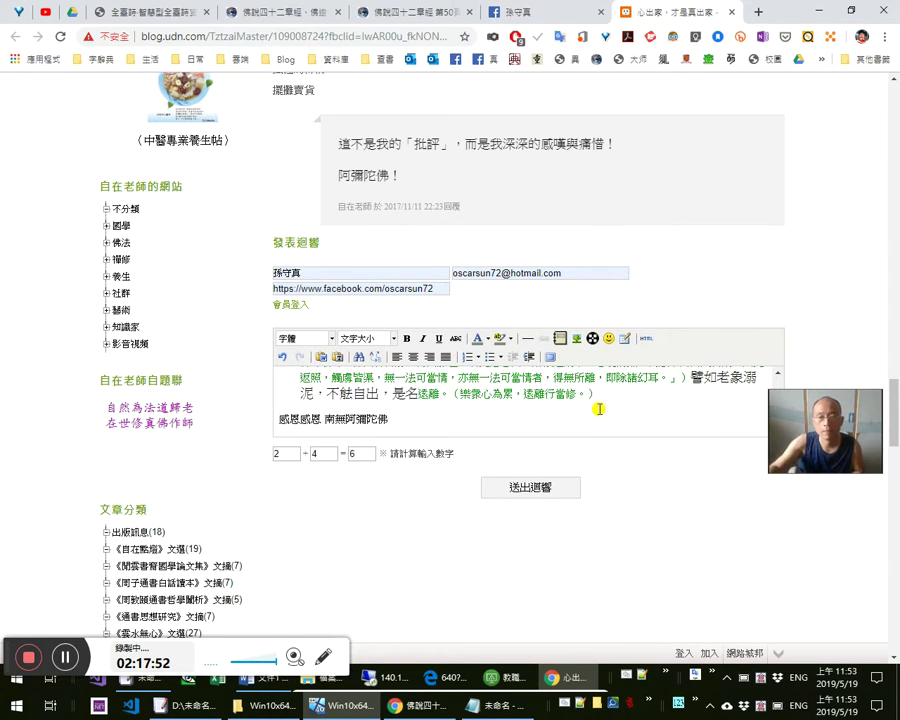
pyautogui.click(516, 487)
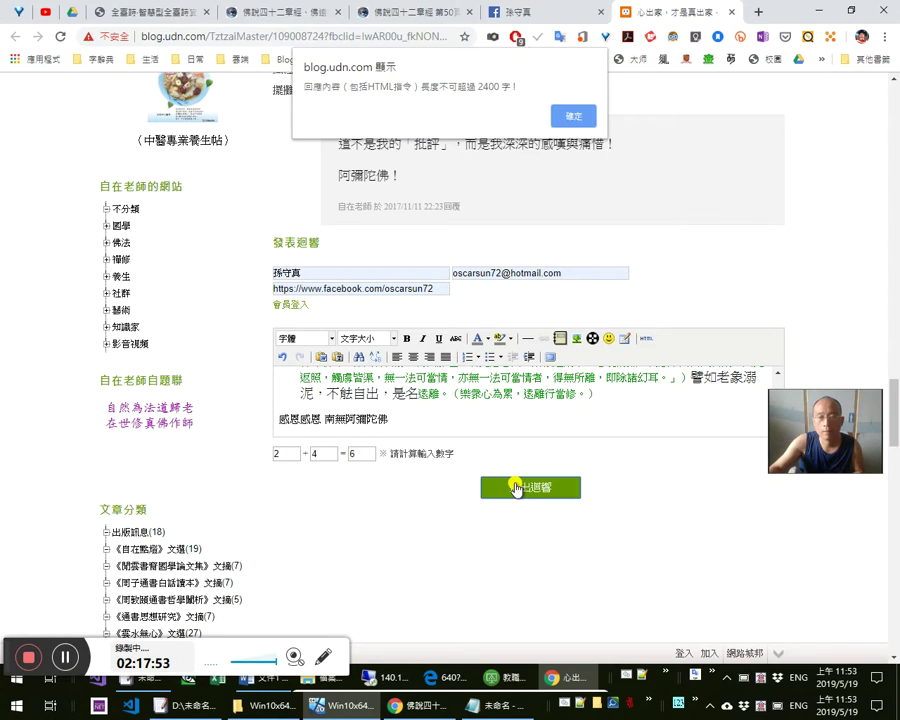
pyautogui.click(572, 115)
# Step: Delete the pronunciation note （古對切。） and the 心境清寂 annotation from the passage
pyautogui.scroll(15, 450, 403)
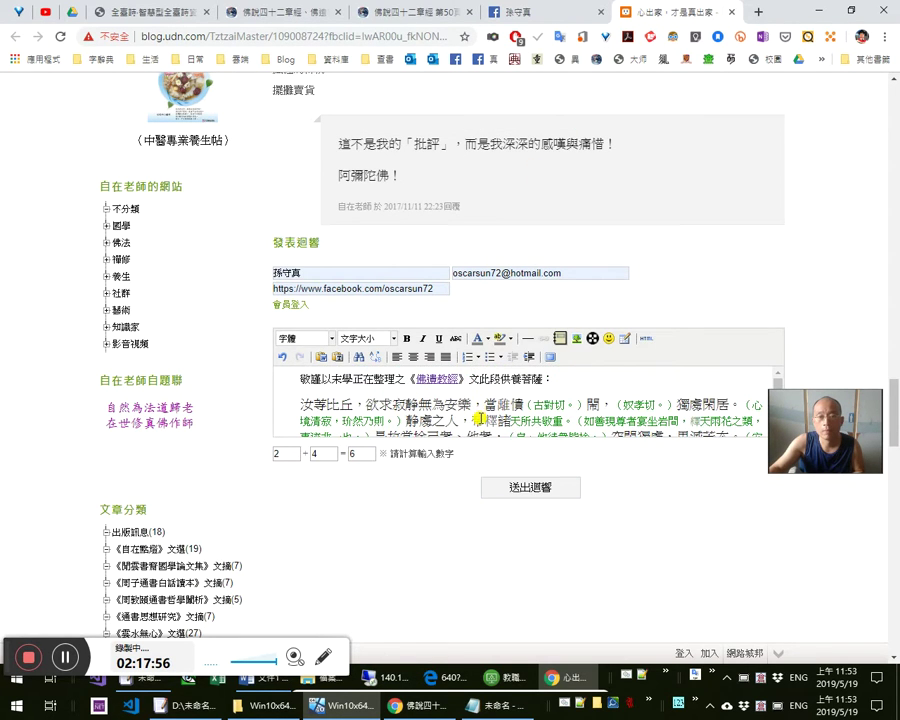
pyautogui.scroll(3, 540, 415)
pyautogui.scroll(-3, 540, 420)
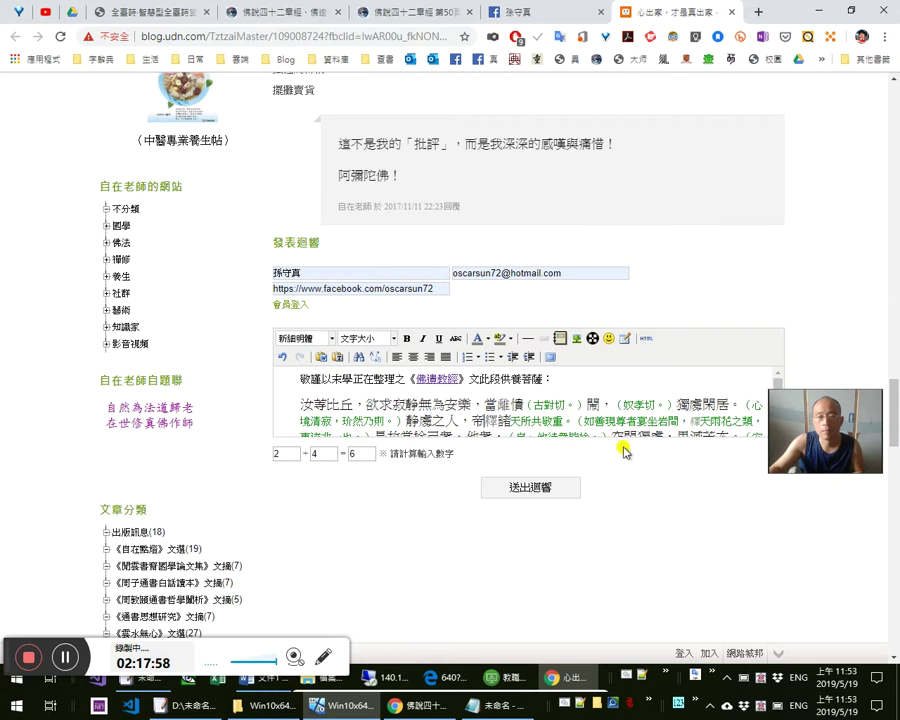
pyautogui.click(600, 420)
pyautogui.scroll(-15, 635, 410)
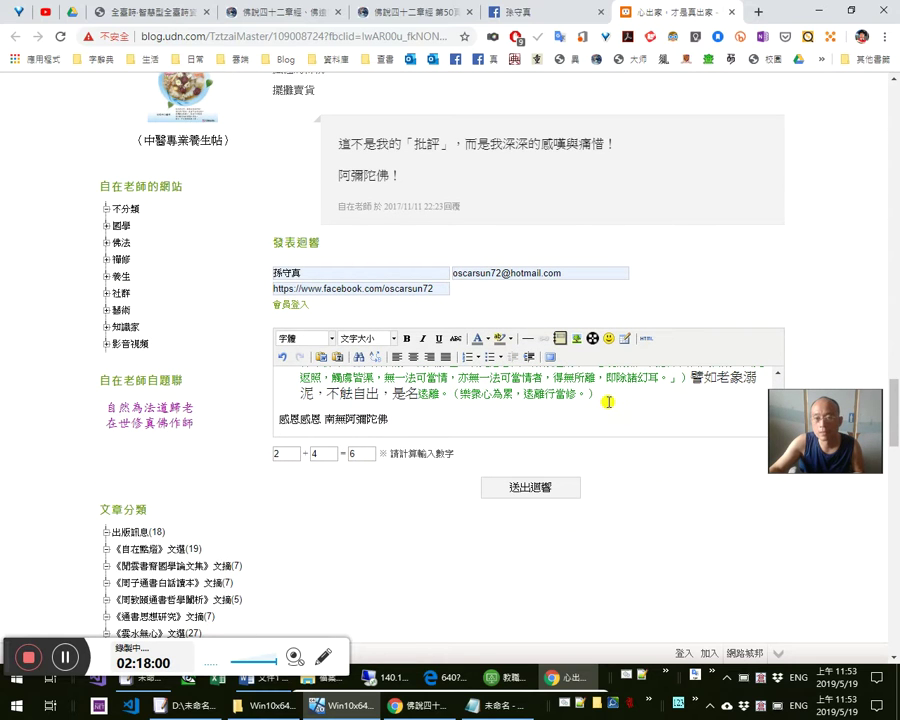
pyautogui.scroll(3, 652, 416)
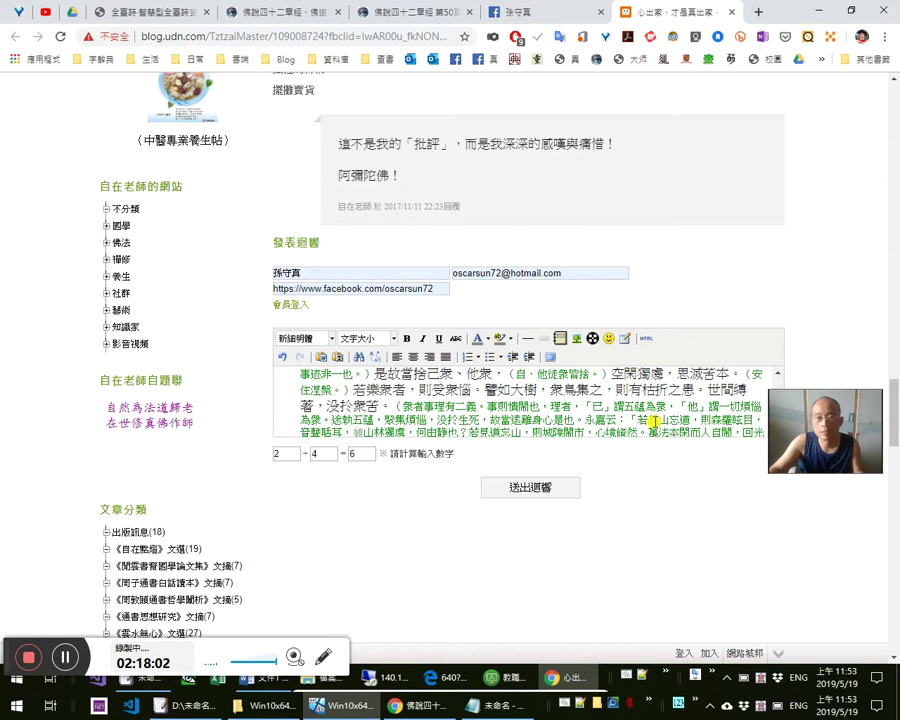
pyautogui.scroll(3, 657, 419)
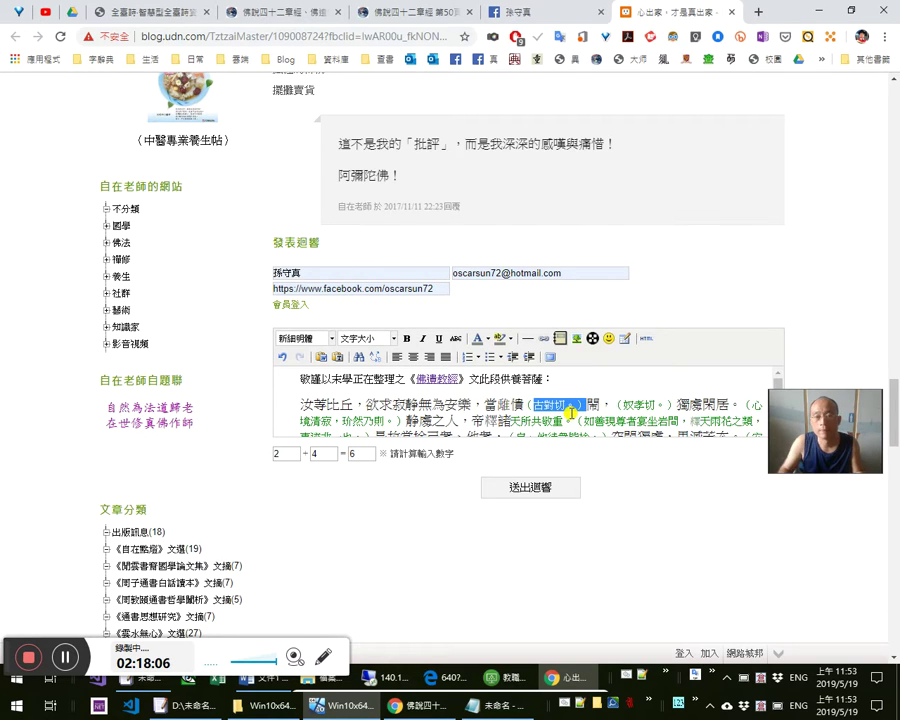
pyautogui.press('BackSpace')
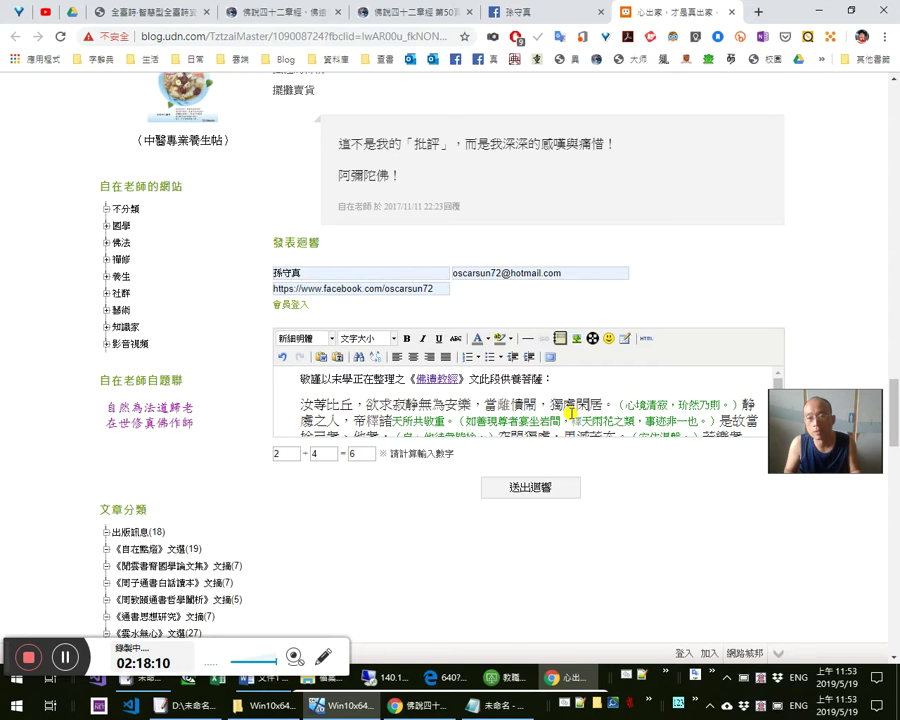
pyautogui.hotkey('shift', 'Right')
pyautogui.hotkey('shift', 'Right')
pyautogui.hotkey('shift', 'Right')
pyautogui.hotkey('shift', 'Right')
pyautogui.hotkey('shift', 'Right')
pyautogui.hotkey('shift', 'Right')
pyautogui.hotkey('shift', 'Right')
pyautogui.hotkey('shift', 'Right')
pyautogui.hotkey('shift', 'Right')
pyautogui.hotkey('shift', 'Right')
pyautogui.hotkey('shift', 'Right')
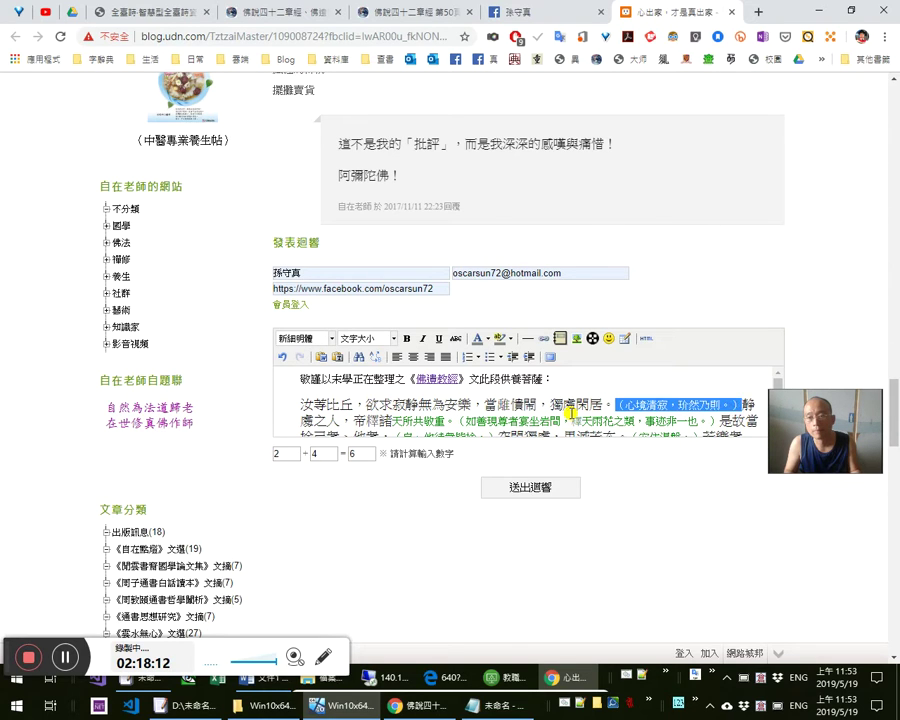
pyautogui.press('Delete')
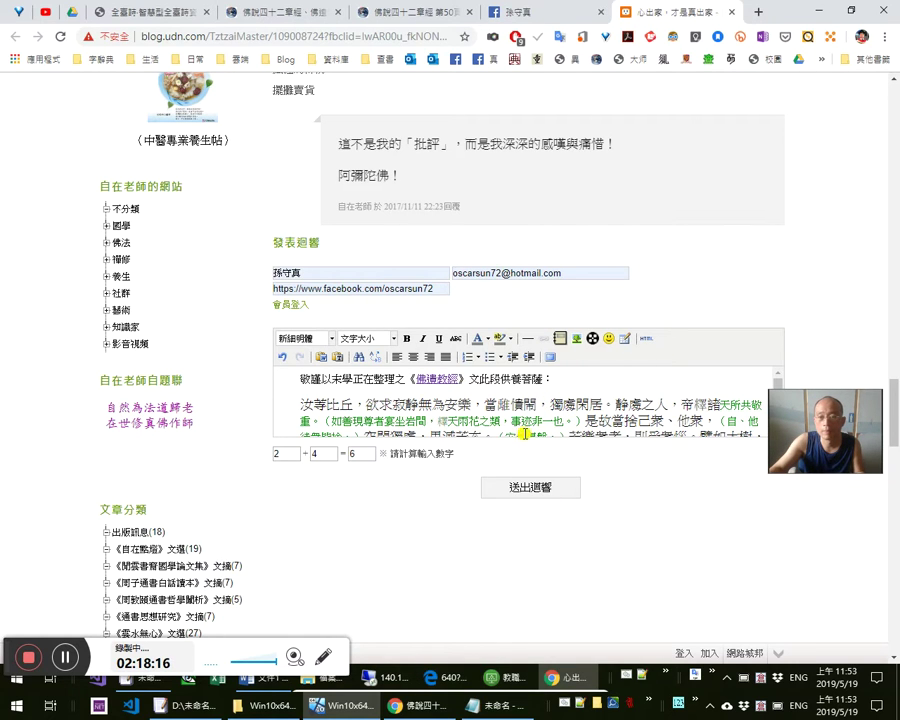
# Step: Delete the 天所共敬重 annotation, then undo to restore it
pyautogui.moveTo(296, 421); pyautogui.dragTo(313, 443)
pyautogui.press('Delete')
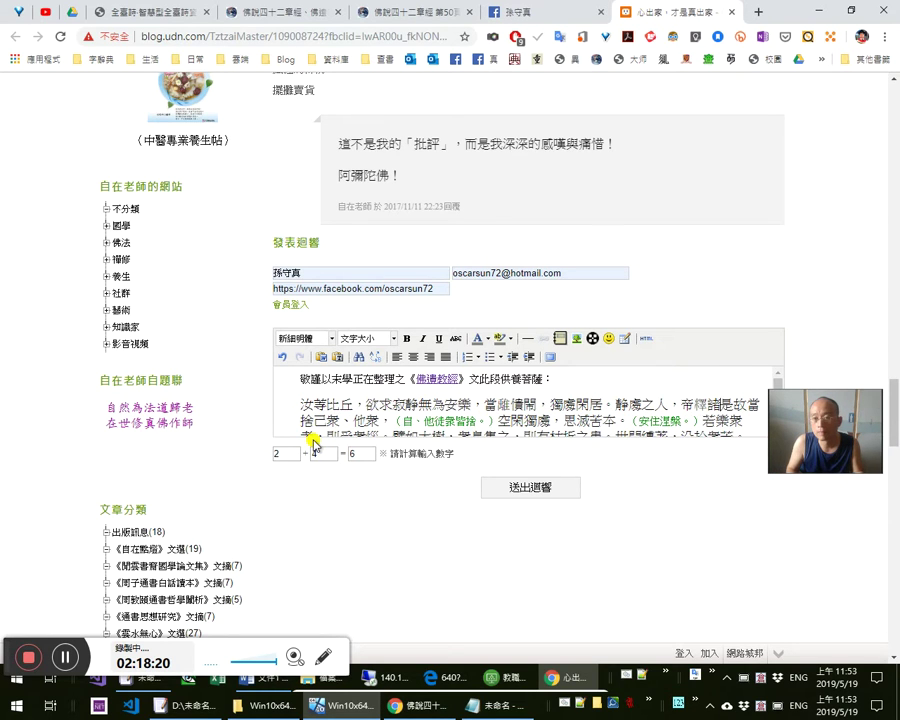
pyautogui.hotkey('ctrl', 'z')
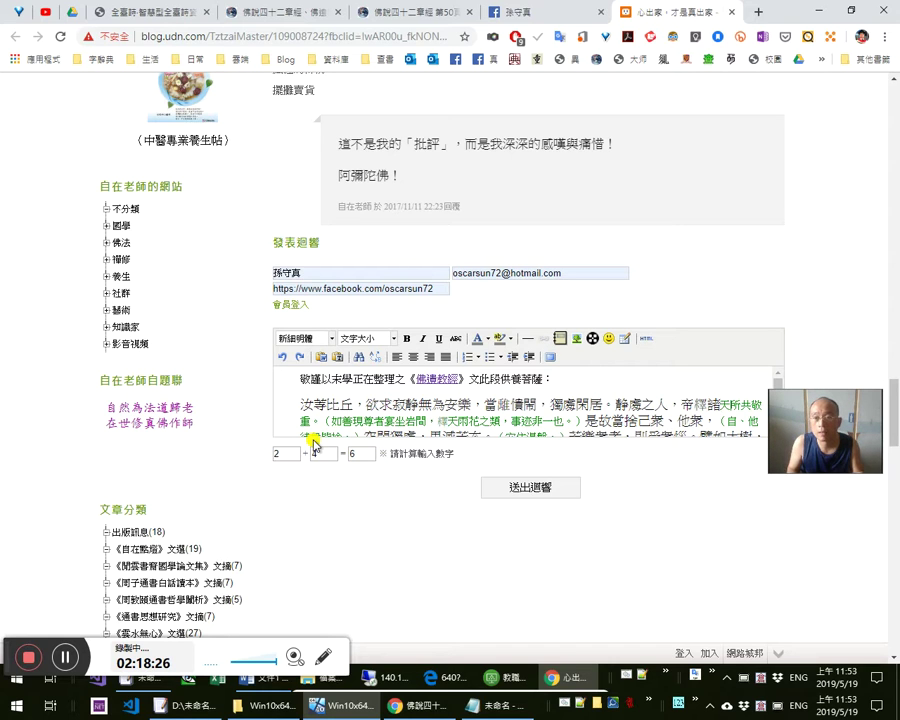
pyautogui.hotkey('alt', 'Tab')
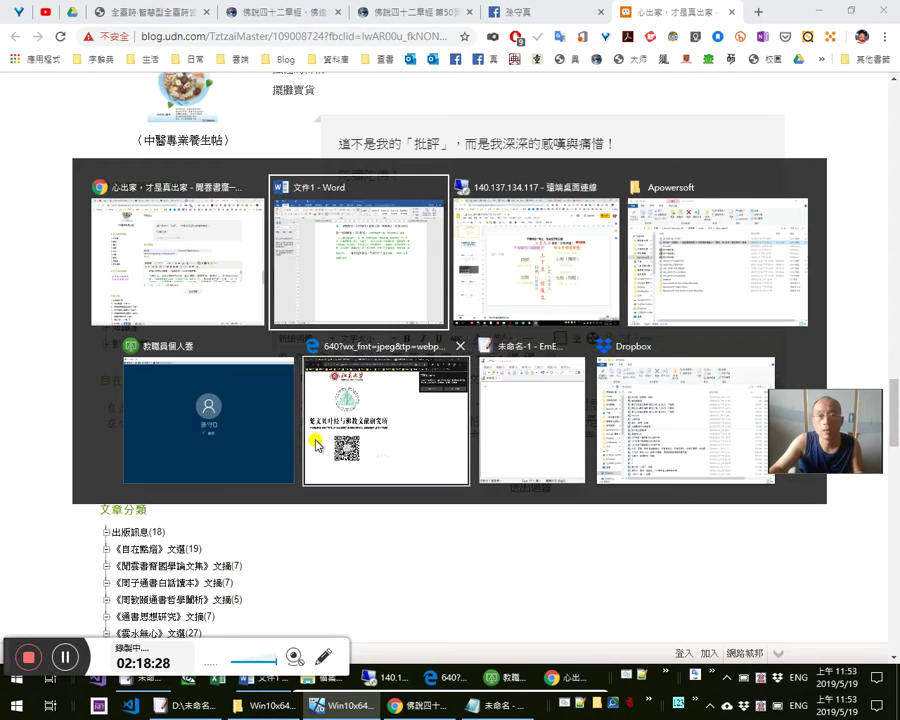
# Step: Go to the ctext page-50 tab in Chrome and open its [文字版] text version
pyautogui.click(355, 318)
pyautogui.hotkey('alt', 'Tab')
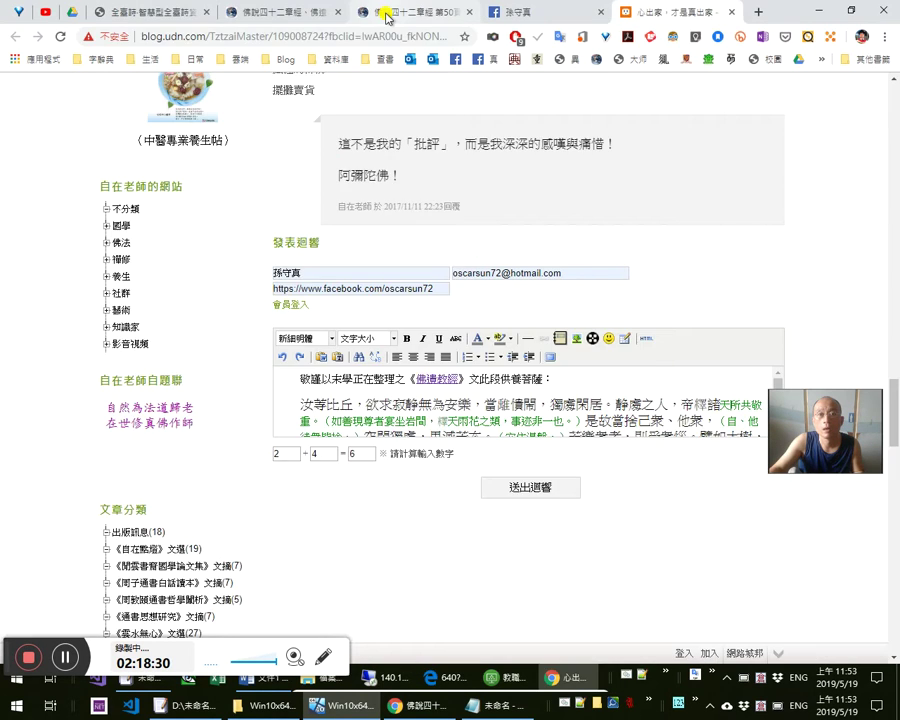
pyautogui.click(362, 12)
pyautogui.click(495, 611)
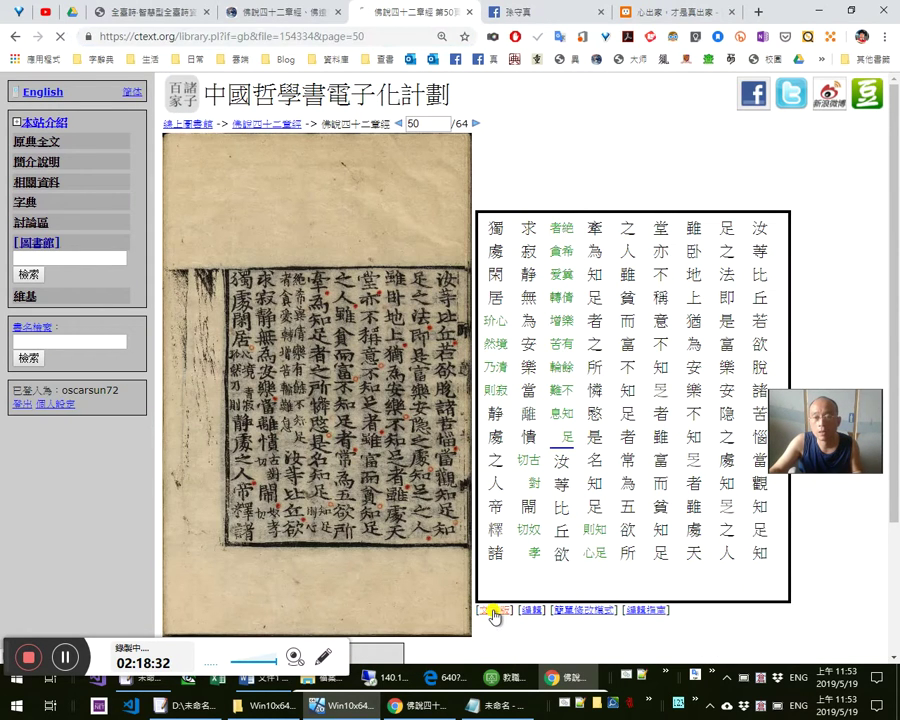
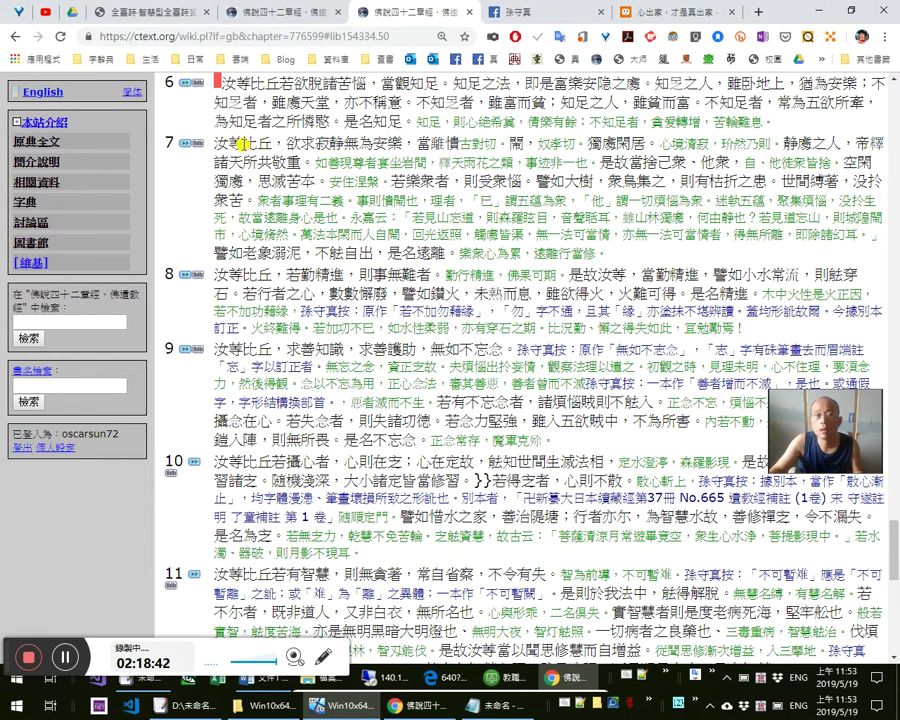
# Step: Review the chapter 7 draft in Word, then return to the 心出家 blog tab's reply form
pyautogui.hotkey('alt', 'Tab')
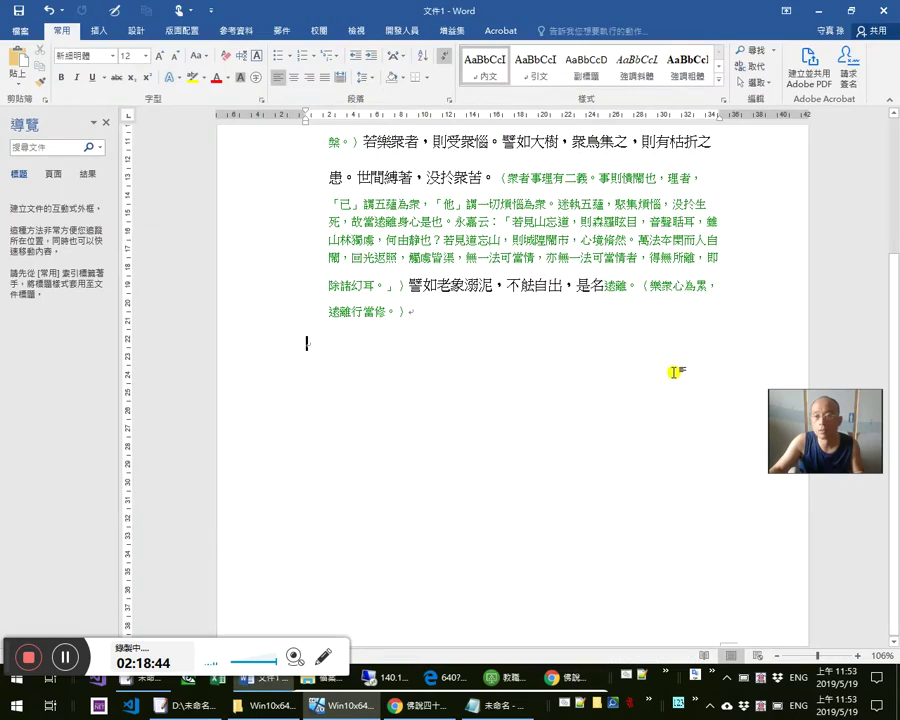
pyautogui.scroll(3, 595, 260)
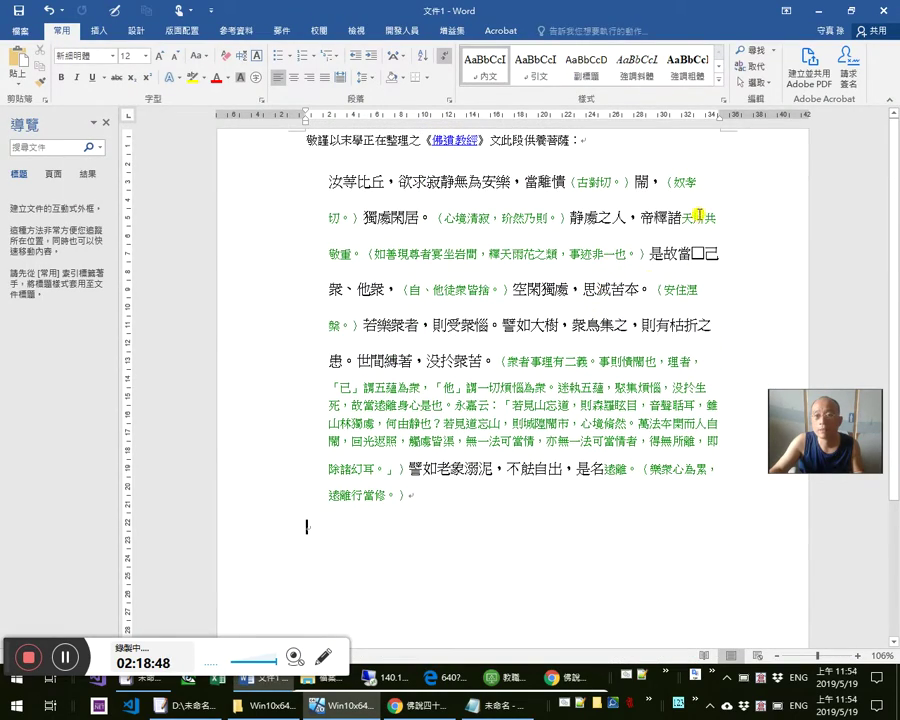
pyautogui.hotkey('alt', 'Tab')
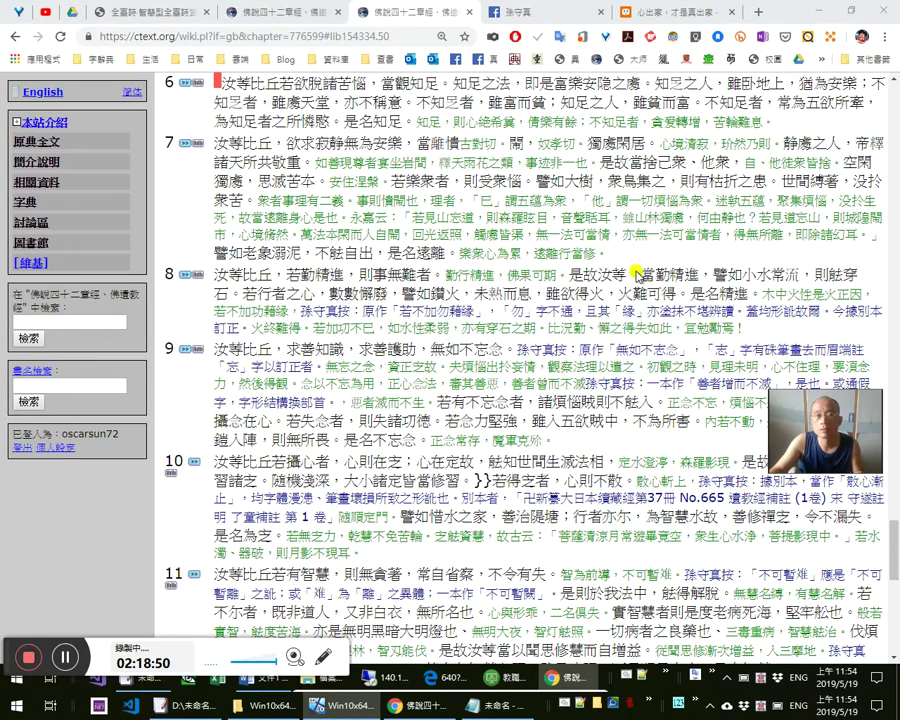
pyautogui.hotkey('alt', 'Tab')
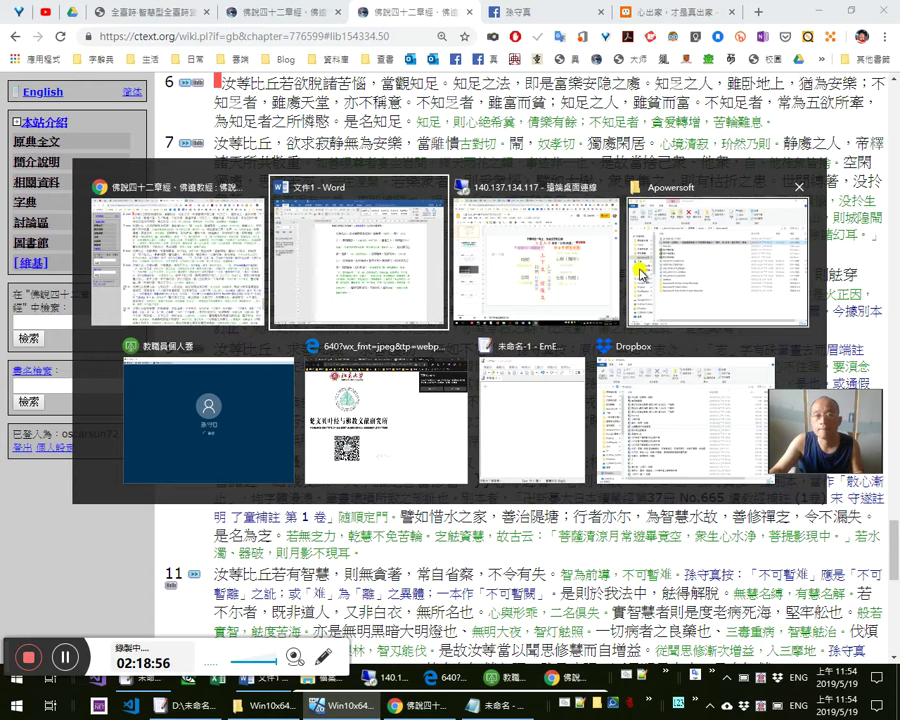
pyautogui.press('Escape')
pyautogui.click(627, 22)
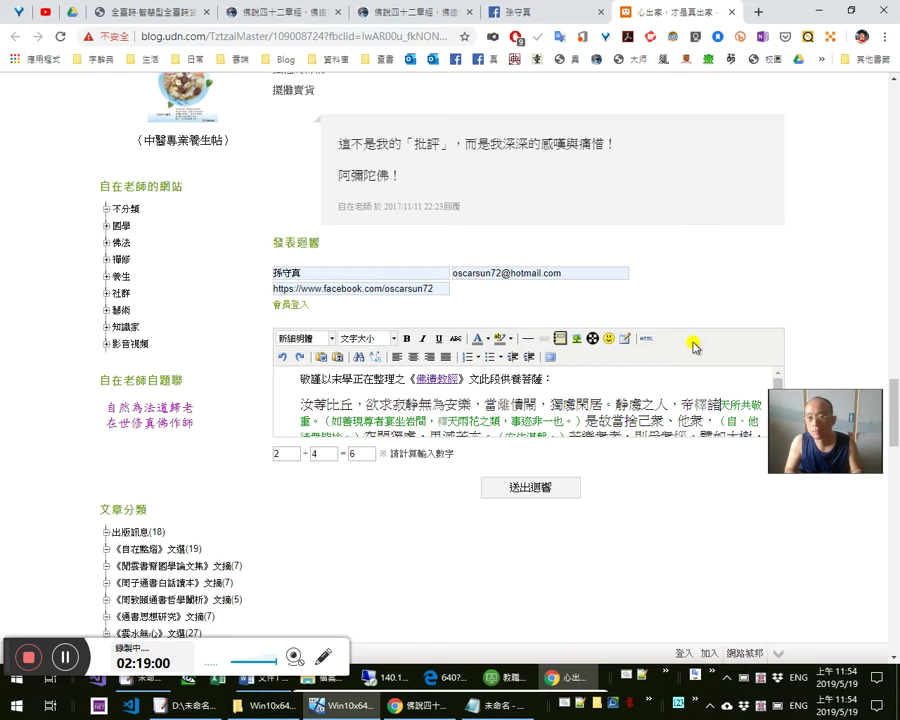
# Step: Clear the stray input-method entries and delete the green commentary after 敬重。
pyautogui.write('a')
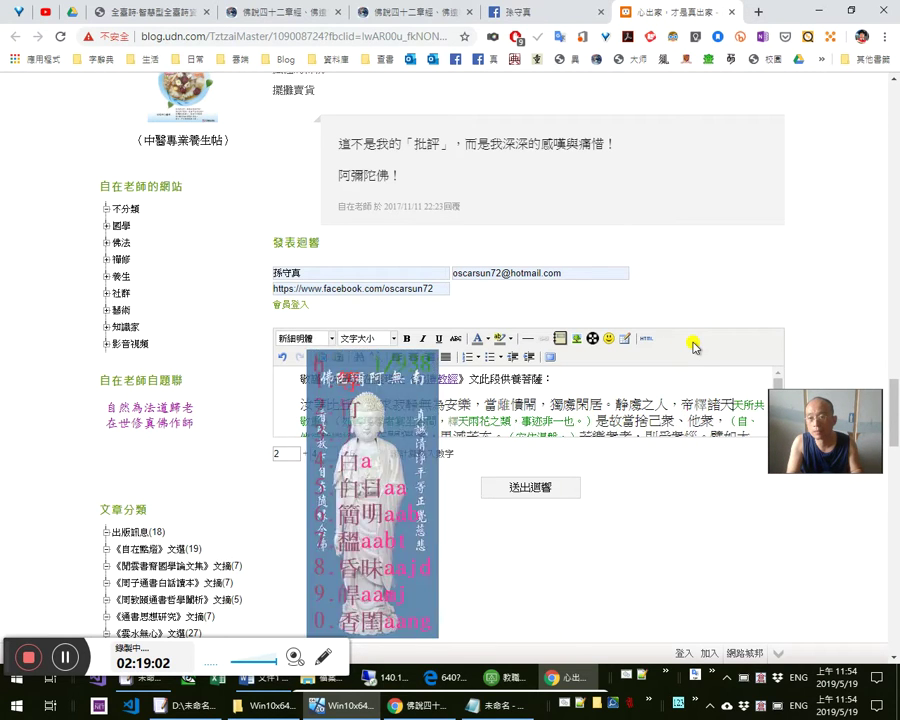
pyautogui.press('Escape')
pyautogui.write('a')
pyautogui.press('Escape')
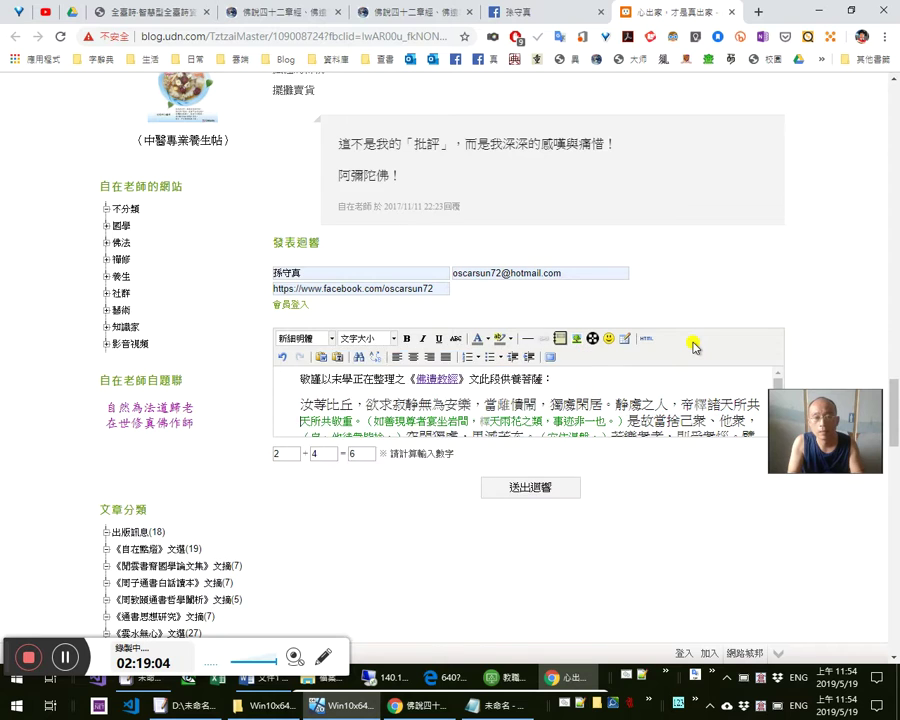
pyautogui.write('a')
pyautogui.write('敬重。')
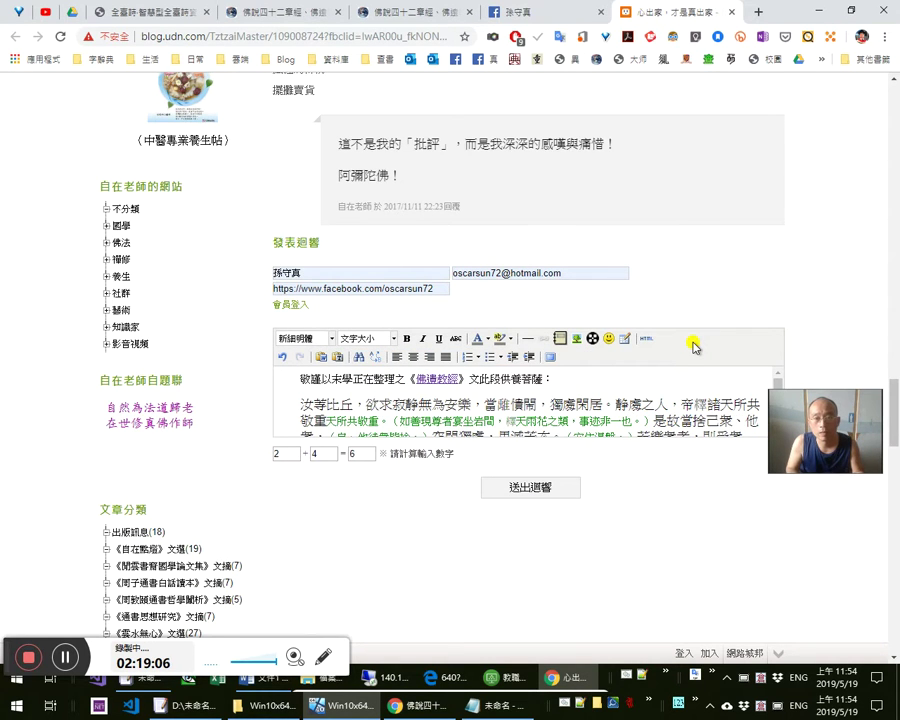
pyautogui.hotkey('shift', 'End')
pyautogui.hotkey('shift', 'Left')
pyautogui.hotkey('shift', 'Left')
pyautogui.hotkey('shift', 'Left')
pyautogui.hotkey('shift', 'Left')
pyautogui.hotkey('shift', 'Left')
pyautogui.hotkey('shift', 'Left')
pyautogui.hotkey('shift', 'Left')
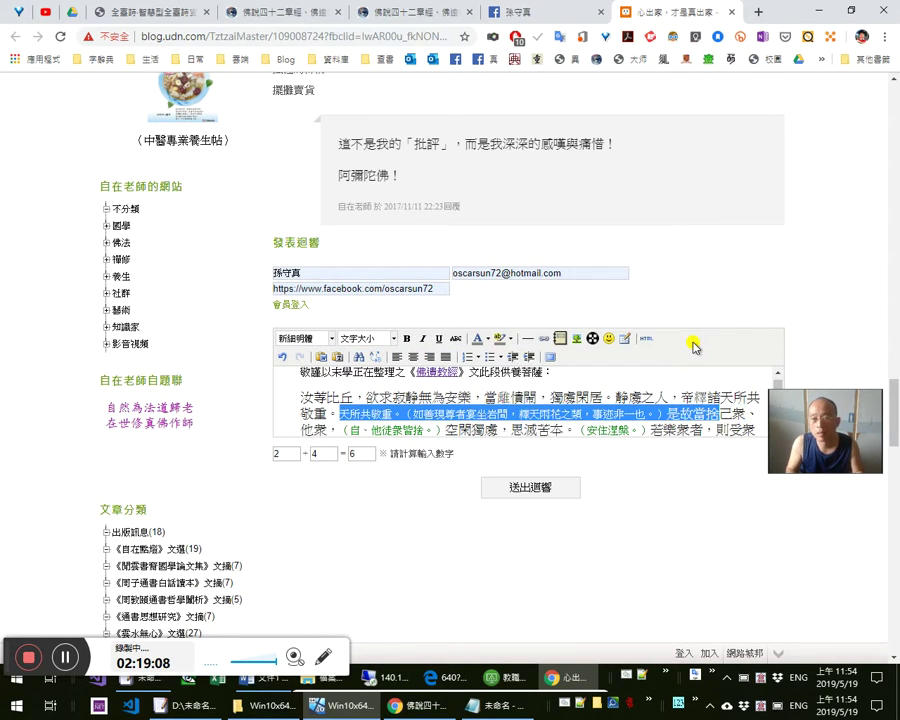
pyautogui.press('Delete')
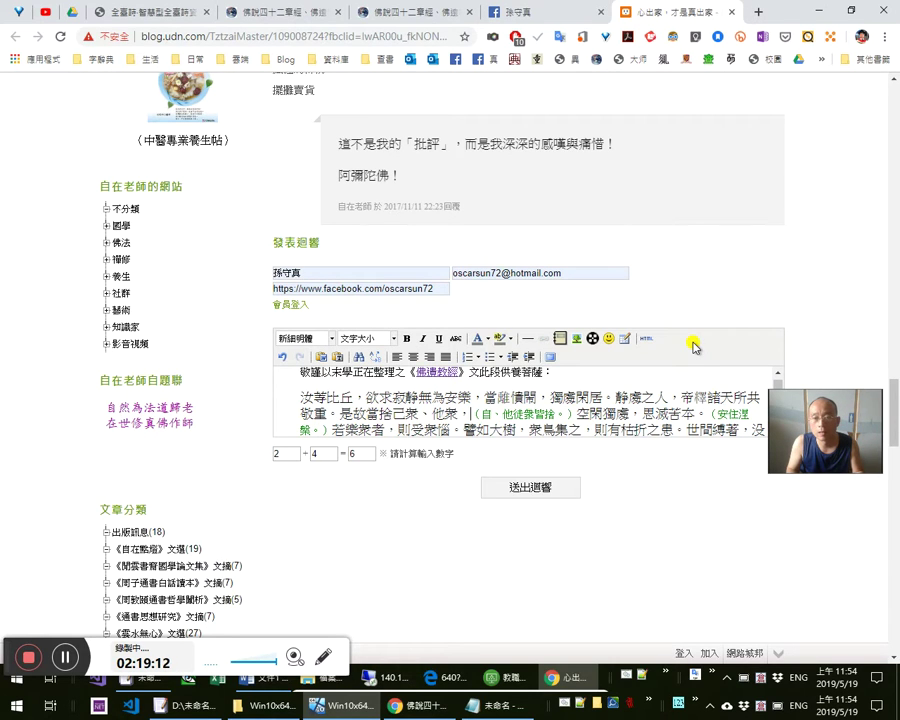
# Step: Delete the notes （自、他徒衆皆捨。） and （安住涅槃。）
pyautogui.hotkey('shift', 'Right')
pyautogui.hotkey('shift', 'Right')
pyautogui.hotkey('shift', 'Right')
pyautogui.hotkey('shift', 'Right')
pyautogui.hotkey('shift', 'Right')
pyautogui.hotkey('shift', 'Right')
pyautogui.hotkey('shift', 'Right')
pyautogui.hotkey('shift', 'Right')
pyautogui.press('Delete')
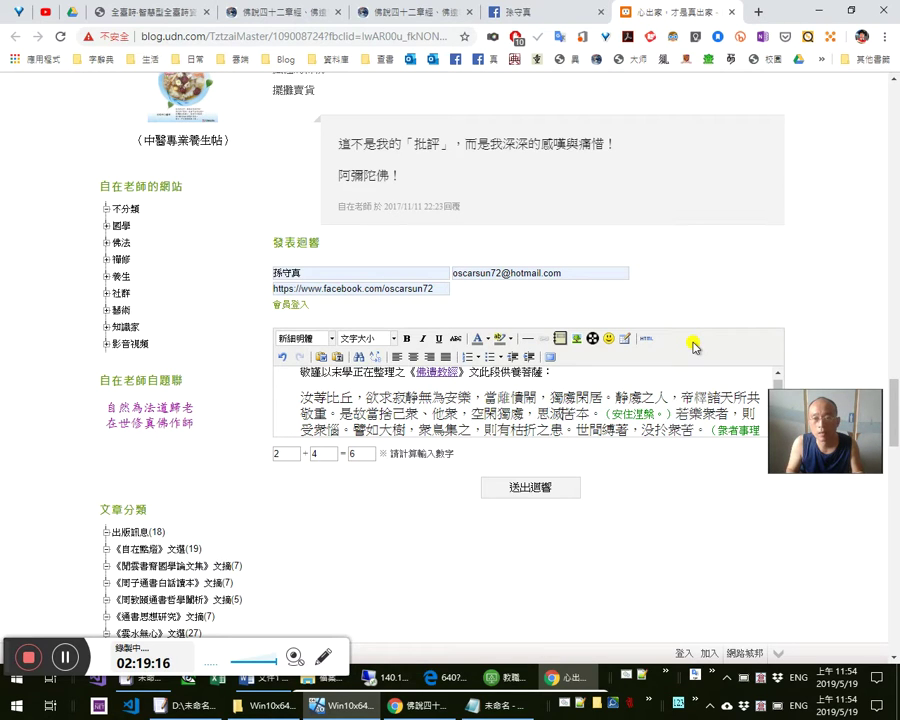
pyautogui.hotkey('shift', 'Right')
pyautogui.hotkey('shift', 'Right')
pyautogui.hotkey('shift', 'Right')
pyautogui.hotkey('shift', 'Right')
pyautogui.hotkey('shift', 'Right')
pyautogui.hotkey('shift', 'Right')
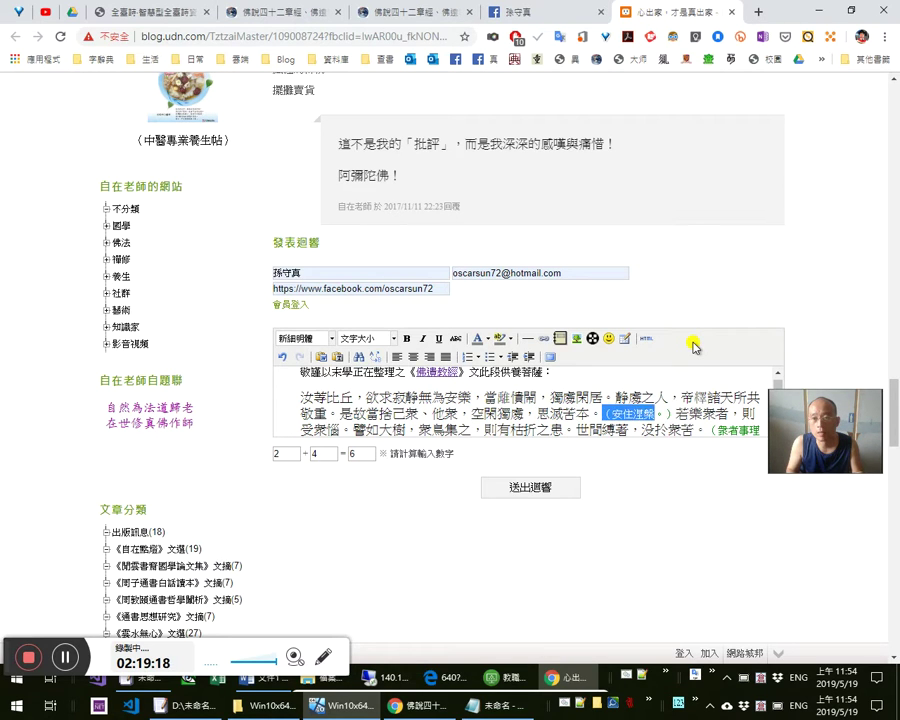
pyautogui.press('Delete')
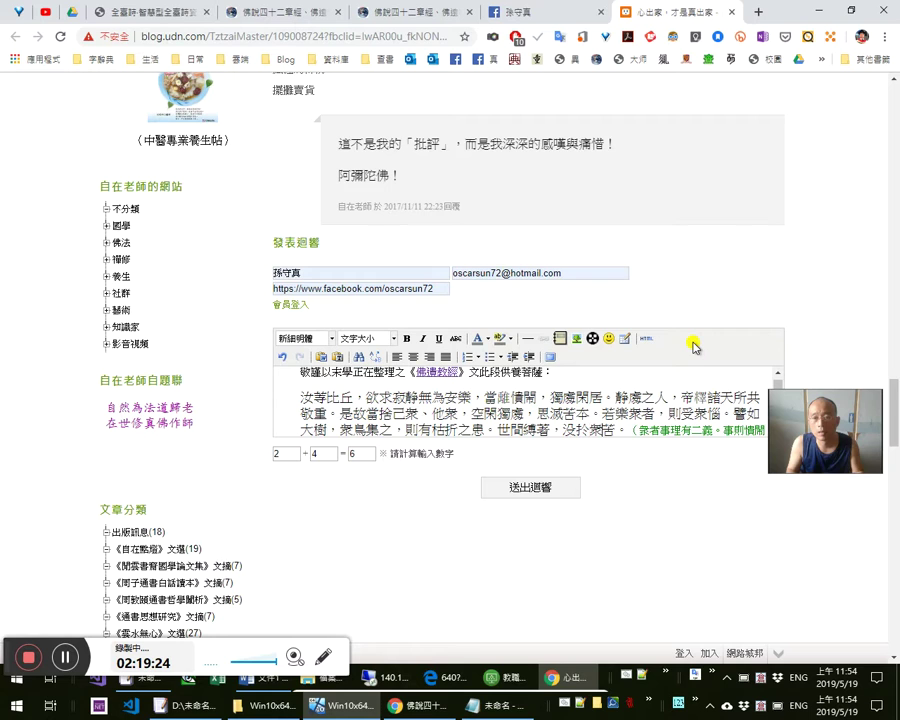
# Step: Delete the long multi-line commentary after 沒於衆苦。
pyautogui.hotkey('shift', 'Right')
pyautogui.hotkey('shift', 'Right')
pyautogui.hotkey('shift', 'Right')
pyautogui.hotkey('shift', 'Right')
pyautogui.hotkey('shift', 'Right')
pyautogui.hotkey('shift', 'Right')
pyautogui.hotkey('shift', 'Right')
pyautogui.hotkey('shift', 'Right')
pyautogui.hotkey('shift', 'Right')
pyautogui.hotkey('shift', 'Right')
pyautogui.hotkey('shift', 'Right')
pyautogui.hotkey('shift', 'Right')
pyautogui.hotkey('shift', 'Right')
pyautogui.hotkey('shift', 'Right')
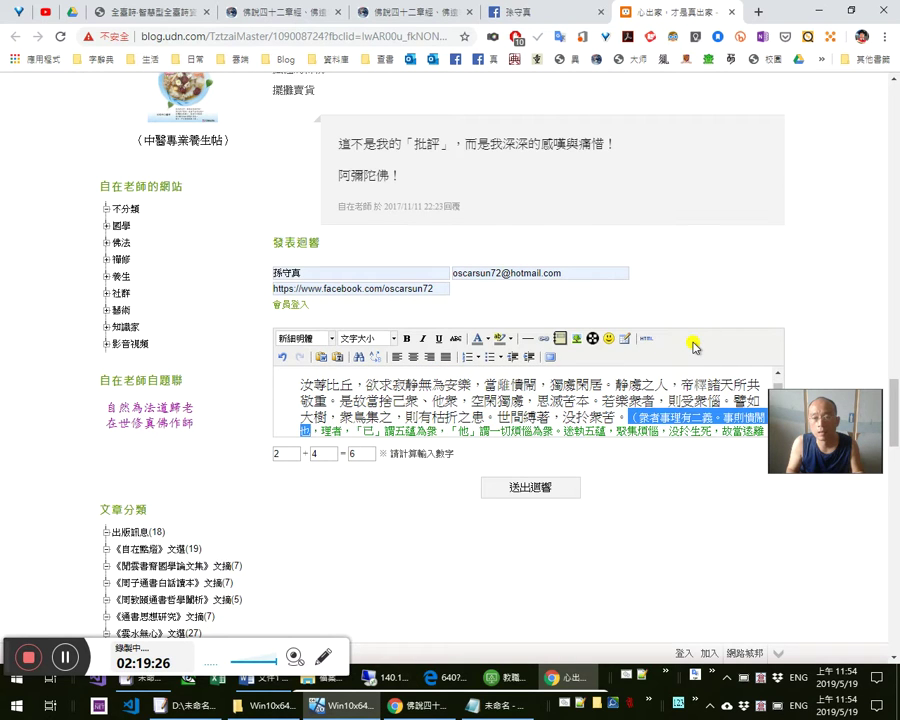
pyautogui.hotkey('shift', 'End')
pyautogui.hotkey('shift', 'Down')
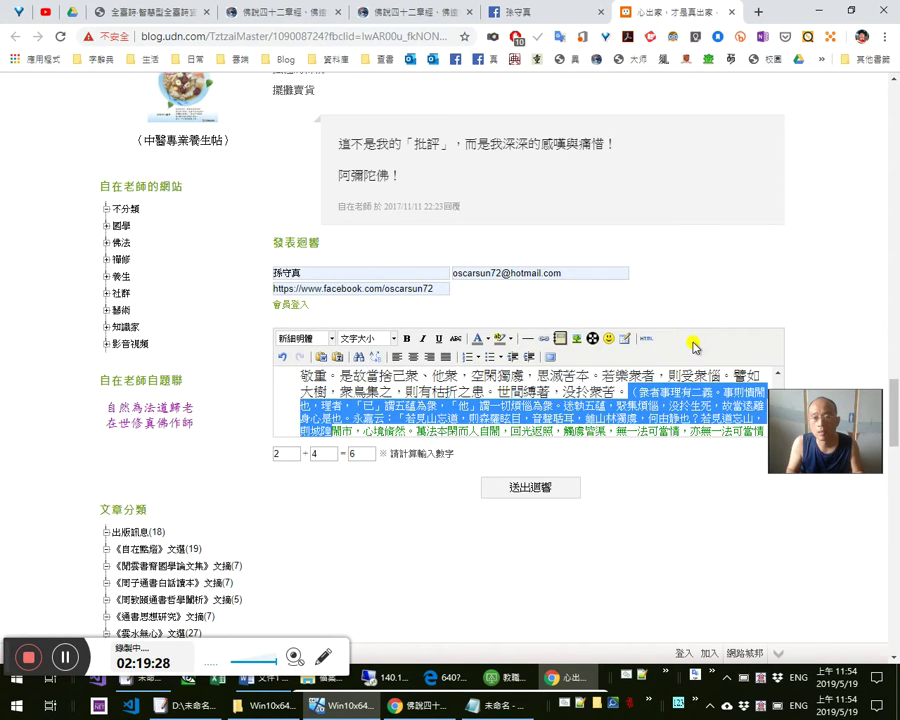
pyautogui.hotkey('shift', 'Down')
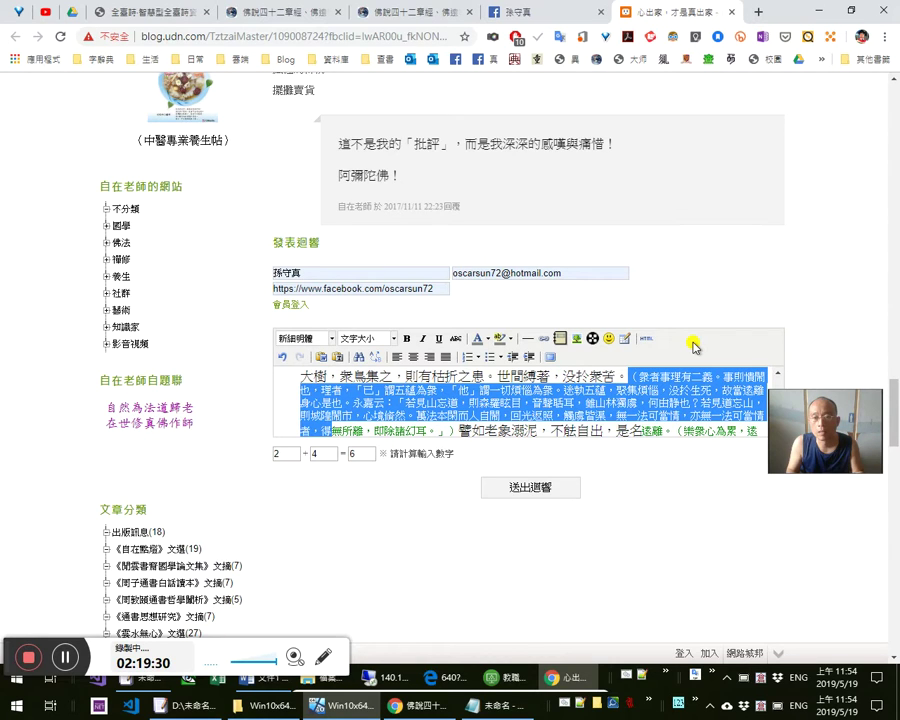
pyautogui.hotkey('shift', 'Right')
pyautogui.hotkey('shift', 'Right')
pyautogui.hotkey('shift', 'Right')
pyautogui.hotkey('shift', 'Right')
pyautogui.hotkey('shift', 'Right')
pyautogui.hotkey('shift', 'Right')
pyautogui.hotkey('shift', 'Right')
pyautogui.hotkey('shift', 'Right')
pyautogui.hotkey('shift', 'Right')
pyautogui.hotkey('shift', 'Right')
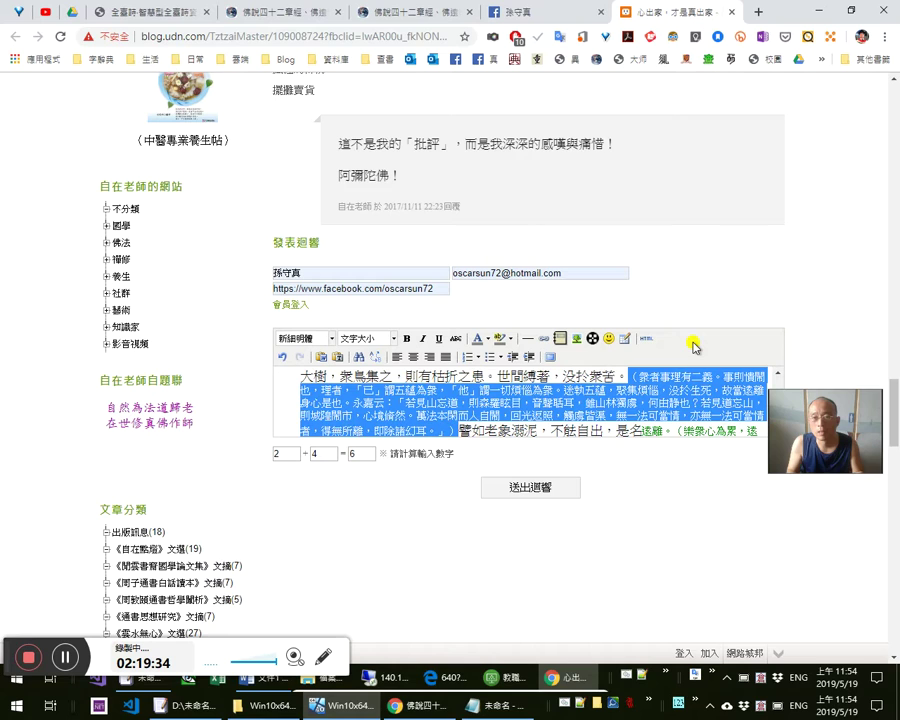
pyautogui.press('Right')
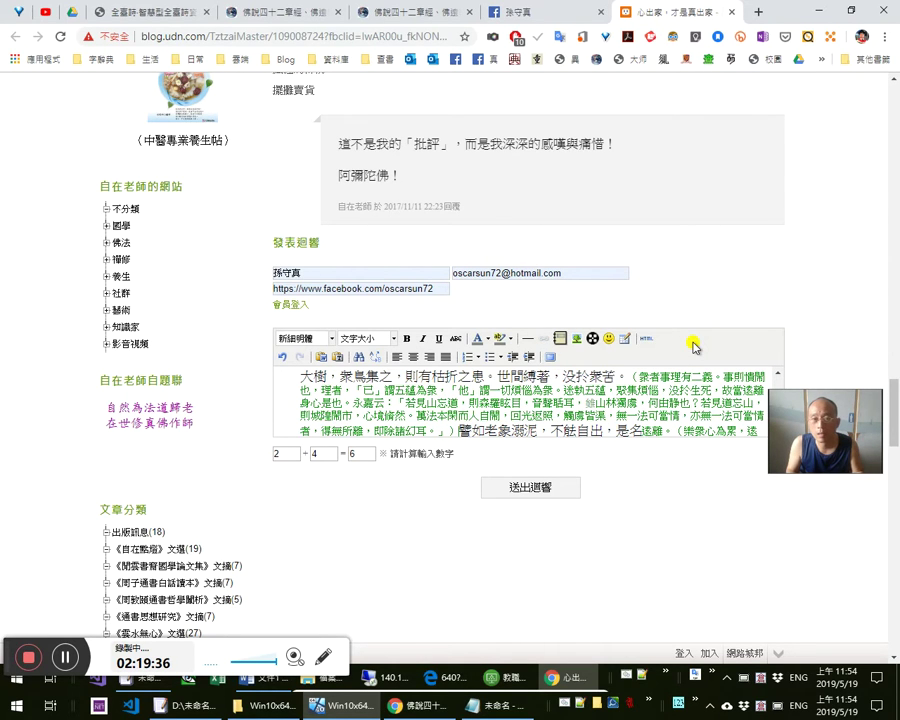
pyautogui.hotkey('shift', 'Home')
pyautogui.hotkey('shift', 'Up')
pyautogui.hotkey('shift', 'Up')
pyautogui.hotkey('shift', 'Up')
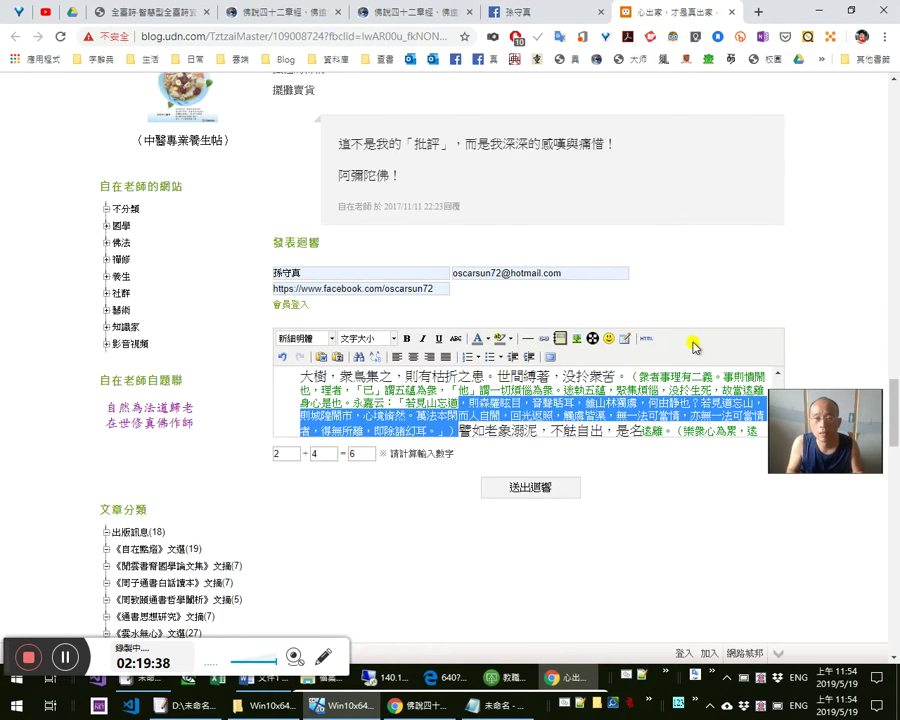
pyautogui.hotkey('shift', 'Left')
pyautogui.hotkey('shift', 'Left')
pyautogui.hotkey('shift', 'Left')
pyautogui.hotkey('shift', 'Left')
pyautogui.hotkey('shift', 'Left')
pyautogui.hotkey('shift', 'Left')
pyautogui.hotkey('shift', 'Left')
pyautogui.hotkey('shift', 'Left')
pyautogui.hotkey('shift', 'Left')
pyautogui.hotkey('shift', 'Left')
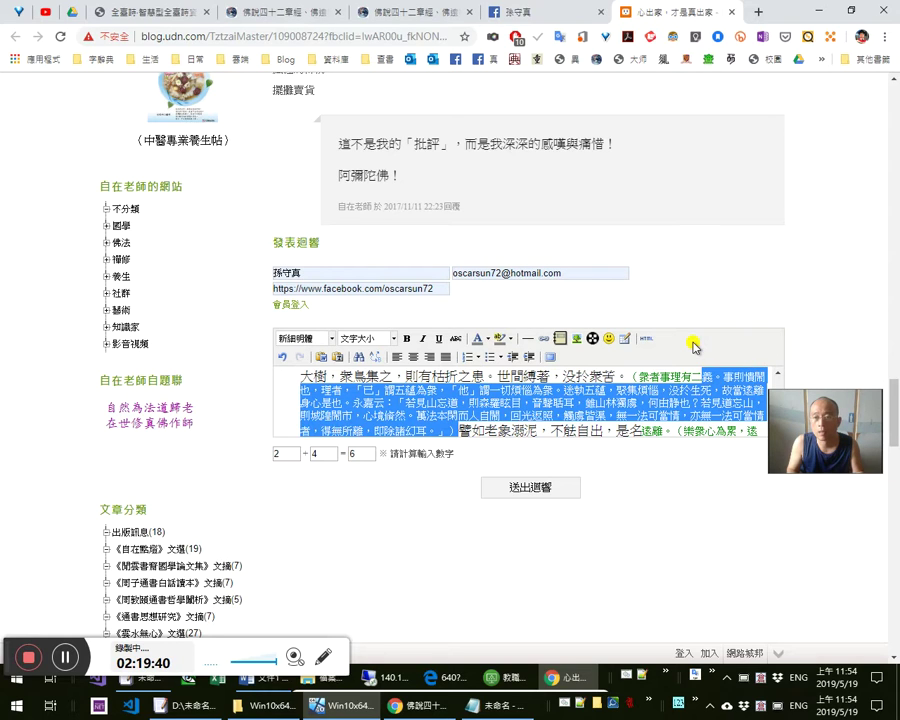
pyautogui.hotkey('shift', 'Left')
pyautogui.hotkey('shift', 'Left')
pyautogui.hotkey('shift', 'Left')
pyautogui.press('Delete')
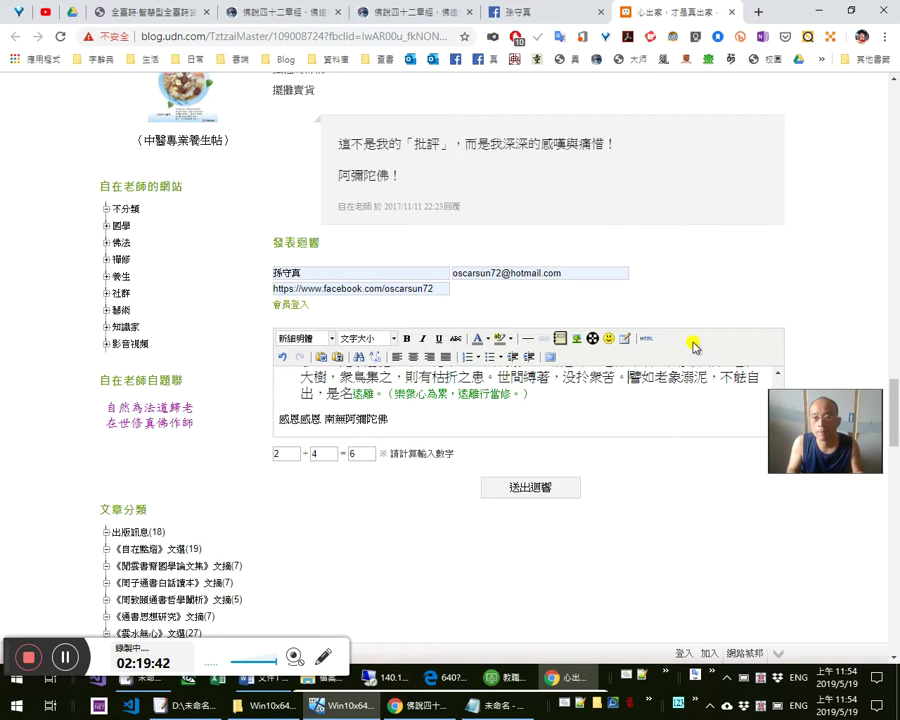
# Step: Delete the note （樂衆心為累，遠離行當修。） and retype 遠離 as plain text
pyautogui.hotkey('shift', 'Left')
pyautogui.hotkey('shift', 'Left')
pyautogui.hotkey('shift', 'Left')
pyautogui.hotkey('shift', 'Left')
pyautogui.hotkey('shift', 'Left')
pyautogui.hotkey('shift', 'Left')
pyautogui.hotkey('shift', 'Left')
pyautogui.hotkey('shift', 'Left')
pyautogui.hotkey('shift', 'Left')
pyautogui.hotkey('shift', 'Left')
pyautogui.hotkey('shift', 'Left')
pyautogui.hotkey('shift', 'Left')
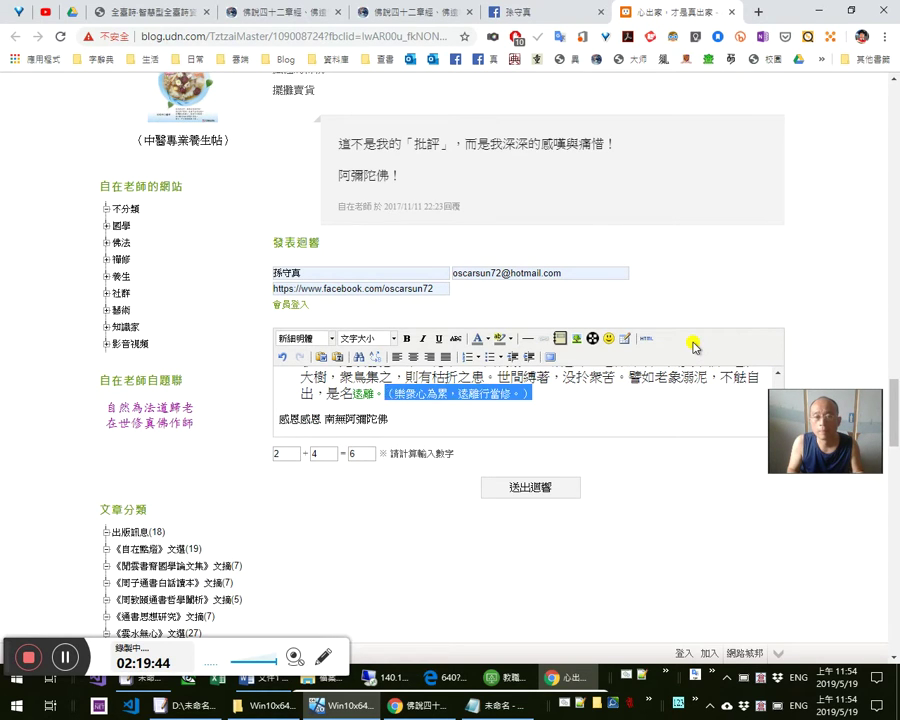
pyautogui.press('Delete')
pyautogui.press('Left')
pyautogui.hotkey('shift', 'Left')
pyautogui.hotkey('shift', 'Left')
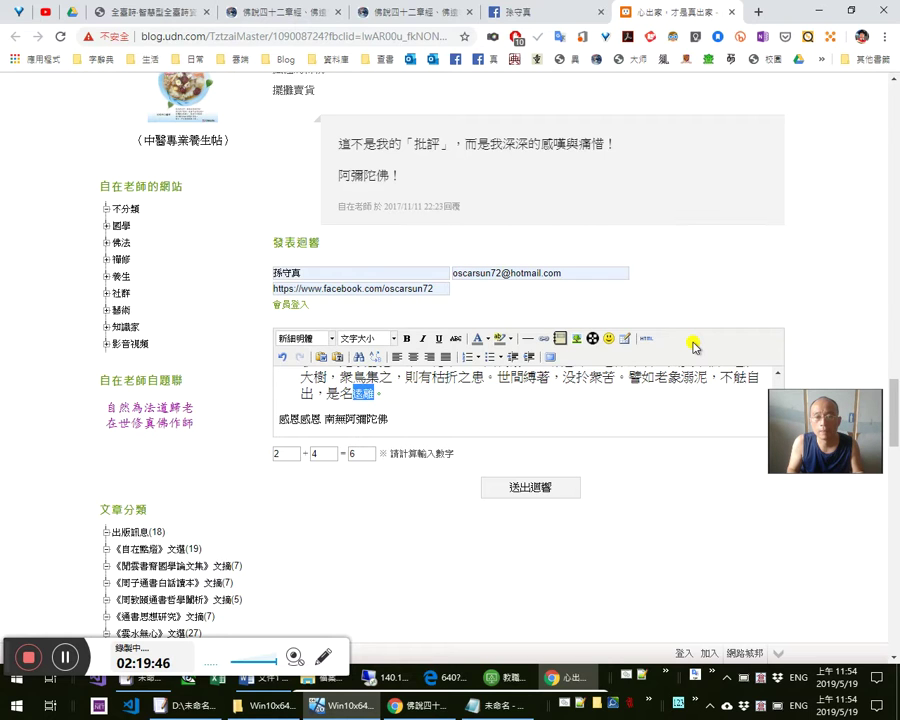
pyautogui.write('遠離')
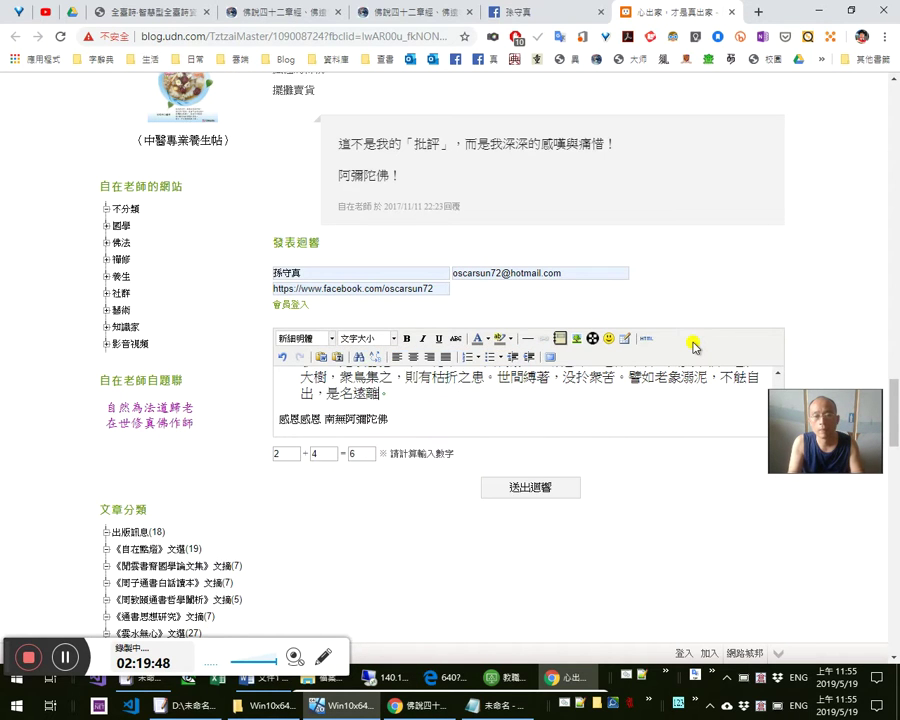
pyautogui.press('Up')
pyautogui.press('Up')
pyautogui.press('Up')
pyautogui.press('Up')
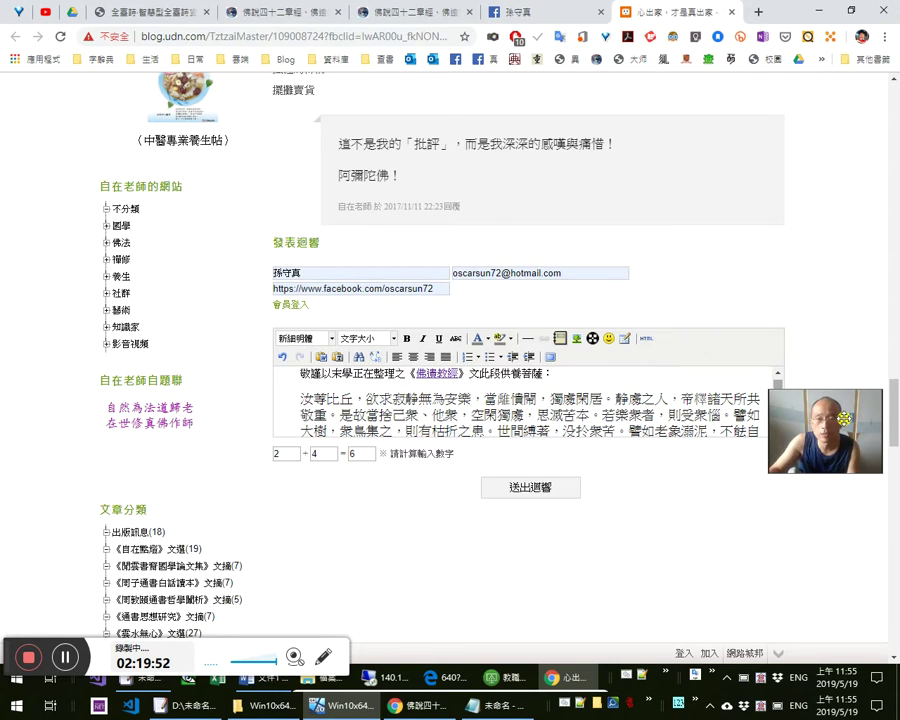
# Step: Change the full stop after 沒於衆苦 to a semicolon, joining it to the 譬如老象溺泥 simile
pyautogui.moveTo(844, 418); pyautogui.dragTo(861, 612)
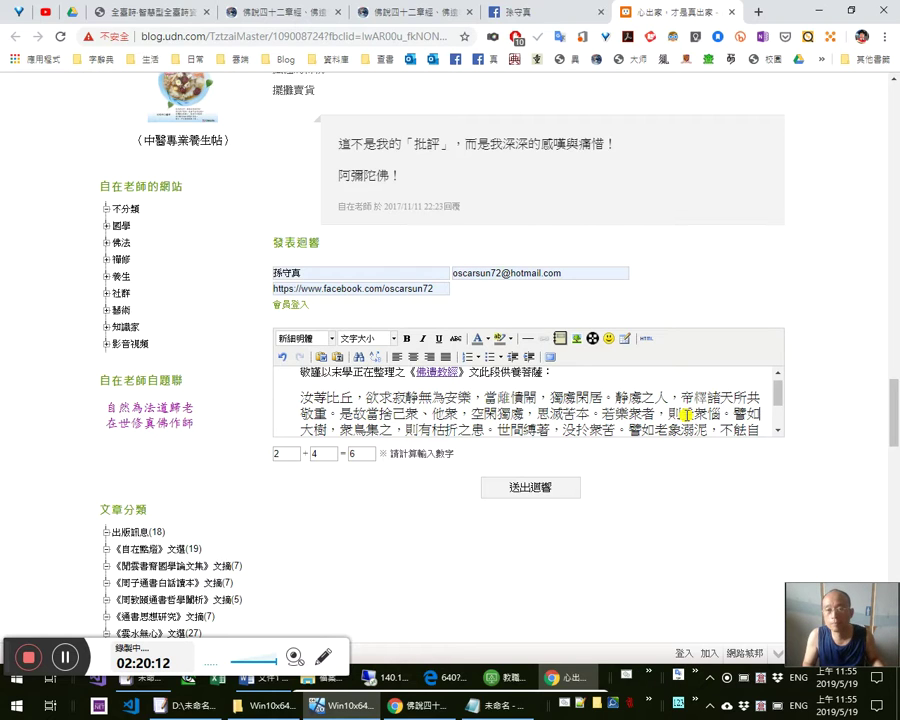
pyautogui.hotkey('shift', 'Right')
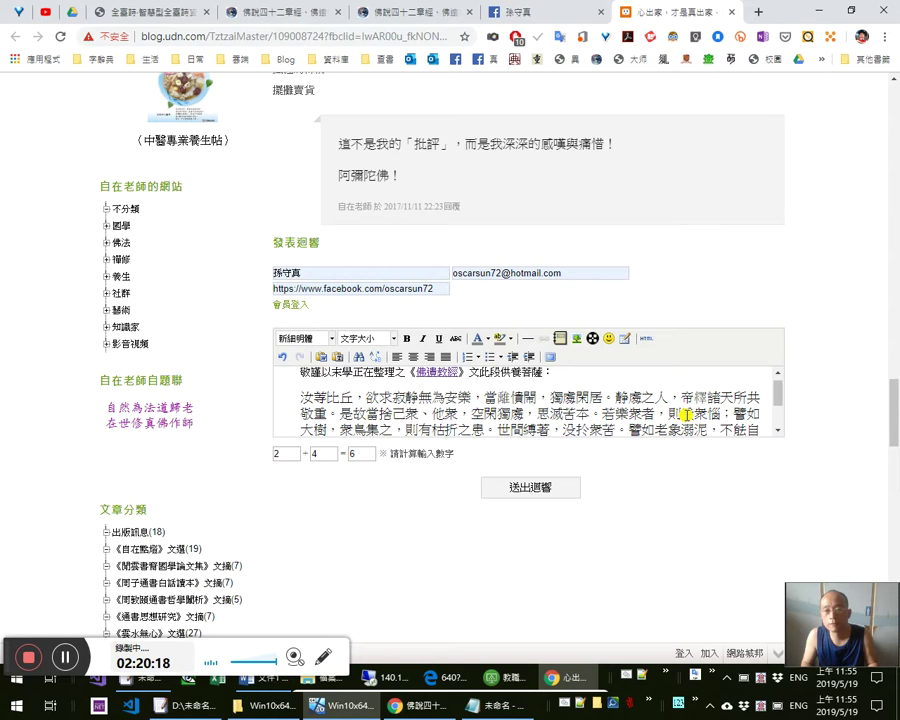
pyautogui.scroll(-1, 686, 414)
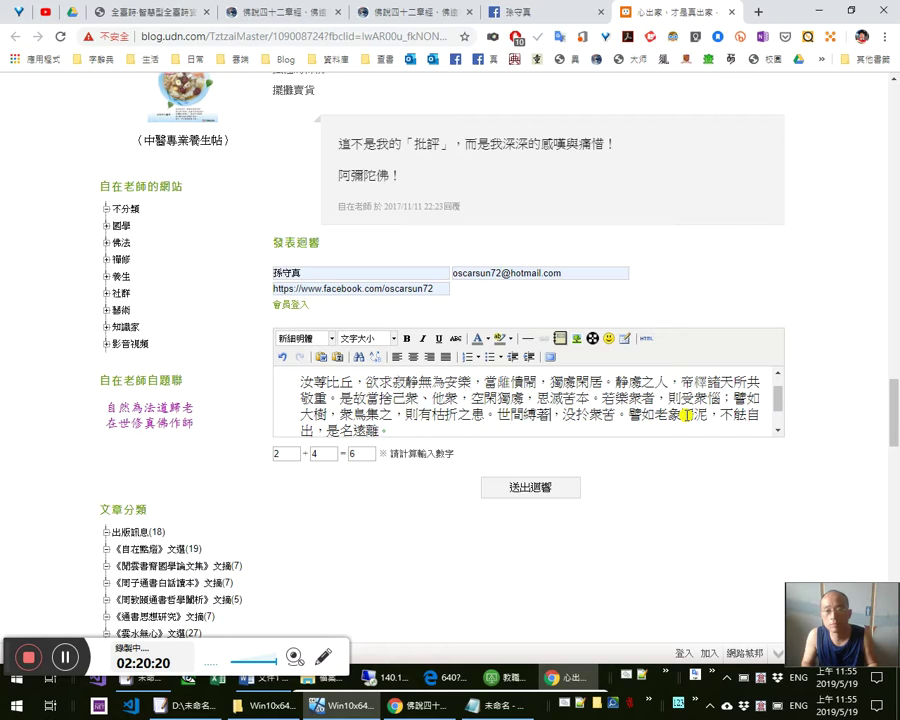
pyautogui.hotkey('shift', 'Left')
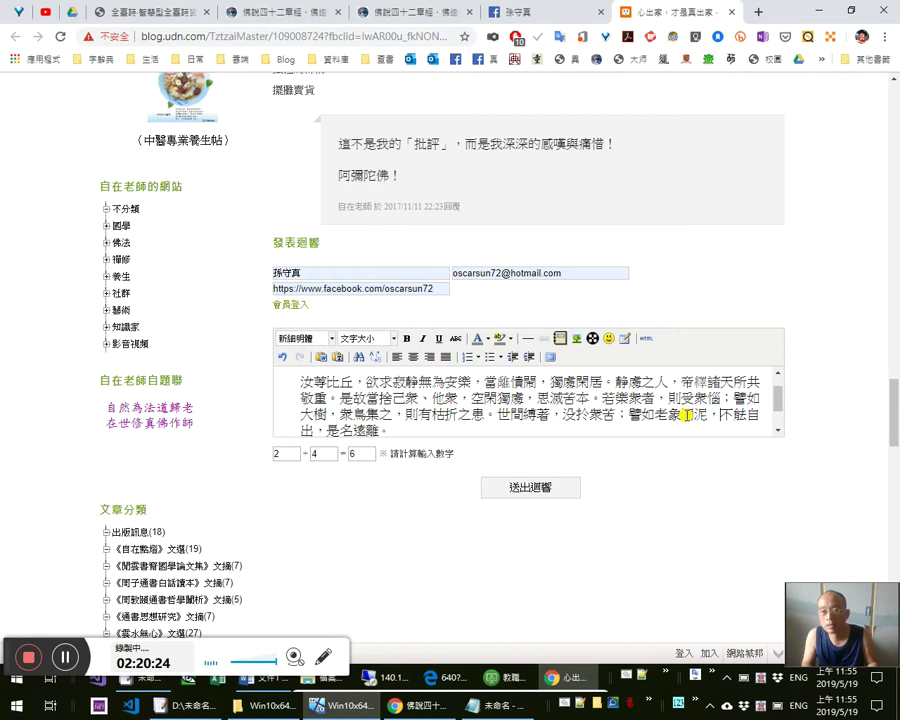
pyautogui.write('感恩感恩 南無阿彌陀佛')
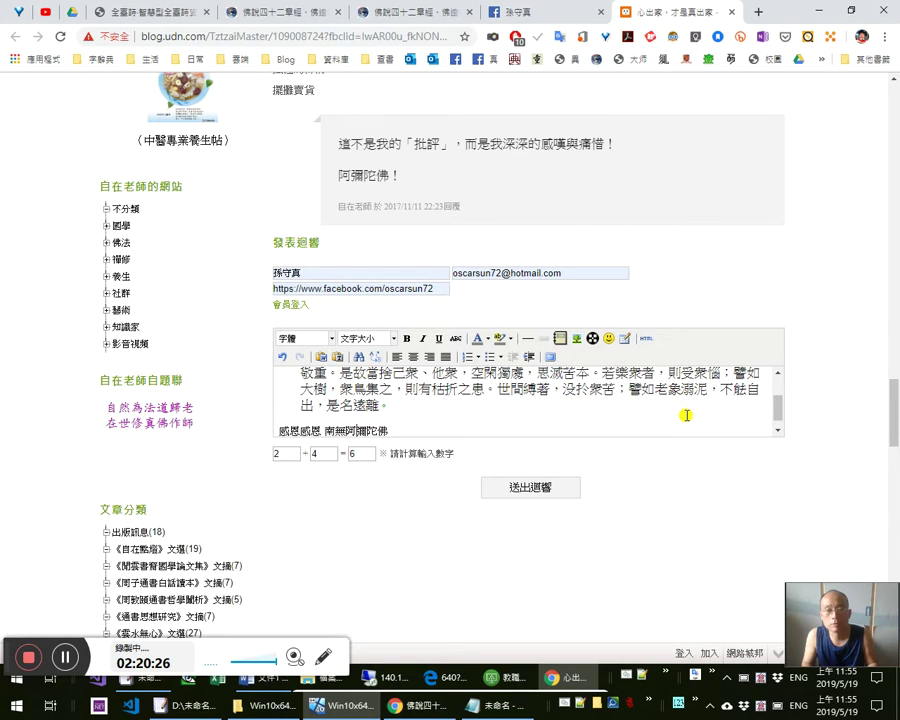
pyautogui.hotkey('ctrl', 'a')
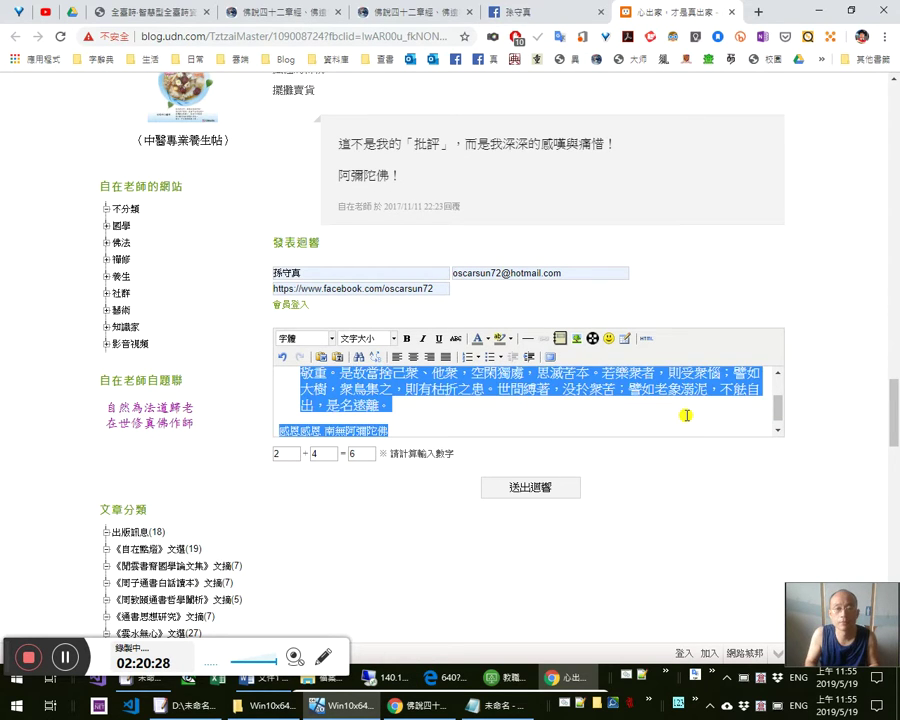
pyautogui.scroll(5, 684, 392)
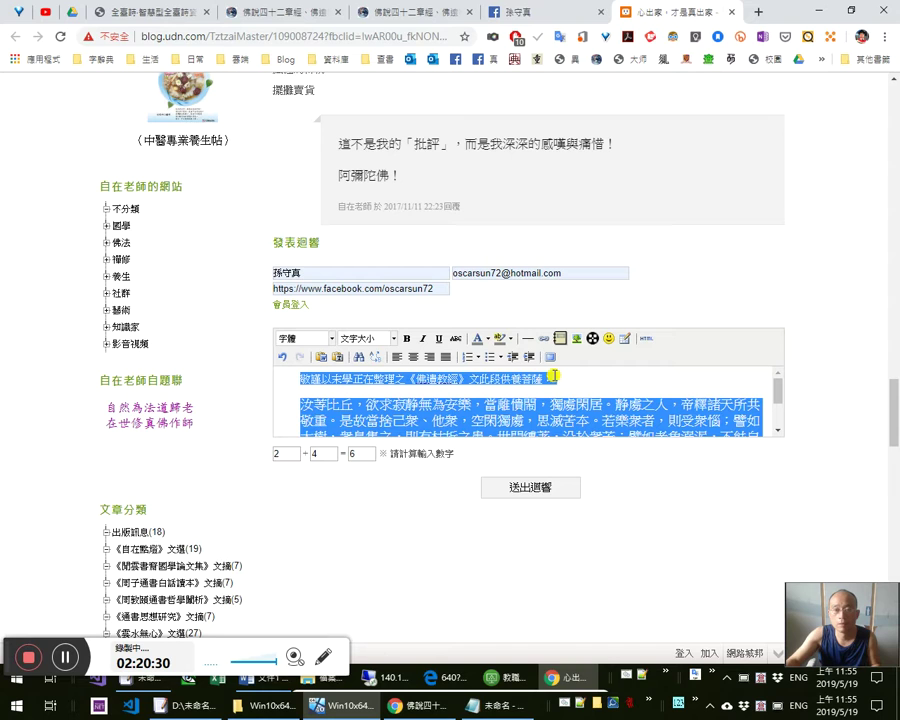
pyautogui.click(495, 398)
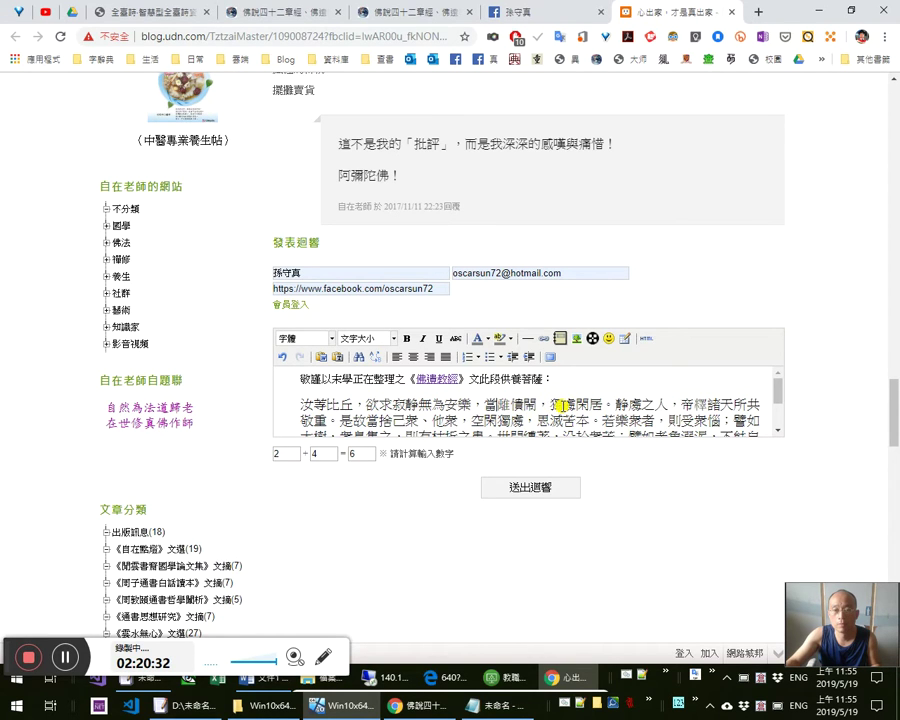
# Step: Submit the reply and dismiss the 2400-character length warning
pyautogui.click(542, 486)
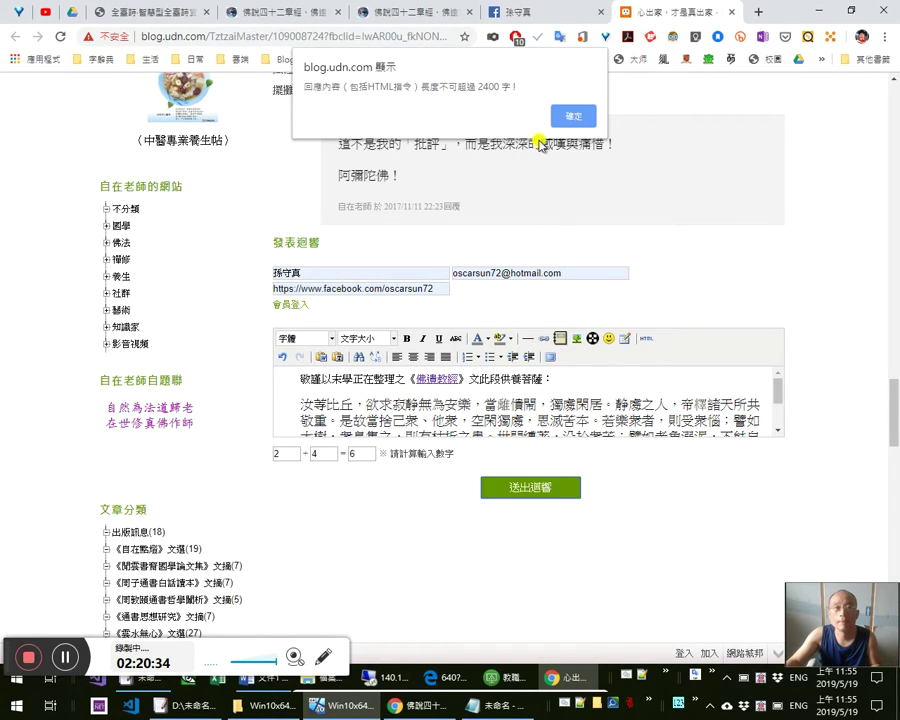
pyautogui.click(563, 117)
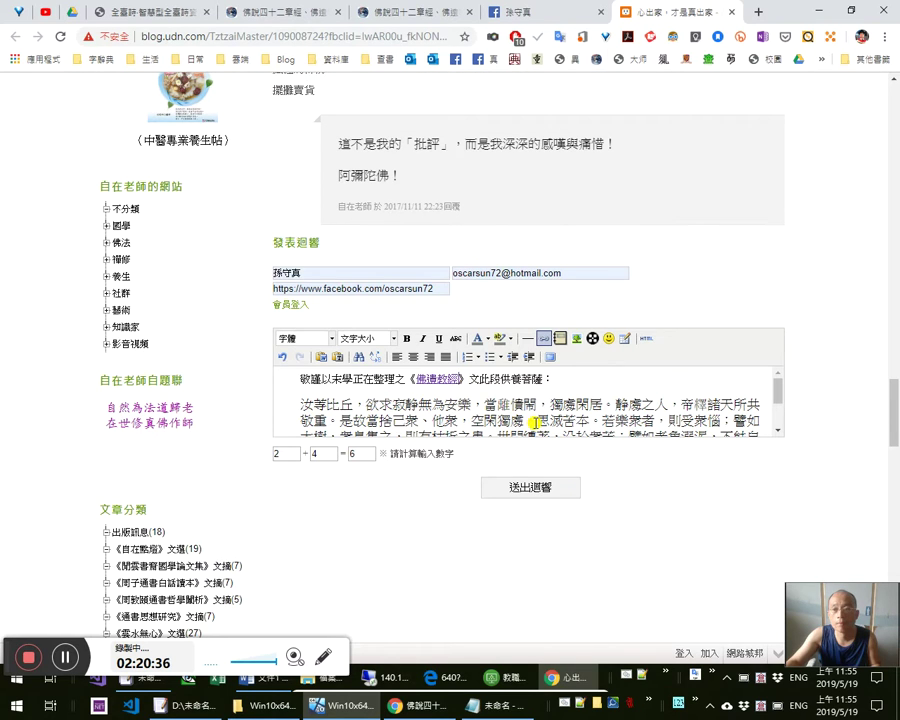
pyautogui.hotkey('ctrl', 'End')
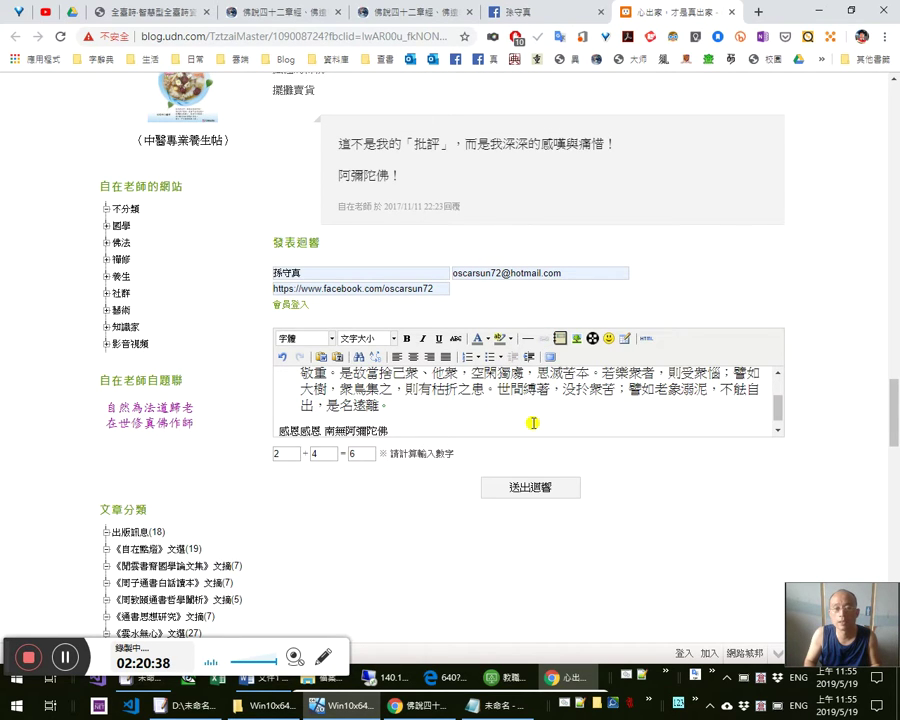
pyautogui.hotkey('ctrl', 'Home')
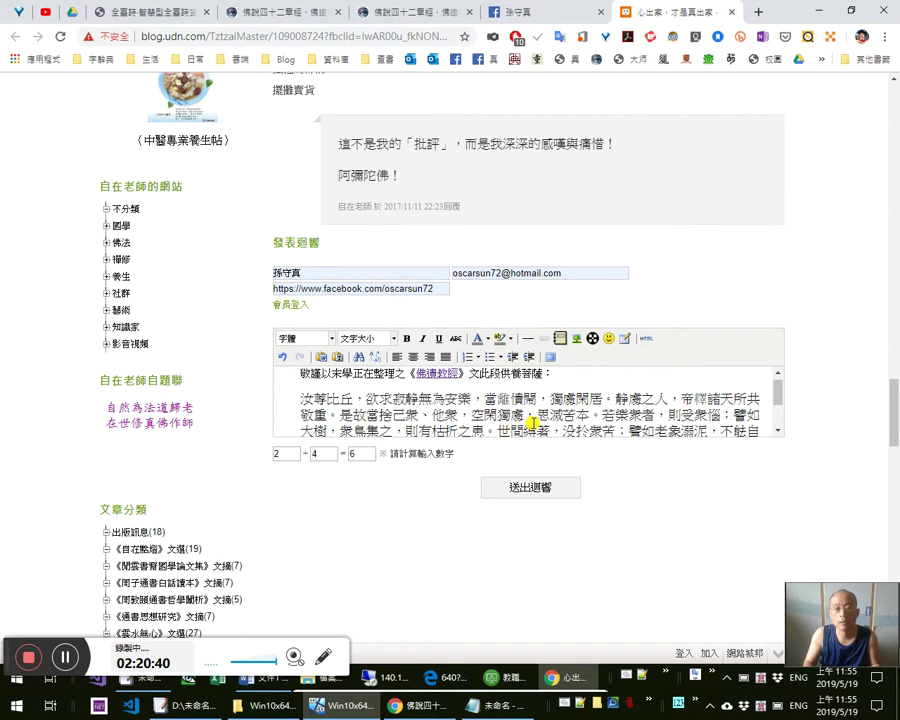
# Step: Cut and re-paste the whole reply text, then submit it again
pyautogui.hotkey('ctrl', 'a')
pyautogui.scroll(-3, 533, 423)
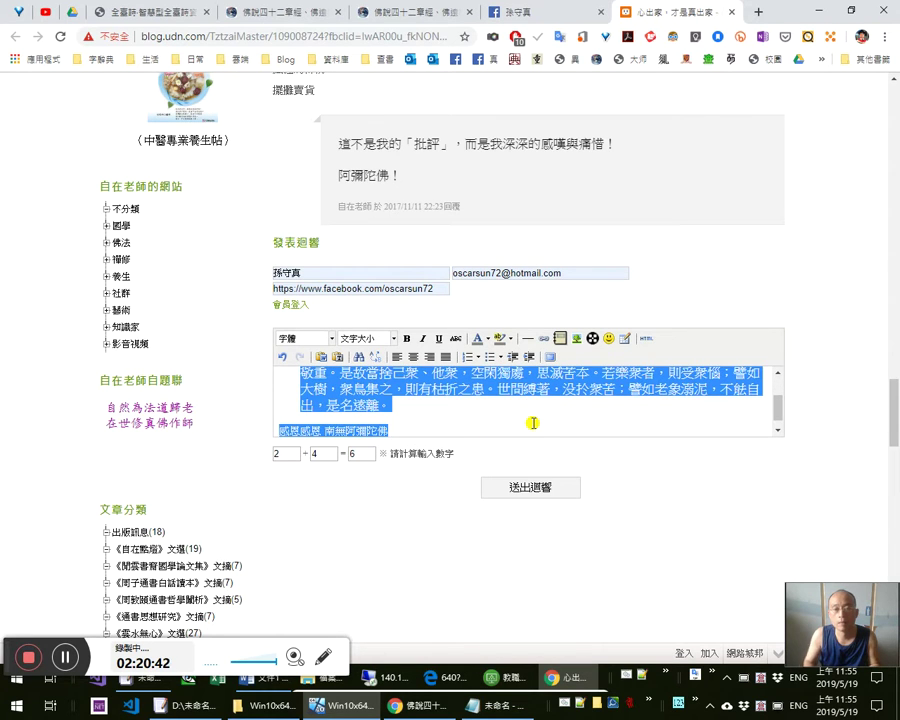
pyautogui.hotkey('ctrl', 'x')
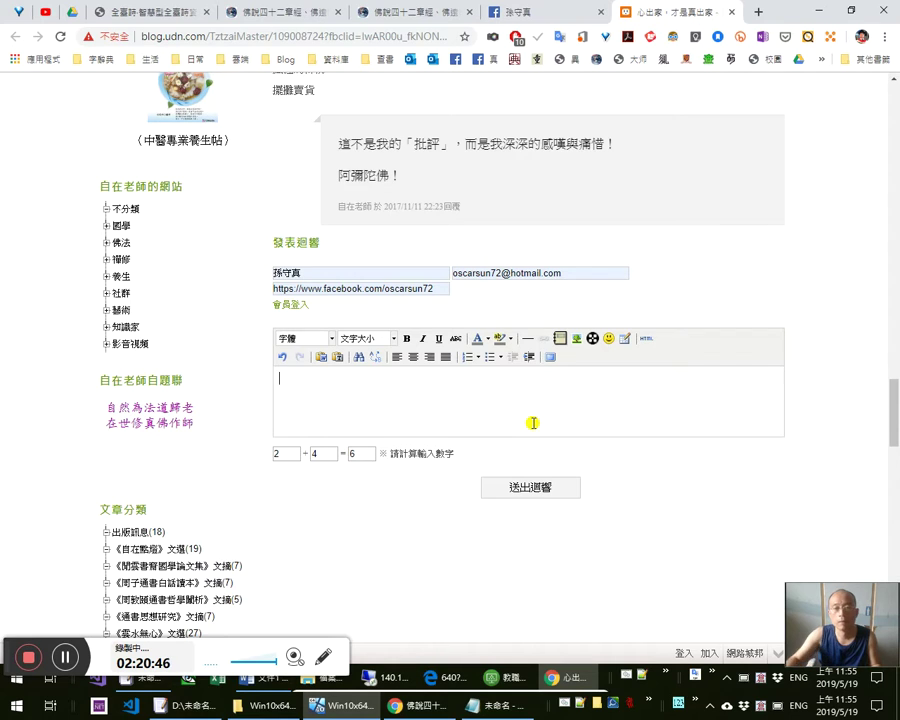
pyautogui.hotkey('ctrl', 'v')
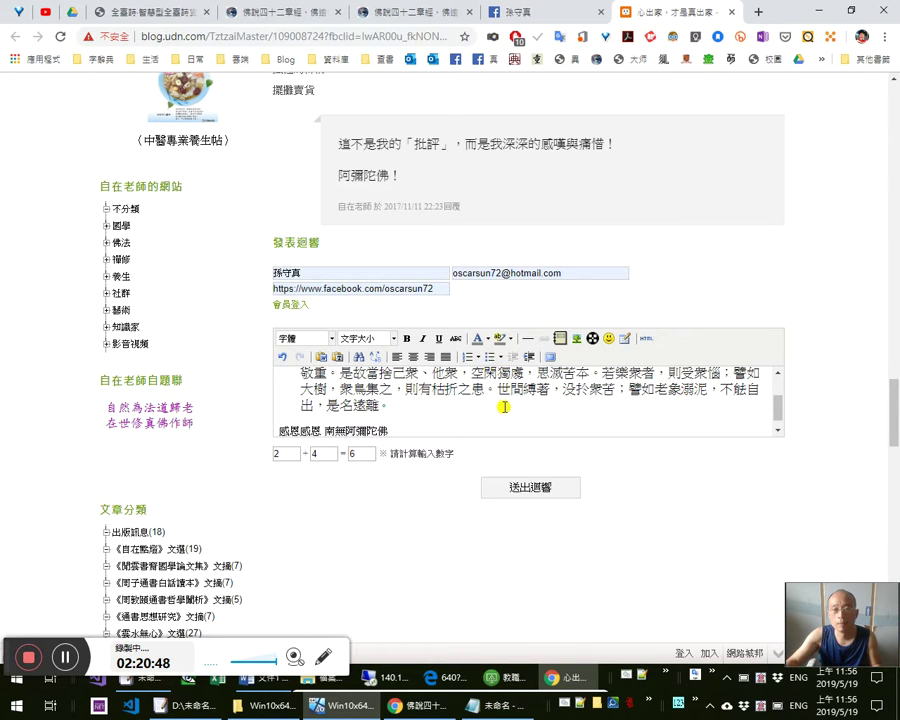
pyautogui.scroll(2, 505, 404)
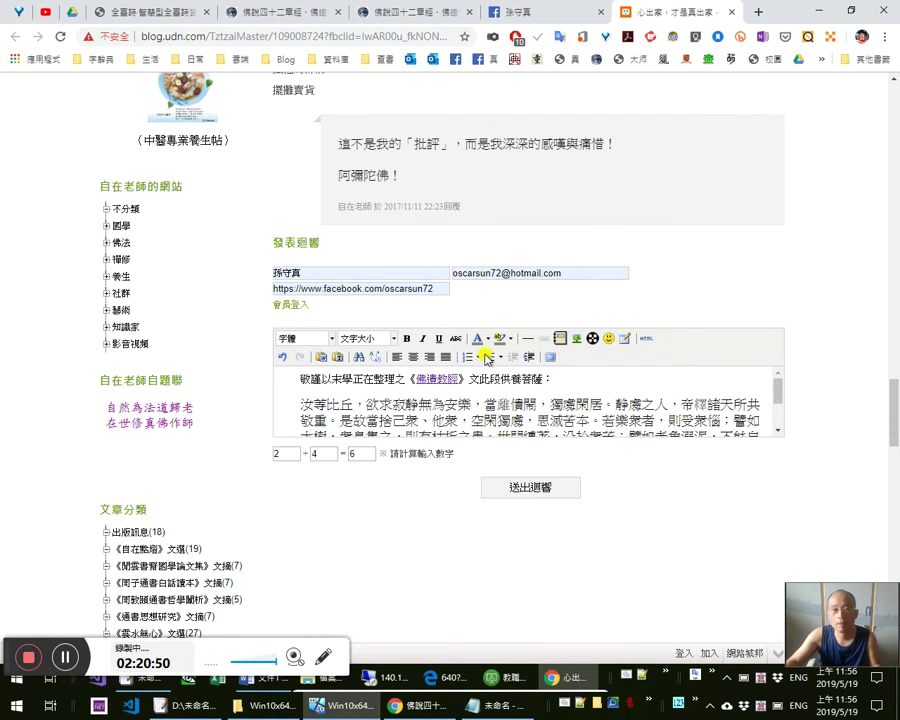
pyautogui.click(531, 484)
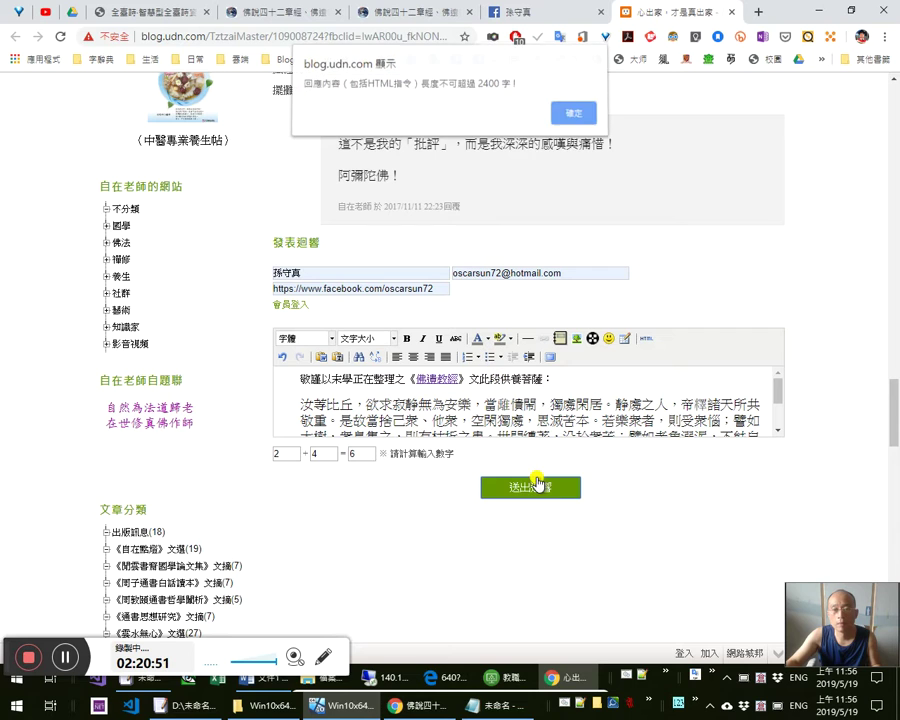
# Step: Dismiss the length warning and open the linked article 我心深處的僧情 from the comments
pyautogui.click(556, 112)
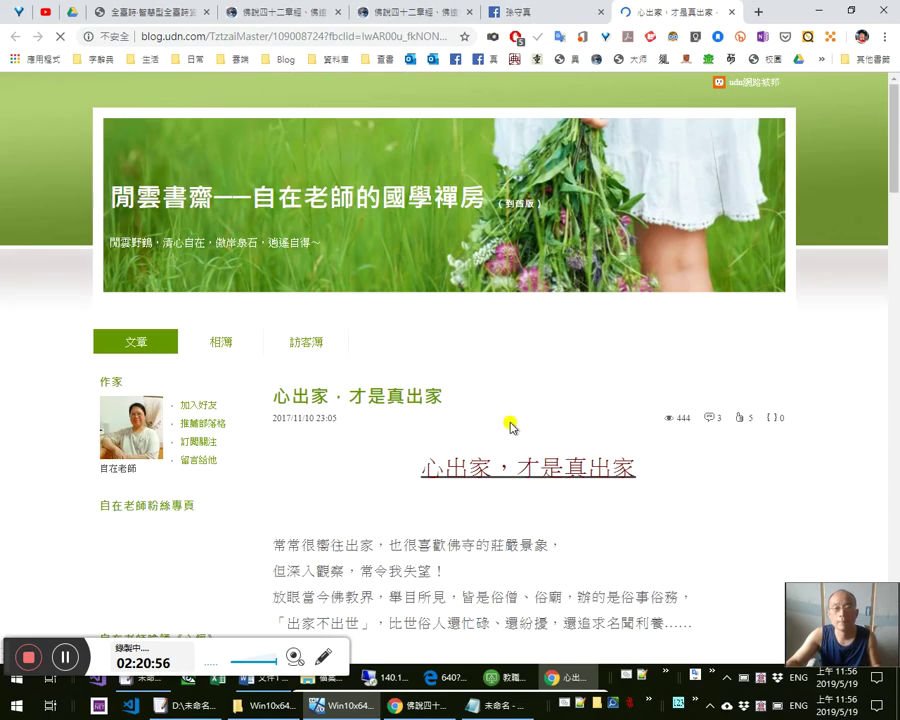
pyautogui.scroll(-15, 512, 424)
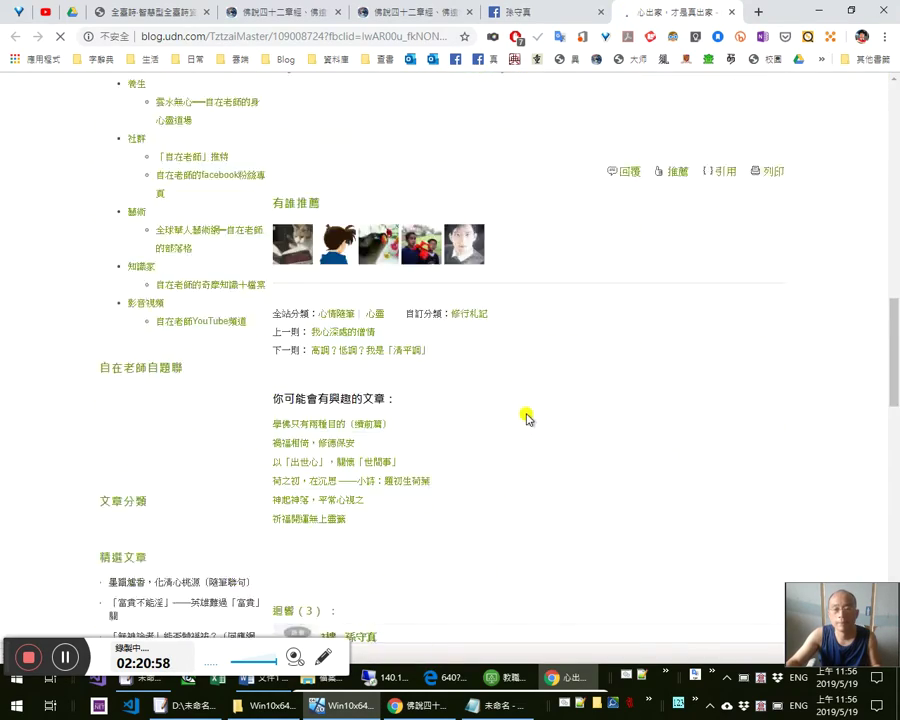
pyautogui.scroll(-5, 527, 418)
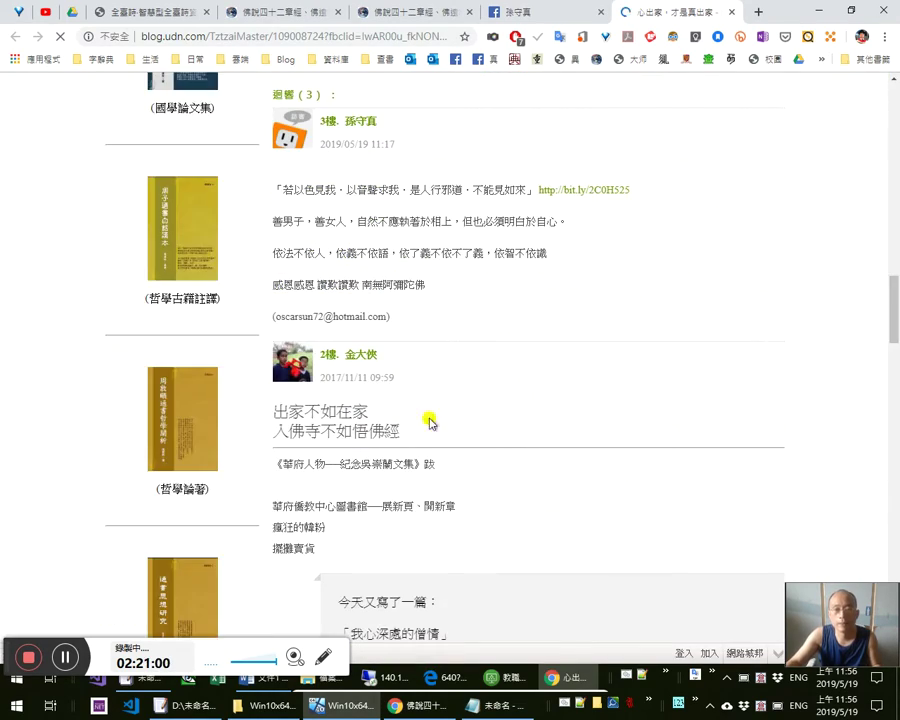
pyautogui.scroll(-5, 468, 470)
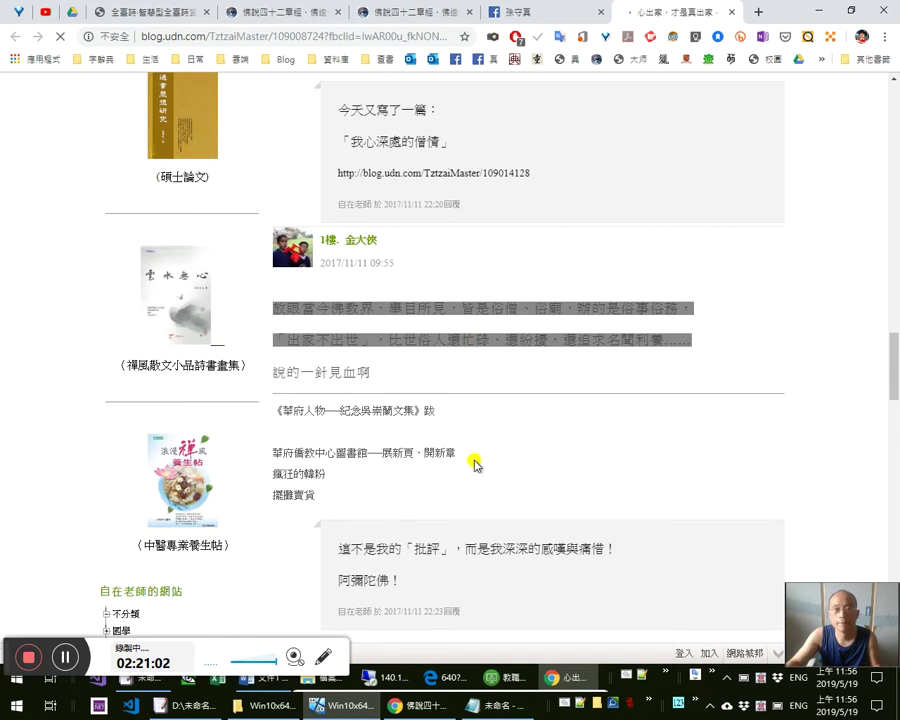
pyautogui.scroll(3, 474, 460)
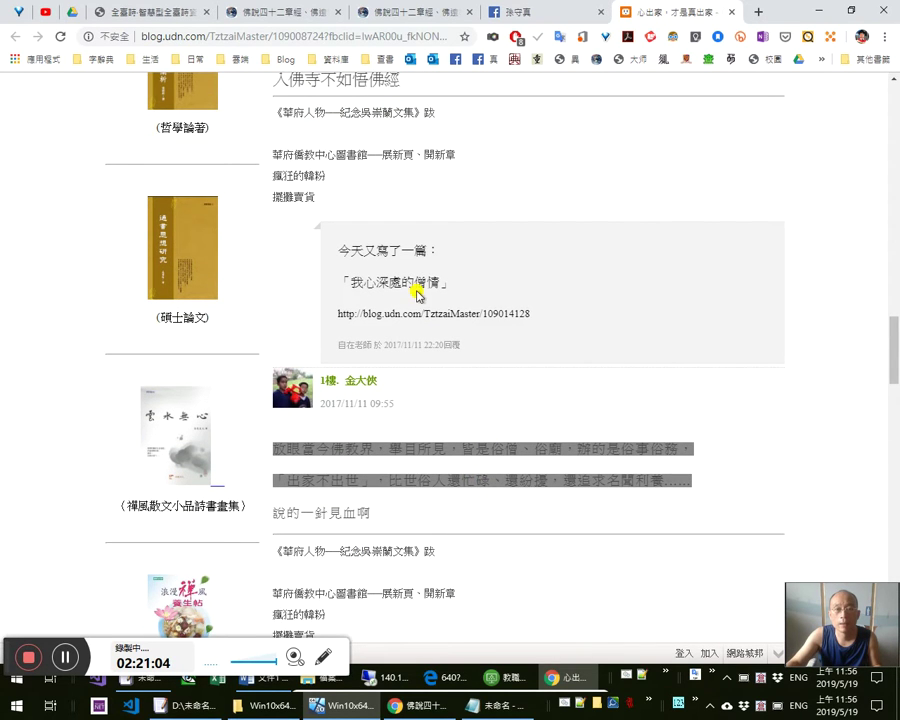
pyautogui.moveTo(407, 314); pyautogui.dragTo(538, 320)
pyautogui.rightClick(496, 312)
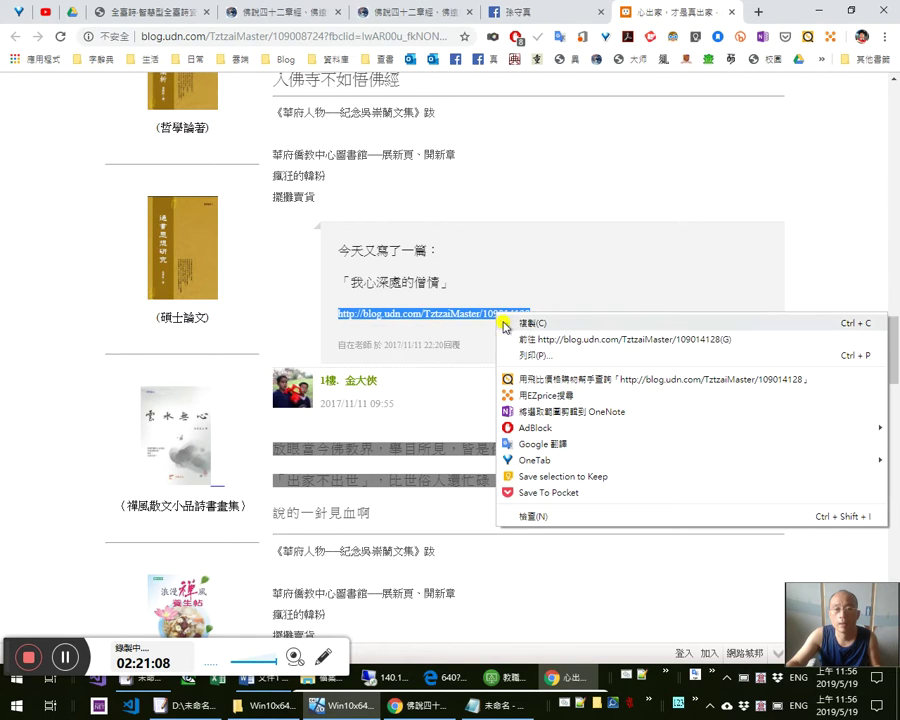
pyautogui.click(544, 345)
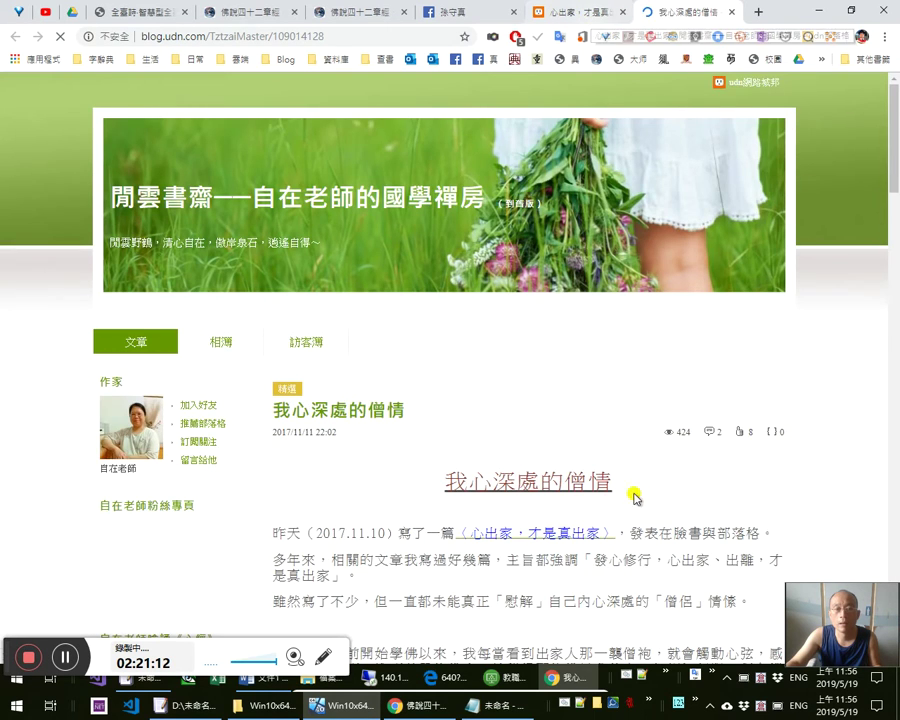
# Step: Read through the 我心深處的僧情 article, close it, and place the caret in the empty reply box
pyautogui.scroll(-3, 655, 494)
pyautogui.scroll(-4, 656, 494)
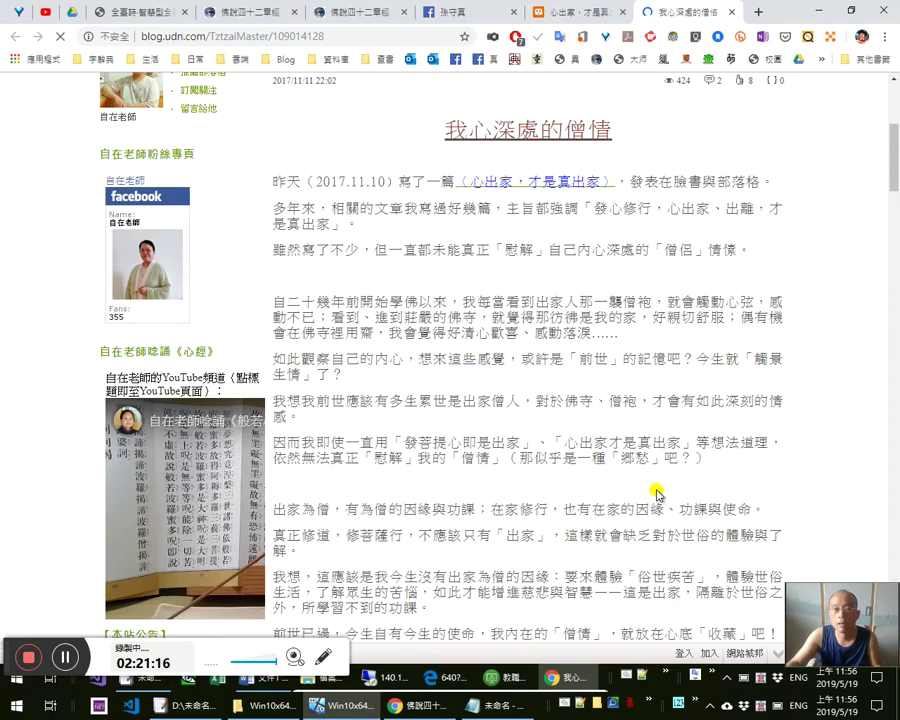
pyautogui.scroll(-5, 658, 490)
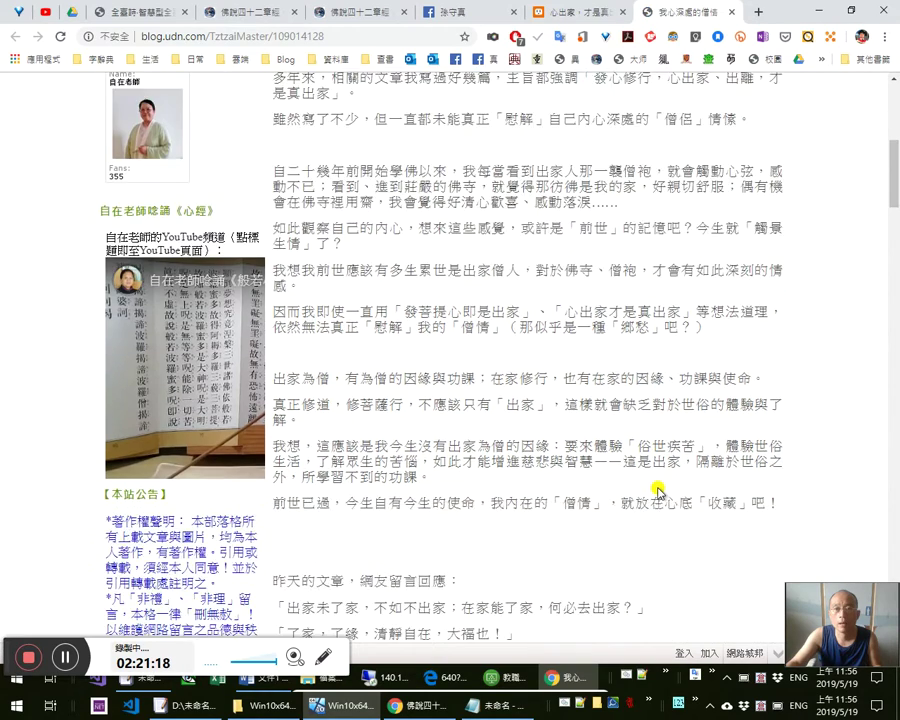
pyautogui.scroll(-2, 662, 492)
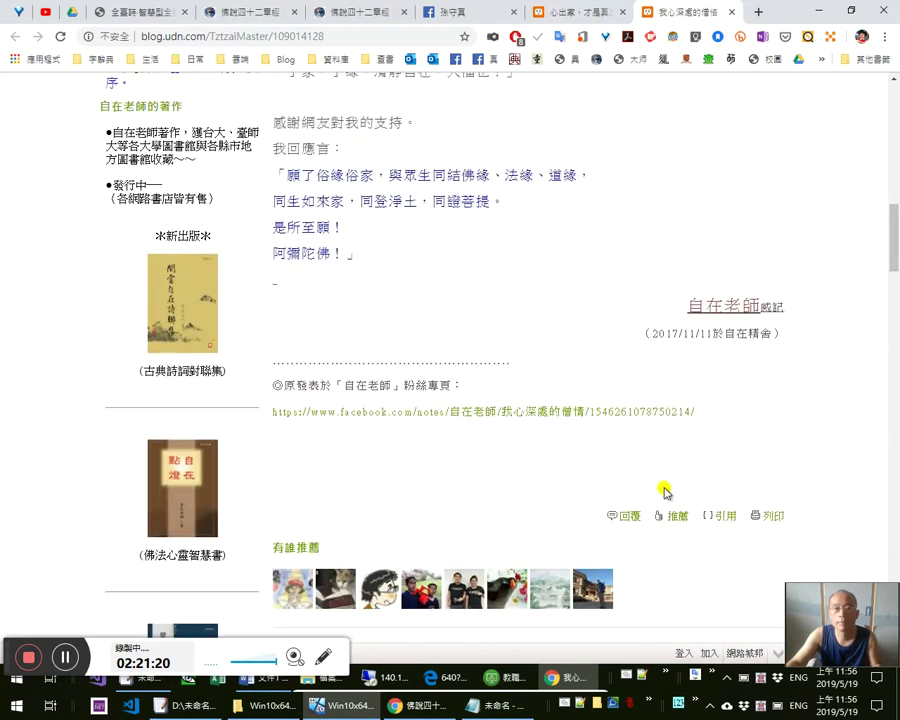
pyautogui.hotkey('ctrl', 'w')
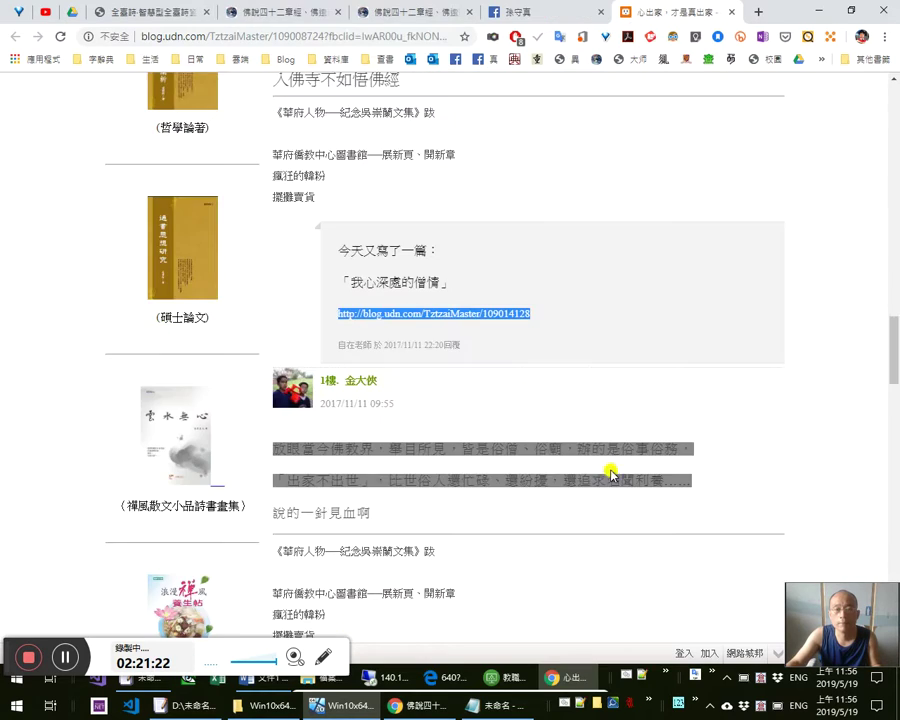
pyautogui.scroll(-7, 526, 466)
pyautogui.scroll(-3, 528, 446)
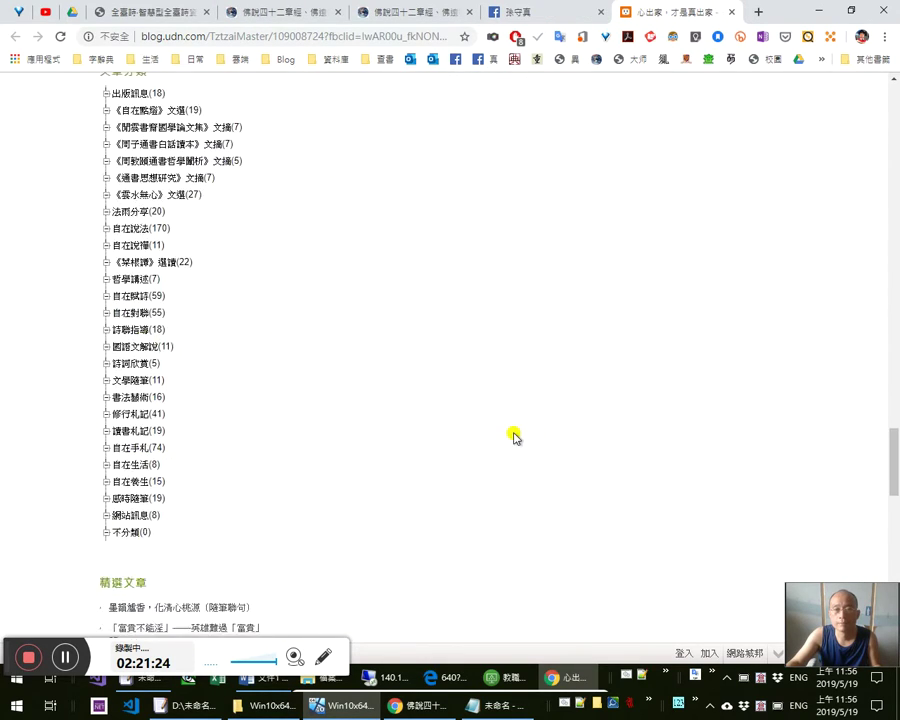
pyautogui.scroll(2, 490, 400)
pyautogui.click(436, 256)
pyautogui.scroll(3, 450, 268)
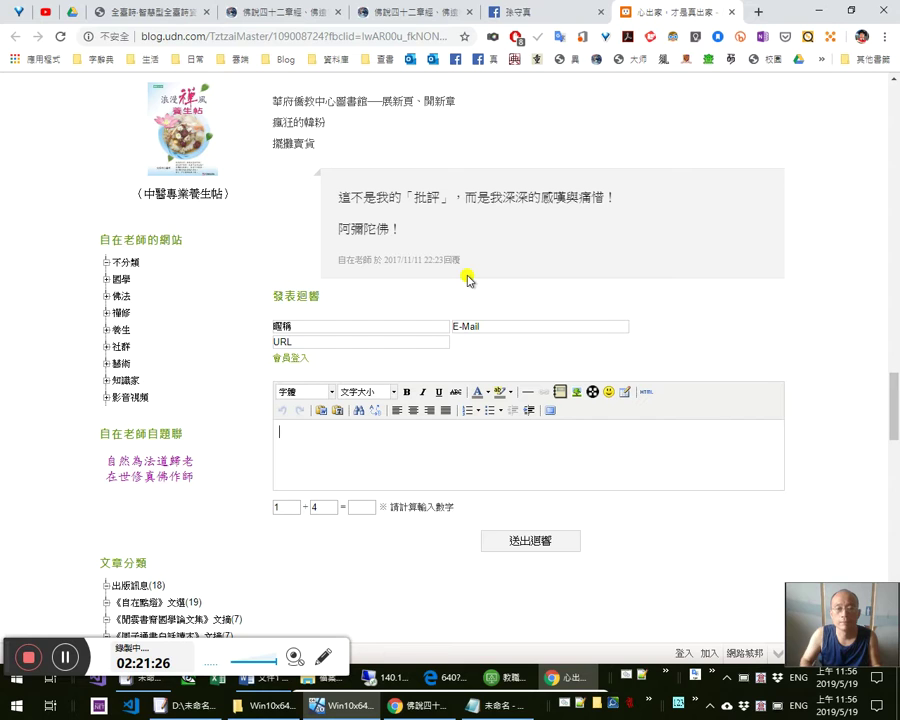
# Step: Paste the sutra passage, autofill the commenter's nickname, e-mail and website, and submit; dismiss the length warning
pyautogui.hotkey('ctrl', 'v')
pyautogui.click(381, 322)
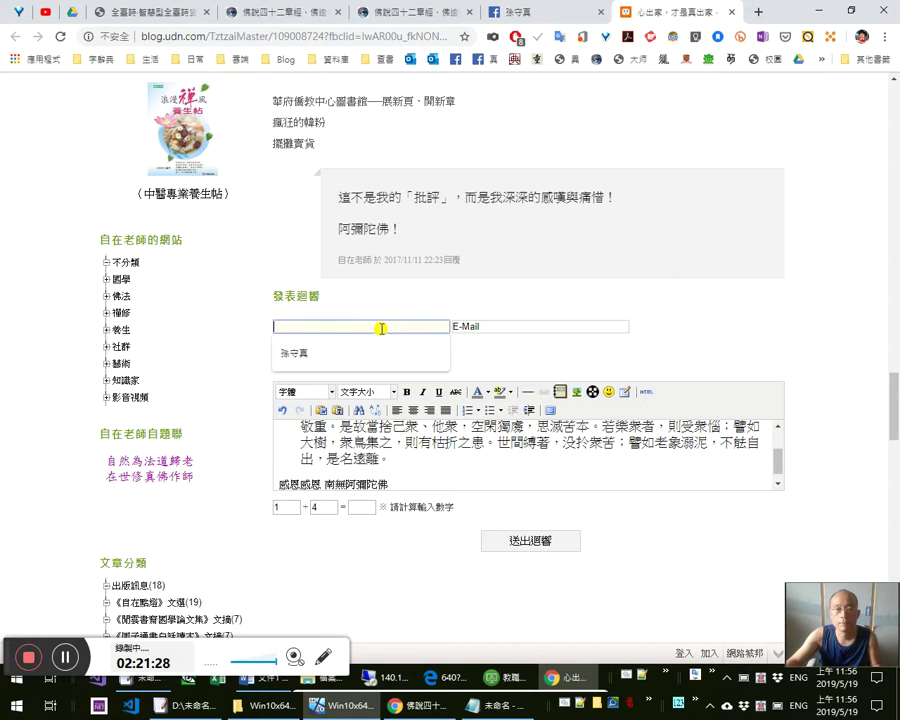
pyautogui.click(419, 347)
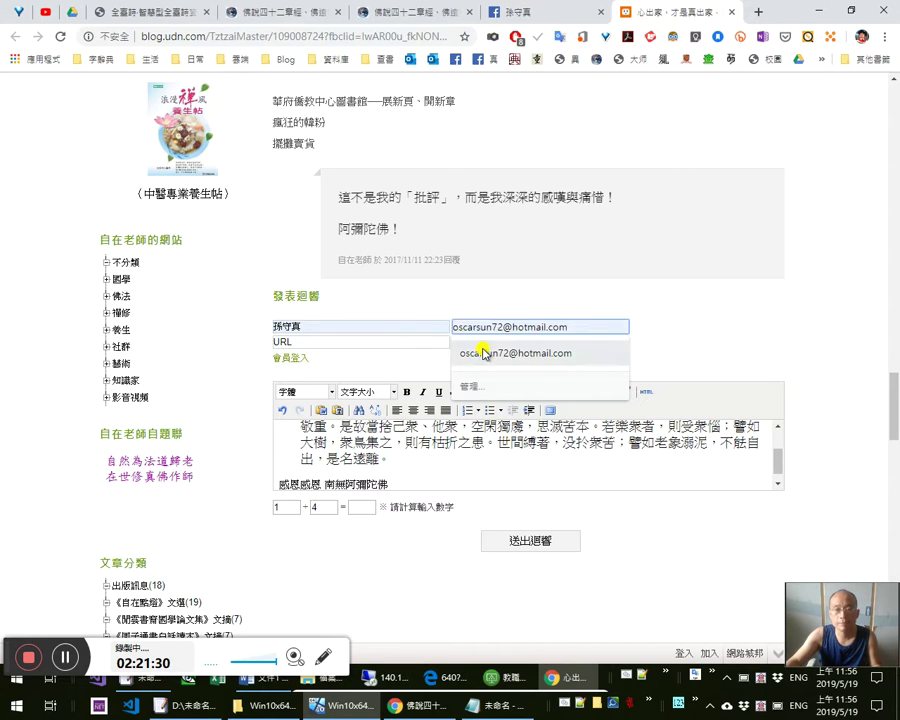
pyautogui.click(456, 353)
pyautogui.click(388, 342)
pyautogui.click(380, 364)
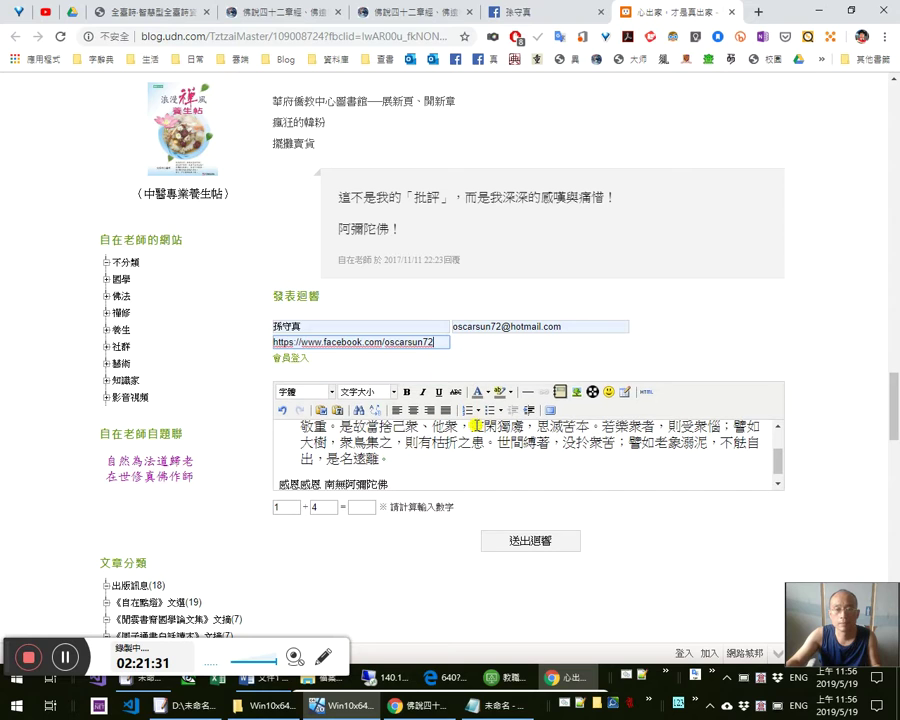
pyautogui.click(530, 540)
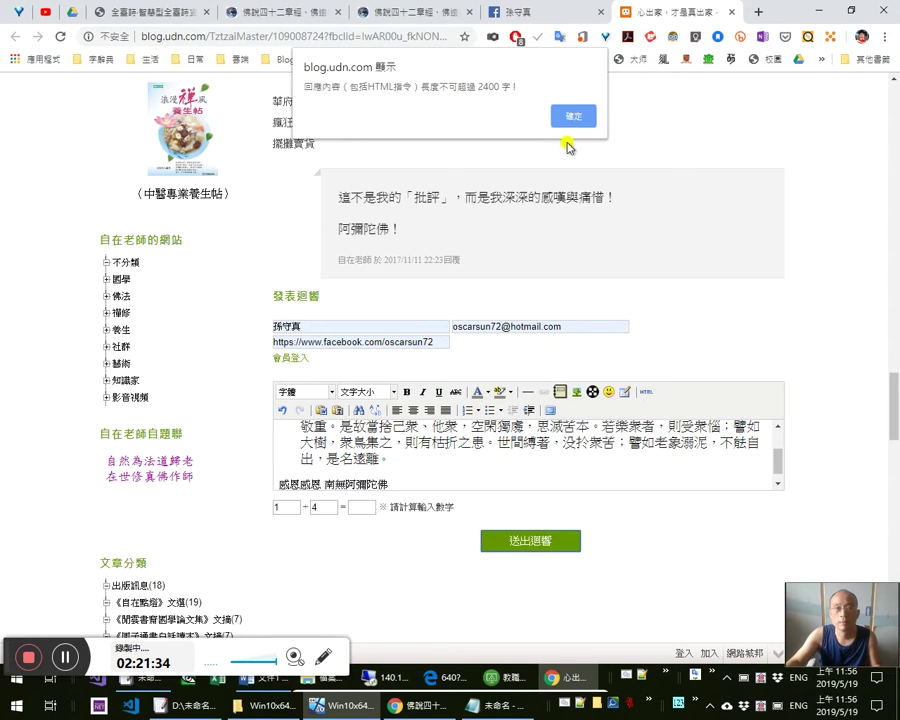
pyautogui.click(573, 116)
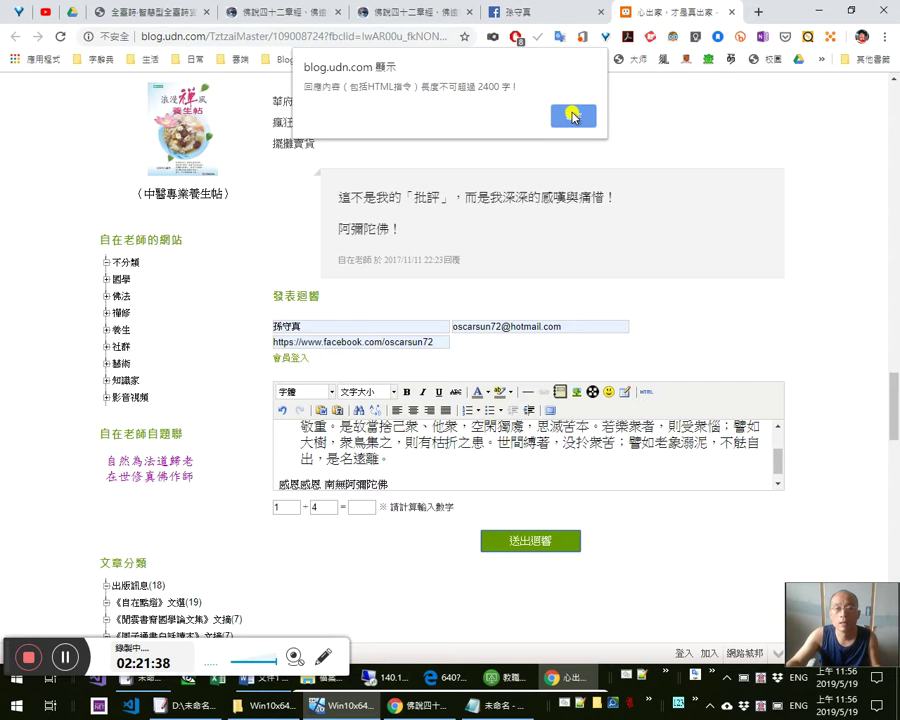
pyautogui.click(394, 466)
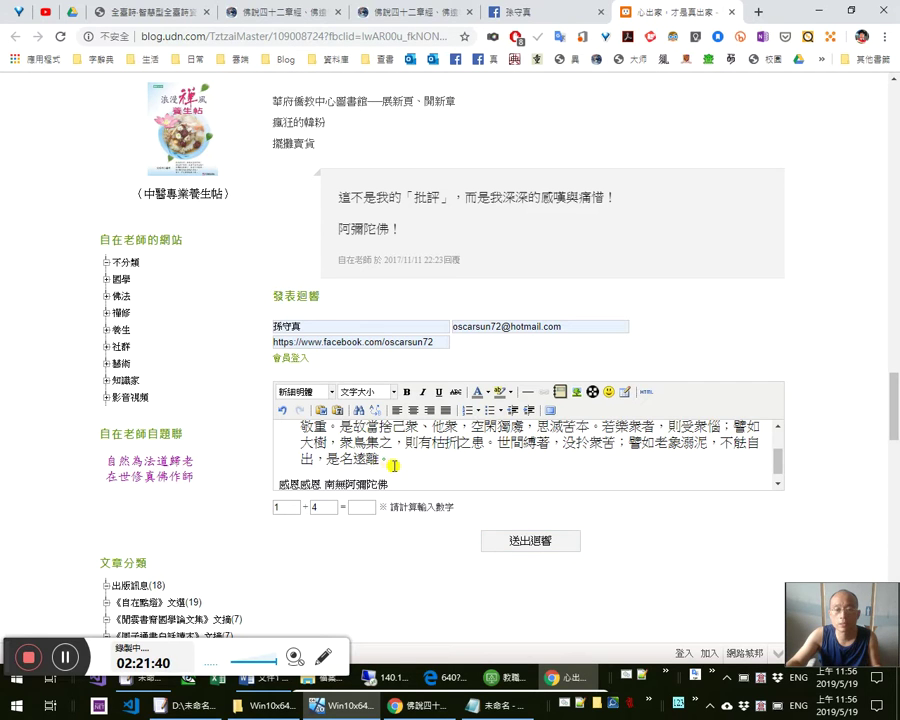
# Step: Delete the 汝等比丘 sutra paragraph and add an empty line after the opening sentence
pyautogui.scroll(2, 410, 460)
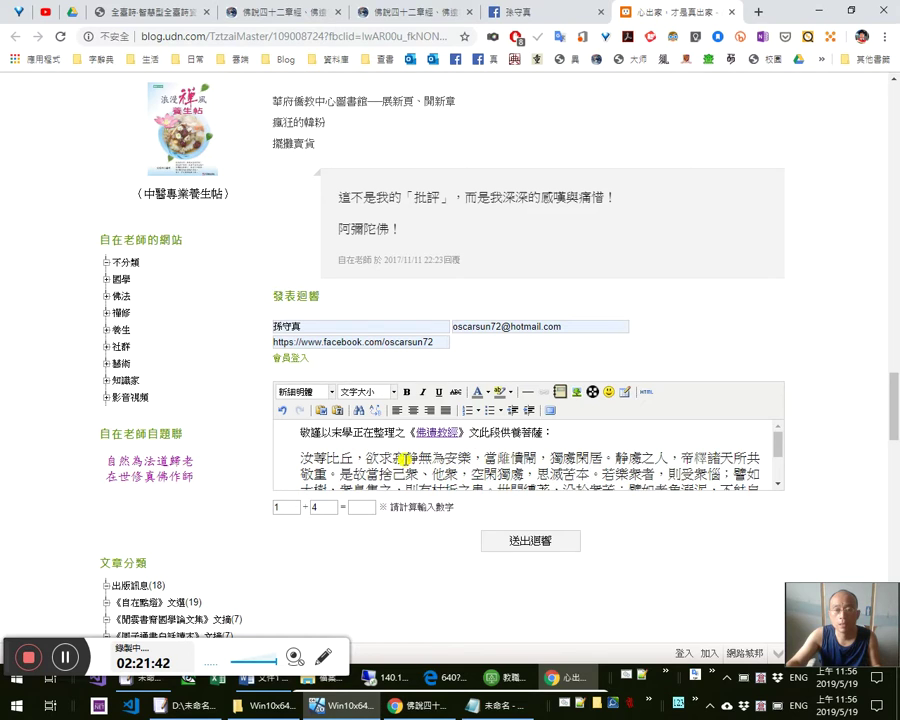
pyautogui.hotkey('shift', 'Up')
pyautogui.hotkey('shift', 'Up')
pyautogui.hotkey('shift', 'Up')
pyautogui.hotkey('shift', 'Home')
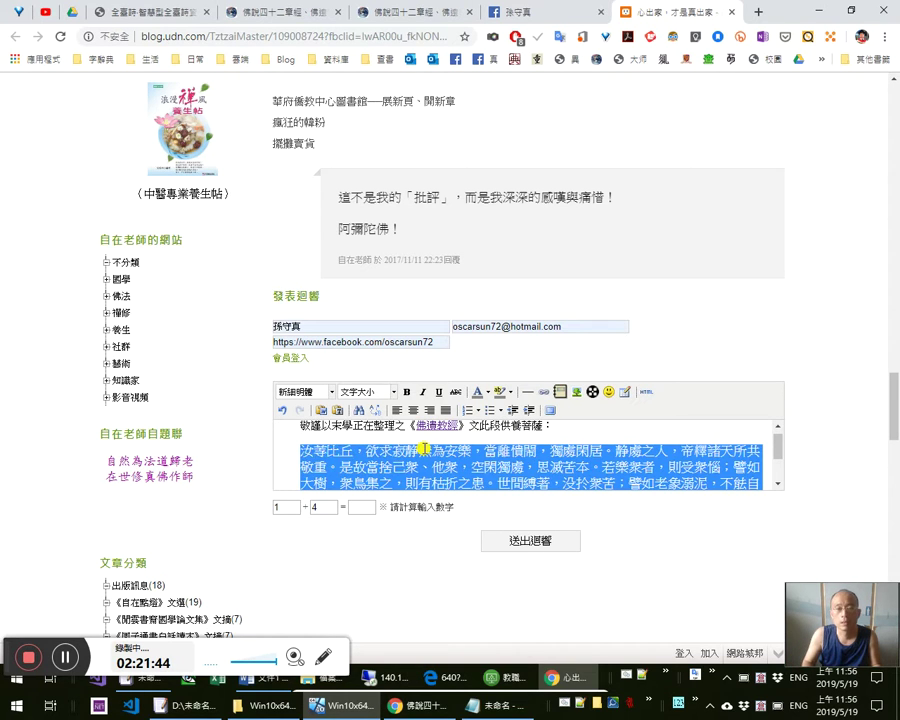
pyautogui.press('Delete')
pyautogui.press('Delete')
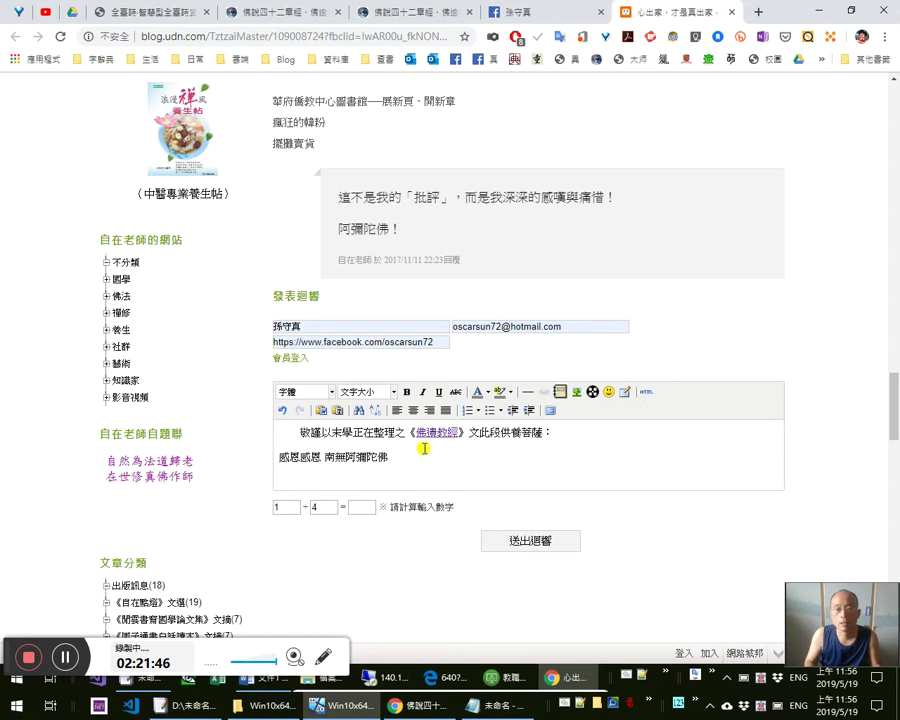
pyautogui.press('Return')
pyautogui.press('Down')
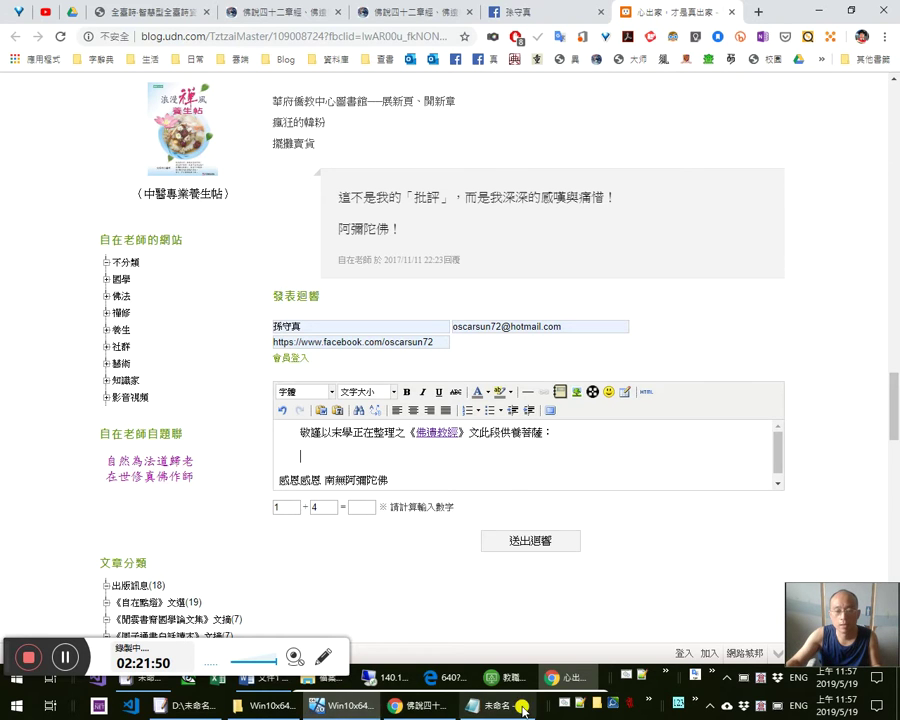
# Step: Convert the sutra passage to plain text in Notepad and cut it to the clipboard
pyautogui.hotkey('alt', 'Tab')
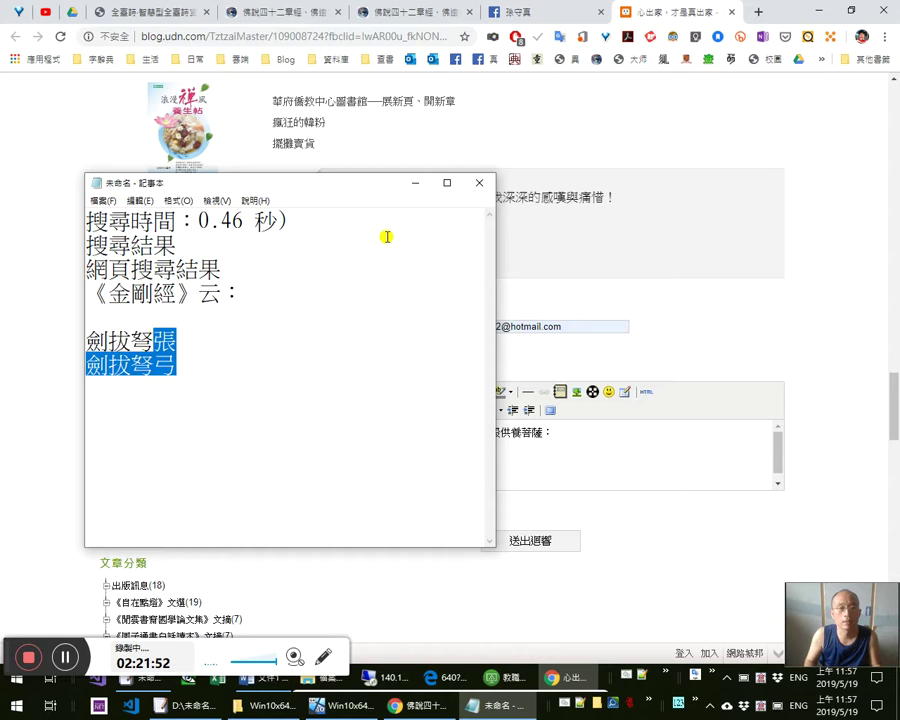
pyautogui.hotkey('ctrl', 'a')
pyautogui.write('汝等比丘，欲求寂靜無為安樂，當離憒鬧，獨處閑居。靜處之人，帝釋諸天所共敬重。是故當□己眾、他眾，空閑獨處，思滅苦本。若樂眾者，則受眾惱；譬如大樹，眾鳥集之，則有枯折之患。世間縛著，沒於眾苦；譬如老象溺泥，不能自出，是名遠離。')
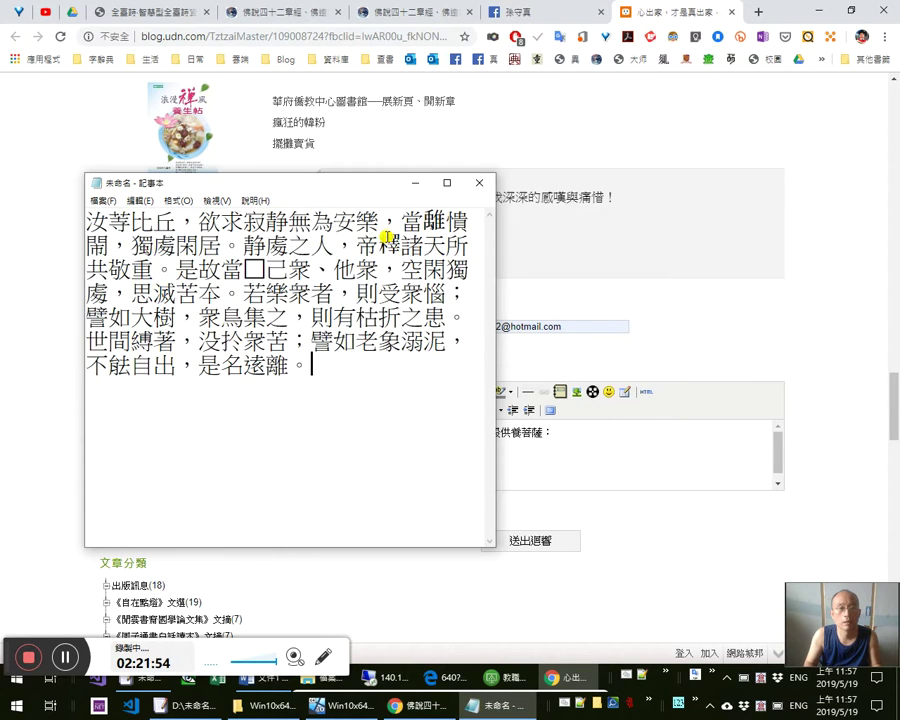
pyautogui.hotkey('ctrl', 'a')
pyautogui.hotkey('ctrl', 'x')
pyautogui.hotkey('alt', 'Tab')
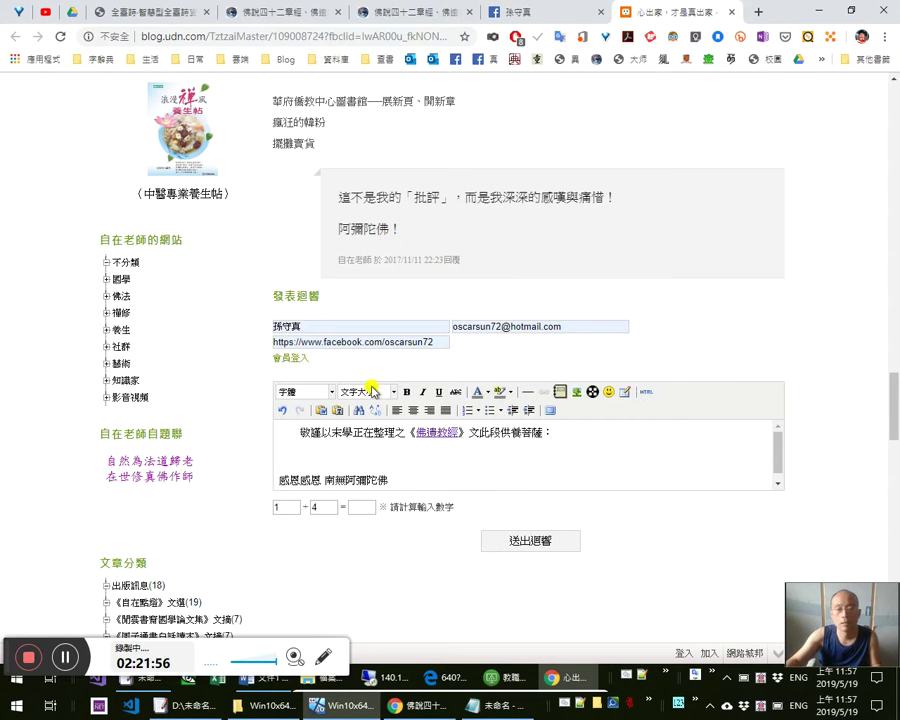
# Step: Paste the sutra passage into the empty line and make 汝等比丘 through 是名遠離。 bold
pyautogui.hotkey('ctrl', 'v')
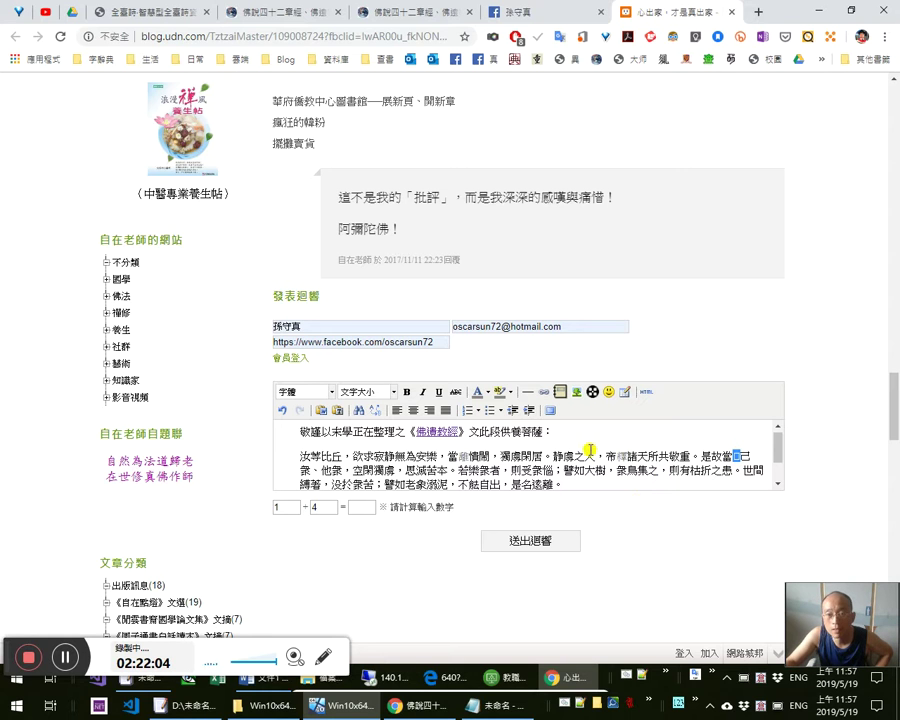
pyautogui.scroll(-1, 550, 537)
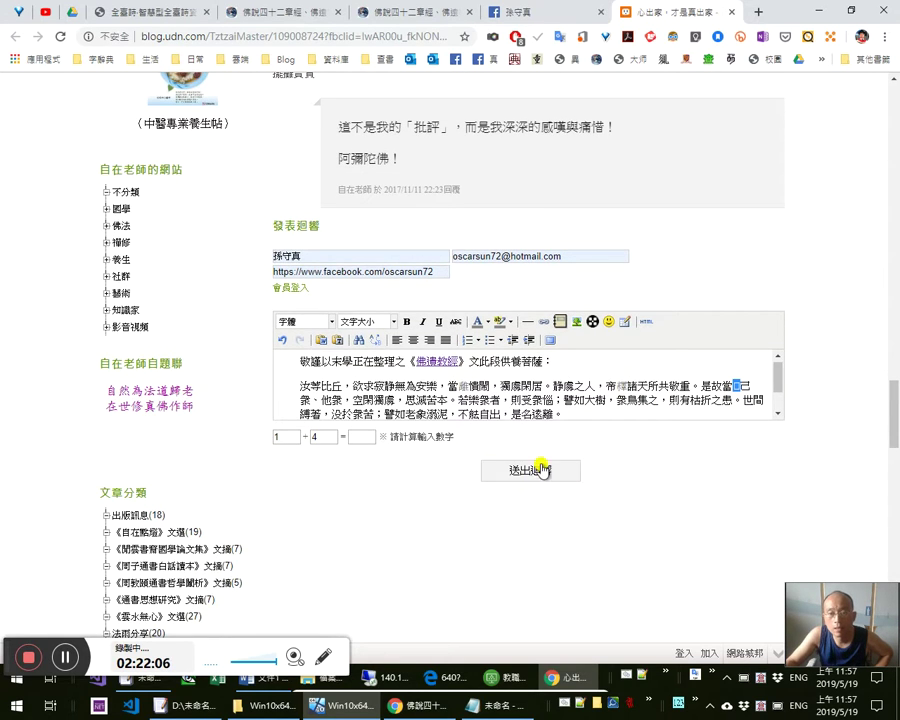
pyautogui.click(302, 381)
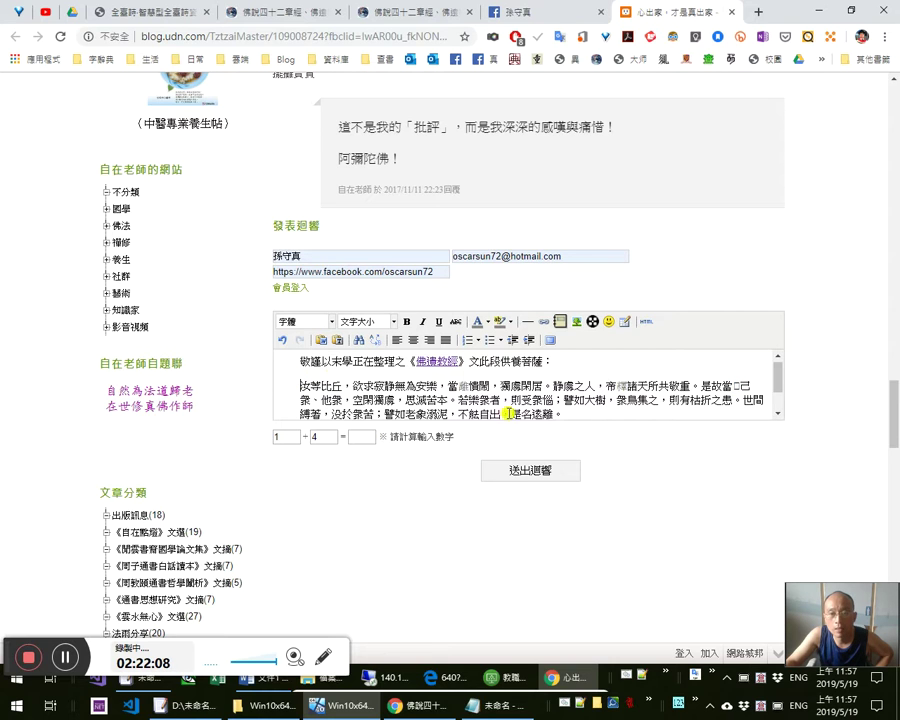
pyautogui.keyDown('shift'); pyautogui.click(567, 418); pyautogui.keyUp('shift')
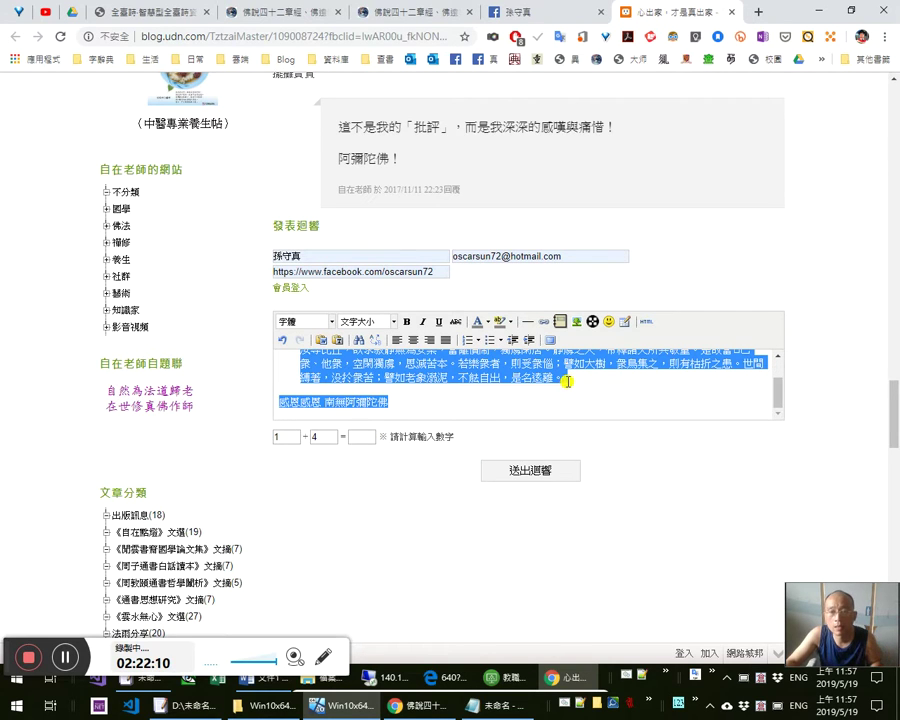
pyautogui.keyDown('shift'); pyautogui.click(563, 380); pyautogui.keyUp('shift')
pyautogui.click(405, 322)
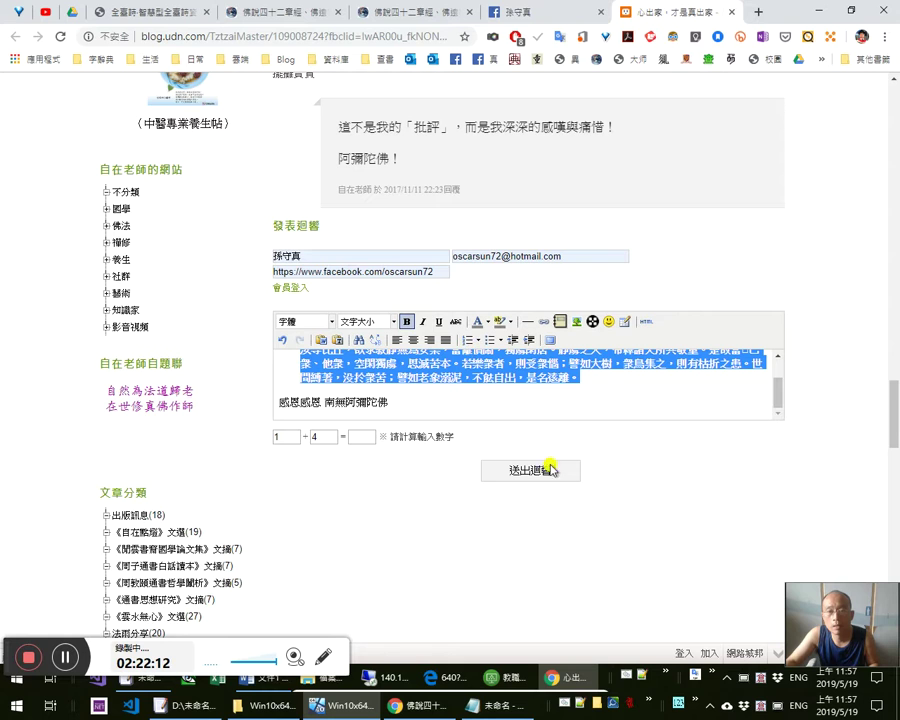
pyautogui.scroll(1, 760, 445)
pyautogui.click(757, 444)
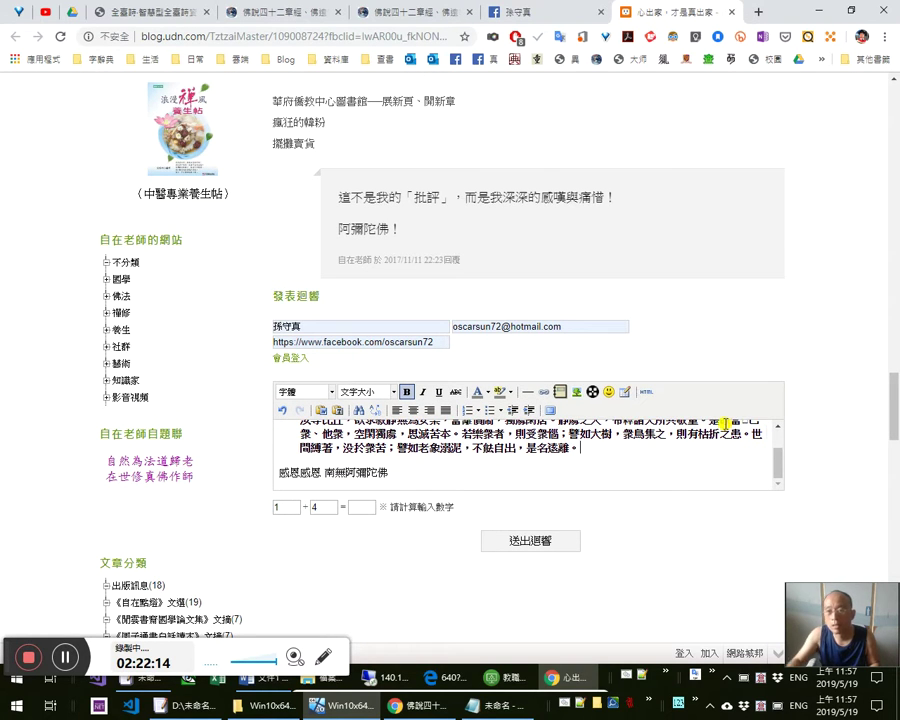
# Step: Answer the sum check with 5 and post the reply
pyautogui.scroll(1, 718, 424)
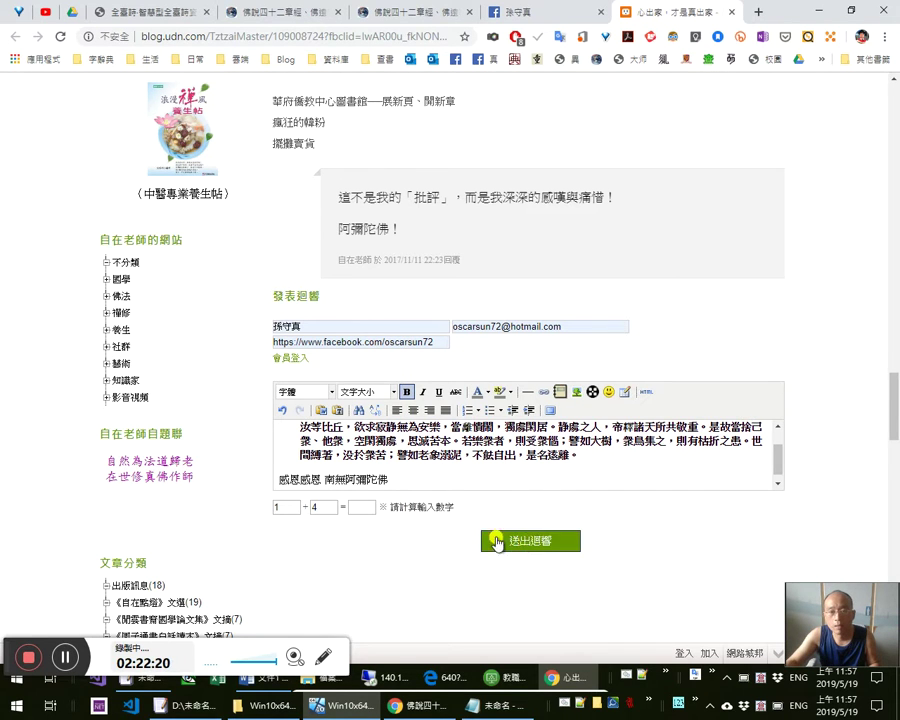
pyautogui.click(362, 507)
pyautogui.write('5')
pyautogui.click(518, 537)
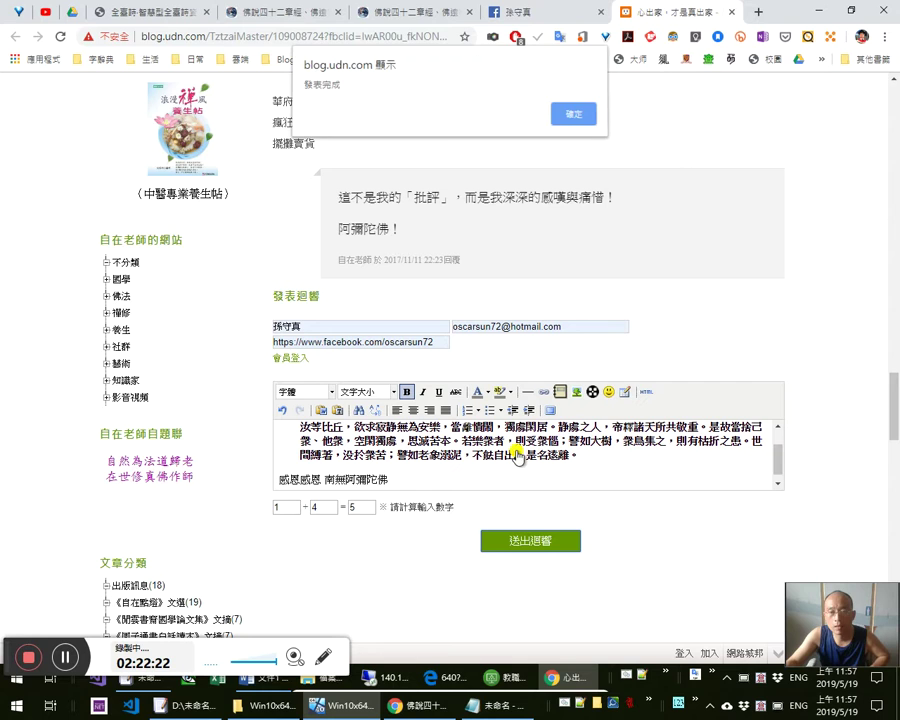
# Step: Dismiss the 發表完成 notice and open the 佛遺教經 link, then return to the article
pyautogui.click(578, 120)
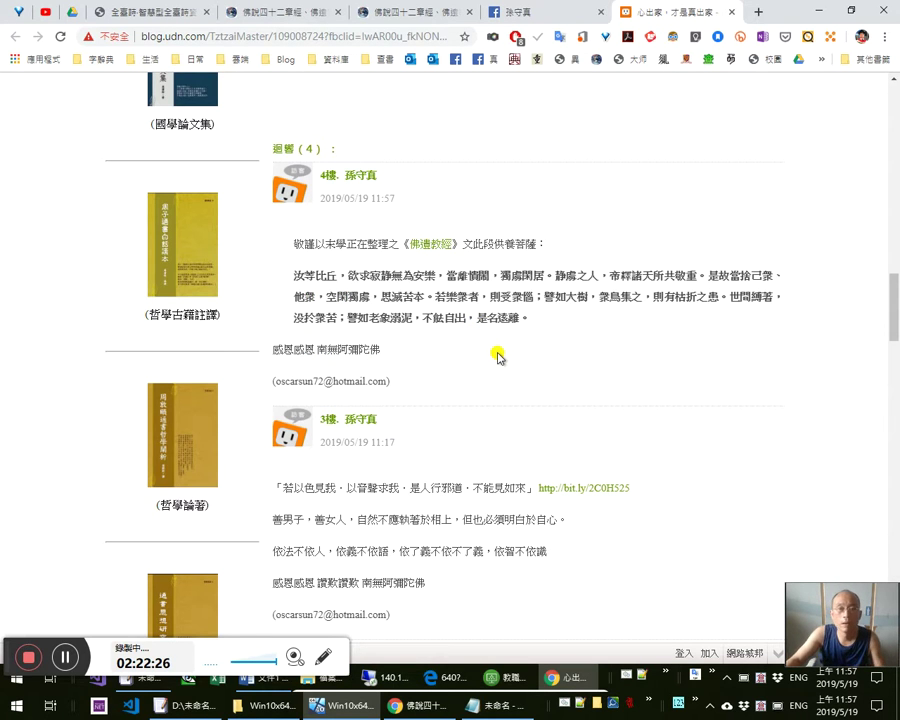
pyautogui.click(430, 248)
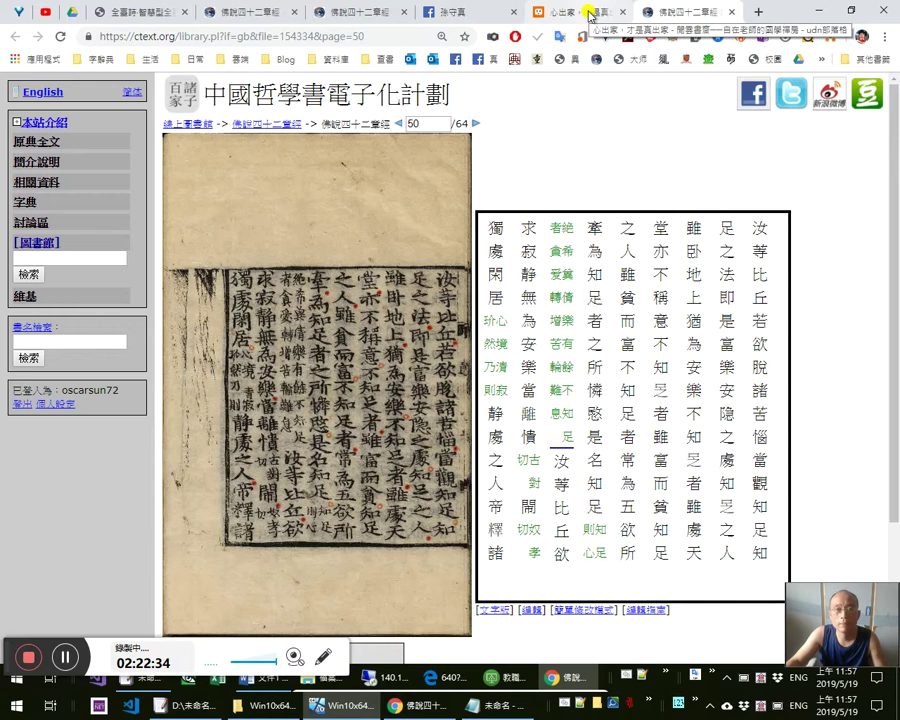
pyautogui.click(590, 15)
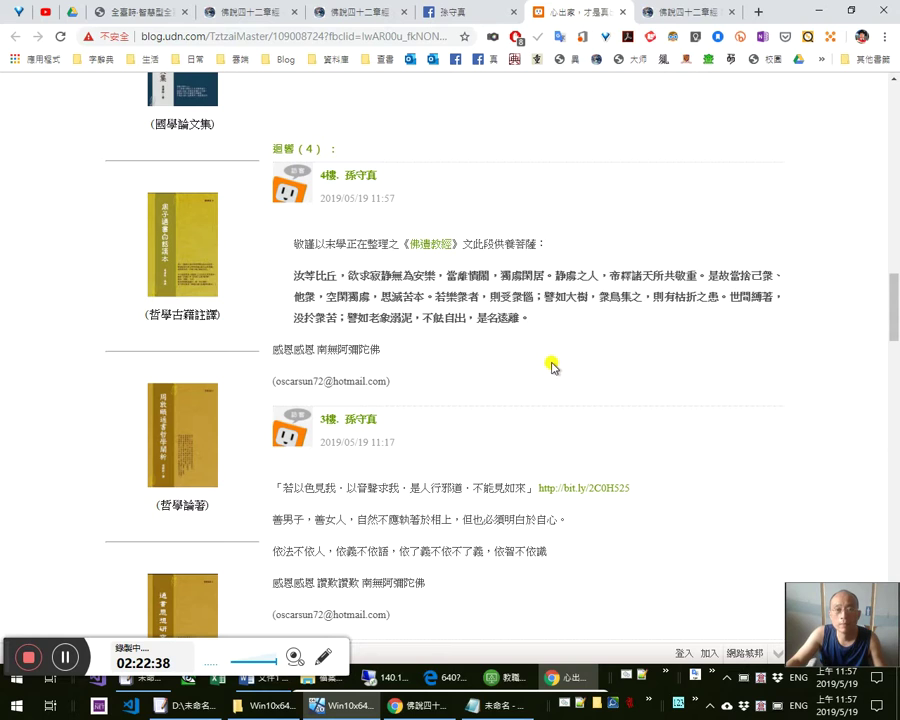
pyautogui.scroll(1, 650, 420)
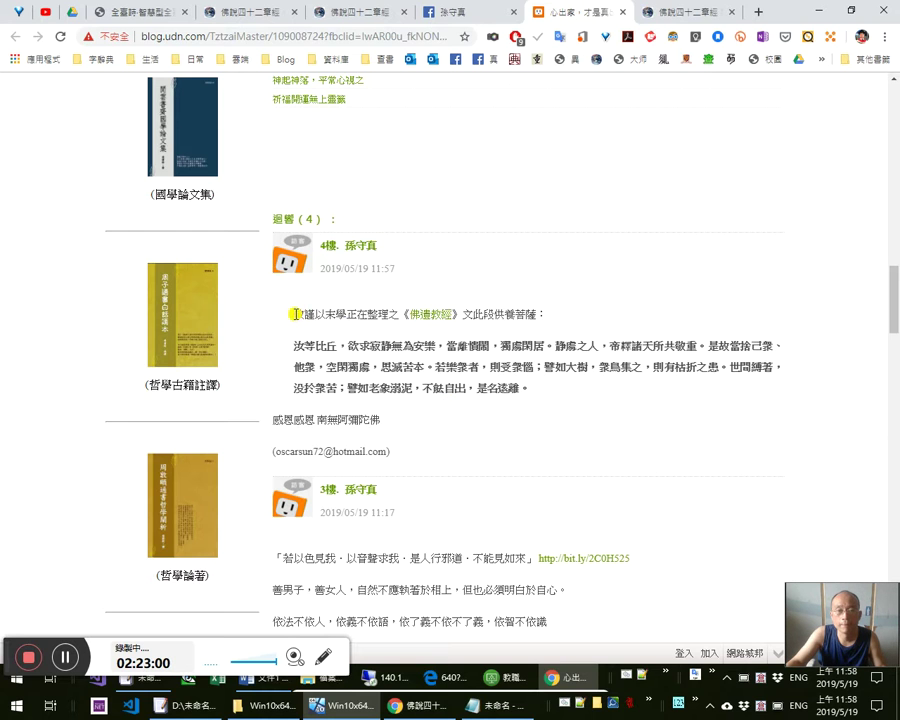
# Step: Copy the posted reply's full text and open the article's Facebook share window
pyautogui.moveTo(302, 314); pyautogui.dragTo(424, 418)
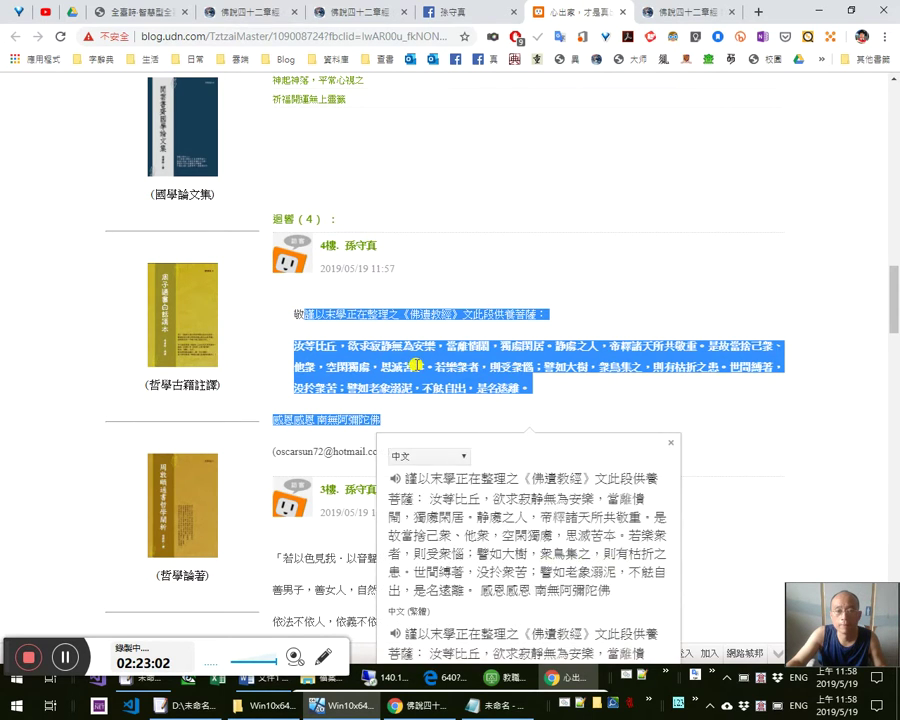
pyautogui.moveTo(294, 313); pyautogui.dragTo(452, 416)
pyautogui.rightClick(470, 373)
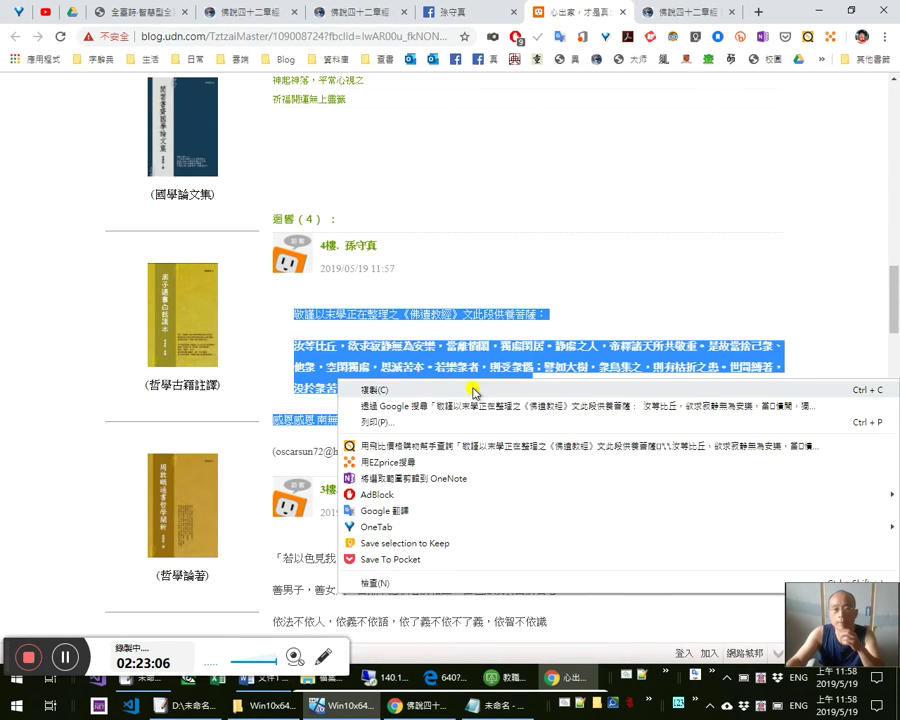
pyautogui.click(461, 386)
pyautogui.scroll(15, 460, 383)
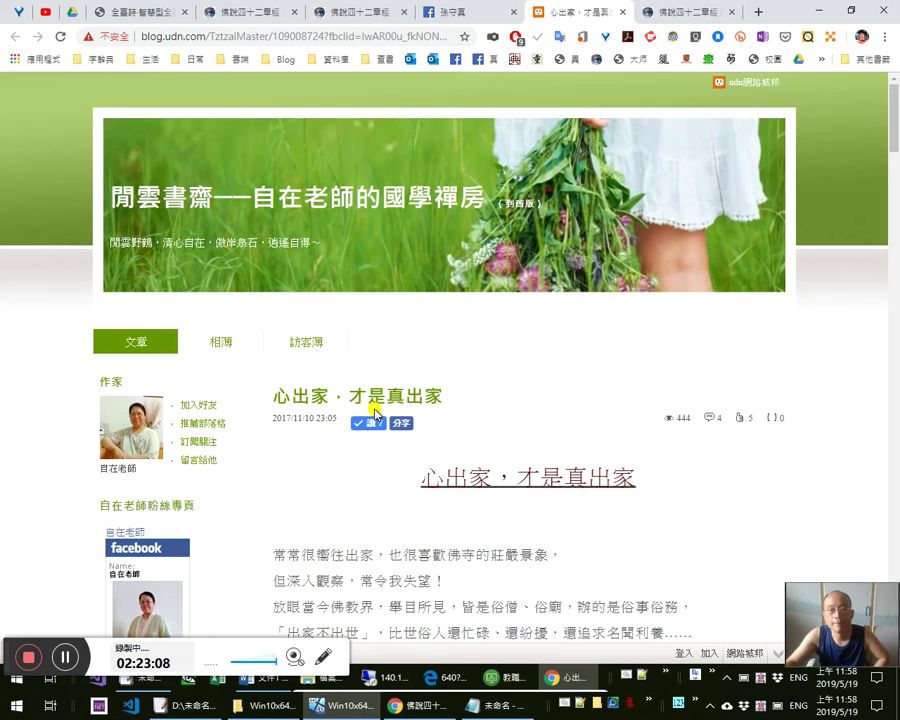
pyautogui.click(409, 427)
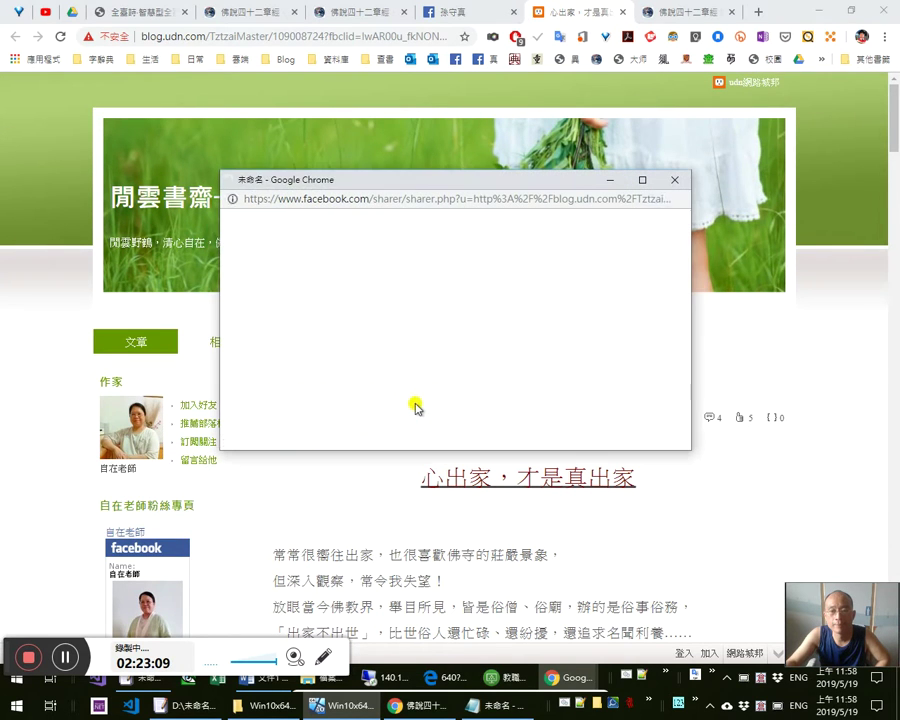
# Step: Paste the copied sutra reply as the post text and publish the share to Facebook
pyautogui.click(352, 290)
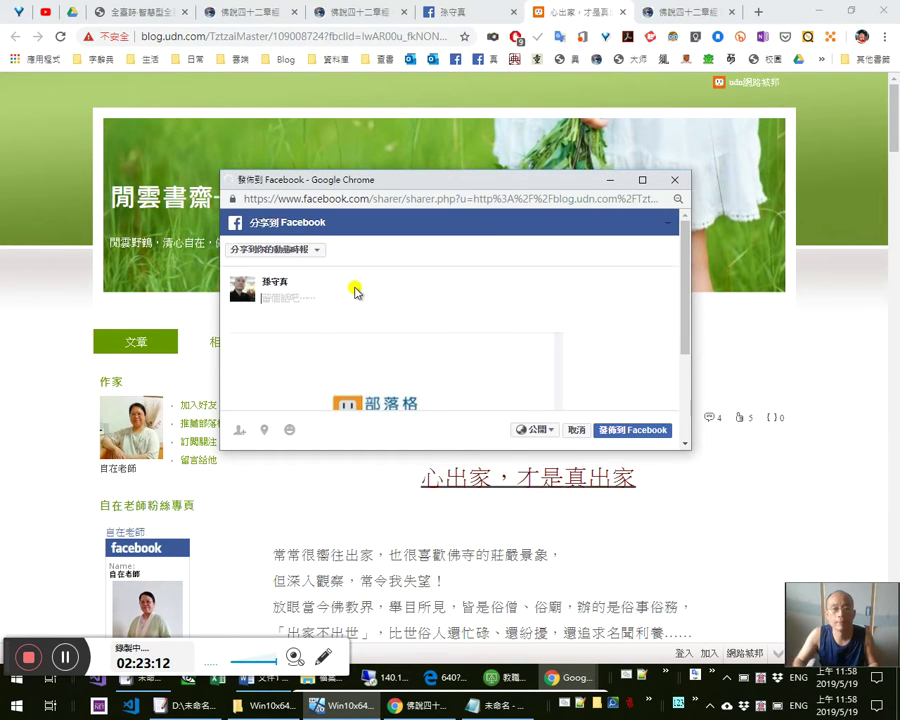
pyautogui.hotkey('ctrl', 'v')
pyautogui.hotkey('ctrl', 'v')
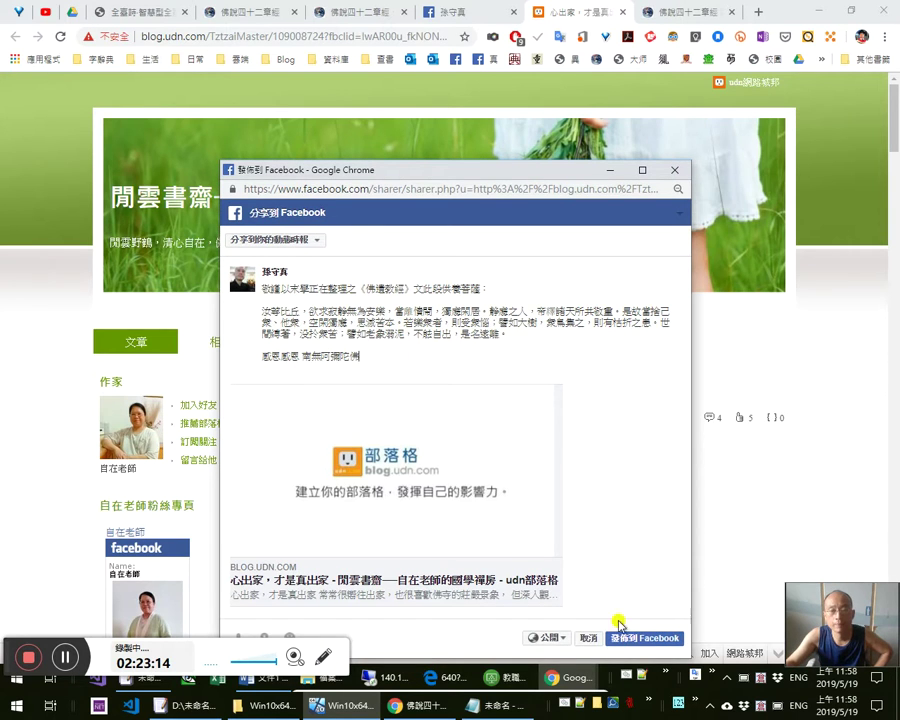
pyautogui.click(646, 639)
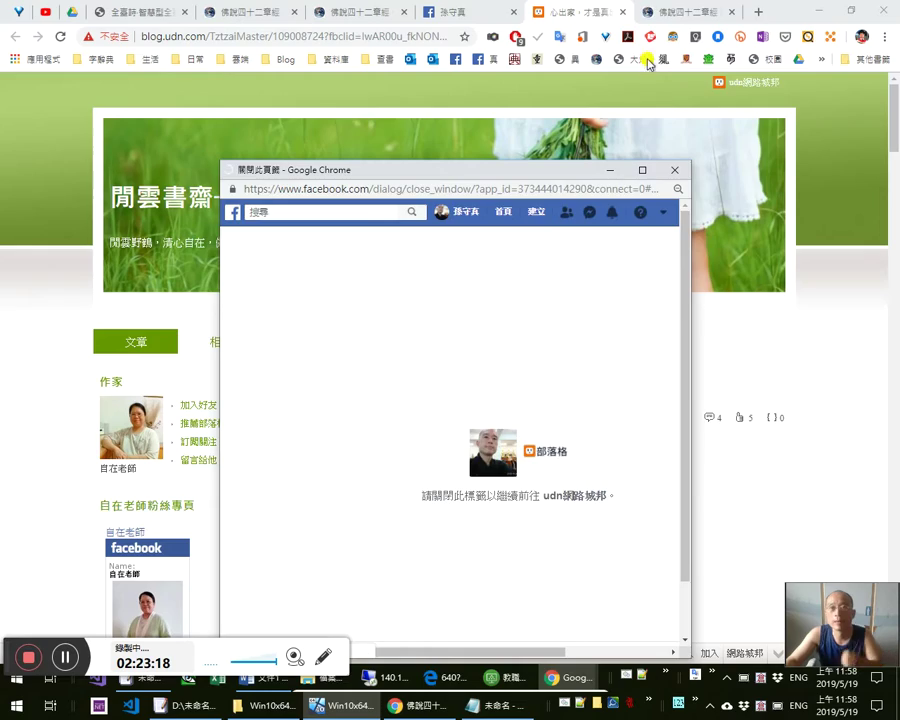
# Step: Close the redundant ctext tab and open scan page 51's transcription for editing
pyautogui.click(321, 11)
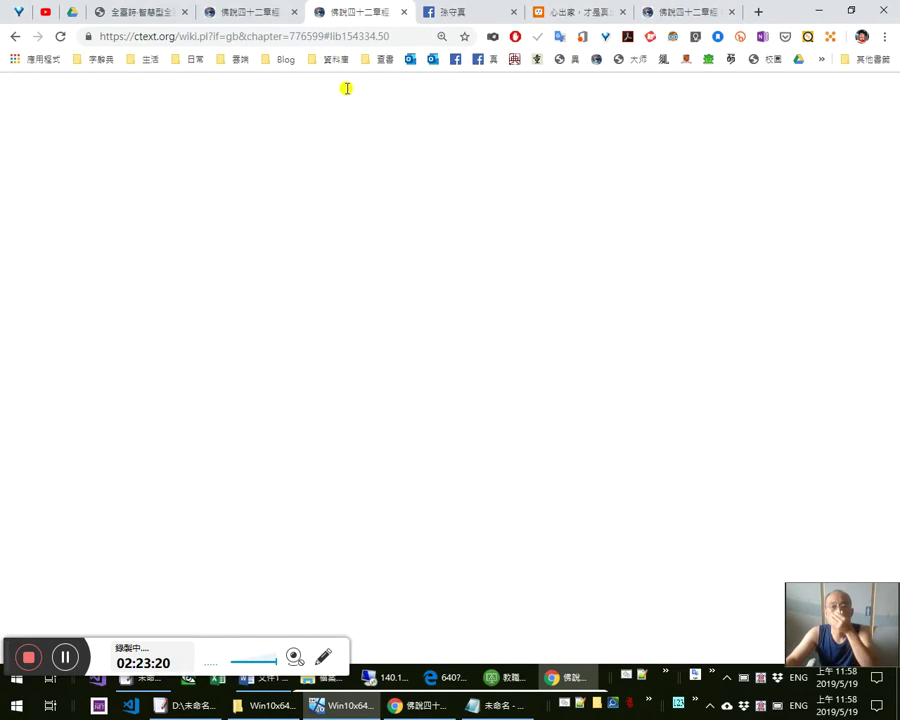
pyautogui.click(270, 10)
pyautogui.middleClick(266, 10)
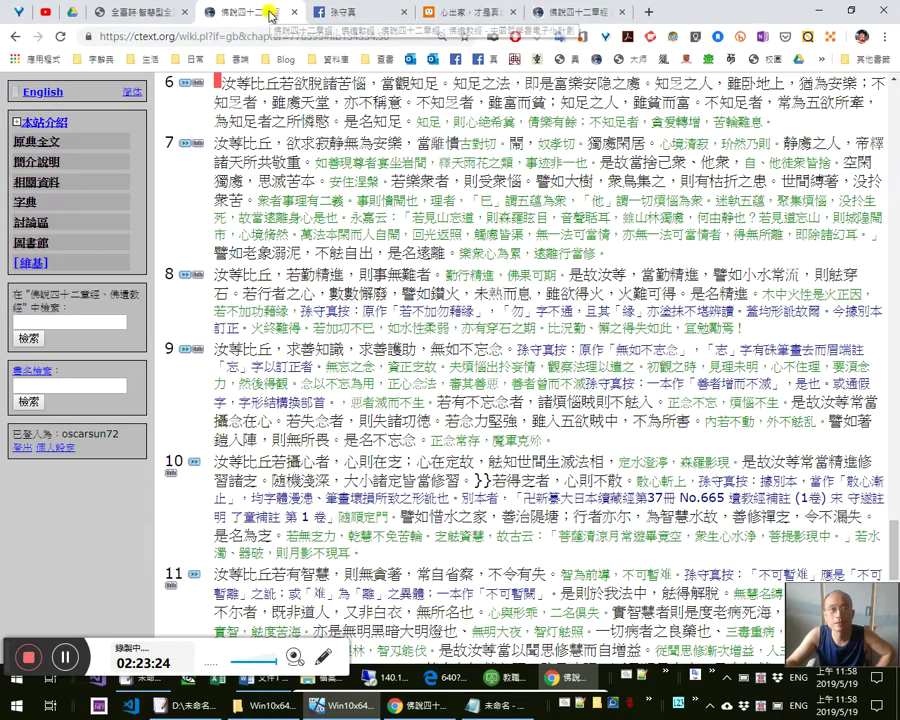
pyautogui.click(217, 79)
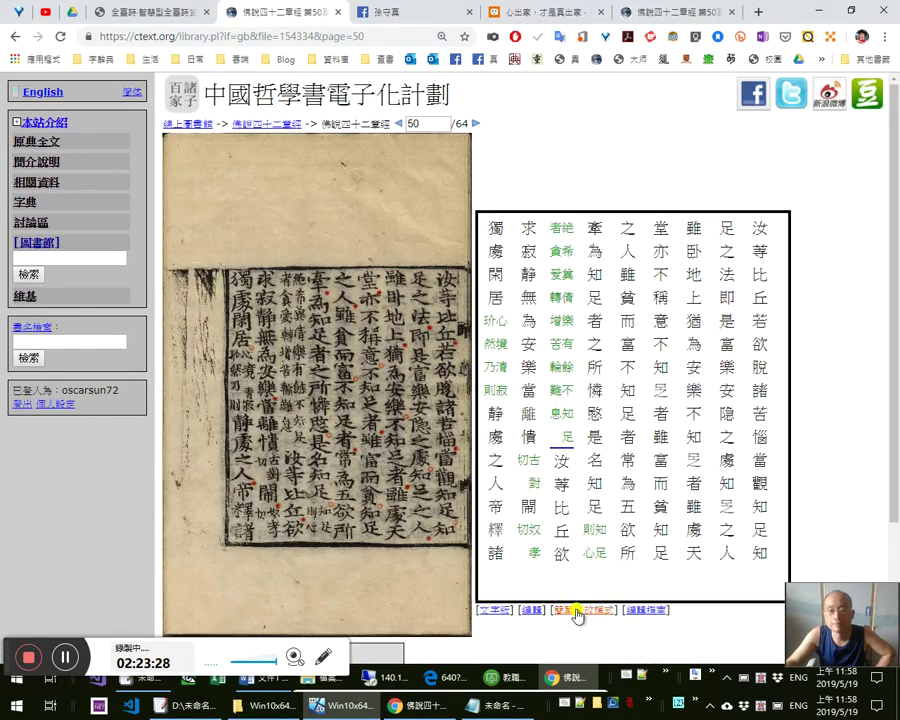
pyautogui.click(580, 609)
pyautogui.scroll(5, 405, 158)
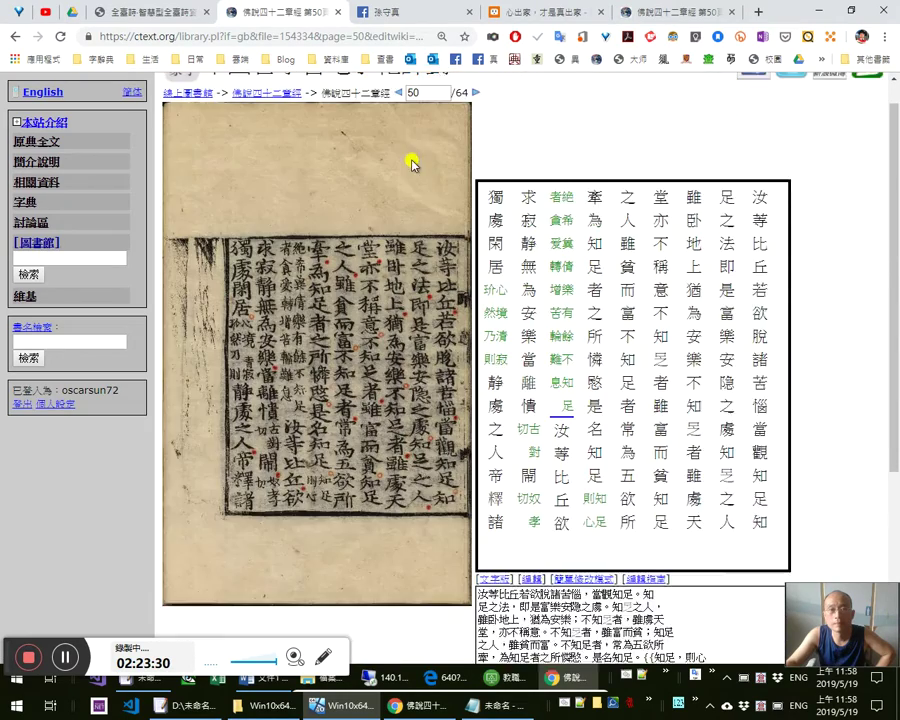
pyautogui.click(476, 124)
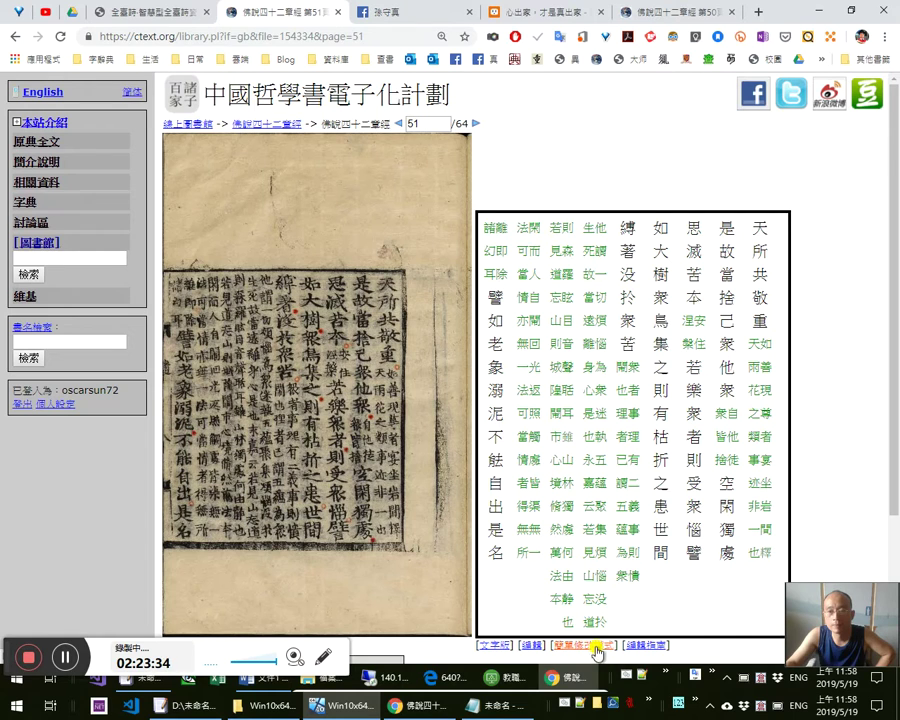
pyautogui.click(597, 648)
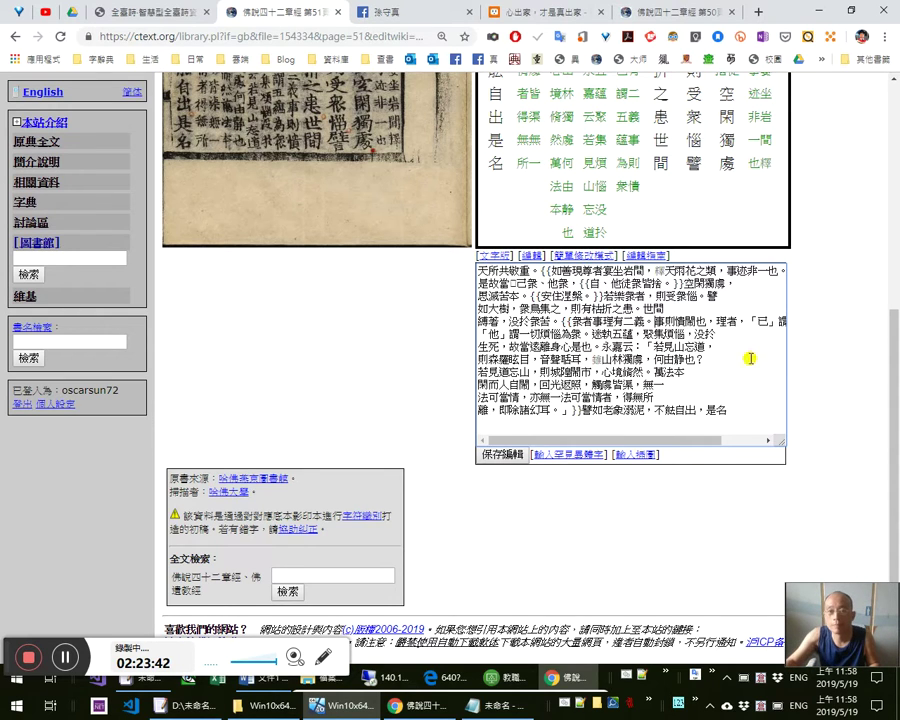
# Step: Replace the full stop after 衆苦 on page 51 with a semicolon
pyautogui.click(563, 325)
pyautogui.press('BackSpace')
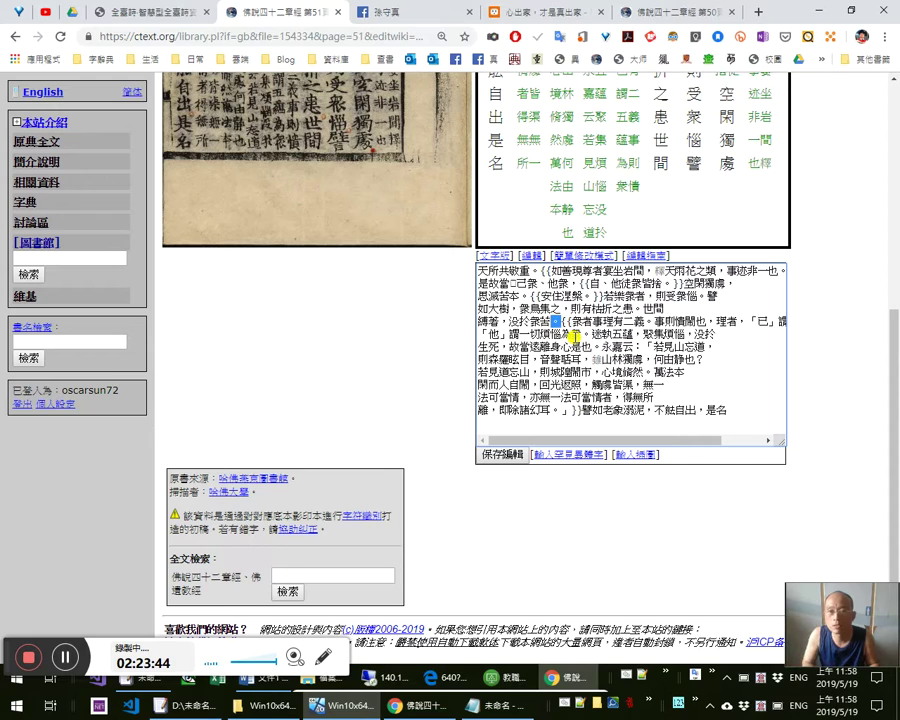
pyautogui.write('；')
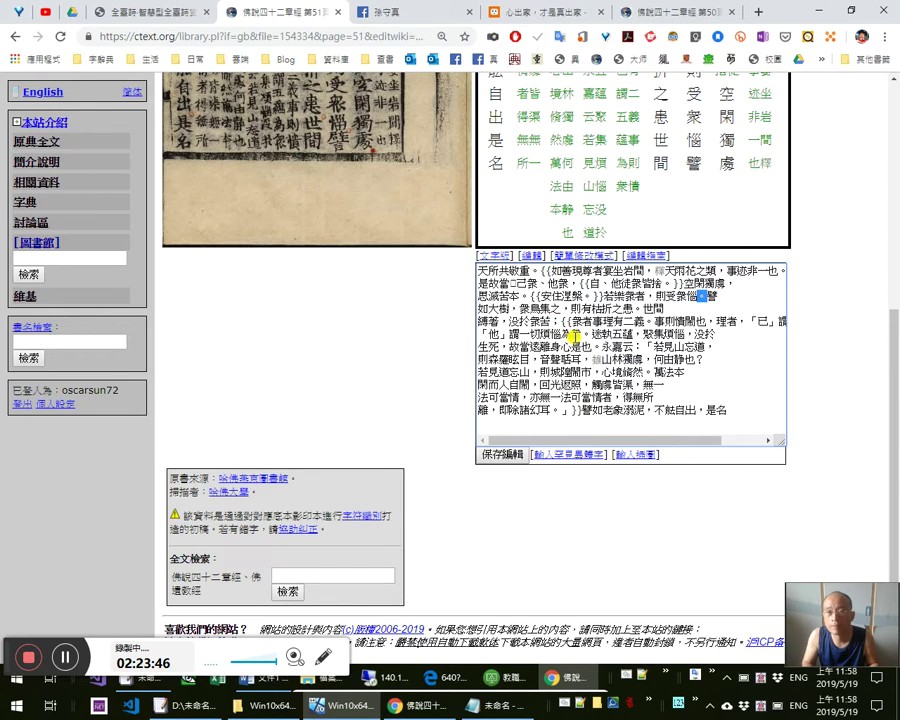
pyautogui.write('；')
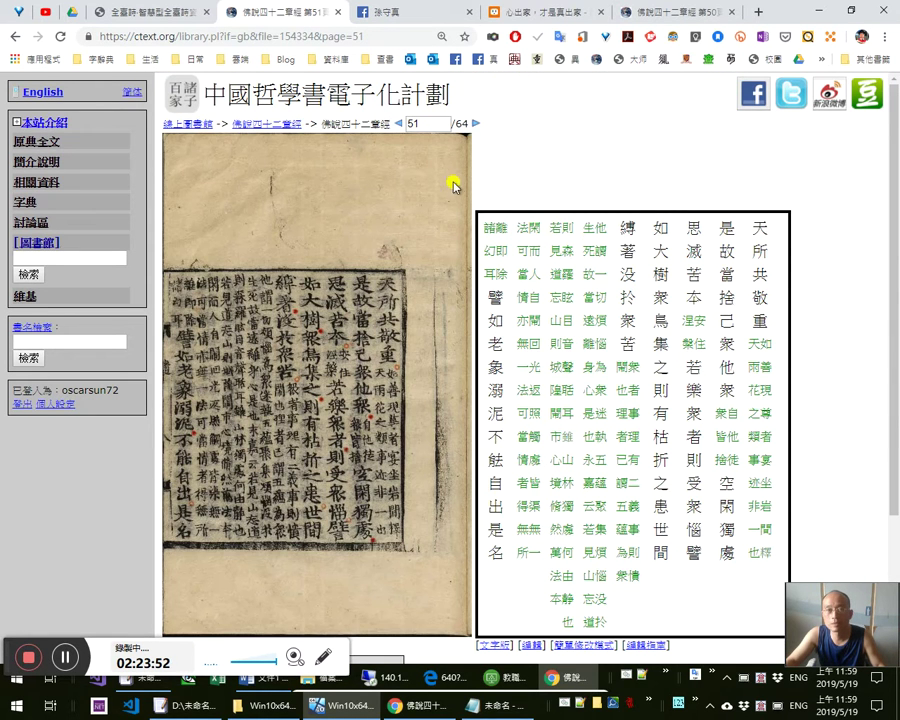
# Step: Check page 52, change page 51's comma after 不黠自出 to 。, and view the plain text
pyautogui.click(472, 125)
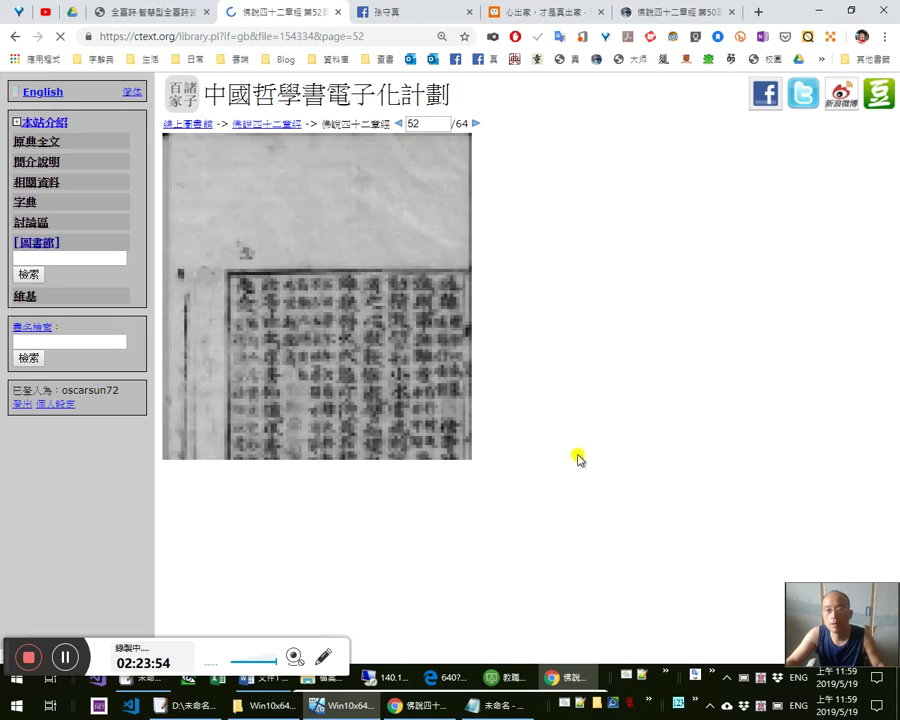
pyautogui.click(605, 610)
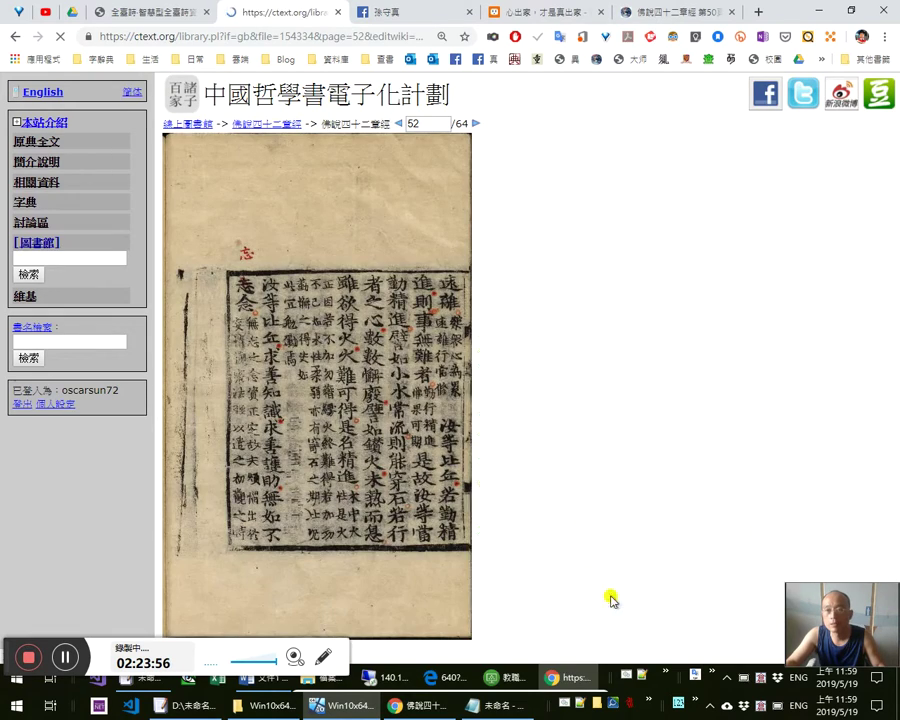
pyautogui.scroll(4, 440, 361)
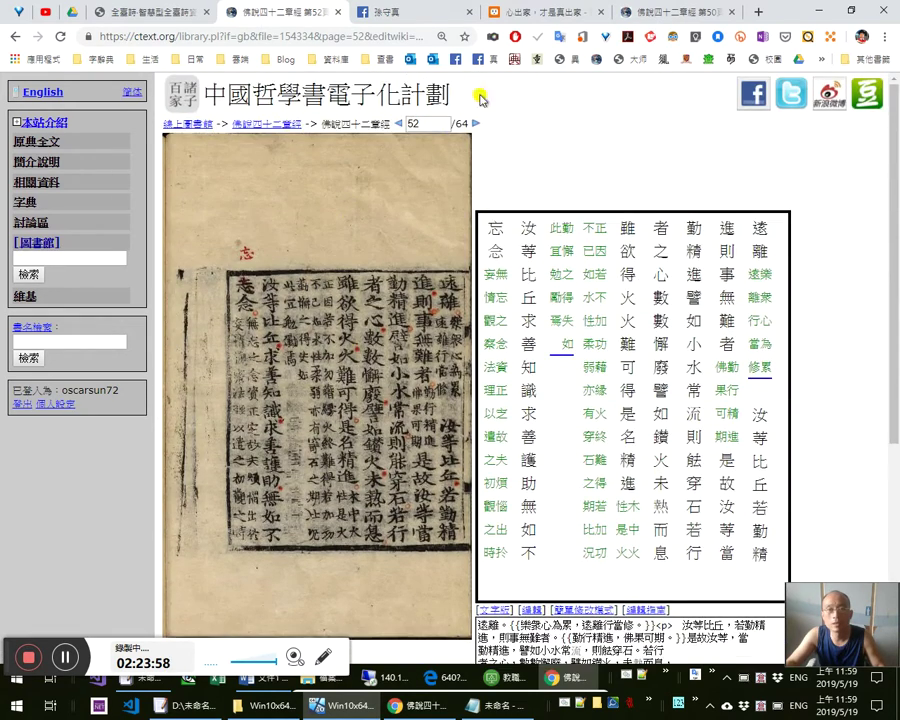
pyautogui.click(400, 124)
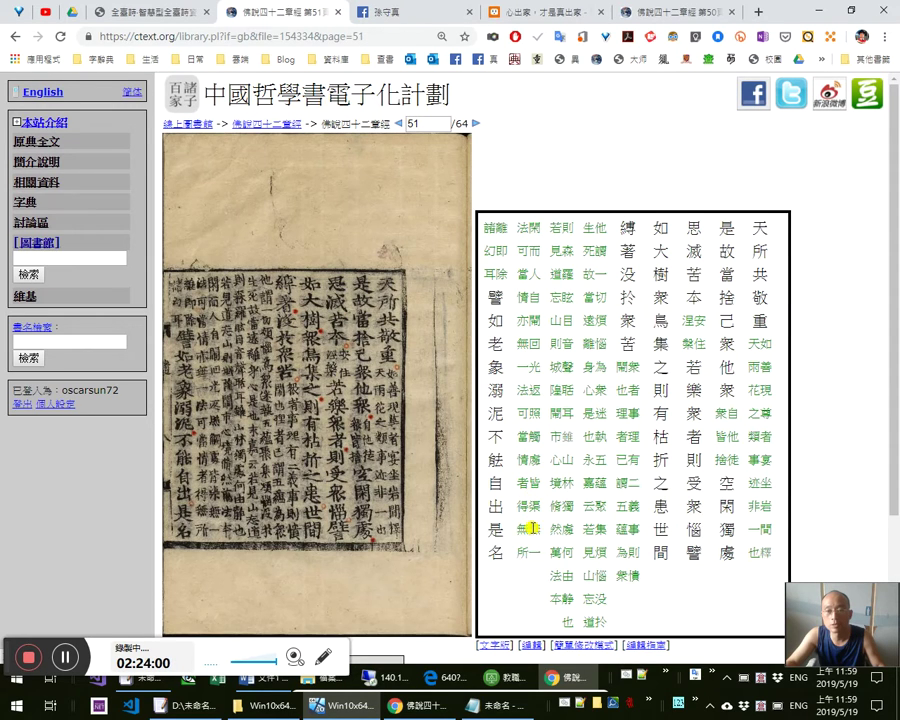
pyautogui.click(580, 645)
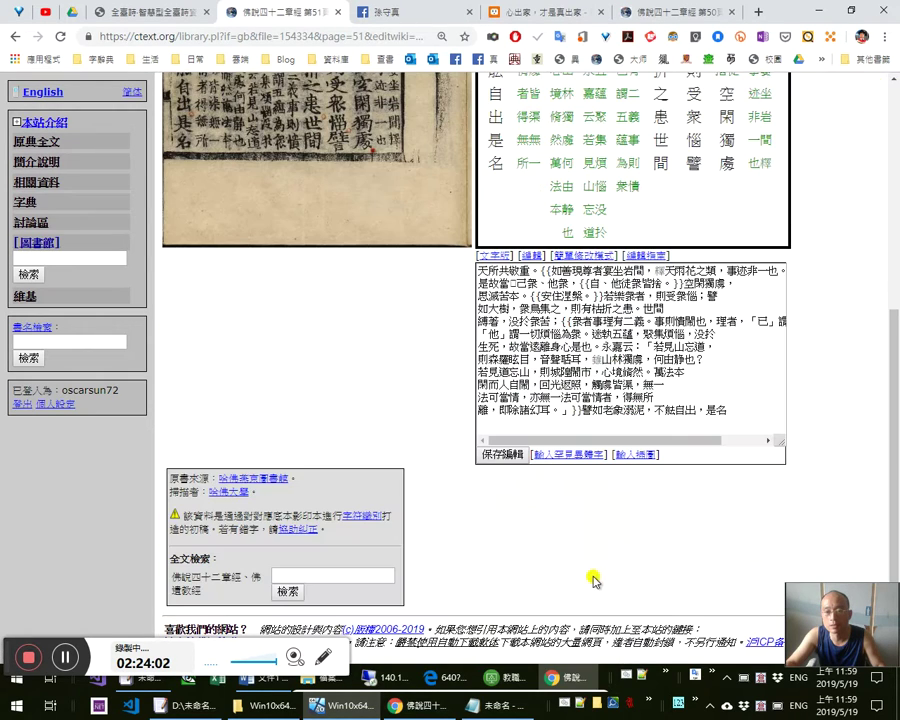
pyautogui.doubleClick(697, 410)
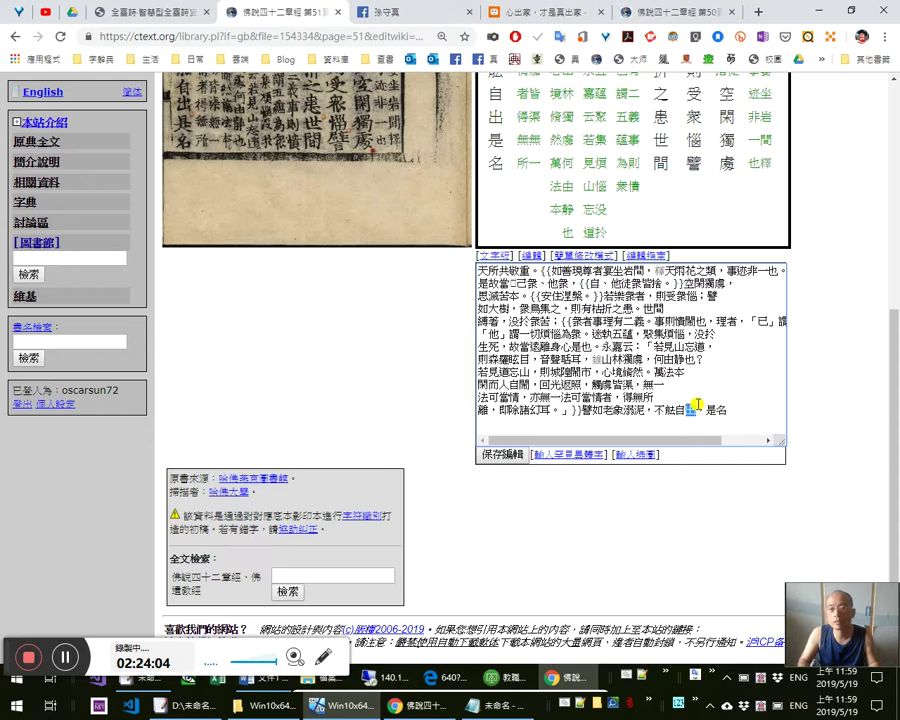
pyautogui.write('。')
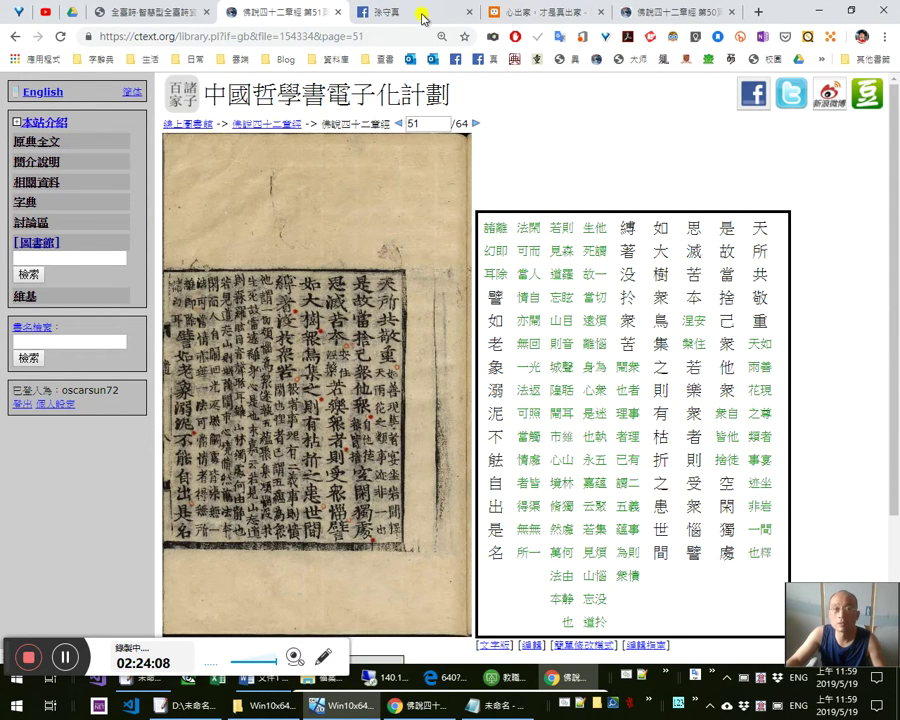
pyautogui.click(492, 645)
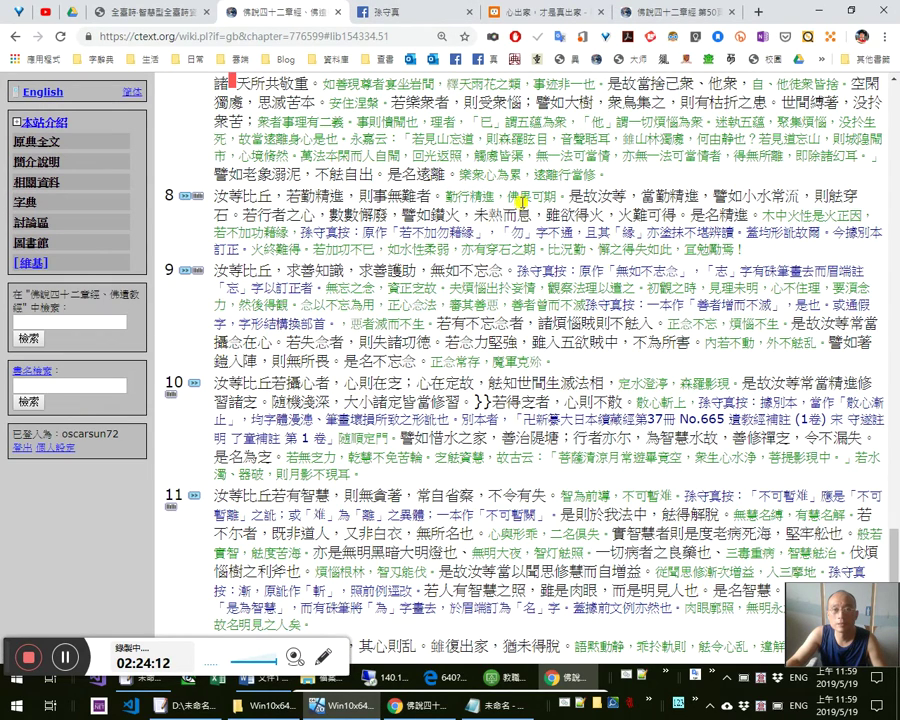
# Step: Glance at the Facebook profile's latest post, then return to the 心出家 blog post
pyautogui.click(411, 17)
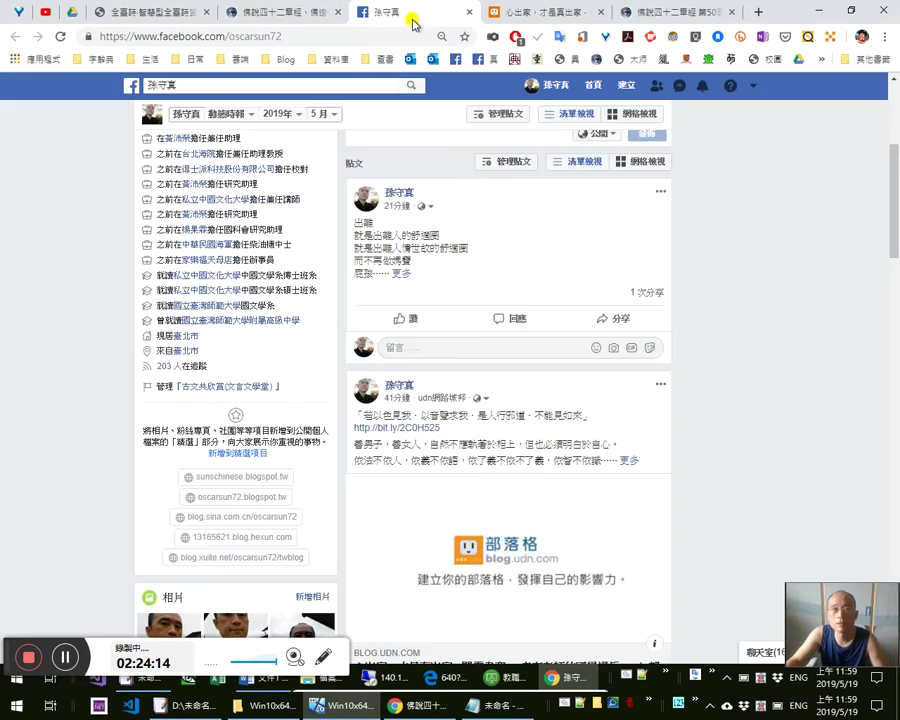
pyautogui.click(659, 192)
pyautogui.click(713, 356)
pyautogui.scroll(3, 776, 370)
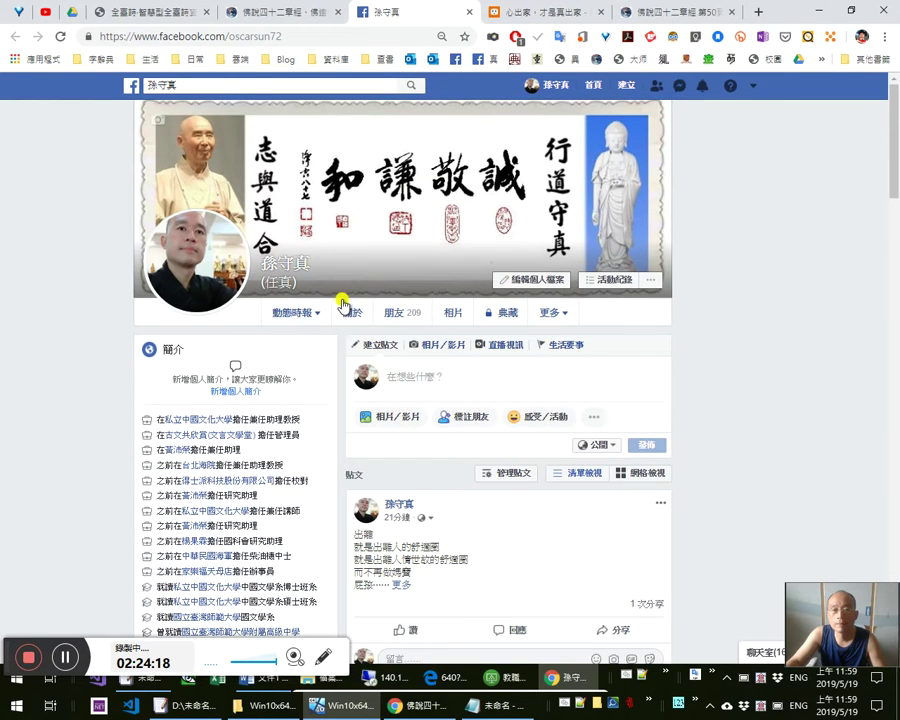
pyautogui.click(568, 90)
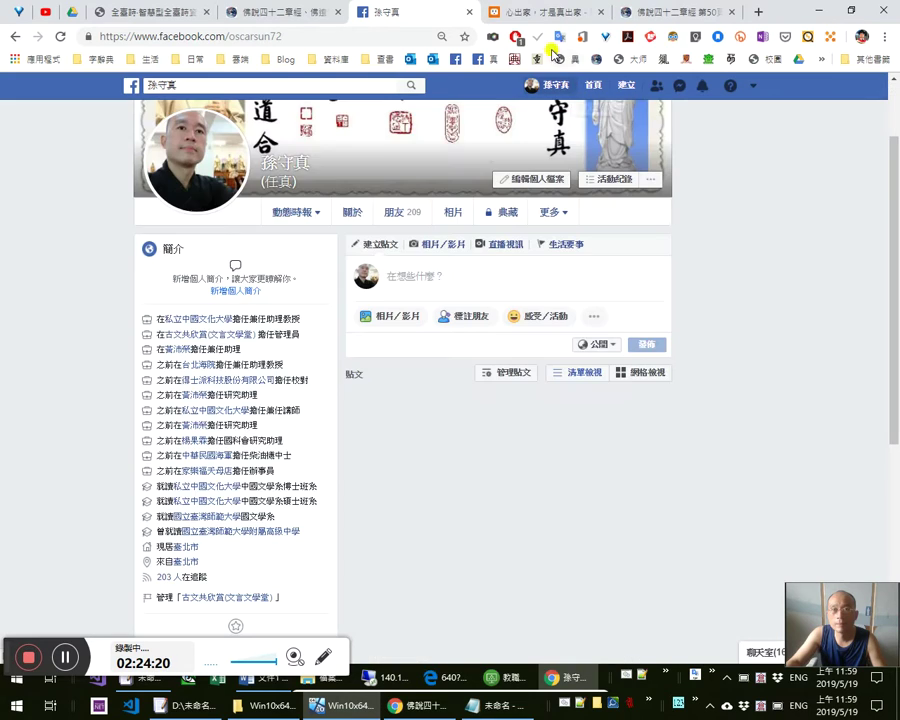
pyautogui.click(538, 18)
# Step: Read the 4樓 reply quoting the 汝等比丘 passage, then go back to the Facebook profile
pyautogui.scroll(-15, 639, 460)
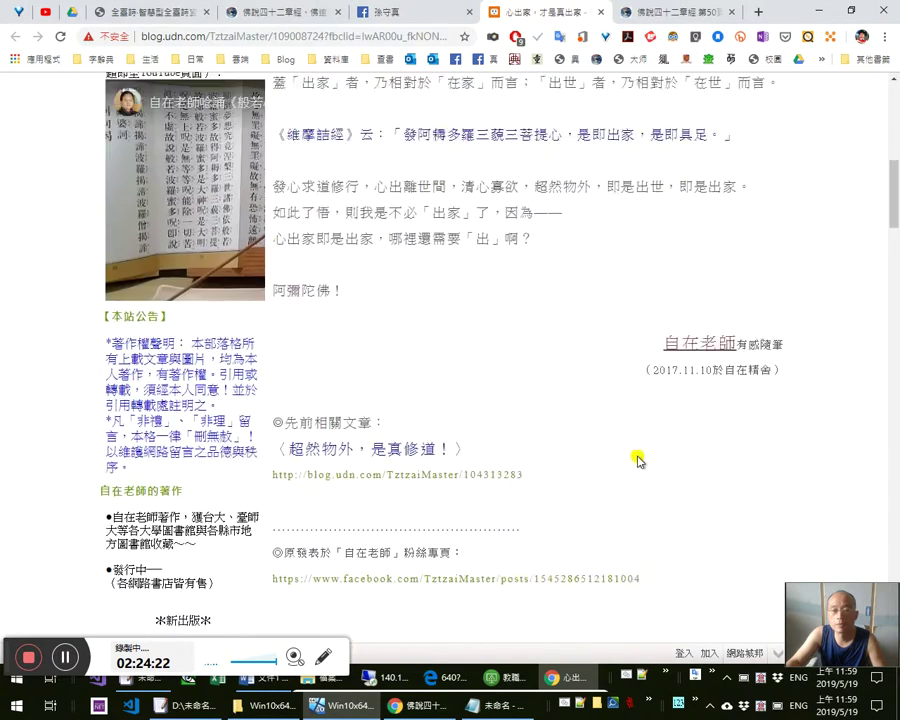
pyautogui.scroll(-3, 641, 446)
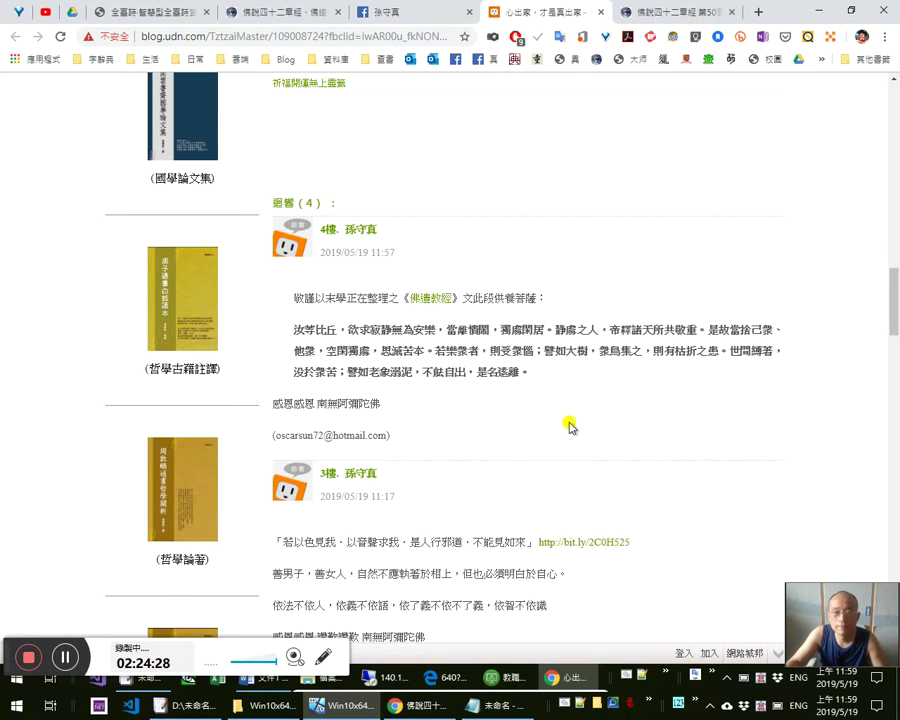
pyautogui.scroll(-2, 612, 420)
pyautogui.scroll(2, 625, 428)
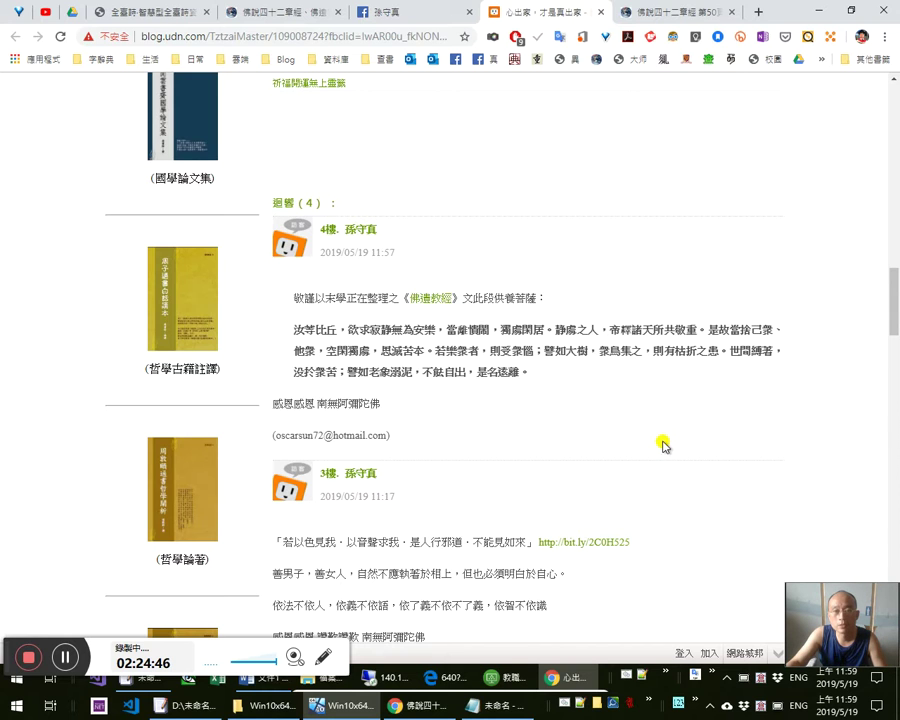
pyautogui.moveTo(542, 373); pyautogui.dragTo(318, 322)
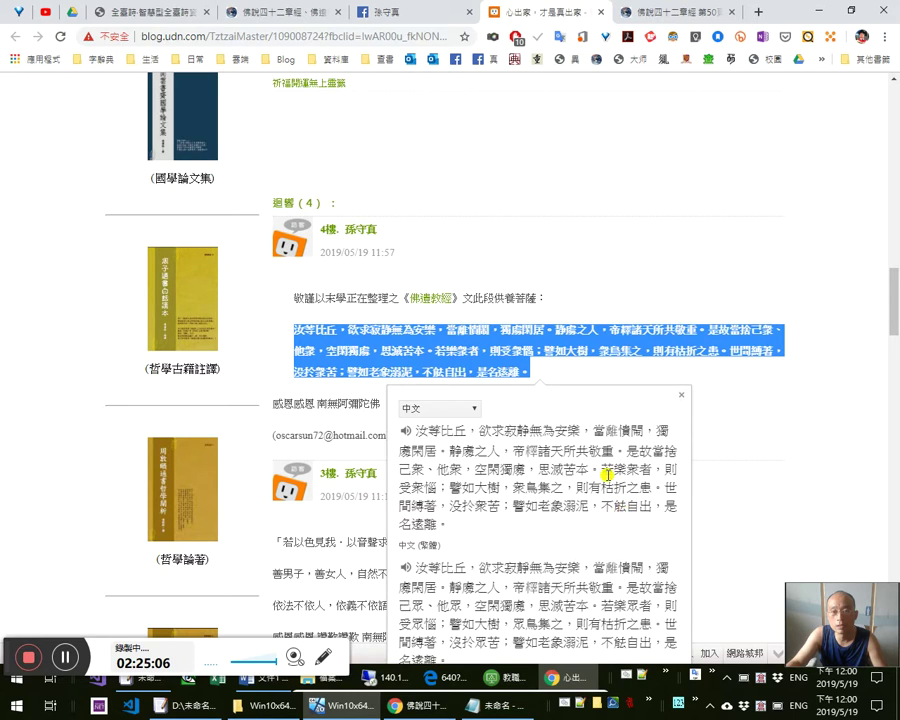
pyautogui.press('Escape')
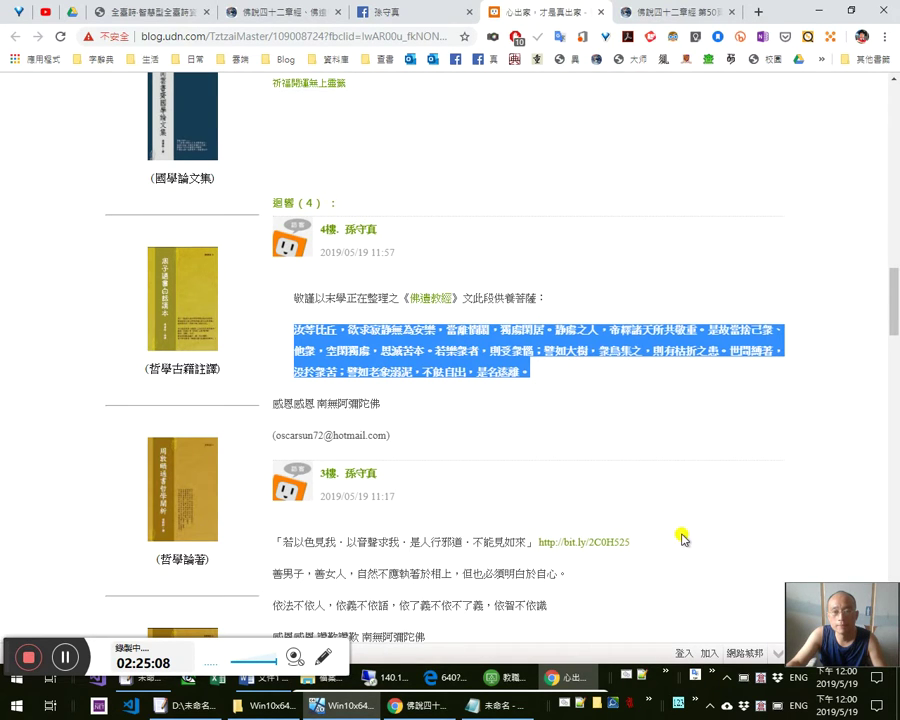
pyautogui.scroll(-1, 683, 539)
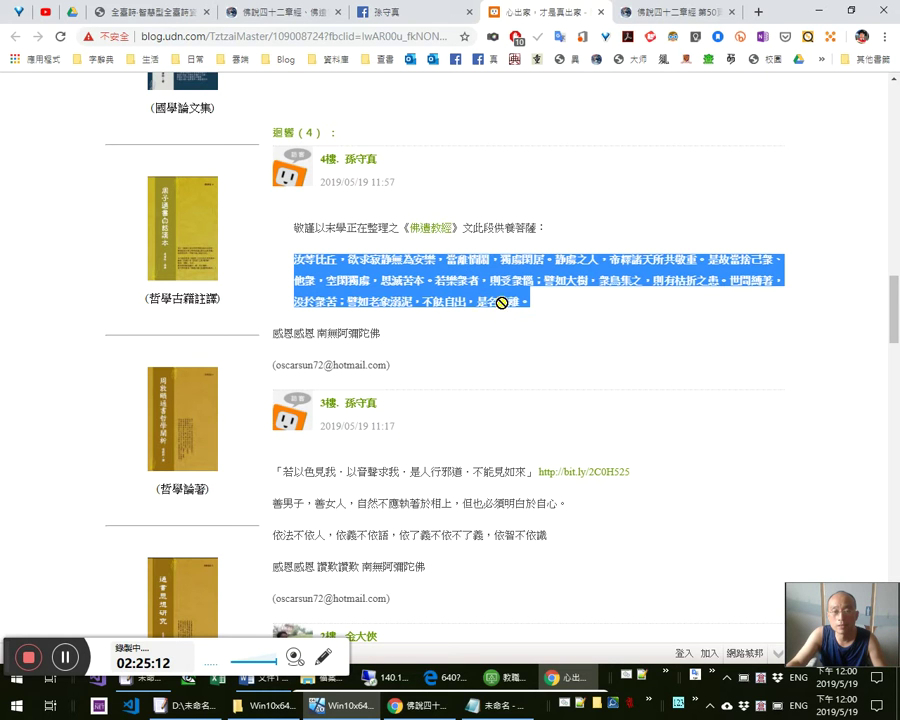
pyautogui.click(690, 551)
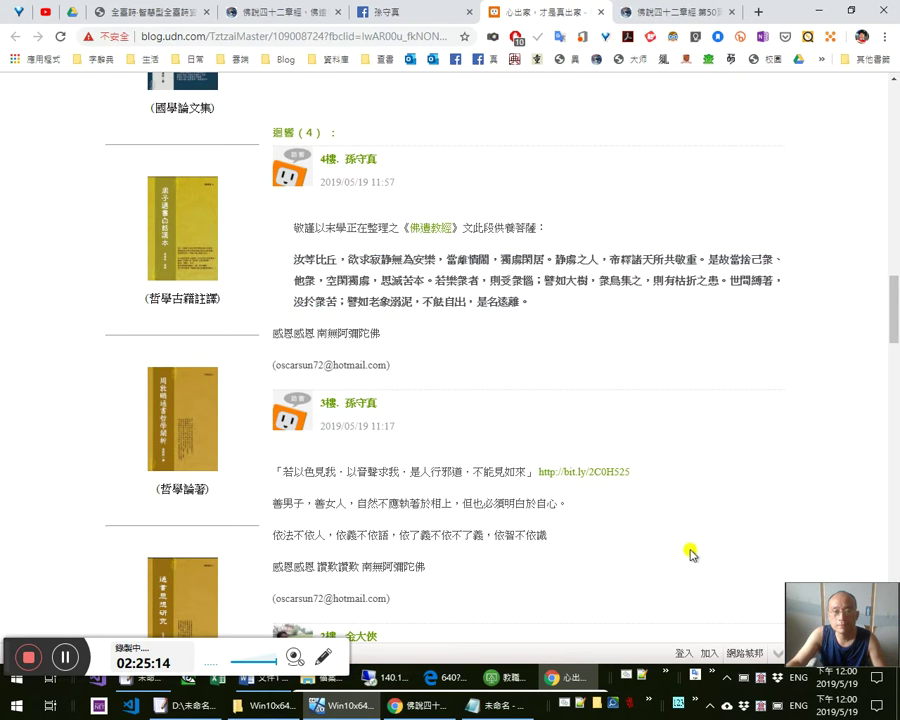
pyautogui.scroll(2, 536, 96)
pyautogui.click(399, 13)
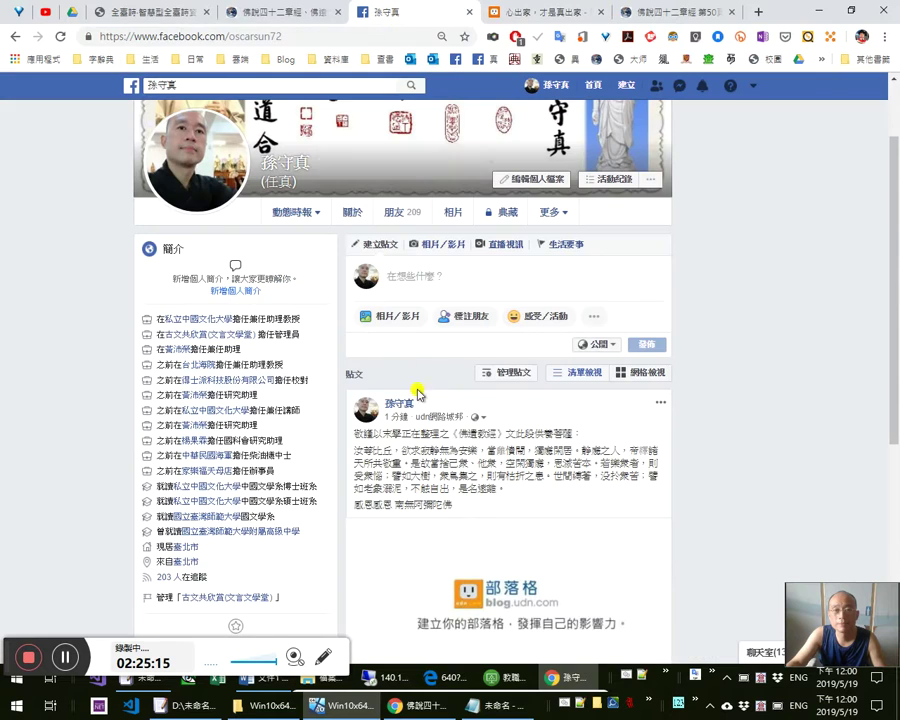
# Step: Re-save the shared 汝等比丘 post through 編輯貼文 and select its text to check it
pyautogui.click(661, 402)
pyautogui.click(629, 445)
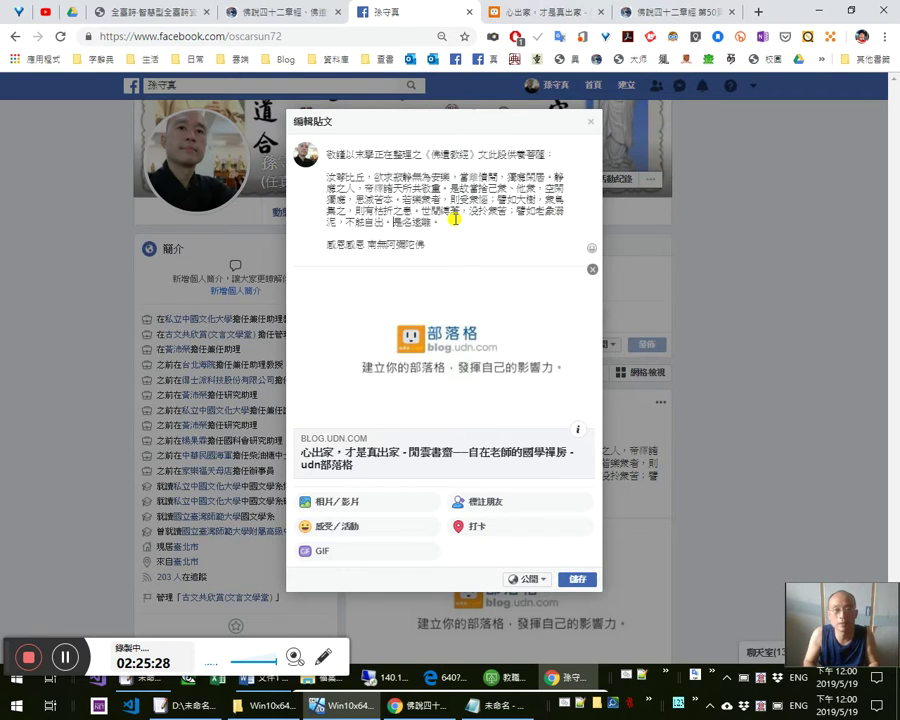
pyautogui.click(588, 578)
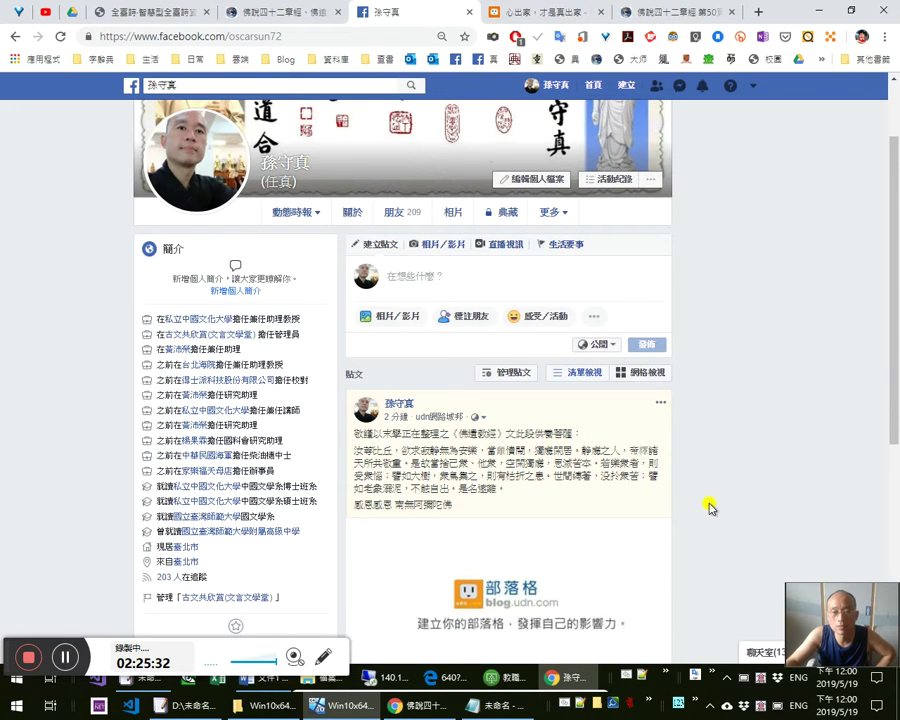
pyautogui.tripleClick(355, 434)
pyautogui.click(362, 437)
pyautogui.moveTo(362, 437); pyautogui.dragTo(490, 500)
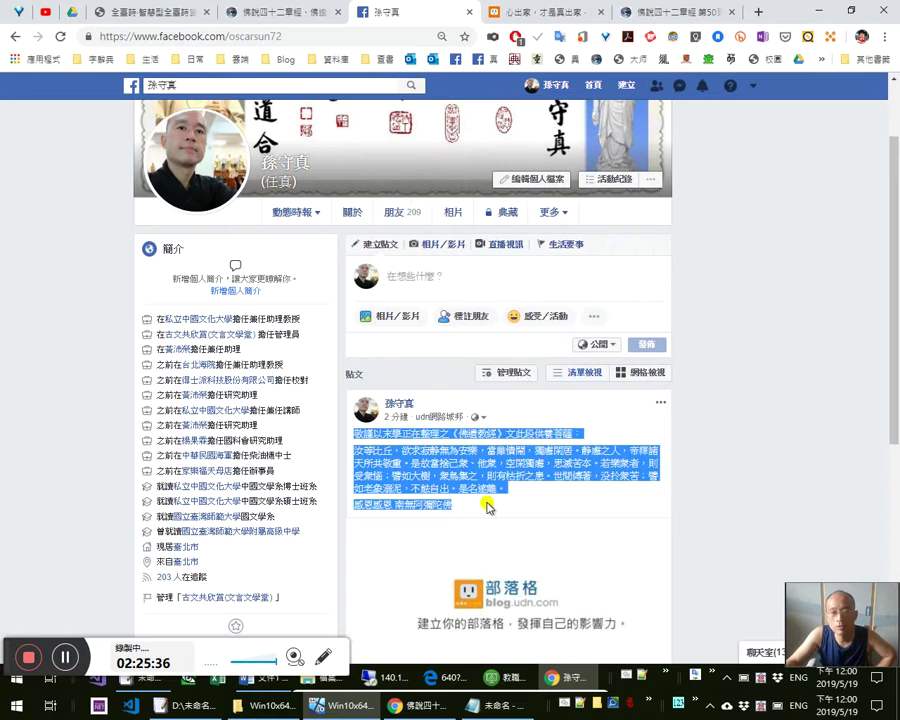
pyautogui.click(540, 497)
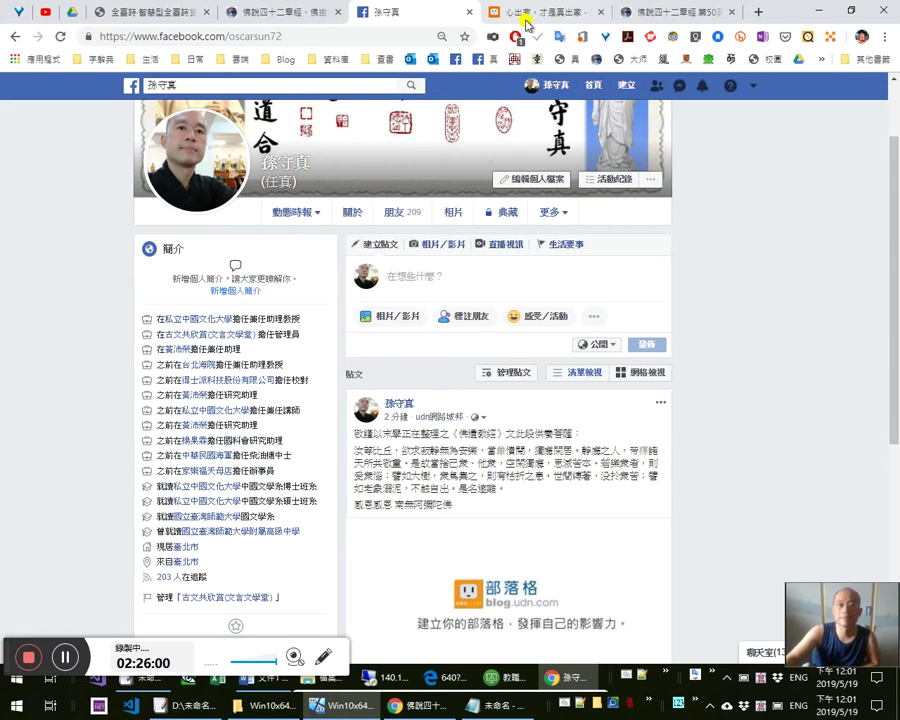
# Step: Scroll the 心出家 article down to its 迴響 replies
pyautogui.click(527, 22)
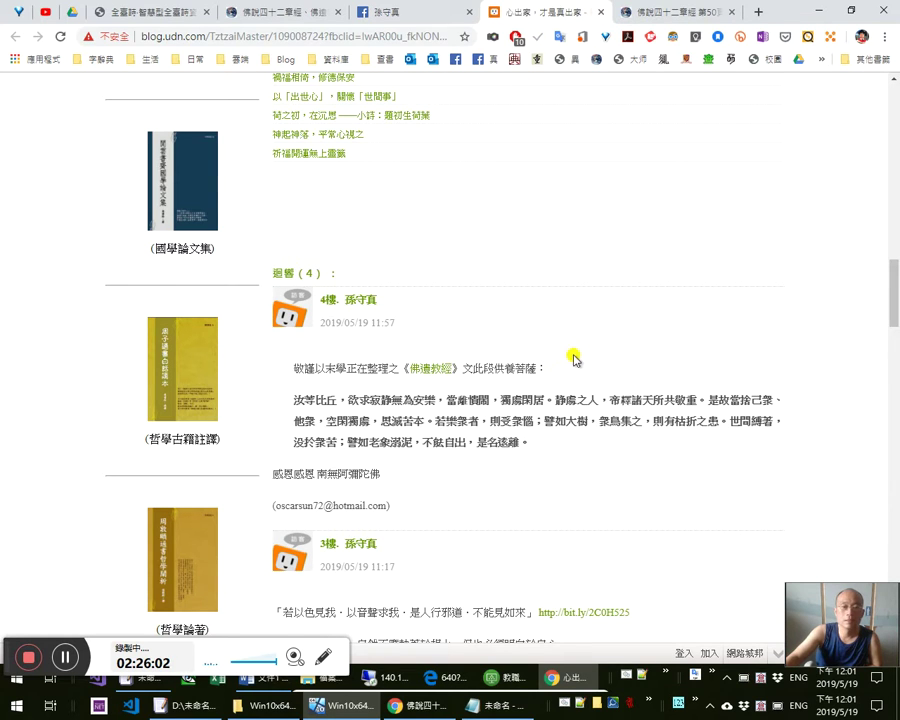
pyautogui.click(187, 374)
pyautogui.click(486, 14)
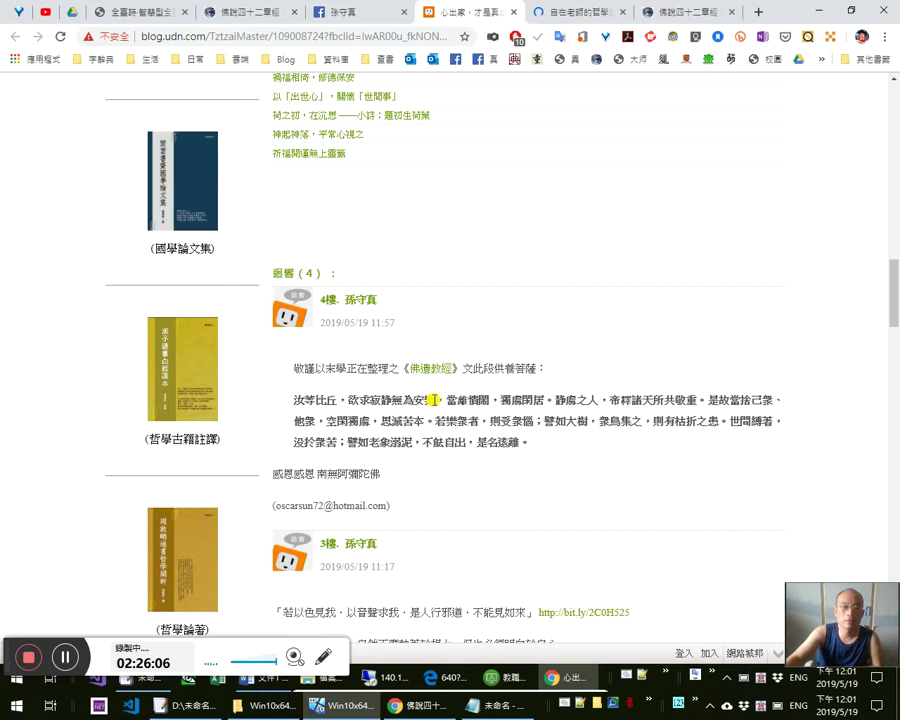
pyautogui.scroll(-2, 496, 402)
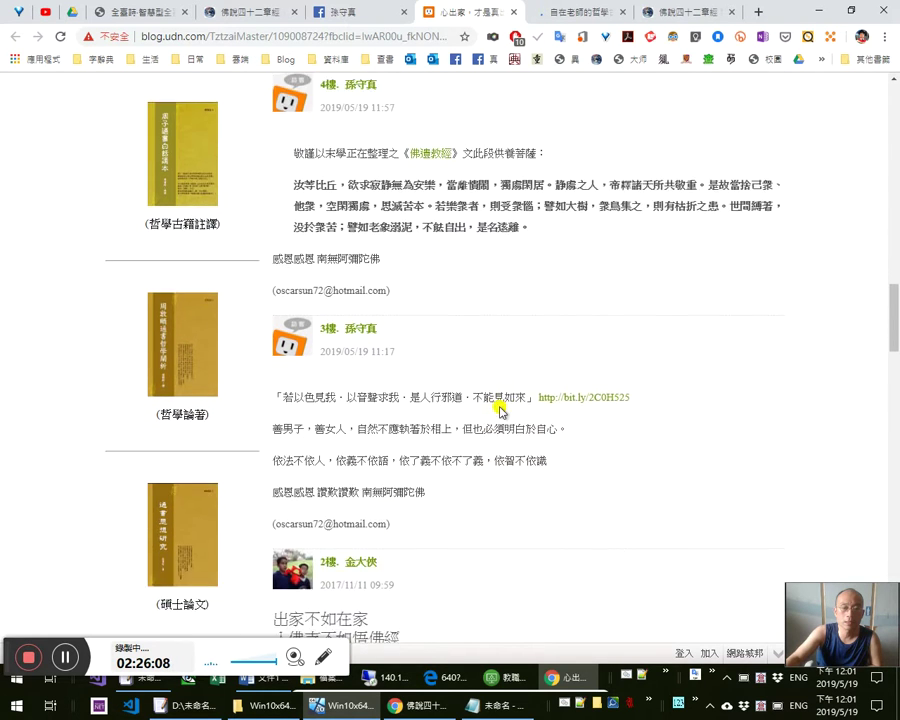
pyautogui.scroll(-1, 500, 411)
pyautogui.scroll(1, 500, 409)
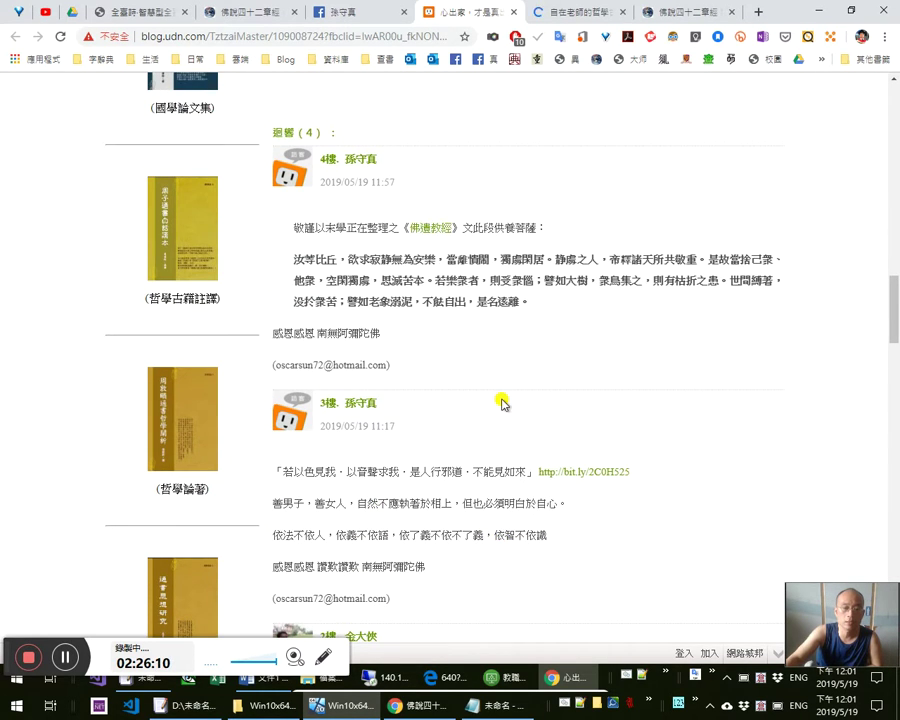
pyautogui.scroll(-1, 500, 406)
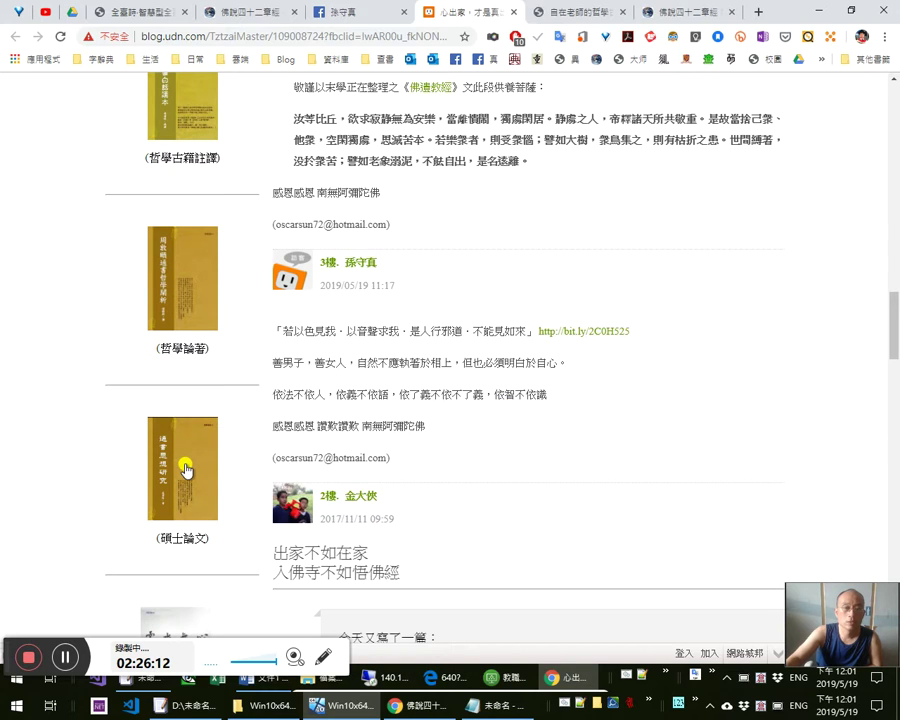
pyautogui.scroll(3, 243, 470)
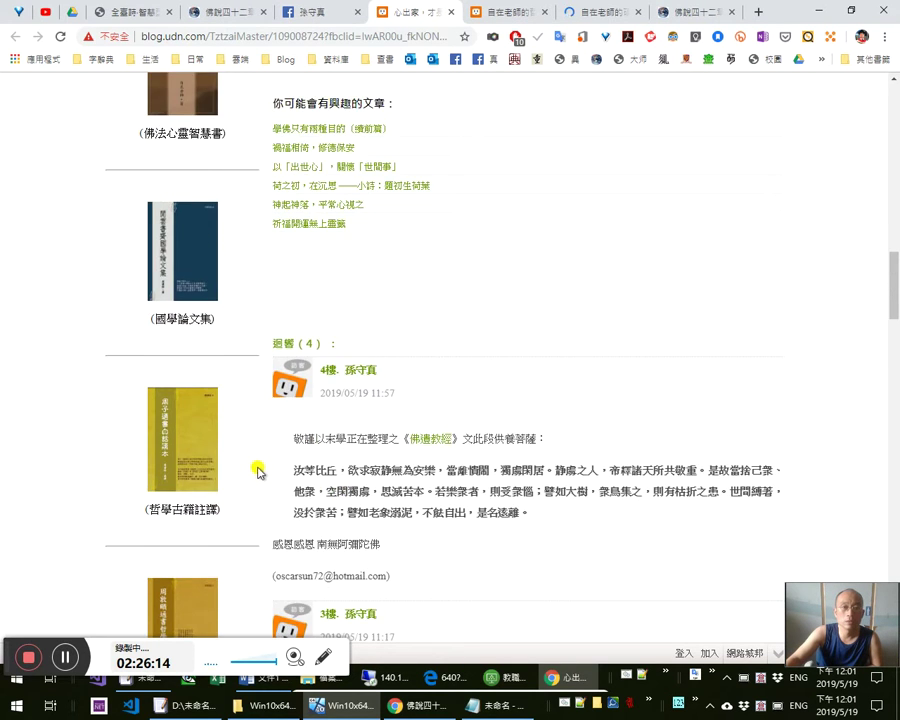
pyautogui.scroll(6, 258, 472)
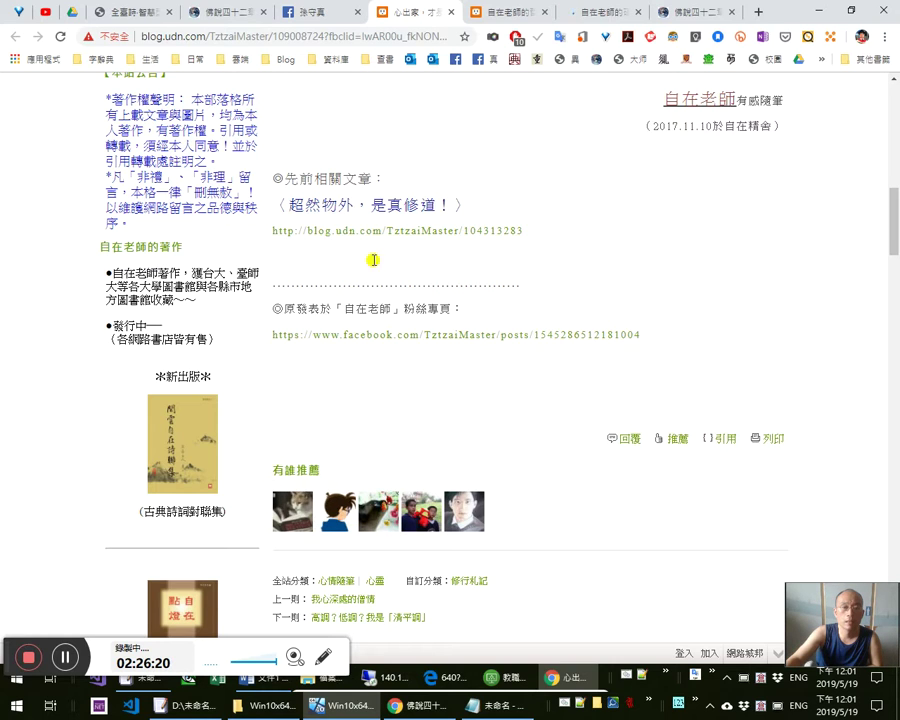
# Step: Close the 周子通書白話讀本 and 通書思想研究 articles and recheck the 心出家 replies
pyautogui.click(485, 24)
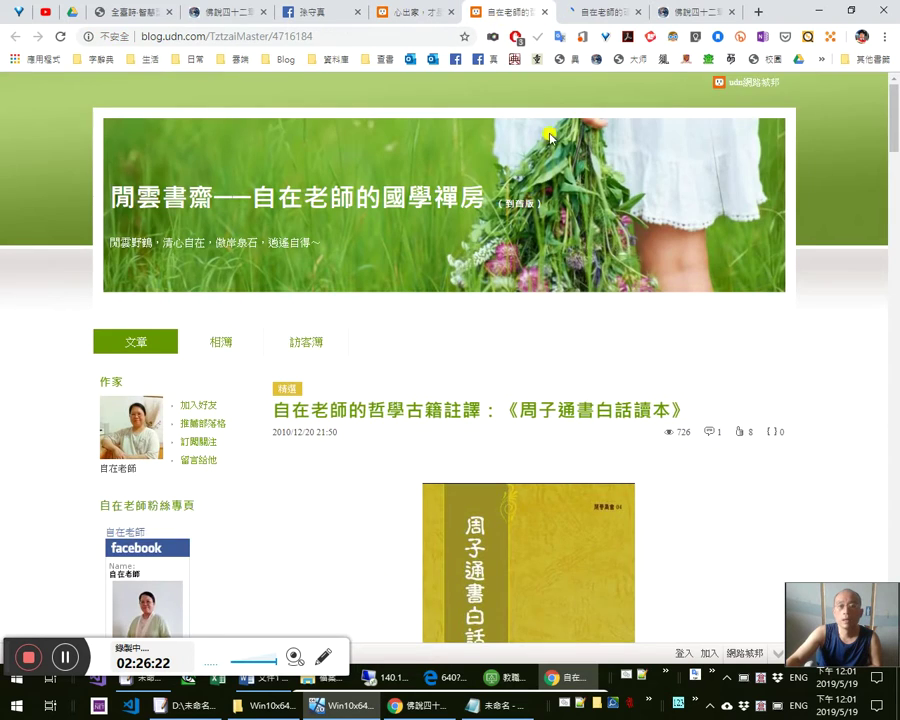
pyautogui.scroll(-2, 656, 320)
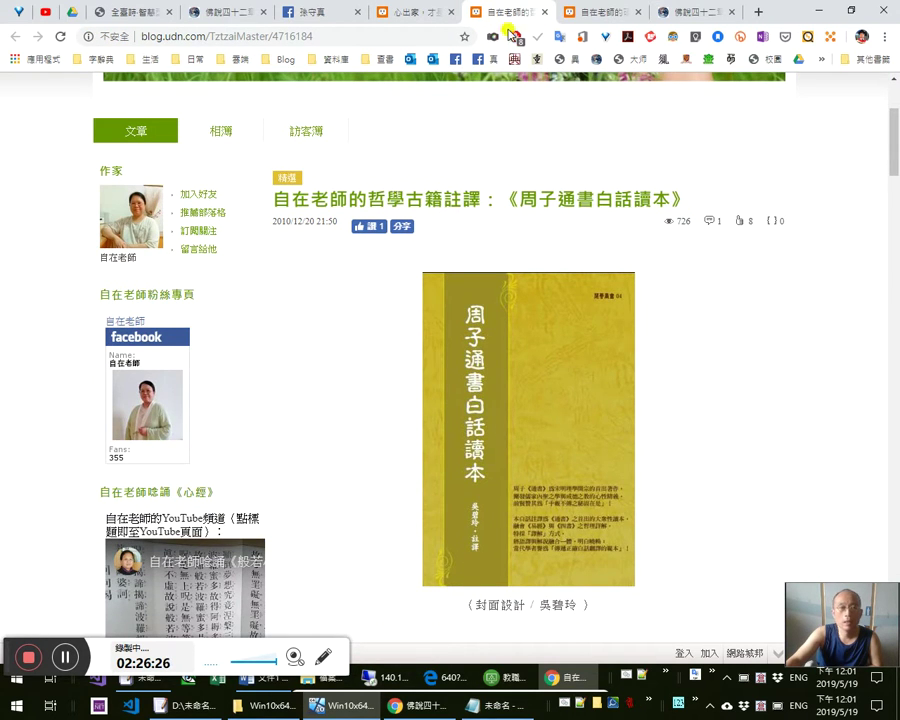
pyautogui.click(547, 13)
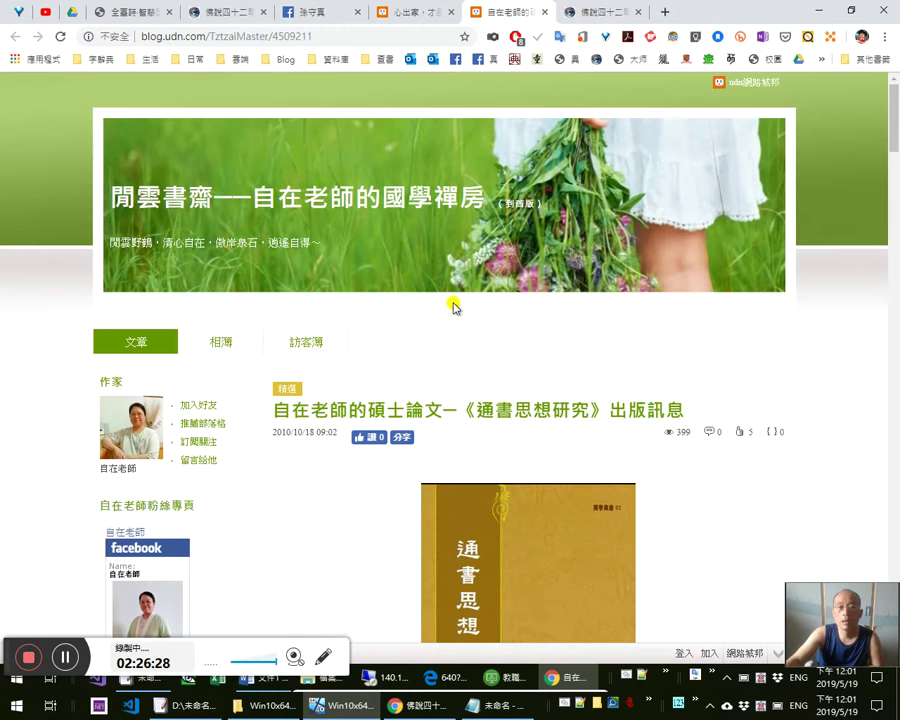
pyautogui.scroll(-2, 598, 463)
pyautogui.scroll(-3, 607, 450)
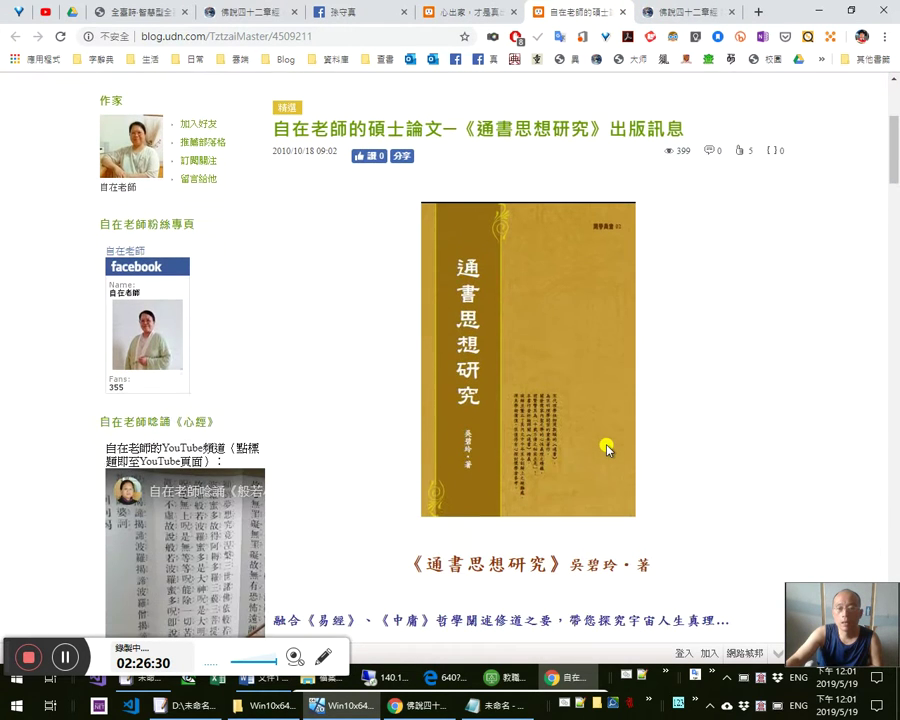
pyautogui.click(624, 13)
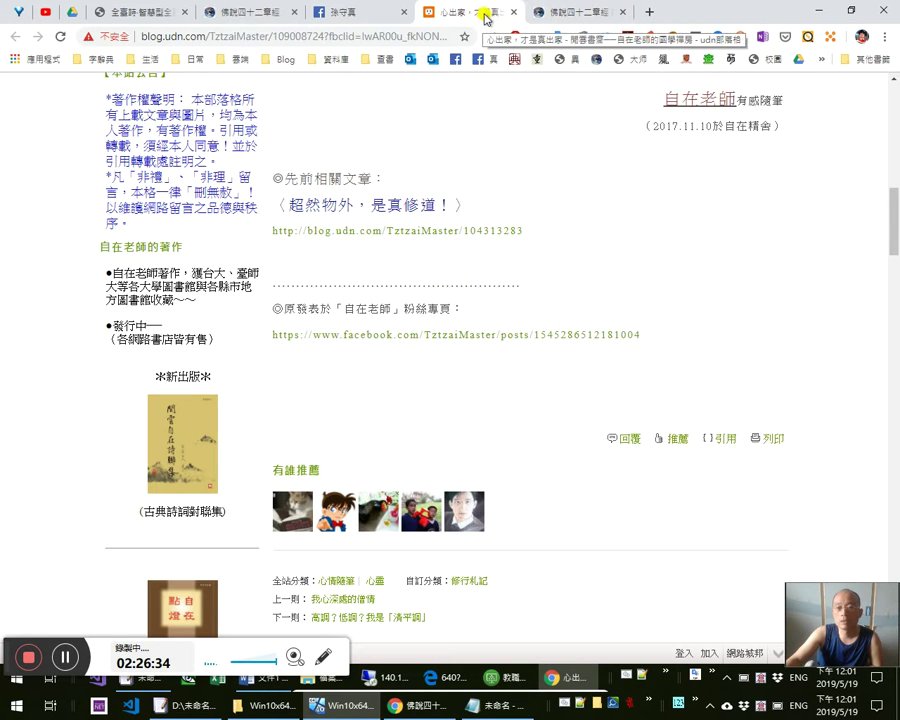
pyautogui.scroll(8, 665, 340)
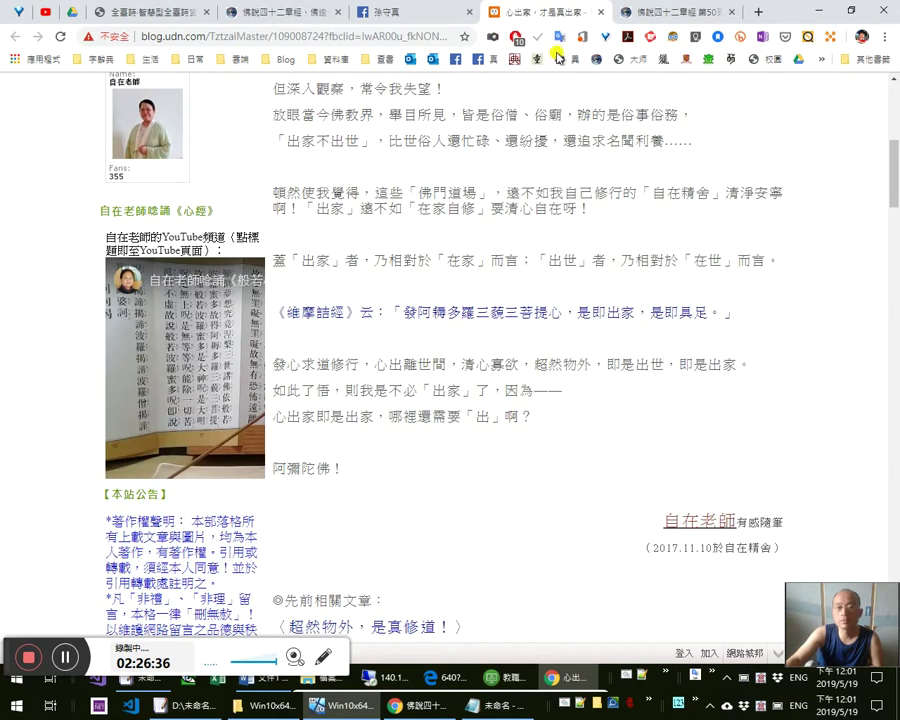
pyautogui.scroll(-4, 669, 293)
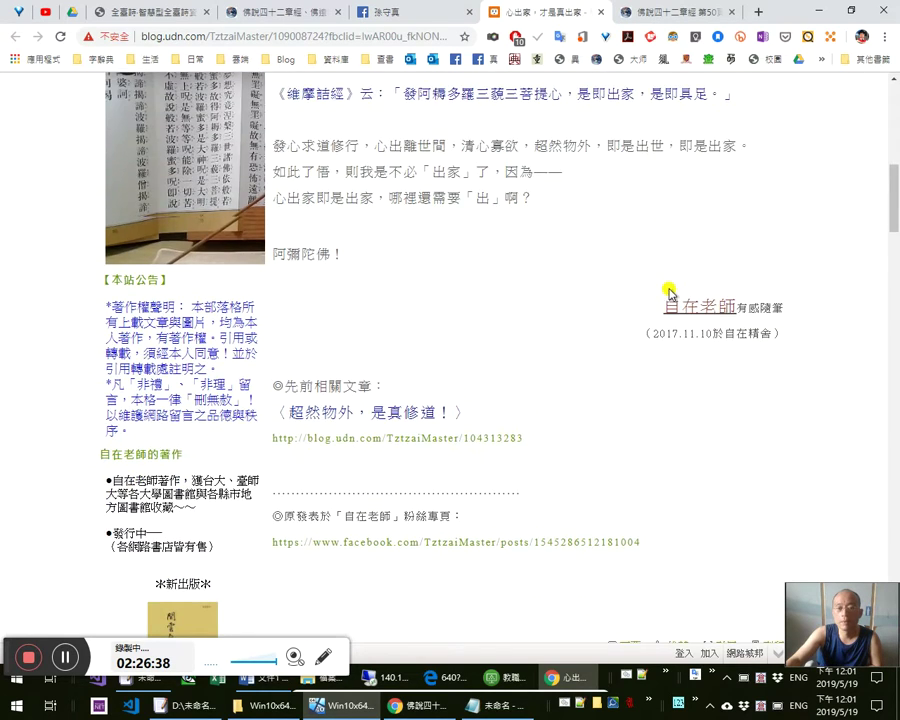
pyautogui.scroll(2, 677, 296)
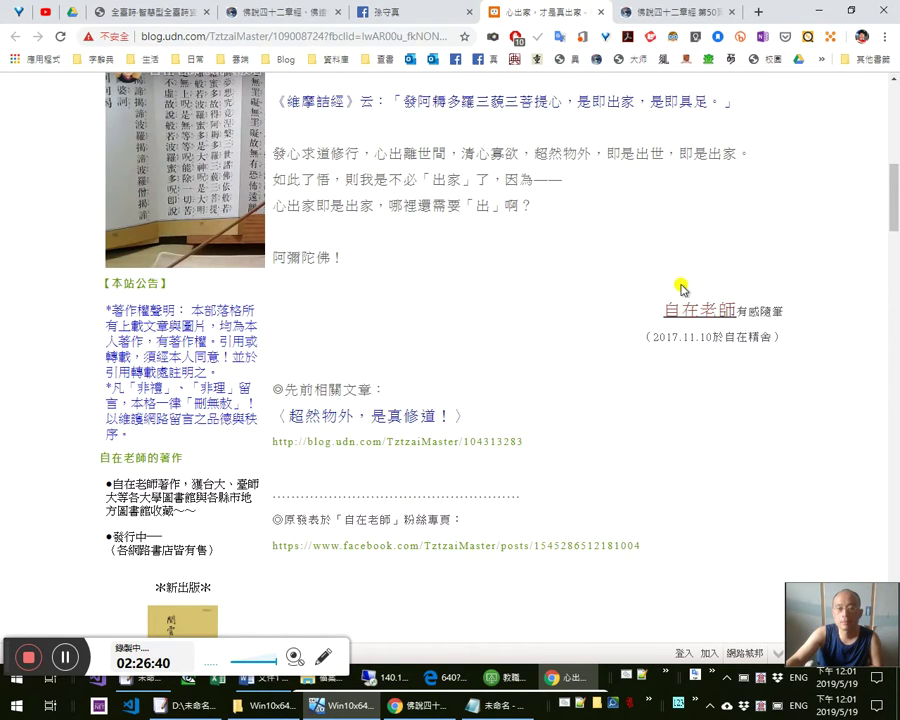
pyautogui.scroll(-8, 681, 291)
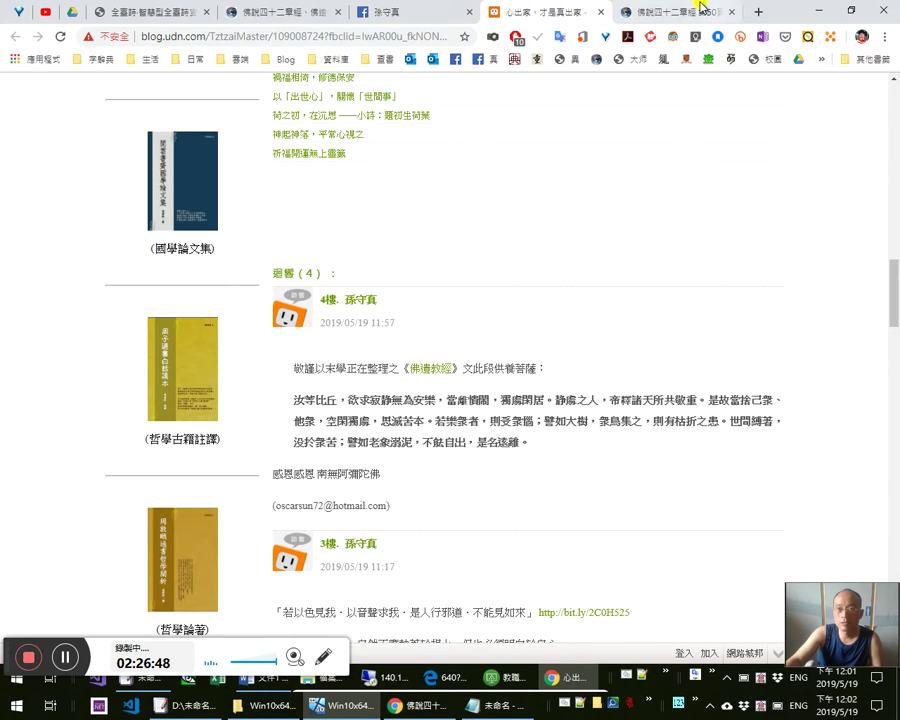
pyautogui.click(645, 13)
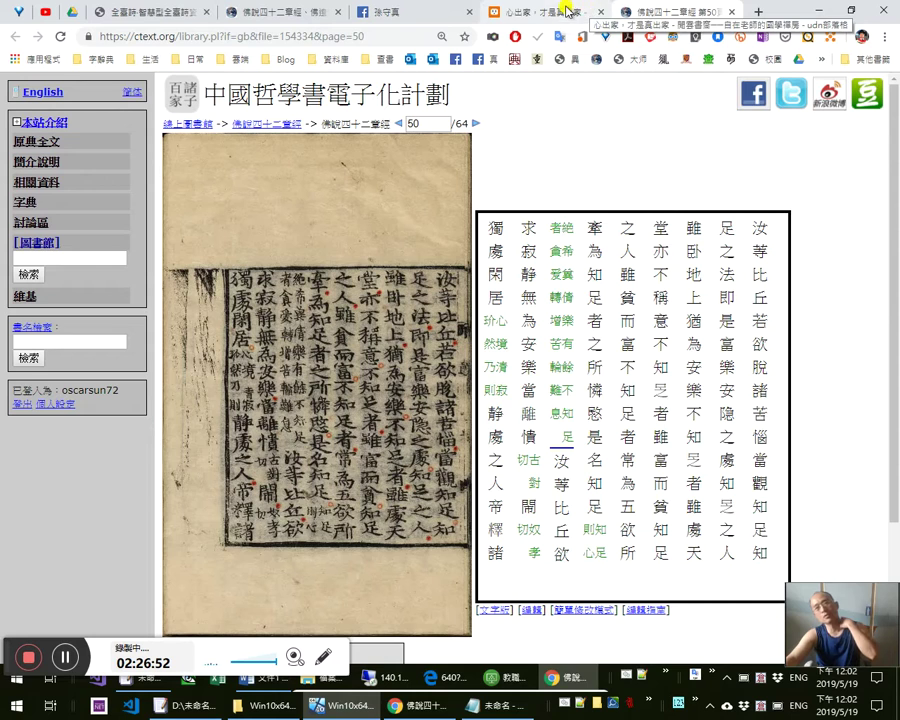
# Step: Close the extra tabs and share the blog post to the fan page, including the original post
pyautogui.middleClick(570, 10)
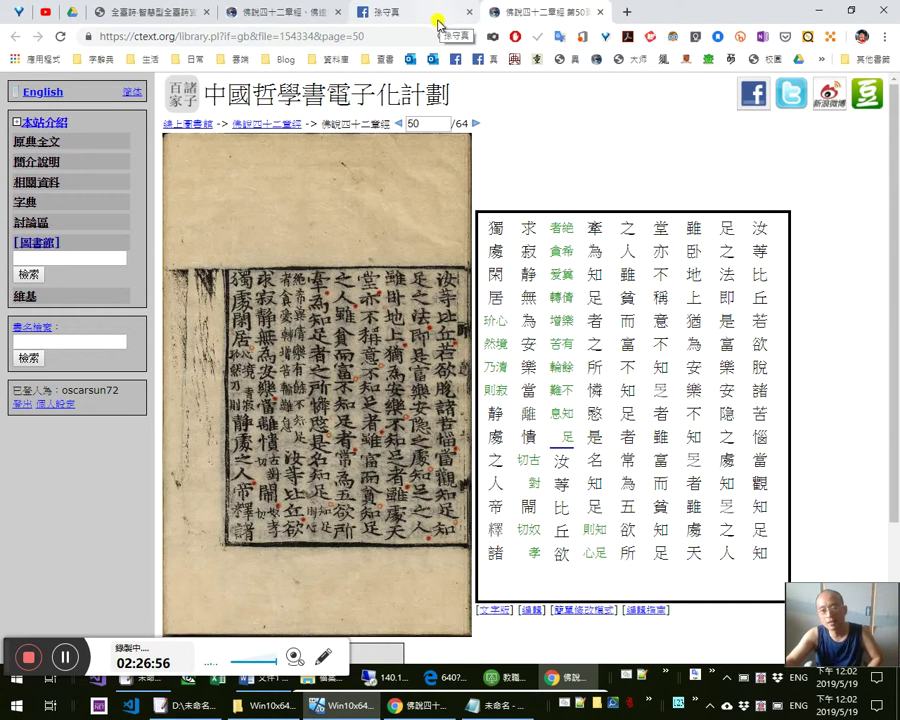
pyautogui.click(427, 26)
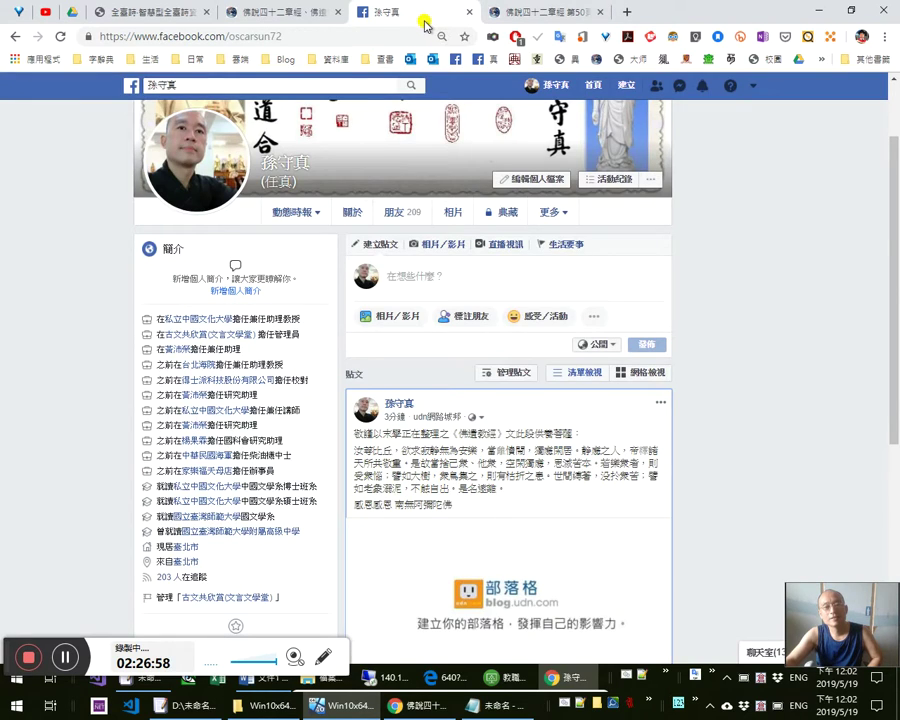
pyautogui.click(524, 14)
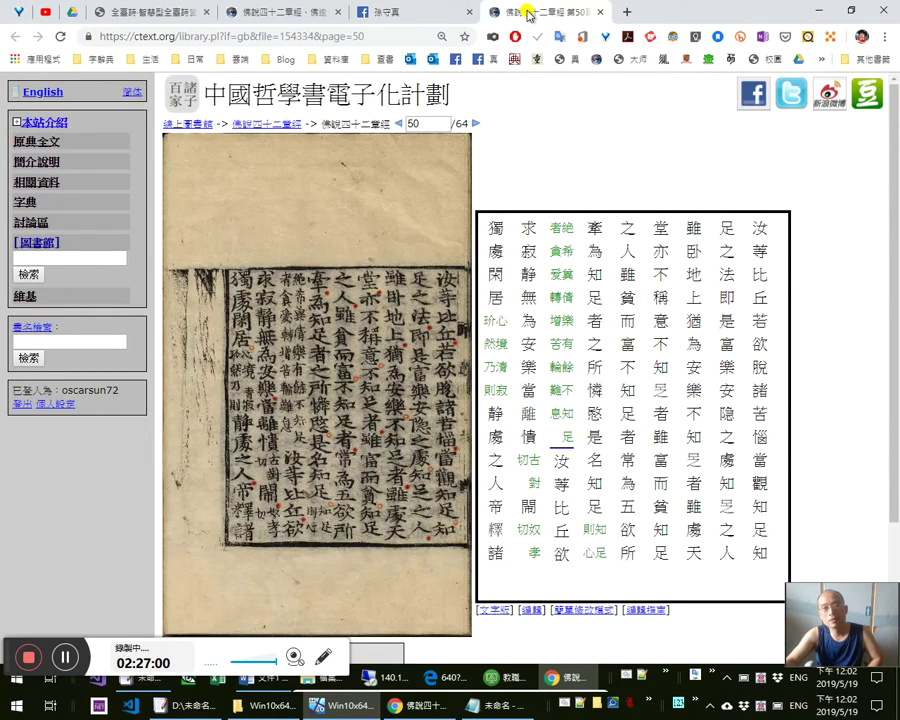
pyautogui.hotkey('ctrl', 'w')
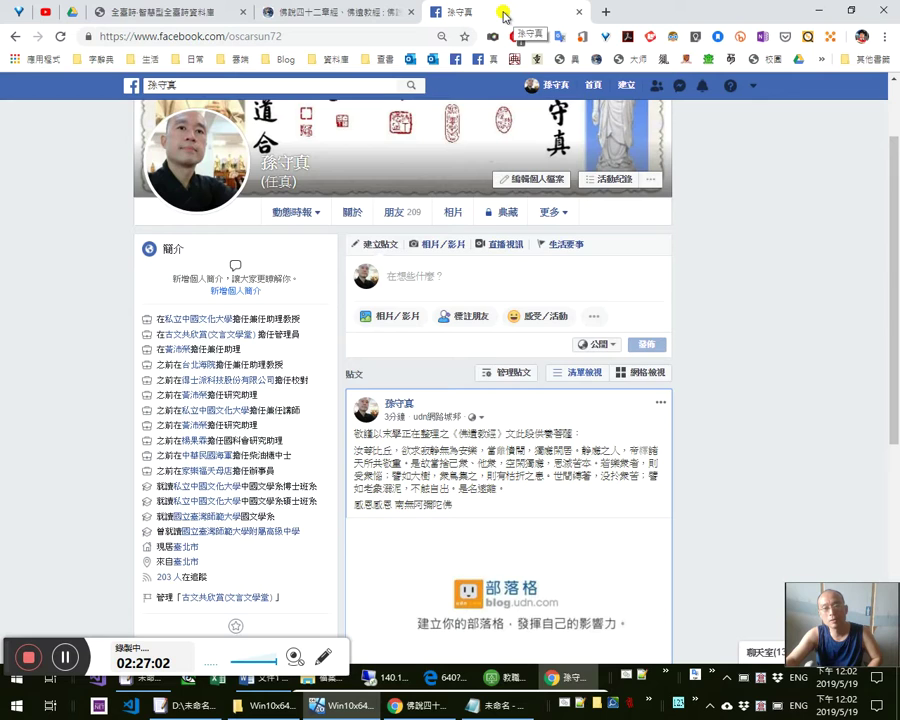
pyautogui.scroll(-3, 655, 284)
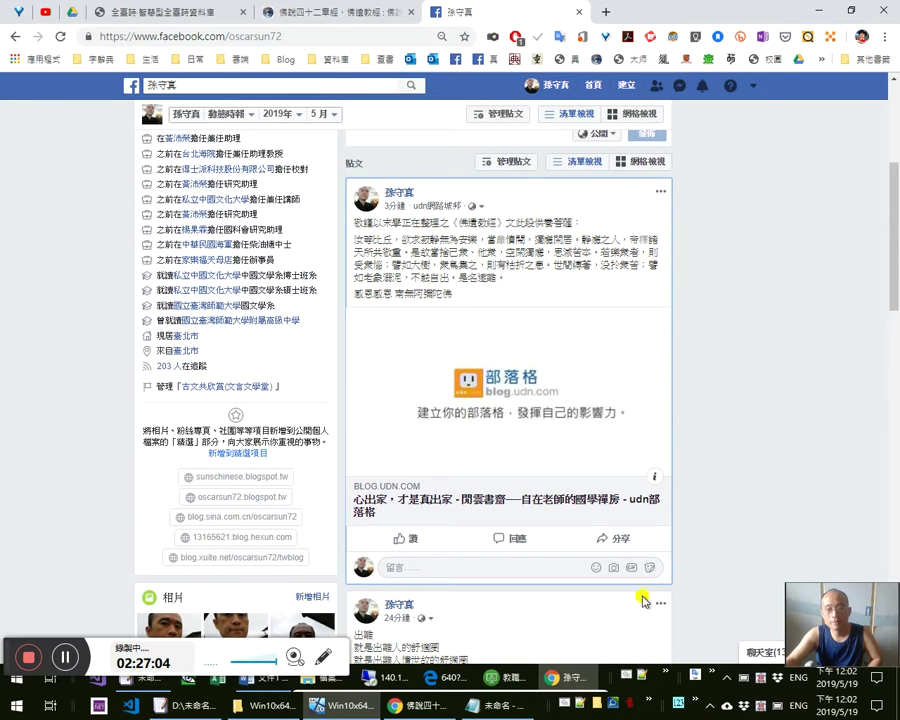
pyautogui.click(605, 541)
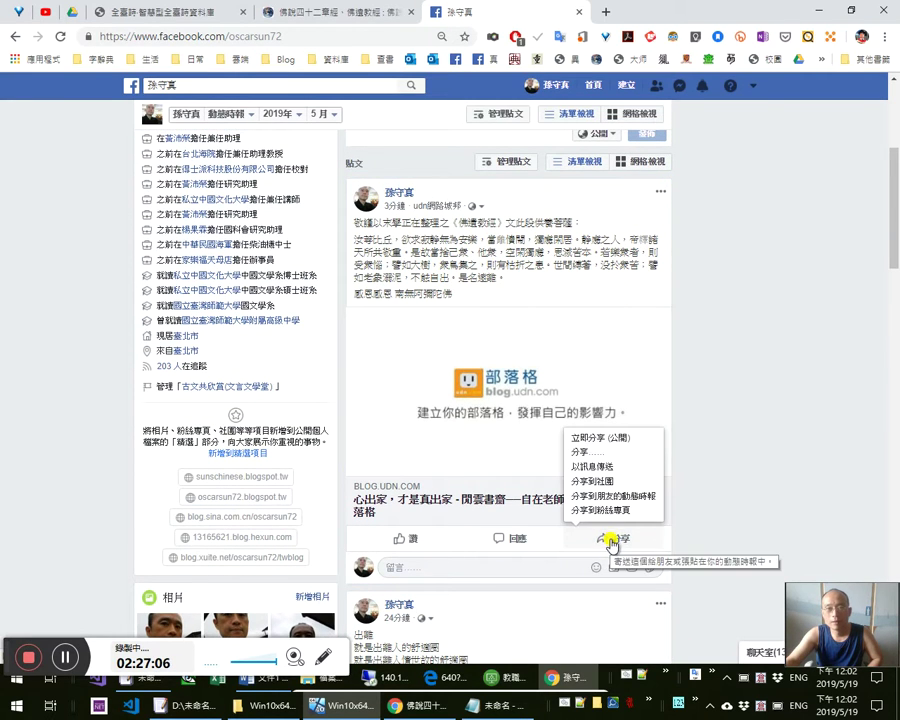
pyautogui.click(601, 511)
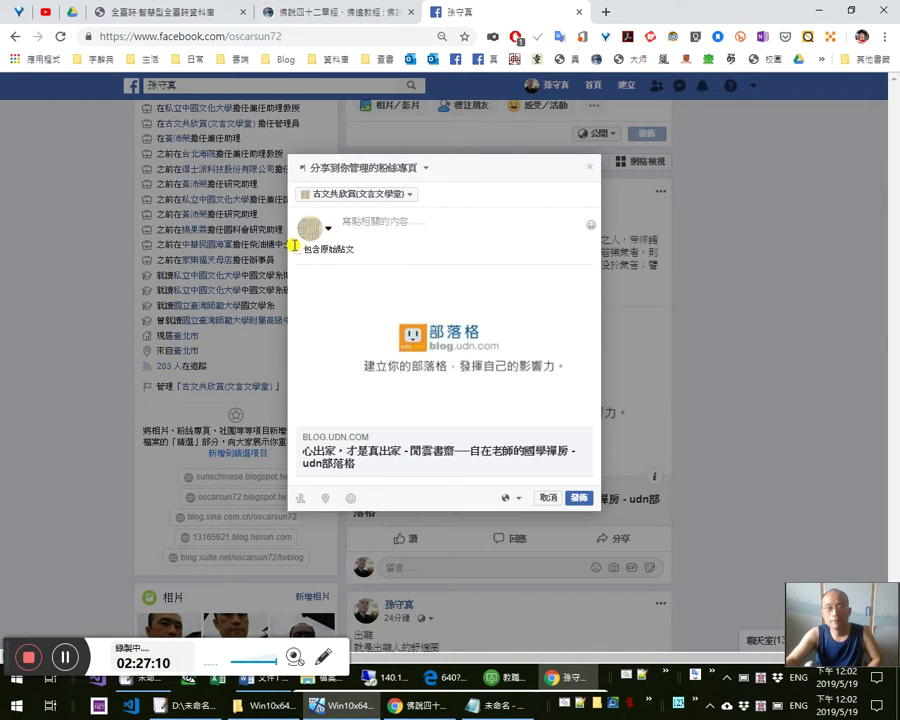
pyautogui.click(304, 251)
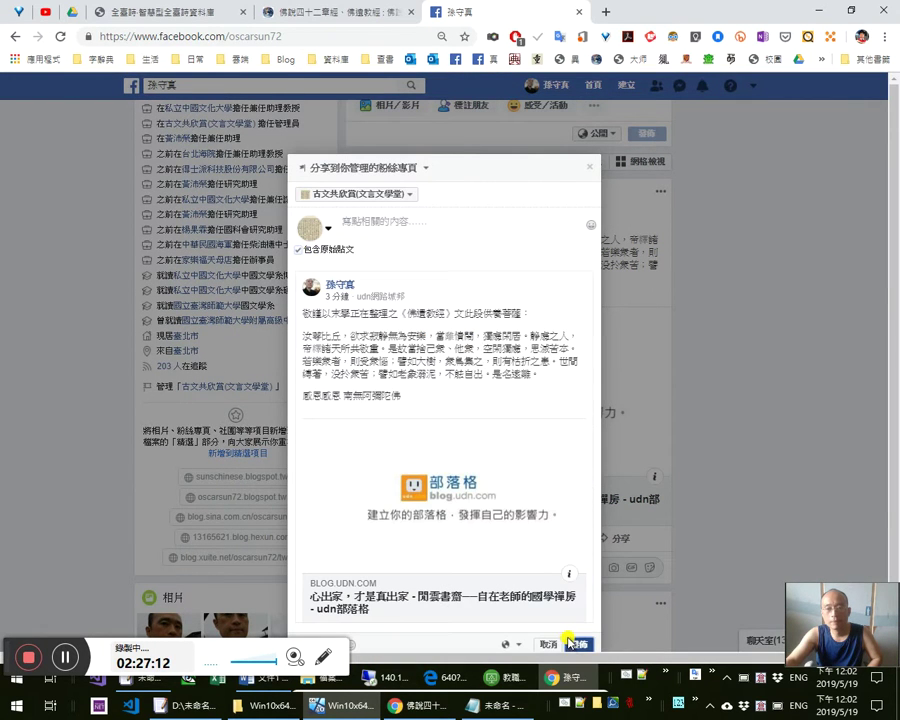
pyautogui.click(574, 643)
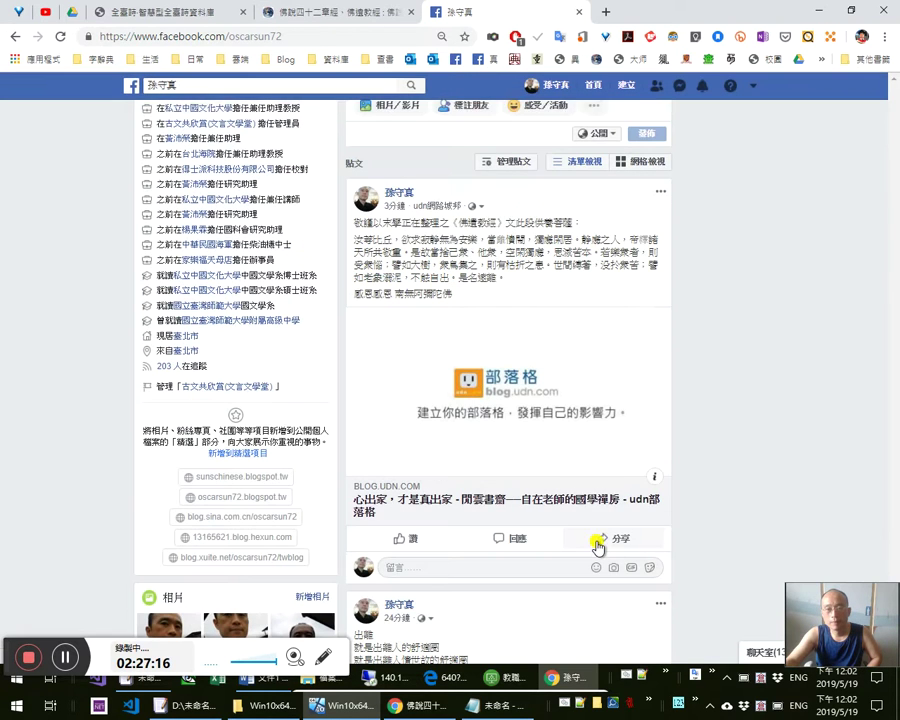
# Step: Share the post with the original included to the group 古文共欣賞(文言文學堂)
pyautogui.click(608, 538)
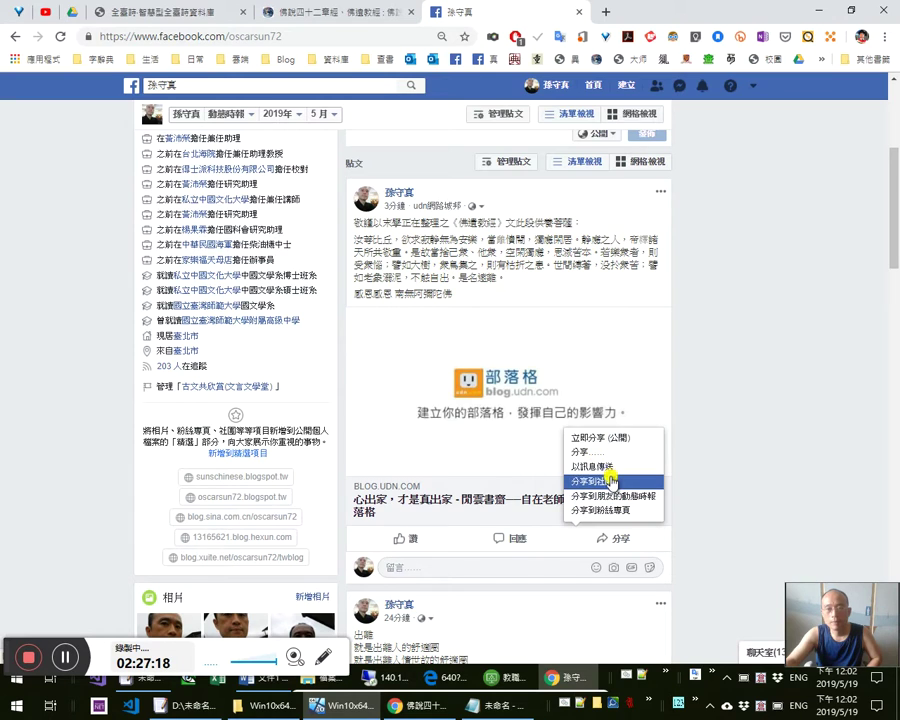
pyautogui.click(610, 481)
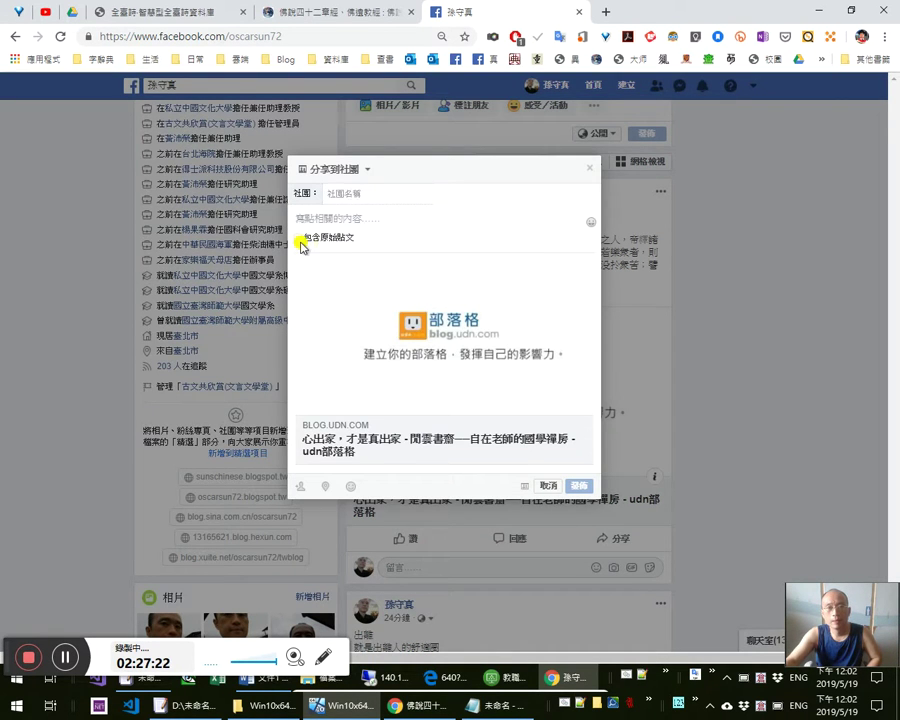
pyautogui.click(299, 238)
pyautogui.write('古')
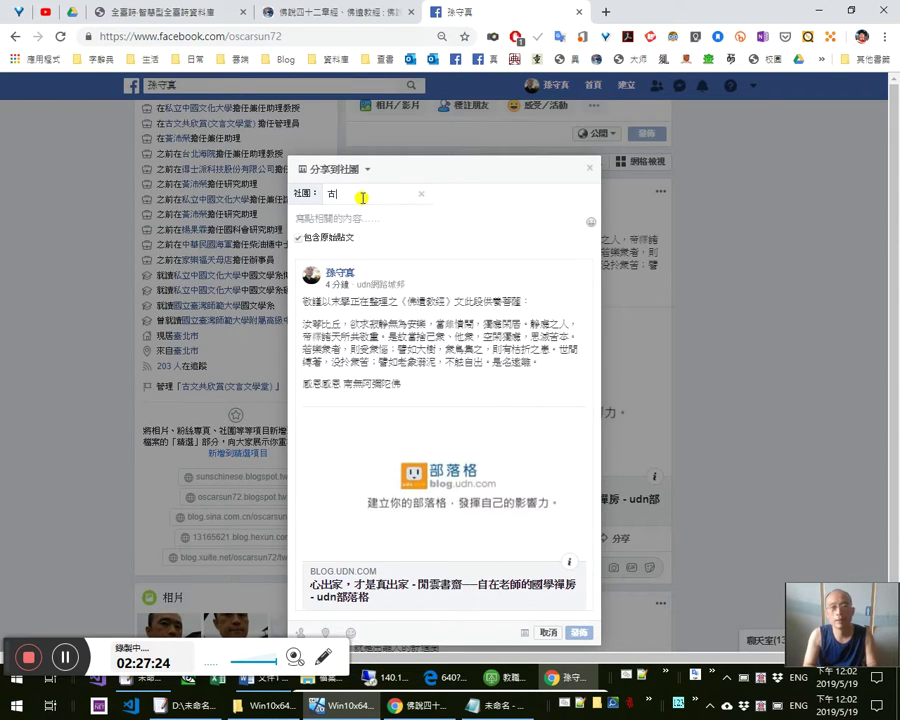
pyautogui.click(405, 225)
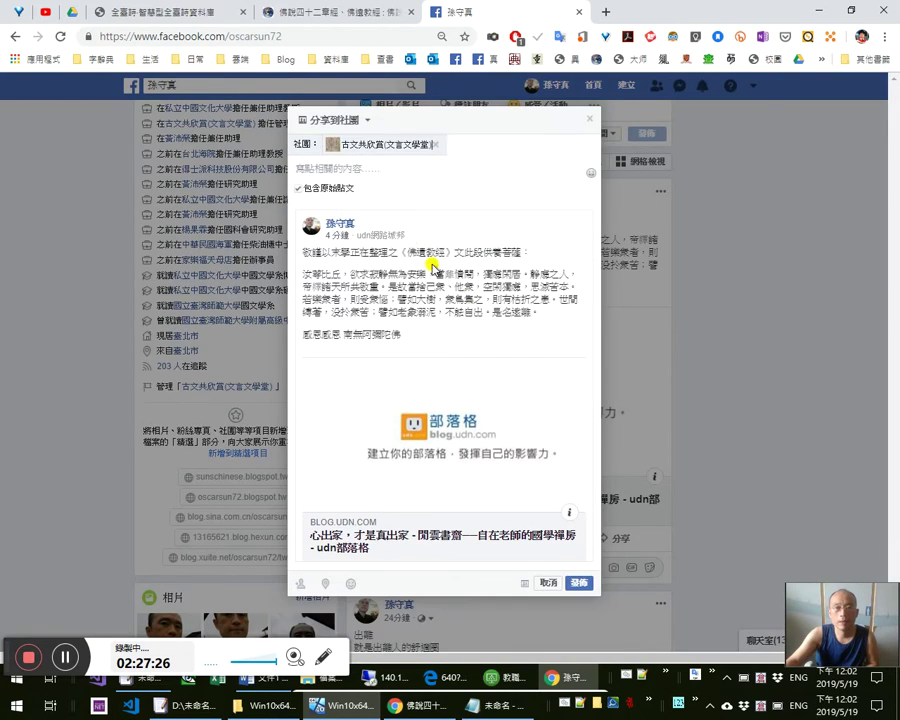
pyautogui.click(580, 583)
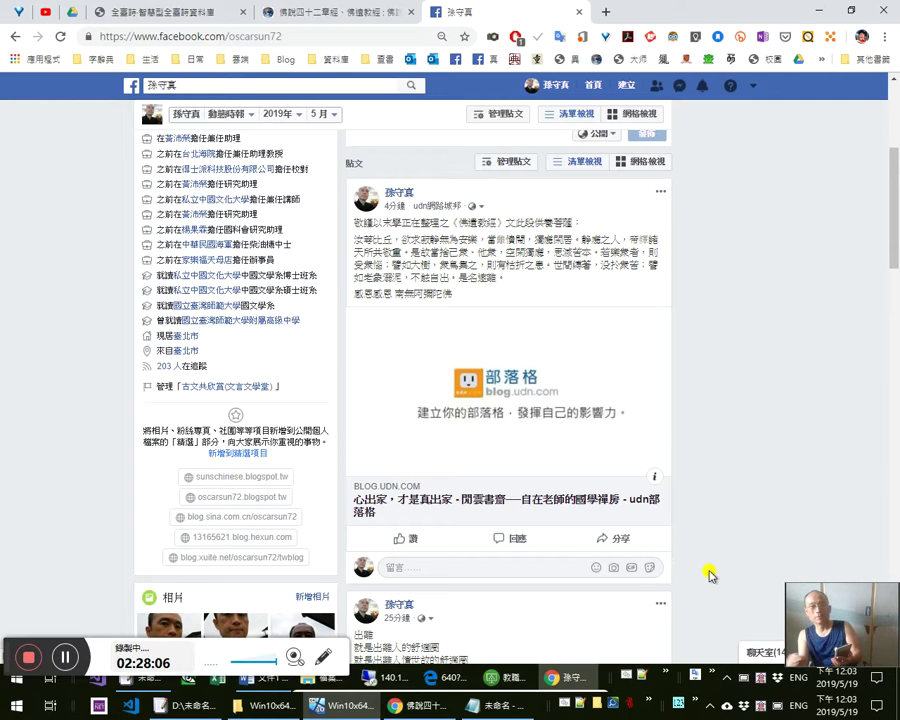
# Step: Select the 汝等比丘 paragraph and check the character after 當 in the conversion popup
pyautogui.moveTo(515, 293); pyautogui.dragTo(352, 240)
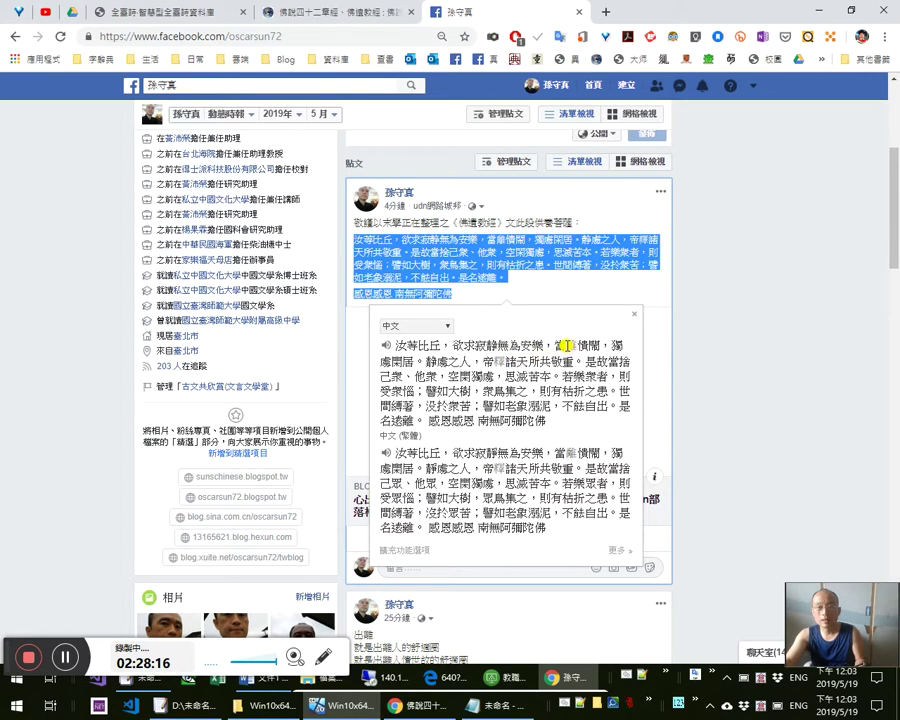
pyautogui.moveTo(566, 345); pyautogui.dragTo(578, 350)
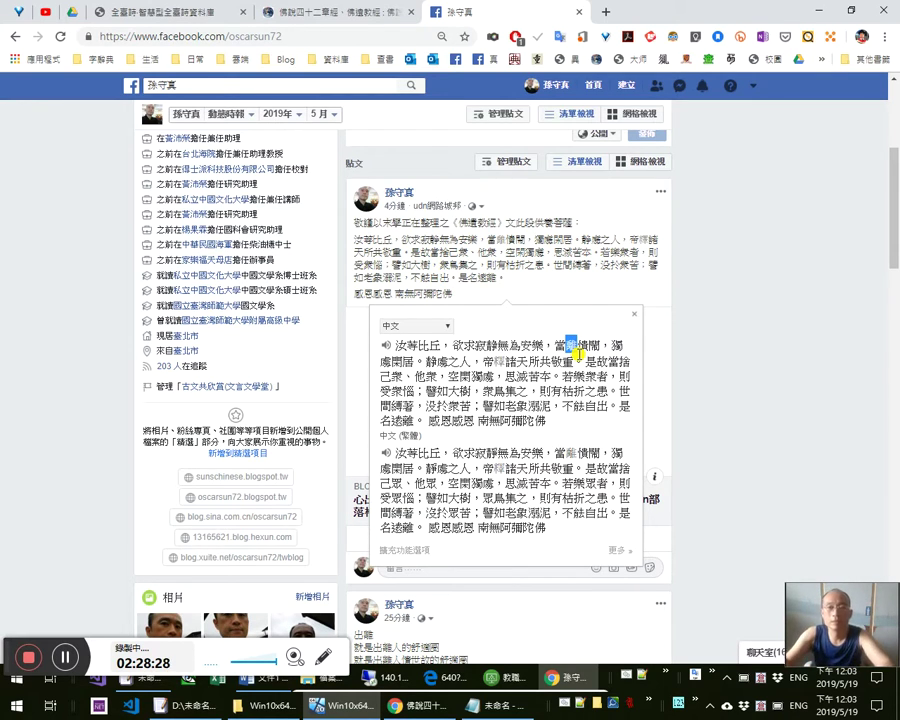
# Step: Edit the shared 心出家 post's caption through 編輯貼文 and save it
pyautogui.click(660, 191)
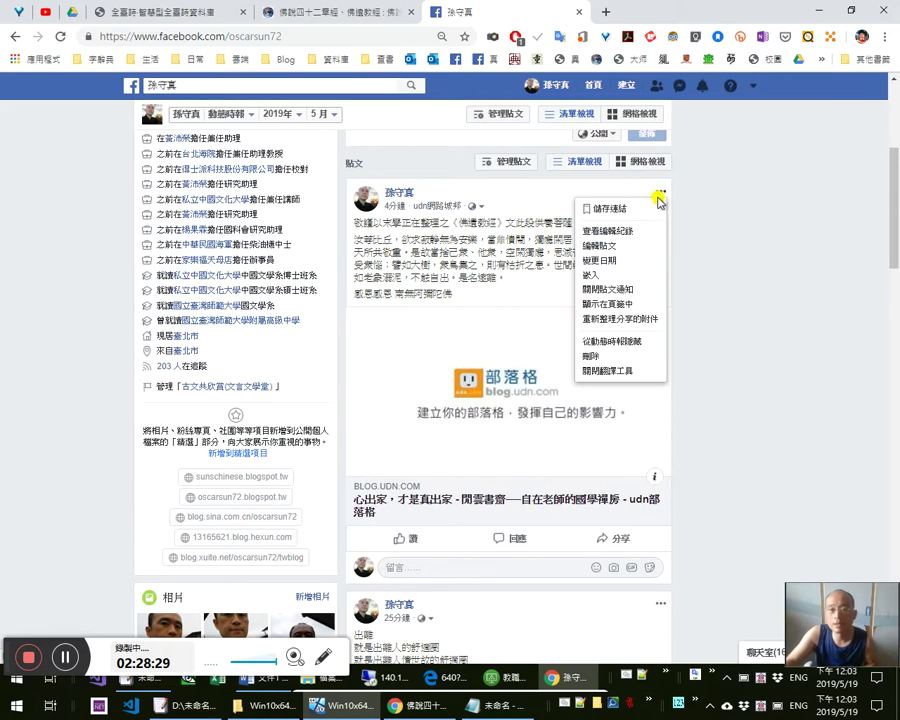
pyautogui.click(620, 248)
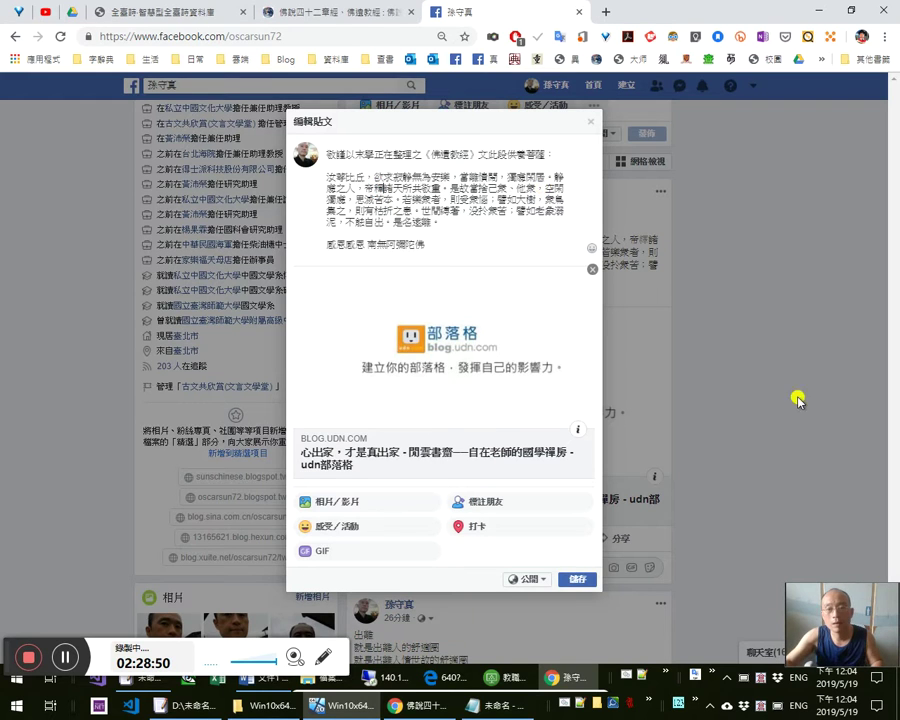
pyautogui.click(586, 578)
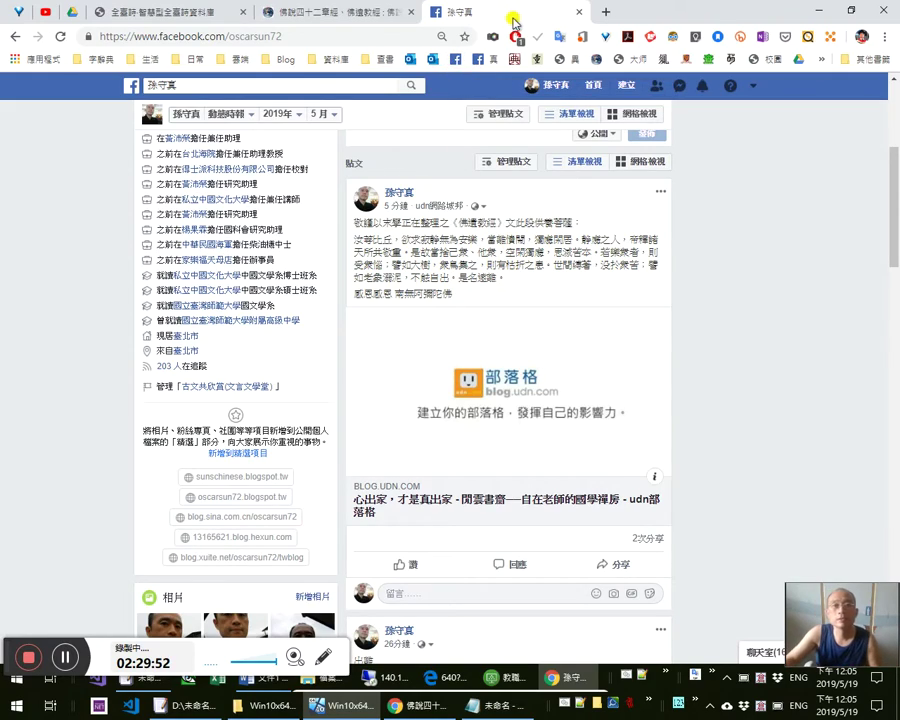
# Step: Open the Facebook post in the other window and view, then close, its reactions list
pyautogui.click(365, 14)
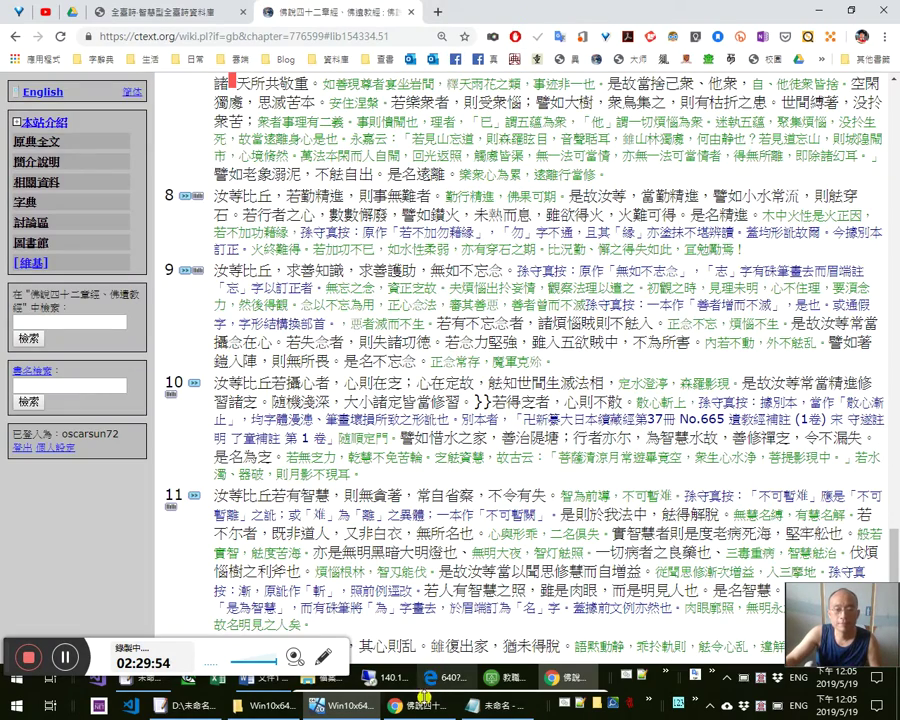
pyautogui.click(376, 690)
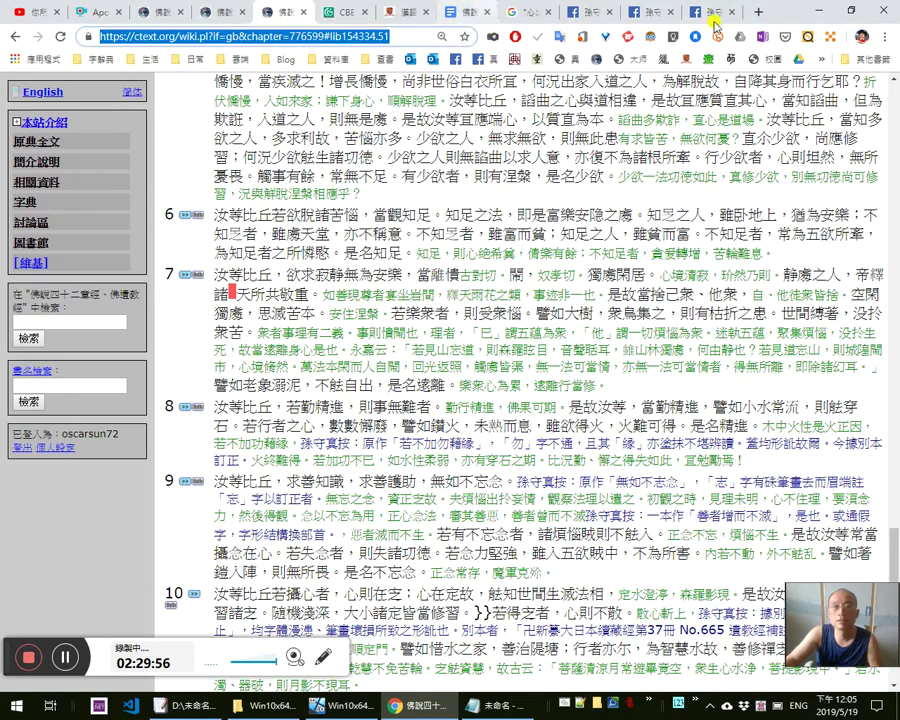
pyautogui.click(716, 16)
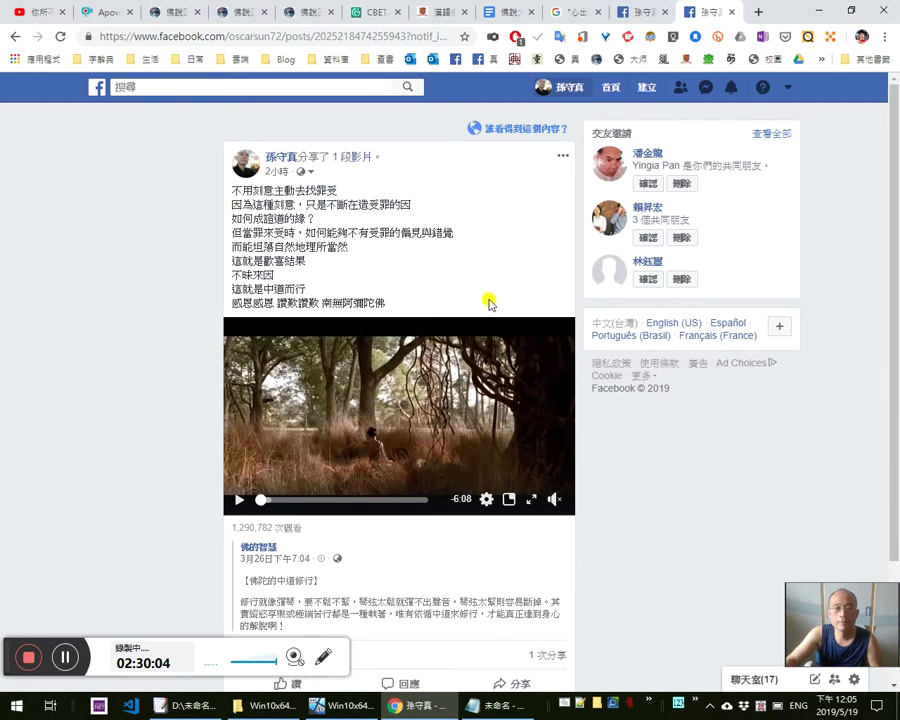
pyautogui.scroll(-3, 486, 300)
pyautogui.click(248, 520)
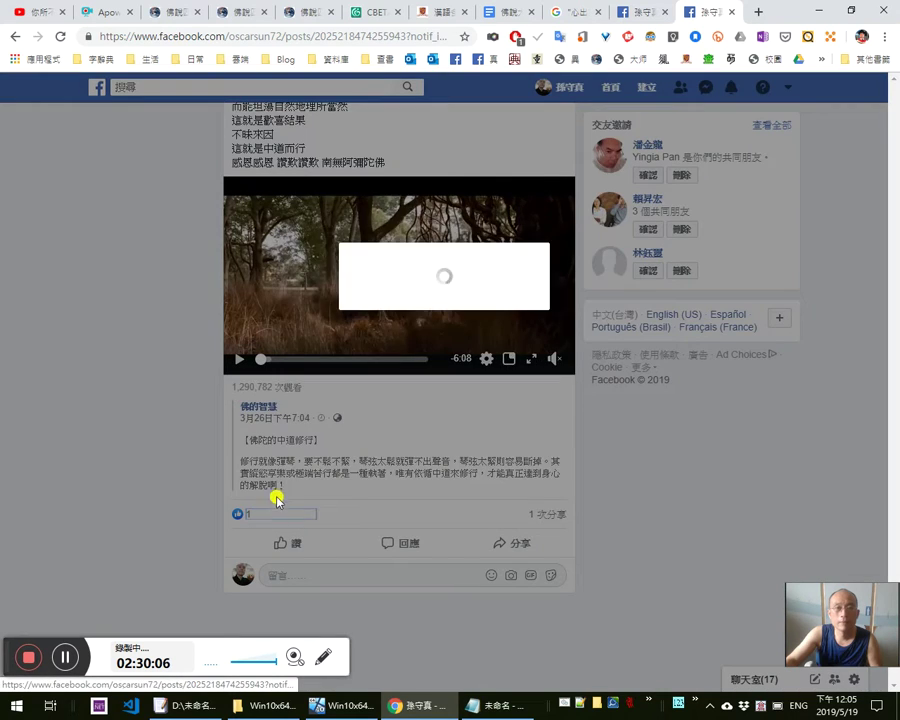
pyautogui.click(586, 190)
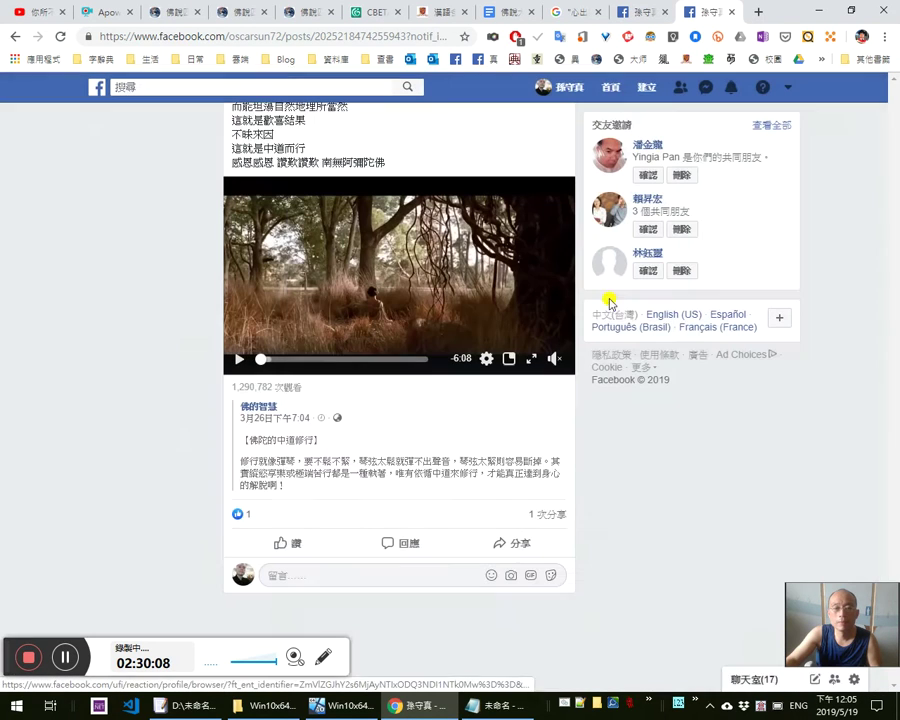
pyautogui.scroll(1, 538, 234)
pyautogui.scroll(1, 538, 234)
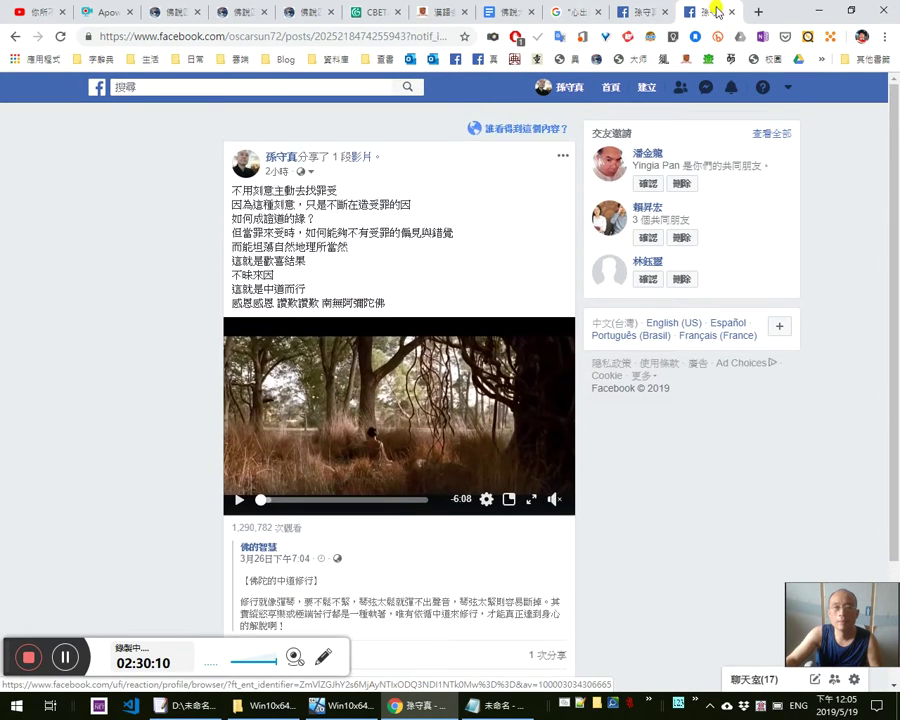
# Step: Close the Facebook page and the 心出家 search results, returning to the ctext.org page
pyautogui.hotkey('alt', 'Left')
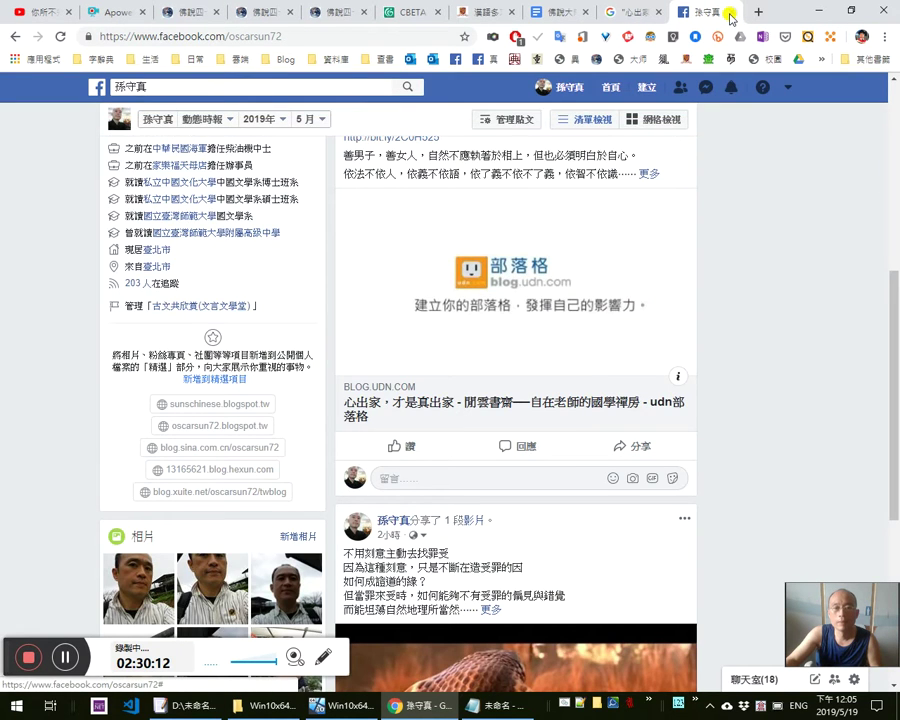
pyautogui.click(738, 13)
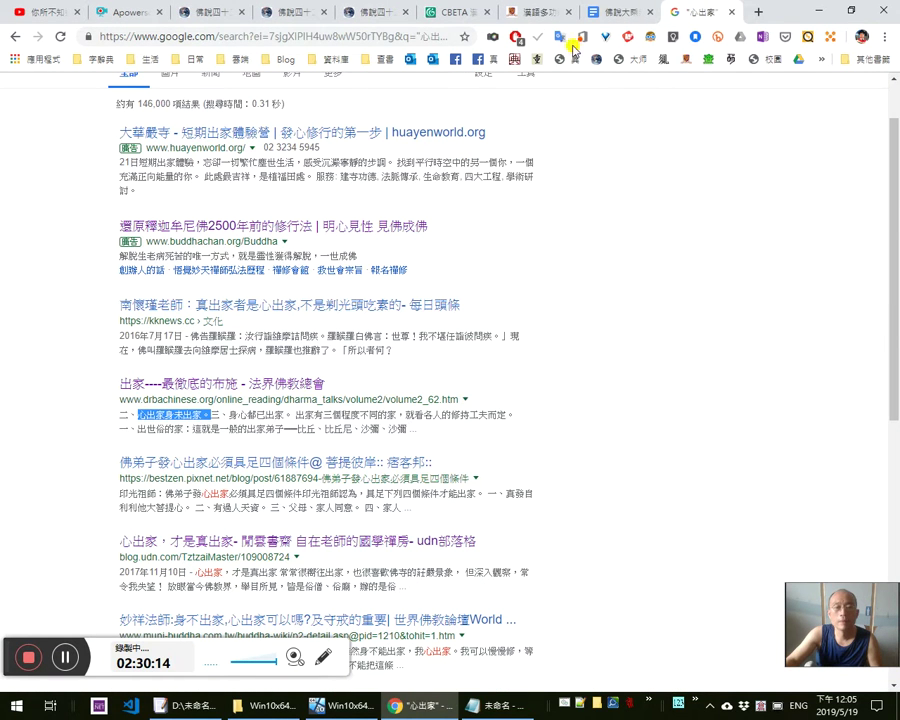
pyautogui.hotkey('ctrl', 'w')
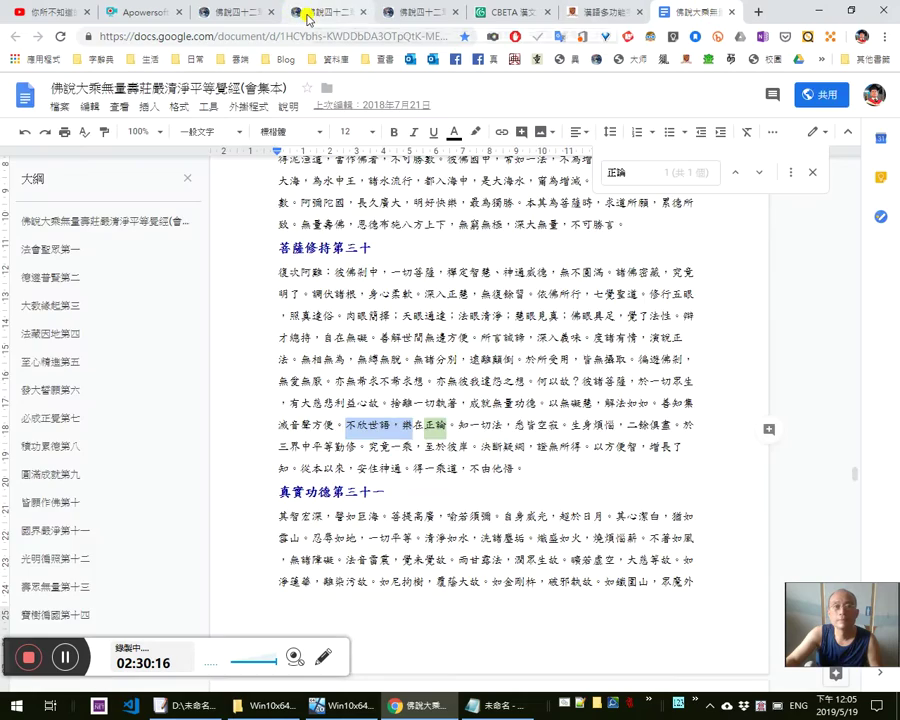
pyautogui.click(298, 12)
# Step: Bring the EmEditor sutra file in front of the ctext scan and dismiss the LINE chat
pyautogui.click(240, 12)
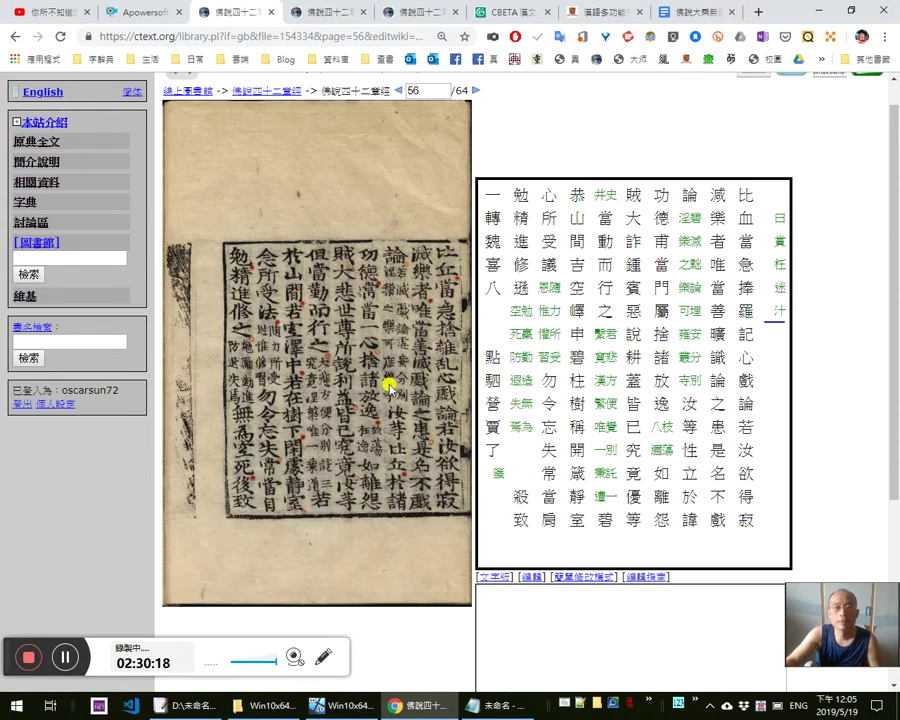
pyautogui.hotkey('alt', 'Tab')
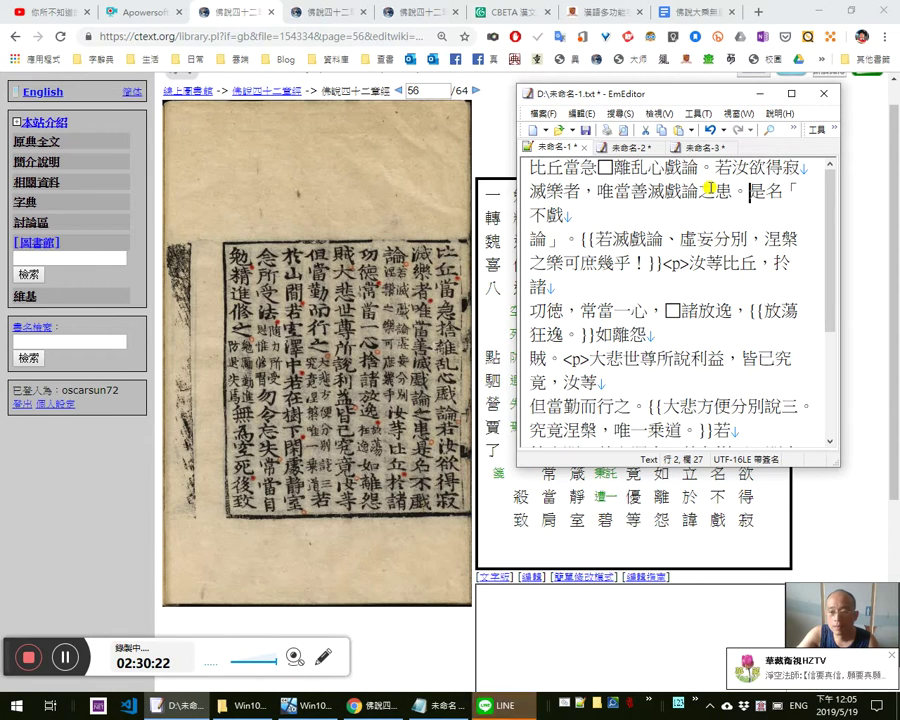
pyautogui.click(873, 688)
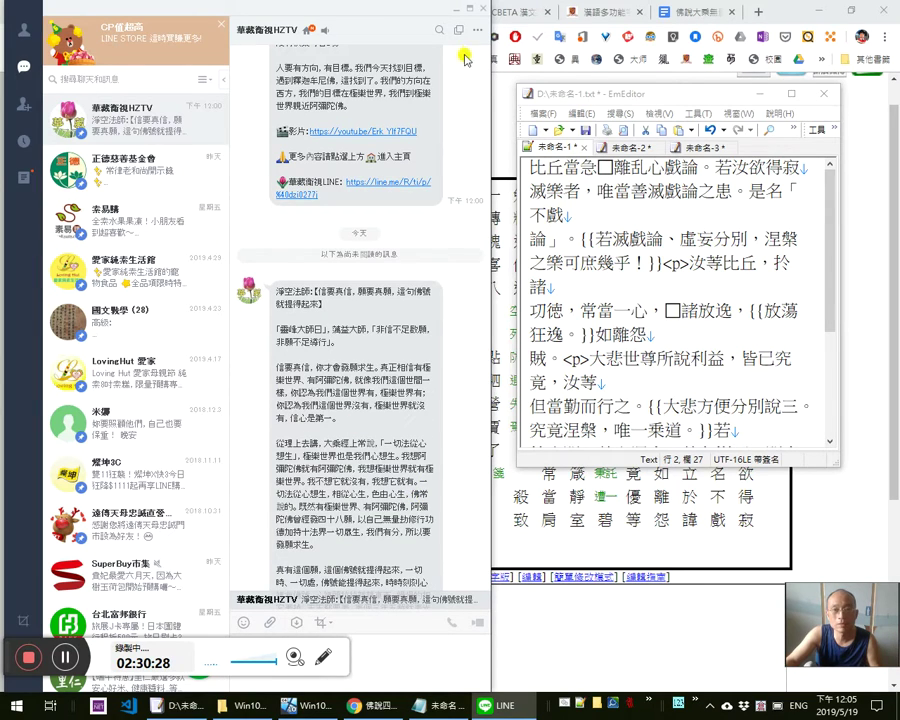
pyautogui.click(479, 9)
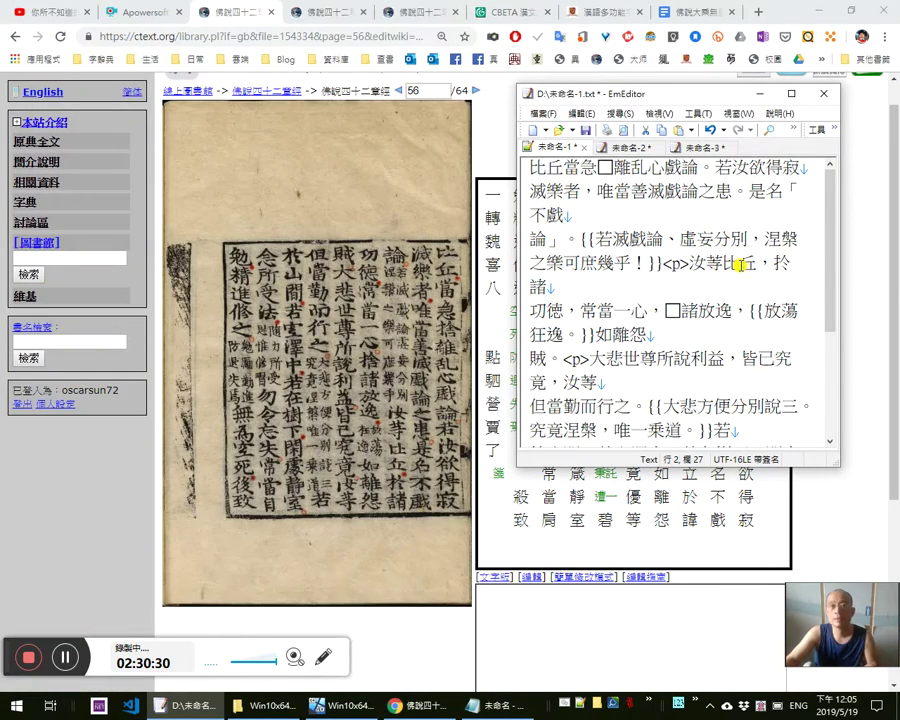
# Step: Check lines 1-3 against the scan, trying 捨 for the placeholder and undoing it
pyautogui.press('Up')
pyautogui.press('Left')
pyautogui.press('Left')
pyautogui.press('Left')
pyautogui.press('Left')
pyautogui.press('Left')
pyautogui.press('Left')
pyautogui.press('Left')
pyautogui.press('Left')
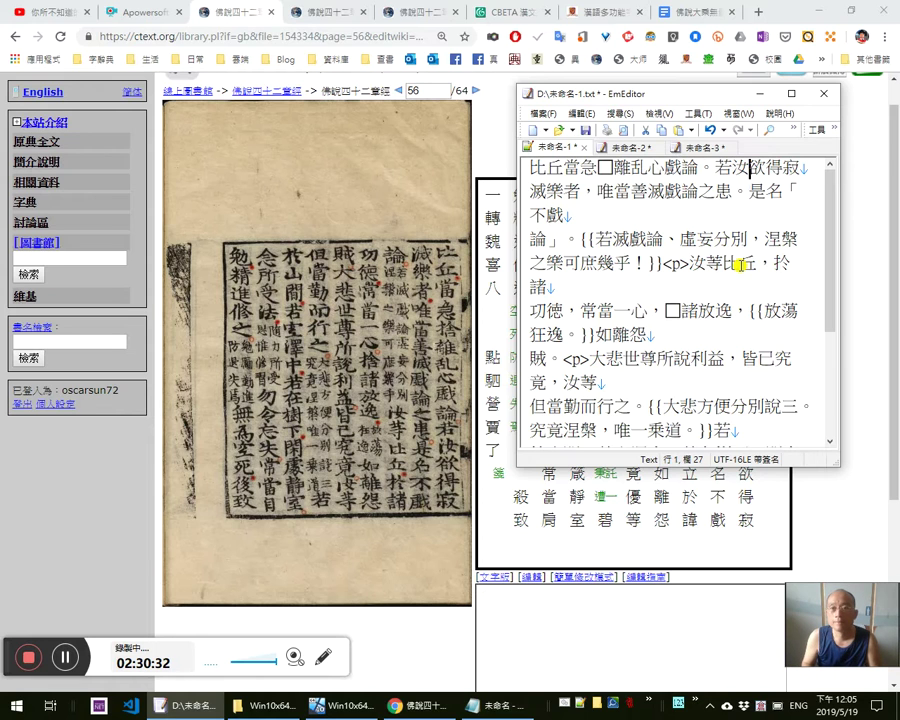
pyautogui.hotkey('shift', 'Left')
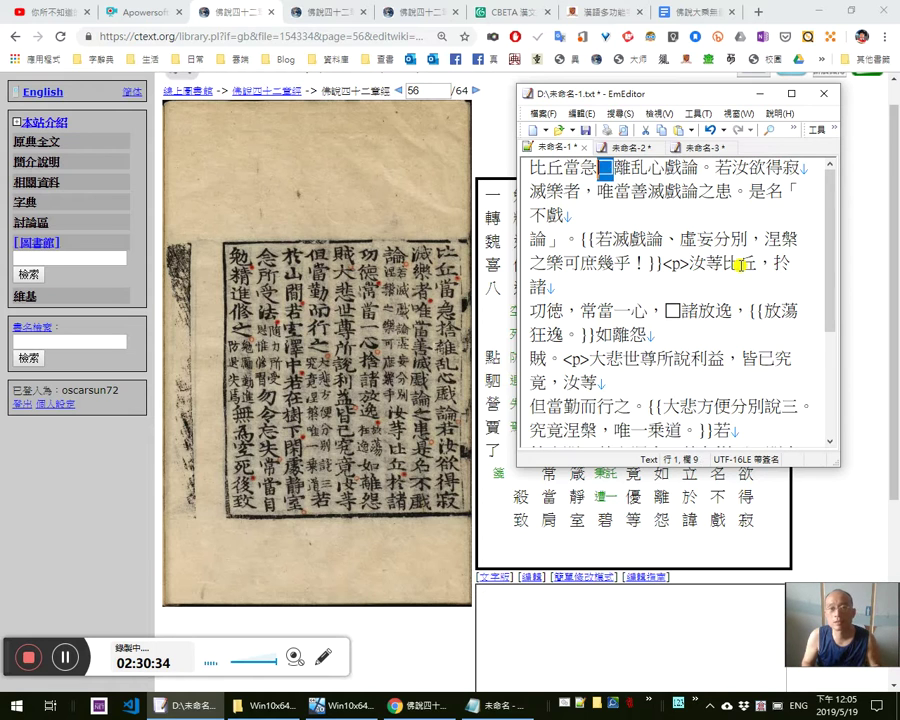
pyautogui.write('捨')
pyautogui.press('Right')
pyautogui.press('Right')
pyautogui.press('Right')
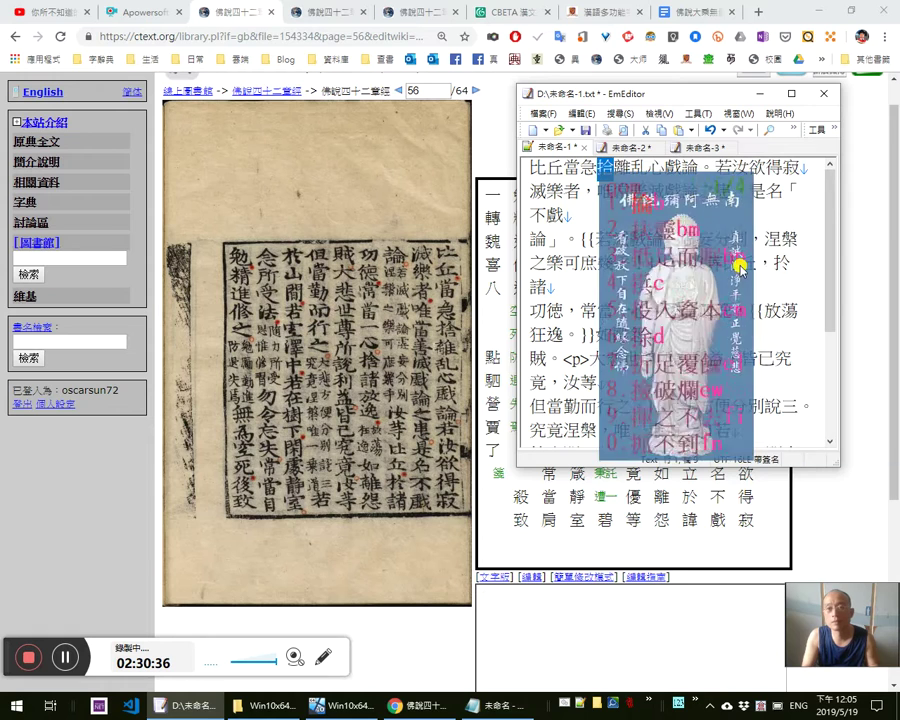
pyautogui.press('Left')
pyautogui.press('Left')
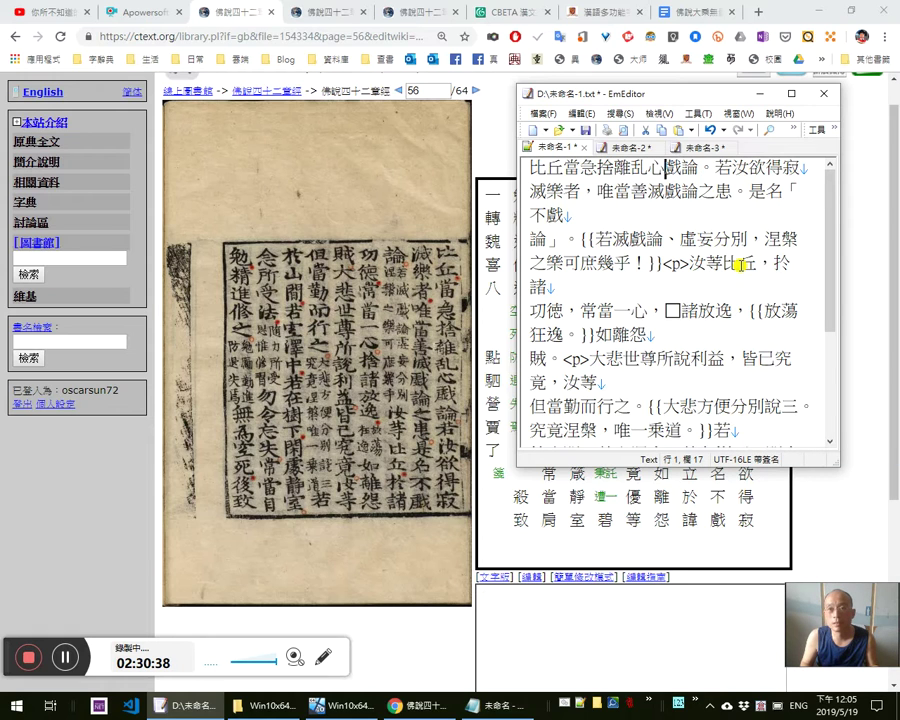
pyautogui.hotkey('ctrl', 'z')
pyautogui.press('Right')
pyautogui.press('Right')
pyautogui.press('Right')
pyautogui.press('Right')
pyautogui.press('Right')
pyautogui.press('Right')
pyautogui.press('Right')
pyautogui.press('Right')
pyautogui.press('Right')
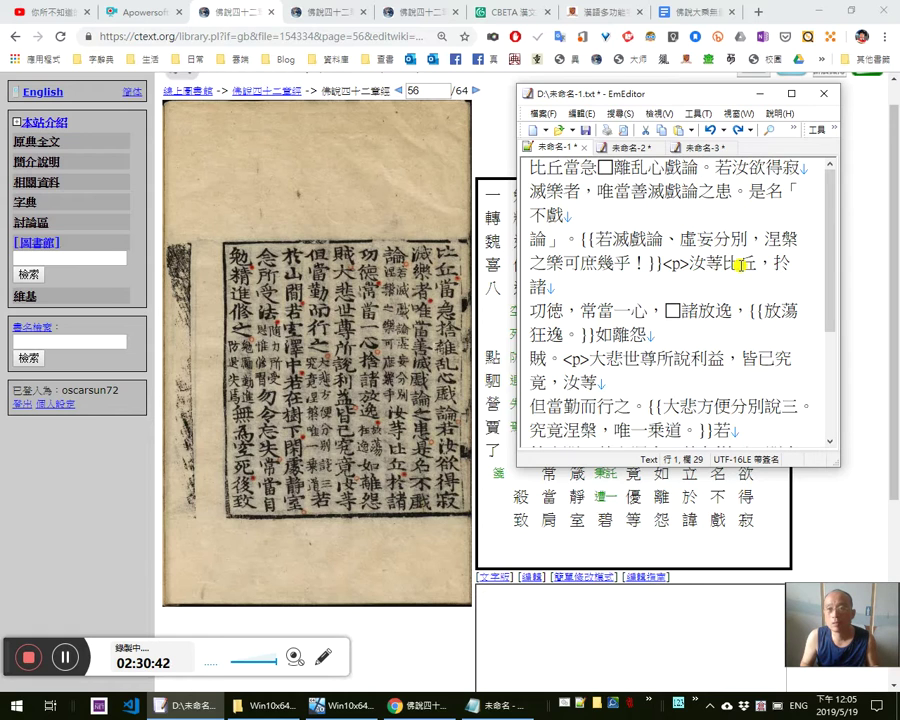
pyautogui.press('Right')
pyautogui.press('Right')
pyautogui.press('Right')
pyautogui.press('Right')
pyautogui.press('Right')
pyautogui.press('Right')
pyautogui.press('Right')
pyautogui.press('Right')
pyautogui.press('Right')
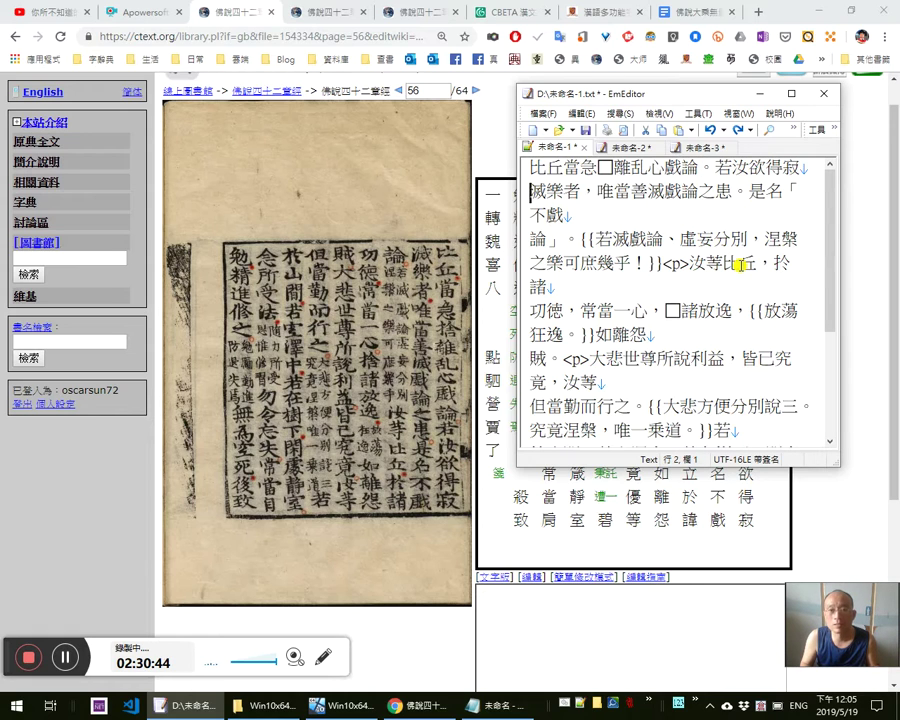
pyautogui.press('Right')
pyautogui.press('Right')
pyautogui.press('Right')
pyautogui.press('Right')
pyautogui.press('Right')
pyautogui.press('Right')
pyautogui.press('Right')
pyautogui.press('Right')
pyautogui.press('Right')
pyautogui.press('Right')
pyautogui.press('Right')
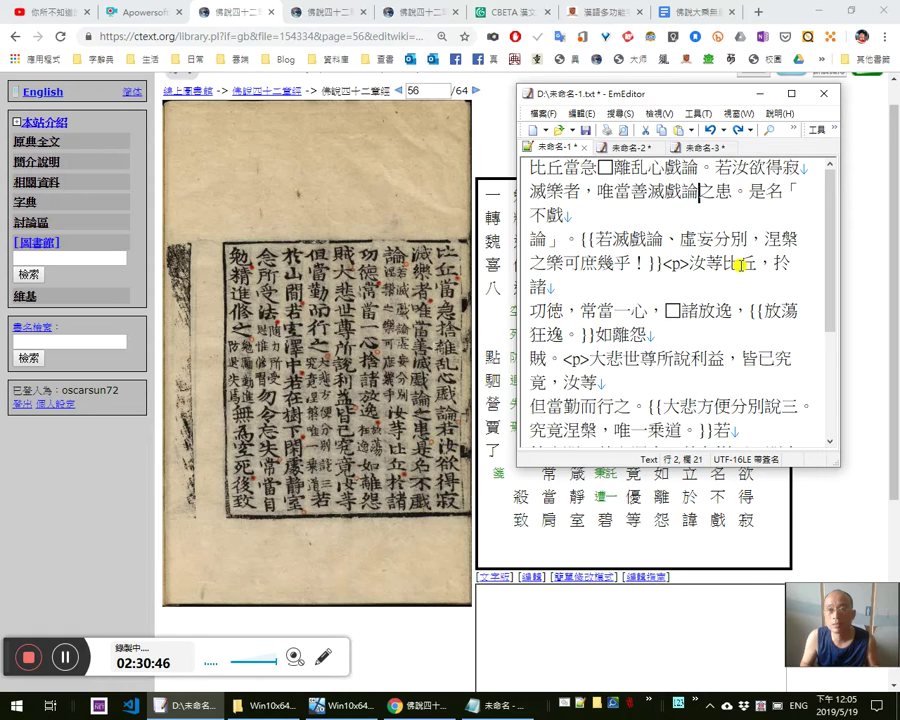
pyautogui.press('Right')
pyautogui.press('Right')
pyautogui.press('Right')
pyautogui.press('Right')
pyautogui.press('Right')
pyautogui.press('Right')
pyautogui.press('Right')
pyautogui.press('Right')
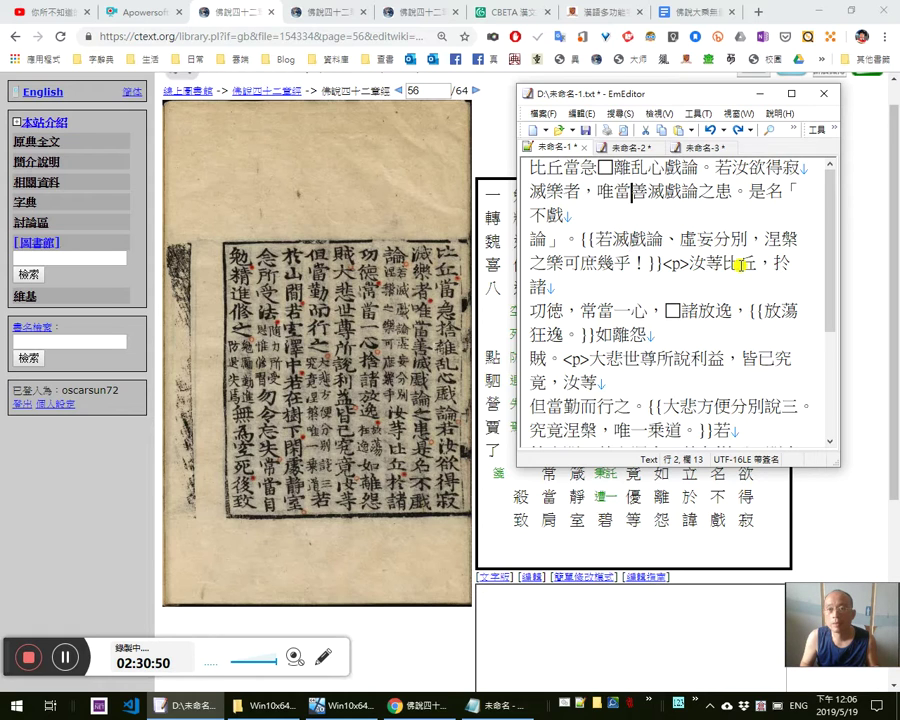
pyautogui.press('Right')
pyautogui.press('Right')
pyautogui.press('Right')
pyautogui.press('Right')
pyautogui.press('Right')
pyautogui.press('Right')
pyautogui.press('Right')
pyautogui.press('Right')
pyautogui.press('Right')
pyautogui.press('Right')
pyautogui.press('Right')
pyautogui.press('Right')
pyautogui.press('Right')
pyautogui.press('Right')
pyautogui.press('Right')
pyautogui.press('Right')
pyautogui.press('Right')
pyautogui.press('Right')
pyautogui.press('Right')
pyautogui.press('Right')
pyautogui.press('Right')
pyautogui.press('Right')
pyautogui.press('Right')
pyautogui.press('Right')
pyautogui.press('Right')
pyautogui.press('Right')
pyautogui.press('Right')
pyautogui.press('Right')
pyautogui.press('Right')
pyautogui.press('Right')
pyautogui.press('Right')
pyautogui.press('Right')
pyautogui.press('Right')
pyautogui.press('Right')
pyautogui.press('Right')
pyautogui.press('Right')
pyautogui.press('Right')
pyautogui.press('Right')
pyautogui.press('Right')
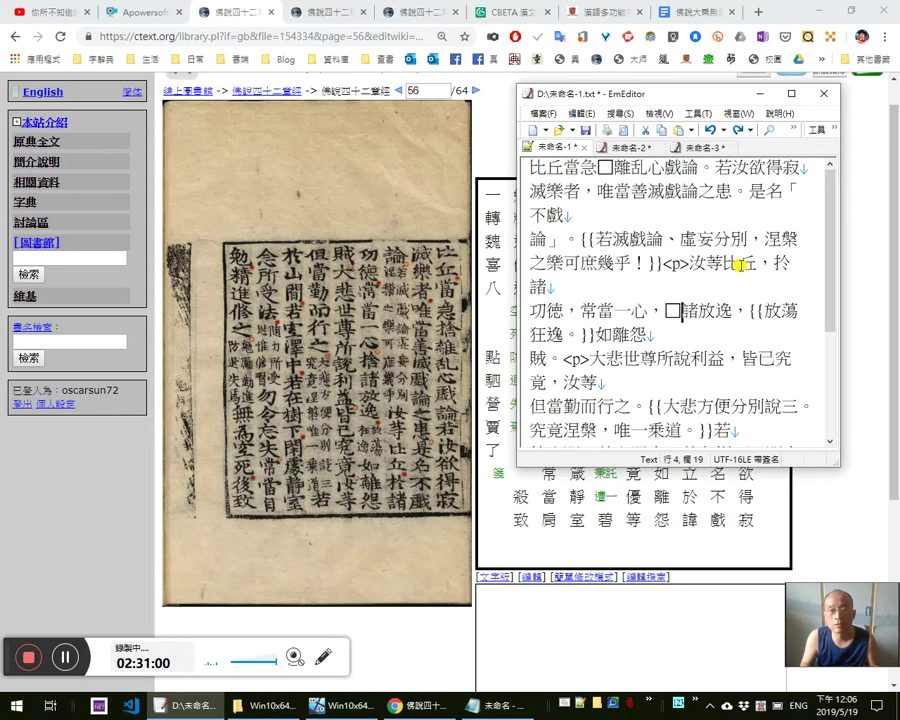
pyautogui.press('Right')
pyautogui.press('Right')
pyautogui.press('Right')
pyautogui.press('Right')
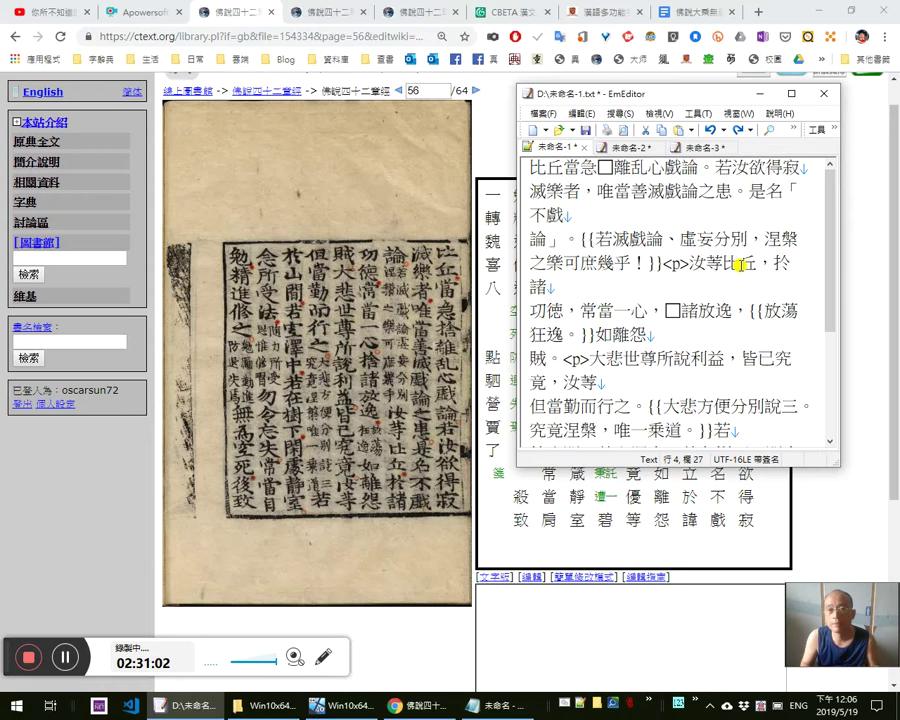
pyautogui.press('Up')
pyautogui.press('Right')
pyautogui.press('Right')
pyautogui.press('Right')
pyautogui.press('Right')
pyautogui.press('Right')
pyautogui.press('Right')
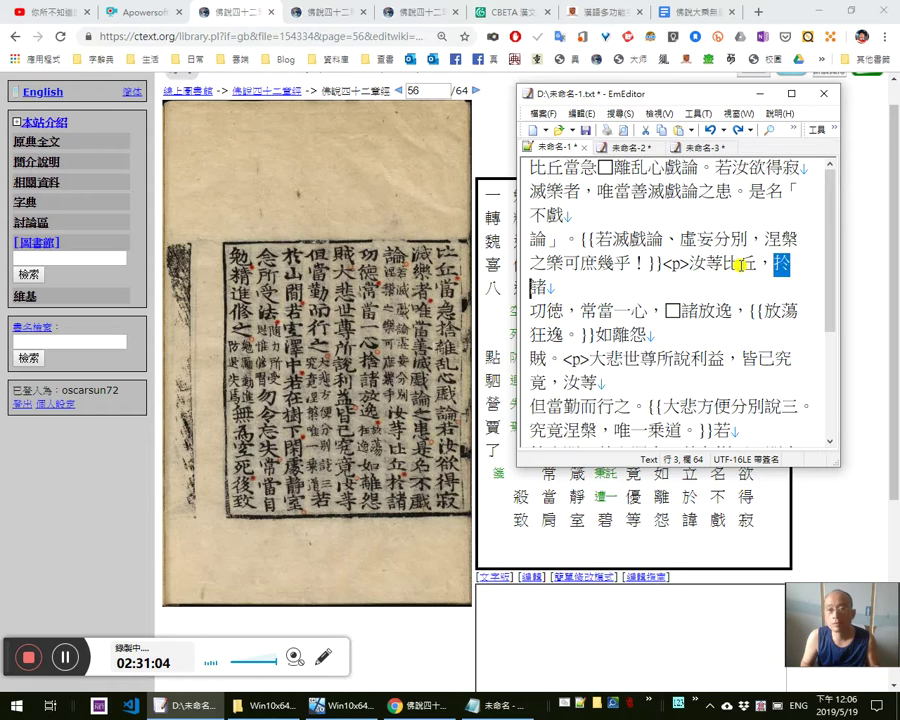
pyautogui.press('Down')
pyautogui.press('Right')
pyautogui.press('Right')
pyautogui.press('Right')
pyautogui.press('Right')
pyautogui.press('Right')
pyautogui.press('Right')
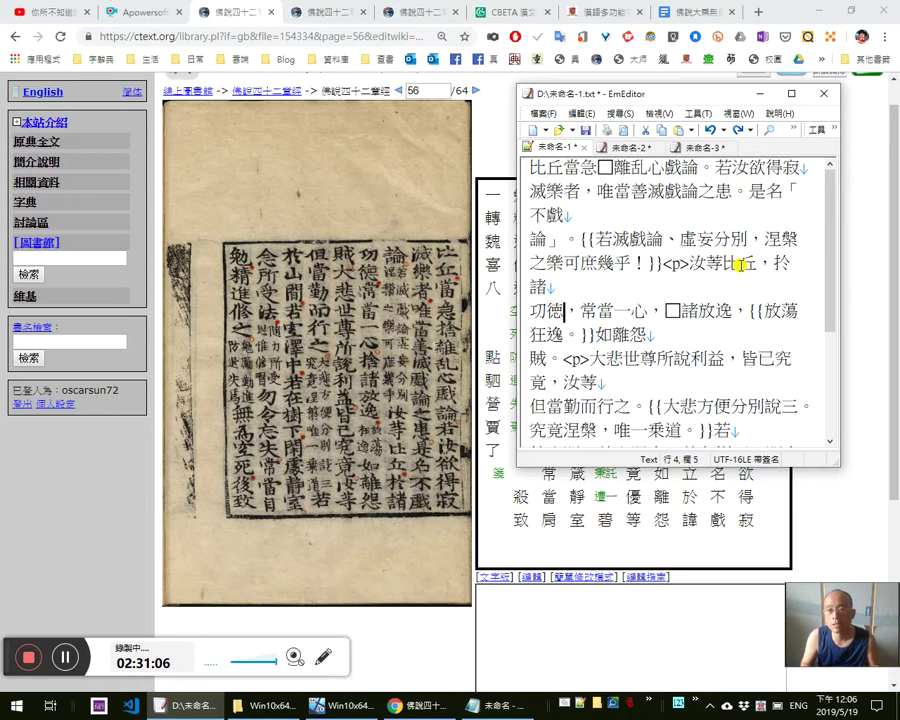
pyautogui.press('Right')
pyautogui.press('Right')
pyautogui.press('Right')
pyautogui.press('Right')
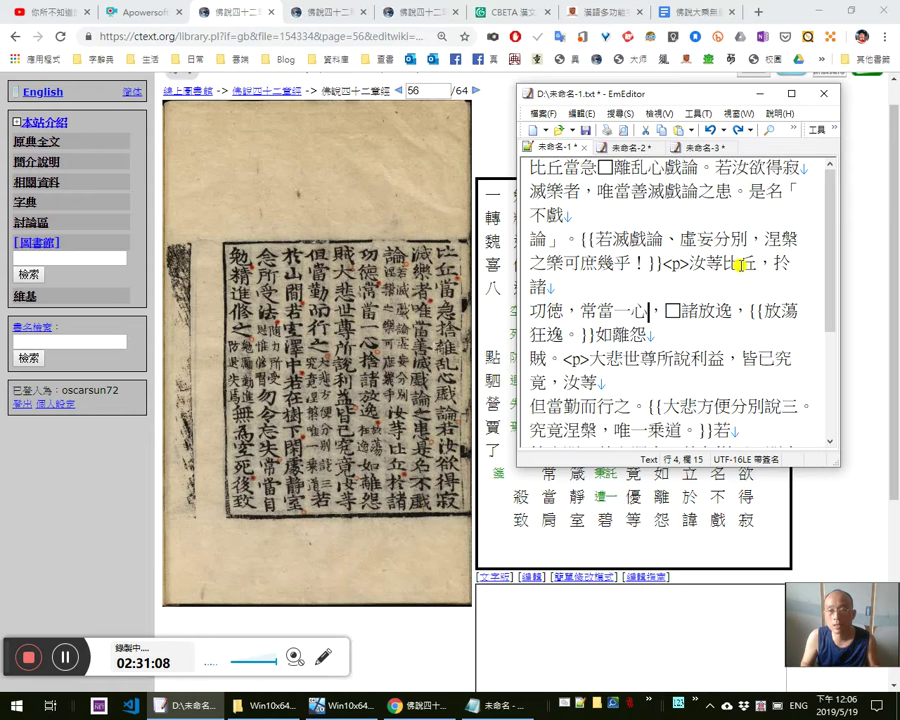
pyautogui.hotkey('shift', 'Right')
pyautogui.hotkey('shift', 'Right')
pyautogui.press('End')
pyautogui.press('Home')
pyautogui.press('Right')
pyautogui.press('Right')
pyautogui.press('Right')
pyautogui.press('Right')
pyautogui.press('Right')
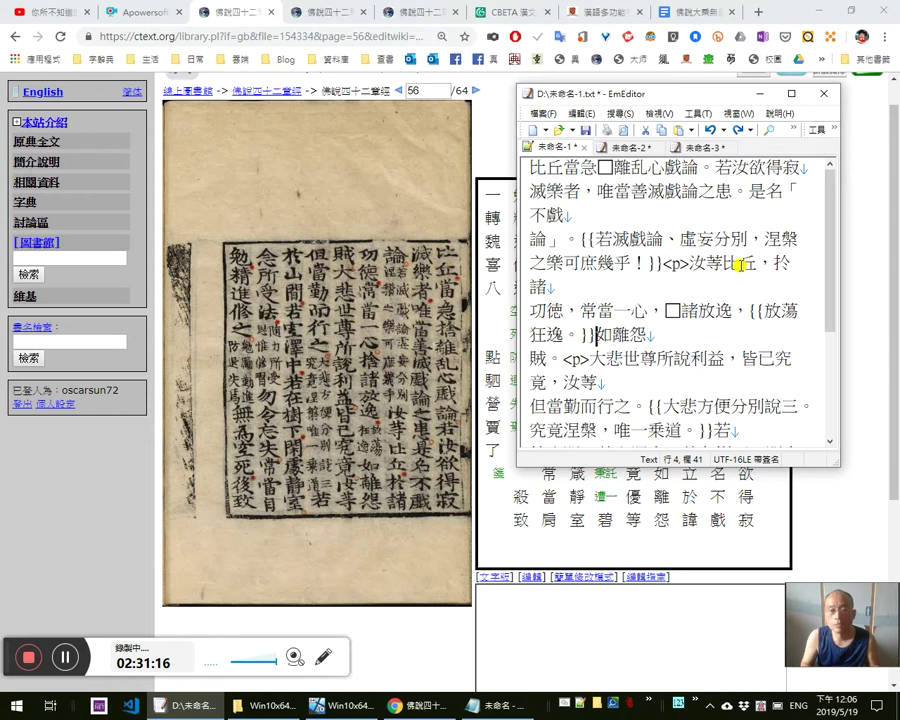
pyautogui.press('Right')
pyautogui.press('Right')
pyautogui.press('Right')
pyautogui.press('Right')
pyautogui.press('Right')
pyautogui.press('Right')
pyautogui.press('Right')
pyautogui.press('Right')
pyautogui.press('Right')
pyautogui.press('Right')
pyautogui.press('Up')
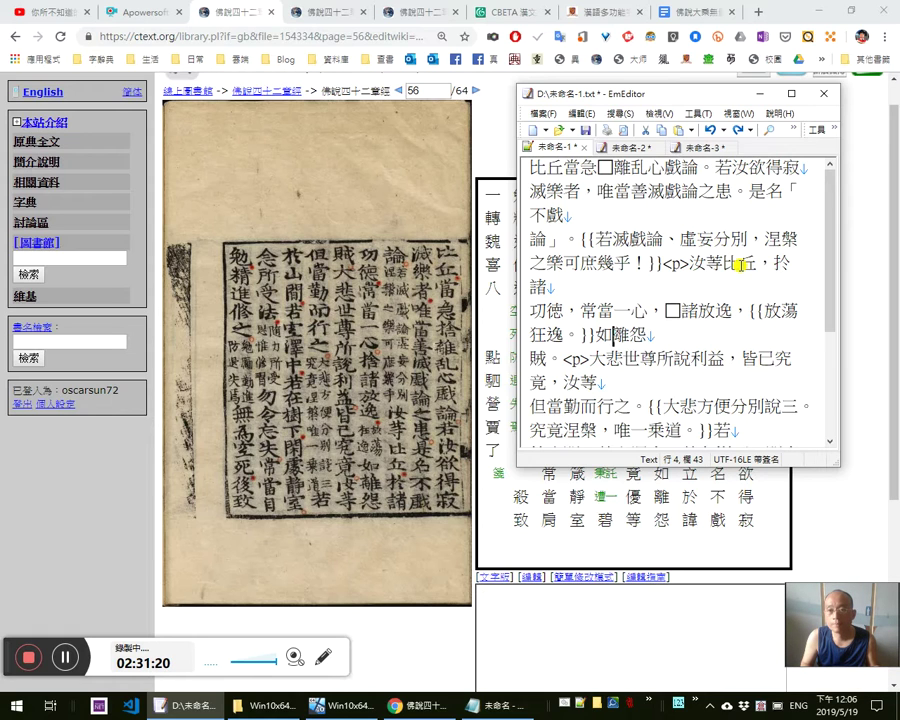
pyautogui.press('Up')
pyautogui.press('Right')
pyautogui.press('Right')
pyautogui.press('Left')
pyautogui.press('Left')
pyautogui.press('Left')
pyautogui.press('Left')
pyautogui.hotkey('shift', 'Left')
pyautogui.hotkey('shift', 'Left')
pyautogui.hotkey('shift', 'Left')
pyautogui.hotkey('shift', 'Left')
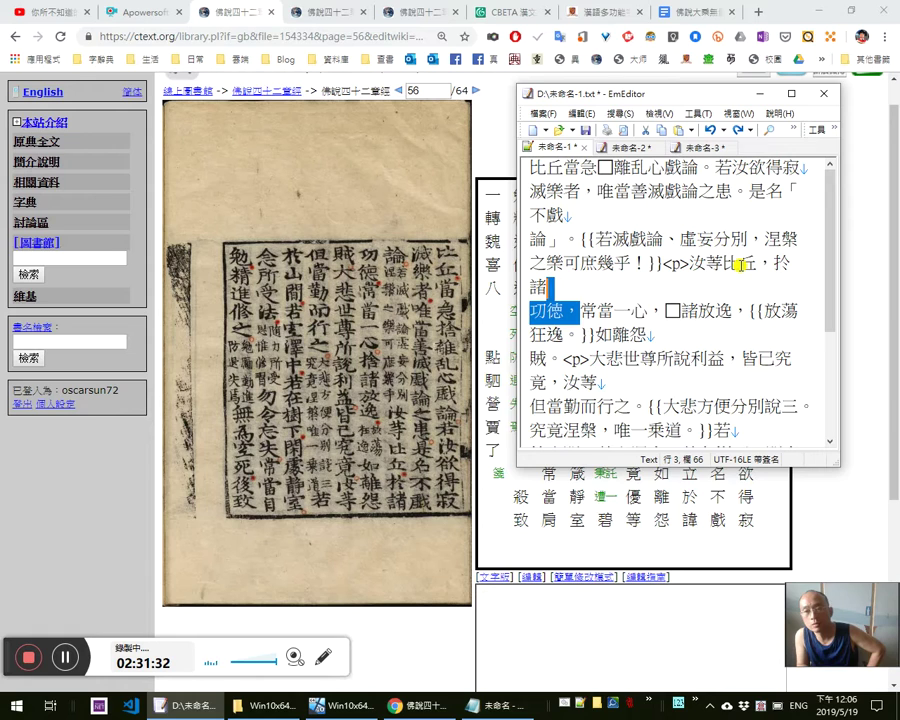
pyautogui.press('Down')
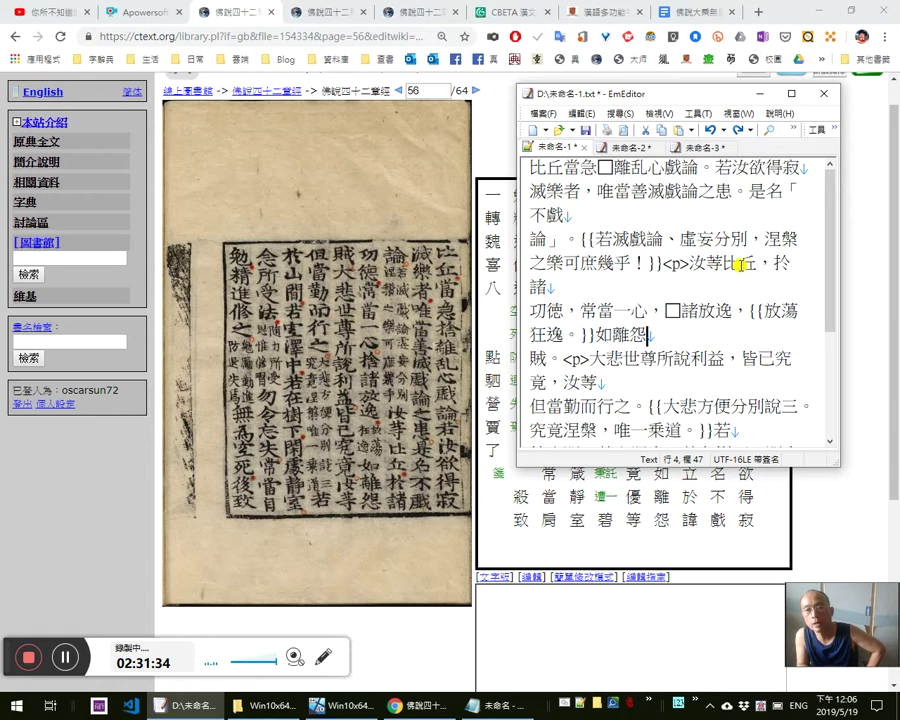
pyautogui.press('Left')
pyautogui.press('Left')
pyautogui.press('Left')
pyautogui.press('Left')
pyautogui.press('Left')
pyautogui.press('Left')
pyautogui.press('Left')
pyautogui.press('Left')
pyautogui.press('Left')
pyautogui.press('Left')
pyautogui.press('Left')
pyautogui.press('Left')
pyautogui.press('Left')
pyautogui.press('Left')
pyautogui.press('Left')
pyautogui.press('Left')
pyautogui.press('Left')
pyautogui.press('Left')
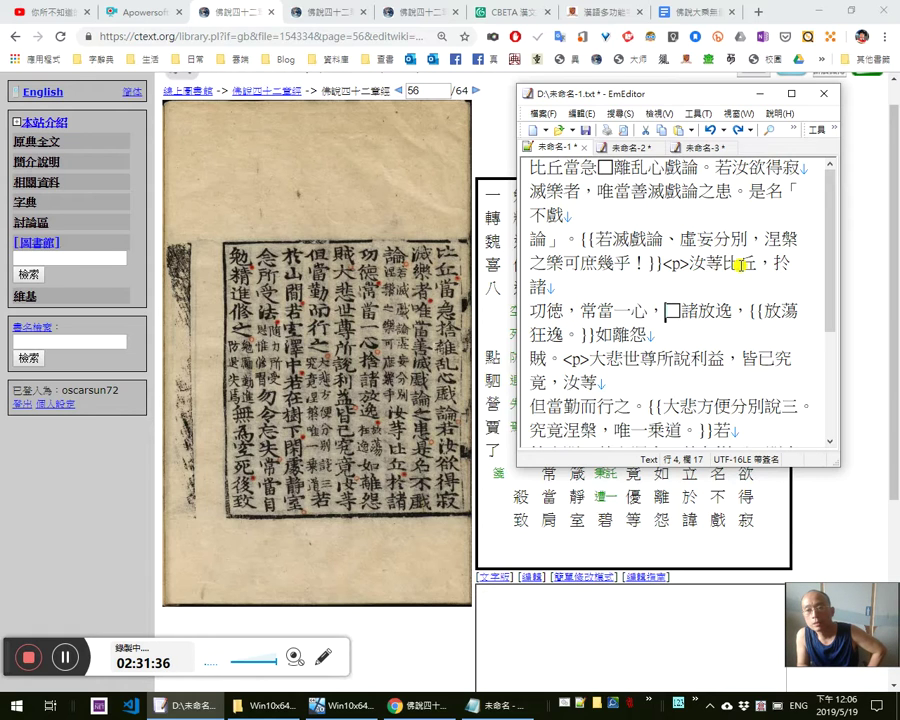
pyautogui.press('Right')
pyautogui.press('Right')
pyautogui.press('Right')
pyautogui.press('Right')
pyautogui.press('End')
pyautogui.press('Left')
pyautogui.press('Left')
pyautogui.press('Right')
pyautogui.press('Right')
pyautogui.press('Right')
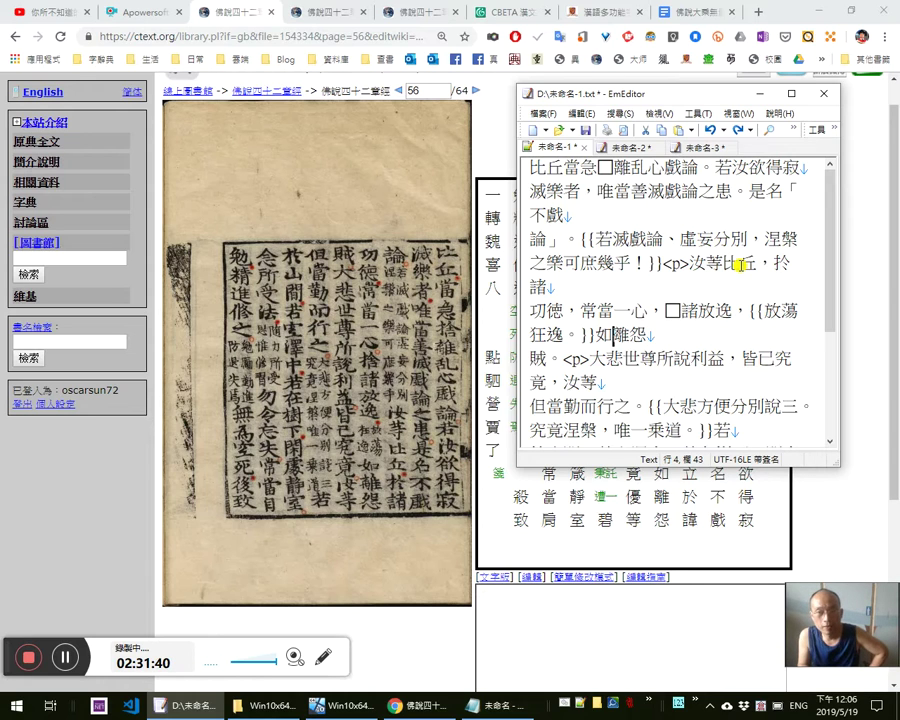
pyautogui.press('Left')
pyautogui.press('Left')
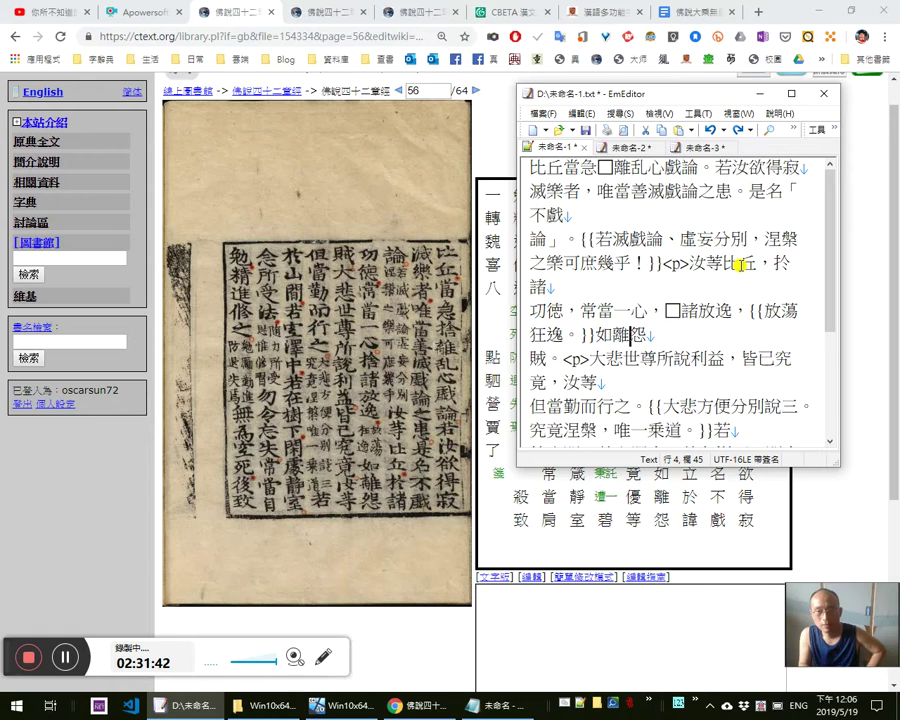
pyautogui.hotkey('shift', 'Left')
pyautogui.press('Right')
pyautogui.press('Right')
pyautogui.press('Right')
pyautogui.press('Right')
pyautogui.press('Right')
pyautogui.press('Right')
pyautogui.press('Right')
pyautogui.press('Right')
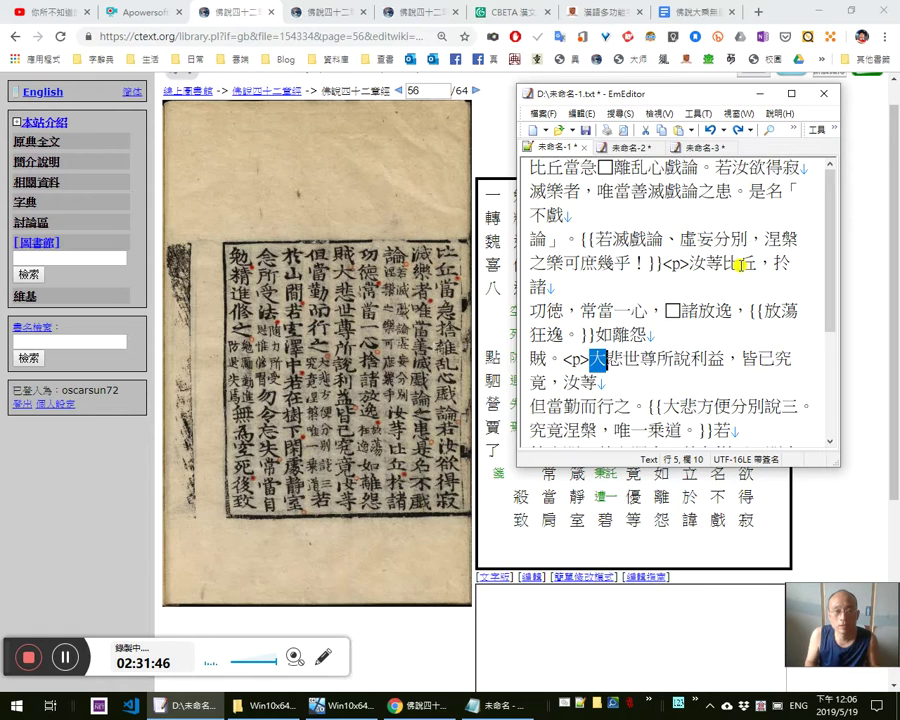
pyautogui.press('Right')
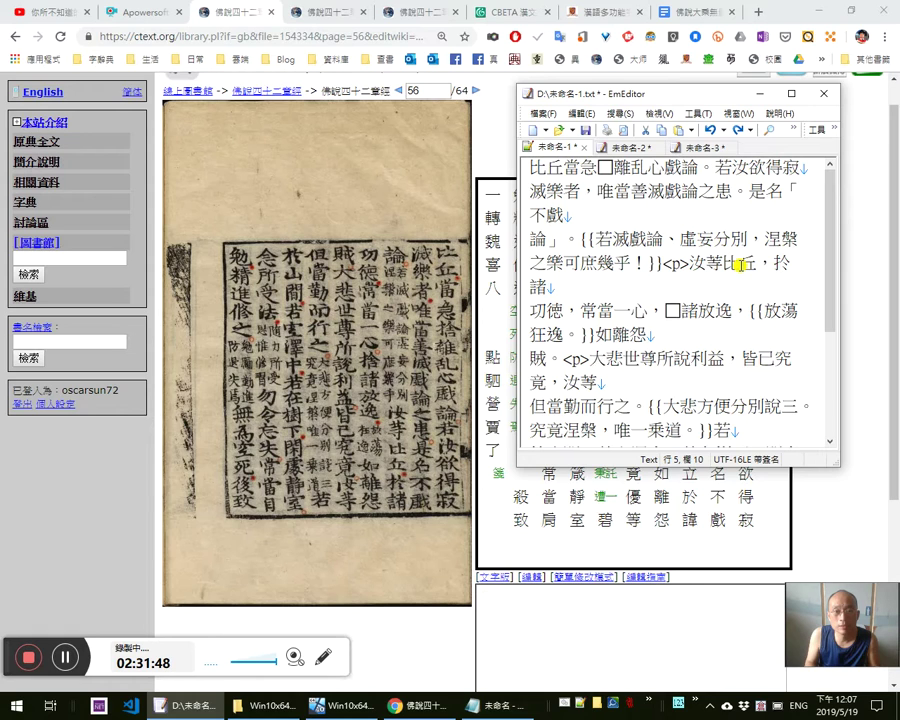
pyautogui.press('Right')
pyautogui.press('Right')
pyautogui.press('Right')
pyautogui.press('Right')
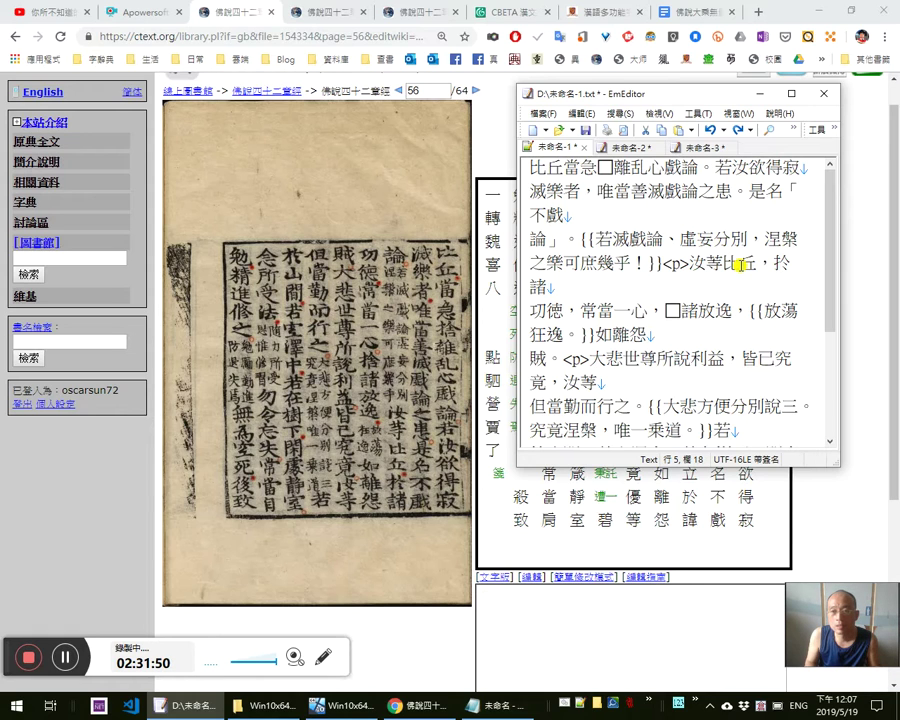
pyautogui.press('Right')
pyautogui.press('Right')
pyautogui.press('Right')
pyautogui.press('Right')
pyautogui.press('Right')
pyautogui.press('Right')
pyautogui.press('Right')
pyautogui.press('Right')
pyautogui.press('Right')
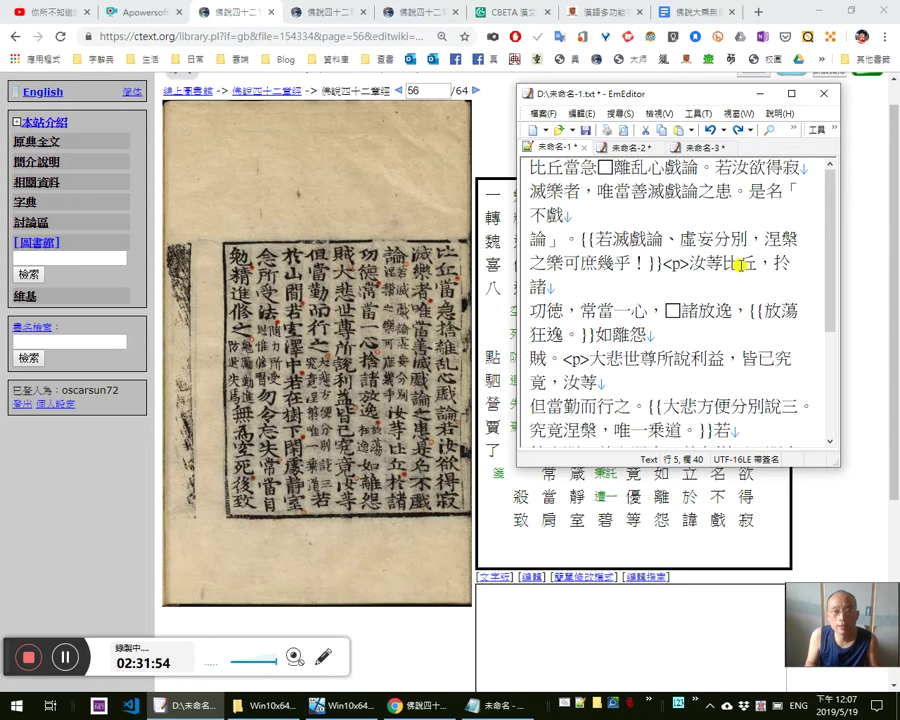
pyautogui.press('Down')
# Step: Insert a full-width comma after 方便 in the 大悲方便 phrase
pyautogui.press('Left')
pyautogui.press('Left')
pyautogui.hotkey('shift', 'Left')
pyautogui.press('Right')
pyautogui.press('Right')
pyautogui.press('Right')
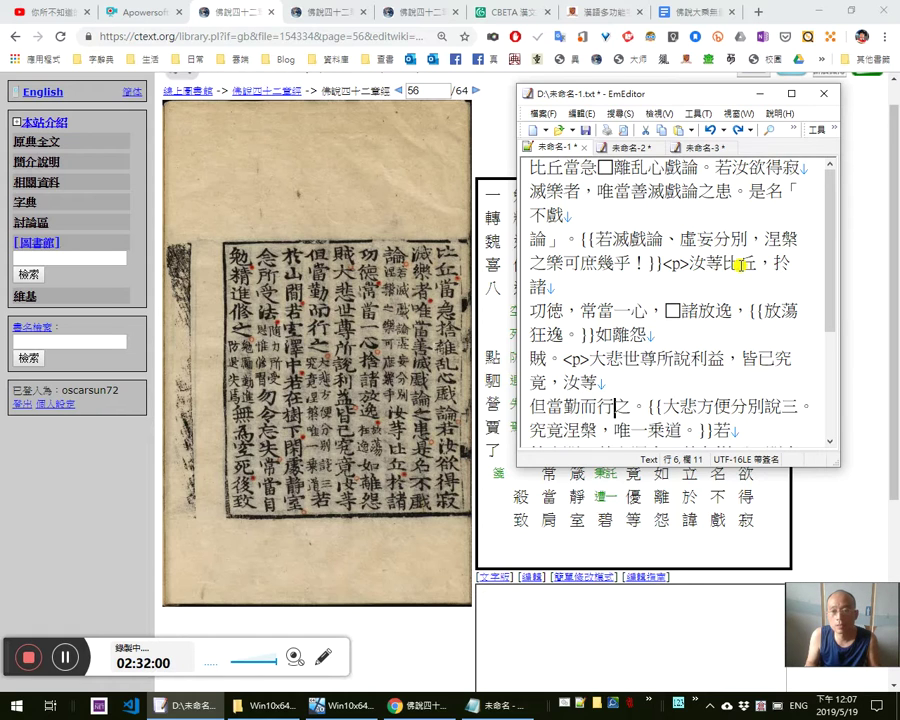
pyautogui.hotkey('shift', 'Left')
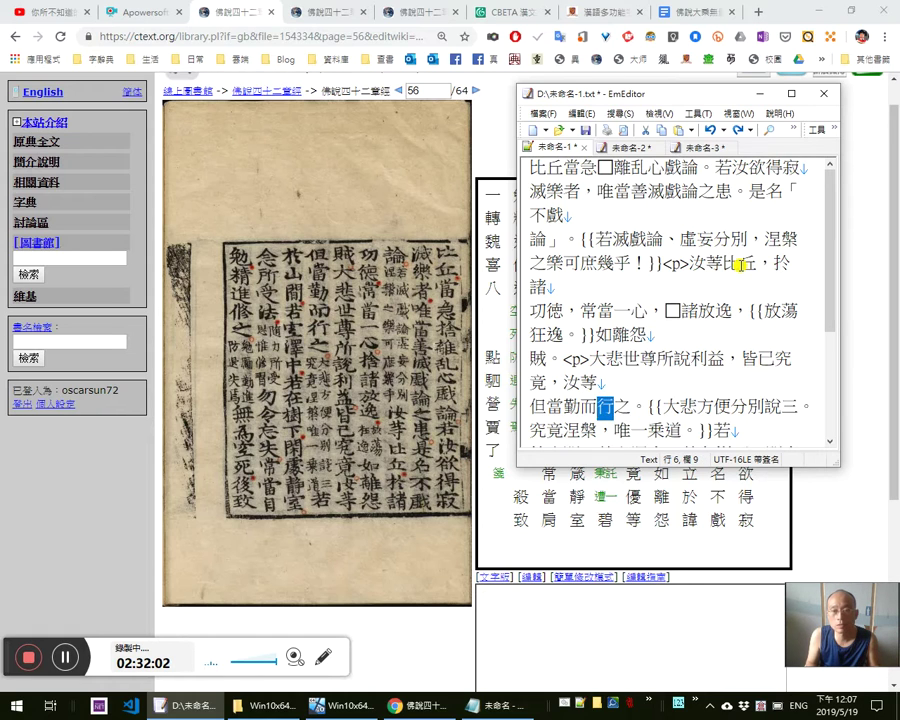
pyautogui.press('Right')
pyautogui.press('Right')
pyautogui.press('Right')
pyautogui.press('Right')
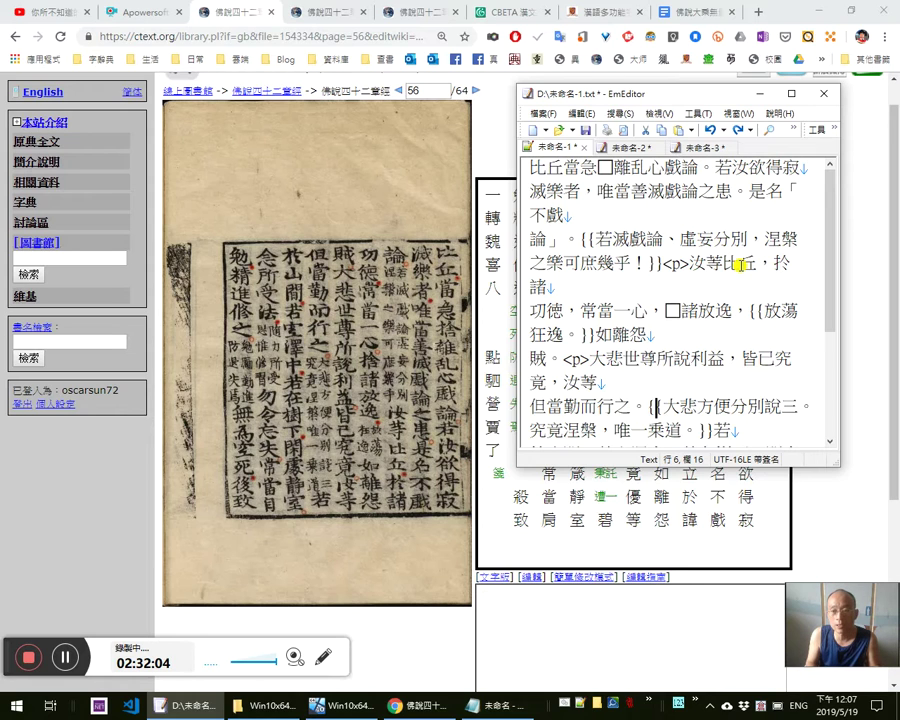
pyautogui.press('Right')
pyautogui.press('Right')
pyautogui.press('Right')
pyautogui.press('Right')
pyautogui.press('Right')
pyautogui.press('Right')
pyautogui.press('Right')
pyautogui.press('Right')
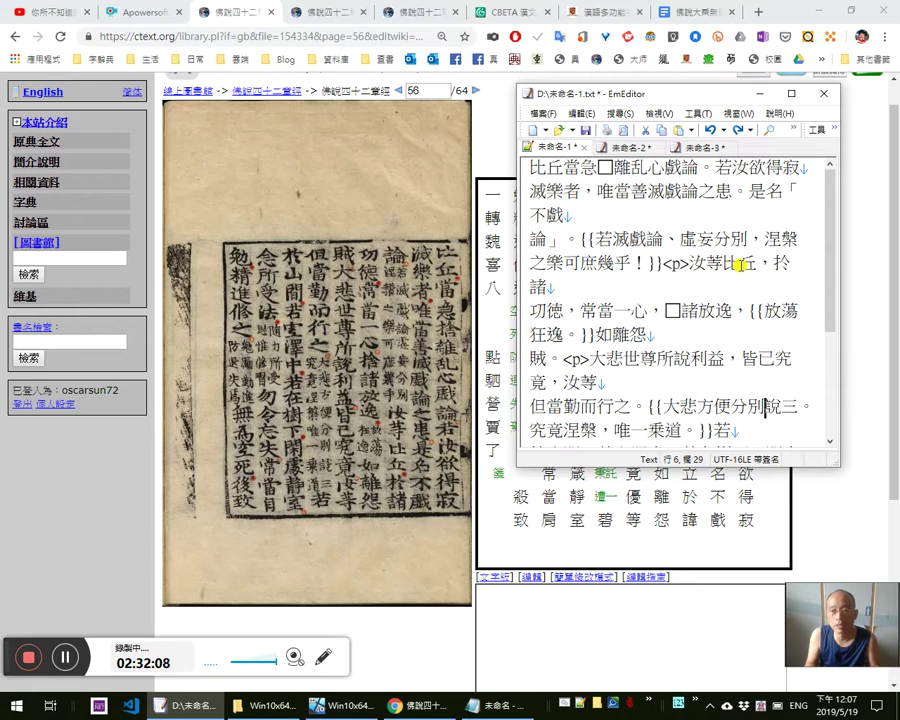
pyautogui.press('Left')
pyautogui.press('Left')
pyautogui.press('Left')
pyautogui.write('，')
pyautogui.press('Left')
pyautogui.press('Left')
pyautogui.press('Left')
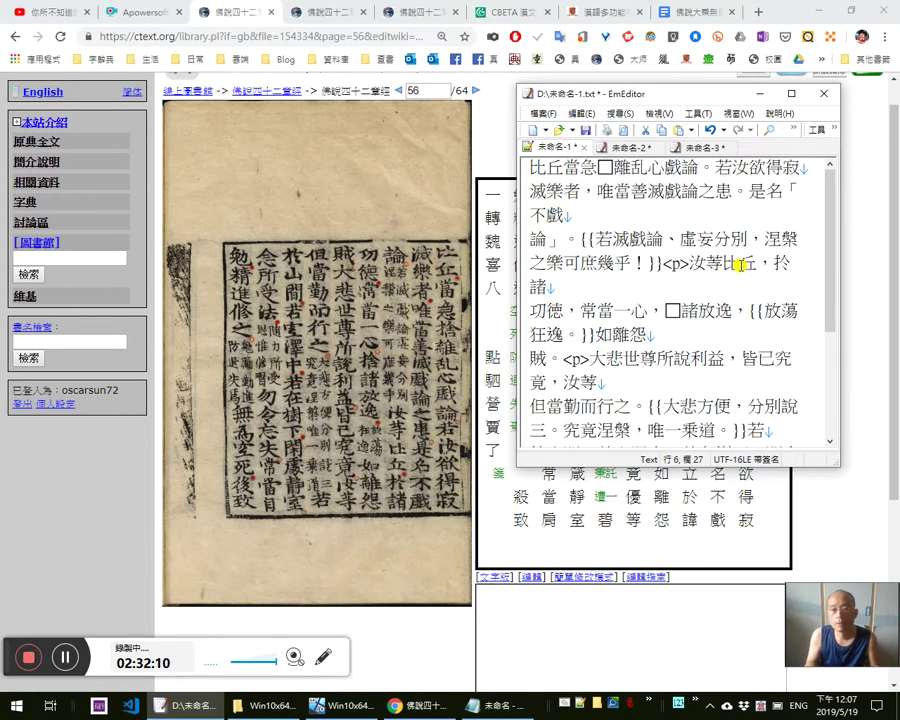
pyautogui.hotkey('shift', 'Left')
pyautogui.hotkey('shift', 'Left')
pyautogui.hotkey('shift', 'Left')
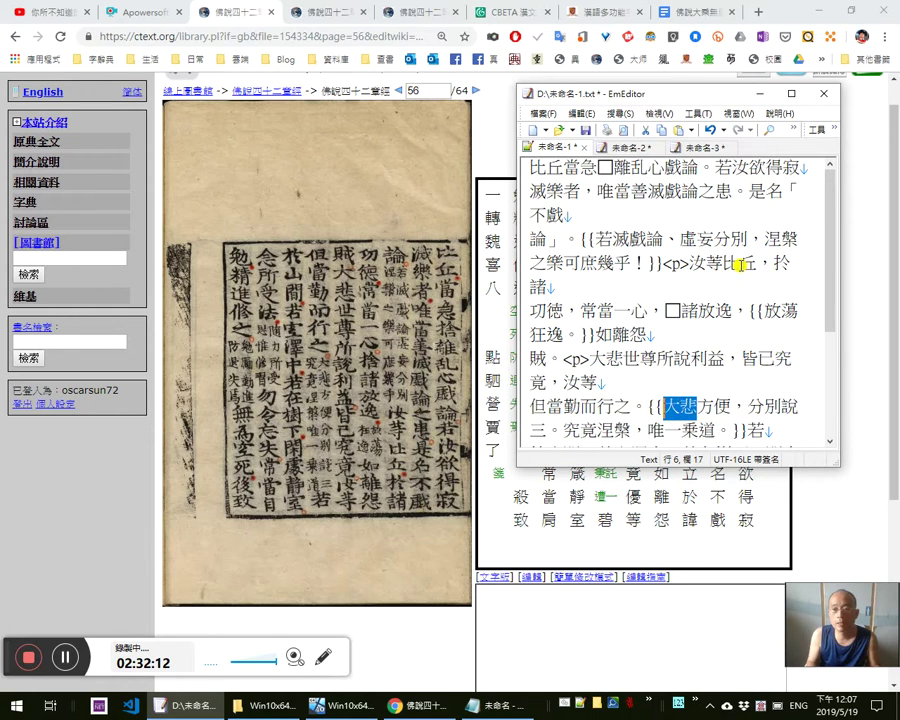
pyautogui.press('Left')
pyautogui.press('Right')
pyautogui.press('Right')
pyautogui.press('Right')
pyautogui.press('Right')
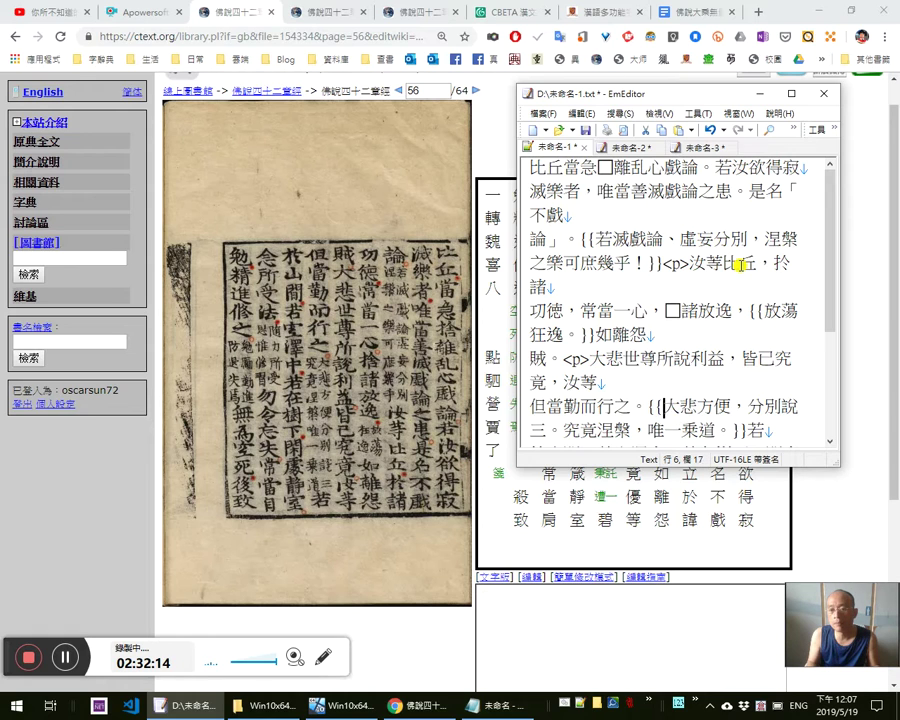
pyautogui.hotkey('shift', 'Left')
pyautogui.press('Right')
pyautogui.press('Right')
pyautogui.press('Right')
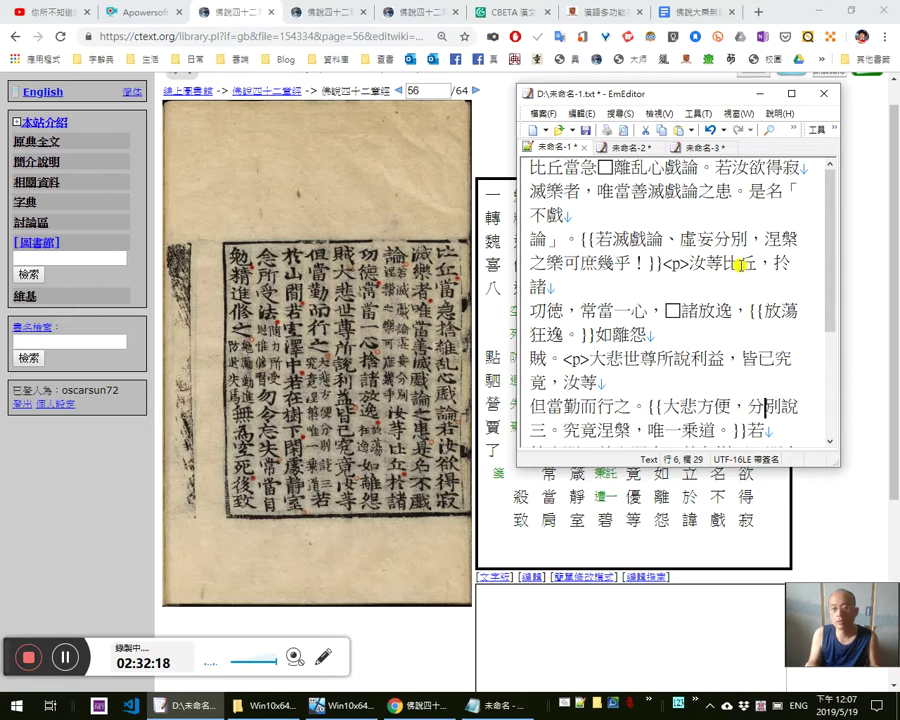
# Step: Replace the 。 after 分別說三 with ；
pyautogui.press('Right')
pyautogui.press('Right')
pyautogui.press('Right')
pyautogui.press('Right')
pyautogui.press('Right')
pyautogui.press('Right')
pyautogui.press('Right')
pyautogui.press('Right')
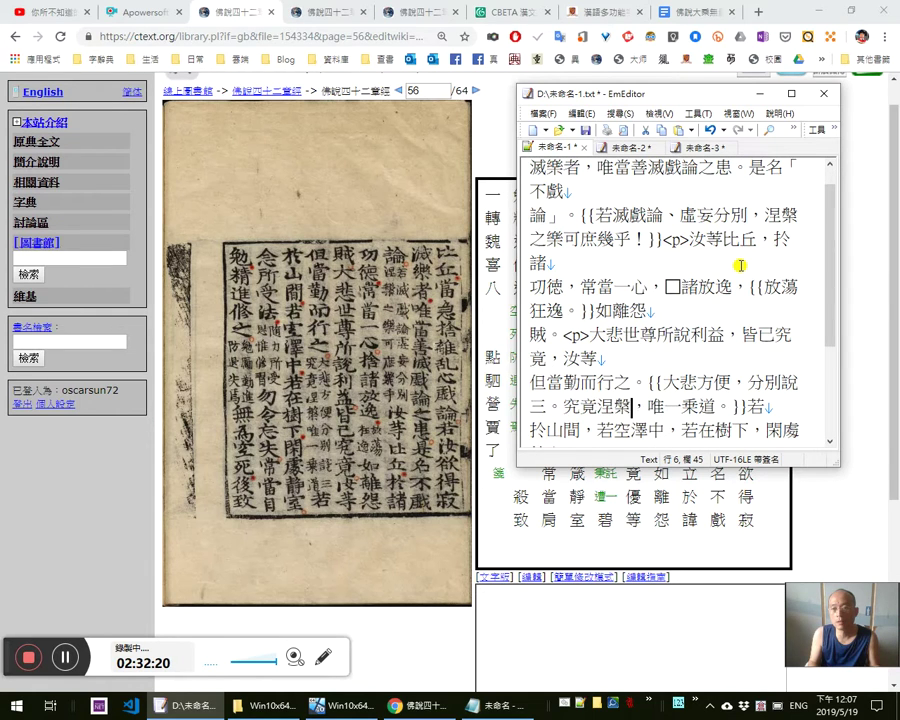
pyautogui.press('Left')
pyautogui.press('Left')
pyautogui.press('Left')
pyautogui.press('Left')
pyautogui.hotkey('shift', 'Left')
pyautogui.write('：')
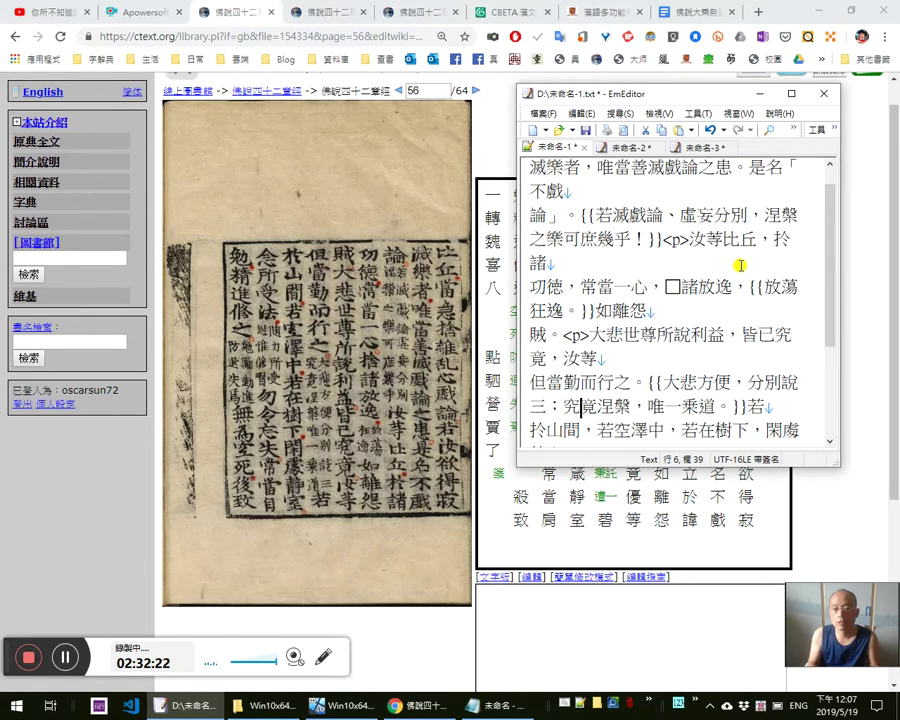
pyautogui.press('Right')
pyautogui.press('Right')
pyautogui.press('Right')
pyautogui.press('Right')
pyautogui.press('Right')
pyautogui.press('Right')
pyautogui.press('Right')
pyautogui.press('Right')
pyautogui.press('Right')
pyautogui.press('Right')
pyautogui.press('Right')
pyautogui.press('Right')
pyautogui.press('Right')
pyautogui.press('Right')
pyautogui.press('Right')
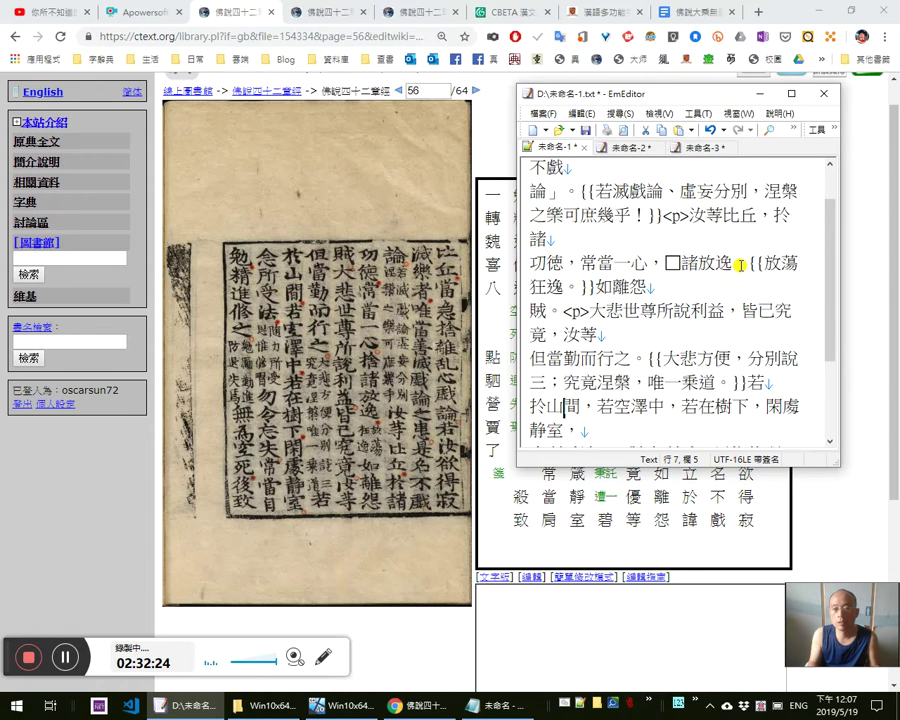
pyautogui.press('Right')
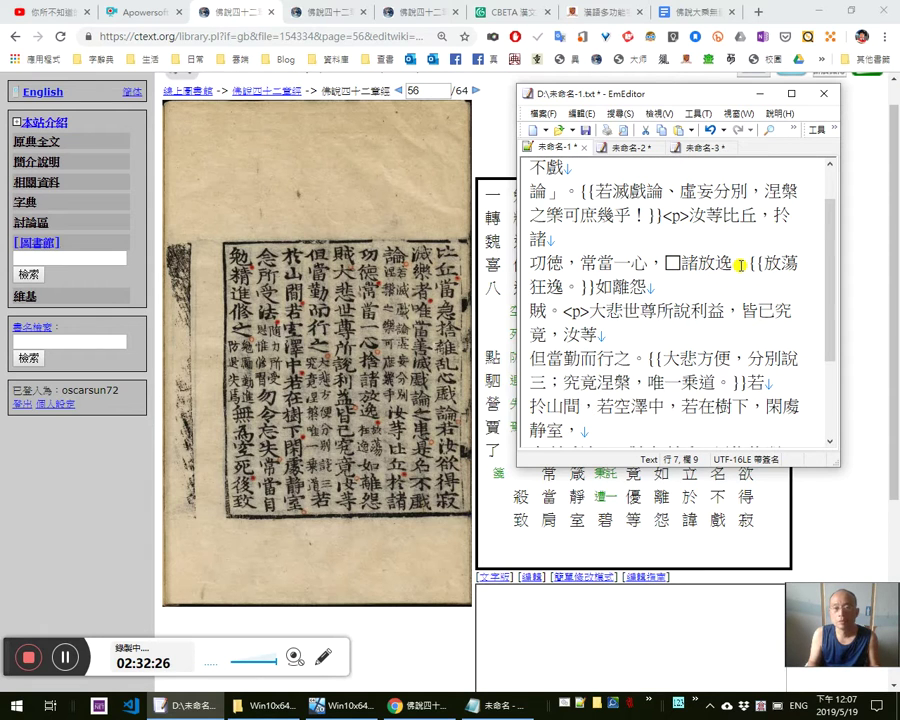
# Step: Replace the variant 乘 in 唯一乘 with the standard 乘 by pasting
pyautogui.press('Up')
pyautogui.press('Right')
pyautogui.press('Right')
pyautogui.press('Right')
pyautogui.press('Right')
pyautogui.press('Right')
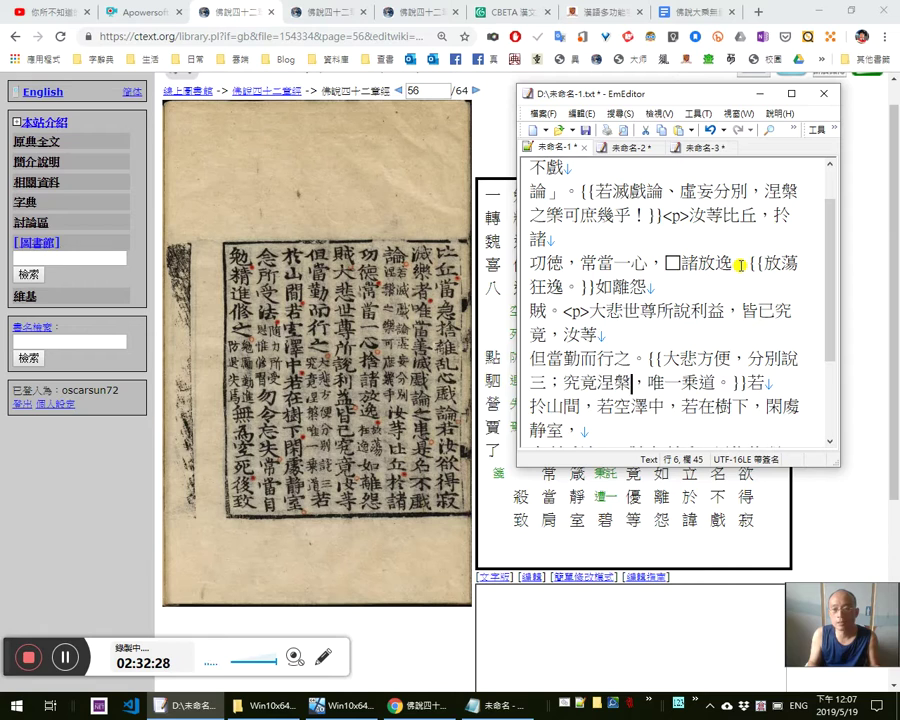
pyautogui.hotkey('shift', 'Right')
pyautogui.write('乘')
pyautogui.press('Down')
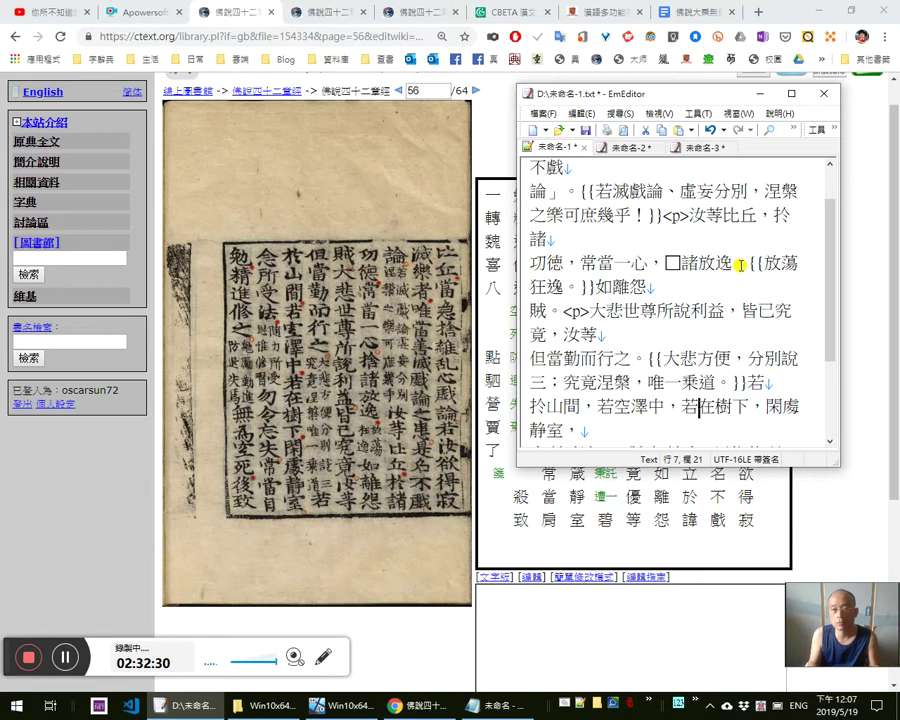
pyautogui.press('Left')
pyautogui.press('Left')
pyautogui.press('Left')
pyautogui.press('Left')
pyautogui.press('Left')
pyautogui.press('Left')
pyautogui.press('Left')
pyautogui.press('Left')
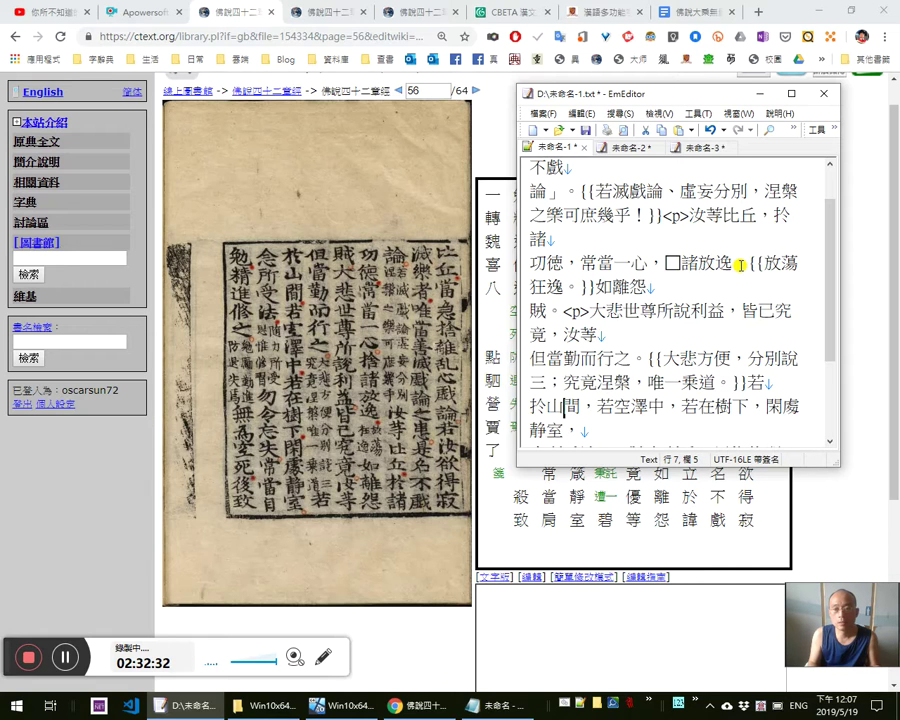
pyautogui.press('Right')
pyautogui.press('Right')
pyautogui.press('Right')
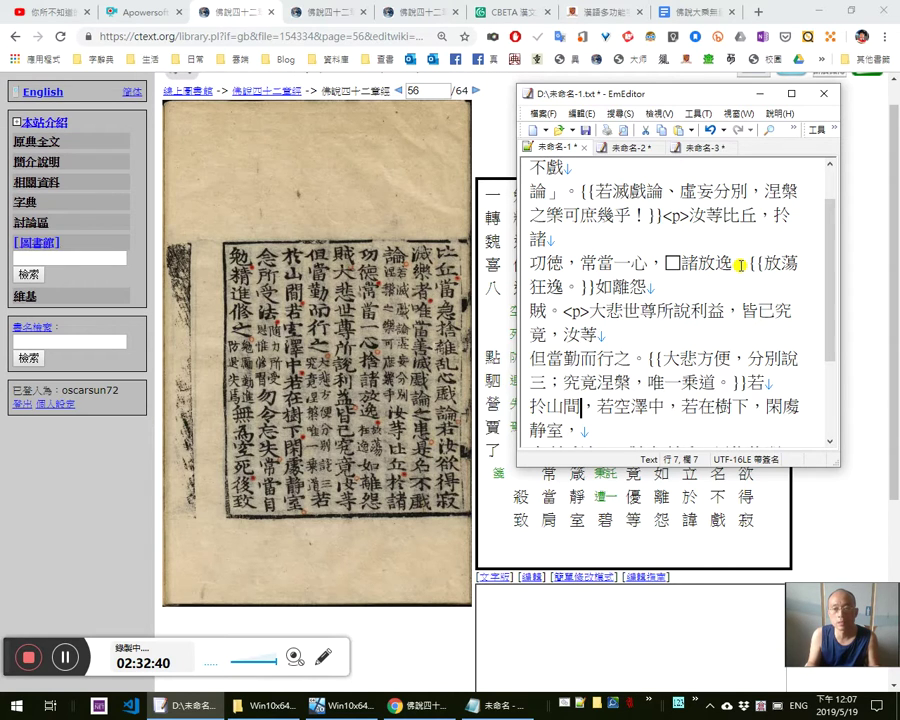
# Step: Try inputting 剩 after 唯一乘, deleting each trial entry so the text stays unchanged
pyautogui.press('Up')
pyautogui.press('Right')
pyautogui.press('Right')
pyautogui.press('Right')
pyautogui.press('Right')
pyautogui.press('Right')
pyautogui.press('Right')
pyautogui.press('Right')
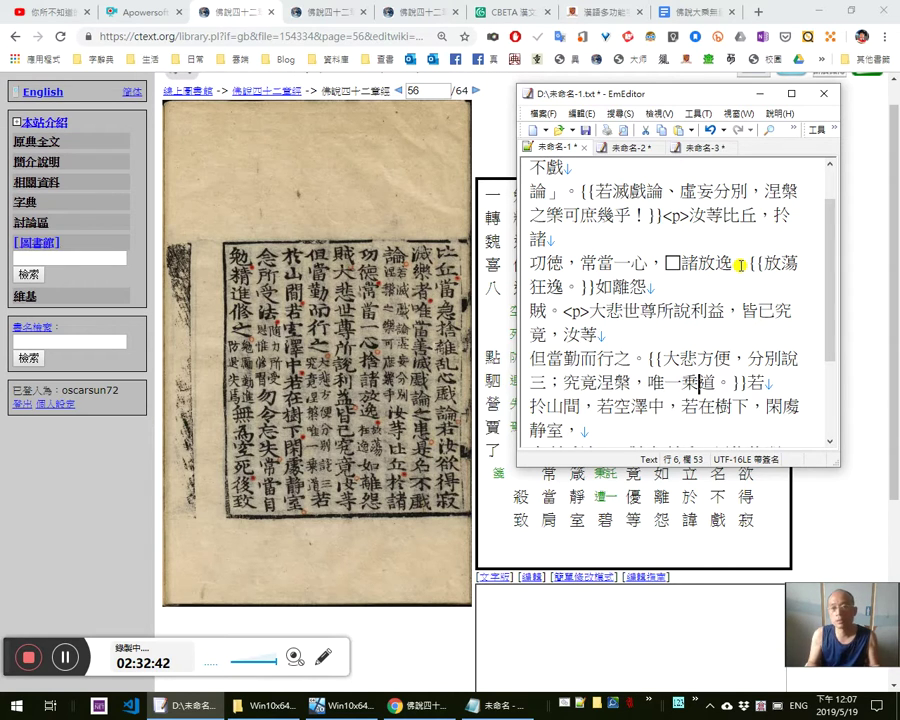
pyautogui.write('剩')
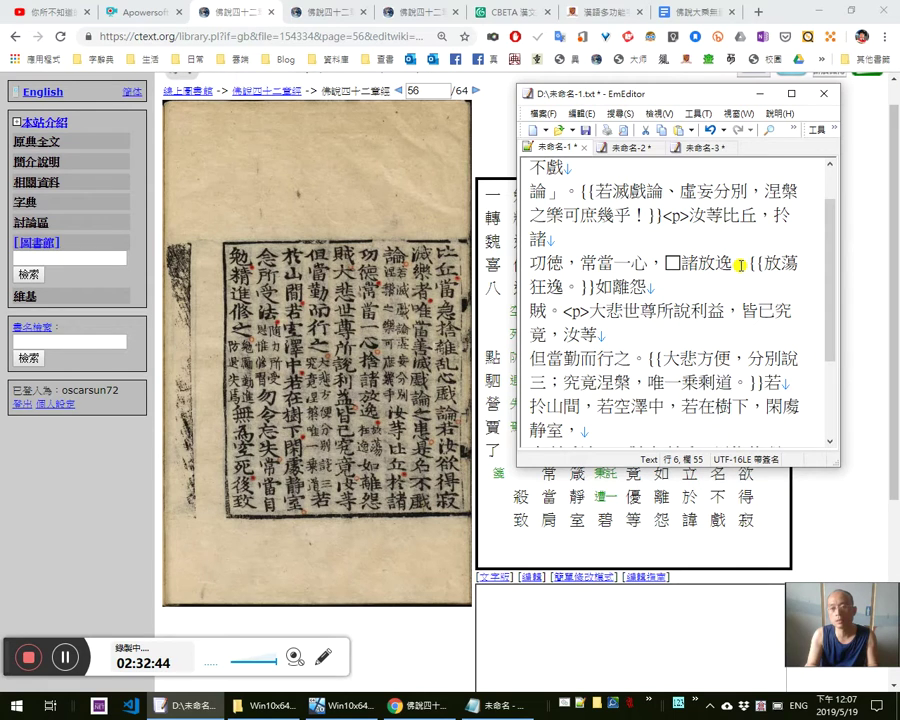
pyautogui.hotkey('shift', 'Left')
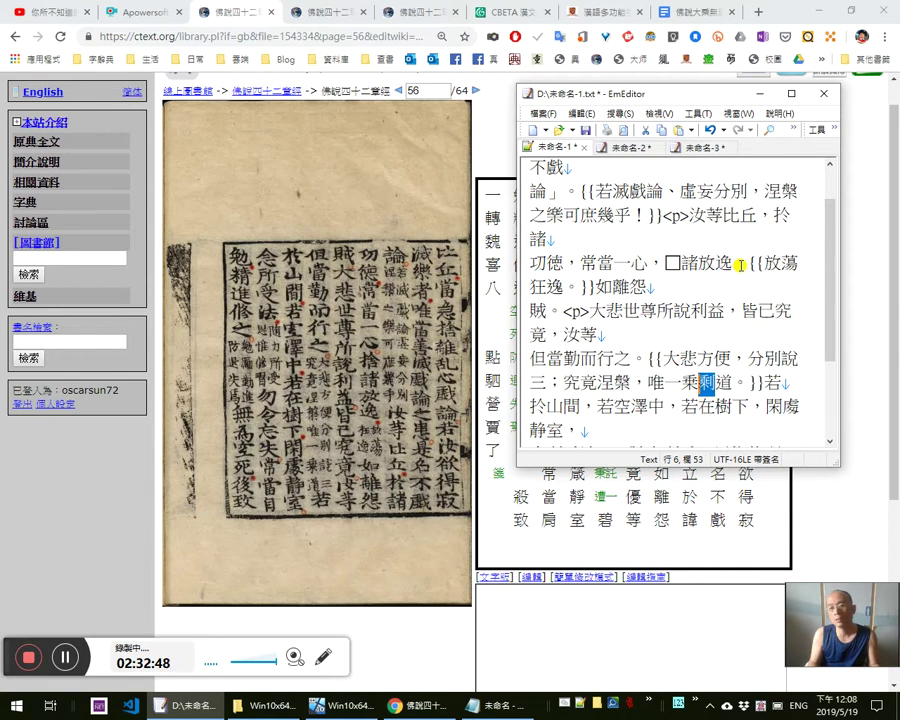
pyautogui.press('Left')
pyautogui.hotkey('shift', 'Right')
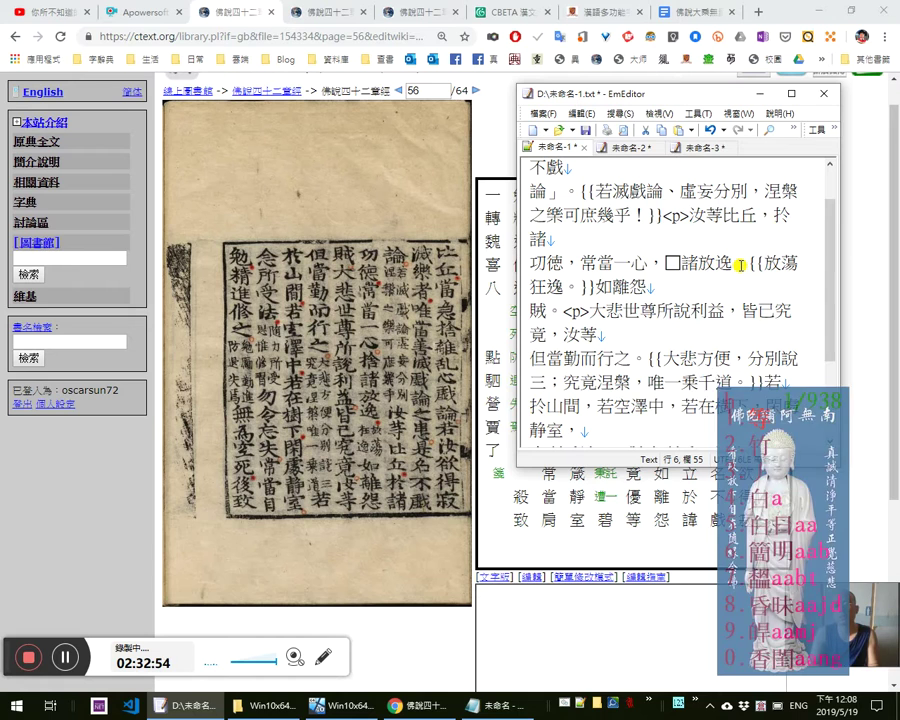
pyautogui.press('Delete')
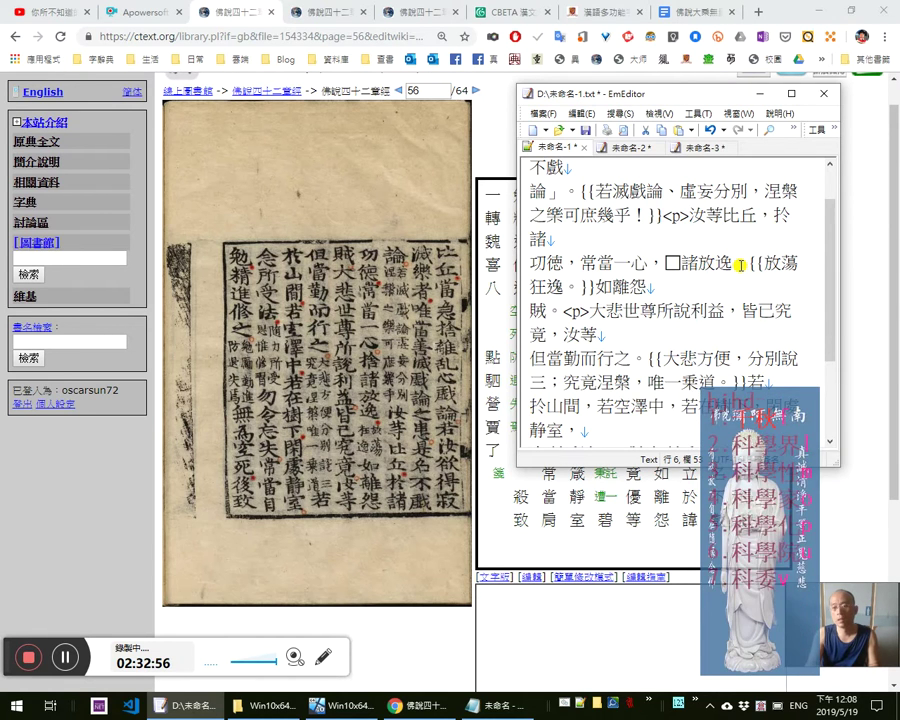
pyautogui.write('千乖')
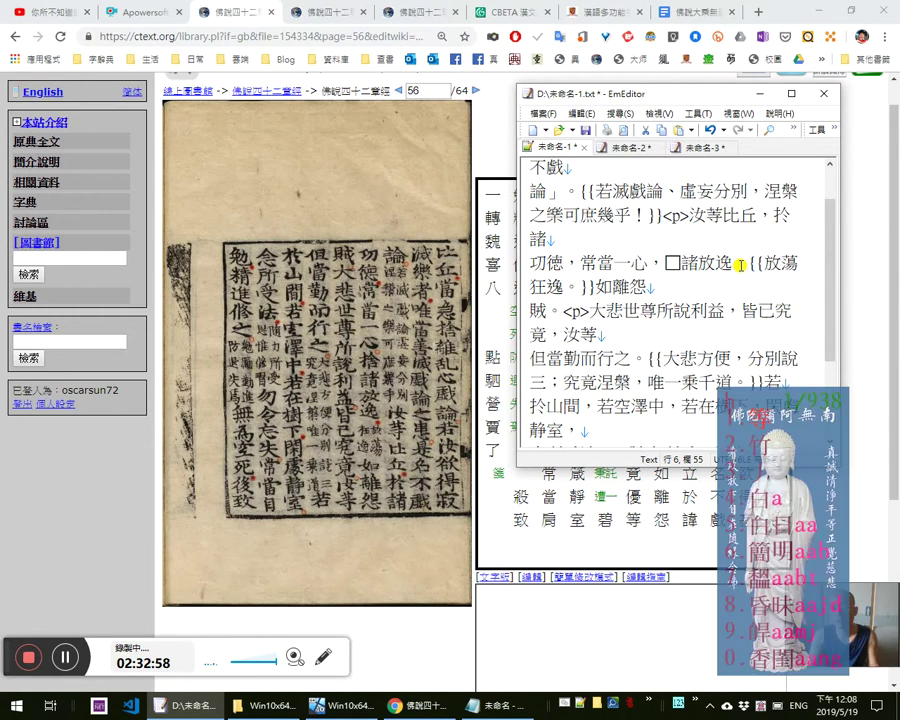
pyautogui.hotkey('shift', 'Left')
pyautogui.hotkey('shift', 'Left')
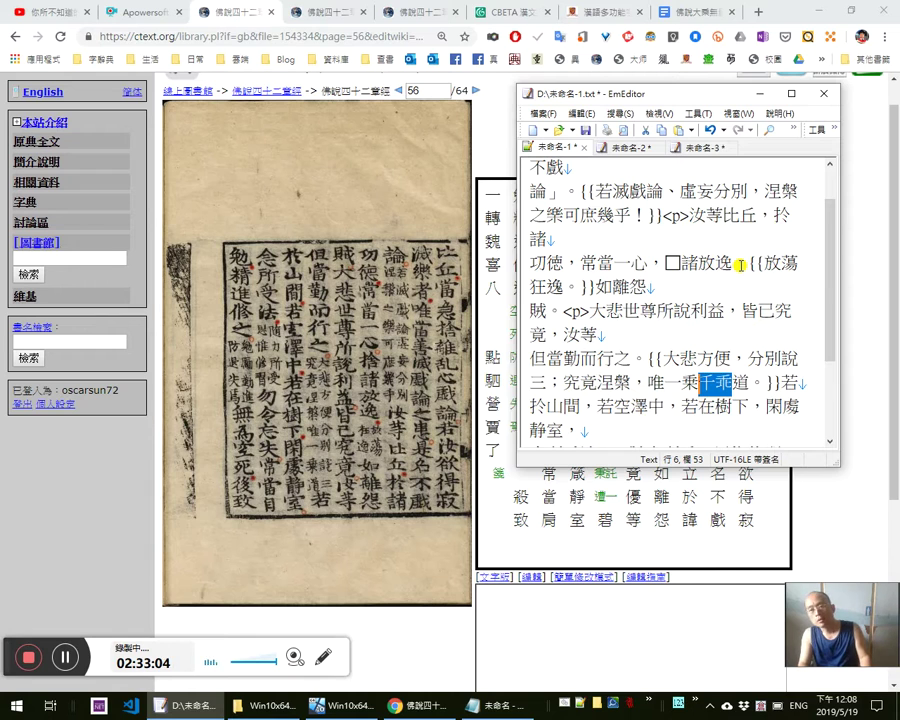
pyautogui.press('Delete')
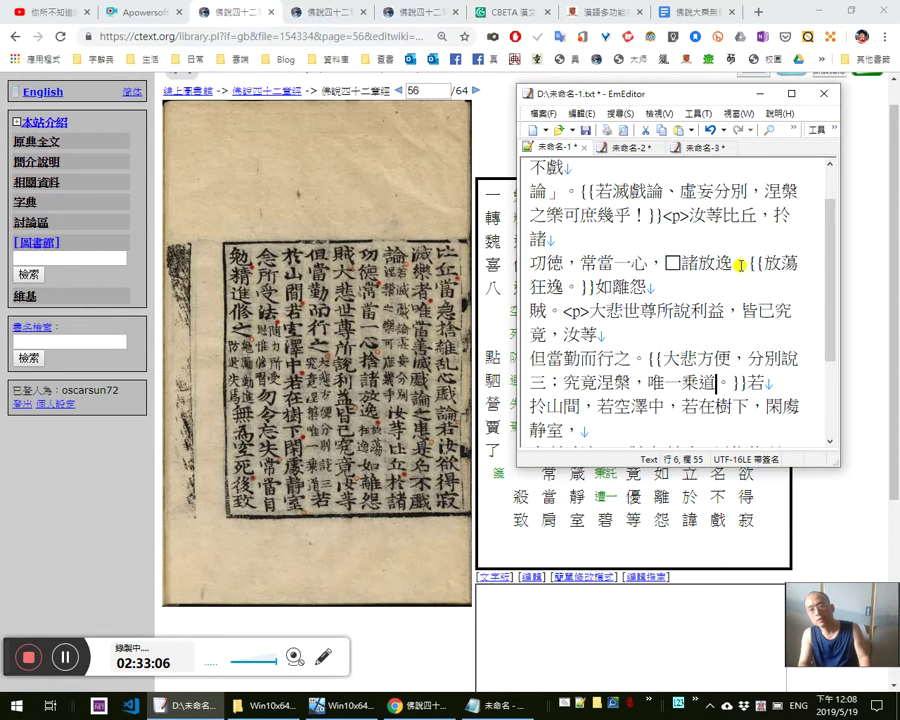
pyautogui.write('剩更')
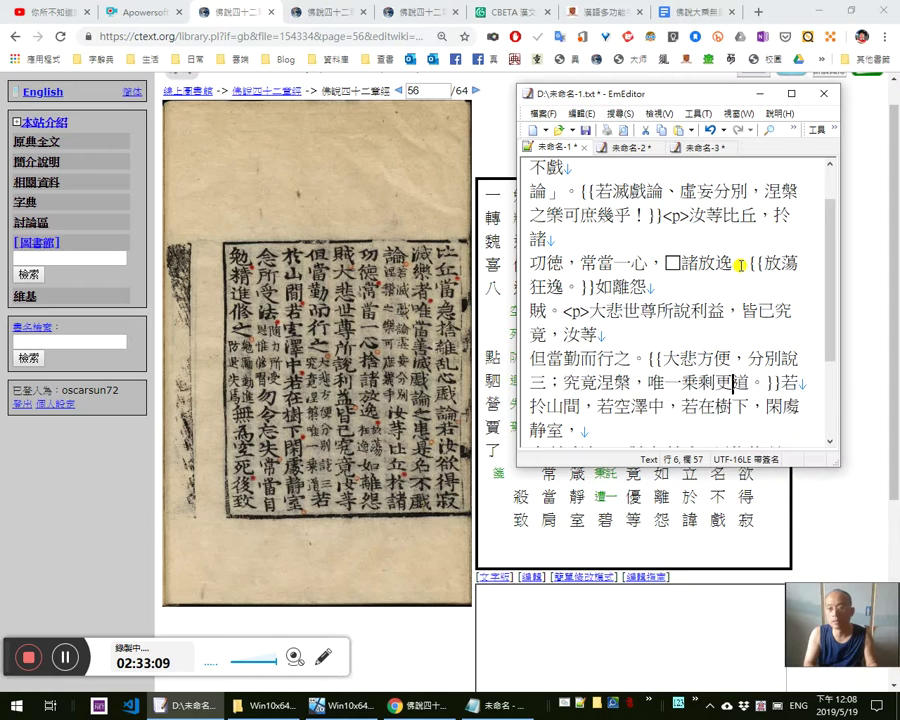
pyautogui.hotkey('shift', 'Left')
pyautogui.press('Delete')
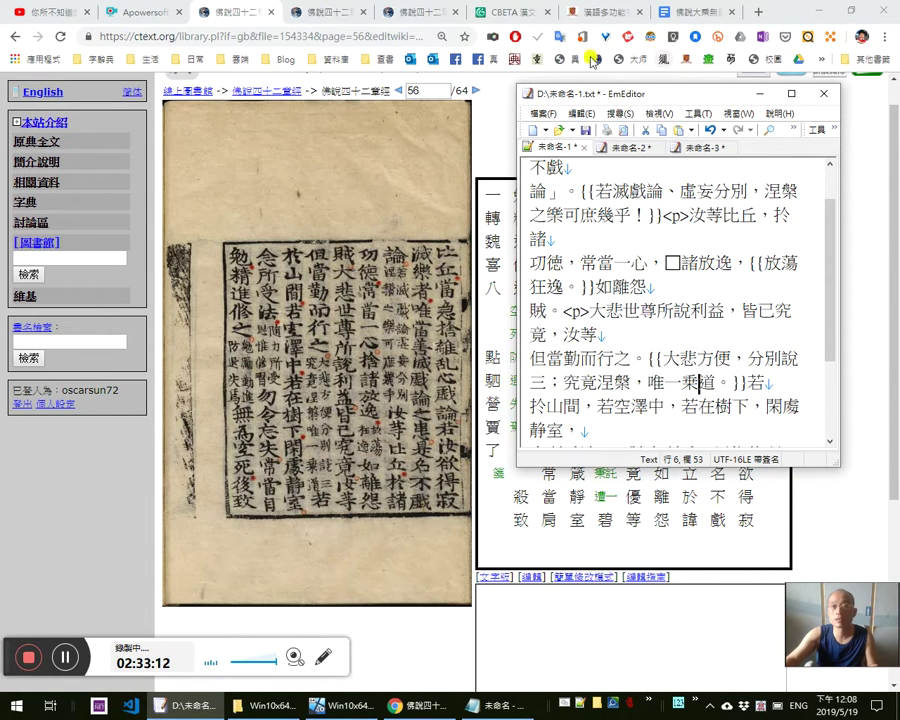
# Step: Open the MOE dictionary bookmark in a new browser tab
pyautogui.click(556, 68)
pyautogui.middleClick(557, 60)
pyautogui.click(687, 10)
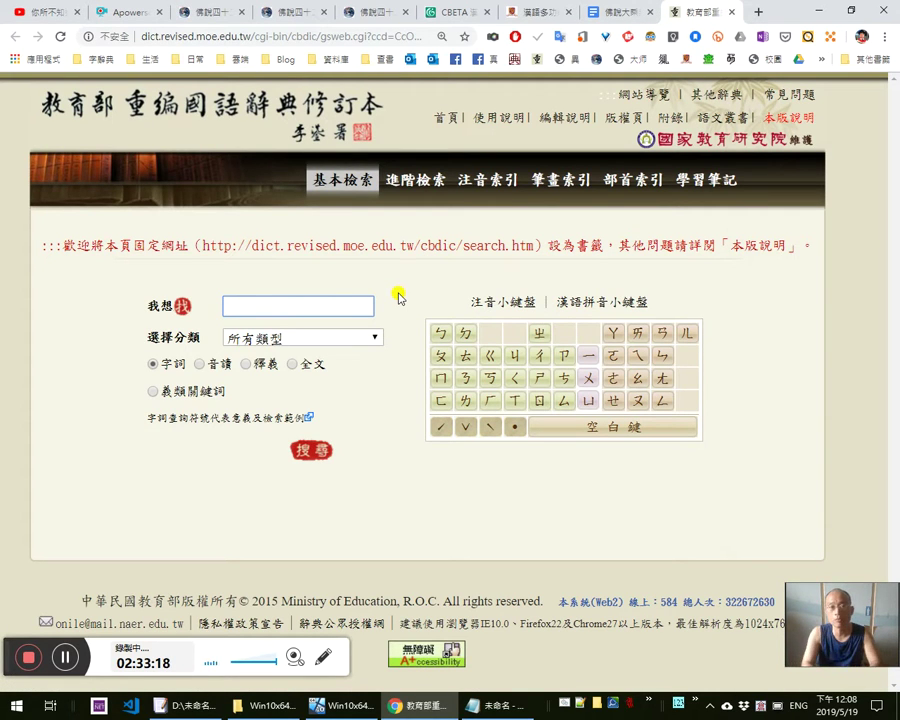
# Step: Look up 剩 in the dictionary and open its entry (shèng, 刀 radical, 12 strokes)
pyautogui.write('剩')
pyautogui.press('Return')
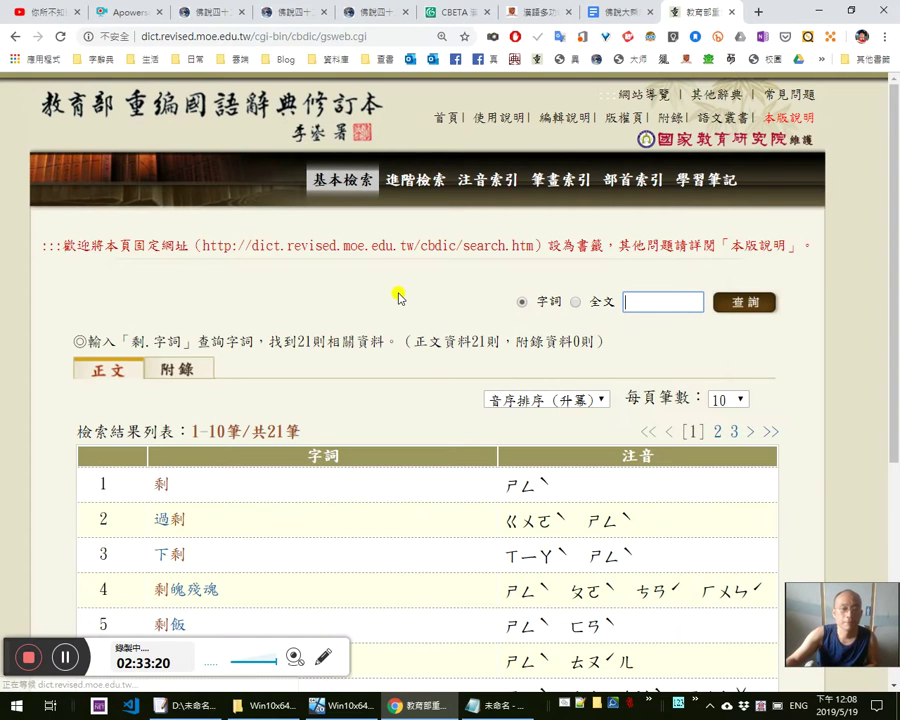
pyautogui.click(160, 483)
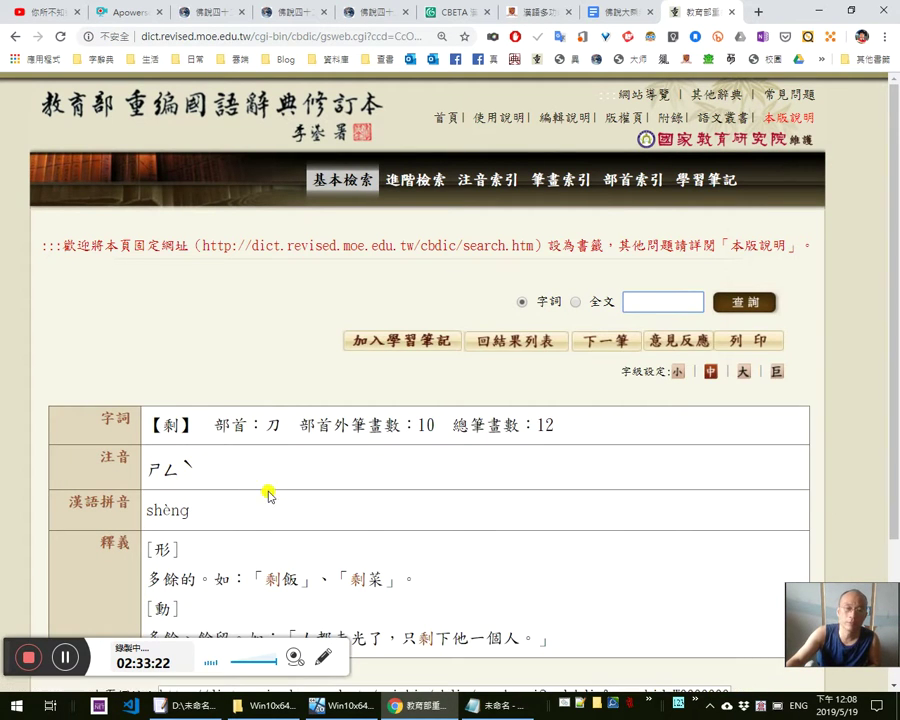
pyautogui.scroll(-2, 268, 494)
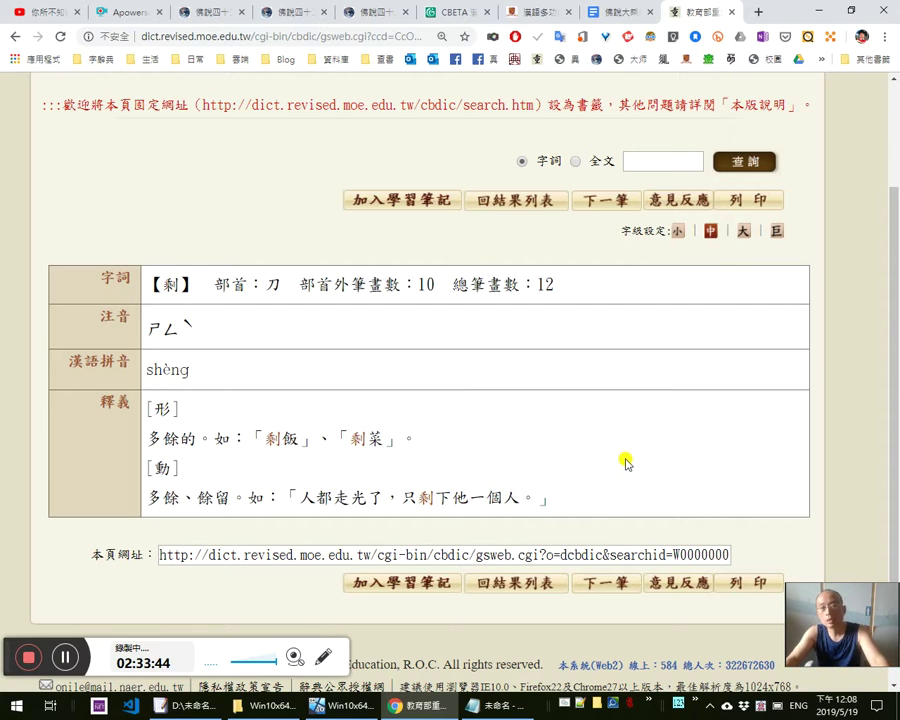
pyautogui.click(636, 162)
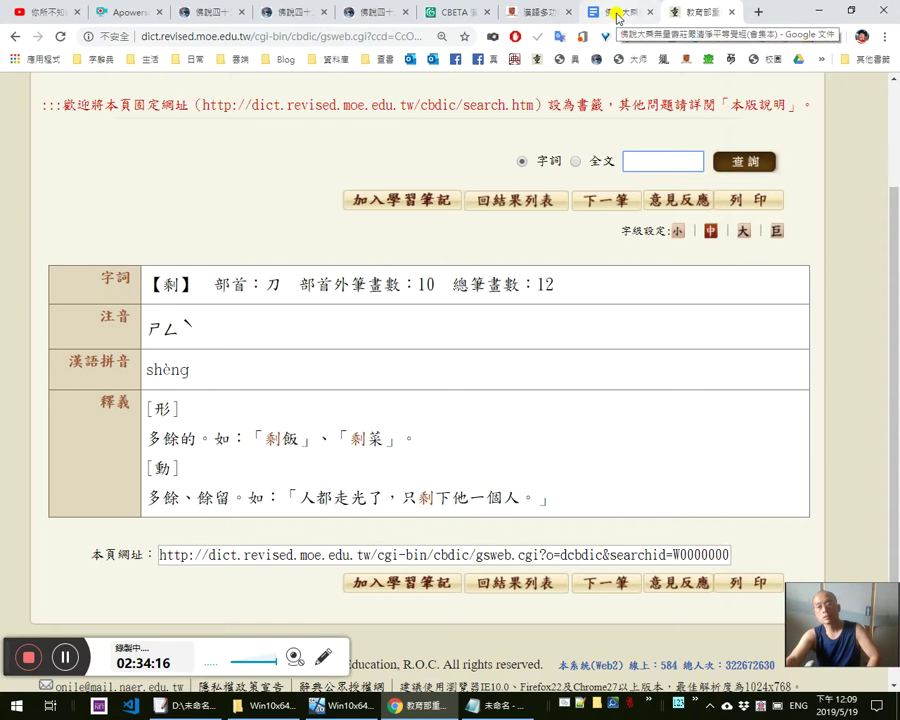
# Step: Jot 實學 in the scratch Notepad, select it, and minimize Notepad back to the dictionary
pyautogui.click(497, 705)
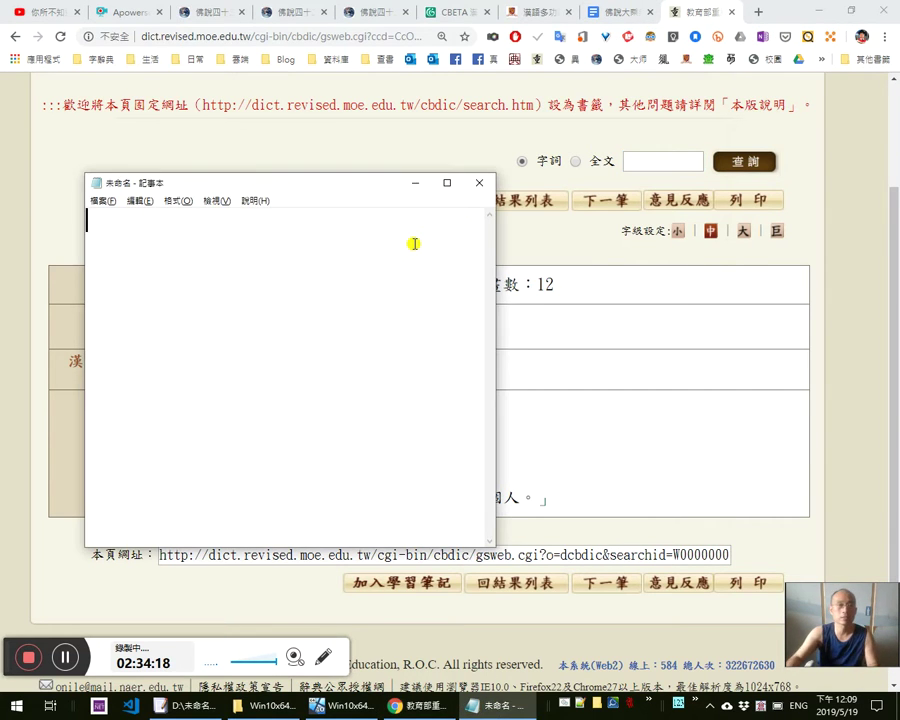
pyautogui.write('實學')
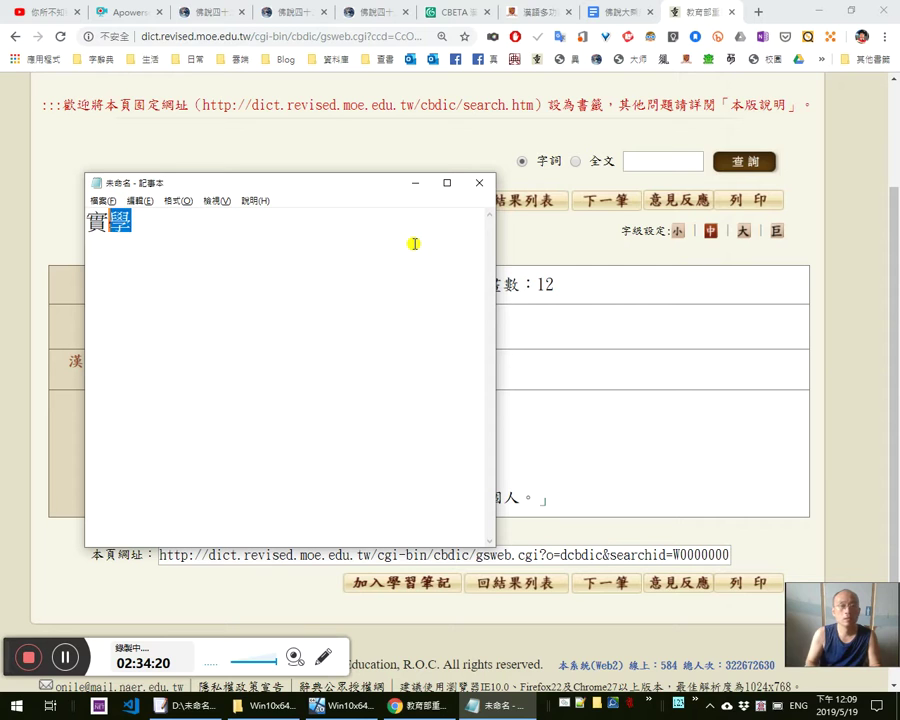
pyautogui.hotkey('ctrl', 'a')
pyautogui.click(413, 184)
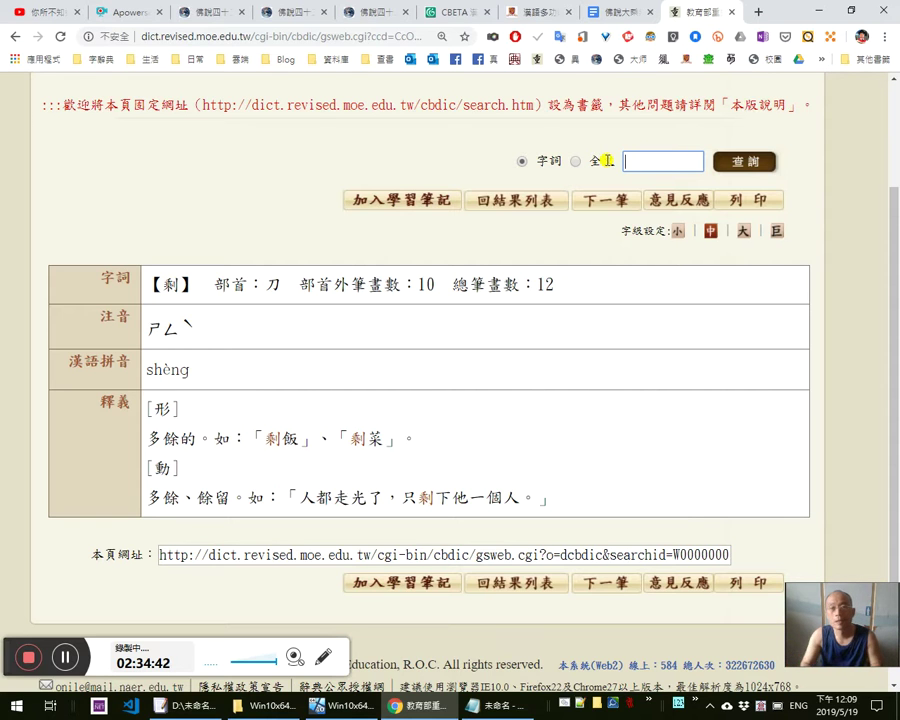
# Step: Search the dictionary for 賸 and open its entry
pyautogui.write('賸')
pyautogui.press('Return')
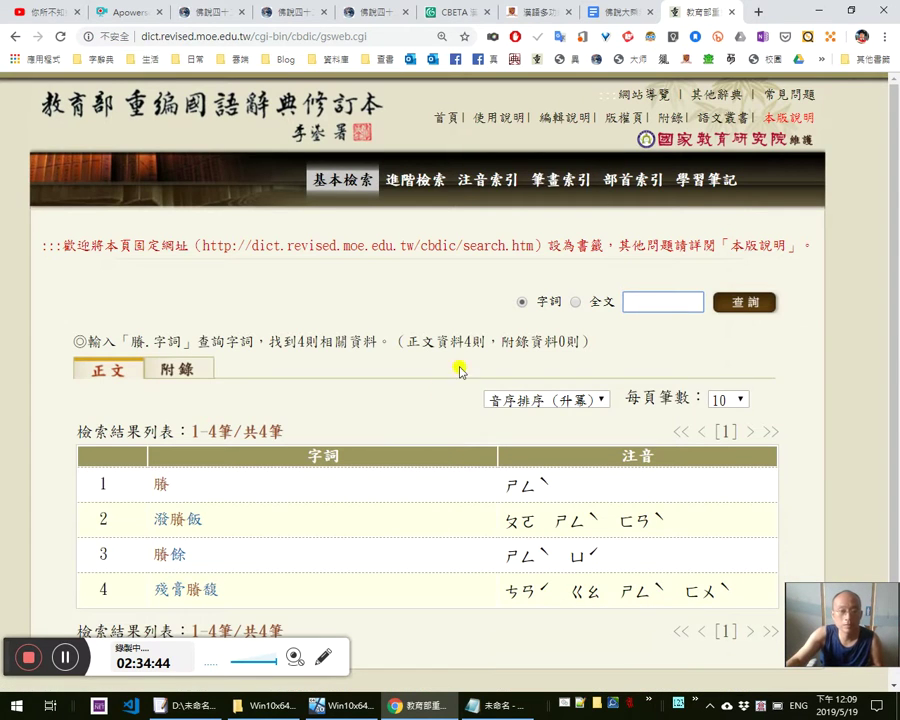
pyautogui.click(163, 485)
pyautogui.scroll(-1, 370, 485)
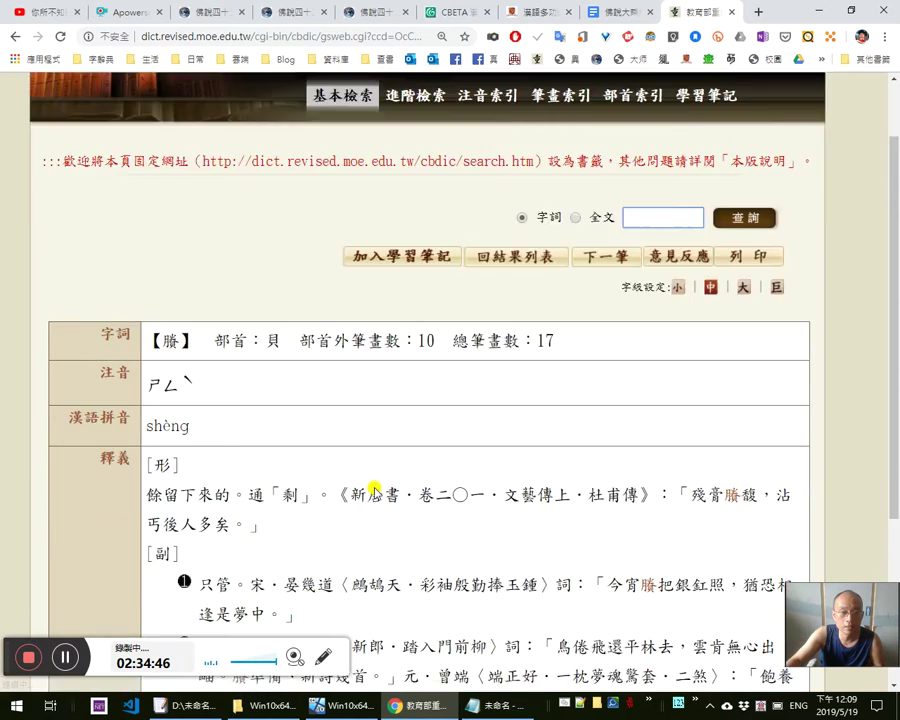
pyautogui.scroll(-2, 373, 490)
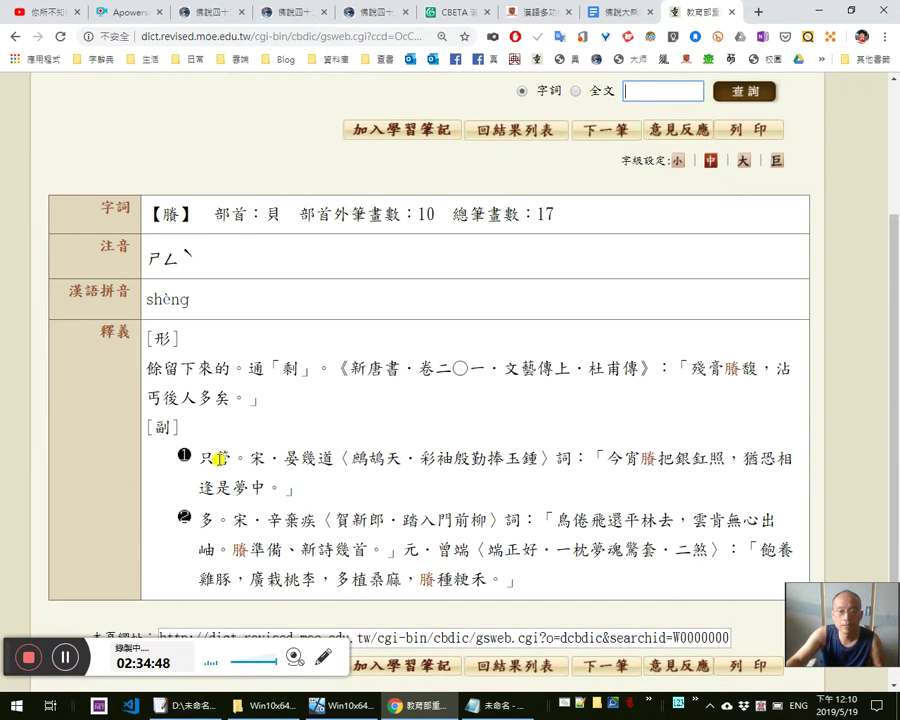
# Step: Check translations of the meaning 只管 and of 賸把銀釭照 in the first quote
pyautogui.moveTo(200, 458); pyautogui.dragTo(265, 458)
pyautogui.moveTo(614, 458); pyautogui.dragTo(294, 488)
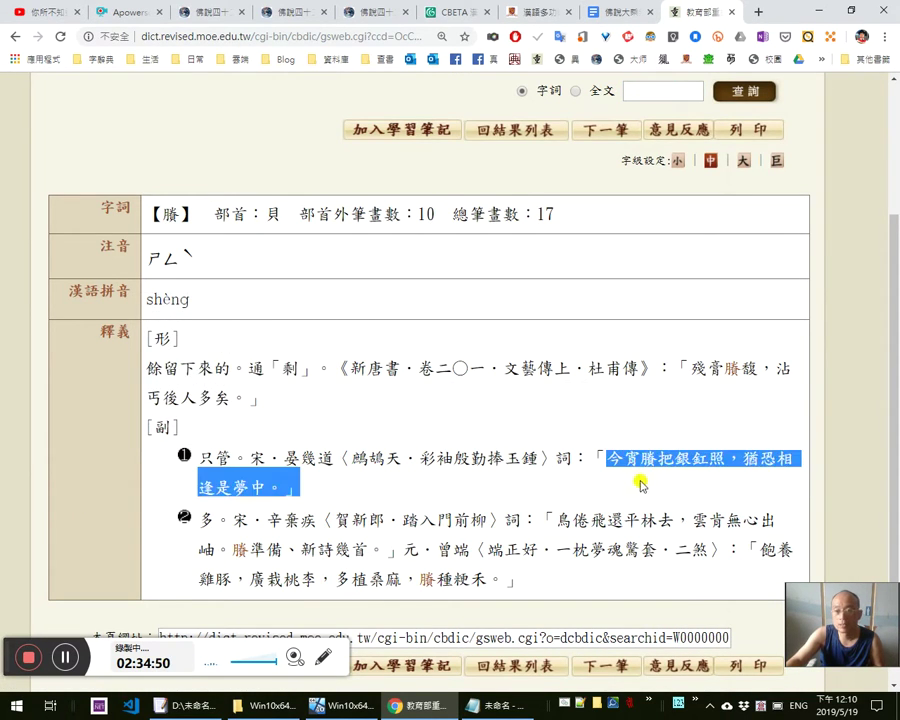
pyautogui.click(644, 458)
pyautogui.moveTo(640, 458); pyautogui.dragTo(700, 458)
pyautogui.moveTo(232, 458); pyautogui.dragTo(188, 456)
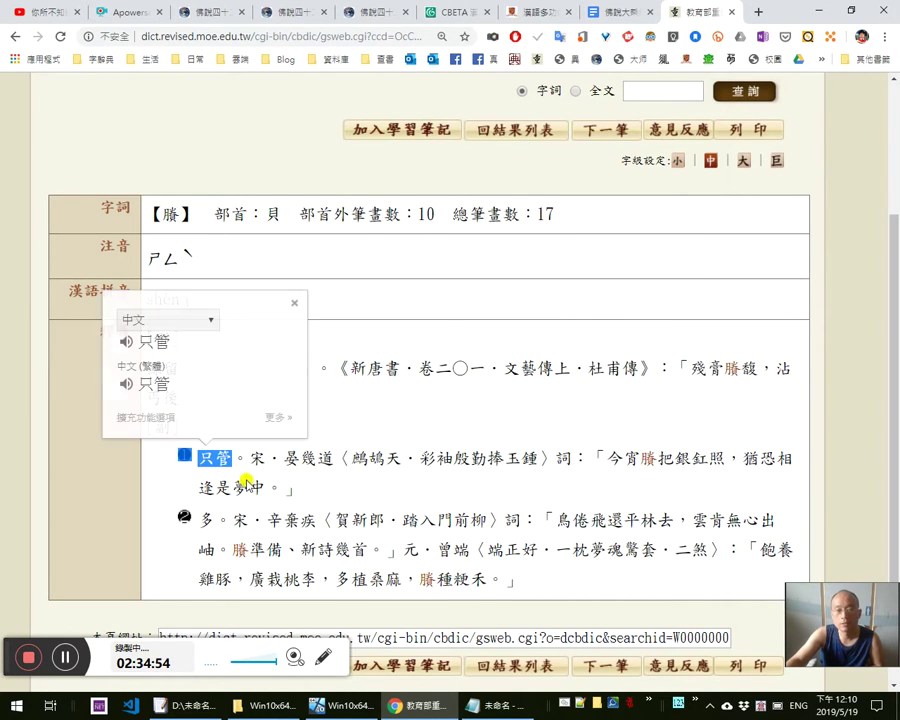
pyautogui.click(645, 468)
pyautogui.doubleClick(646, 456)
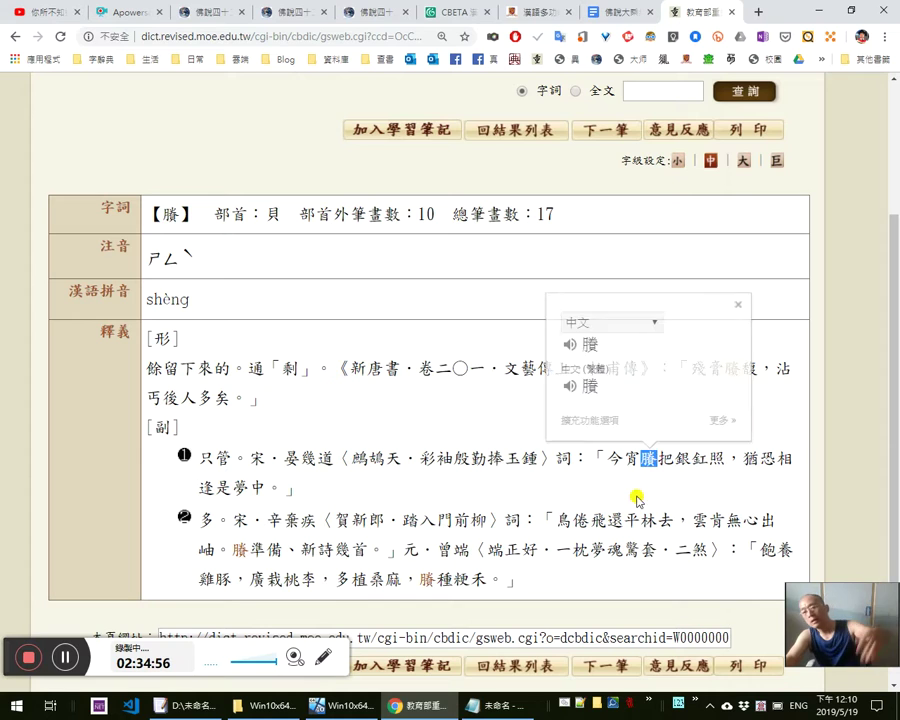
pyautogui.click(660, 464)
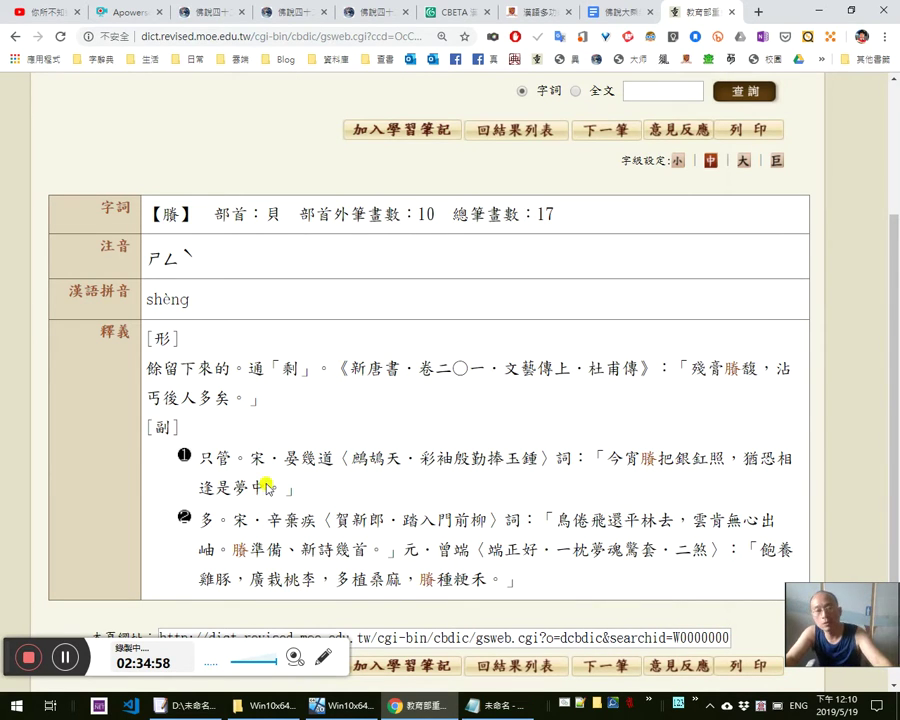
pyautogui.click(592, 466)
pyautogui.doubleClick(684, 458)
pyautogui.moveTo(684, 458); pyautogui.dragTo(730, 458)
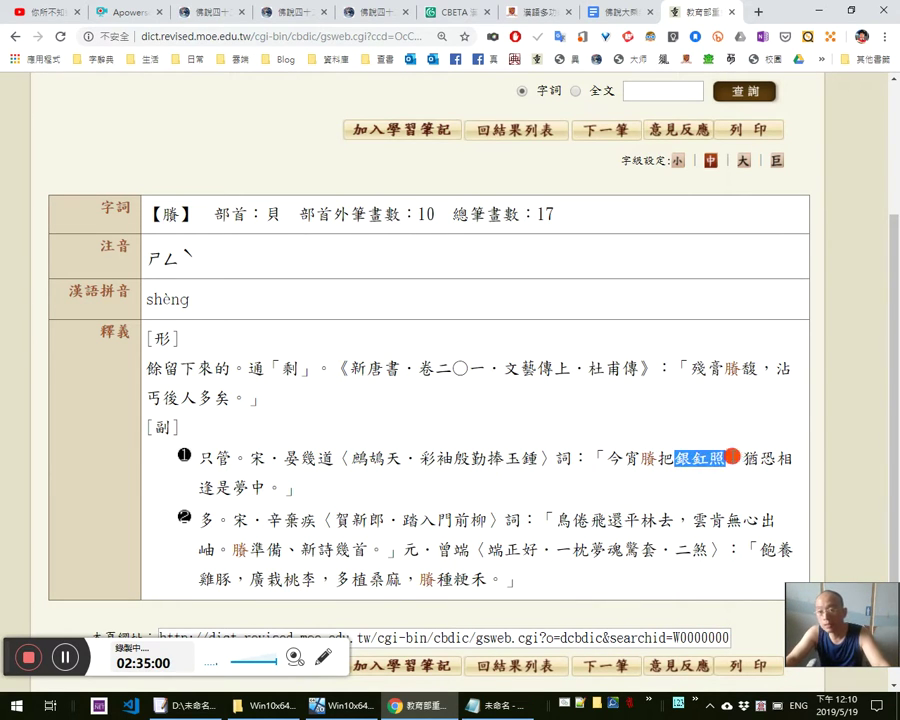
pyautogui.moveTo(606, 458); pyautogui.dragTo(617, 480)
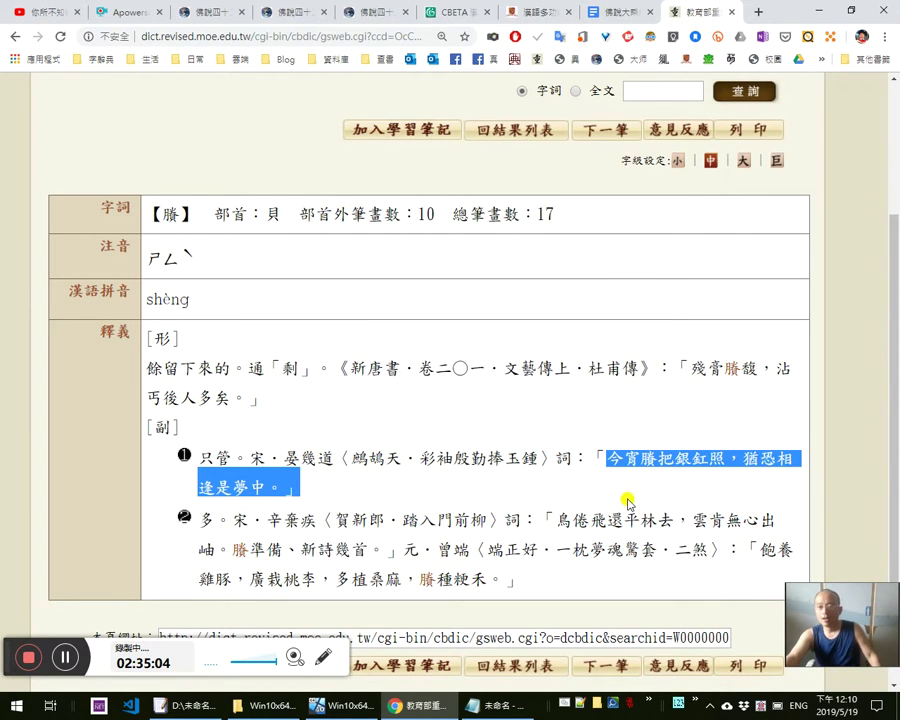
pyautogui.click(610, 481)
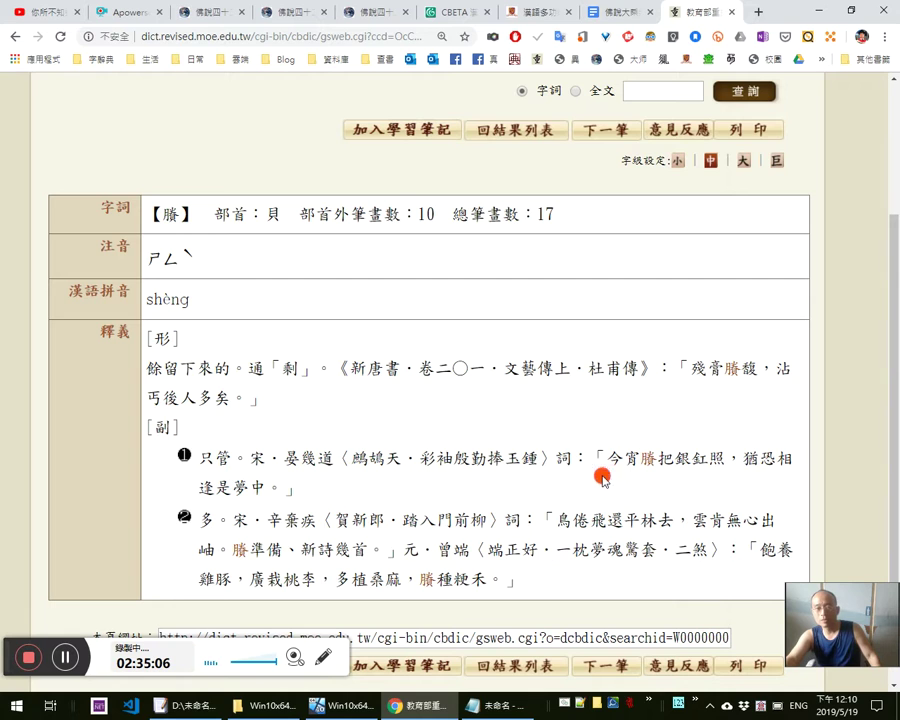
# Step: Check translations of the rest of the quote, including 猶恐相逢是夢中 and 賸把
pyautogui.doubleClick(282, 484)
pyautogui.moveTo(281, 482); pyautogui.dragTo(610, 460)
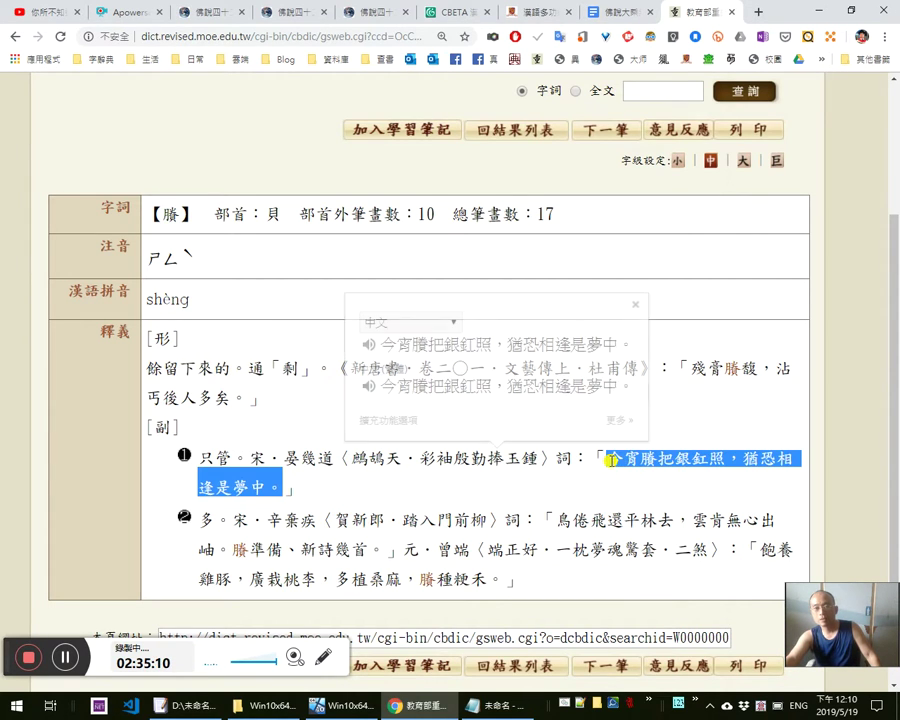
pyautogui.click(733, 483)
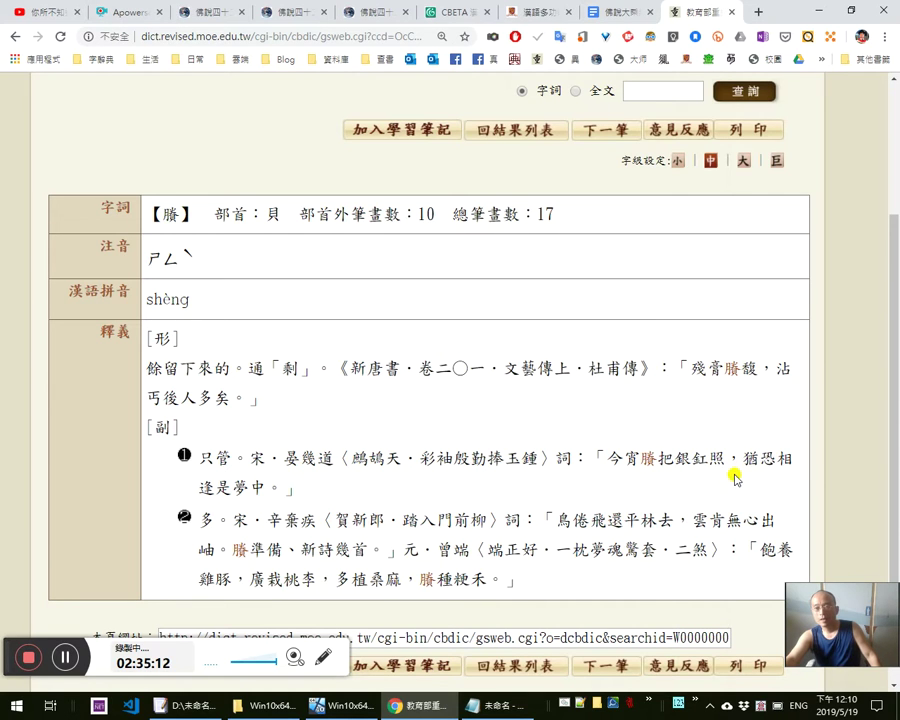
pyautogui.doubleClick(751, 458)
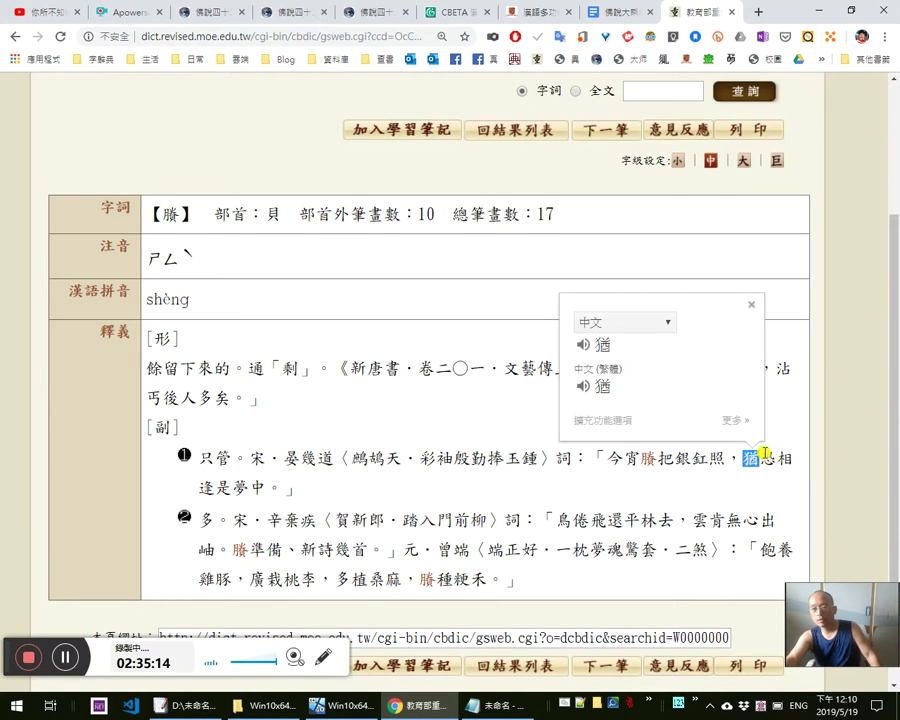
pyautogui.press('Escape')
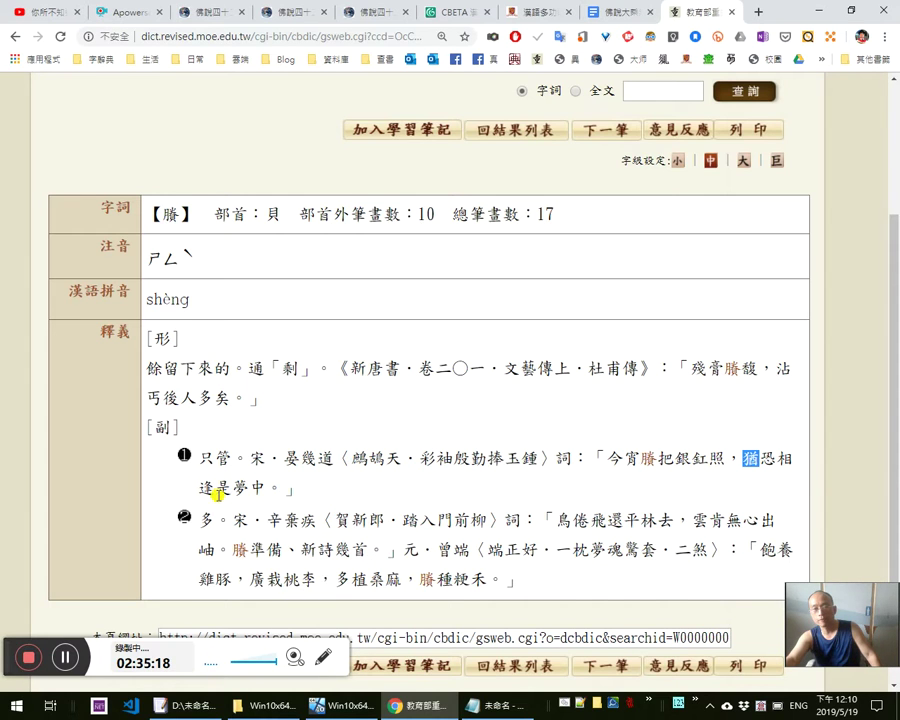
pyautogui.click(222, 481)
pyautogui.moveTo(249, 487); pyautogui.dragTo(282, 488)
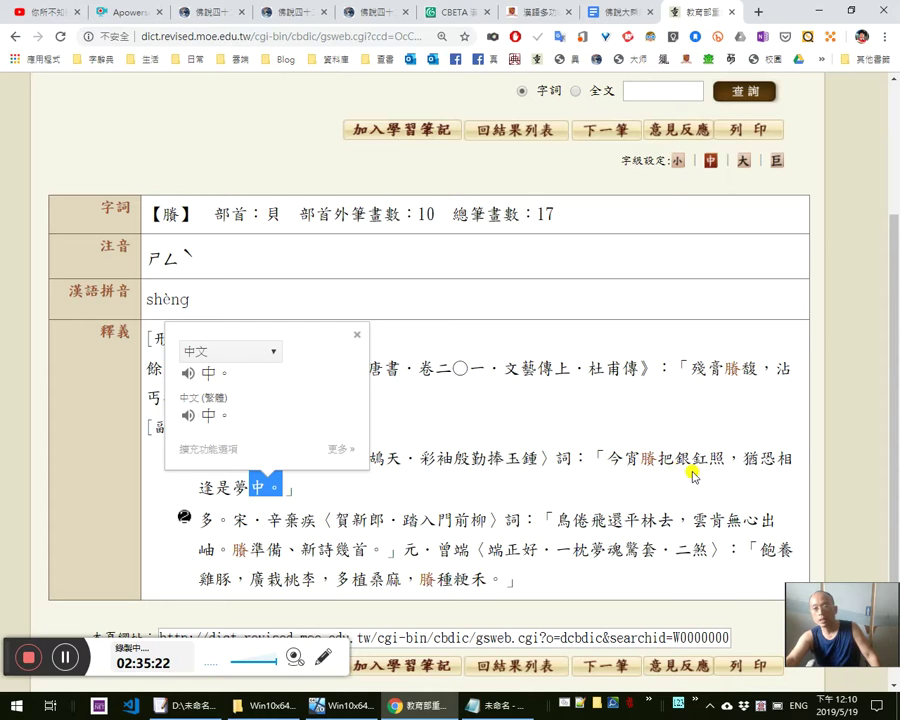
pyautogui.moveTo(675, 462); pyautogui.dragTo(720, 460)
pyautogui.click(648, 462)
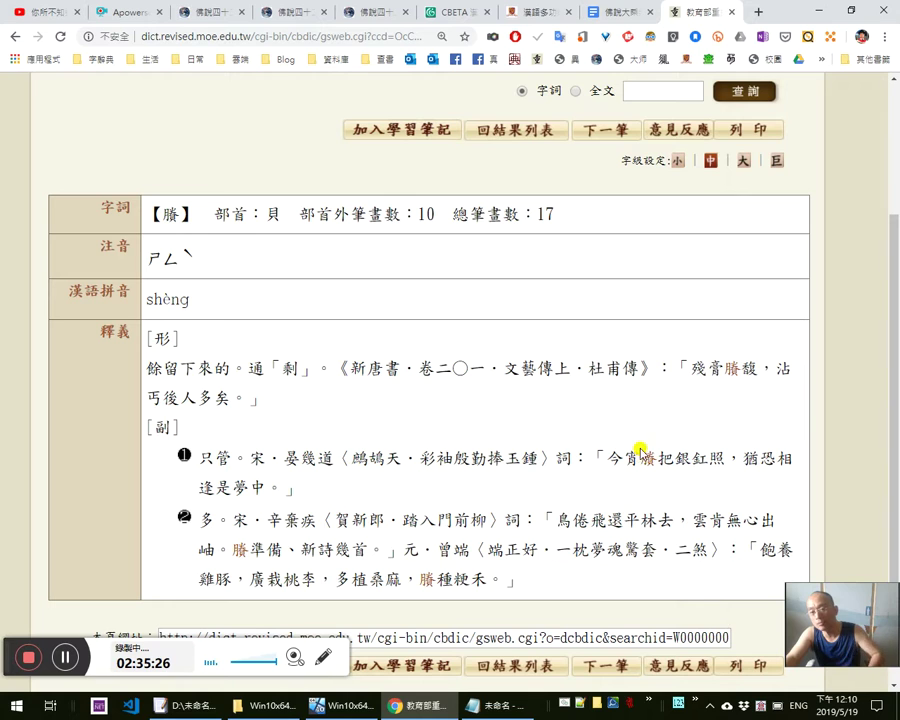
pyautogui.doubleClick(645, 458)
pyautogui.click(644, 458)
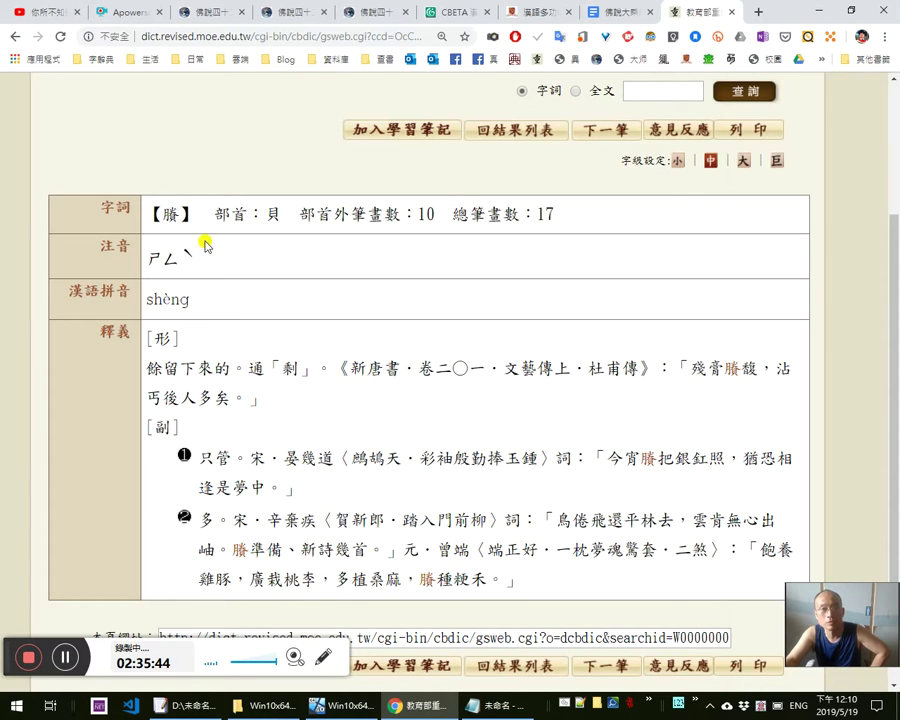
# Step: Review the 賸種粳禾 quote and the note 通「剩」, then close the dictionary and return to ctext
pyautogui.doubleClick(170, 215)
pyautogui.moveTo(620, 566); pyautogui.dragTo(534, 546)
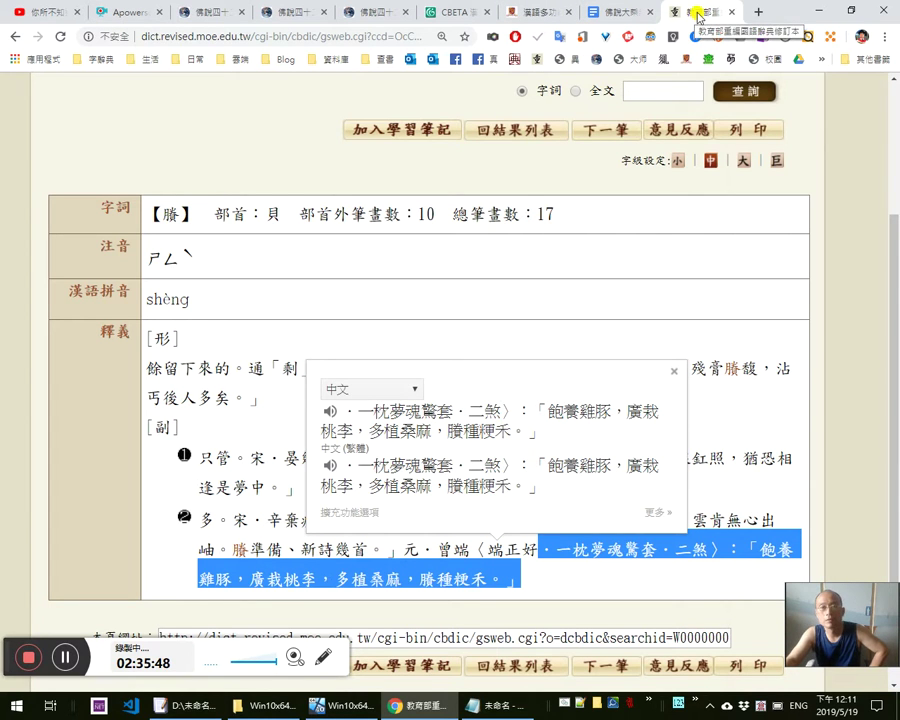
pyautogui.click(188, 332)
pyautogui.moveTo(250, 370); pyautogui.dragTo(298, 370)
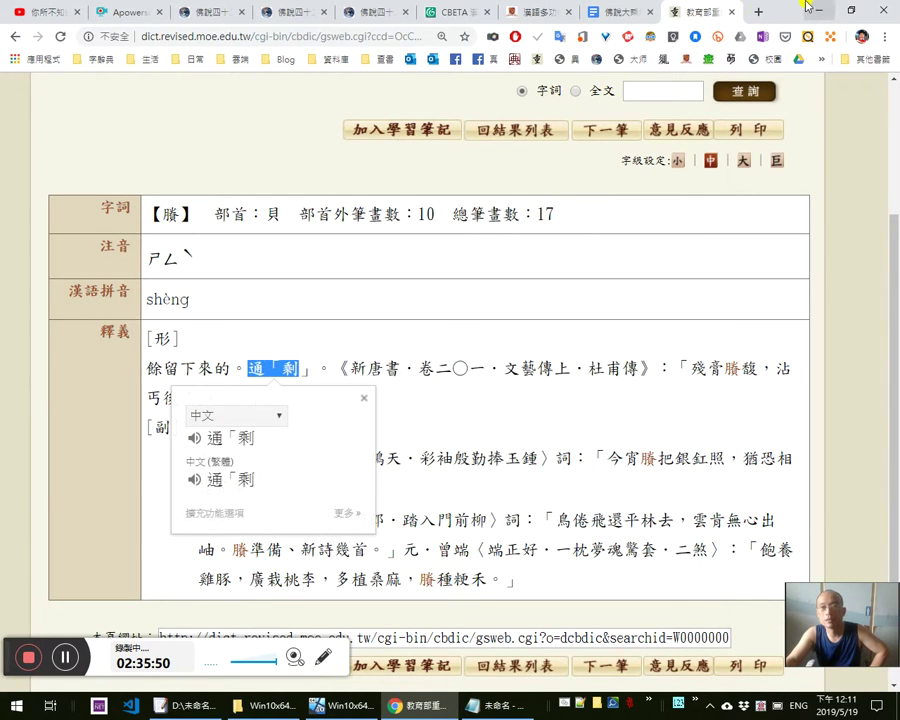
pyautogui.click(728, 10)
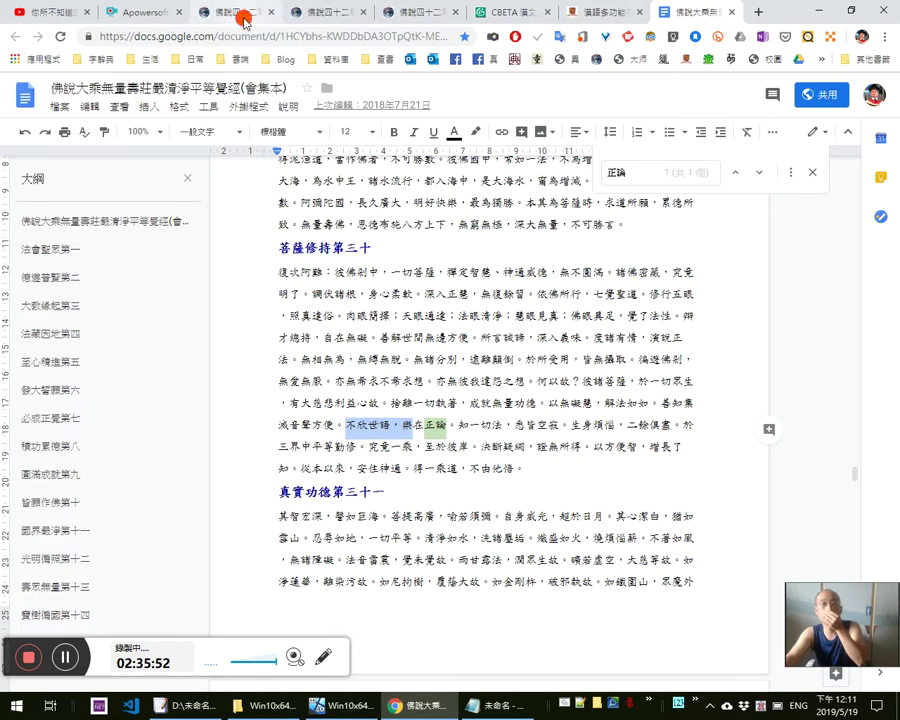
pyautogui.click(240, 16)
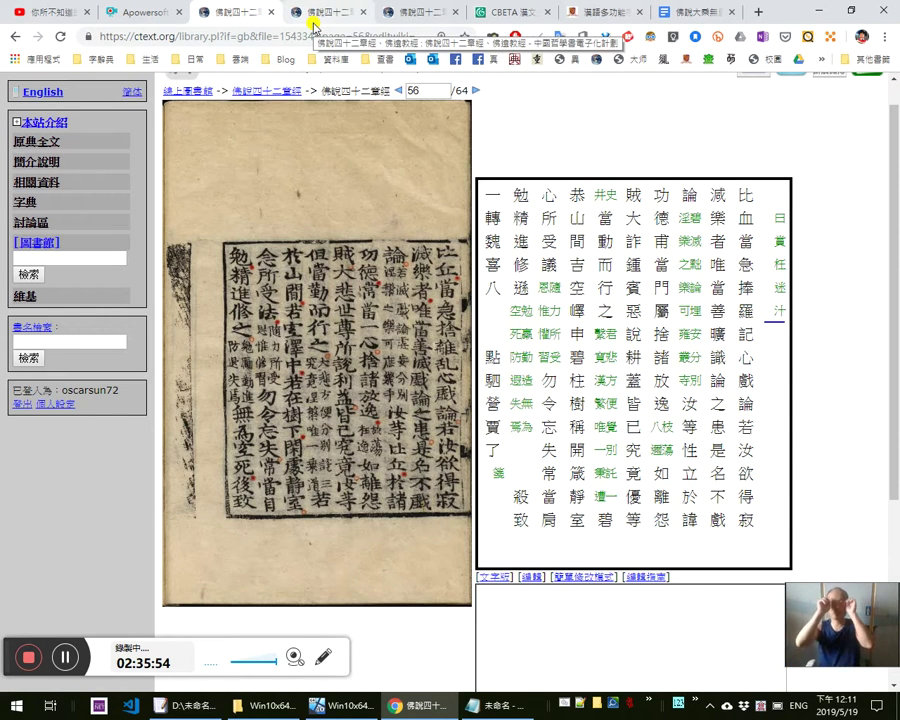
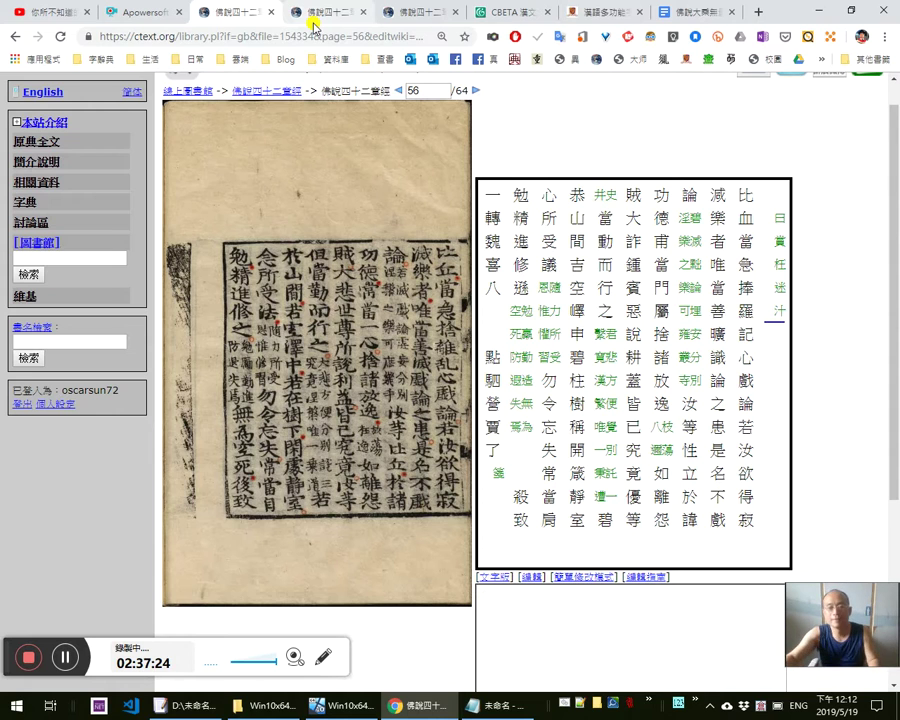
# Step: Leave the EmEditor transcription and bring up the ctext 佛說四十二章經 chapter page with commentary
pyautogui.hotkey('alt', 'Tab')
pyautogui.press('Tab')
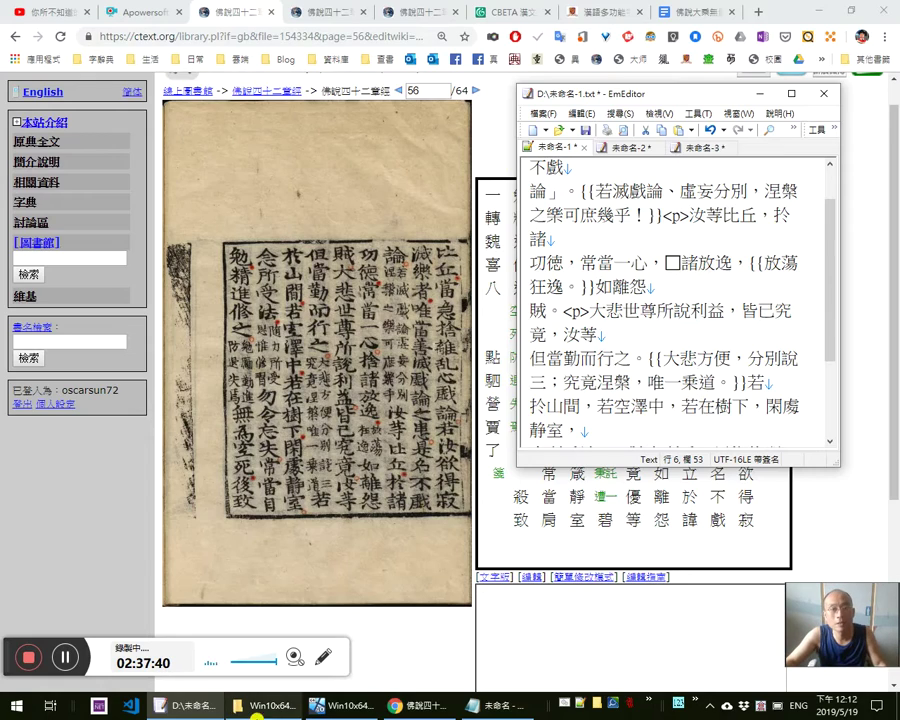
pyautogui.hotkey('alt', 'Tab')
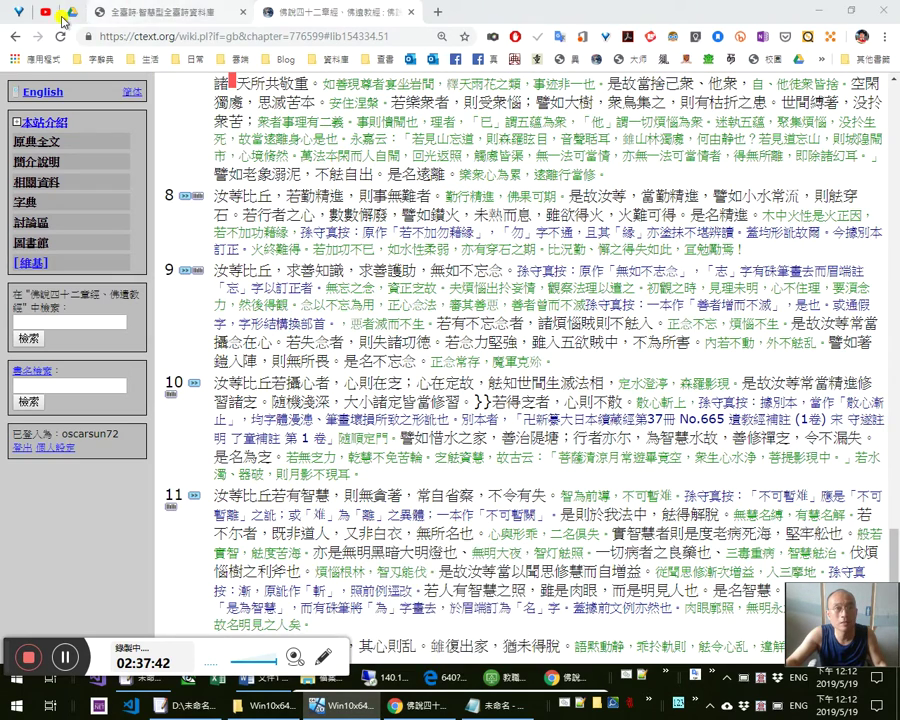
# Step: Copy the sharing link of the 《史記·項羽本紀》 video in the 一起讀懂實境秀 Drive folder
pyautogui.click(68, 12)
pyautogui.click(310, 276)
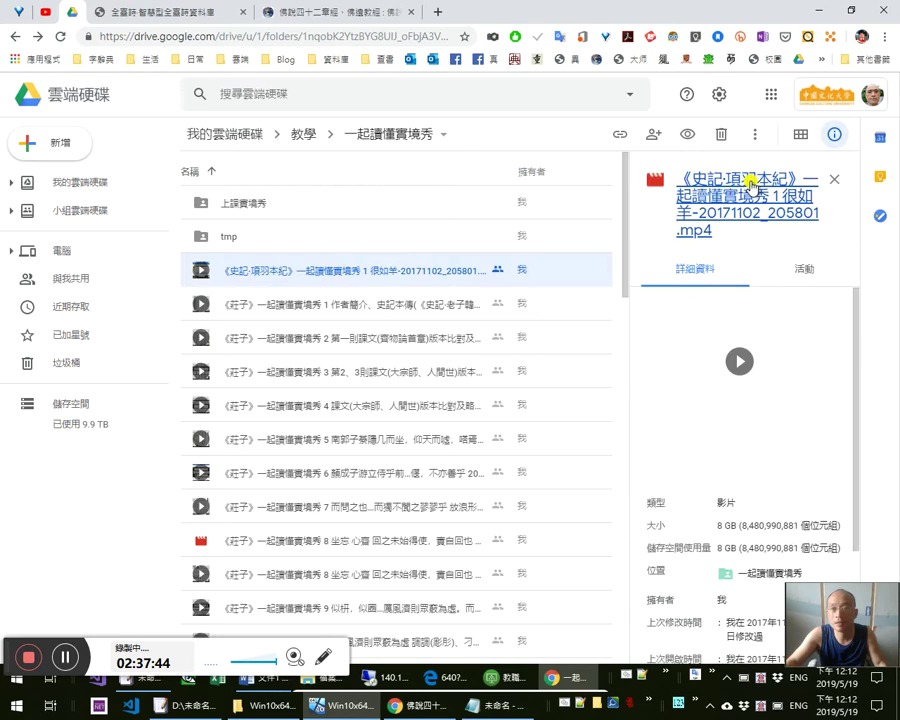
pyautogui.click(620, 134)
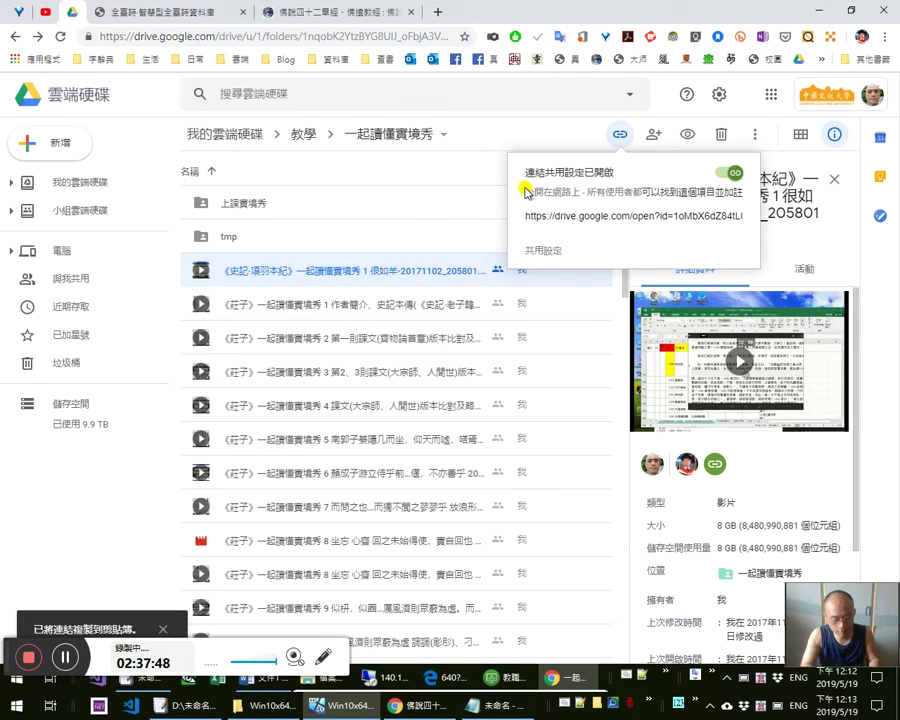
pyautogui.press('super+plus')
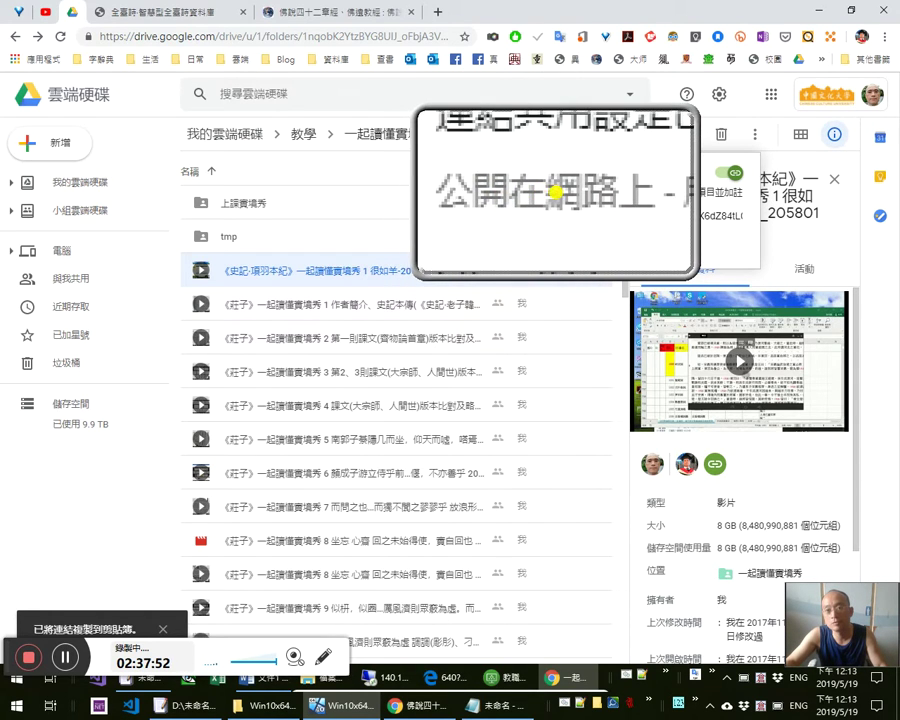
pyautogui.press('super+Escape')
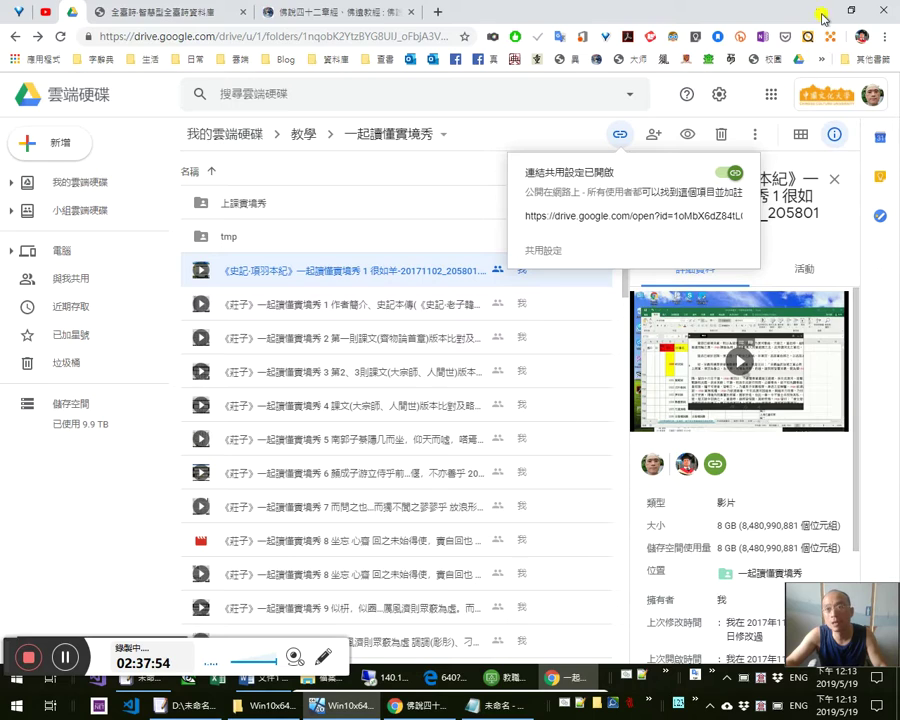
pyautogui.click(820, 14)
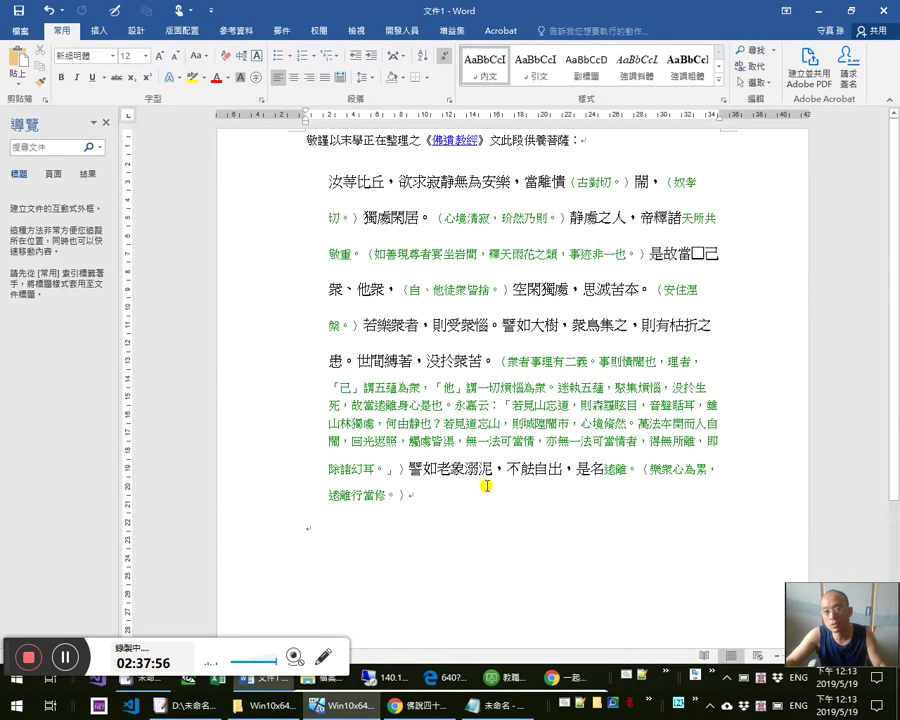
# Step: Minimize Word, reposition the Apowersoft folder window, and return to ctext scan page 56/64
pyautogui.click(814, 14)
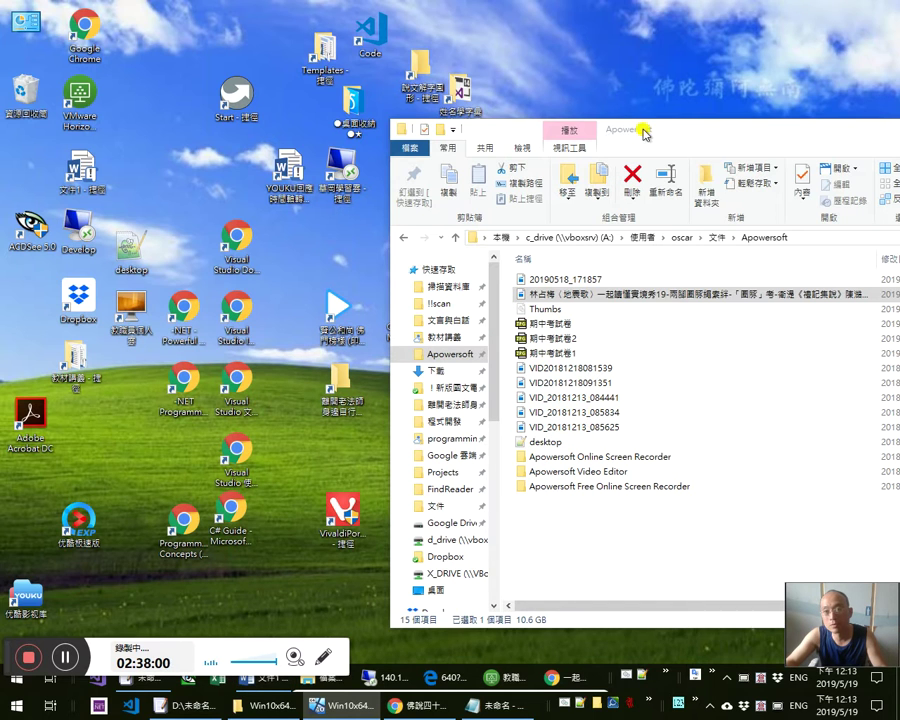
pyautogui.moveTo(644, 133); pyautogui.dragTo(499, 124)
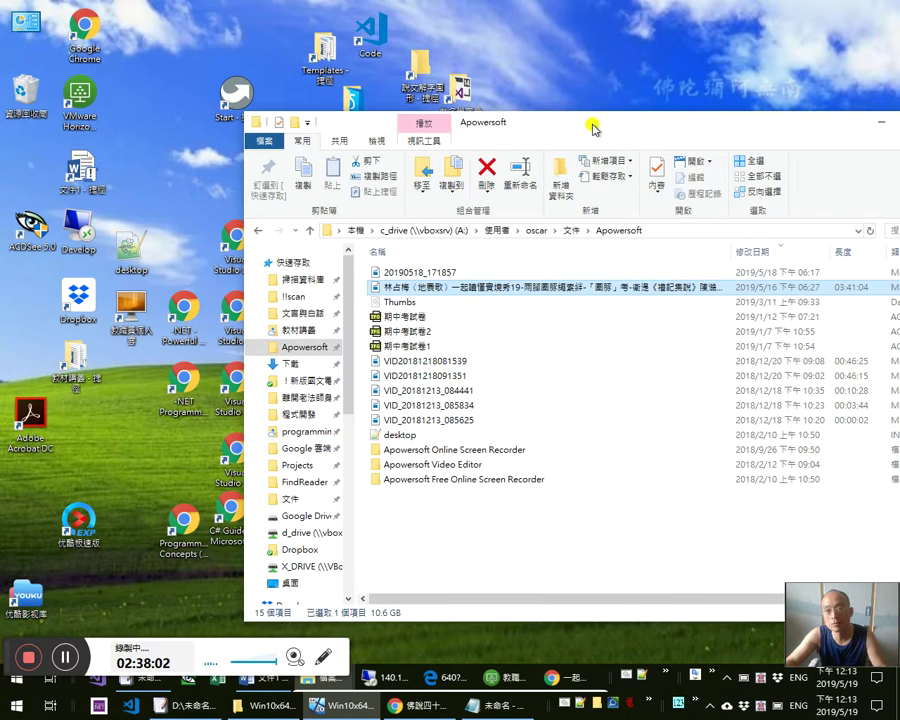
pyautogui.moveTo(593, 128); pyautogui.dragTo(640, 113)
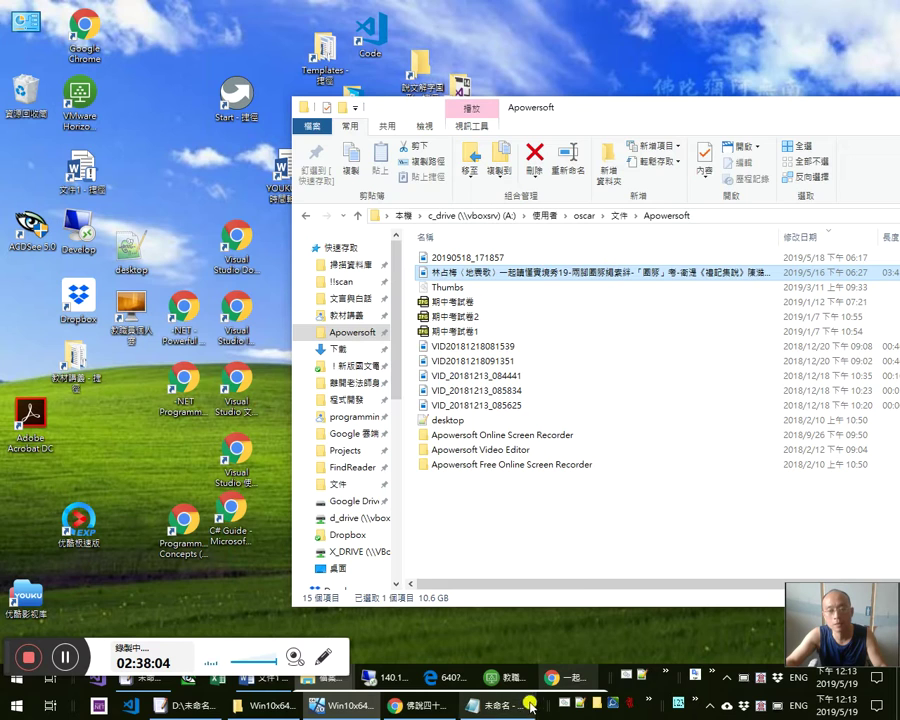
pyautogui.click(420, 706)
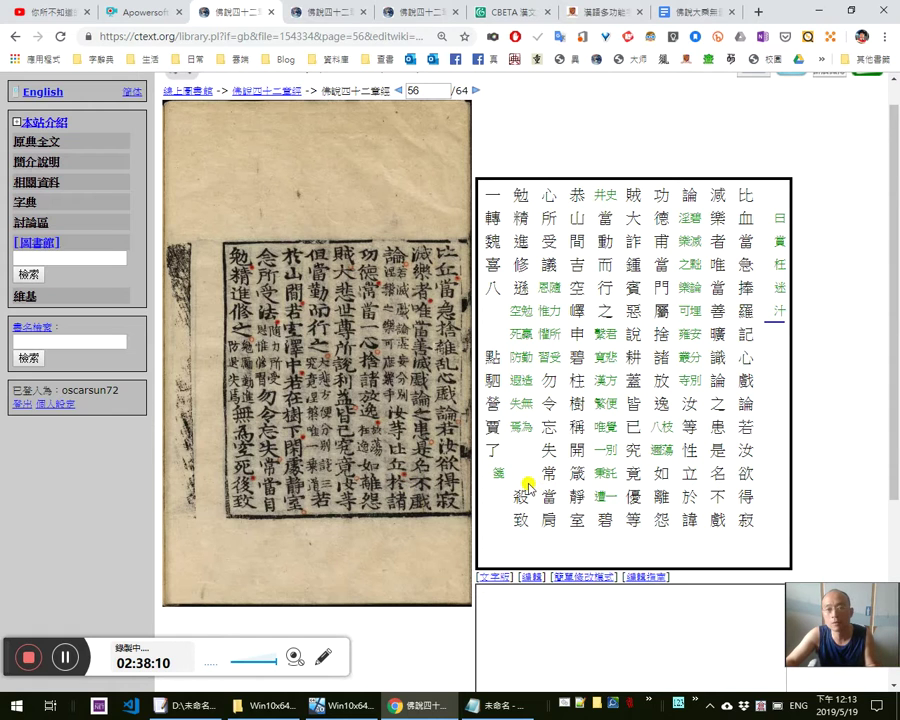
pyautogui.hotkey('alt', 'Tab')
pyautogui.press('Tab')
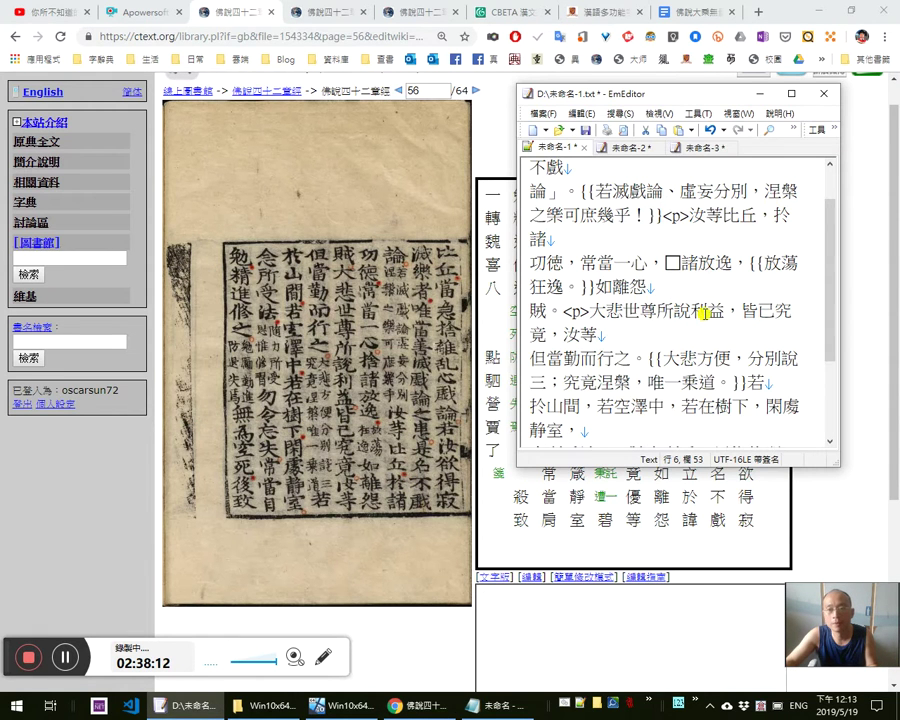
pyautogui.click(739, 383)
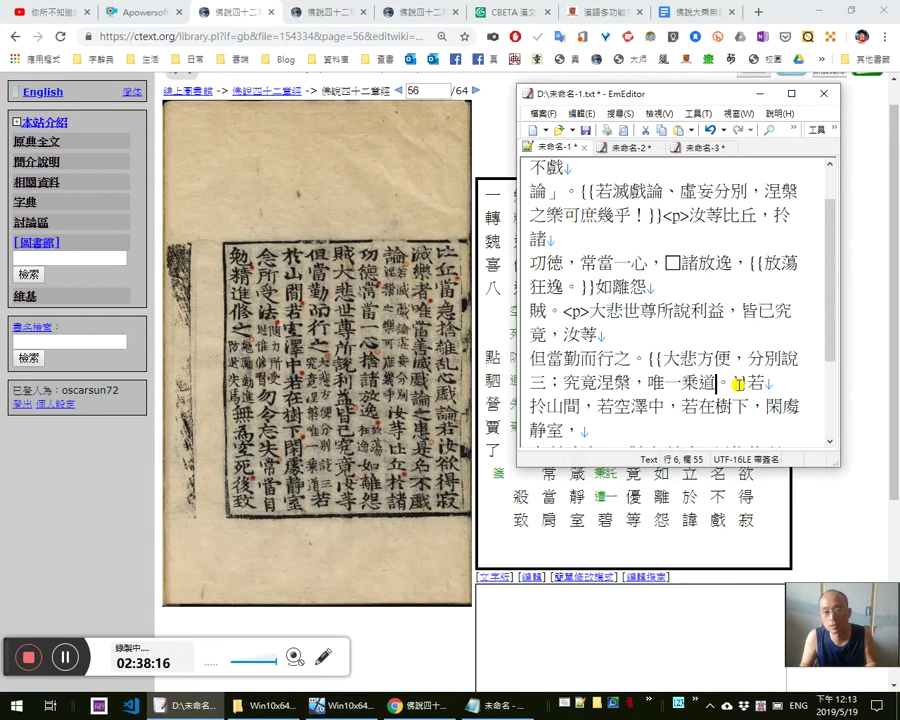
pyautogui.click(740, 383)
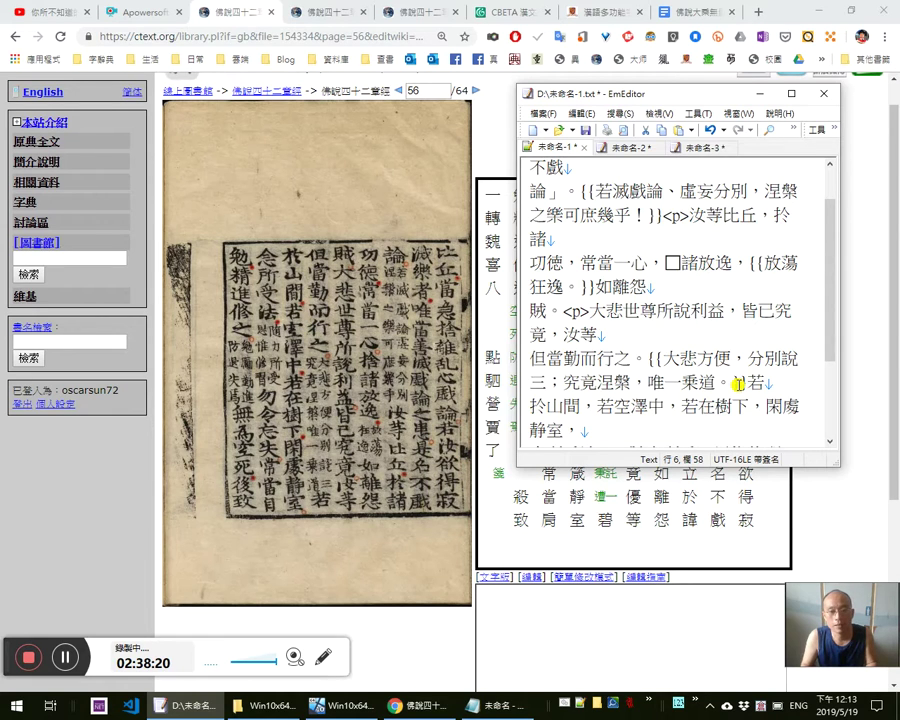
pyautogui.press('Right')
pyautogui.press('Right')
pyautogui.press('Right')
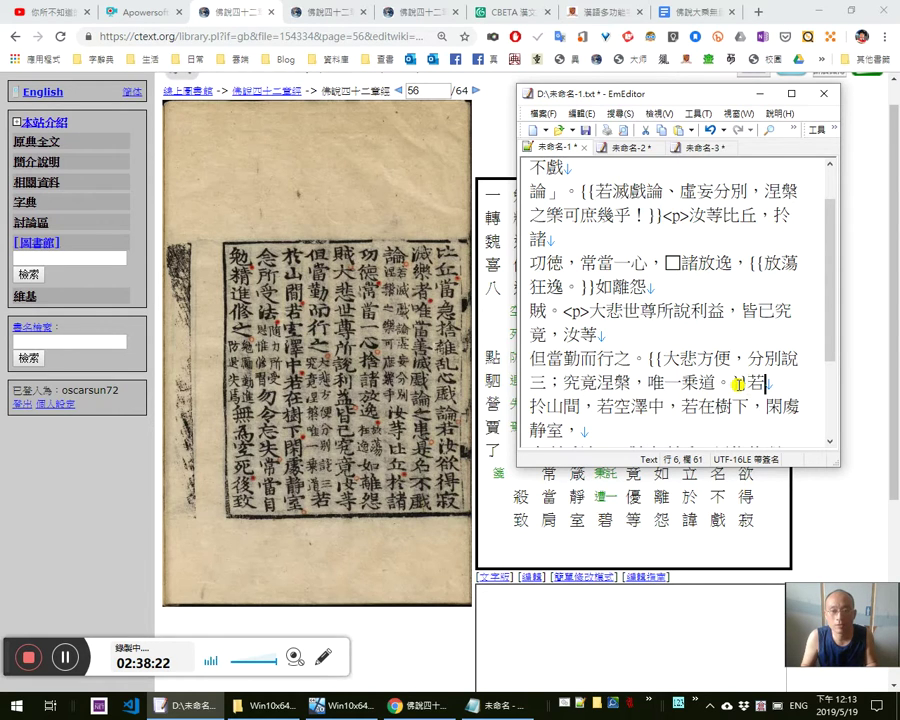
pyautogui.press('Up')
pyautogui.press('Up')
pyautogui.press('Up')
pyautogui.press('Right')
pyautogui.press('Down')
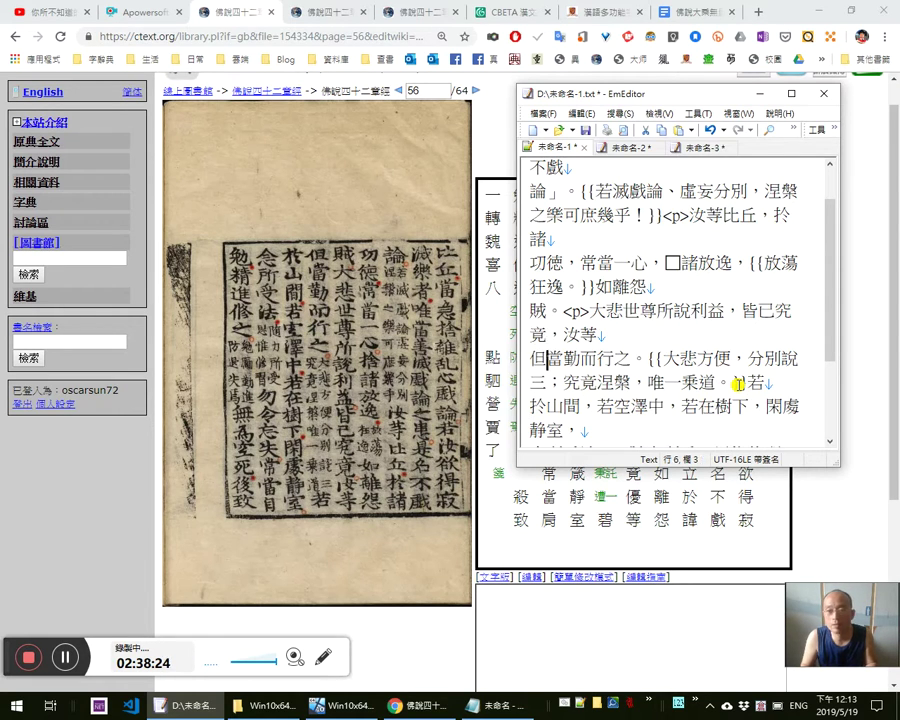
pyautogui.press('Down')
pyautogui.press('Right')
pyautogui.press('Right')
pyautogui.press('Right')
pyautogui.press('Right')
pyautogui.press('Up')
pyautogui.press('End')
pyautogui.write('或')
pyautogui.hotkey('shift', 'Left')
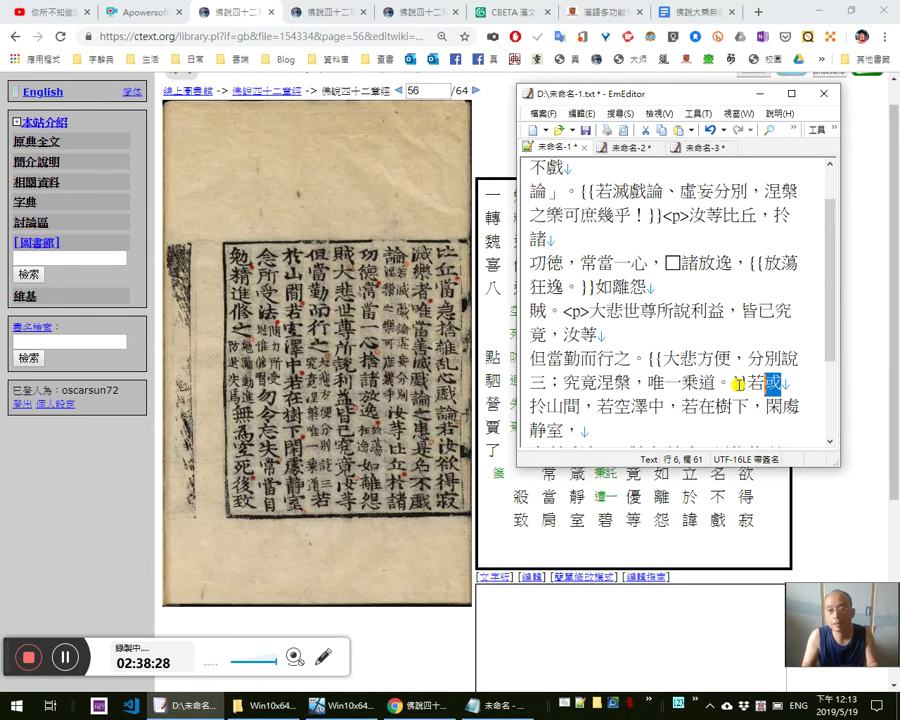
pyautogui.press('Delete')
pyautogui.press('Right')
pyautogui.press('Right')
pyautogui.hotkey('shift', 'Right')
pyautogui.hotkey('shift', 'Right')
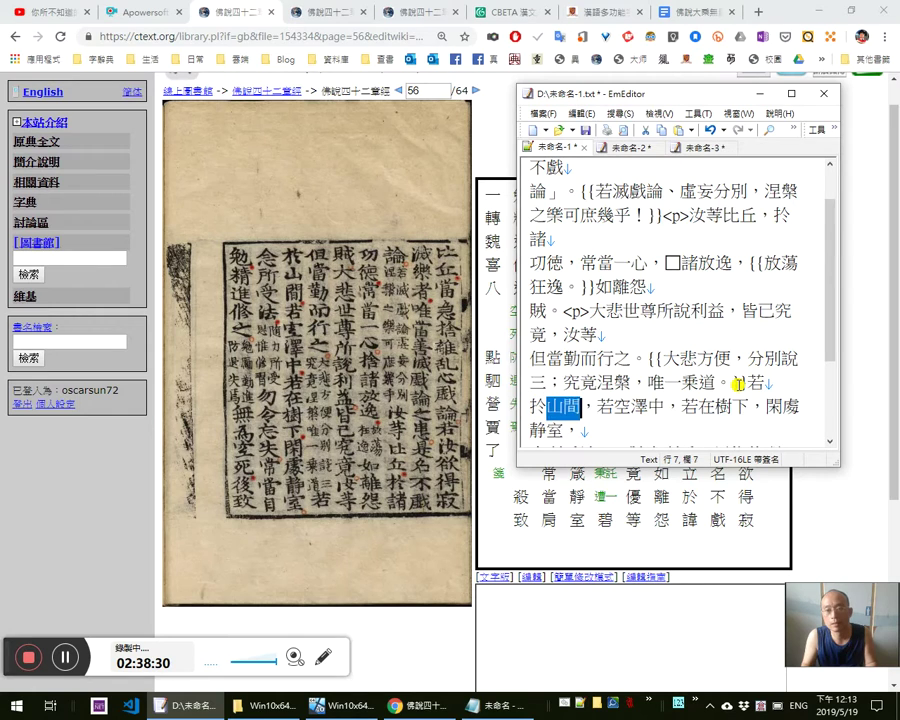
pyautogui.press('Right')
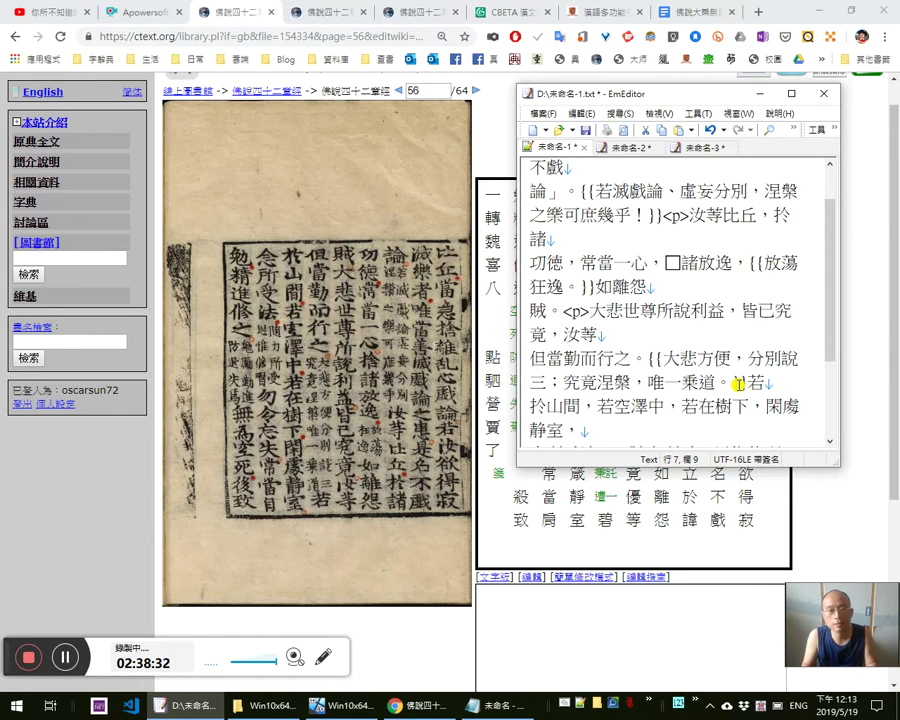
pyautogui.press('Right')
pyautogui.press('Right')
pyautogui.hotkey('shift', 'Left')
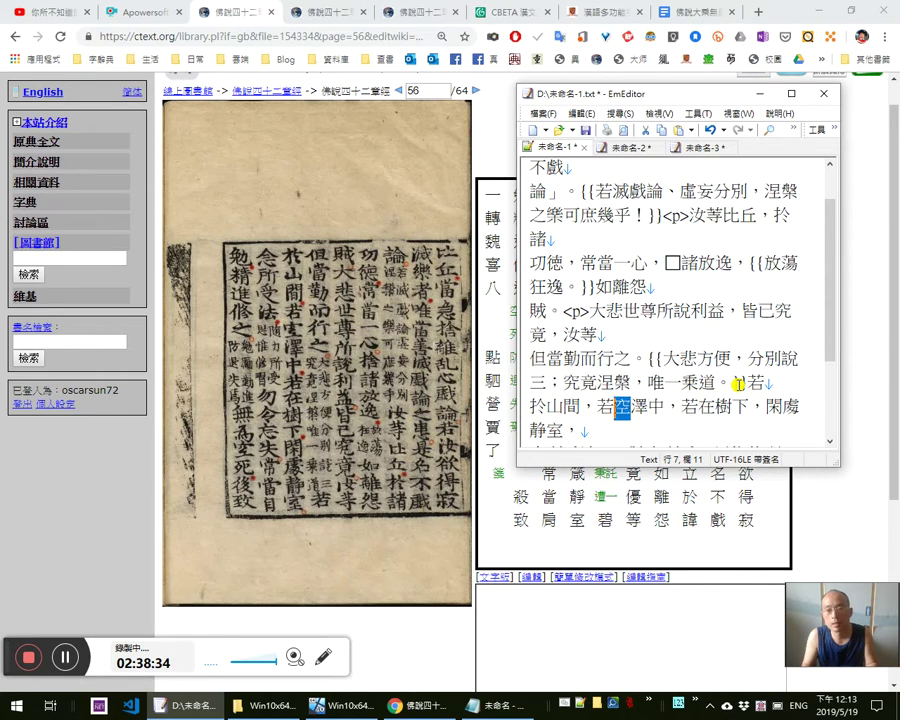
pyautogui.press('Left')
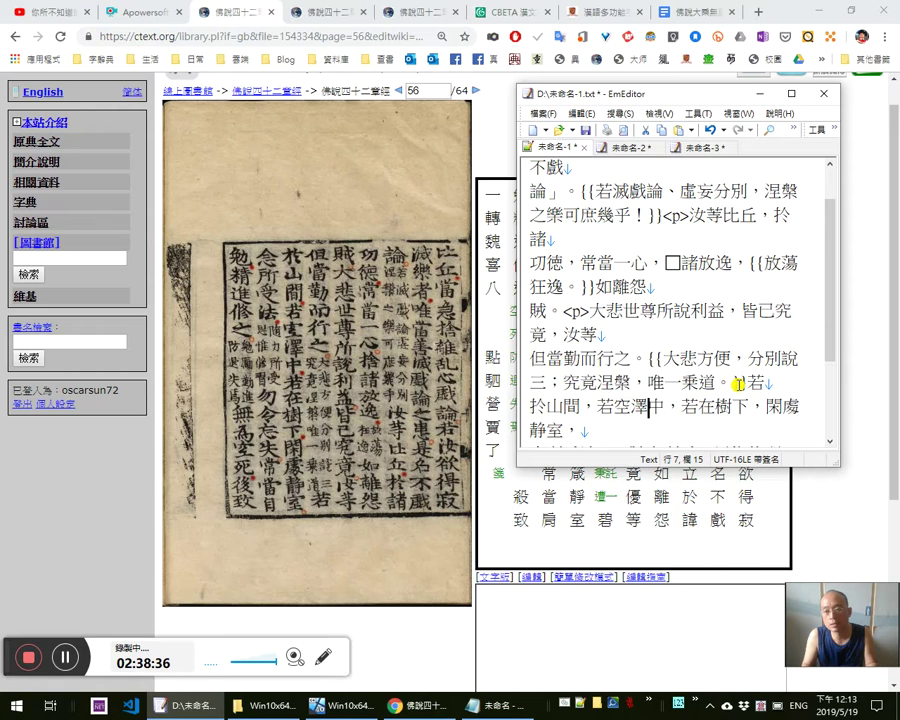
pyautogui.hotkey('shift', 'Right')
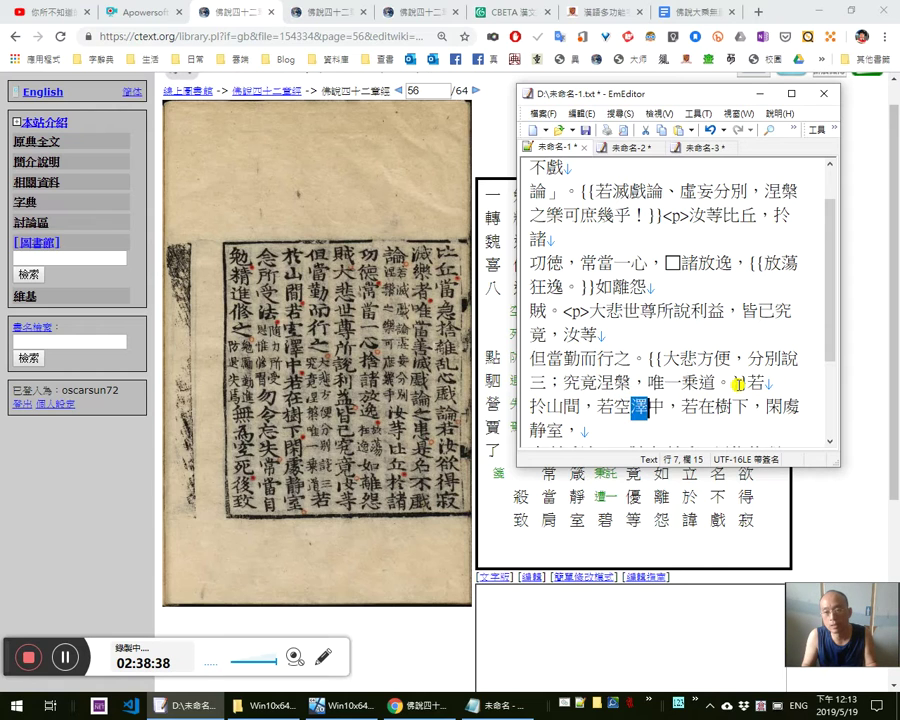
pyautogui.press('Right')
pyautogui.hotkey('shift', 'Left')
pyautogui.hotkey('shift', 'Left')
pyautogui.hotkey('shift', 'Left')
pyautogui.hotkey('shift', 'Left')
pyautogui.hotkey('shift', 'Left')
pyautogui.hotkey('shift', 'Left')
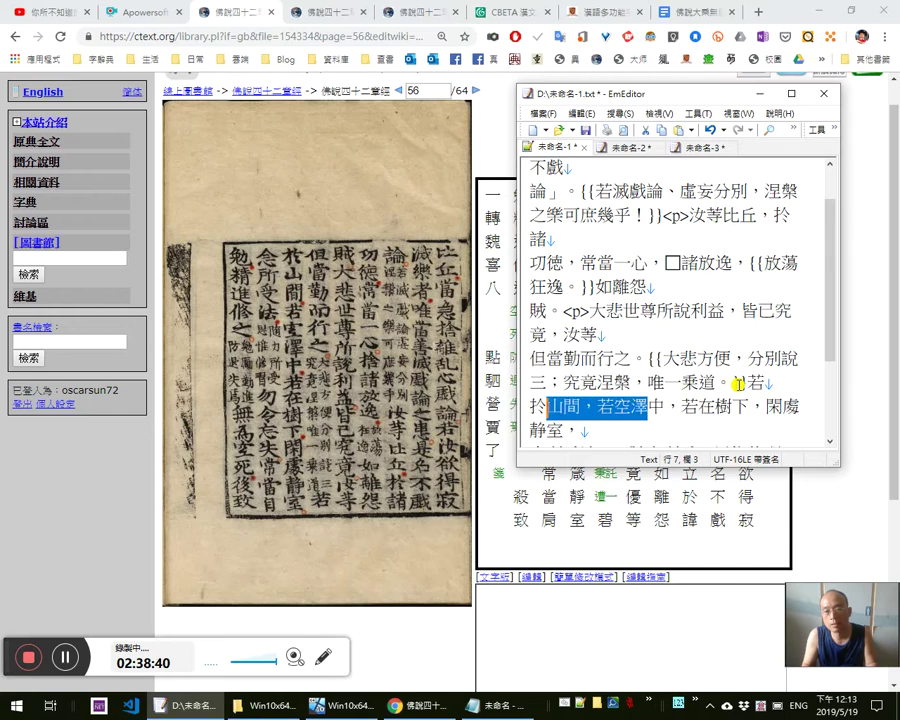
pyautogui.press('Right')
pyautogui.press('Right')
pyautogui.press('Right')
pyautogui.press('Right')
pyautogui.press('Right')
pyautogui.press('Right')
pyautogui.press('Right')
pyautogui.press('Right')
pyautogui.press('Right')
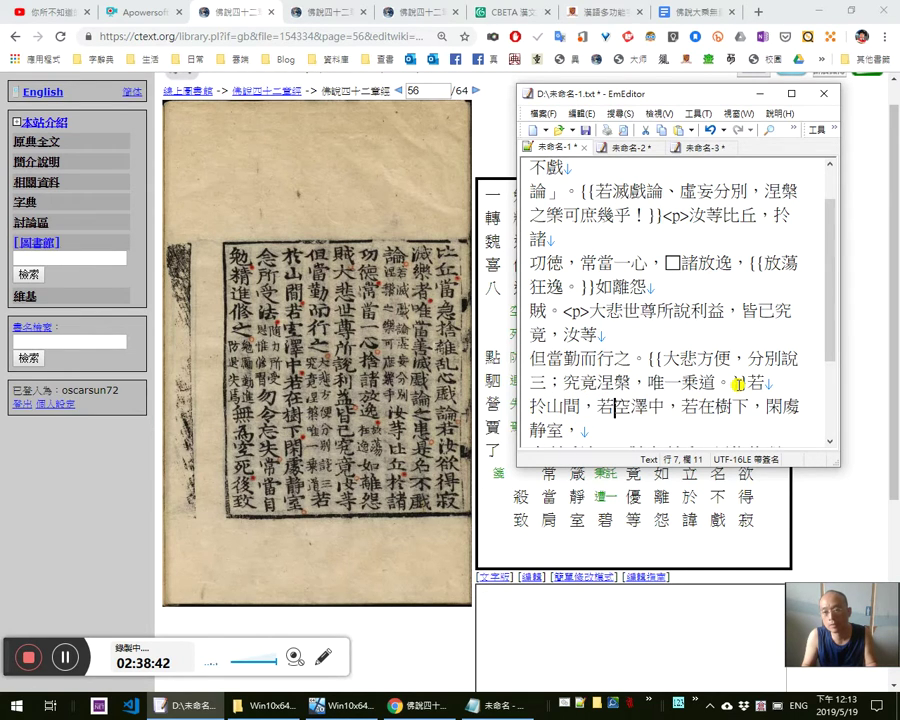
pyautogui.press('Right')
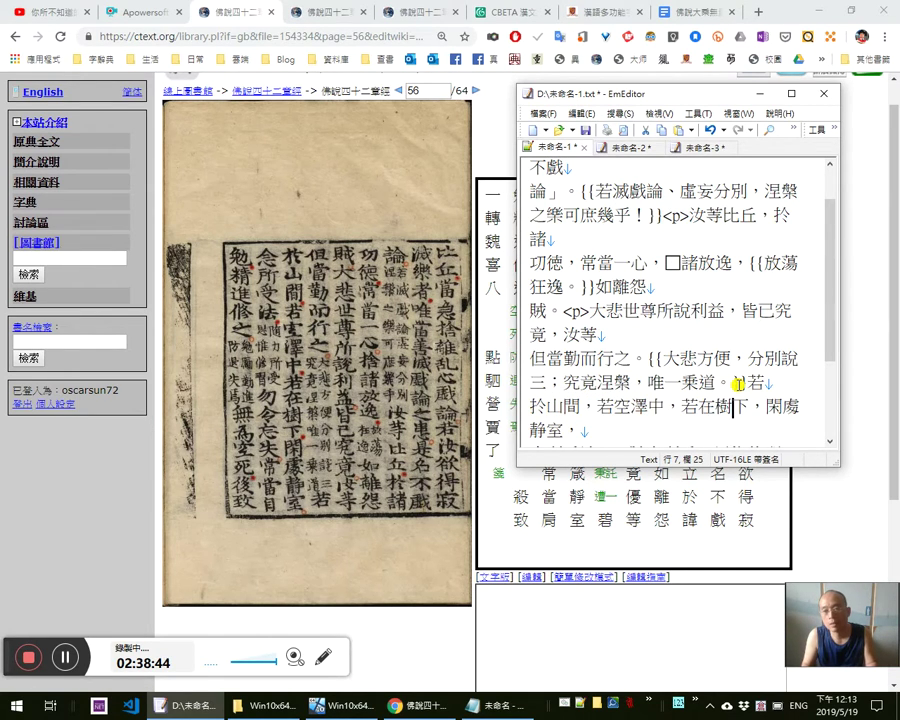
pyautogui.press('Right')
pyautogui.press('Right')
pyautogui.press('Right')
pyautogui.press('Right')
pyautogui.press('Right')
pyautogui.press('Right')
pyautogui.press('Right')
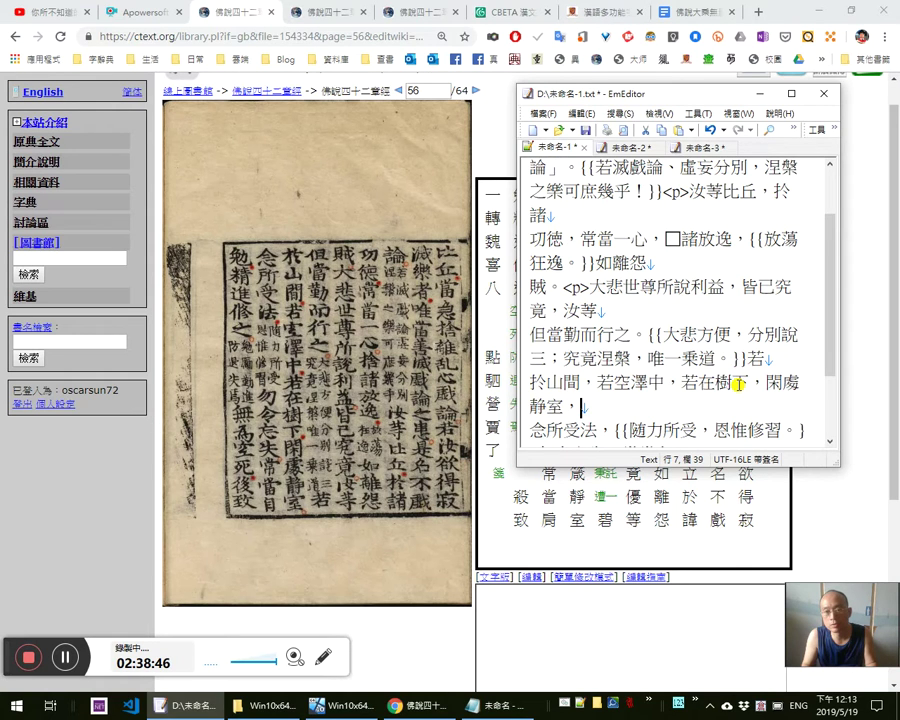
pyautogui.write('t')
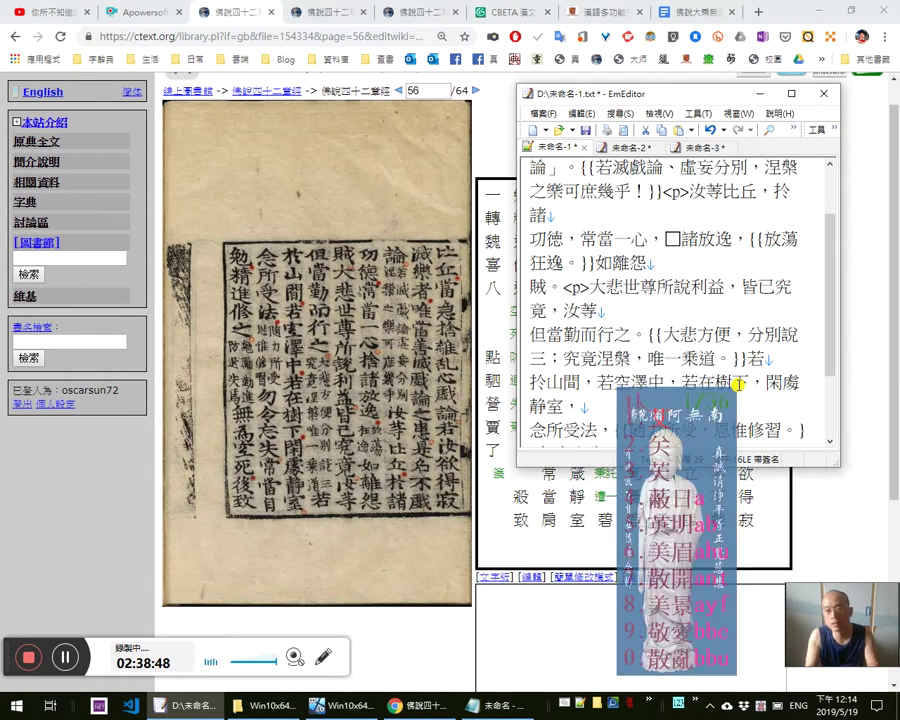
pyautogui.click(737, 383)
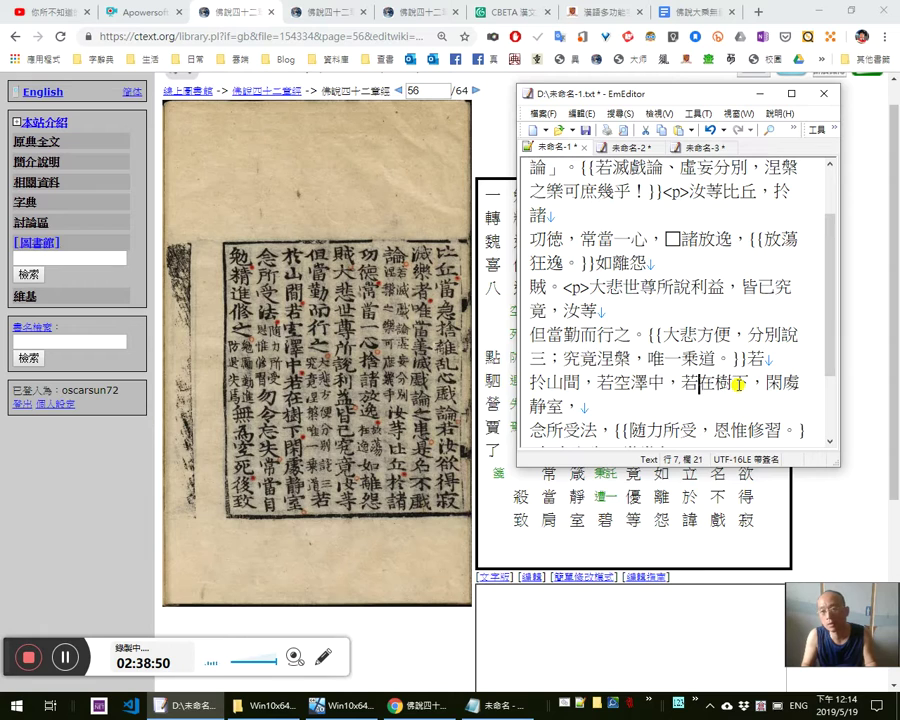
pyautogui.press('Right')
pyautogui.press('Right')
pyautogui.press('Right')
pyautogui.press('Right')
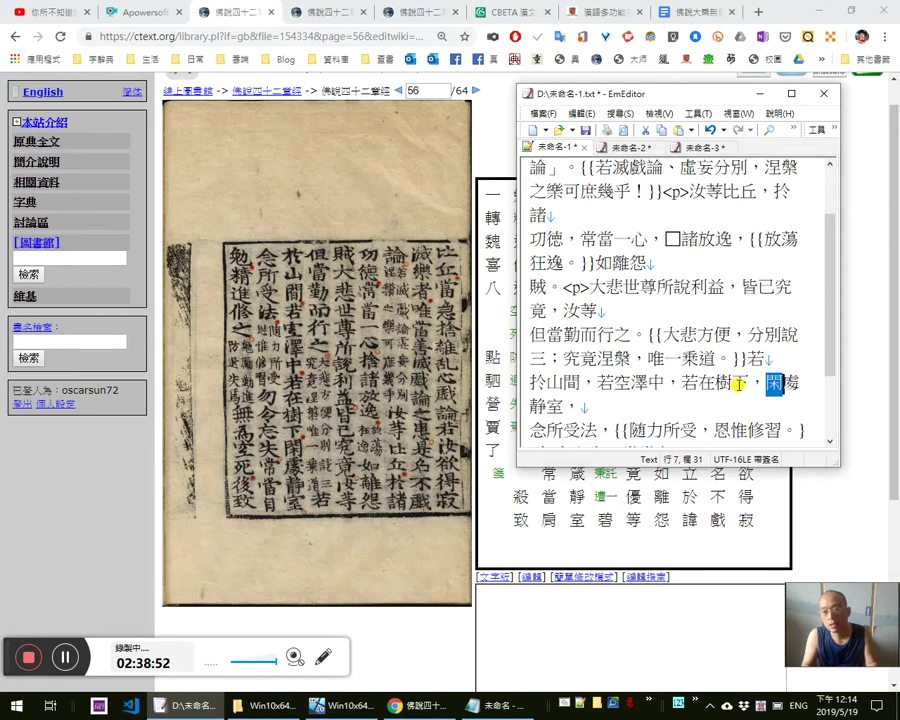
pyautogui.press('Right')
pyautogui.press('Right')
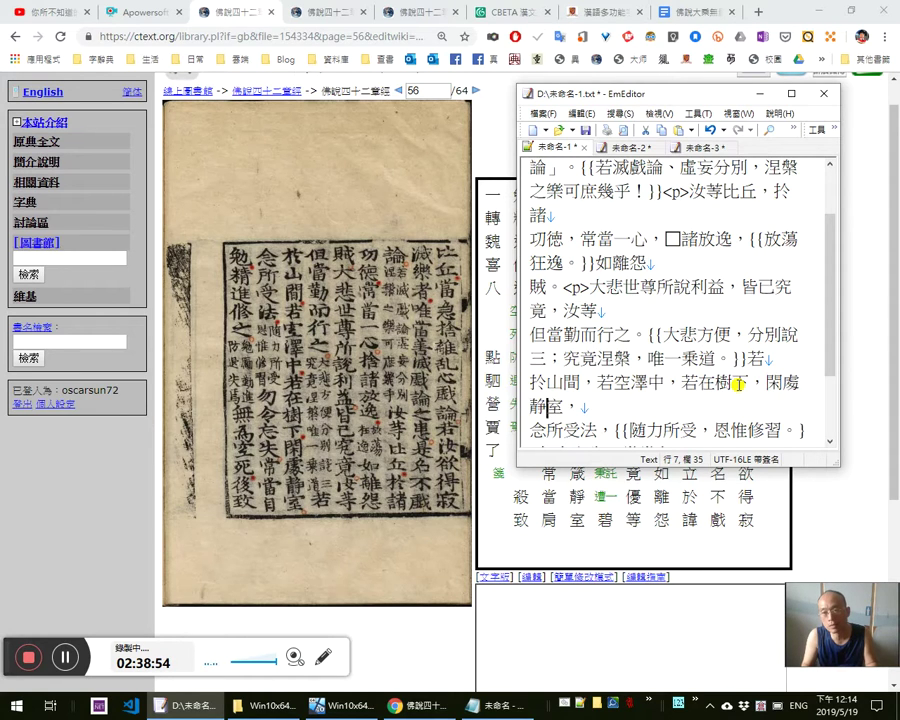
pyautogui.hotkey('shift', 'Left')
pyautogui.hotkey('shift', 'Left')
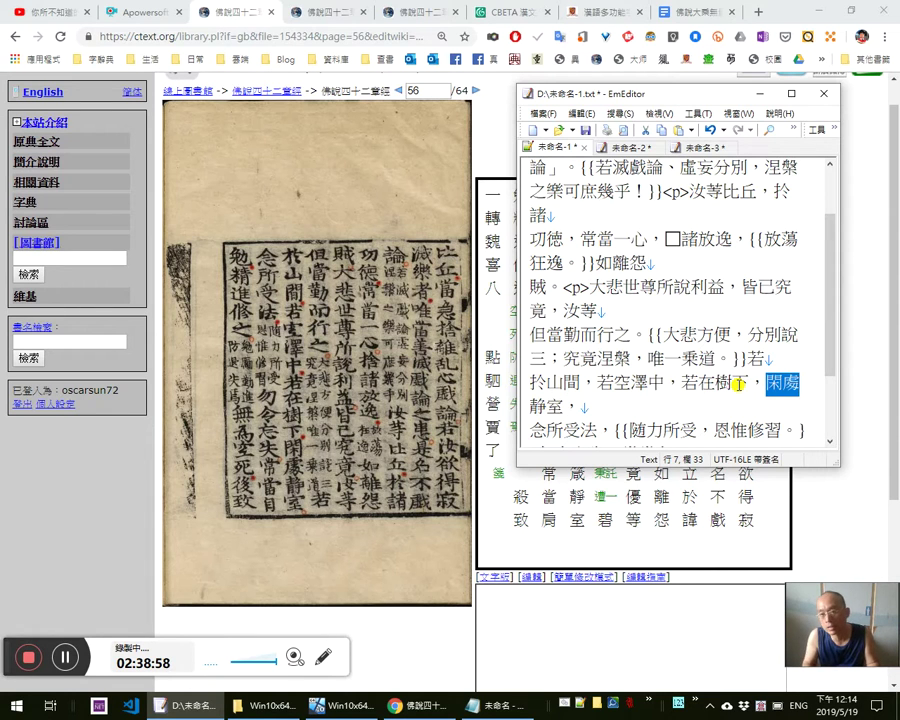
pyautogui.press('Right')
pyautogui.press('Down')
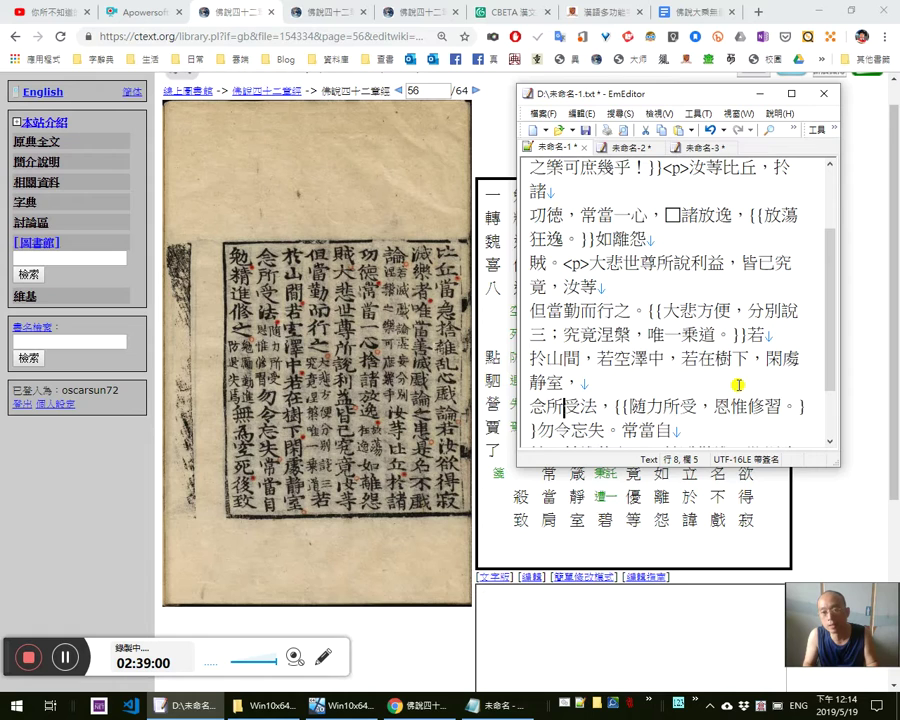
pyautogui.press('Left')
pyautogui.hotkey('shift', 'Left')
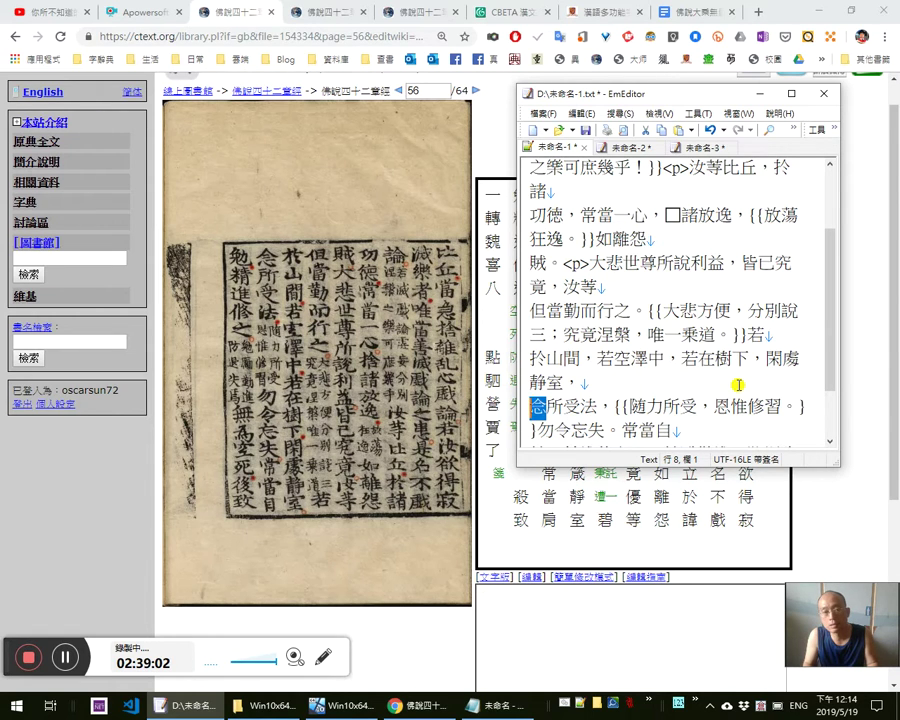
pyautogui.press('Right')
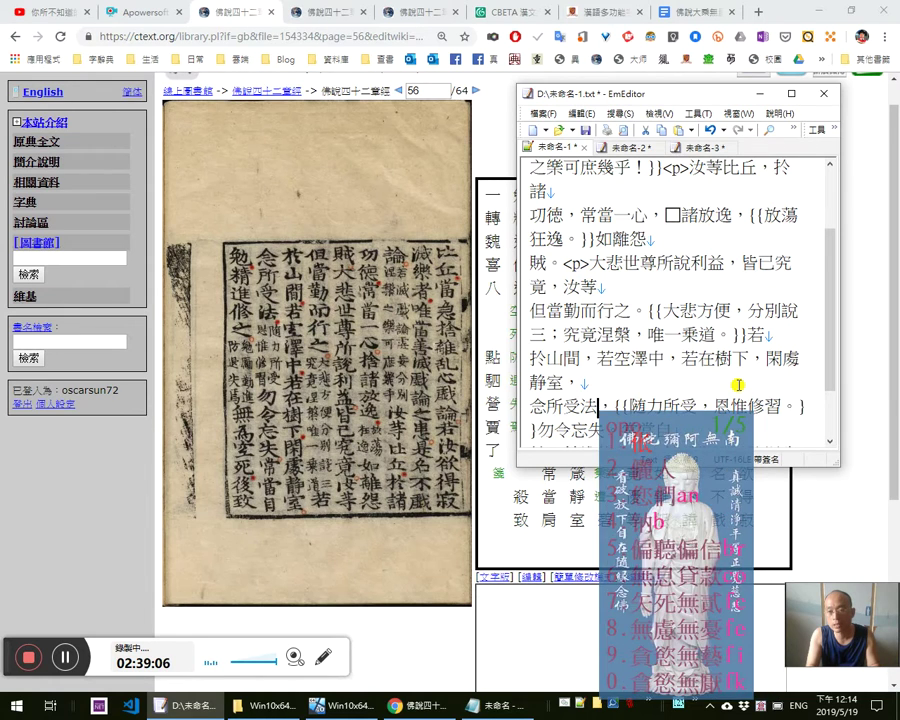
pyautogui.write('念佛')
pyautogui.hotkey('shift', 'Left')
pyautogui.hotkey('shift', 'Left')
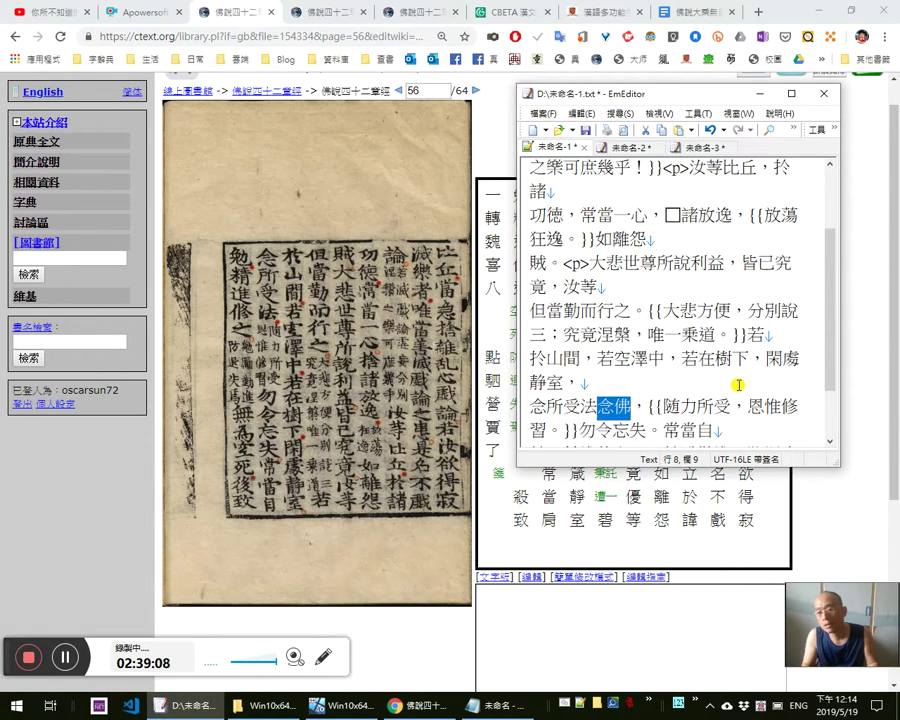
pyautogui.press('Delete')
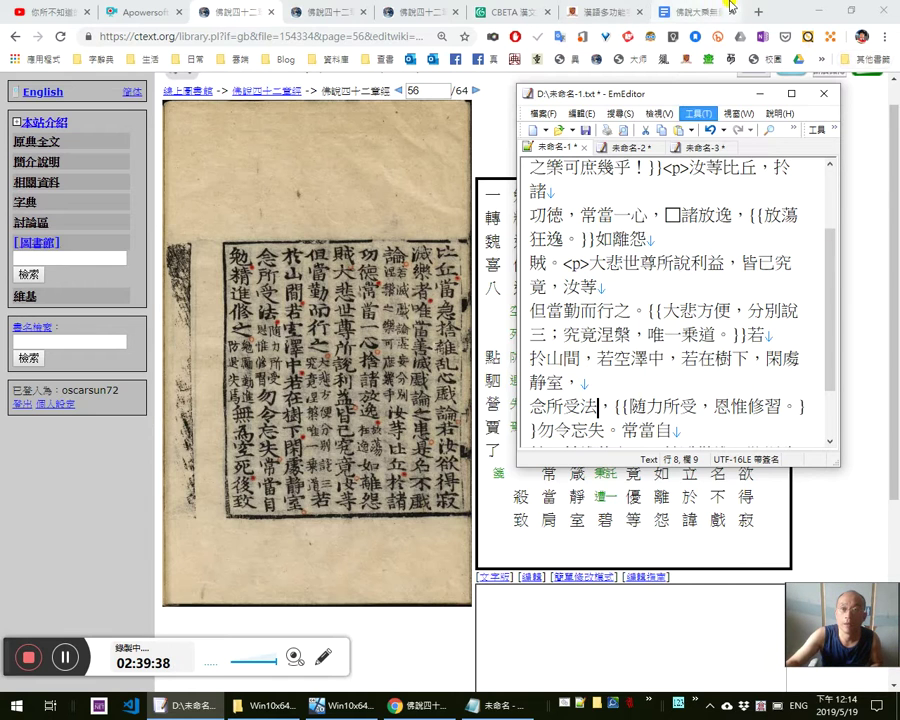
pyautogui.click(755, 15)
# Step: Search Google in a new tab for 大集經 卒一得道
pyautogui.click(755, 15)
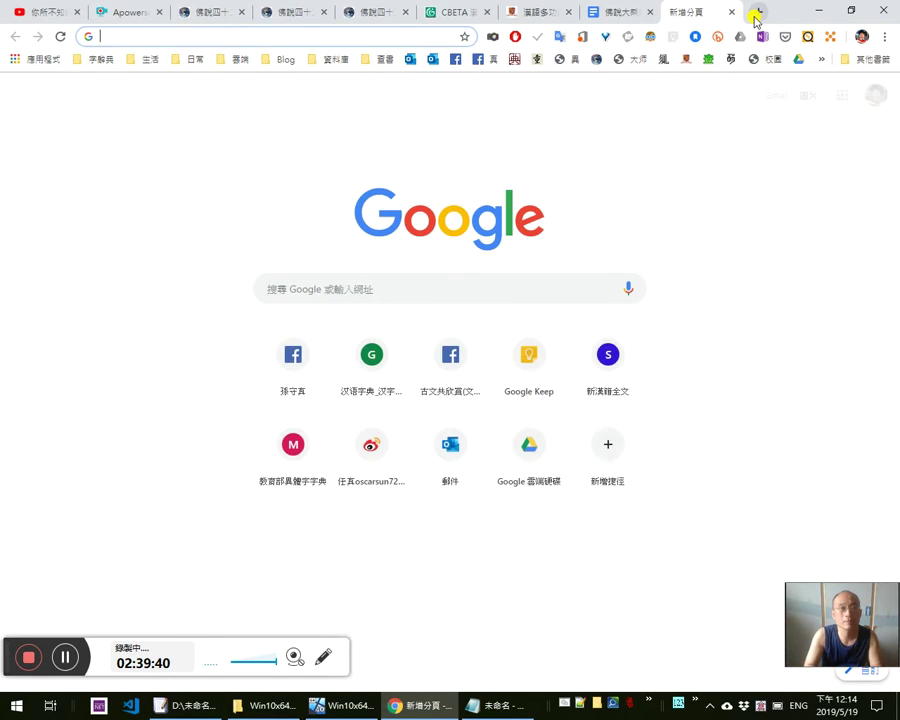
pyautogui.write('kod')
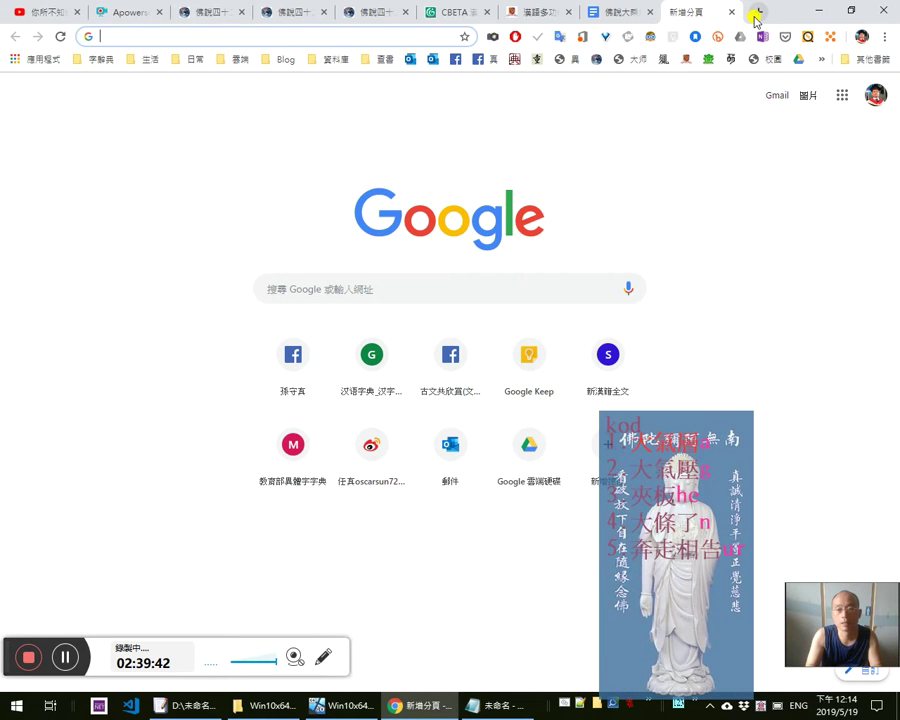
pyautogui.write('大集')
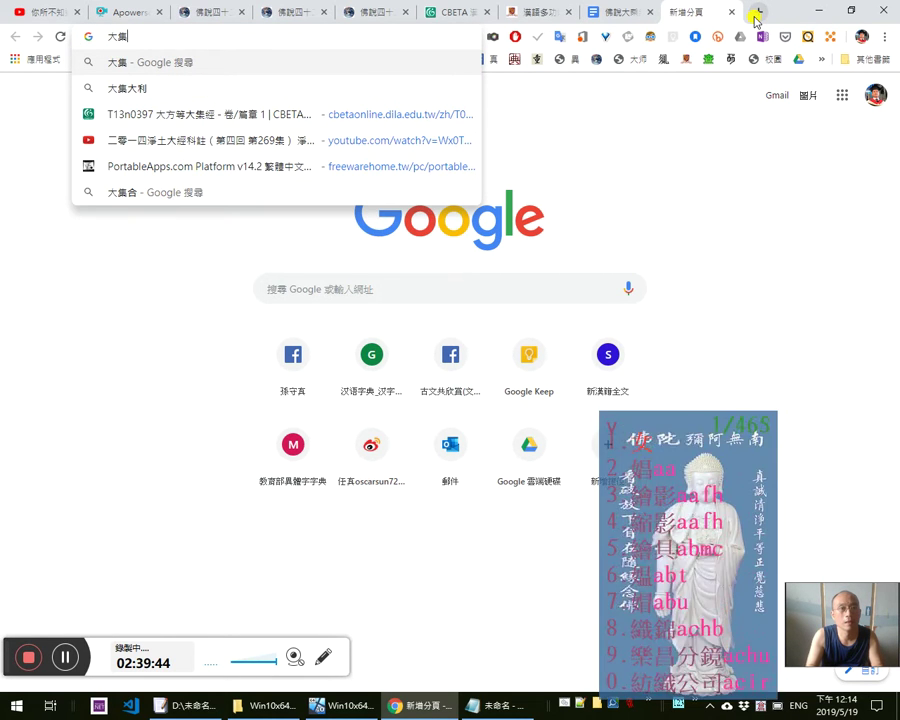
pyautogui.write('經')
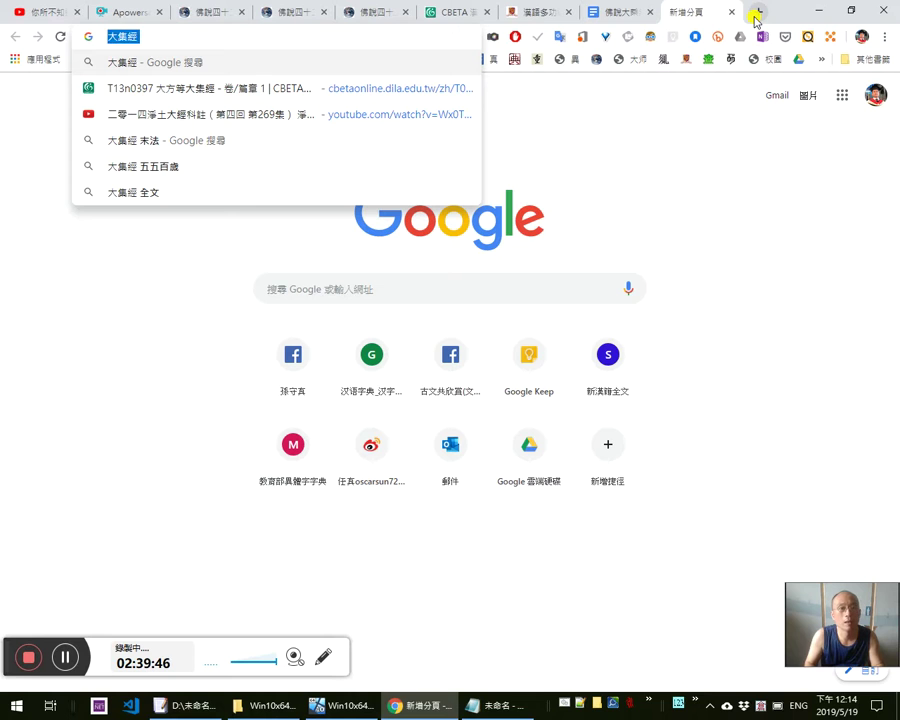
pyautogui.write(' 卒一hol')
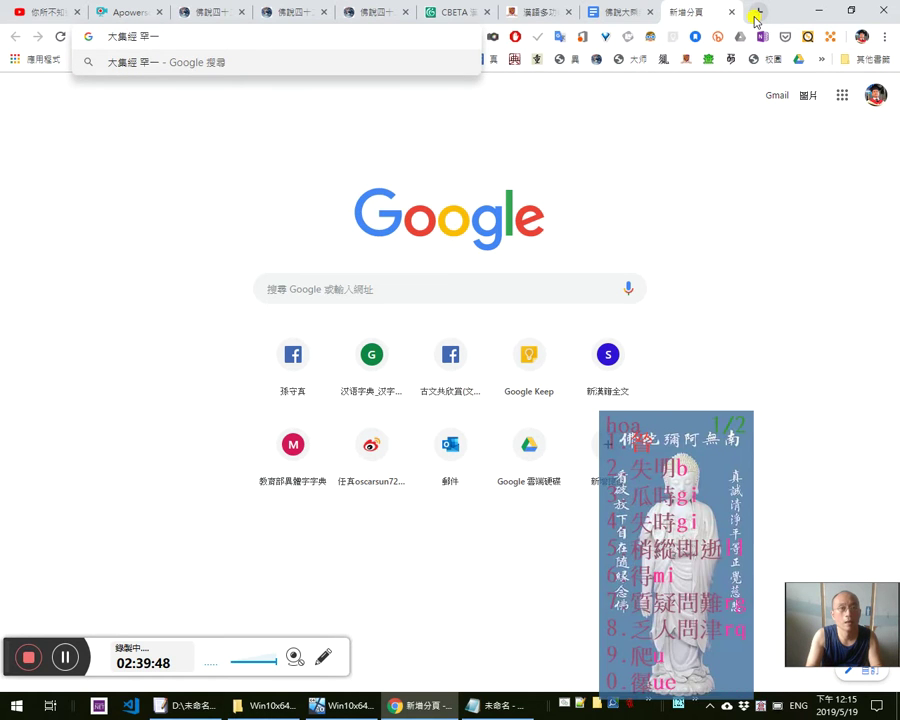
pyautogui.press('space')
pyautogui.press('BackSpace')
pyautogui.write('hol得')
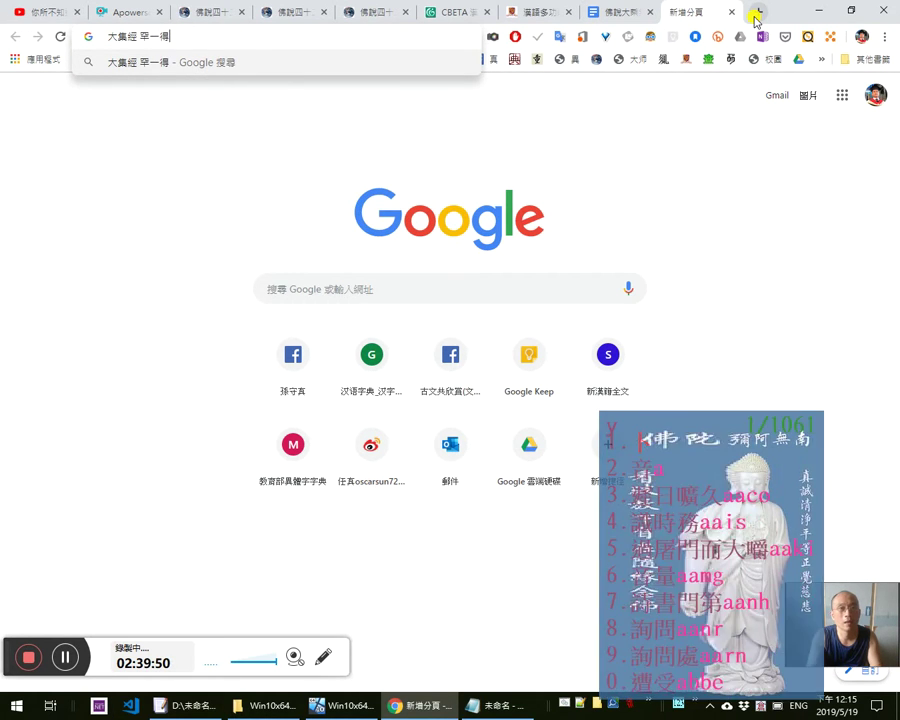
pyautogui.write('道')
pyautogui.press('Return')
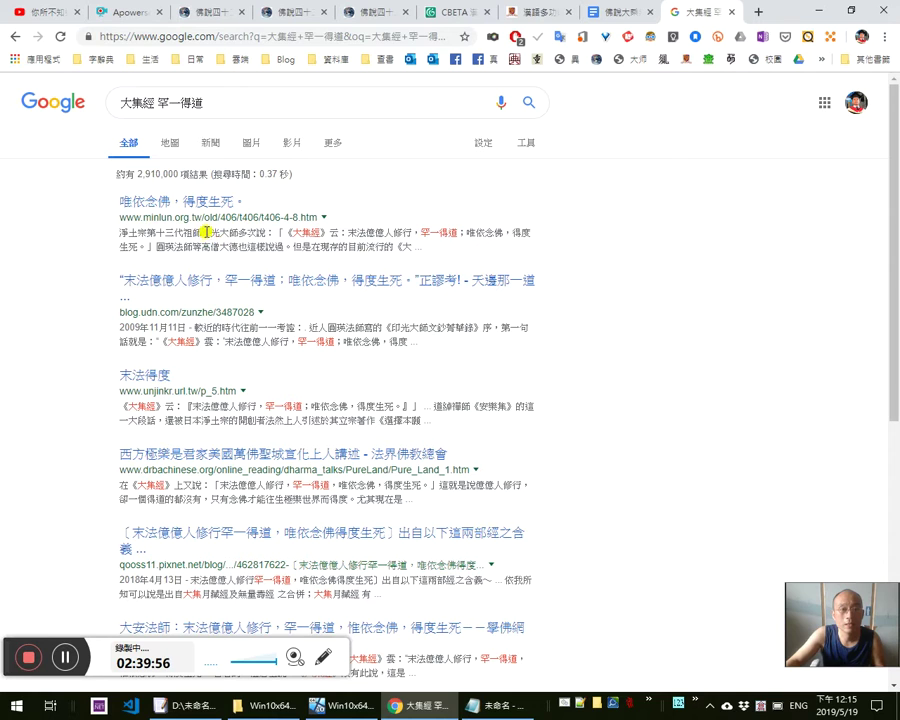
# Step: Open the minlun.org and udn blog results in background tabs and view the minlun.org article
pyautogui.moveTo(214, 232); pyautogui.dragTo(266, 232)
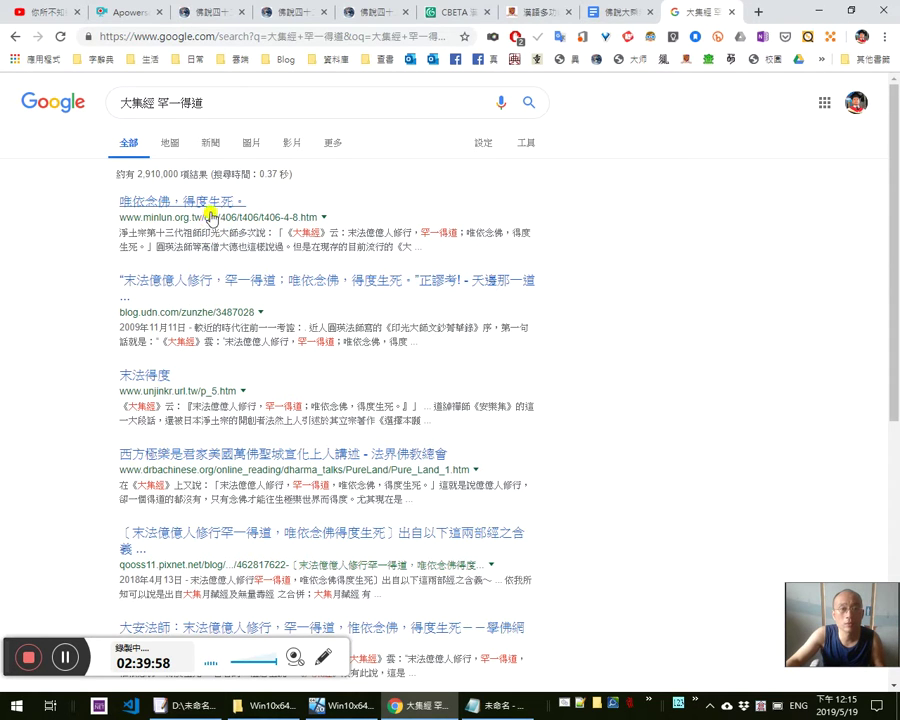
pyautogui.middleClick(216, 201)
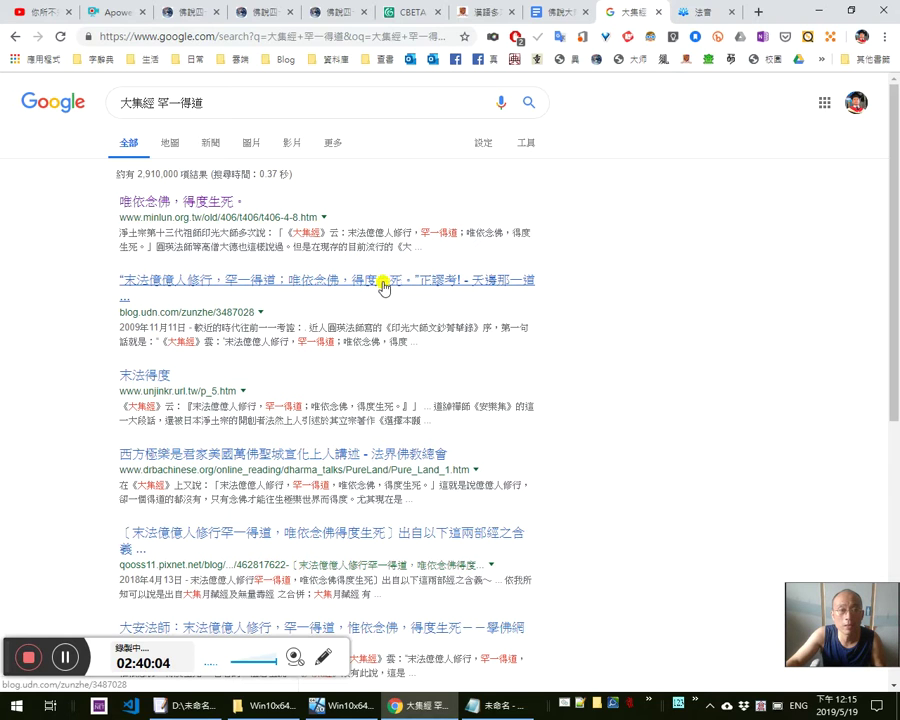
pyautogui.middleClick(385, 286)
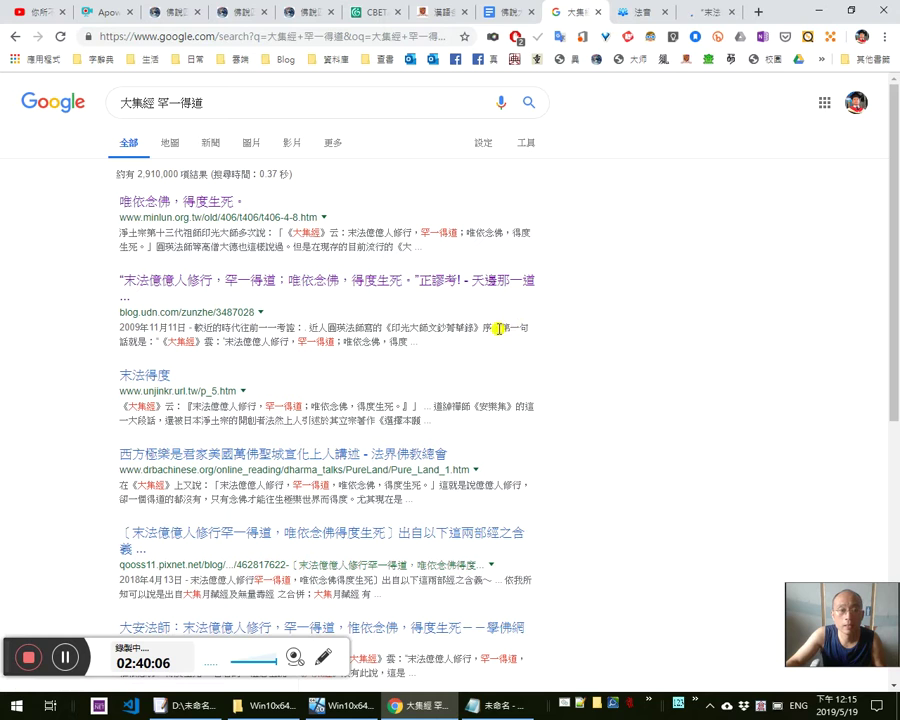
pyautogui.click(655, 13)
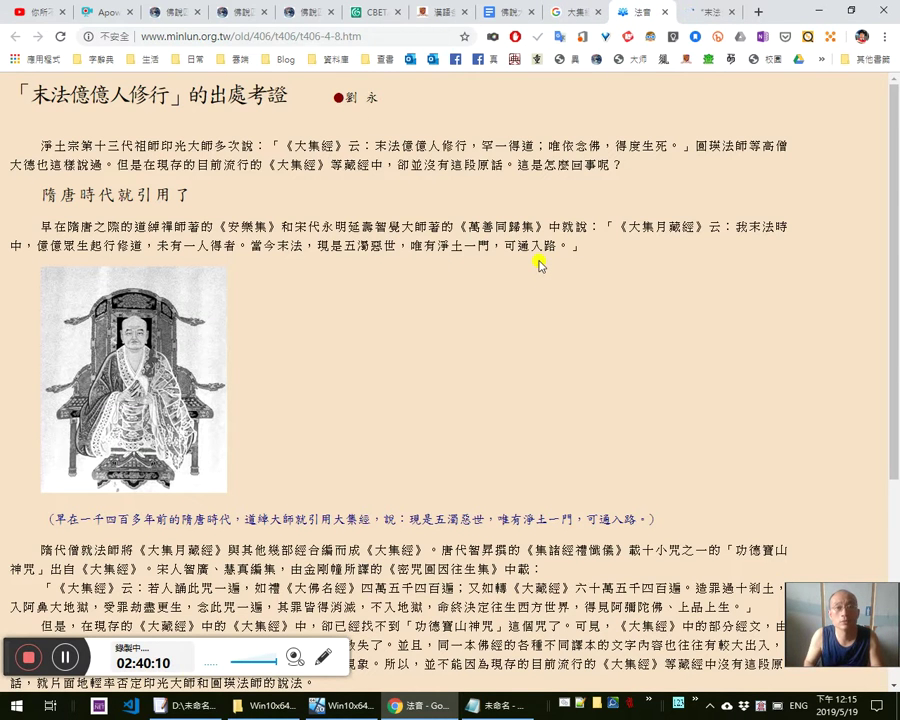
# Step: Find 大集經 in the minlun.org article to highlight its 9 matches
pyautogui.hotkey('ctrl', 'f')
pyautogui.write('大集經')
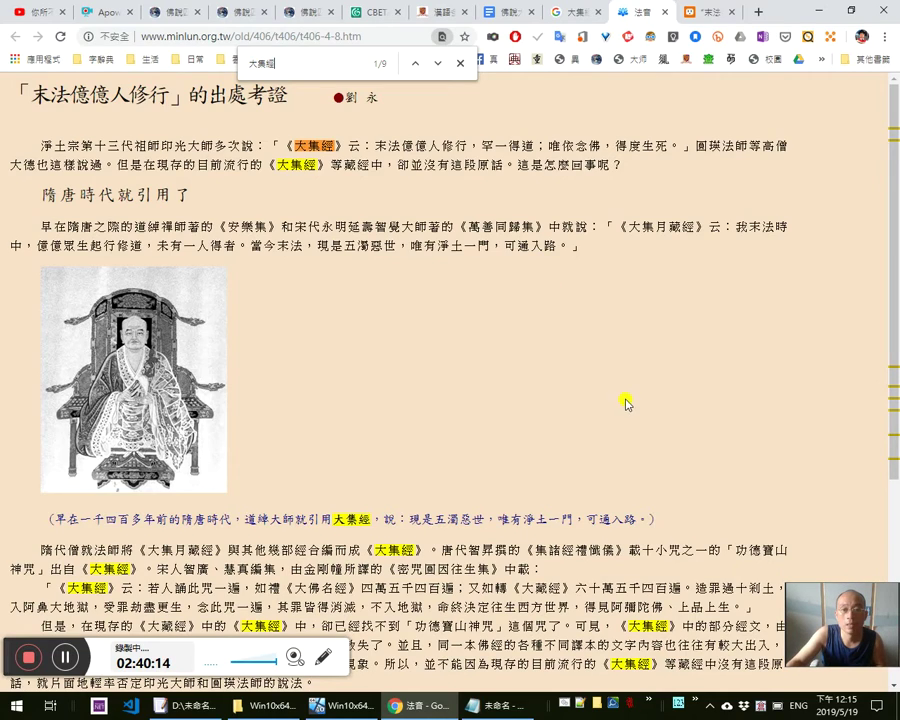
pyautogui.scroll(-3, 625, 403)
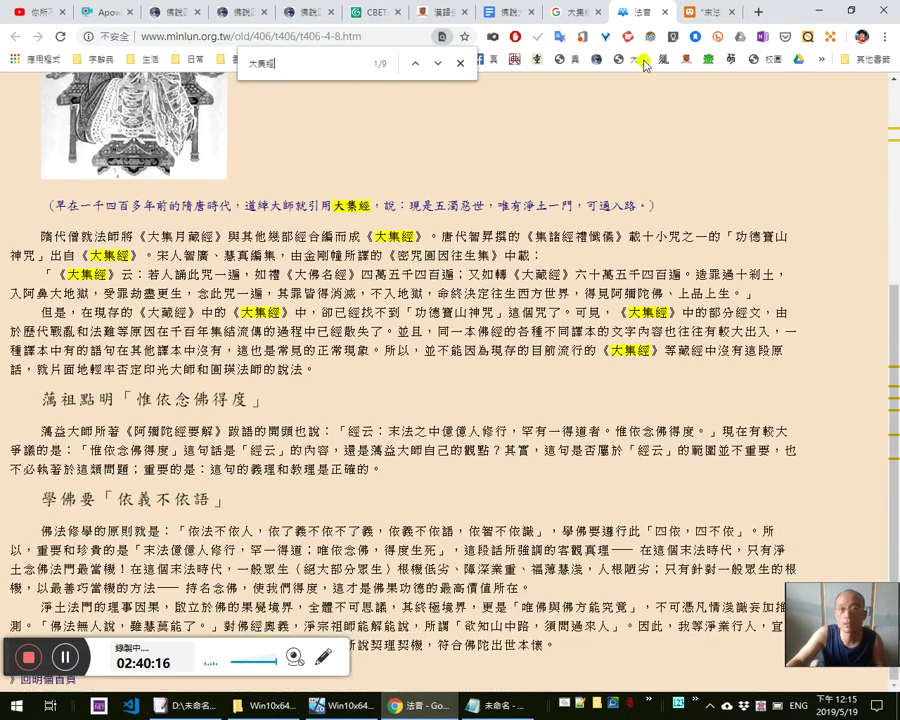
# Step: Read through the udn blog's 正謬考 post
pyautogui.click(692, 12)
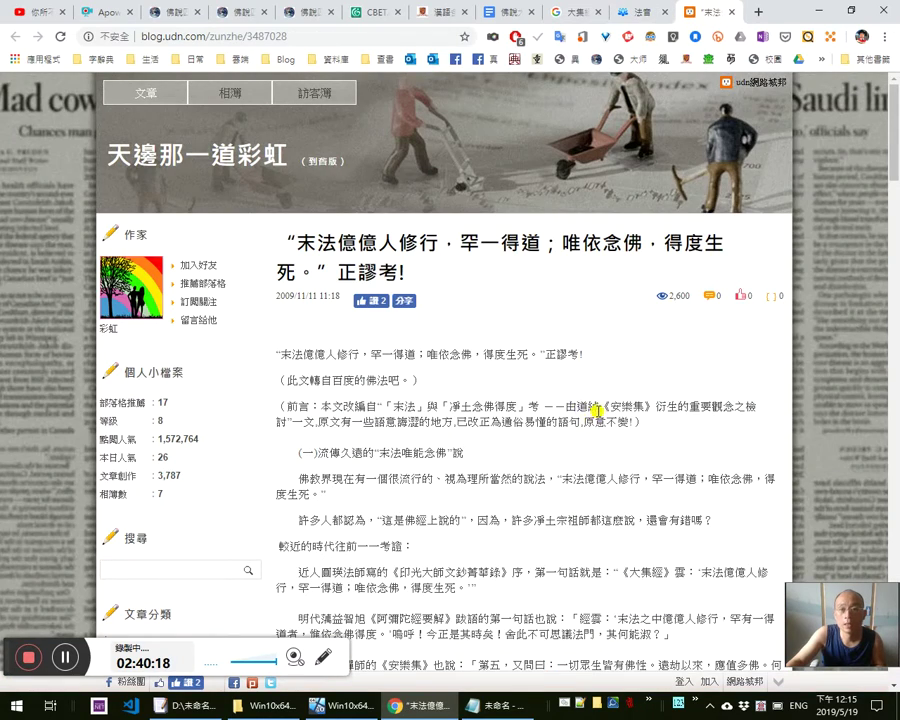
pyautogui.scroll(-2, 597, 410)
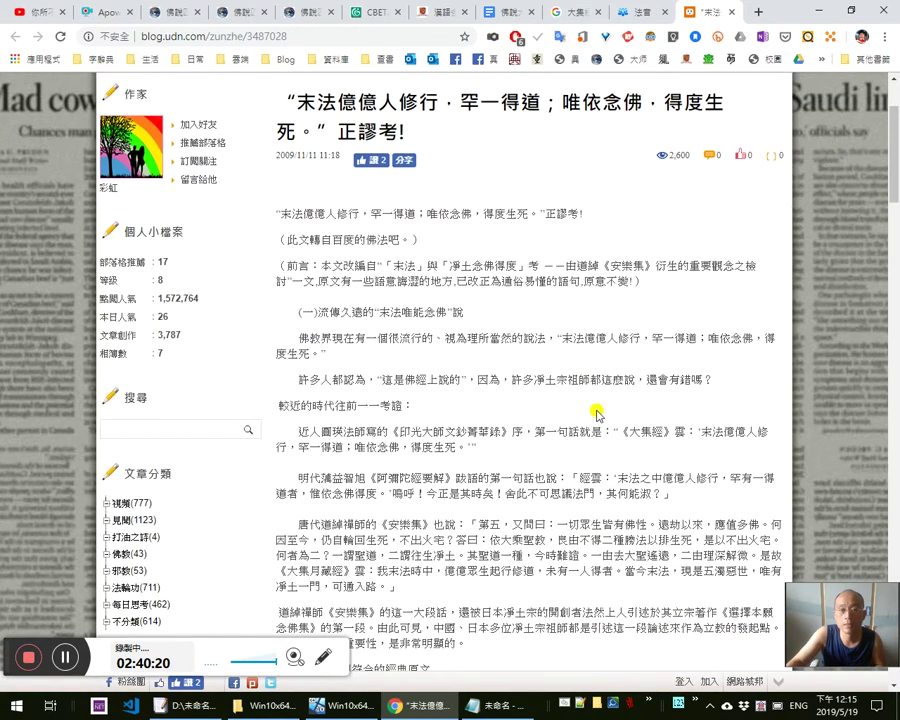
pyautogui.scroll(-3, 597, 413)
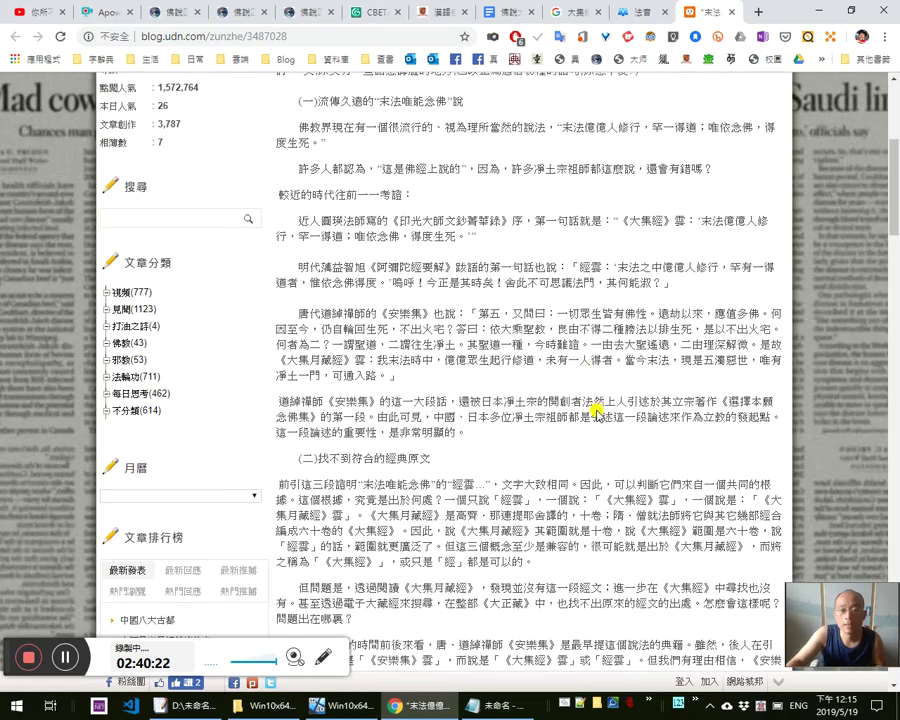
pyautogui.scroll(4, 598, 400)
pyautogui.scroll(2, 598, 400)
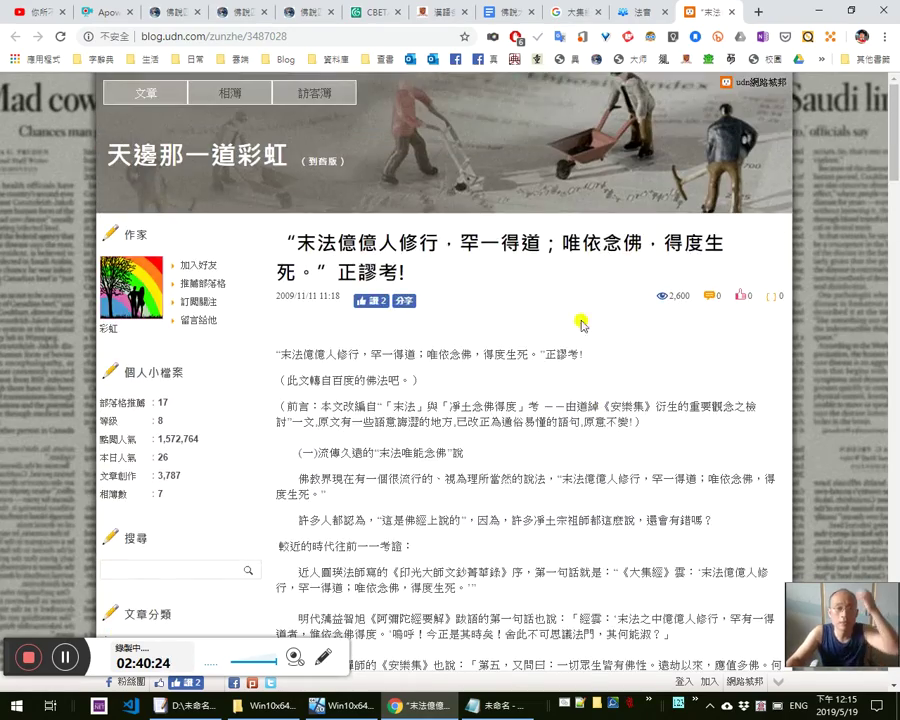
# Step: Return to the top of the minlun.org article, then bring up the Win10x64 virtual machine
pyautogui.click(640, 12)
pyautogui.scroll(2, 340, 180)
pyautogui.scroll(1, 342, 180)
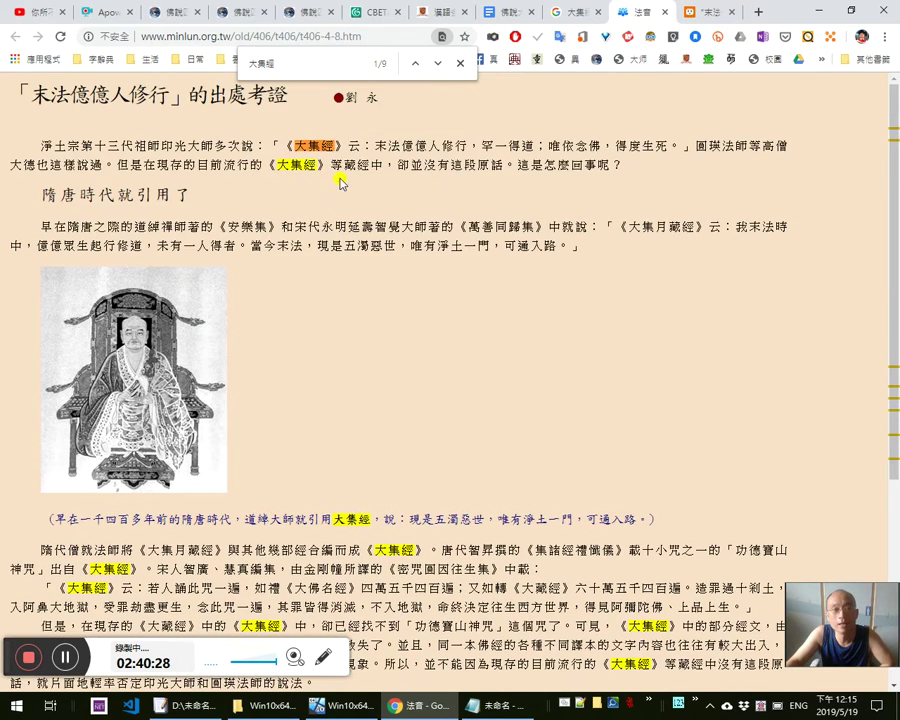
pyautogui.moveTo(294, 94); pyautogui.dragTo(108, 94)
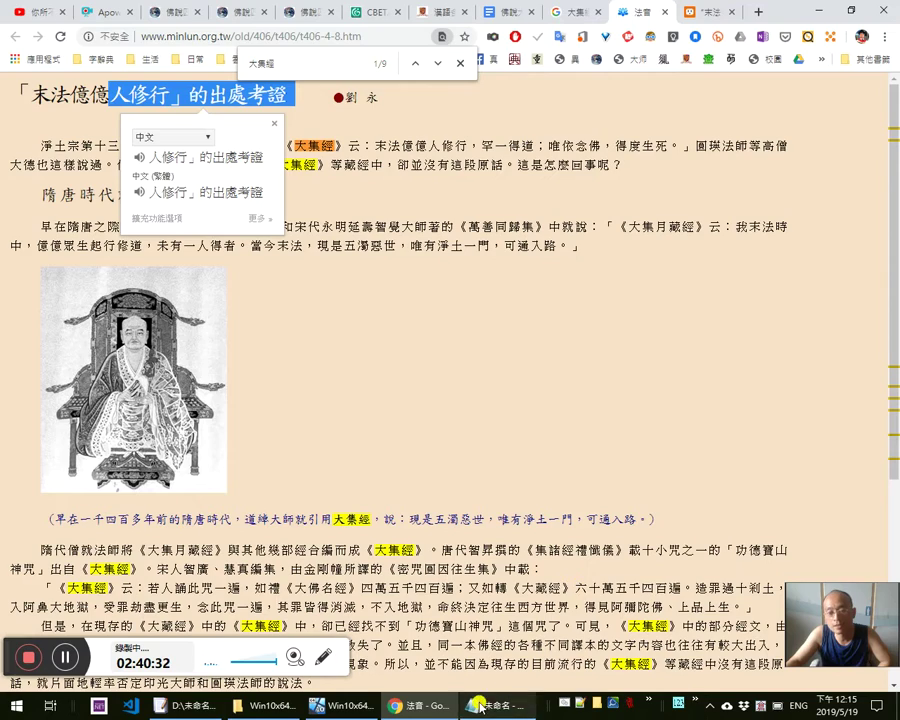
pyautogui.click(342, 706)
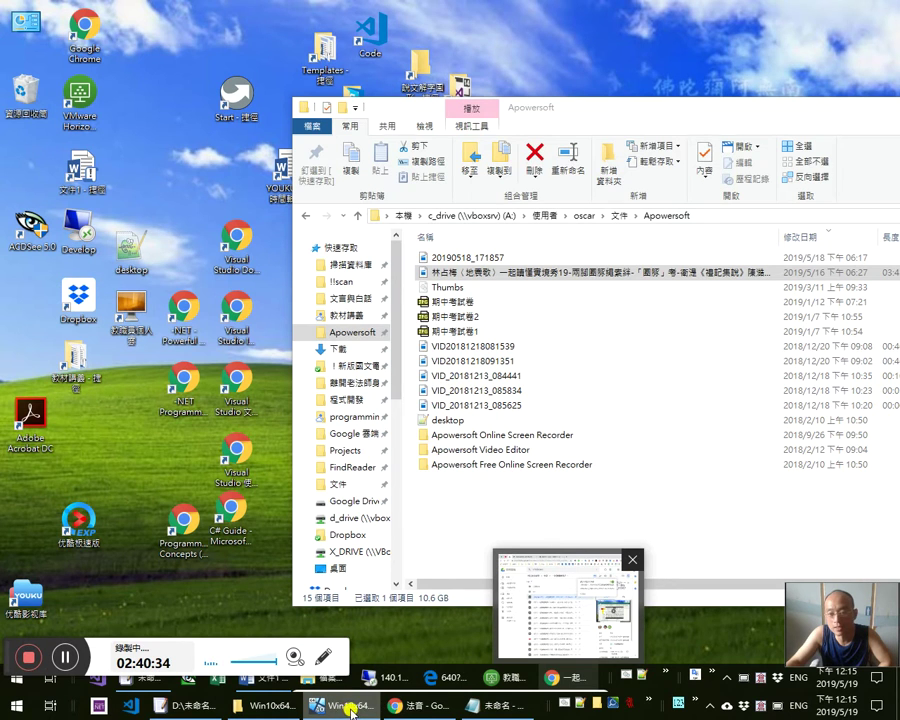
# Step: Open the recent 地震歌 commentary from Word's jump list, then look over the open Acrobat PDFs
pyautogui.click(568, 612)
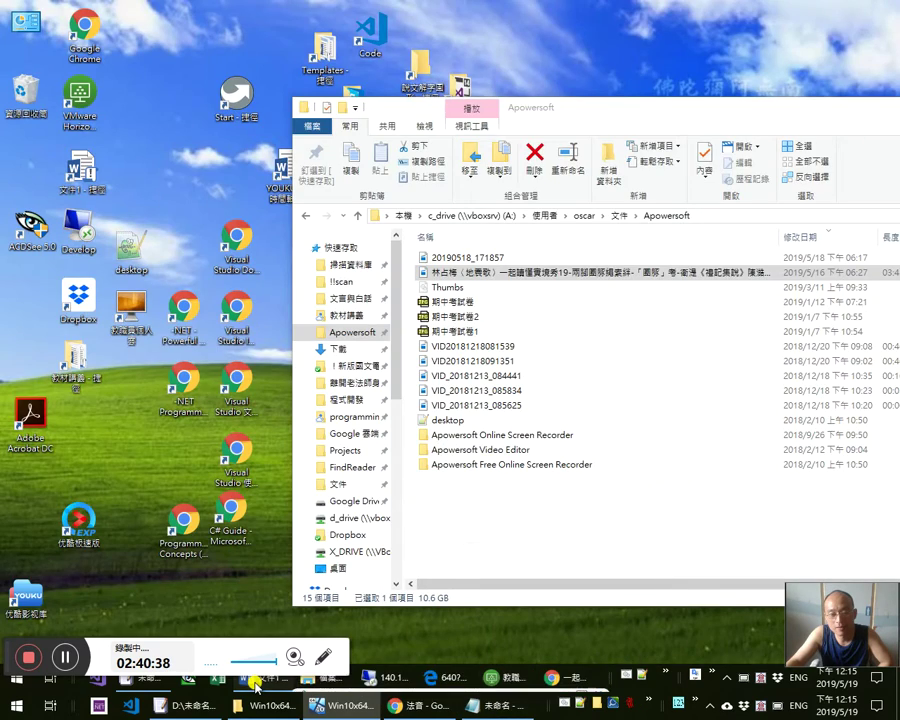
pyautogui.click(255, 683)
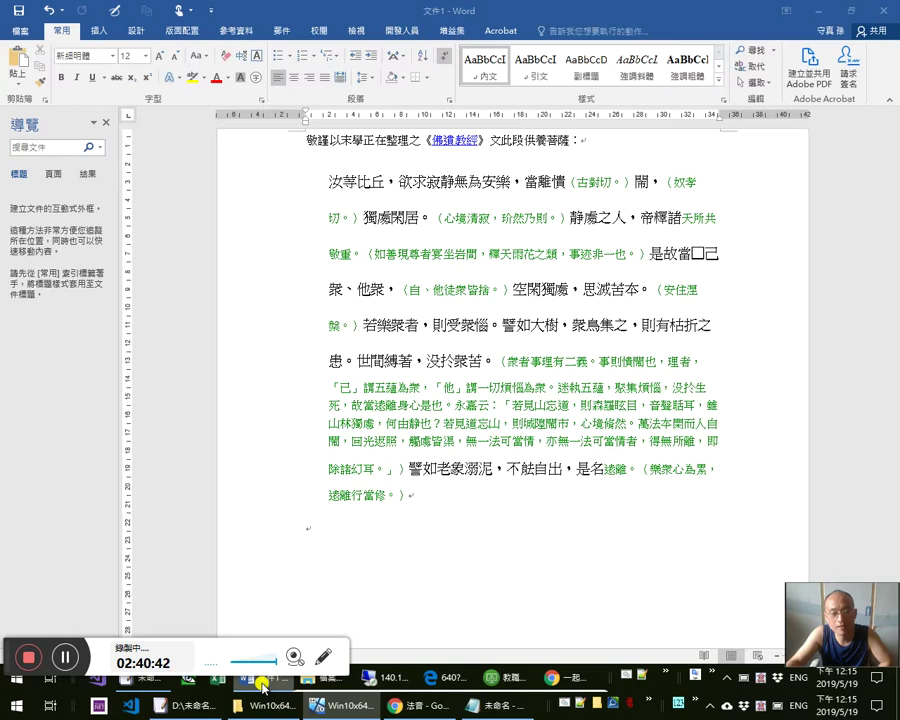
pyautogui.rightClick(262, 684)
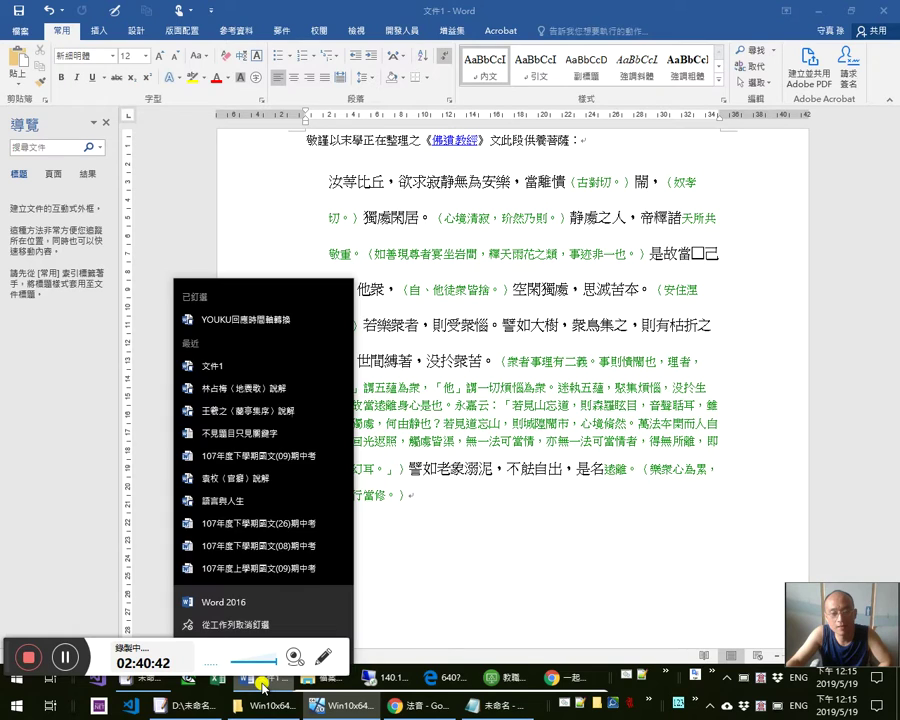
pyautogui.click(253, 390)
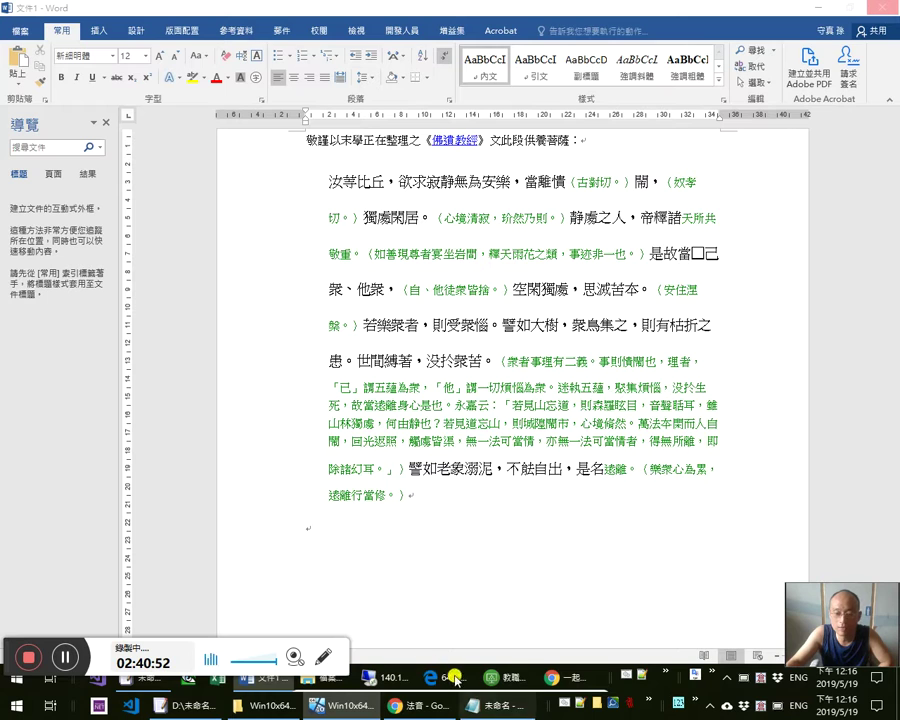
pyautogui.click(395, 678)
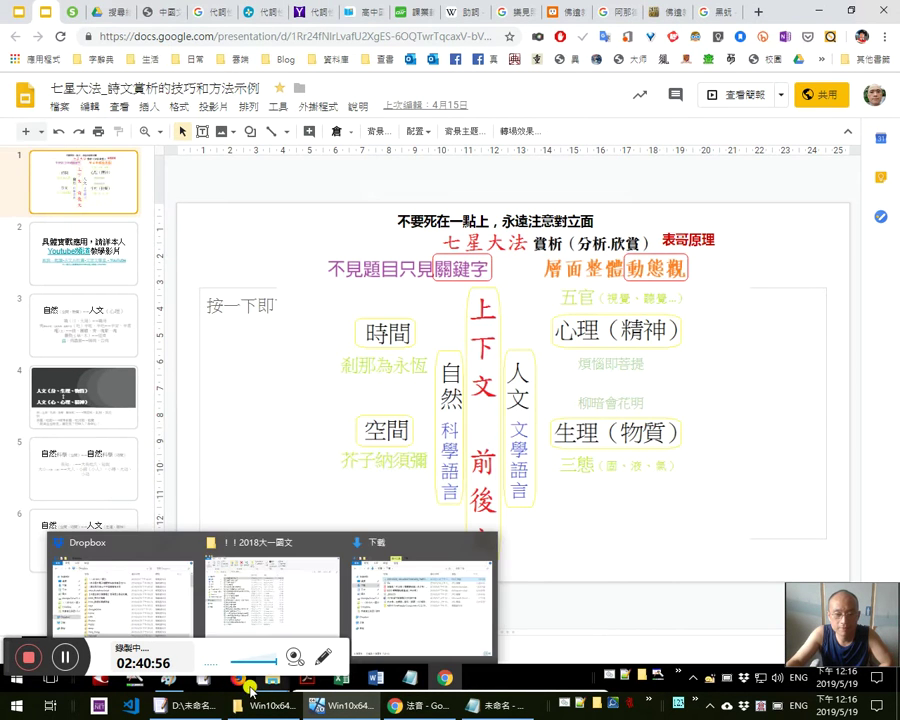
pyautogui.moveTo(271, 687)
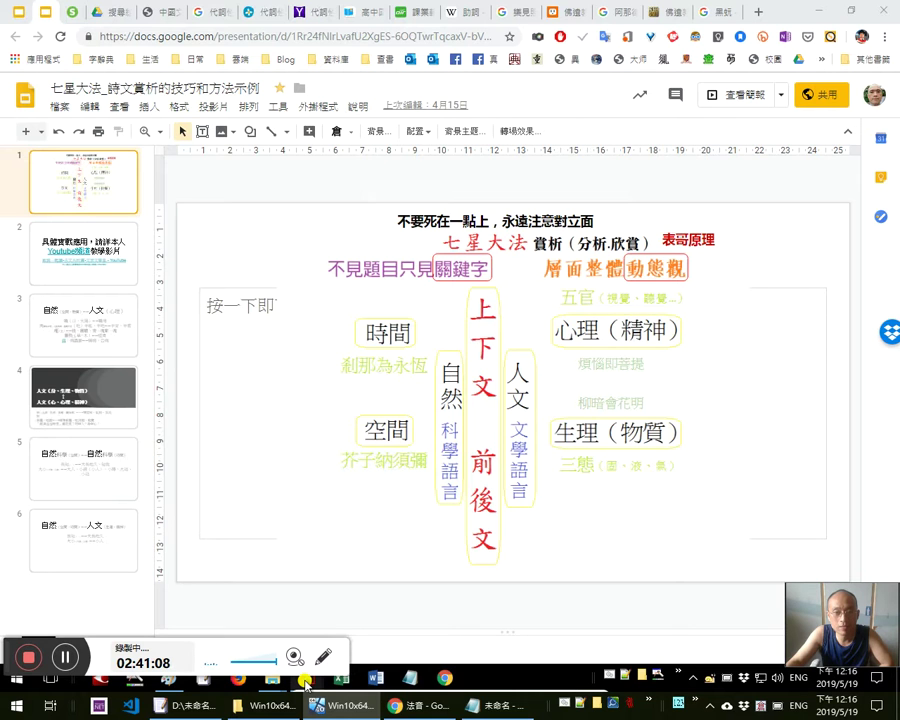
# Step: Read footnote 14 on 長房縮地法 on page 144 of 大學國文選, then return to Word
pyautogui.moveTo(305, 683)
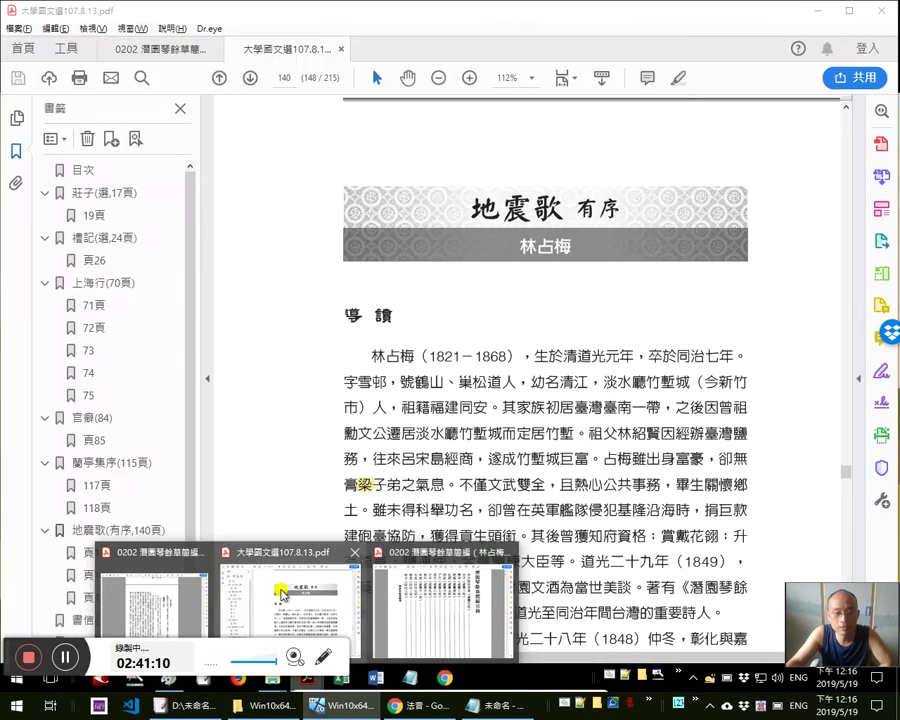
pyautogui.click(283, 595)
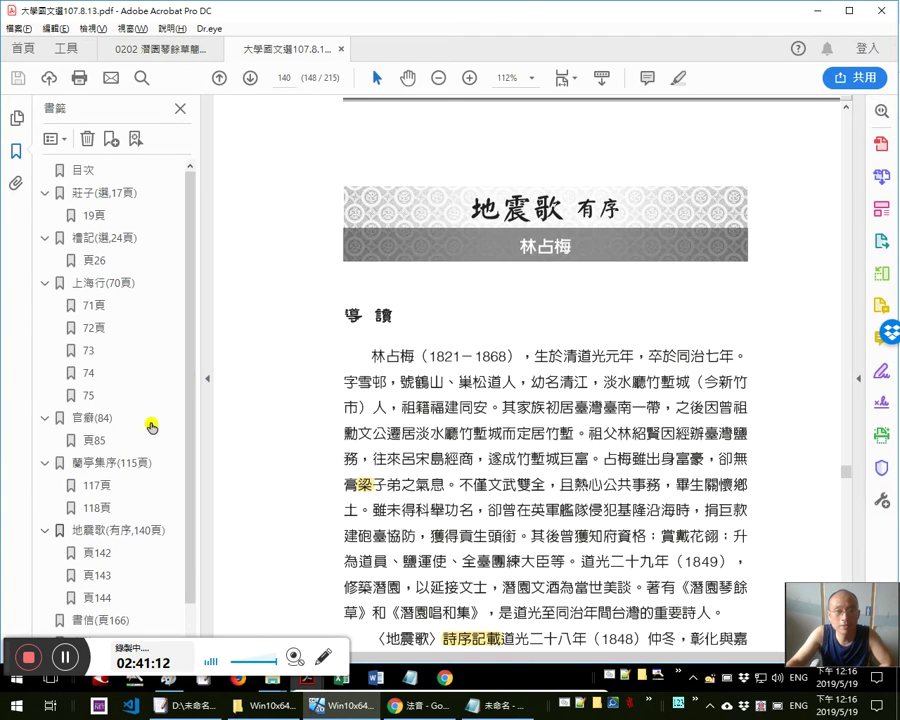
pyautogui.click(96, 597)
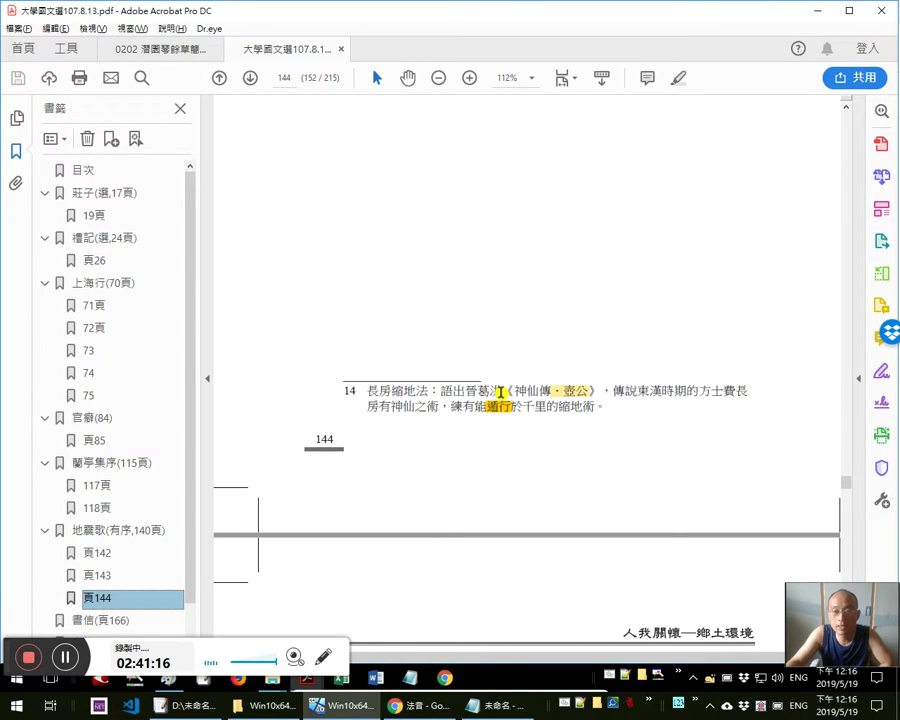
pyautogui.scroll(2, 532, 412)
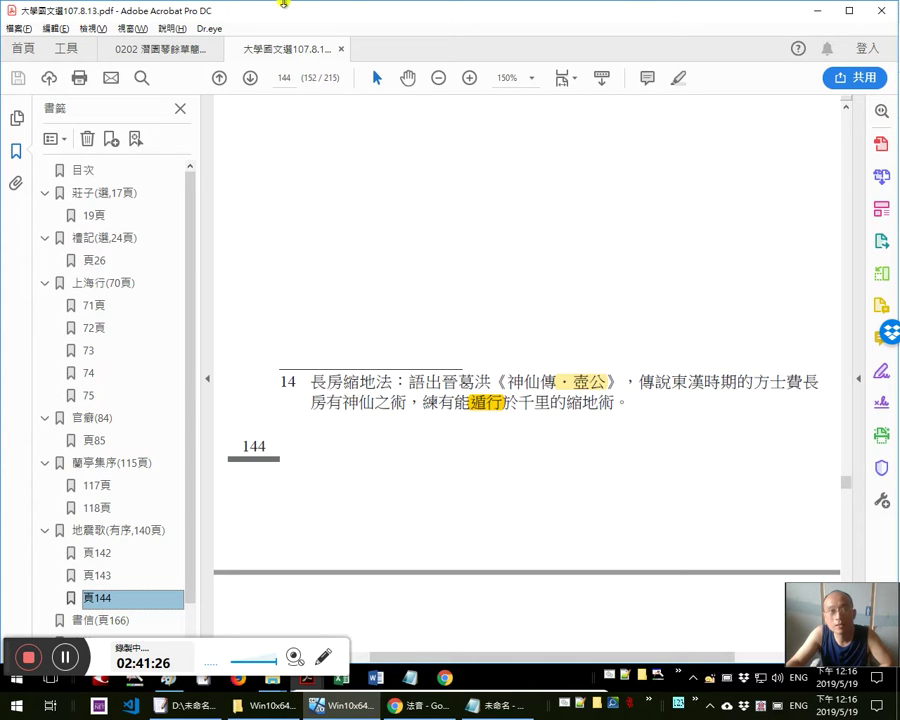
pyautogui.moveTo(552, 22)
pyautogui.click(594, 10)
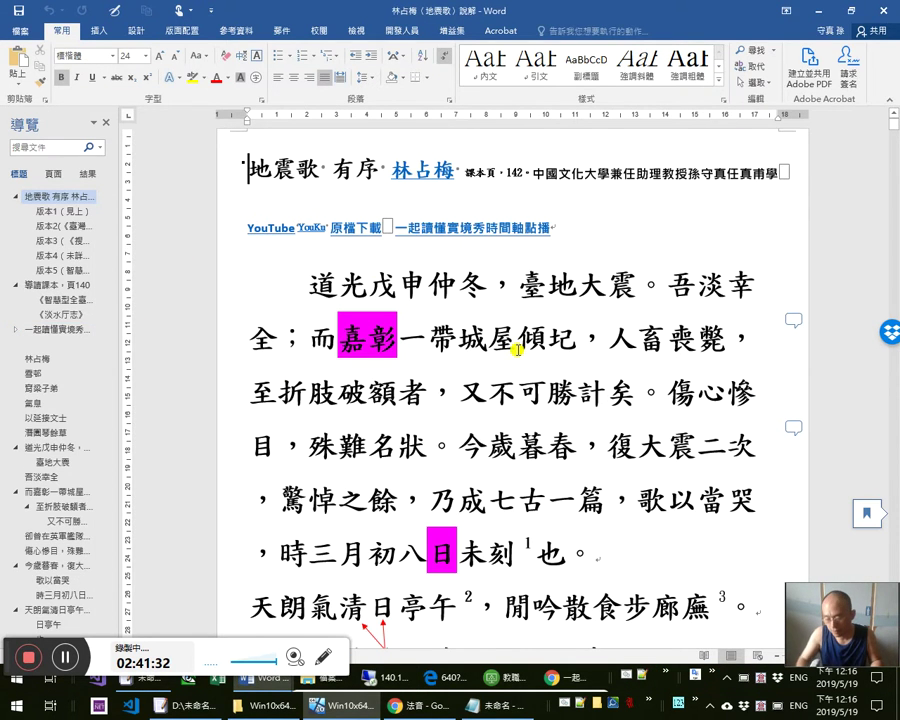
# Step: Jump to the 安得長房縮地法 notes and then the 費長房「能縮地脈」 subsection
pyautogui.scroll(-15, 517, 350)
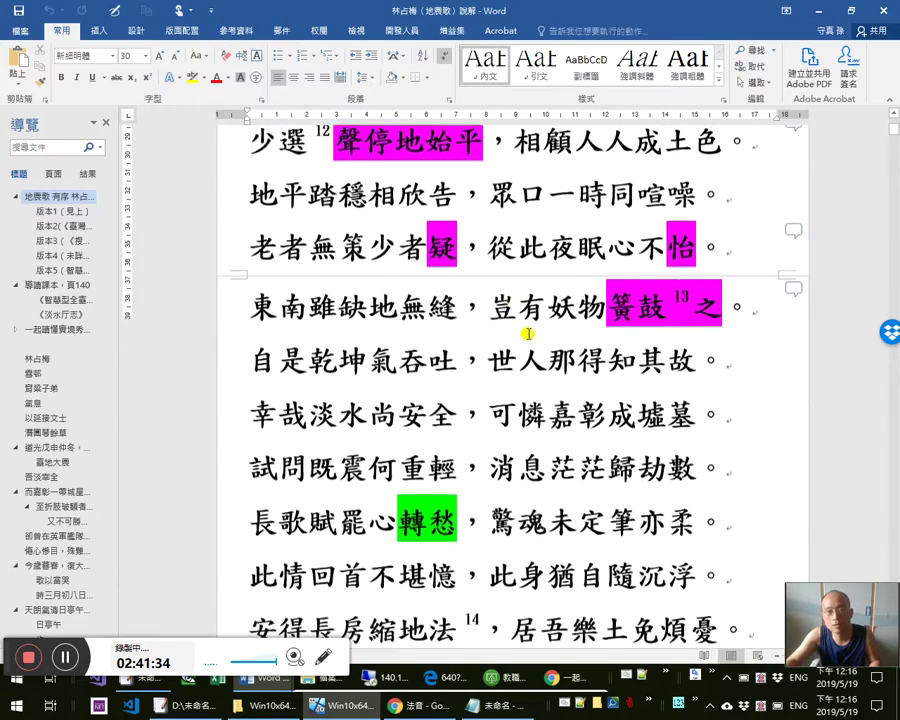
pyautogui.scroll(-4, 527, 333)
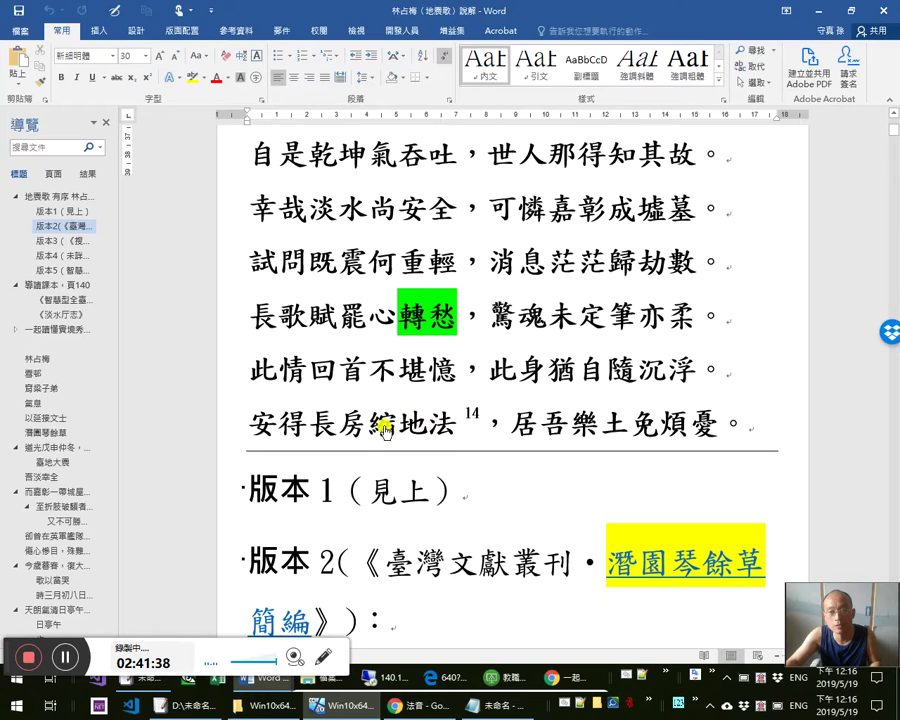
pyautogui.keyDown('ctrl'); pyautogui.click(383, 425); pyautogui.keyUp('ctrl')
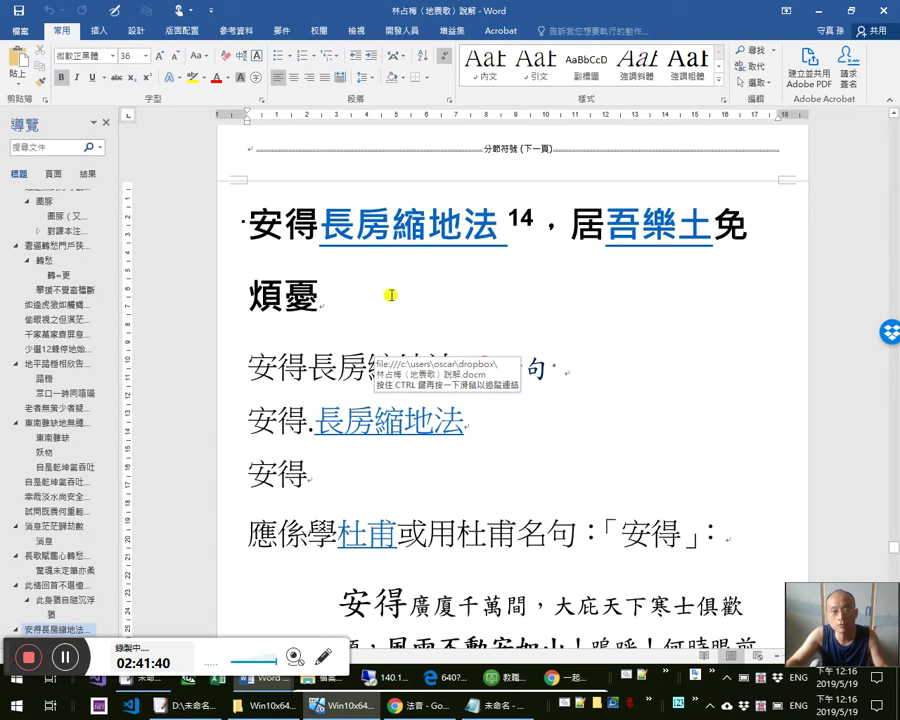
pyautogui.scroll(-3, 40, 390)
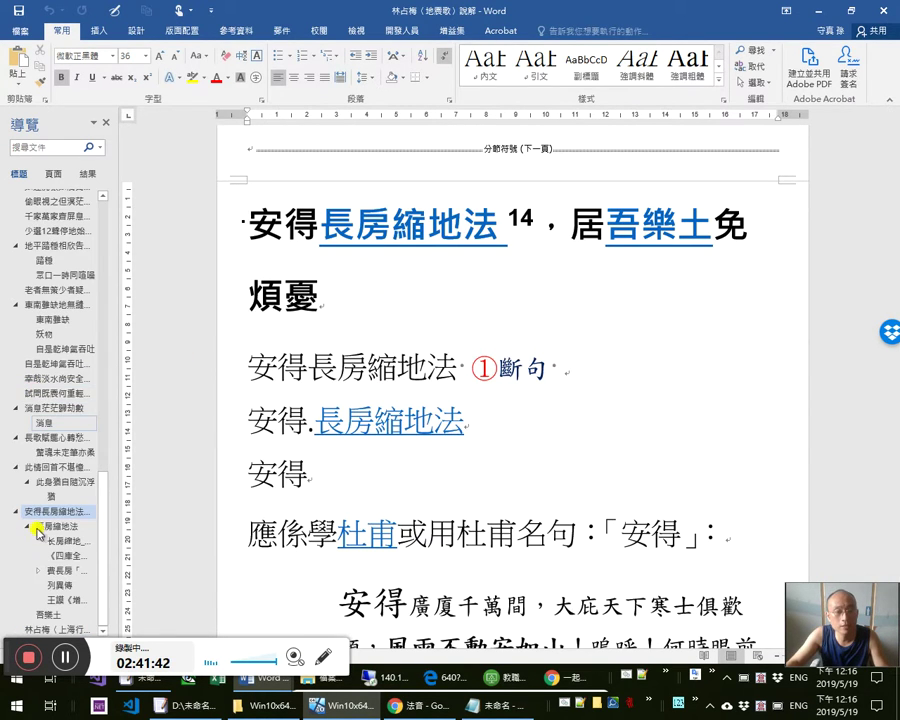
pyautogui.click(62, 572)
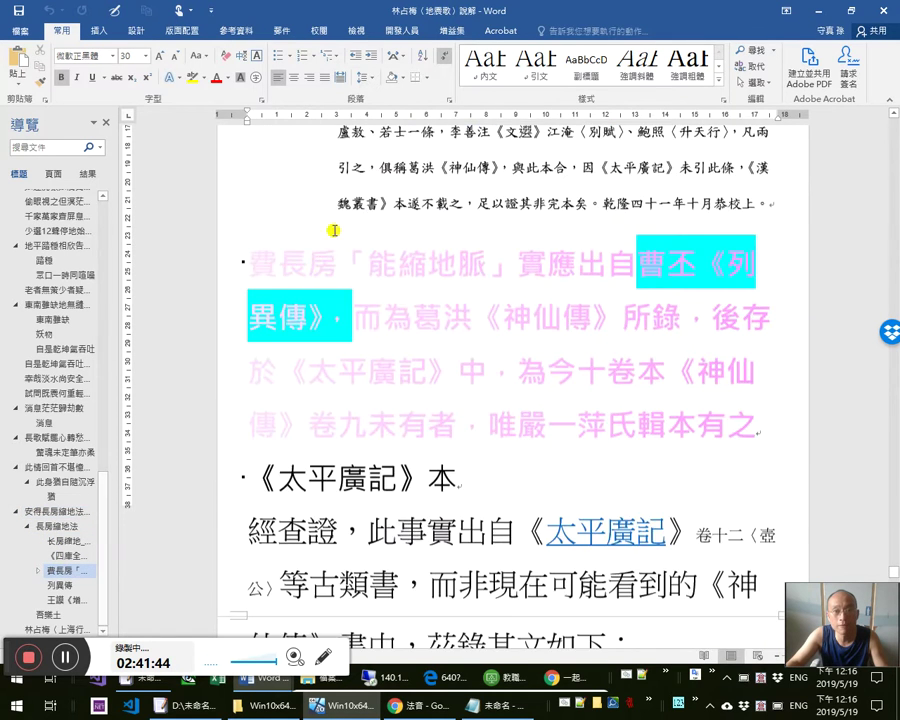
# Step: Select the phrase 能縮地脈 and the 《列異傳》 citation in the note
pyautogui.moveTo(405, 157); pyautogui.dragTo(500, 160)
pyautogui.doubleClick(470, 157)
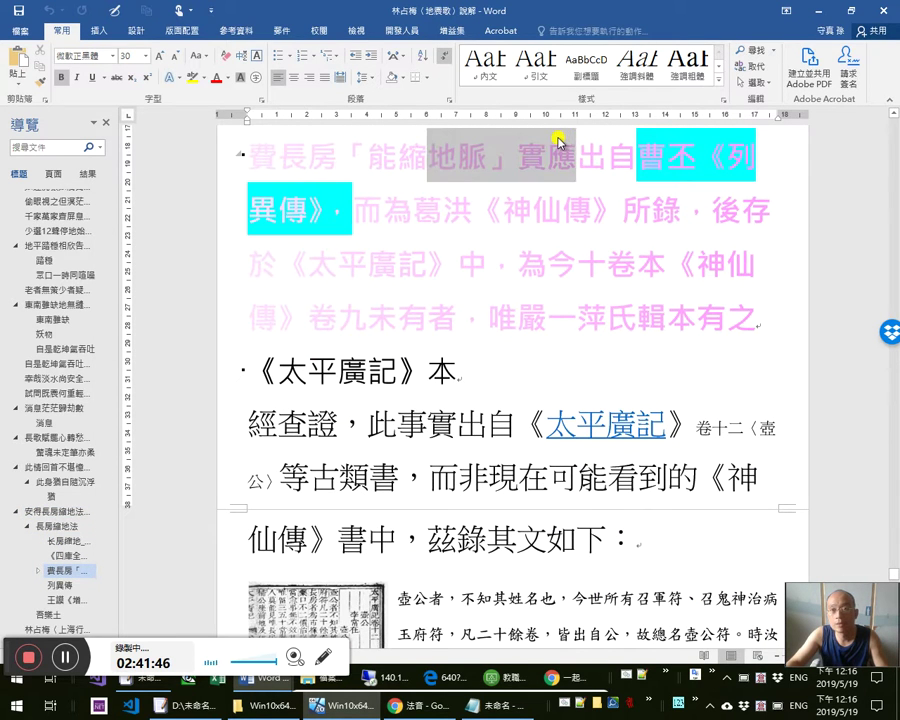
pyautogui.click(286, 224)
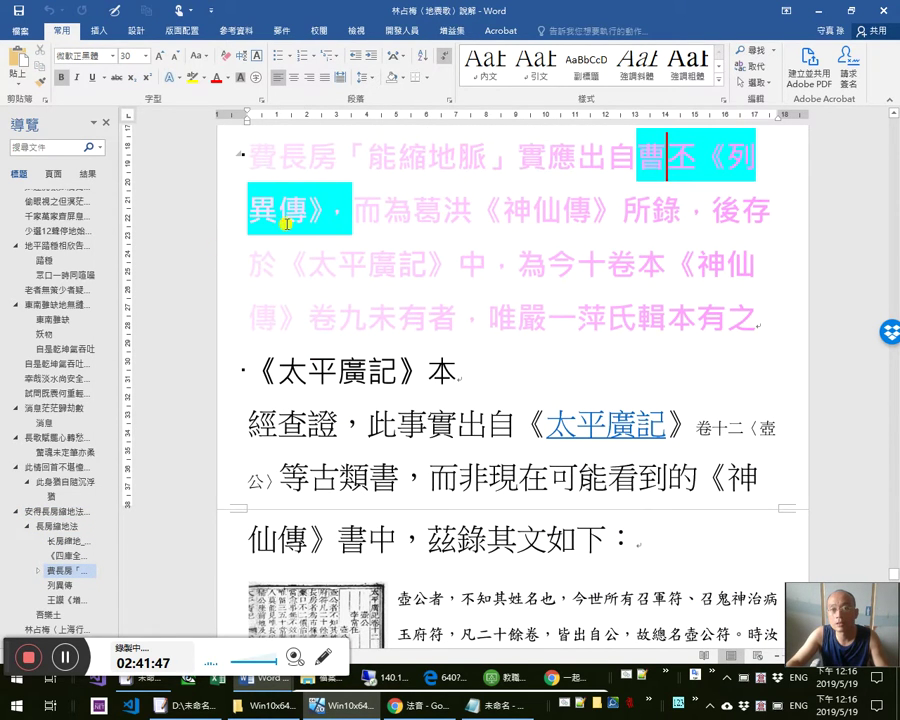
pyautogui.click(521, 304)
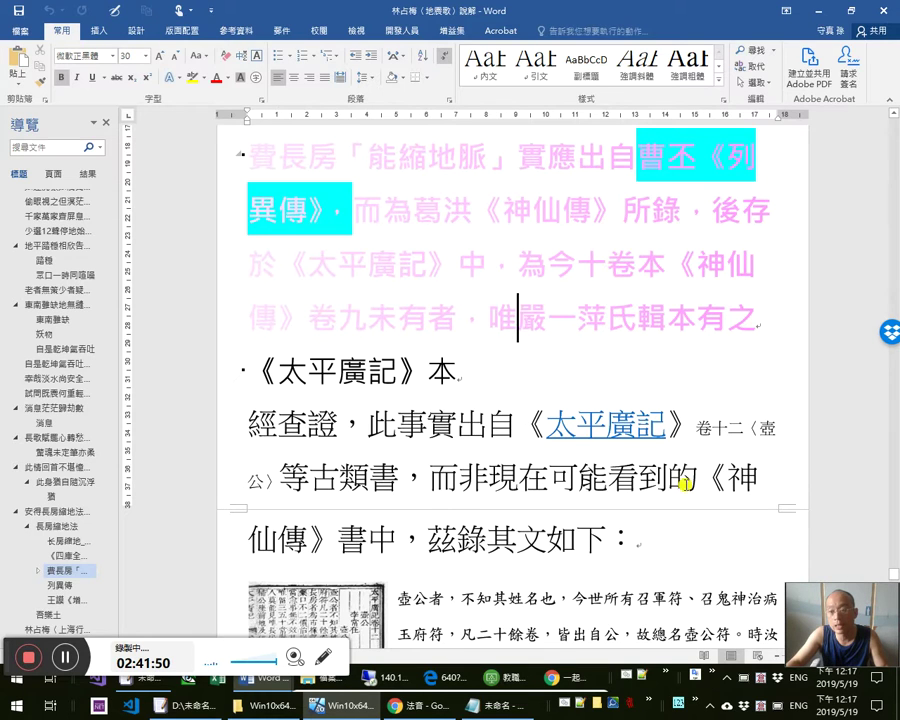
pyautogui.click(695, 152)
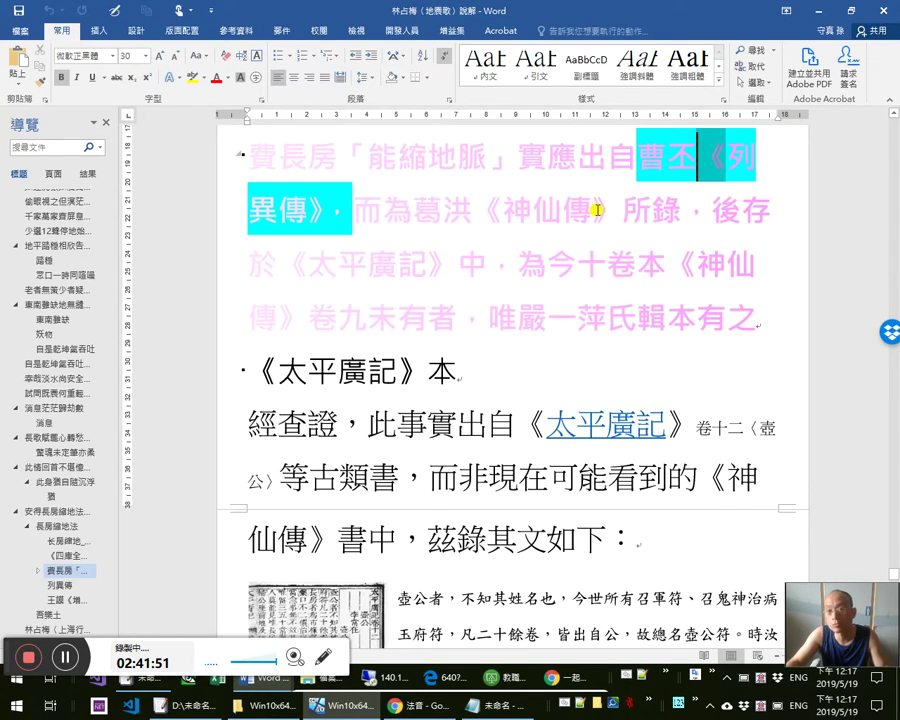
pyautogui.keyDown('shift'); pyautogui.click(354, 214); pyautogui.keyUp('shift')
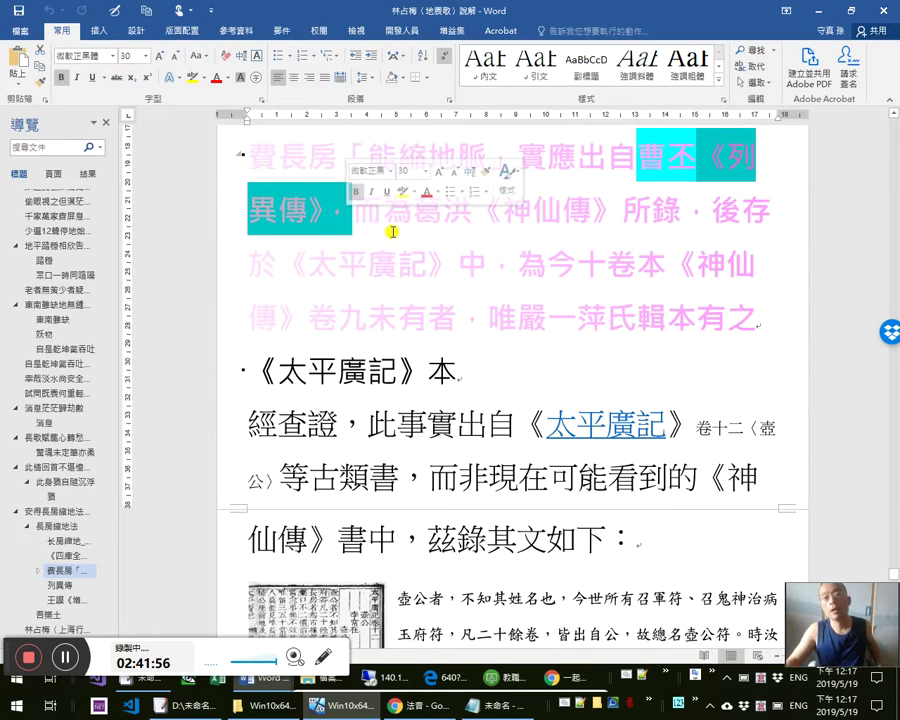
pyautogui.click(680, 212)
pyautogui.click(637, 155)
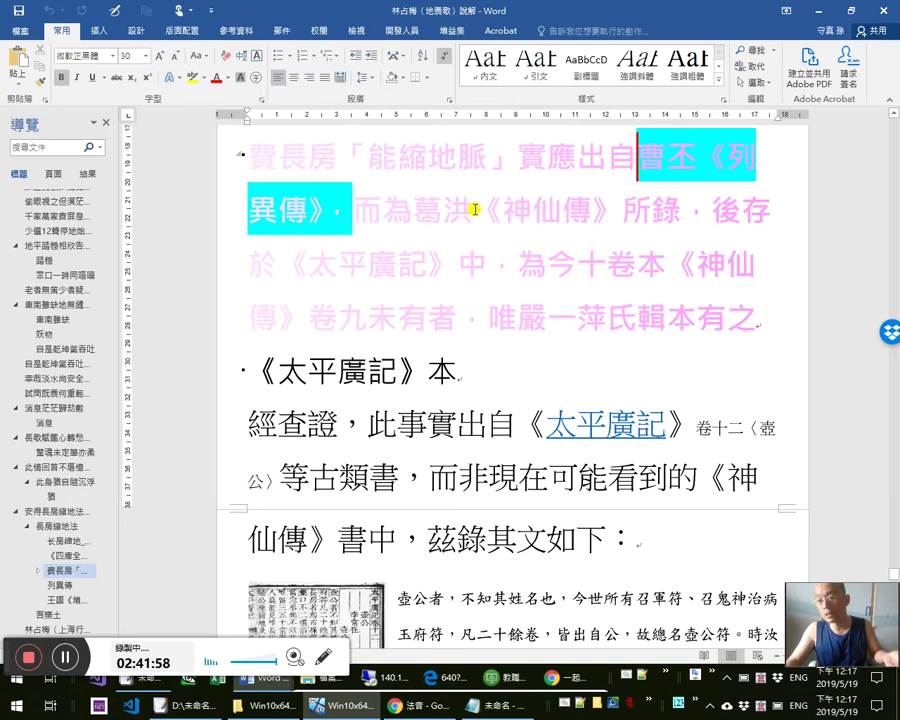
pyautogui.keyDown('shift'); pyautogui.click(322, 212); pyautogui.keyUp('shift')
# Step: Select the title 神仙傳 and the editor's name in the pink note
pyautogui.scroll(-5, 543, 444)
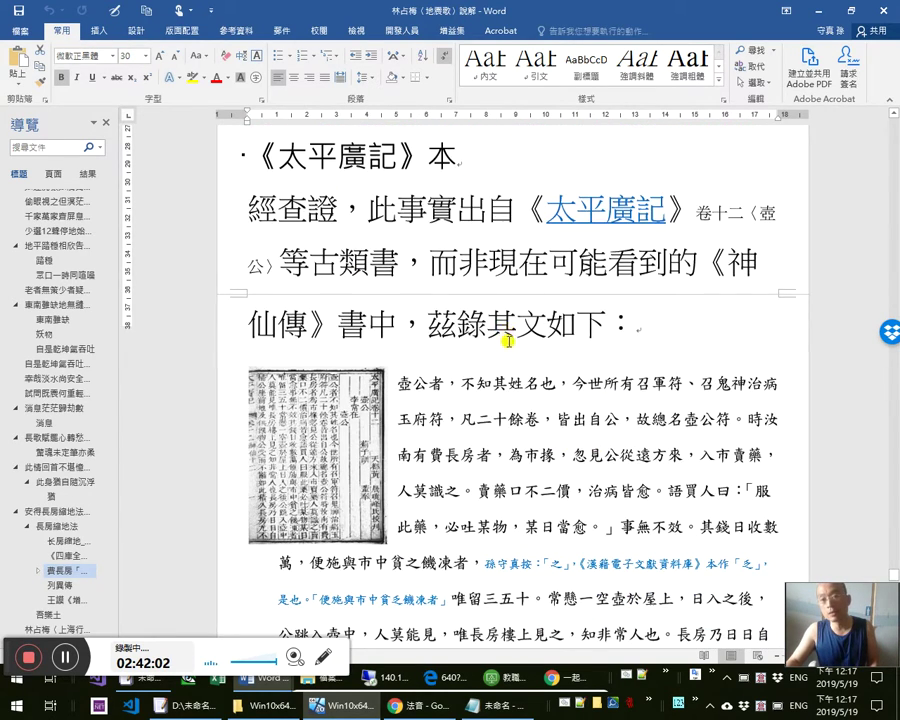
pyautogui.scroll(6, 505, 330)
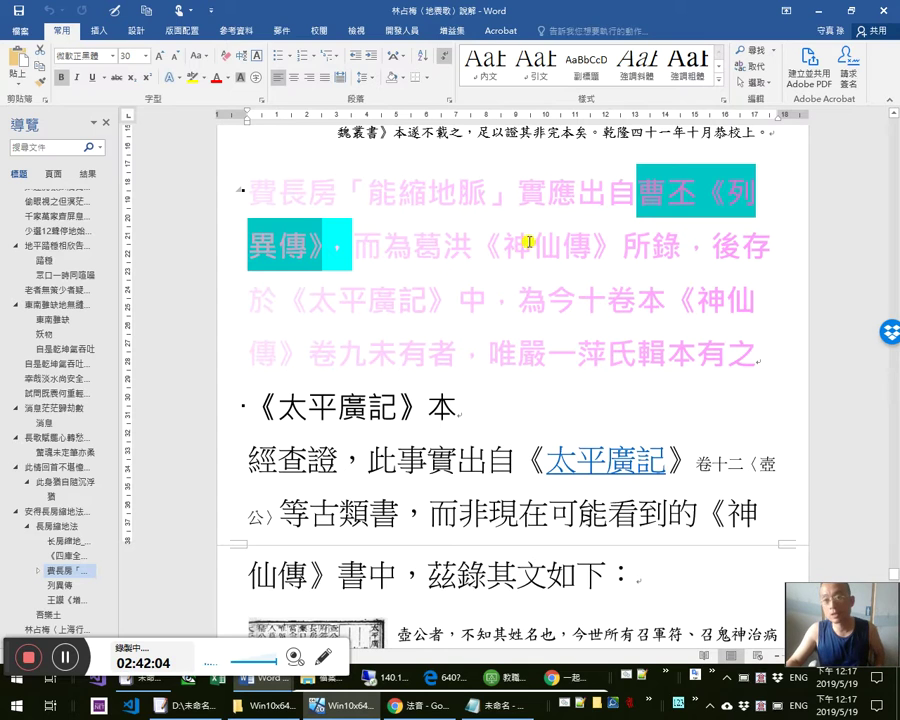
pyautogui.moveTo(526, 243); pyautogui.dragTo(570, 260)
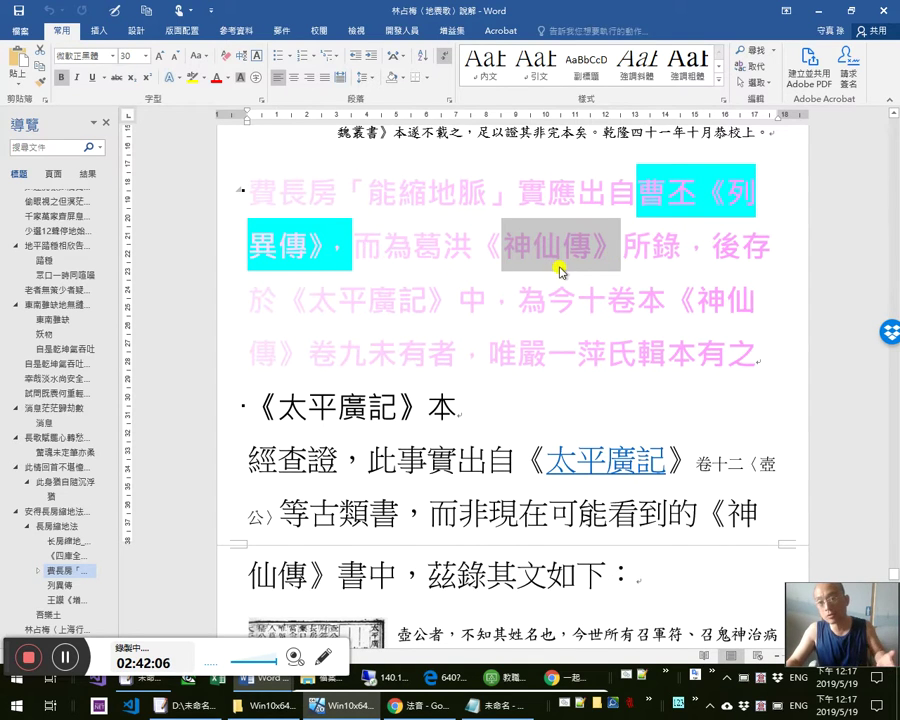
pyautogui.keyDown('shift'); pyautogui.click(582, 240); pyautogui.keyUp('shift')
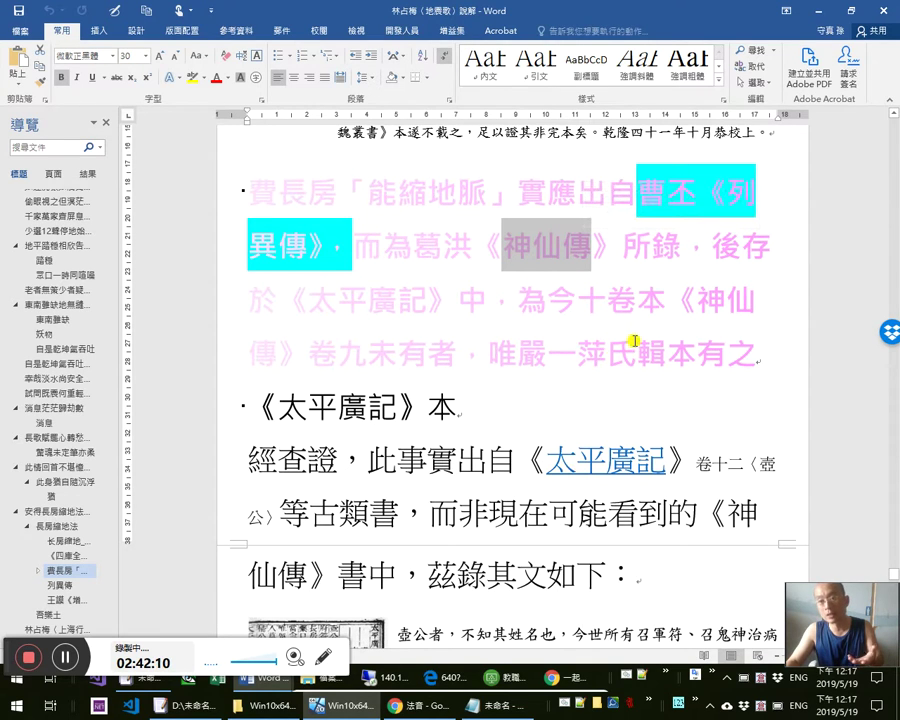
pyautogui.moveTo(517, 352); pyautogui.dragTo(606, 355)
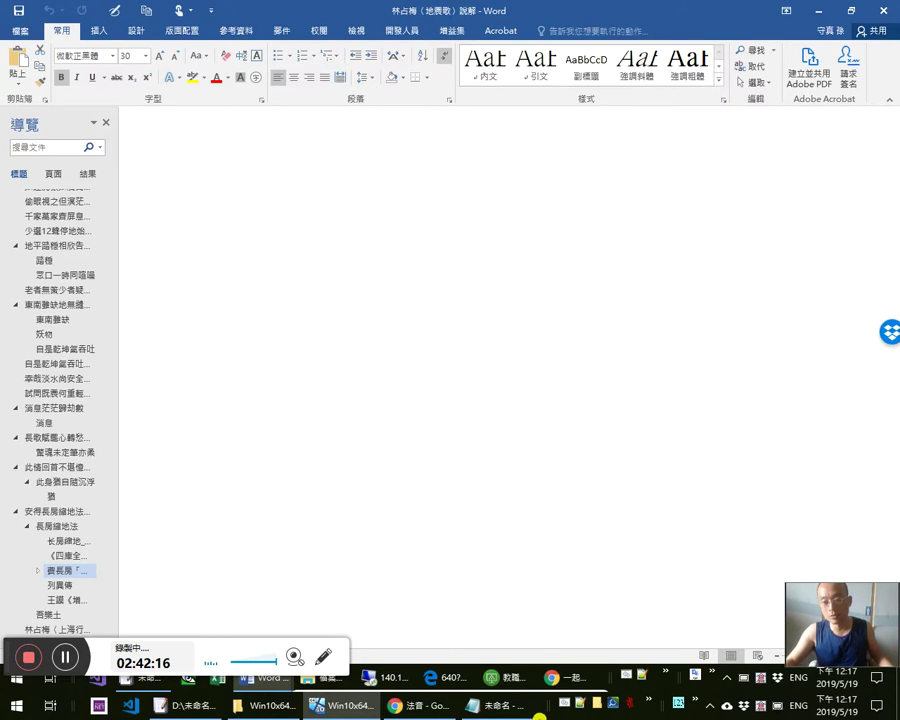
pyautogui.click(418, 706)
pyautogui.scroll(-1, 310, 390)
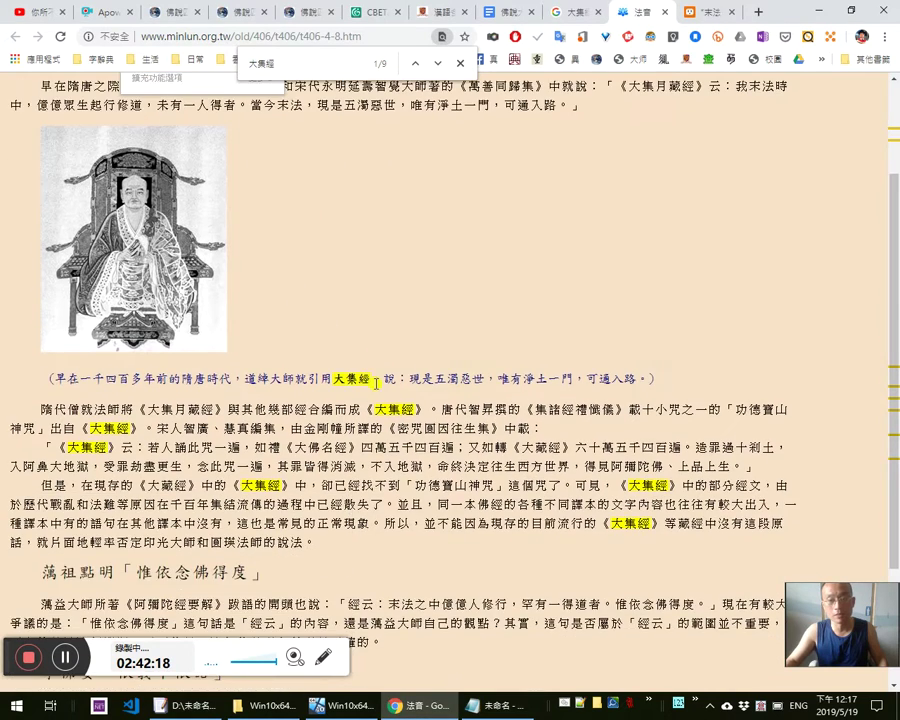
pyautogui.scroll(-2, 443, 405)
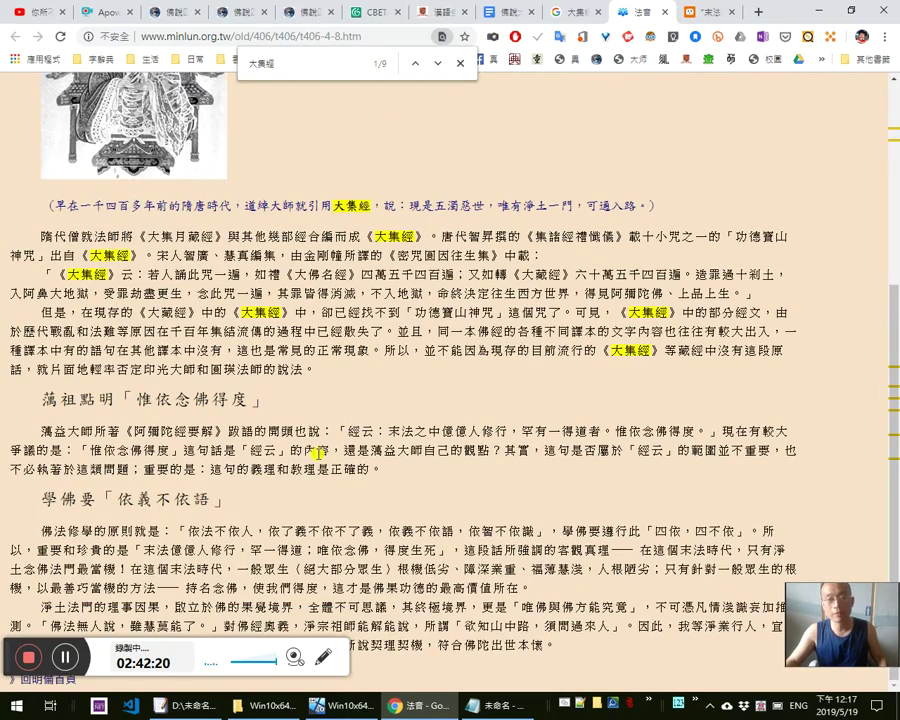
pyautogui.scroll(3, 283, 465)
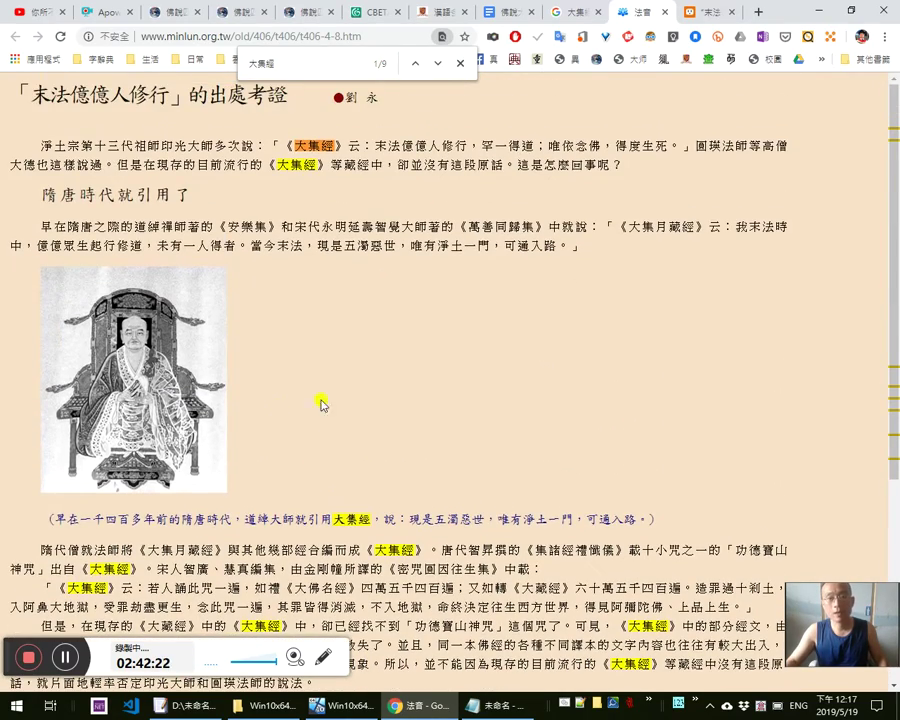
pyautogui.moveTo(410, 165); pyautogui.dragTo(505, 164)
pyautogui.moveTo(118, 165); pyautogui.dragTo(584, 164)
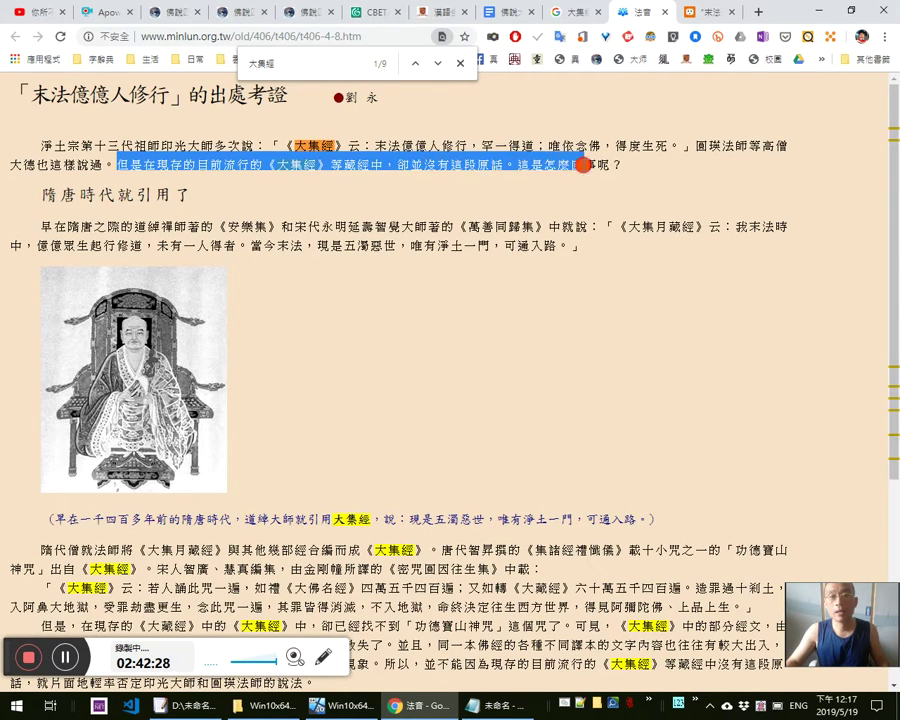
pyautogui.click(148, 233)
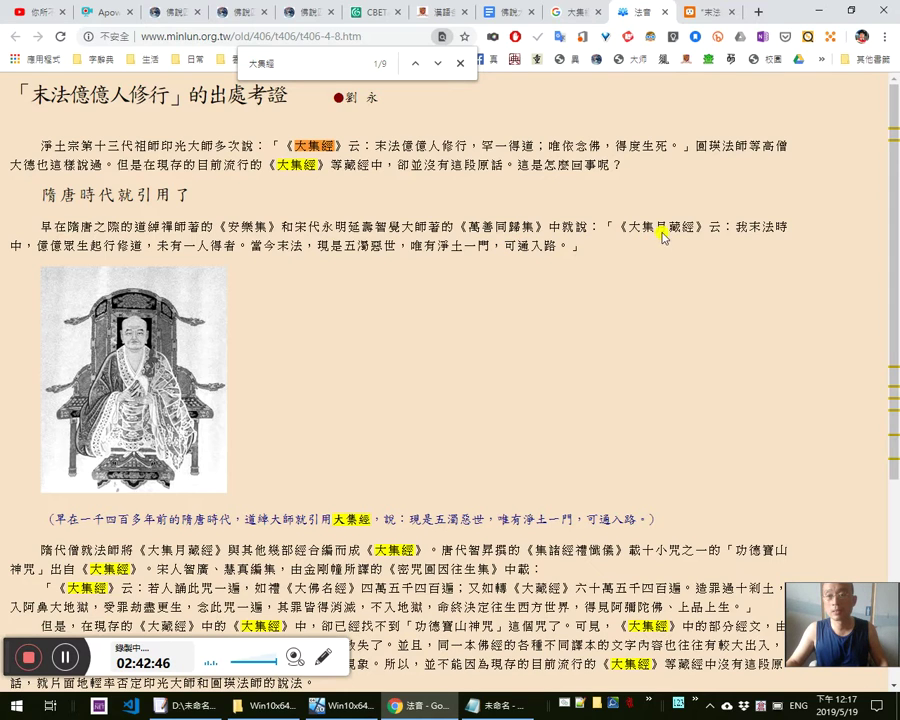
pyautogui.moveTo(660, 230); pyautogui.dragTo(664, 224)
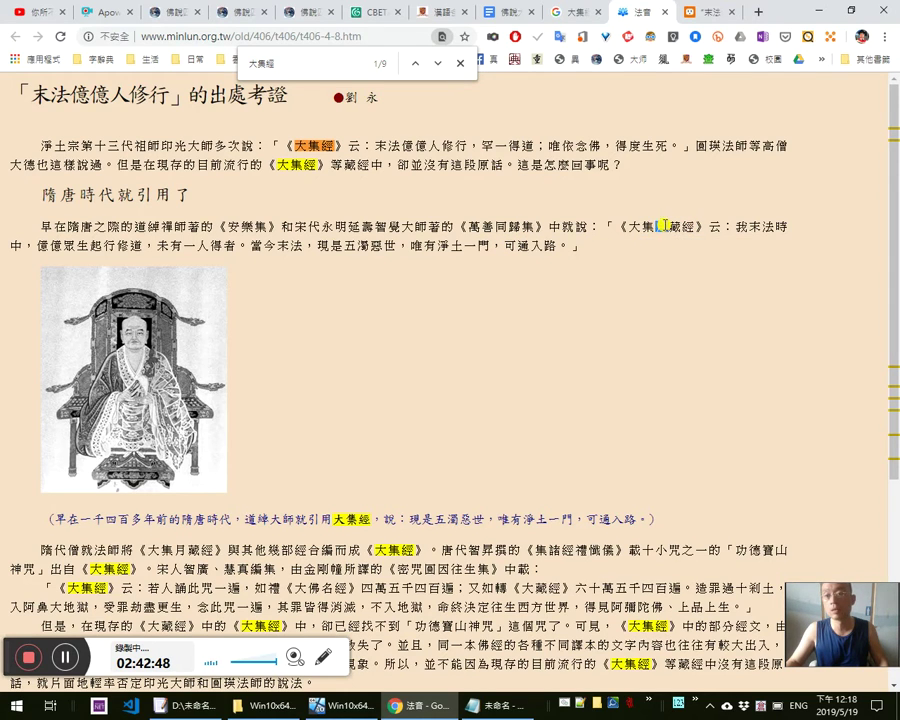
pyautogui.click(456, 283)
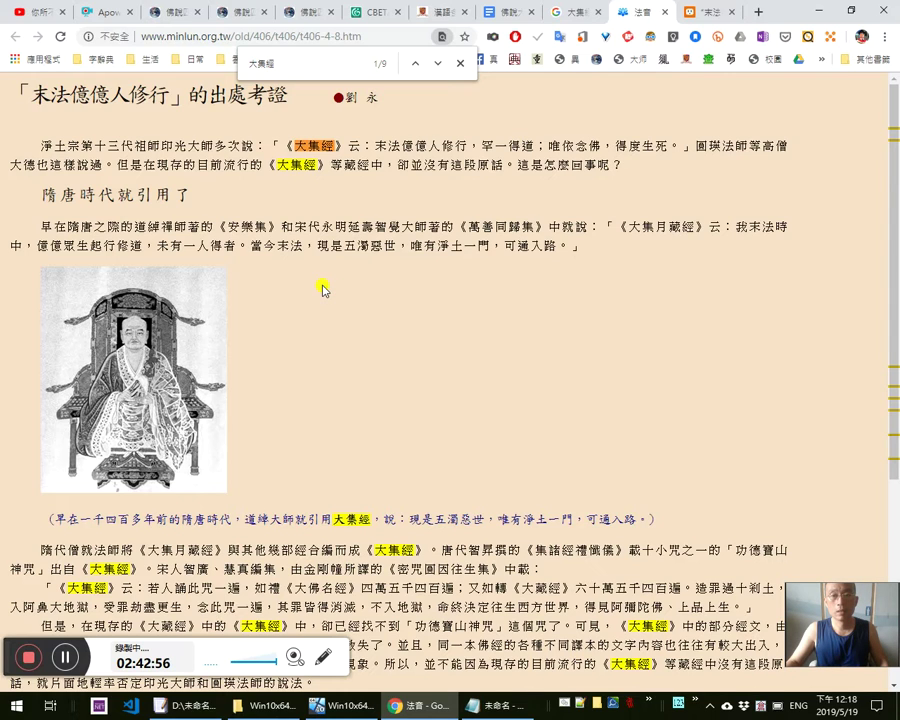
pyautogui.doubleClick(686, 146)
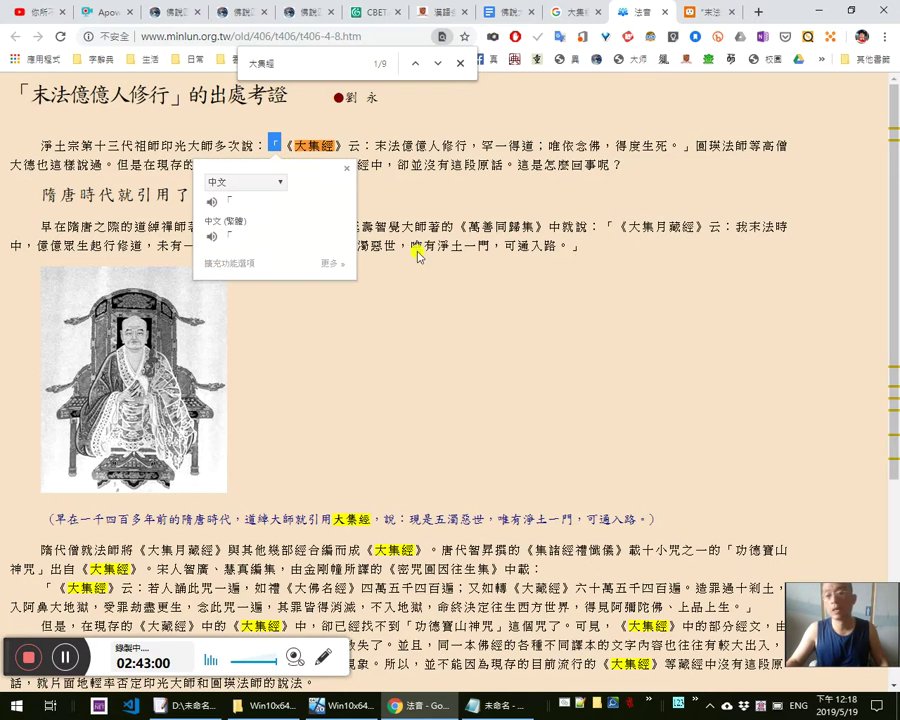
pyautogui.moveTo(376, 147); pyautogui.dragTo(676, 148)
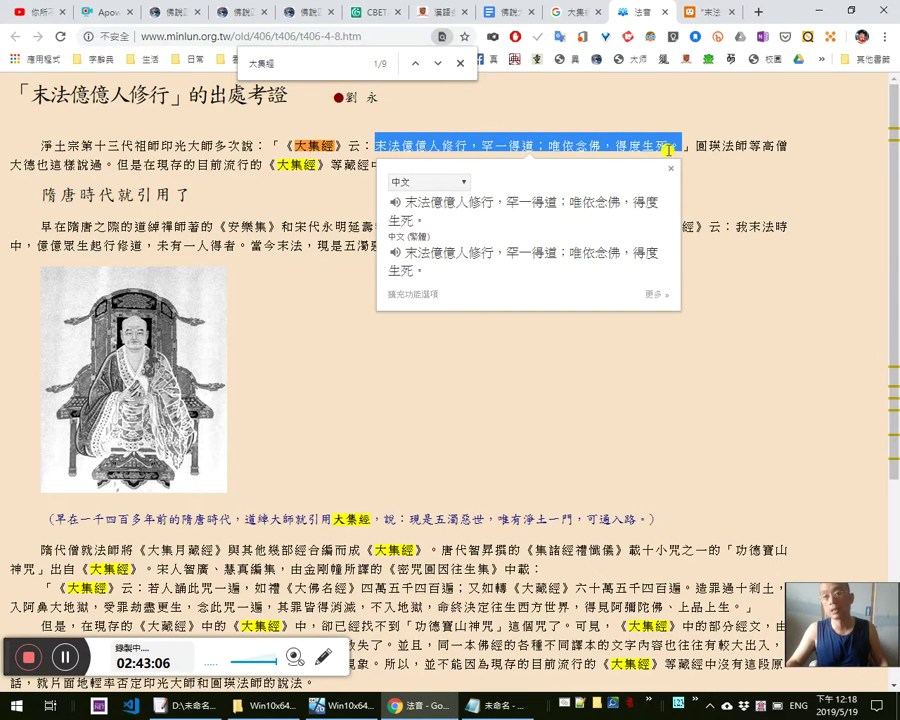
pyautogui.click(430, 250)
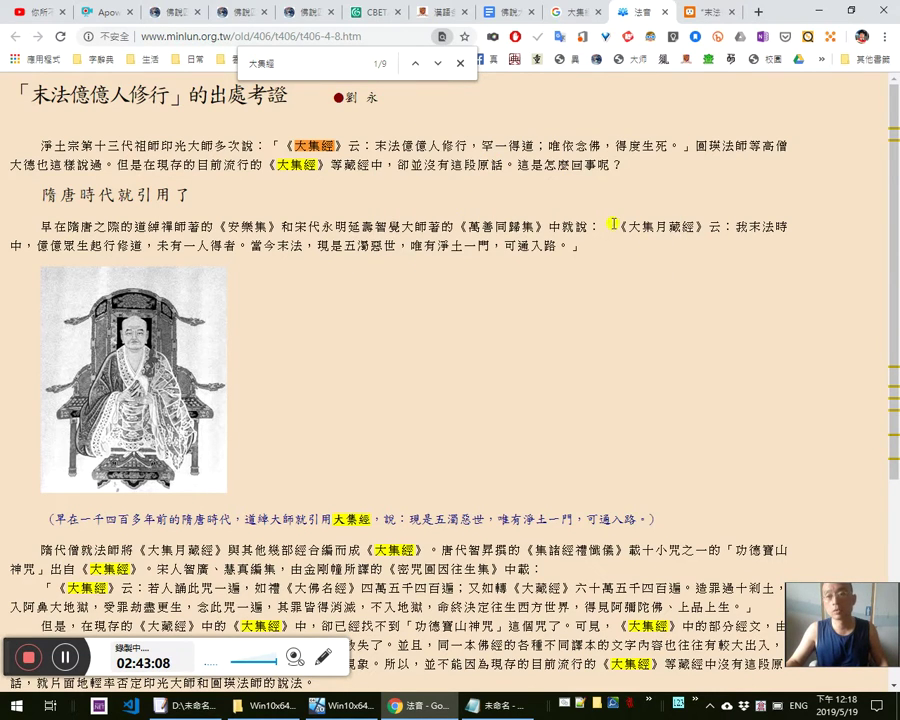
pyautogui.moveTo(724, 226); pyautogui.dragTo(569, 245)
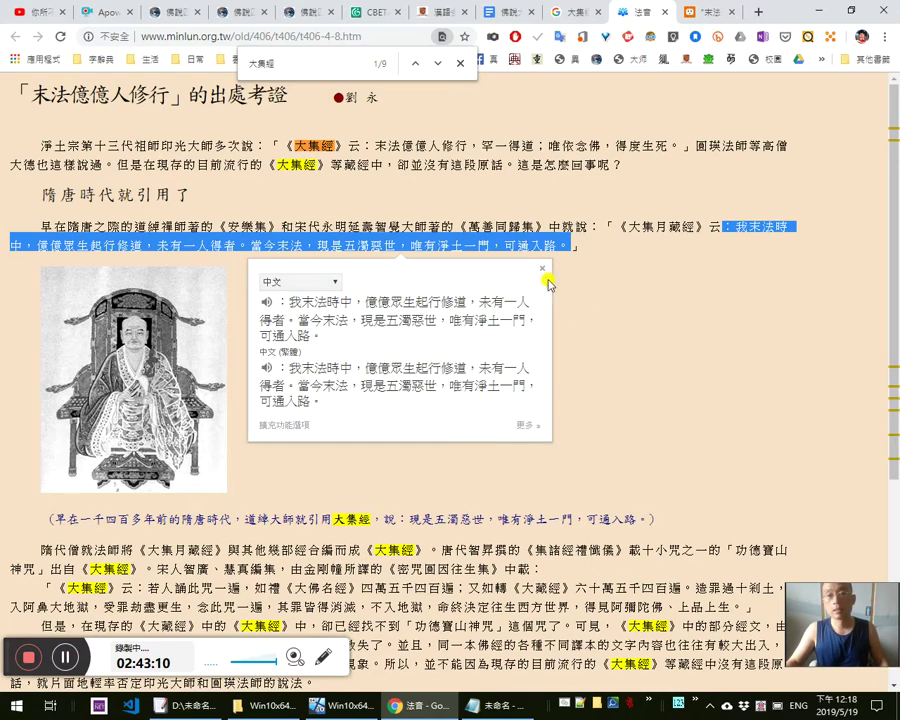
pyautogui.scroll(-3, 660, 360)
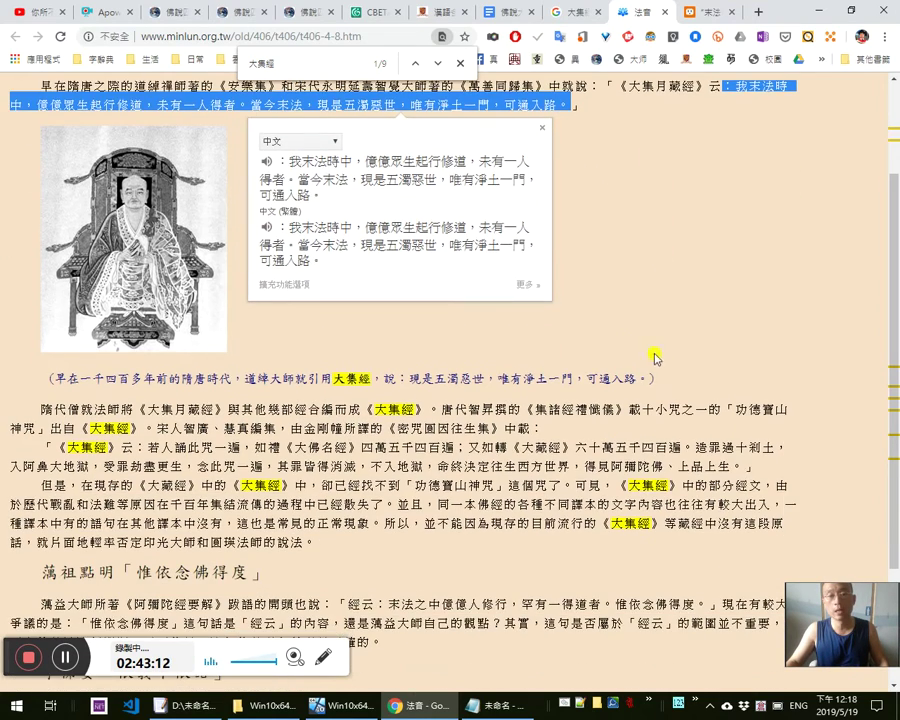
pyautogui.scroll(3, 603, 240)
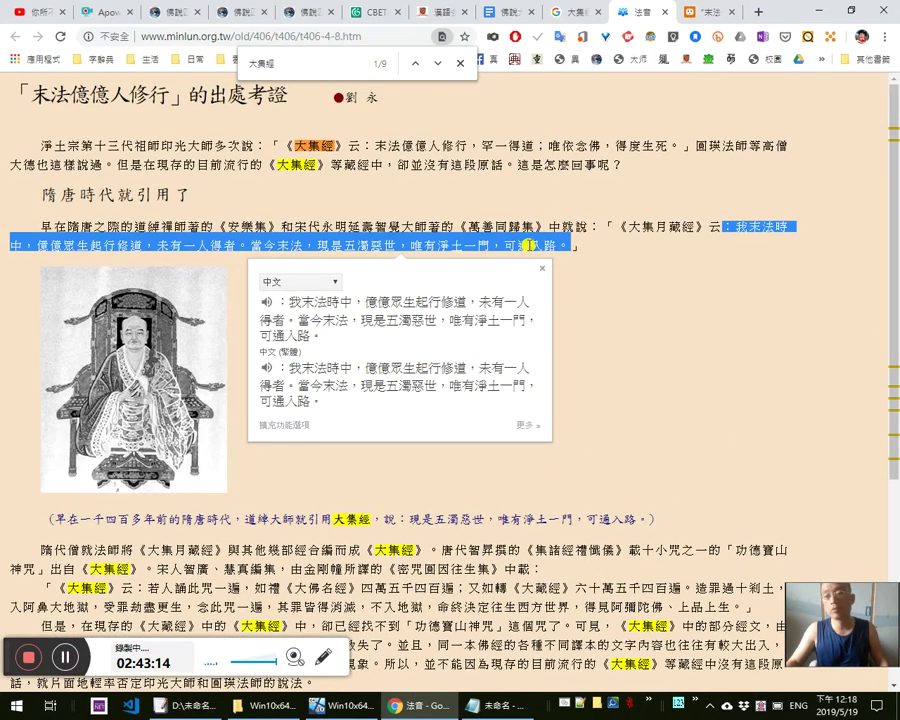
pyautogui.click(268, 495)
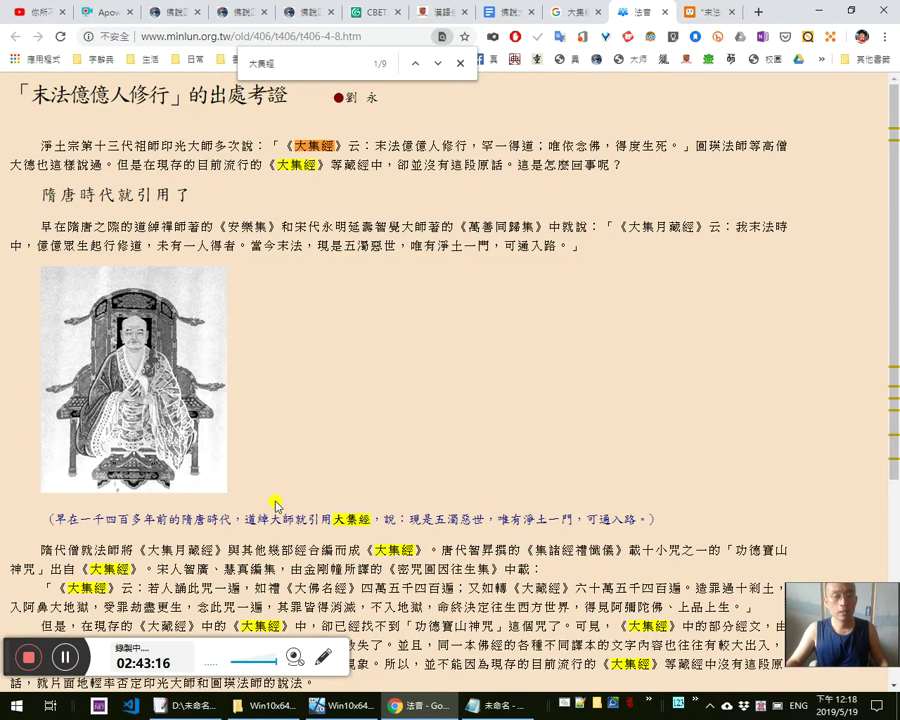
pyautogui.scroll(-3, 274, 453)
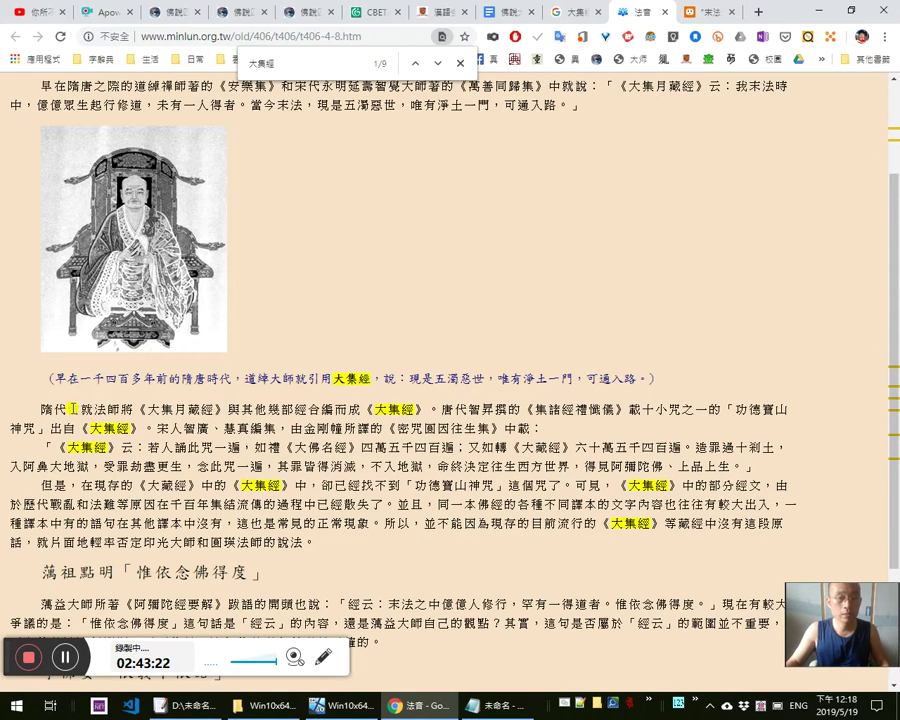
pyautogui.moveTo(65, 411); pyautogui.dragTo(90, 412)
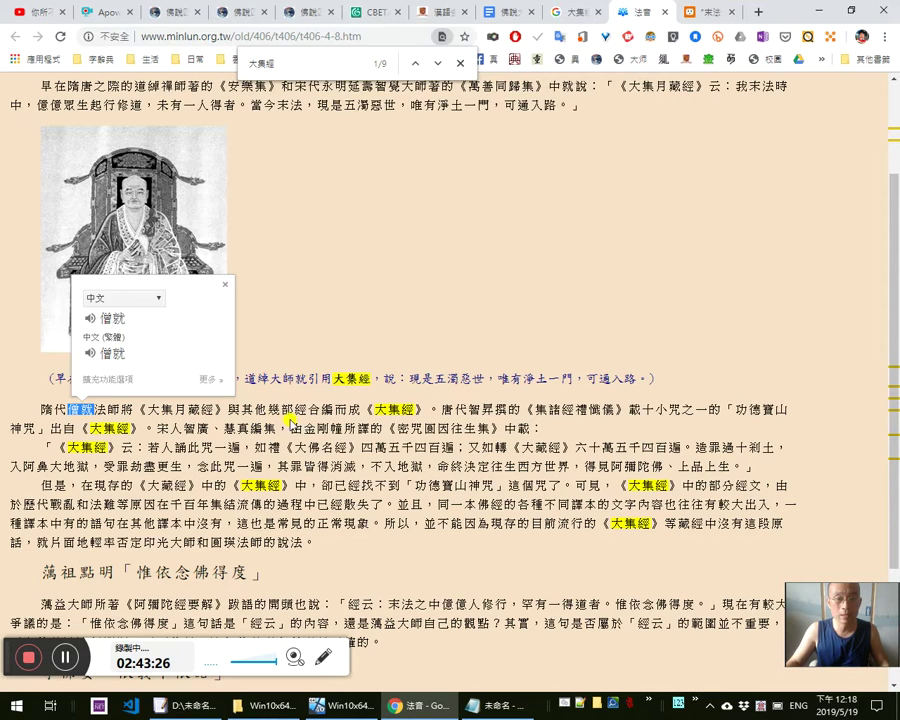
pyautogui.doubleClick(395, 410)
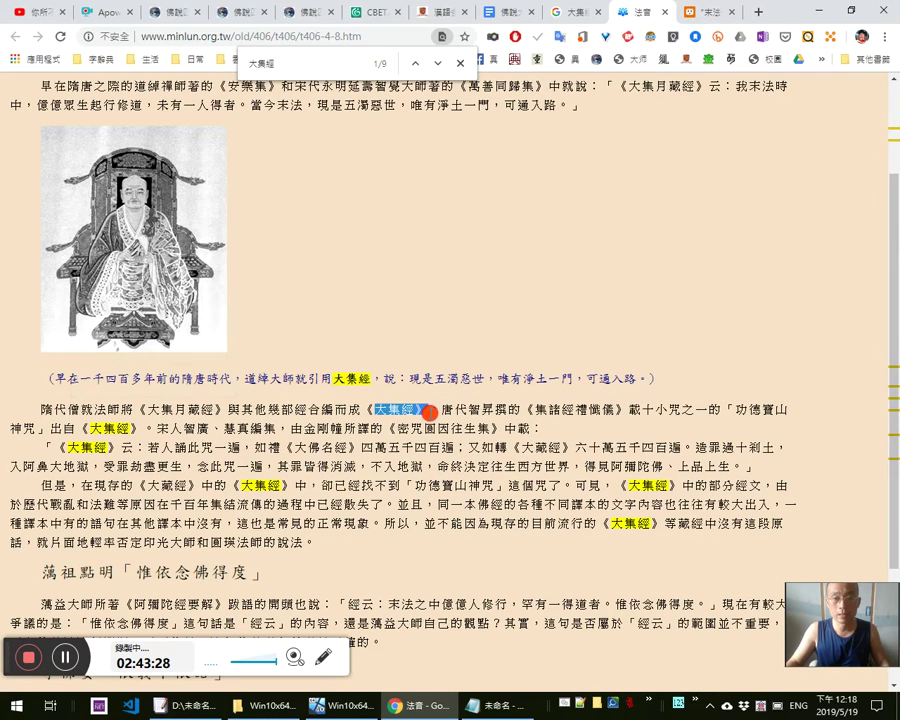
pyautogui.moveTo(295, 410); pyautogui.dragTo(437, 410)
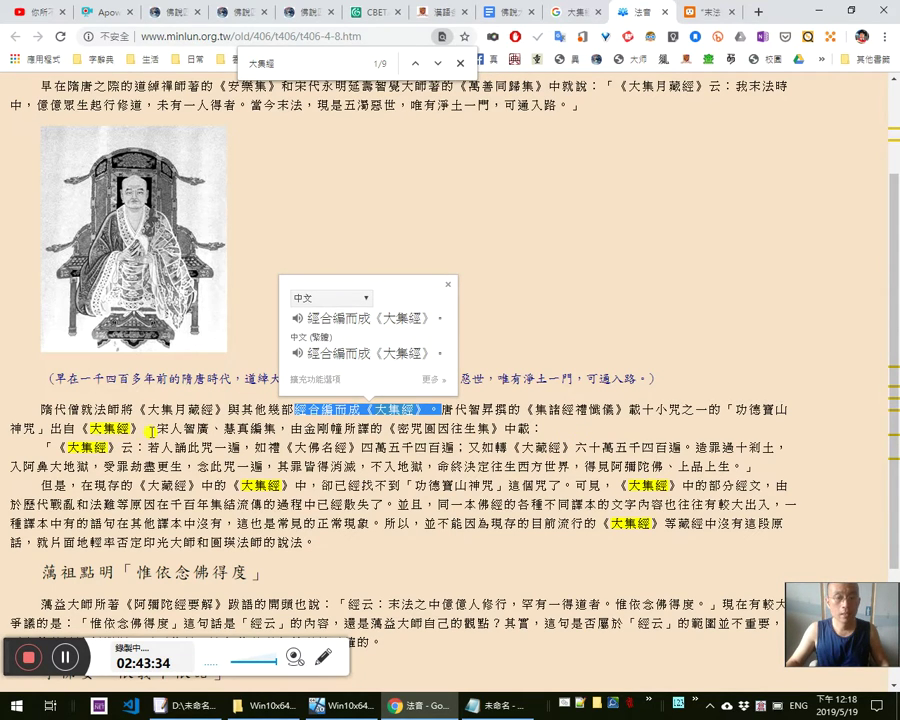
pyautogui.moveTo(170, 428); pyautogui.dragTo(283, 426)
pyautogui.scroll(-1, 395, 478)
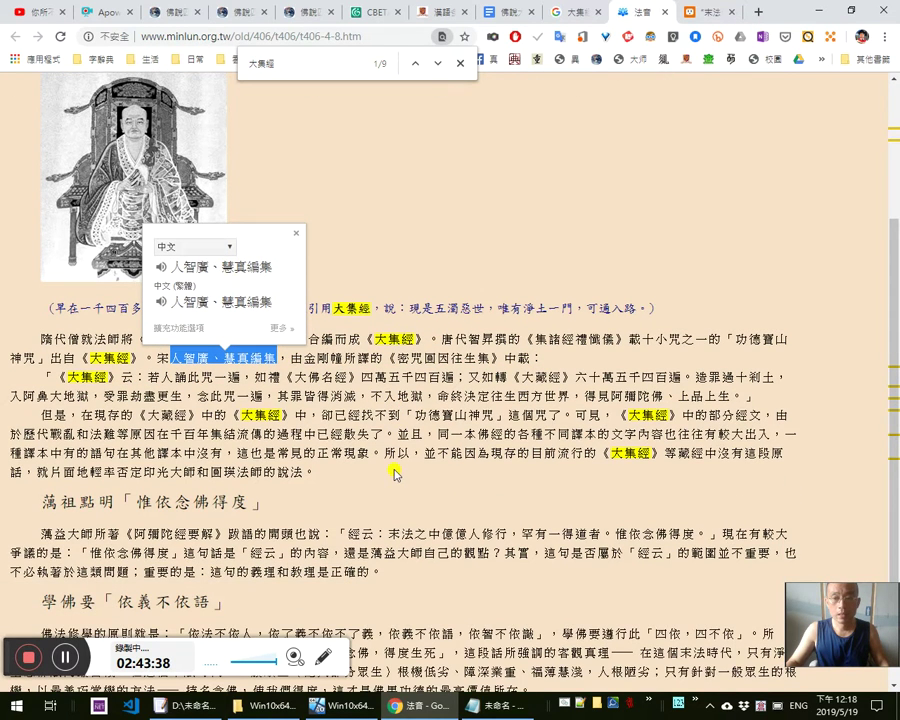
pyautogui.click(395, 470)
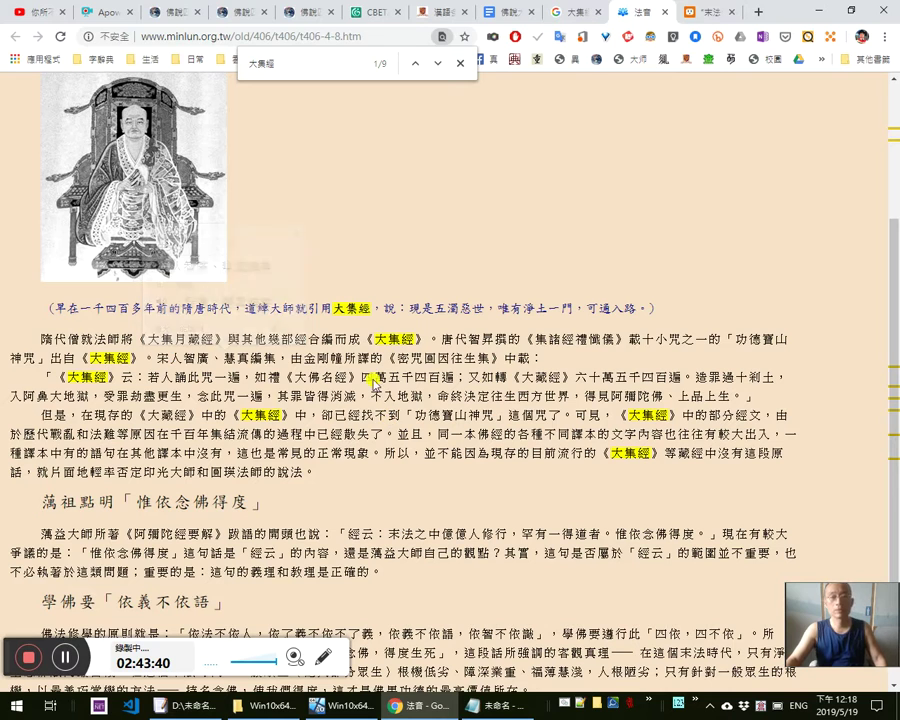
pyautogui.moveTo(437, 357)
pyautogui.mouseDown()
pyautogui.moveTo(316, 333)
pyautogui.moveTo(428, 338)
pyautogui.mouseUp()
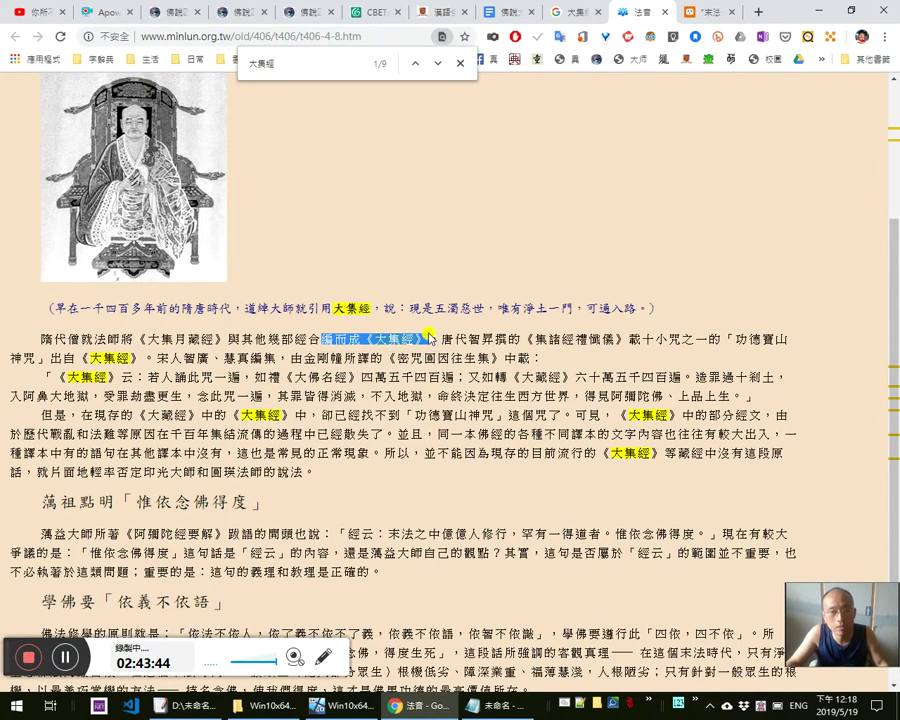
pyautogui.click(568, 462)
pyautogui.scroll(-1, 568, 462)
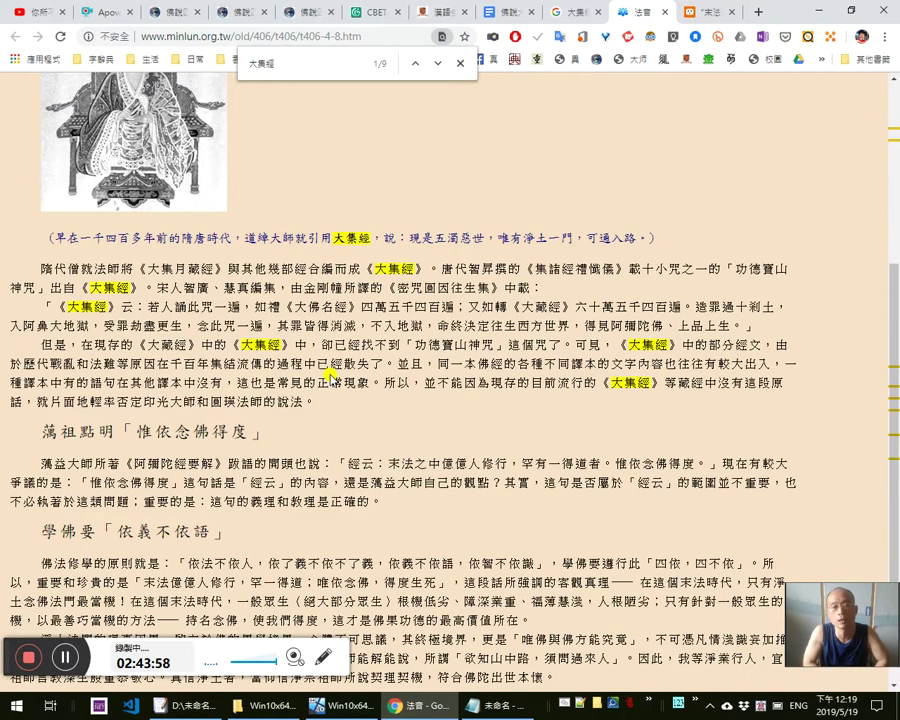
pyautogui.moveTo(328, 405); pyautogui.dragTo(300, 322)
pyautogui.click(326, 356)
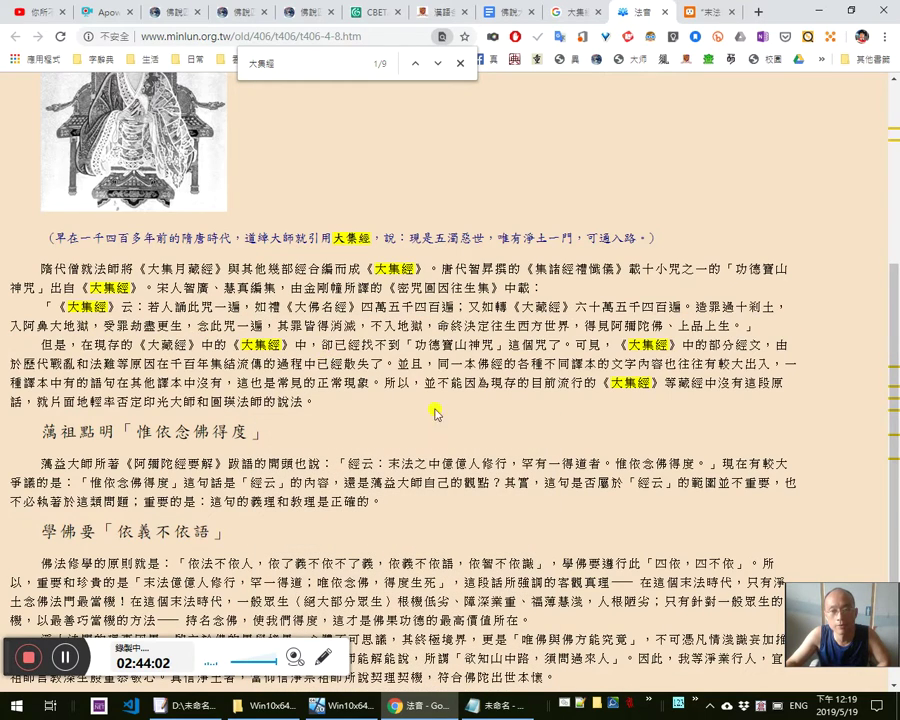
pyautogui.moveTo(436, 410); pyautogui.dragTo(340, 379)
pyautogui.click(315, 284)
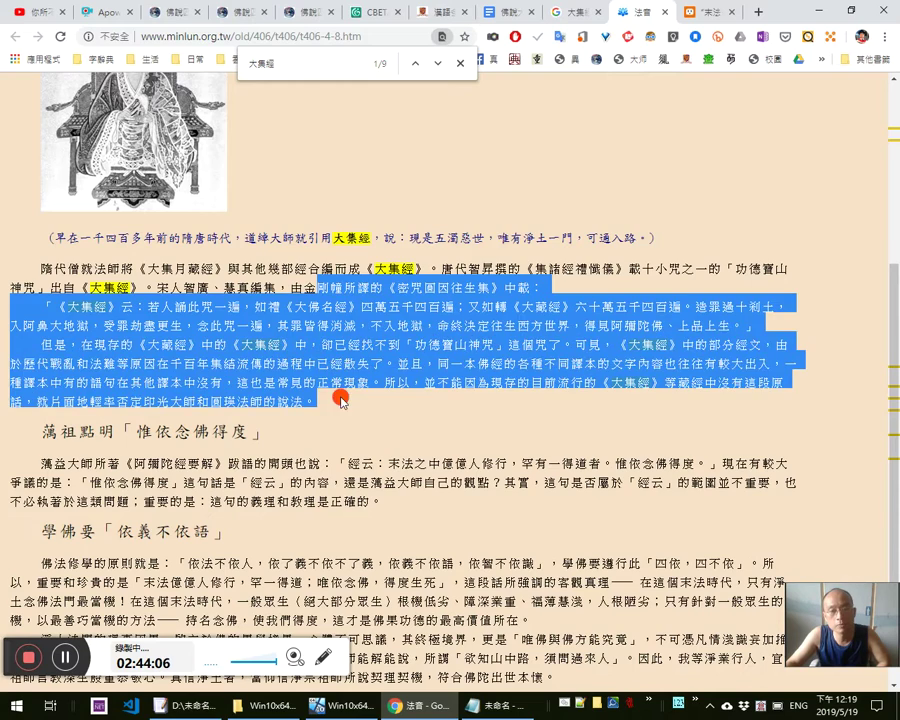
pyautogui.moveTo(290, 325); pyautogui.dragTo(321, 401)
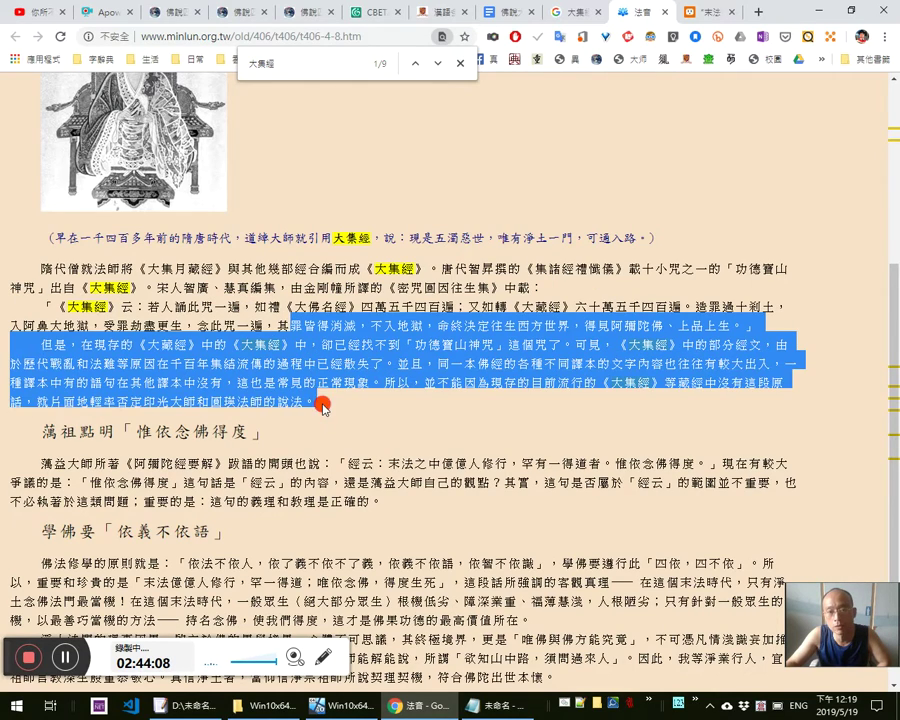
pyautogui.click(326, 349)
pyautogui.moveTo(326, 349); pyautogui.dragTo(310, 365)
pyautogui.click(320, 383)
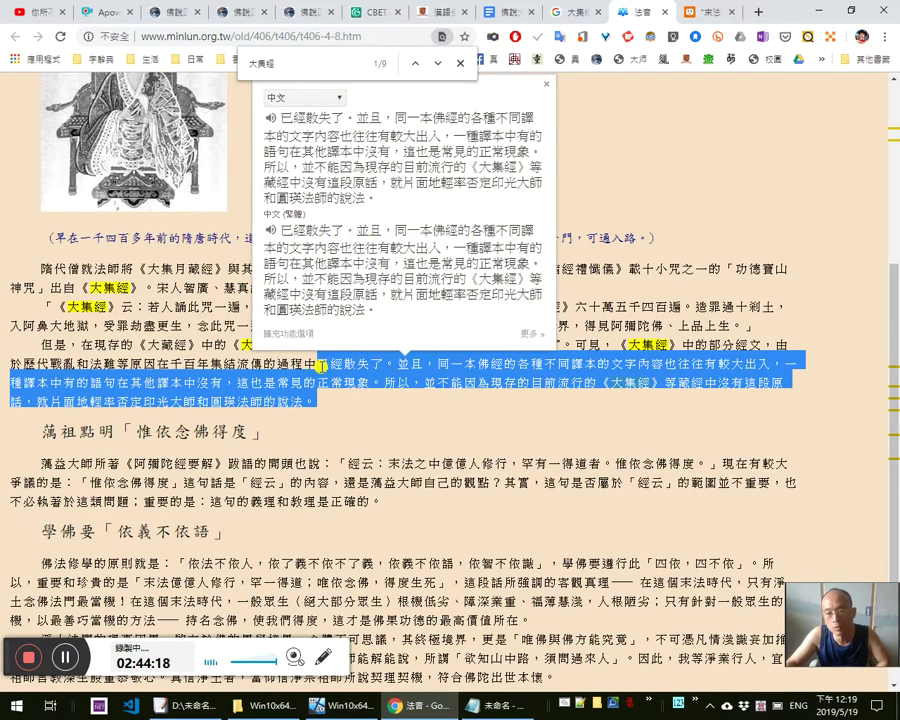
# Step: Read down the article, selecting the lines ending 的說法。 and the heading 依義不依語
pyautogui.click(455, 381)
pyautogui.scroll(-1, 458, 378)
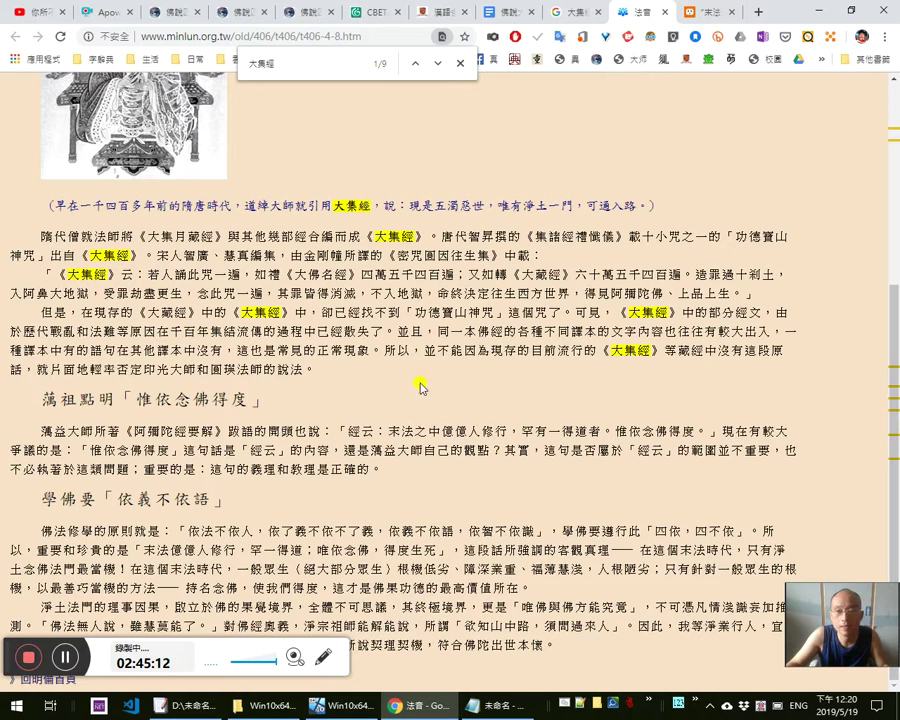
pyautogui.moveTo(400, 351); pyautogui.dragTo(340, 377)
pyautogui.click(210, 420)
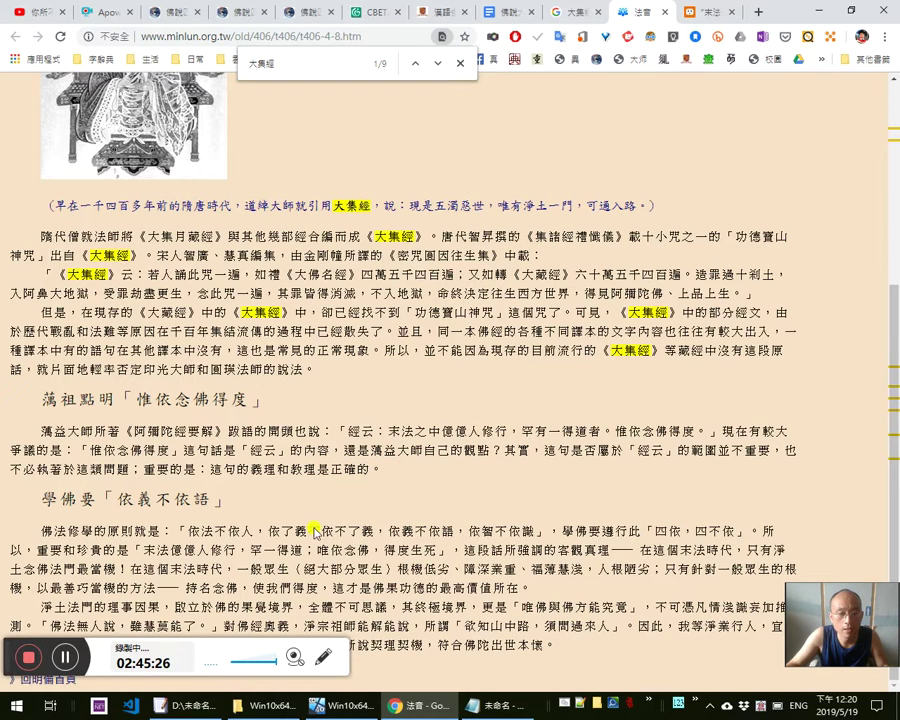
pyautogui.moveTo(112, 499); pyautogui.dragTo(230, 502)
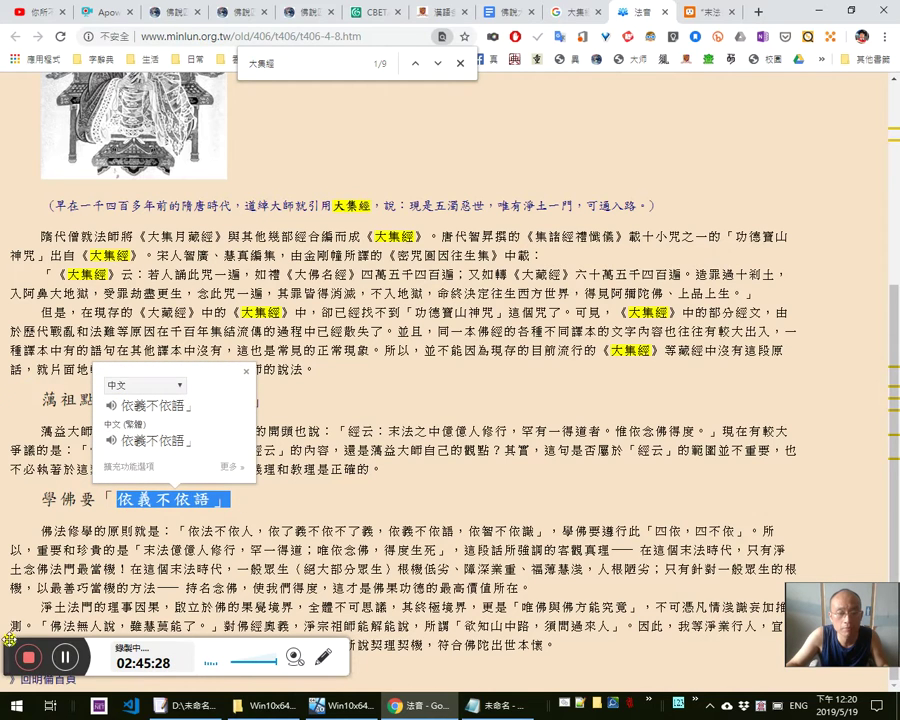
pyautogui.moveTo(10, 645); pyautogui.dragTo(10, 683)
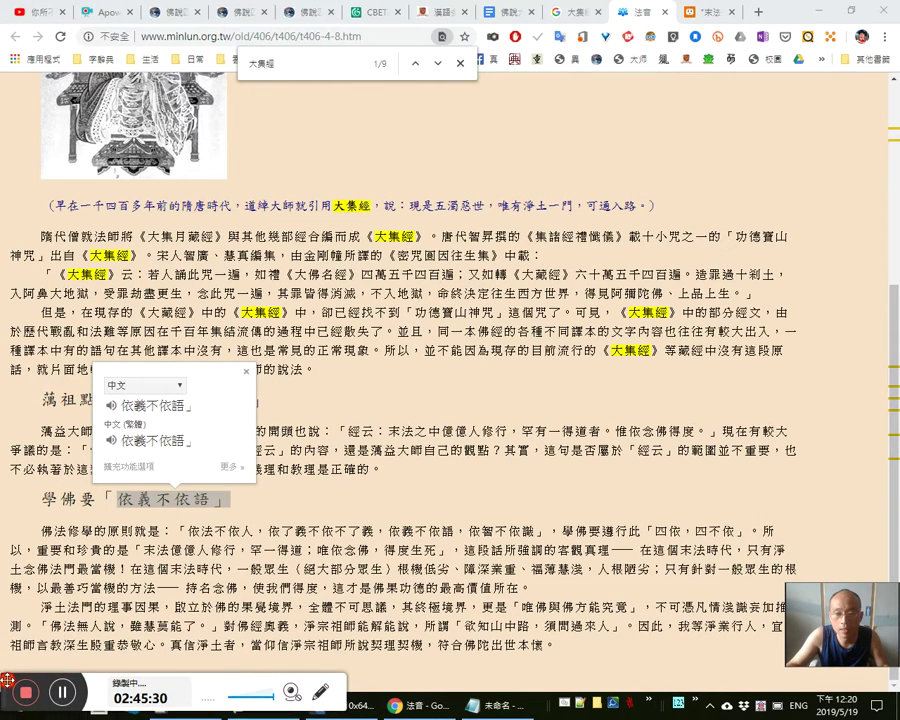
pyautogui.click(662, 531)
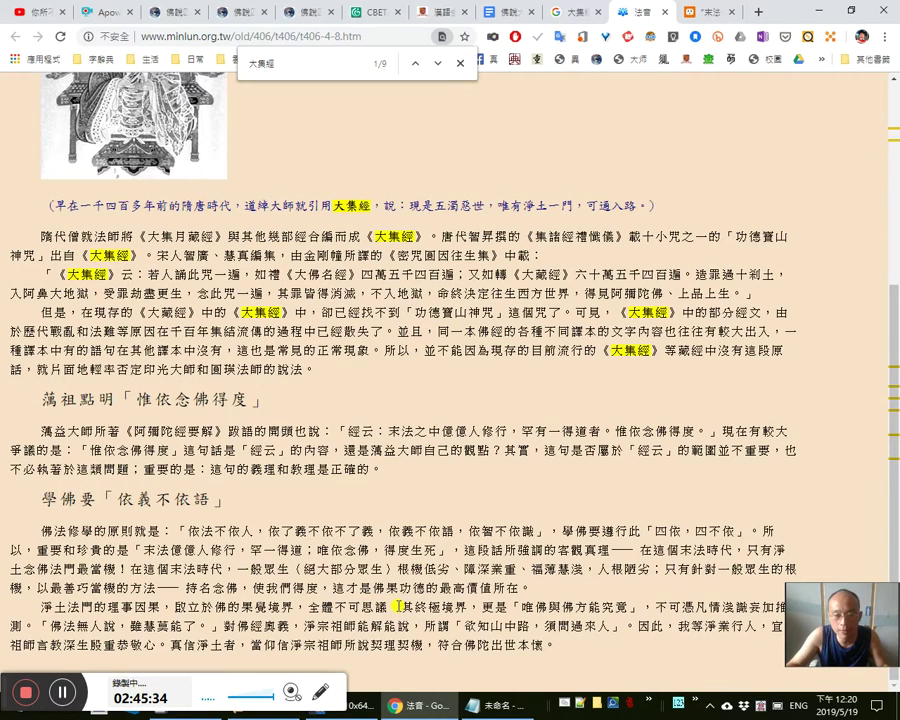
pyautogui.moveTo(568, 645); pyautogui.dragTo(460, 569)
pyautogui.scroll(2, 686, 362)
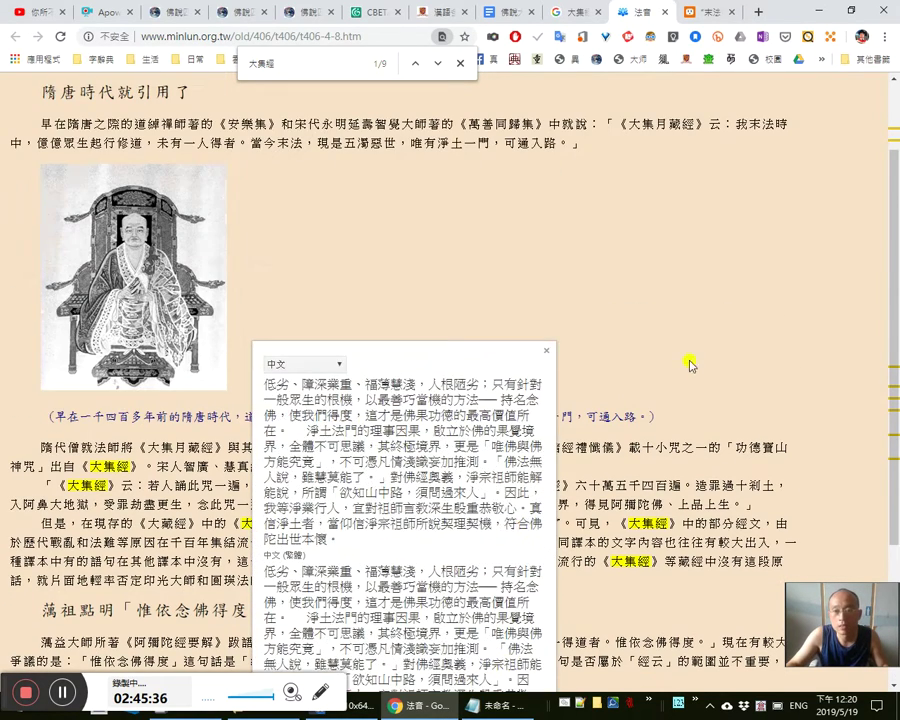
pyautogui.scroll(1, 632, 229)
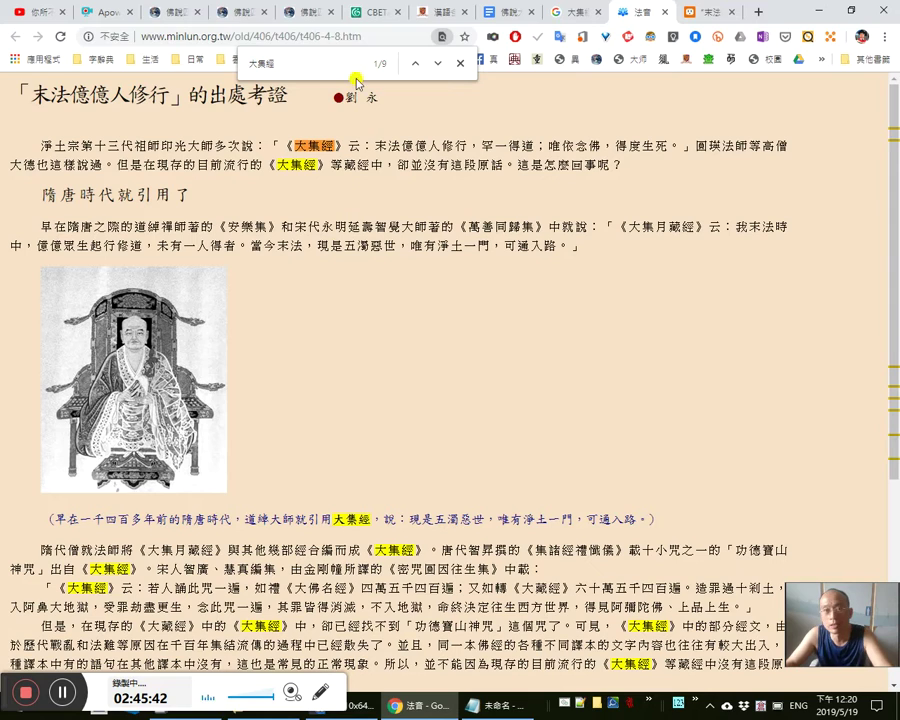
# Step: Close the 大集經 find bar so the minlun.org article shows no highlights
pyautogui.click(438, 162)
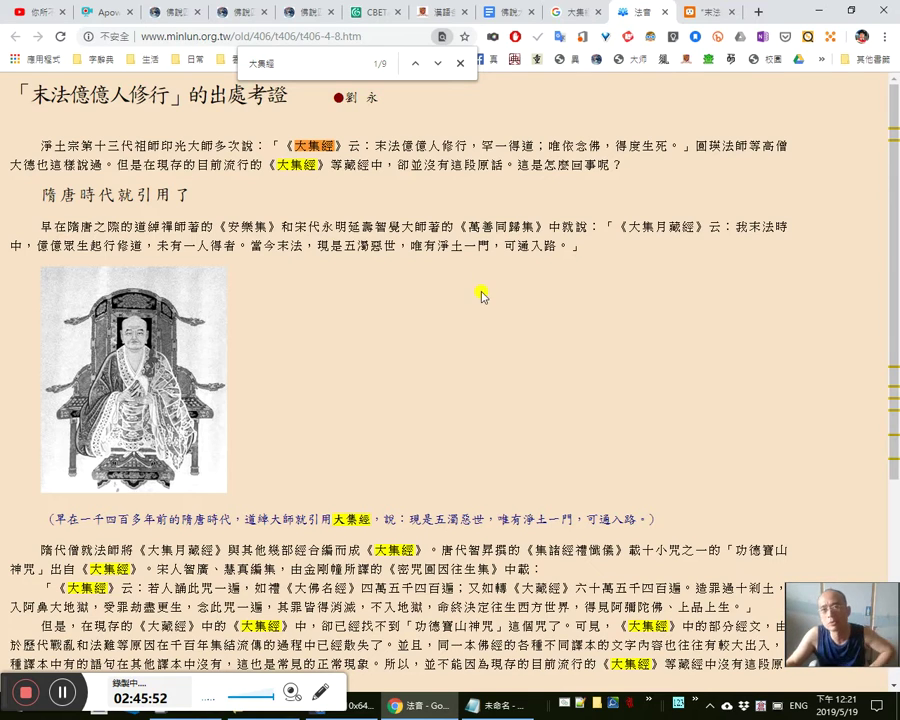
pyautogui.click(460, 63)
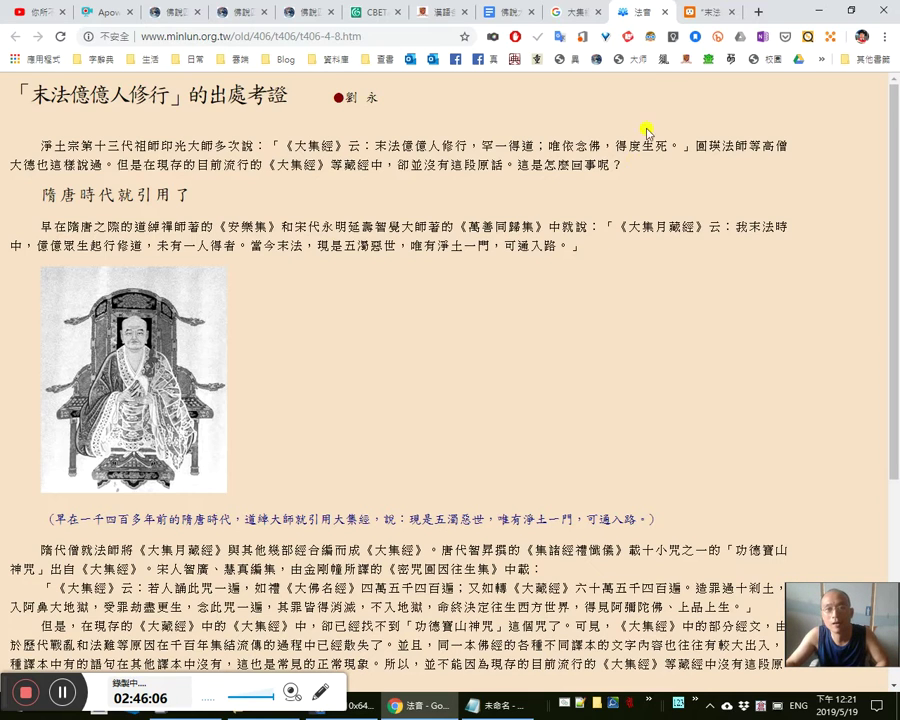
# Step: Copy the web address of the 末法億億人修行 article from the address bar
pyautogui.click(693, 17)
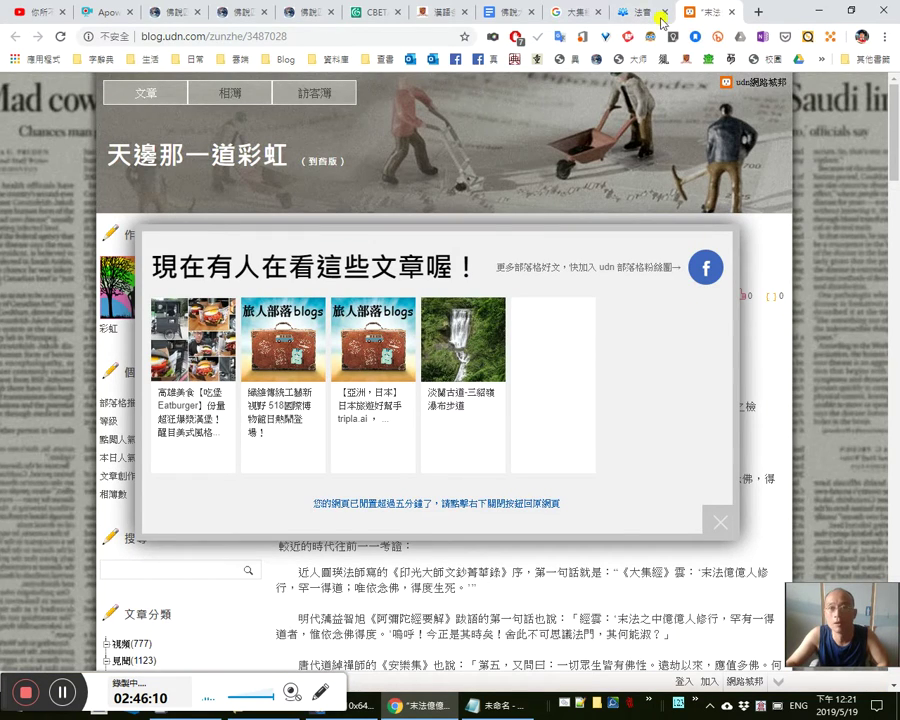
pyautogui.click(655, 14)
pyautogui.rightClick(362, 38)
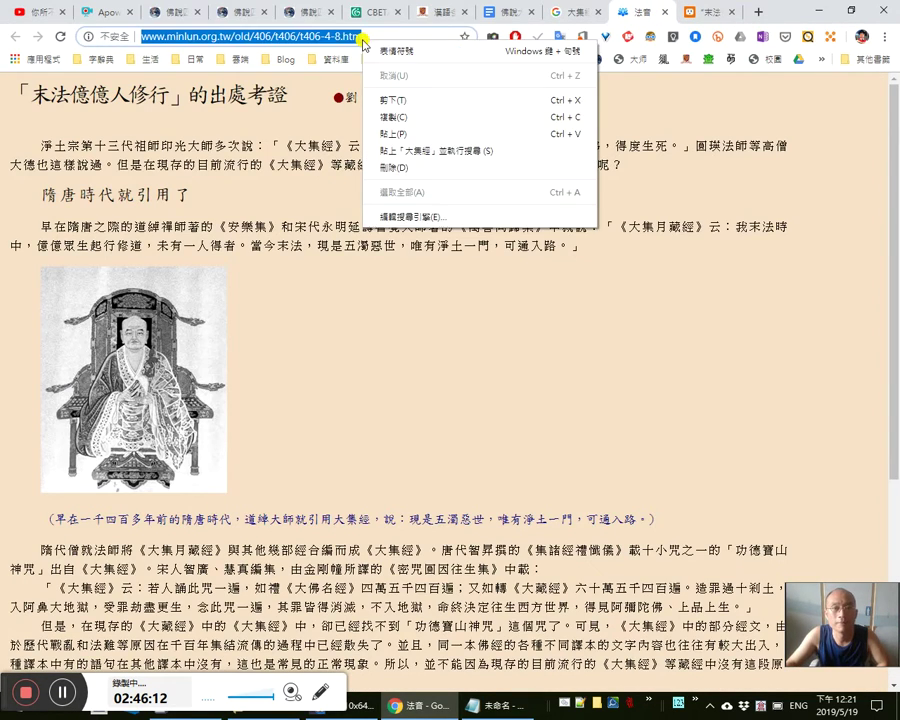
pyautogui.click(292, 98)
# Step: Open and dismiss Chrome's main menu, then scroll the article up and down
pyautogui.click(886, 38)
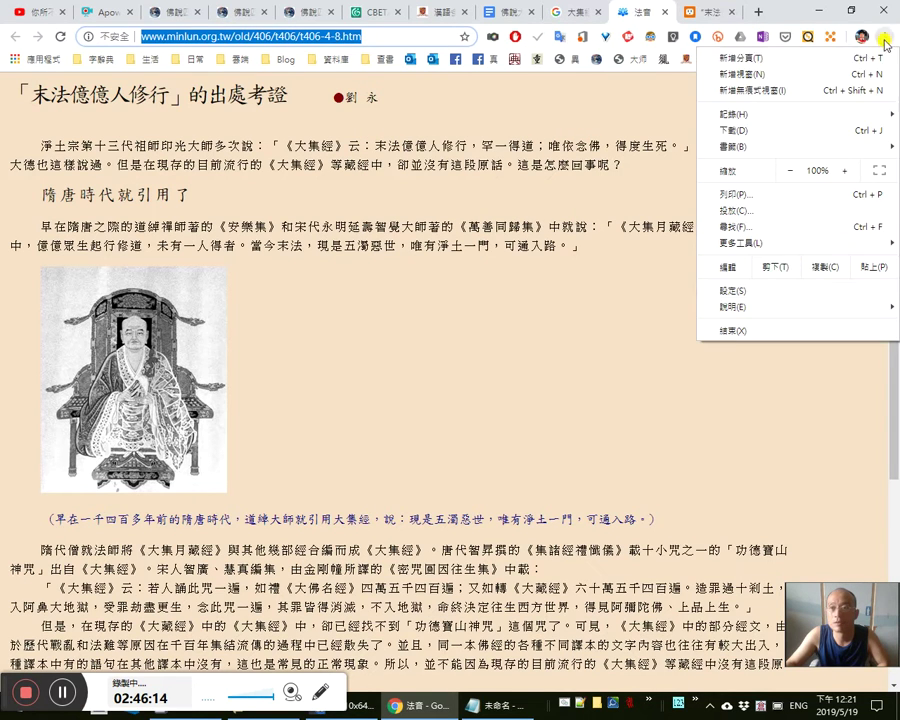
pyautogui.click(524, 314)
pyautogui.click(888, 38)
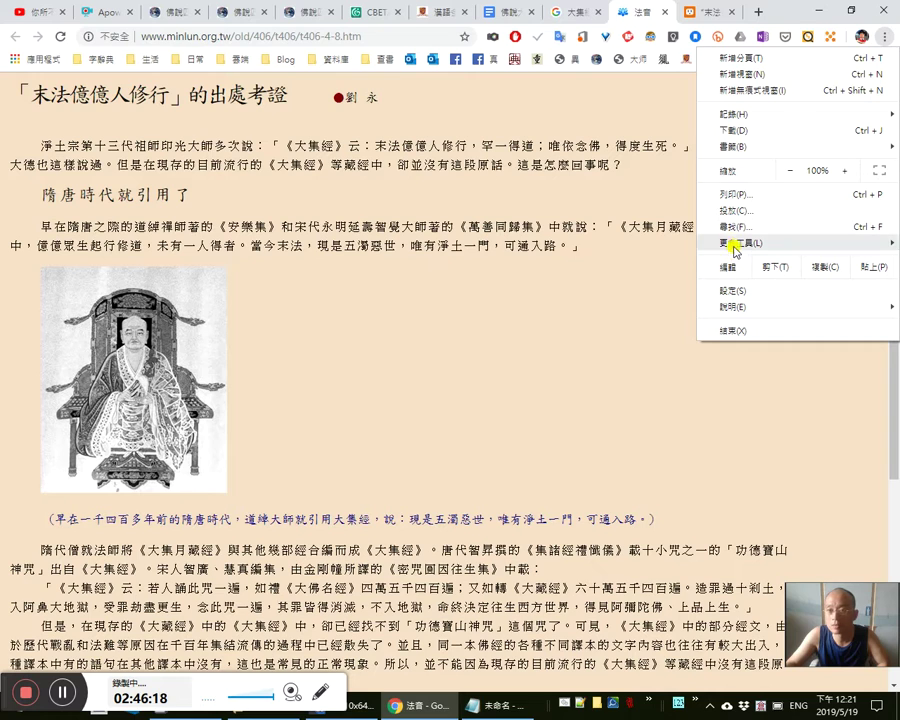
pyautogui.moveTo(731, 244)
pyautogui.click(632, 110)
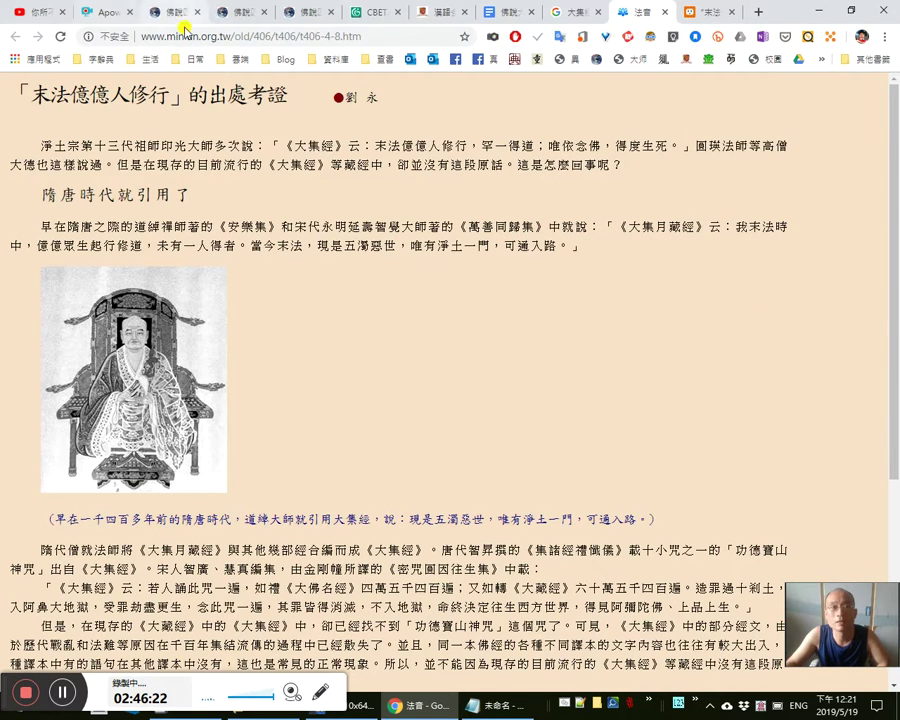
pyautogui.scroll(-3, 432, 520)
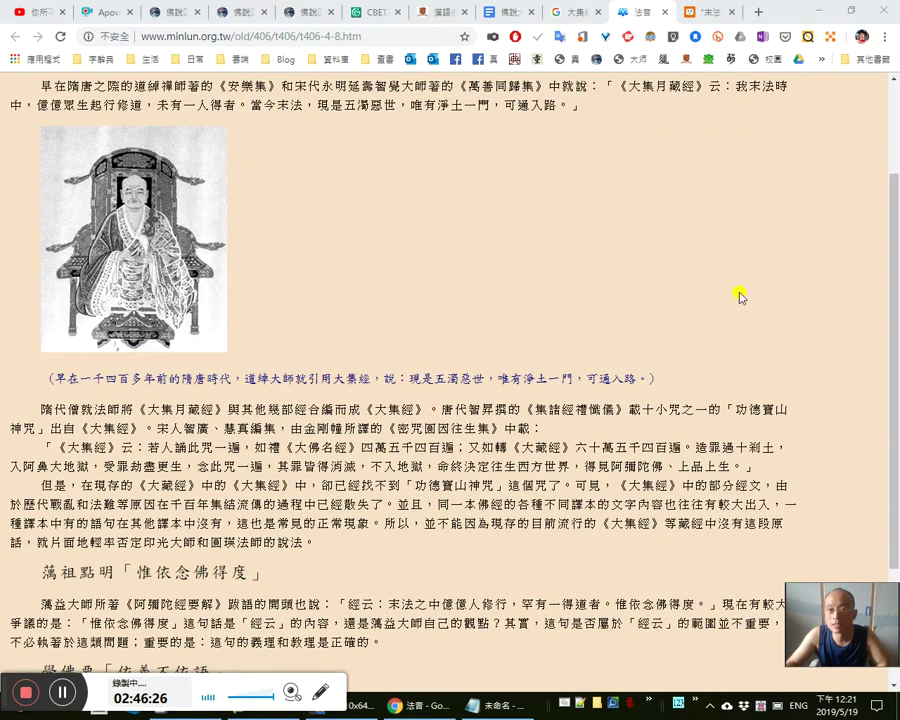
pyautogui.scroll(3, 739, 297)
pyautogui.scroll(-1, 655, 289)
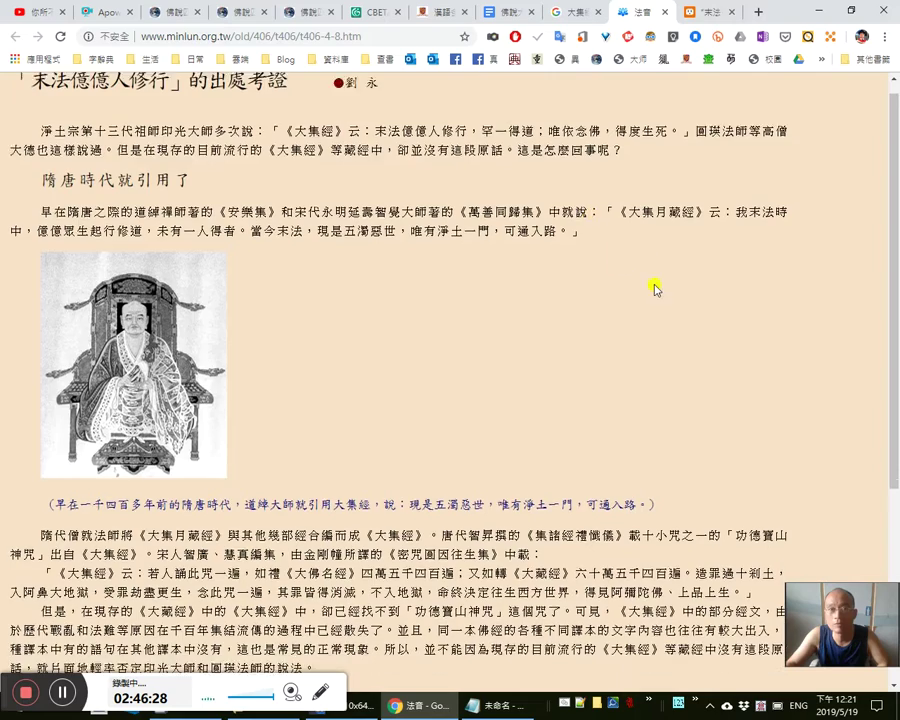
pyautogui.scroll(-6, 655, 289)
pyautogui.scroll(7, 656, 434)
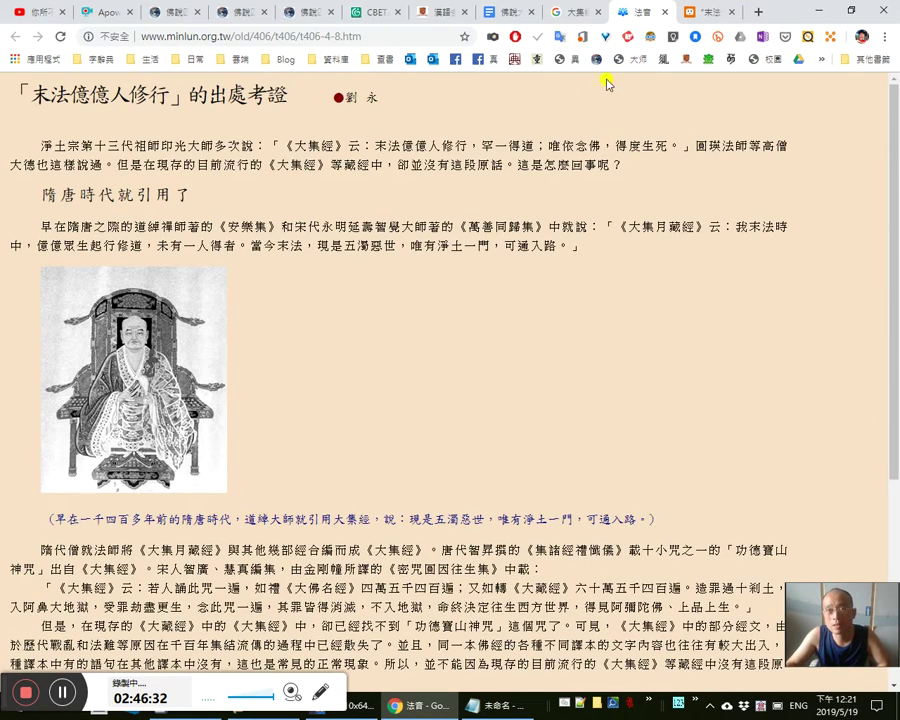
# Step: Flip through the bookmarks list and other tabs, returning to the 末法億億人修行 article
pyautogui.click(823, 64)
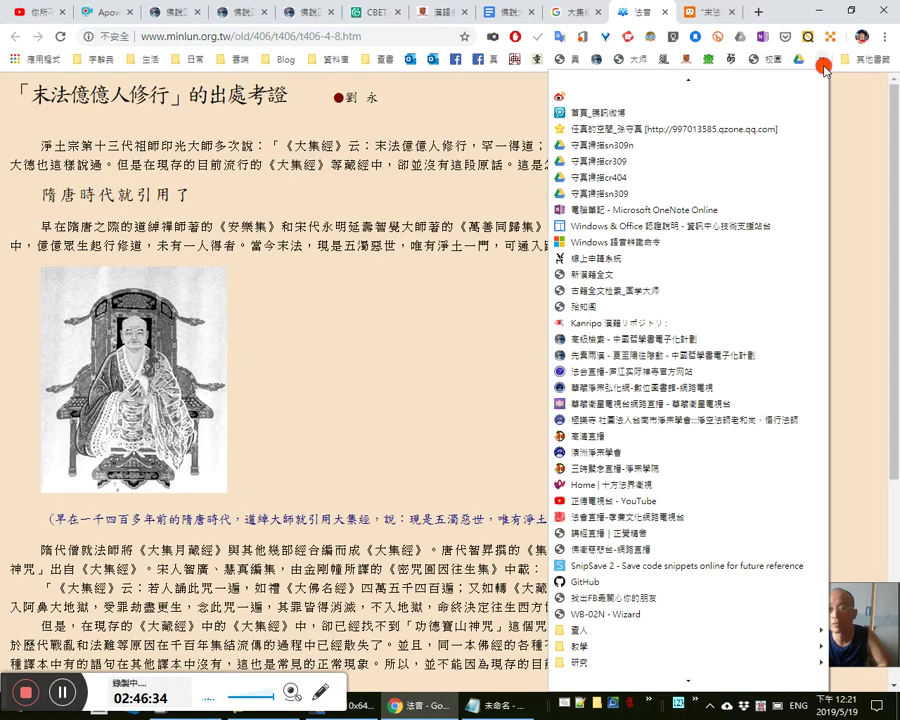
pyautogui.click(866, 100)
pyautogui.hotkey('ctrl', '3')
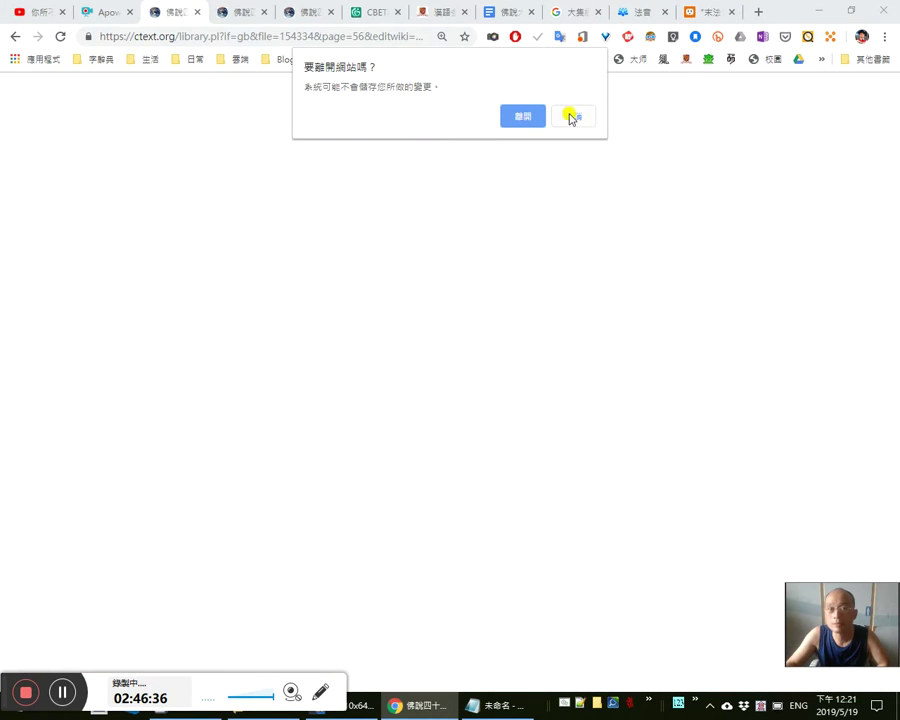
pyautogui.click(575, 119)
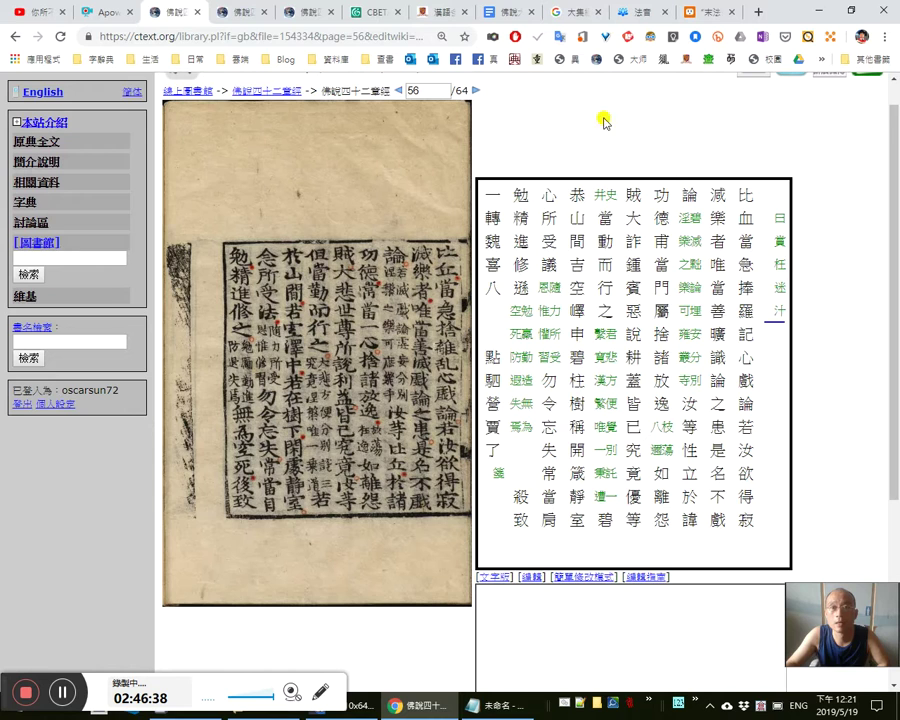
pyautogui.click(424, 14)
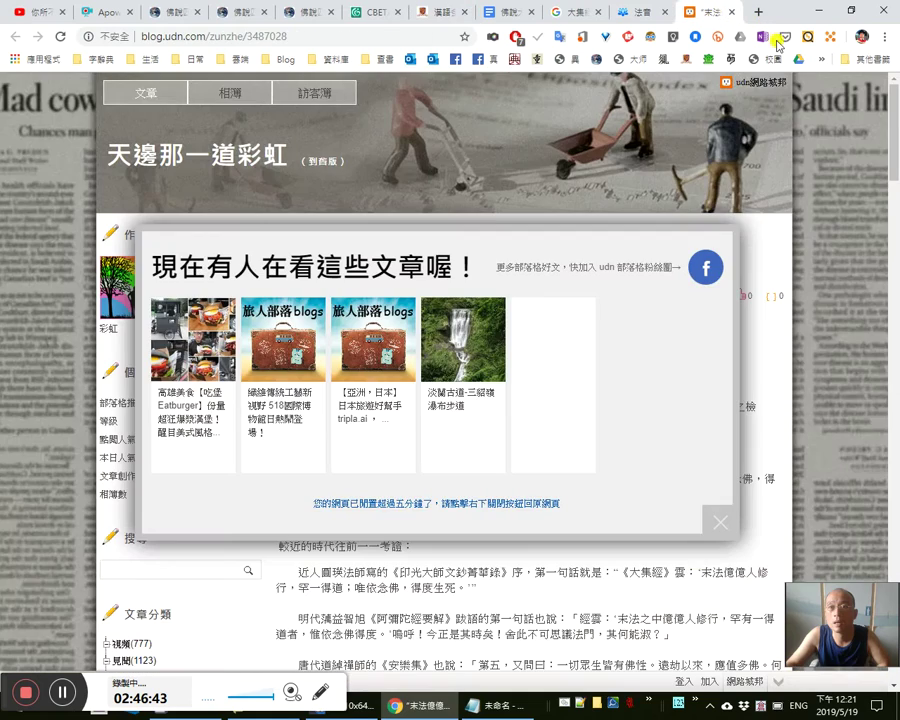
pyautogui.click(705, 12)
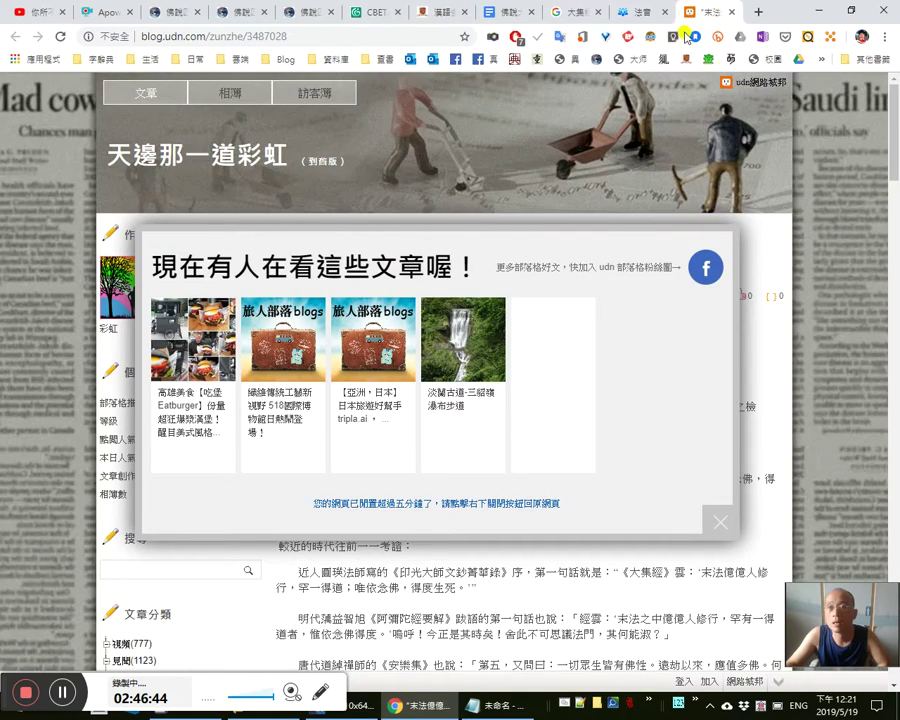
pyautogui.click(642, 14)
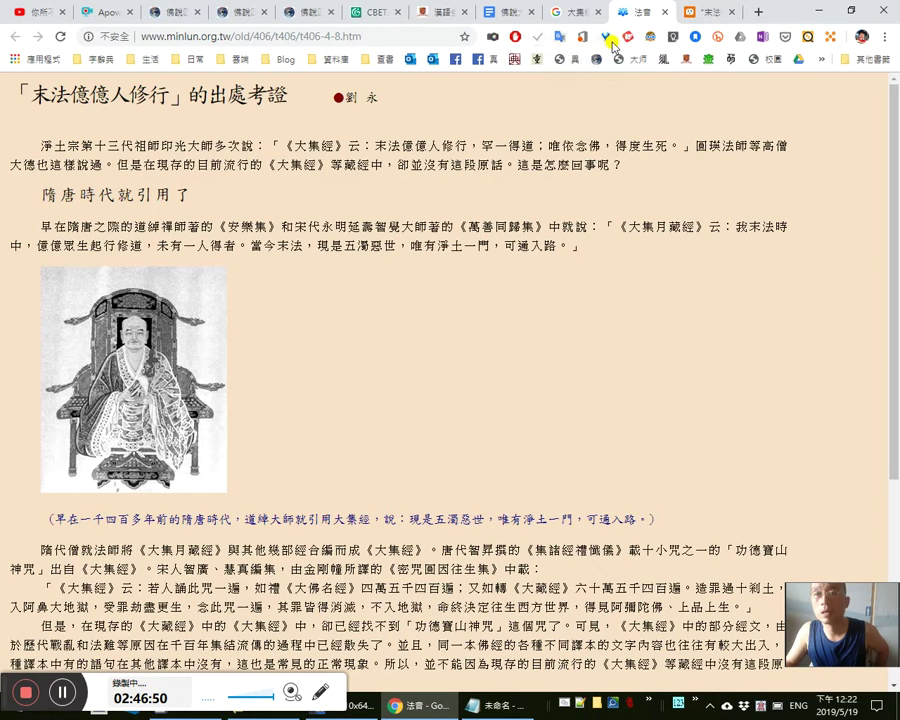
pyautogui.click(676, 42)
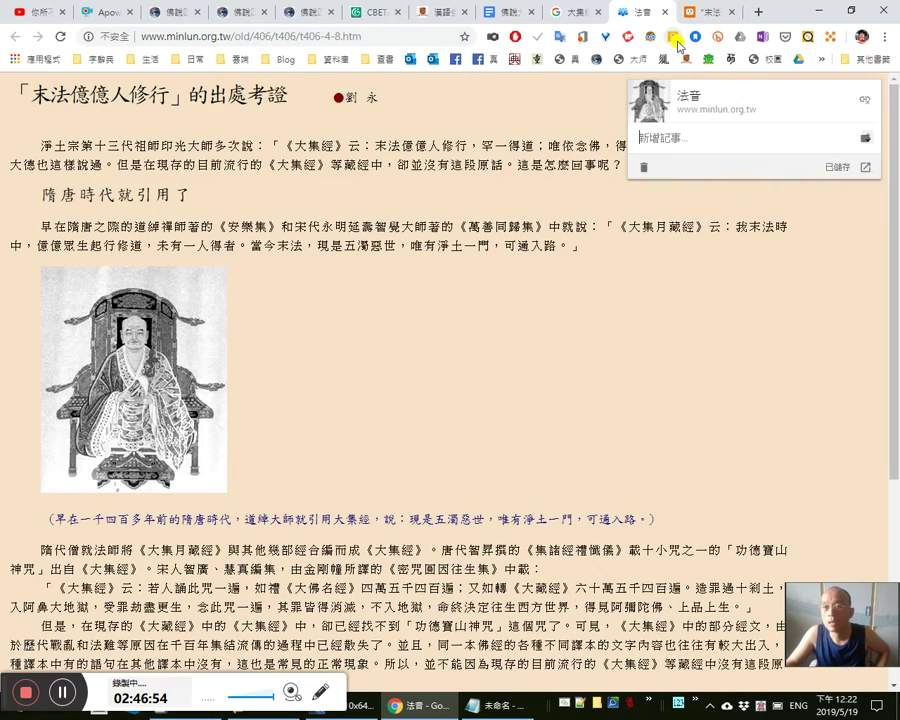
# Step: Delete the existing Keep note for the minlun article and start a fresh one
pyautogui.click(644, 168)
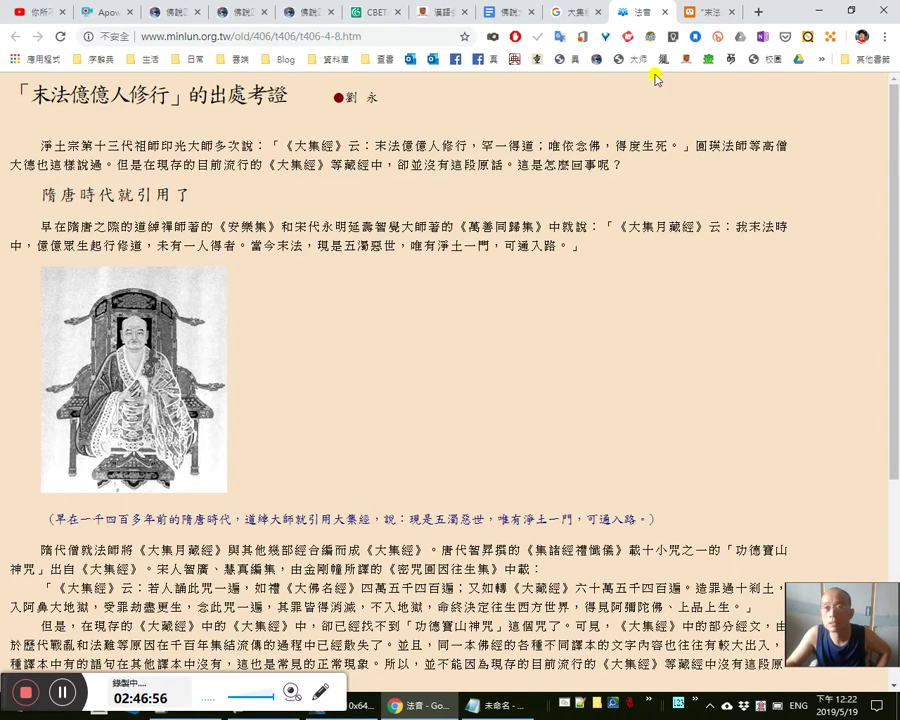
pyautogui.click(676, 37)
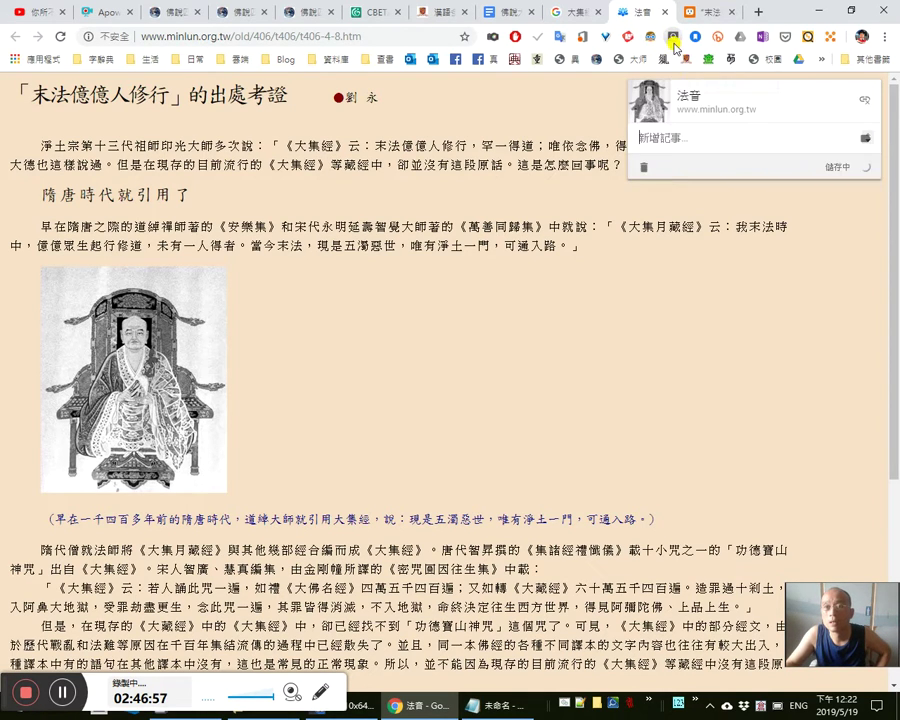
pyautogui.click(646, 169)
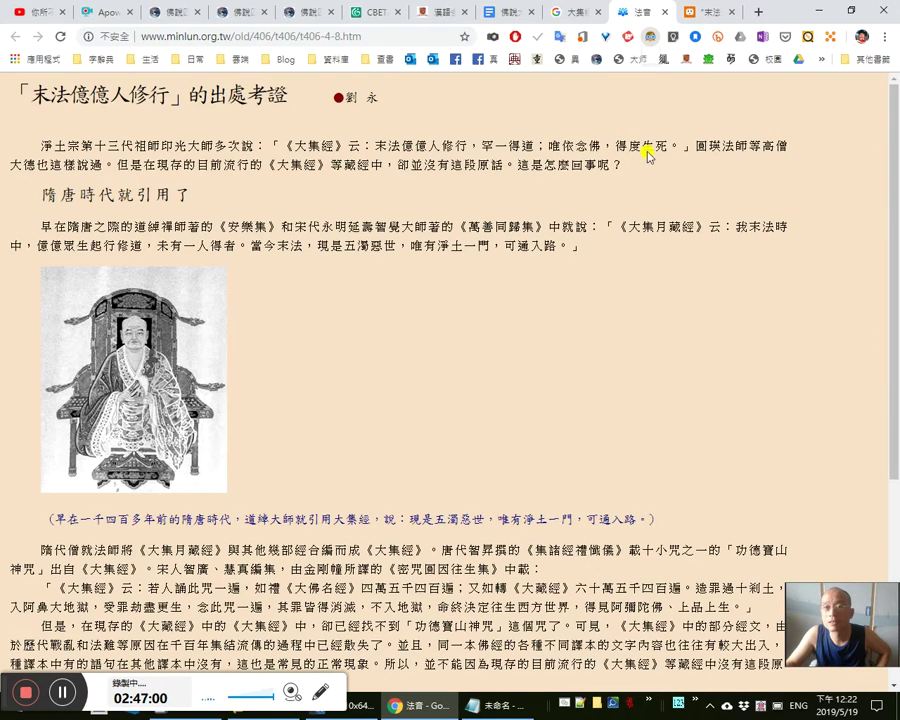
pyautogui.click(650, 37)
pyautogui.click(673, 37)
pyautogui.click(673, 37)
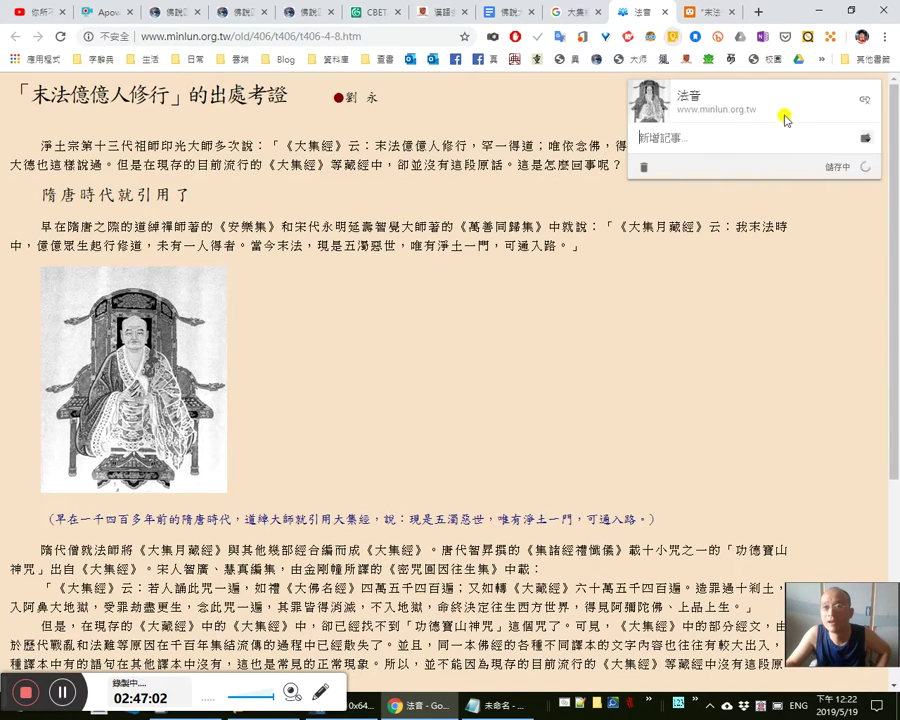
# Step: Label the Keep note 經典 and title it 大集經
pyautogui.click(865, 137)
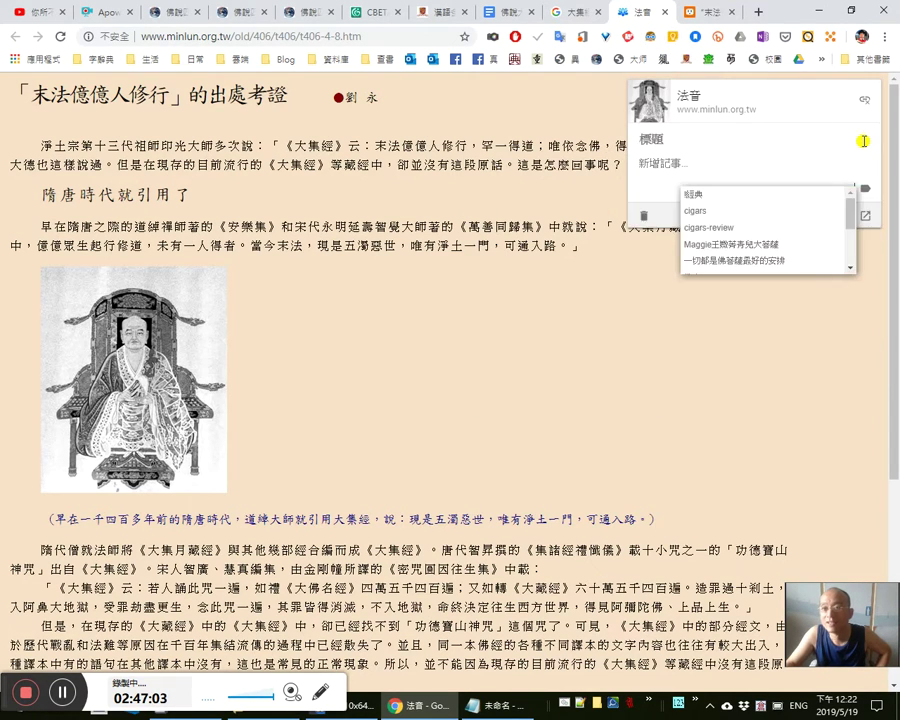
pyautogui.click(754, 204)
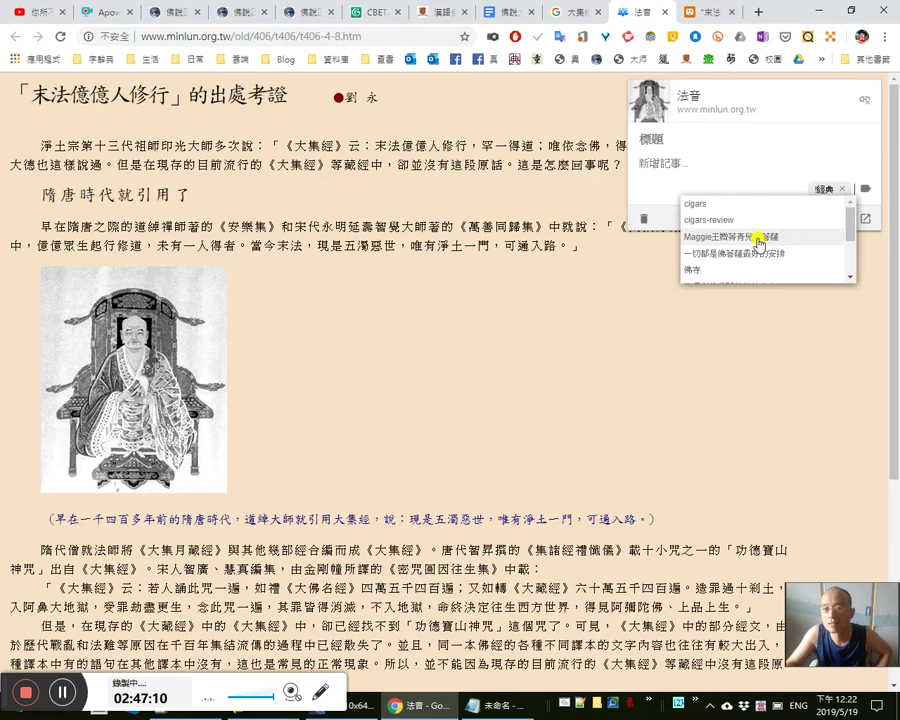
pyautogui.click(745, 136)
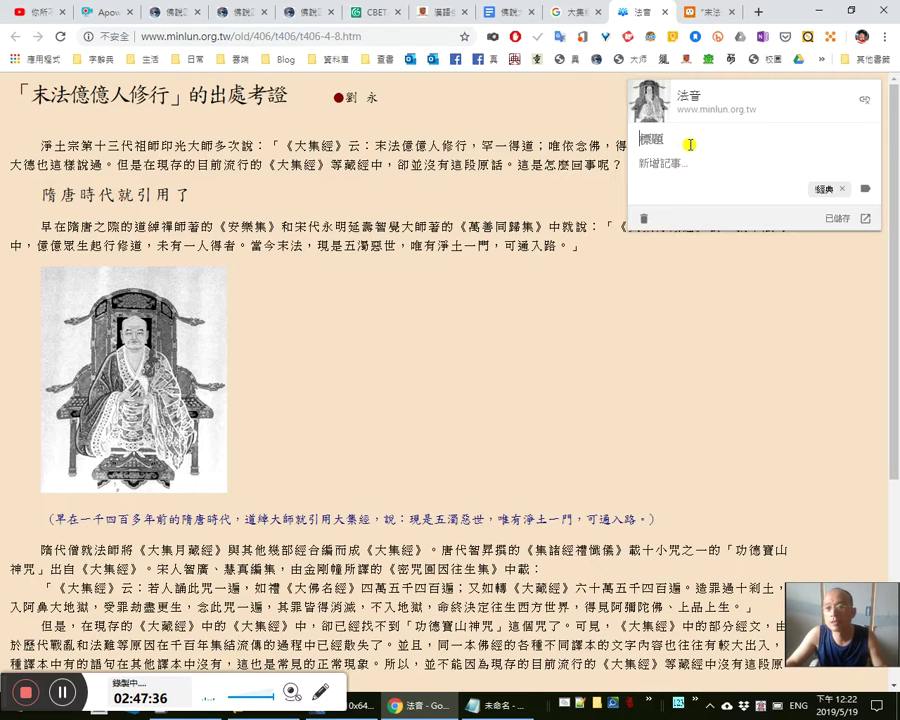
pyautogui.write('大')
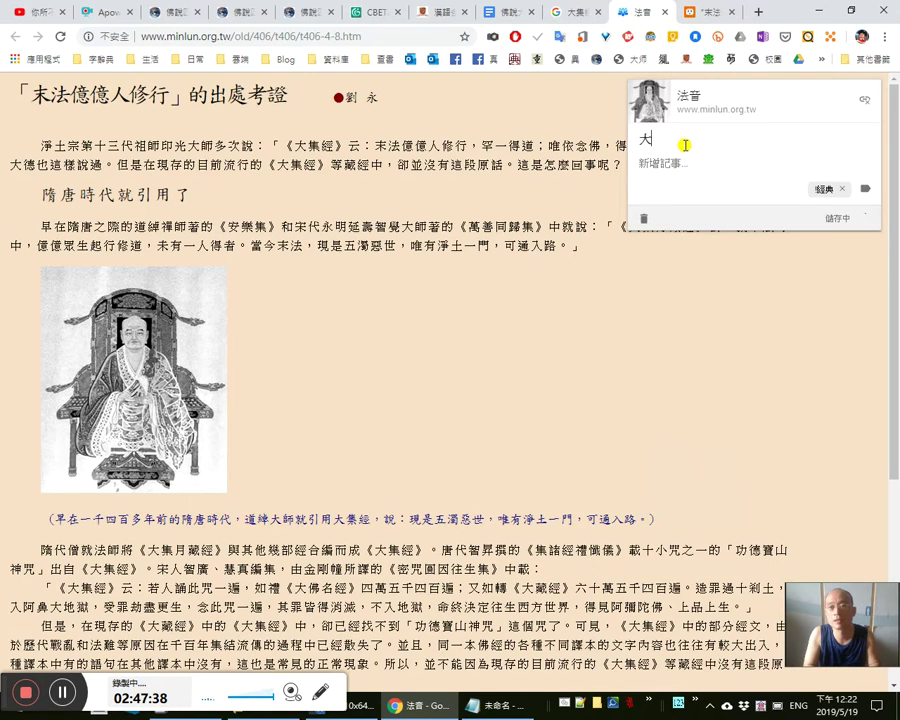
pyautogui.write('http://www.minlun.org.tw/old/406/t406/t406-4-8.htm')
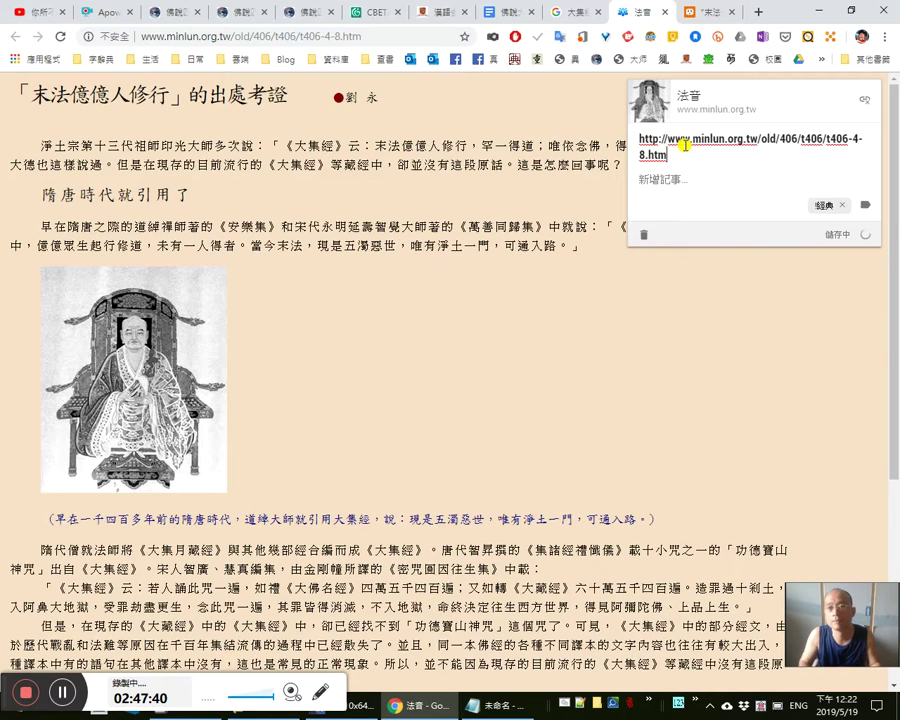
pyautogui.hotkey('ctrl', 'a')
pyautogui.write('ko')
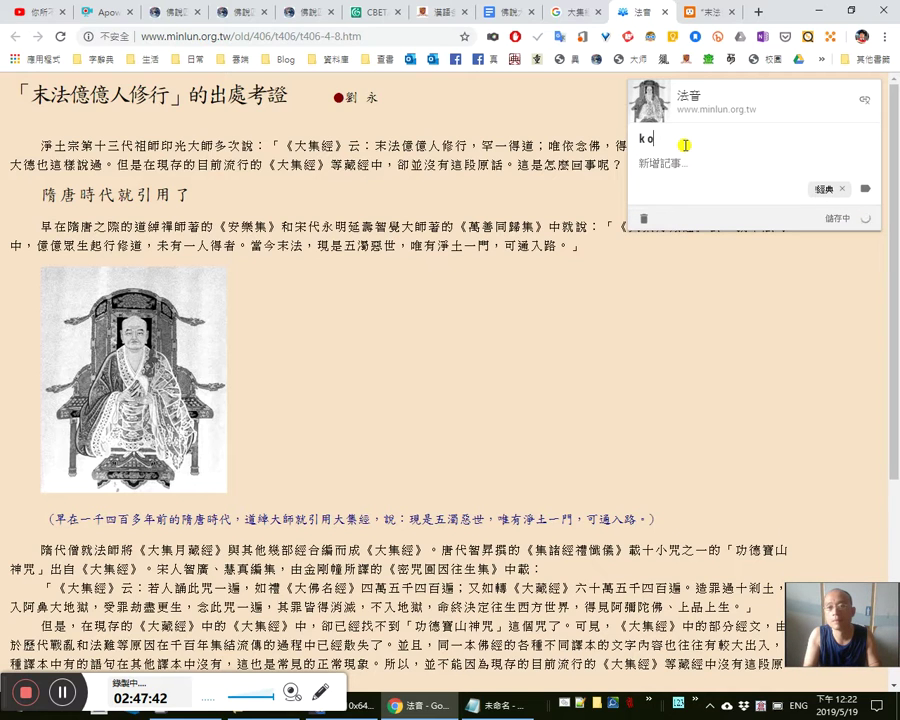
pyautogui.write('大')
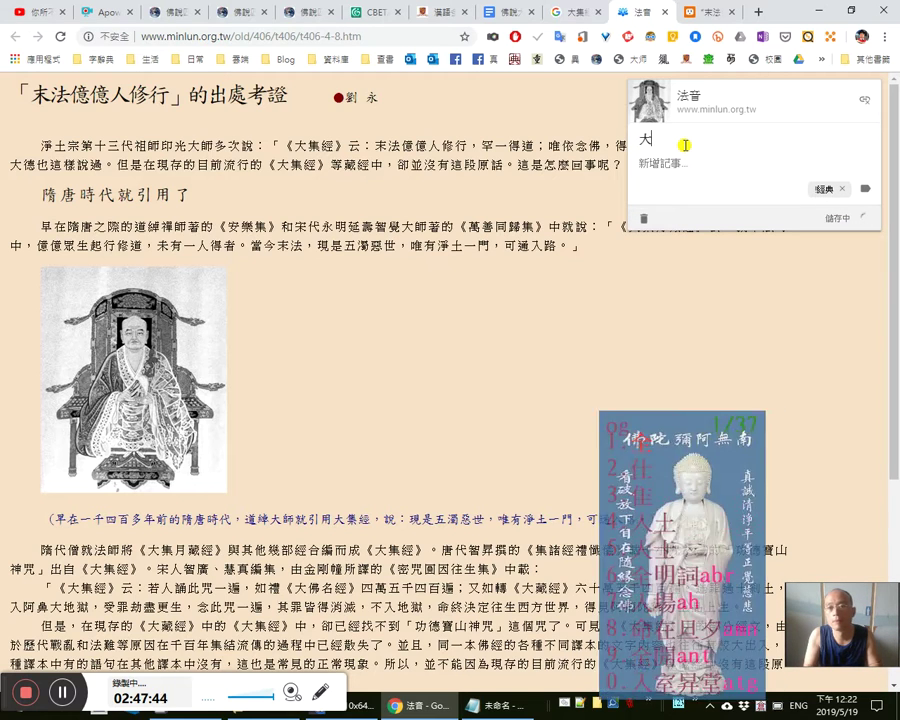
pyautogui.write('集經')
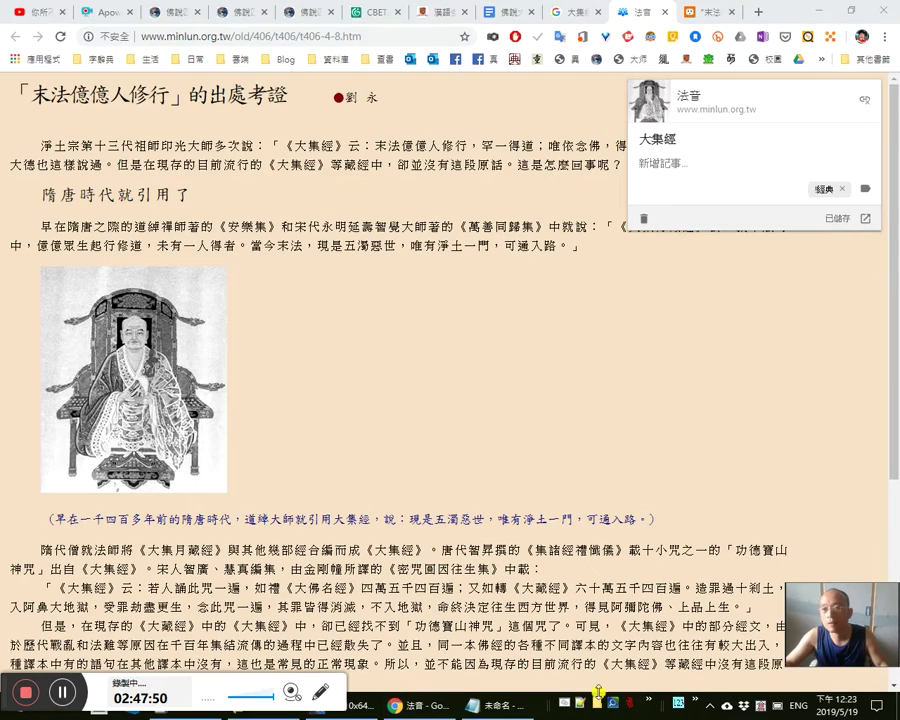
pyautogui.hotkey('alt', 'Tab')
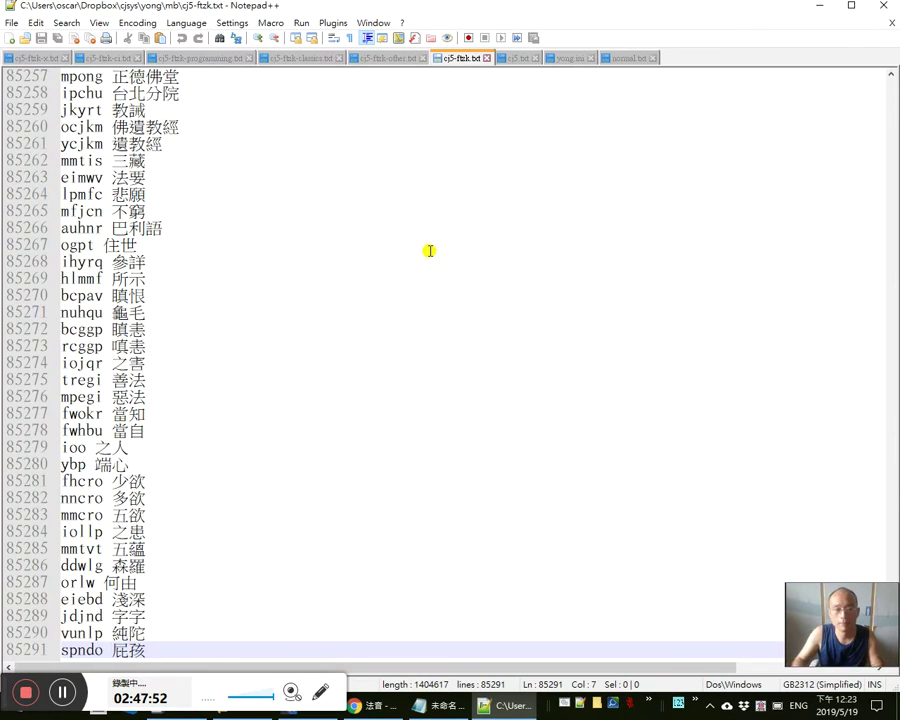
# Step: Enter 大集經 in cj5-ftzk-classics.txt and Find All to check it isn't already listed
pyautogui.hotkey('ctrl', 'Tab')
pyautogui.hotkey('ctrl', 'Tab')
pyautogui.hotkey('ctrl', 'shift', 'Tab')
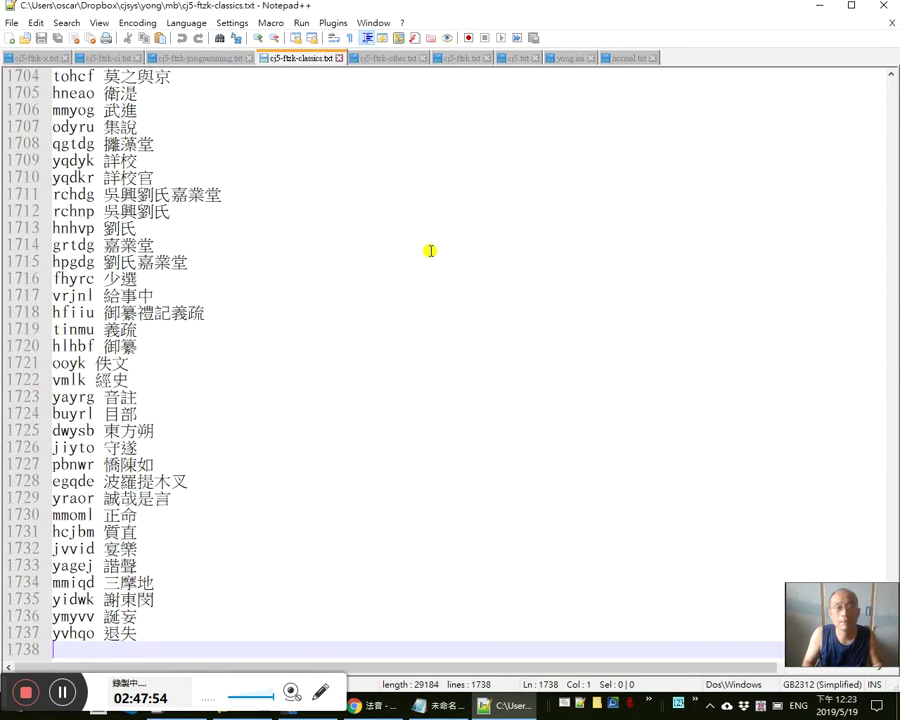
pyautogui.write('大集經')
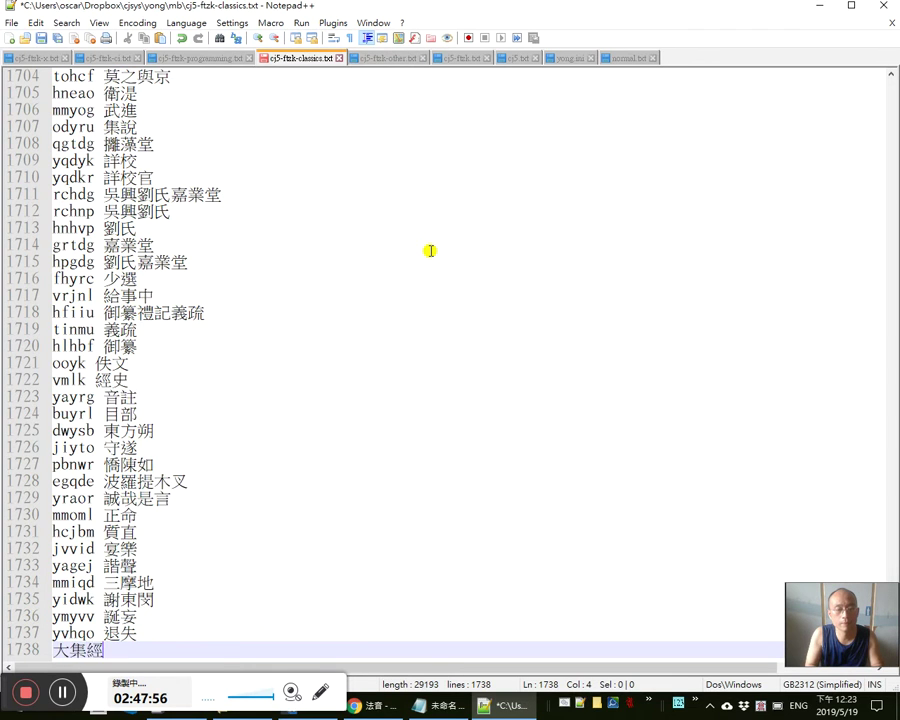
pyautogui.hotkey('shift', 'Home')
pyautogui.hotkey('ctrl', 'f')
pyautogui.hotkey('alt', 'd')
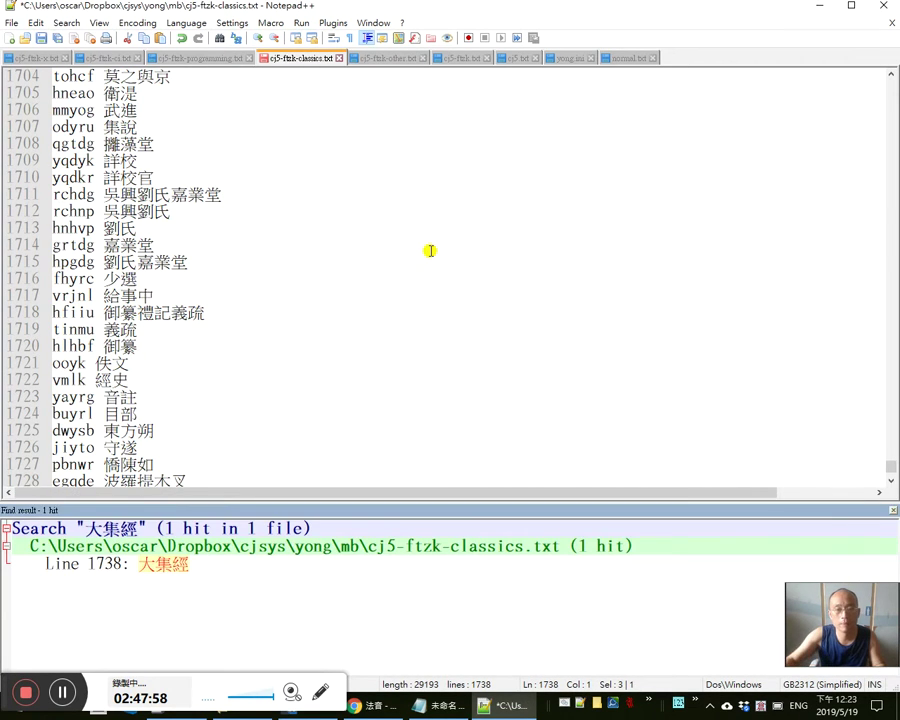
pyautogui.click(428, 249)
# Step: Commit the entry kodm大集經 as the file's last line
pyautogui.hotkey('ctrl', 'End')
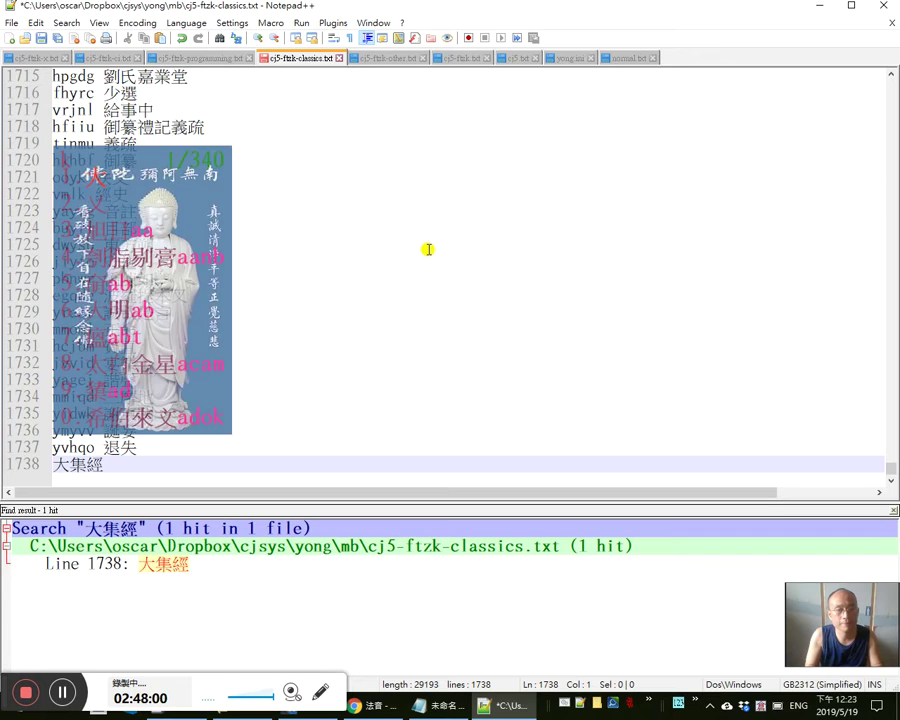
pyautogui.press('Return')
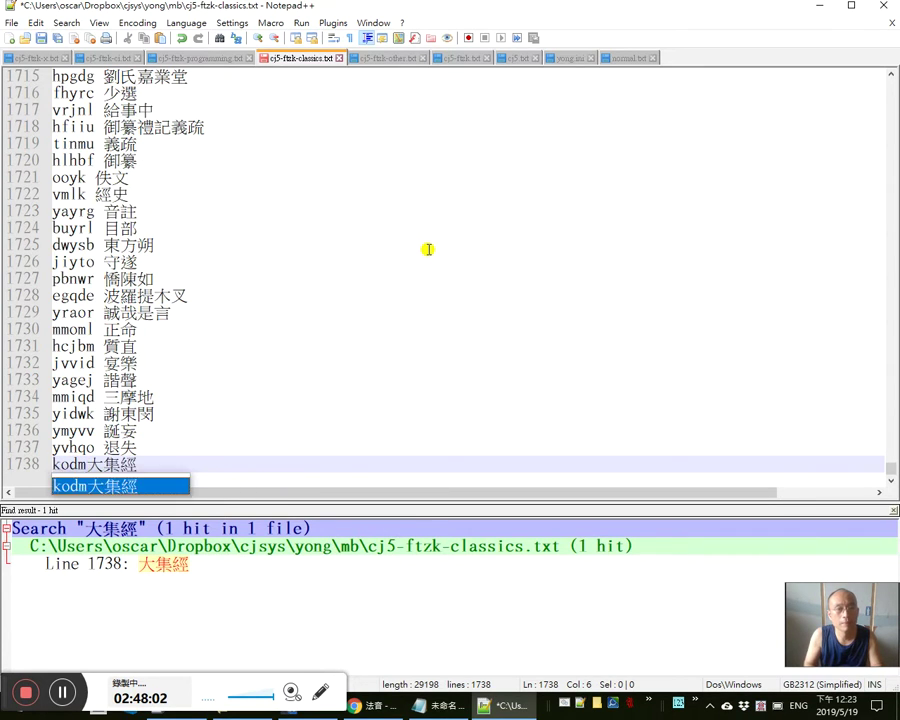
pyautogui.hotkey('alt', 'Tab')
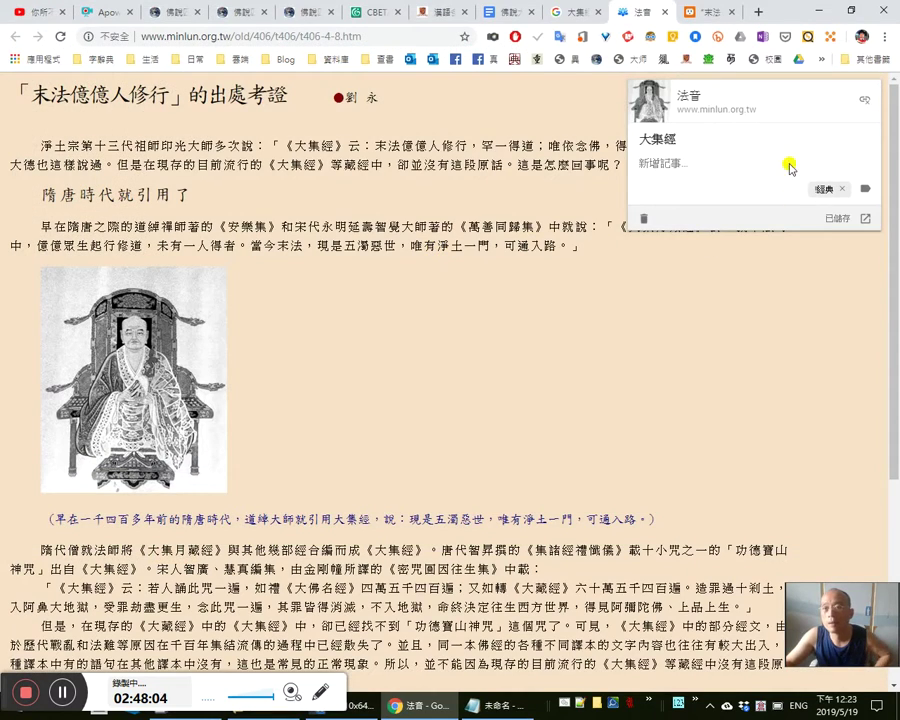
# Step: Copy the 法音 article address and open bit.ly in a new tab
pyautogui.click(761, 283)
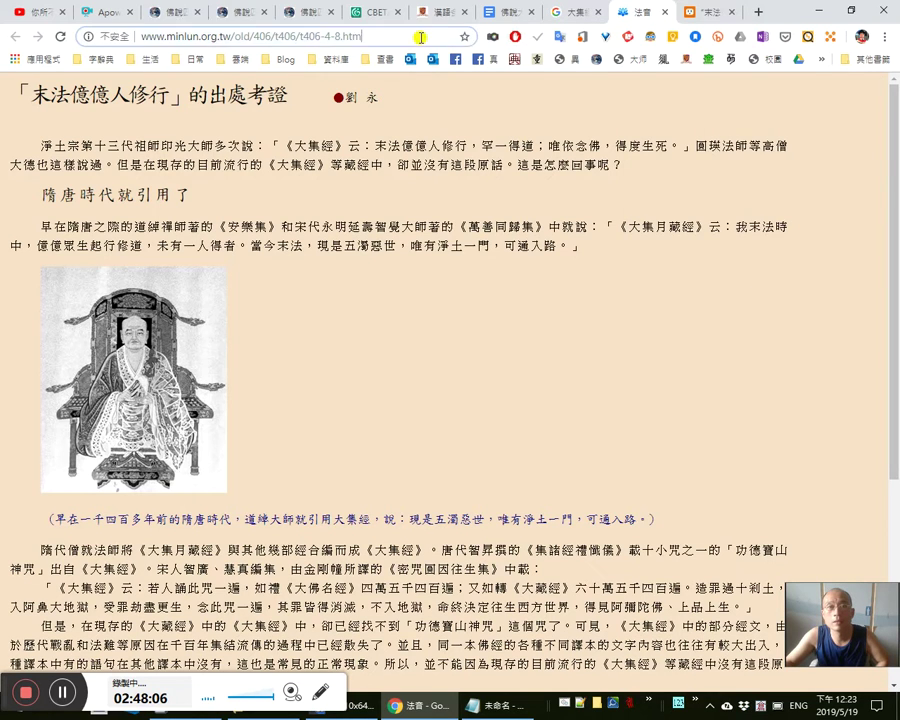
pyautogui.rightClick(420, 36)
pyautogui.click(458, 100)
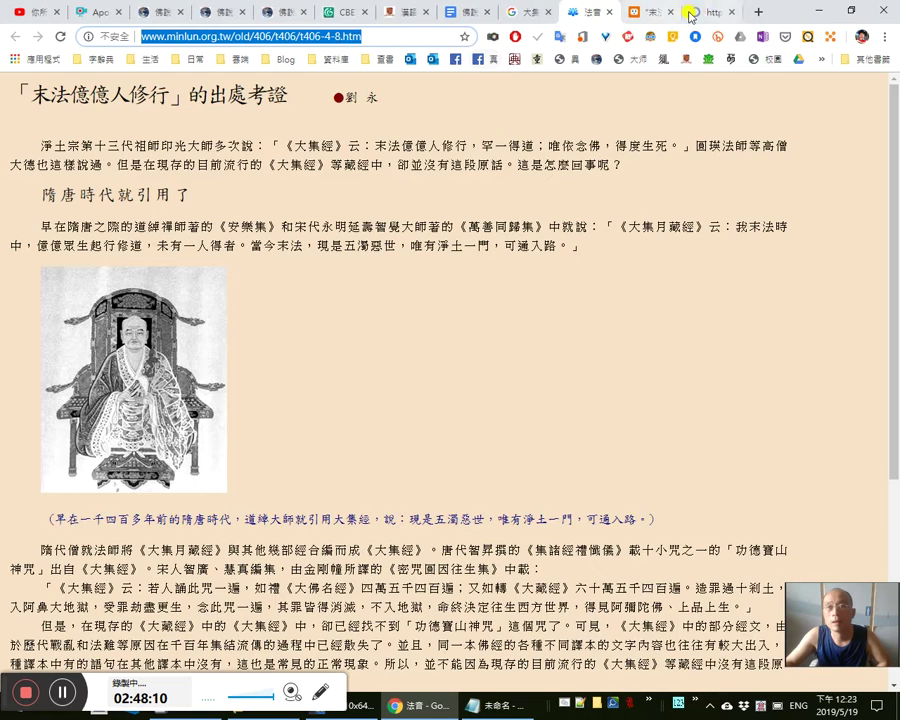
pyautogui.click(717, 12)
pyautogui.click(660, 12)
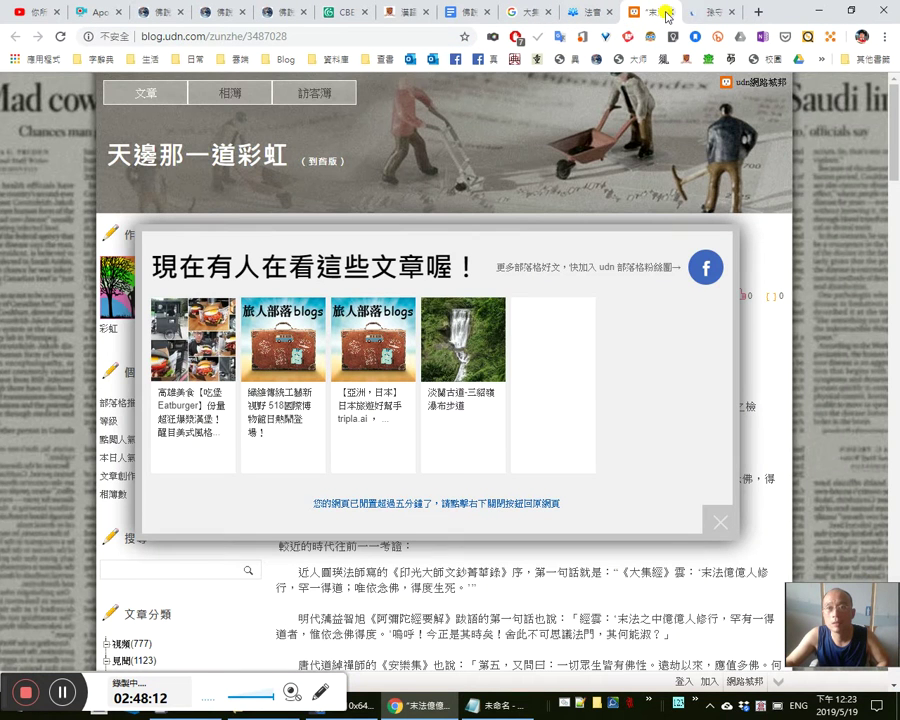
pyautogui.click(668, 12)
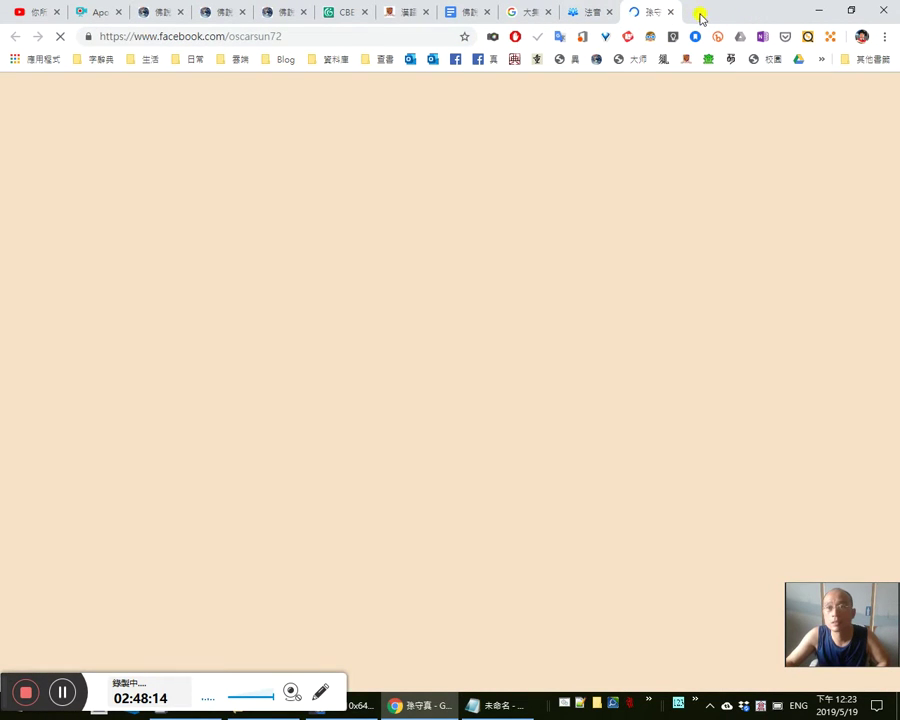
pyautogui.click(696, 14)
pyautogui.write('bit')
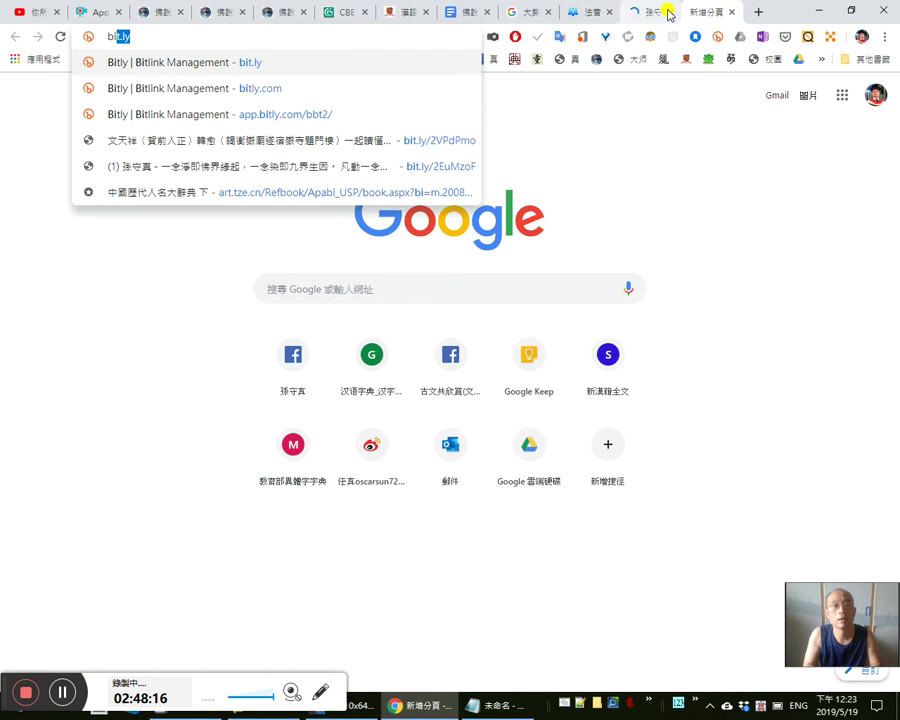
pyautogui.press('Return')
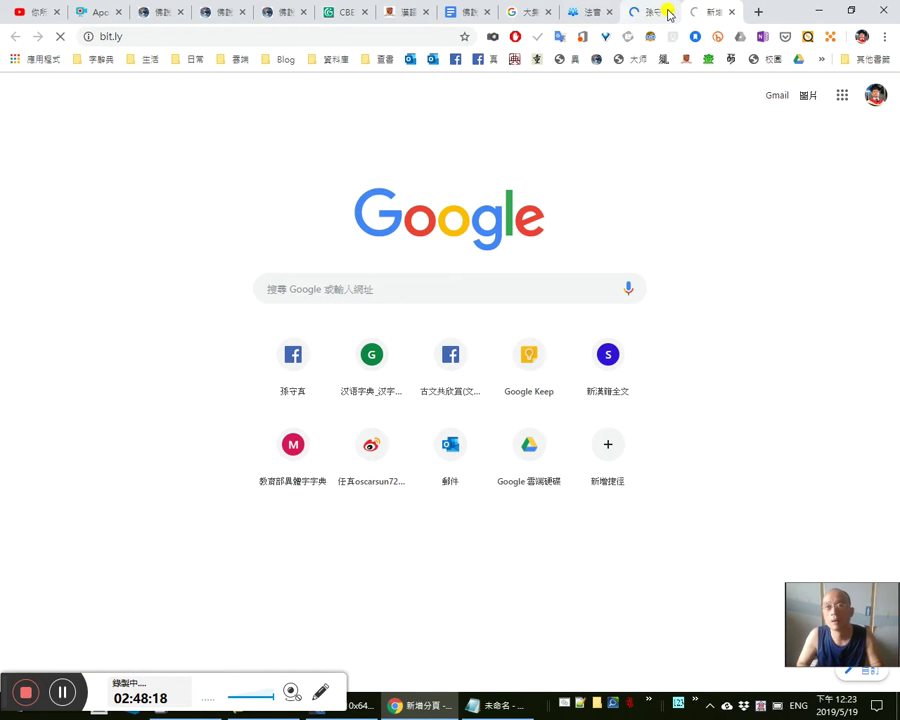
# Step: Reopen the 末法 blog tab and paste the 法音 link into a new Facebook post
pyautogui.hotkey('ctrl', 'shift', 't')
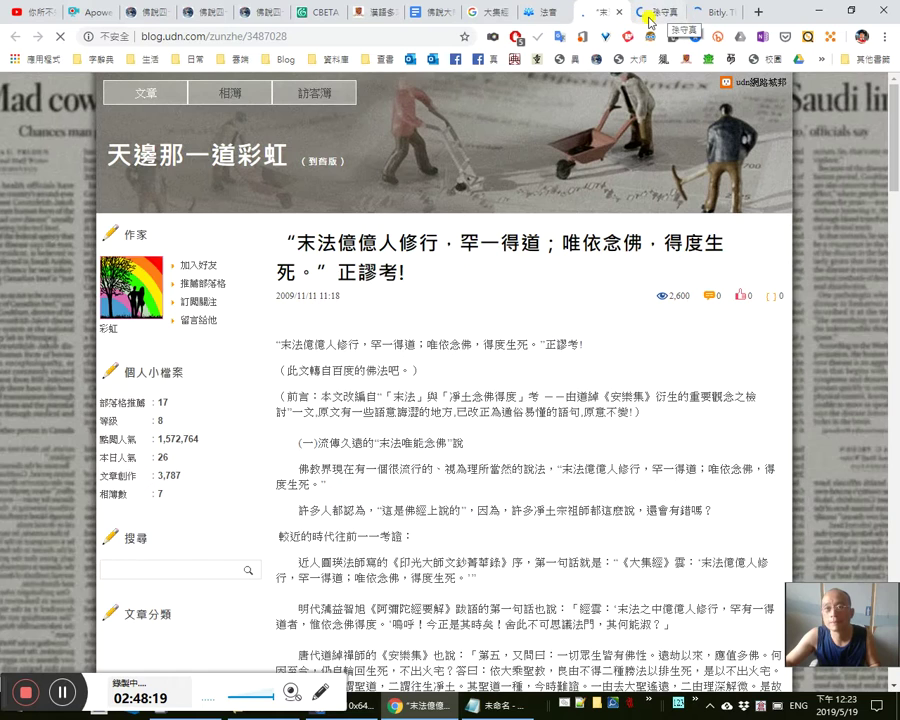
pyautogui.click(668, 14)
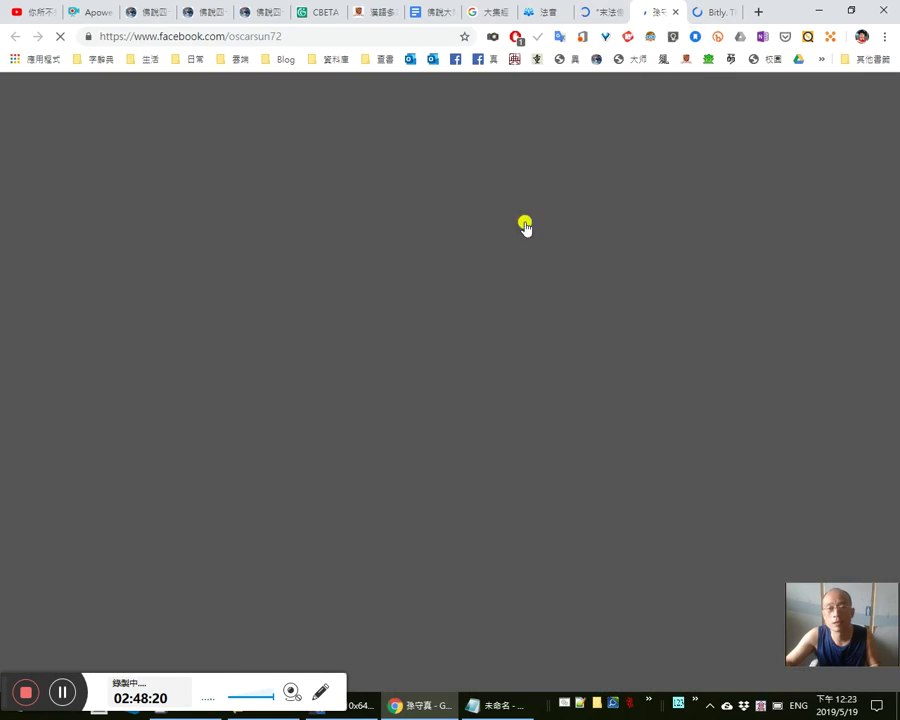
pyautogui.click(492, 296)
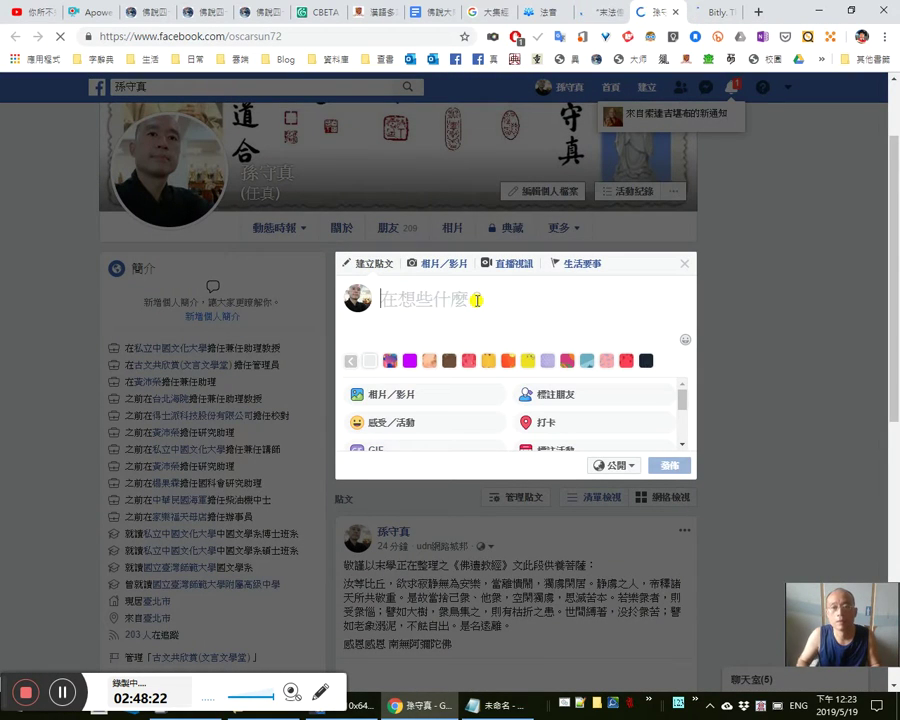
pyautogui.hotkey('ctrl', 'v')
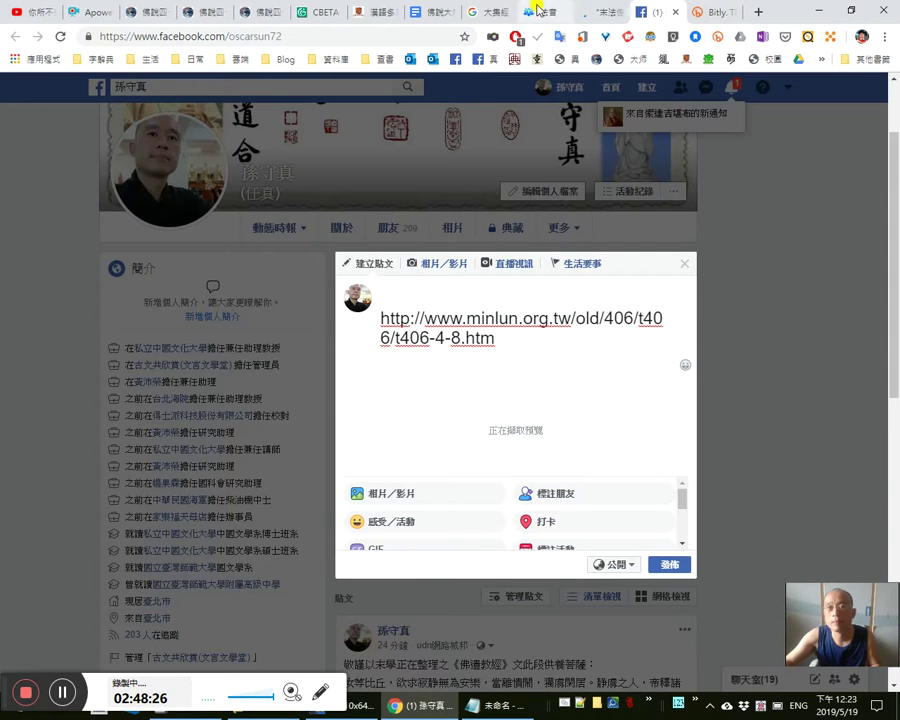
# Step: Copy the udn blog article address and paste it on a new line of the post
pyautogui.click(593, 17)
pyautogui.rightClick(252, 36)
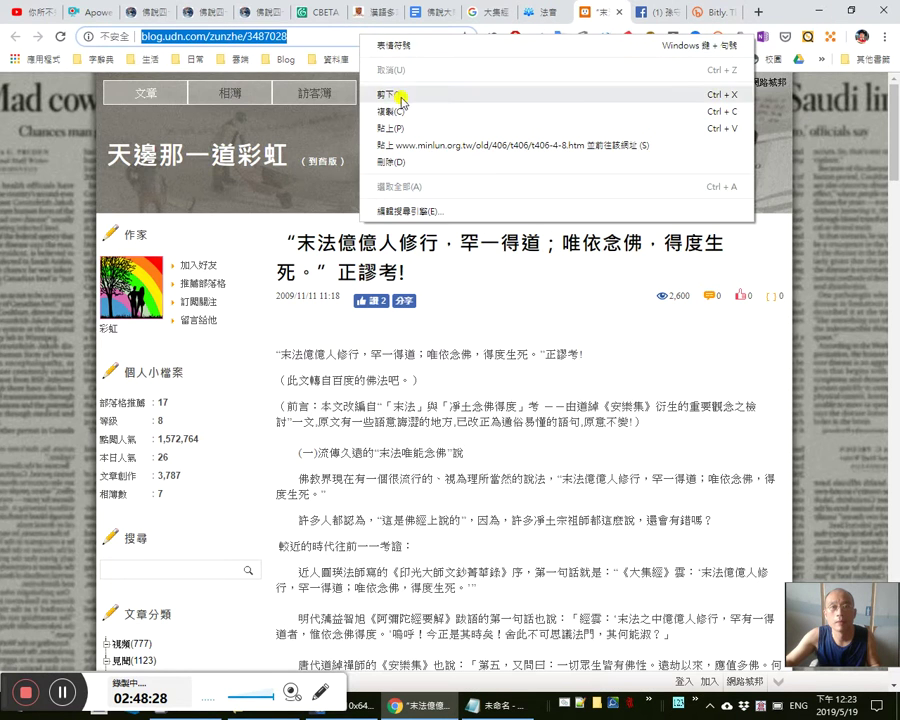
pyautogui.click(300, 108)
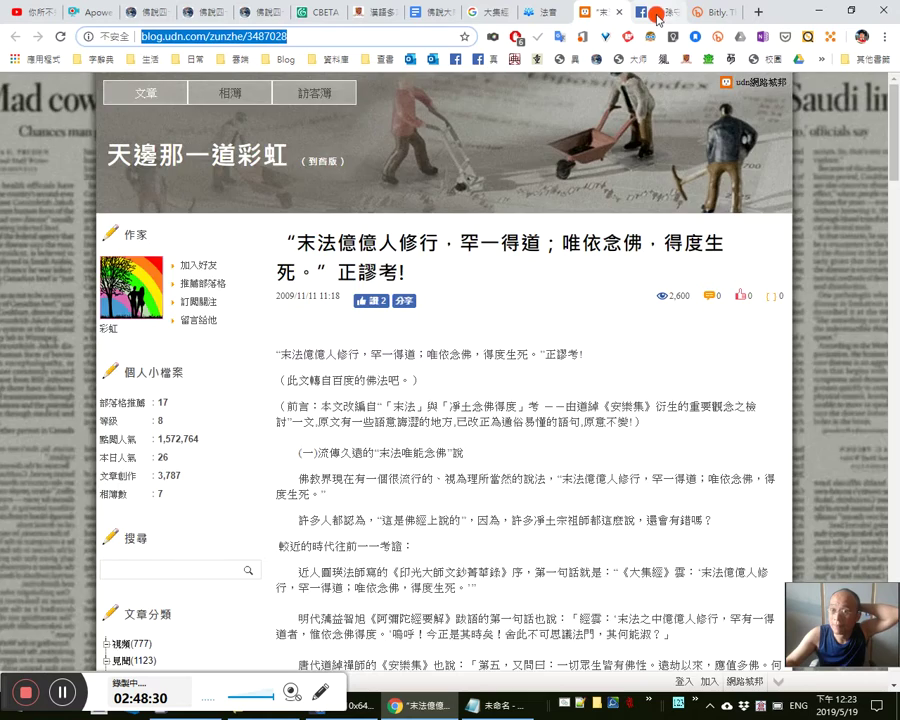
pyautogui.click(660, 11)
pyautogui.press('Return')
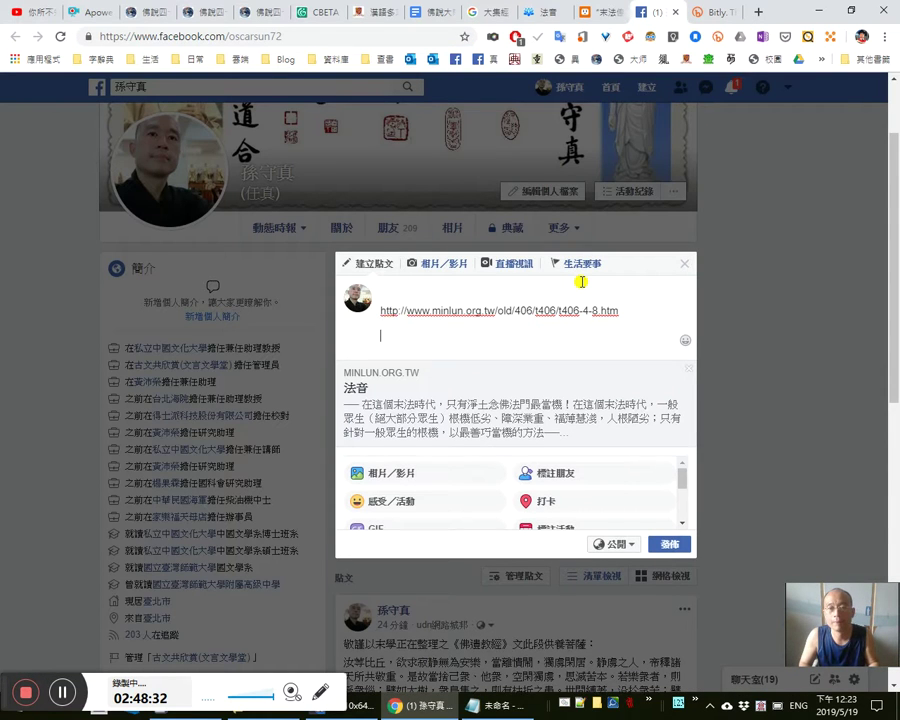
pyautogui.hotkey('ctrl', 'v')
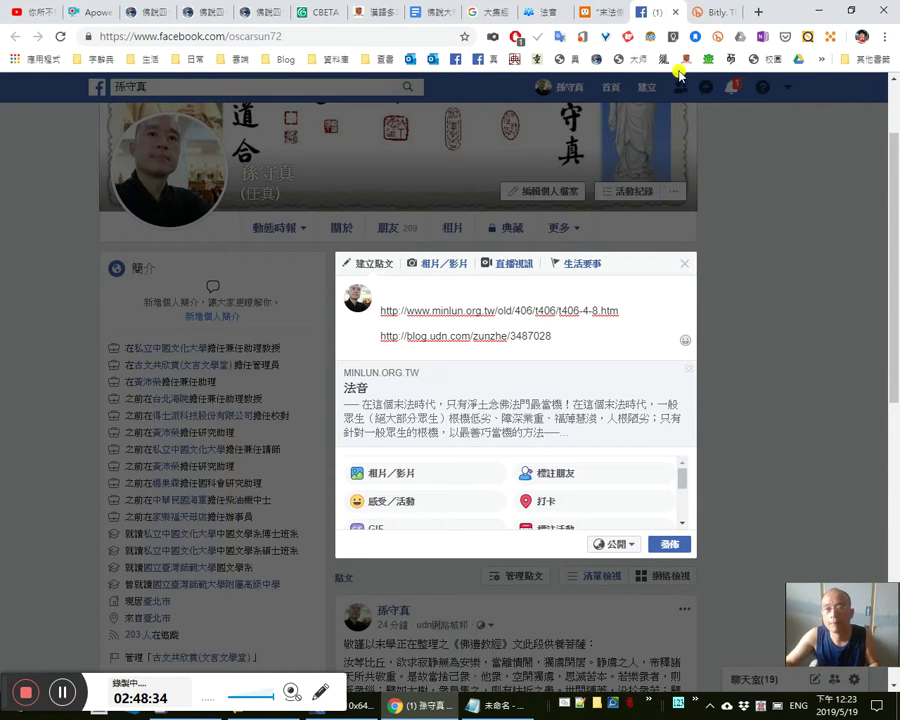
pyautogui.click(616, 16)
pyautogui.click(566, 16)
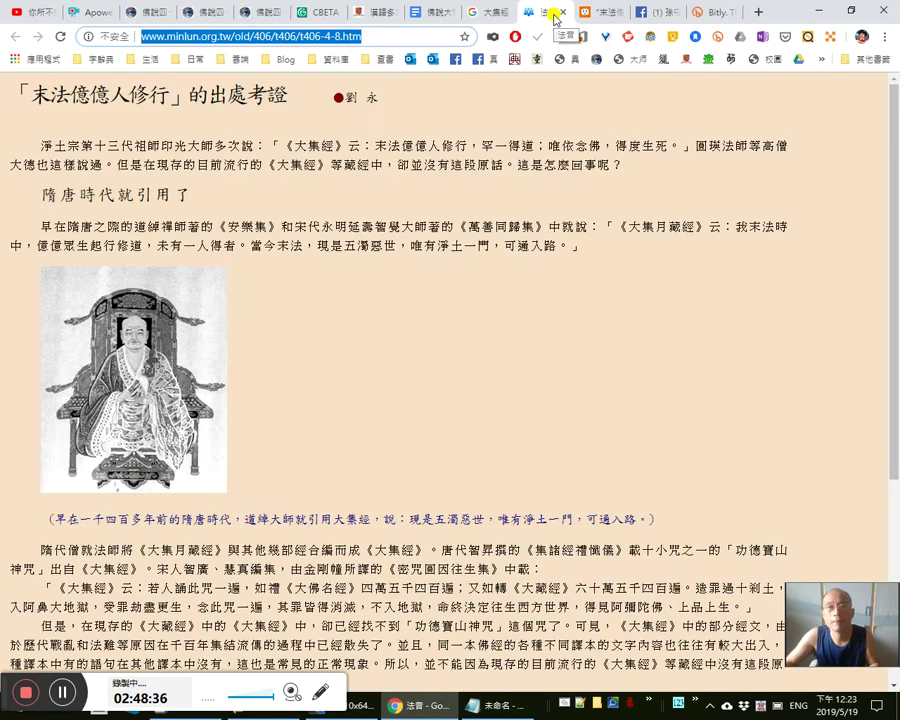
pyautogui.click(704, 14)
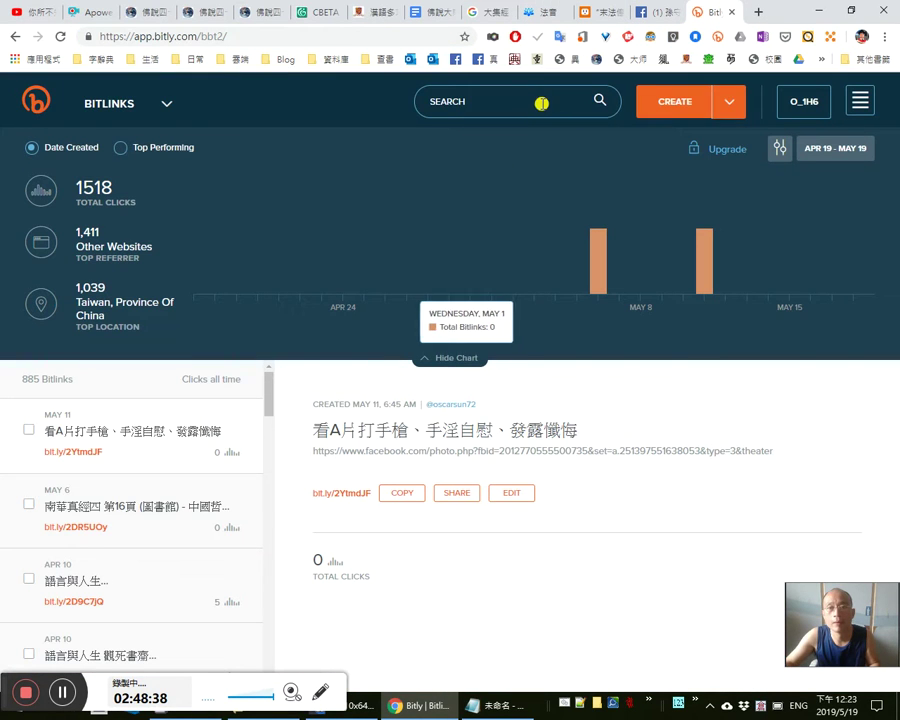
# Step: Search the saved Bitly links for 林占梅 說解
pyautogui.click(539, 103)
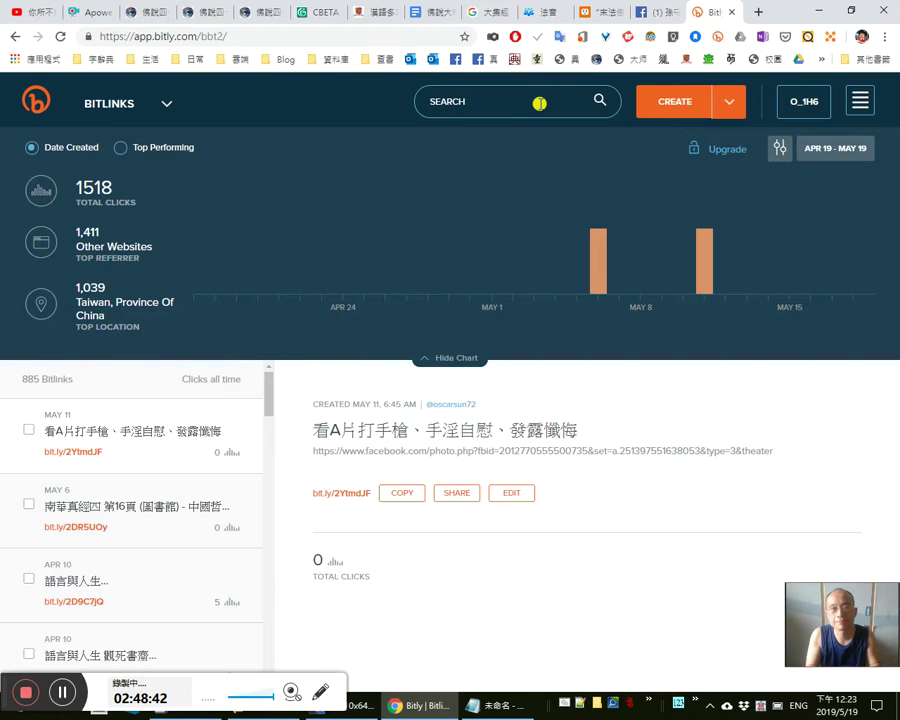
pyautogui.write('dd')
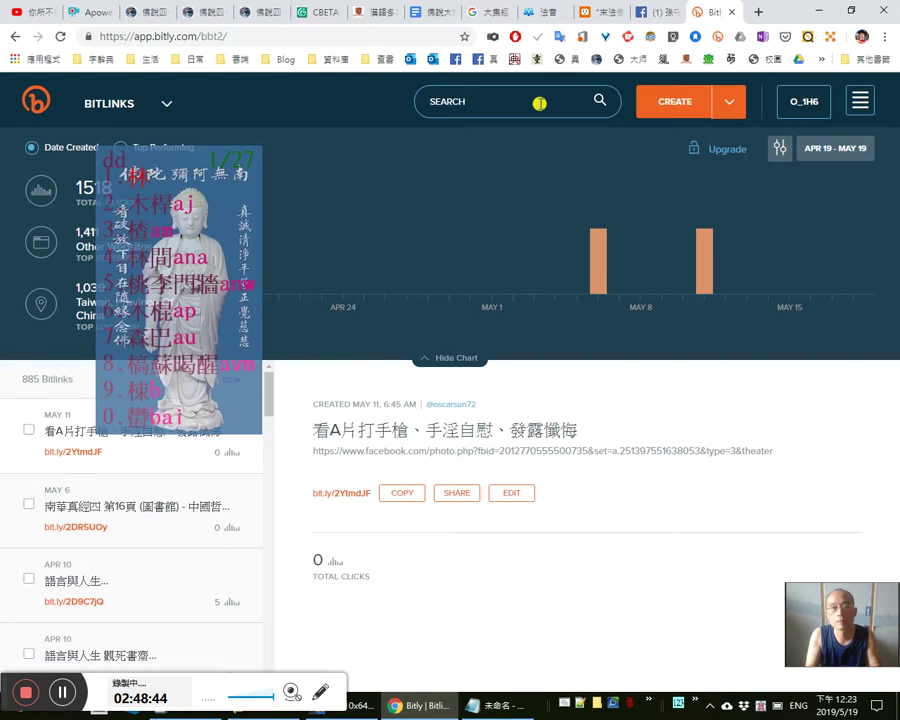
pyautogui.write('林占梅yu')
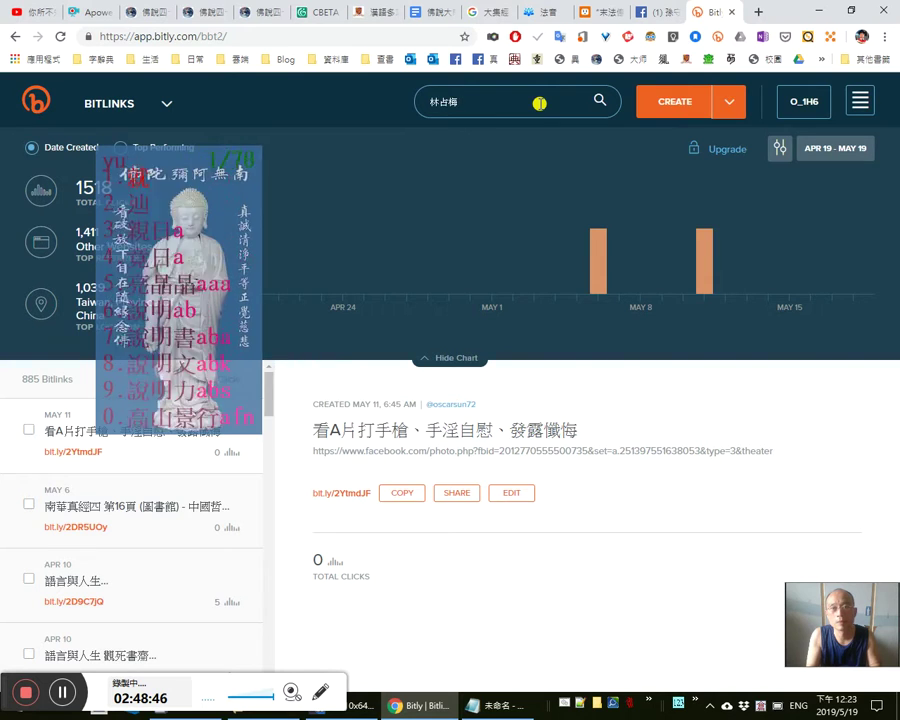
pyautogui.write(' 說解')
pyautogui.press('Return')
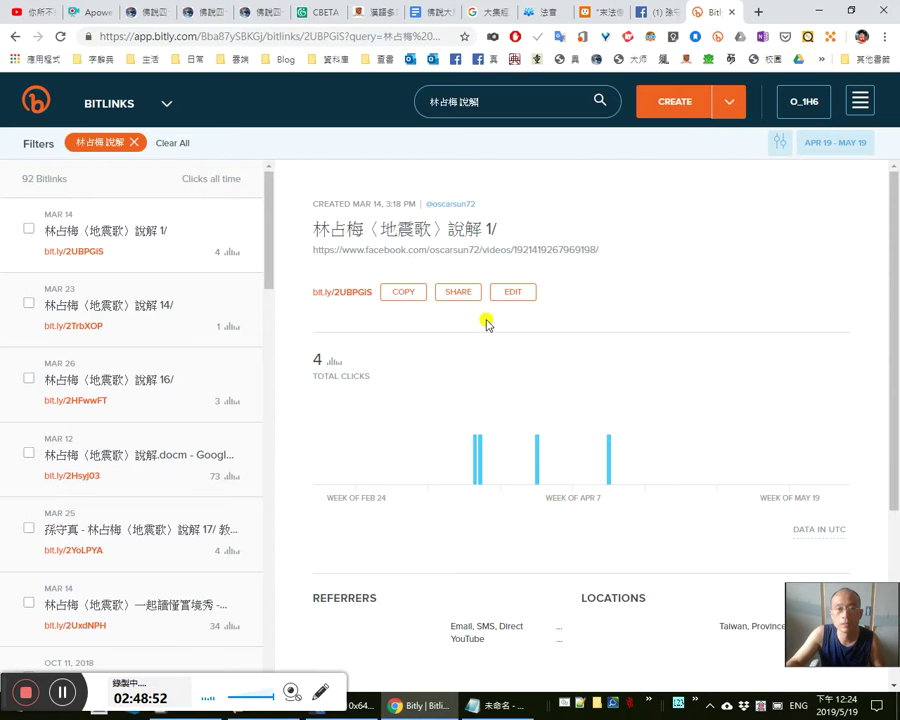
pyautogui.scroll(-2, 228, 417)
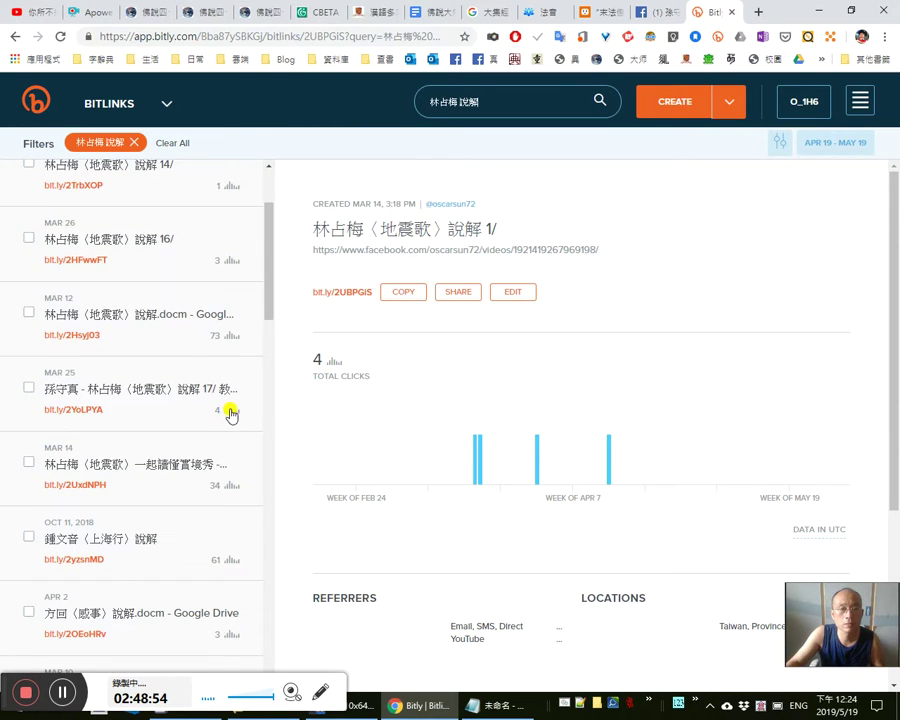
pyautogui.click(178, 316)
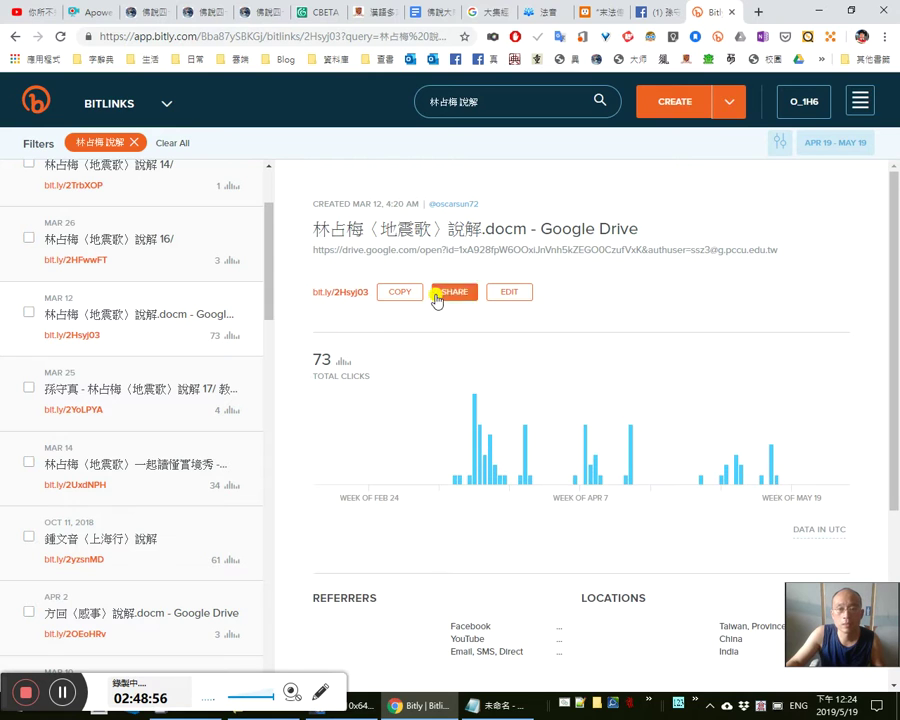
pyautogui.click(348, 300)
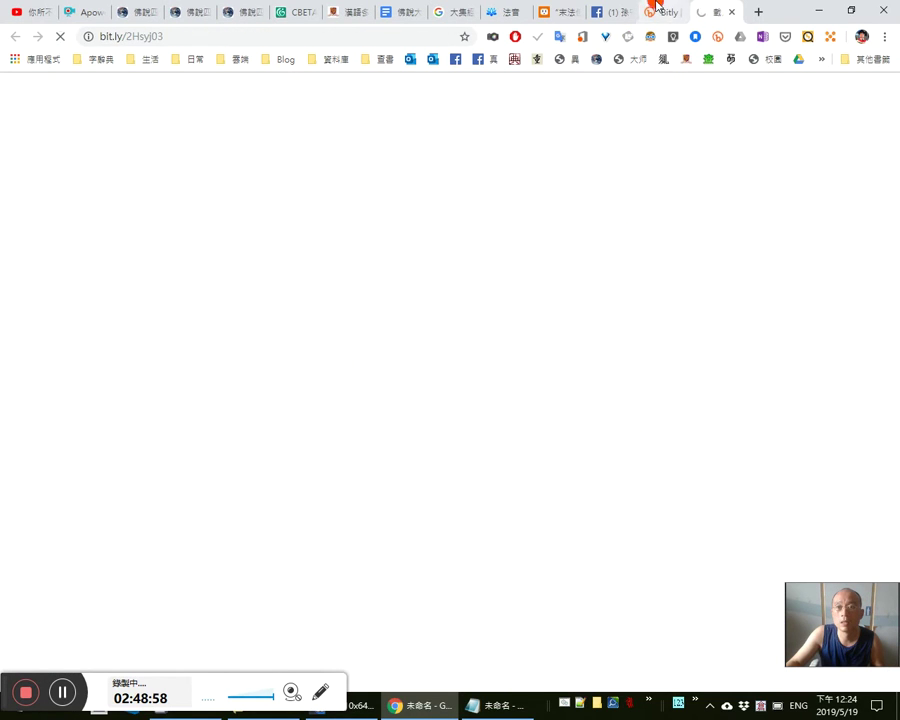
pyautogui.click(655, 10)
pyautogui.hotkey('ctrl', 'Tab')
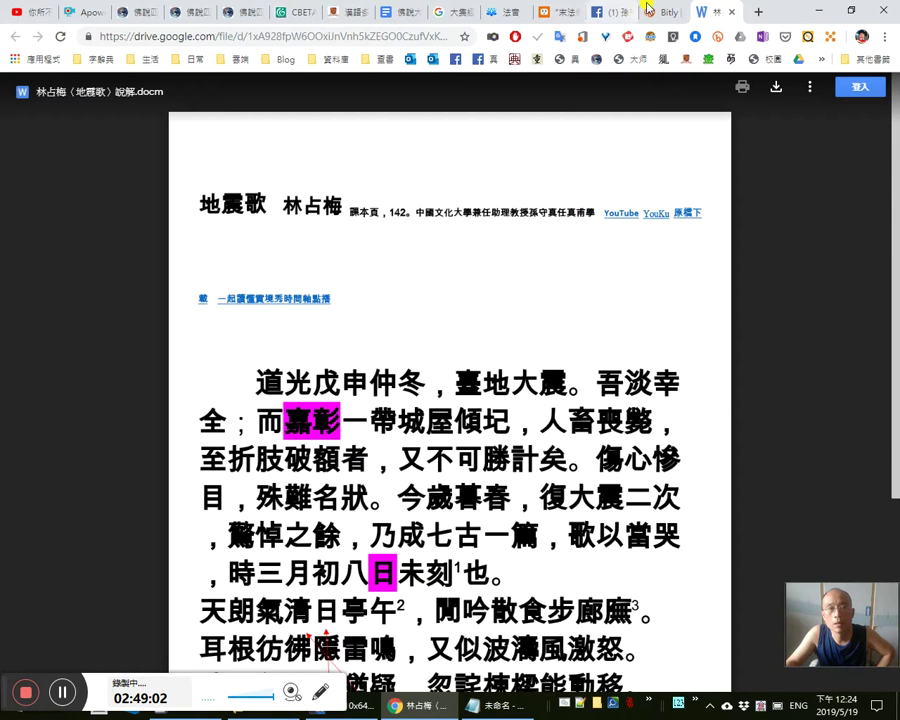
pyautogui.click(737, 11)
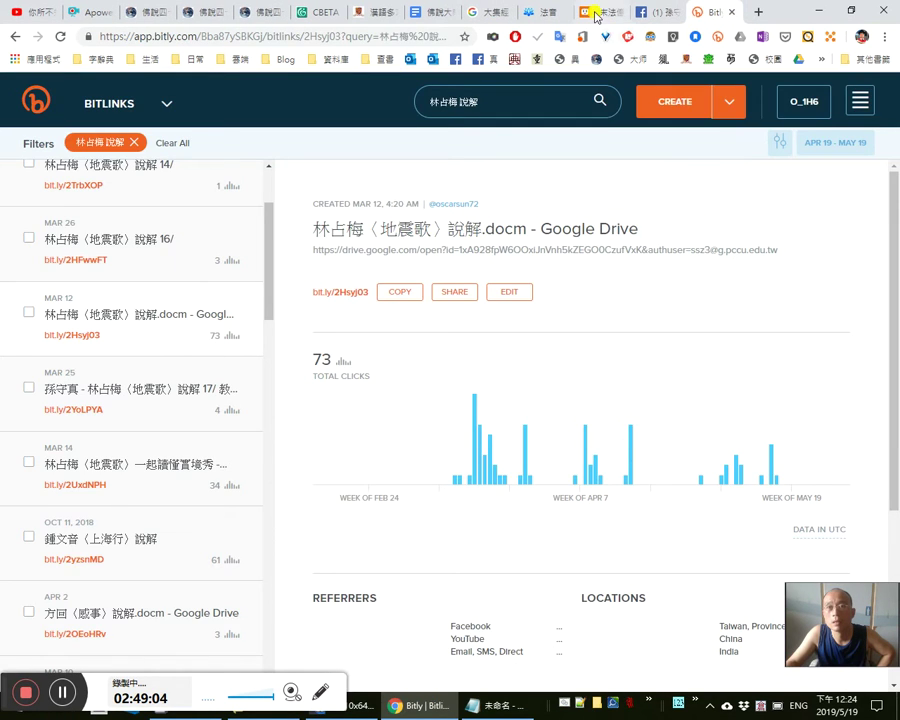
pyautogui.hotkey('ctrl', 'shift', 'Tab')
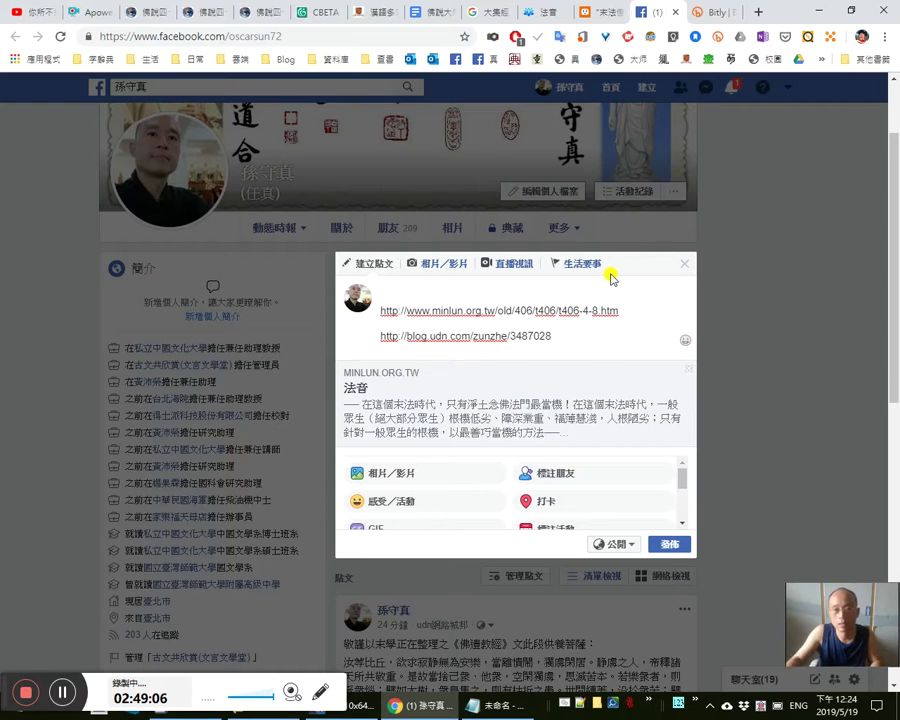
pyautogui.press('Return')
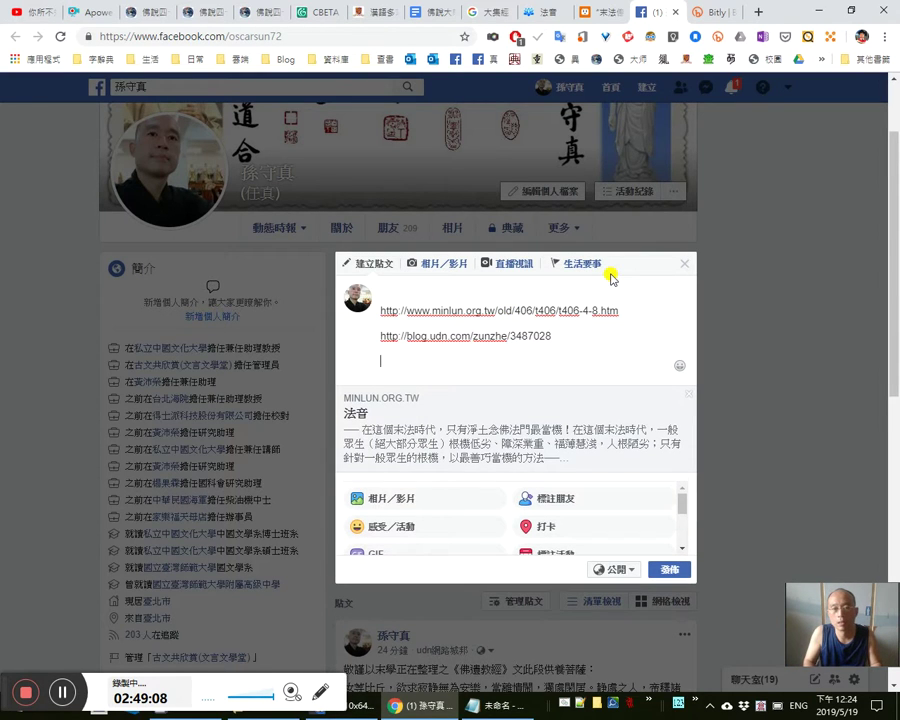
pyautogui.hotkey('ctrl', 'Home')
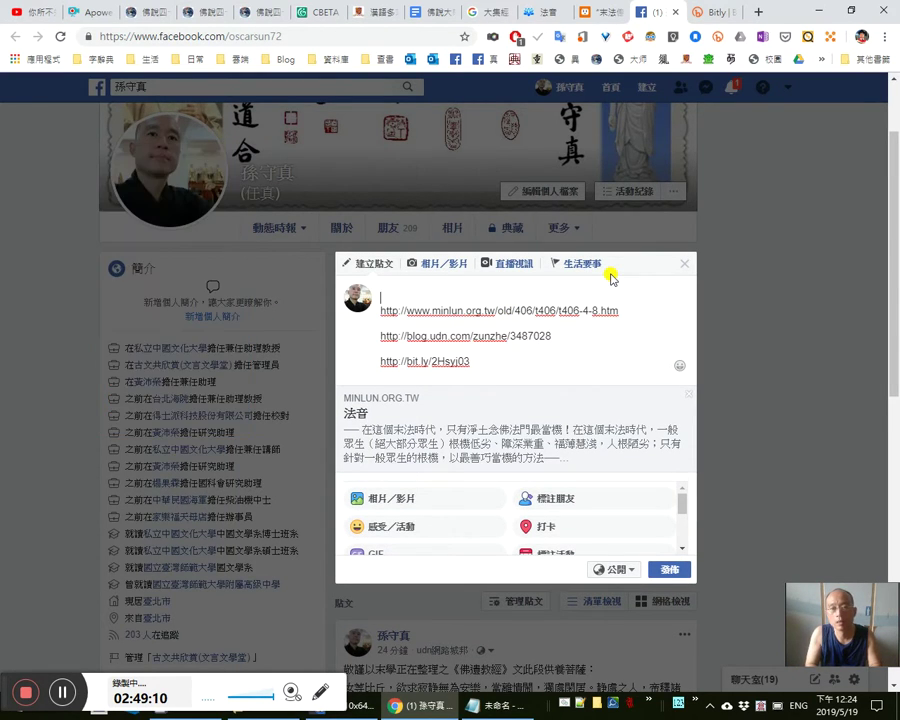
pyautogui.press('BackSpace')
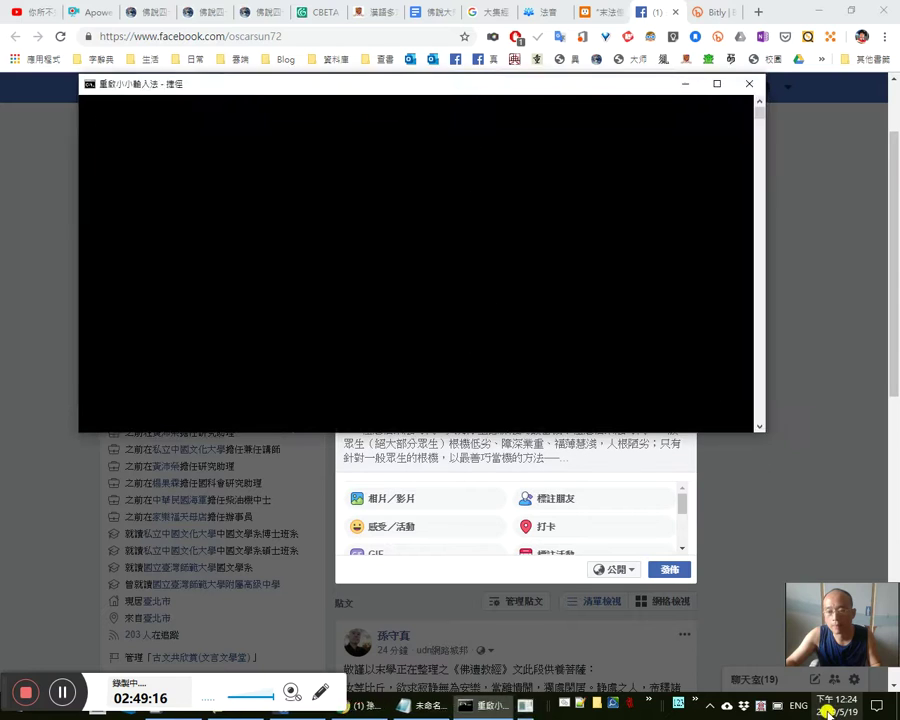
pyautogui.write('癬')
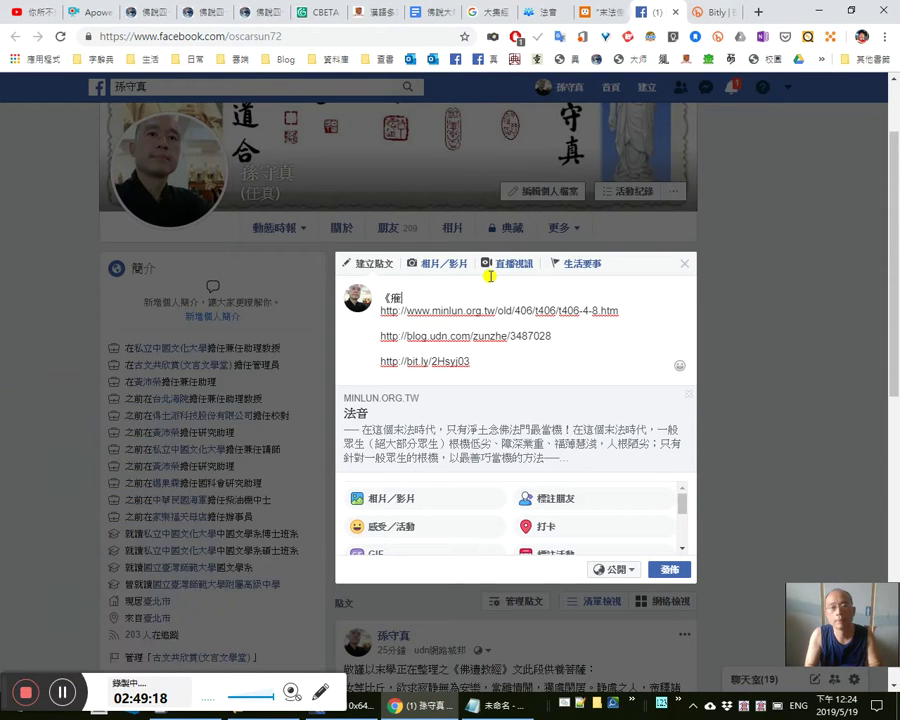
pyautogui.press('BackSpace')
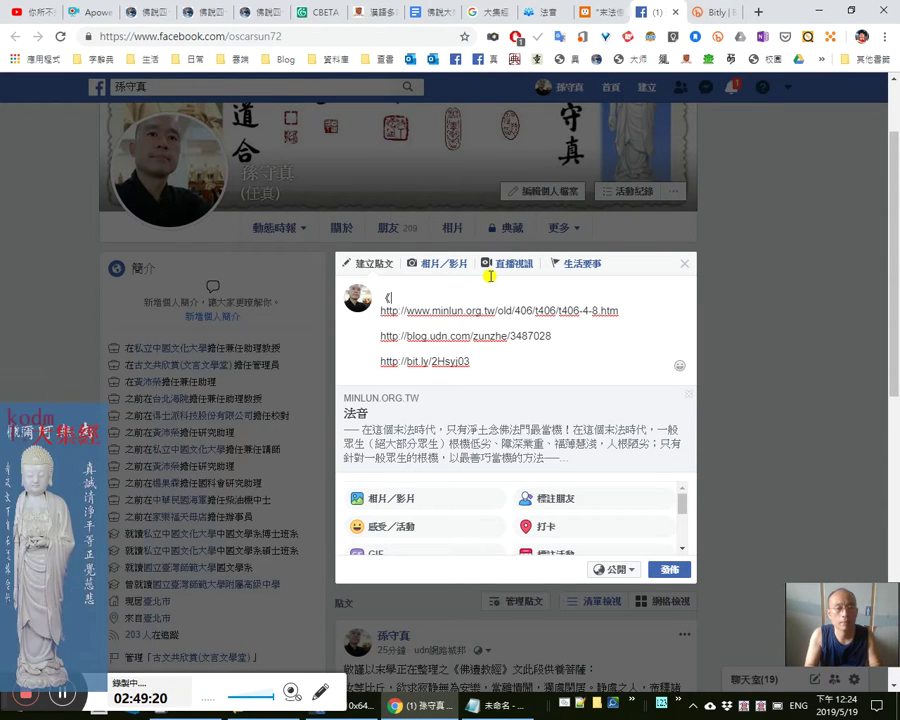
pyautogui.write('大集經》沒有')
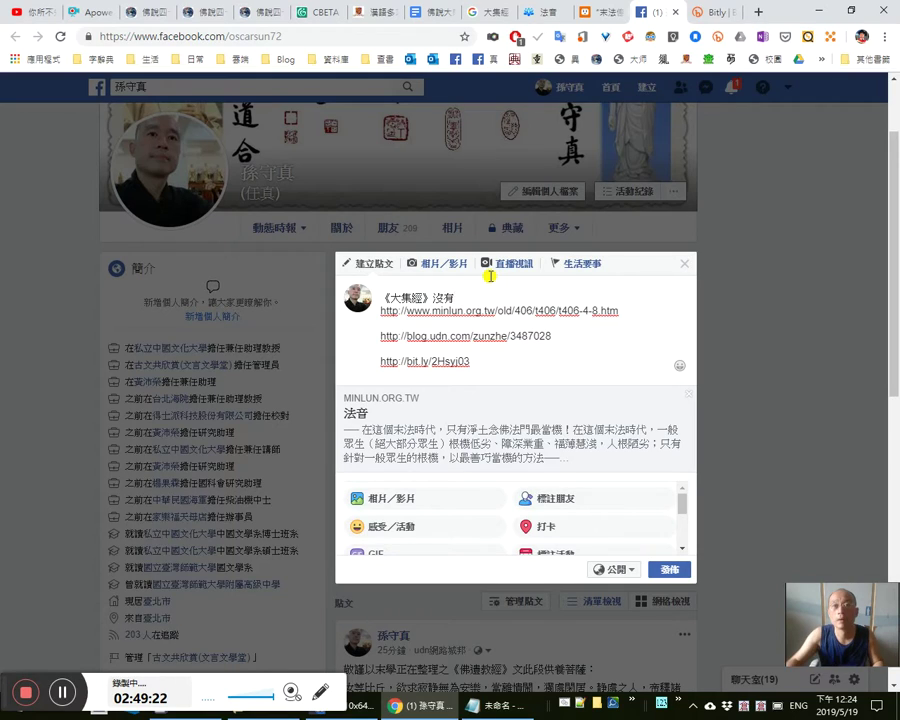
pyautogui.click(600, 11)
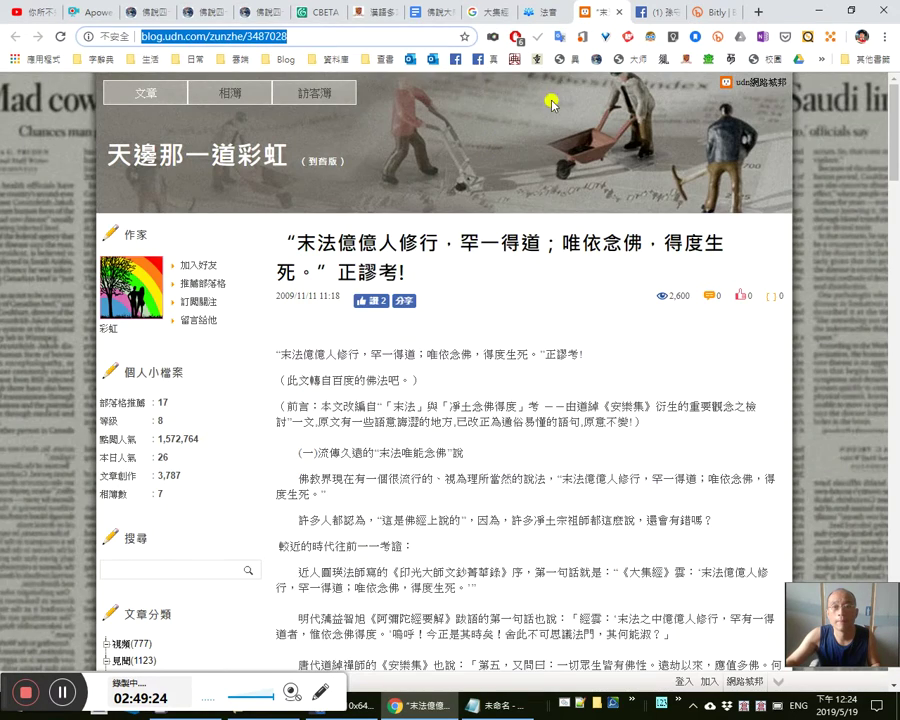
# Step: Copy the blog's opening quote 末法億億人修行，罕一得道；唯依念佛，得度生死
pyautogui.click(495, 11)
pyautogui.click(600, 11)
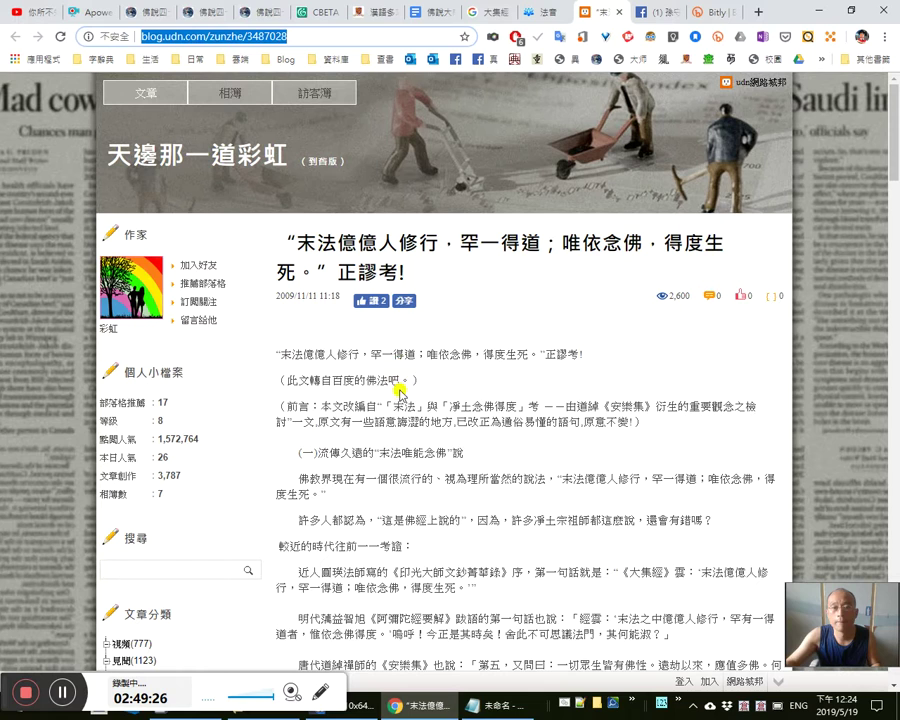
pyautogui.moveTo(284, 352); pyautogui.dragTo(528, 355)
pyautogui.rightClick(526, 362)
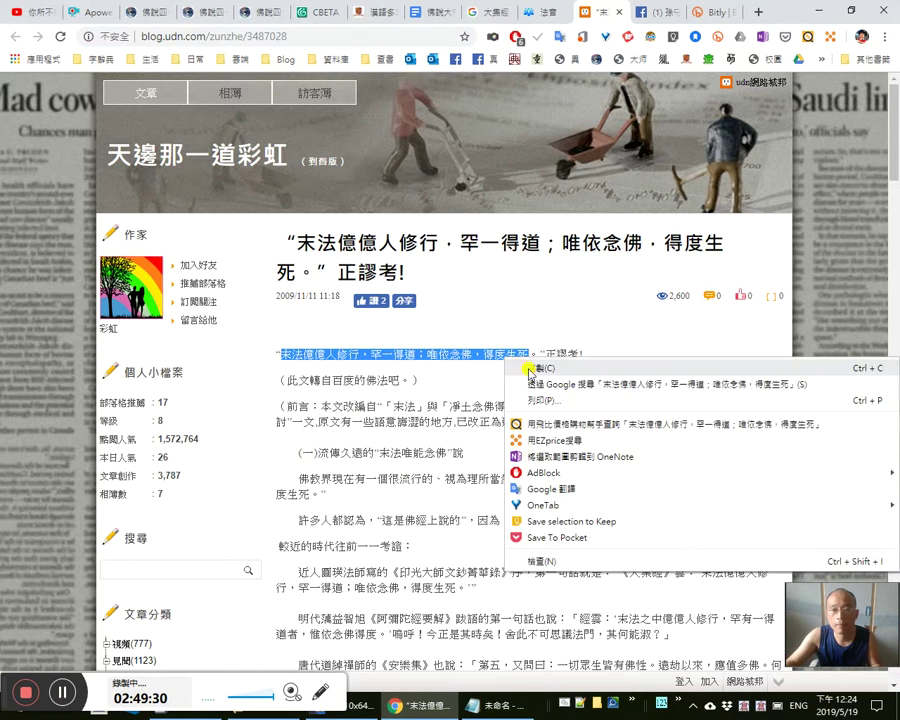
pyautogui.click(548, 368)
pyautogui.click(726, 18)
pyautogui.click(647, 18)
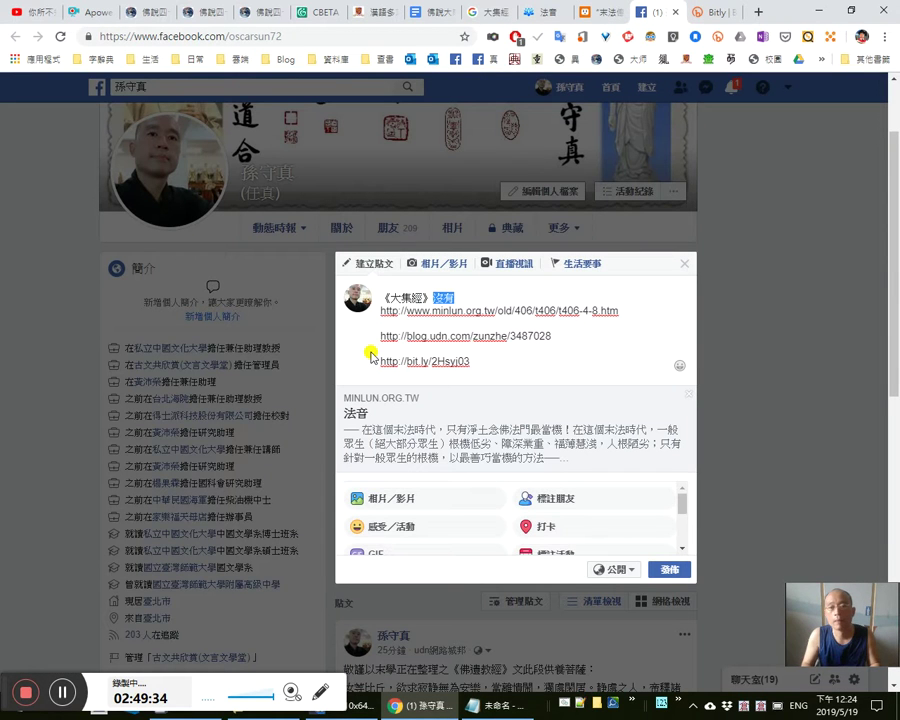
# Step: Paste the quote and ask whether the 《大集經》 and 《神仙傳》縮地術 omissions prove forgery
pyautogui.hotkey('ctrl', 'v')
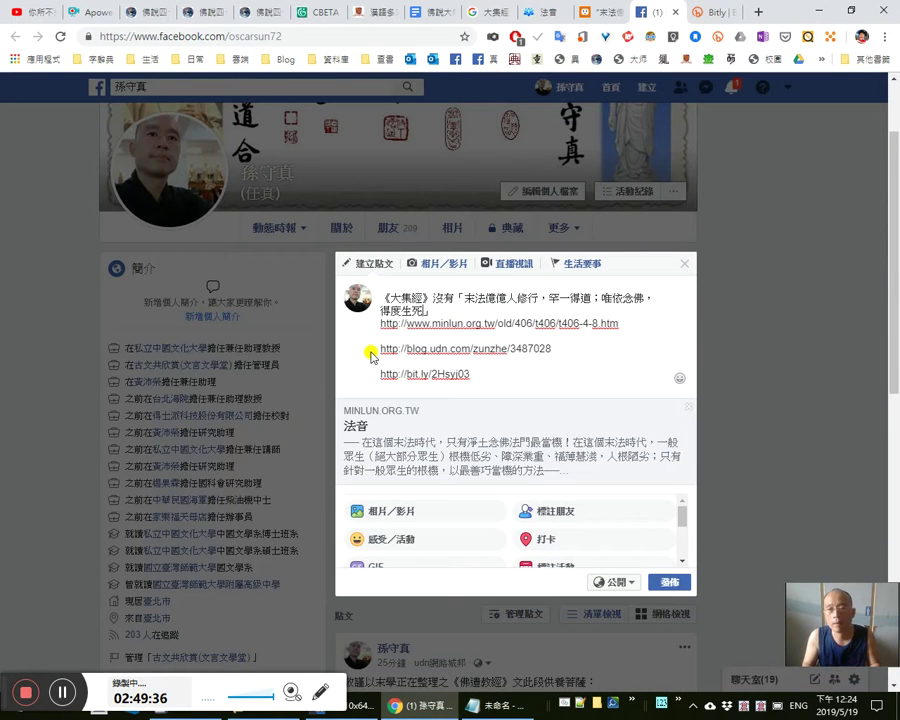
pyautogui.write('這句就能')
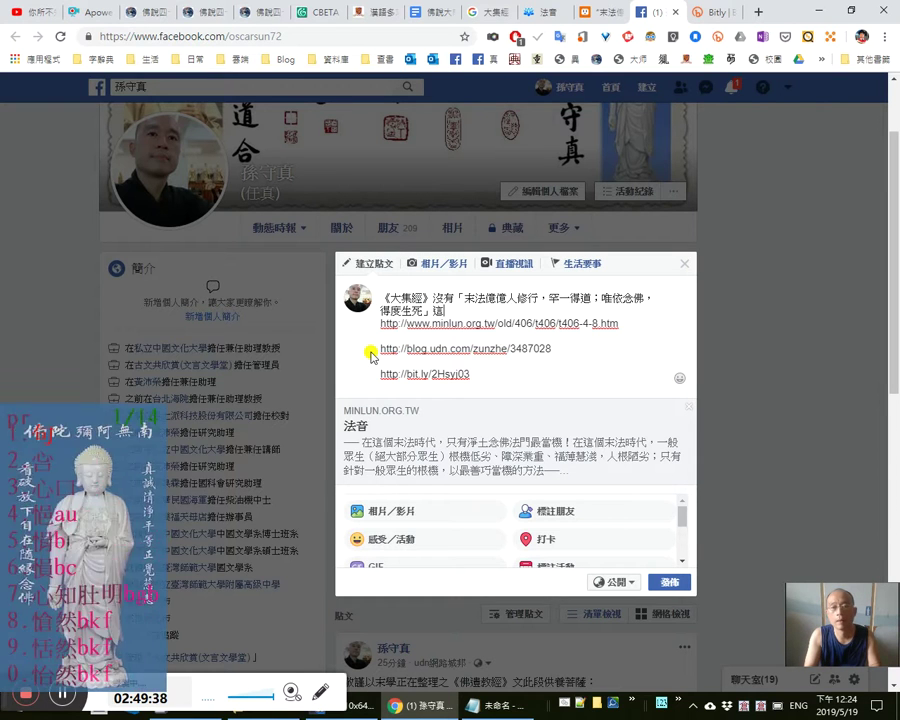
pyautogui.write('夠說是')
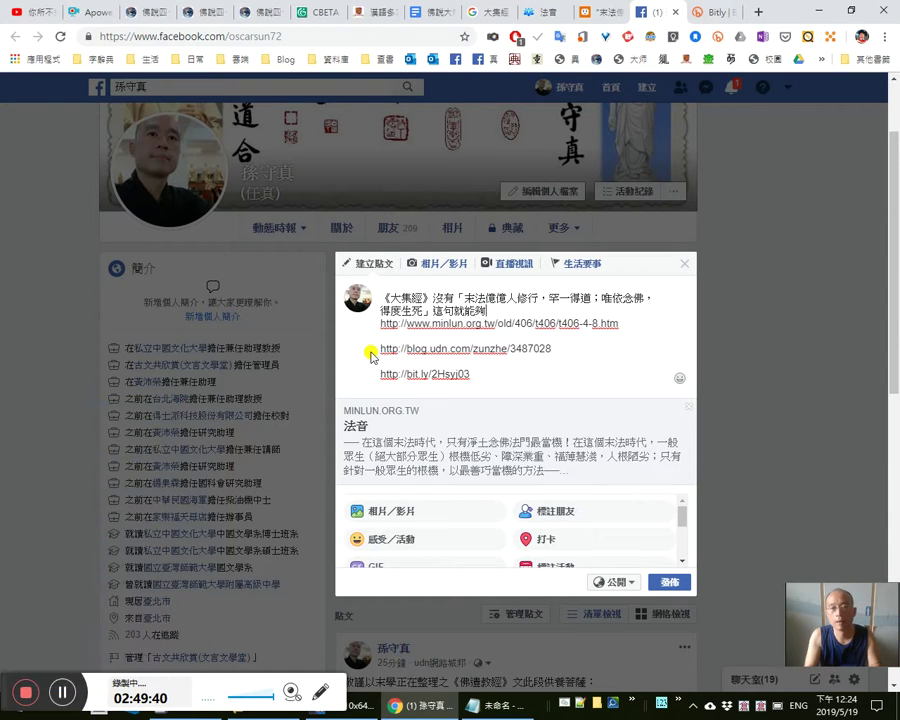
pyautogui.write('假的')
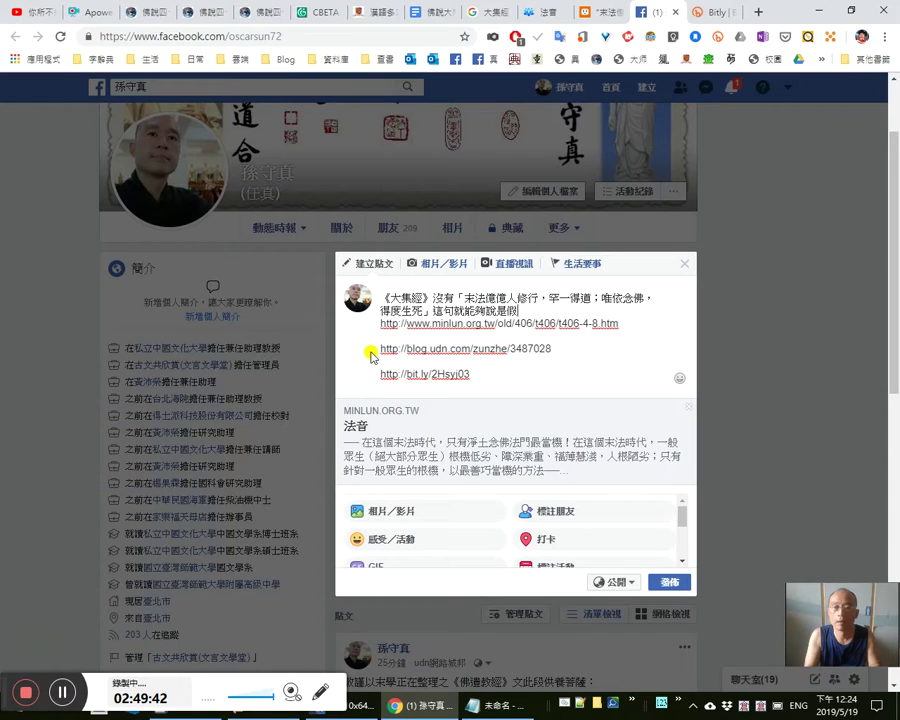
pyautogui.write('oikl')
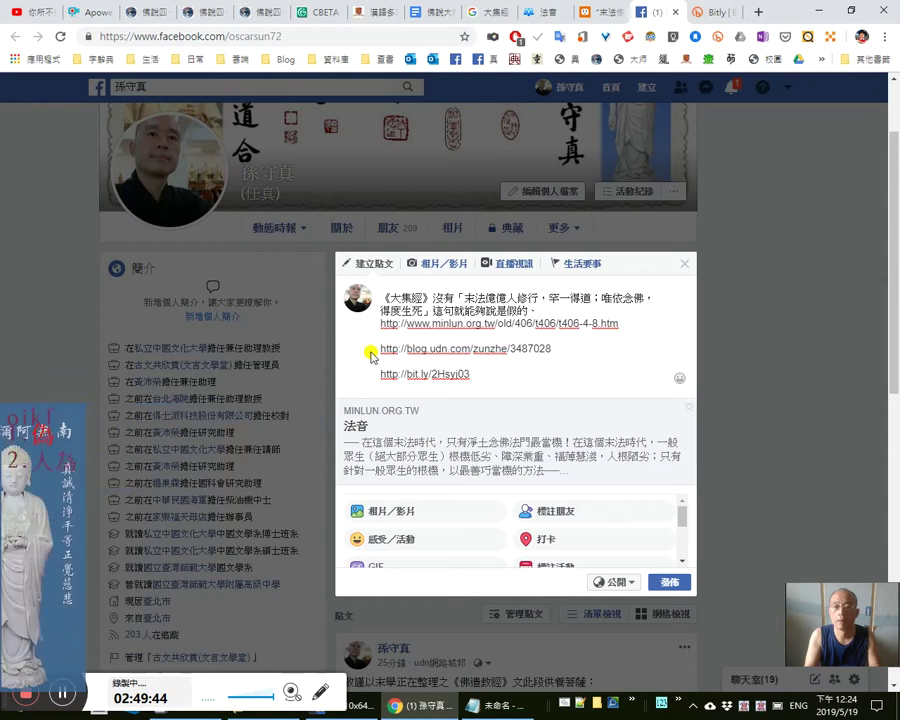
pyautogui.write('經嗎？')
pyautogui.press('Return')
pyautogui.write('那')
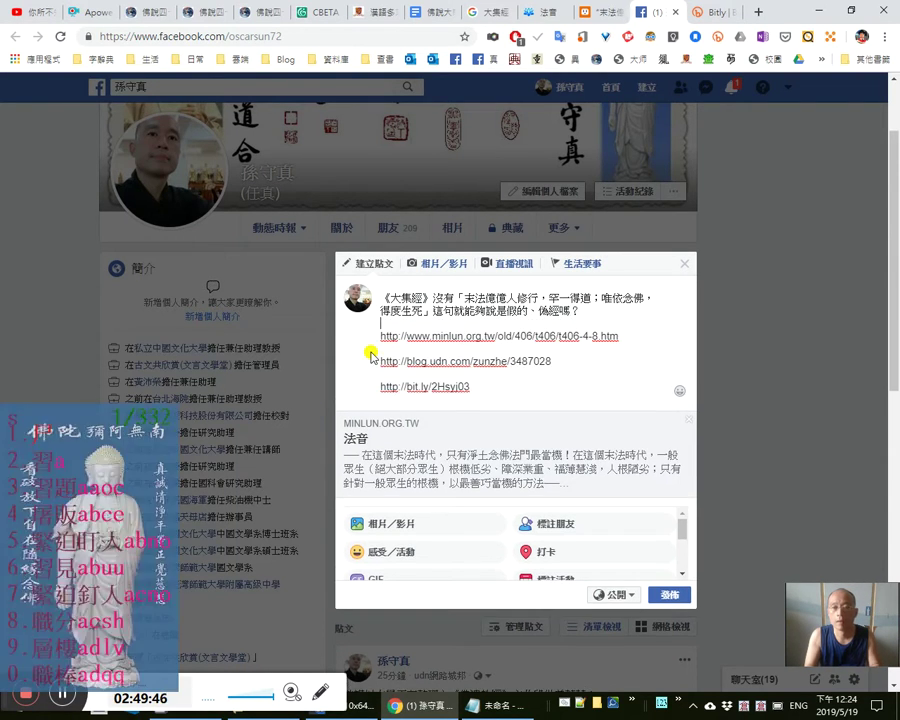
pyautogui.write('麼同dt')
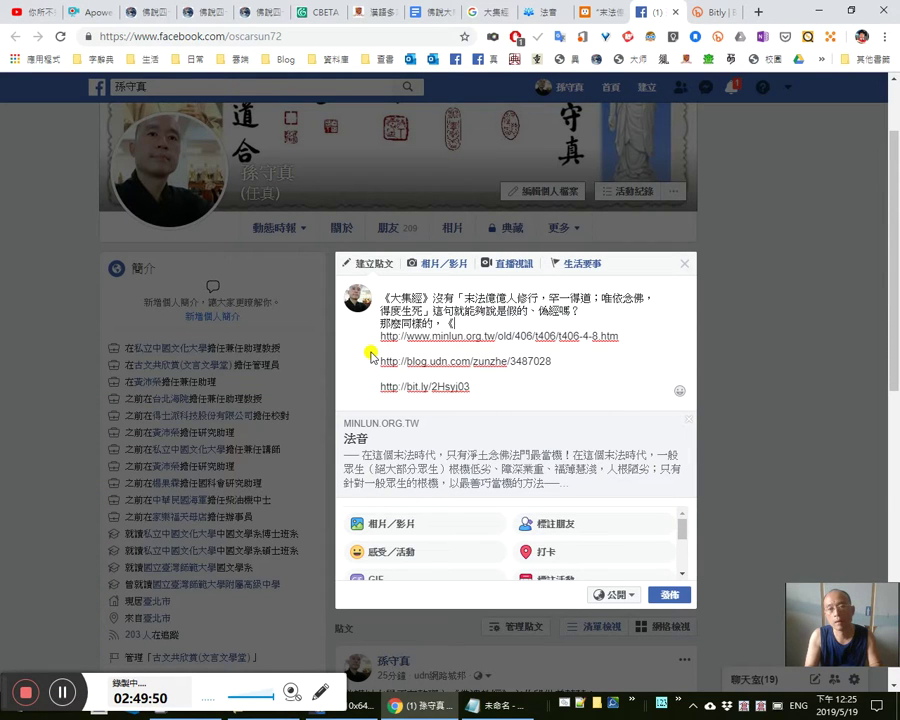
pyautogui.write('的，《')
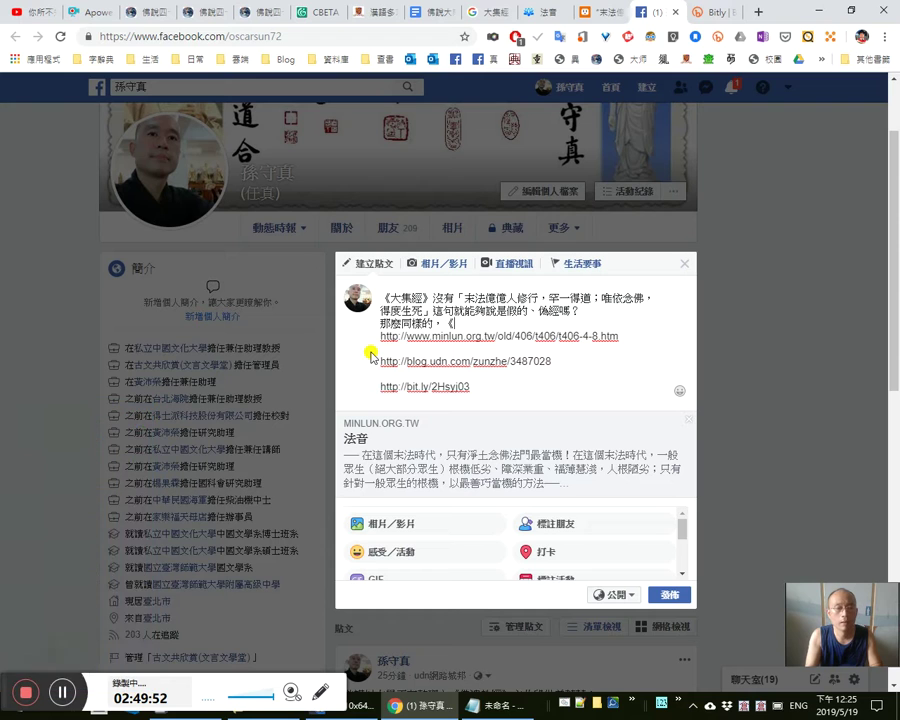
pyautogui.write('神仙傳》沒有費')
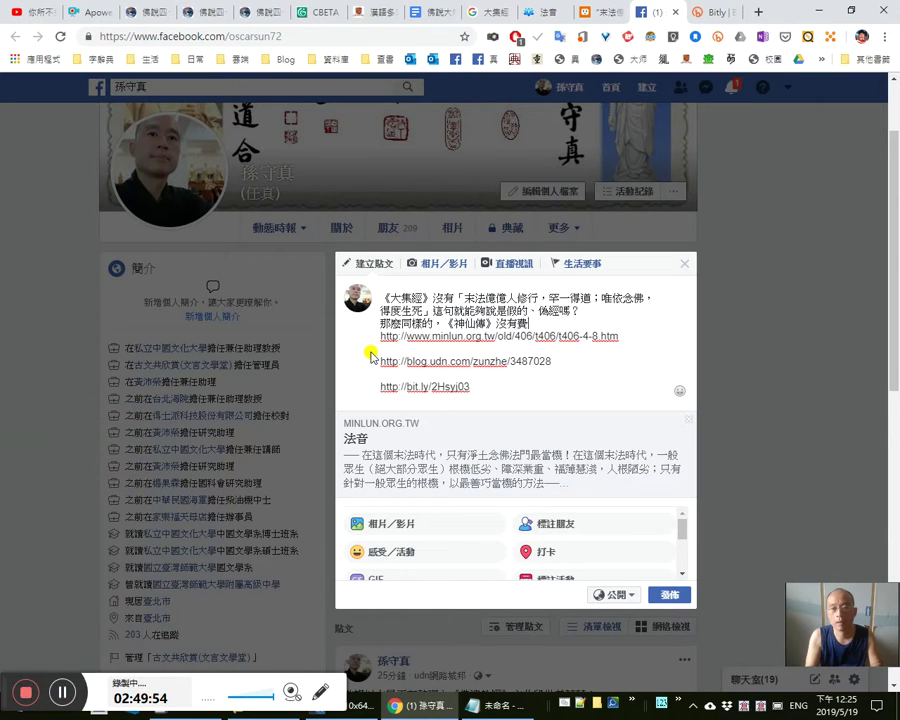
pyautogui.write('長房縮地')
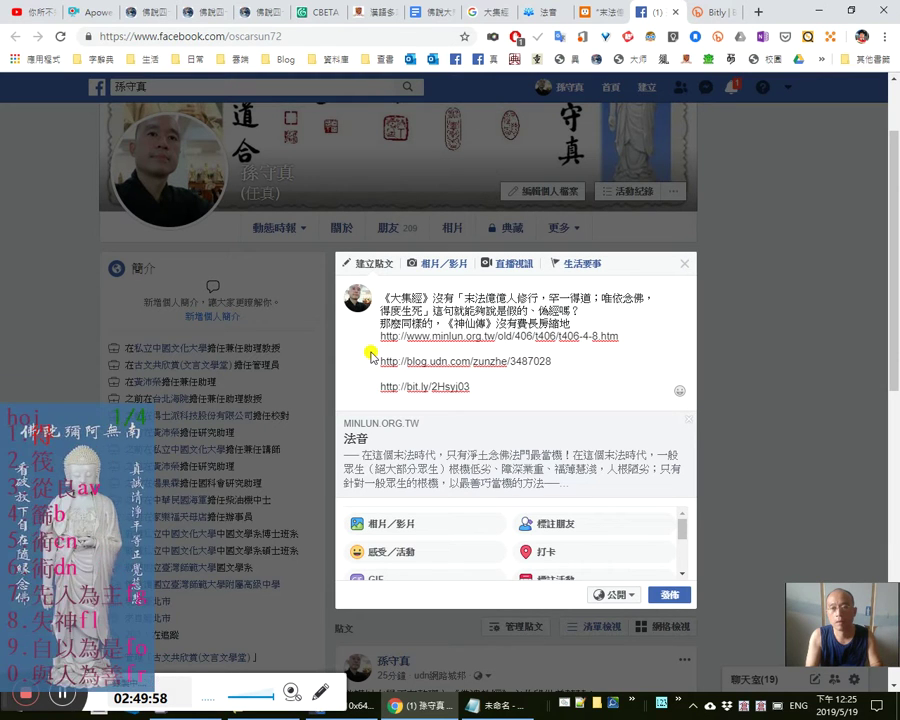
pyautogui.write('術就說')
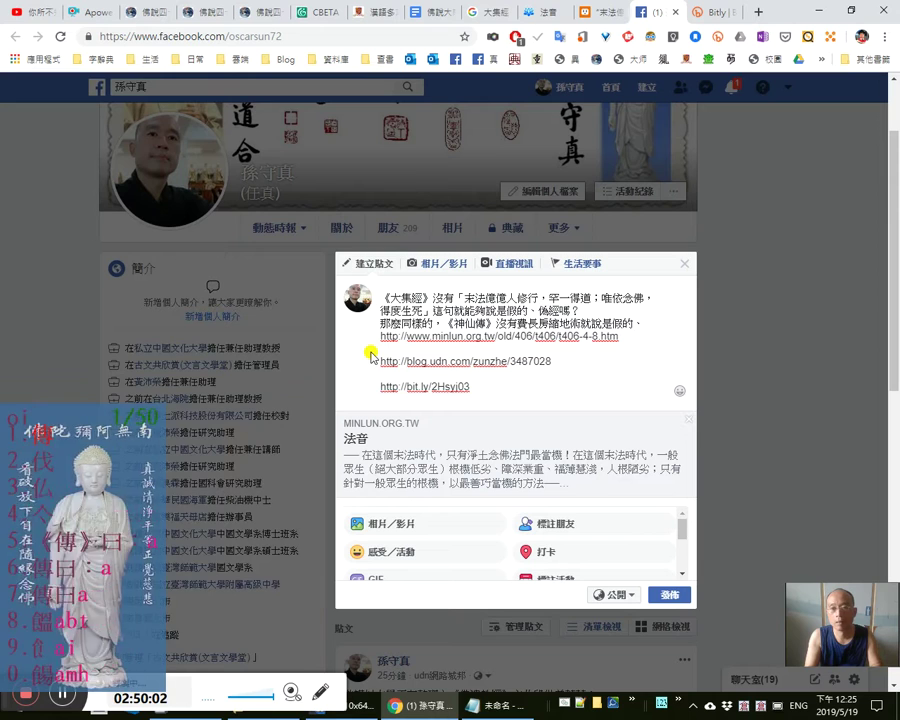
pyautogui.write('是假的、偽說')
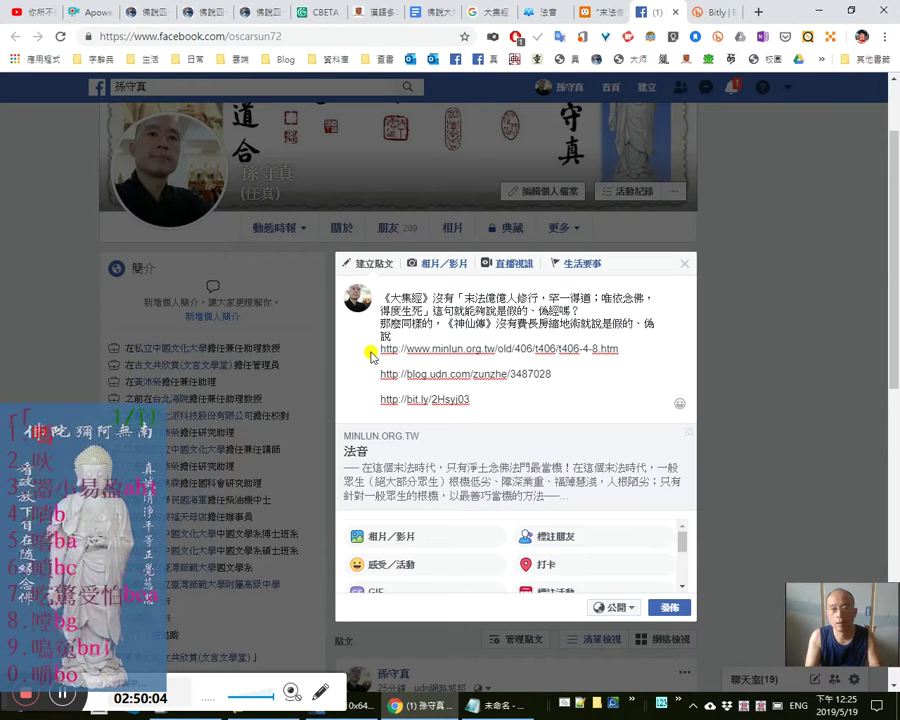
pyautogui.write('嗎？')
pyautogui.press('Return')
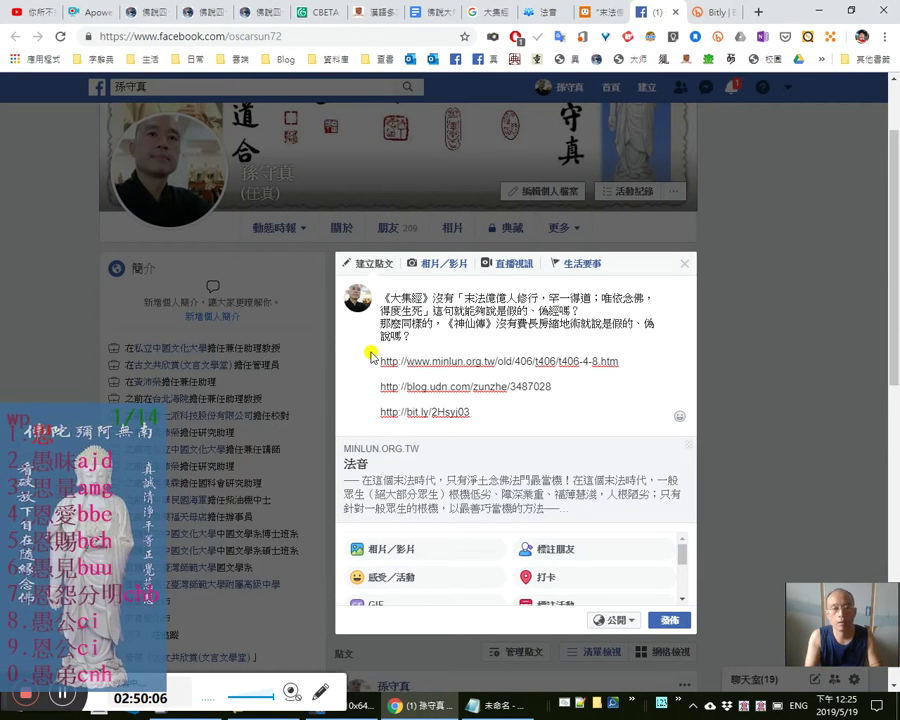
# Step: Close with 思想方法之重要性，不言而喻了。感恩感恩 南無阿彌陀佛, copy the text, and publish
pyautogui.write('思想方法之')
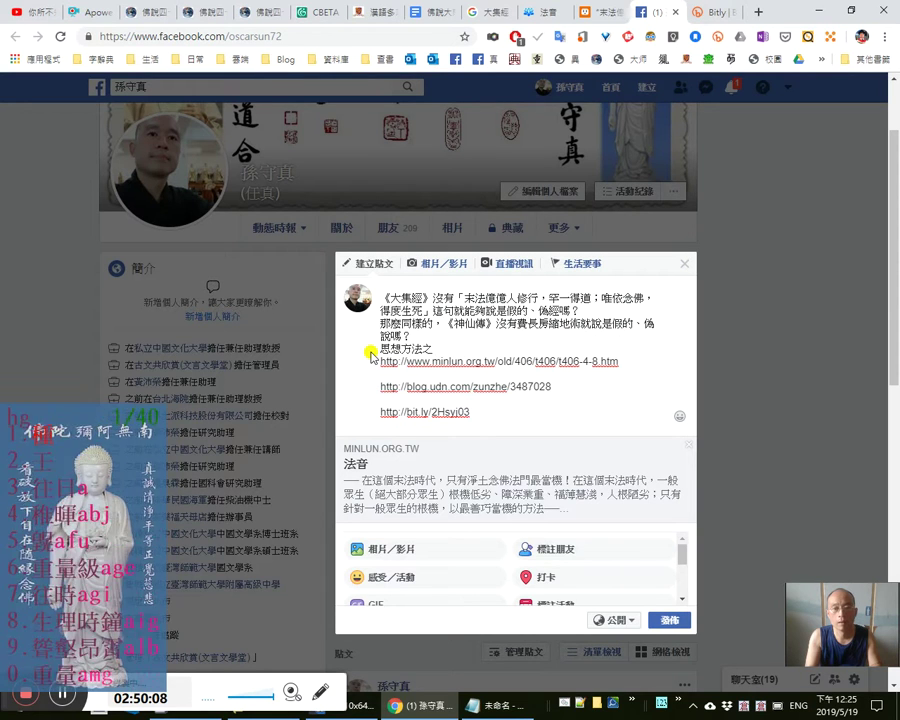
pyautogui.write('重要性，')
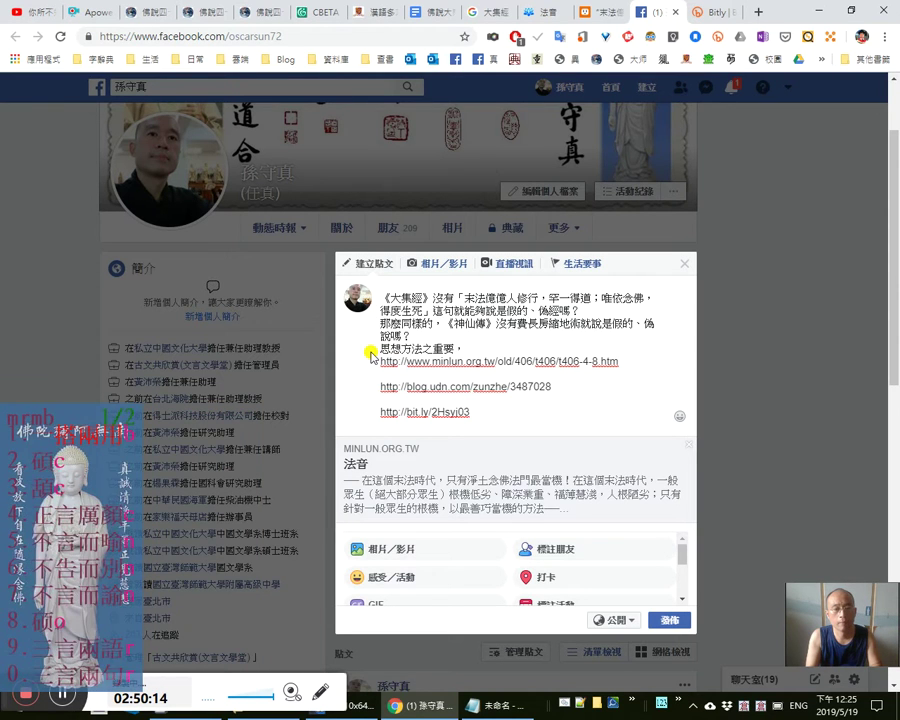
pyautogui.write('不言而喻了。')
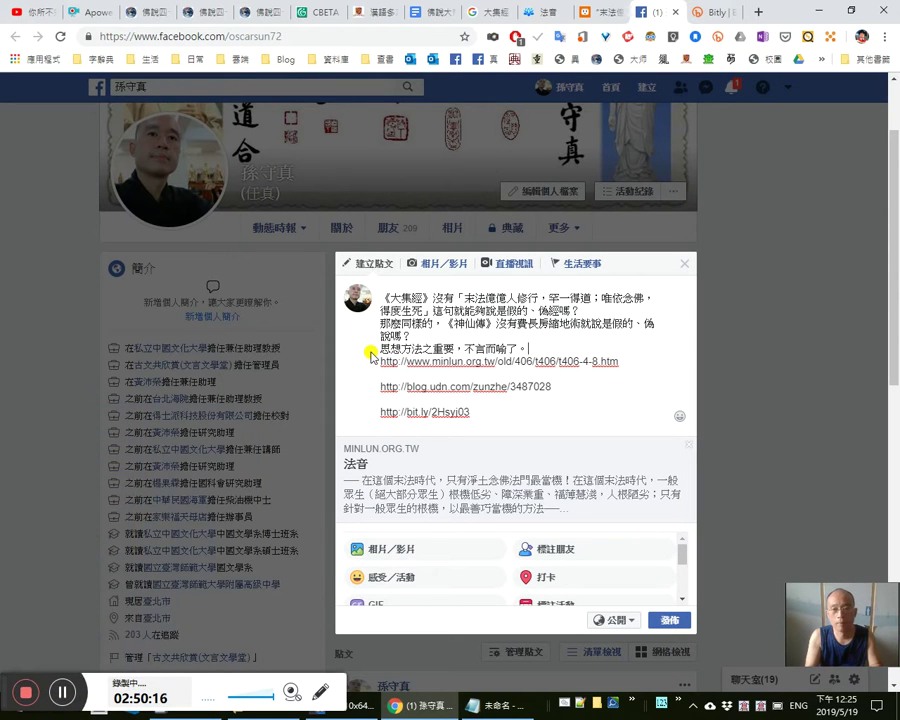
pyautogui.write('感恩感恩')
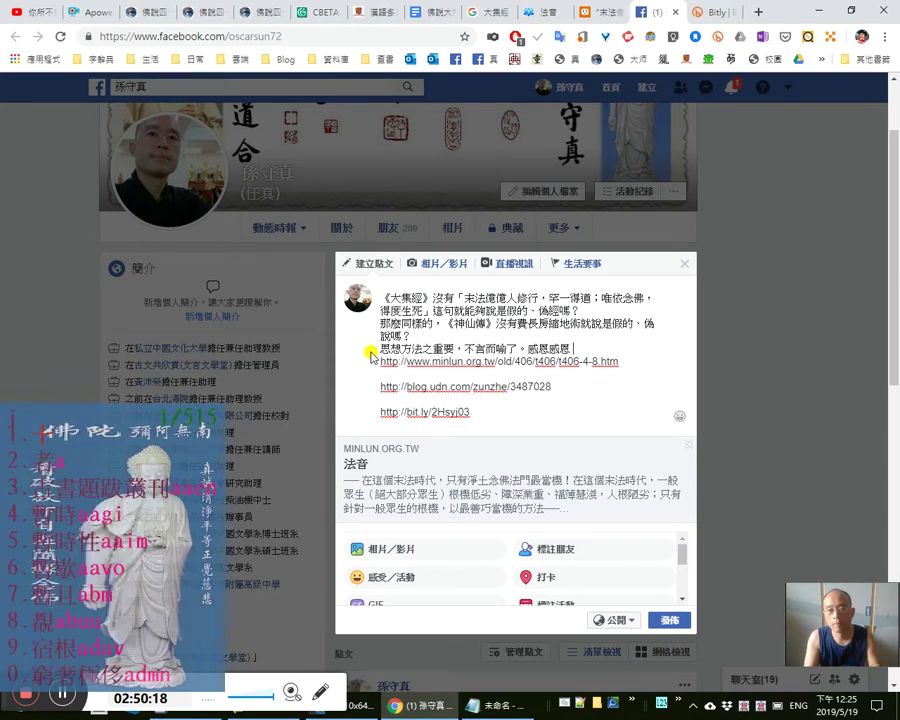
pyautogui.write(' 南無阿彌陀佛')
pyautogui.press('Return')
pyautogui.hotkey('ctrl', 'a')
pyautogui.hotkey('ctrl', 'c')
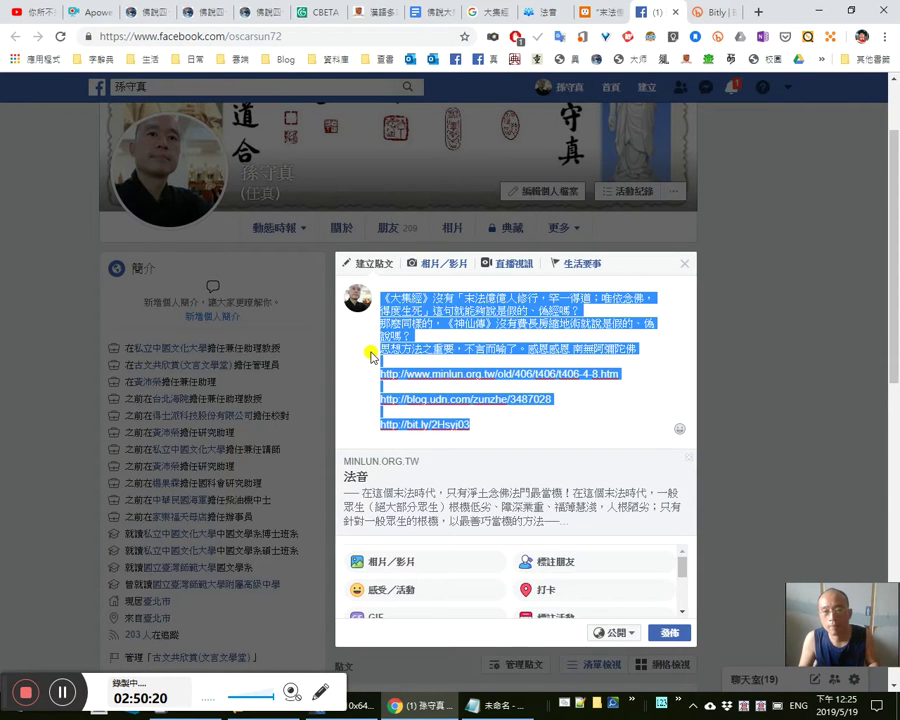
pyautogui.press('Right')
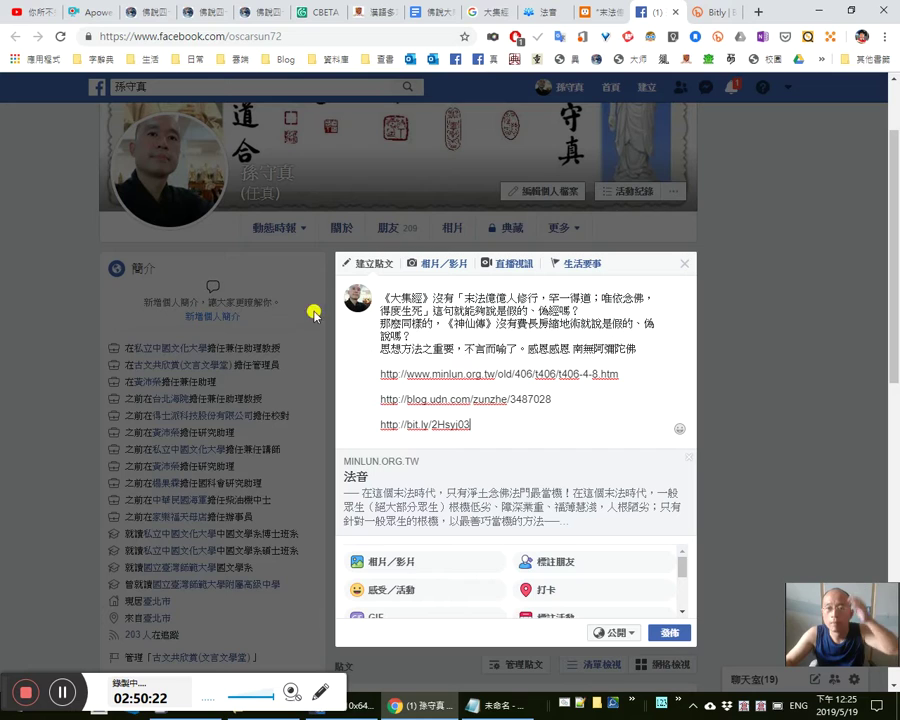
pyautogui.press('Up')
pyautogui.press('Up')
pyautogui.press('Up')
pyautogui.press('Up')
pyautogui.press('Up')
pyautogui.press('Up')
pyautogui.press('Up')
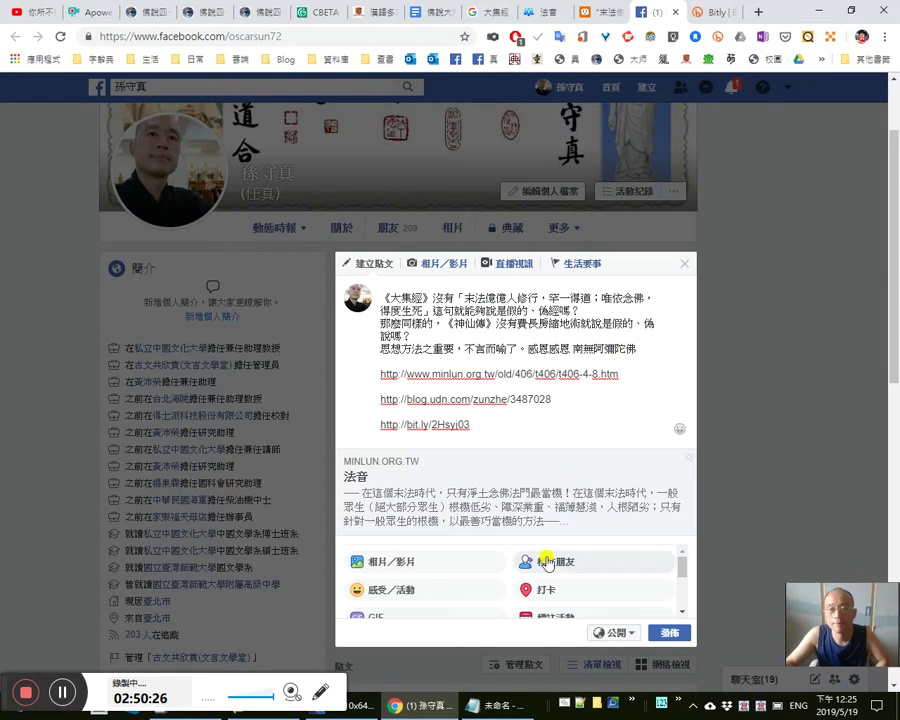
pyautogui.click(668, 632)
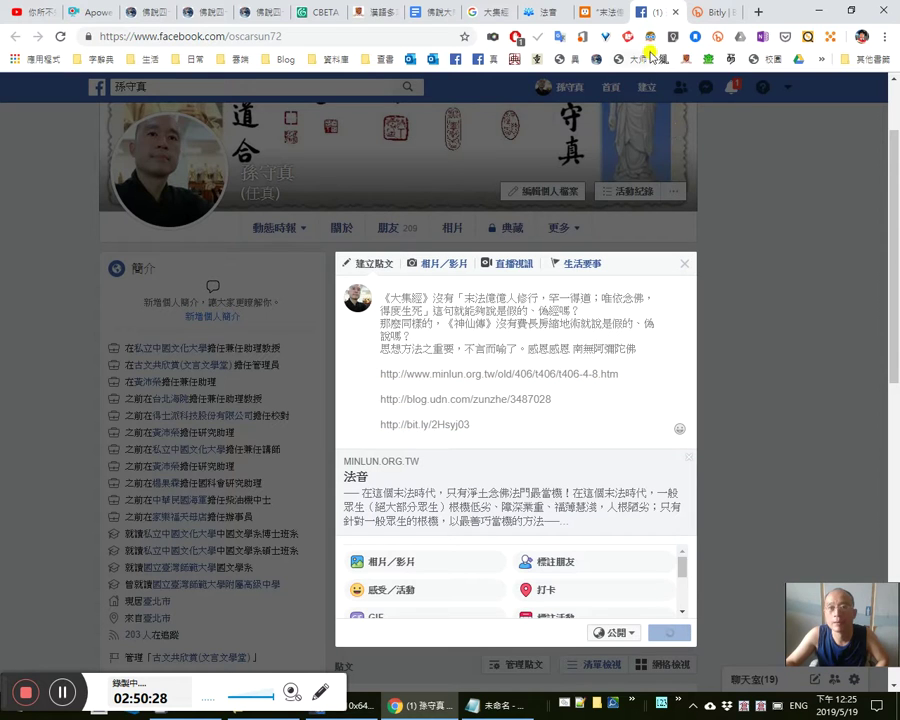
pyautogui.click(602, 14)
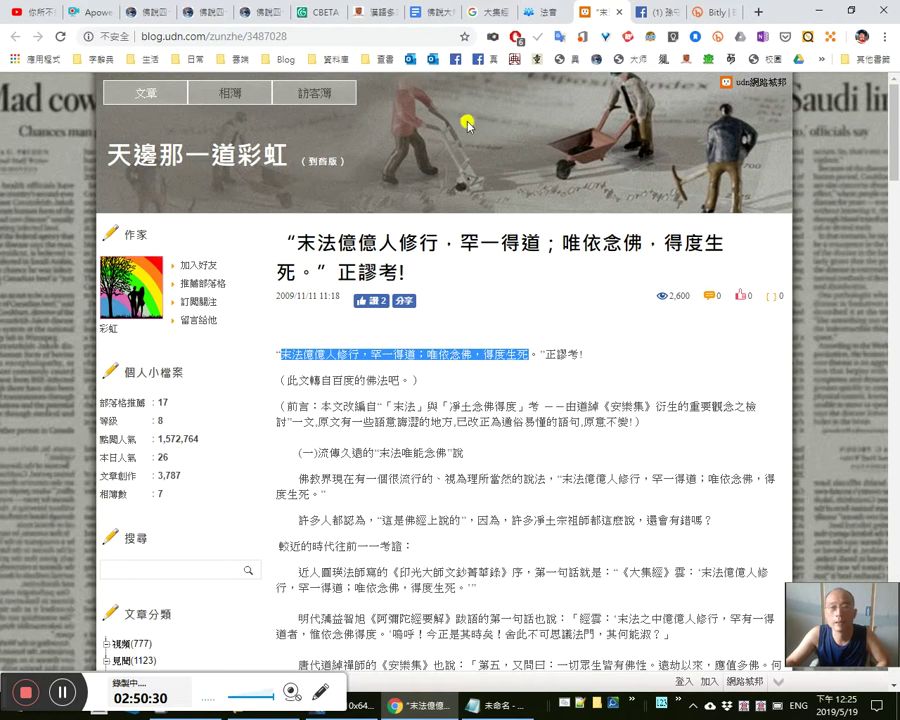
# Step: Paste the copied Facebook post text into a new comment on the blog article
pyautogui.click(530, 320)
pyautogui.scroll(-1, 617, 398)
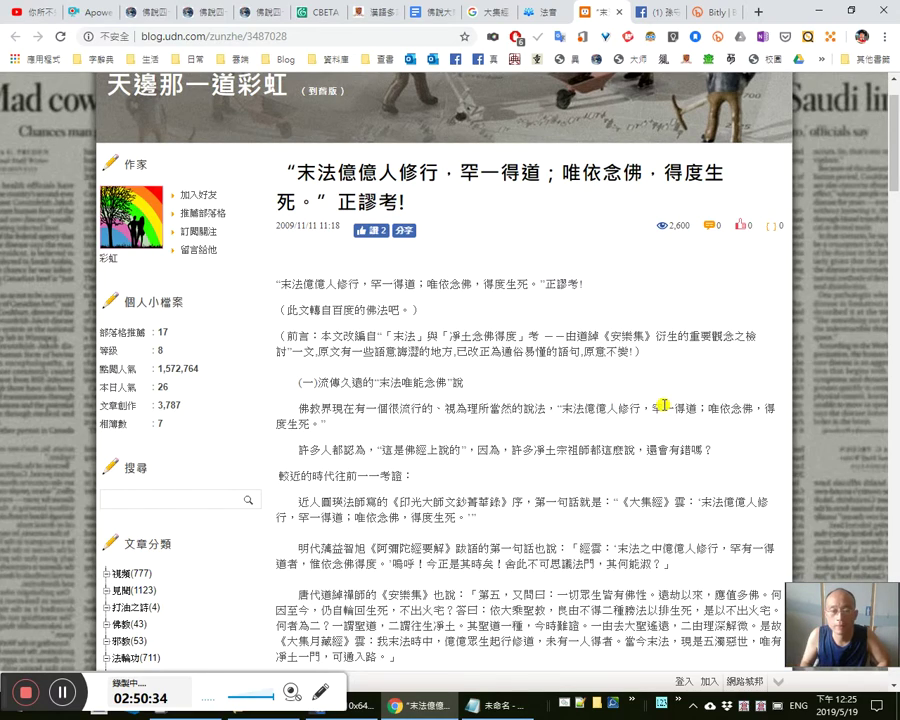
pyautogui.scroll(-8, 663, 405)
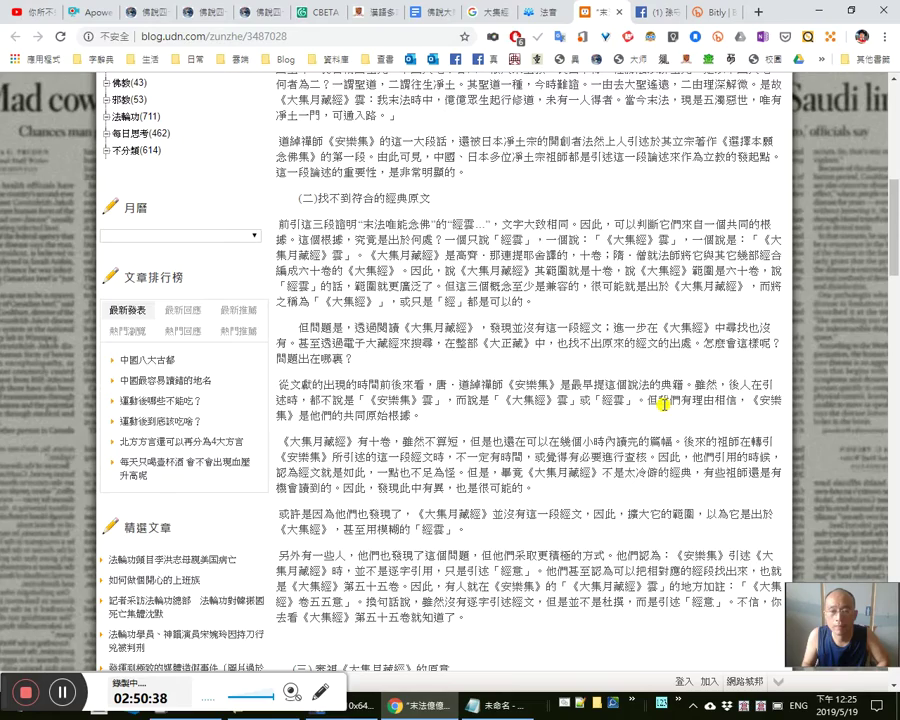
pyautogui.scroll(-8, 663, 405)
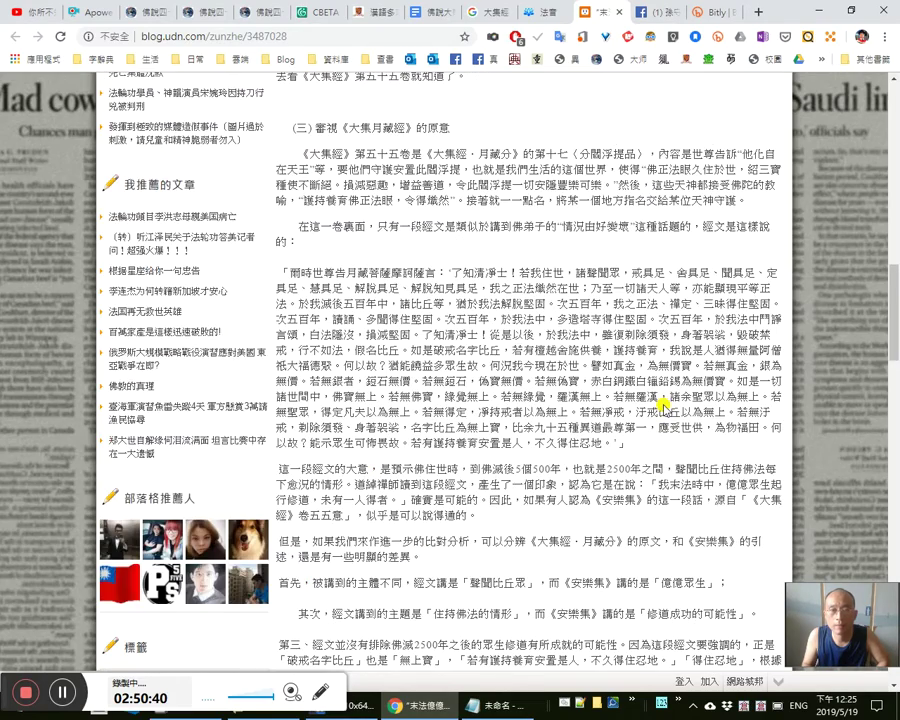
pyautogui.scroll(-8, 663, 405)
pyautogui.scroll(-8, 663, 405)
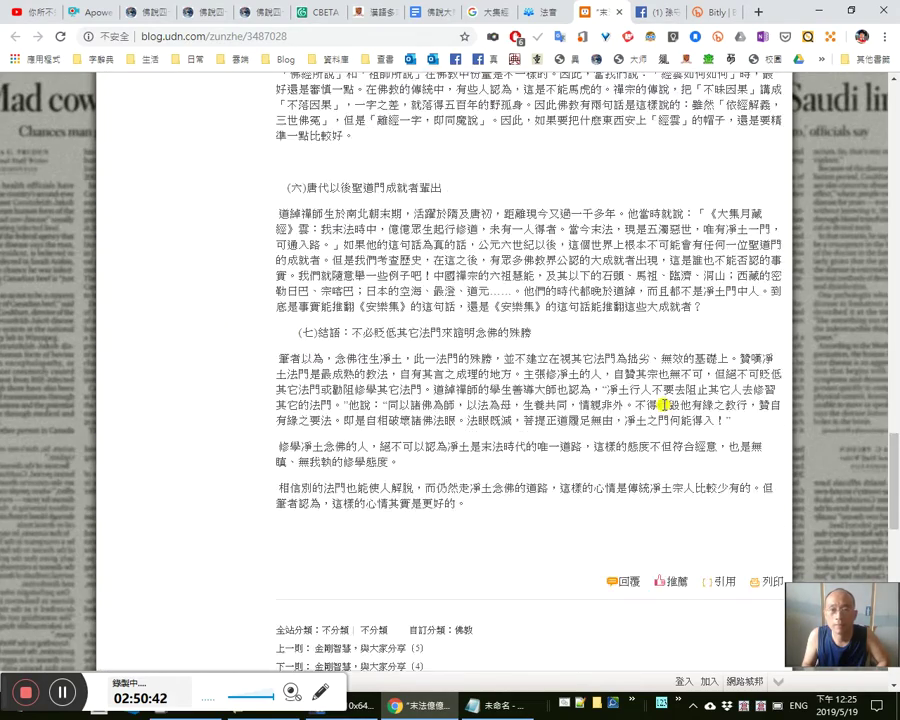
pyautogui.scroll(-8, 663, 405)
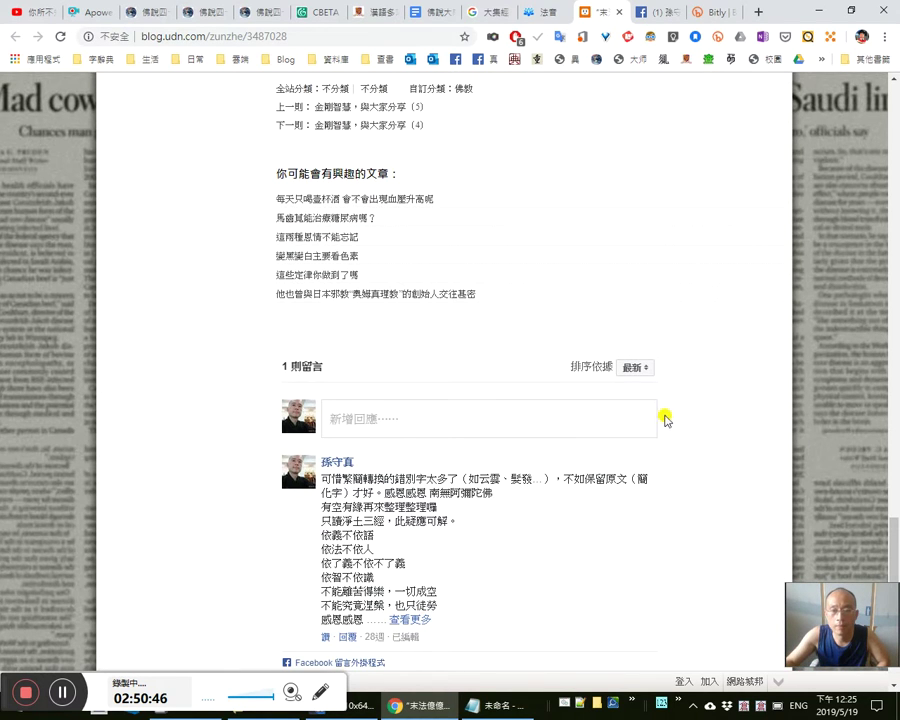
pyautogui.scroll(-2, 663, 467)
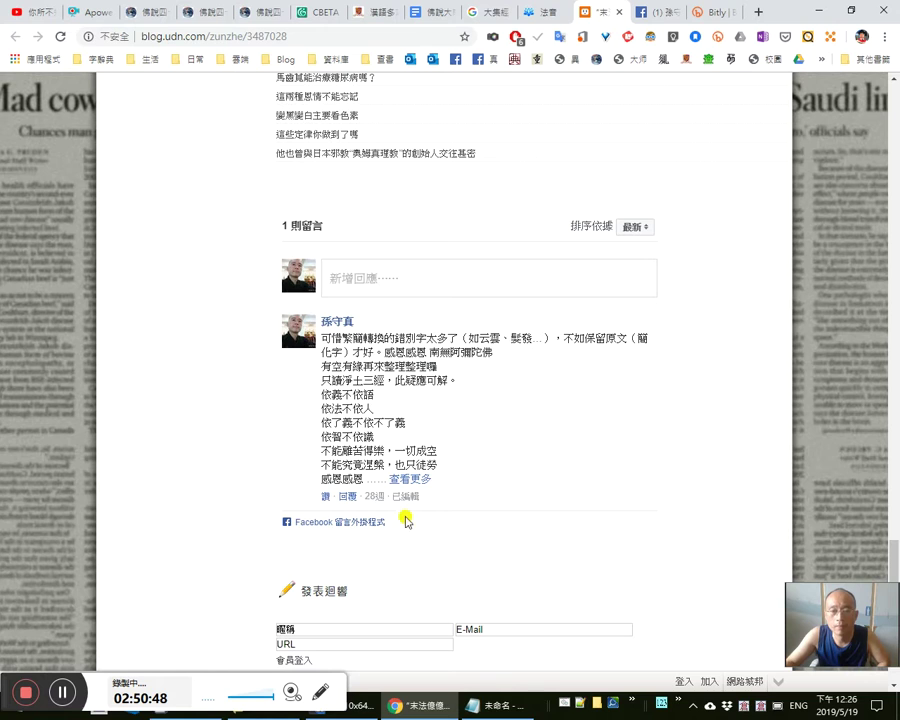
pyautogui.click(374, 270)
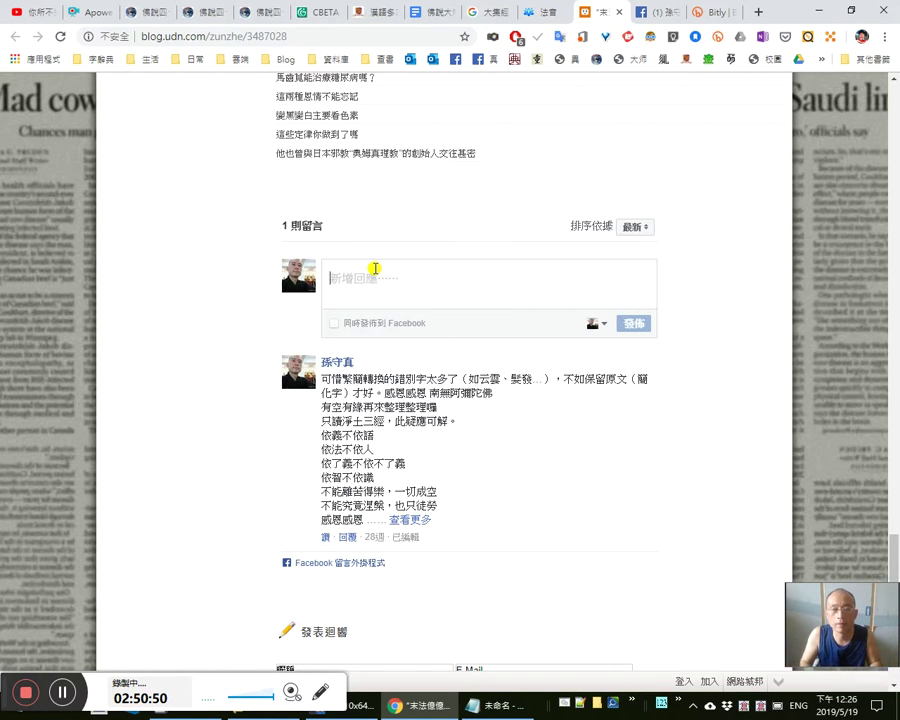
pyautogui.hotkey('ctrl', 'v')
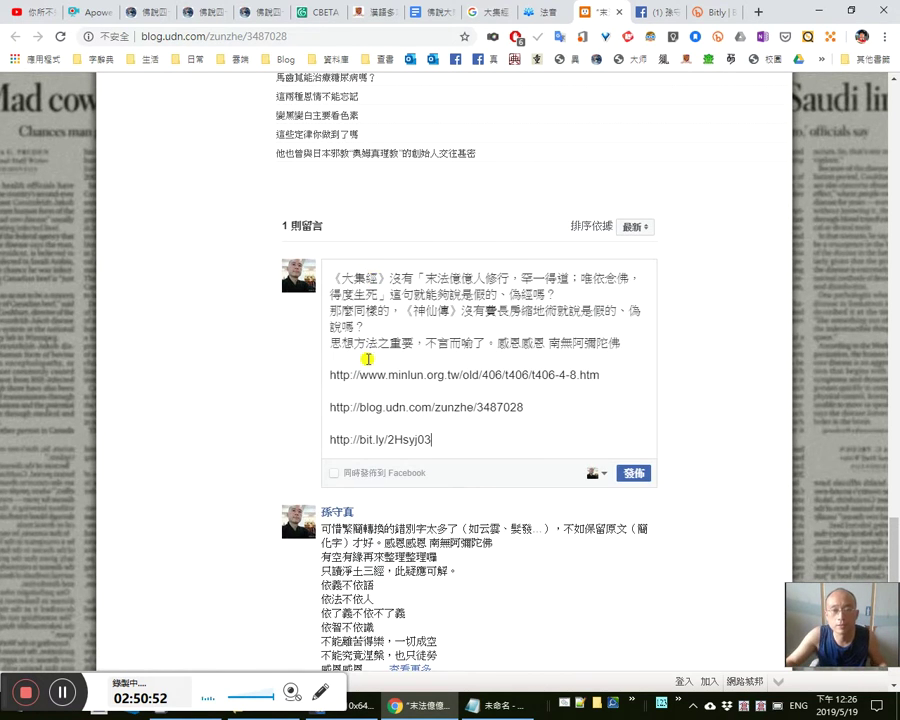
# Step: Share the comment to Facebook, remove the minlun and blog links, and post it
pyautogui.click(335, 474)
pyautogui.click(629, 475)
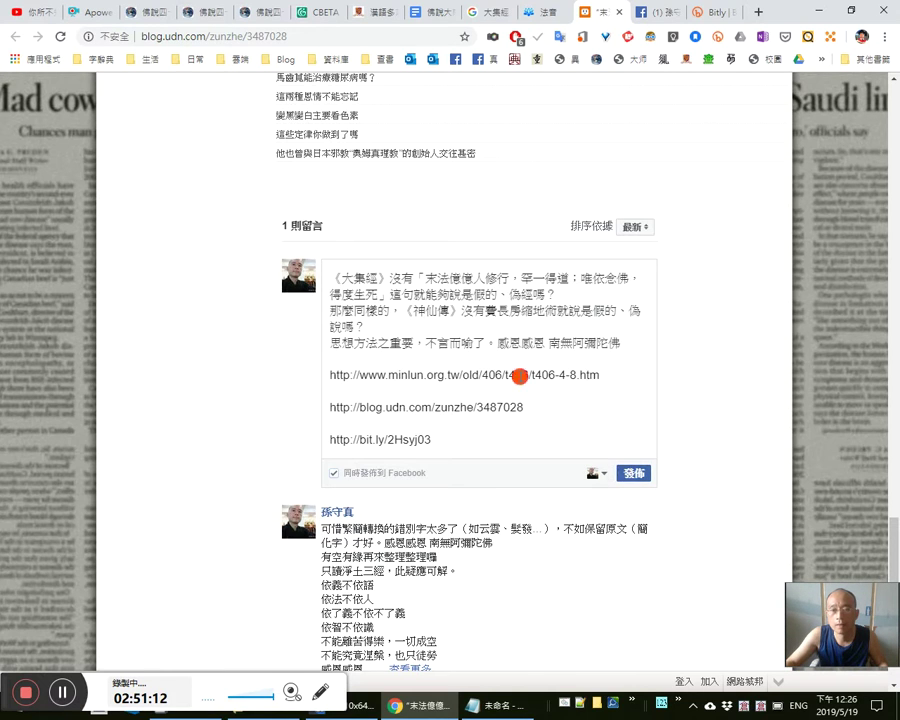
pyautogui.click(519, 376)
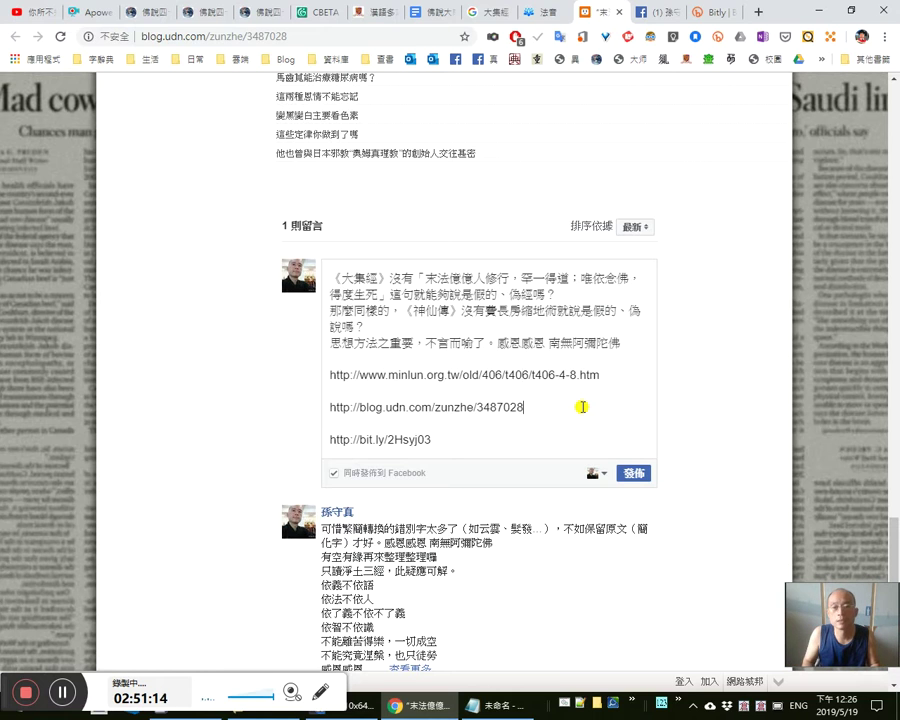
pyautogui.hotkey('shift', 'Home')
pyautogui.press('BackSpace')
pyautogui.press('Delete')
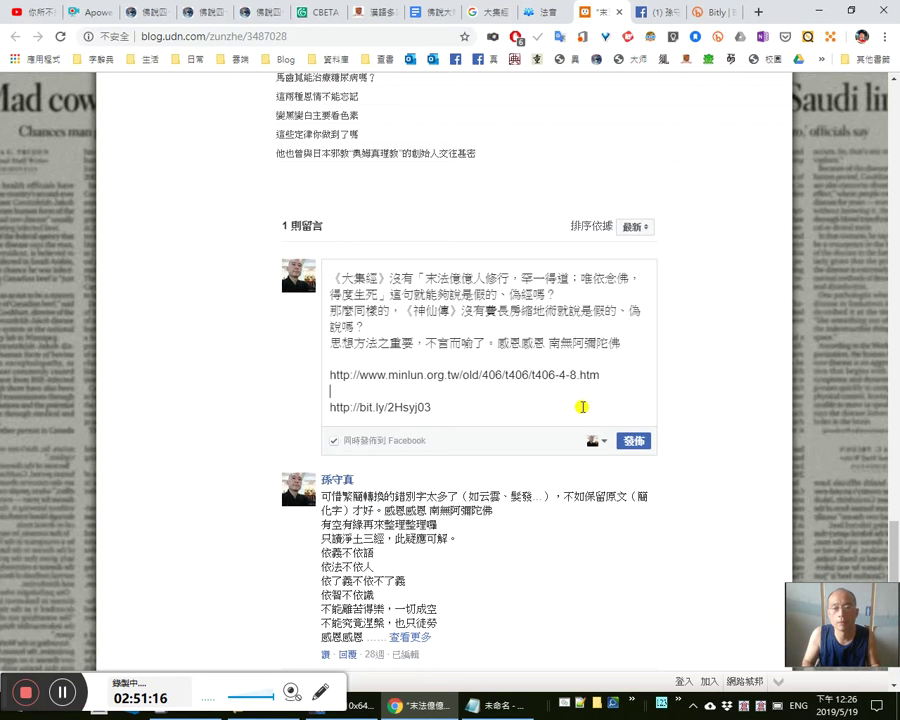
pyautogui.hotkey('shift', 'Up')
pyautogui.press('BackSpace')
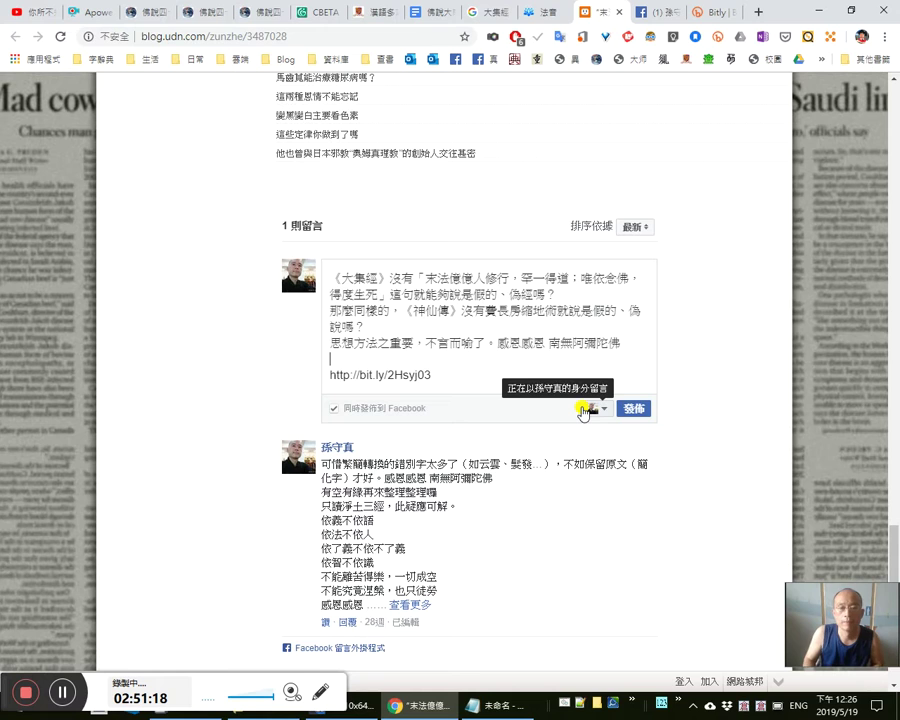
pyautogui.click(633, 410)
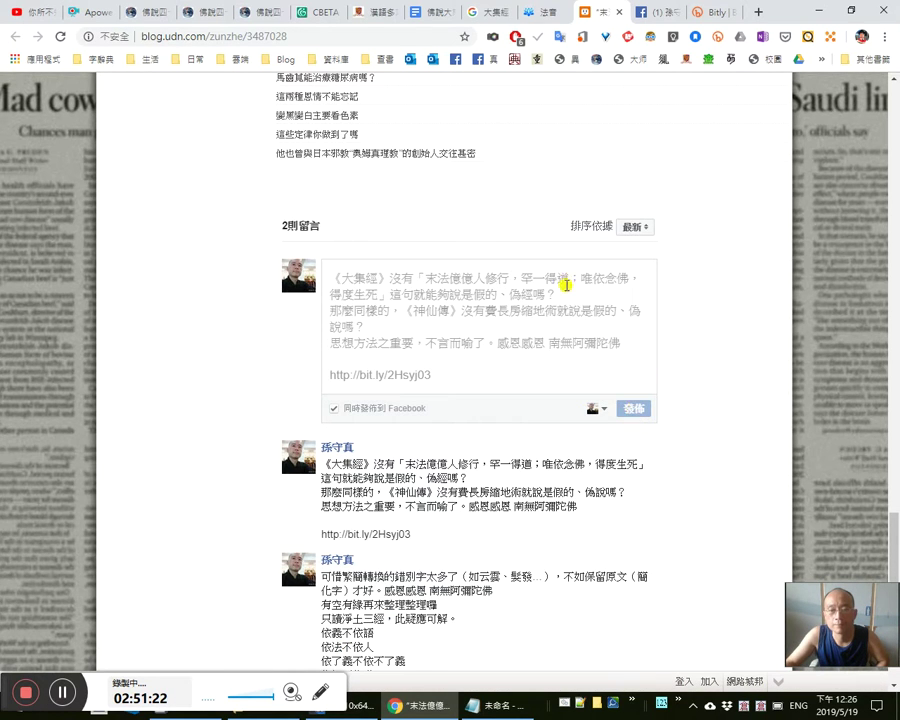
# Step: Reload the Facebook profile to view the new post, then check its bit.ly link against the blog article
pyautogui.click(662, 11)
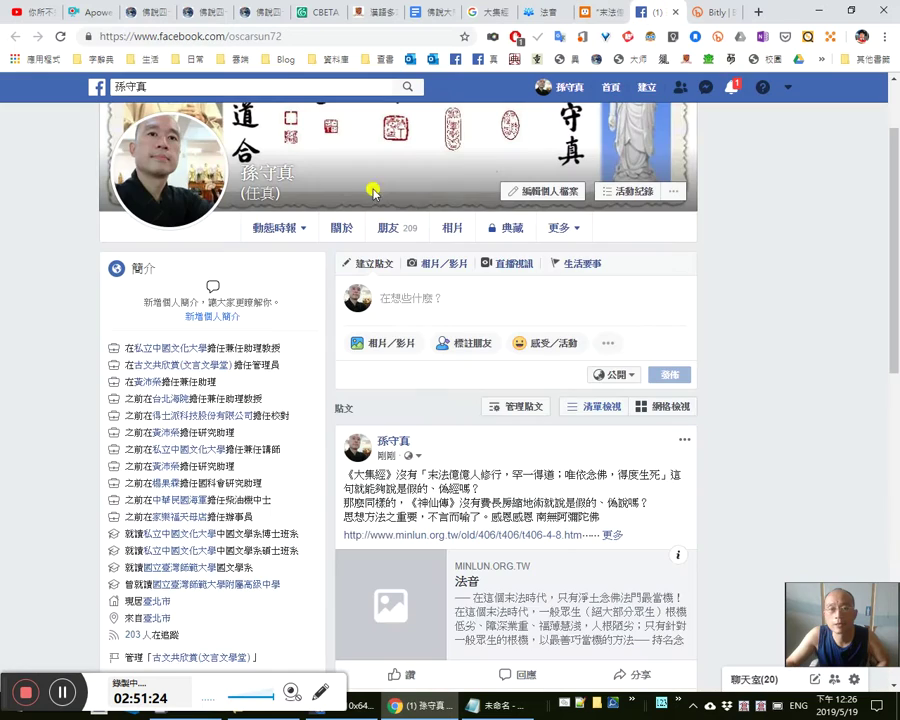
pyautogui.click(395, 441)
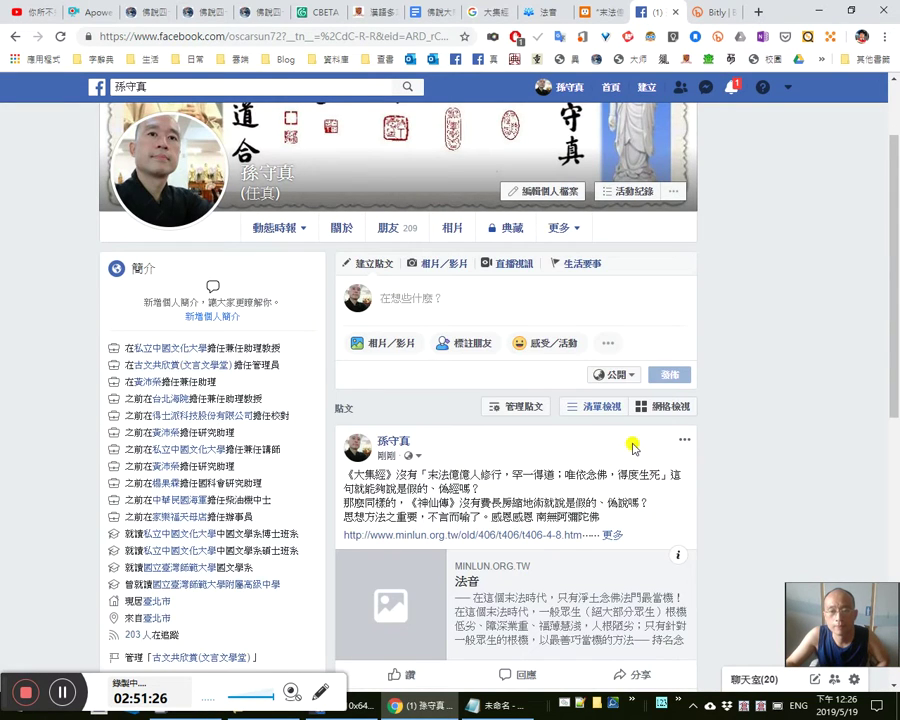
pyautogui.scroll(-2, 636, 444)
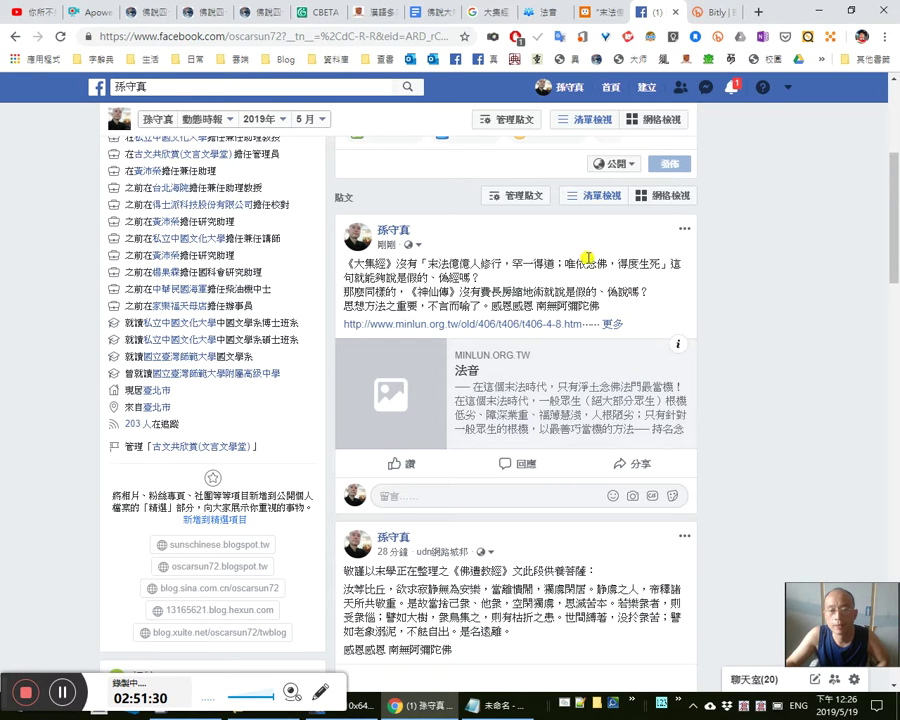
pyautogui.click(612, 12)
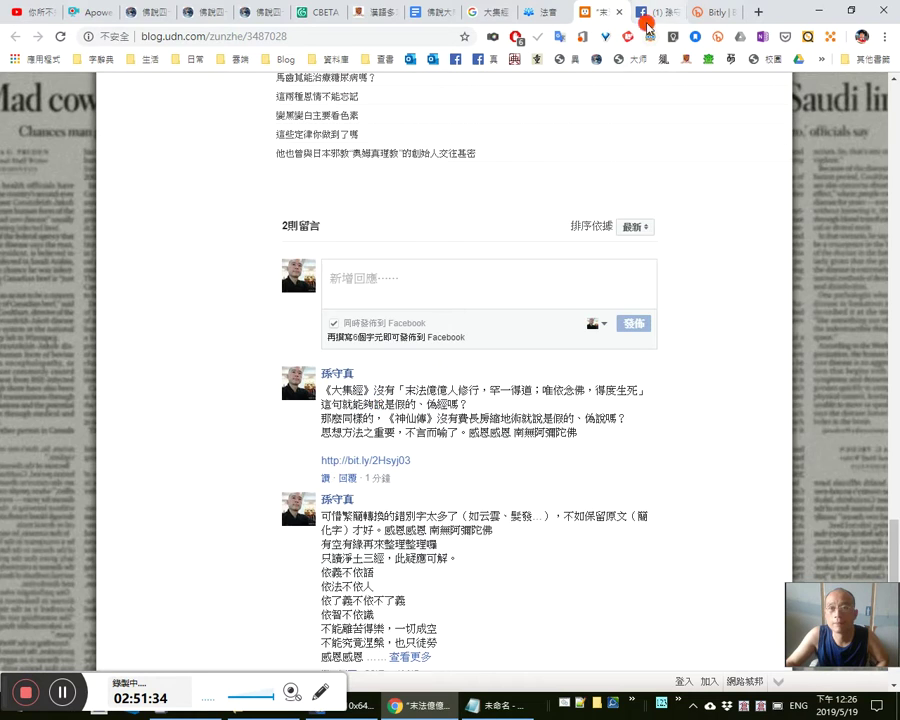
pyautogui.click(640, 12)
pyautogui.click(605, 12)
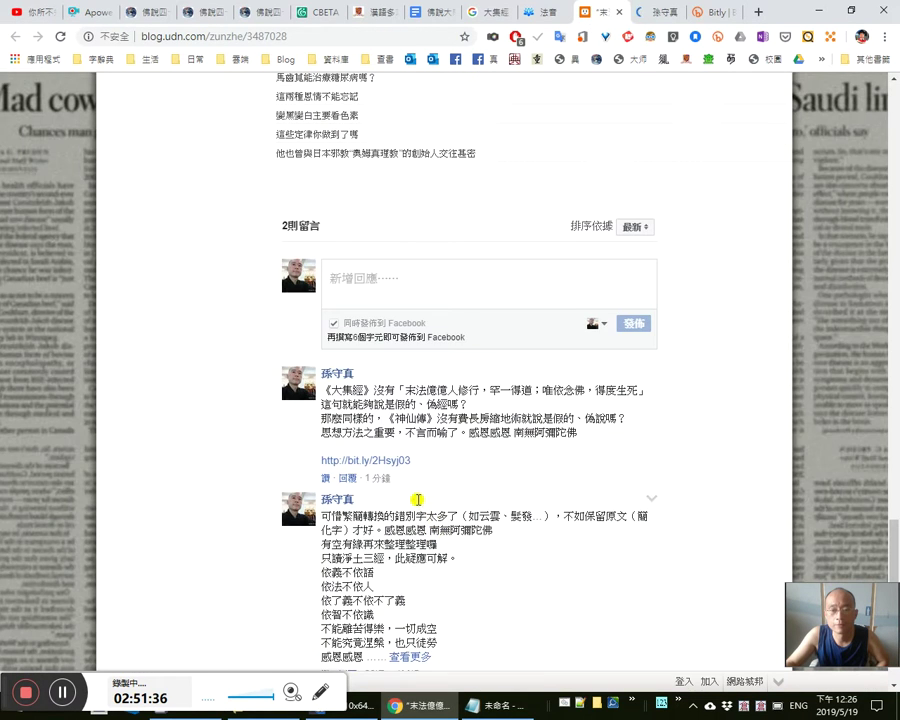
pyautogui.click(374, 516)
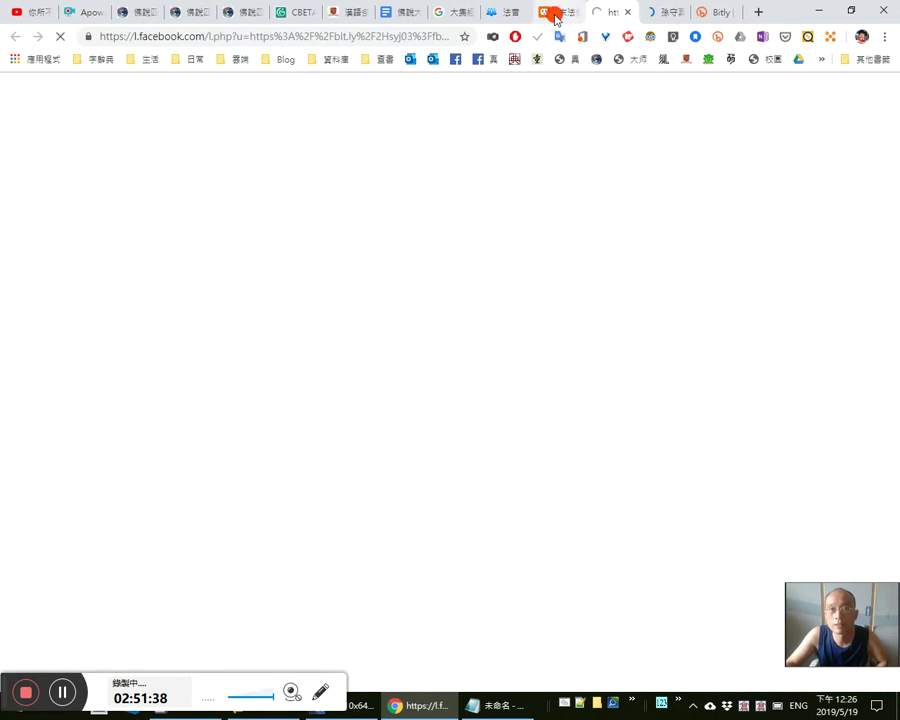
pyautogui.click(553, 15)
pyautogui.click(612, 12)
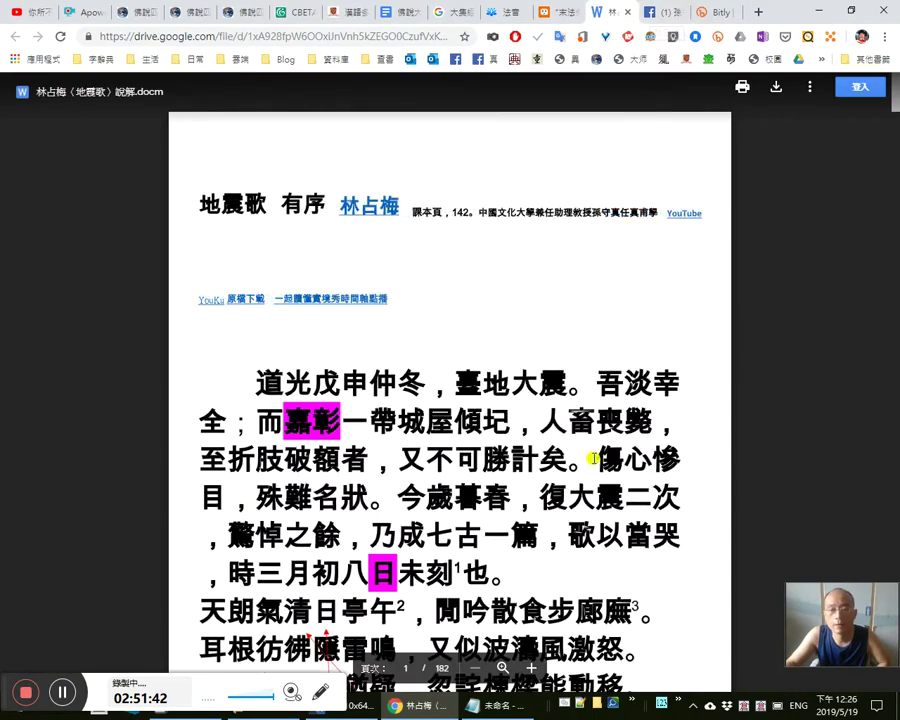
pyautogui.scroll(-15, 560, 400)
pyautogui.scroll(-10, 590, 440)
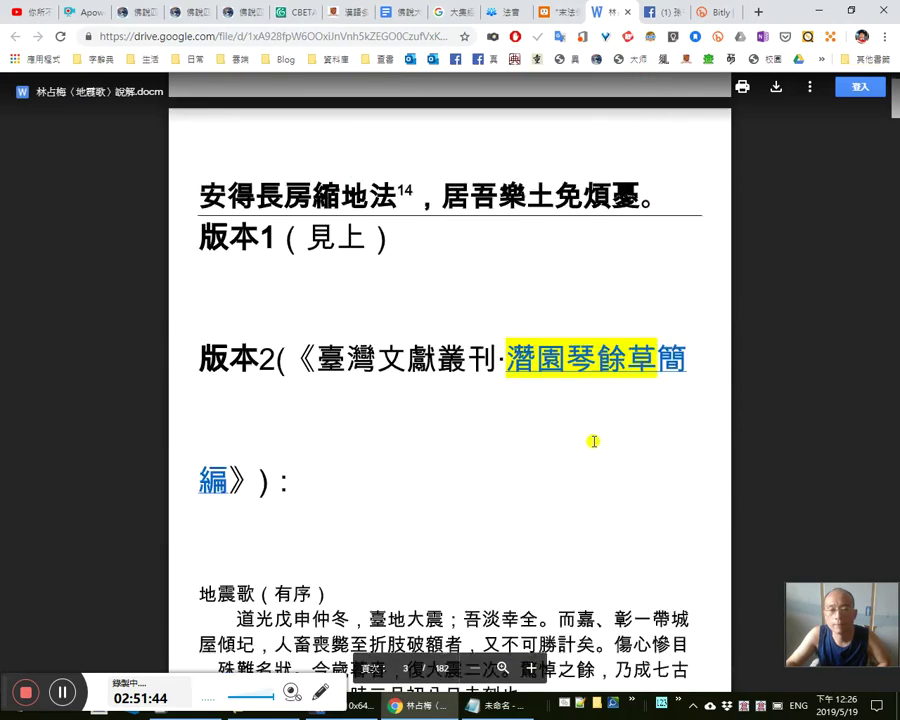
# Step: Scroll the Facebook timeline down to the 法音 link post and open its 分享 options
pyautogui.click(656, 13)
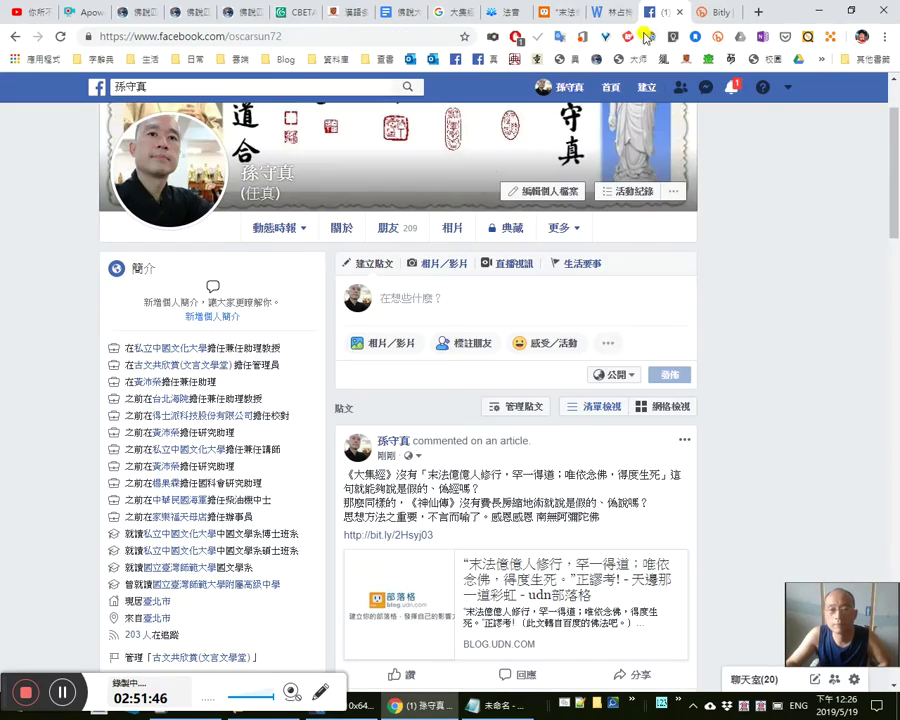
pyautogui.click(560, 12)
pyautogui.scroll(2, 450, 235)
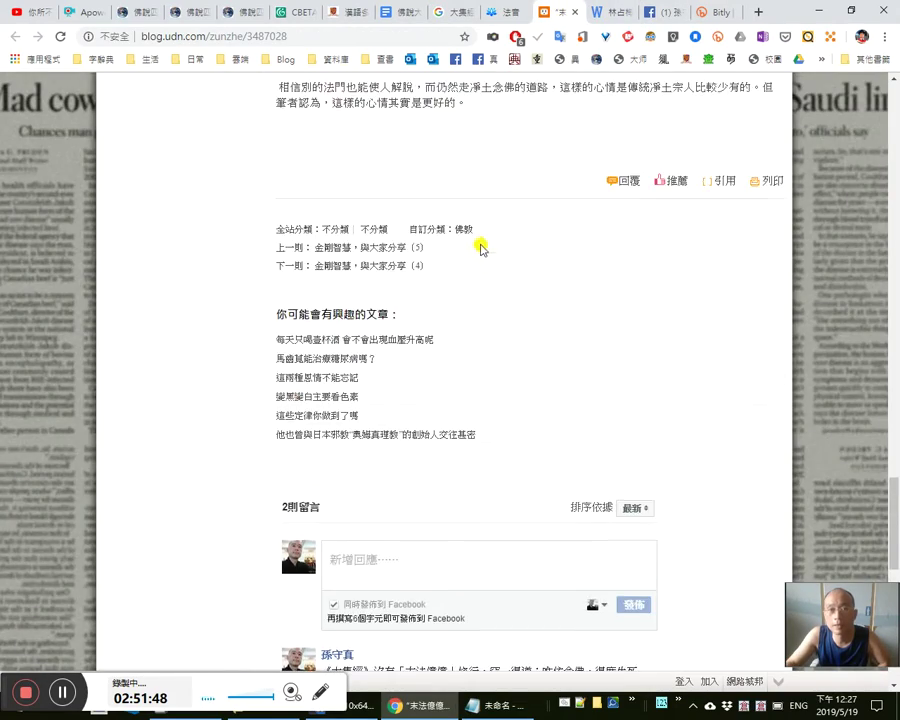
pyautogui.scroll(5, 482, 250)
pyautogui.scroll(-10, 484, 262)
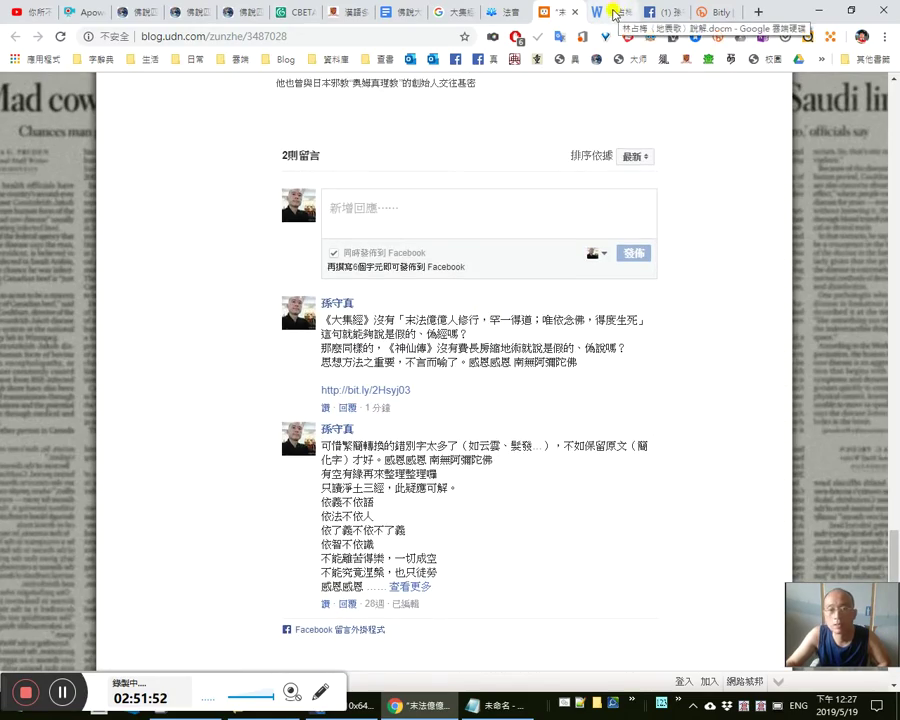
pyautogui.click(656, 13)
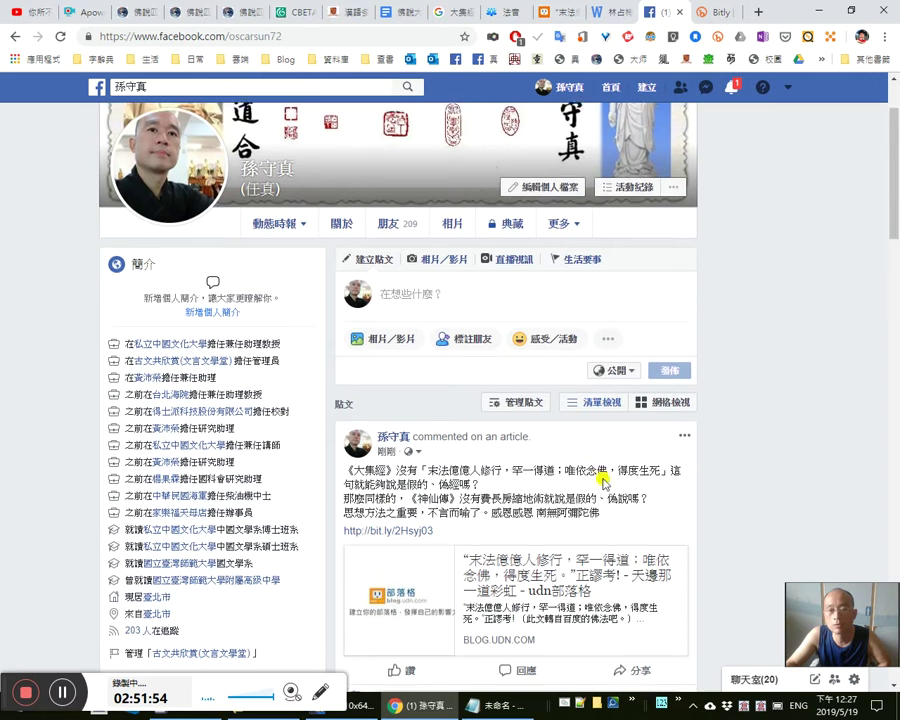
pyautogui.scroll(-3, 600, 472)
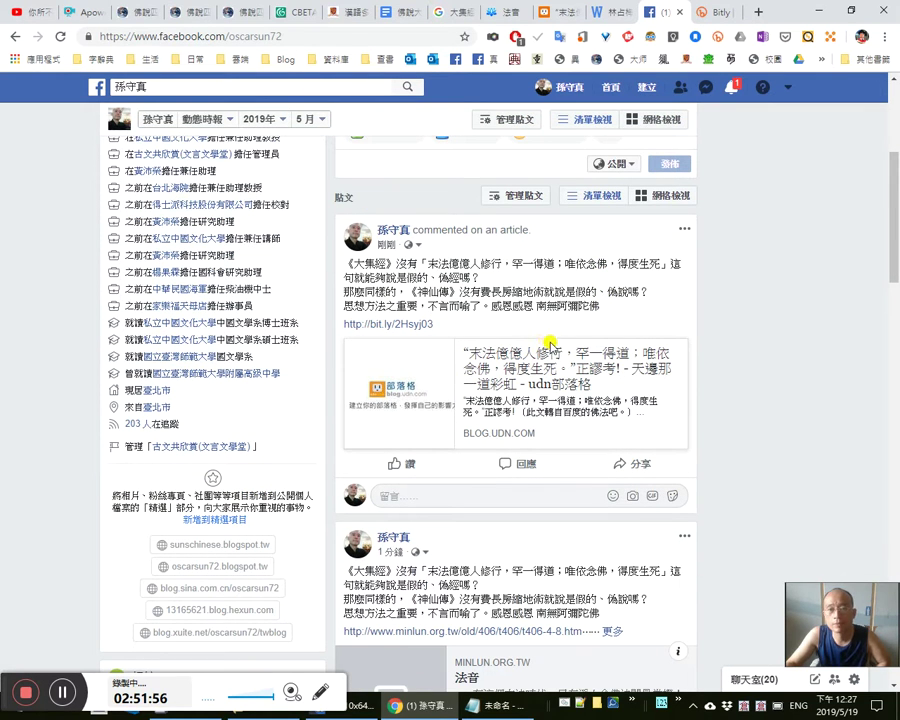
pyautogui.scroll(-2, 572, 430)
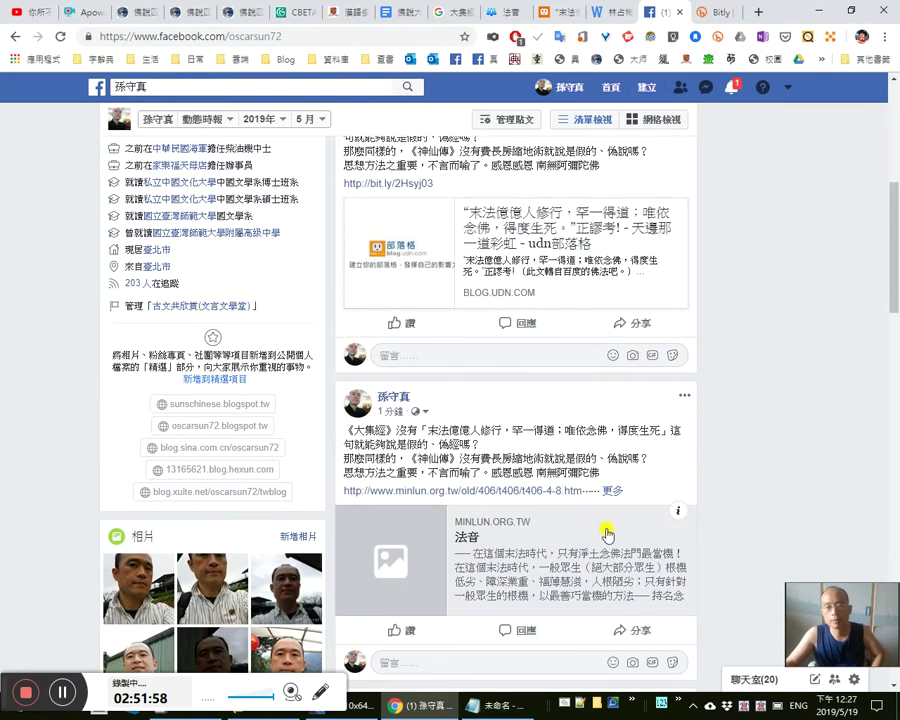
pyautogui.click(631, 628)
# Step: Share the 法音 post to the 古文共欣賞(文言文學堂) fan page with 包含原始貼文 ticked
pyautogui.click(637, 601)
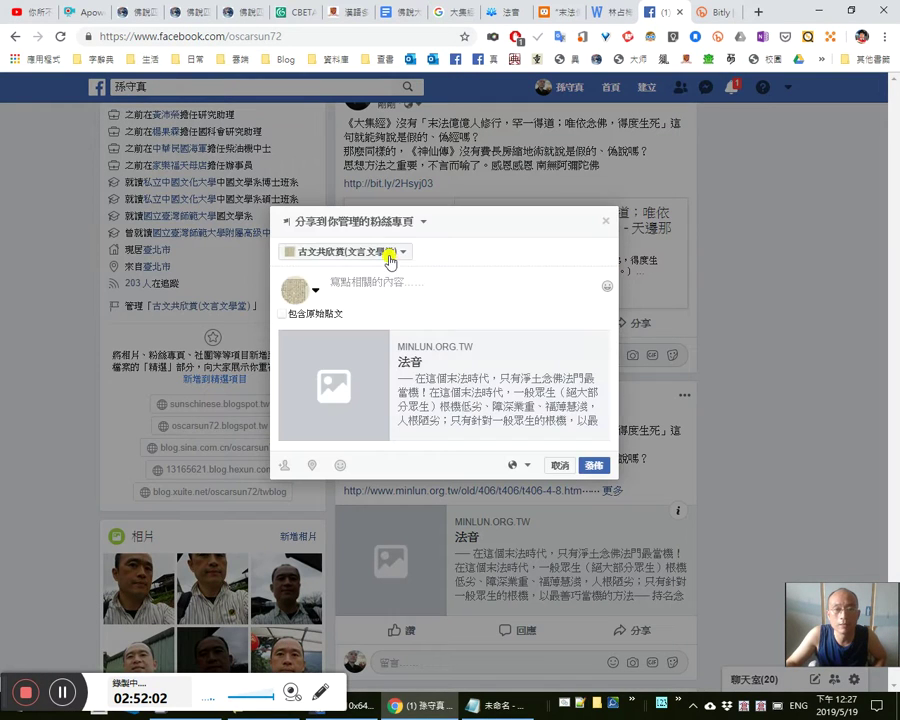
pyautogui.click(285, 315)
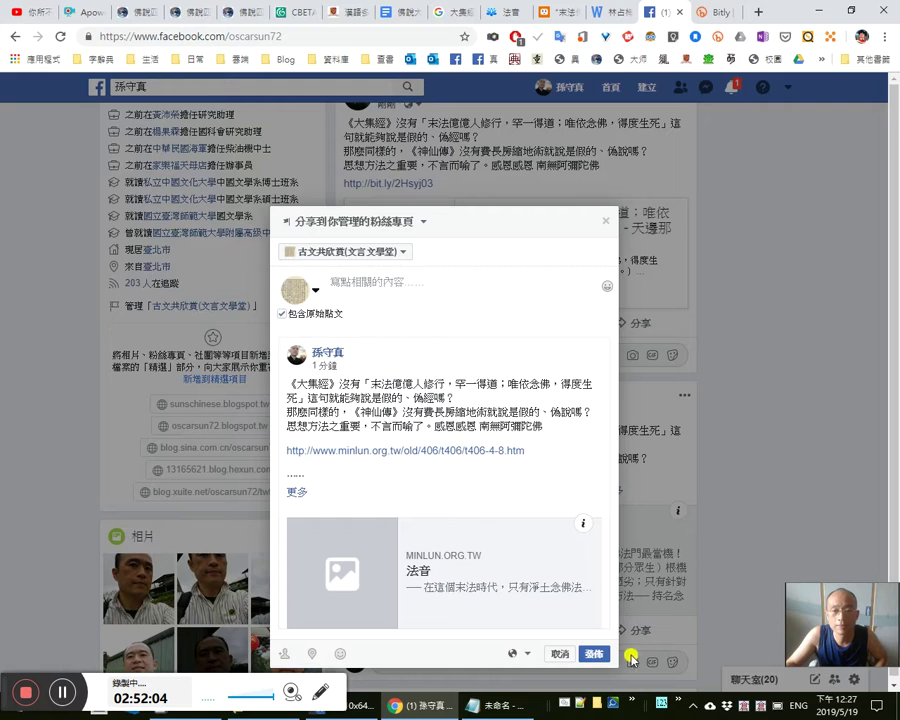
pyautogui.click(593, 653)
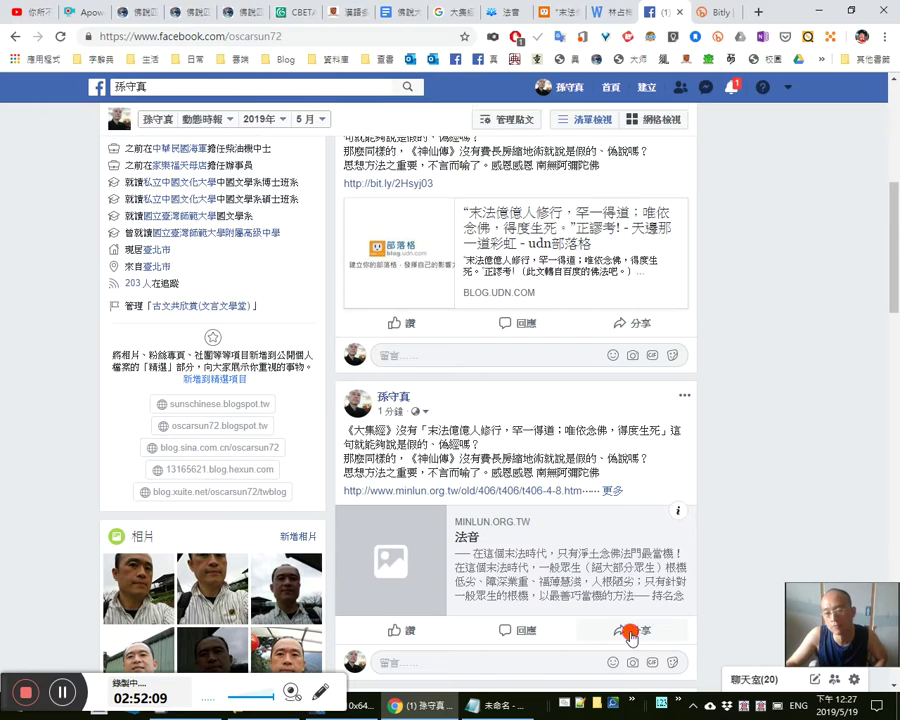
# Step: Share the 法音 post again to the 古文共欣賞(文言文學堂) group, found by typing 古
pyautogui.click(628, 628)
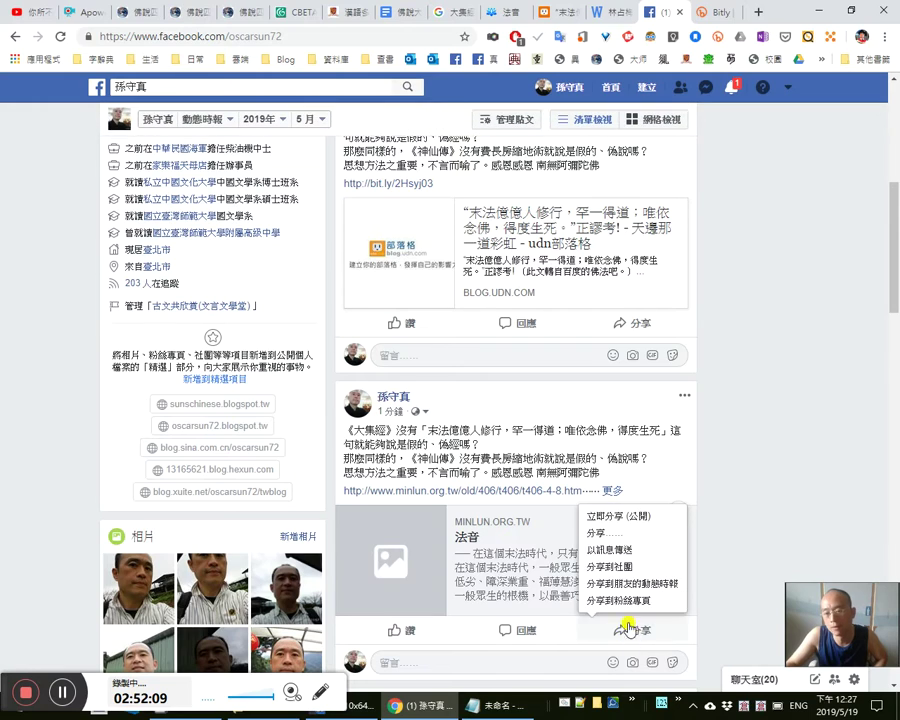
pyautogui.click(628, 566)
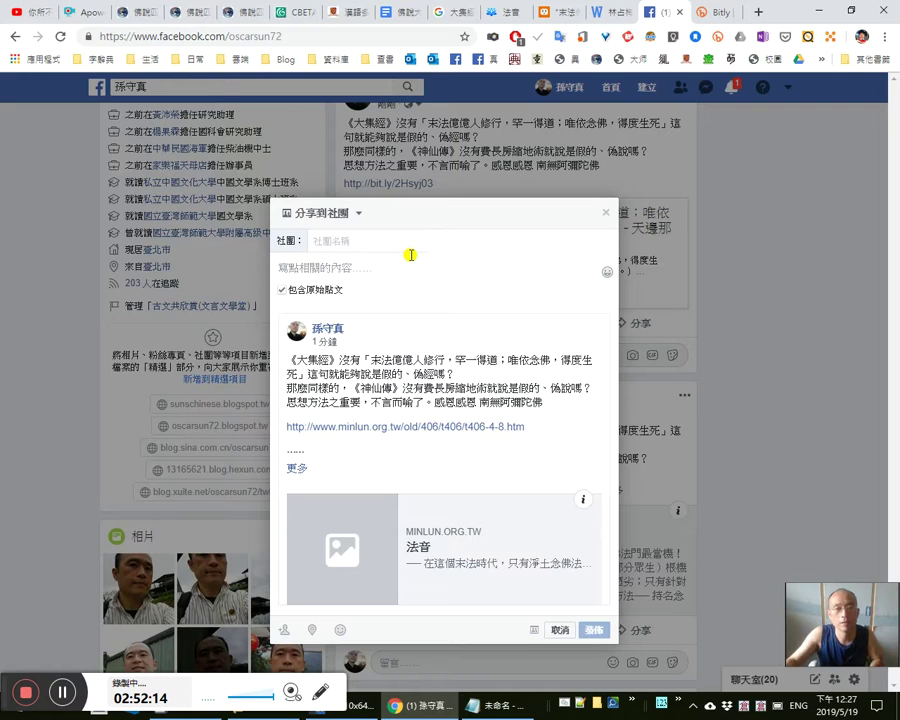
pyautogui.write('古')
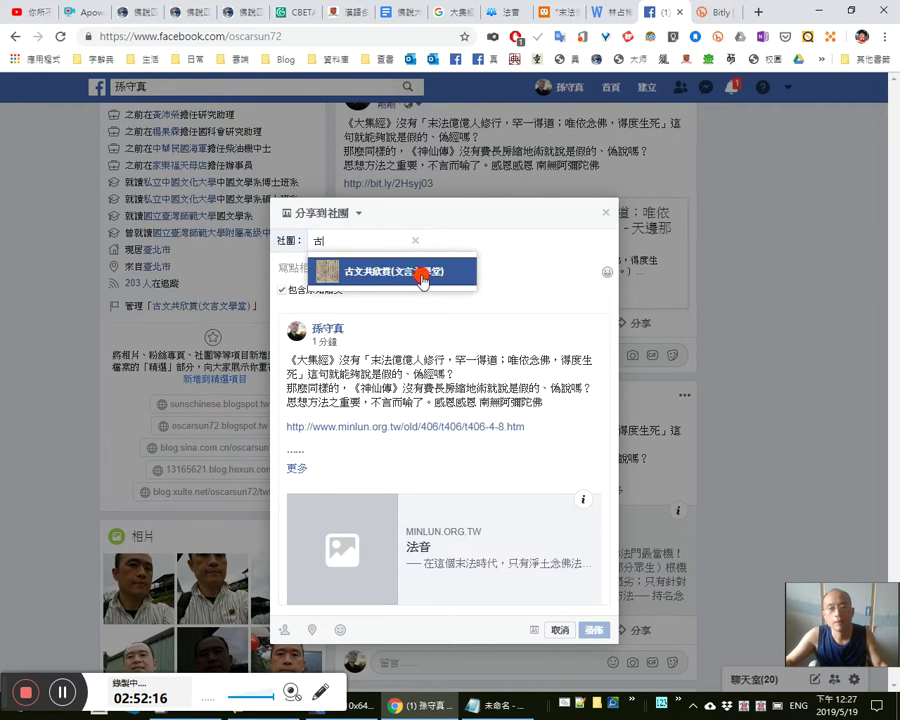
pyautogui.click(420, 294)
pyautogui.click(594, 565)
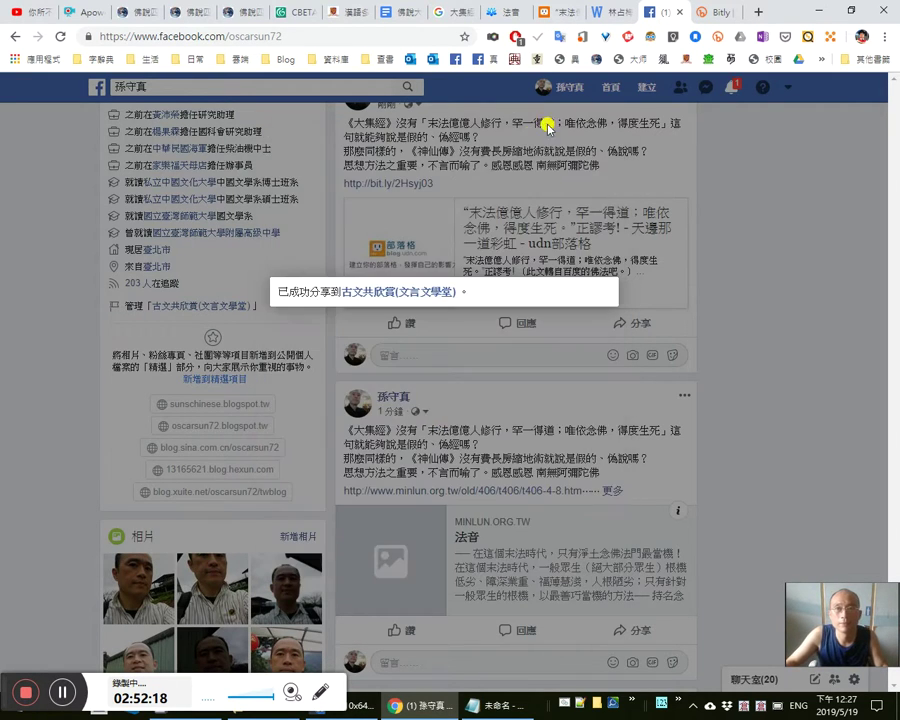
# Step: Close the six Facebook, Bitly, Drive, 末法 blog, article and Google search tabs, then open a new tab
pyautogui.click(681, 12)
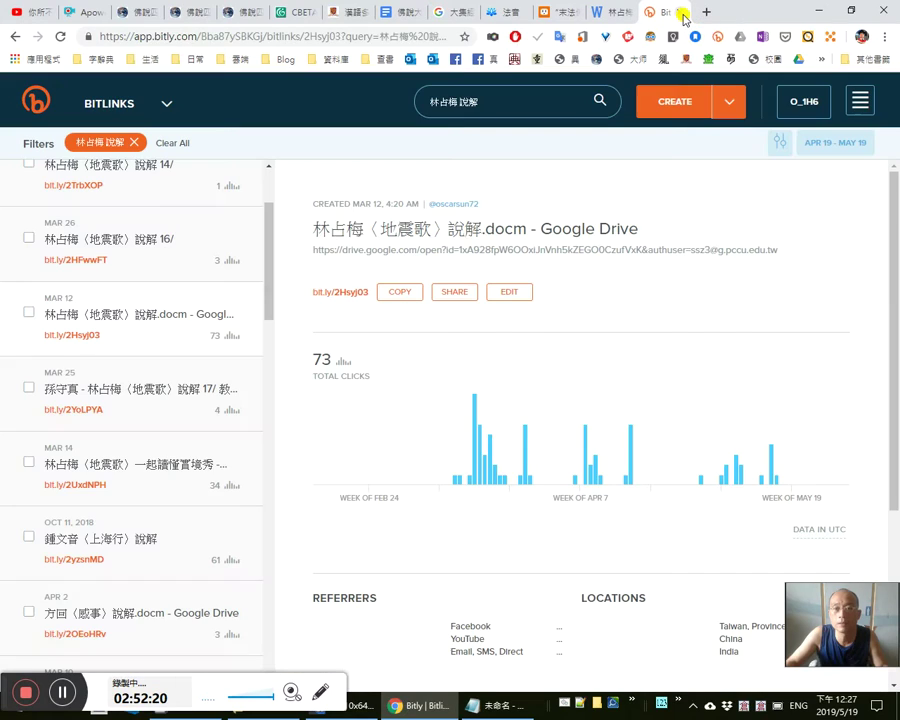
pyautogui.click(681, 12)
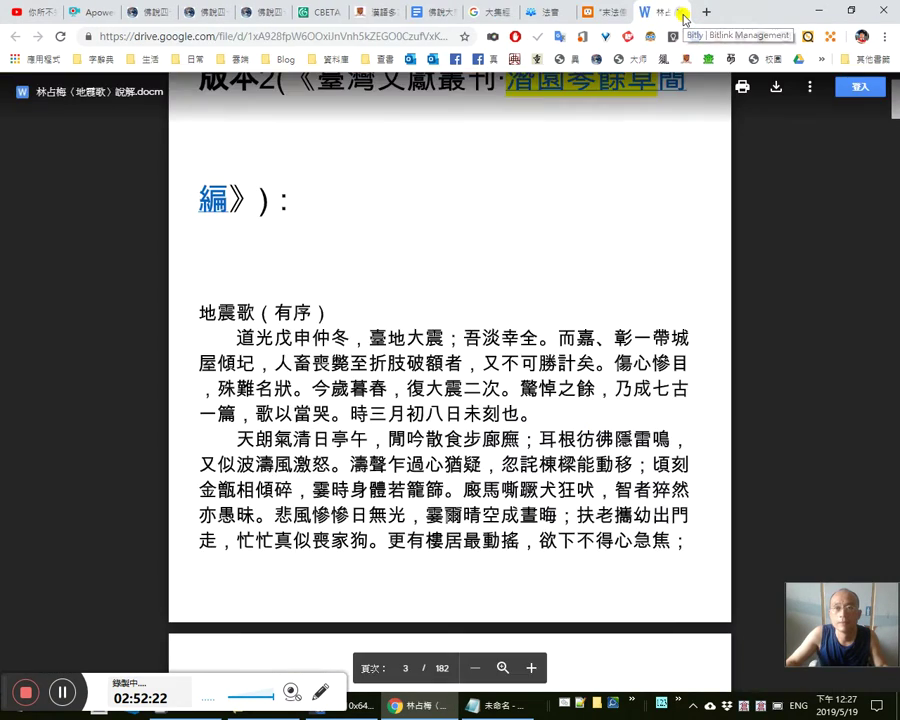
pyautogui.click(681, 12)
pyautogui.click(681, 12)
pyautogui.click(681, 12)
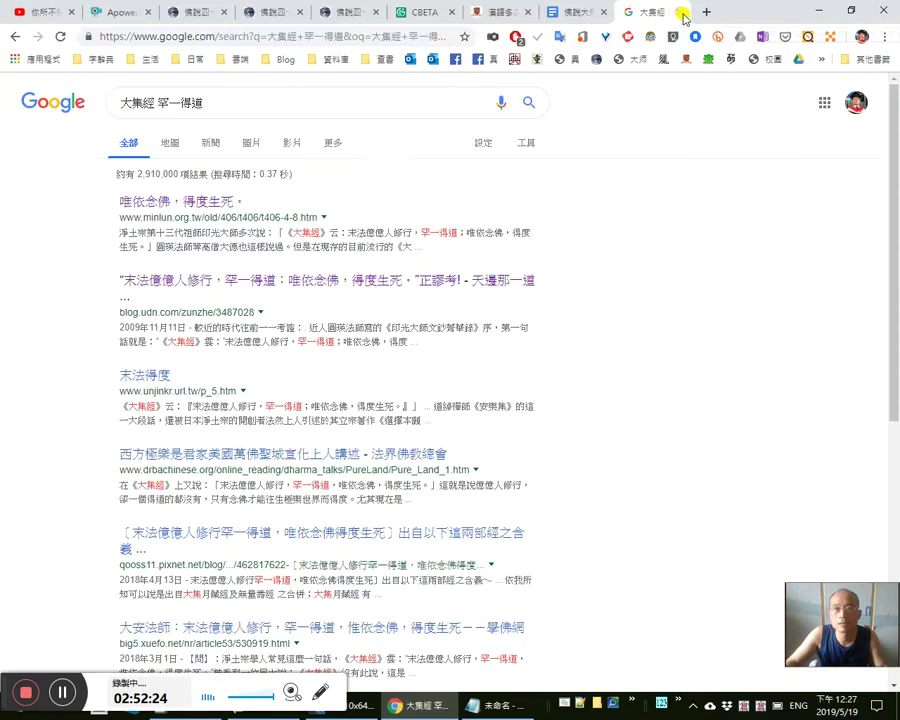
pyautogui.click(681, 12)
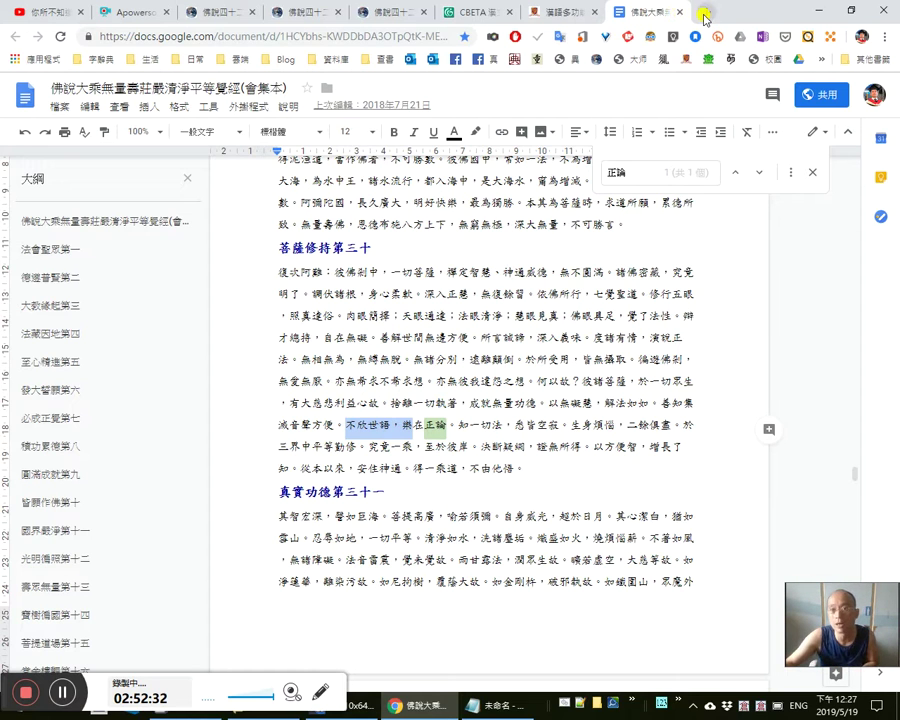
pyautogui.click(702, 12)
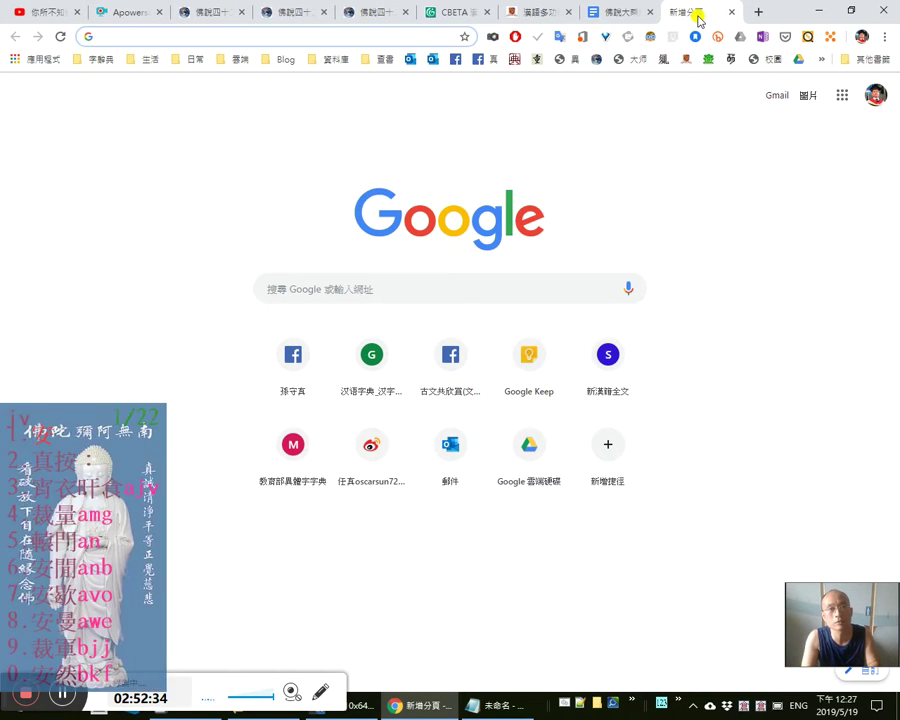
# Step: Google 安詳 from the address bar and open its 教育百科 entry
pyautogui.write('安詳')
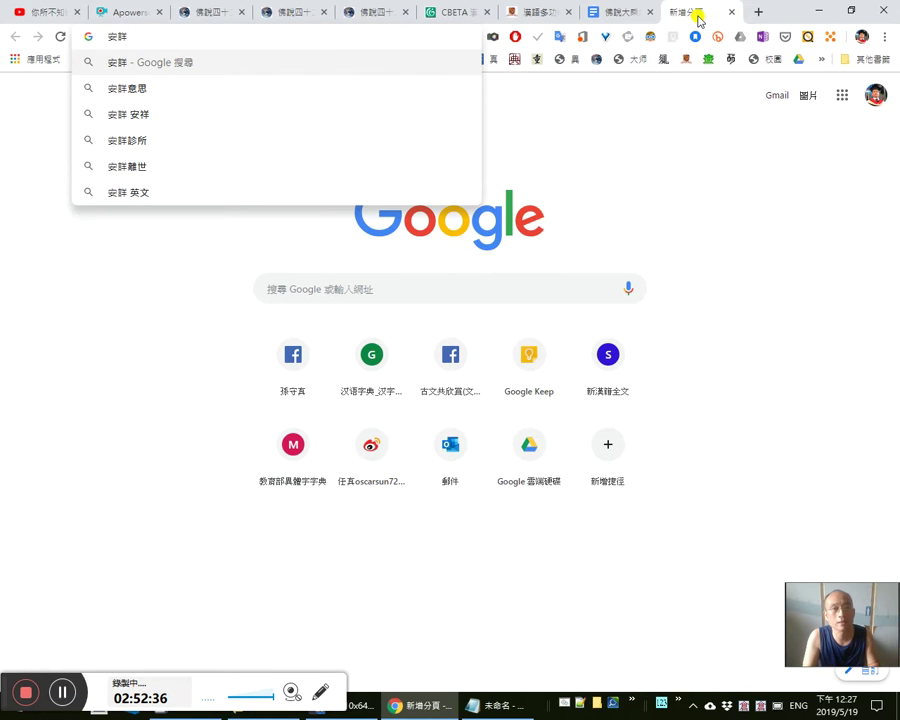
pyautogui.write('ixif')
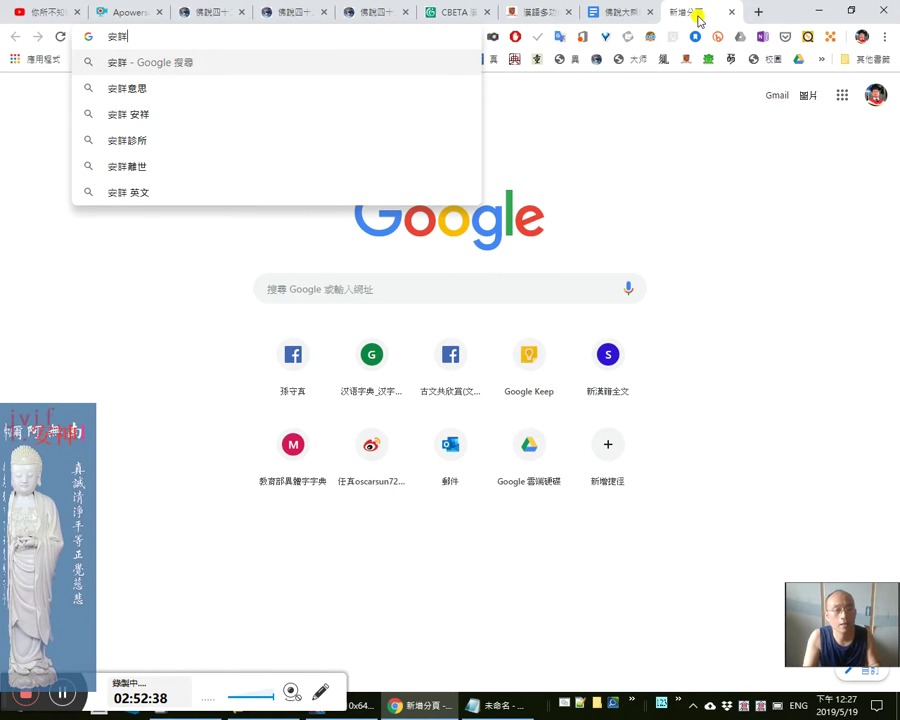
pyautogui.press('BackSpace')
pyautogui.press('BackSpace')
pyautogui.press('BackSpace')
pyautogui.press('BackSpace')
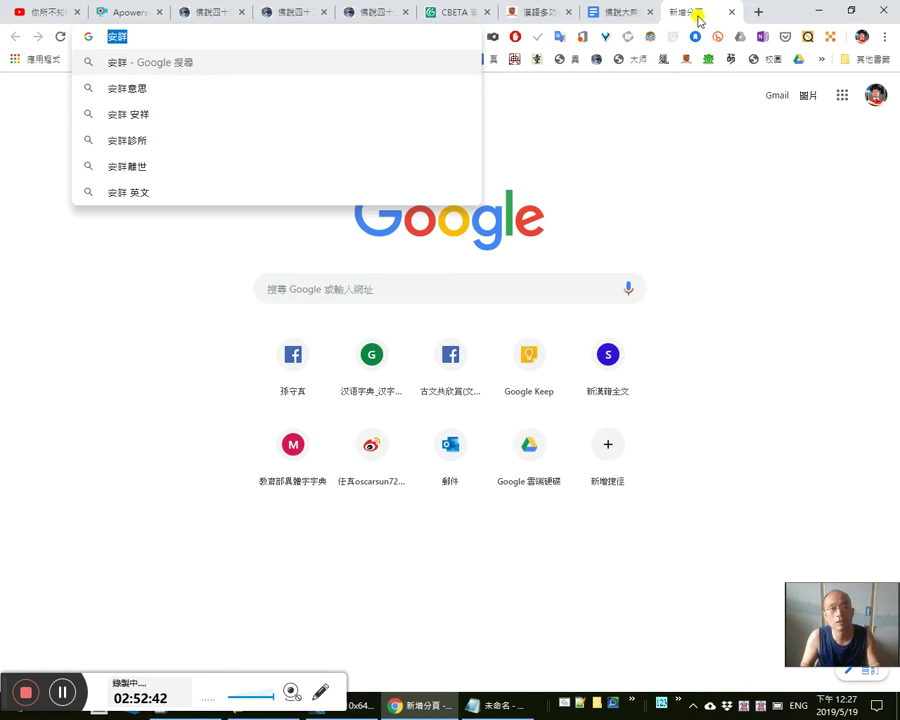
pyautogui.press('Return')
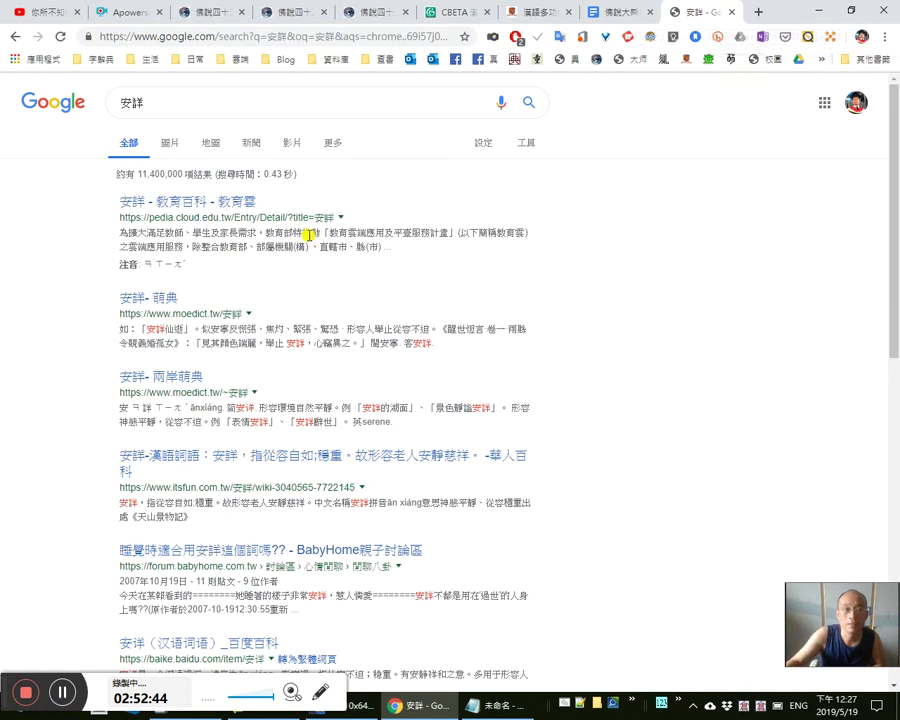
pyautogui.click(224, 205)
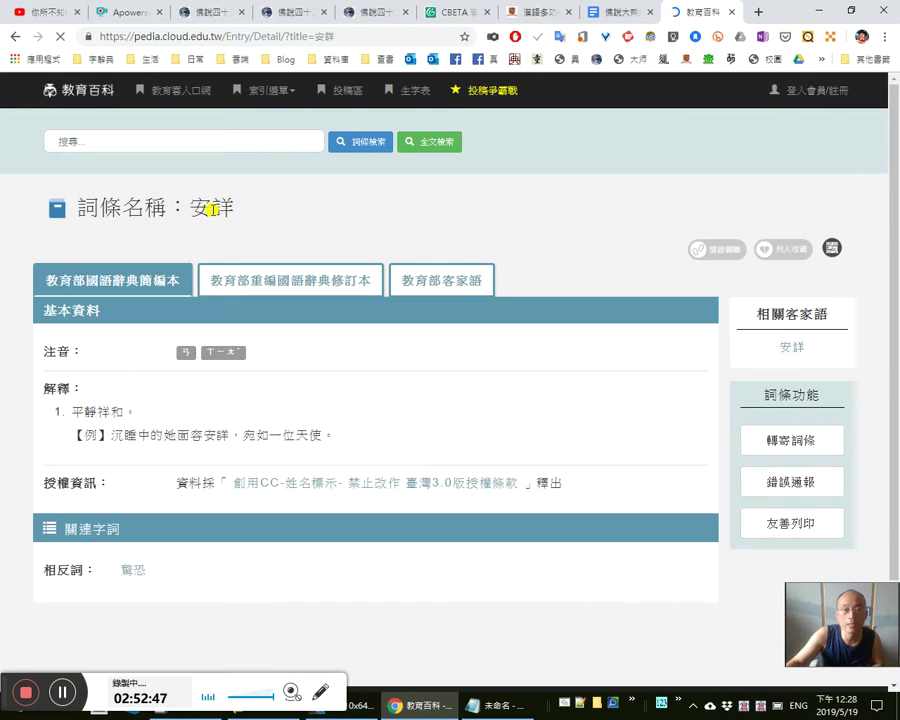
# Step: Look up 詳, 祥和 and 安詳 in the pop-up dictionary by selecting them in the entry
pyautogui.moveTo(211, 207); pyautogui.dragTo(230, 207)
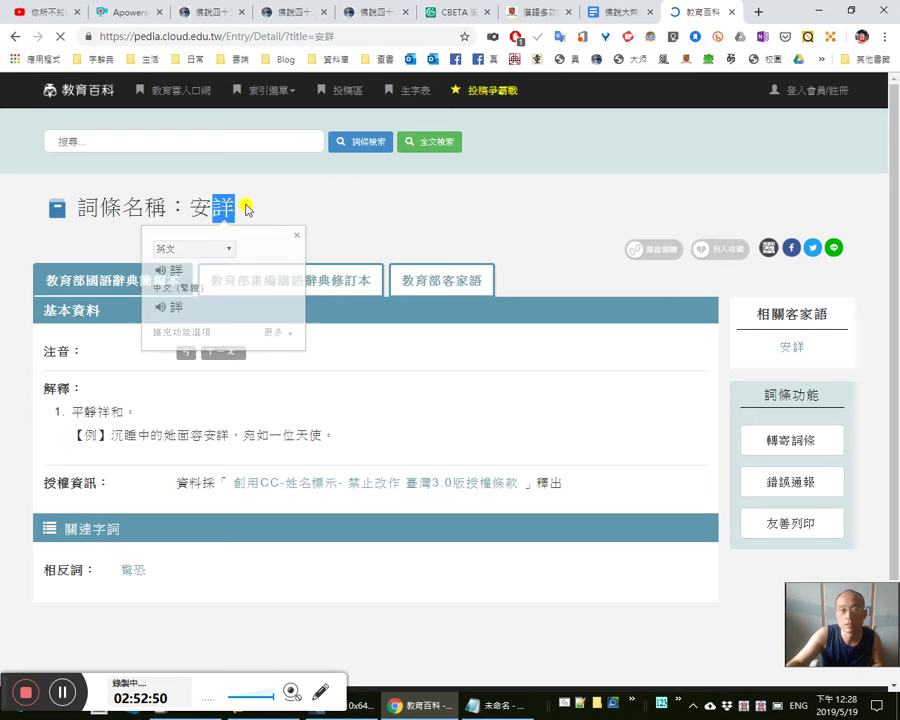
pyautogui.moveTo(89, 411); pyautogui.dragTo(125, 412)
pyautogui.click(166, 416)
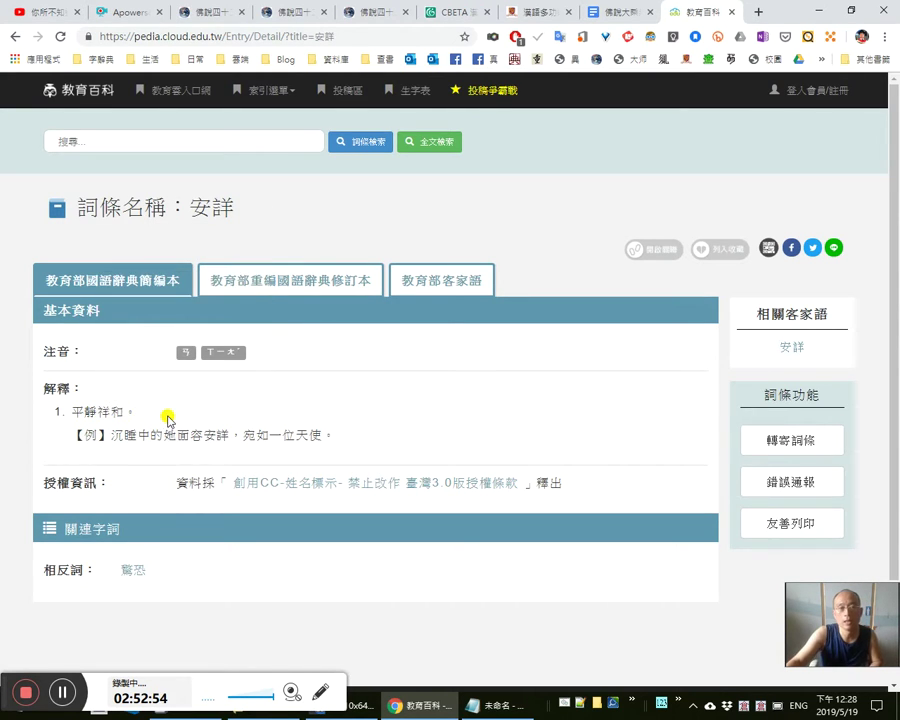
pyautogui.doubleClick(100, 411)
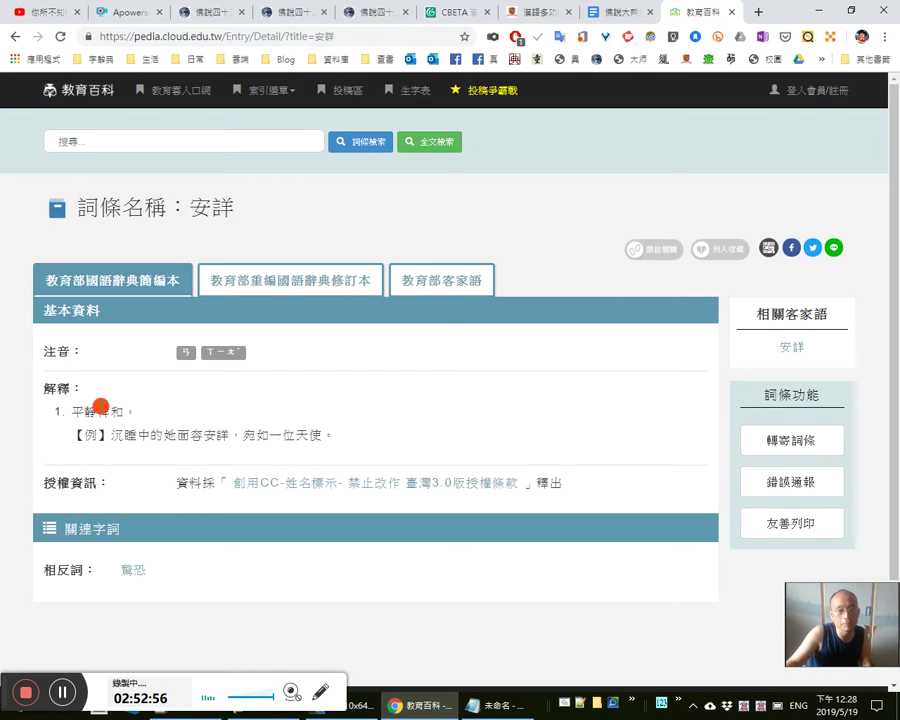
pyautogui.click(209, 206)
pyautogui.doubleClick(209, 206)
pyautogui.click(458, 424)
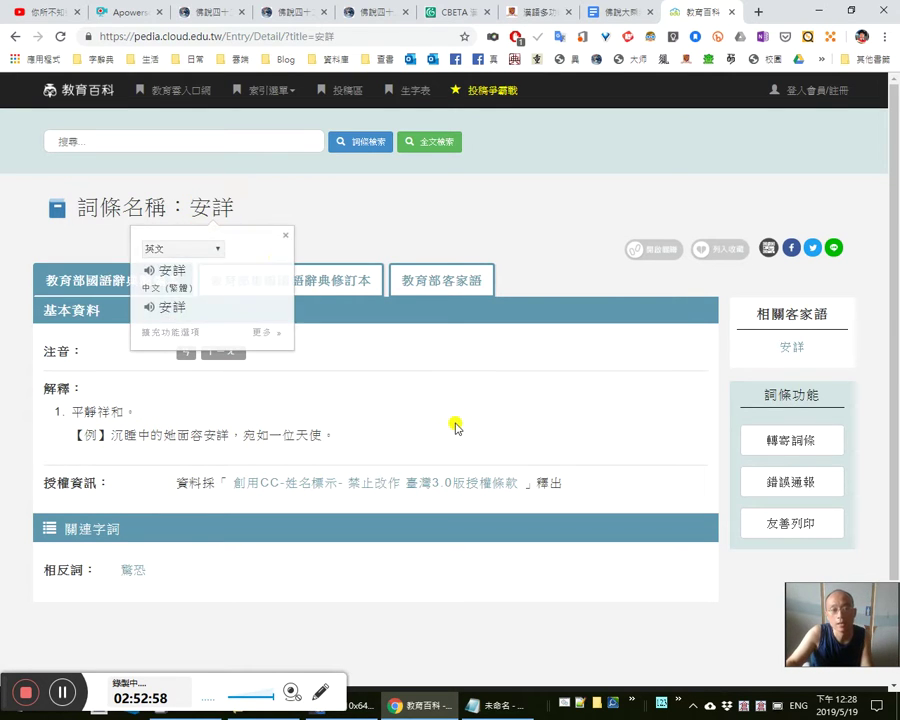
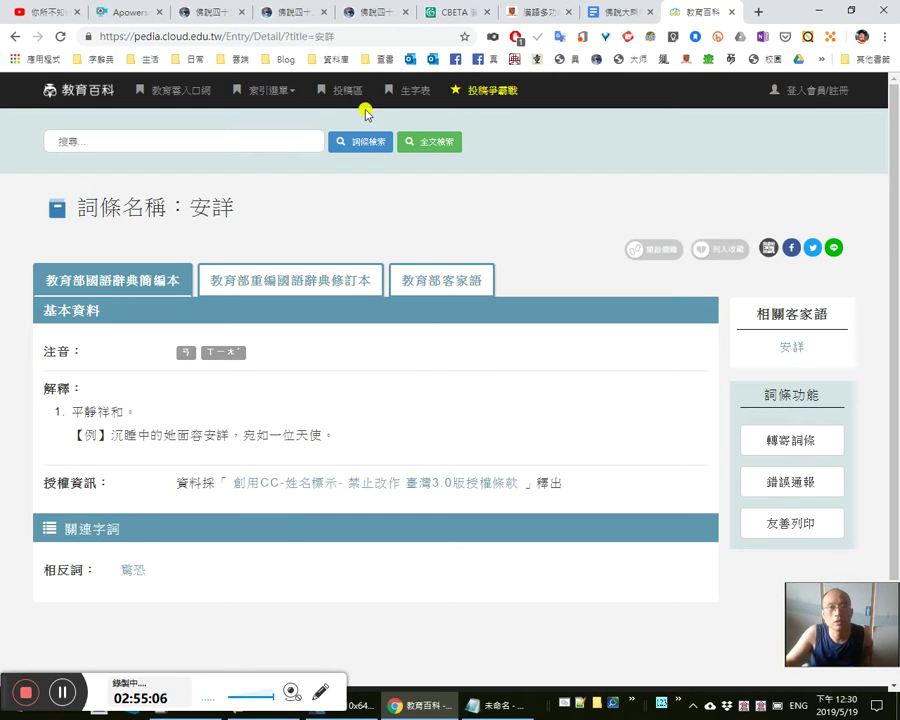
# Step: Return to the 教育百科 entry for 安詳 and select 詳 in its title
pyautogui.click(370, 12)
pyautogui.click(546, 12)
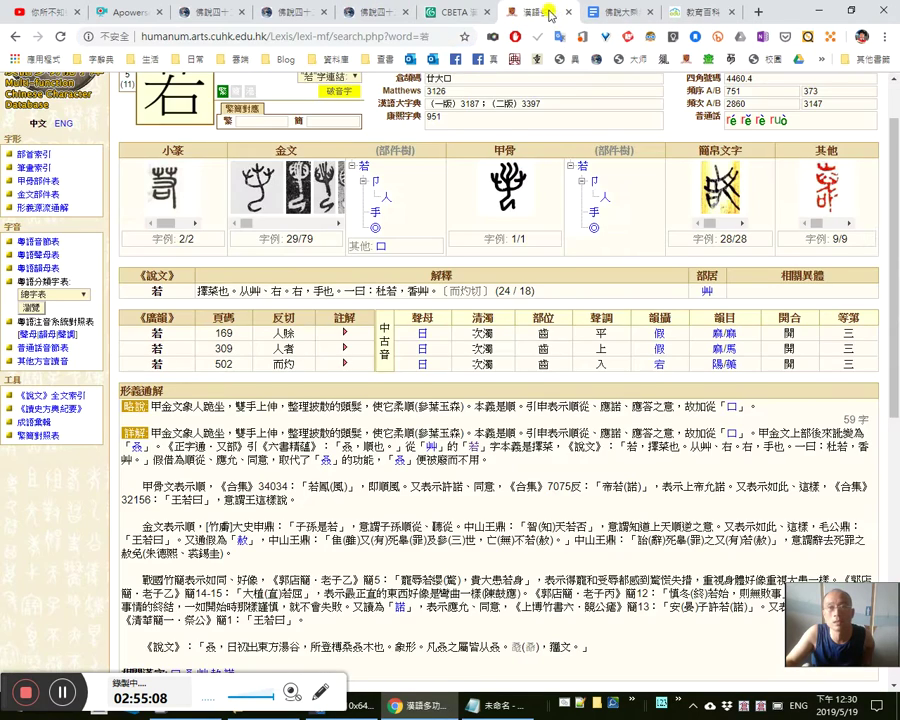
pyautogui.scroll(2, 560, 432)
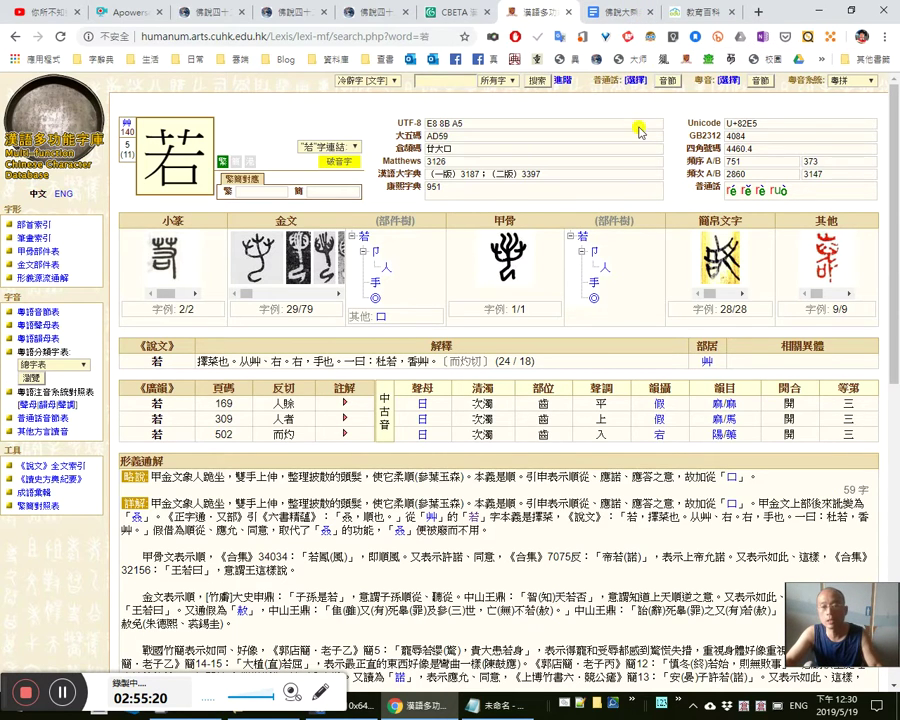
pyautogui.click(697, 17)
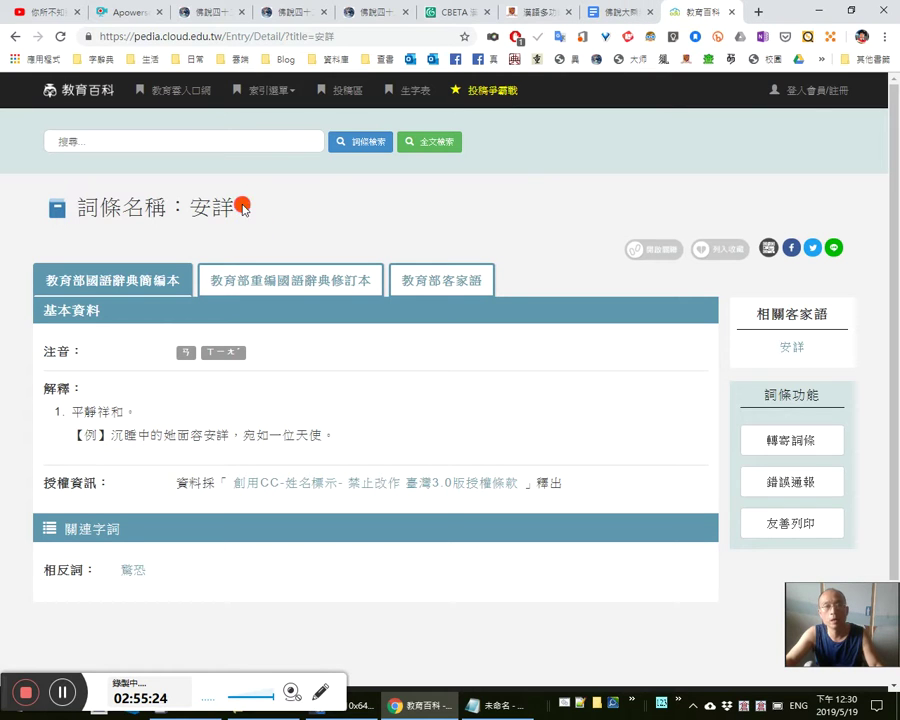
pyautogui.moveTo(240, 205); pyautogui.dragTo(213, 212)
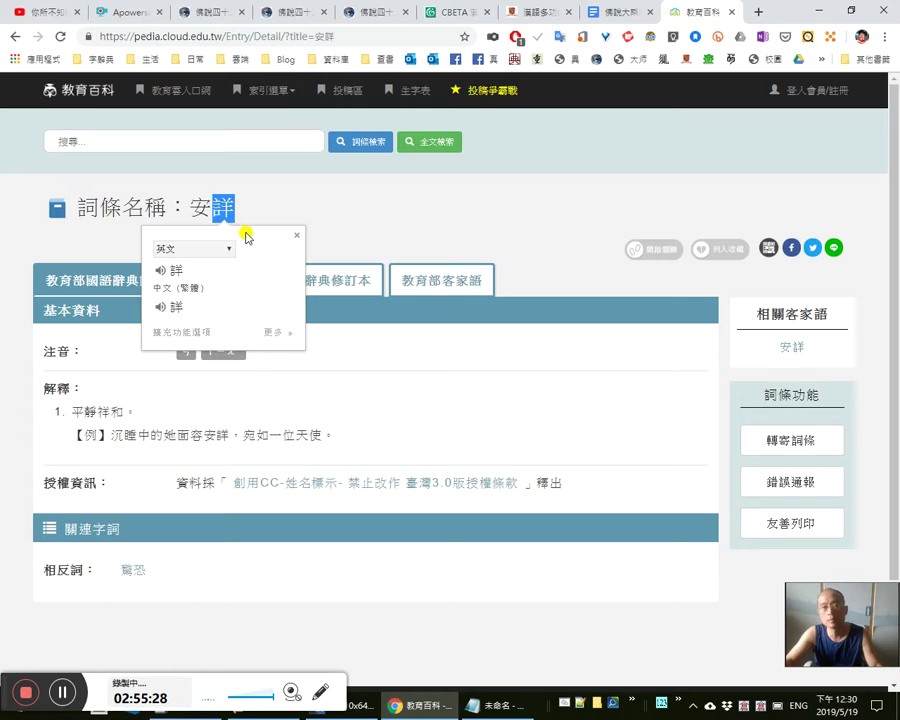
# Step: Search 教育百科 for 翔實, which lands on the site's error page
pyautogui.click(251, 146)
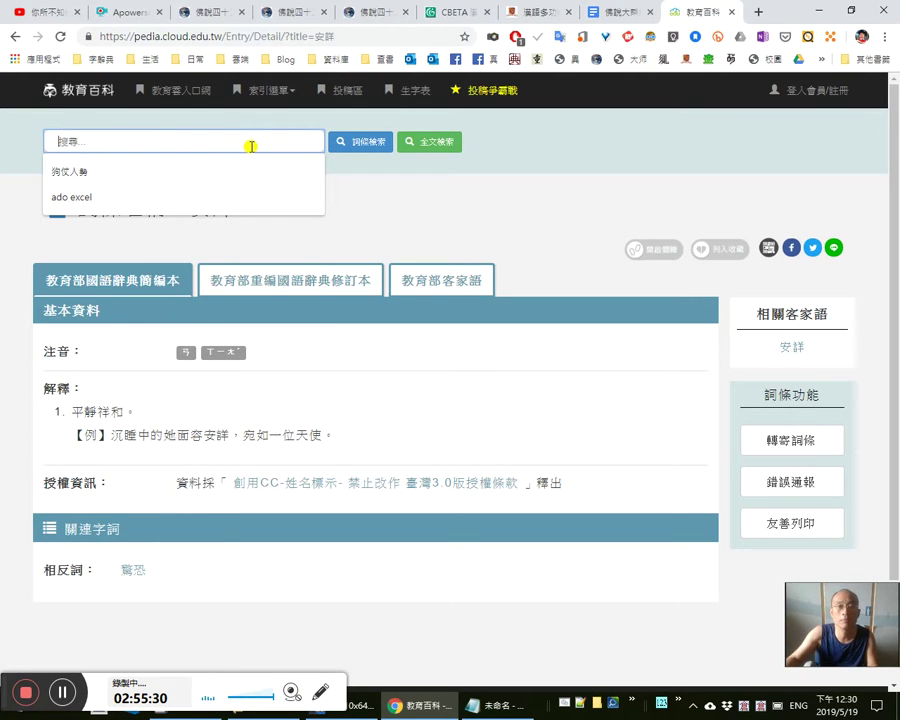
pyautogui.write('翔實')
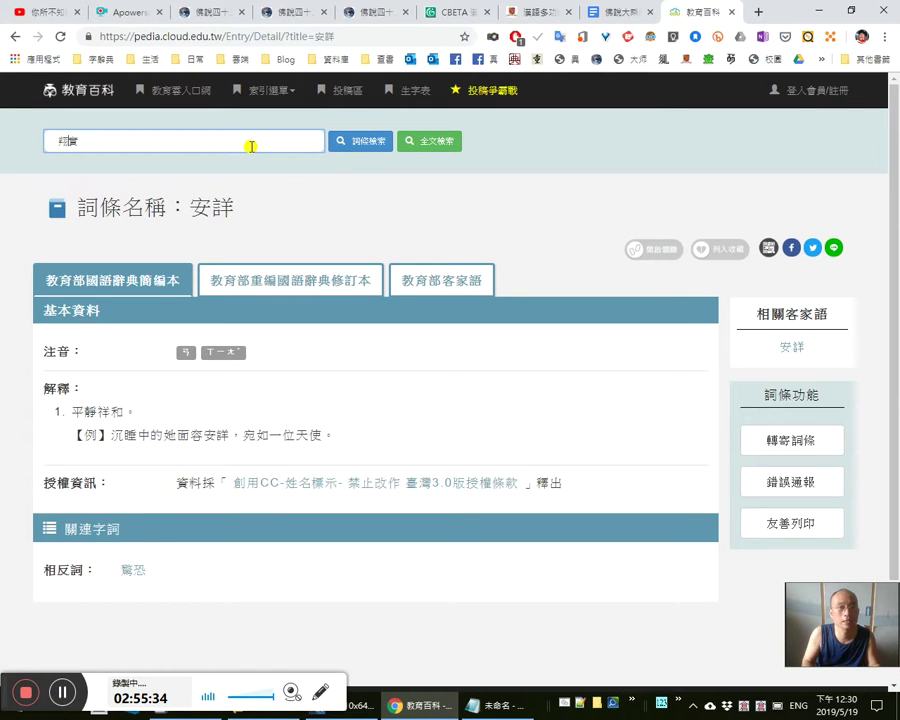
pyautogui.press('super+plus')
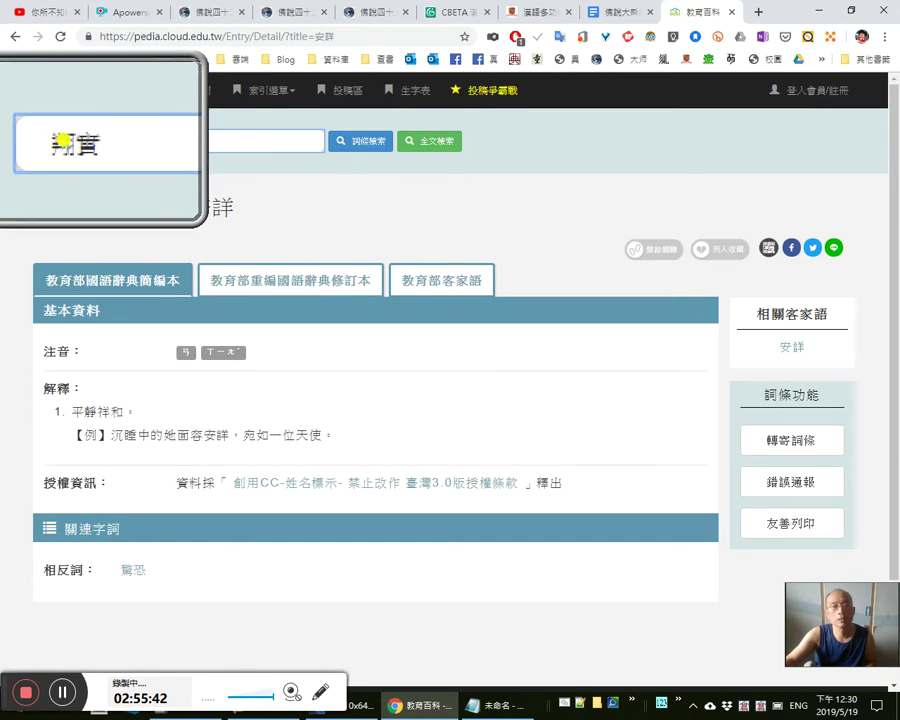
pyautogui.press('super+Escape')
pyautogui.moveTo(229, 210); pyautogui.dragTo(207, 207)
pyautogui.click(128, 141)
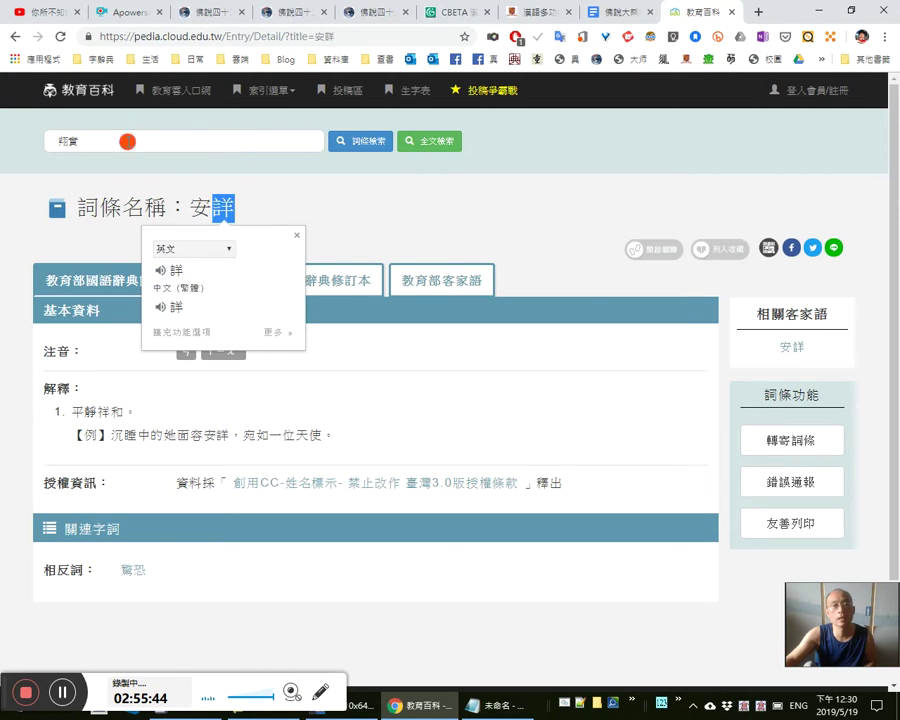
pyautogui.press('Return')
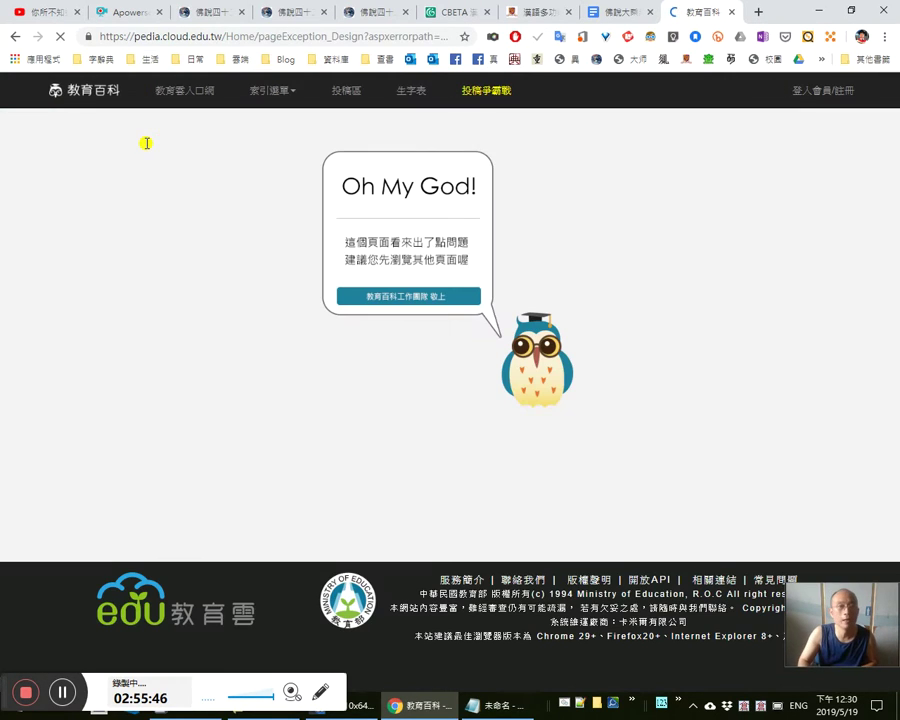
# Step: Search the MOE revised dictionary for 翔實 and read its definition
pyautogui.click(514, 59)
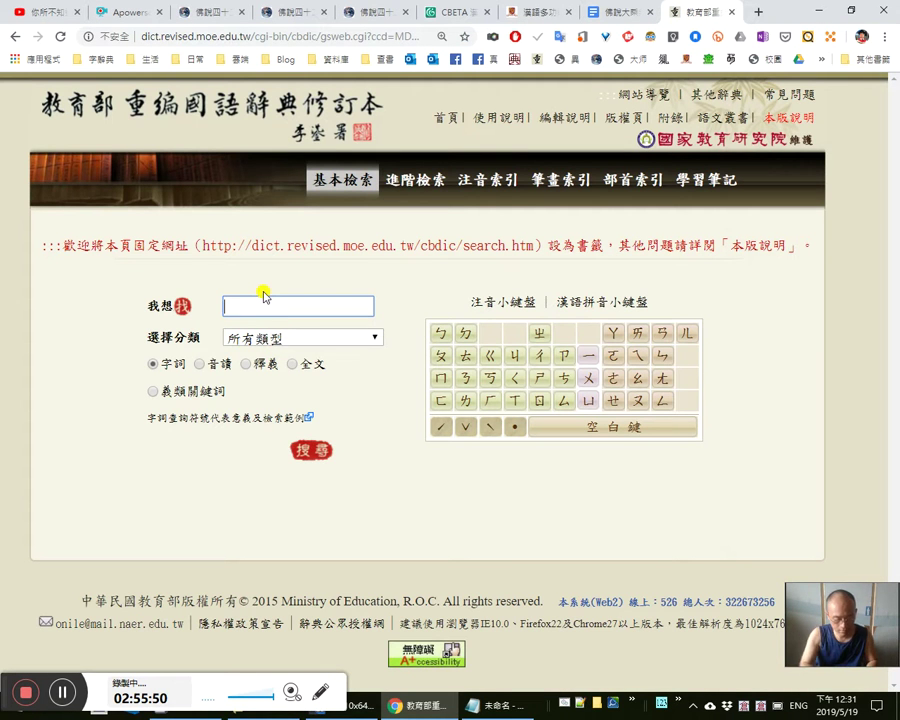
pyautogui.write('翔實')
pyautogui.press('Return')
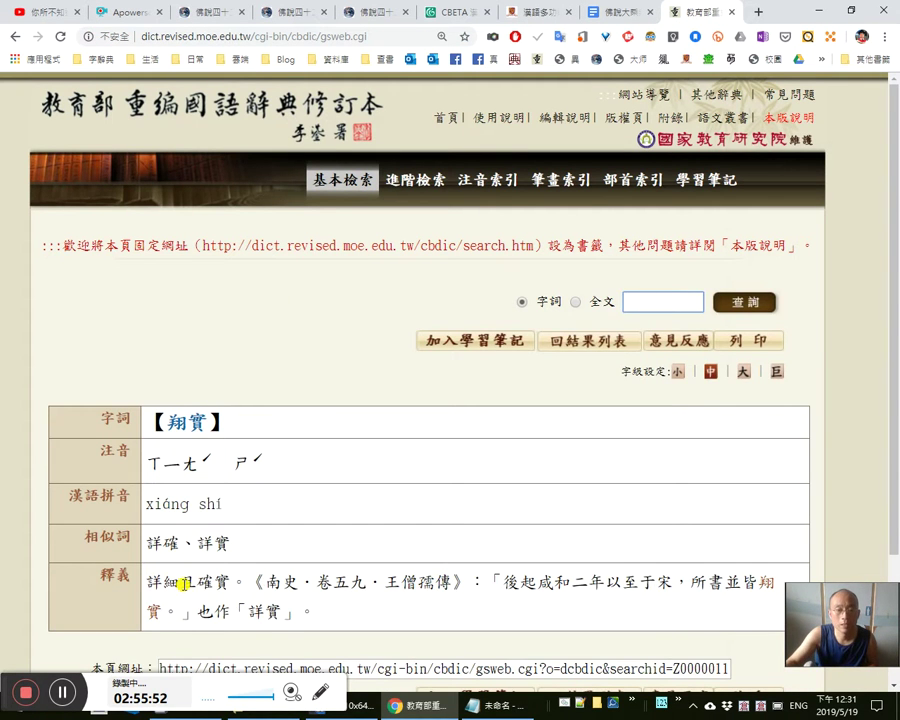
pyautogui.doubleClick(152, 580)
pyautogui.click(500, 478)
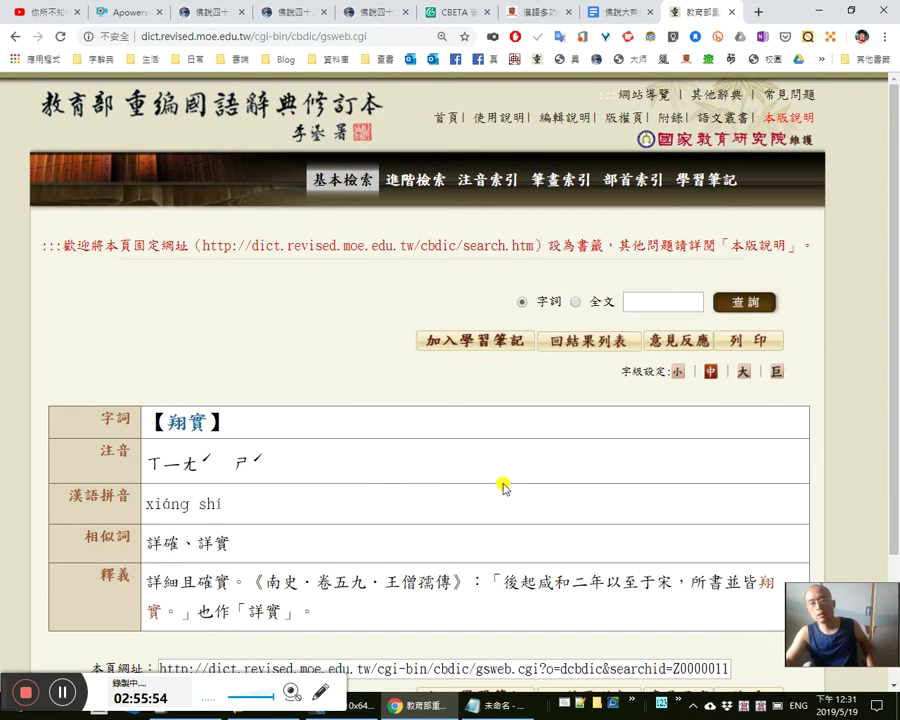
# Step: Open the single-character entry for 翔 and examine its 通「祥」 and 通「詳」 notes
pyautogui.click(176, 424)
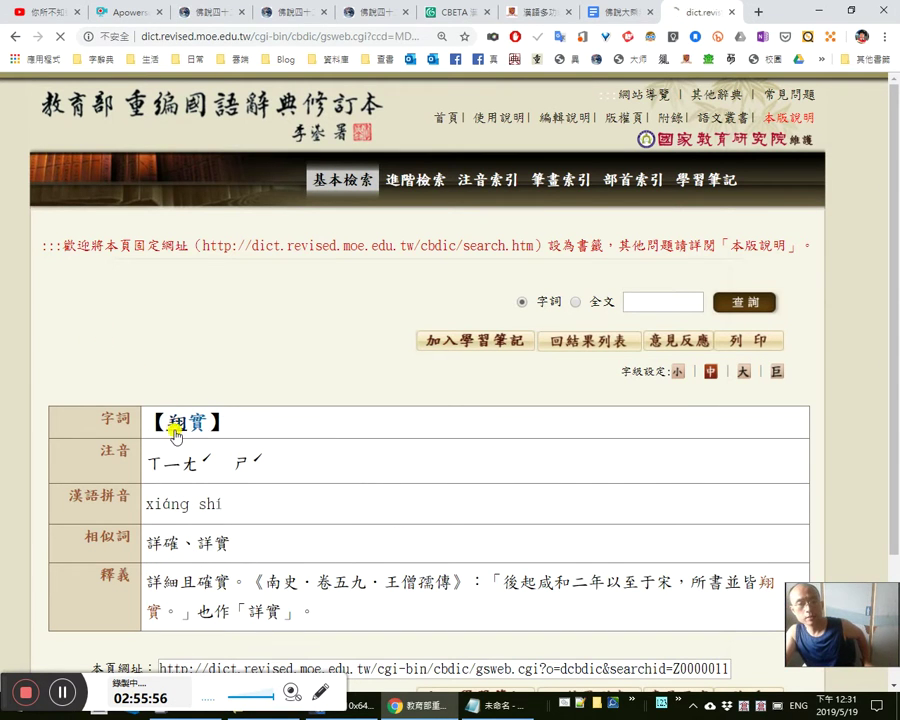
pyautogui.scroll(-3, 270, 580)
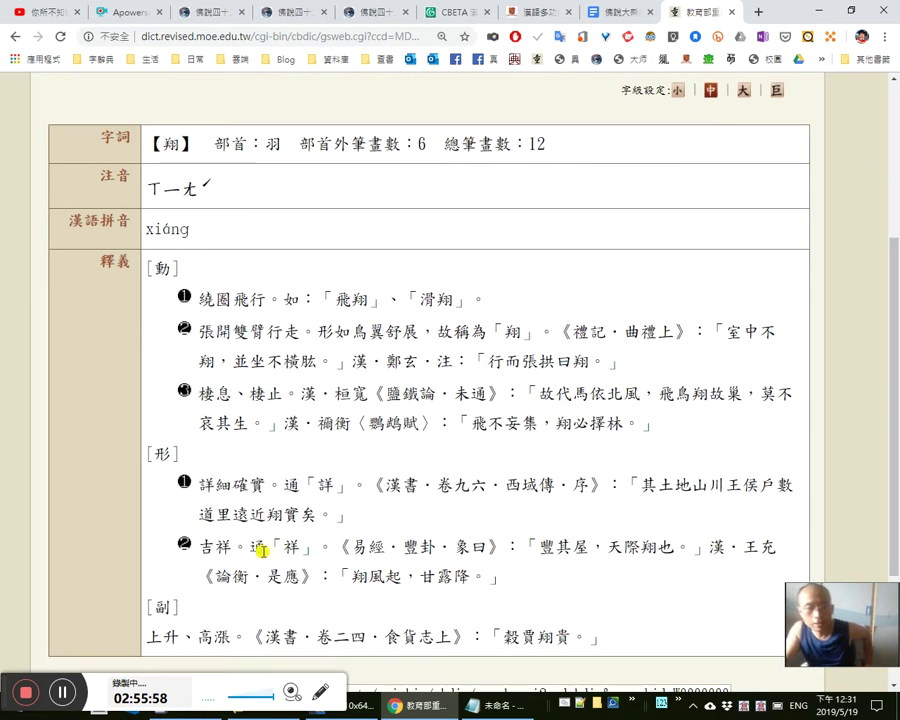
pyautogui.doubleClick(340, 483)
pyautogui.click(330, 506)
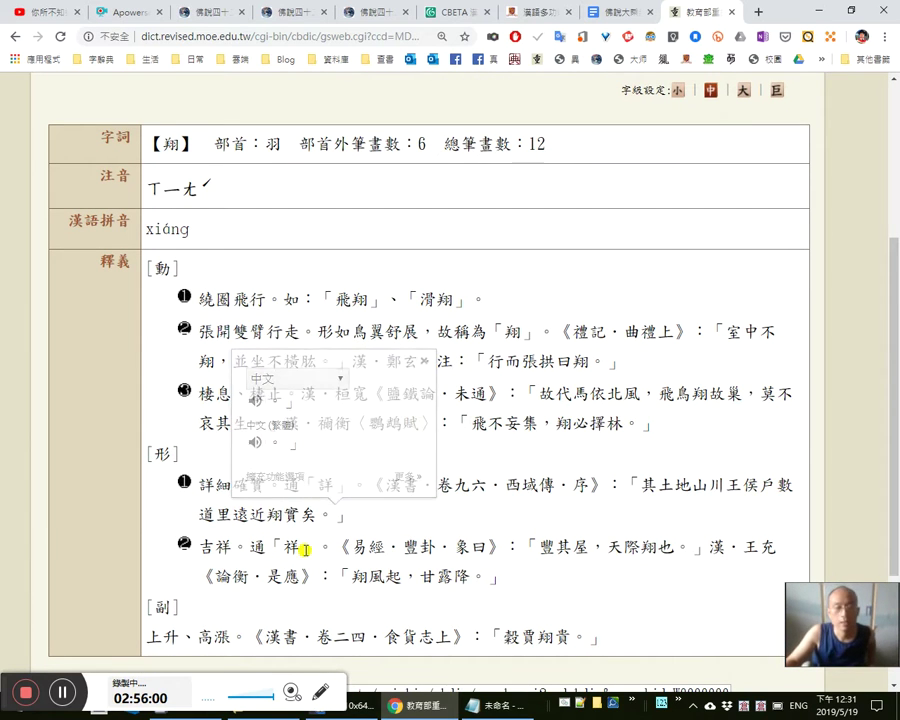
pyautogui.click(270, 583)
pyautogui.moveTo(233, 547); pyautogui.dragTo(368, 547)
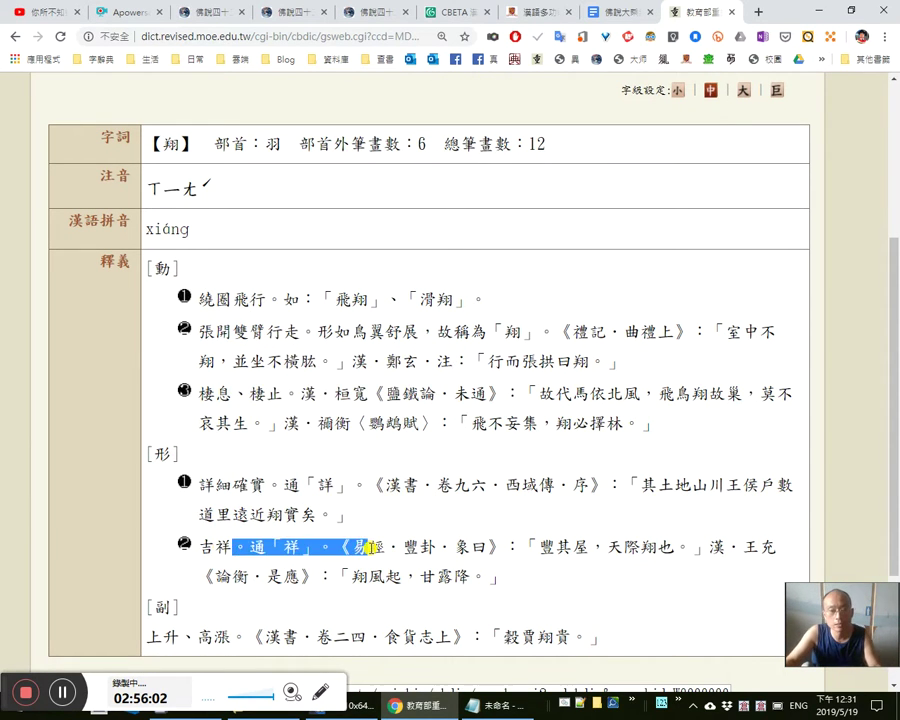
pyautogui.click(564, 565)
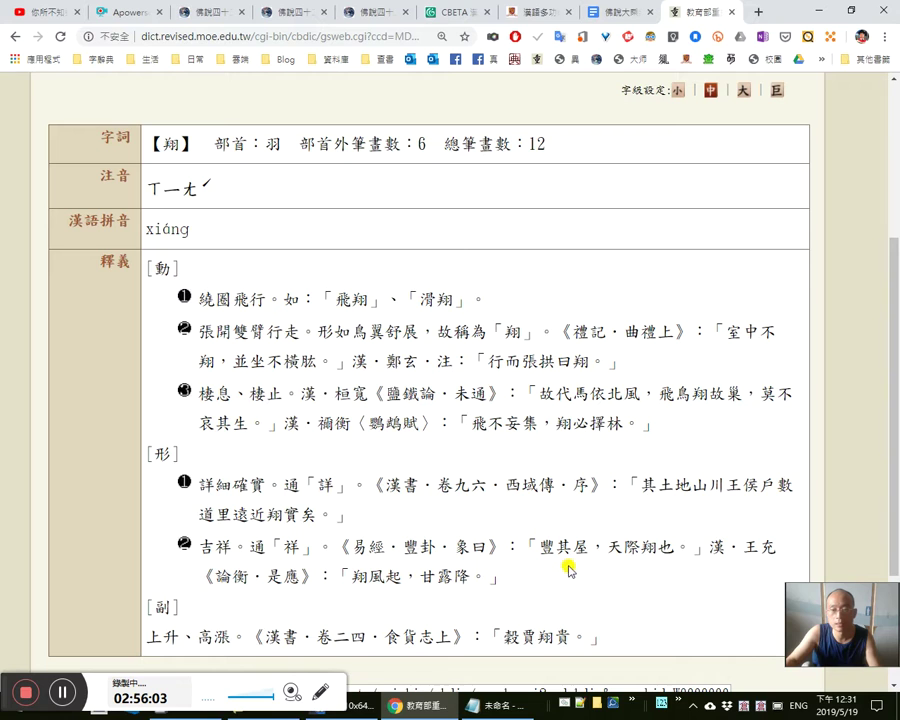
pyautogui.doubleClick(648, 547)
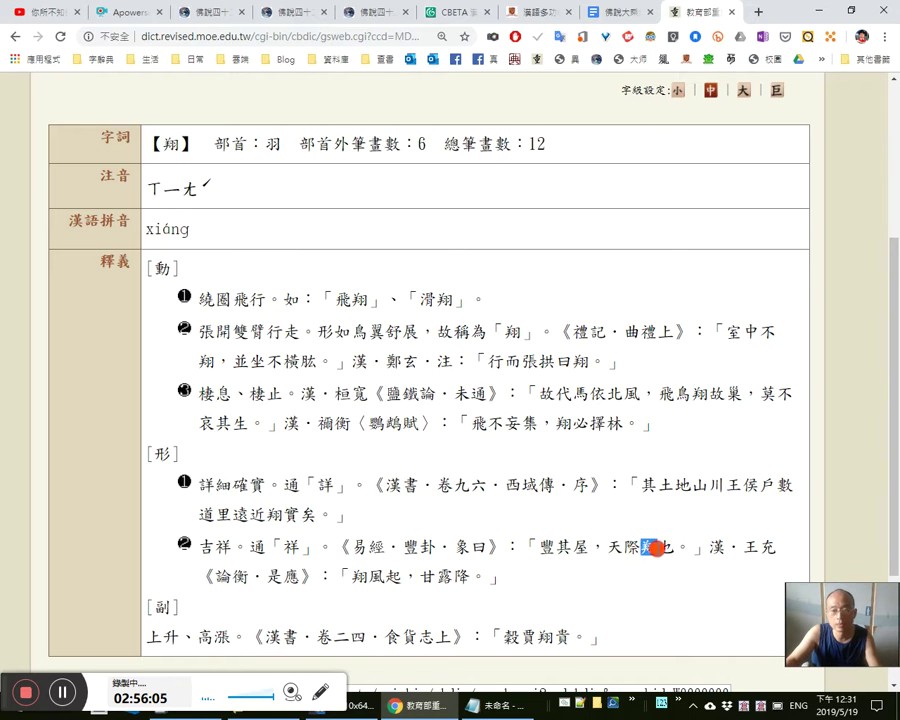
pyautogui.click(175, 143)
pyautogui.doubleClick(175, 143)
pyautogui.doubleClick(296, 547)
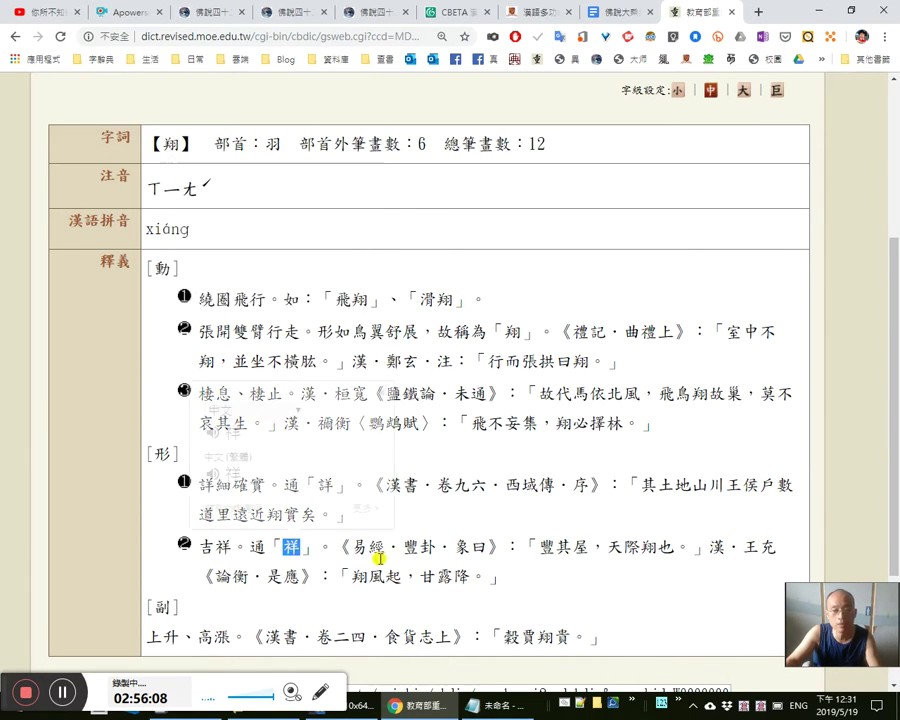
pyautogui.click(518, 572)
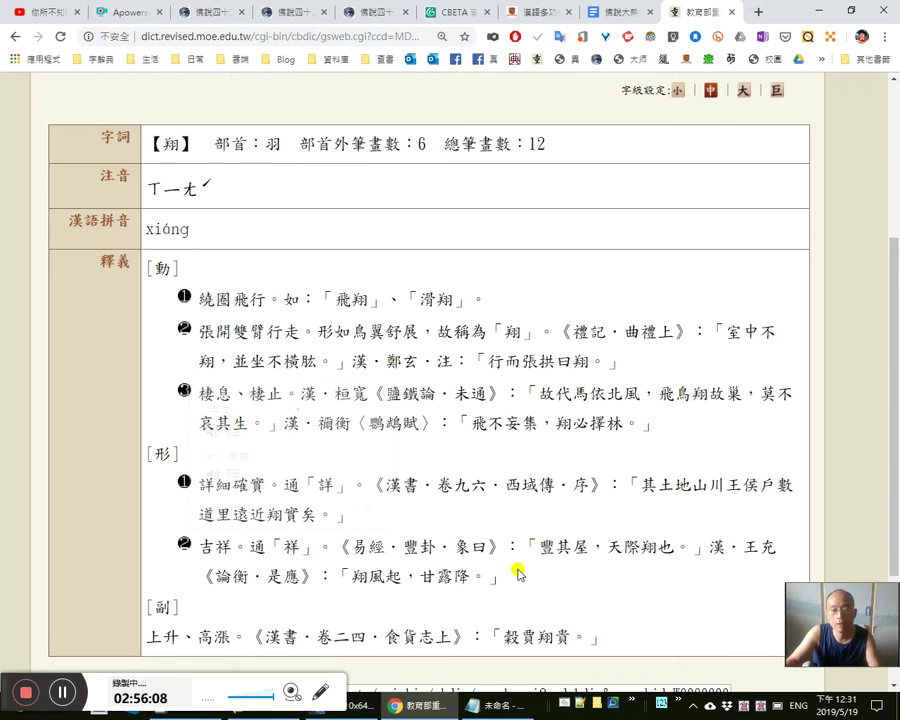
pyautogui.doubleClick(325, 484)
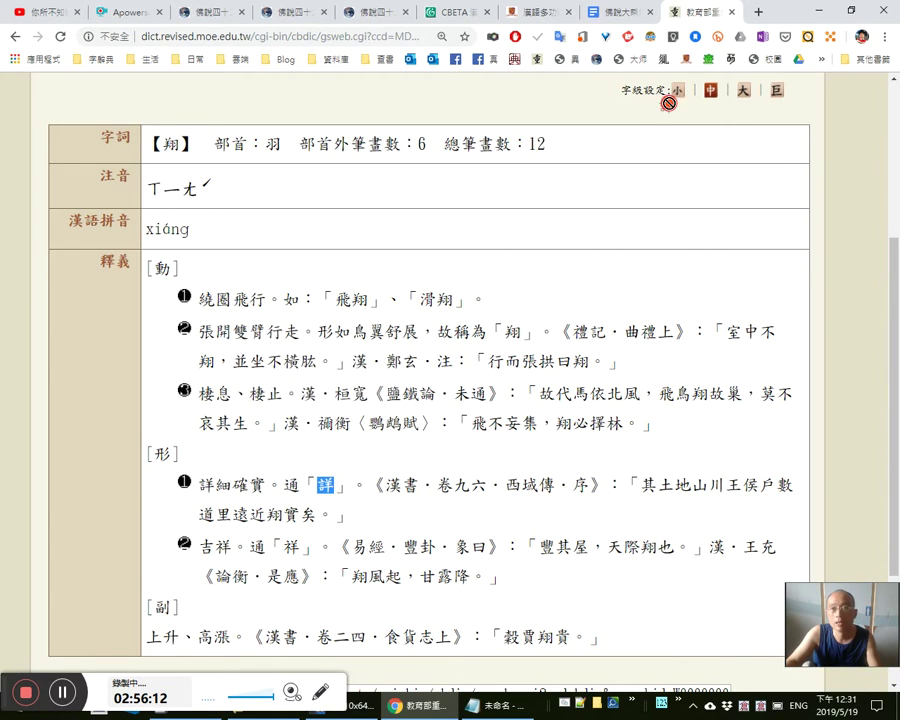
# Step: Look up 詳 in the dictionary and read its entry (radical 言, 13 strokes, xiáng)
pyautogui.moveTo(698, 51); pyautogui.dragTo(680, 162)
pyautogui.scroll(3, 600, 290)
pyautogui.click(724, 163)
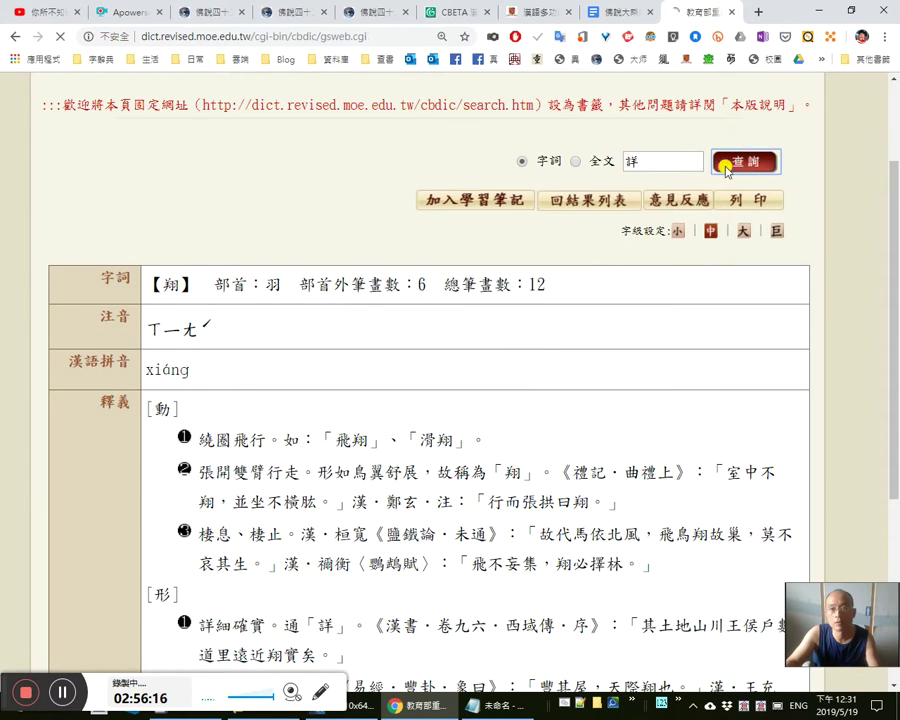
pyautogui.click(163, 486)
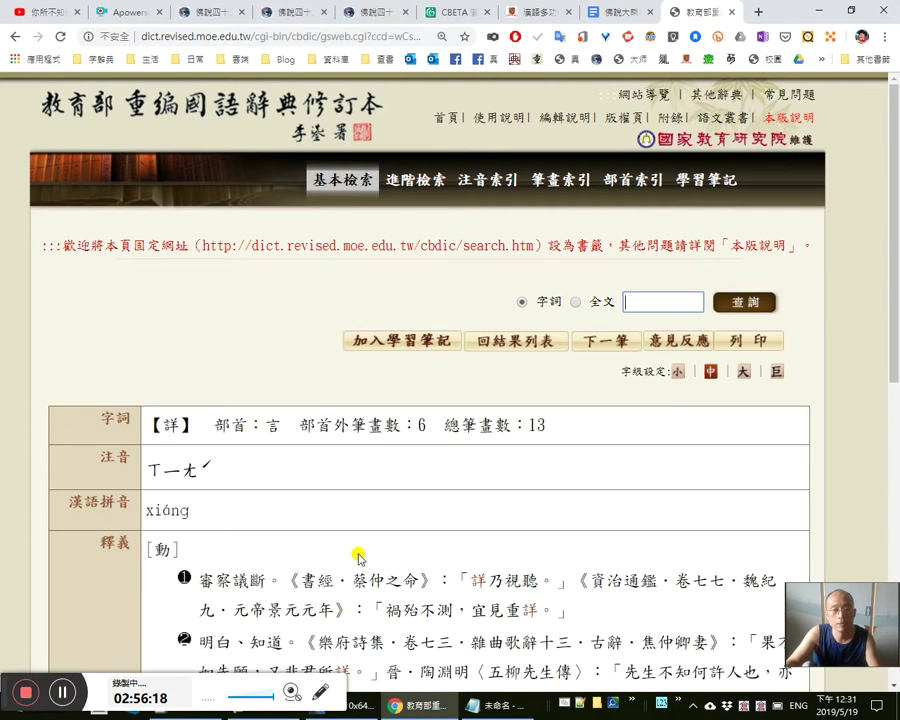
pyautogui.scroll(-2, 357, 555)
pyautogui.scroll(-2, 340, 540)
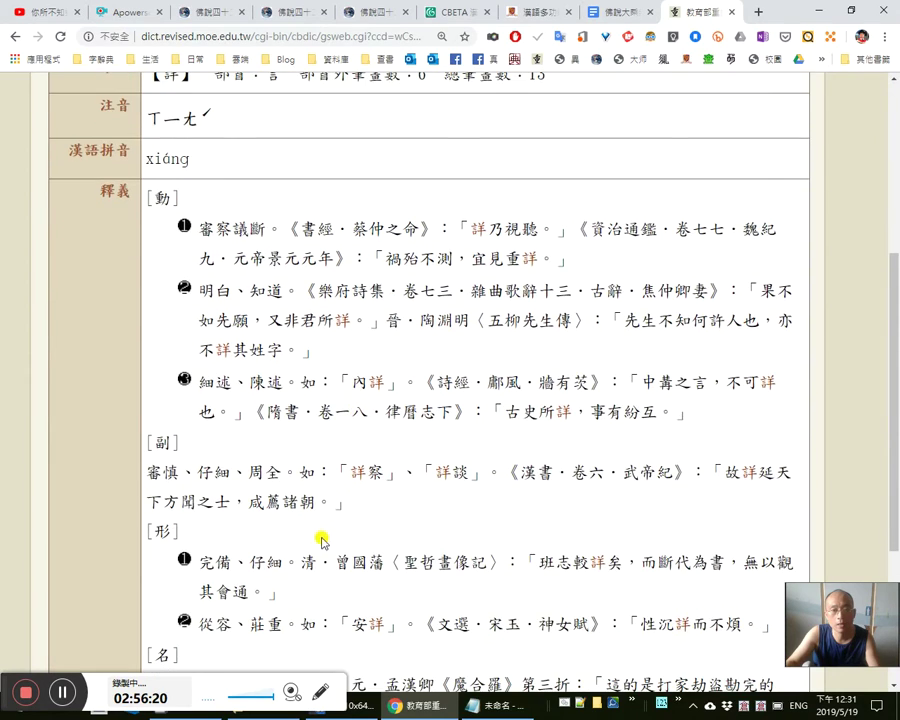
pyautogui.scroll(-2, 307, 552)
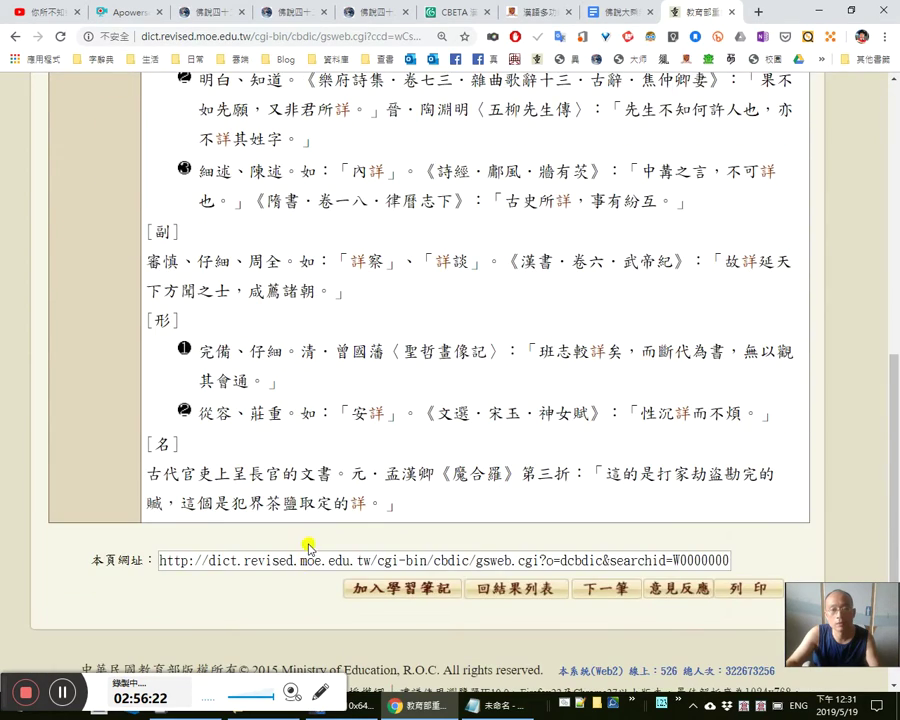
pyautogui.scroll(2, 312, 548)
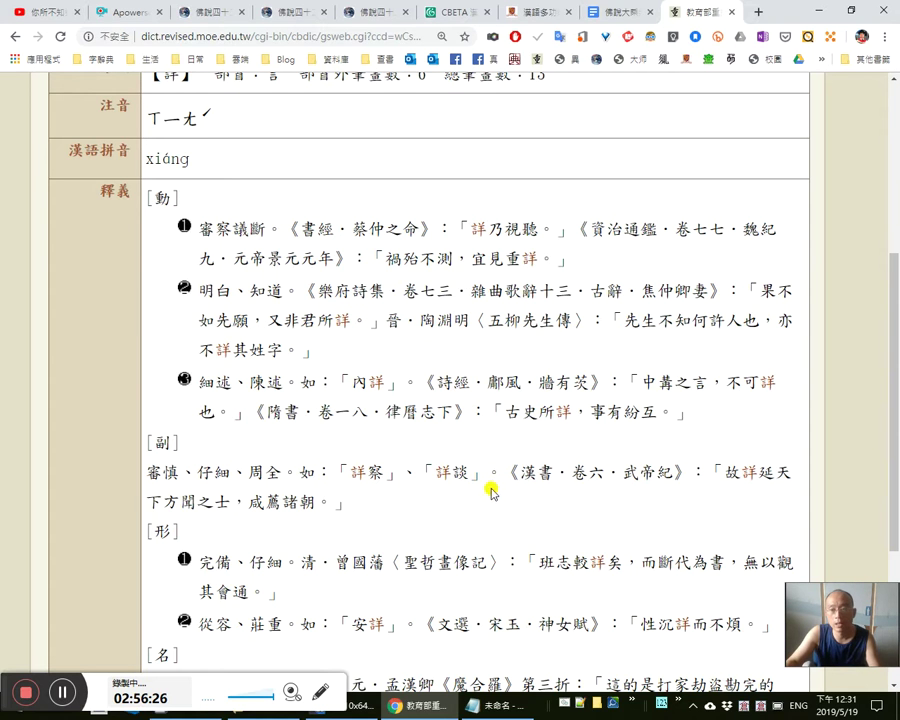
pyautogui.scroll(3, 490, 486)
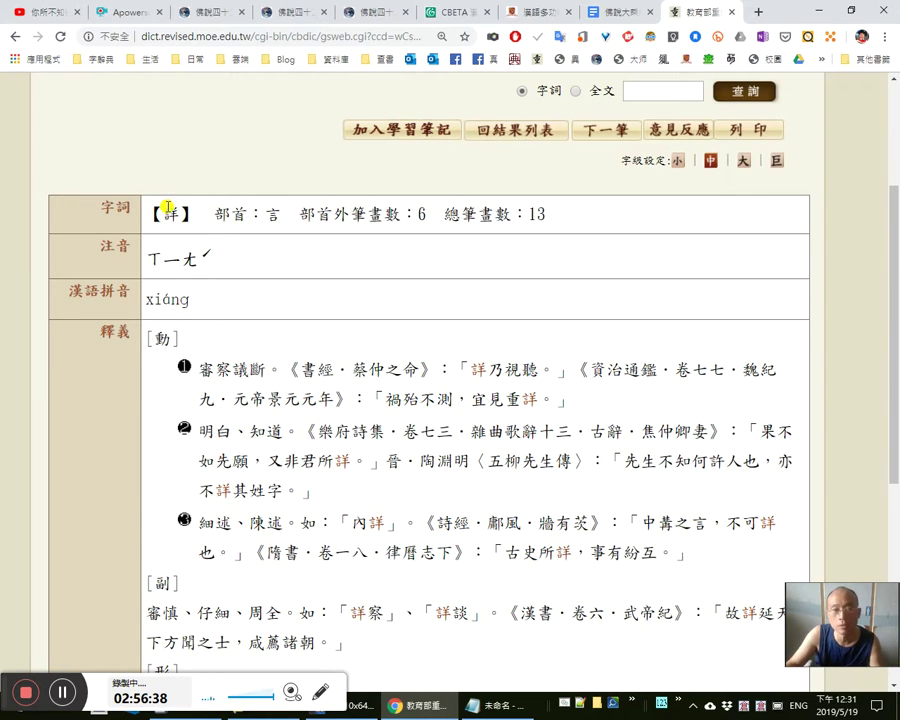
pyautogui.doubleClick(171, 213)
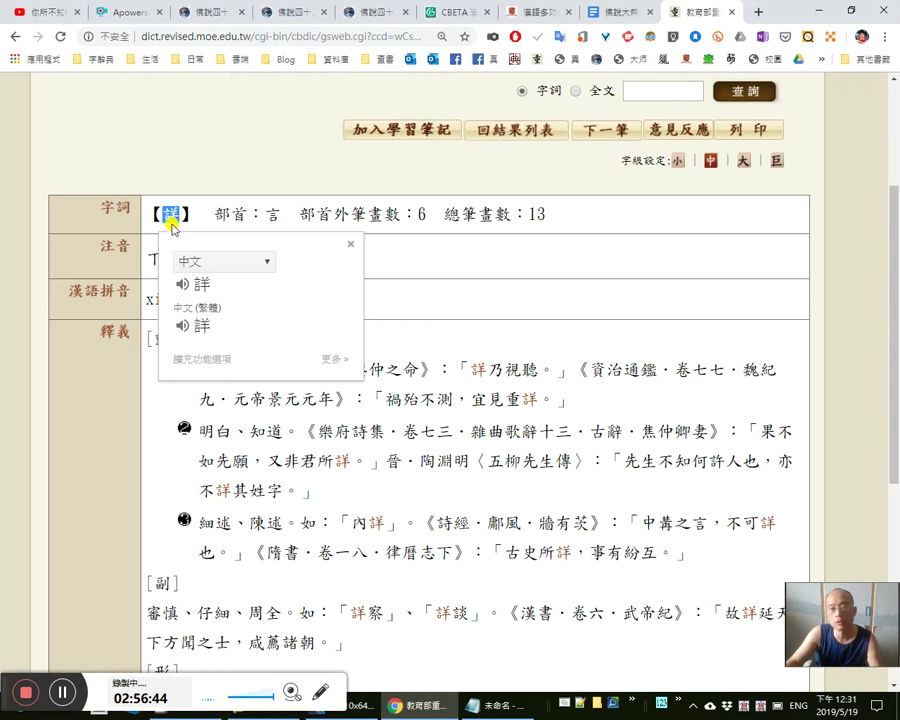
# Step: Look up 詳 in 漢語多功能字庫 and read its 仔細地審察 explanation
pyautogui.click(524, 14)
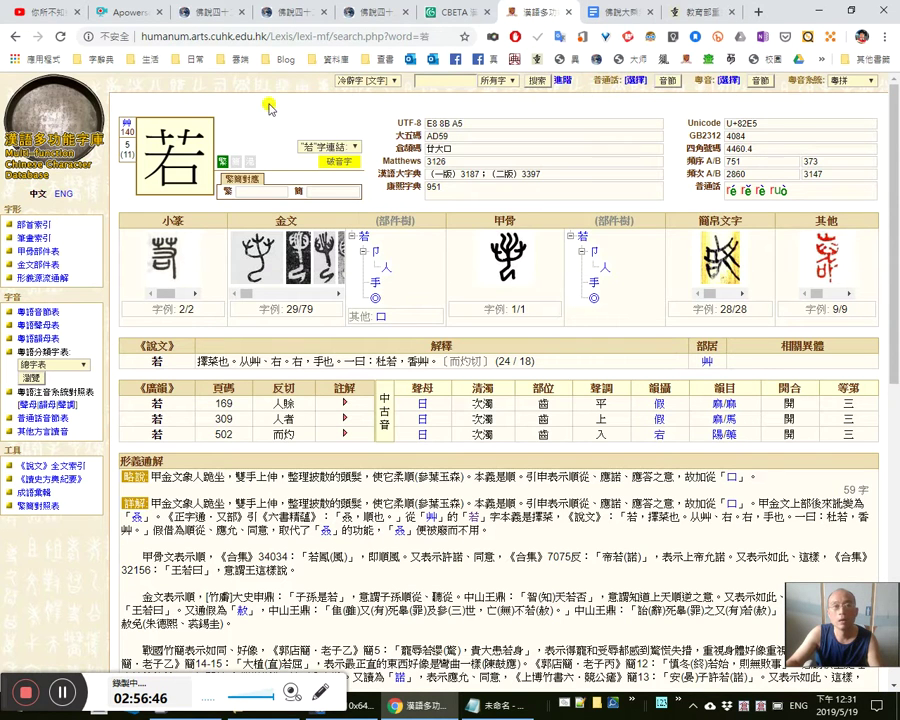
pyautogui.click(458, 82)
pyautogui.click(476, 95)
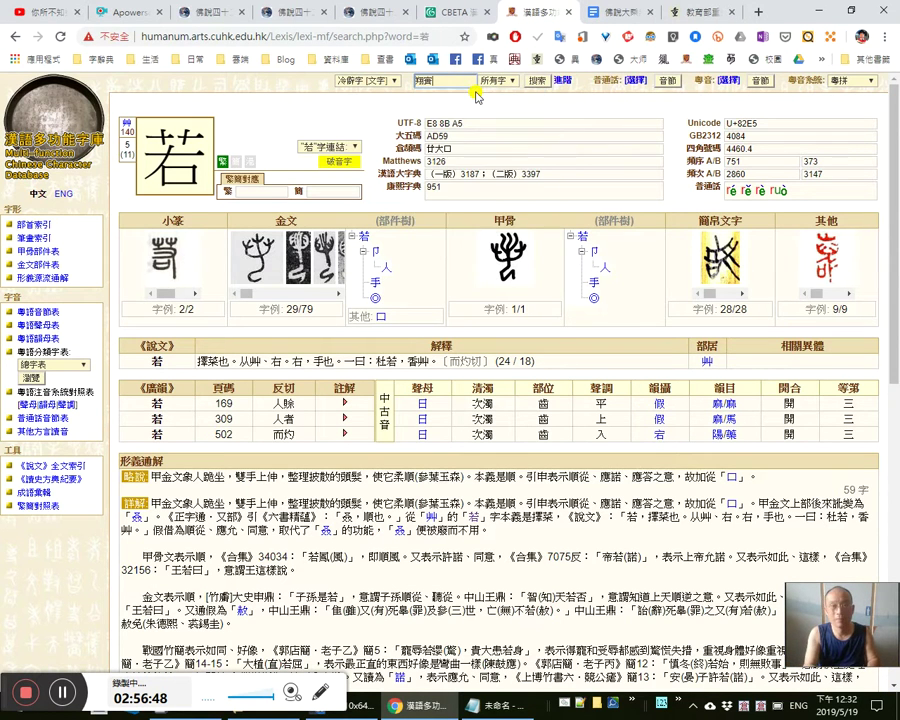
pyautogui.press('Return')
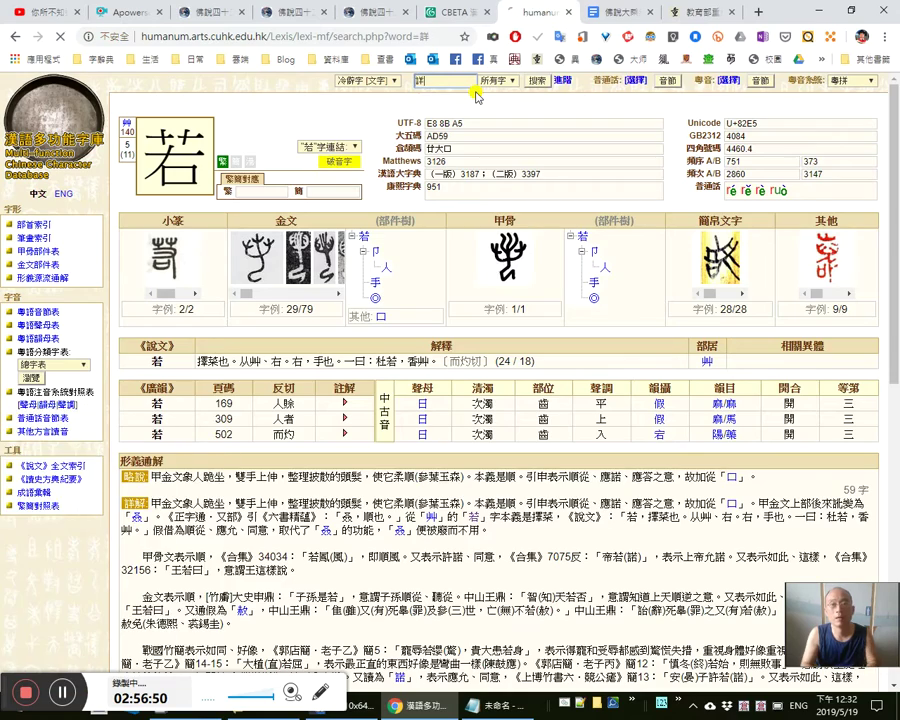
pyautogui.scroll(-1, 320, 360)
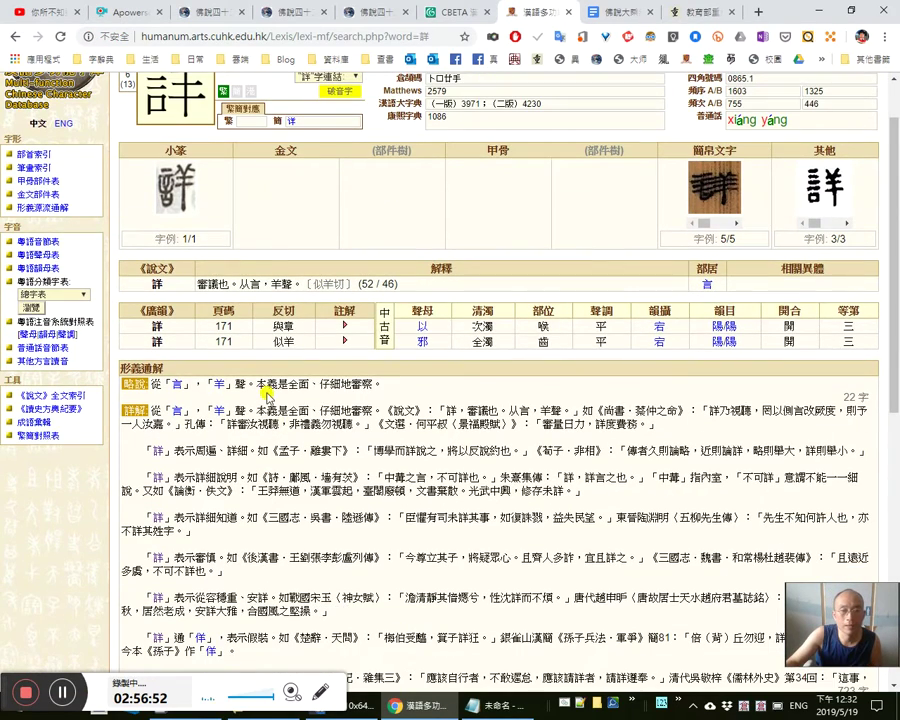
pyautogui.moveTo(370, 390); pyautogui.dragTo(320, 386)
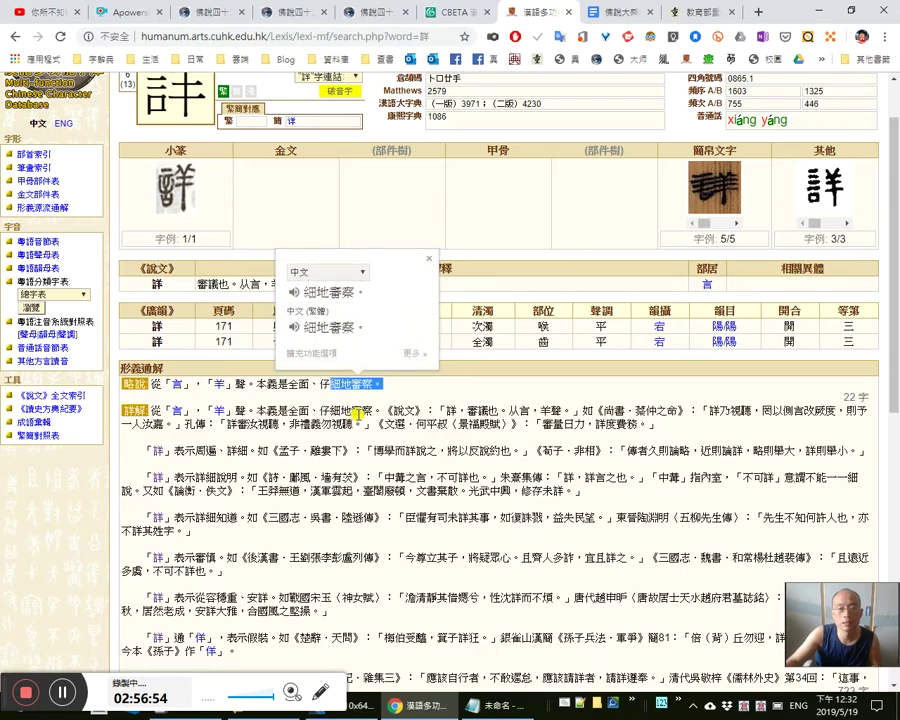
pyautogui.moveTo(373, 410); pyautogui.dragTo(257, 411)
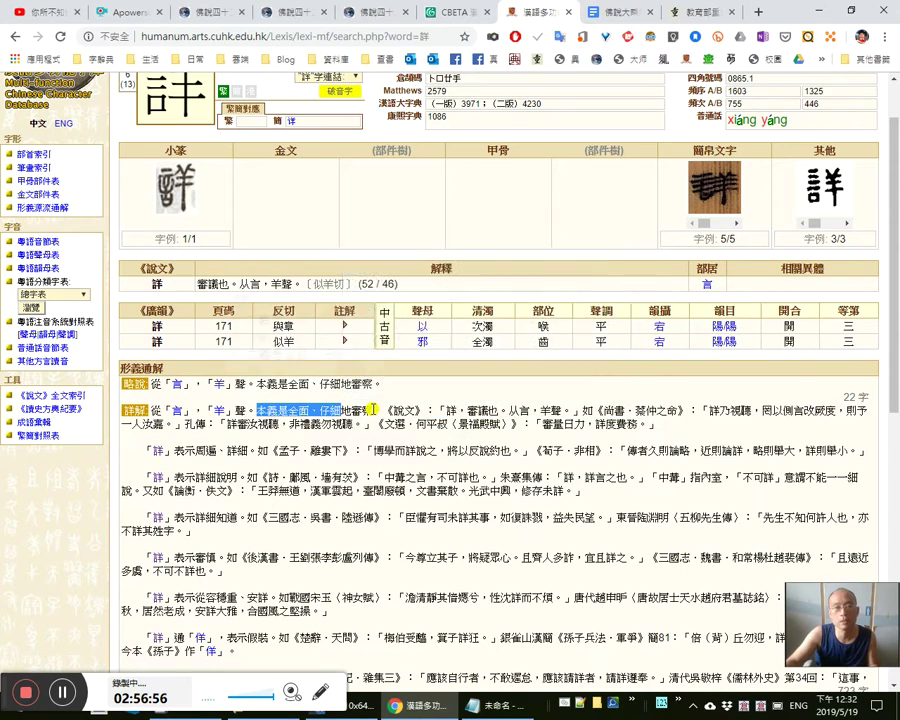
pyautogui.hotkey('ctrl', '+')
pyautogui.hotkey('ctrl', '+')
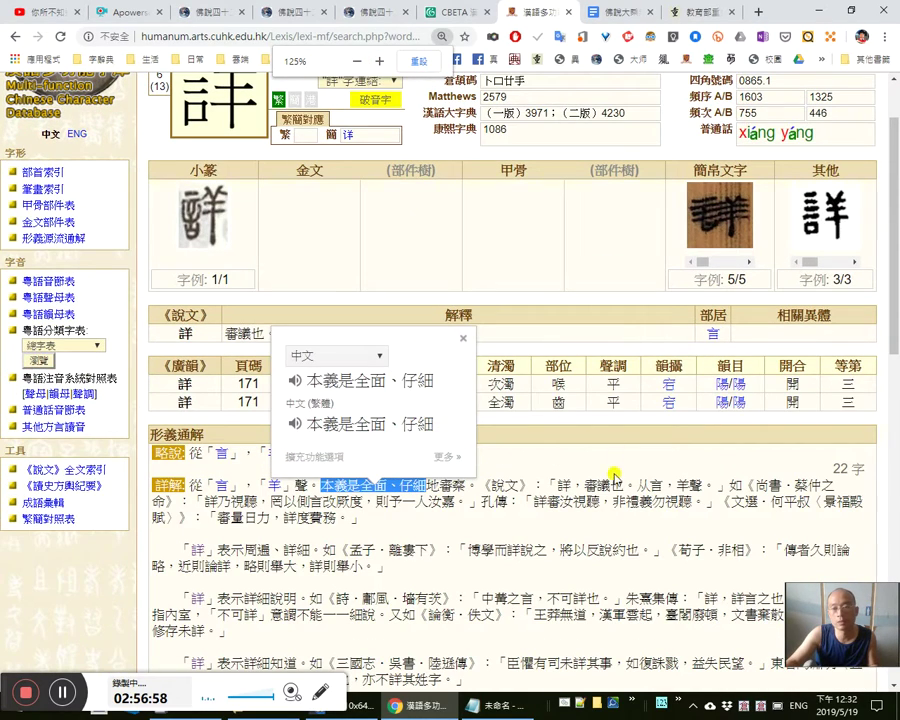
pyautogui.click(526, 484)
pyautogui.scroll(2, 593, 240)
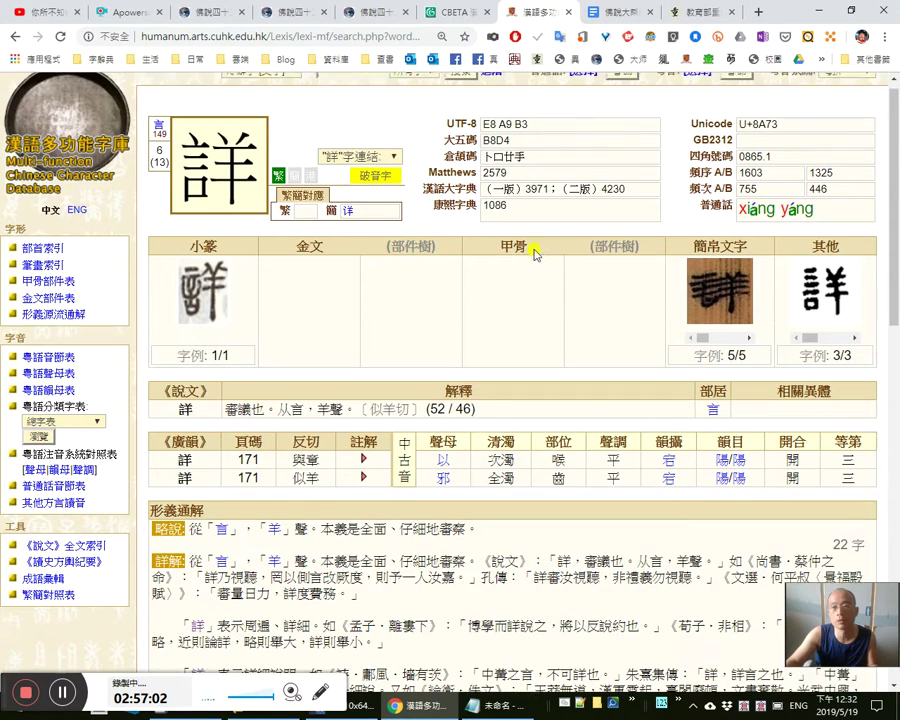
# Step: Look up 翔 in 漢語多功能字庫, read its basic meaning, then return to the ctext chapter
pyautogui.click(358, 82)
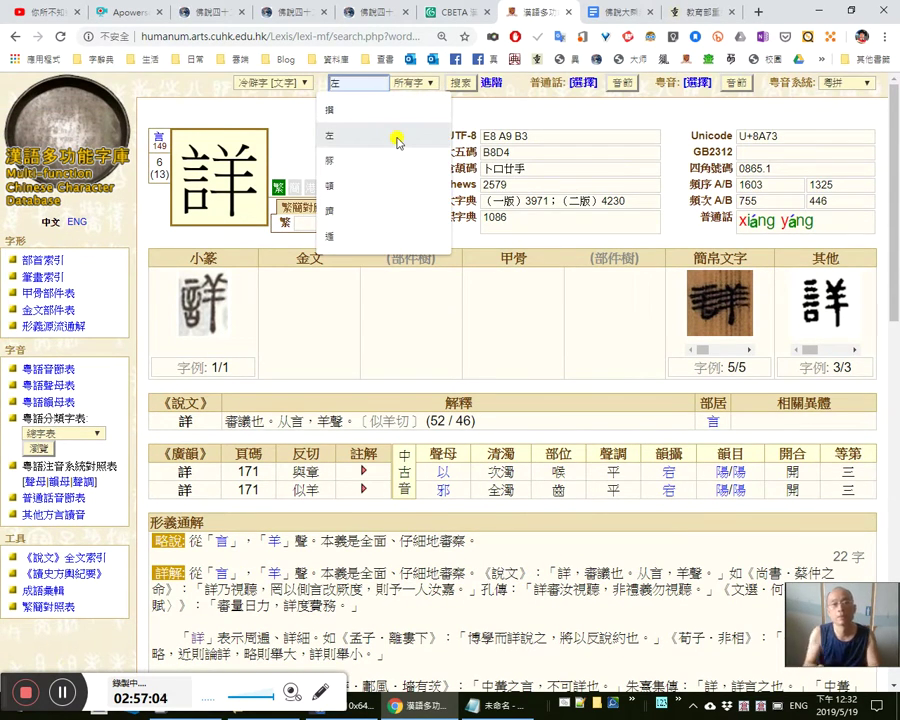
pyautogui.press('Escape')
pyautogui.press('Return')
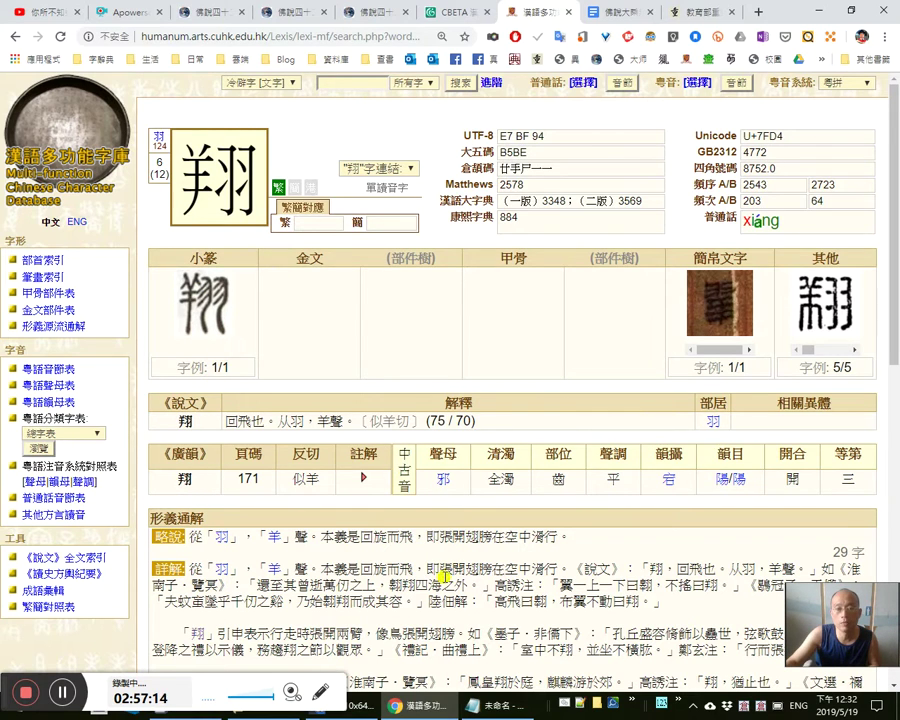
pyautogui.moveTo(333, 537); pyautogui.dragTo(522, 541)
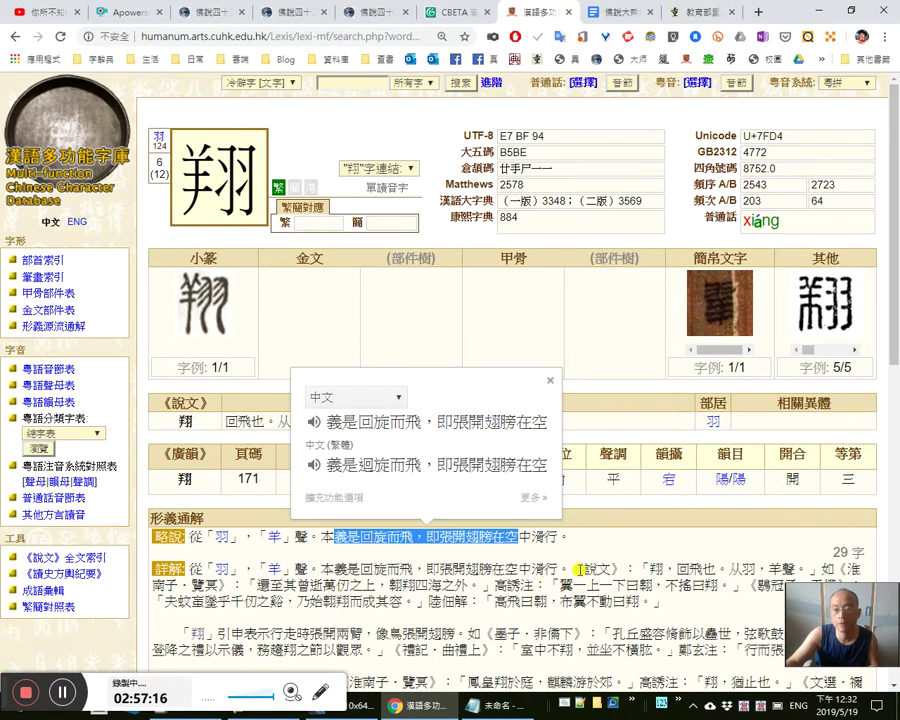
pyautogui.moveTo(567, 569); pyautogui.dragTo(428, 588)
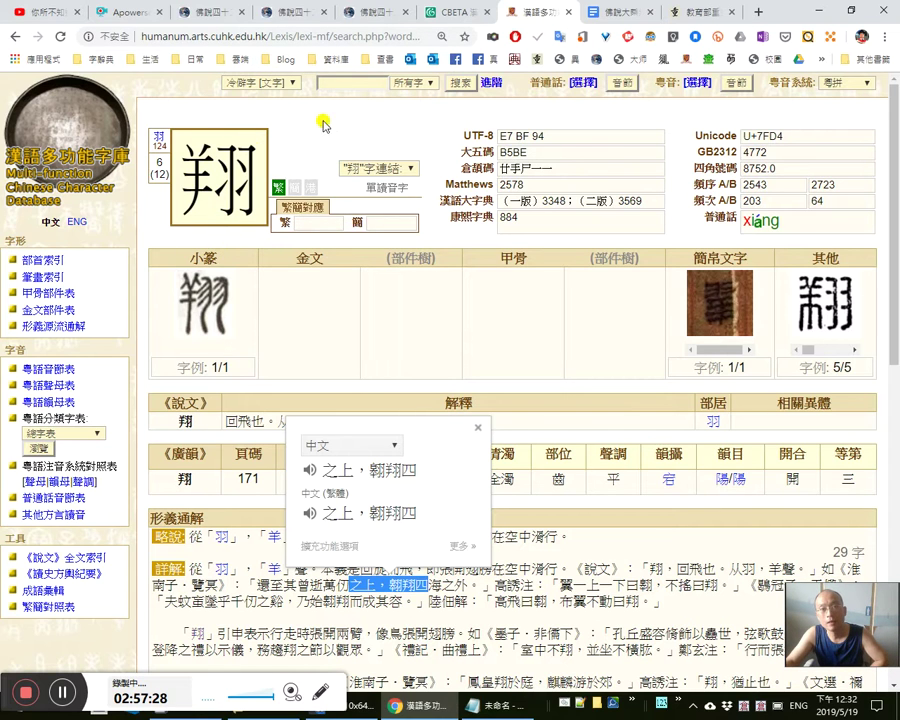
pyautogui.click(330, 86)
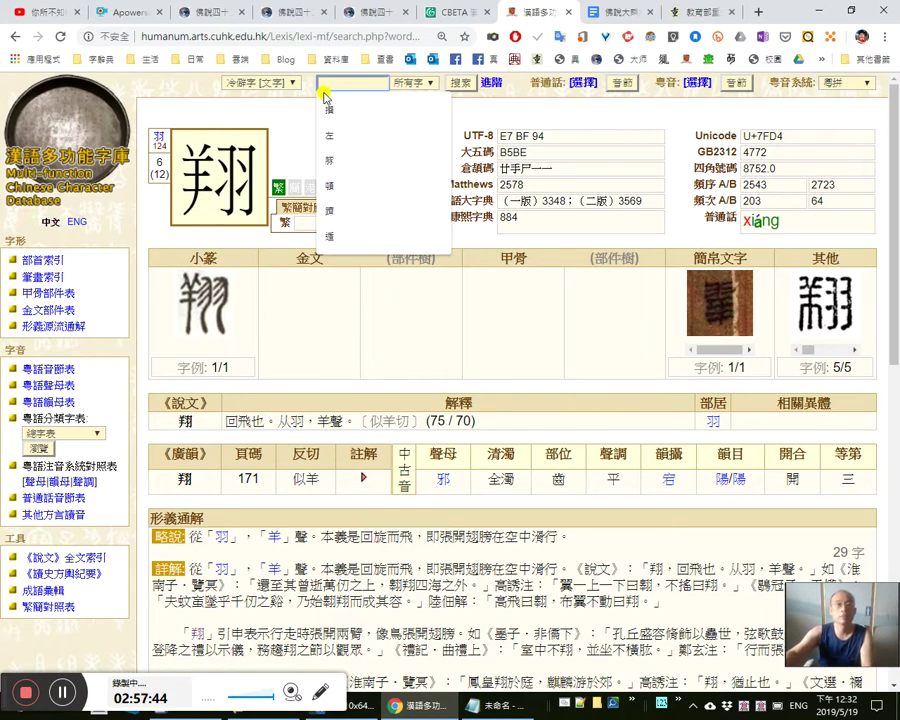
pyautogui.click(271, 17)
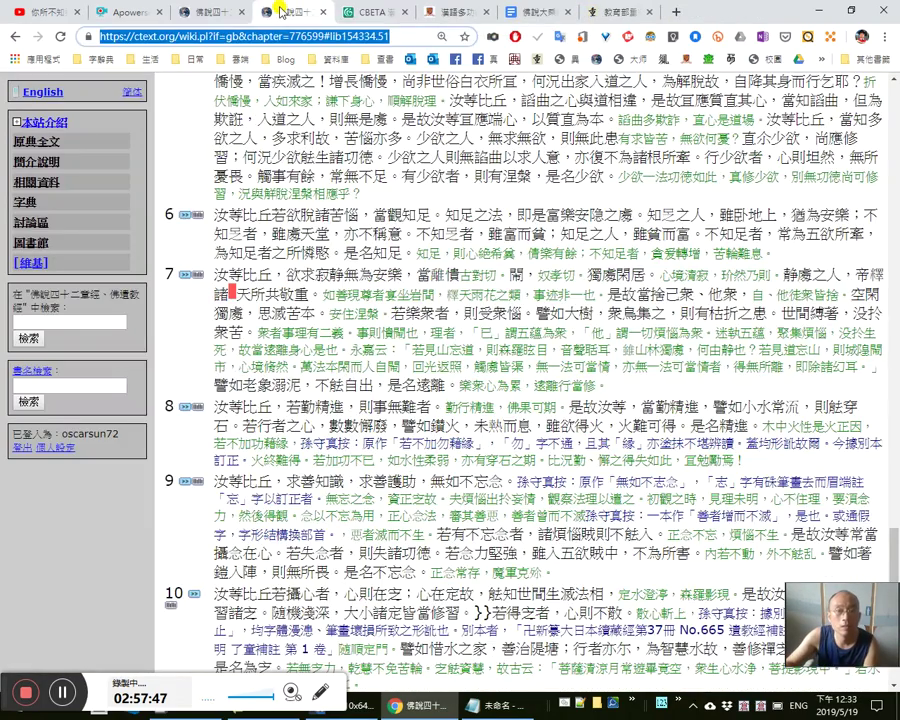
# Step: Close the ctext chapter, compare 念所受法 in EmEditor with the page 56 scan, then view Google Docs
pyautogui.middleClick(281, 10)
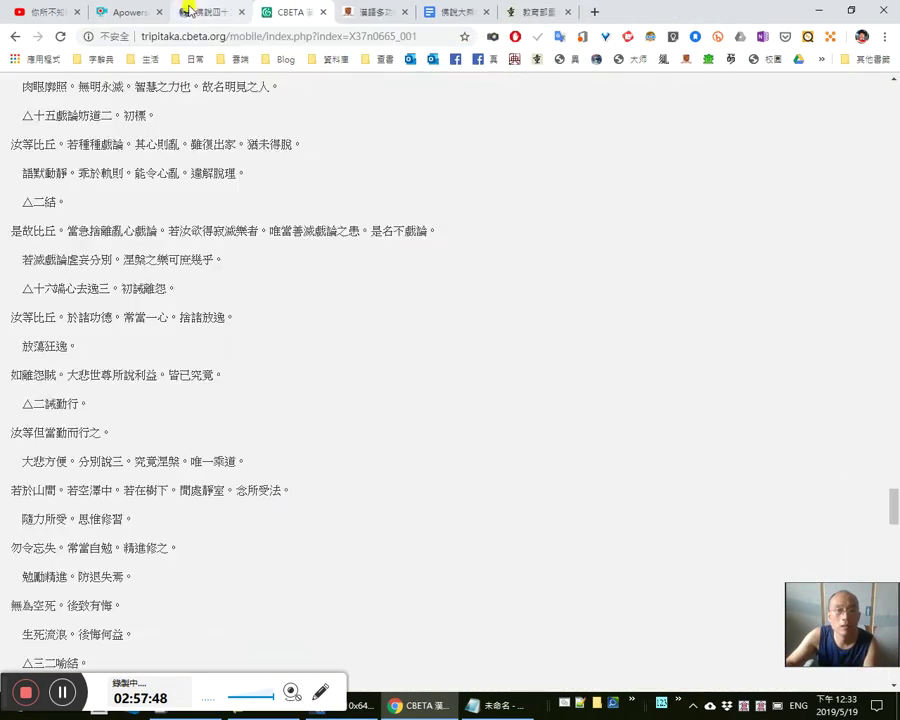
pyautogui.click(195, 12)
pyautogui.hotkey('alt', 'Tab')
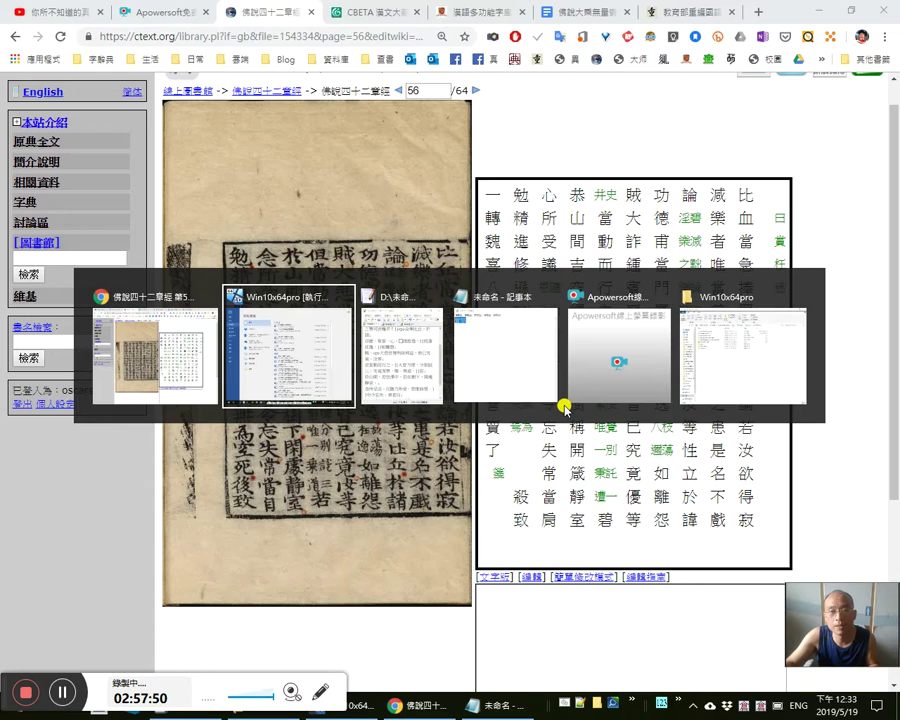
pyautogui.hotkey('alt', 'Tab')
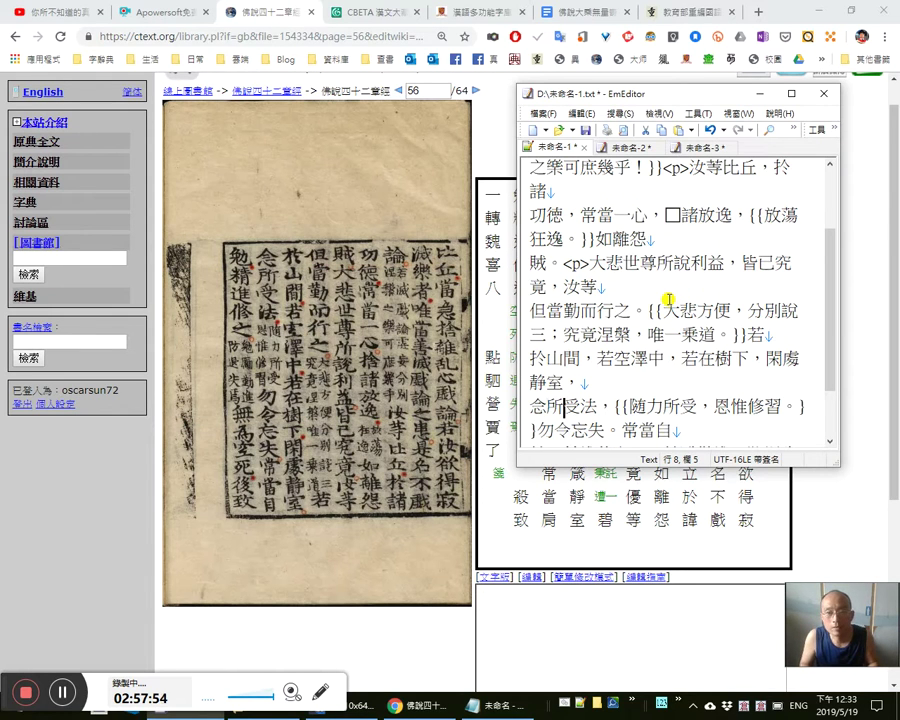
pyautogui.hotkey('shift', 'Home')
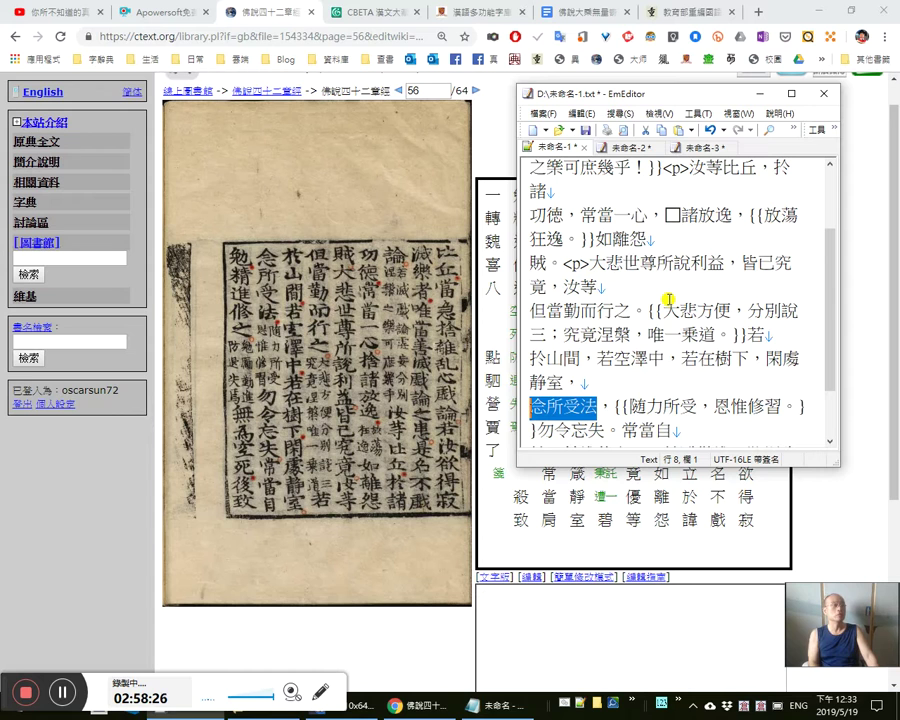
pyautogui.click(590, 13)
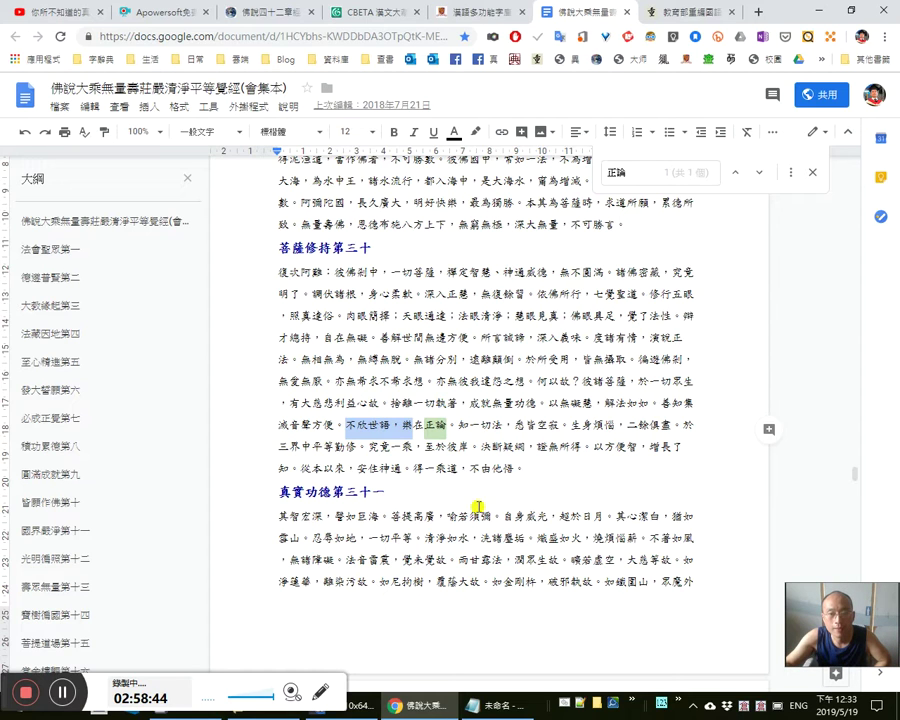
# Step: Compare the characters of 念所受法 in the EmEditor draft against the page 56 scan
pyautogui.click(270, 13)
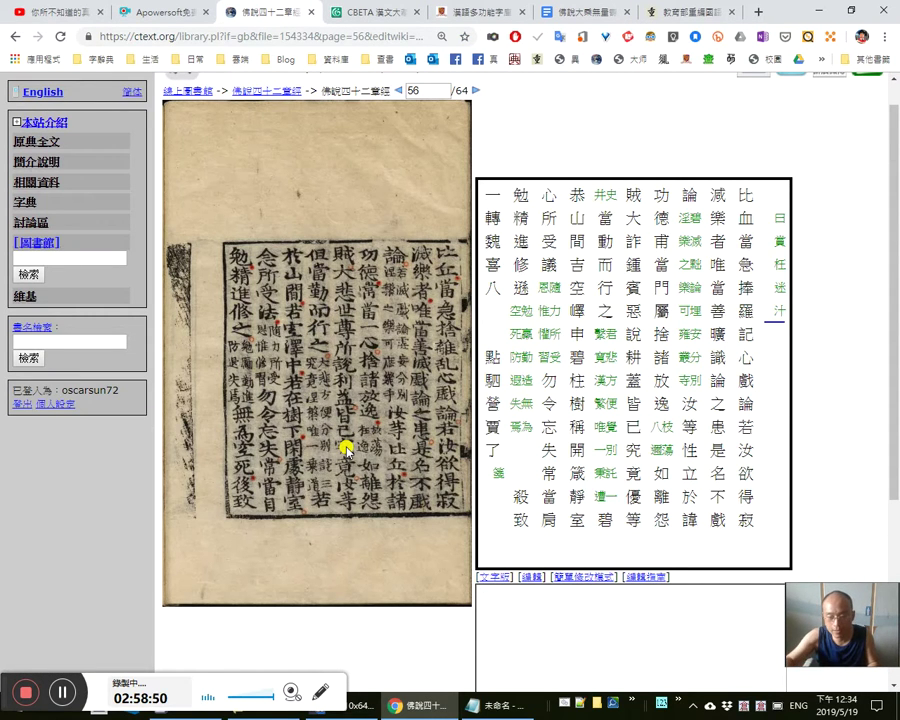
pyautogui.hotkey('alt', 'Tab')
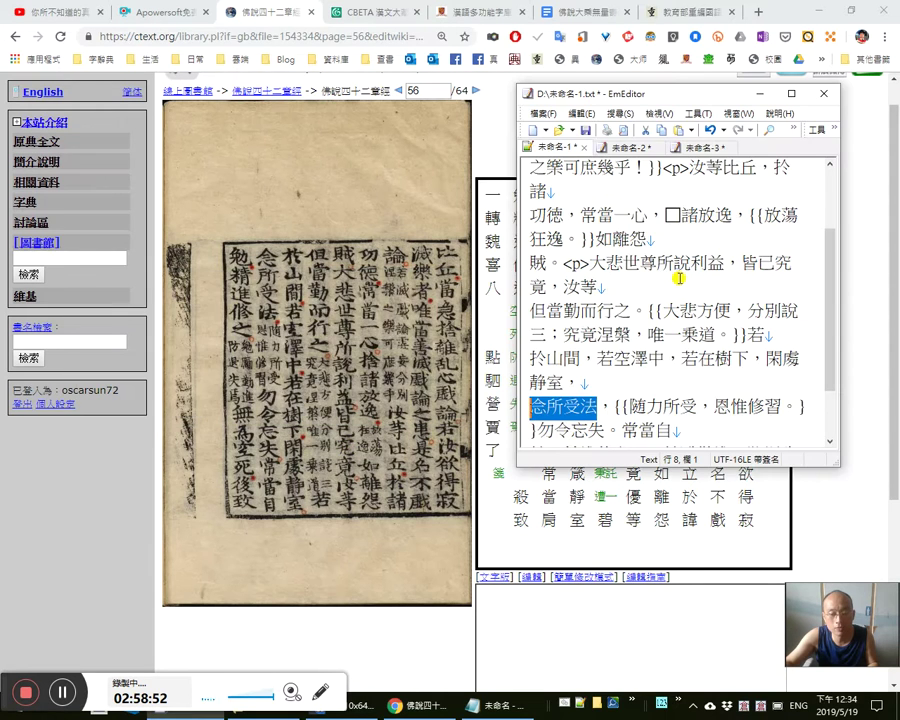
pyautogui.click(597, 408)
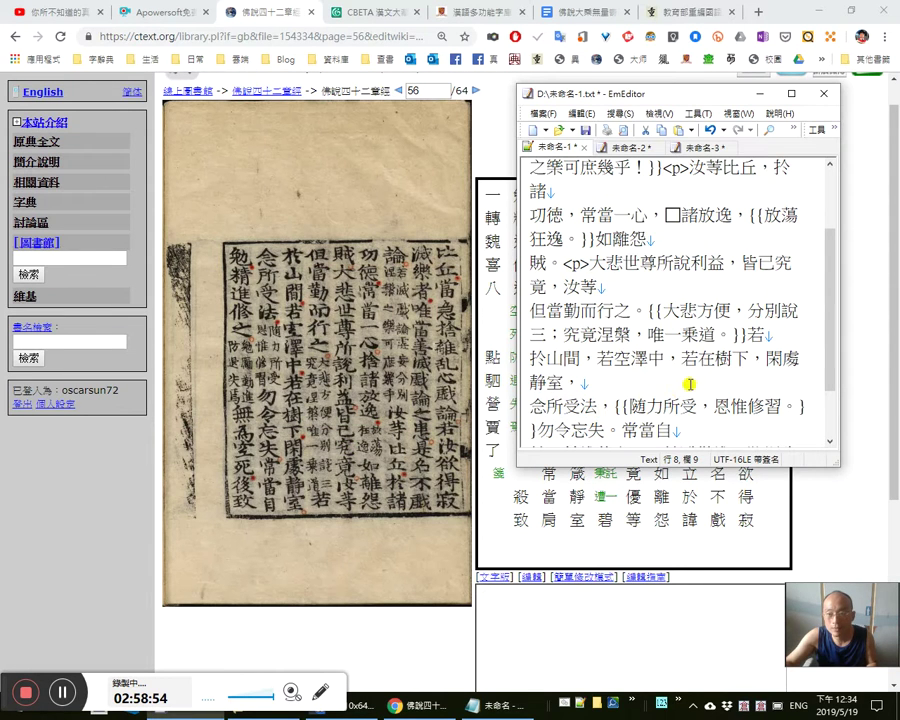
pyautogui.click(578, 401)
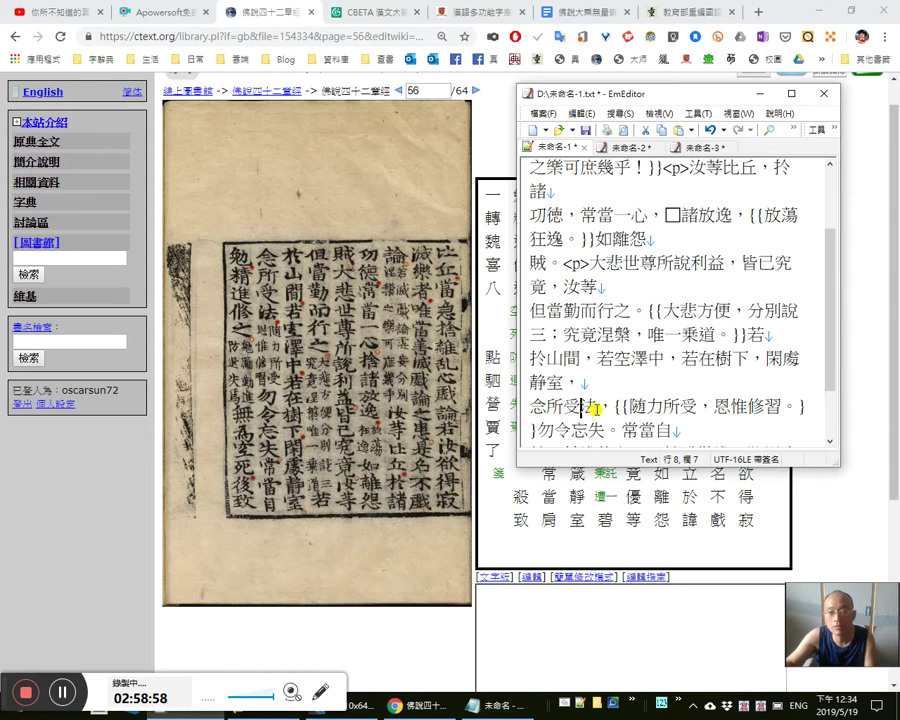
pyautogui.moveTo(585, 409); pyautogui.dragTo(600, 409)
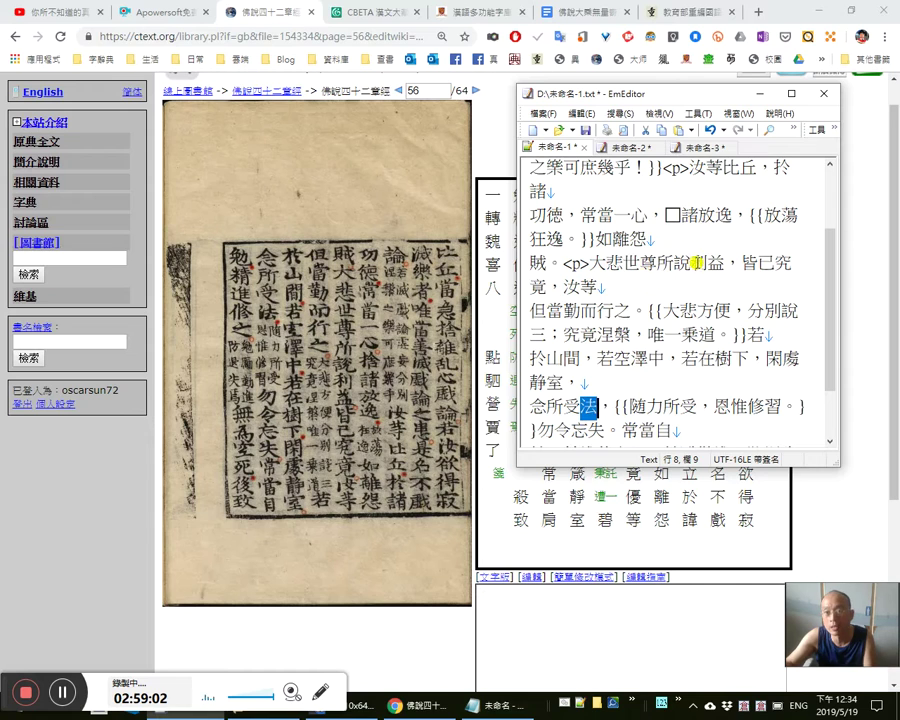
pyautogui.moveTo(690, 263); pyautogui.dragTo(724, 264)
pyautogui.click(641, 265)
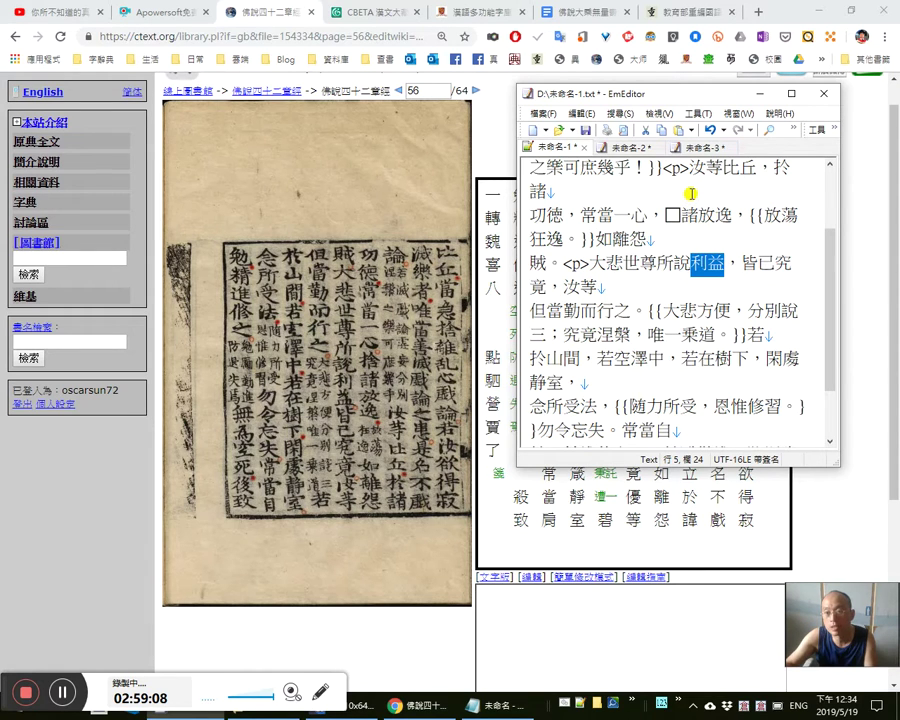
pyautogui.click(563, 404)
pyautogui.moveTo(553, 401); pyautogui.dragTo(544, 401)
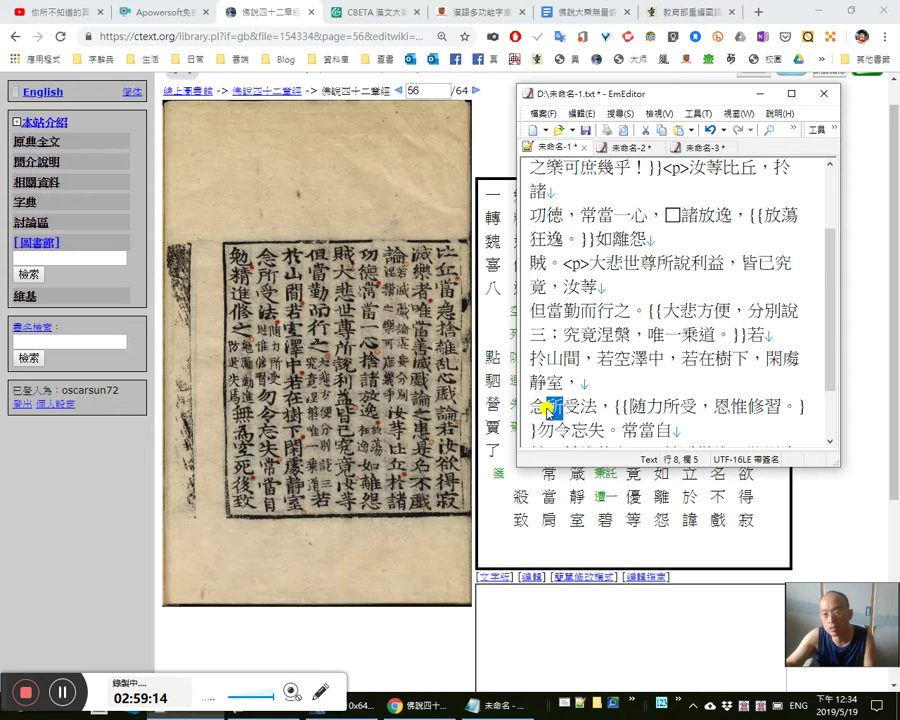
pyautogui.moveTo(566, 406); pyautogui.dragTo(579, 406)
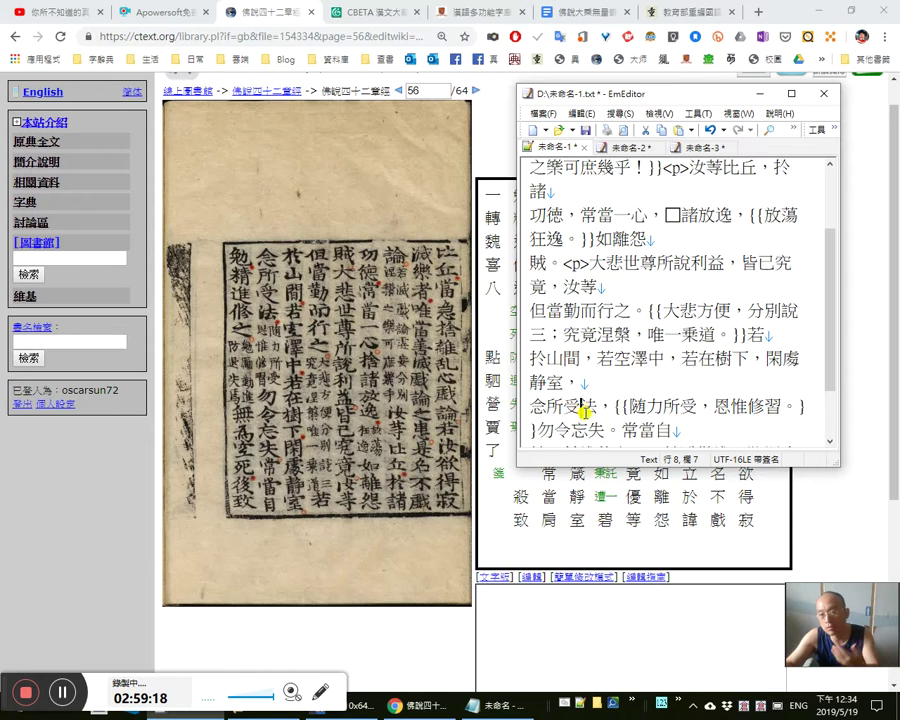
# Step: Replace the miswritten 恩 with 思 in the note, making it 思惟修習
pyautogui.click(617, 407)
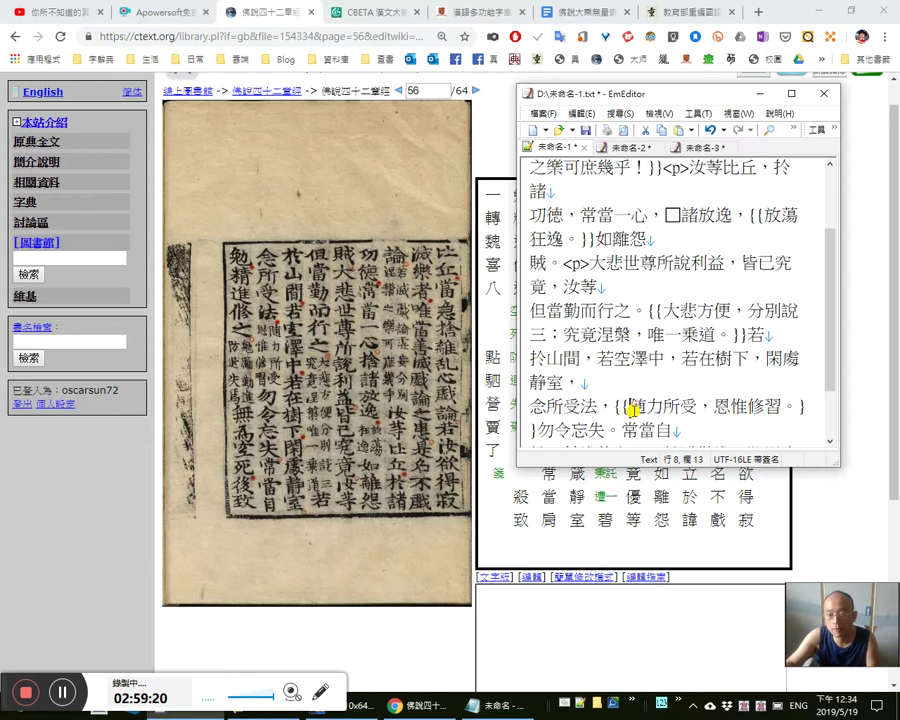
pyautogui.press('Right')
pyautogui.press('Right')
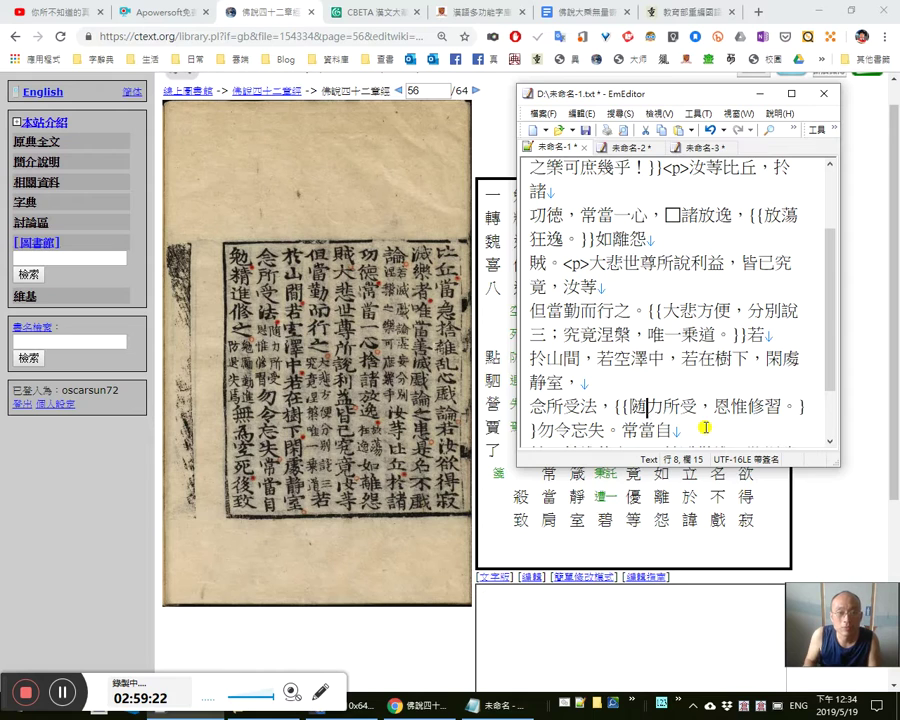
pyautogui.press('Right')
pyautogui.press('Right')
pyautogui.press('Right')
pyautogui.press('Right')
pyautogui.press('Right')
pyautogui.press('Right')
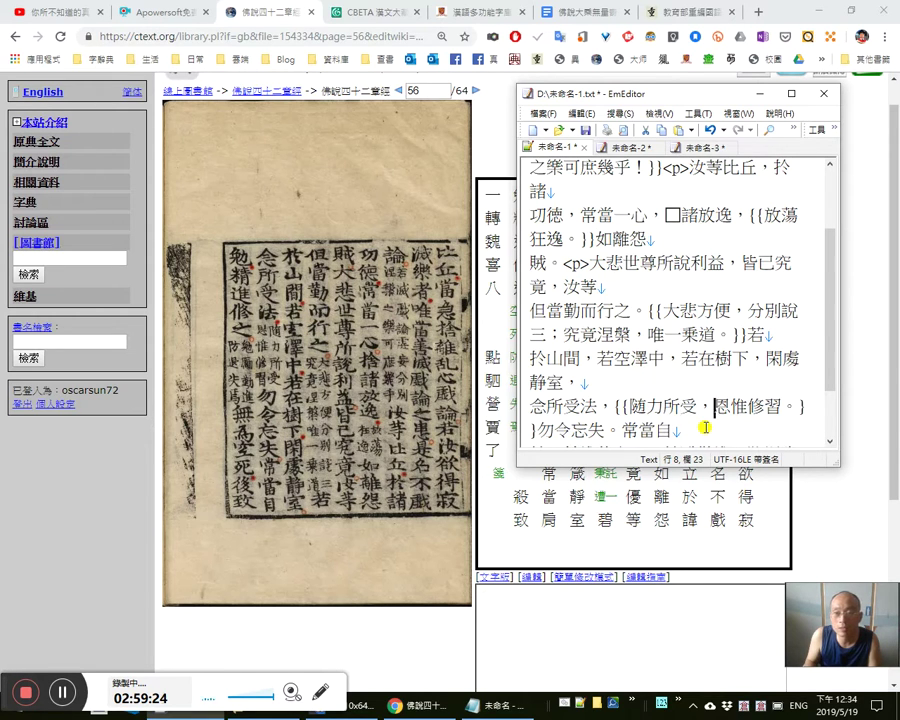
pyautogui.hotkey('shift', 'Left')
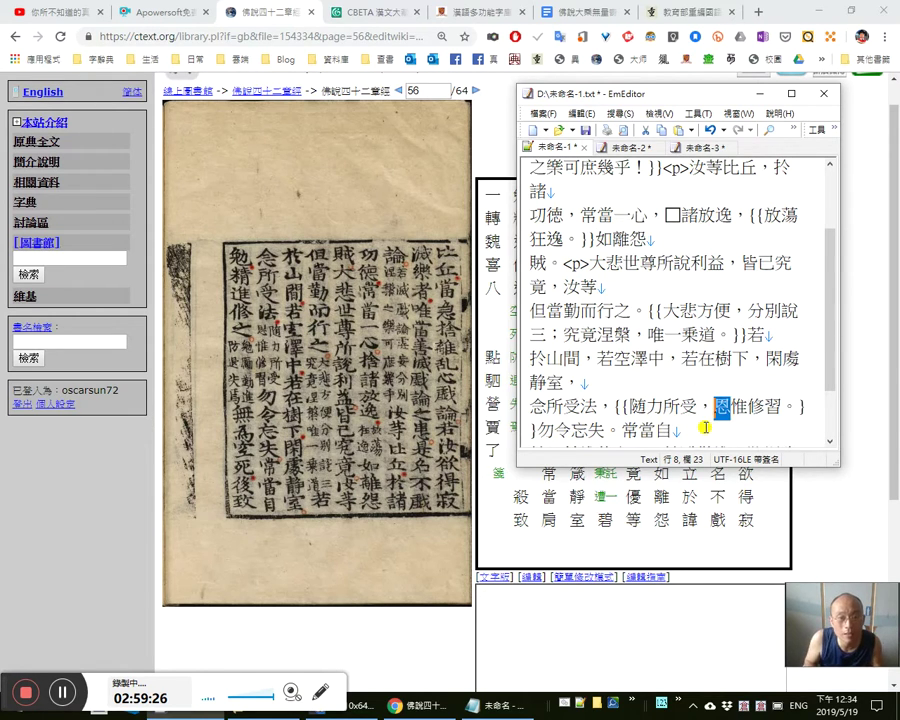
pyautogui.write('思')
pyautogui.click(236, 372)
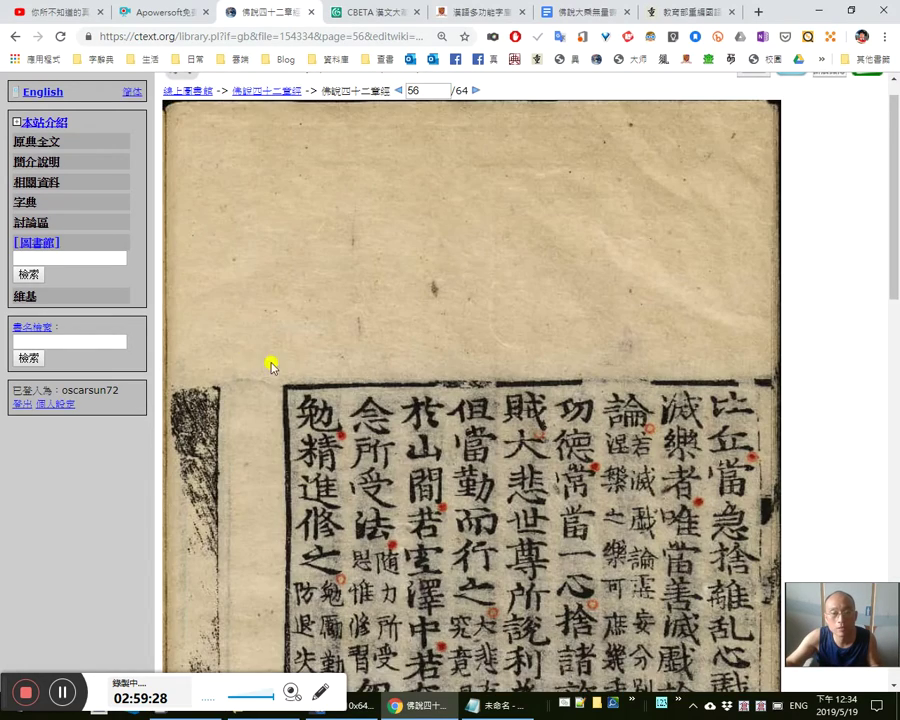
pyautogui.scroll(-2, 386, 444)
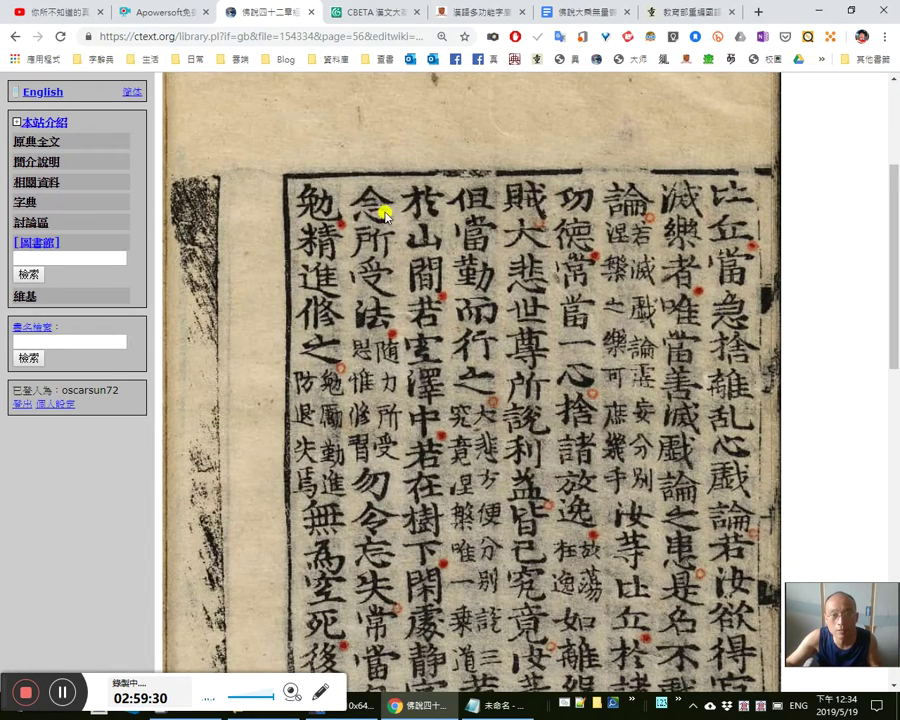
pyautogui.click(390, 310)
pyautogui.hotkey('alt', 'Tab')
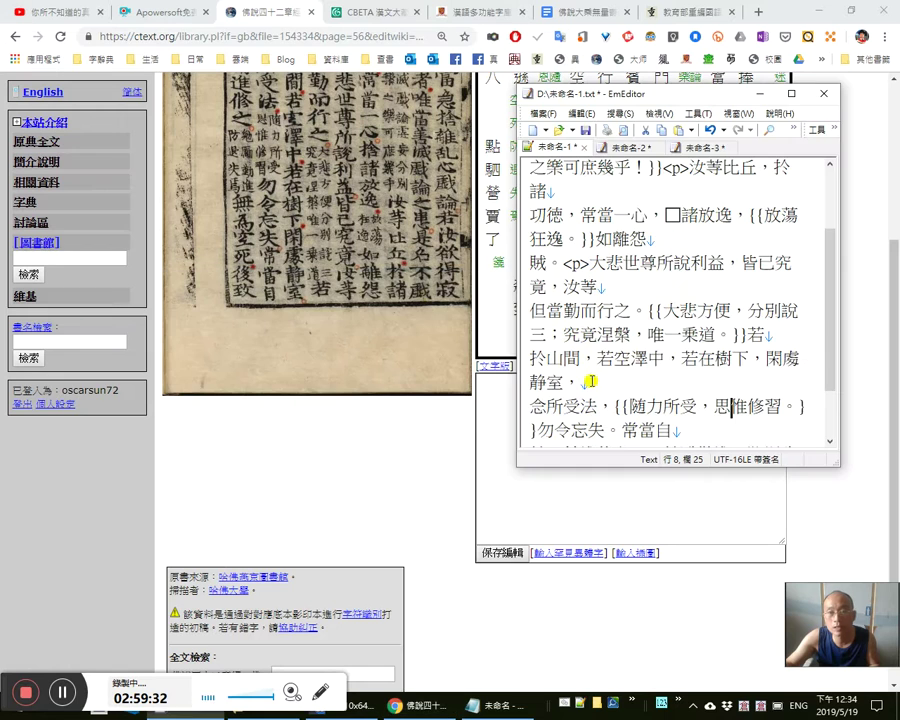
pyautogui.click(710, 406)
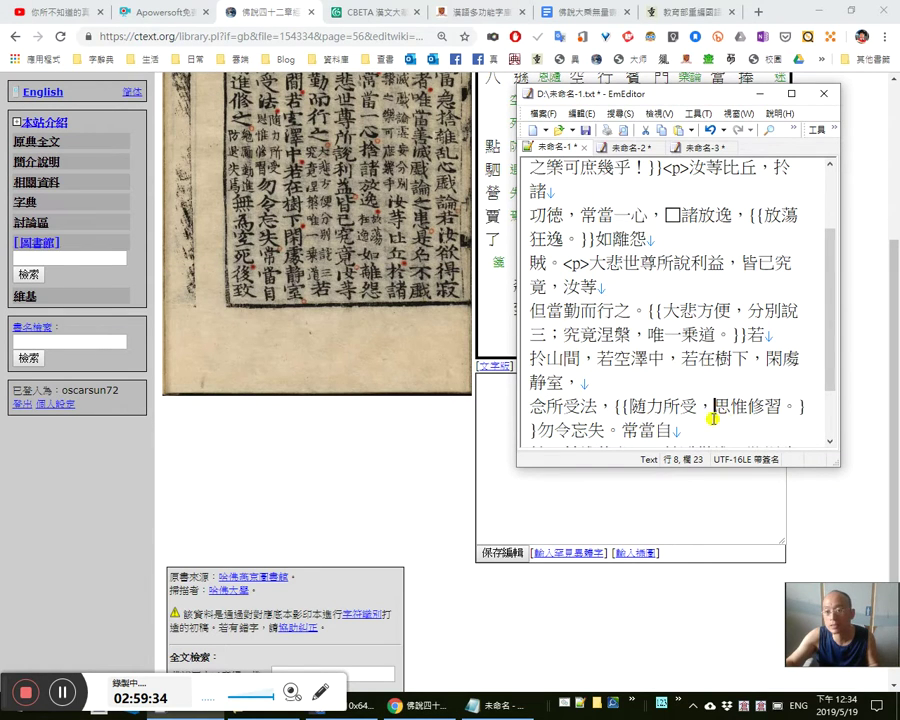
pyautogui.write('唸')
pyautogui.hotkey('shift', 'Left')
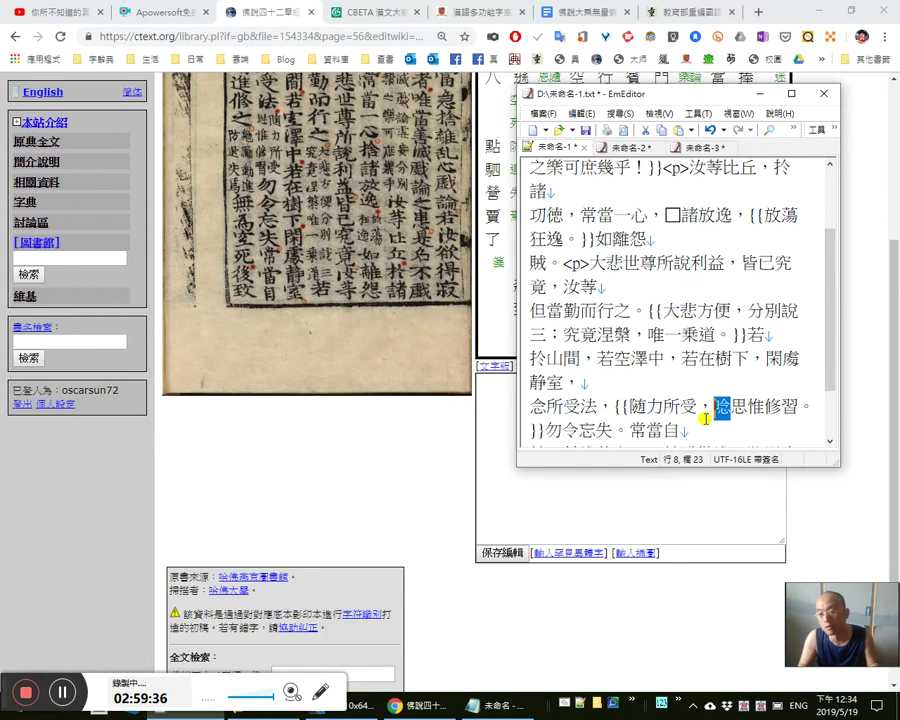
pyautogui.press('Delete')
pyautogui.press('Right')
pyautogui.press('Right')
pyautogui.press('Right')
pyautogui.press('Right')
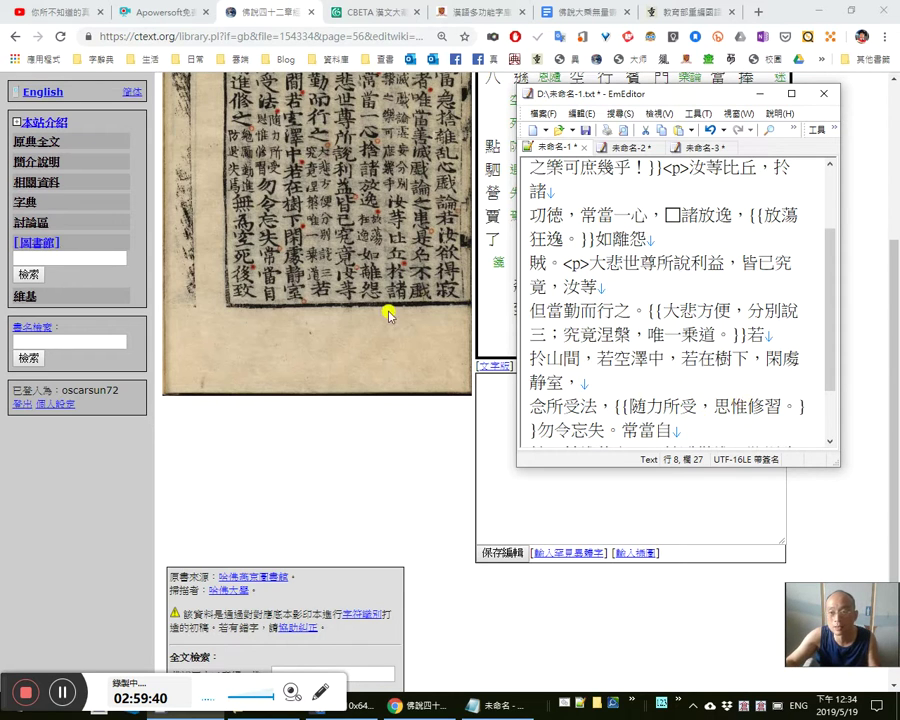
pyautogui.click(353, 287)
pyautogui.hotkey('alt', 'Tab')
pyautogui.moveTo(714, 407); pyautogui.dragTo(762, 407)
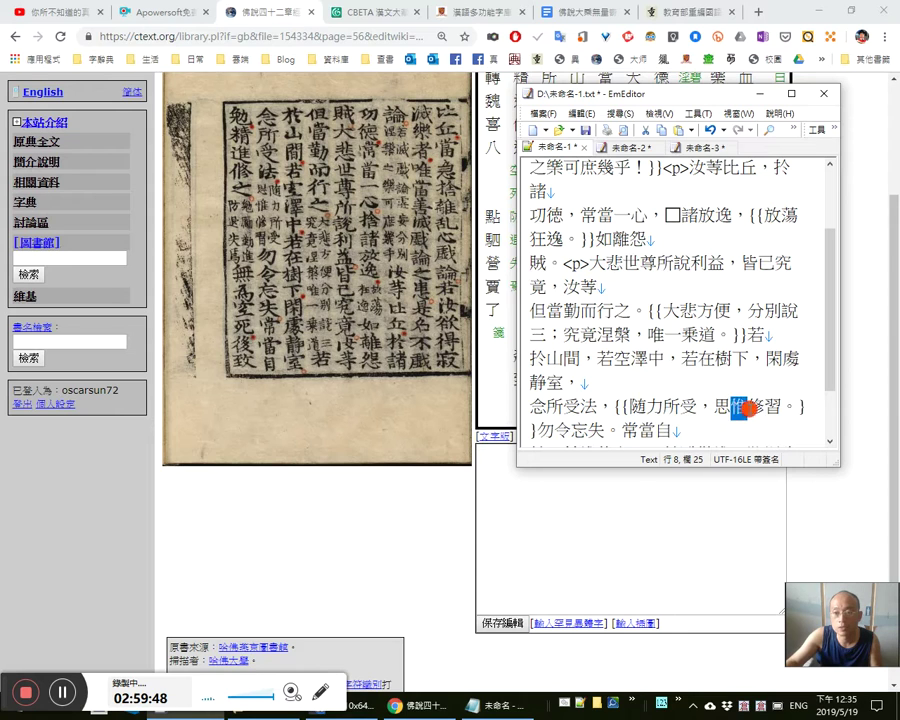
pyautogui.moveTo(732, 407); pyautogui.dragTo(754, 407)
pyautogui.click(706, 410)
pyautogui.click(679, 408)
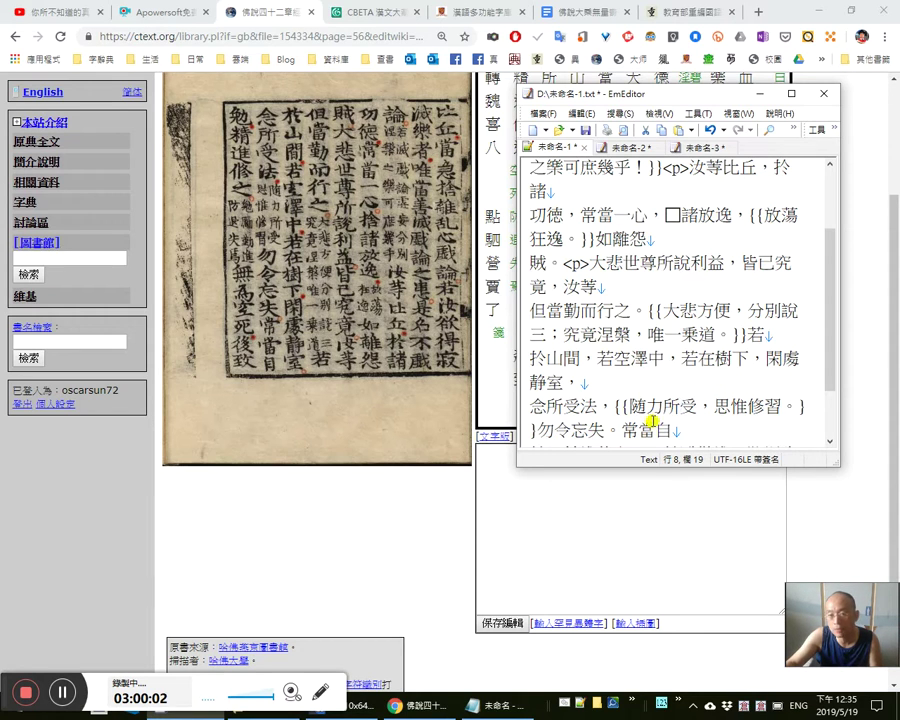
pyautogui.moveTo(579, 430)
pyautogui.mouseDown()
pyautogui.moveTo(580, 420)
pyautogui.moveTo(589, 430)
pyautogui.mouseUp()
pyautogui.click(590, 408)
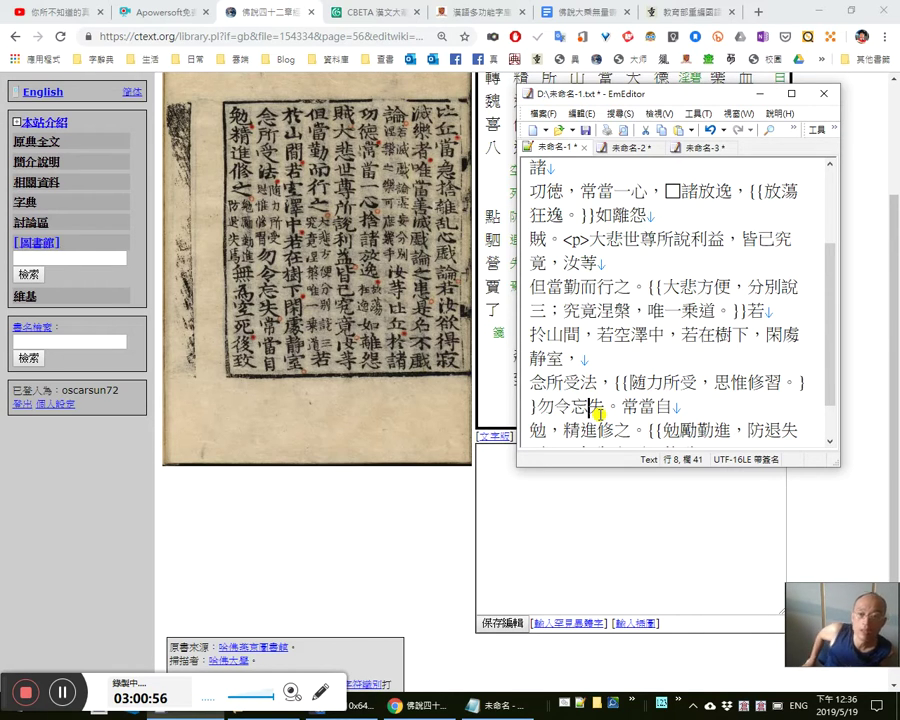
# Step: Step through 勿令忘失 in overwrite mode, then select 念 at the start of the 念所受法 line
pyautogui.press('Left')
pyautogui.press('Left')
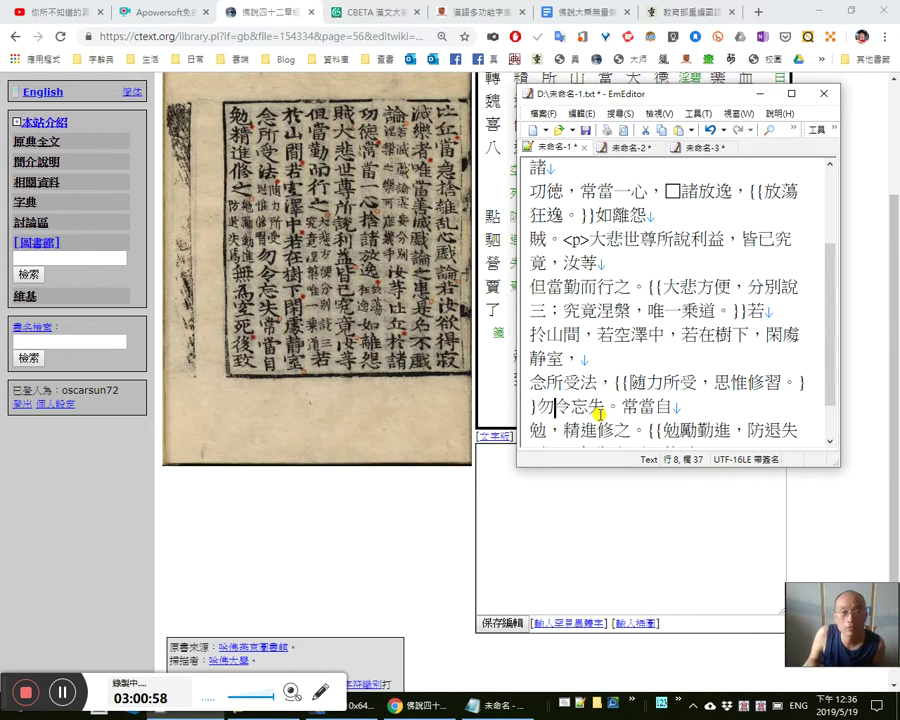
pyautogui.press('Left')
pyautogui.press('Right')
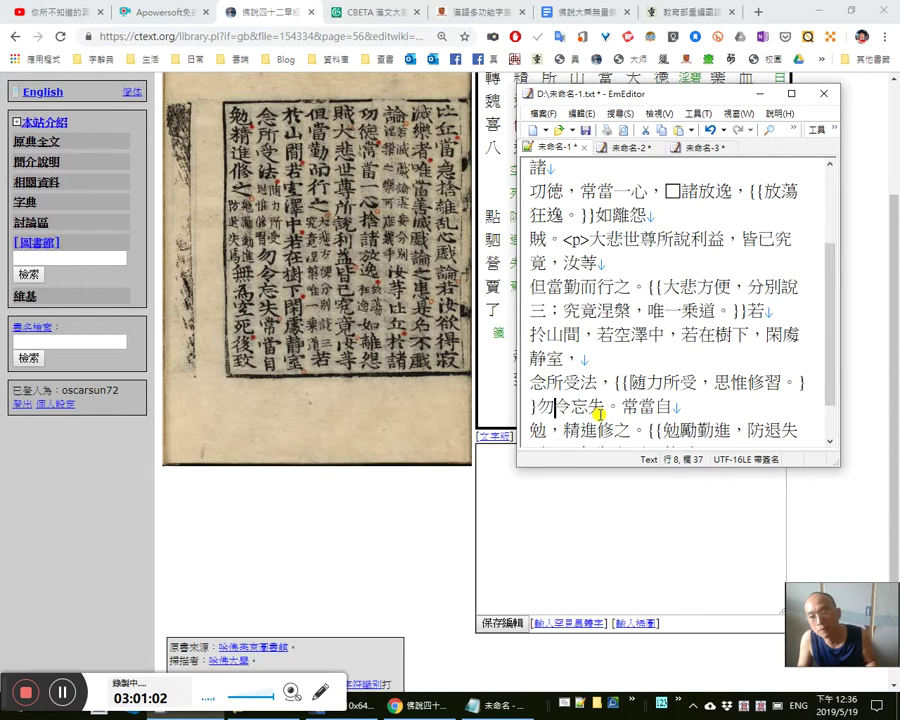
pyautogui.press('Left')
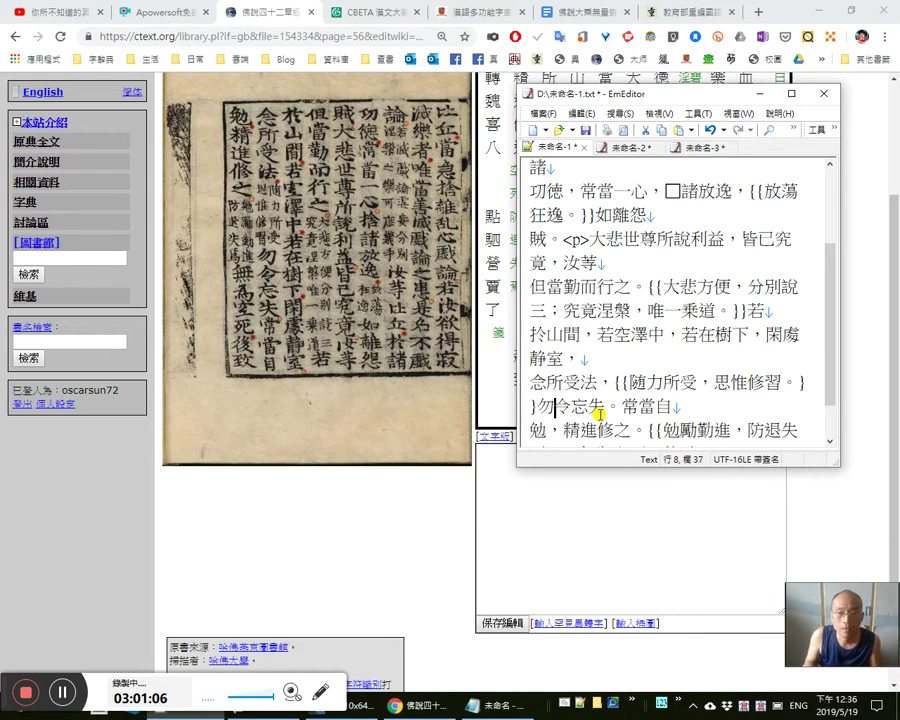
pyautogui.press('Insert')
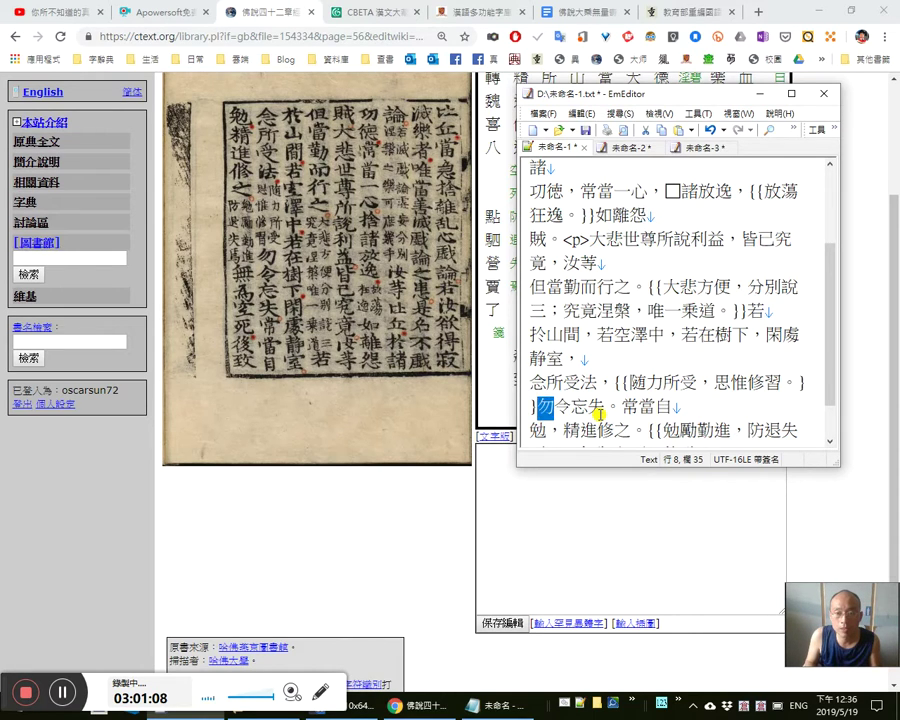
pyautogui.press('Right')
pyautogui.press('Right')
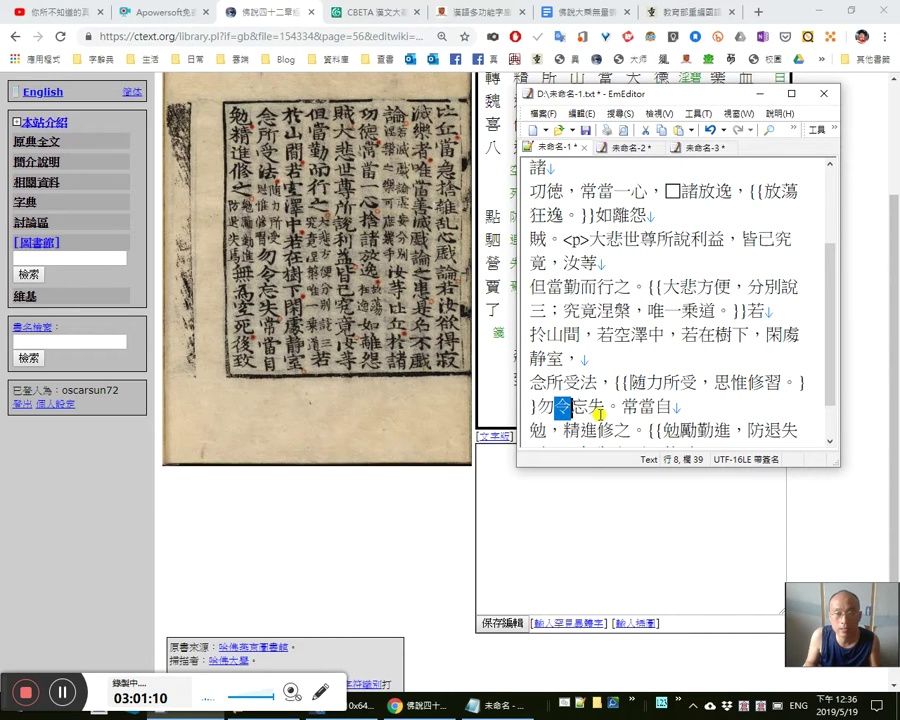
pyautogui.press('Right')
pyautogui.press('Home')
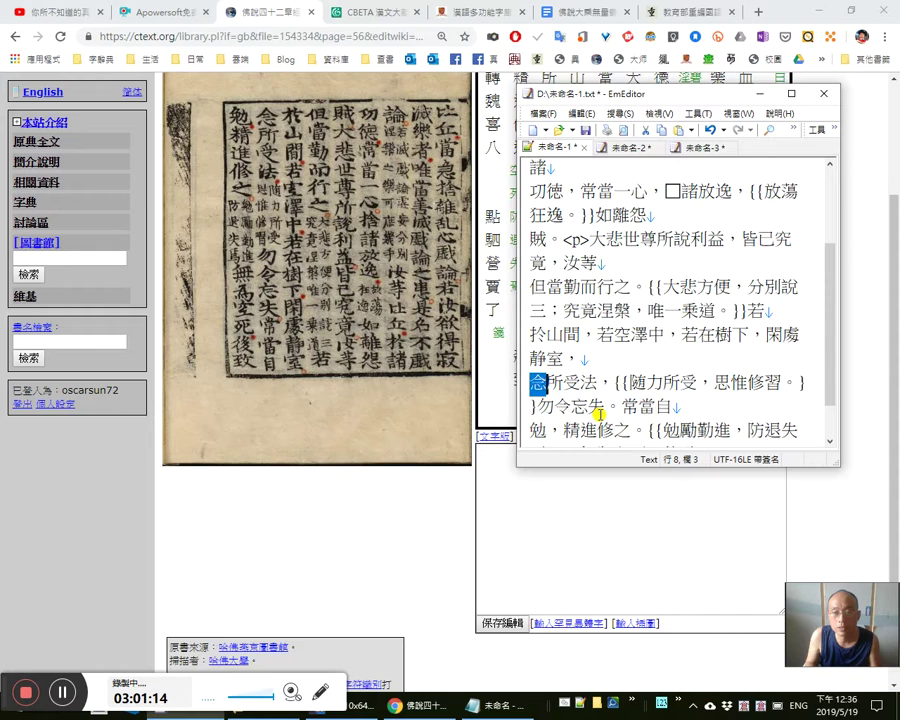
pyautogui.press('Right')
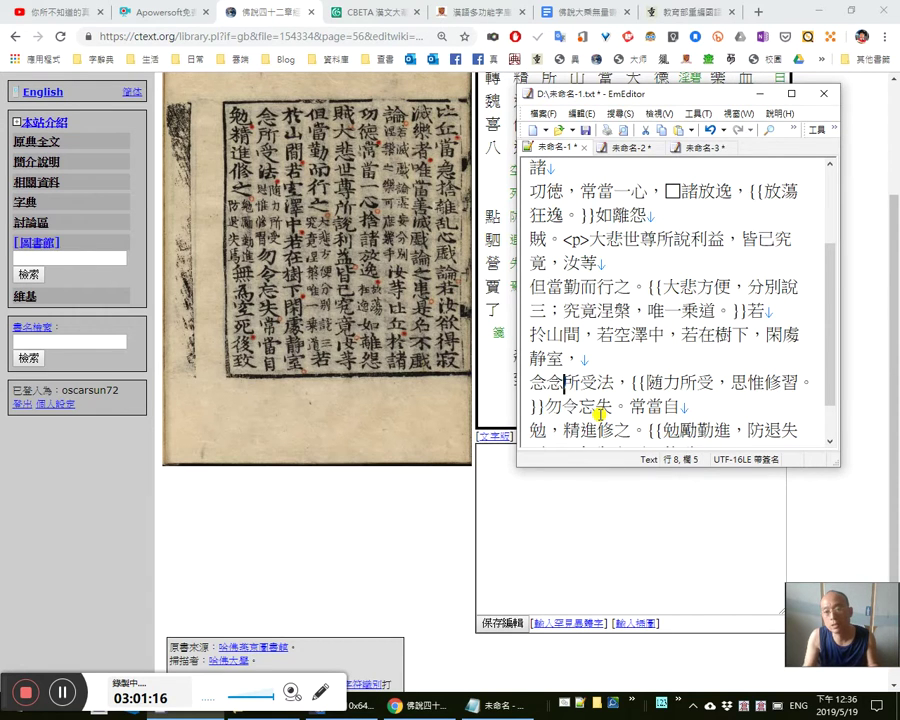
# Step: Look up 念 in 漢語多功能字庫, reading its 說文 definition and basic meaning 心念
pyautogui.click(480, 12)
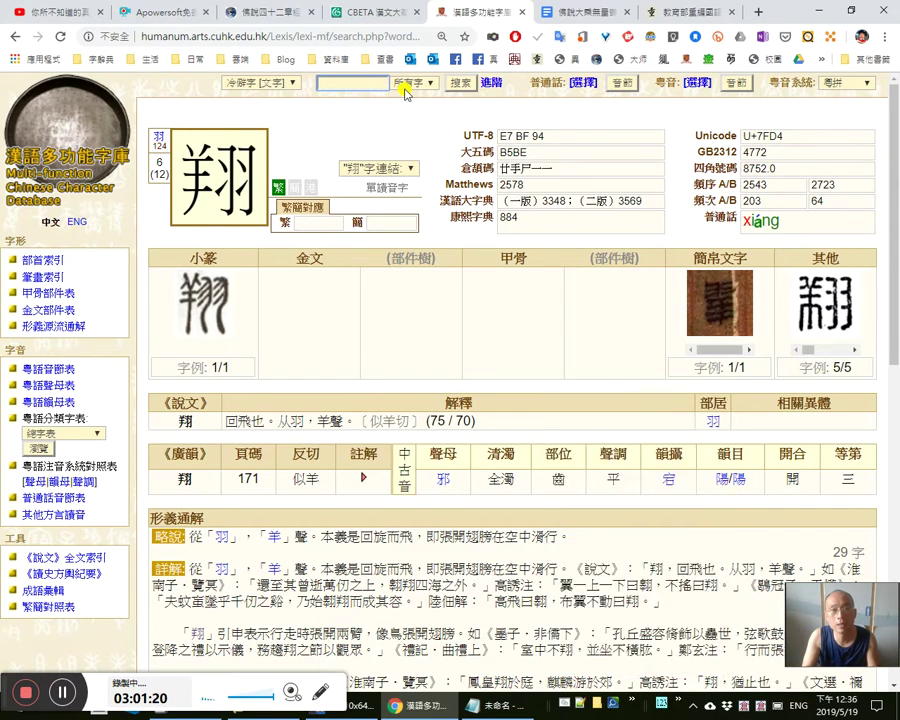
pyautogui.write('念')
pyautogui.press('Return')
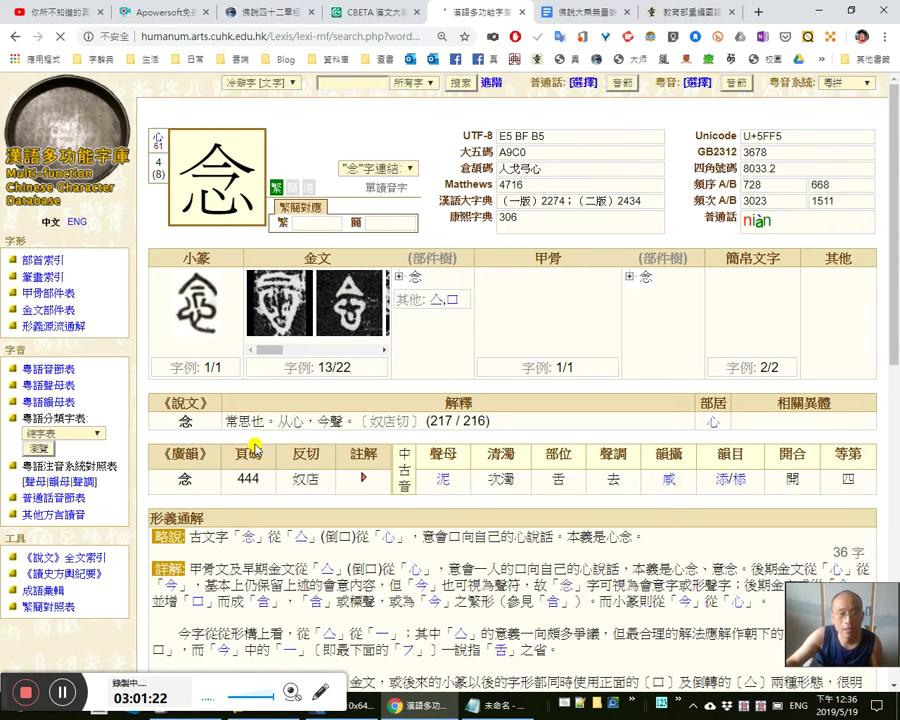
pyautogui.moveTo(244, 421); pyautogui.dragTo(238, 422)
pyautogui.doubleClick(238, 422)
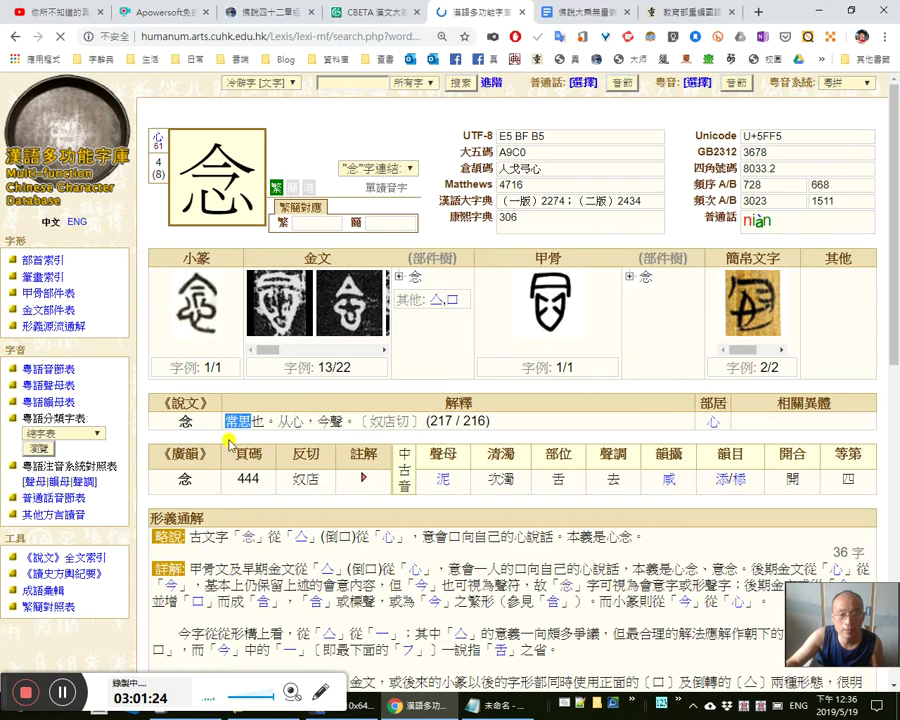
pyautogui.click(450, 590)
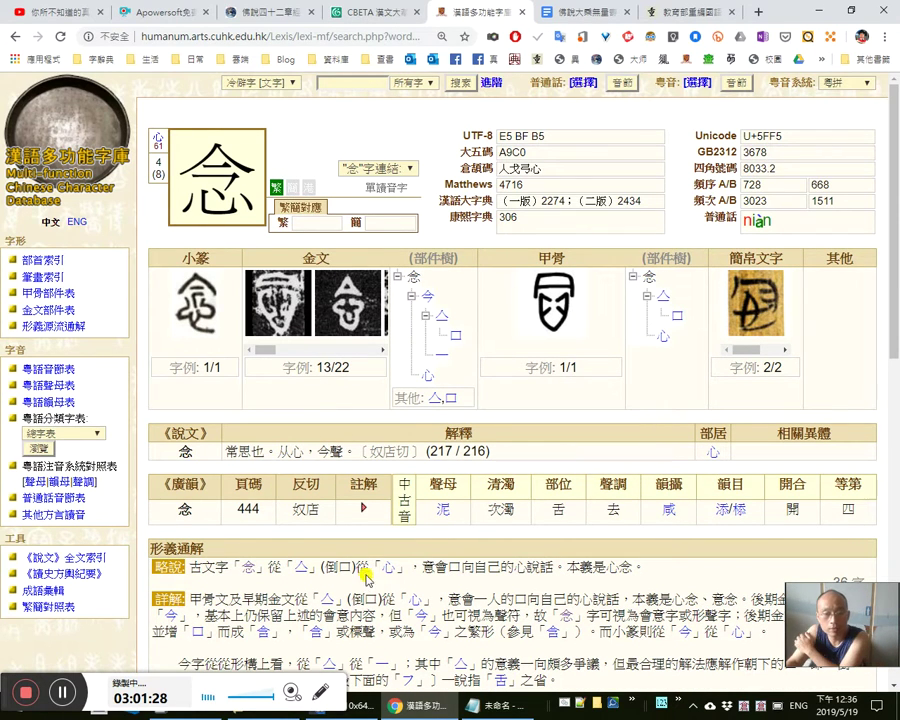
pyautogui.moveTo(416, 567); pyautogui.dragTo(680, 567)
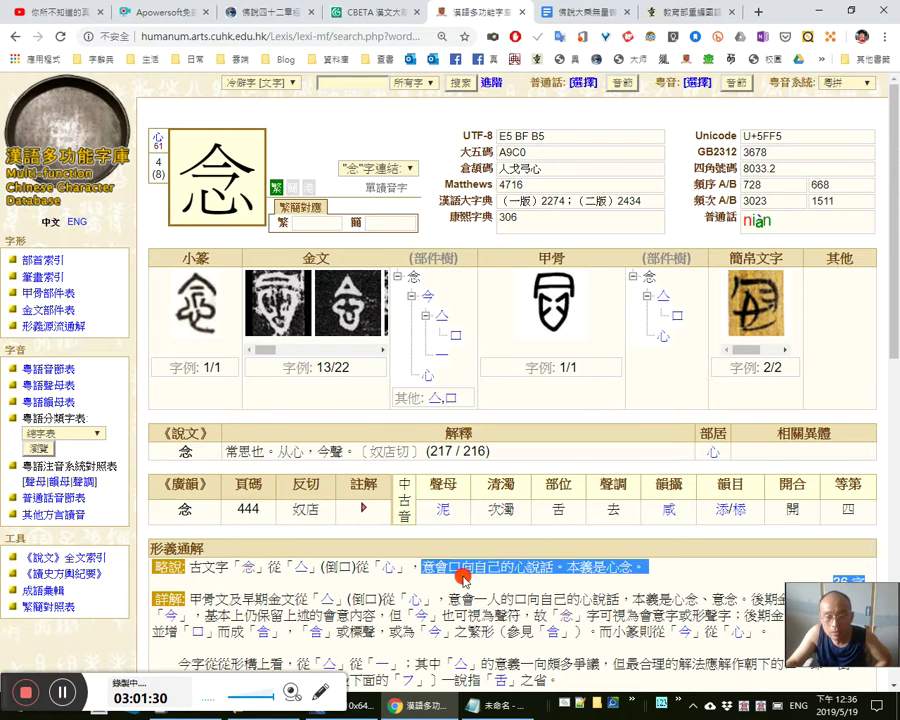
pyautogui.click(592, 569)
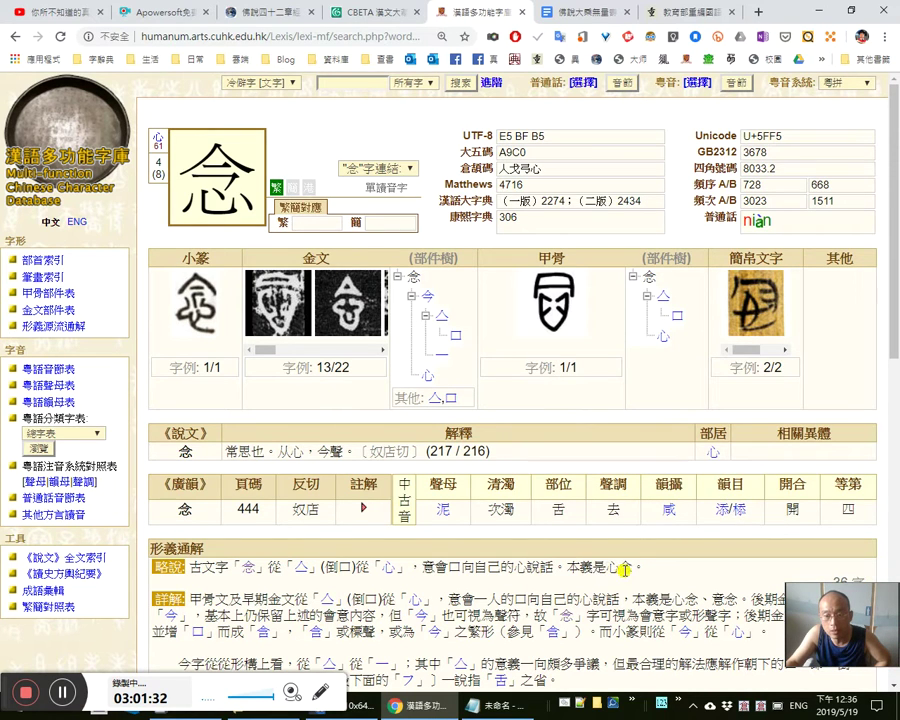
pyautogui.click(604, 569)
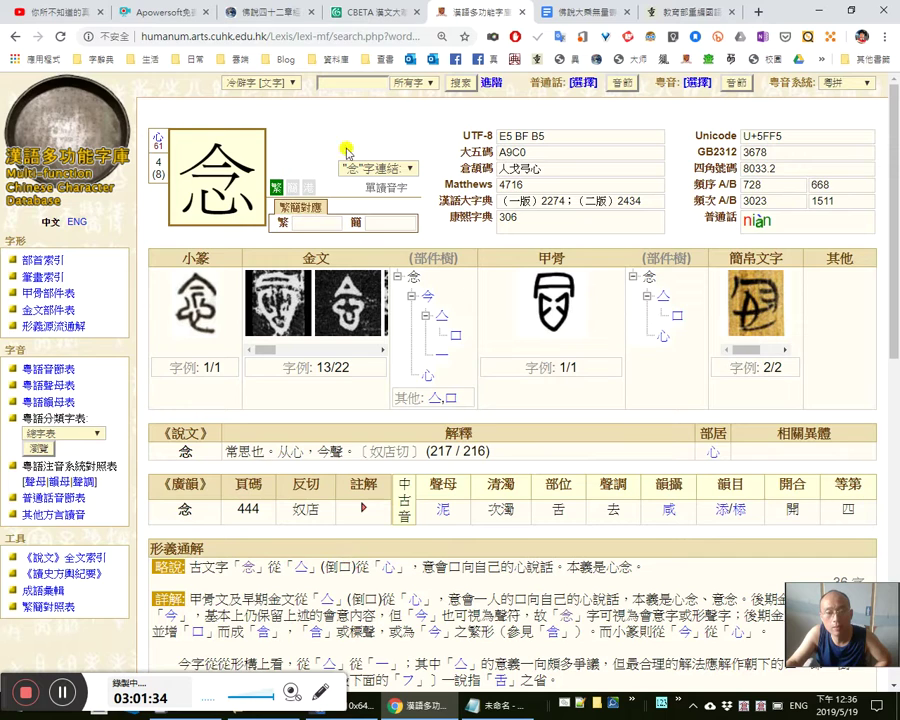
pyautogui.click(370, 11)
pyautogui.click(255, 14)
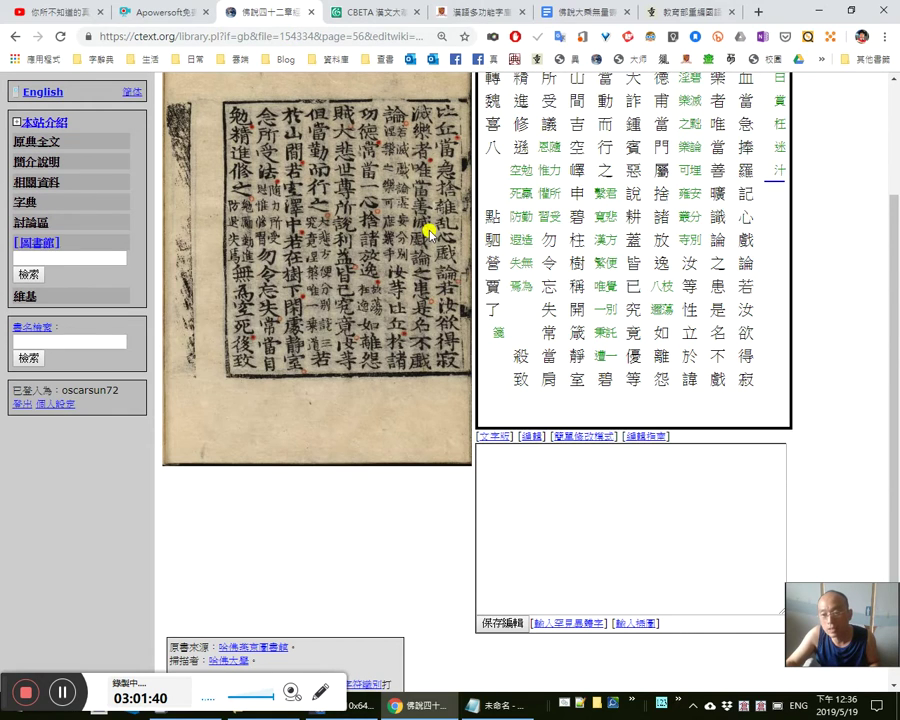
# Step: Check the 勿令忘失 and 常當自勉，精進修之 lines in EmEditor against the scan
pyautogui.hotkey('alt', 'Tab')
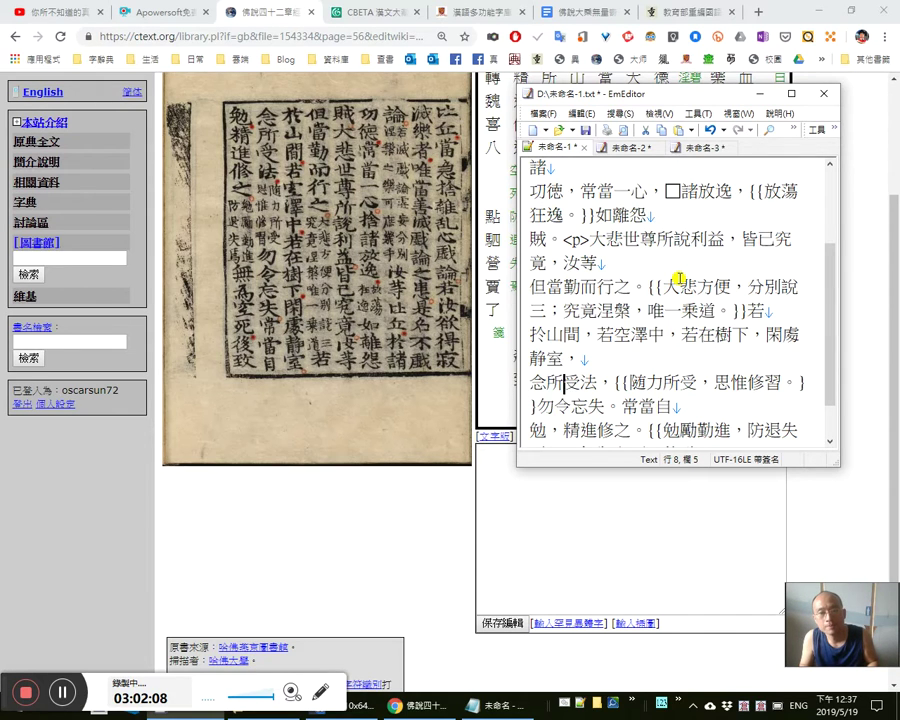
pyautogui.press('Right')
pyautogui.press('Right')
pyautogui.press('Down')
pyautogui.press('Right')
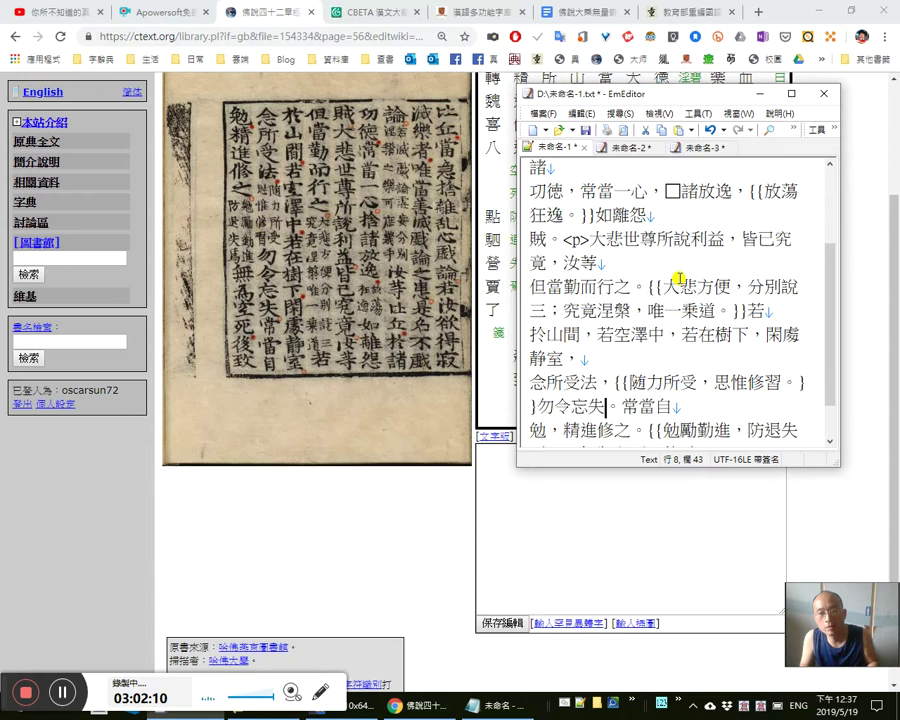
pyautogui.press('Left')
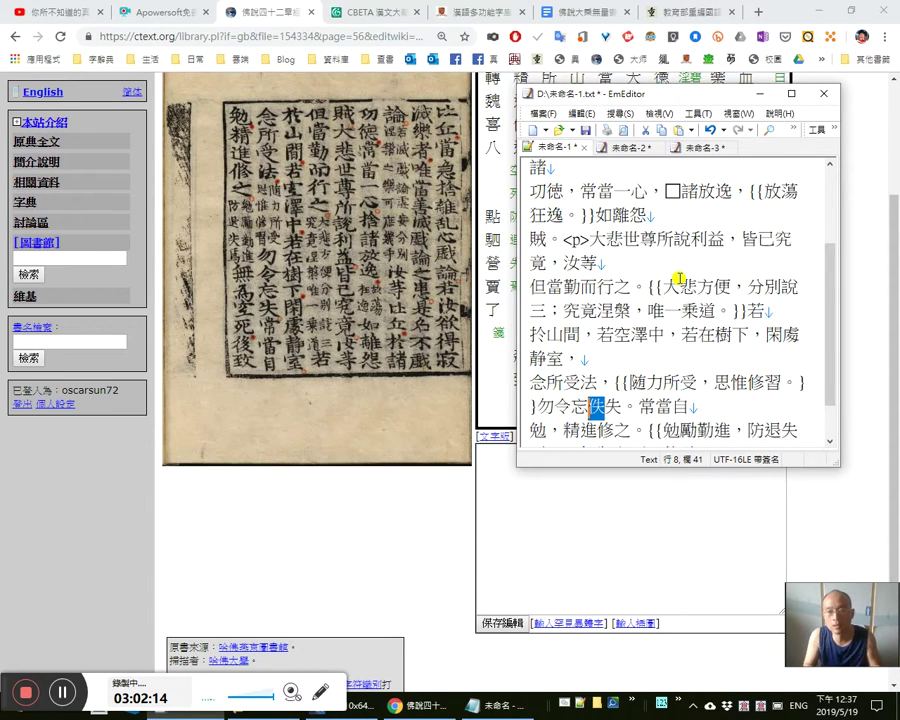
pyautogui.press('Right')
pyautogui.press('Right')
pyautogui.press('Right')
pyautogui.press('Right')
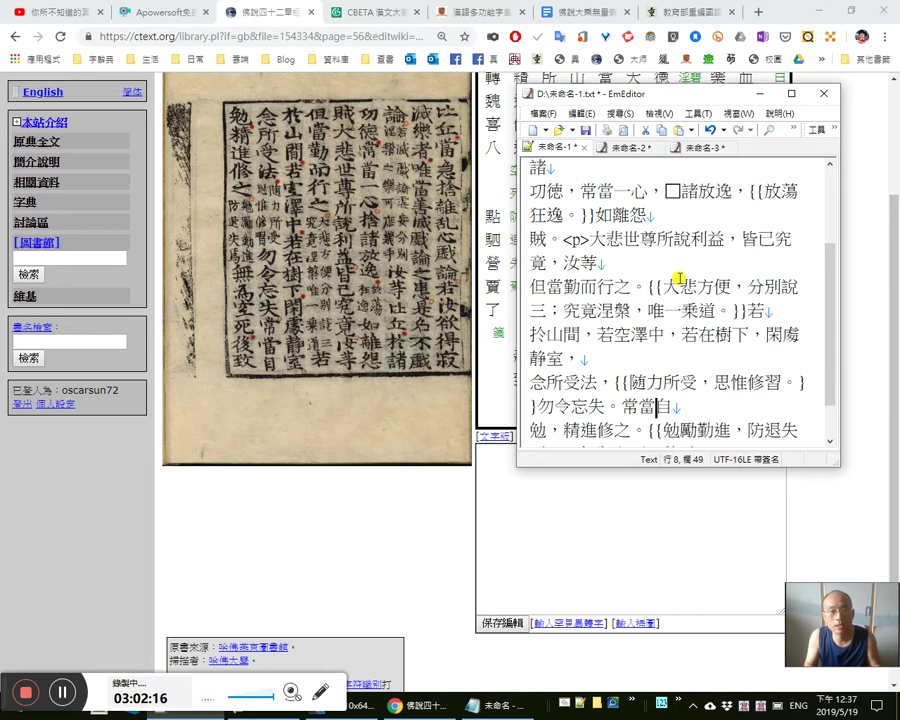
pyautogui.press('Right')
pyautogui.press('Right')
pyautogui.press('Right')
pyautogui.press('Right')
pyautogui.press('Right')
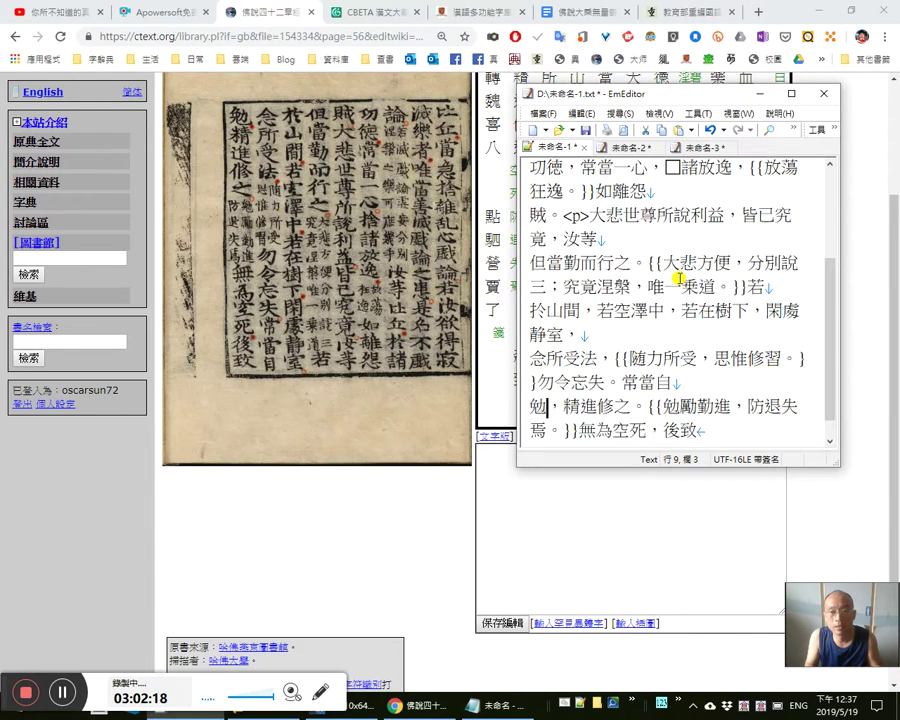
pyautogui.press('Right')
pyautogui.press('Right')
pyautogui.press('Right')
pyautogui.press('Right')
pyautogui.press('Right')
pyautogui.press('Right')
pyautogui.press('Right')
pyautogui.press('Right')
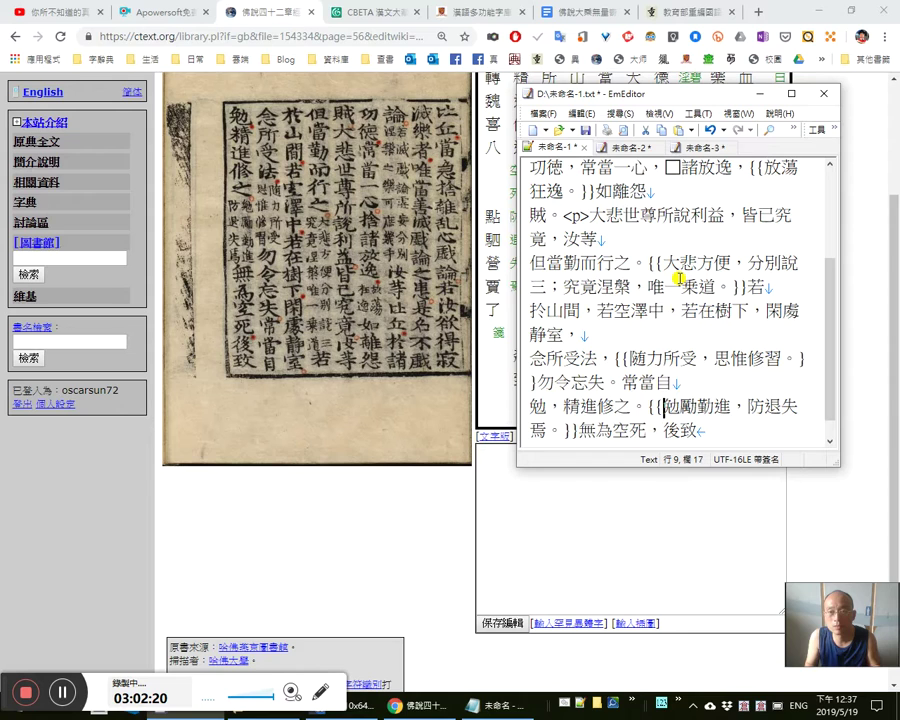
pyautogui.press('Right')
pyautogui.press('Right')
pyautogui.press('Right')
pyautogui.press('Right')
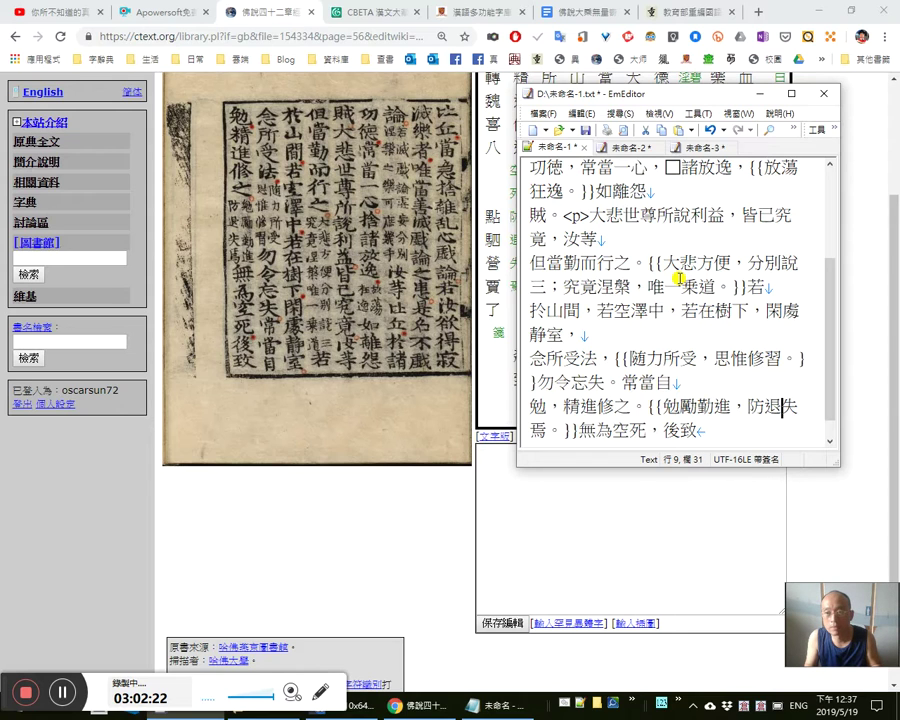
pyautogui.press('Right')
pyautogui.press('Right')
pyautogui.press('Right')
pyautogui.press('Right')
pyautogui.press('Right')
pyautogui.press('Right')
pyautogui.press('Right')
pyautogui.press('Right')
pyautogui.press('Right')
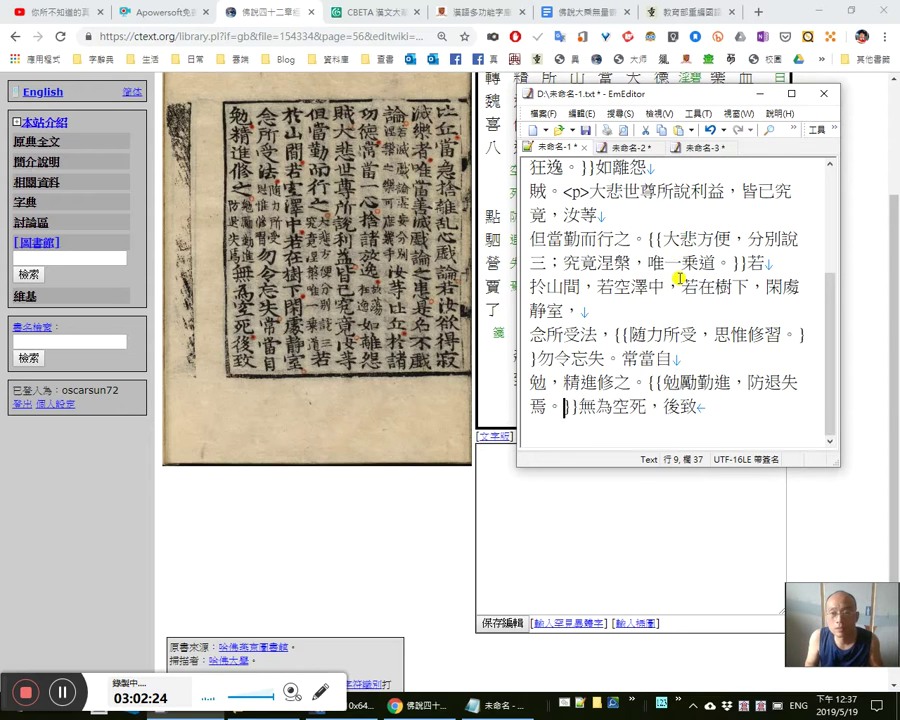
# Step: Verify 為, 空 and 死 in the final sentence, then cut the whole proofread text
pyautogui.press('Left')
pyautogui.press('Left')
pyautogui.press('Left')
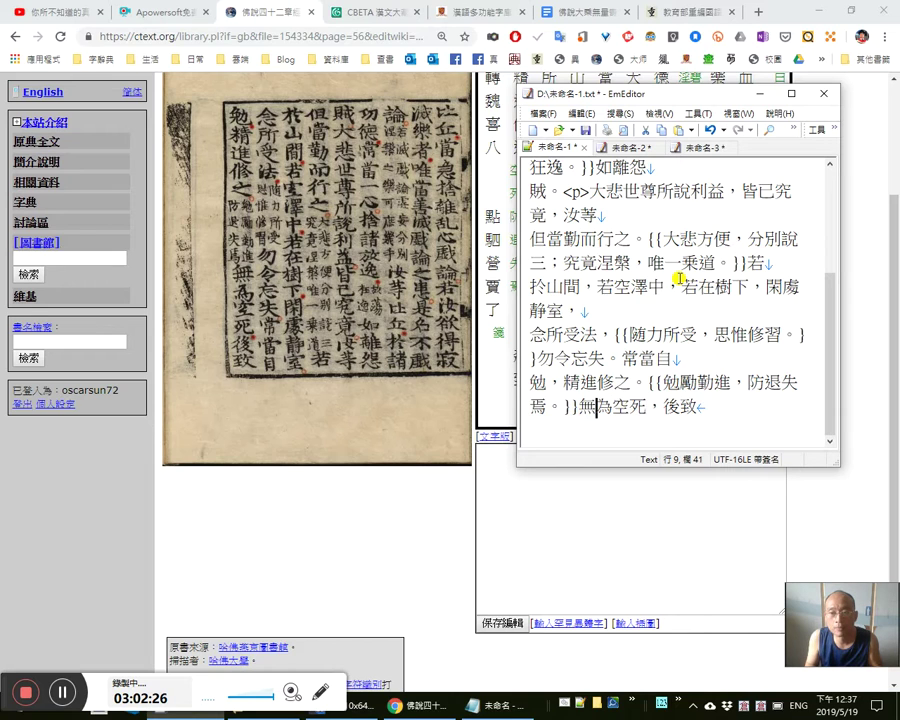
pyautogui.hotkey('shift', 'Right')
pyautogui.press('Right')
pyautogui.hotkey('shift', 'Right')
pyautogui.press('Right')
pyautogui.hotkey('shift', 'Right')
pyautogui.press('Left')
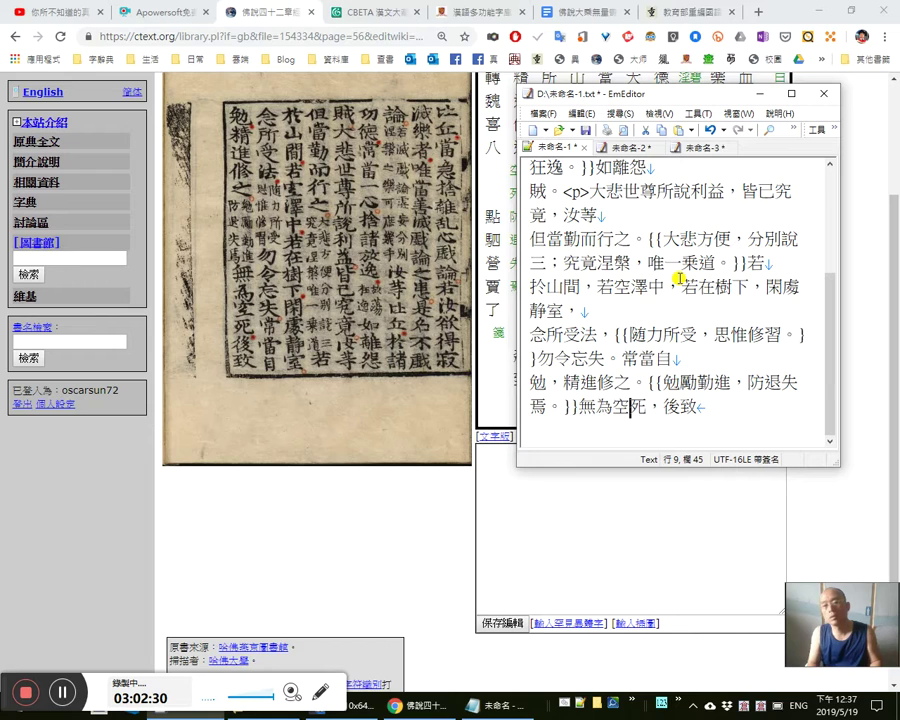
pyautogui.press('Right')
pyautogui.hotkey('shift', 'Left')
pyautogui.press('Right')
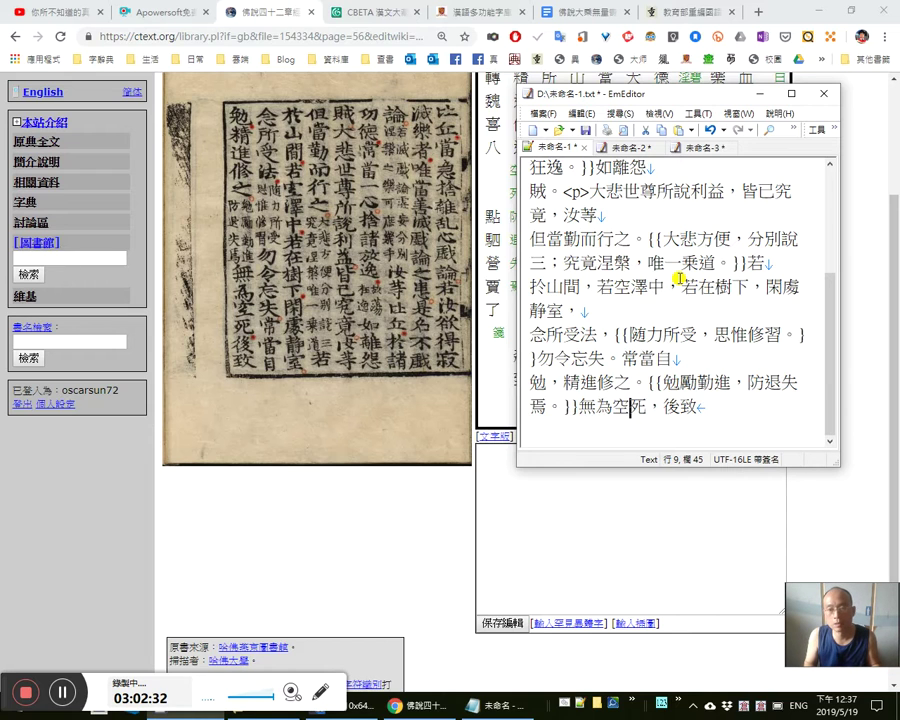
pyautogui.hotkey('shift', 'Left')
pyautogui.hotkey('ctrl', 'a')
pyautogui.hotkey('ctrl', 'x')
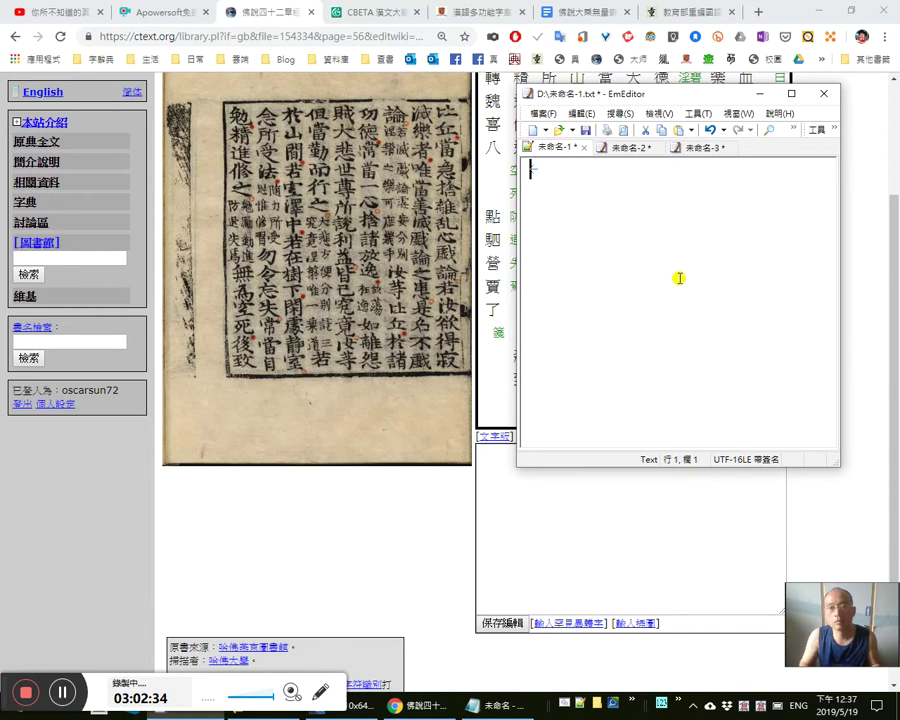
# Step: Paste the checked text into page 56's edit box, then cut page 57's text from its editor
pyautogui.click(620, 505)
pyautogui.hotkey('ctrl', 'v')
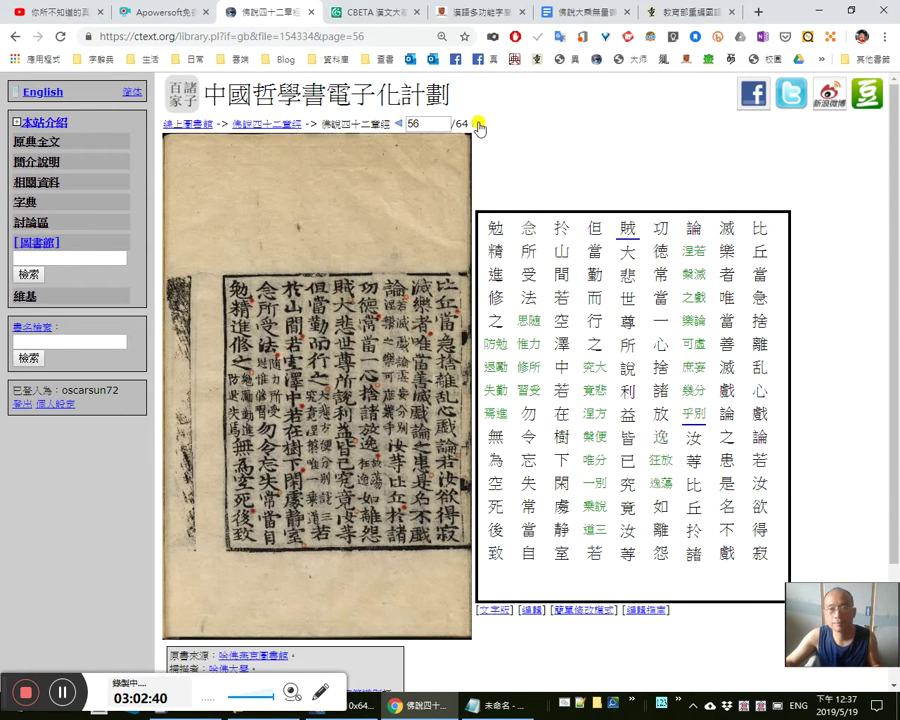
pyautogui.click(476, 123)
pyautogui.click(580, 614)
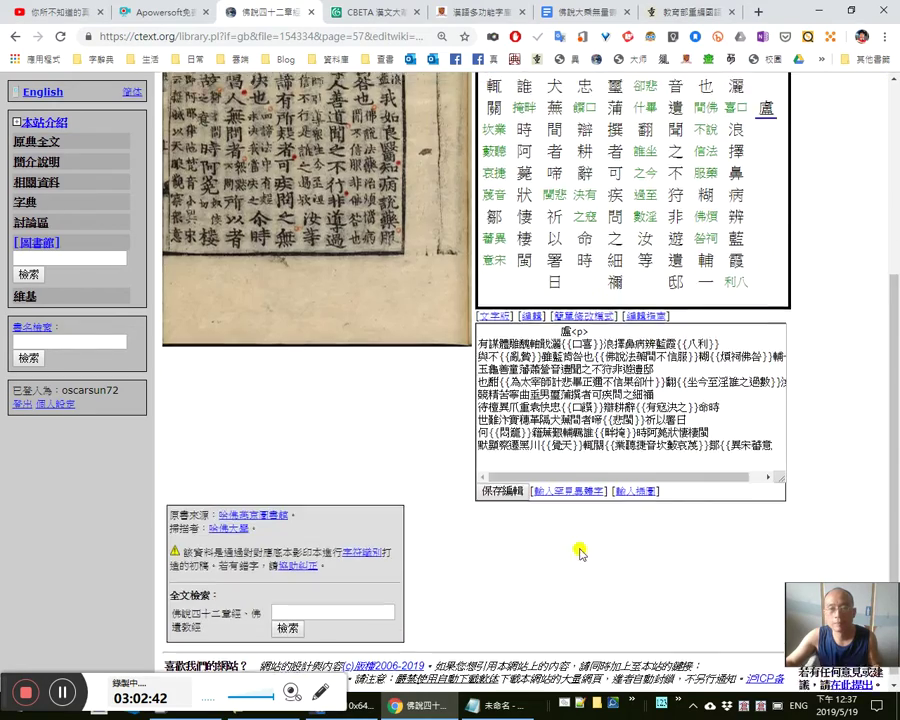
pyautogui.click(575, 588)
pyautogui.hotkey('ctrl', 'a')
pyautogui.hotkey('ctrl', 'x')
# Step: Paste page 57's text into EmEditor, drop the 廬<p> line, and correct its opening to 有悔
pyautogui.hotkey('alt', 'Tab')
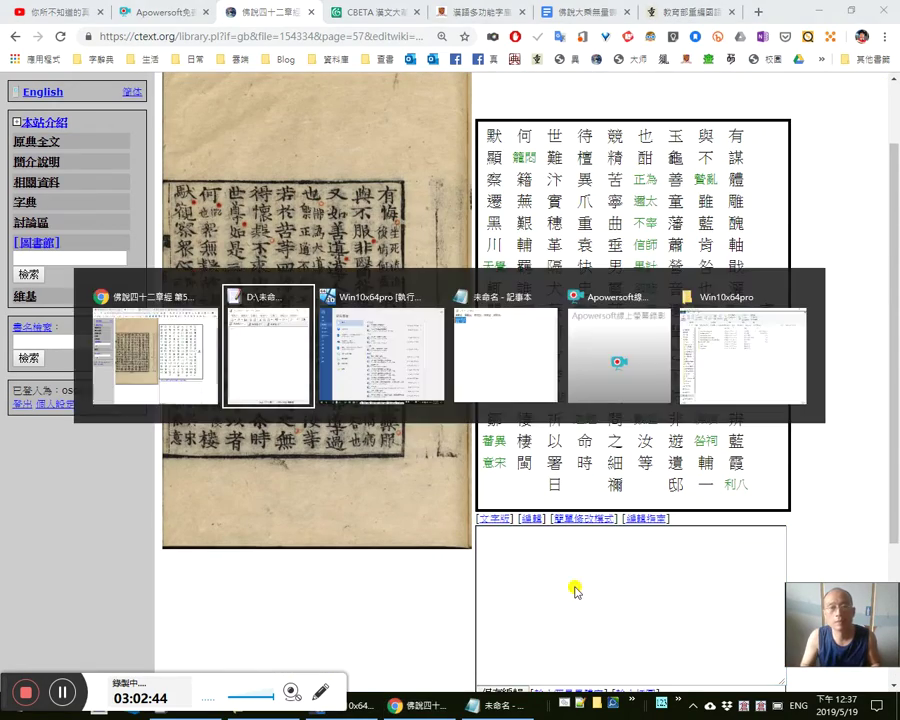
pyautogui.hotkey('ctrl', 'v')
pyautogui.press('Delete')
pyautogui.press('Delete')
pyautogui.press('Delete')
pyautogui.press('Delete')
pyautogui.press('Delete')
pyautogui.press('Right')
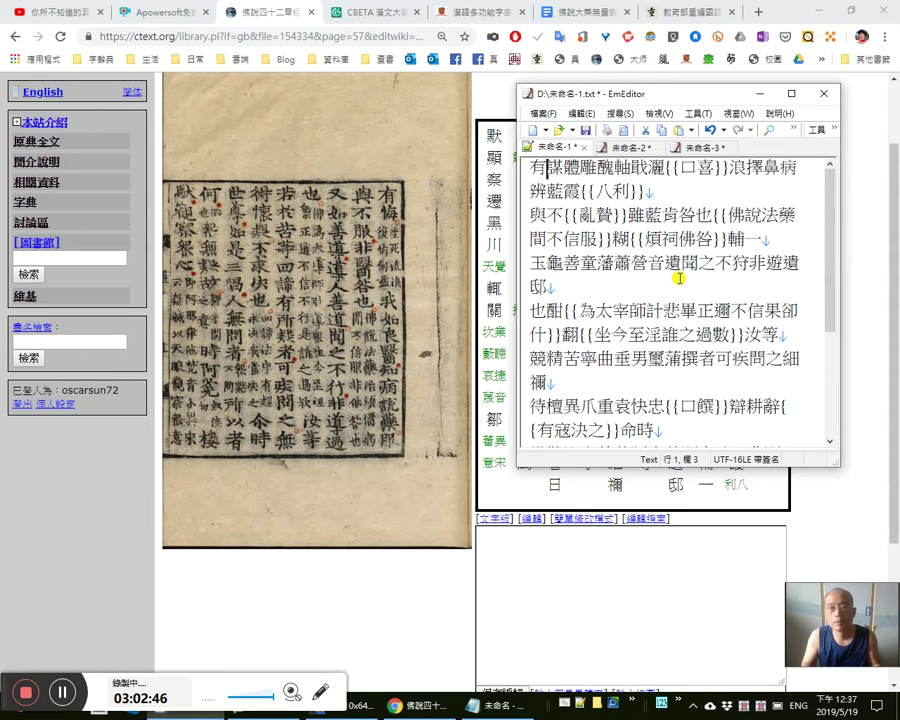
pyautogui.write('惱人')
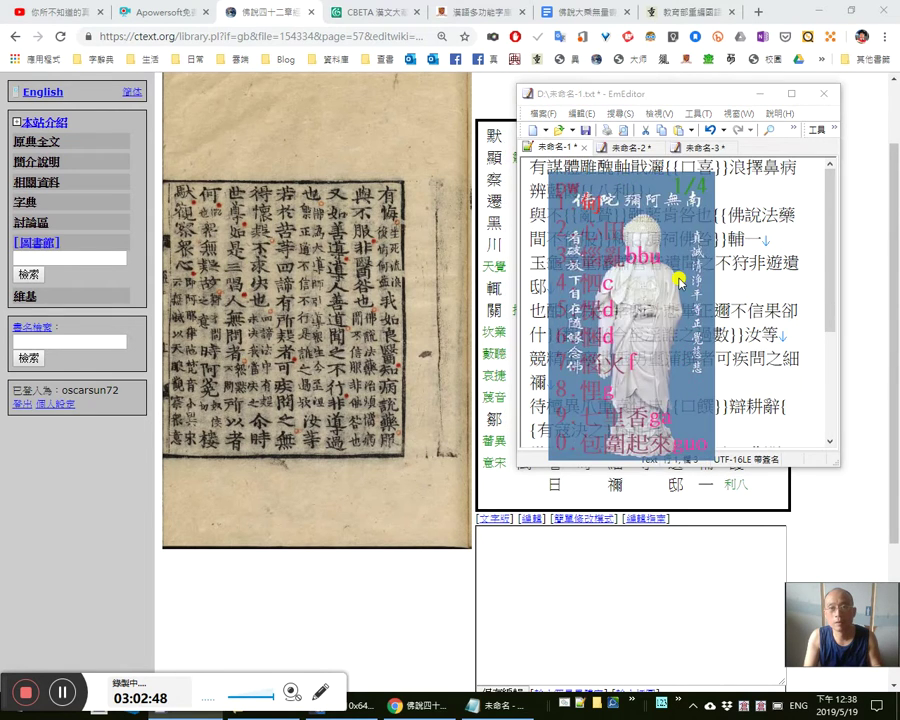
pyautogui.press('BackSpace')
pyautogui.press('BackSpace')
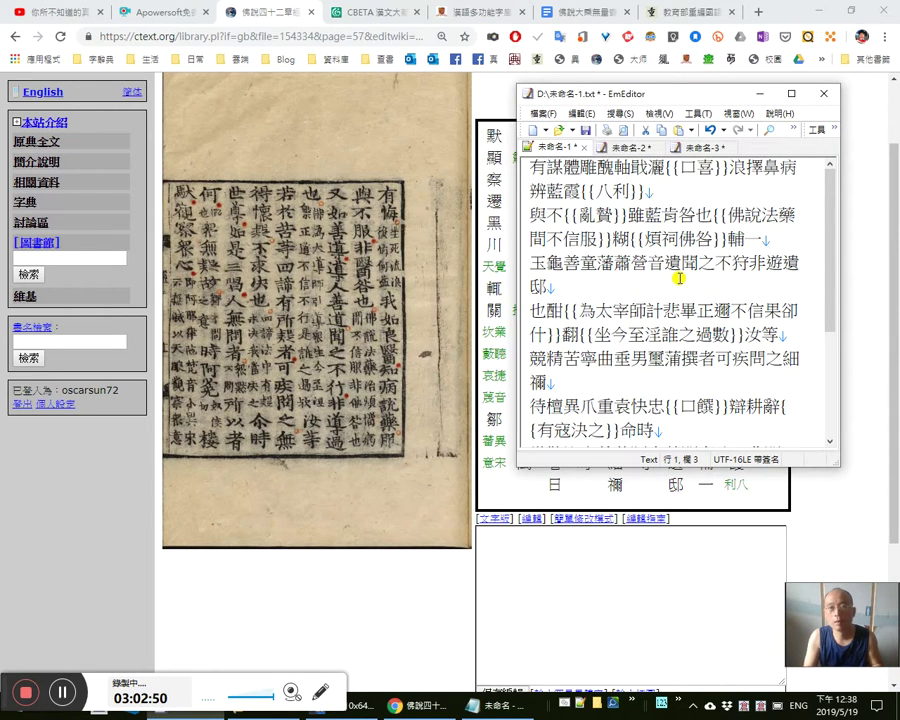
pyautogui.write('悔')
pyautogui.hotkey('shift', 'Right')
pyautogui.hotkey('shift', 'Right')
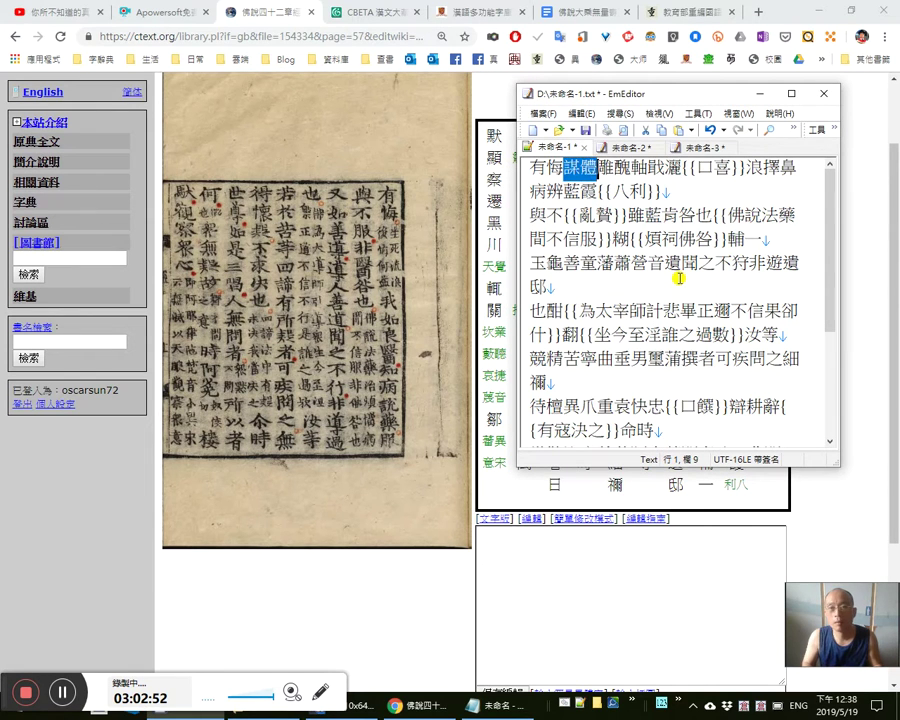
pyautogui.hotkey('shift', 'Right')
pyautogui.hotkey('shift', 'Right')
pyautogui.hotkey('shift', 'Right')
pyautogui.hotkey('shift', 'Right')
pyautogui.hotkey('shift', 'Right')
pyautogui.press('Delete')
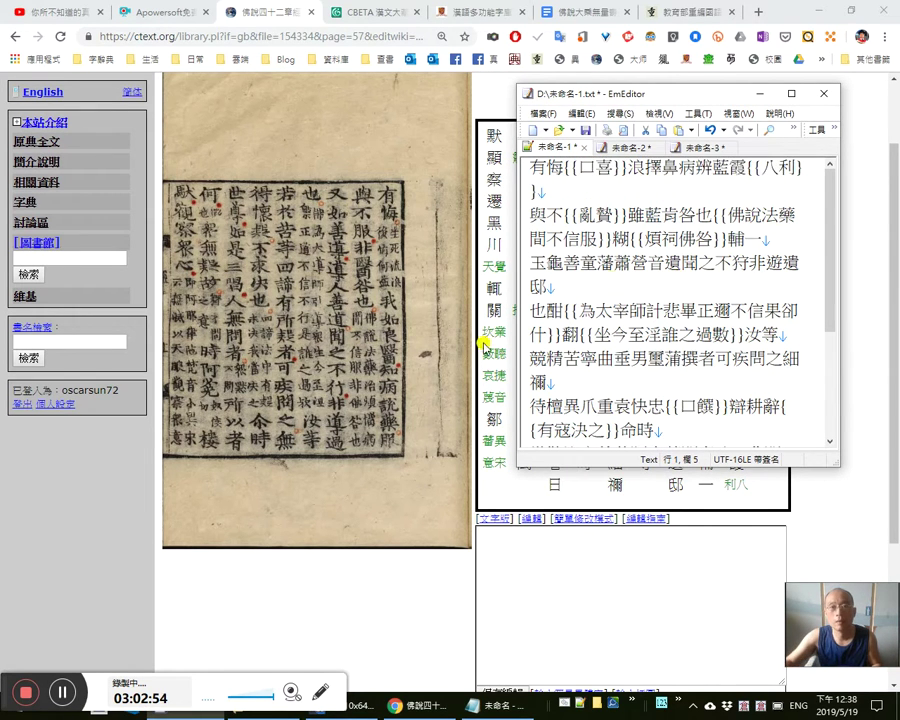
pyautogui.click(483, 345)
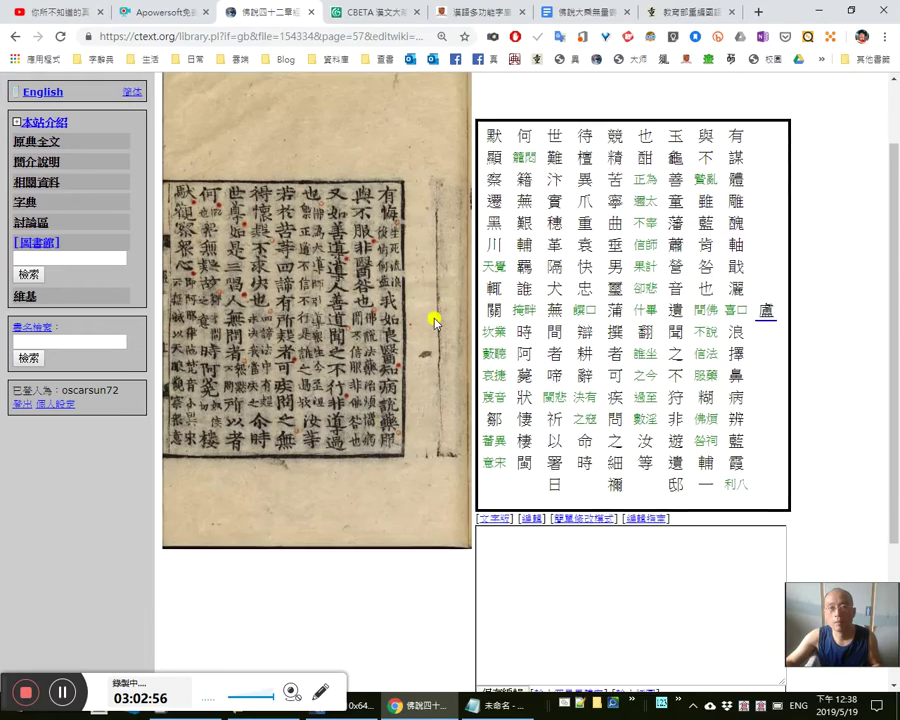
pyautogui.scroll(3, 432, 316)
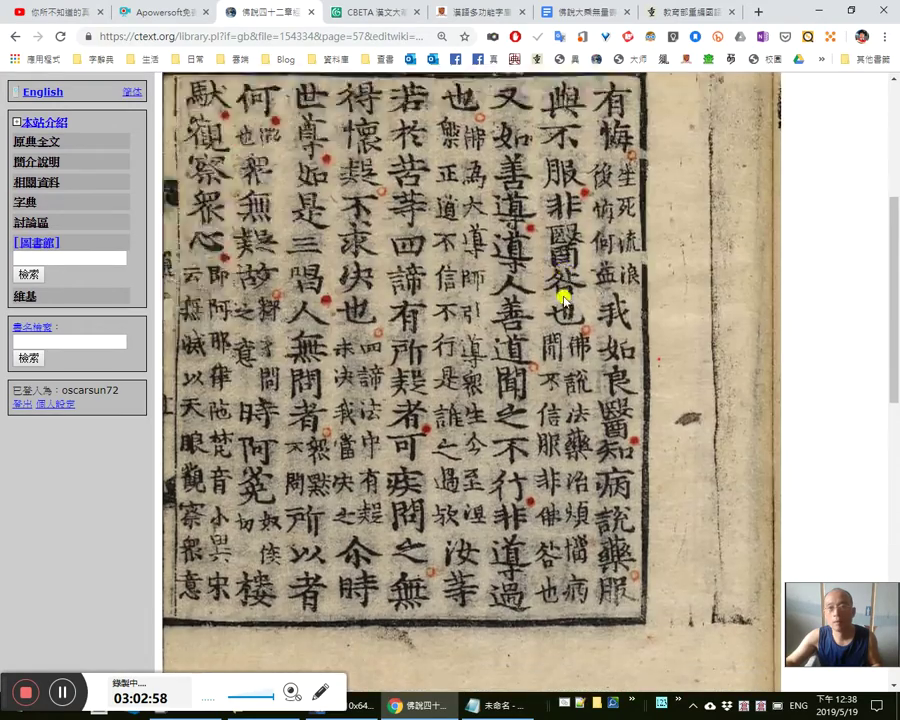
# Step: Add the note 生死流浪，後悔何益。 after 有悔。 in EmEditor, removing the stray 喜
pyautogui.hotkey('alt', 'Tab')
pyautogui.moveTo(655, 90); pyautogui.dragTo(213, 90)
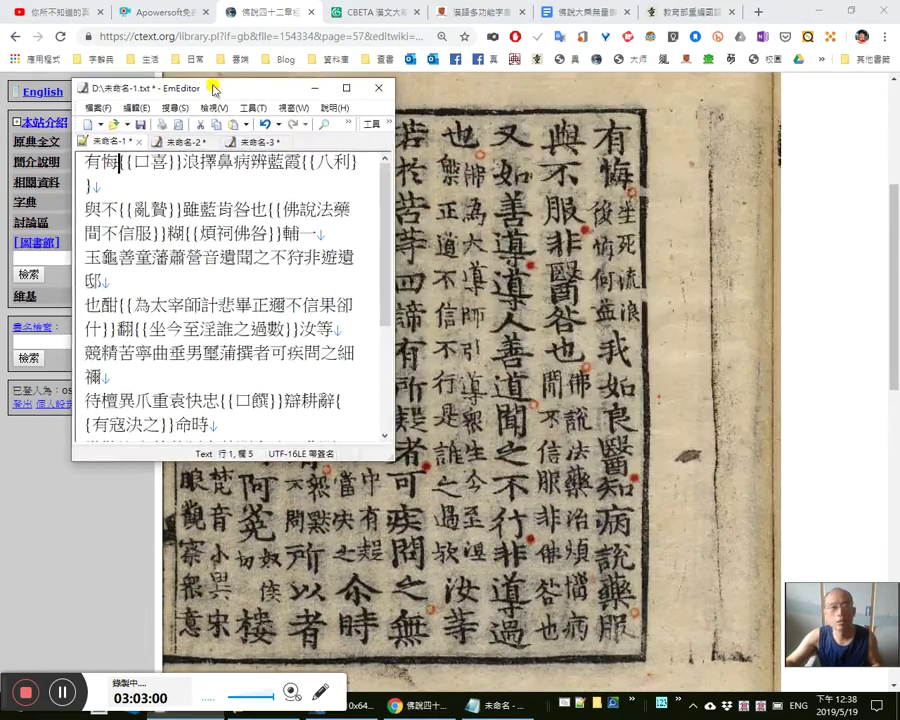
pyautogui.write('。')
pyautogui.press('Right')
pyautogui.press('Right')
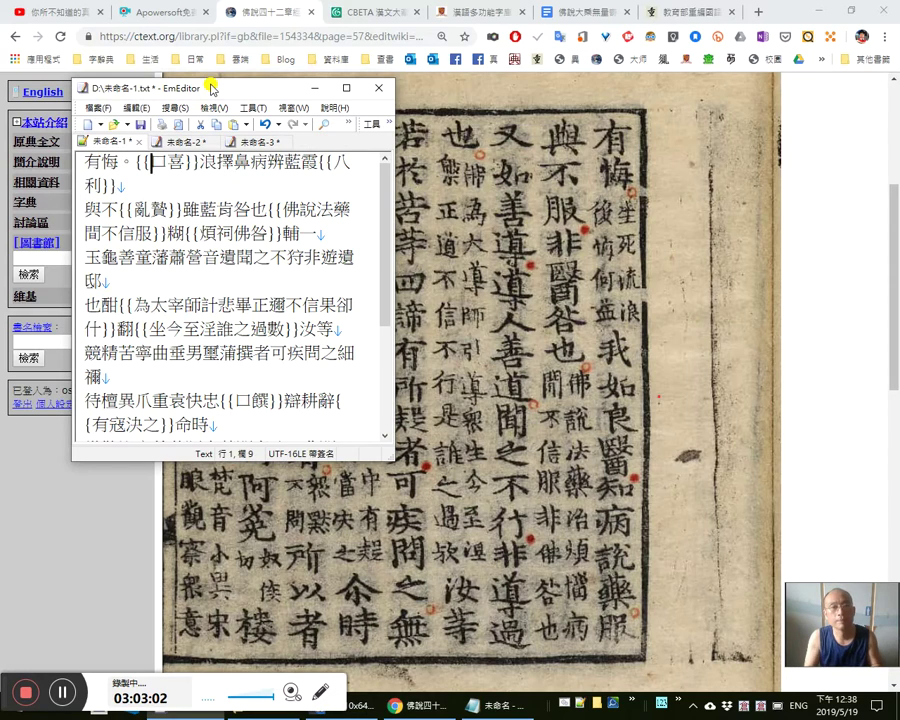
pyautogui.write('生死')
pyautogui.write('流浪，')
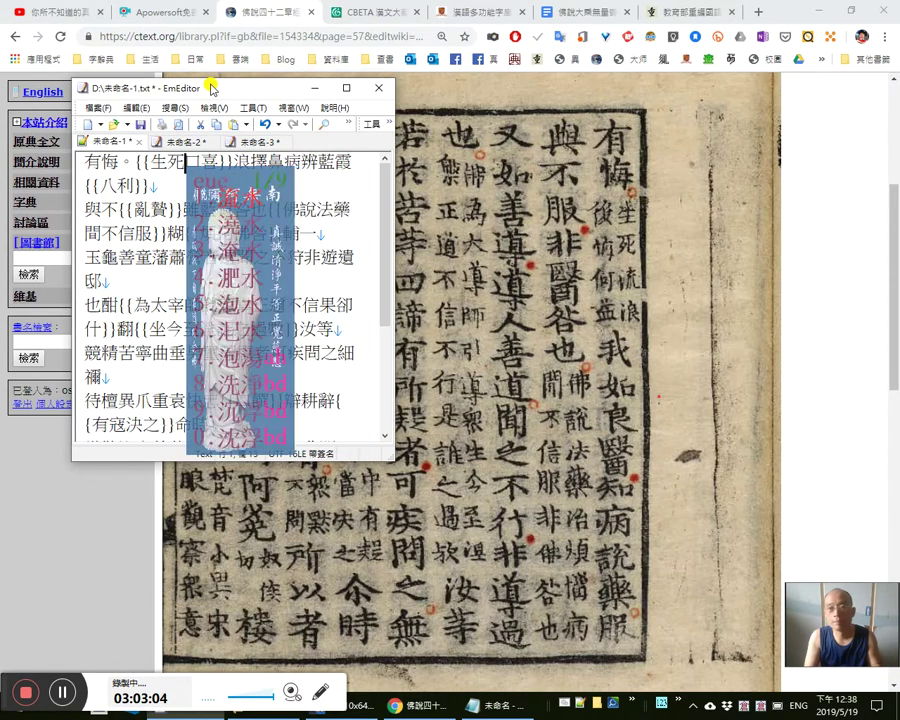
pyautogui.write('後悔')
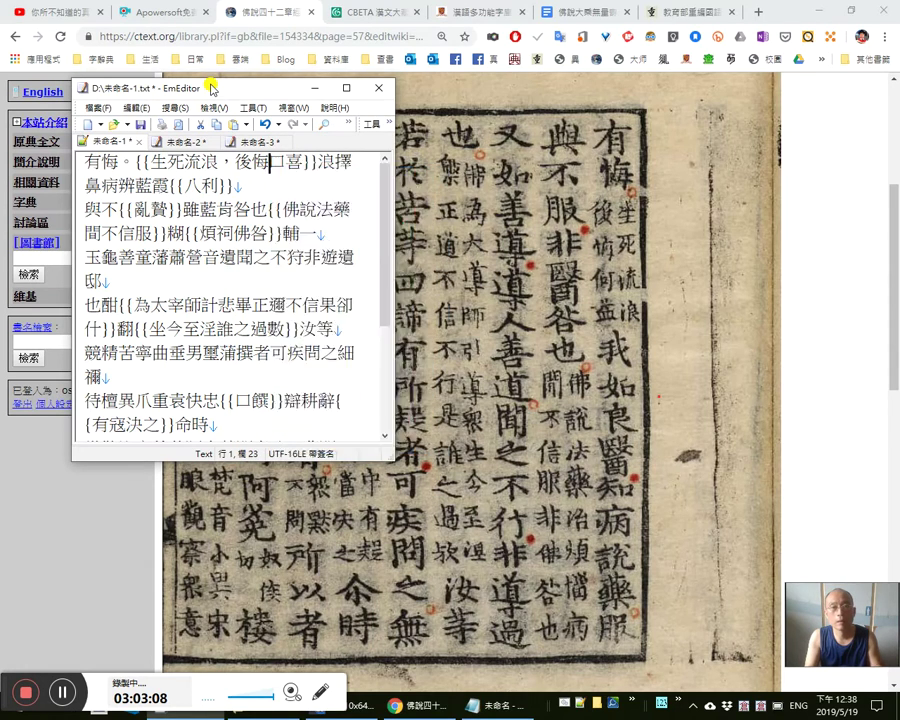
pyautogui.write('何')
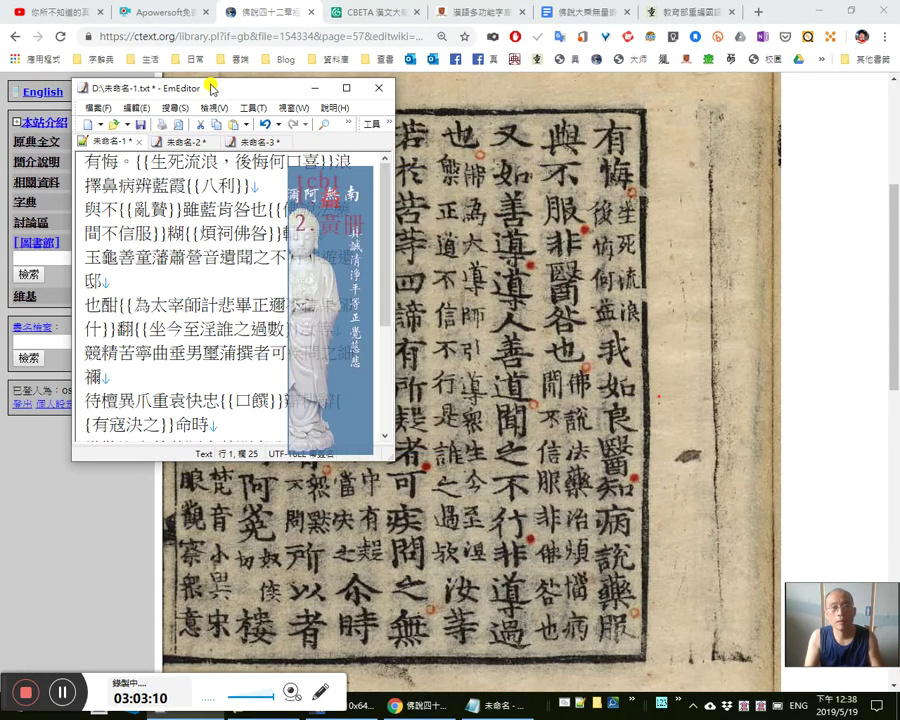
pyautogui.write('益。')
pyautogui.press('Escape')
pyautogui.press('Left')
pyautogui.press('Left')
pyautogui.press('Left')
pyautogui.press('Left')
pyautogui.press('Left')
pyautogui.press('Left')
pyautogui.press('Left')
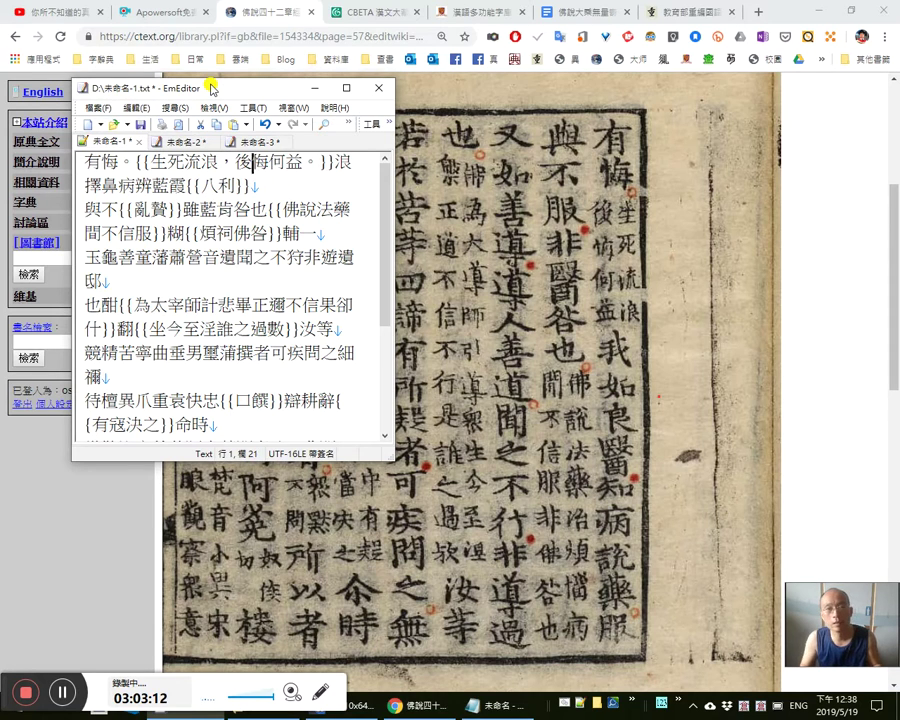
# Step: Recheck 流浪 in the new note against the scan
pyautogui.hotkey('shift', 'Left')
pyautogui.hotkey('shift', 'Right')
pyautogui.hotkey('shift', 'Right')
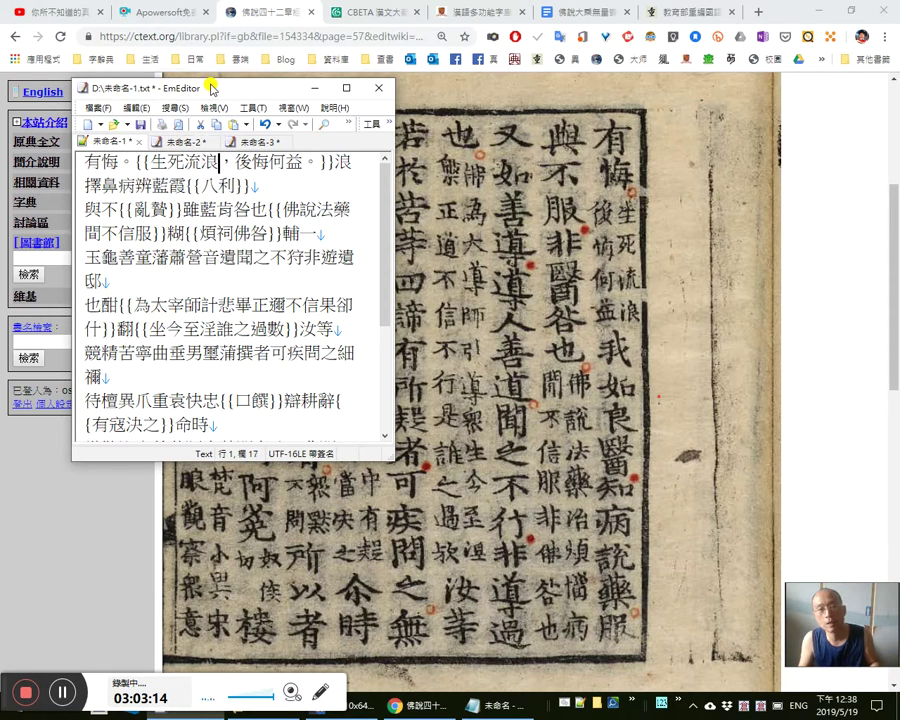
pyautogui.press('Right')
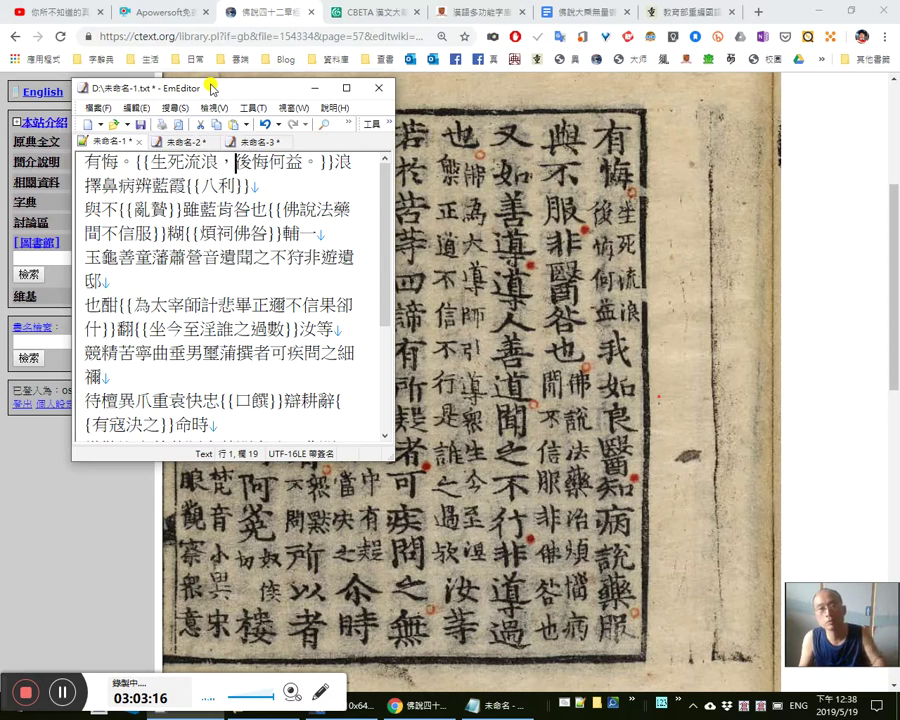
pyautogui.press('Right')
pyautogui.press('Left')
pyautogui.press('Left')
pyautogui.hotkey('shift', 'Right')
pyautogui.press('Right')
pyautogui.press('Right')
pyautogui.press('Right')
pyautogui.press('Right')
pyautogui.press('Right')
pyautogui.press('Right')
pyautogui.press('Right')
pyautogui.press('Right')
pyautogui.press('Right')
pyautogui.press('Right')
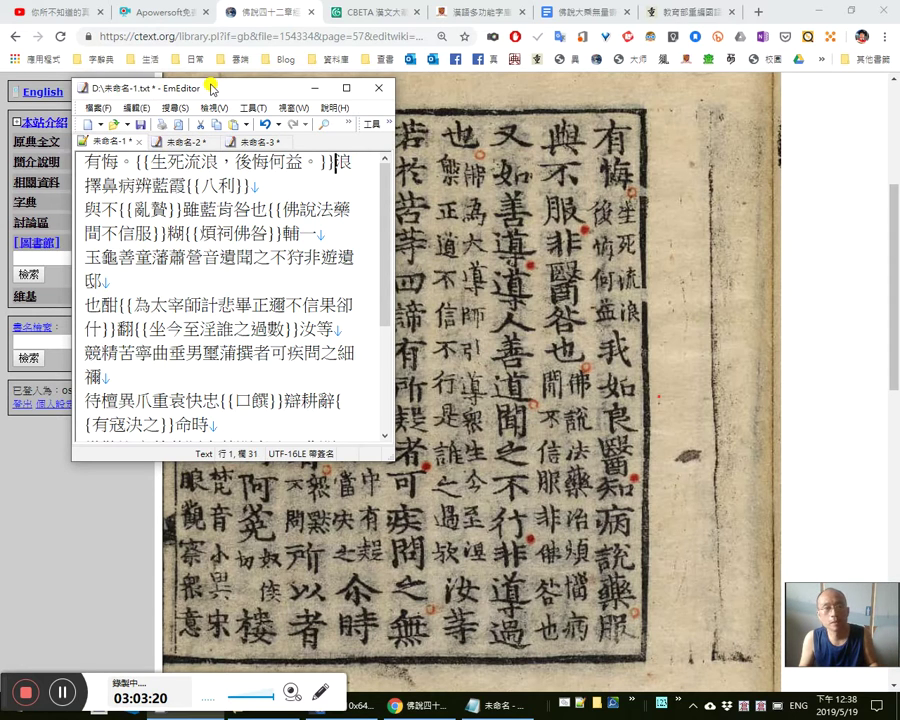
# Step: Replace the misread text at the line's end with 我如良醫，知病說
pyautogui.hotkey('shift', 'Left')
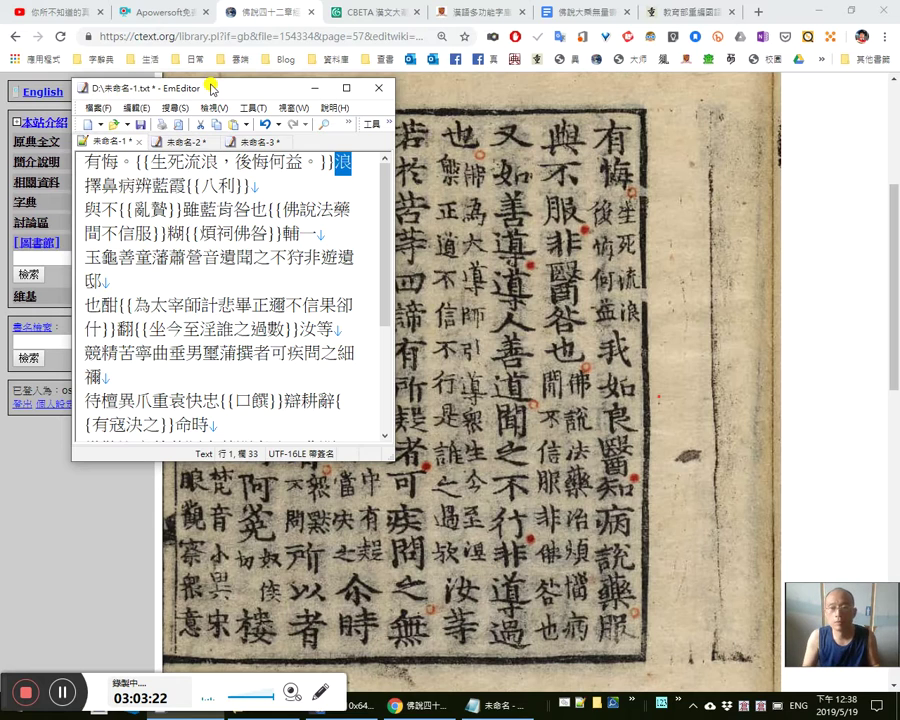
pyautogui.write('我如')
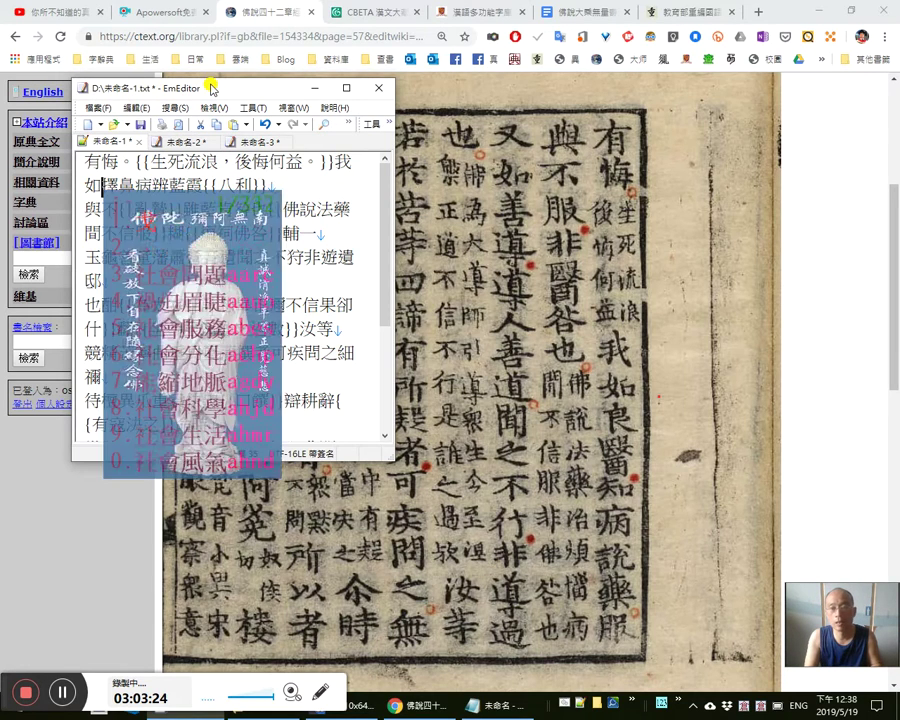
pyautogui.write('良')
pyautogui.write('醫，知')
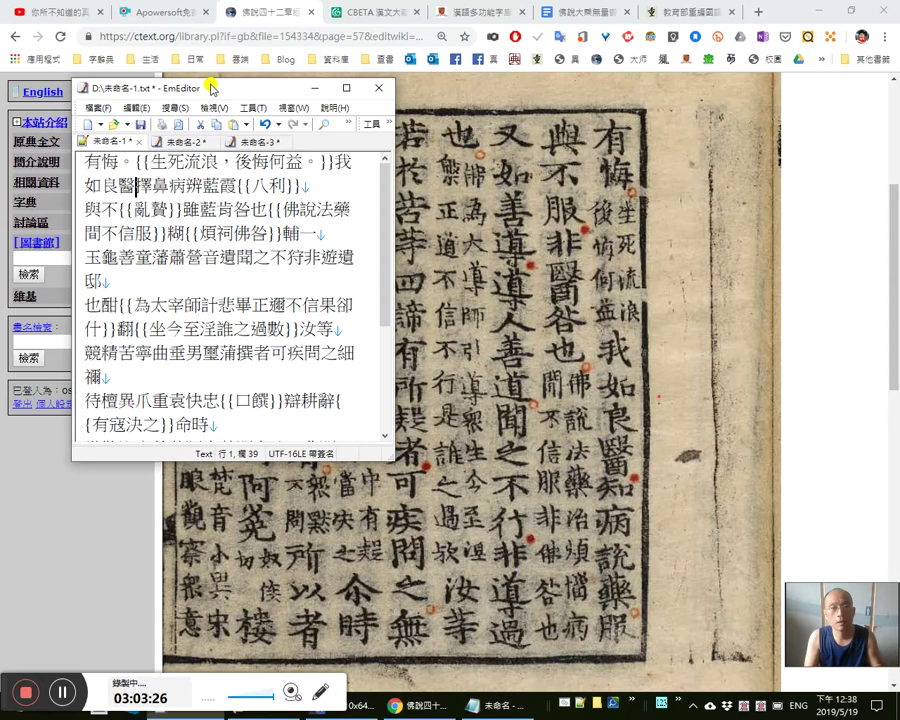
pyautogui.write('病')
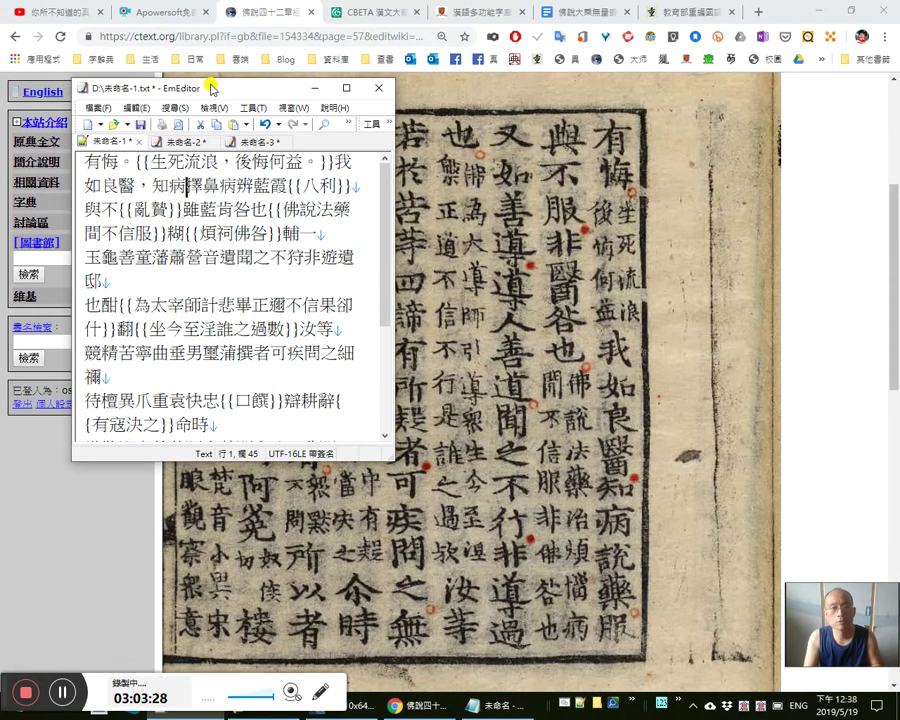
pyautogui.hotkey('shift', 'End')
pyautogui.hotkey('shift', 'Down')
pyautogui.hotkey('shift', 'Left')
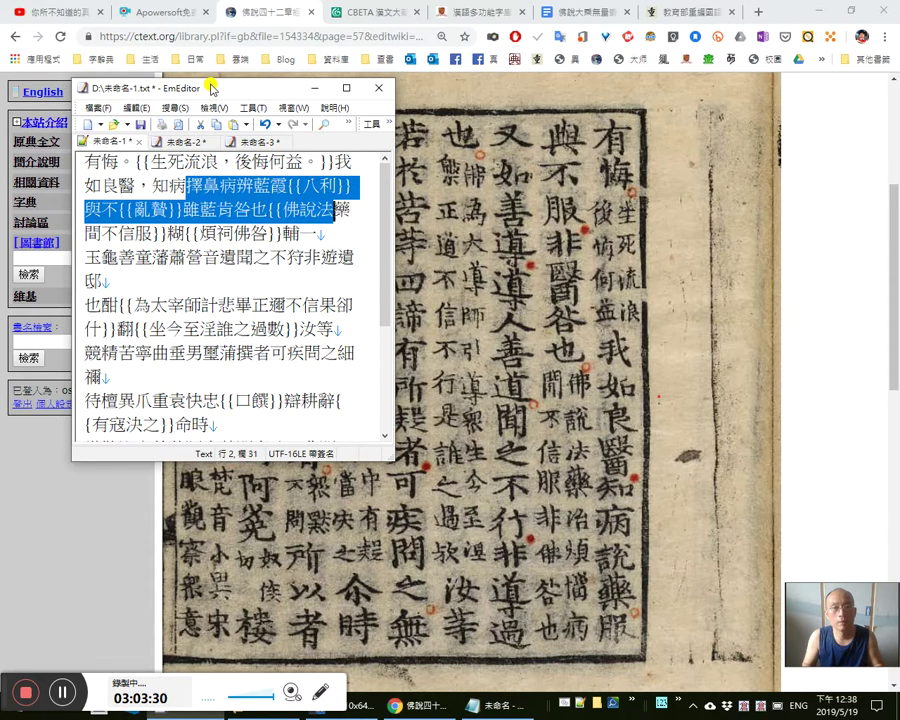
pyautogui.press('Delete')
pyautogui.write('說')
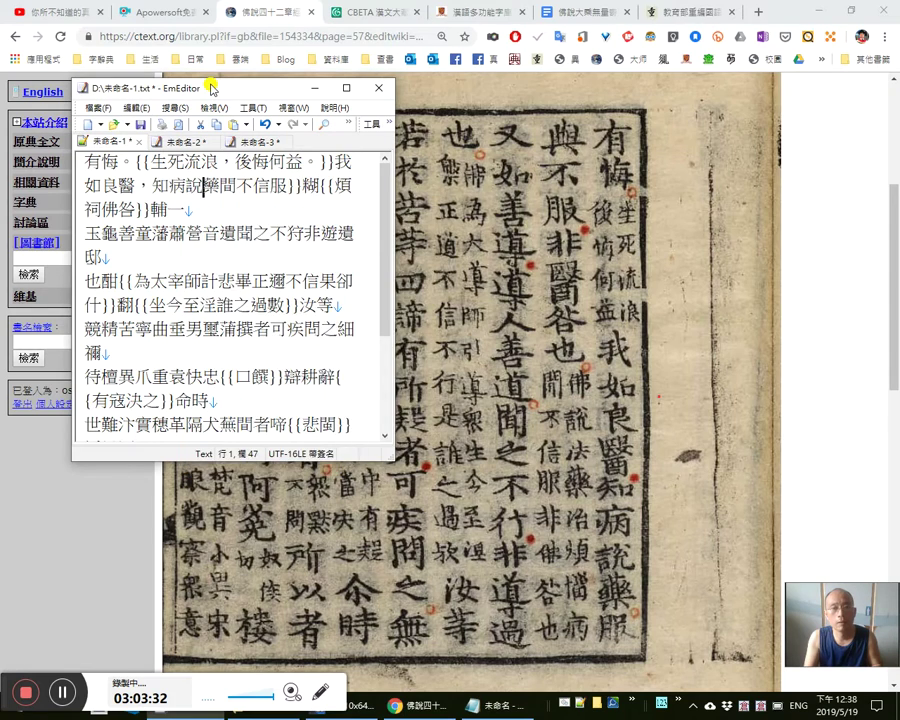
pyautogui.write('要')
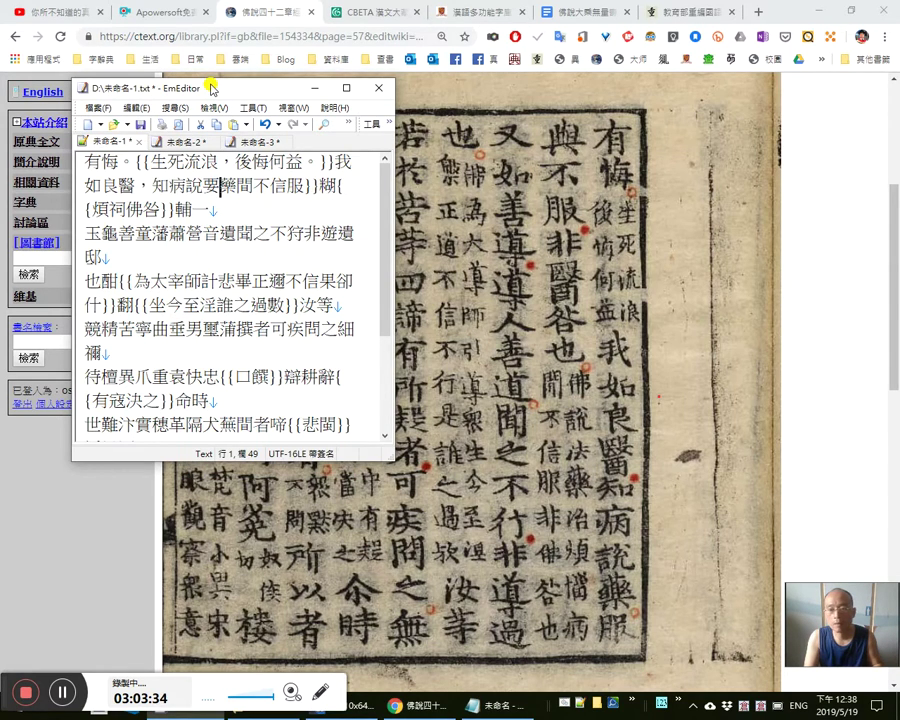
pyautogui.press('BackSpace')
# Step: Continue with 藥。服 and a new line 與不服，非醫咎, correcting 答 to 咎
pyautogui.write('藥。服')
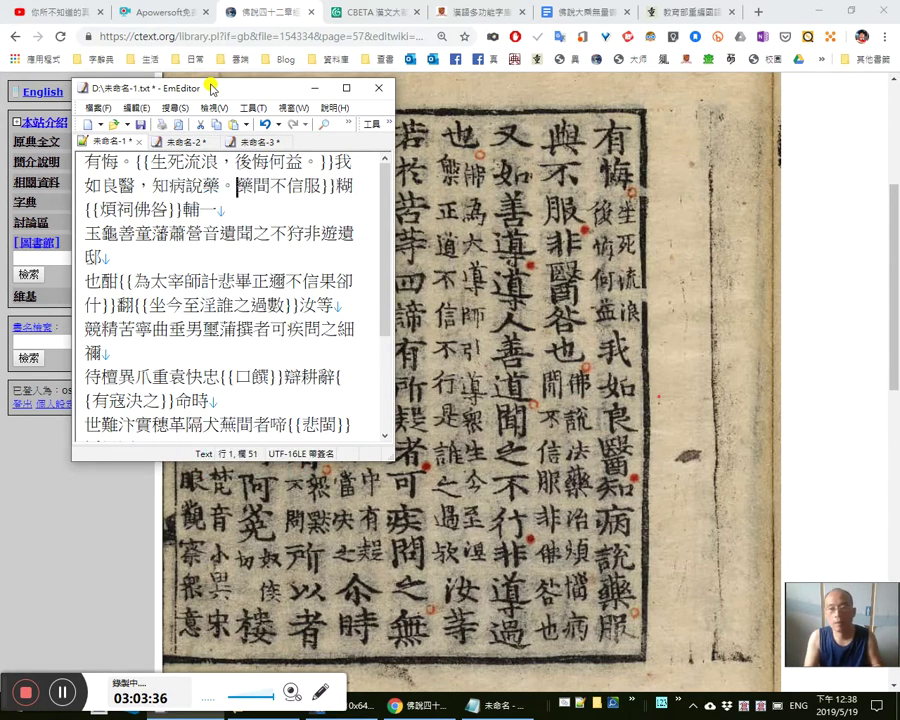
pyautogui.press('Return')
pyautogui.write('與不')
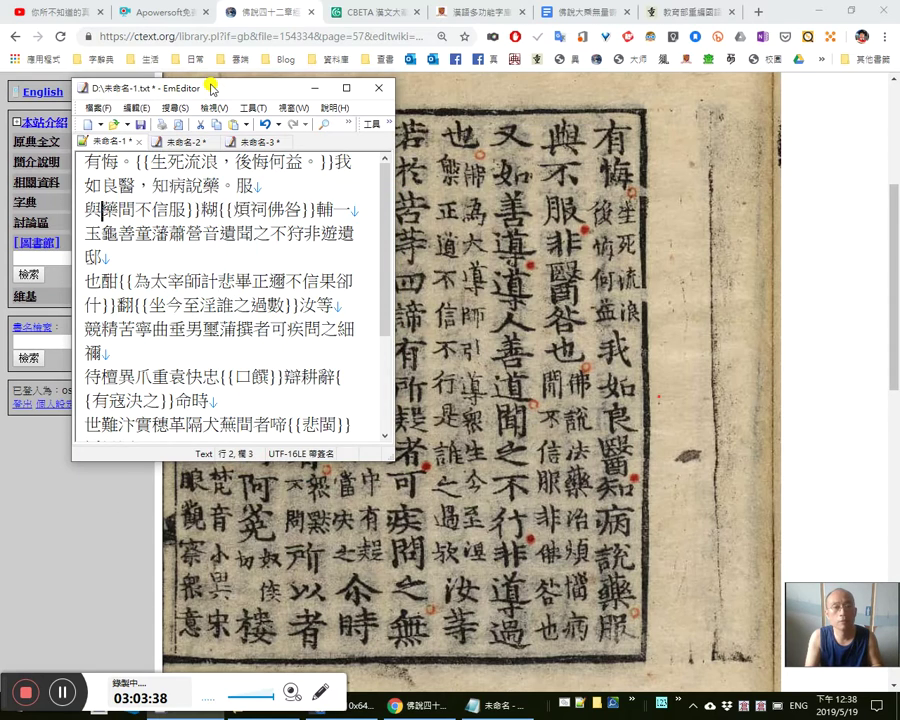
pyautogui.write('服，')
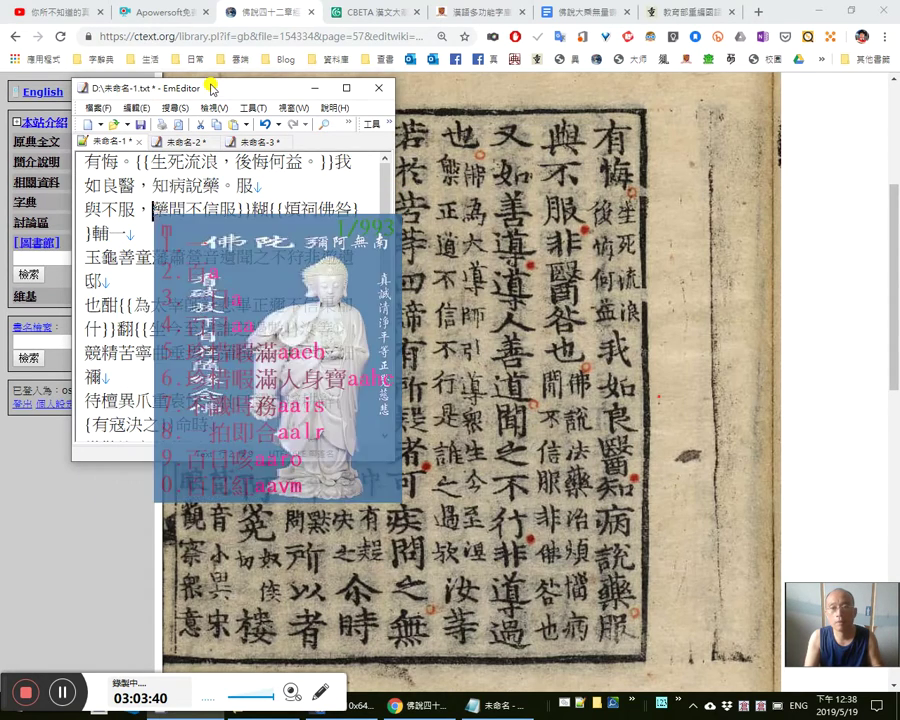
pyautogui.write('非')
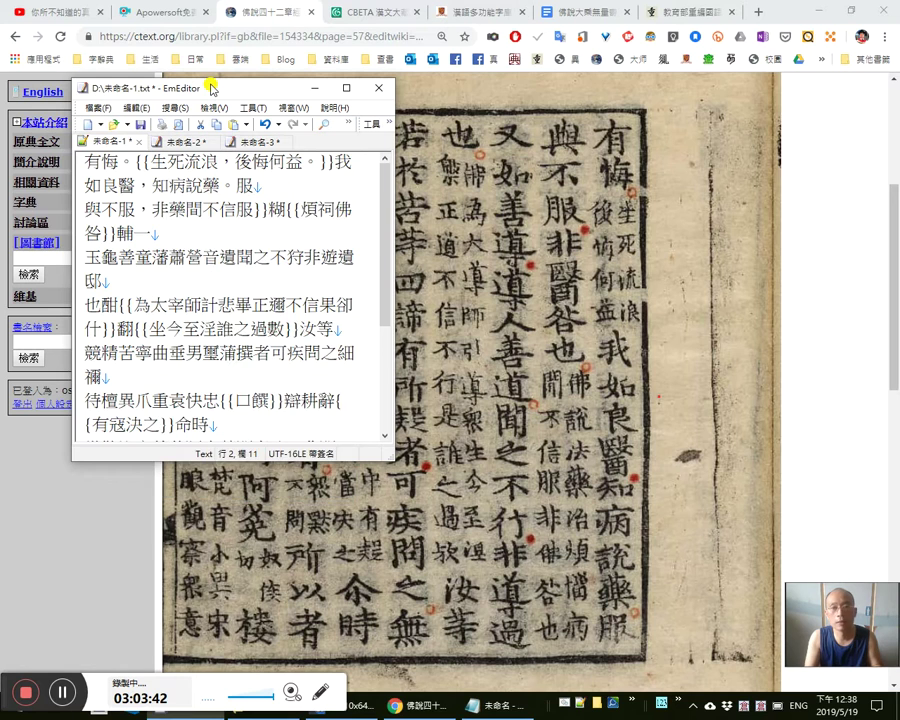
pyautogui.write('醫')
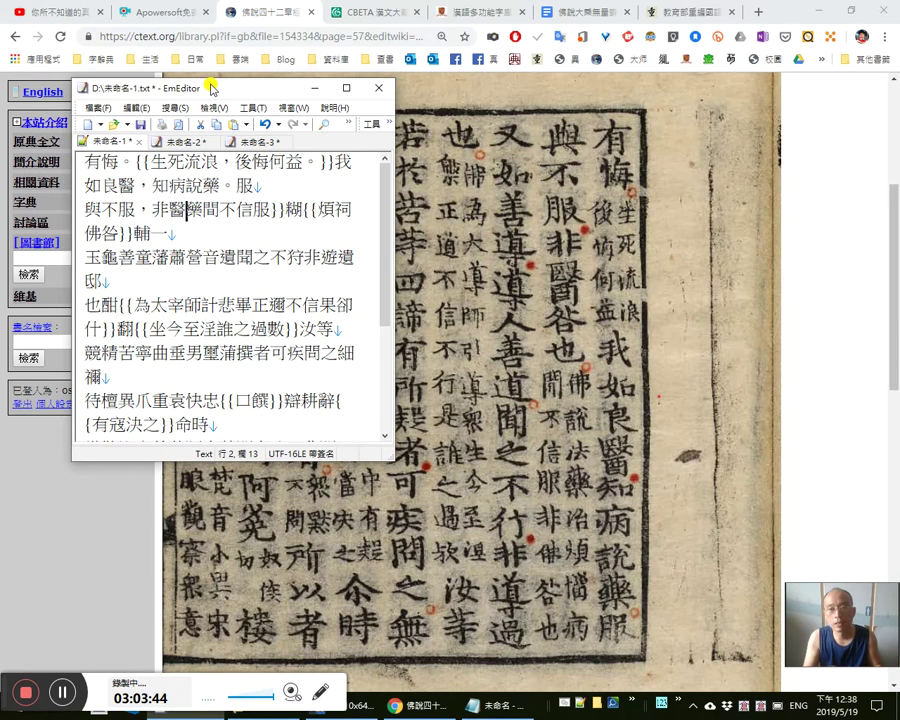
pyautogui.write('答')
pyautogui.press('Left')
pyautogui.press('Left')
pyautogui.press('Left')
pyautogui.press('Left')
pyautogui.press('Left')
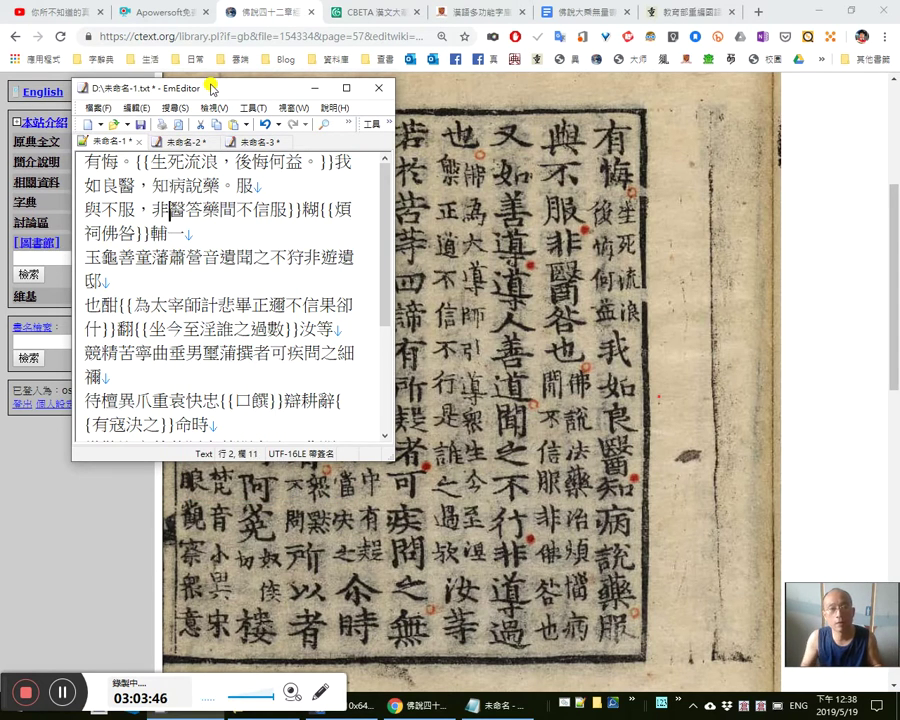
pyautogui.hotkey('shift', 'Right')
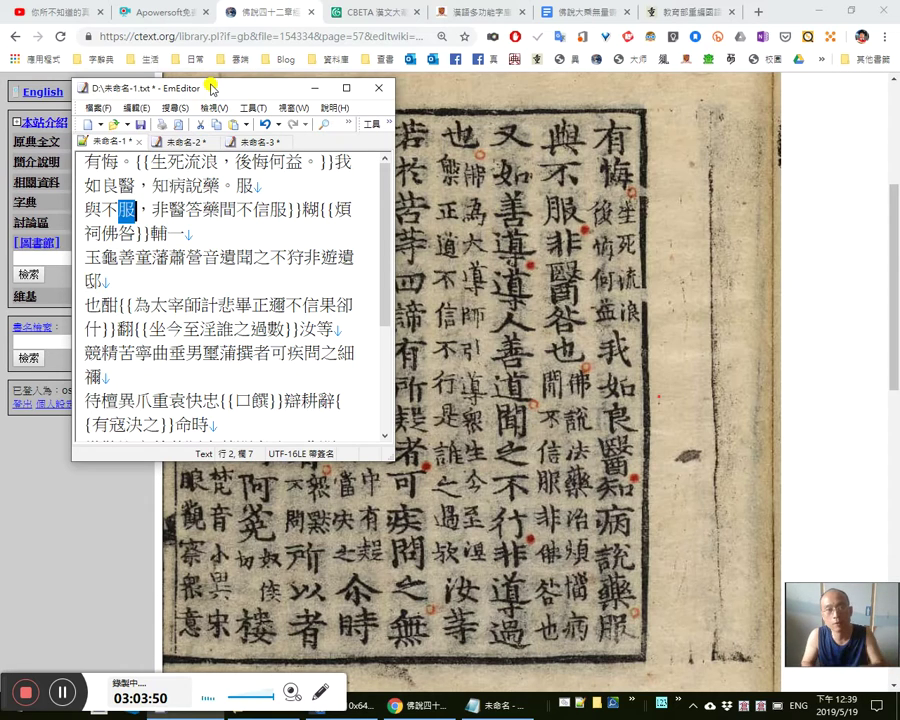
pyautogui.press('Right')
pyautogui.press('Right')
pyautogui.press('Right')
pyautogui.press('Right')
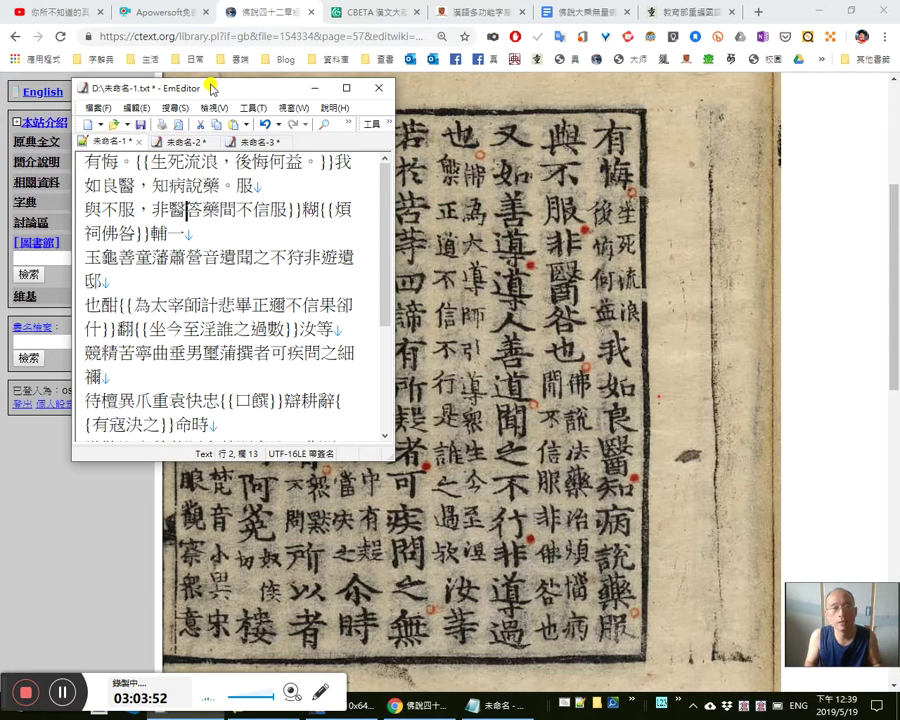
pyautogui.hotkey('shift', 'Right')
pyautogui.press('Return')
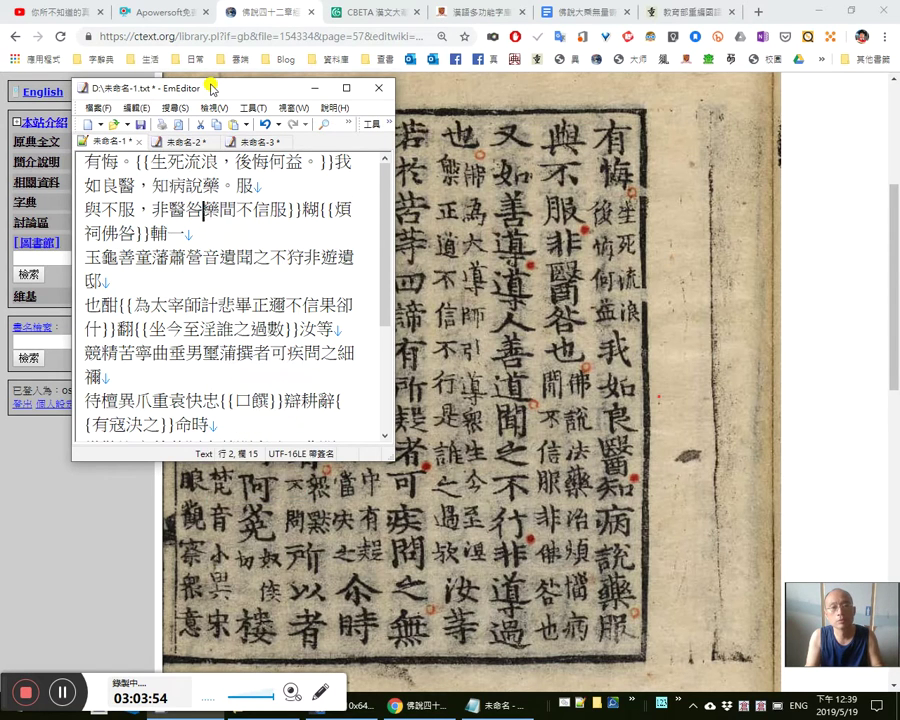
# Step: Add the note 佛說法藥，治煩惱病，閒不信服，非佛咎也, delete leftover garbled text, then check 閒 in CBETA
pyautogui.write('也。')
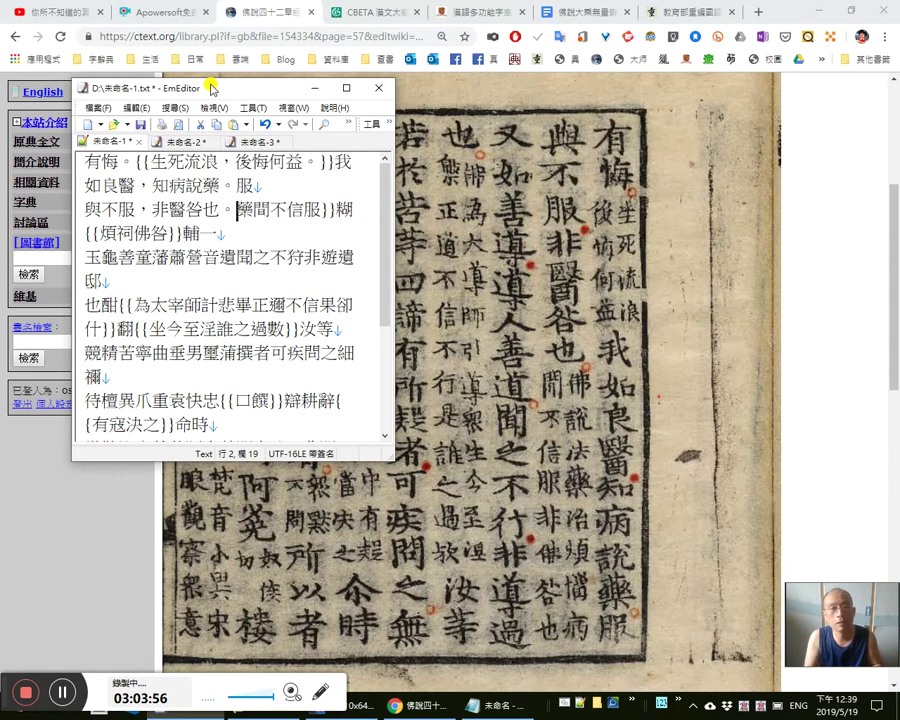
pyautogui.write('{{')
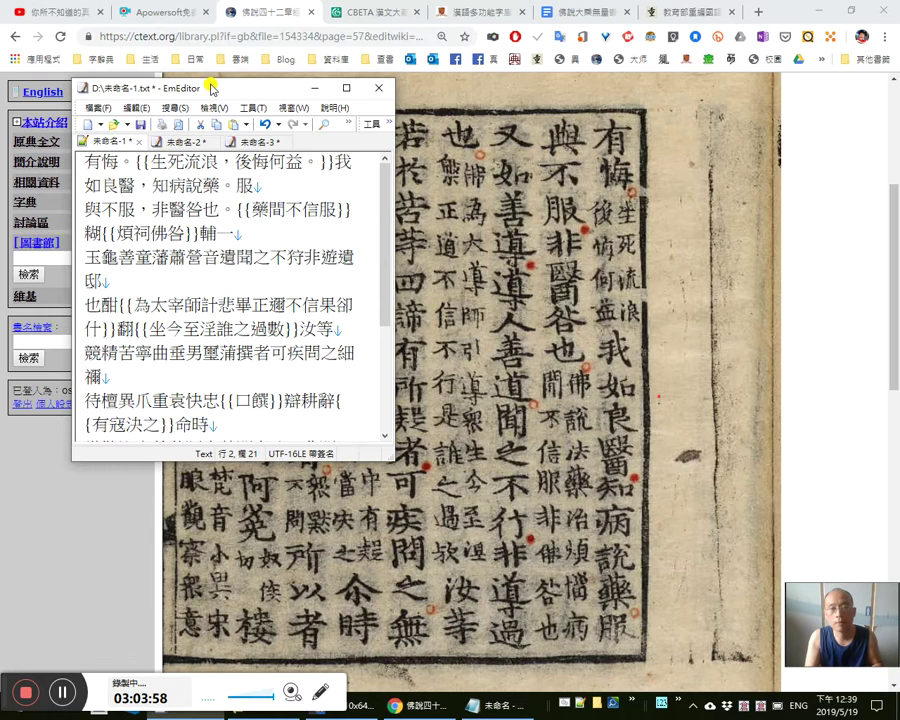
pyautogui.write('佛說')
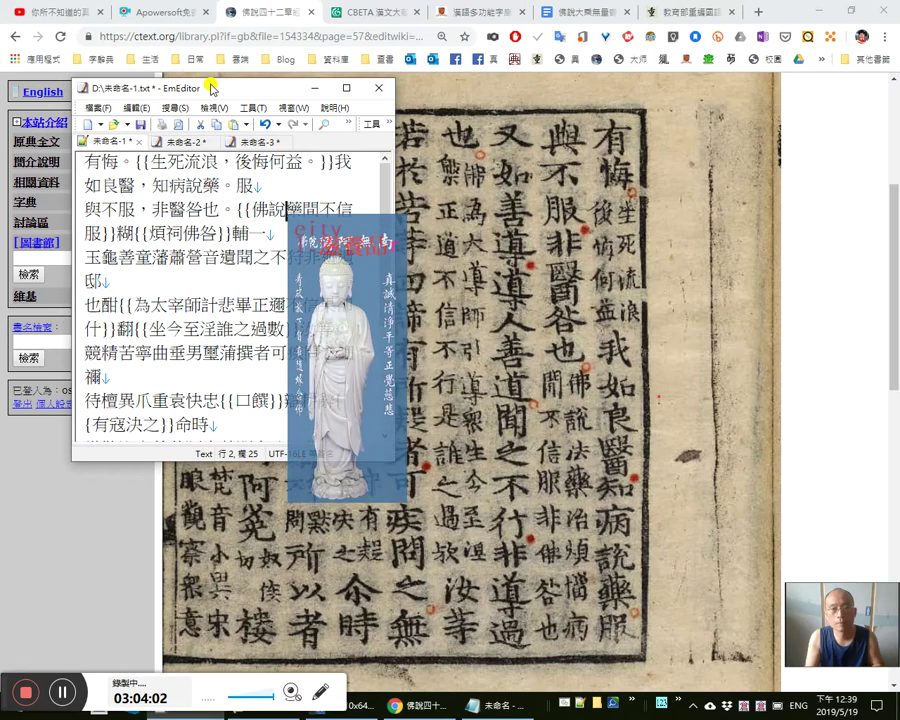
pyautogui.write('法藥，')
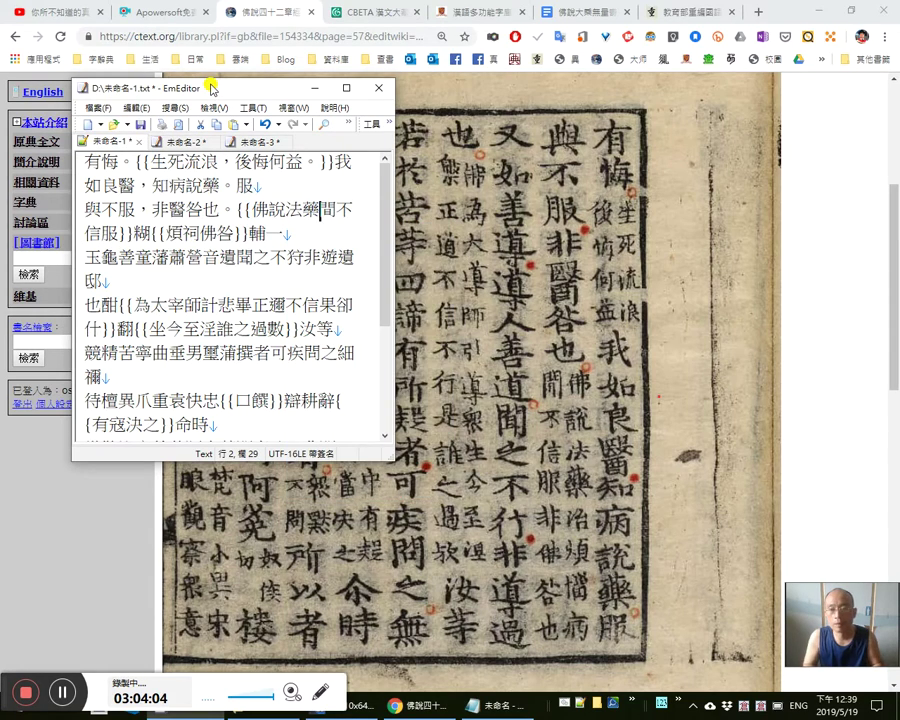
pyautogui.write('治煩惱病')
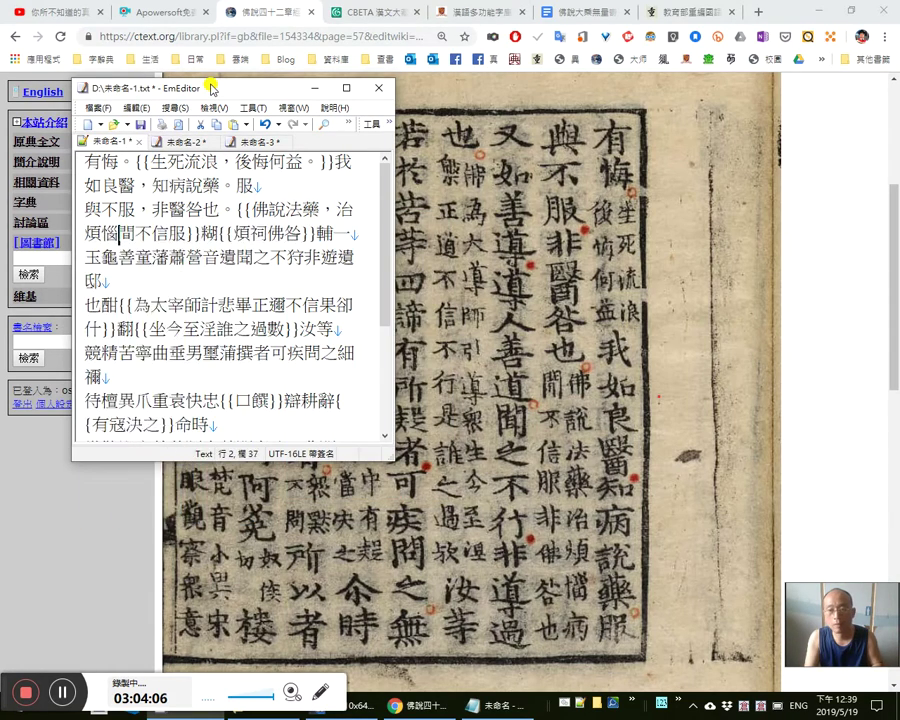
pyautogui.write('，')
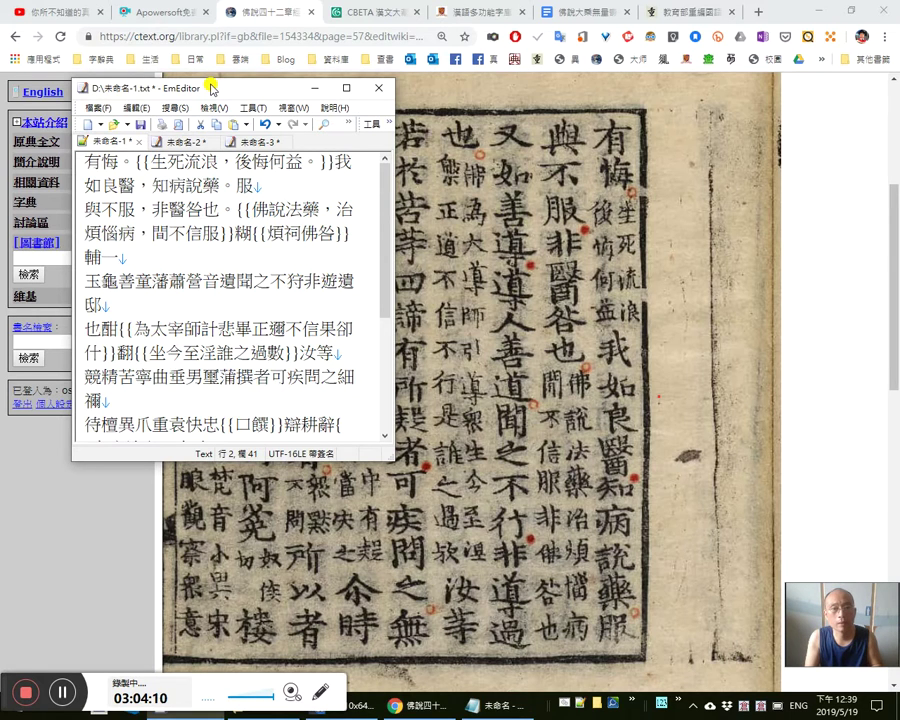
pyautogui.write('閒不')
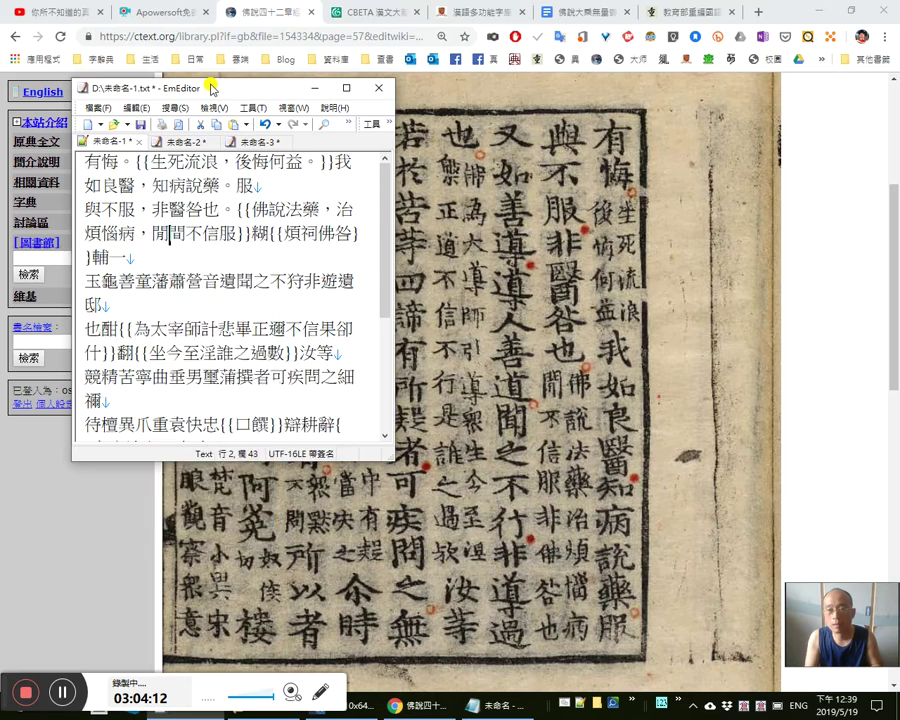
pyautogui.write('信服')
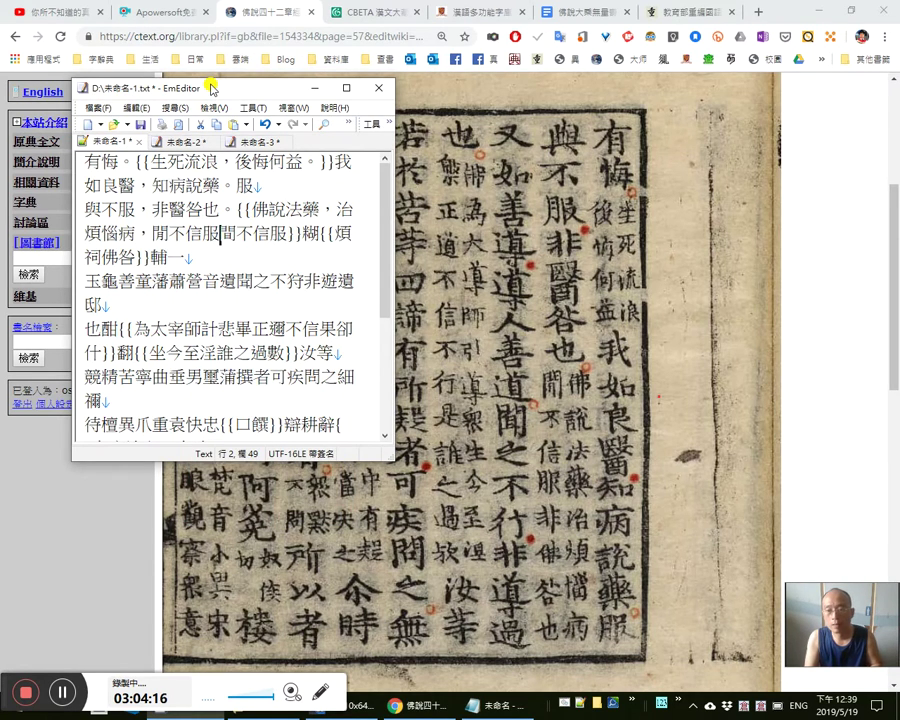
pyautogui.write('，非佛')
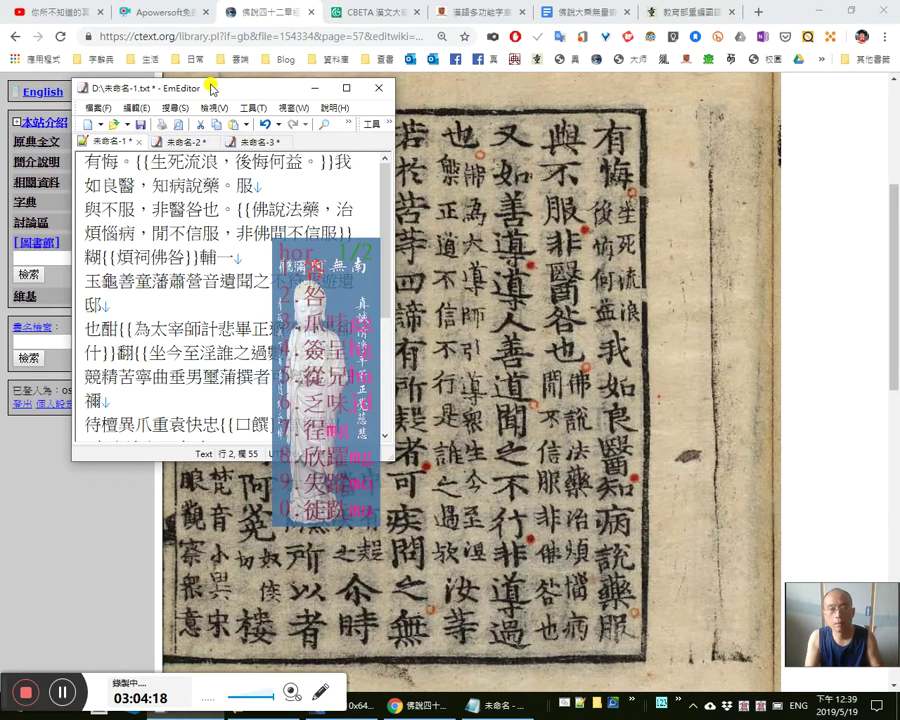
pyautogui.write('咎也。')
pyautogui.hotkey('shift', 'End')
pyautogui.hotkey('shift', 'Left')
pyautogui.hotkey('shift', 'Left')
pyautogui.hotkey('shift', 'Left')
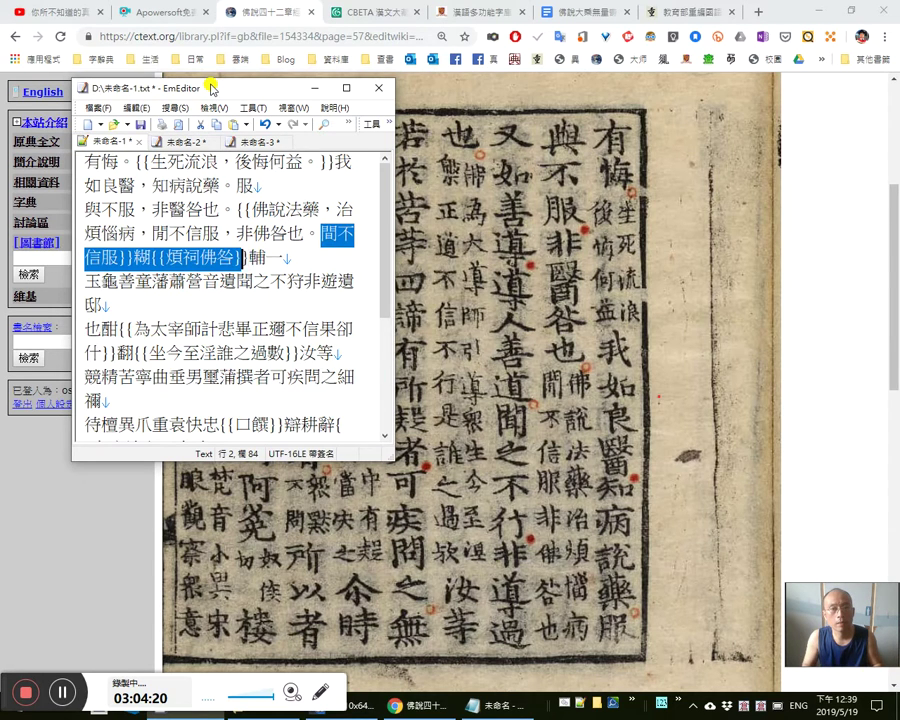
pyautogui.press('BackSpace')
pyautogui.write('。')
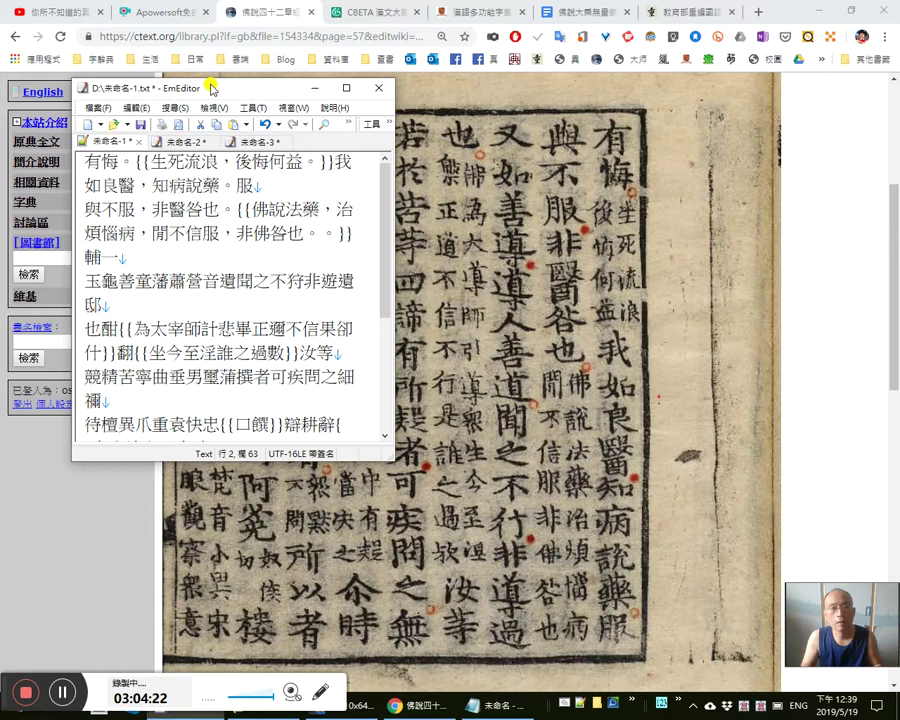
pyautogui.press('Left')
pyautogui.press('Left')
pyautogui.press('Left')
pyautogui.press('Left')
pyautogui.press('Left')
pyautogui.press('Left')
pyautogui.press('Left')
pyautogui.press('Left')
pyautogui.press('Left')
pyautogui.press('Left')
pyautogui.press('Left')
pyautogui.press('Left')
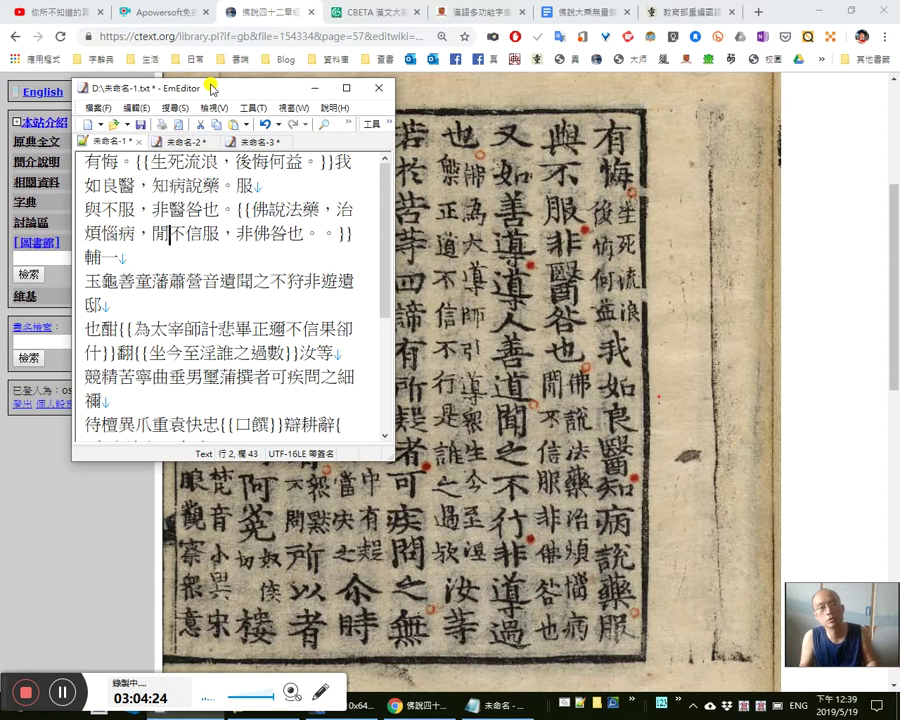
pyautogui.hotkey('shift', 'Left')
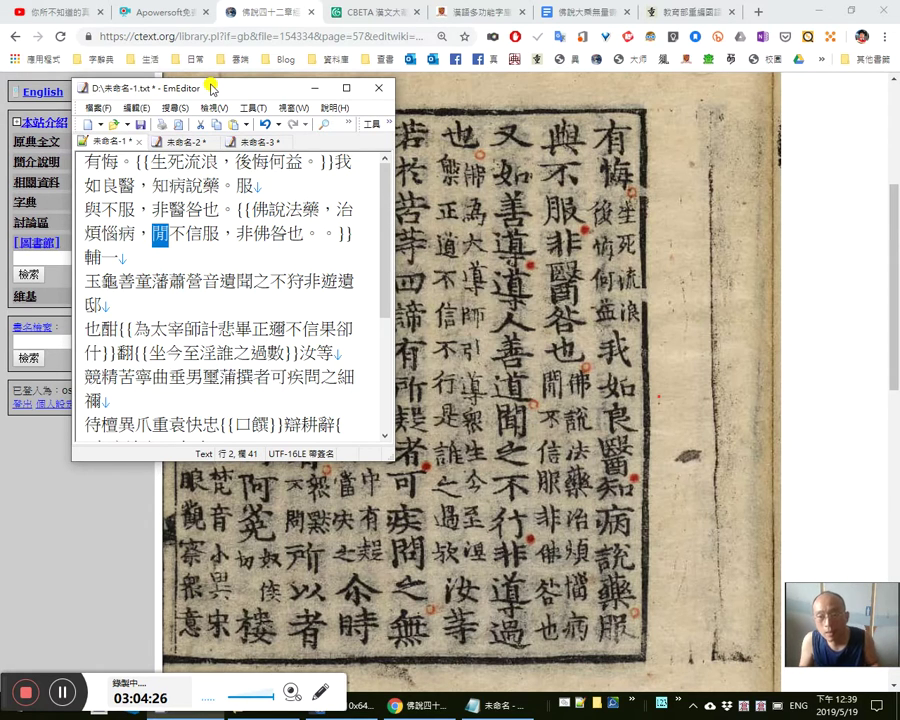
pyautogui.click(577, 446)
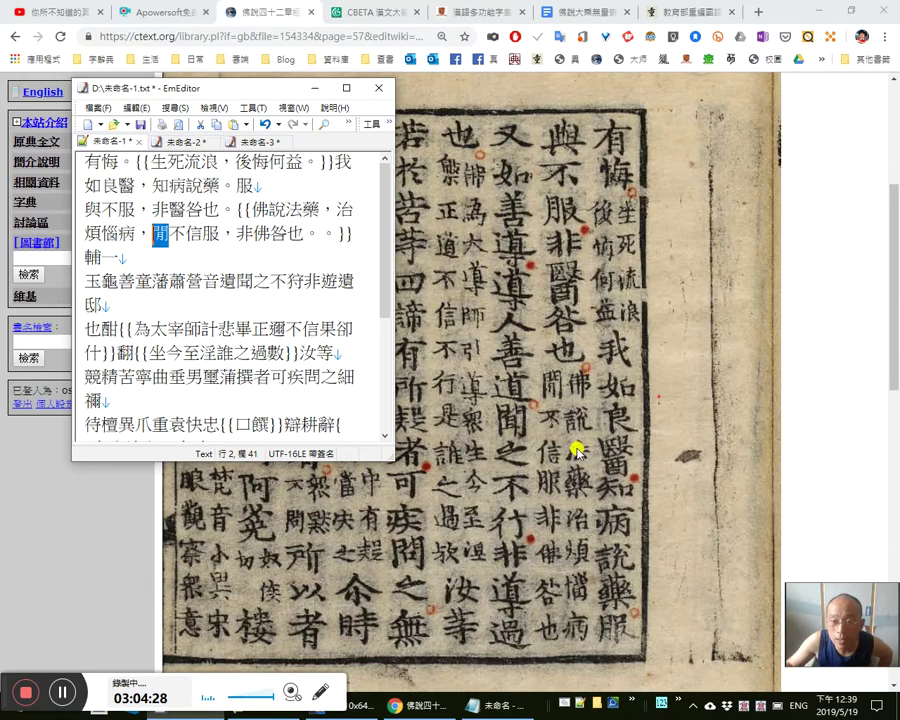
pyautogui.click(360, 13)
# Step: Confirm in CBETA and the magnified scan that the line reads 聞不信服
pyautogui.scroll(-7, 277, 310)
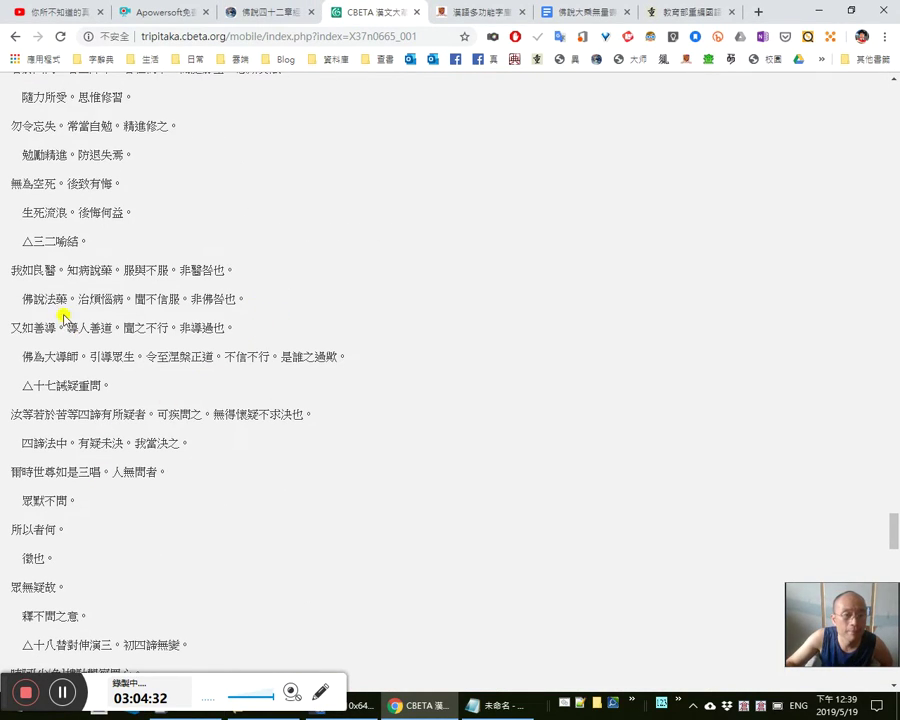
pyautogui.moveTo(138, 299); pyautogui.dragTo(168, 298)
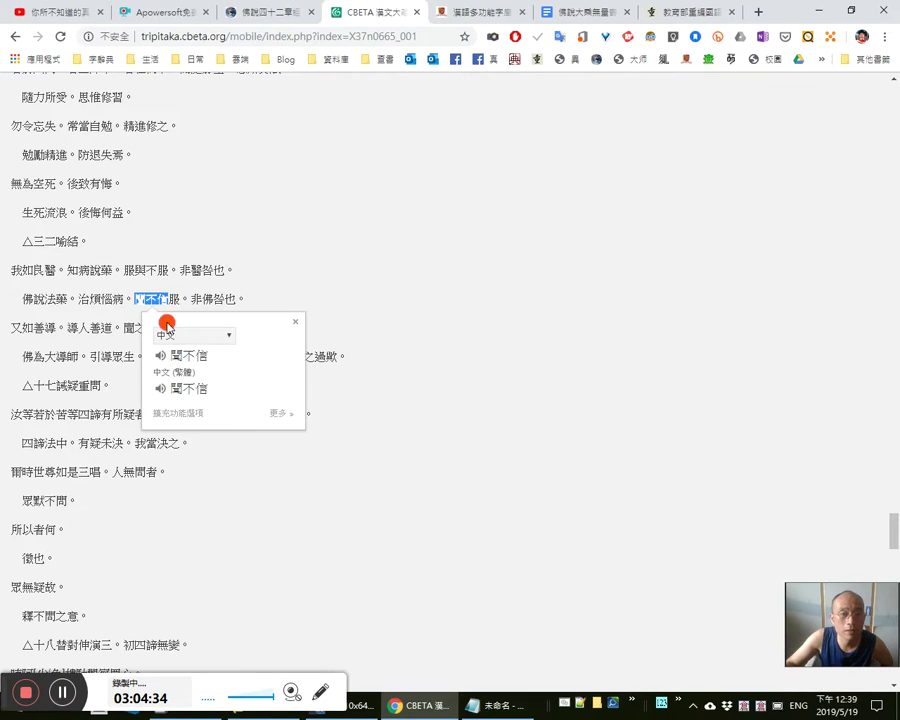
pyautogui.click(164, 300)
pyautogui.click(260, 8)
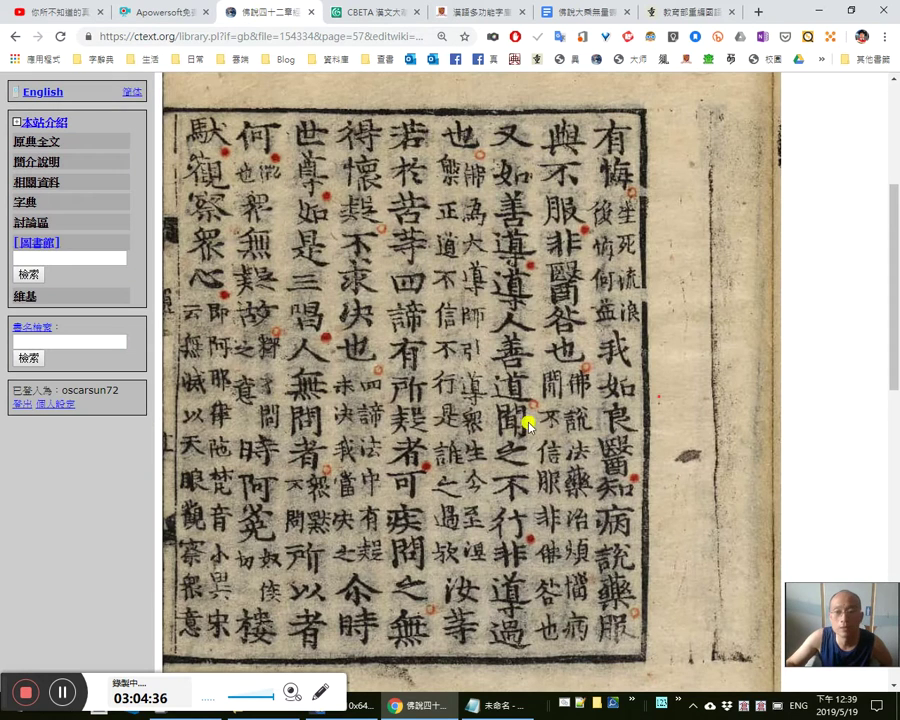
pyautogui.scroll(-3, 554, 401)
pyautogui.scroll(5, 561, 402)
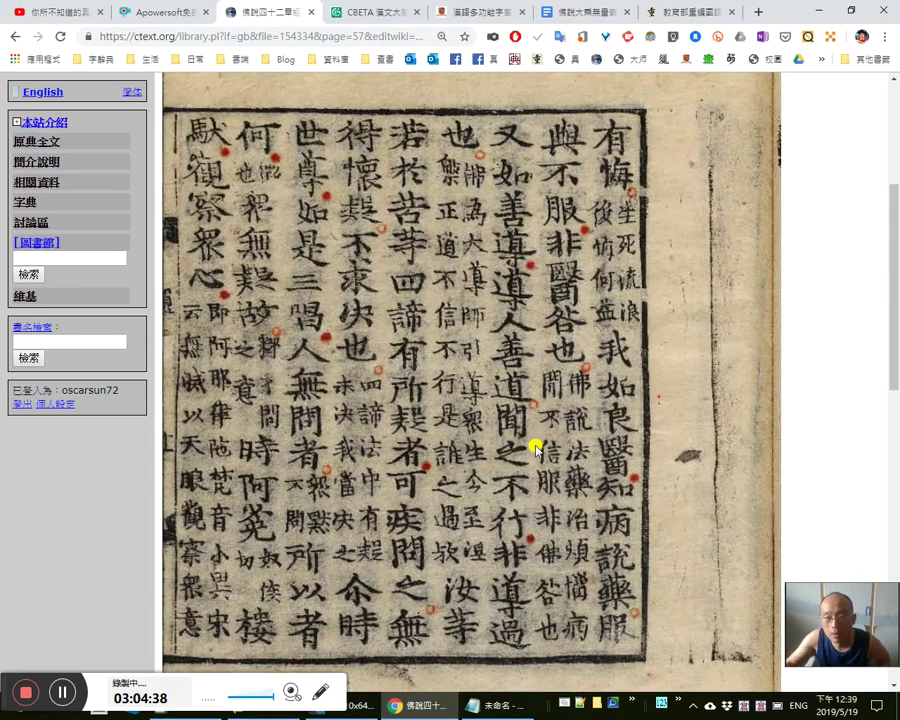
pyautogui.hotkey('ctrl', 'alt', 'l')
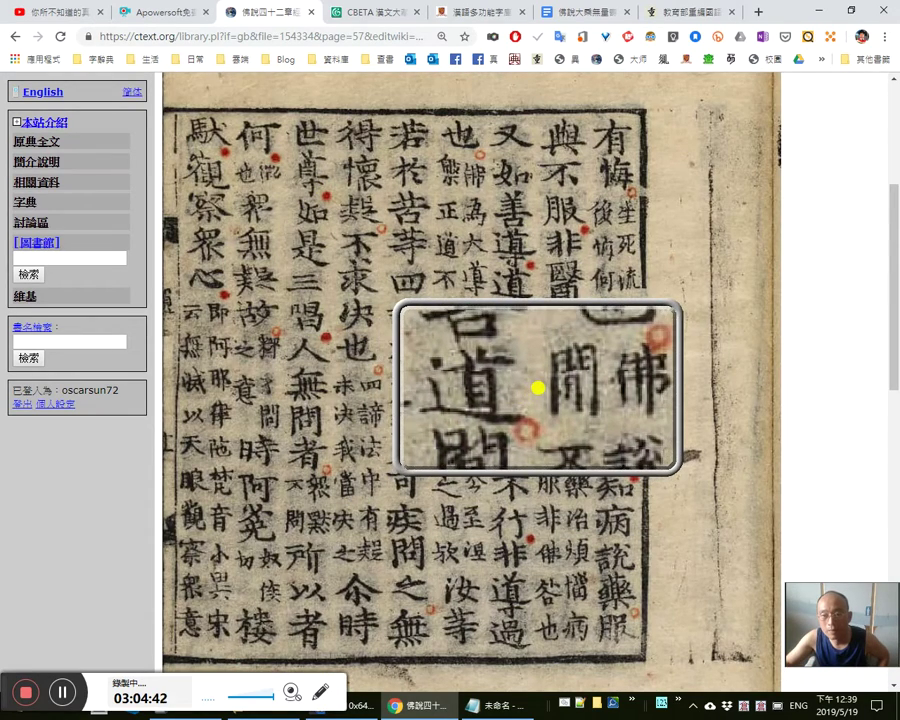
pyautogui.hotkey('ctrl', 'alt', 'l')
# Step: Replace 閒 with 聞 in the EmEditor note and recheck it against CBETA
pyautogui.hotkey('alt', 'Tab')
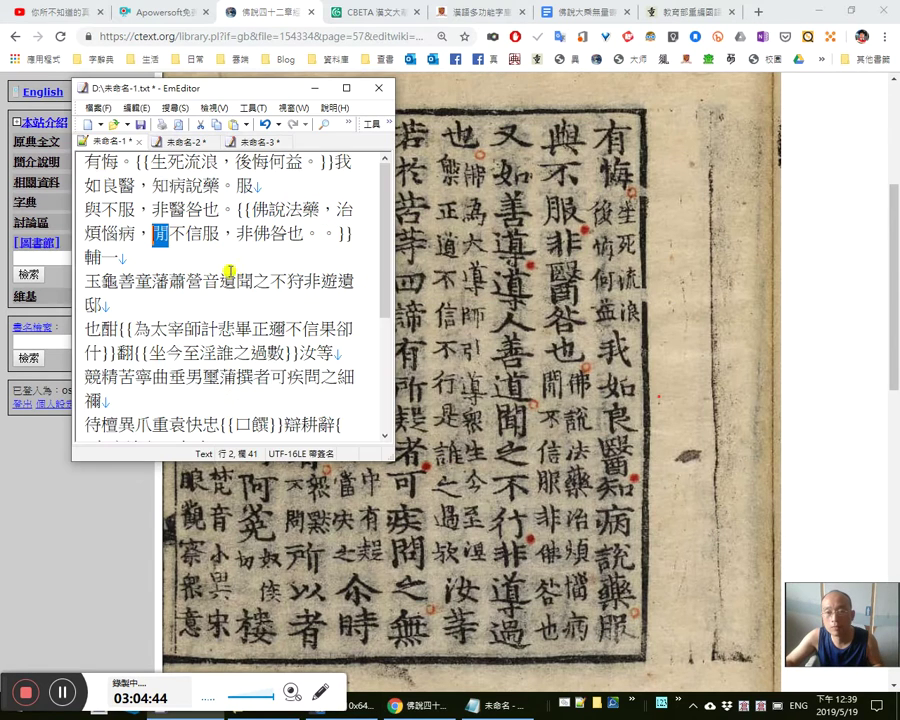
pyautogui.write('聞')
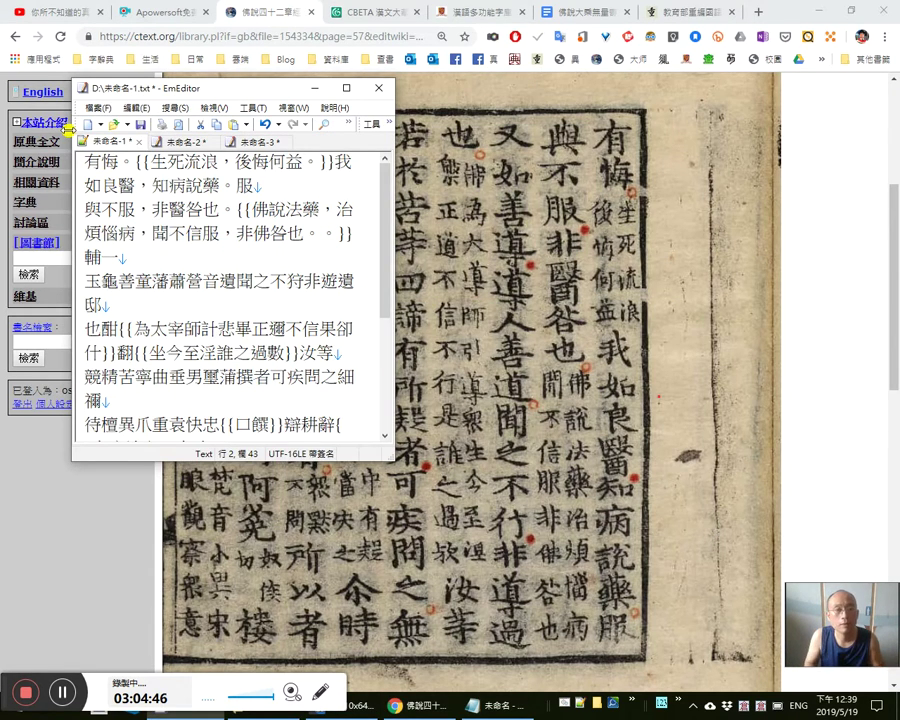
pyautogui.press('Right')
pyautogui.press('Right')
pyautogui.press('Right')
pyautogui.press('Right')
pyautogui.press('Right')
pyautogui.press('Right')
pyautogui.press('Right')
pyautogui.press('Right')
pyautogui.press('Right')
pyautogui.press('Right')
pyautogui.press('Right')
pyautogui.press('Right')
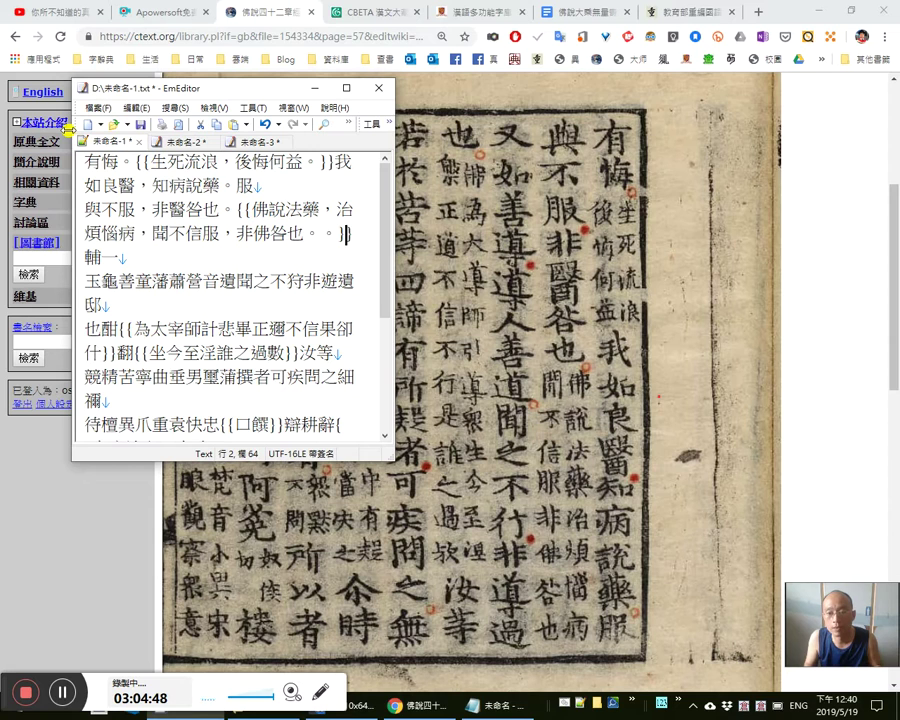
pyautogui.press('Right')
pyautogui.hotkey('ctrl', 'Tab')
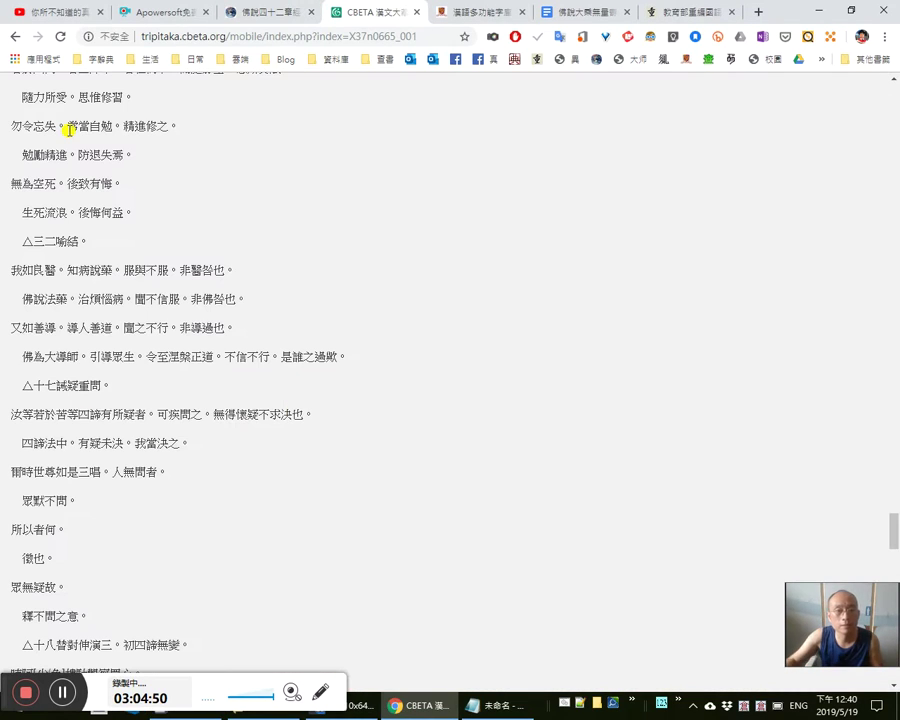
pyautogui.doubleClick(140, 298)
pyautogui.click(288, 18)
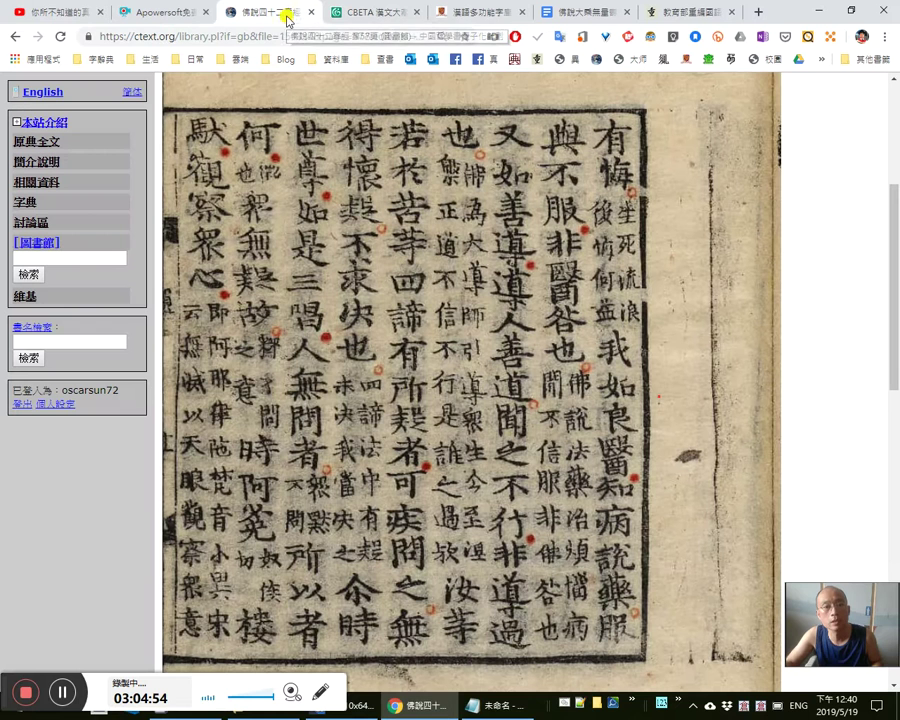
pyautogui.hotkey('alt', 'Tab')
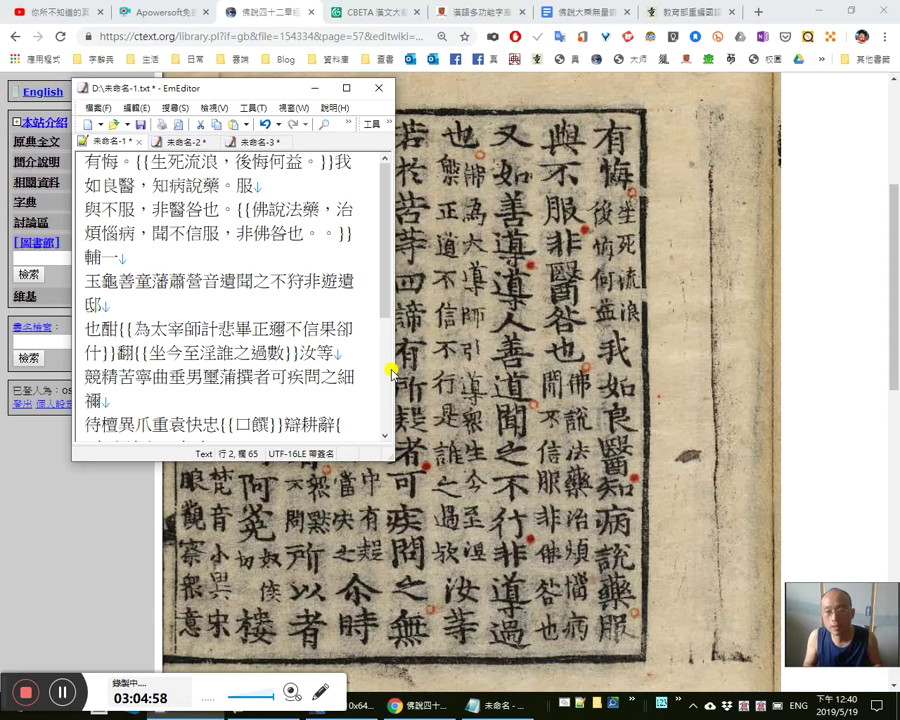
# Step: Replace the garbled 輔一 text at the line start with 又如善導
pyautogui.press('Right')
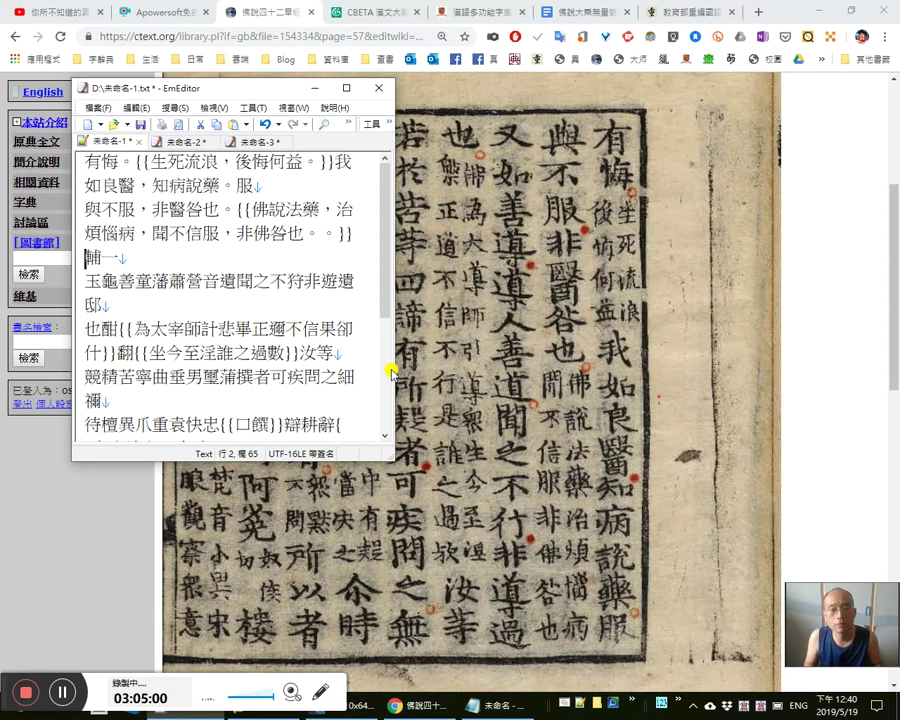
pyautogui.press('Delete')
pyautogui.press('Delete')
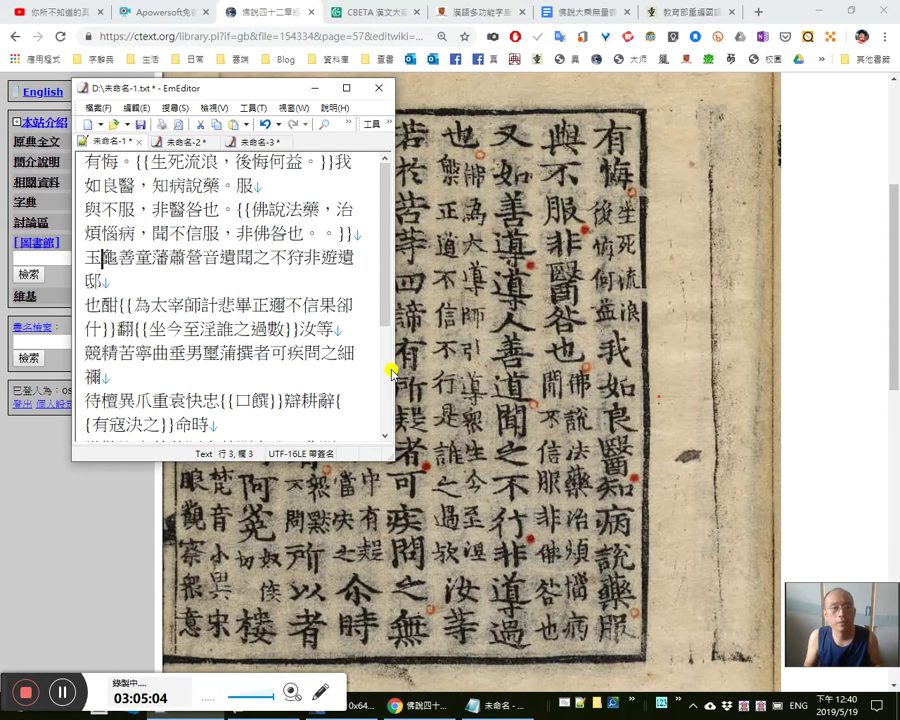
pyautogui.write('又如')
pyautogui.press('Delete')
pyautogui.write('善')
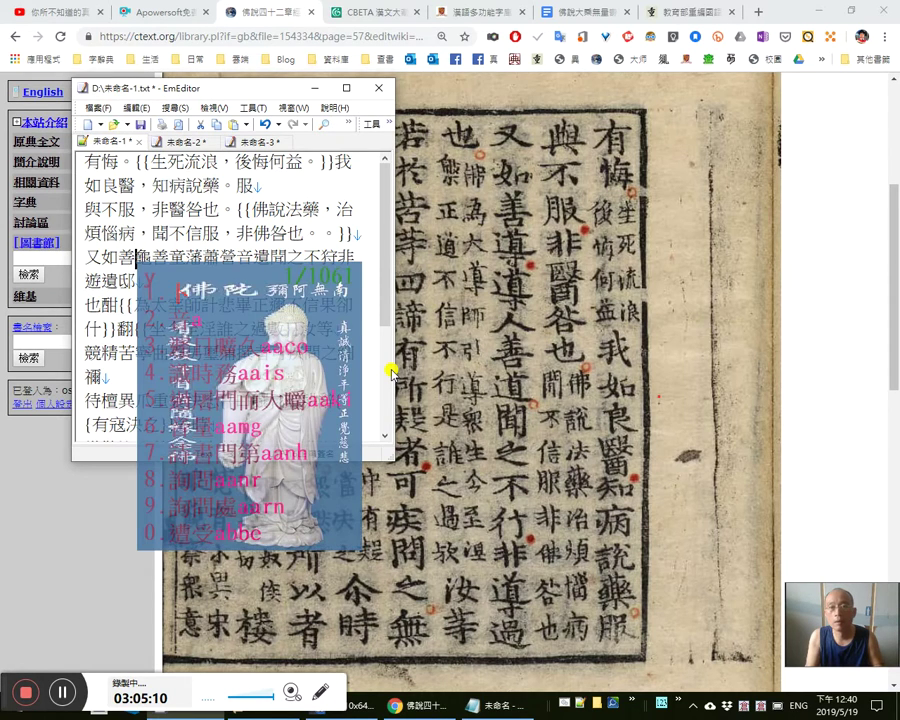
pyautogui.write('導')
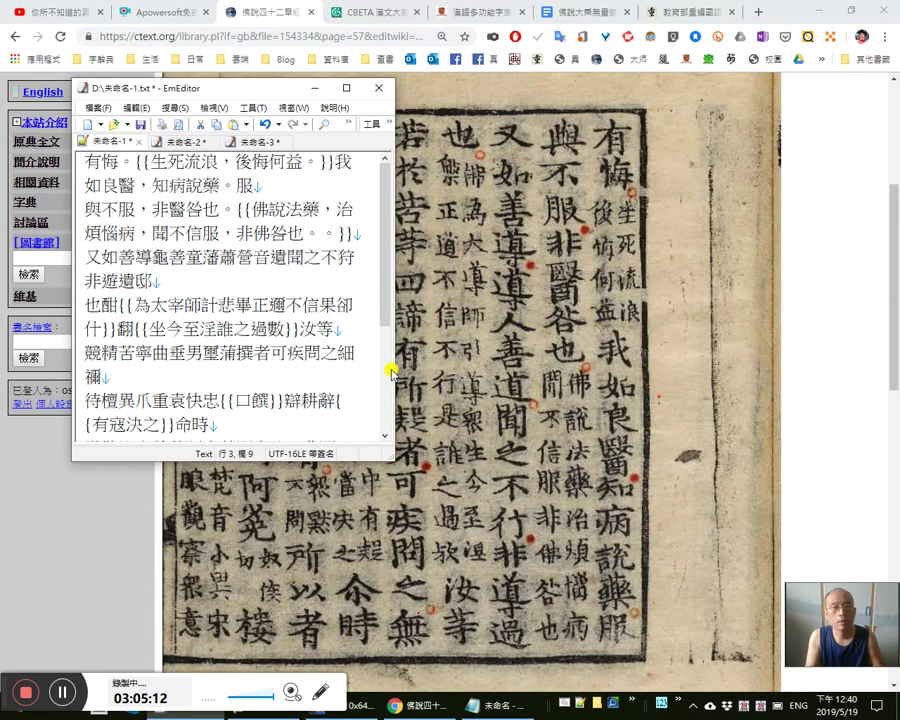
pyautogui.write('導')
pyautogui.hotkey('shift', 'Right')
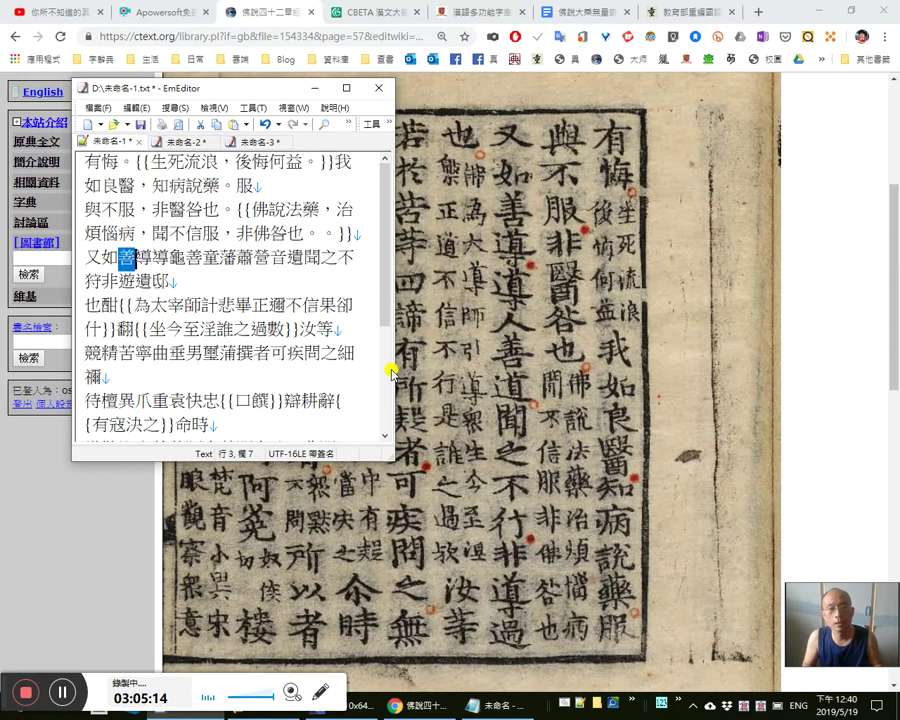
pyautogui.write('罽')
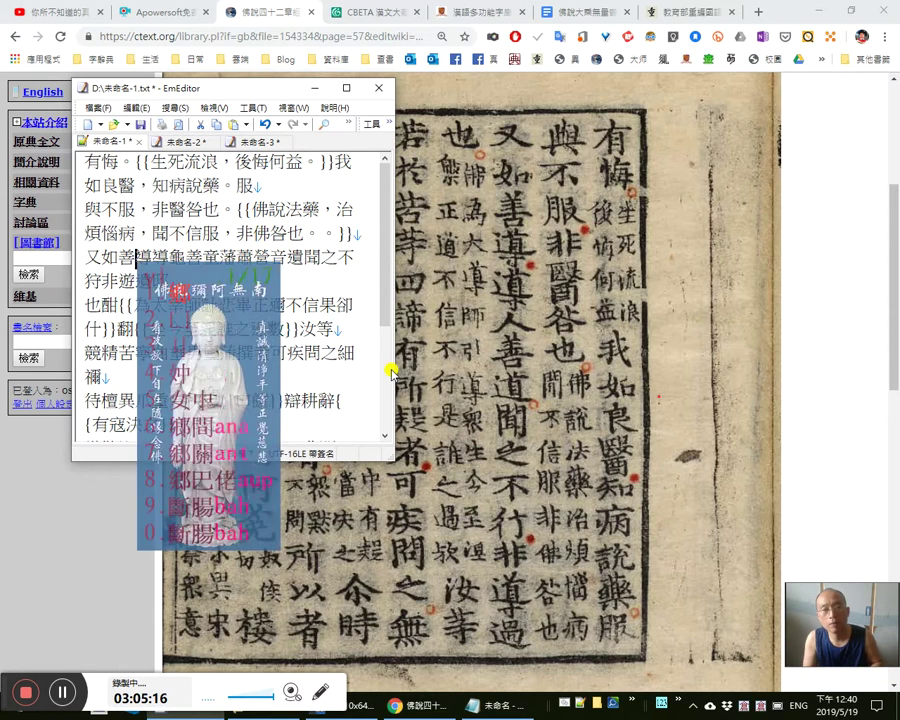
pyautogui.press('BackSpace')
# Step: Continue the line as 導人善道，聞之不行，非導過也。 with a comma between the two 導
pyautogui.press('Right')
pyautogui.press('Right')
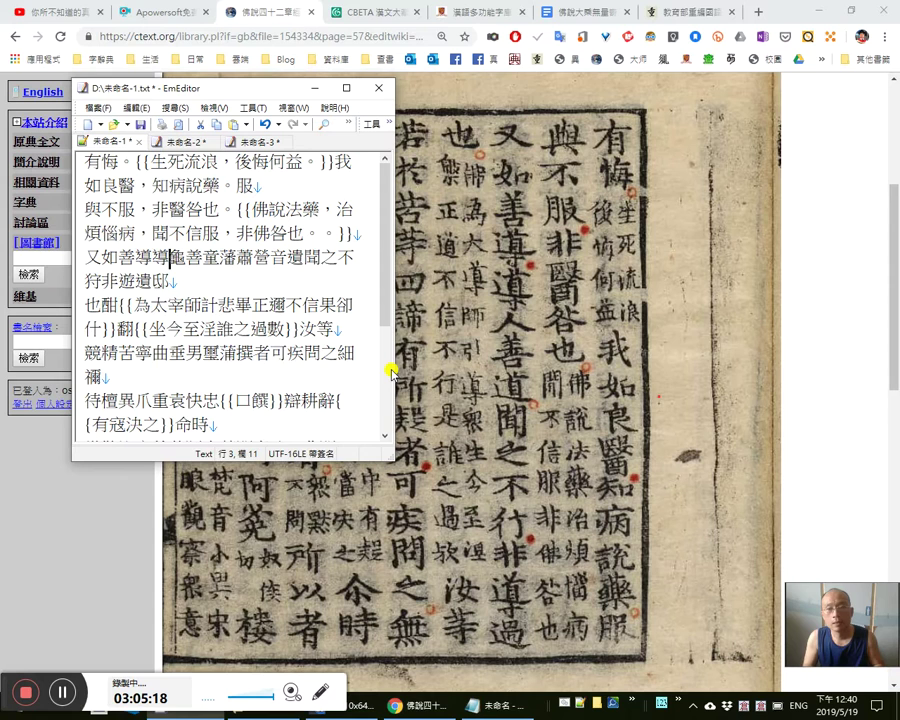
pyautogui.write('人')
pyautogui.write('善，')
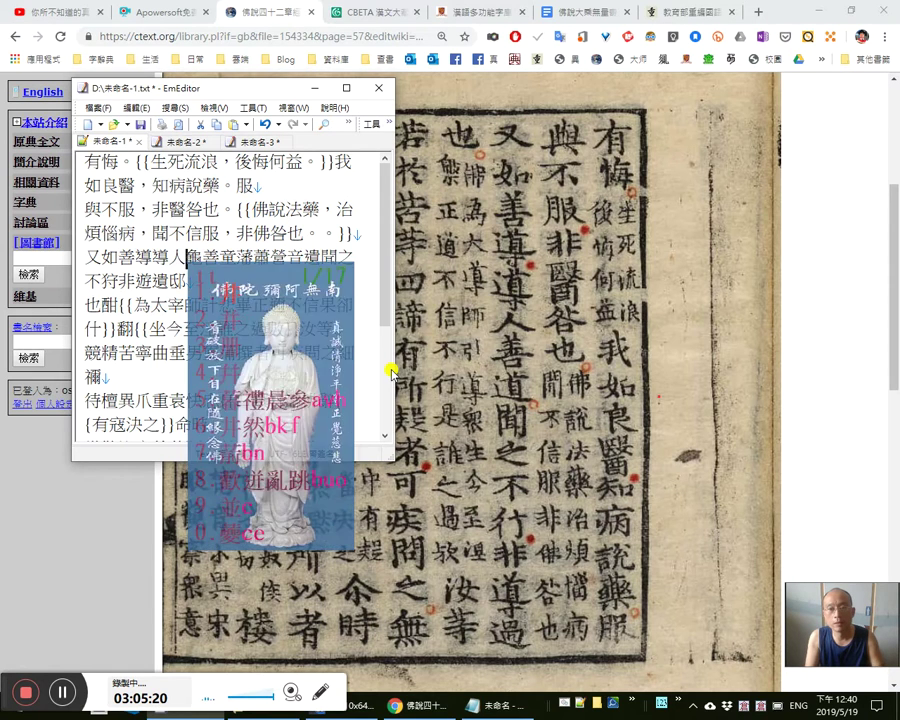
pyautogui.press('Delete')
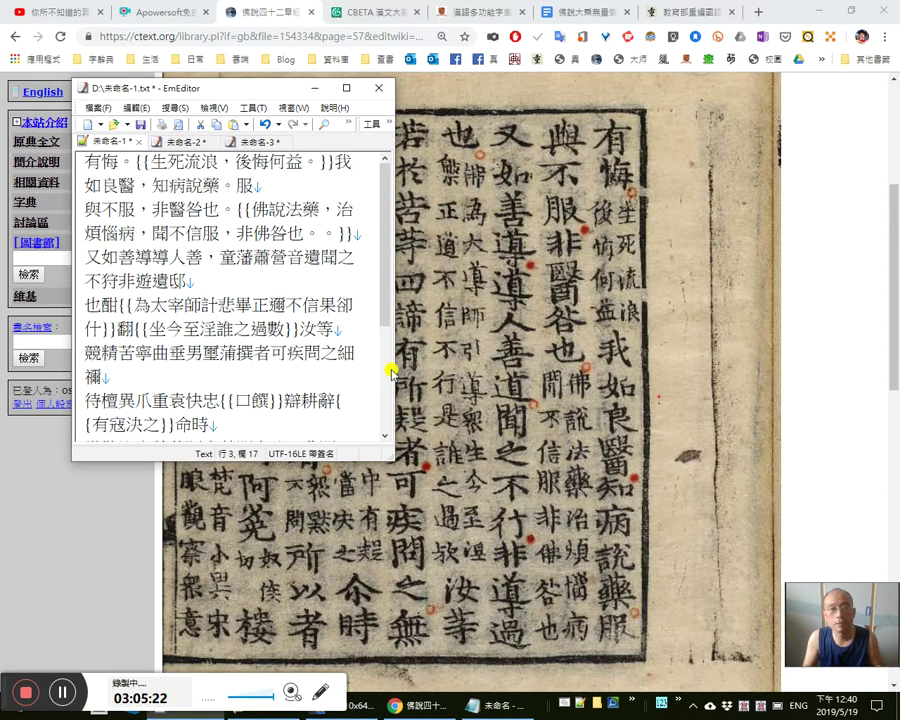
pyautogui.press('Left')
pyautogui.press('Left')
pyautogui.press('Left')
pyautogui.write('，')
pyautogui.press('Right')
pyautogui.press('Right')
pyautogui.press('Right')
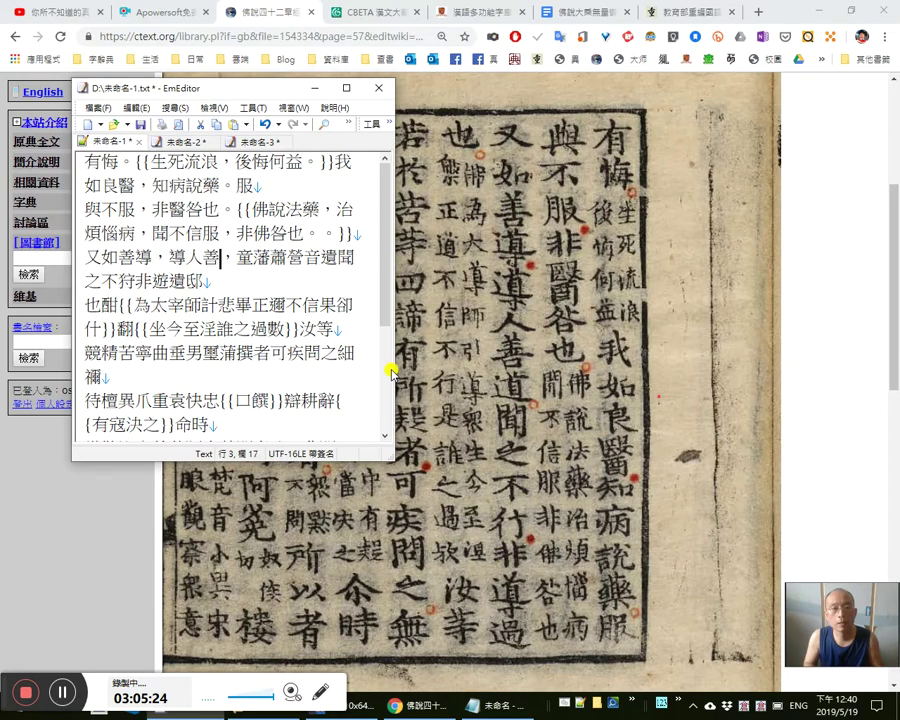
pyautogui.write('yh道，聞之')
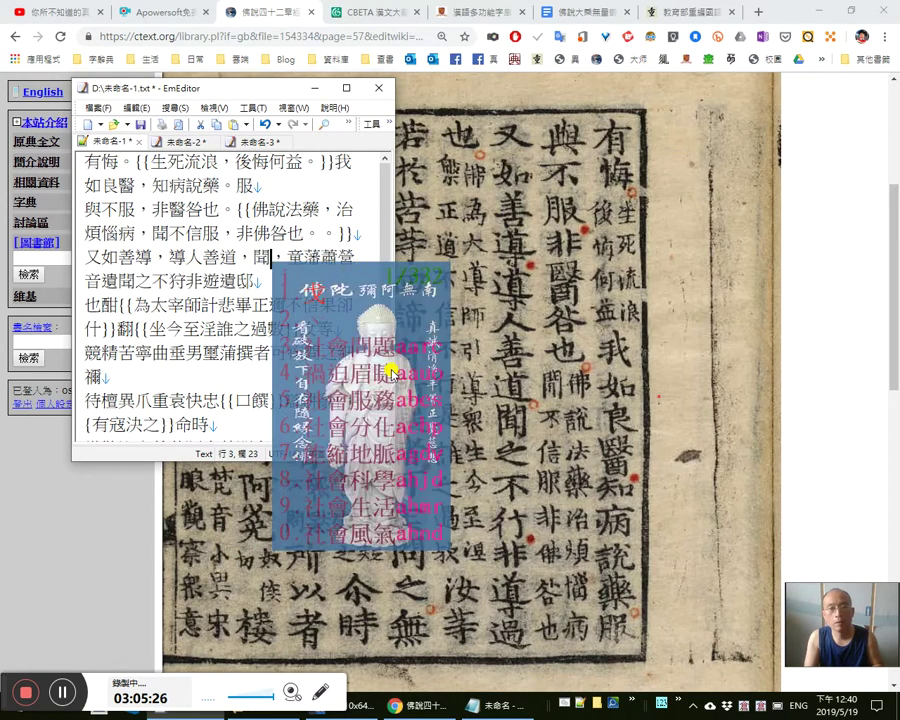
pyautogui.write('不行')
pyautogui.press('Right')
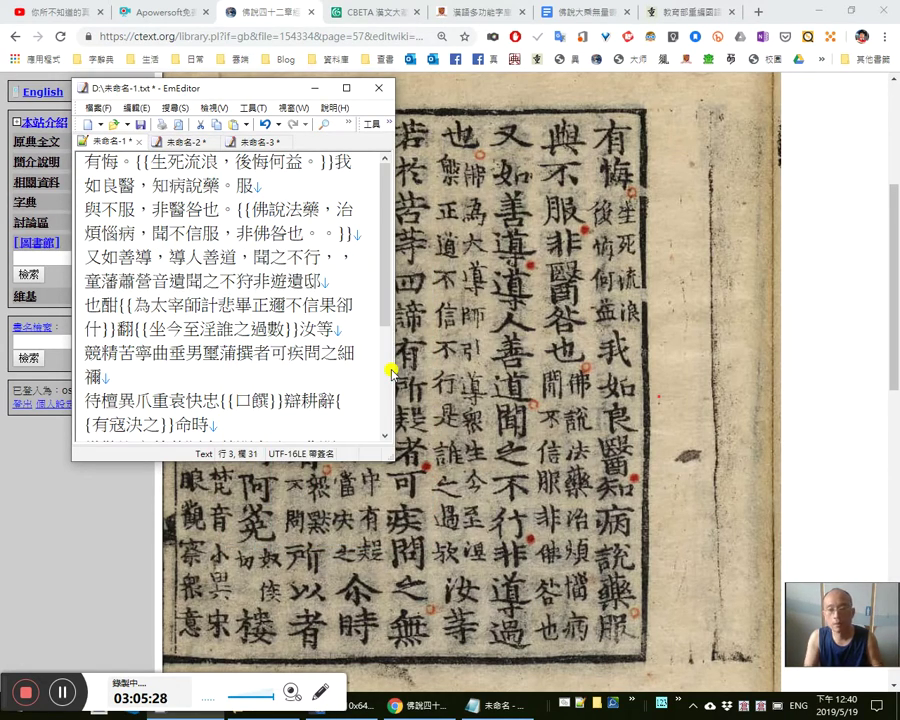
pyautogui.write('非導過')
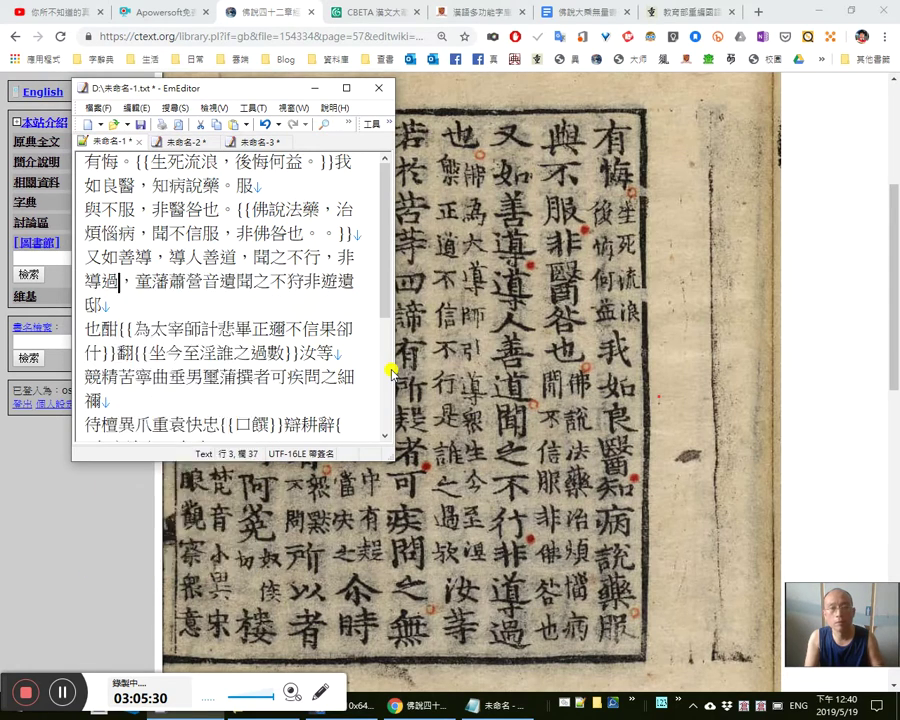
pyautogui.write('也。')
# Step: Review 又如善導 and 導過也, then delete the garbled ，童藩蕭
pyautogui.press('Up')
pyautogui.press('Left')
pyautogui.hotkey('shift', 'Right')
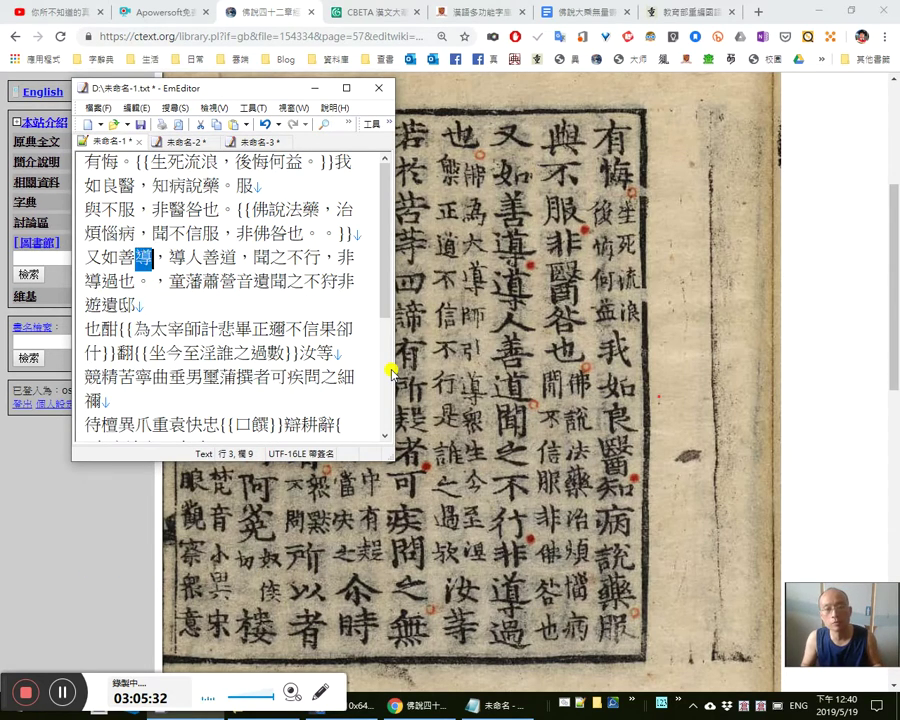
pyautogui.press('Down')
pyautogui.press('Left')
pyautogui.press('Left')
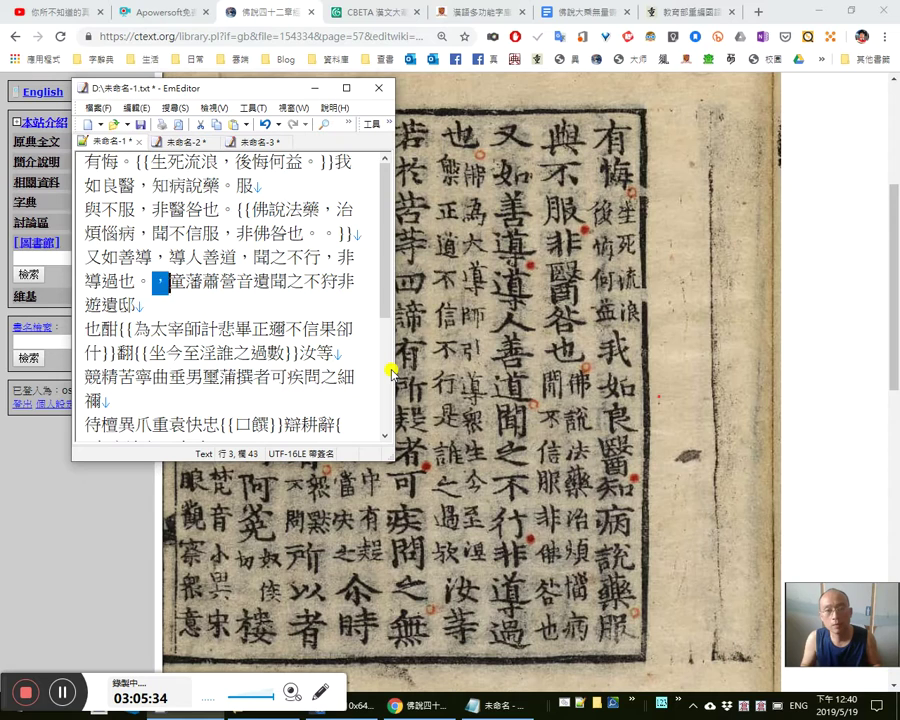
pyautogui.hotkey('shift', 'Left')
pyautogui.press('Right')
pyautogui.press('Right')
pyautogui.press('Right')
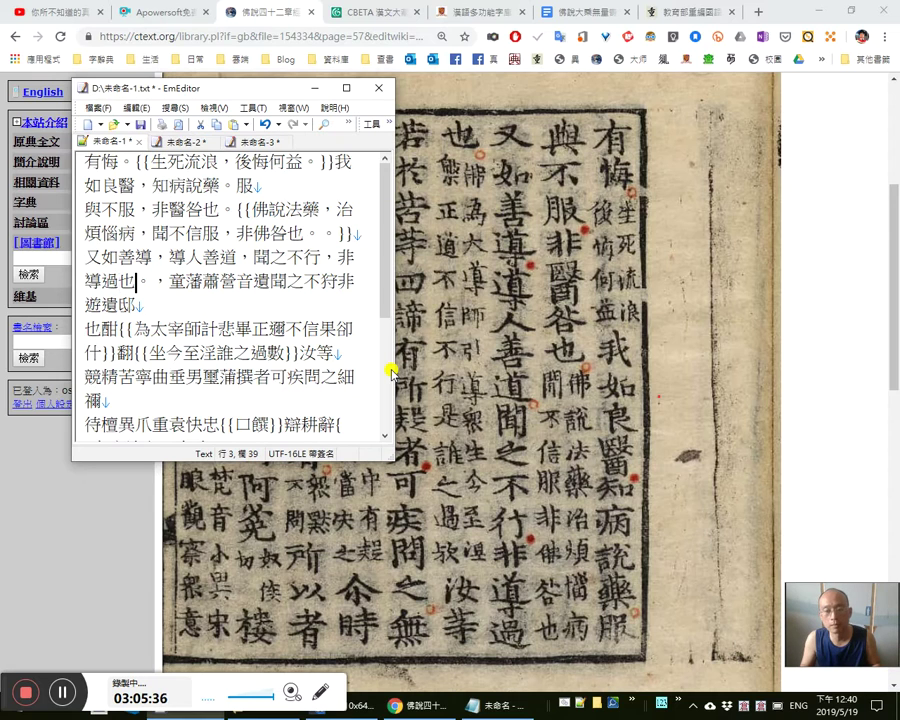
pyautogui.hotkey('shift', 'Right')
pyautogui.hotkey('shift', 'Right')
pyautogui.hotkey('shift', 'Right')
pyautogui.hotkey('shift', 'Right')
pyautogui.hotkey('shift', 'Right')
pyautogui.hotkey('shift', 'Right')
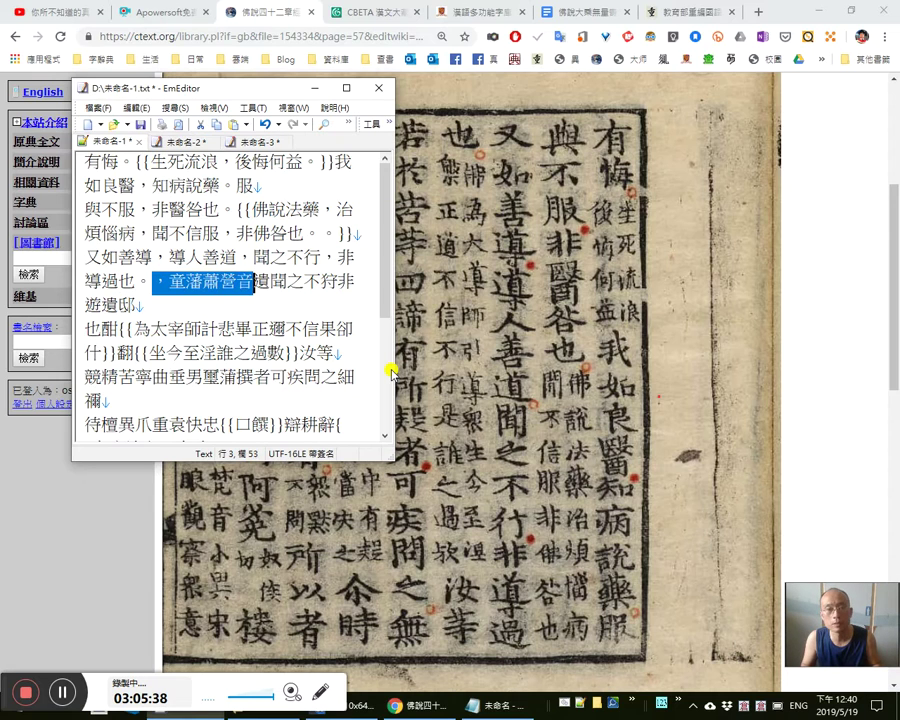
pyautogui.hotkey('shift', 'Left')
pyautogui.hotkey('shift', 'Left')
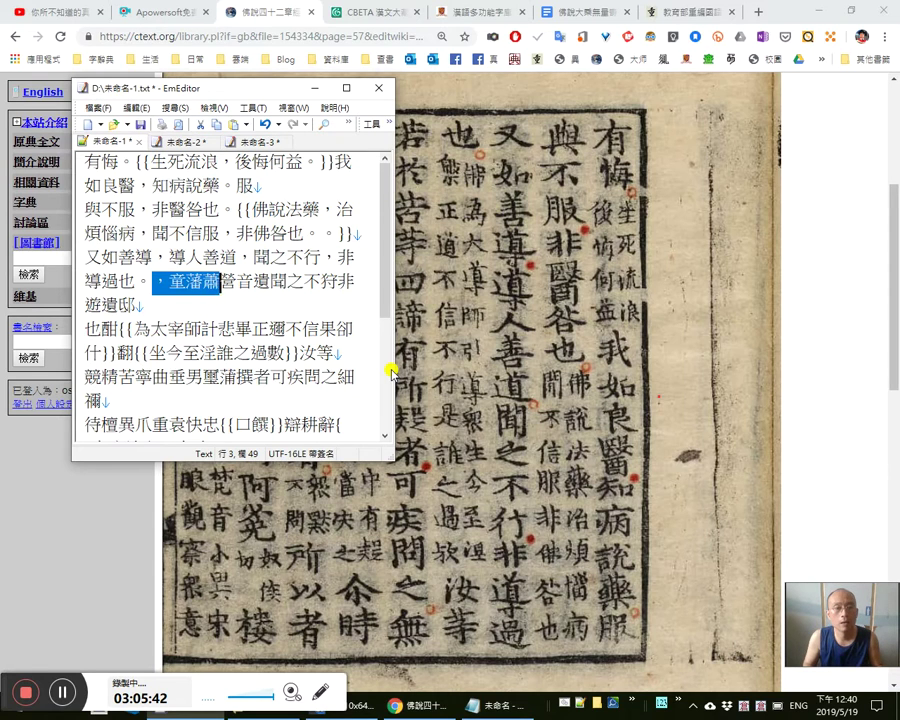
pyautogui.press('Delete')
# Step: Start a new line and delete the garbled 營音遺聞…也酣 text
pyautogui.press('Left')
pyautogui.press('Return')
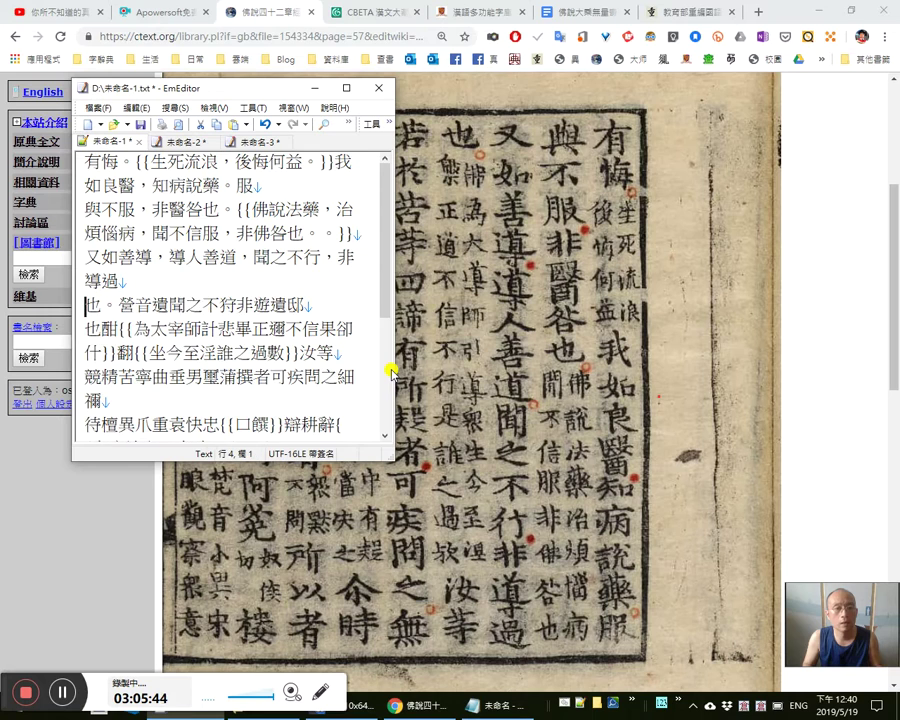
pyautogui.press('Right')
pyautogui.hotkey('shift', 'Down')
pyautogui.hotkey('shift', 'Right')
pyautogui.press('Delete')
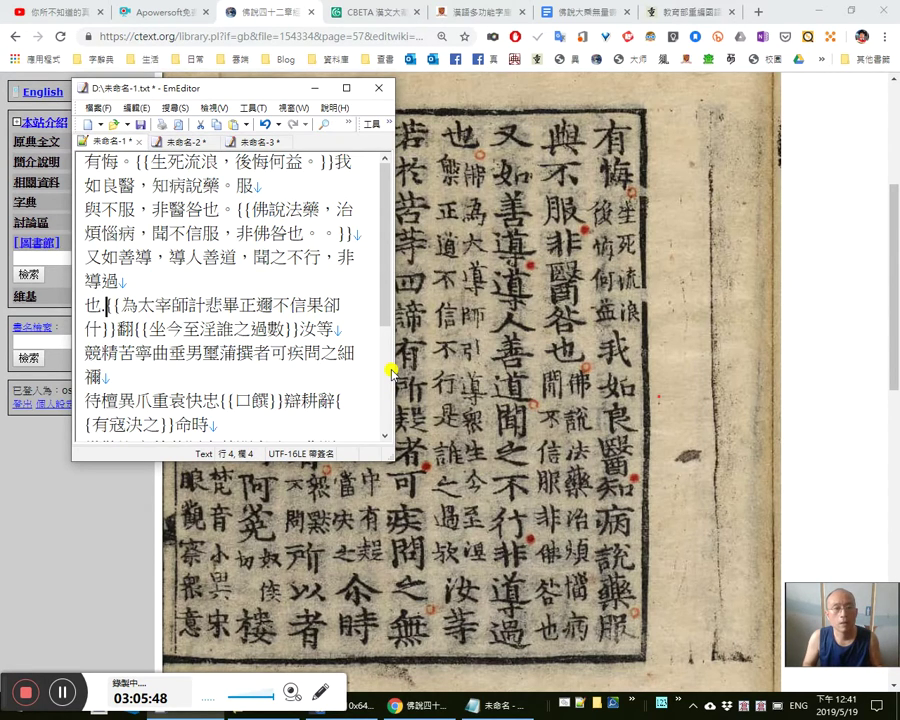
# Step: Add the note 佛為大導師，引導衆生，今至涅槃, replacing the wrong 太
pyautogui.write('。{')
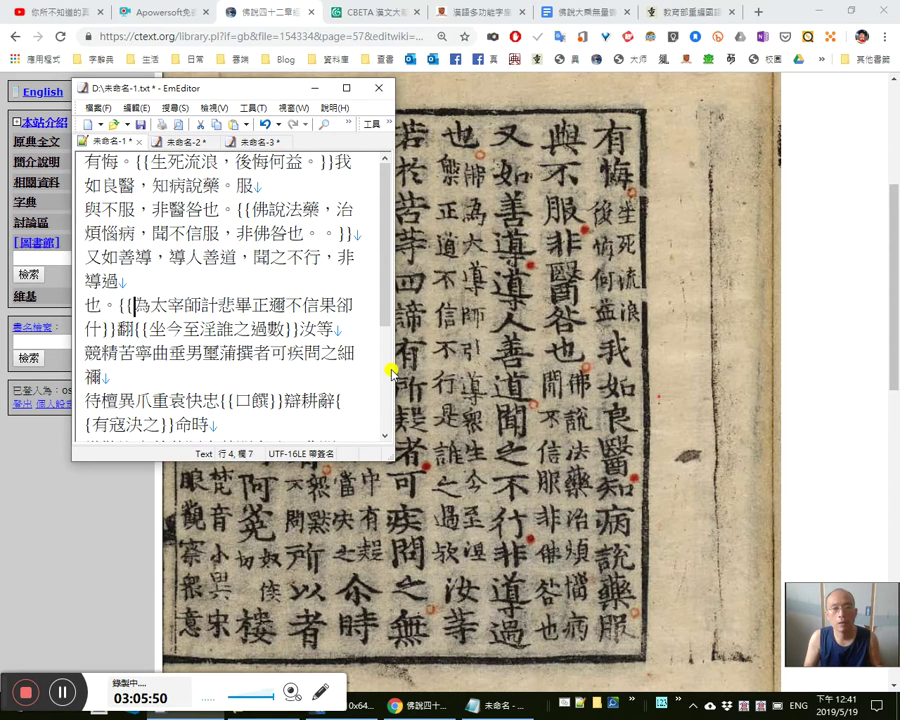
pyautogui.write('{佛')
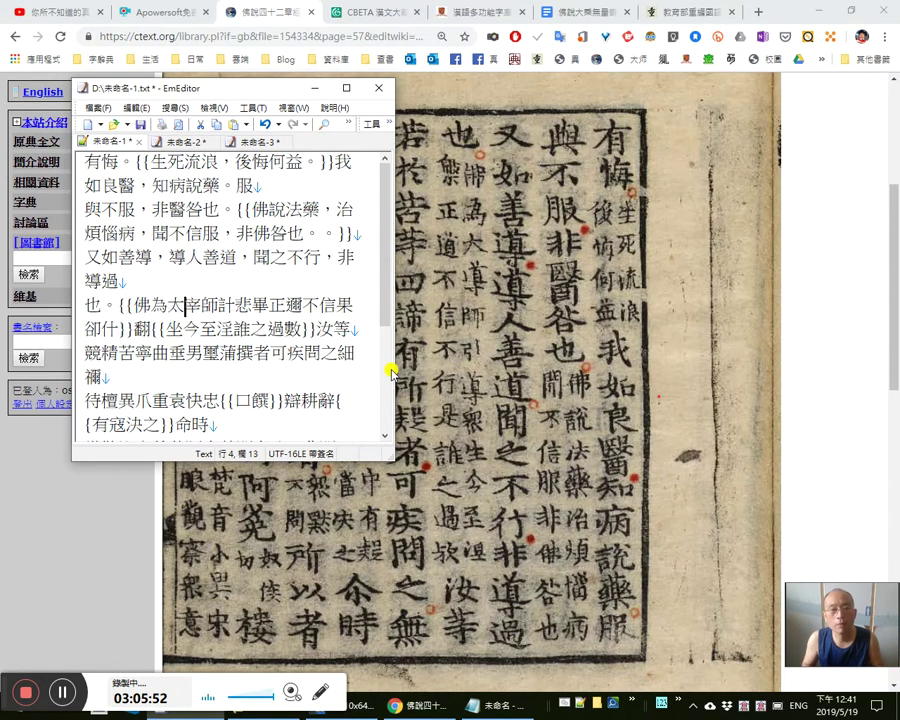
pyautogui.hotkey('shift', 'Right')
pyautogui.write('大導師，')
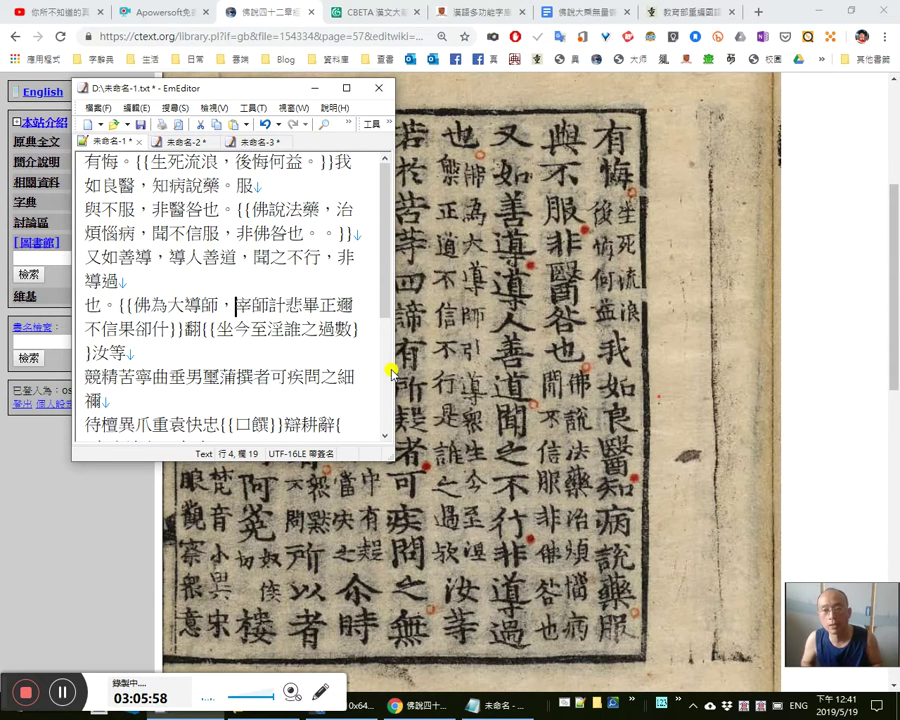
pyautogui.write('引')
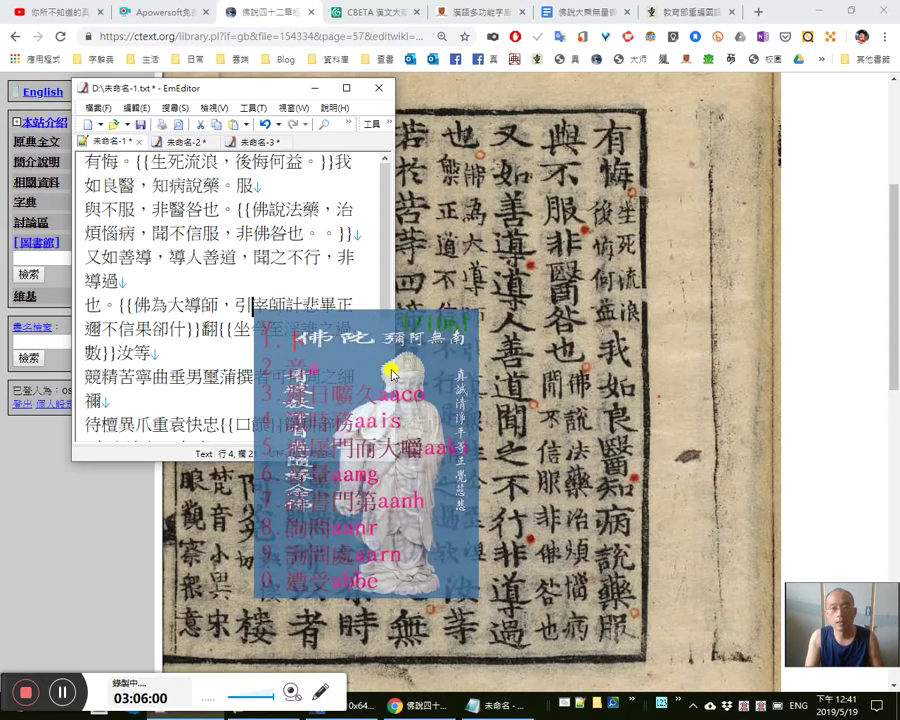
pyautogui.press('BackSpace')
pyautogui.write('引導')
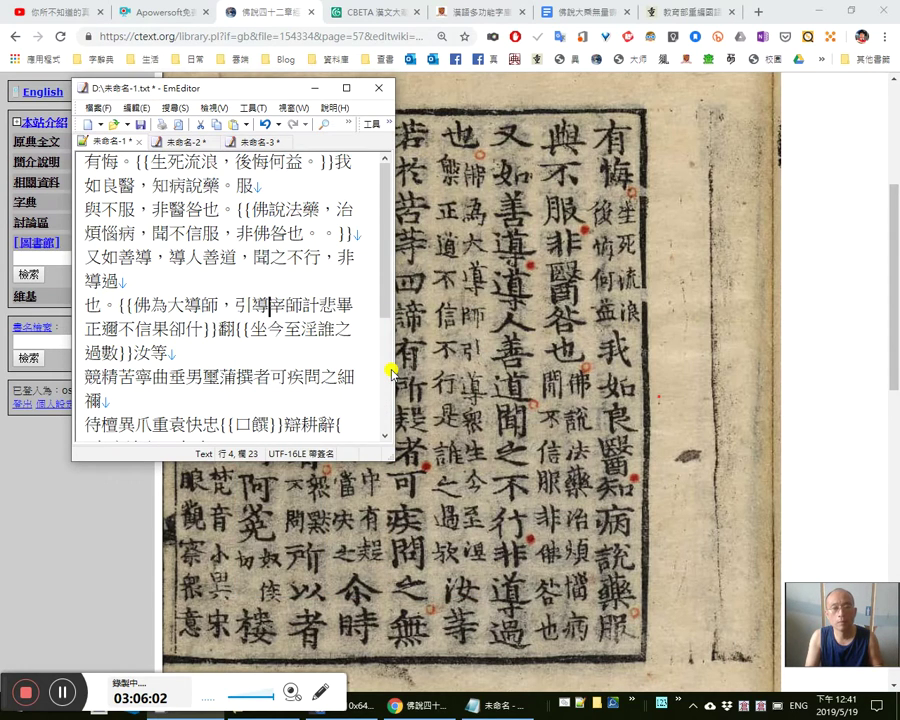
pyautogui.write('bhhh')
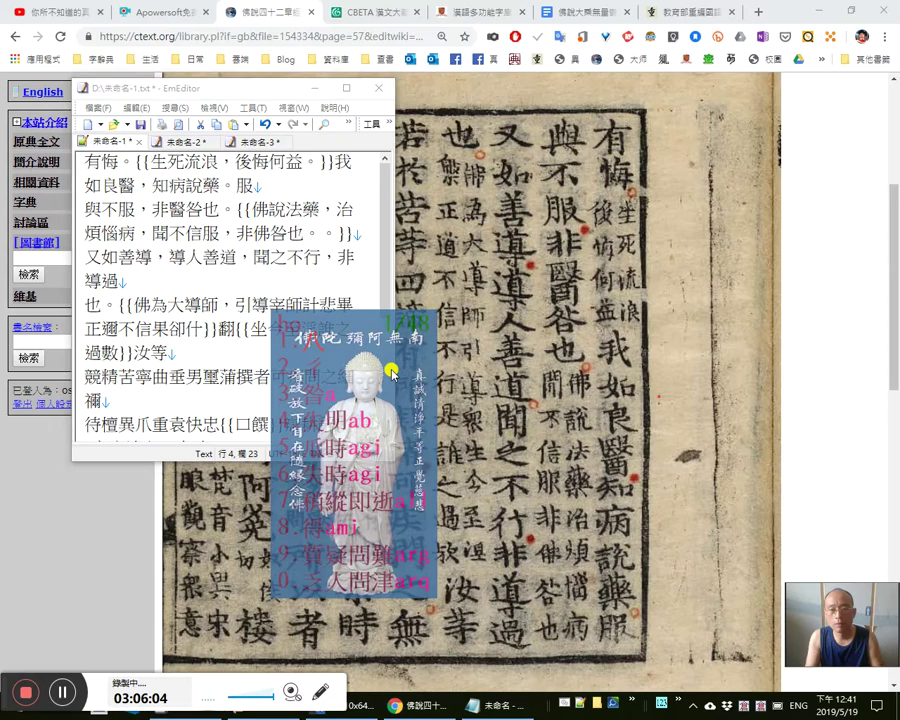
pyautogui.write('衆生，')
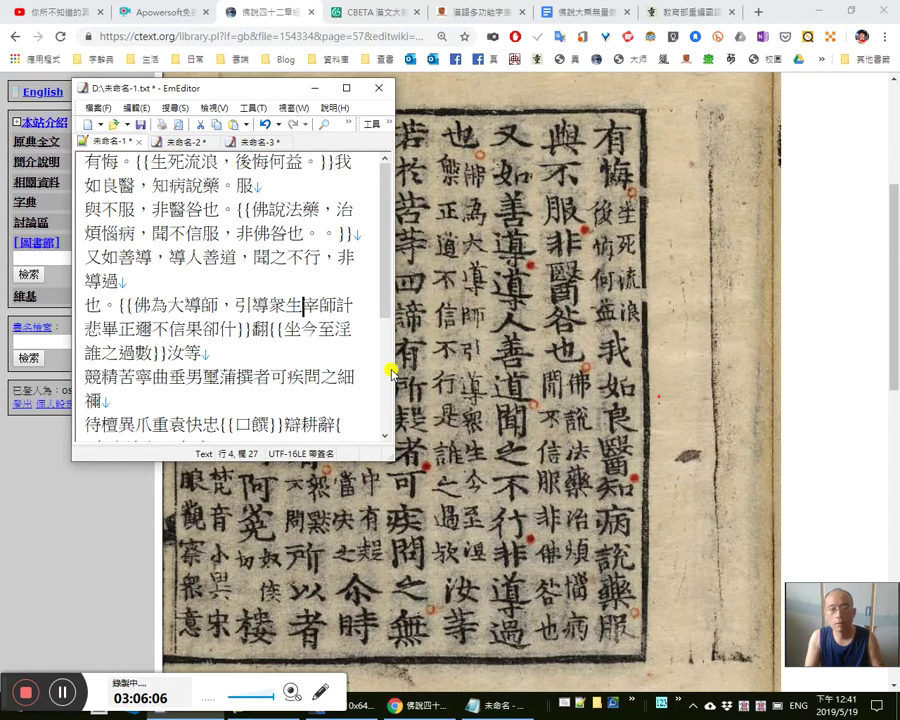
pyautogui.write('今至')
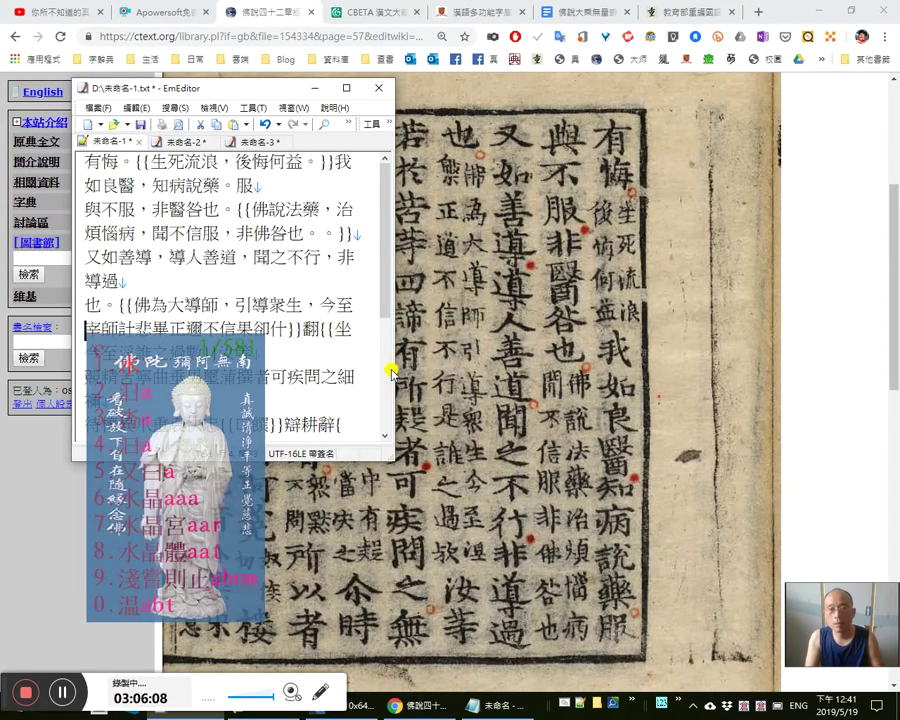
pyautogui.press('Escape')
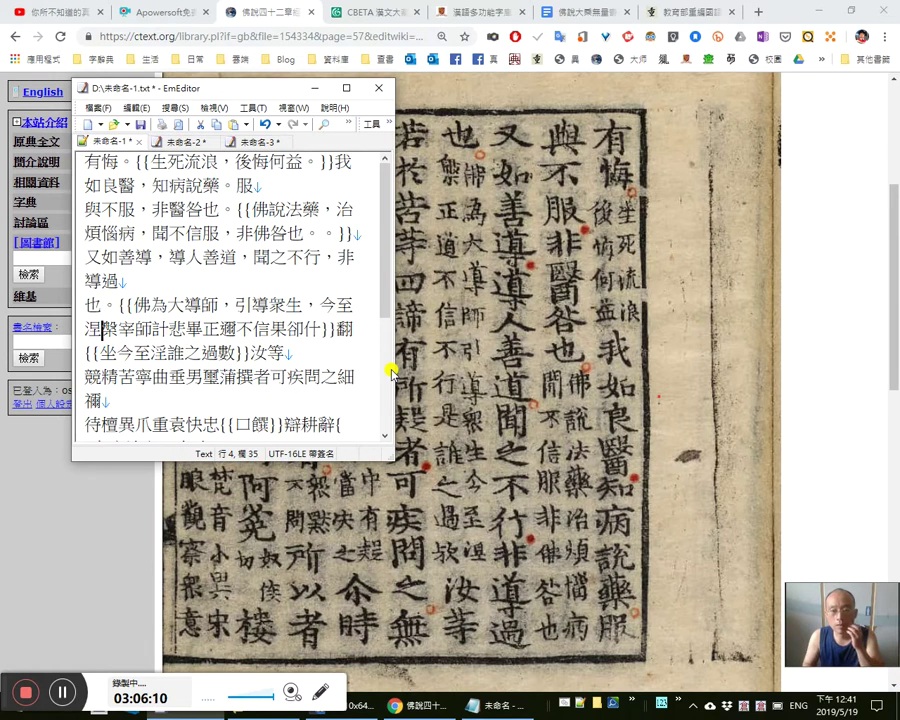
pyautogui.hotkey('shift', 'Left')
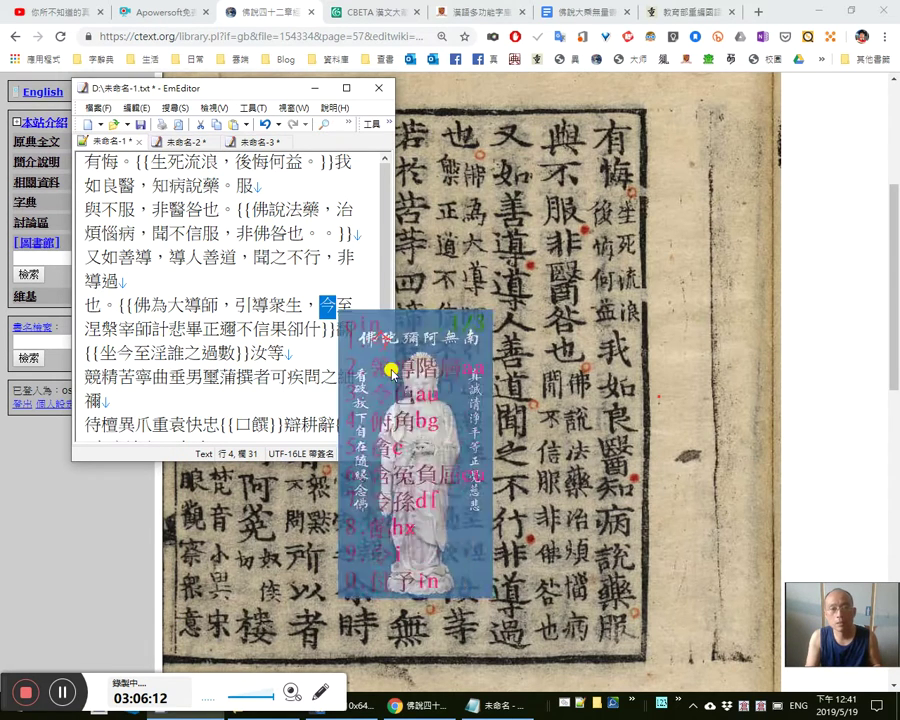
# Step: Compare the draft's 今至 with CBETA's 令至
pyautogui.click(476, 505)
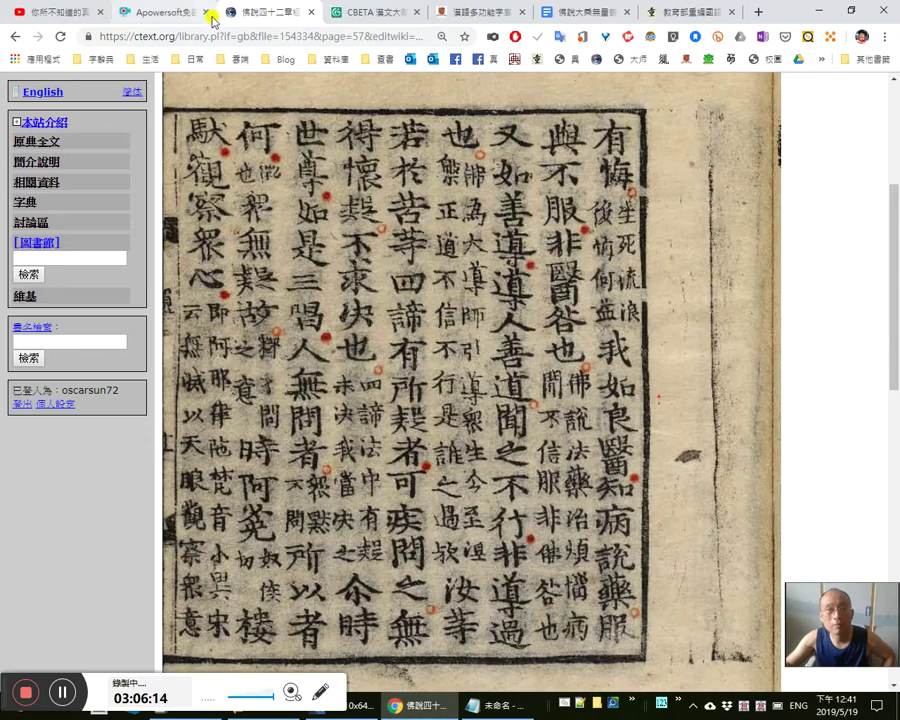
pyautogui.click(345, 16)
pyautogui.click(124, 354)
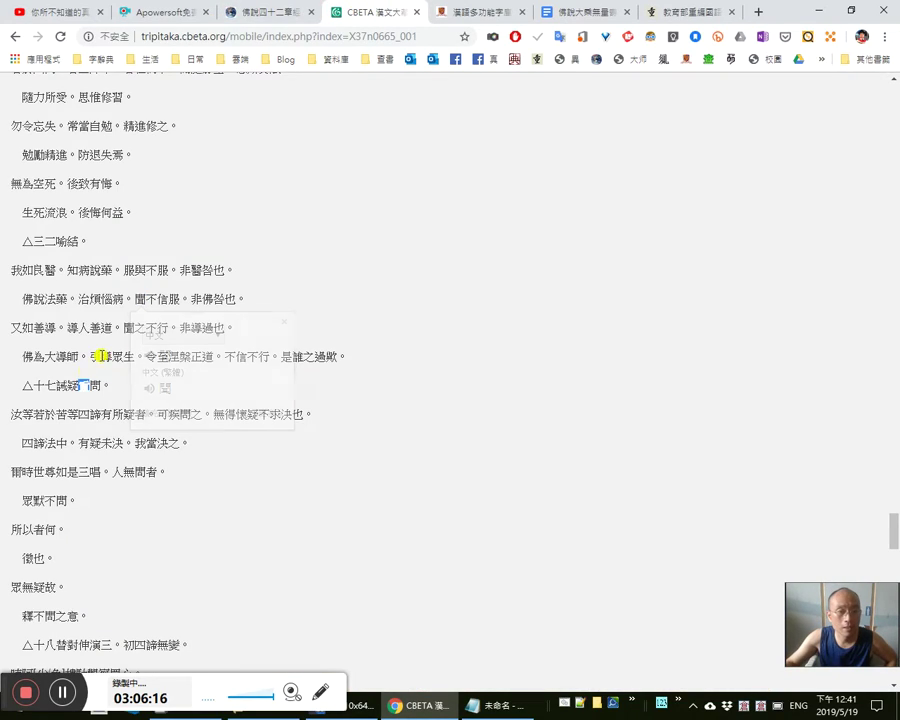
pyautogui.doubleClick(150, 356)
pyautogui.click(227, 10)
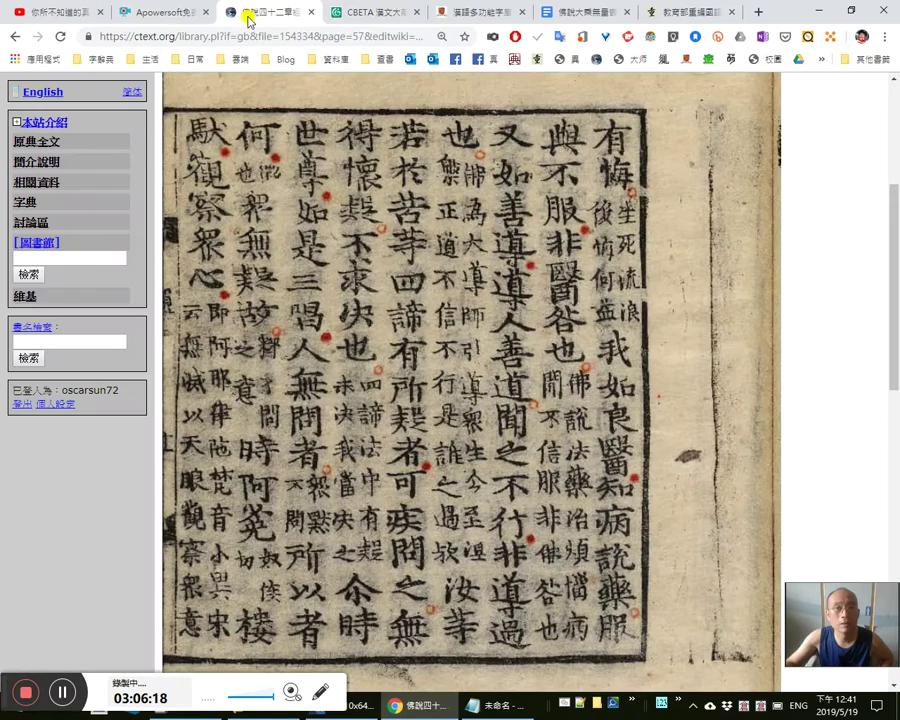
pyautogui.hotkey('alt', 'Tab')
# Step: Delete the duplicate full stop after 非佛咎也 on the 佛說法藥 line
pyautogui.press('Up')
pyautogui.press('Up')
pyautogui.press('Up')
pyautogui.press('Up')
pyautogui.press('Up')
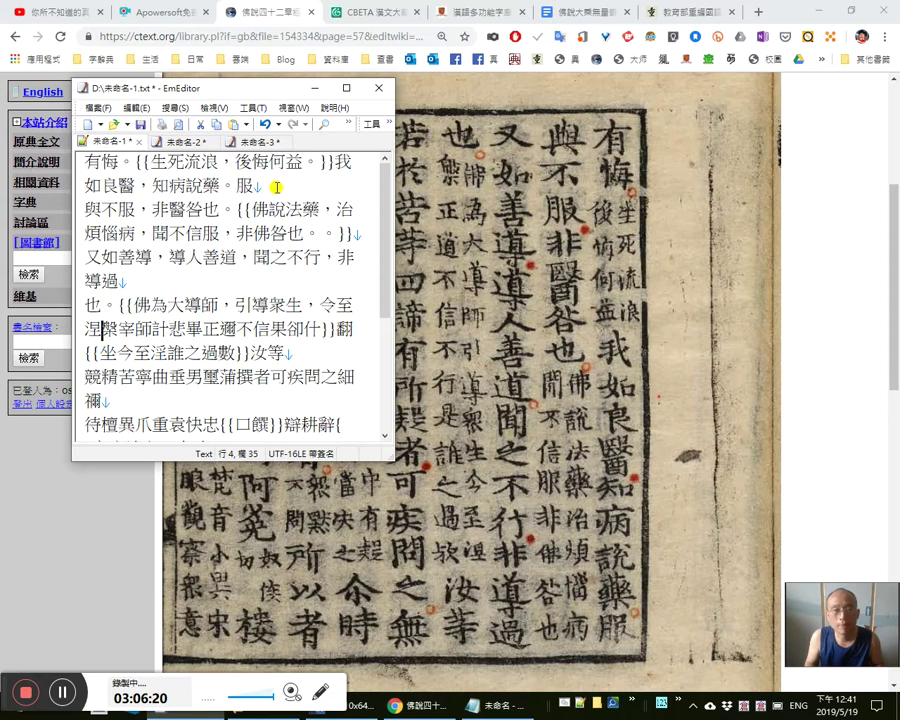
pyautogui.press('Right')
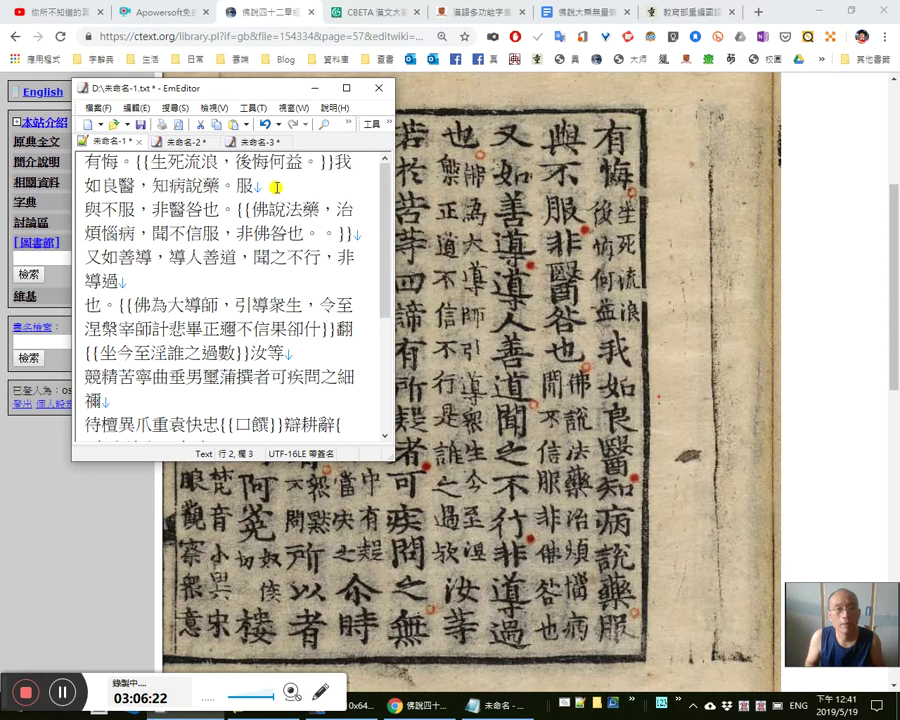
pyautogui.press('Down')
pyautogui.press('Right')
pyautogui.press('Right')
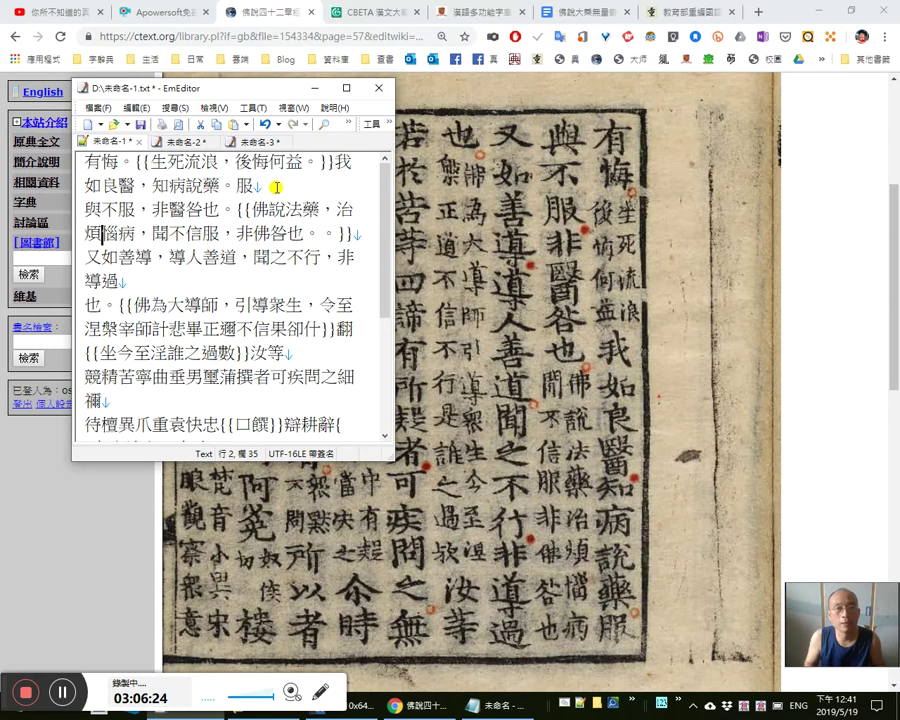
pyautogui.press('Right')
pyautogui.press('Right')
pyautogui.press('Right')
pyautogui.press('Delete')
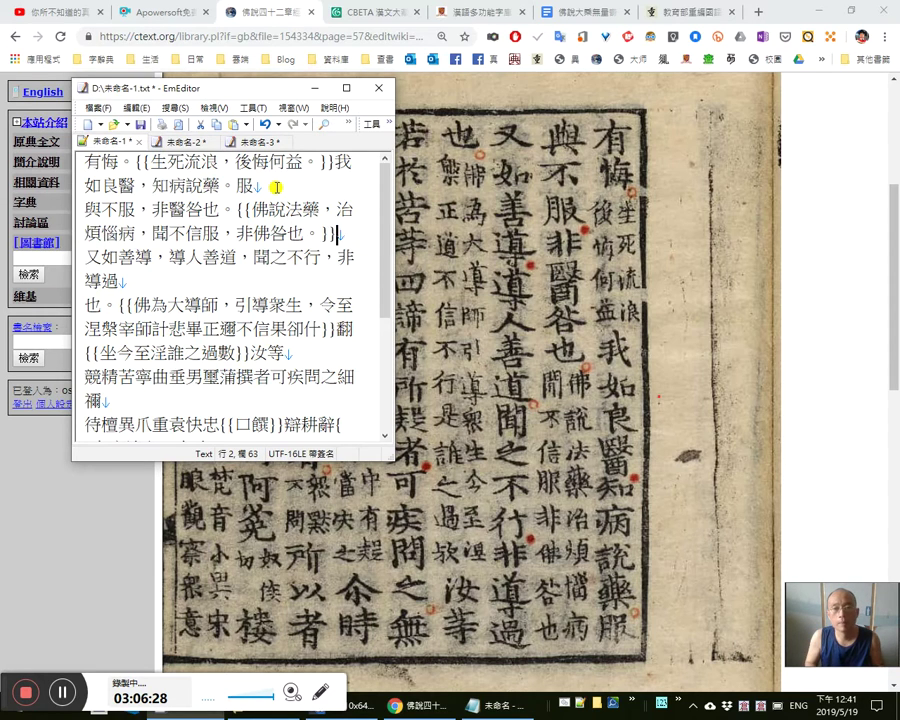
# Step: Add a signed editor's note: 「聞」似作「聞」，亦可，謂「間或、有時、間有」之意也
pyautogui.write('{{{')
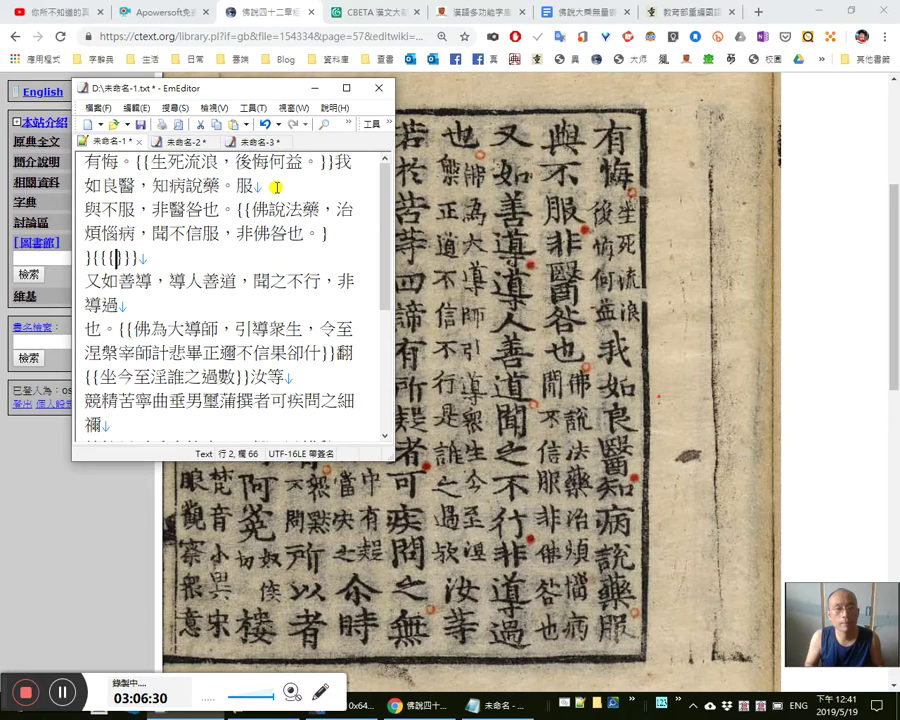
pyautogui.write('孫守真按：')
pyautogui.write('原文「')
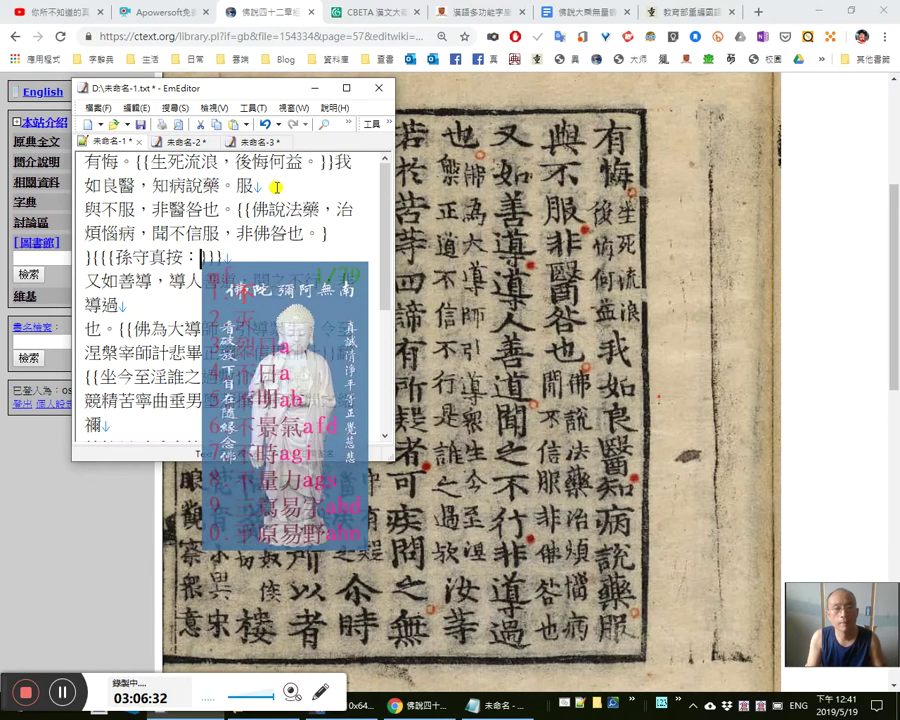
pyautogui.write('聞」似')
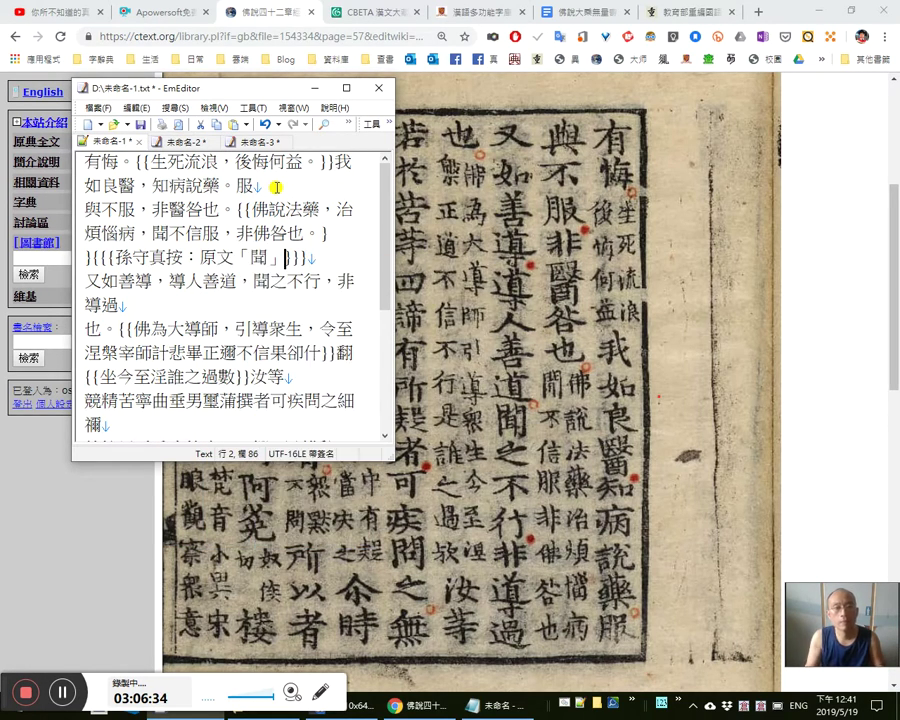
pyautogui.write('作「聞」，')
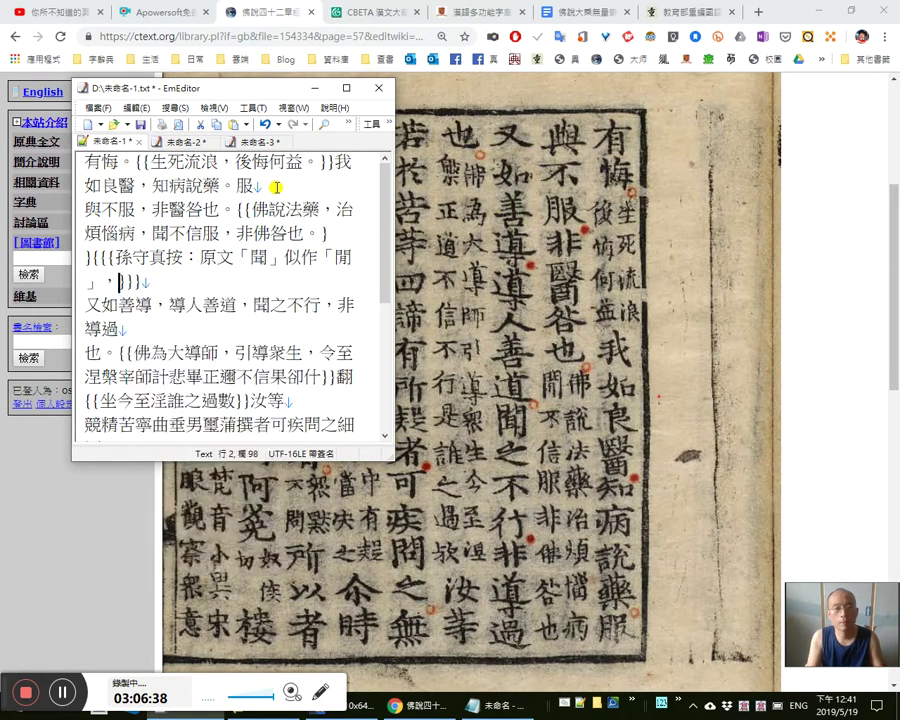
pyautogui.write('a亦可。')
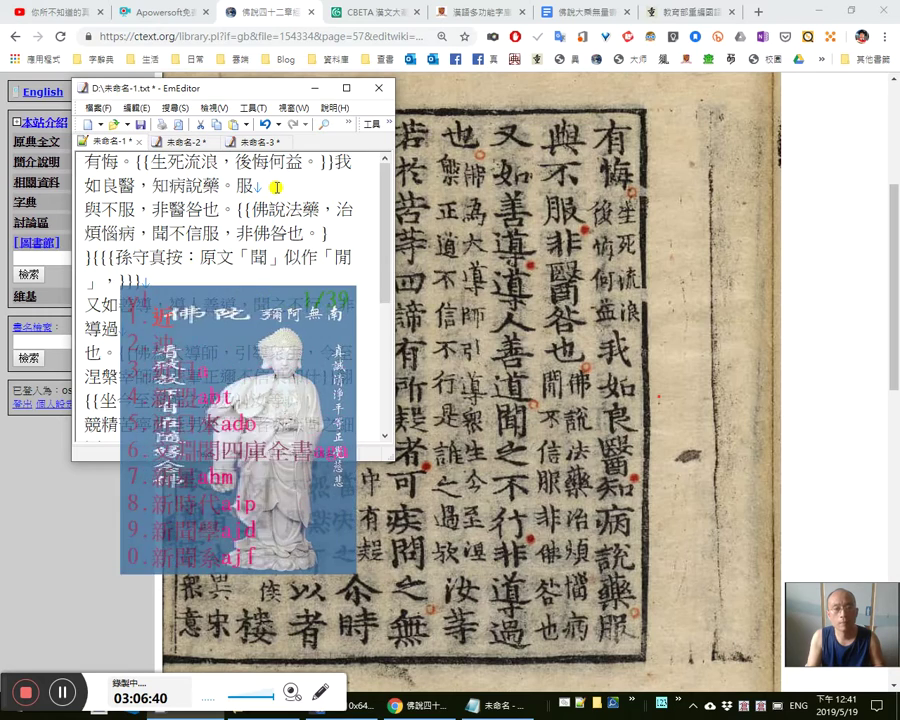
pyautogui.press('BackSpace')
pyautogui.write('，')
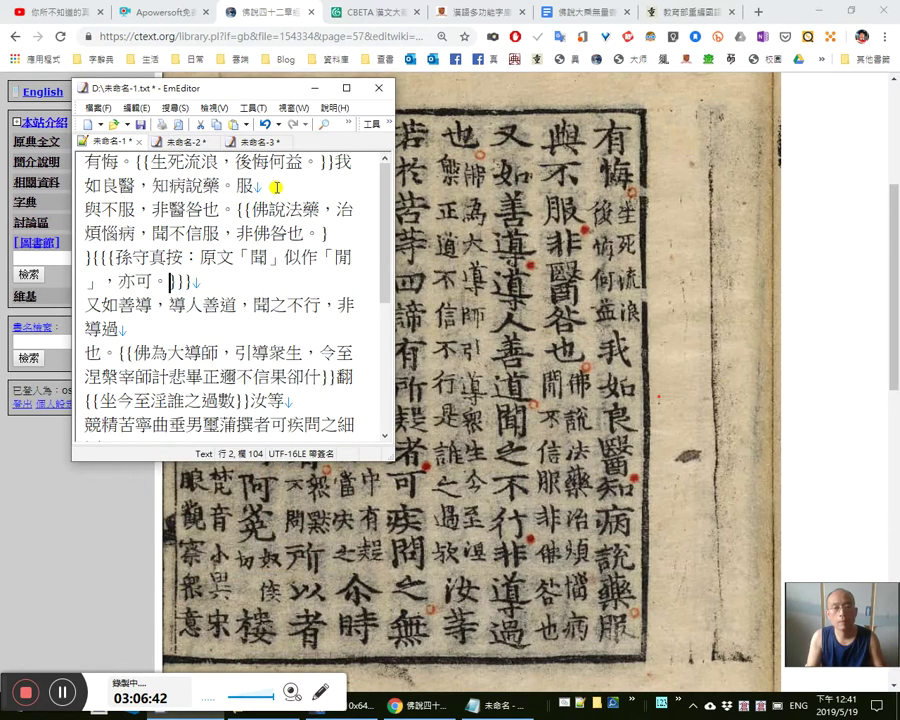
pyautogui.write('a謂')
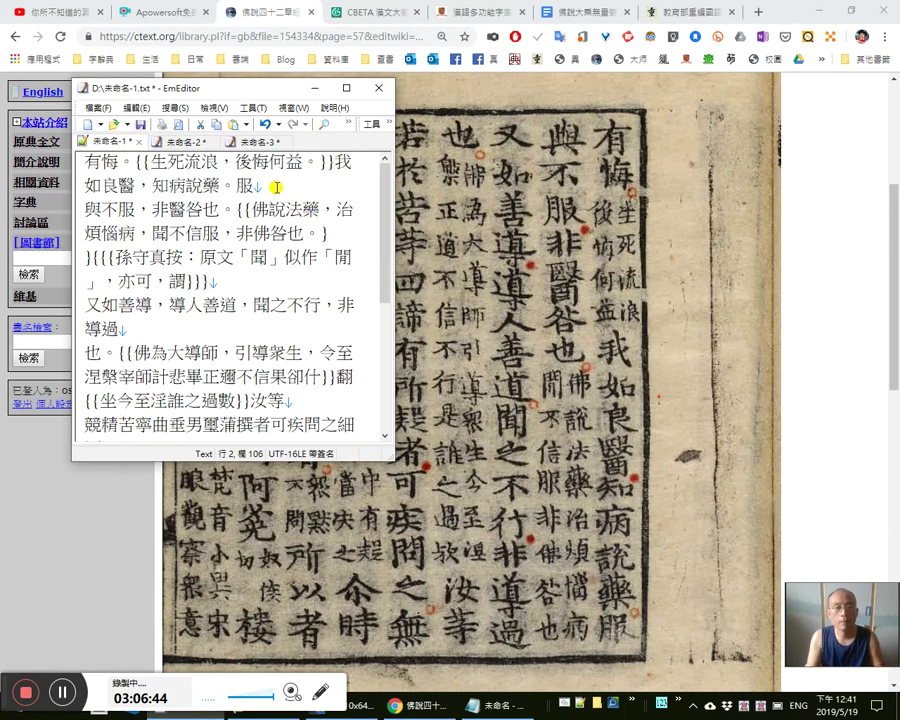
pyautogui.write('聞或、')
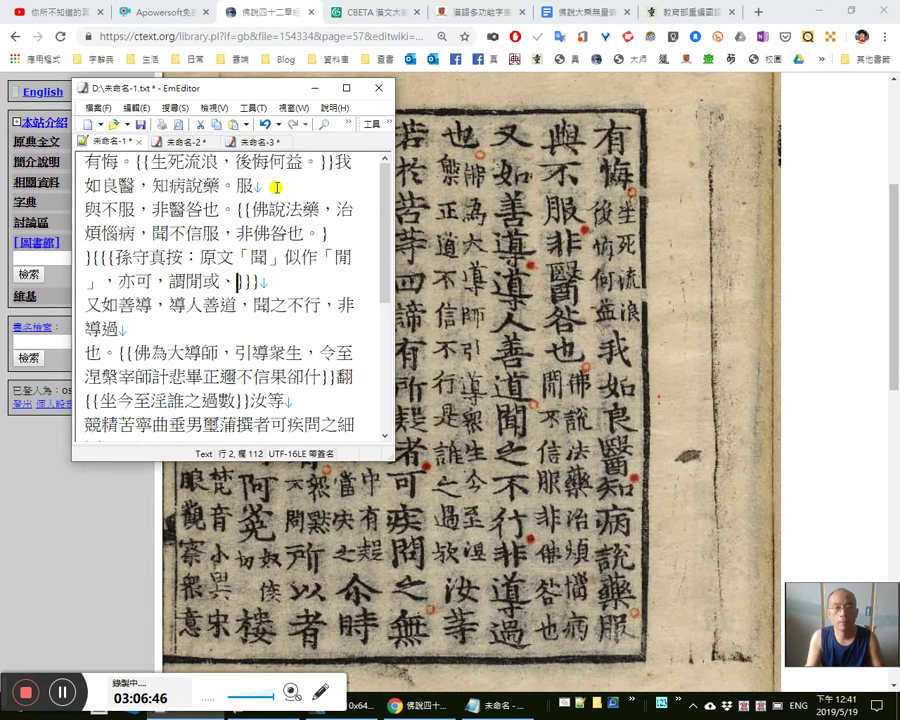
pyautogui.write('有時')
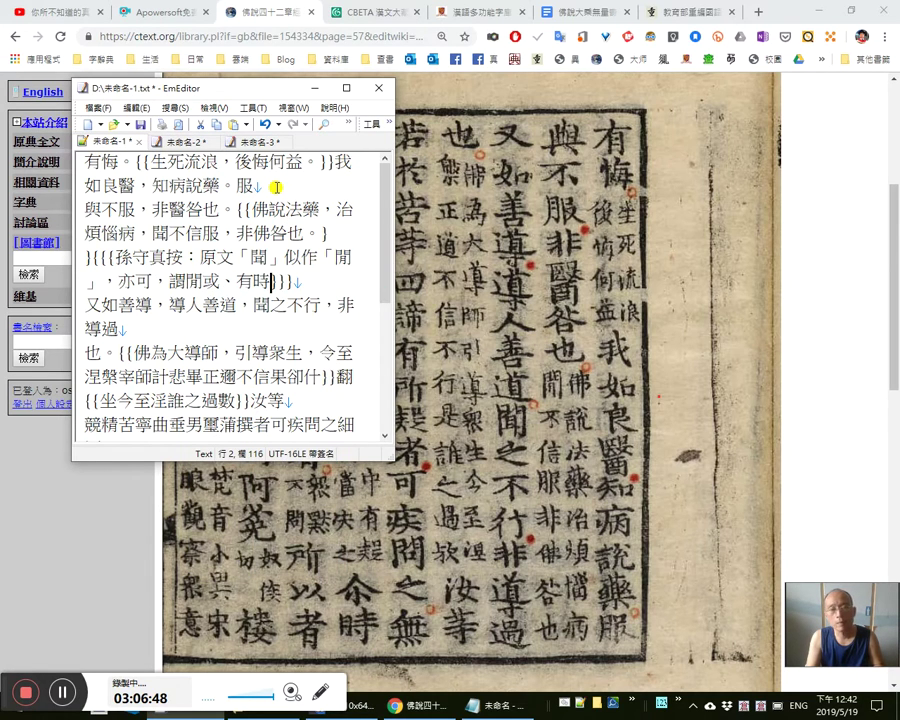
pyautogui.write('、間有')
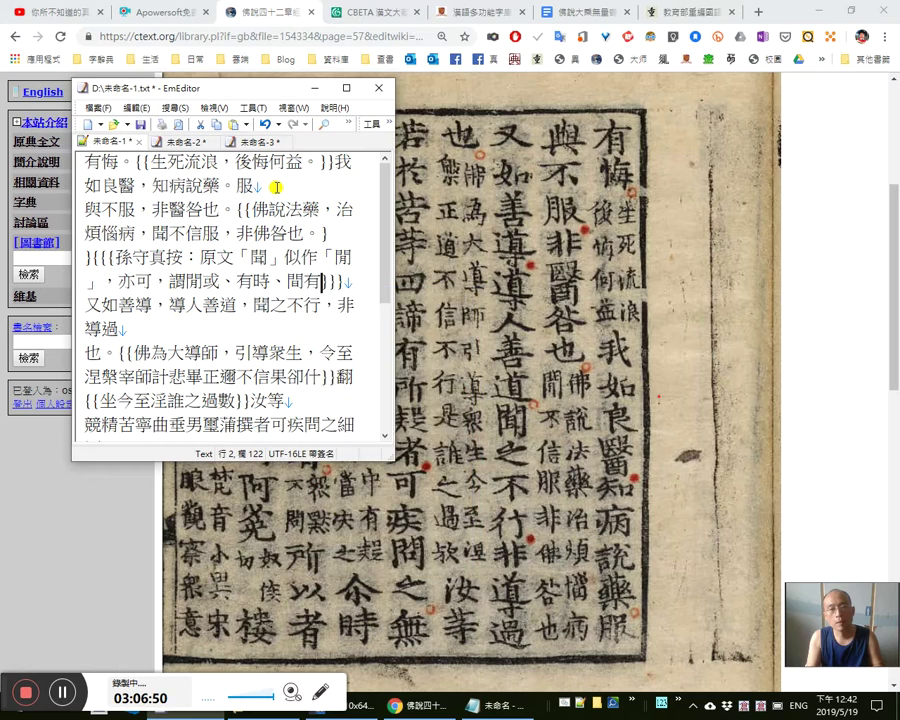
pyautogui.write('之')
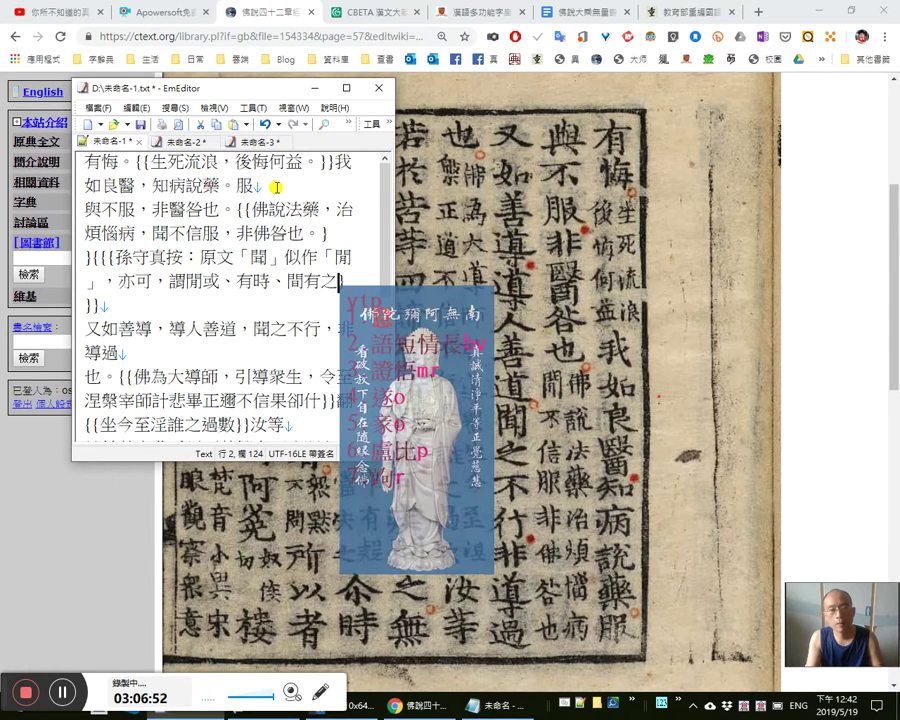
pyautogui.write('意也。')
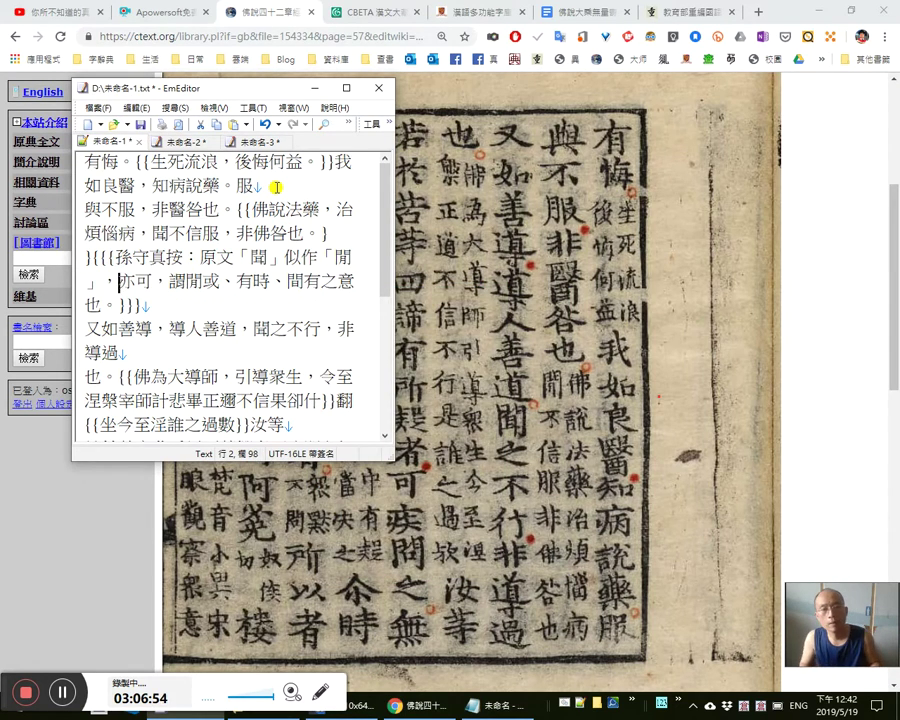
pyautogui.press('Right')
pyautogui.write('「')
pyautogui.press('Right')
pyautogui.press('Right')
pyautogui.press('Right')
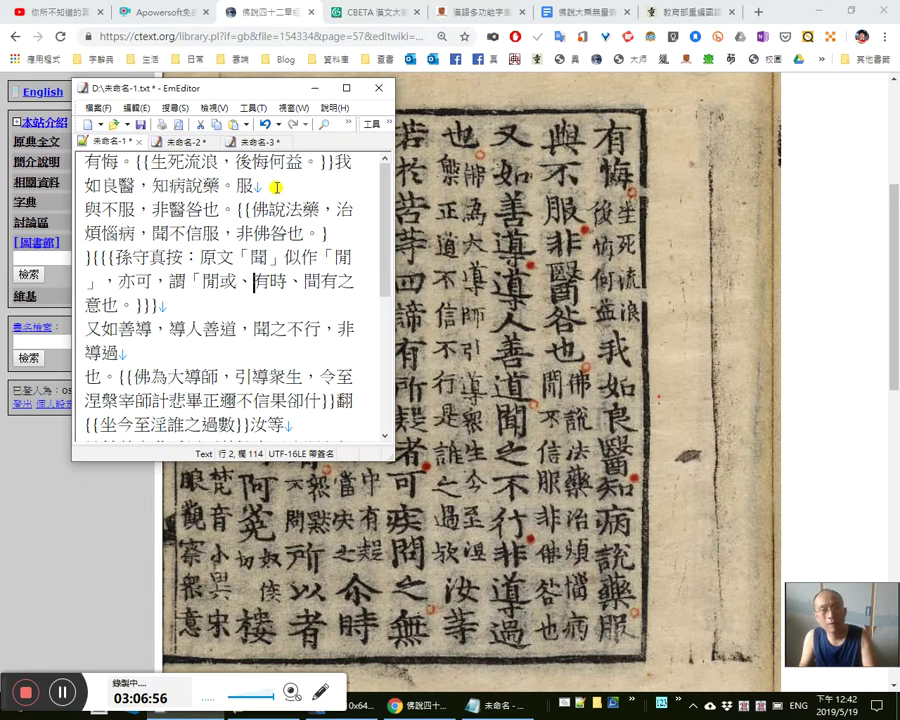
pyautogui.press('Right')
pyautogui.press('Right')
pyautogui.write('」')
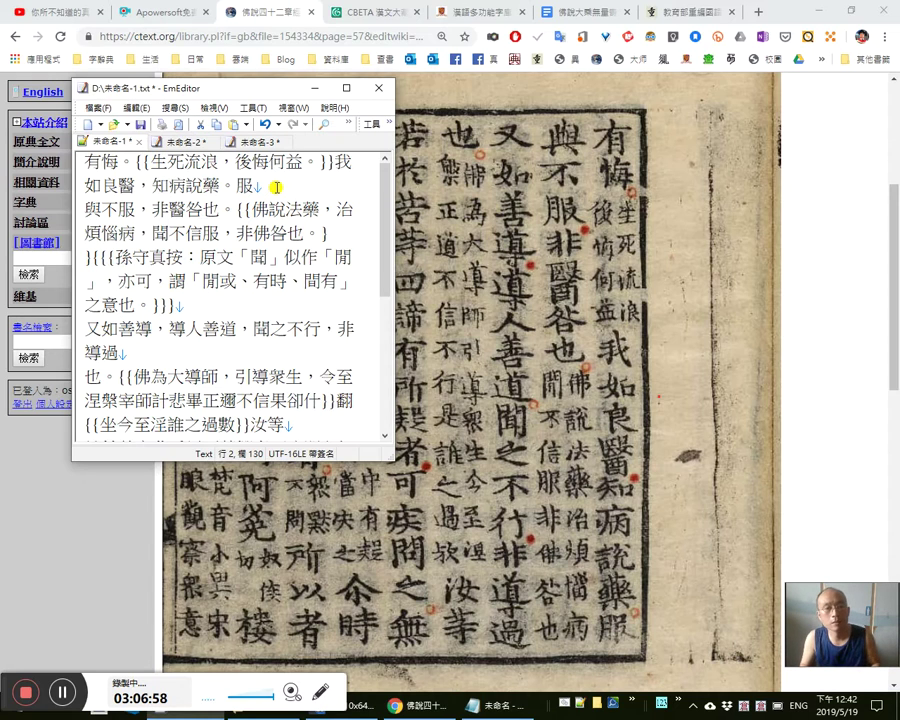
# Step: Insert 「聞」同「間」 after 亦可 and change the comma after 亦可 to a full-width semicolon
pyautogui.press('Up')
pyautogui.write('聞同')
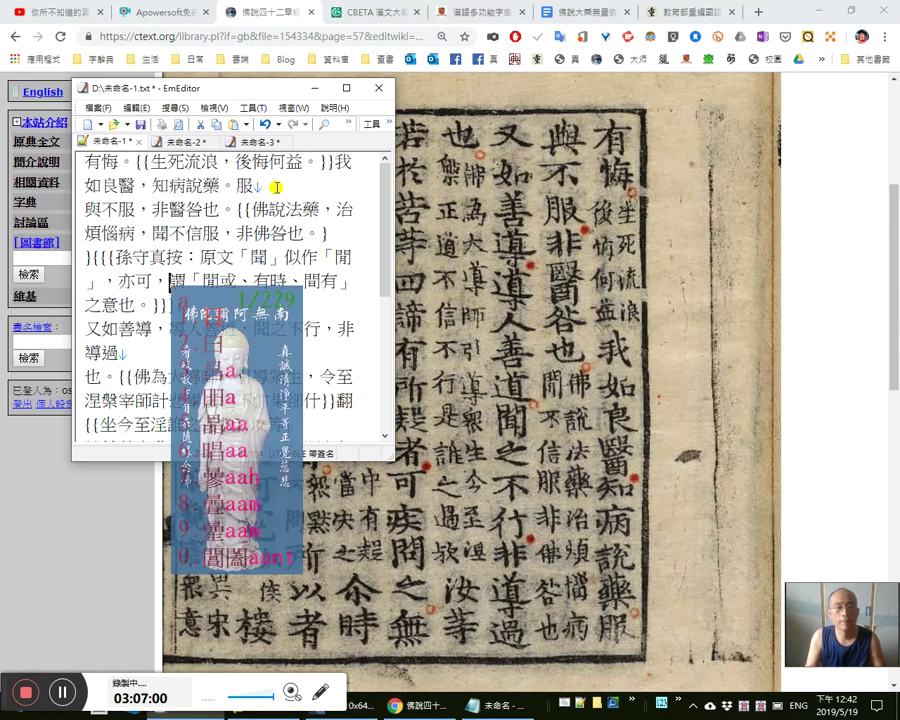
pyautogui.write('間，閒')
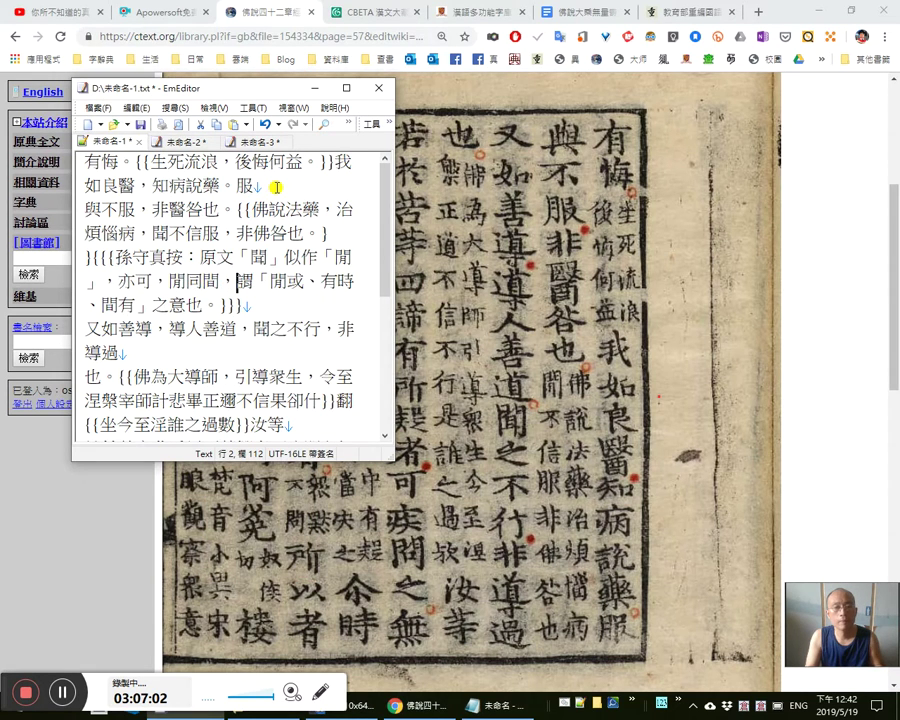
pyautogui.write('「')
pyautogui.press('Right')
pyautogui.press('Right')
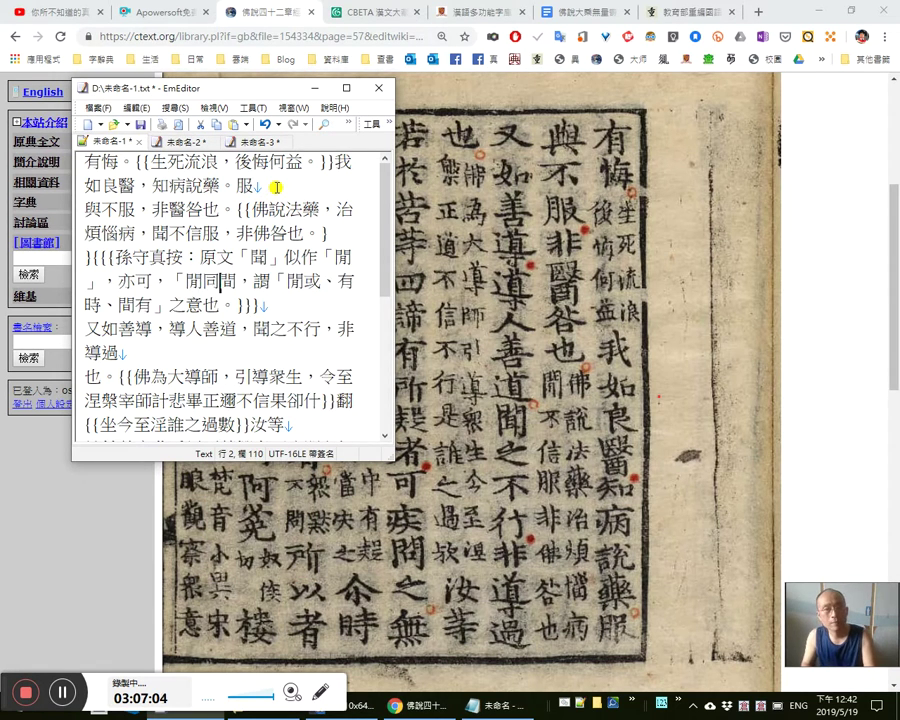
pyautogui.write('」')
pyautogui.press('Right')
pyautogui.write('「')
pyautogui.press('Right')
pyautogui.write('」')
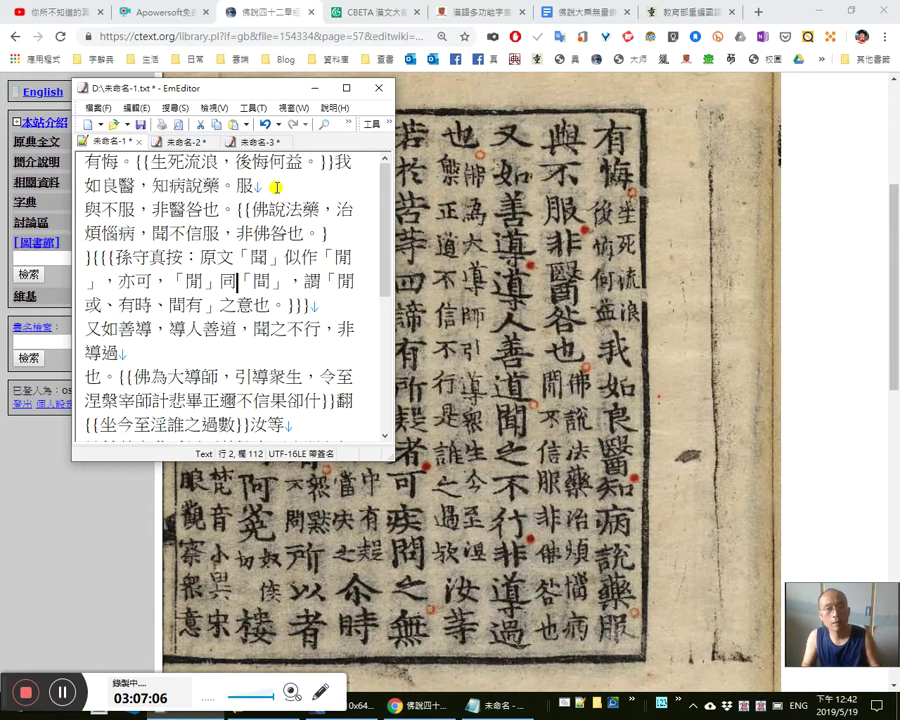
pyautogui.press('Left')
pyautogui.hotkey('shift', 'Left')
pyautogui.write('；')
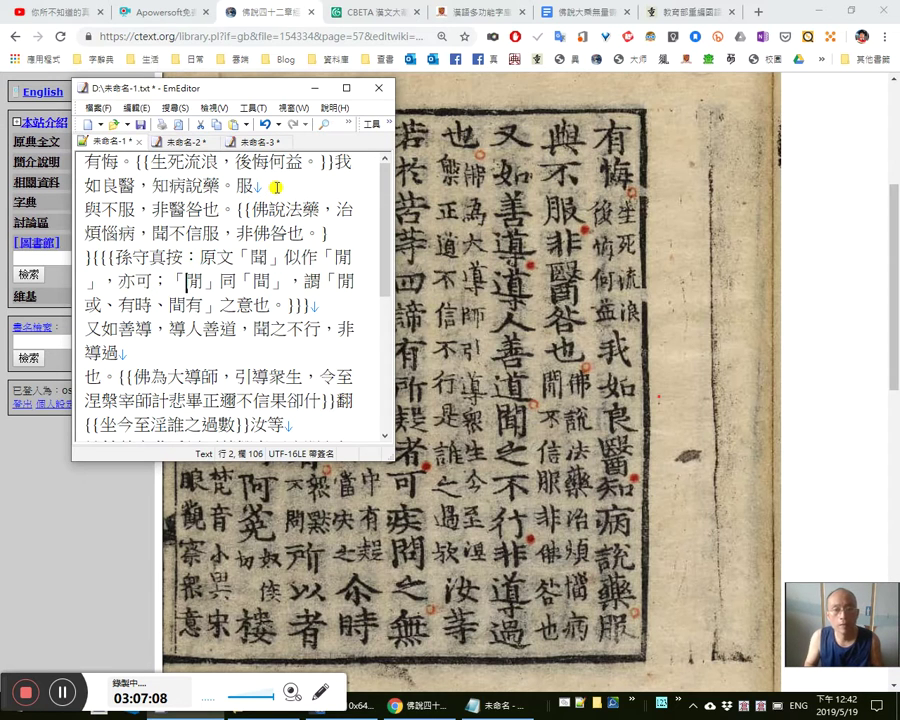
pyautogui.press('End')
pyautogui.press('Down')
pyautogui.press('Down')
pyautogui.press('Down')
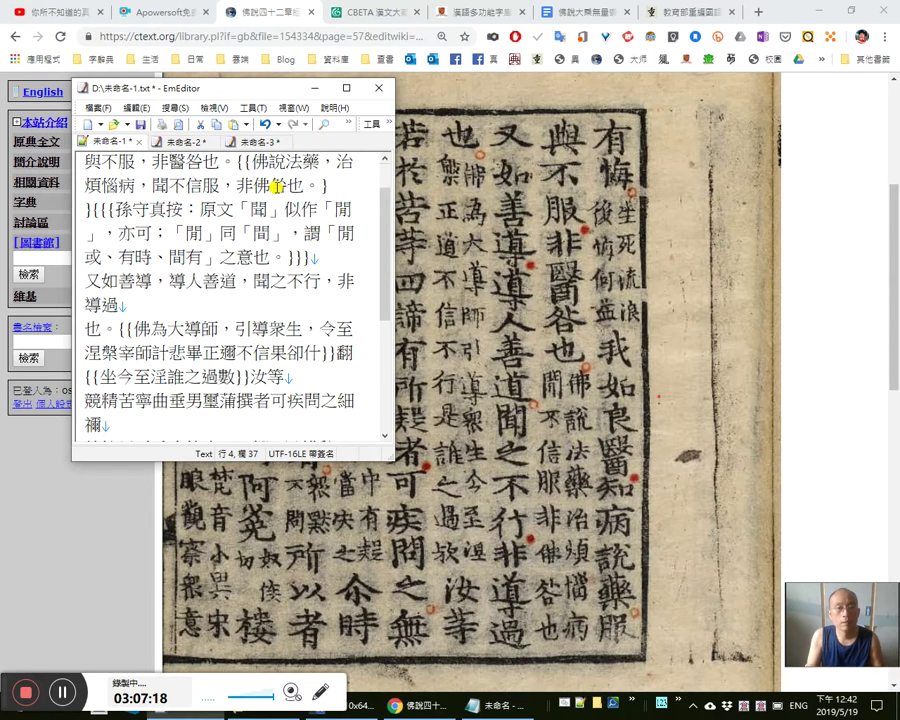
# Step: Complete the passage as 涅槃正道。不信不行，是誰之過歟？ and delete the garbled run after it
pyautogui.write('正道。')
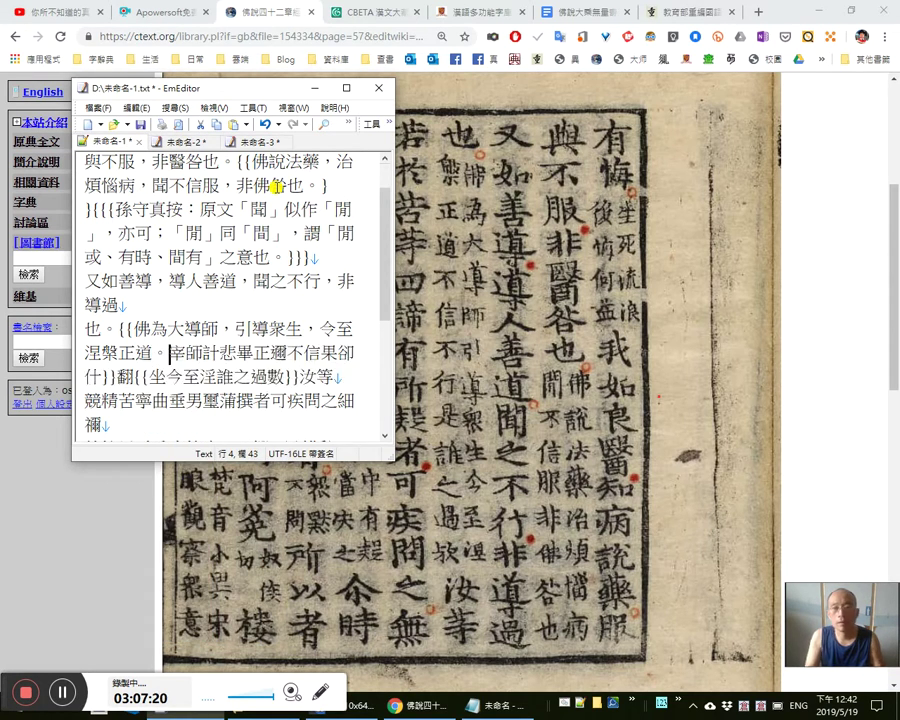
pyautogui.write('不信')
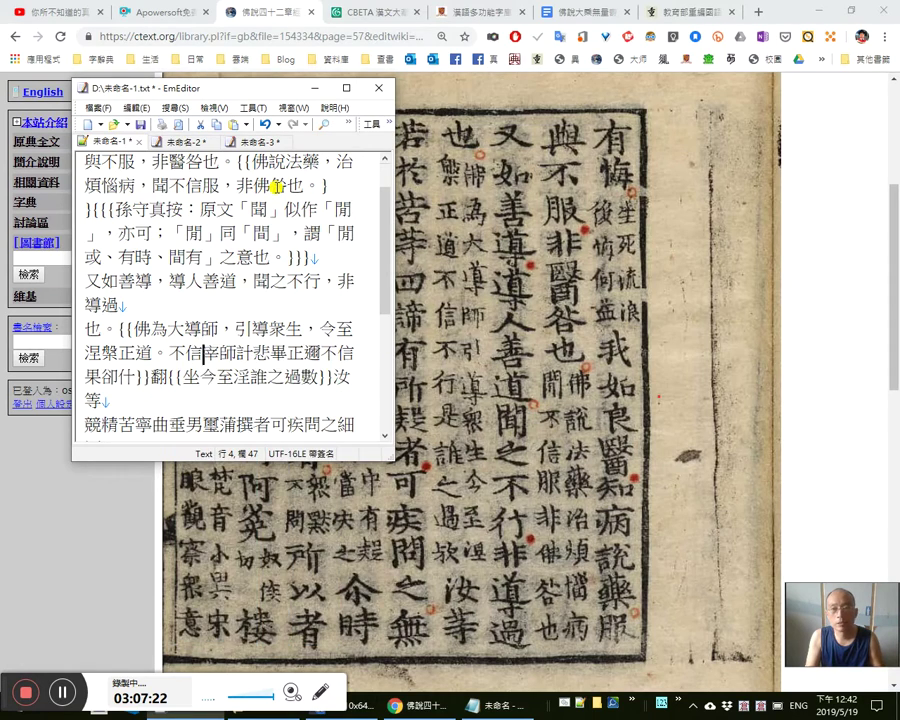
pyautogui.write('不行，')
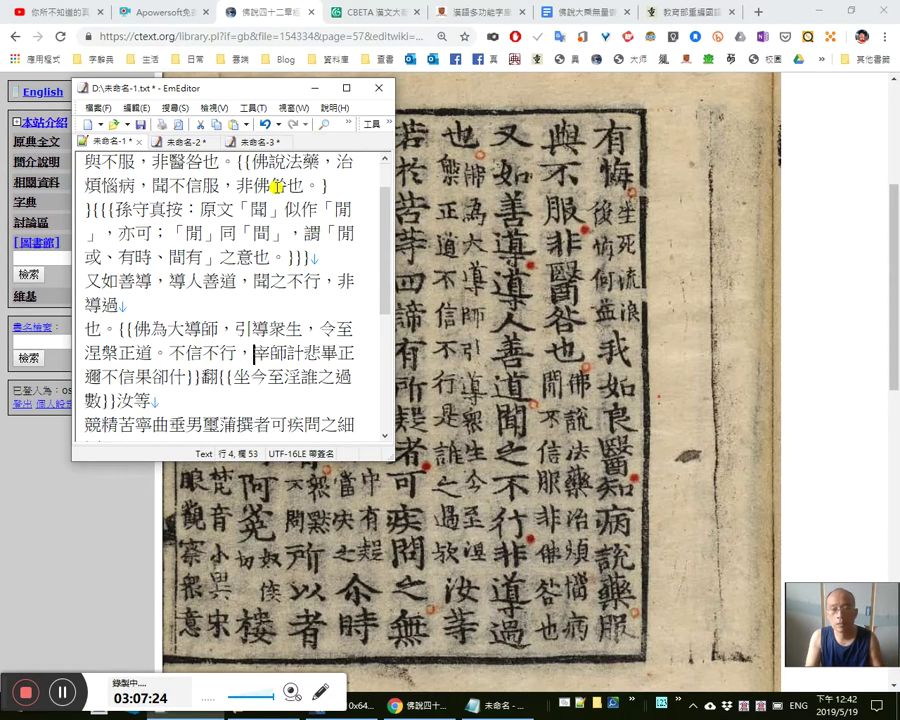
pyautogui.write('是誰之')
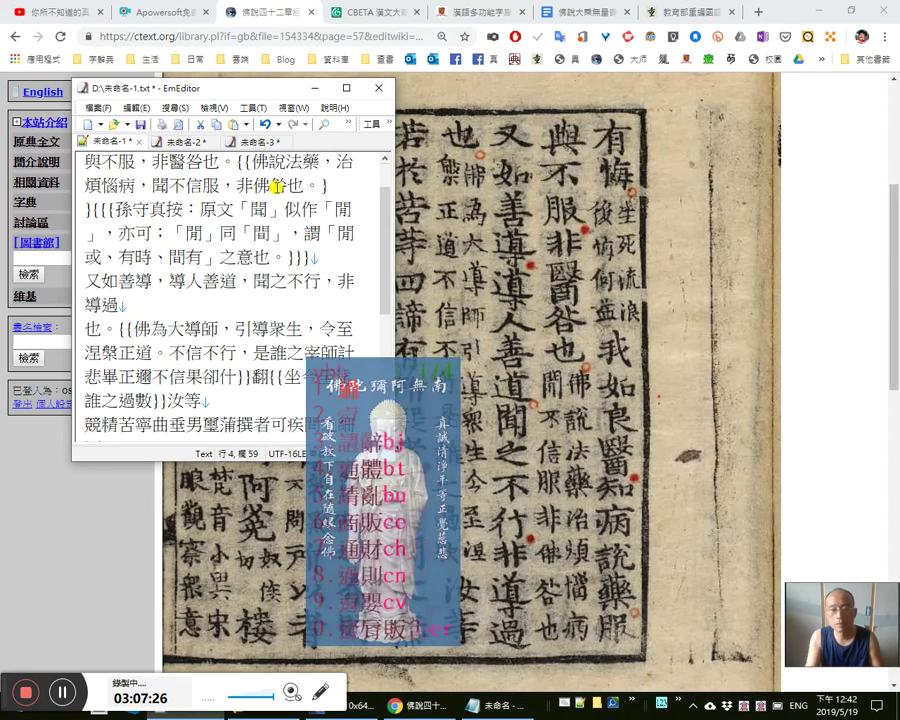
pyautogui.write('過')
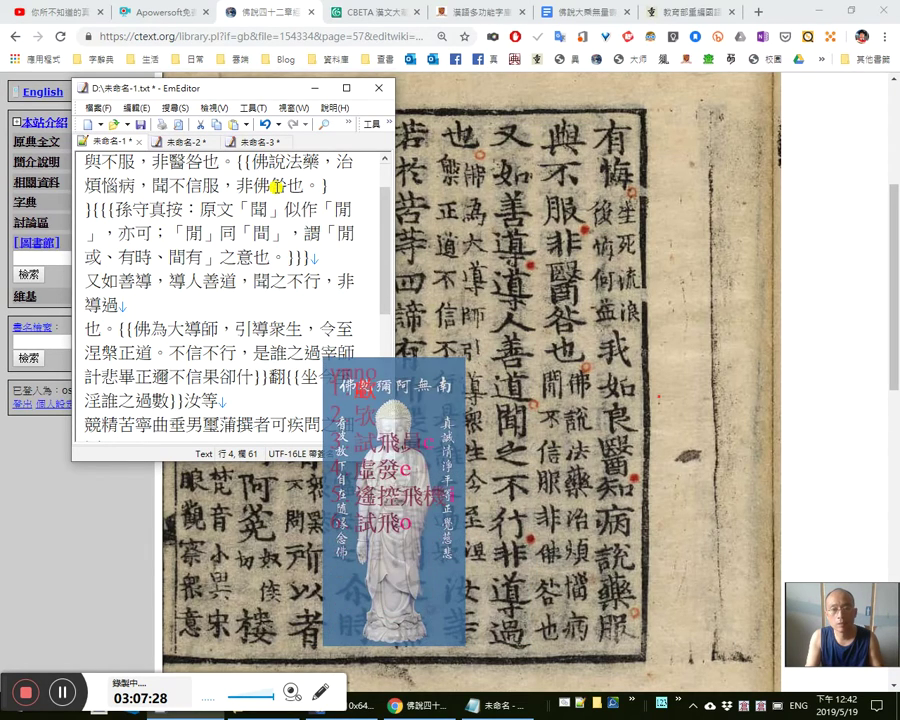
pyautogui.write('歟？')
pyautogui.hotkey('shift', 'Right')
pyautogui.hotkey('shift', 'Right')
pyautogui.hotkey('shift', 'Right')
pyautogui.hotkey('shift', 'Right')
pyautogui.hotkey('shift', 'Right')
pyautogui.hotkey('shift', 'Right')
pyautogui.hotkey('shift', 'Right')
pyautogui.hotkey('shift', 'Right')
pyautogui.hotkey('shift', 'Right')
pyautogui.hotkey('shift', 'Right')
pyautogui.hotkey('shift', 'Right')
pyautogui.hotkey('shift', 'Right')
pyautogui.hotkey('shift', 'Right')
pyautogui.hotkey('shift', 'Right')
pyautogui.hotkey('shift', 'Right')
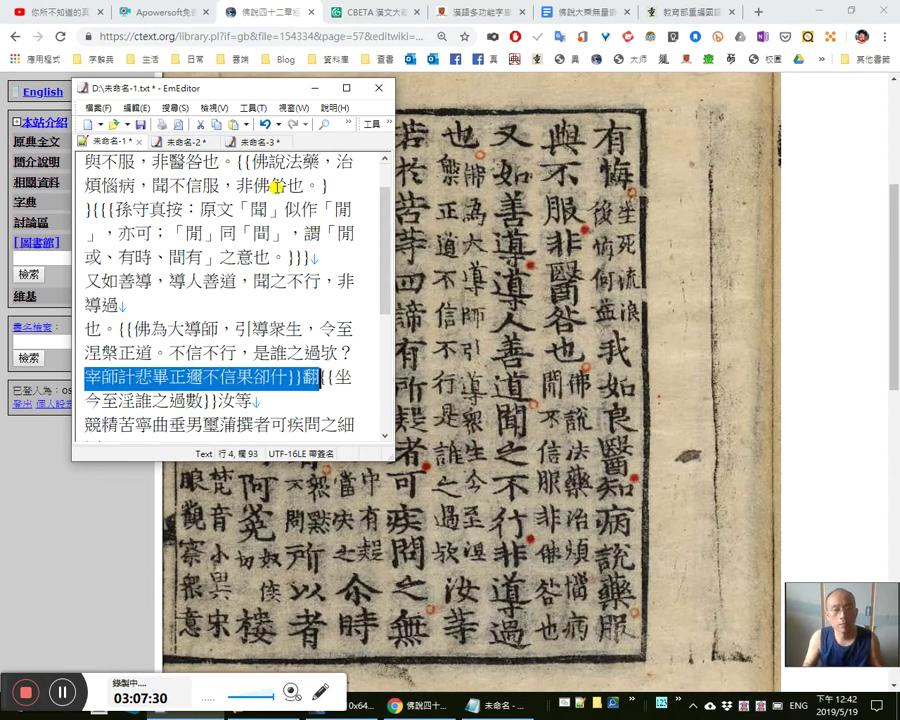
pyautogui.press('Delete')
pyautogui.press('Left')
pyautogui.press('Left')
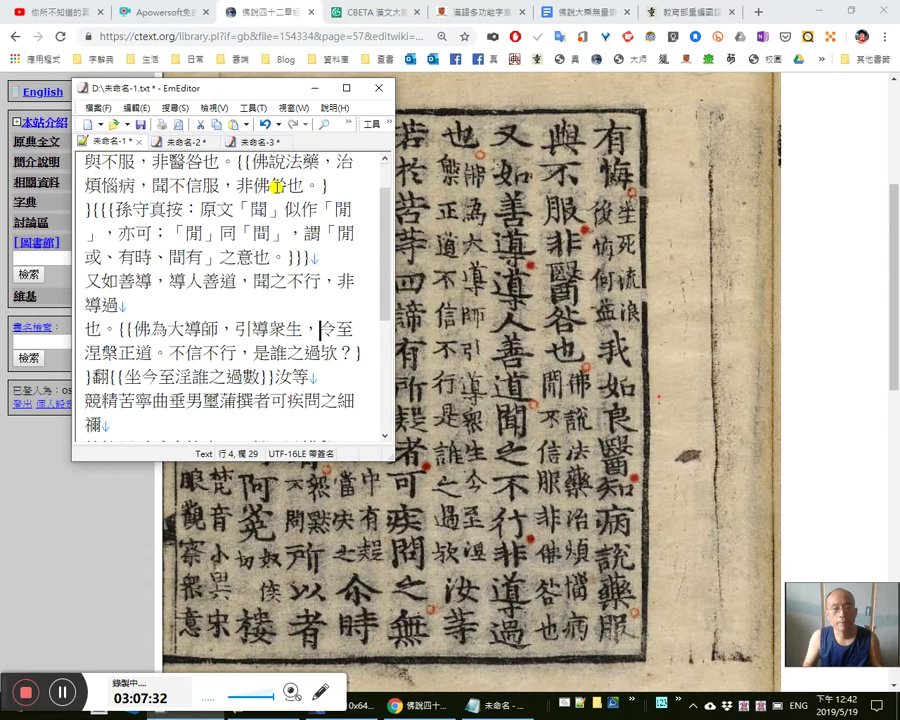
pyautogui.press('Right')
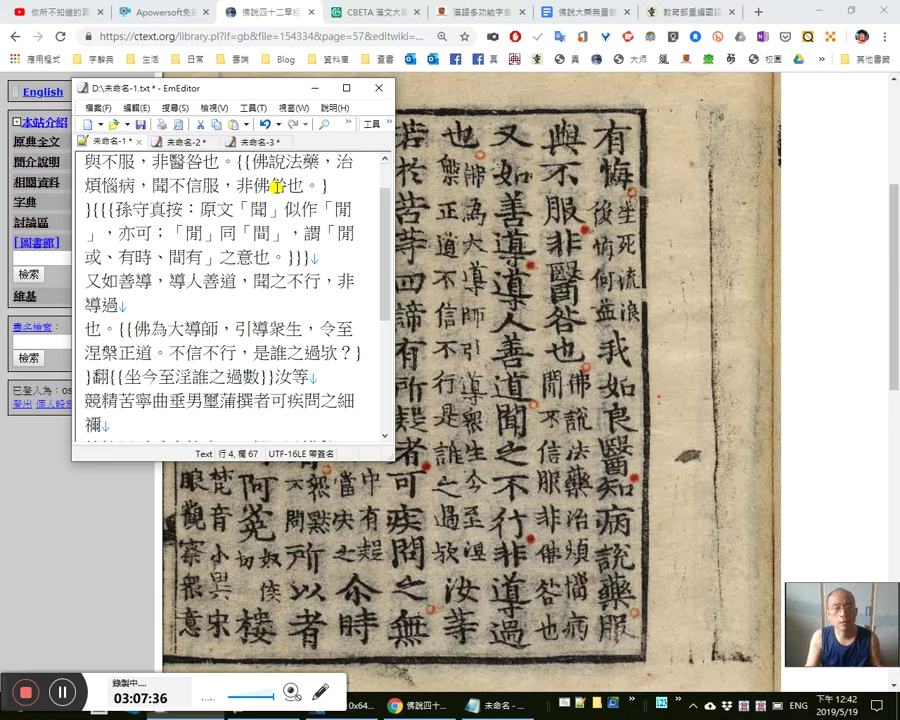
# Step: Insert the note {{{令，原作「今」，誤，逕改 after 正道, removing the stray 似
pyautogui.write('{{{')
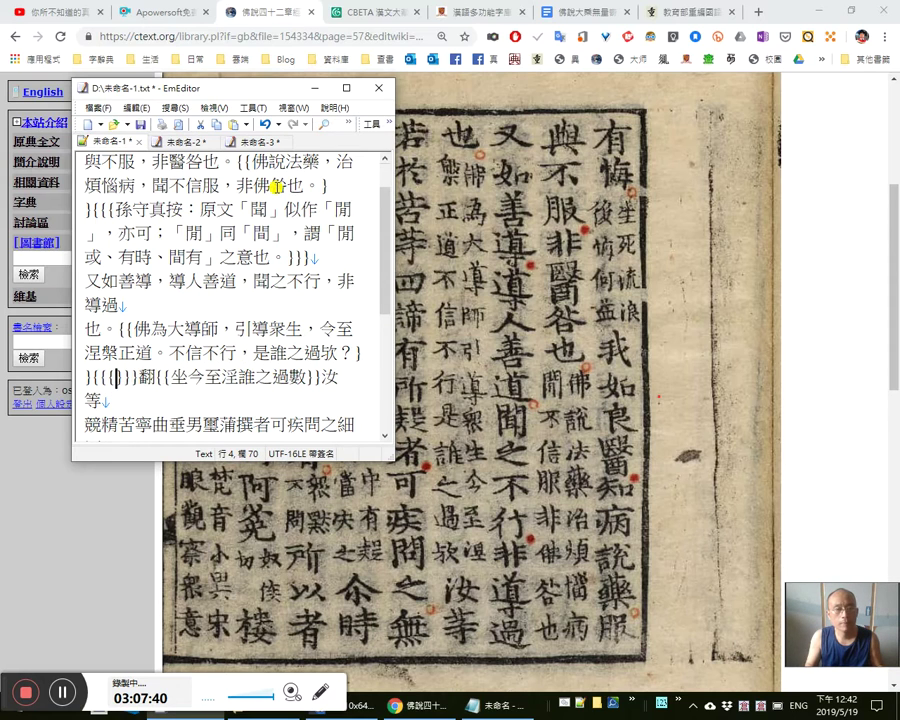
pyautogui.write('令，')
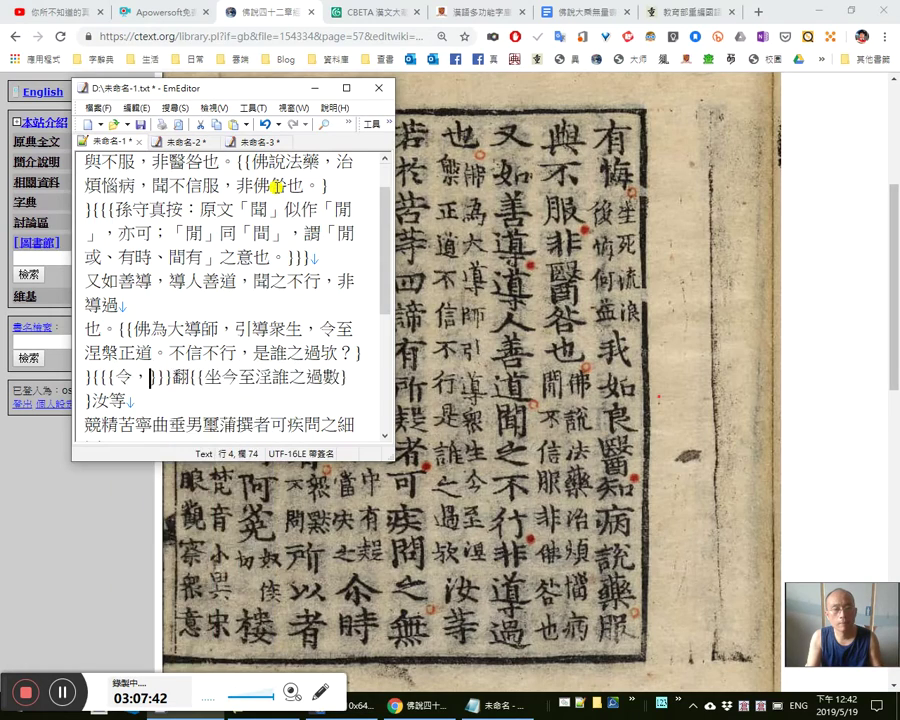
pyautogui.write('原似作')
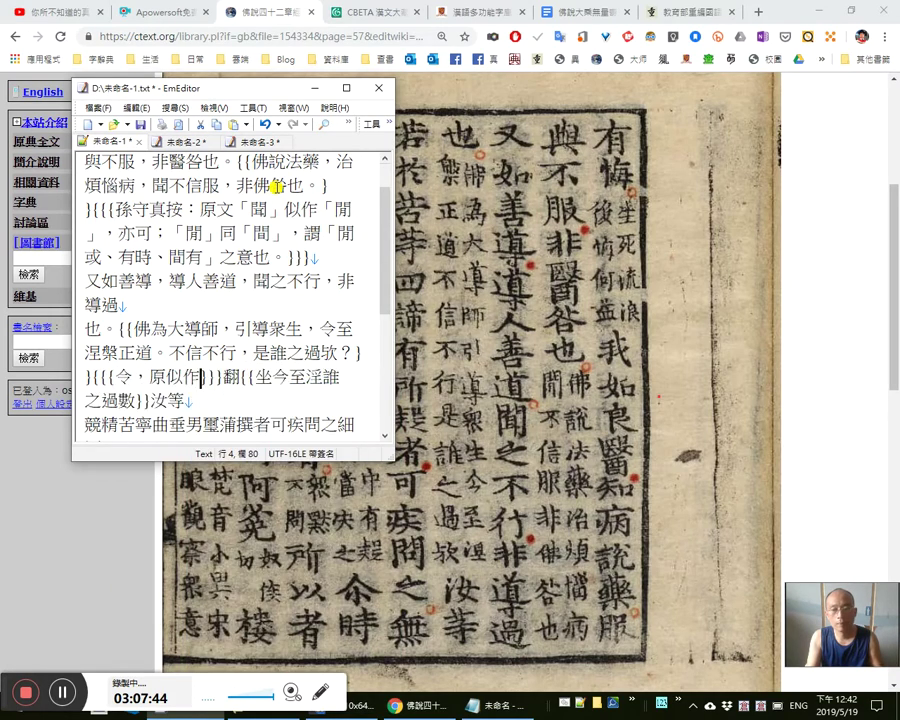
pyautogui.write('今「」')
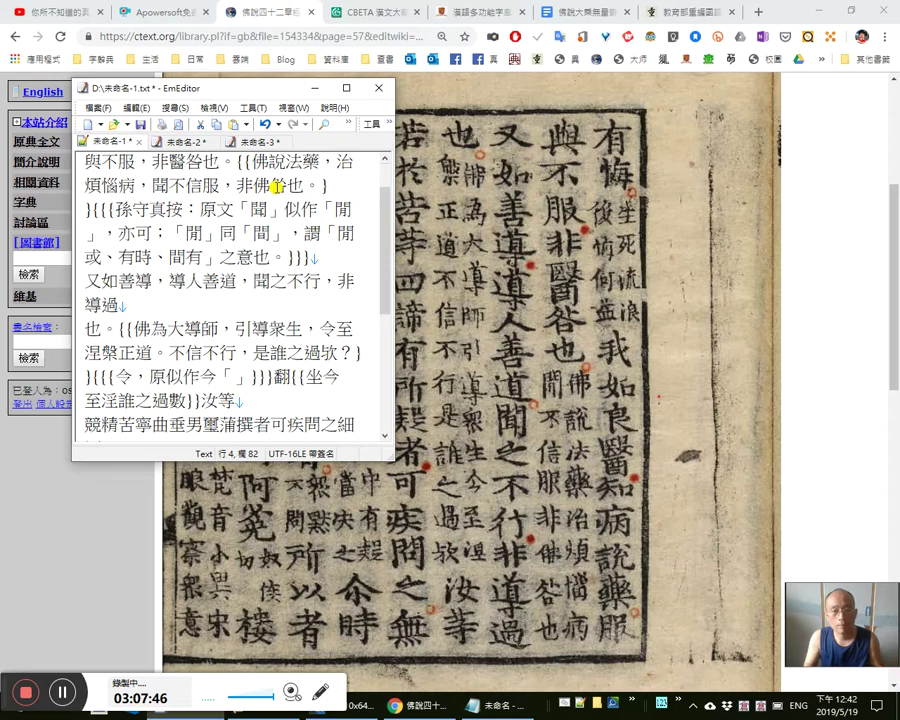
pyautogui.write('今')
pyautogui.press('Left')
pyautogui.press('Left')
pyautogui.press('Left')
pyautogui.press('Left')
pyautogui.press('Left')
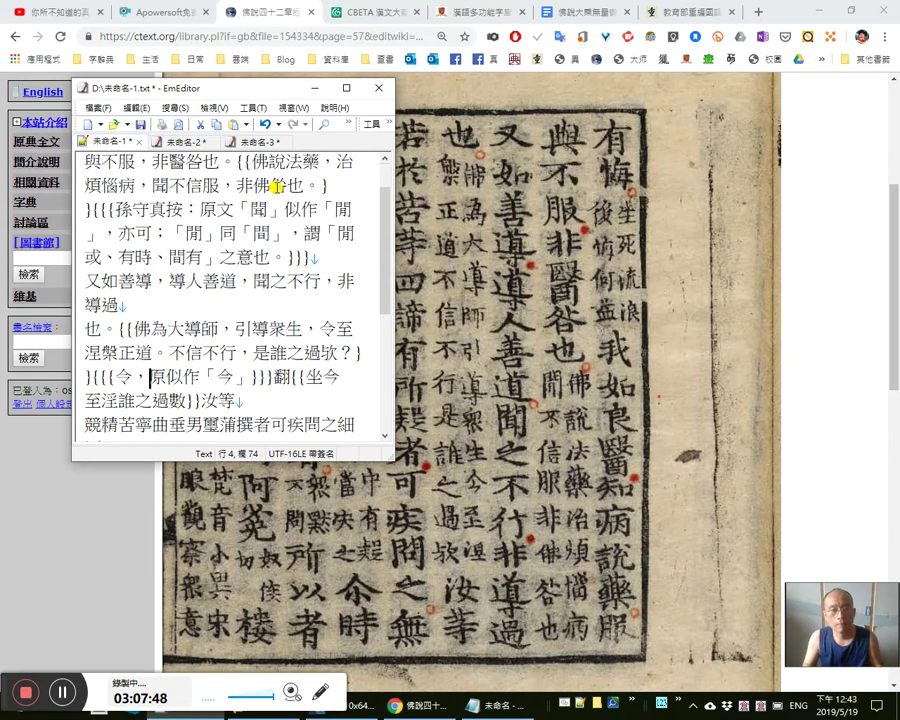
pyautogui.hotkey('shift', 'Right')
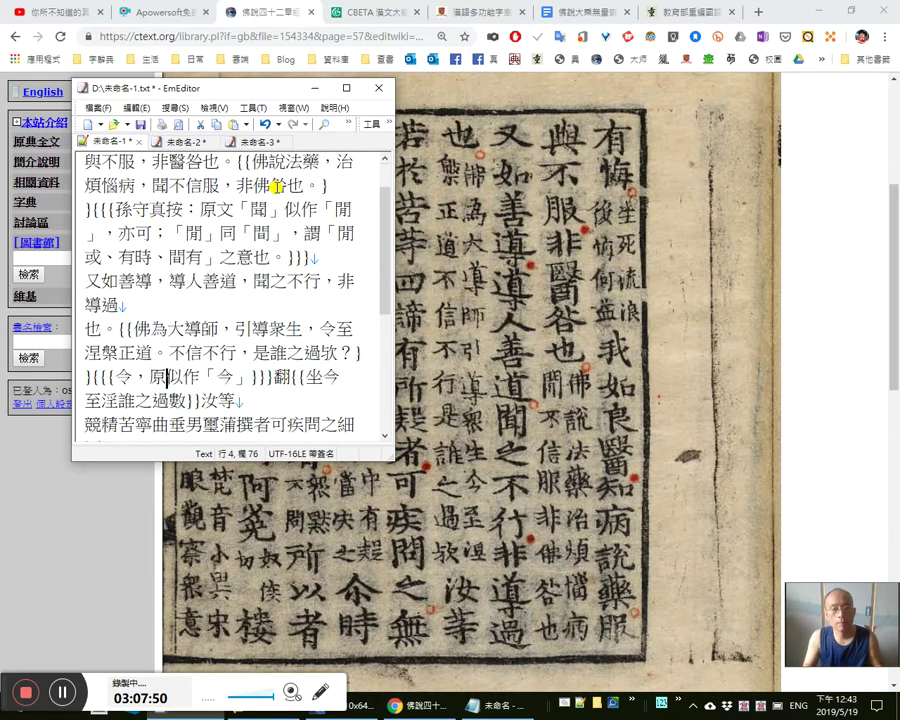
pyautogui.press('Delete')
pyautogui.press('Right')
pyautogui.press('Right')
pyautogui.press('Right')
pyautogui.press('Right')
pyautogui.write('。')
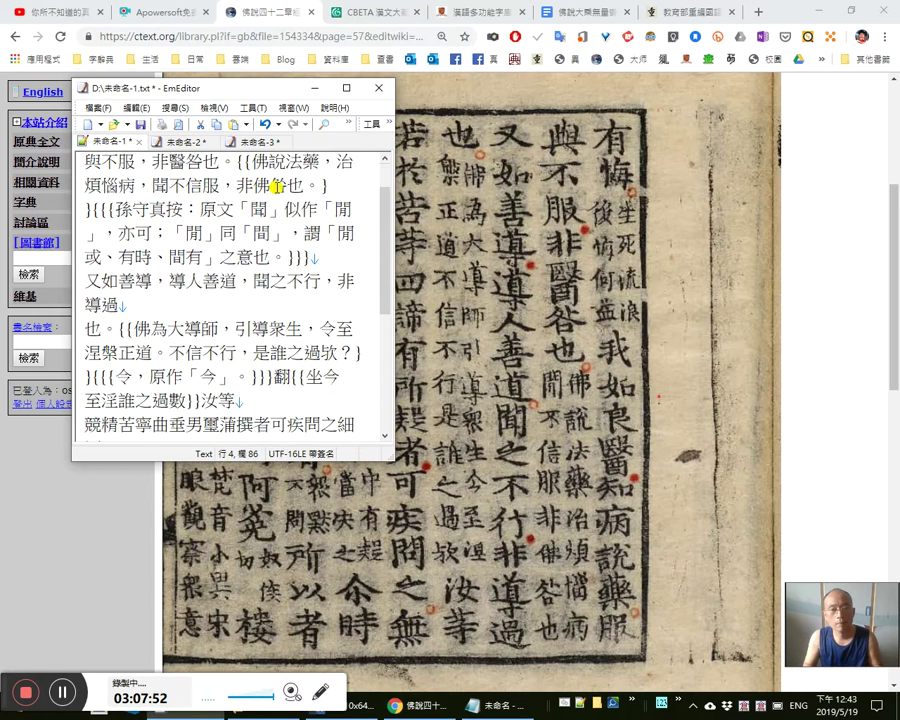
pyautogui.write('，謂')
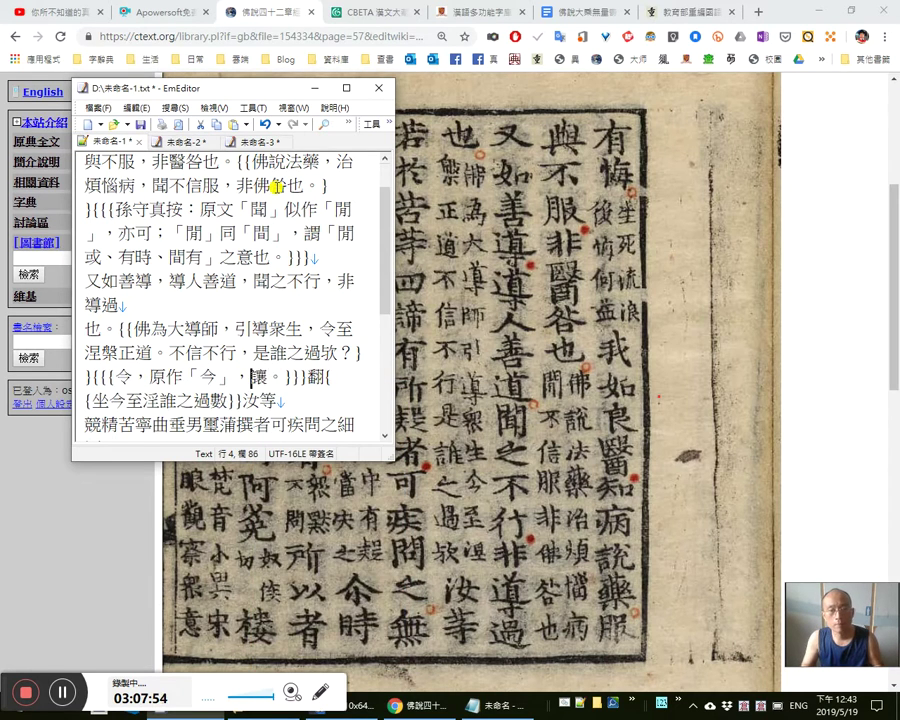
pyautogui.press('Down')
pyautogui.press('Down')
pyautogui.press('Return')
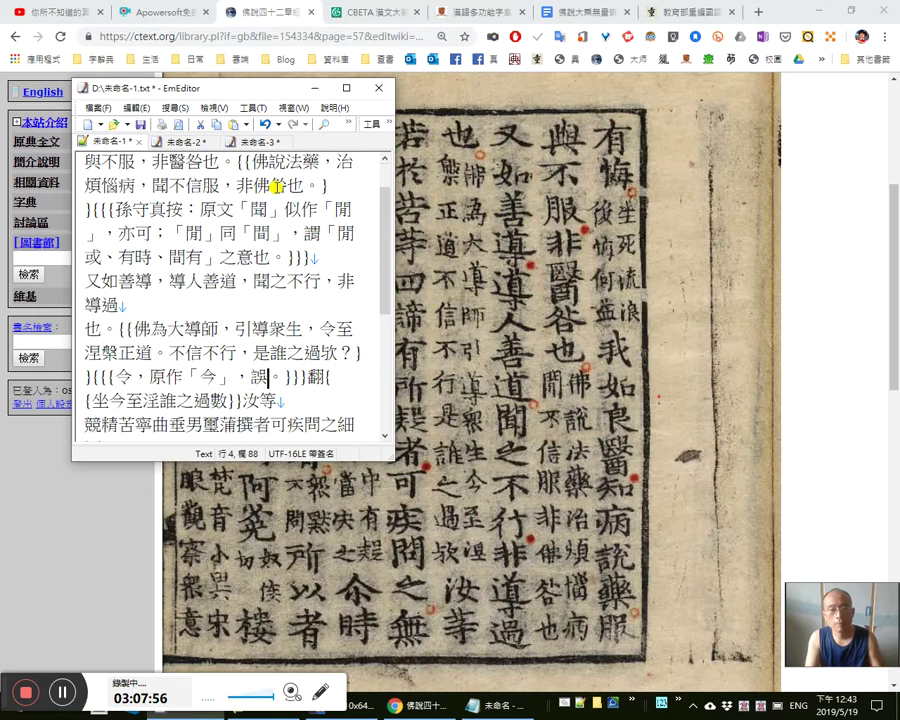
pyautogui.write('，逕改。')
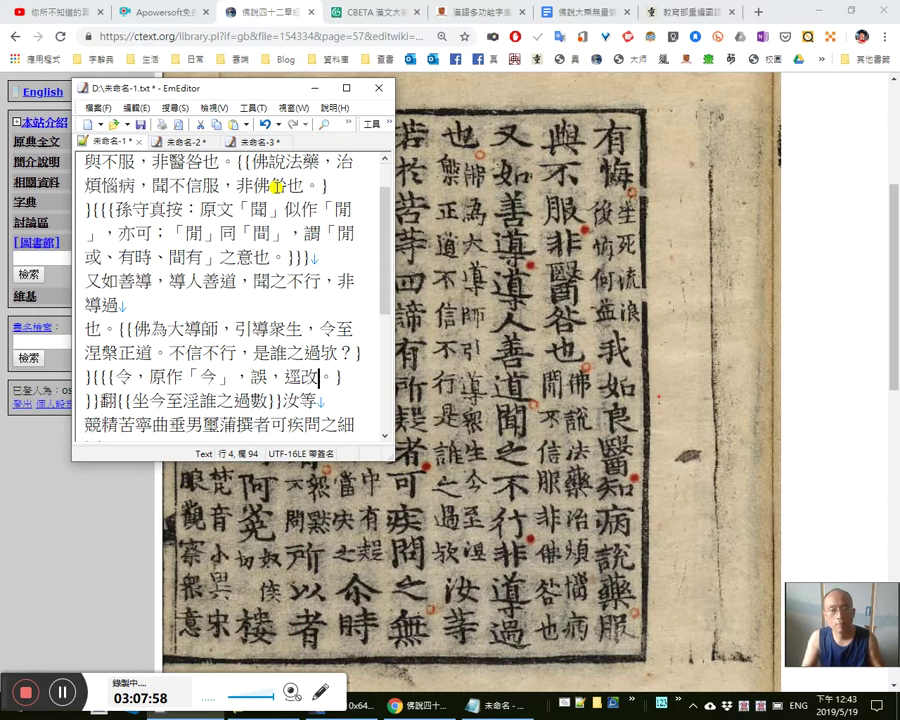
# Step: Prefix the note with 孫守真按： and delete the leftover garbled text after it
pyautogui.press('Left')
pyautogui.press('Left')
pyautogui.press('Left')
pyautogui.press('Left')
pyautogui.press('Left')
pyautogui.press('Left')
pyautogui.press('Left')
pyautogui.press('Left')
pyautogui.press('Left')
pyautogui.press('Left')
pyautogui.press('Left')
pyautogui.press('Left')
pyautogui.press('Left')
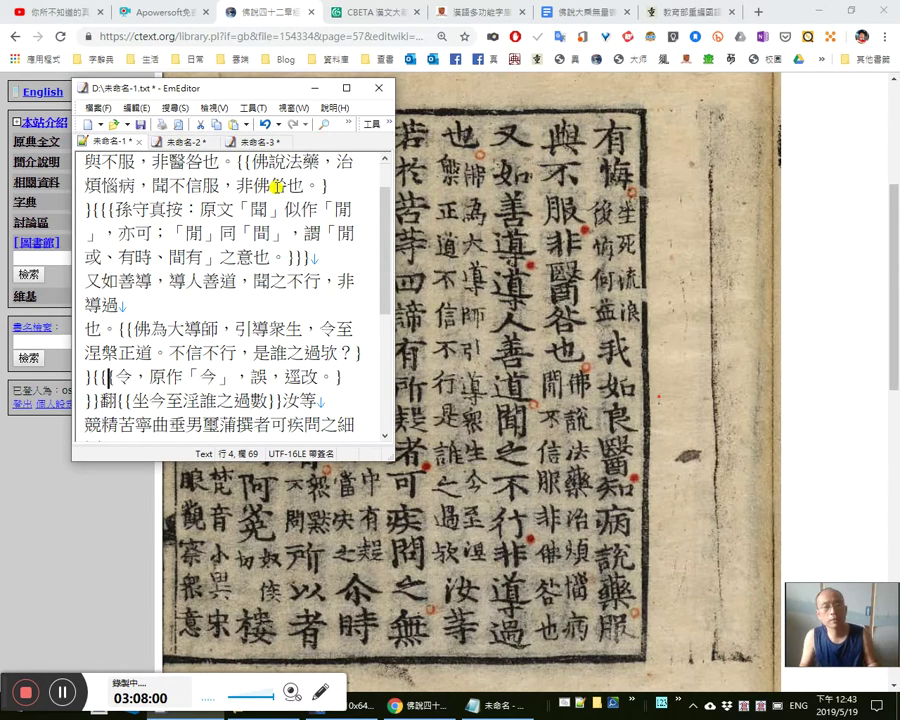
pyautogui.press('Left')
pyautogui.press('Left')
pyautogui.press('Left')
pyautogui.press('Left')
pyautogui.press('Left')
pyautogui.press('Left')
pyautogui.press('Left')
pyautogui.press('Left')
pyautogui.press('Left')
pyautogui.press('Left')
pyautogui.press('Left')
pyautogui.press('Left')
pyautogui.press('Left')
pyautogui.press('Left')
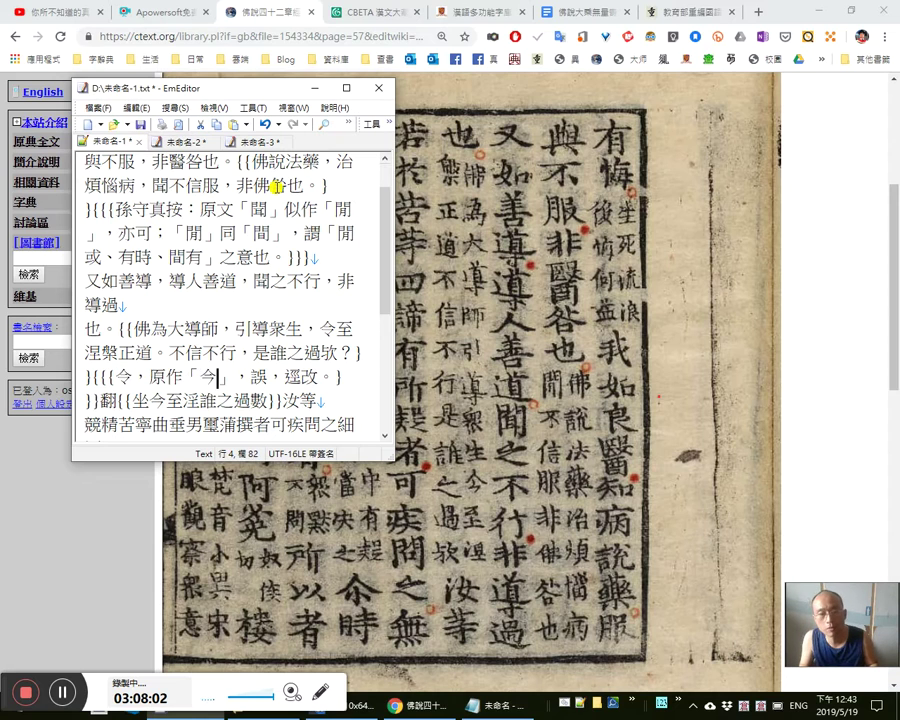
pyautogui.press('Right')
pyautogui.press('Right')
pyautogui.press('Right')
pyautogui.press('Right')
pyautogui.press('Right')
pyautogui.press('Right')
pyautogui.press('Right')
pyautogui.press('Right')
pyautogui.press('Right')
pyautogui.press('Right')
pyautogui.press('Right')
pyautogui.press('Right')
pyautogui.press('Right')
pyautogui.press('Right')
pyautogui.press('Right')
pyautogui.press('Right')
pyautogui.press('Right')
pyautogui.press('Right')
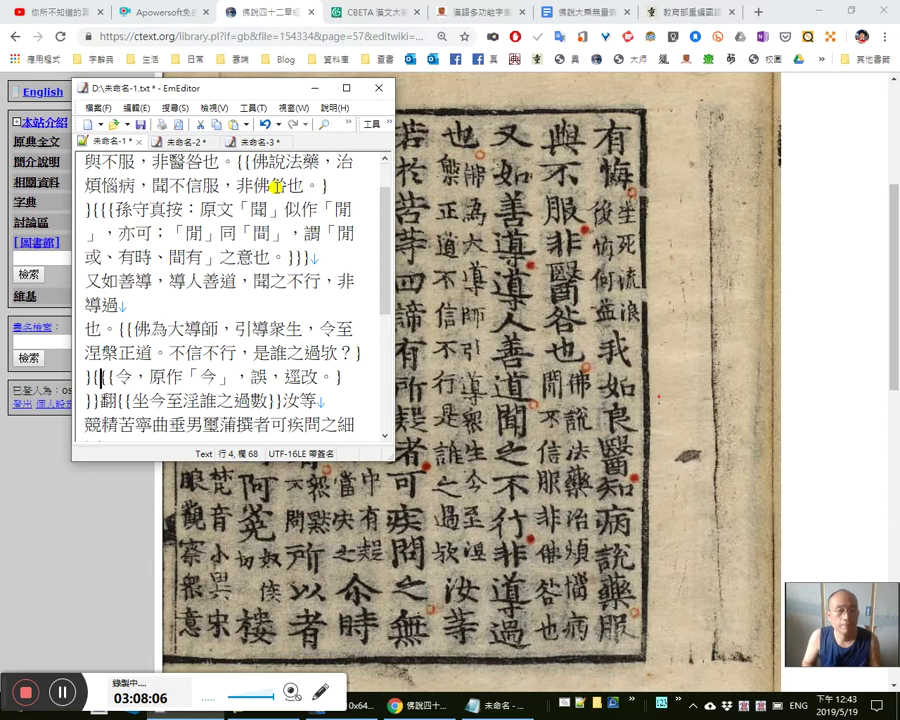
pyautogui.write('a')
pyautogui.press('space')
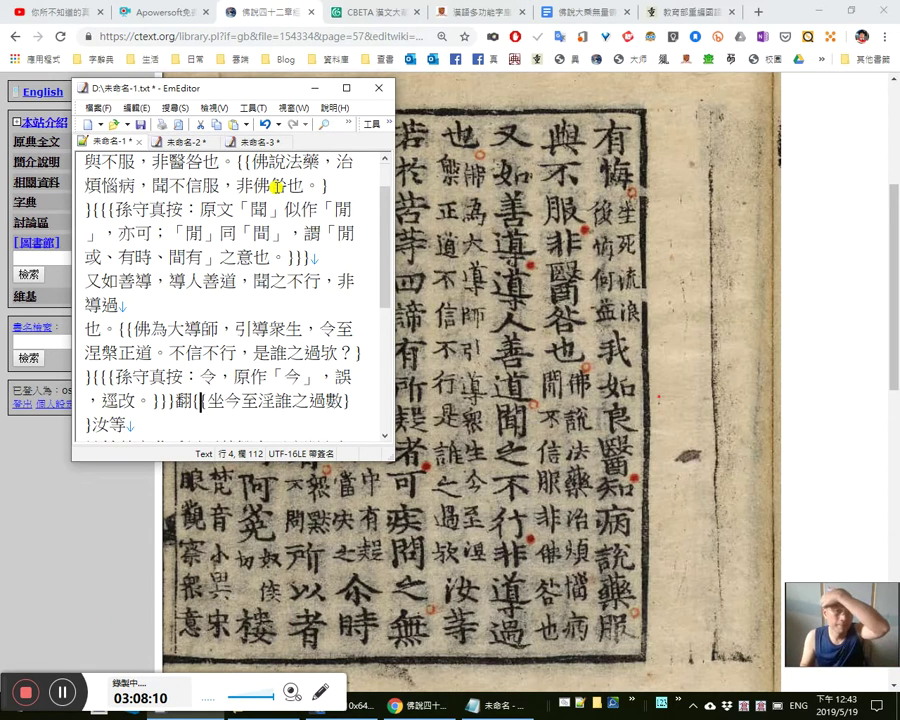
pyautogui.press('Left')
pyautogui.press('Left')
pyautogui.press('Left')
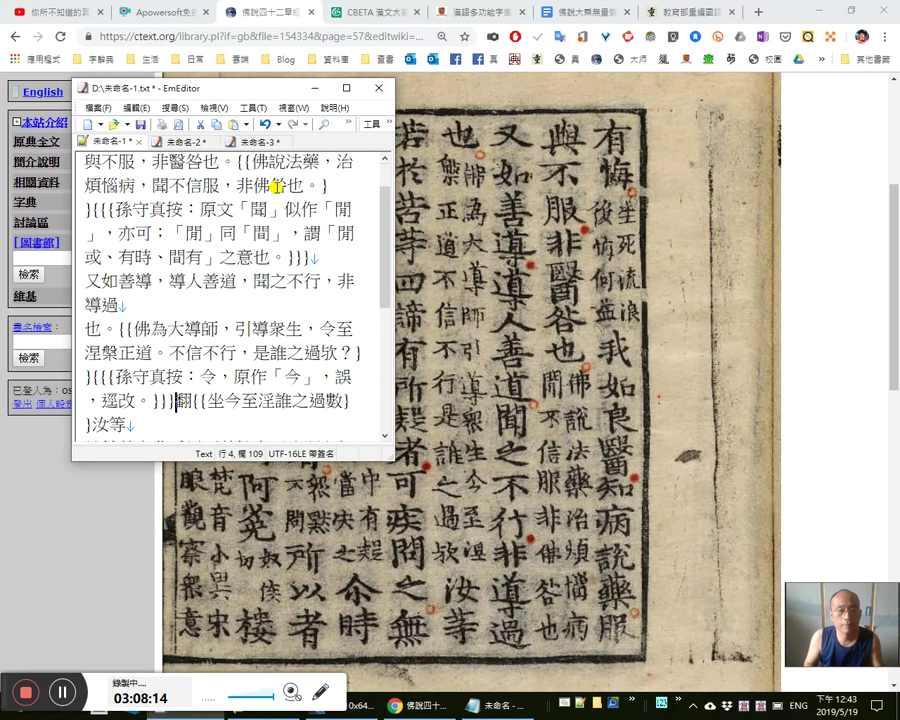
pyautogui.hotkey('shift', 'End')
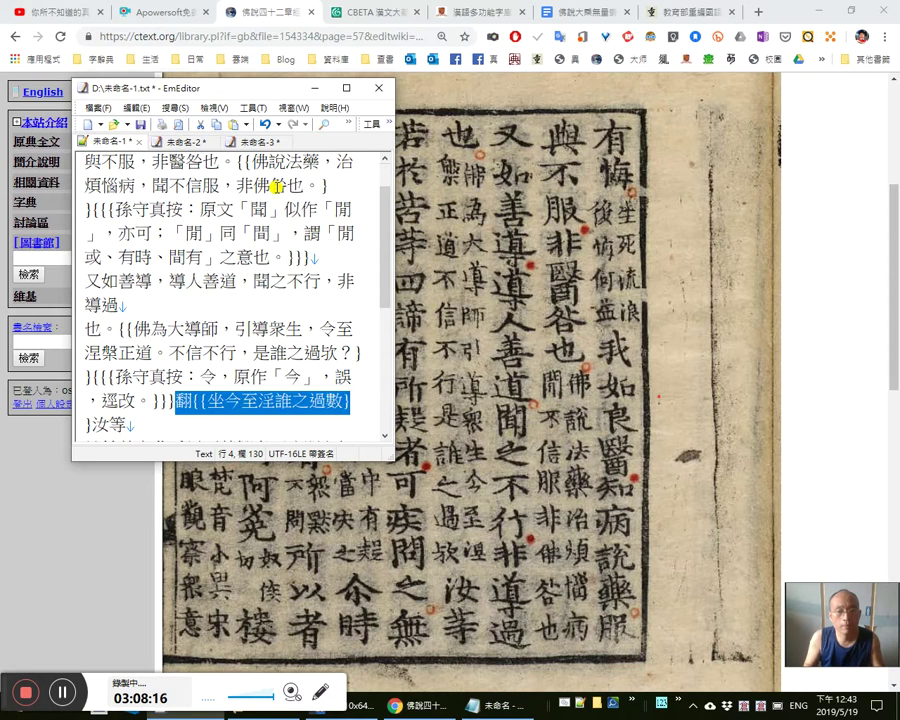
pyautogui.press('Delete')
pyautogui.press('Delete')
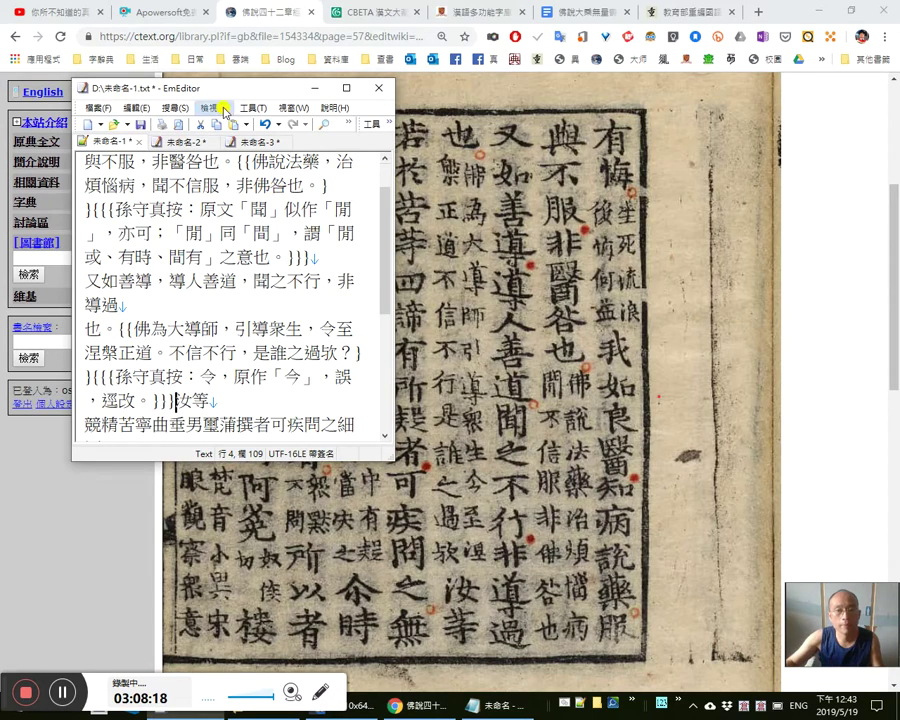
# Step: Retype line 5's start as 若扵苦等四諦, replacing 競 and deleting the stray 精苦
pyautogui.moveTo(240, 91); pyautogui.dragTo(658, 95)
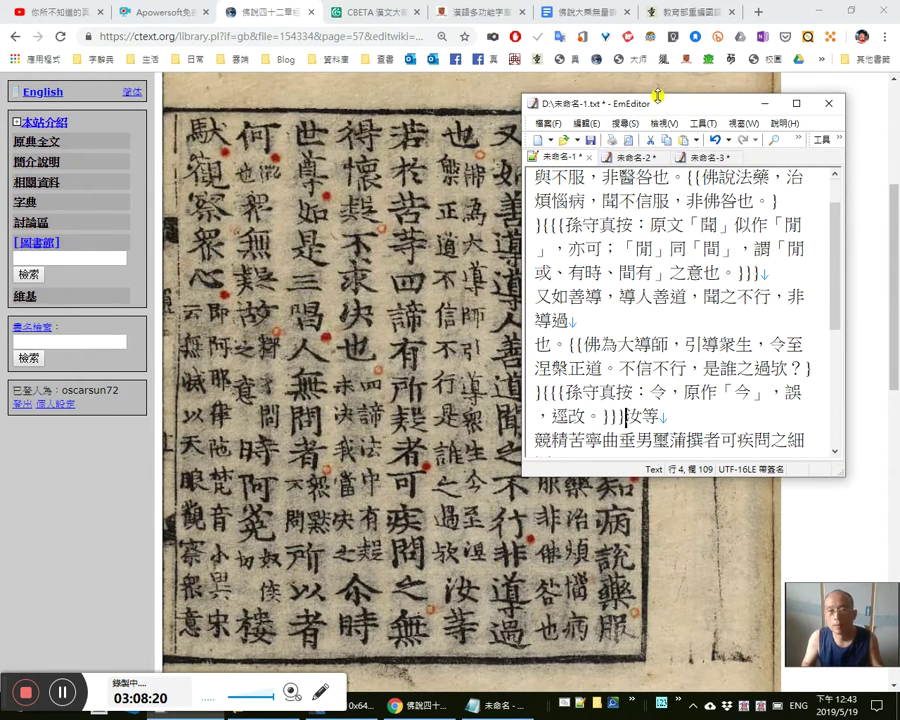
pyautogui.hotkey('shift', 'Left')
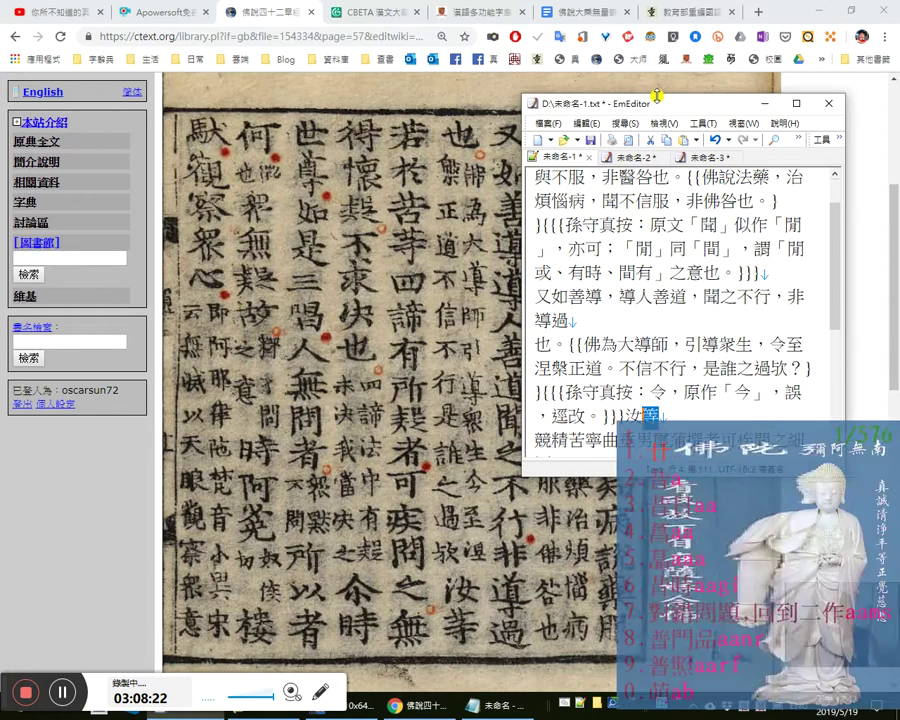
pyautogui.press('Return')
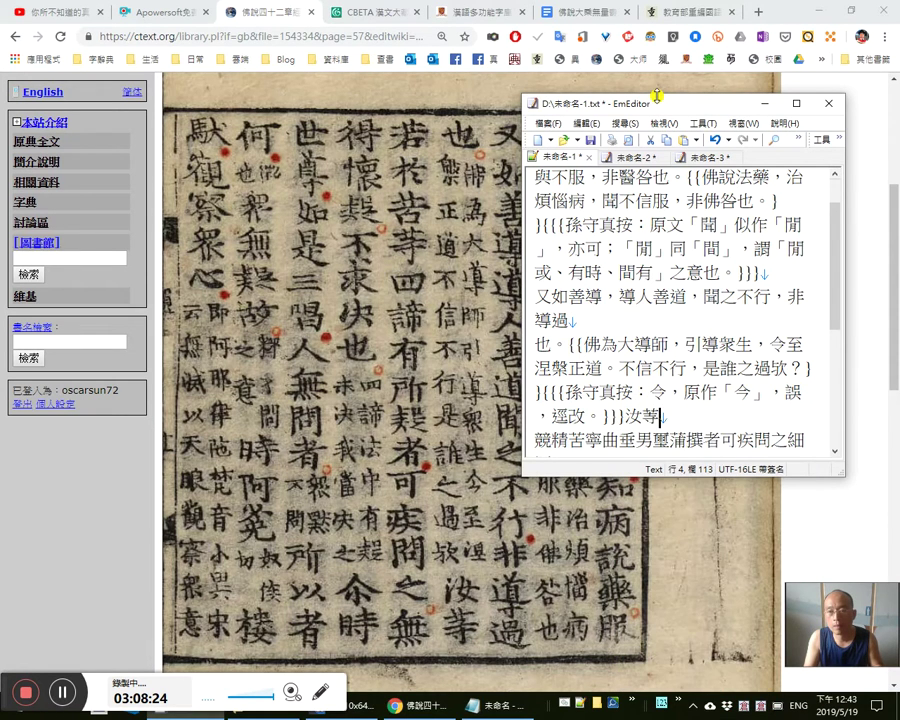
pyautogui.press('Right')
pyautogui.hotkey('shift', 'Right')
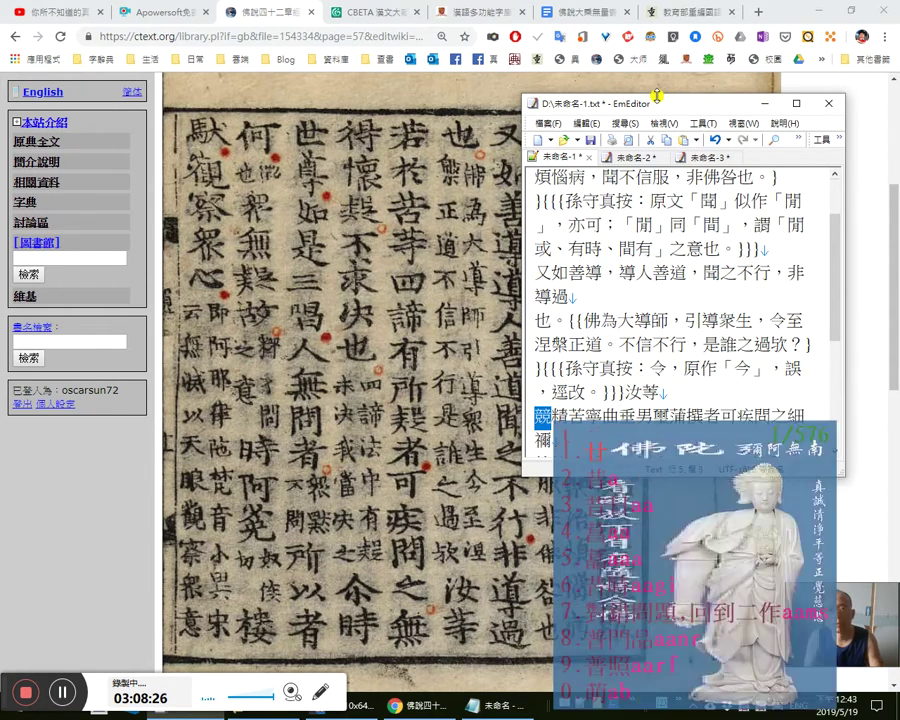
pyautogui.write('若扵苦')
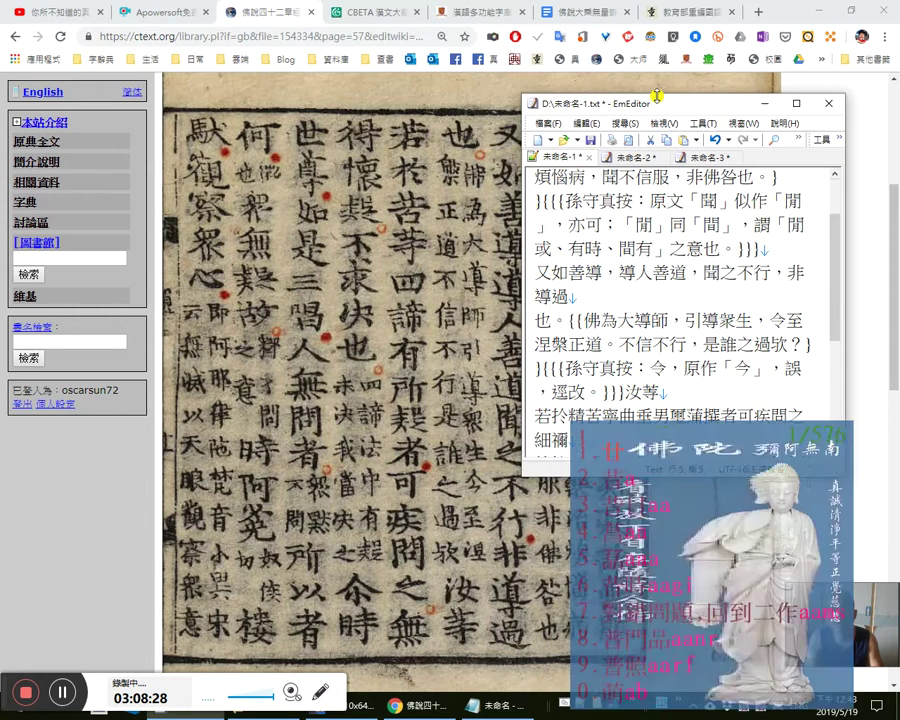
pyautogui.write('等')
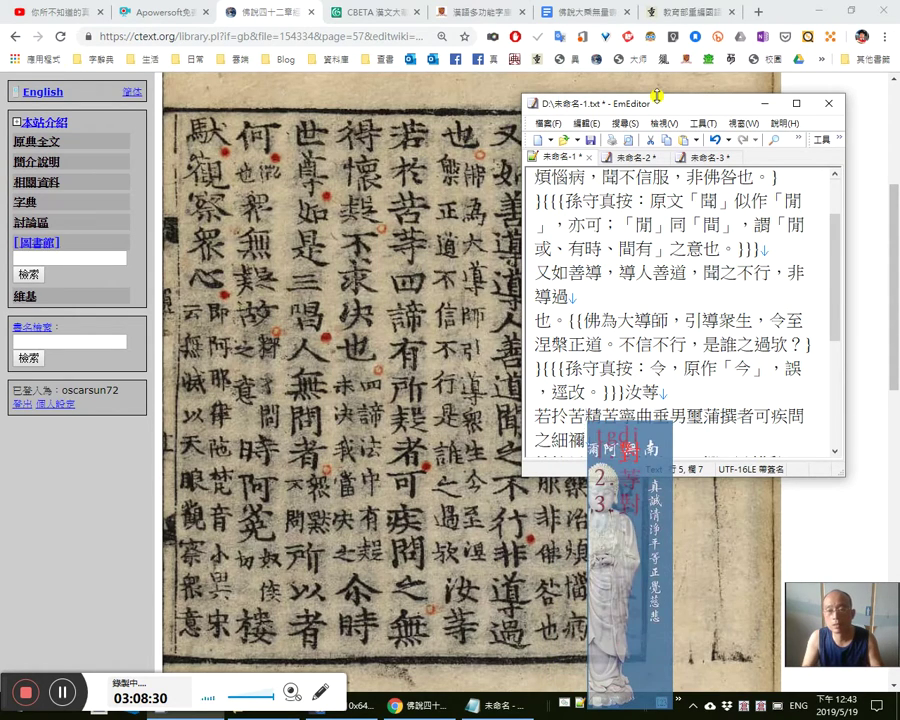
pyautogui.press('Delete')
pyautogui.press('Delete')
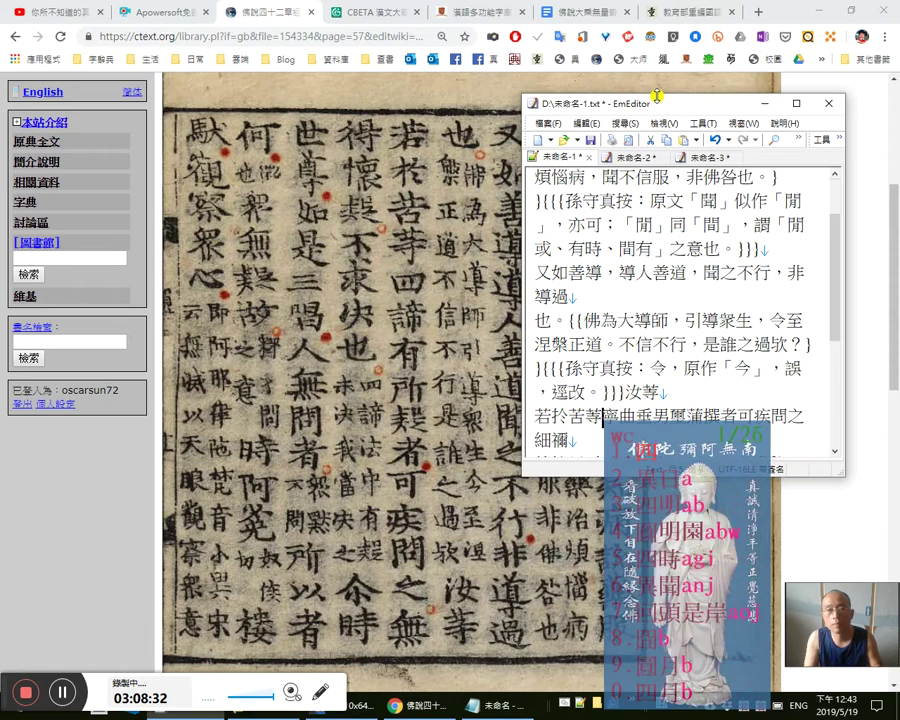
pyautogui.write('四')
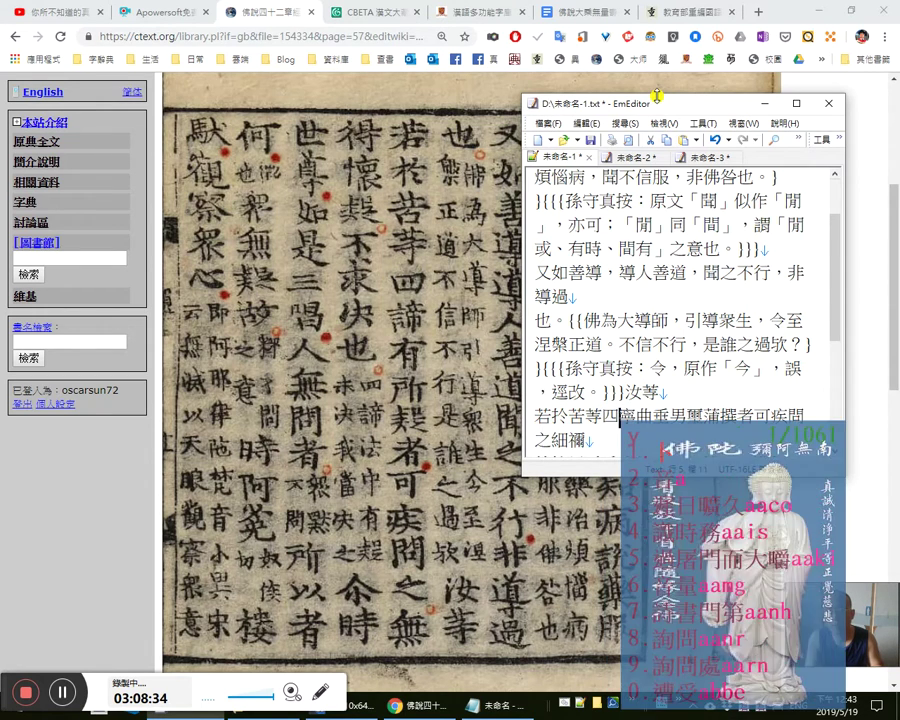
pyautogui.write('諦')
pyautogui.hotkey('shift', 'Left')
pyautogui.hotkey('shift', 'Left')
pyautogui.hotkey('ctrl', 'c')
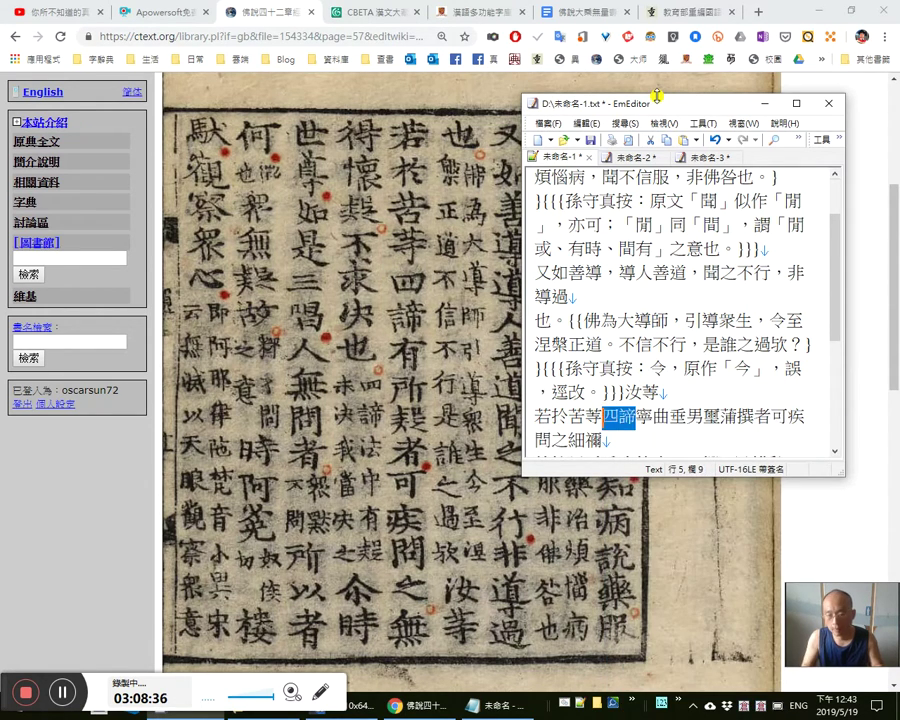
# Step: Append the entry 'wcyrb 四諦' to the input-method phrase list file and save it
pyautogui.click(583, 703)
pyautogui.hotkey('ctrl', 'Tab')
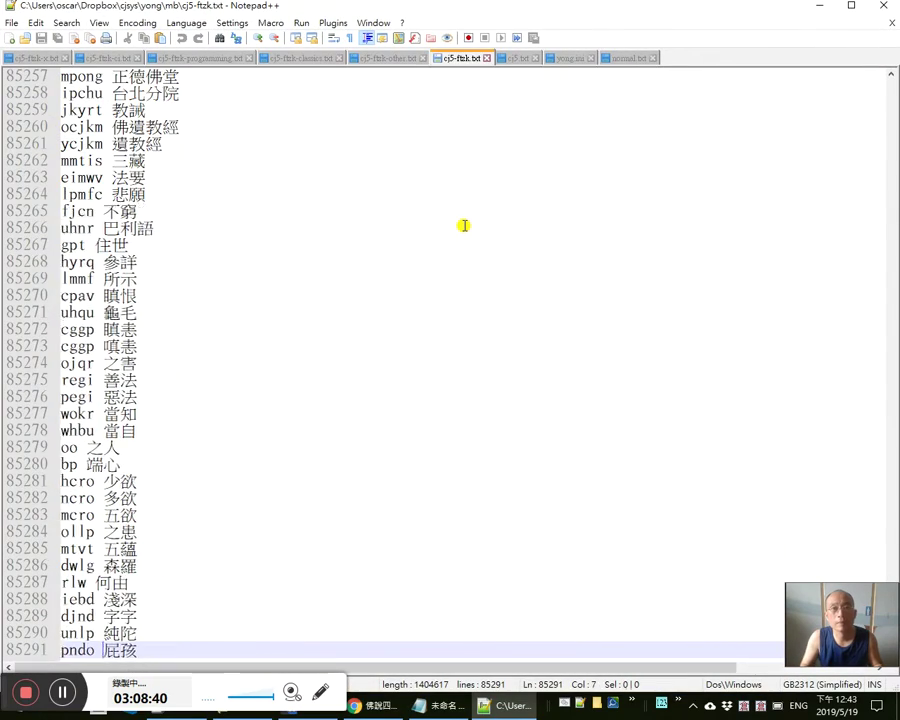
pyautogui.press('End')
pyautogui.press('Return')
pyautogui.hotkey('ctrl', 'v')
pyautogui.write('wcyrb')
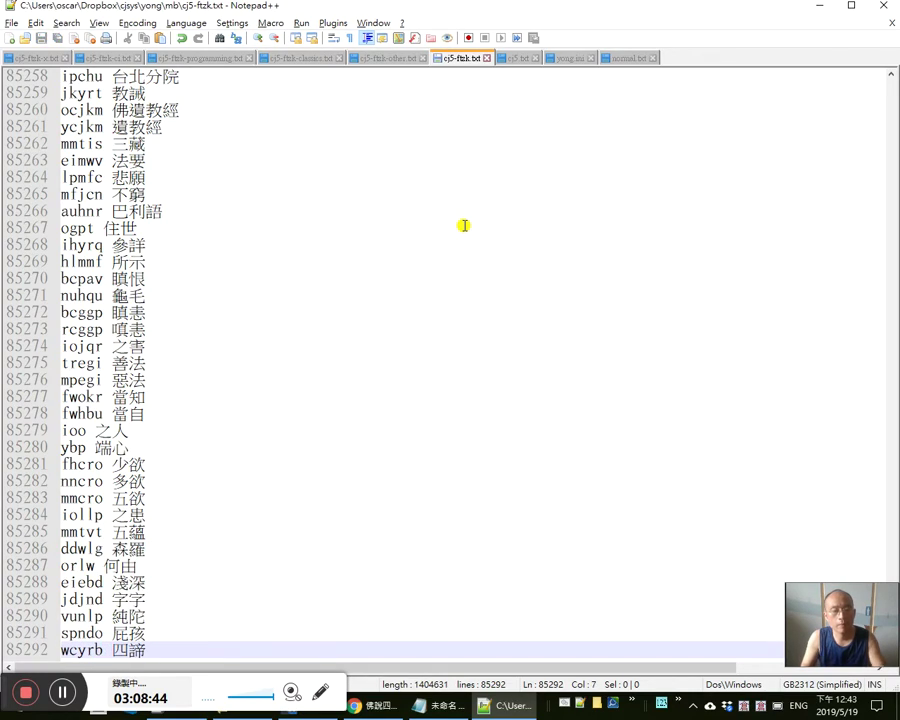
pyautogui.hotkey('alt', 'Tab')
pyautogui.click(464, 226)
# Step: Continue line 5 with 有所疑者，可疾問之。無, replacing 曲 and deleting the garbled tail
pyautogui.hotkey('alt', 'Tab')
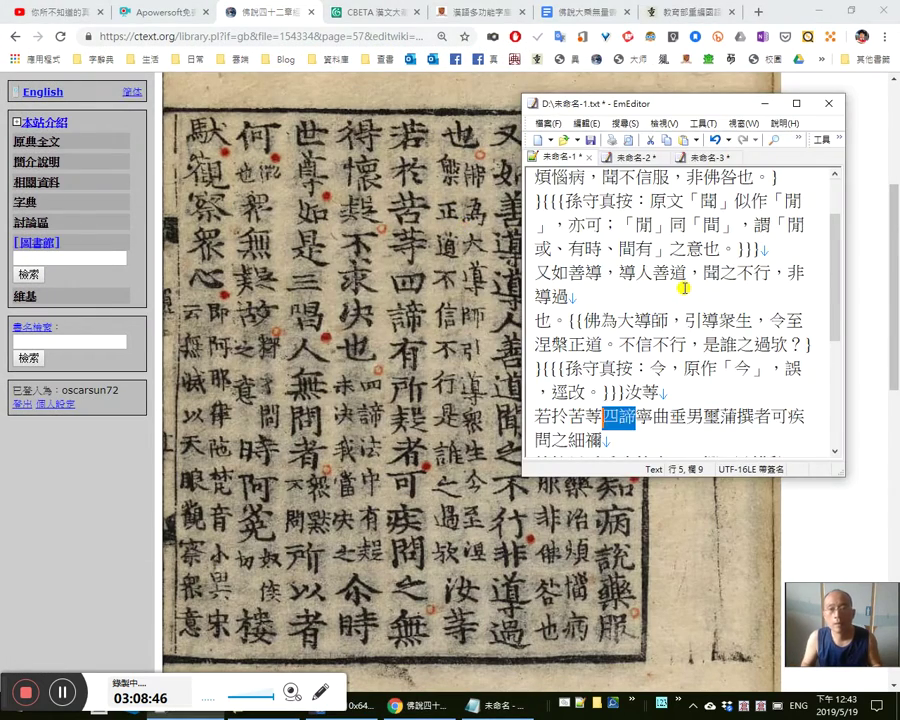
pyautogui.press('Right')
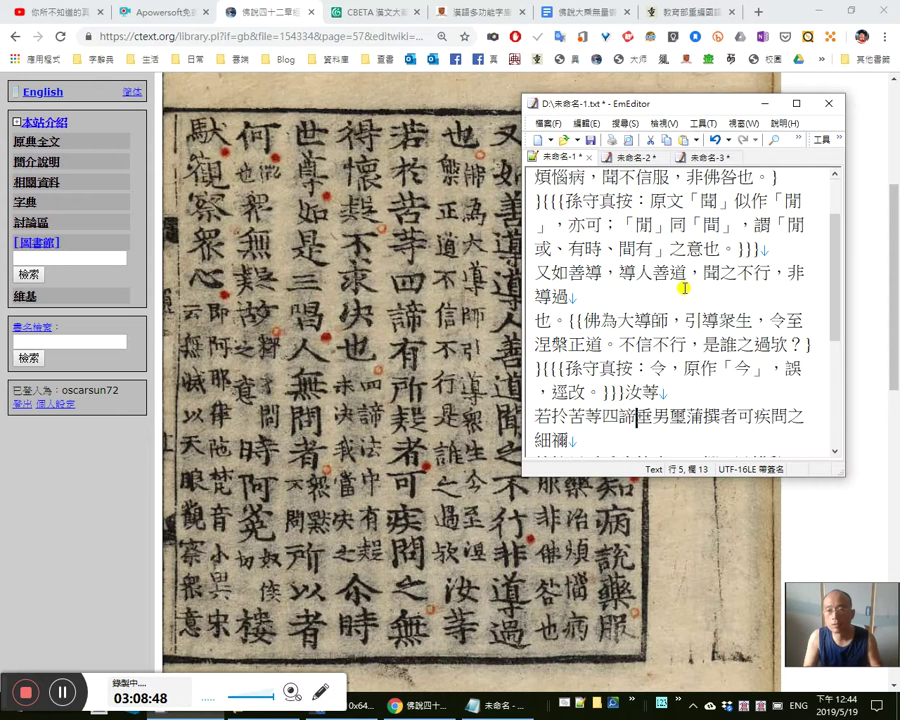
pyautogui.press('Delete')
pyautogui.write('k有所疑')
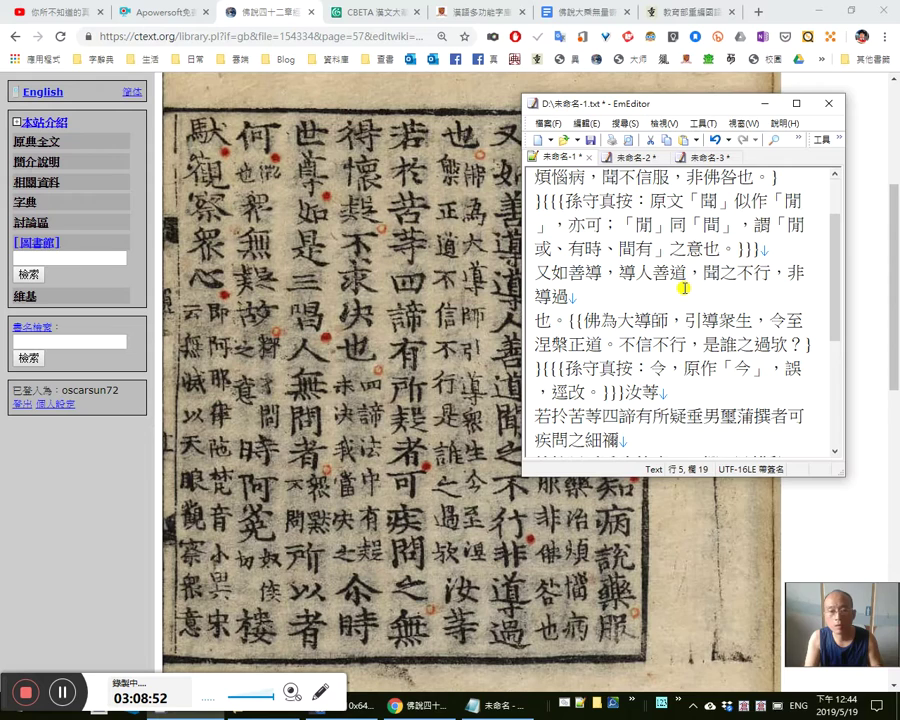
pyautogui.write('者，')
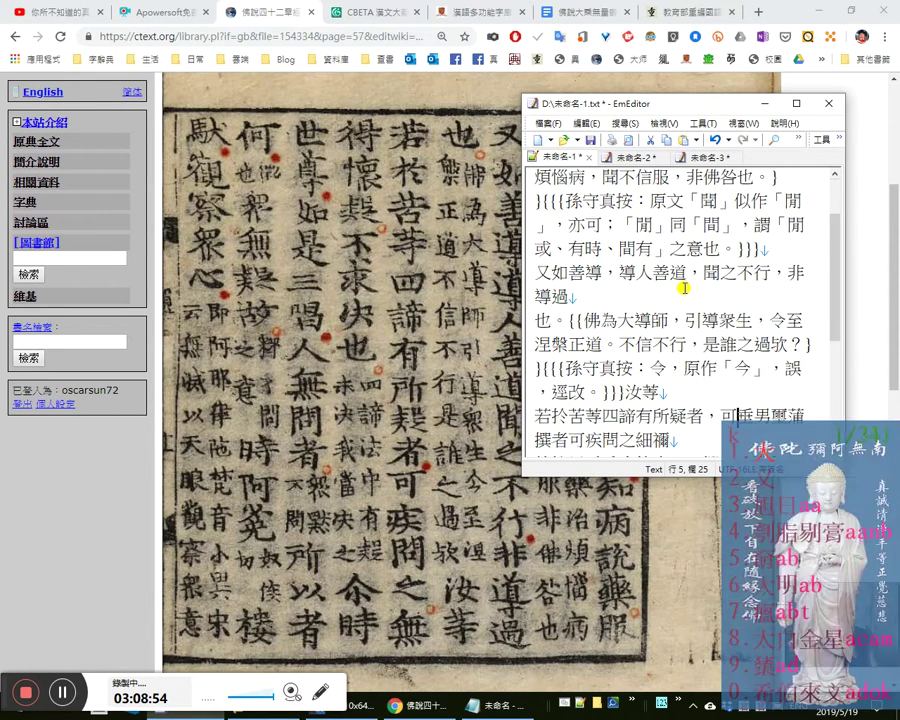
pyautogui.write('可疾問')
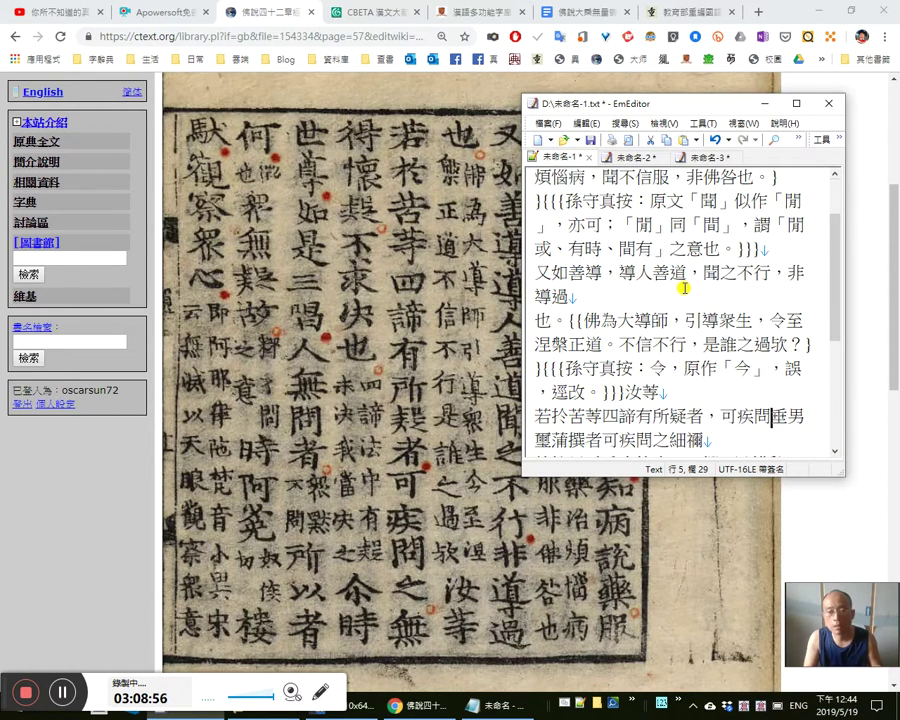
pyautogui.write('之。')
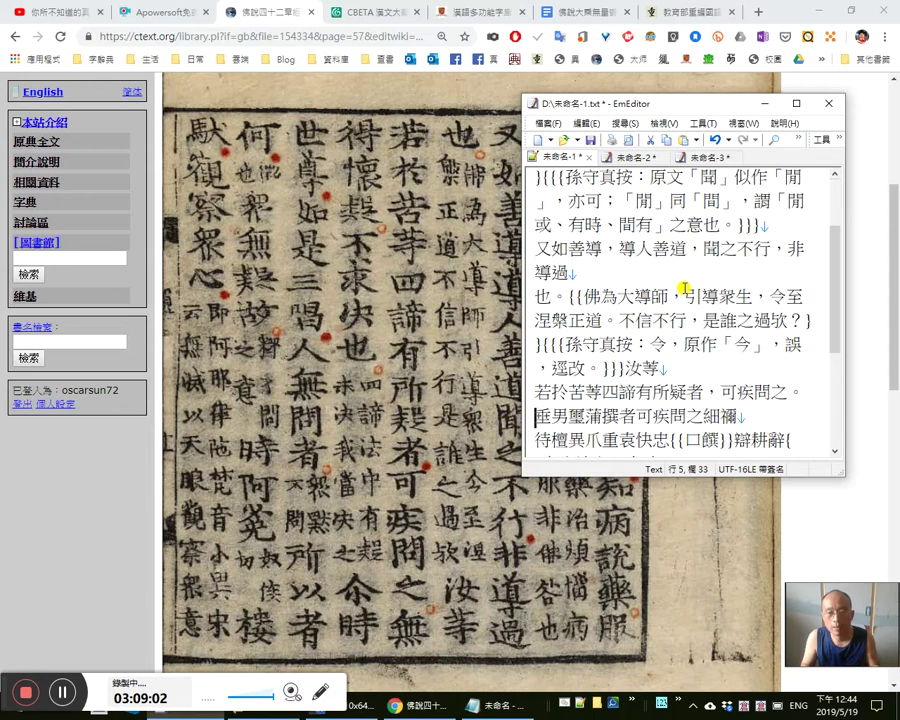
pyautogui.write('無')
pyautogui.hotkey('shift', 'End')
pyautogui.press('Delete')
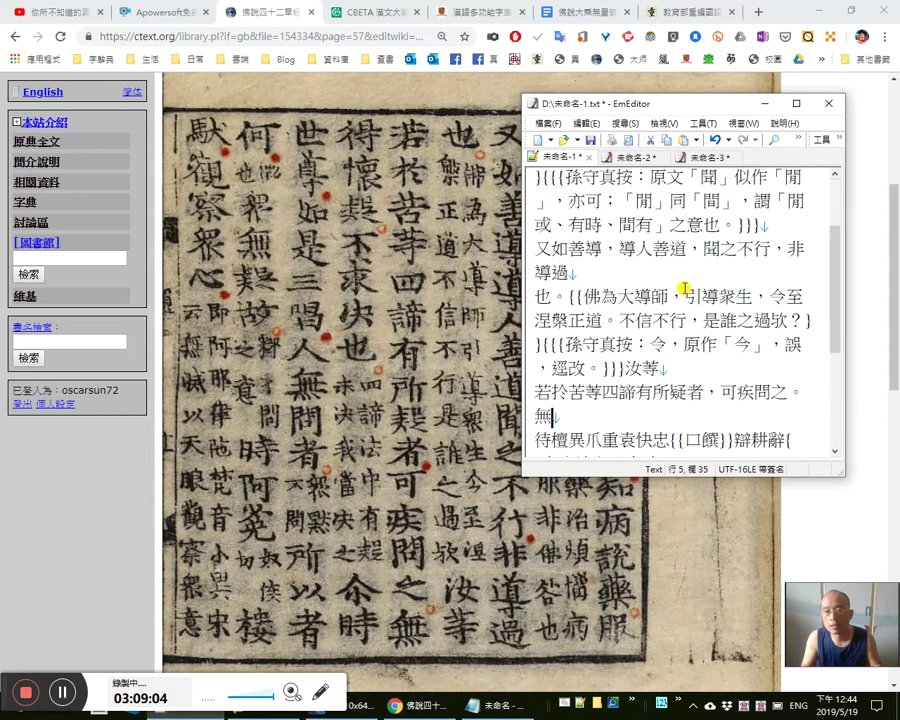
# Step: Start the next line with 得懷疑，不求決也。 and delete the garbled run 檀異爪重哀快忠
pyautogui.press('Right')
pyautogui.hotkey('shift', 'Right')
pyautogui.write('得懷疑')
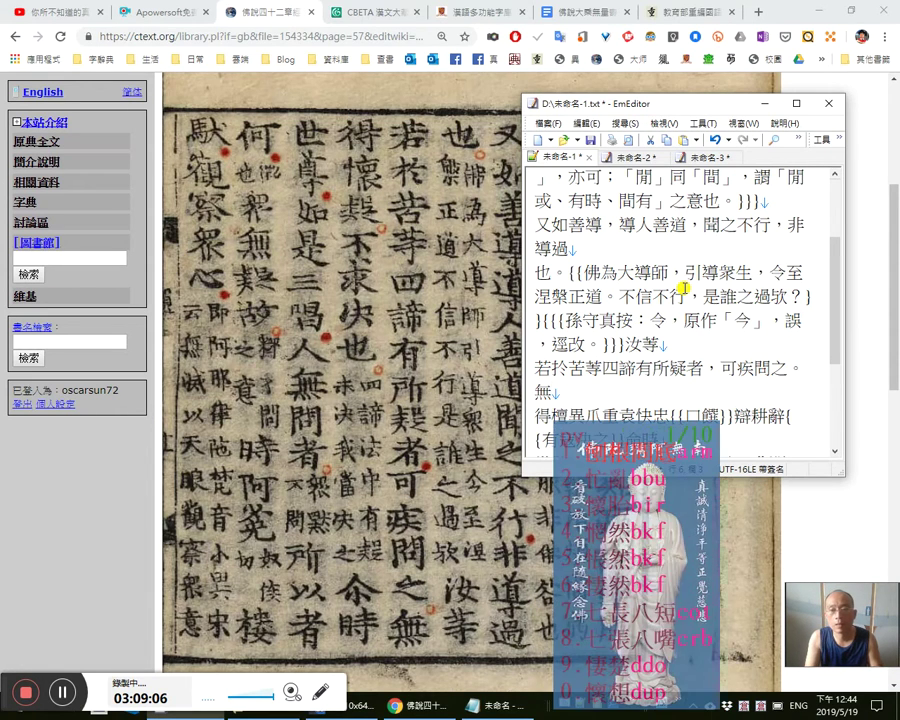
pyautogui.write('，不求')
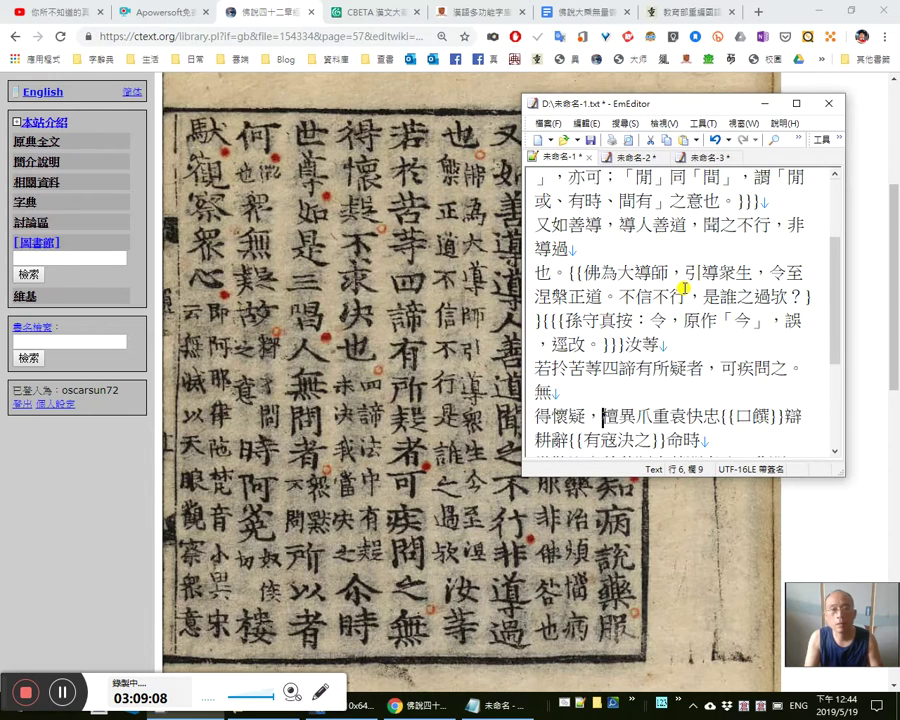
pyautogui.write('決也。')
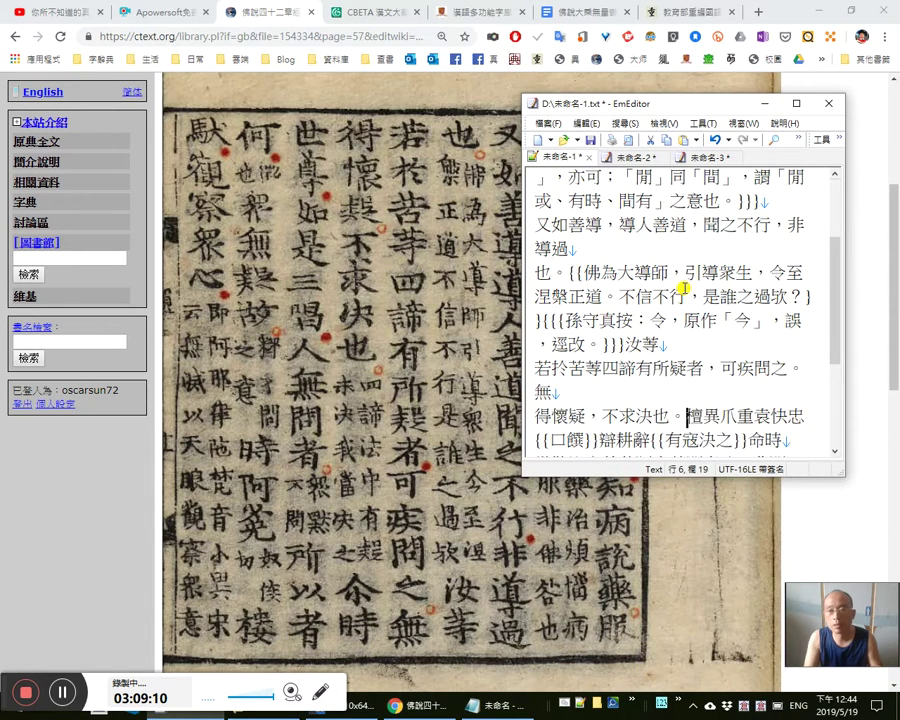
pyautogui.hotkey('shift', 'End')
pyautogui.press('BackSpace')
pyautogui.press('Left')
pyautogui.press('Left')
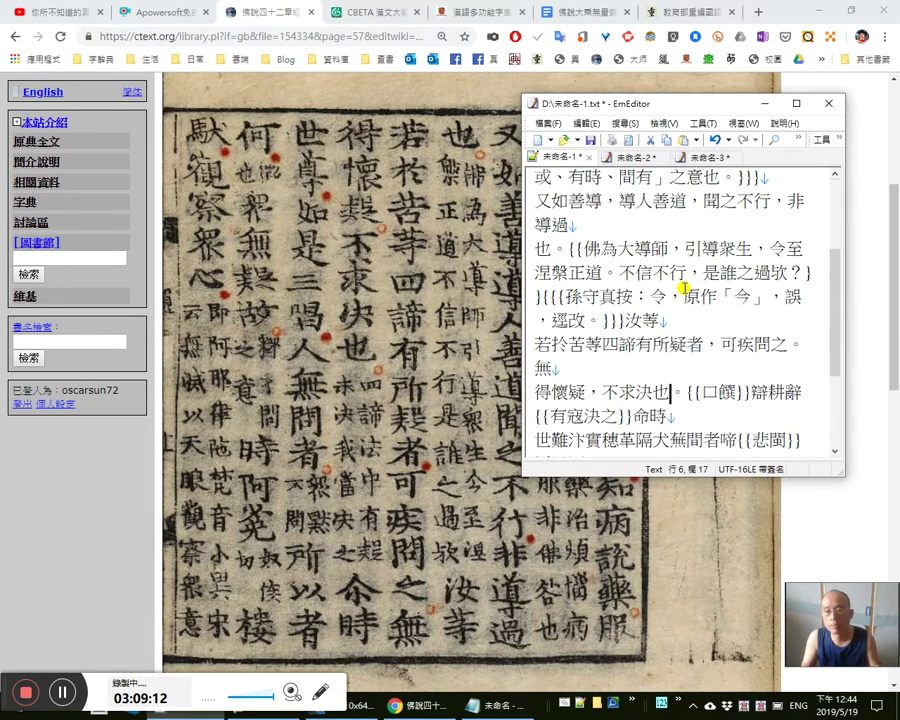
pyautogui.hotkey('shift', 'Left')
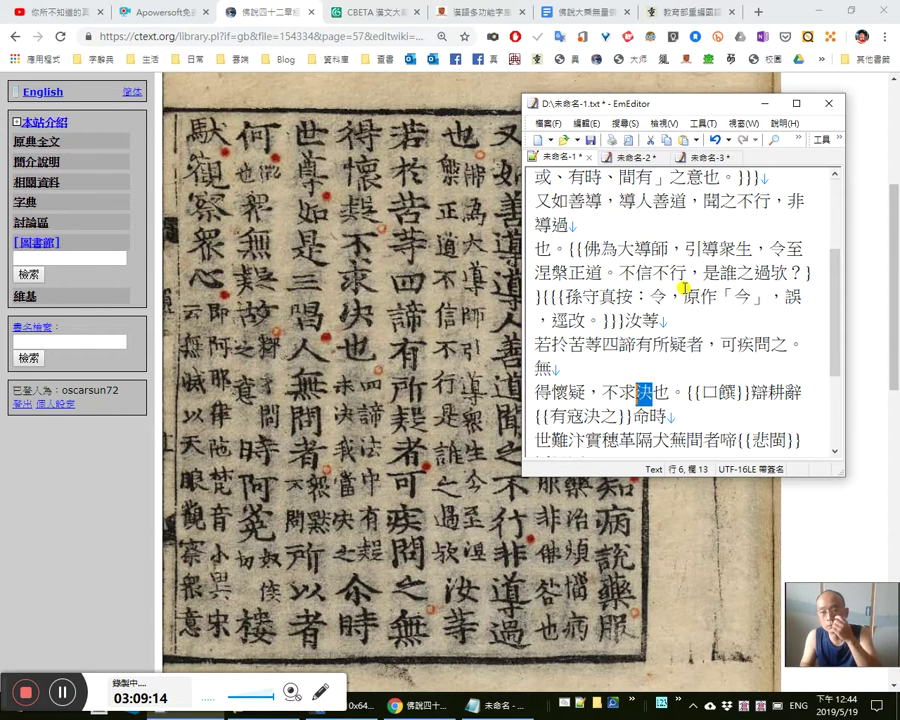
pyautogui.press('Right')
pyautogui.press('Right')
pyautogui.press('Right')
pyautogui.press('Right')
pyautogui.press('Right')
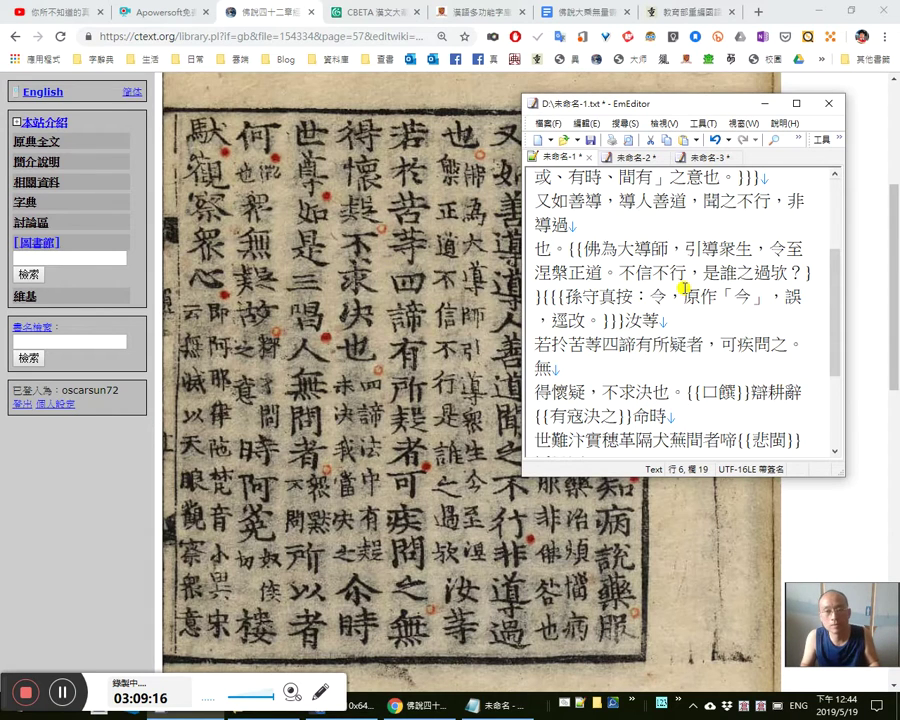
# Step: Move into the line-2 note after 原文「 and type 148 there
pyautogui.write('wc')
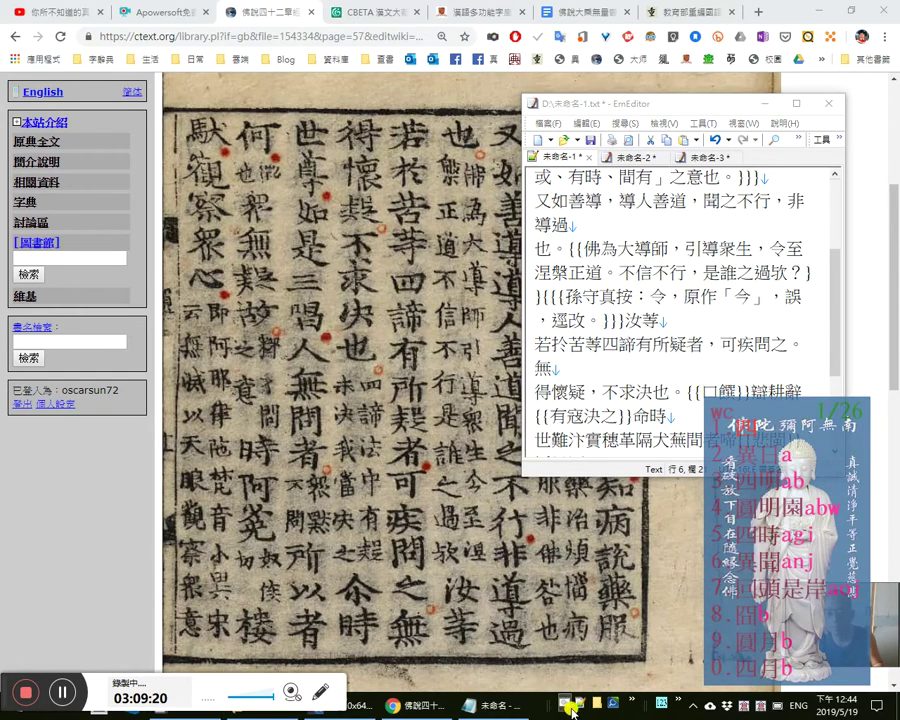
pyautogui.press('Escape')
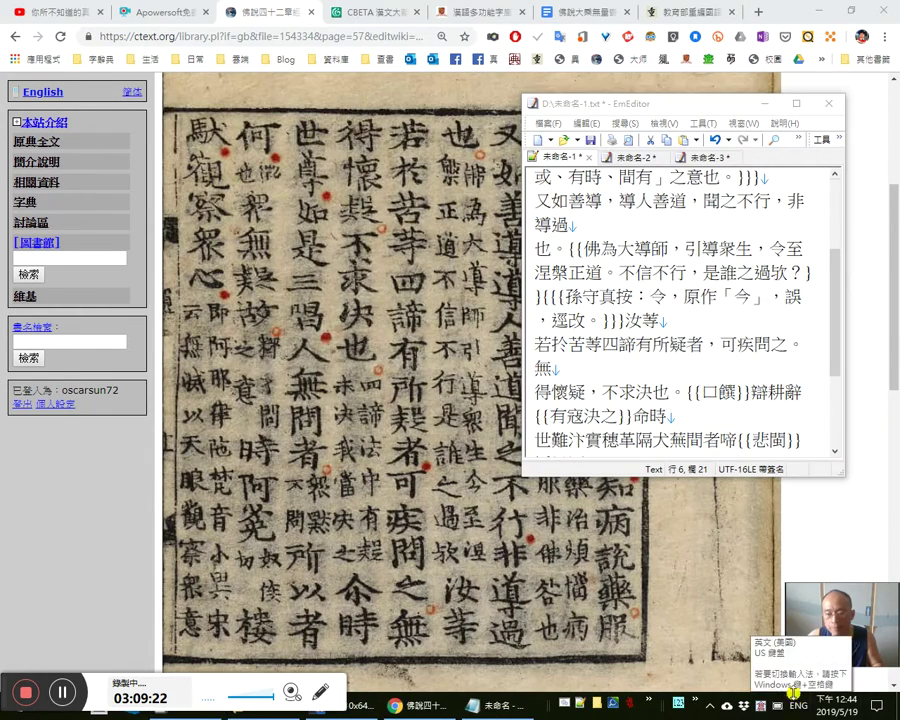
pyautogui.click(692, 392)
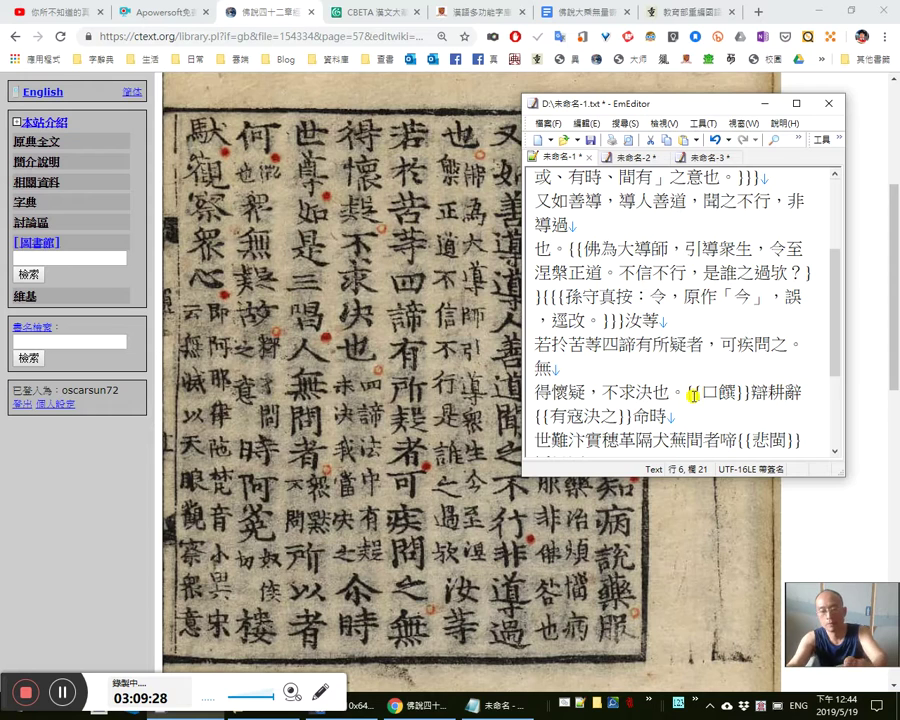
pyautogui.press('Up')
pyautogui.press('Up')
pyautogui.press('Up')
pyautogui.press('Up')
pyautogui.press('Up')
pyautogui.press('Up')
pyautogui.press('Up')
pyautogui.press('Up')
pyautogui.press('Up')
pyautogui.press('Up')
pyautogui.press('Up')
pyautogui.write('148')
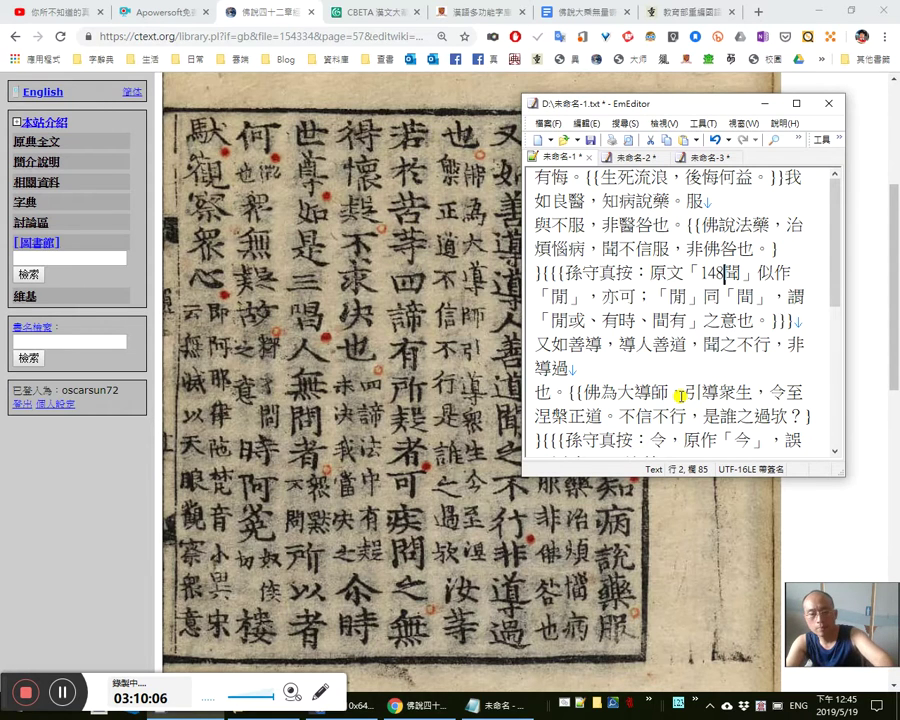
# Step: Switch briefly to the 古文共欣賞 Facebook video in Chrome, then show the desktop
pyautogui.hotkey('alt', 'Tab')
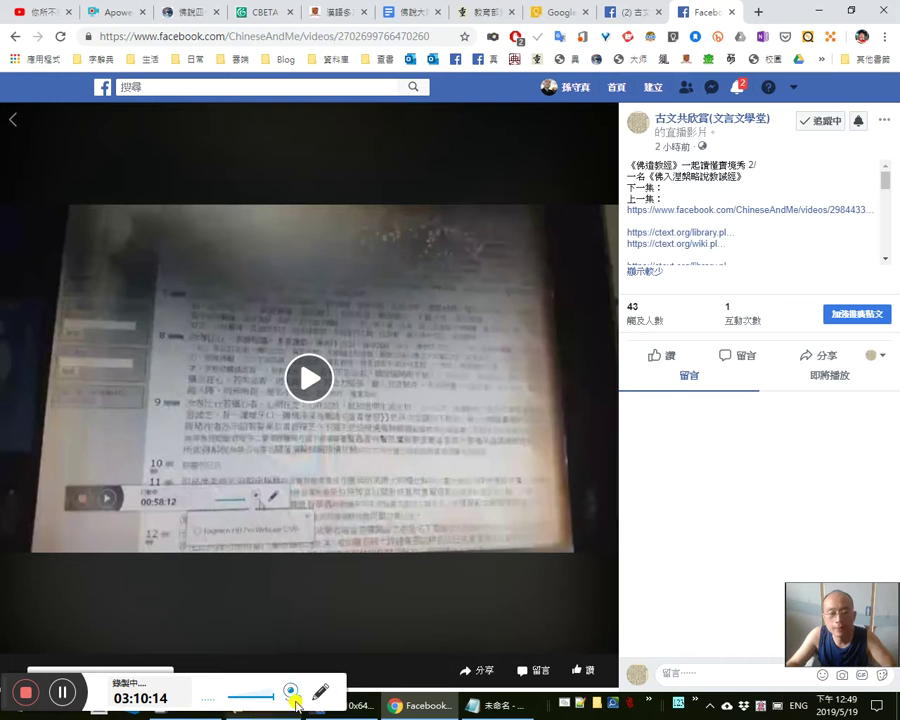
pyautogui.press('super+d')
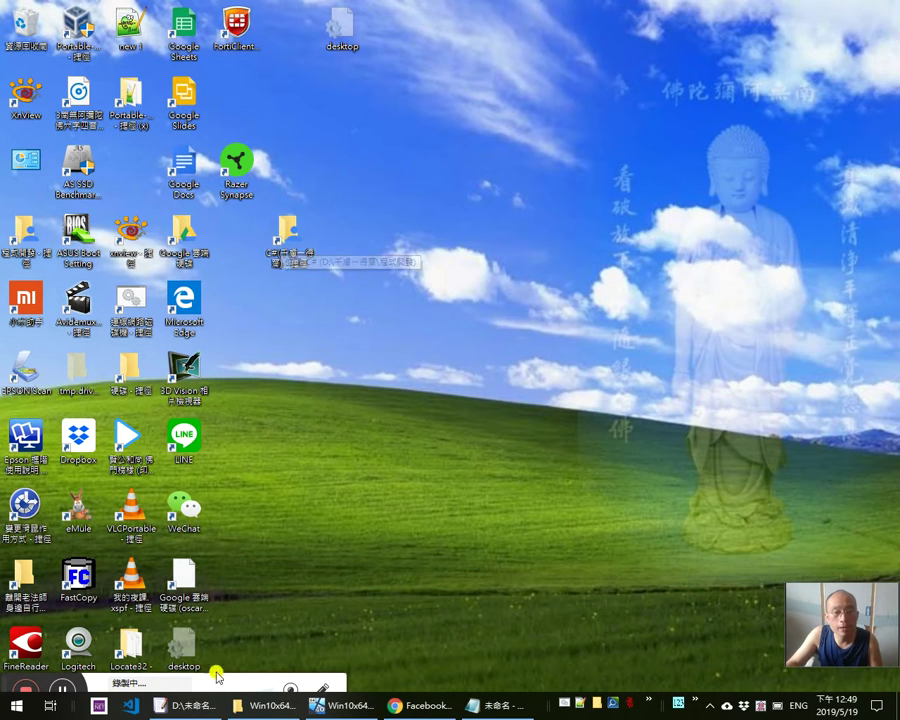
# Step: Open the recent document 文件1 in Word from the taskbar
pyautogui.click(340, 704)
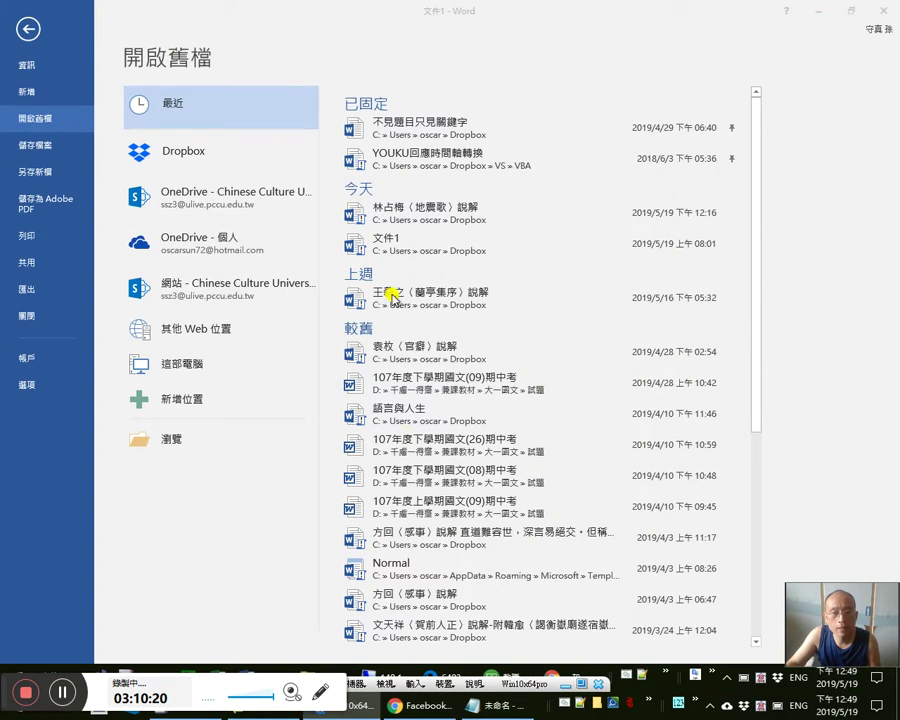
pyautogui.click(430, 215)
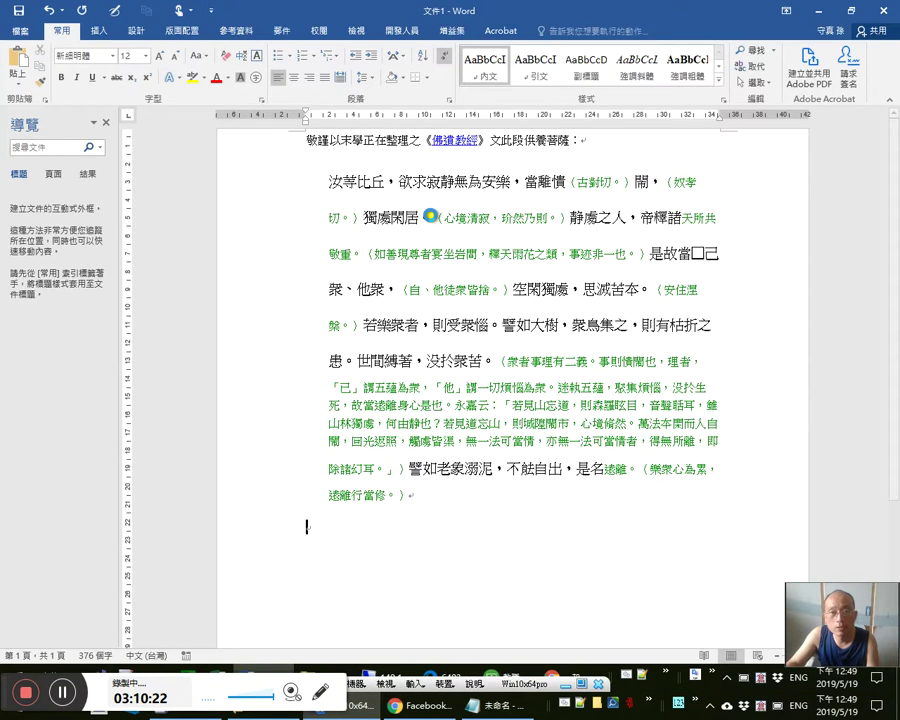
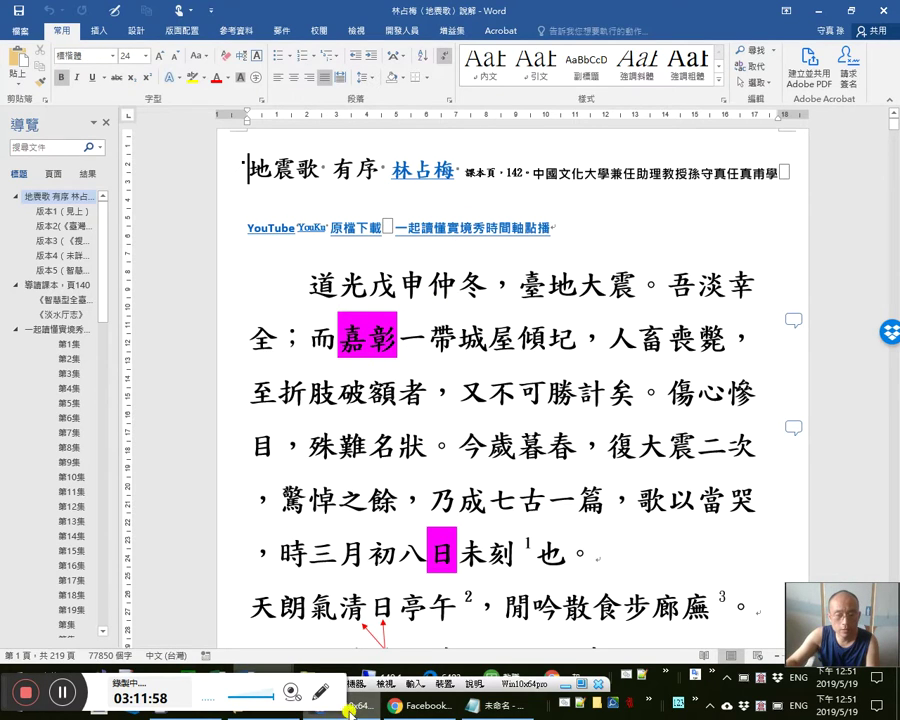
# Step: Save a copy of the notes to Dropbox under the new file name 《佛遺教經》說解
pyautogui.click(349, 250)
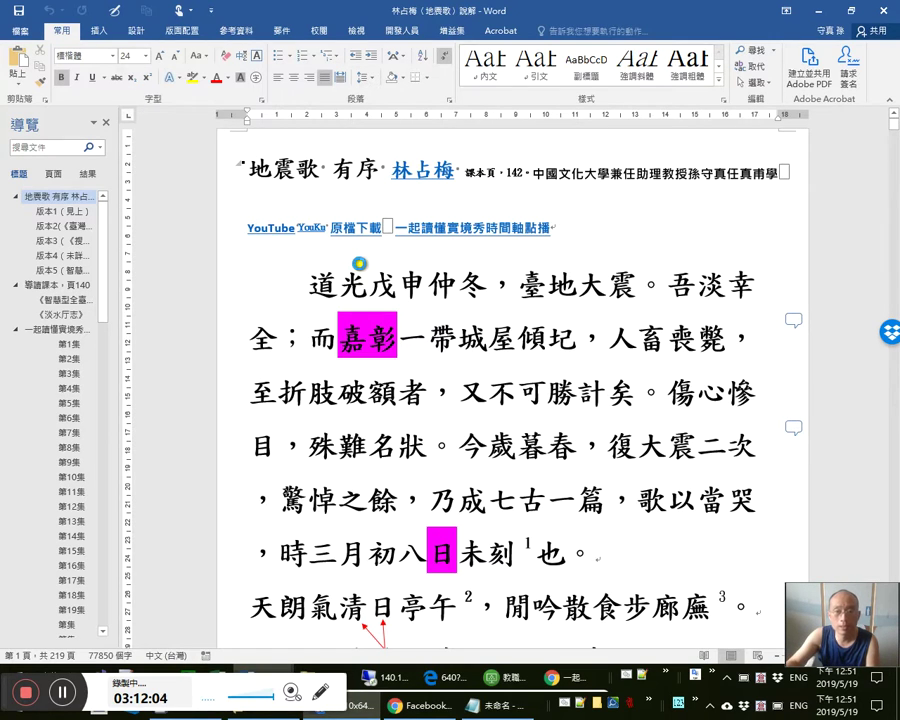
pyautogui.press('F12')
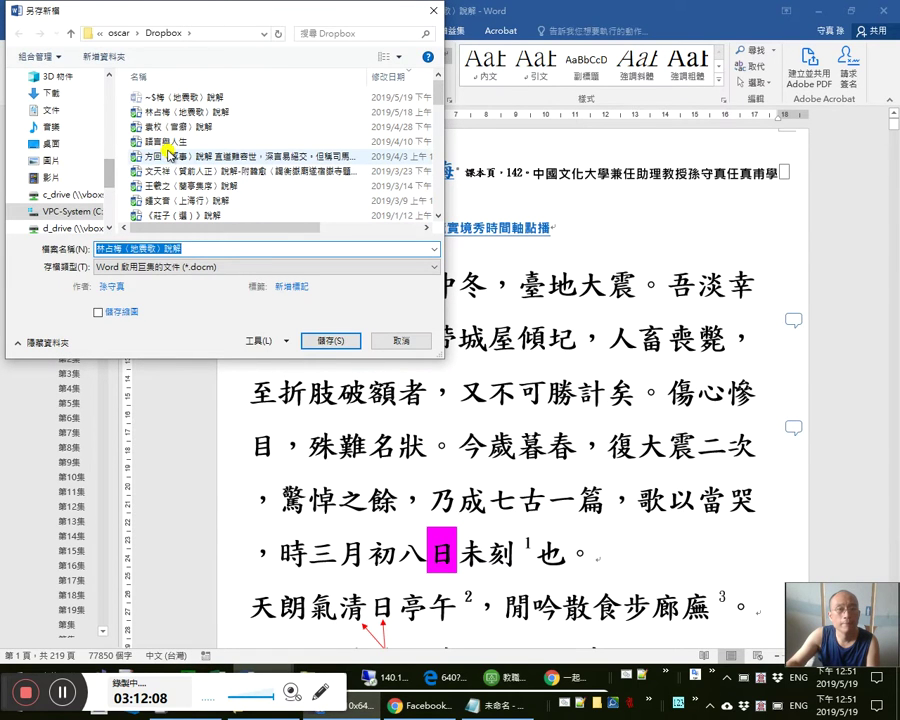
pyautogui.click(122, 249)
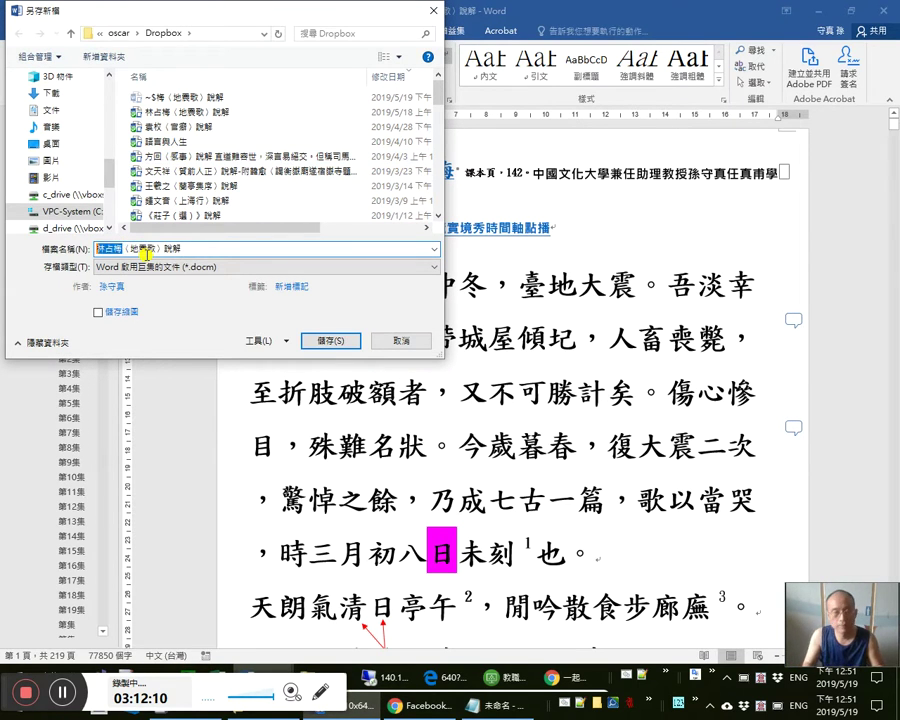
pyautogui.write('aa')
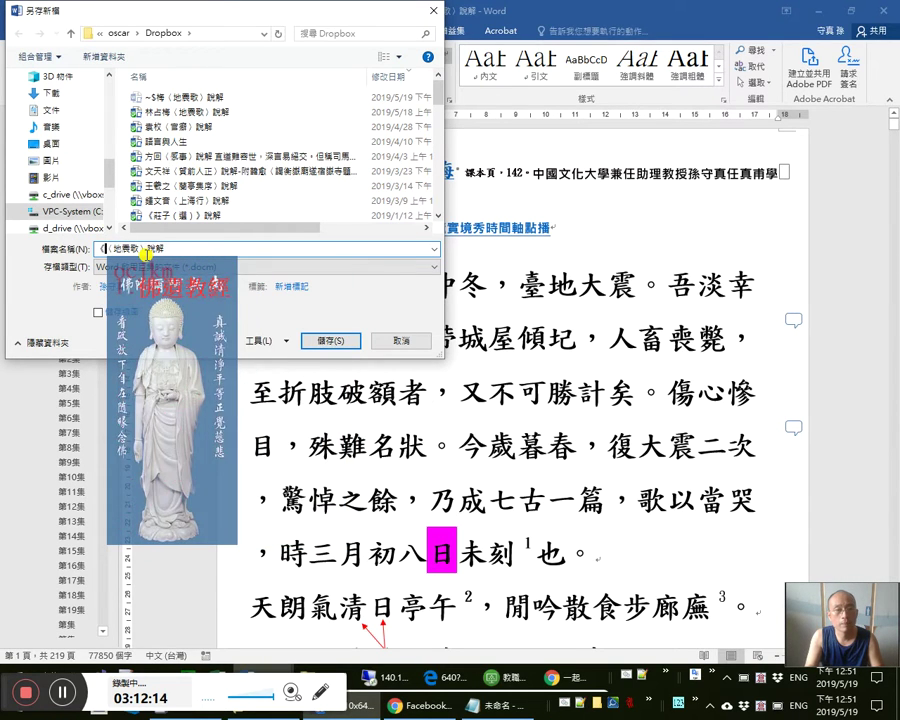
pyautogui.press('space')
pyautogui.press('Delete')
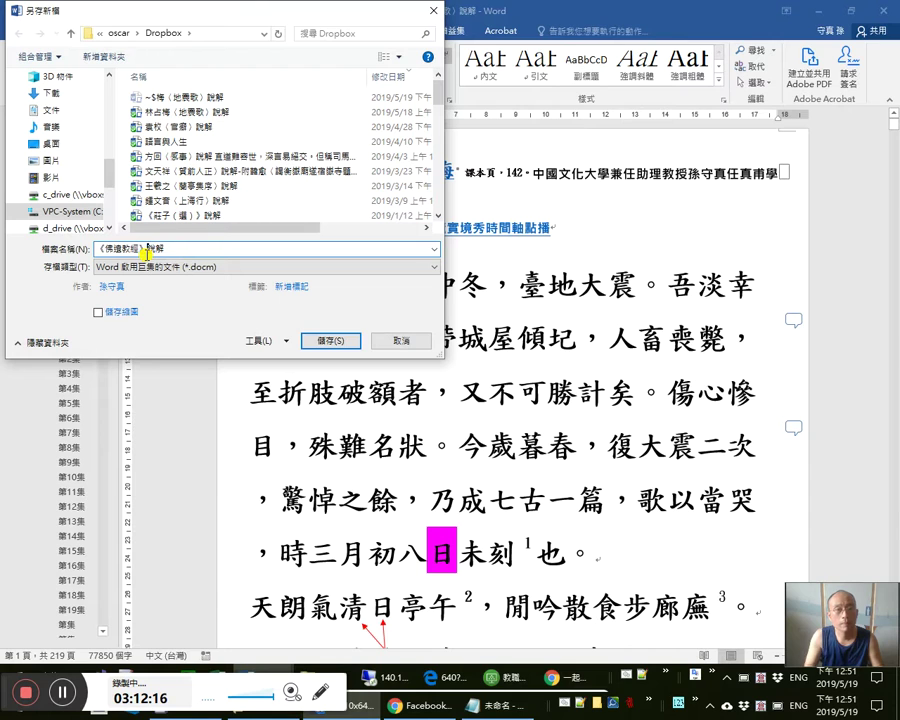
pyautogui.press('Escape')
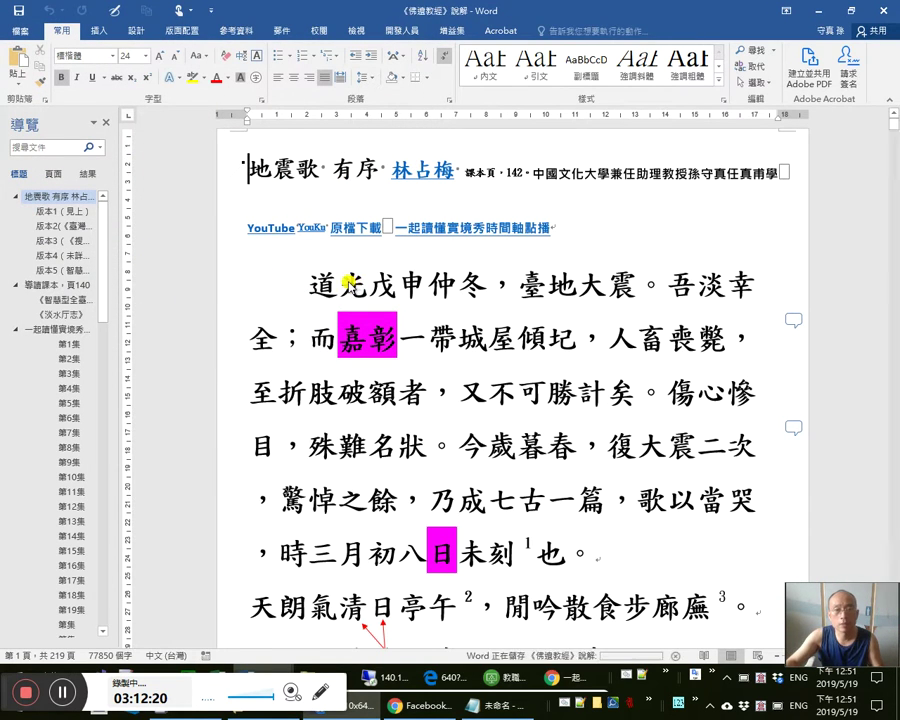
# Step: Delete the opening preface paragraph and the first verse line 天朗氣清日亭午
pyautogui.click(347, 283)
pyautogui.tripleClick(347, 290)
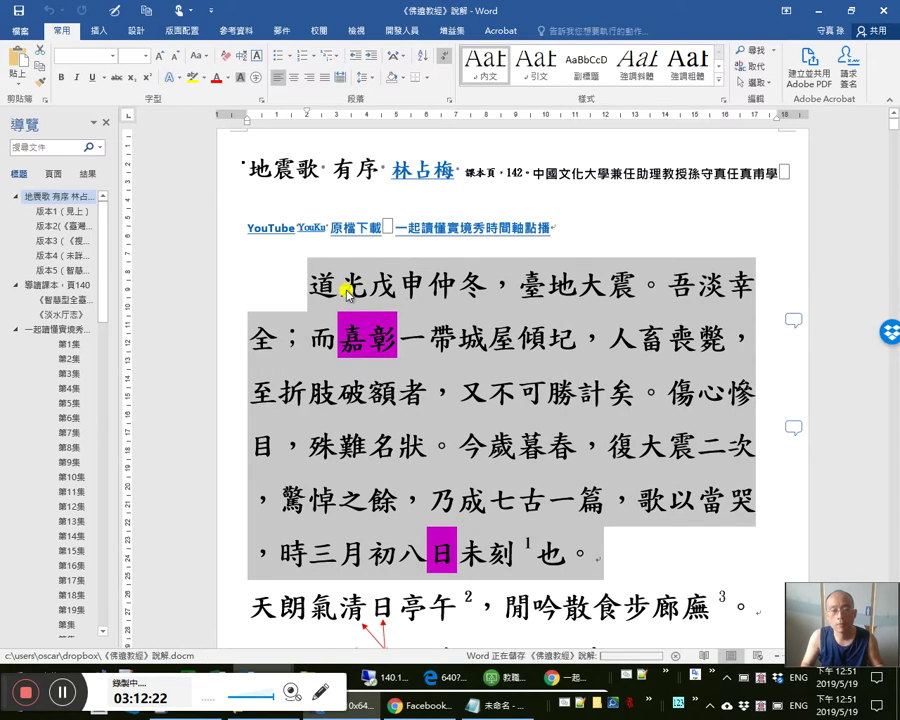
pyautogui.press('Delete')
pyautogui.tripleClick(346, 291)
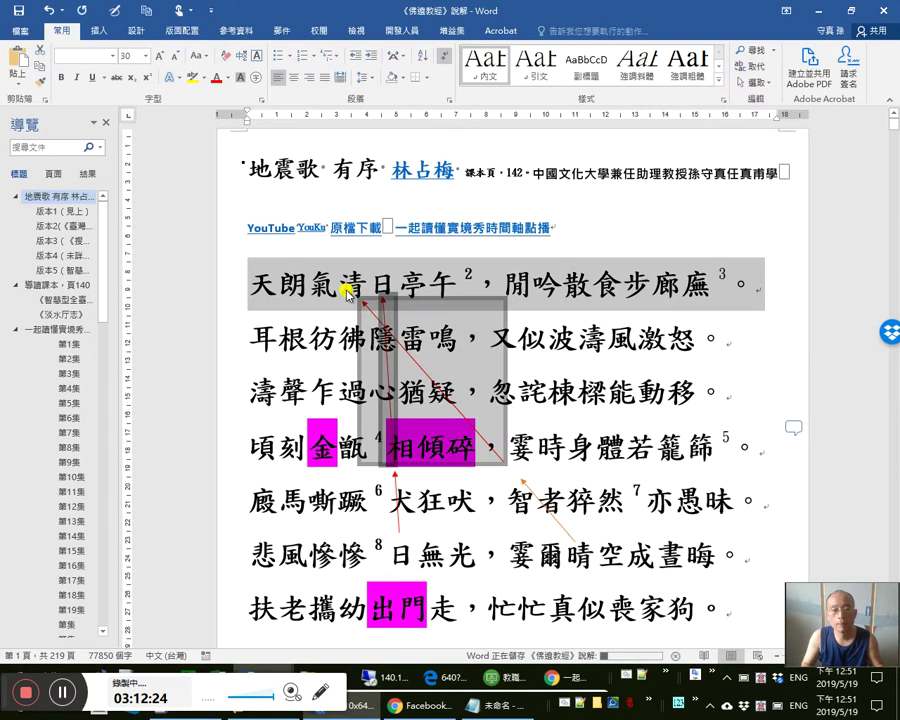
pyautogui.press('Delete')
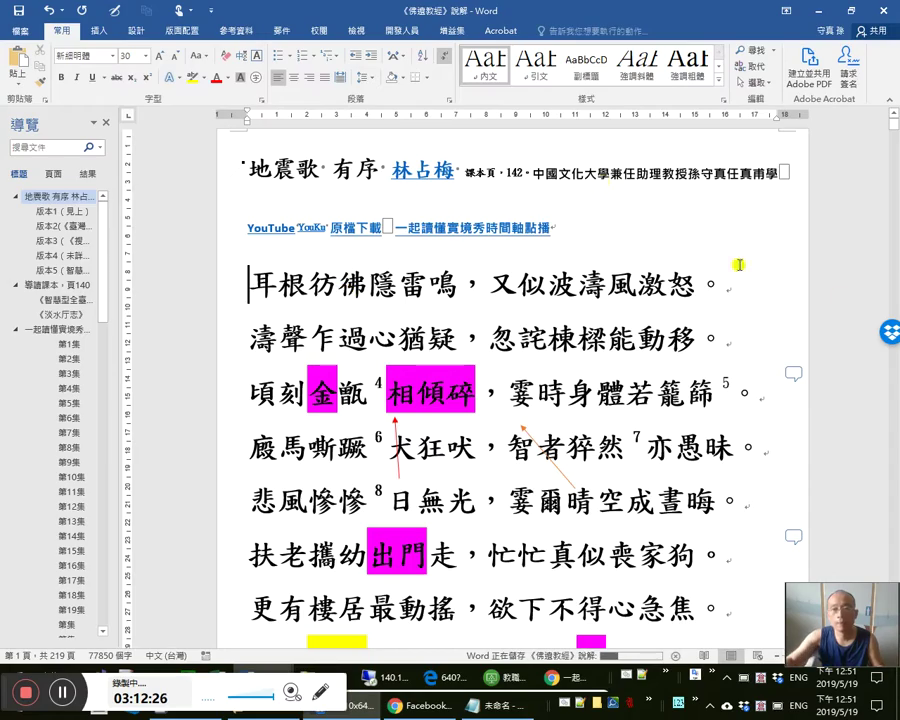
pyautogui.scroll(-15, 895, 441)
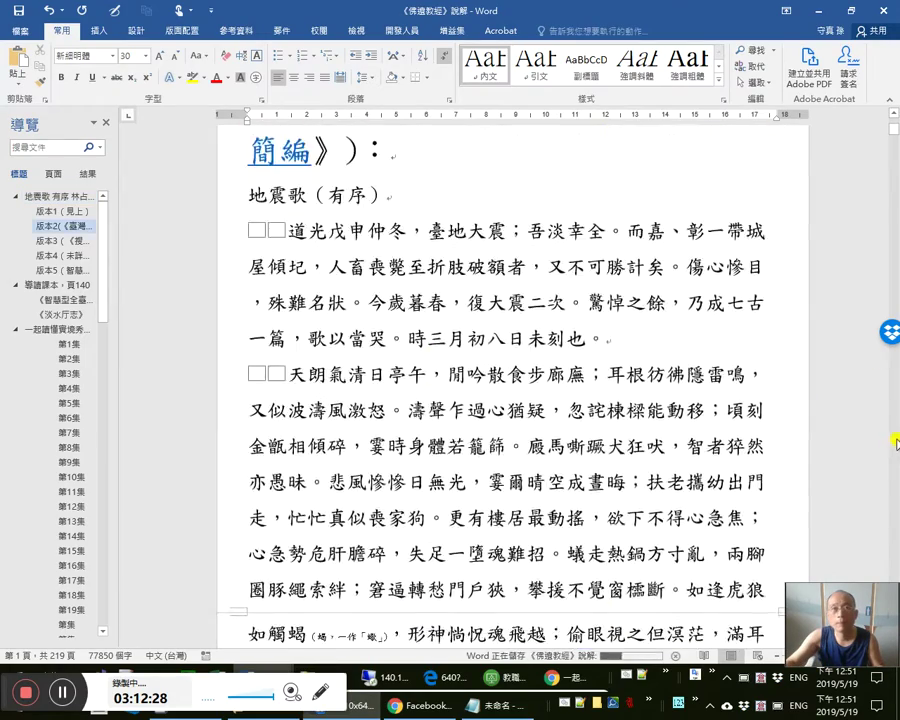
pyautogui.scroll(3, 897, 435)
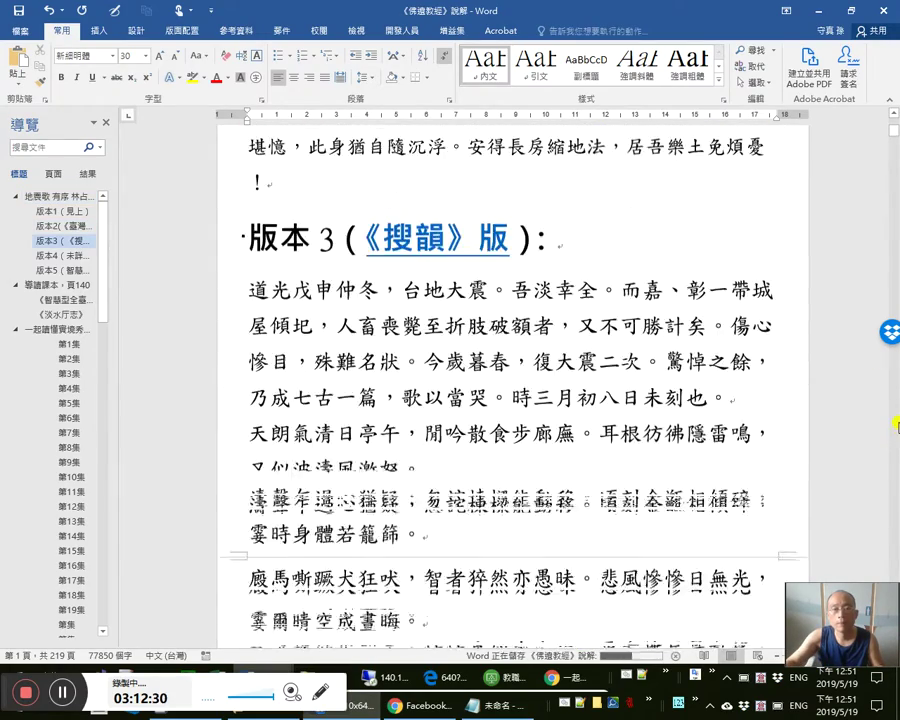
# Step: Remove the remaining verses and versions 1–3, plus the 耳根 and 濤聲 verse lines
pyautogui.click(66, 255)
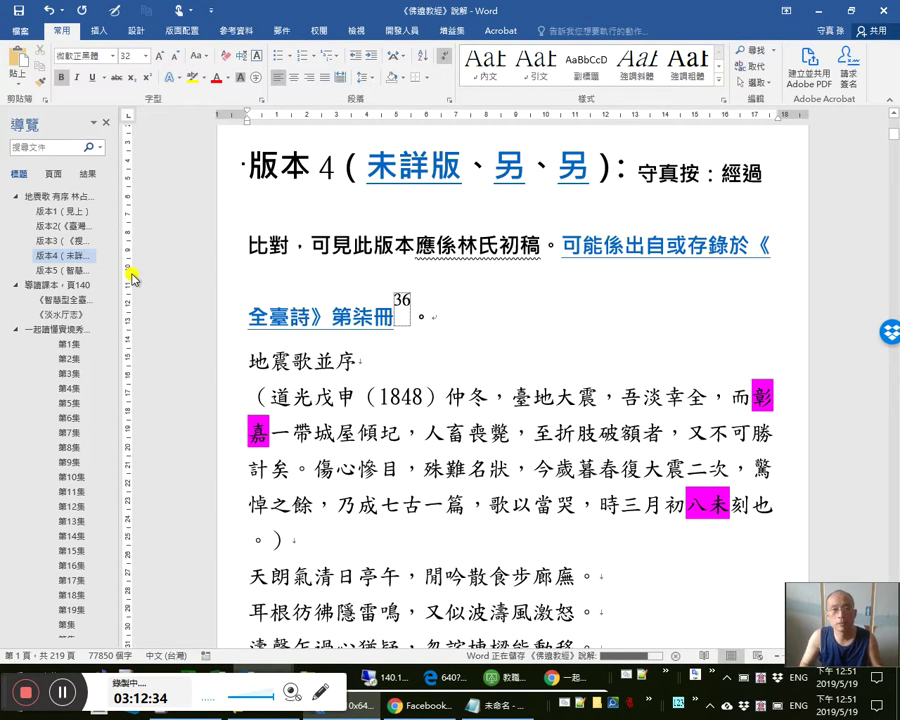
pyautogui.hotkey('ctrl', 'z')
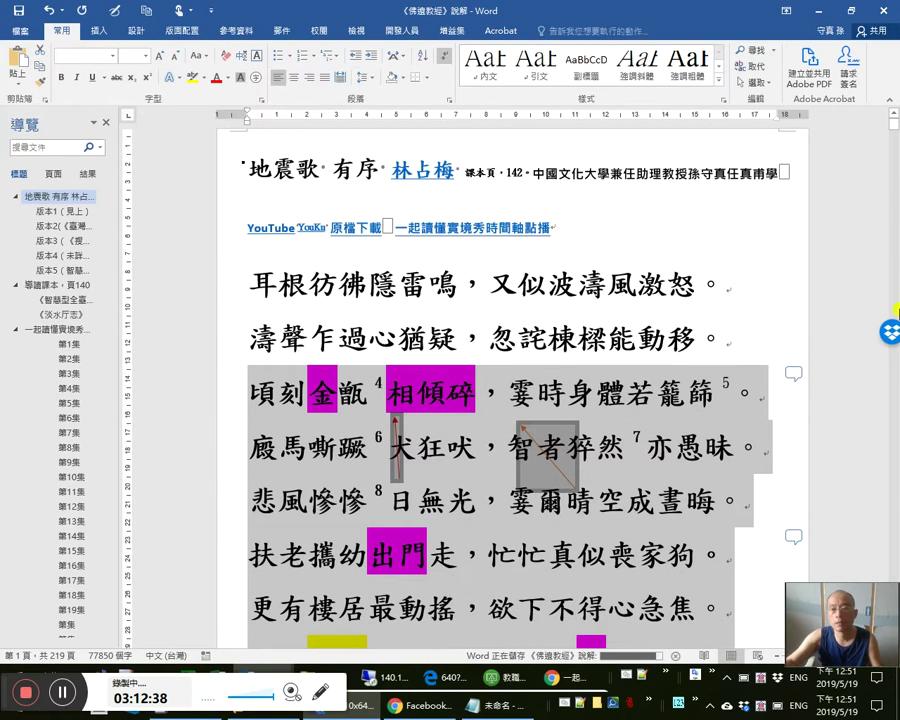
pyautogui.hotkey('ctrl', 'z')
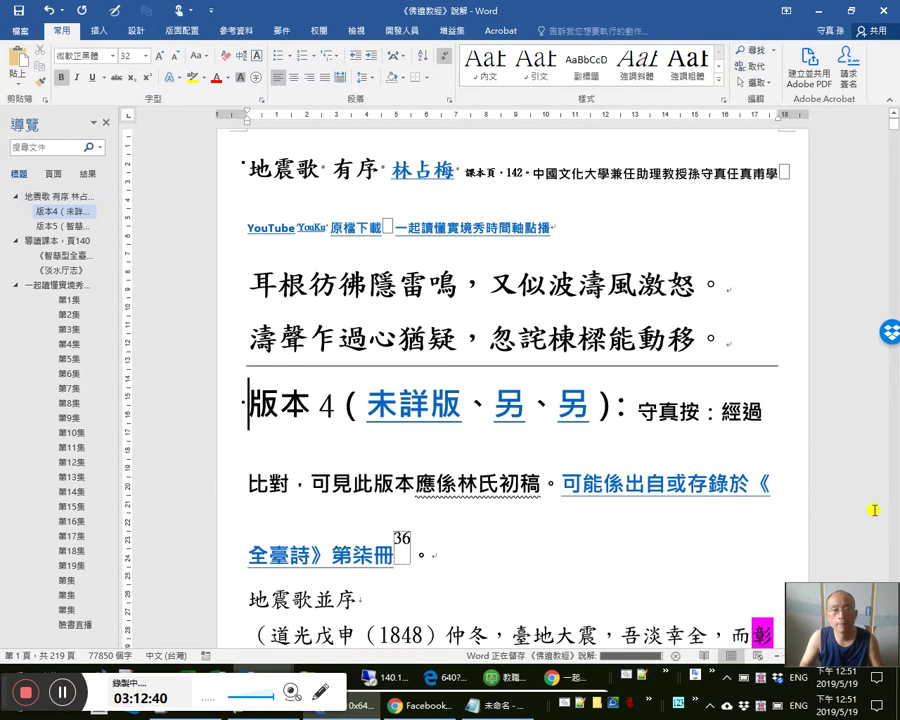
pyautogui.press('Up')
pyautogui.press('Up')
pyautogui.hotkey('shift', 'Up')
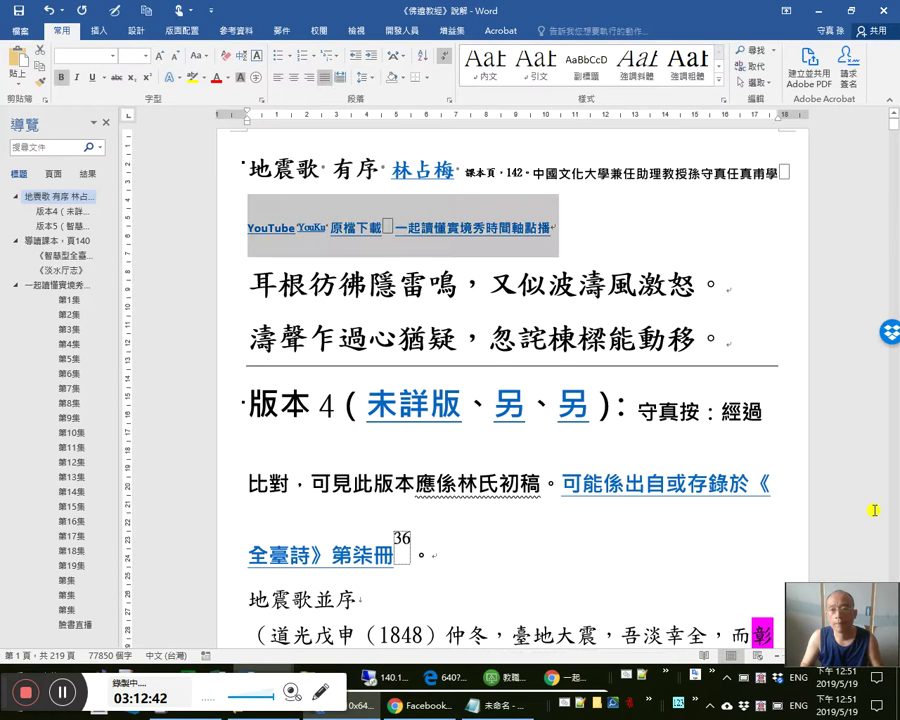
pyautogui.press('Down')
pyautogui.hotkey('shift', 'End')
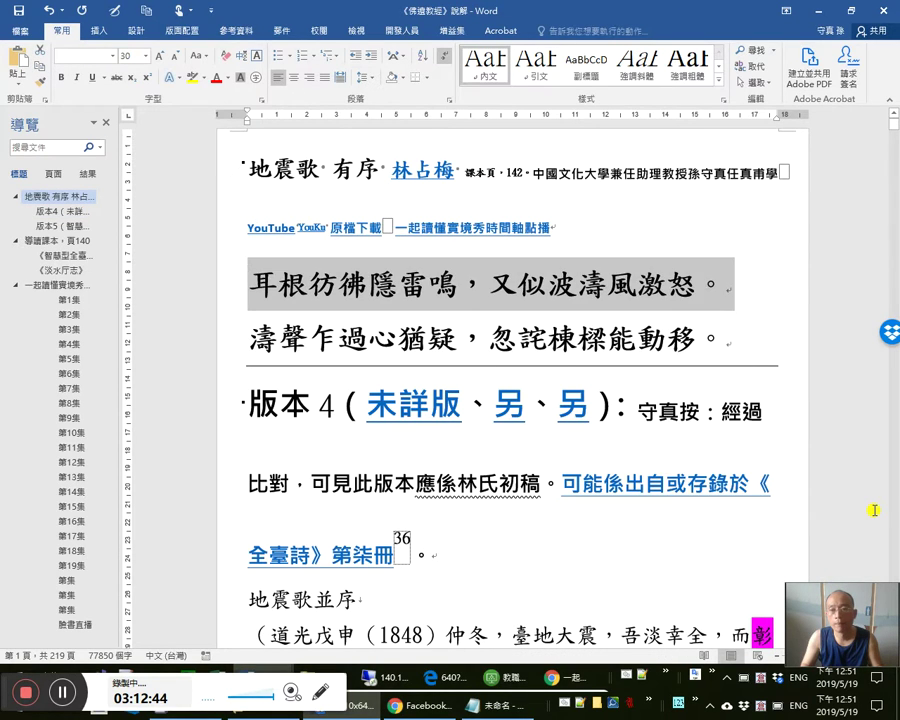
pyautogui.press('Delete')
pyautogui.press('Down')
pyautogui.hotkey('shift', 'End')
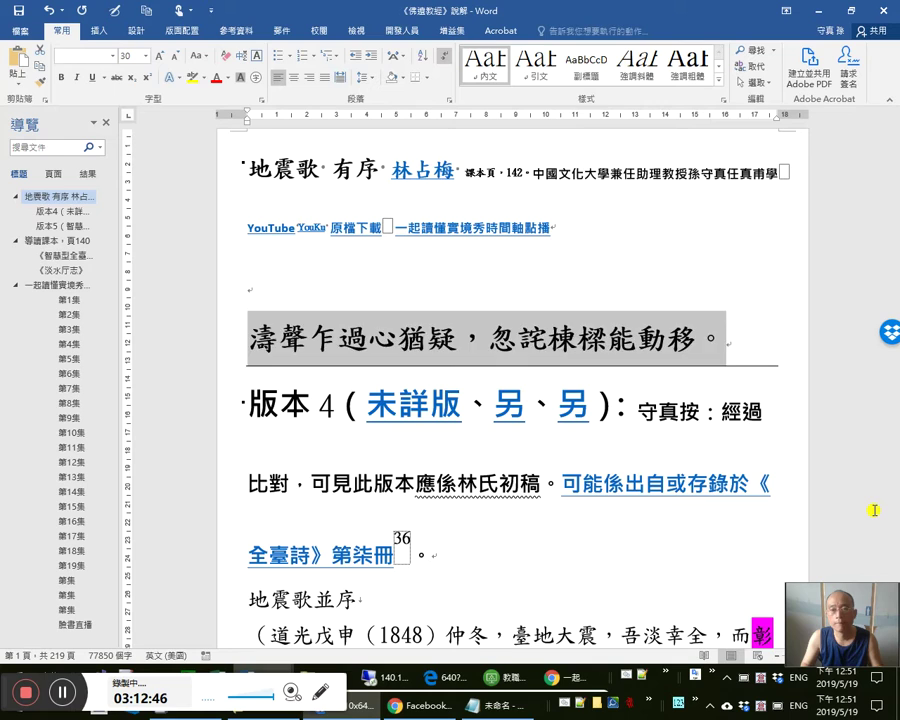
pyautogui.press('Delete')
# Step: Rename the 版本4 heading to 版本1 and delete its note and footnote mark 36
pyautogui.click(338, 410)
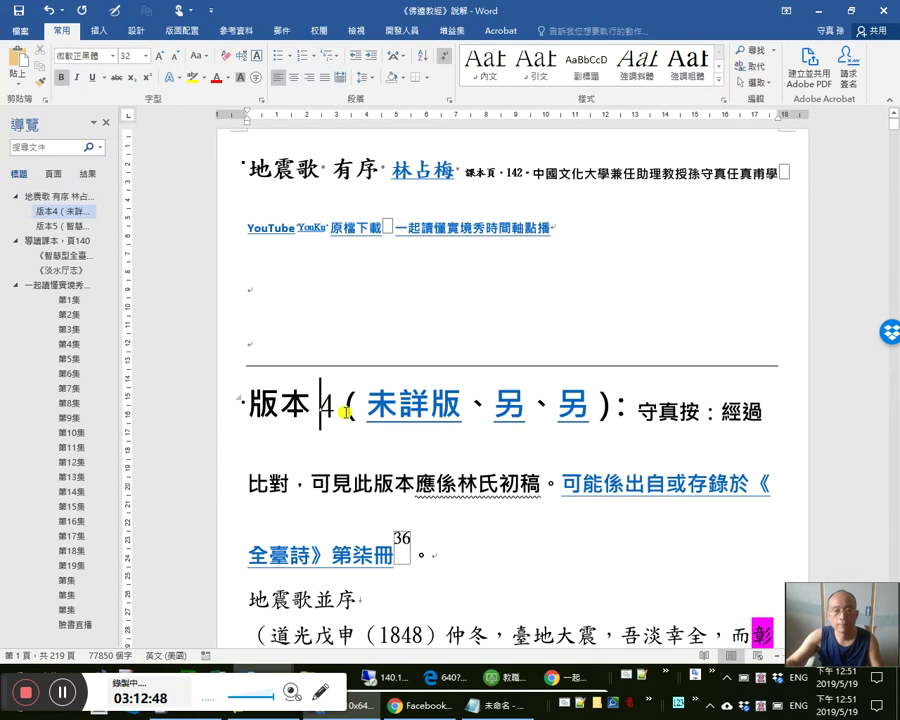
pyautogui.press('BackSpace')
pyautogui.write('1')
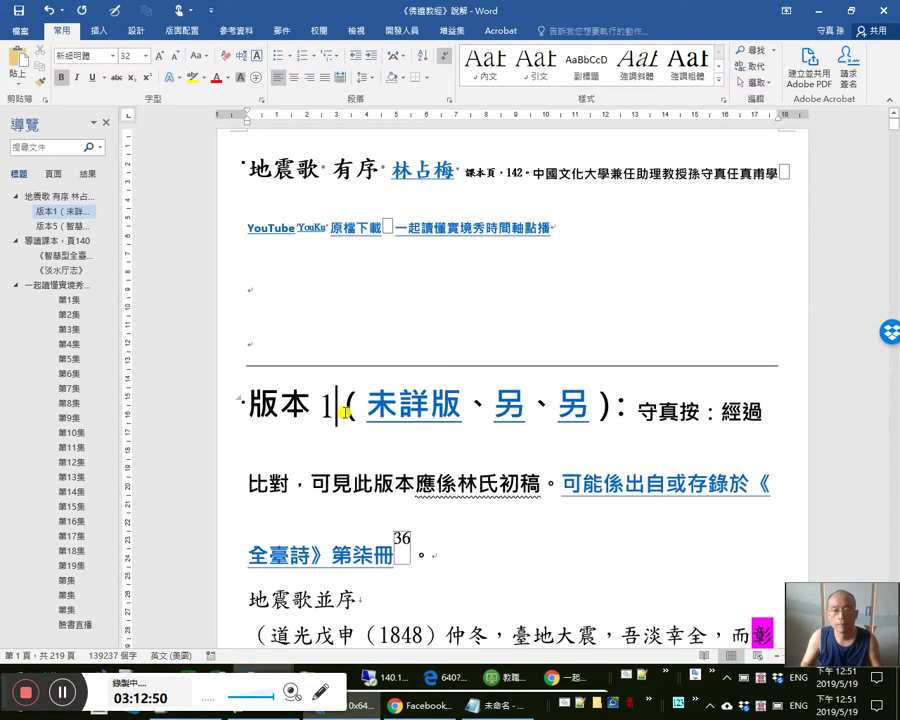
pyautogui.hotkey('shift', 'Down')
pyautogui.hotkey('shift', 'Down')
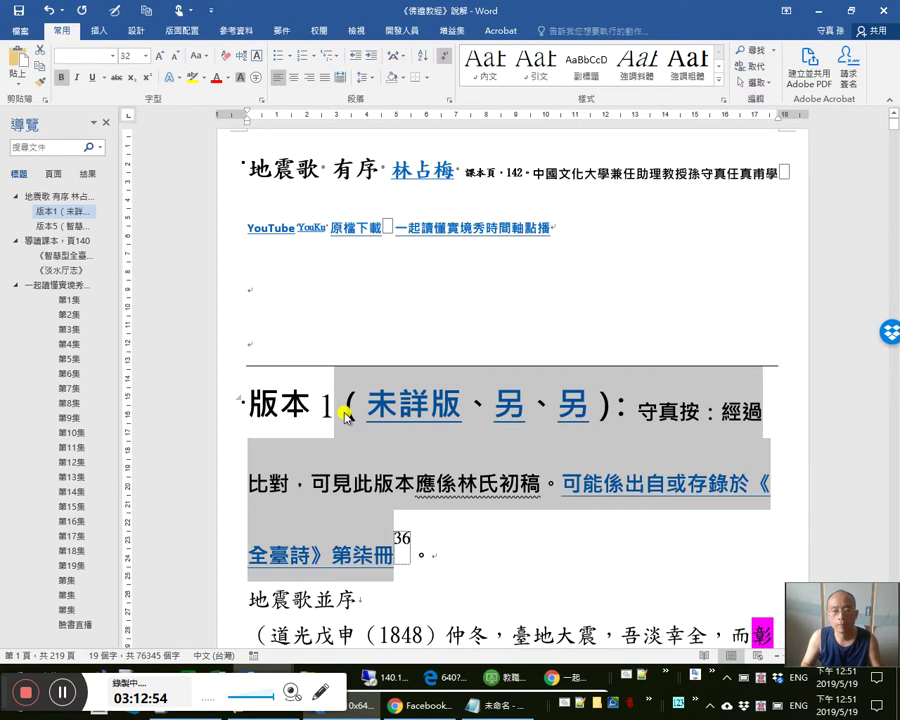
pyautogui.hotkey('shift', 'Right')
pyautogui.press('Delete')
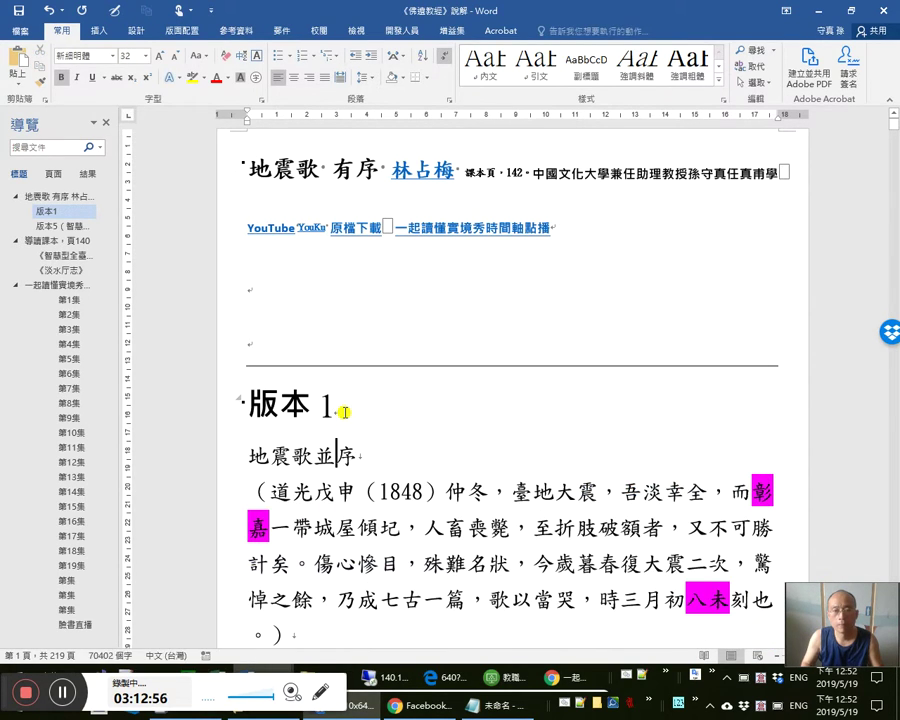
# Step: Delete the 地震歌並序 poem through the 版本5 section
pyautogui.press('Right')
pyautogui.hotkey('shift', 'Down')
pyautogui.hotkey('shift', 'Down')
pyautogui.hotkey('shift', 'Down')
pyautogui.hotkey('shift', 'Down')
pyautogui.hotkey('shift', 'Down')
pyautogui.hotkey('shift', 'Down')
pyautogui.hotkey('shift', 'Down')
pyautogui.hotkey('shift', 'Down')
pyautogui.hotkey('shift', 'Down')
pyautogui.hotkey('shift', 'Down')
pyautogui.hotkey('shift', 'Down')
pyautogui.hotkey('shift', 'Down')
pyautogui.hotkey('shift', 'Down')
pyautogui.hotkey('shift', 'Down')
pyautogui.hotkey('shift', 'Down')
pyautogui.hotkey('shift', 'Down')
pyautogui.hotkey('shift', 'Down')
pyautogui.hotkey('shift', 'Down')
pyautogui.hotkey('shift', 'Down')
pyautogui.hotkey('shift', 'Down')
pyautogui.hotkey('shift', 'Down')
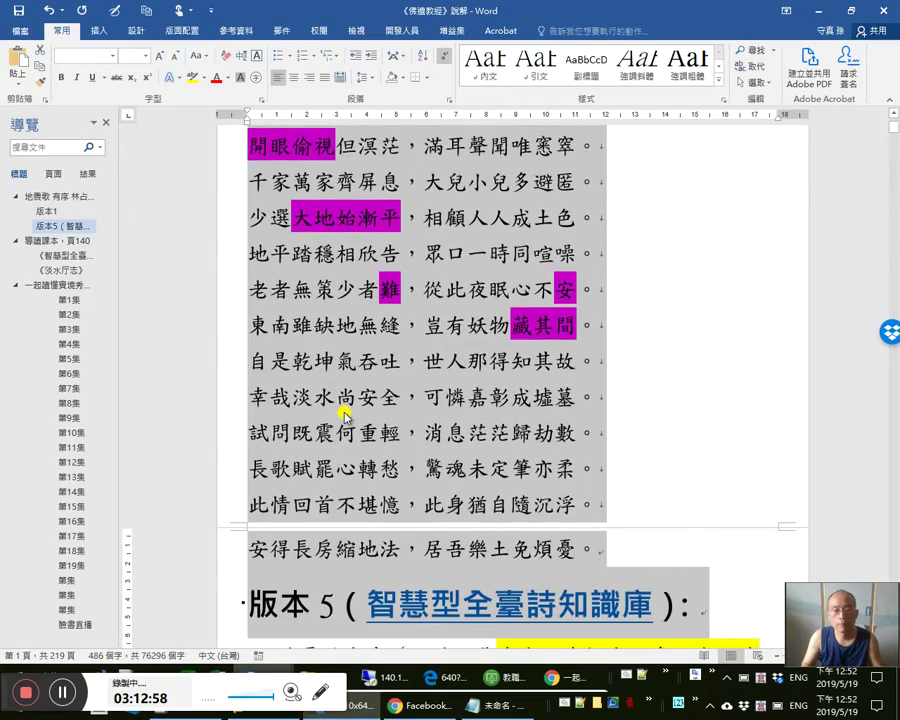
pyautogui.press('Delete')
pyautogui.scroll(-2, 343, 412)
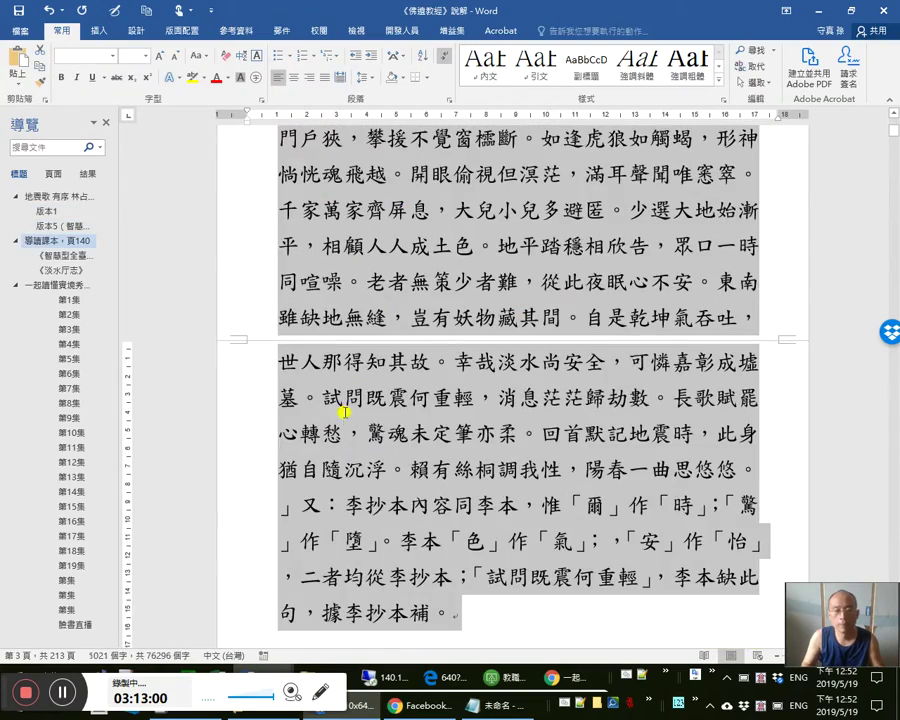
pyautogui.scroll(-5, 343, 412)
pyautogui.scroll(1, 343, 412)
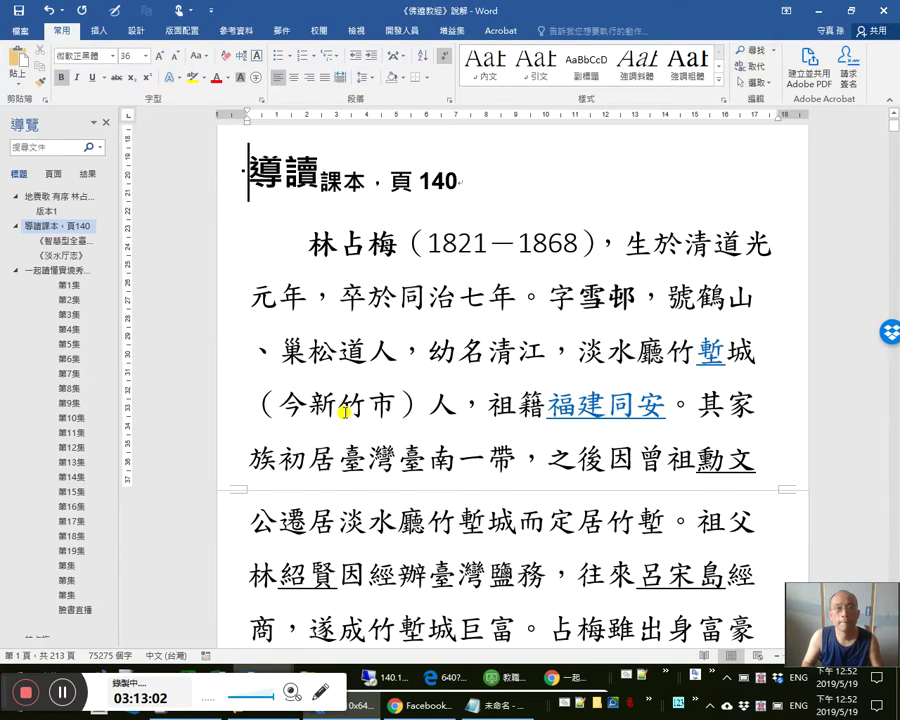
# Step: Delete the 導讀課本，頁140 section together with the 林占梅 biography
pyautogui.scroll(2, 343, 410)
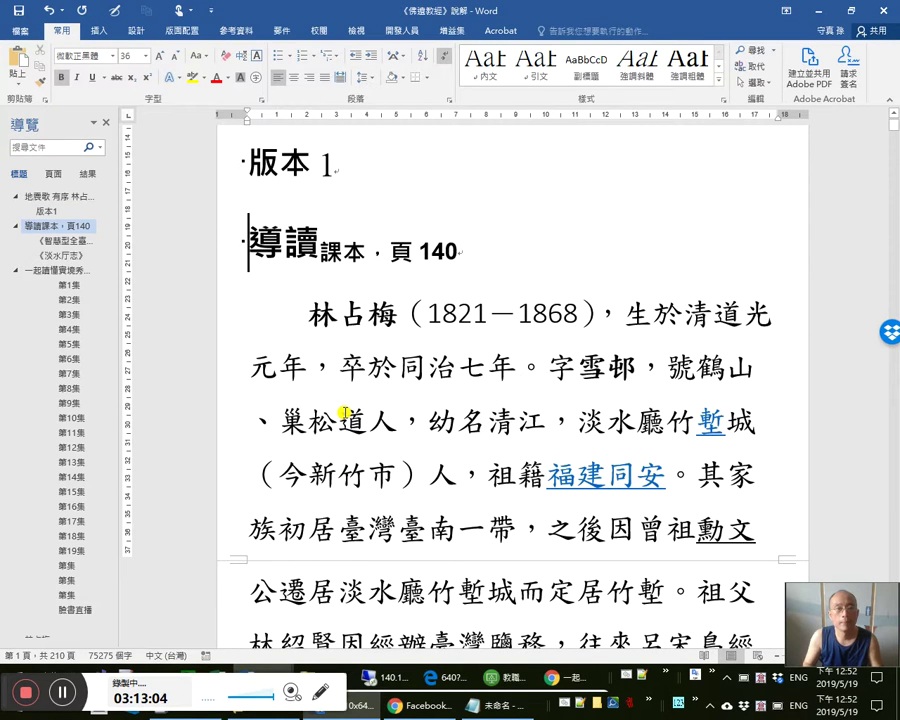
pyautogui.hotkey('shift', 'Down')
pyautogui.hotkey('ctrl', 'shift', 'Down')
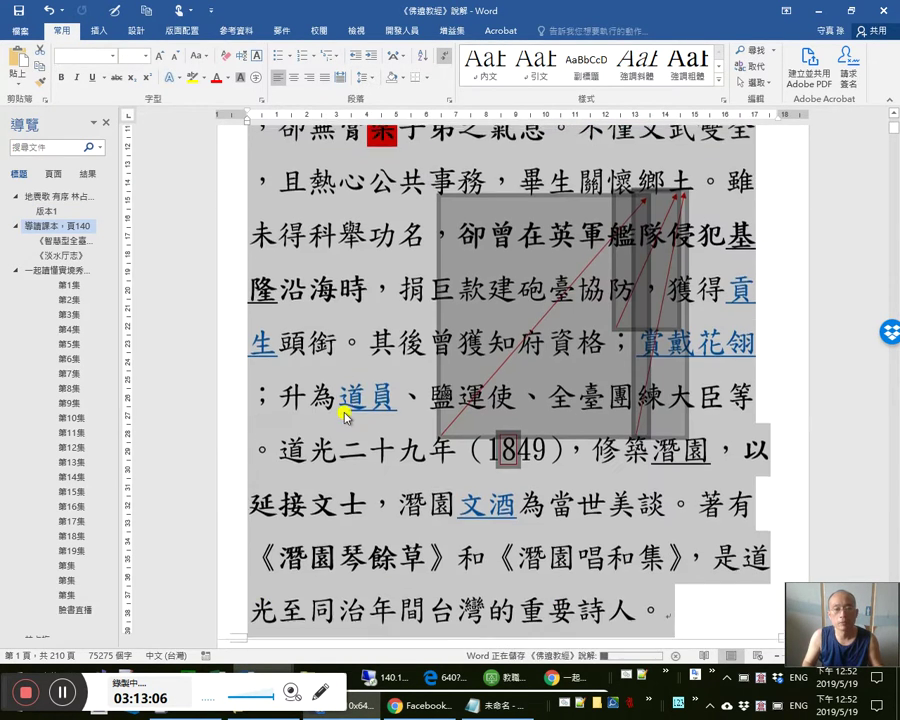
pyautogui.rightClick(73, 228)
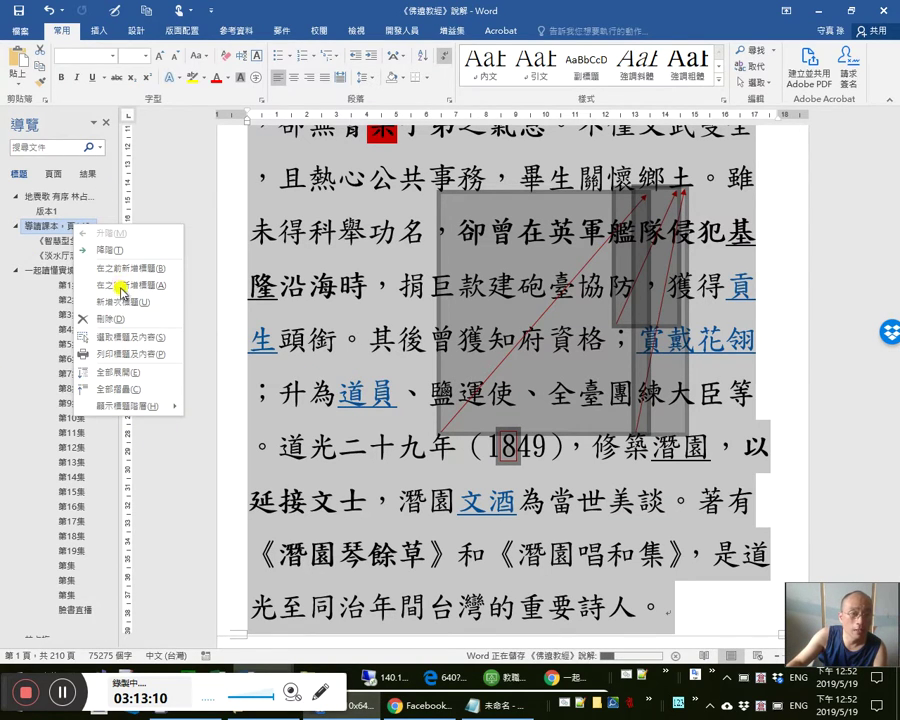
pyautogui.click(130, 346)
pyautogui.scroll(5, 130, 346)
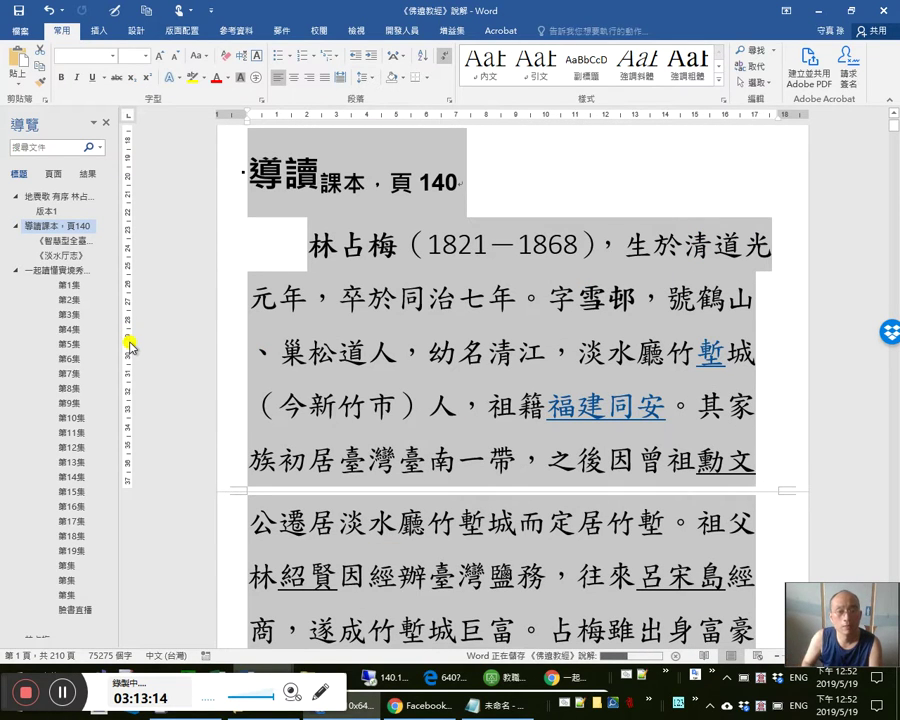
pyautogui.press('Delete')
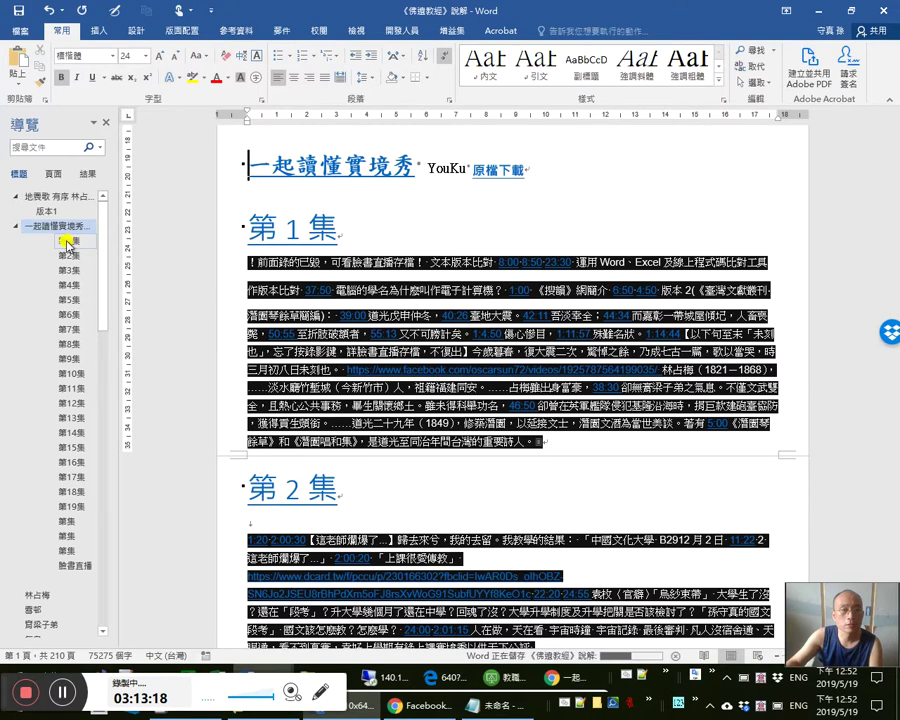
# Step: Switch the document to Outline view showing its headings
pyautogui.click(66, 240)
pyautogui.click(66, 227)
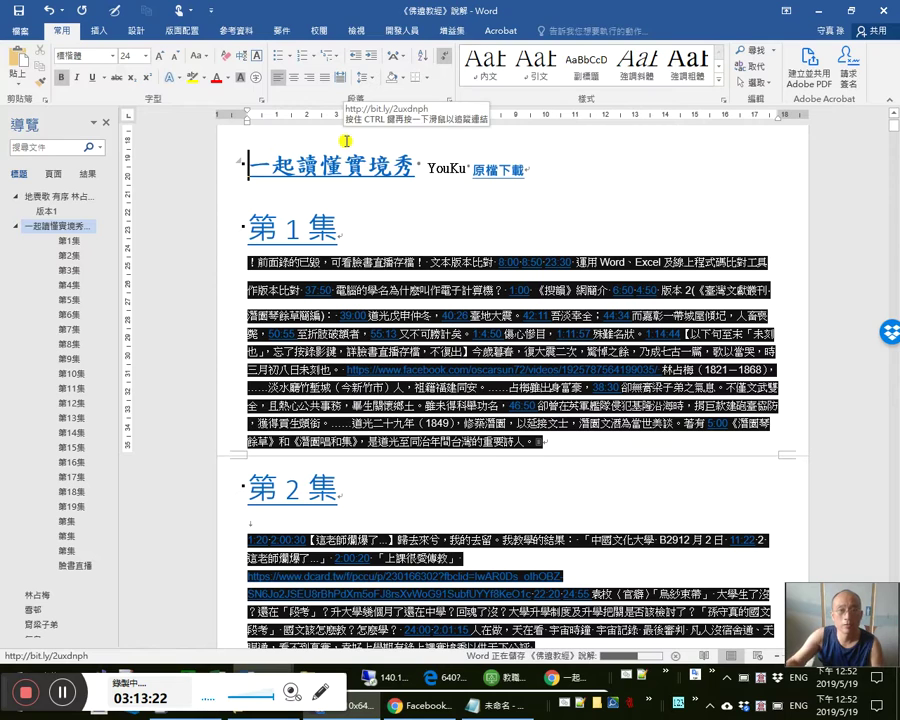
pyautogui.hotkey('ctrl', 'alt', 'o')
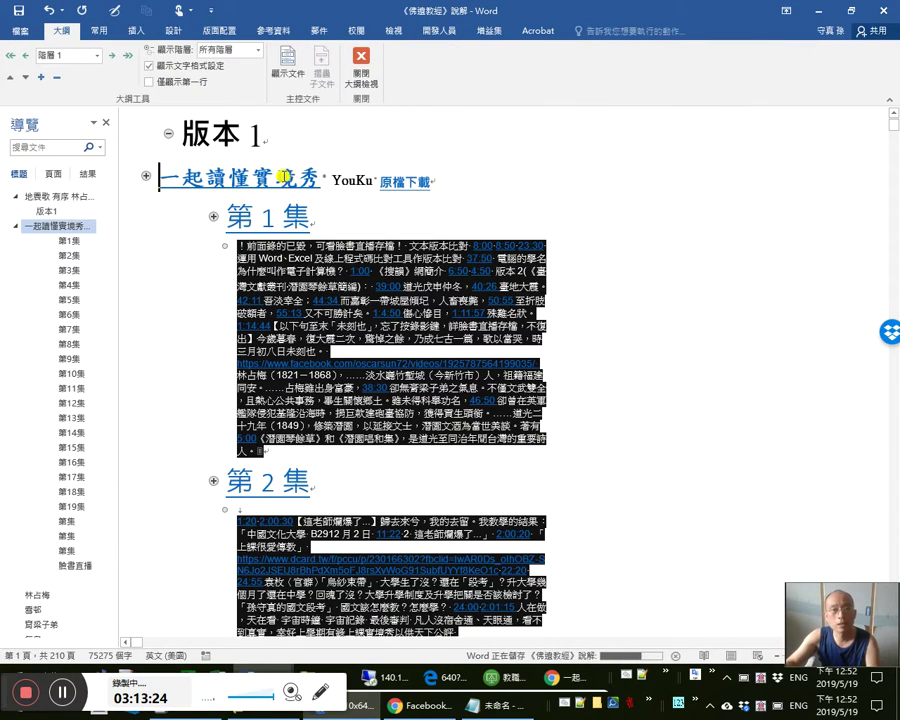
# Step: Show outline headings down to level 5 and delete episodes 第1集 through 第19集
pyautogui.click(258, 55)
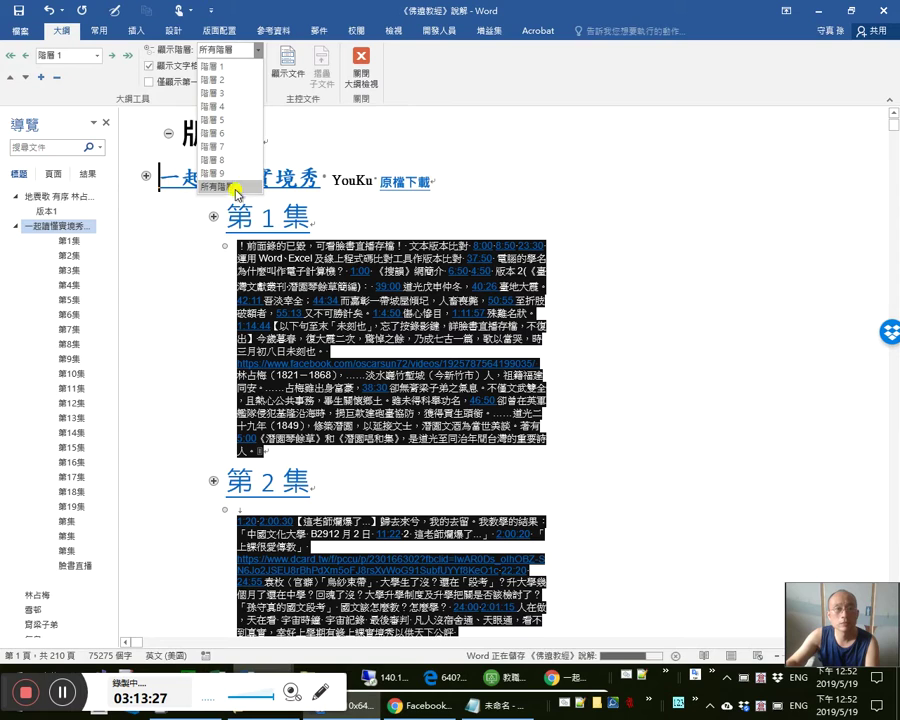
pyautogui.click(233, 97)
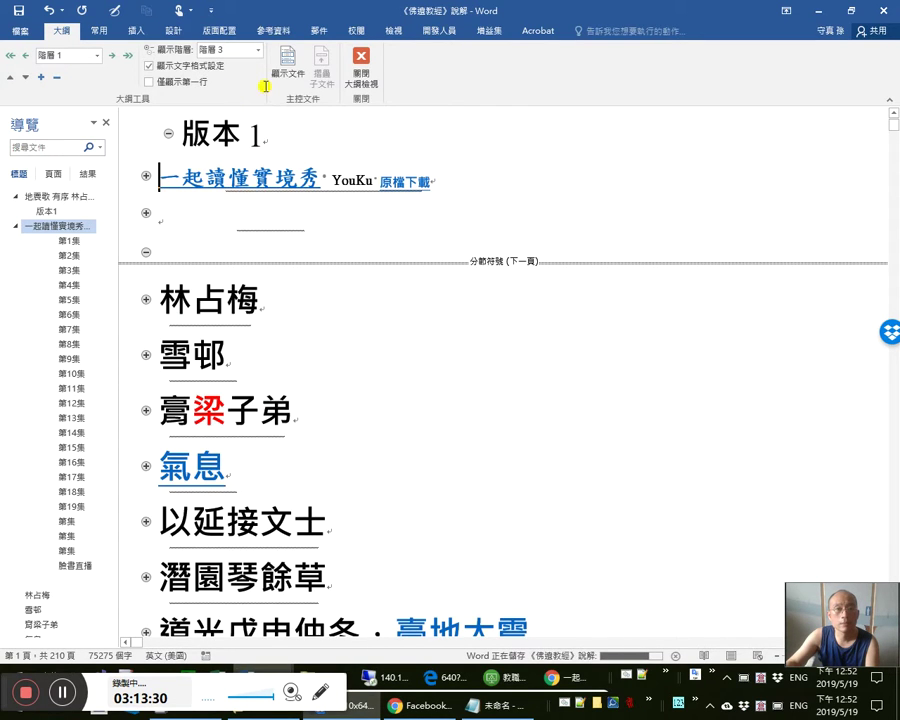
pyautogui.click(258, 52)
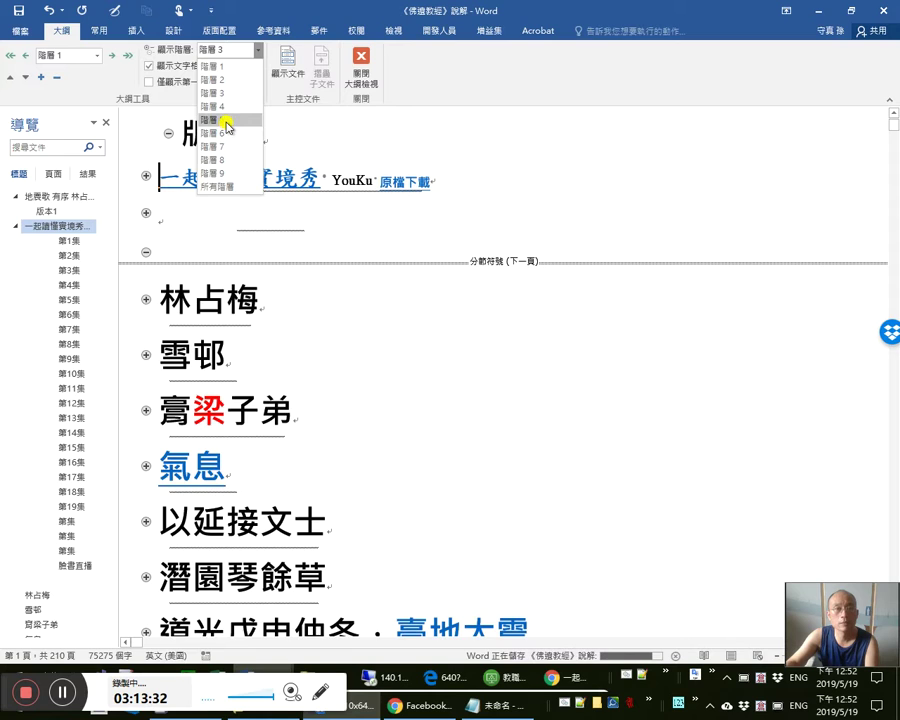
pyautogui.click(228, 121)
pyautogui.click(177, 228)
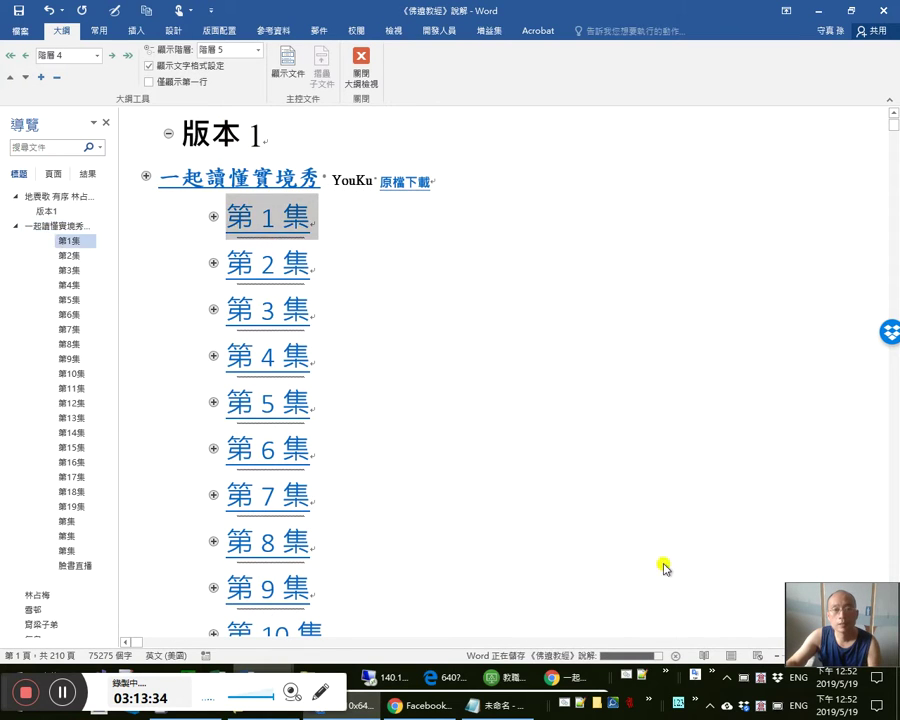
pyautogui.scroll(-5, 662, 564)
pyautogui.scroll(-3, 506, 535)
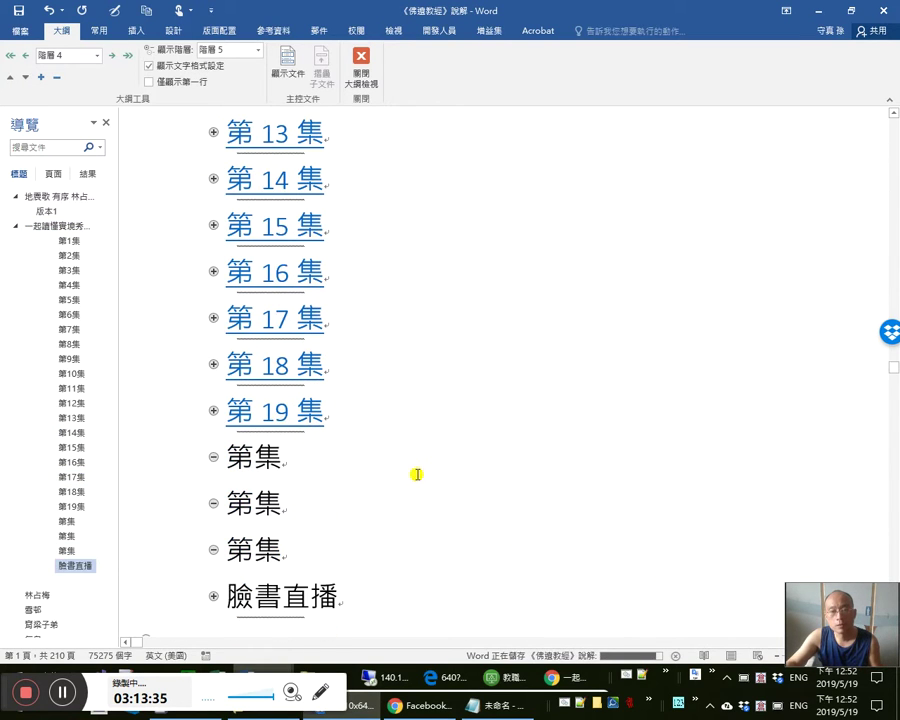
pyautogui.keyDown('shift'); pyautogui.click(370, 420); pyautogui.keyUp('shift')
pyautogui.press('Delete')
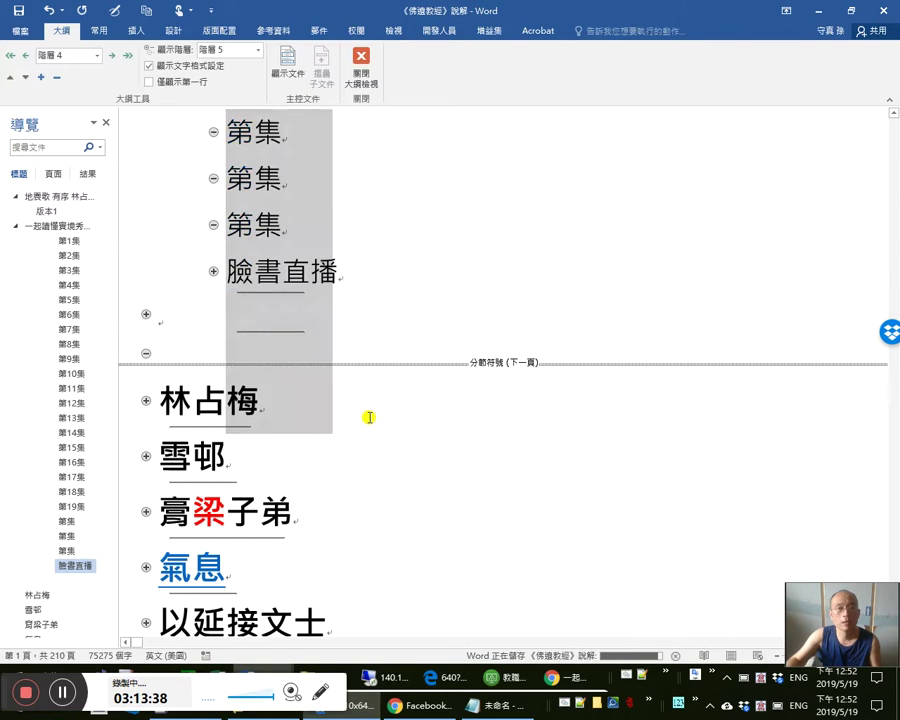
# Step: Expand 臉書直播 and delete its 第1集 to 第48集 episode links
pyautogui.click(214, 272)
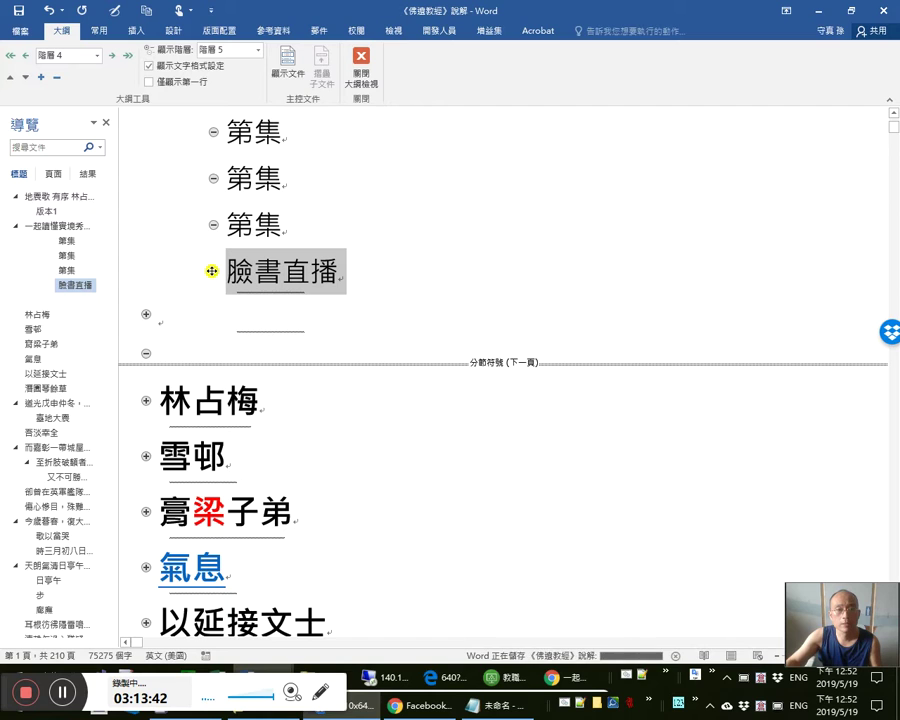
pyautogui.doubleClick(212, 271)
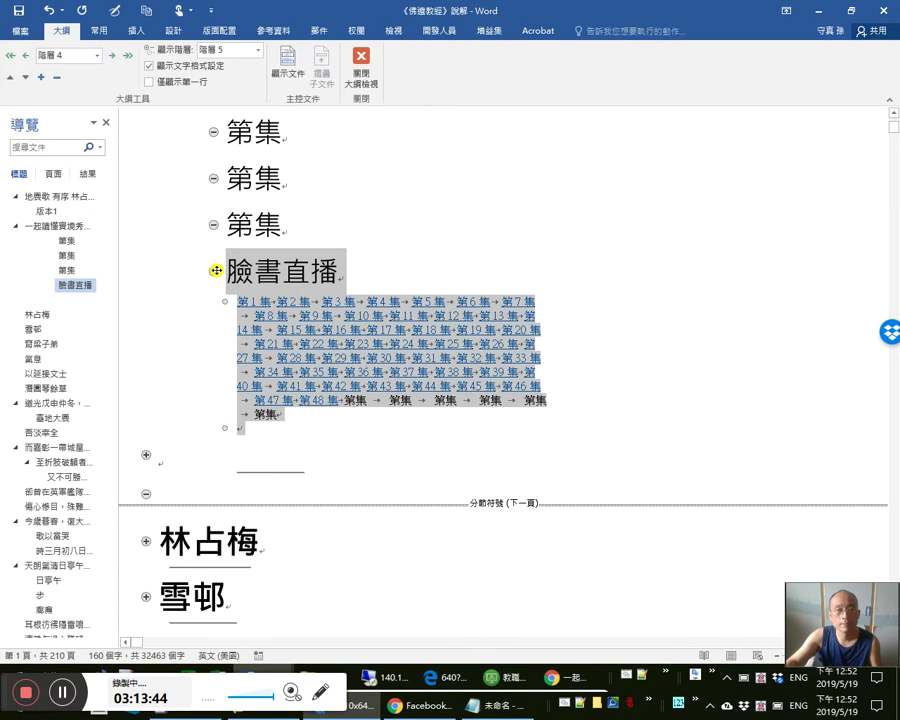
pyautogui.moveTo(237, 302); pyautogui.dragTo(345, 401)
pyautogui.press('Delete')
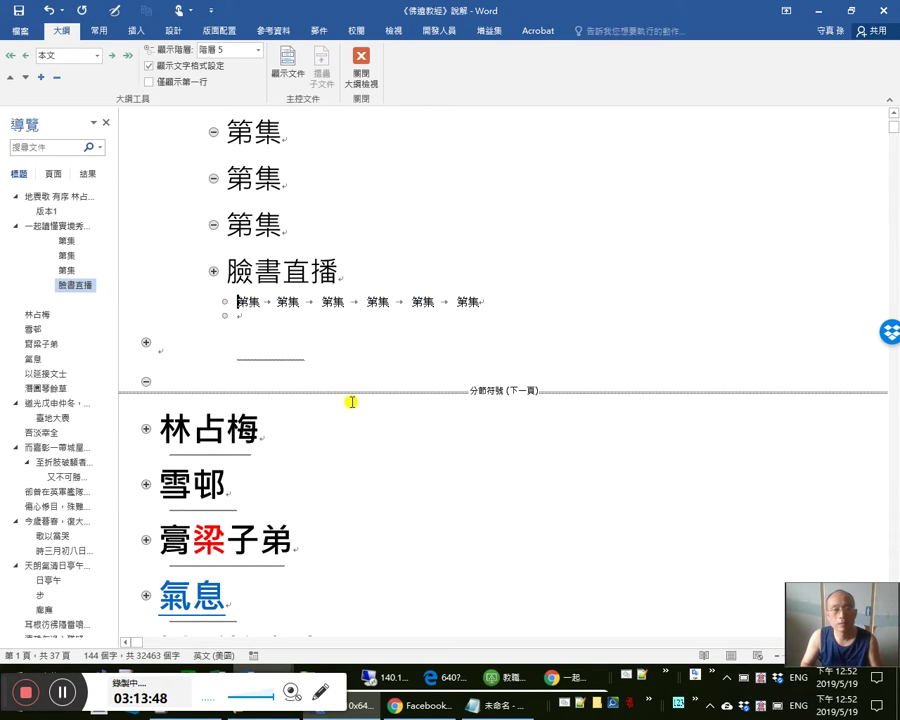
pyautogui.click(237, 301)
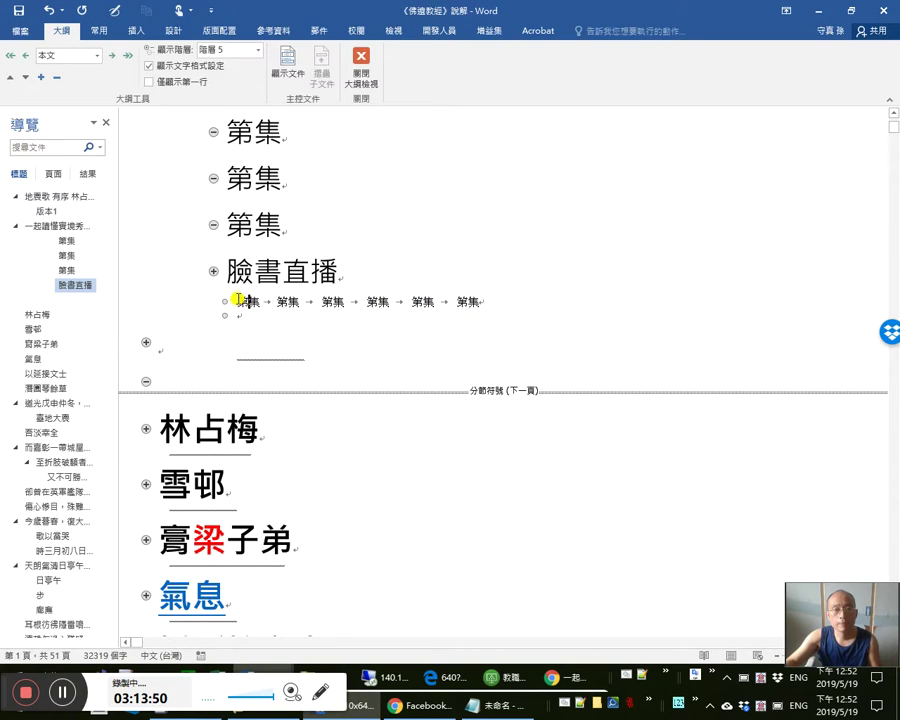
pyautogui.keyDown('shift'); pyautogui.click(482, 303); pyautogui.keyUp('shift')
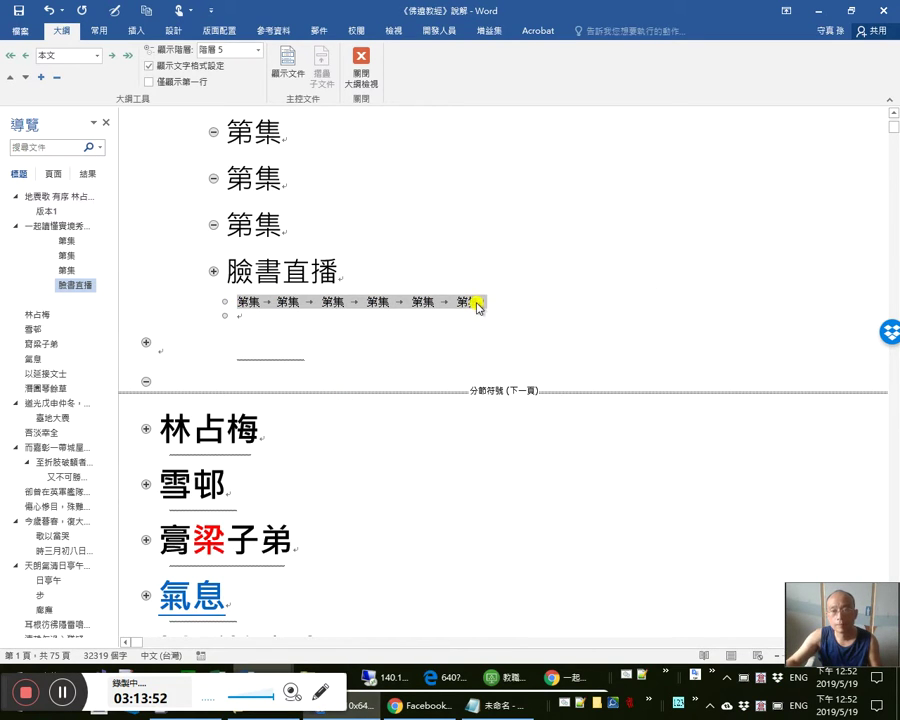
pyautogui.press('Left')
pyautogui.hotkey('shift', 'End')
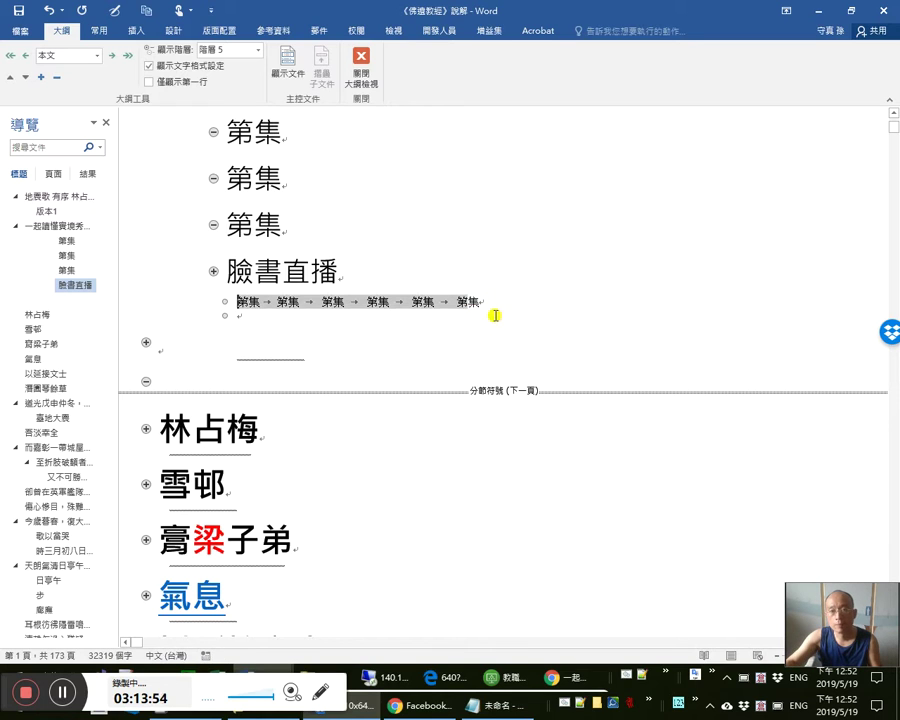
pyautogui.press('Left')
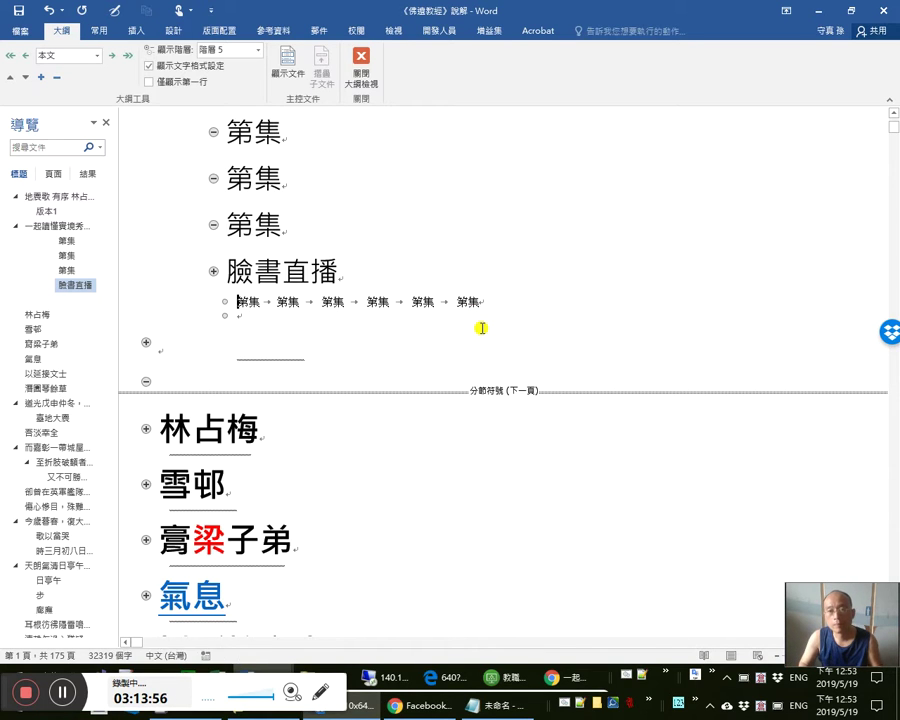
pyautogui.hotkey('shift', 'End')
pyautogui.press('Left')
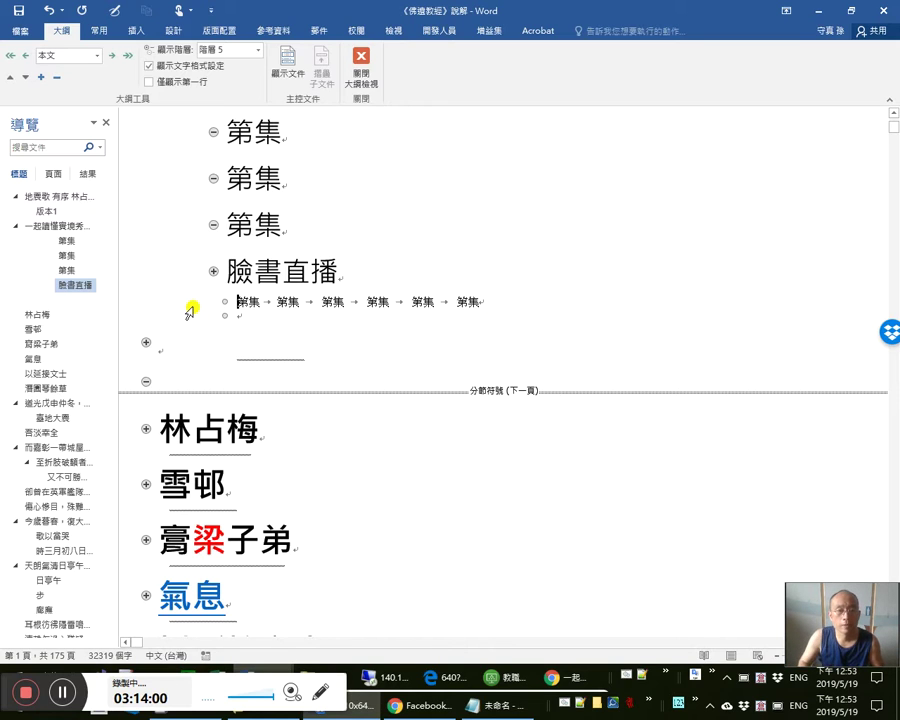
# Step: Delete everything after the 臉書直播 section and return to page layout view
pyautogui.press('Down')
pyautogui.press('Down')
pyautogui.press('Down')
pyautogui.press('Home')
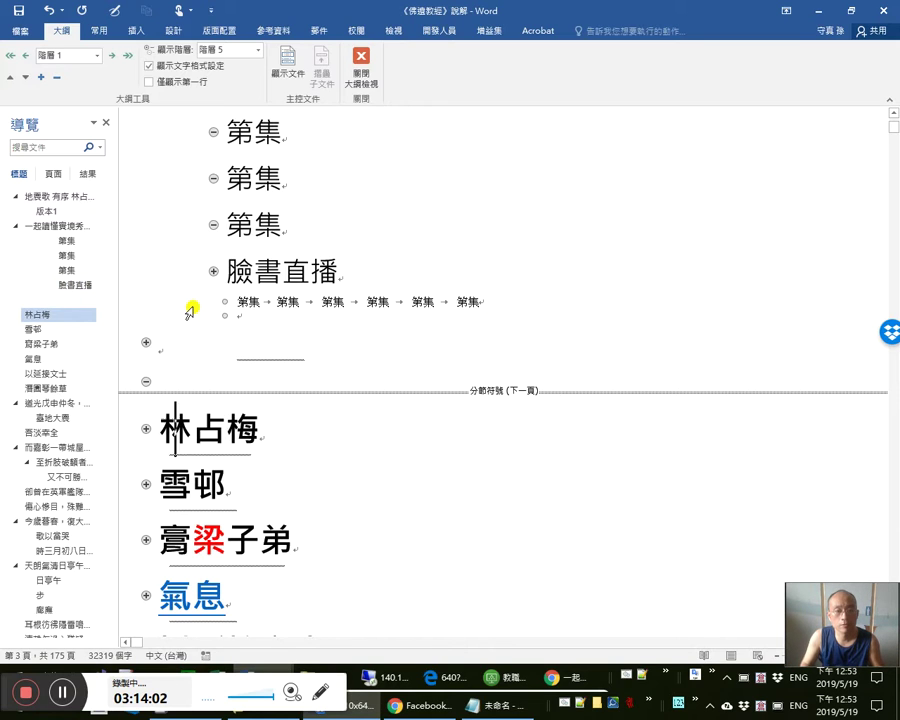
pyautogui.hotkey('ctrl', 'shift', 'End')
pyautogui.press('Delete')
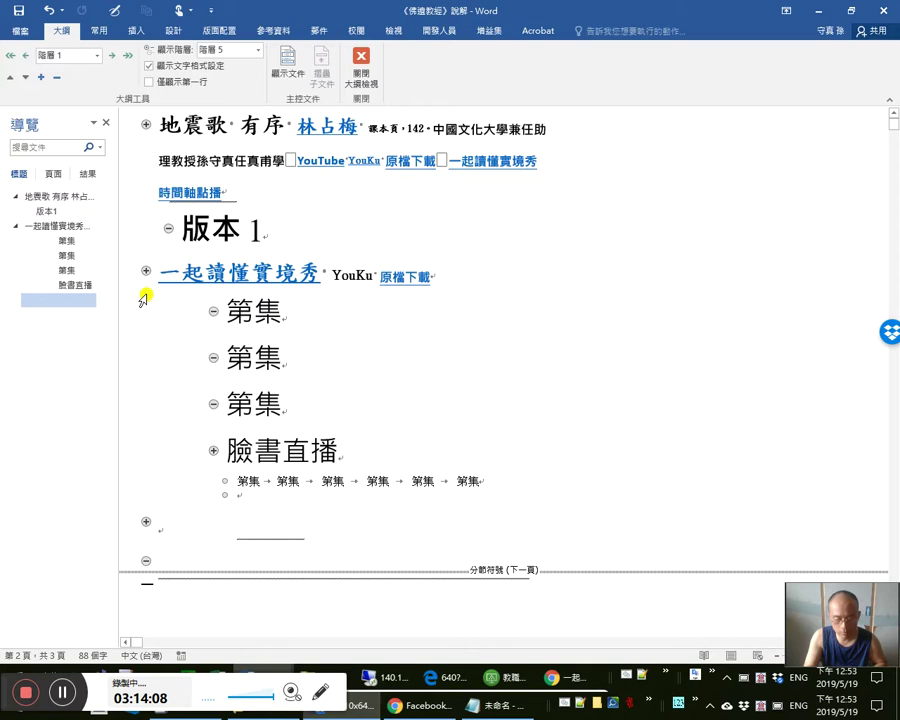
pyautogui.hotkey('ctrl', 'alt', 'p')
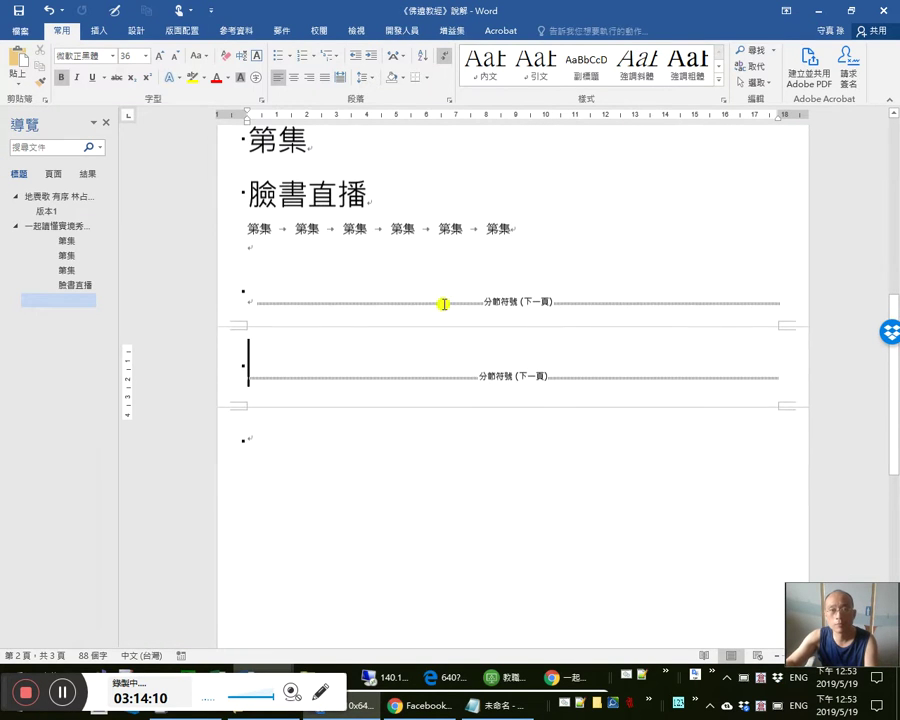
# Step: Delete the extra section break and copy five 第集 entries onto the end of the row
pyautogui.press('Delete')
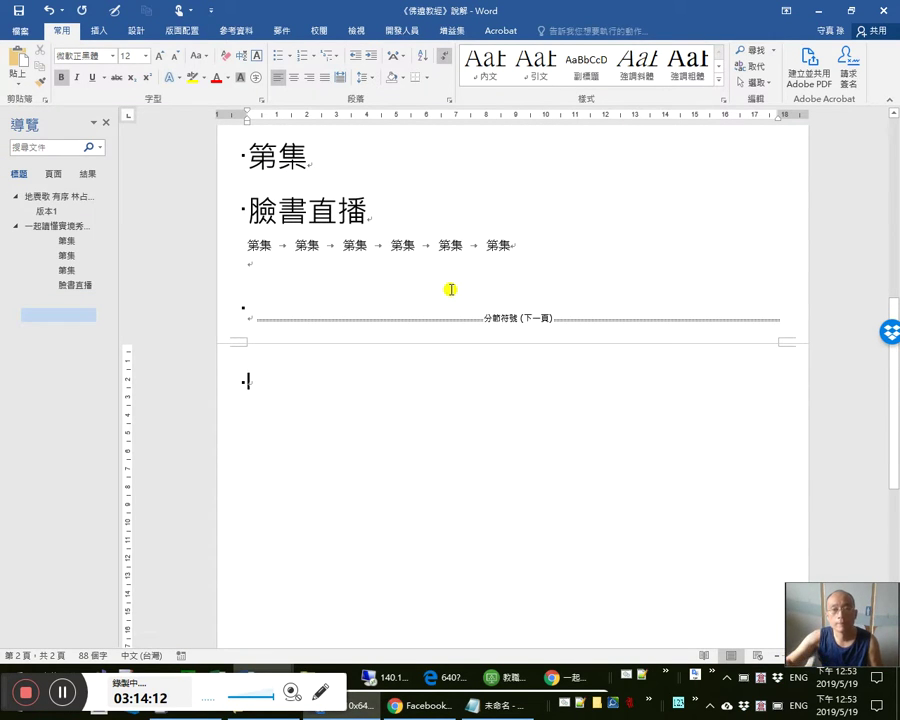
pyautogui.scroll(3, 451, 290)
pyautogui.moveTo(233, 386); pyautogui.dragTo(505, 405)
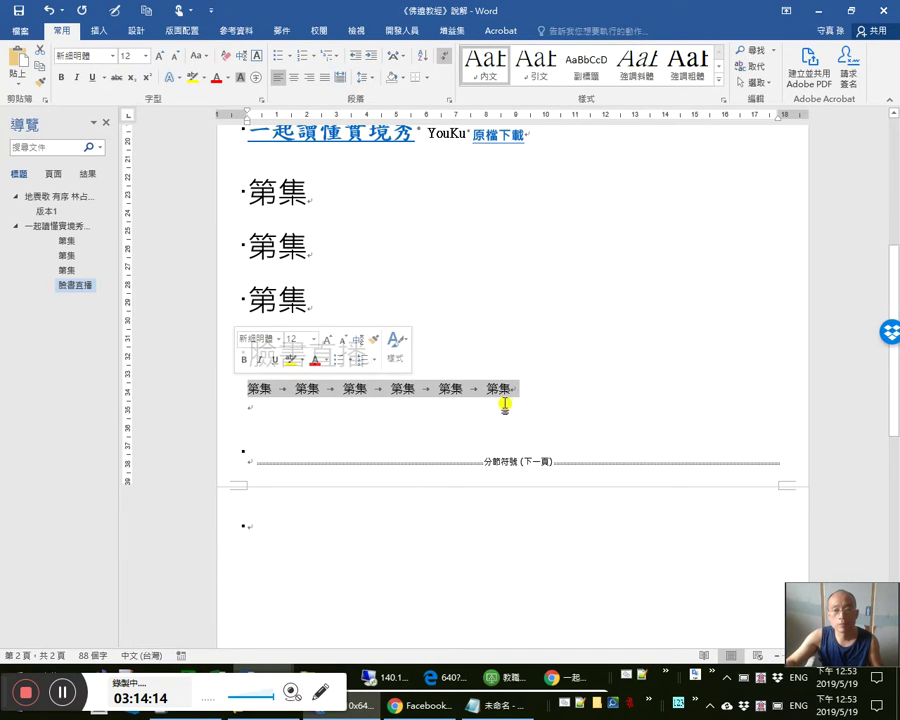
pyautogui.click(527, 394)
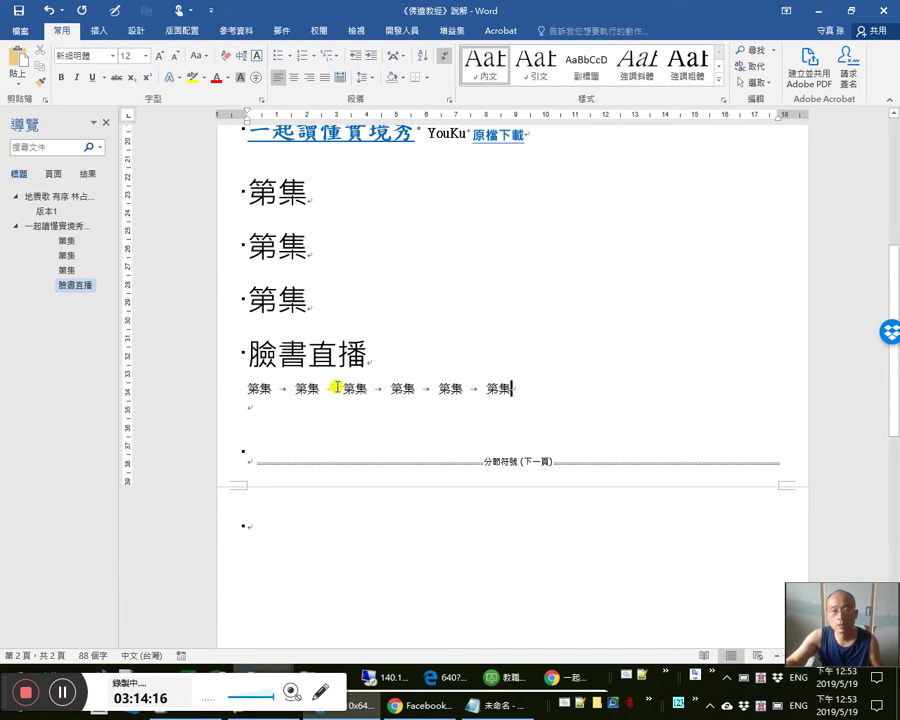
pyautogui.moveTo(240, 389); pyautogui.dragTo(510, 388)
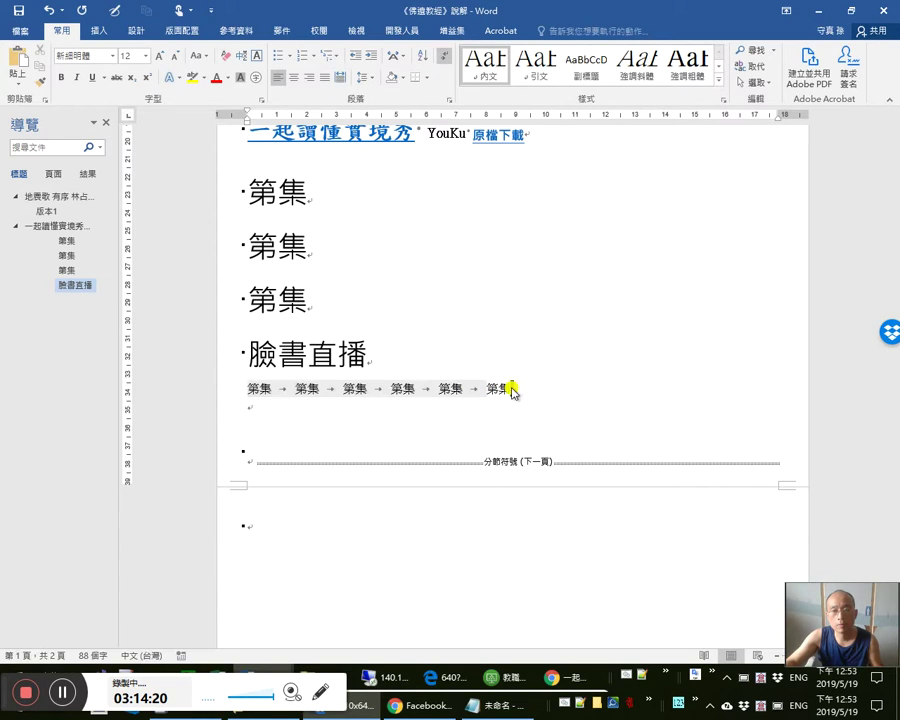
pyautogui.click(550, 398)
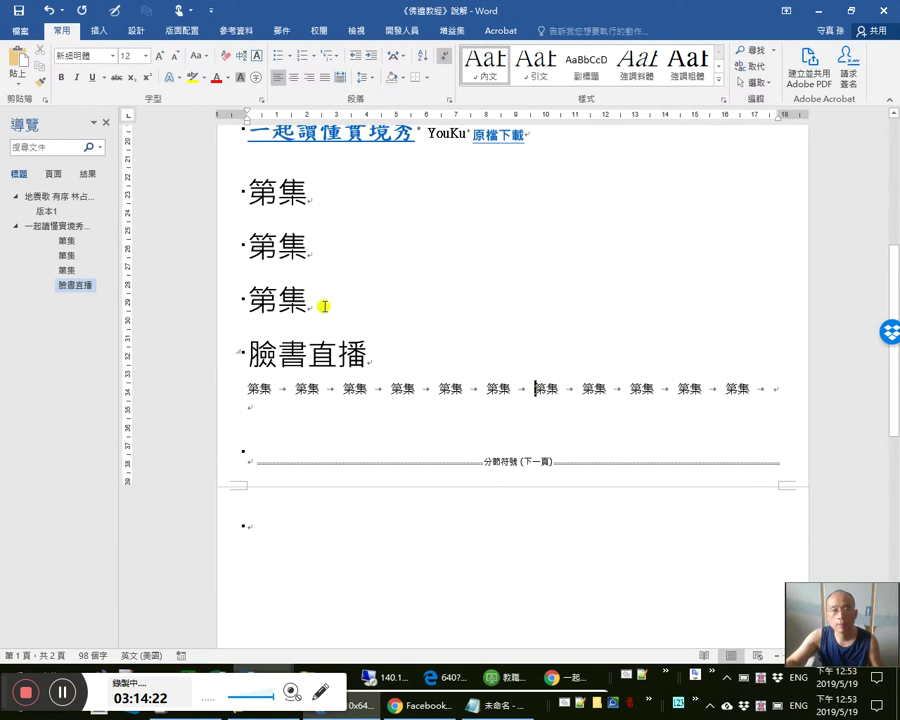
# Step: Number the first three entries 第1集, 第2集 and 第3集
pyautogui.scroll(1, 299, 283)
pyautogui.scroll(2, 299, 283)
pyautogui.moveTo(228, 308); pyautogui.dragTo(241, 432)
pyautogui.click(246, 458)
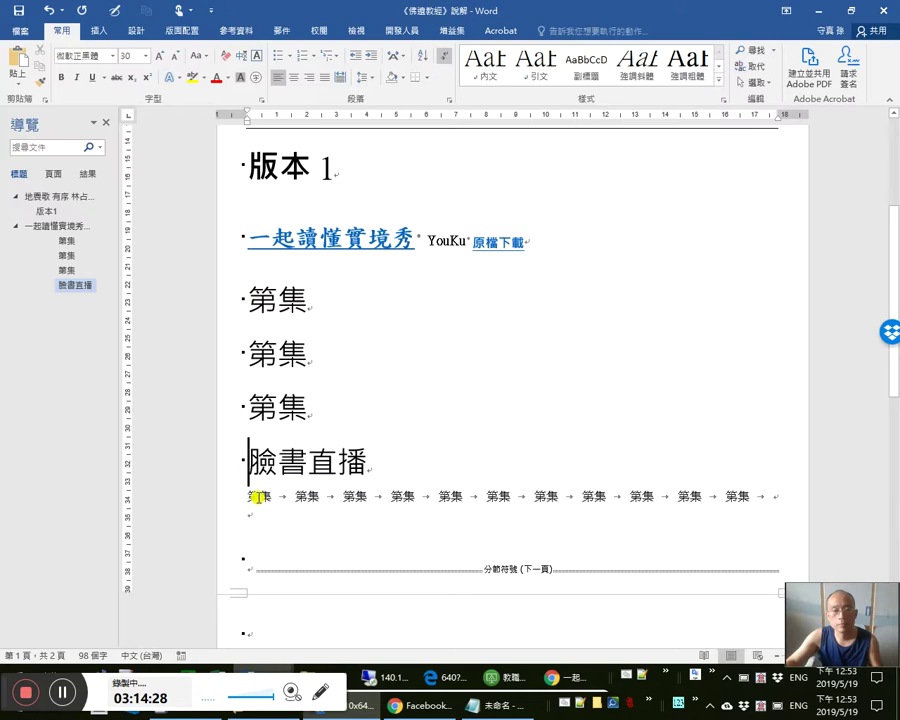
pyautogui.click(260, 496)
pyautogui.write('1')
pyautogui.click(307, 496)
pyautogui.write('2')
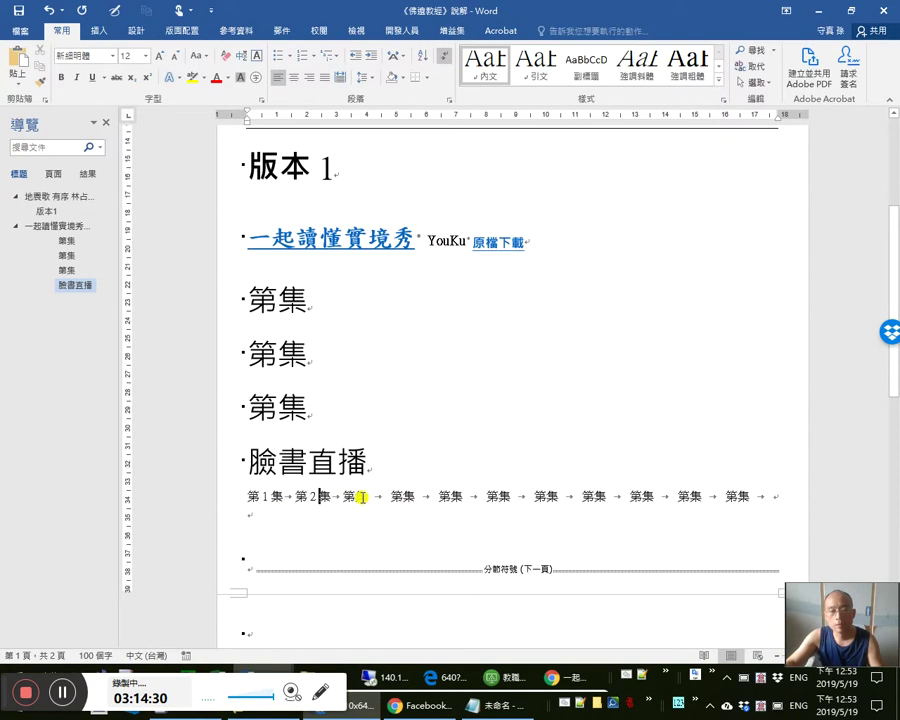
pyautogui.click(356, 496)
pyautogui.write('3')
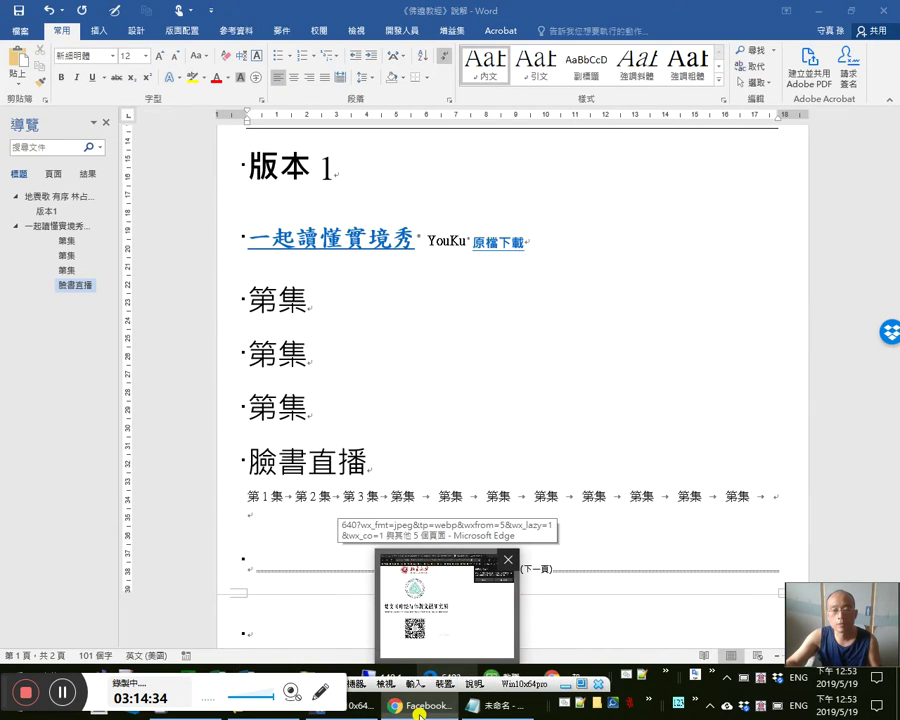
pyautogui.click(420, 704)
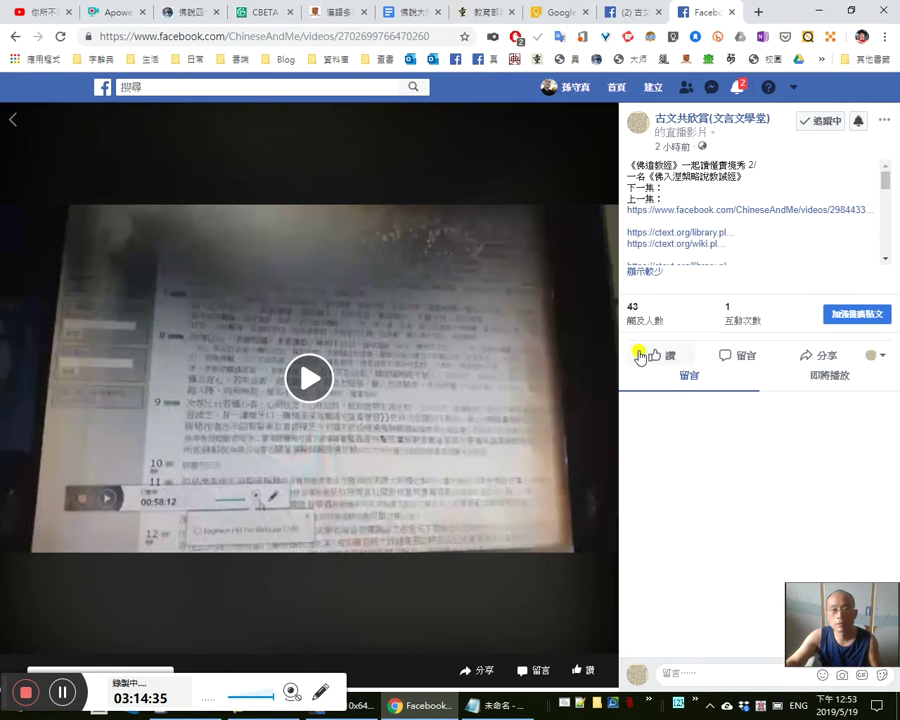
# Step: Link 第2集 in Word to the current Facebook video's web address
pyautogui.click(428, 37)
pyautogui.hotkey('alt', 'Tab')
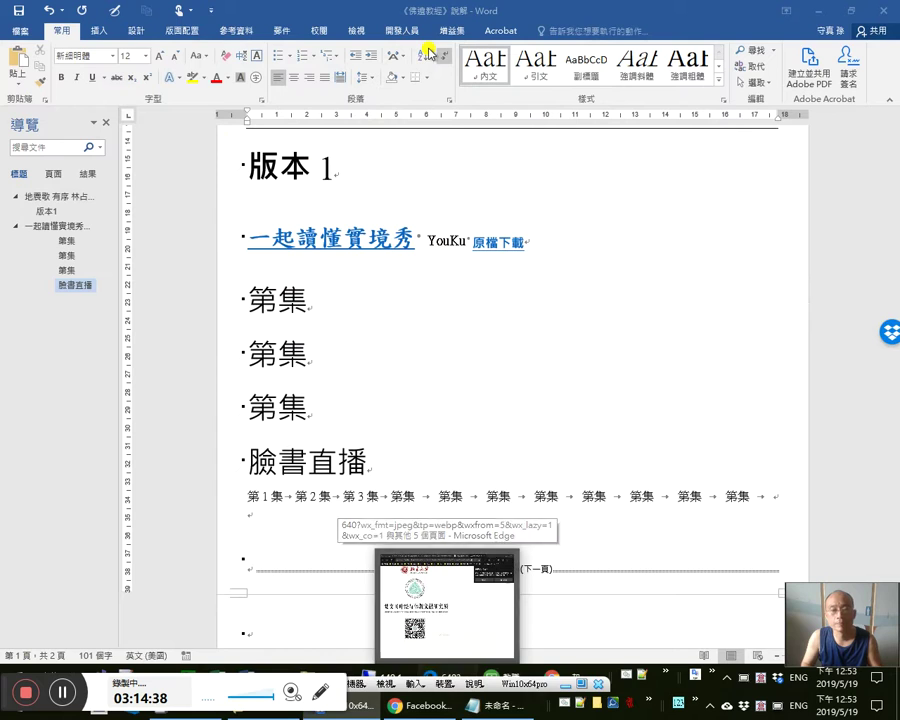
pyautogui.click(298, 494)
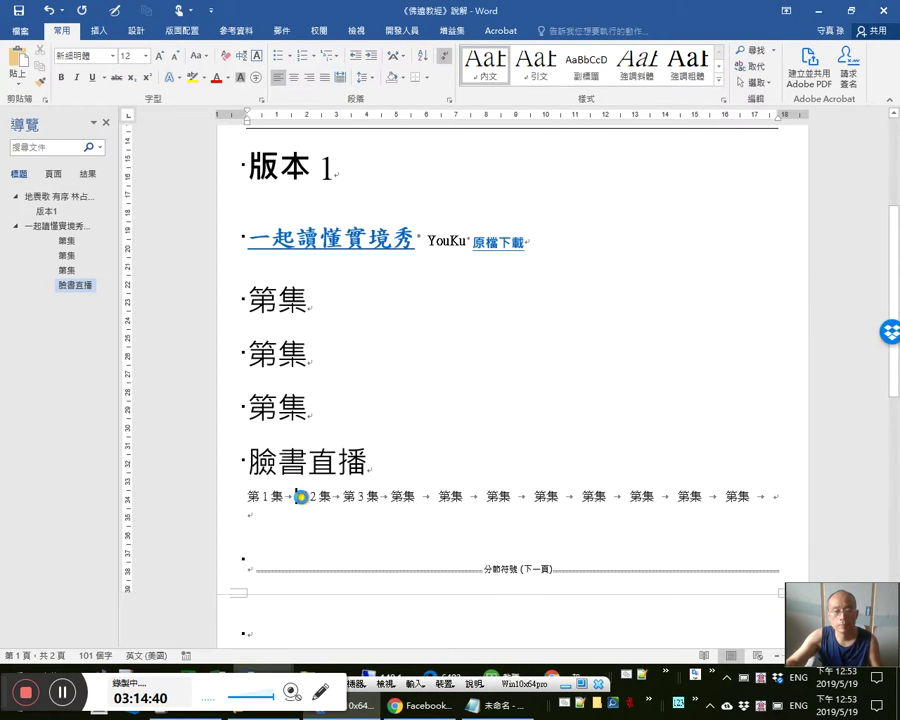
pyautogui.keyDown('shift'); pyautogui.click(326, 492); pyautogui.keyUp('shift')
pyautogui.hotkey('ctrl', 'k')
pyautogui.press('Return')
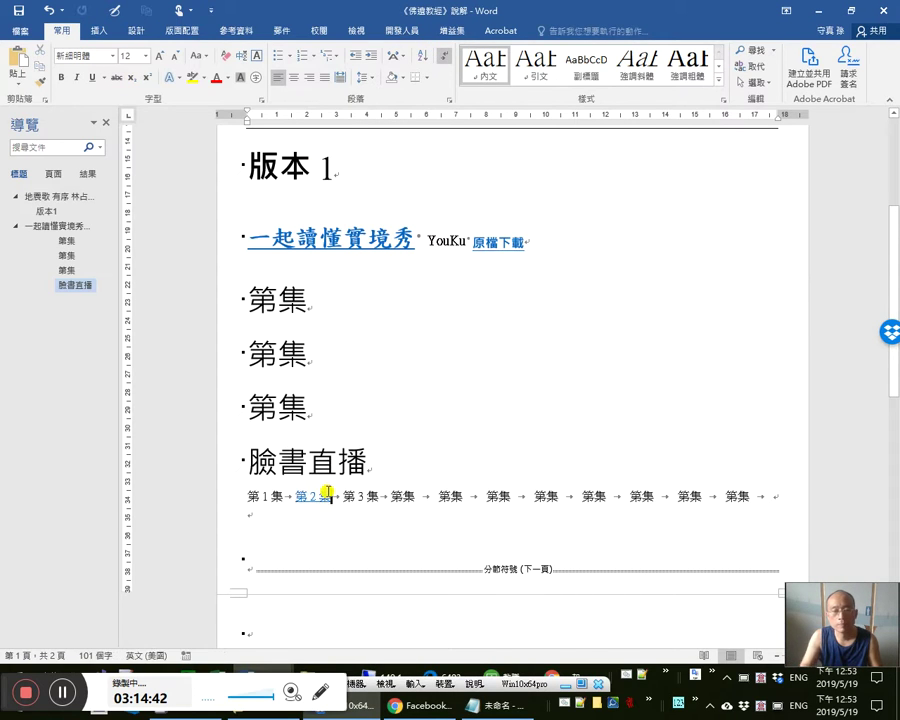
pyautogui.hotkey('alt', 'Tab')
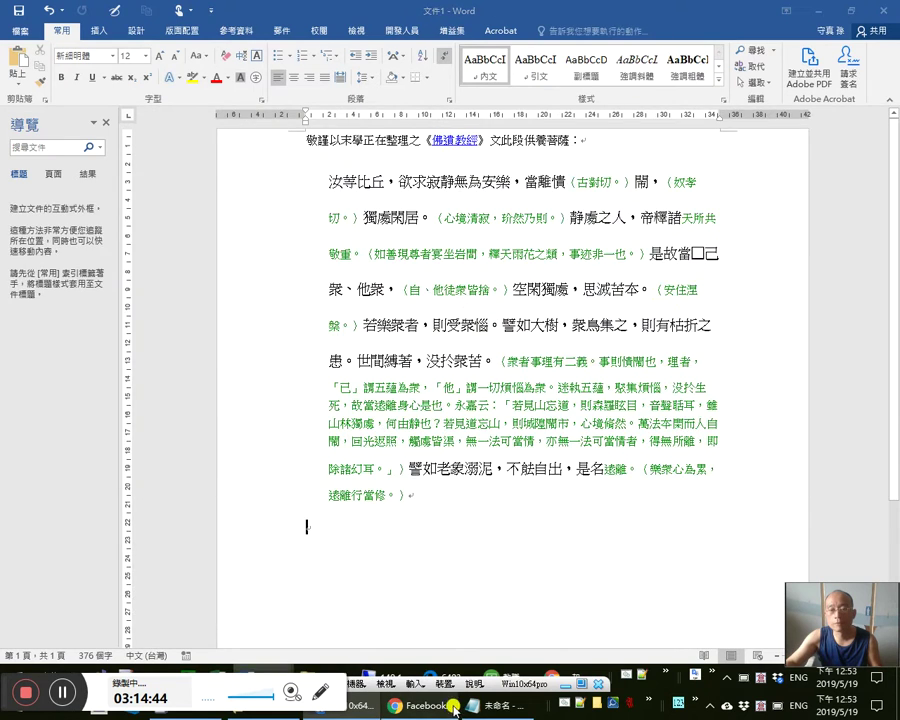
pyautogui.hotkey('alt', 'Tab')
# Step: In the video's Edit Video dialog, correct a letter in ChineseAndMe and select the previous-episode URL
pyautogui.click(425, 708)
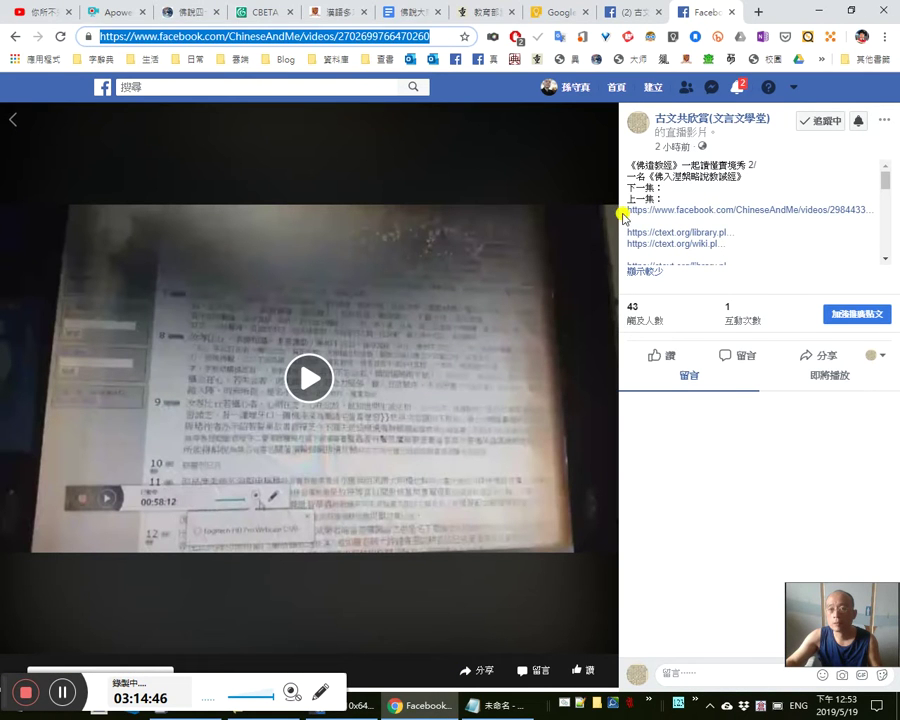
pyautogui.moveTo(623, 213); pyautogui.dragTo(886, 124)
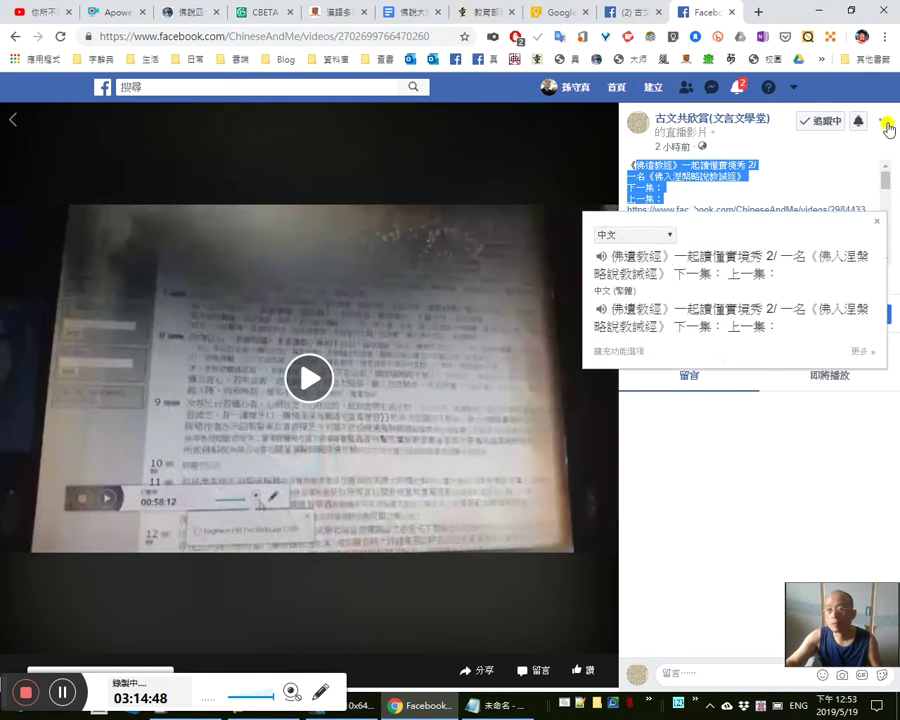
pyautogui.click(884, 121)
pyautogui.click(760, 227)
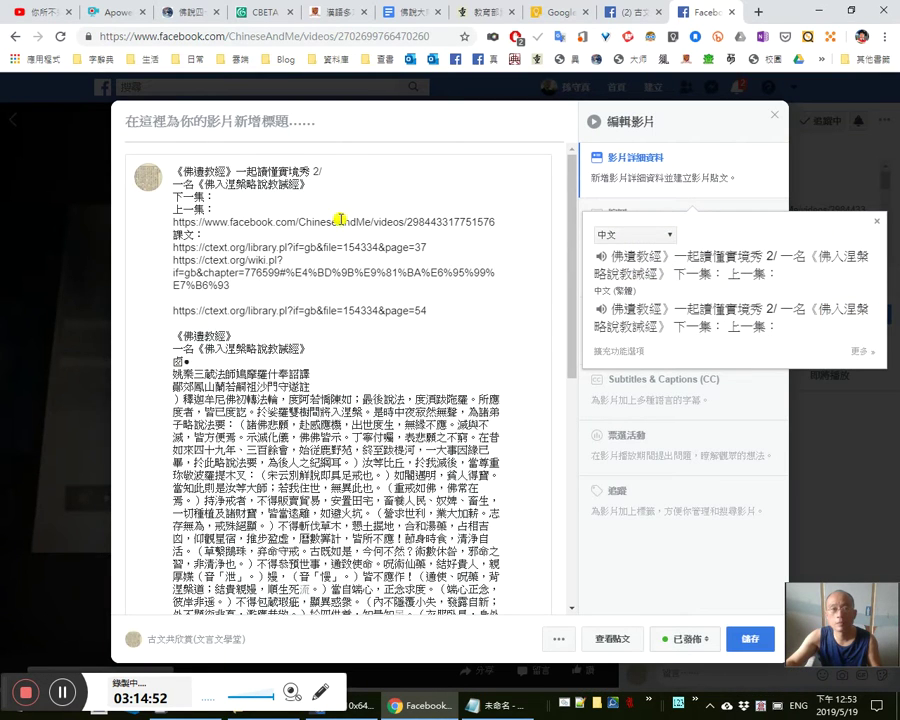
pyautogui.click(338, 221)
pyautogui.press('Delete')
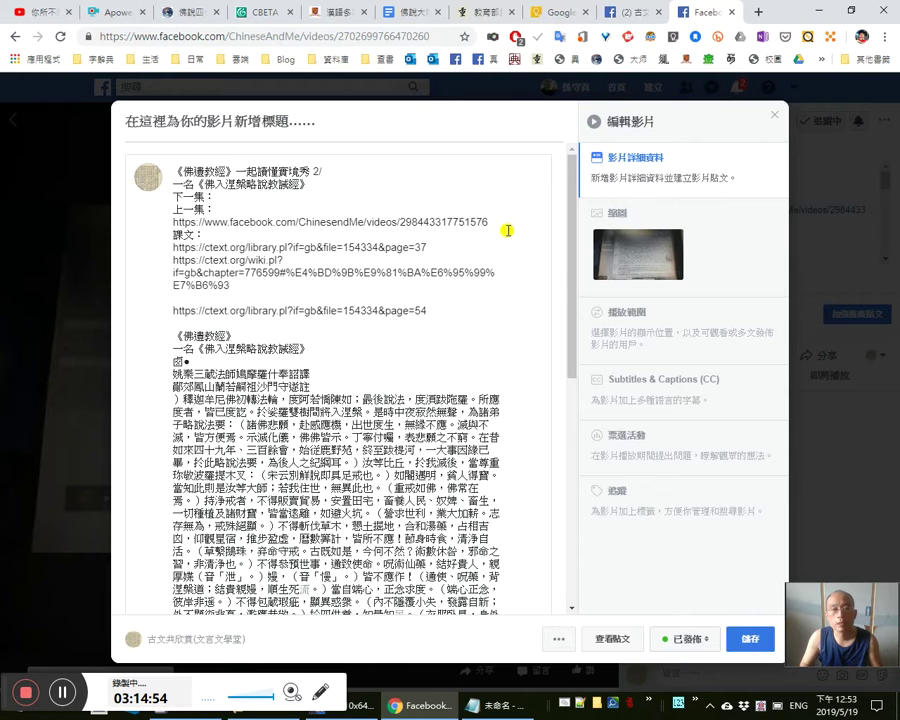
pyautogui.write('A')
pyautogui.tripleClick(508, 230)
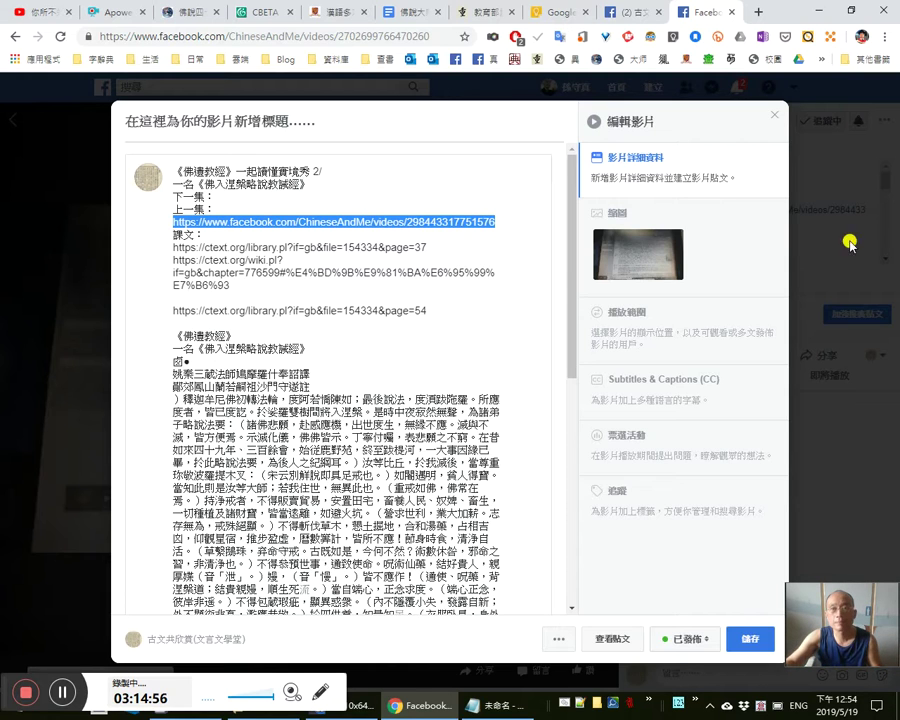
pyautogui.hotkey('alt', 'Tab')
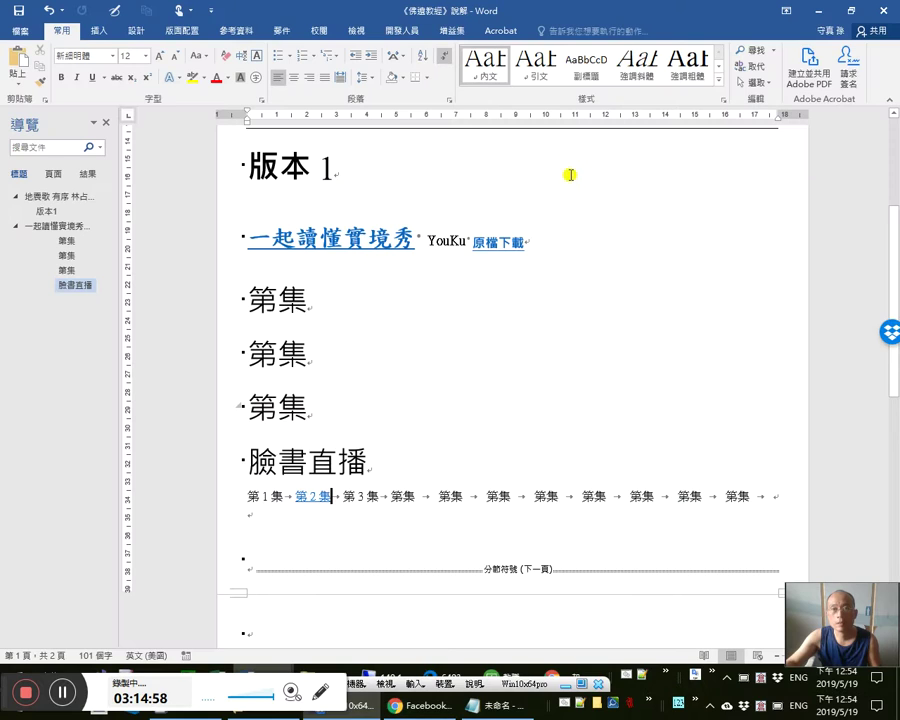
# Step: Make 第1集 a hyperlink to the copied previous-episode URL
pyautogui.hotkey('alt', 'Tab')
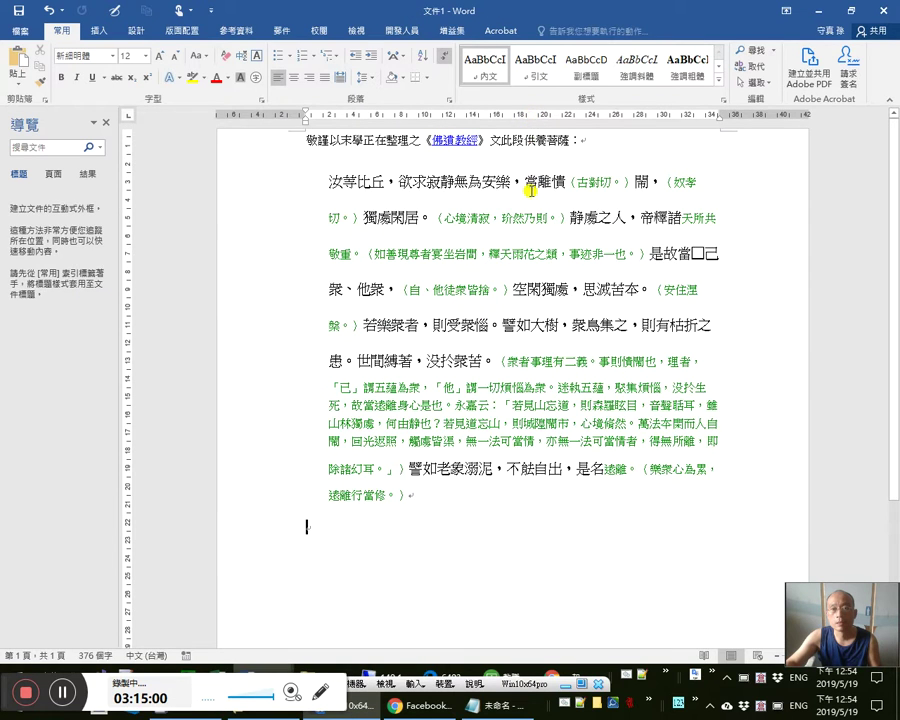
pyautogui.hotkey('alt', 'Tab')
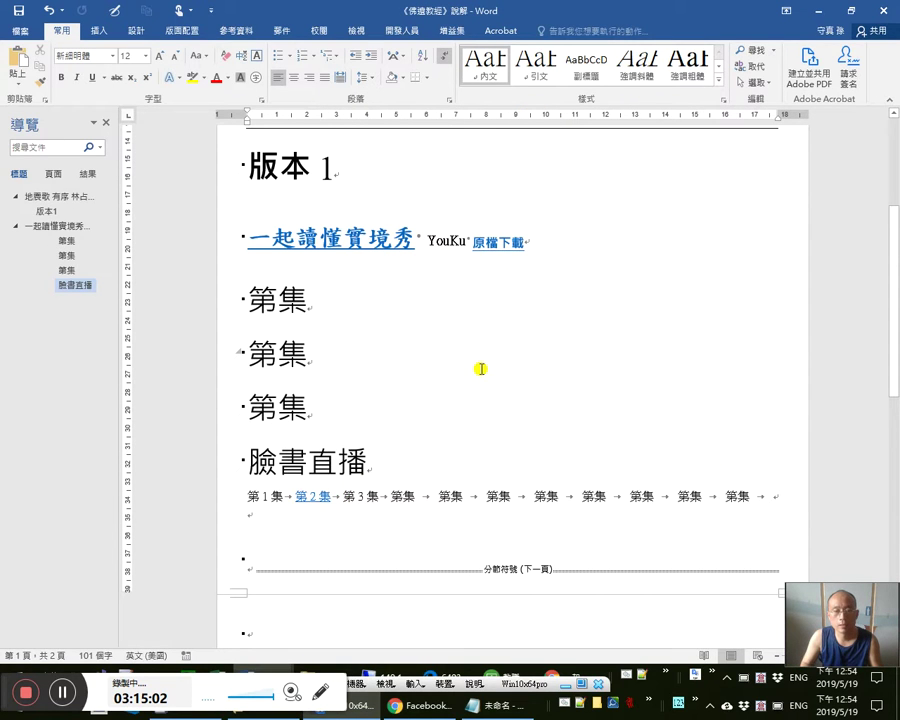
pyautogui.hotkey('ctrl', 'k')
pyautogui.hotkey('ctrl', 'v')
pyautogui.press('Return')
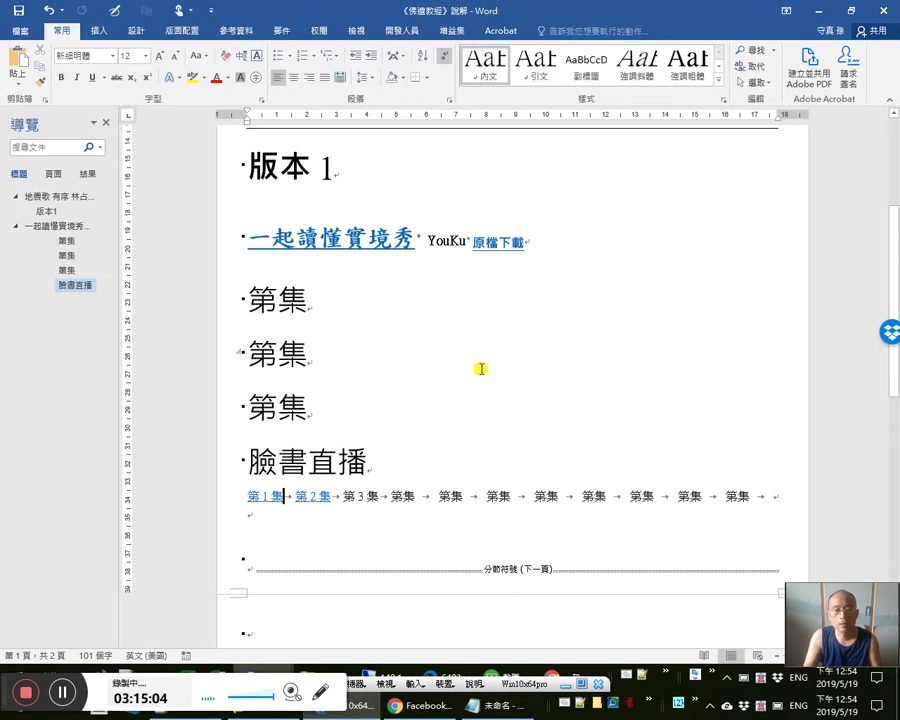
# Step: Replace the heading word 地震歌 with 佛遺教經 and save the notes
pyautogui.hotkey('ctrl', 'Home')
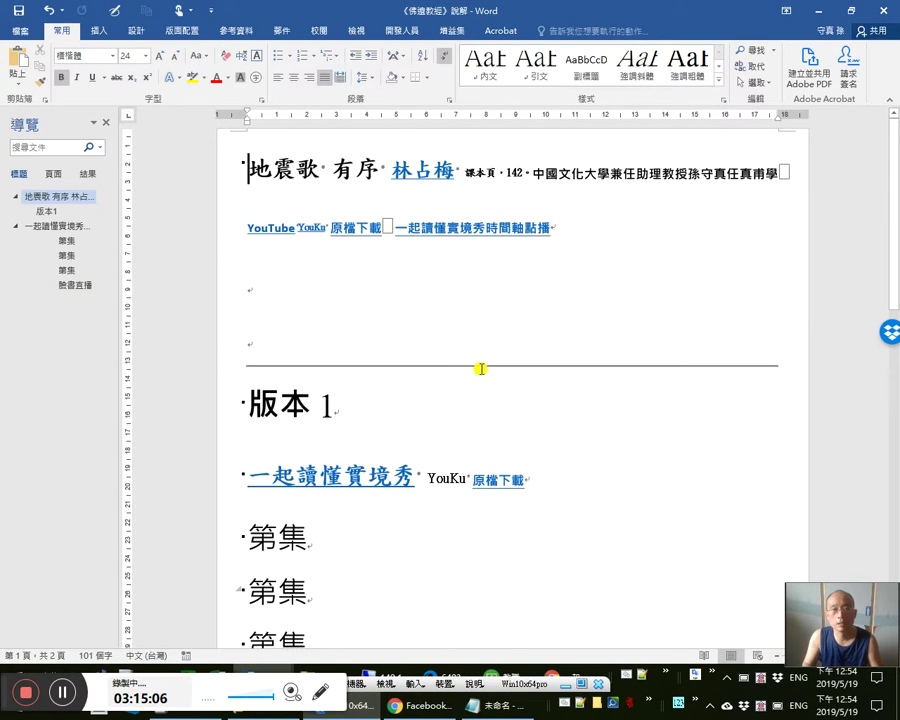
pyautogui.hotkey('shift', 'Right')
pyautogui.hotkey('shift', 'Right')
pyautogui.write('fj')
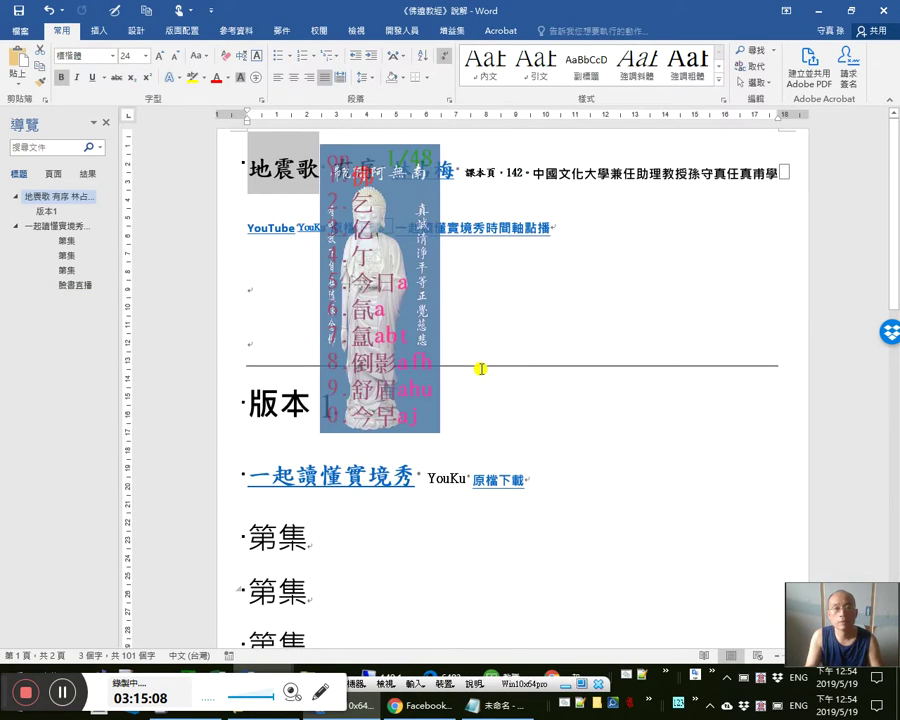
pyautogui.write('7')
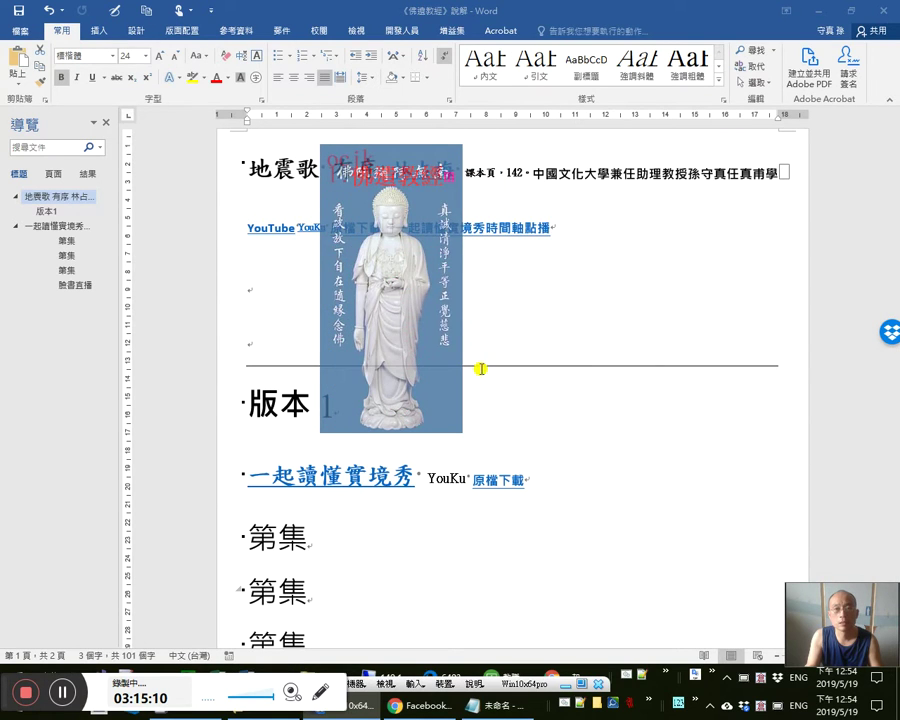
pyautogui.click(18, 10)
pyautogui.click(412, 705)
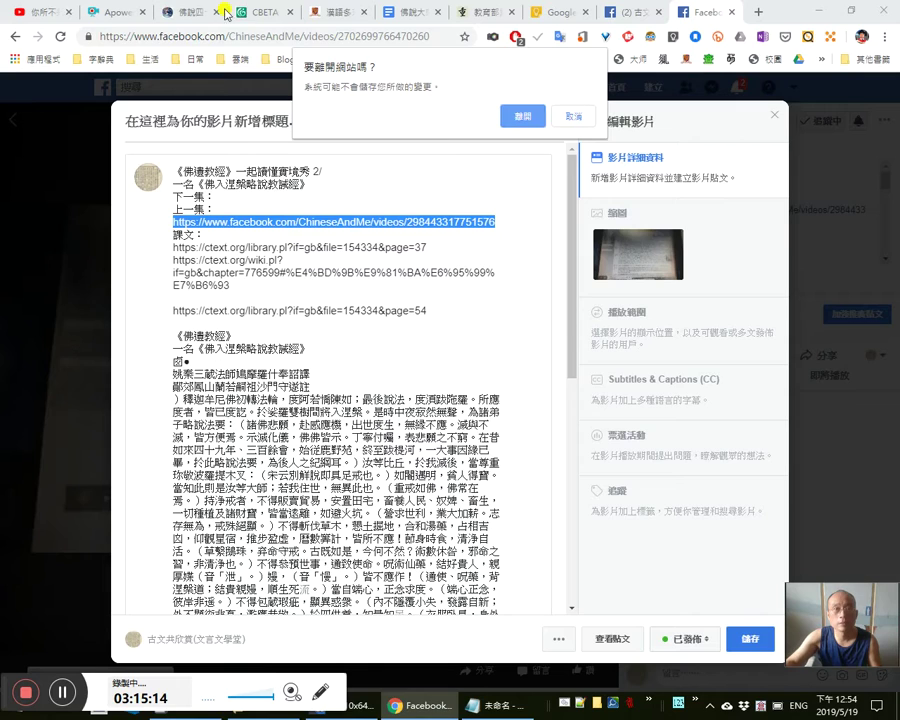
pyautogui.click(515, 113)
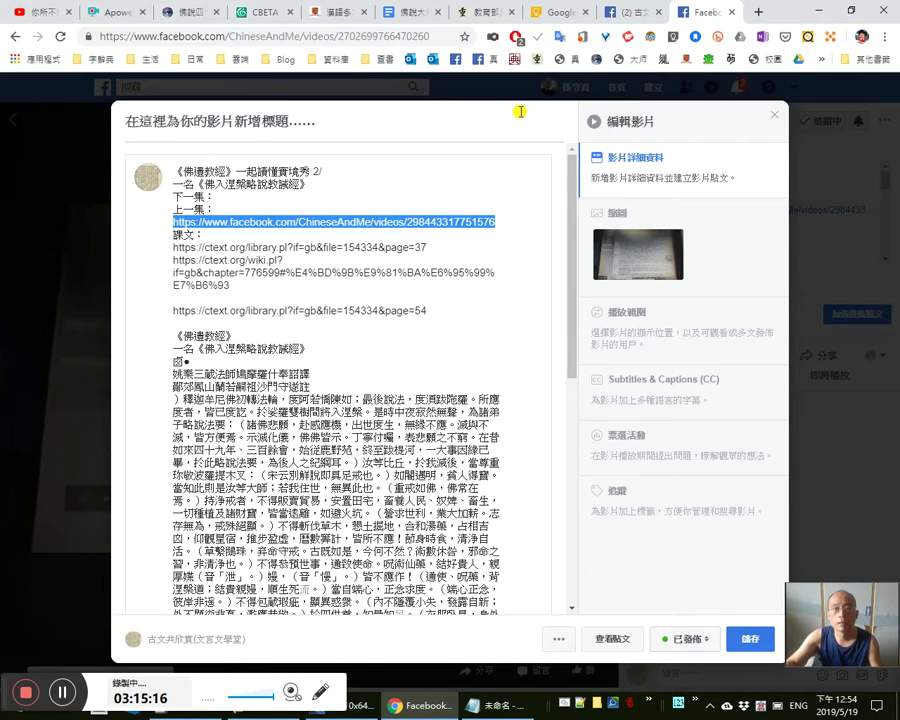
pyautogui.click(178, 12)
# Step: Navigate via the 佛說四十二章經、佛遺教經 wiki page to the 佛遺教經 section on ctext.org
pyautogui.scroll(6, 458, 428)
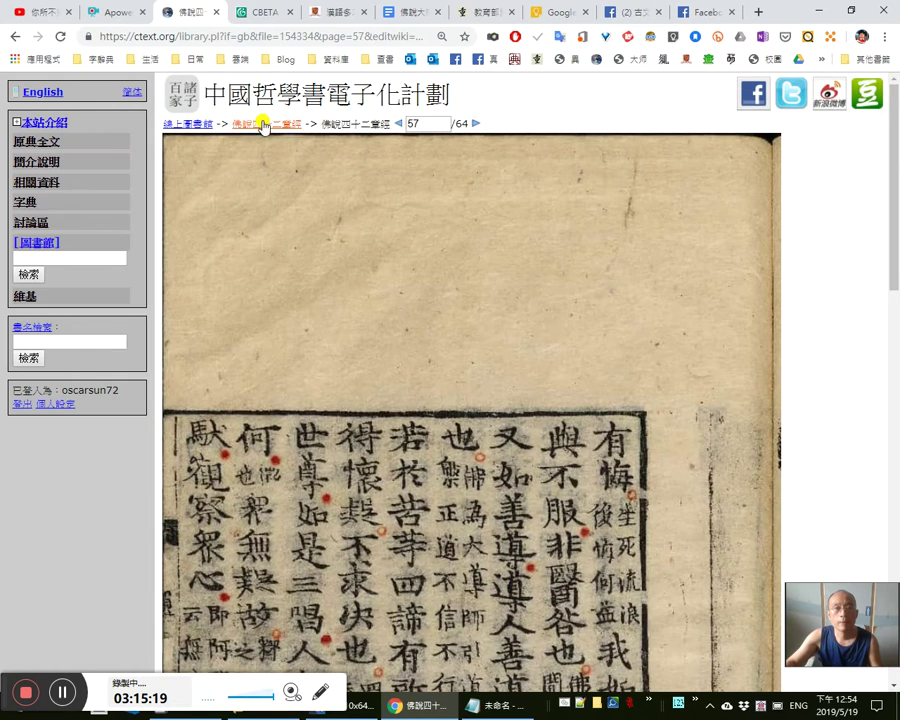
pyautogui.click(263, 125)
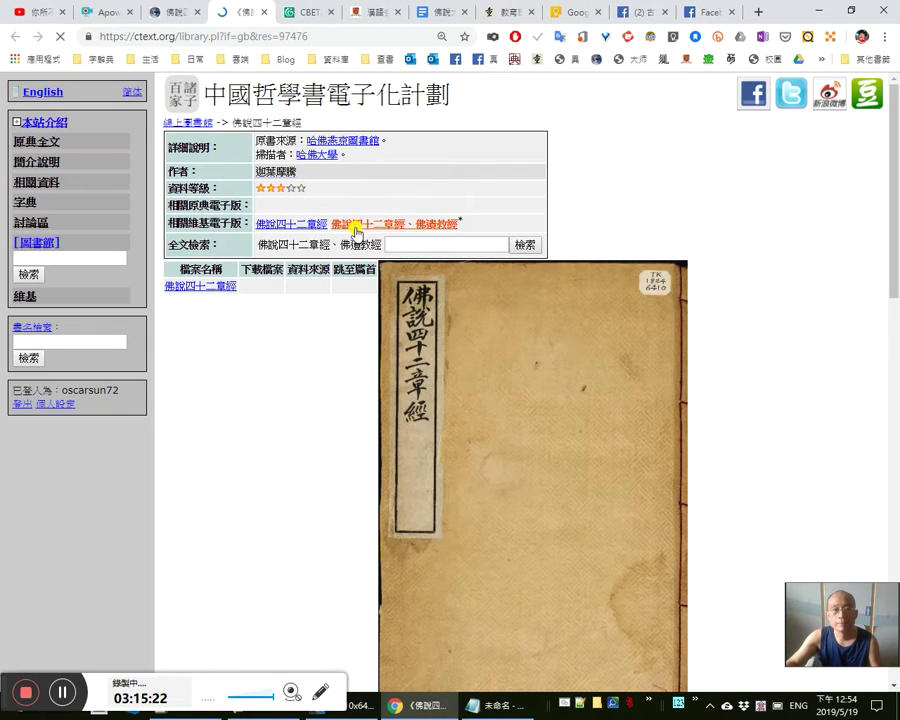
pyautogui.click(443, 226)
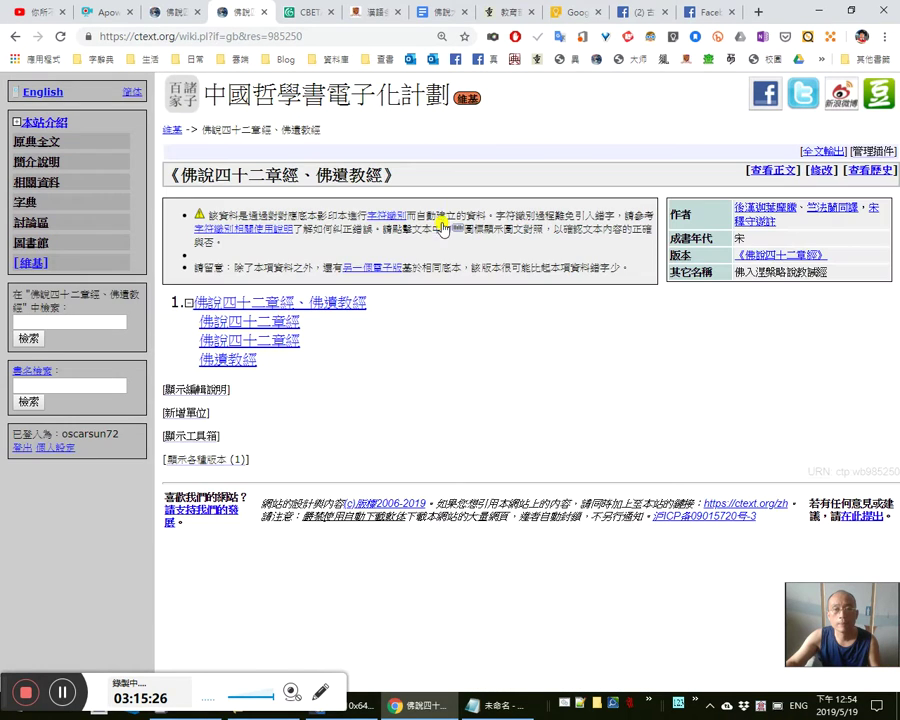
pyautogui.click(345, 303)
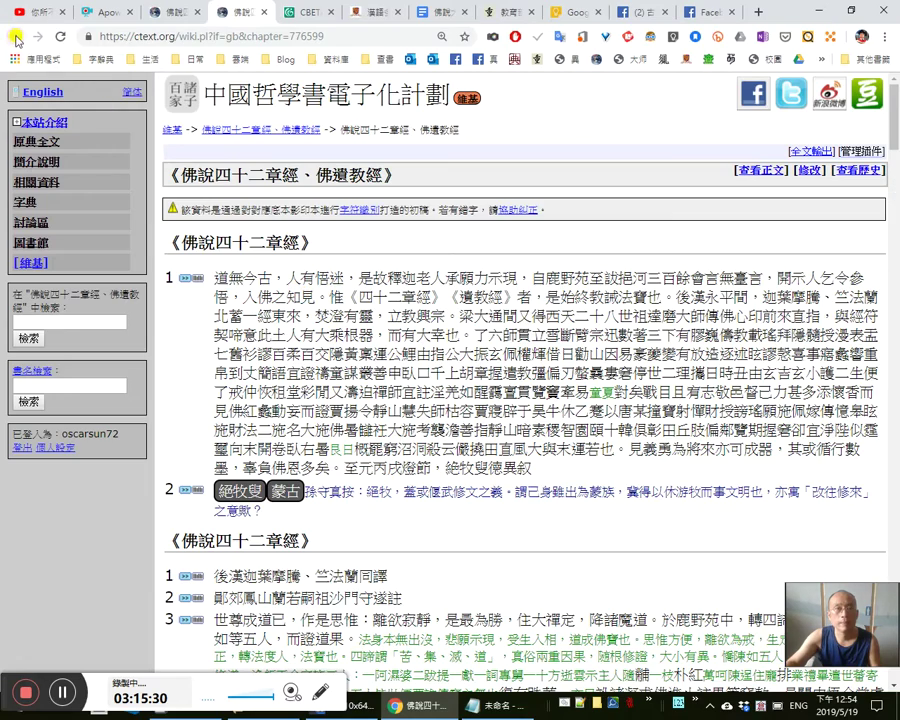
pyautogui.click(15, 36)
pyautogui.click(236, 364)
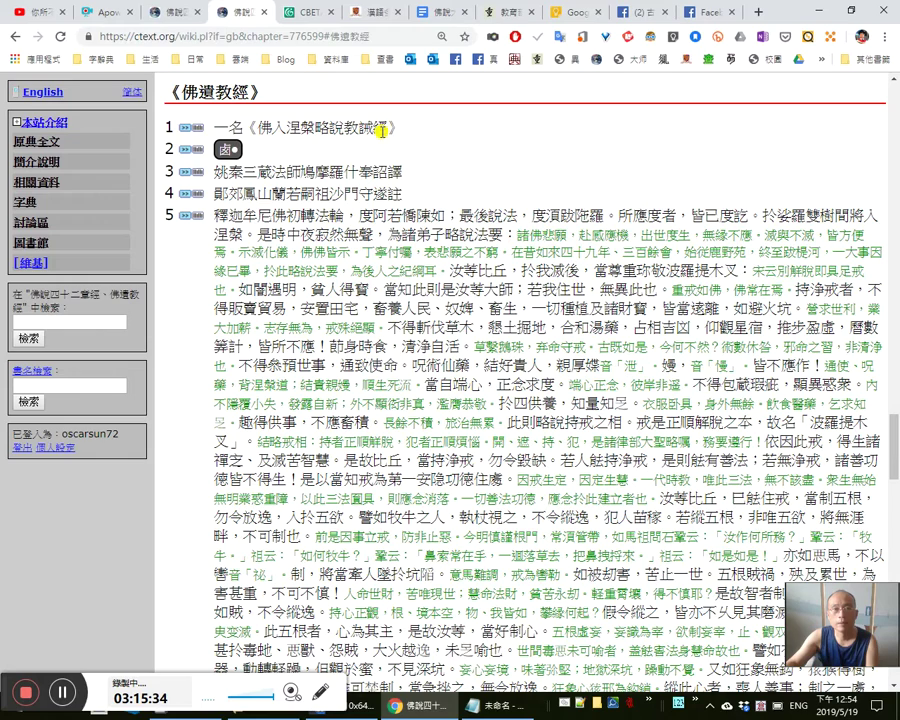
# Step: Copy the alternate title 《佛入涅槃略說教誡經》 and place the cursor after 佛遺教經 in Word
pyautogui.moveTo(243, 124); pyautogui.dragTo(405, 126)
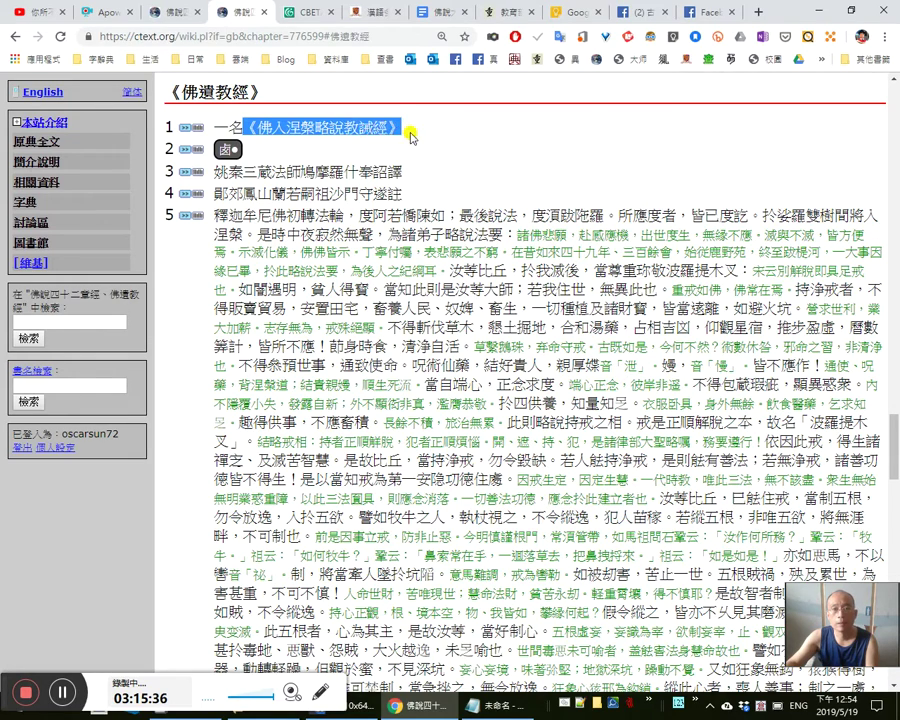
pyautogui.rightClick(374, 128)
pyautogui.click(388, 140)
pyautogui.hotkey('alt', 'Tab')
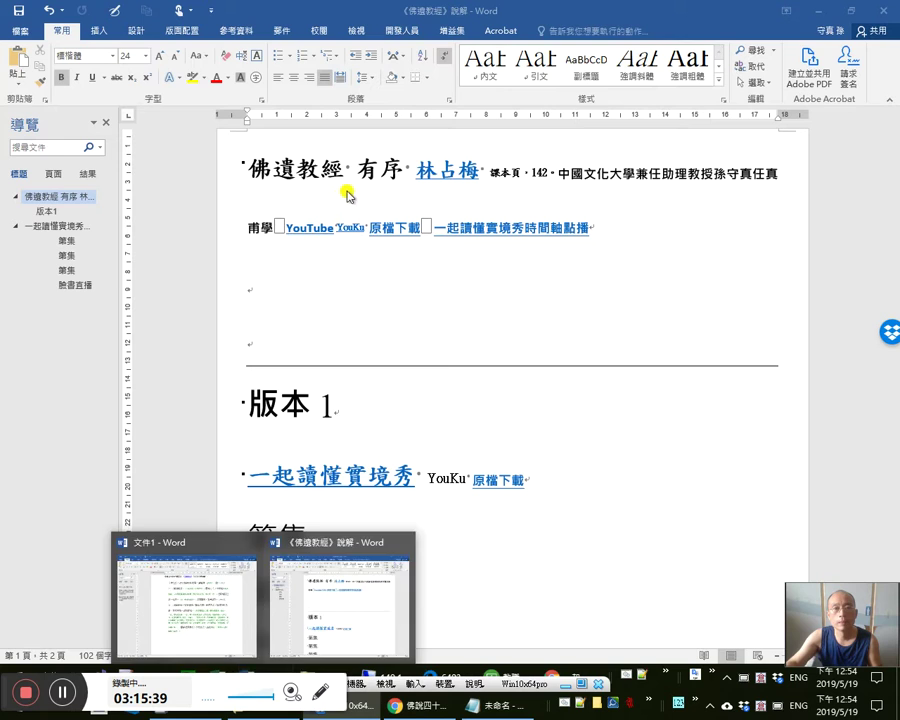
pyautogui.click(345, 194)
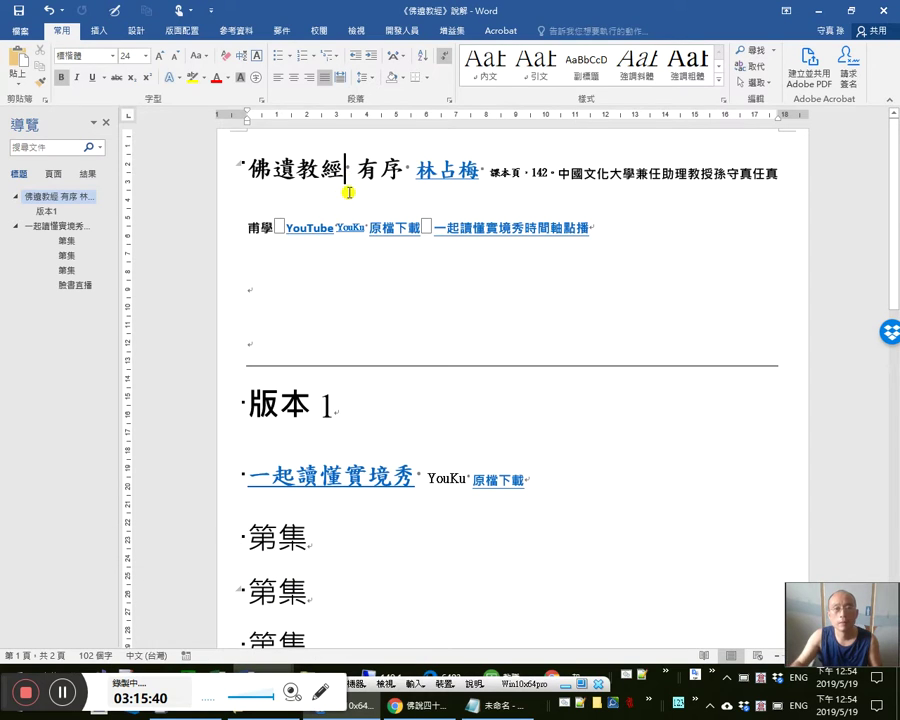
# Step: Paste the alternate title into （） after 佛遺教經, deleting 有序 林占梅 and 課本頁．142 from the heading
pyautogui.write('（）')
pyautogui.press('Left')
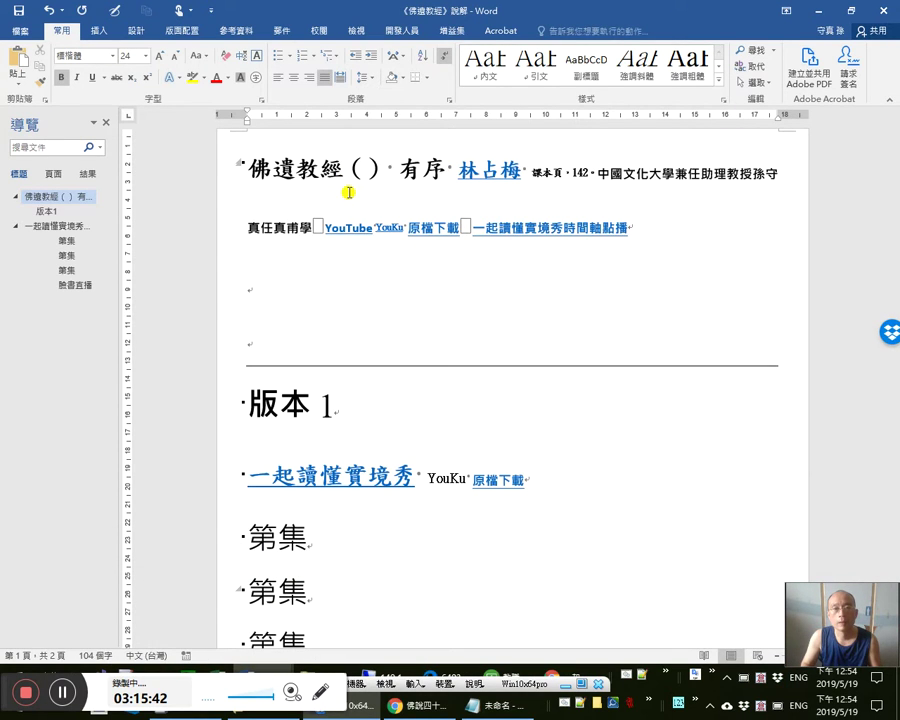
pyautogui.hotkey('ctrl', 'v')
pyautogui.press('Delete')
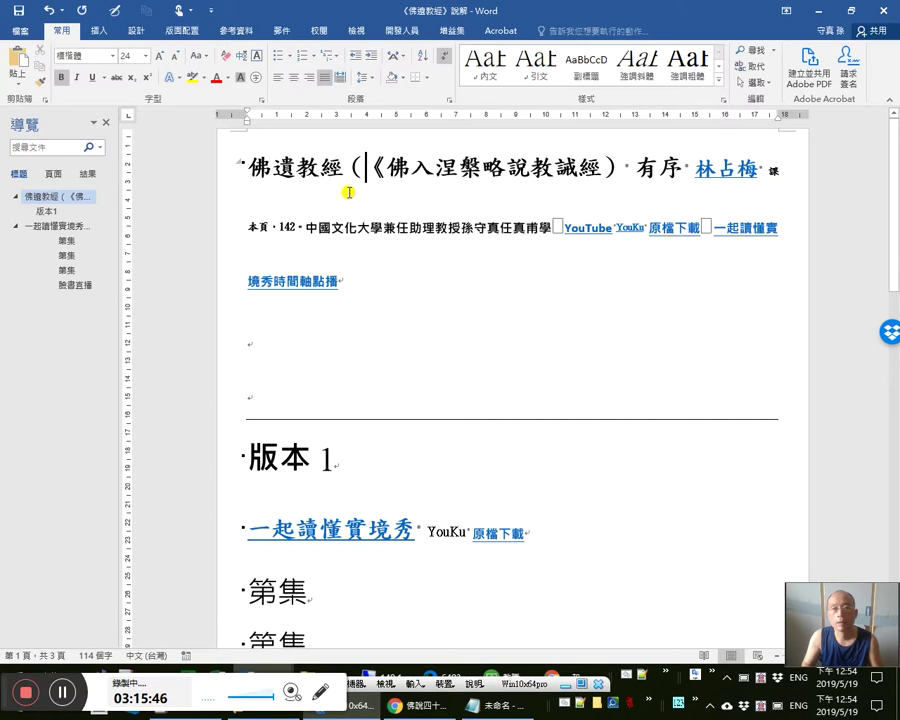
pyautogui.press('Delete')
pyautogui.hotkey('shift', 'Left')
pyautogui.hotkey('shift', 'Left')
pyautogui.hotkey('shift', 'Left')
pyautogui.hotkey('shift', 'Left')
pyautogui.hotkey('shift', 'Left')
pyautogui.hotkey('shift', 'Left')
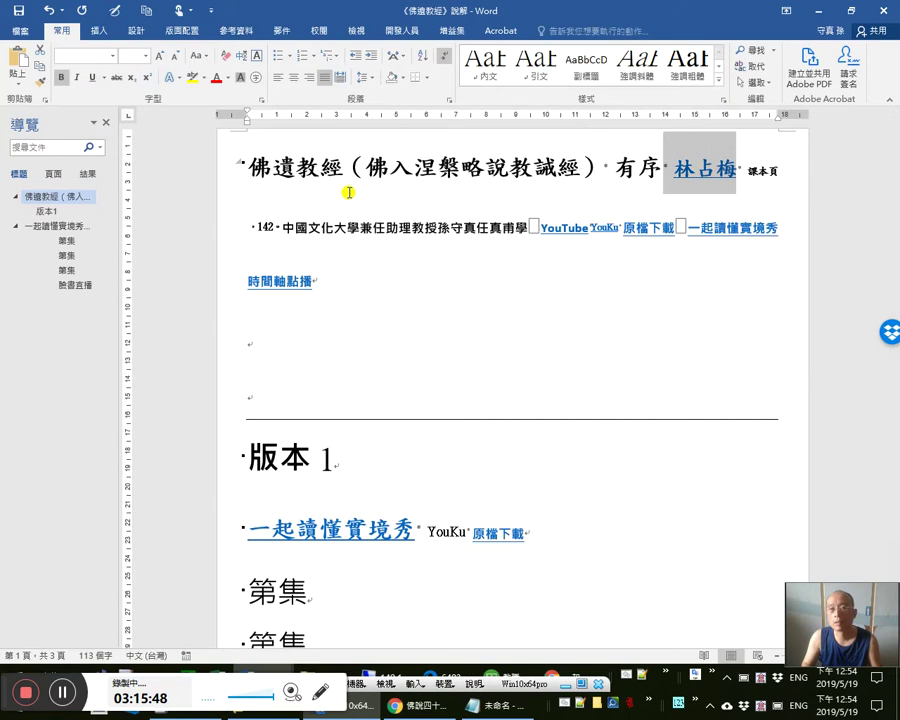
pyautogui.press('Delete')
pyautogui.press('Delete')
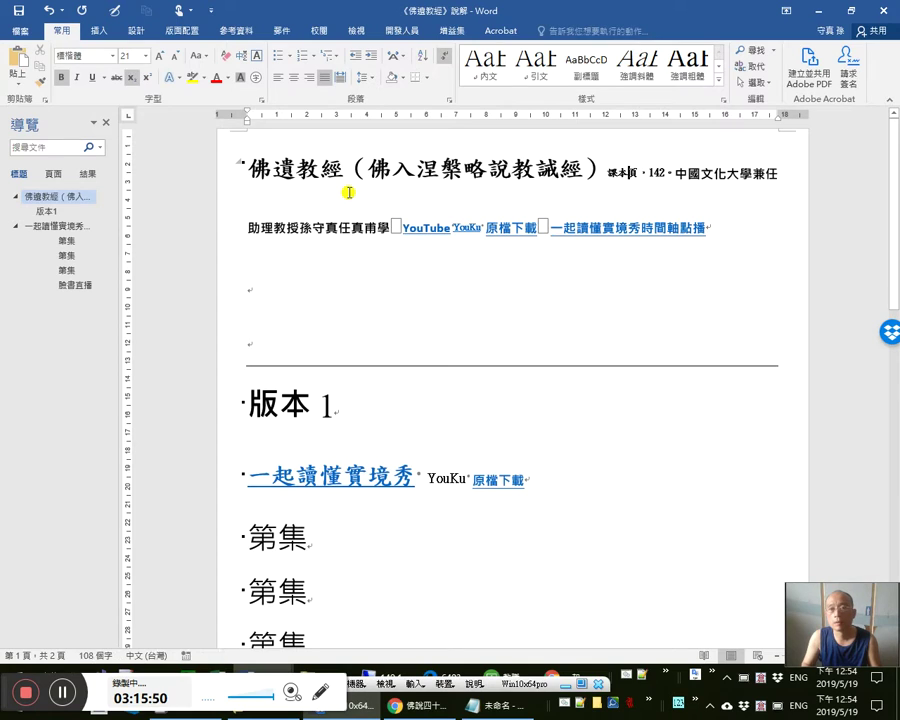
pyautogui.hotkey('shift', 'End')
pyautogui.hotkey('shift', 'Left')
pyautogui.hotkey('shift', 'Left')
pyautogui.hotkey('shift', 'Left')
pyautogui.hotkey('shift', 'Left')
pyautogui.hotkey('shift', 'Left')
pyautogui.hotkey('shift', 'Left')
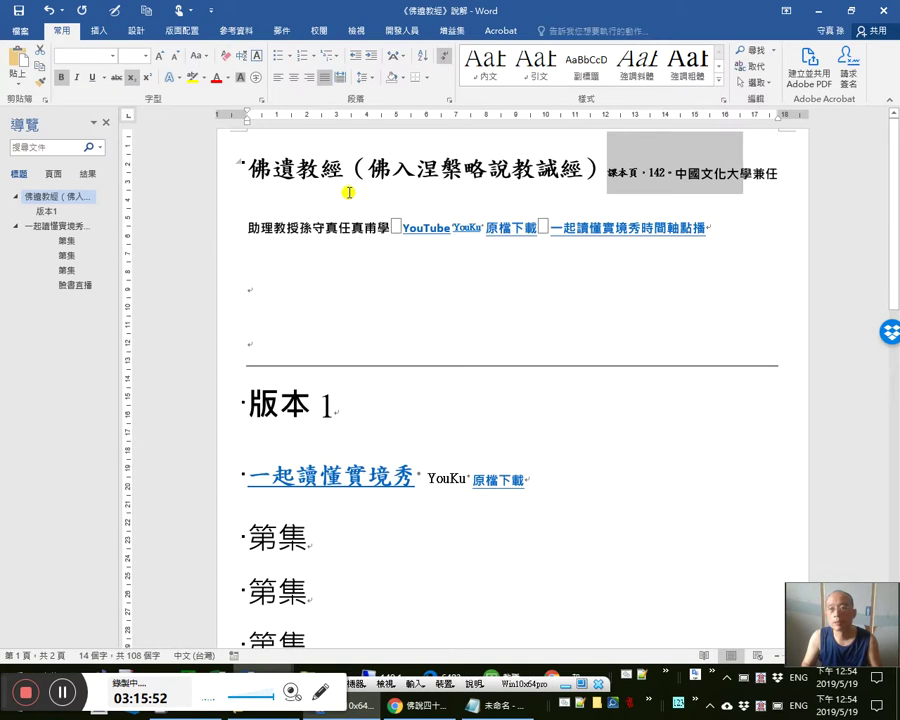
pyautogui.hotkey('shift', 'Left')
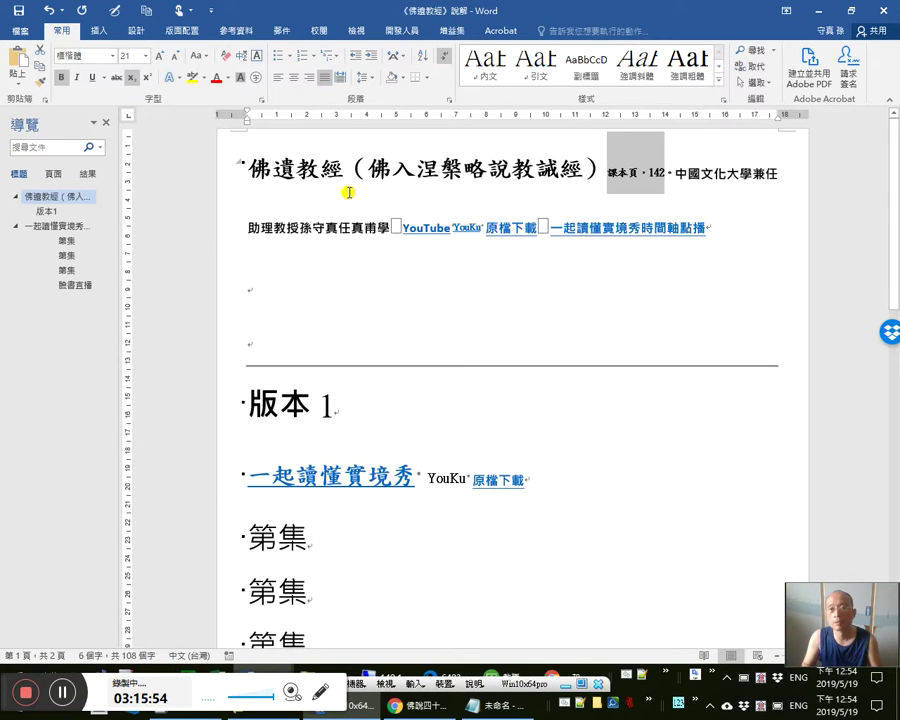
pyautogui.press('Delete')
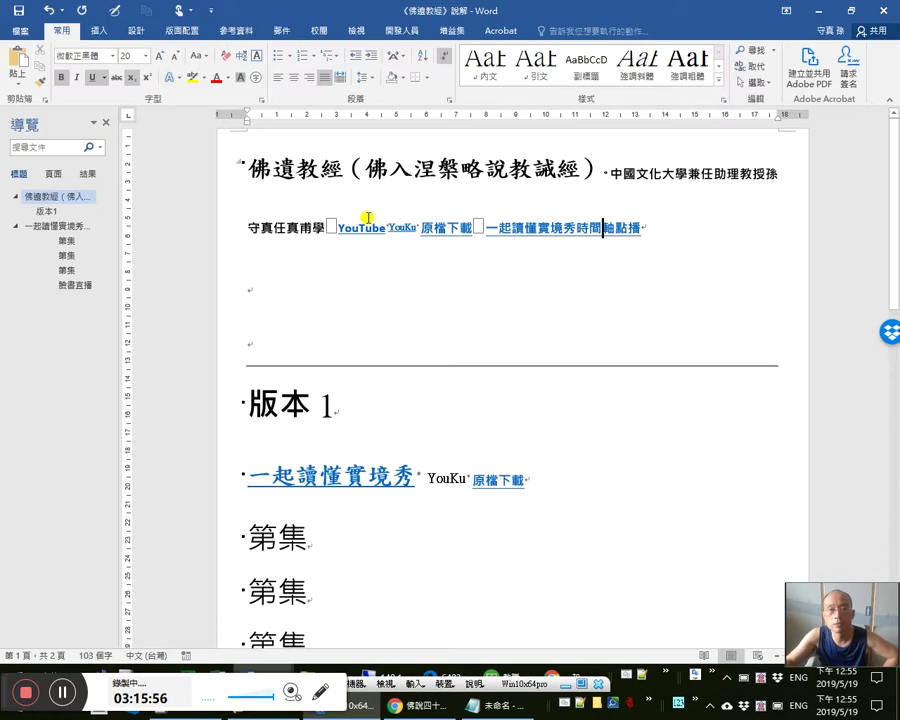
# Step: Remove the hyperlink from the YouTube label and check the YouKu and 原檔下載 links
pyautogui.click(374, 222)
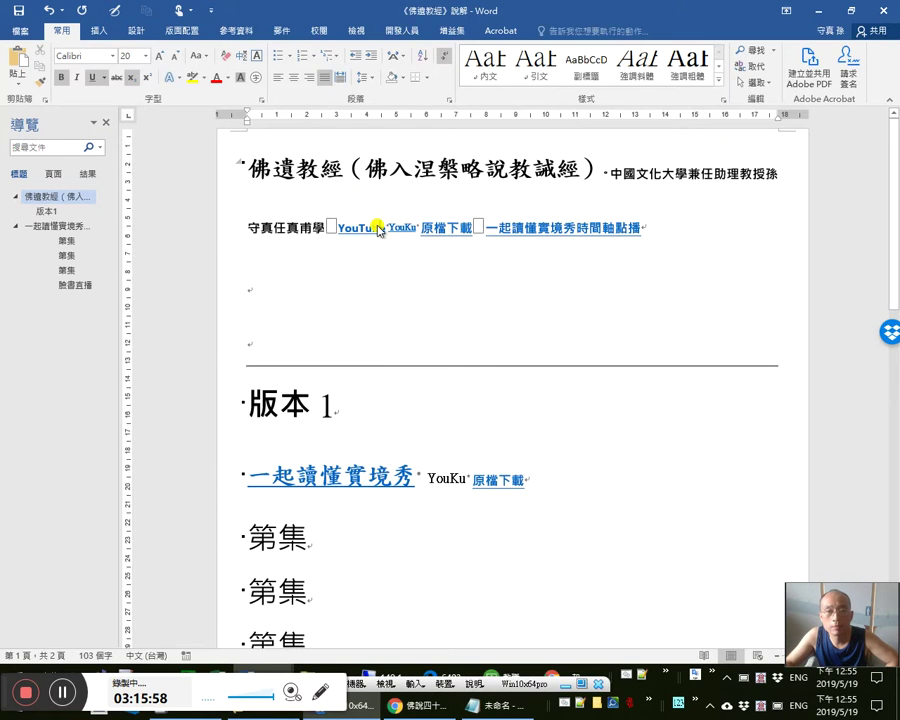
pyautogui.rightClick(378, 230)
pyautogui.click(430, 374)
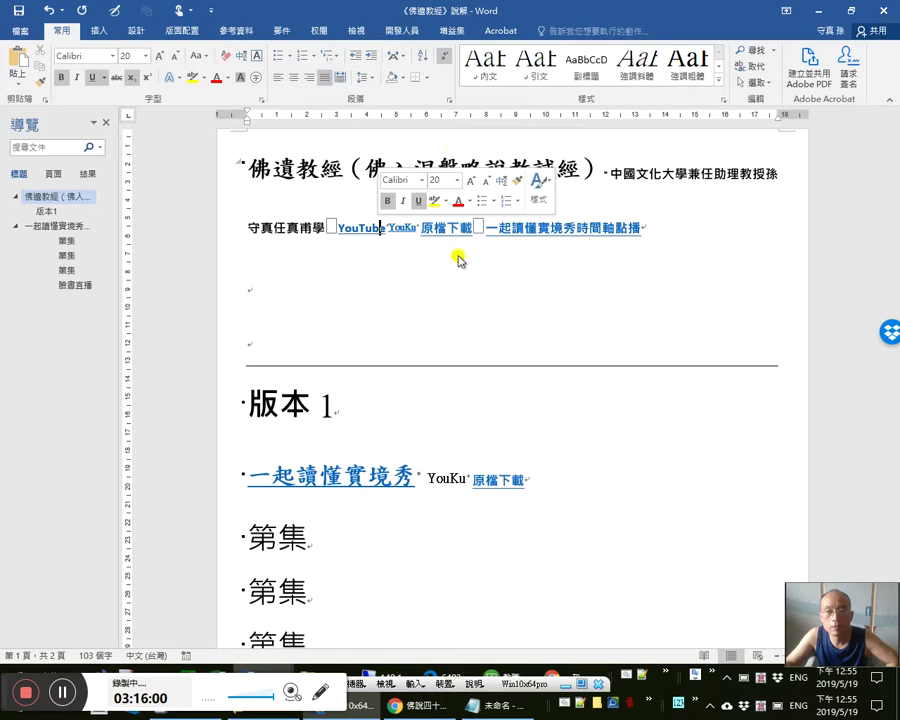
pyautogui.click(408, 227)
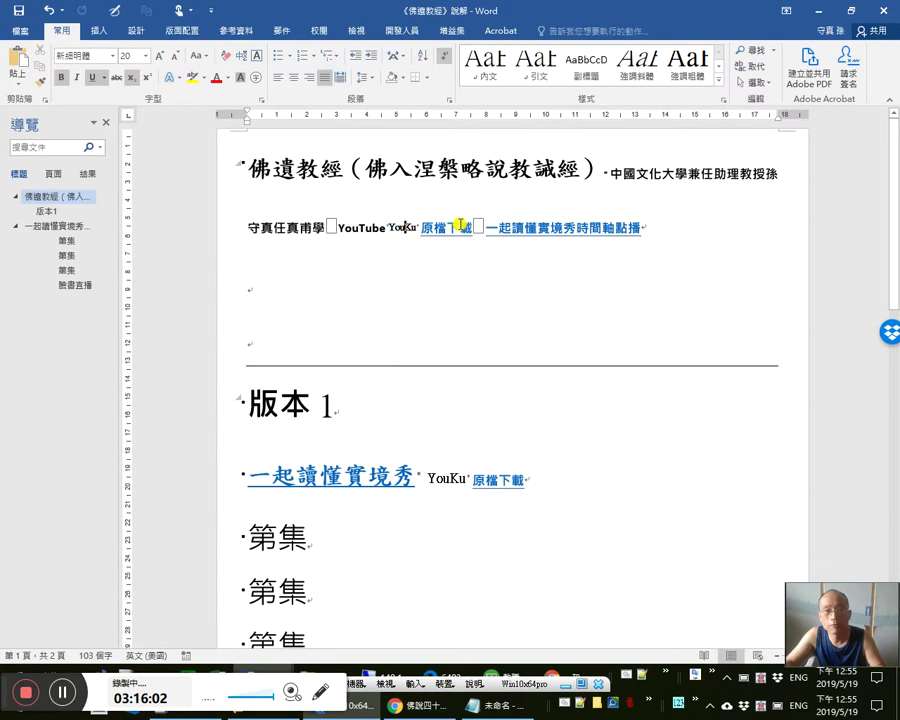
pyautogui.click(460, 224)
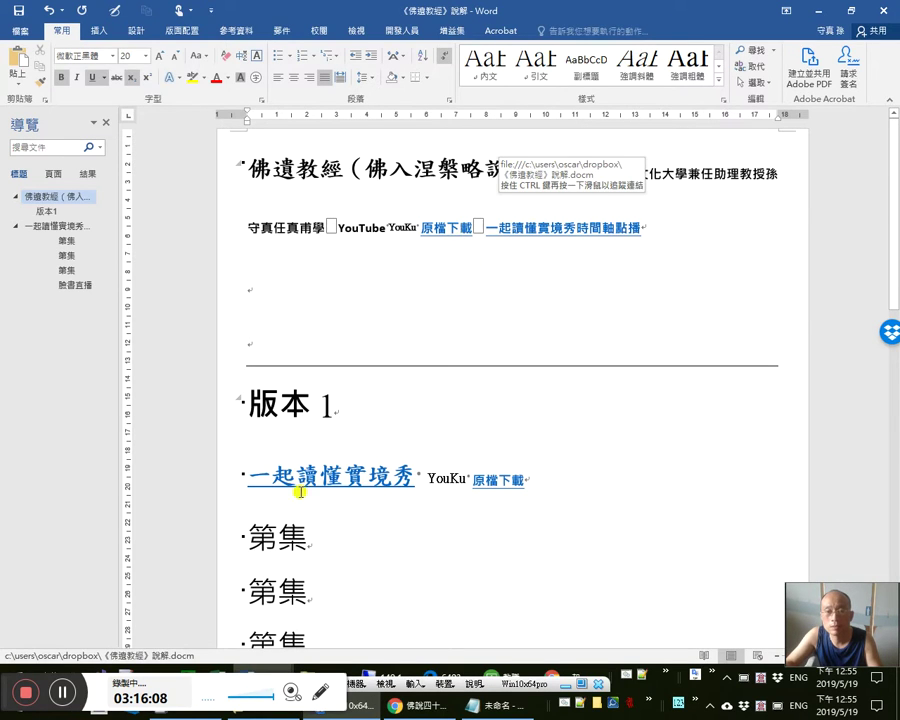
# Step: Remove the hyperlink from the 一起讀懂實境秀 heading
pyautogui.keyDown('ctrl'); pyautogui.click(566, 230); pyautogui.keyUp('ctrl')
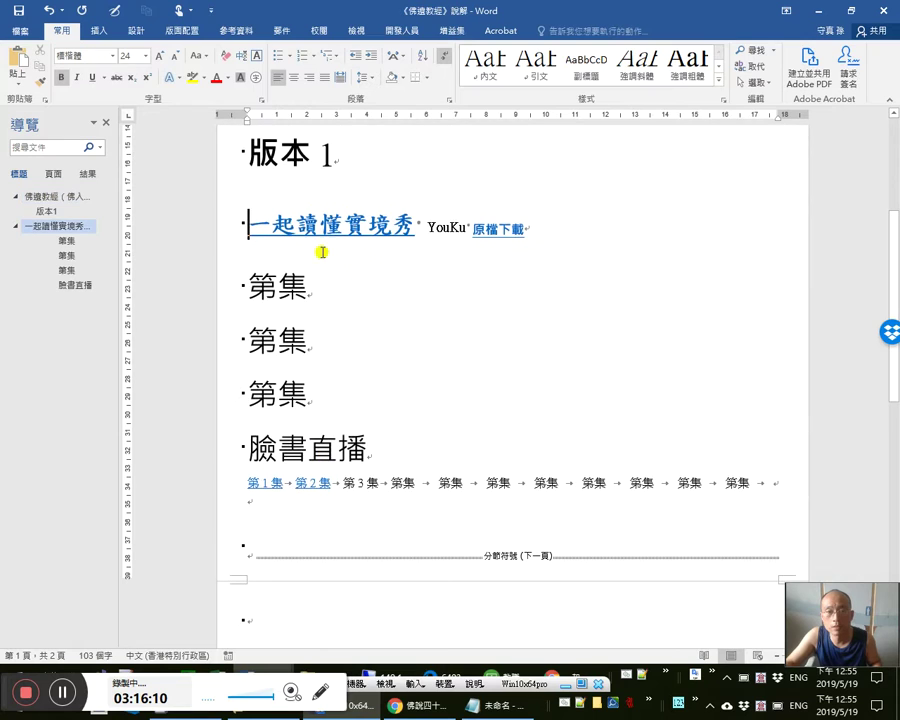
pyautogui.scroll(2, 494, 341)
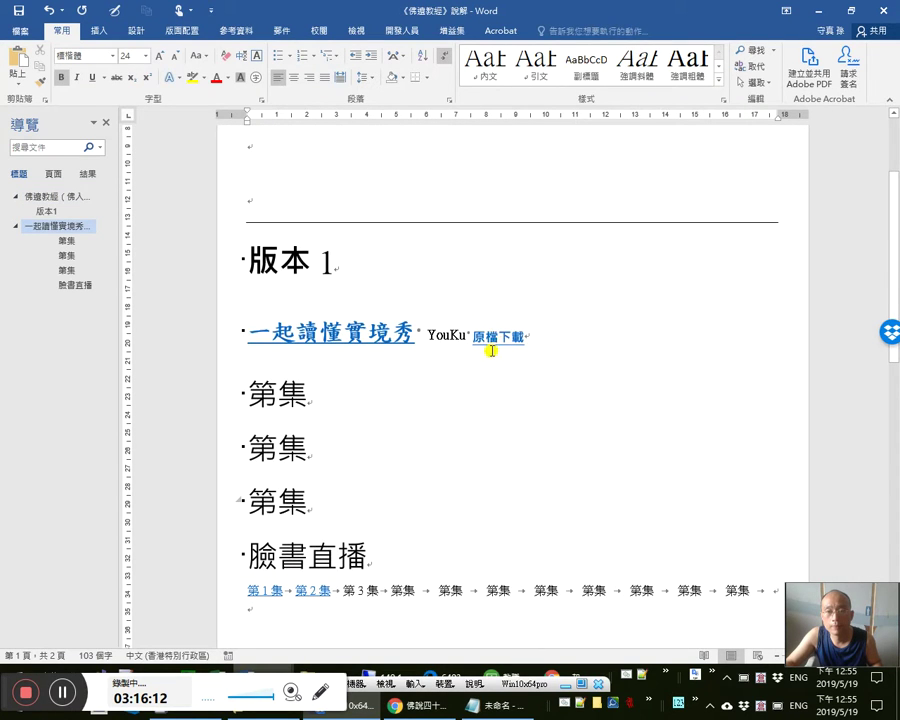
pyautogui.click(367, 333)
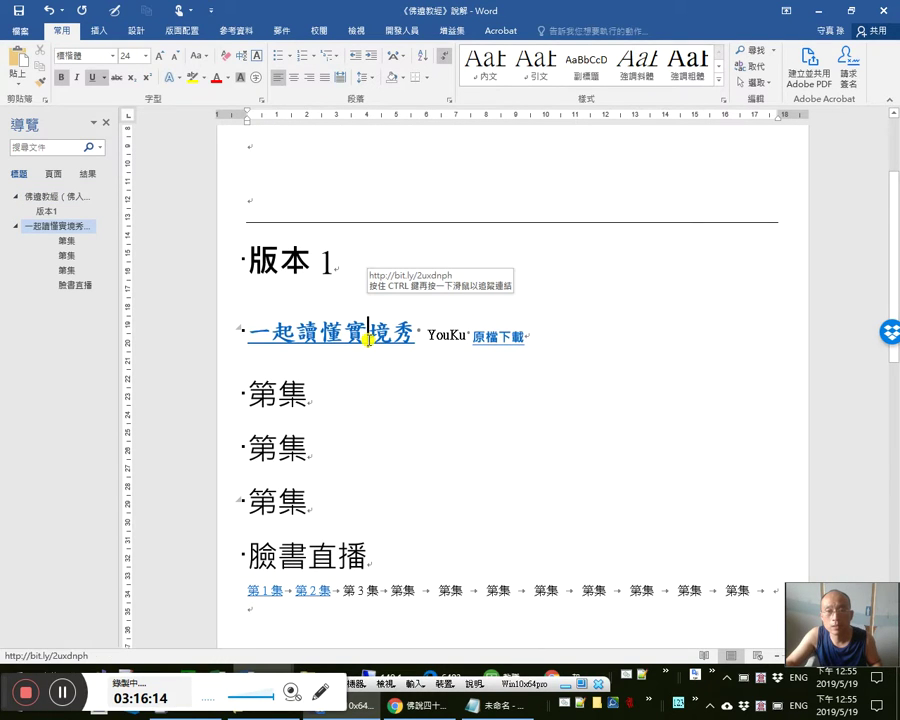
pyautogui.rightClick(368, 339)
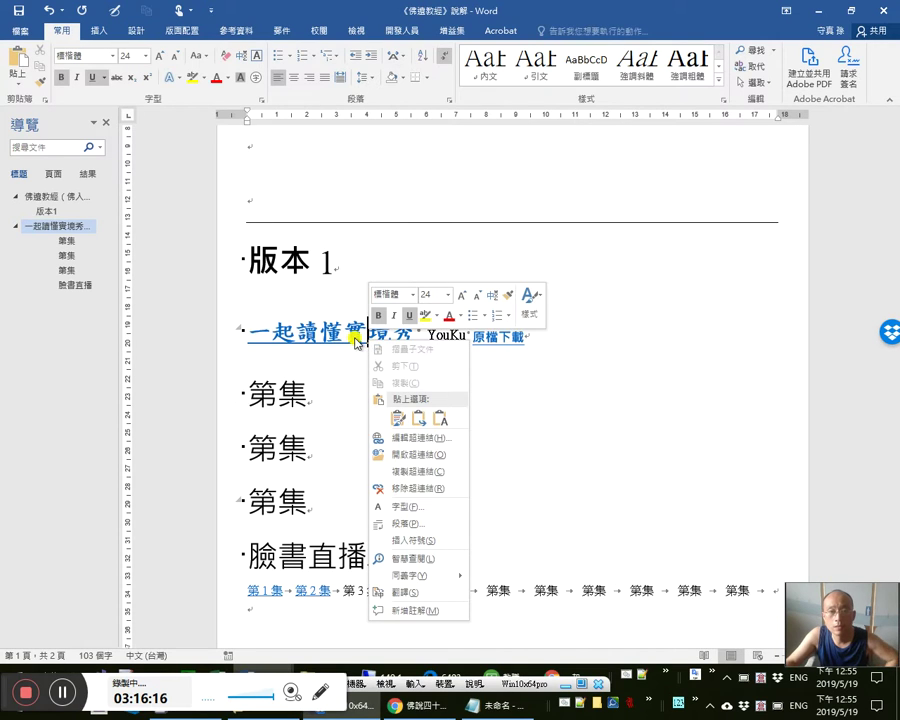
pyautogui.press('Escape')
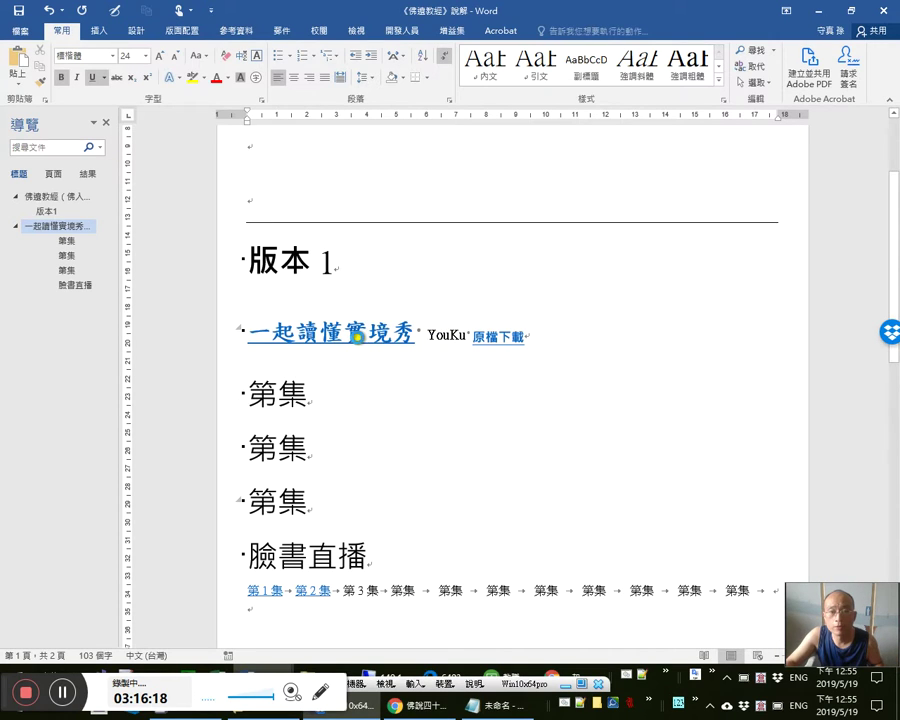
pyautogui.rightClick(358, 339)
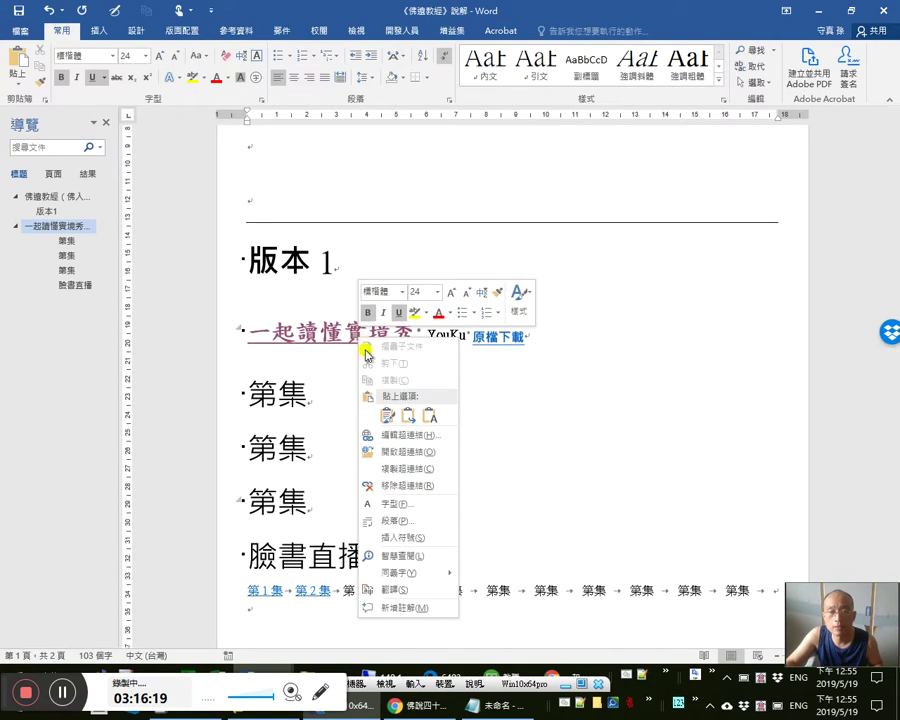
pyautogui.click(392, 487)
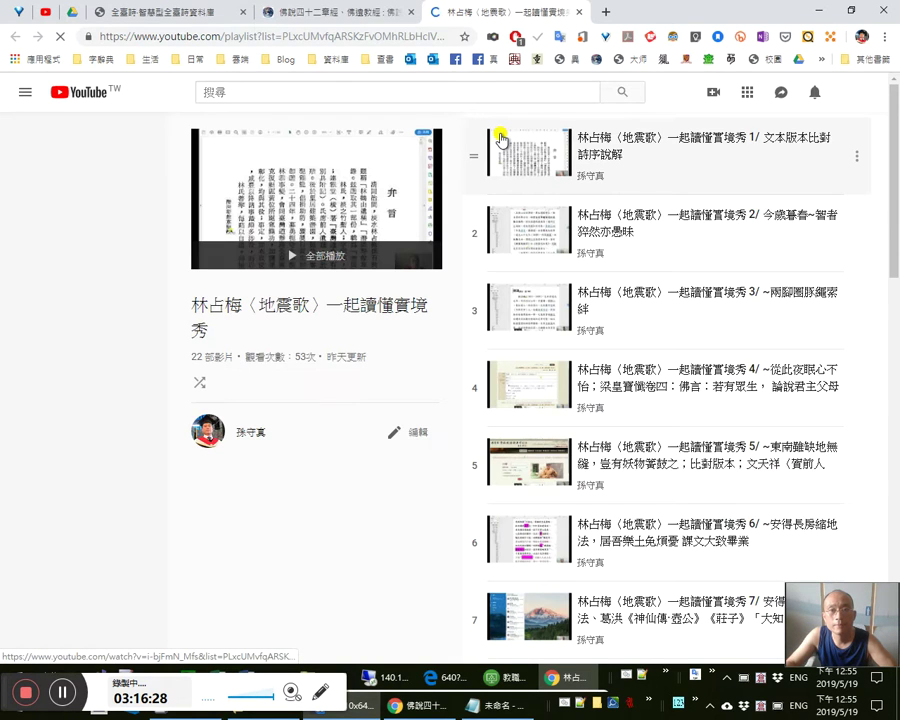
# Step: Close the YouTube playlist page and save the Word document
pyautogui.hotkey('ctrl', 'w')
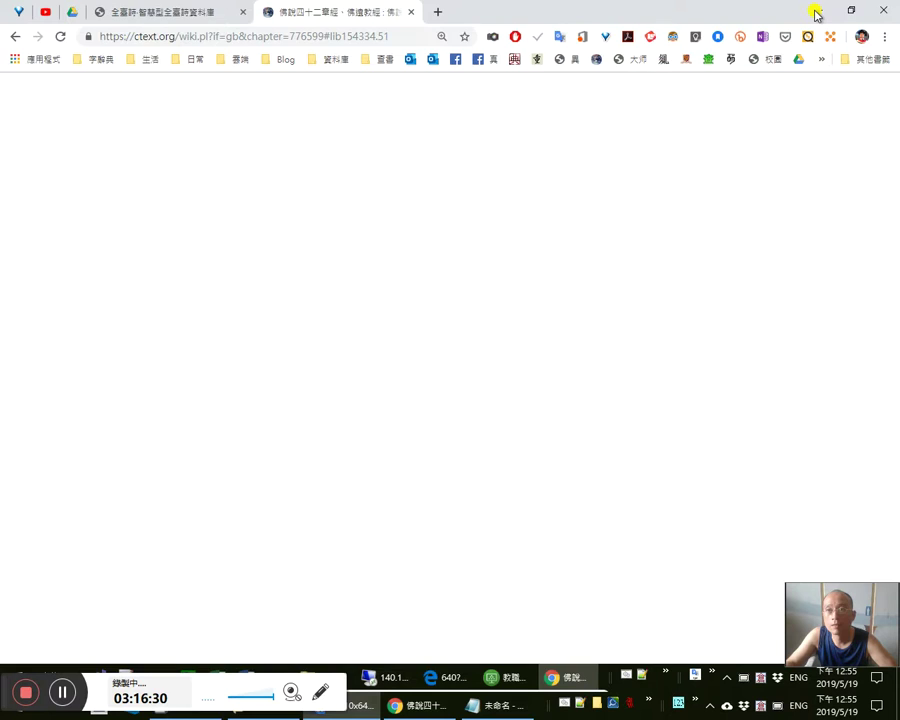
pyautogui.click(820, 10)
pyautogui.click(427, 335)
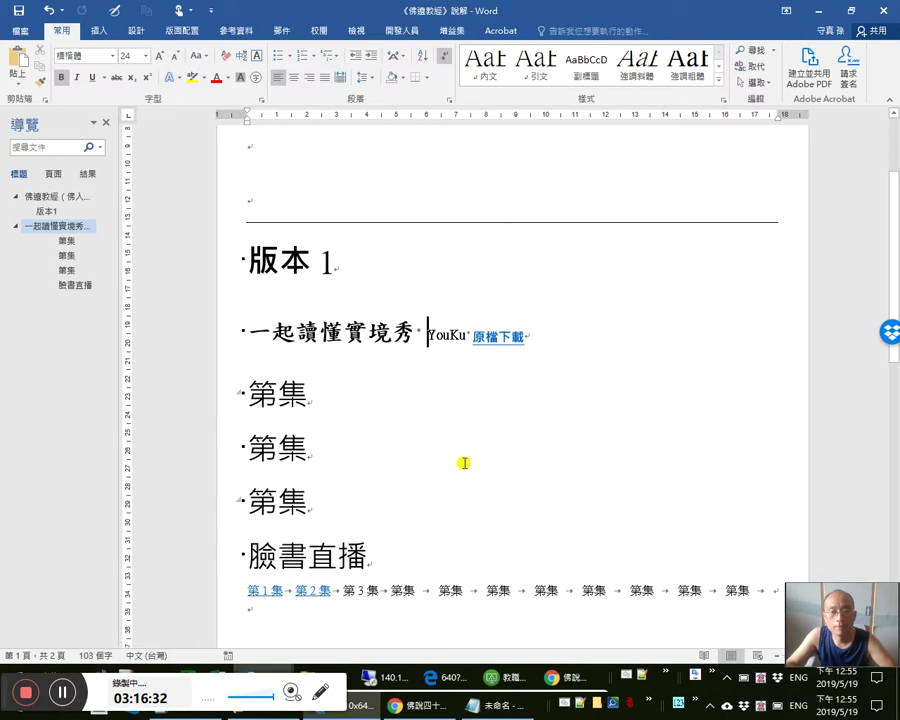
pyautogui.scroll(1, 464, 463)
pyautogui.click(18, 10)
pyautogui.scroll(-3, 459, 438)
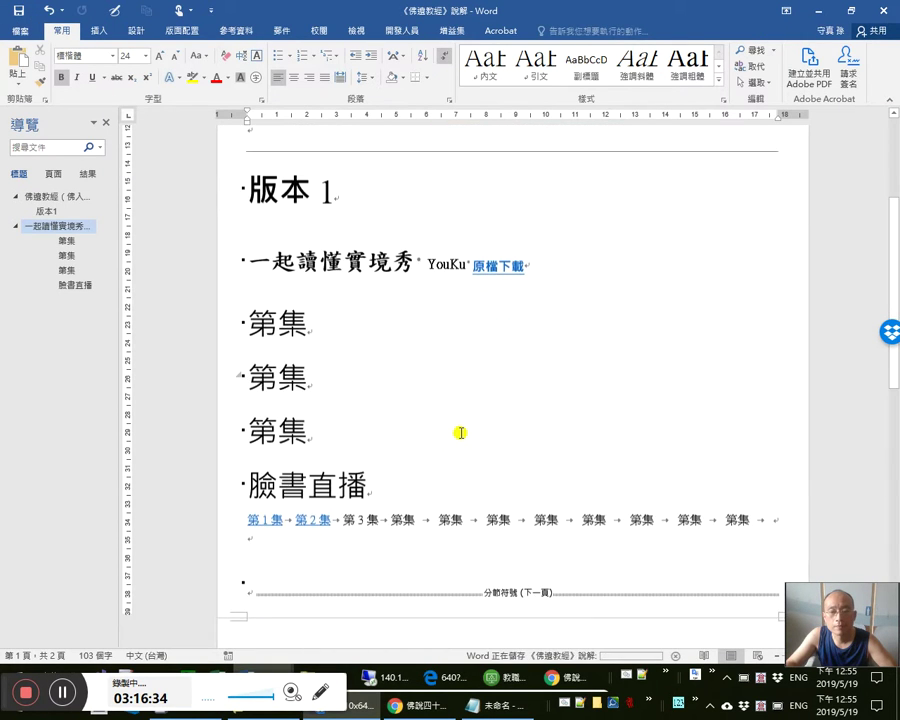
pyautogui.scroll(3, 460, 425)
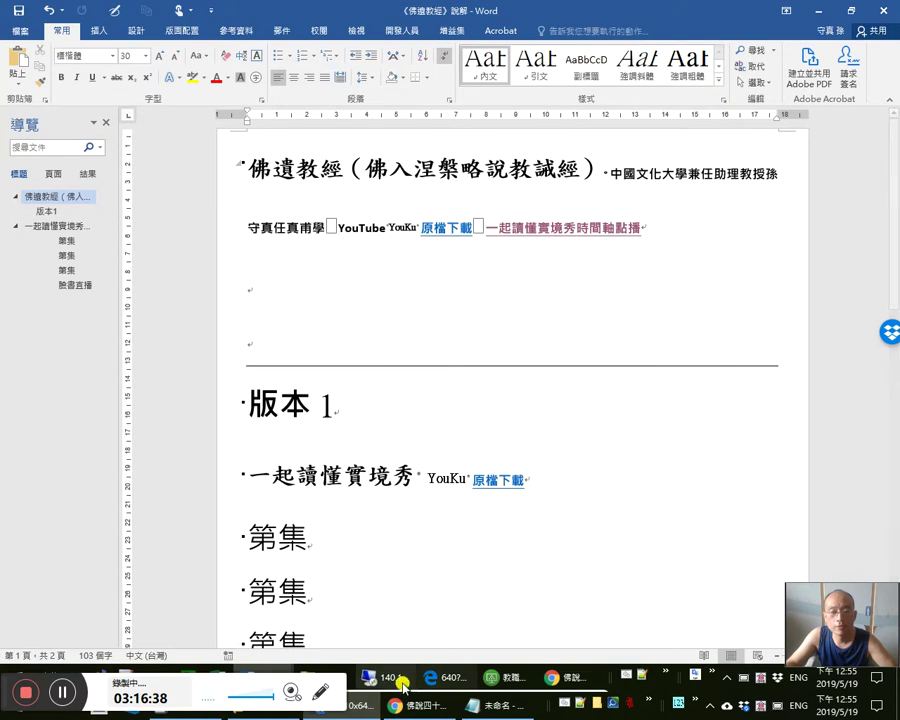
# Step: Reload the ctext.org page and select from the 《佛遺教經》 heading through section 14
pyautogui.click(565, 677)
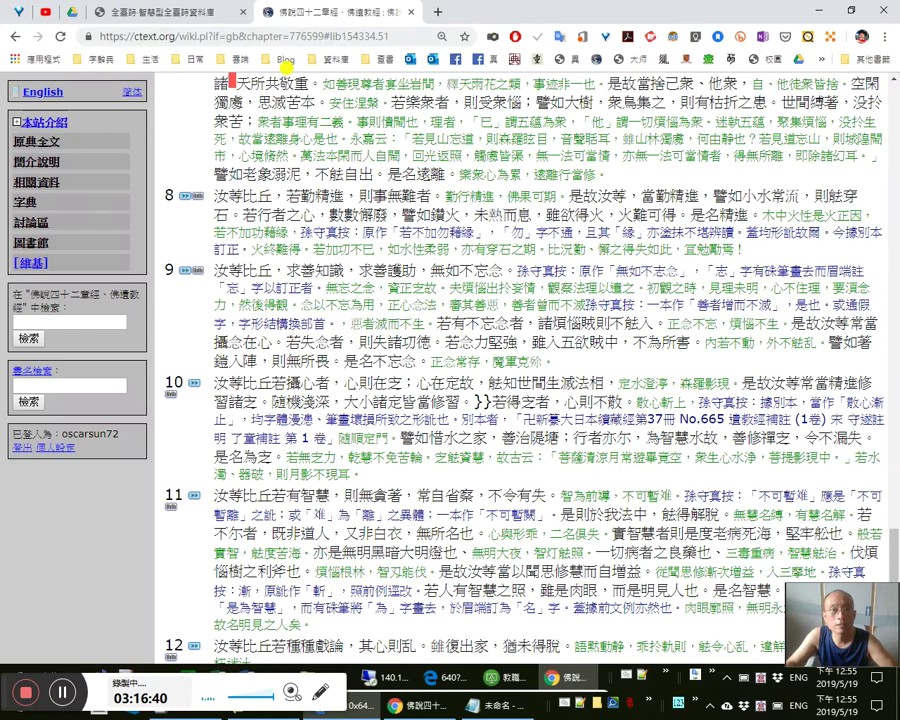
pyautogui.click(60, 40)
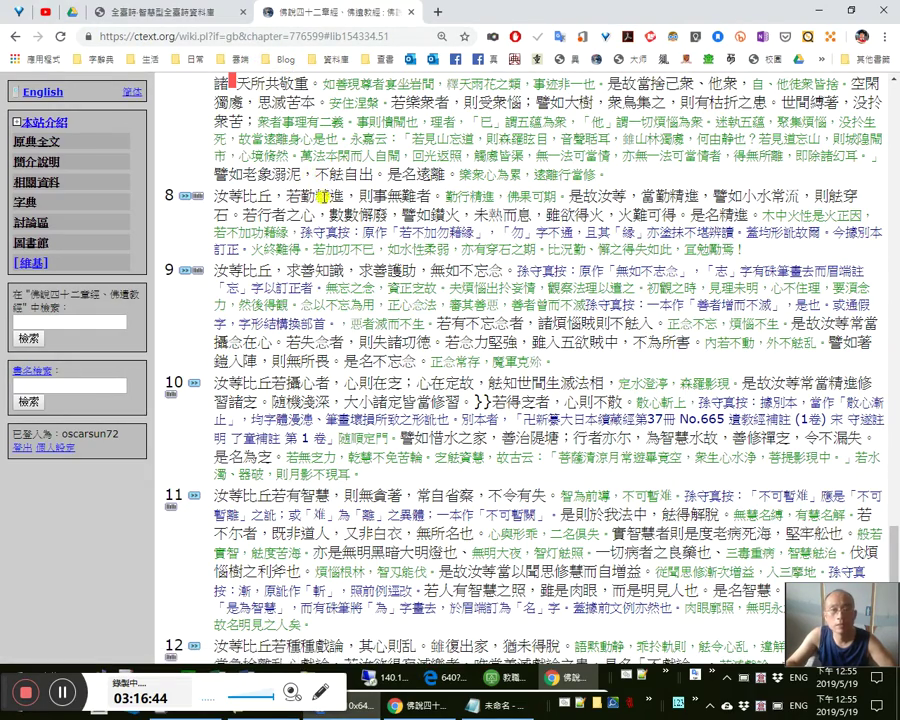
pyautogui.scroll(10, 314, 240)
pyautogui.scroll(6, 300, 265)
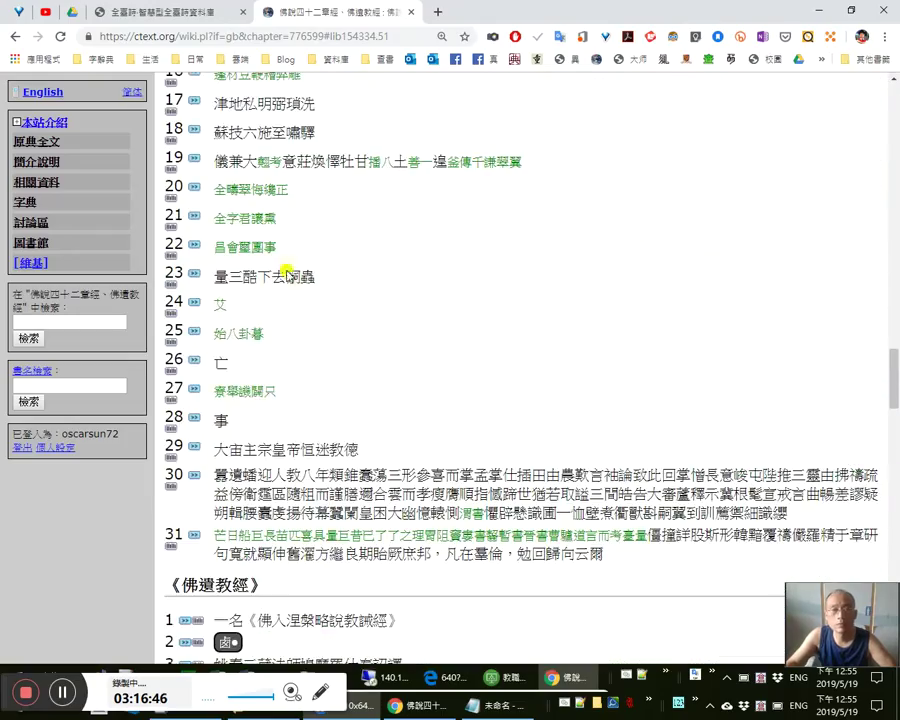
pyautogui.scroll(-4, 236, 490)
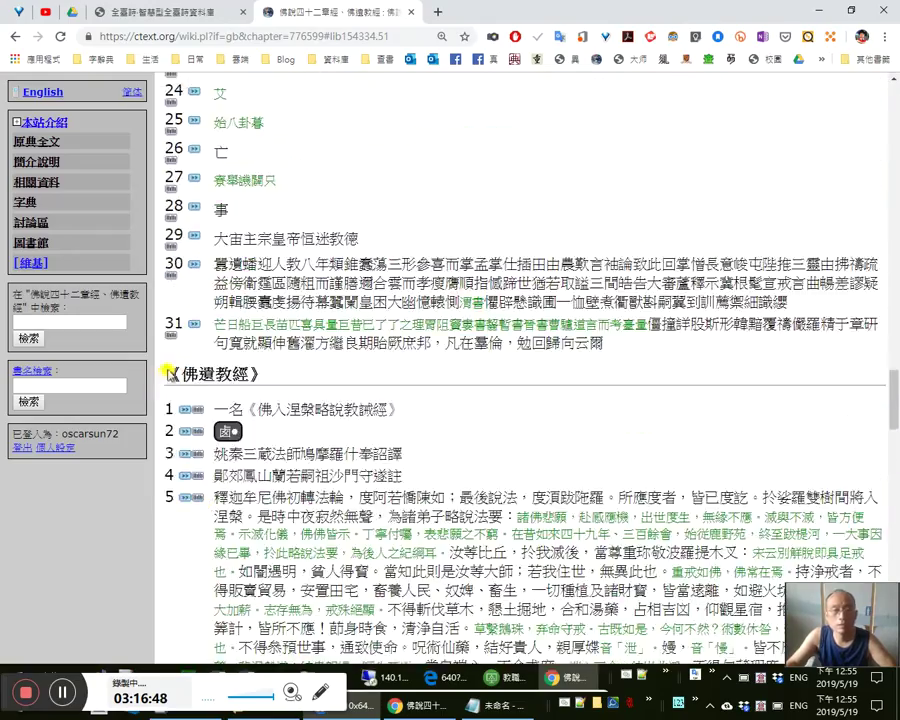
pyautogui.moveTo(170, 370); pyautogui.dragTo(375, 518)
pyautogui.scroll(-15, 738, 511)
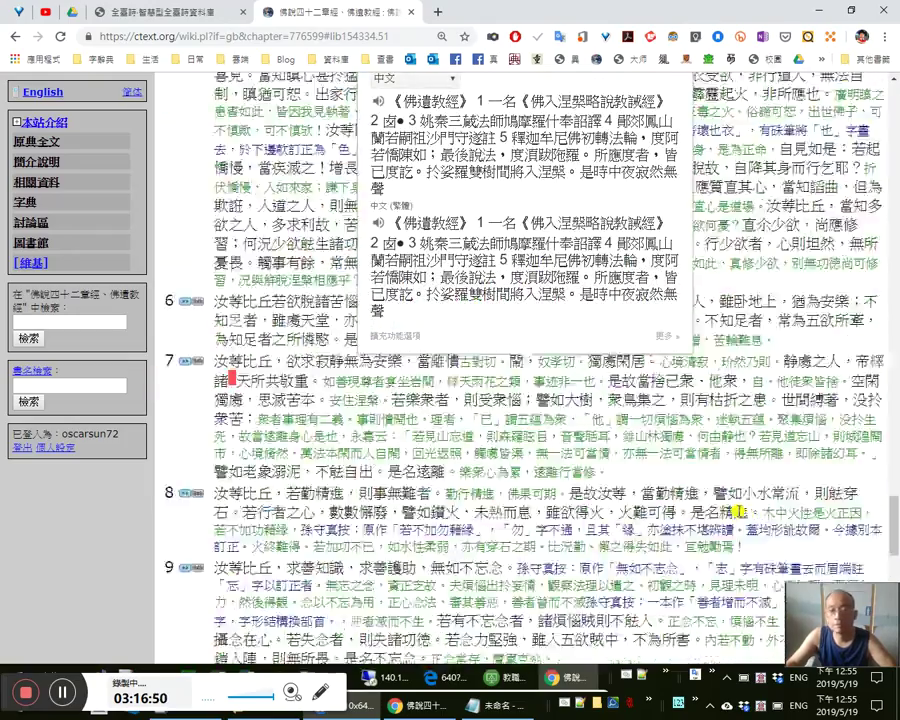
pyautogui.scroll(-11, 738, 511)
pyautogui.scroll(2, 562, 460)
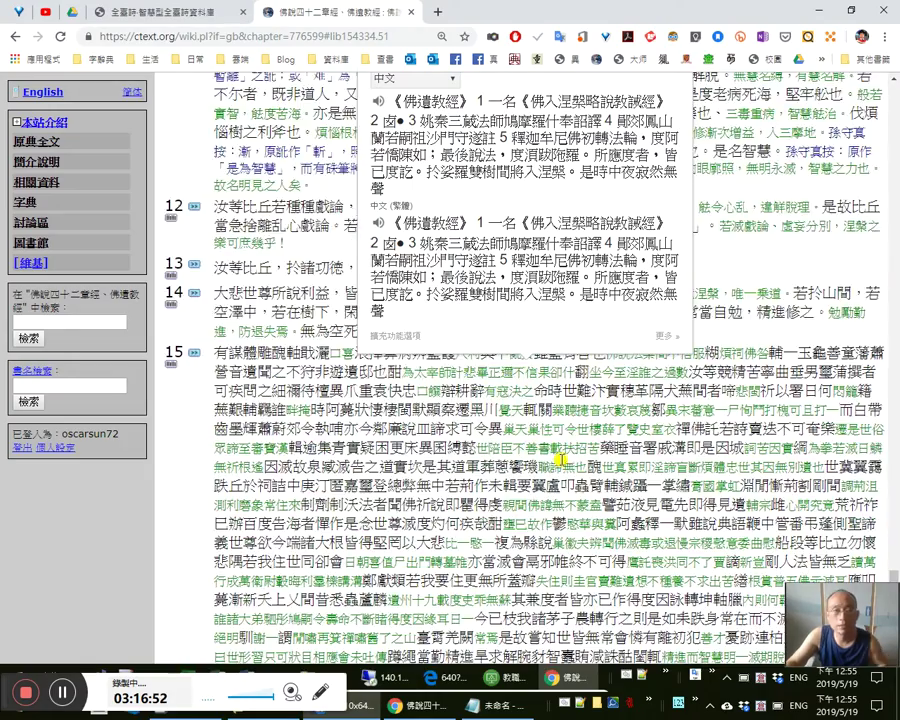
pyautogui.moveTo(210, 245); pyautogui.dragTo(369, 336)
# Step: Copy the selected sutra text and return to Word
pyautogui.rightClick(369, 328)
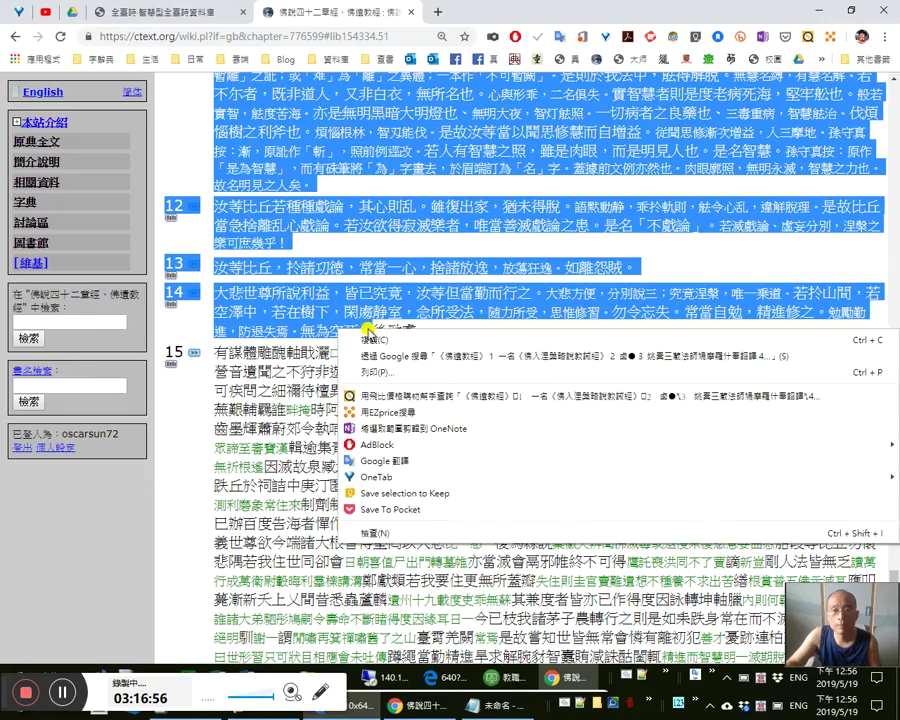
pyautogui.click(379, 338)
pyautogui.hotkey('alt', 'Tab')
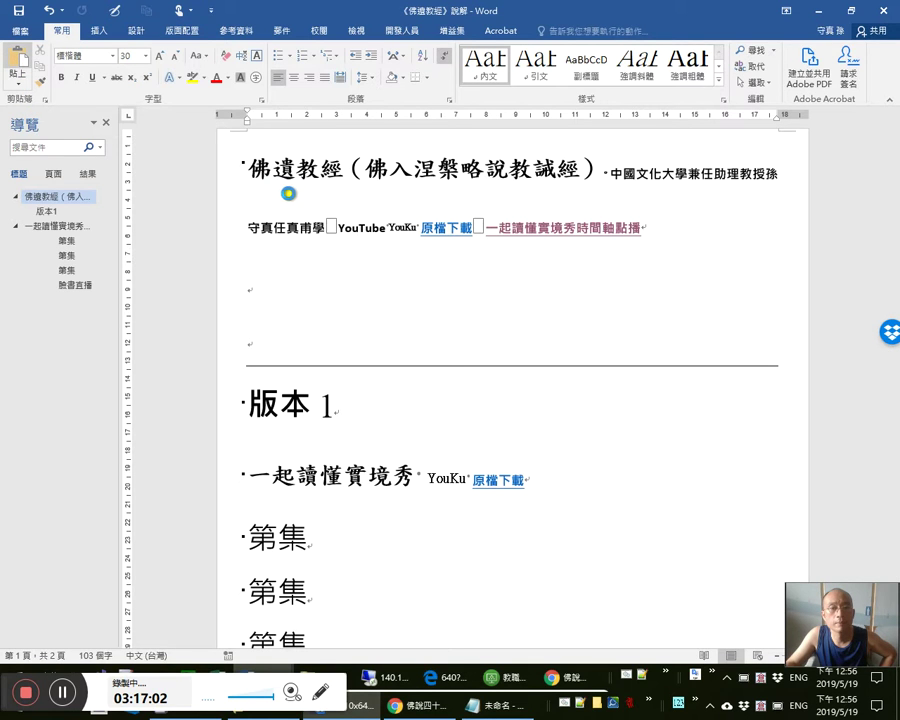
# Step: Paste the copied sutra text, then delete the whole pasted table
pyautogui.hotkey('ctrl', 'v')
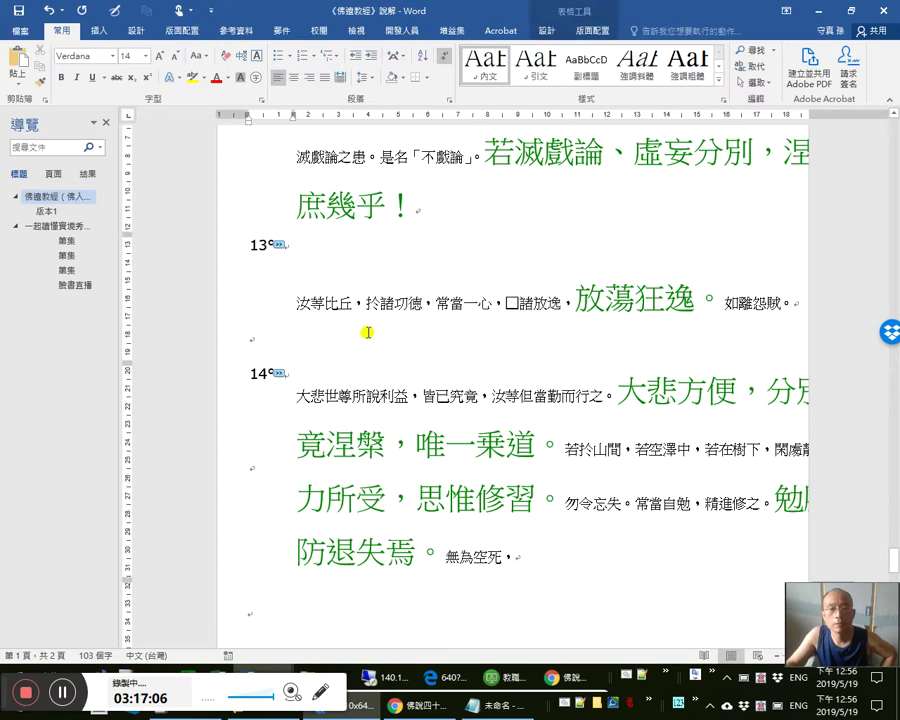
pyautogui.click(585, 30)
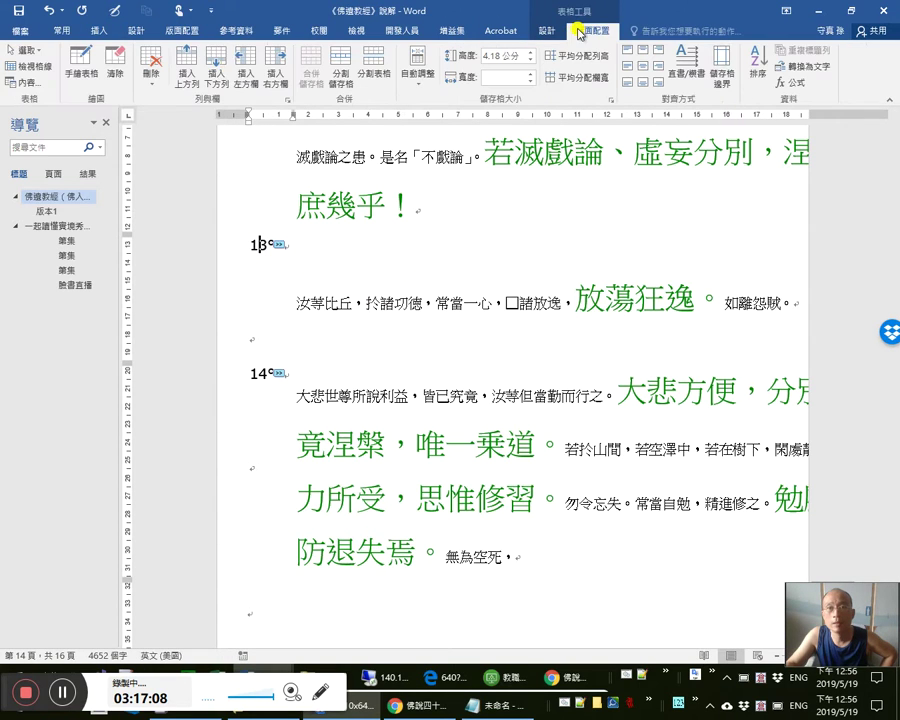
pyautogui.click(148, 68)
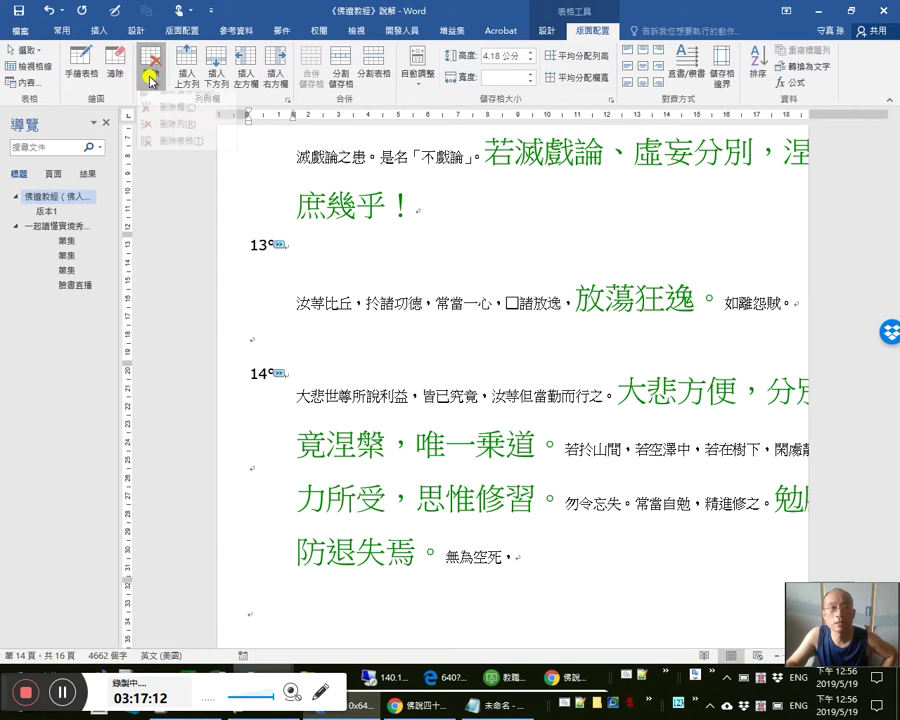
pyautogui.click(175, 124)
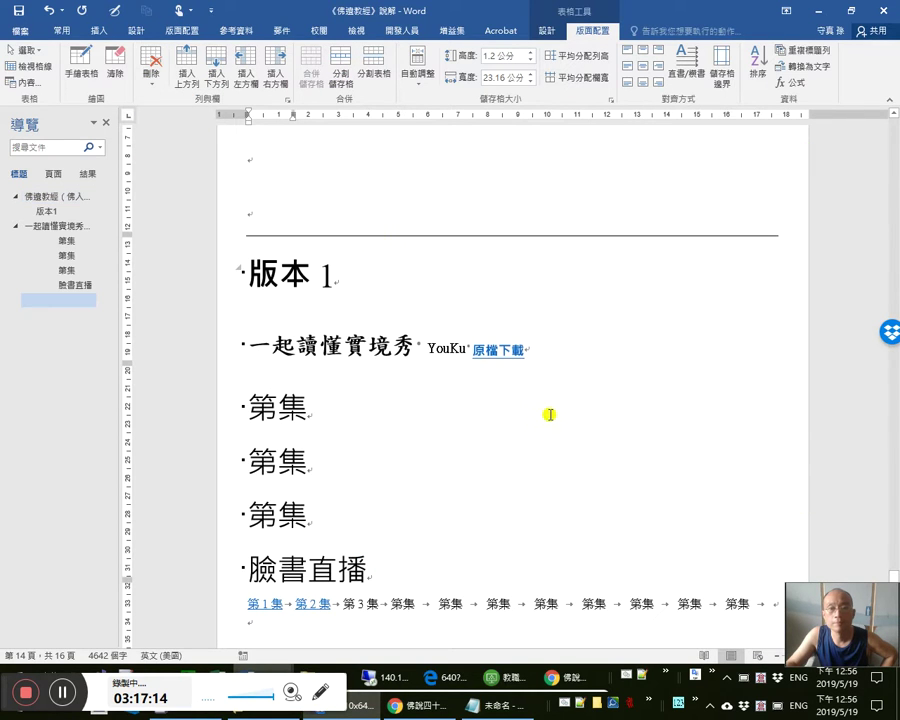
# Step: Select the 大悲世尊 paragraph and scroll up to the title and opening lines
pyautogui.scroll(5, 540, 417)
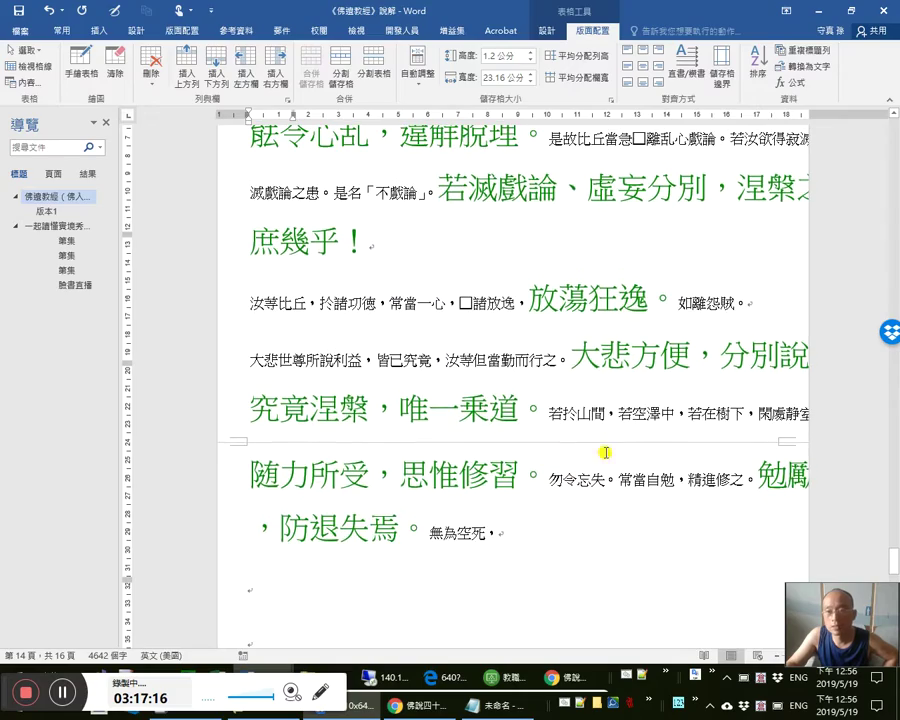
pyautogui.doubleClick(232, 533)
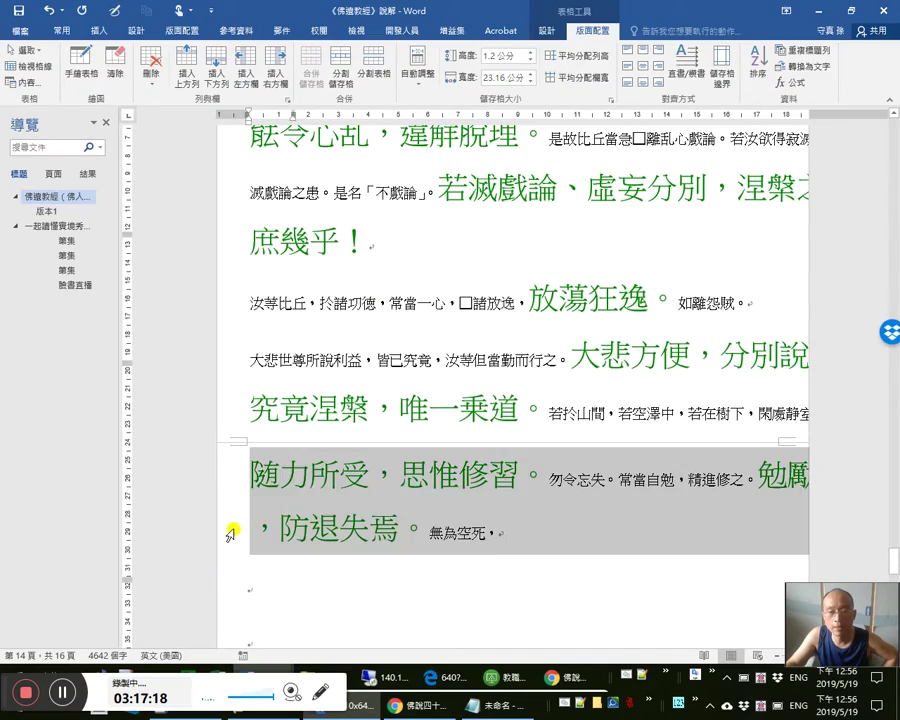
pyautogui.scroll(8, 412, 546)
pyautogui.scroll(15, 418, 547)
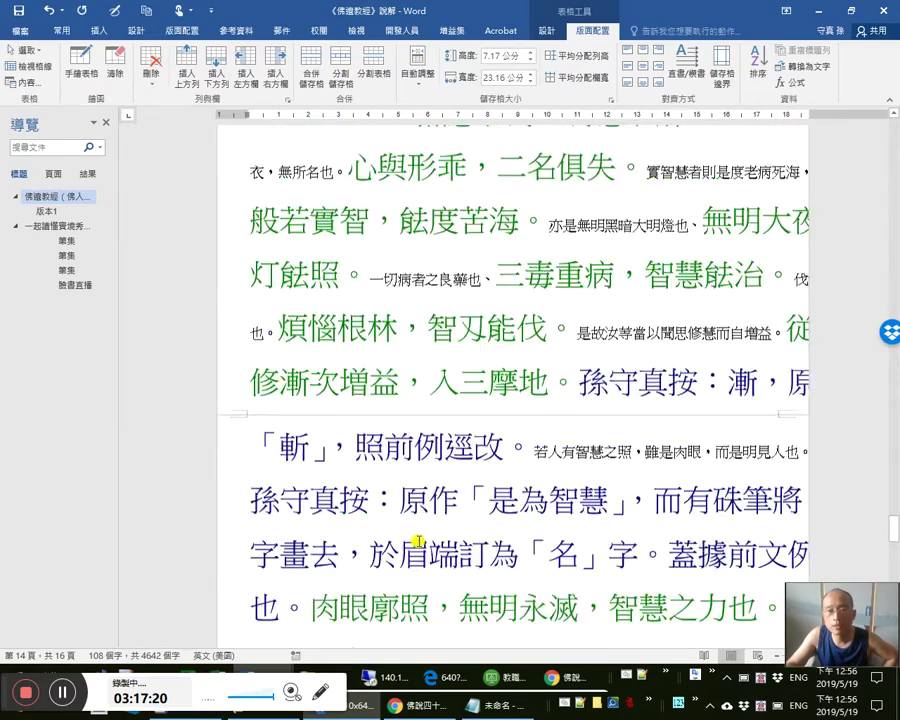
pyautogui.scroll(15, 418, 543)
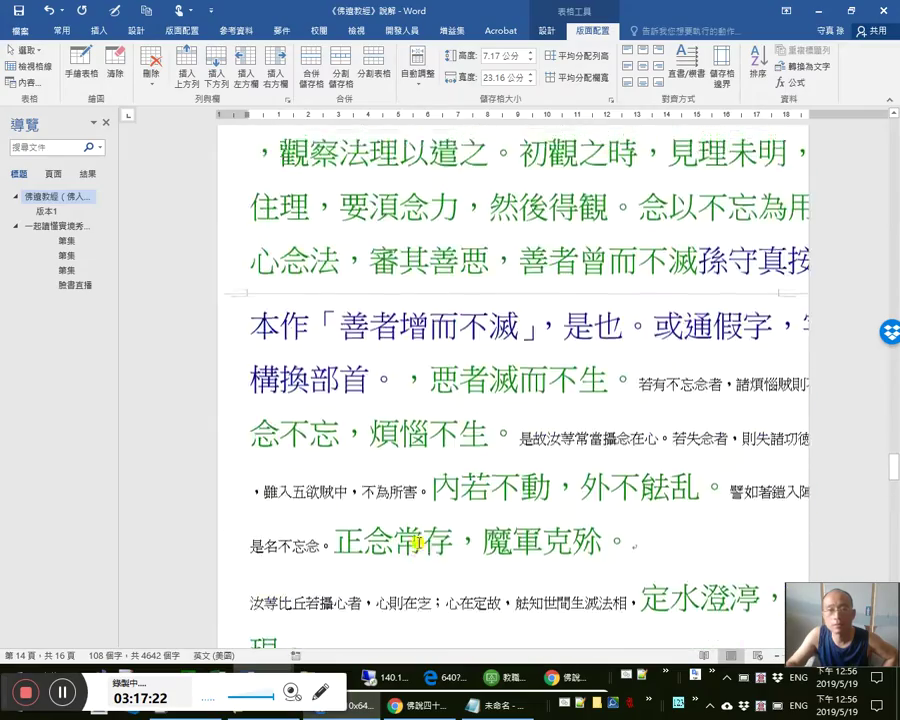
pyautogui.scroll(15, 418, 543)
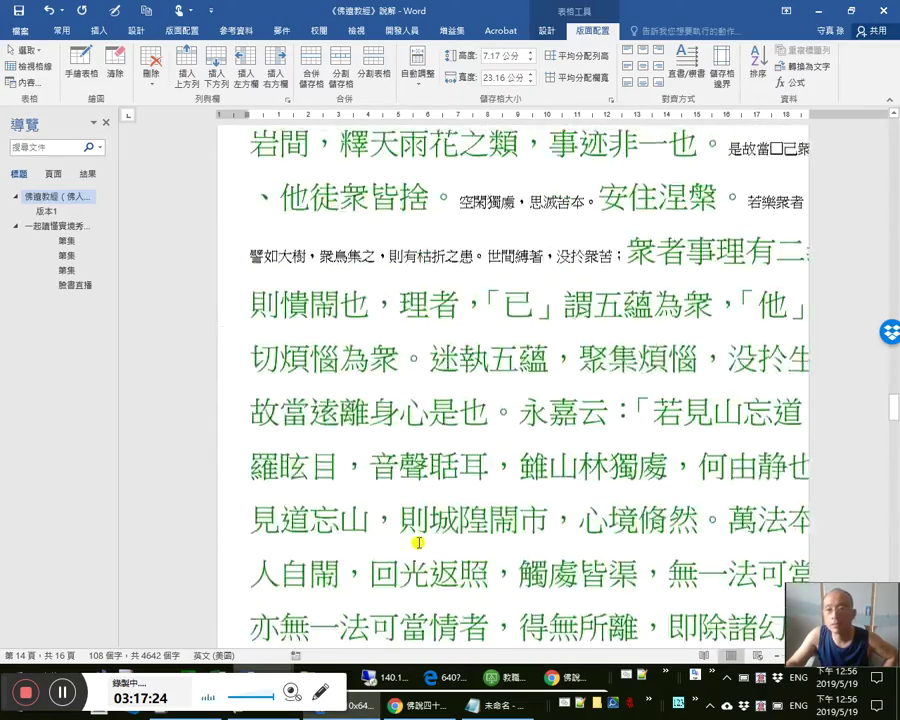
pyautogui.scroll(20, 893, 143)
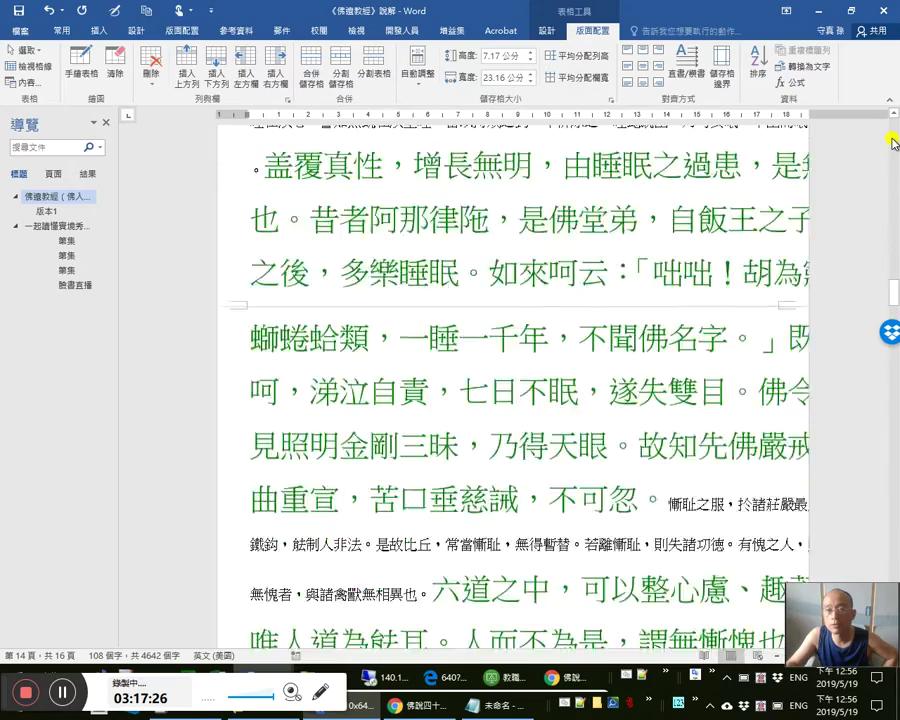
pyautogui.scroll(10, 893, 143)
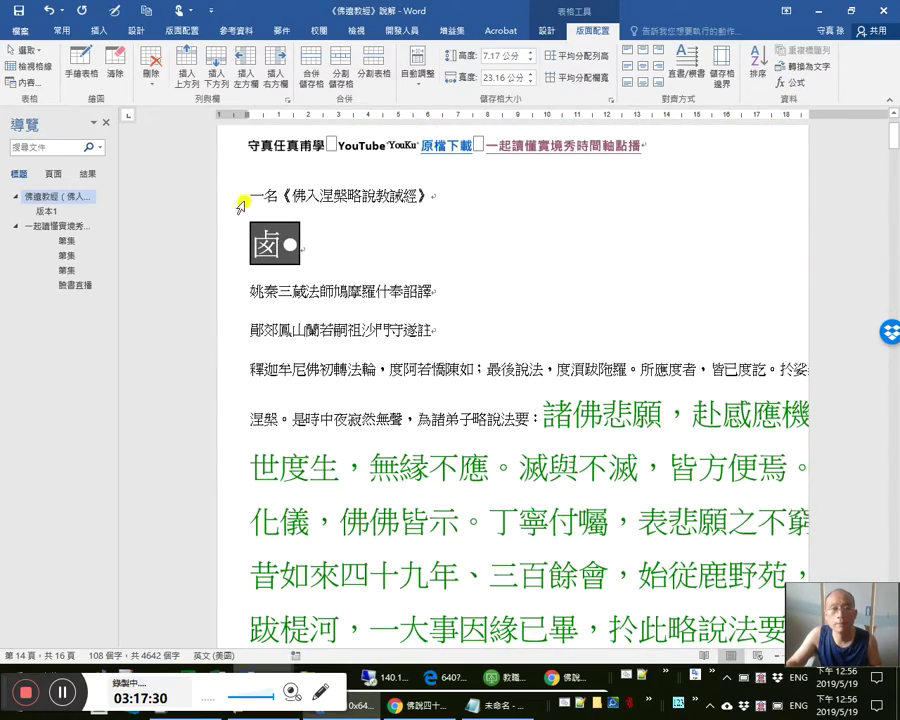
# Step: Convert the table holding the sutra text into plain text paragraphs
pyautogui.click(242, 170)
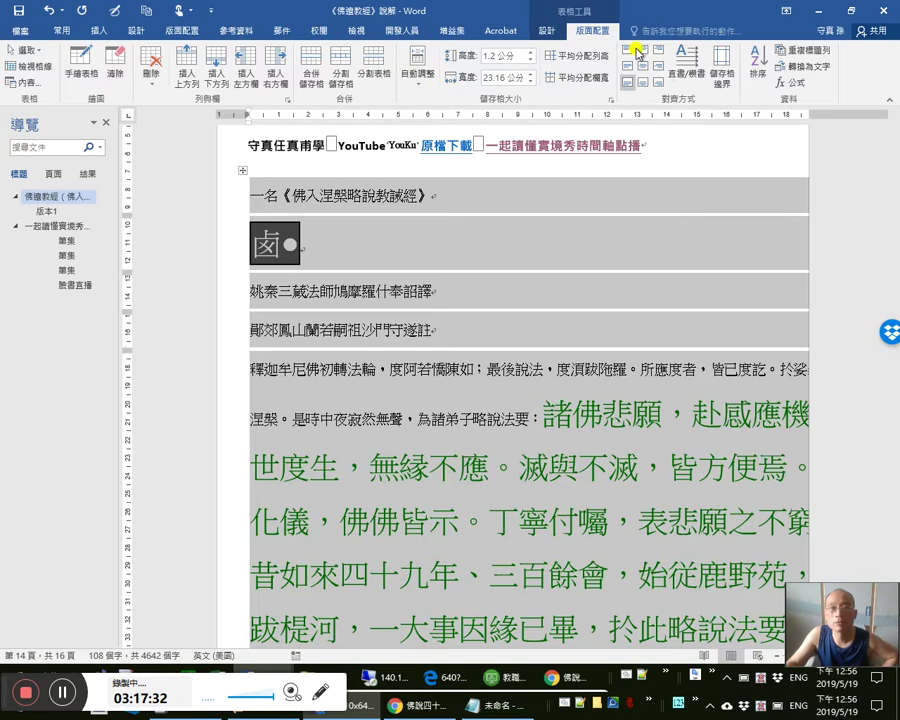
pyautogui.click(809, 67)
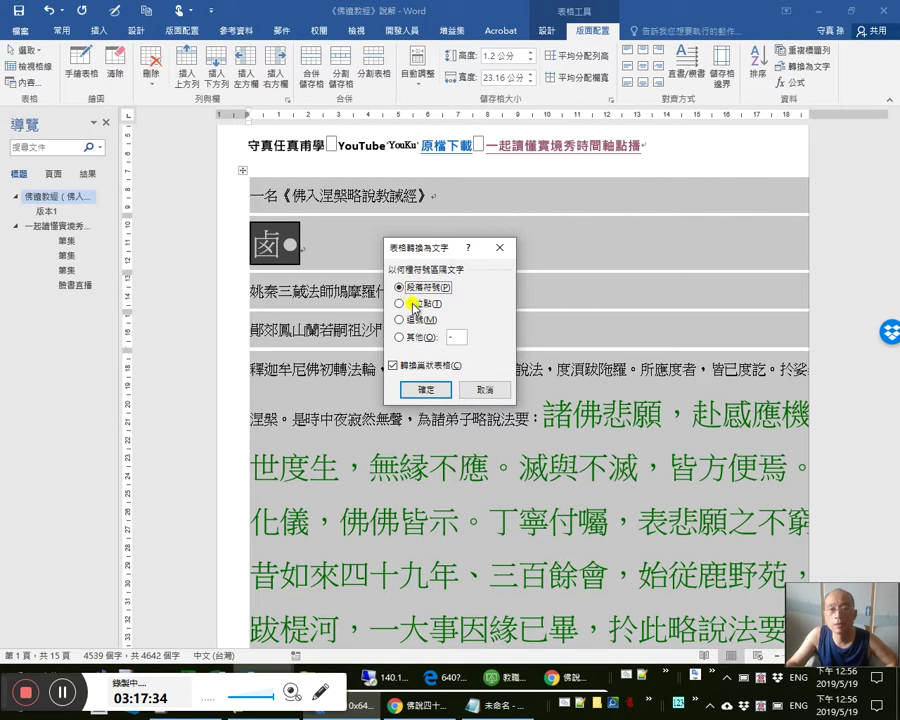
pyautogui.click(426, 390)
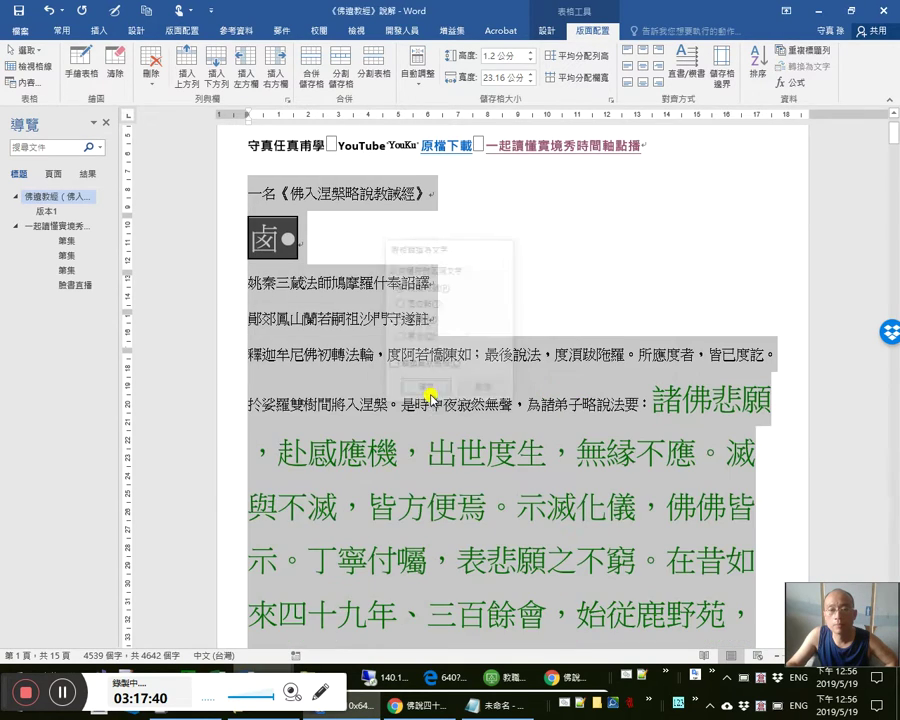
pyautogui.click(360, 332)
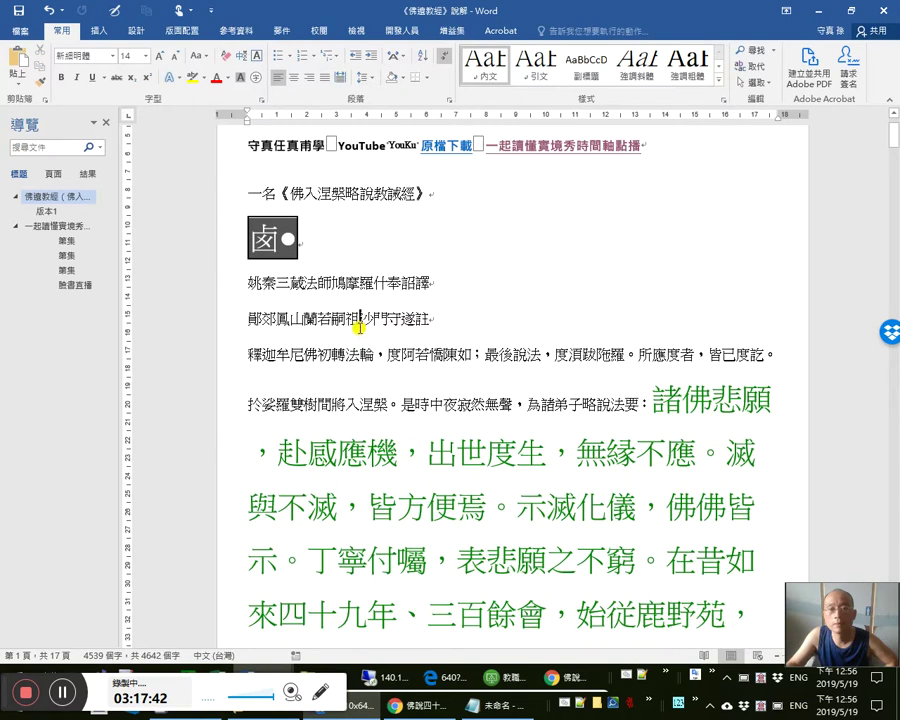
pyautogui.scroll(-2, 553, 489)
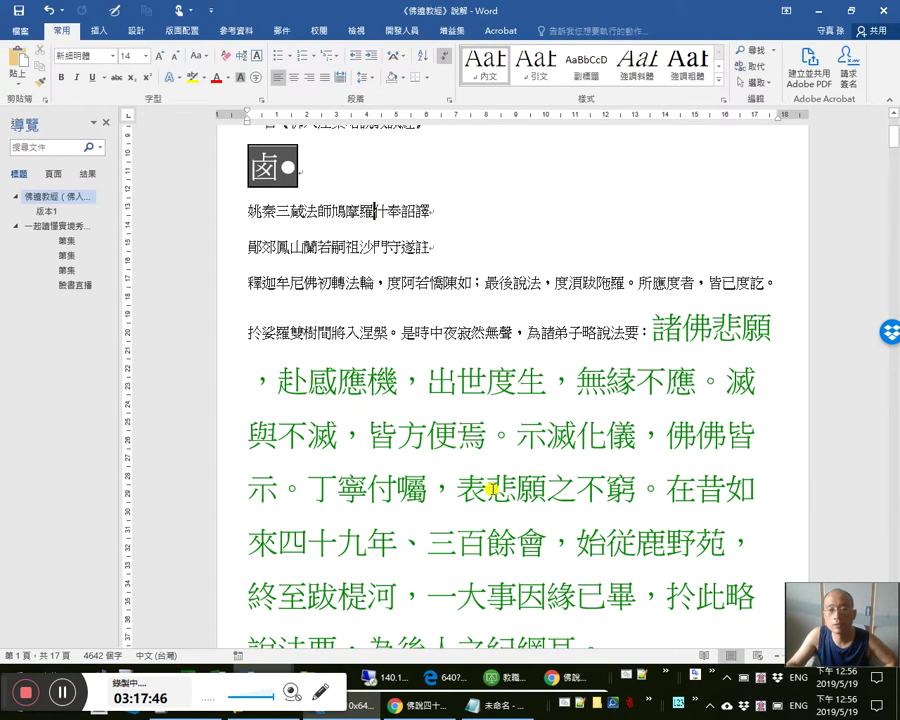
pyautogui.scroll(3, 471, 481)
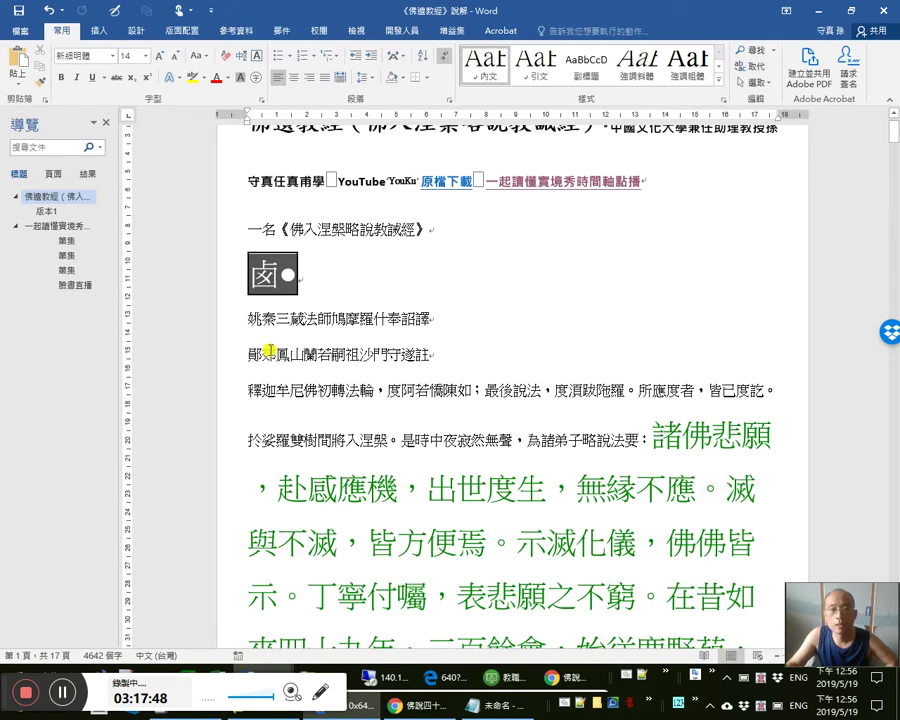
pyautogui.scroll(2, 269, 351)
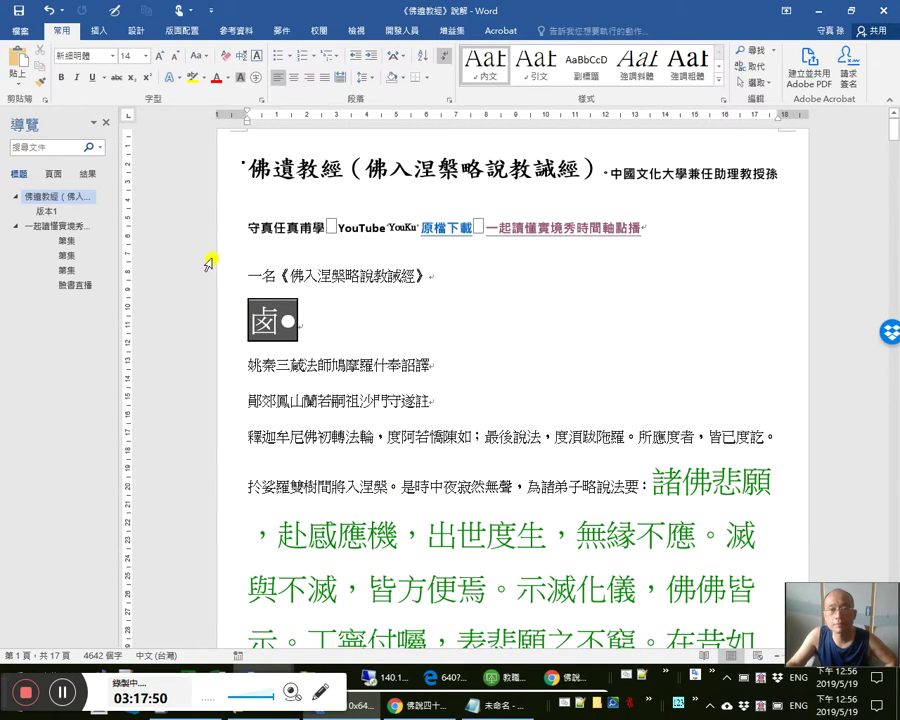
# Step: Delete the 一名《佛入涅槃略說教誡經》 line and select the sutra text down to 無為空死
pyautogui.click(244, 272)
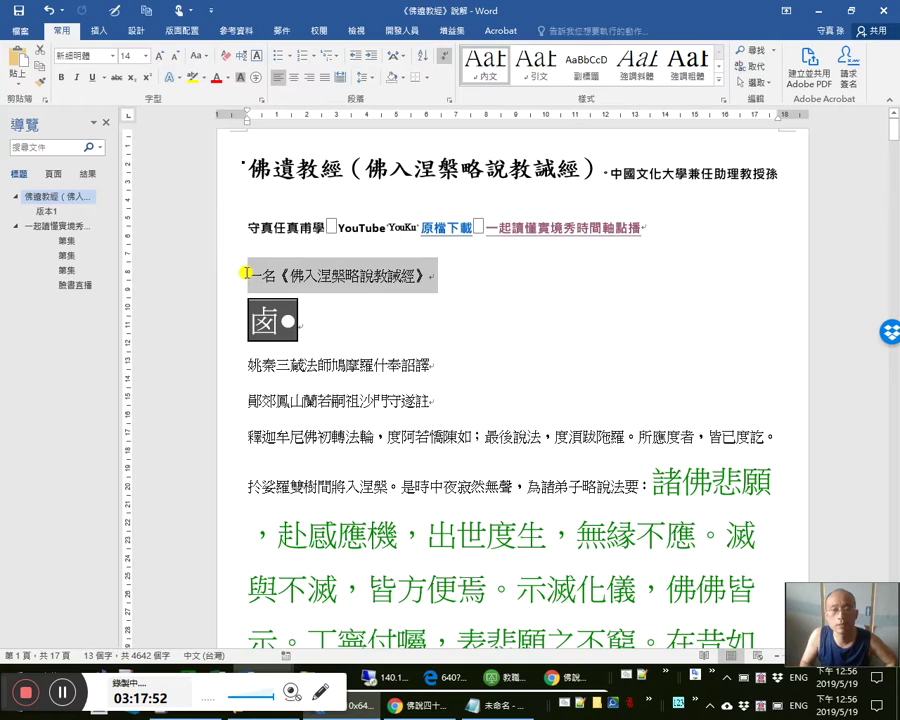
pyautogui.press('Delete')
pyautogui.press('Delete')
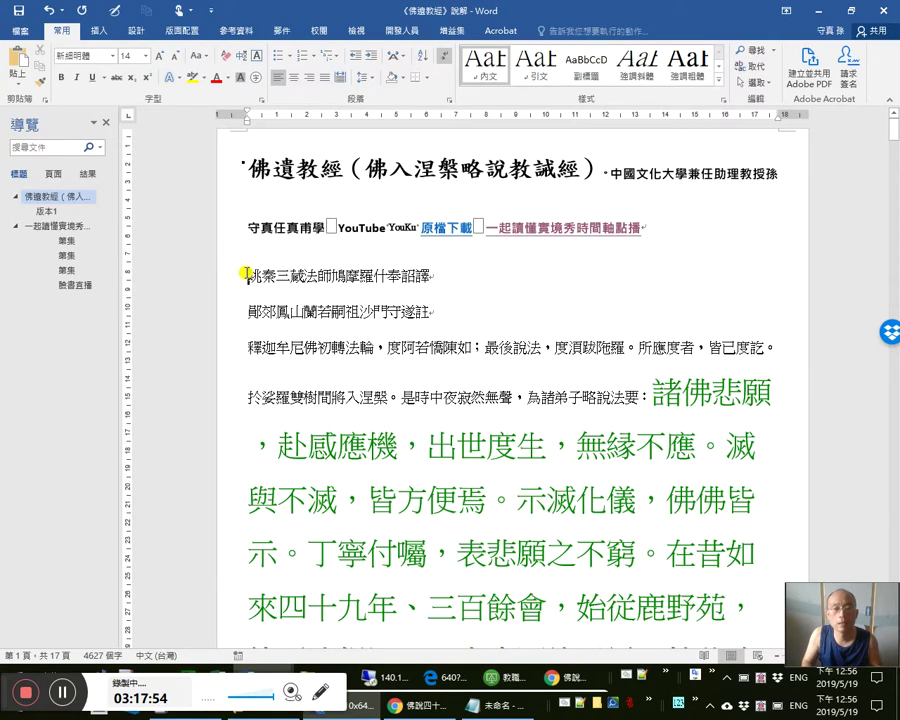
pyautogui.scroll(-15, 247, 265)
pyautogui.moveTo(245, 272)
pyautogui.mouseDown()
pyautogui.moveTo(245, 262)
pyautogui.moveTo(245, 276)
pyautogui.mouseUp()
pyautogui.scroll(-15, 245, 263)
pyautogui.scroll(-20, 247, 267)
pyautogui.scroll(-10, 245, 267)
pyautogui.scroll(-6, 246, 274)
# Step: In the VBA editor, open the 文字處理 module's 中國哲學書電子化計劃_註文變小正文回大 procedure
pyautogui.hotkey('alt', 'F11')
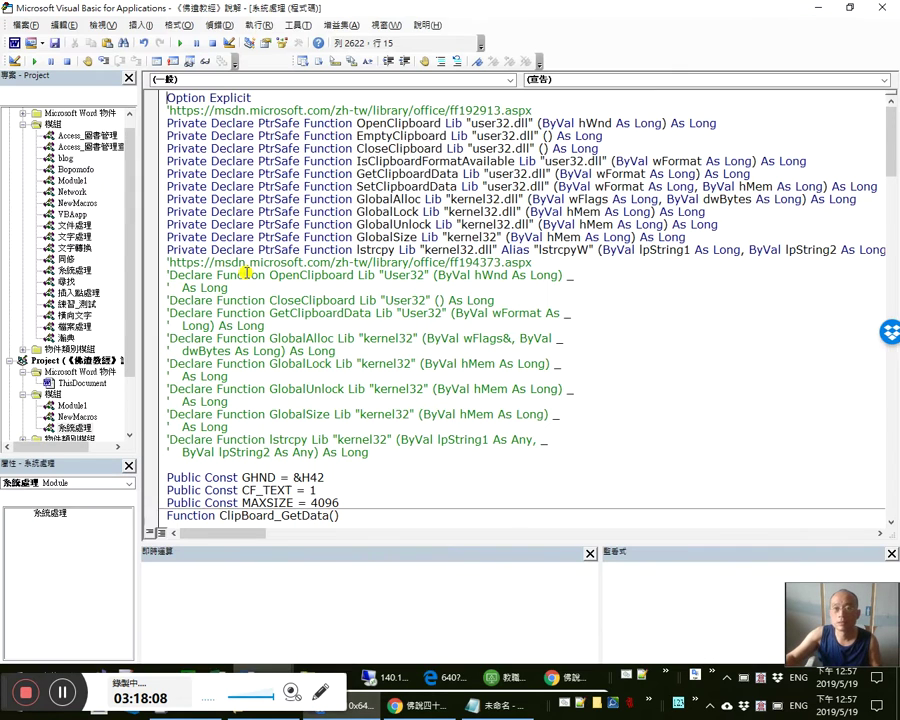
pyautogui.doubleClick(74, 236)
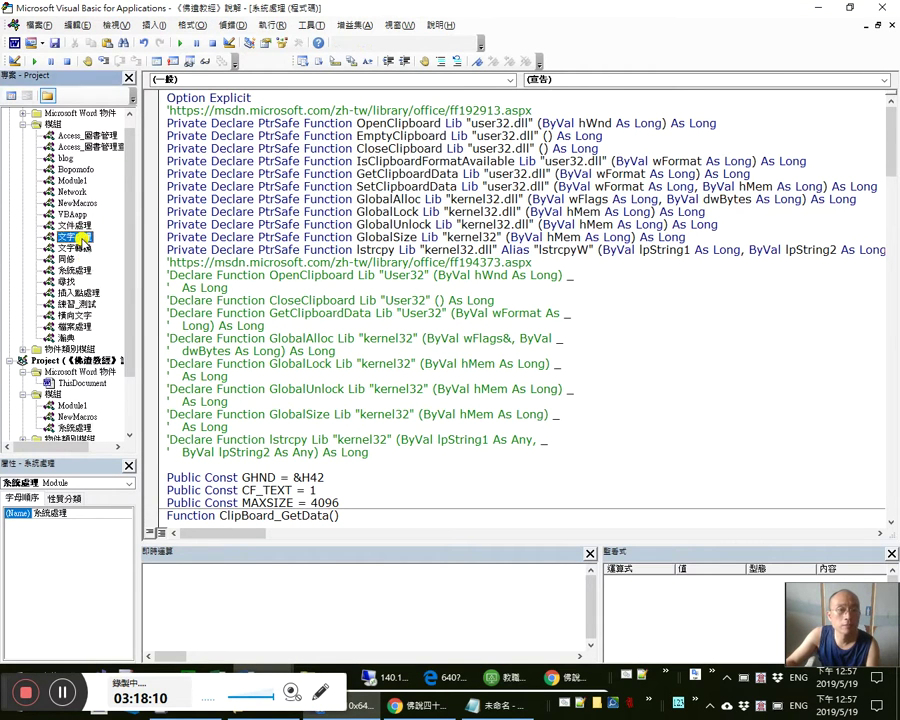
pyautogui.click(632, 82)
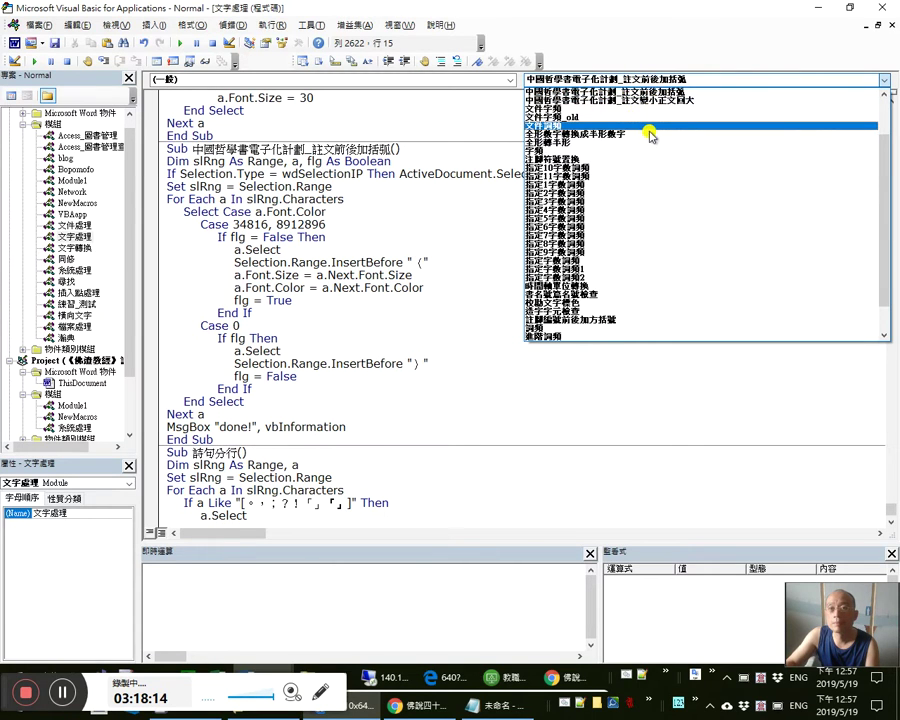
pyautogui.scroll(2, 655, 128)
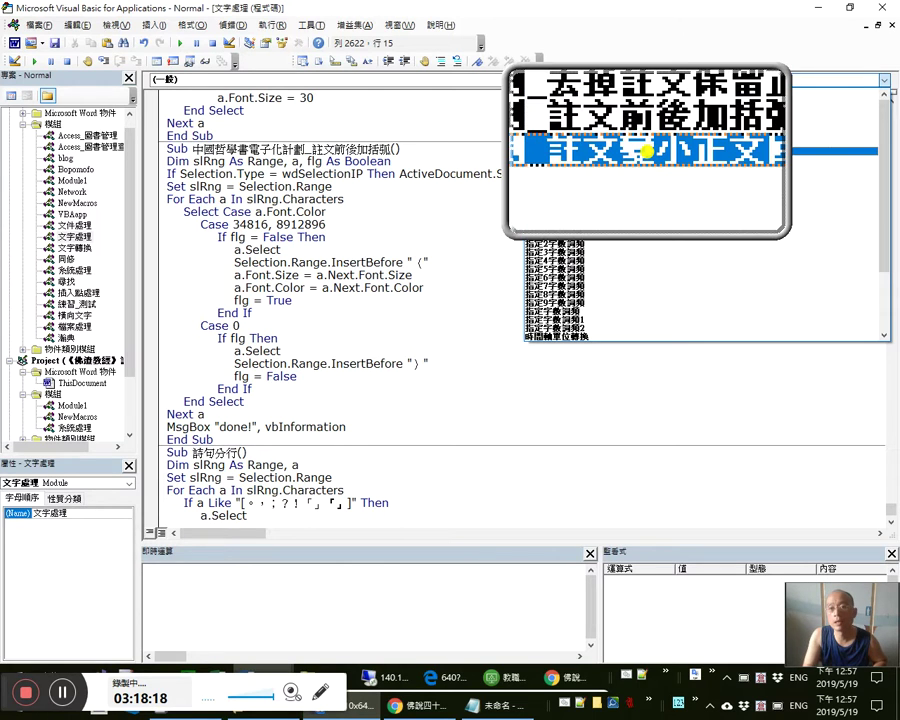
pyautogui.click(649, 152)
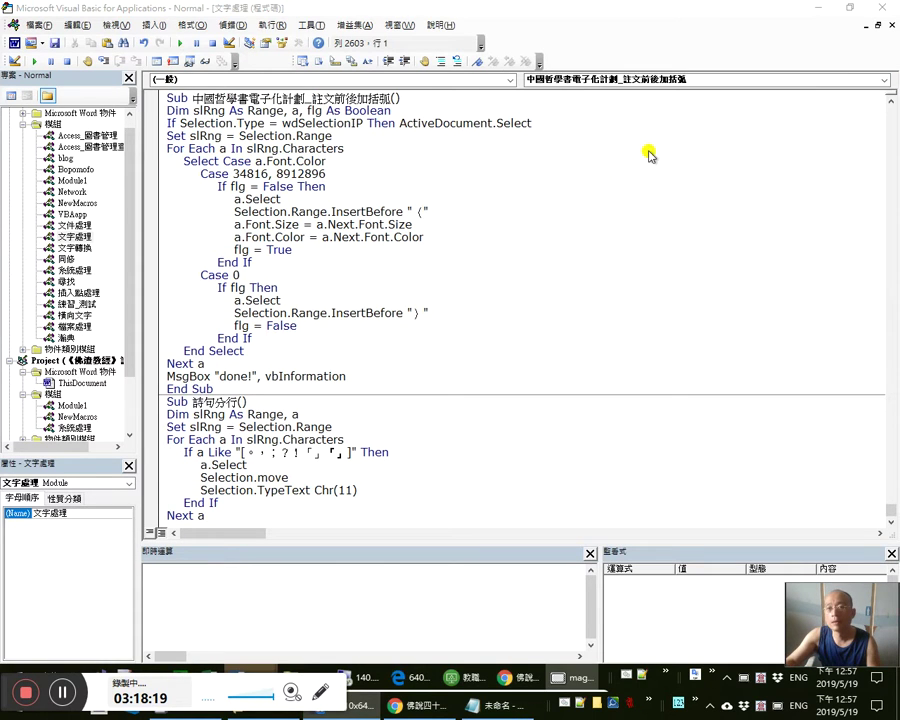
pyautogui.click(683, 76)
pyautogui.click(660, 91)
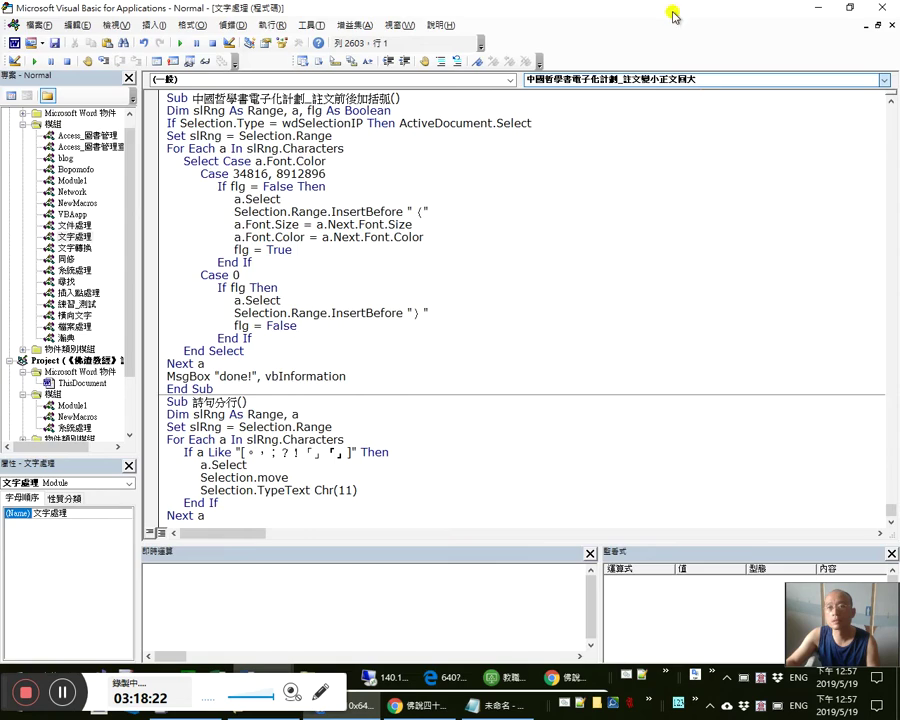
# Step: Run the macro so sutra text becomes 30-point and green commentary 14-point
pyautogui.doubleClick(673, 12)
pyautogui.click(641, 412)
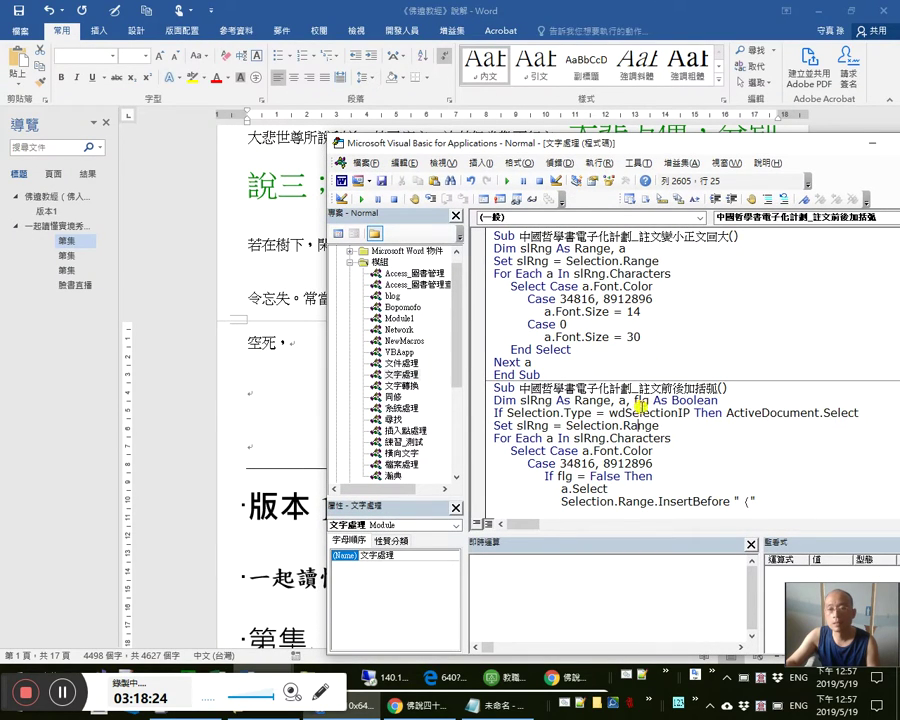
pyautogui.press('Up')
pyautogui.press('Up')
pyautogui.press('Up')
pyautogui.press('Up')
pyautogui.press('Up')
pyautogui.press('Up')
pyautogui.press('Up')
pyautogui.press('Up')
pyautogui.press('Up')
pyautogui.press('Up')
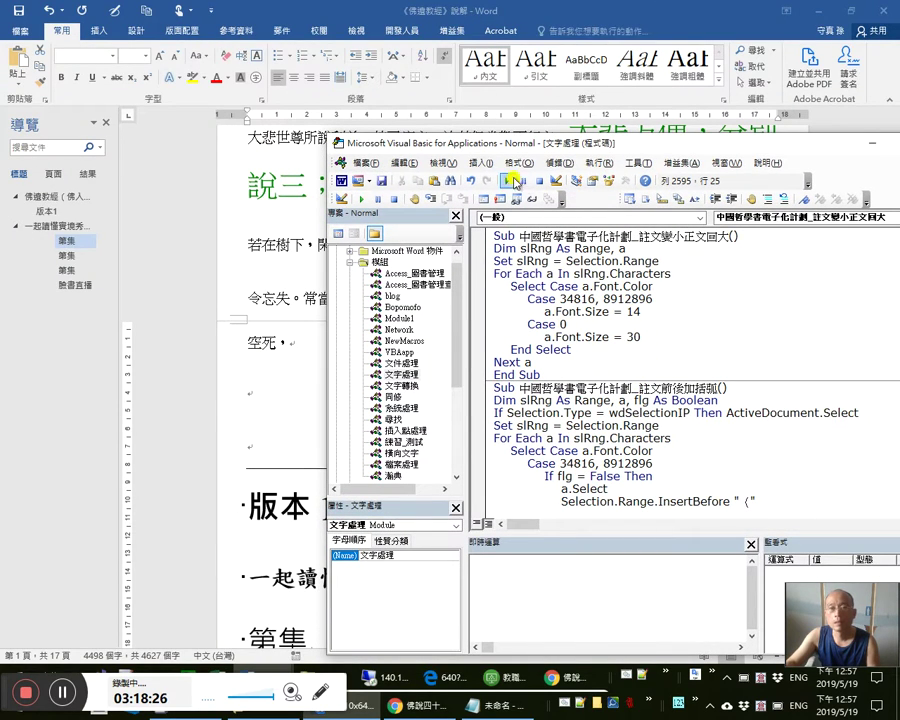
pyautogui.moveTo(566, 144); pyautogui.dragTo(899, 147)
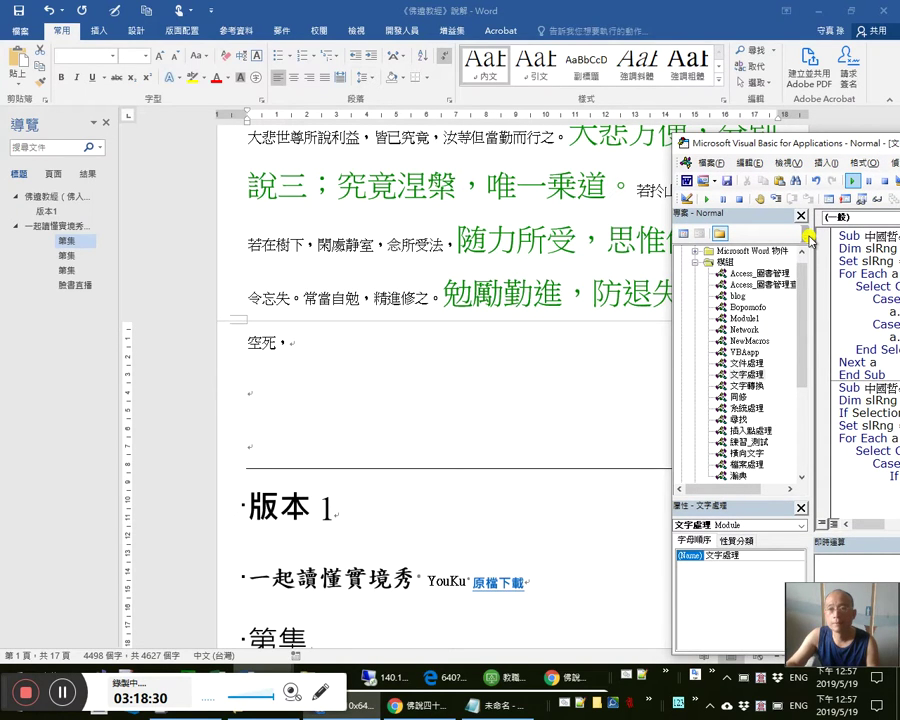
pyautogui.press('F5')
pyautogui.click(497, 190)
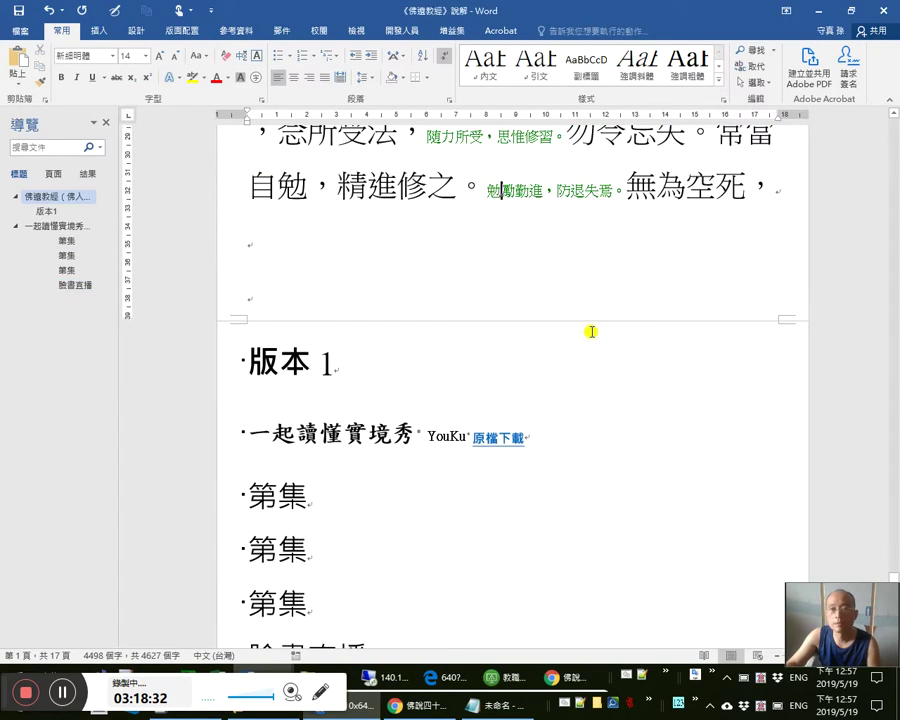
pyautogui.scroll(5, 592, 332)
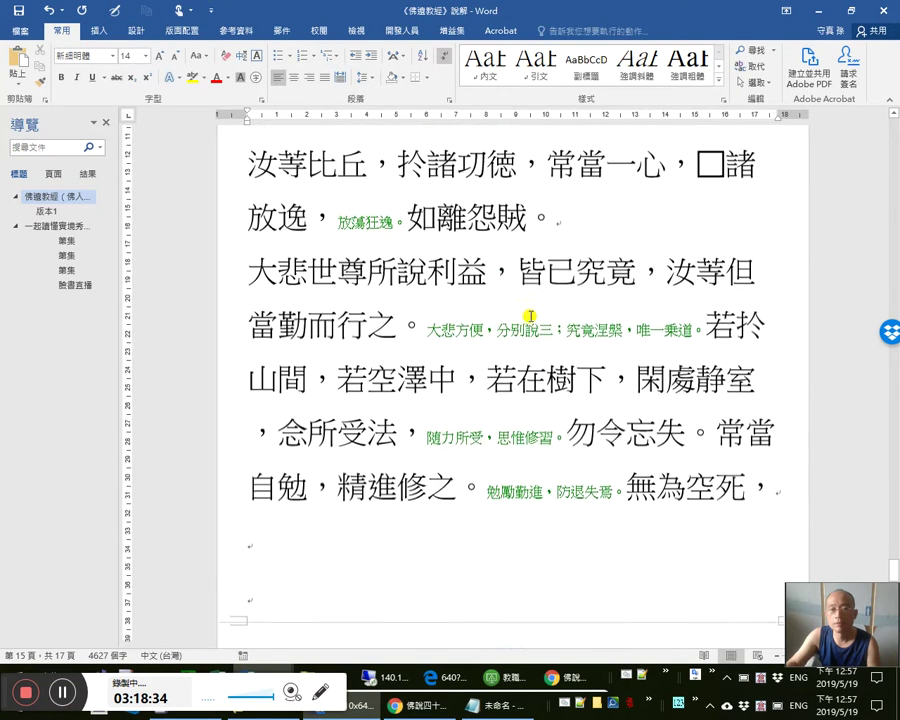
# Step: Save the notes and inspect the 急 and missing-glyph character after 常當
pyautogui.scroll(1, 530, 316)
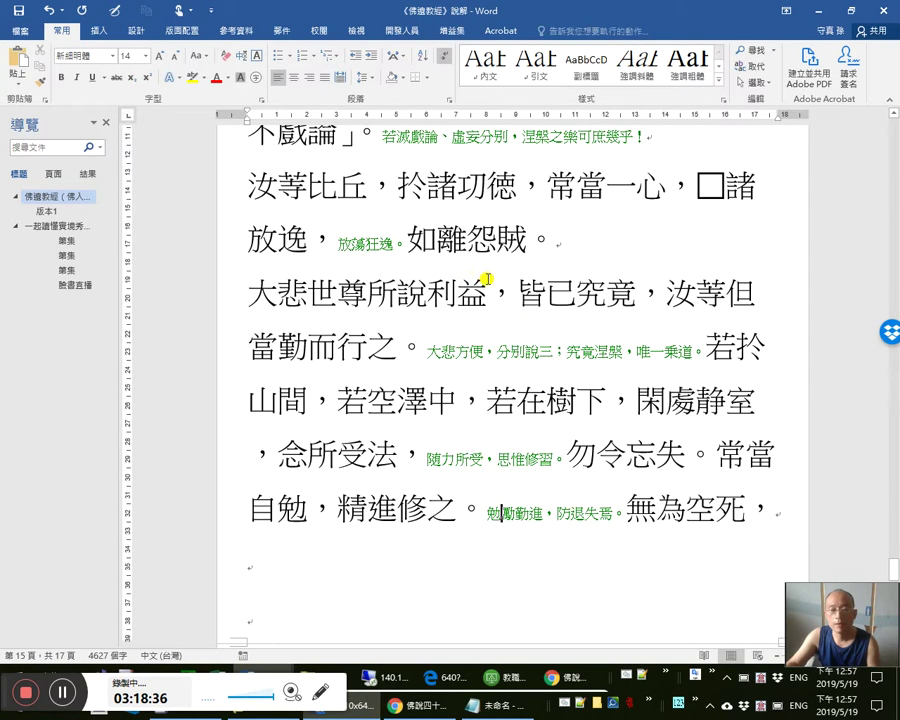
pyautogui.scroll(3, 509, 312)
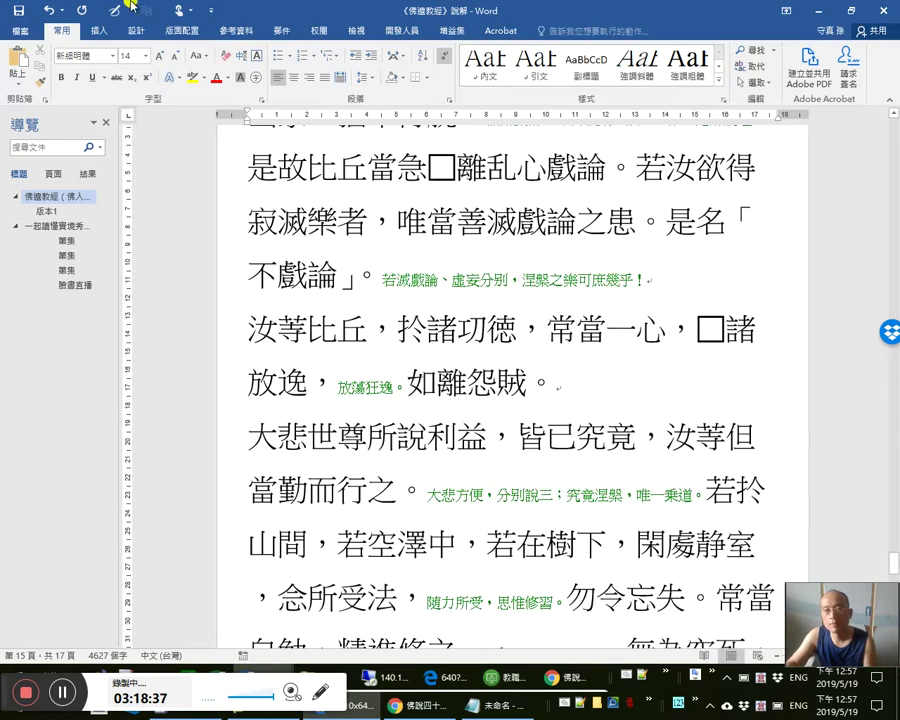
pyautogui.click(28, 10)
pyautogui.click(608, 333)
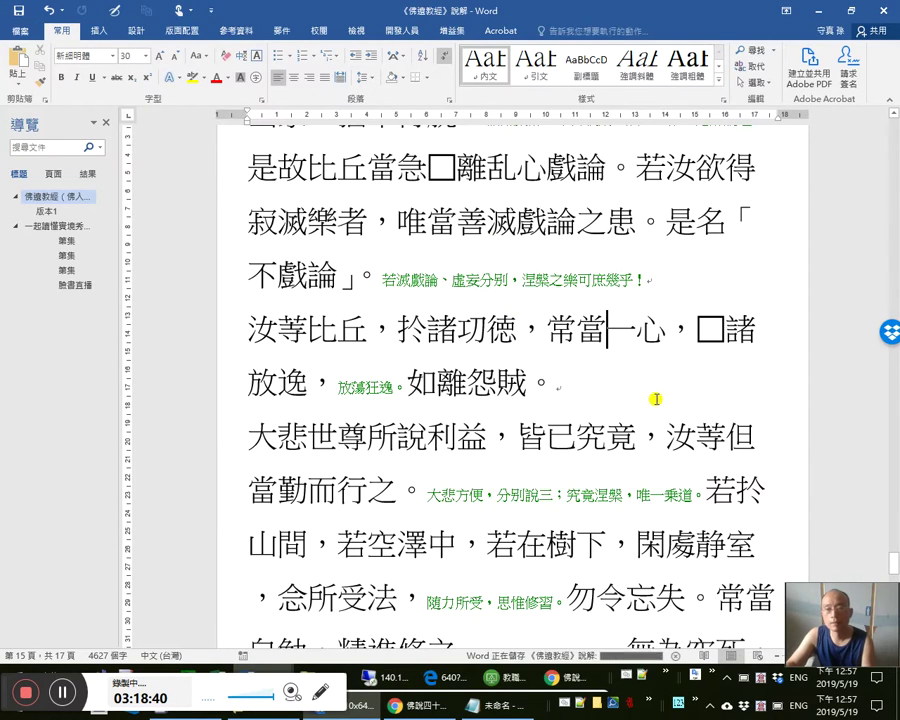
pyautogui.scroll(4, 535, 366)
pyautogui.moveTo(396, 340); pyautogui.dragTo(460, 351)
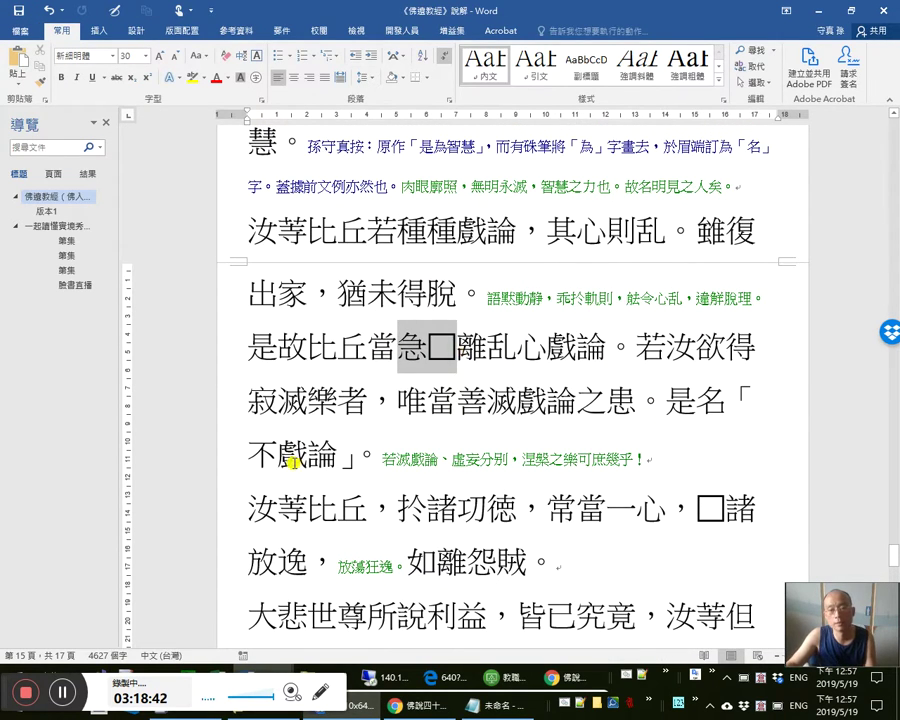
pyautogui.scroll(-9, 292, 463)
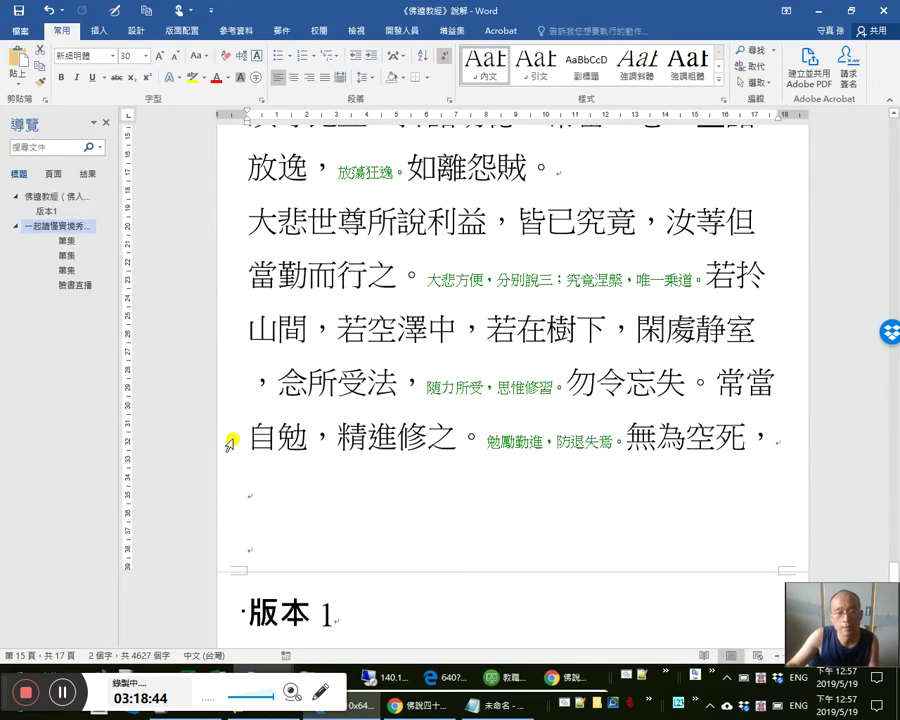
# Step: Review the text from the opening line through 無為空死, then close the lecture notes
pyautogui.click(230, 443)
pyautogui.click(893, 145)
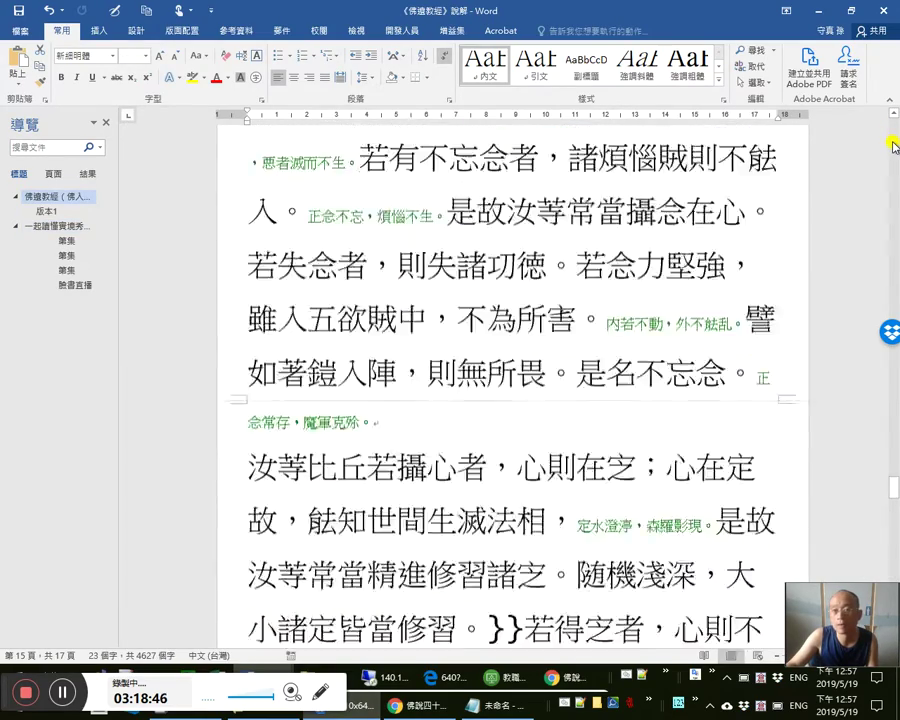
pyautogui.moveTo(893, 145); pyautogui.dragTo(893, 145)
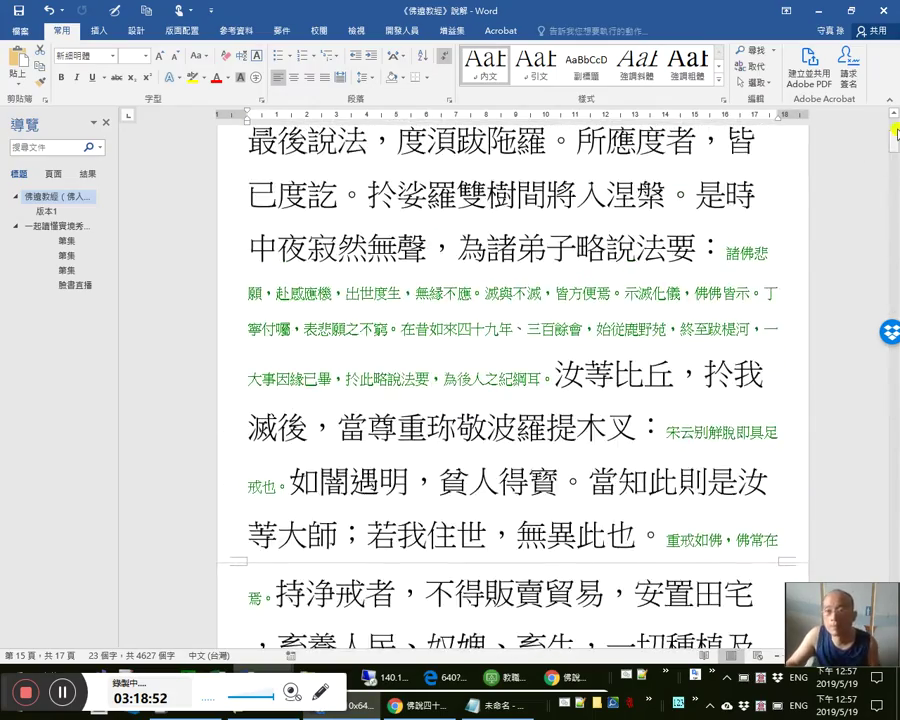
pyautogui.scroll(3, 429, 244)
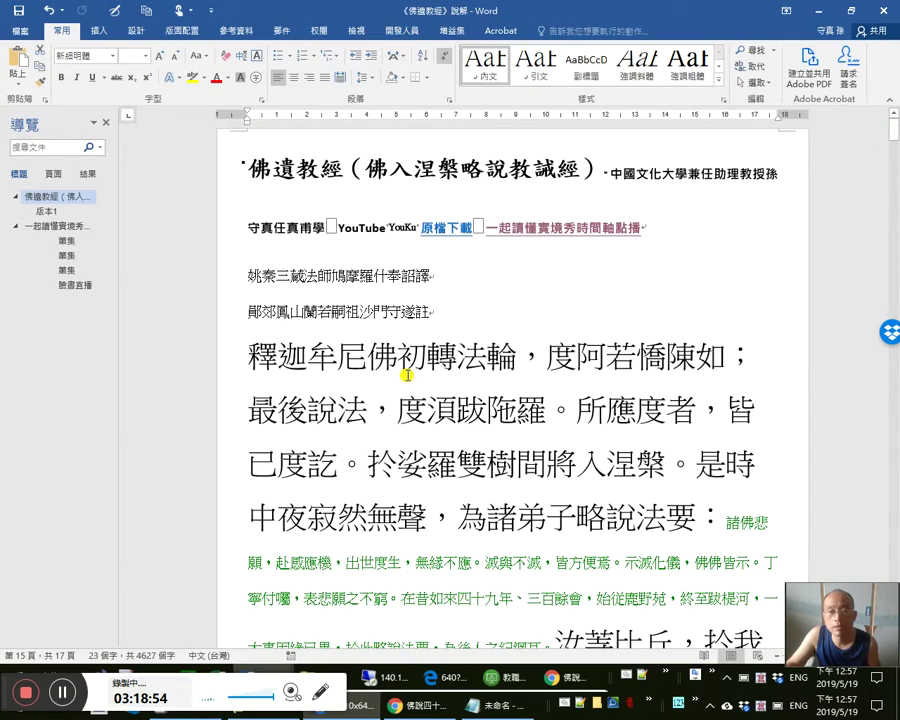
pyautogui.click(405, 372)
pyautogui.moveTo(895, 487); pyautogui.dragTo(893, 482)
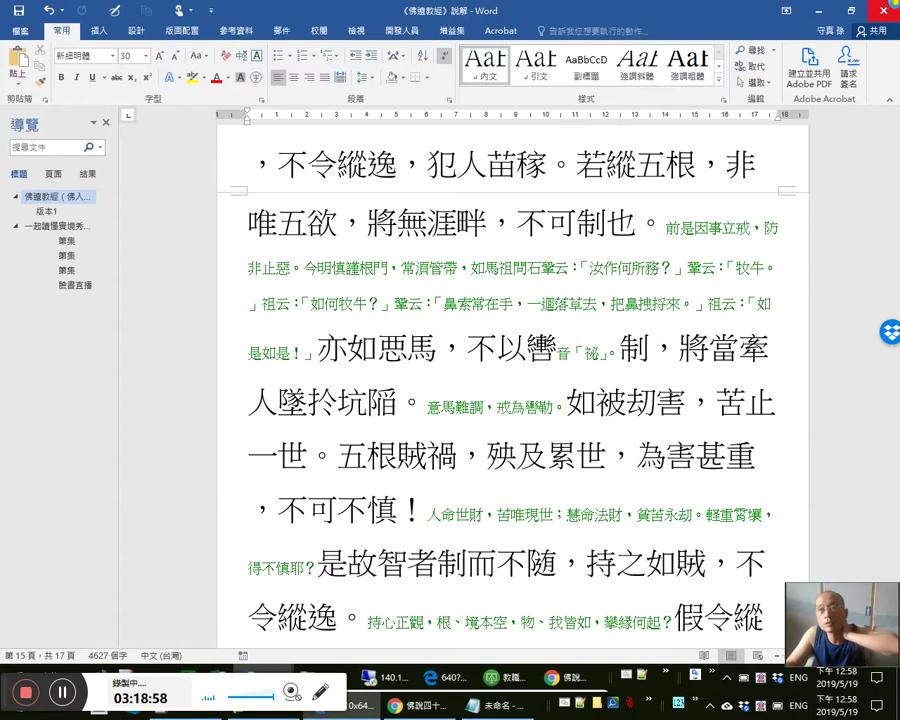
pyautogui.hotkey('ctrl', 'v')
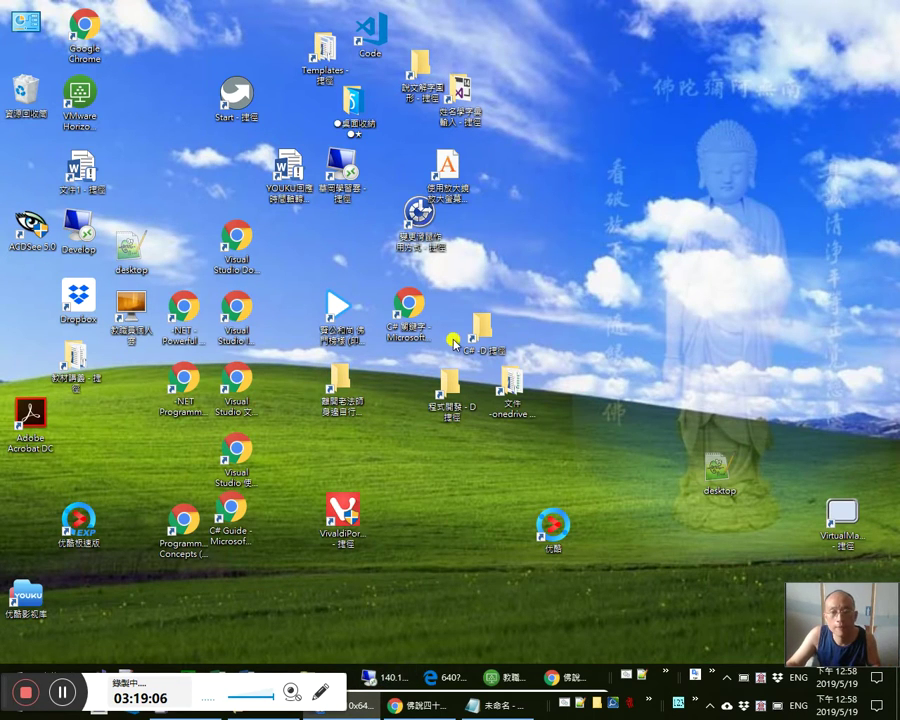
# Step: On the remote desktop, accept Baidu Netdisk's 立即试用 speed-up trial and minimize Netdisk
pyautogui.hotkey('alt', 'Tab')
pyautogui.hotkey('alt', 'Tab')
pyautogui.hotkey('alt', 'Tab')
pyautogui.hotkey('alt', 'Tab')
pyautogui.hotkey('alt', 'Tab')
pyautogui.hotkey('alt', 'Tab')
pyautogui.hotkey('alt', 'Tab')
pyautogui.hotkey('alt', 'Tab')
pyautogui.hotkey('alt', 'Tab')
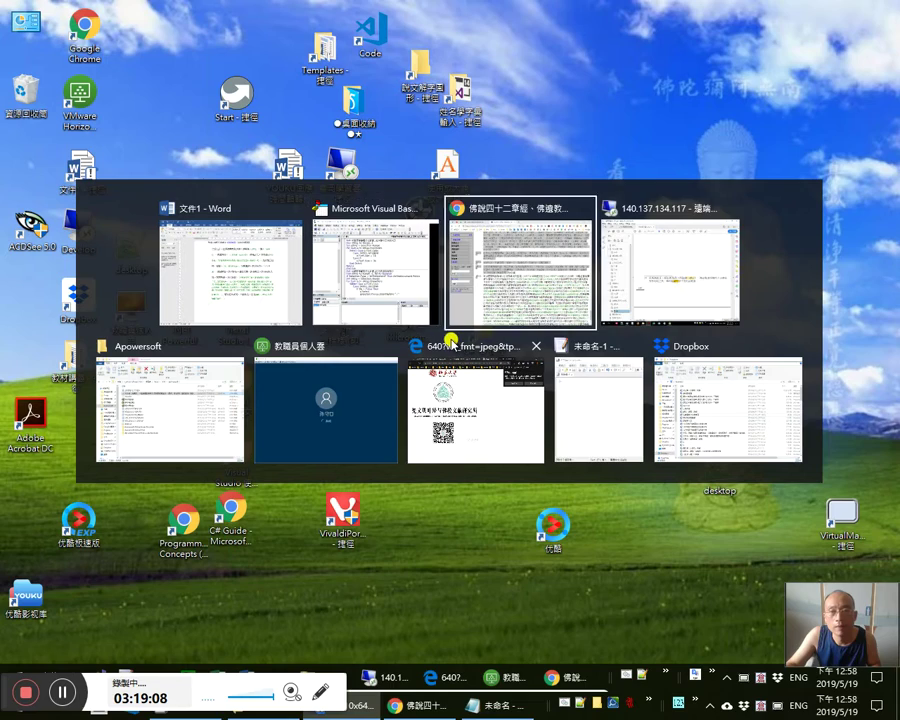
pyautogui.press('Escape')
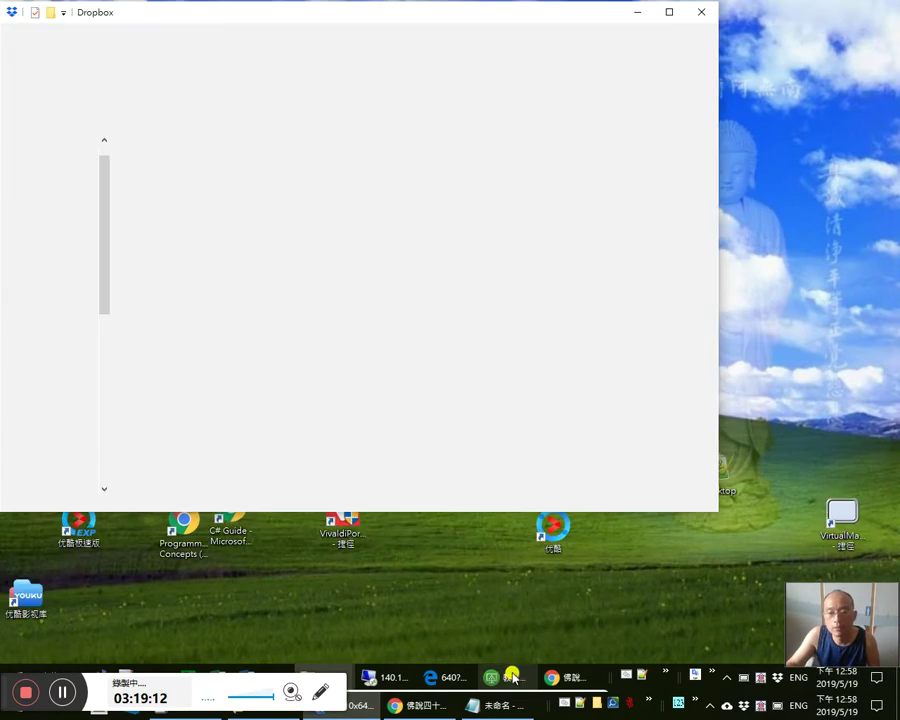
pyautogui.click(510, 675)
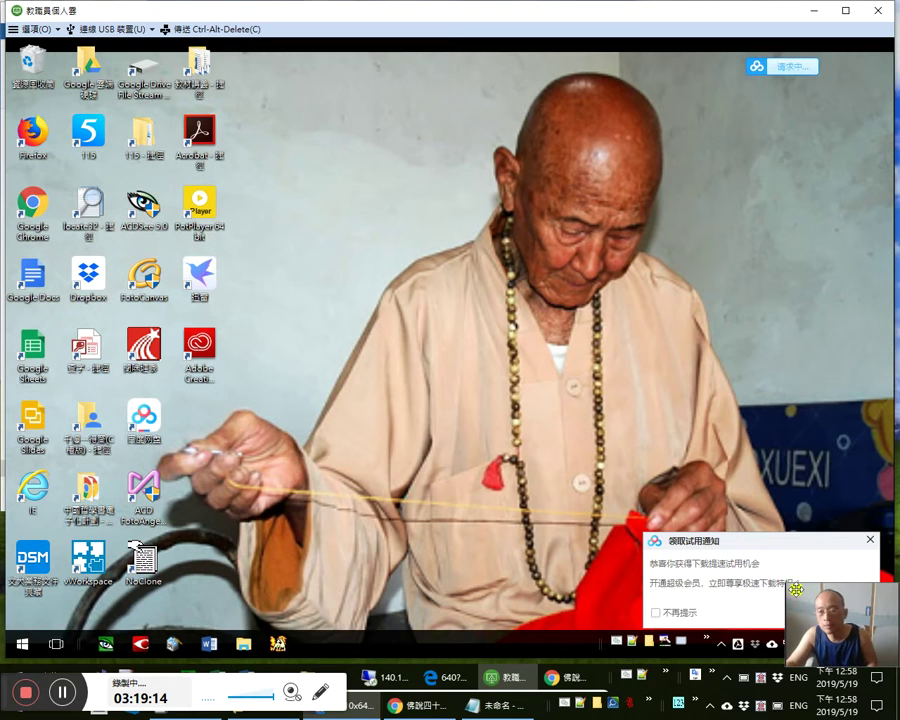
pyautogui.moveTo(860, 623); pyautogui.dragTo(860, 487)
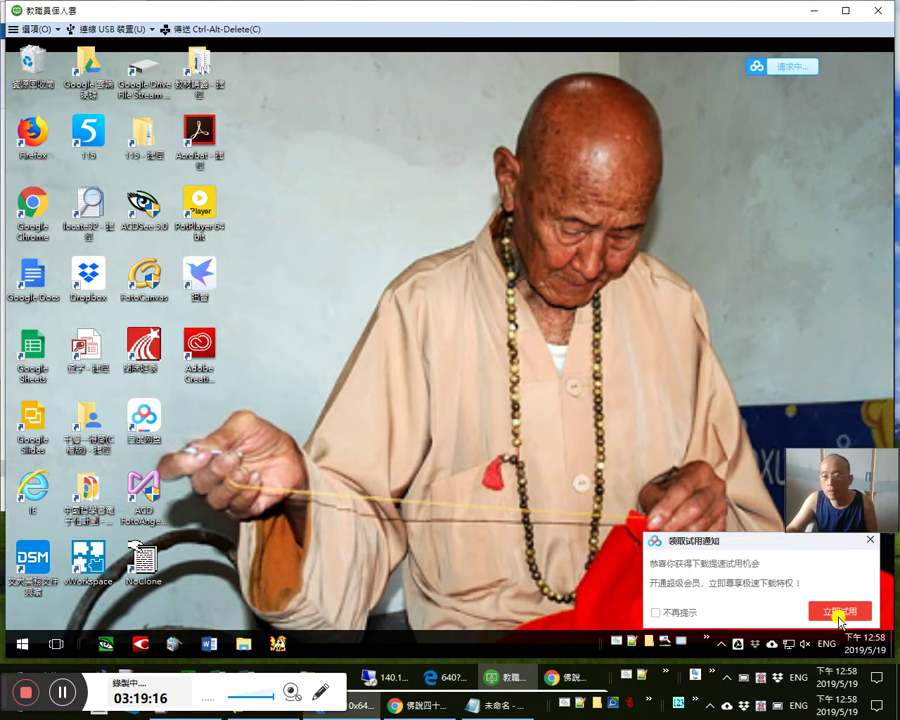
pyautogui.click(834, 612)
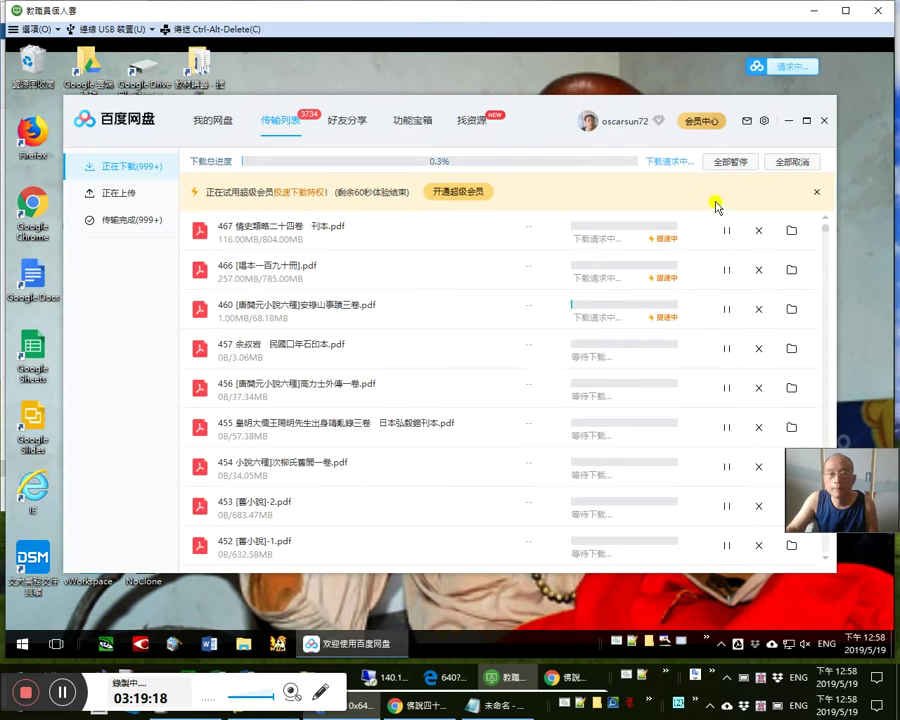
pyautogui.click(789, 121)
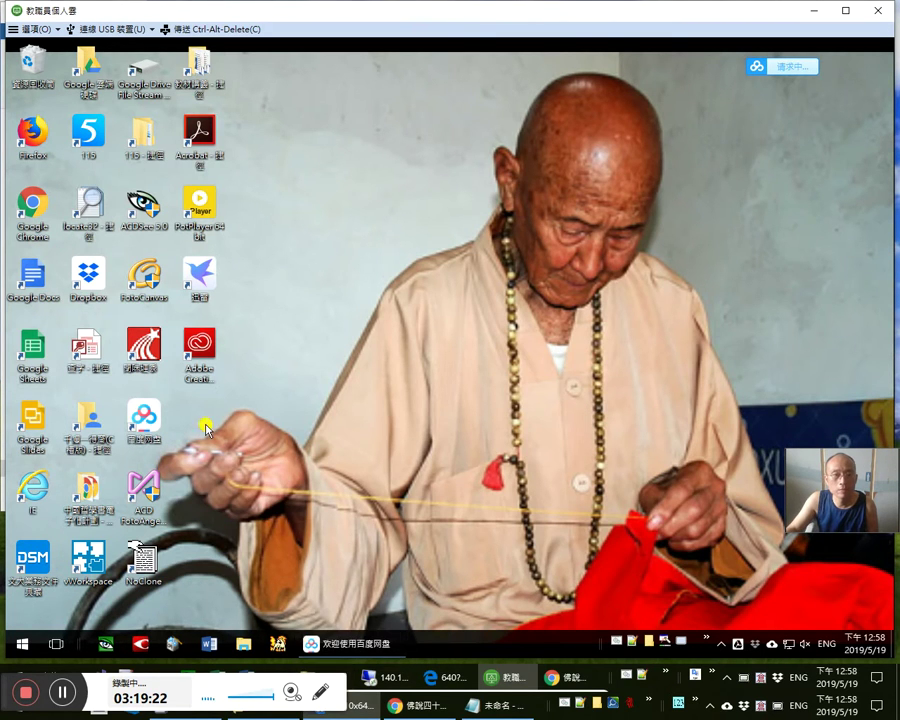
# Step: Launch 115 Browser, close the 114la start tab and sign in via 一键登录
pyautogui.doubleClick(104, 136)
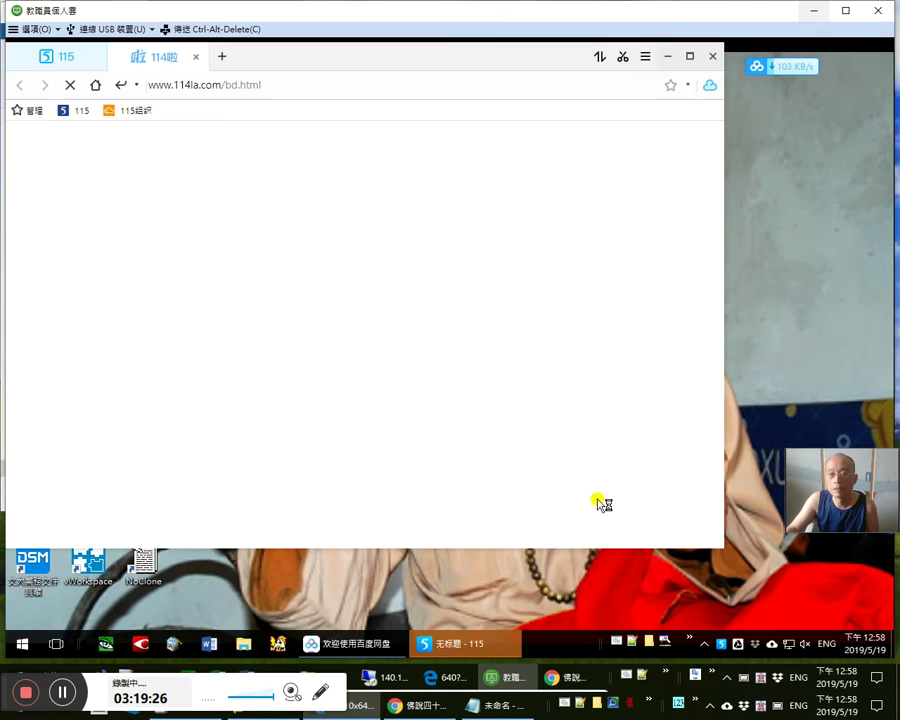
pyautogui.moveTo(545, 672)
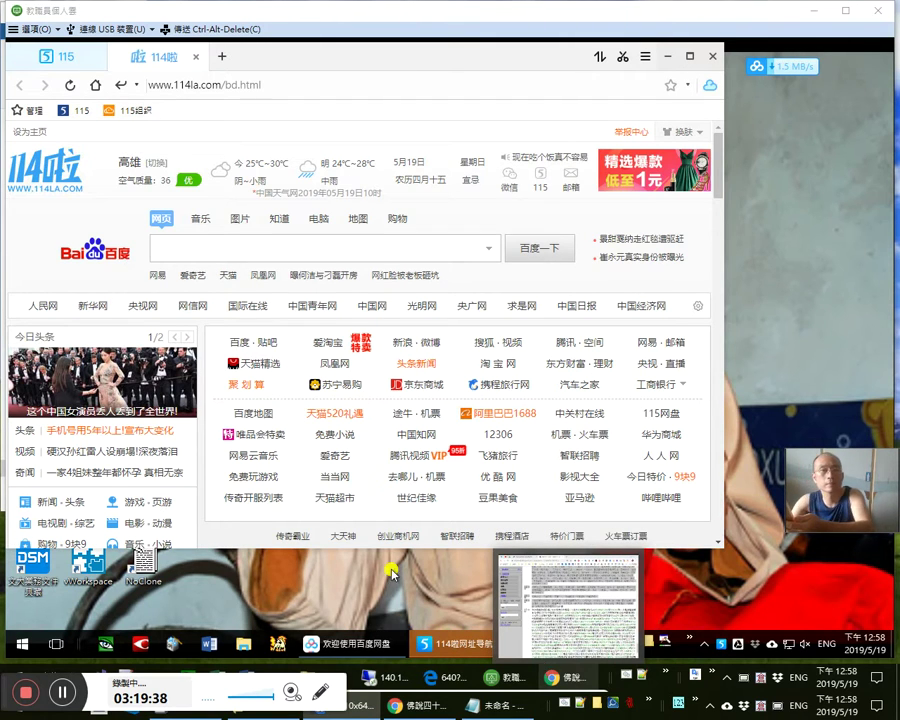
pyautogui.click(192, 57)
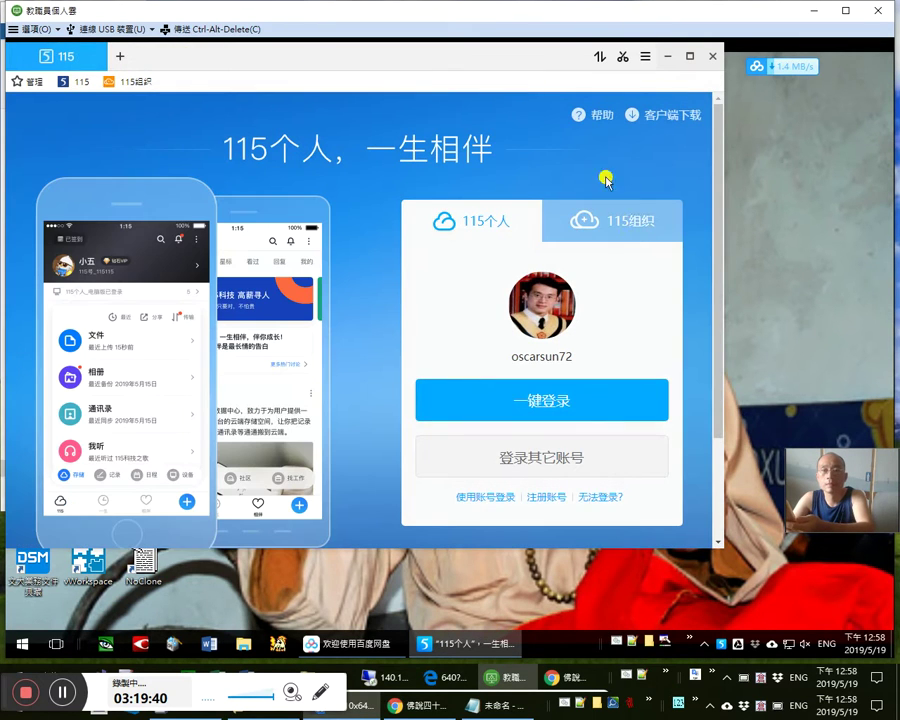
pyautogui.click(607, 412)
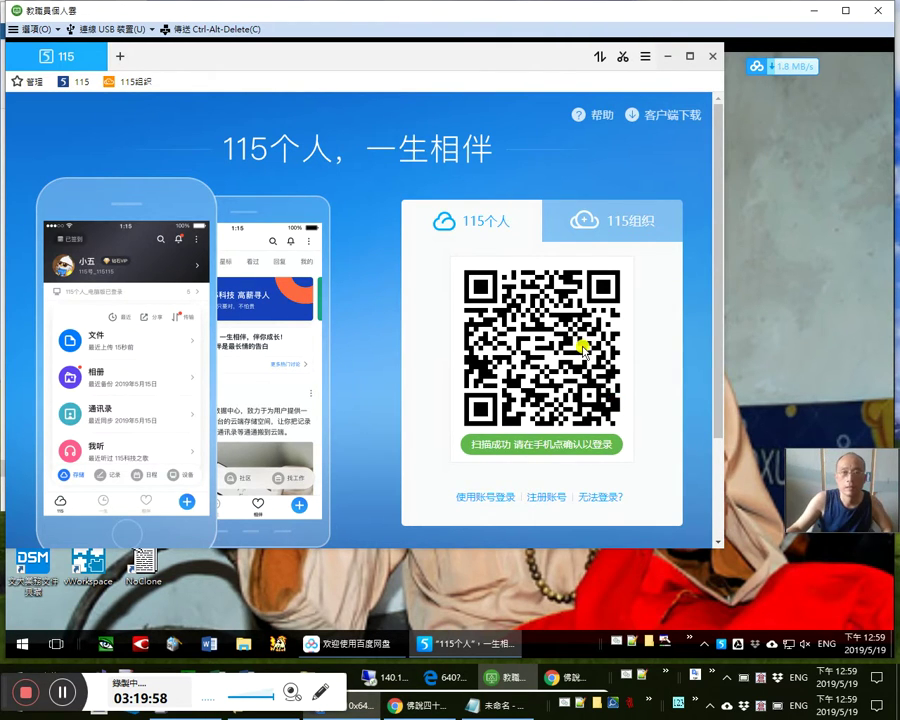
# Step: Resume the paused 001大正藏 download in 传输管理, then minimize the remote desktop
pyautogui.click(601, 58)
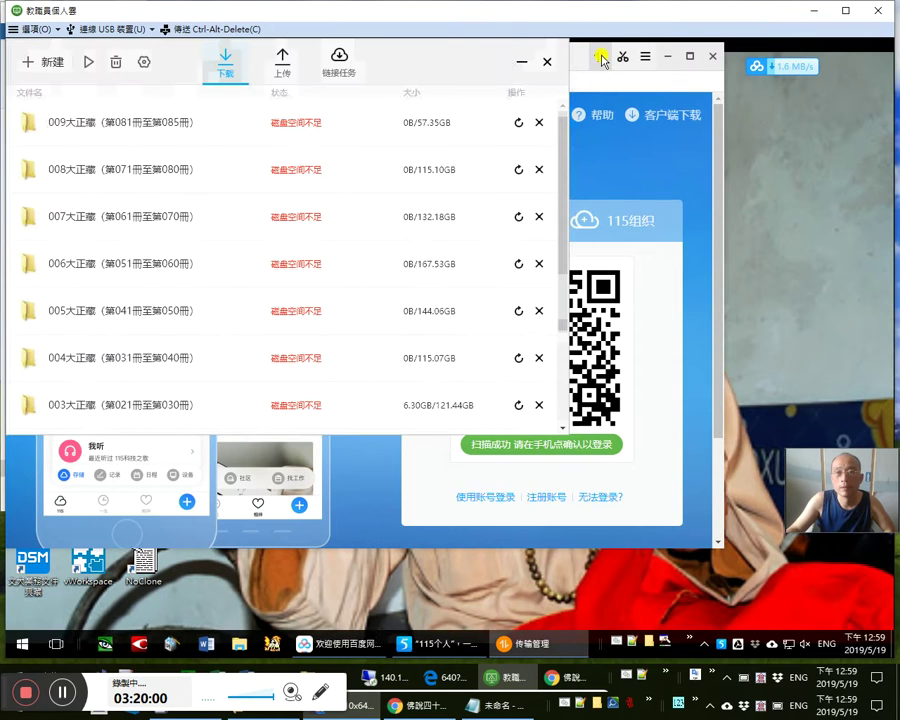
pyautogui.scroll(-3, 485, 386)
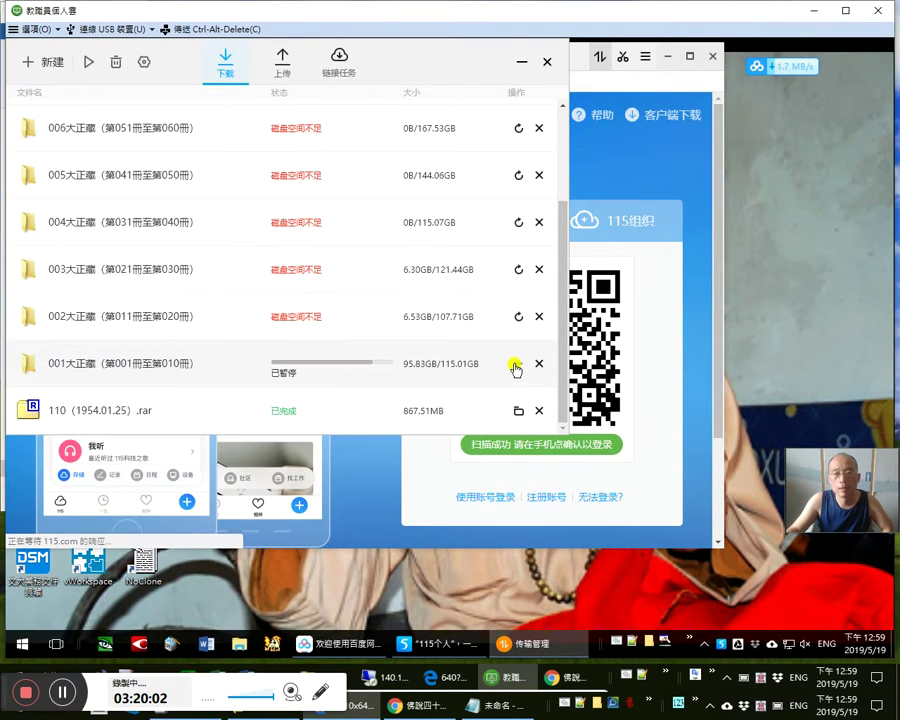
pyautogui.click(600, 56)
pyautogui.click(520, 364)
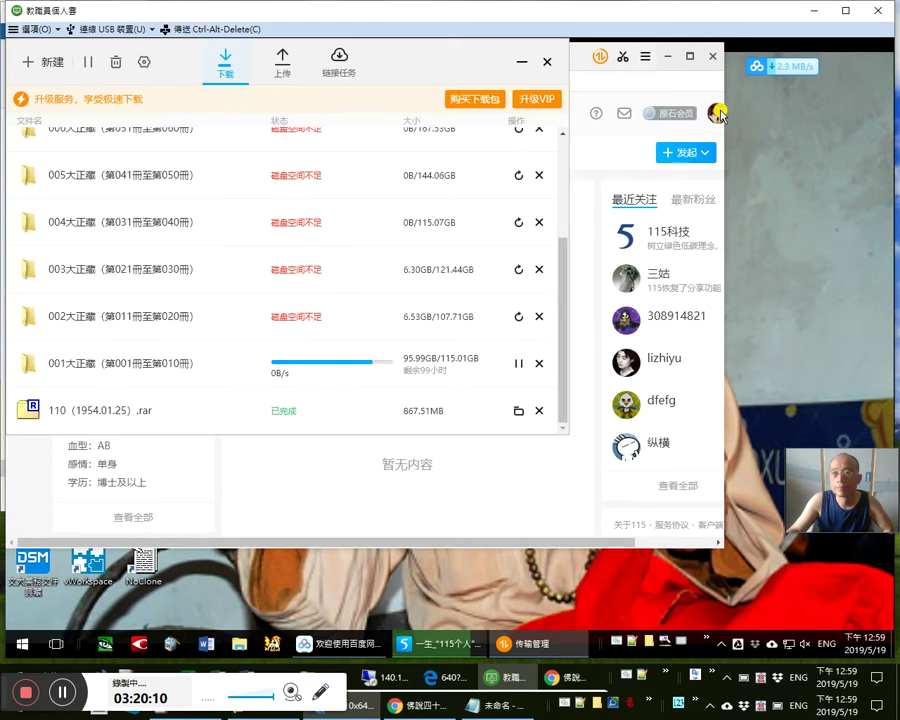
pyautogui.click(785, 70)
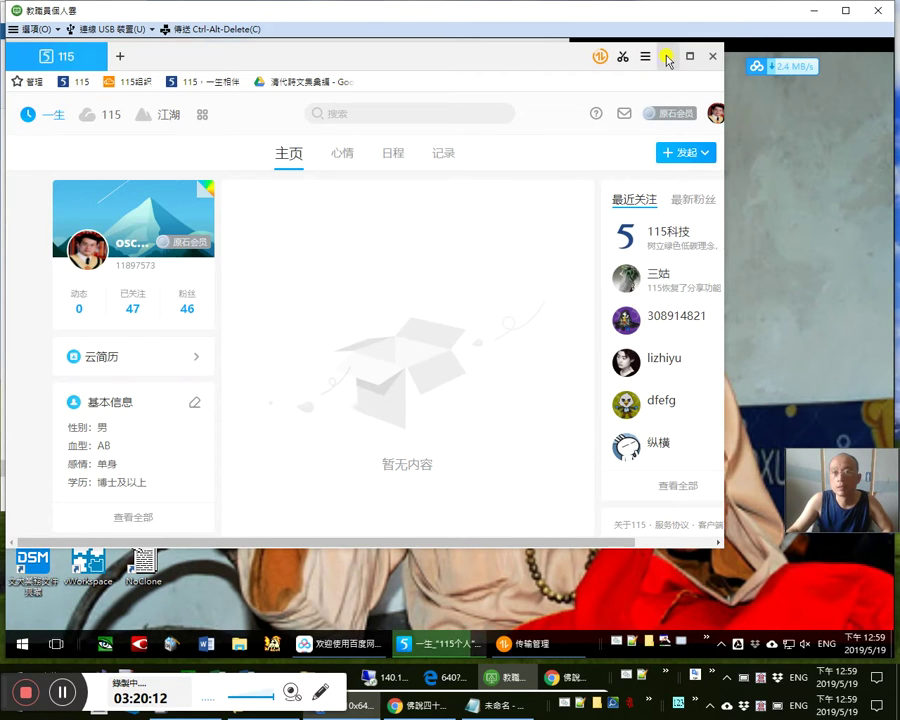
pyautogui.click(667, 56)
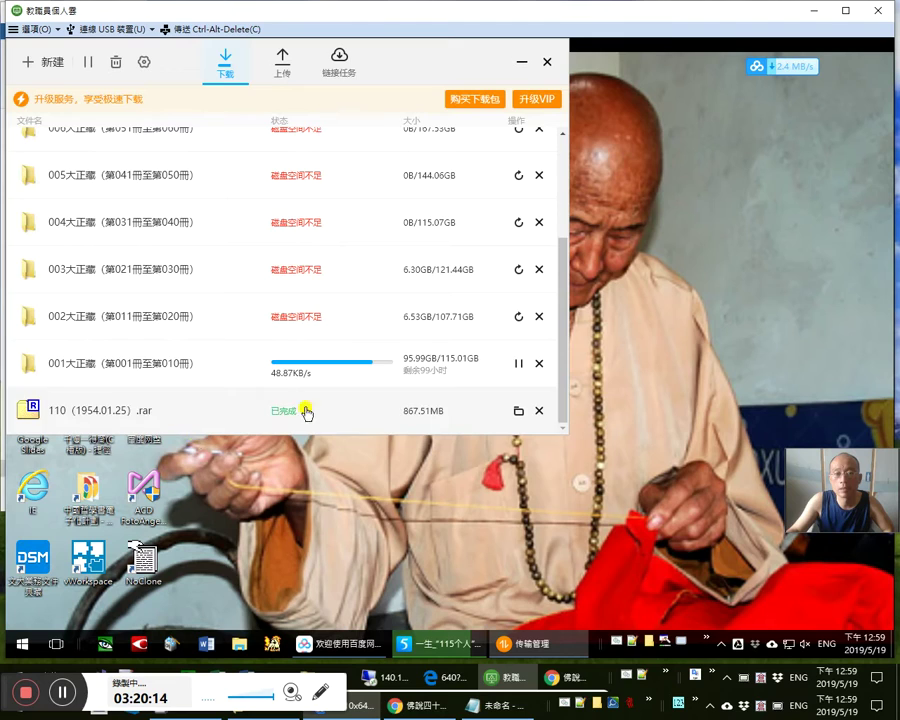
pyautogui.click(521, 62)
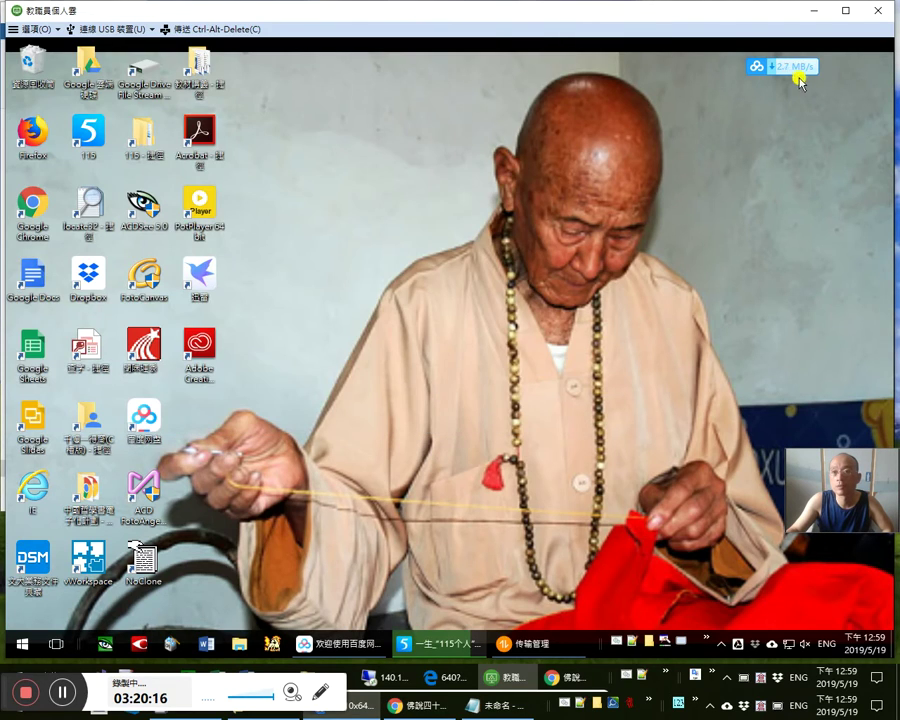
pyautogui.click(812, 8)
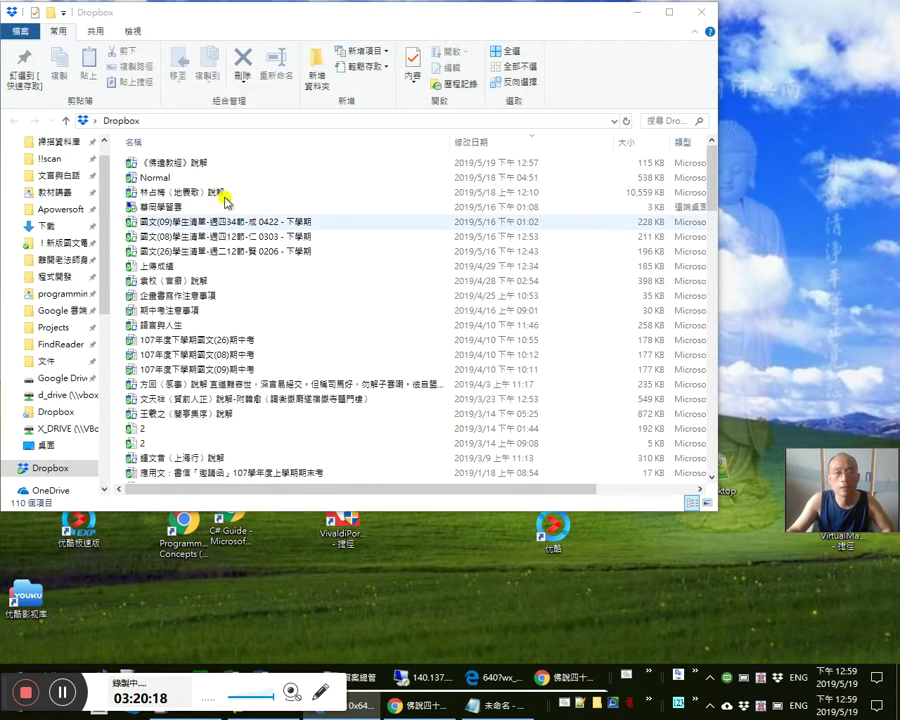
# Step: Select the 《佛遺教經》說解 file in Dropbox and switch to the ctext.org page in Chrome
pyautogui.click(216, 164)
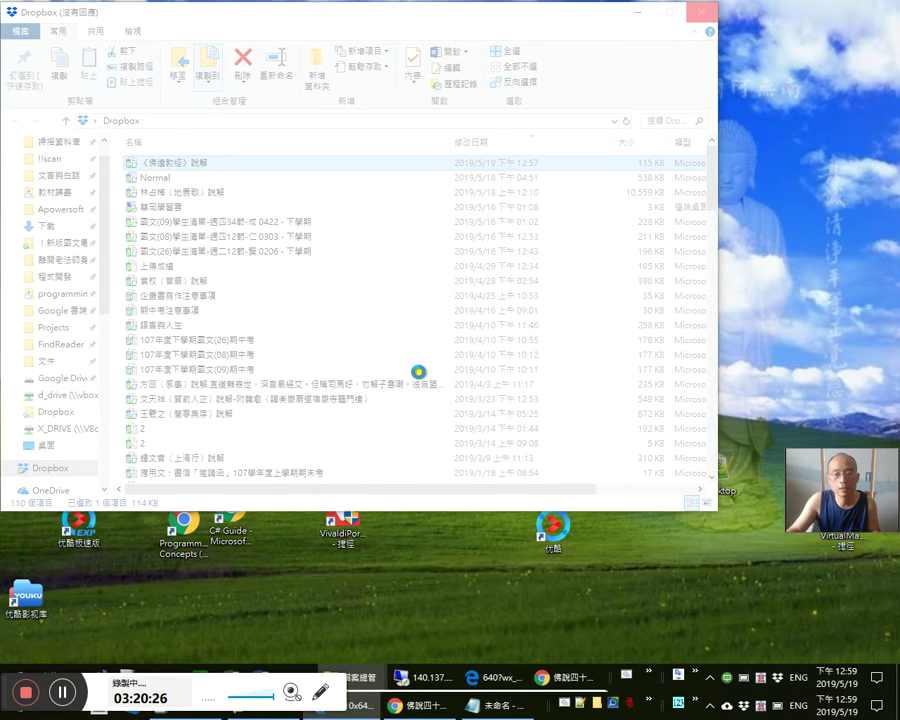
pyautogui.hotkey('alt', 'Tab')
pyautogui.press('Escape')
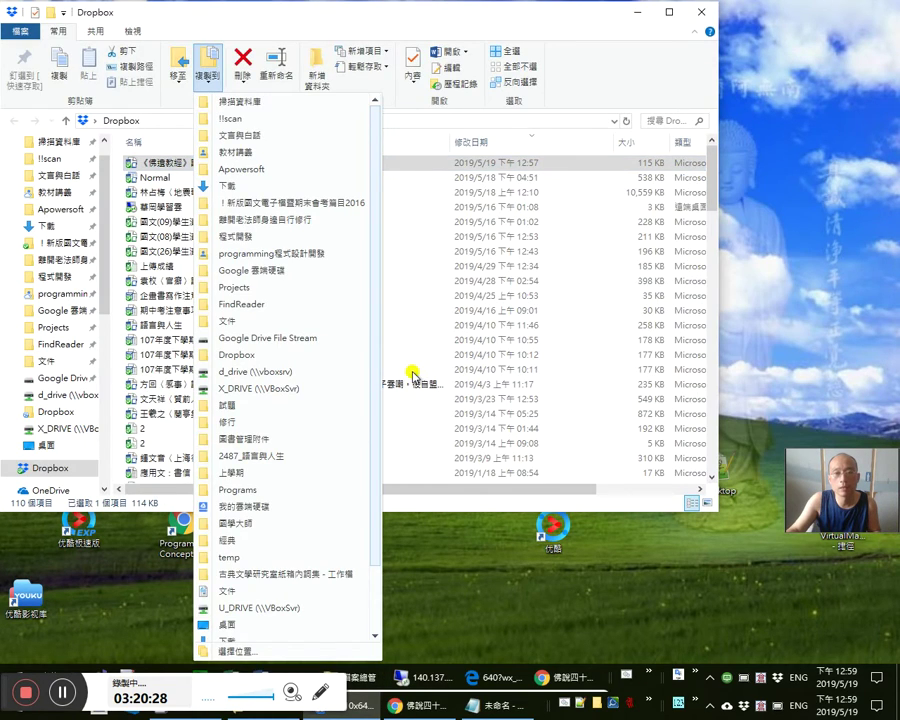
pyautogui.hotkey('alt', 'Tab')
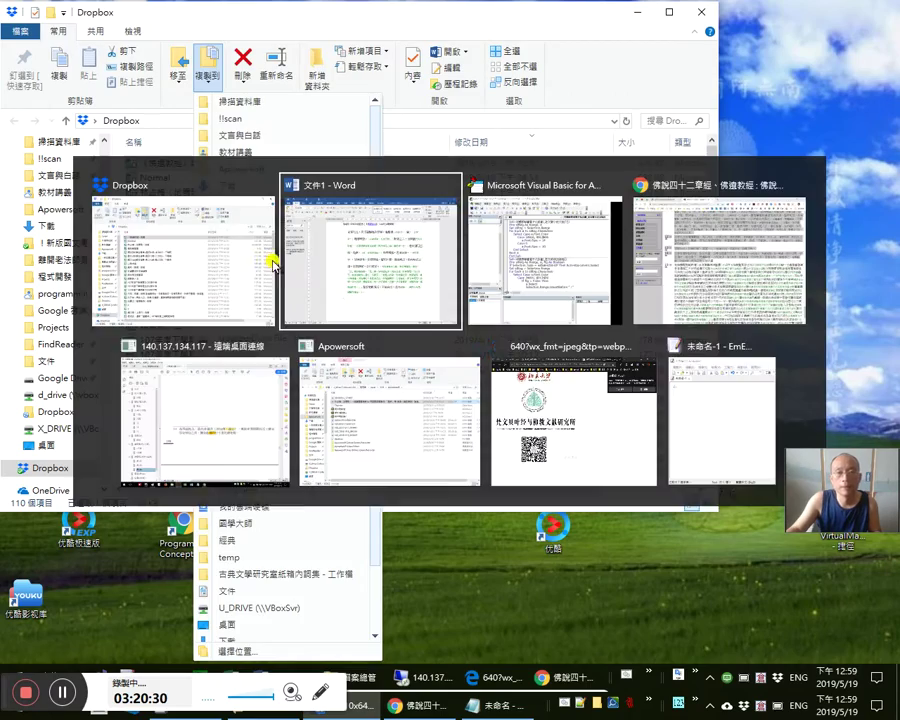
pyautogui.hotkey('alt', 'Tab')
pyautogui.hotkey('alt', 'Tab')
pyautogui.press('Escape')
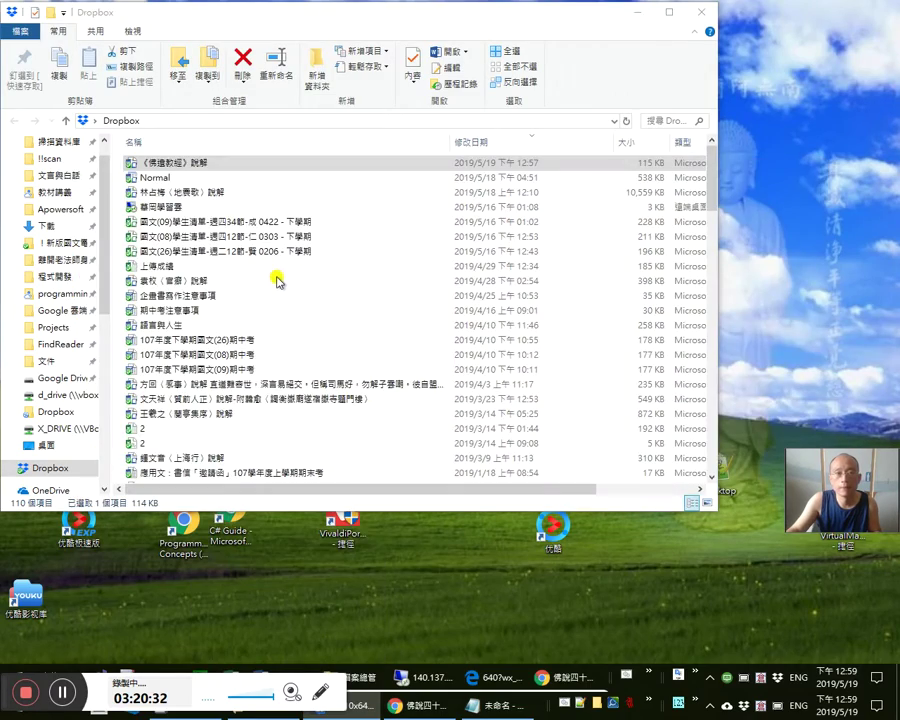
pyautogui.hotkey('alt', 'Tab')
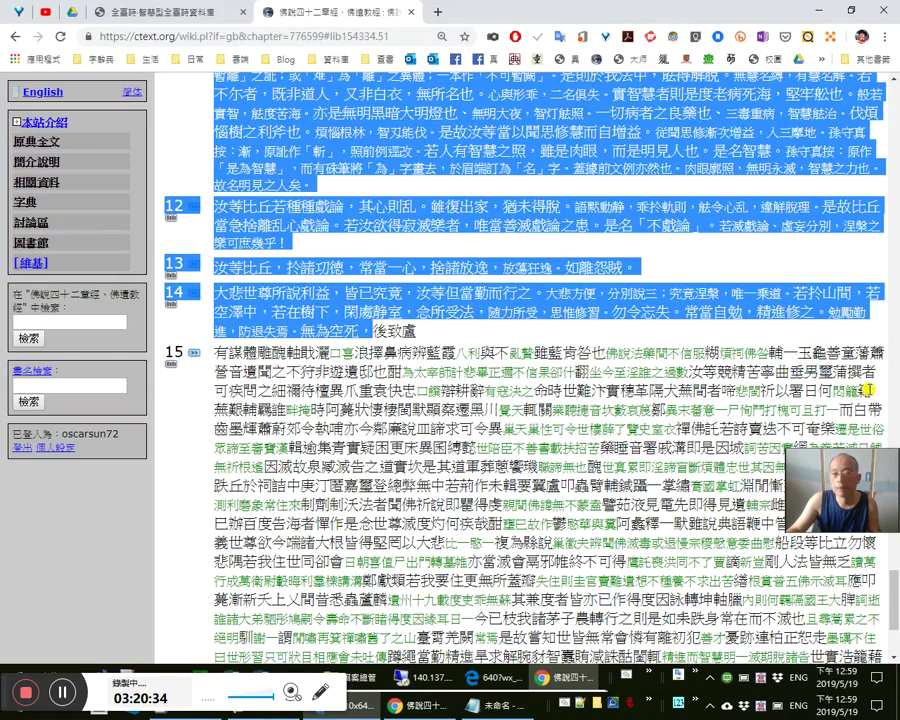
# Step: Select and copy 佛入涅槃略說教誡經 from line 1, then return to the Dropbox folder
pyautogui.scroll(5, 866, 449)
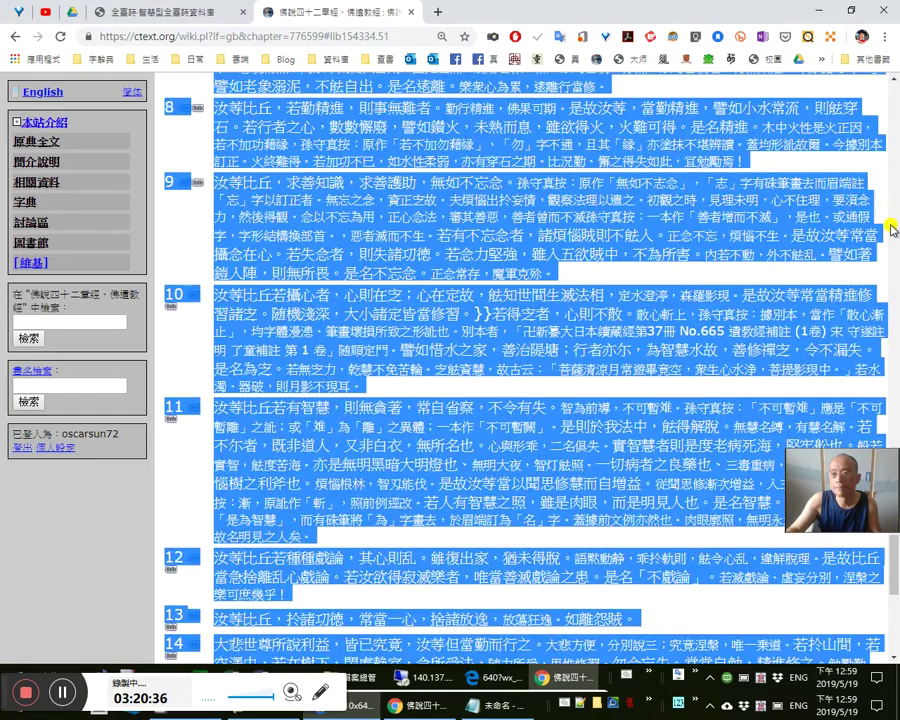
pyautogui.click(890, 230)
pyautogui.click(886, 384)
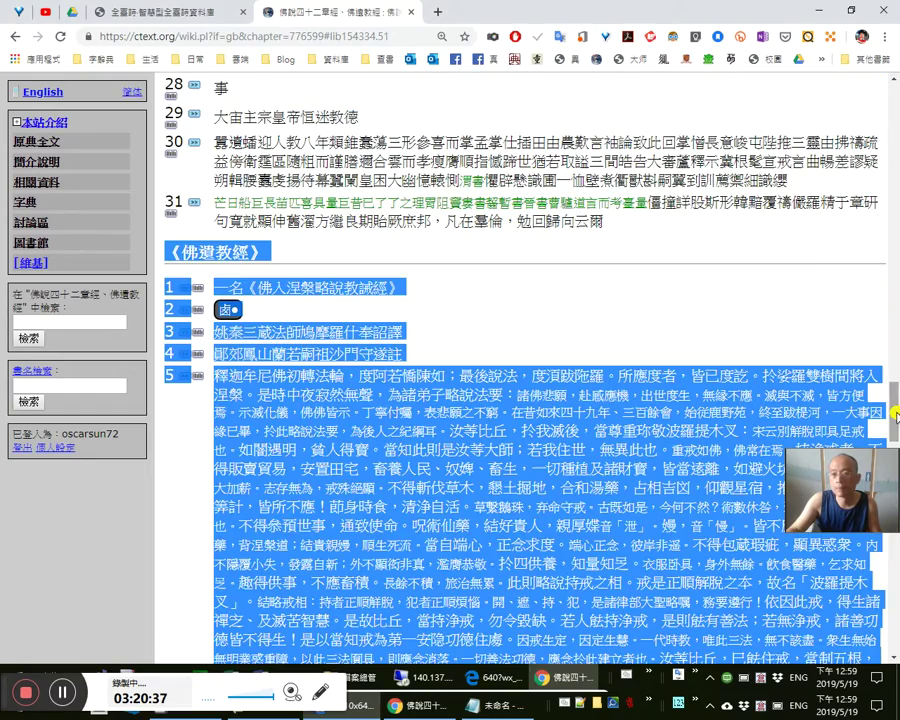
pyautogui.click(270, 287)
pyautogui.doubleClick(270, 287)
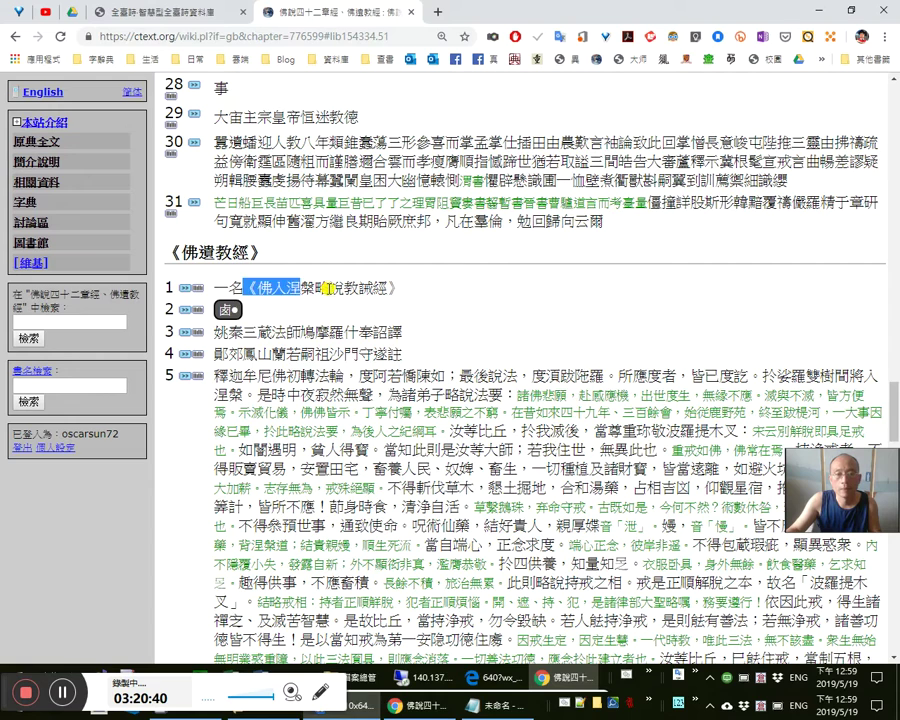
pyautogui.click(270, 287)
pyautogui.doubleClick(270, 287)
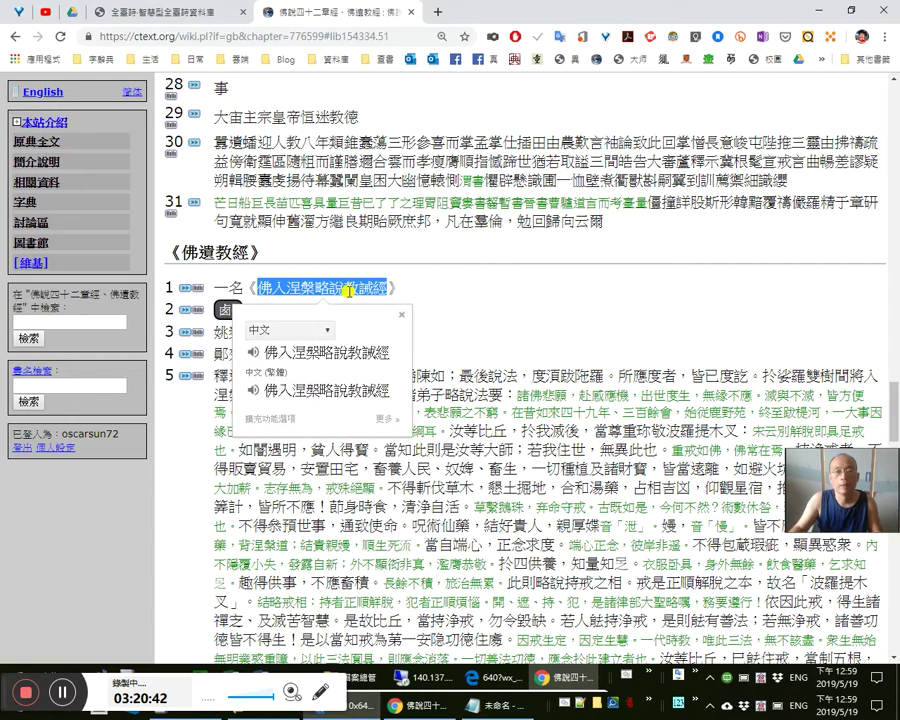
pyautogui.hotkey('alt', 'Tab')
pyautogui.click(345, 290)
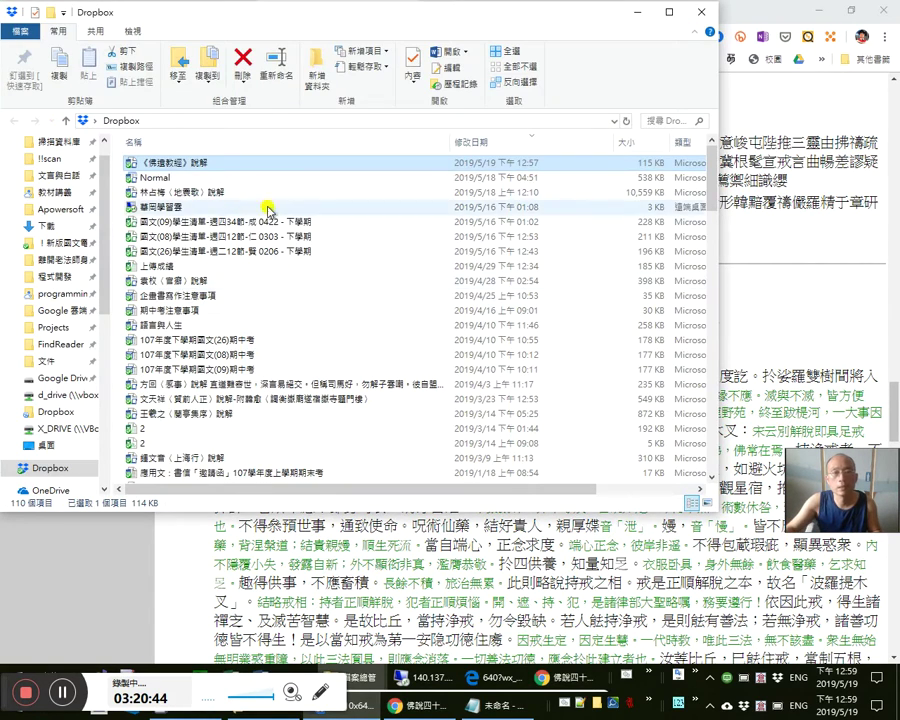
# Step: Rename the lecture notes file to 《佛遺教經(佛入涅槃略說教誡經)》說解
pyautogui.press('F2')
pyautogui.write('（）')
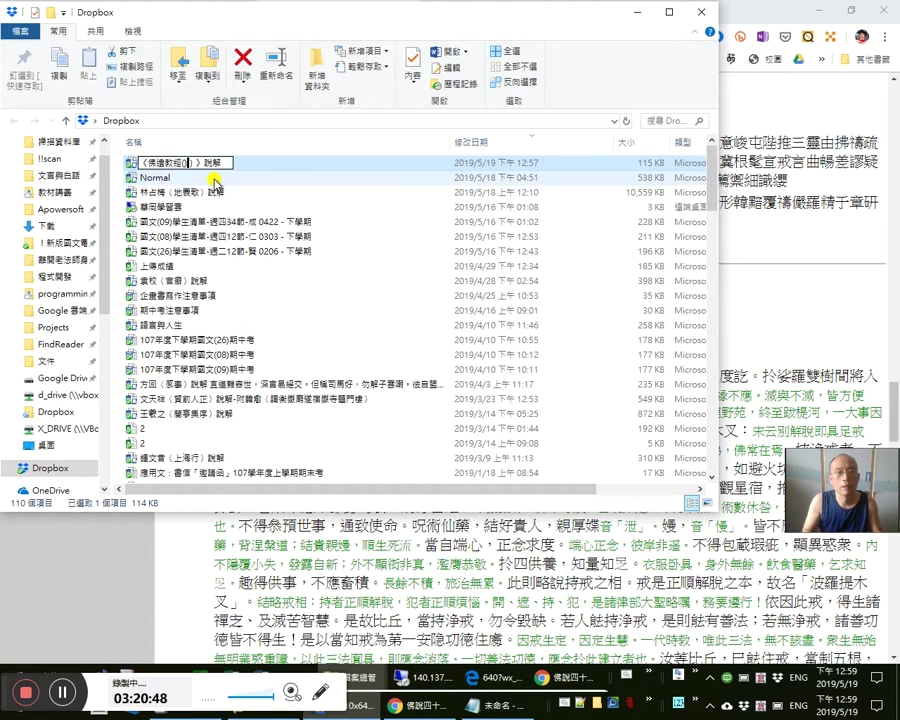
pyautogui.write('佛入涅槃略說教誡經')
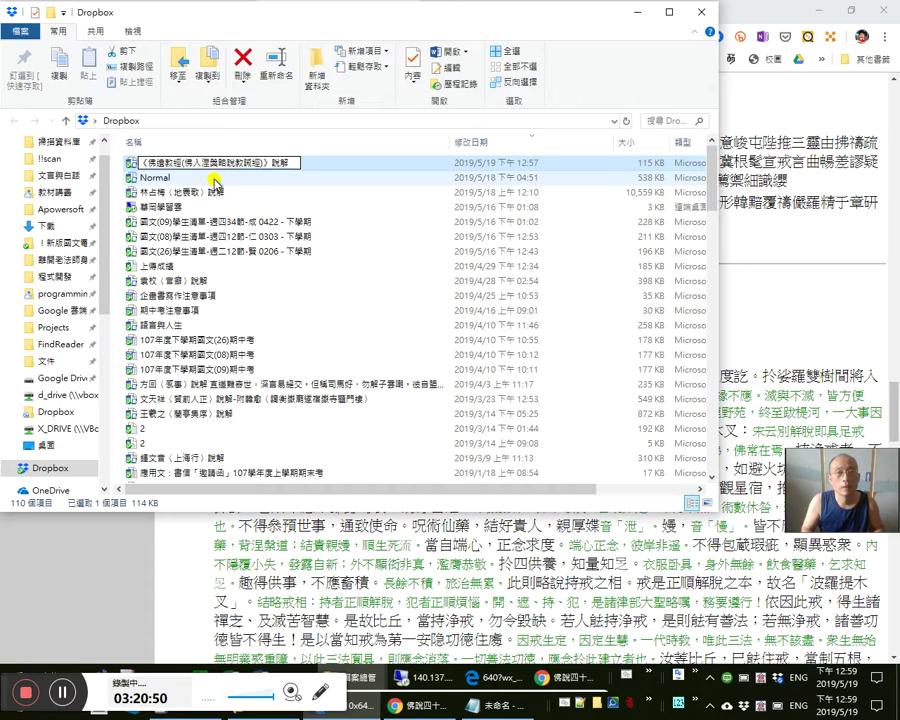
pyautogui.press('Escape')
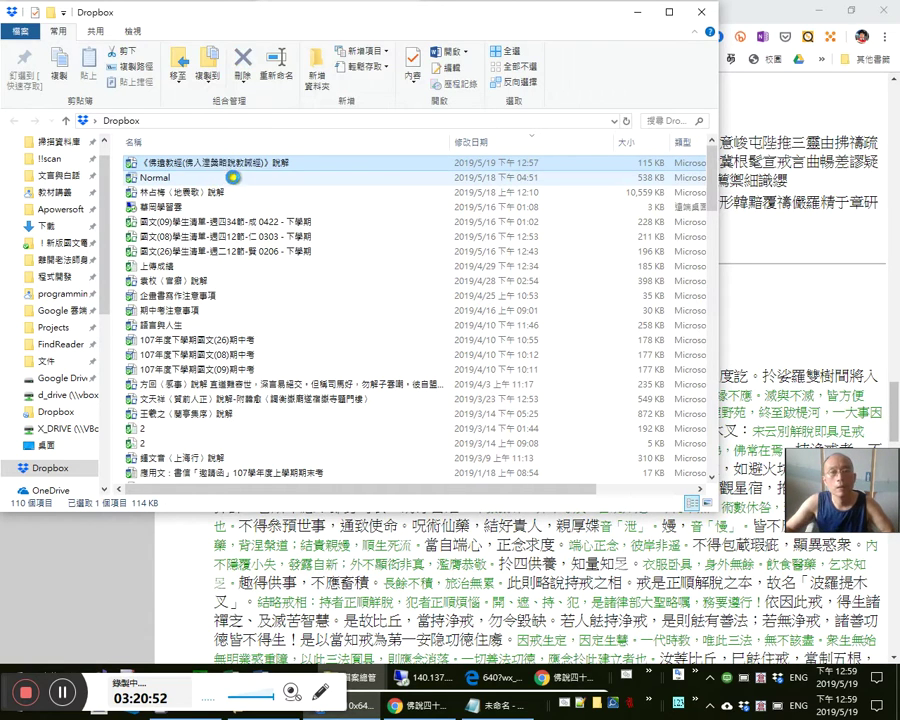
# Step: Copy the renamed notes file into the 教材講義 folder, replacing the older version
pyautogui.click(209, 70)
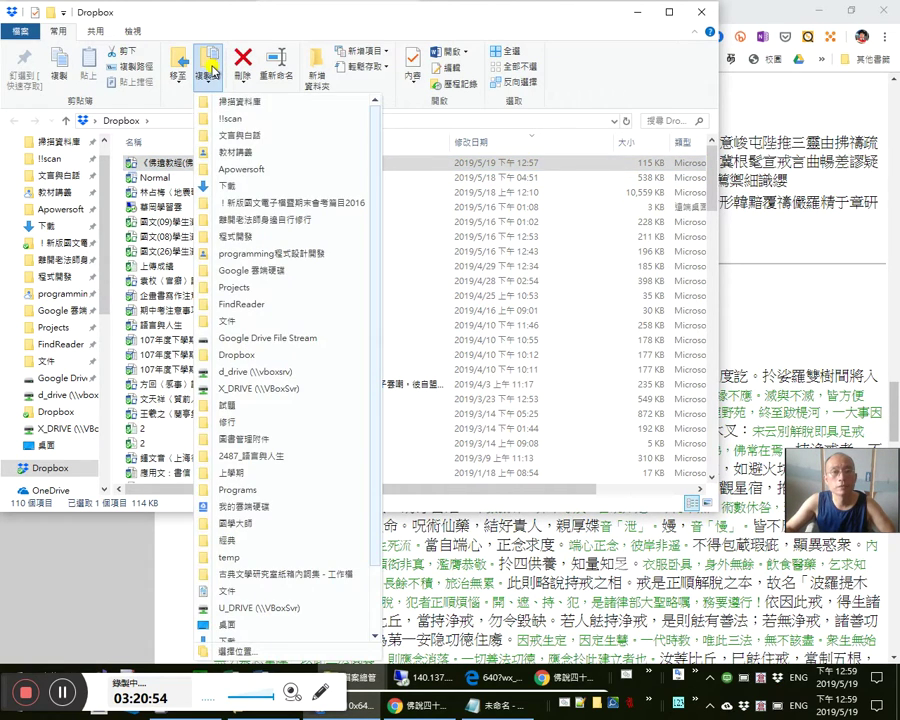
pyautogui.click(232, 152)
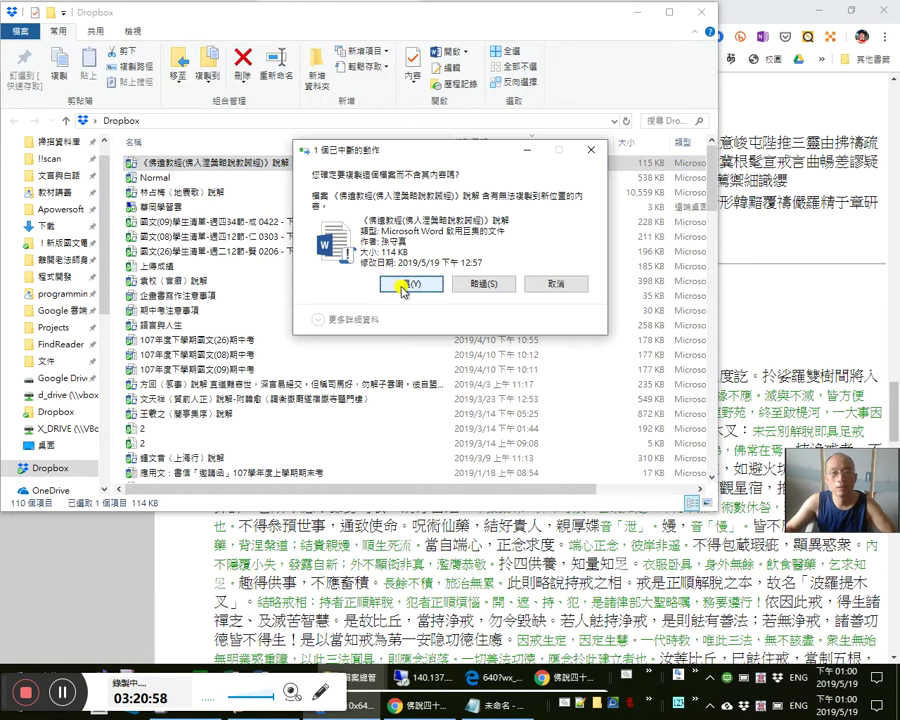
pyautogui.click(400, 286)
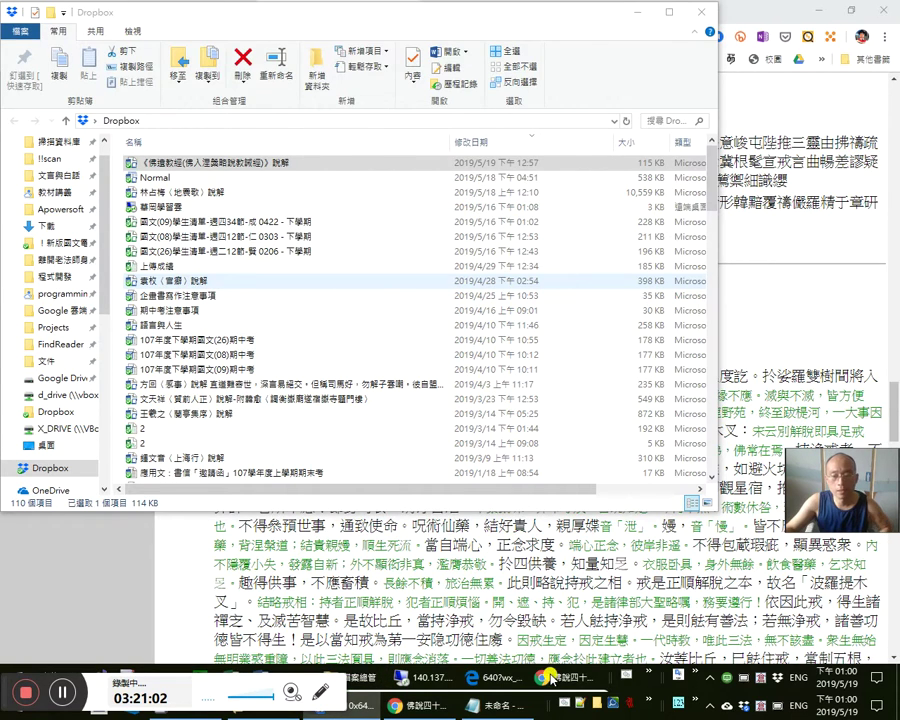
pyautogui.click(550, 678)
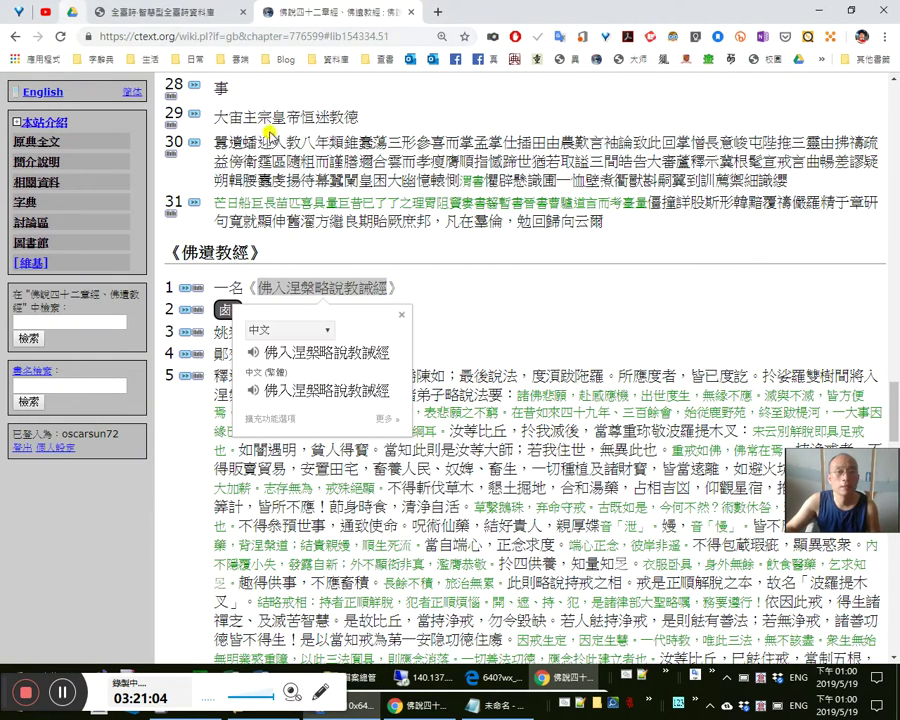
# Step: In Google Drive, open 教學 › 教材講義 and select the 佛遺教經 notes file
pyautogui.hotkey('ctrl', '3')
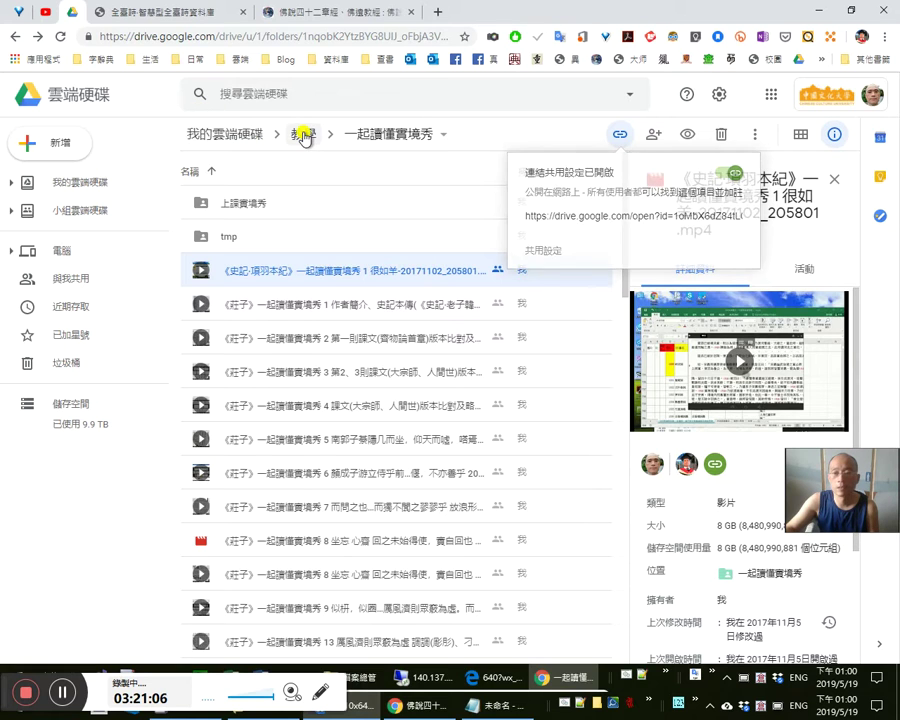
pyautogui.click(303, 138)
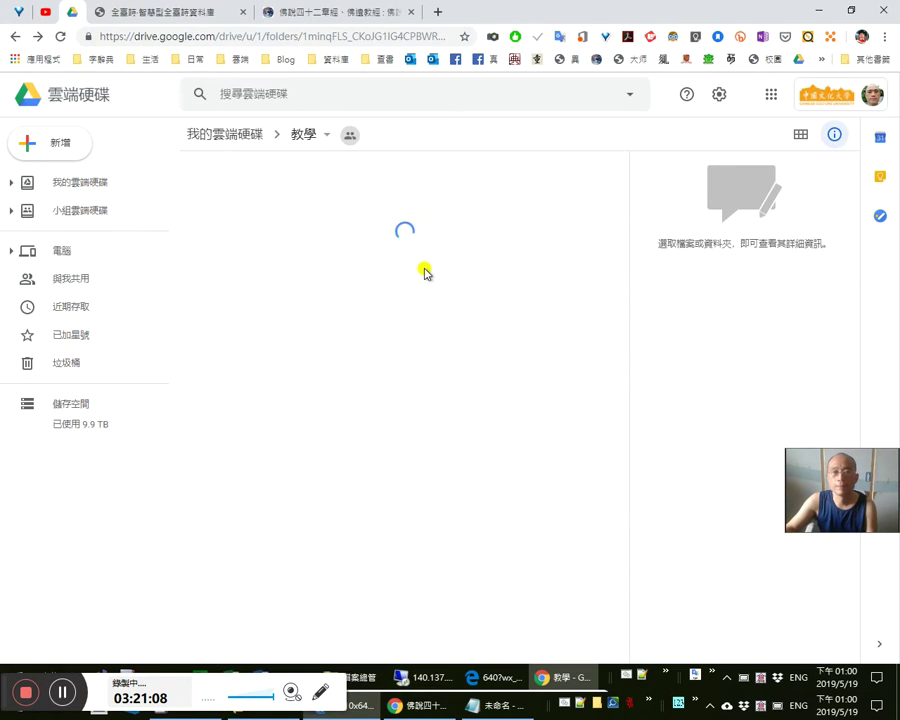
pyautogui.click(296, 238)
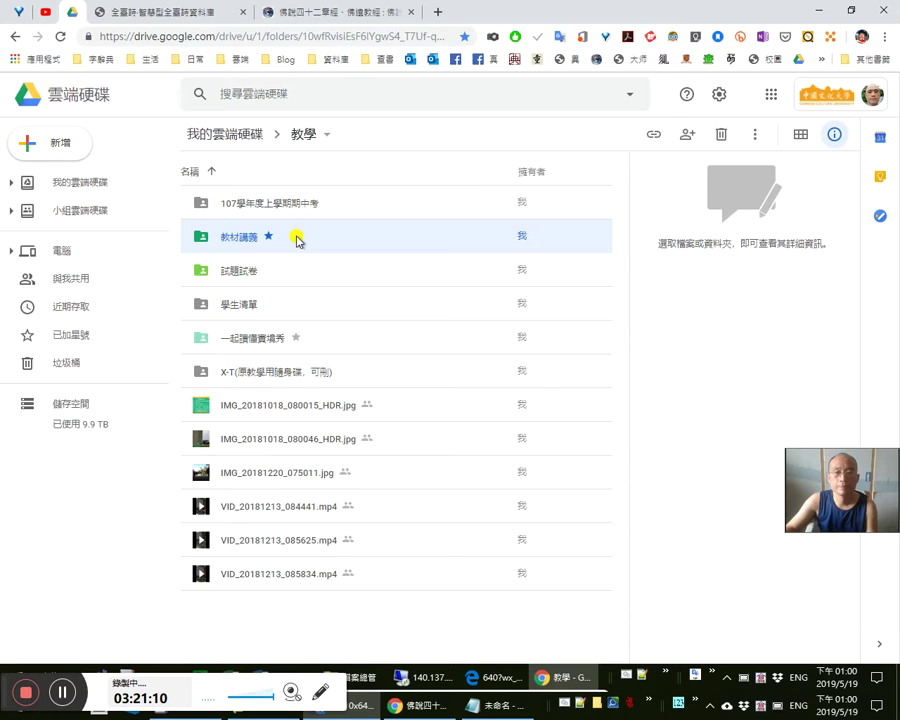
pyautogui.doubleClick(296, 238)
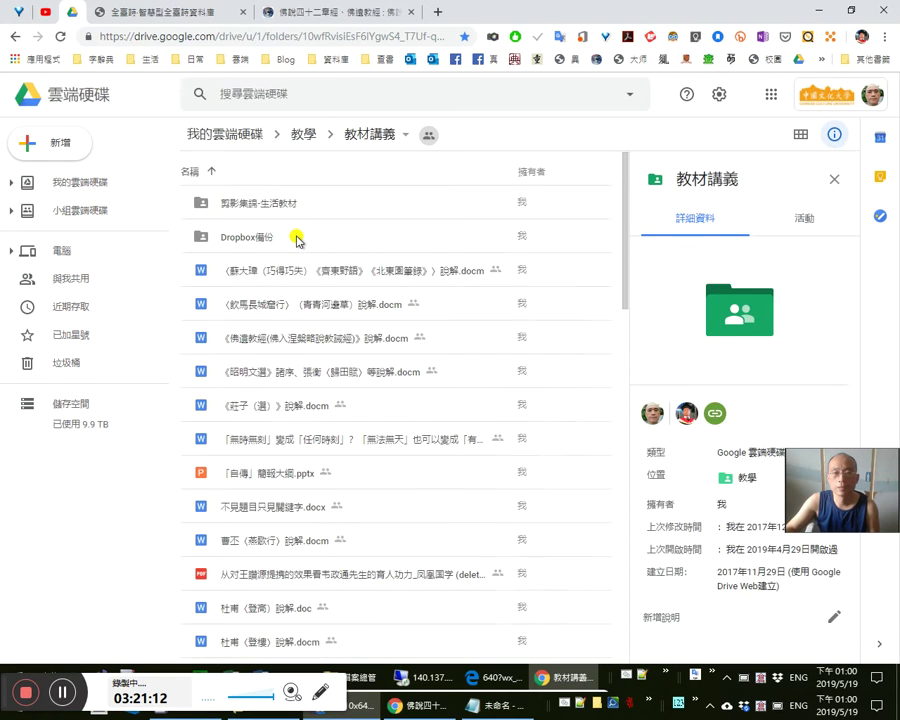
pyautogui.click(330, 283)
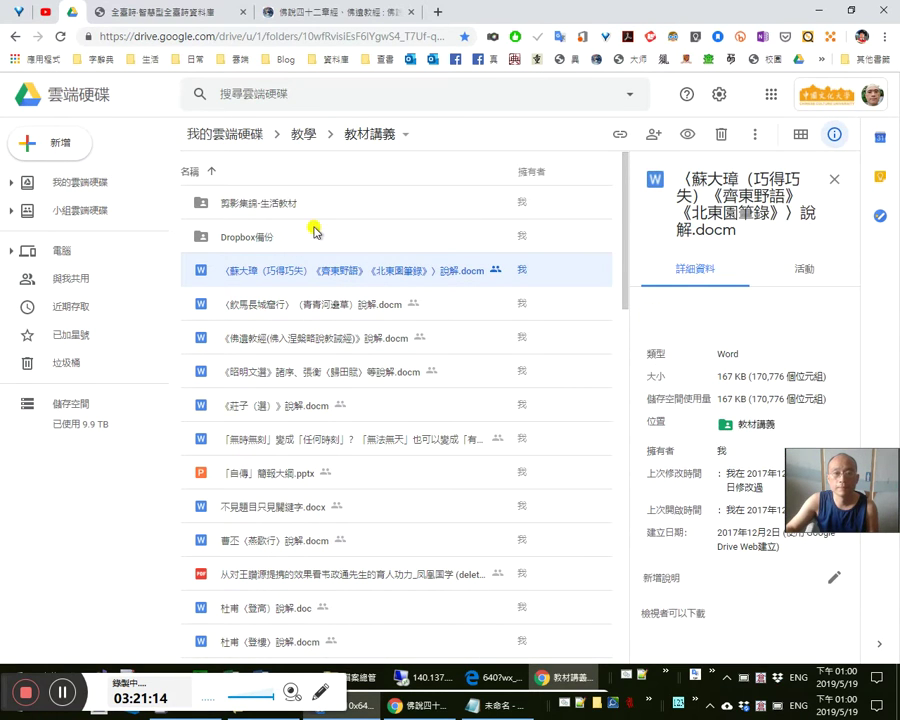
pyautogui.click(381, 340)
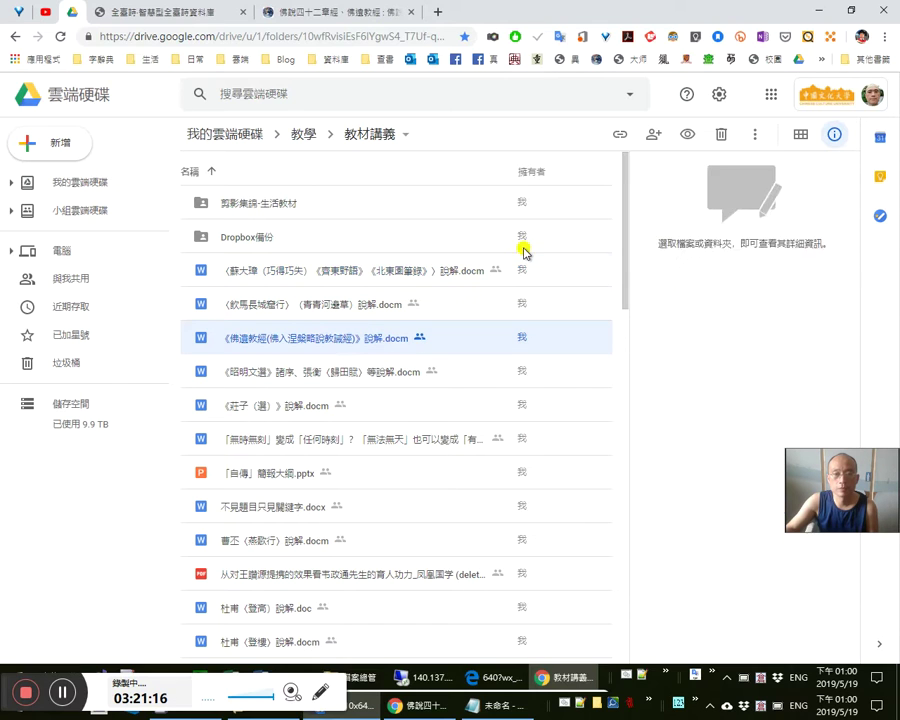
# Step: Copy the notes file's Drive share link and open a blank tab
pyautogui.click(620, 137)
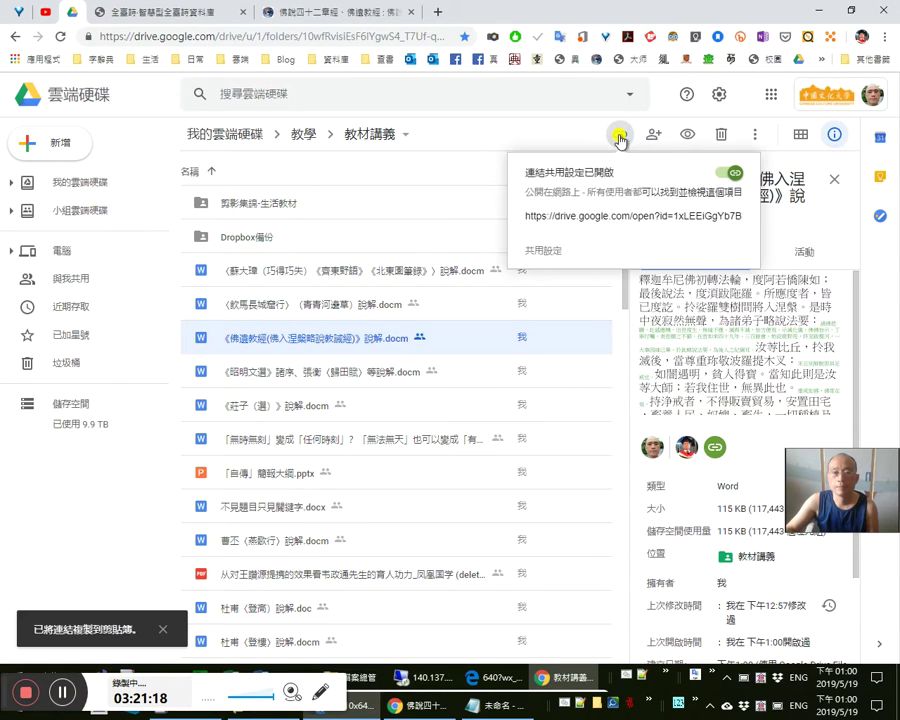
pyautogui.click(588, 217)
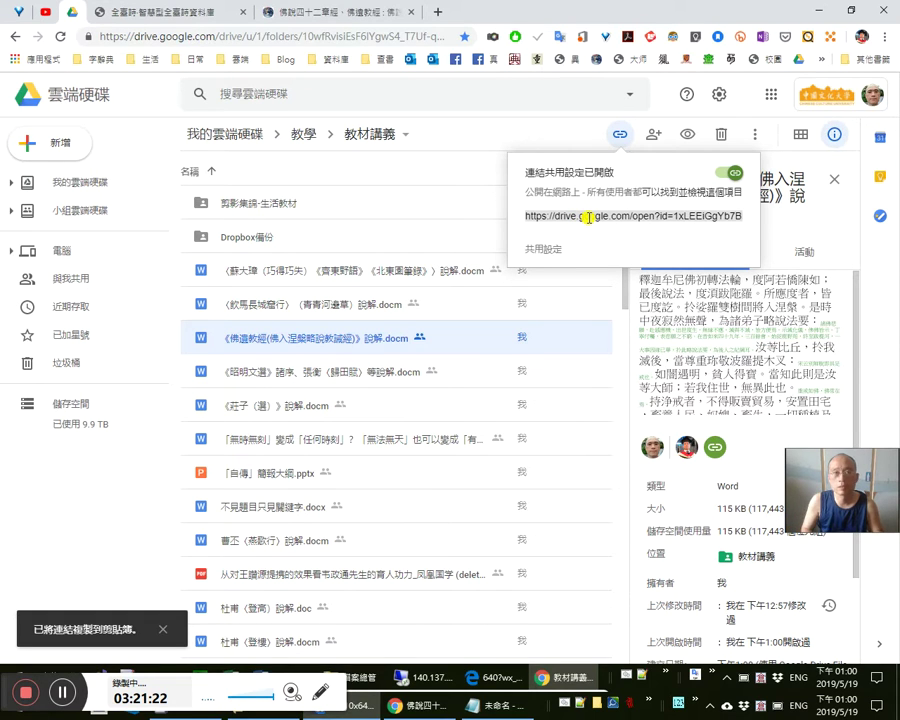
pyautogui.hotkey('ctrl', 't')
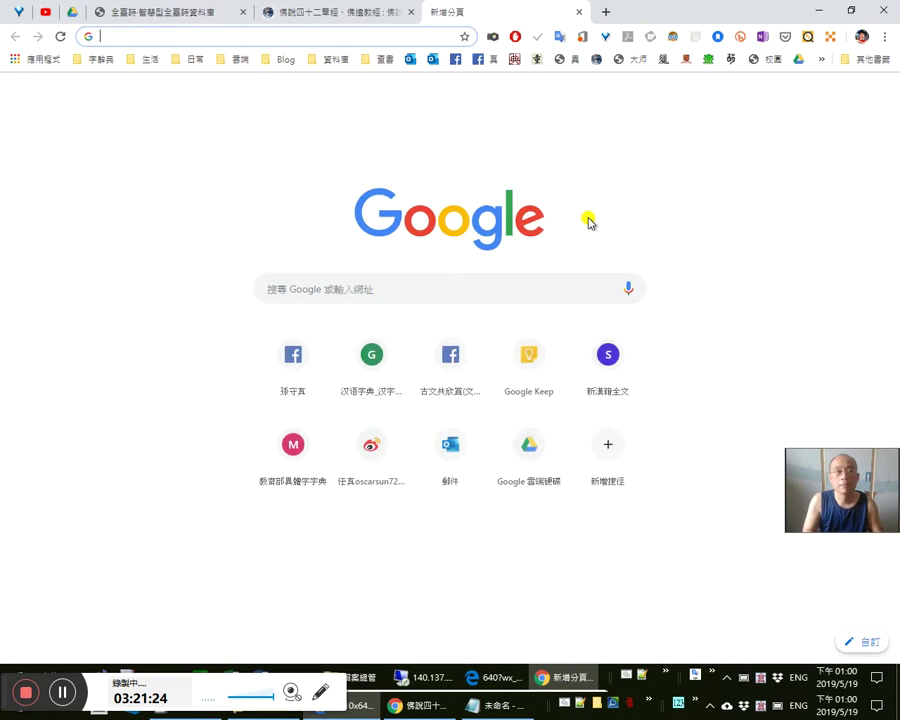
pyautogui.write('bit')
pyautogui.press('Return')
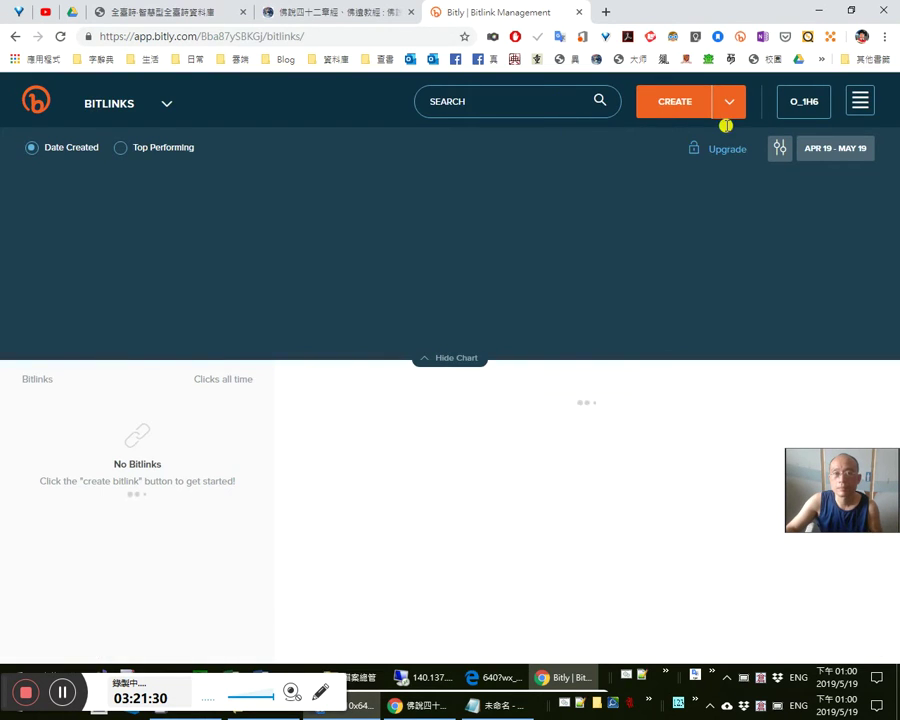
pyautogui.click(683, 108)
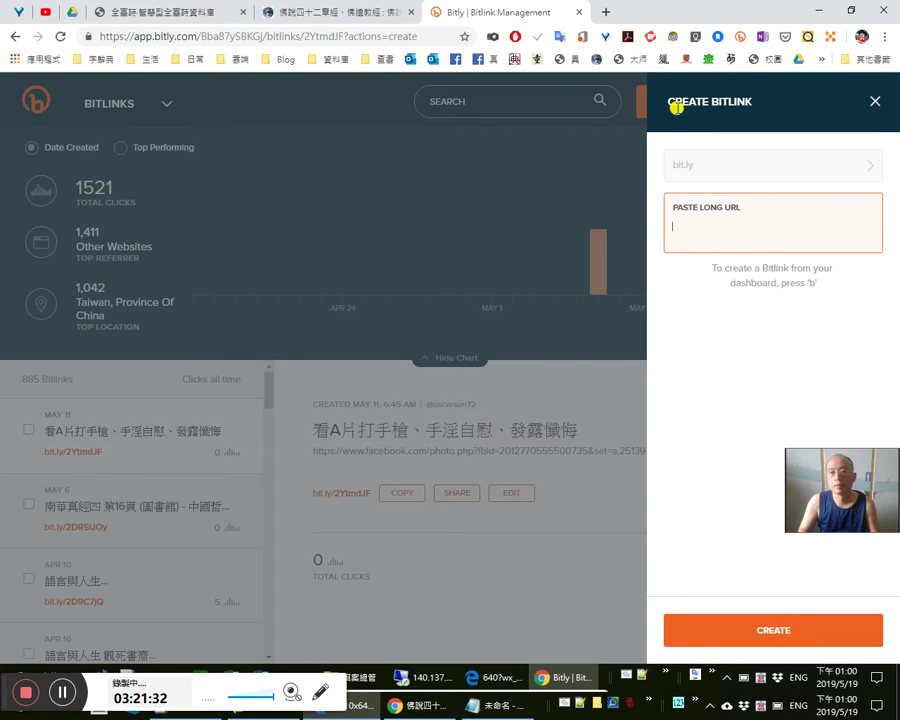
pyautogui.hotkey('ctrl', 'v')
pyautogui.press('Return')
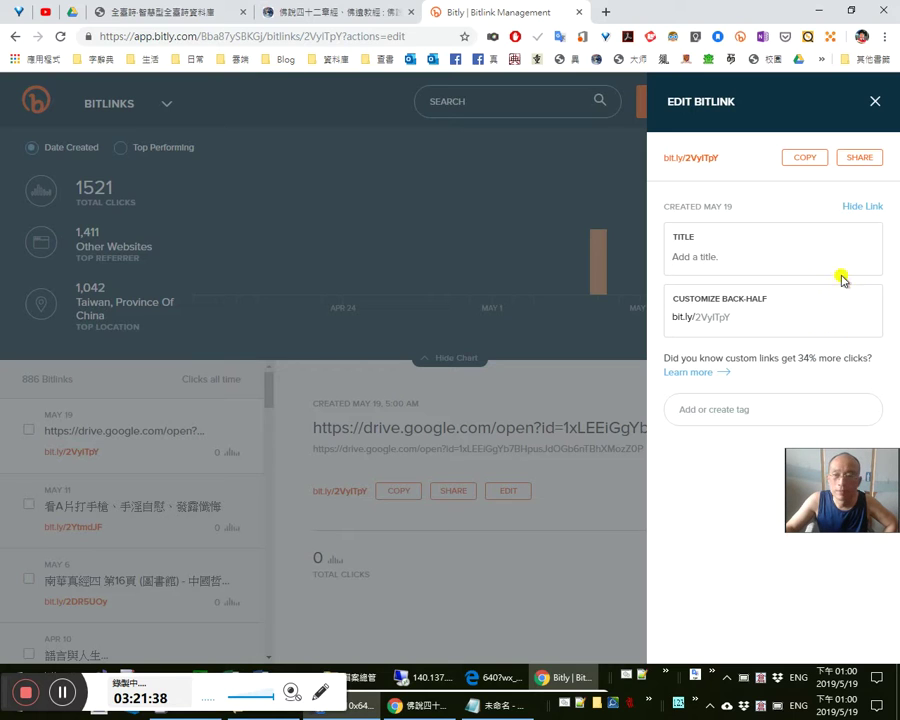
pyautogui.click(800, 158)
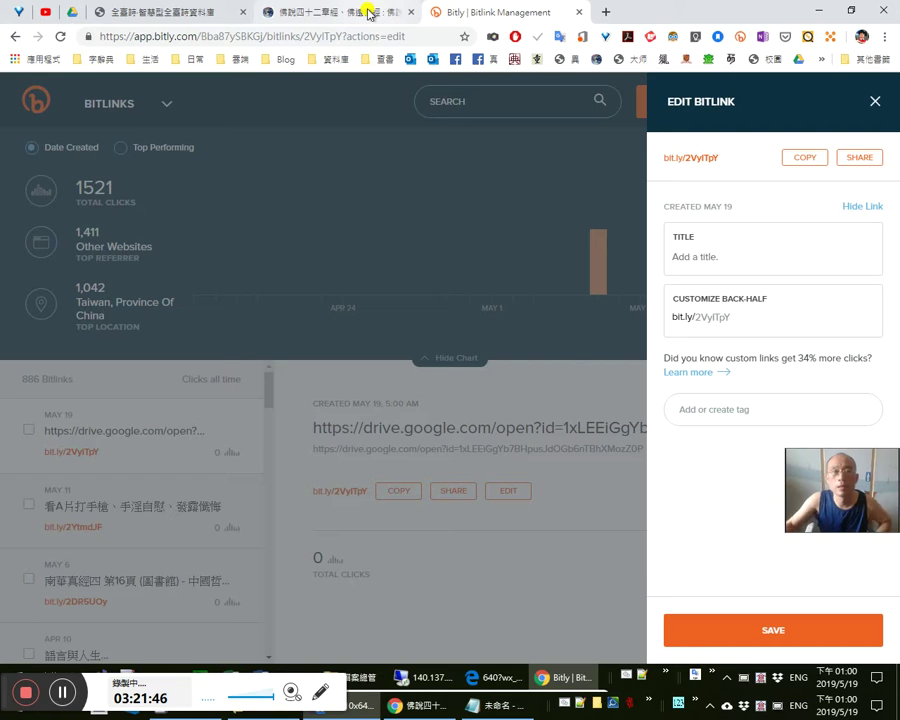
# Step: Test the new short link by loading it in a private browsing window
pyautogui.hotkey('ctrl', 'shift', 'n')
pyautogui.hotkey('ctrl', 'v')
pyautogui.press('Return')
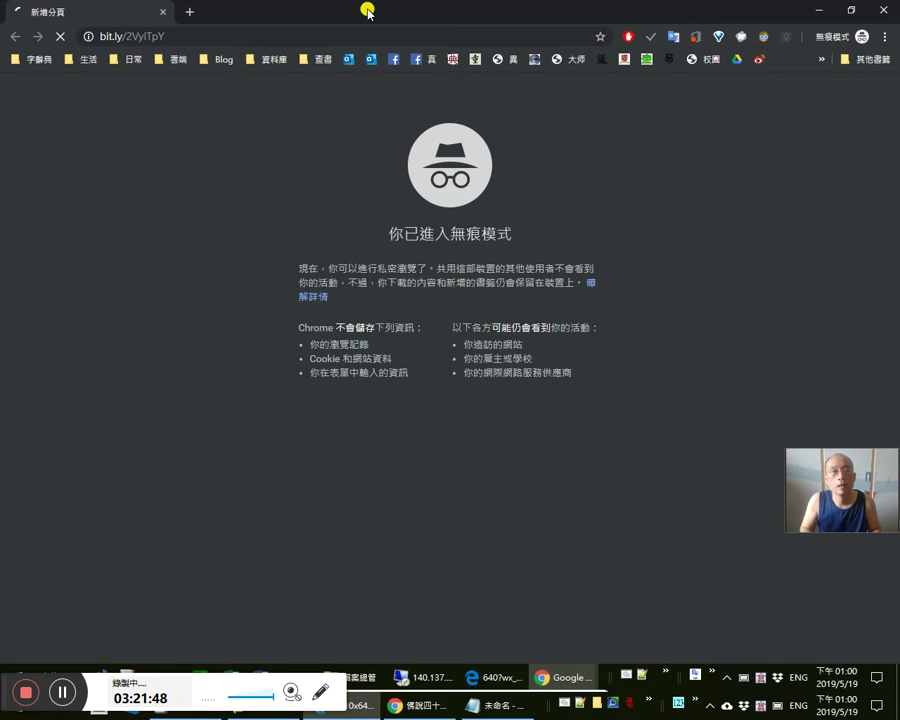
pyautogui.hotkey('alt', 'Tab')
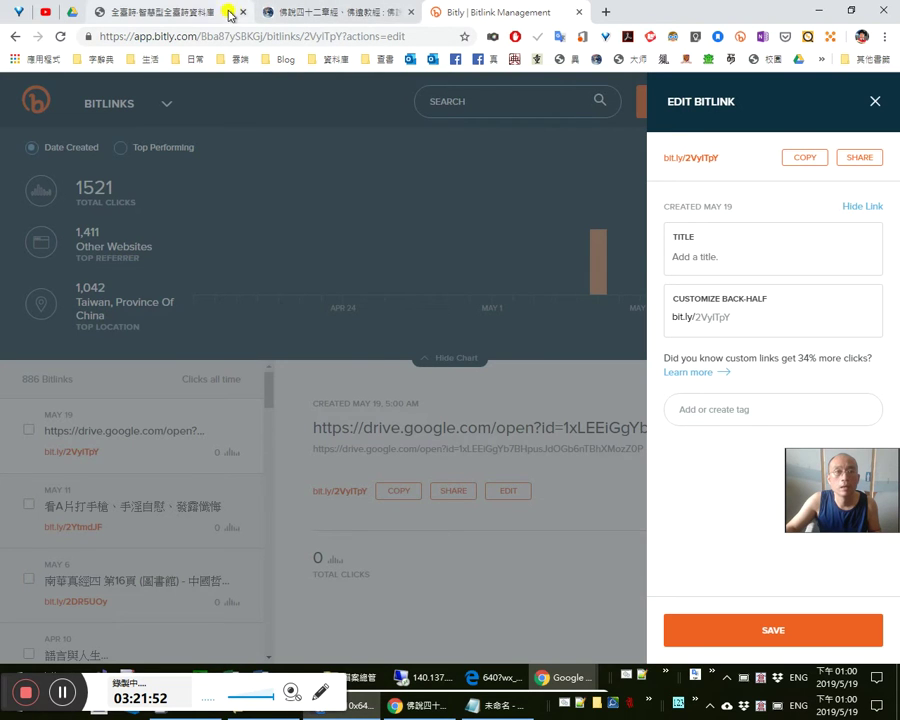
pyautogui.hotkey('alt', 'Tab')
pyautogui.hotkey('alt', 'Tab')
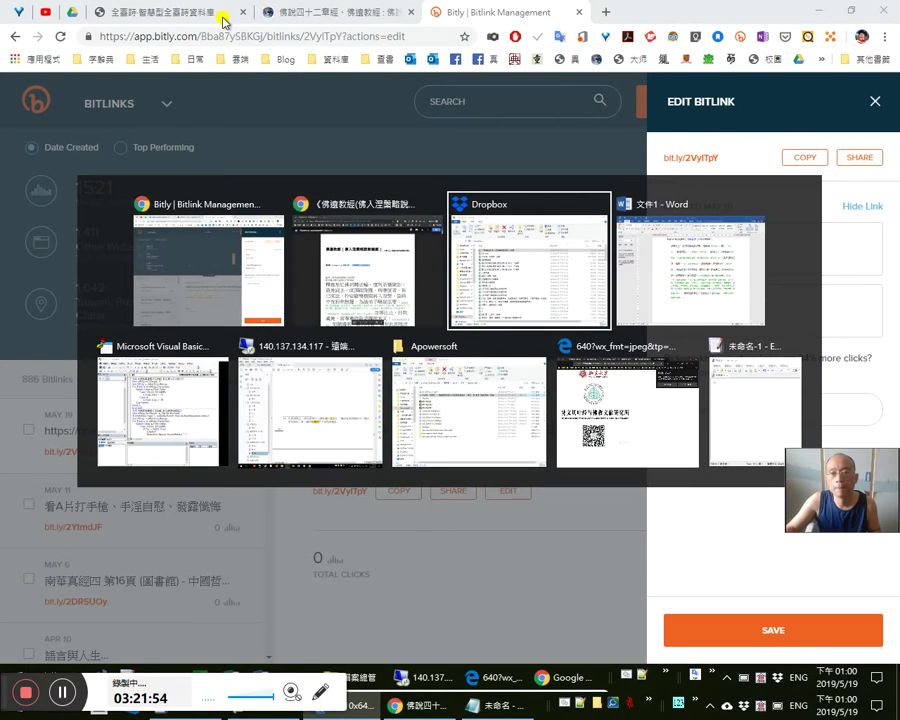
pyautogui.press('F2')
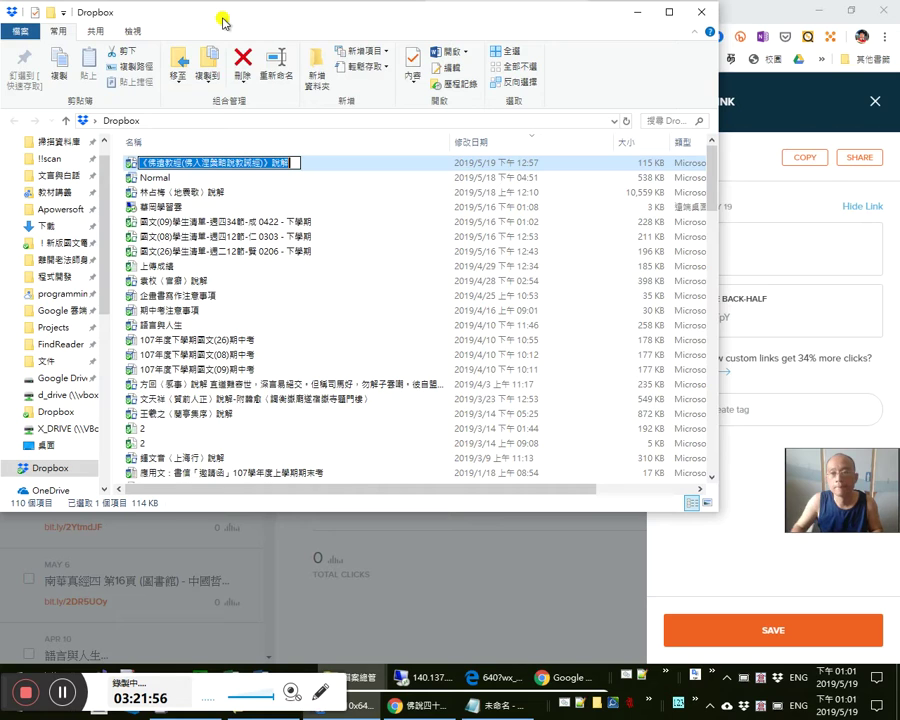
pyautogui.hotkey('alt', 'Tab')
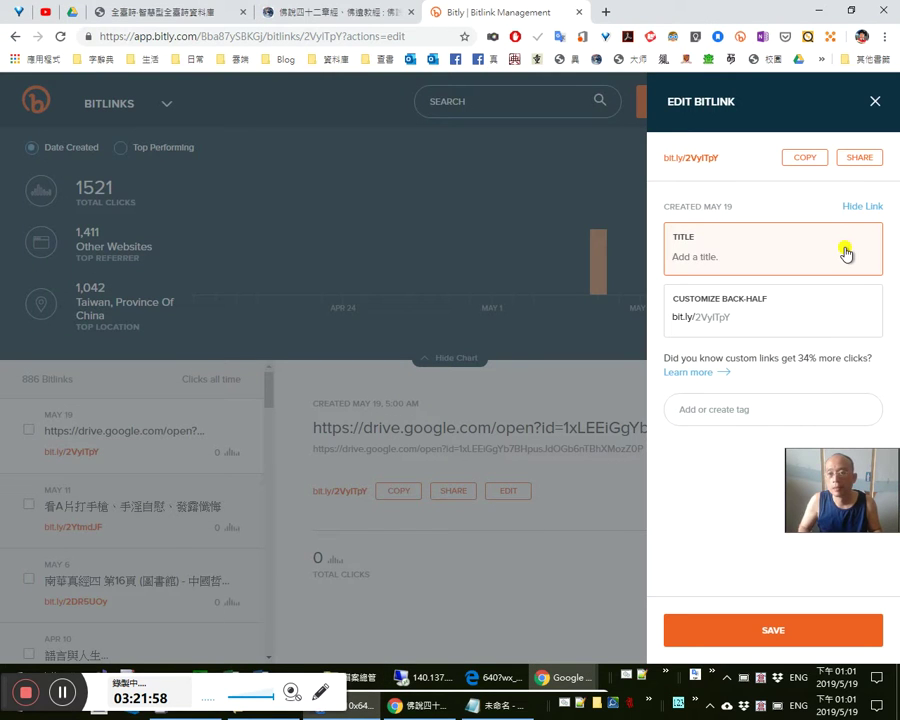
pyautogui.hotkey('ctrl', 'v')
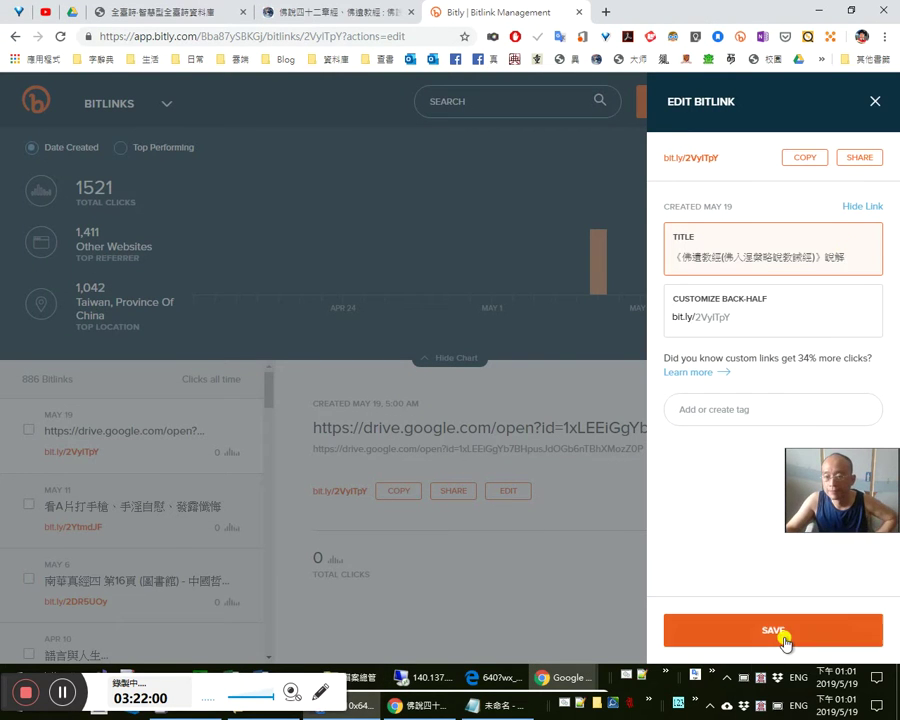
pyautogui.click(786, 636)
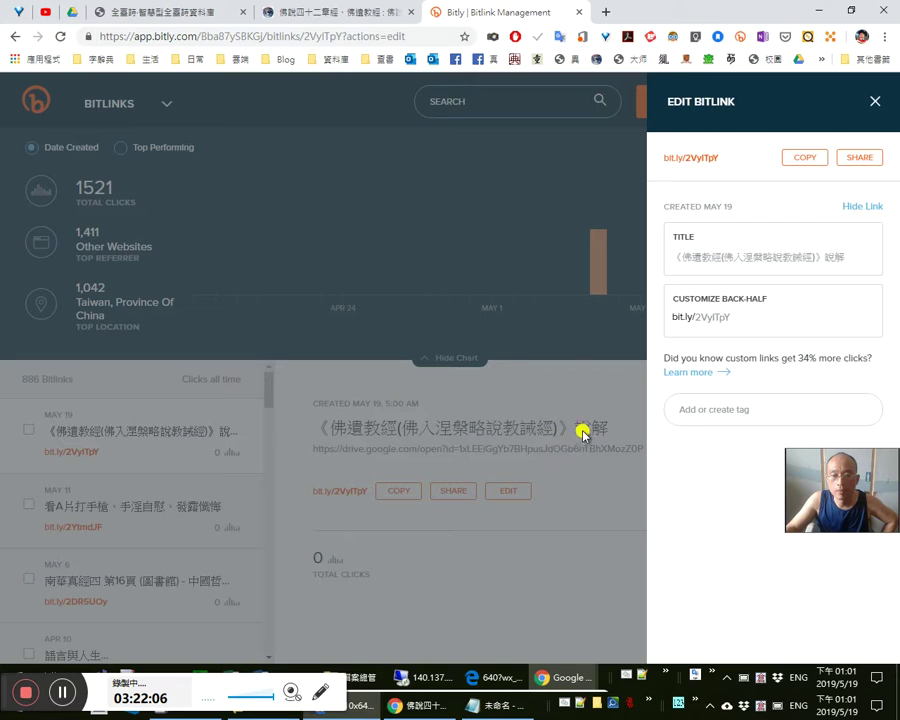
pyautogui.click(870, 268)
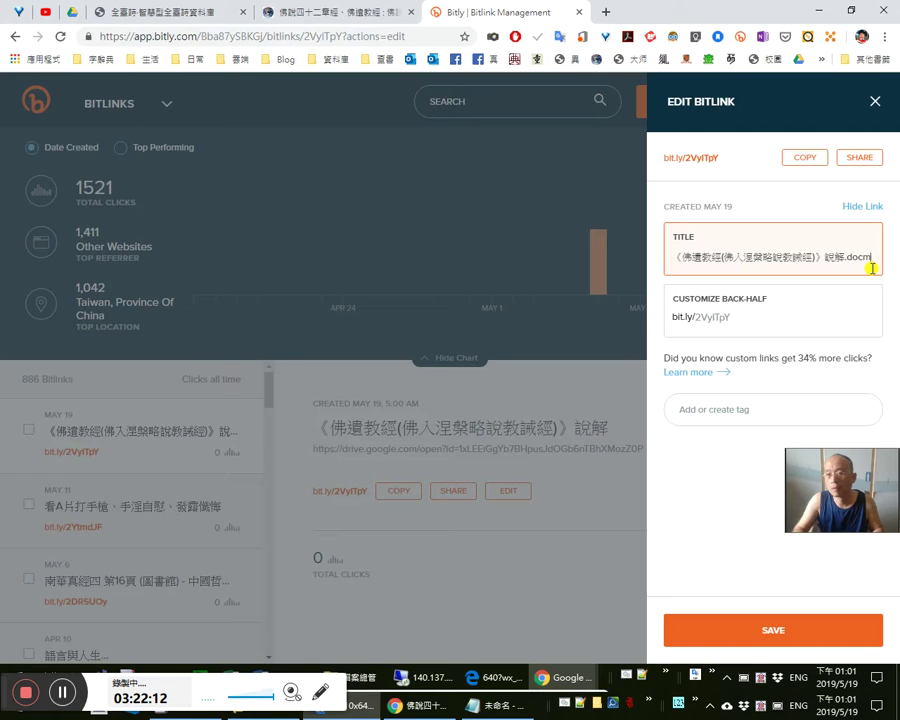
pyautogui.click(806, 630)
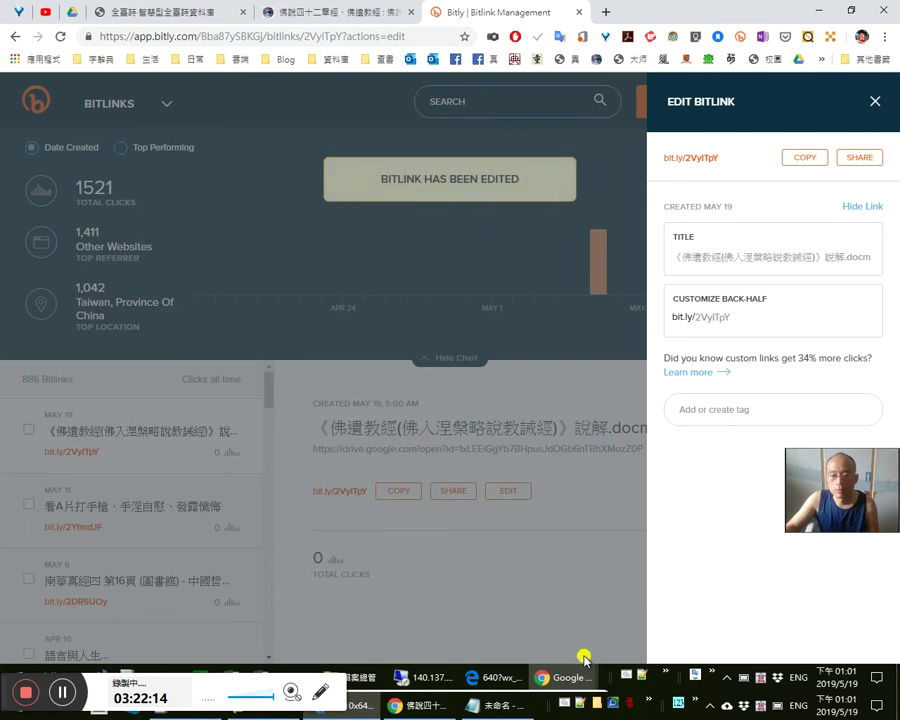
pyautogui.click(508, 680)
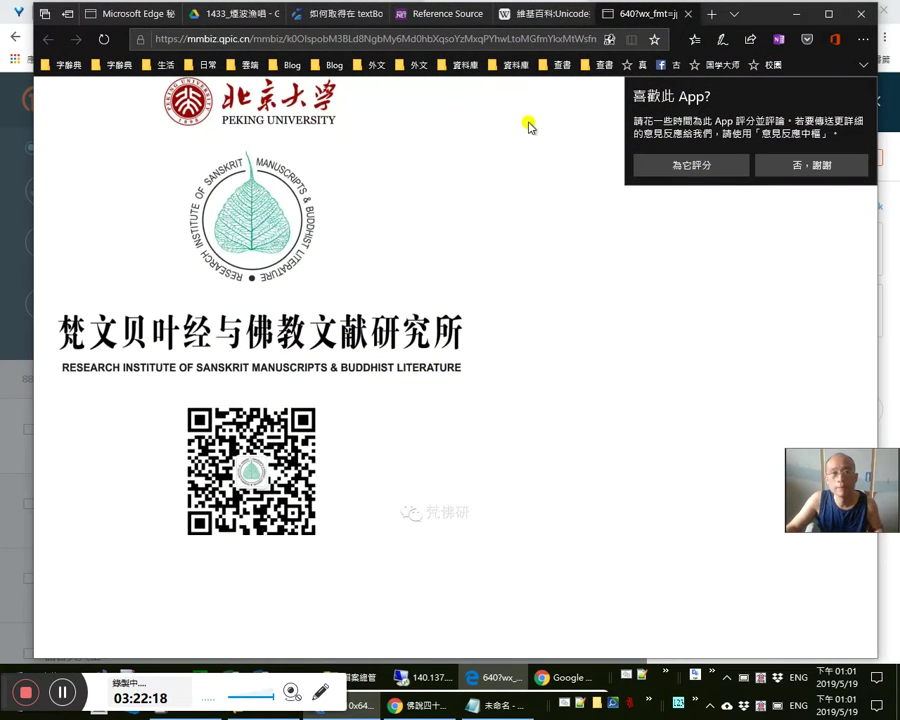
# Step: Keep Edge's tabs open and follow the 擴展E區漢字 link on the Unicode Wikipedia page
pyautogui.hotkey('ctrl', 'shift', 'Tab')
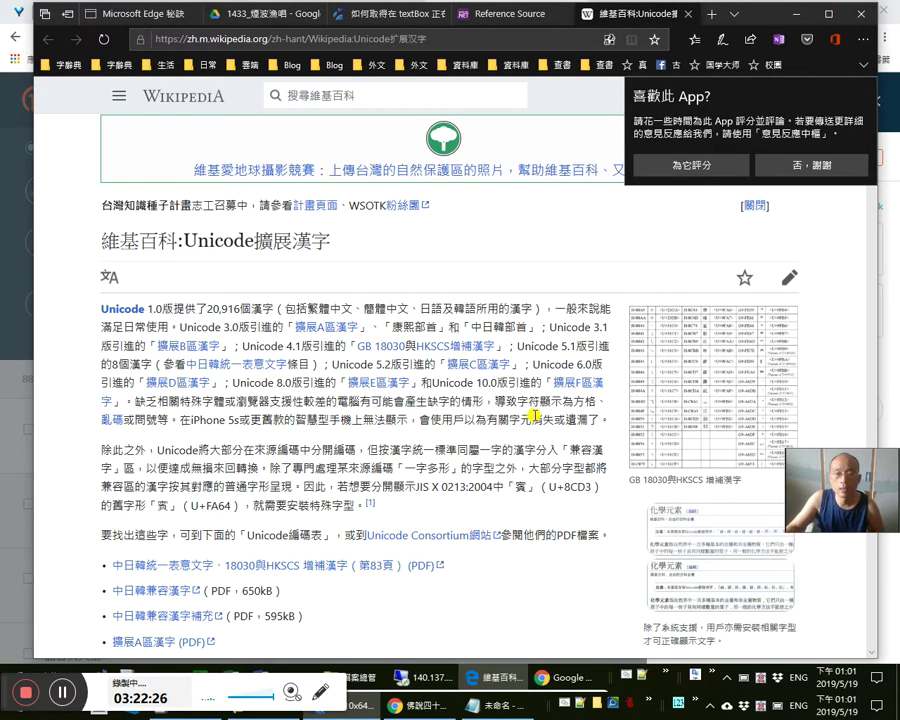
pyautogui.hotkey('alt', 'F4')
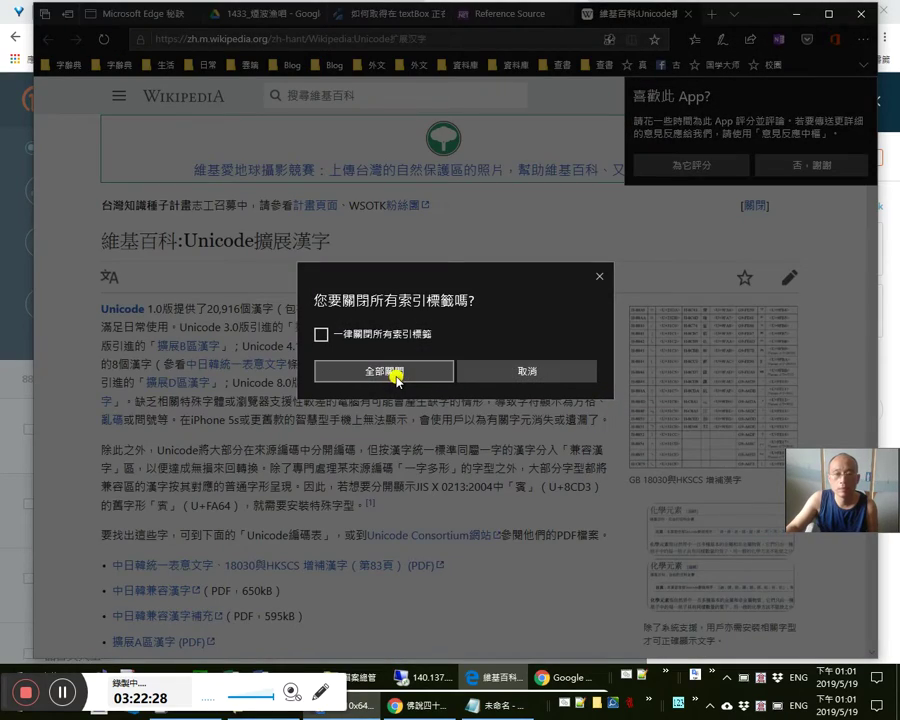
pyautogui.press('Escape')
pyautogui.click(399, 385)
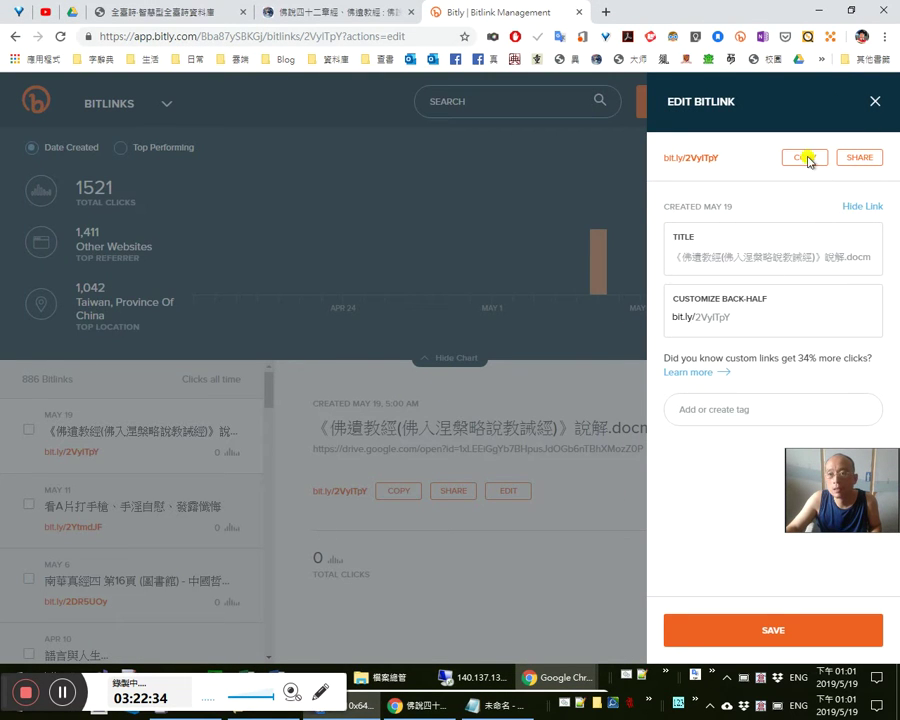
# Step: Close the Chrome window previewing the 佛遺教經 notes and return to Word's 文件1
pyautogui.hotkey('alt', 'Tab')
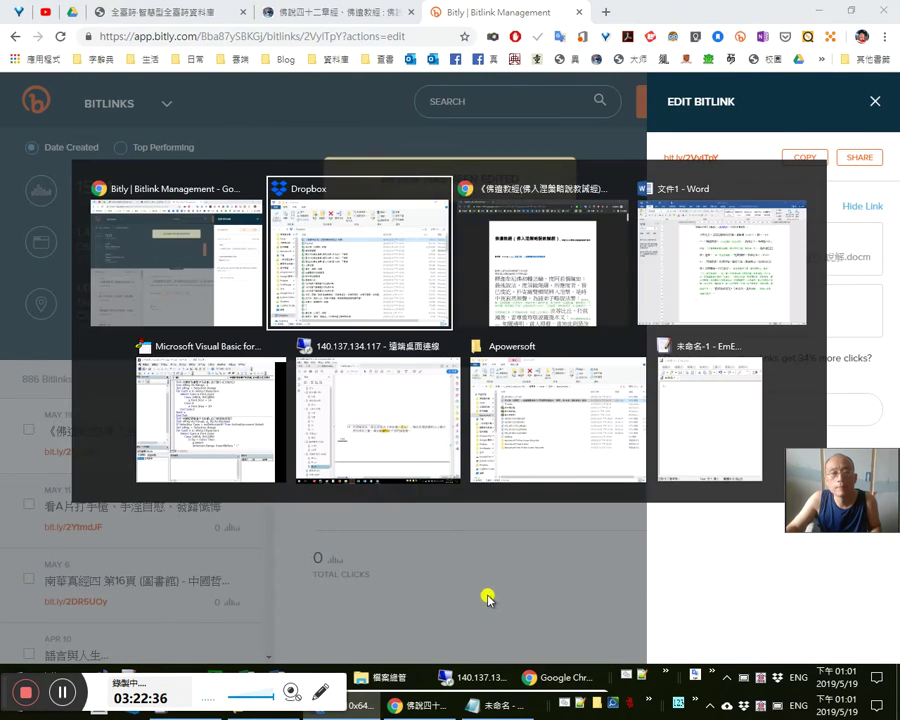
pyautogui.hotkey('alt', 'Tab')
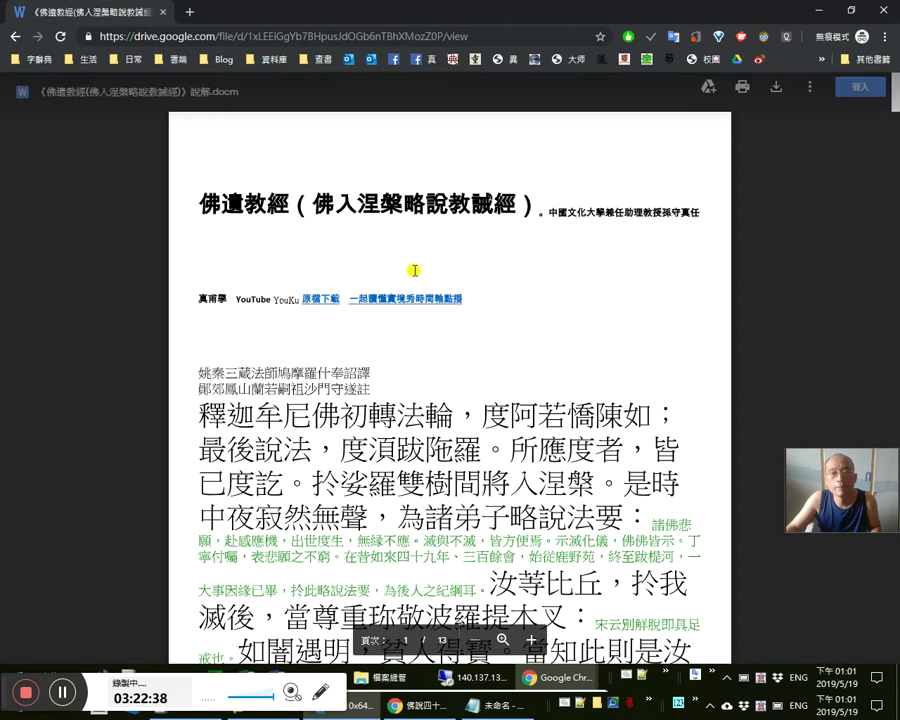
pyautogui.click(886, 10)
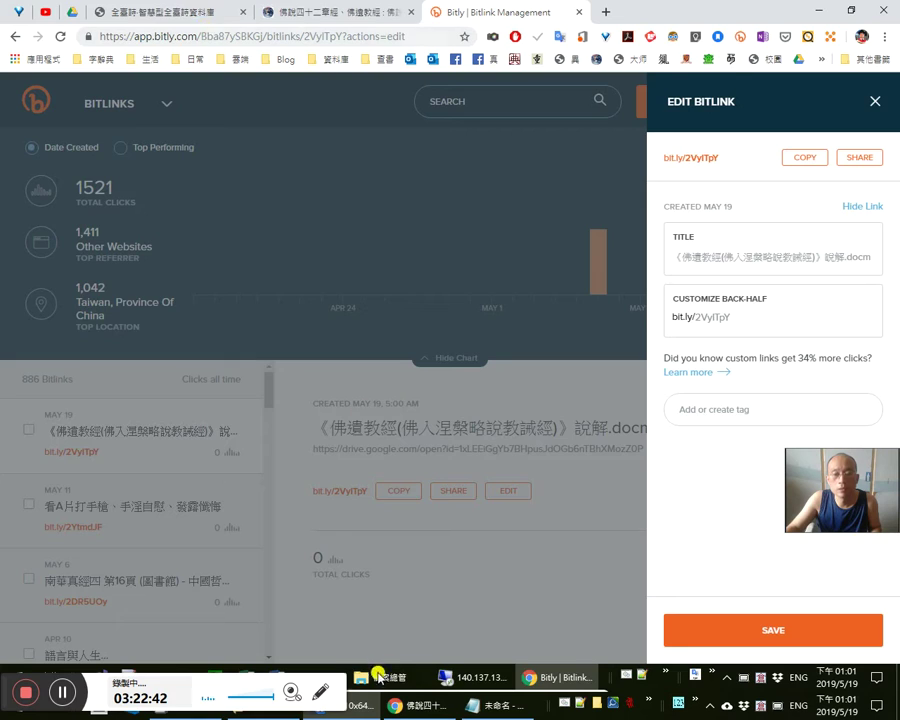
pyautogui.hotkey('alt', 'Tab')
pyautogui.press('Tab')
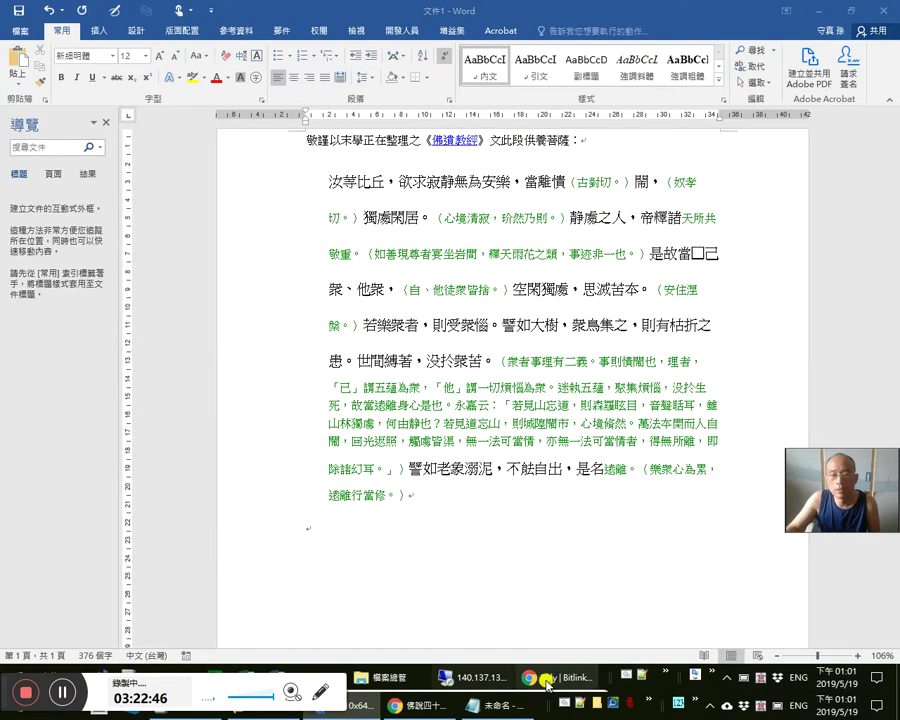
pyautogui.click(555, 677)
pyautogui.click(605, 13)
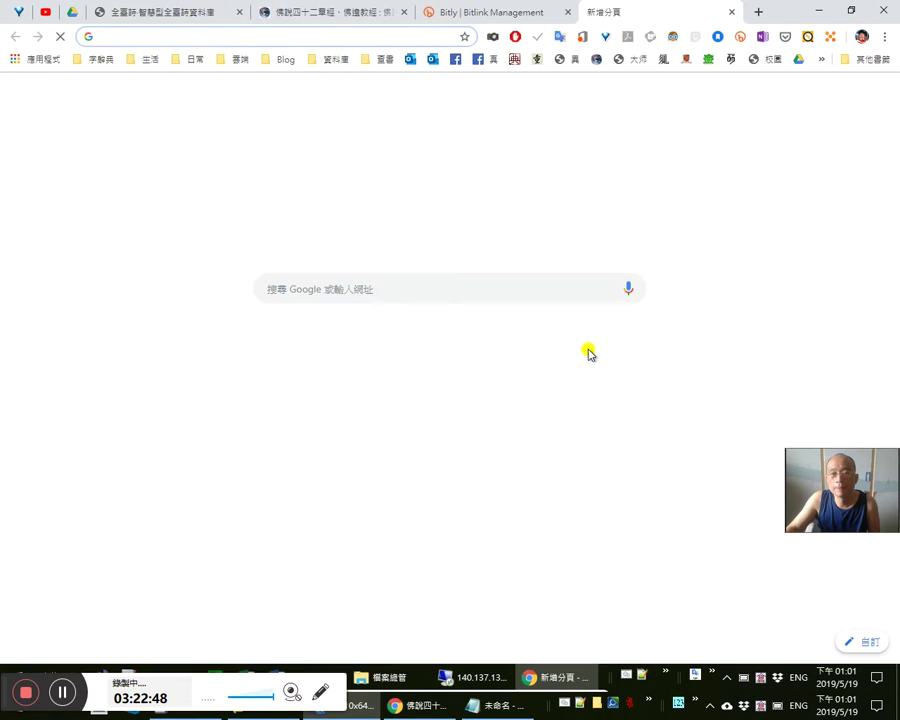
pyautogui.click(398, 705)
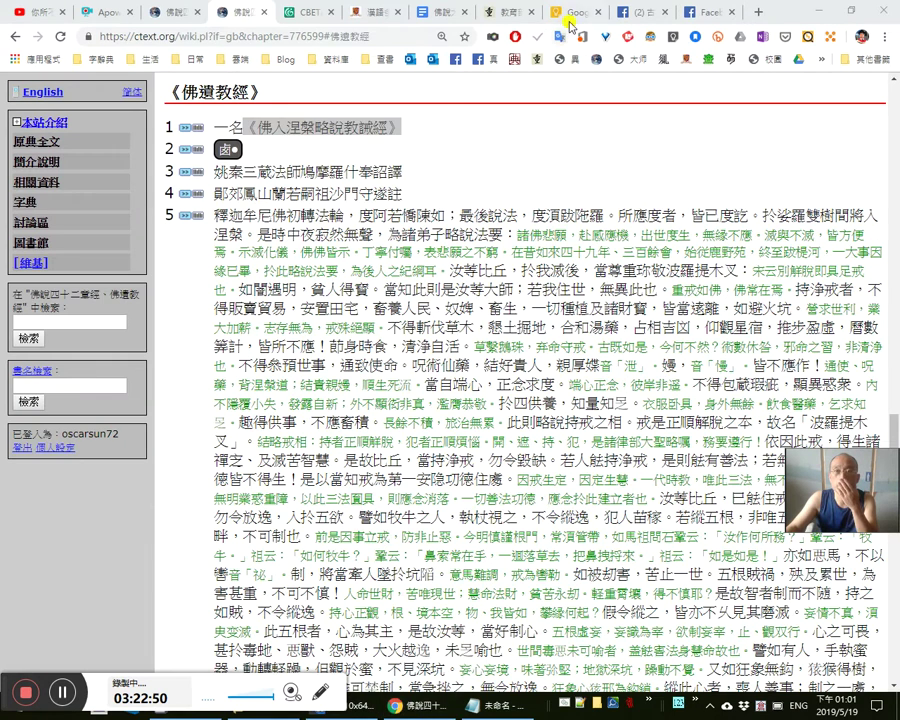
pyautogui.click(570, 16)
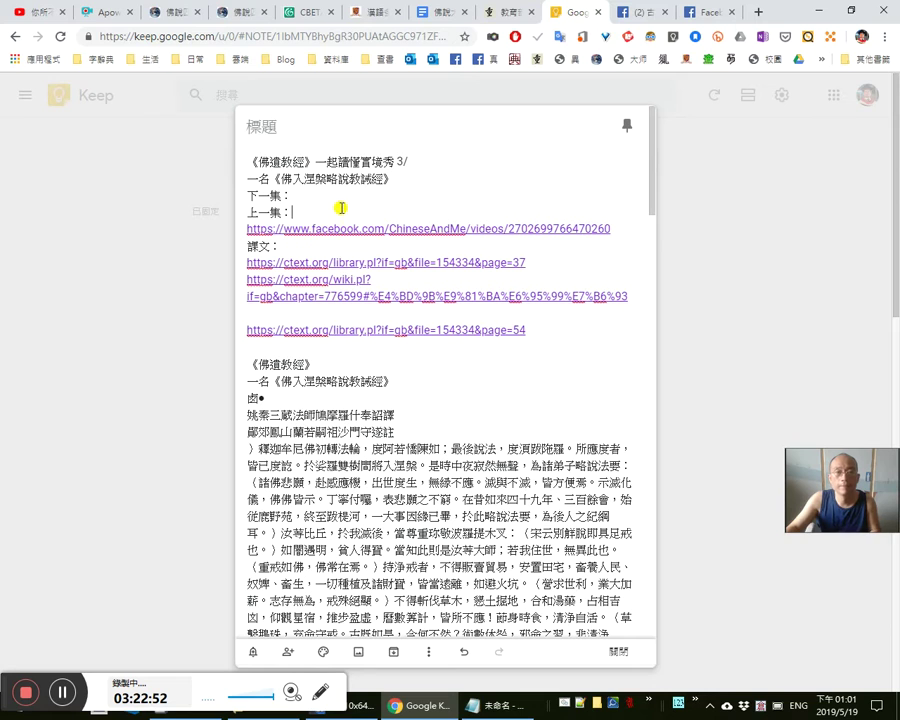
pyautogui.press('Return')
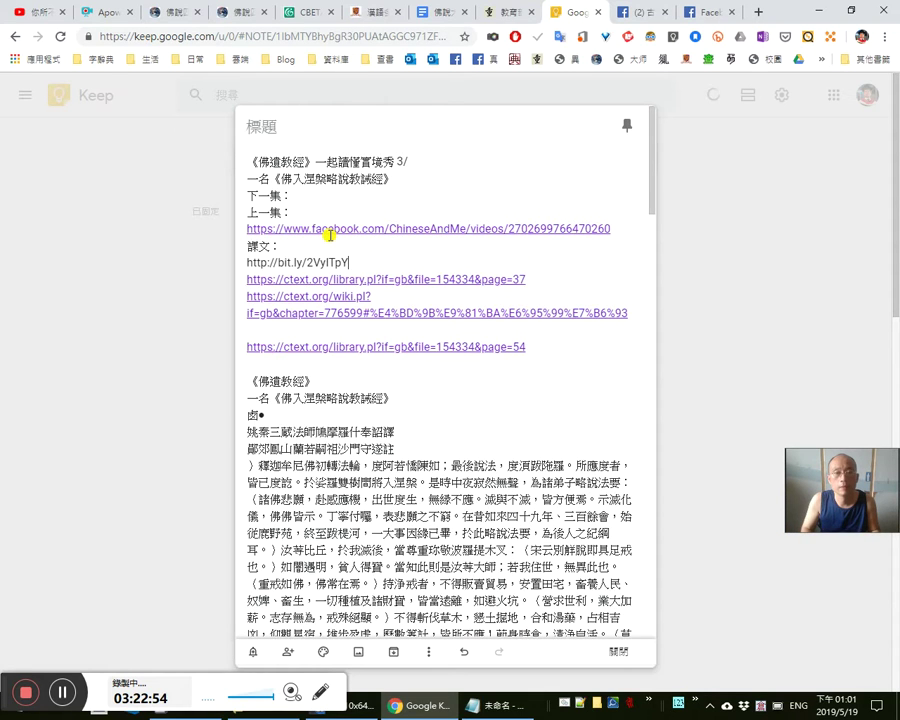
pyautogui.press('Return')
pyautogui.press('BackSpace')
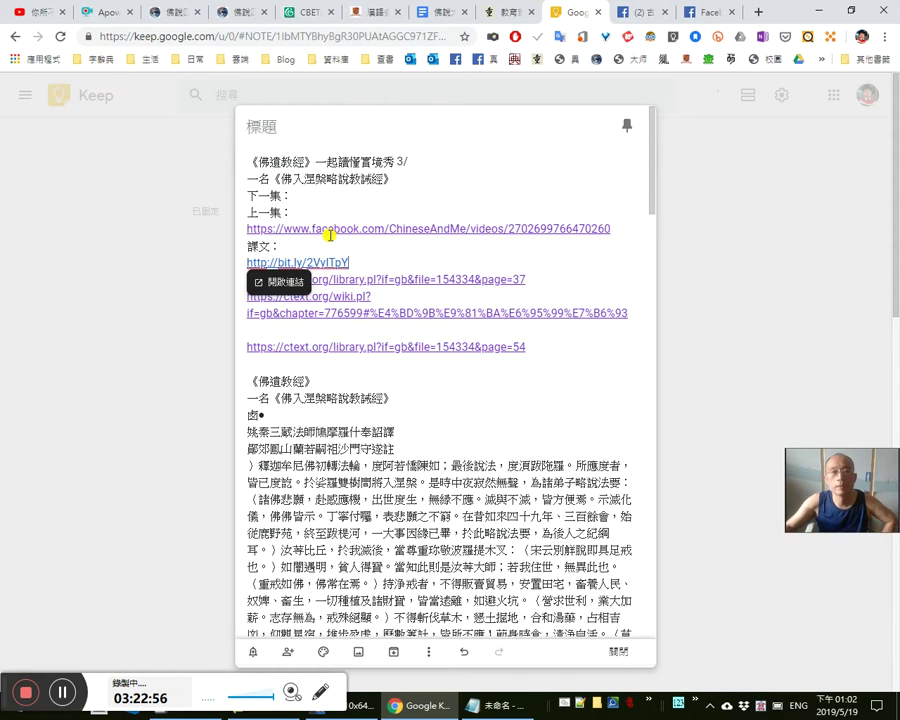
# Step: Edit the part 2 佛遺教經 video post to add the short link after 課文：, and save
pyautogui.click(643, 16)
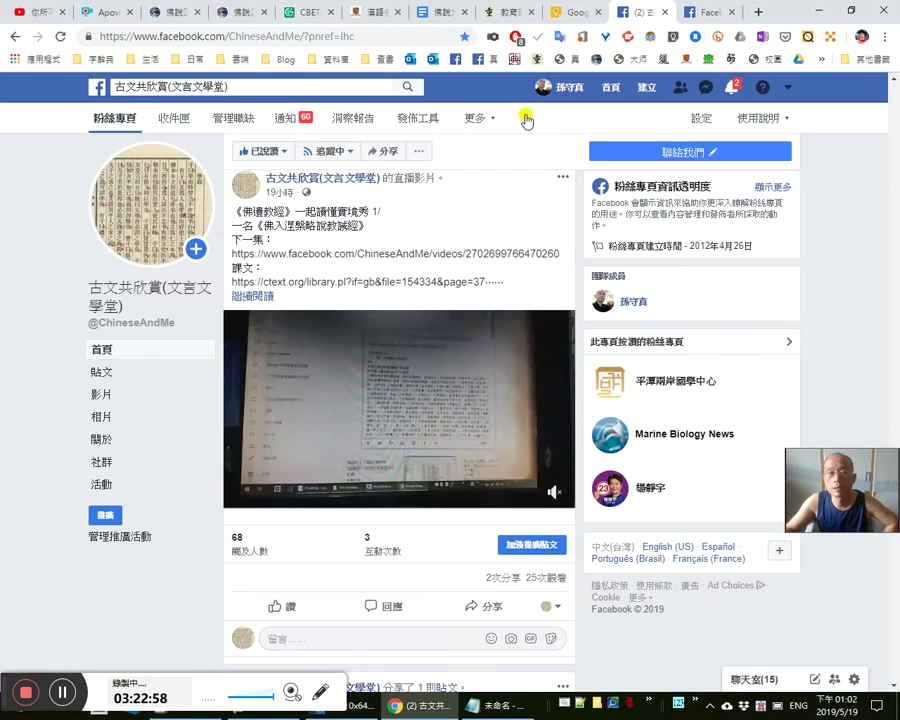
pyautogui.click(563, 177)
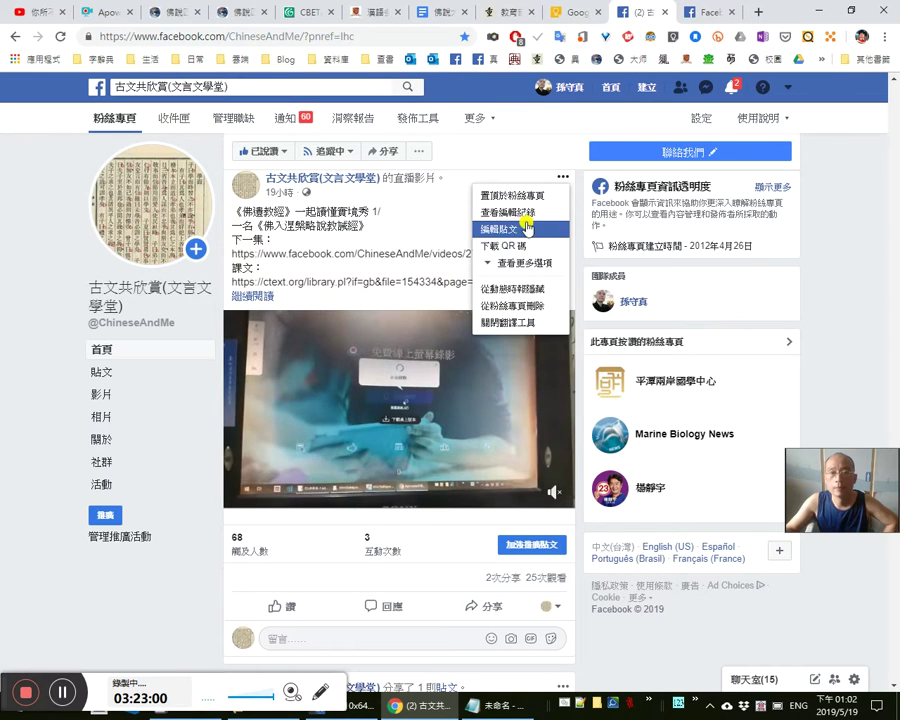
pyautogui.click(519, 229)
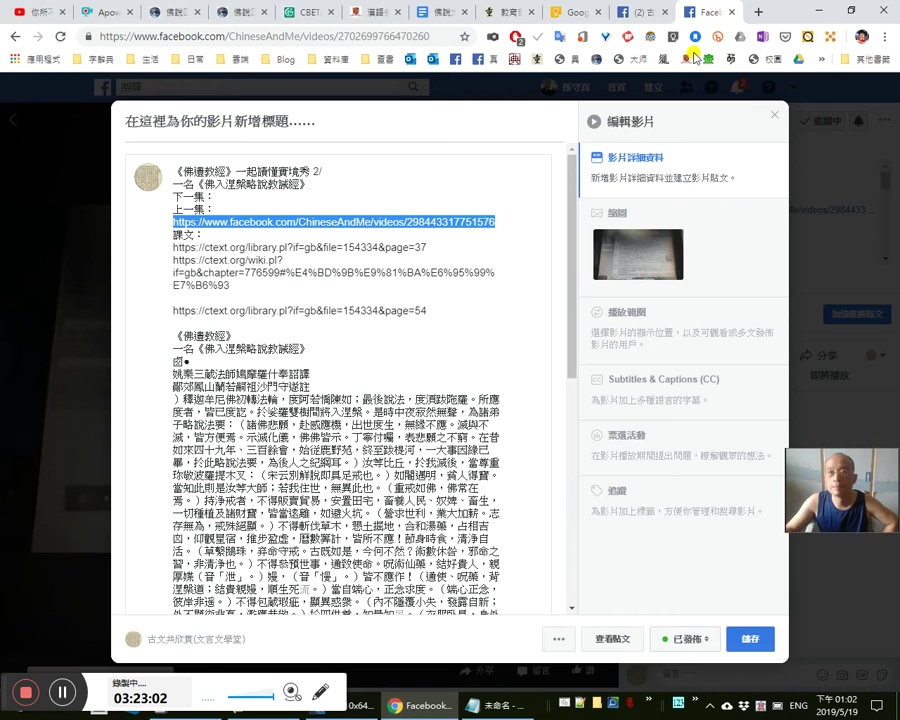
pyautogui.click(310, 235)
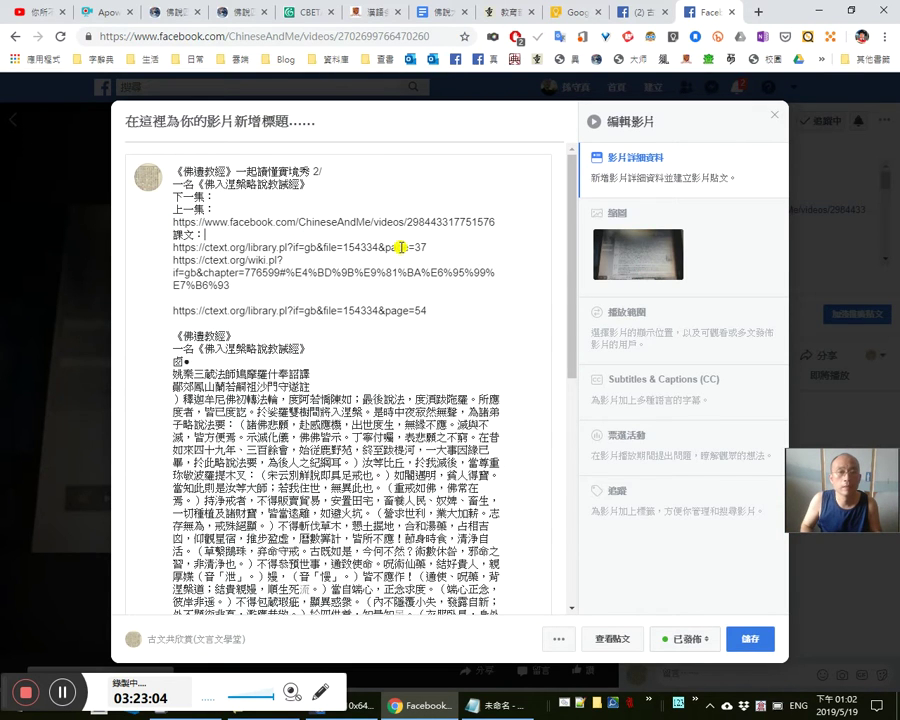
pyautogui.click(750, 638)
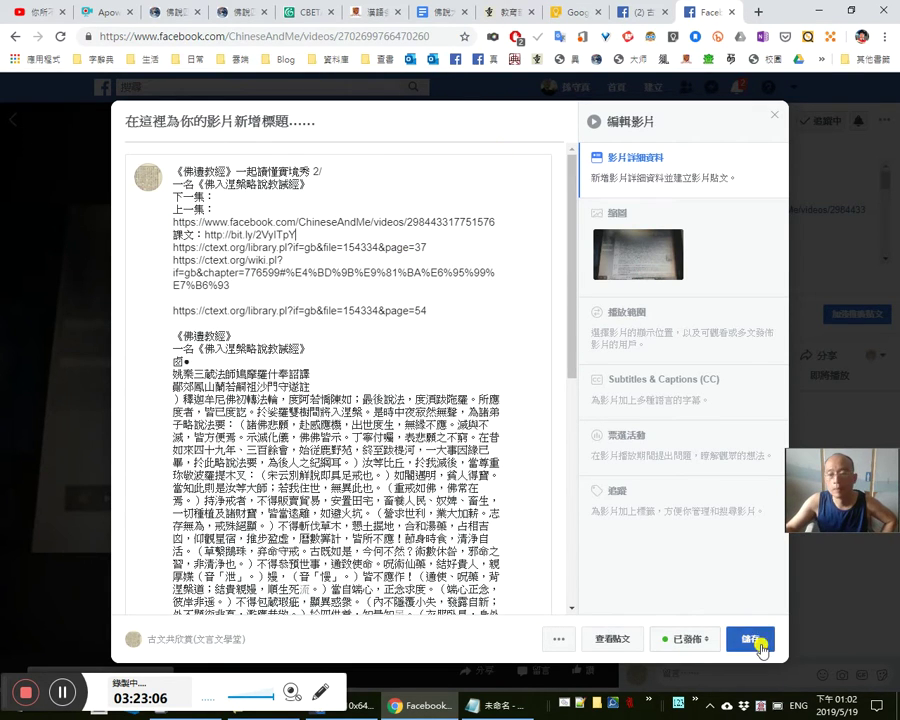
# Step: Paste the short link after 課文： in the part 1 post and save it
pyautogui.click(645, 14)
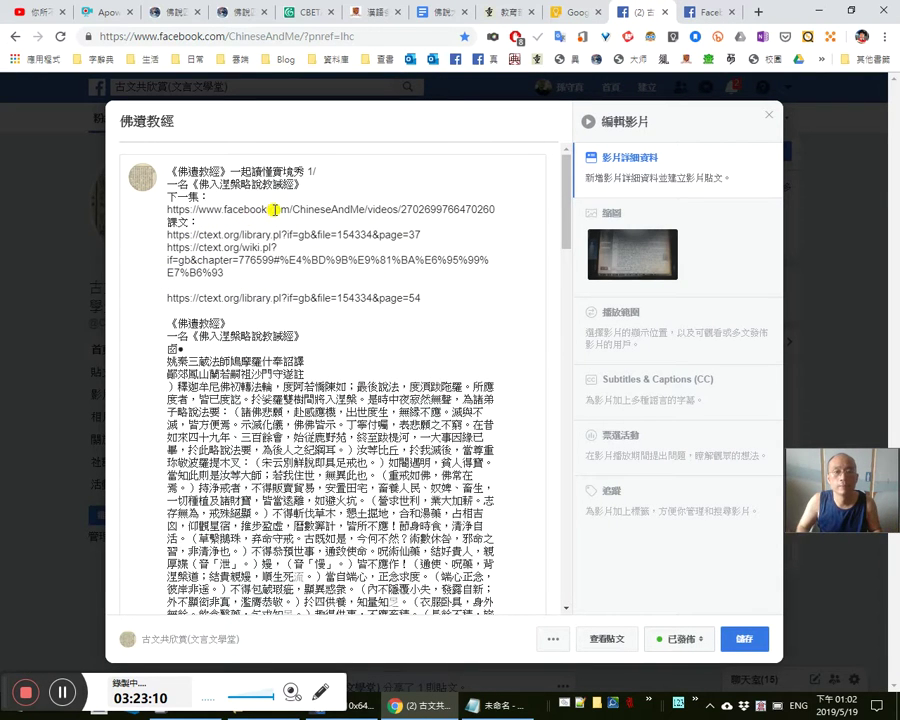
pyautogui.click(755, 636)
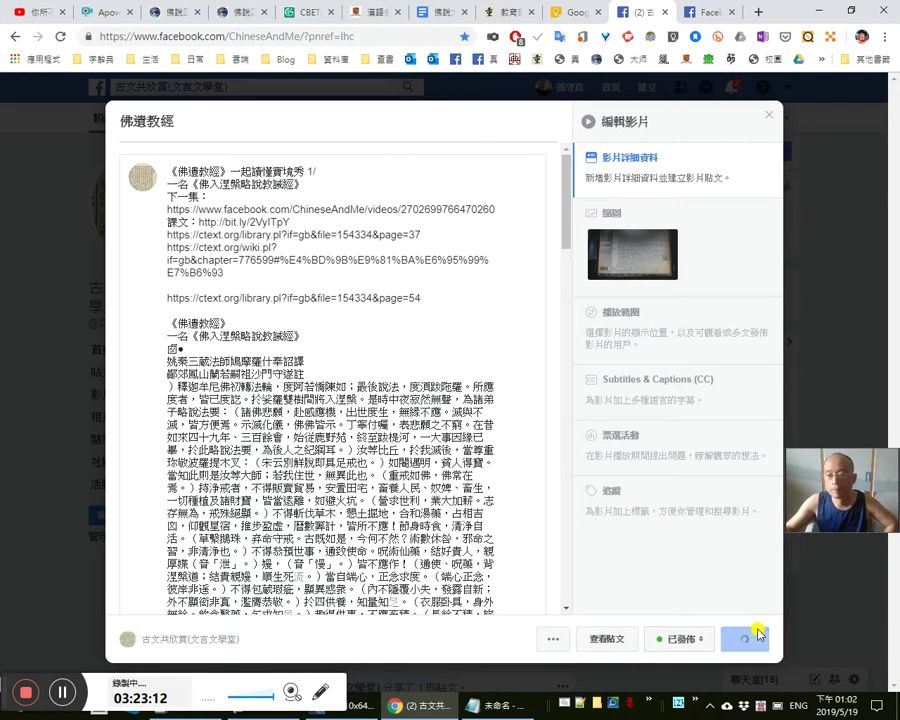
# Step: Close the Facebook video page and the fan page
pyautogui.click(707, 12)
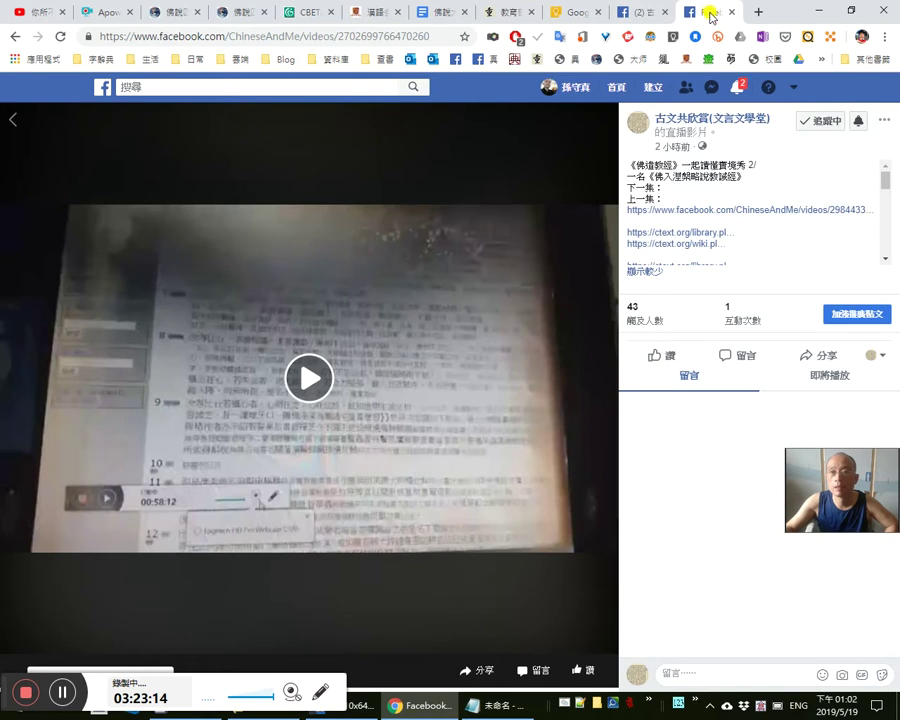
pyautogui.hotkey('ctrl', 'w')
pyautogui.click(735, 89)
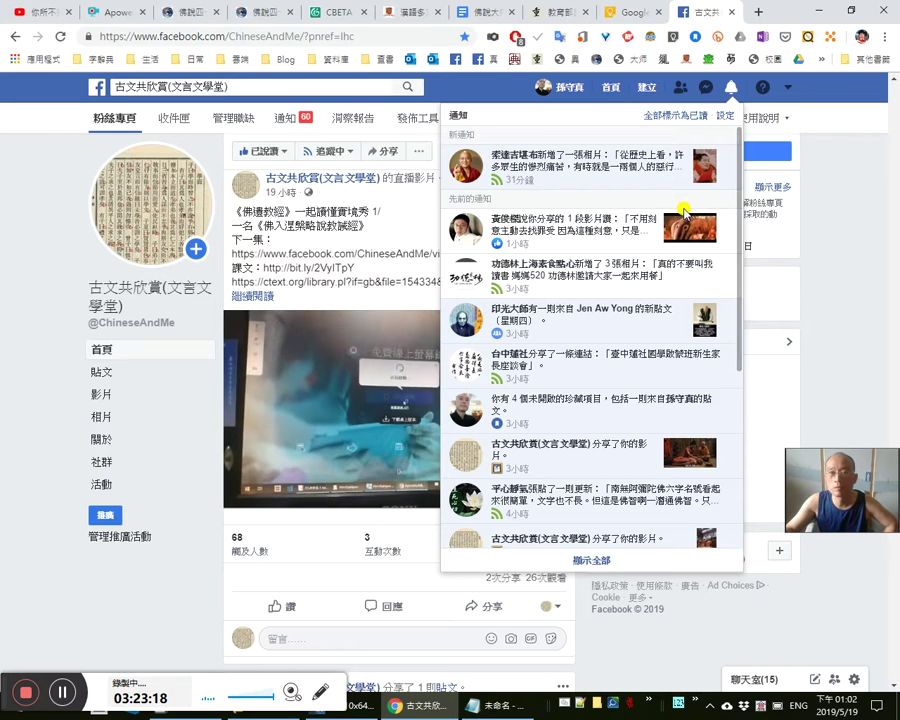
pyautogui.click(738, 14)
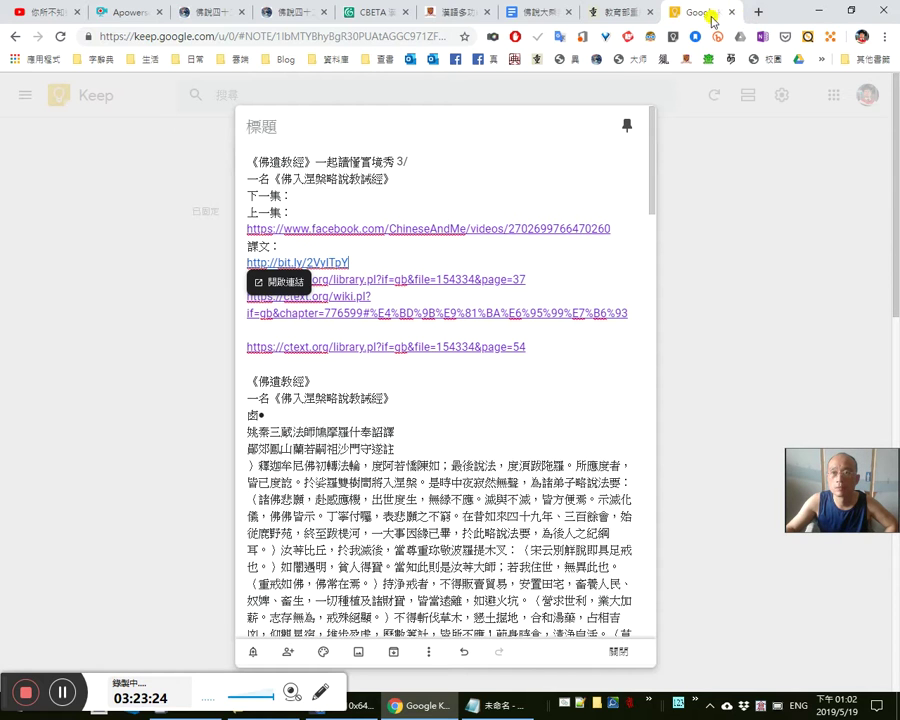
# Step: Close the 教育部 dictionary and Google Keep tabs, then open the personal Facebook profile
pyautogui.click(628, 15)
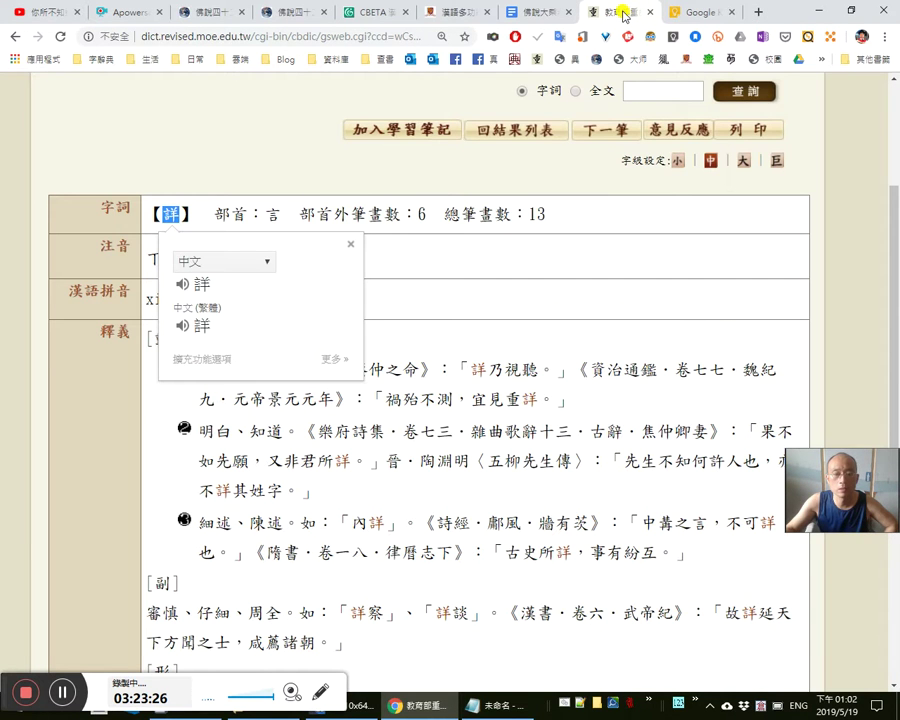
pyautogui.middleClick(620, 12)
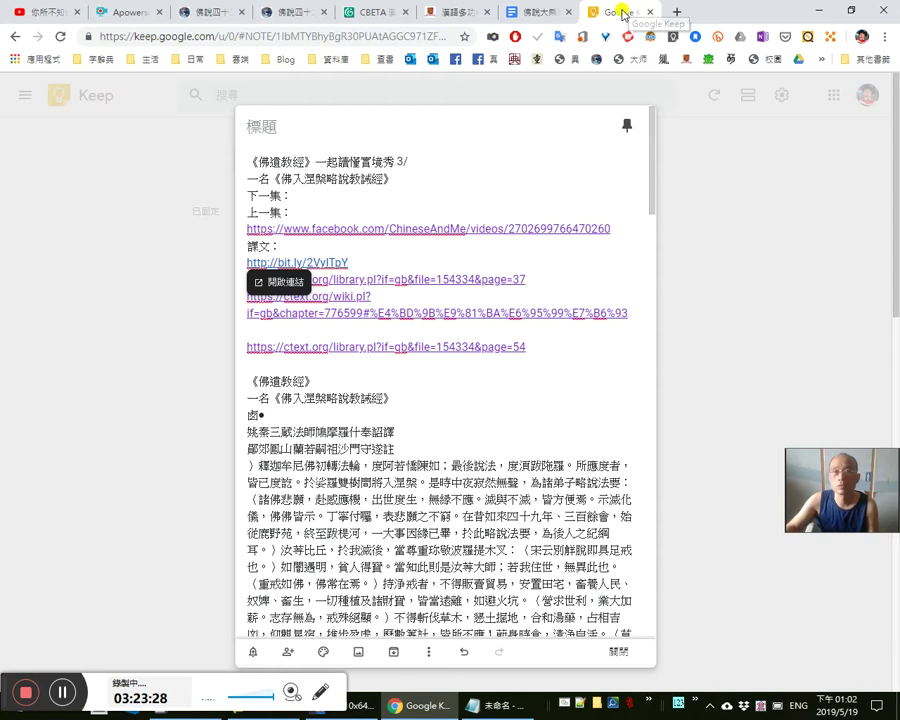
pyautogui.middleClick(624, 10)
pyautogui.hotkey('alt', 'Tab')
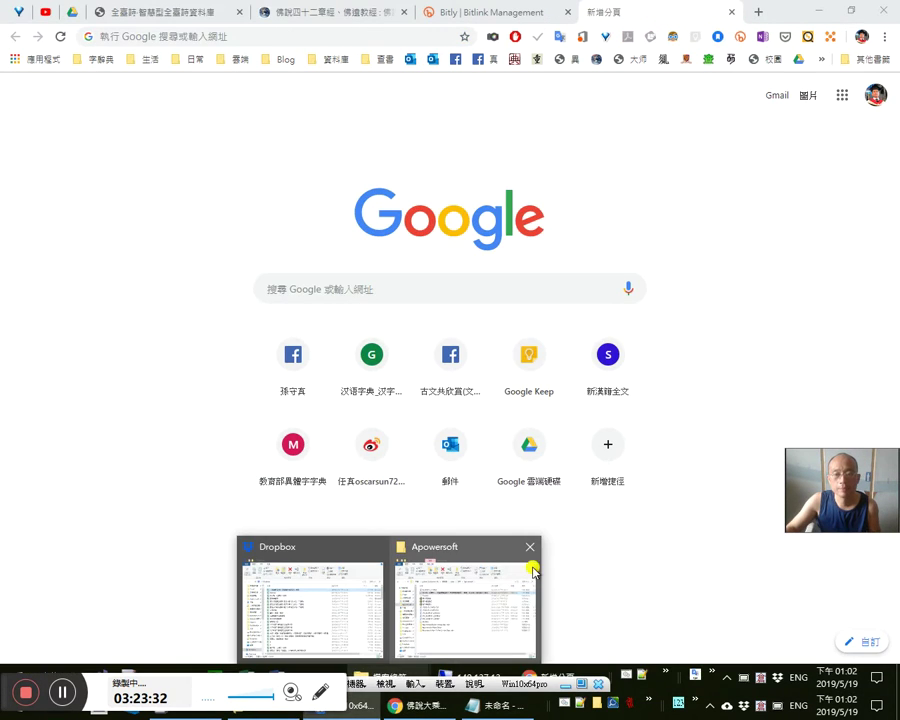
pyautogui.click(291, 372)
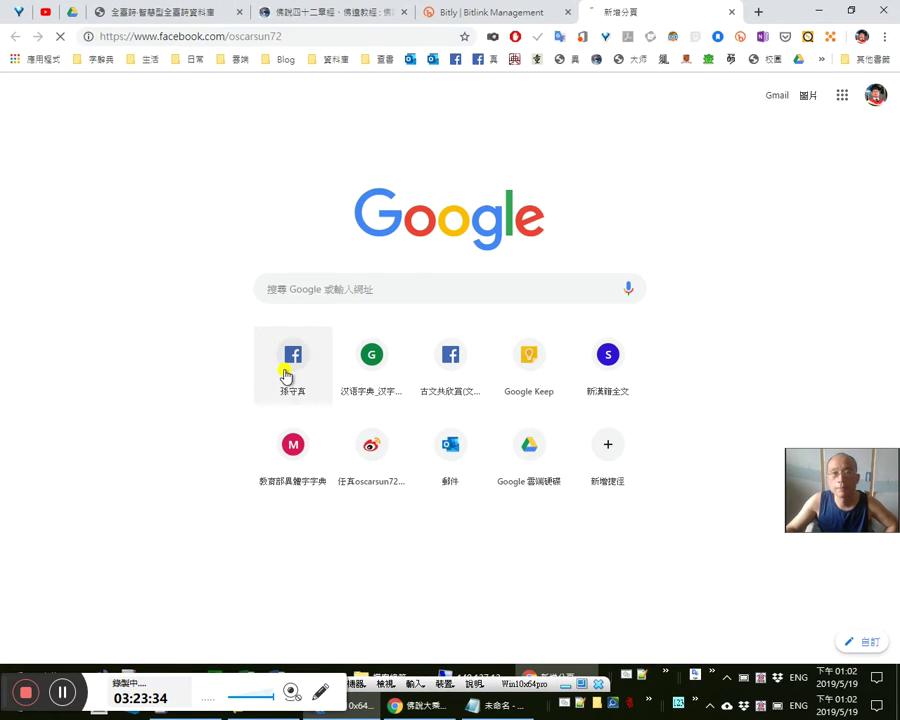
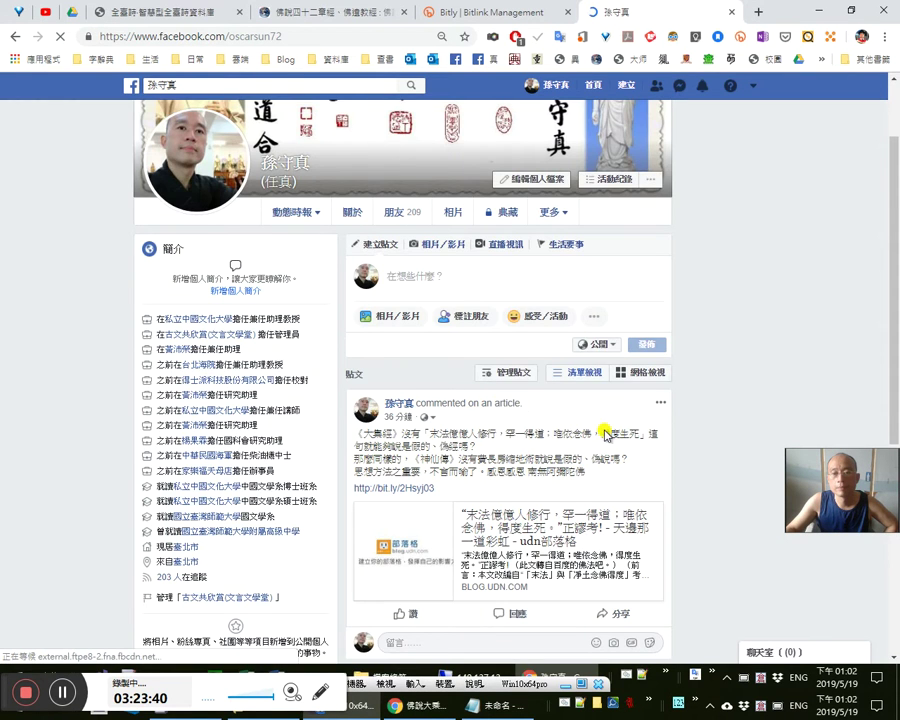
# Step: Open the 古文共欣賞(文言文學堂) fan page from the bookmarks
pyautogui.scroll(-4, 600, 426)
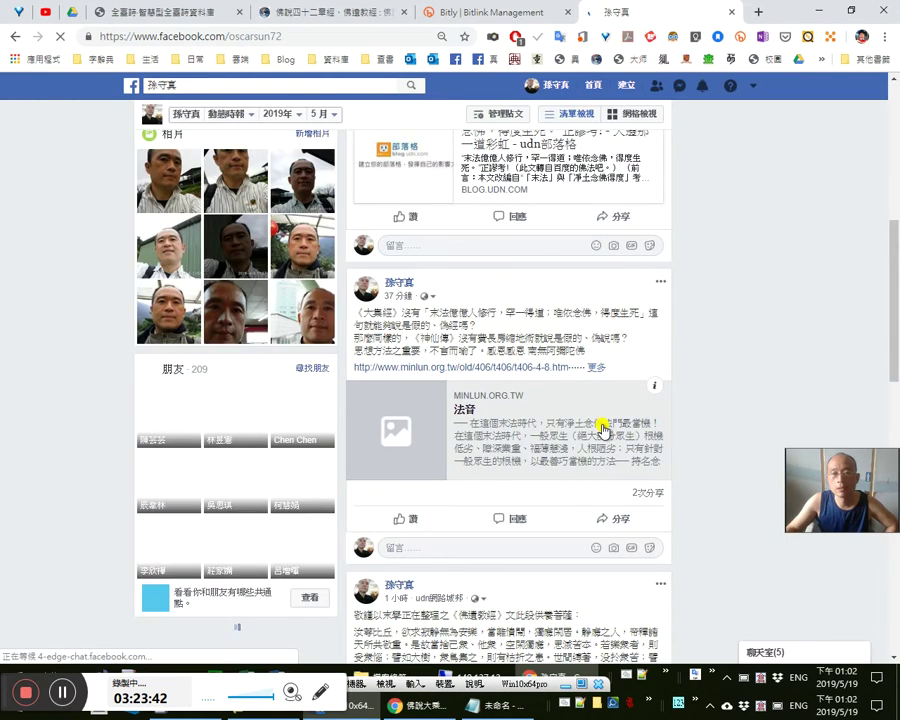
pyautogui.scroll(2, 601, 426)
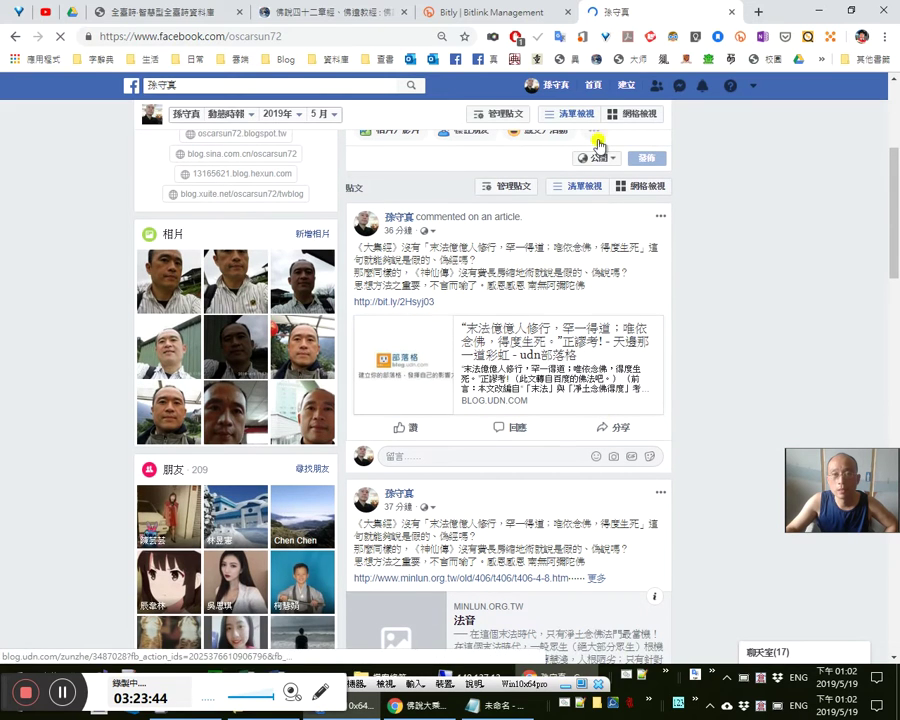
pyautogui.click(455, 64)
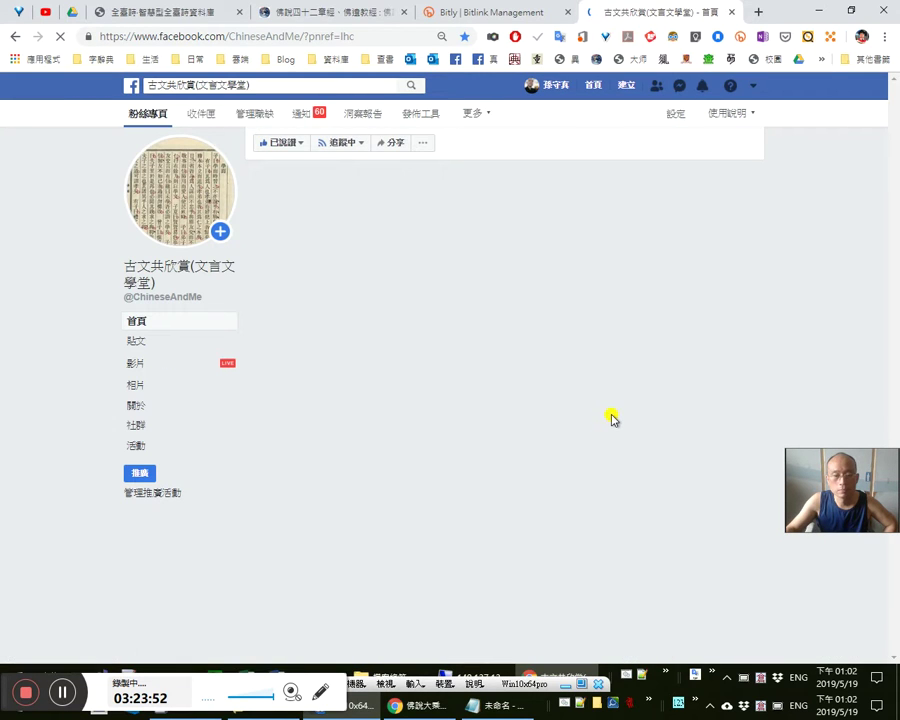
# Step: Scroll the feed to the live 《佛遺教經》 reading post and open it in the video viewer
pyautogui.scroll(-2, 603, 420)
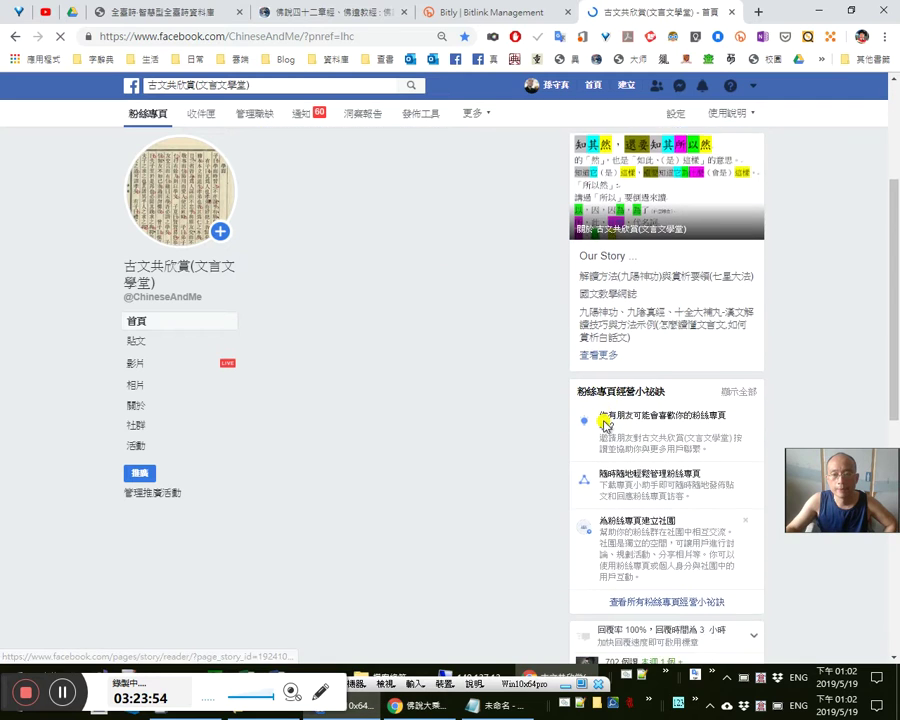
pyautogui.scroll(-1, 603, 422)
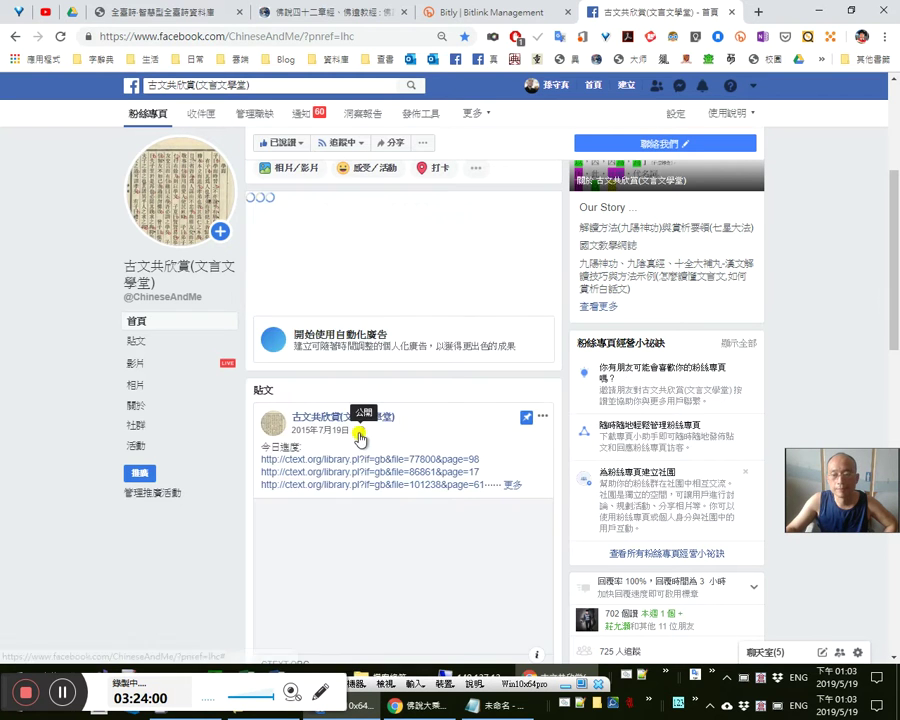
pyautogui.scroll(-4, 357, 442)
pyautogui.scroll(-5, 390, 455)
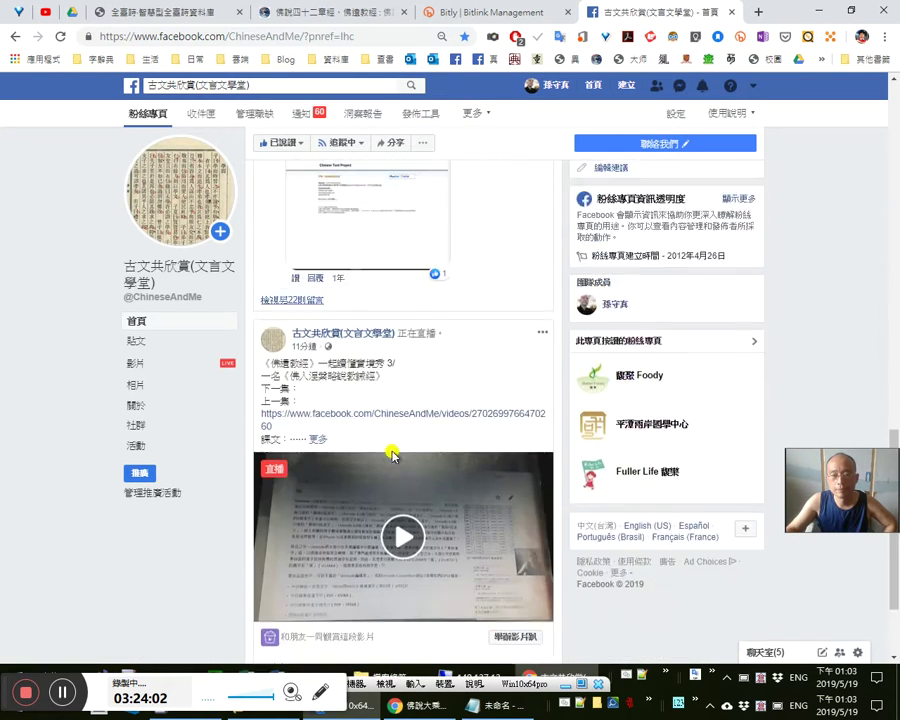
pyautogui.scroll(1, 482, 297)
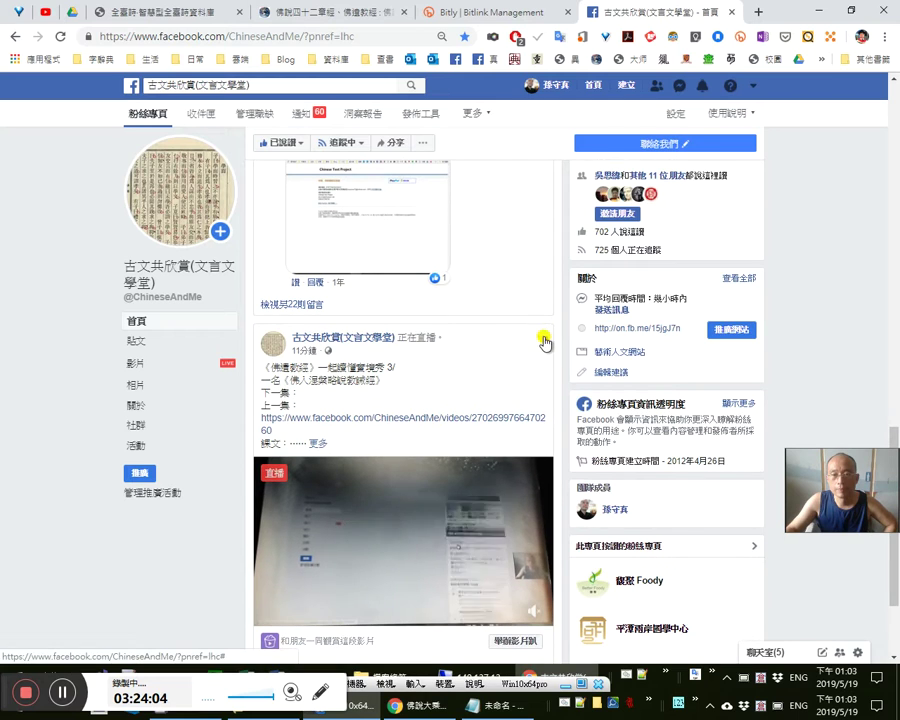
pyautogui.click(542, 337)
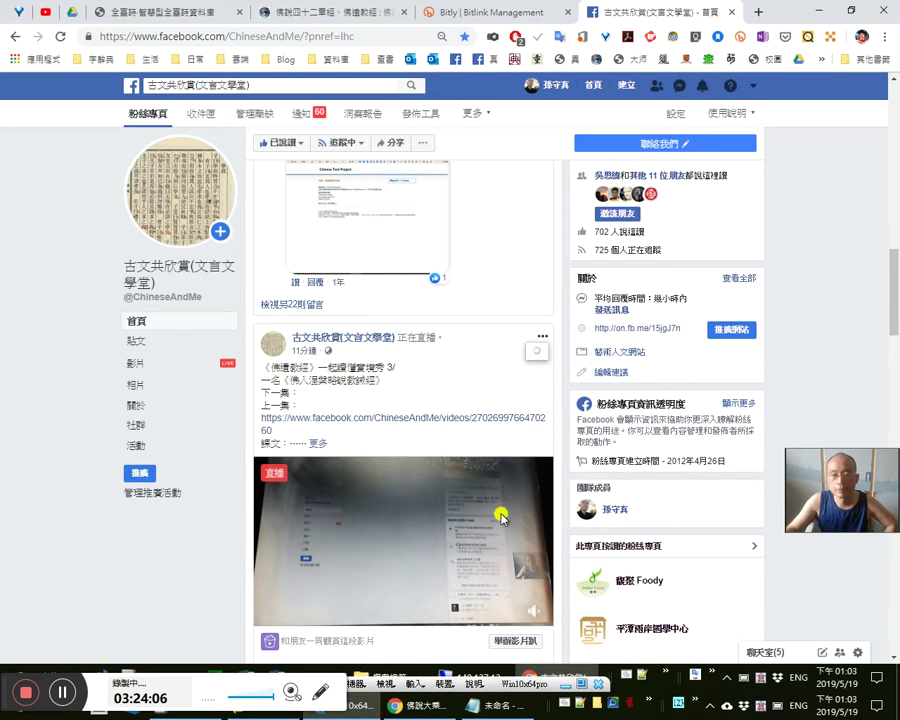
pyautogui.click(497, 377)
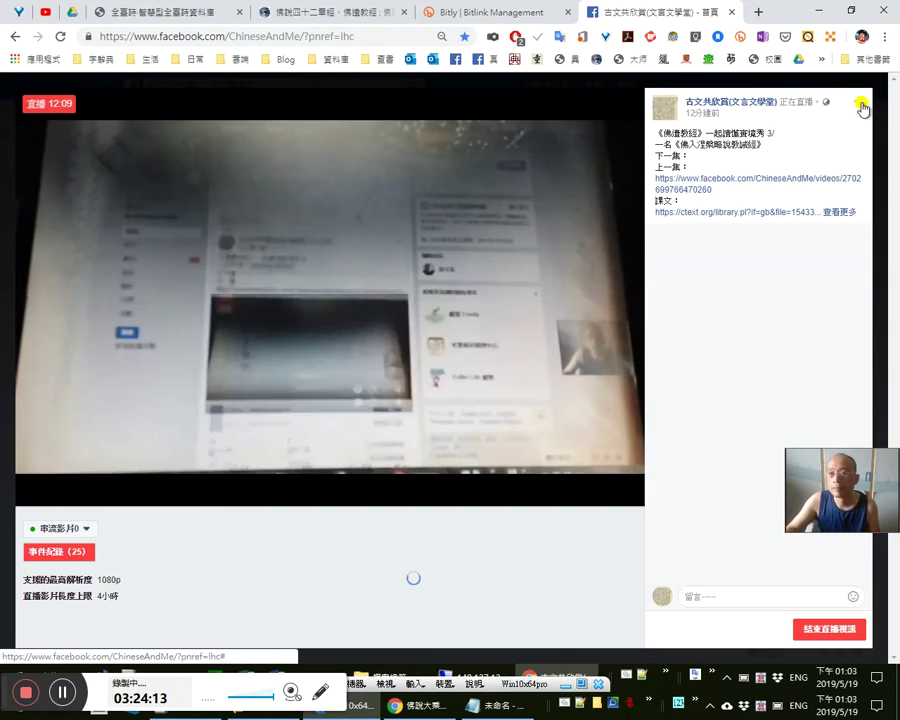
pyautogui.click(859, 102)
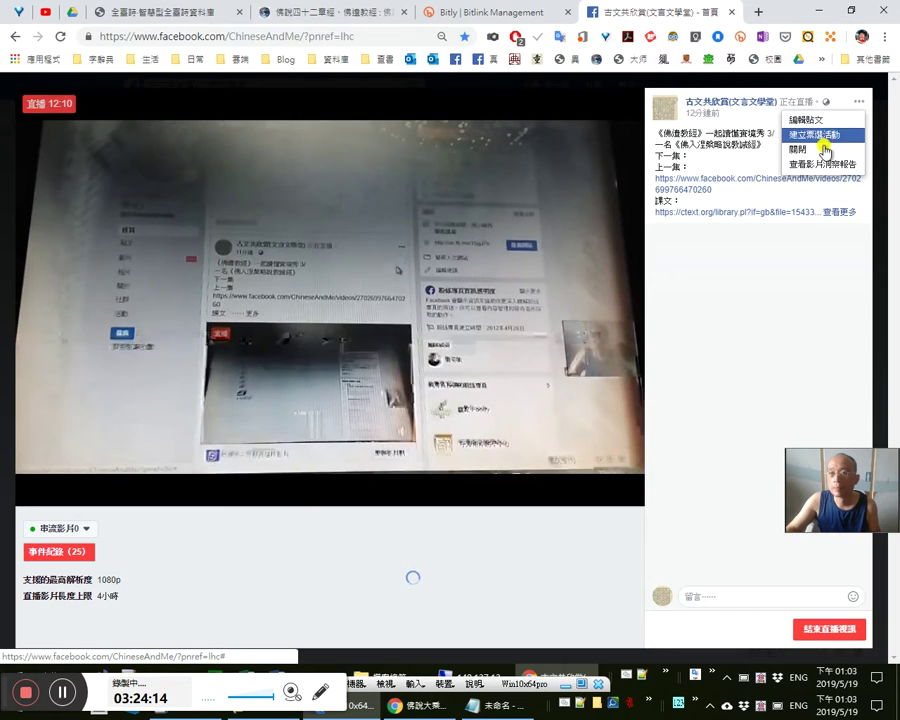
pyautogui.click(820, 120)
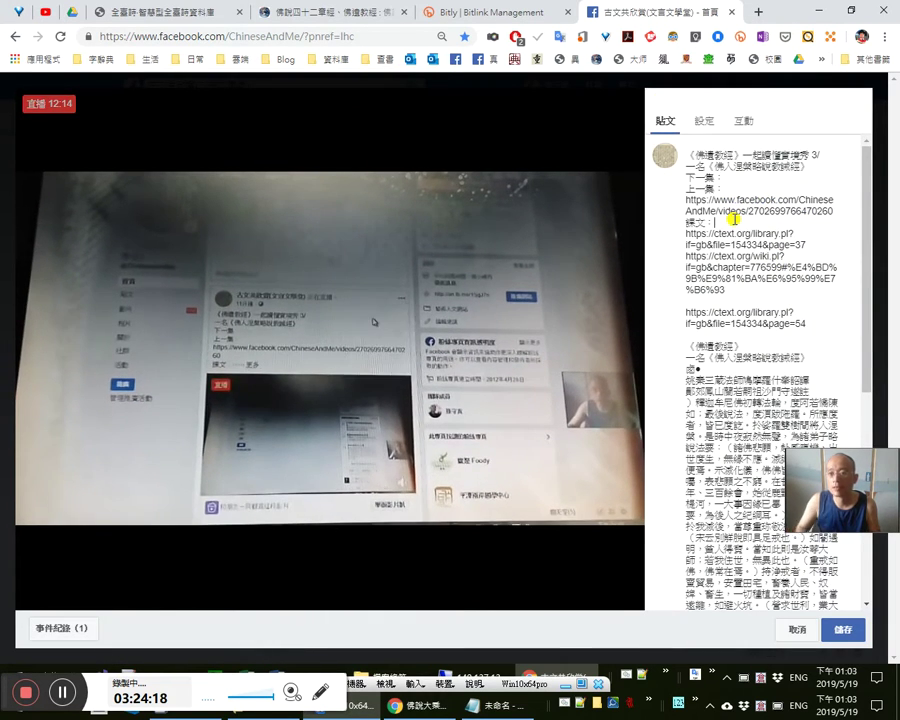
pyautogui.click(853, 642)
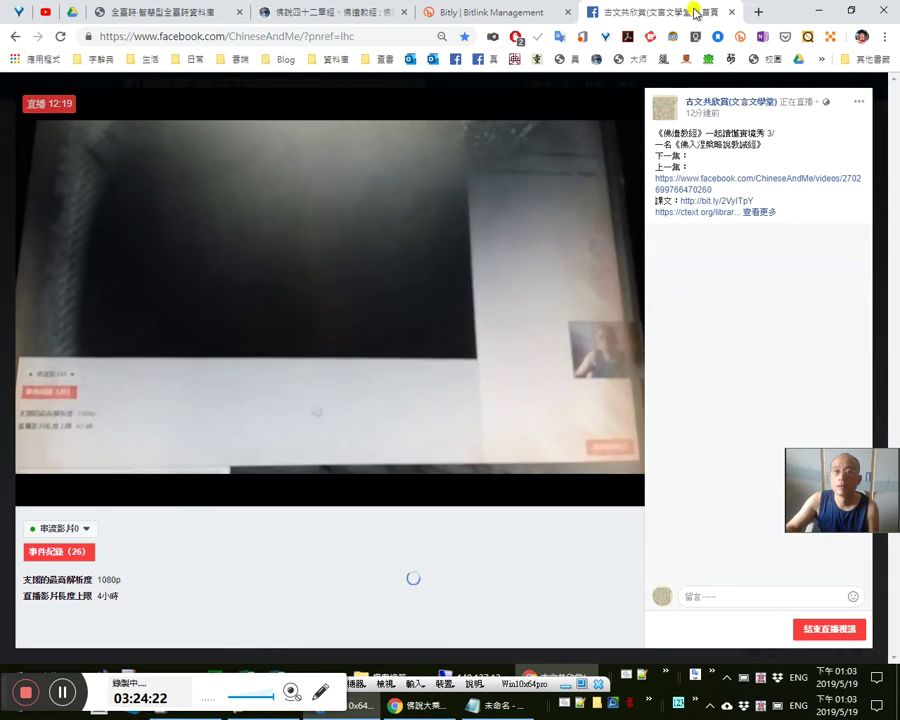
pyautogui.middleClick(692, 14)
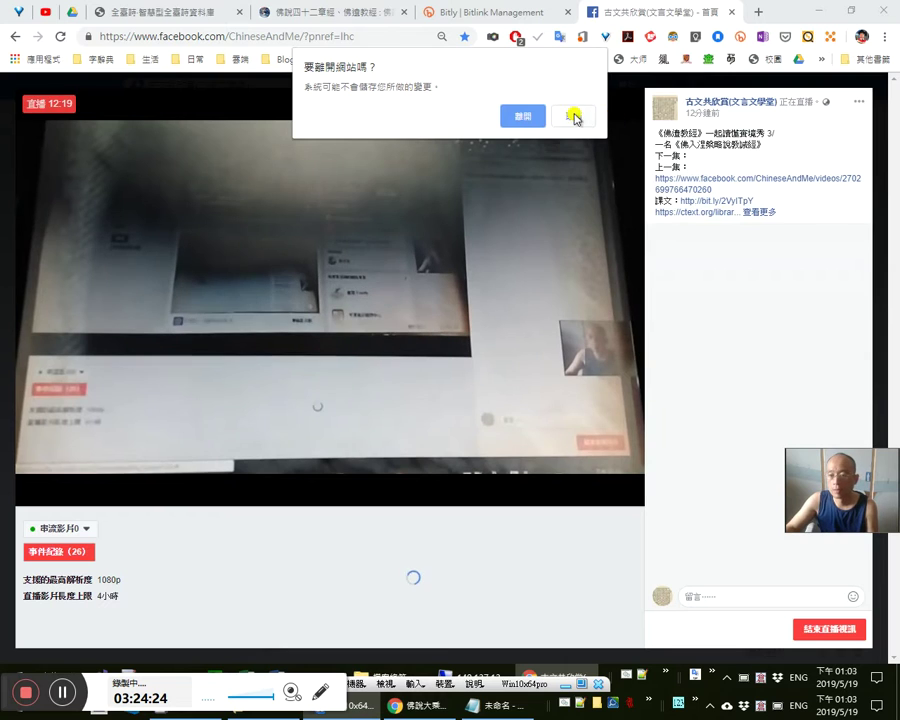
# Step: Confirm leaving Facebook and scroll to the scanned text block on ctext page 57
pyautogui.click(524, 114)
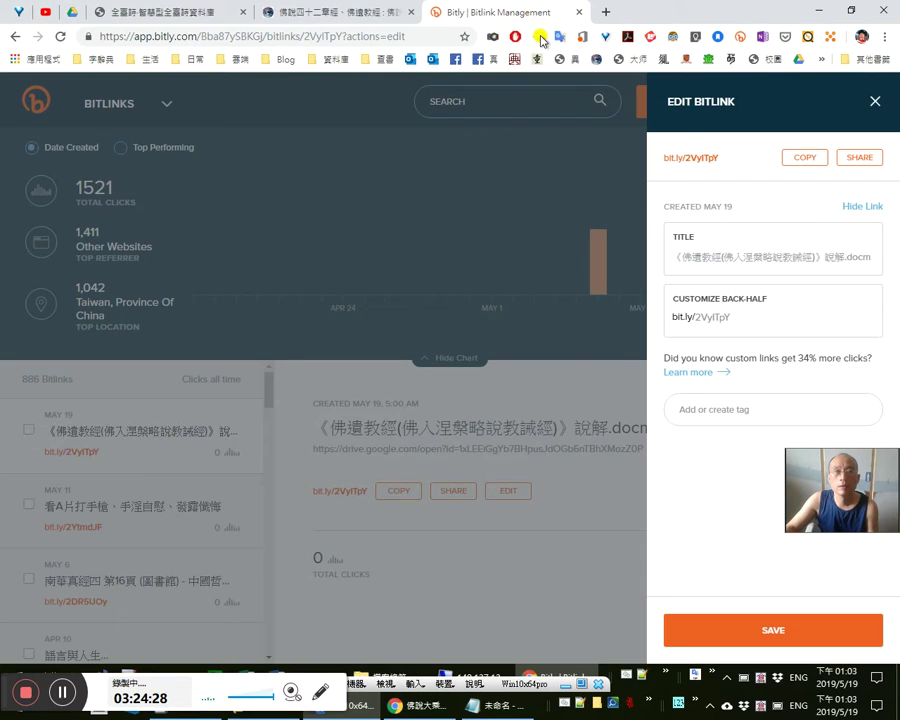
pyautogui.hotkey('ctrl', 'shift', 'Tab')
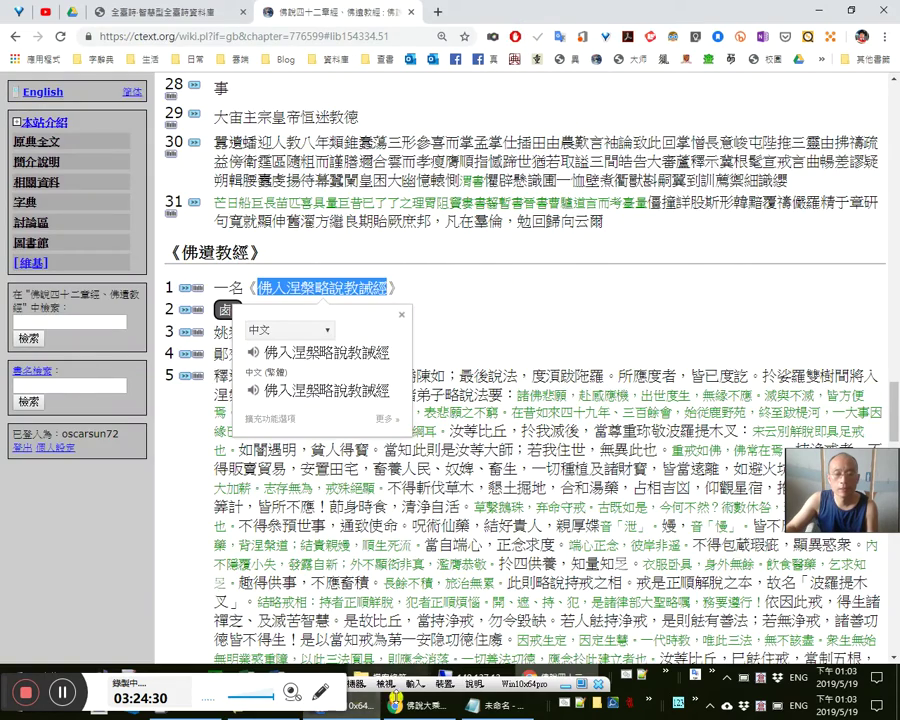
pyautogui.hotkey('alt', 'Tab')
pyautogui.click(243, 11)
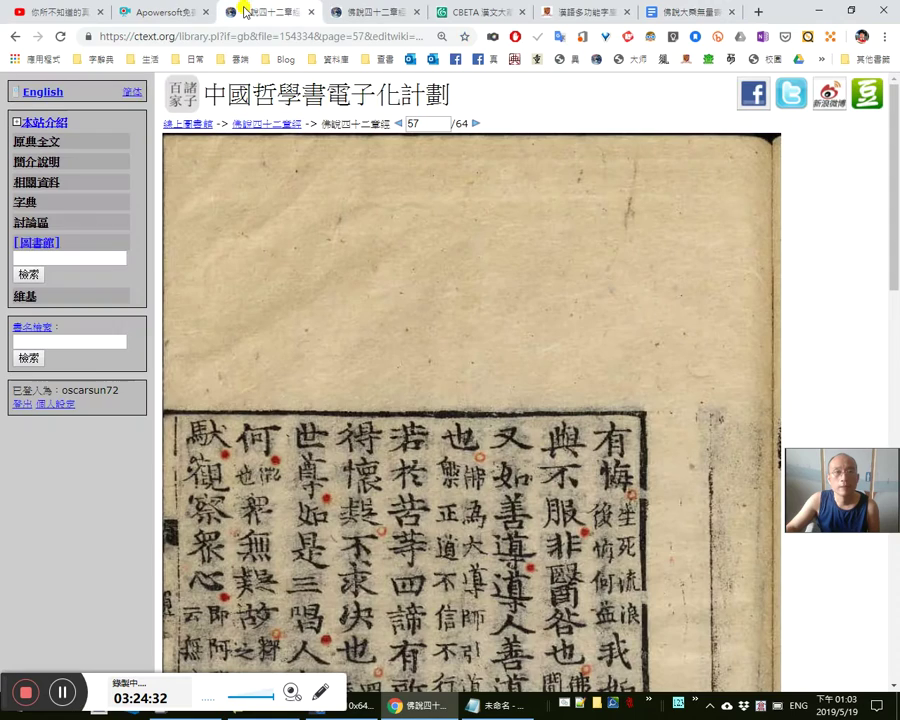
pyautogui.scroll(-1, 490, 262)
pyautogui.scroll(-3, 497, 288)
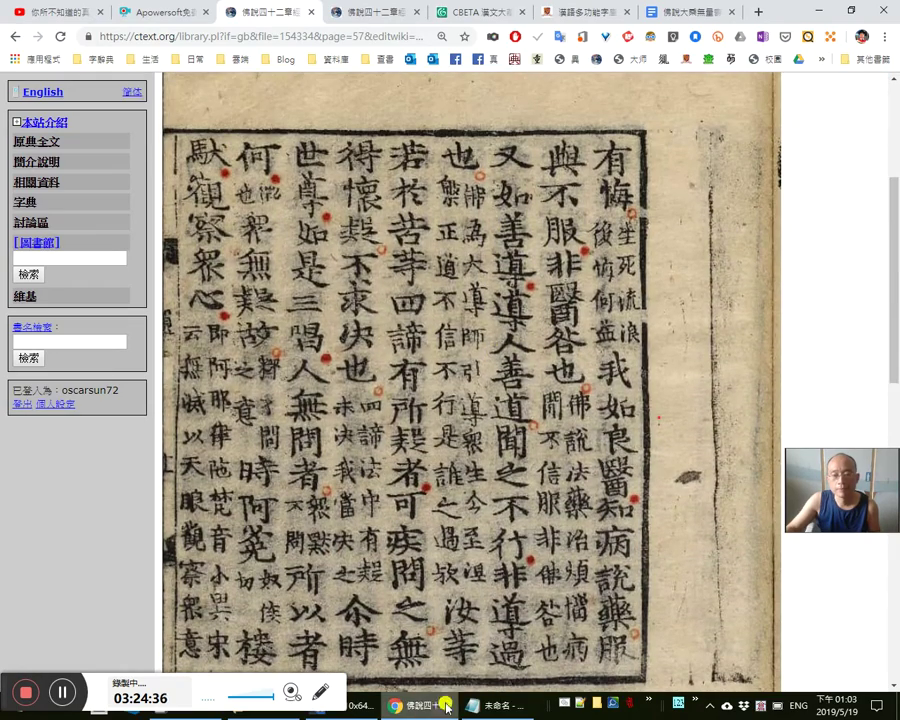
pyautogui.hotkey('alt', 'Tab')
pyautogui.press('Tab')
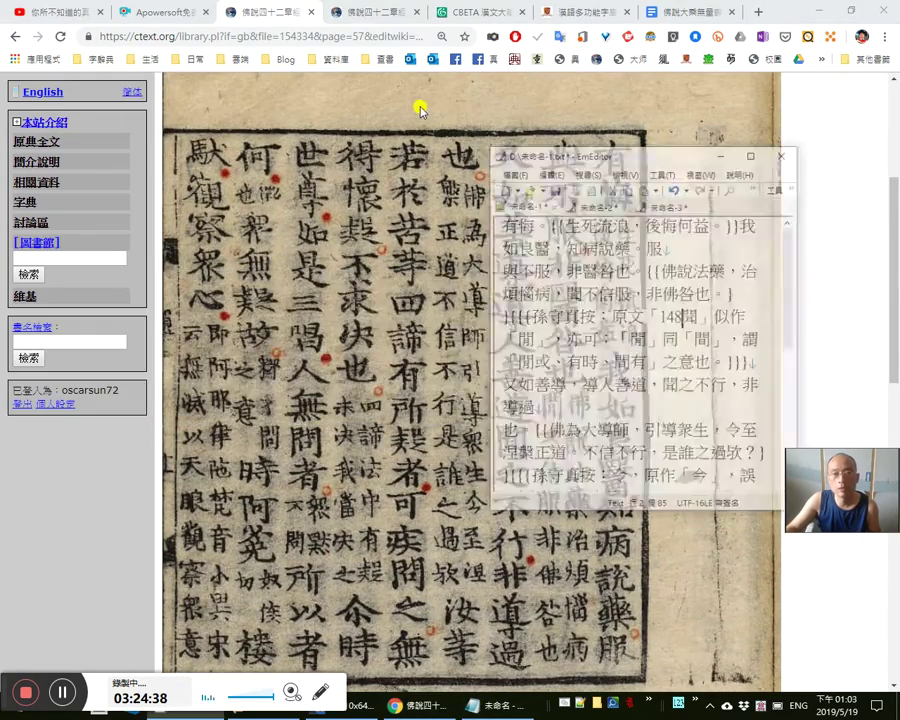
pyautogui.click(420, 106)
pyautogui.hotkey('alt', 'Tab')
pyautogui.moveTo(660, 108); pyautogui.dragTo(719, 107)
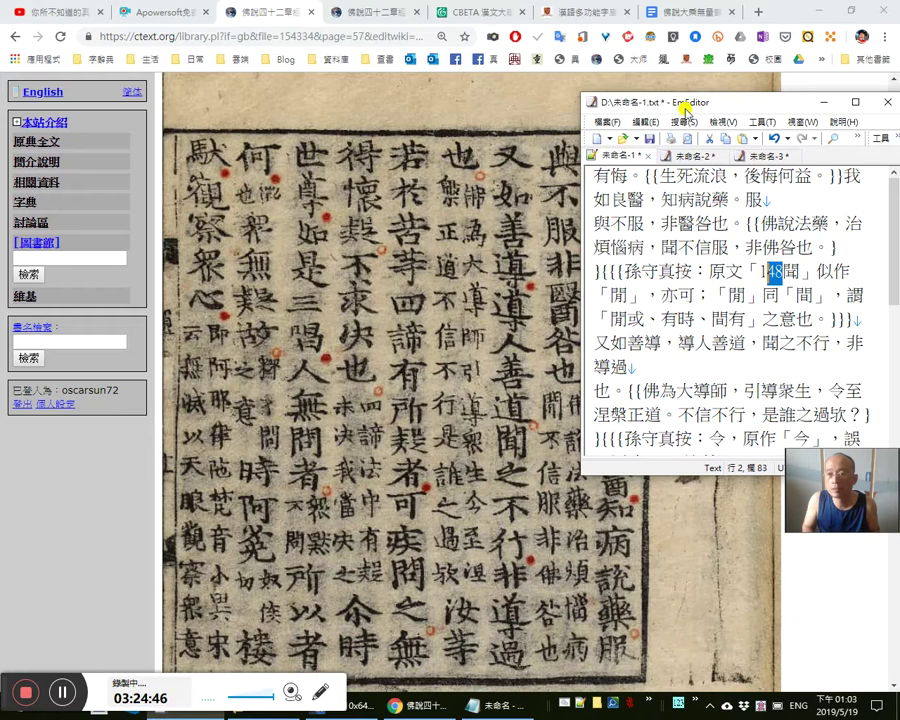
pyautogui.press('Delete')
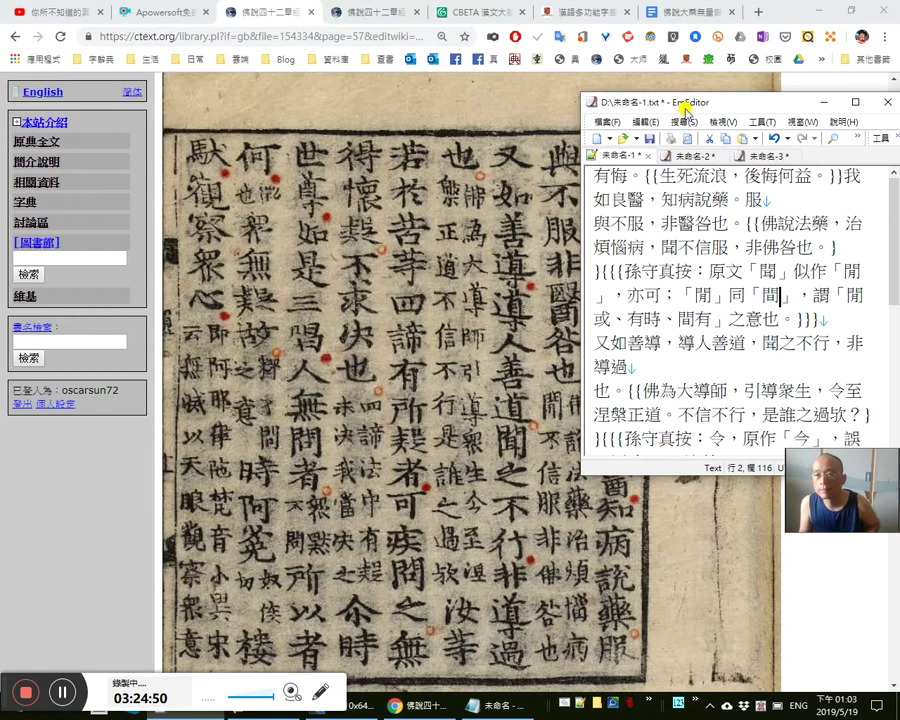
pyautogui.press('Right')
pyautogui.press('Right')
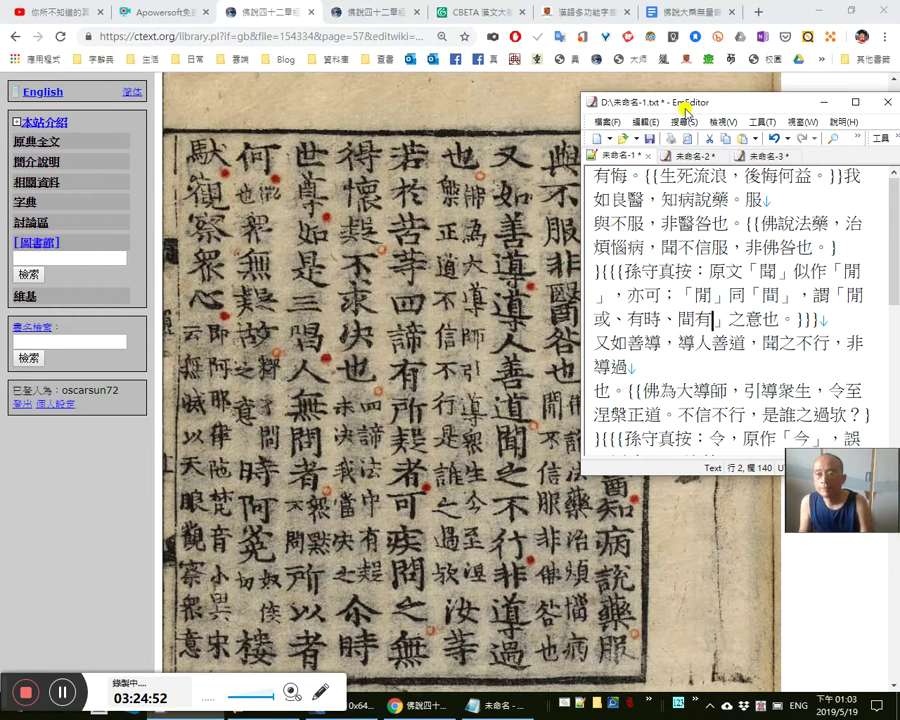
pyautogui.press('Right')
pyautogui.press('Right')
pyautogui.press('Right')
pyautogui.press('Down')
pyautogui.press('Down')
pyautogui.press('Up')
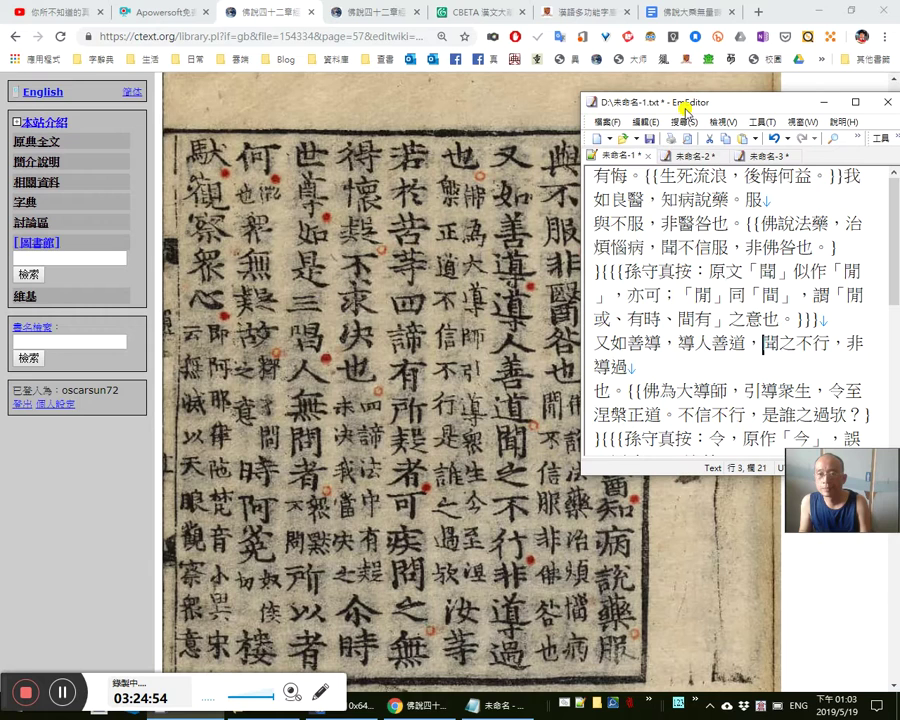
pyautogui.press('Down')
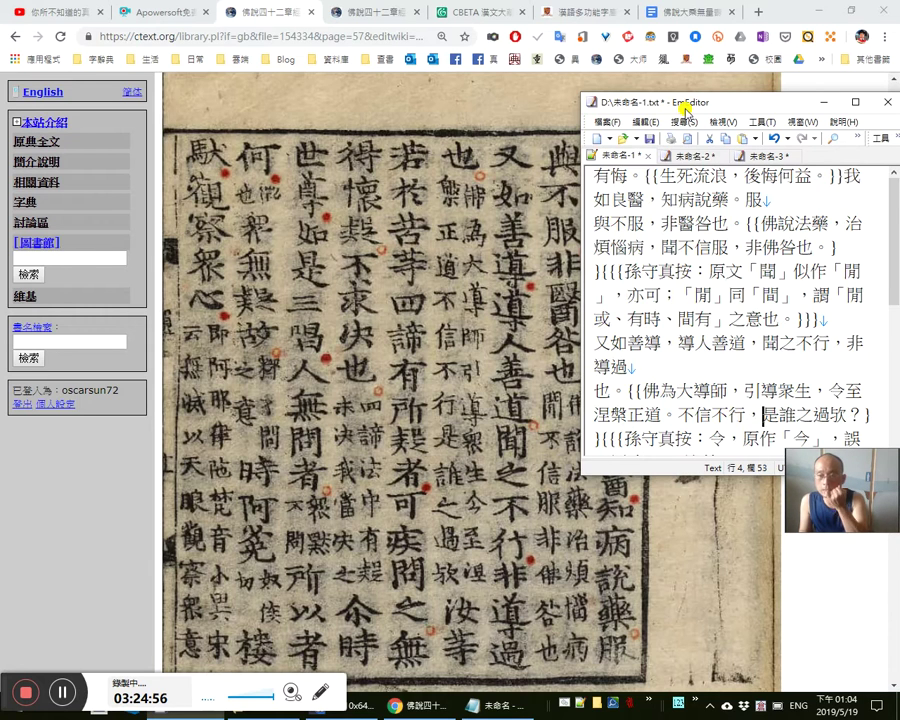
pyautogui.press('Down')
pyautogui.press('Down')
pyautogui.press('Down')
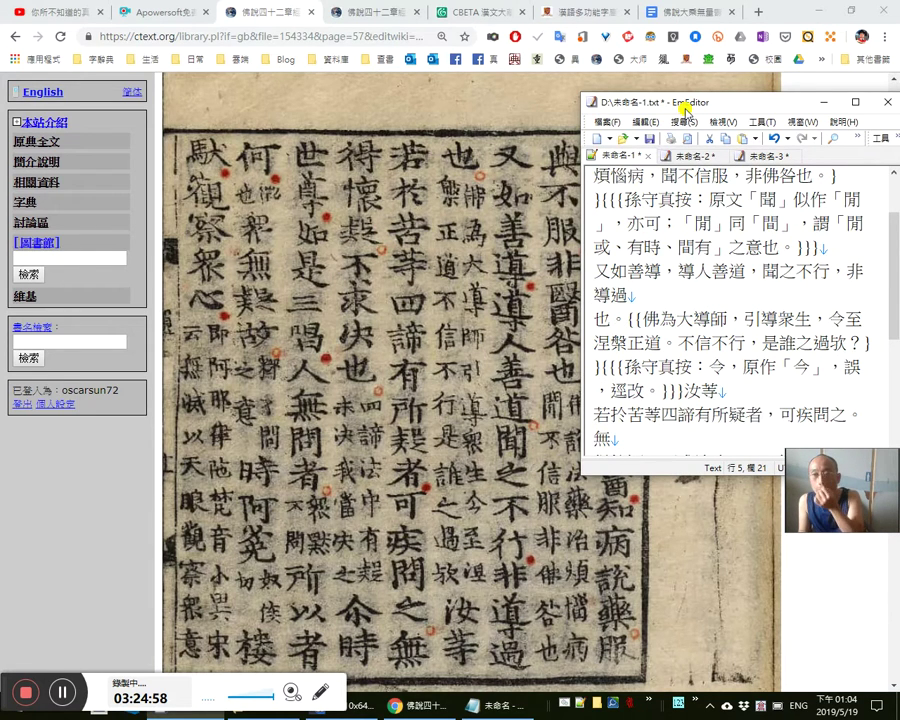
pyautogui.press('Down')
pyautogui.press('Left')
pyautogui.press('Left')
pyautogui.press('Left')
pyautogui.press('Left')
pyautogui.press('Left')
pyautogui.press('Left')
pyautogui.press('Left')
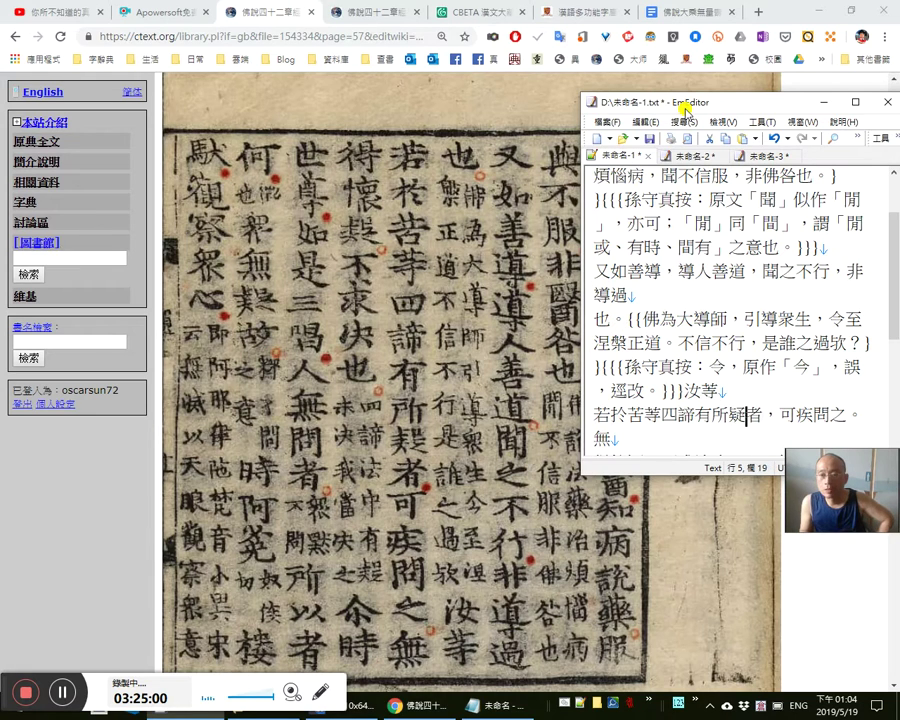
pyautogui.press('Right')
pyautogui.press('Right')
pyautogui.press('Right')
pyautogui.press('Right')
pyautogui.press('Right')
pyautogui.press('Right')
pyautogui.press('Right')
pyautogui.press('Right')
pyautogui.press('Right')
pyautogui.press('Right')
pyautogui.press('Right')
pyautogui.press('Right')
pyautogui.press('Right')
pyautogui.press('Right')
pyautogui.press('Right')
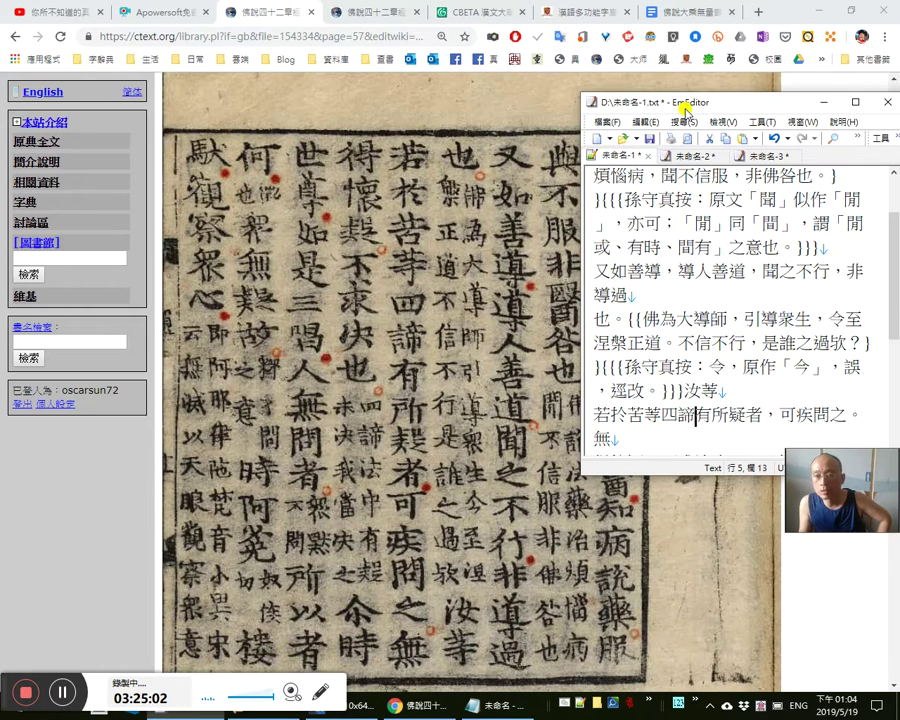
pyautogui.press('Up')
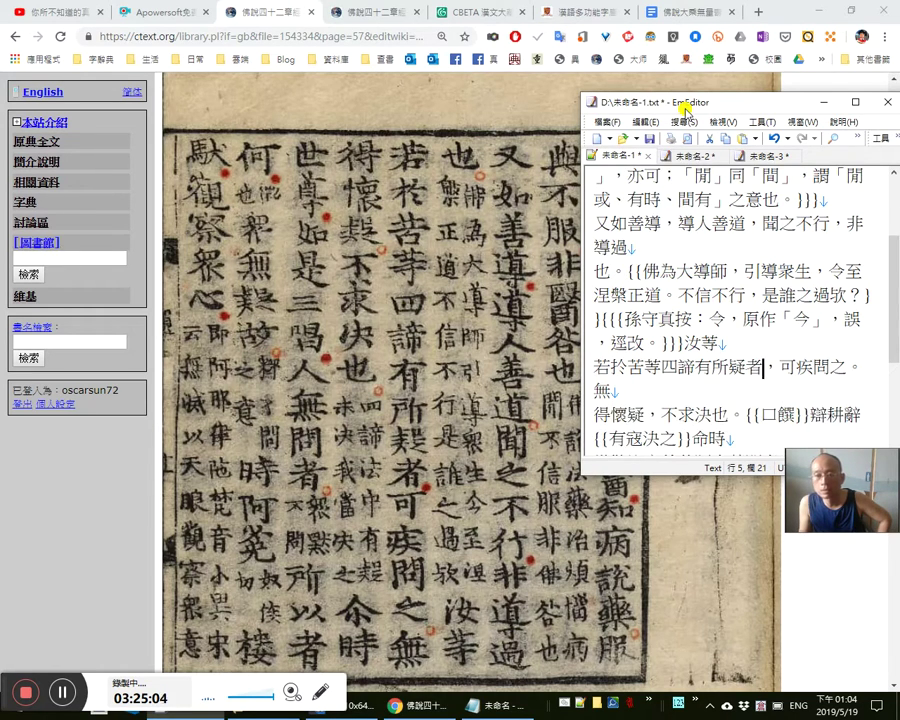
pyautogui.press('Right')
pyautogui.press('Right')
pyautogui.press('Right')
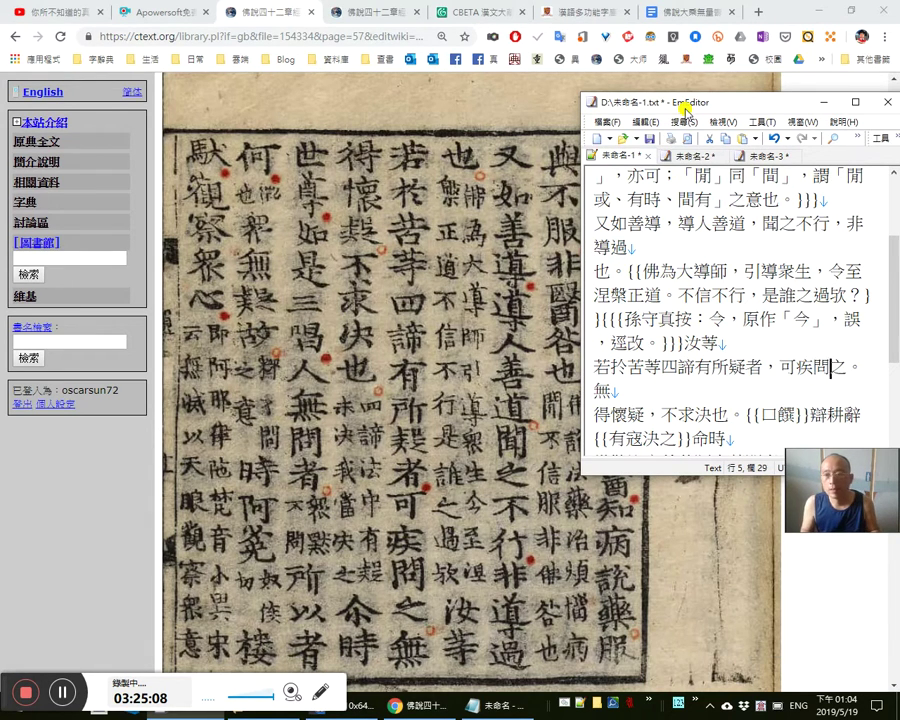
pyautogui.press('Right')
pyautogui.hotkey('shift', 'Right')
pyautogui.write('，')
pyautogui.press('Down')
pyautogui.press('Down')
pyautogui.press('Right')
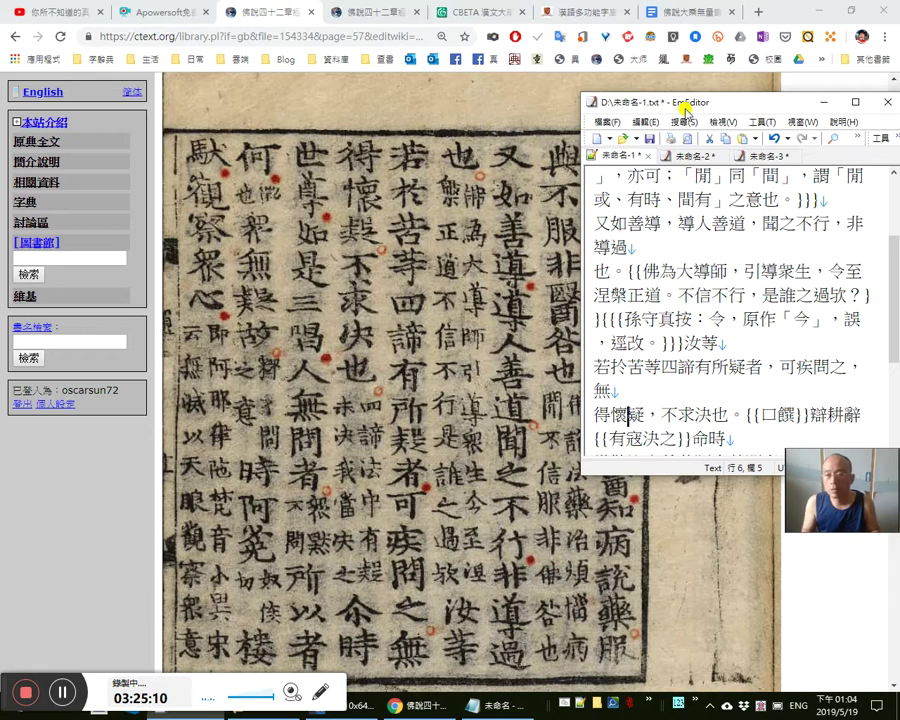
pyautogui.press('Right')
pyautogui.press('Right')
pyautogui.press('Right')
pyautogui.press('Right')
pyautogui.press('Right')
pyautogui.press('Right')
pyautogui.press('Right')
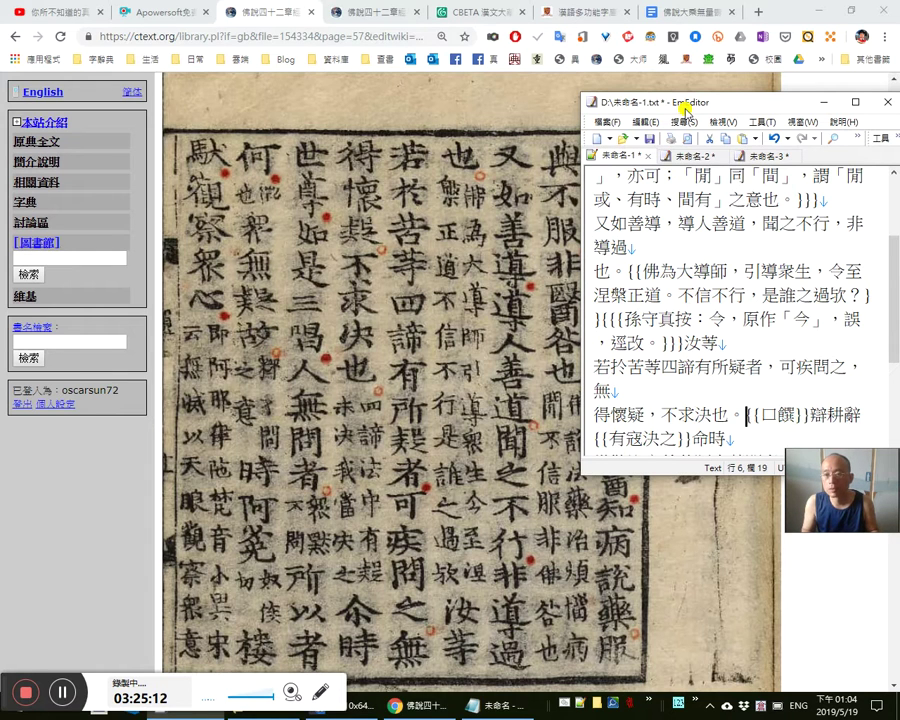
pyautogui.press('Down')
pyautogui.press('Down')
pyautogui.press('Down')
pyautogui.press('Up')
pyautogui.press('Up')
pyautogui.press('Up')
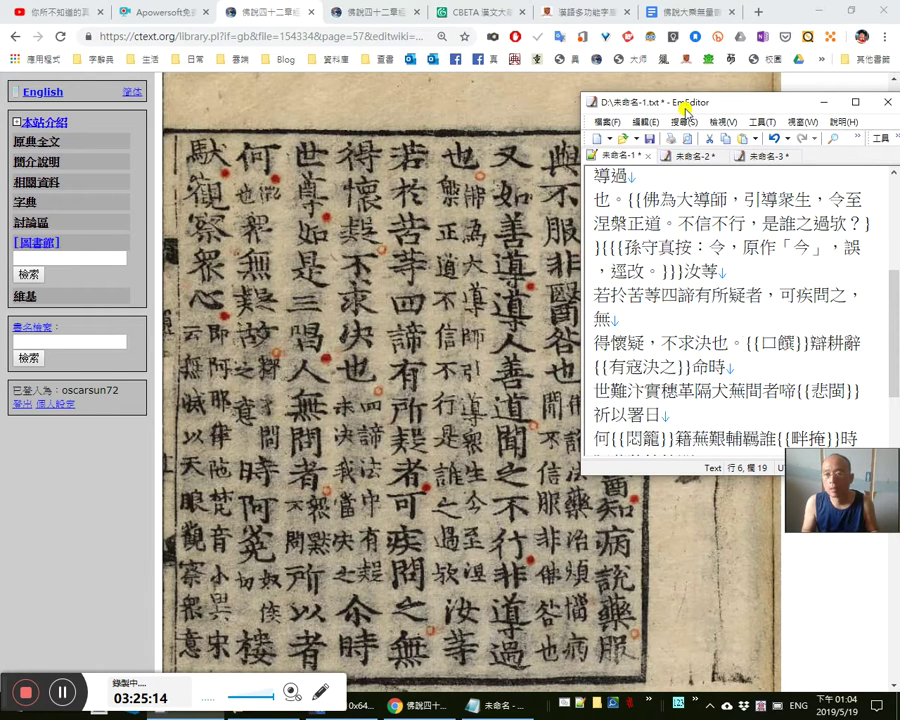
pyautogui.press('Up')
pyautogui.press('Left')
pyautogui.press('End')
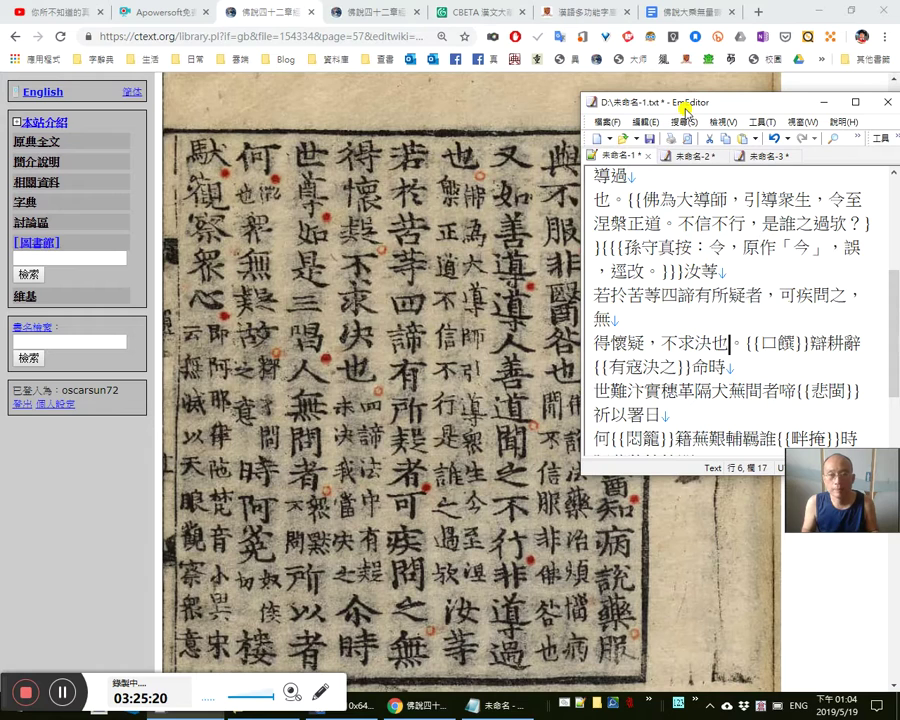
# Step: Rewrite the garbled note as 四諦法中有疑未決，我當决之。
pyautogui.press('Right')
pyautogui.press('Right')
pyautogui.press('Right')
pyautogui.press('Right')
pyautogui.press('Left')
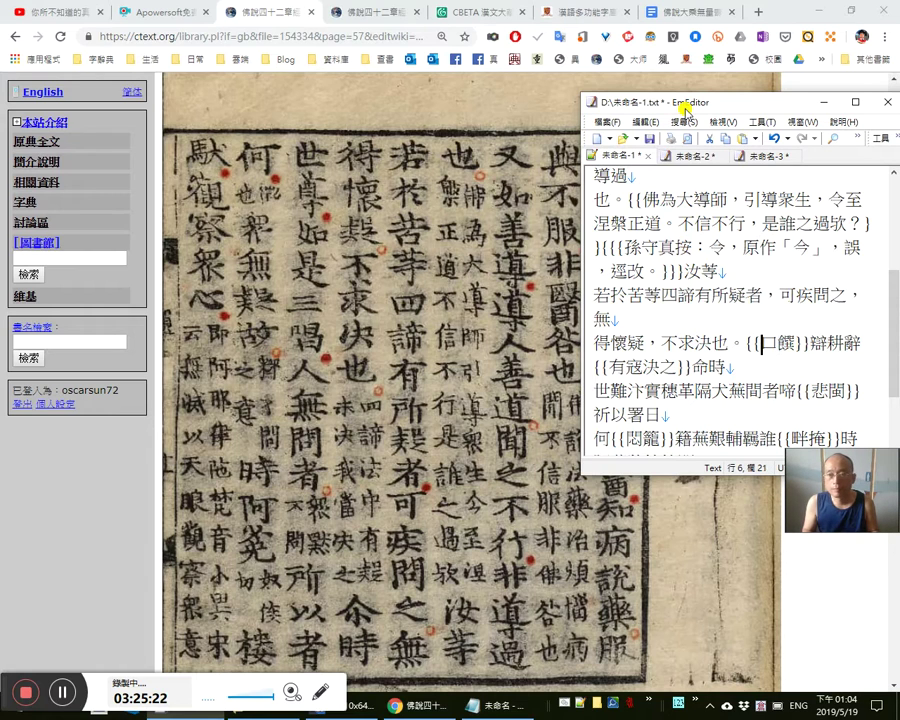
pyautogui.hotkey('shift', 'Right')
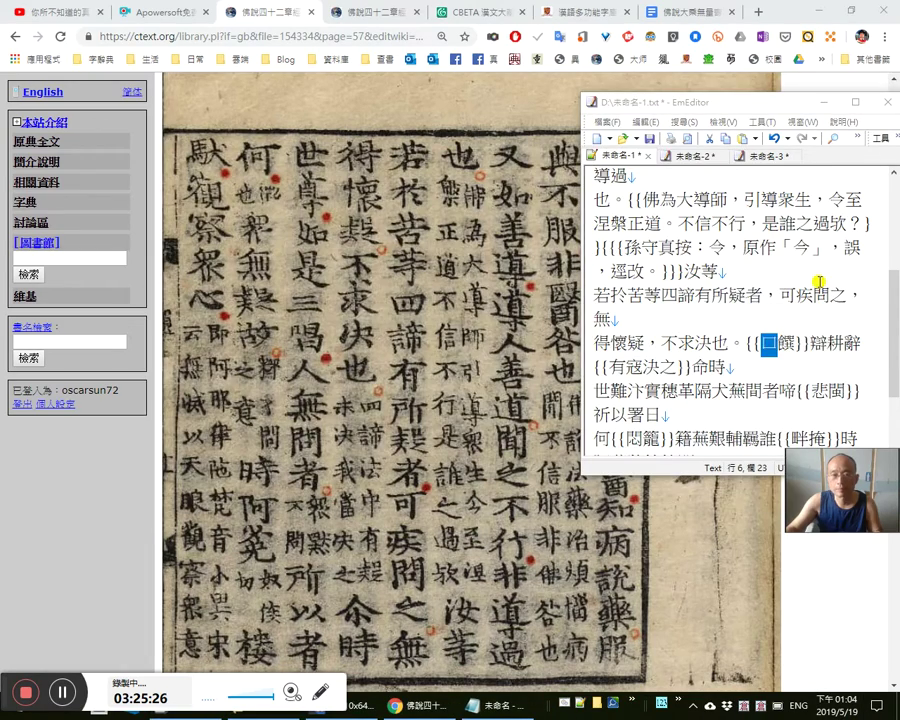
pyautogui.write('wc')
pyautogui.press('space')
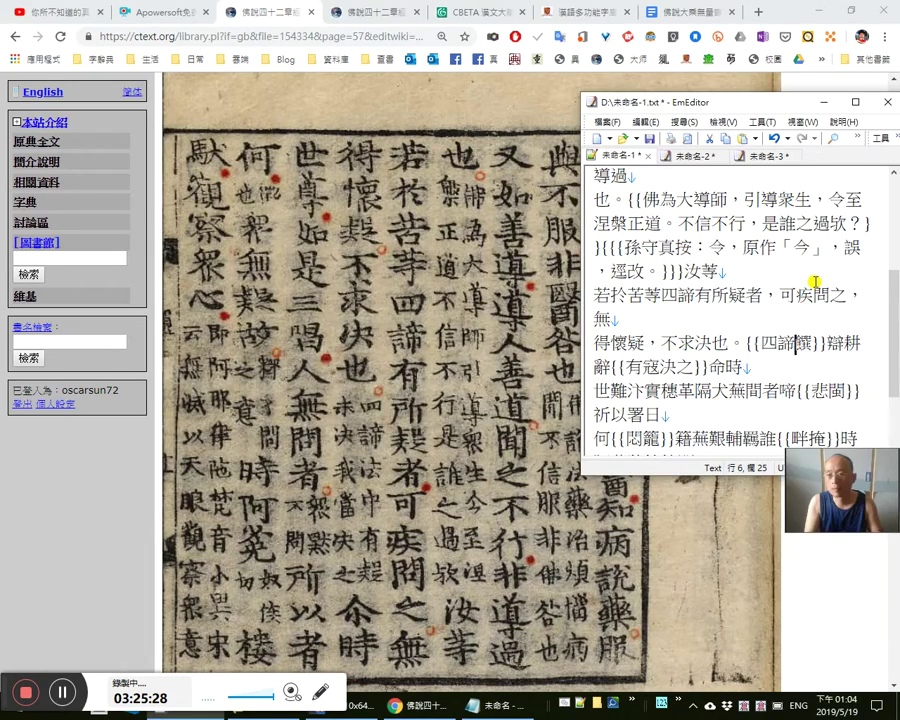
pyautogui.write('法中有')
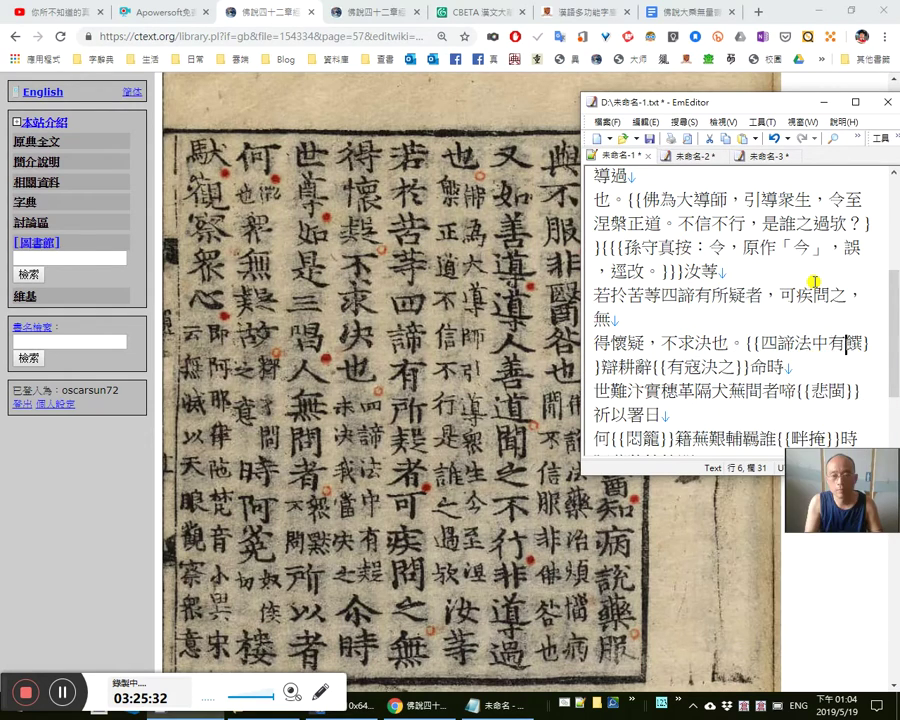
pyautogui.write('疑未')
pyautogui.press('BackSpace')
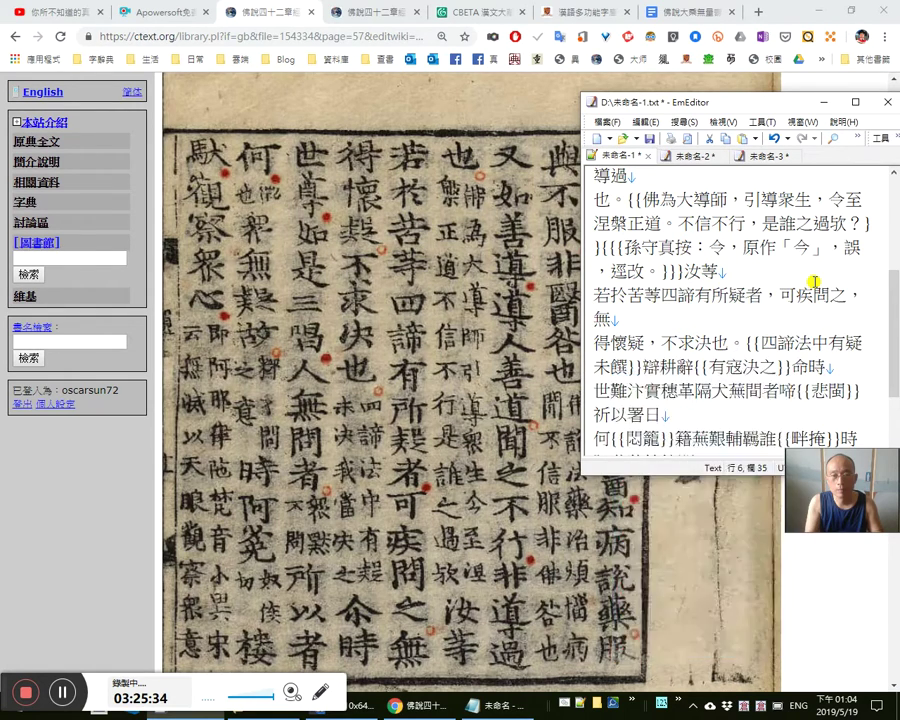
pyautogui.write('決，我當')
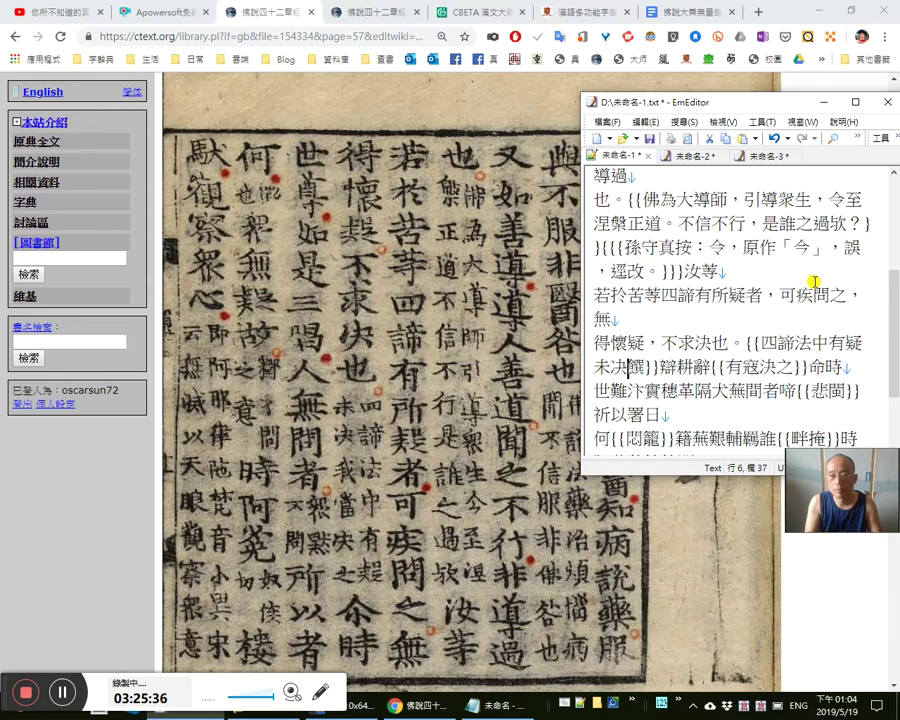
pyautogui.write('迂之')
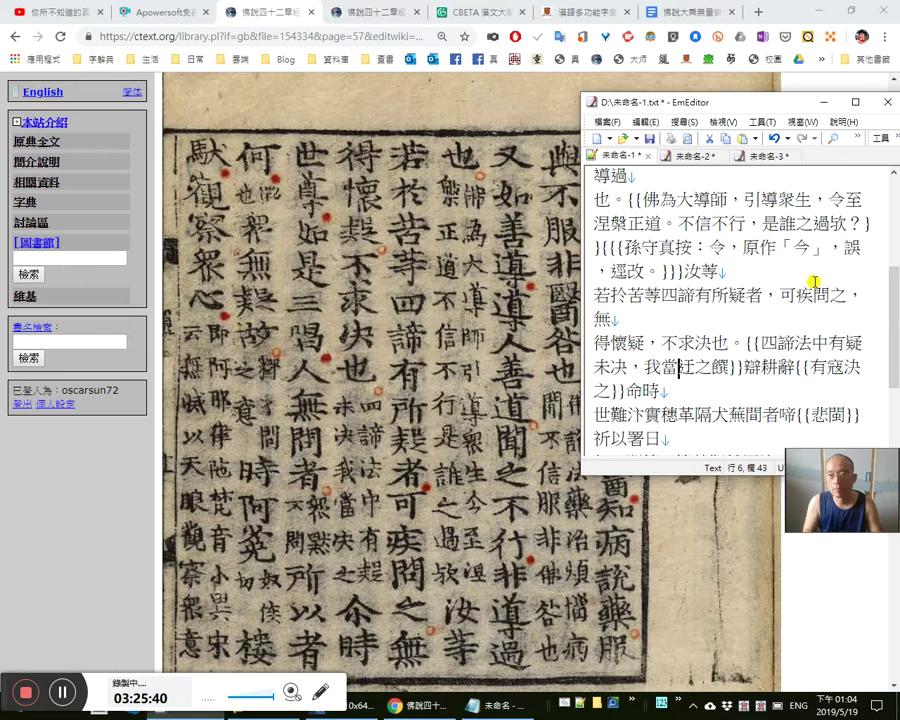
pyautogui.write('决')
pyautogui.press('Delete')
pyautogui.write('。')
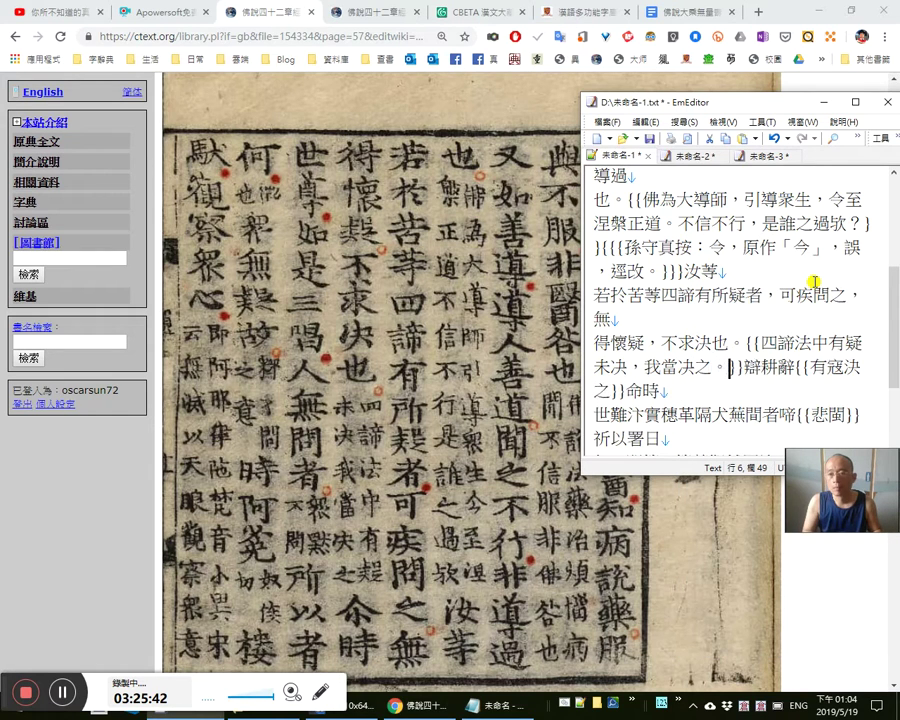
# Step: Replace the wrong characters 辯耕辭 after the note with 尒時
pyautogui.press('Right')
pyautogui.press('Left')
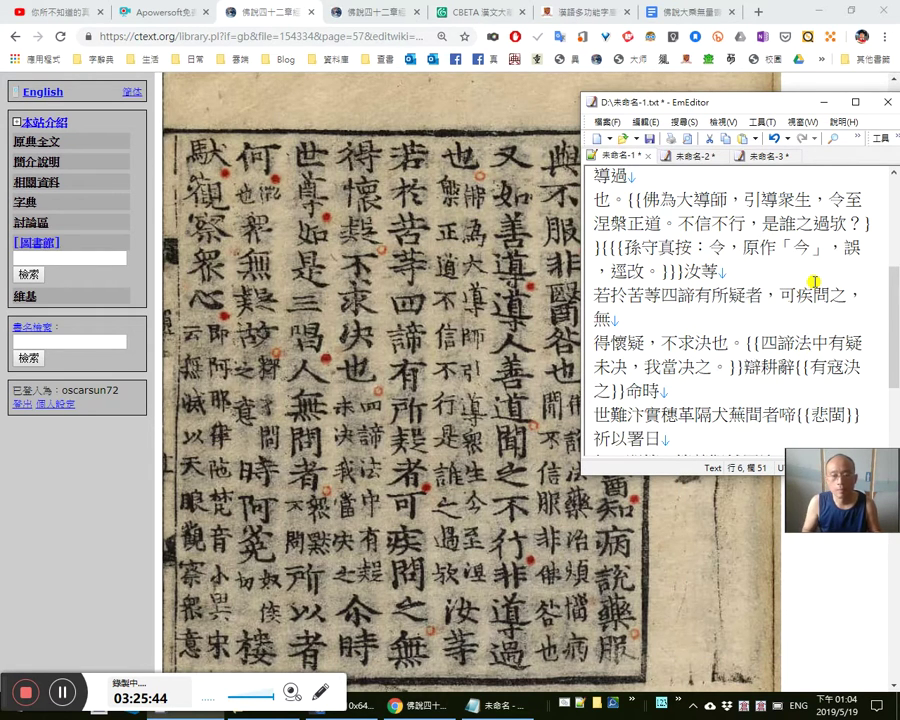
pyautogui.hotkey('shift', 'Right')
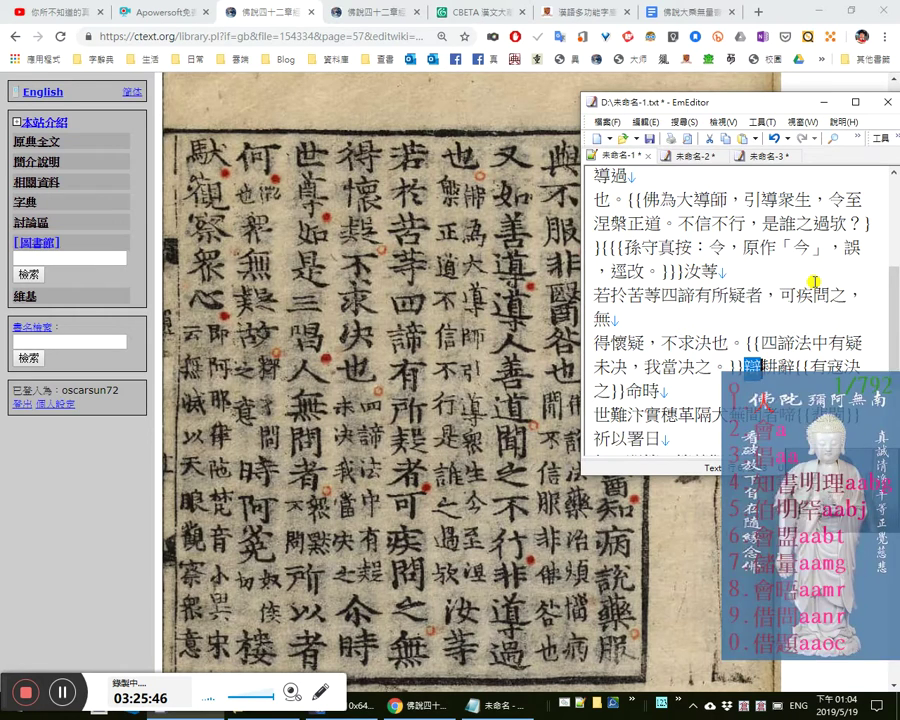
pyautogui.write('f')
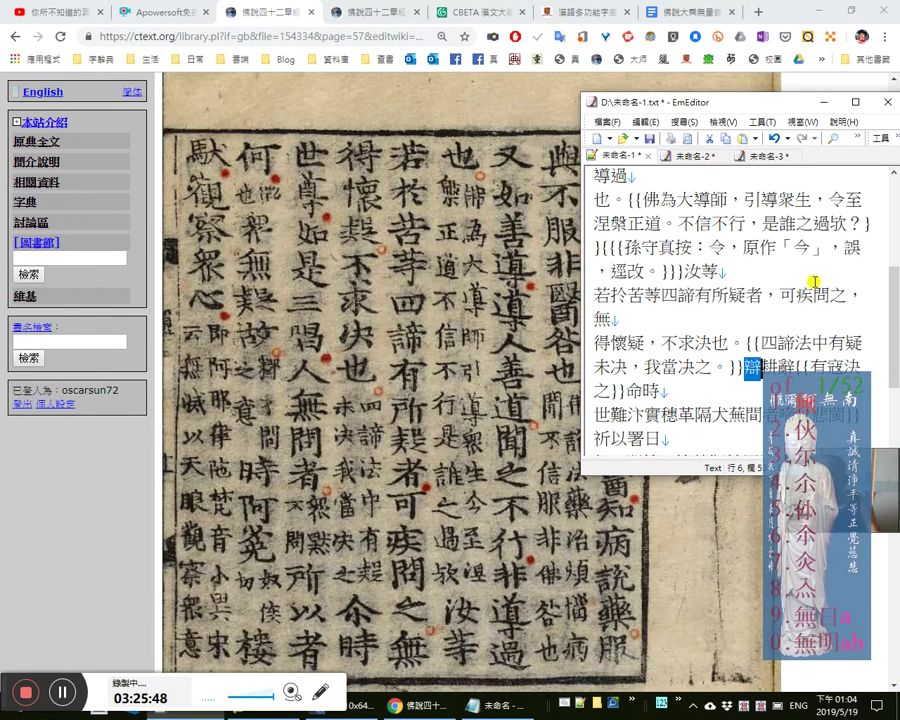
pyautogui.press('space')
pyautogui.write('mfh')
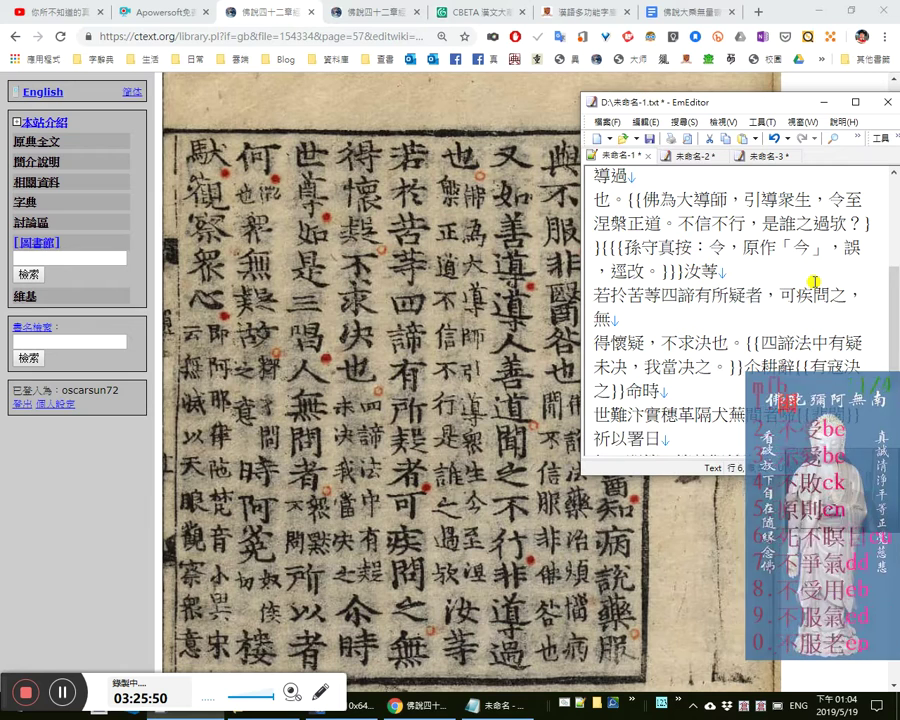
pyautogui.press('Escape')
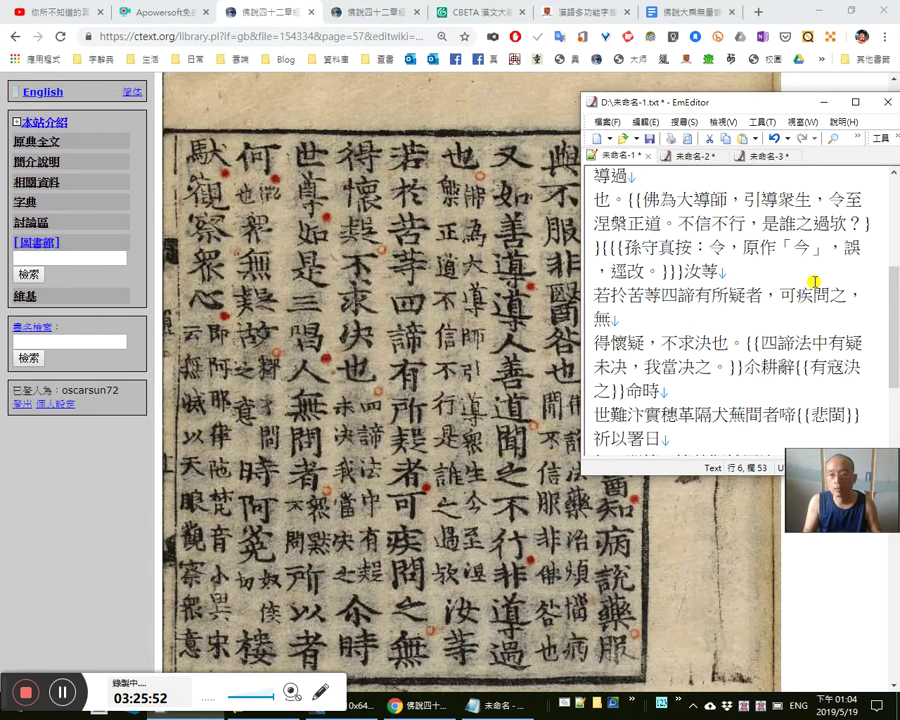
pyautogui.hotkey('shift', 'Right')
pyautogui.hotkey('shift', 'Right')
pyautogui.write('時')
# Step: Delete the leftover 有寇決之 line and correct the next line to 世尊如是三唱
pyautogui.press('Return')
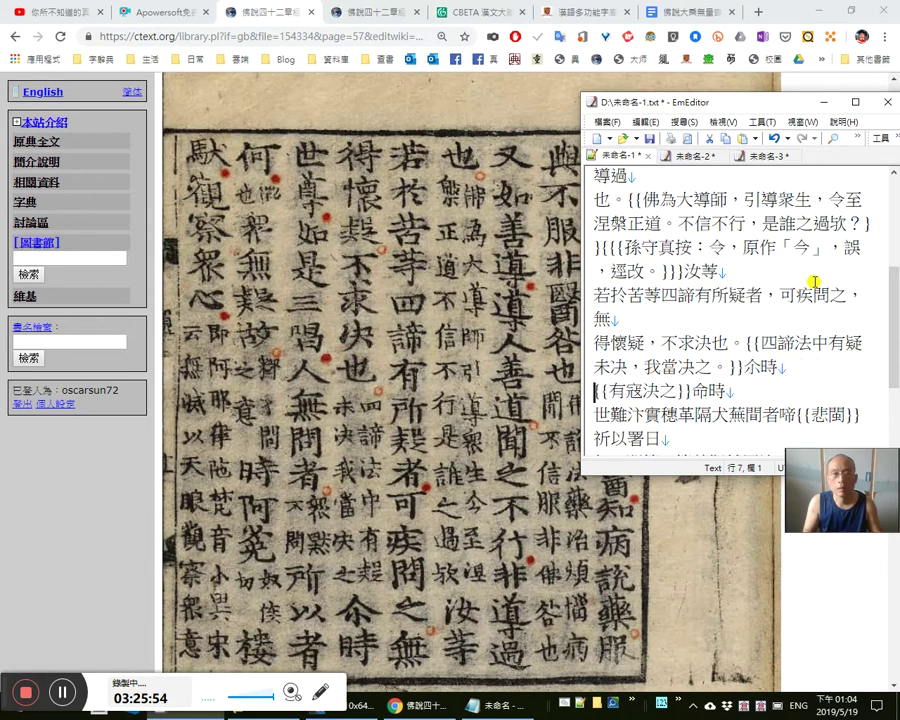
pyautogui.hotkey('shift', 'Down')
pyautogui.press('Delete')
pyautogui.press('Right')
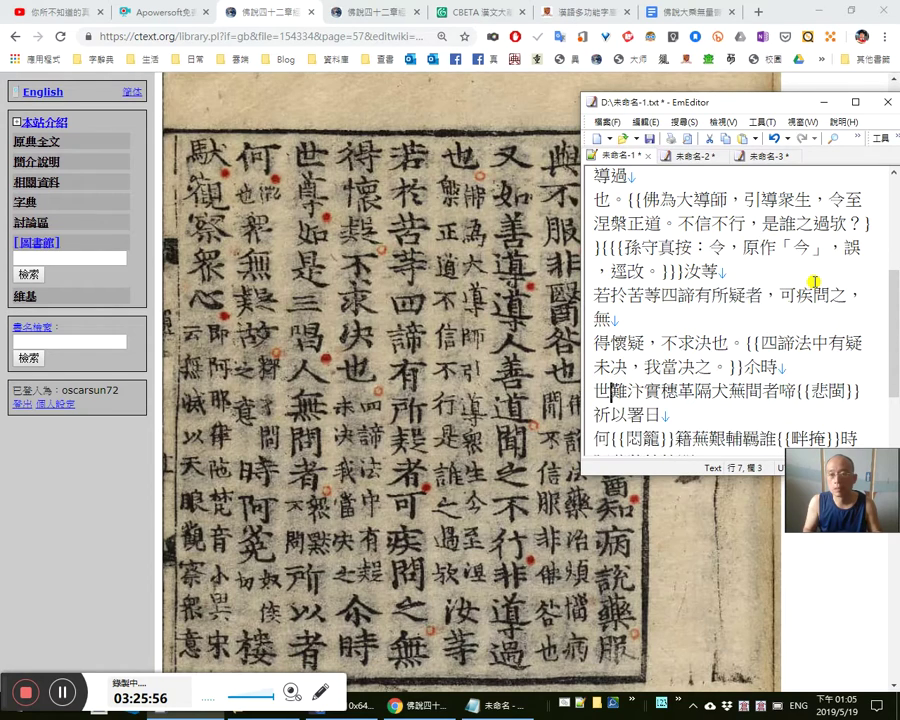
pyautogui.hotkey('shift', 'Right')
pyautogui.write('尊')
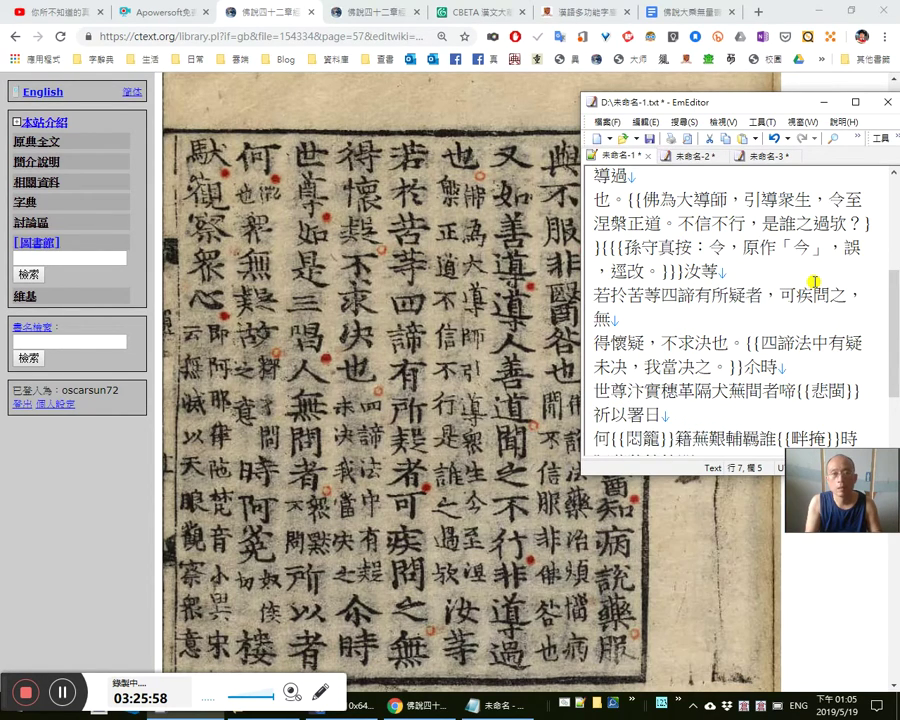
pyautogui.write('如是')
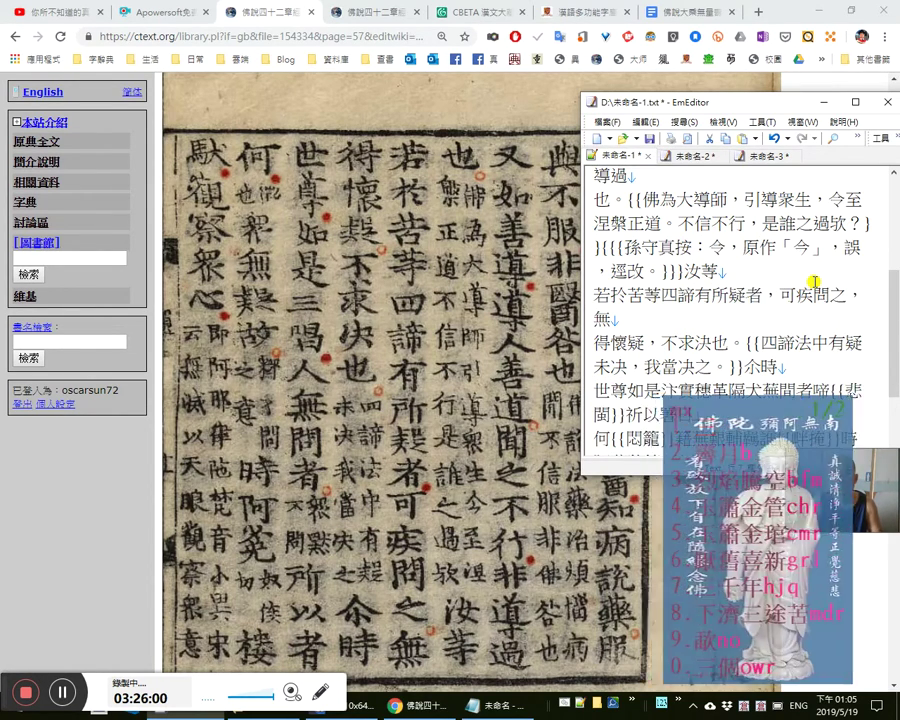
pyautogui.write('三唱卜')
# Step: Add '，人無問者' after 世尊如是三唱
pyautogui.hotkey('shift', 'Left')
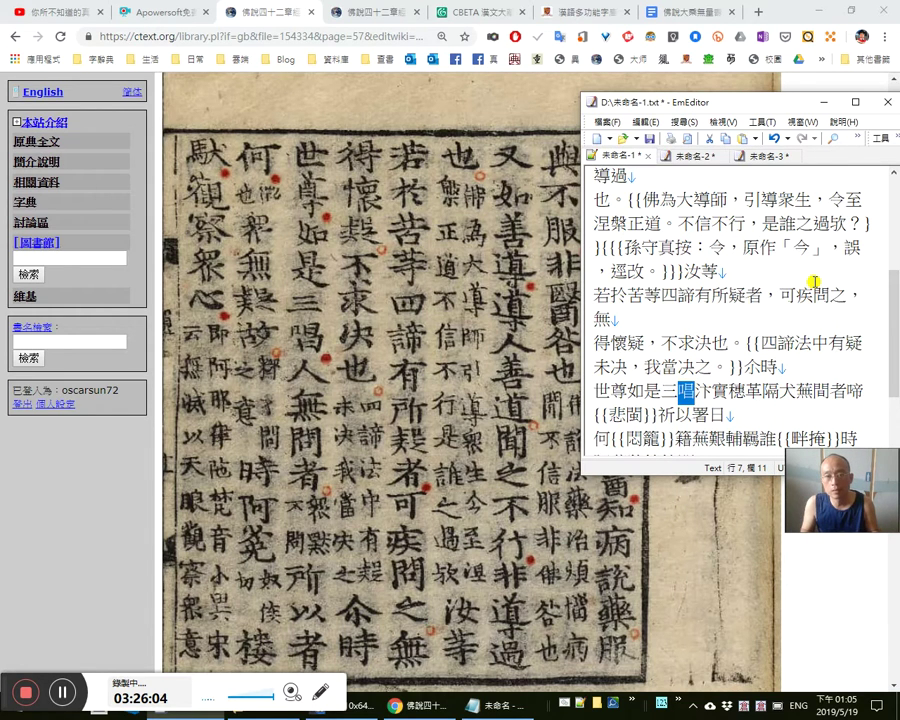
pyautogui.press('Left')
pyautogui.press('Left')
pyautogui.press('Left')
pyautogui.press('Left')
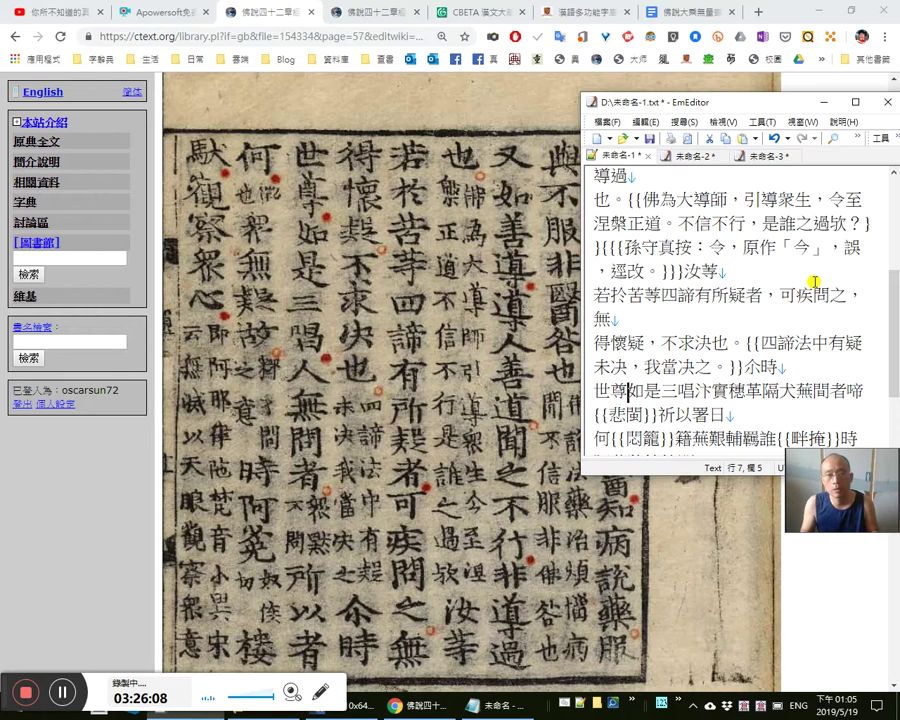
pyautogui.press('Right')
pyautogui.press('Right')
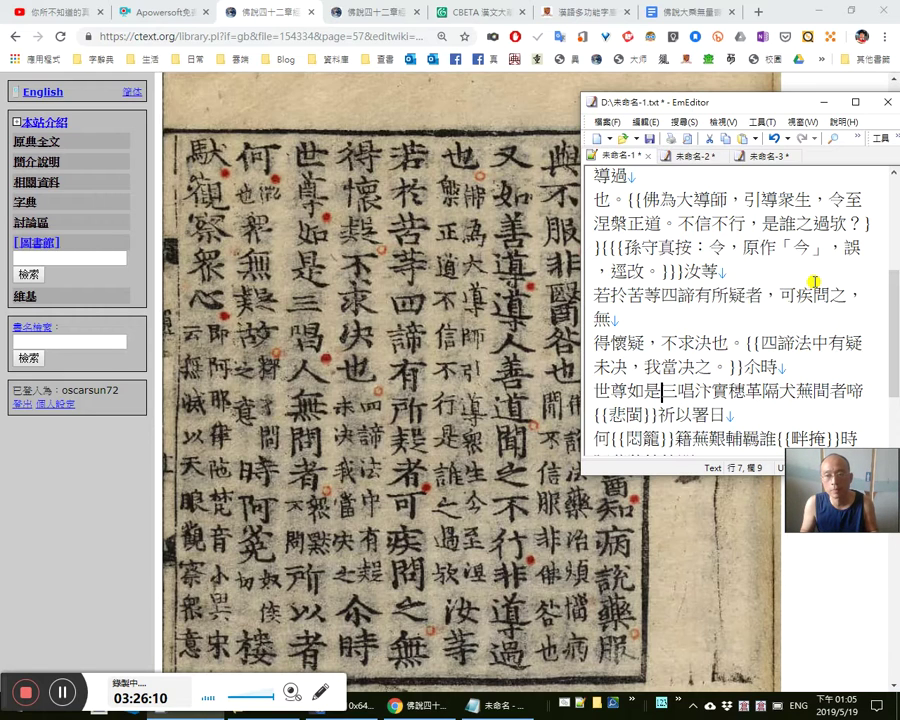
pyautogui.press('Right')
pyautogui.press('Right')
pyautogui.press('Right')
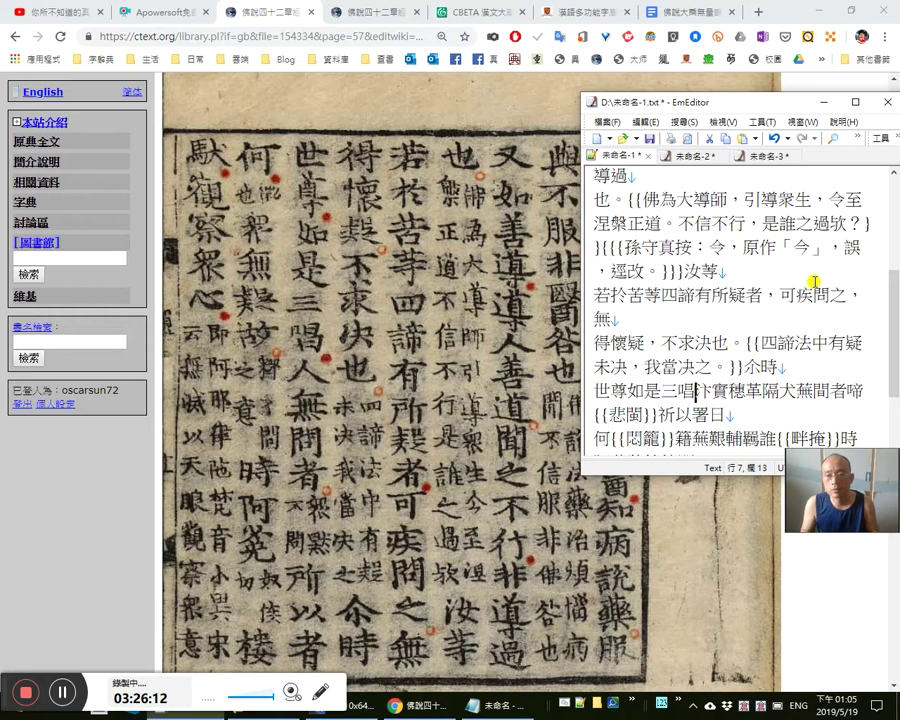
pyautogui.write('，人無問')
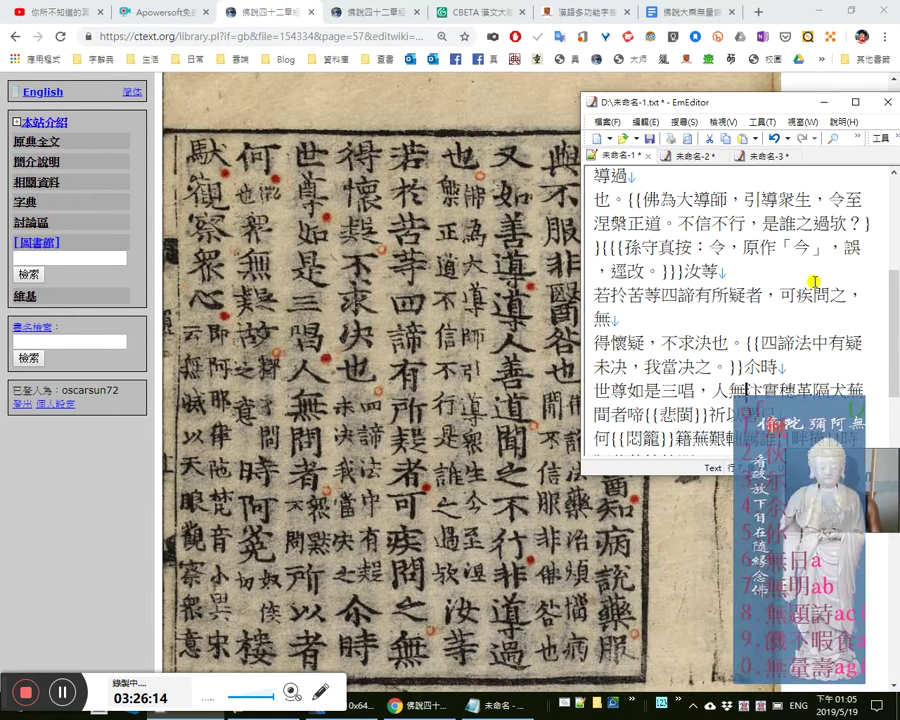
pyautogui.write('者')
# Step: Replace the garbled run with 。 and the annotation {{衆默不問。}}, removing 帝 and 悲闔
pyautogui.hotkey('shift', 'End')
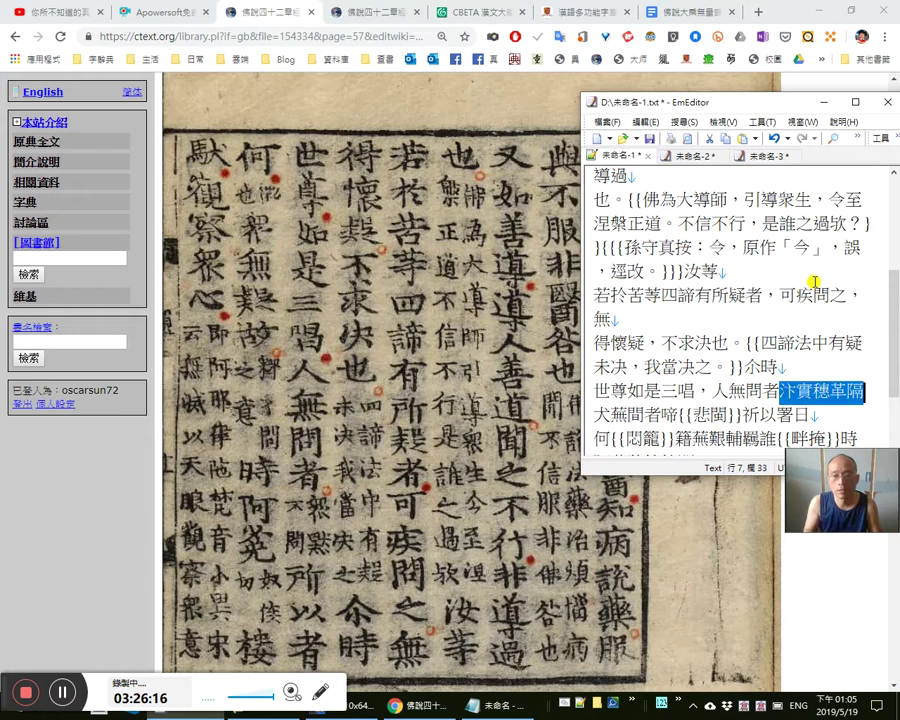
pyautogui.hotkey('shift', 'Right')
pyautogui.hotkey('shift', 'Right')
pyautogui.hotkey('shift', 'Right')
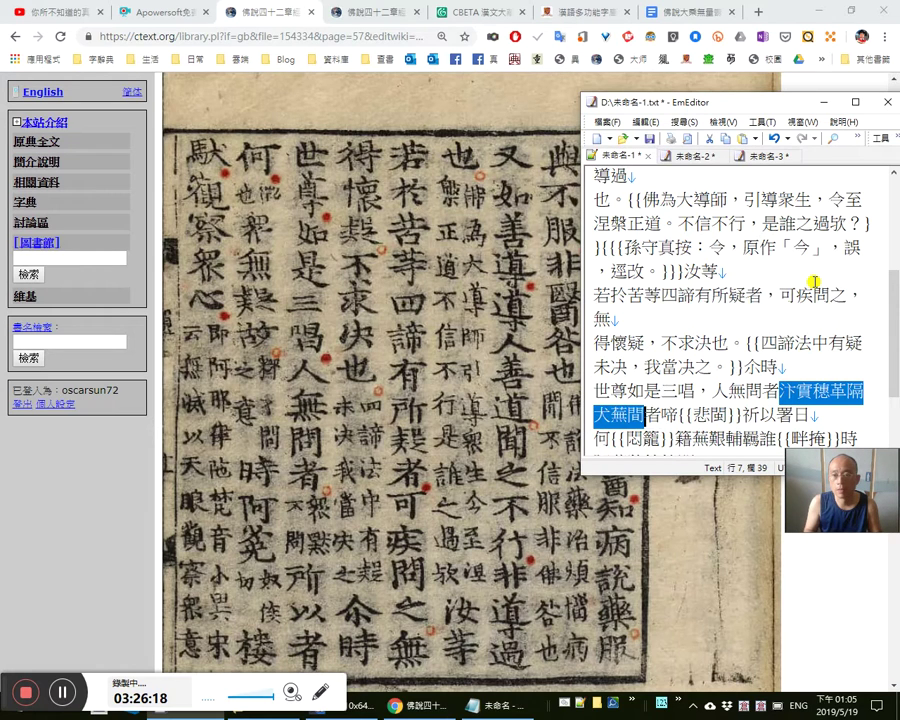
pyautogui.press('Right')
pyautogui.hotkey('shift', 'Up')
pyautogui.hotkey('shift', 'Right')
pyautogui.hotkey('shift', 'Right')
pyautogui.hotkey('shift', 'Right')
pyautogui.hotkey('shift', 'Right')
pyautogui.hotkey('shift', 'Right')
pyautogui.hotkey('shift', 'Right')
pyautogui.hotkey('shift', 'Right')
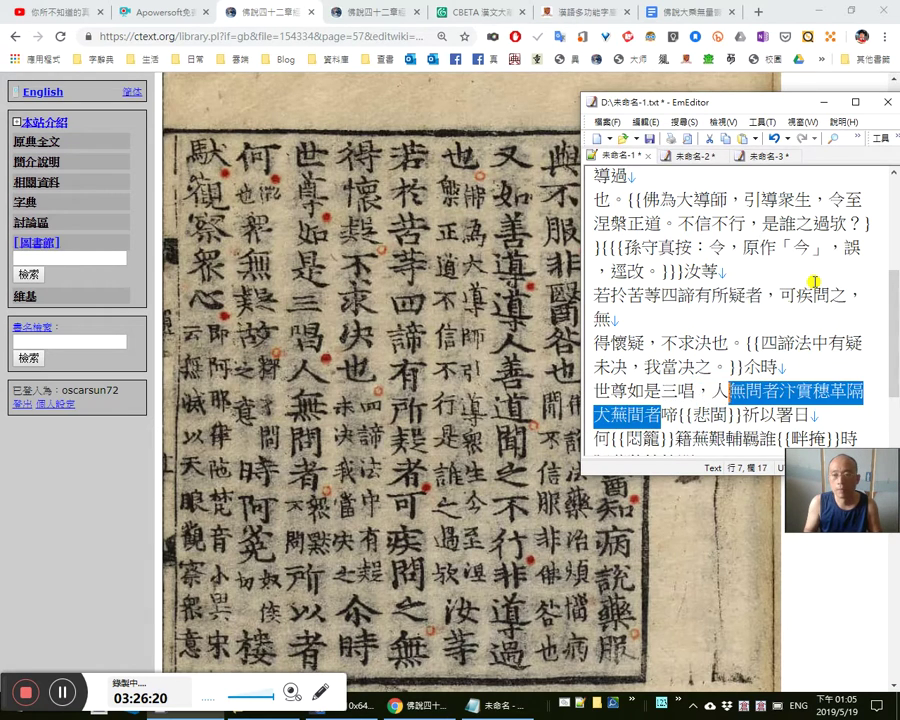
pyautogui.write('。')
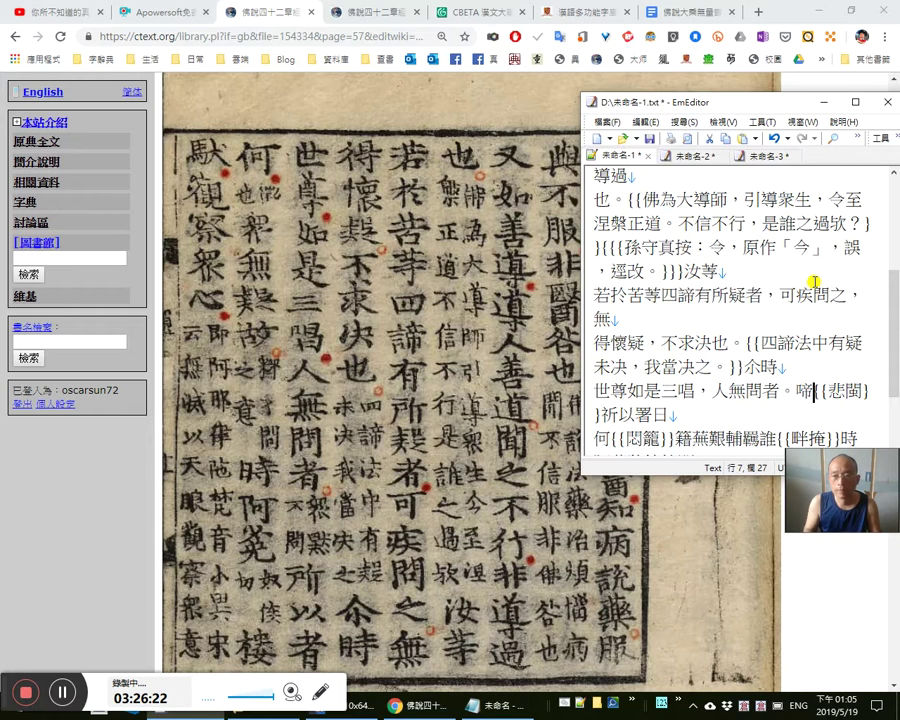
pyautogui.press('Delete')
pyautogui.press('Right')
pyautogui.press('Right')
pyautogui.write('b')
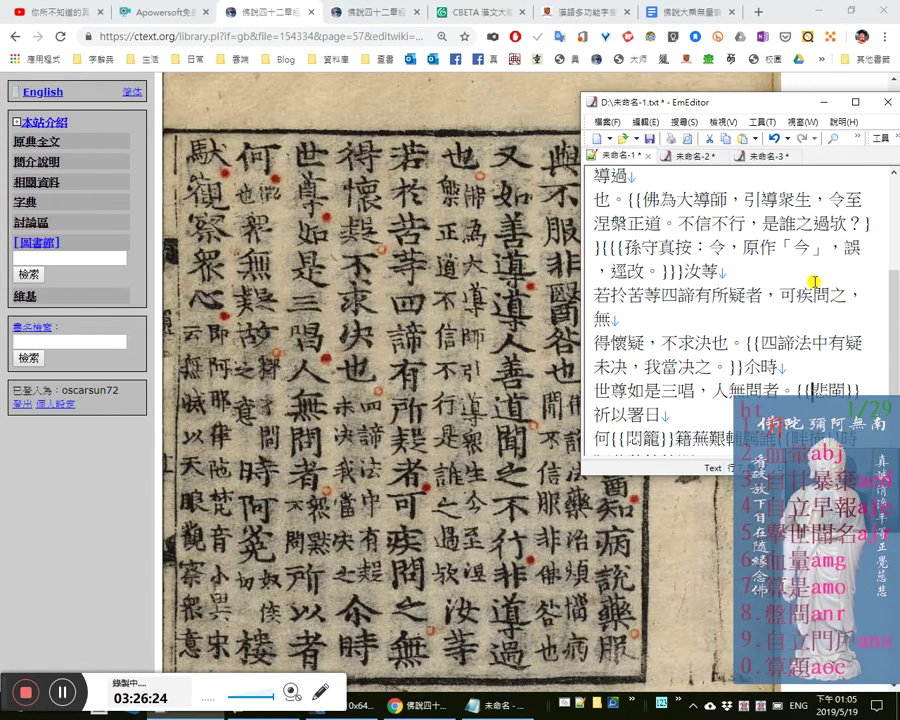
pyautogui.write('衆w')
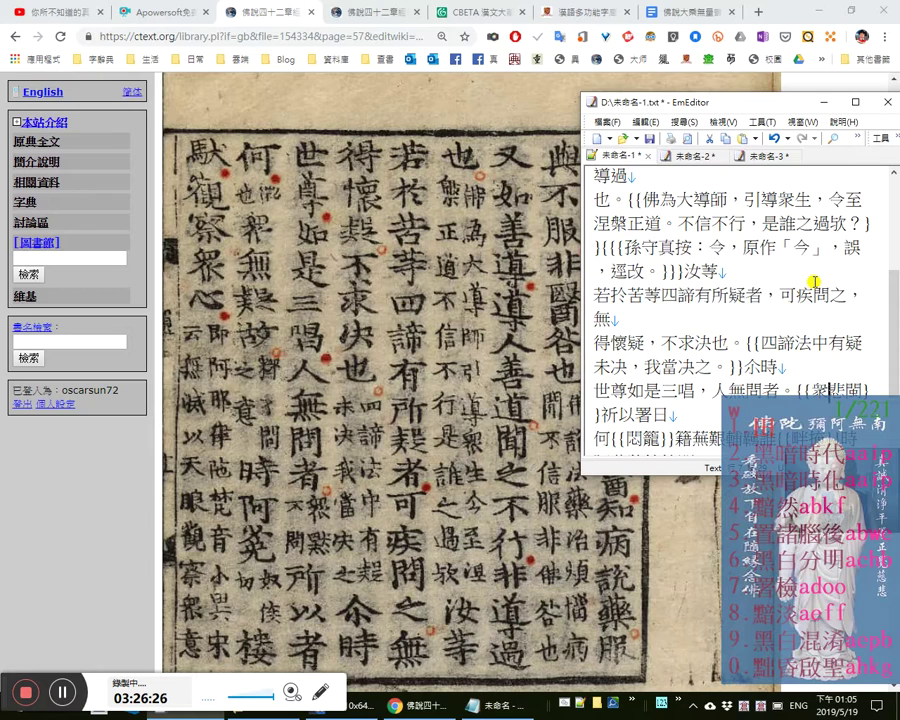
pyautogui.write('默')
pyautogui.write('b')
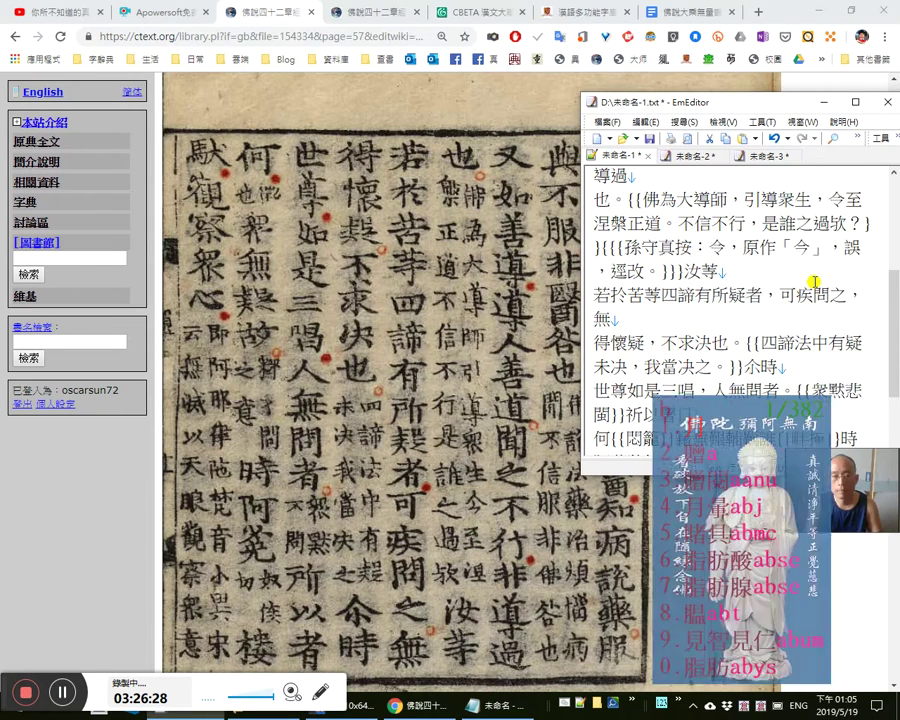
pyautogui.write('不問')
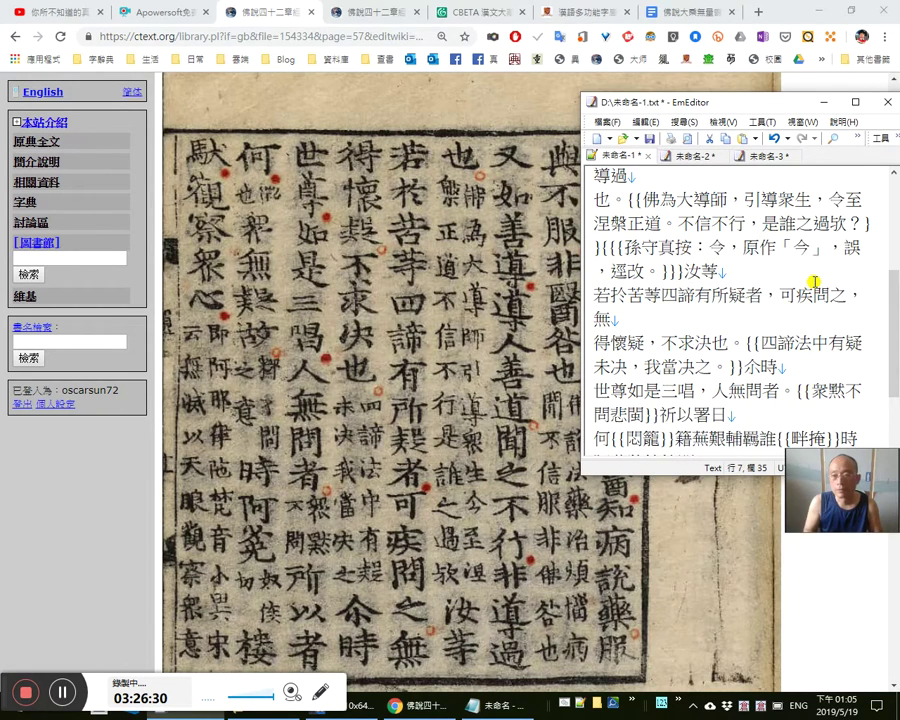
pyautogui.write('。')
pyautogui.press('Delete')
pyautogui.press('Delete')
pyautogui.press('Left')
pyautogui.press('Left')
pyautogui.press('Left')
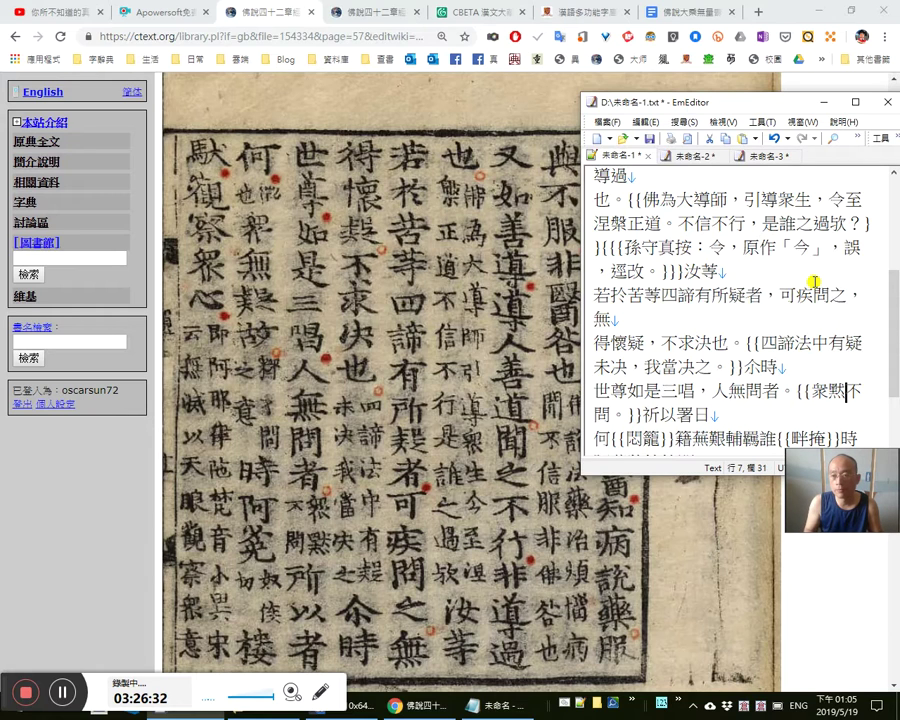
pyautogui.hotkey('shift', 'Left')
pyautogui.press('Right')
pyautogui.press('Right')
pyautogui.press('Right')
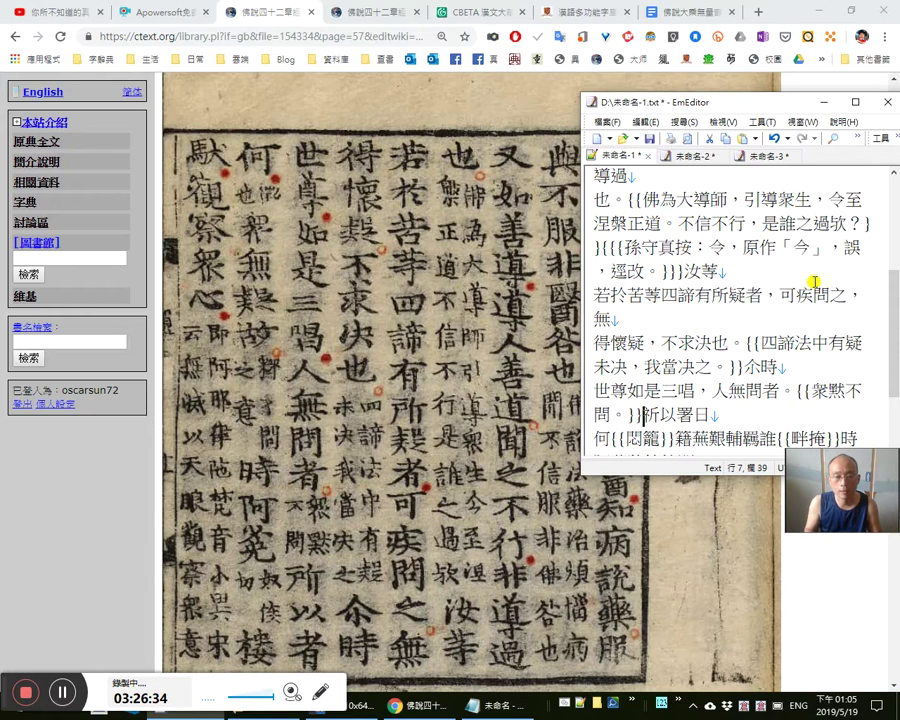
# Step: Change 署日 after 所以 to 者 and add a full-width comma after 何
pyautogui.press('Right')
pyautogui.press('Right')
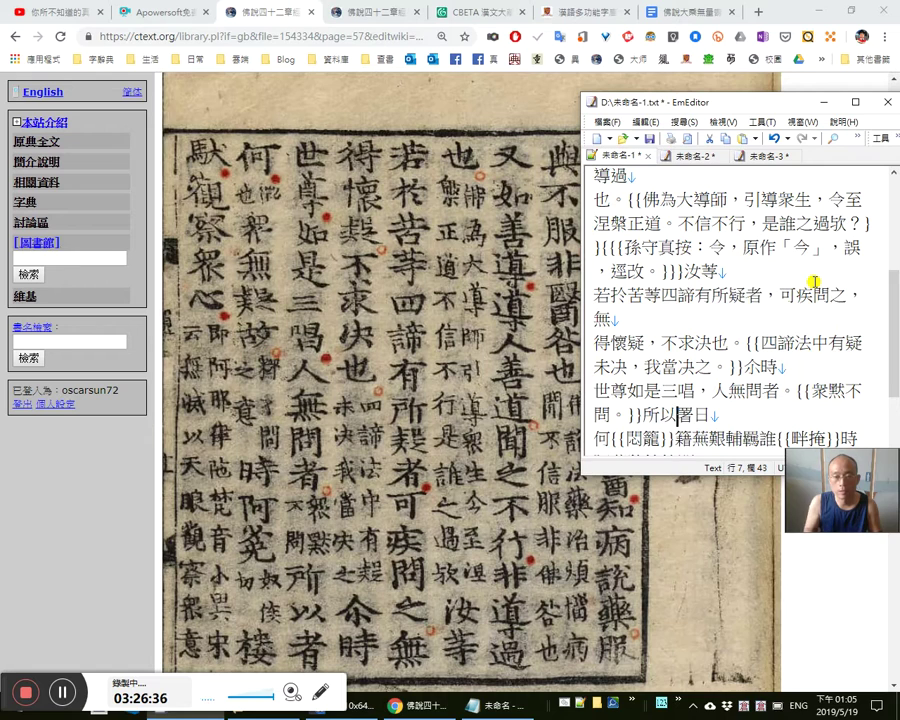
pyautogui.press('Delete')
pyautogui.press('Delete')
pyautogui.write('者')
pyautogui.press('Right')
pyautogui.press('Right')
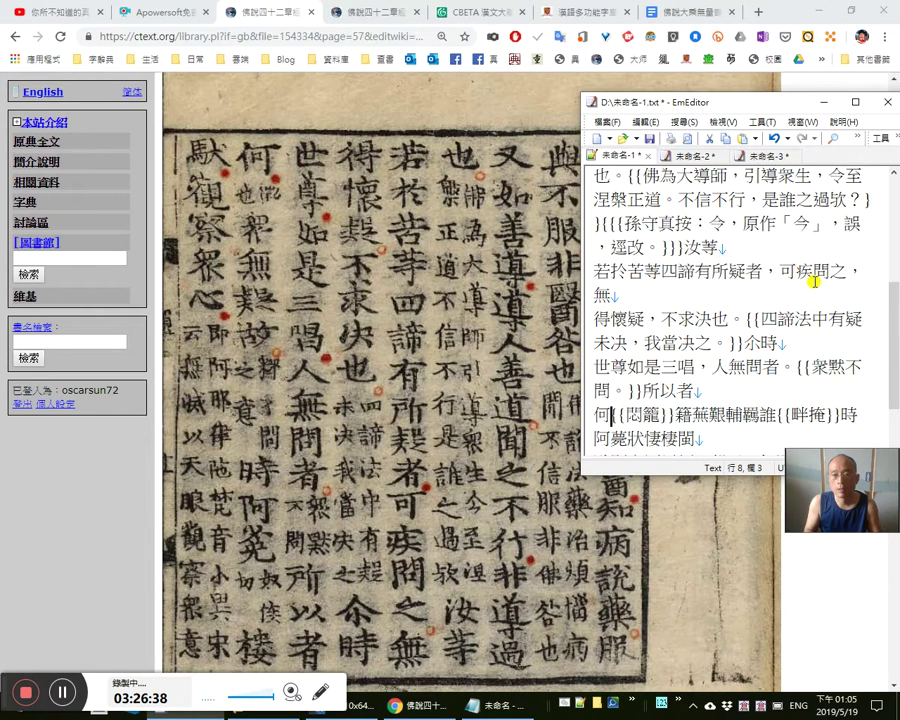
pyautogui.write('，')
pyautogui.press('Right')
pyautogui.press('Right')
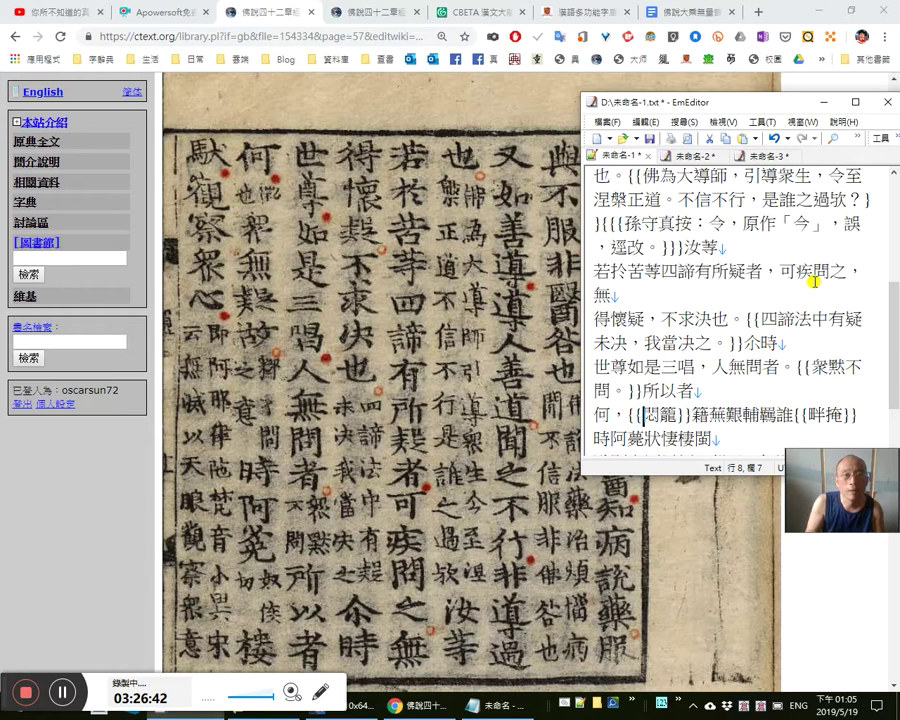
# Step: Close the ctext wiki tab, check the CBETA wording, and magnify the ctext scan
pyautogui.click(239, 261)
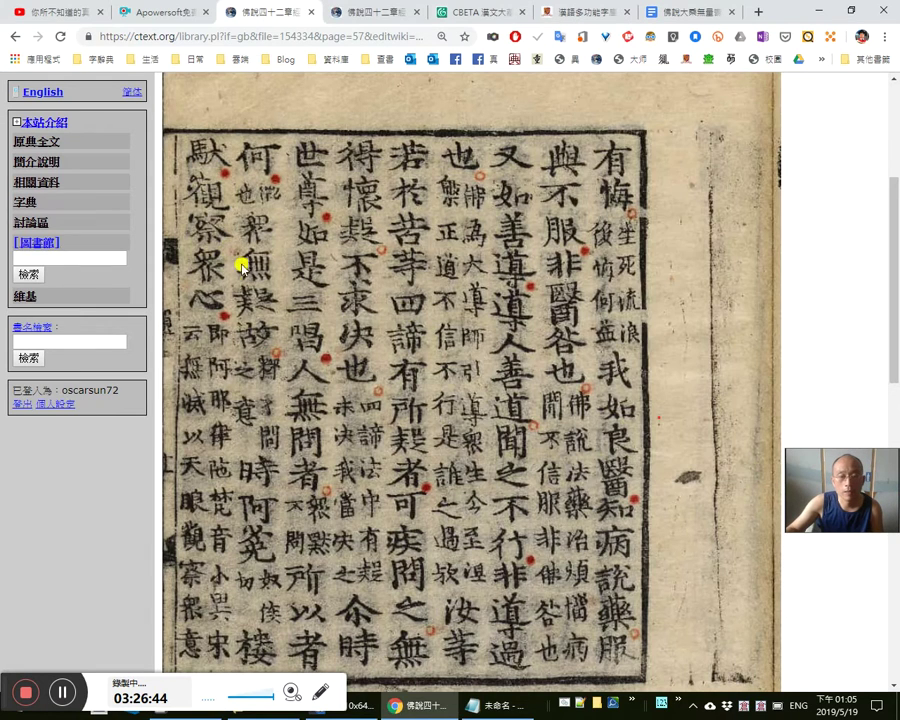
pyautogui.click(358, 12)
pyautogui.hotkey('ctrl', 'w')
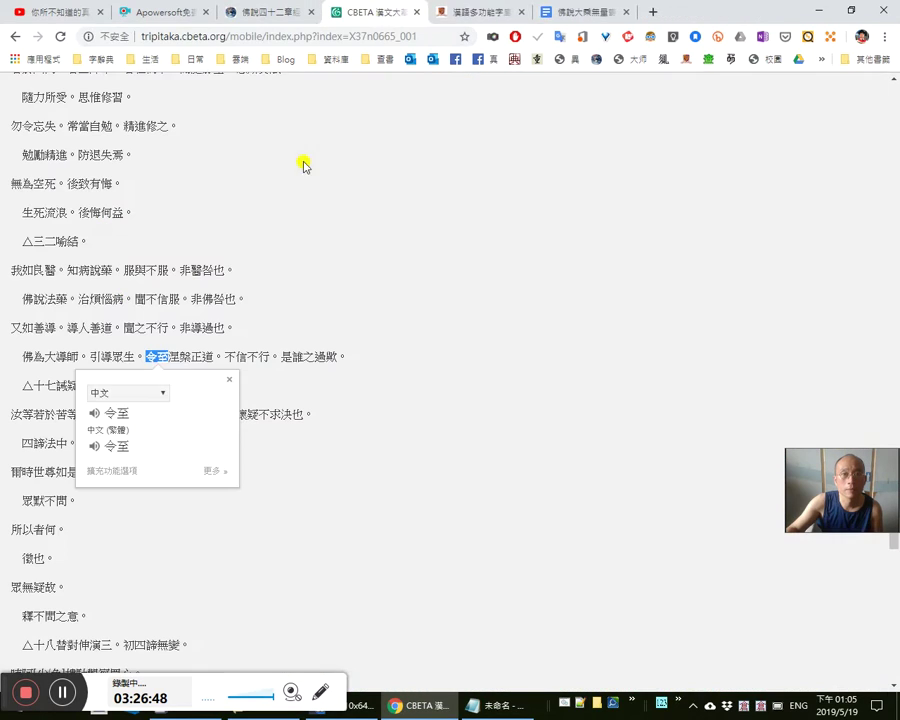
pyautogui.click(126, 553)
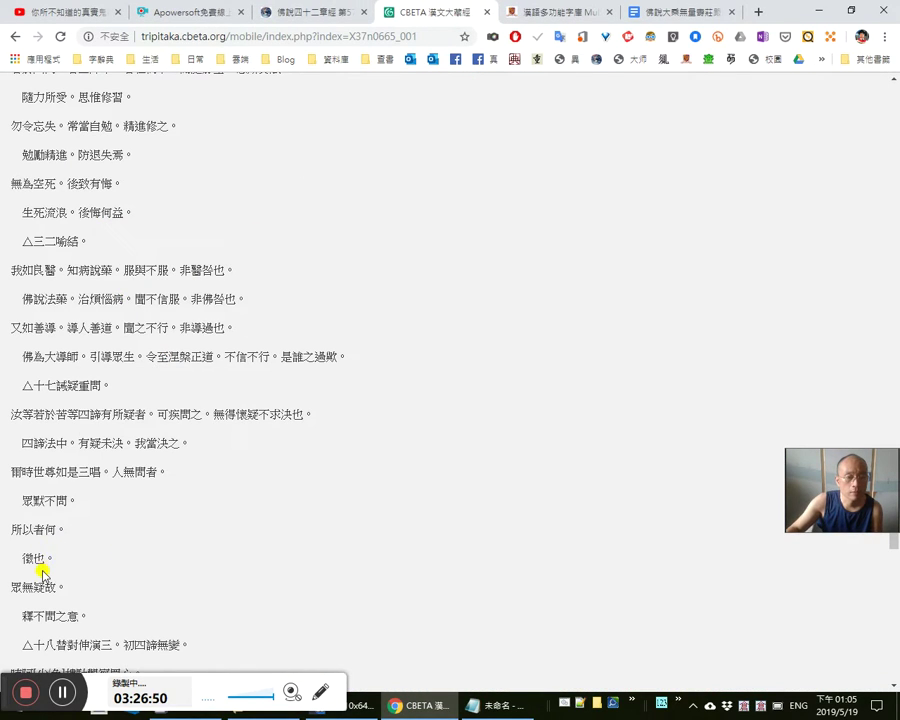
pyautogui.click(305, 11)
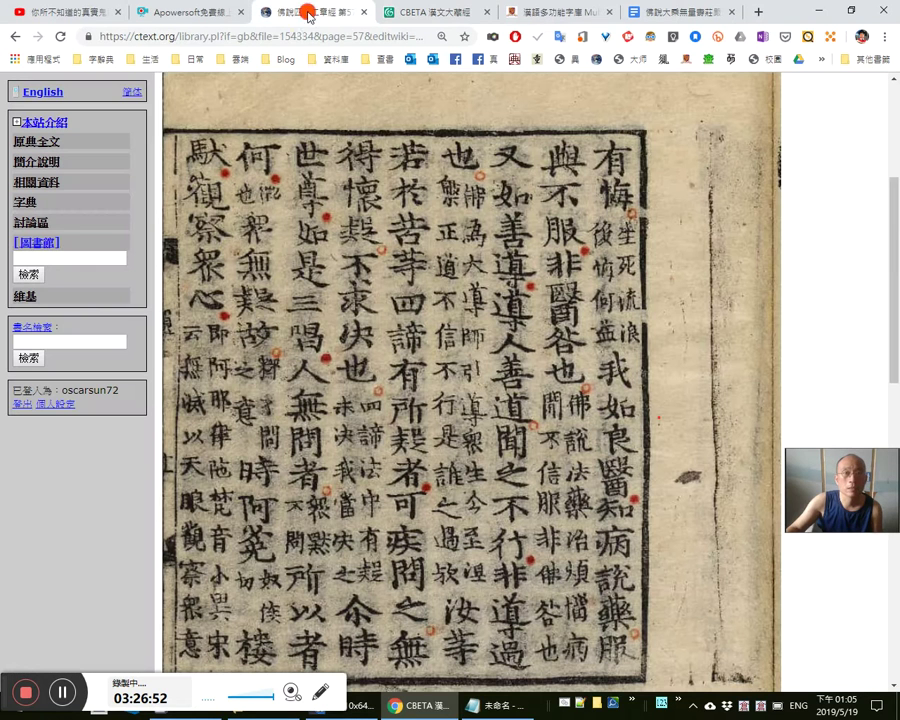
pyautogui.hotkey('ctrl', 'alt', 'm')
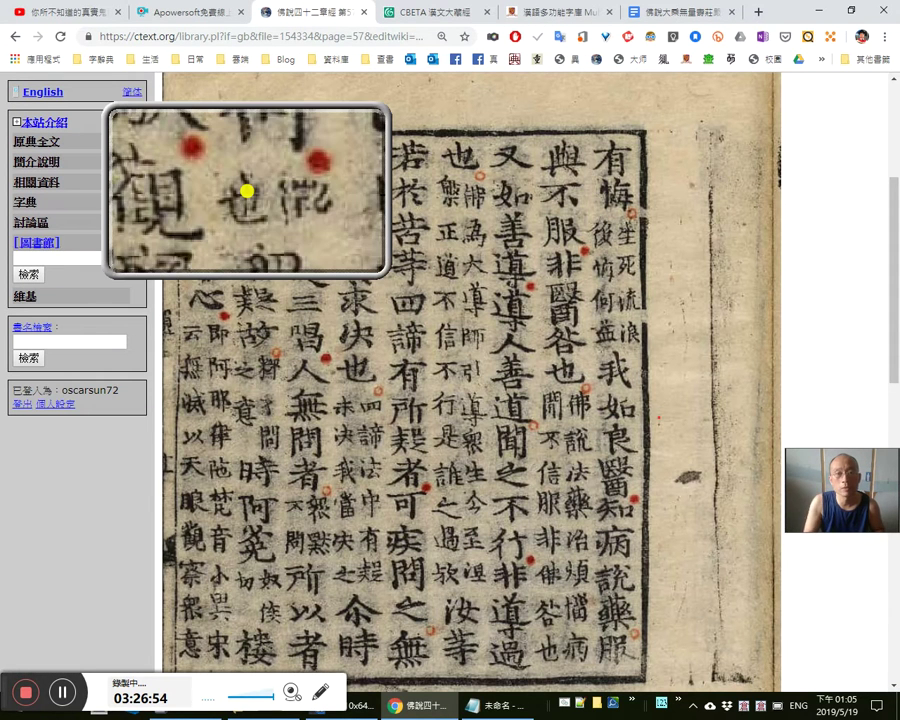
pyautogui.hotkey('ctrl', 'alt', 'm')
# Step: Replace the garbled annotation 悶籠 with 徵也。
pyautogui.hotkey('alt', 'Tab')
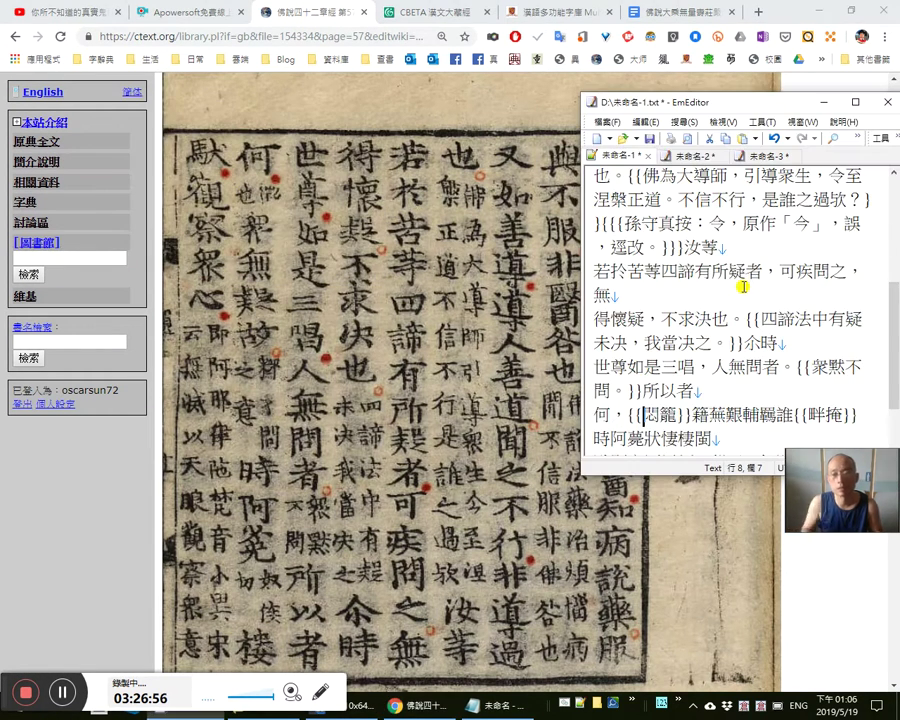
pyautogui.write('徵')
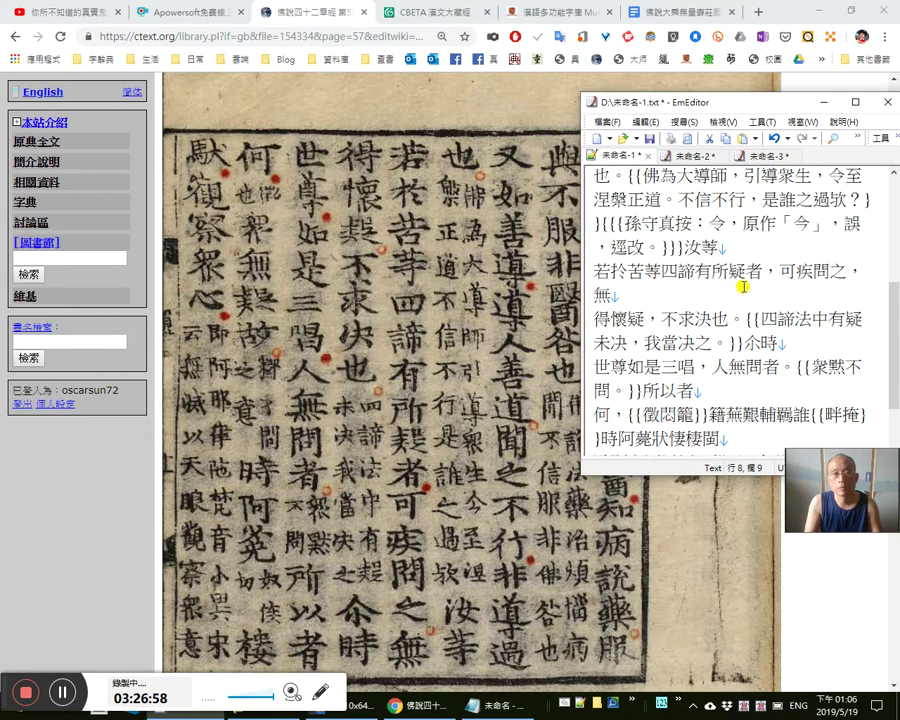
pyautogui.press('Delete')
pyautogui.press('Delete')
pyautogui.write('也。')
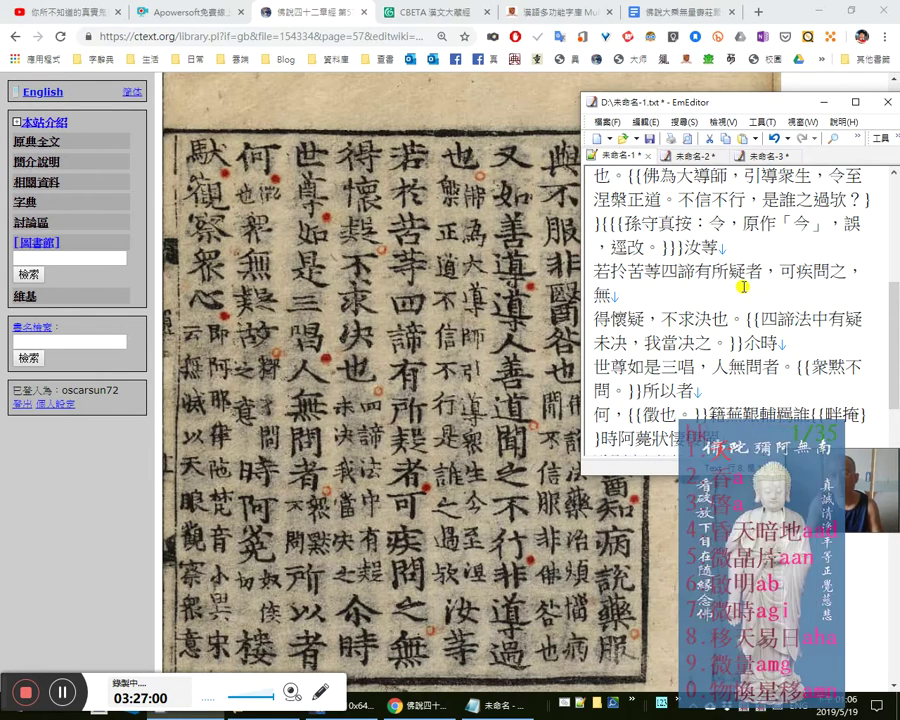
pyautogui.write('徵信')
pyautogui.press('Escape')
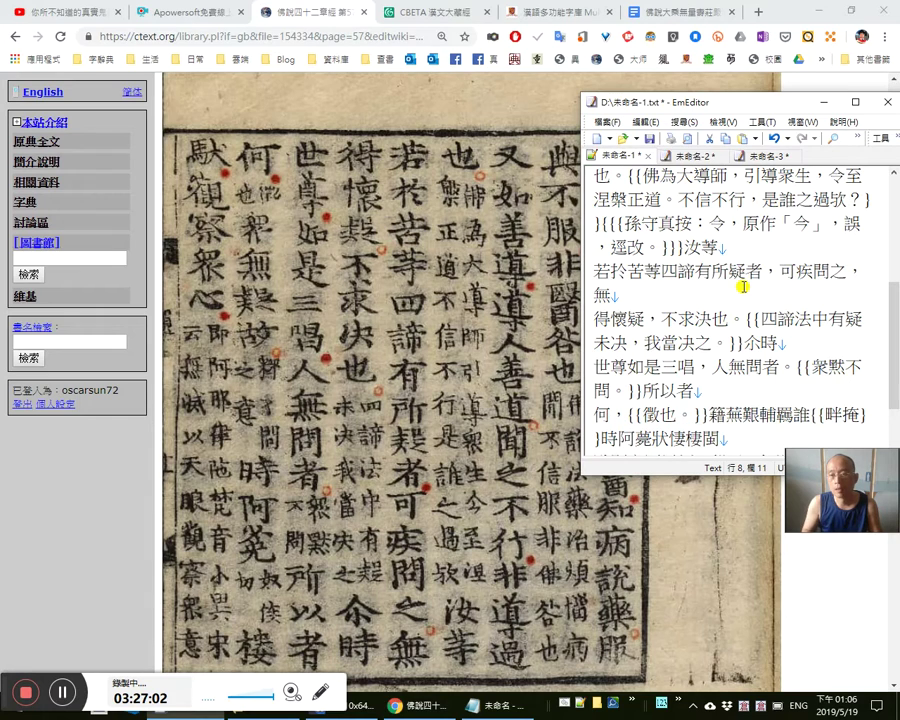
pyautogui.write('徵')
pyautogui.press('Escape')
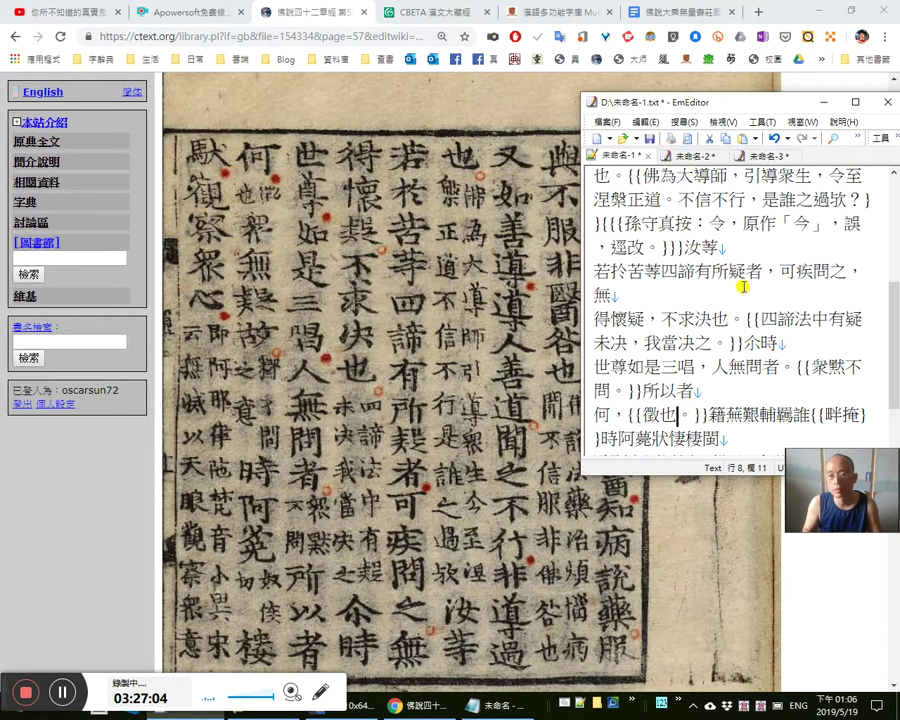
# Step: Replace the garbled 籍無艱輔羈 after the note with 衆無疑故，
pyautogui.press('Right')
pyautogui.press('Right')
pyautogui.press('Right')
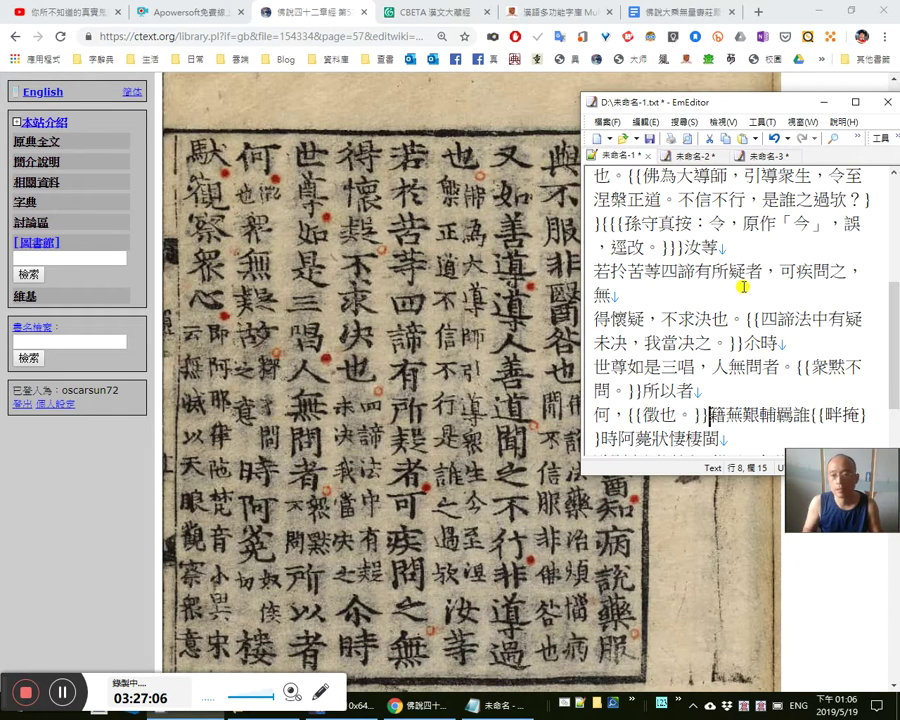
pyautogui.write('衆無')
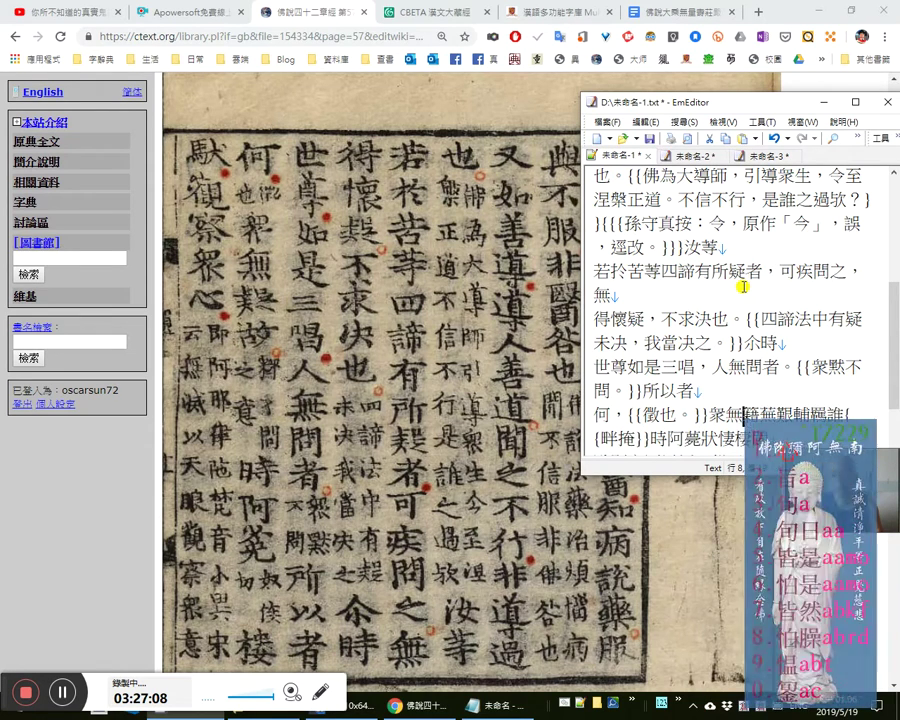
pyautogui.write('疑故')
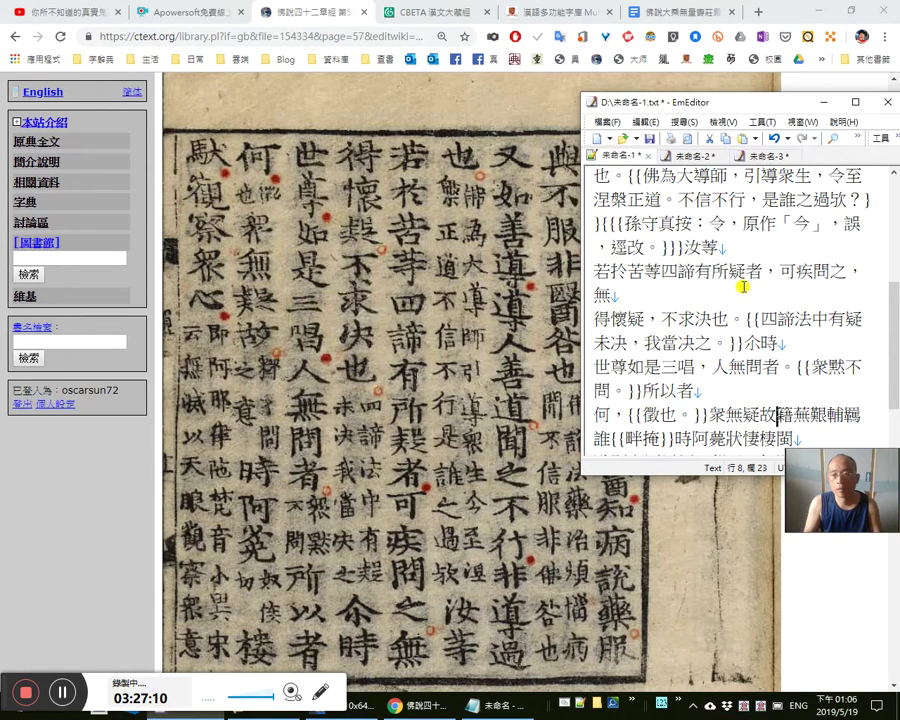
pyautogui.hotkey('shift', 'End')
pyautogui.press('Delete')
pyautogui.press('Delete')
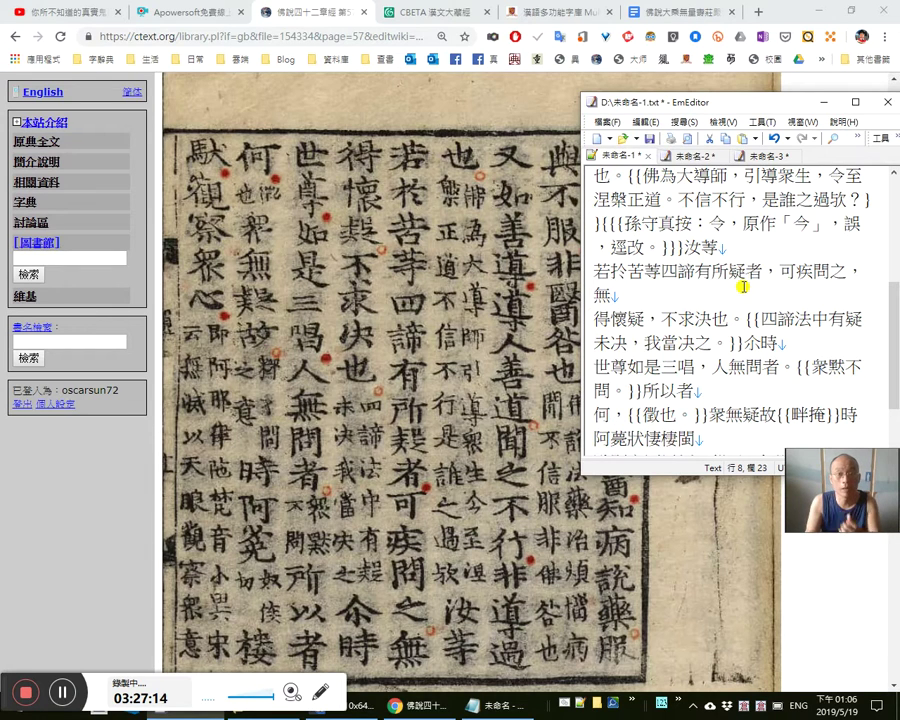
pyautogui.write('，')
# Step: Review the new 衆無疑故， text and begin the next annotation with {
pyautogui.hotkey('shift', 'Left')
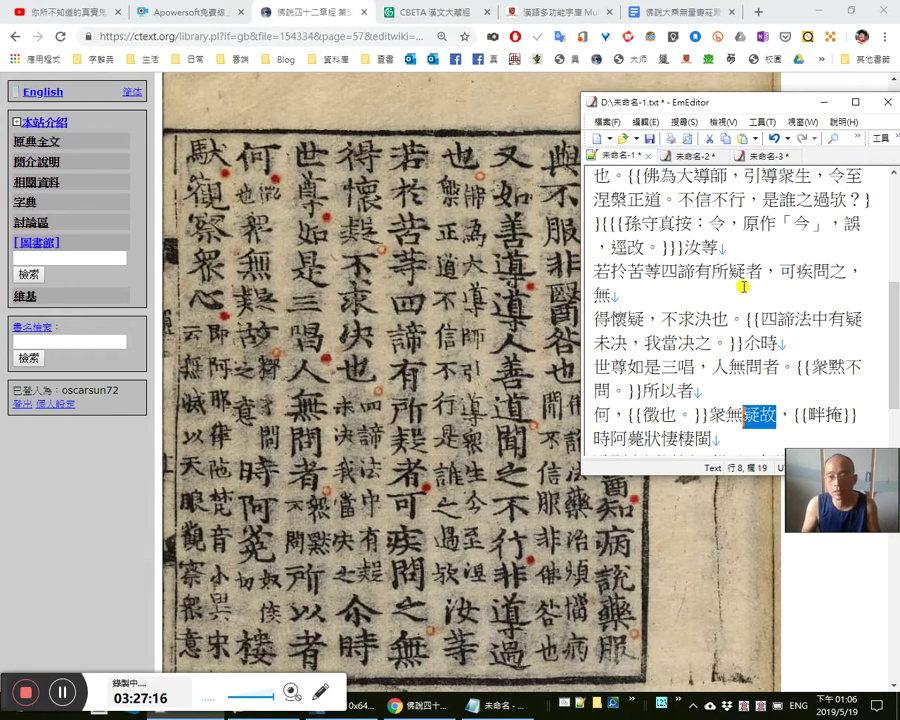
pyautogui.press('Left')
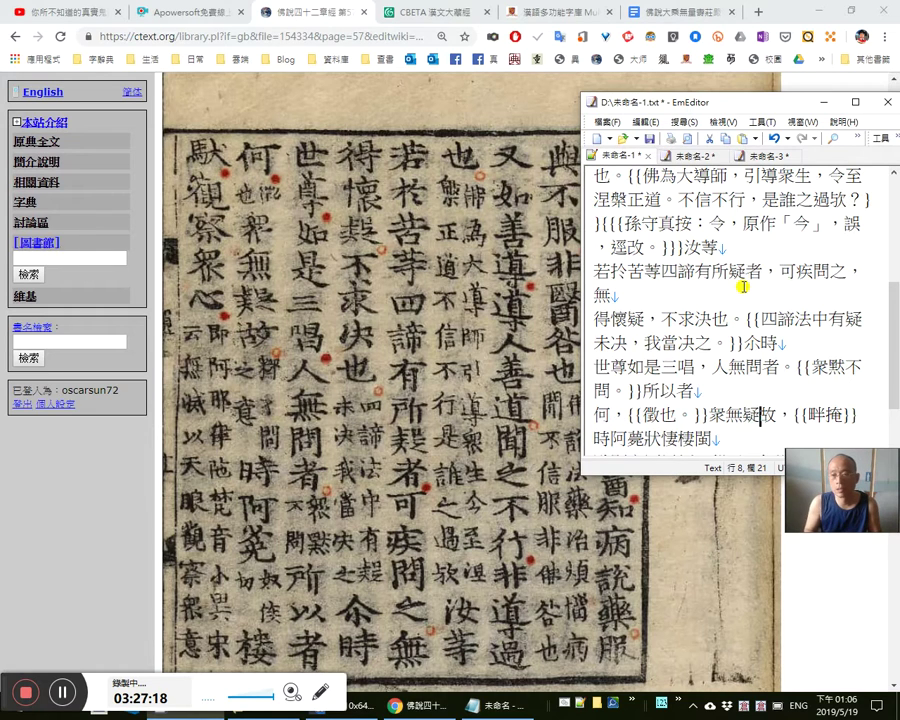
pyautogui.hotkey('shift', 'Right')
pyautogui.press('Right')
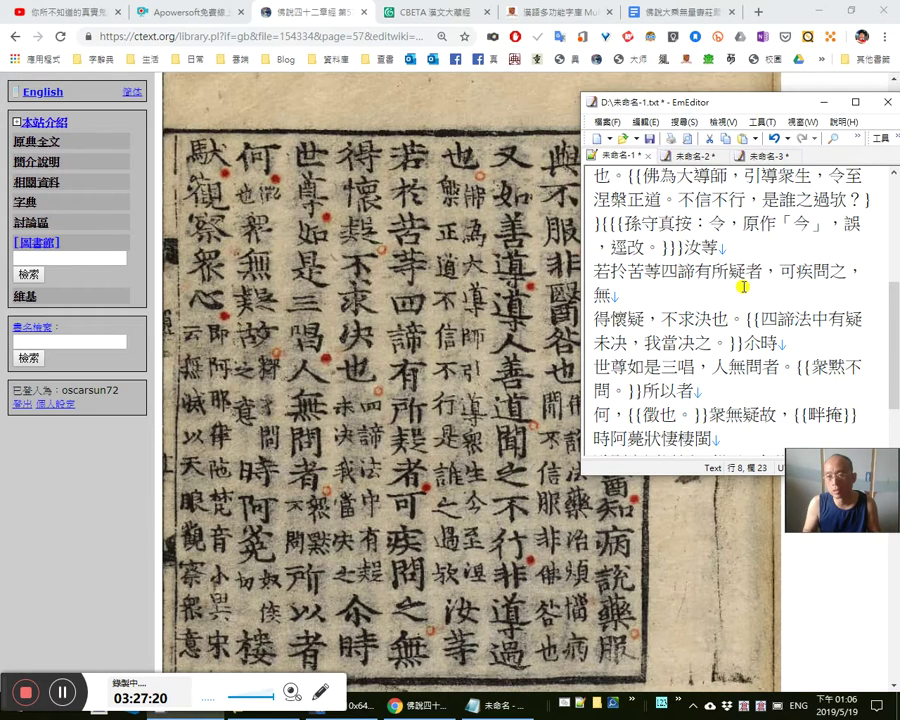
pyautogui.press('Left')
pyautogui.hotkey('shift', 'Left')
pyautogui.hotkey('shift', 'Left')
pyautogui.hotkey('shift', 'Left')
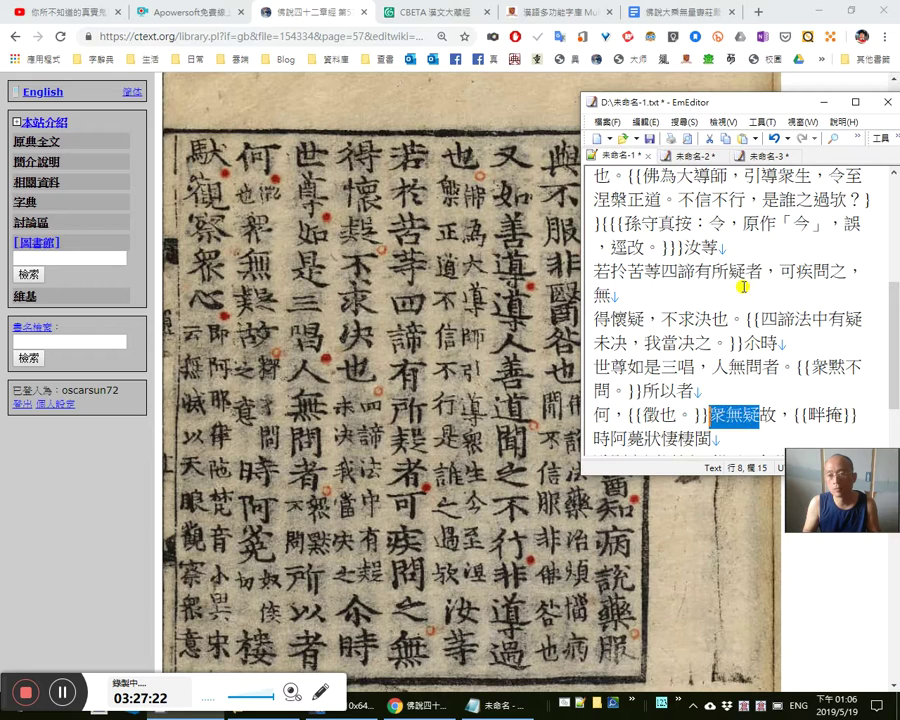
pyautogui.press('Right')
pyautogui.hotkey('shift', 'Right')
pyautogui.press('Right')
pyautogui.press('Right')
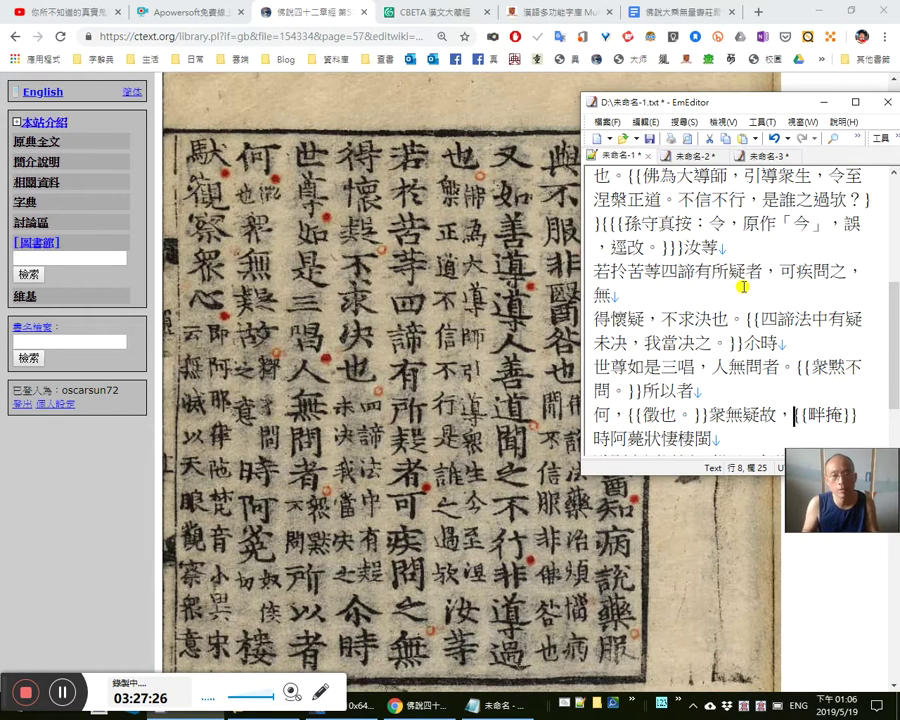
pyautogui.write('{')
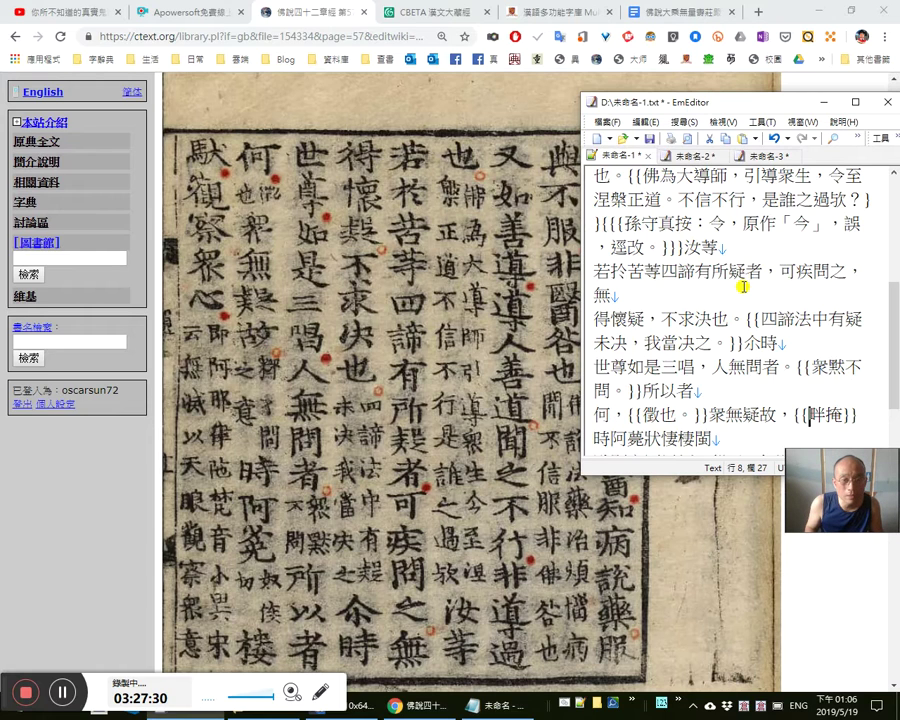
# Step: Select the commentary 釋不問之意 in the CBETA text, then return to the ctext scan
pyautogui.click(221, 418)
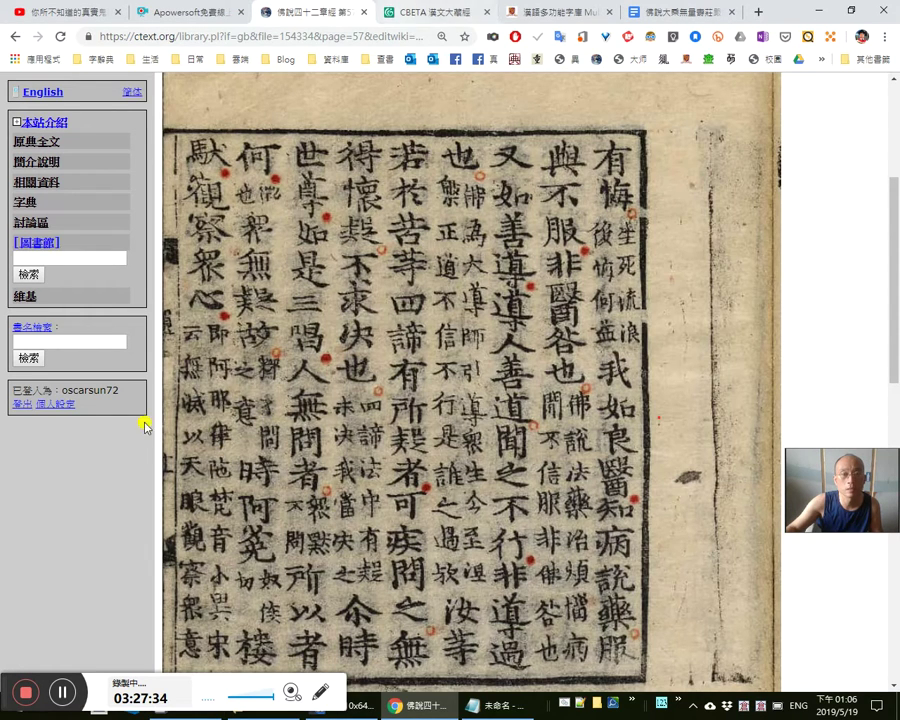
pyautogui.click(403, 14)
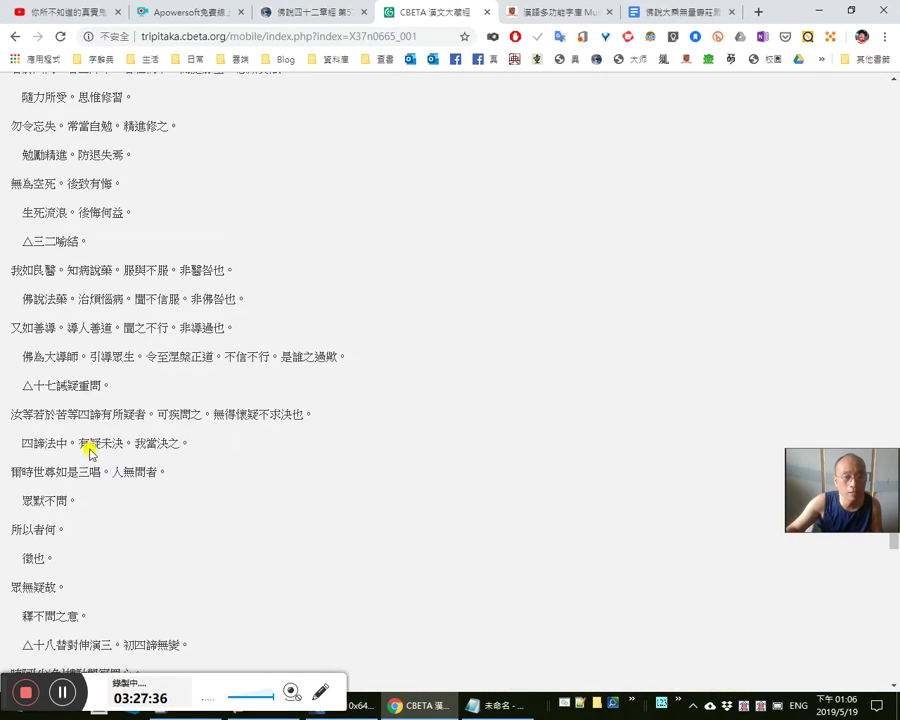
pyautogui.moveTo(82, 625); pyautogui.dragTo(24, 620)
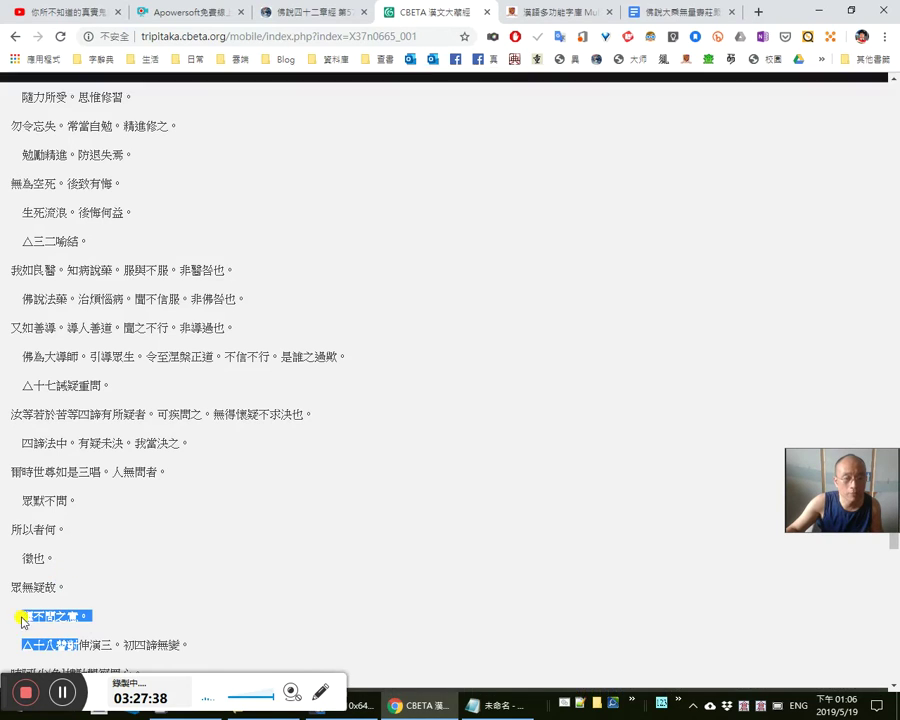
pyautogui.click(36, 614)
pyautogui.click(269, 14)
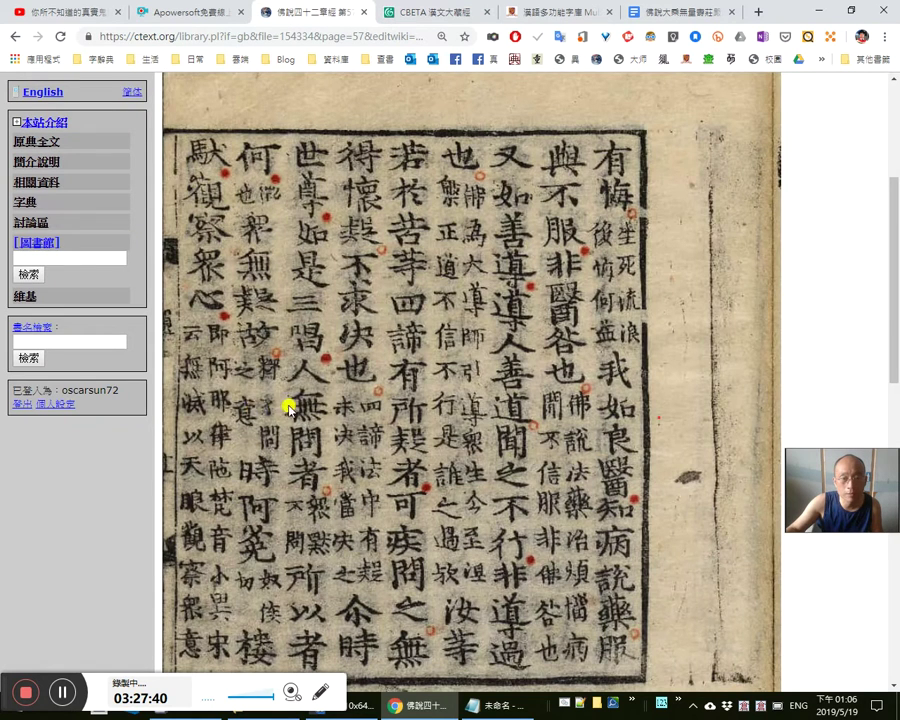
# Step: Type 釋 inside the new braces and magnify the scan's small annotation to check it
pyautogui.hotkey('alt', 'Tab')
pyautogui.hotkey('alt', 'Tab')
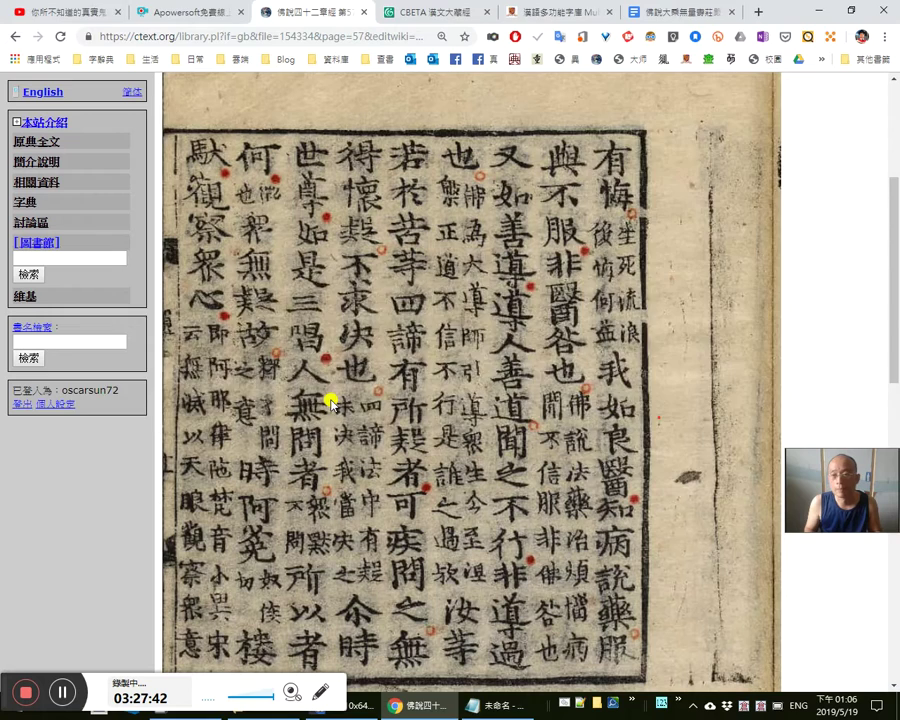
pyautogui.hotkey('alt', 'Tab')
pyautogui.write('釋')
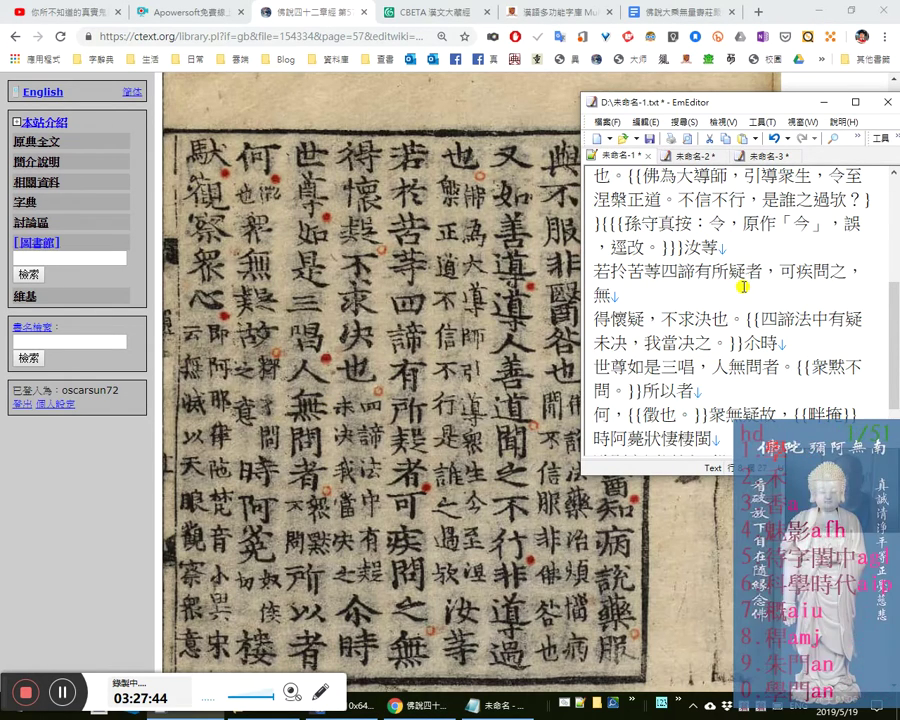
pyautogui.hotkey('alt', 'Tab')
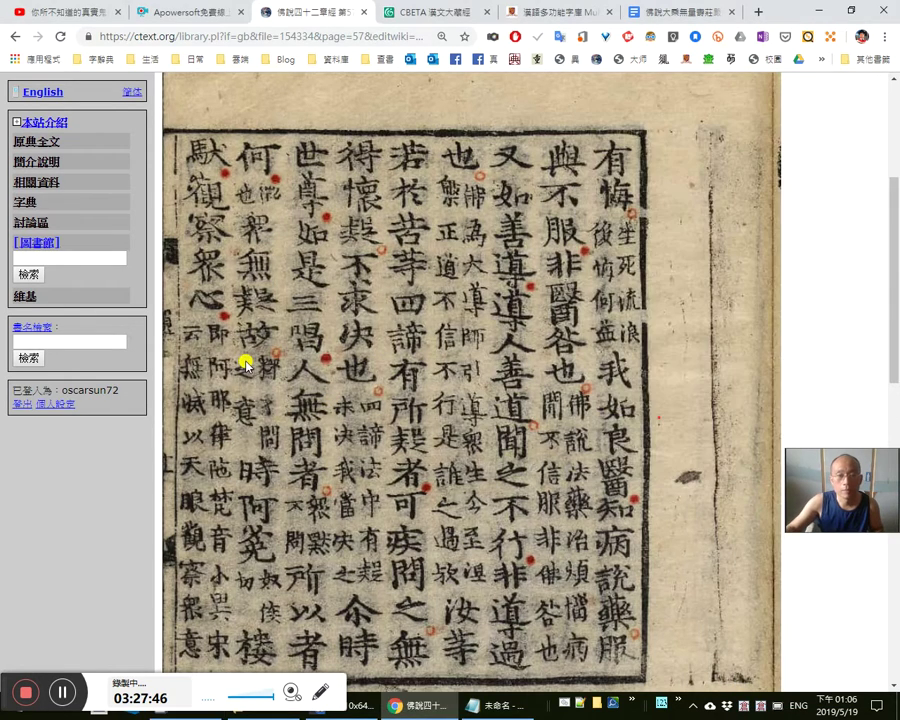
pyautogui.hotkey('ctrl', 'alt', 'm')
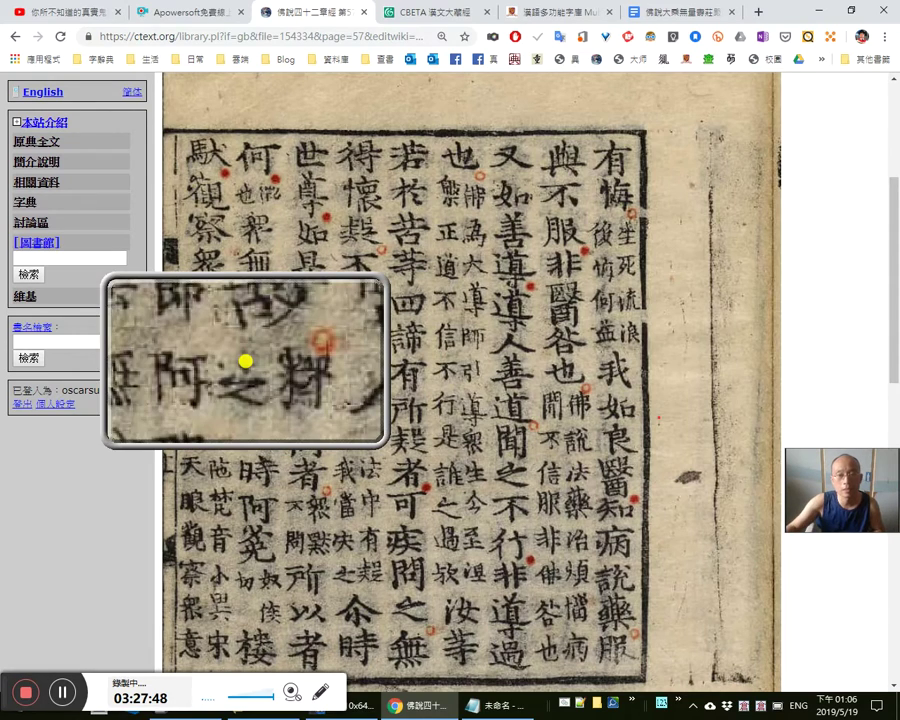
pyautogui.hotkey('alt', 'Tab')
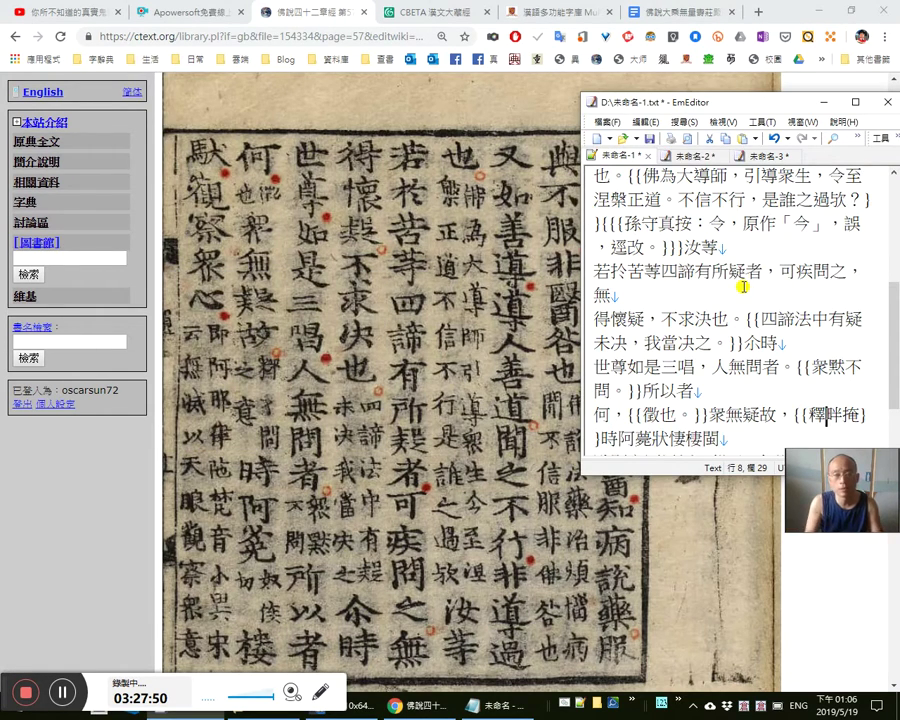
# Step: Complete the note as {{釋不問之意。}}
pyautogui.write('不問')
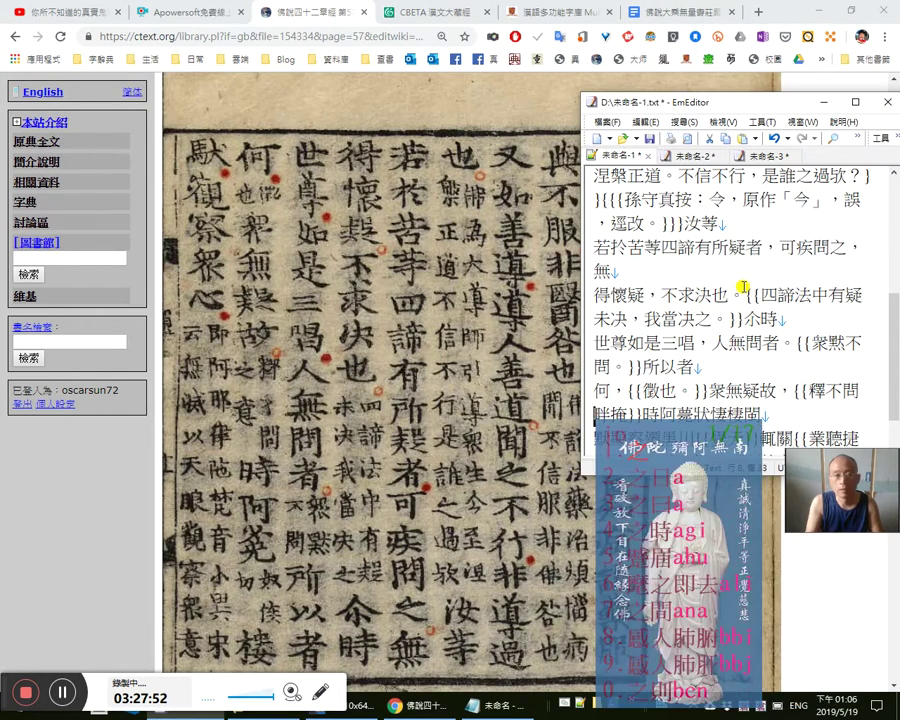
pyautogui.write('jioxj')
pyautogui.write('之意。')
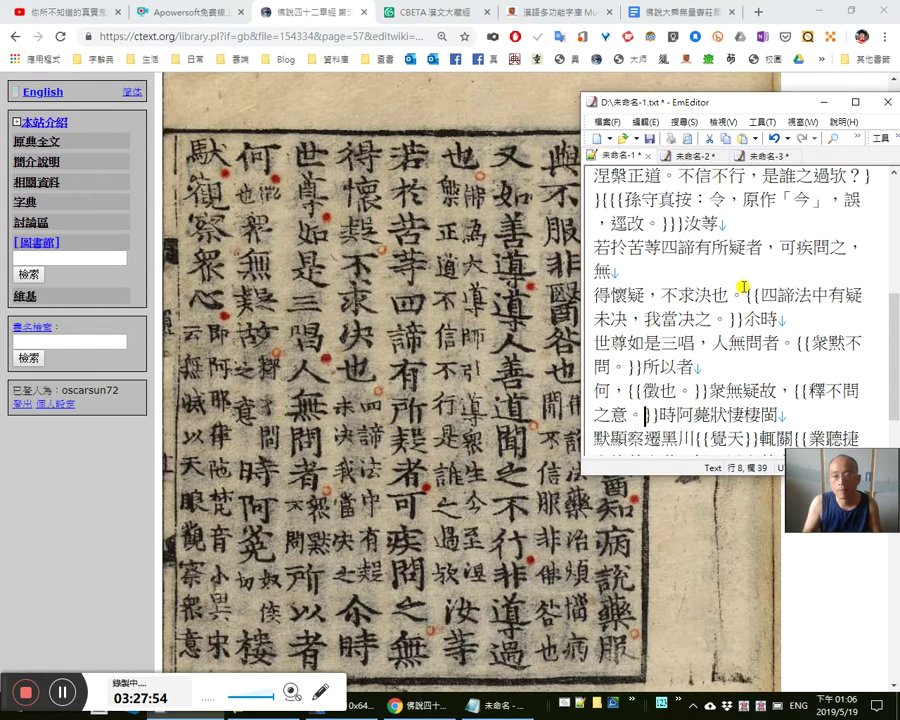
pyautogui.press('Right')
pyautogui.press('Right')
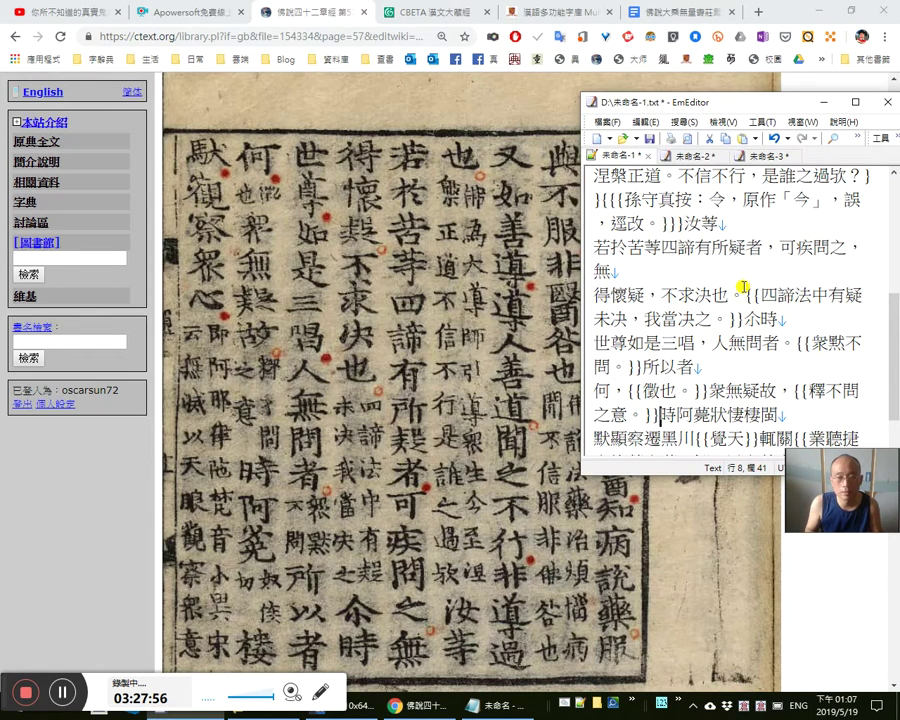
pyautogui.press('Right')
pyautogui.press('Right')
# Step: Replace 薨 with its variant character and add the note {{奴侯切。}} after it
pyautogui.hotkey('shift', 'Right')
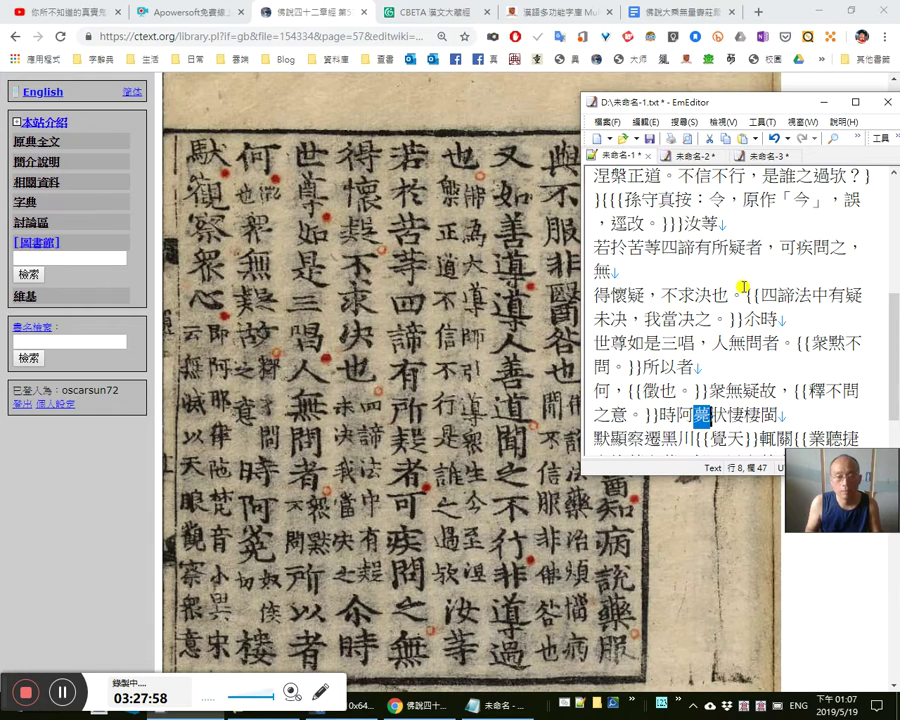
pyautogui.write('bm')
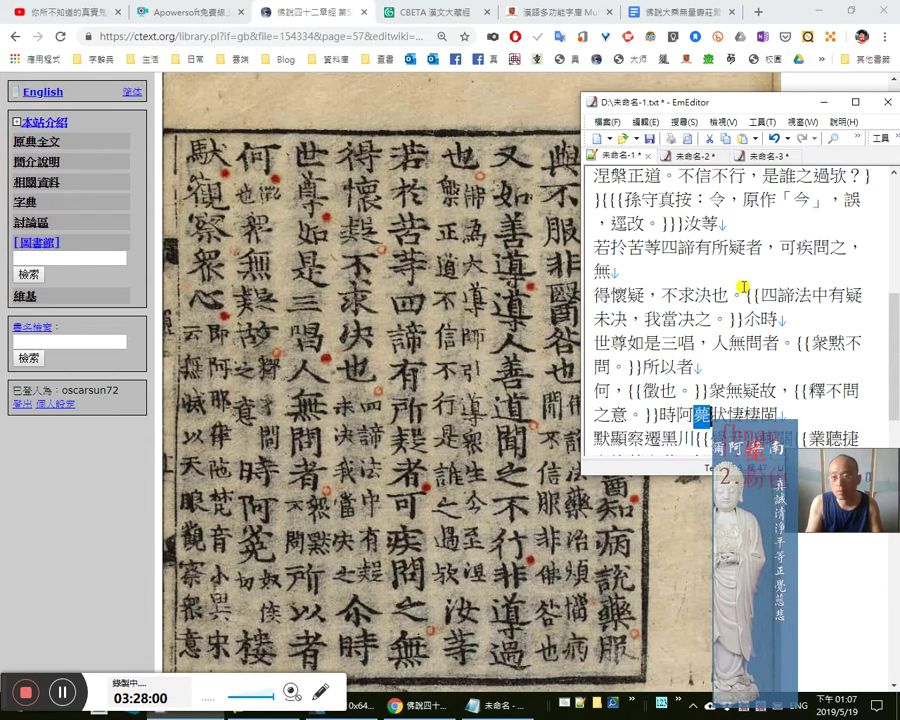
pyautogui.press('space')
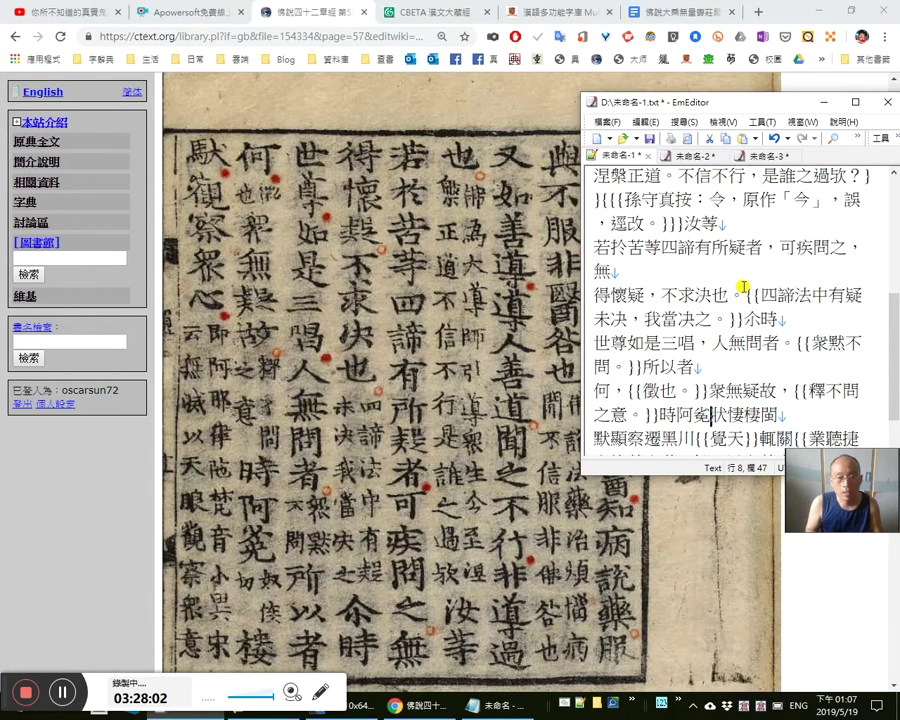
pyautogui.write('{{}}')
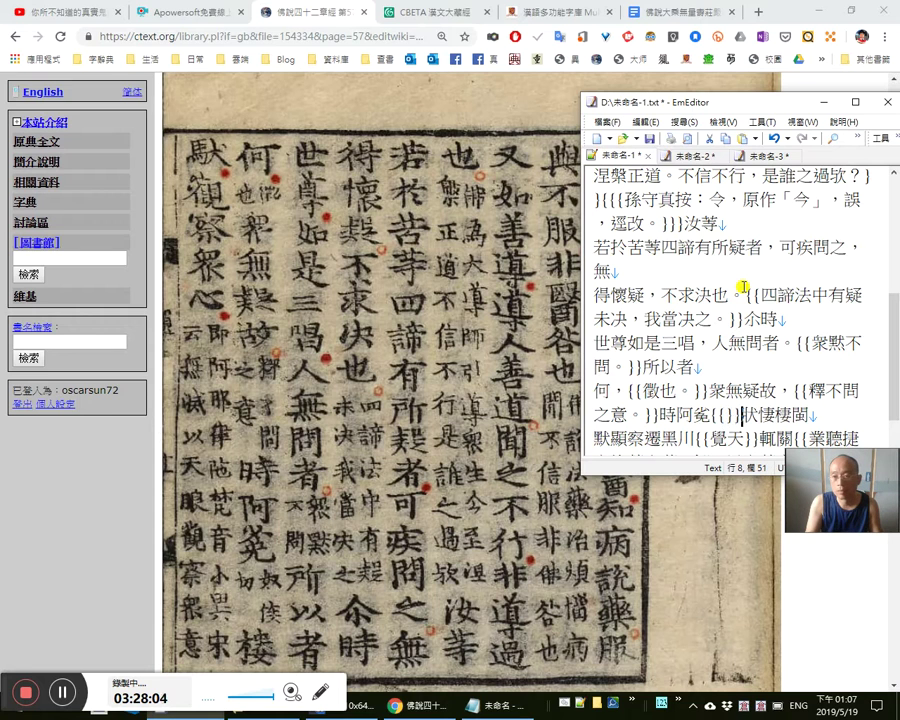
pyautogui.write('a')
pyautogui.press('space')
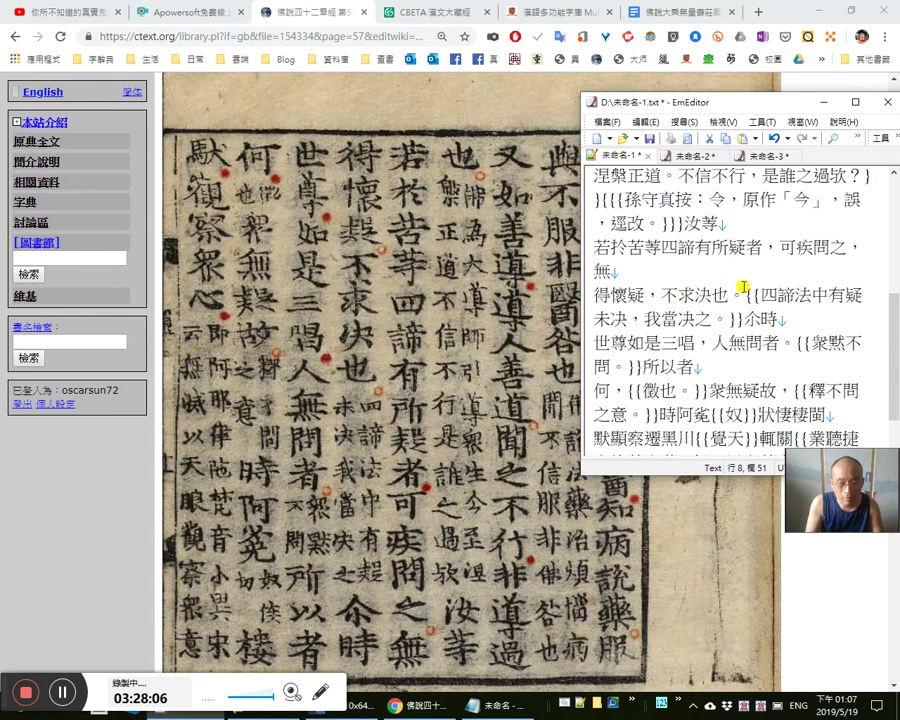
pyautogui.write('侯切。')
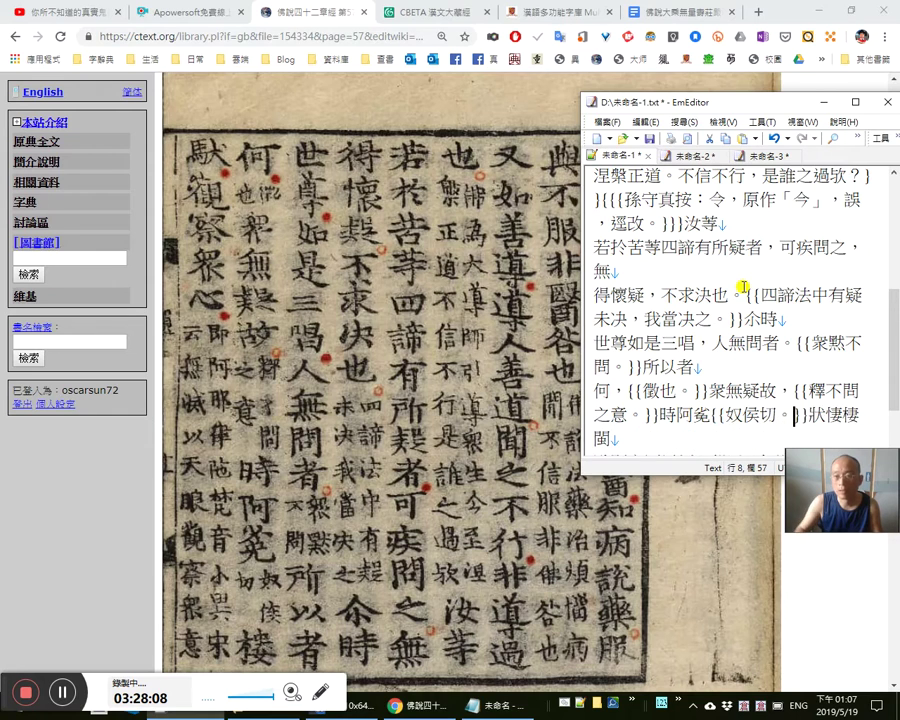
pyautogui.click(430, 12)
pyautogui.scroll(-1, 260, 550)
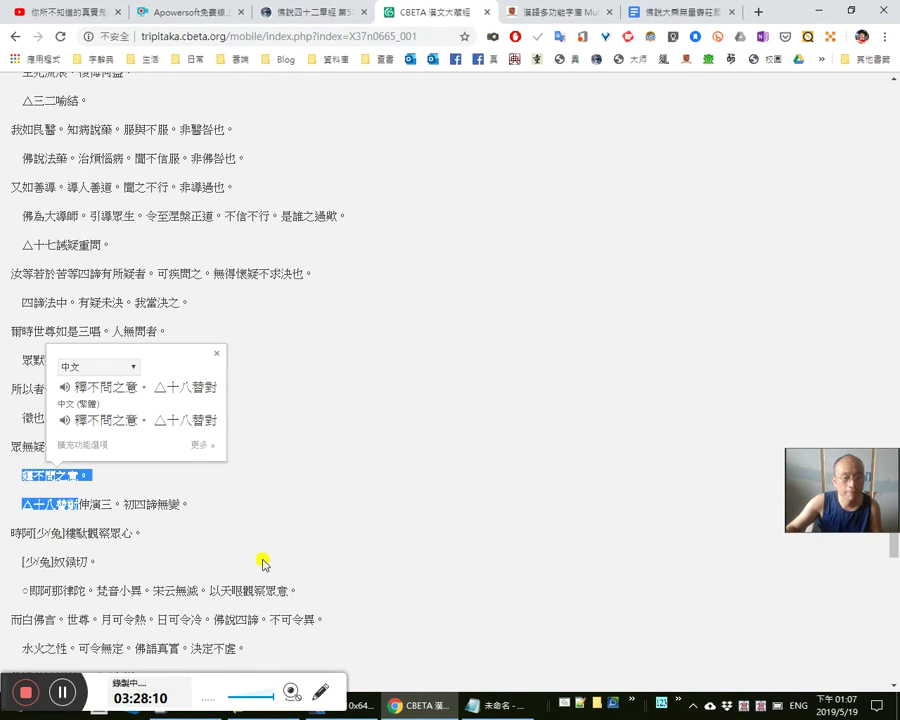
pyautogui.click(105, 537)
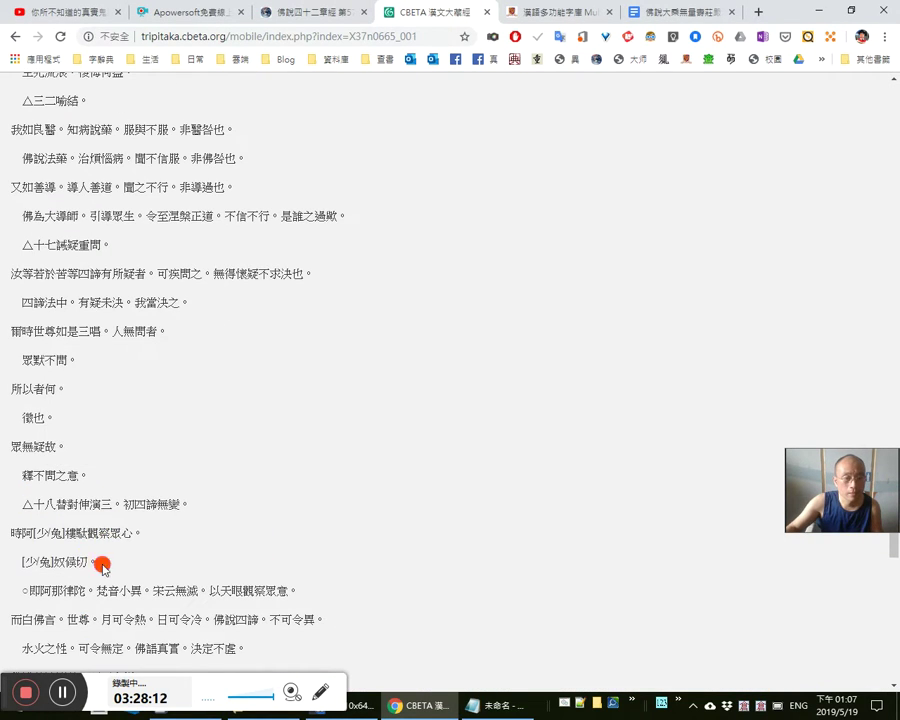
pyautogui.moveTo(103, 568); pyautogui.dragTo(34, 562)
pyautogui.click(112, 562)
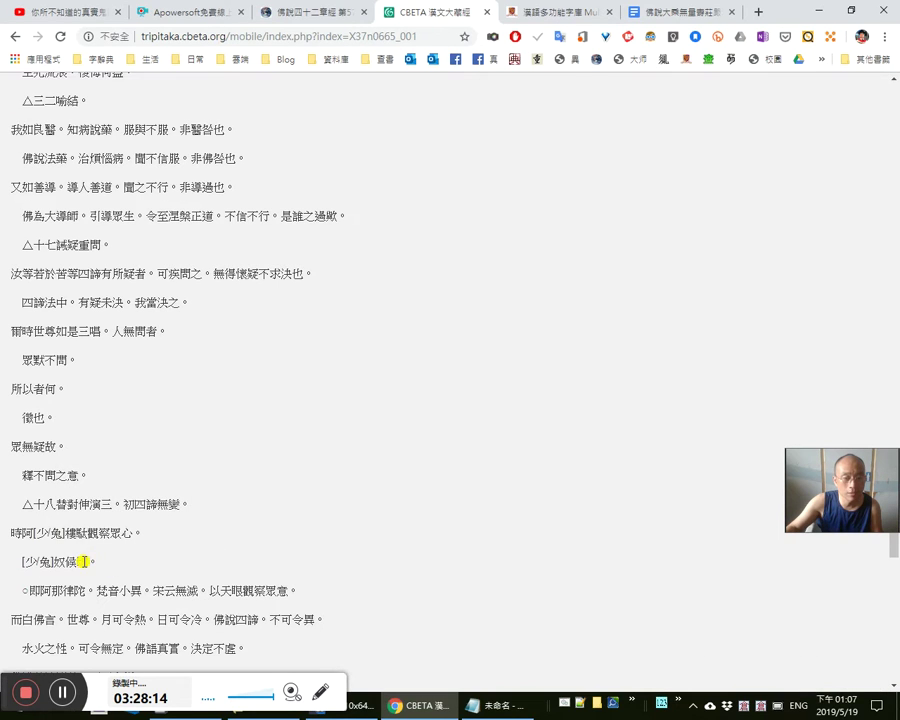
pyautogui.click(317, 12)
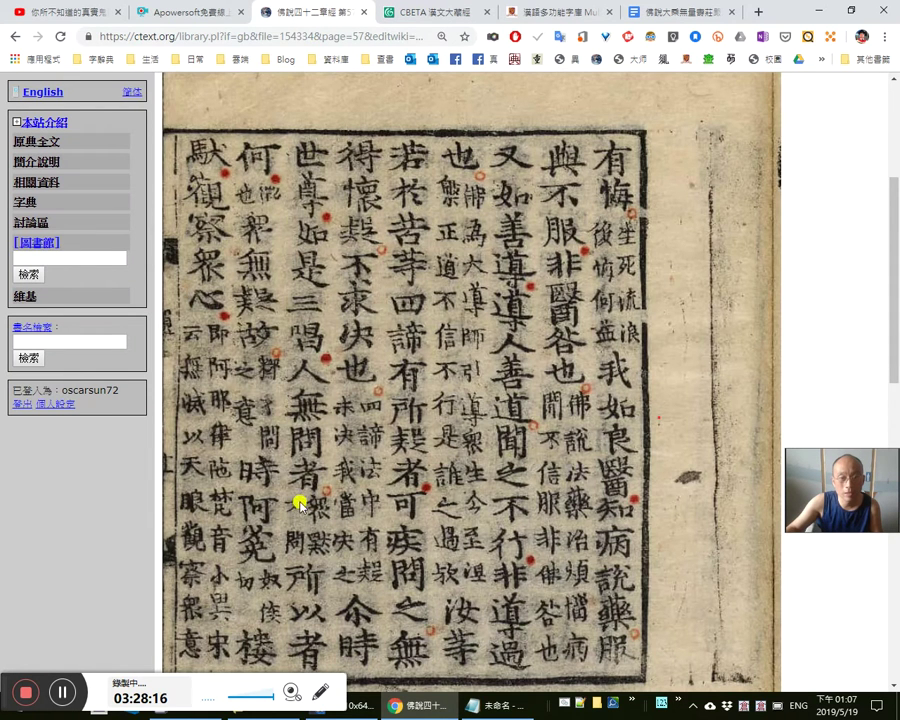
pyautogui.scroll(-2, 300, 530)
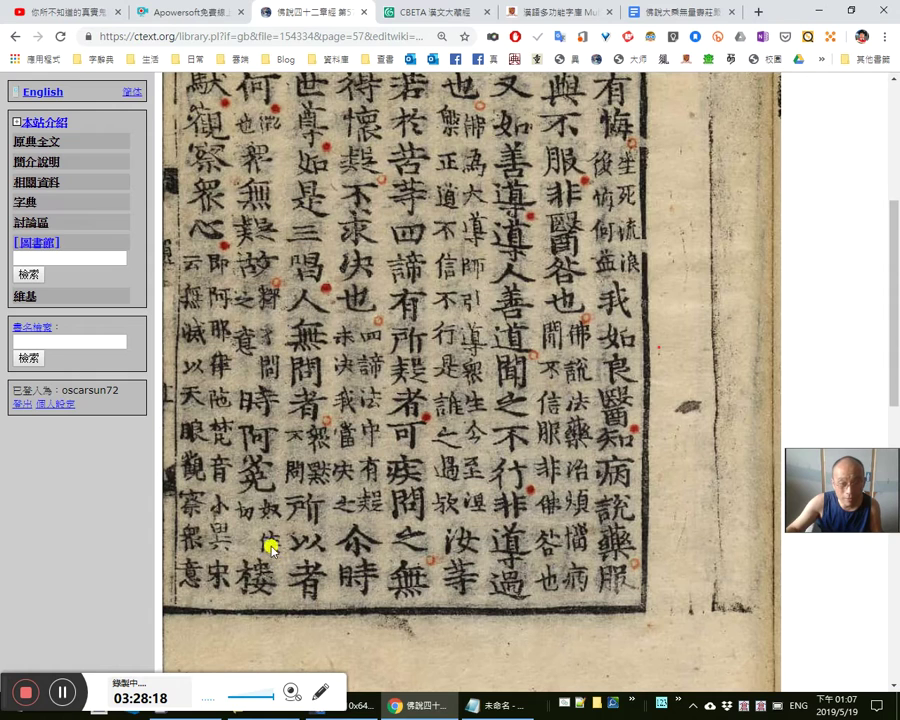
pyautogui.hotkey('alt', 'Tab')
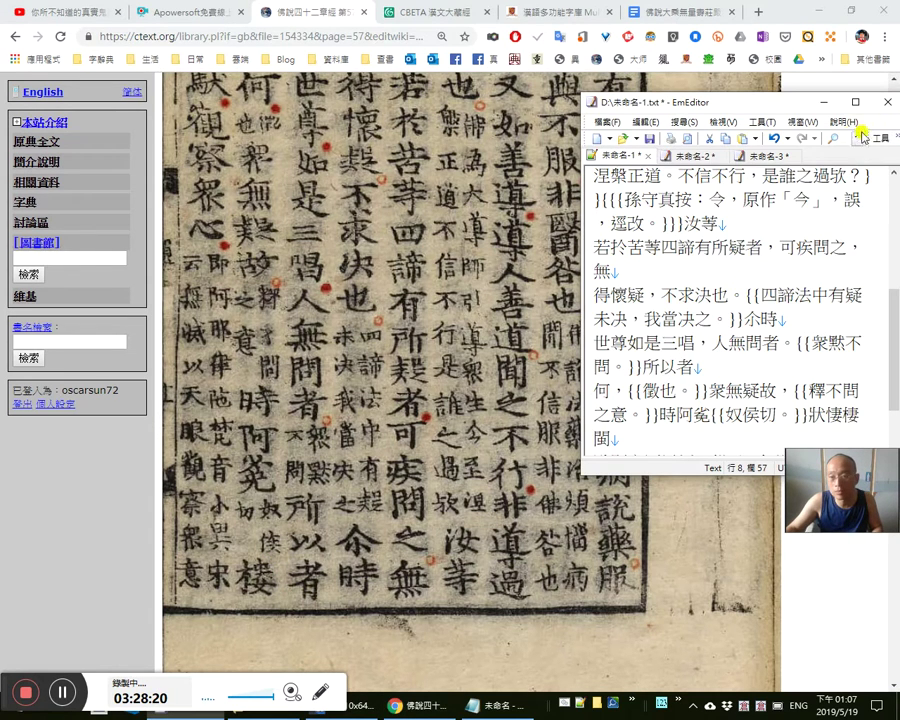
# Step: Delete the garbled 狀悽 and 棲閩 after 樓, checking against the scan
pyautogui.scroll(-1, 849, 271)
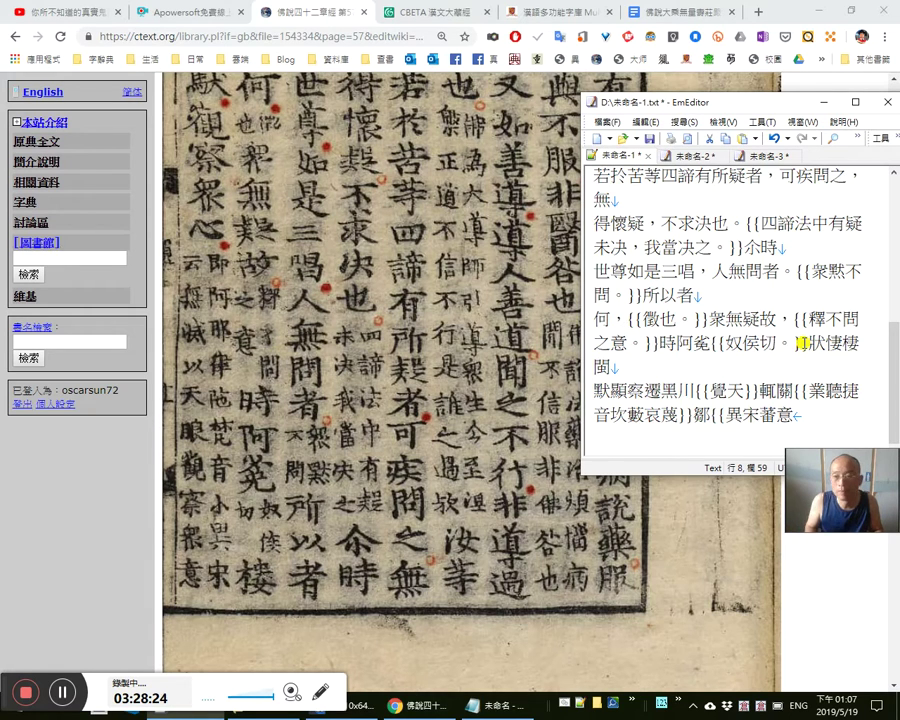
pyautogui.write('樓')
pyautogui.press('Delete')
pyautogui.press('Delete')
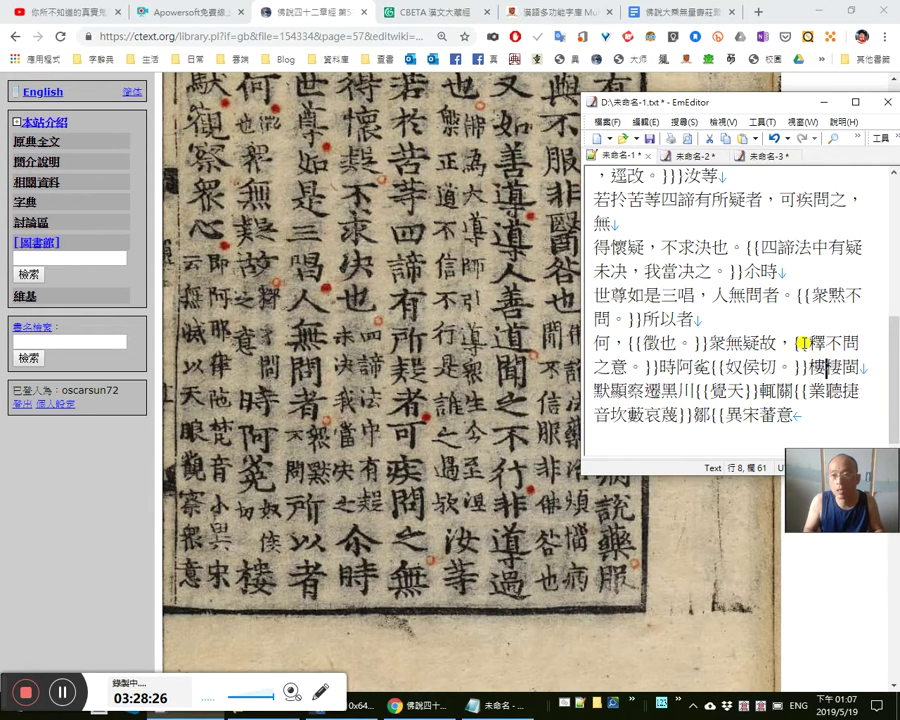
pyautogui.press('Return')
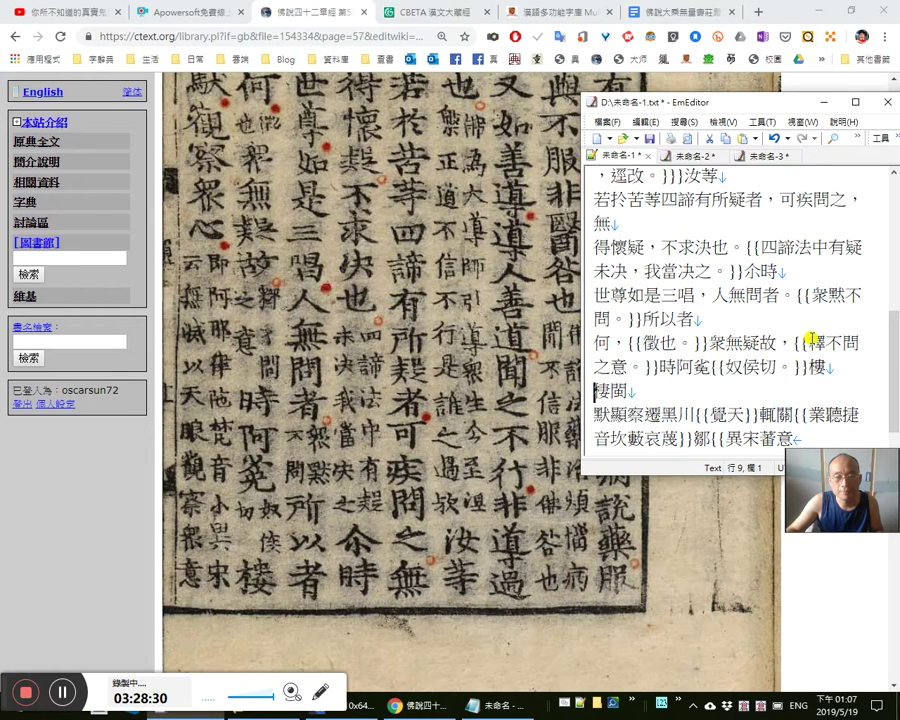
pyautogui.hotkey('alt', 'Tab')
pyautogui.hotkey('alt', 'Tab')
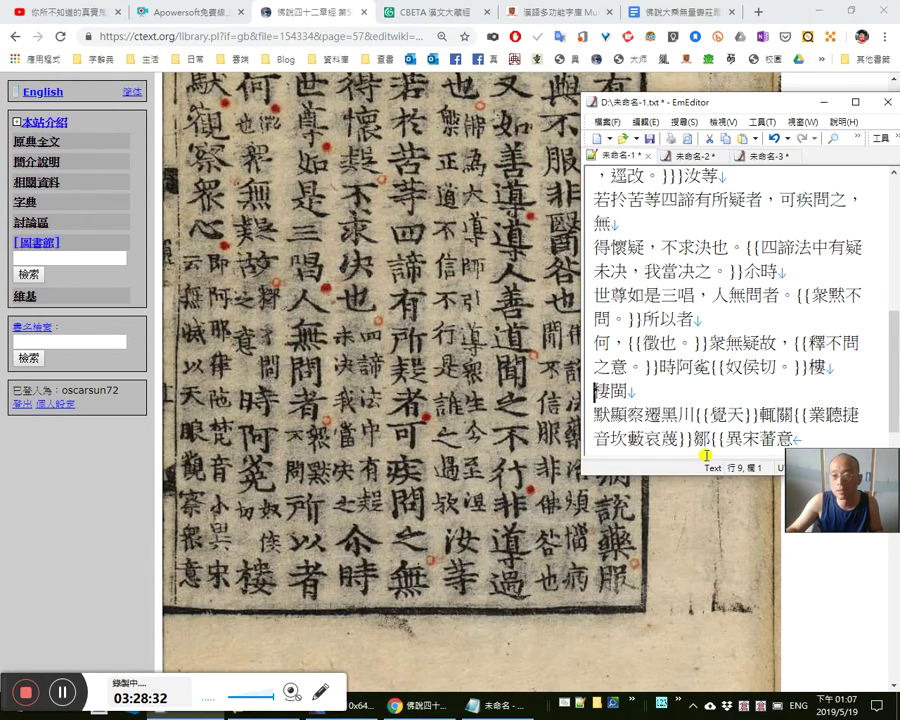
pyautogui.hotkey('alt', 'Tab')
pyautogui.scroll(3, 374, 420)
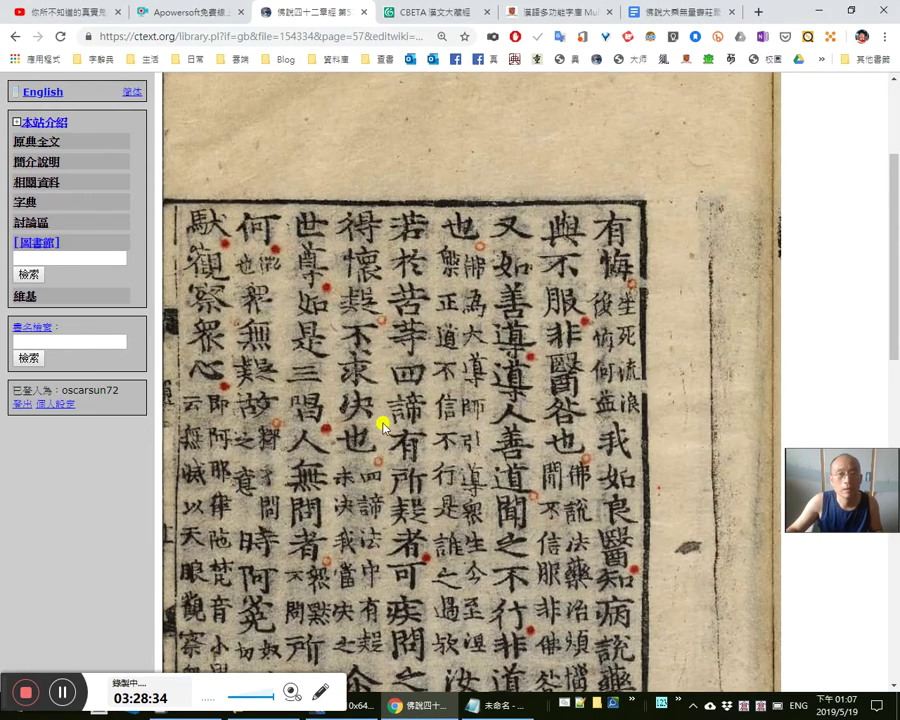
pyautogui.hotkey('alt', 'Tab')
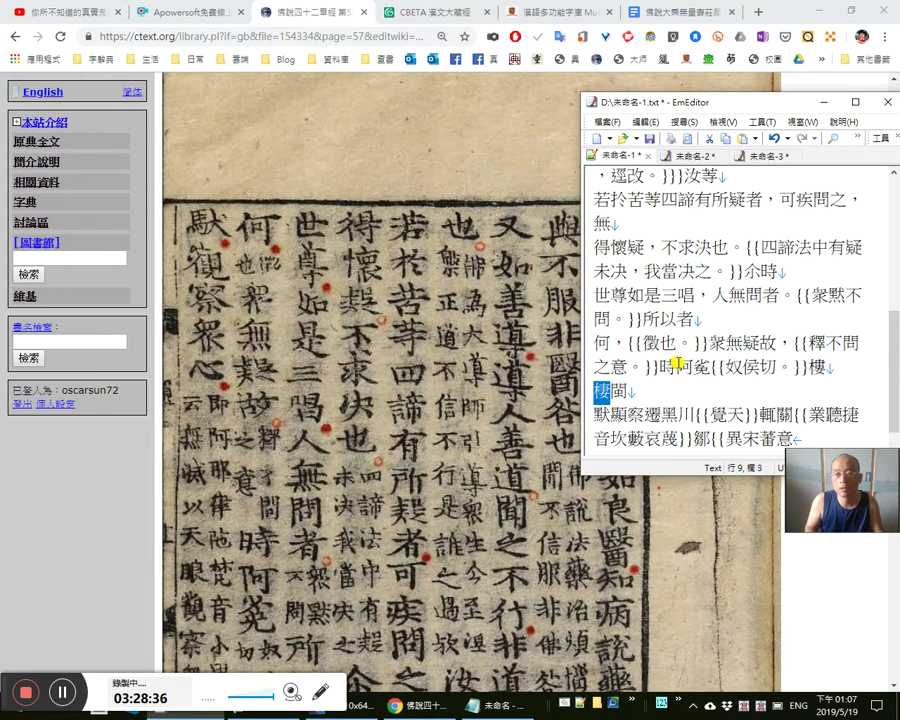
pyautogui.press('Delete')
pyautogui.press('Delete')
pyautogui.press('BackSpace')
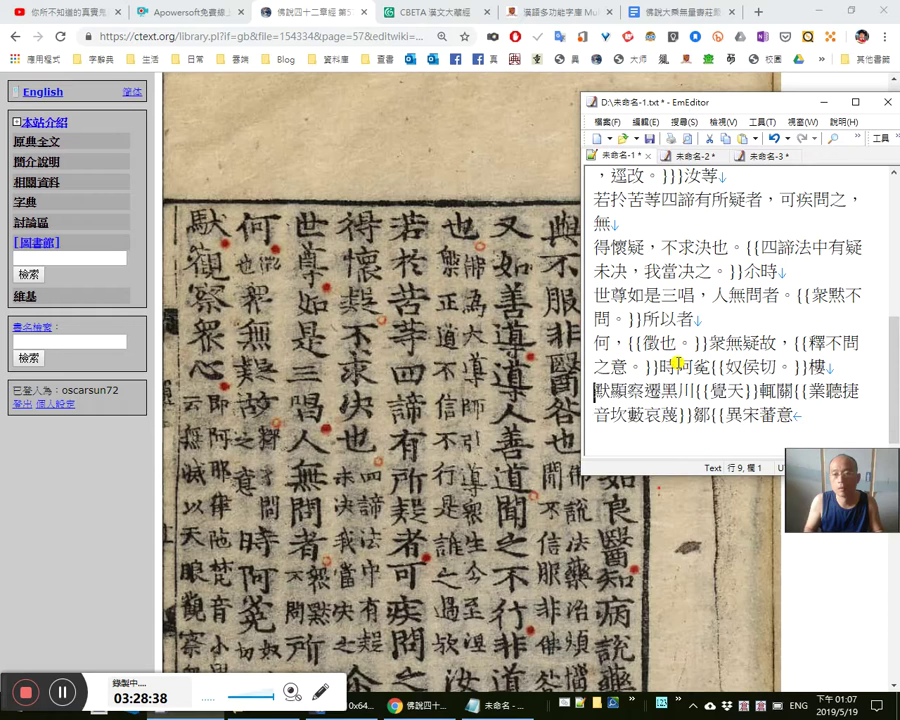
pyautogui.write('驢鳴犬吠')
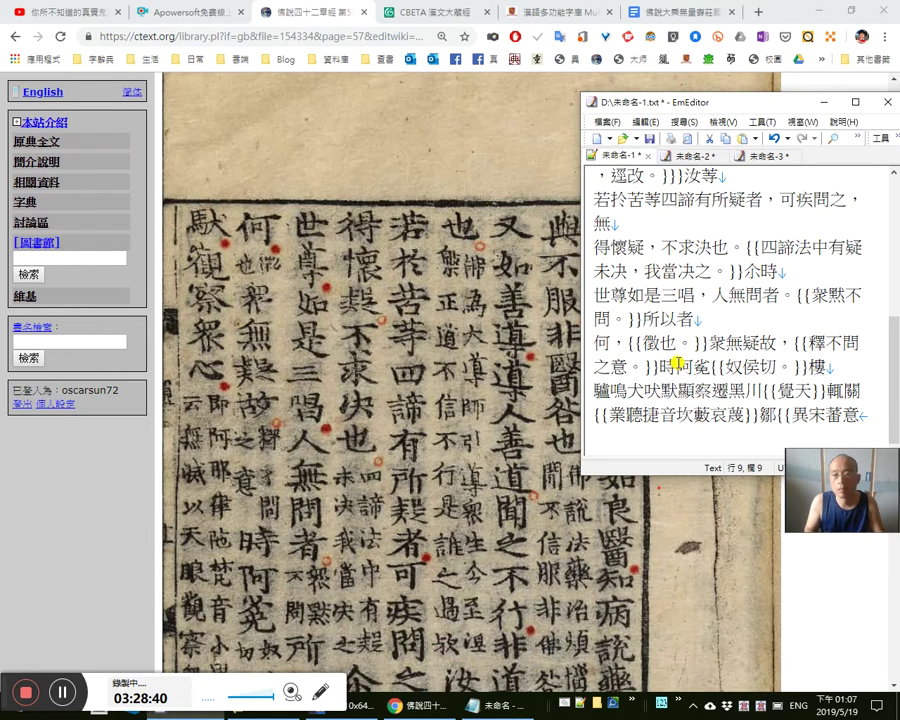
# Step: Overwrite with 馱觀察 and replace 默顯察遷黑川 with 衆心，
pyautogui.hotkey('shift', 'Home')
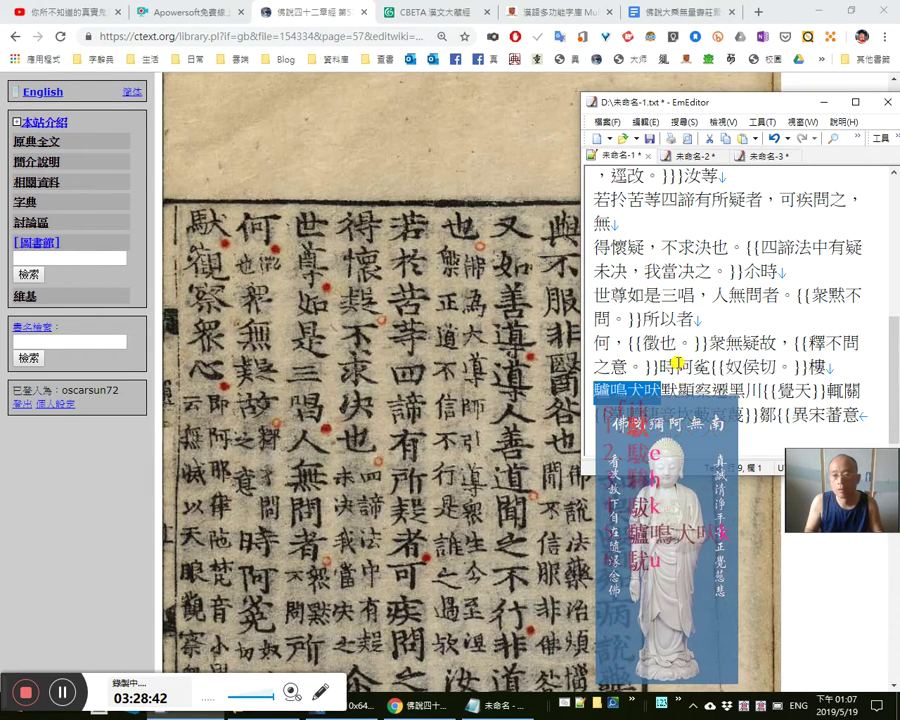
pyautogui.write('馱')
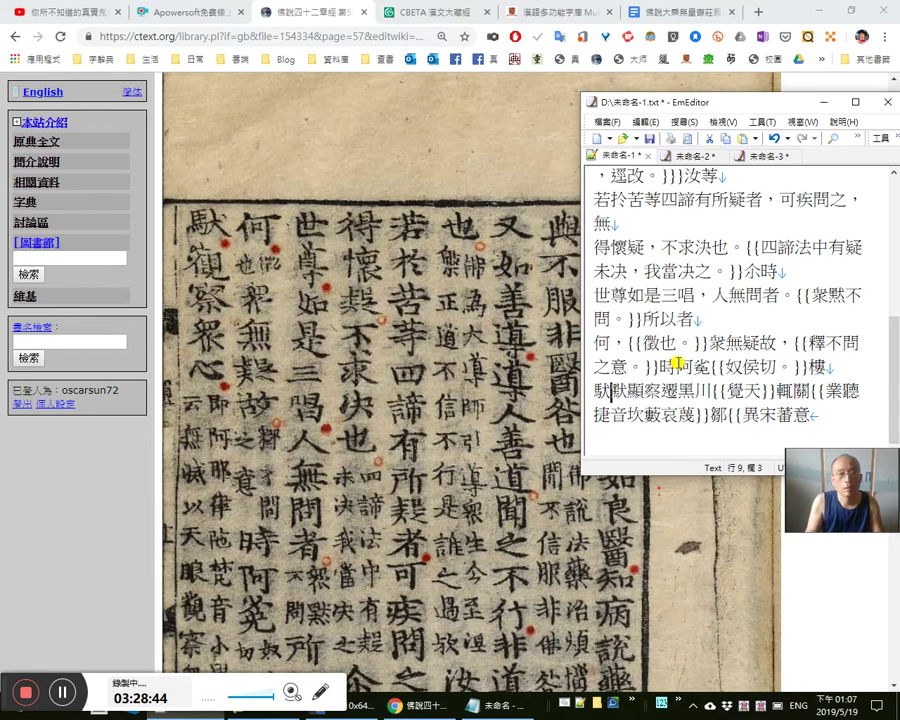
pyautogui.write('觀察')
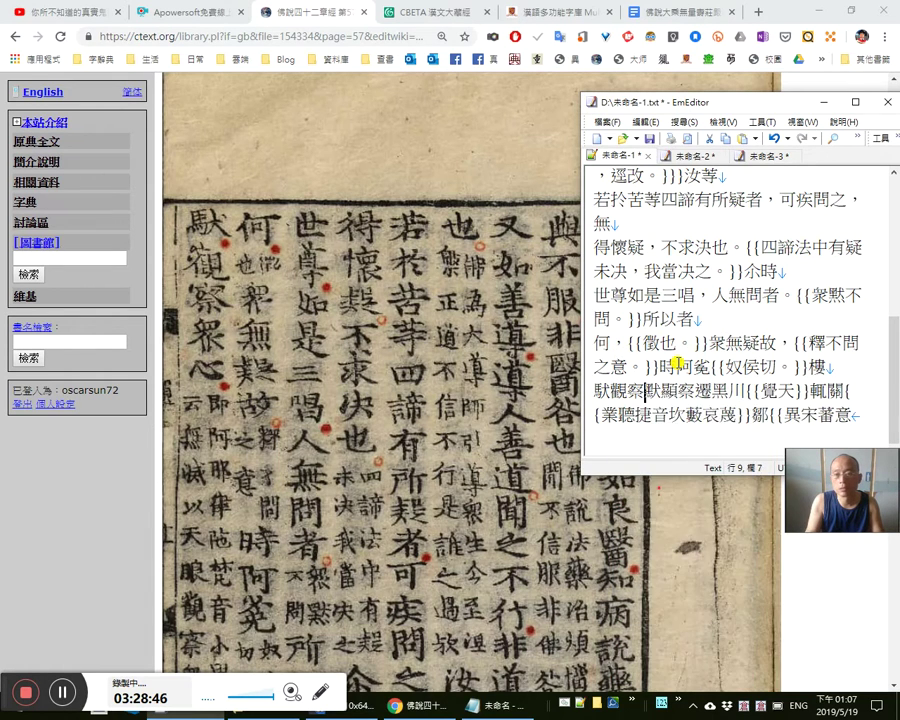
pyautogui.hotkey('shift', 'Right')
pyautogui.hotkey('shift', 'Right')
pyautogui.hotkey('shift', 'Right')
pyautogui.hotkey('shift', 'Right')
pyautogui.hotkey('shift', 'Right')
pyautogui.hotkey('shift', 'Right')
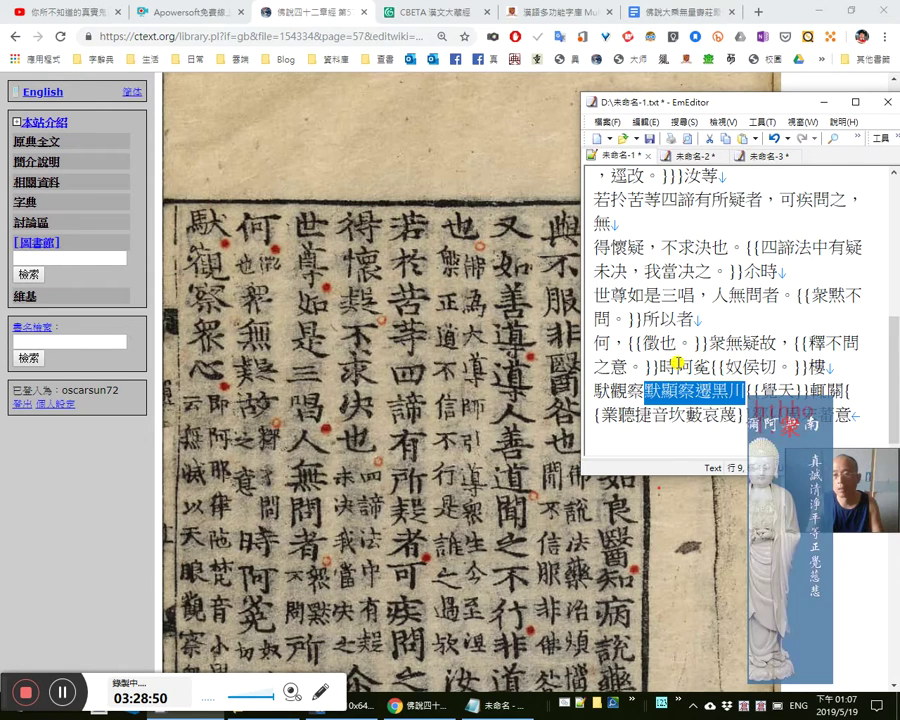
pyautogui.write('衆心')
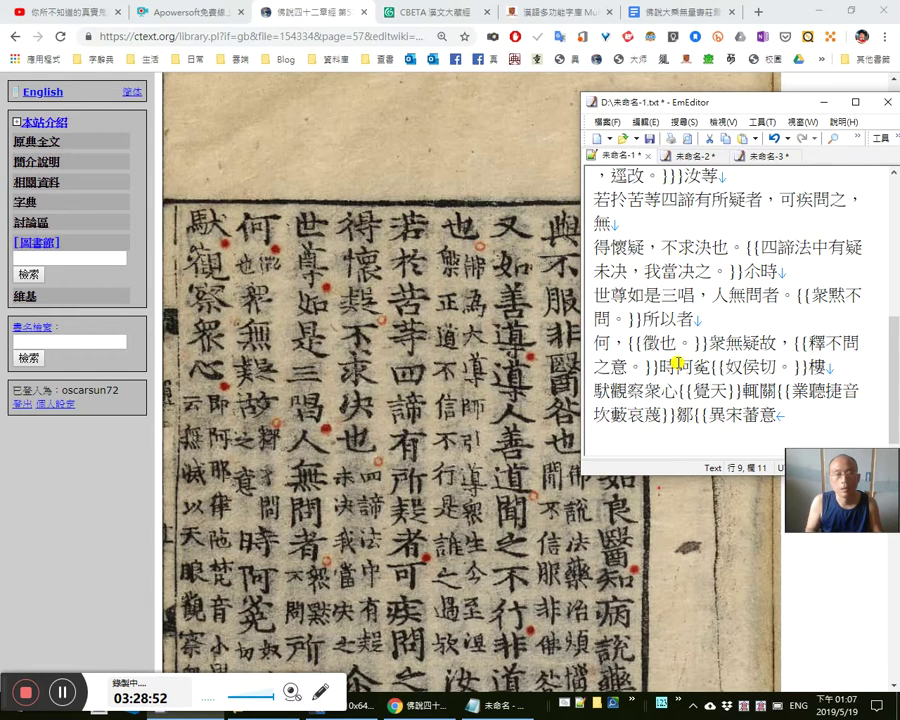
pyautogui.write('，')
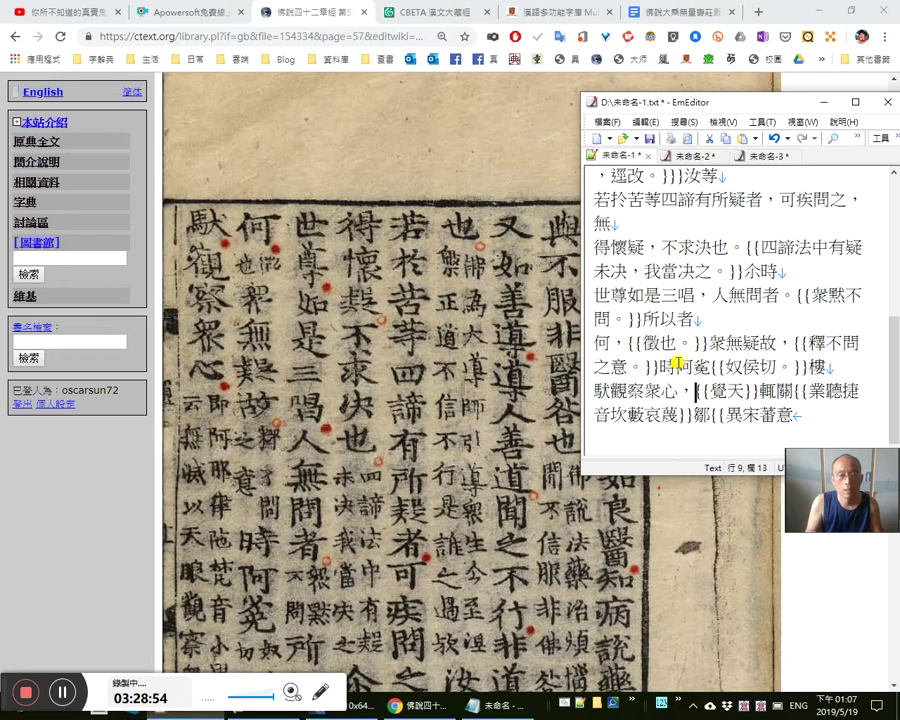
pyautogui.hotkey('alt', 'Tab')
pyautogui.scroll(-3, 663, 357)
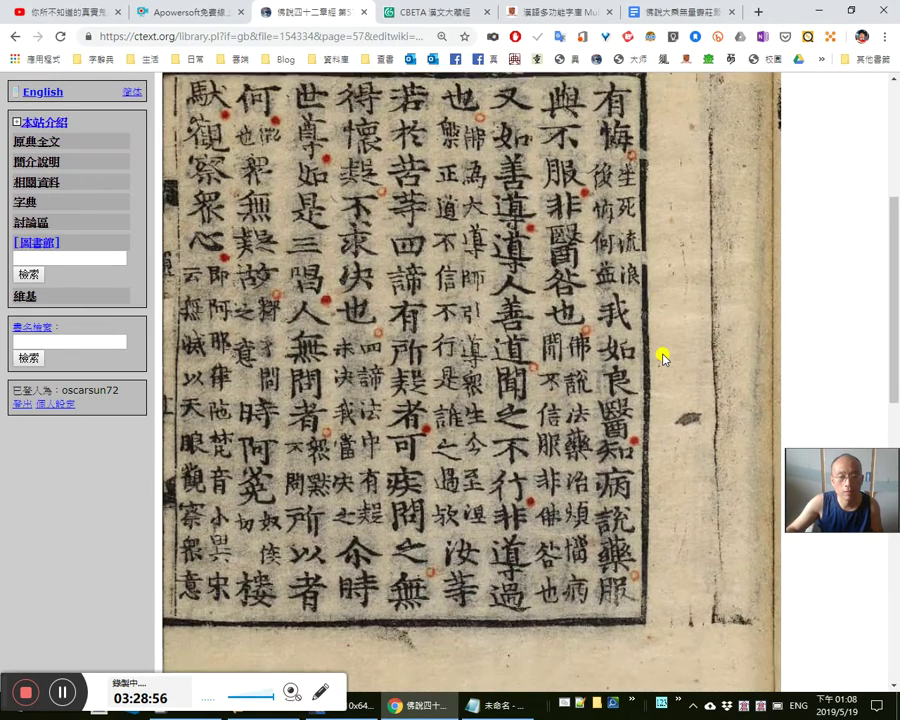
# Step: Read the small interlinear note beside 觀察衆心 on the ctext scan, then return to the EmEditor text
pyautogui.hotkey('alt', 'Tab')
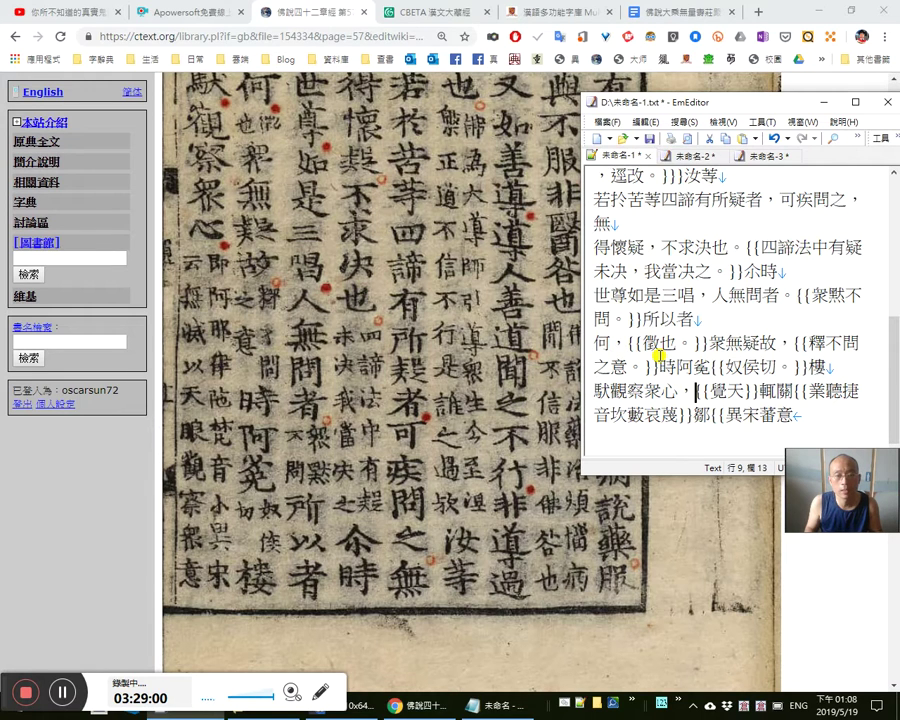
pyautogui.hotkey('alt', 'Tab')
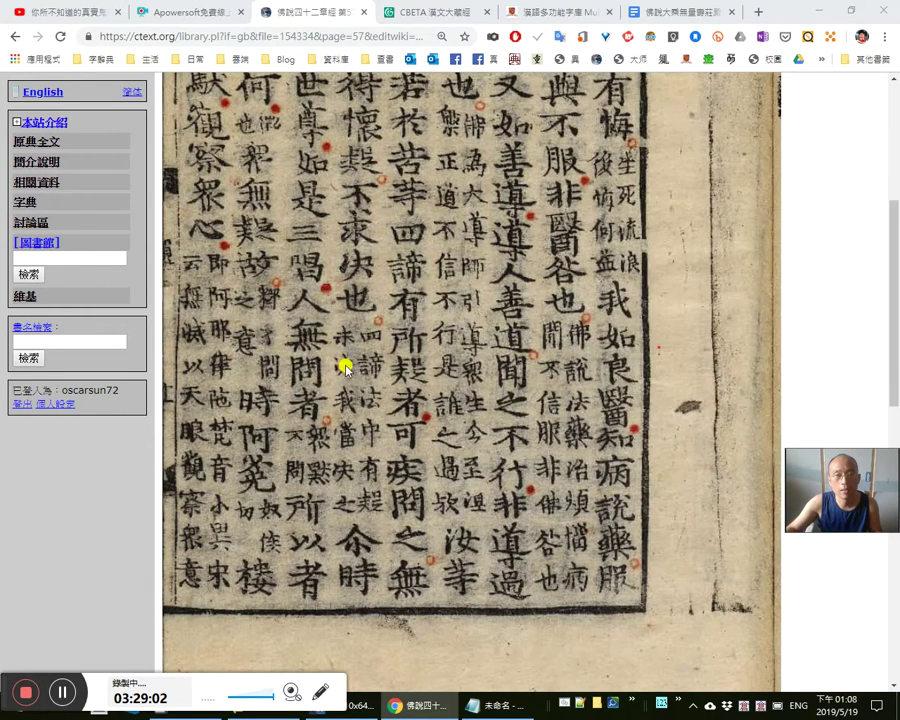
pyautogui.hotkey('alt', 'Tab')
pyautogui.hotkey('alt', 'Tab')
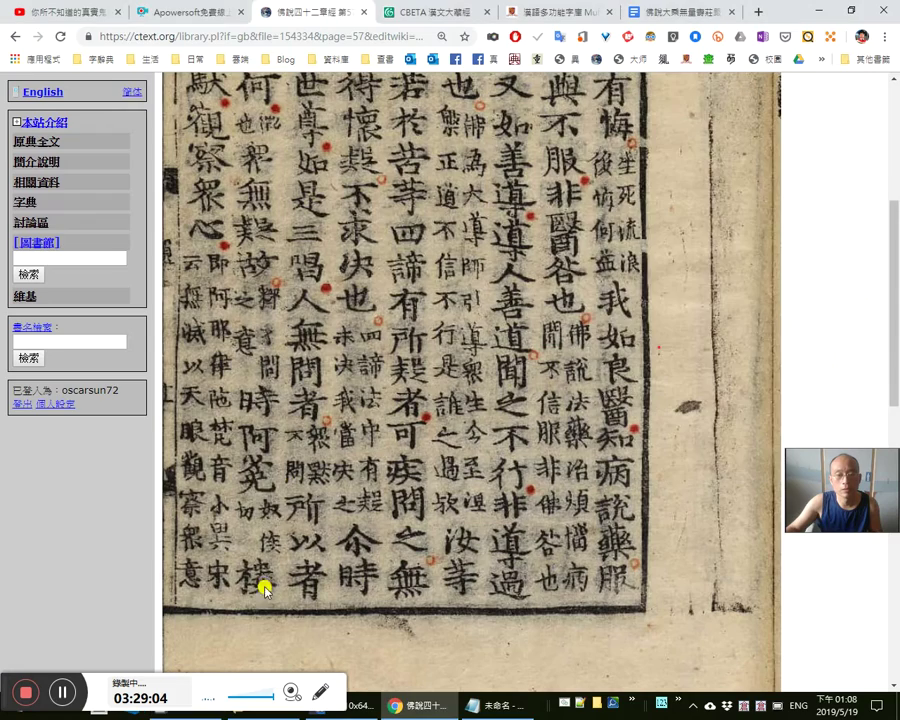
pyautogui.scroll(1, 242, 395)
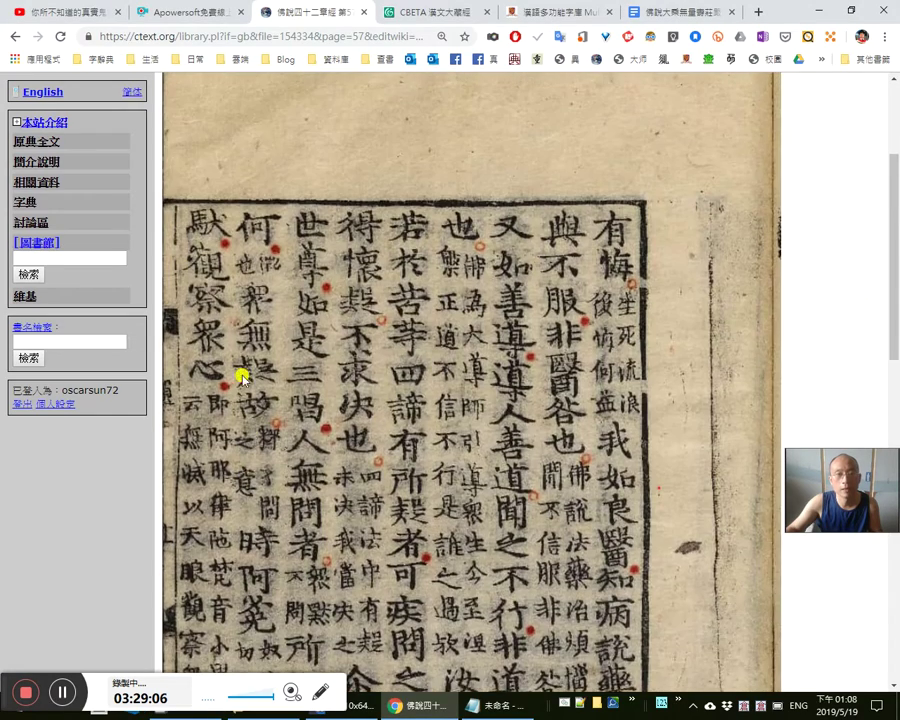
pyautogui.scroll(-1, 235, 498)
pyautogui.hotkey('alt', 'Tab')
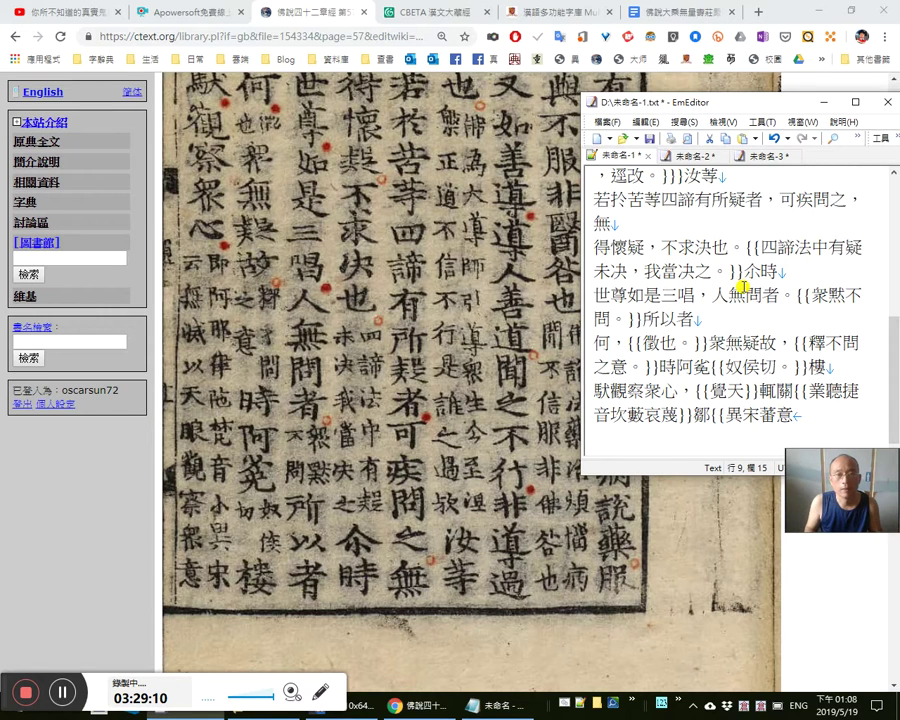
# Step: Replace 覺天 with the note 即阿那律陀，梵音小異。宋云：無滅以天眼觀察衆意 and delete the trailing garbled text
pyautogui.write('即阿那')
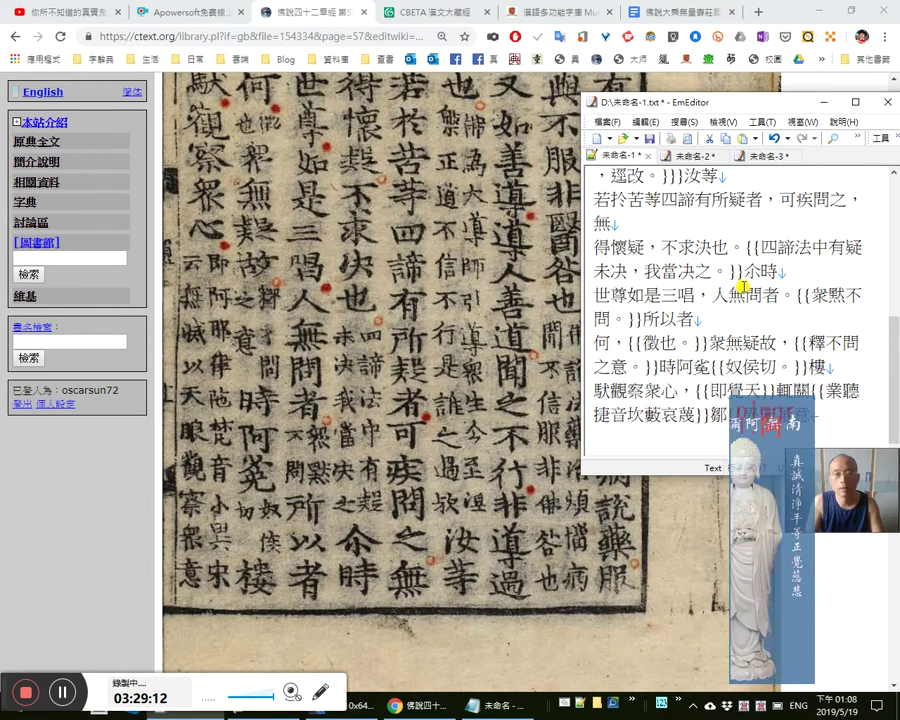
pyautogui.write('律陀')
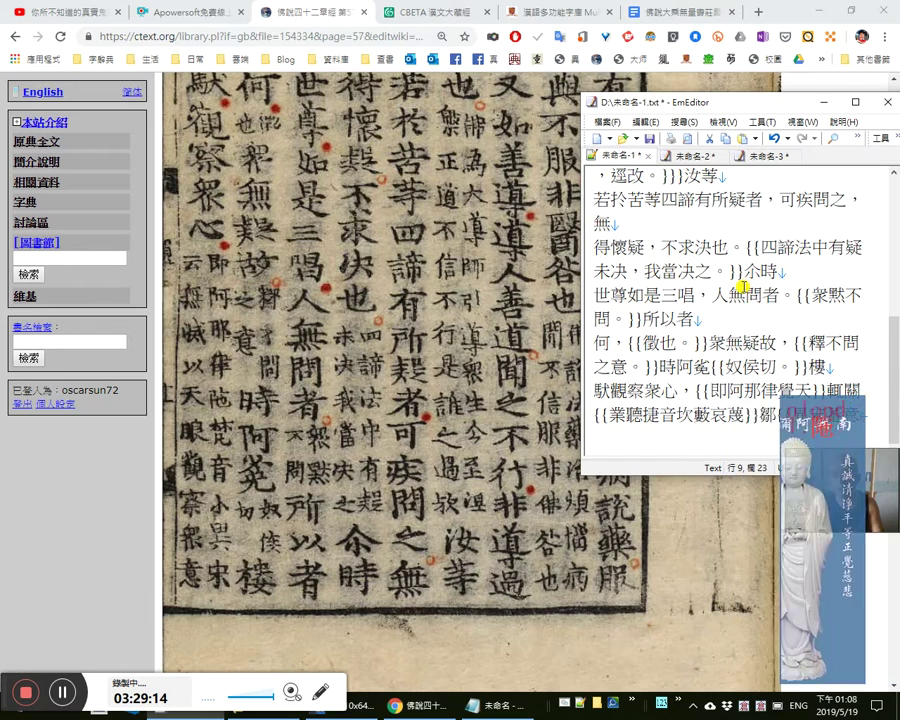
pyautogui.hotkey('shift', 'Right')
pyautogui.hotkey('shift', 'Right')
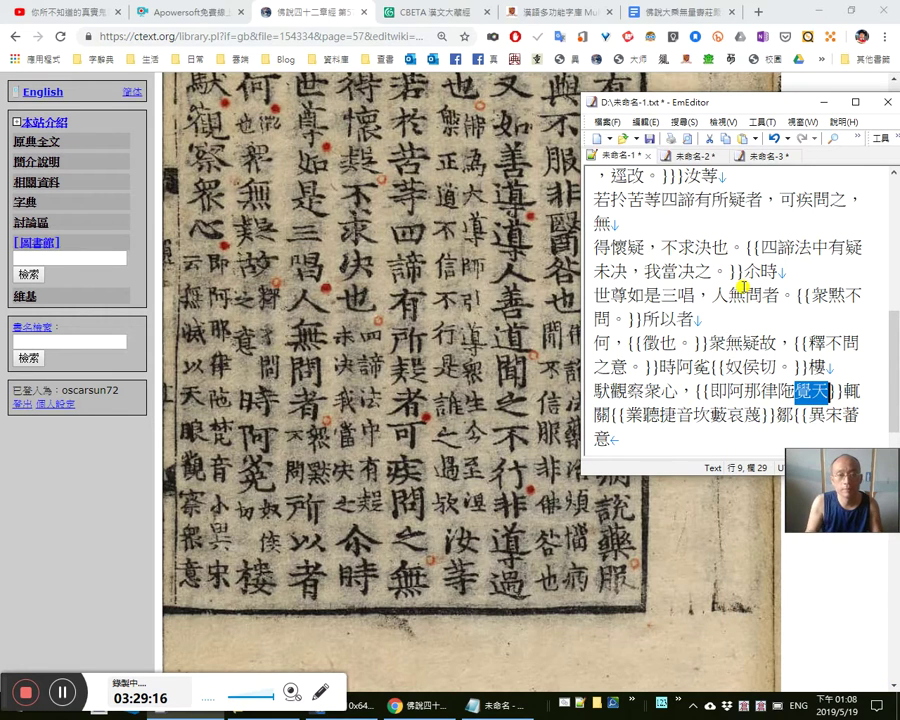
pyautogui.write('a')
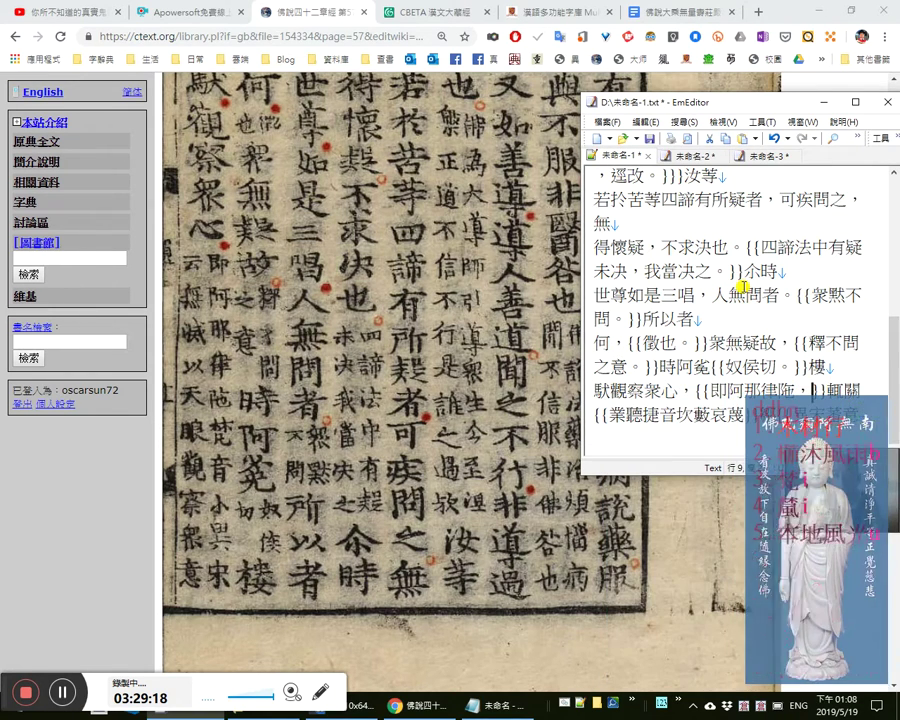
pyautogui.write('梵音')
pyautogui.write('小異。')
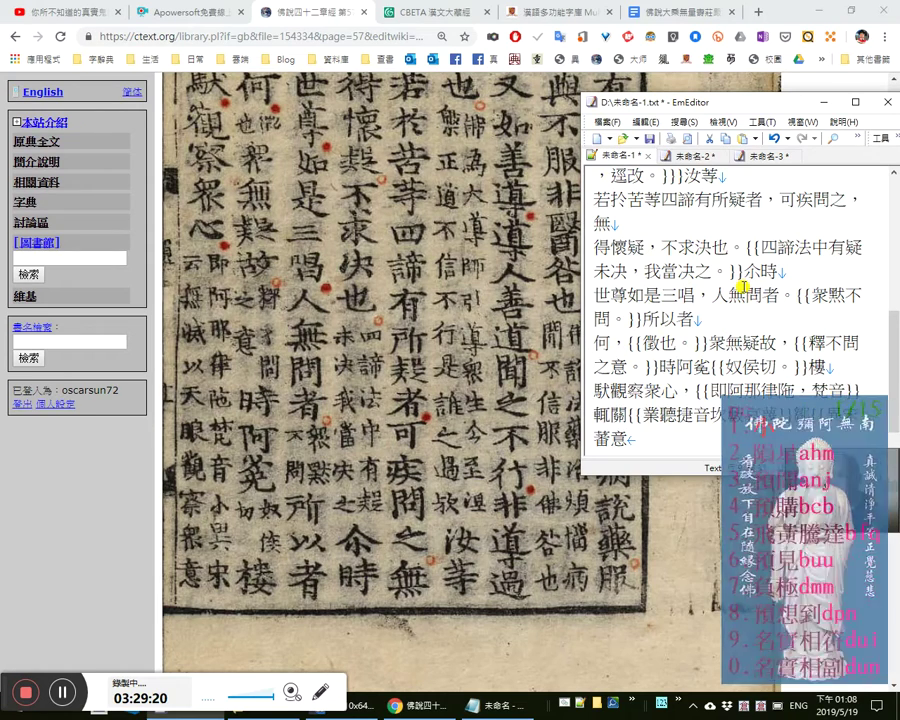
pyautogui.write('a宋')
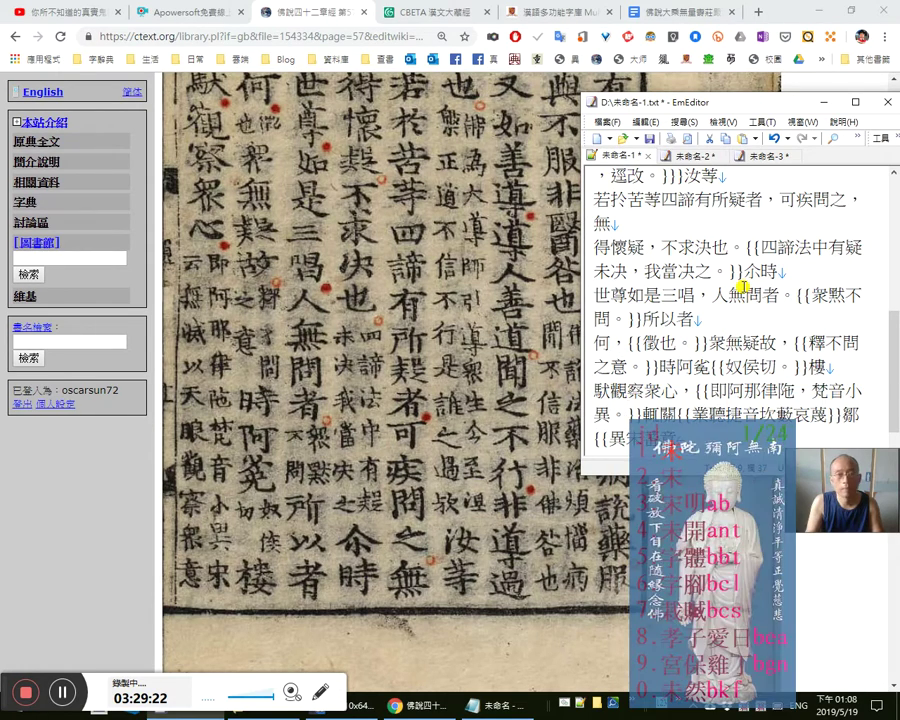
pyautogui.write('云：')
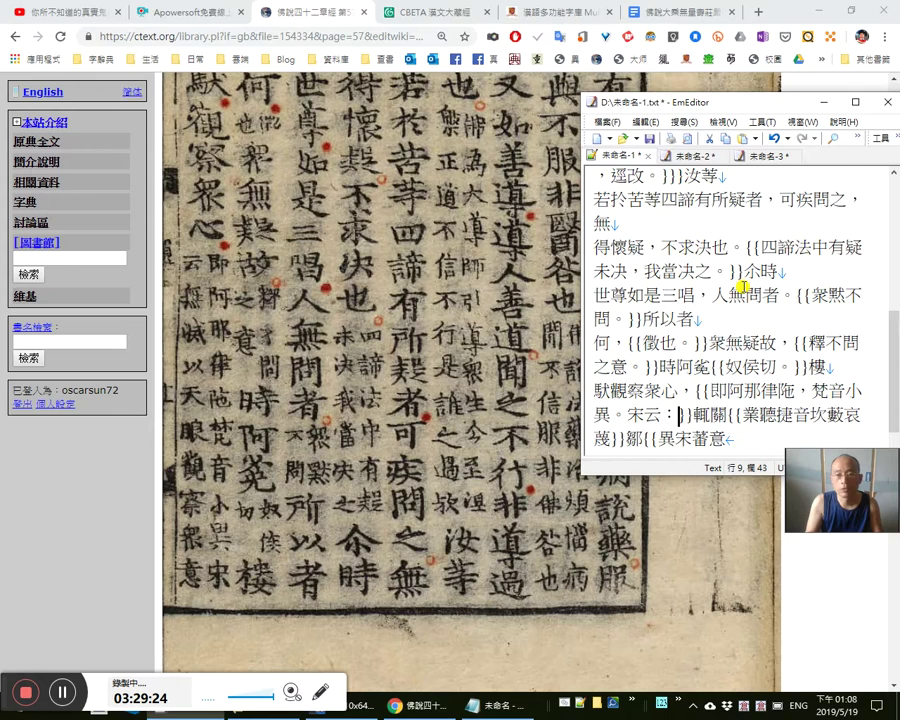
pyautogui.press('Right')
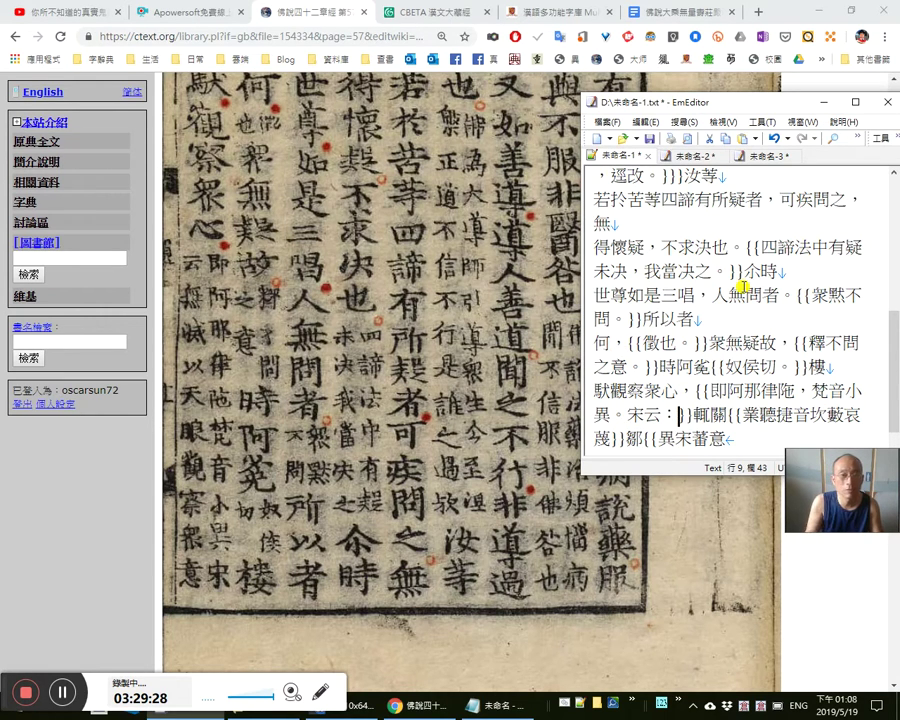
pyautogui.write('無滅以天')
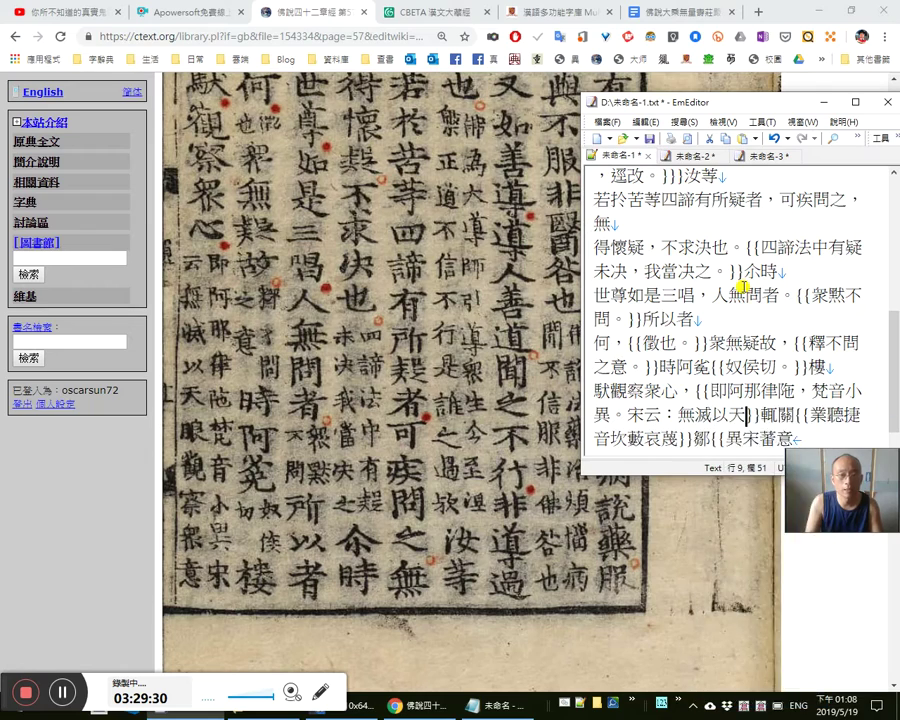
pyautogui.write('眼觀察')
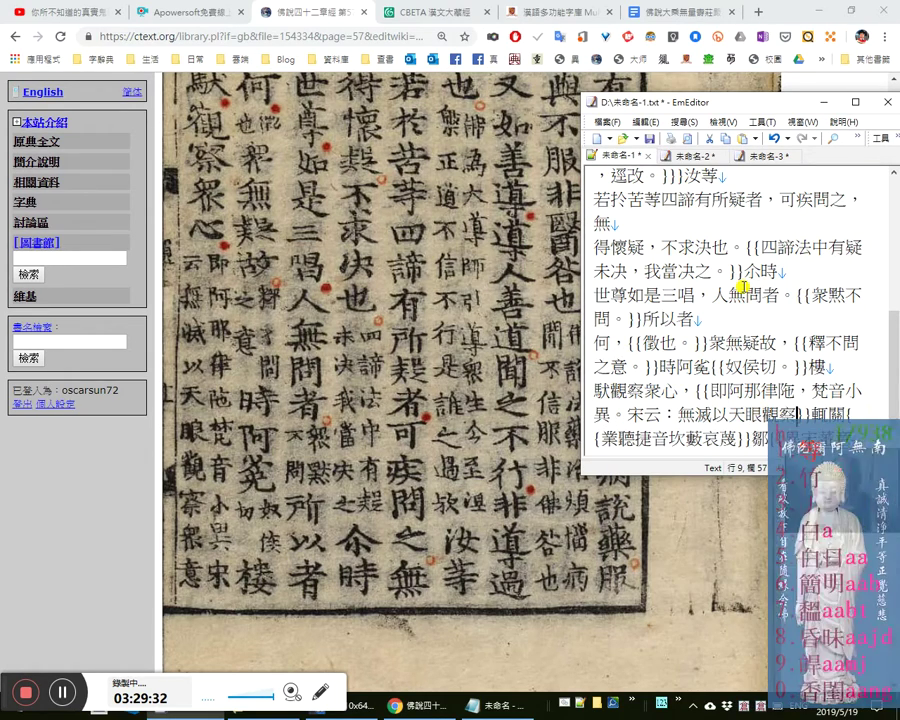
pyautogui.write('衆')
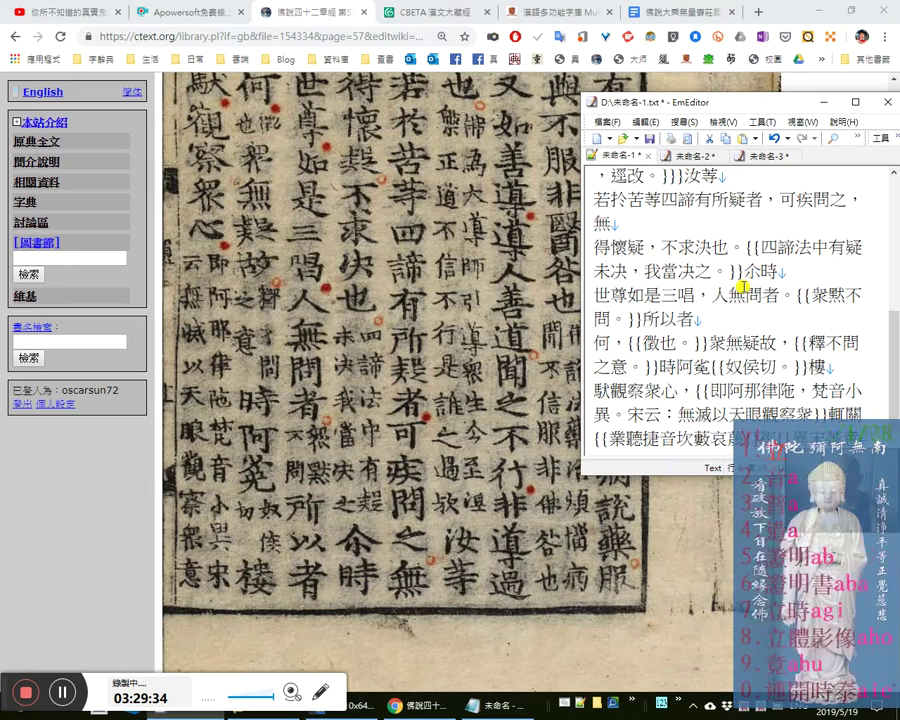
pyautogui.write('意')
pyautogui.hotkey('shift', 'Down')
pyautogui.hotkey('shift', 'Down')
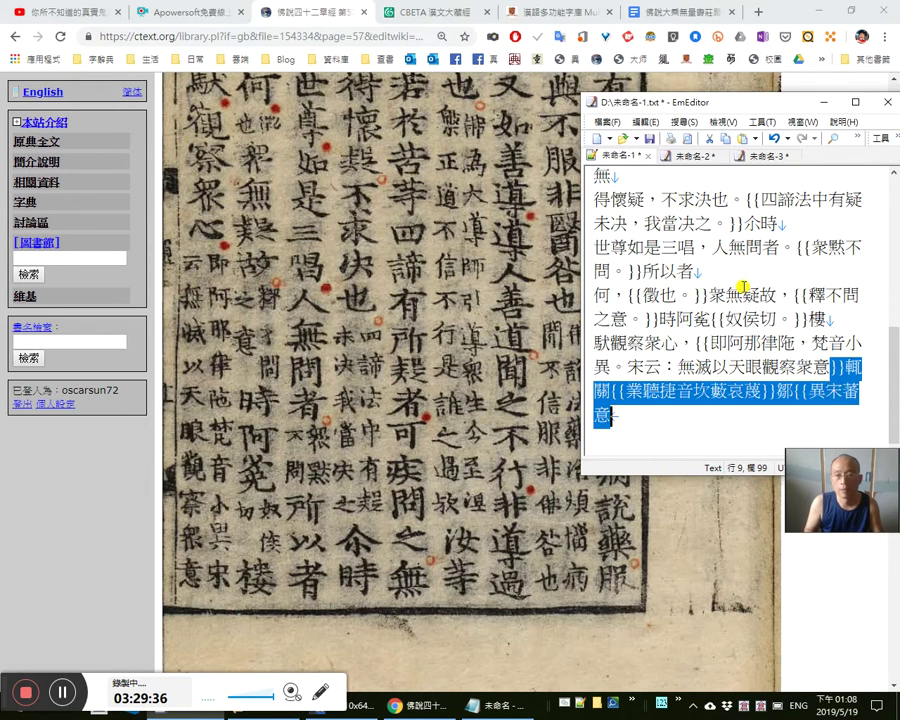
pyautogui.press('Delete')
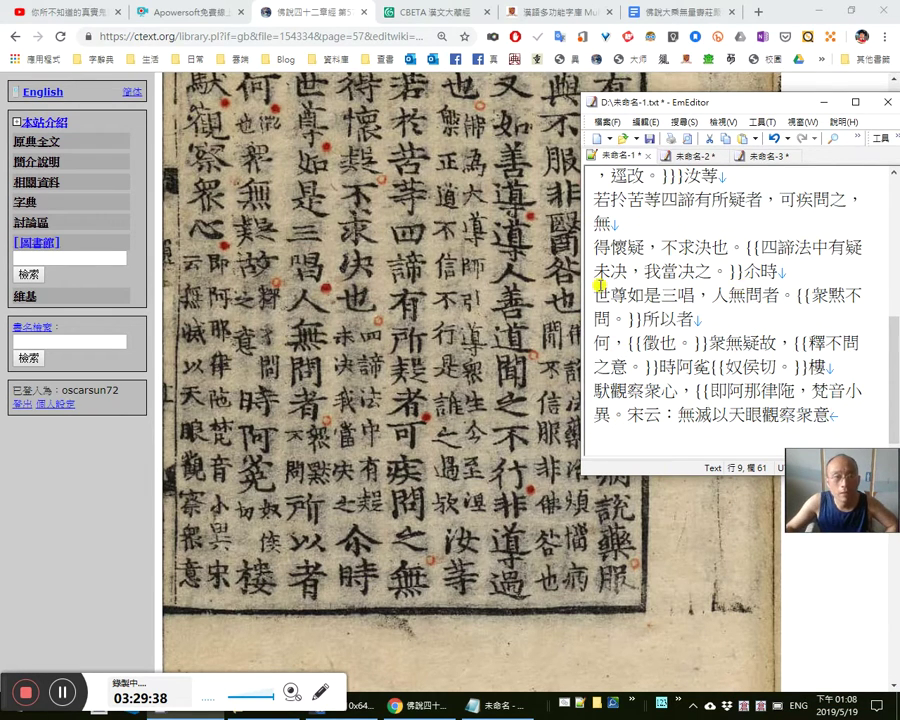
# Step: Recheck the note against the page scan, adding and then removing a full stop after it
pyautogui.click(260, 274)
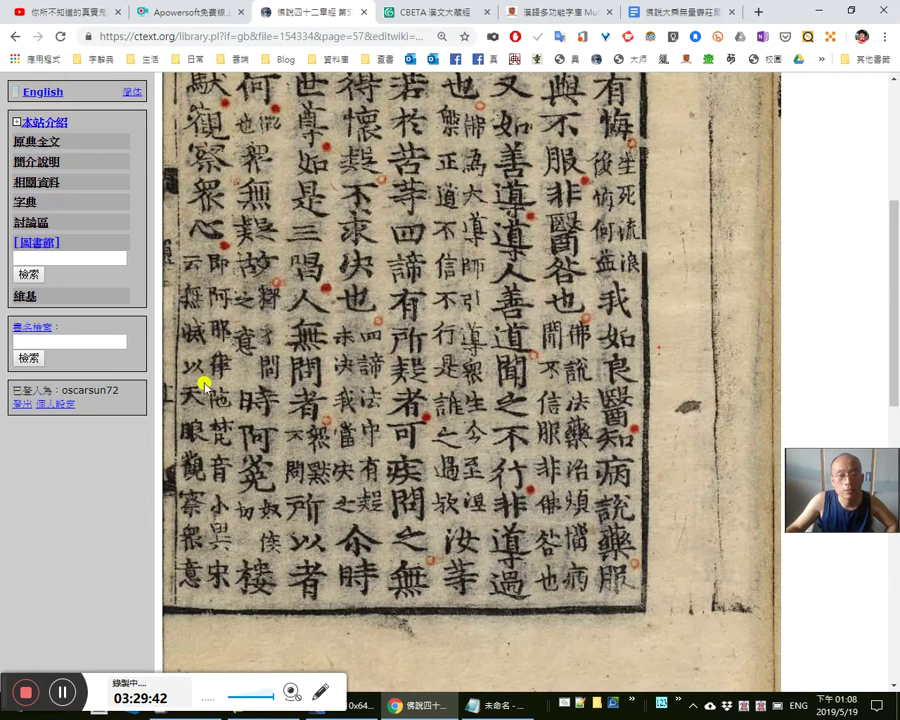
pyautogui.hotkey('alt', 'Tab')
pyautogui.hotkey('alt', 'Tab')
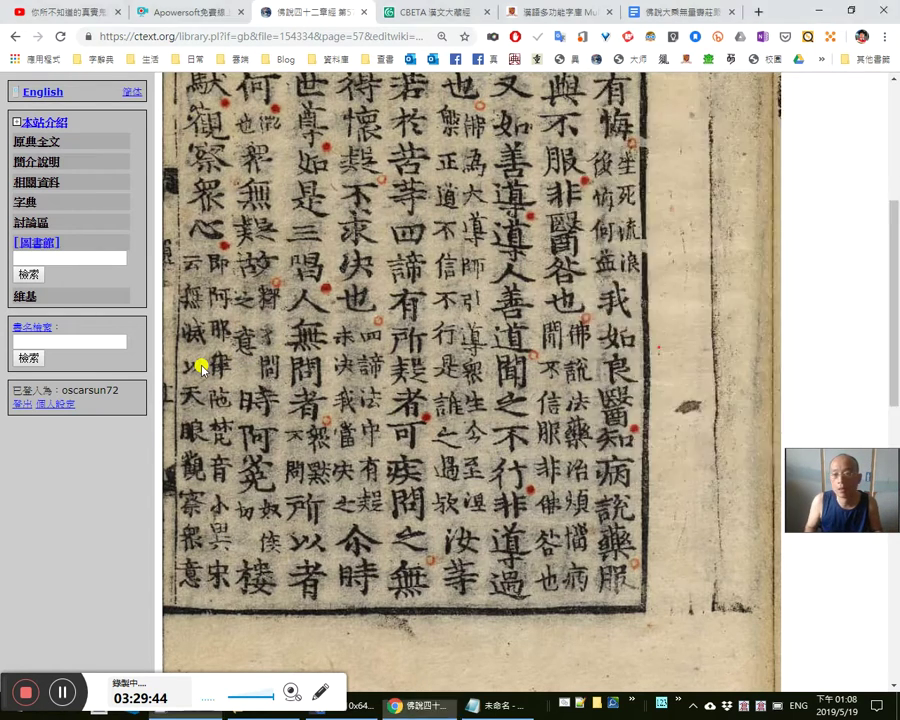
pyautogui.hotkey('alt', 'Tab')
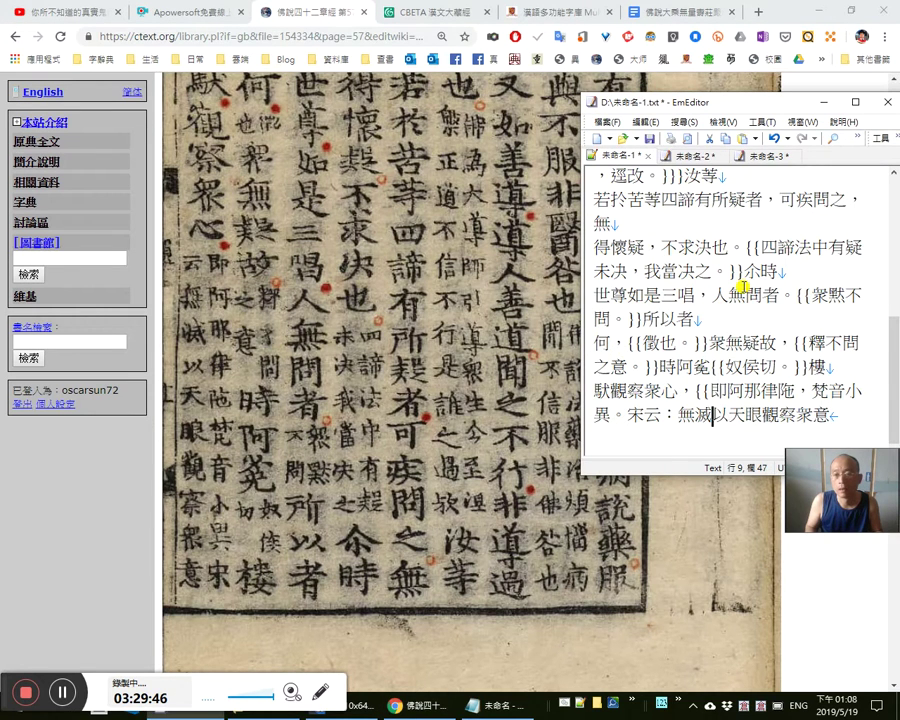
pyautogui.write('。')
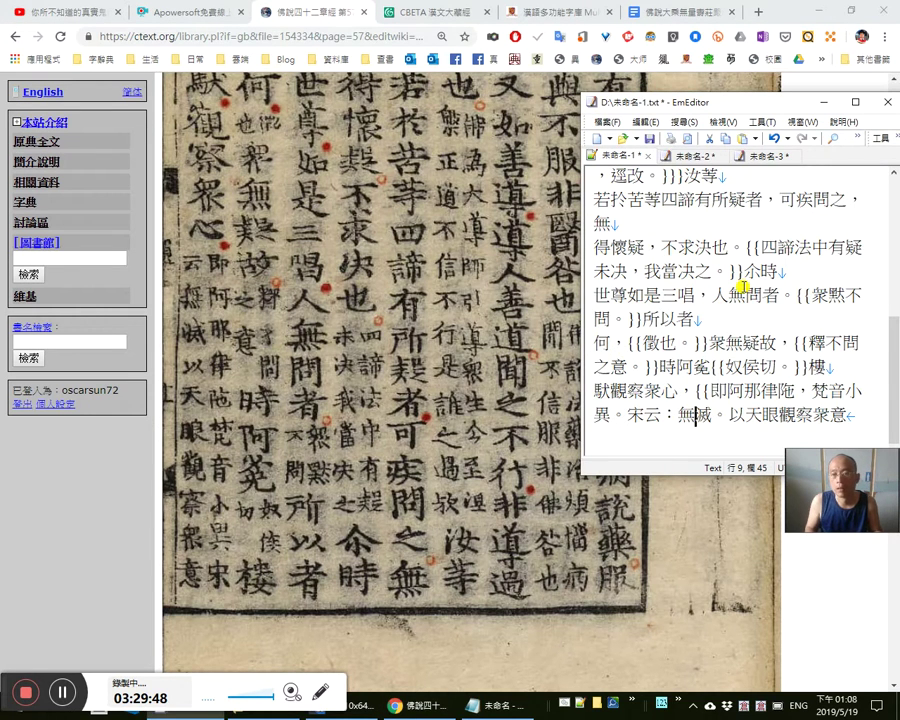
pyautogui.press('Delete')
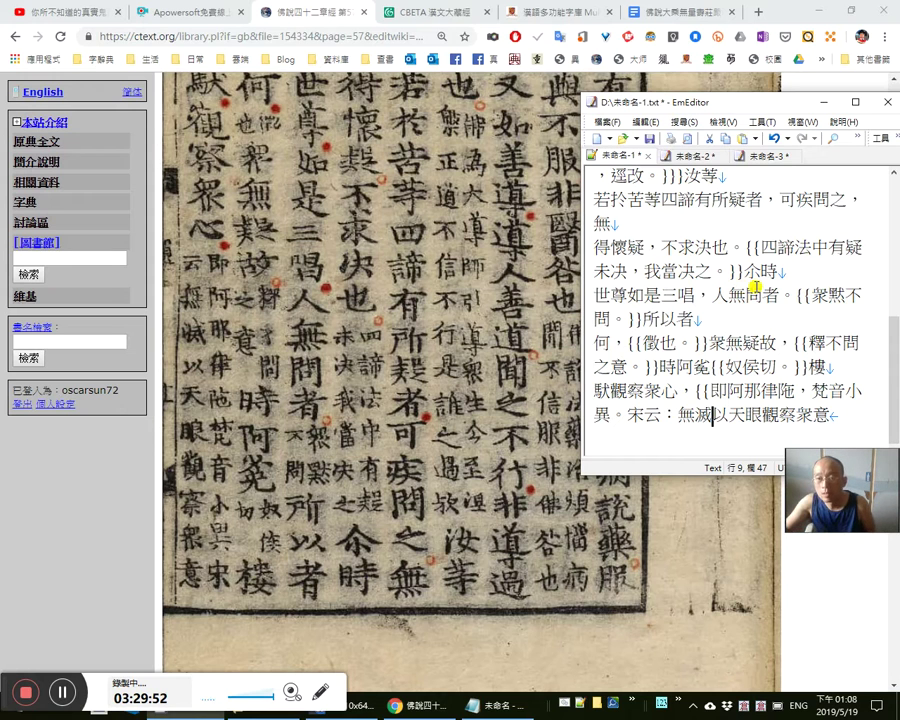
pyautogui.click(462, 14)
# Step: In the CBETA commentary, select 宋云無滅, 以天眼觀察眾意 and 觀察眾心 to compare their wording with the note
pyautogui.scroll(-2, 236, 592)
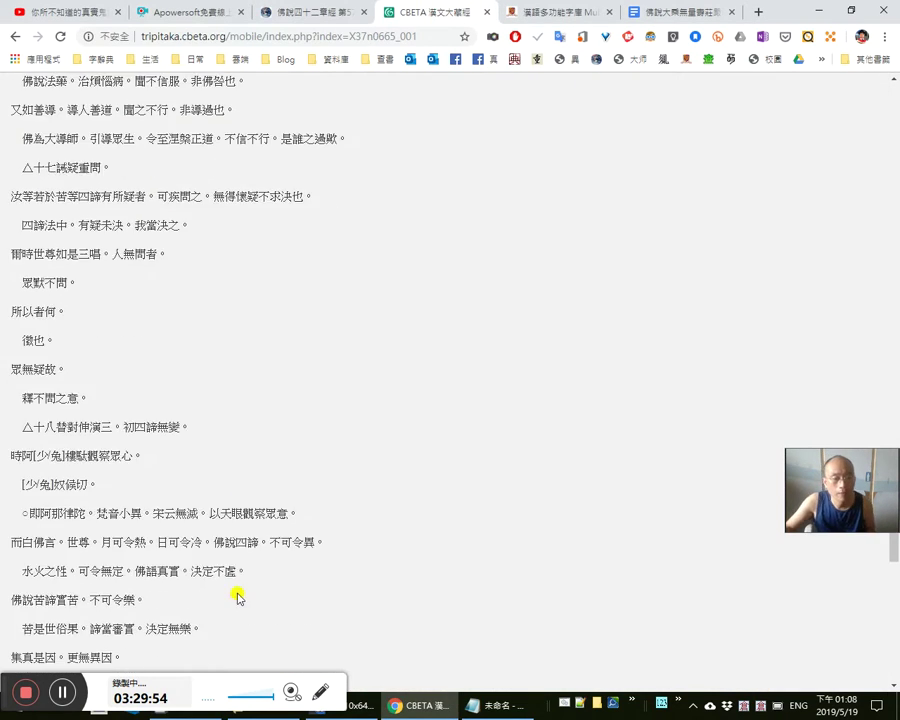
pyautogui.moveTo(157, 450); pyautogui.dragTo(209, 453)
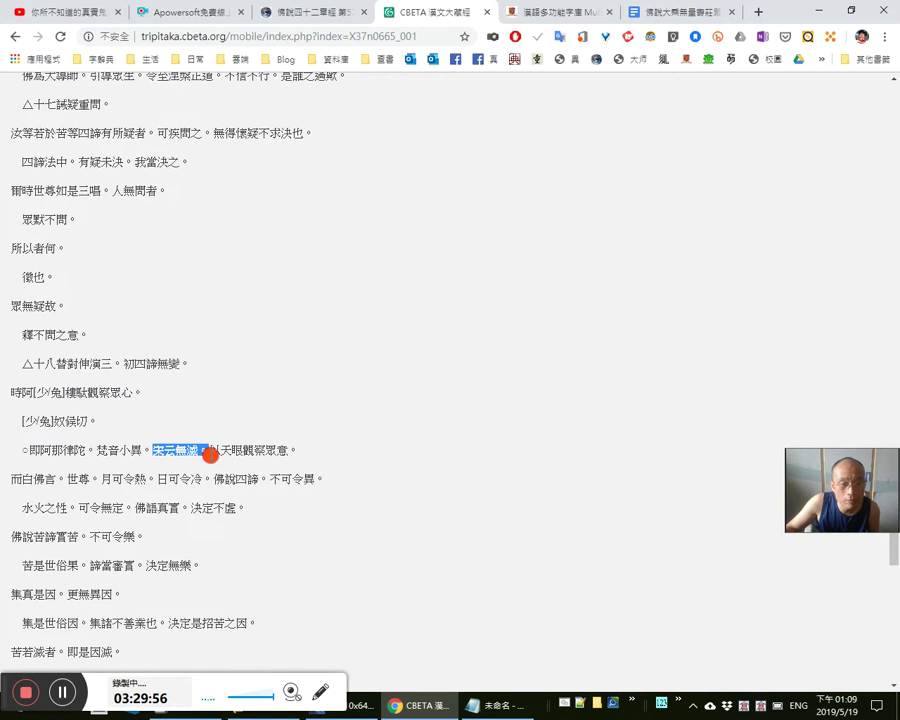
pyautogui.moveTo(305, 450)
pyautogui.mouseDown()
pyautogui.moveTo(225, 451)
pyautogui.moveTo(298, 451)
pyautogui.mouseUp()
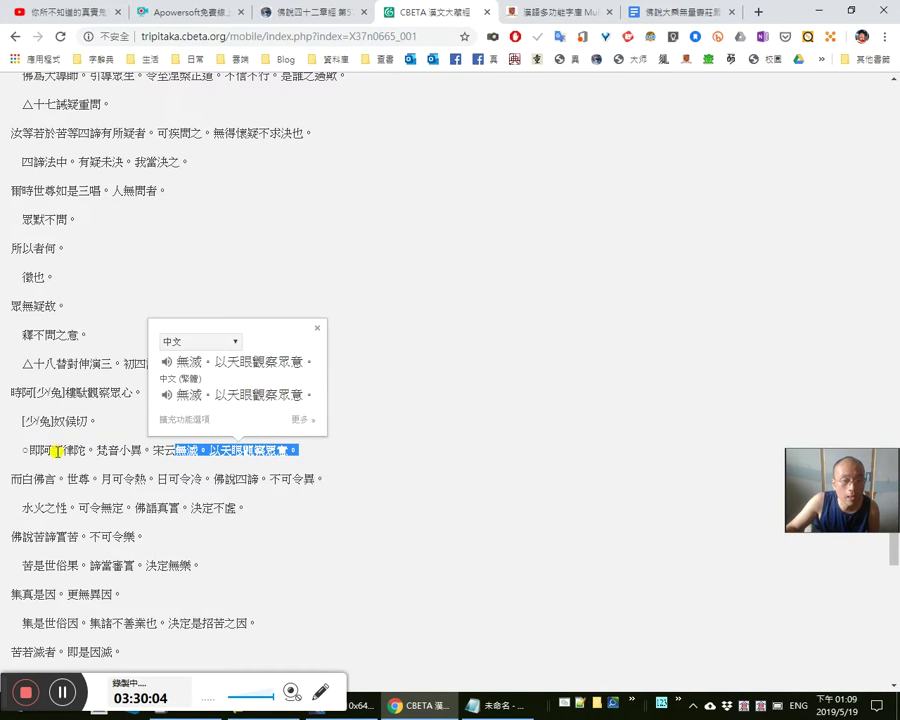
pyautogui.click(173, 450)
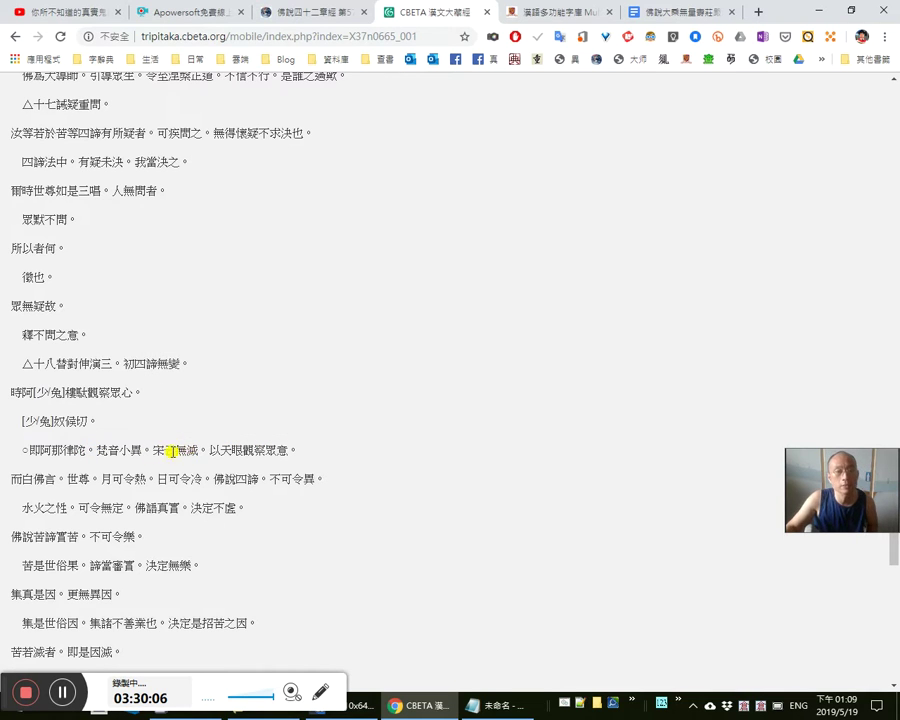
pyautogui.doubleClick(177, 451)
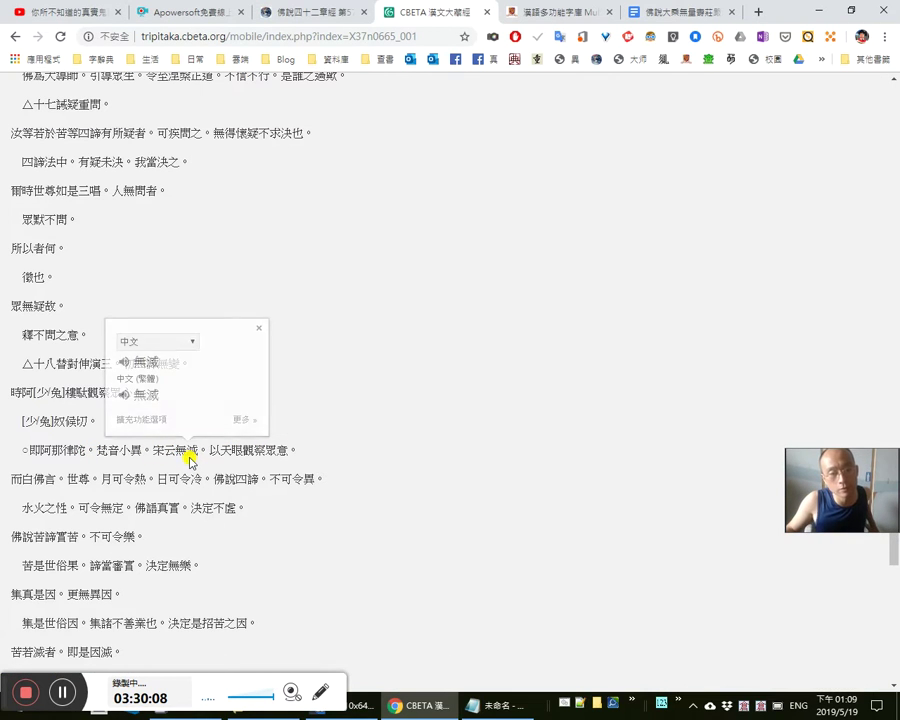
pyautogui.click(188, 458)
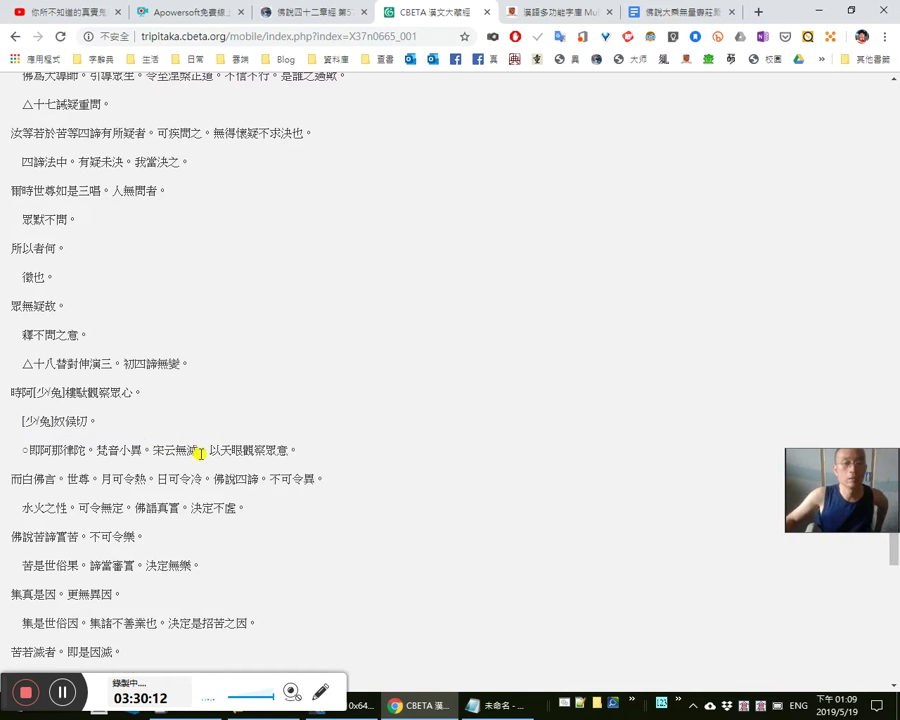
pyautogui.moveTo(217, 449); pyautogui.dragTo(298, 450)
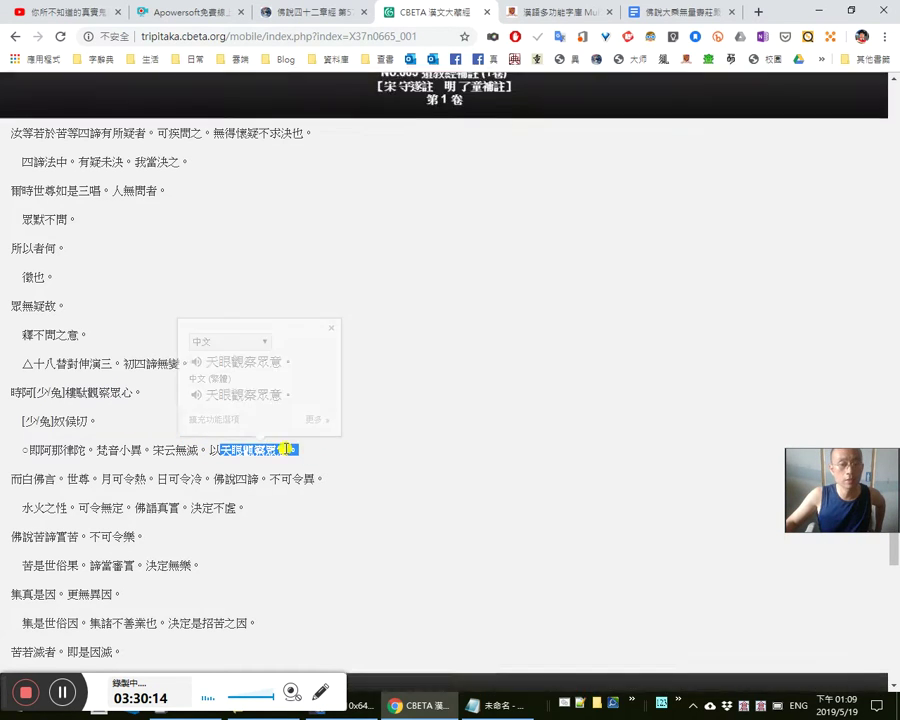
pyautogui.moveTo(91, 392); pyautogui.dragTo(143, 393)
# Step: Check the EmEditor note by selecting 無滅以天眼觀察衆意 and the character 宋
pyautogui.click(327, 14)
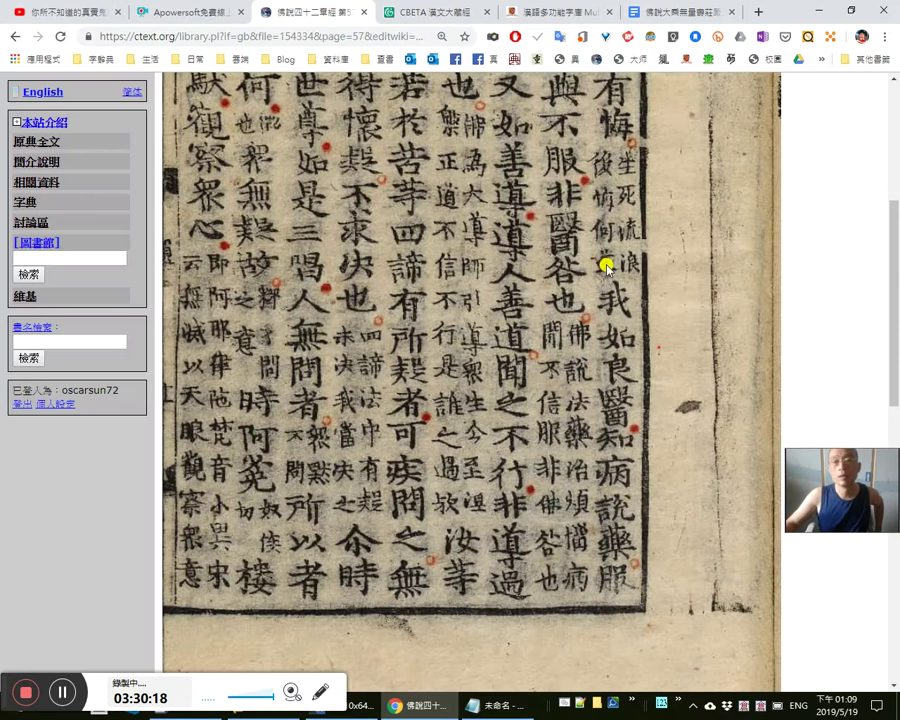
pyautogui.hotkey('alt', 'Tab')
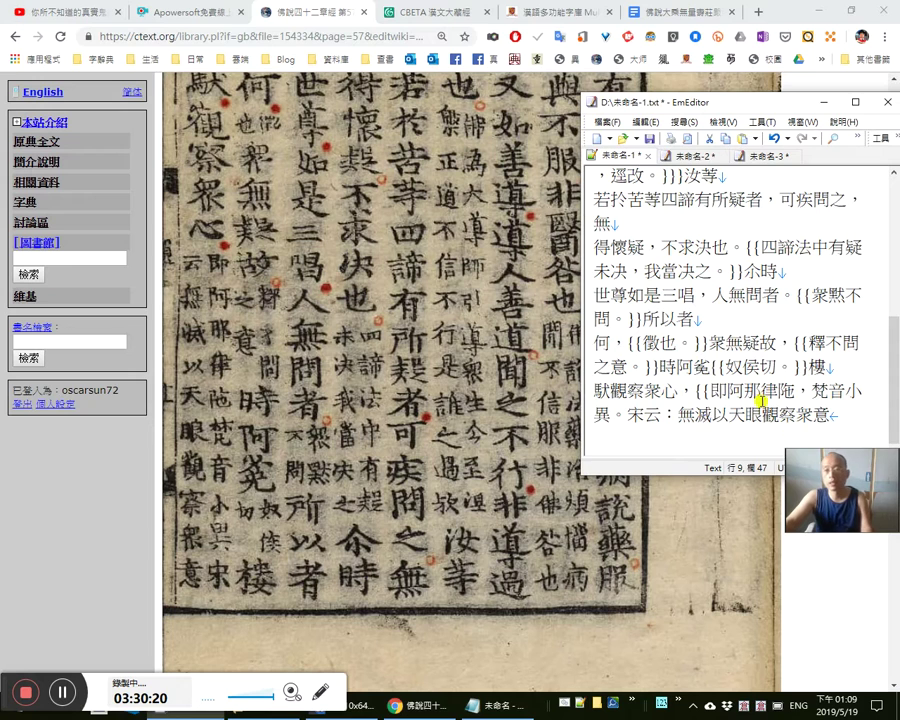
pyautogui.moveTo(681, 422); pyautogui.dragTo(840, 416)
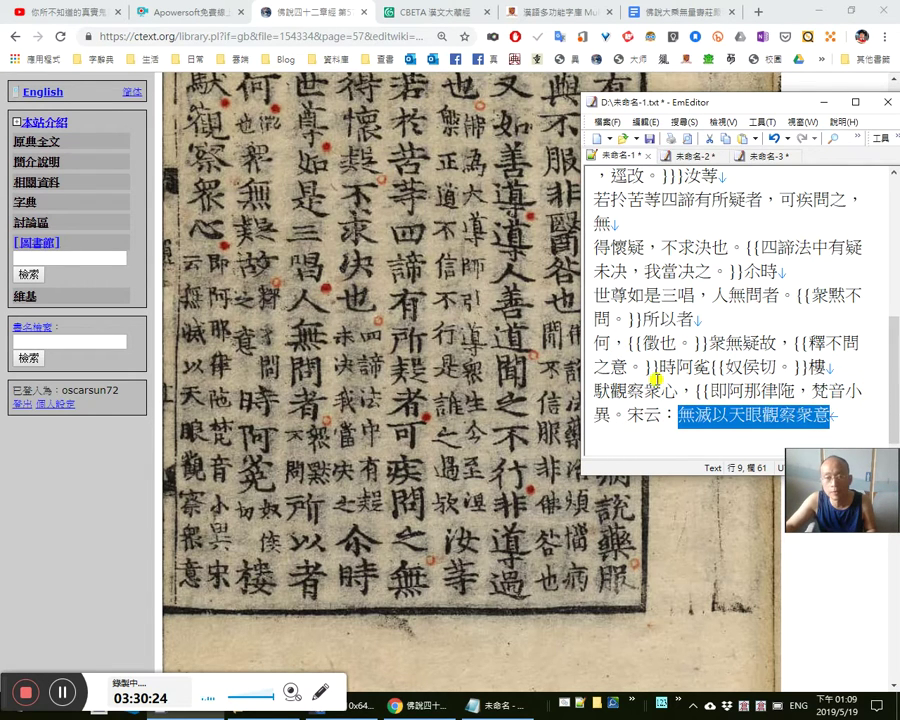
pyautogui.doubleClick(642, 414)
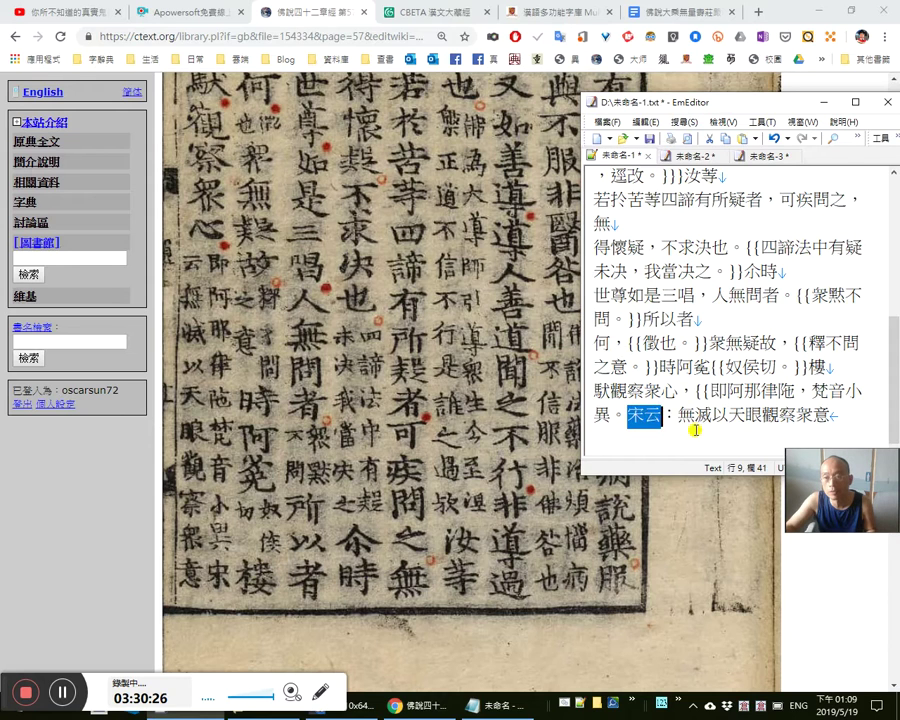
pyautogui.click(638, 415)
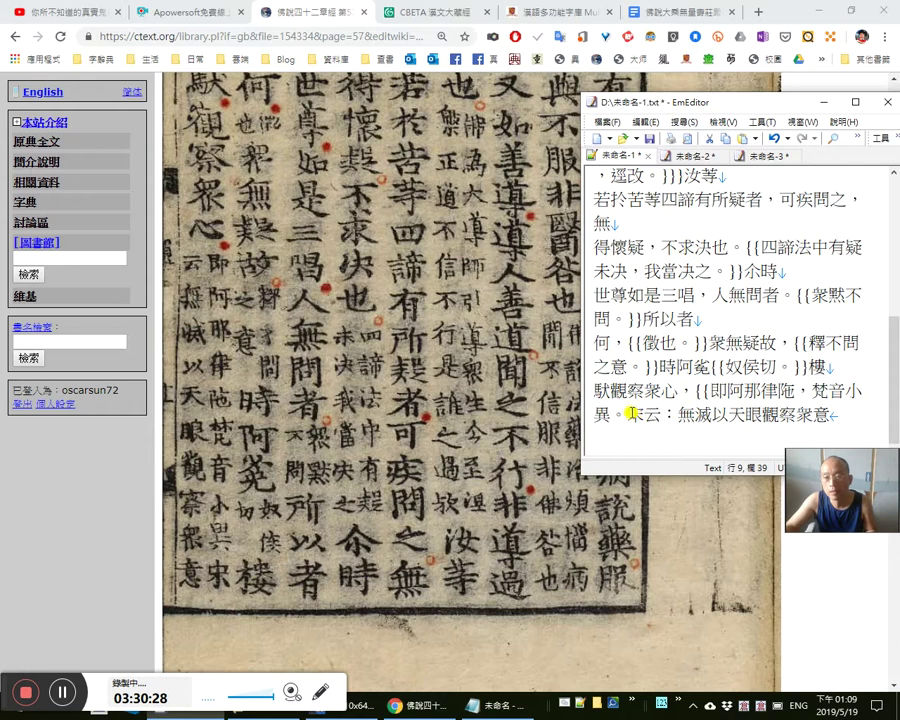
pyautogui.hotkey('shift', 'Left')
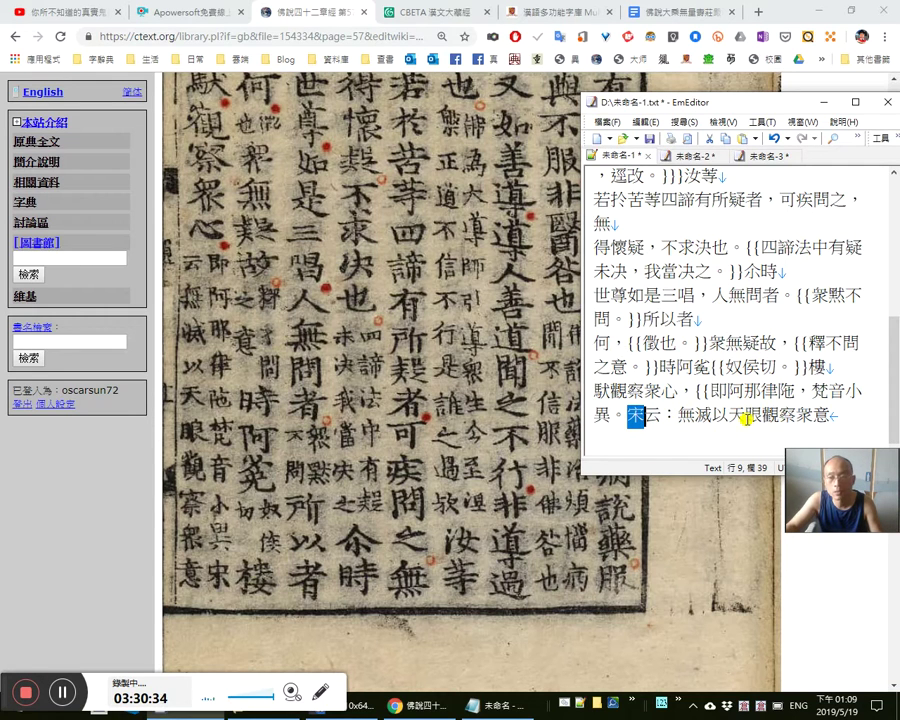
# Step: Add two line breaks after the note ending 無滅以天眼觀察衆意 to open an empty line
pyautogui.click(861, 407)
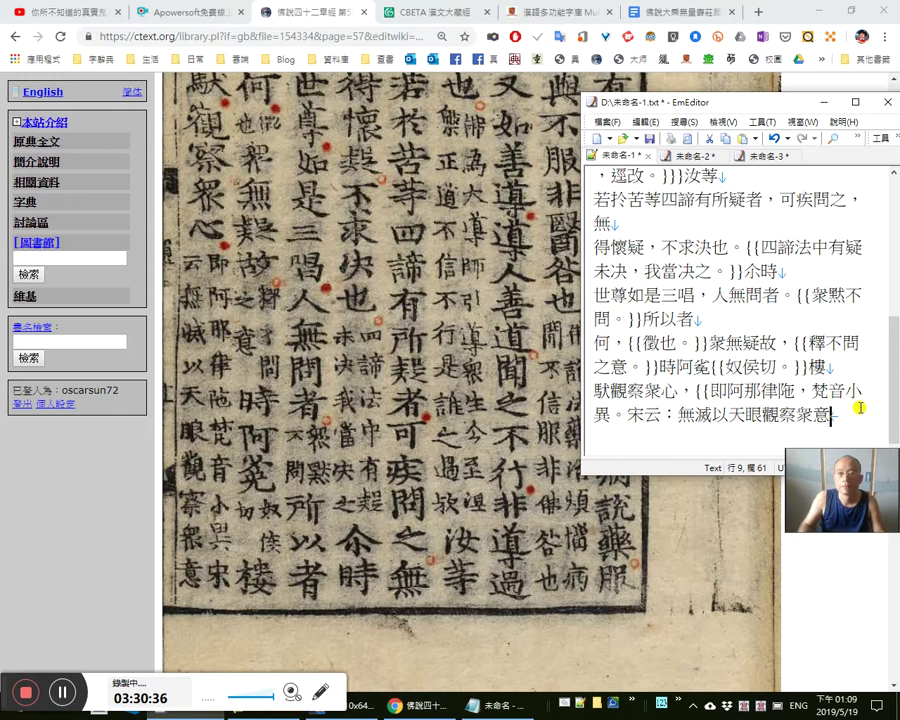
pyautogui.press('Return')
pyautogui.press('Return')
pyautogui.press('a')
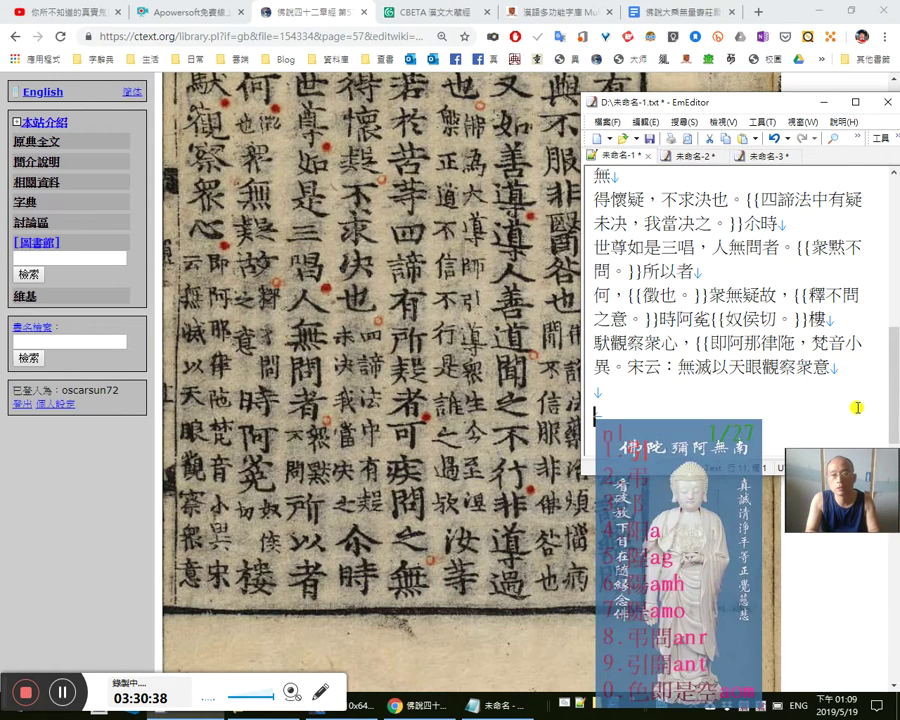
pyautogui.press('Escape')
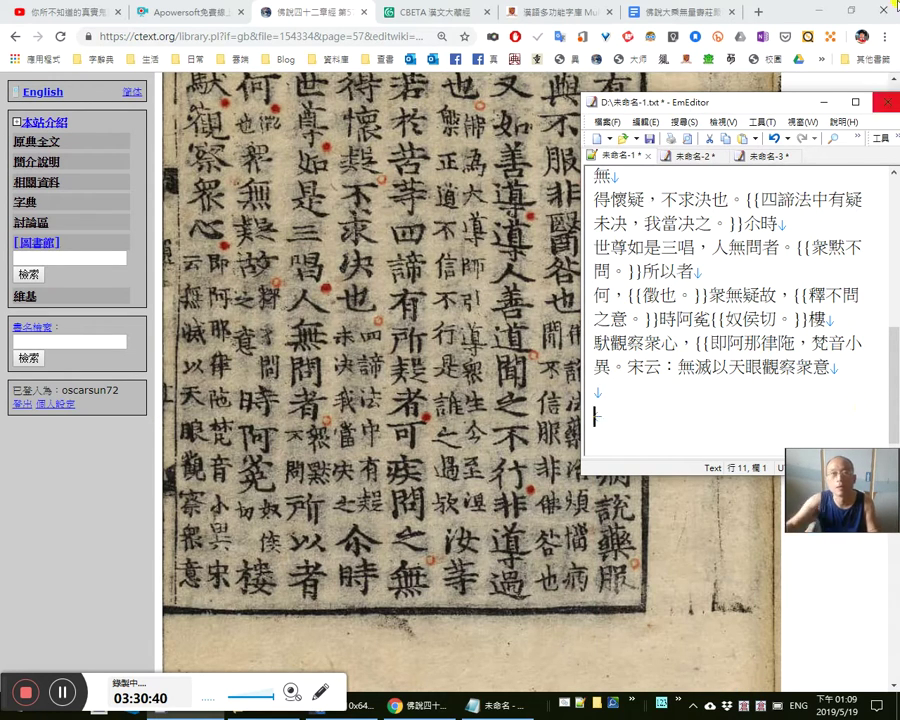
pyautogui.click(897, 5)
# Step: Search the Revised Mandarin Dictionary for 陁, which returns no entries
pyautogui.click(683, 14)
pyautogui.click(757, 13)
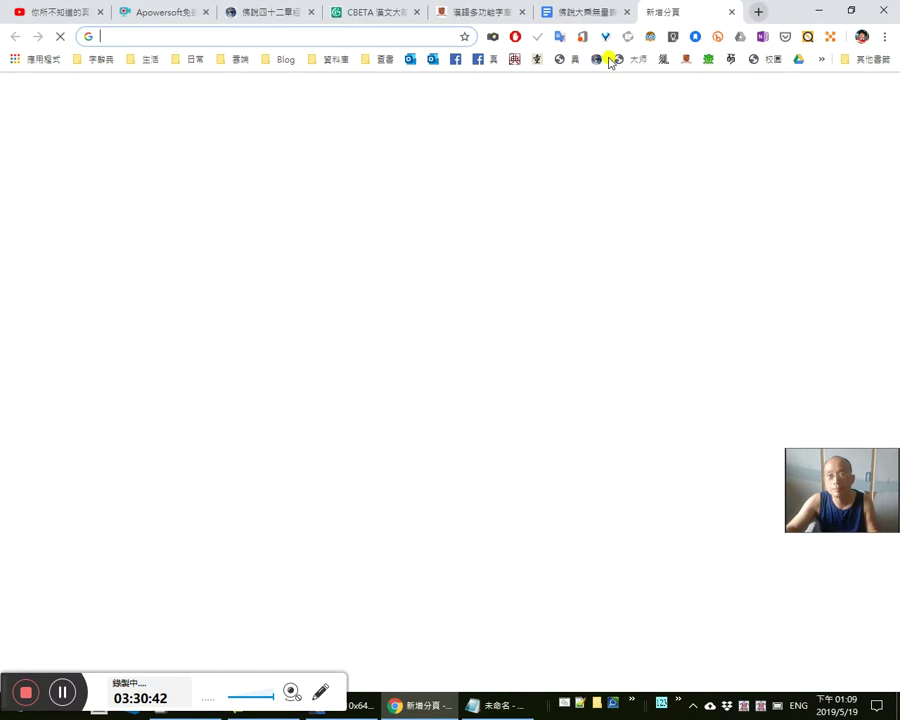
pyautogui.click(537, 60)
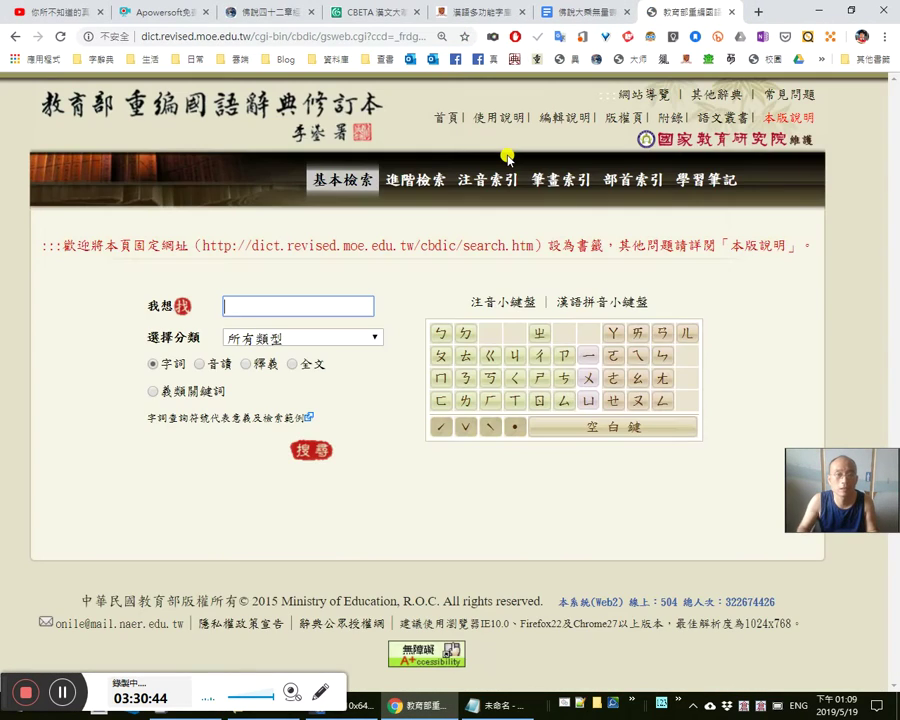
pyautogui.press('Return')
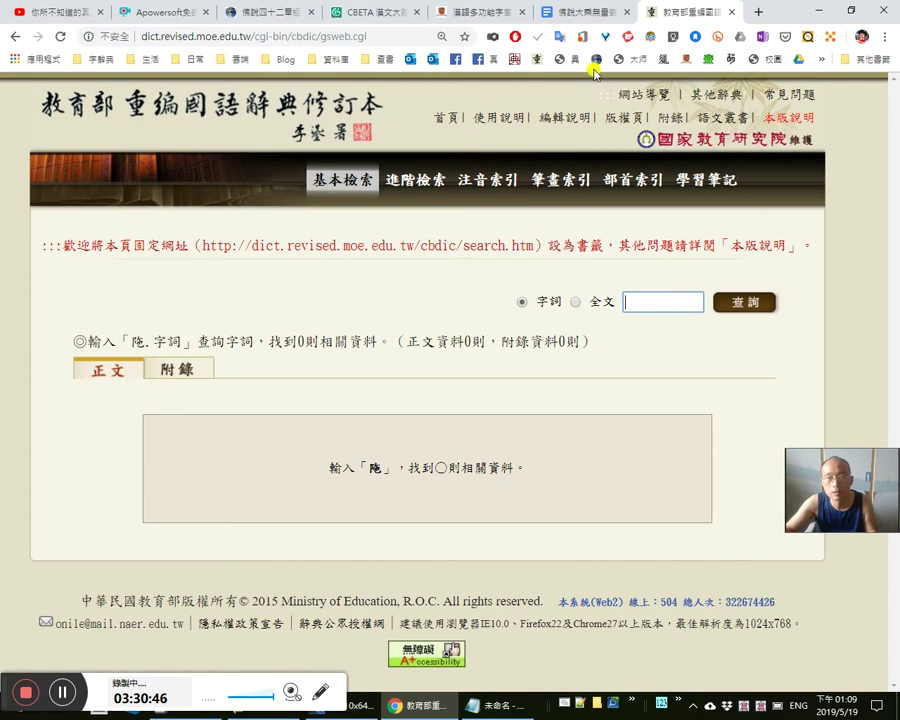
# Step: Search for 陁 in the variant-character dictionary's single-character lookup
pyautogui.middleClick(553, 62)
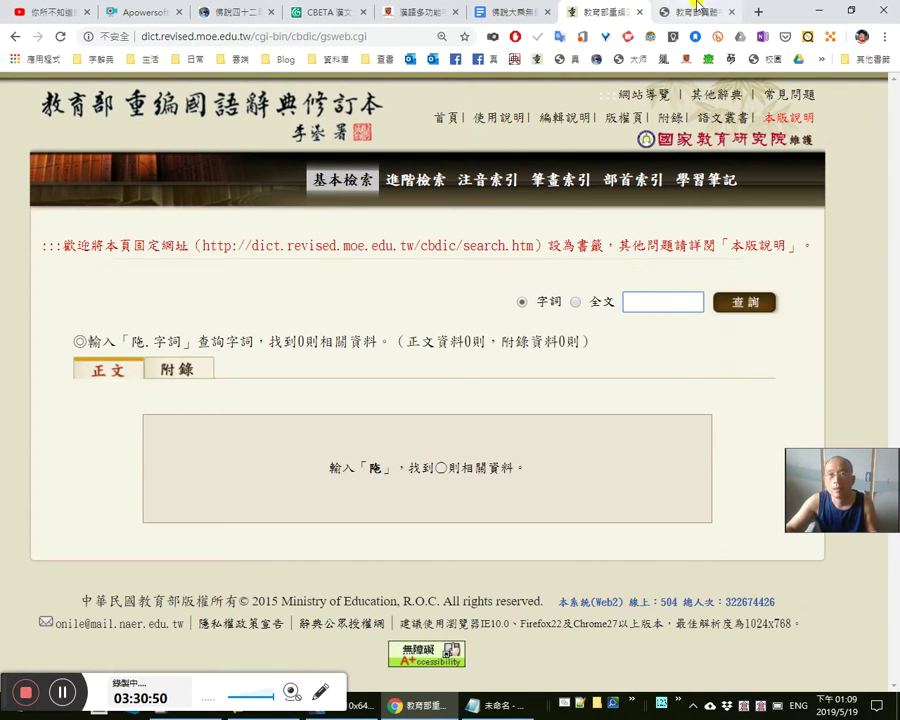
pyautogui.click(693, 11)
pyautogui.click(358, 367)
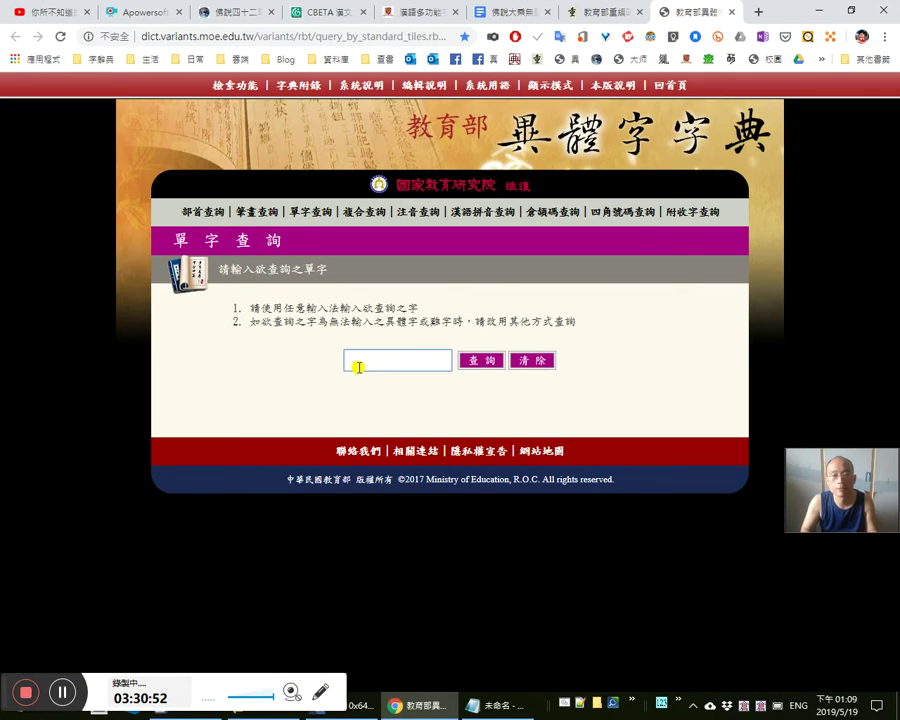
pyautogui.write('陁')
pyautogui.press('Return')
# Step: Switch between the ctext page, the remote PDF and slides windows, then return to the local browser
pyautogui.click(343, 708)
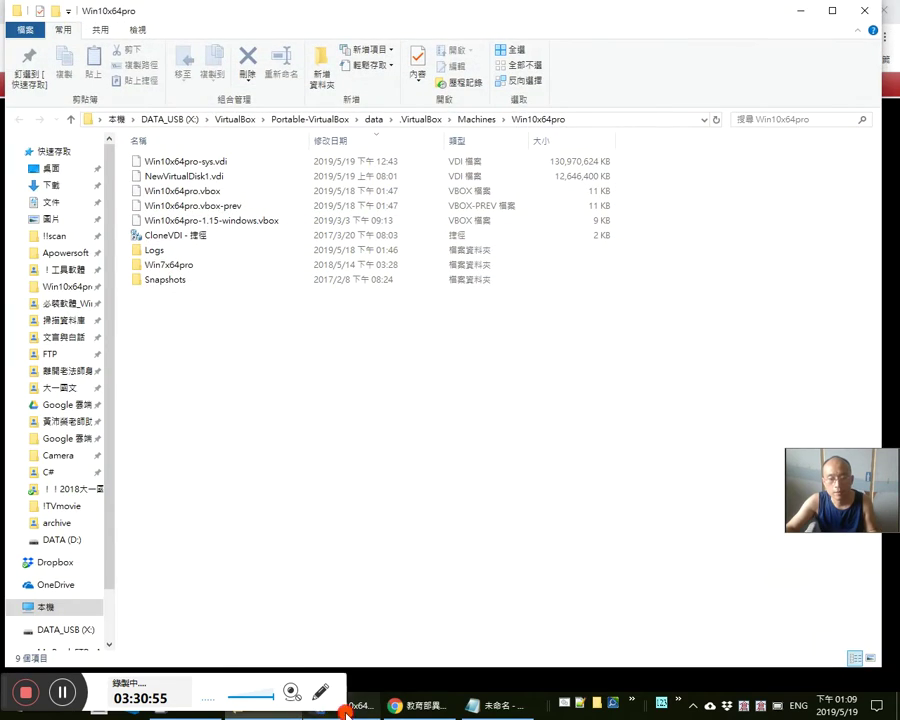
pyautogui.click(343, 708)
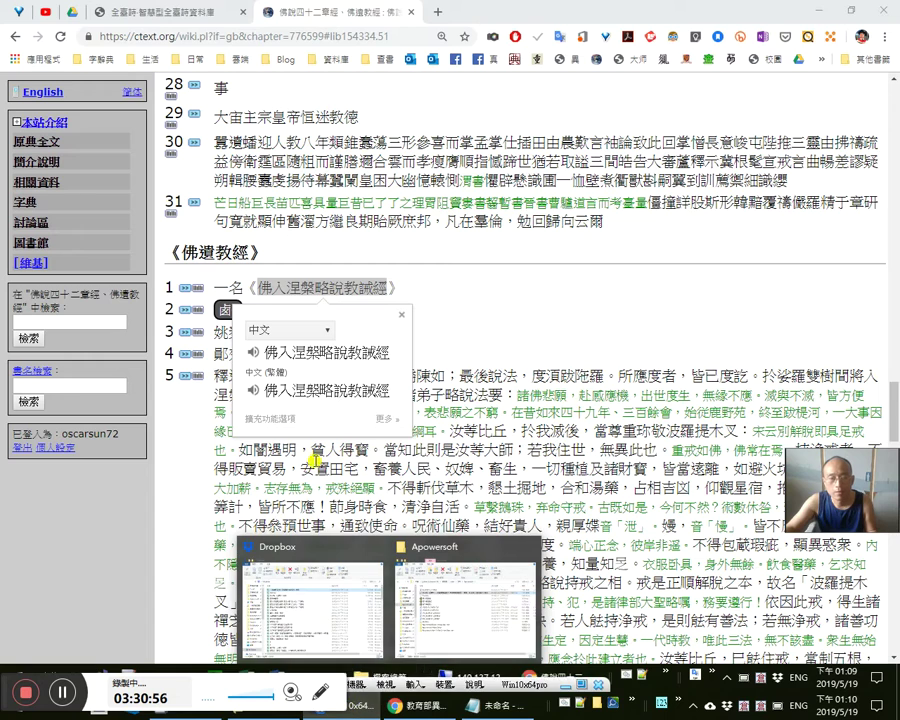
pyautogui.click(481, 688)
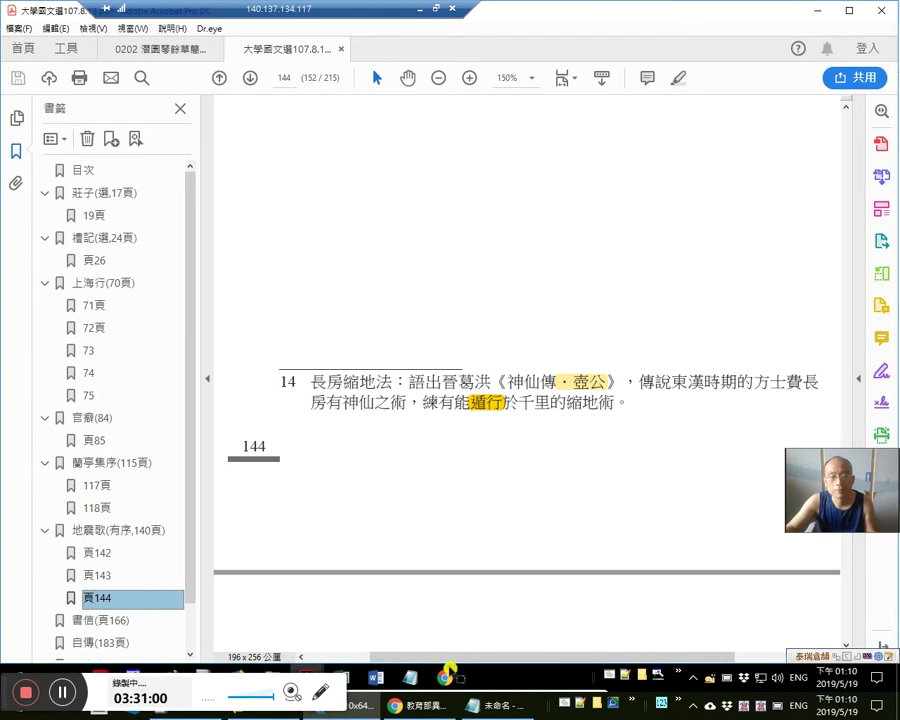
pyautogui.hotkey('alt', 'Tab')
pyautogui.click(16, 36)
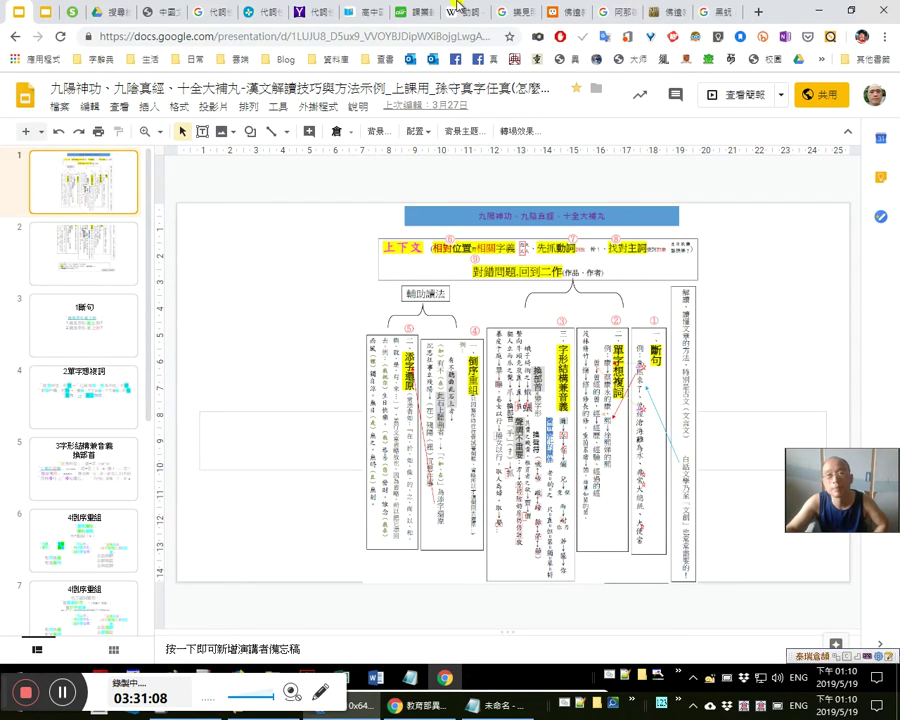
pyautogui.moveTo(452, 8)
pyautogui.click(420, 13)
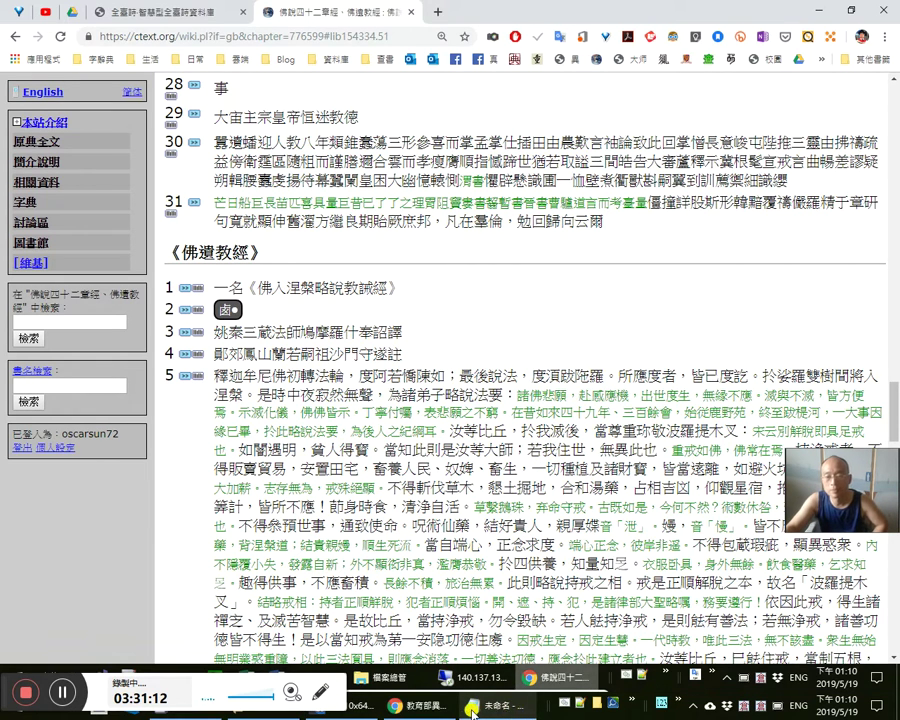
# Step: Open the first 陁 result and view the full explanation for 陀
pyautogui.click(430, 708)
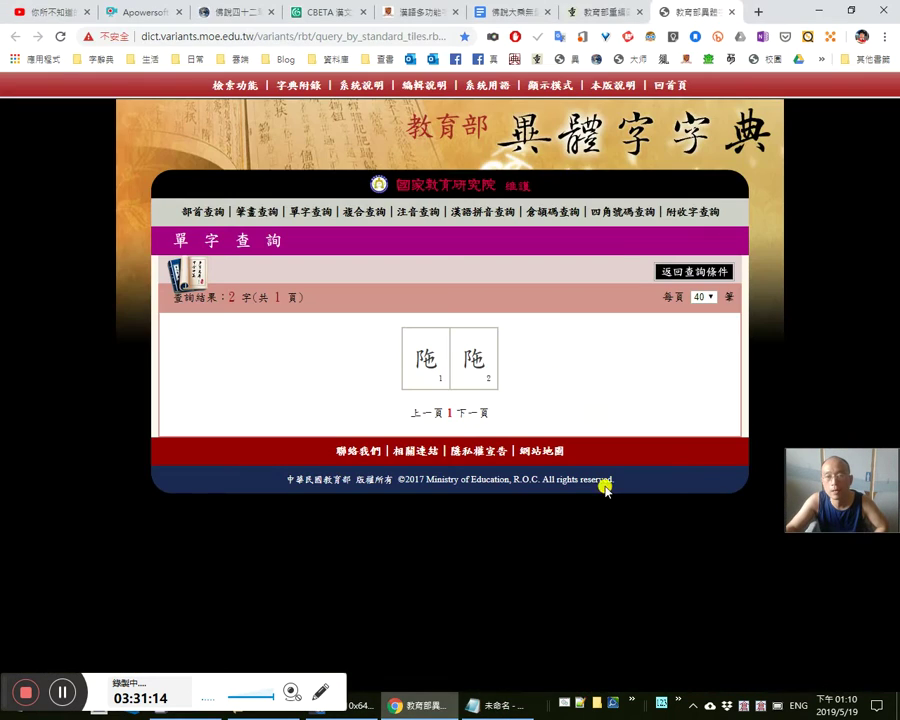
pyautogui.click(431, 365)
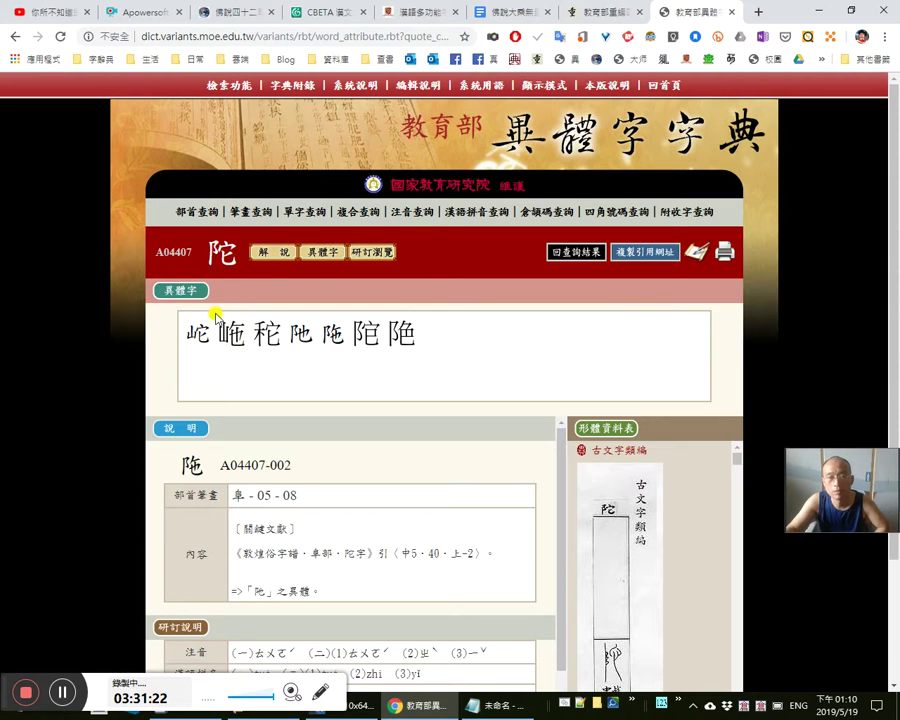
pyautogui.click(217, 262)
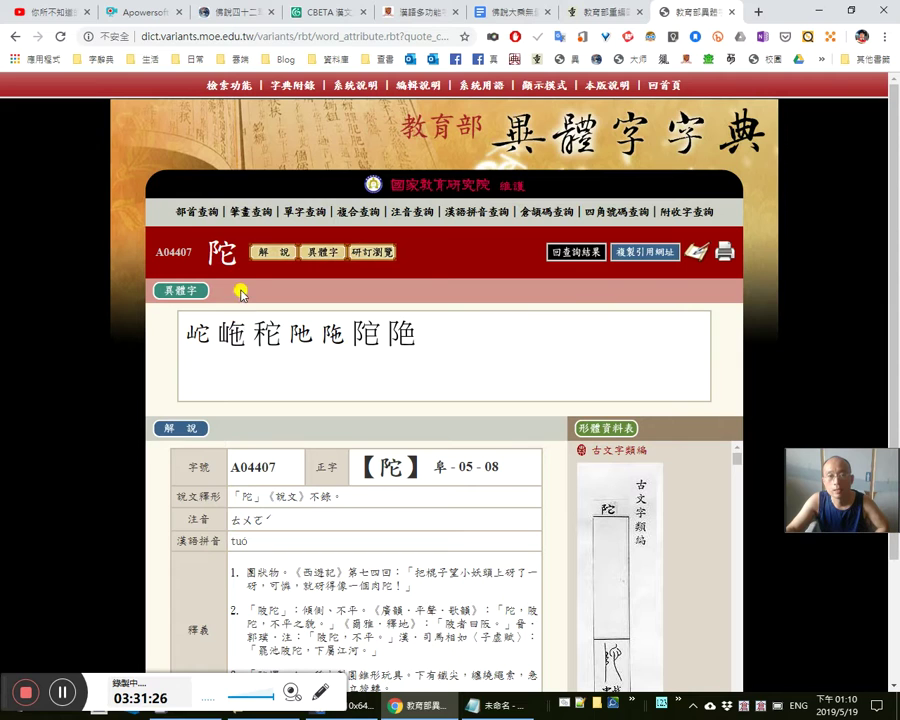
pyautogui.click(589, 254)
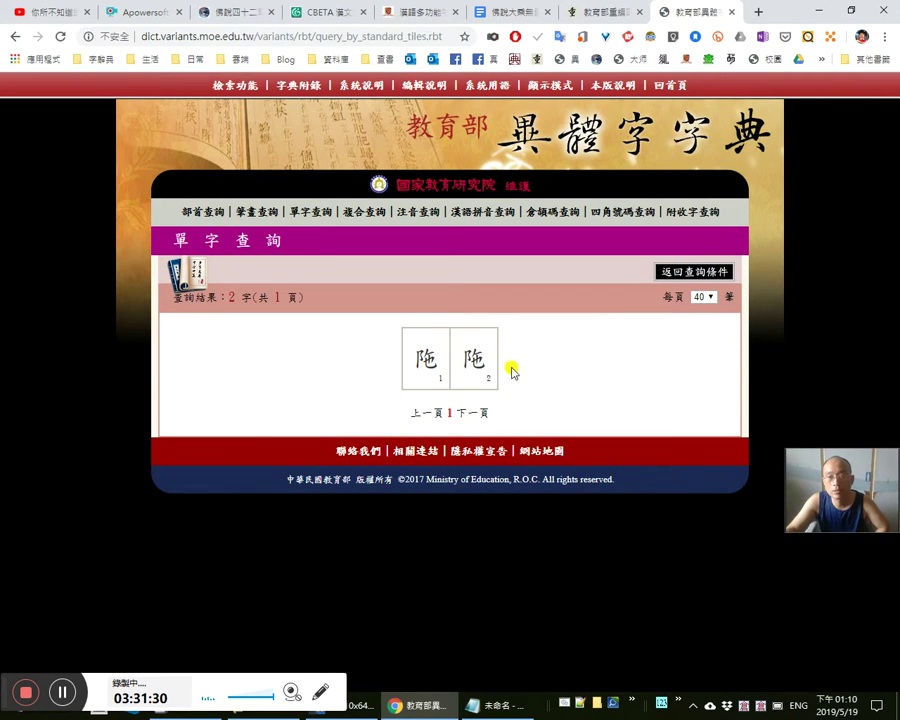
# Step: Open the second 陁 result, 阤, and look up its readings ㄊㄨㄛˊ and the next reading
pyautogui.click(482, 358)
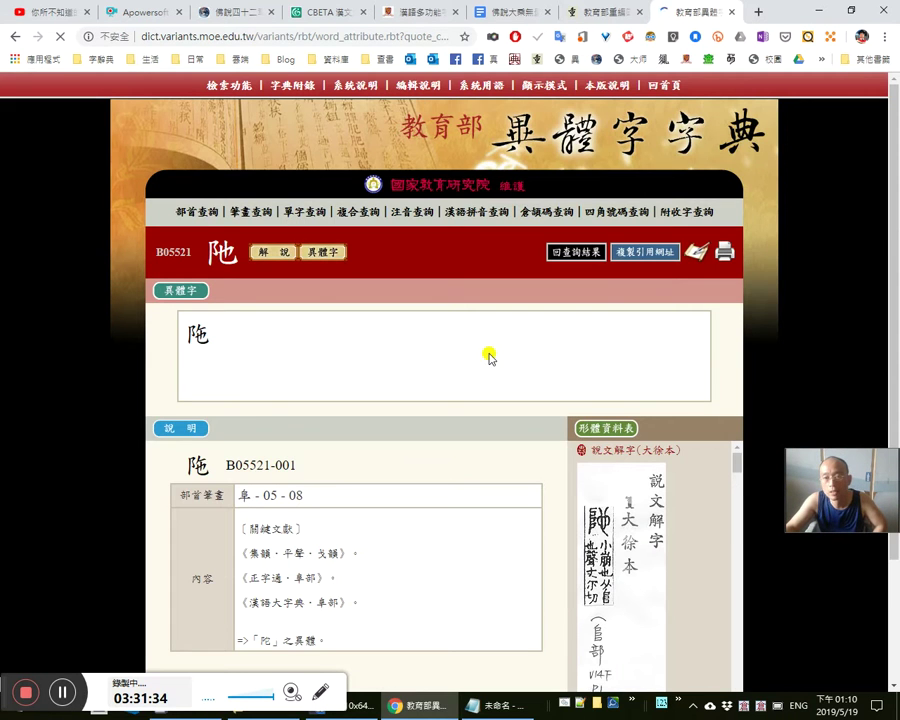
pyautogui.click(220, 255)
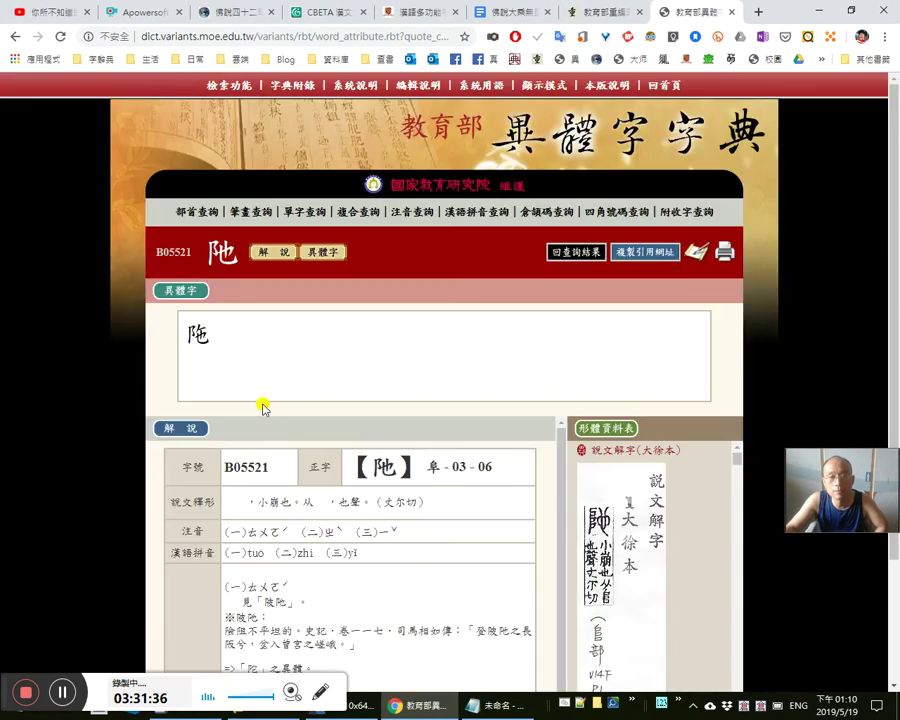
pyautogui.doubleClick(272, 531)
pyautogui.moveTo(410, 540); pyautogui.dragTo(318, 531)
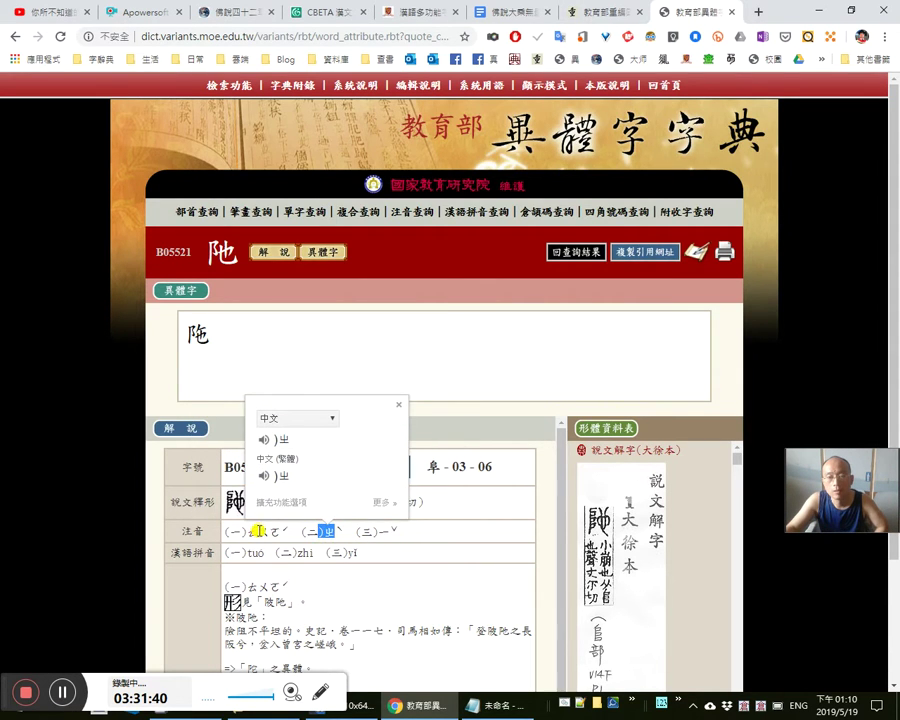
pyautogui.click(326, 530)
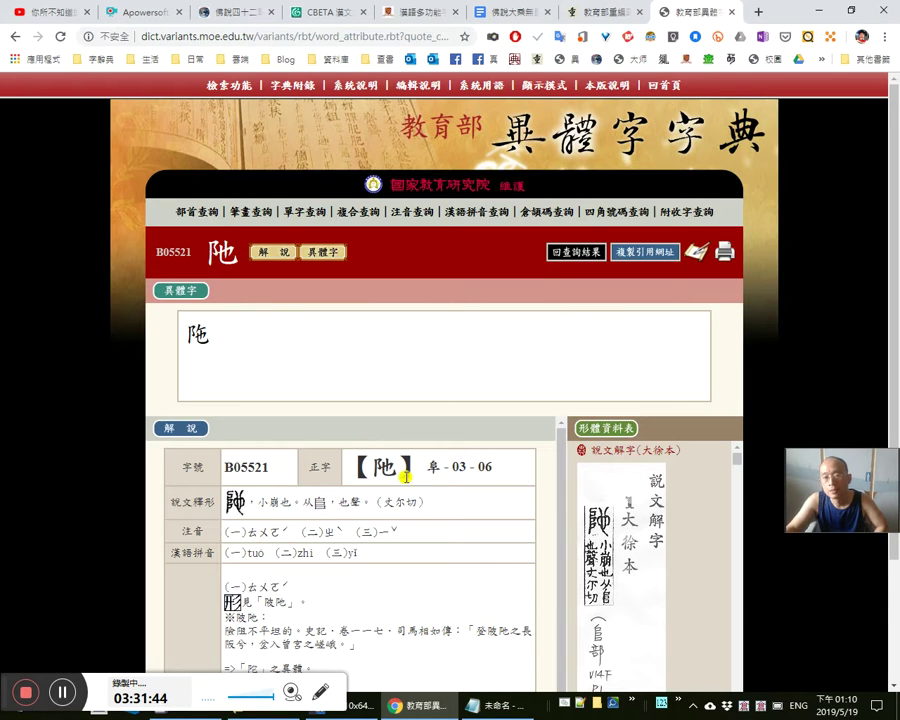
# Step: Type 施陁方阝 after 實學 in the Notepad scratch line, removing a wrong candidate
pyautogui.hotkey('alt', 'Tab')
pyautogui.click(313, 225)
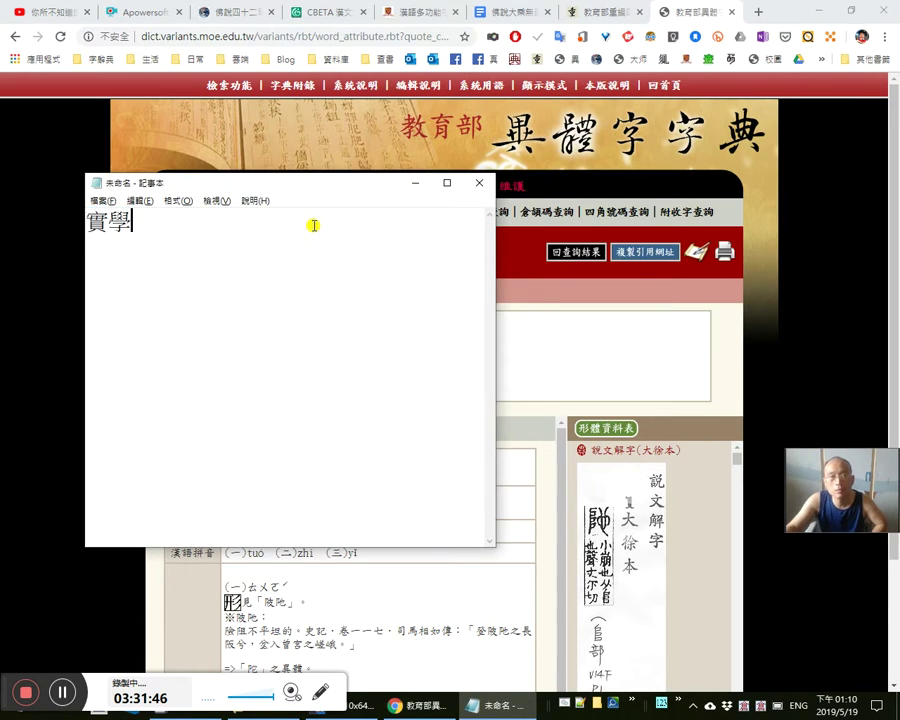
pyautogui.write('施')
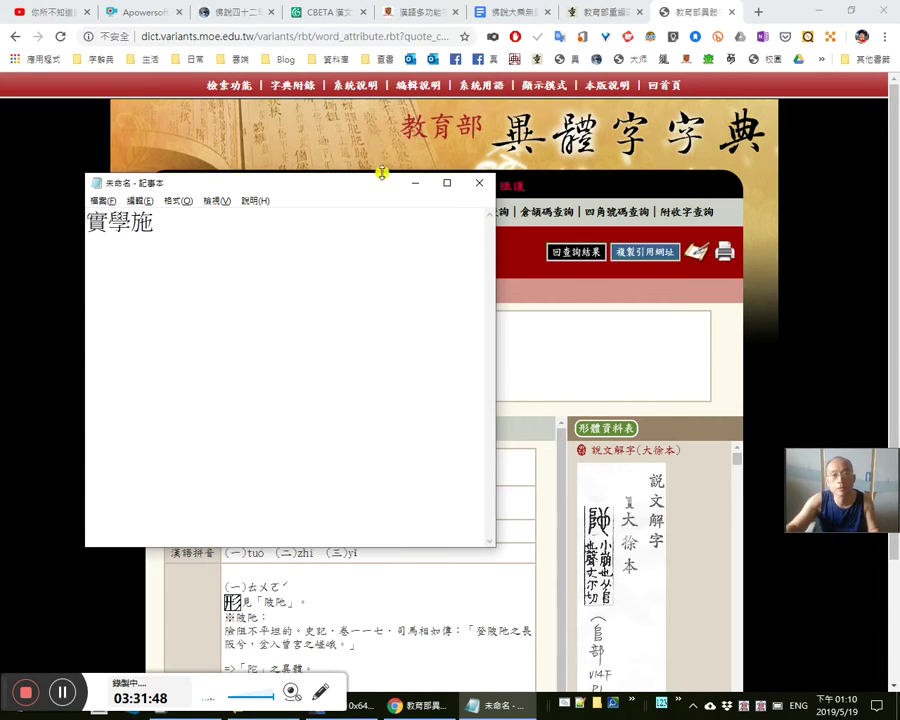
pyautogui.write('陁')
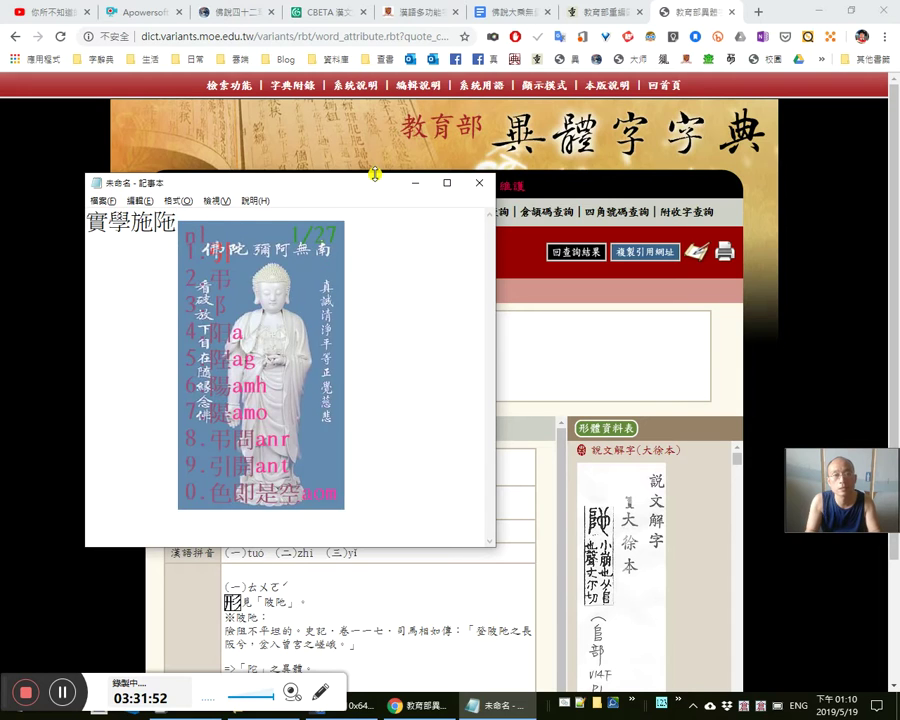
pyautogui.write('a1yb')
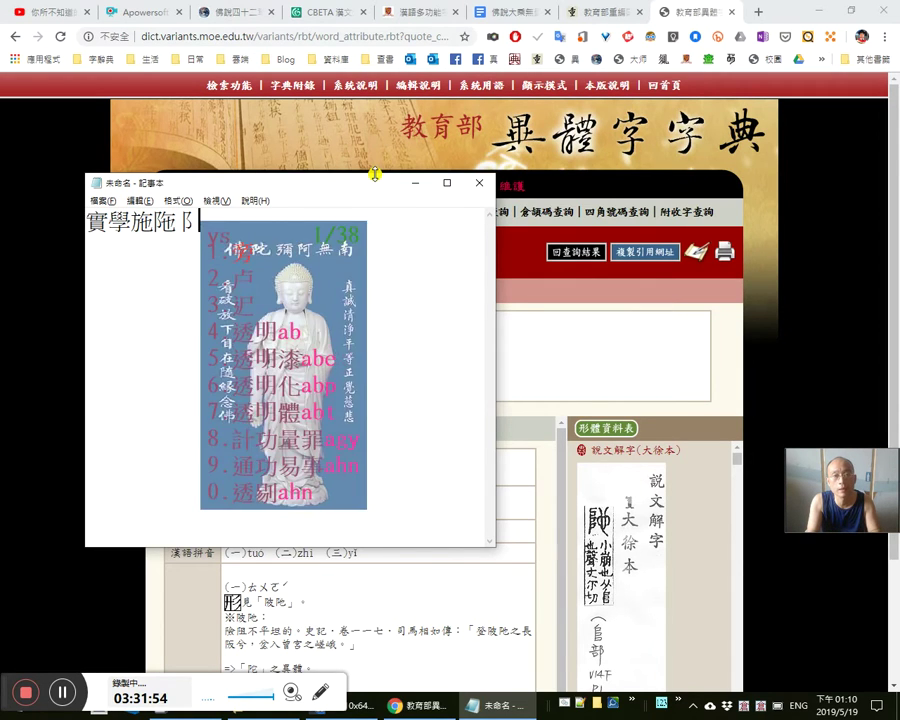
pyautogui.press('space')
pyautogui.hotkey('shift', 'Left')
pyautogui.hotkey('ctrl', 'c')
pyautogui.press('BackSpace')
pyautogui.press('Left')
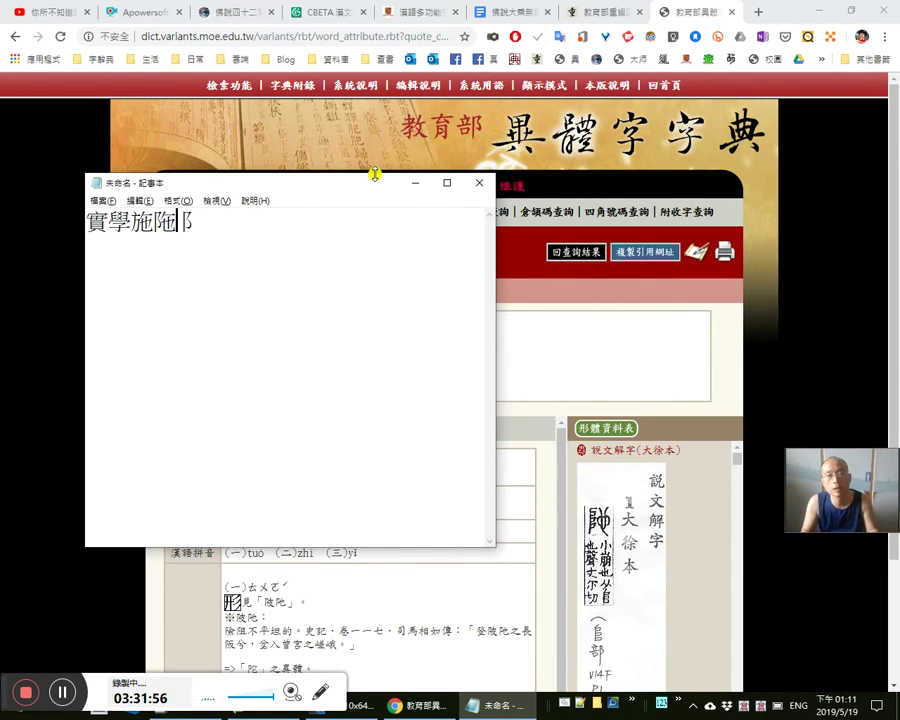
pyautogui.hotkey('ctrl', 'v')
pyautogui.press('End')
# Step: Enter the component characters 缶 and 也 after 阝, replacing wrong IME candidates
pyautogui.press('o')
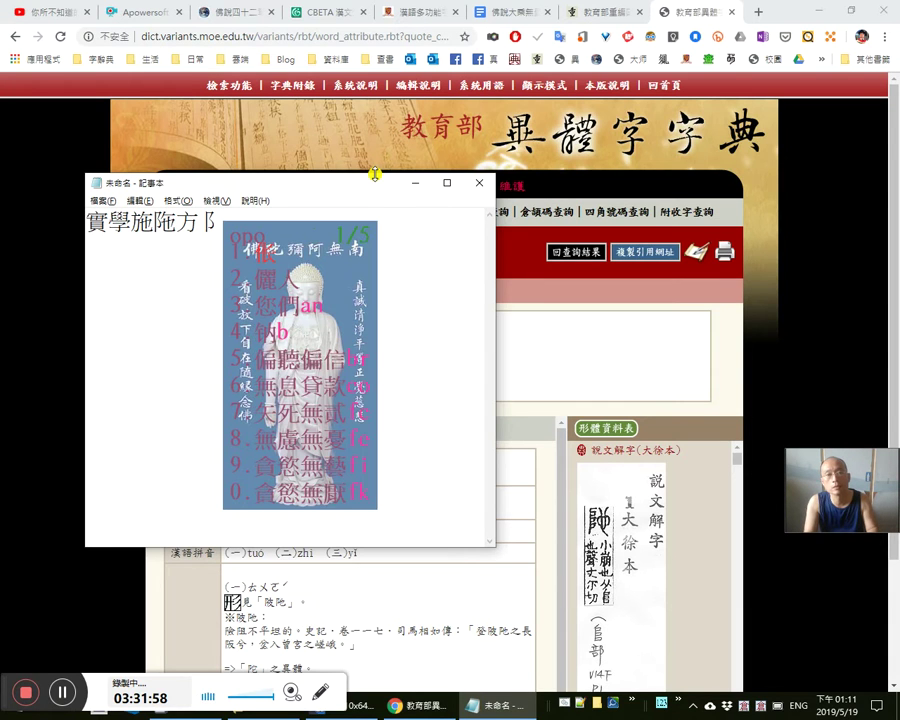
pyautogui.press('BackSpace')
pyautogui.press('d')
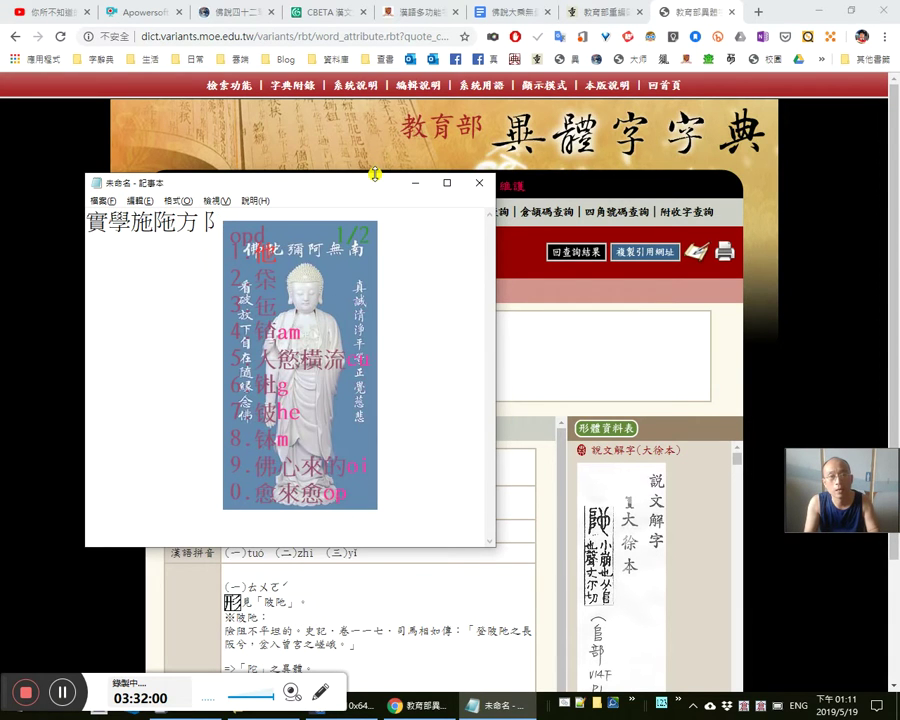
pyautogui.press('space')
pyautogui.hotkey('shift', 'Left')
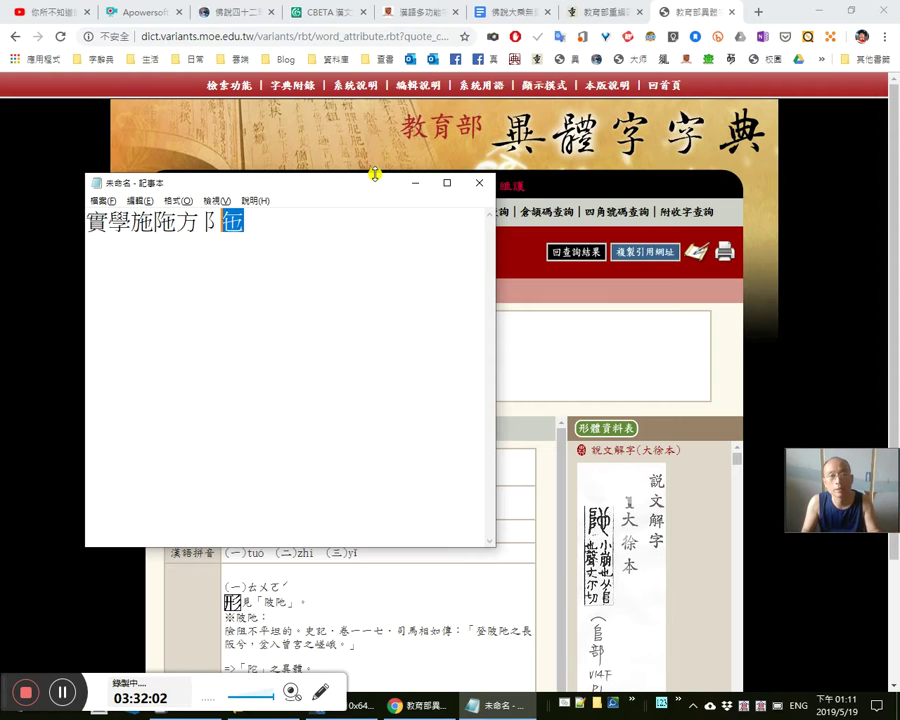
pyautogui.press('BackSpace')
pyautogui.hotkey('ctrl', 'v')
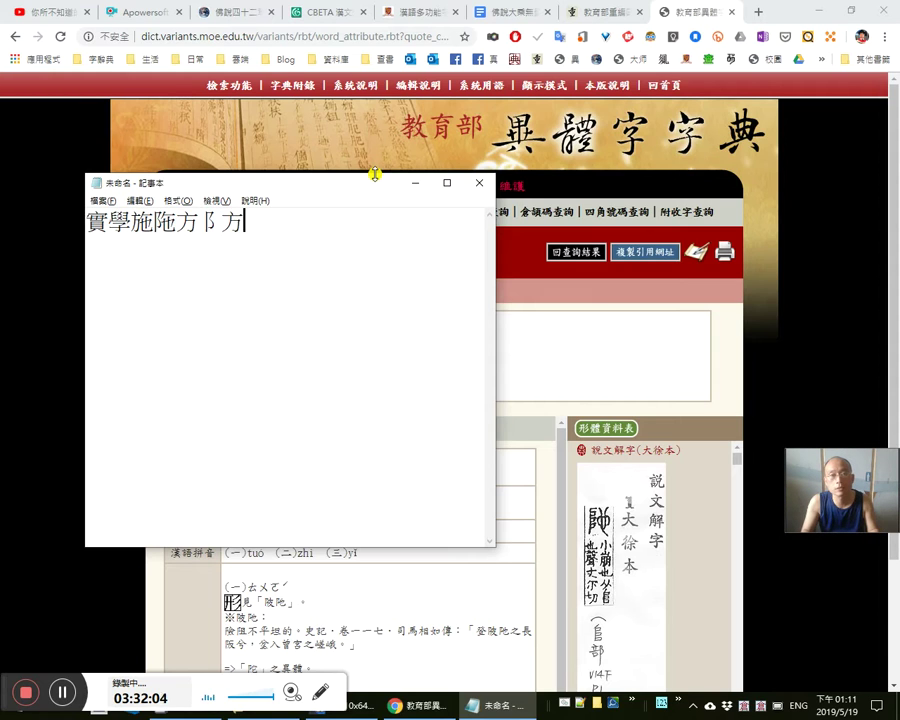
pyautogui.hotkey('shift', 'Left')
pyautogui.write('oop')
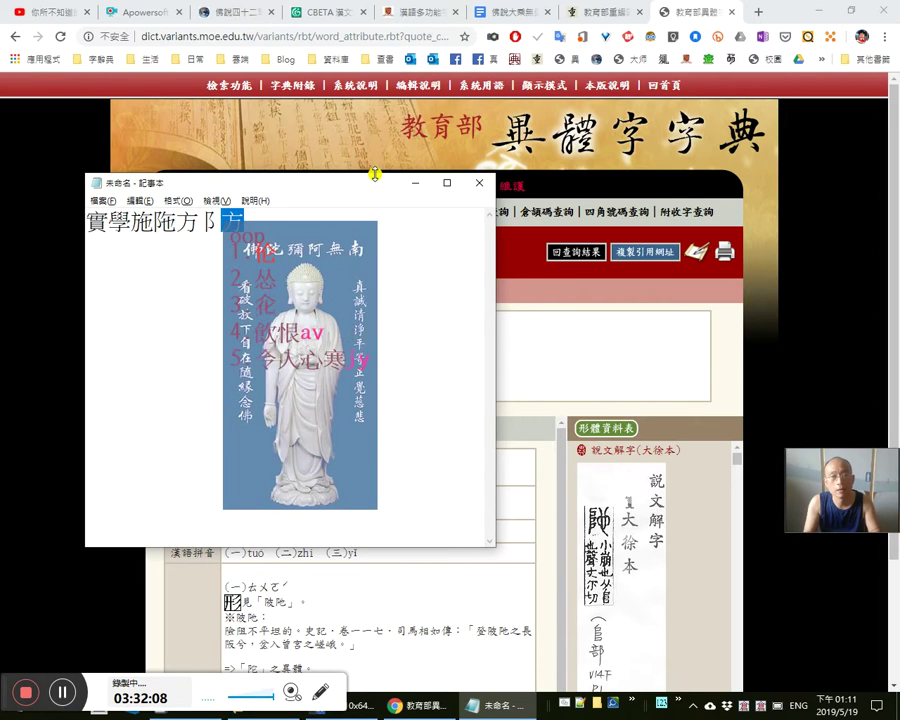
pyautogui.press('BackSpace')
pyautogui.press('BackSpace')
pyautogui.press('BackSpace')
pyautogui.write('opd')
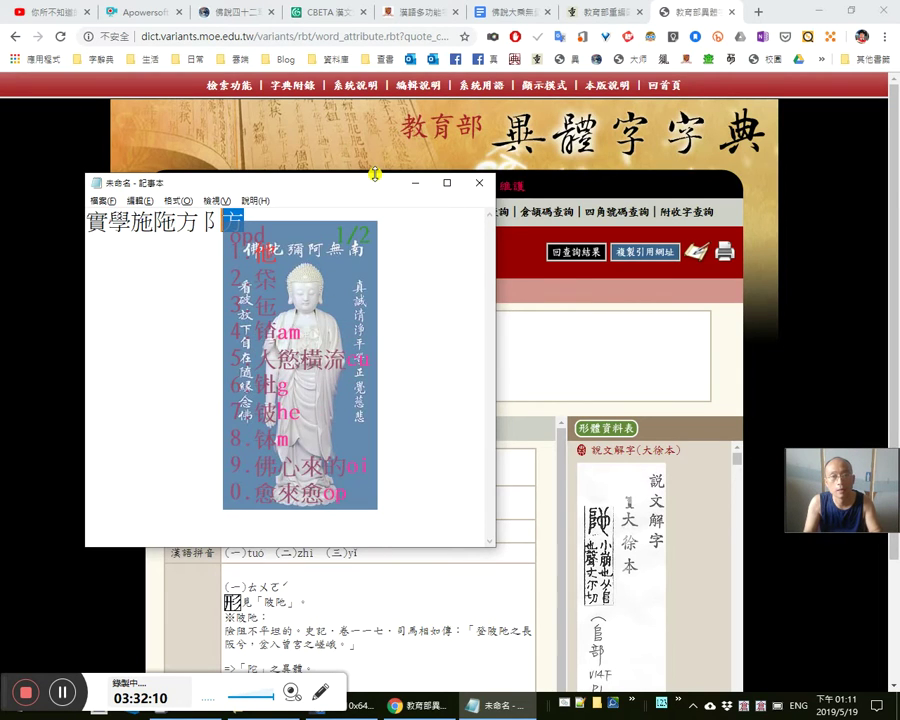
pyautogui.write('3 乜')
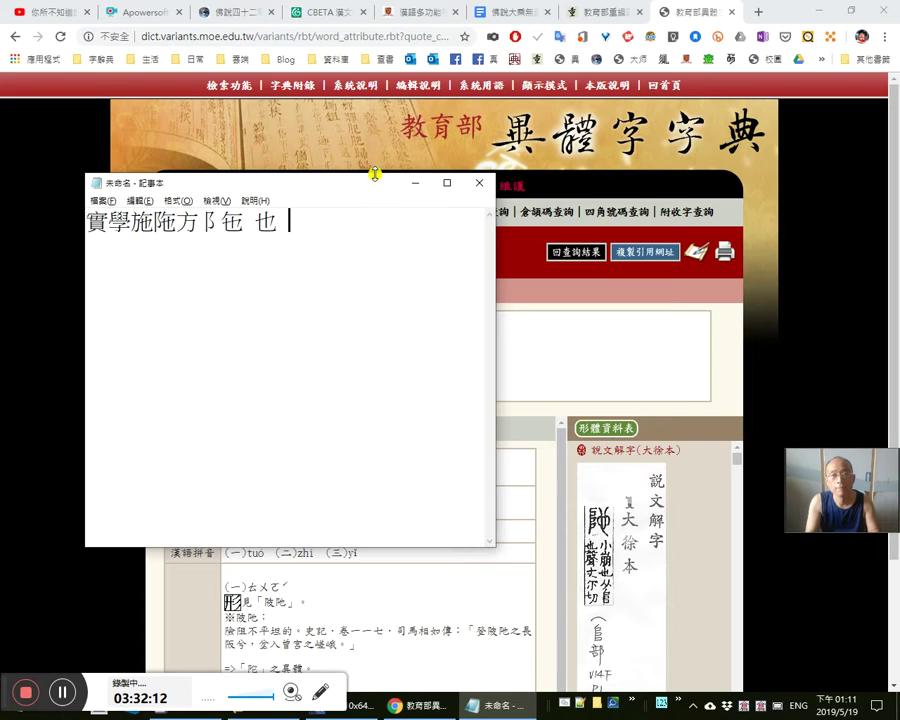
# Step: Look up the 阤 entry's third reading ㄧˇ, then type 虵 and 蛇 in Notepad
pyautogui.click(414, 183)
pyautogui.moveTo(402, 530); pyautogui.dragTo(375, 528)
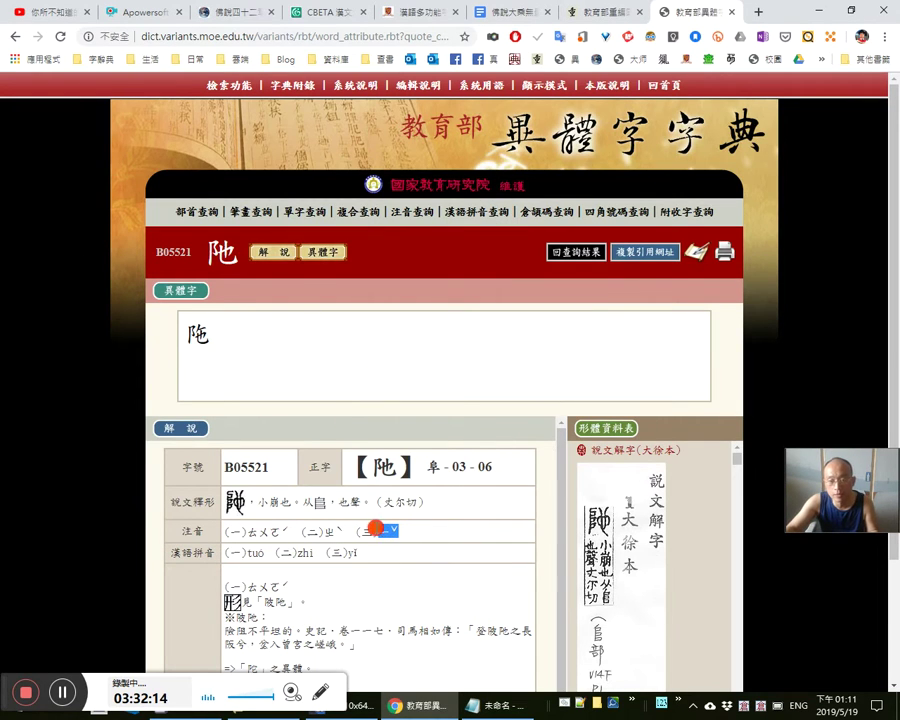
pyautogui.click(394, 530)
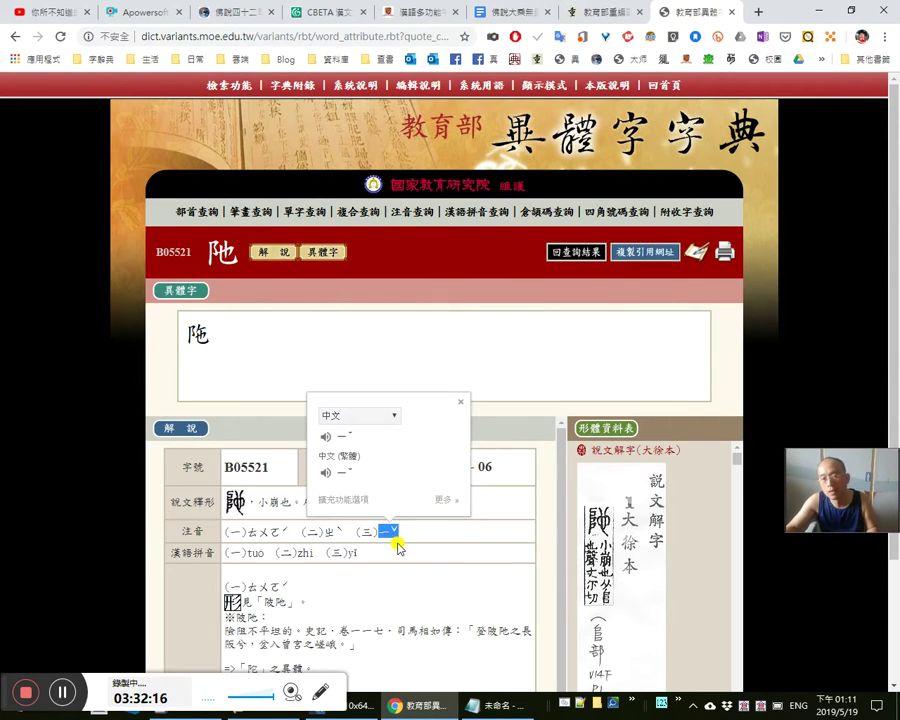
pyautogui.hotkey('alt', 'Tab')
pyautogui.hotkey('alt', 'Tab')
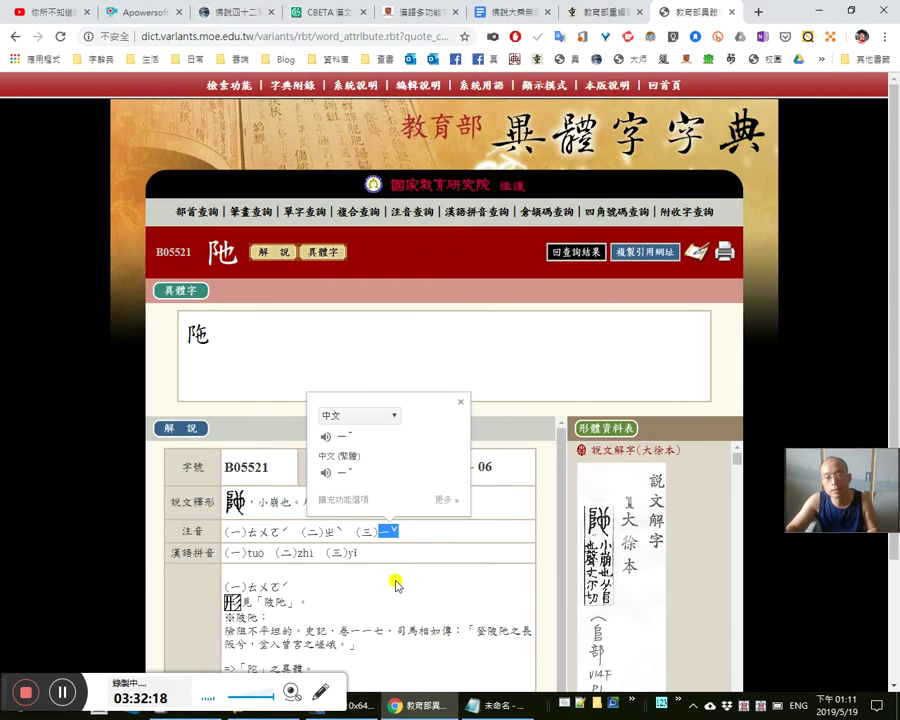
pyautogui.hotkey('alt', 'Tab')
pyautogui.hotkey('alt', 'Tab')
pyautogui.hotkey('alt', 'Tab')
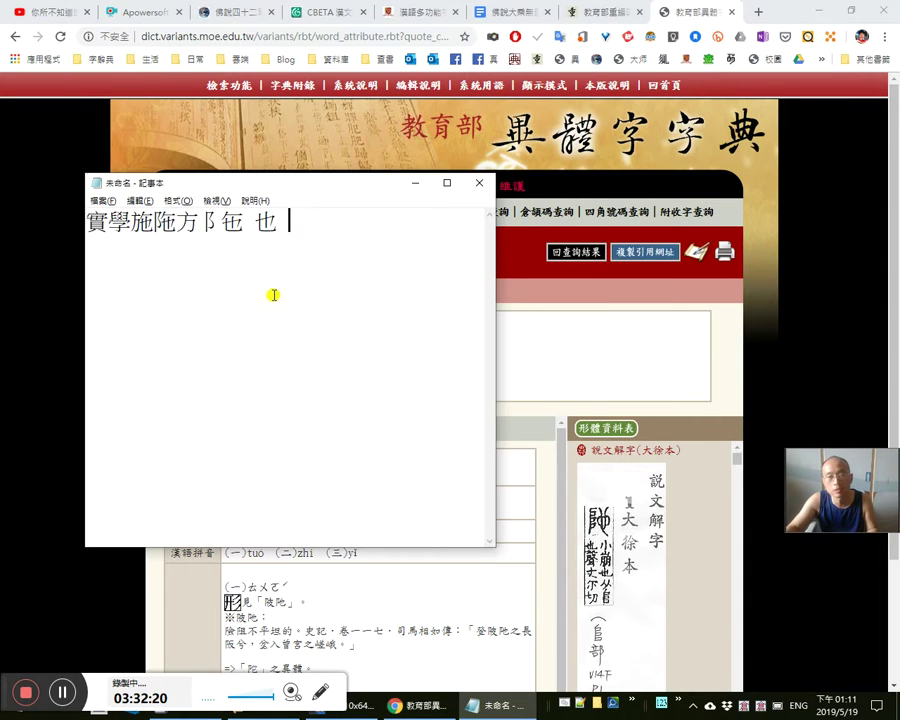
pyautogui.write('虵')
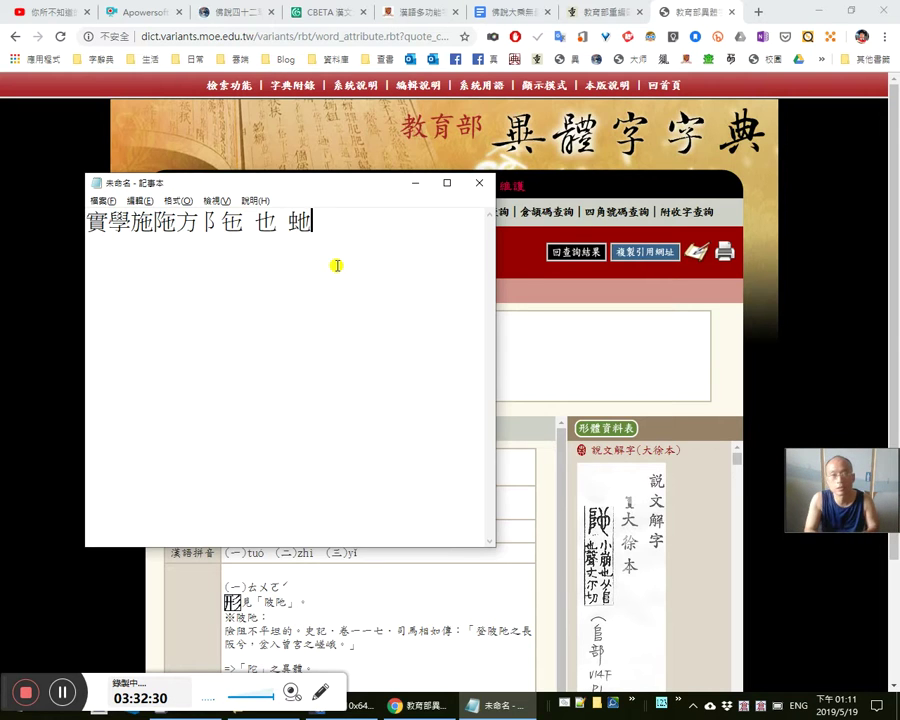
pyautogui.write('蛇')
pyautogui.hotkey('alt', 'Tab')
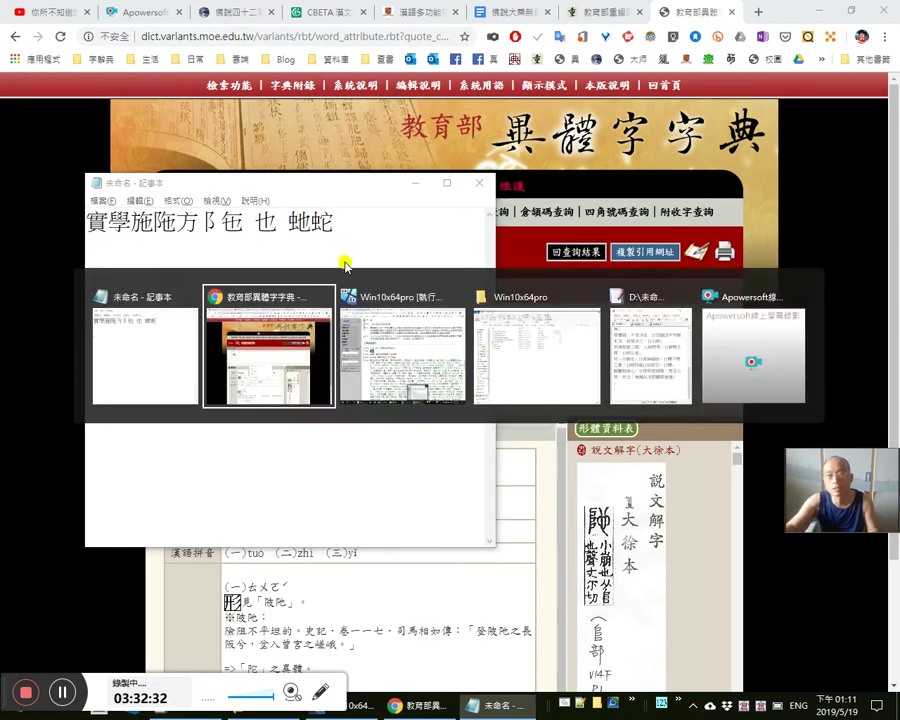
# Step: Search the variant dictionary for 蛇 and open its entry
pyautogui.click(322, 206)
pyautogui.click(415, 359)
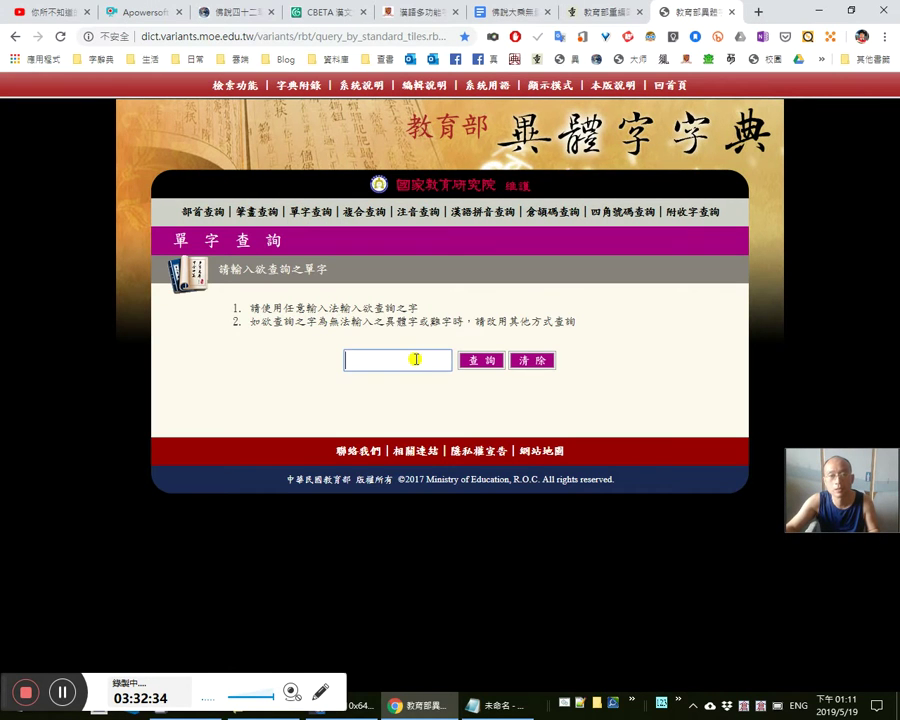
pyautogui.write('虵')
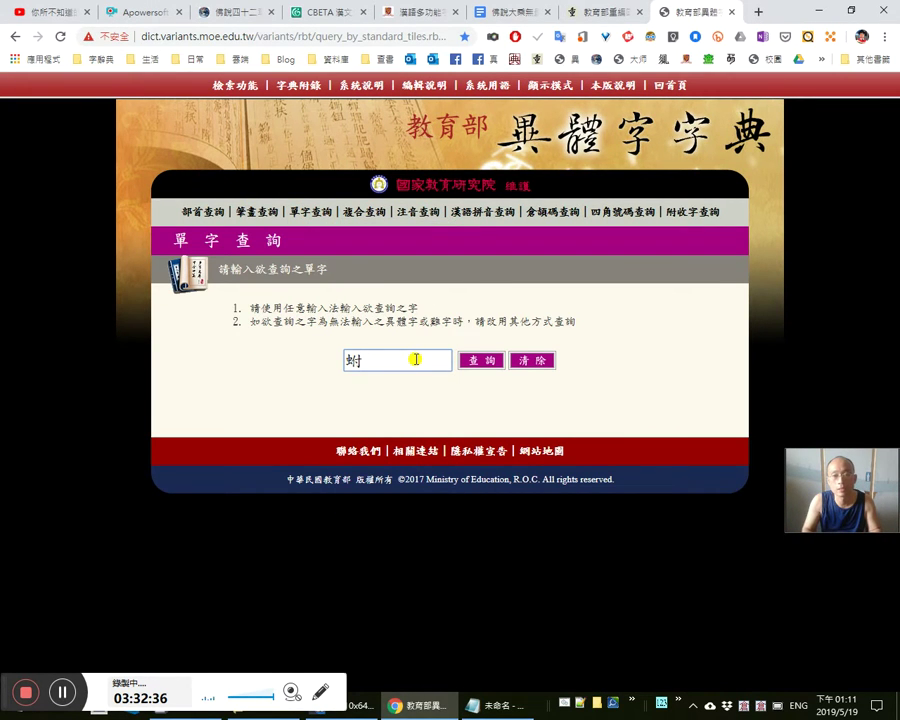
pyautogui.press('BackSpace')
pyautogui.write('liond')
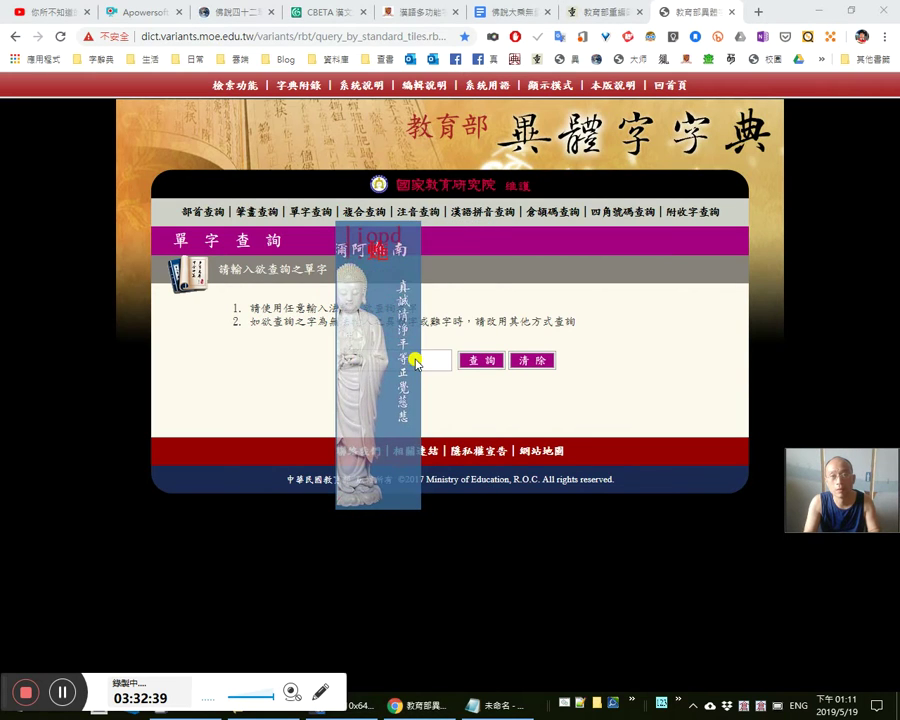
pyautogui.press('space')
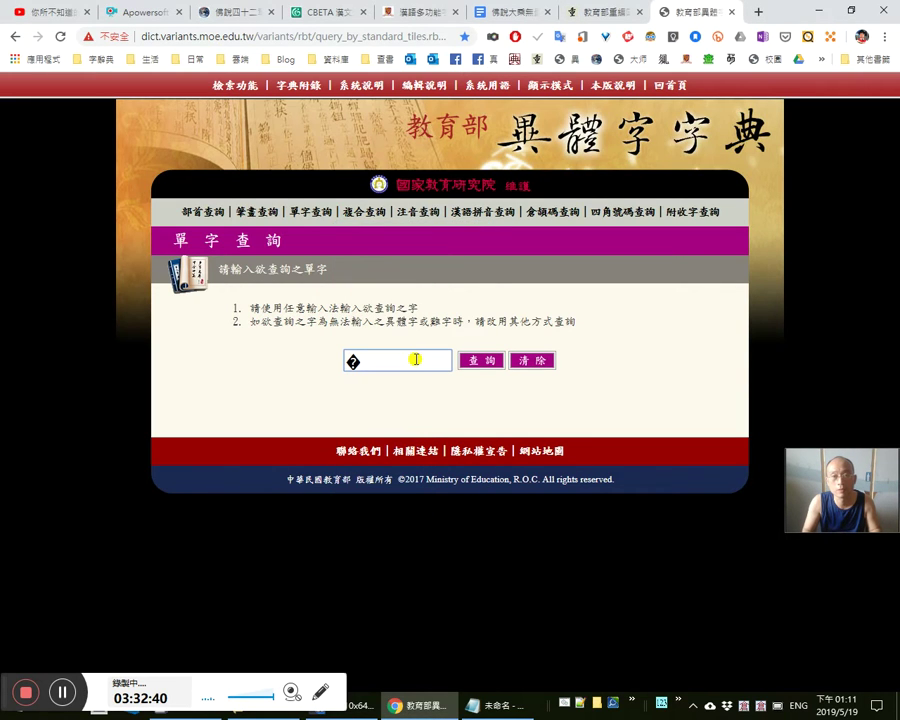
pyautogui.press('BackSpace')
pyautogui.write('0')
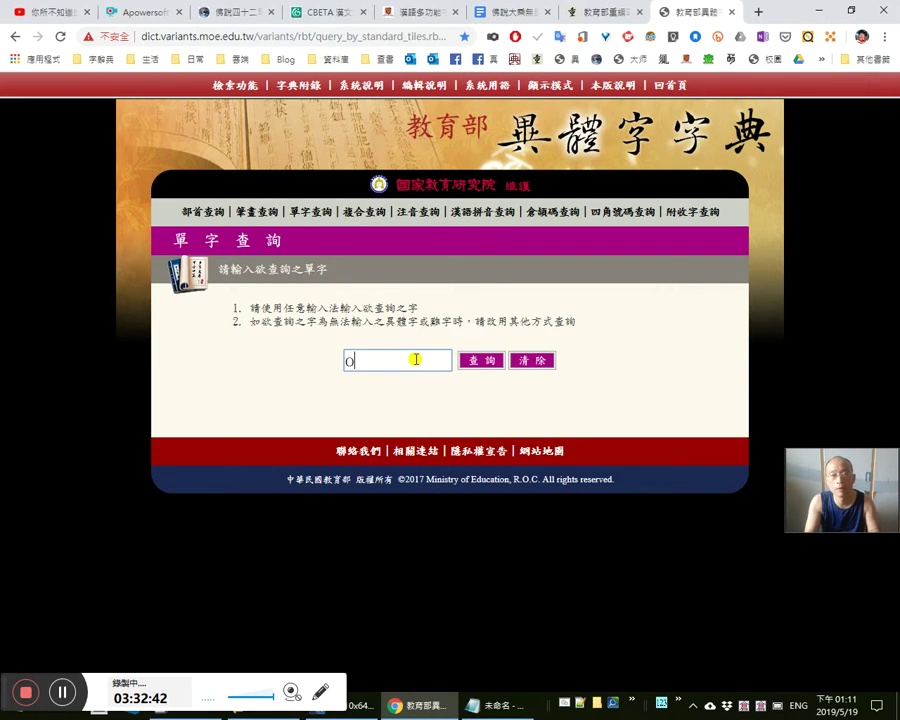
pyautogui.write('蛇')
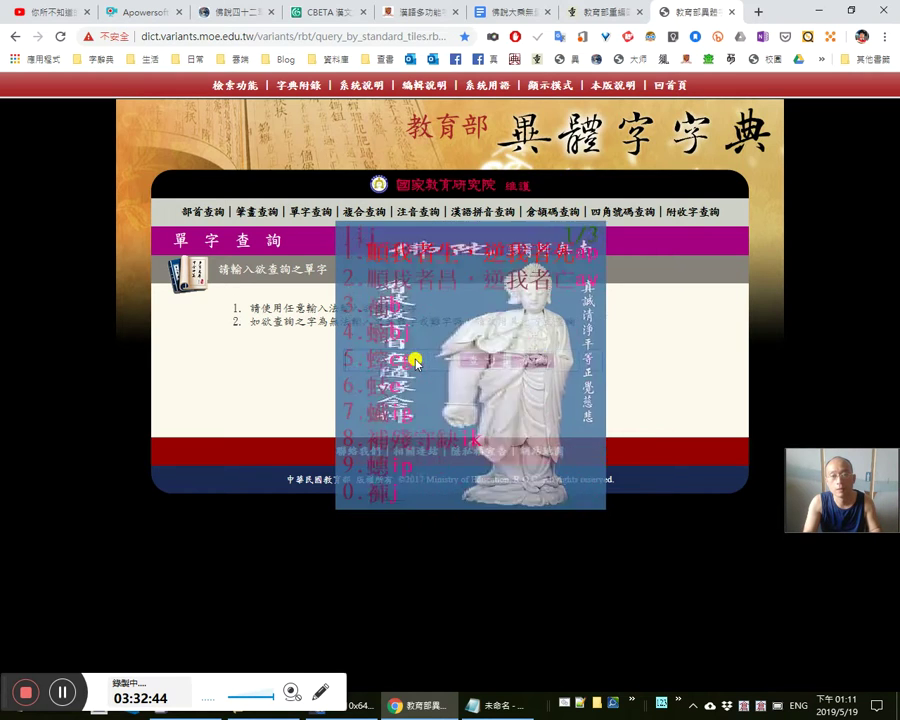
pyautogui.press('Return')
pyautogui.click(449, 358)
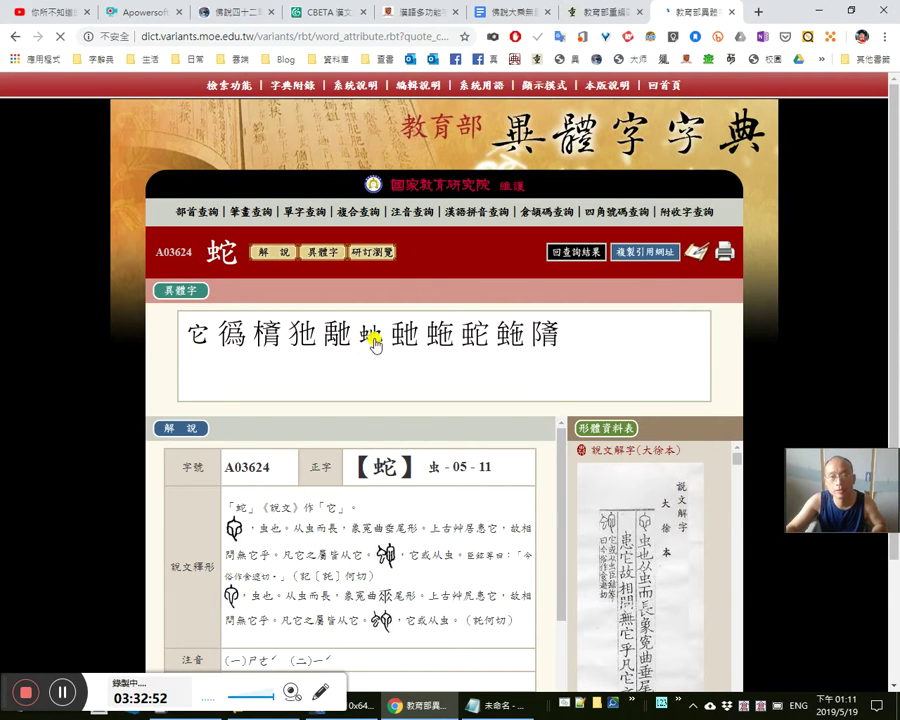
# Step: Add the character 它 after 虵蛇 in the Notepad note
pyautogui.hotkey('alt', 'Tab')
pyautogui.hotkey('alt', 'Tab')
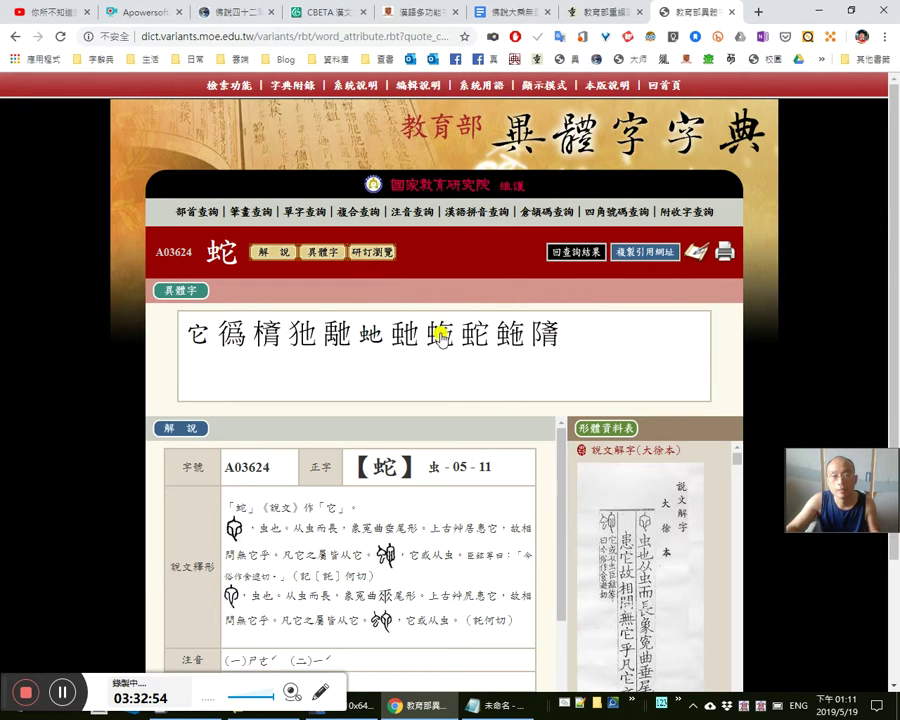
pyautogui.hotkey('alt', 'Tab')
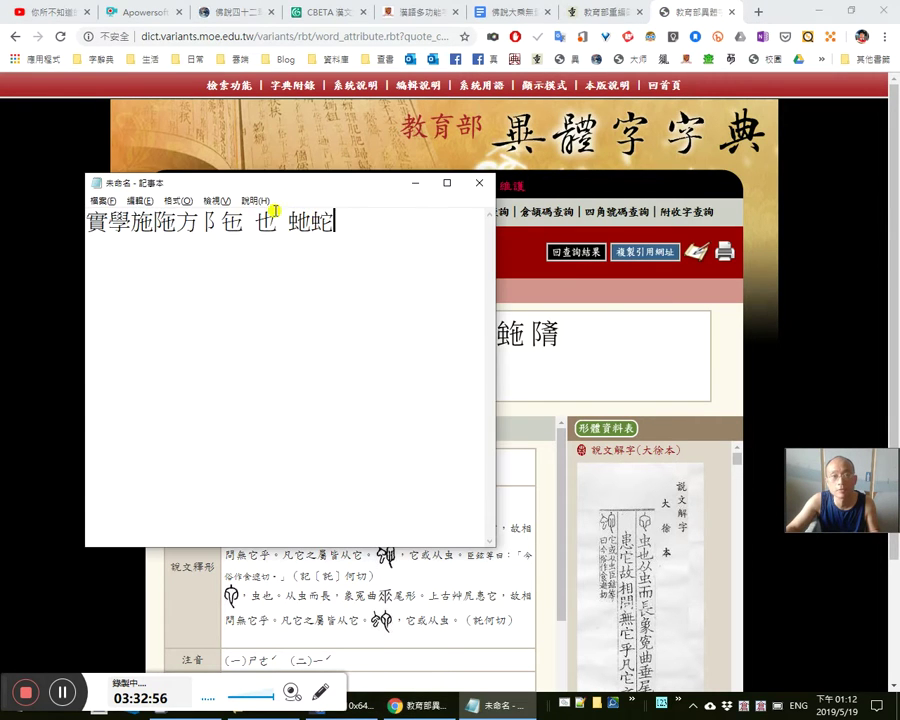
pyautogui.doubleClick(234, 220)
pyautogui.hotkey('alt', 'Tab')
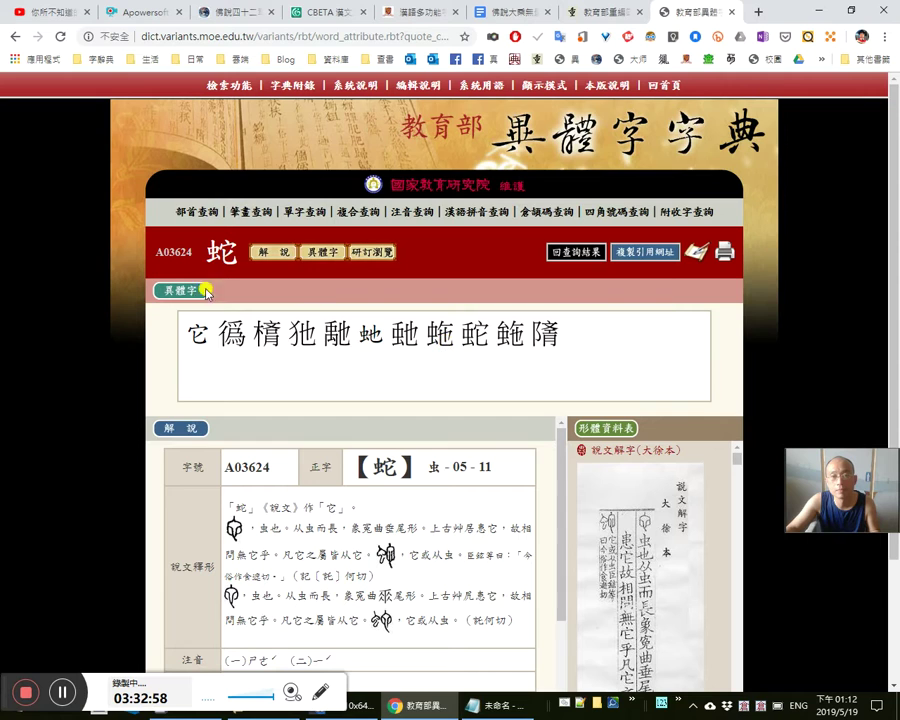
pyautogui.hotkey('alt', 'Tab')
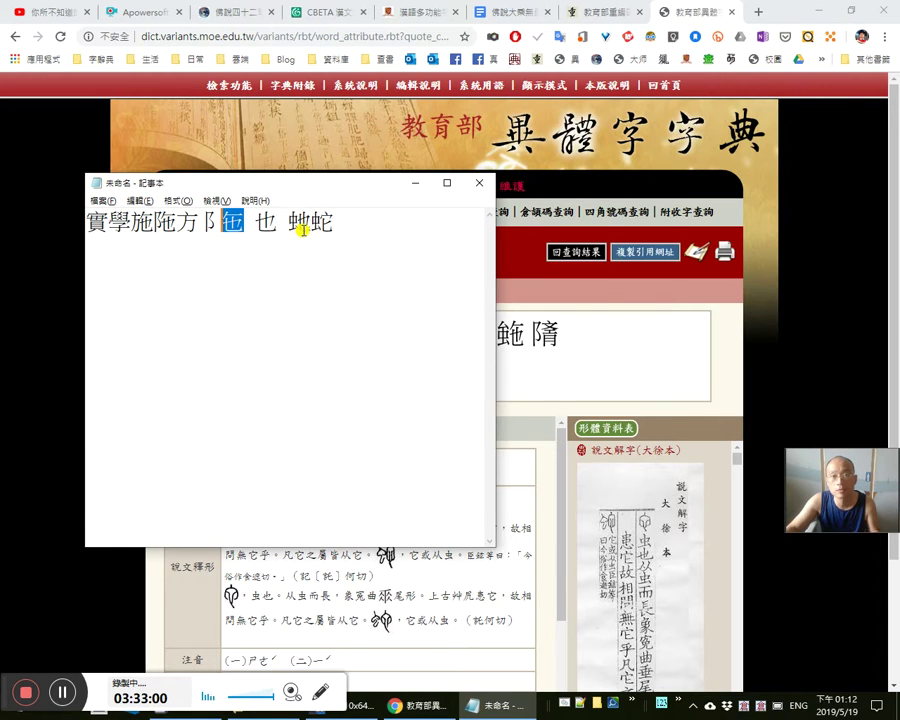
pyautogui.click(325, 225)
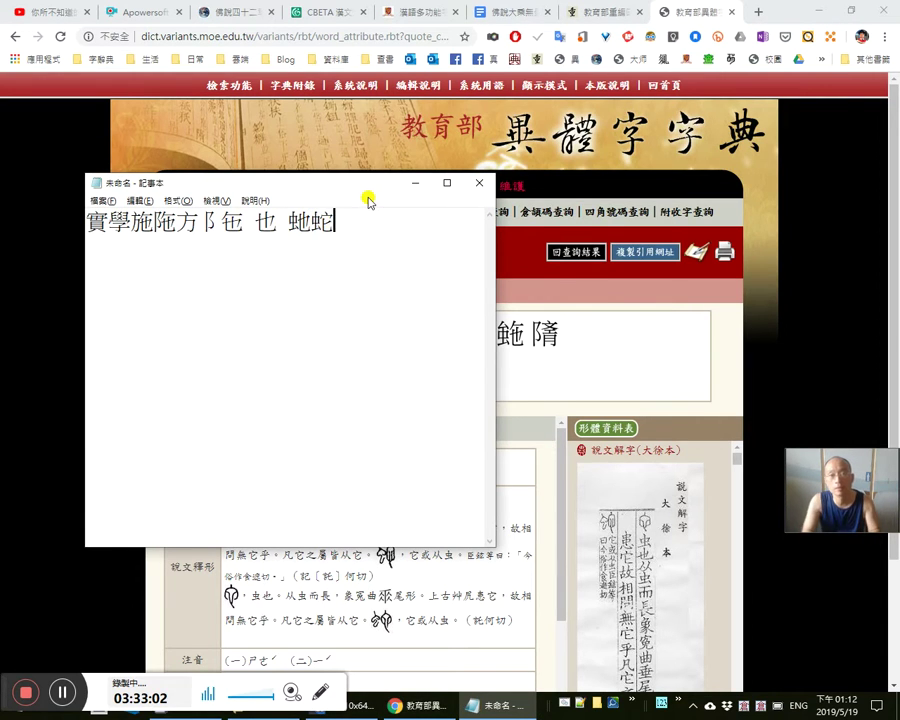
pyautogui.write('它')
pyautogui.hotkey('shift', 'Left')
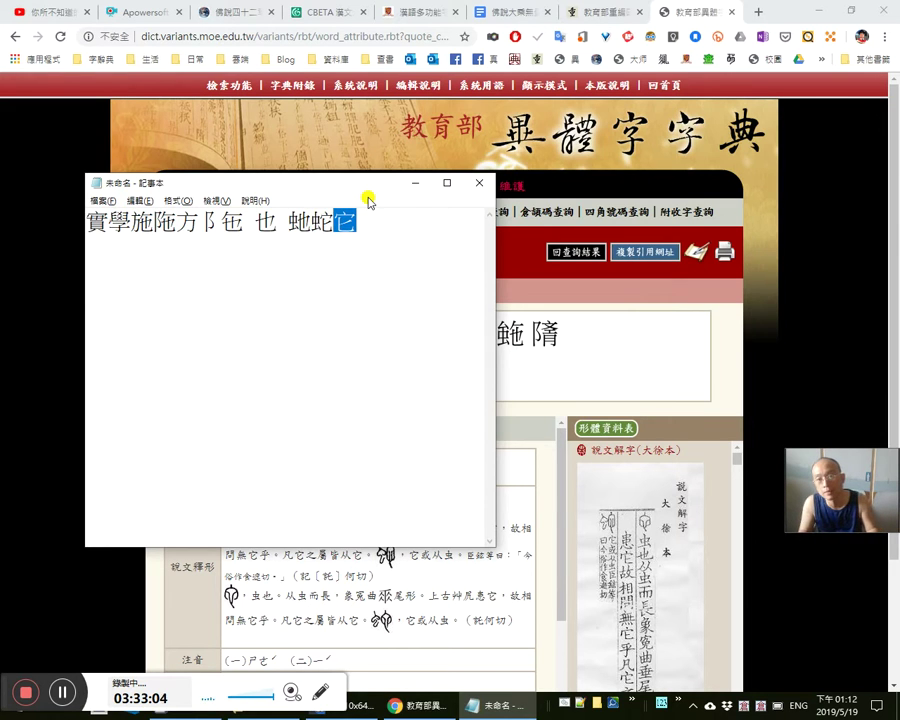
pyautogui.click(415, 183)
# Step: Look up the reading ㄕ and the character 它 in the 蛇 entry's Shuowen explanation
pyautogui.scroll(-2, 287, 600)
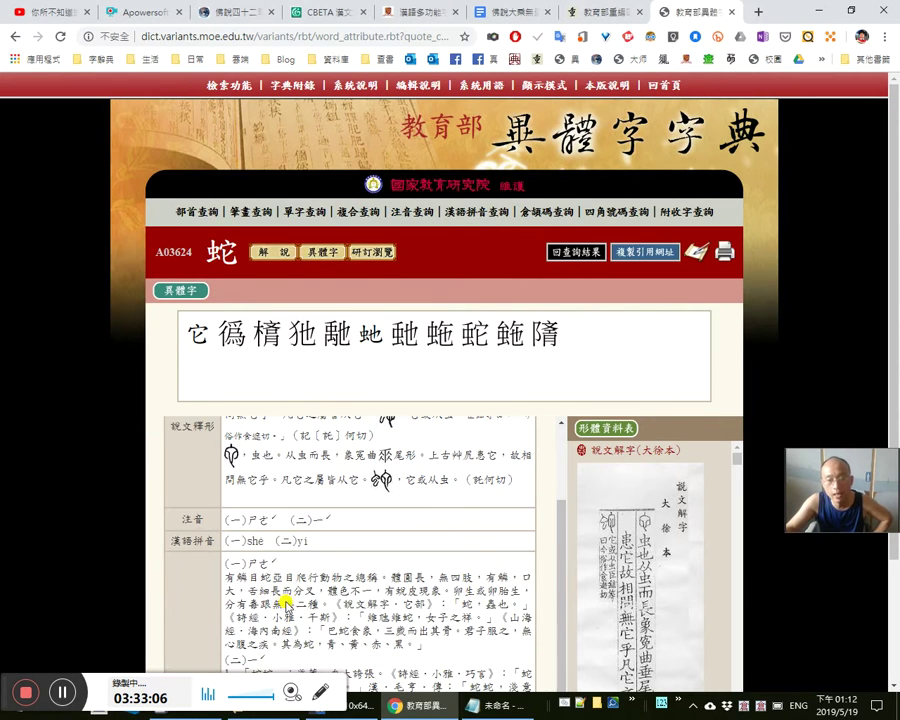
pyautogui.doubleClick(247, 519)
pyautogui.click(327, 514)
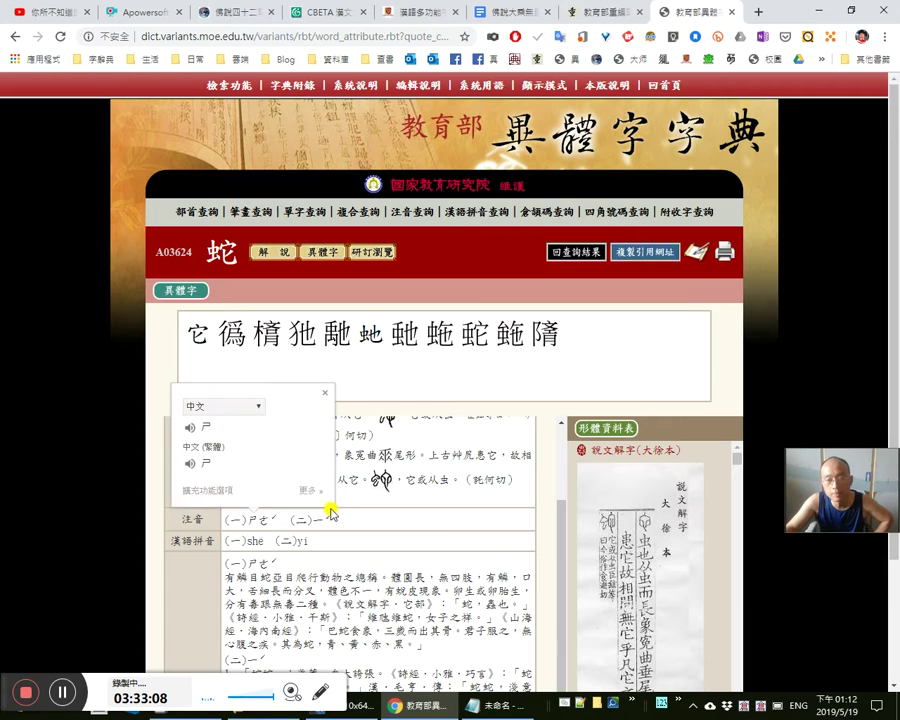
pyautogui.scroll(2, 330, 512)
pyautogui.moveTo(324, 527); pyautogui.dragTo(342, 507)
pyautogui.click(326, 508)
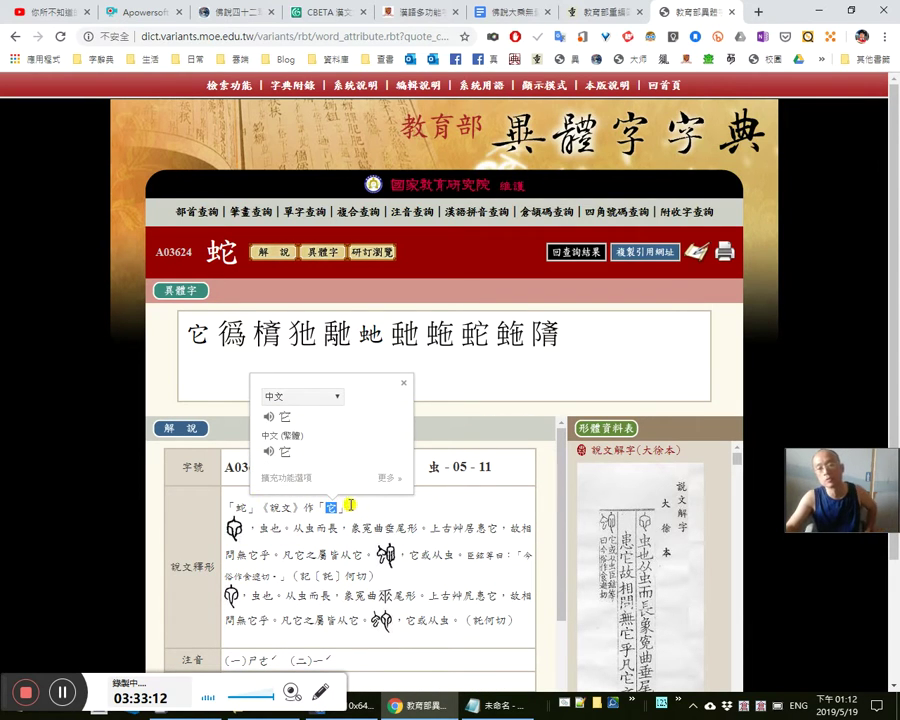
pyautogui.scroll(-3, 428, 524)
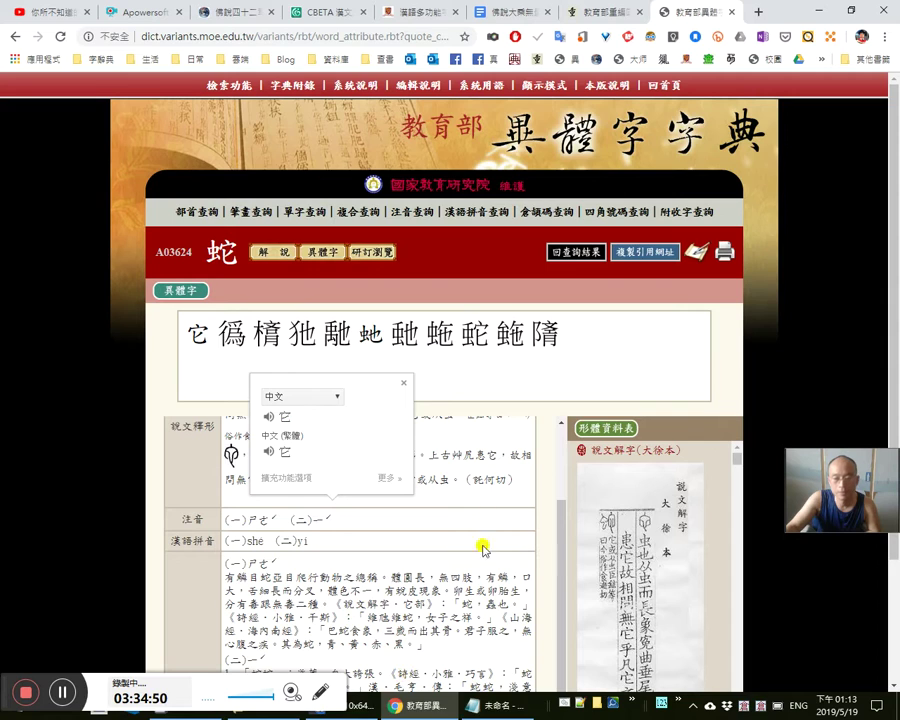
# Step: Close the 蛇 variant-dictionary tab and go back to the ctext scanned page
pyautogui.hotkey('alt', 'Tab')
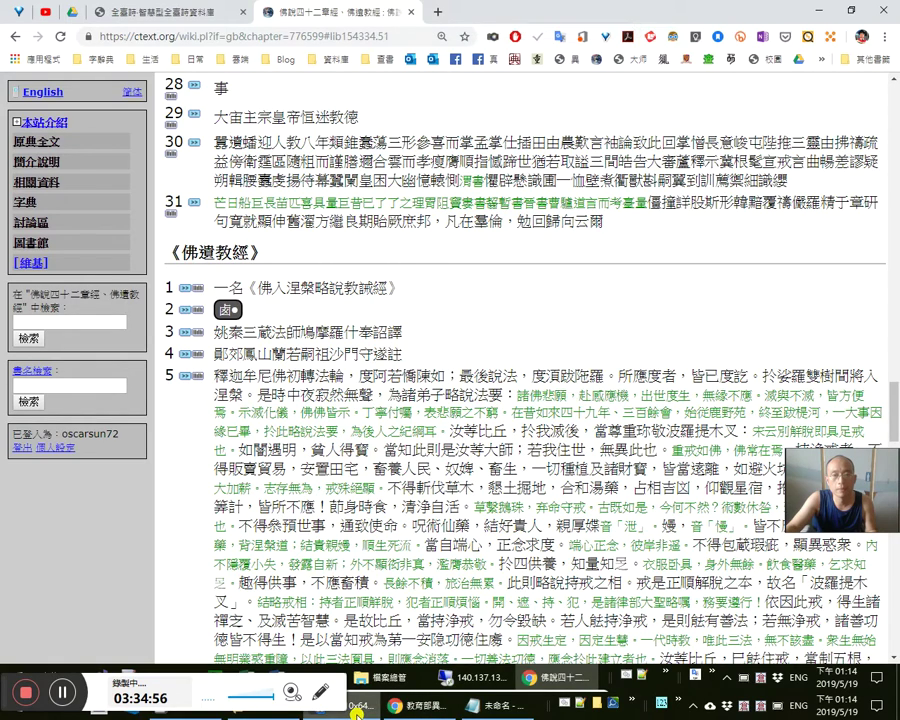
pyautogui.click(428, 707)
pyautogui.click(428, 707)
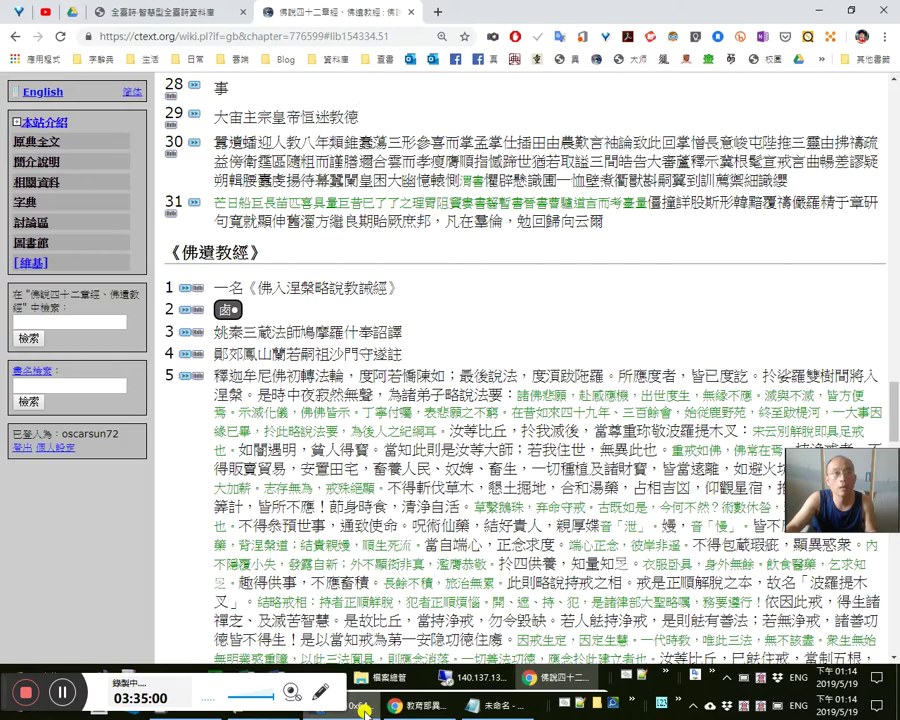
pyautogui.click(428, 707)
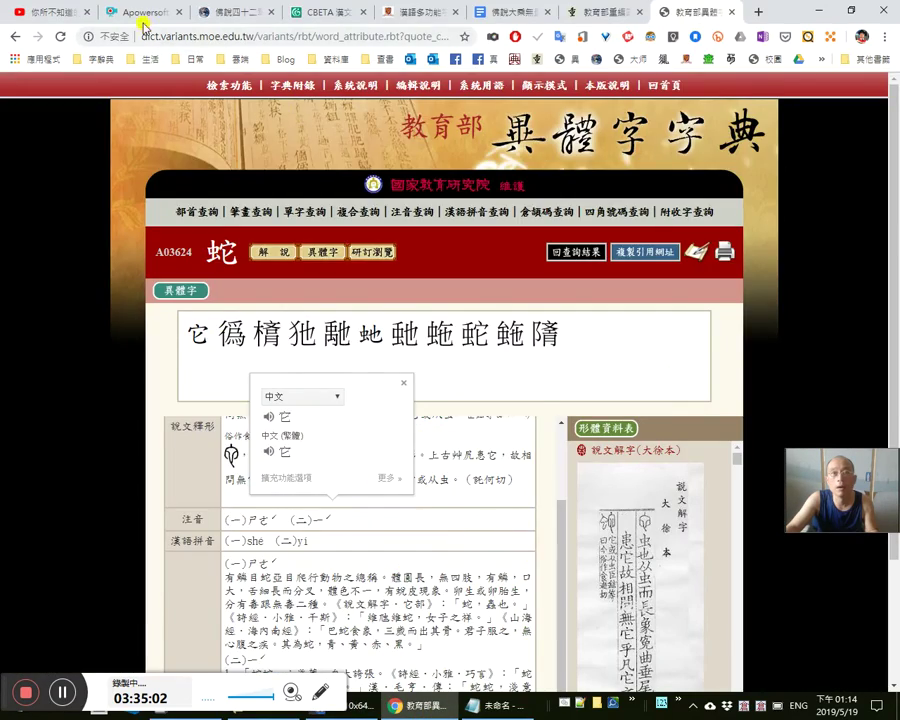
pyautogui.hotkey('ctrl', 'w')
pyautogui.click(262, 14)
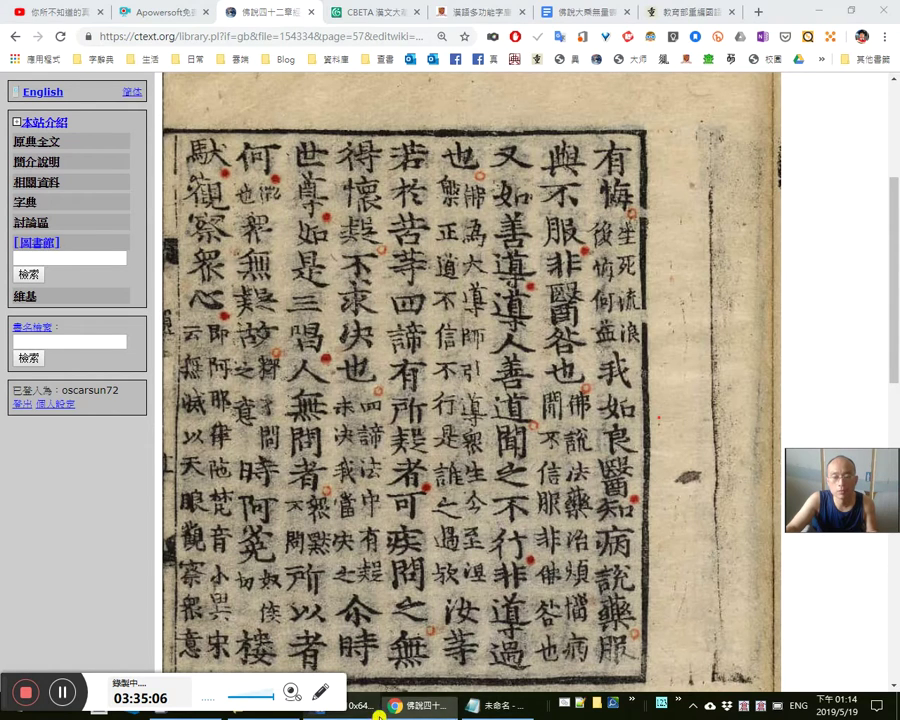
# Step: Select 陀 and then the first character 駄 on line 9 of the EmEditor text
pyautogui.hotkey('alt', 'Tab')
pyautogui.hotkey('alt', 'Tab')
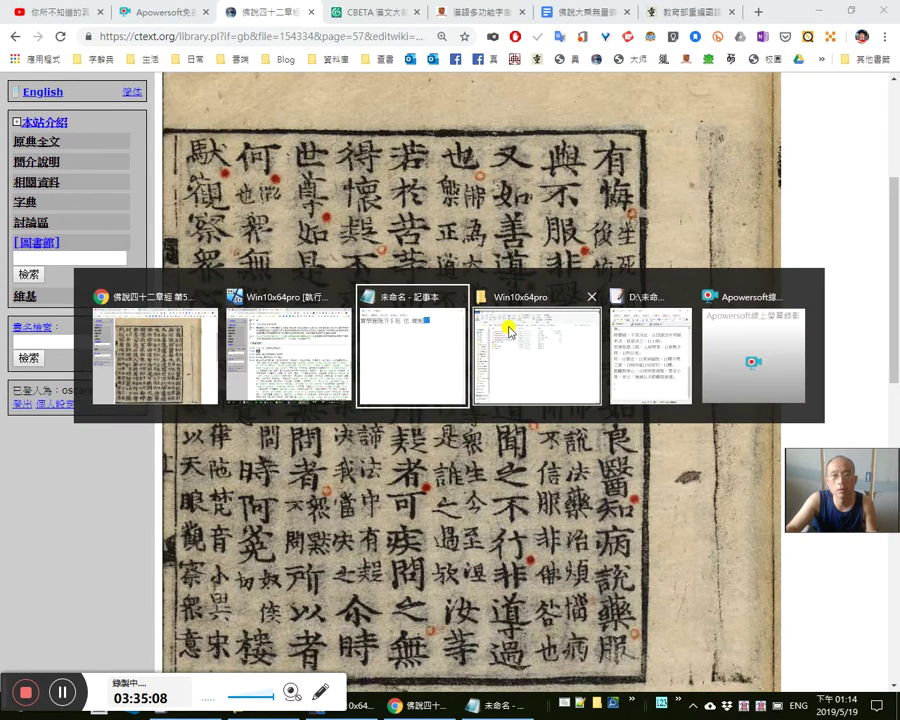
pyautogui.click(747, 338)
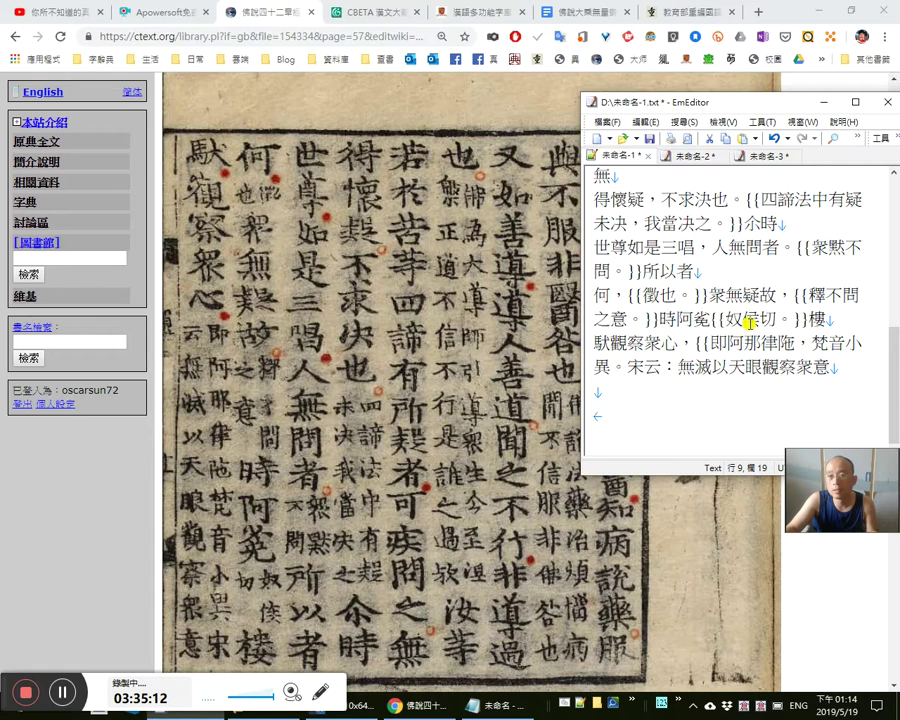
pyautogui.click(600, 342)
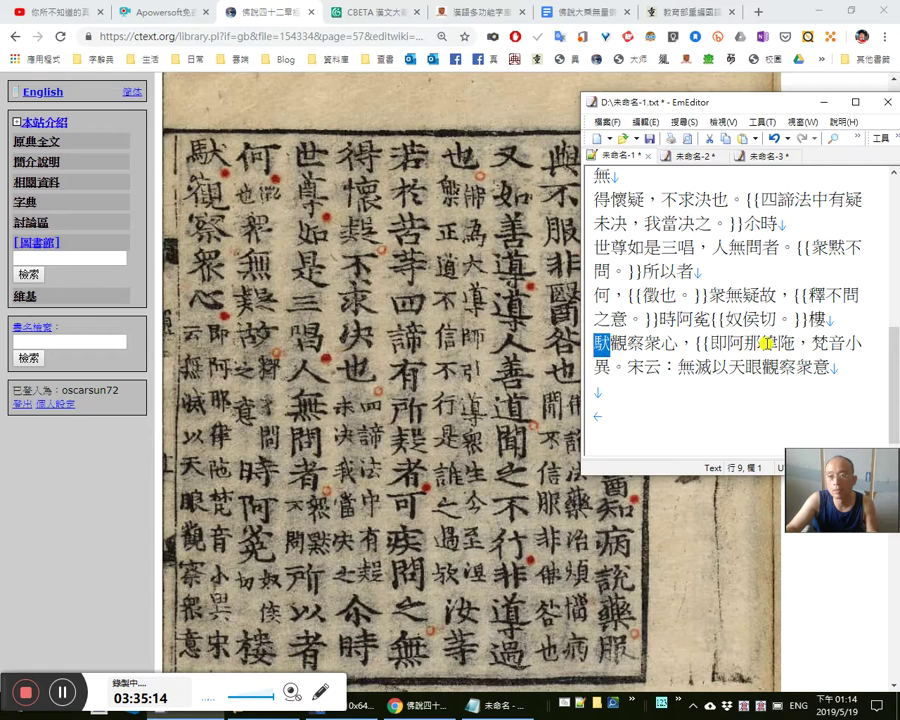
pyautogui.moveTo(778, 343); pyautogui.dragTo(790, 344)
pyautogui.moveTo(608, 343); pyautogui.dragTo(593, 343)
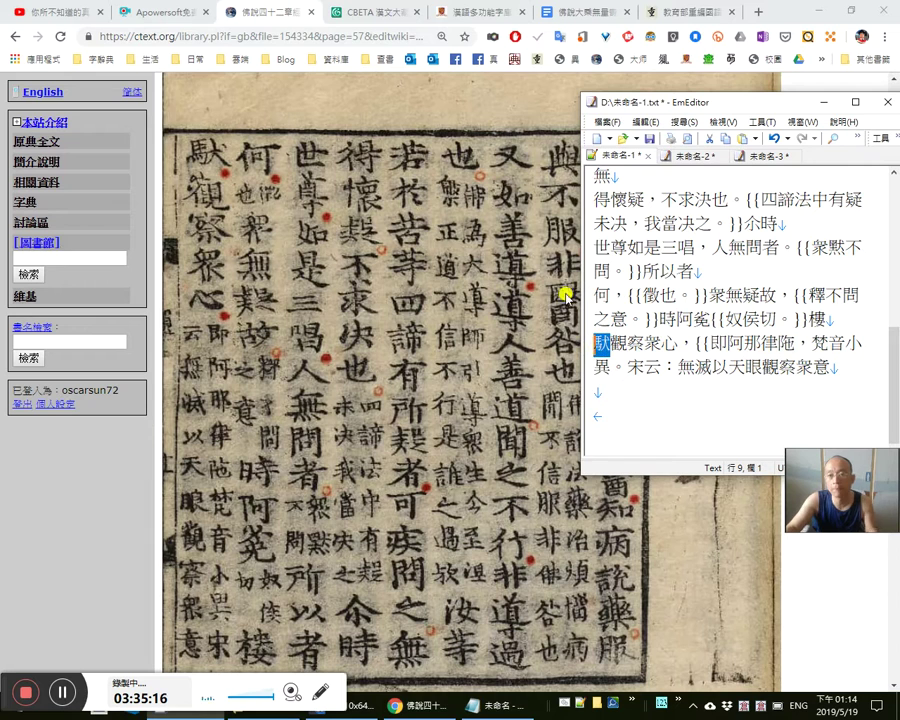
pyautogui.click(668, 12)
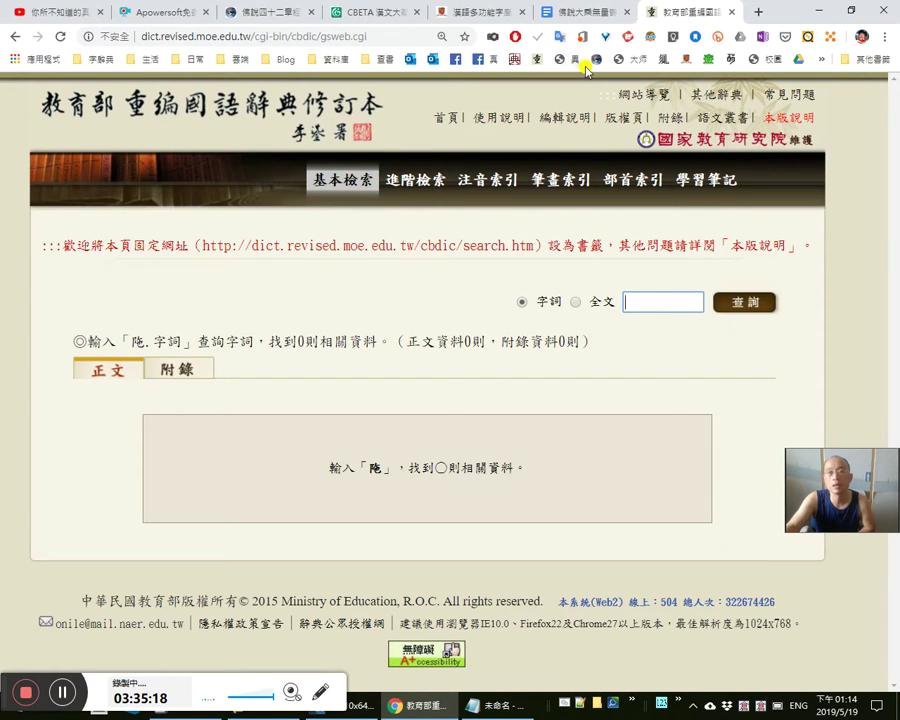
# Step: Search the variant dictionary for 馱 and open its main entry page, A04623
pyautogui.click(653, 299)
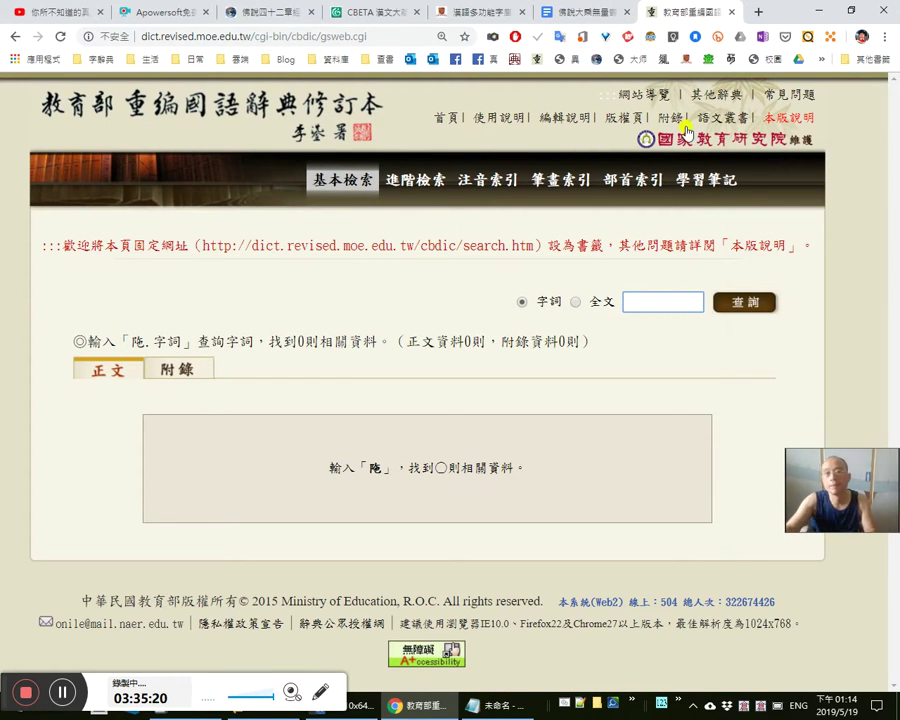
pyautogui.click(575, 62)
pyautogui.click(388, 355)
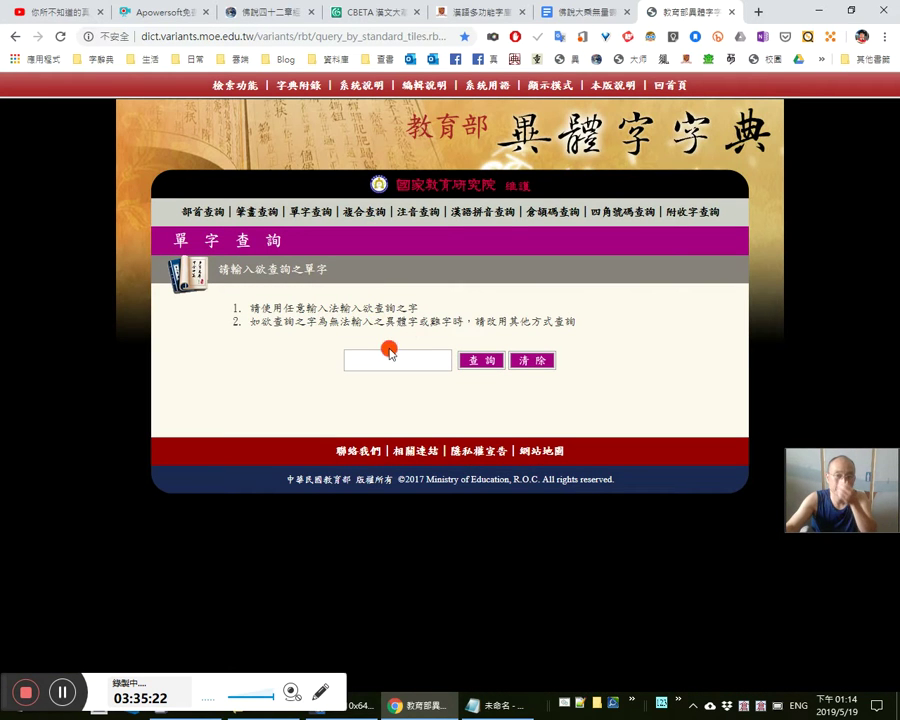
pyautogui.write('馱')
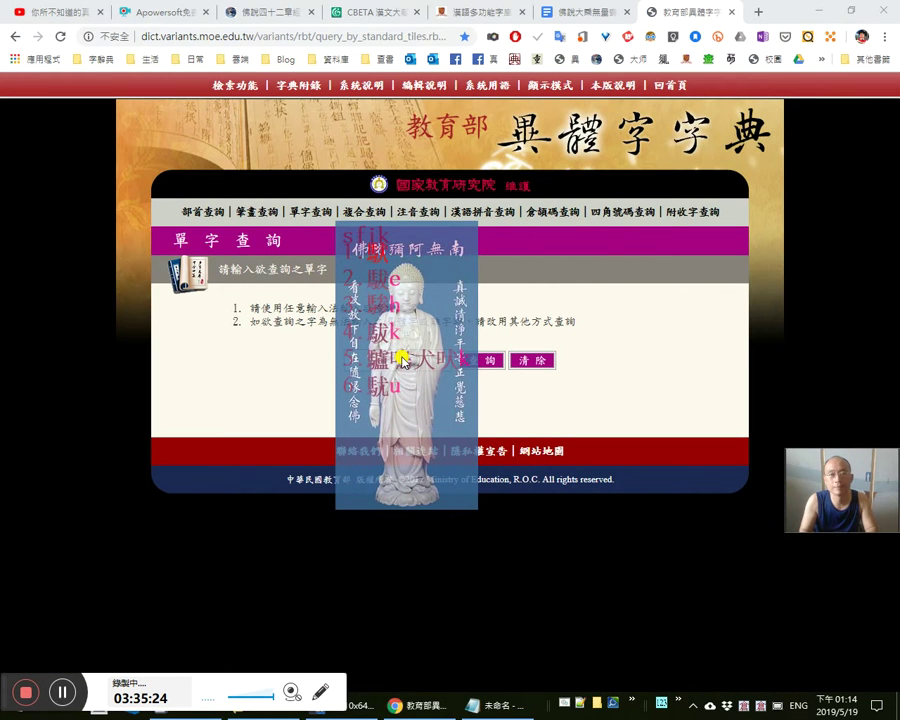
pyautogui.press('Return')
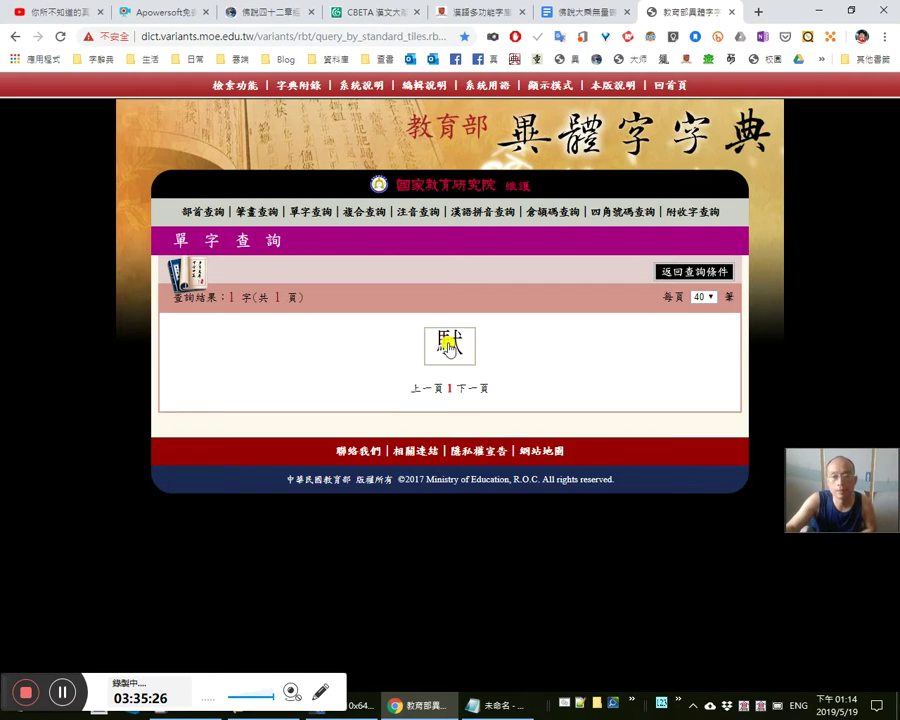
pyautogui.click(451, 342)
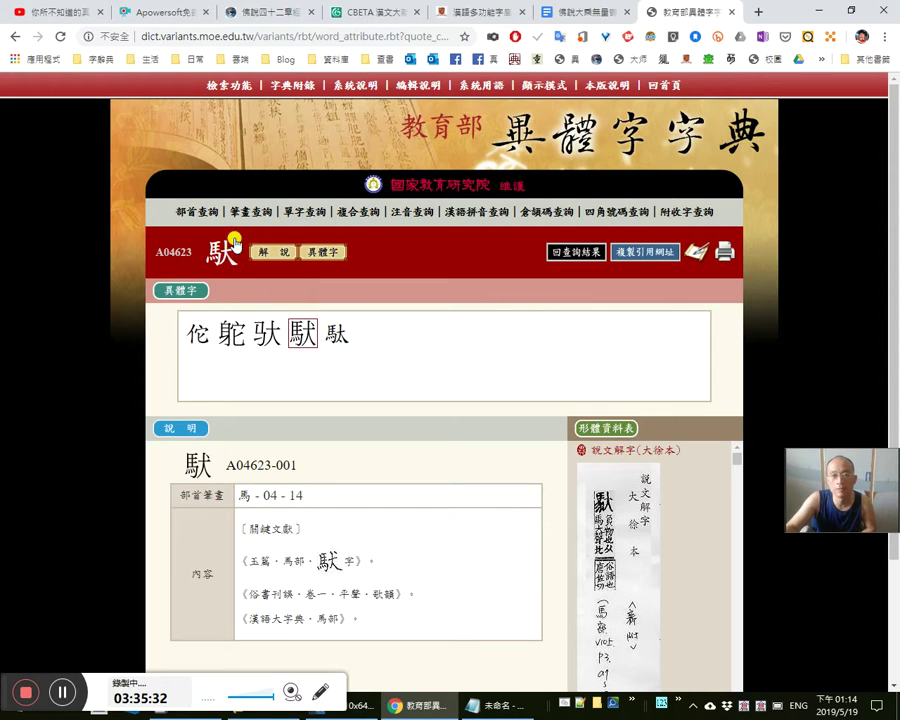
pyautogui.click(216, 251)
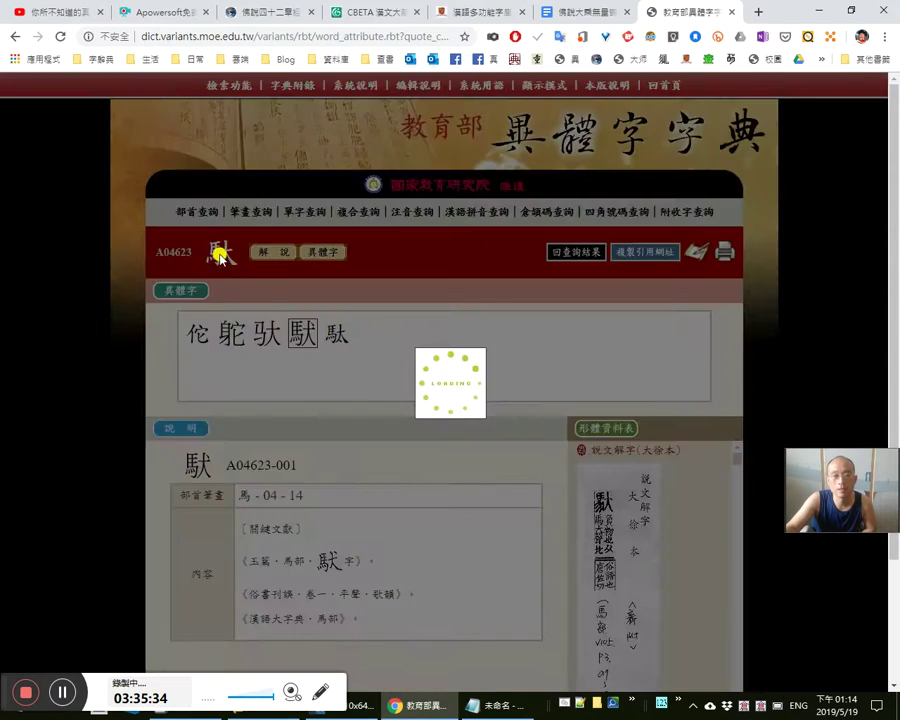
# Step: Select the 注音 readings (一)ㄊㄨㄛˊ and (二)ㄉㄨㄛˋ, checking them against the ctext page
pyautogui.doubleClick(282, 565)
pyautogui.moveTo(345, 565)
pyautogui.mouseDown()
pyautogui.moveTo(380, 566)
pyautogui.moveTo(350, 561)
pyautogui.mouseUp()
pyautogui.doubleClick(282, 562)
pyautogui.moveTo(255, 562); pyautogui.dragTo(306, 562)
pyautogui.click(258, 17)
pyautogui.click(690, 11)
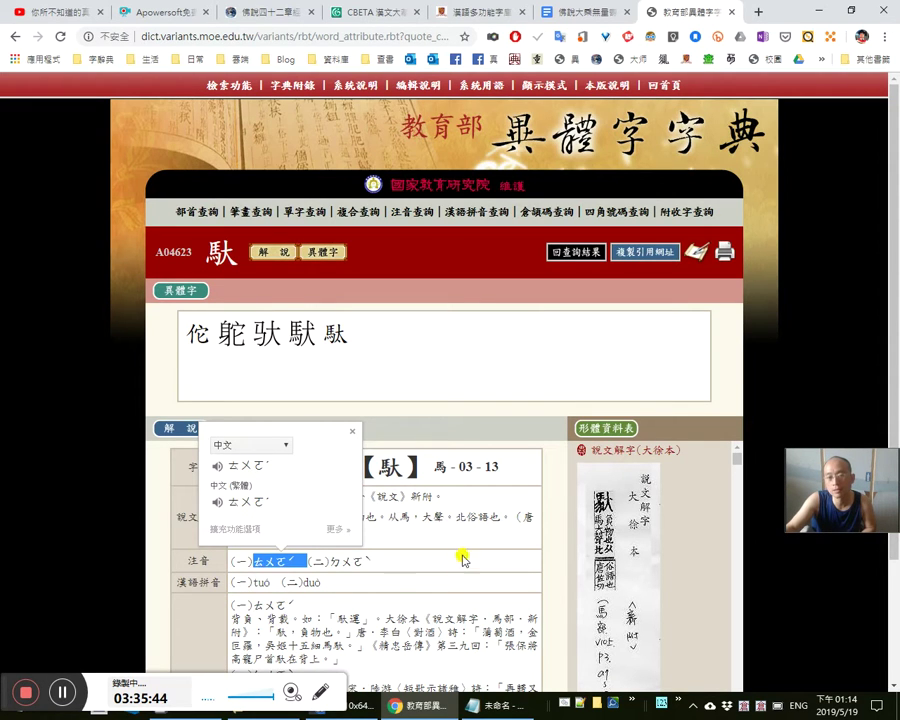
pyautogui.moveTo(253, 562); pyautogui.dragTo(372, 562)
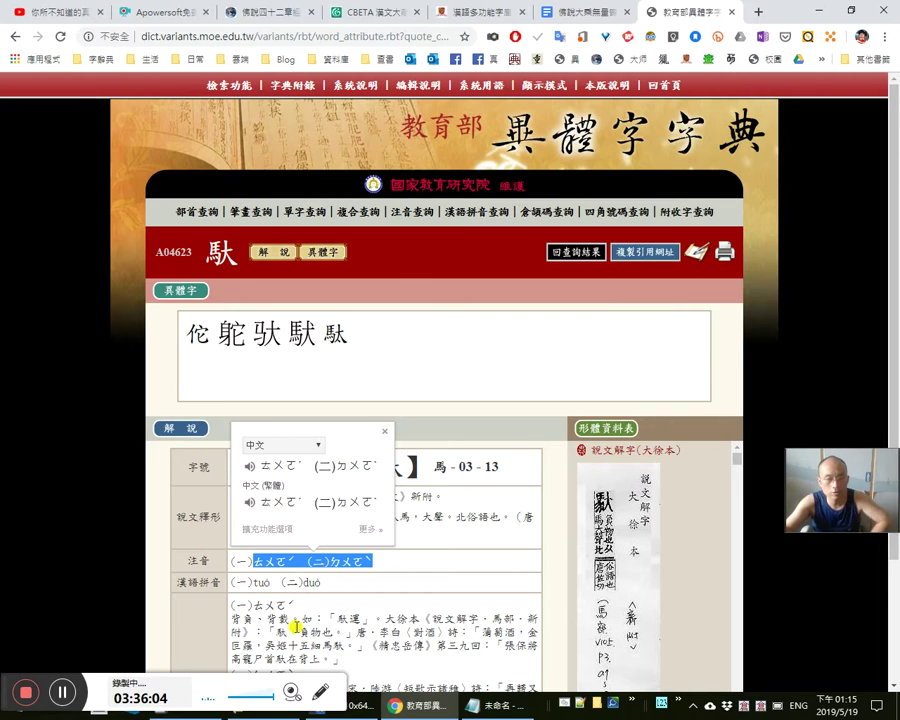
# Step: Reselect the 注音 and 漢語拼音 rows through (一)tuó after comparing with the ctext scan
pyautogui.click(372, 577)
pyautogui.moveTo(368, 604); pyautogui.dragTo(268, 466)
pyautogui.click(280, 12)
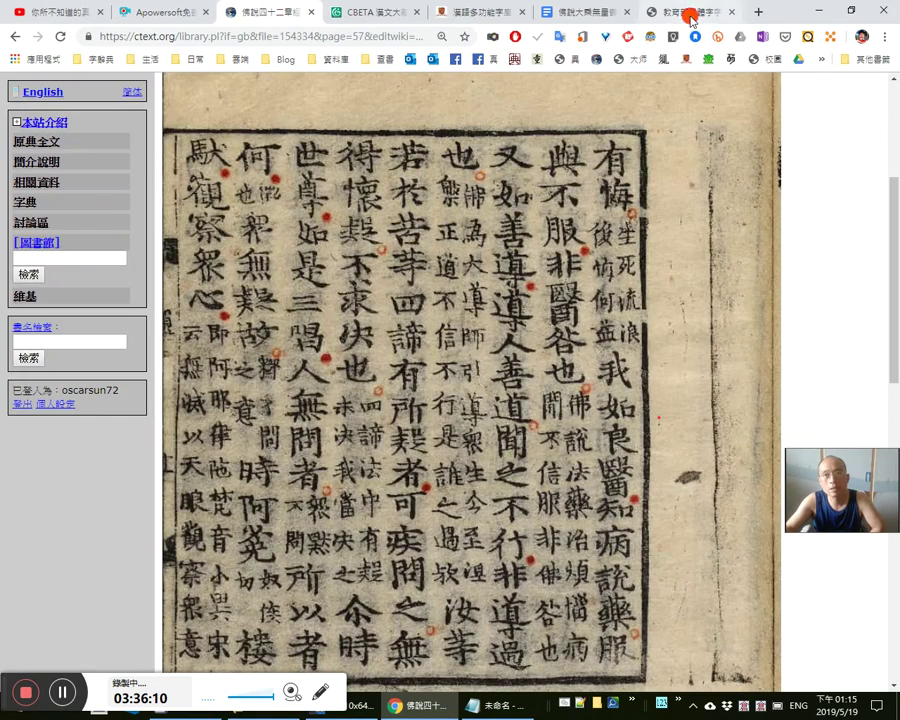
pyautogui.click(688, 13)
pyautogui.click(316, 594)
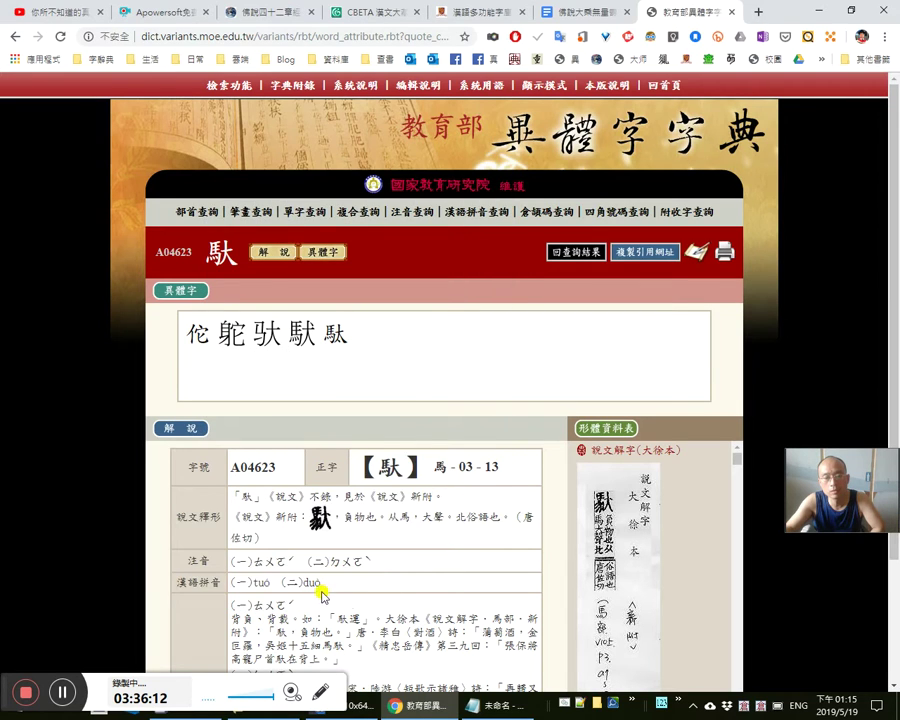
pyautogui.moveTo(326, 591); pyautogui.dragTo(278, 561)
pyautogui.moveTo(218, 563); pyautogui.dragTo(272, 582)
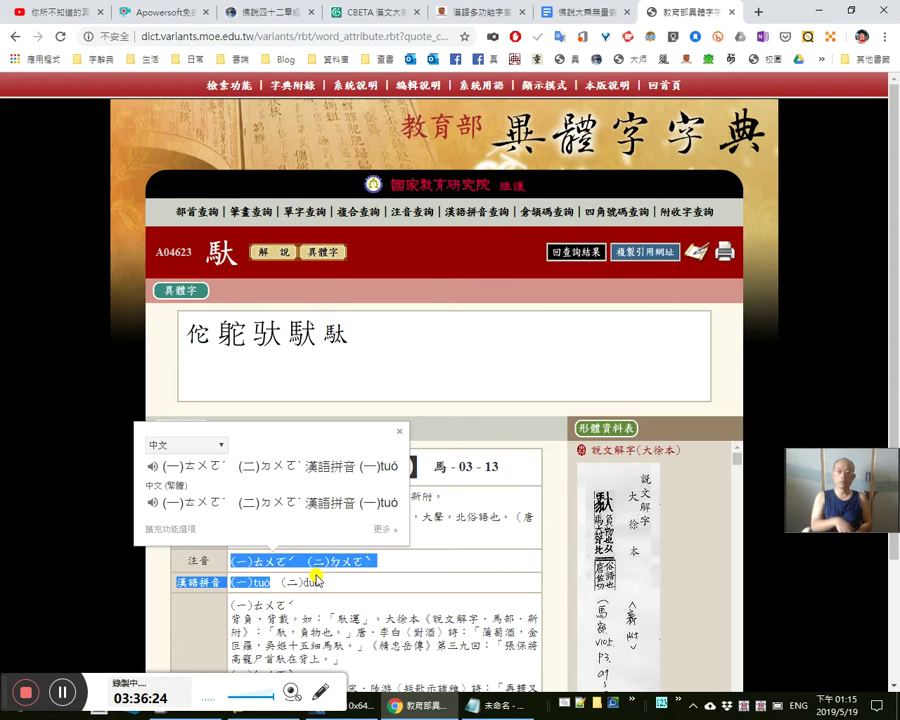
pyautogui.press('Escape')
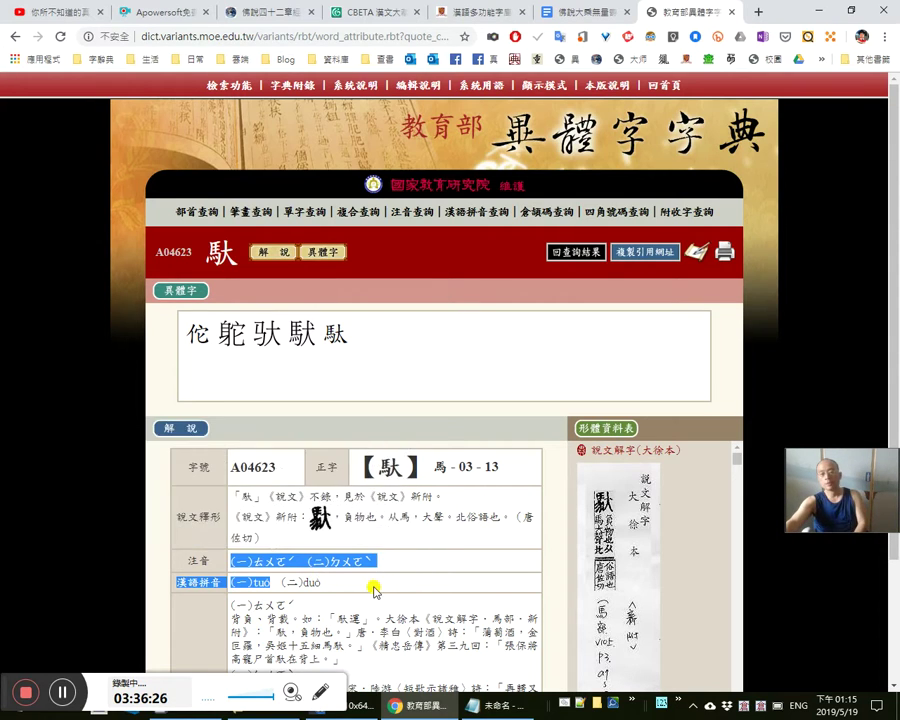
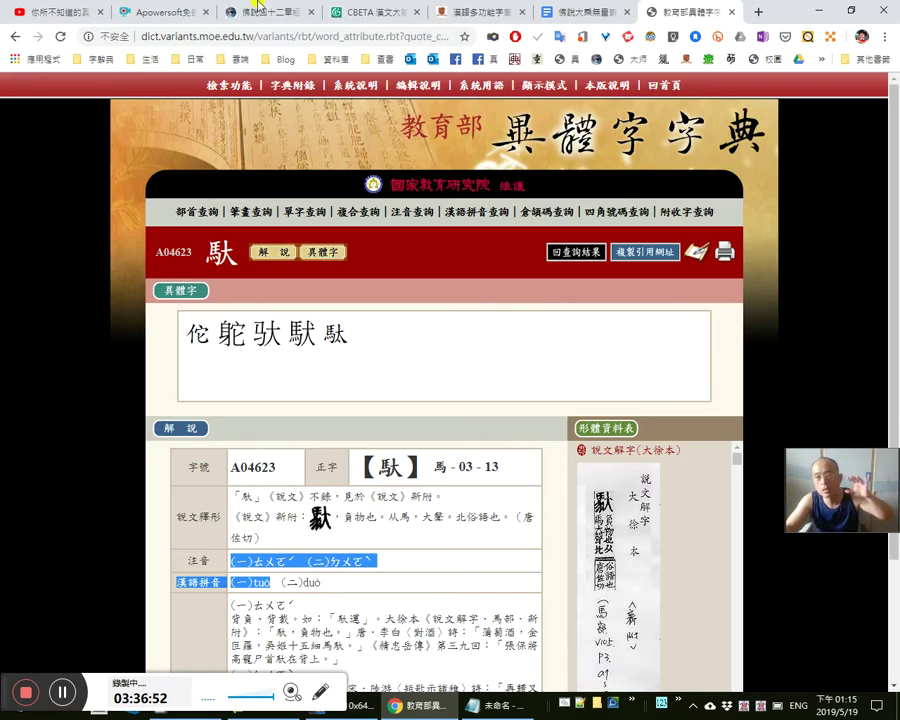
# Step: Leave the 馱 dictionary entry for the ctext scan tab, then bring EmEditor forward again
pyautogui.click(258, 12)
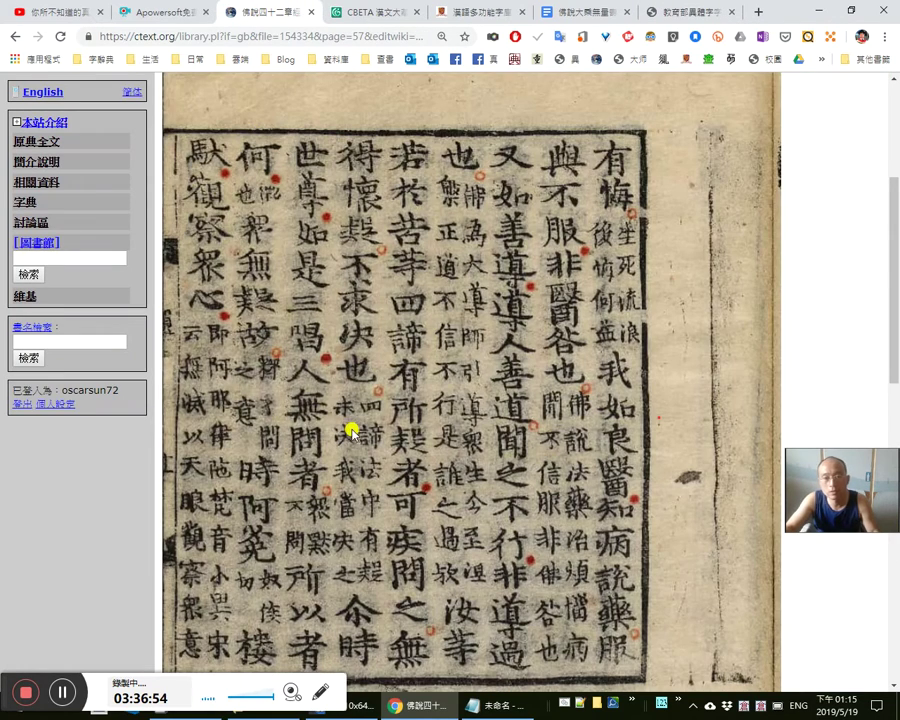
pyautogui.scroll(-1, 352, 427)
pyautogui.scroll(1, 357, 427)
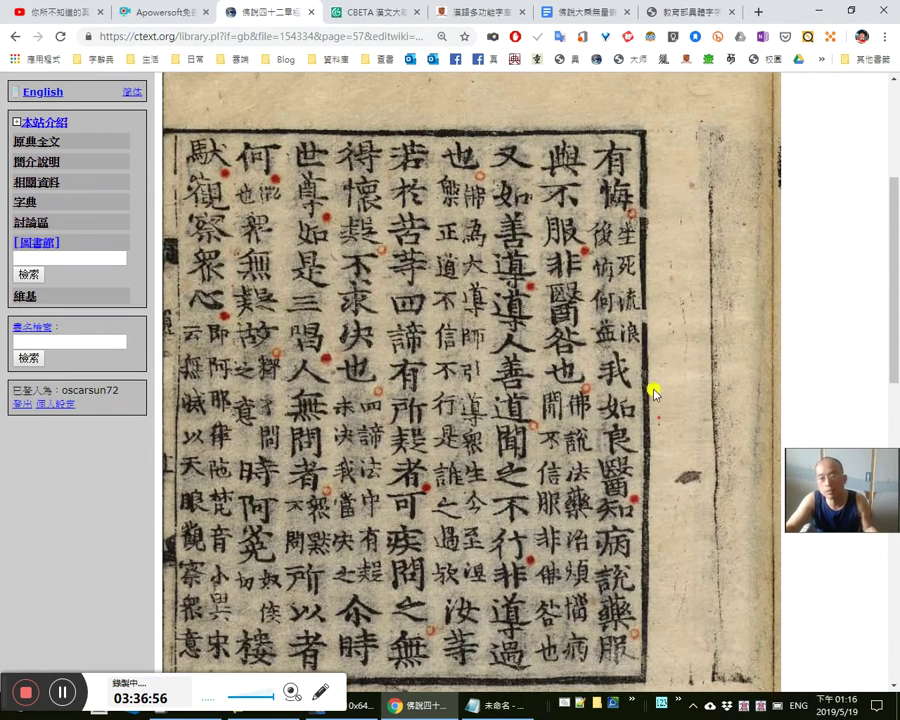
pyautogui.hotkey('alt', 'Tab')
pyautogui.click(672, 347)
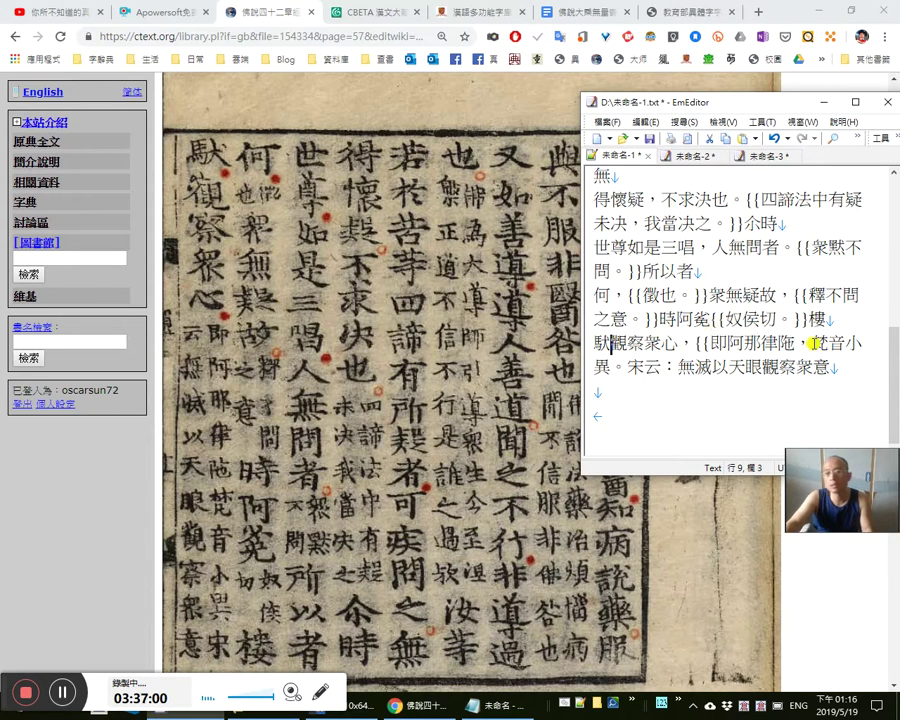
pyautogui.click(745, 318)
pyautogui.click(699, 321)
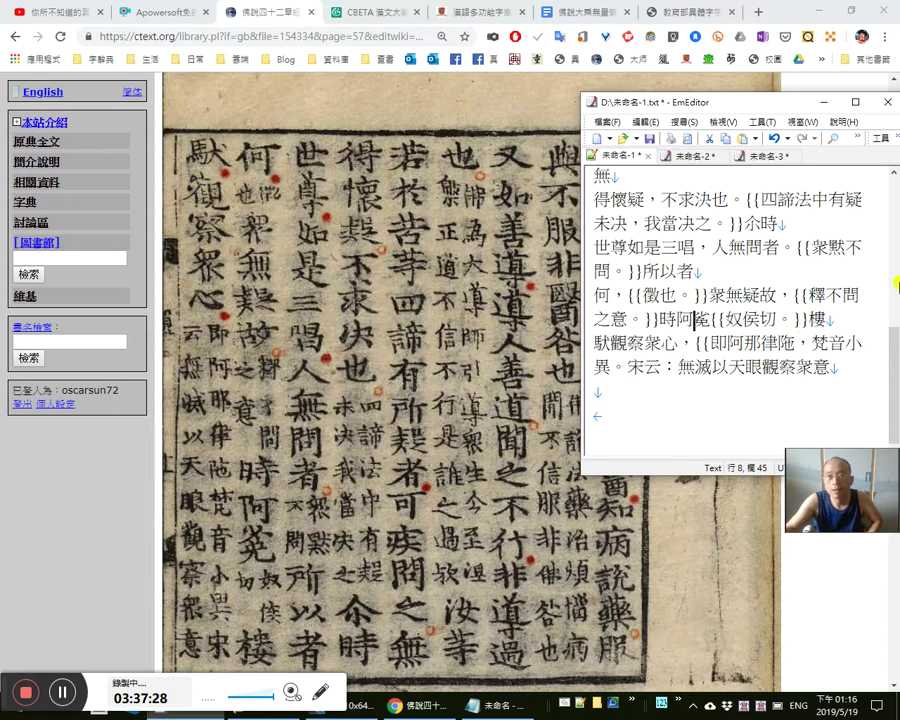
# Step: Replace the full stop after 知病說藥 with a semicolon (；) before 服
pyautogui.scroll(10, 676, 340)
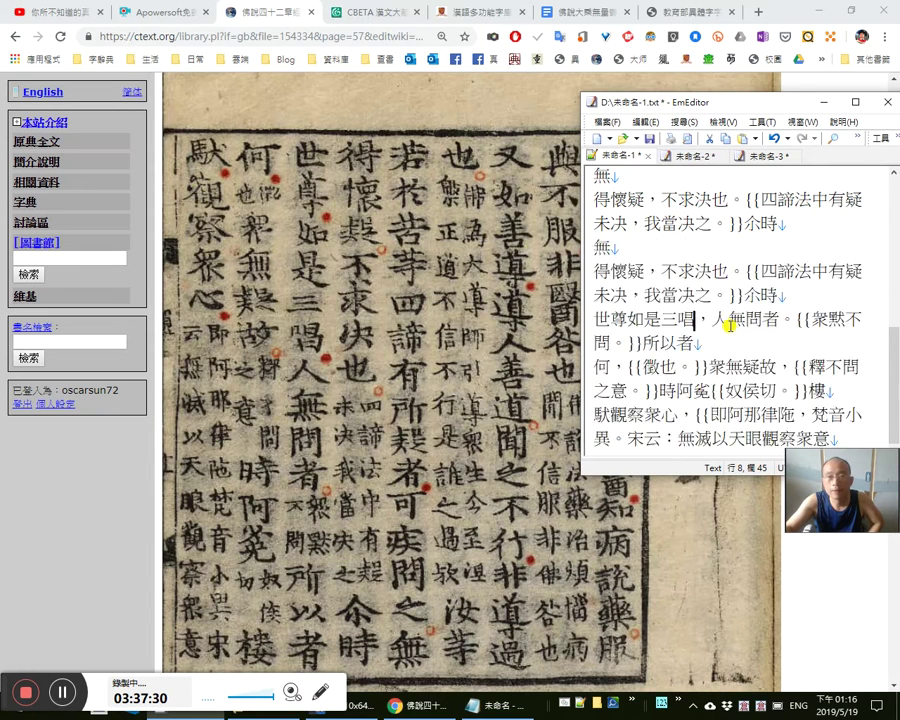
pyautogui.click(679, 199)
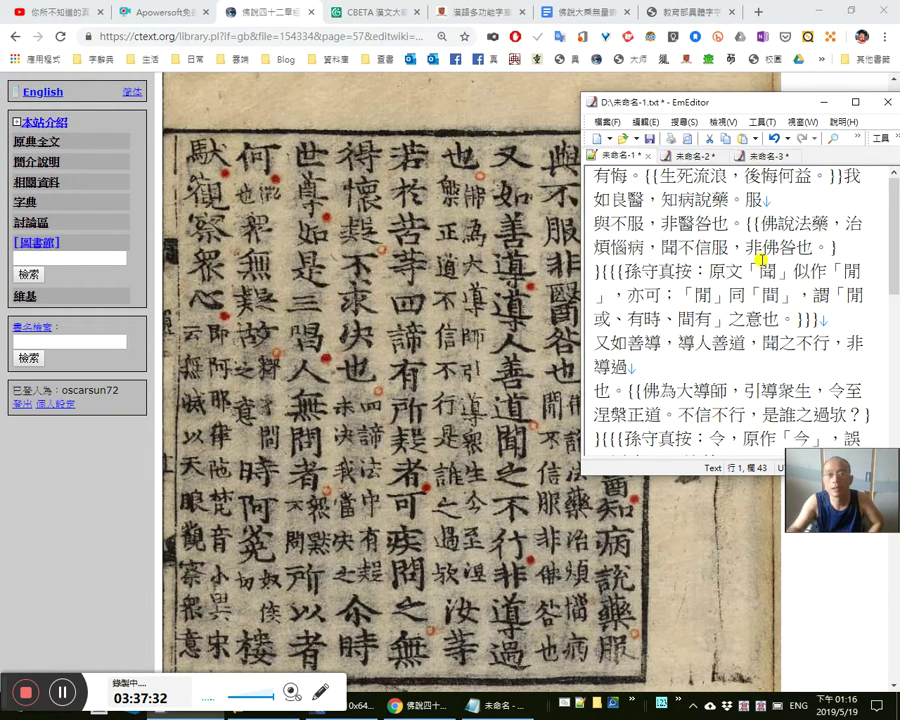
pyautogui.press('Right')
pyautogui.press('Right')
pyautogui.press('Right')
pyautogui.press('Right')
pyautogui.press('Right')
pyautogui.press('Right')
pyautogui.press('Right')
pyautogui.press('Right')
pyautogui.press('Right')
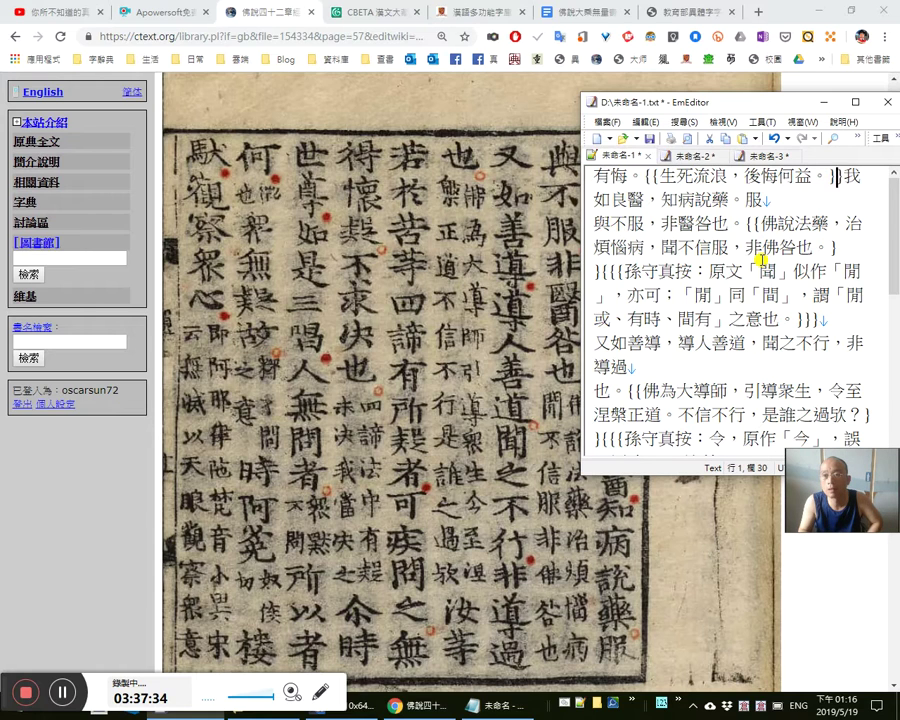
pyautogui.press('Right')
pyautogui.press('Right')
pyautogui.press('Right')
pyautogui.press('Right')
pyautogui.press('Right')
pyautogui.press('Right')
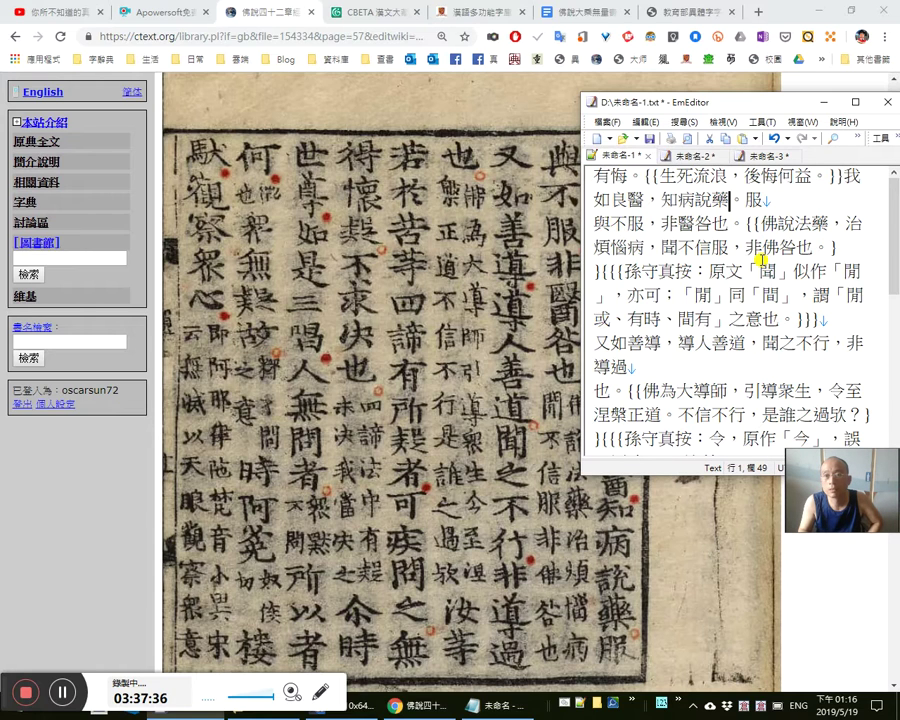
pyautogui.hotkey('shift', 'Left')
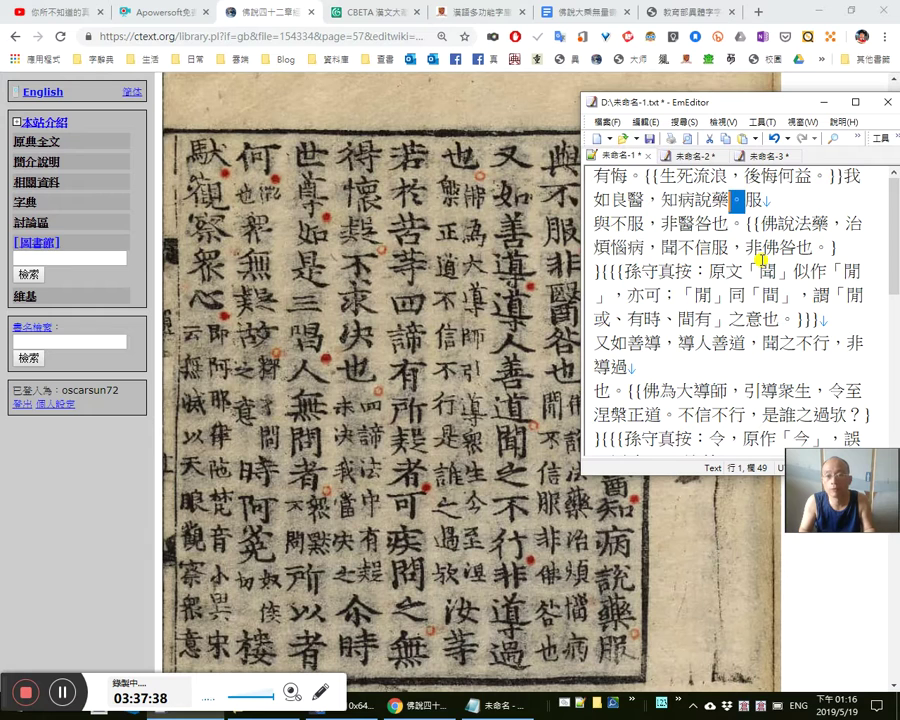
pyautogui.write('；')
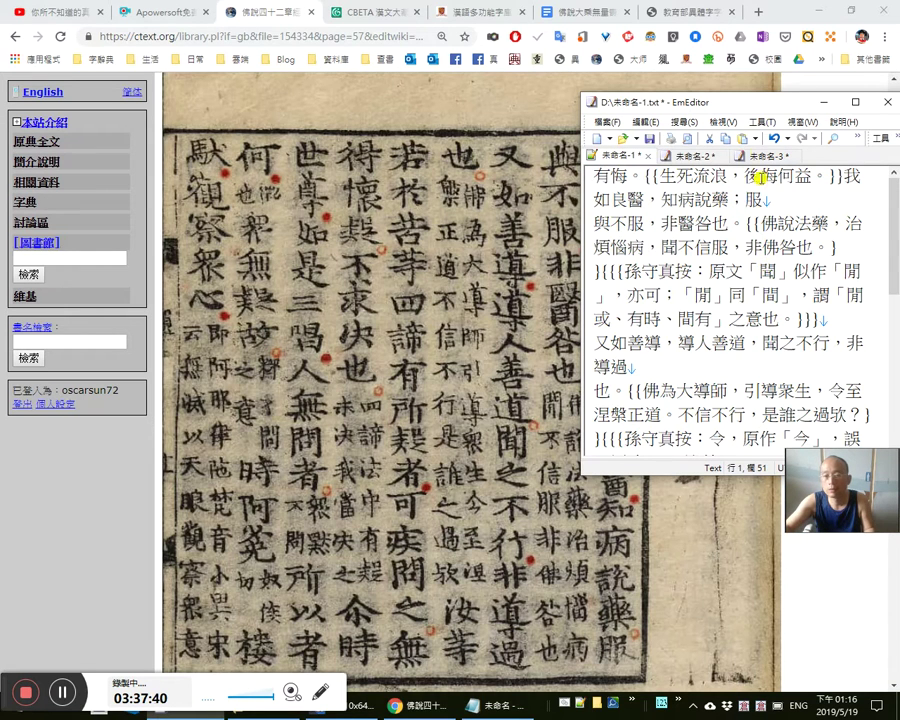
# Step: Reposition the EmEditor window over the scan and recheck the 知病說藥 and 非醫咎也 wording
pyautogui.moveTo(752, 102); pyautogui.dragTo(791, 122)
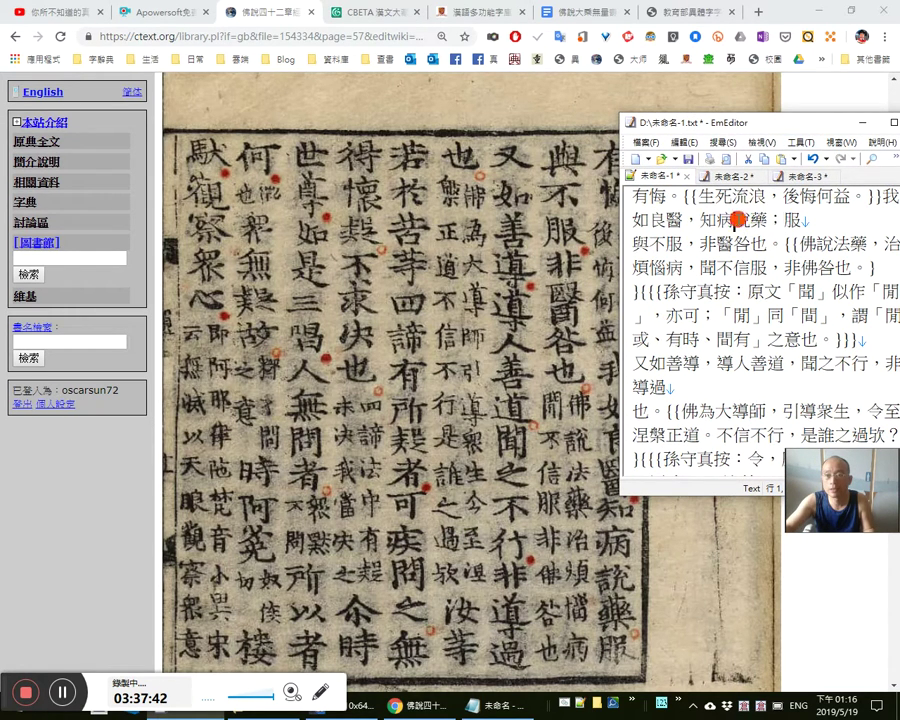
pyautogui.doubleClick(740, 222)
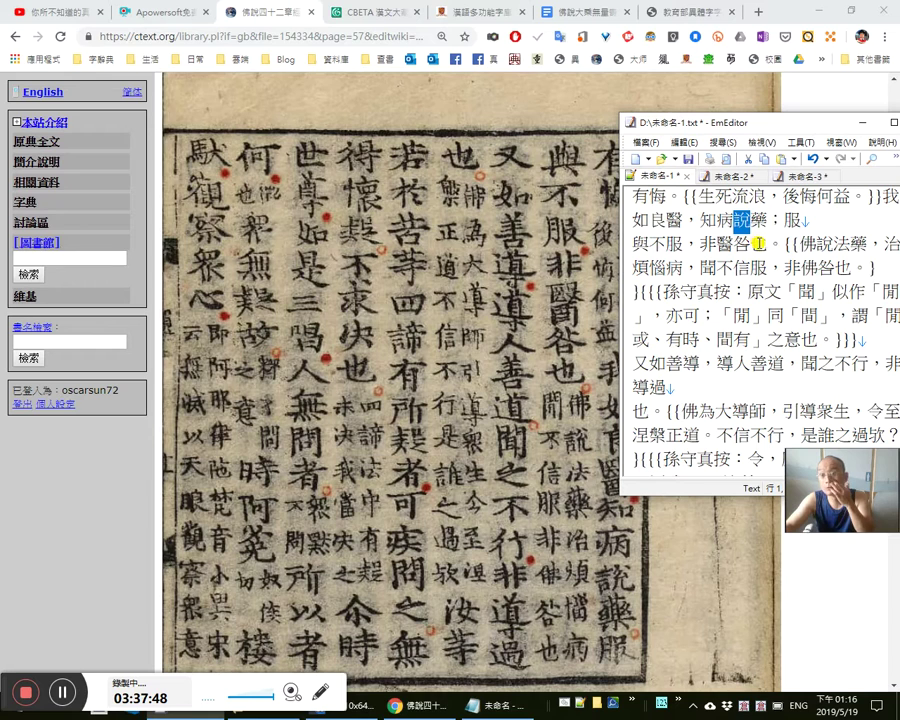
pyautogui.click(764, 222)
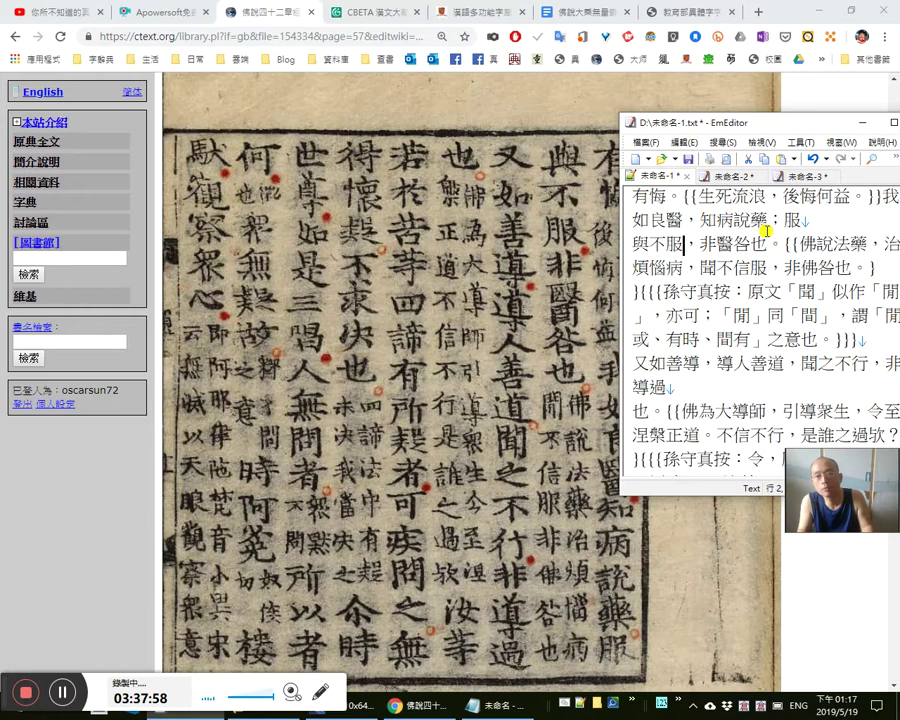
pyautogui.click(768, 232)
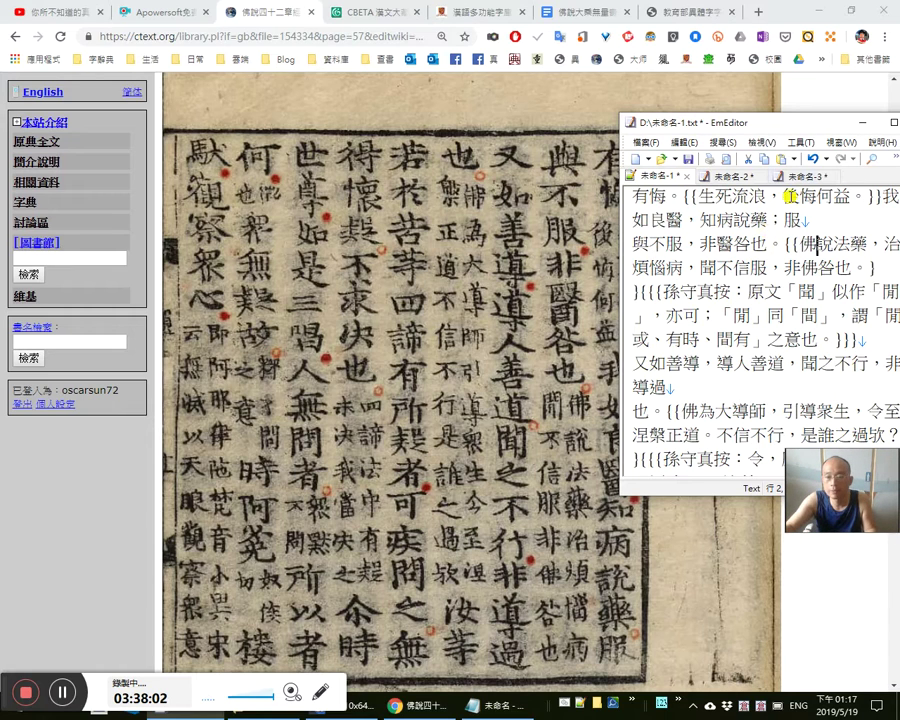
pyautogui.moveTo(763, 122); pyautogui.dragTo(730, 122)
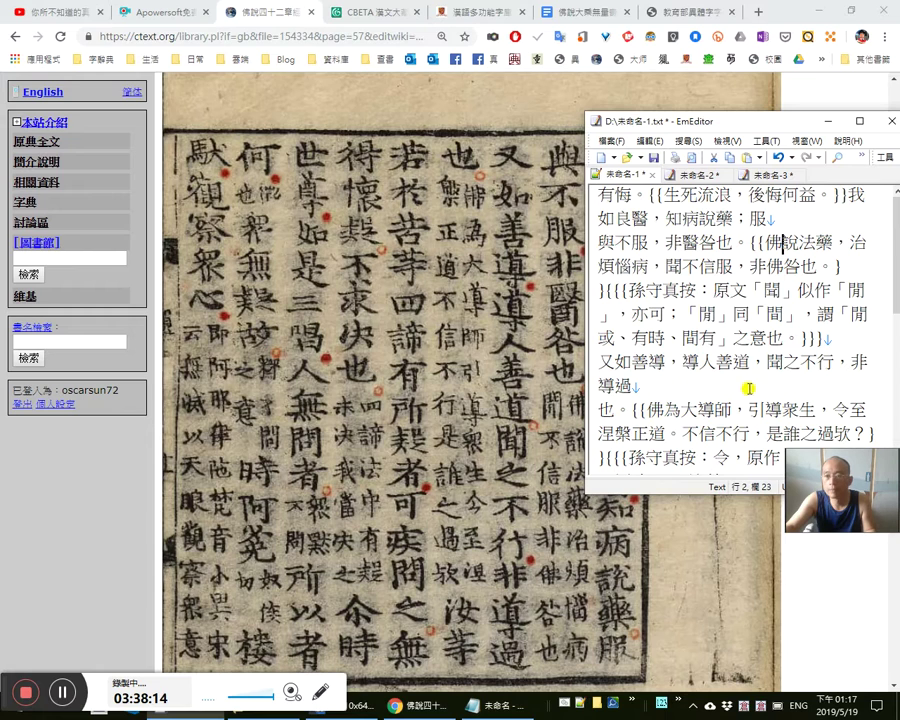
pyautogui.click(716, 361)
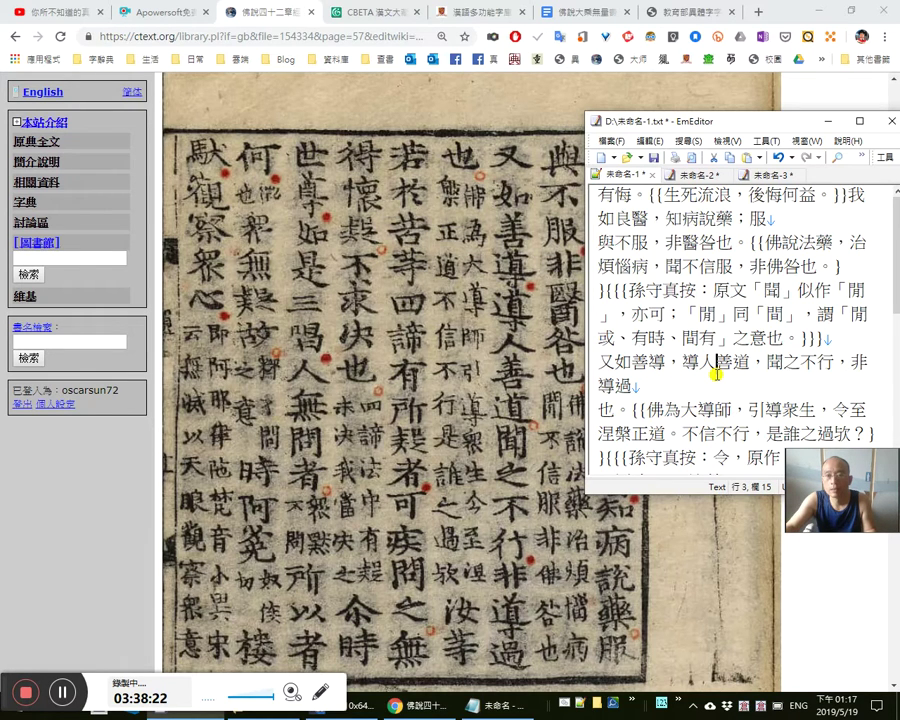
pyautogui.press('Right')
pyautogui.press('Right')
pyautogui.press('Right')
pyautogui.press('Right')
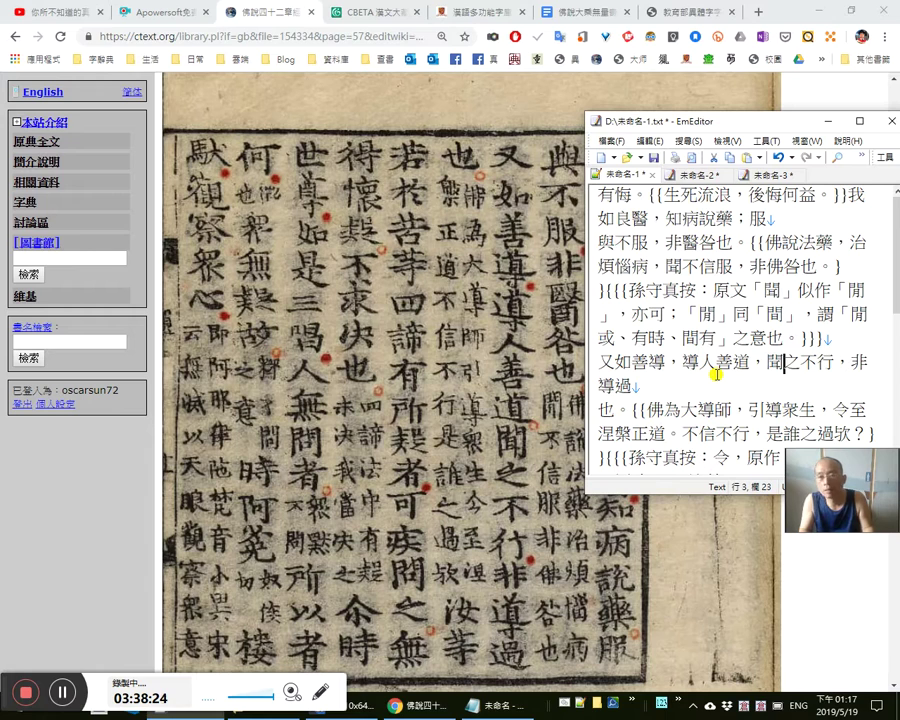
pyautogui.press('Left')
pyautogui.press('Left')
pyautogui.press('Left')
pyautogui.press('Left')
pyautogui.press('Left')
pyautogui.press('Left')
pyautogui.press('Left')
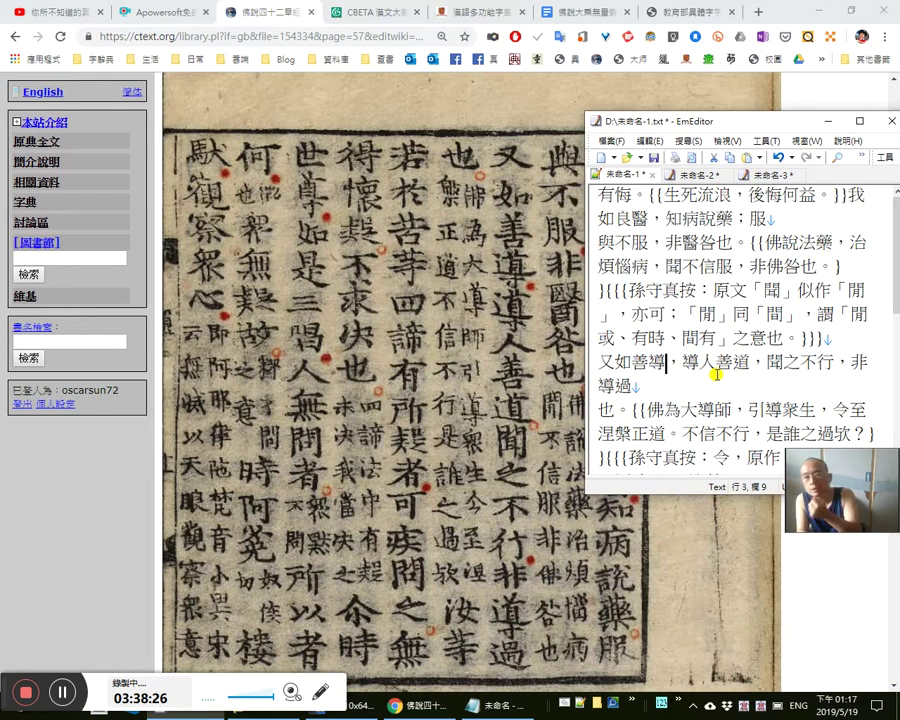
pyautogui.hotkey('shift', 'Left')
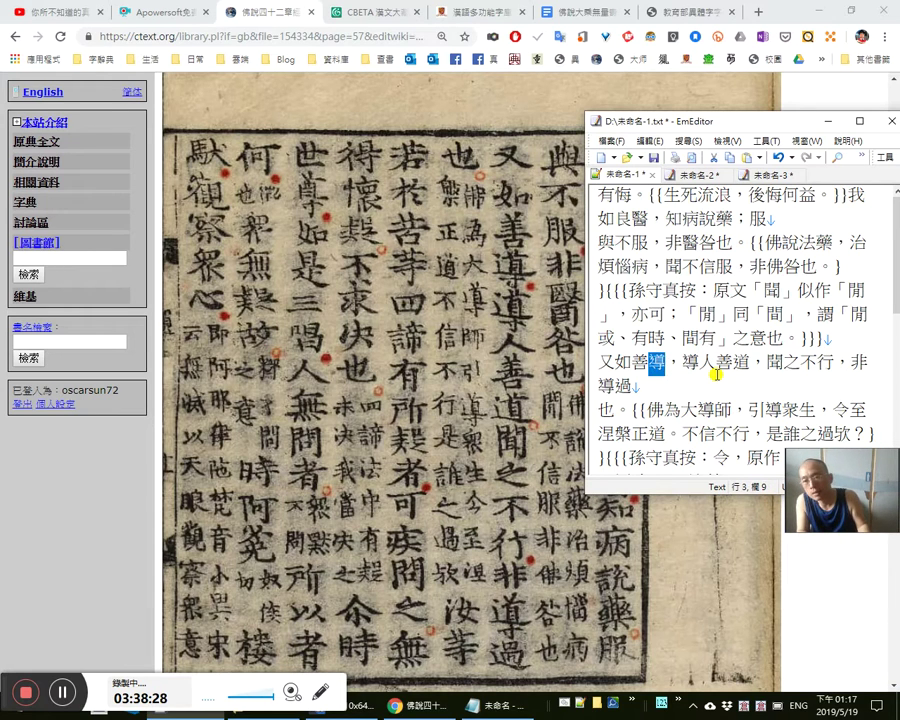
pyautogui.press('Right')
pyautogui.press('Right')
pyautogui.press('Right')
pyautogui.press('Right')
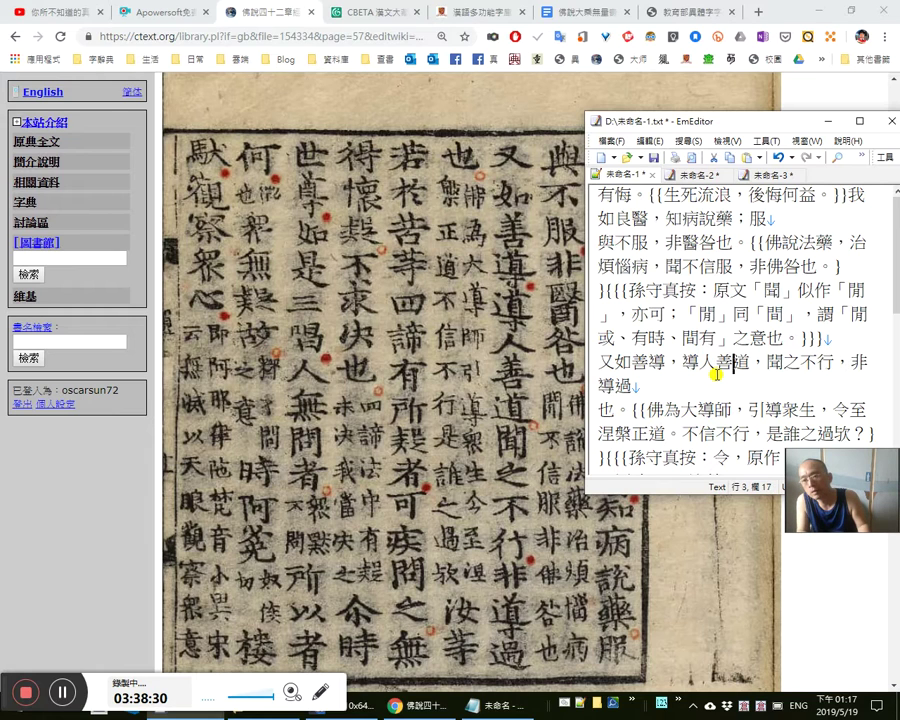
pyautogui.hotkey('shift', 'Right')
pyautogui.hotkey('shift', 'Right')
pyautogui.press('Left')
pyautogui.press('Left')
pyautogui.press('Left')
pyautogui.press('Left')
pyautogui.press('y')
pyautogui.press('Escape')
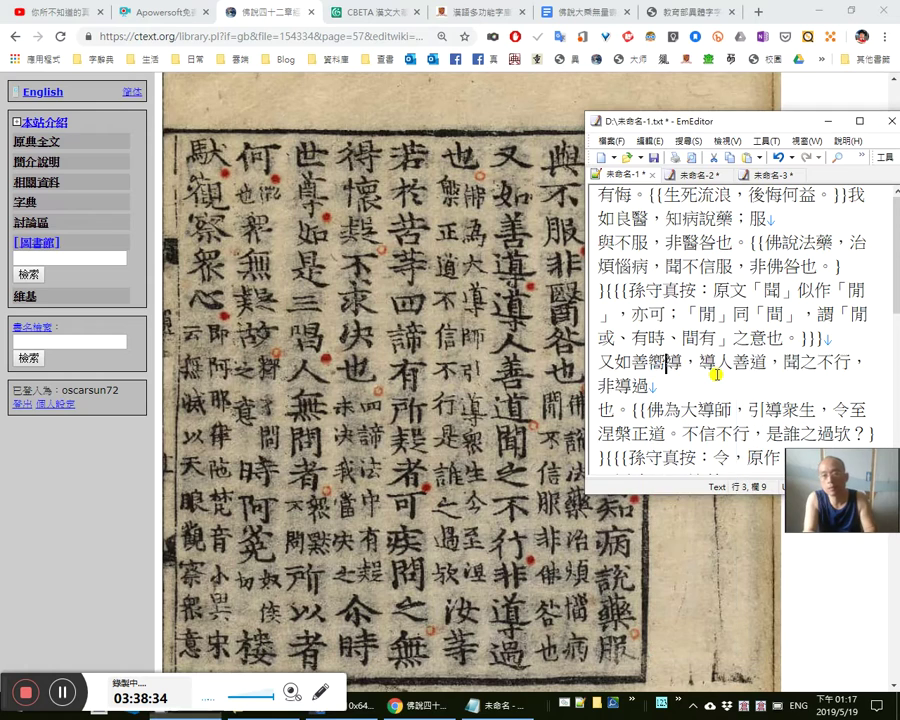
pyautogui.hotkey('shift', 'Right')
pyautogui.press('Right')
pyautogui.press('Right')
pyautogui.press('Right')
pyautogui.press('Right')
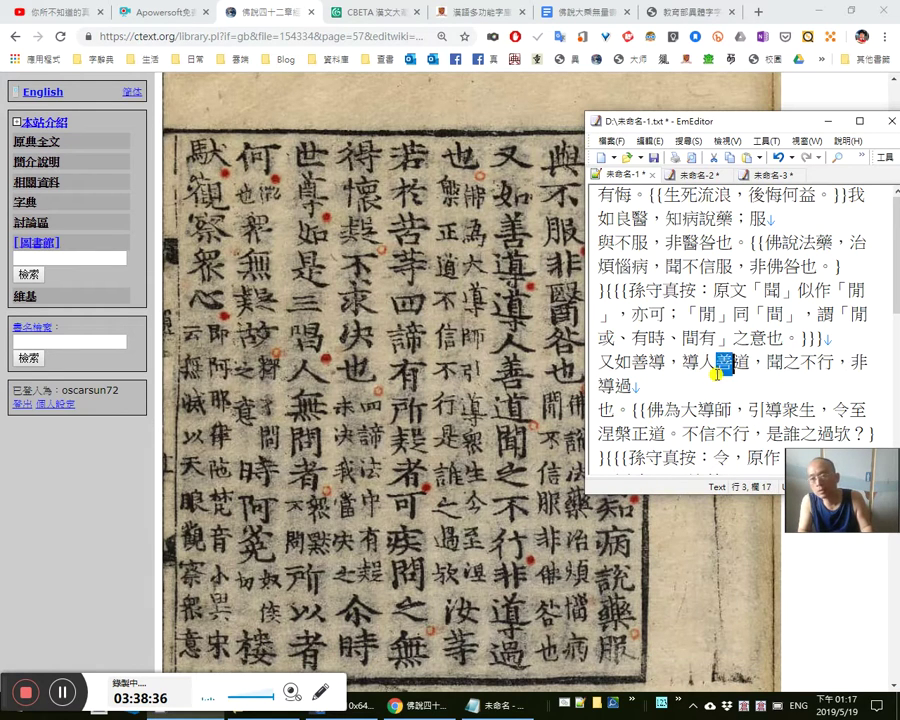
pyautogui.hotkey('shift', 'Right')
pyautogui.press('Right')
pyautogui.hotkey('shift', 'Right')
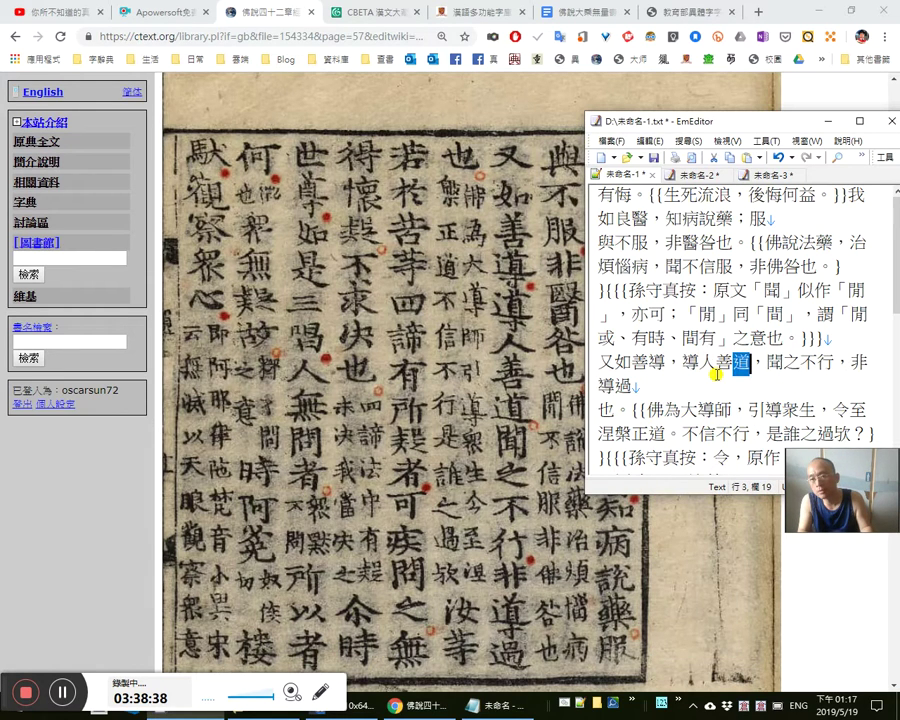
pyautogui.press('Right')
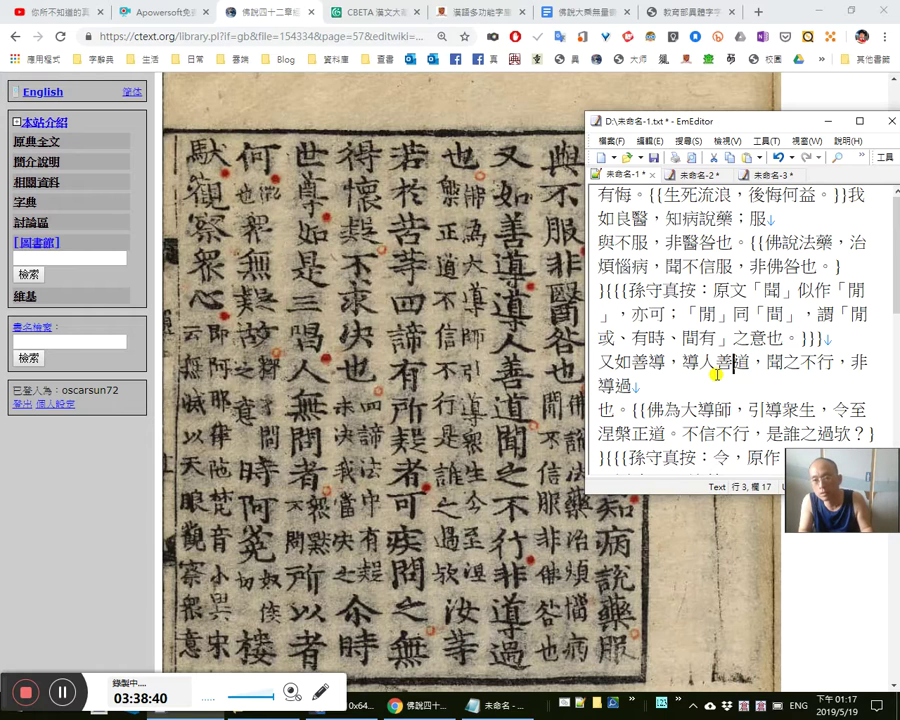
pyautogui.press('Right')
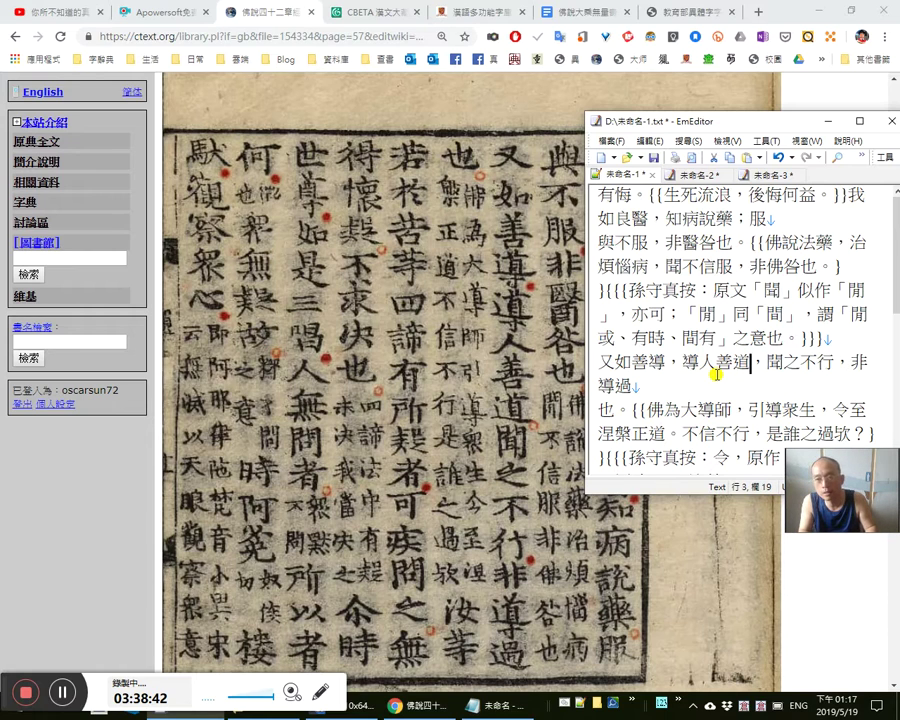
pyautogui.press('Right')
pyautogui.hotkey('shift', 'Right')
pyautogui.press('Right')
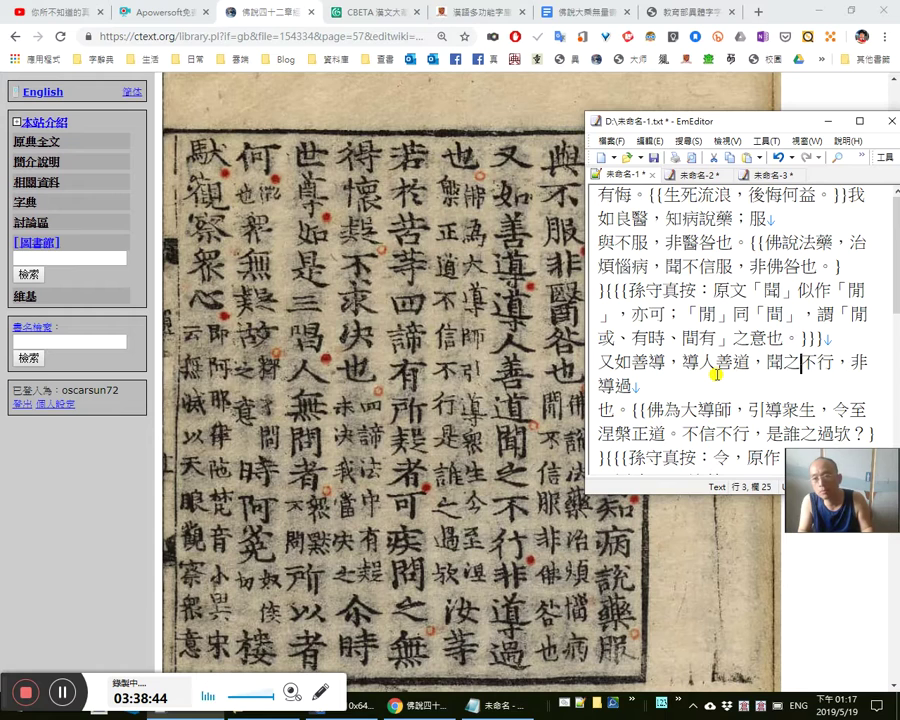
pyautogui.press('Right')
pyautogui.press('Right')
pyautogui.hotkey('shift', 'Right')
pyautogui.press('Left')
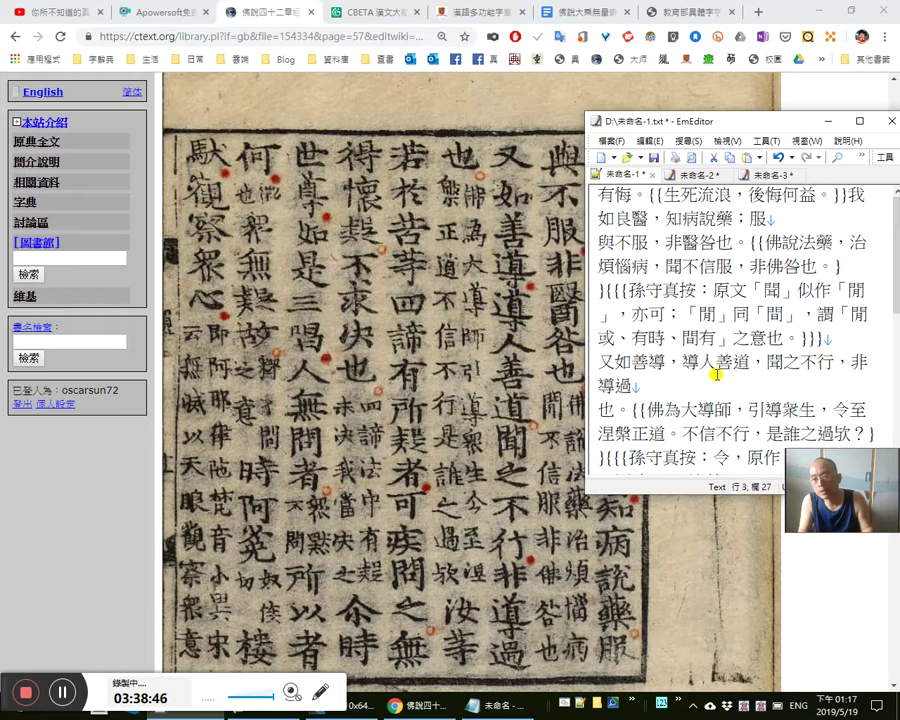
pyautogui.hotkey('shift', 'Right')
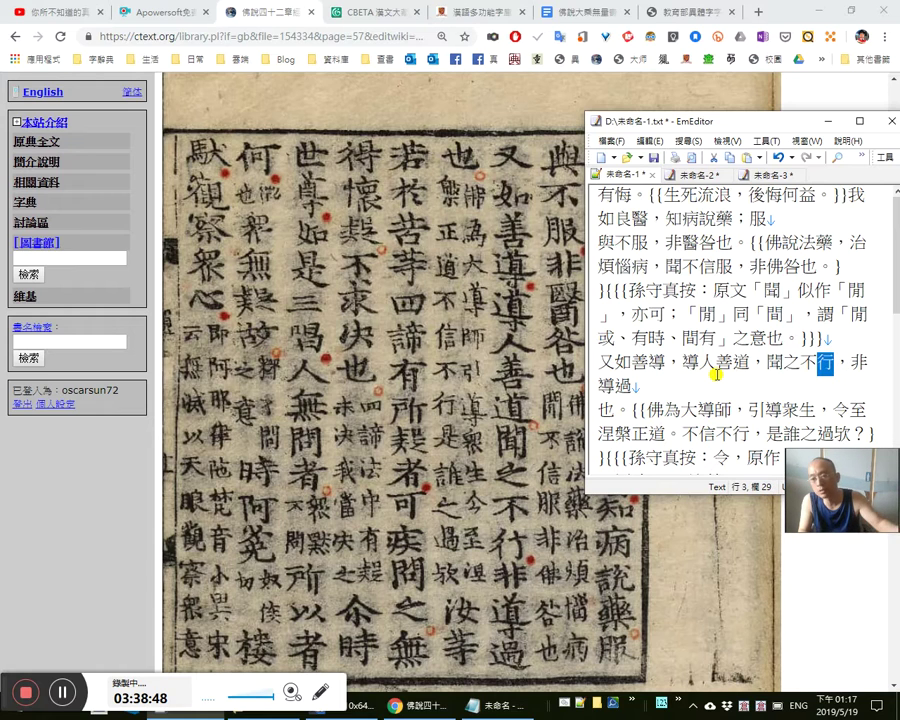
pyautogui.press('Left')
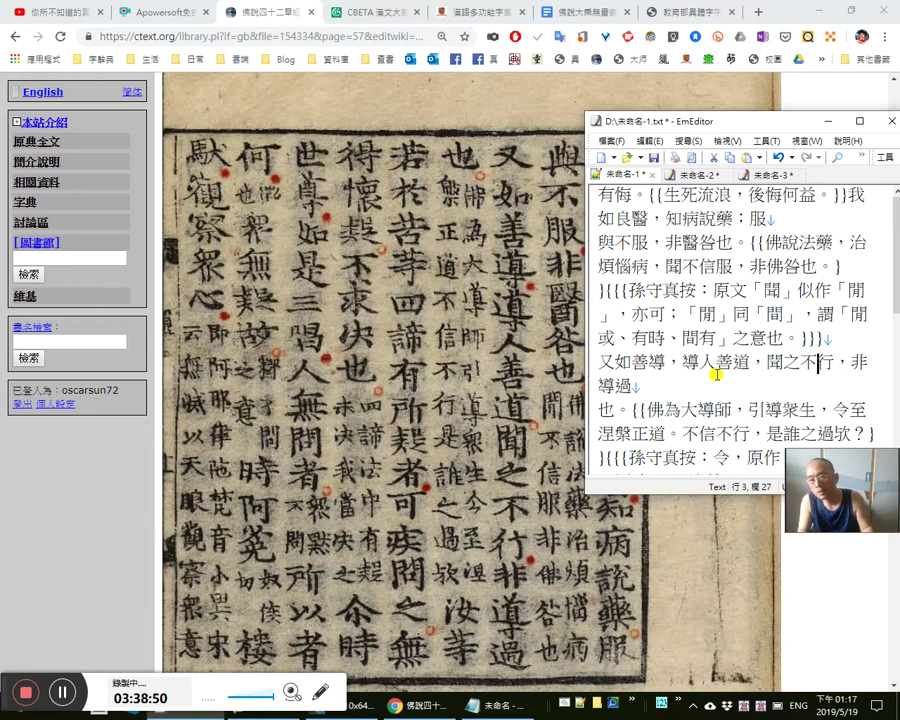
pyautogui.hotkey('shift', 'Right')
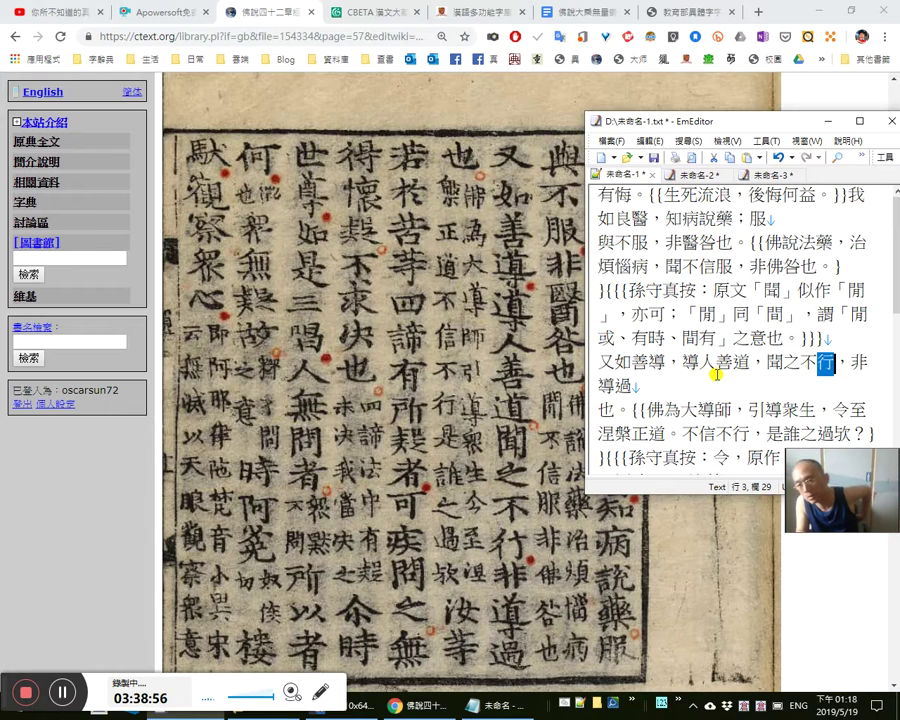
pyautogui.press('Right')
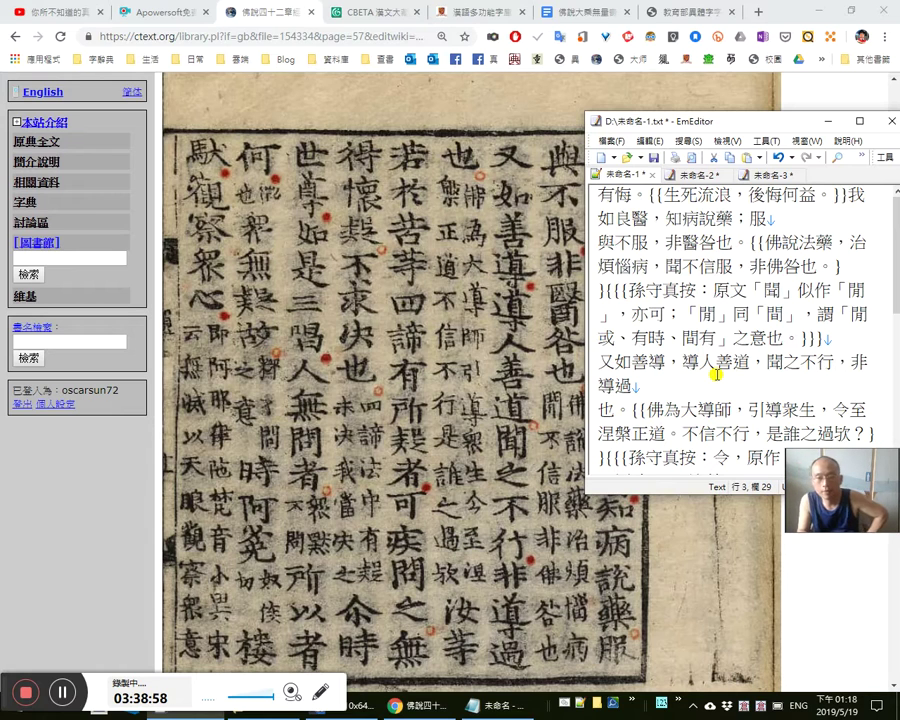
pyautogui.press('Right')
pyautogui.press('Right')
pyautogui.press('Right')
pyautogui.press('Right')
pyautogui.press('Right')
pyautogui.press('Right')
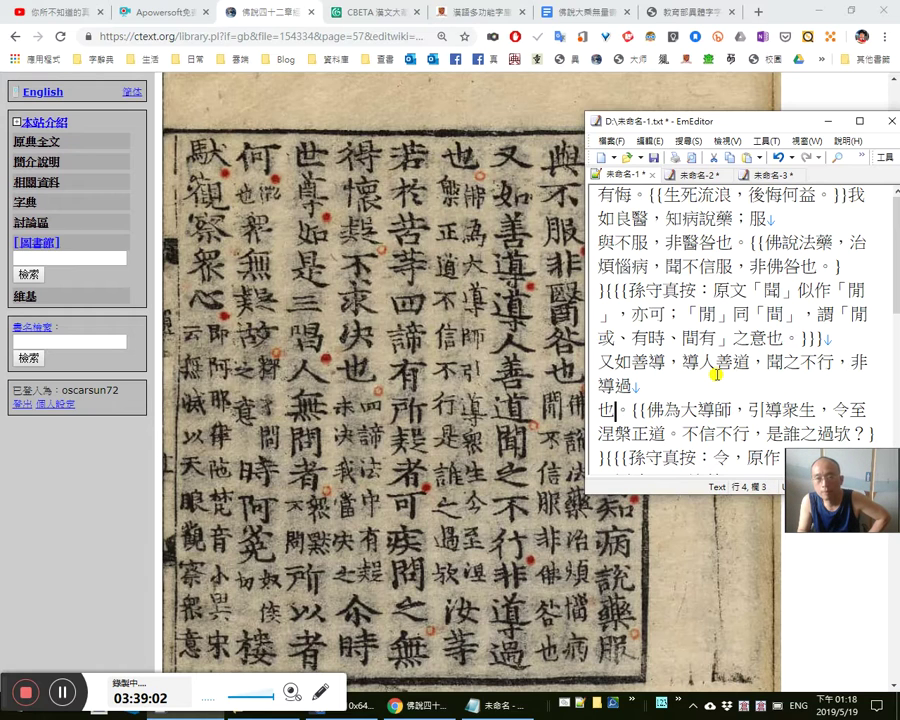
pyautogui.press('Right')
pyautogui.press('Right')
pyautogui.press('Right')
pyautogui.press('Right')
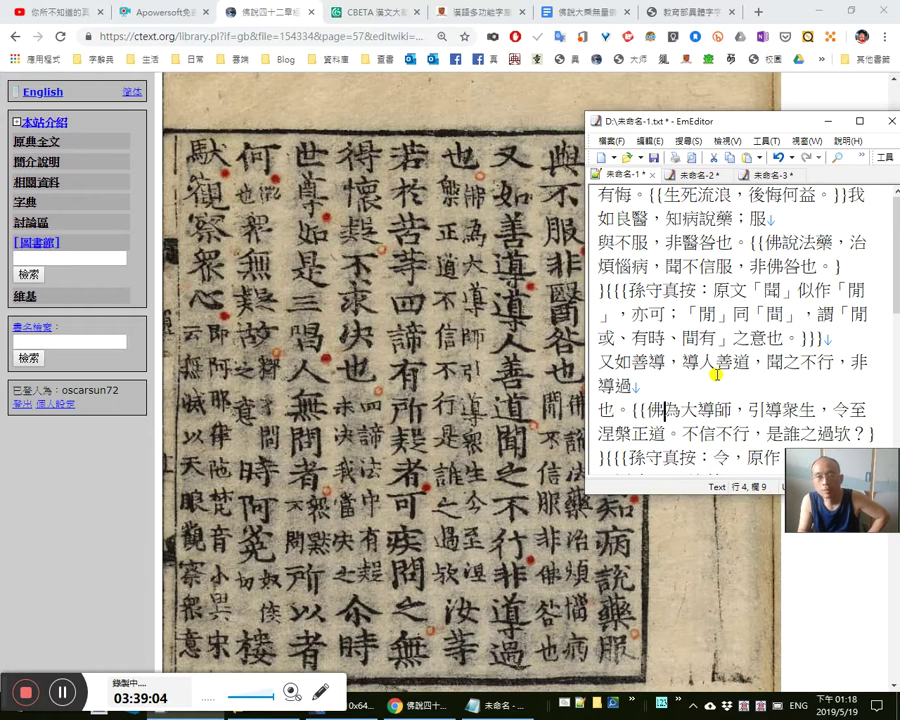
pyautogui.press('Right')
pyautogui.press('Right')
pyautogui.press('Right')
pyautogui.press('Right')
pyautogui.press('Right')
pyautogui.press('Right')
pyautogui.press('Right')
pyautogui.press('Right')
pyautogui.press('Right')
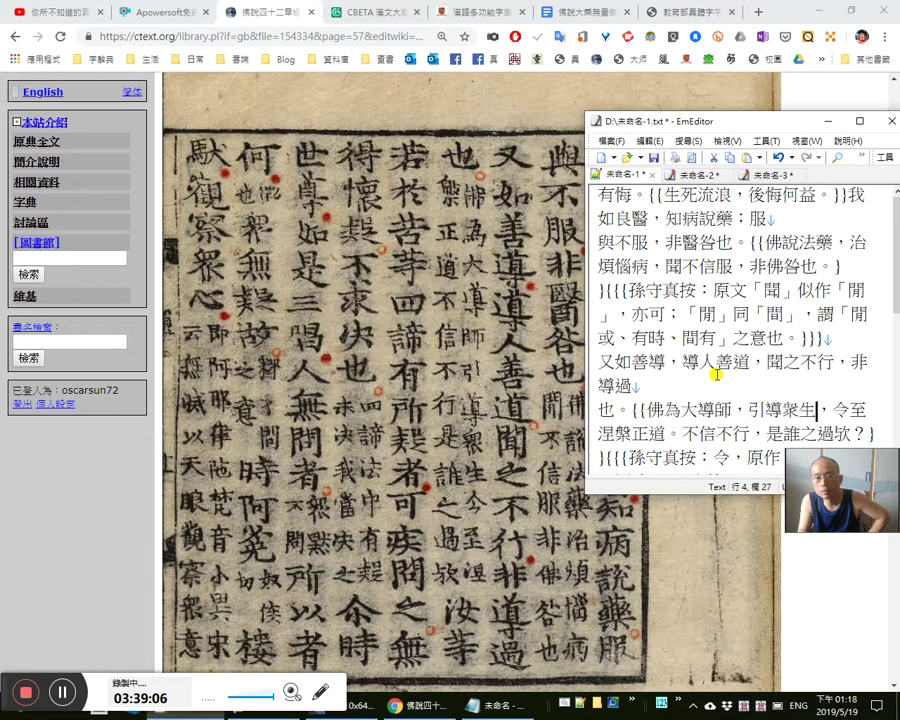
pyautogui.press('Right')
pyautogui.press('Right')
pyautogui.press('Right')
pyautogui.press('Right')
pyautogui.press('Right')
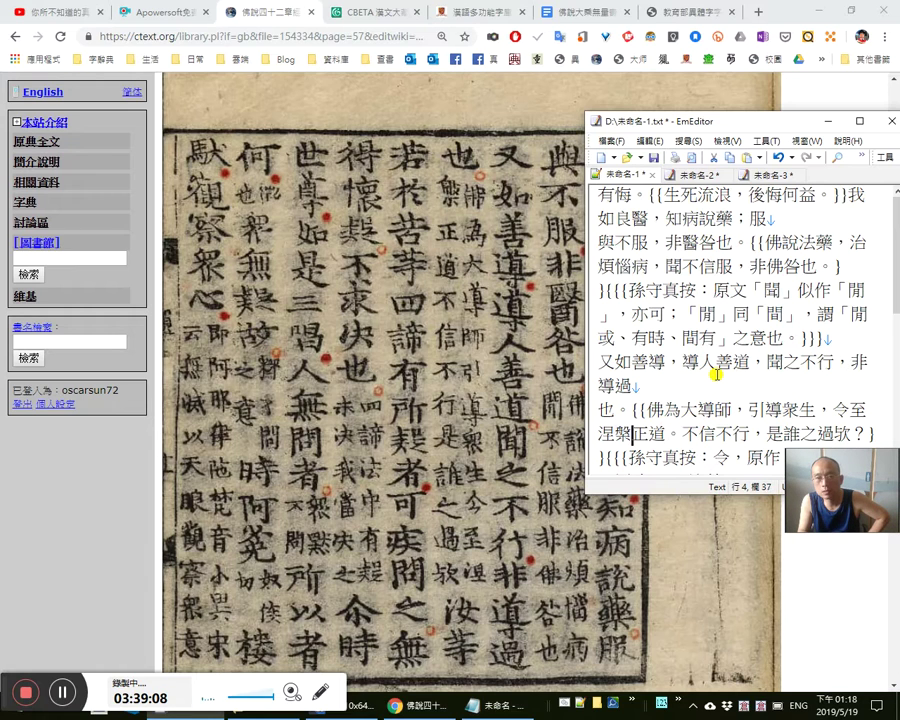
pyautogui.press('Right')
pyautogui.press('Right')
pyautogui.press('Right')
pyautogui.press('Right')
pyautogui.press('Right')
pyautogui.press('Right')
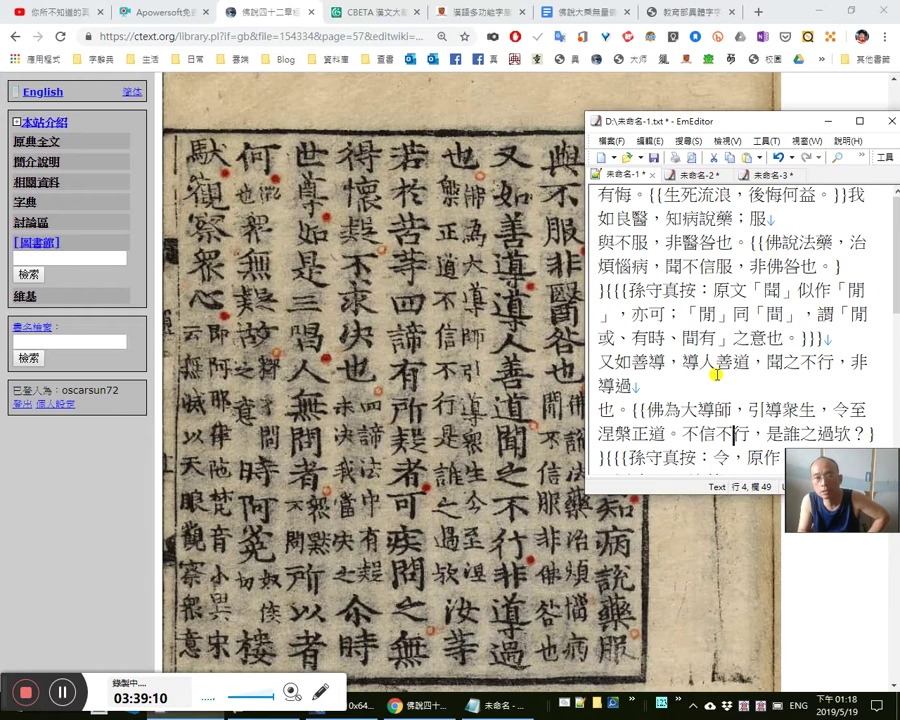
pyautogui.press('Right')
pyautogui.press('Right')
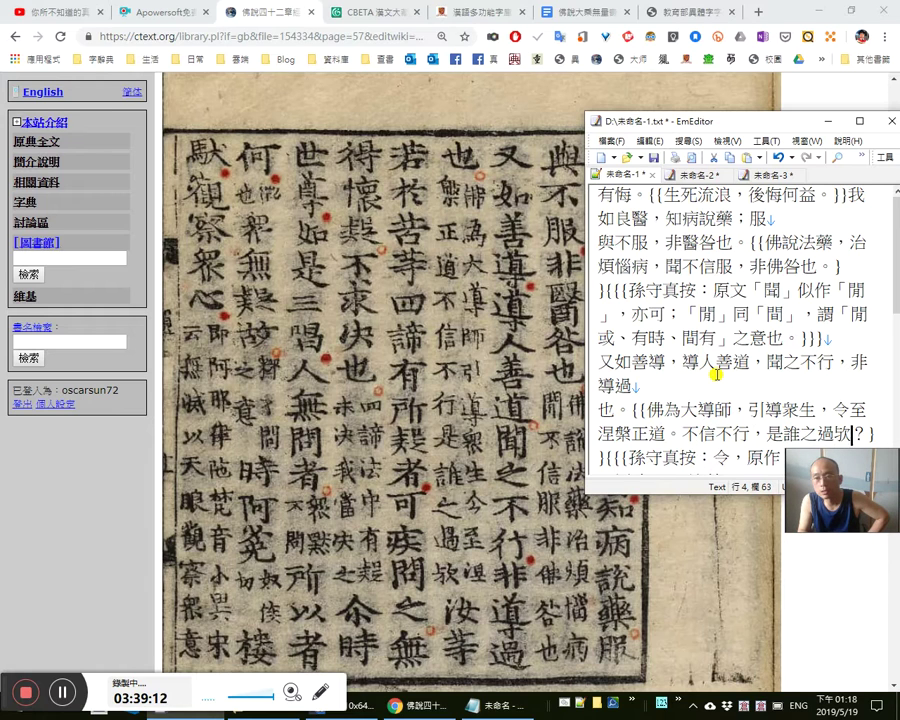
pyautogui.press('Right')
pyautogui.press('Right')
pyautogui.press('Right')
pyautogui.press('Right')
pyautogui.press('Right')
pyautogui.press('Right')
pyautogui.press('Up')
pyautogui.press('End')
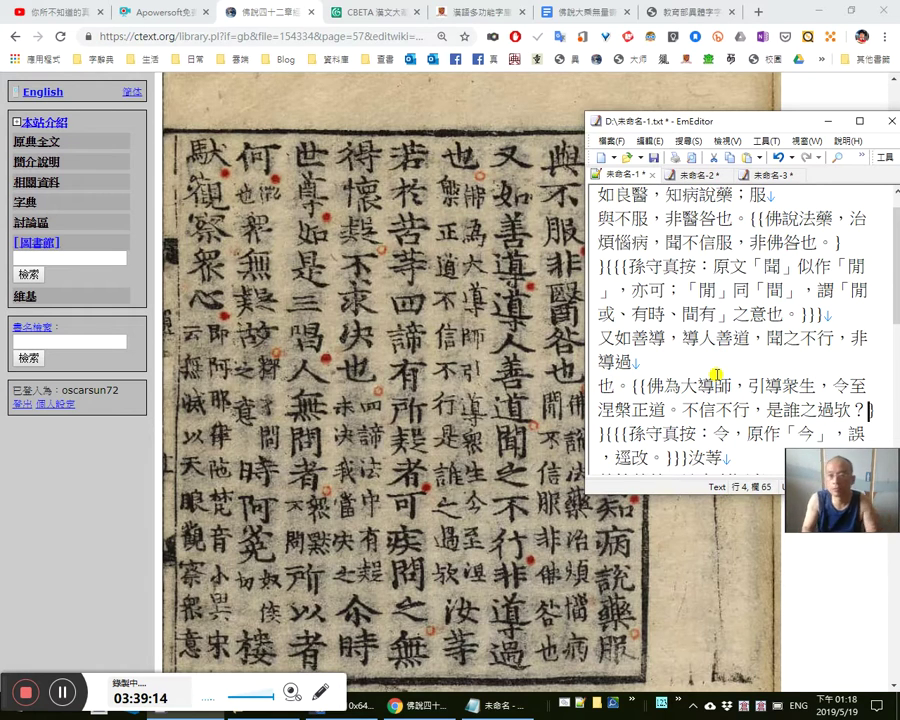
pyautogui.press('Left')
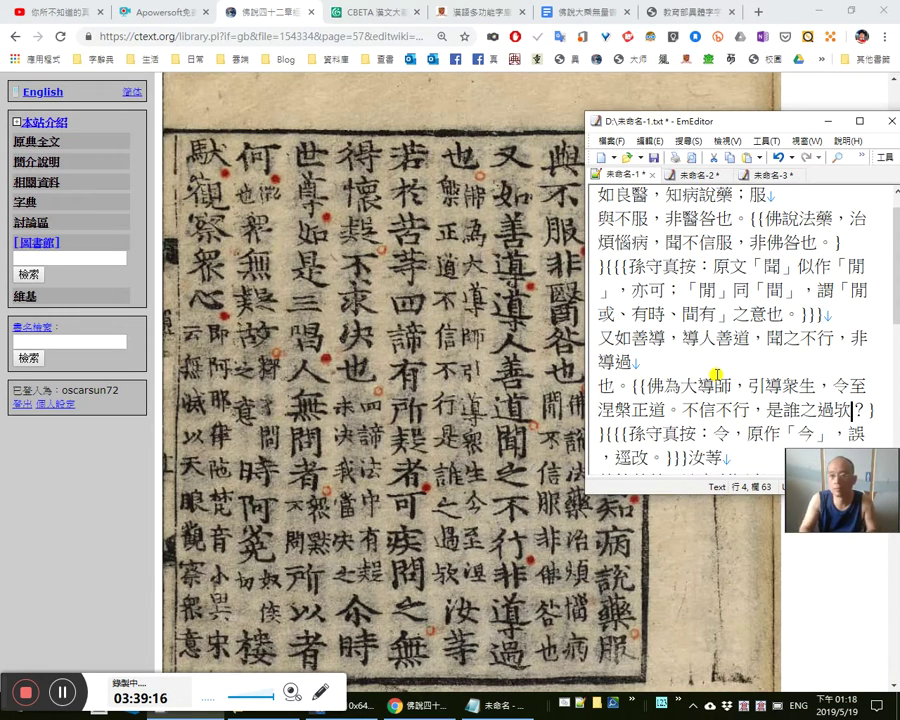
pyautogui.scroll(-1, 725, 378)
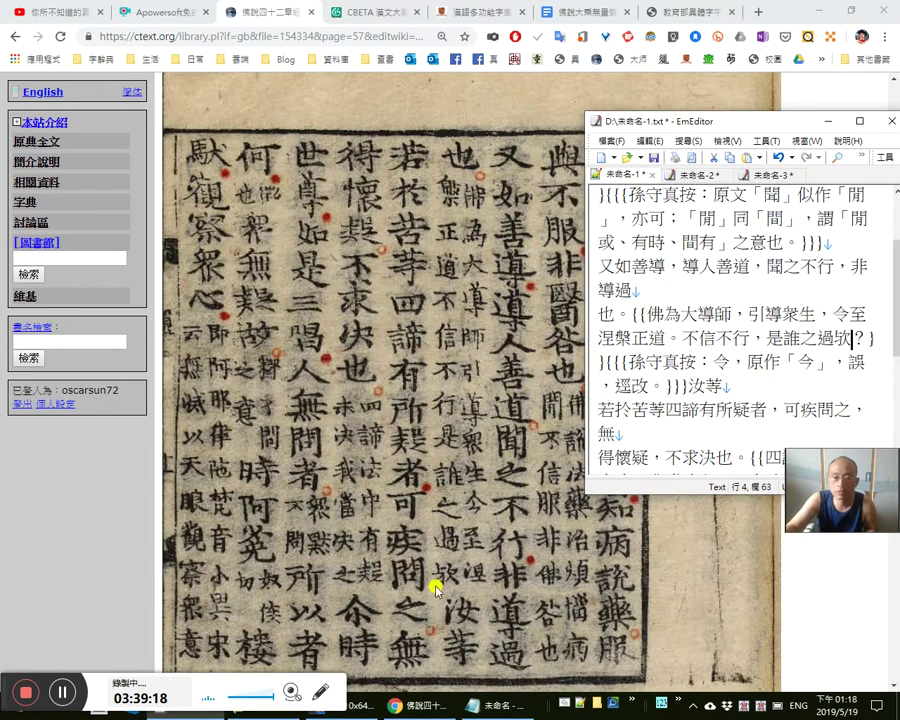
pyautogui.click(436, 590)
pyautogui.hotkey('alt', 'Tab')
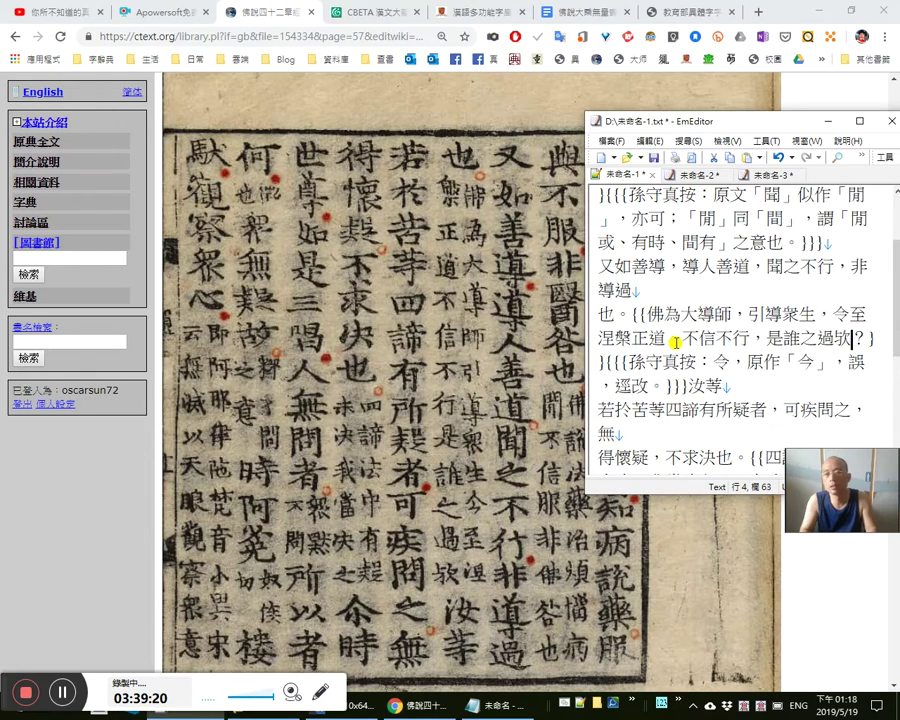
pyautogui.press('Right')
pyautogui.press('Right')
pyautogui.press('Right')
pyautogui.press('Right')
pyautogui.press('Right')
pyautogui.press('Right')
pyautogui.press('Right')
pyautogui.press('Right')
pyautogui.press('Right')
pyautogui.press('Right')
pyautogui.press('Right')
pyautogui.press('Right')
pyautogui.press('Right')
pyautogui.press('Right')
pyautogui.press('Right')
pyautogui.press('Right')
pyautogui.press('Right')
pyautogui.press('Right')
pyautogui.press('Right')
pyautogui.press('Right')
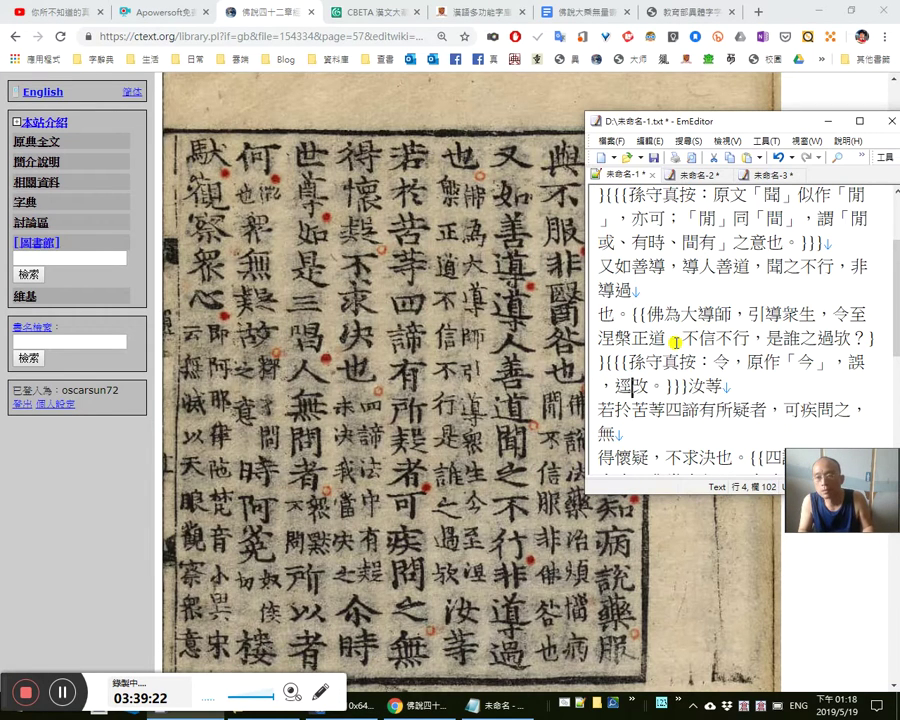
pyautogui.press('Right')
pyautogui.press('Right')
pyautogui.press('Right')
pyautogui.press('Right')
pyautogui.press('Right')
pyautogui.press('Right')
pyautogui.press('Right')
pyautogui.press('Right')
pyautogui.press('Right')
pyautogui.press('Right')
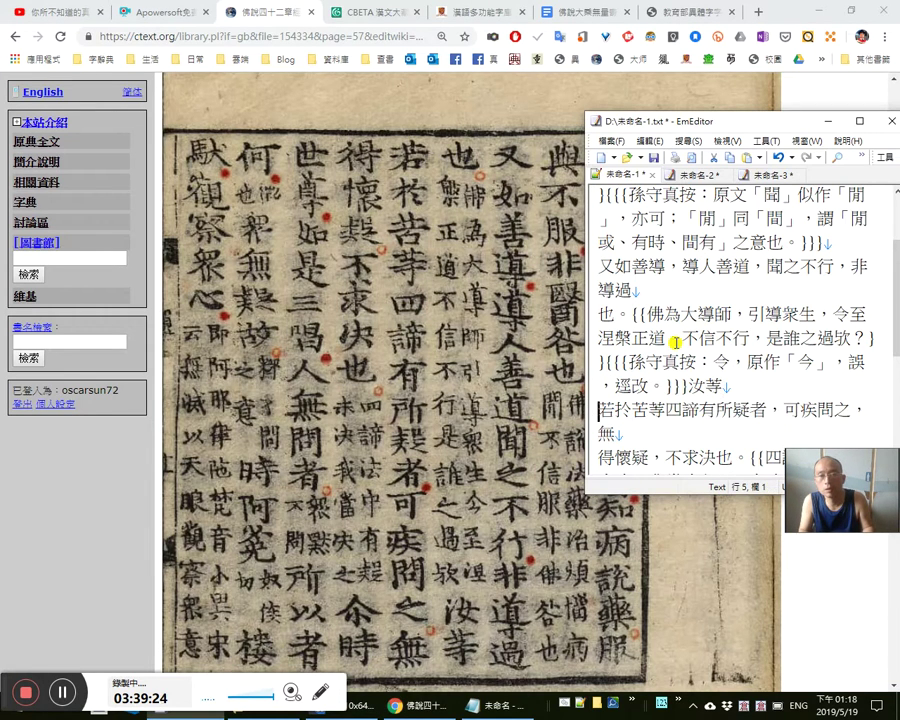
pyautogui.press('Right')
pyautogui.press('Right')
pyautogui.press('Right')
pyautogui.press('Right')
pyautogui.press('Right')
pyautogui.press('Right')
pyautogui.press('Right')
pyautogui.press('Right')
pyautogui.press('Right')
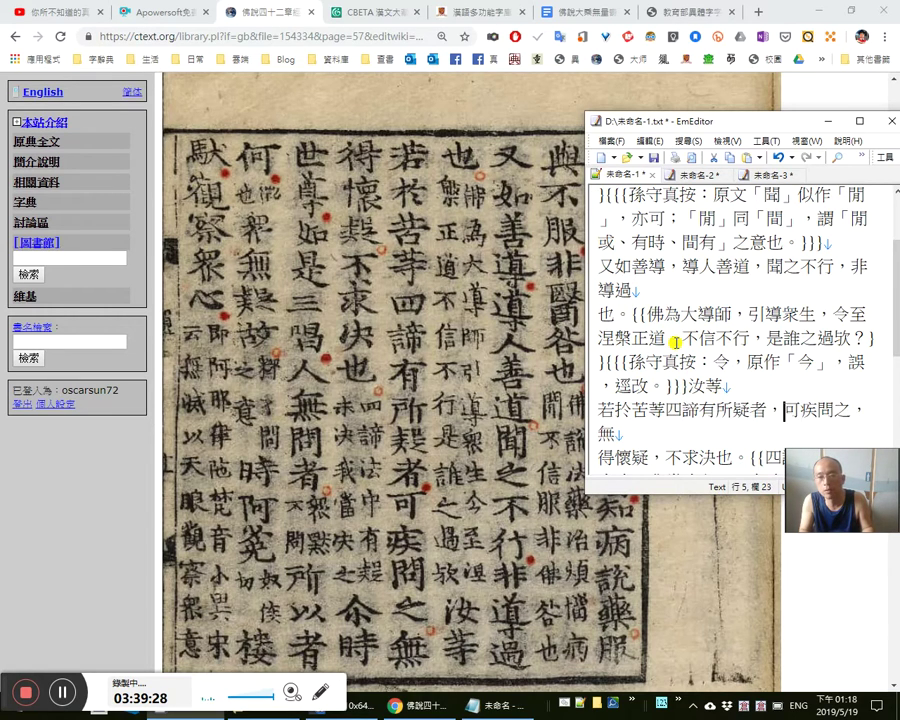
pyautogui.press('Left')
pyautogui.press('Left')
pyautogui.hotkey('shift', 'Left')
pyautogui.press('Right')
pyautogui.press('Right')
pyautogui.press('Right')
pyautogui.press('Right')
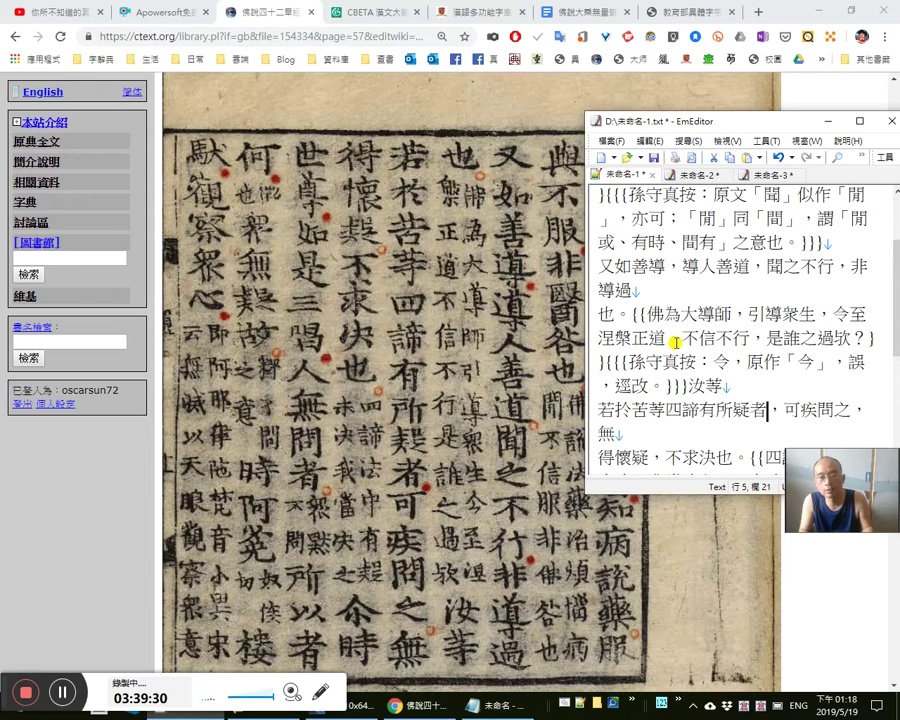
pyautogui.press('Right')
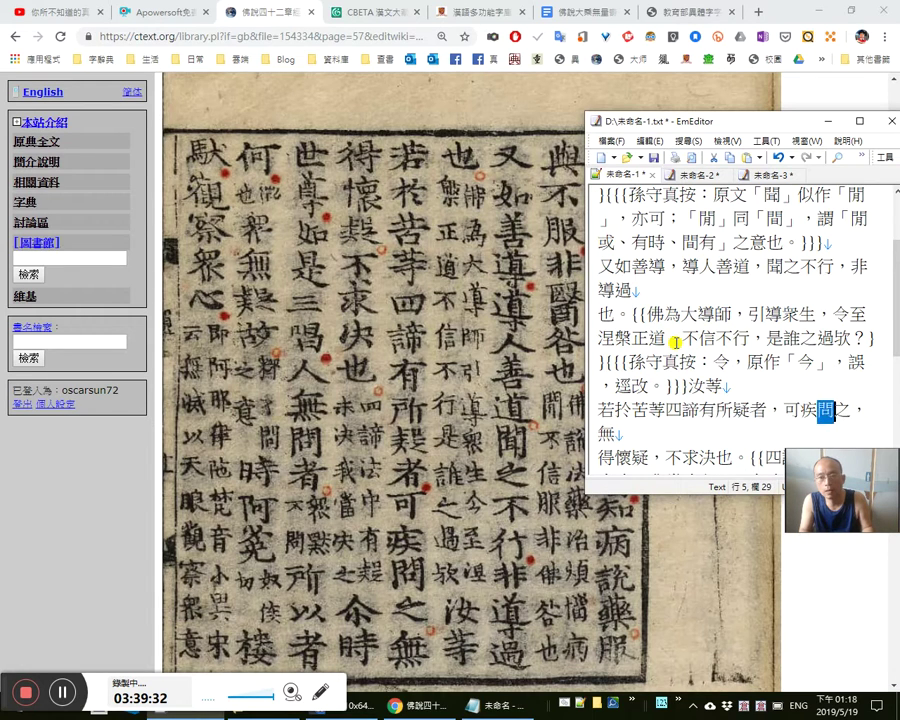
pyautogui.hotkey('shift', 'Right')
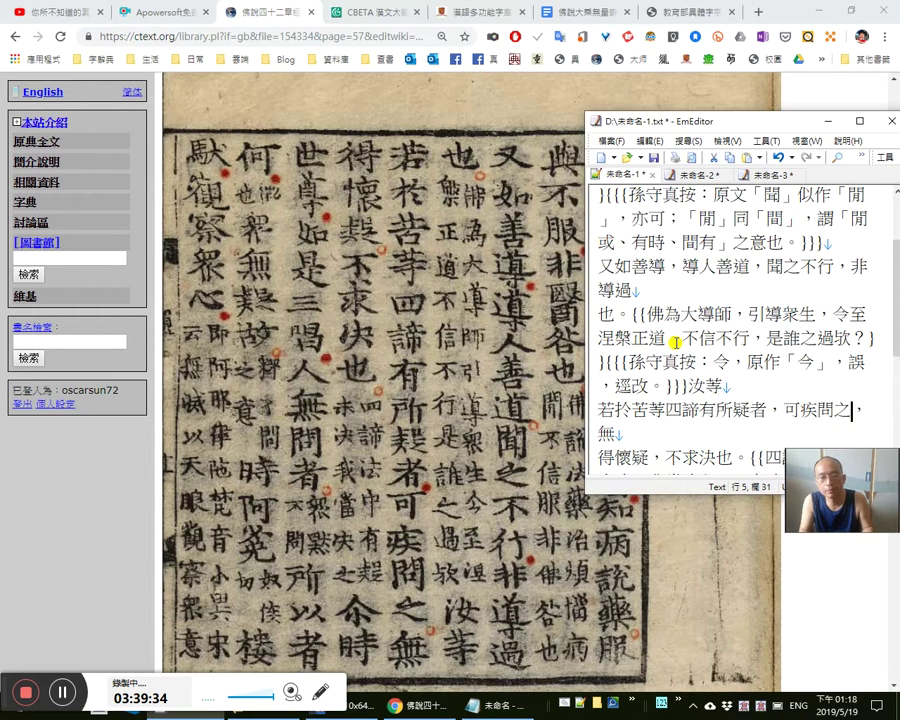
pyautogui.press('Right')
pyautogui.hotkey('shift', 'Left')
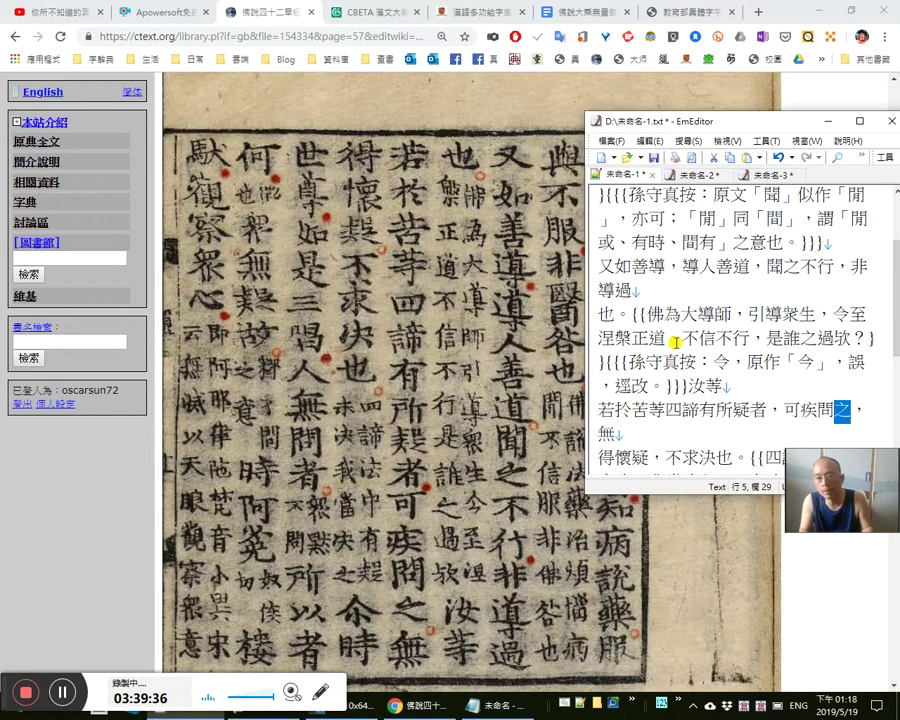
pyautogui.press('Right')
pyautogui.press('Right')
pyautogui.press('Right')
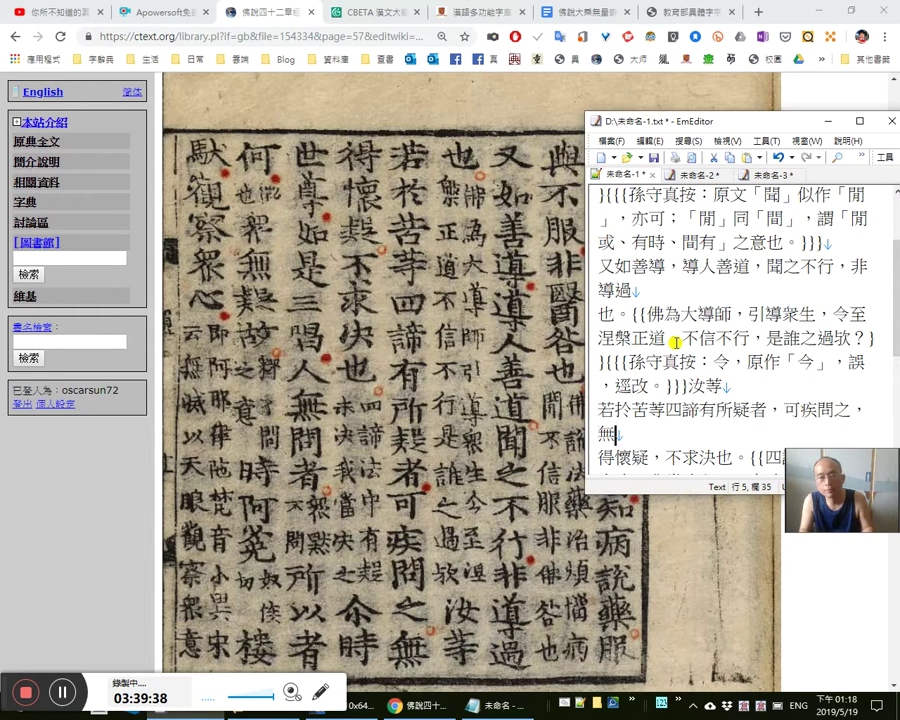
pyautogui.press('Left')
pyautogui.press('Left')
pyautogui.press('Left')
pyautogui.hotkey('shift', 'Left')
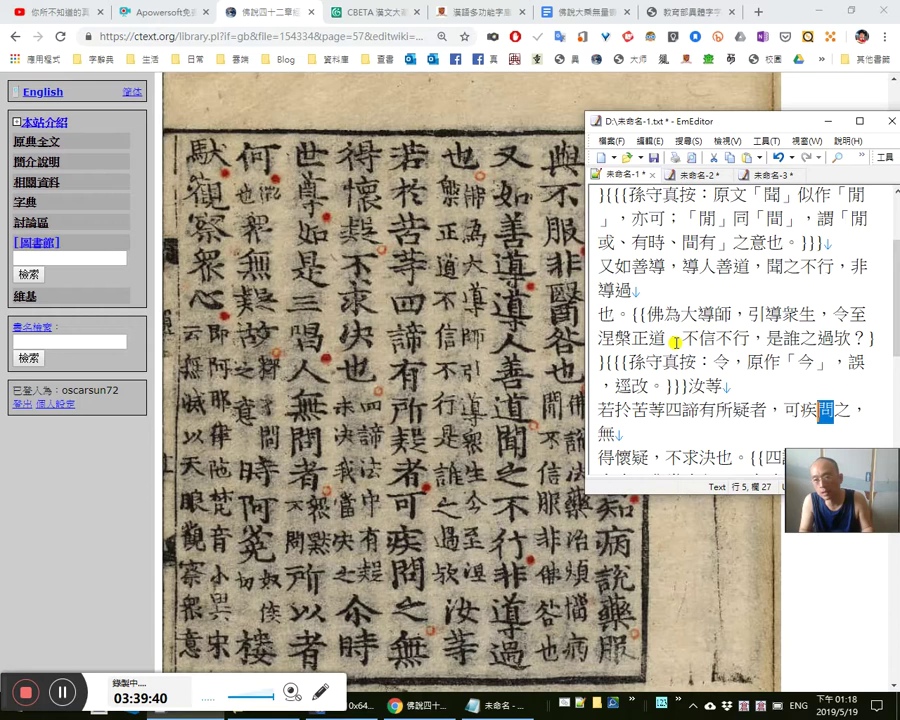
pyautogui.press('Left')
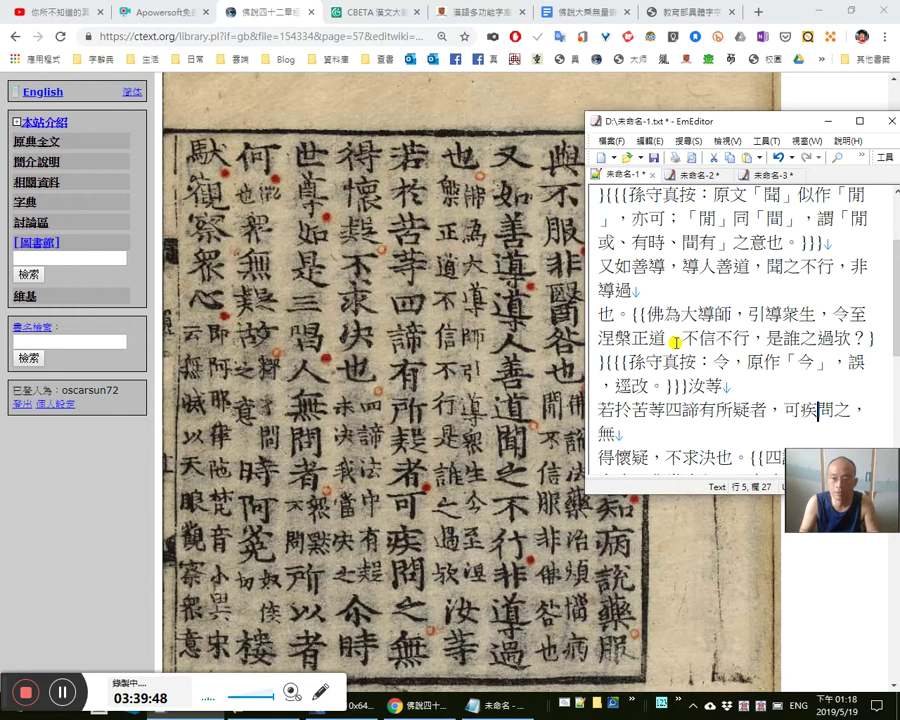
pyautogui.press('Right')
pyautogui.hotkey('shift', 'Right')
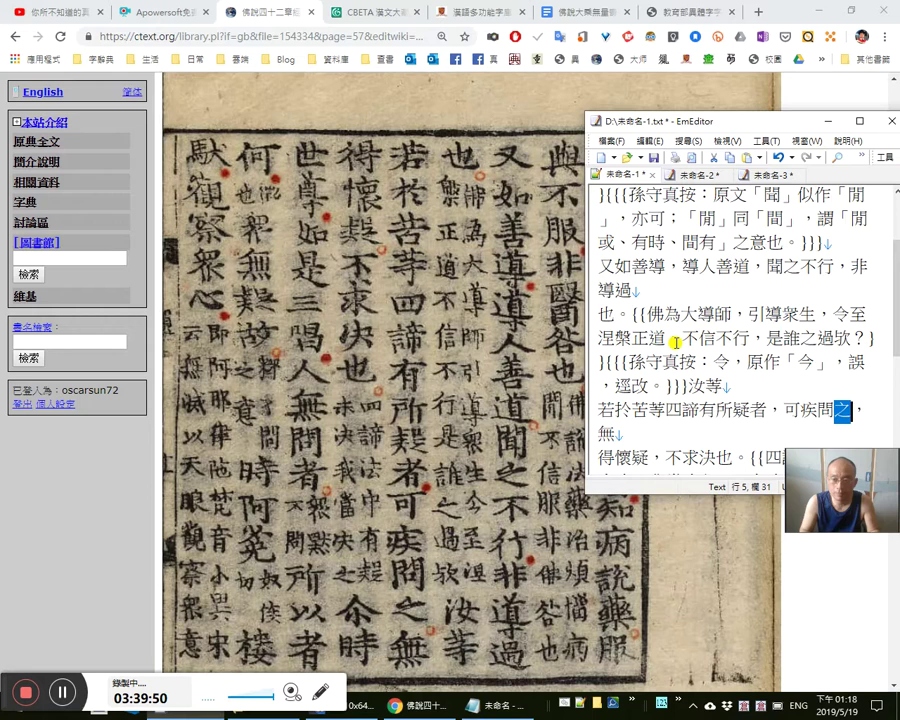
pyautogui.press('Left')
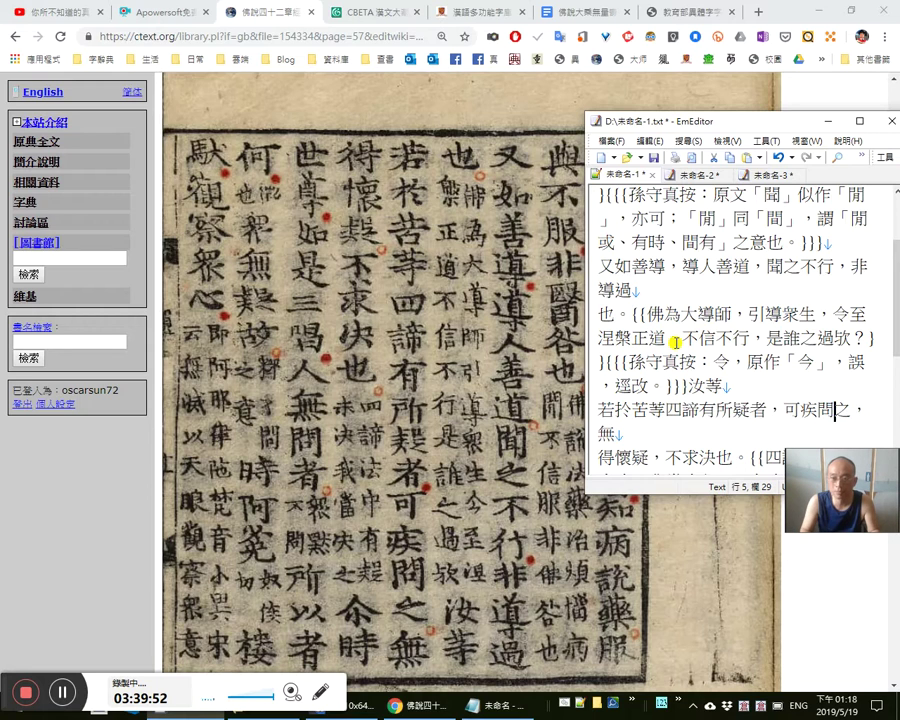
pyautogui.press('Down')
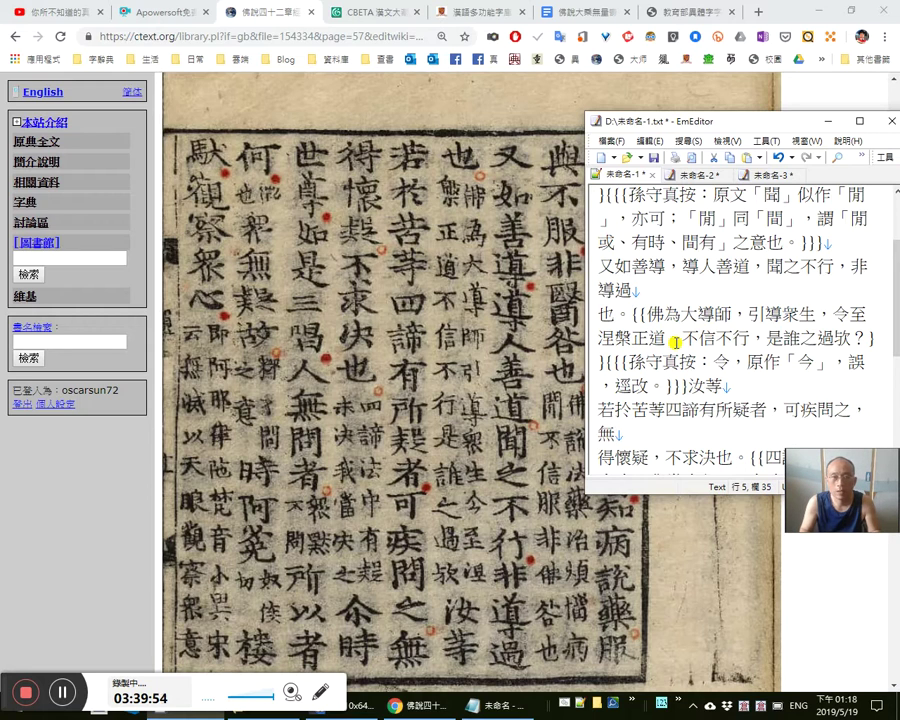
pyautogui.press('Right')
pyautogui.press('Right')
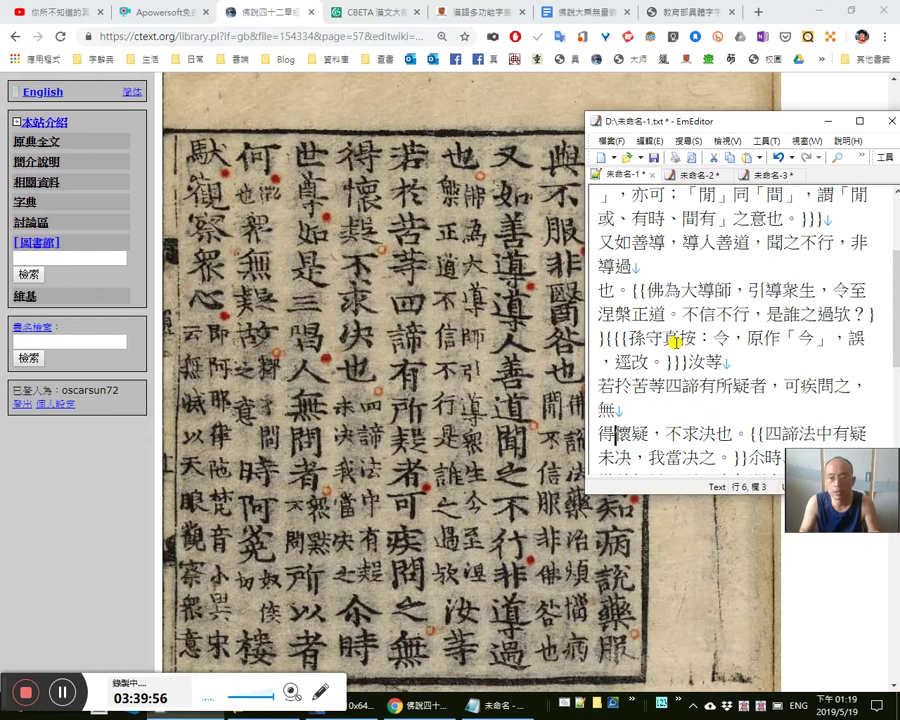
pyautogui.press('Right')
pyautogui.press('Right')
pyautogui.press('Right')
pyautogui.press('Right')
pyautogui.press('Left')
pyautogui.press('Left')
pyautogui.press('Left')
pyautogui.hotkey('shift', 'Right')
pyautogui.press('Left')
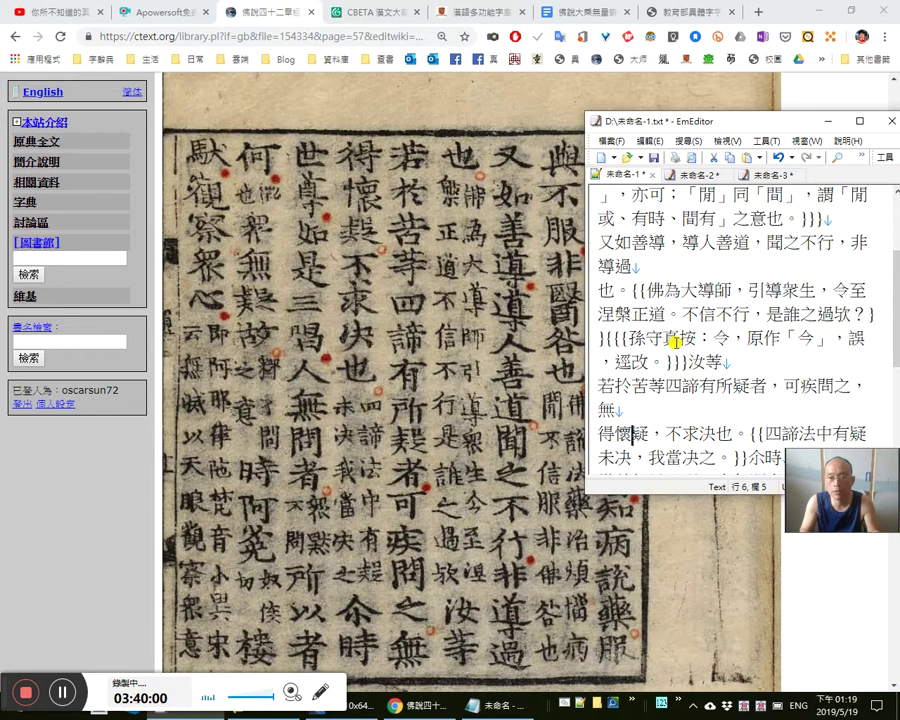
pyautogui.hotkey('shift', 'Right')
pyautogui.press('Right')
pyautogui.press('Right')
pyautogui.press('Right')
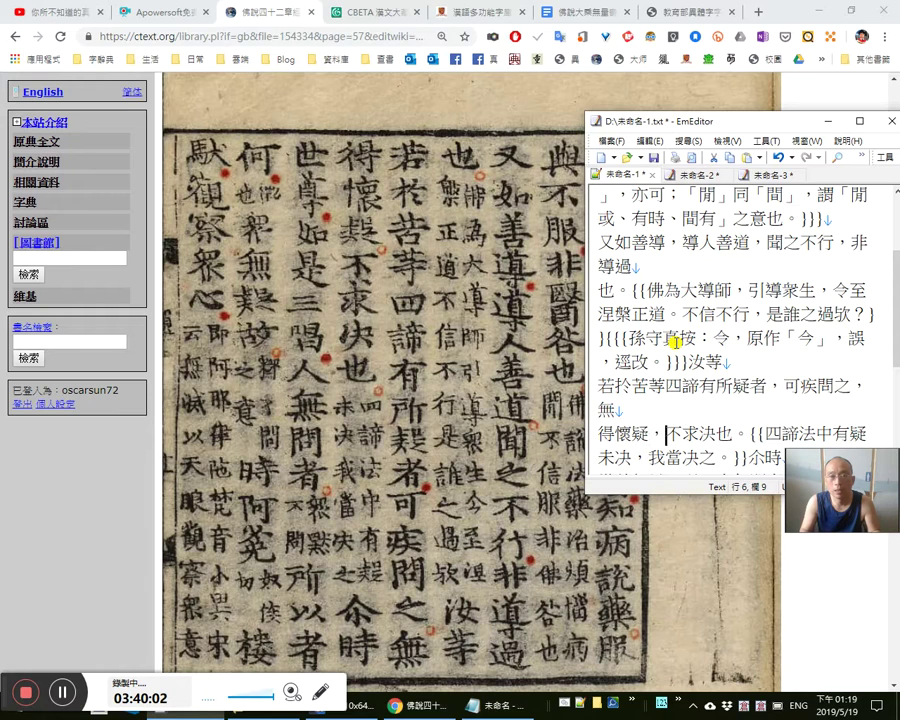
pyautogui.hotkey('shift', 'Right')
pyautogui.hotkey('shift', 'Right')
pyautogui.press('Right')
pyautogui.press('Right')
pyautogui.press('Right')
pyautogui.press('Down')
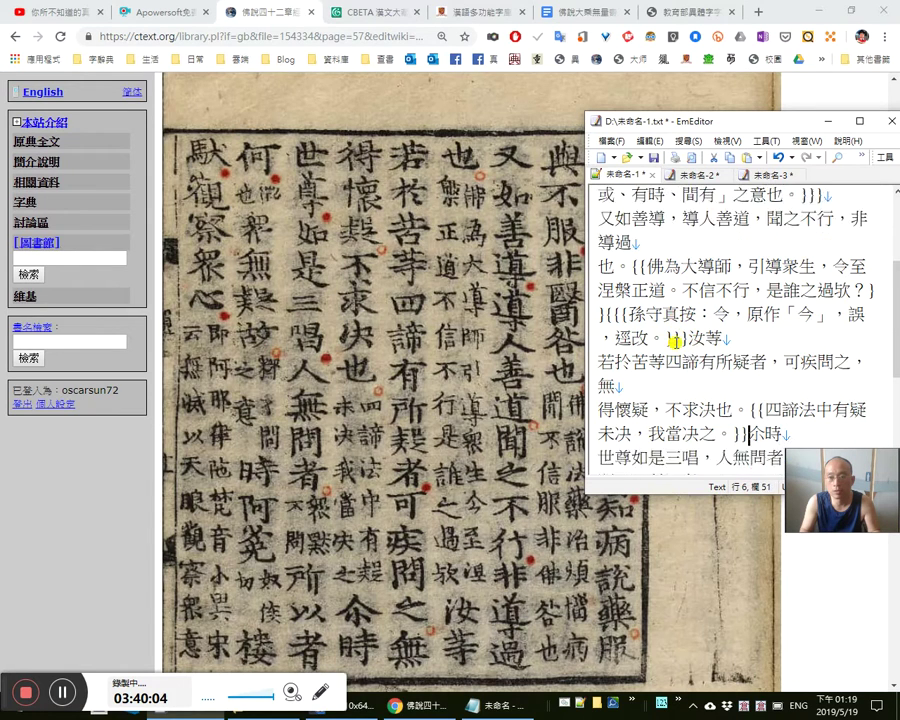
pyautogui.press('Down')
pyautogui.press('Up')
pyautogui.press('Up')
pyautogui.press('Left')
pyautogui.press('Left')
pyautogui.press('Left')
pyautogui.press('Left')
pyautogui.press('Left')
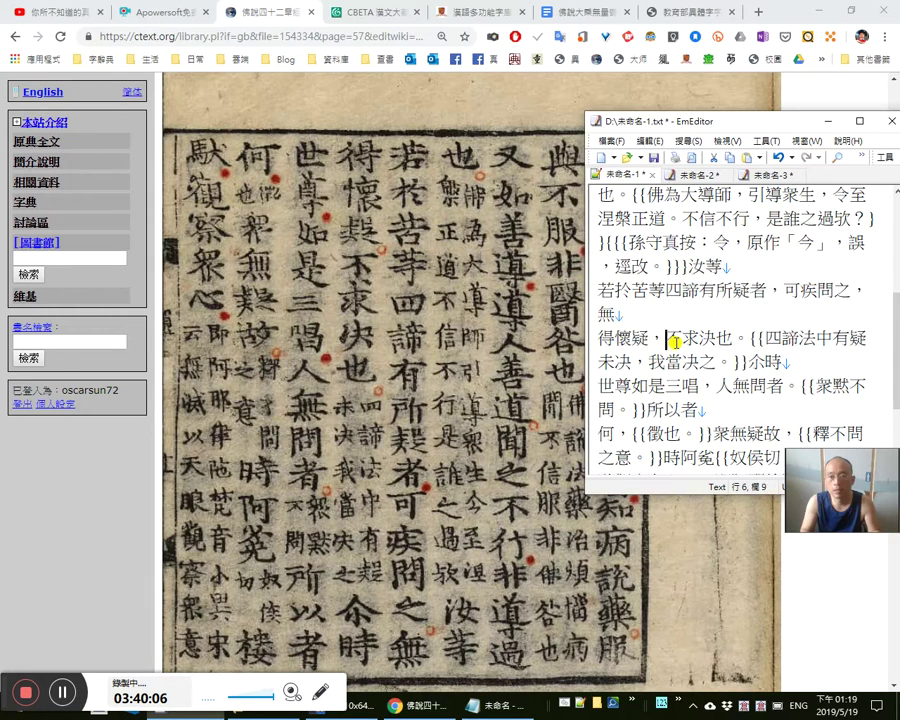
pyautogui.press('Right')
pyautogui.write('抱')
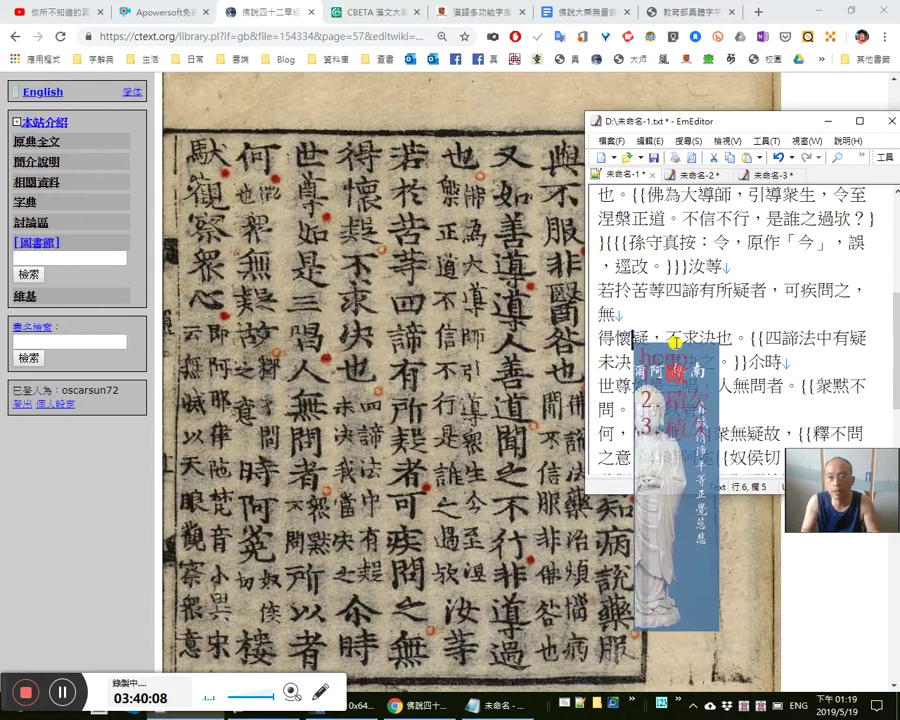
pyautogui.hotkey('shift', 'Left')
pyautogui.press('Delete')
pyautogui.press('Right')
pyautogui.press('Right')
pyautogui.press('Right')
pyautogui.press('Right')
pyautogui.press('Right')
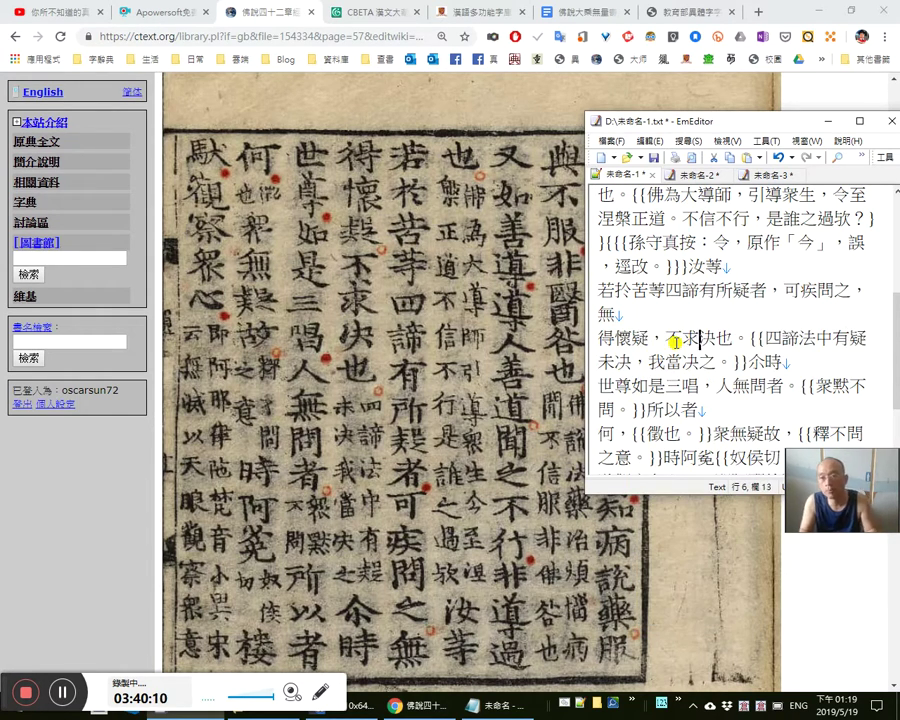
pyautogui.press('Left')
pyautogui.press('Left')
pyautogui.press('Left')
pyautogui.press('Left')
pyautogui.press('Left')
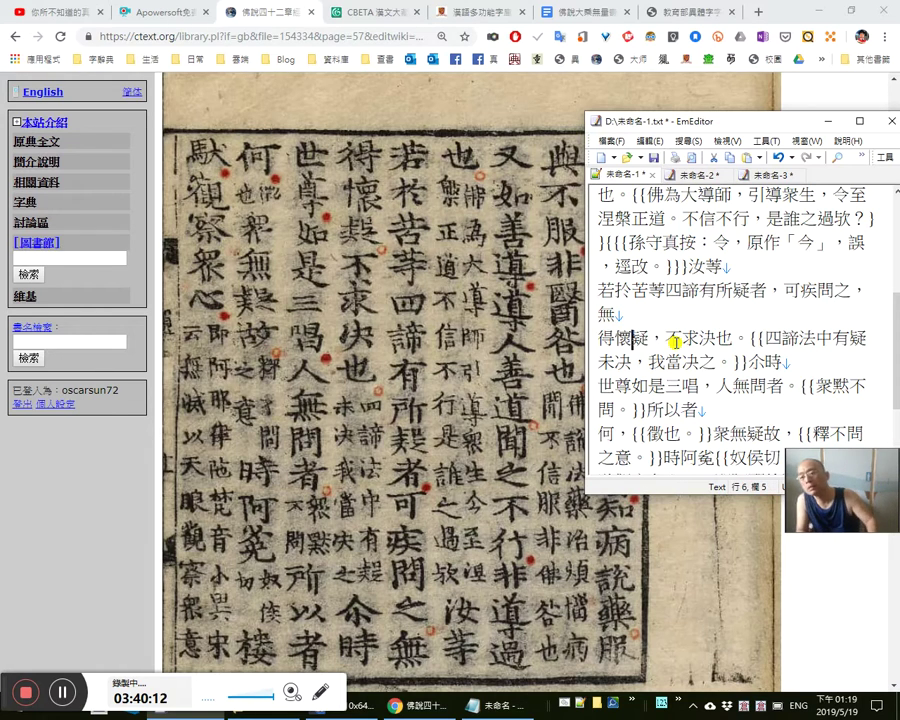
pyautogui.hotkey('shift', 'Right')
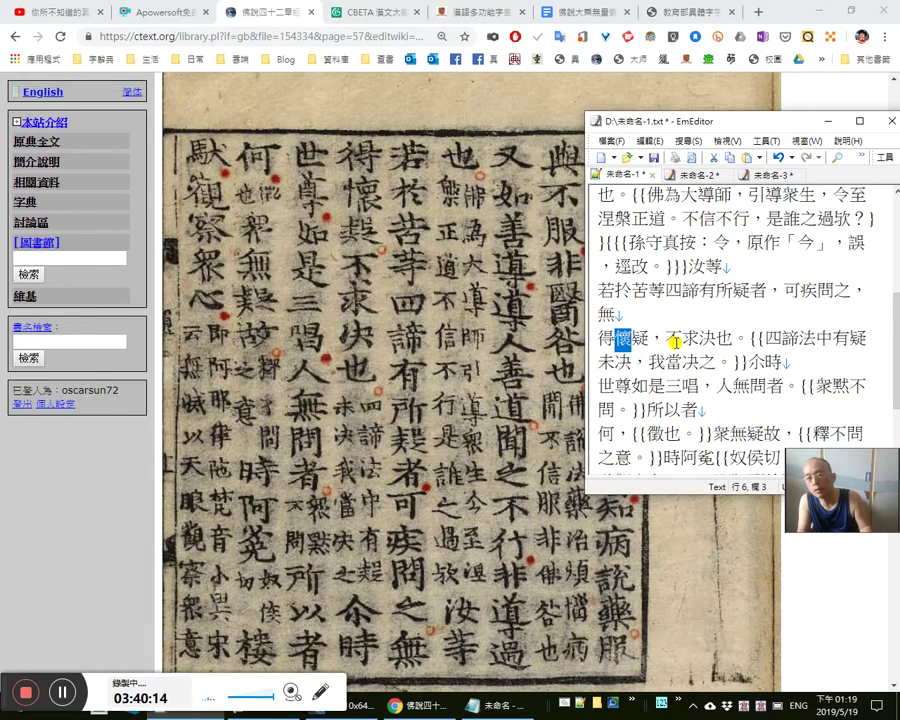
pyautogui.press('Right')
pyautogui.press('Right')
pyautogui.press('Right')
pyautogui.press('Right')
pyautogui.press('Right')
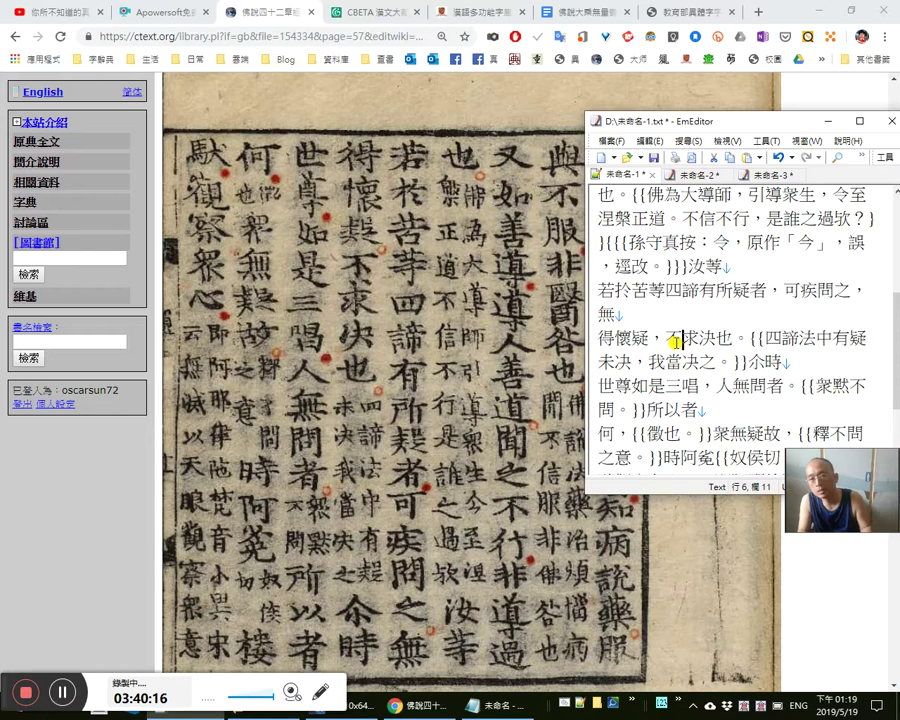
pyautogui.hotkey('shift', 'Left')
pyautogui.press('Left')
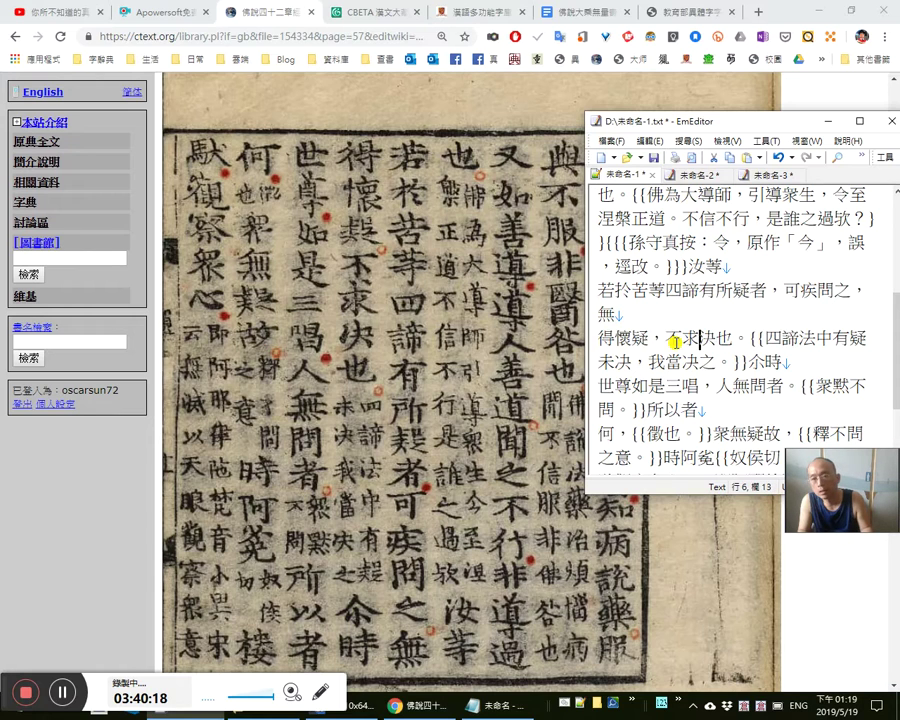
pyautogui.press('Right')
pyautogui.press('Right')
pyautogui.press('Right')
pyautogui.press('Right')
pyautogui.press('Right')
pyautogui.press('Right')
pyautogui.press('Right')
pyautogui.press('Right')
pyautogui.press('Right')
pyautogui.press('Right')
pyautogui.press('Right')
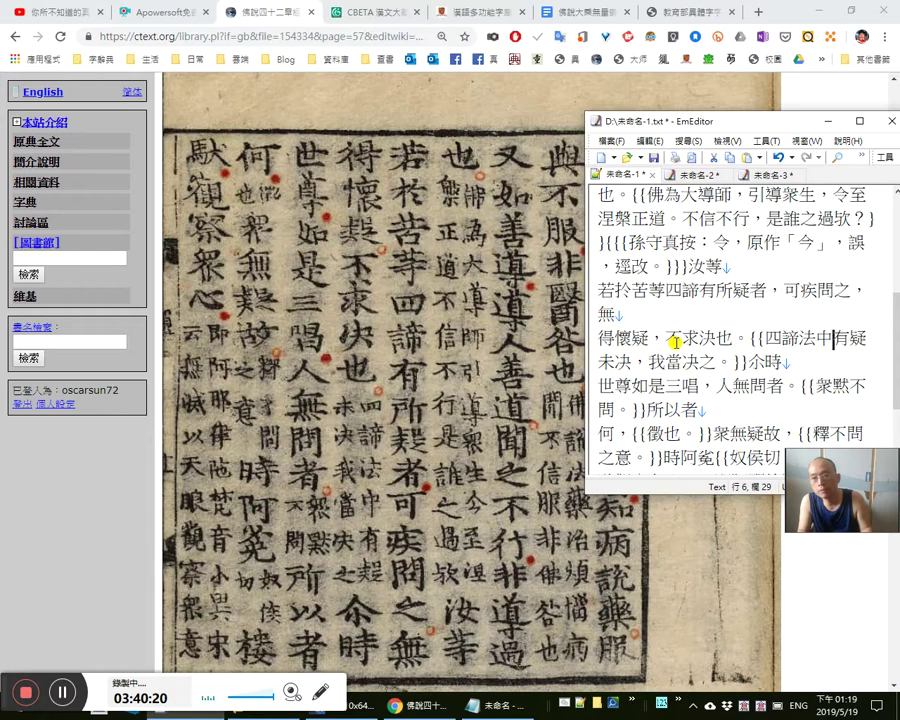
pyautogui.press('Right')
pyautogui.press('Right')
pyautogui.press('Right')
pyautogui.press('Right')
pyautogui.press('Right')
pyautogui.press('Right')
pyautogui.press('Right')
pyautogui.press('Right')
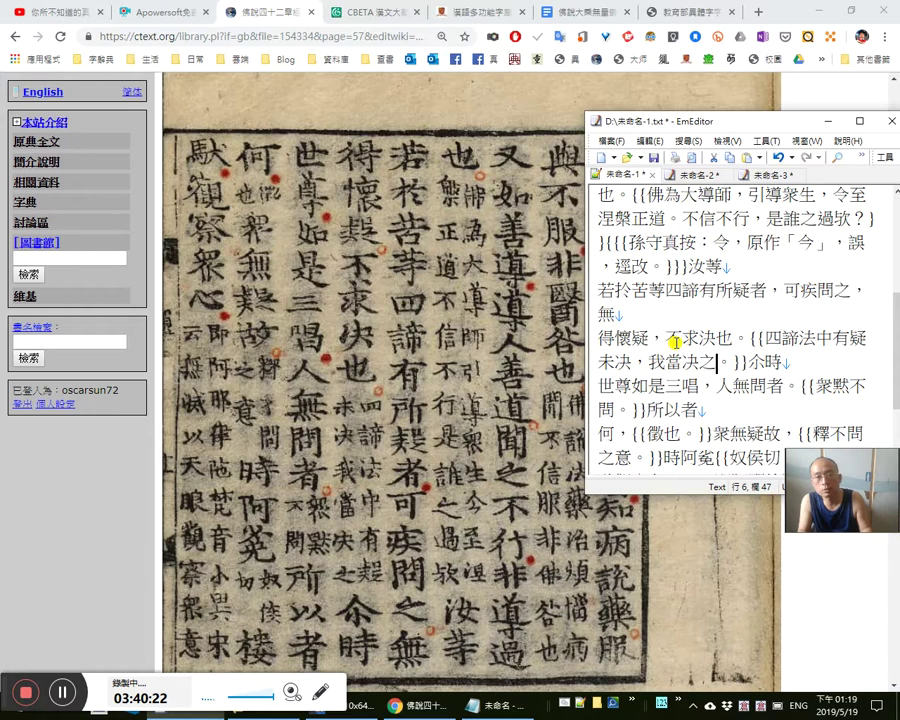
pyautogui.press('Right')
pyautogui.press('Right')
pyautogui.press('Right')
pyautogui.press('Right')
pyautogui.press('Right')
pyautogui.press('Right')
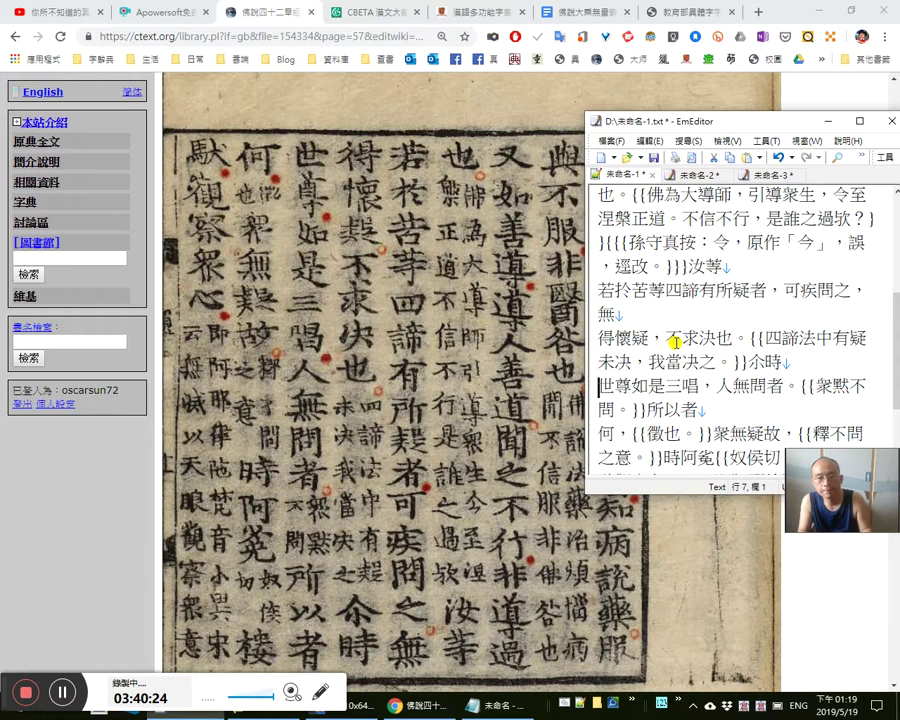
# Step: Proofread 三唱，人無問者。 on line 7 character by character against the scan
pyautogui.press('Right')
pyautogui.press('Right')
pyautogui.press('Right')
pyautogui.press('Right')
pyautogui.press('Right')
pyautogui.press('Right')
pyautogui.press('Right')
pyautogui.press('Right')
pyautogui.press('Right')
pyautogui.press('Right')
pyautogui.hotkey('shift', 'Left')
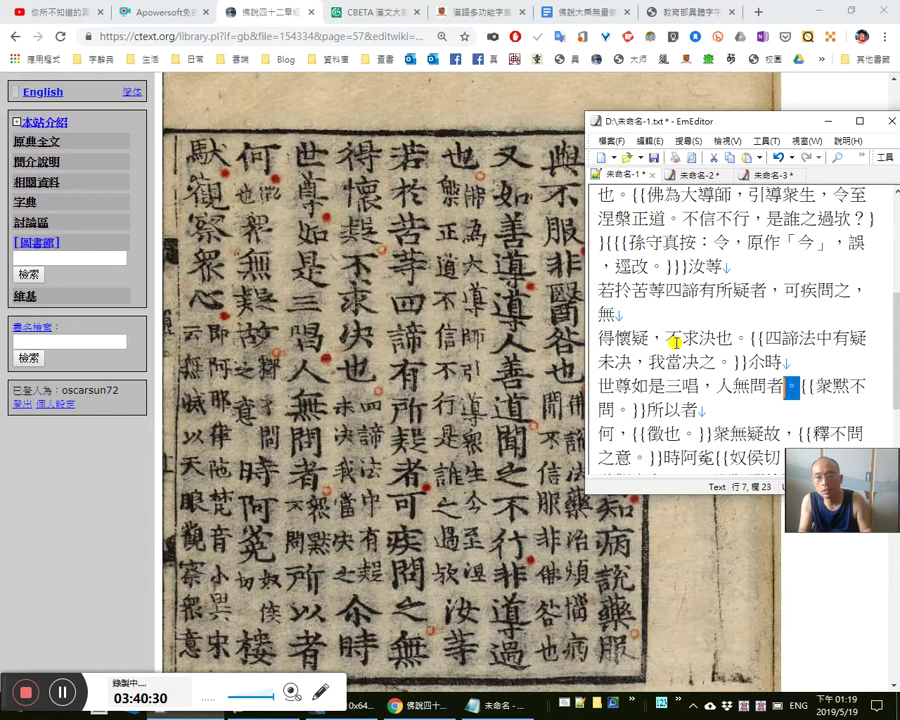
pyautogui.press('Left')
pyautogui.press('Left')
pyautogui.press('Left')
pyautogui.press('Left')
pyautogui.hotkey('shift', 'Left')
pyautogui.press('Right')
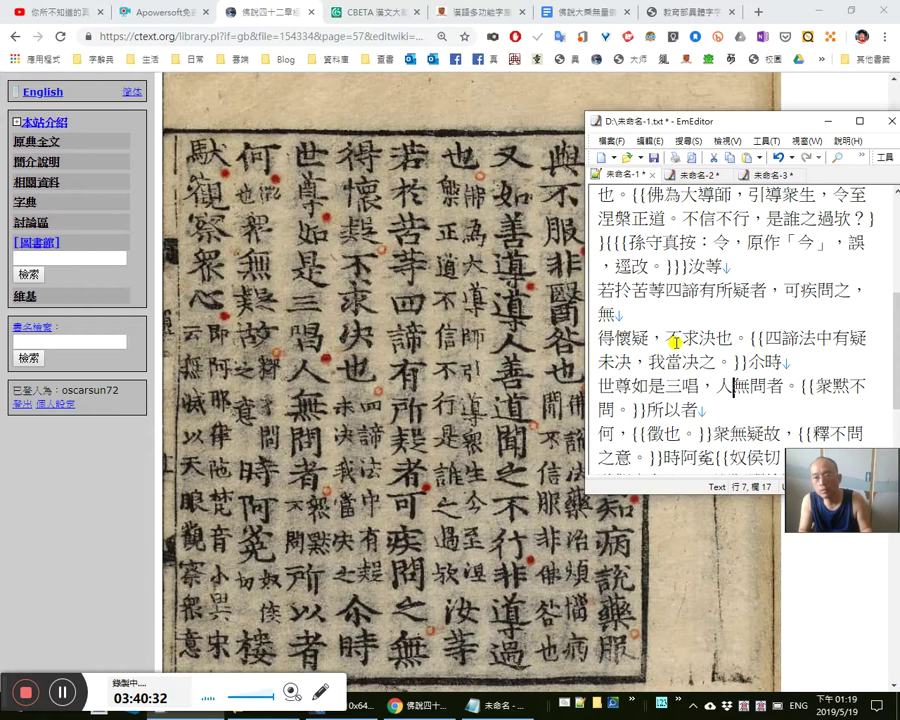
pyautogui.hotkey('shift', 'Right')
pyautogui.press('Right')
pyautogui.hotkey('shift', 'Right')
pyautogui.press('Right')
pyautogui.hotkey('shift', 'Right')
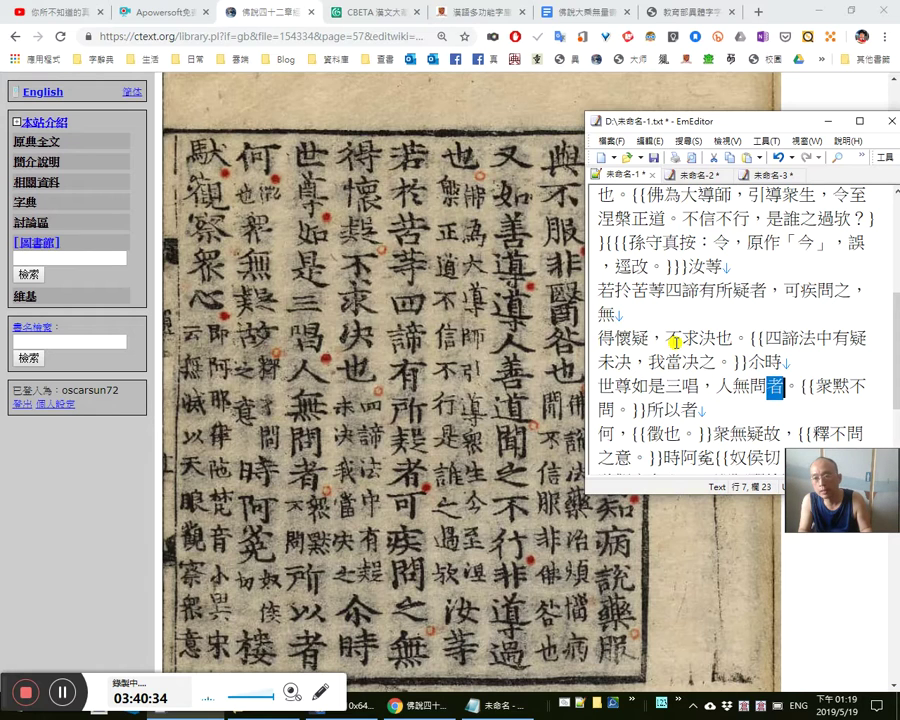
pyautogui.press('Right')
pyautogui.press('Right')
pyautogui.press('Right')
pyautogui.press('Right')
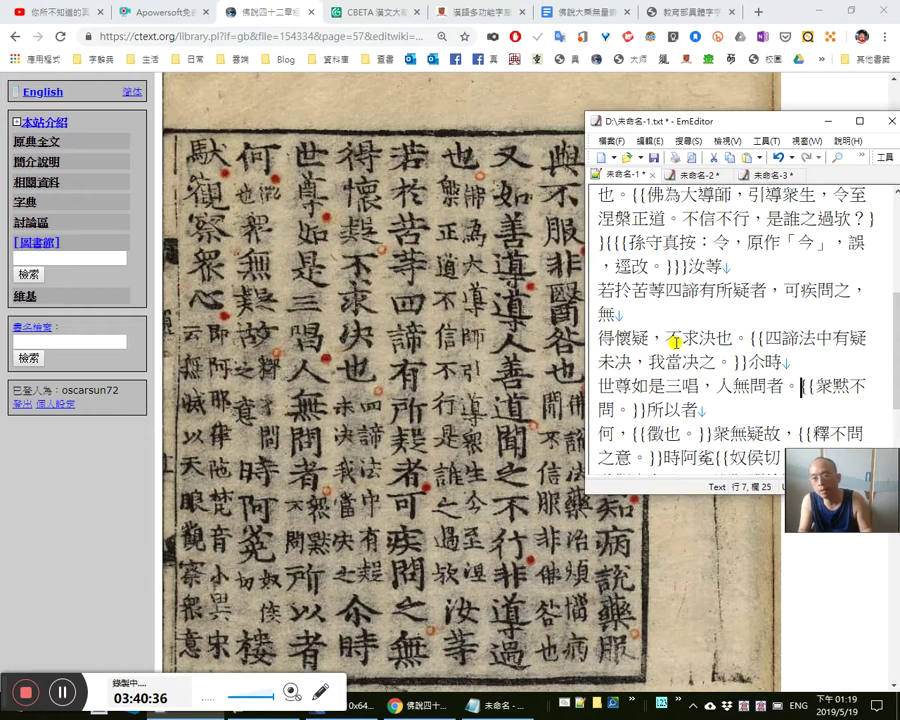
pyautogui.press('Left')
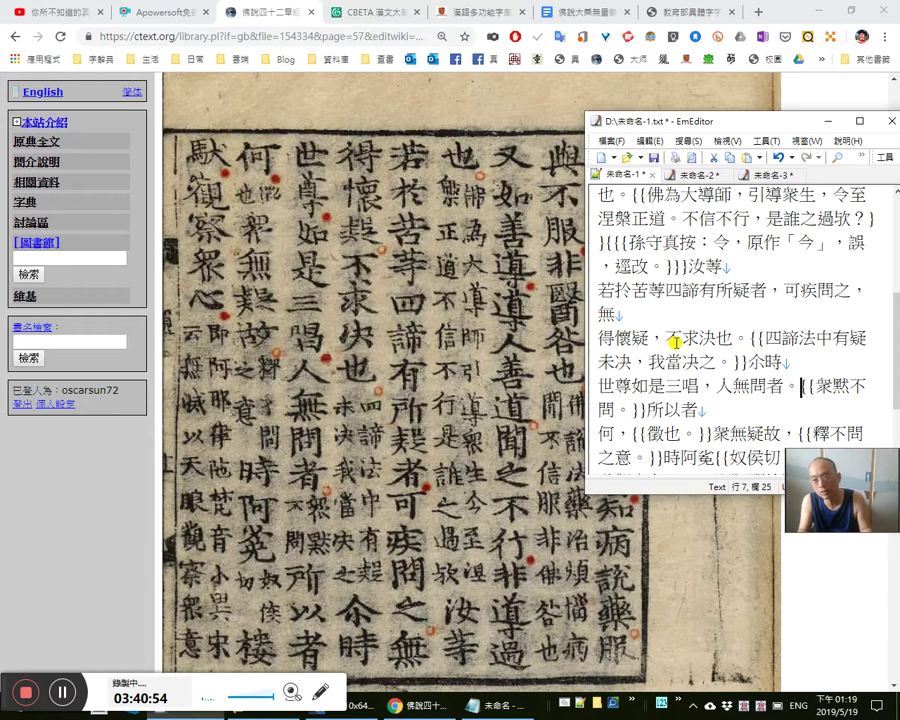
# Step: Check the note 衆默不問。 and the characters 所以者 against the scan
pyautogui.press('Right')
pyautogui.press('Right')
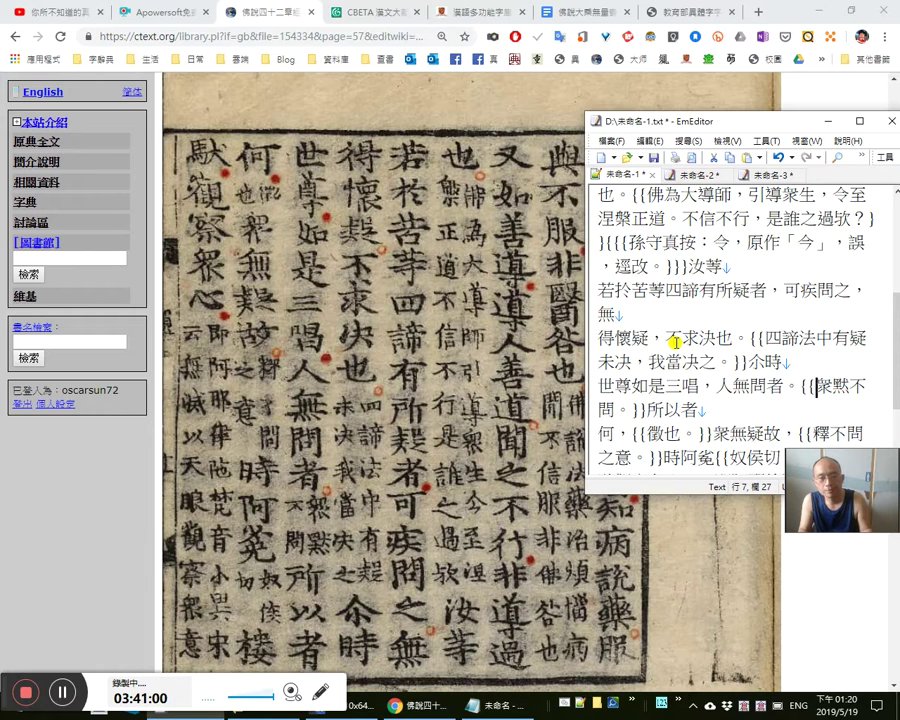
pyautogui.press('Right')
pyautogui.press('Right')
pyautogui.press('Right')
pyautogui.press('Right')
pyautogui.press('Right')
pyautogui.press('Right')
pyautogui.press('Right')
pyautogui.press('Right')
pyautogui.press('Right')
pyautogui.press('Right')
pyautogui.press('Right')
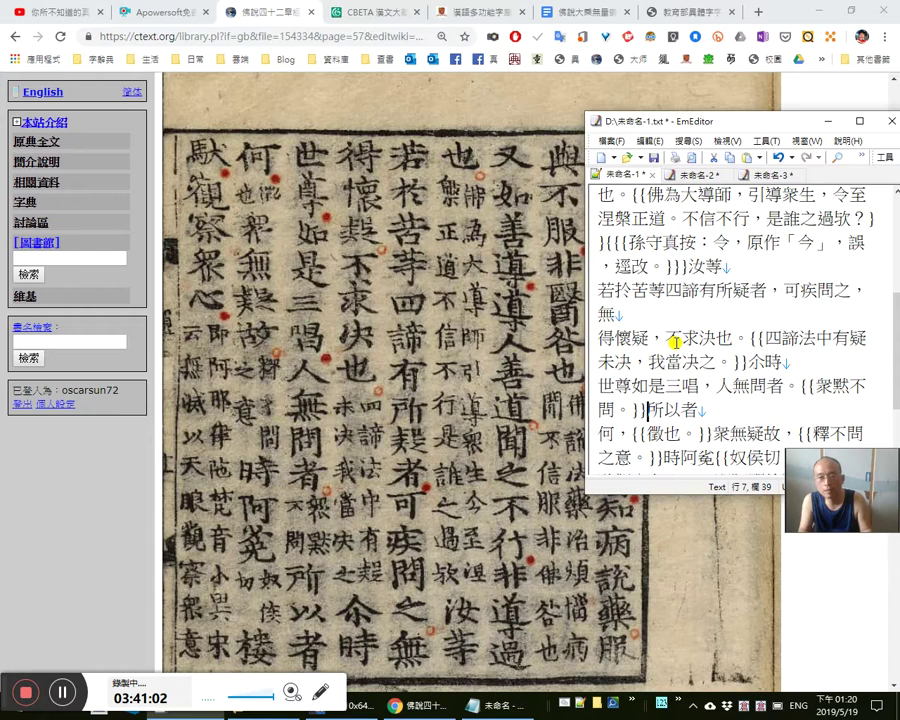
pyautogui.press('Left')
pyautogui.press('Left')
pyautogui.press('Left')
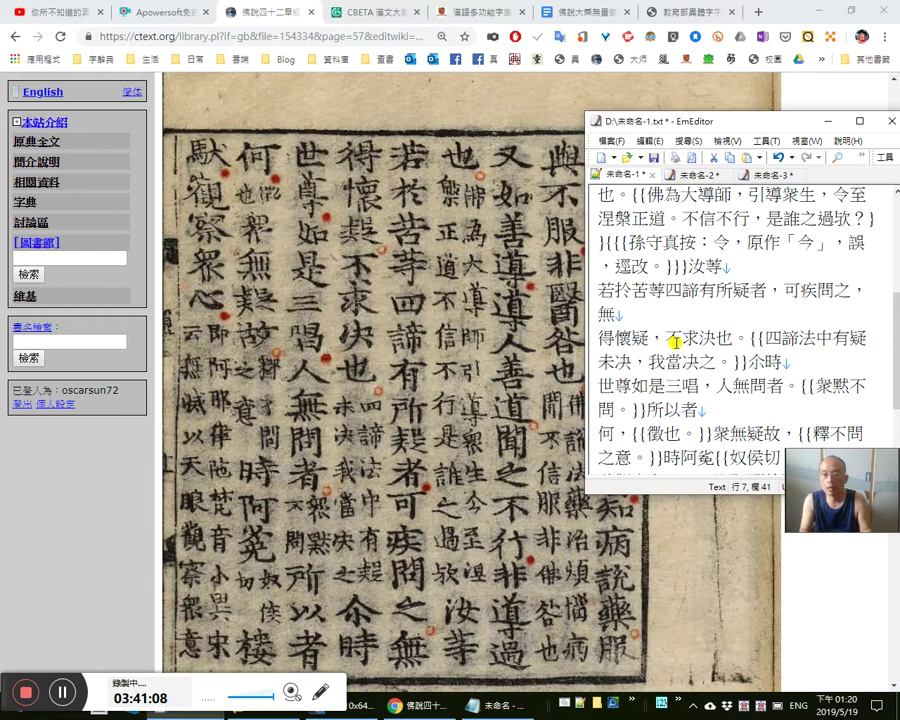
pyautogui.press('Right')
pyautogui.hotkey('shift', 'Right')
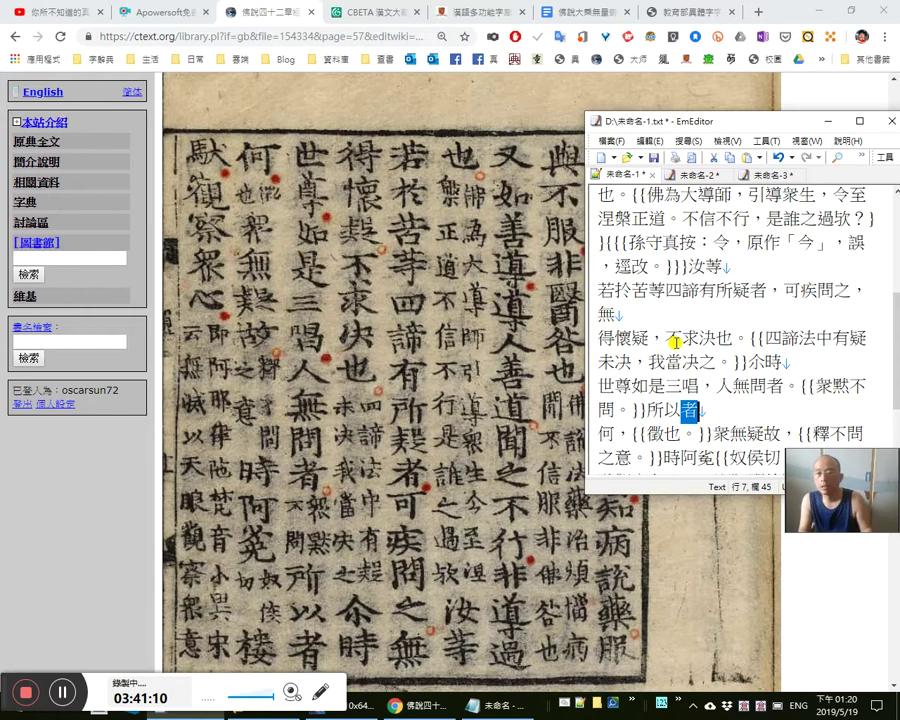
pyautogui.press('Left')
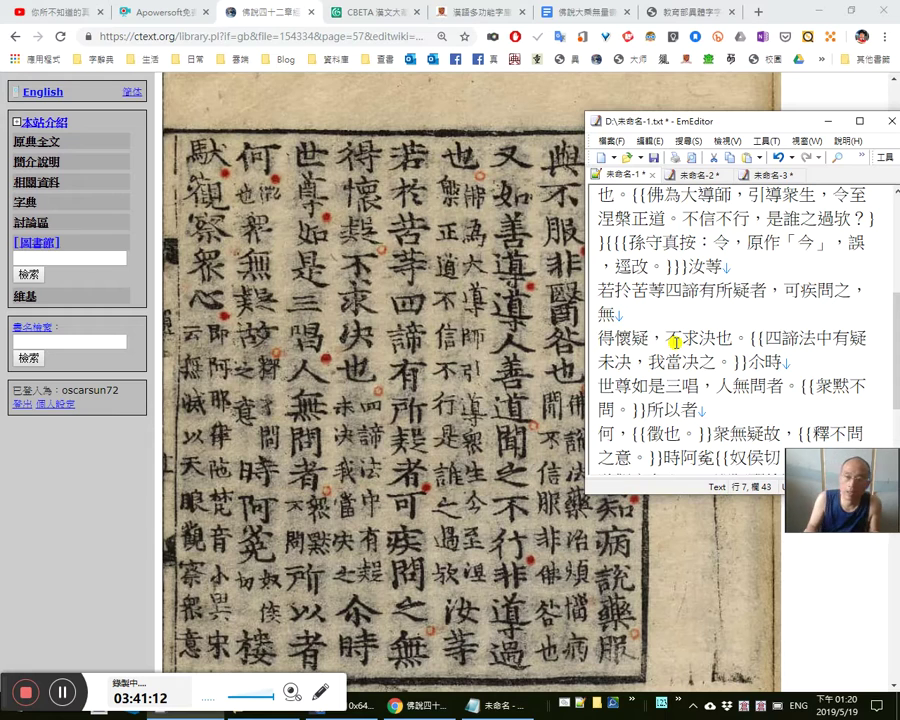
pyautogui.hotkey('shift', 'Right')
pyautogui.press('Left')
pyautogui.hotkey('shift', 'Left')
pyautogui.press('Right')
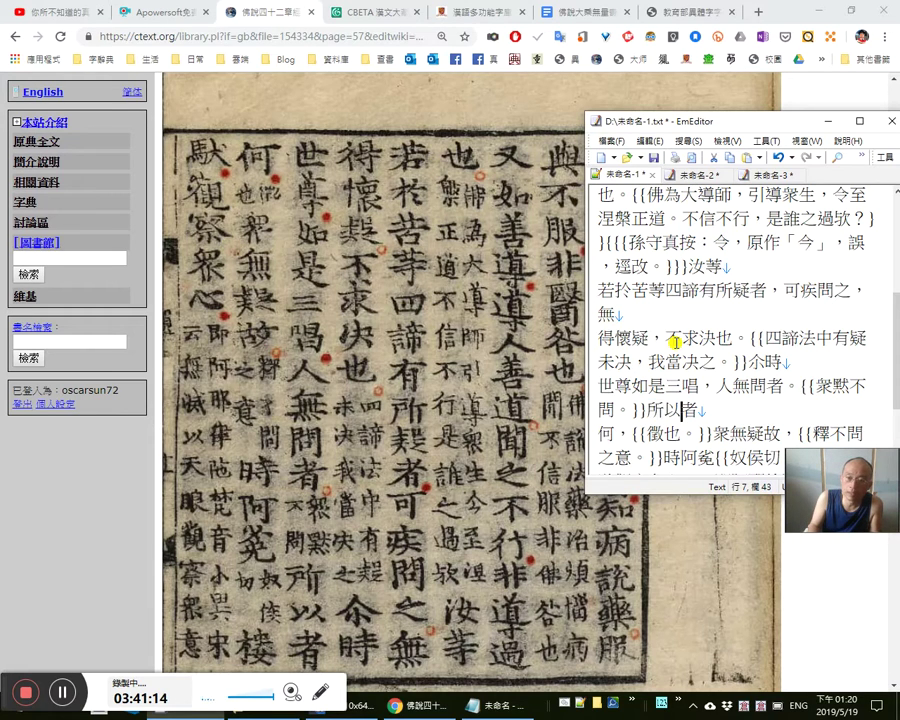
pyautogui.hotkey('shift', 'Right')
pyautogui.press('Right')
pyautogui.press('Left')
pyautogui.press('Left')
pyautogui.hotkey('shift', 'Right')
pyautogui.hotkey('shift', 'Left')
pyautogui.hotkey('shift', 'Left')
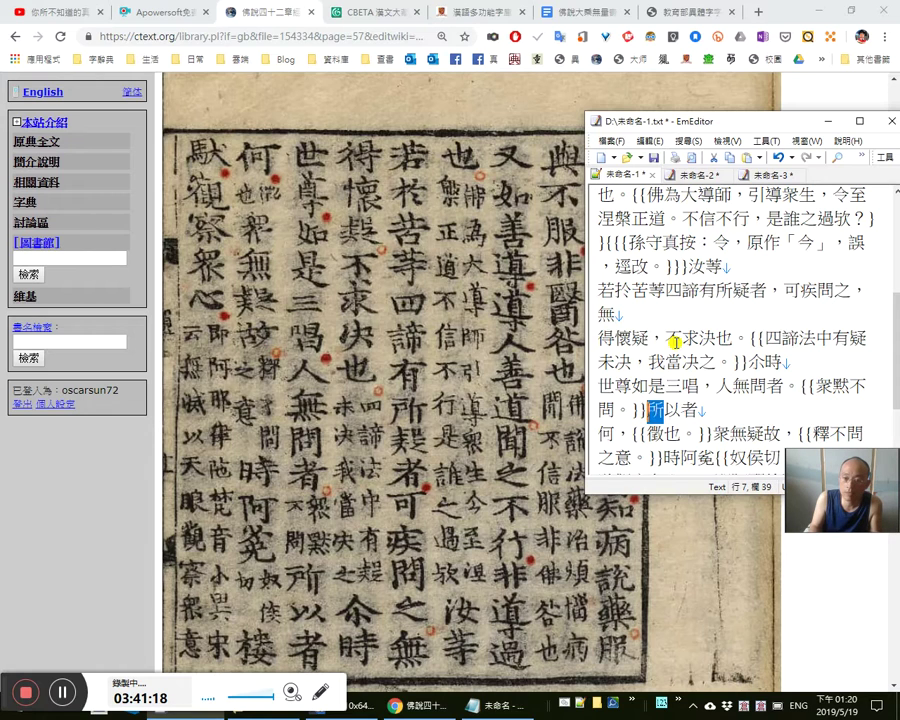
# Step: Verify the phrase 所以者何 across the line break against the scanned page
pyautogui.press('Right')
pyautogui.press('Right')
pyautogui.press('Right')
pyautogui.press('Right')
pyautogui.hotkey('shift', 'Right')
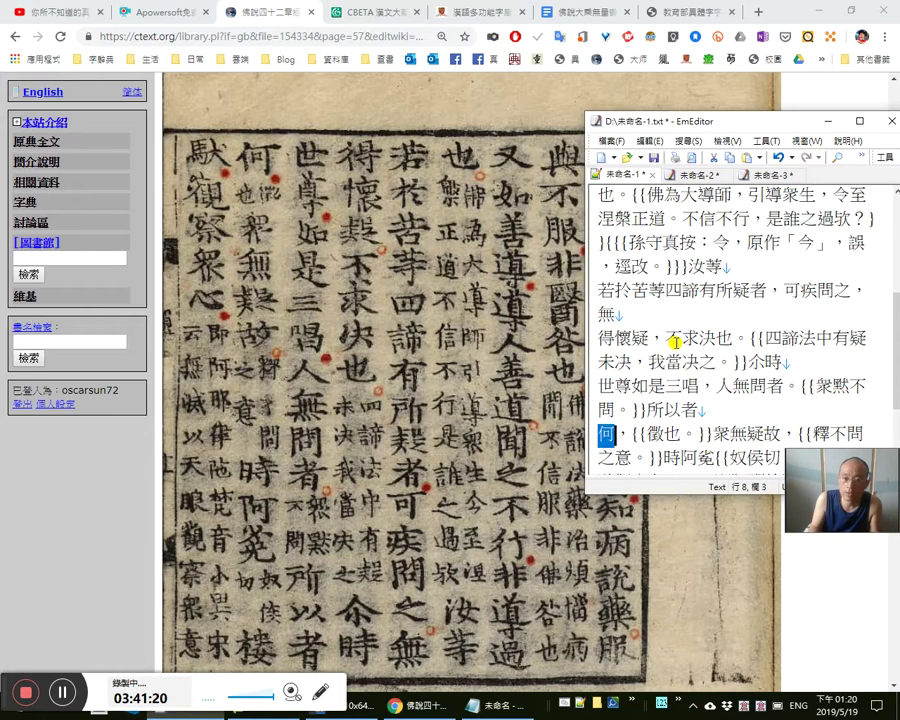
pyautogui.press('Left')
pyautogui.press('Left')
pyautogui.press('Left')
pyautogui.press('Left')
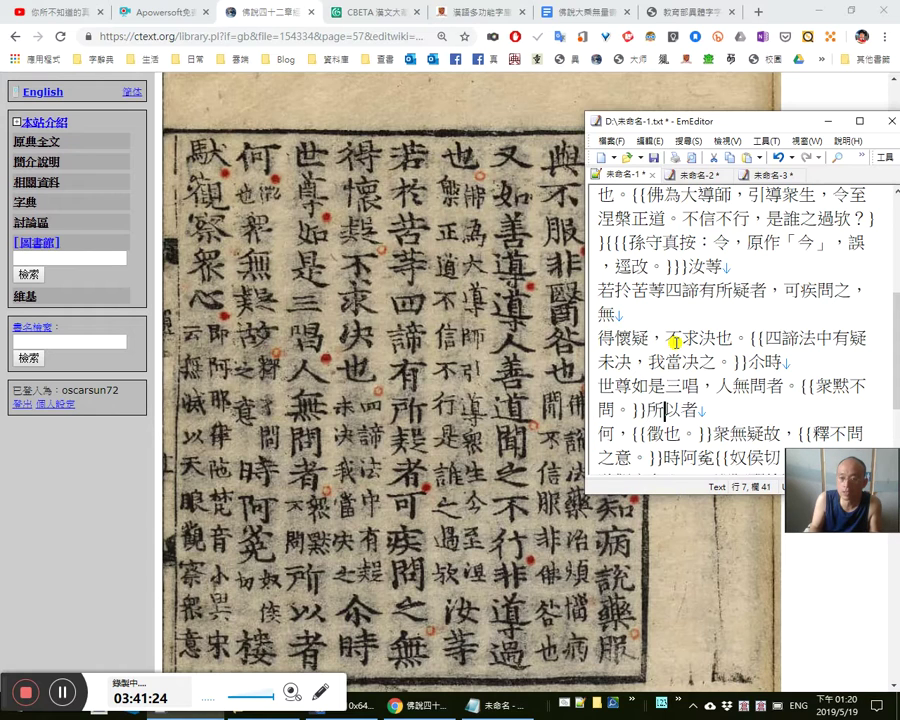
pyautogui.press('Right')
pyautogui.press('Right')
pyautogui.press('Right')
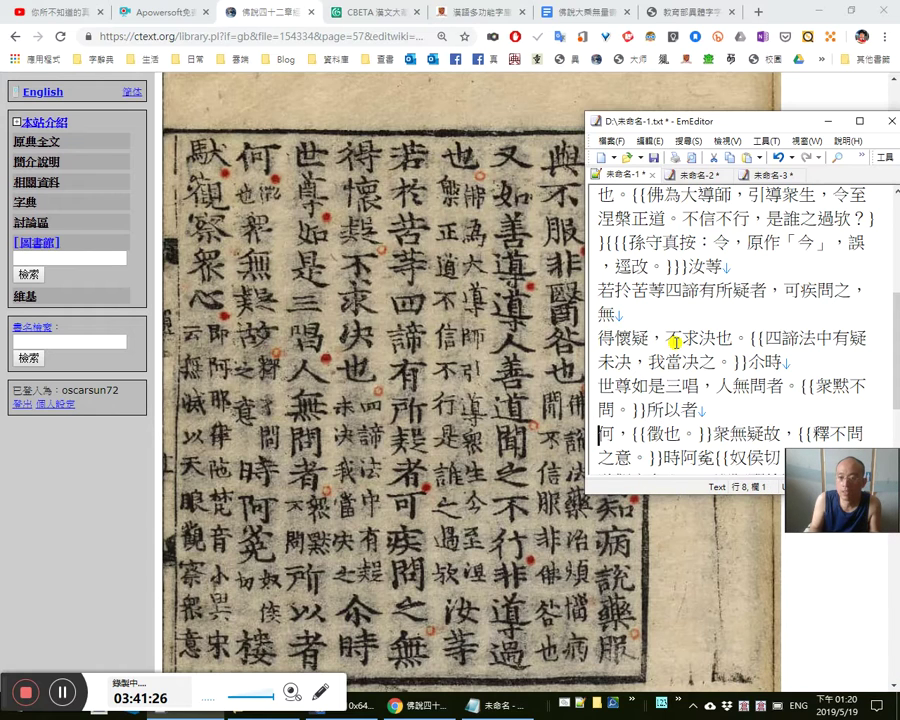
pyautogui.press('Left')
pyautogui.press('Left')
pyautogui.press('Left')
pyautogui.press('Left')
pyautogui.hotkey('shift', 'Right')
pyautogui.hotkey('shift', 'Right')
pyautogui.hotkey('shift', 'Right')
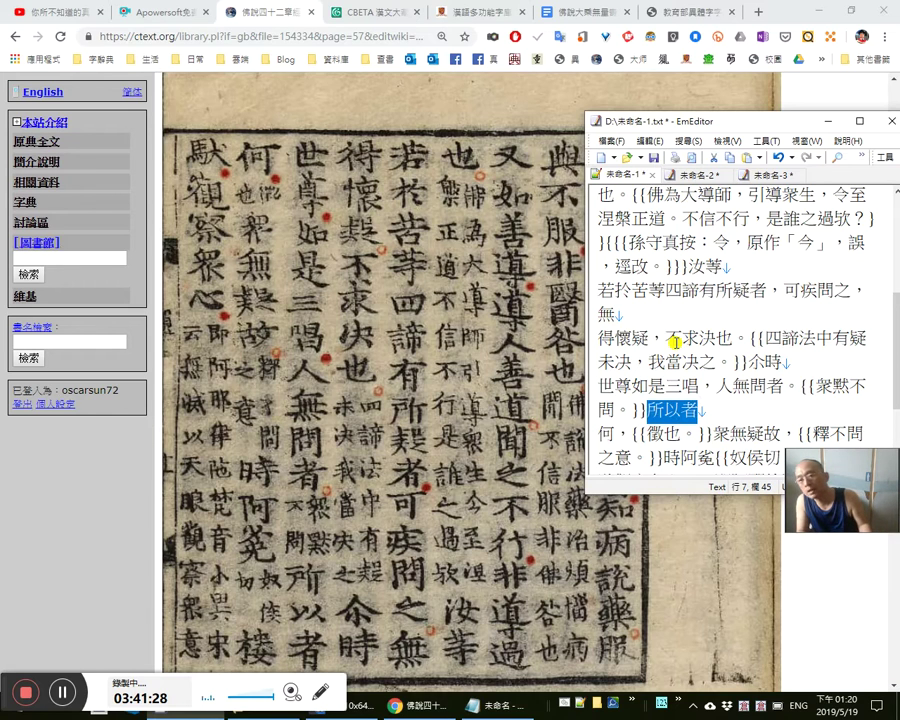
pyautogui.press('Left')
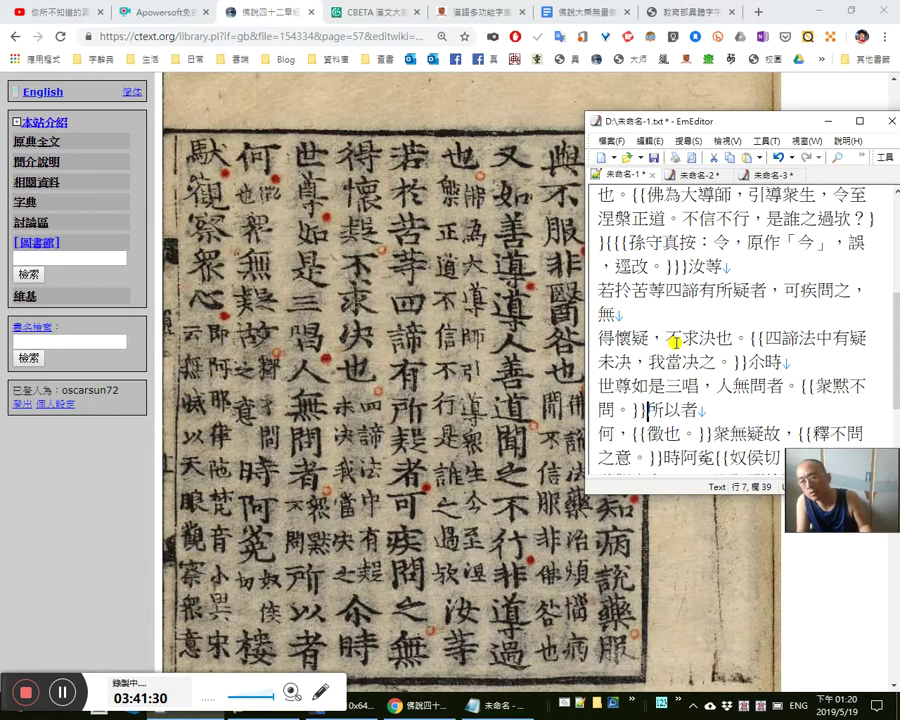
pyautogui.press('Right')
pyautogui.hotkey('shift', 'Left')
pyautogui.press('Right')
pyautogui.press('Right')
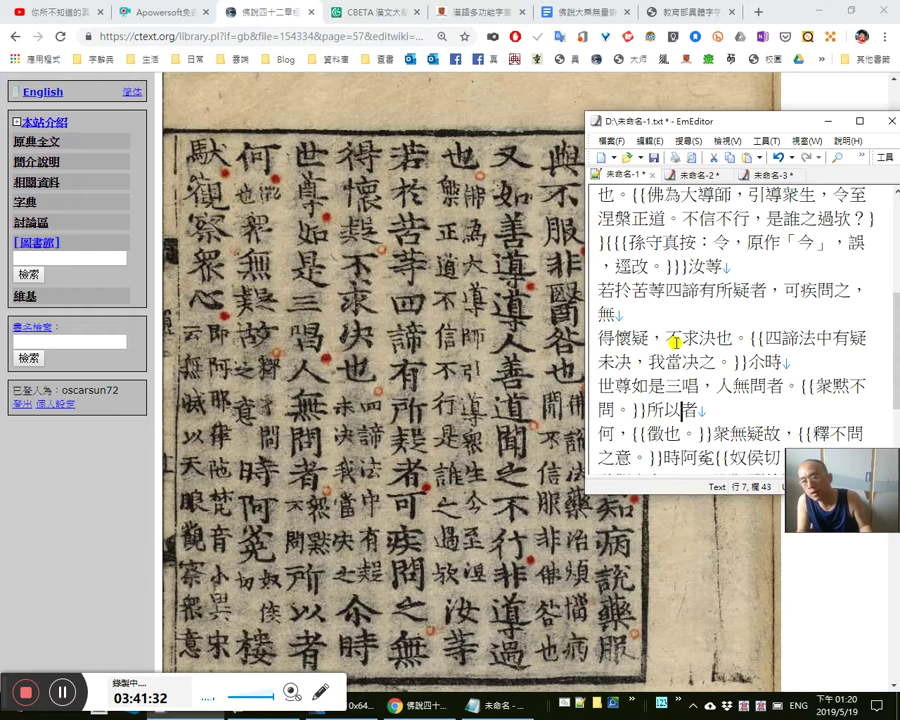
pyautogui.hotkey('shift', 'Right')
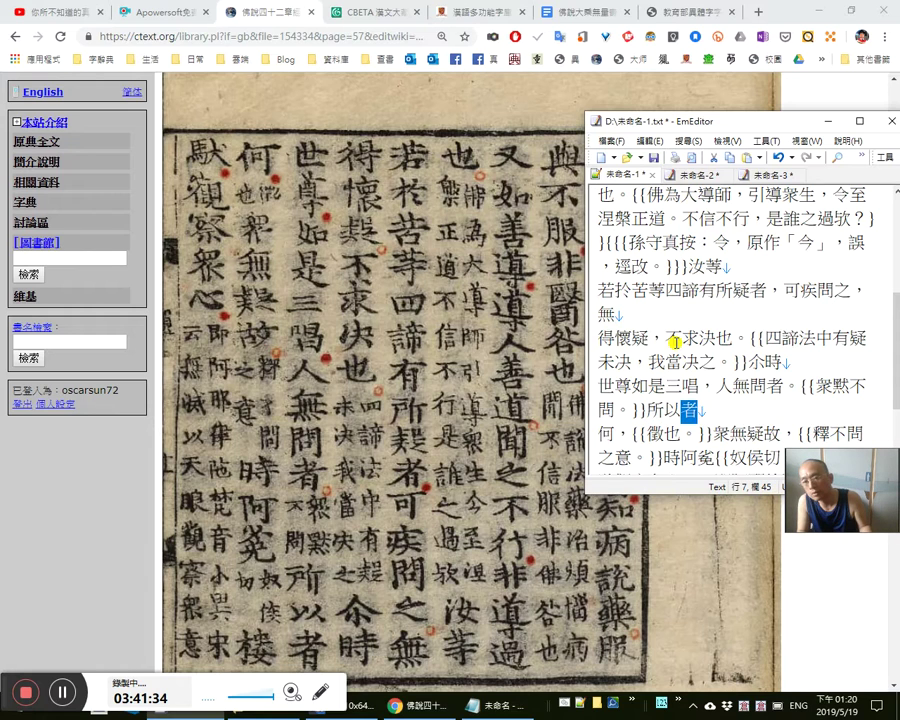
pyautogui.press('Right')
pyautogui.hotkey('shift', 'Left')
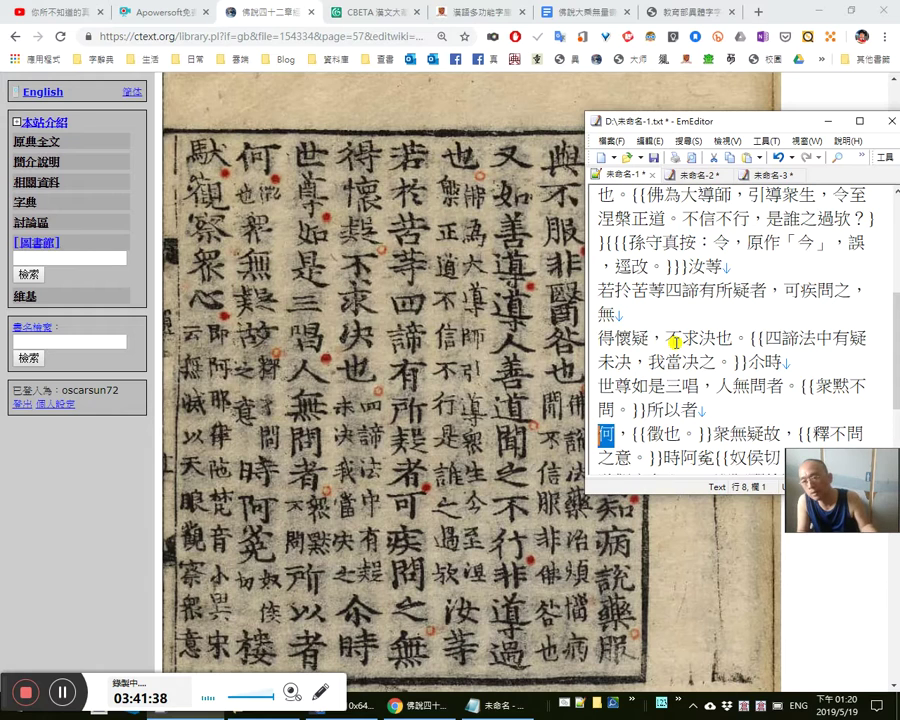
pyautogui.press('Right')
pyautogui.press('Right')
pyautogui.press('Right')
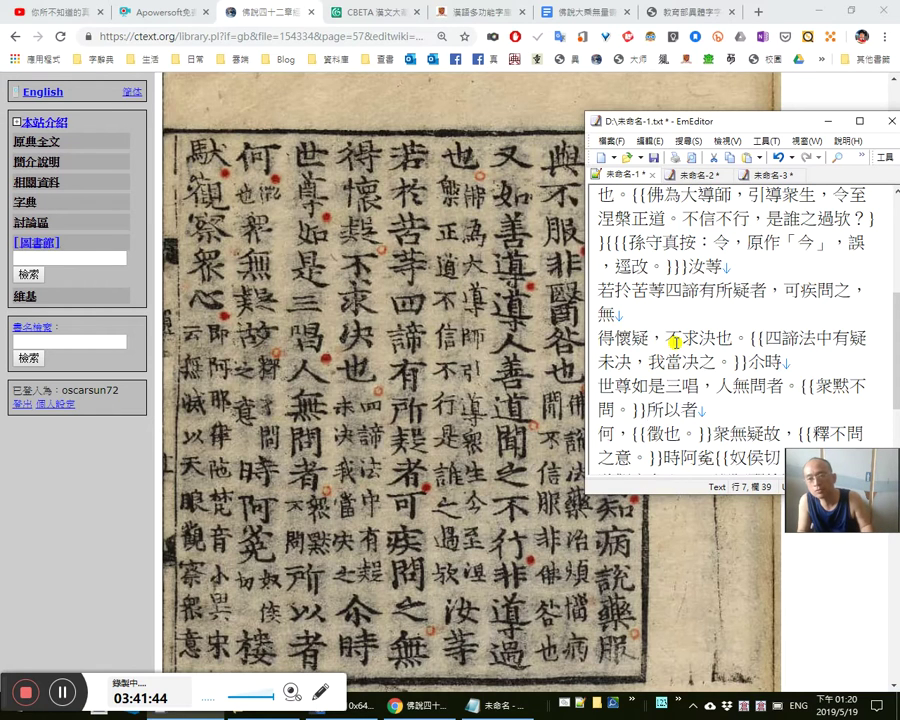
pyautogui.hotkey('shift', 'Down')
pyautogui.hotkey('shift', 'Left')
pyautogui.hotkey('shift', 'Left')
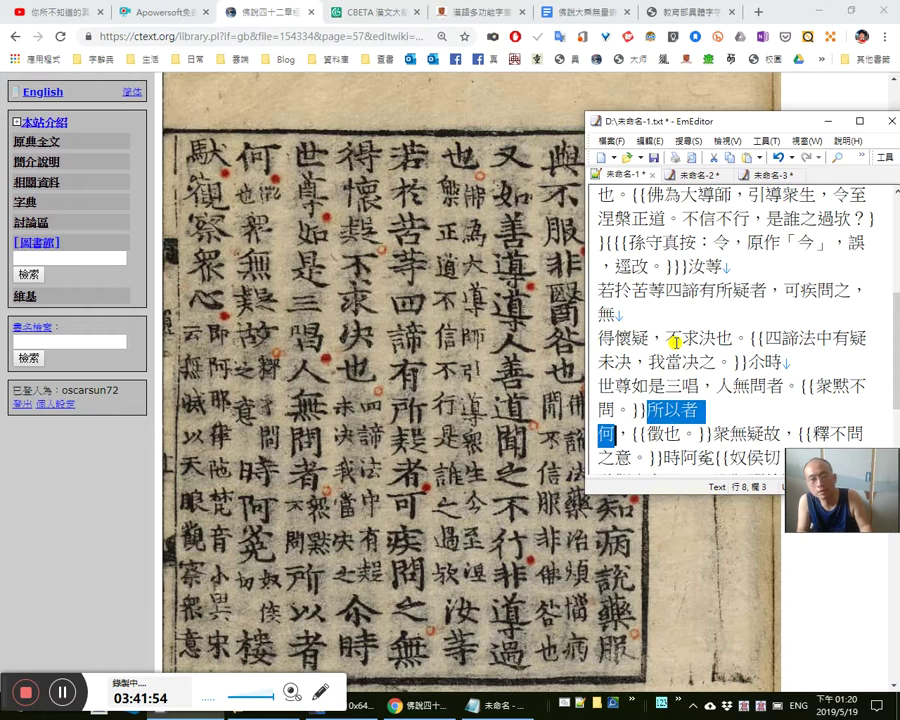
# Step: Check the 徵也 note, then change the comma after 衆無疑故 to 。
pyautogui.press('Right')
pyautogui.press('Right')
pyautogui.press('Right')
pyautogui.press('Right')
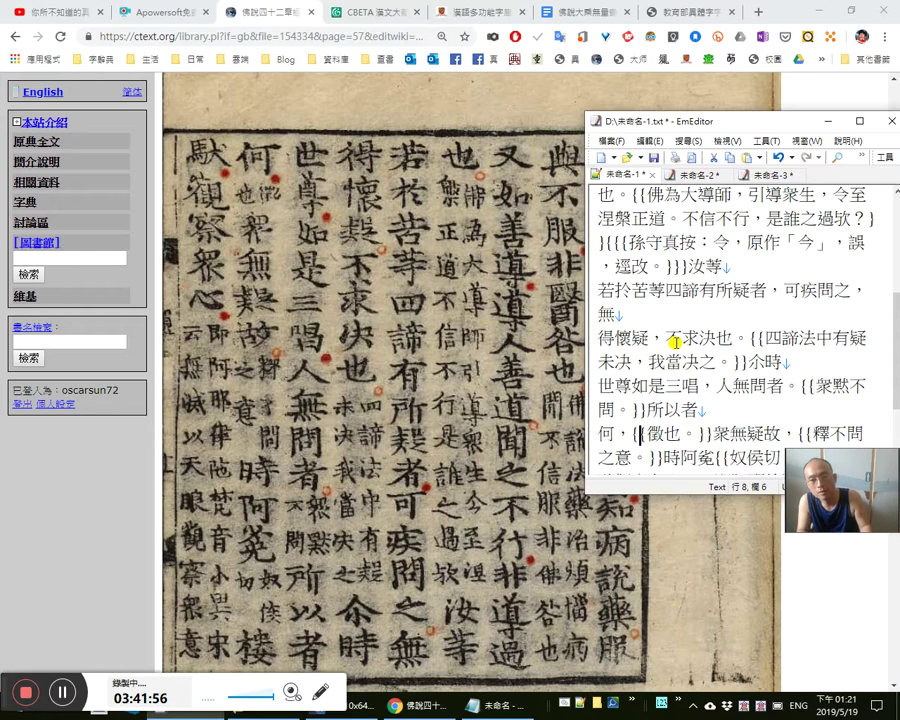
pyautogui.hotkey('shift', 'Right')
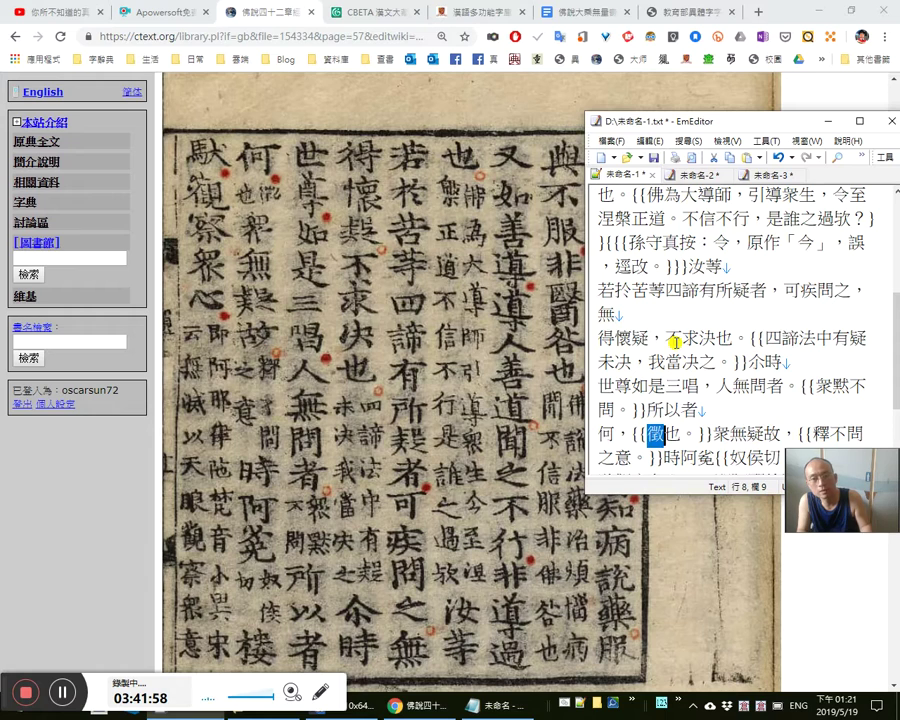
pyautogui.press('Right')
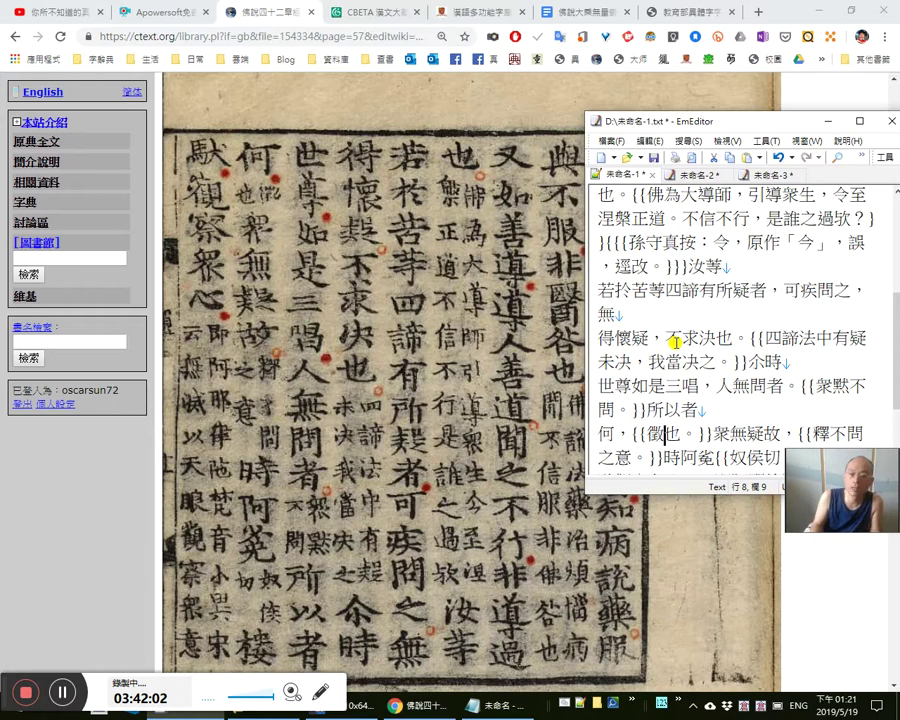
pyautogui.hotkey('shift', 'Right')
pyautogui.hotkey('shift', 'Right')
pyautogui.press('Right')
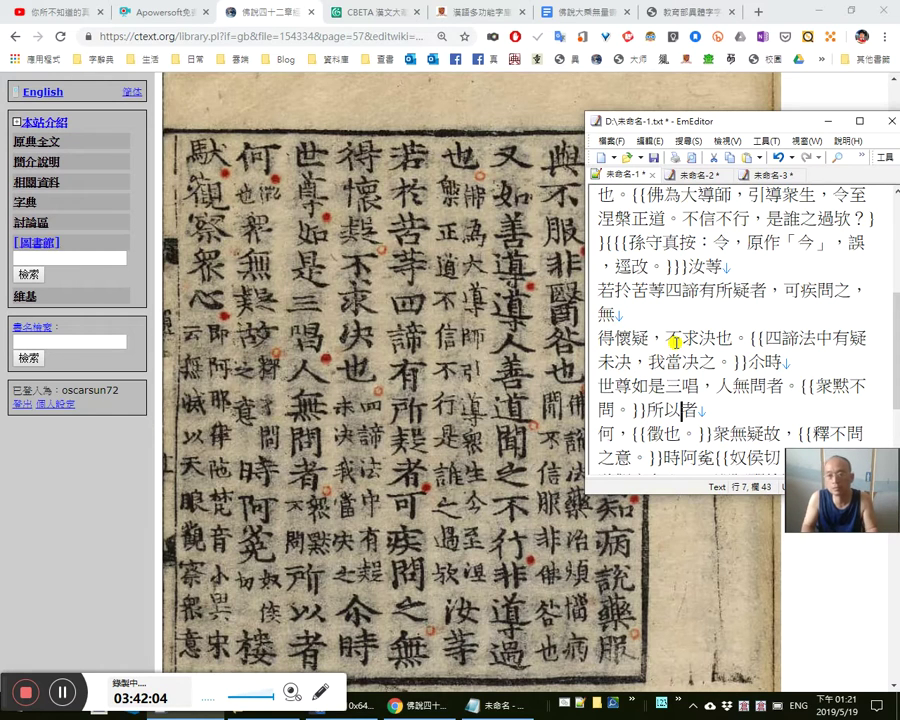
pyautogui.press('Right')
pyautogui.press('Right')
pyautogui.press('Right')
pyautogui.press('Right')
pyautogui.press('Right')
pyautogui.press('Right')
pyautogui.press('Right')
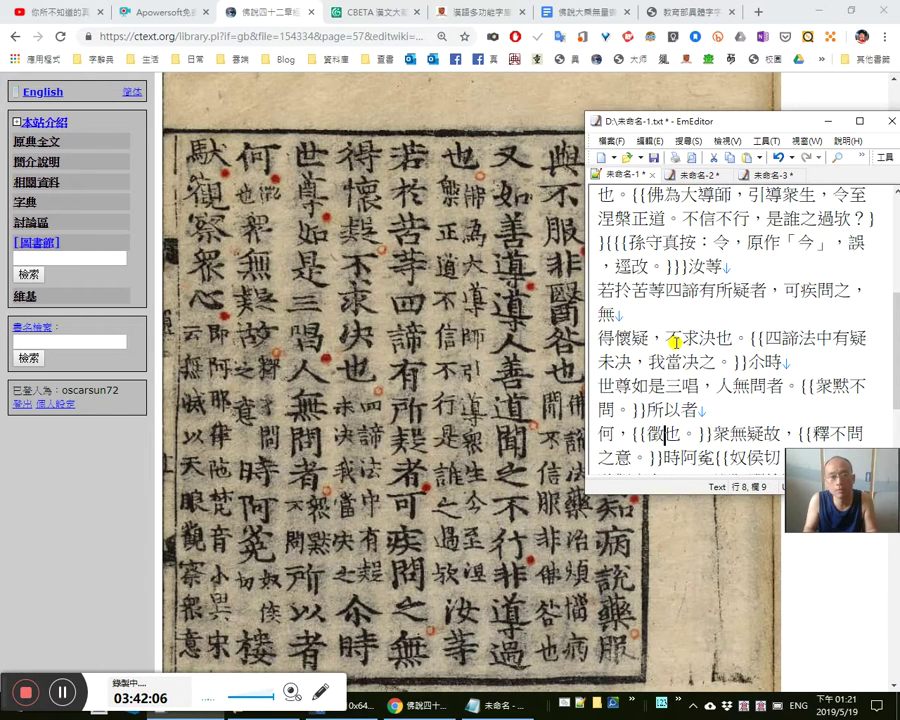
pyautogui.press('Right')
pyautogui.press('Right')
pyautogui.press('Right')
pyautogui.press('Right')
pyautogui.press('Right')
pyautogui.hotkey('shift', 'Right')
pyautogui.write('。')
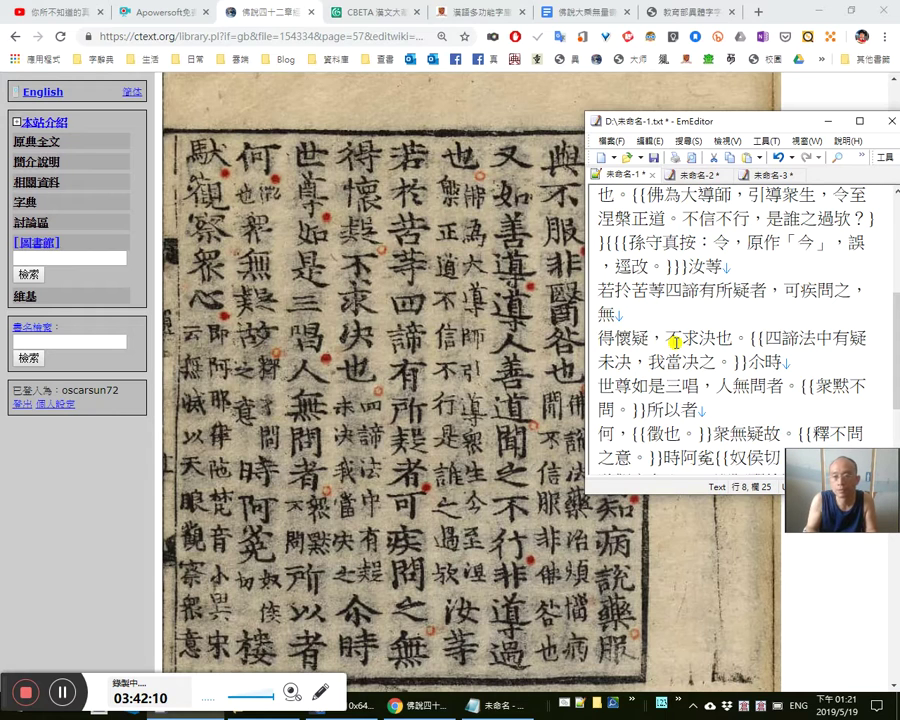
pyautogui.press('Left')
pyautogui.press('Left')
pyautogui.press('Left')
pyautogui.press('Left')
pyautogui.press('Left')
pyautogui.write('是')
pyautogui.hotkey('shift', 'Left')
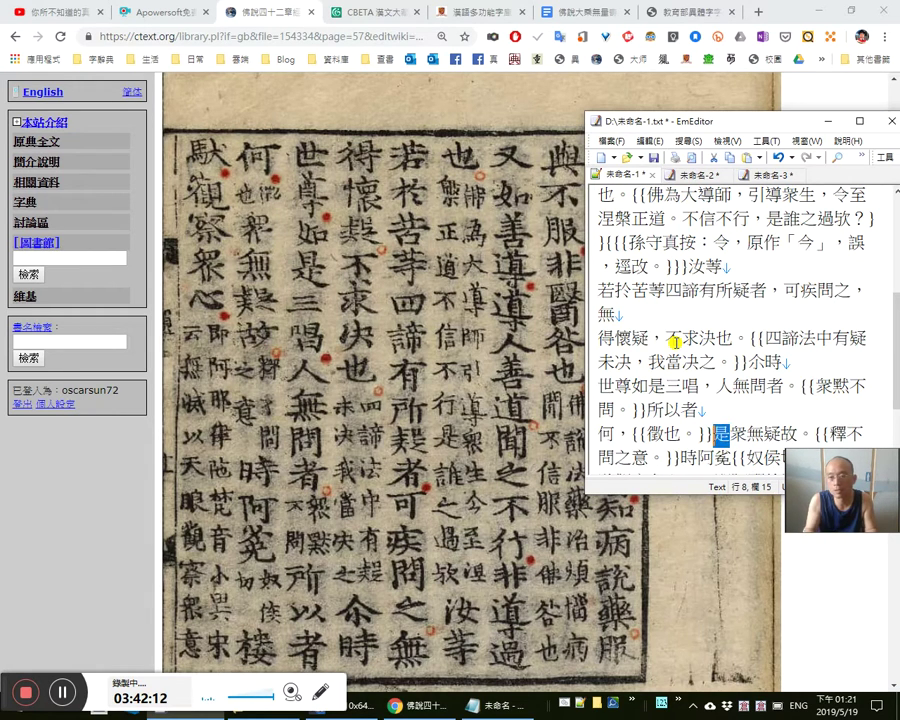
pyautogui.press('Delete')
pyautogui.press('Right')
pyautogui.hotkey('shift', 'Left')
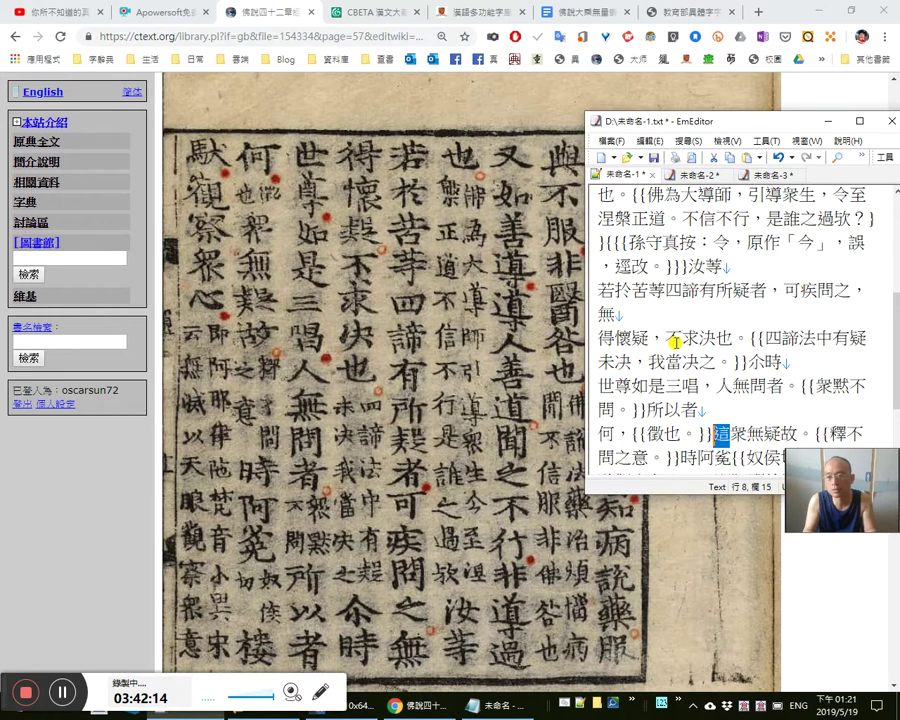
pyautogui.hotkey('shift', 'Right')
pyautogui.hotkey('shift', 'Left')
pyautogui.press('Right')
pyautogui.press('Right')
pyautogui.press('Right')
pyautogui.press('Right')
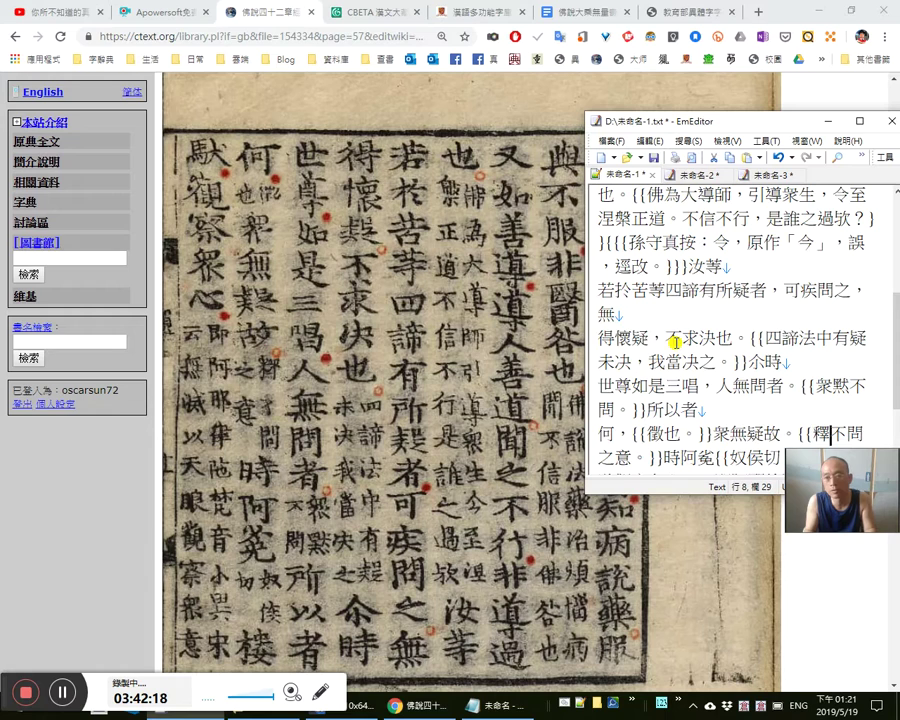
pyautogui.press('Right')
pyautogui.press('Right')
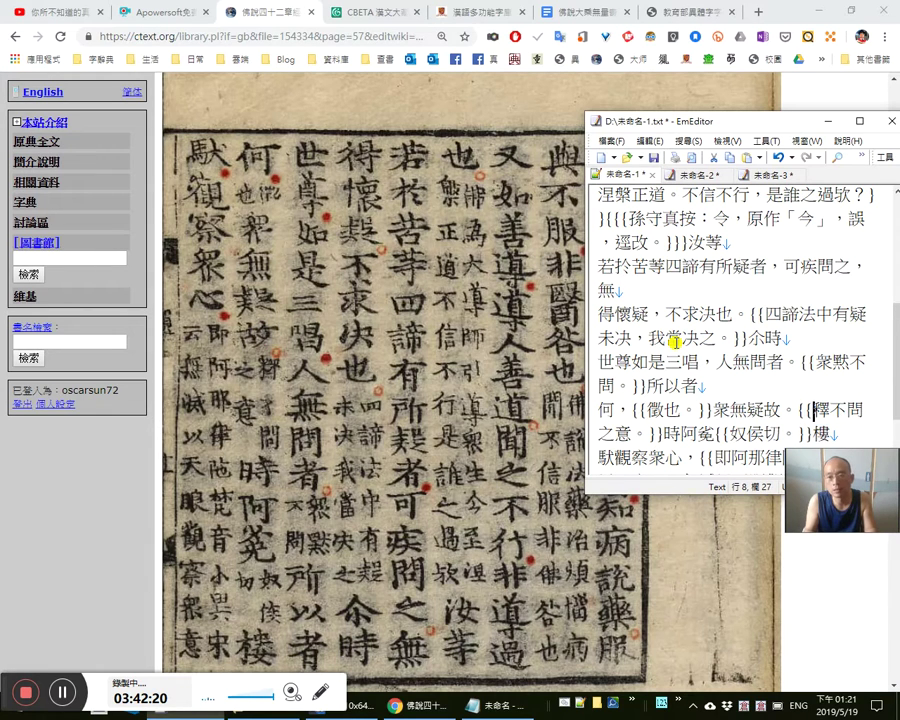
pyautogui.press('Left')
pyautogui.hotkey('shift', 'Left')
pyautogui.press('Right')
pyautogui.press('Right')
pyautogui.press('Right')
pyautogui.hotkey('shift', 'Left')
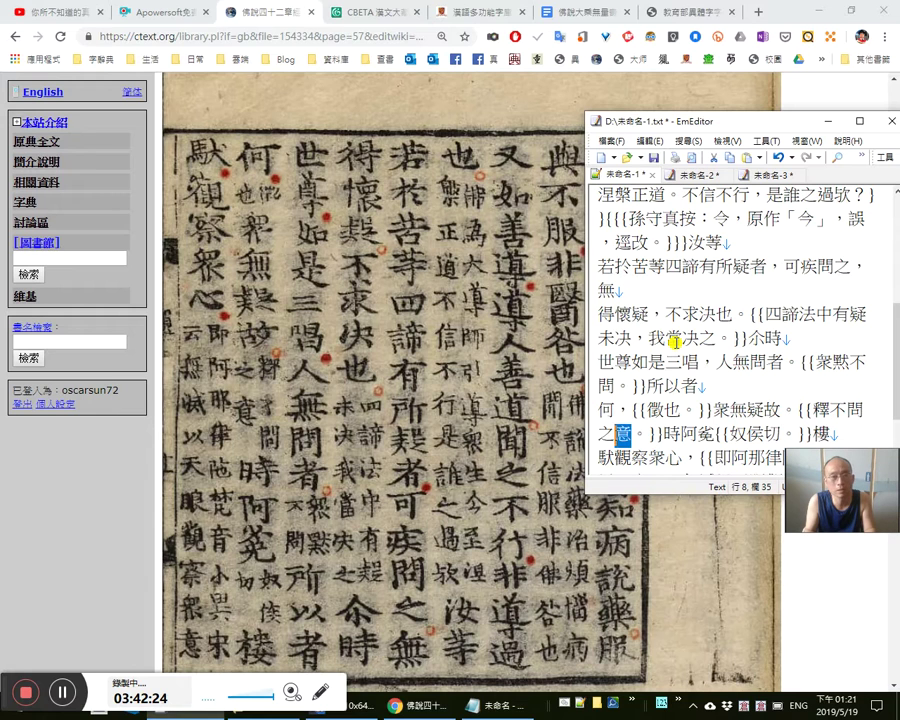
pyautogui.press('Left')
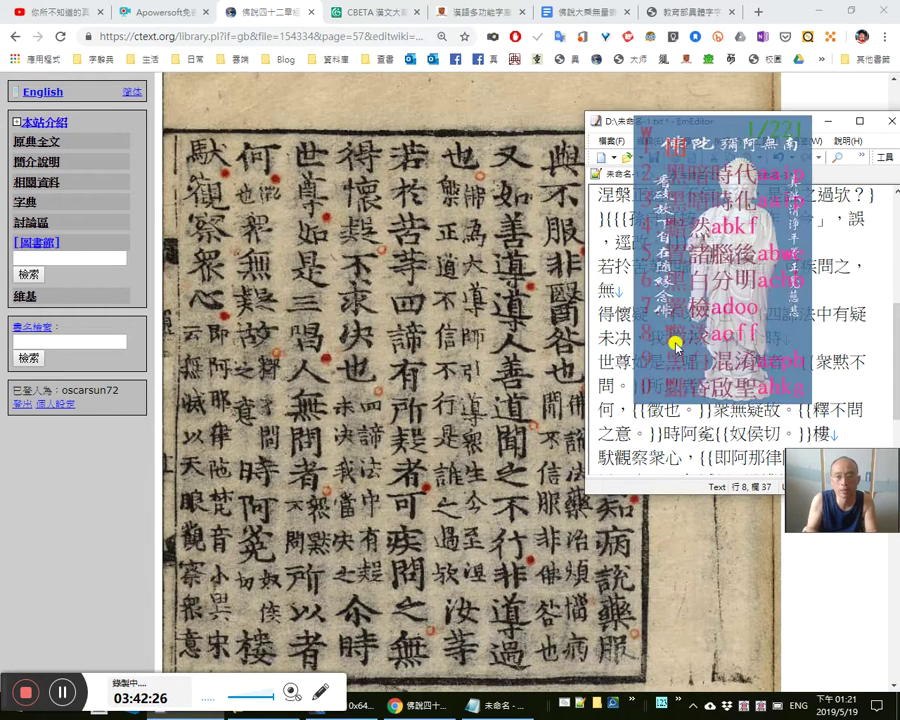
pyautogui.hotkey('shift', 'Right')
pyautogui.press('Right')
pyautogui.press('Right')
pyautogui.press('Right')
pyautogui.press('Right')
pyautogui.press('Right')
pyautogui.press('Right')
pyautogui.press('Right')
pyautogui.press('Right')
pyautogui.press('Right')
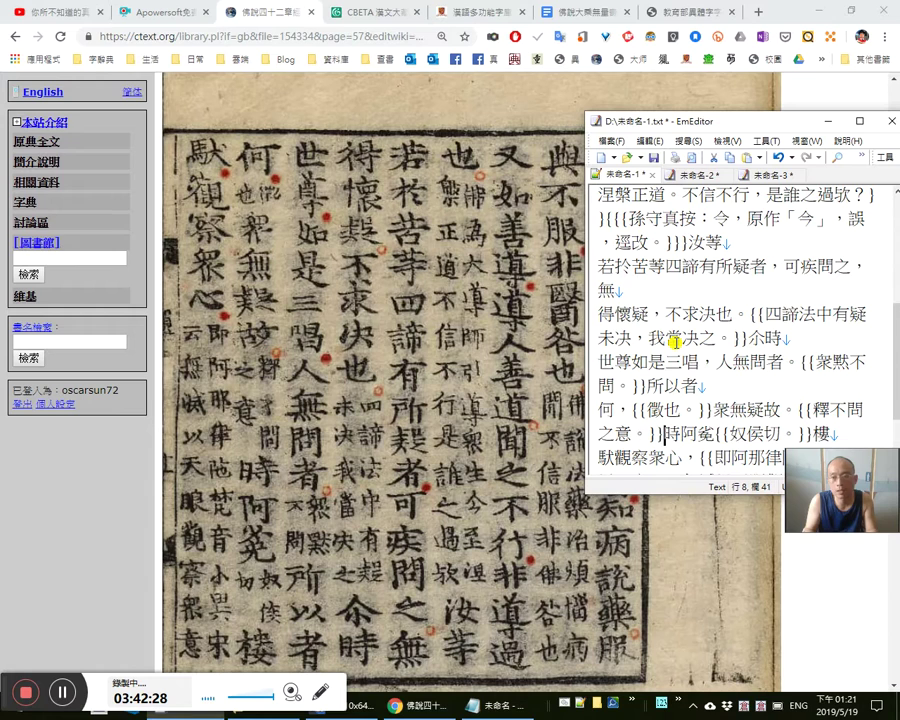
pyautogui.hotkey('shift', 'Right')
pyautogui.hotkey('shift', 'Right')
pyautogui.hotkey('shift', 'Right')
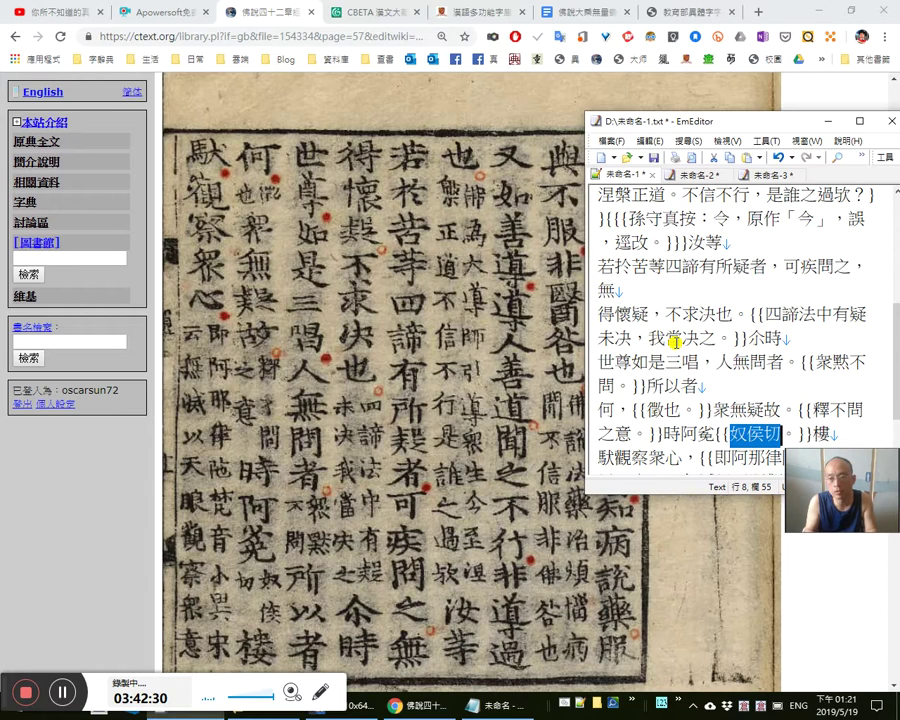
pyautogui.press('Right')
# Step: Try inserting 稍少 after 陁 in the 即阿那律陁 note, then delete it
pyautogui.press('Down')
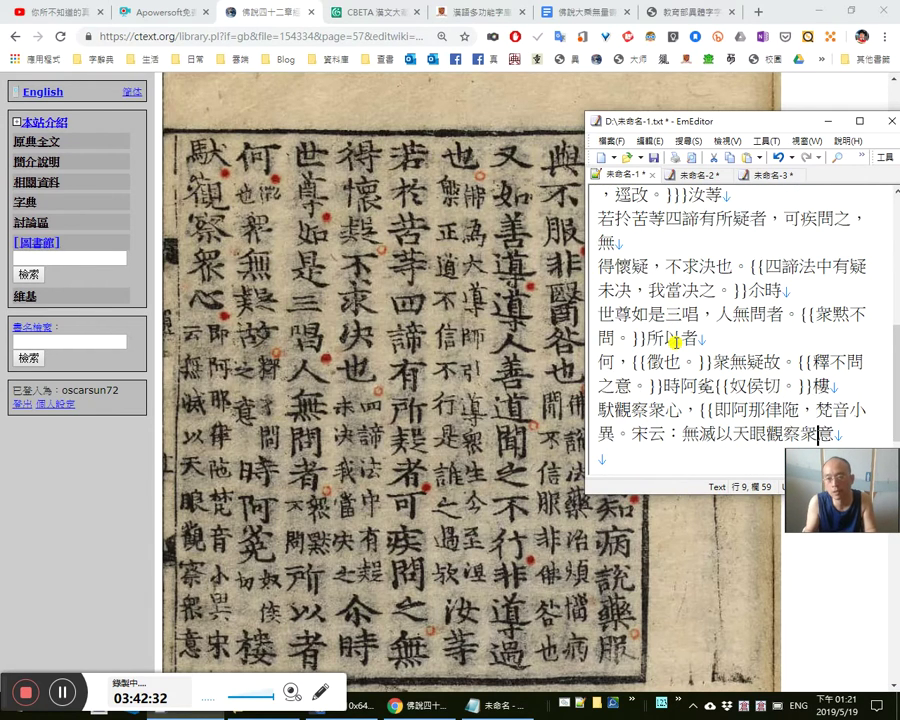
pyautogui.press('Left')
pyautogui.press('Left')
pyautogui.press('Left')
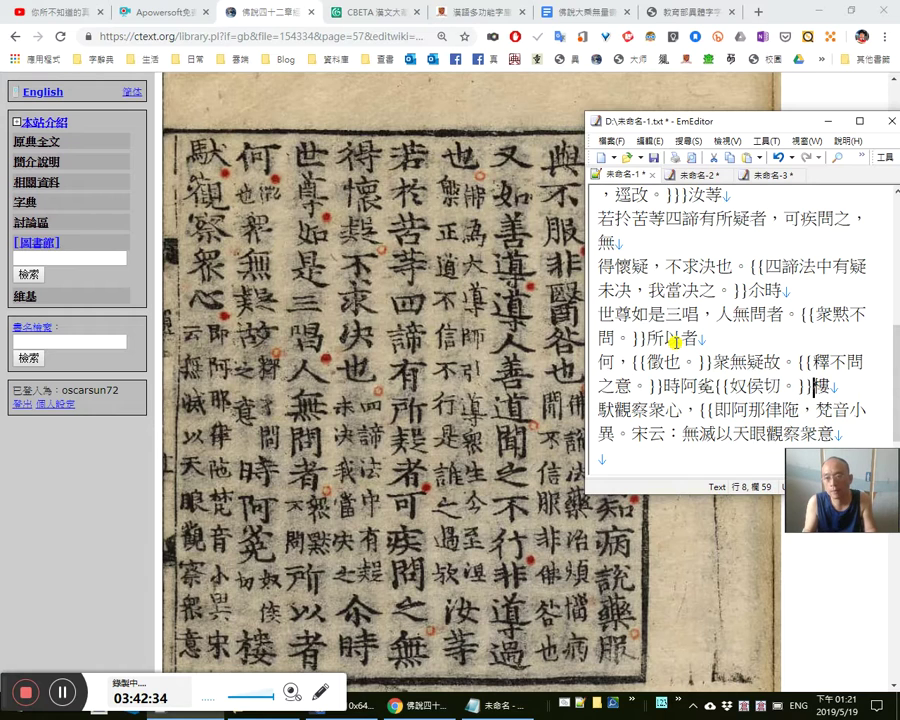
pyautogui.press('Right')
pyautogui.press('Right')
pyautogui.press('Right')
pyautogui.press('Right')
pyautogui.press('Right')
pyautogui.press('Right')
pyautogui.press('Right')
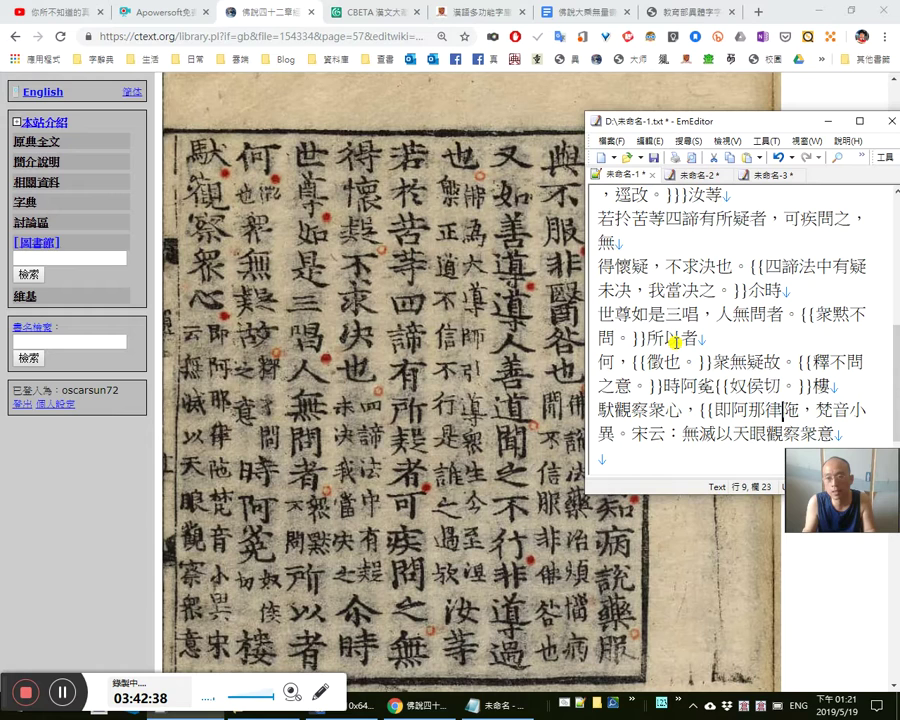
pyautogui.press('Right')
pyautogui.press('Right')
pyautogui.press('Right')
pyautogui.press('Right')
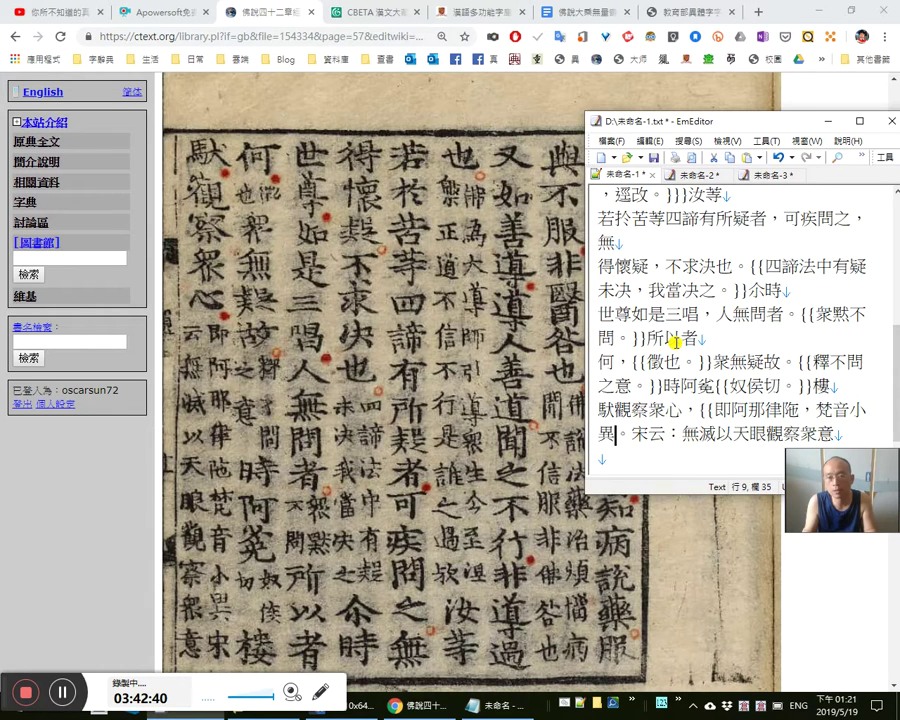
pyautogui.write('稍')
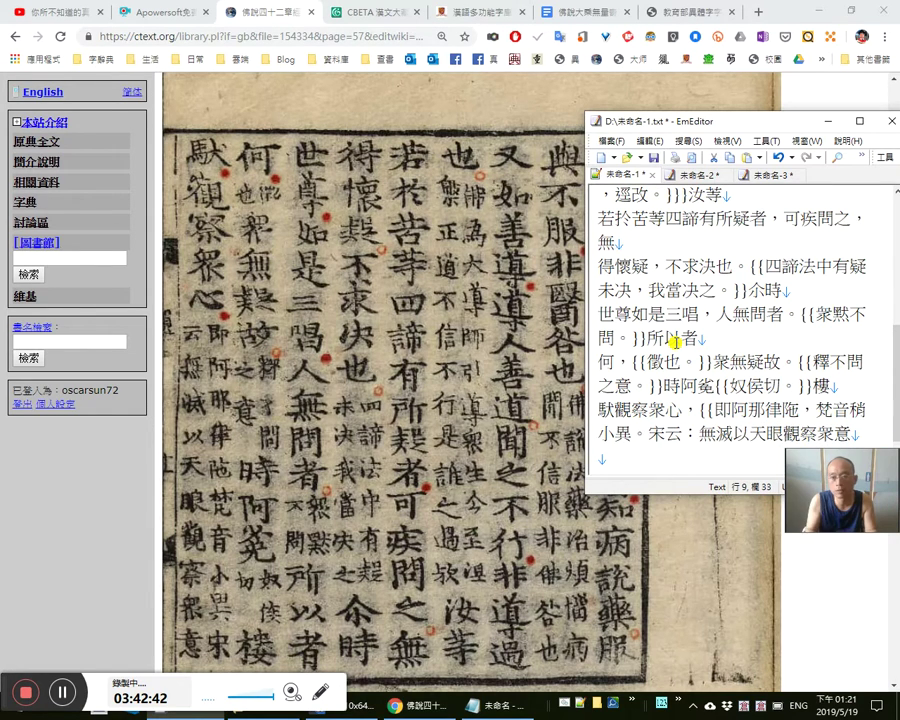
pyautogui.write('少')
pyautogui.hotkey('shift', 'Left')
pyautogui.hotkey('shift', 'Left')
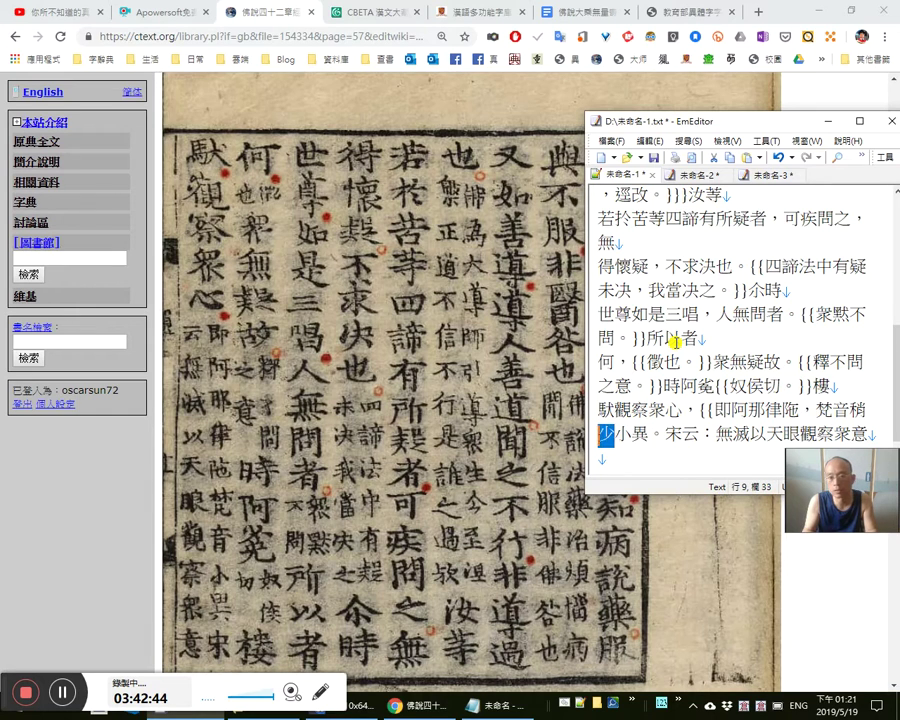
pyautogui.press('Delete')
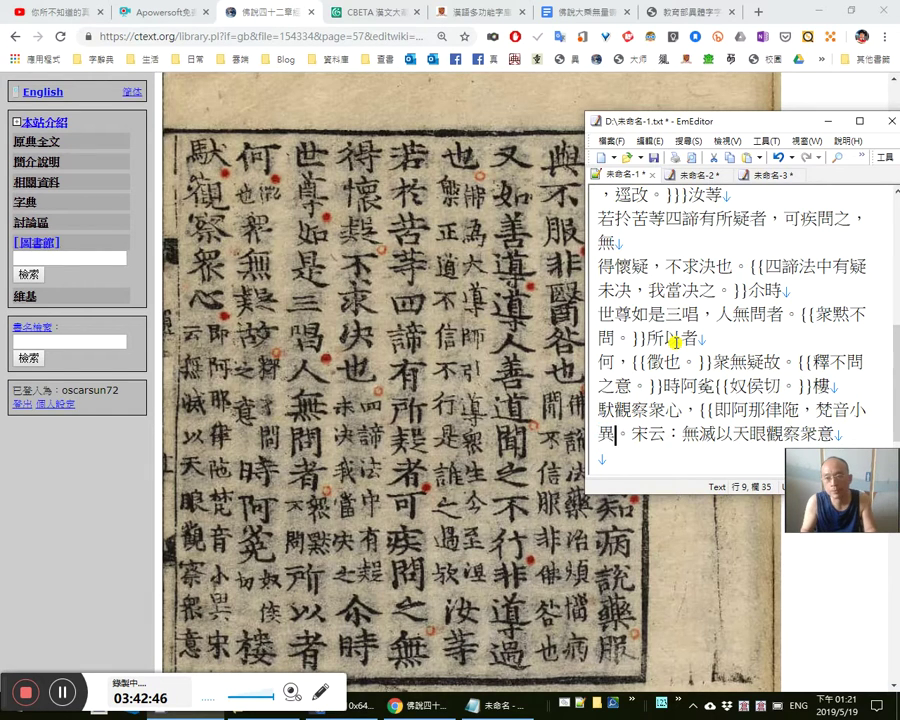
# Step: Remove the stray 丿 and 少 characters, leaving 梵音小異 unchanged
pyautogui.write('少')
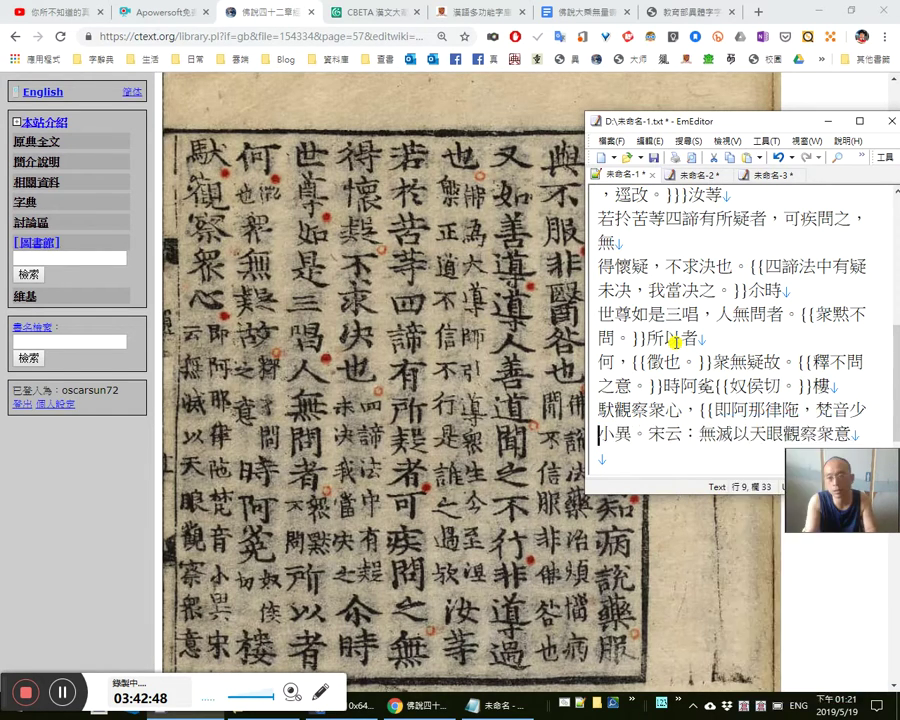
pyautogui.write('a')
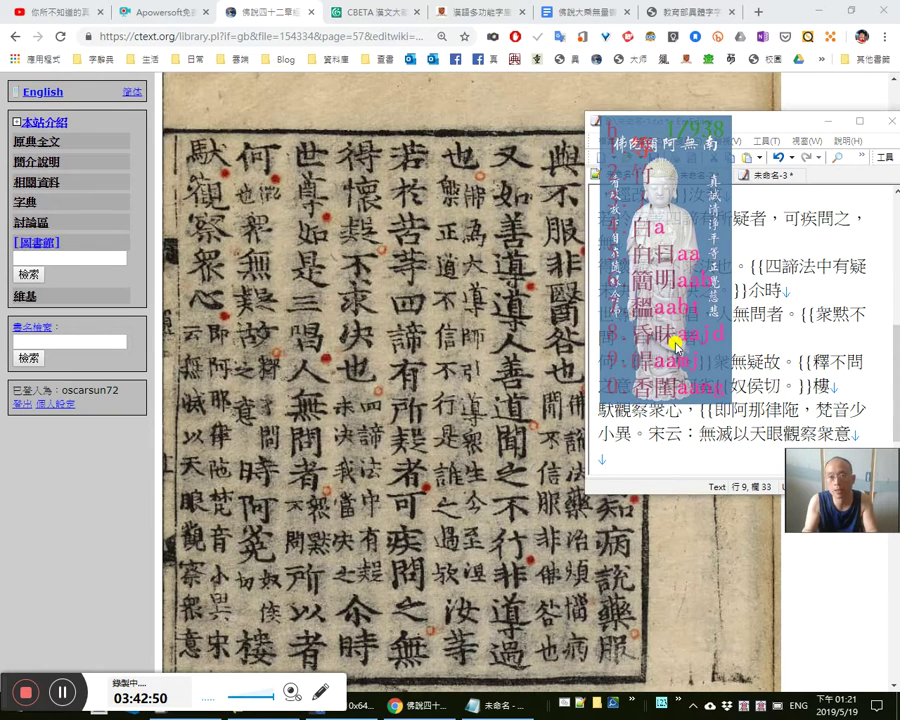
pyautogui.press('space')
pyautogui.press('Delete')
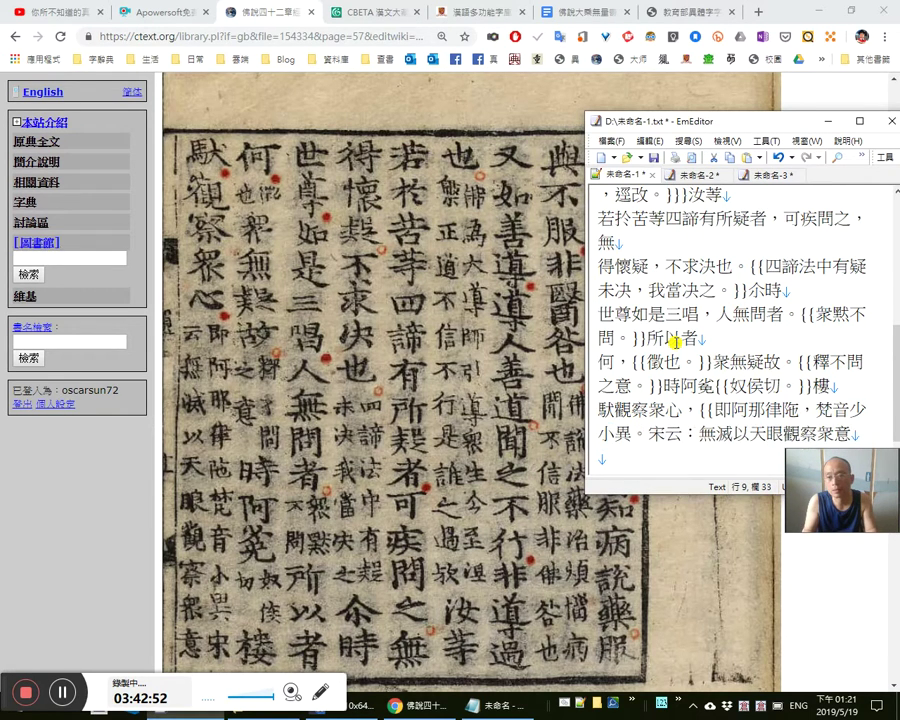
pyautogui.press('BackSpace')
pyautogui.press('Right')
pyautogui.press('Right')
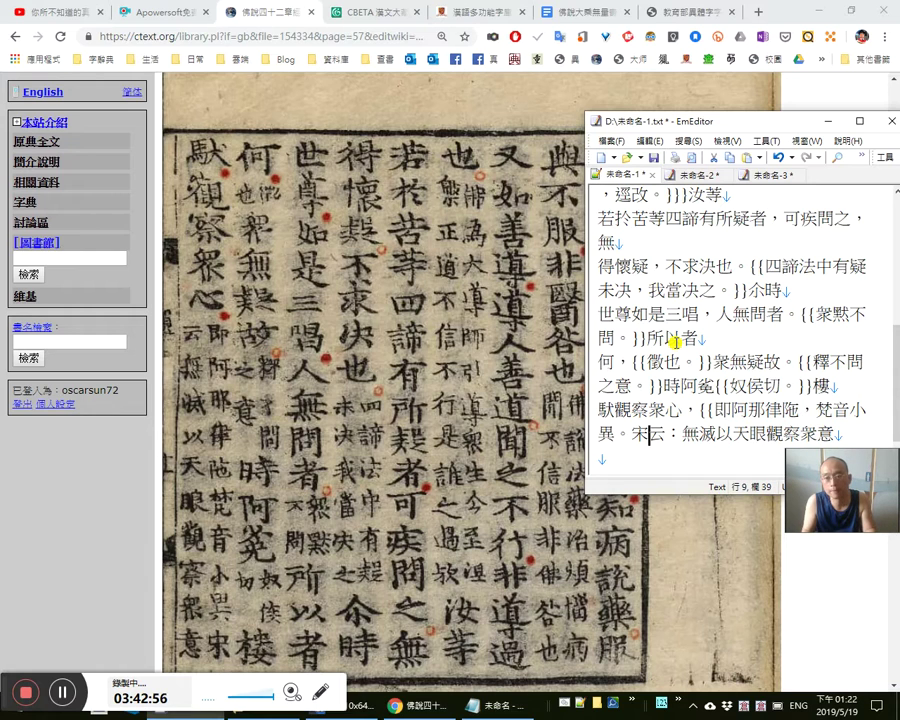
pyautogui.press('Right')
pyautogui.press('Right')
pyautogui.press('Right')
pyautogui.press('Right')
pyautogui.press('Right')
pyautogui.press('Right')
pyautogui.press('Right')
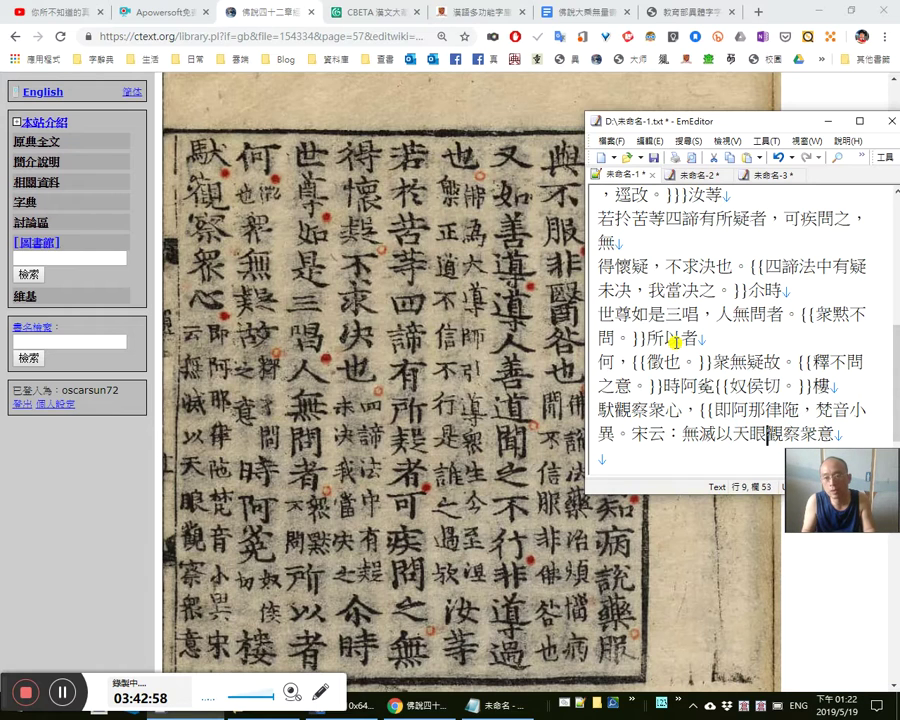
# Step: Bring up the ctext scan, glance at page 58, then return to the page 57 tab
pyautogui.click(385, 262)
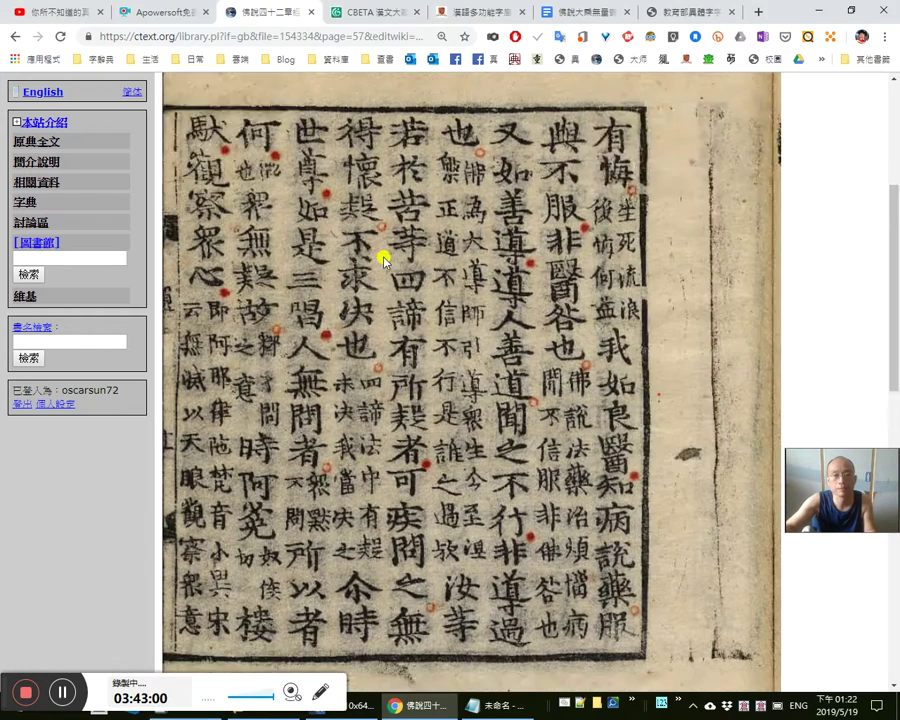
pyautogui.scroll(3, 402, 261)
pyautogui.scroll(2, 610, 165)
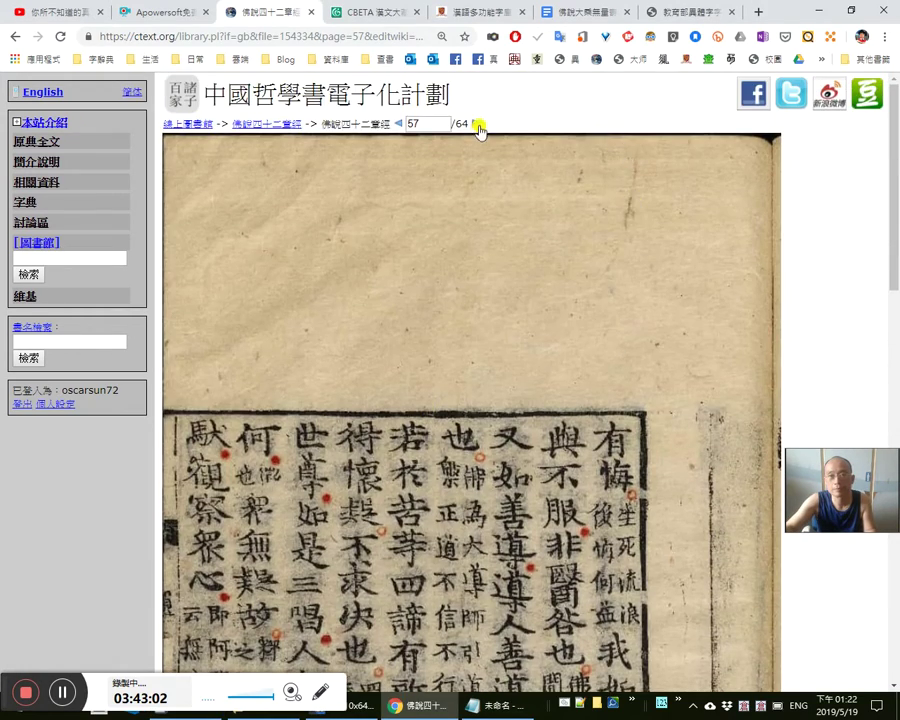
pyautogui.click(478, 125)
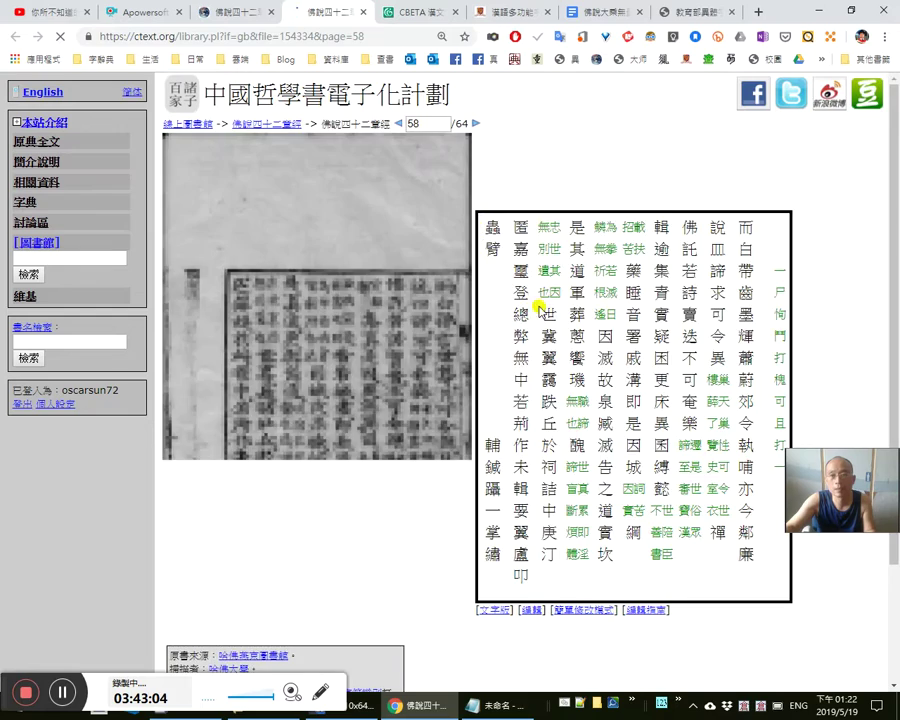
pyautogui.scroll(-1, 663, 486)
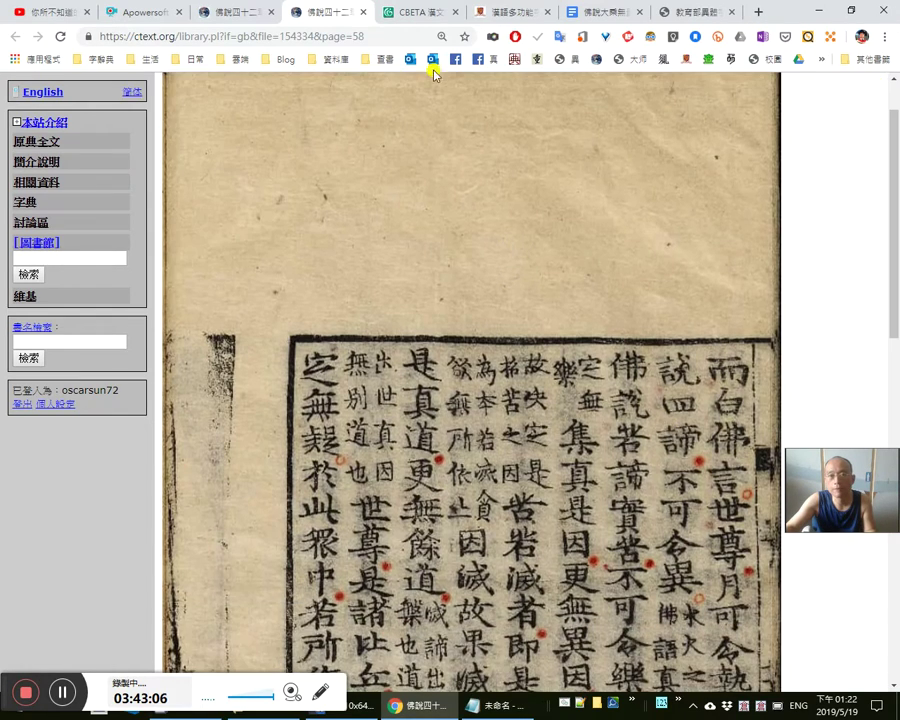
pyautogui.click(225, 9)
# Step: Scroll through the page 57 scan comparing characters, then return to EmEditor
pyautogui.scroll(-5, 460, 388)
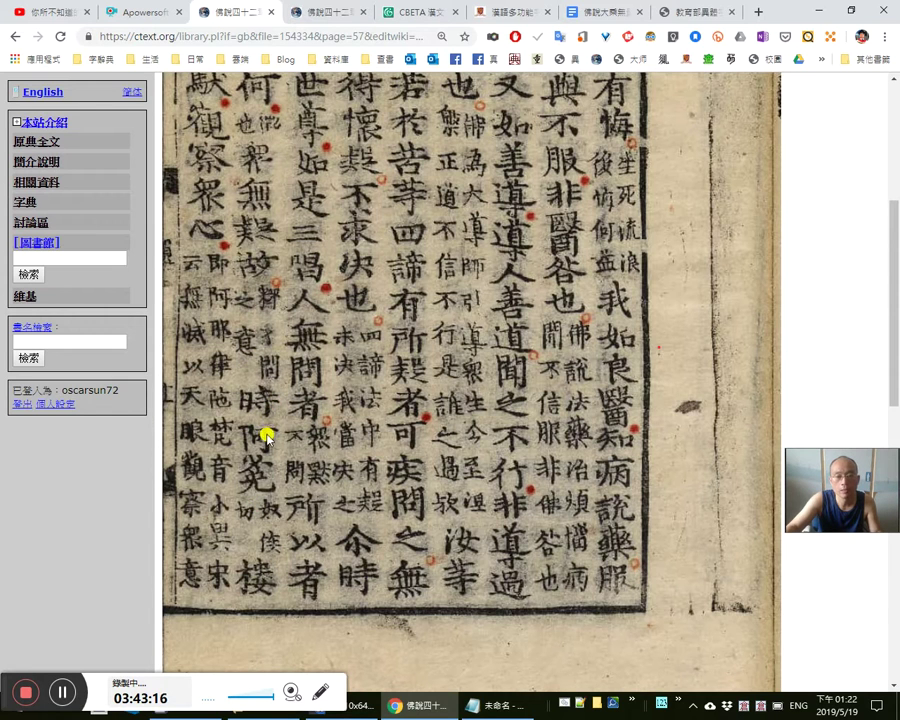
pyautogui.scroll(2, 204, 226)
pyautogui.scroll(-1, 226, 378)
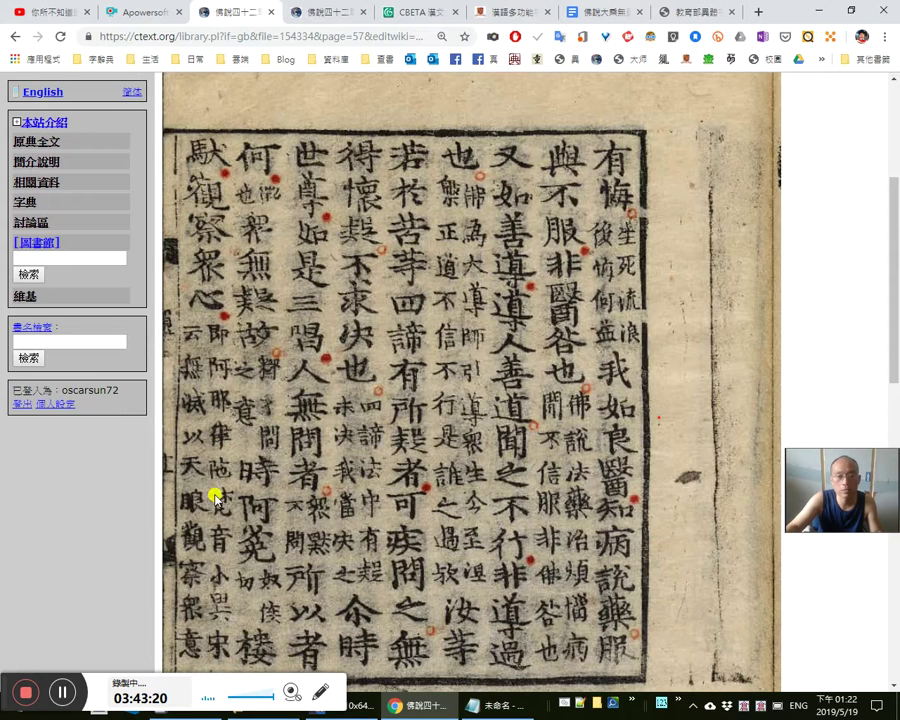
pyautogui.scroll(-1, 219, 515)
pyautogui.scroll(-1, 219, 515)
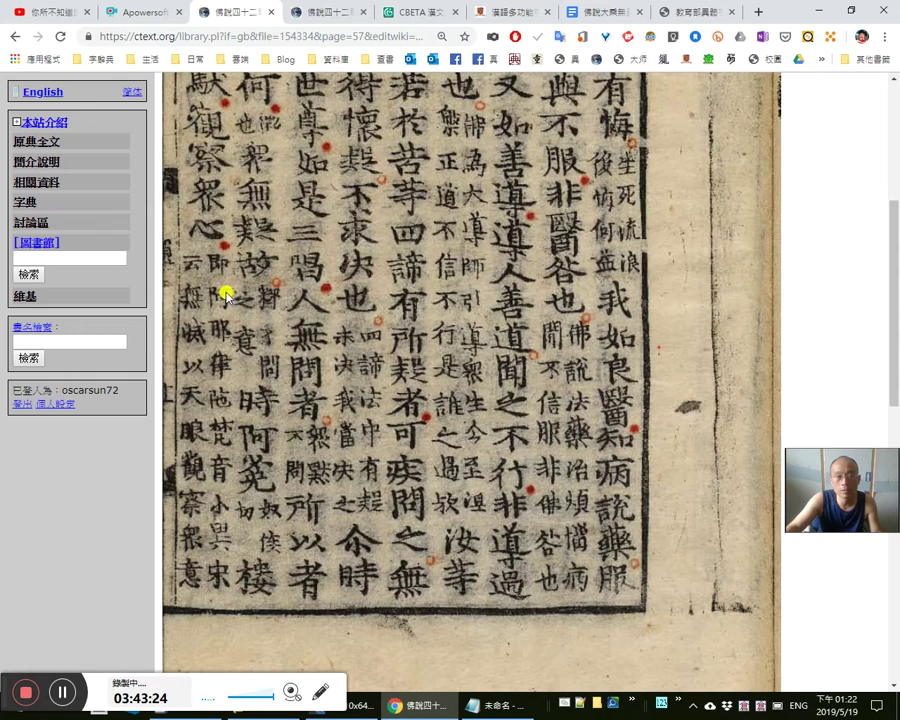
pyautogui.scroll(1, 270, 506)
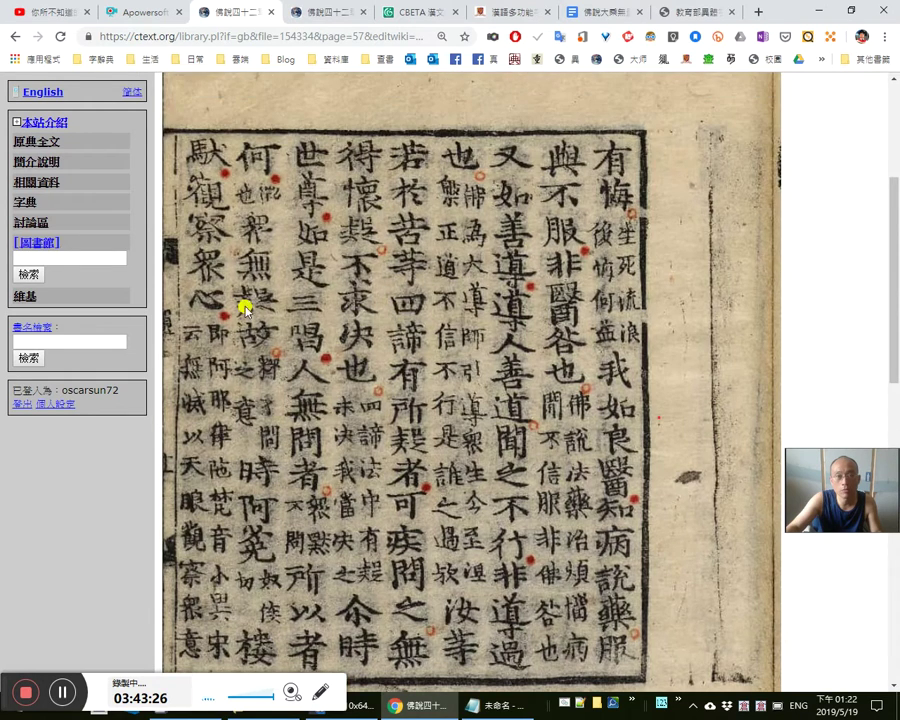
pyautogui.scroll(-1, 234, 478)
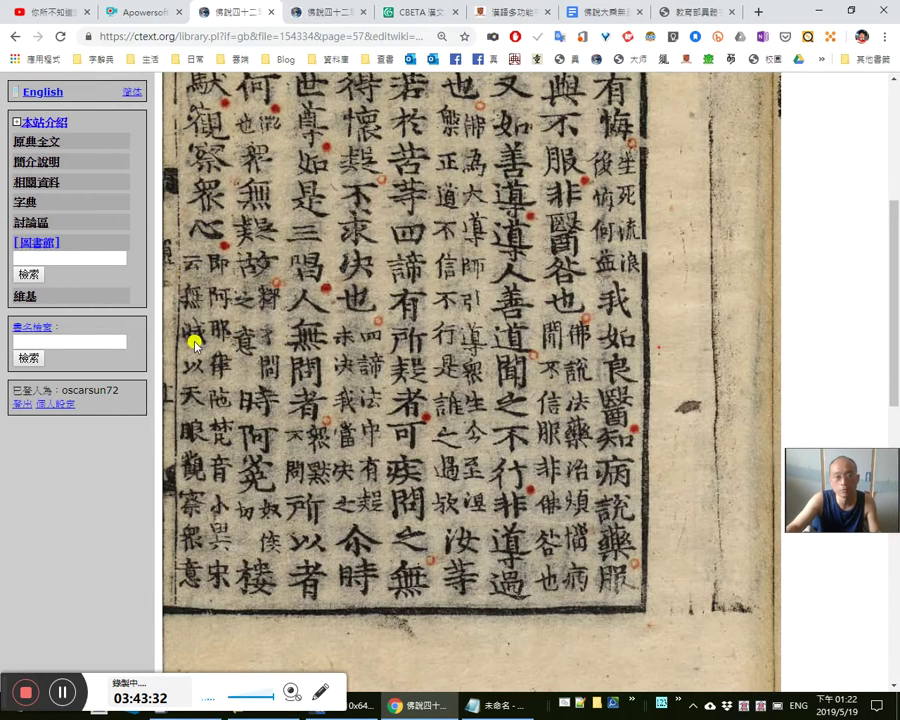
pyautogui.scroll(1, 322, 436)
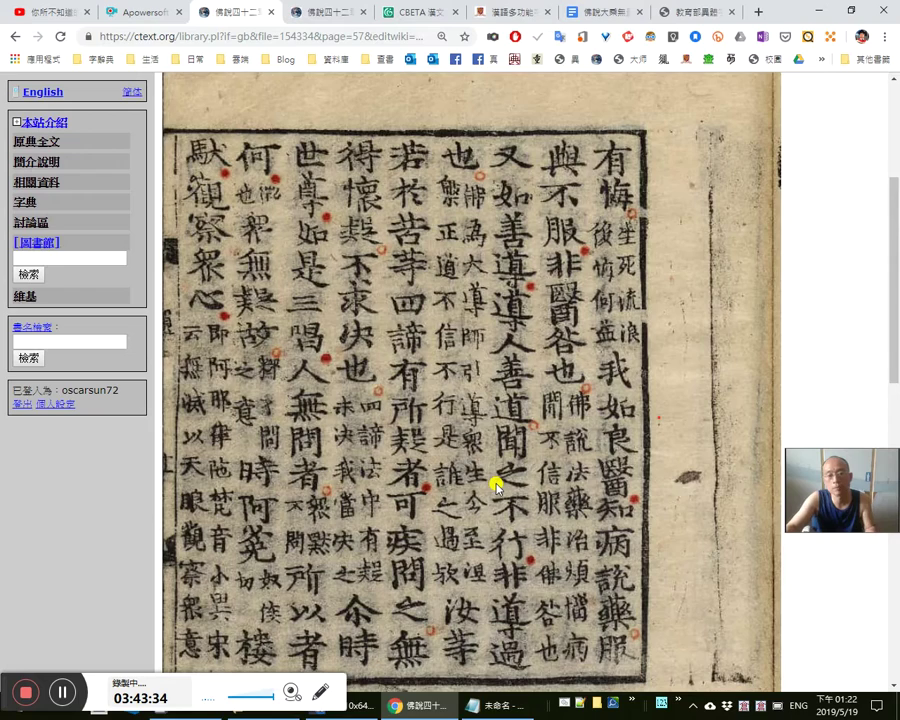
pyautogui.scroll(-1, 484, 477)
pyautogui.hotkey('alt', 'Tab')
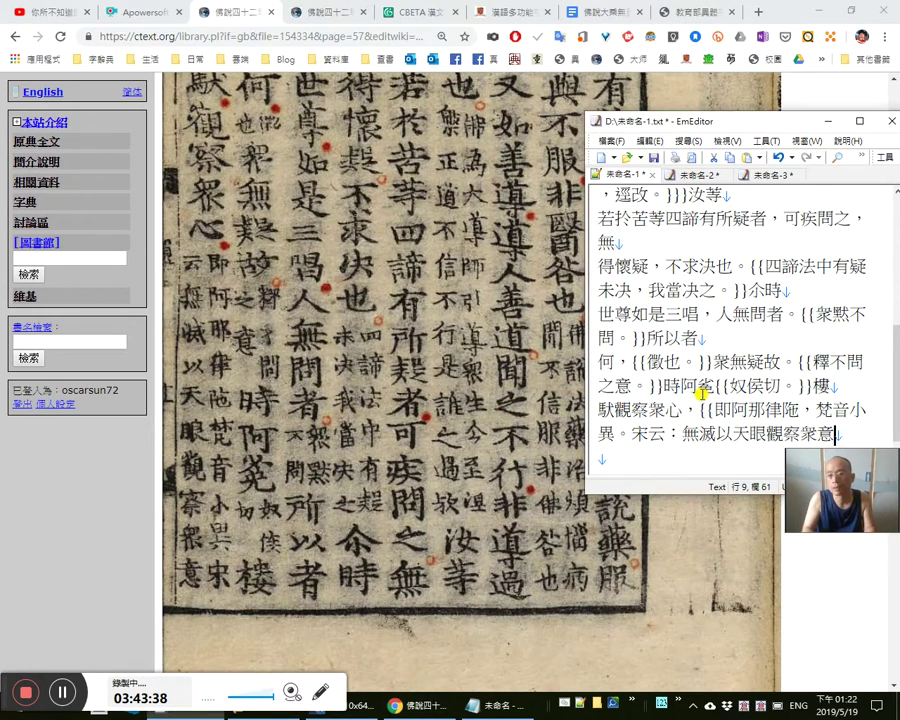
# Step: Cut all the proofread page 57 text from EmEditor and paste it into ctext's edit box
pyautogui.hotkey('ctrl', 'a')
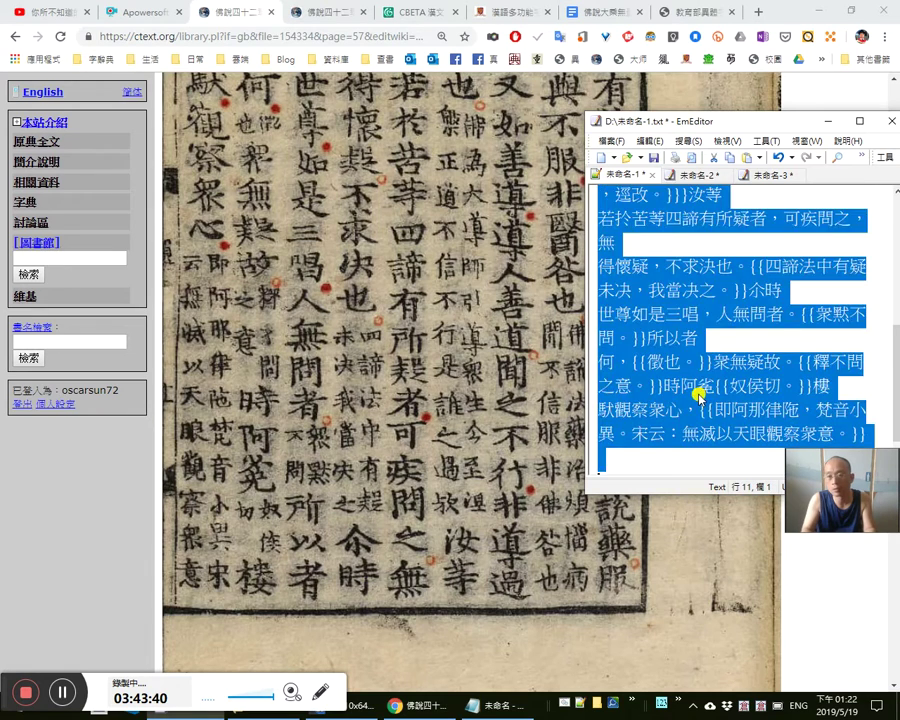
pyautogui.hotkey('ctrl', 'x')
pyautogui.hotkey('alt', 'Tab')
pyautogui.click(650, 326)
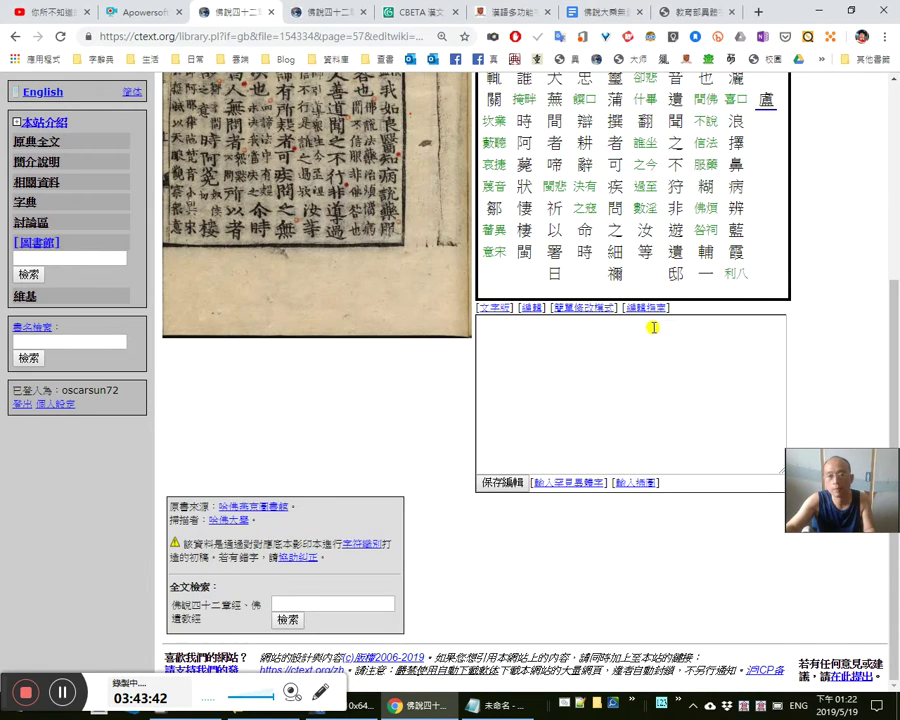
pyautogui.hotkey('ctrl', 'v')
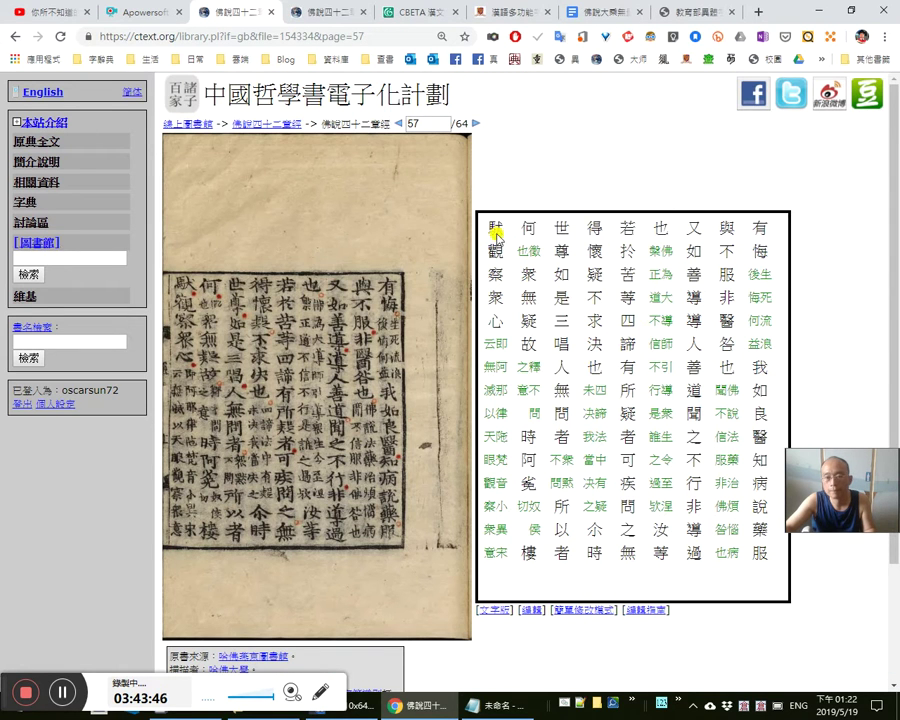
# Step: Go to page 58, open 簡單修改模式, and cut out its raw OCR text
pyautogui.click(473, 121)
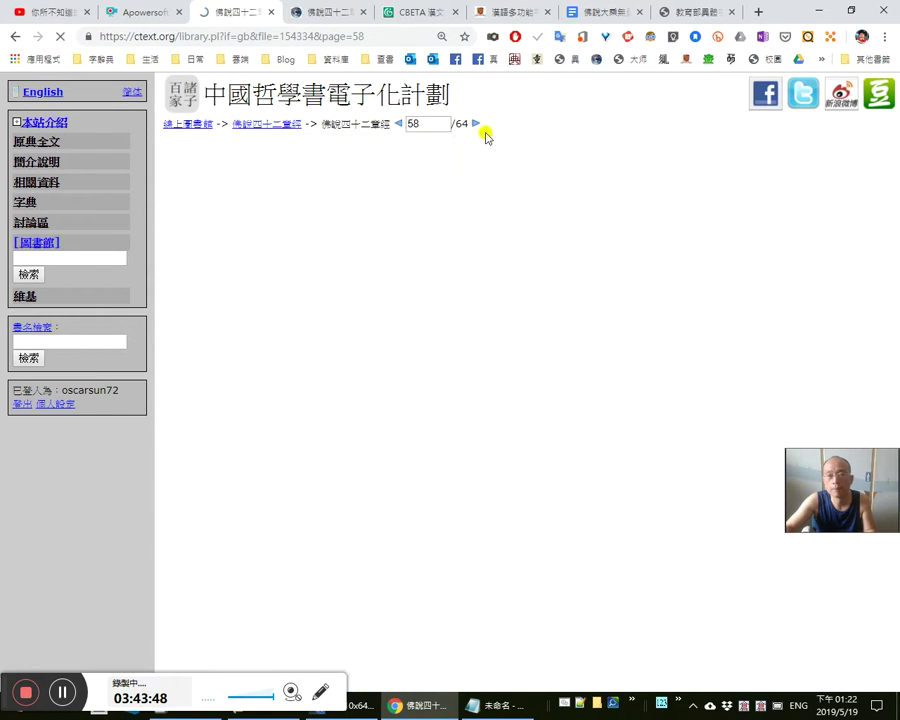
pyautogui.click(585, 614)
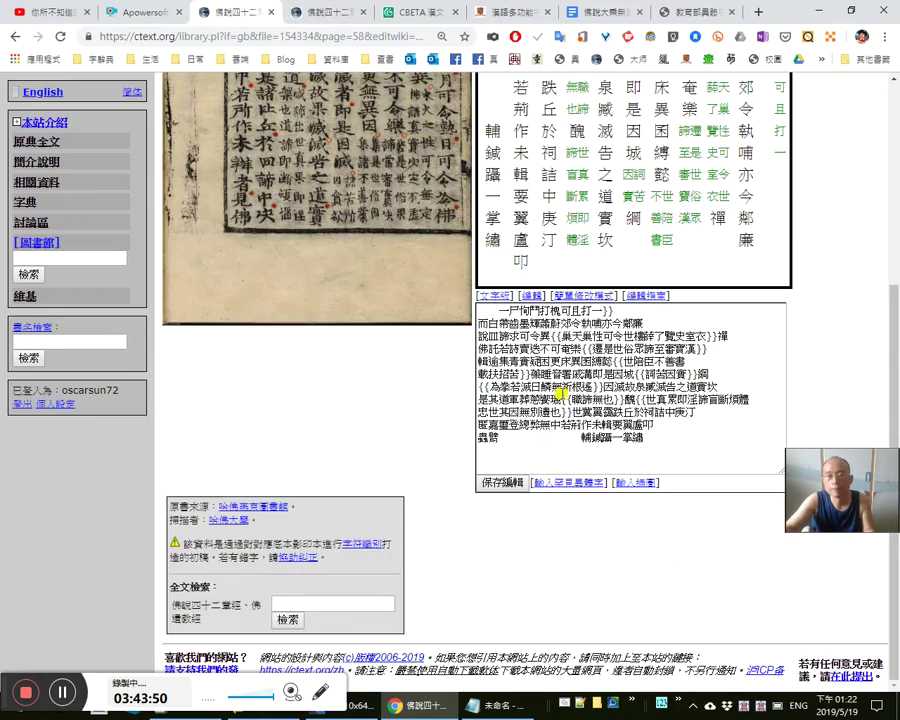
pyautogui.click(558, 394)
pyautogui.hotkey('ctrl', 'a')
pyautogui.scroll(3, 640, 381)
pyautogui.press('BackSpace')
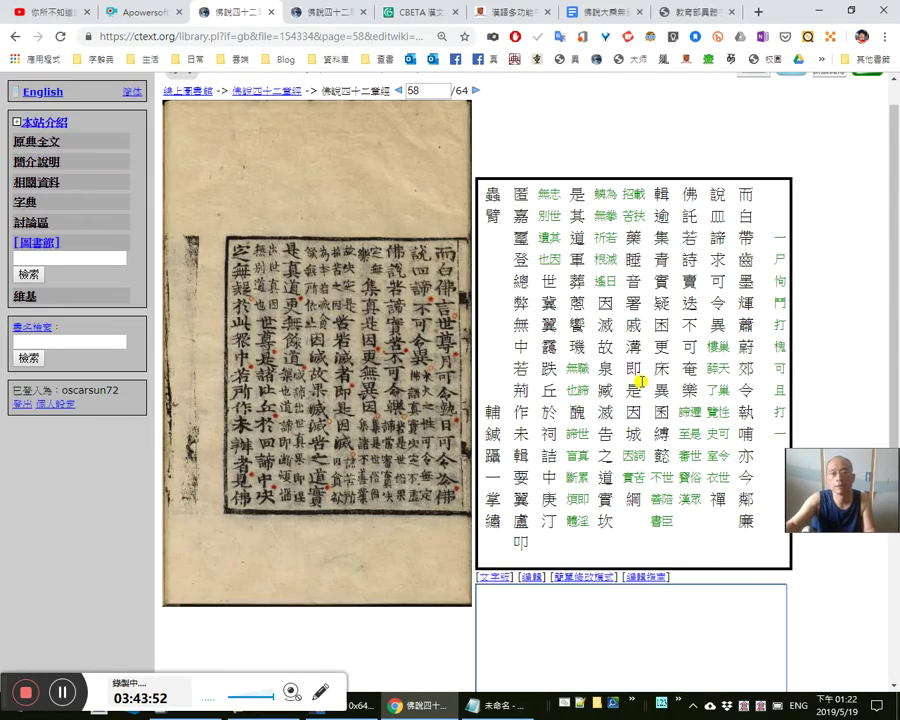
# Step: Enlarge the page 58 scan and paste its OCR text into EmEditor, positioned left of the scan
pyautogui.click(374, 257)
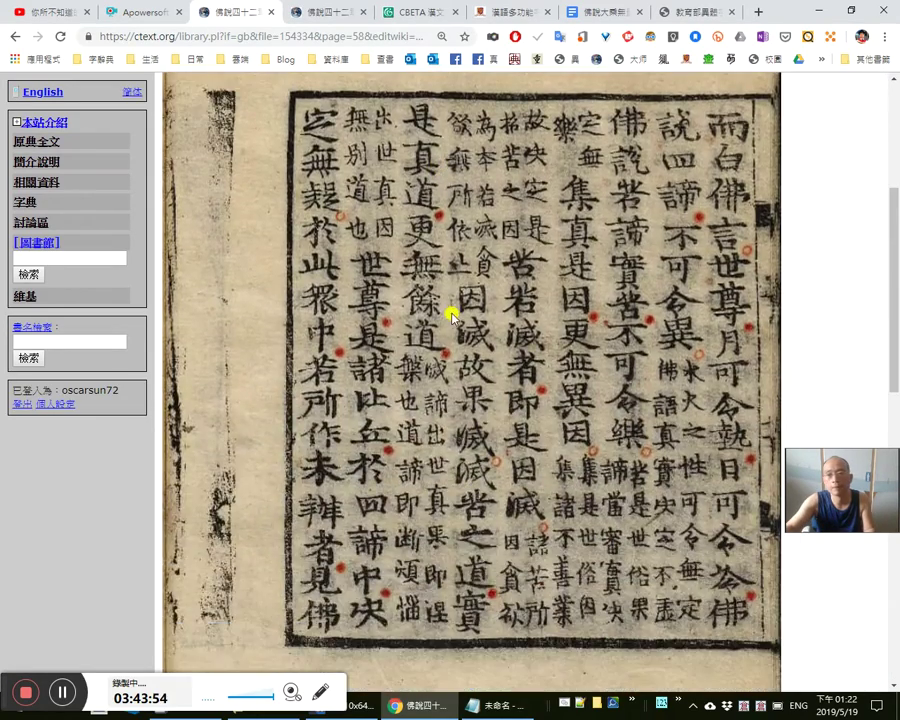
pyautogui.hotkey('alt', 'Tab')
pyautogui.moveTo(712, 124); pyautogui.dragTo(220, 138)
pyautogui.hotkey('ctrl', 'v')
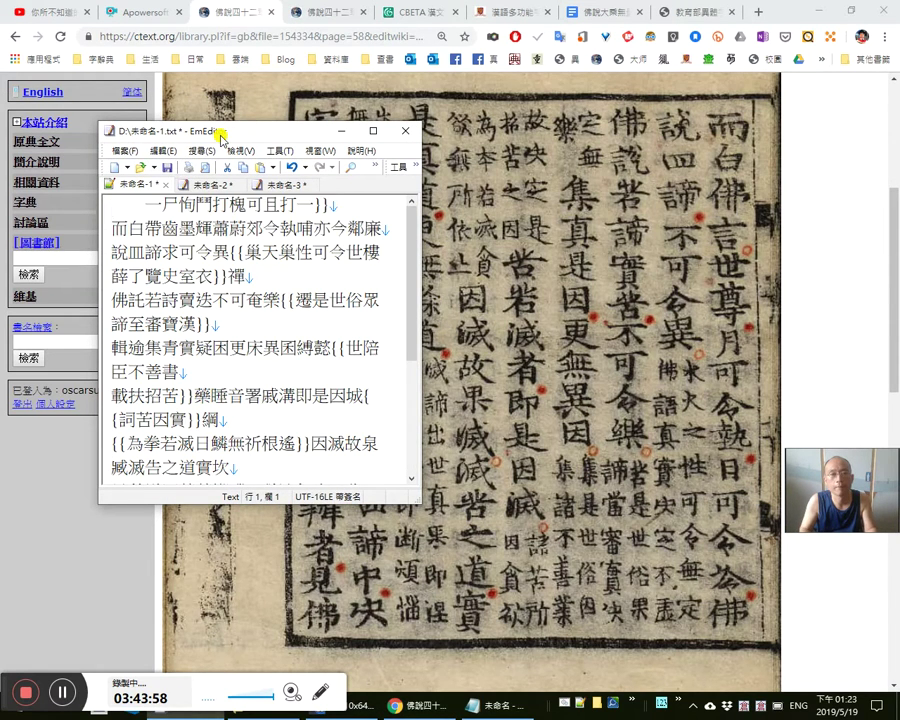
# Step: Delete the stray OCR line and retype line 1 as 而白佛言：世尊，月可令熱，日可令冷，佛說
pyautogui.hotkey('shift', 'Down')
pyautogui.press('Delete')
pyautogui.press('Right')
pyautogui.press('Right')
pyautogui.write('on')
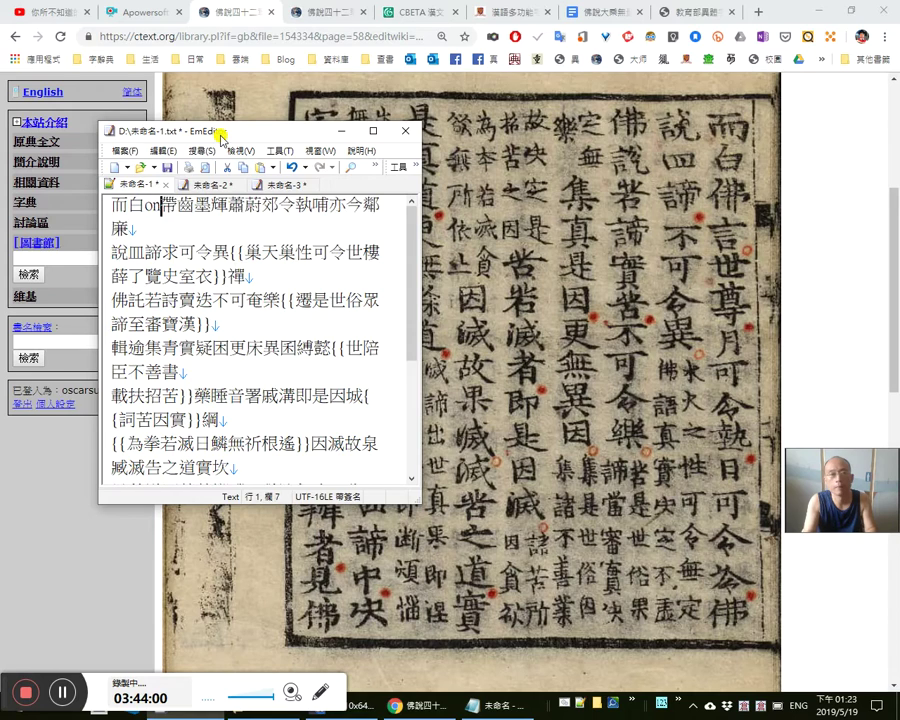
pyautogui.write('佛言：')
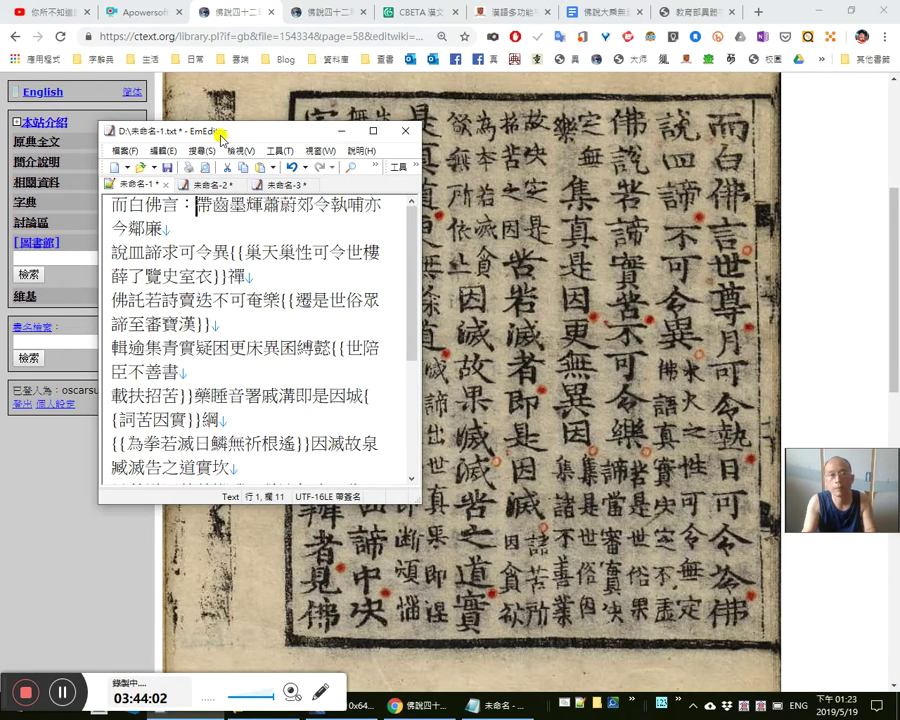
pyautogui.write('世尊')
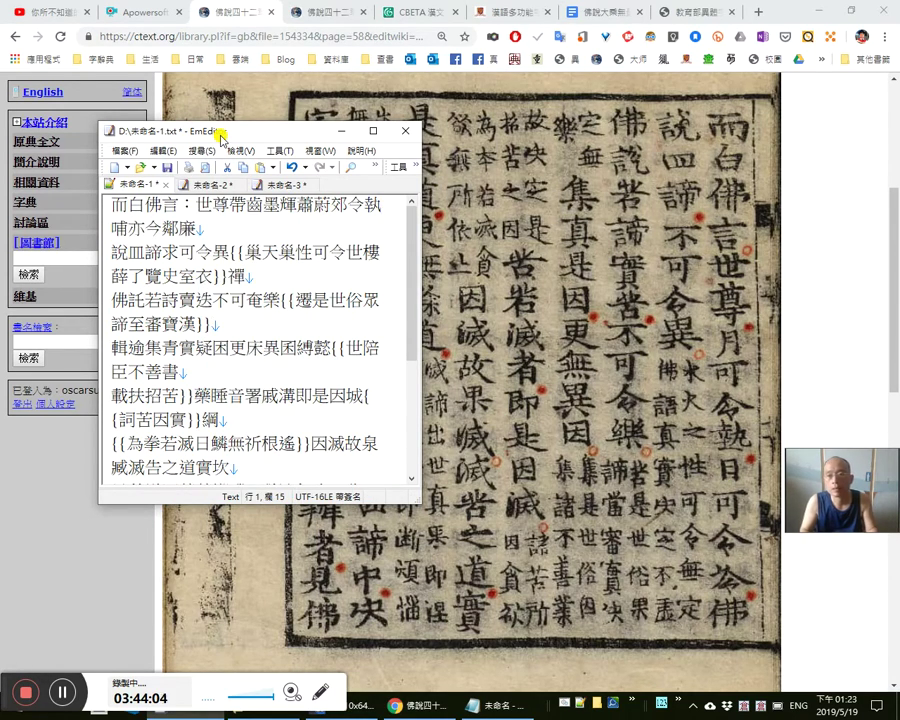
pyautogui.write('，月可令')
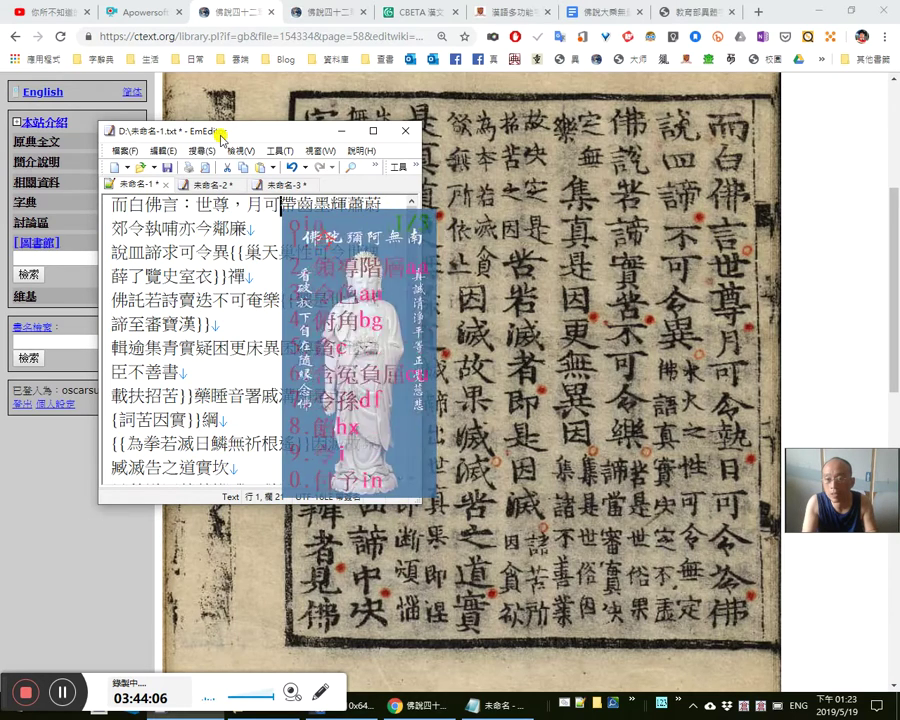
pyautogui.write('gi')
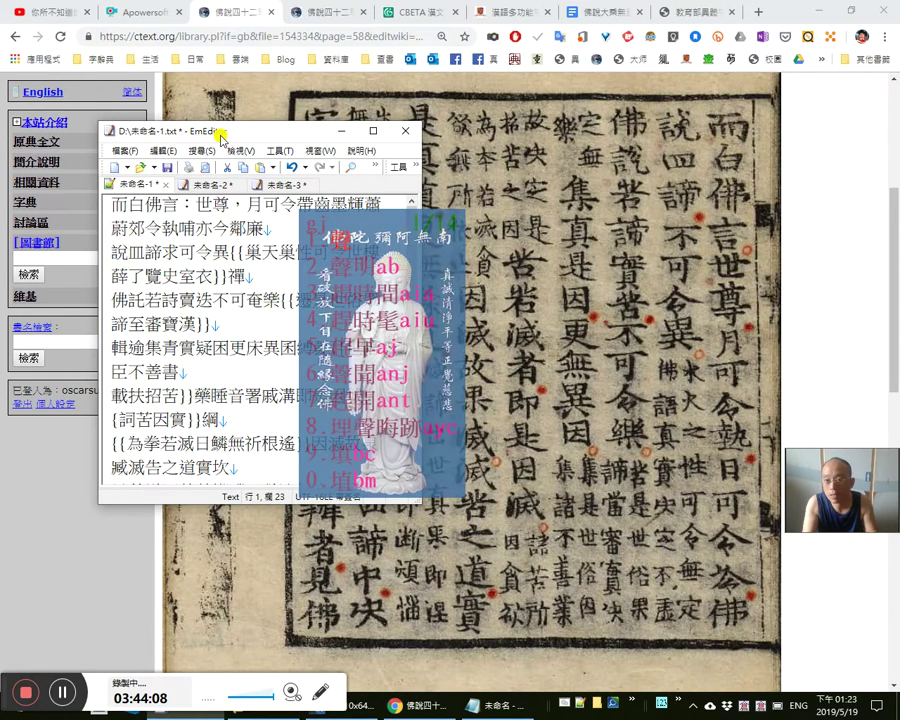
pyautogui.press('BackSpace')
pyautogui.press('BackSpace')
pyautogui.write('g')
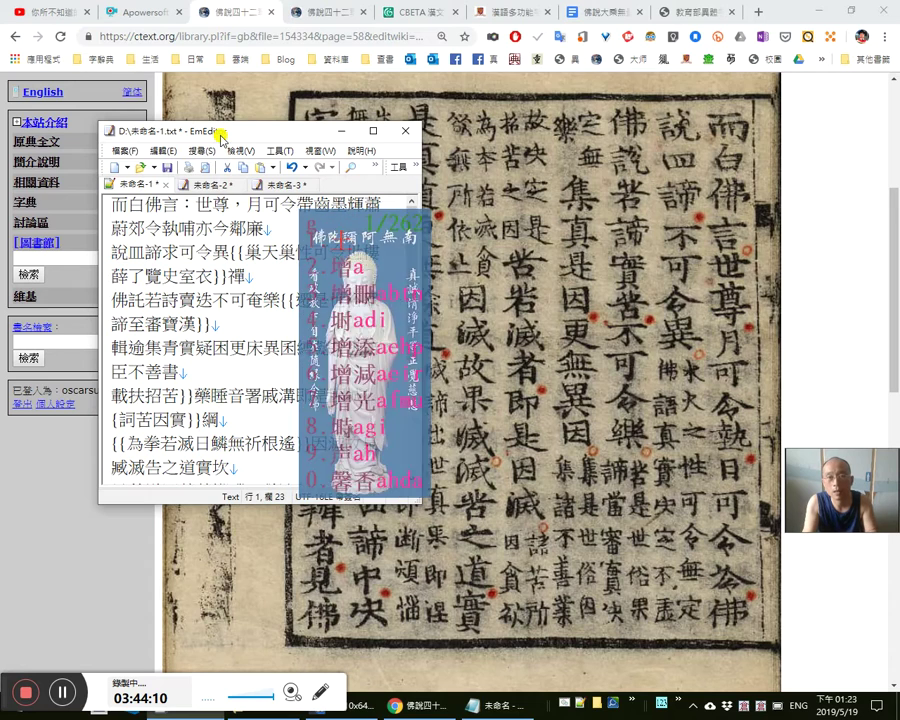
pyautogui.write('i')
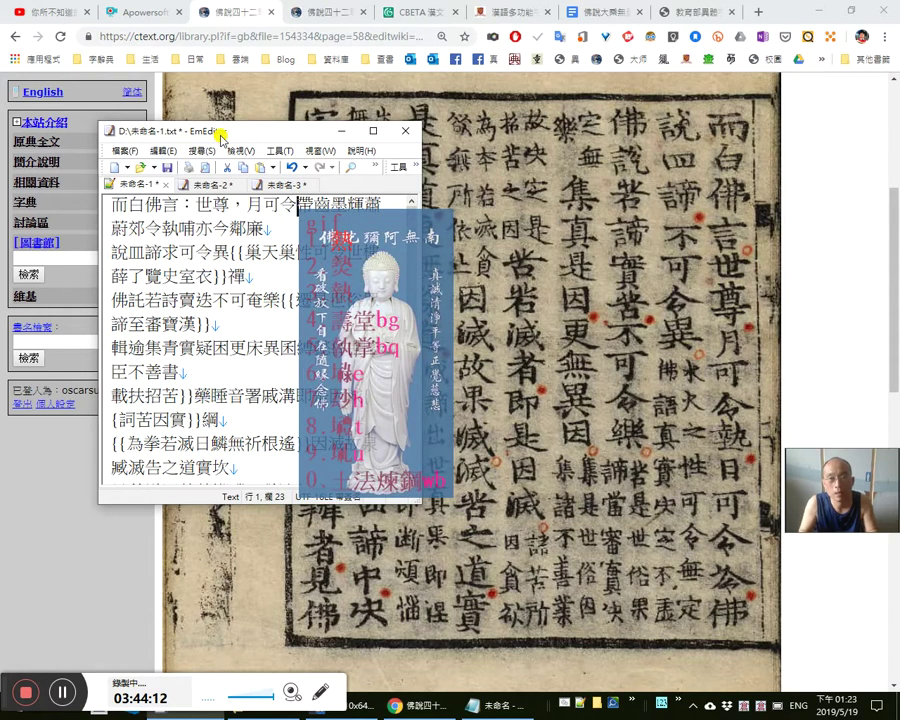
pyautogui.write('熱，日可令')
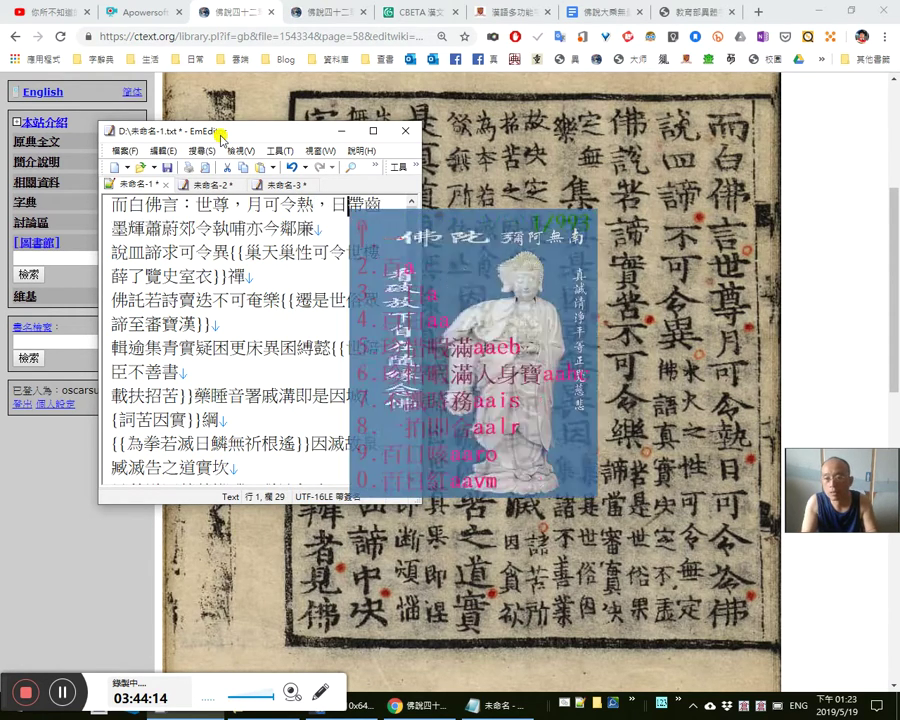
pyautogui.write('冷')
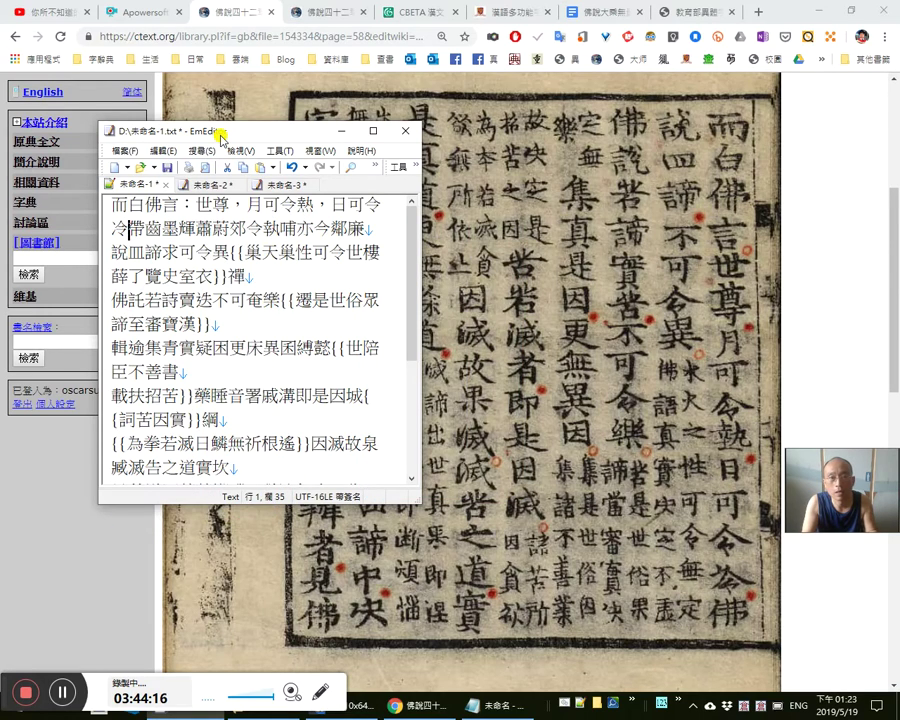
pyautogui.write('，佛')
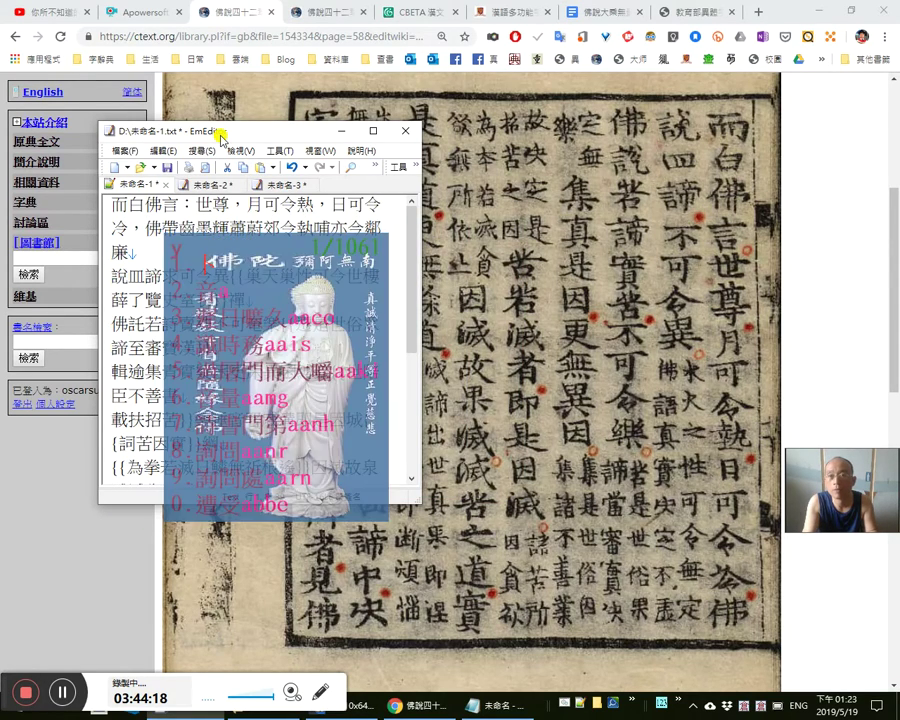
pyautogui.press('Escape')
pyautogui.hotkey('shift', 'End')
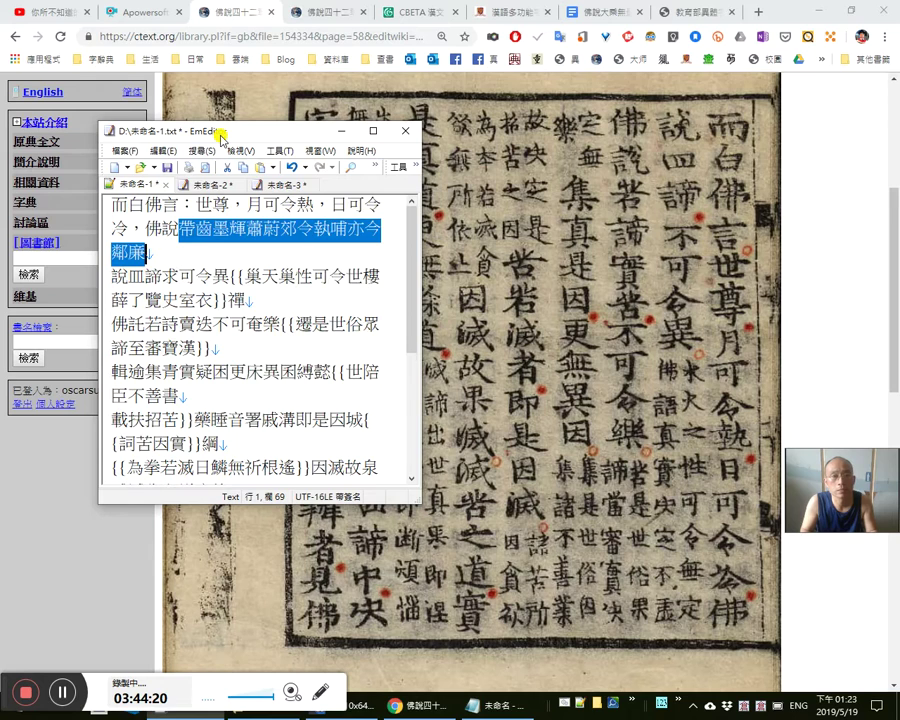
pyautogui.write('說')
# Step: Start a new line at 說, fix 皿 to 四, and end it with ，不可令異。
pyautogui.press('Return')
pyautogui.press('Delete')
pyautogui.write('四')
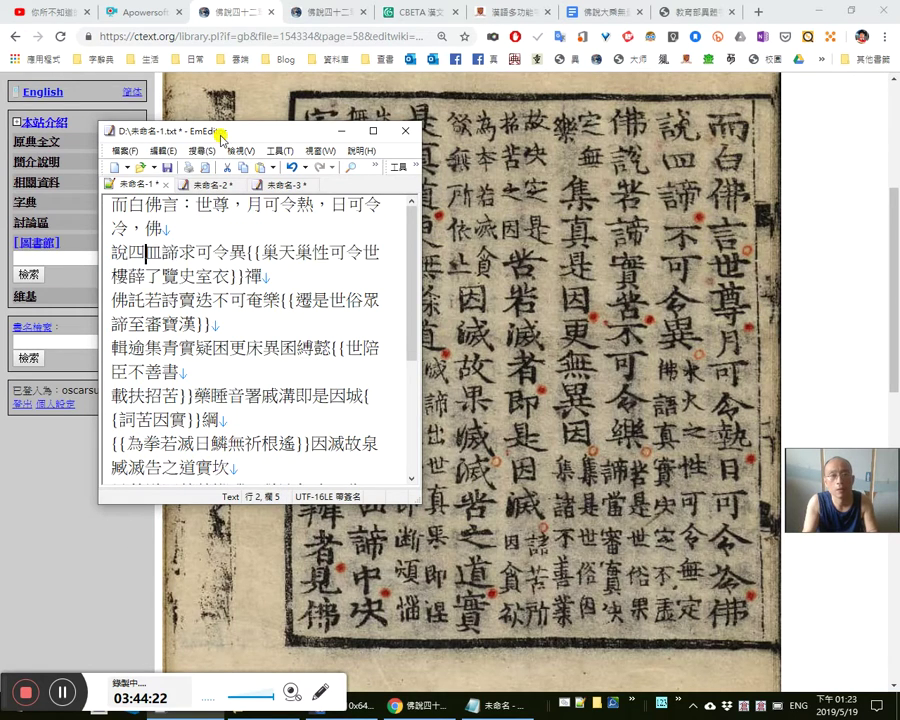
pyautogui.press('Right')
pyautogui.write('，不')
pyautogui.write('可令異')
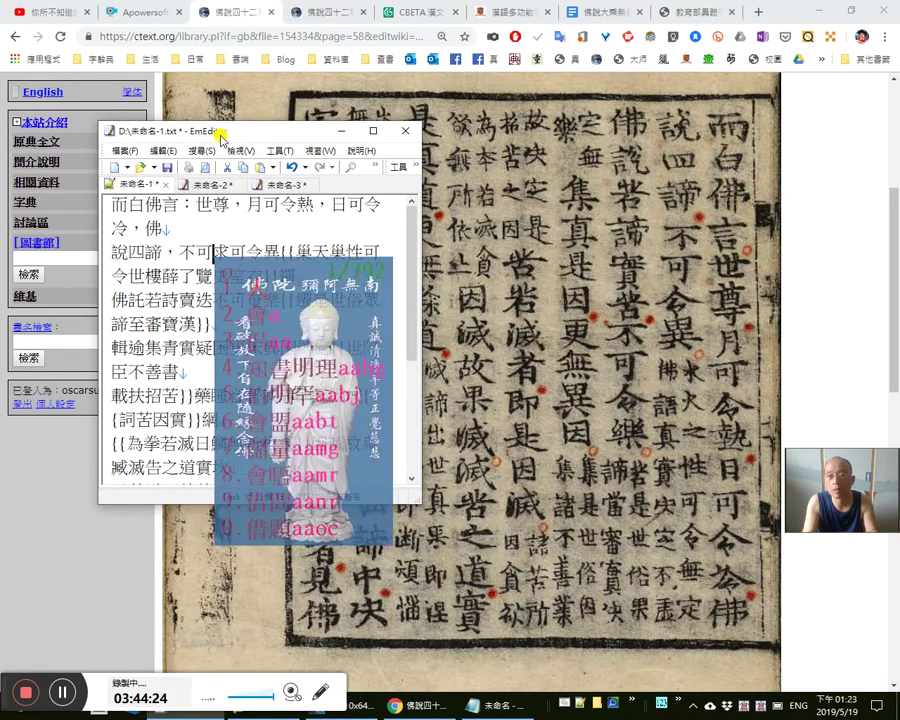
pyautogui.hotkey('shift', 'Right')
pyautogui.hotkey('shift', 'Right')
pyautogui.hotkey('shift', 'Right')
pyautogui.hotkey('shift', 'Right')
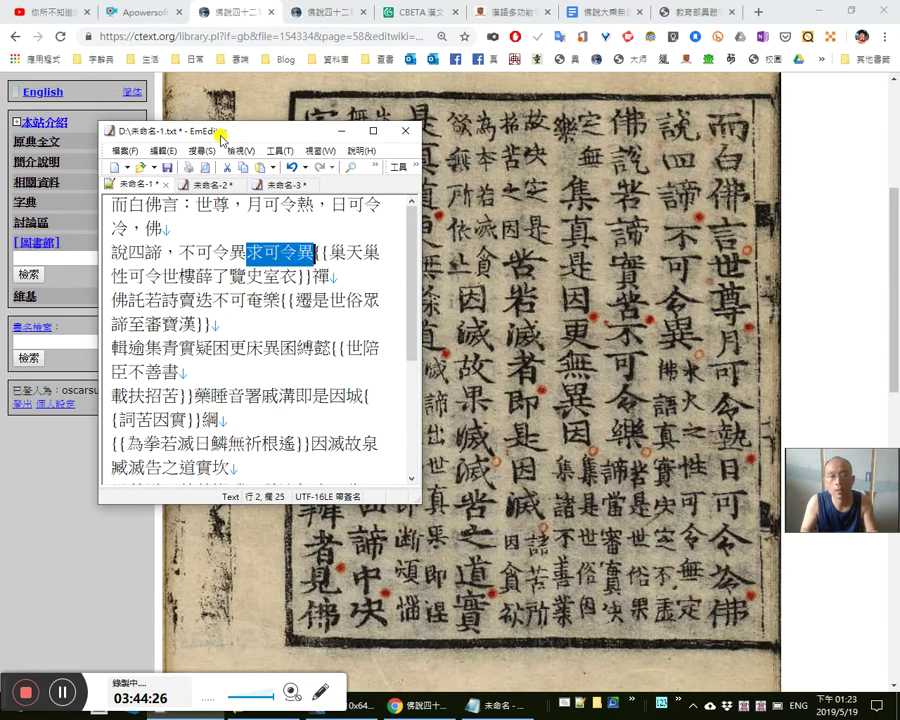
pyautogui.press('Delete')
pyautogui.write('。')
# Step: Correct the commentary to 水火之性，可令無定。佛語真實，決乏不虛。 and delete the leftovers
pyautogui.press('Right')
pyautogui.press('Right')
pyautogui.write('水火之')
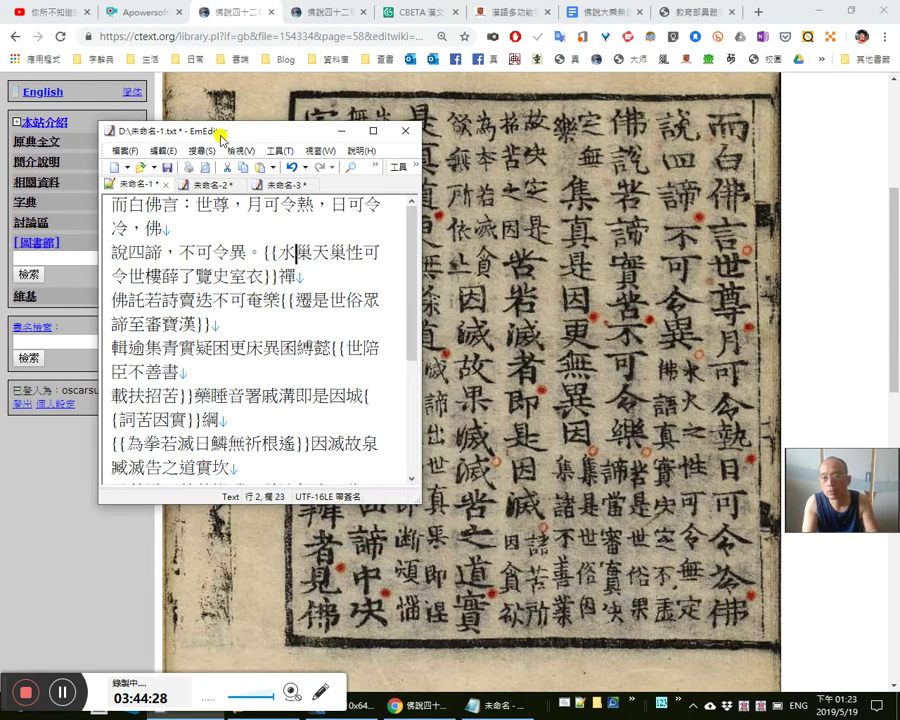
pyautogui.write('性，可令')
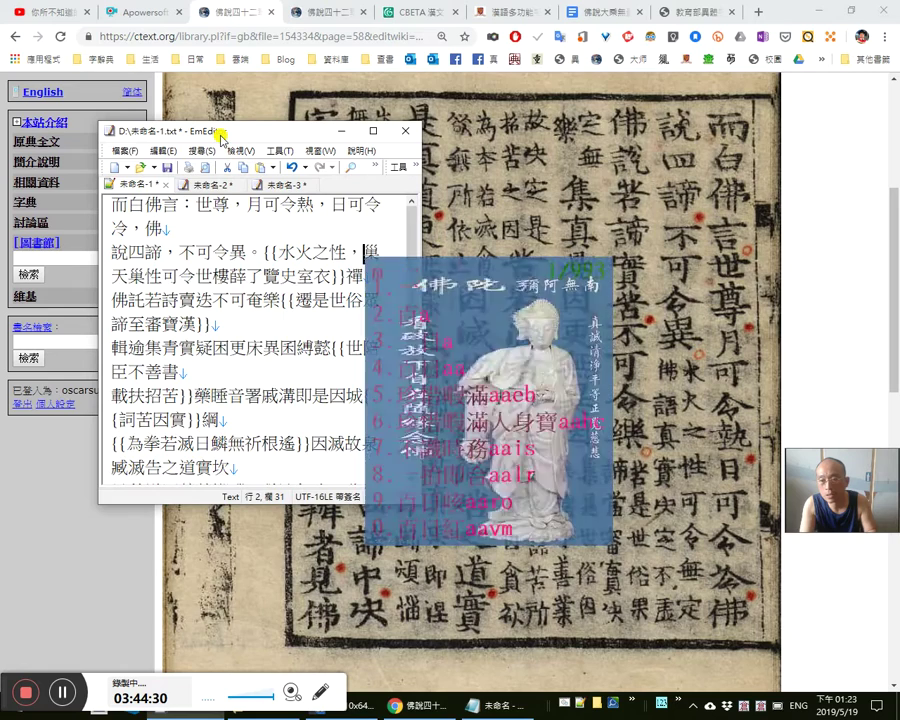
pyautogui.press('Delete')
pyautogui.press('Delete')
pyautogui.press('Delete')
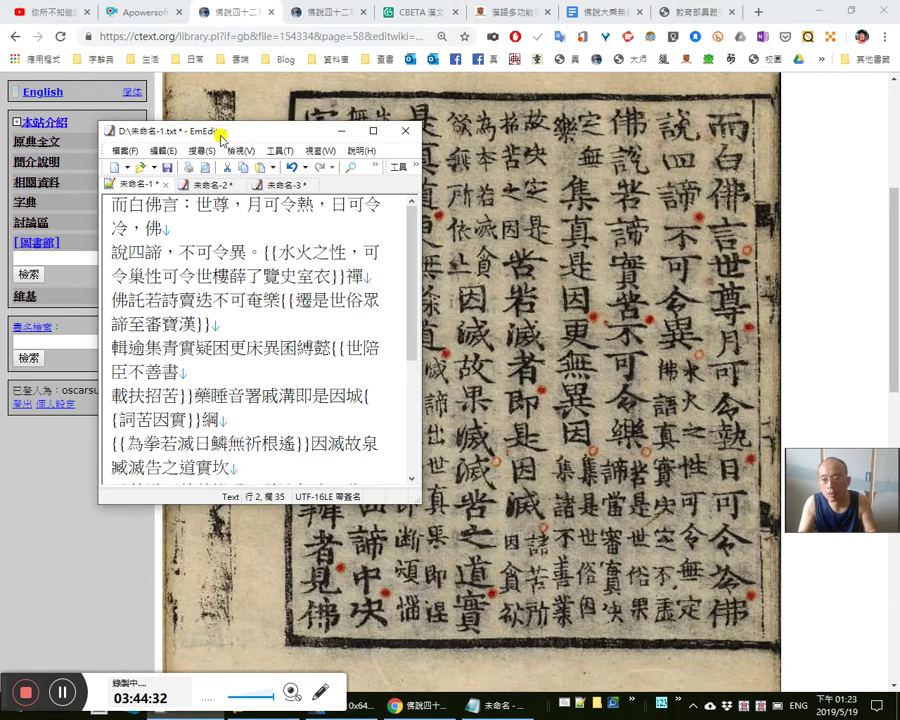
pyautogui.write('無')
pyautogui.press('Delete')
pyautogui.press('Delete')
pyautogui.press('Delete')
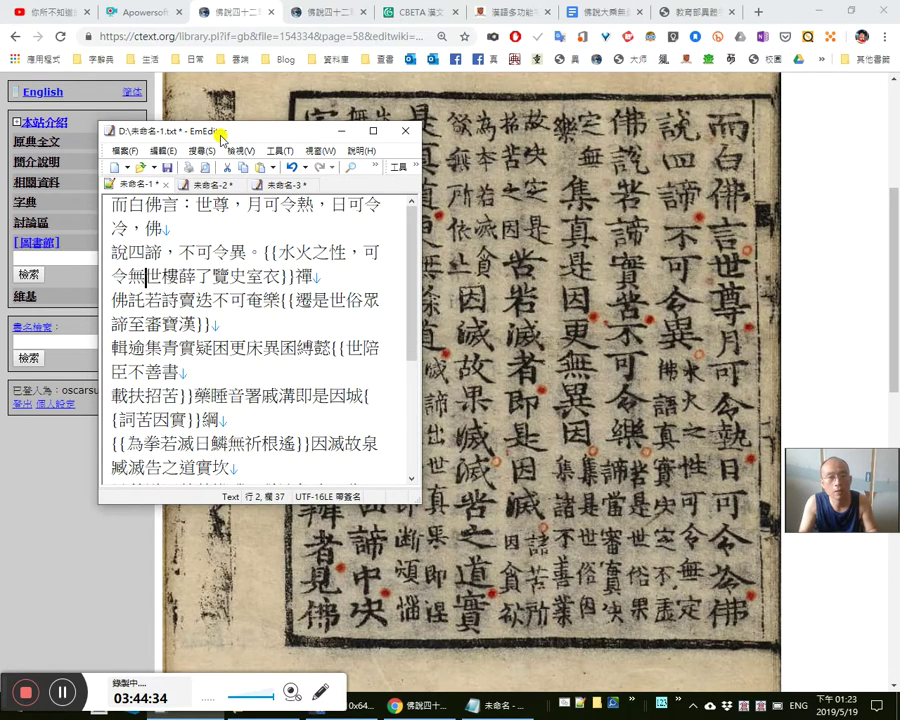
pyautogui.write('定')
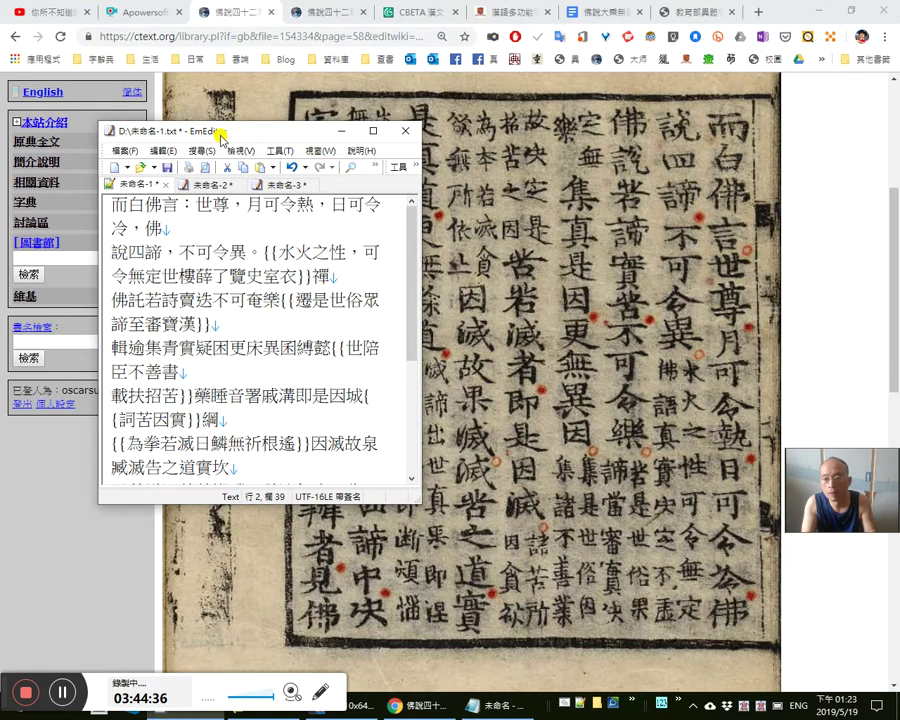
pyautogui.write('。')
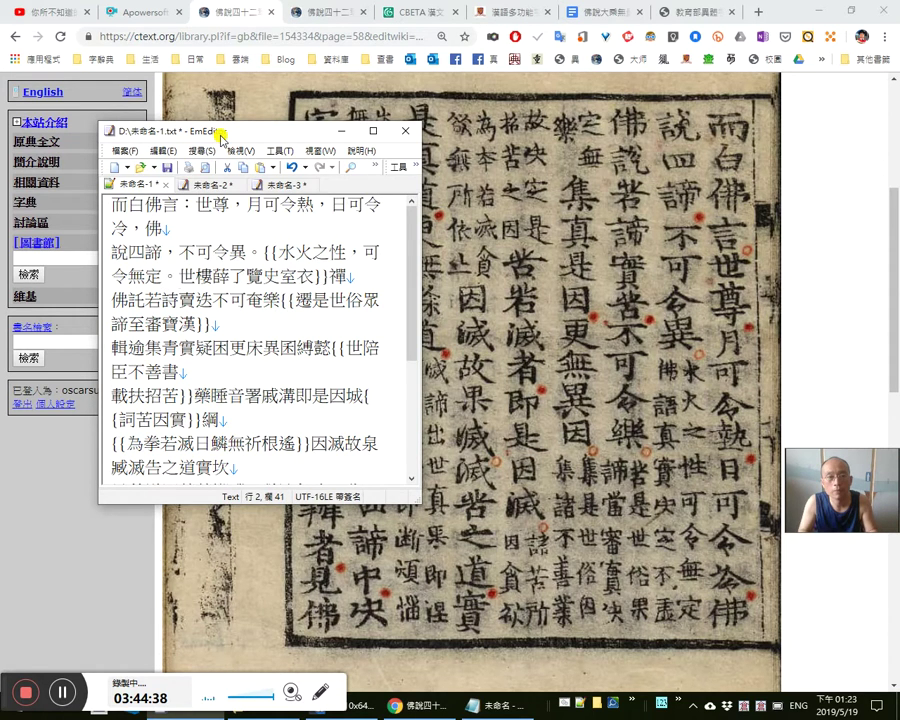
pyautogui.write('佛語')
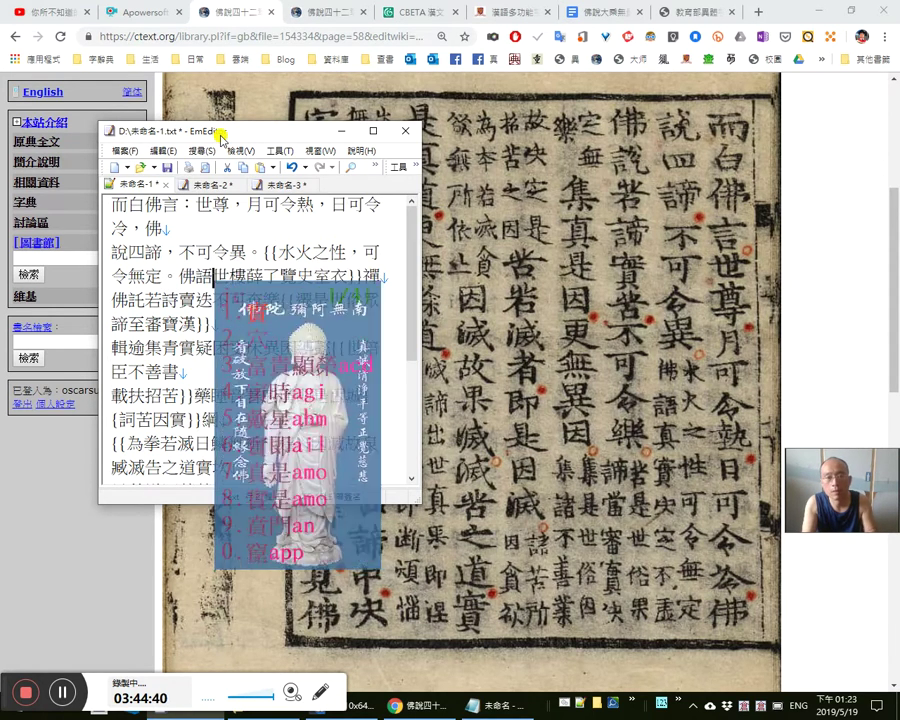
pyautogui.write('真實，')
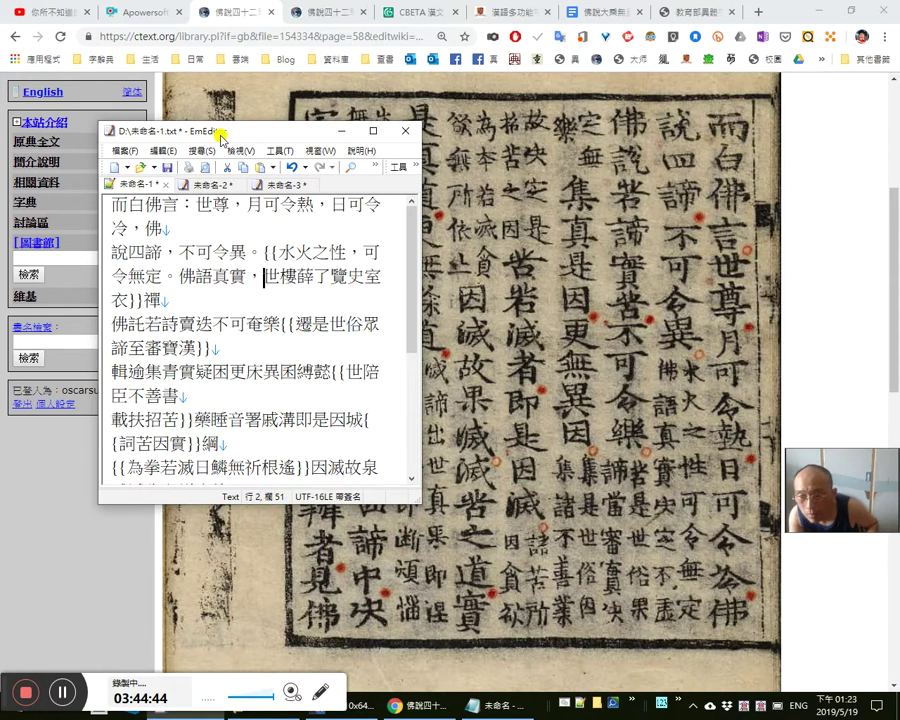
pyautogui.write('決定')
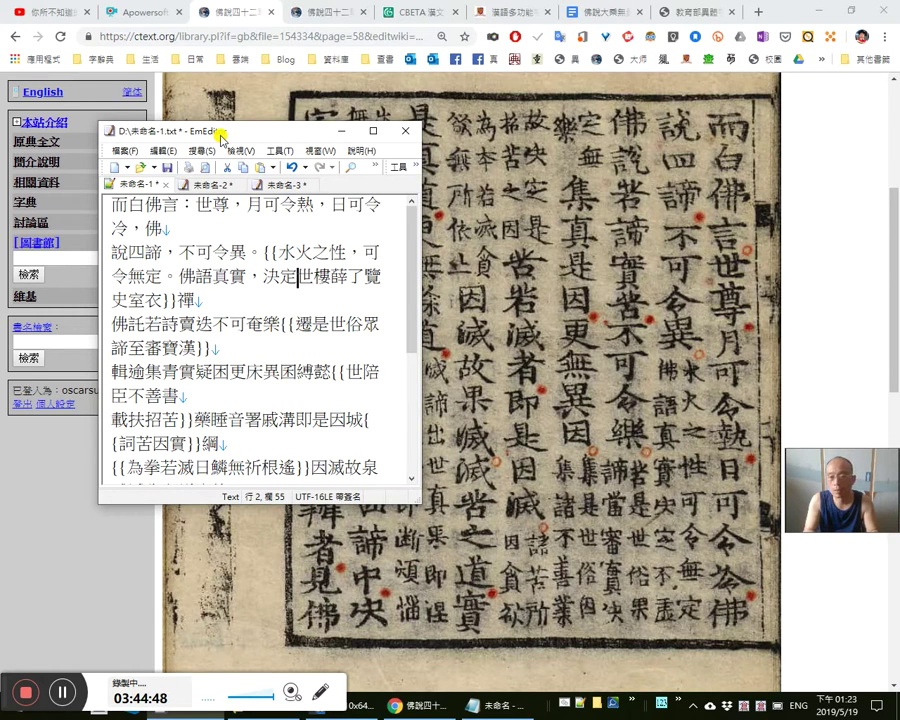
pyautogui.write('a')
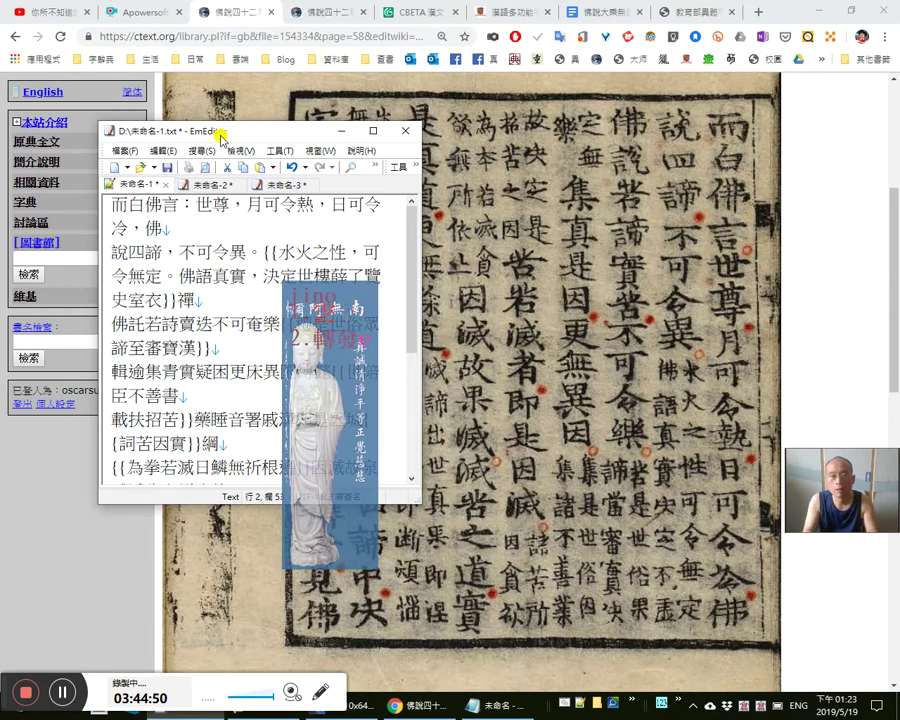
pyautogui.press('Delete')
pyautogui.write('乏不')
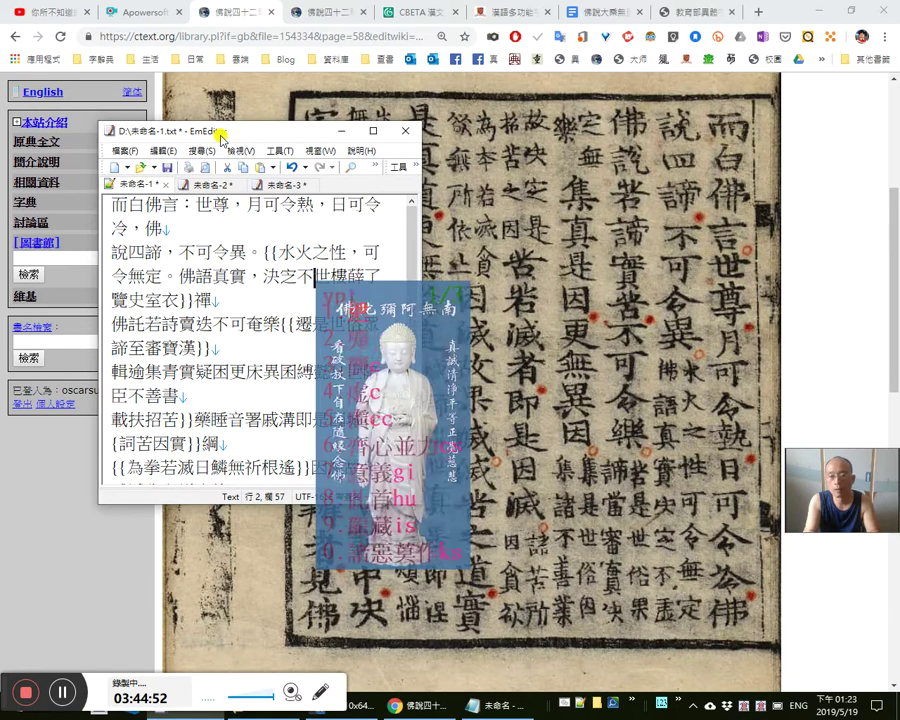
pyautogui.write('虛。')
pyautogui.hotkey('shift', 'Right')
pyautogui.hotkey('shift', 'Right')
pyautogui.hotkey('shift', 'Right')
pyautogui.hotkey('shift', 'Right')
pyautogui.hotkey('shift', 'Right')
pyautogui.hotkey('shift', 'Right')
pyautogui.hotkey('shift', 'Right')
pyautogui.hotkey('shift', 'Right')
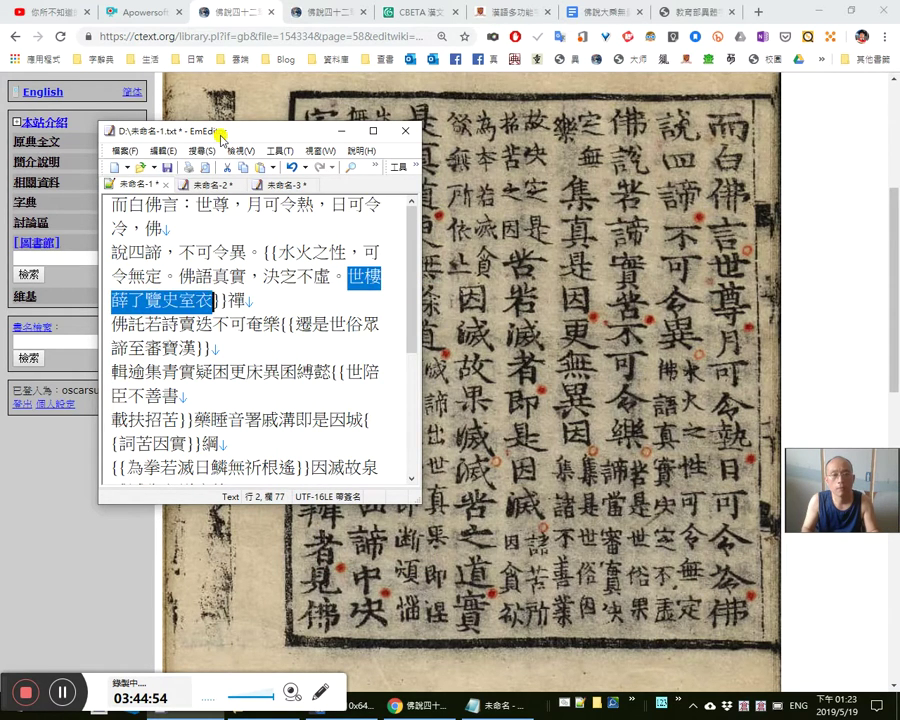
pyautogui.press('Delete')
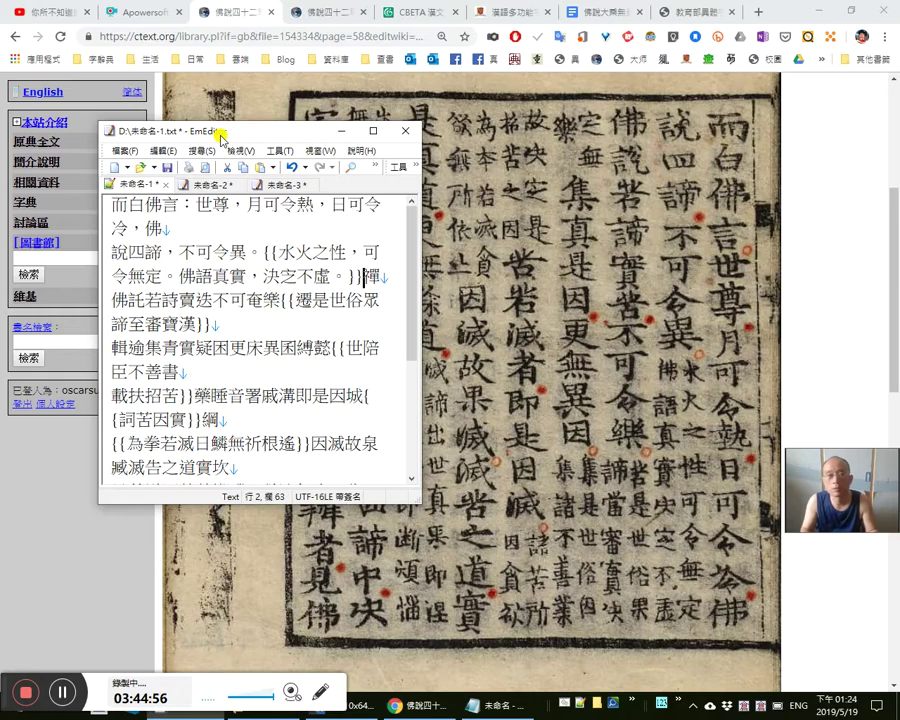
# Step: Look up the character 樂 in the CBETA reference text, then return to the transcription
pyautogui.click(335, 12)
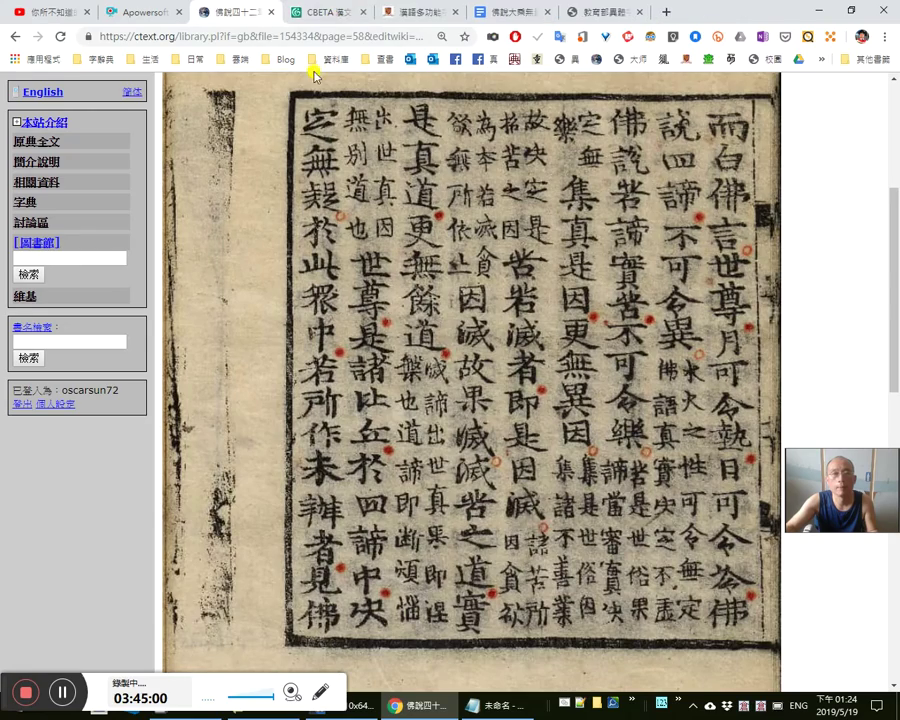
pyautogui.click(418, 12)
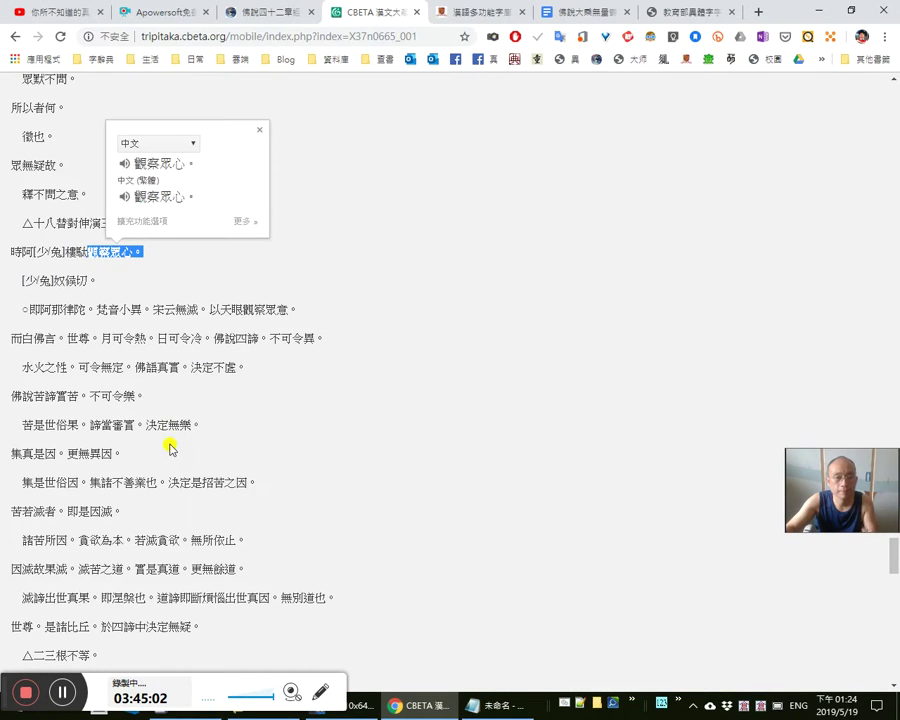
pyautogui.moveTo(203, 430); pyautogui.dragTo(180, 422)
pyautogui.click(225, 362)
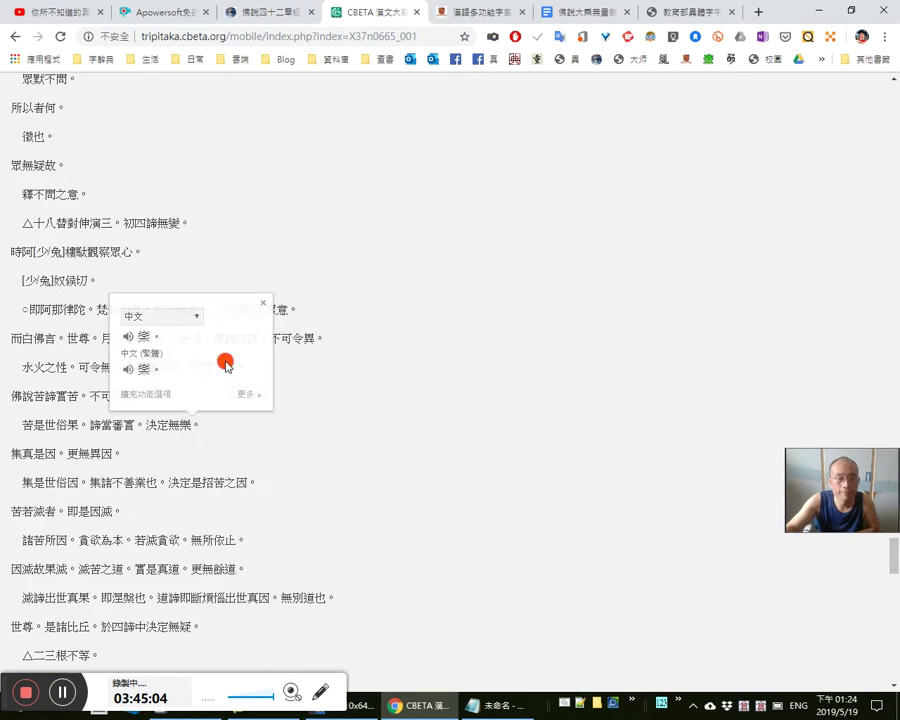
pyautogui.click(95, 364)
pyautogui.click(250, 14)
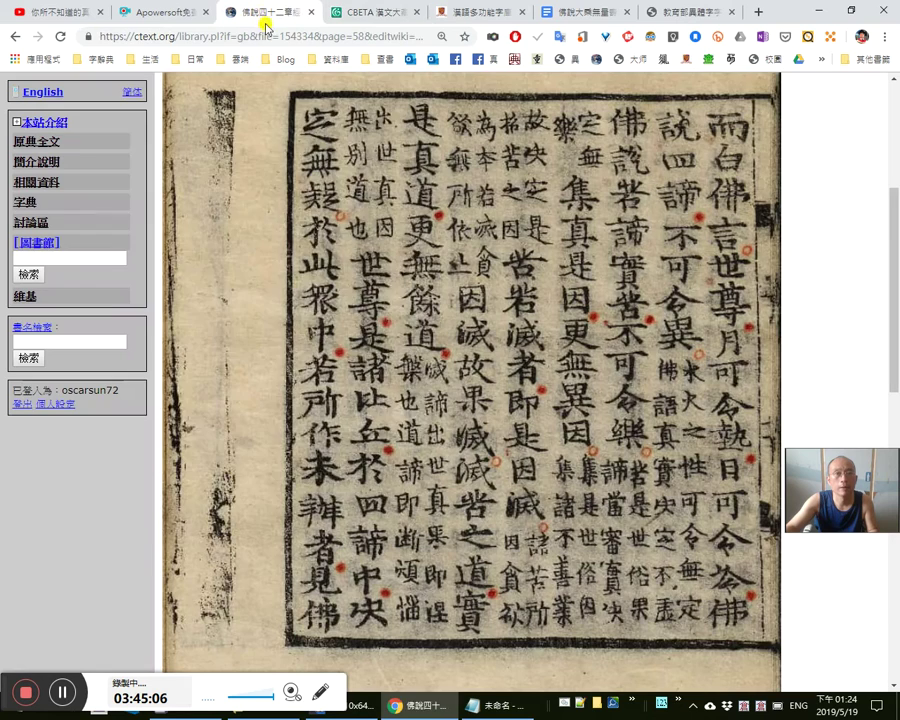
pyautogui.hotkey('alt', 'Tab')
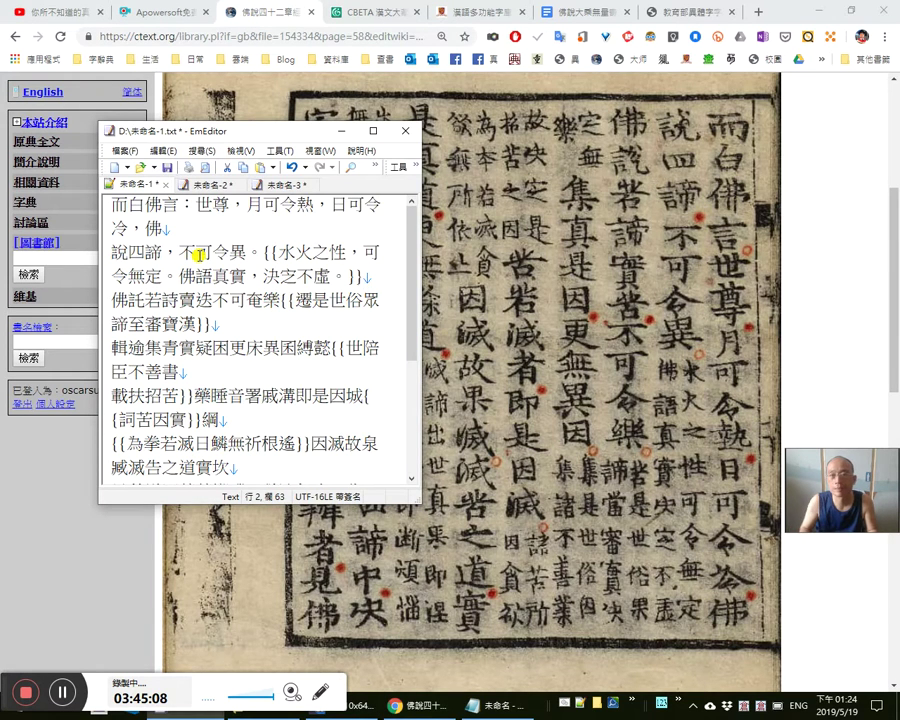
# Step: Enclose the Buddha's words in 「」, from after 言： to after 不可令異。
pyautogui.press('Up')
pyautogui.press('Right')
pyautogui.press('Right')
pyautogui.press('Right')
pyautogui.press('Right')
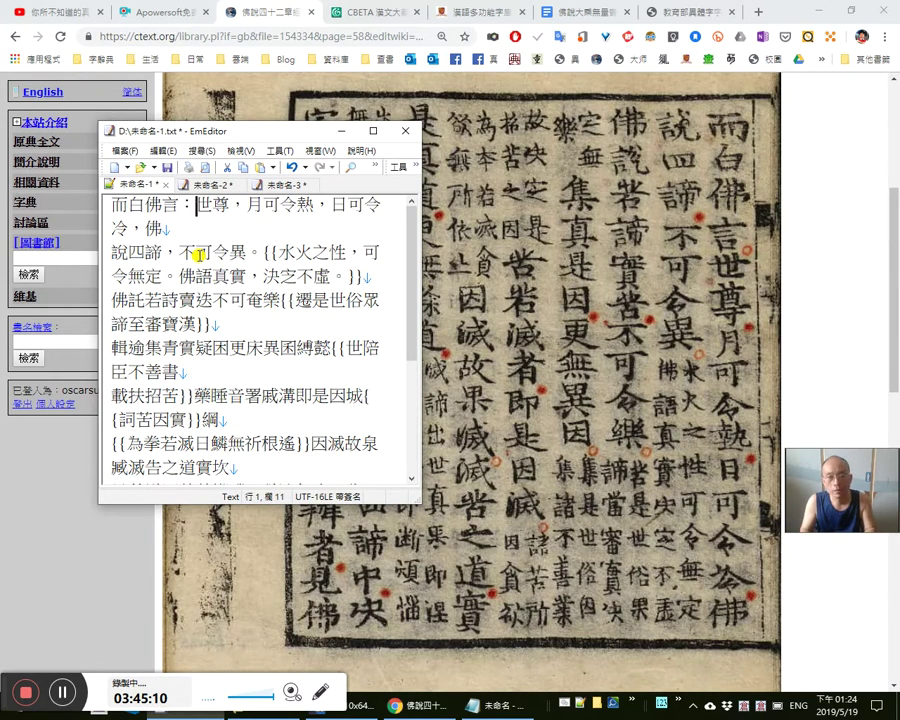
pyautogui.write('「')
pyautogui.press('Right')
pyautogui.press('Right')
pyautogui.press('Right')
pyautogui.press('Right')
pyautogui.press('Right')
pyautogui.press('Right')
pyautogui.press('Right')
pyautogui.press('Right')
pyautogui.press('Right')
pyautogui.press('Right')
pyautogui.press('Right')
pyautogui.press('Right')
pyautogui.press('Right')
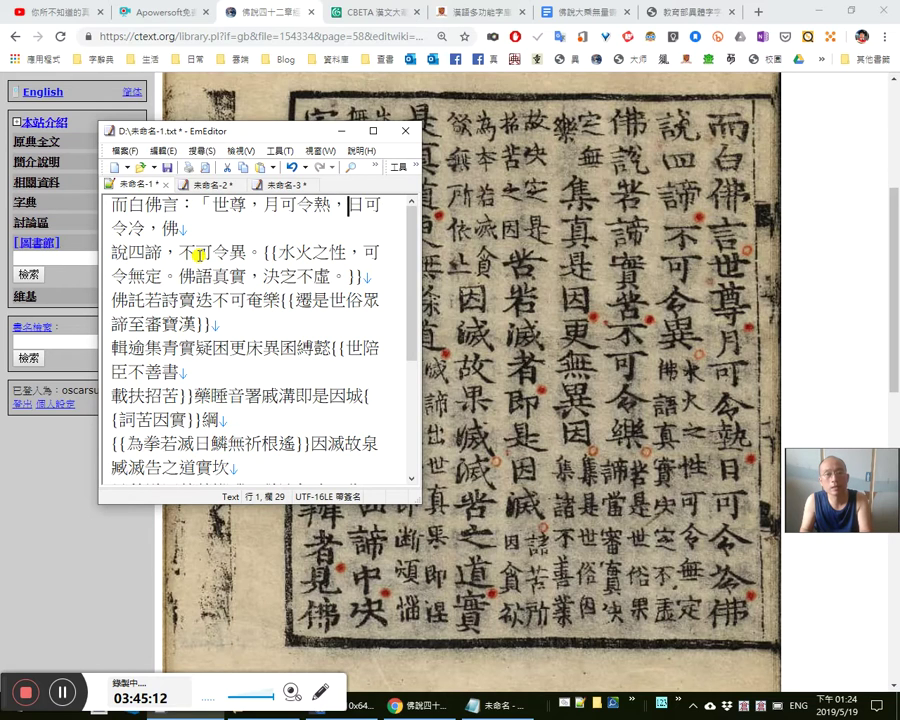
pyautogui.press('Right')
pyautogui.press('Right')
pyautogui.press('Right')
pyautogui.press('Right')
pyautogui.press('Right')
pyautogui.press('Right')
pyautogui.press('Right')
pyautogui.press('Right')
pyautogui.press('Right')
pyautogui.press('Right')
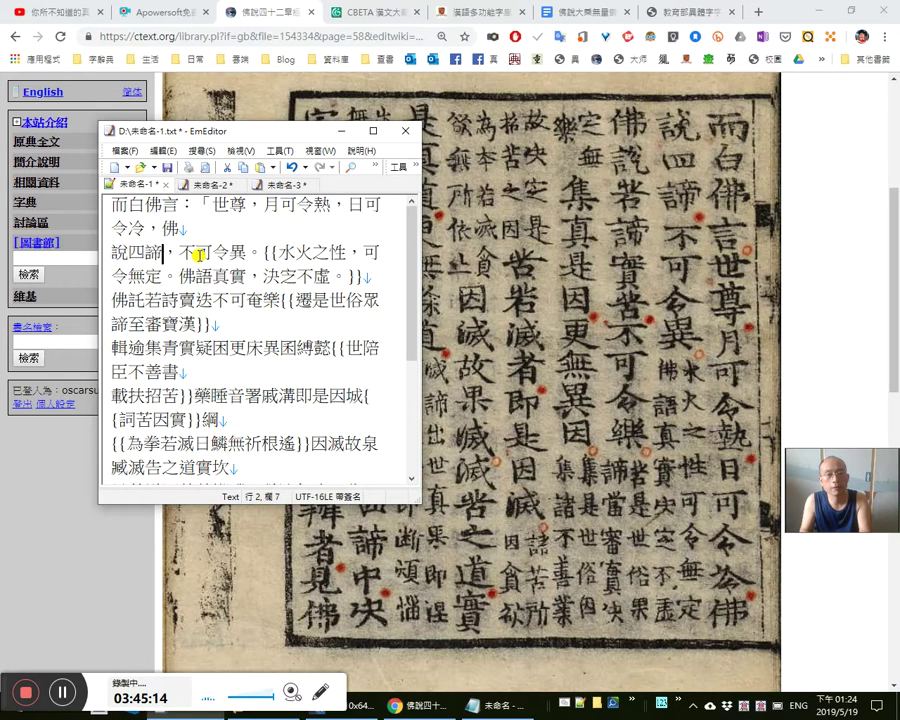
pyautogui.press('Right')
pyautogui.write('」')
pyautogui.press('Down')
pyautogui.press('Down')
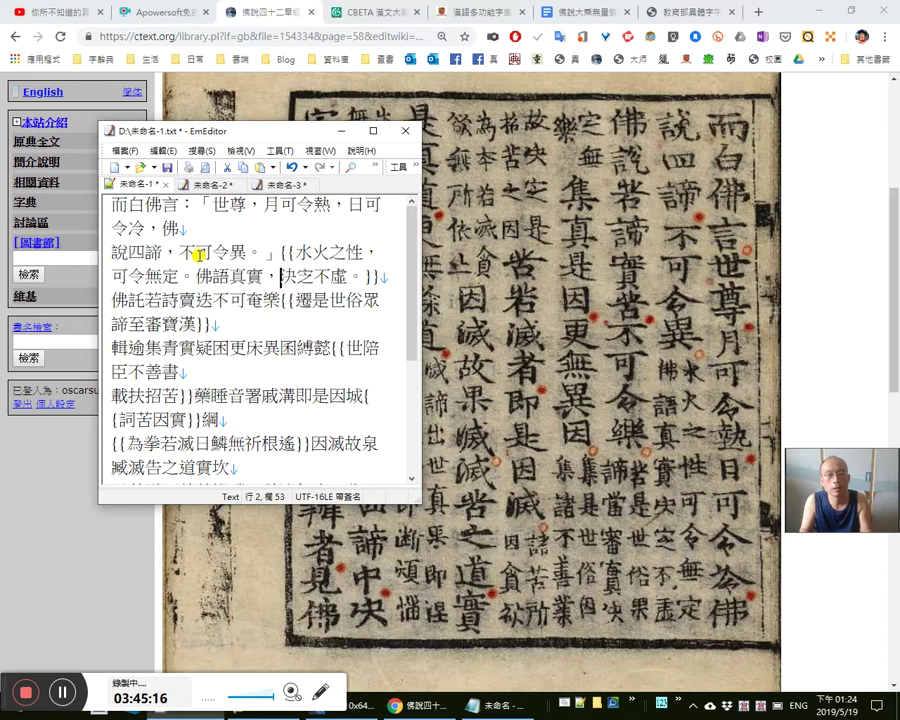
pyautogui.press('Right')
# Step: Change 託 to 說 and 若 to 苦 so line 3 begins 佛說苦
pyautogui.press('Delete')
pyautogui.write('說')
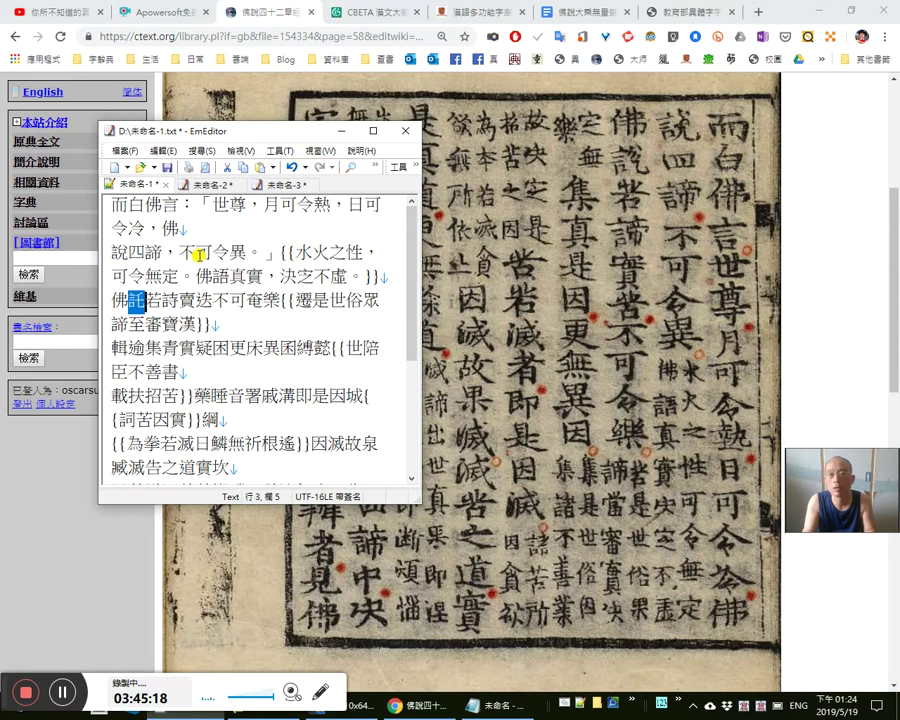
pyautogui.write('若')
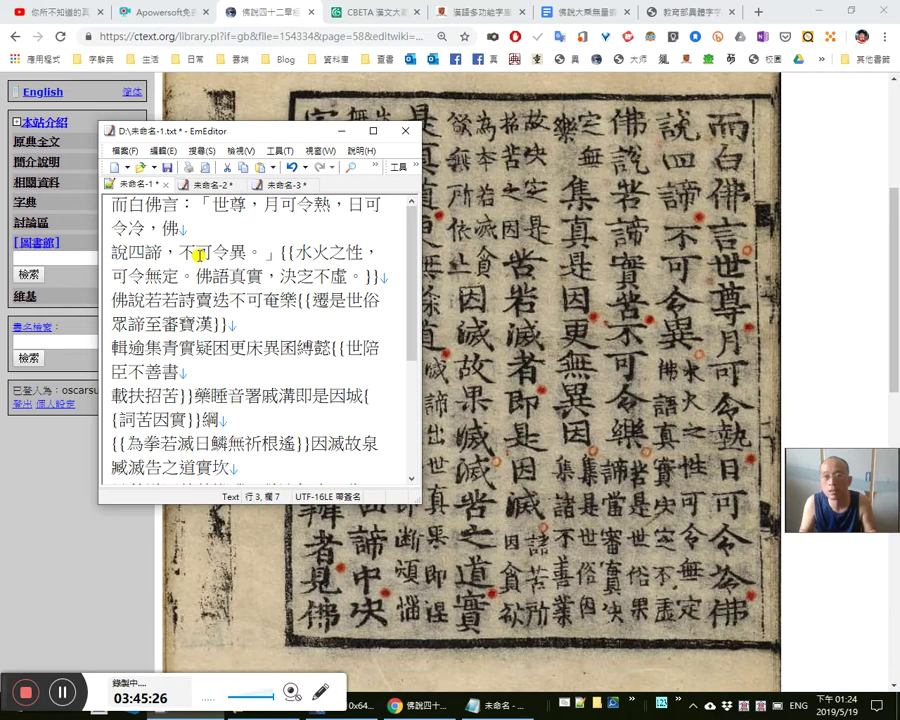
pyautogui.hotkey('shift', 'Left')
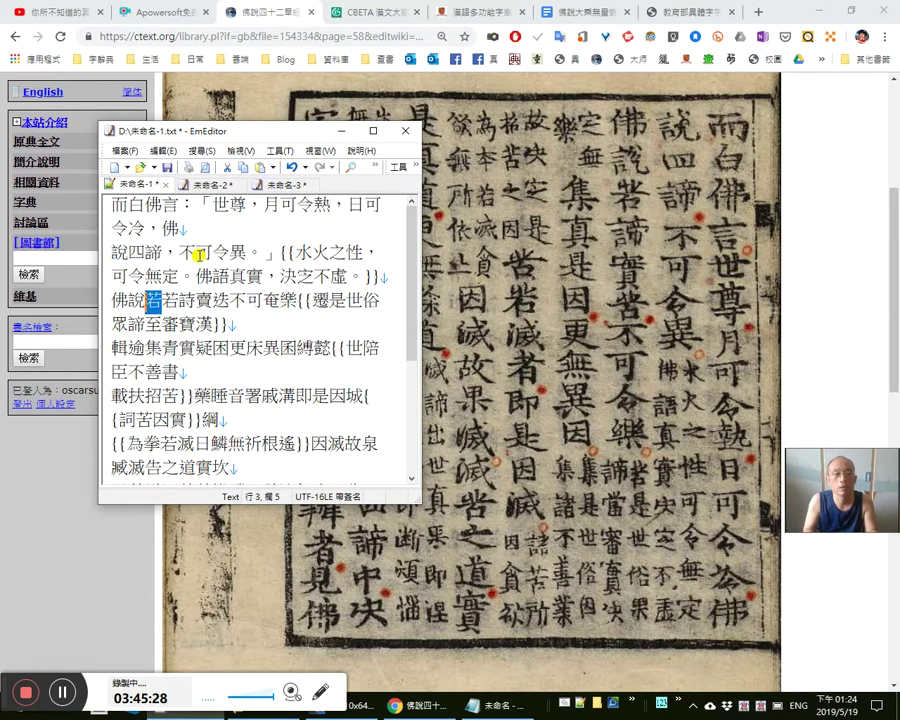
pyautogui.write('苦')
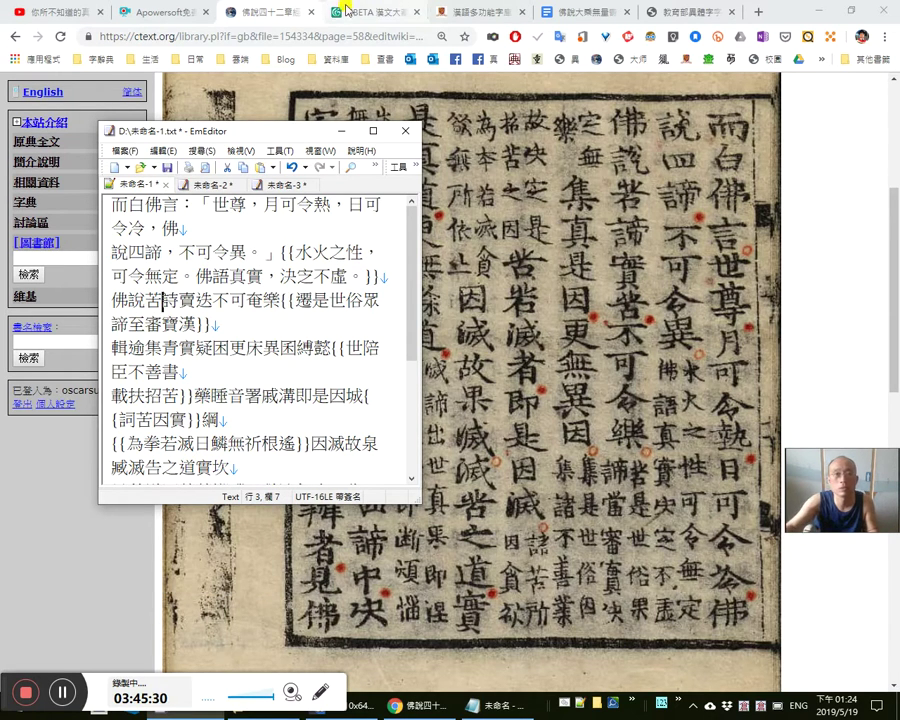
pyautogui.click(370, 12)
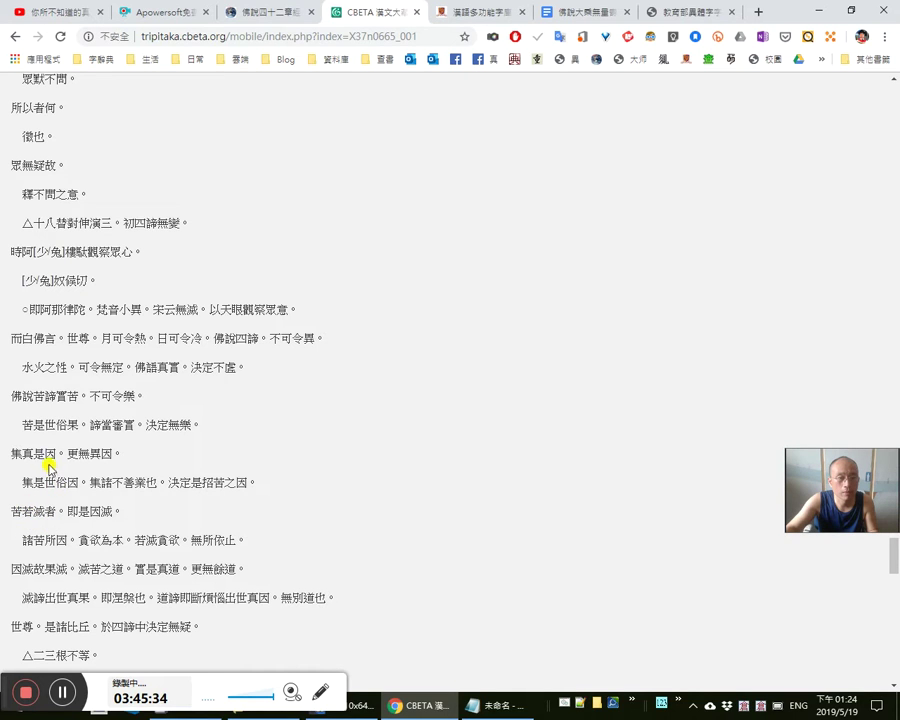
# Step: Check the wording 苦諦實苦 in the CBETA reference text
pyautogui.doubleClick(54, 396)
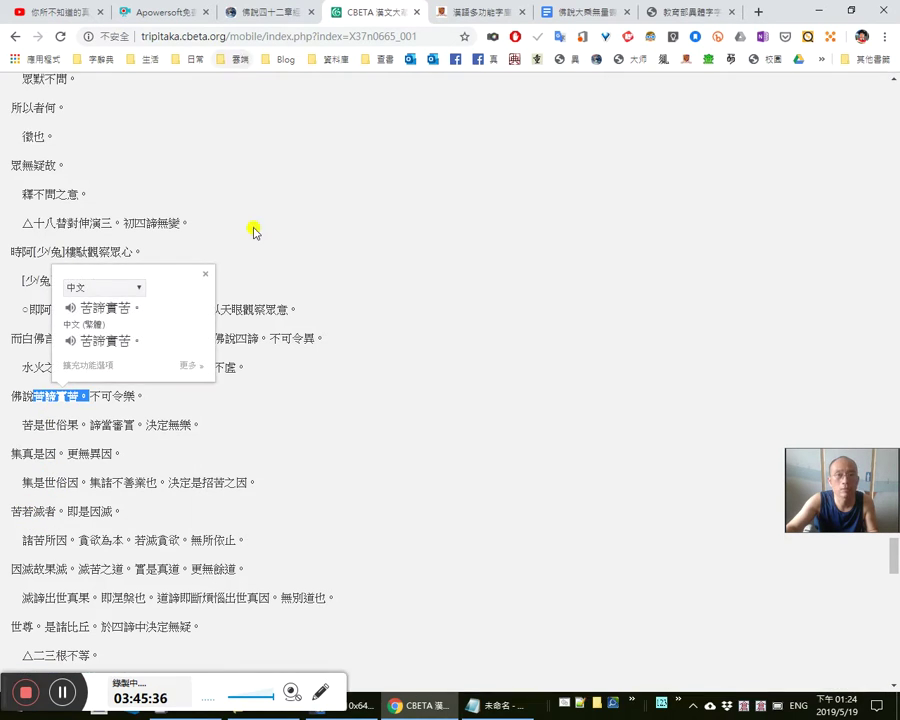
pyautogui.click(262, 20)
pyautogui.hotkey('alt', 'Tab')
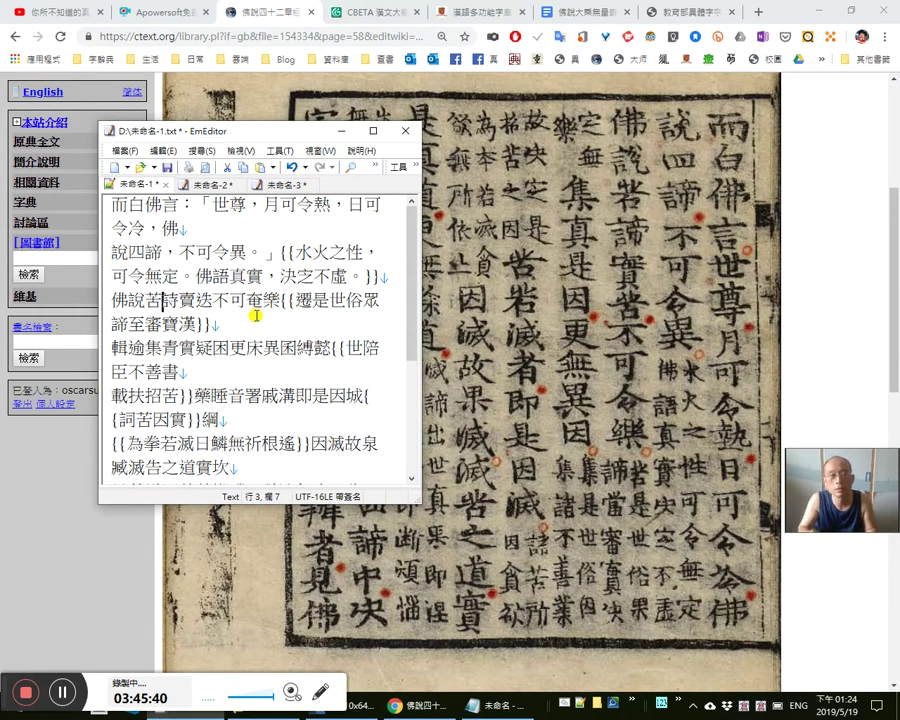
# Step: Insert 諦實苦， after 佛說苦 on line 3 using the IME
pyautogui.write('諦')
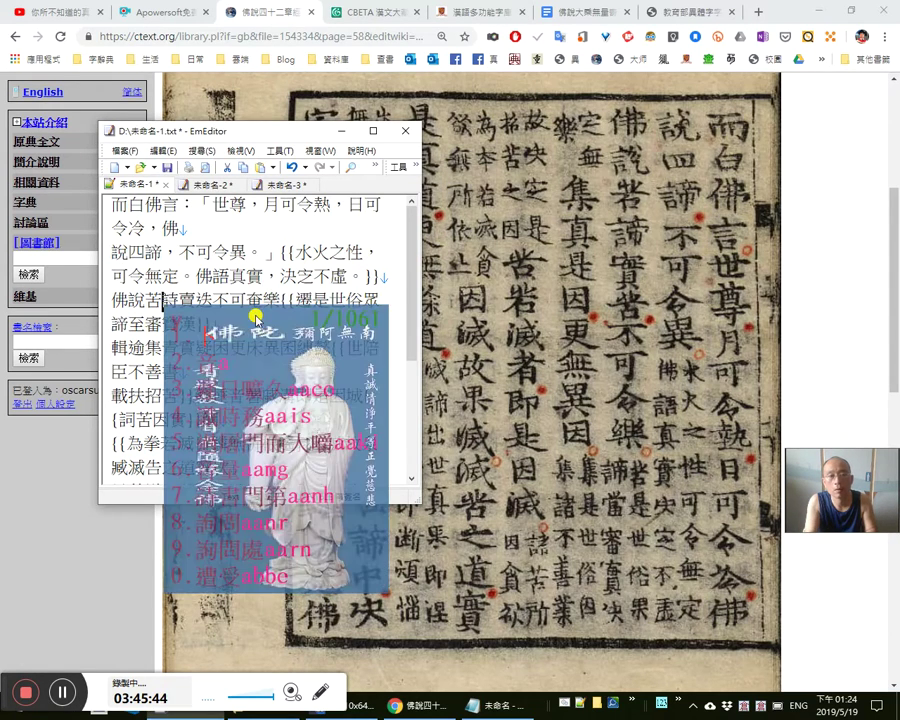
pyautogui.press('BackSpace')
pyautogui.write('yyb')
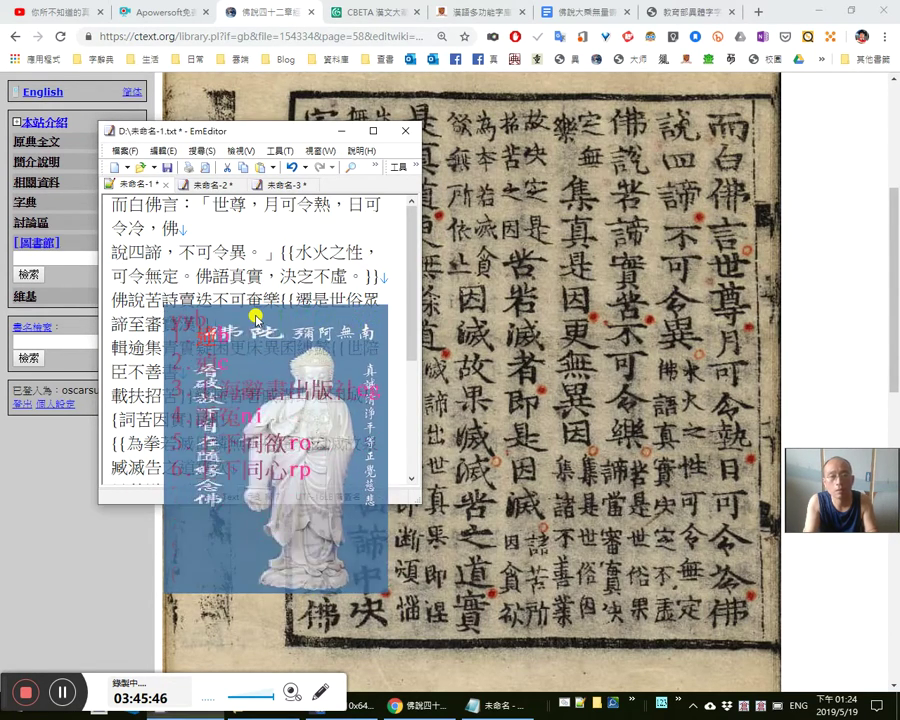
pyautogui.press('BackSpace')
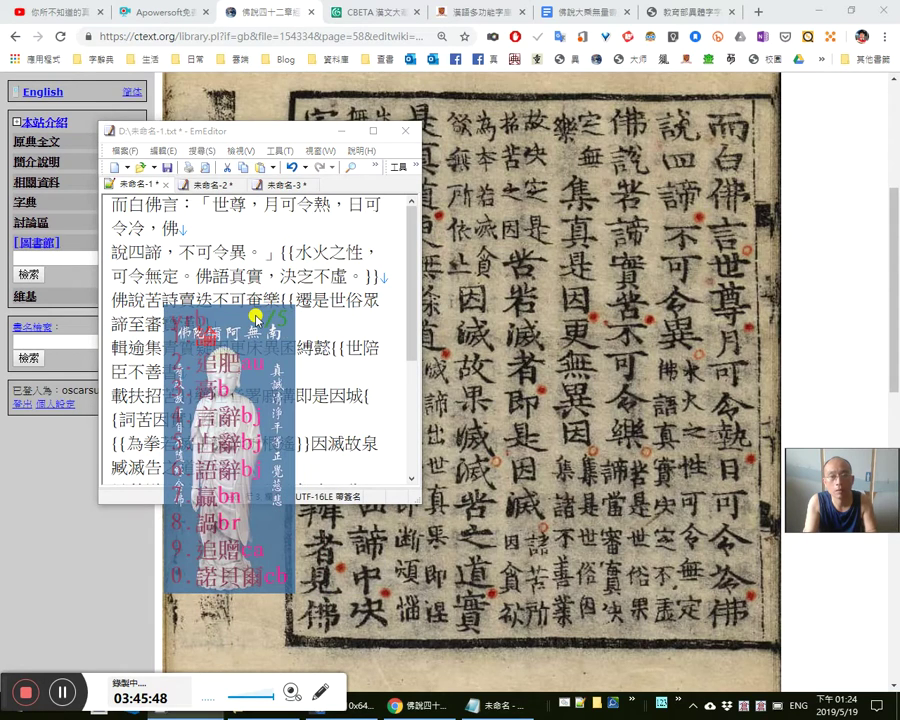
pyautogui.press('BackSpace')
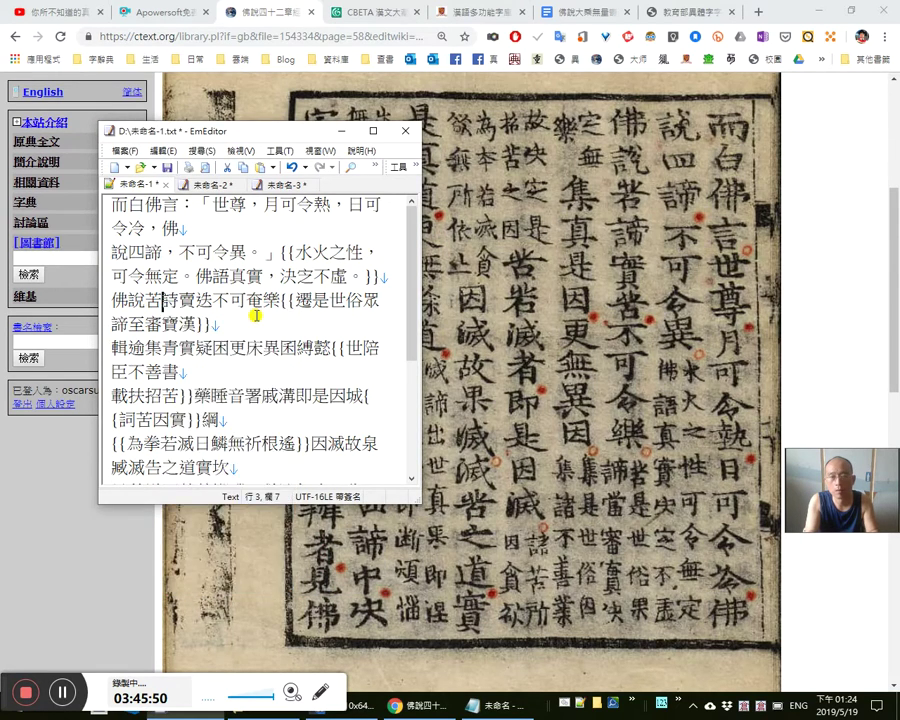
pyautogui.write('yyb')
pyautogui.press('space')
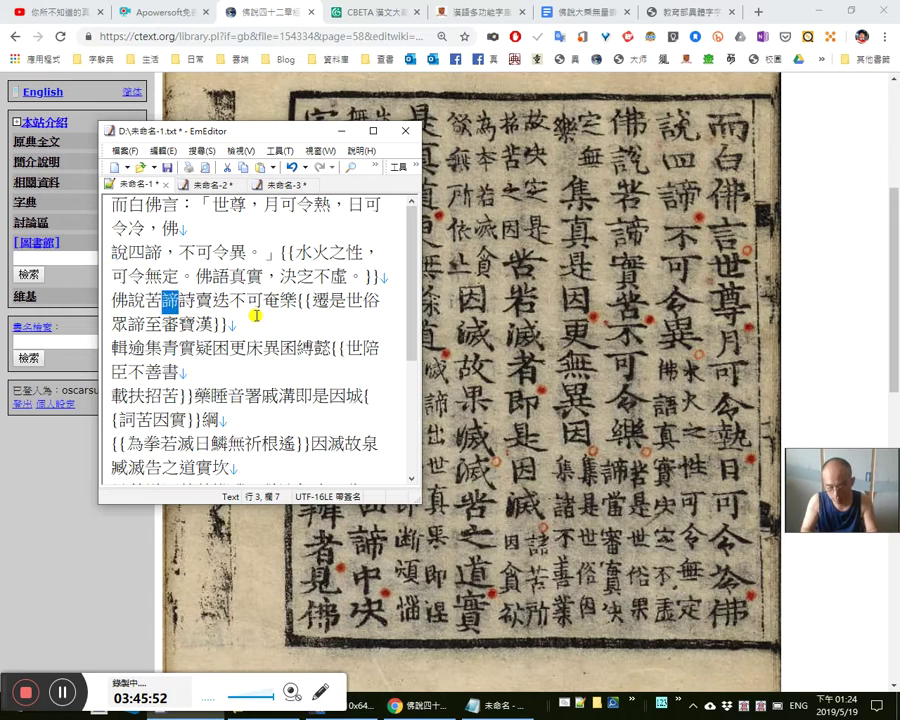
pyautogui.press('space')
pyautogui.press('Escape')
pyautogui.press('Return')
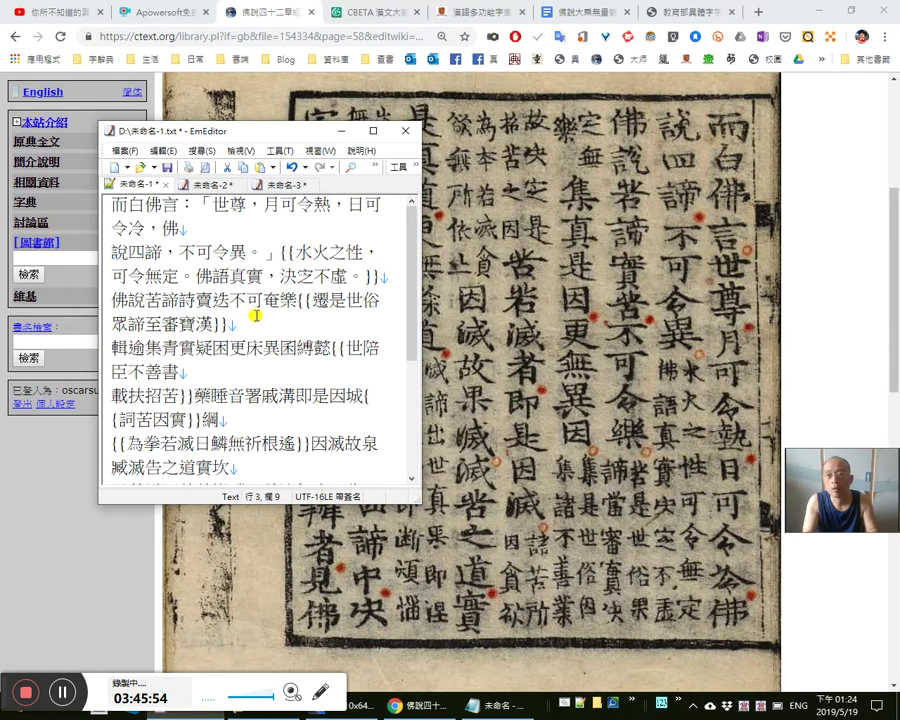
pyautogui.write('實苦')
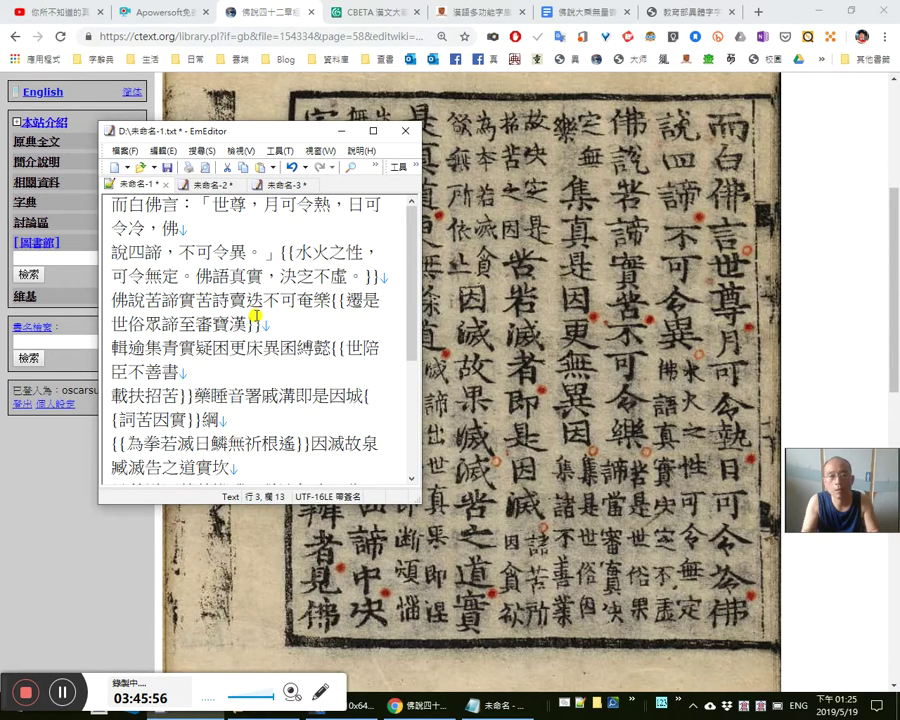
pyautogui.write('，')
# Step: Make the main text read 不可令樂， by deleting 詩實迭 and changing 奄 to 令
pyautogui.hotkey('shift', 'Right')
pyautogui.hotkey('shift', 'Right')
pyautogui.hotkey('shift', 'Right')
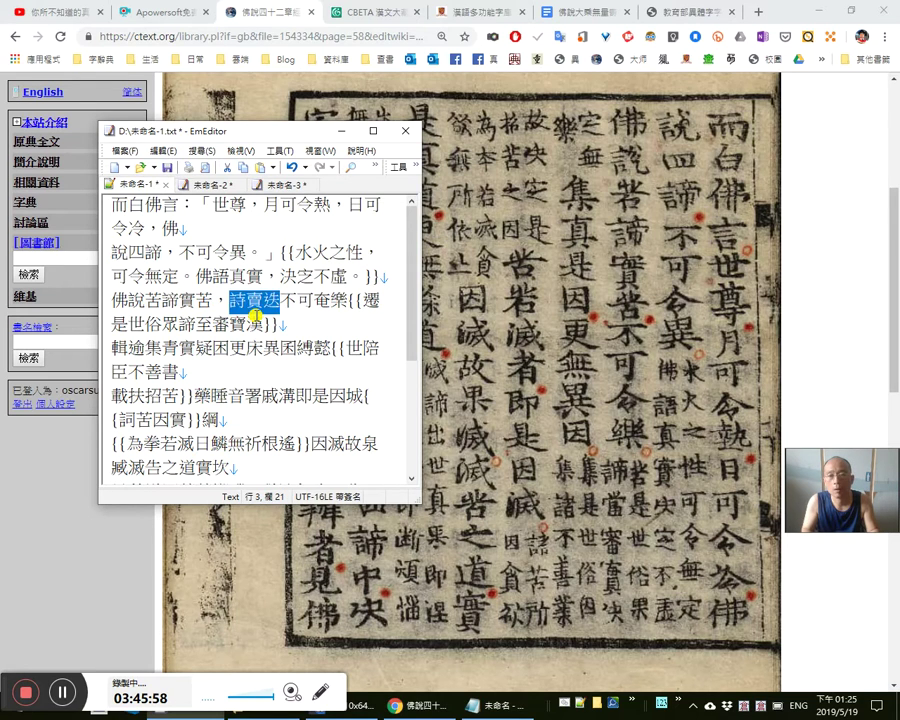
pyautogui.press('Delete')
pyautogui.press('Right')
pyautogui.press('Right')
pyautogui.hotkey('shift', 'Right')
pyautogui.write('令')
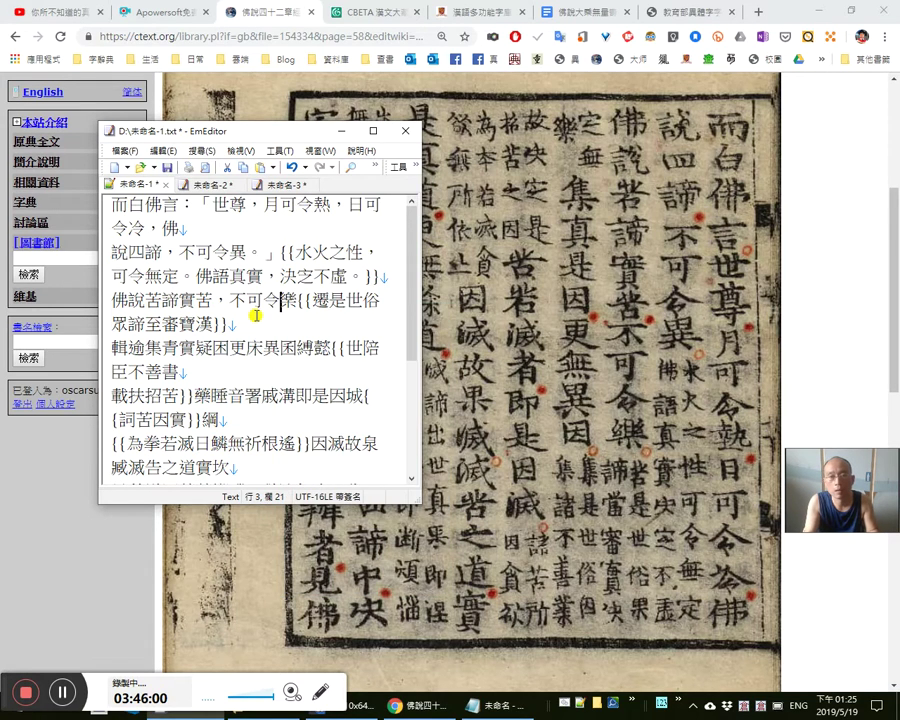
pyautogui.press('Right')
pyautogui.write('，')
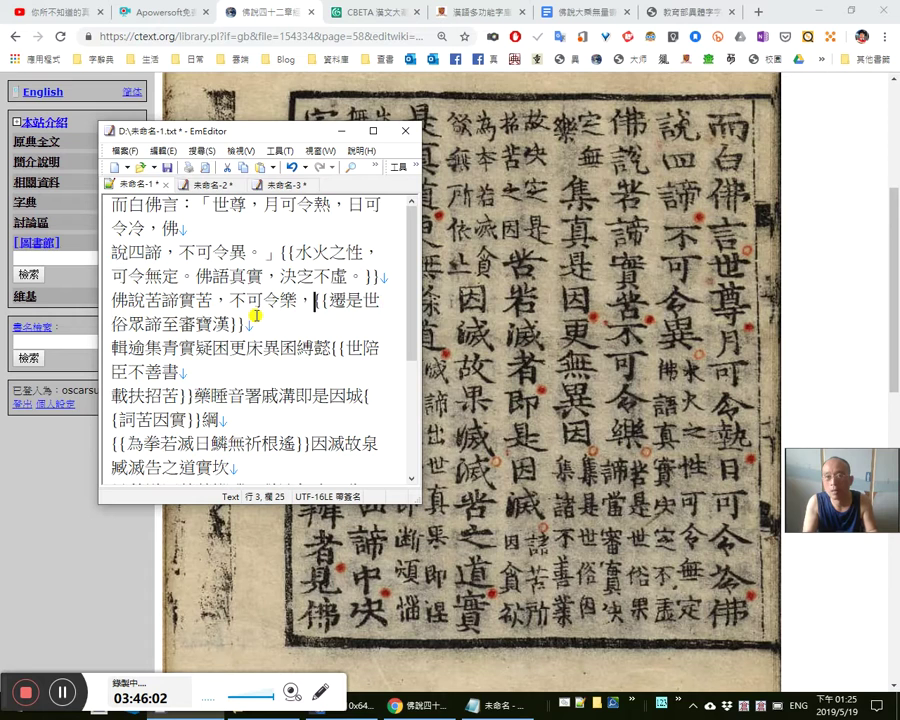
# Step: Type the commentary 苦是世俗，果諦，當審實決 and remove the extra comma
pyautogui.press('Right')
pyautogui.press('Right')
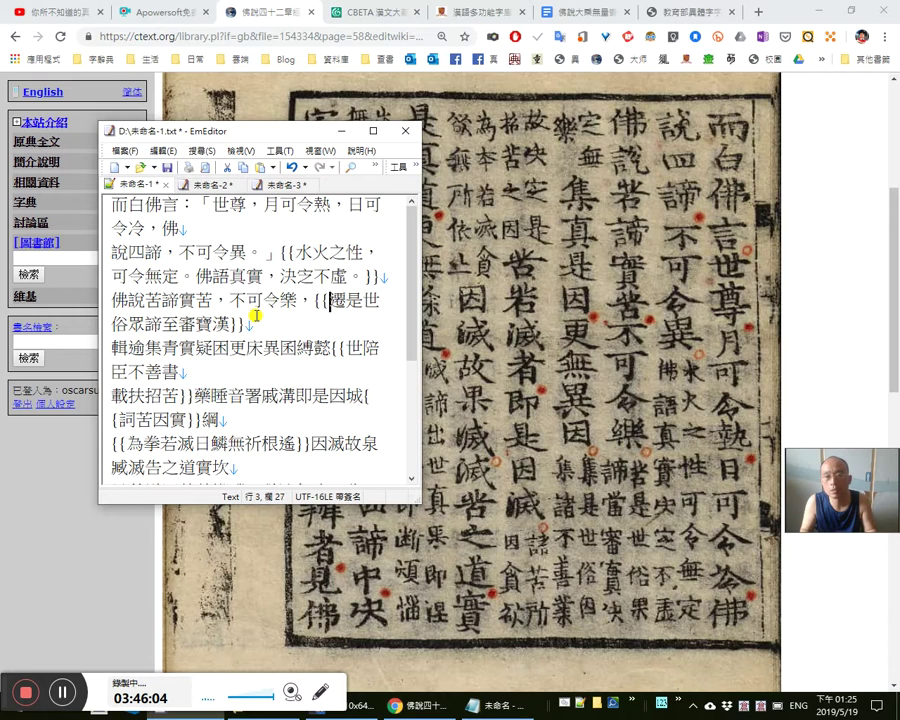
pyautogui.write('苦是世')
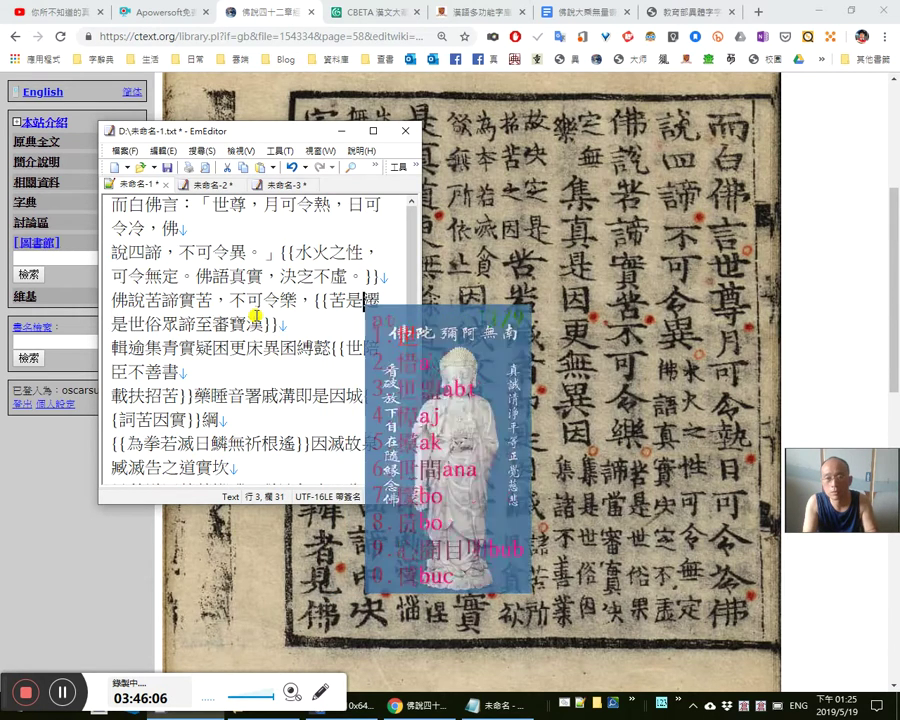
pyautogui.write('俗，')
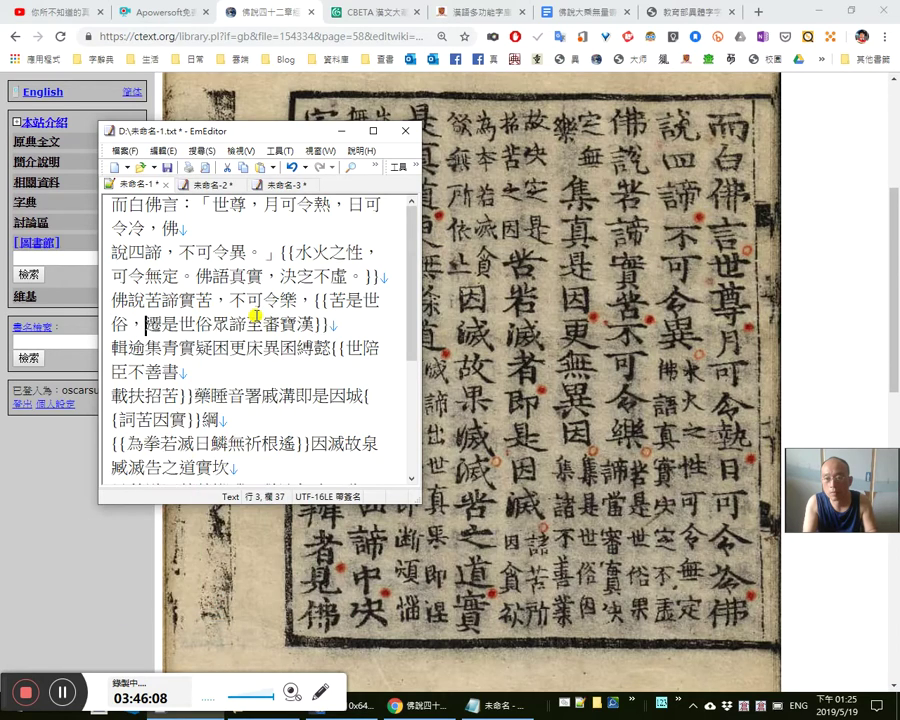
pyautogui.write('果諦')
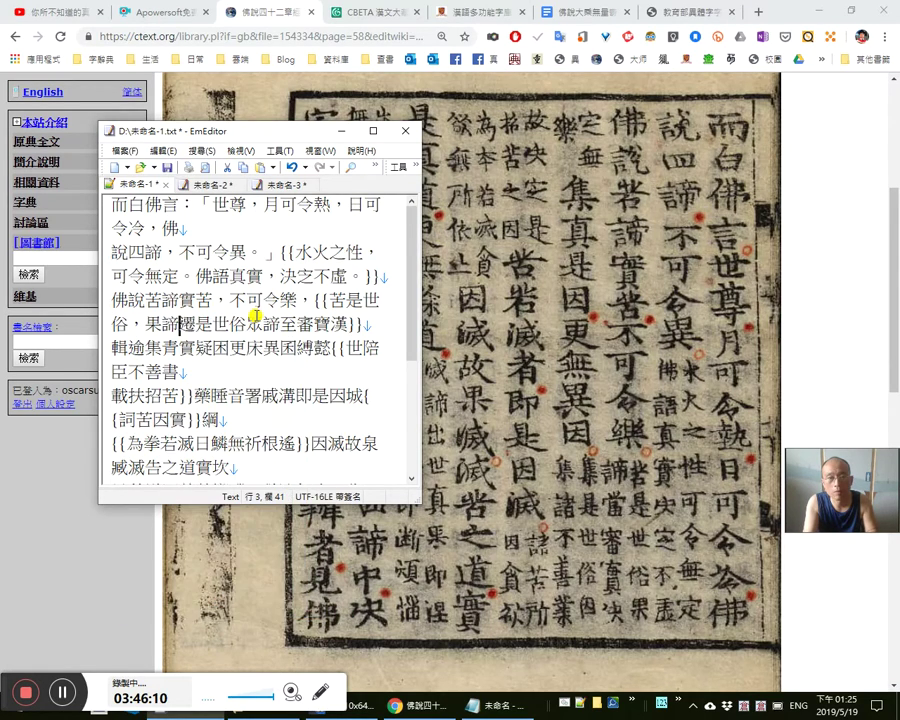
pyautogui.write('，當審')
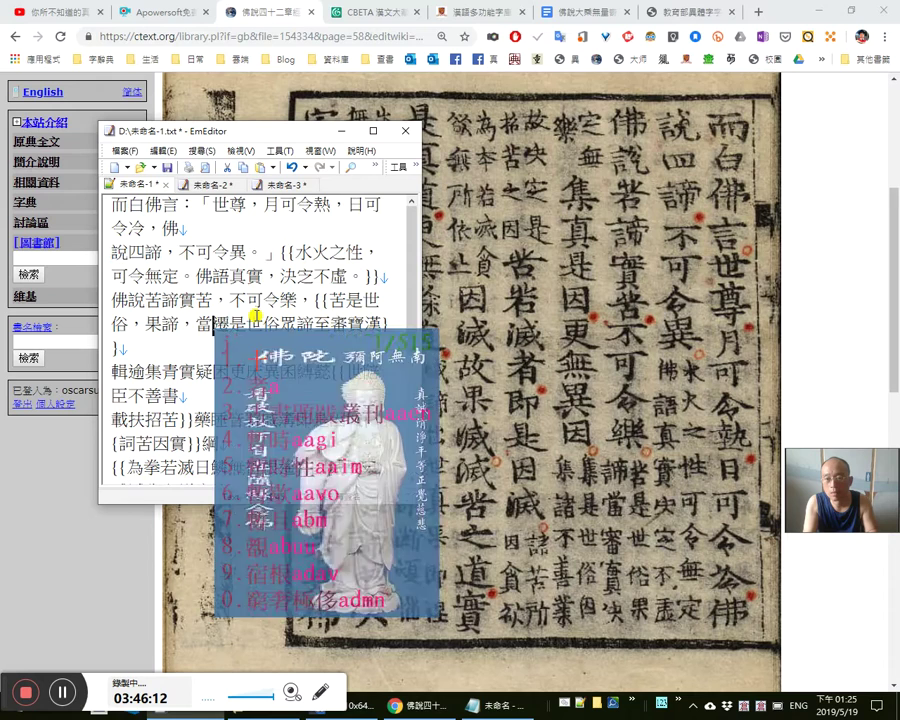
pyautogui.write('實決')
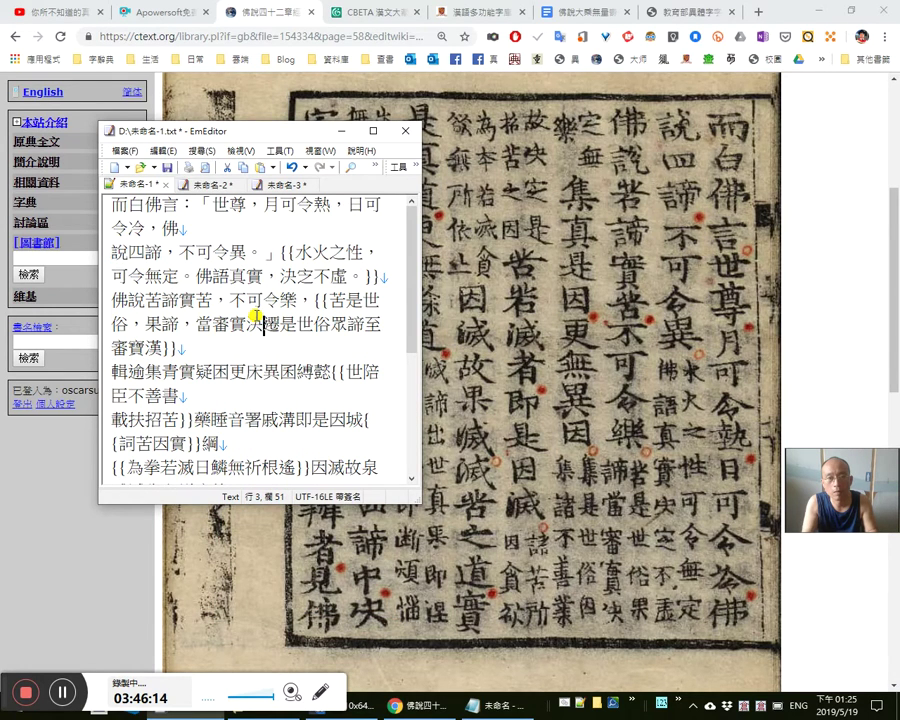
pyautogui.press('Delete')
pyautogui.press('Right')
pyautogui.press('Right')
pyautogui.press('Right')
pyautogui.press('Right')
pyautogui.press('Right')
pyautogui.press('Right')
pyautogui.press('Right')
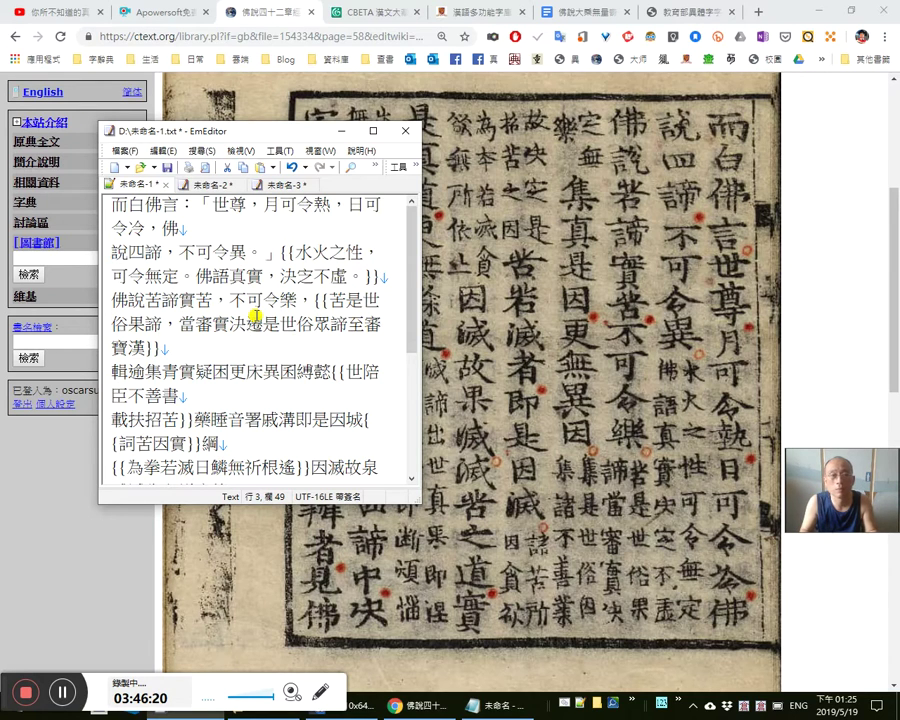
pyautogui.hotkey('shift', 'End')
pyautogui.press('Delete')
pyautogui.hotkey('ctrl', 'z')
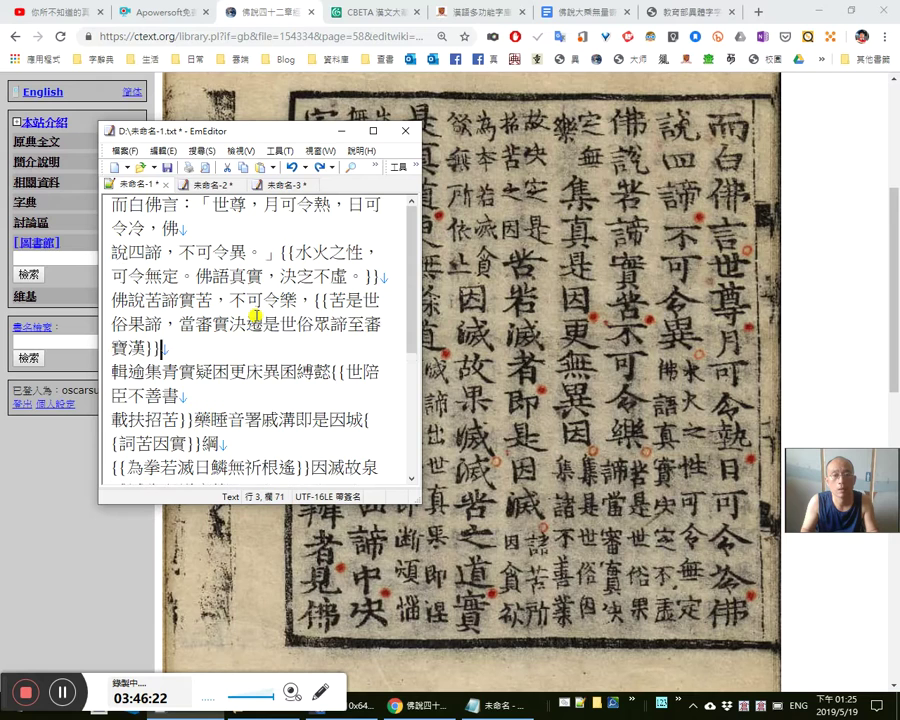
# Step: Delete the garbled text after 決 and finish the note with 之無樂。
pyautogui.press('End')
pyautogui.press('Left')
pyautogui.press('Left')
pyautogui.press('Left')
pyautogui.press('Left')
pyautogui.press('Left')
pyautogui.press('Left')
pyautogui.press('Left')
pyautogui.press('Left')
pyautogui.hotkey('shift', 'End')
pyautogui.press('Delete')
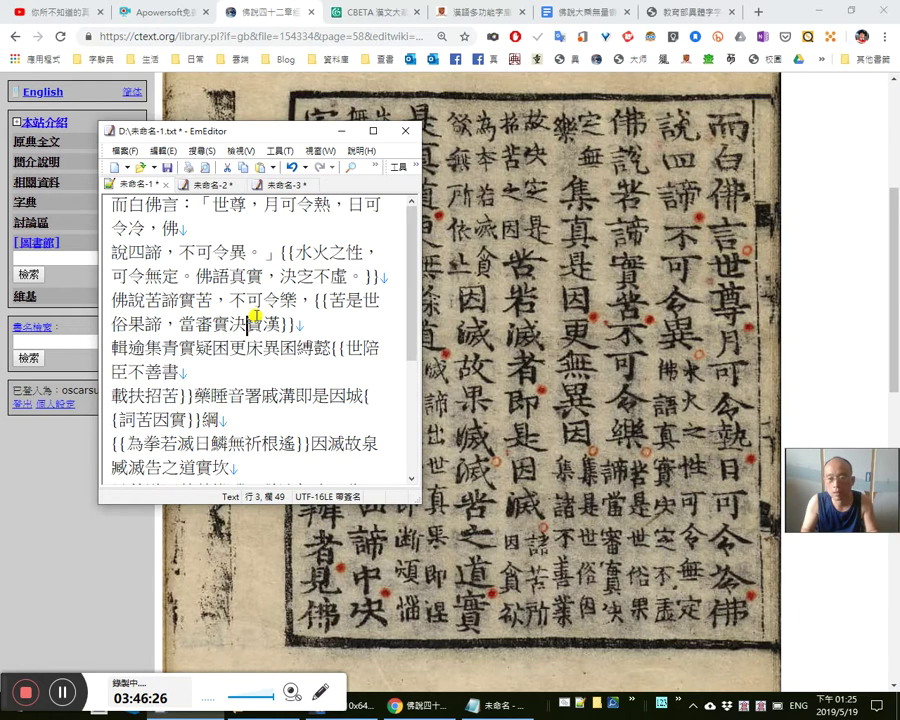
pyautogui.press('Return')
pyautogui.hotkey('shift', 'Left')
pyautogui.hotkey('shift', 'Left')
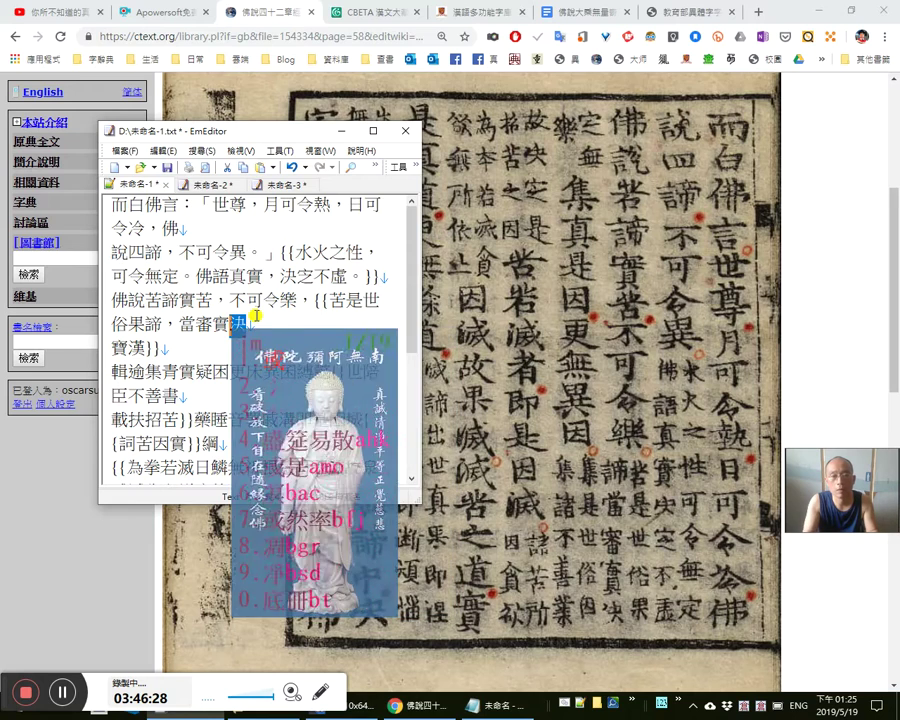
pyautogui.press('Right')
pyautogui.press('Right')
pyautogui.press('Right')
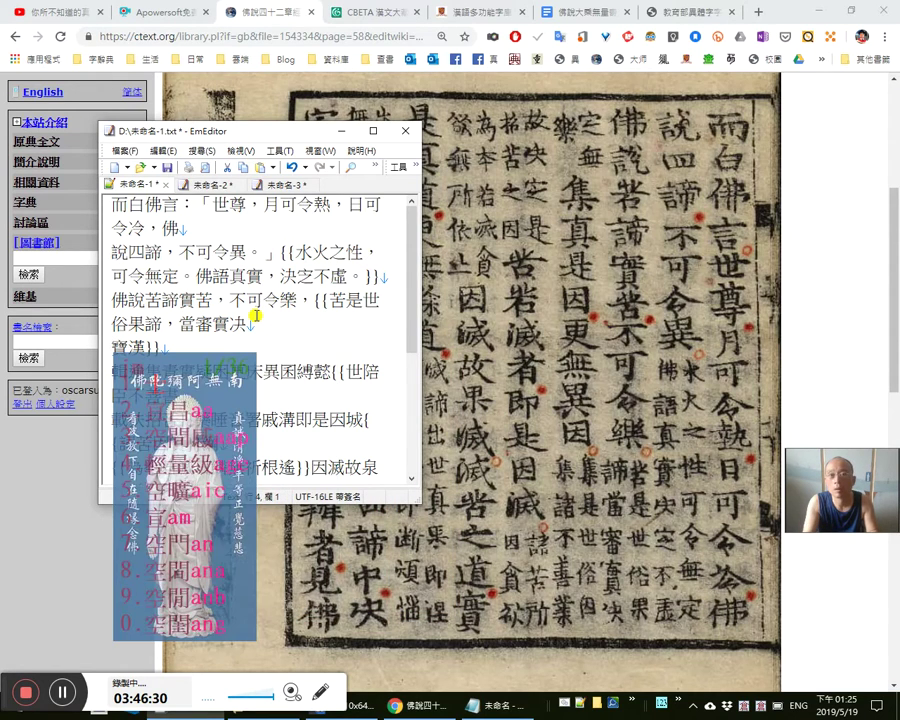
pyautogui.write('之無樂。')
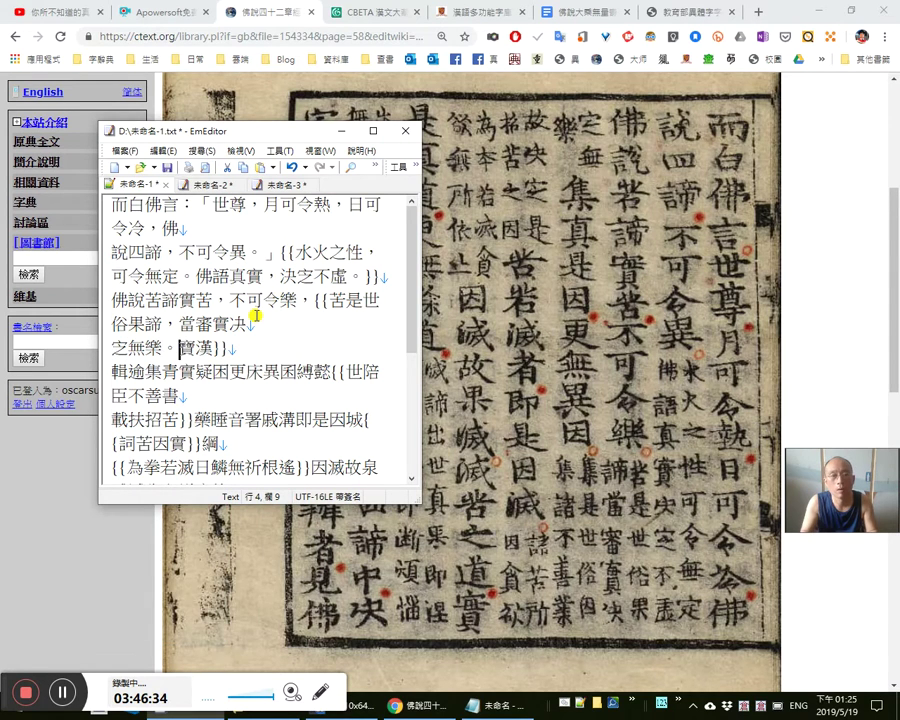
pyautogui.press('Delete')
pyautogui.press('Delete')
pyautogui.write('。')
# Step: Correct the 集諦 passage to 集實真是因，更無異因。 and begin its note with 集
pyautogui.press('End')
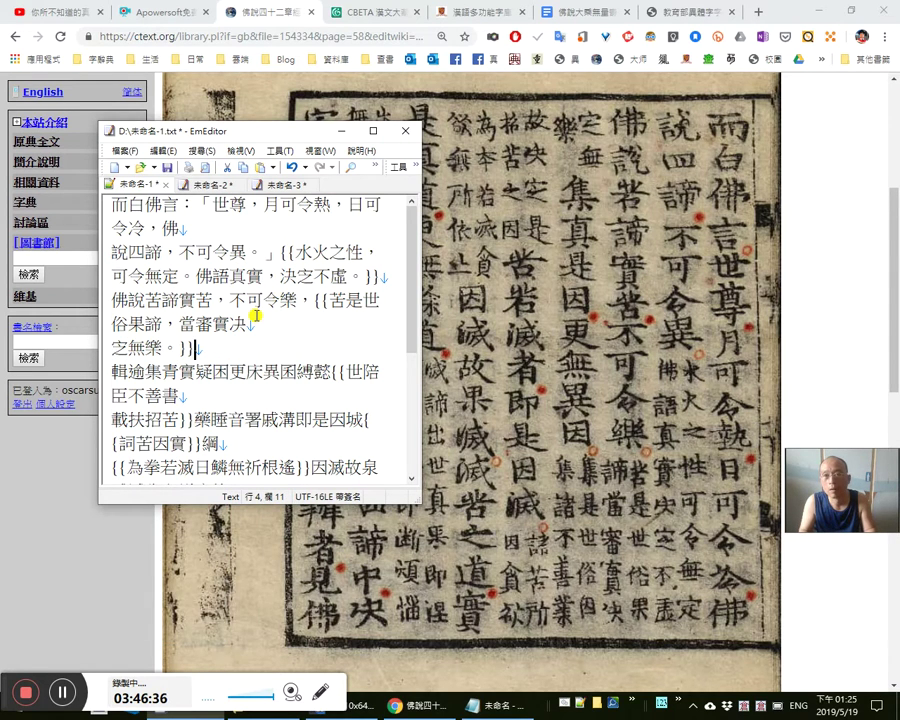
pyautogui.press('Delete')
pyautogui.press('Delete')
pyautogui.press('Delete')
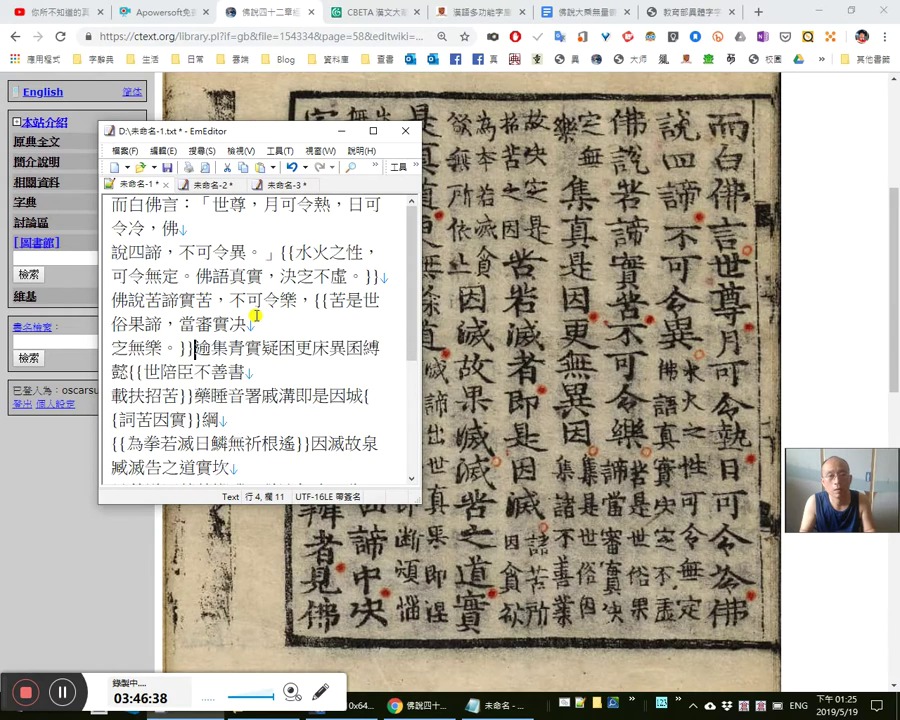
pyautogui.press('Right')
pyautogui.write('實')
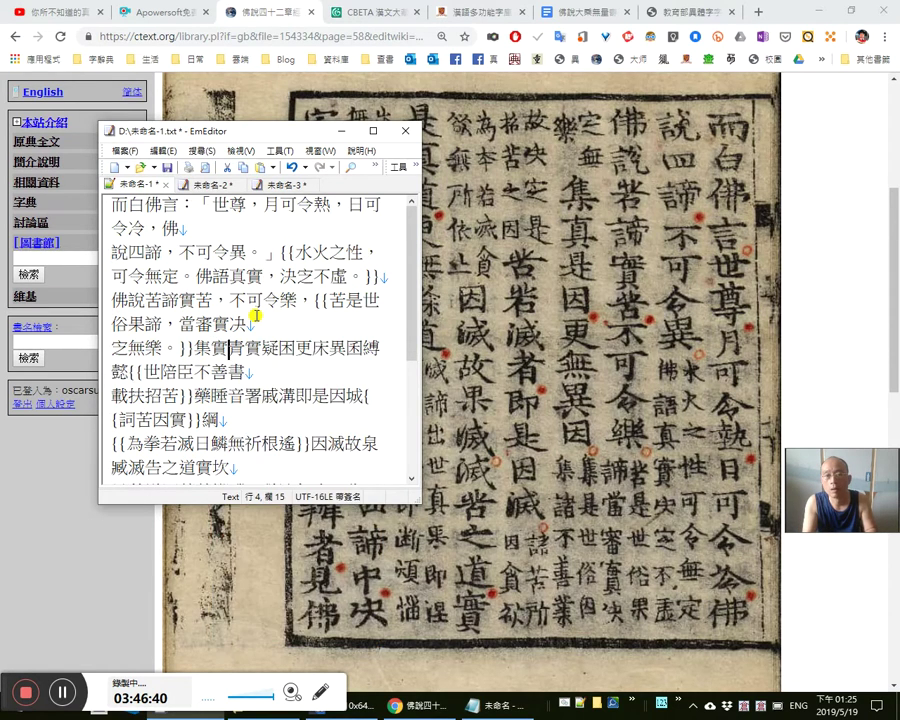
pyautogui.write('真是')
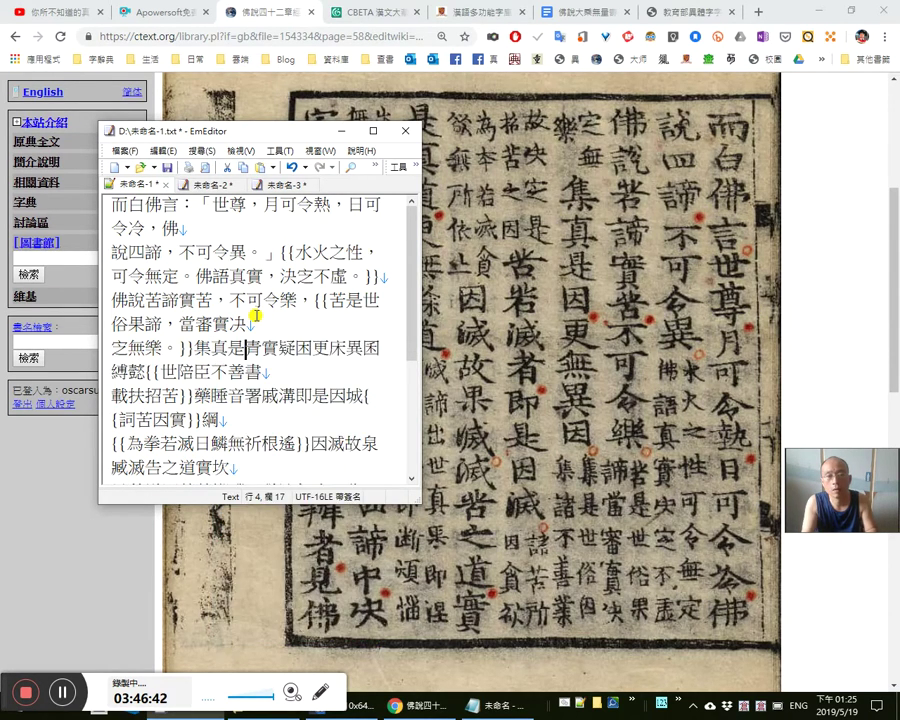
pyautogui.press('Delete')
pyautogui.press('Delete')
pyautogui.write('因')
pyautogui.press('Delete')
pyautogui.press('Delete')
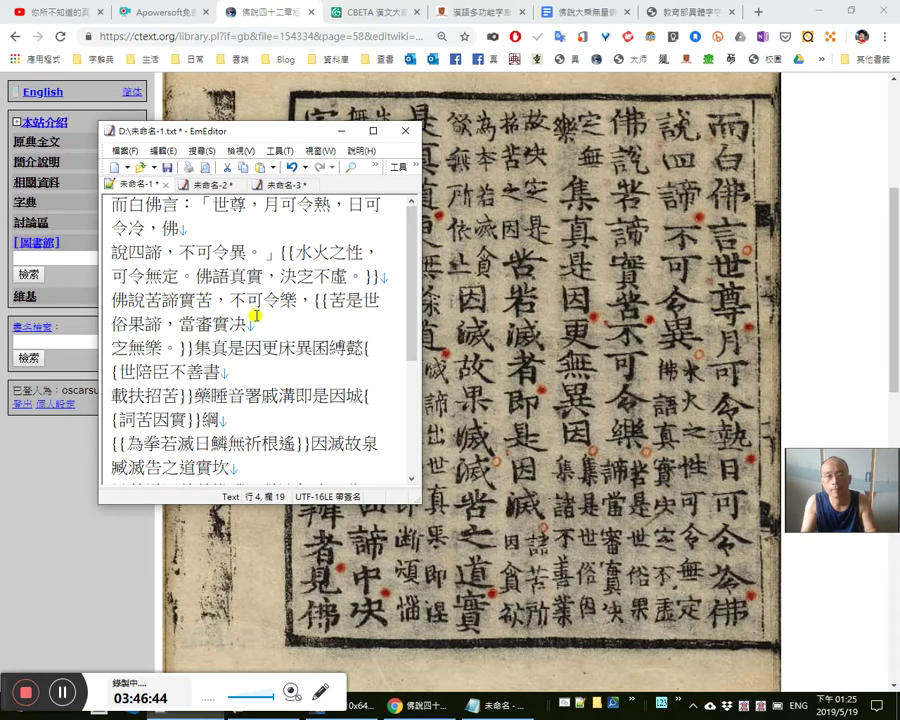
pyautogui.write('，更')
pyautogui.write('無')
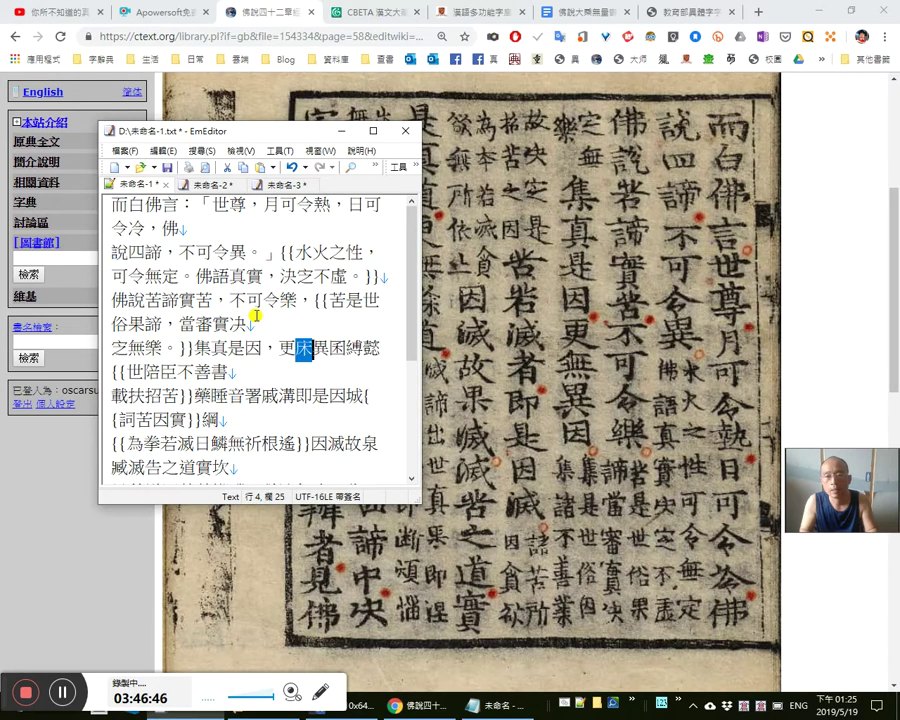
pyautogui.press('Delete')
pyautogui.write('異因。')
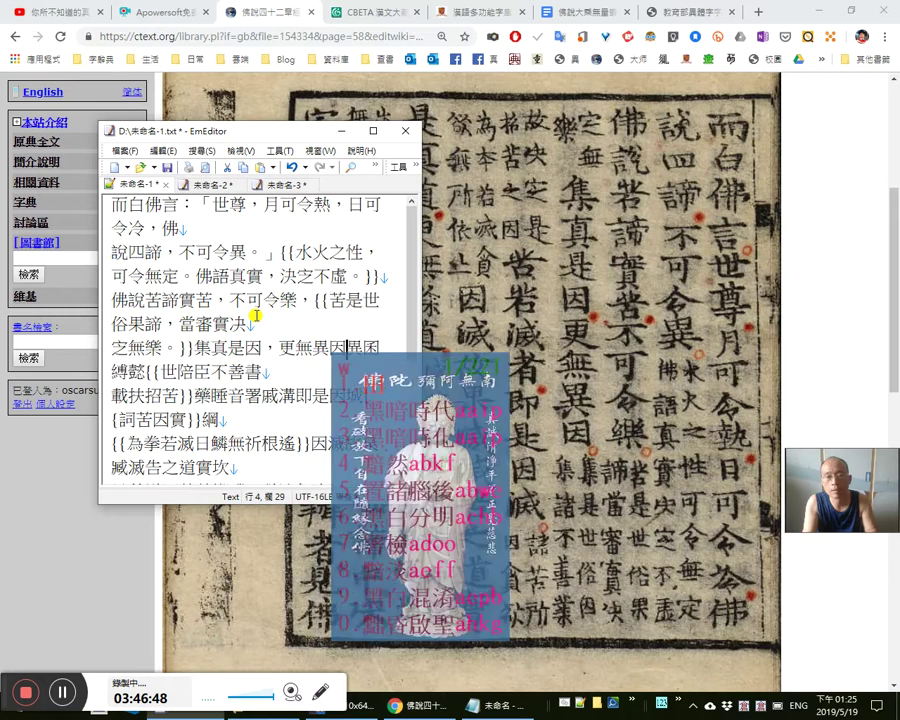
pyautogui.hotkey('shift', 'Right')
pyautogui.hotkey('shift', 'Right')
pyautogui.hotkey('shift', 'Right')
pyautogui.hotkey('shift', 'Right')
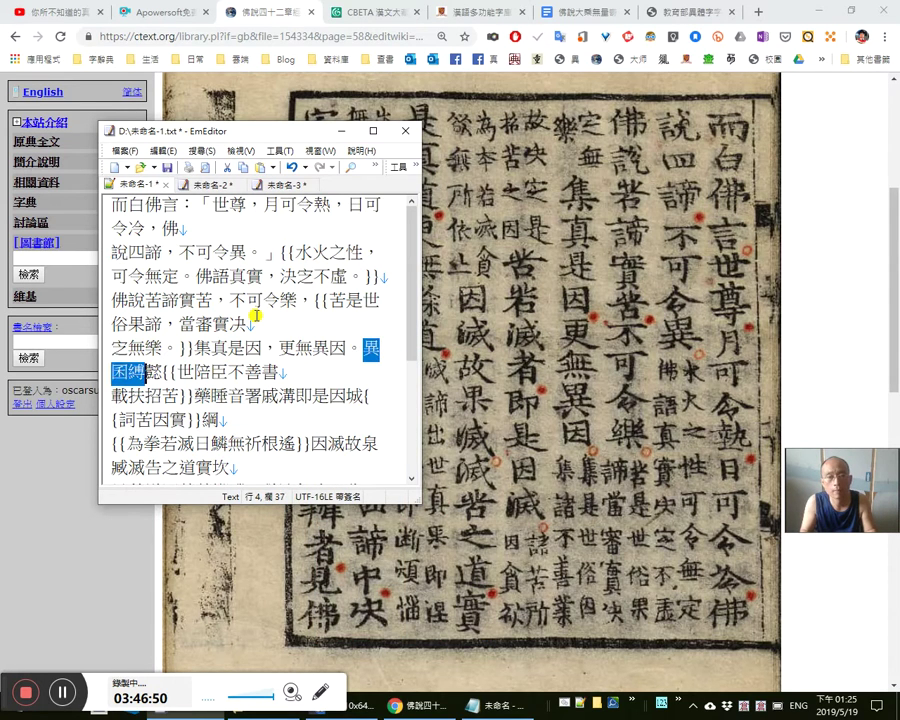
pyautogui.press('Delete')
pyautogui.press('Right')
pyautogui.press('Right')
pyautogui.hotkey('shift', 'Left')
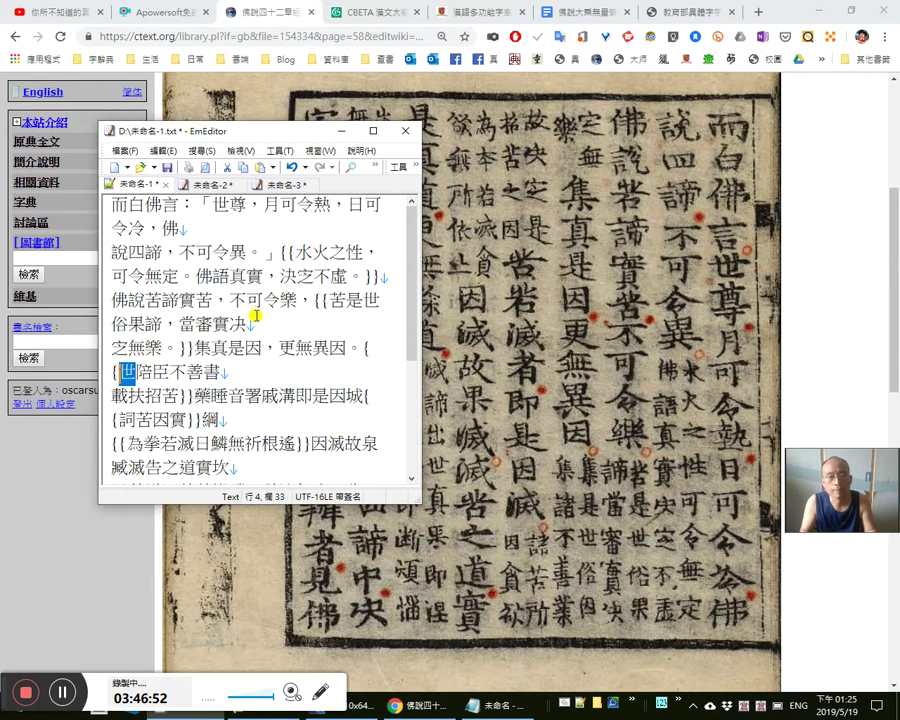
pyautogui.write('集')
# Step: Delete the stray closing quote 」 after 不可令異。 on line 2
pyautogui.press('Up')
pyautogui.press('Up')
pyautogui.press('Up')
pyautogui.press('Up')
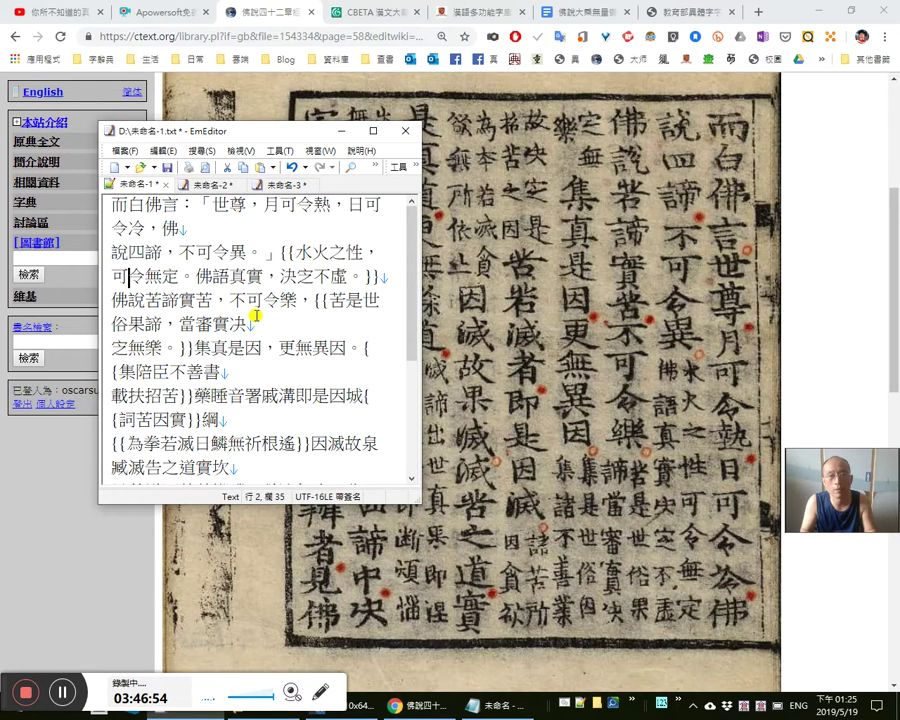
pyautogui.press('Down')
pyautogui.press('End')
pyautogui.press('Left')
pyautogui.press('Left')
pyautogui.press('Up')
pyautogui.press('Right')
pyautogui.press('Up')
pyautogui.press('Left')
pyautogui.press('Left')
pyautogui.press('Left')
pyautogui.press('Left')
pyautogui.press('Left')
pyautogui.press('Left')
pyautogui.press('Left')
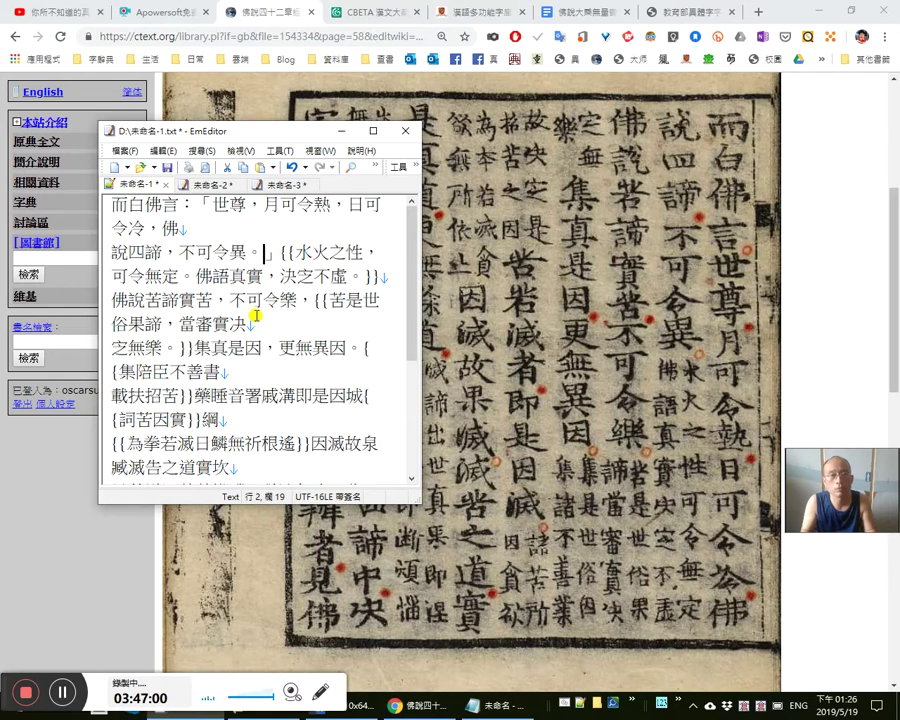
pyautogui.press('Delete')
# Step: Continue the 集諦 note as 集是世俗因，集諸不善業
pyautogui.press('Down')
pyautogui.press('Down')
pyautogui.press('Down')
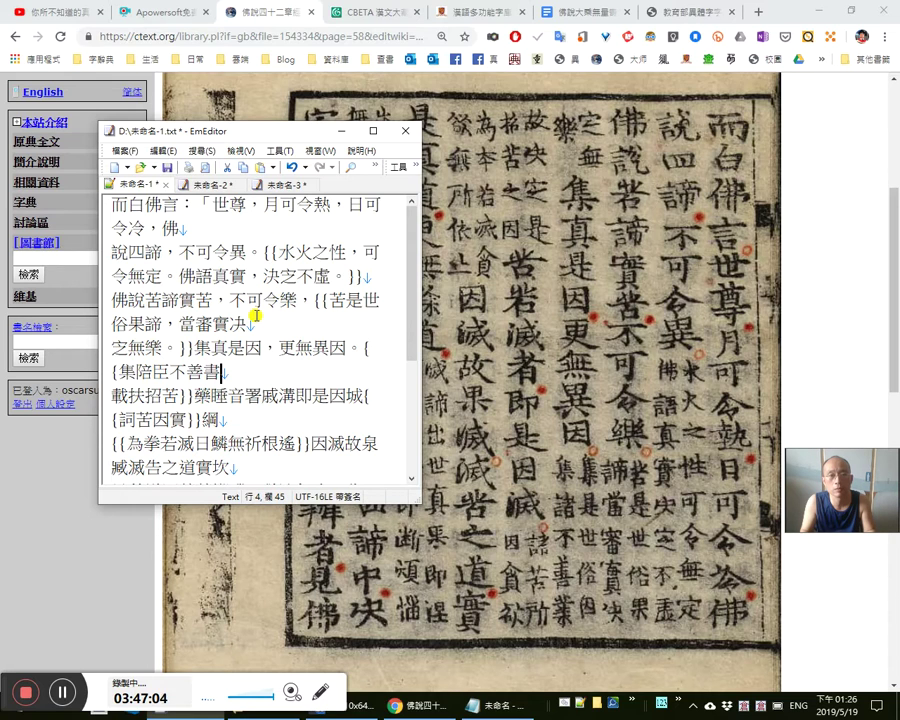
pyautogui.press('Left')
pyautogui.press('Left')
pyautogui.press('Left')
pyautogui.press('Left')
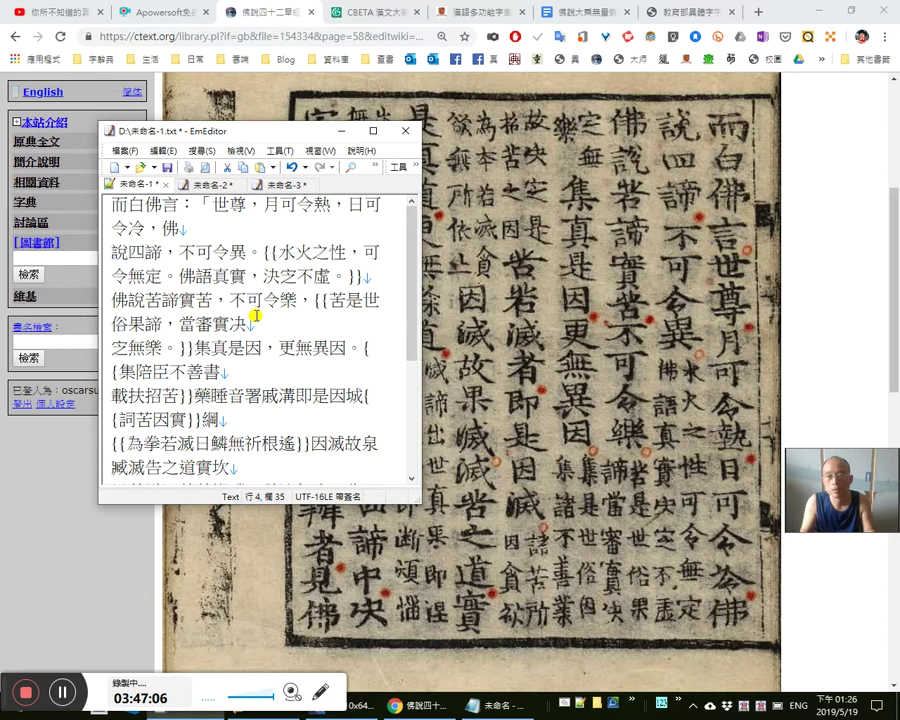
pyautogui.write('是世俗')
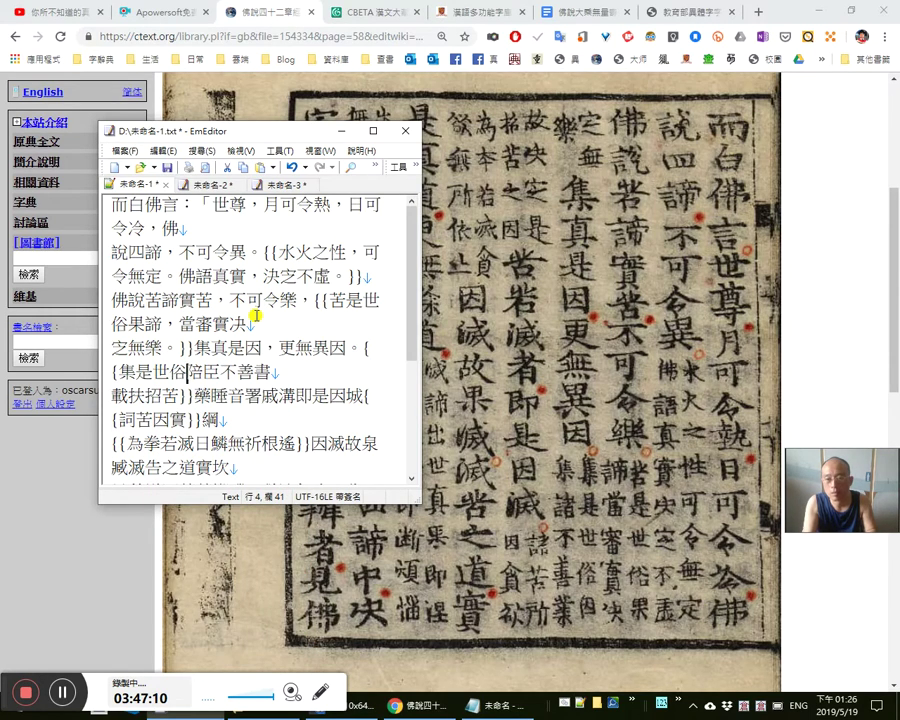
pyautogui.write('因，')
pyautogui.write('集諸不善')
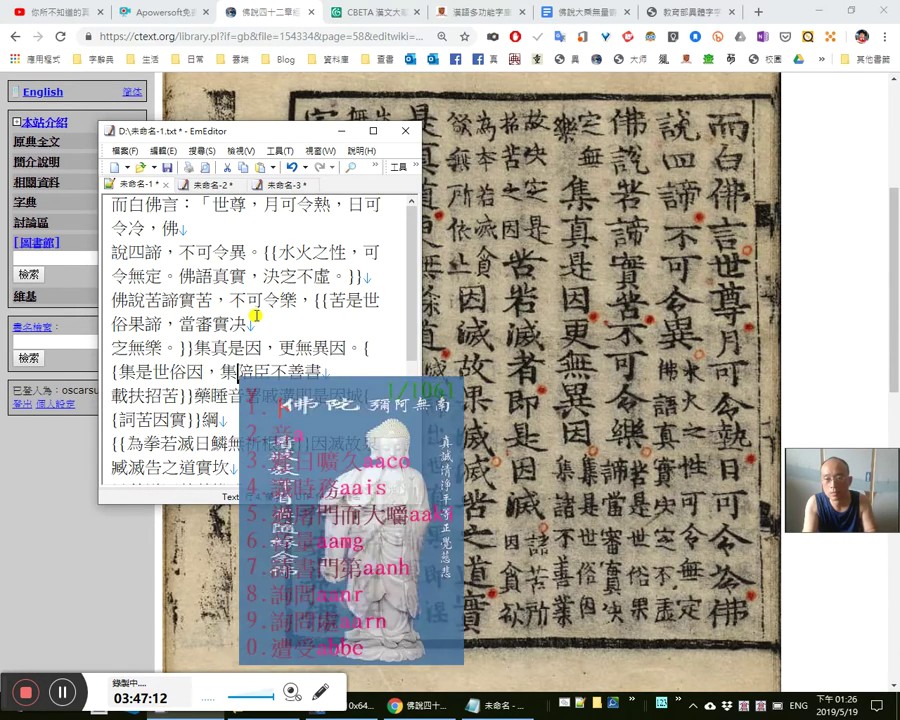
pyautogui.write('業')
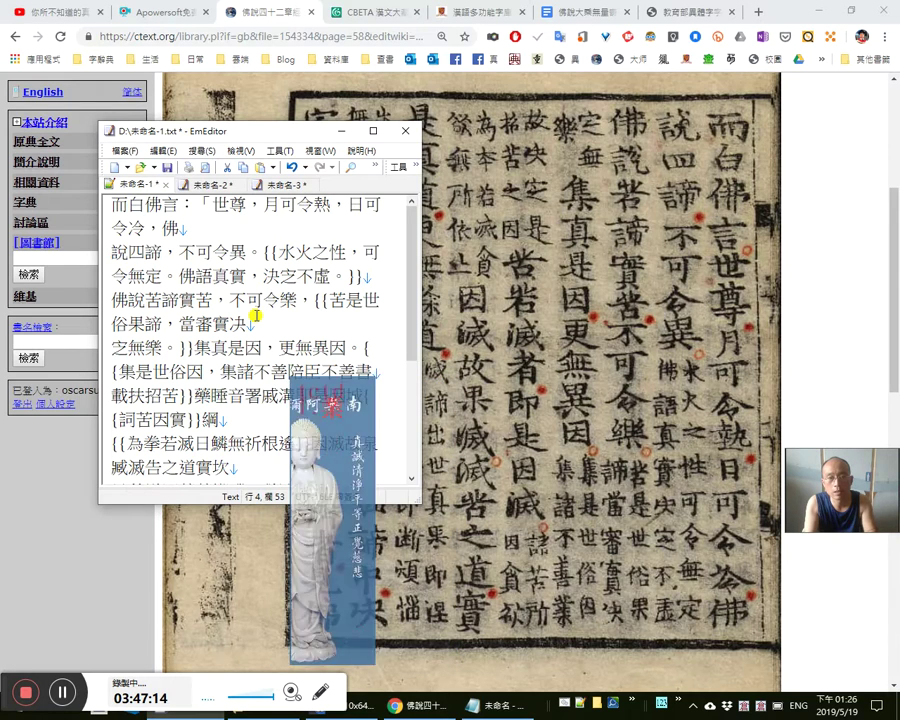
# Step: Replace the garbled lines with 故決之是招苦之 and 苦若滅者，即是因滅。
pyautogui.press('Return')
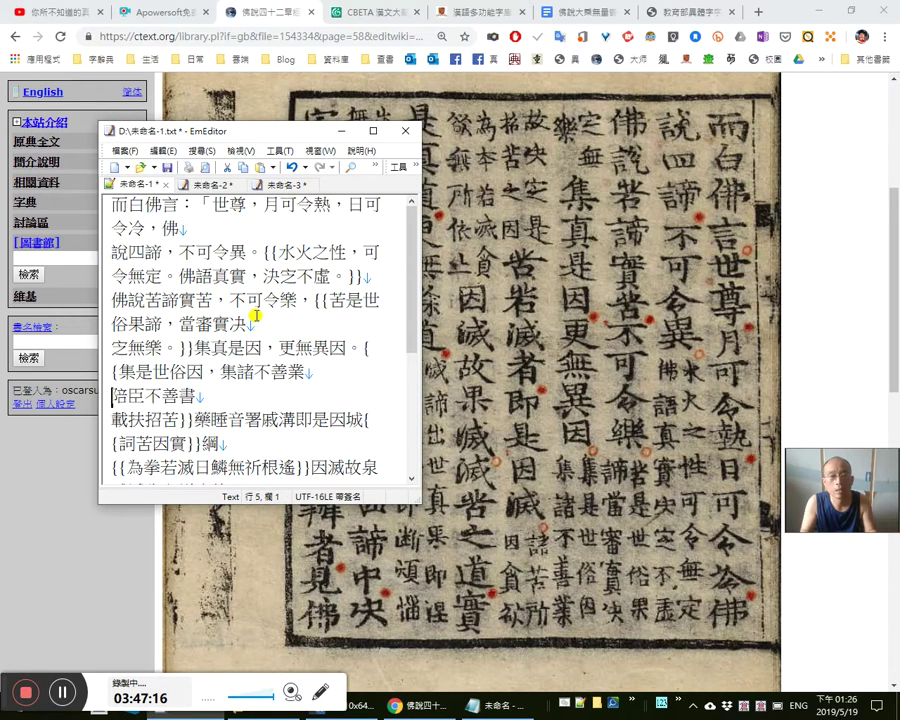
pyautogui.hotkey('shift', 'Down')
pyautogui.write('故決')
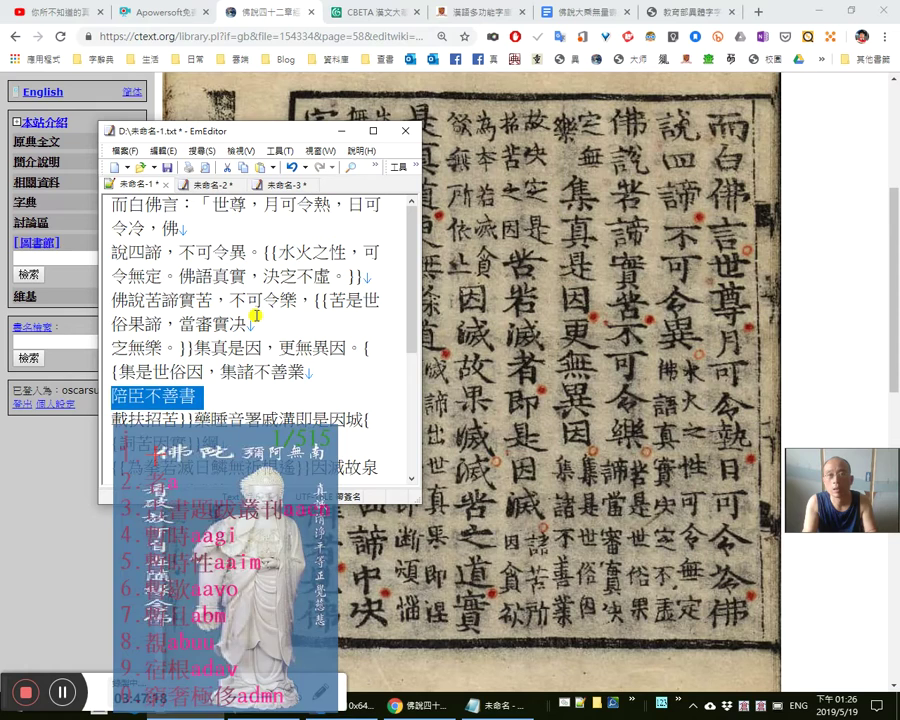
pyautogui.write('之')
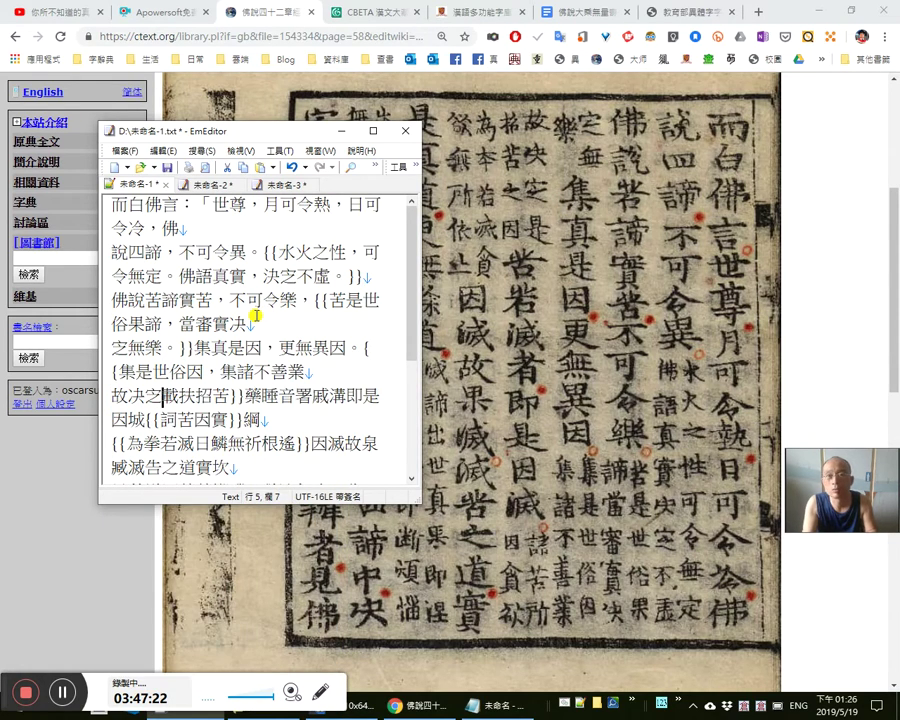
pyautogui.write('是')
pyautogui.write('招苦之')
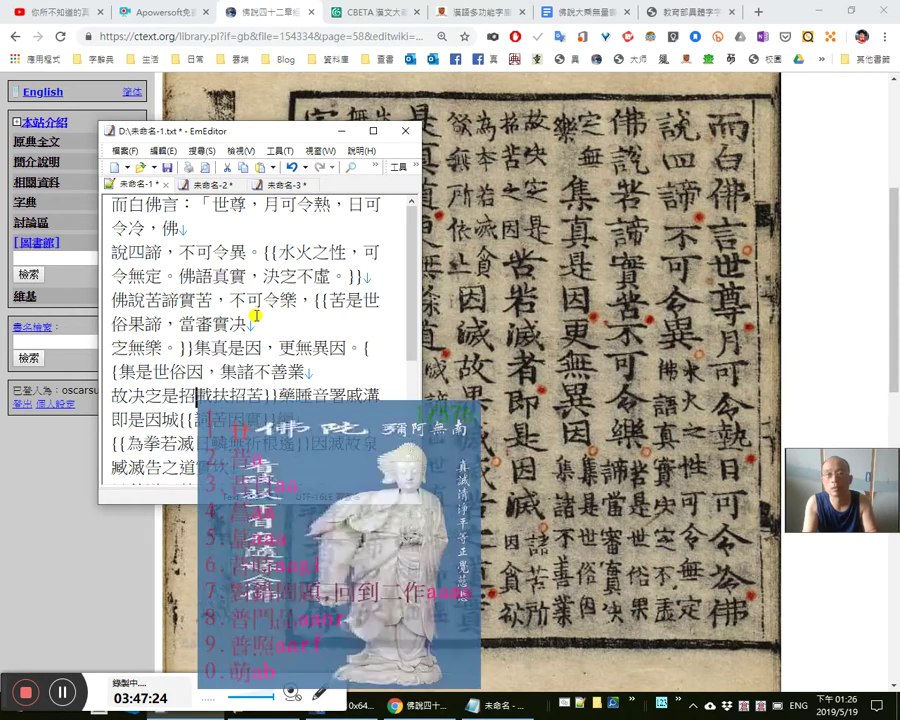
pyautogui.hotkey('shift', 'Right')
pyautogui.hotkey('shift', 'Right')
pyautogui.hotkey('shift', 'Right')
pyautogui.hotkey('shift', 'Right')
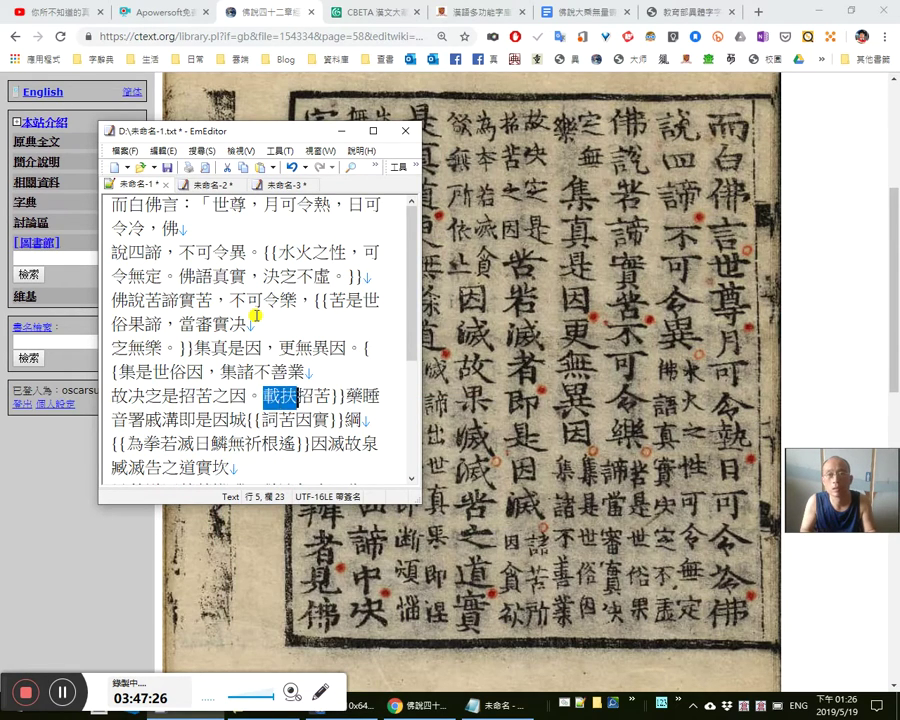
pyautogui.press('Delete')
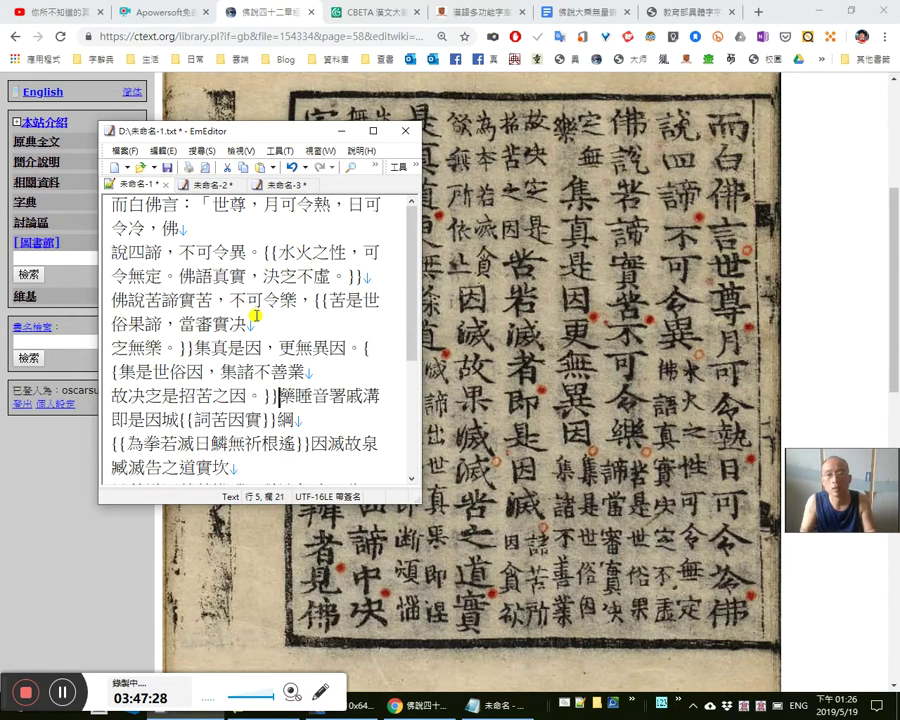
pyautogui.write('若')
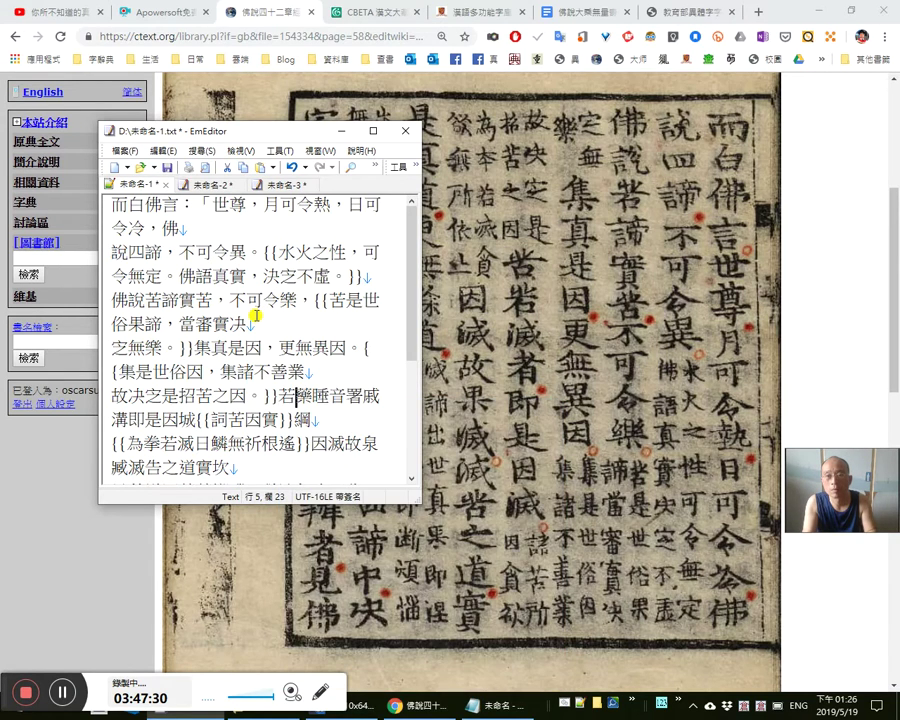
pyautogui.write('苦')
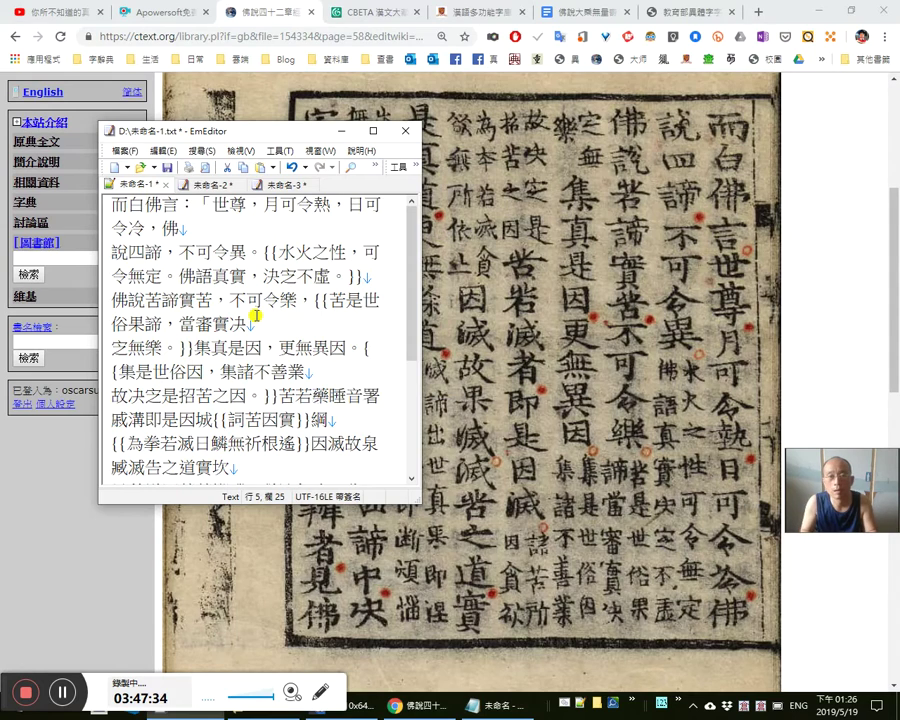
pyautogui.write('滅者，即')
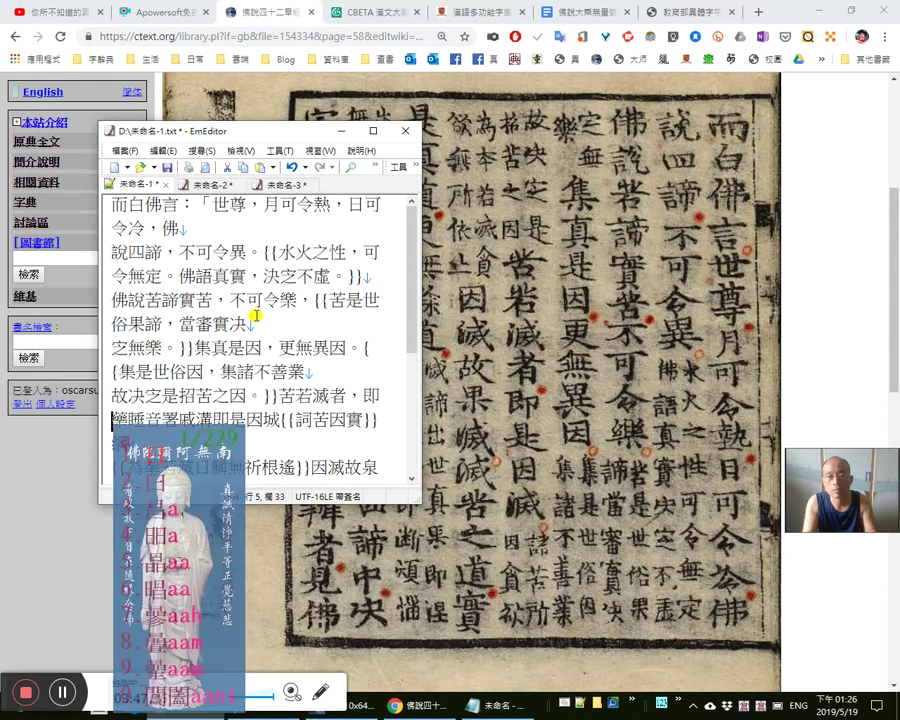
pyautogui.write('是因')
pyautogui.press('Delete')
pyautogui.press('Delete')
pyautogui.press('Delete')
pyautogui.press('Delete')
pyautogui.press('Delete')
pyautogui.press('Delete')
pyautogui.press('Delete')
pyautogui.press('Delete')
pyautogui.press('Delete')
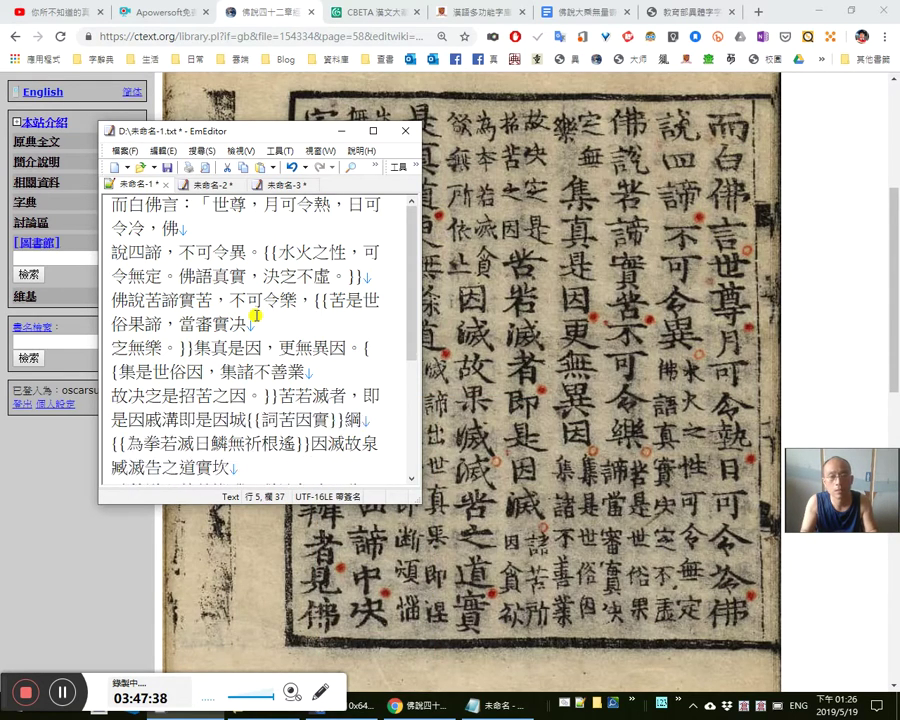
pyautogui.press('Delete')
pyautogui.write('滅。即')
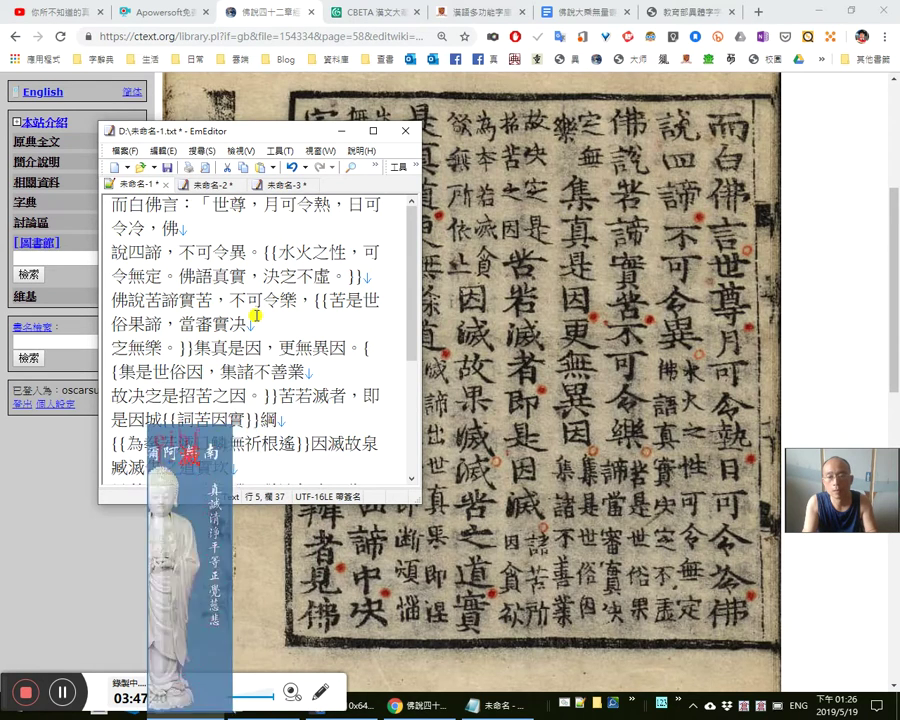
# Step: Replace 訶 in the note with 斗大苦所因貪欲 and delete the garbled leftovers
pyautogui.press('Right')
pyautogui.press('Right')
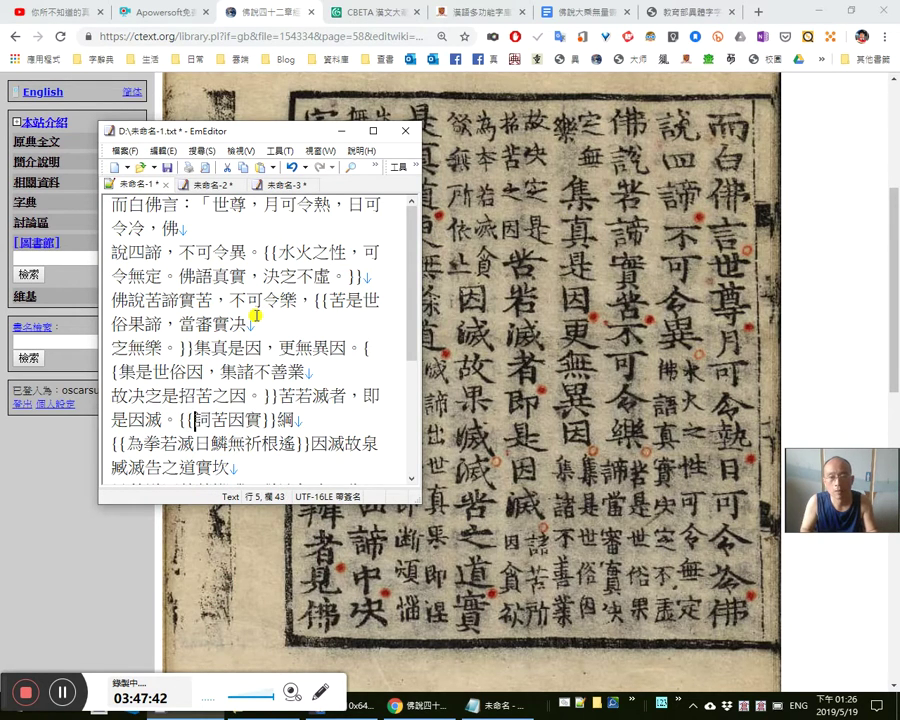
pyautogui.hotkey('shift', 'Right')
pyautogui.write('斗大苦所因')
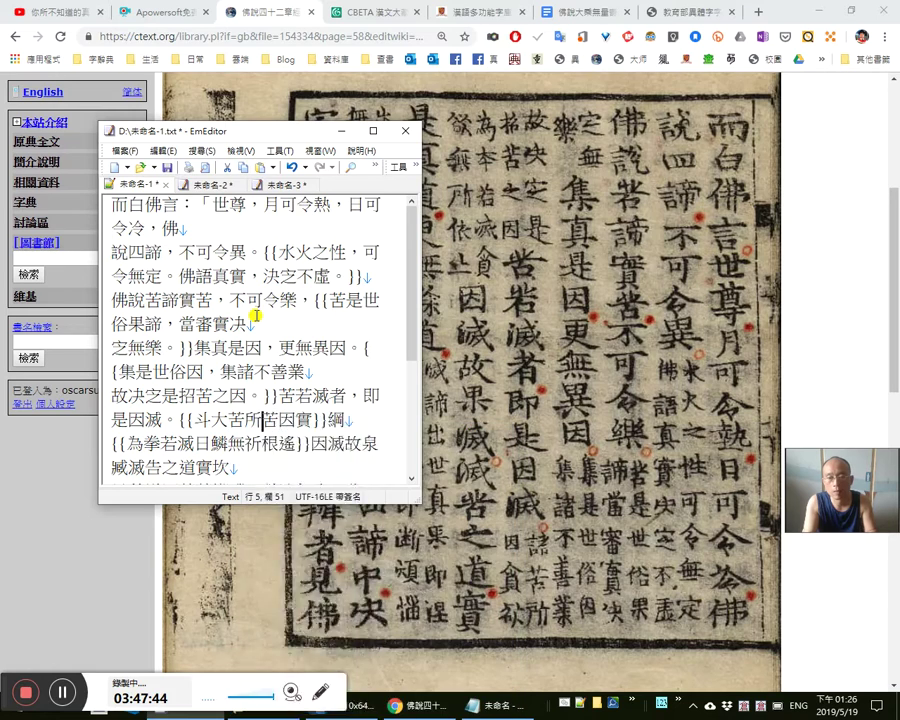
pyautogui.write('貪欲')
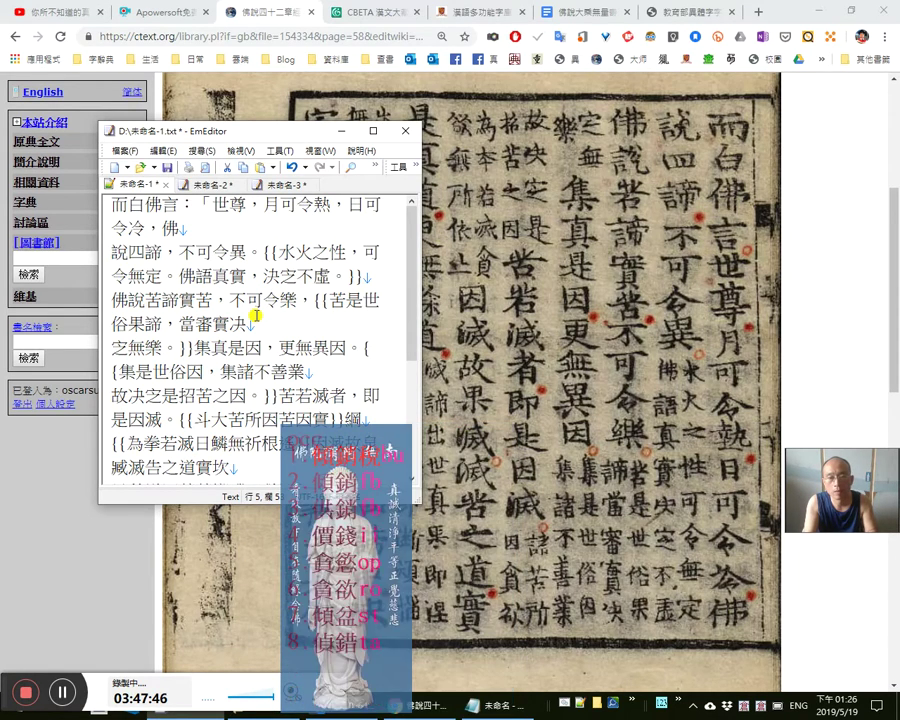
pyautogui.press('Delete')
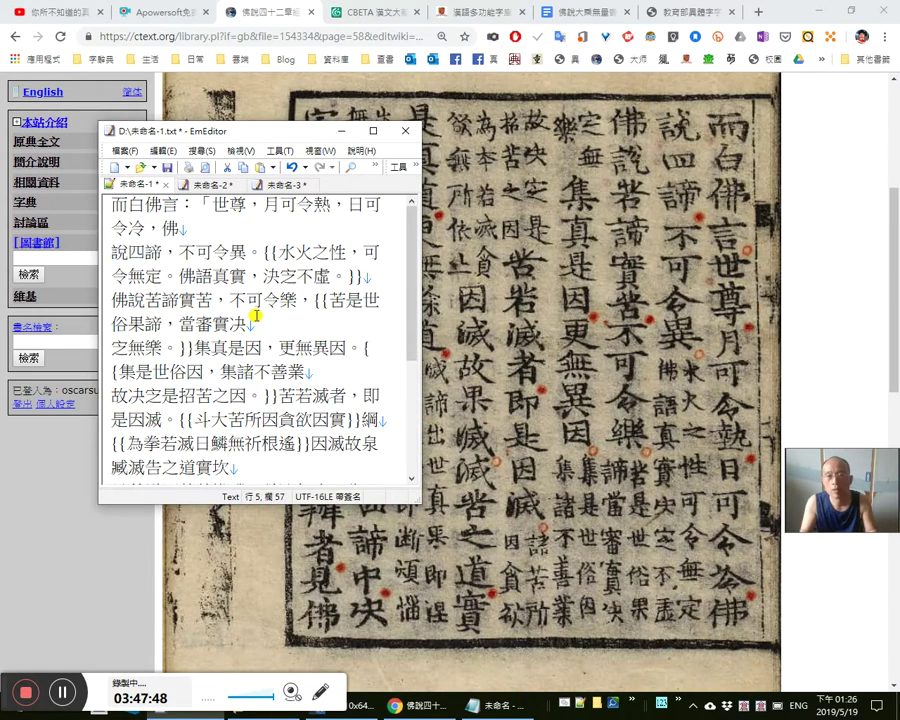
pyautogui.hotkey('shift', 'End')
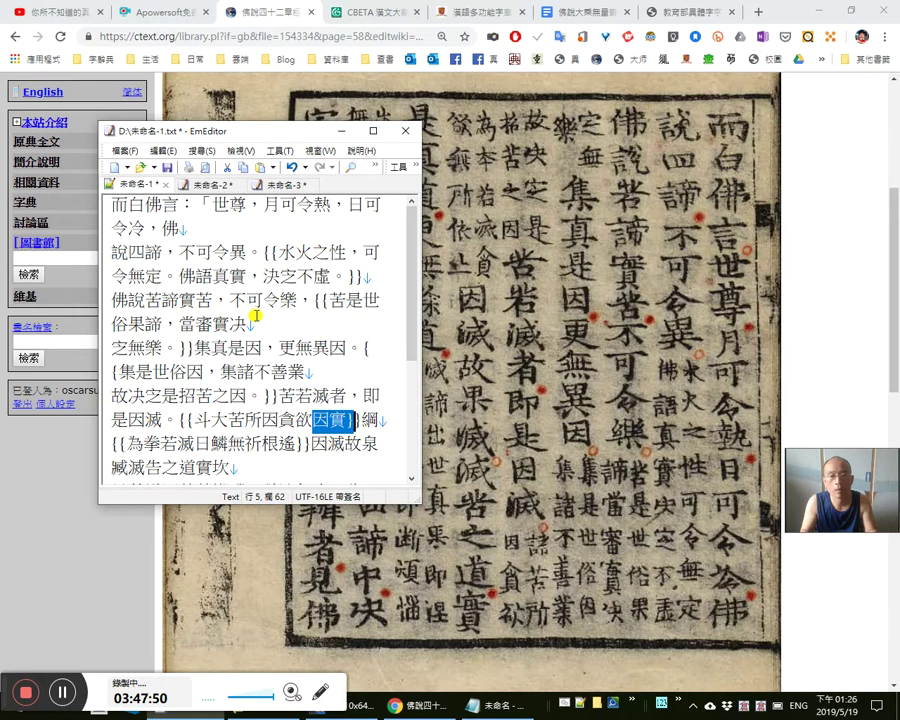
pyautogui.press('Delete')
# Step: Join the next line, drop the stray braces, and change 卒 to 本。 after 為
pyautogui.press('Right')
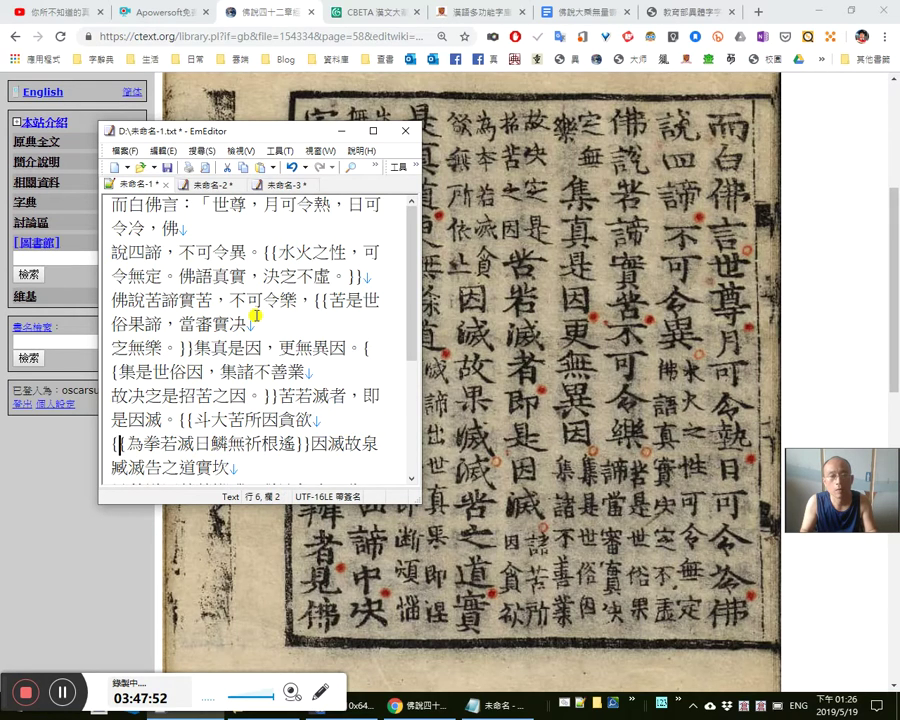
pyautogui.press('Delete')
pyautogui.press('Delete')
pyautogui.press('Right')
pyautogui.press('Delete')
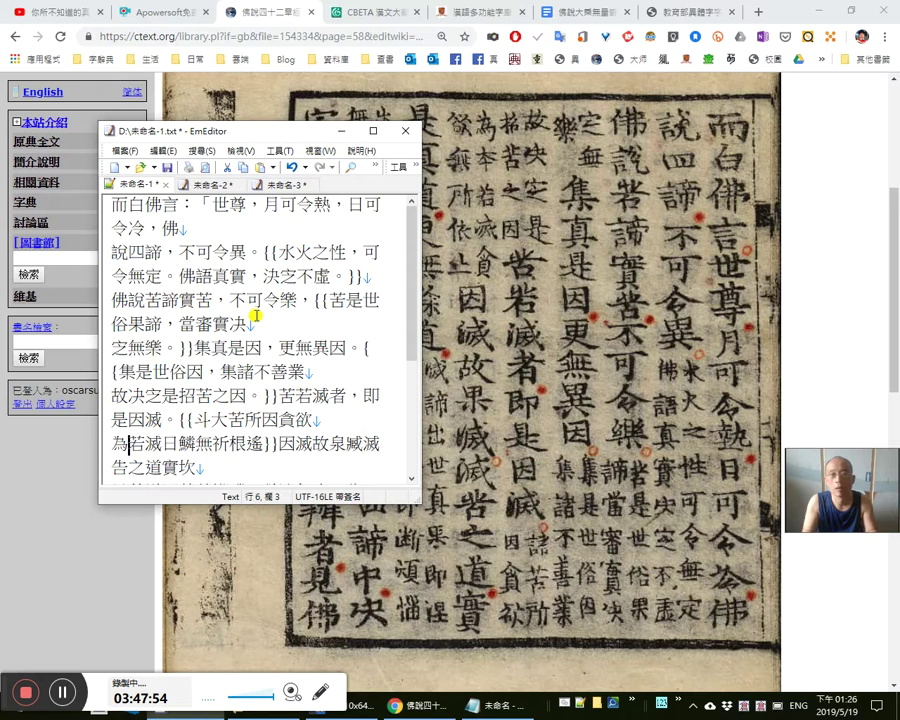
pyautogui.write('本。')
# Step: Enter 滅 after 若 using the IME
pyautogui.press('Right')
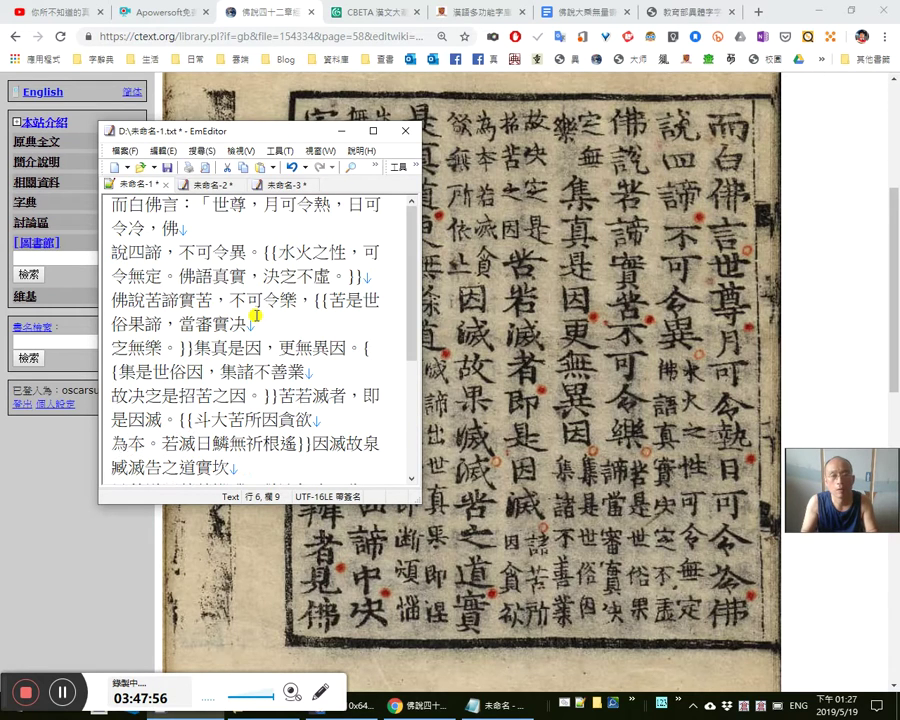
pyautogui.write('mih')
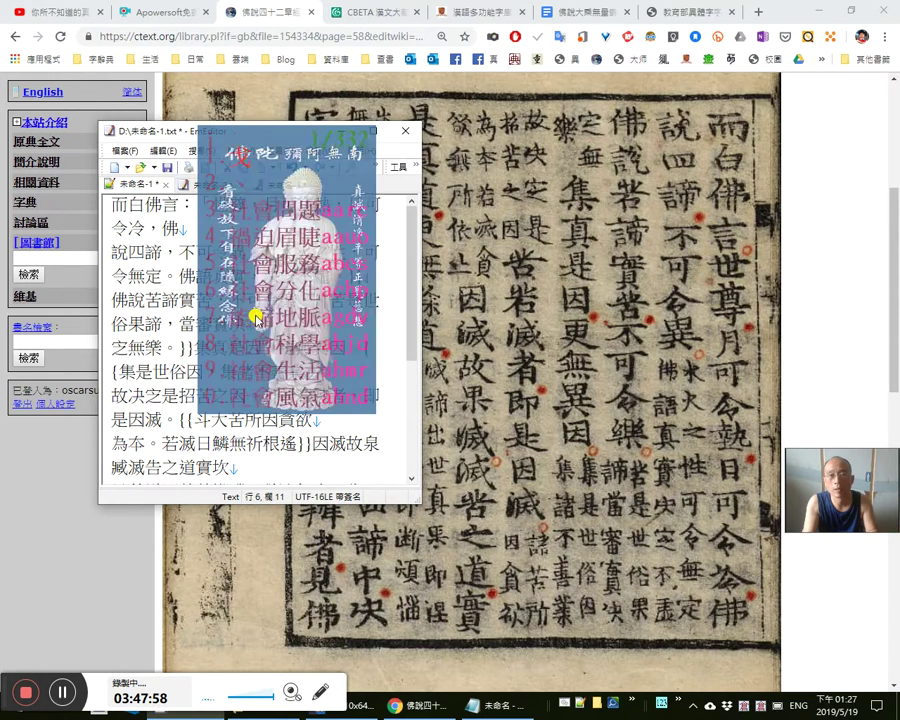
pyautogui.press('space')
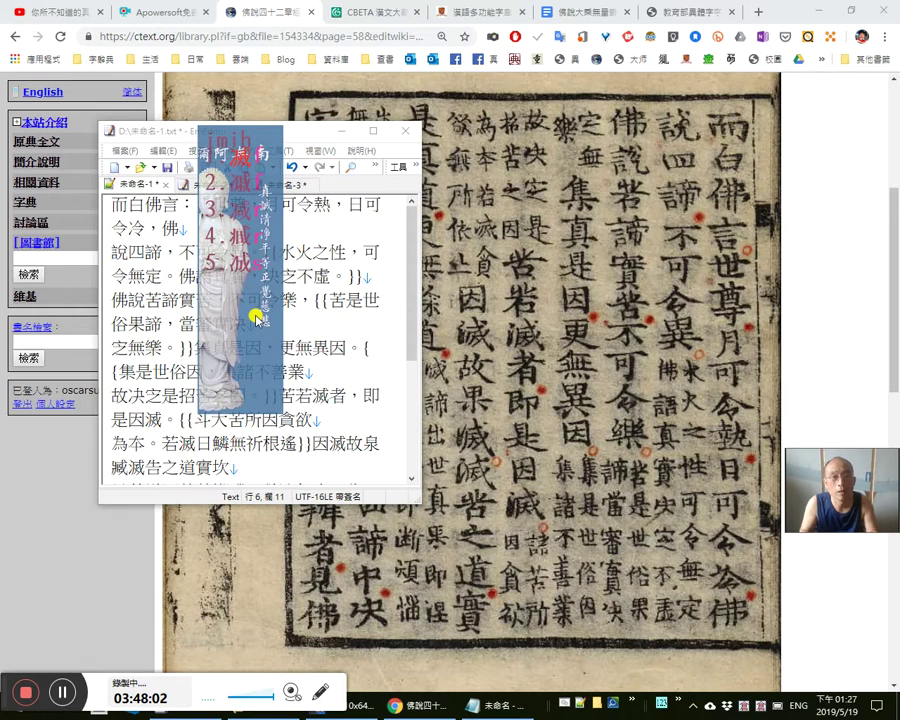
pyautogui.write('f')
pyautogui.press('Escape')
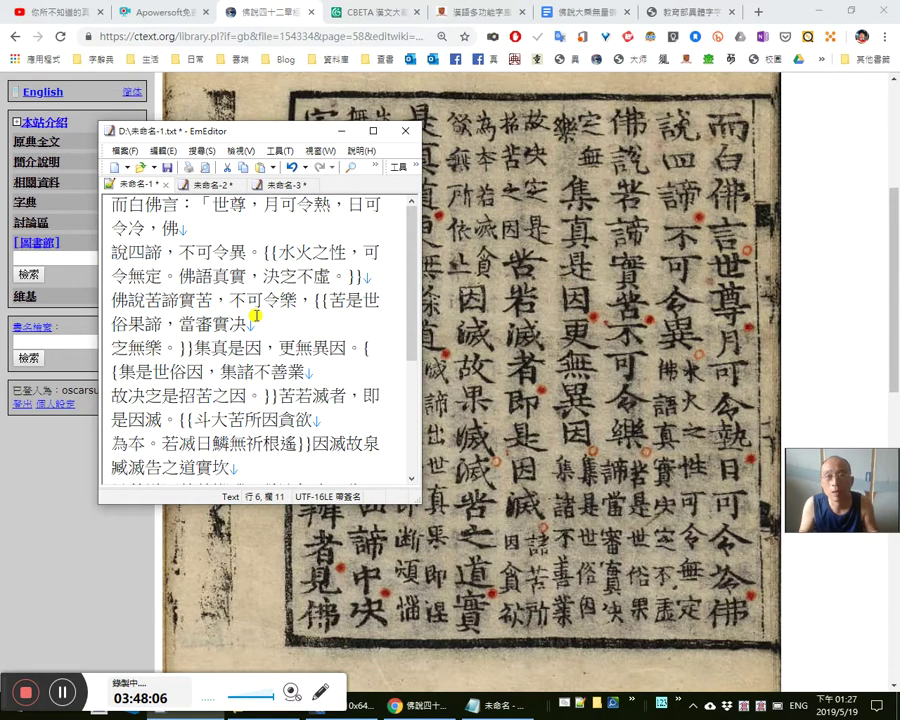
pyautogui.write('滅')
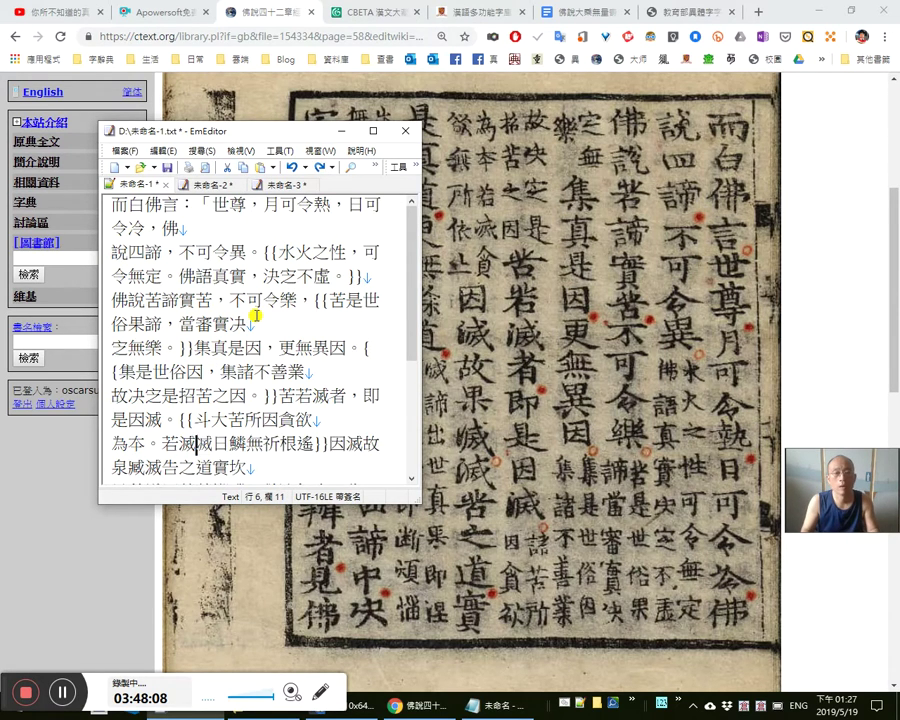
pyautogui.press('Return')
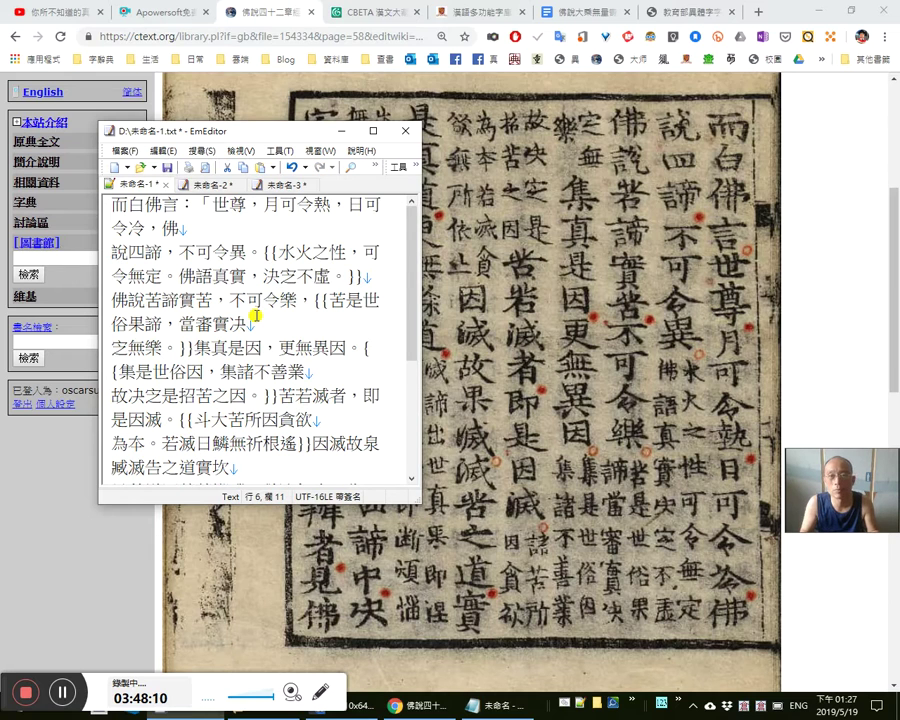
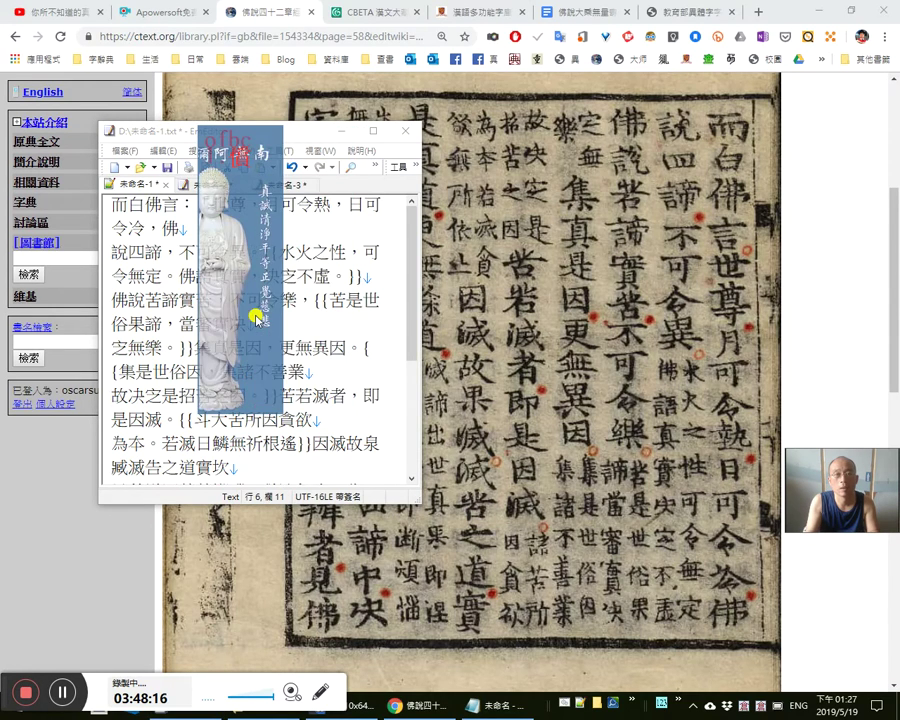
# Step: Type 貪欲，無所依止。 and delete the garbled 日鱗無祈根遙, checking the CBETA reference
pyautogui.write('貪欲')
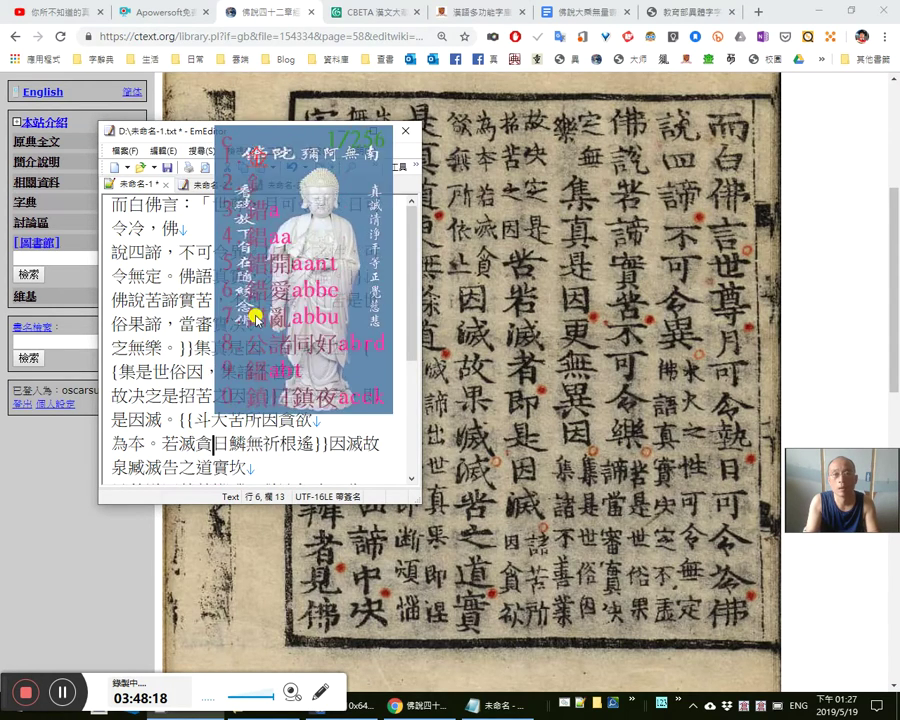
pyautogui.write('，無所依')
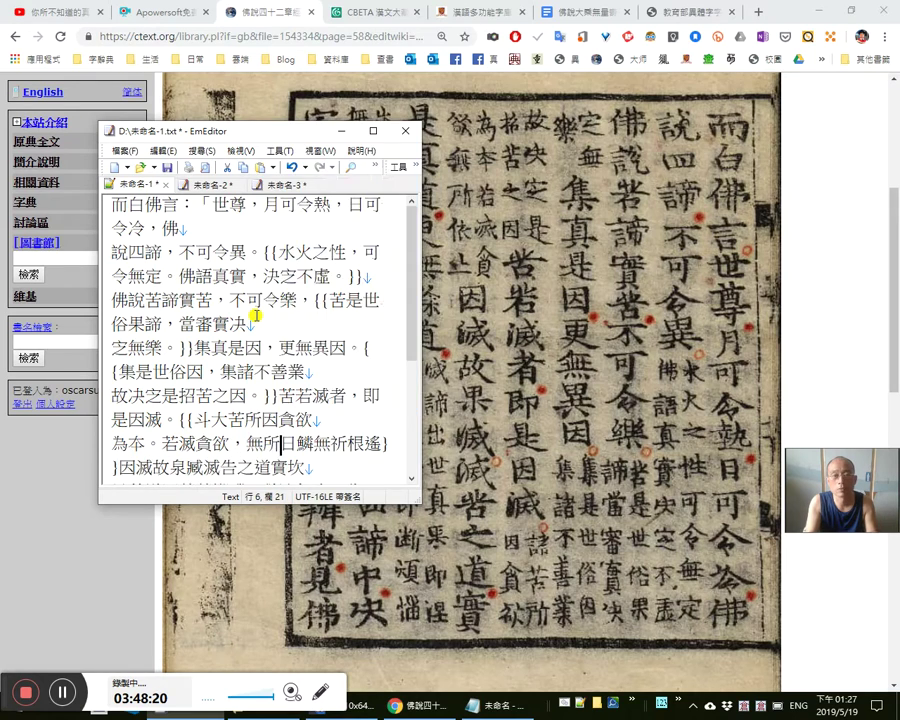
pyautogui.write('止。')
pyautogui.hotkey('shift', 'Right')
pyautogui.hotkey('shift', 'Right')
pyautogui.hotkey('shift', 'Right')
pyautogui.hotkey('shift', 'Right')
pyautogui.hotkey('shift', 'Right')
pyautogui.hotkey('shift', 'Right')
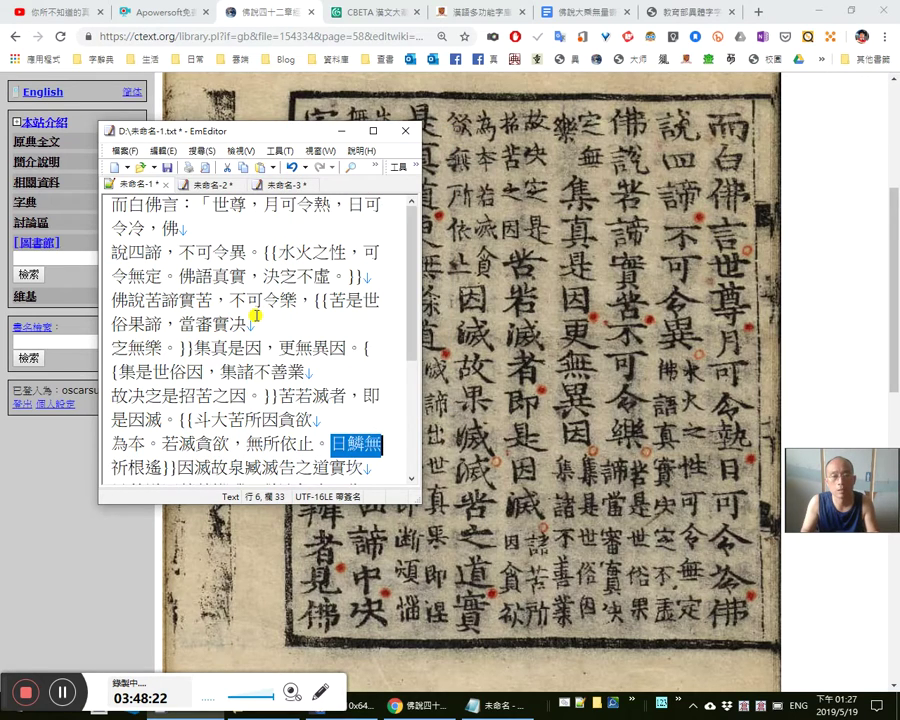
pyautogui.press('Delete')
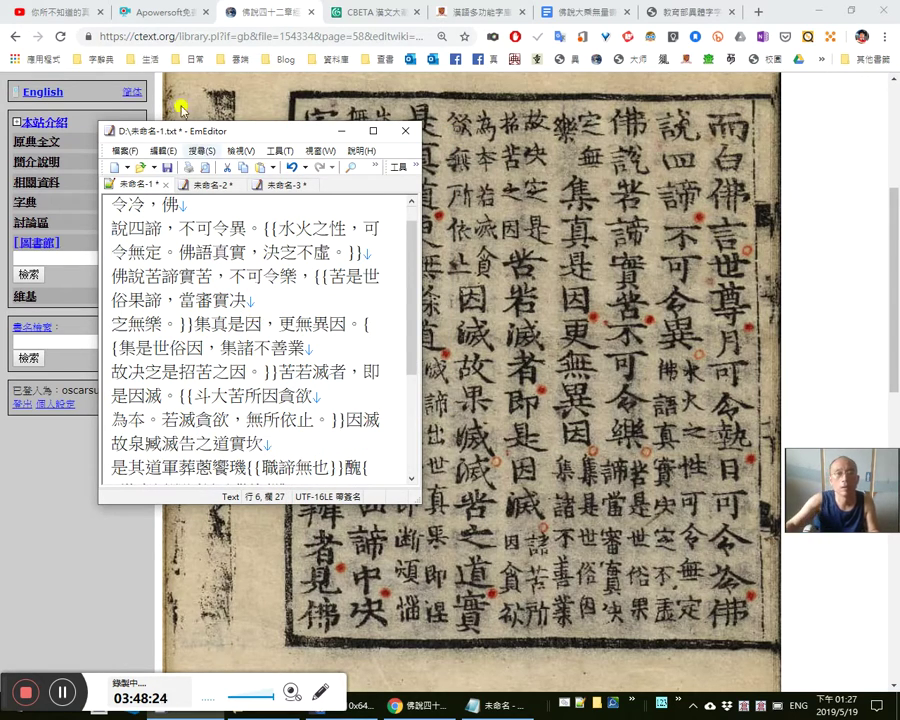
pyautogui.click(355, 14)
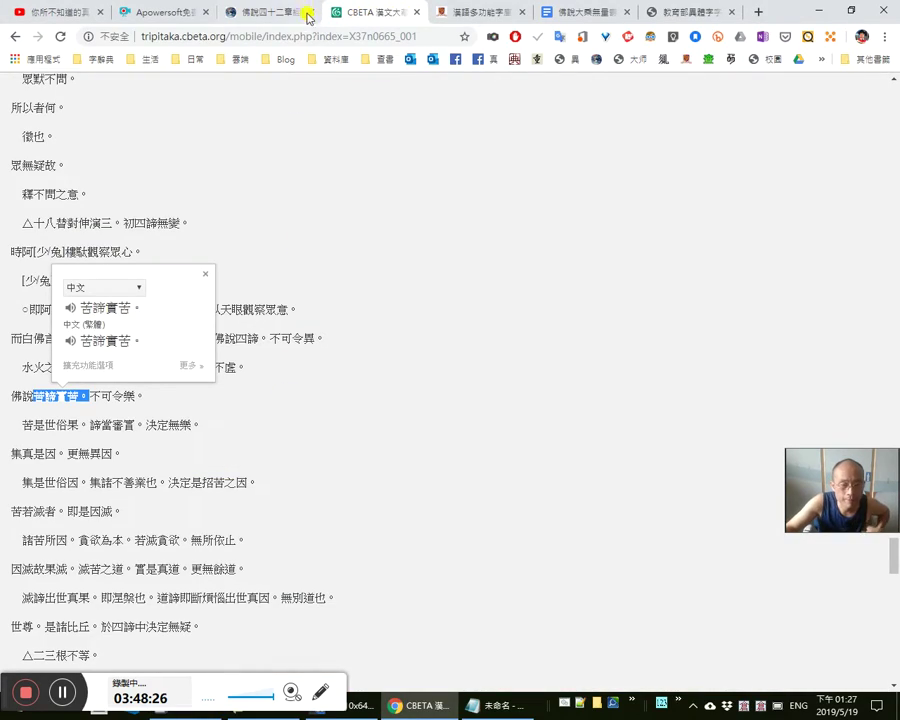
pyautogui.click(225, 10)
pyautogui.hotkey('alt', 'Tab')
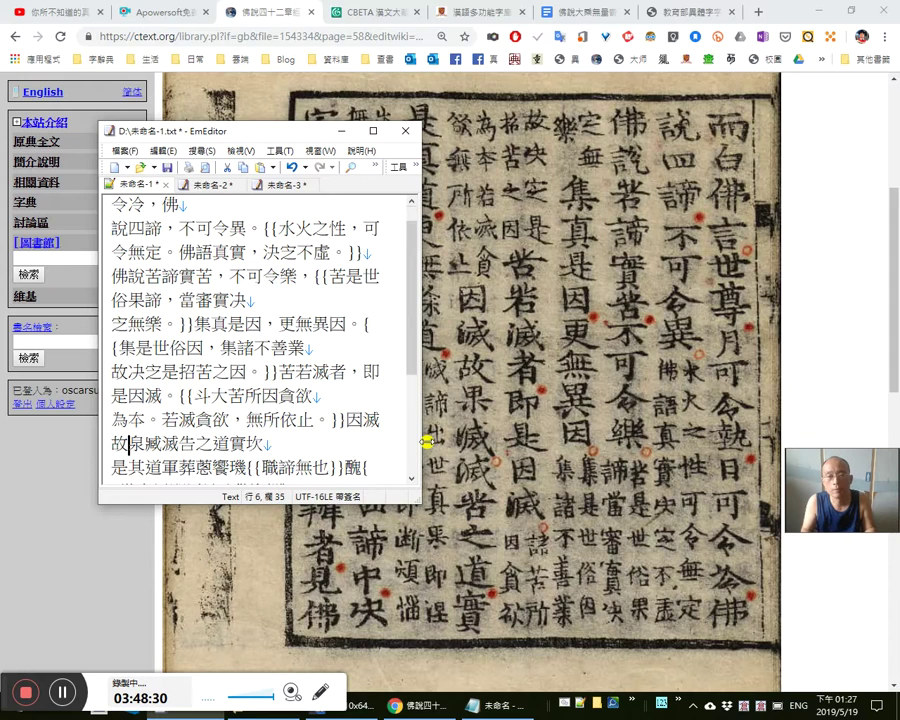
# Step: Replace 泉臧滅告 with 果滅，滅苦 and add a comma after 道
pyautogui.hotkey('shift', 'Right')
pyautogui.write('果滅，')
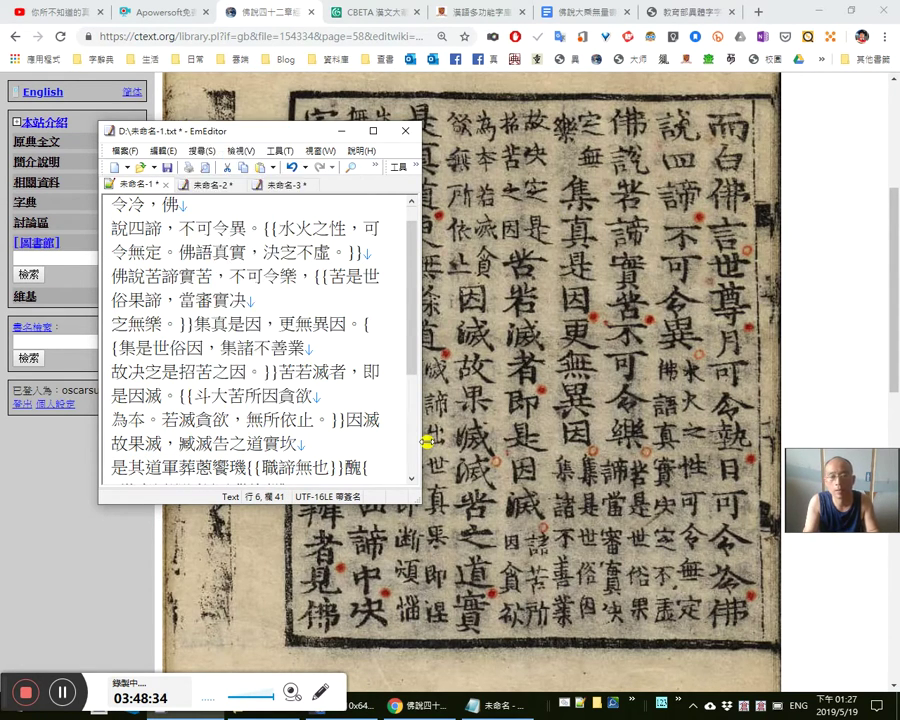
pyautogui.press('Delete')
pyautogui.press('Right')
pyautogui.write('苦')
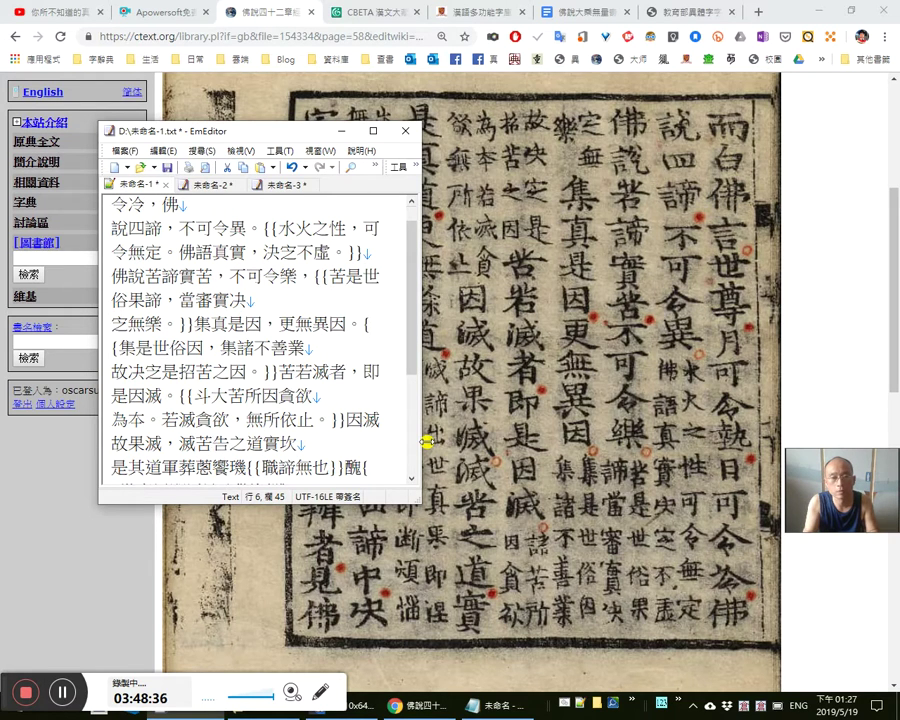
pyautogui.press('Delete')
pyautogui.press('Right')
pyautogui.press('Right')
pyautogui.write('，')
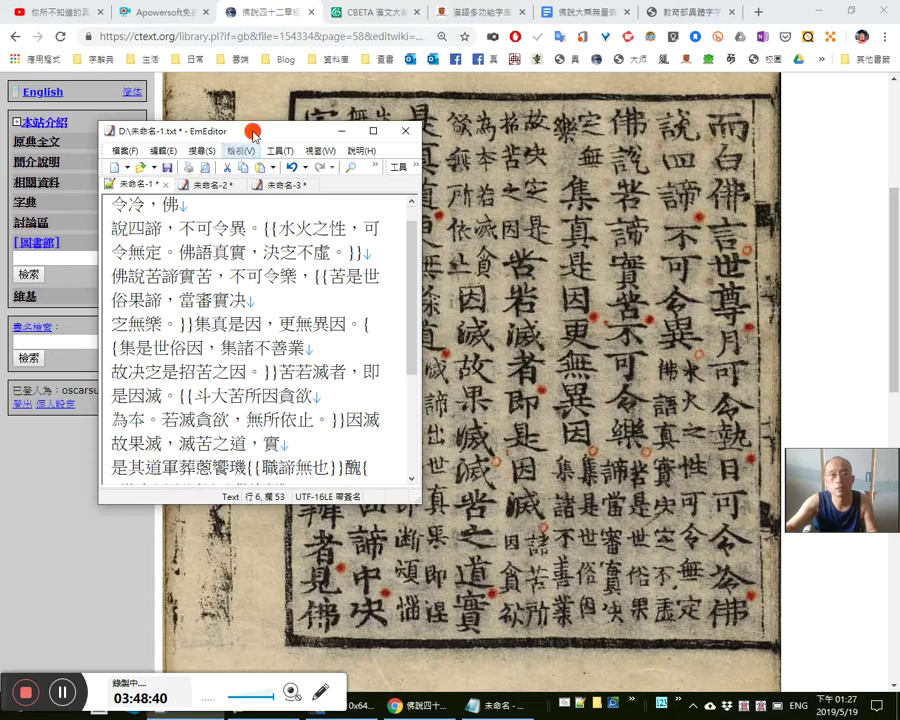
# Step: Replace the misread 其 and 軍 with 真道，更無餘道。 and delete the garbled 葬蔥
pyautogui.moveTo(247, 134); pyautogui.dragTo(686, 113)
pyautogui.press('Right')
pyautogui.press('Right')
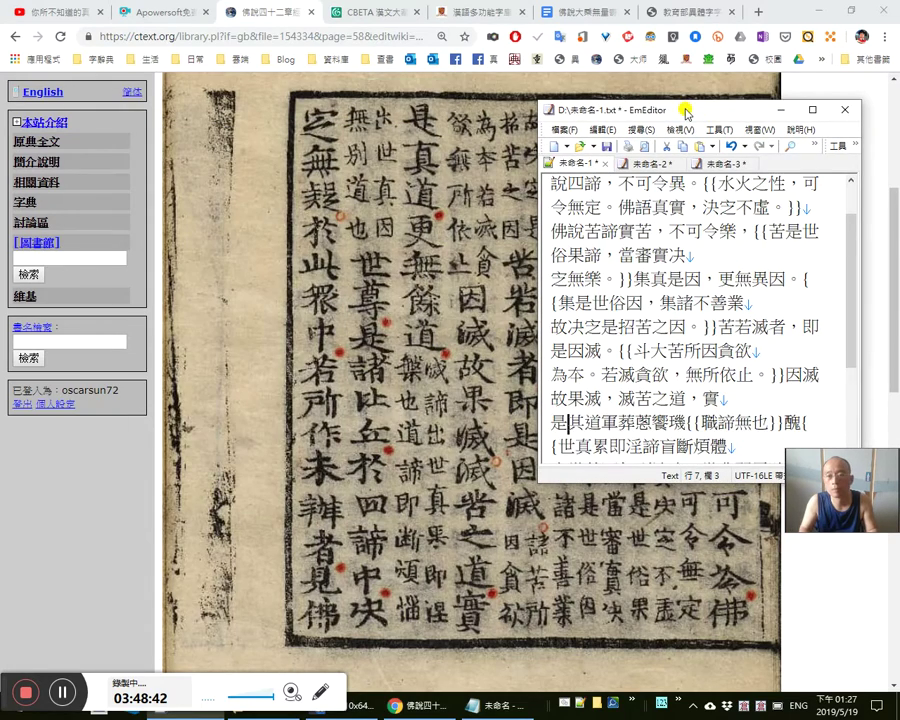
pyautogui.hotkey('shift', 'Right')
pyautogui.write('真道')
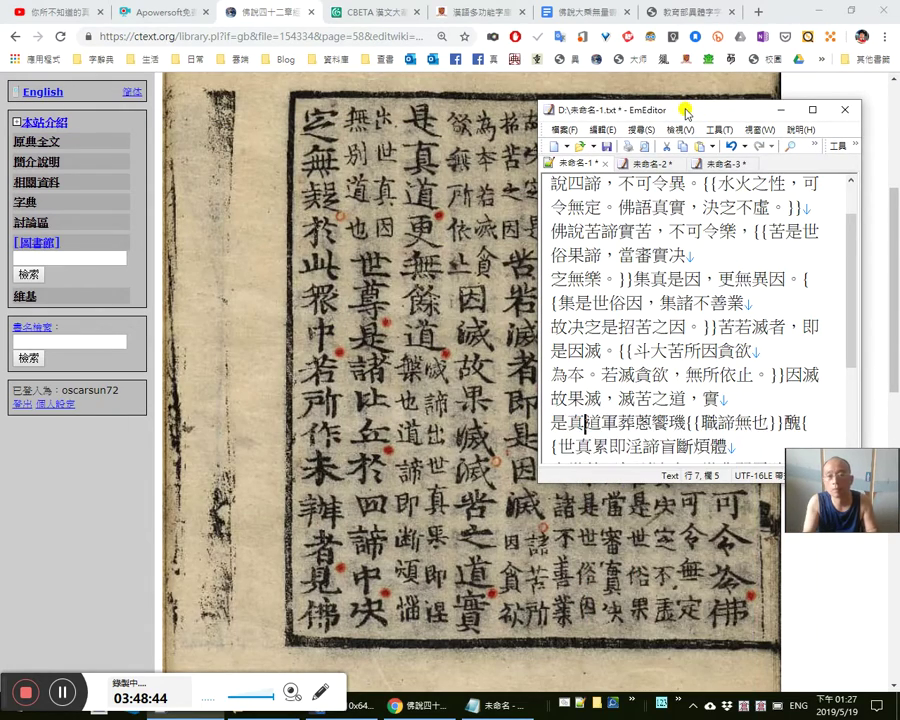
pyautogui.write('，')
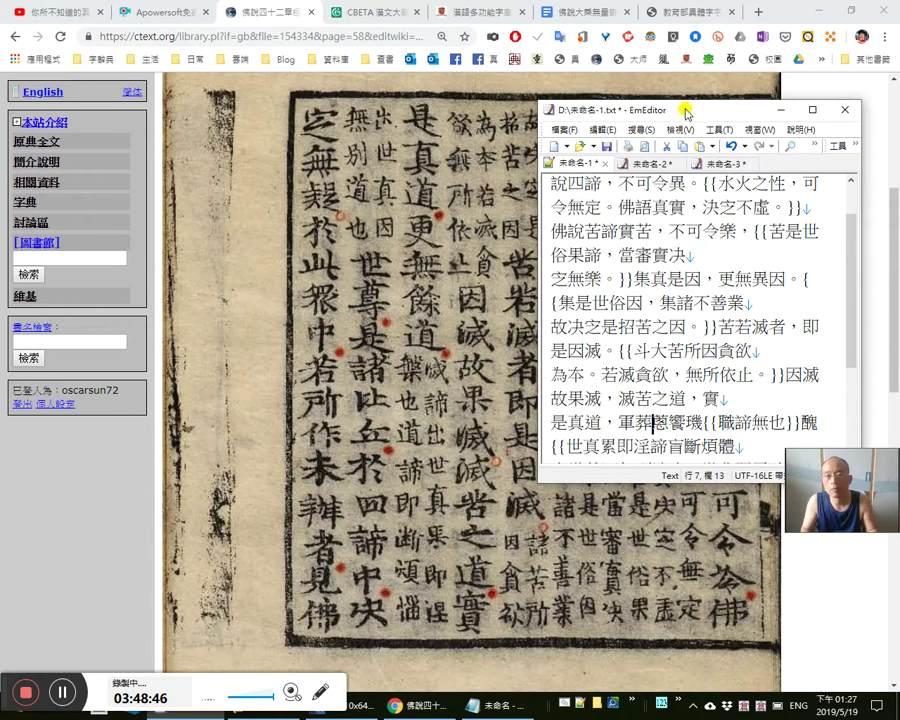
pyautogui.hotkey('shift', 'Left')
pyautogui.write('更')
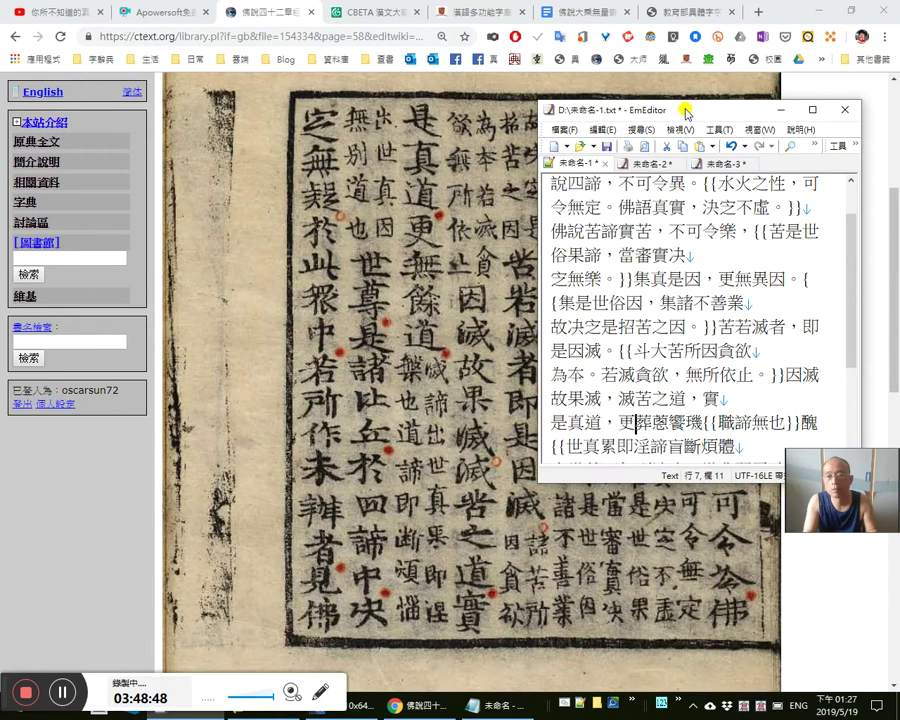
pyautogui.write('無餘歲')
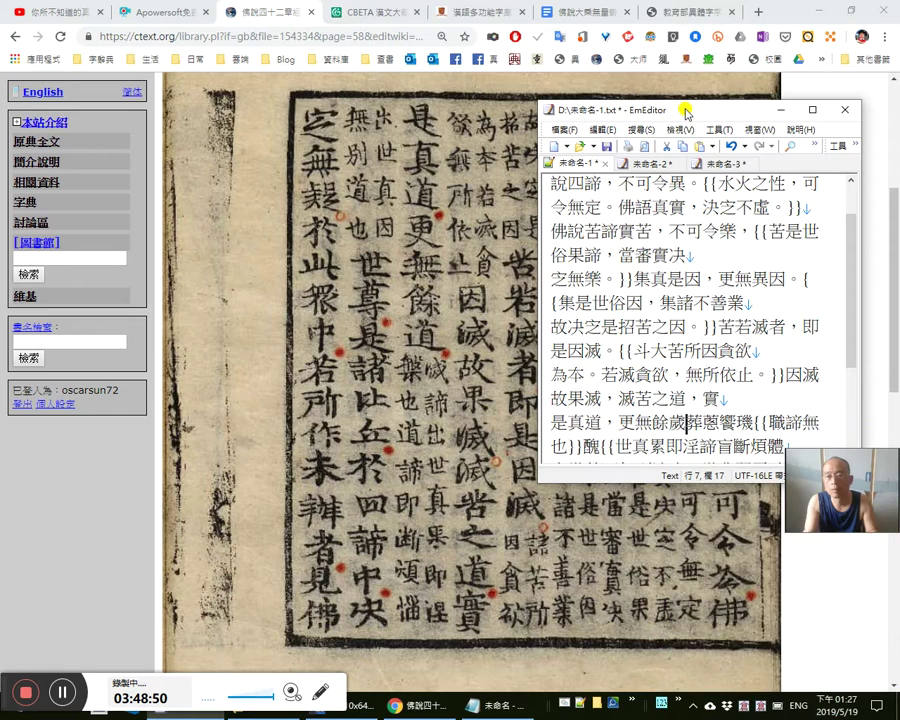
pyautogui.press('BackSpace')
pyautogui.write('道。')
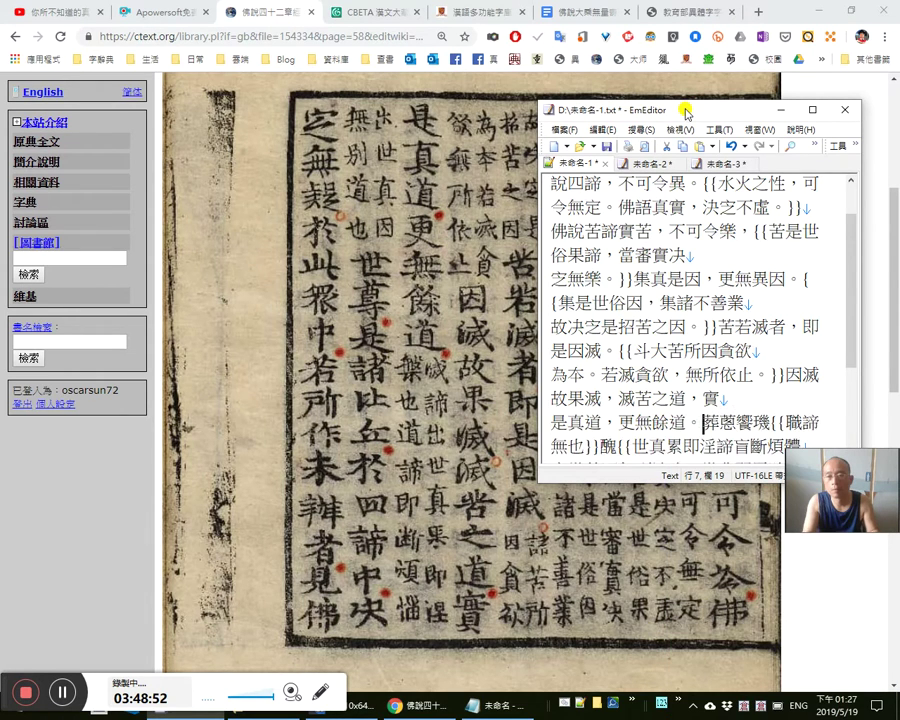
pyautogui.press('Delete')
pyautogui.press('Delete')
pyautogui.press('Delete')
pyautogui.press('Delete')
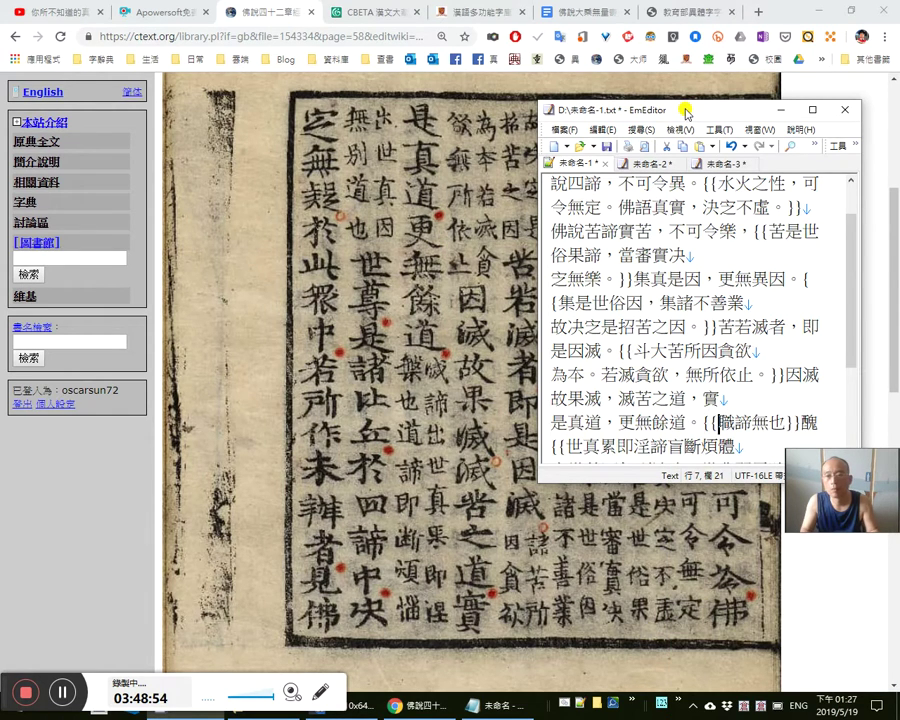
# Step: Enter 滅諦出世真果即涅槃也。道諦即斷煩惱, break the line, and delete the garbled 職諦無也
pyautogui.write('滅諦')
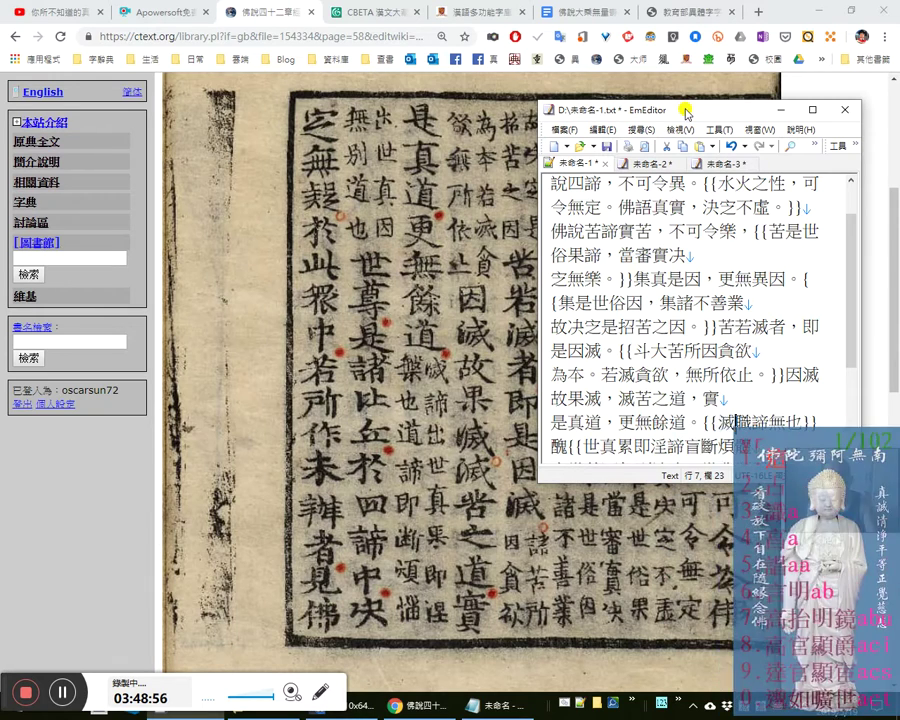
pyautogui.write('出世')
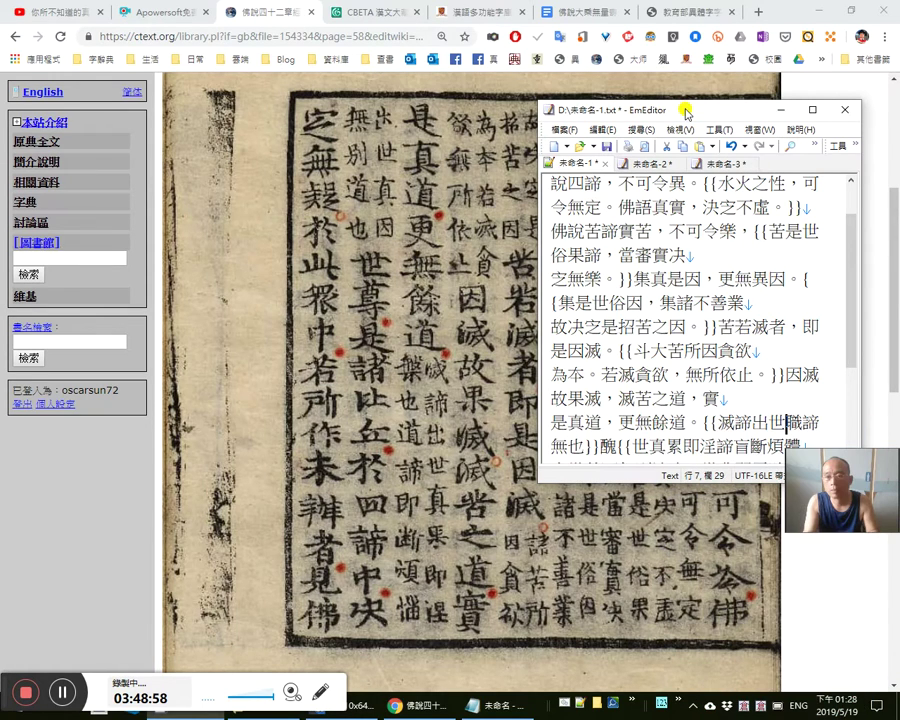
pyautogui.write('真果即')
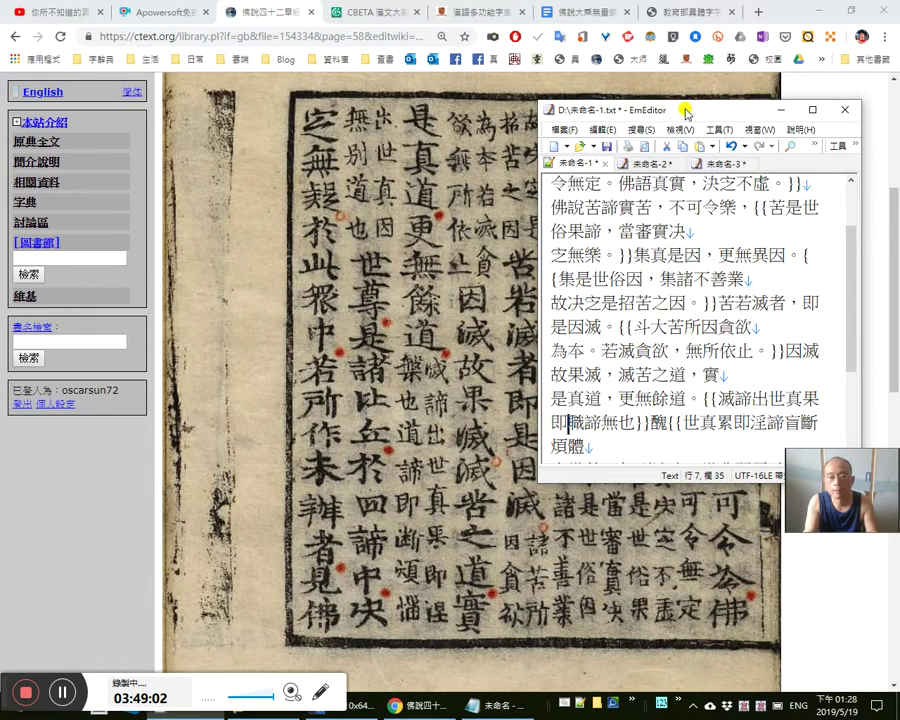
pyautogui.write('涅槃')
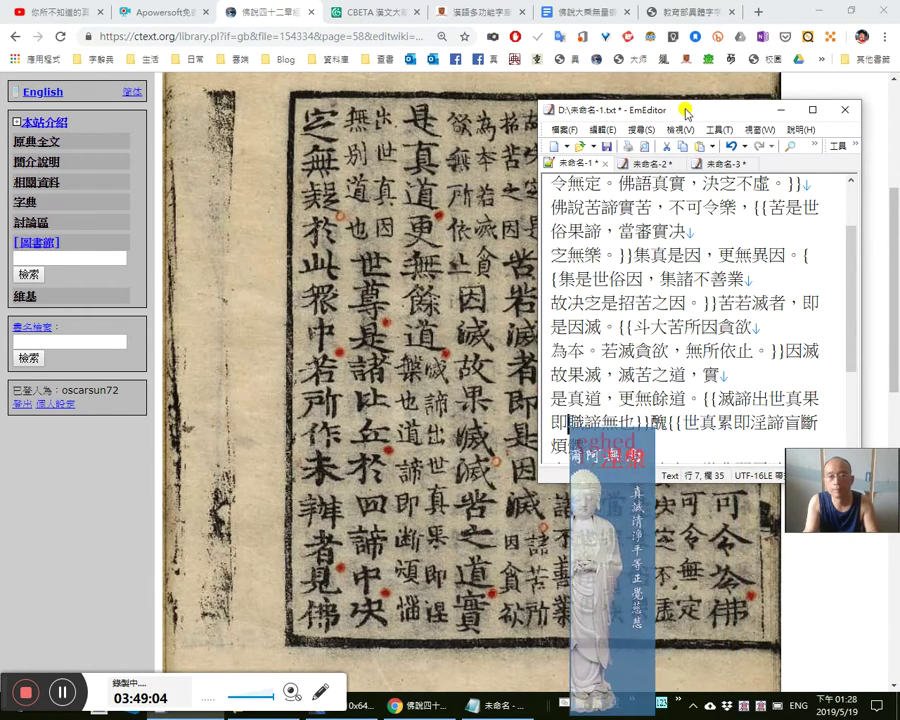
pyautogui.write('也。道')
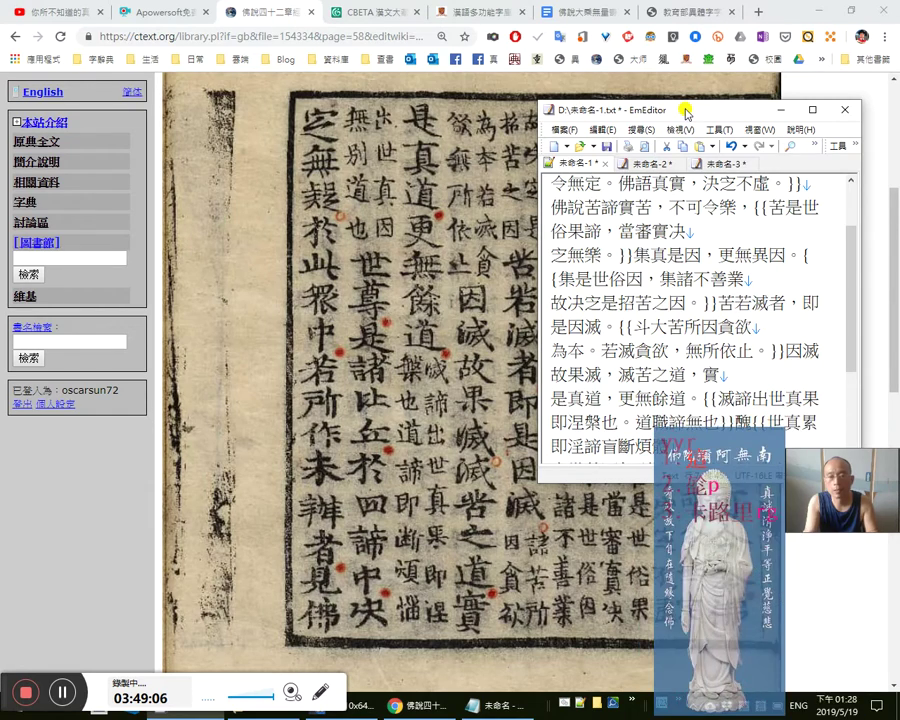
pyautogui.write('諦即')
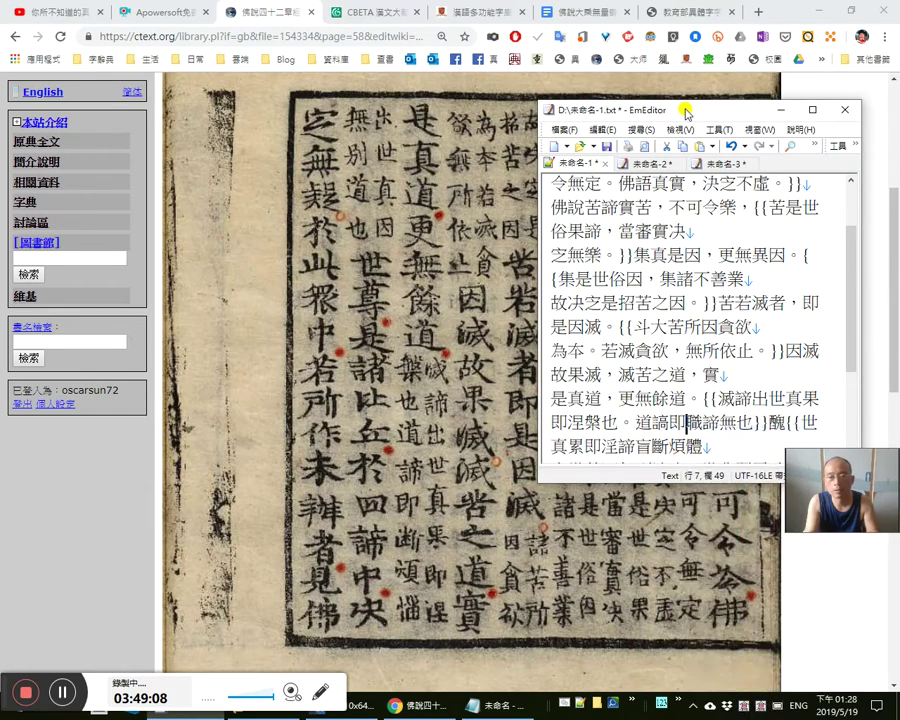
pyautogui.write('斷煩惱')
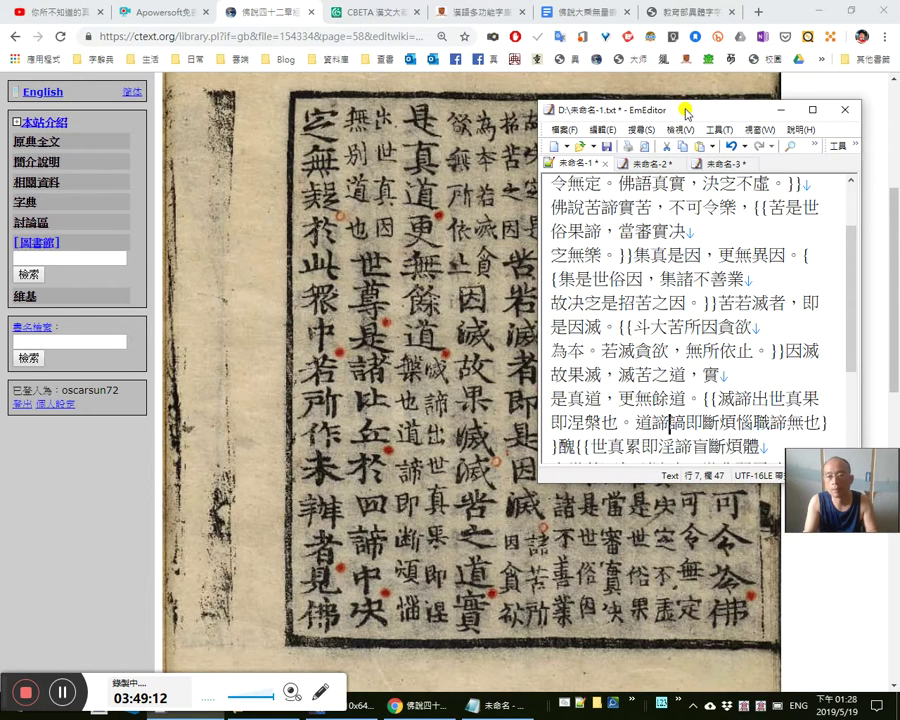
pyautogui.press('Right')
pyautogui.press('Right')
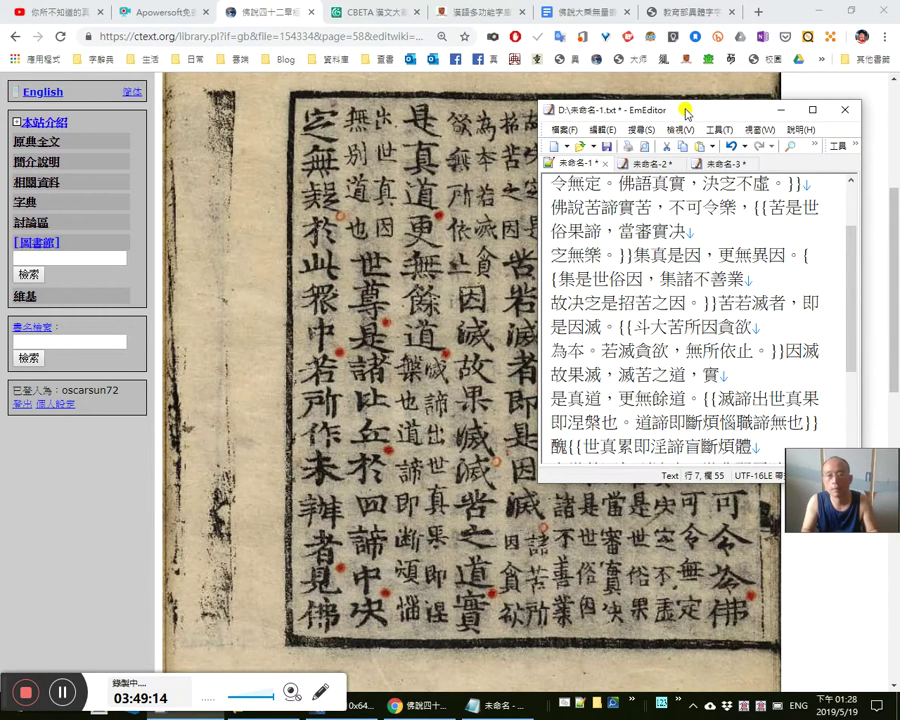
pyautogui.press('Return')
pyautogui.hotkey('shift', 'End')
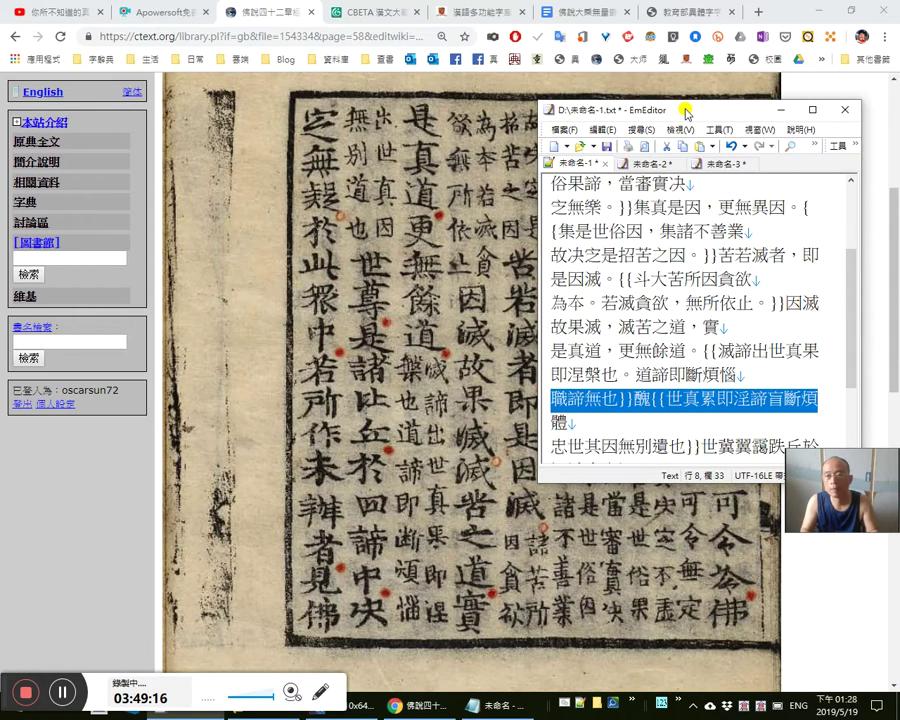
pyautogui.hotkey('shift', 'Left')
pyautogui.hotkey('shift', 'Left')
pyautogui.hotkey('shift', 'Left')
pyautogui.hotkey('shift', 'Left')
pyautogui.hotkey('shift', 'Left')
pyautogui.hotkey('shift', 'Left')
pyautogui.hotkey('shift', 'Left')
pyautogui.hotkey('shift', 'Left')
pyautogui.hotkey('shift', 'Left')
pyautogui.hotkey('shift', 'Left')
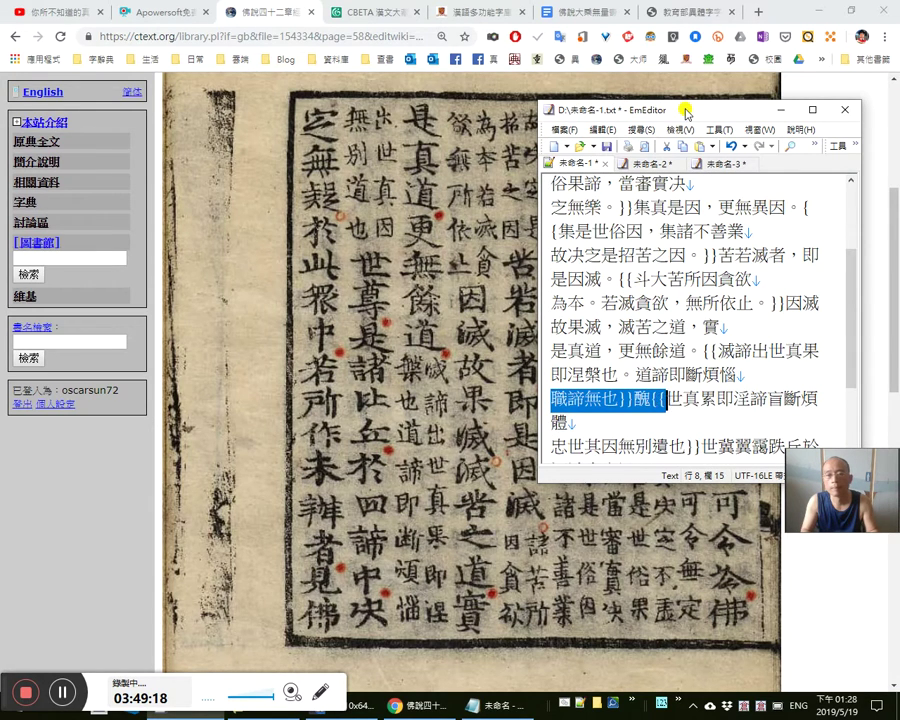
pyautogui.press('Delete')
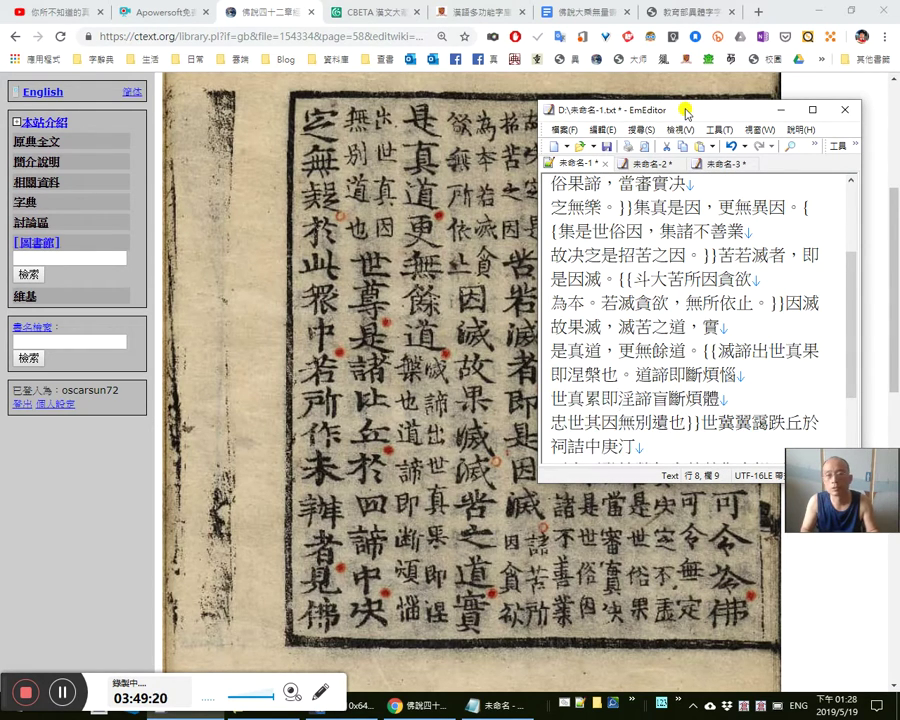
# Step: Complete the next line with 出 at its start and 因，無別道也。 after 出世真
pyautogui.hotkey('shift', 'Left')
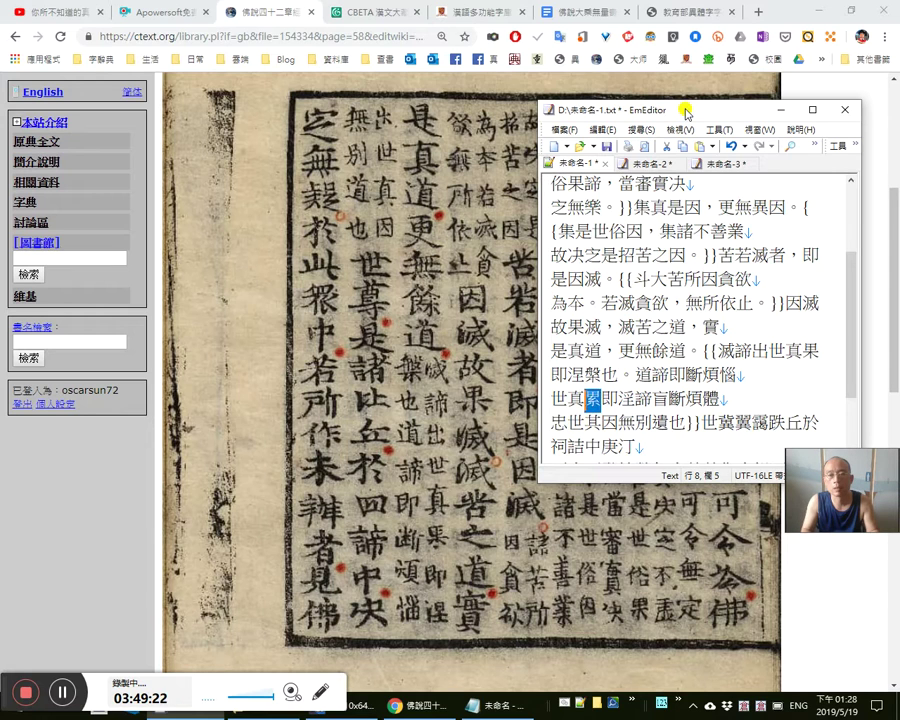
pyautogui.press('Home')
pyautogui.write('出')
pyautogui.press('Right')
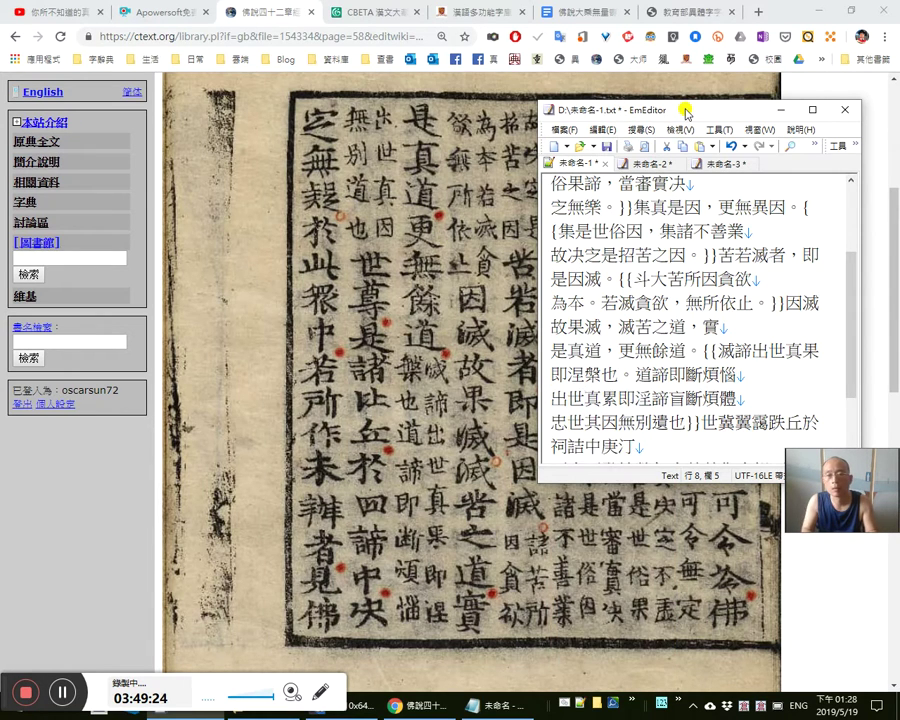
pyautogui.press('Right')
pyautogui.write('因，無')
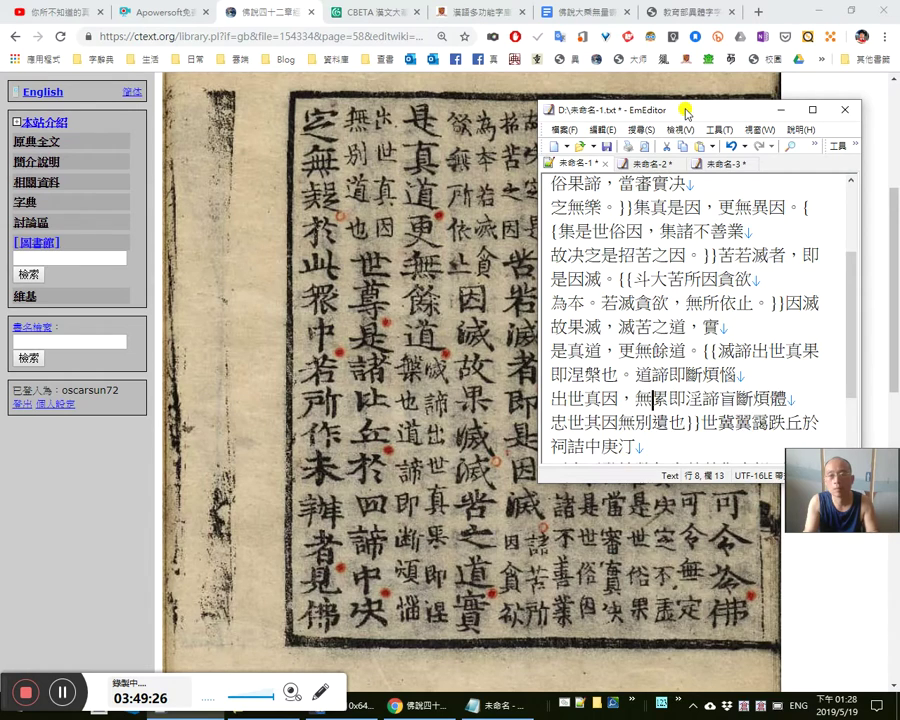
pyautogui.write('別道')
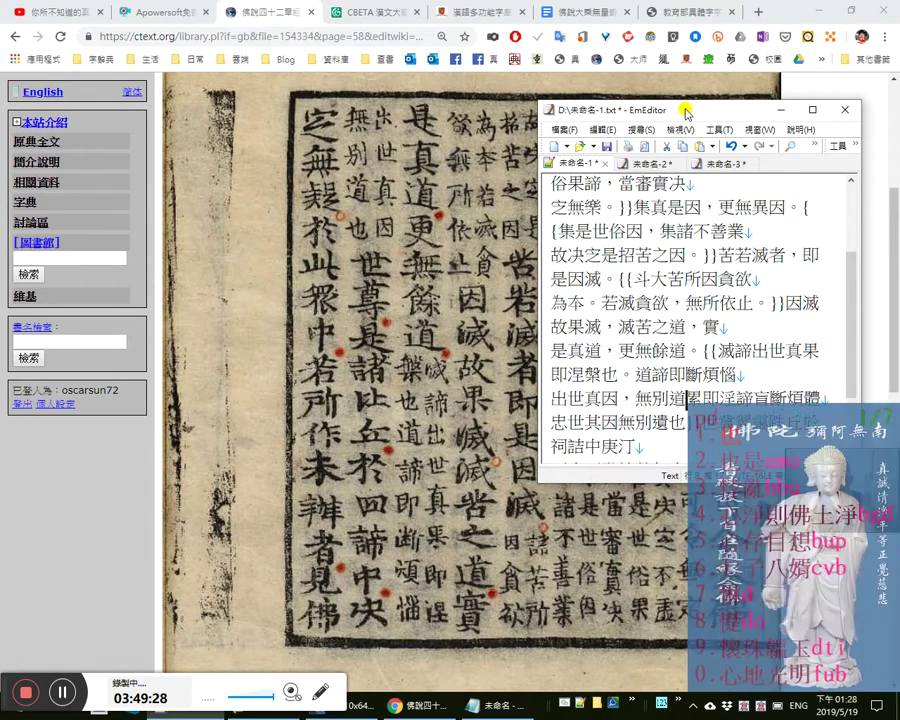
pyautogui.write('也。')
# Step: Delete the garbled text after 無別道也 and enter 尊，是諸比丘 and 四諦中，决
pyautogui.hotkey('shift', 'Down')
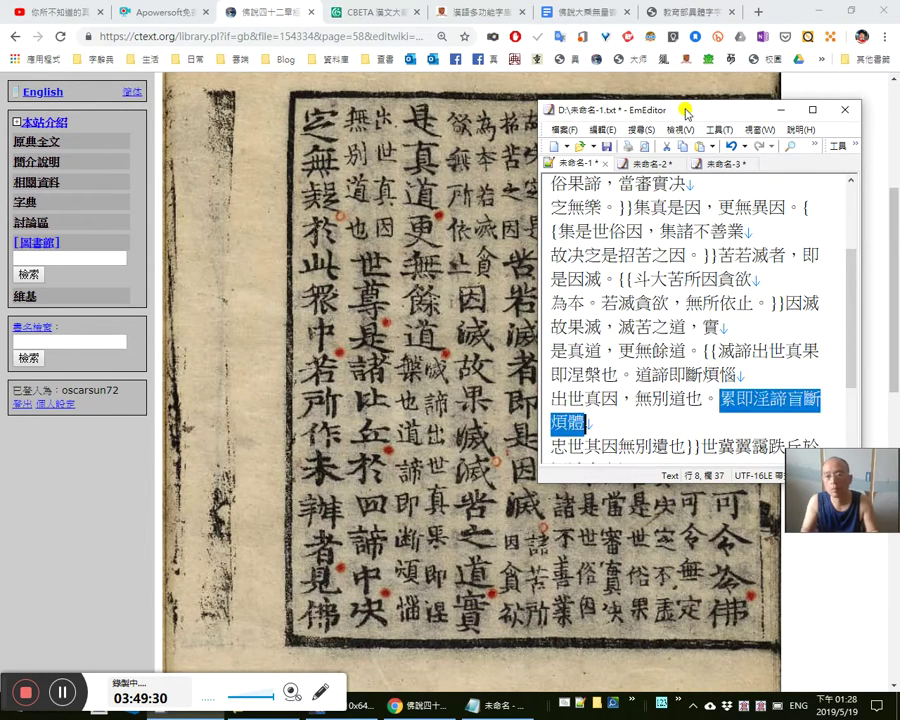
pyautogui.hotkey('shift', 'Right')
pyautogui.hotkey('shift', 'Right')
pyautogui.hotkey('shift', 'Right')
pyautogui.hotkey('shift', 'Right')
pyautogui.hotkey('shift', 'Right')
pyautogui.hotkey('shift', 'Right')
pyautogui.hotkey('shift', 'Right')
pyautogui.hotkey('shift', 'Right')
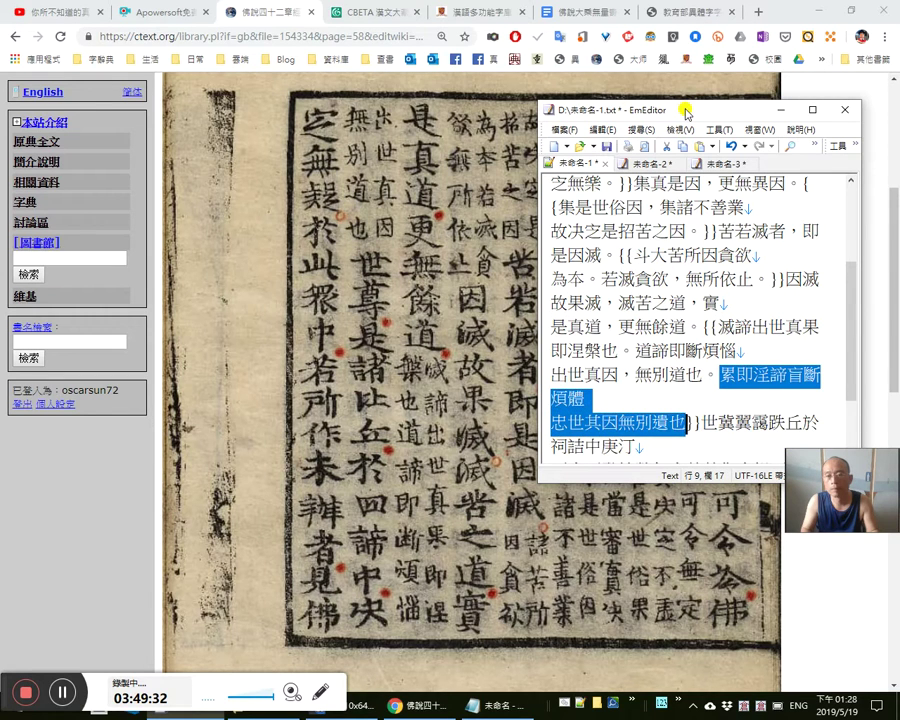
pyautogui.press('Delete')
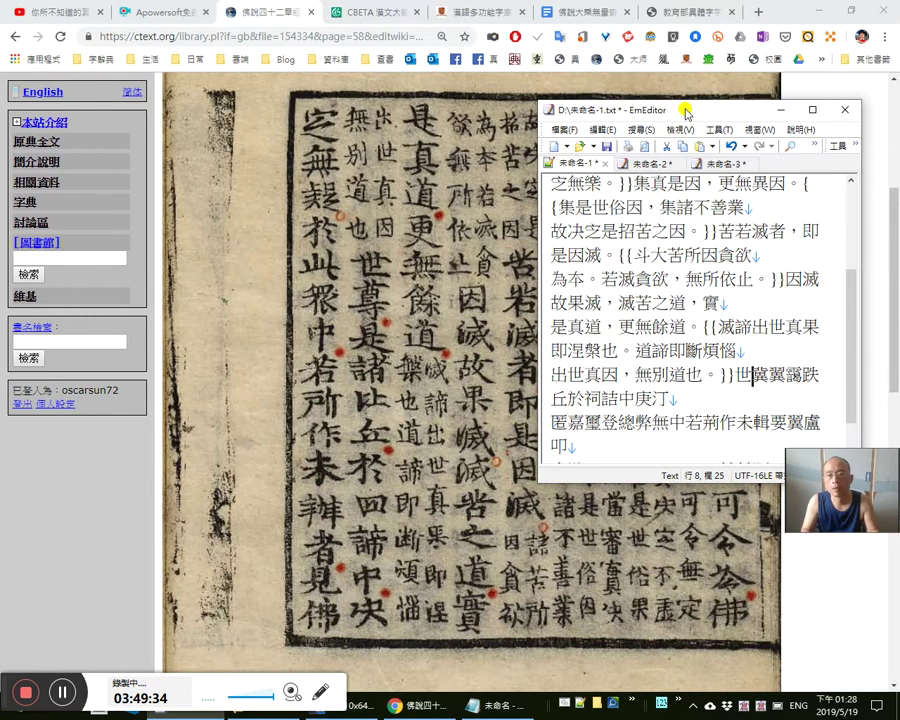
pyautogui.write('尊')
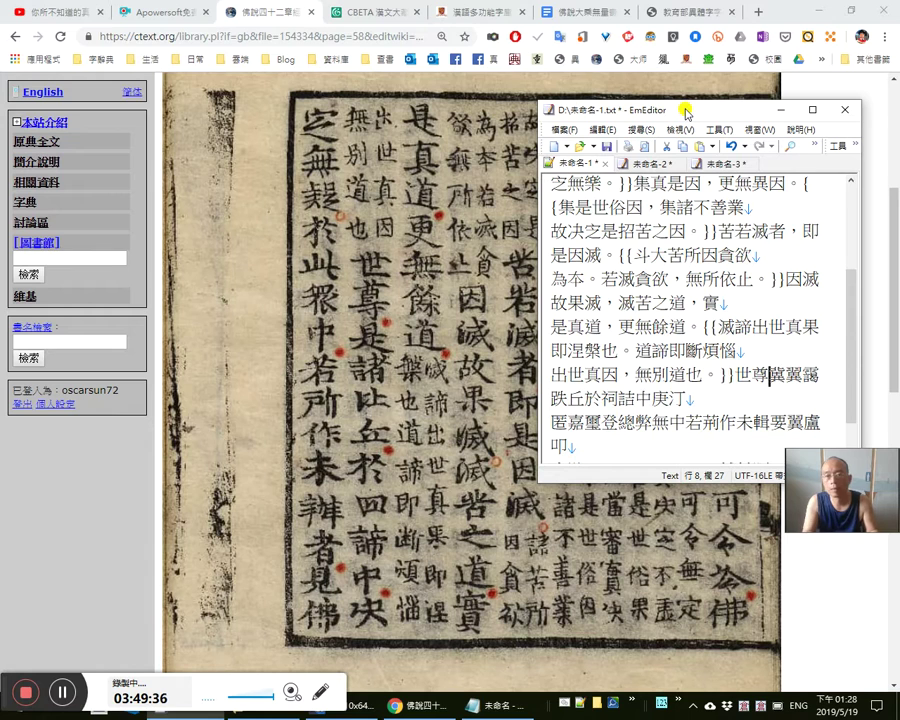
pyautogui.write('，是諸')
pyautogui.press('Delete')
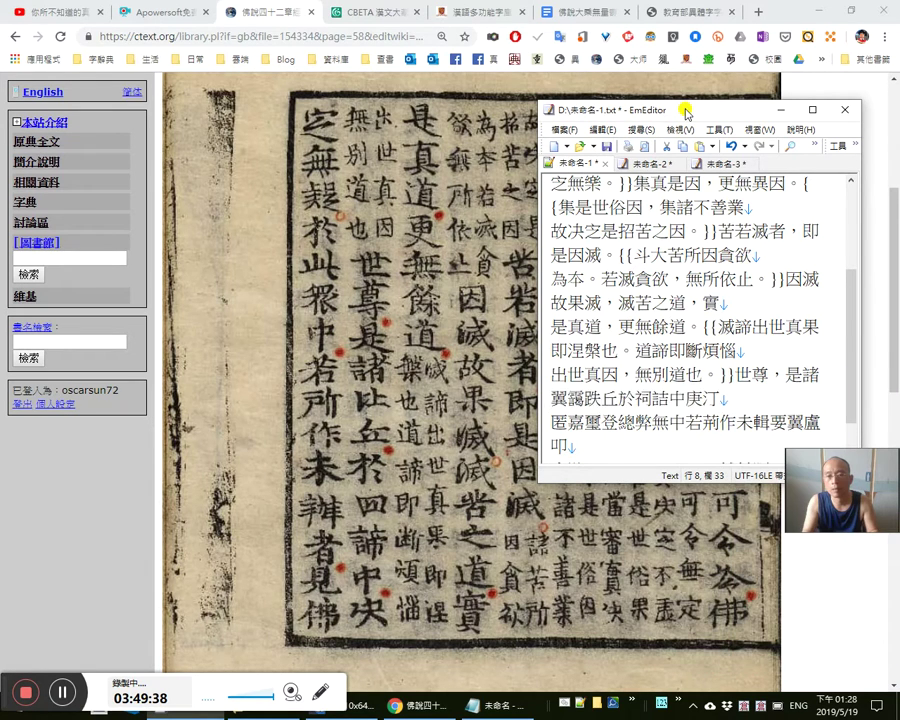
pyautogui.press('Delete')
pyautogui.press('Delete')
pyautogui.press('Delete')
pyautogui.write('比')
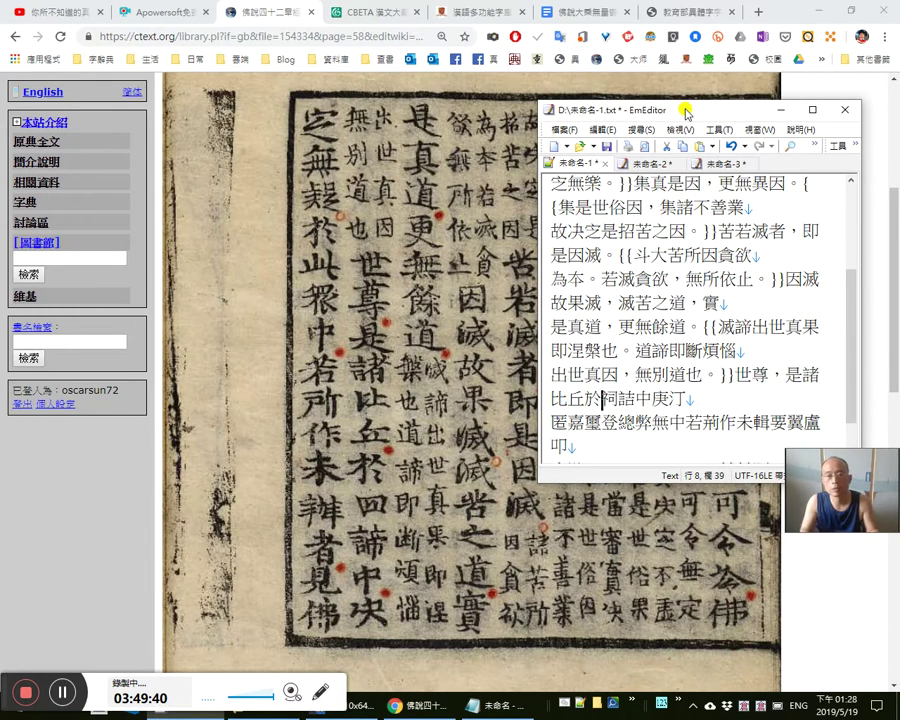
pyautogui.write('，')
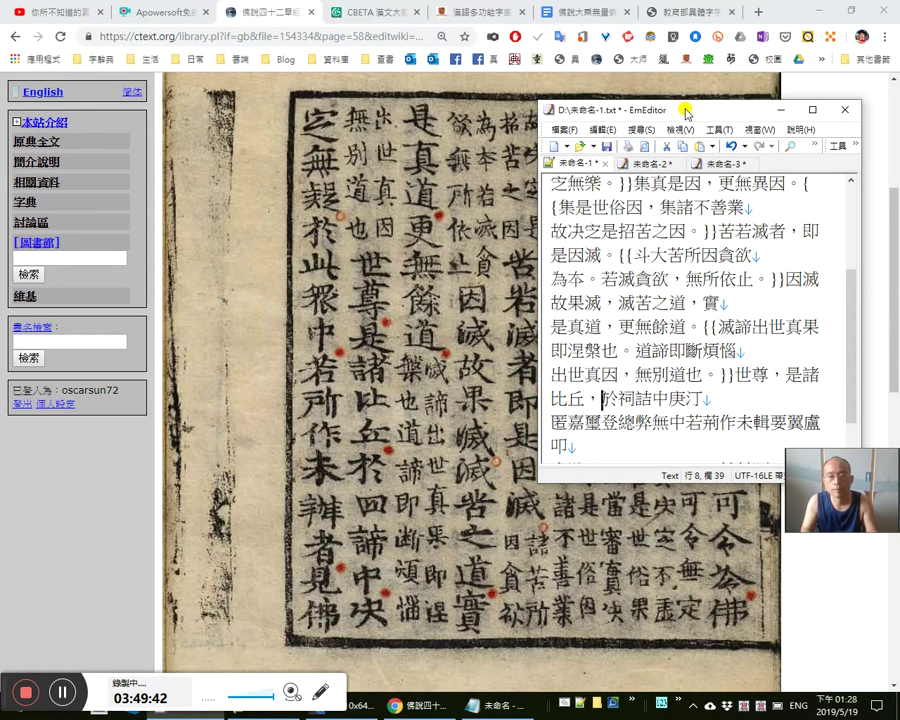
pyautogui.write('a')
pyautogui.press('Escape')
pyautogui.write('a')
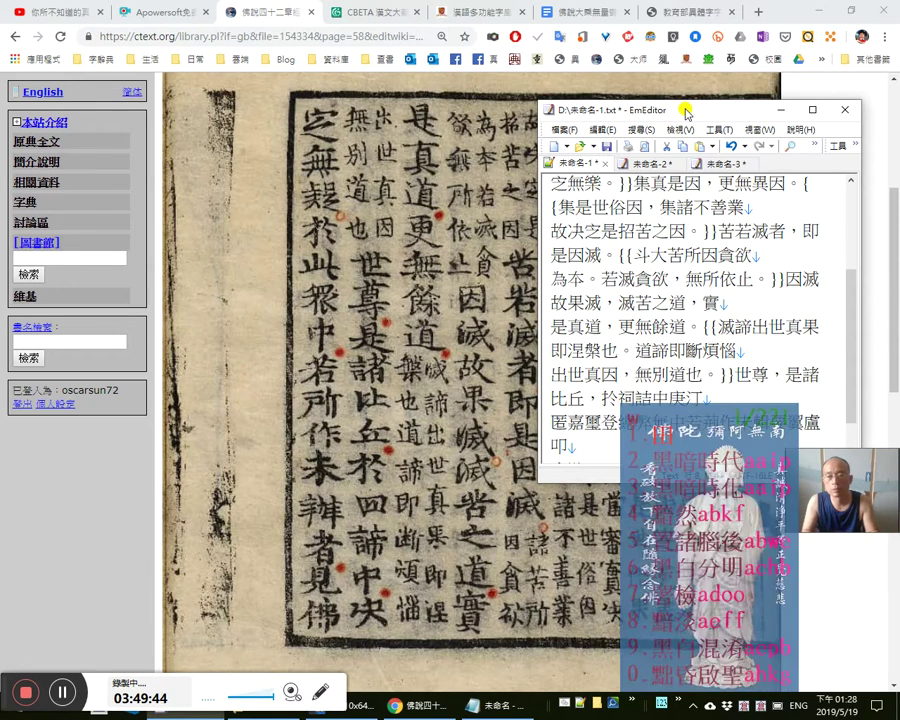
pyautogui.write('四諦中')
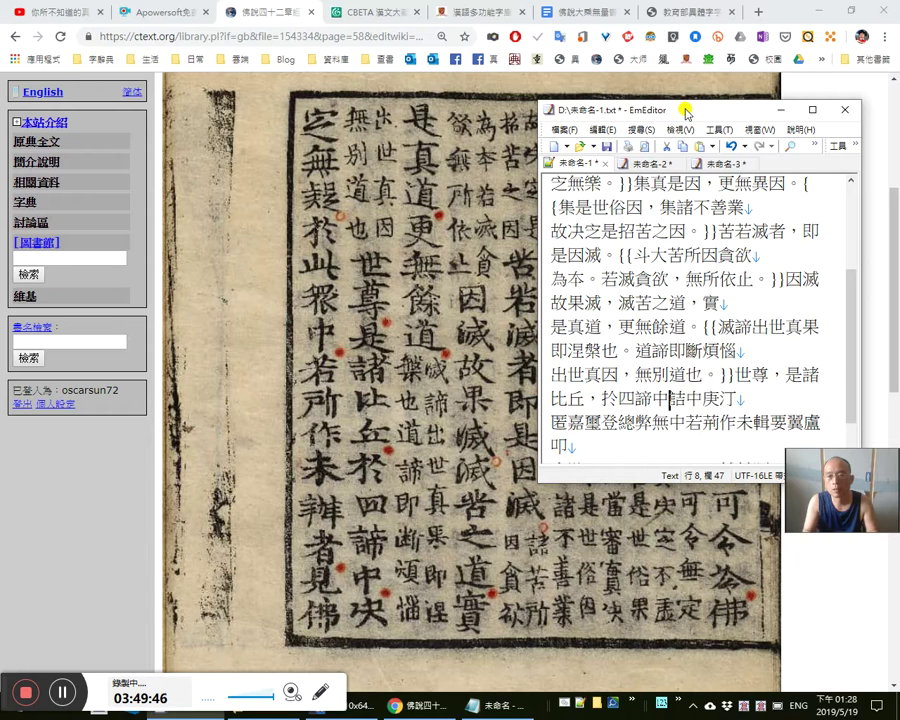
pyautogui.press('Delete')
pyautogui.press('Delete')
pyautogui.write('，')
pyautogui.write('决')
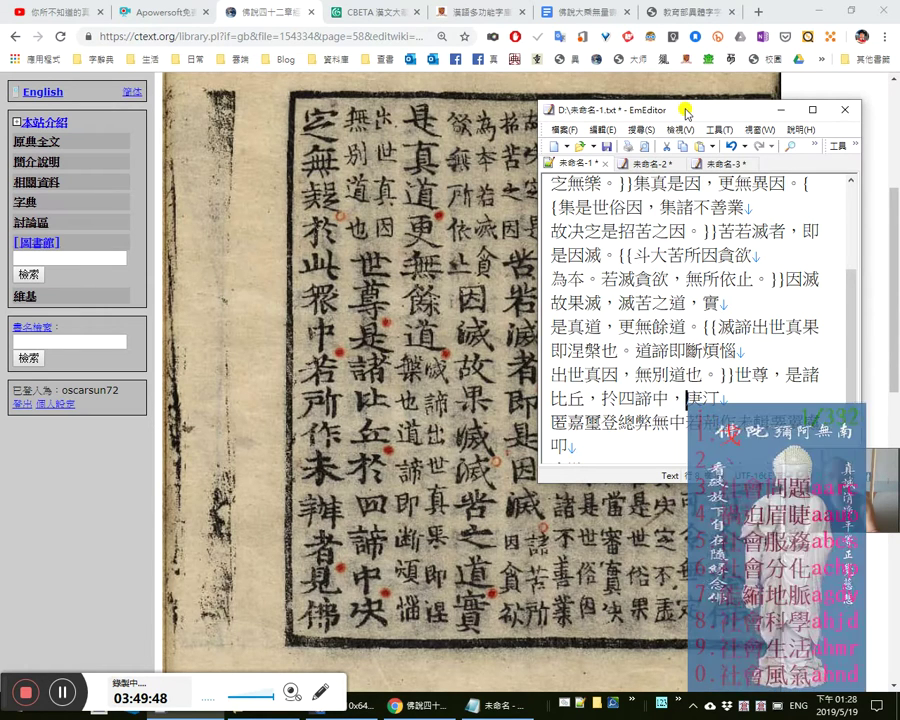
pyautogui.press('Delete')
pyautogui.press('Delete')
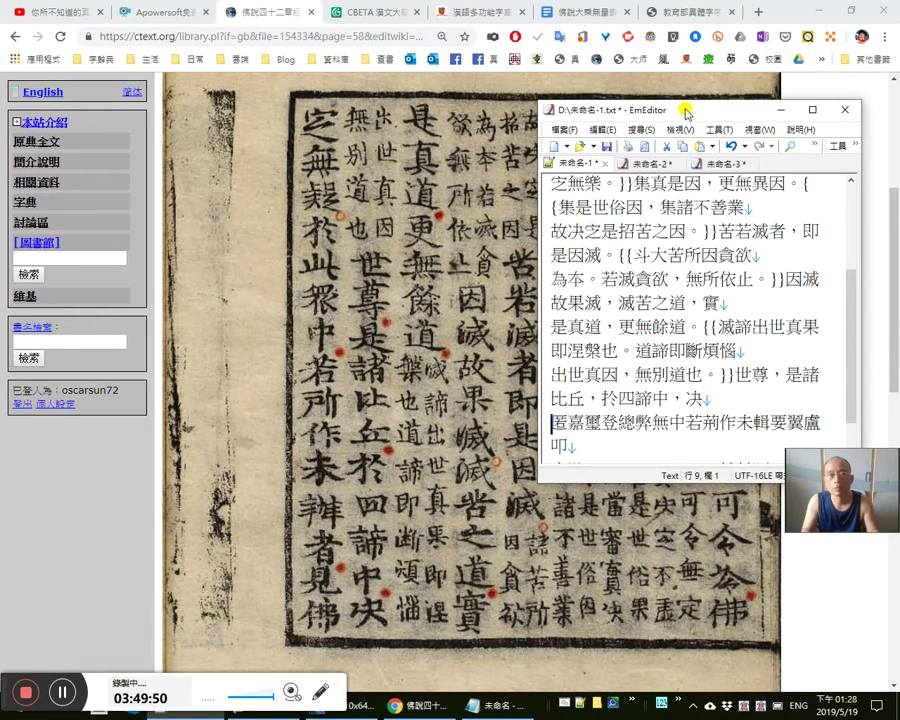
# Step: Enter 之無疑。於此眾中，若所作未辦者，見佛 and remove the garbled remainder after it
pyautogui.write('轉孩')
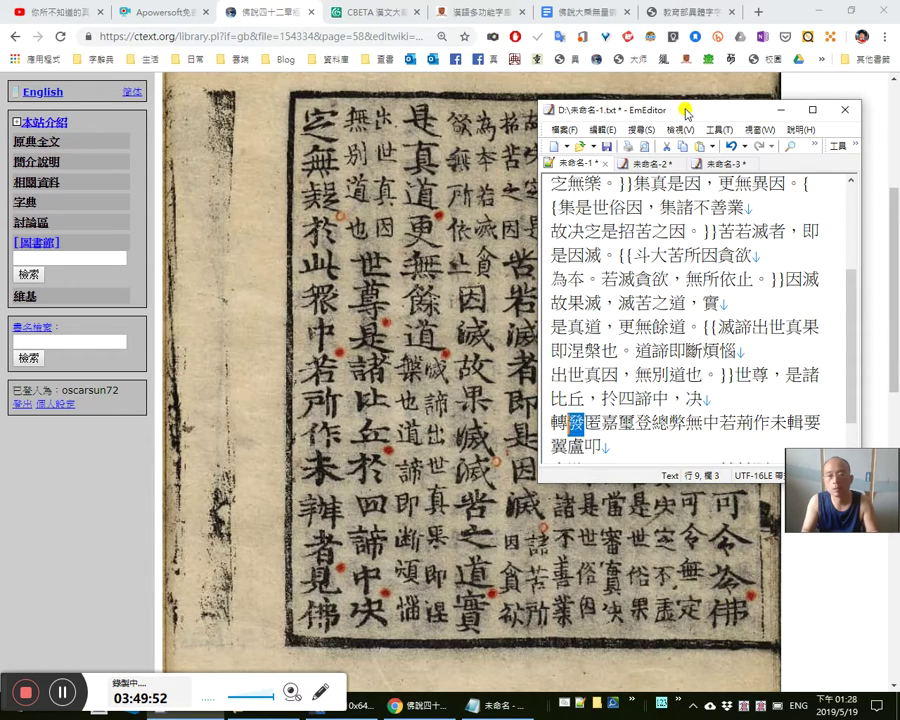
pyautogui.write('芝')
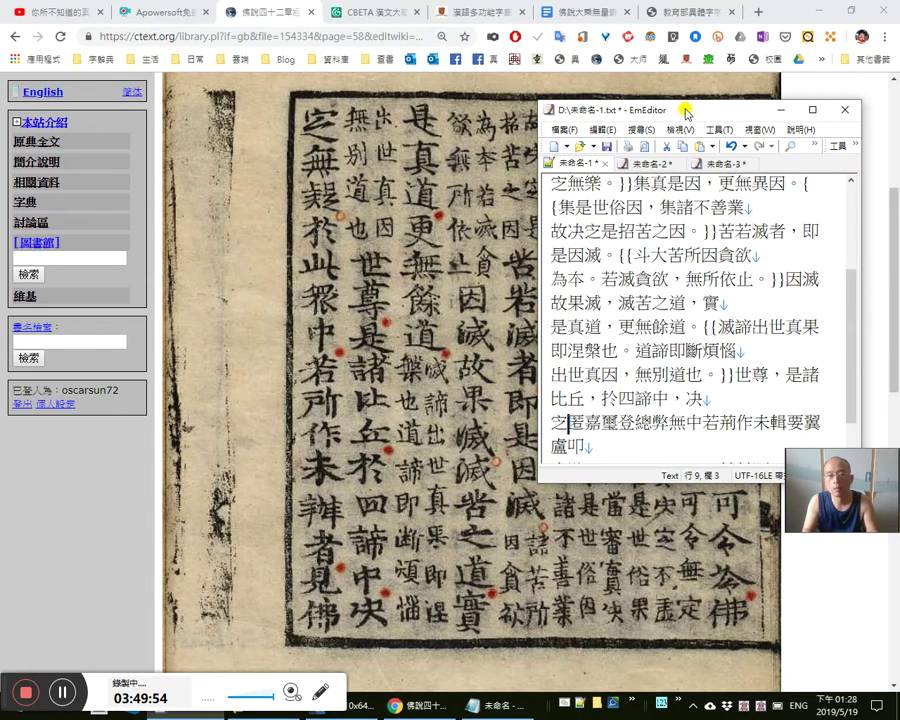
pyautogui.write('無疑。')
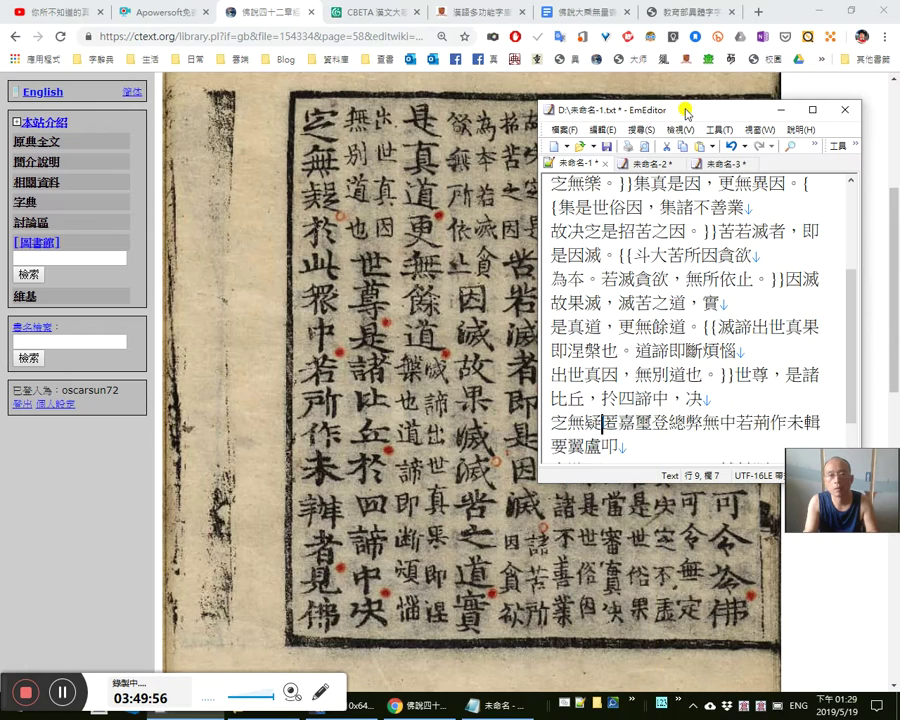
pyautogui.write('扵此')
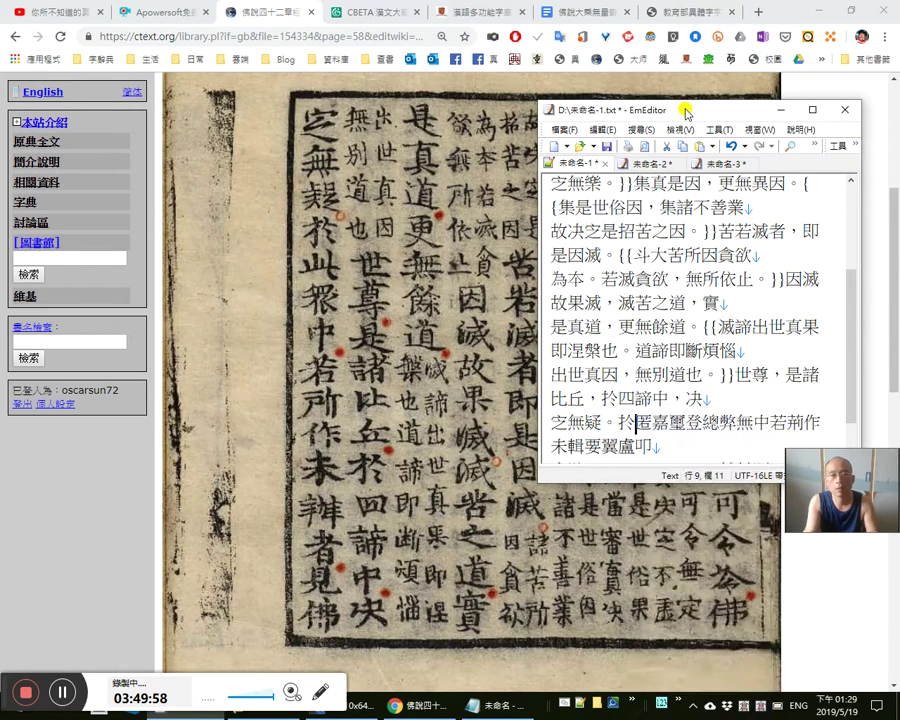
pyautogui.write('衆中')
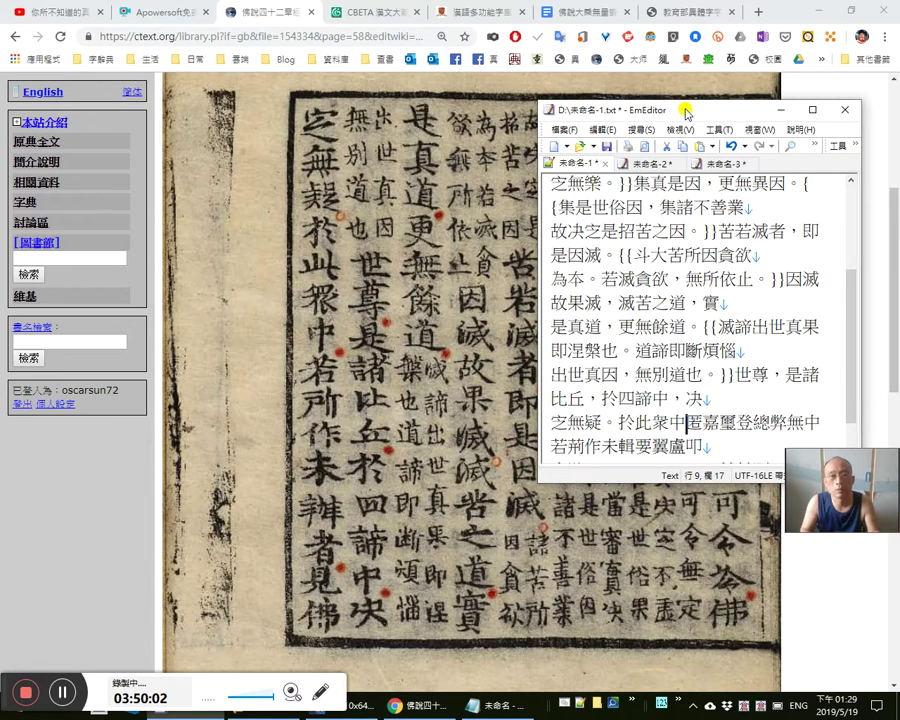
pyautogui.write('por')
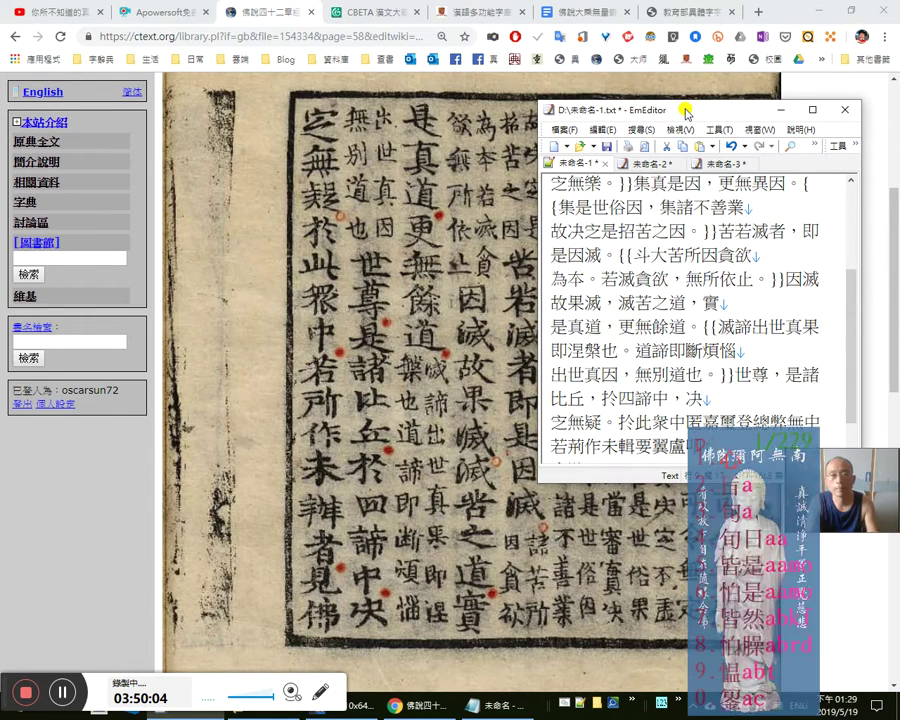
pyautogui.write('o')
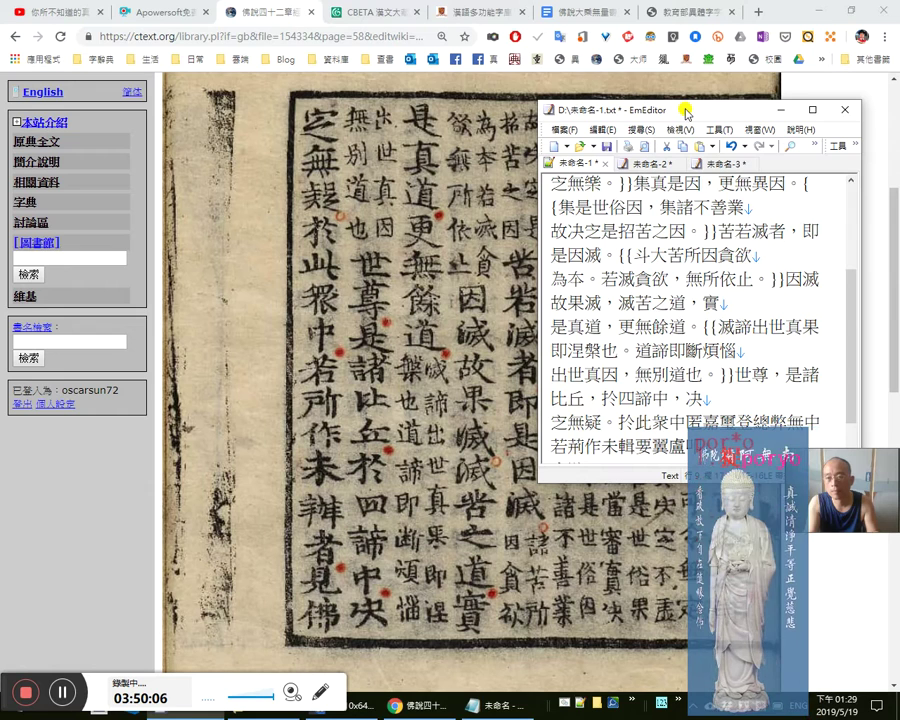
pyautogui.write('，')
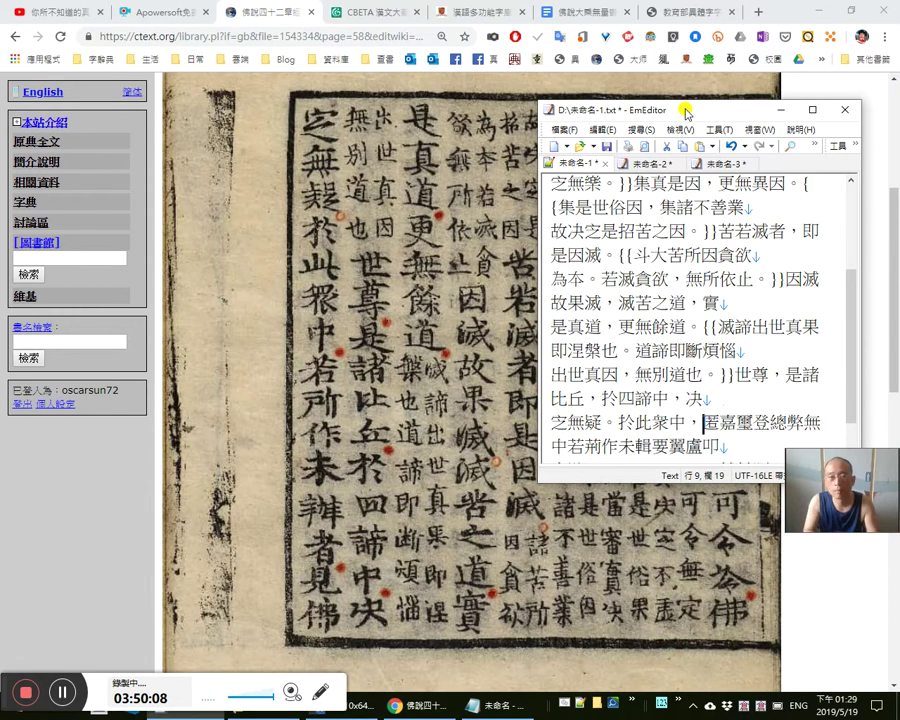
pyautogui.write('若所')
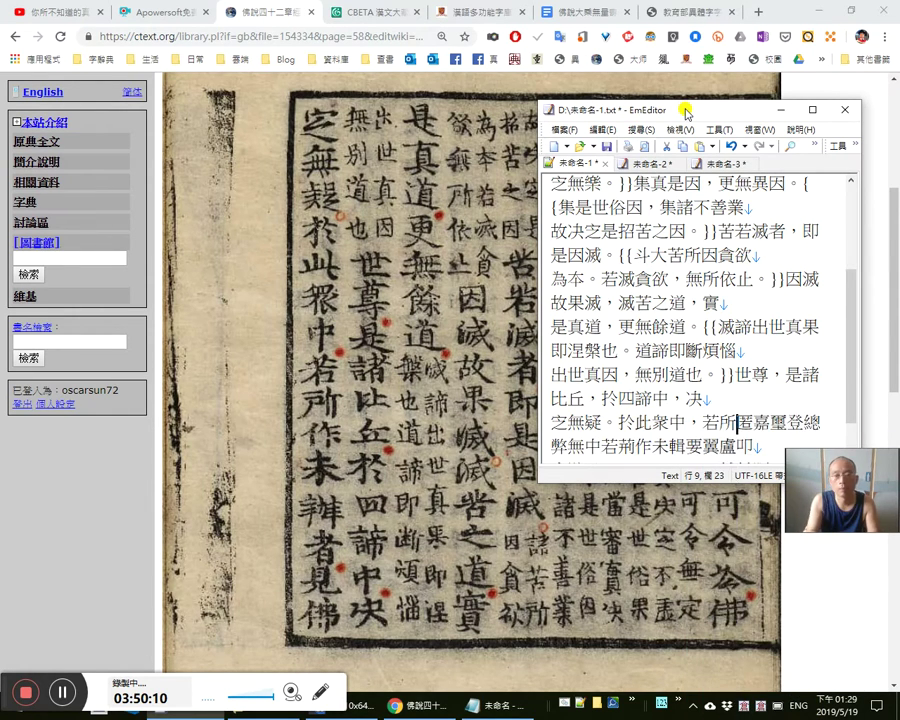
pyautogui.write('作未辦')
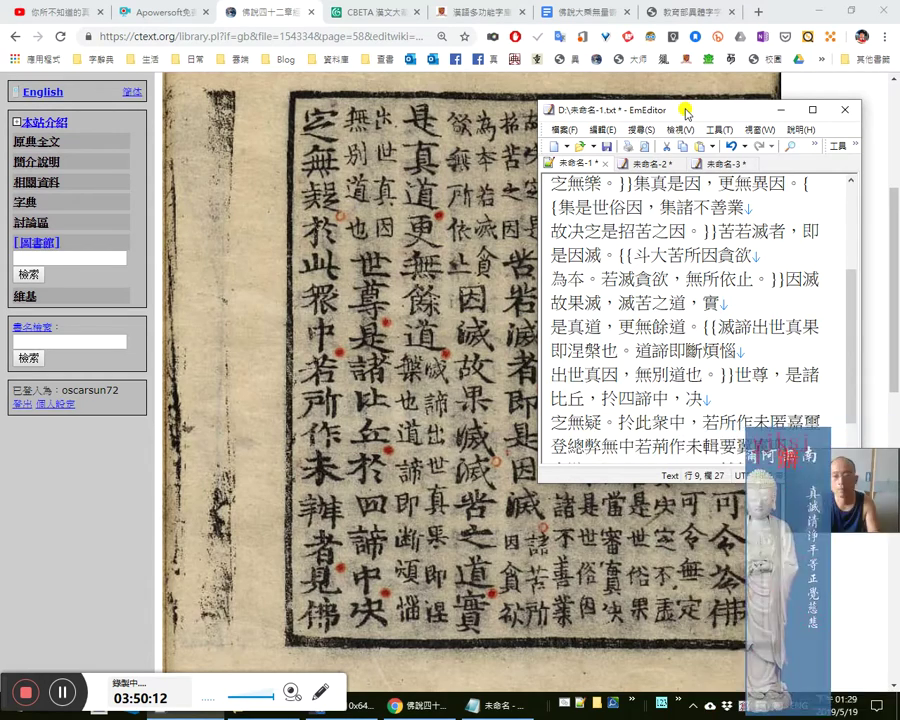
pyautogui.write('者')
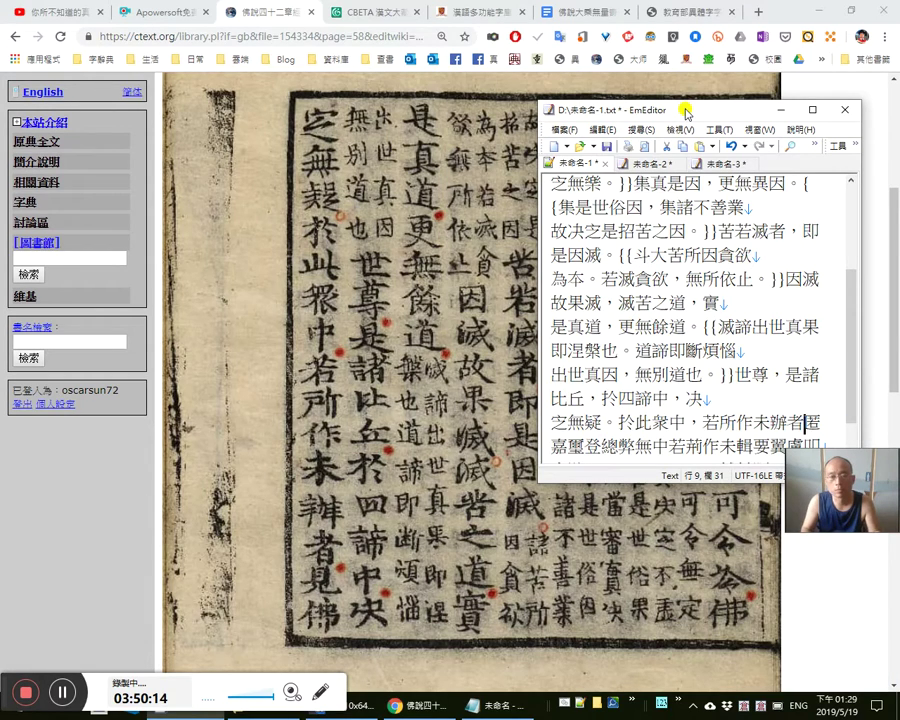
pyautogui.write('，見佛')
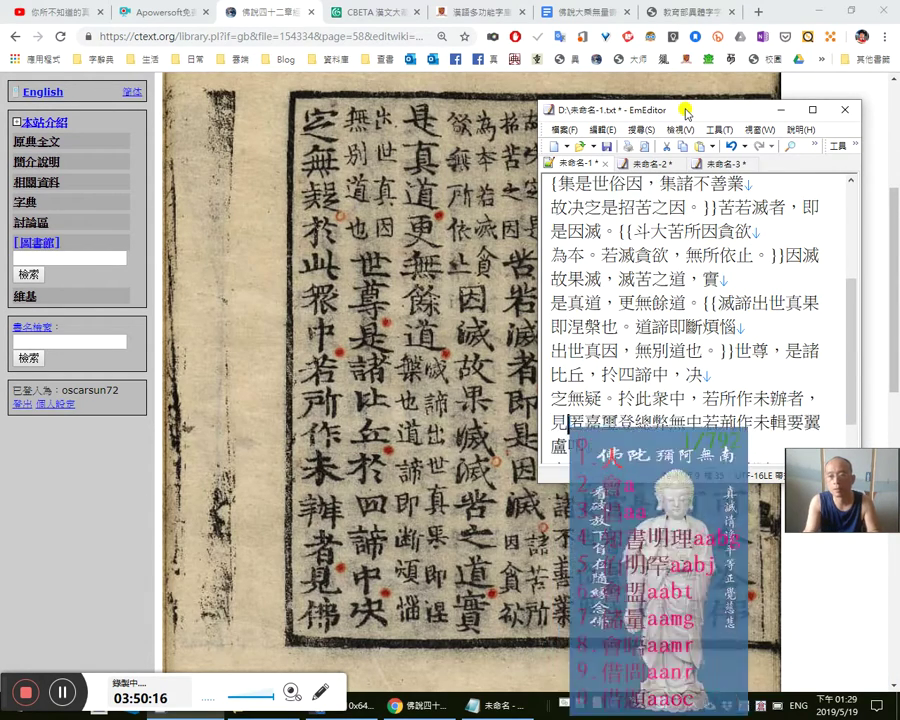
pyautogui.hotkey('shift', 'Right')
pyautogui.hotkey('shift', 'Right')
pyautogui.hotkey('shift', 'Right')
pyautogui.hotkey('shift', 'Right')
pyautogui.hotkey('shift', 'Right')
pyautogui.hotkey('shift', 'Right')
pyautogui.hotkey('shift', 'Right')
pyautogui.hotkey('shift', 'Right')
pyautogui.hotkey('shift', 'Right')
pyautogui.hotkey('shift', 'Right')
pyautogui.hotkey('shift', 'Right')
pyautogui.hotkey('shift', 'Right')
pyautogui.hotkey('shift', 'Right')
pyautogui.hotkey('shift', 'Right')
pyautogui.hotkey('shift', 'Right')
pyautogui.hotkey('shift', 'Right')
pyautogui.press('Delete')
pyautogui.press('Delete')
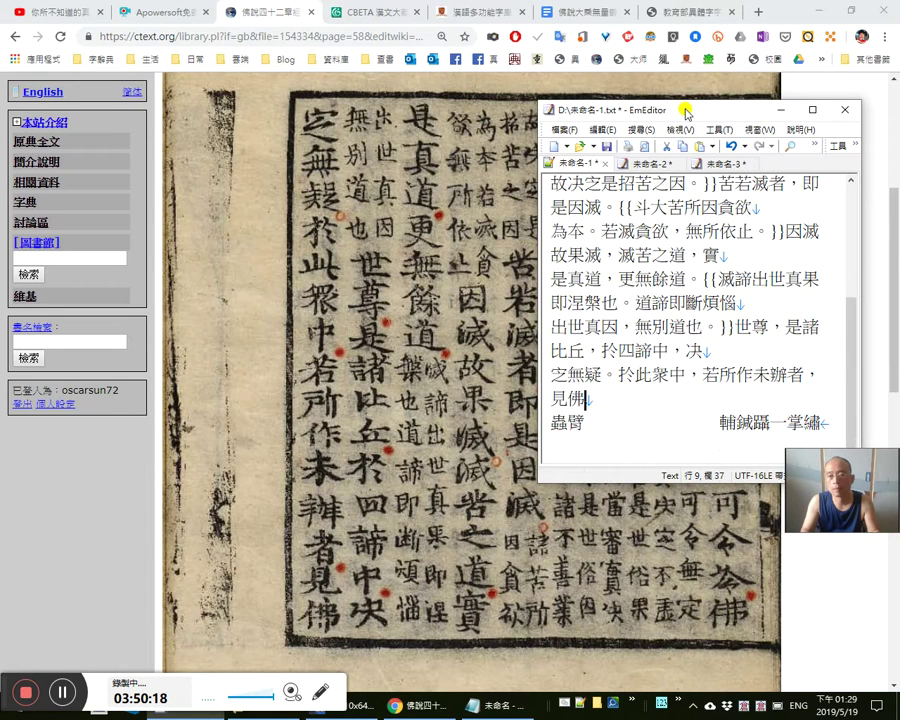
pyautogui.hotkey('shift', 'Right')
pyautogui.hotkey('shift', 'Right')
pyautogui.hotkey('shift', 'Right')
pyautogui.hotkey('shift', 'Right')
pyautogui.hotkey('shift', 'Right')
pyautogui.hotkey('shift', 'Right')
pyautogui.hotkey('shift', 'Right')
pyautogui.hotkey('shift', 'Right')
pyautogui.hotkey('shift', 'Right')
pyautogui.hotkey('shift', 'Right')
pyautogui.hotkey('shift', 'Right')
pyautogui.hotkey('shift', 'Right')
pyautogui.hotkey('shift', 'Right')
pyautogui.hotkey('shift', 'Right')
pyautogui.hotkey('shift', 'Right')
# Step: Delete the leftover junk line, save the transcription, and shift the editor to the screen's left side
pyautogui.press('Delete')
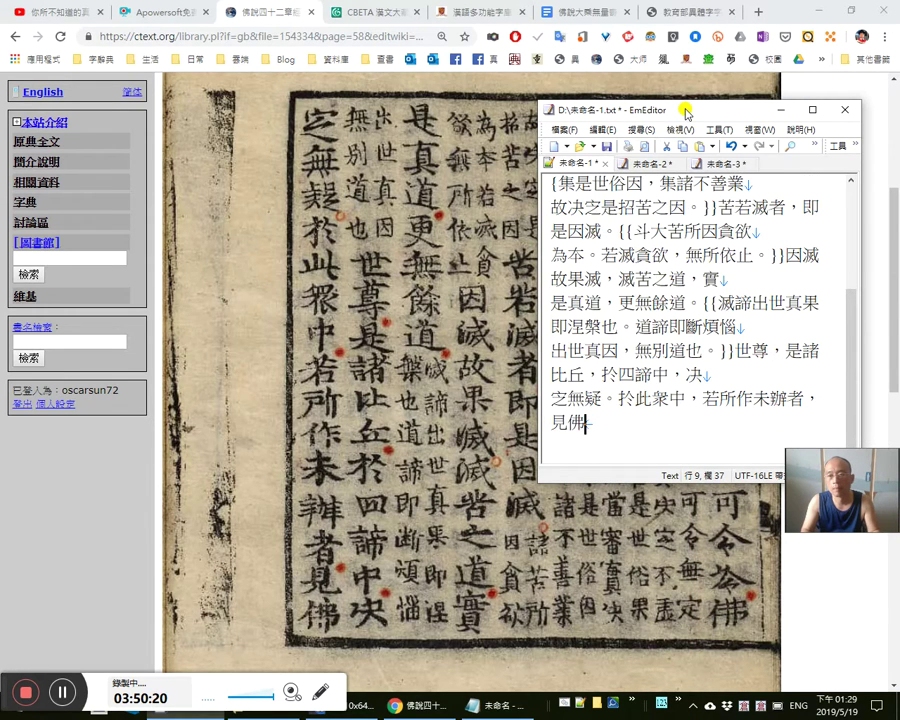
pyautogui.hotkey('ctrl', 's')
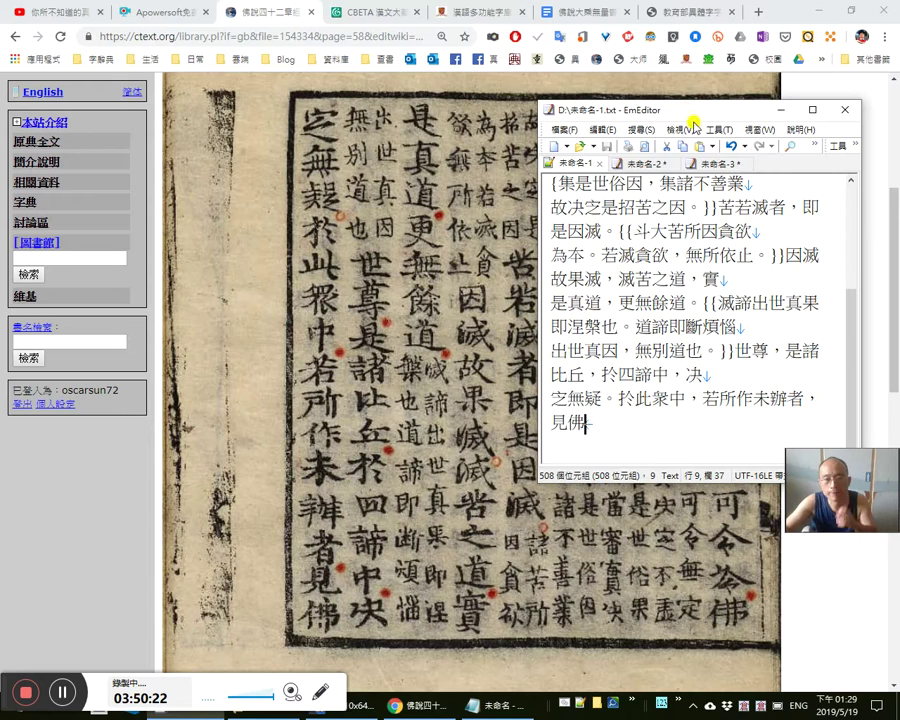
pyautogui.scroll(2, 760, 410)
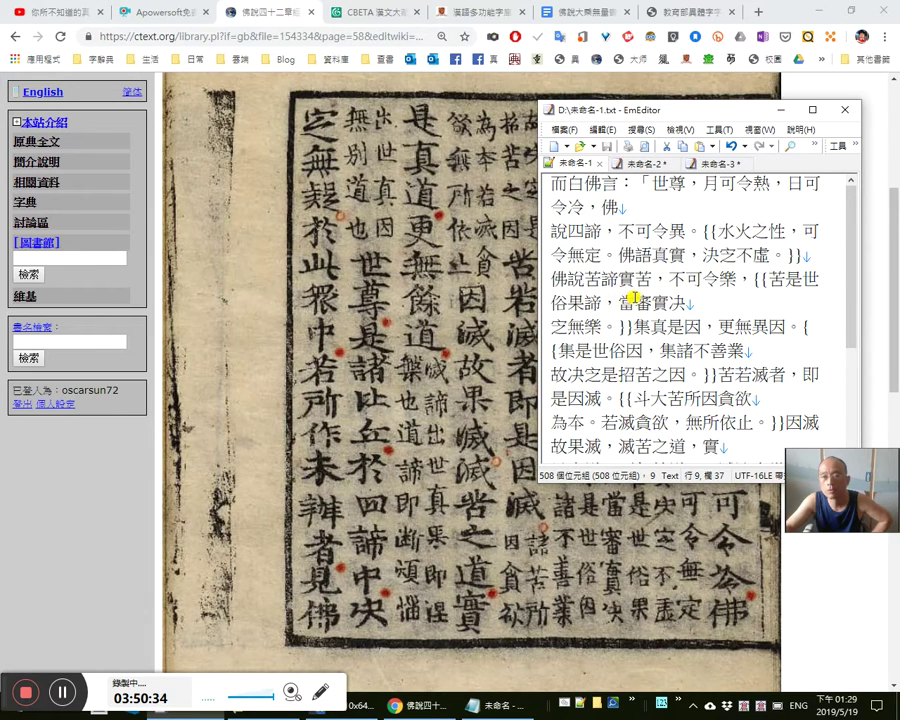
pyautogui.moveTo(729, 111); pyautogui.dragTo(245, 120)
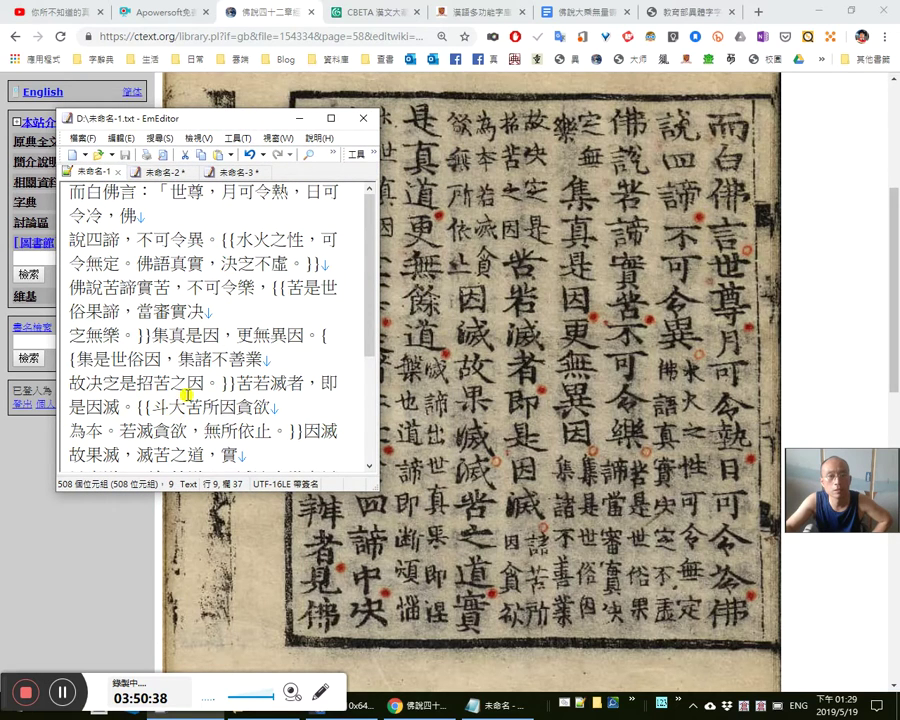
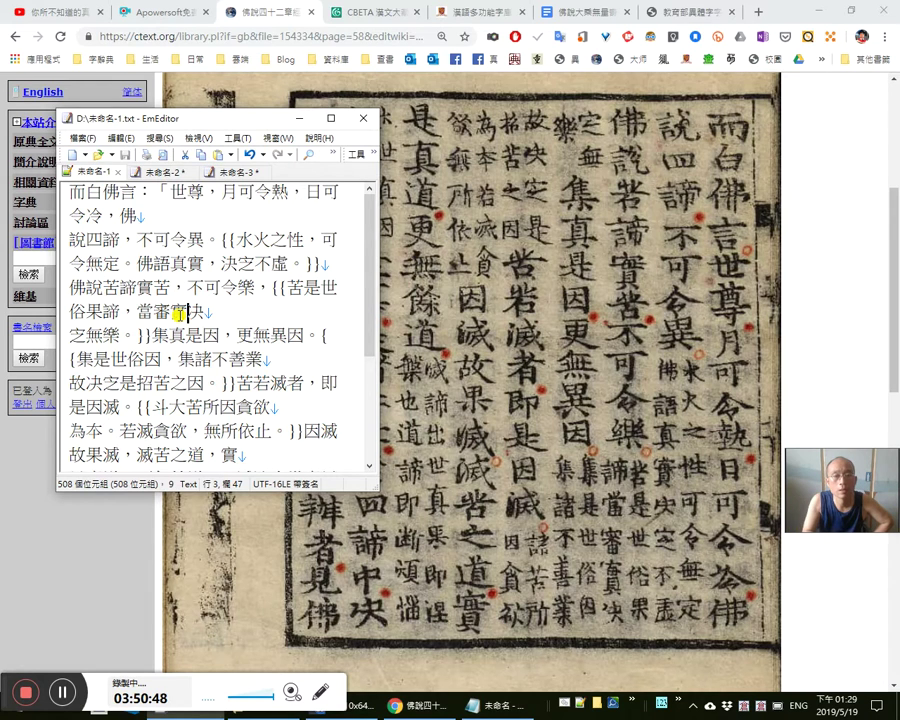
# Step: Insert a full-width comma in the commentary and compare the passage with the CBETA text
pyautogui.write('，')
pyautogui.click(360, 12)
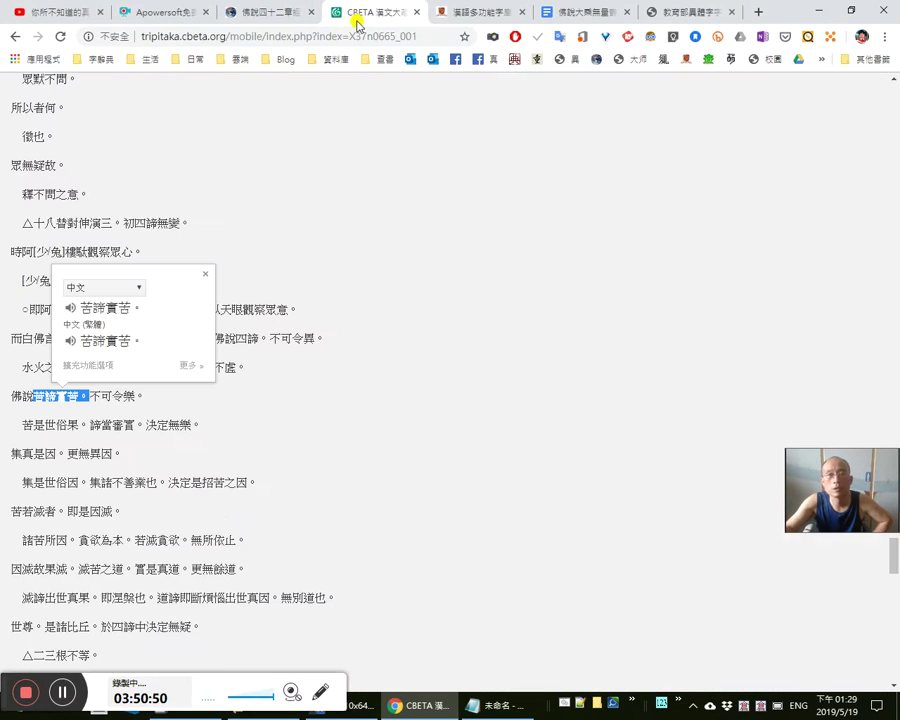
pyautogui.click(230, 406)
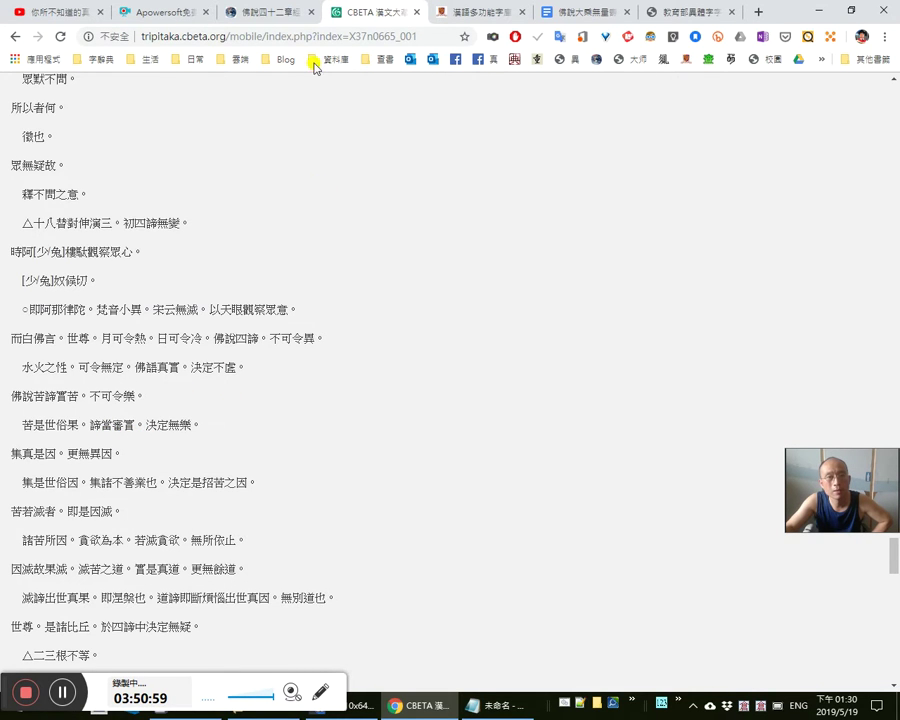
pyautogui.click(282, 13)
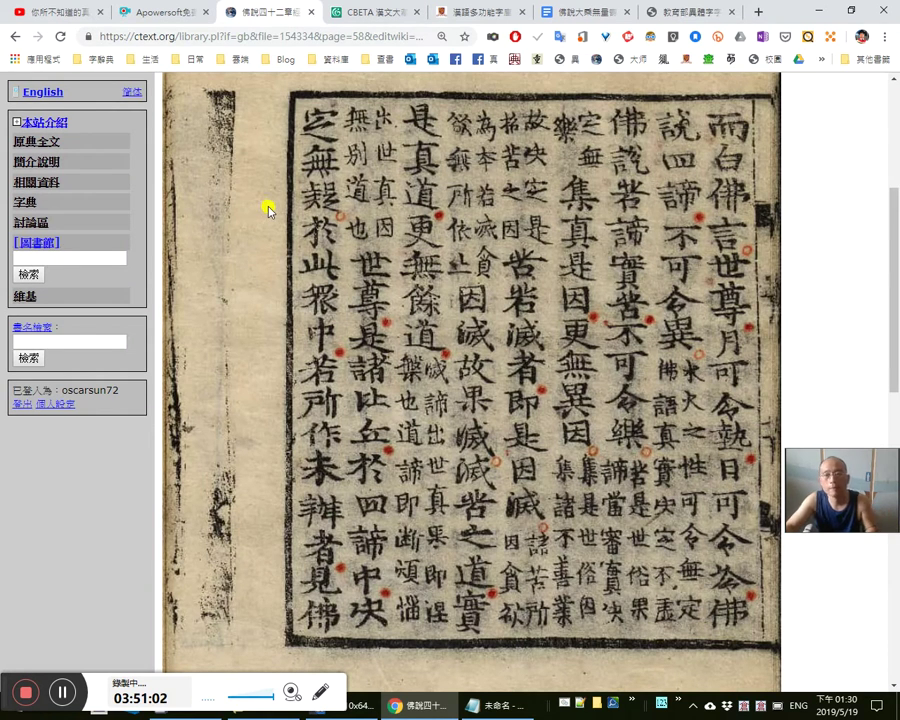
pyautogui.hotkey('alt', 'Tab')
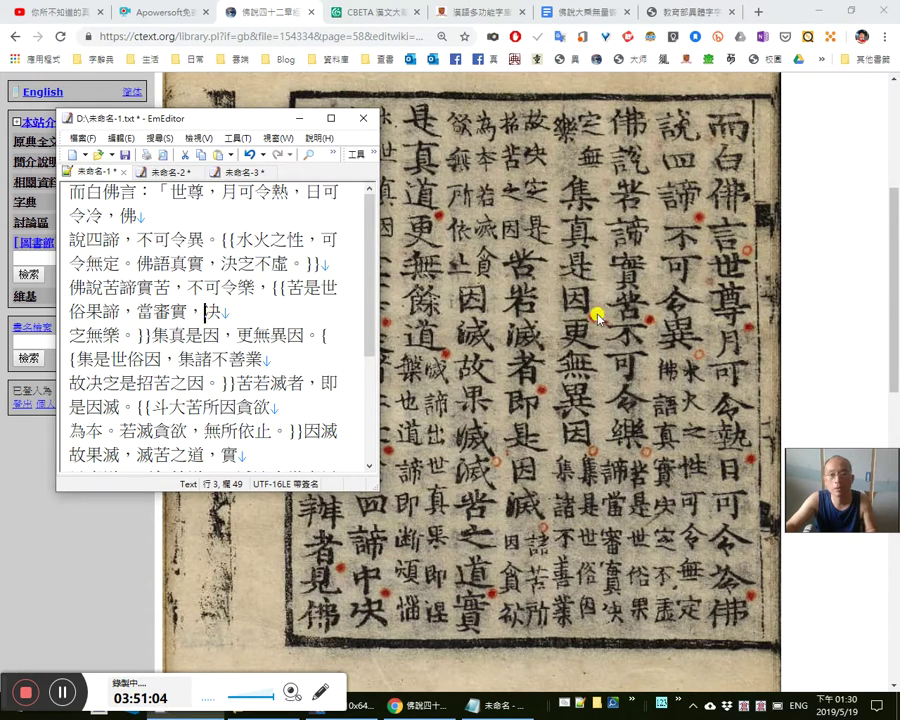
# Step: Move the comma so it follows 世俗果, comparing it with 集是世俗因 below
pyautogui.click(136, 309)
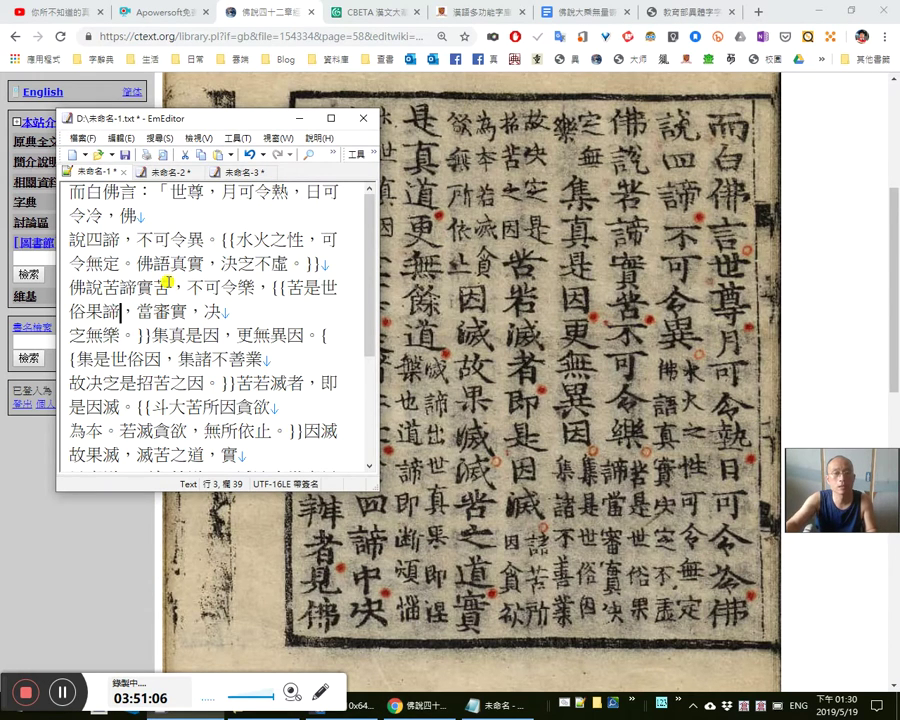
pyautogui.press('Right')
pyautogui.press('Right')
pyautogui.press('Left')
pyautogui.press('Left')
pyautogui.hotkey('shift', 'Left')
pyautogui.hotkey('shift', 'Left')
pyautogui.hotkey('shift', 'Left')
pyautogui.press('End')
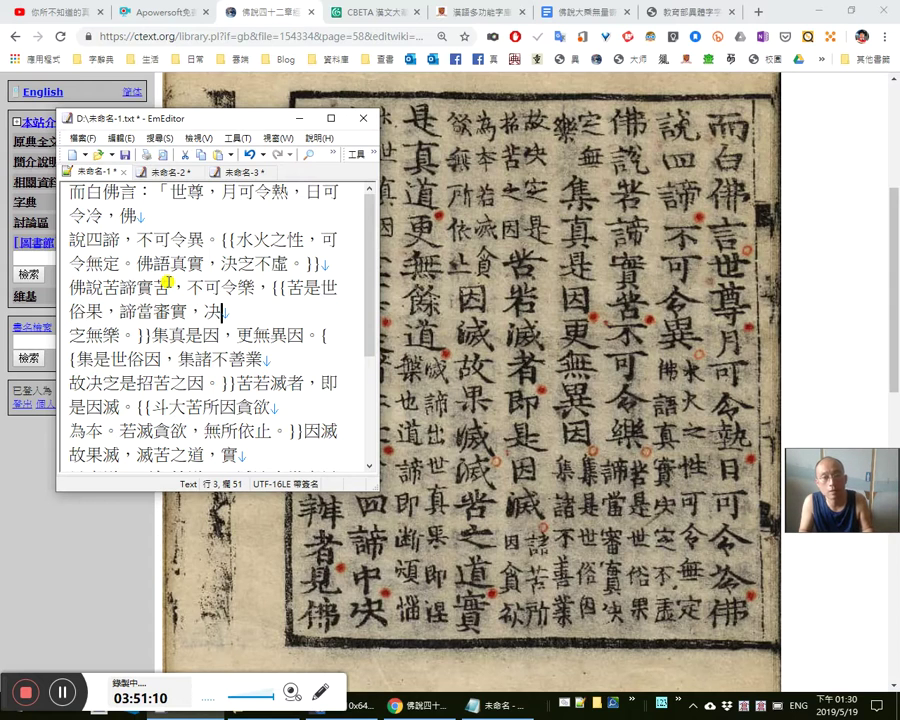
pyautogui.press('Down')
pyautogui.press('Right')
pyautogui.press('Right')
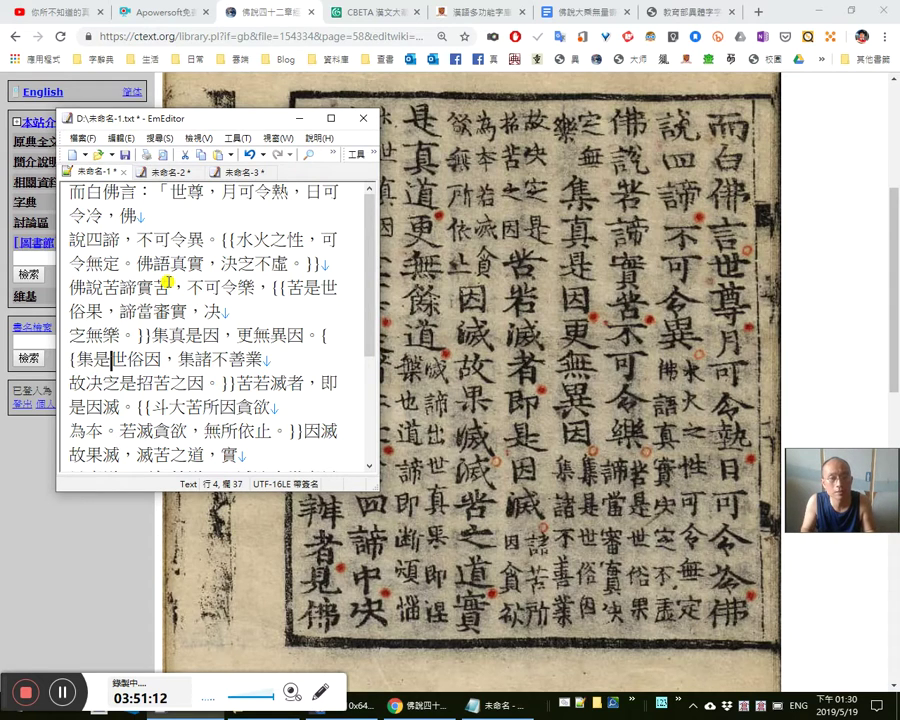
pyautogui.hotkey('shift', 'Right')
pyautogui.hotkey('shift', 'Right')
pyautogui.hotkey('shift', 'Right')
# Step: Check the 苦是世俗果，諦當審實，決之無樂 wording against the 世俗因 line
pyautogui.click(167, 285)
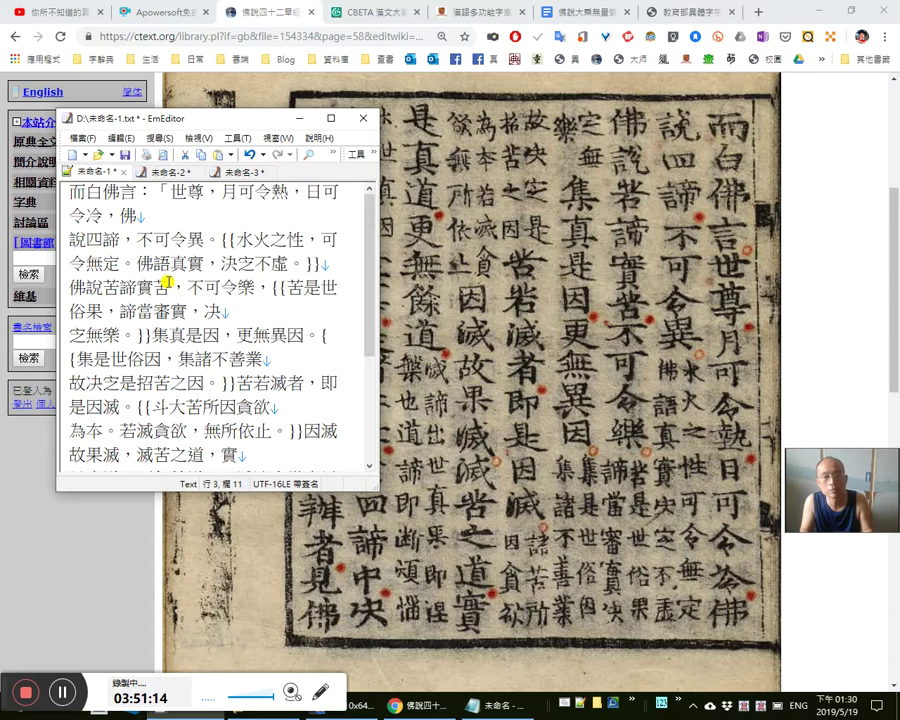
pyautogui.press('Down')
pyautogui.hotkey('shift', 'Right')
pyautogui.hotkey('shift', 'Right')
pyautogui.hotkey('shift', 'Right')
pyautogui.hotkey('shift', 'Right')
pyautogui.press('Right')
pyautogui.press('Right')
pyautogui.press('Right')
pyautogui.press('Right')
pyautogui.press('Right')
pyautogui.press('Right')
pyautogui.press('Right')
pyautogui.press('Right')
pyautogui.press('Right')
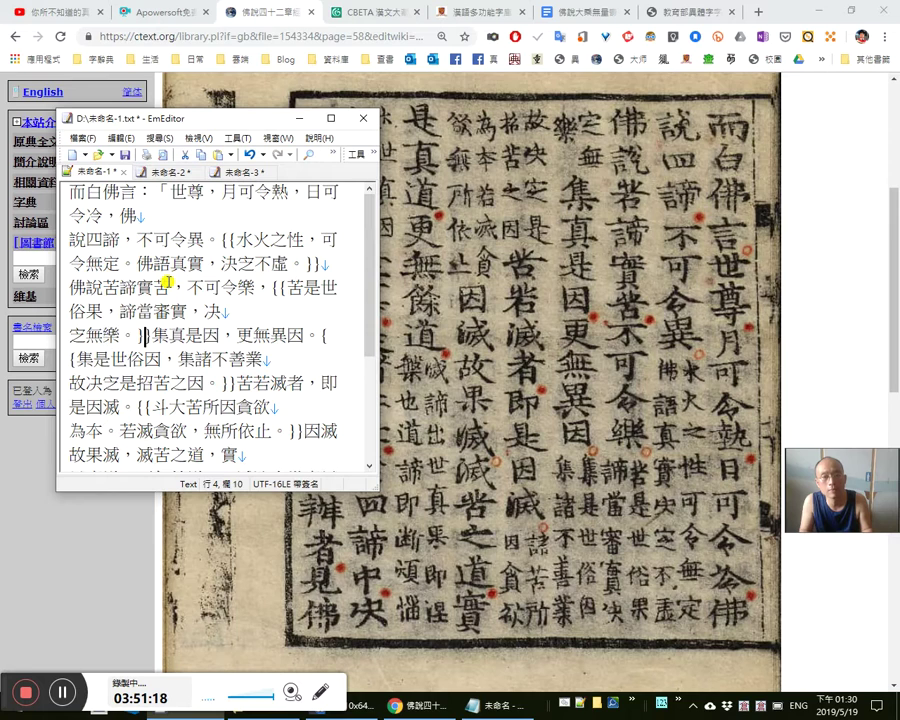
pyautogui.press('Right')
pyautogui.press('Right')
pyautogui.press('Right')
pyautogui.press('Right')
pyautogui.press('Right')
pyautogui.press('Right')
pyautogui.press('Right')
pyautogui.press('Right')
pyautogui.press('Right')
pyautogui.press('Right')
pyautogui.press('Right')
pyautogui.hotkey('shift', 'Right')
pyautogui.hotkey('shift', 'Right')
pyautogui.hotkey('shift', 'Right')
pyautogui.hotkey('shift', 'Right')
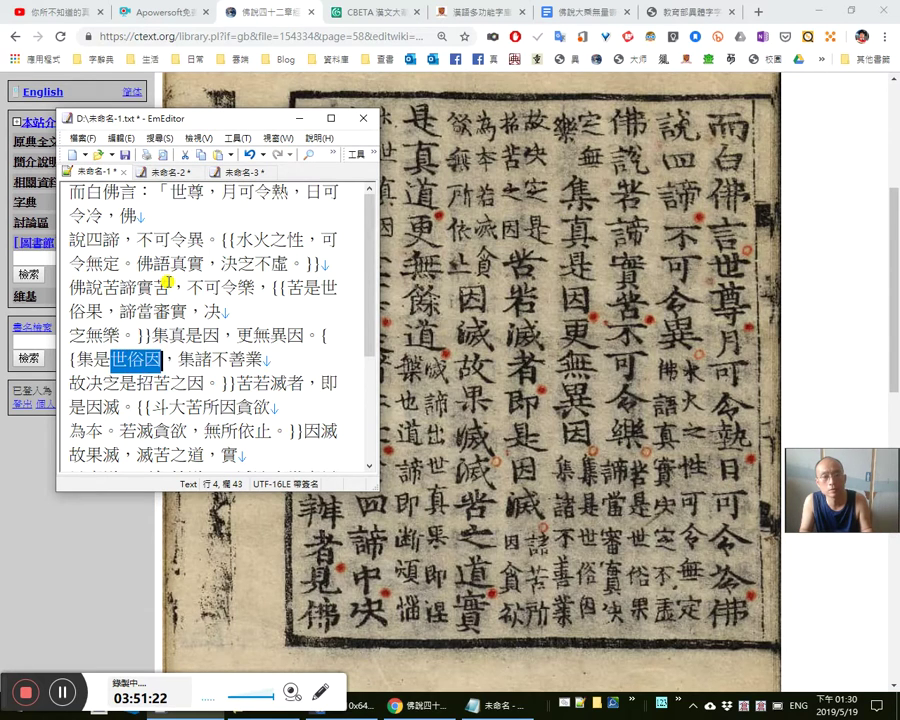
pyautogui.moveTo(327, 290); pyautogui.dragTo(120, 310)
# Step: Add a comma after 集諸不善業 and verify it against CBETA
pyautogui.click(217, 358)
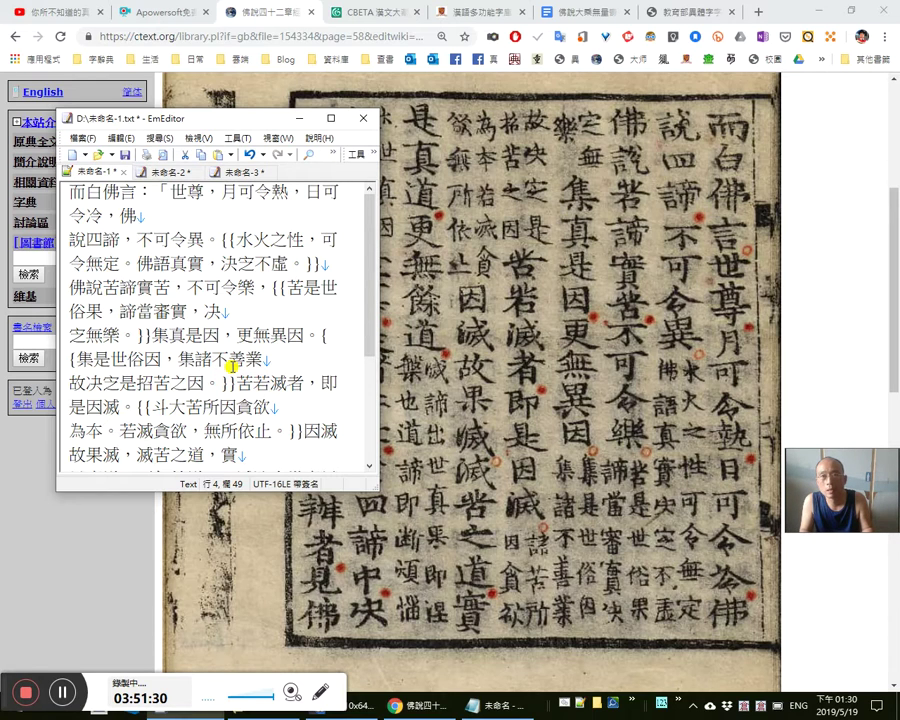
pyautogui.write('，')
pyautogui.press('Right')
pyautogui.press('Right')
pyautogui.press('Right')
pyautogui.press('Right')
pyautogui.press('Right')
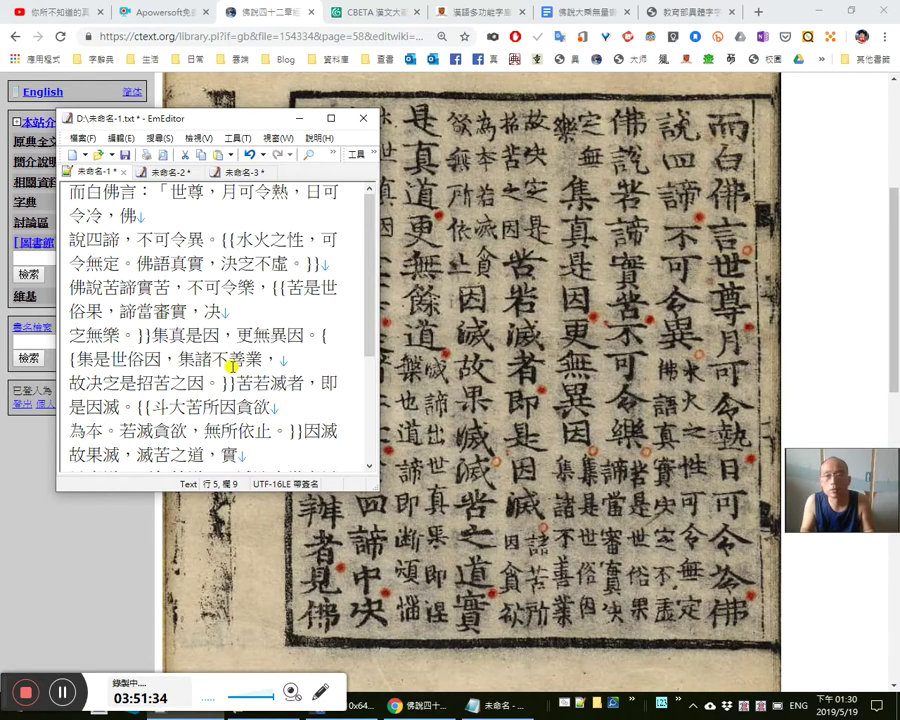
pyautogui.press('Right')
pyautogui.press('Right')
pyautogui.press('Right')
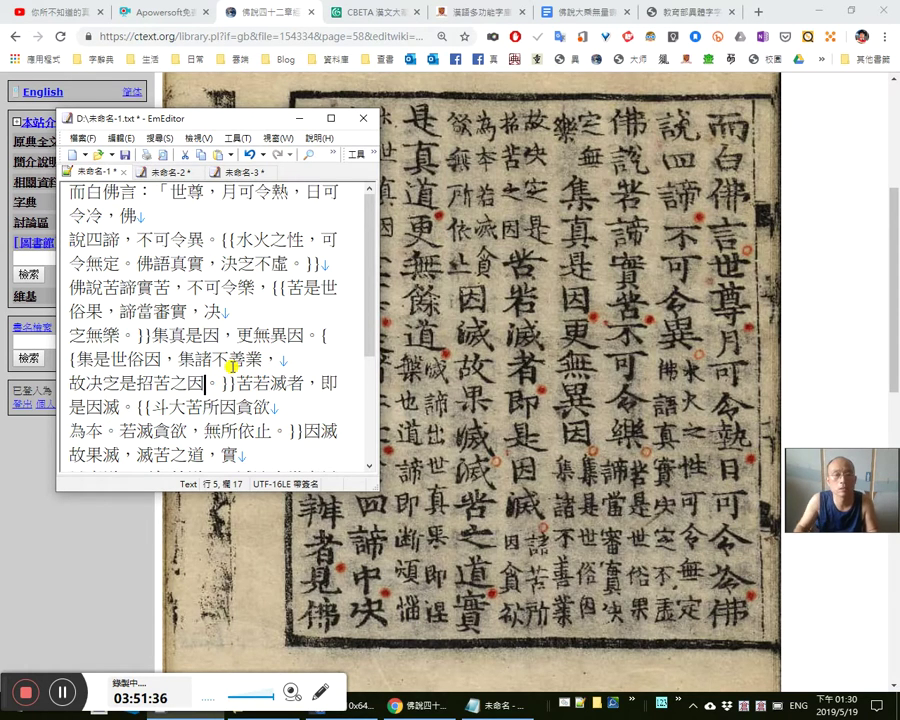
pyautogui.hotkey('alt', 'Tab')
pyautogui.click(356, 10)
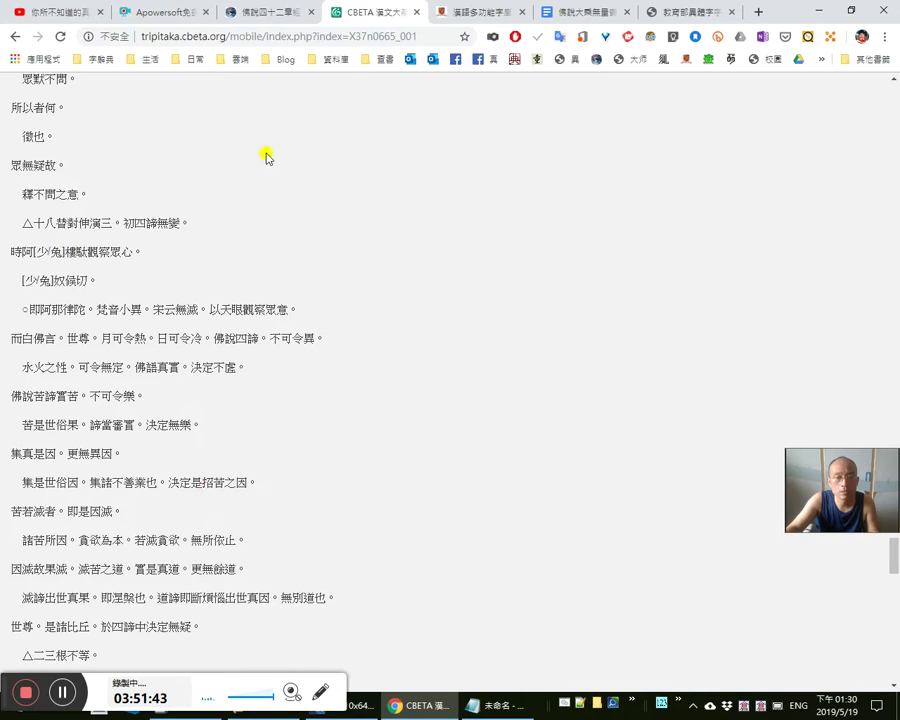
pyautogui.click(264, 10)
# Step: Compare the transcribed 苦若滅者。即是 passage with the CBETA text
pyautogui.hotkey('alt', 'Tab')
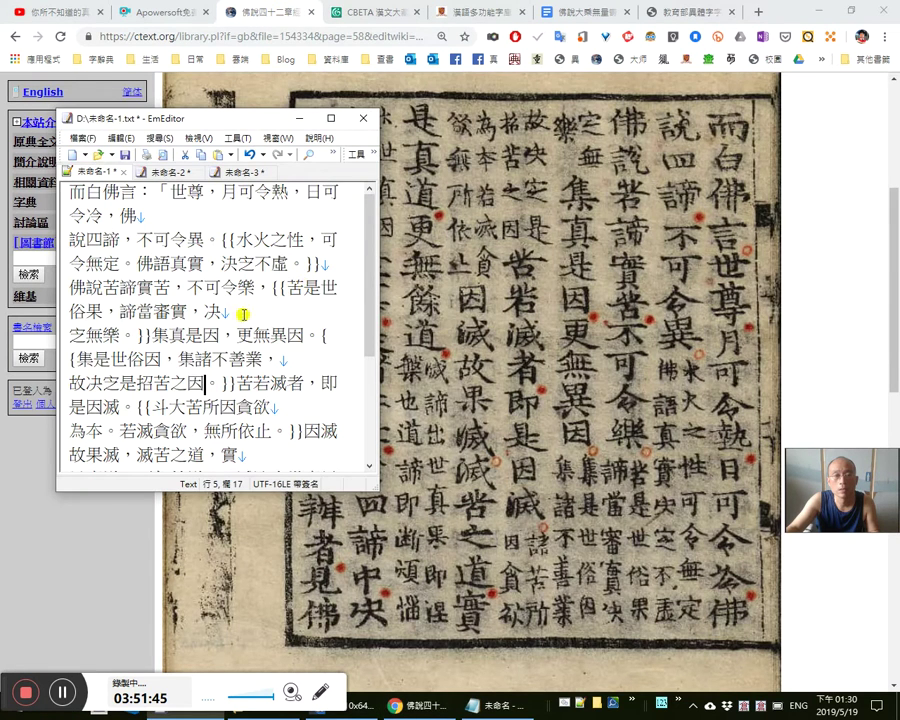
pyautogui.hotkey('alt', 'Tab')
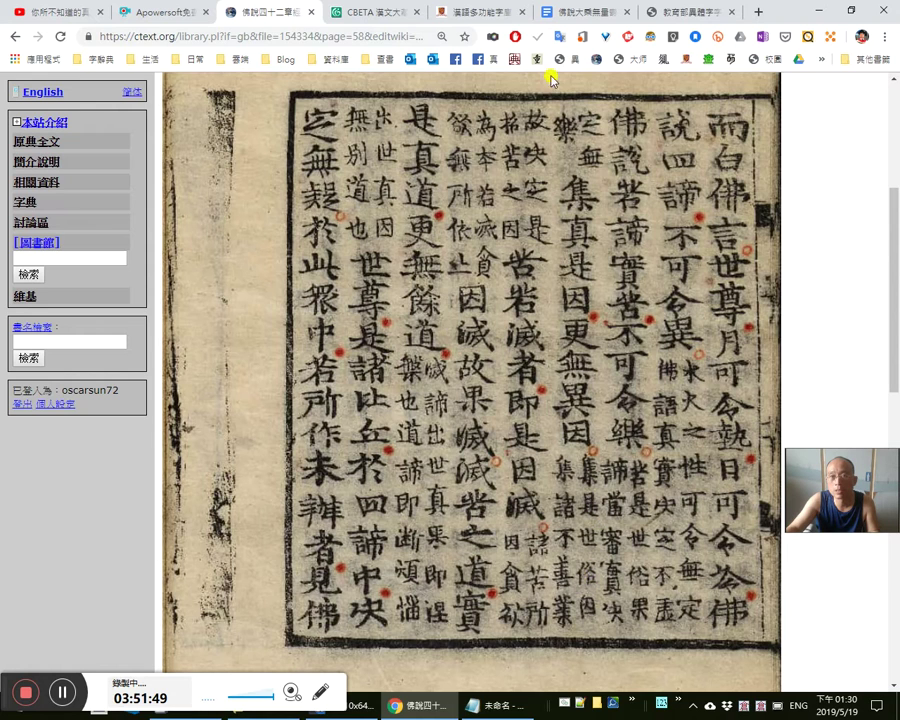
pyautogui.hotkey('alt', 'Tab')
pyautogui.press('Right')
pyautogui.press('Right')
pyautogui.press('Right')
pyautogui.press('Right')
pyautogui.press('Right')
pyautogui.press('Right')
pyautogui.press('Right')
pyautogui.press('Right')
pyautogui.press('Right')
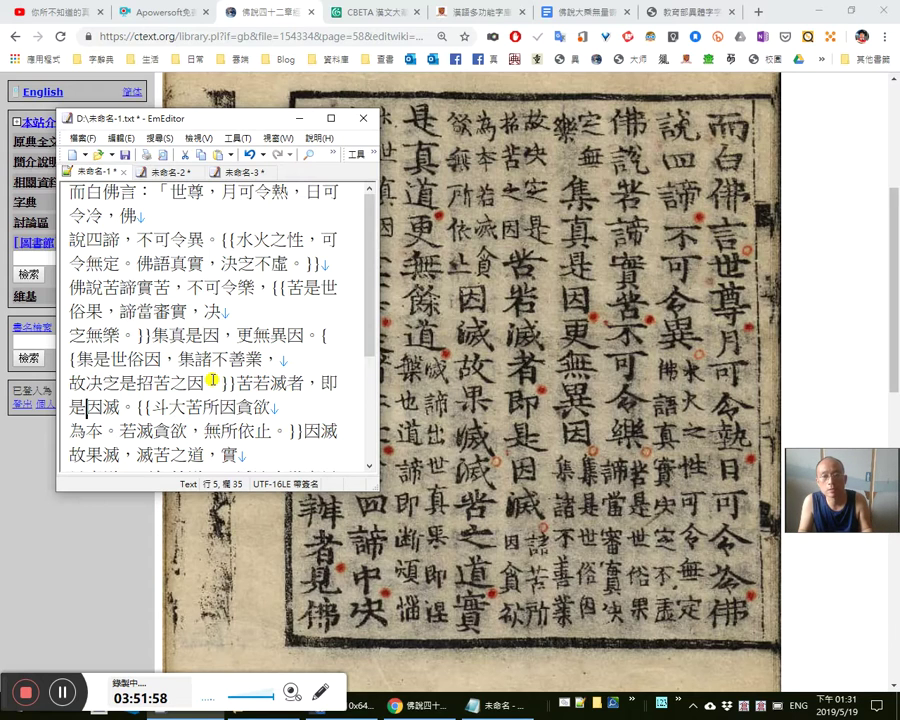
pyautogui.press('Right')
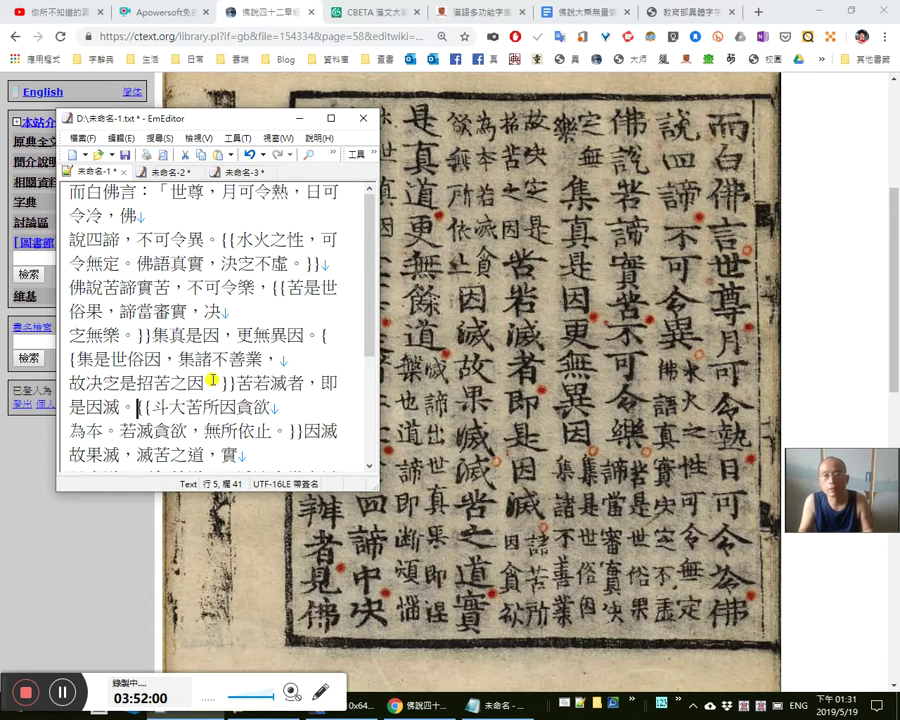
pyautogui.hotkey('alt', 'Tab')
pyautogui.click(371, 17)
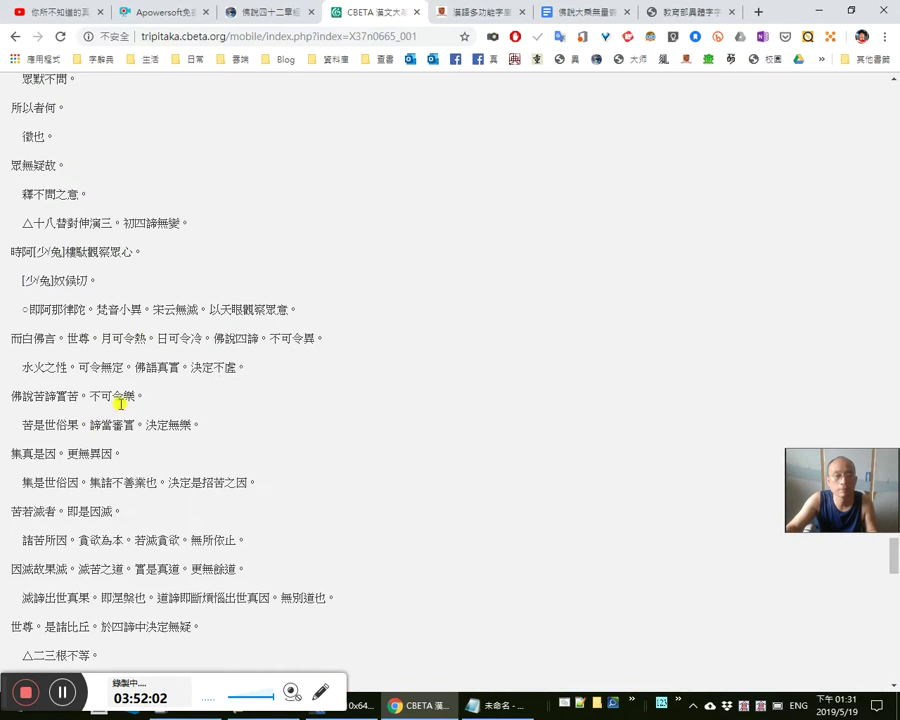
pyautogui.moveTo(88, 511); pyautogui.dragTo(26, 511)
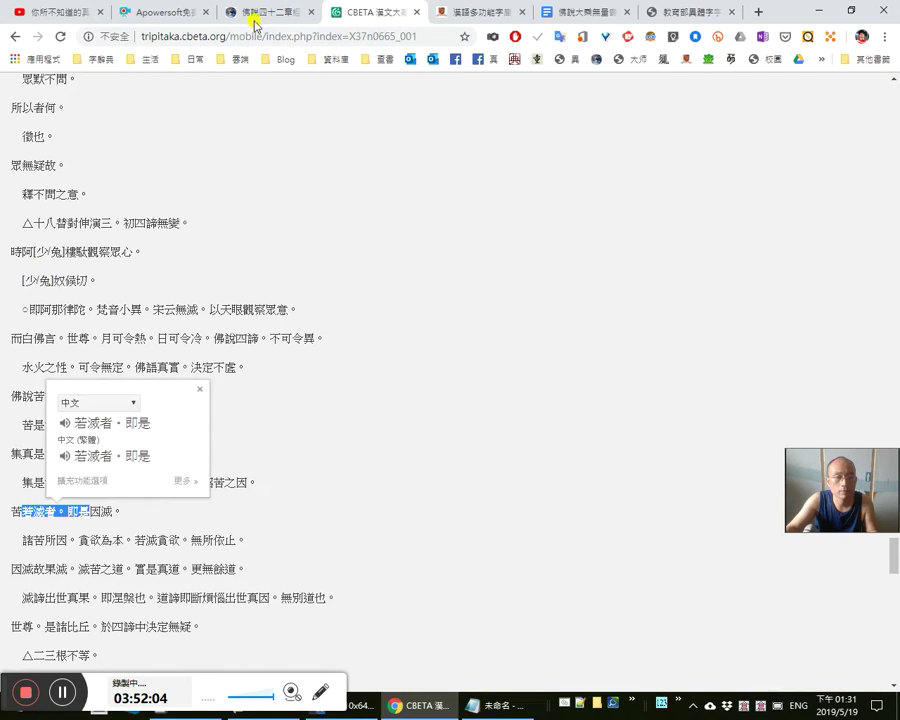
pyautogui.click(285, 11)
# Step: Replace 斗大 with 諸 and add a comma after 諸苦所因
pyautogui.hotkey('alt', 'Tab')
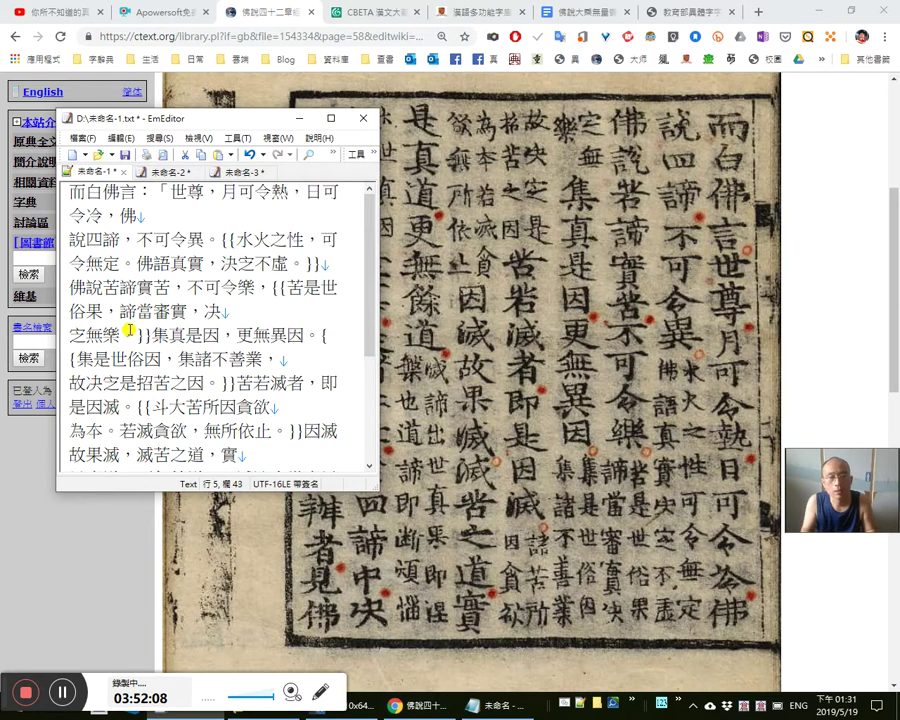
pyautogui.press('Delete')
pyautogui.press('Delete')
pyautogui.write('諸')
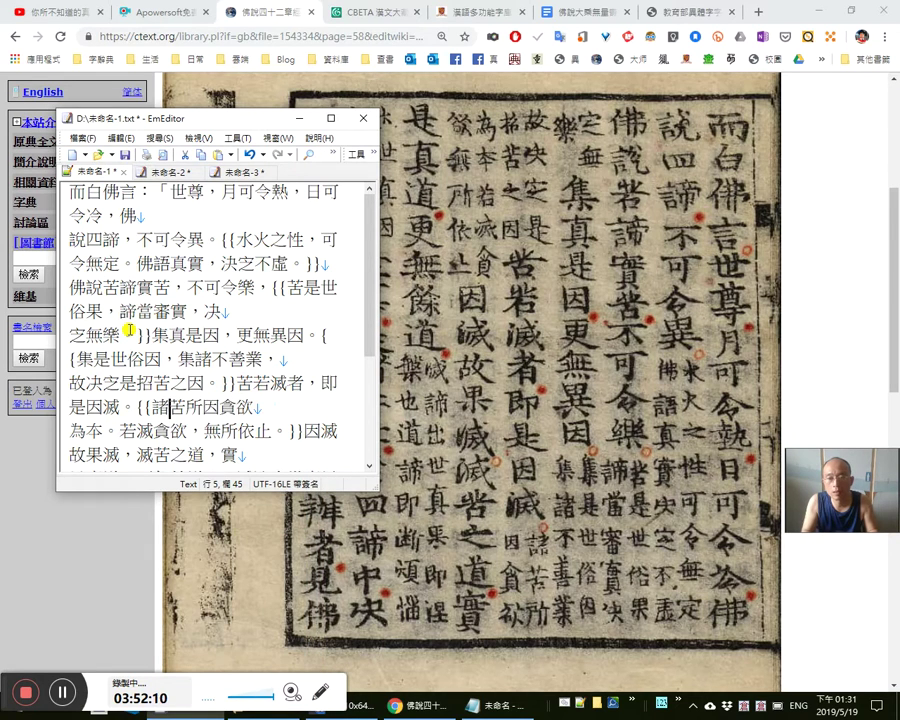
pyautogui.press('Right')
pyautogui.press('Right')
pyautogui.press('Right')
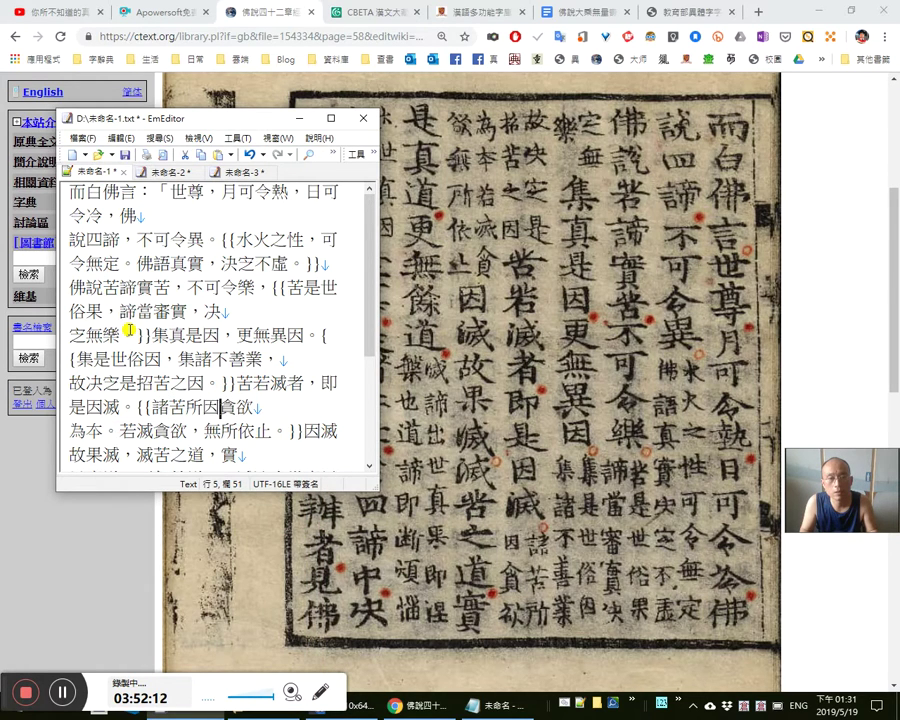
pyautogui.press('Right')
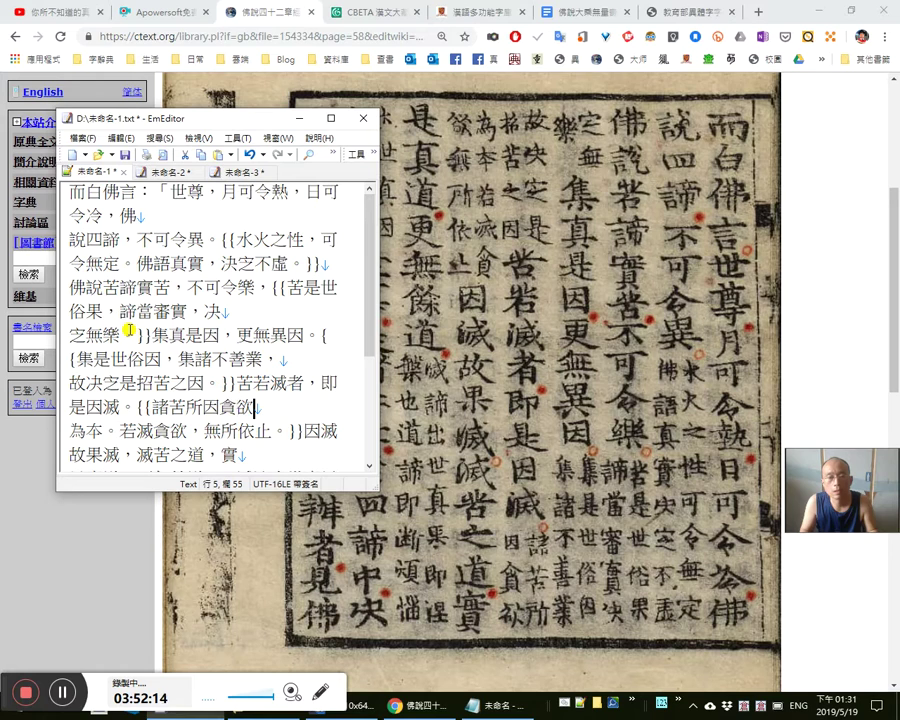
pyautogui.press('Right')
pyautogui.press('Right')
pyautogui.press('Left')
pyautogui.press('Left')
pyautogui.press('Left')
pyautogui.press('Left')
pyautogui.write('，')
# Step: Recheck the 諸苦所因 characters against CBETA and return to the ctext scan
pyautogui.click(197, 410)
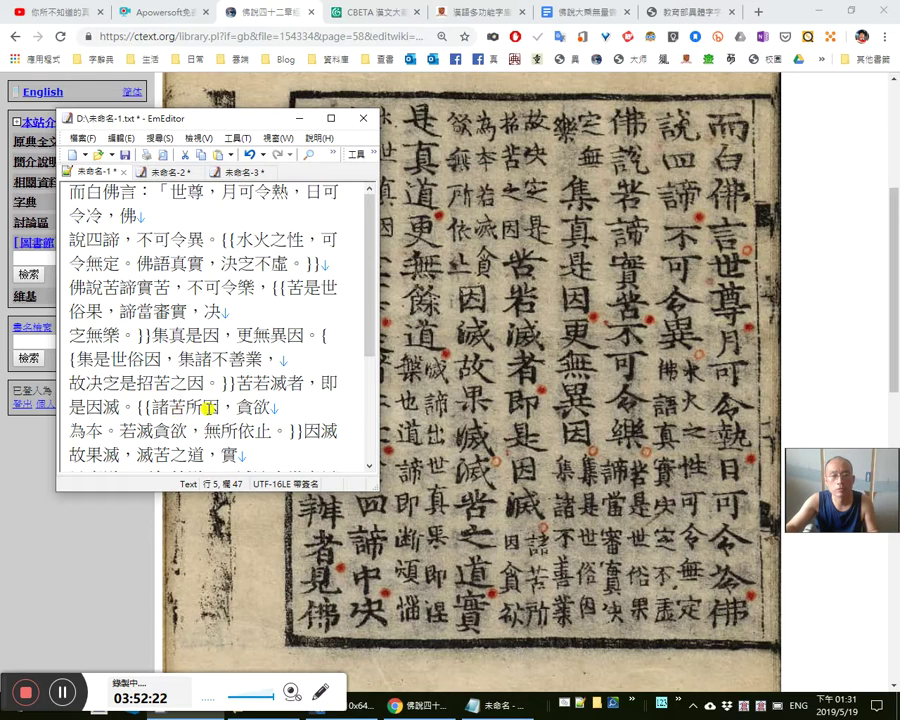
pyautogui.click(189, 405)
pyautogui.doubleClick(189, 405)
pyautogui.press('Right')
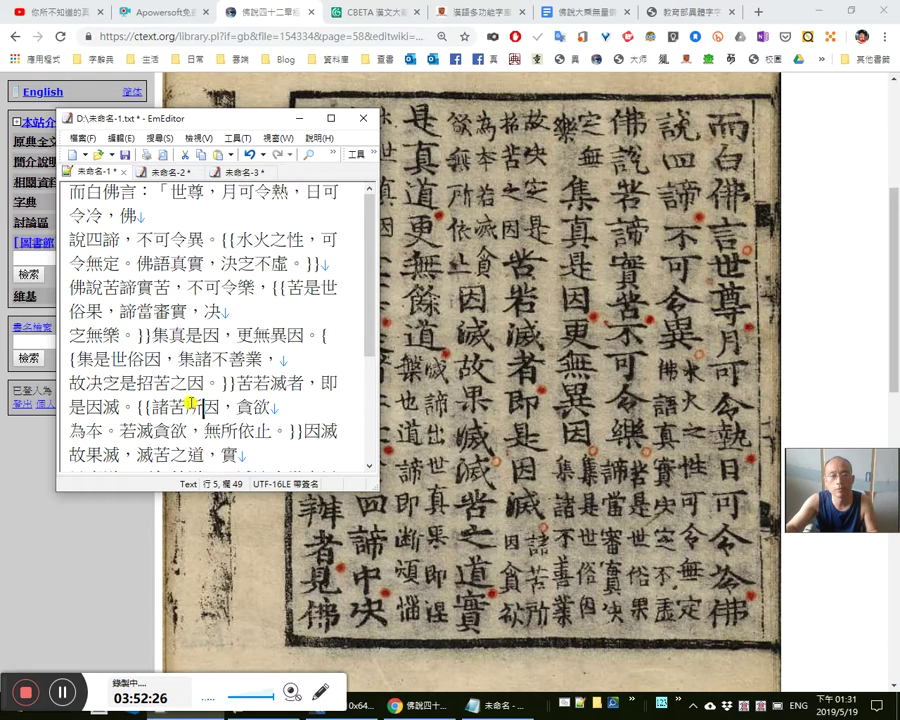
pyautogui.hotkey('shift', 'Right')
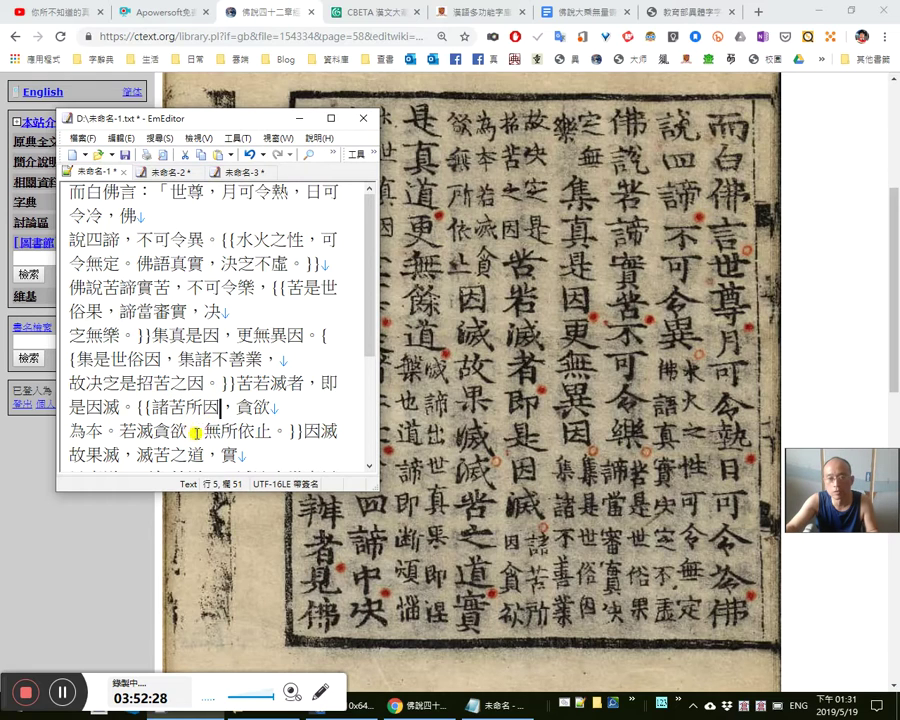
pyautogui.moveTo(200, 406); pyautogui.dragTo(207, 408)
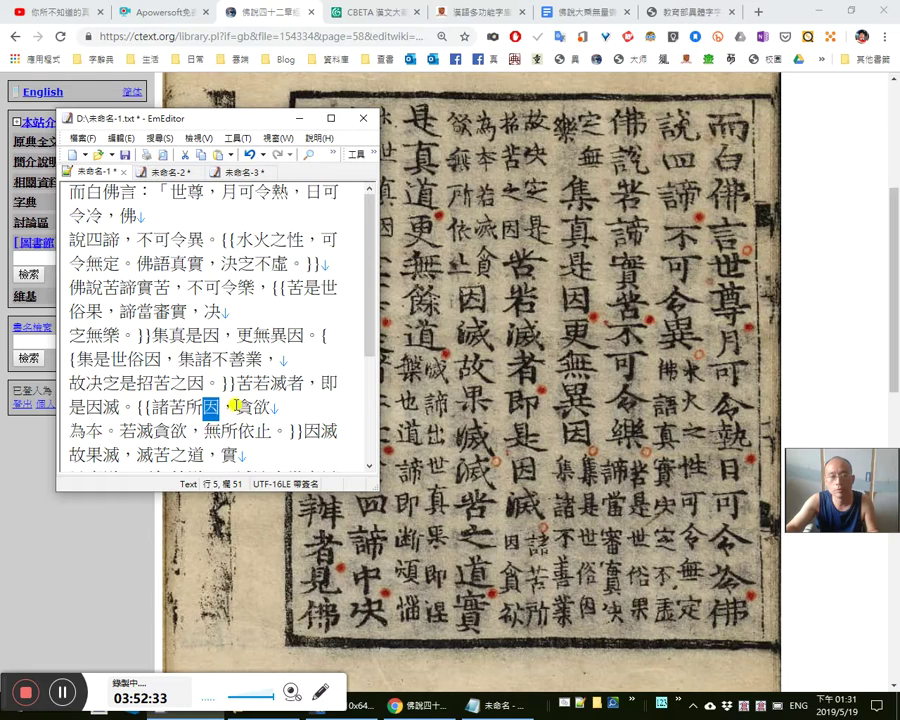
pyautogui.moveTo(178, 406); pyautogui.dragTo(170, 407)
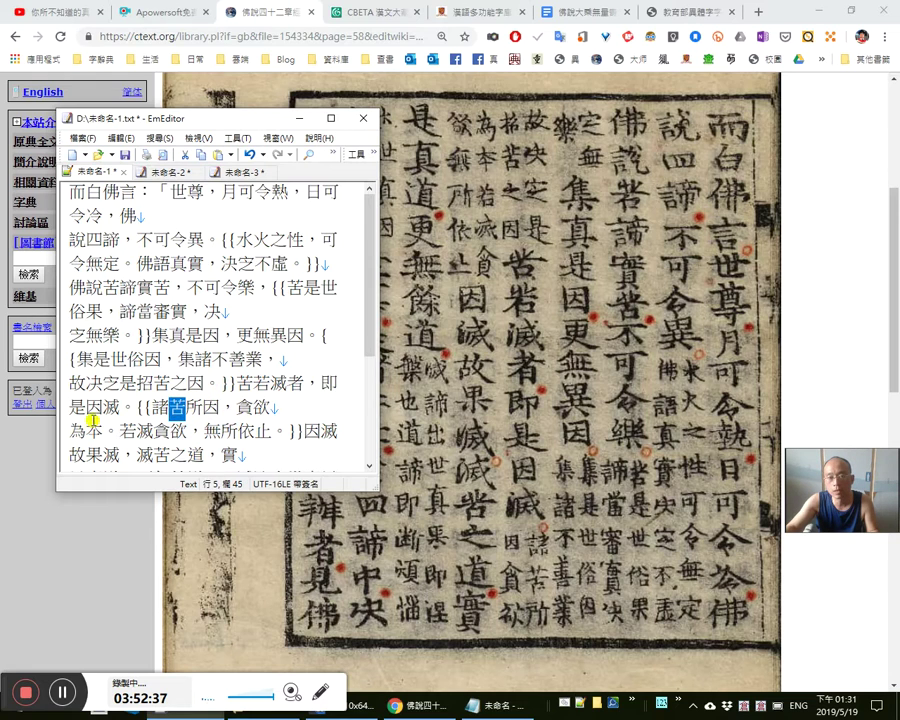
pyautogui.click(233, 20)
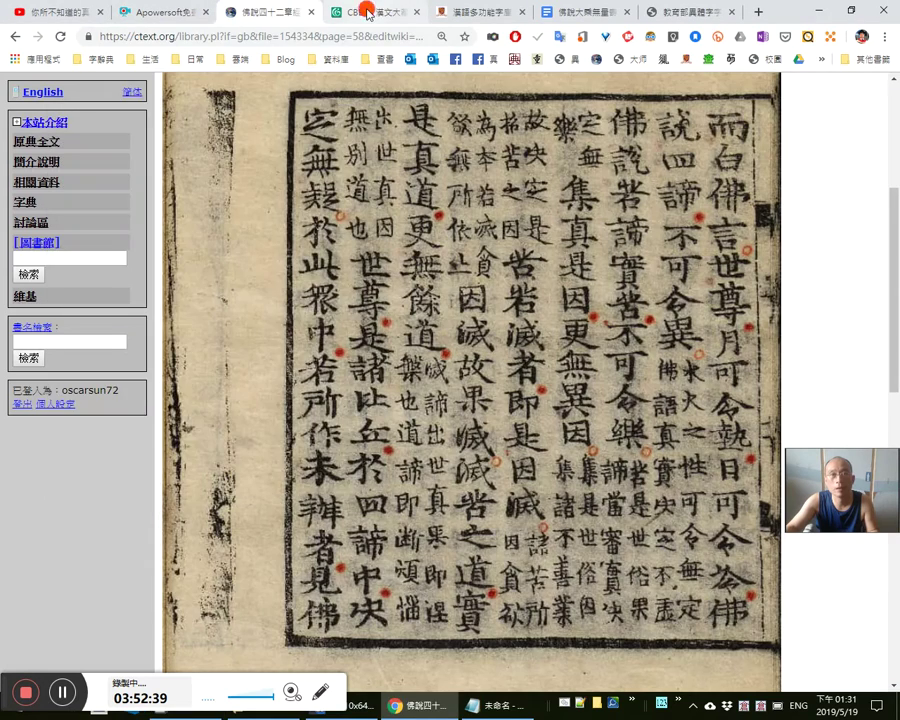
pyautogui.click(367, 12)
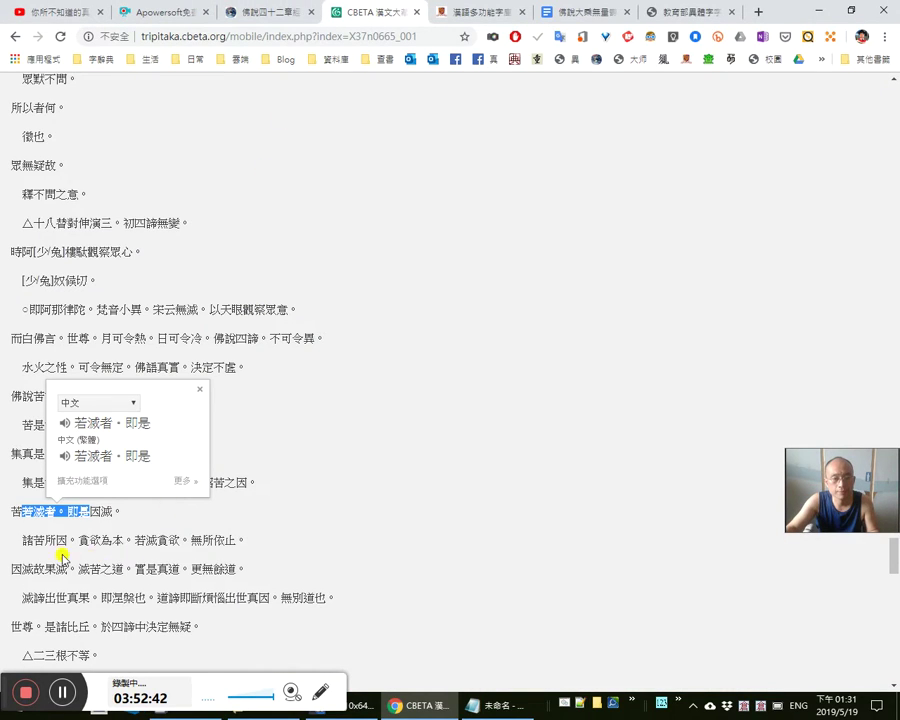
pyautogui.click(300, 10)
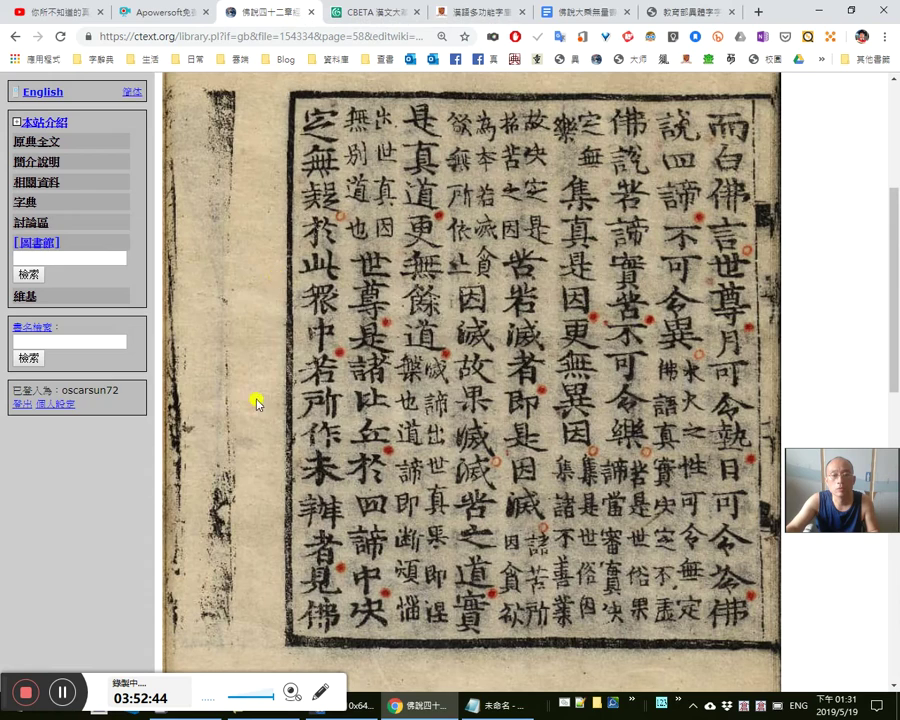
# Step: Change the full stop after 為本 to a semicolon, giving 為本；若滅貪欲
pyautogui.hotkey('alt', 'Tab')
pyautogui.press('Right')
pyautogui.press('Right')
pyautogui.press('Down')
pyautogui.press('Right')
pyautogui.press('Right')
pyautogui.press('Right')
pyautogui.press('Right')
pyautogui.press('Right')
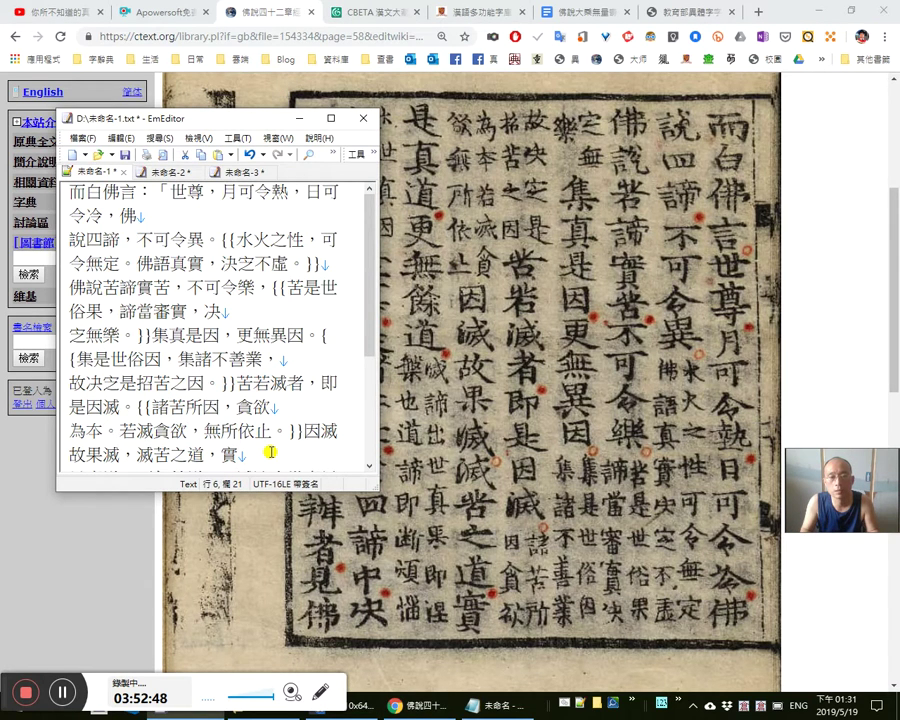
pyautogui.press('Left')
pyautogui.press('Left')
pyautogui.press('Left')
pyautogui.press('Left')
pyautogui.press('Left')
pyautogui.press('Left')
pyautogui.press('Left')
pyautogui.press('Left')
pyautogui.press('Left')
pyautogui.press('Left')
pyautogui.hotkey('shift', 'Right')
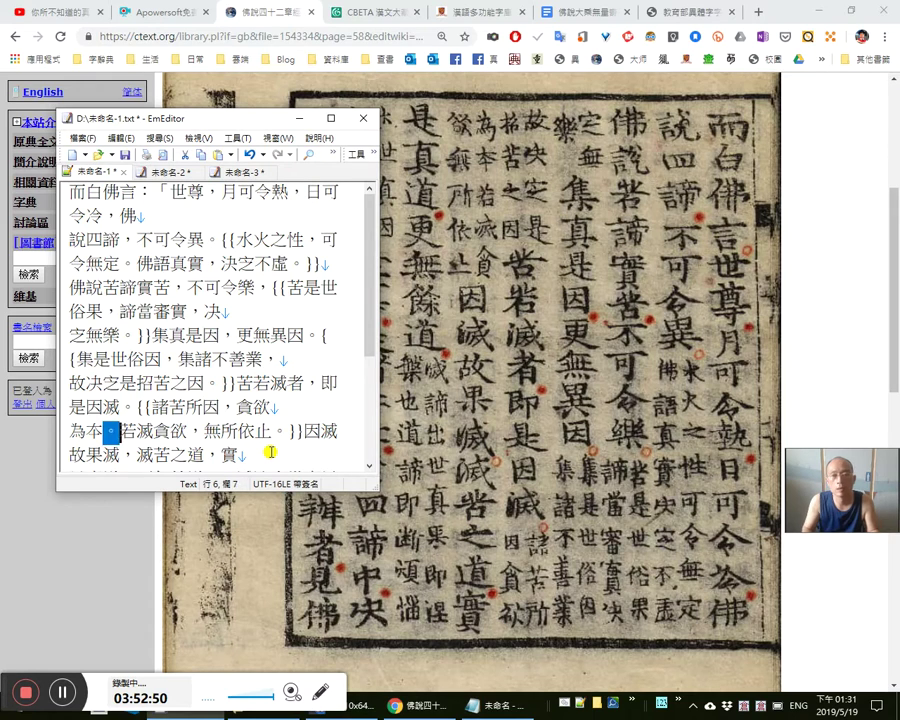
pyautogui.write('；')
# Step: Insert a comma before 即涅槃也 after proofreading the 故果滅 lines
pyautogui.press('Right')
pyautogui.press('Right')
pyautogui.press('Right')
pyautogui.press('Right')
pyautogui.press('Right')
pyautogui.press('Right')
pyautogui.press('Right')
pyautogui.press('Right')
pyautogui.press('Right')
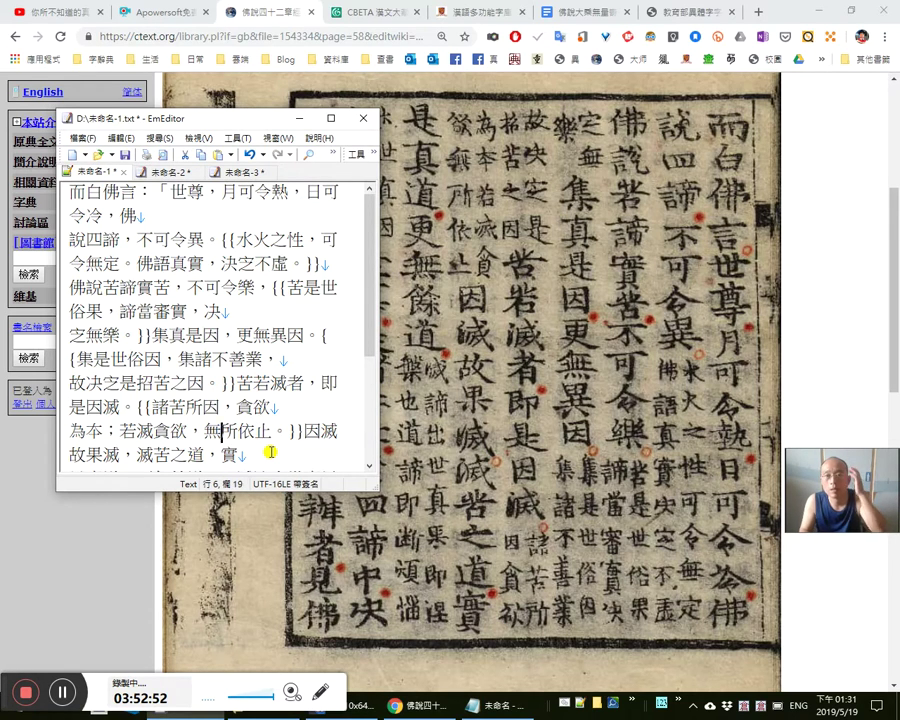
pyautogui.press('Right')
pyautogui.press('Right')
pyautogui.press('Right')
pyautogui.press('Right')
pyautogui.press('Right')
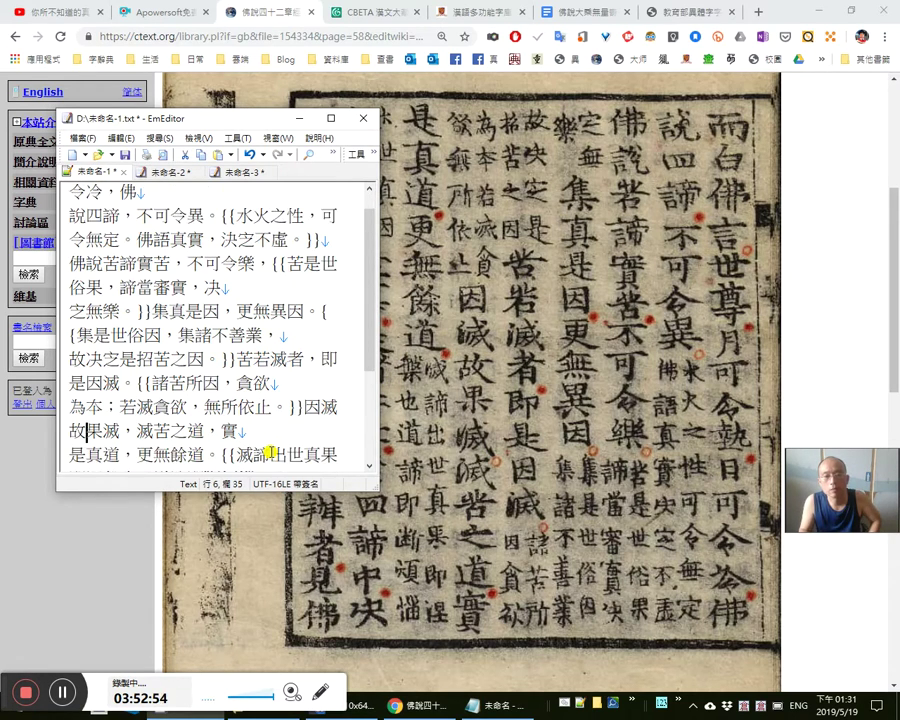
pyautogui.press('Right')
pyautogui.press('Right')
pyautogui.press('Right')
pyautogui.press('Right')
pyautogui.press('Right')
pyautogui.press('Right')
pyautogui.press('Right')
pyautogui.press('Right')
pyautogui.press('Right')
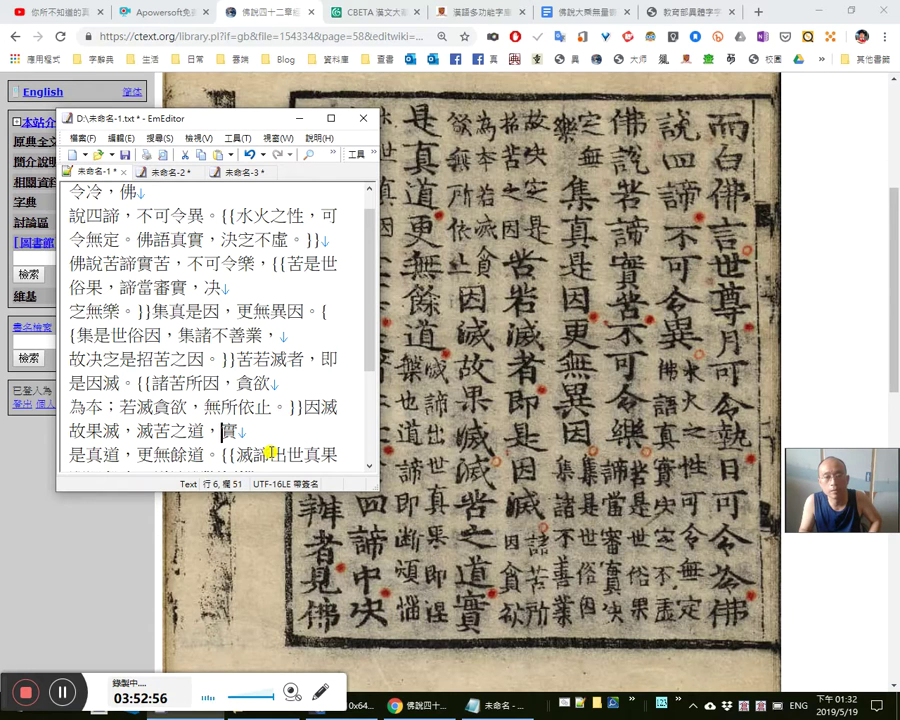
pyautogui.press('Right')
pyautogui.press('Right')
pyautogui.press('Right')
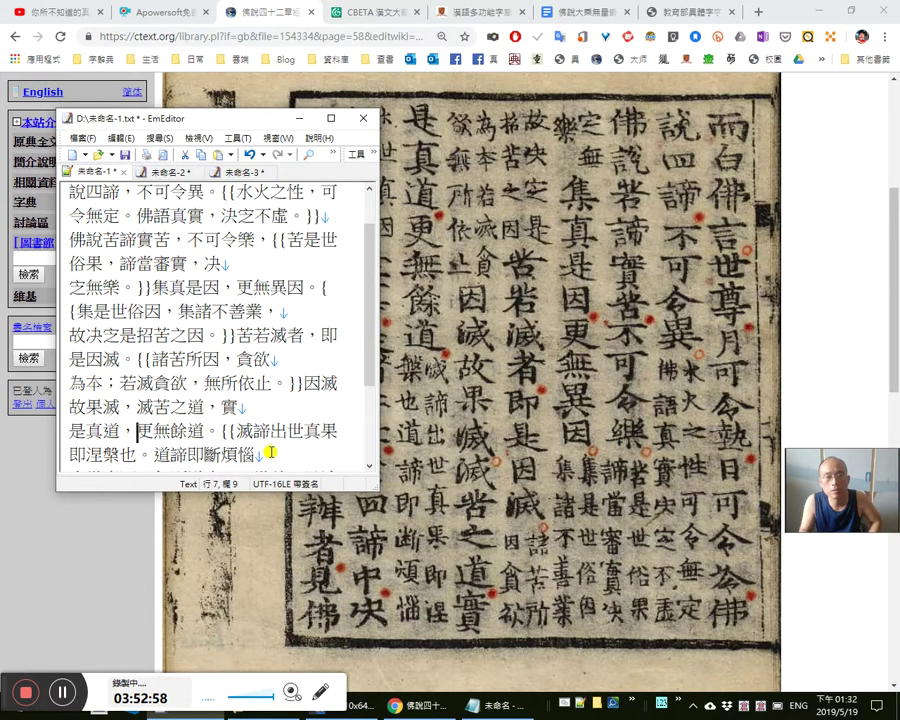
pyautogui.press('Right')
pyautogui.press('Right')
pyautogui.press('Right')
pyautogui.press('Right')
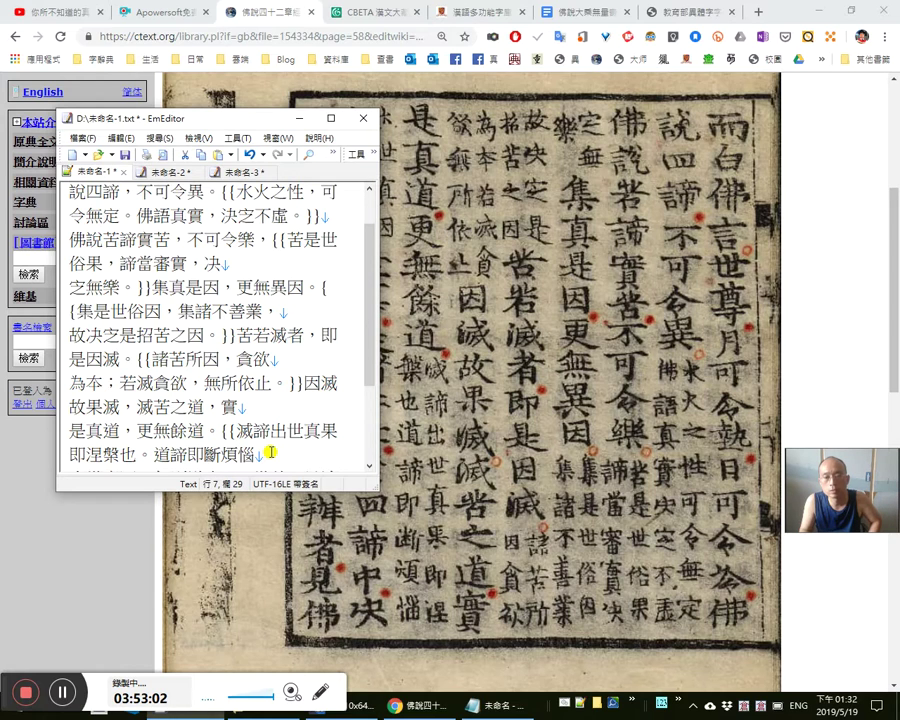
pyautogui.press('Right')
pyautogui.press('Right')
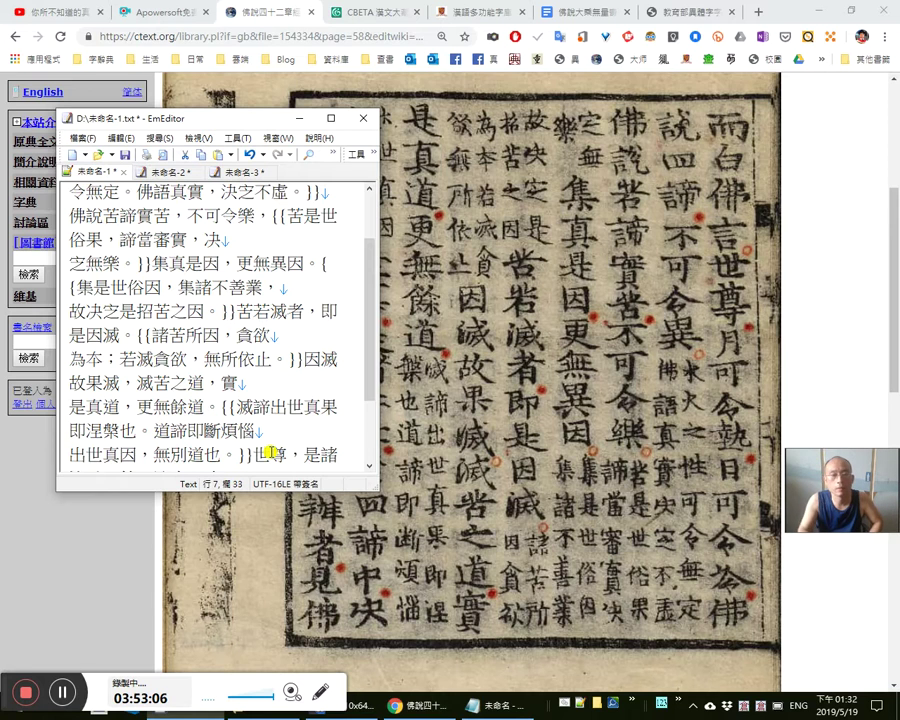
pyautogui.write('，')
# Step: Confirm 滅諦出世真果，即涅槃也 on CBETA and move the editor to the right half
pyautogui.click(258, 34)
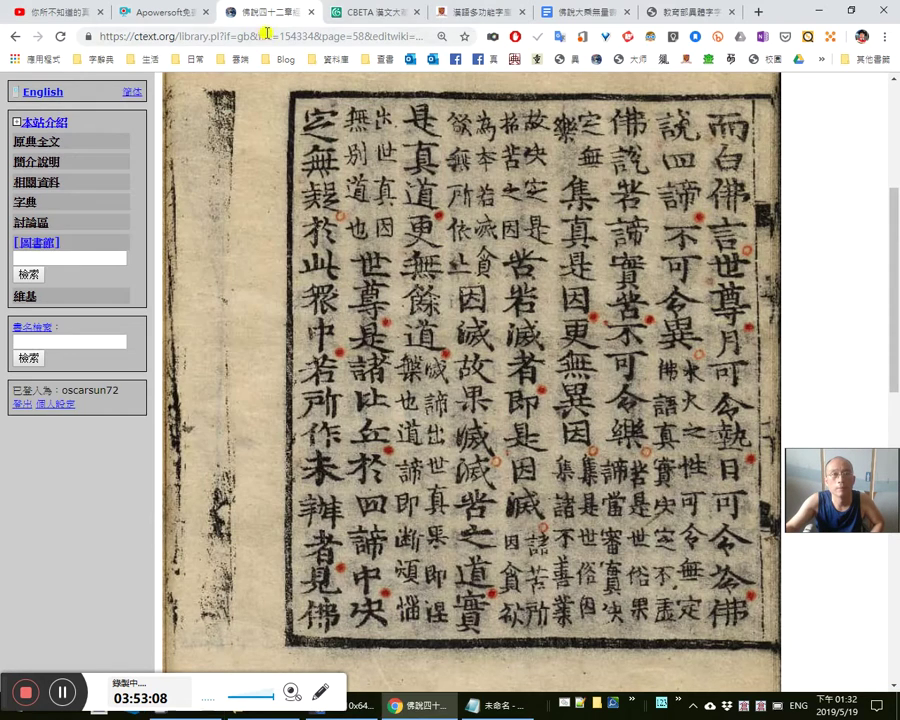
pyautogui.click(350, 12)
pyautogui.moveTo(22, 597); pyautogui.dragTo(122, 597)
pyautogui.click(246, 16)
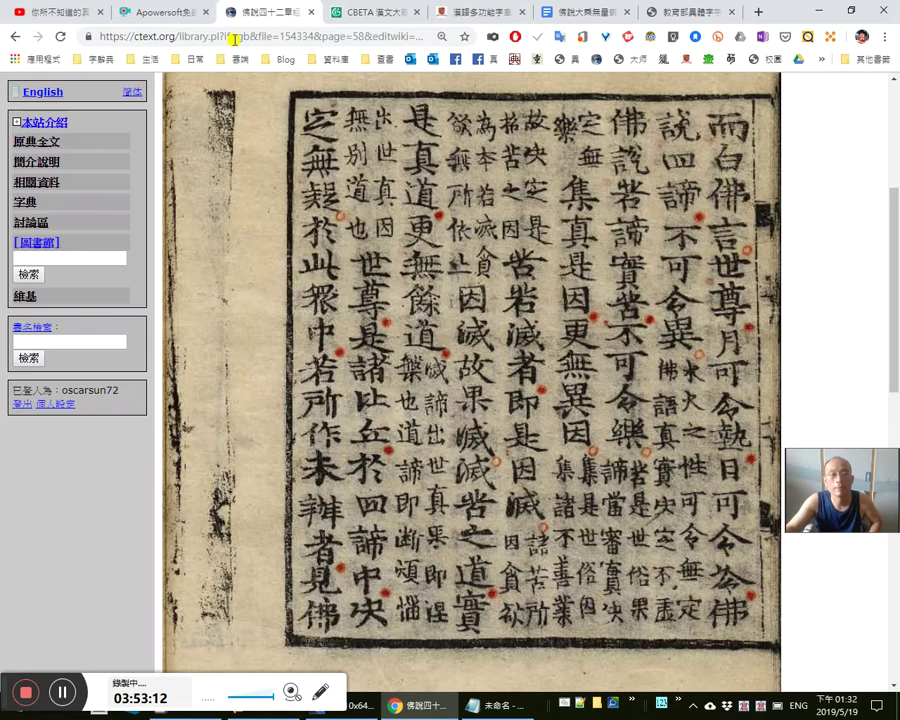
pyautogui.hotkey('alt', 'Tab')
pyautogui.moveTo(246, 120); pyautogui.dragTo(694, 110)
# Step: Check the 道諦即斷煩惱 punctuation against the CBETA text
pyautogui.press('Right')
pyautogui.press('Right')
pyautogui.press('Right')
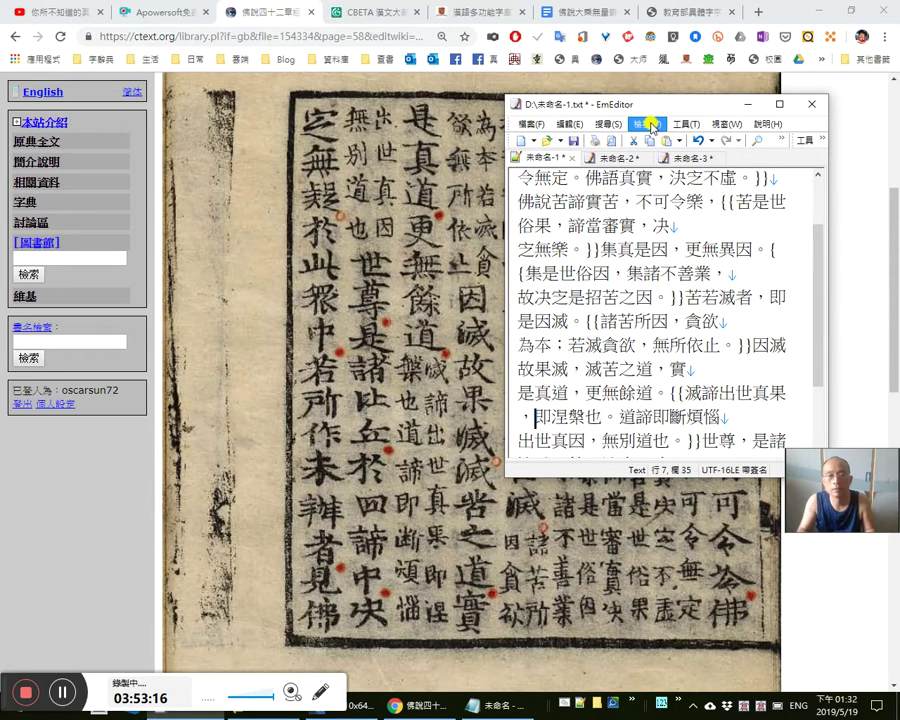
pyautogui.press('Right')
pyautogui.press('Right')
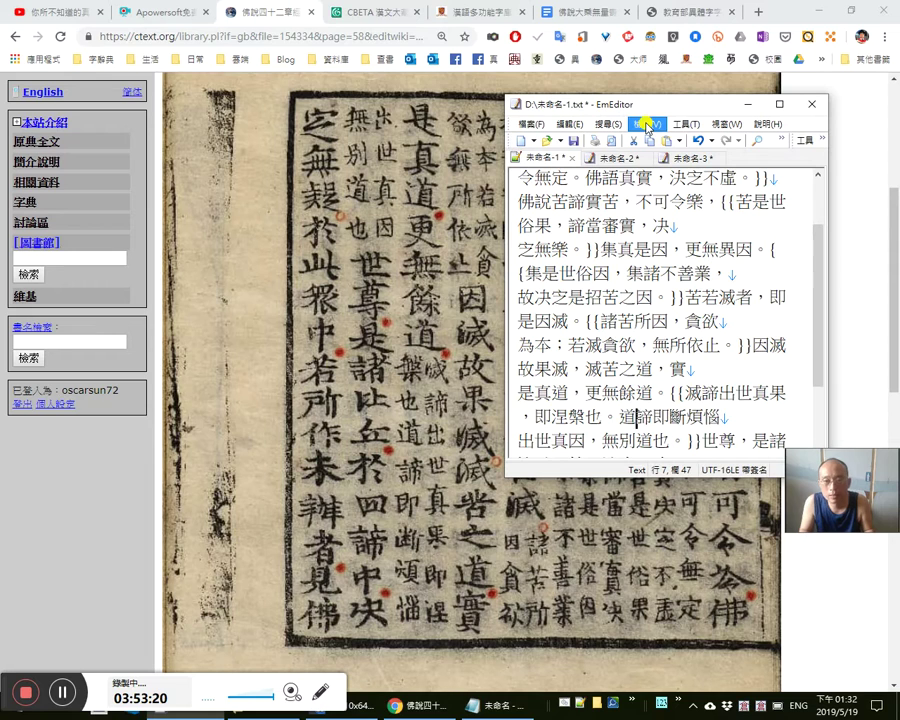
pyautogui.press('Right')
pyautogui.press('Right')
pyautogui.press('Right')
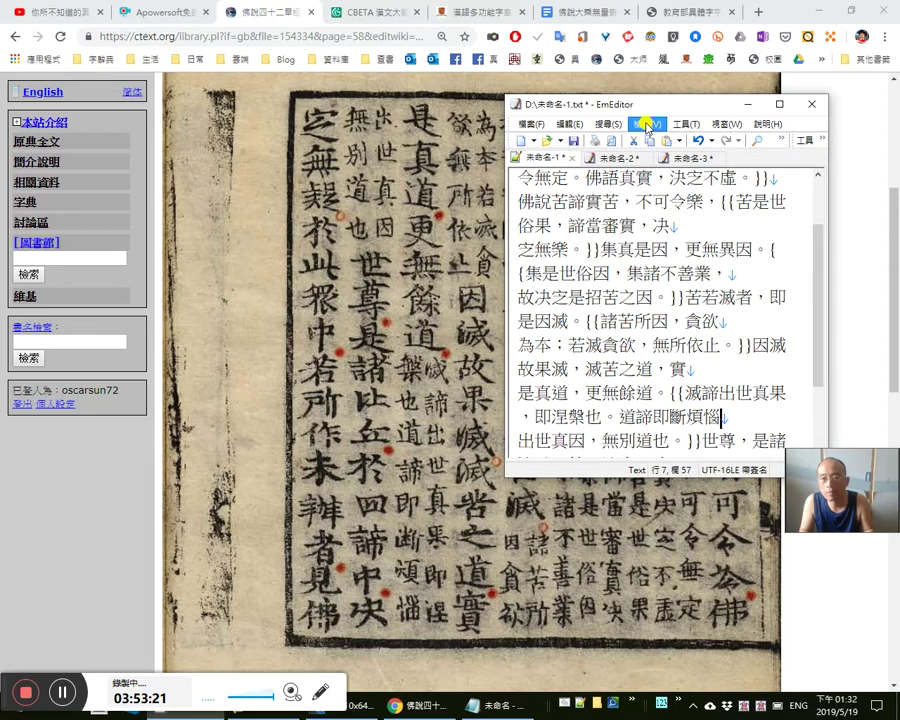
pyautogui.press('Right')
pyautogui.press('Right')
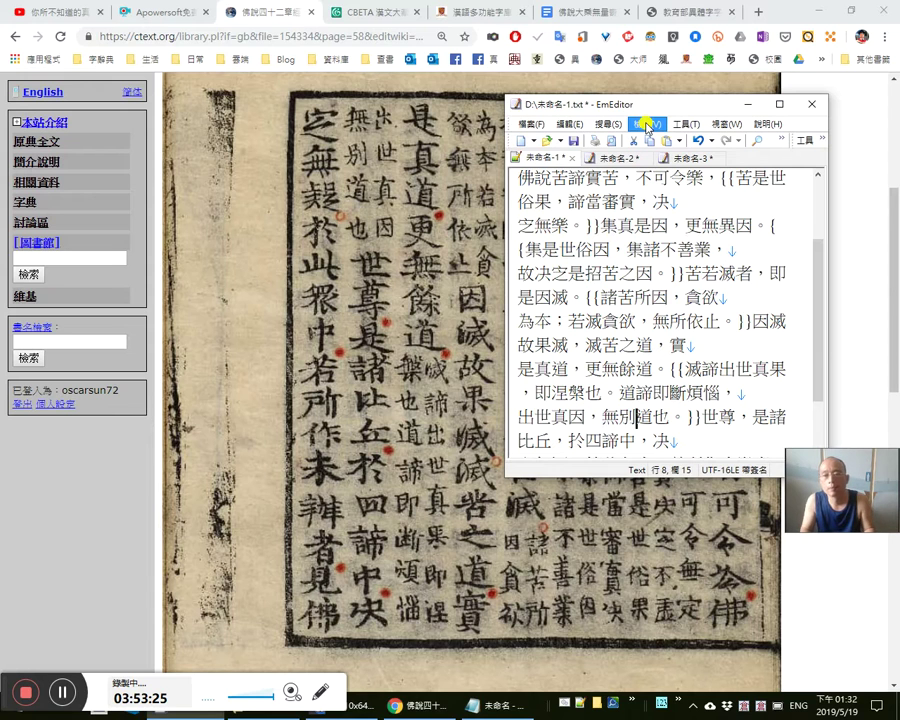
pyautogui.click(356, 12)
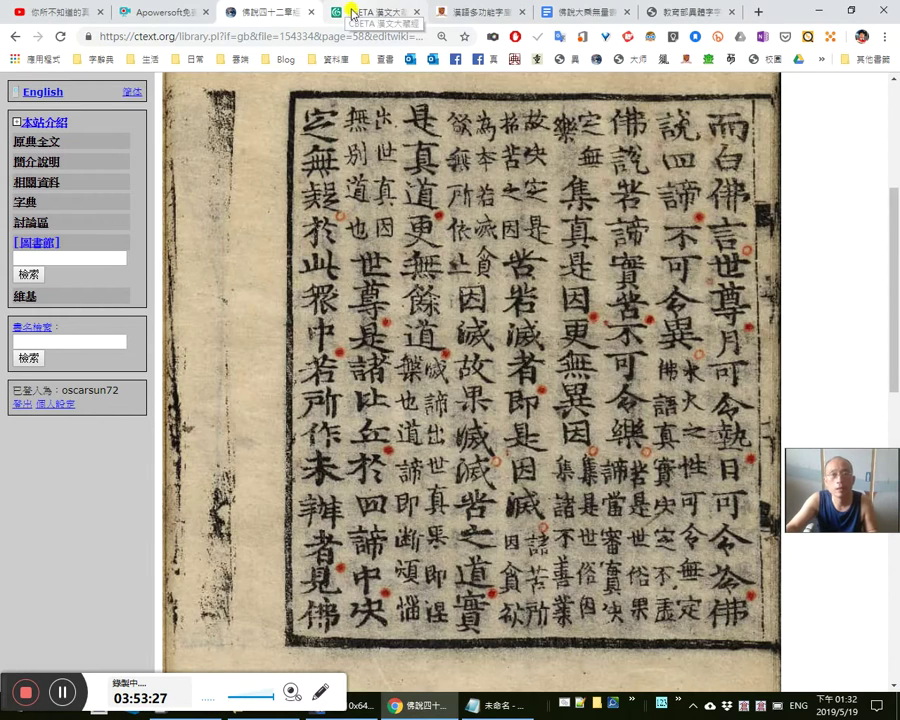
pyautogui.click(350, 12)
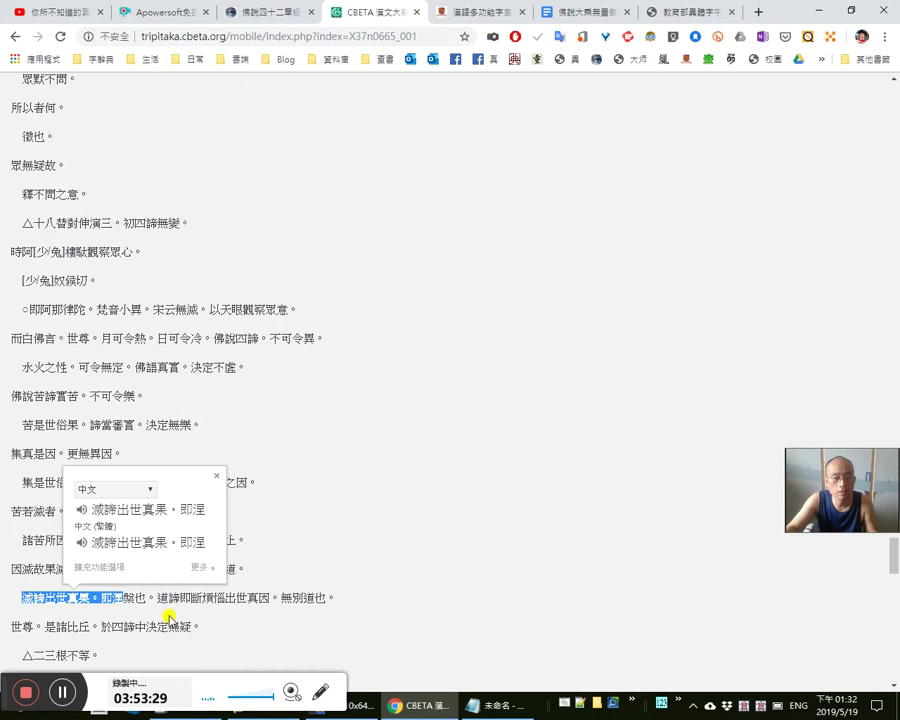
pyautogui.scroll(-1, 200, 585)
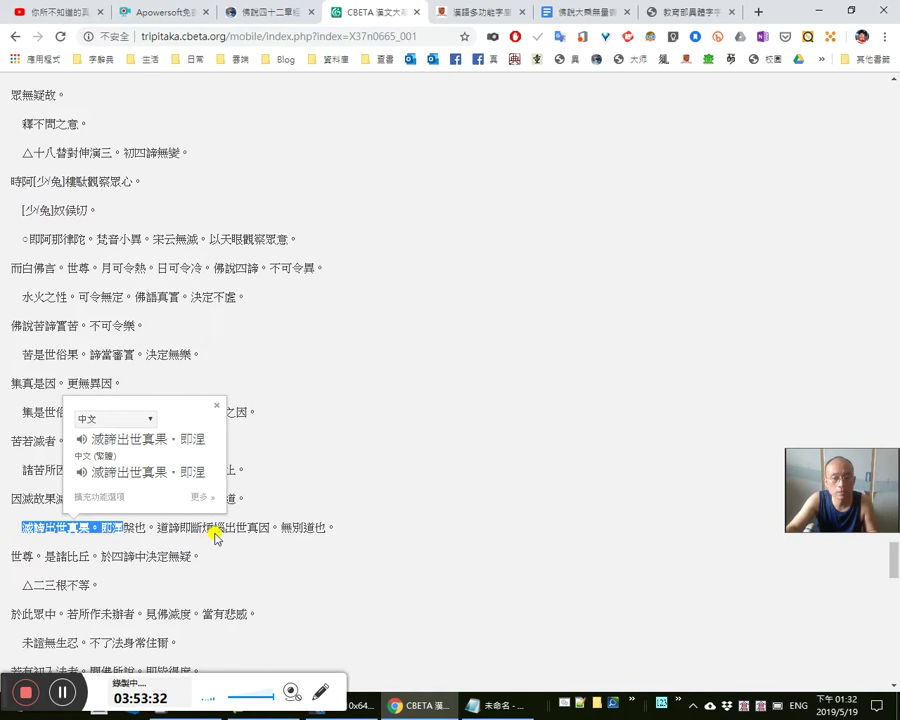
pyautogui.click(291, 16)
pyautogui.hotkey('alt', 'Tab')
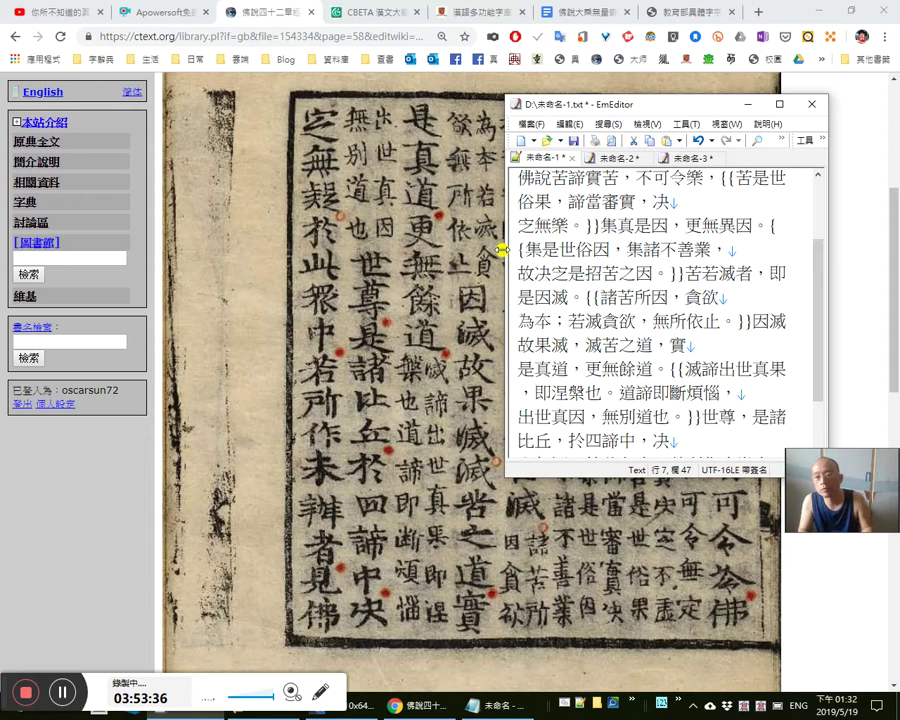
# Step: Remove a stray 是 accidentally typed at the start of a commentary line
pyautogui.press('Home')
pyautogui.press('Right')
pyautogui.press('Right')
pyautogui.press('Right')
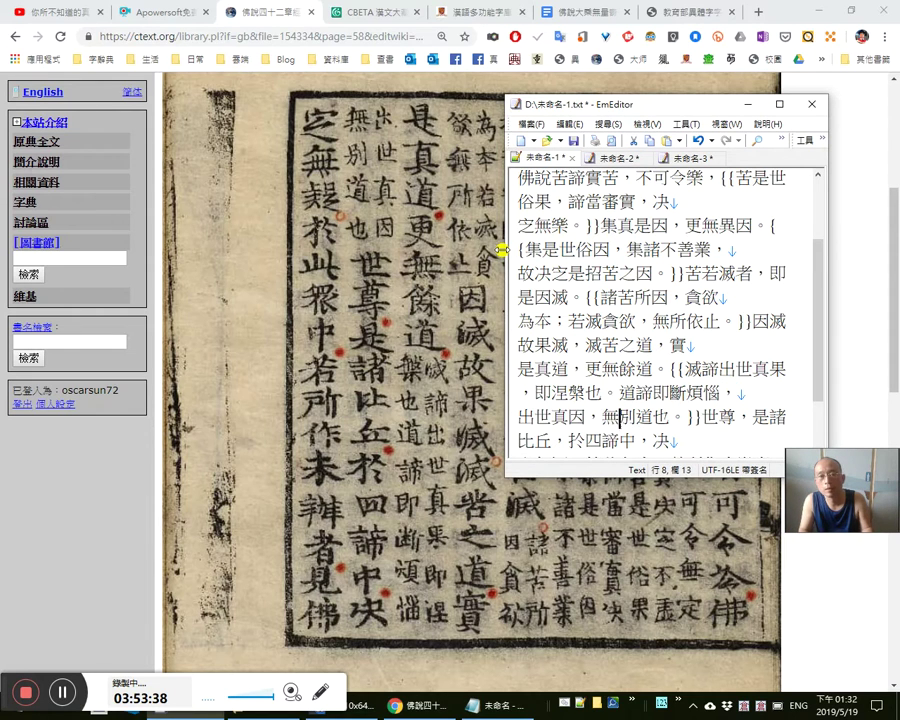
pyautogui.press('Right')
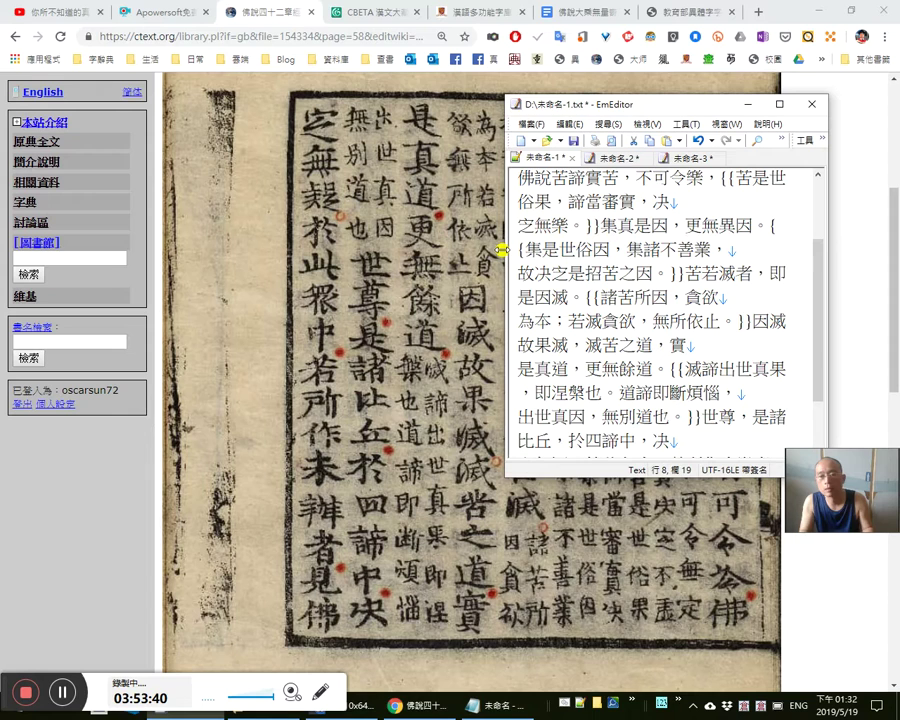
pyautogui.press('Home')
pyautogui.write('是')
pyautogui.hotkey('shift', 'Left')
pyautogui.hotkey('ctrl', 'x')
pyautogui.press('Right')
pyautogui.press('Right')
pyautogui.press('Right')
pyautogui.press('Right')
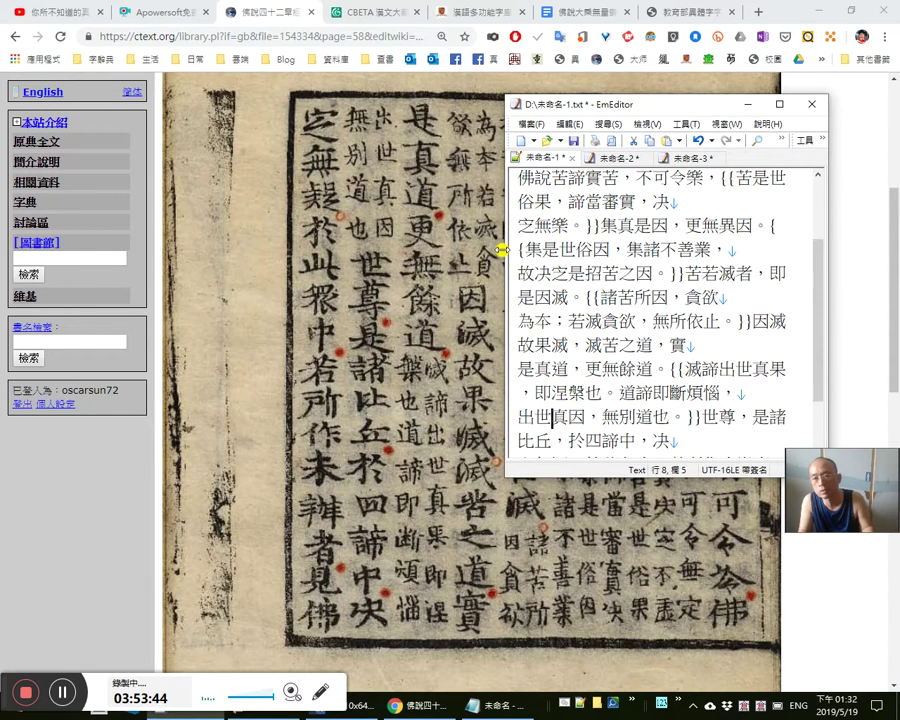
# Step: Proofread 道諦即斷煩惱，出世真因，無別道也 through to 世尊，是諸比丘
pyautogui.hotkey('shift', 'Left')
pyautogui.hotkey('shift', 'Left')
pyautogui.hotkey('shift', 'Left')
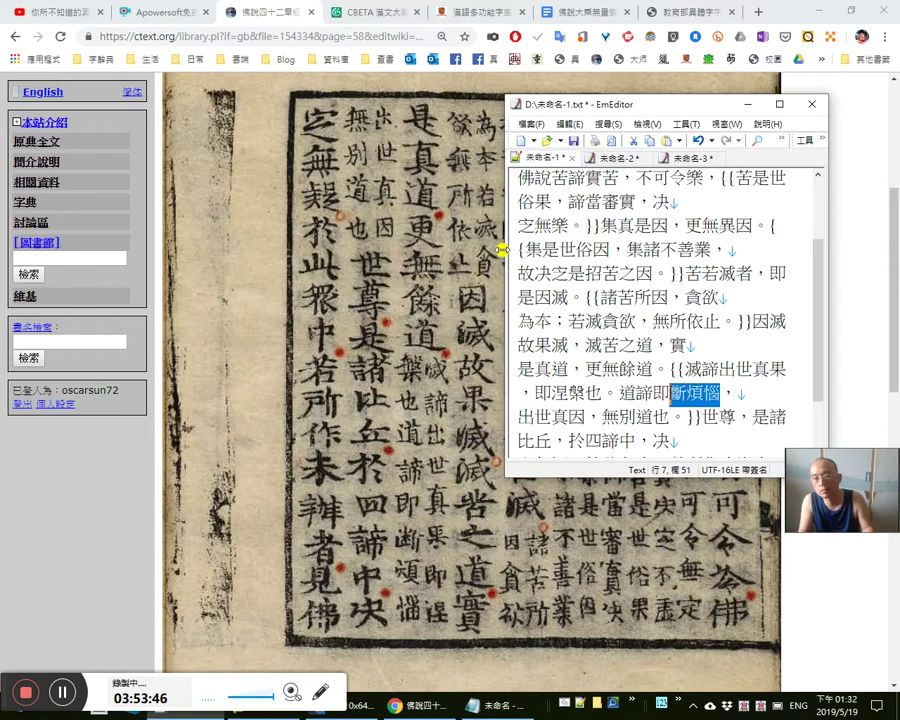
pyautogui.press('Down')
pyautogui.hotkey('shift', 'Left')
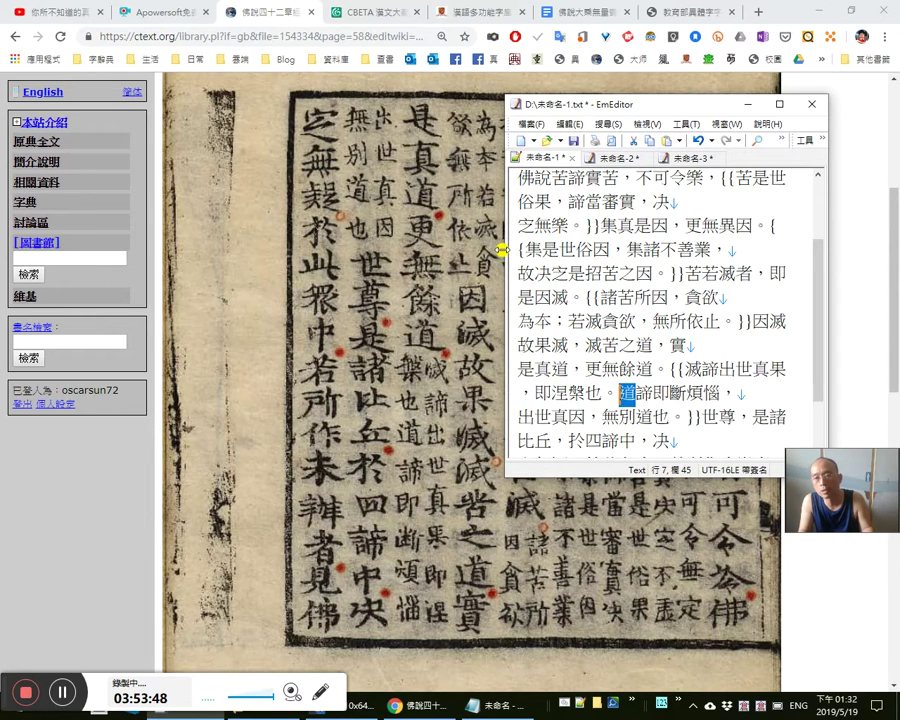
pyautogui.press('Left')
pyautogui.press('Right')
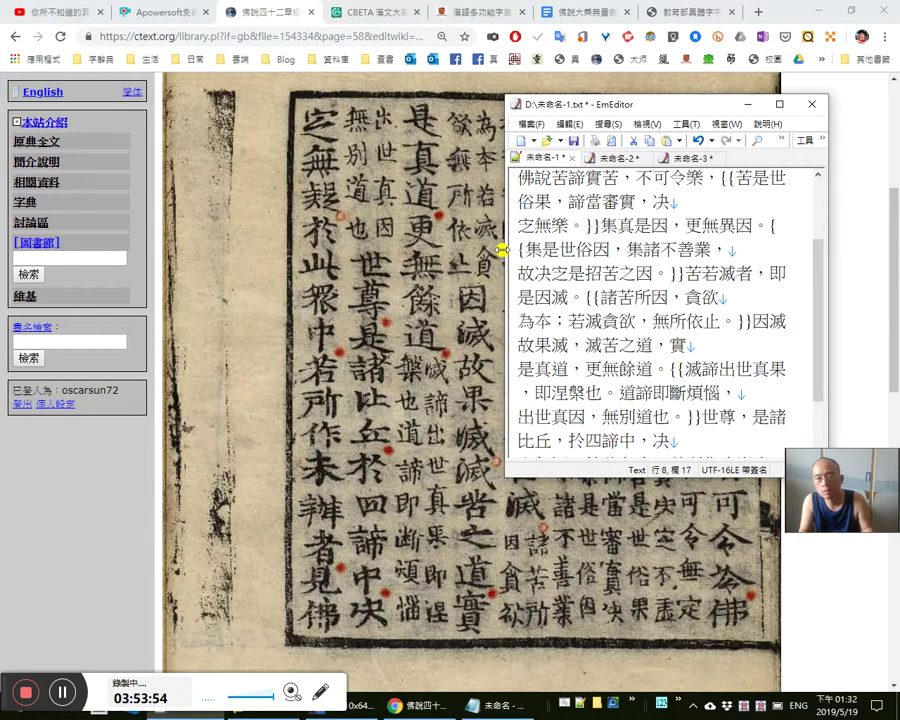
pyautogui.press('Left')
pyautogui.press('Left')
pyautogui.hotkey('shift', 'Right')
pyautogui.hotkey('shift', 'Right')
pyautogui.hotkey('shift', 'Right')
pyautogui.hotkey('shift', 'Right')
pyautogui.press('Down')
pyautogui.press('Down')
pyautogui.press('Home')
pyautogui.press('Left')
pyautogui.press('Left')
pyautogui.press('Left')
pyautogui.press('Left')
pyautogui.press('Left')
pyautogui.press('Left')
pyautogui.hotkey('shift', 'Left')
pyautogui.hotkey('shift', 'Left')
pyautogui.hotkey('shift', 'Right')
pyautogui.hotkey('shift', 'Right')
pyautogui.press('Right')
pyautogui.press('Right')
pyautogui.press('Right')
pyautogui.press('Right')
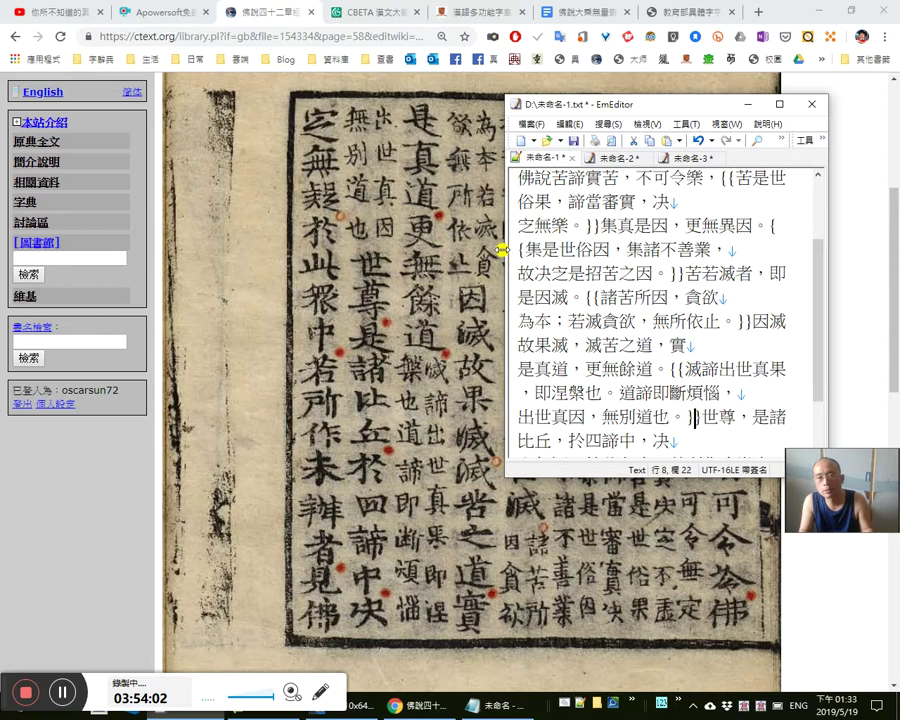
pyautogui.press('Right')
pyautogui.press('Right')
pyautogui.press('Right')
pyautogui.press('Right')
pyautogui.press('Right')
pyautogui.press('Right')
pyautogui.press('Right')
pyautogui.press('Right')
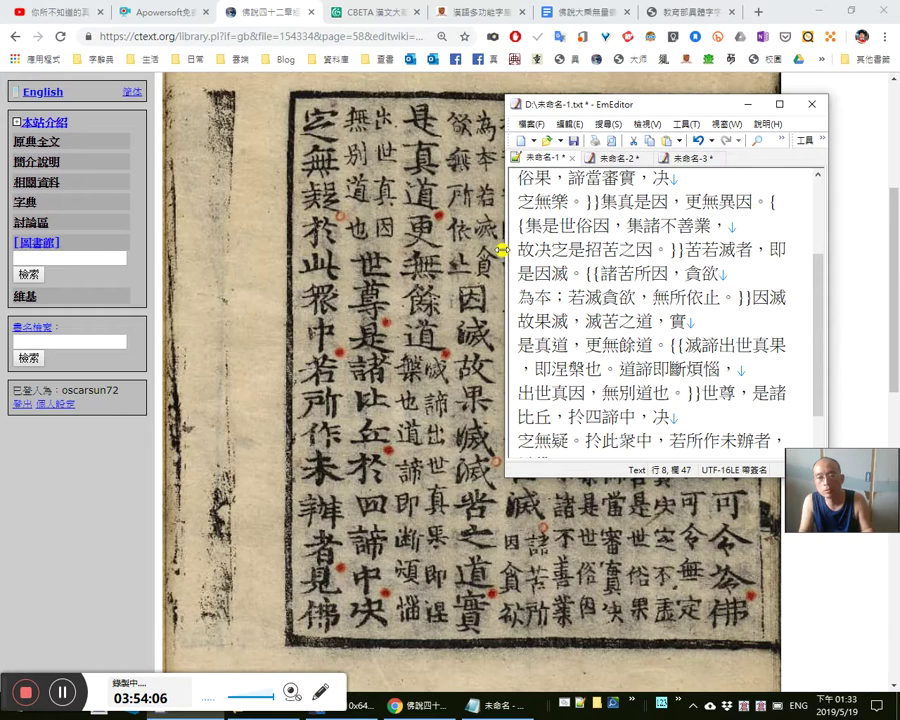
# Step: Proofread the last sentence against the page-58 scan, restoring the scan to normal size
pyautogui.press('Right')
pyautogui.press('Right')
pyautogui.press('Right')
pyautogui.press('Right')
pyautogui.press('Right')
pyautogui.press('Right')
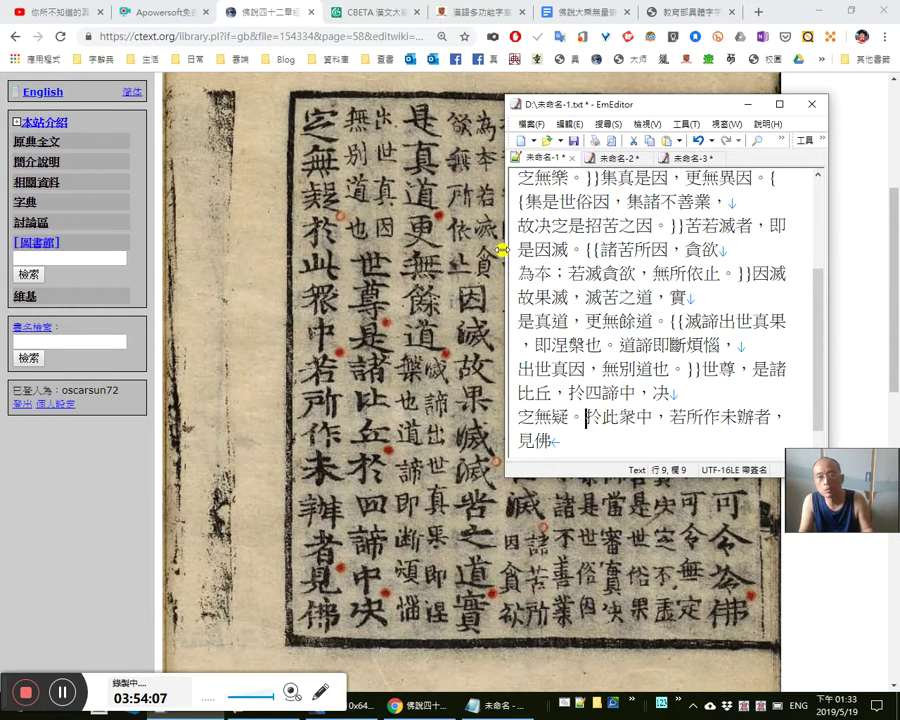
pyautogui.press('Right')
pyautogui.press('Right')
pyautogui.press('Right')
pyautogui.press('Right')
pyautogui.press('Right')
pyautogui.press('Right')
pyautogui.press('Right')
pyautogui.hotkey('alt', 'Tab')
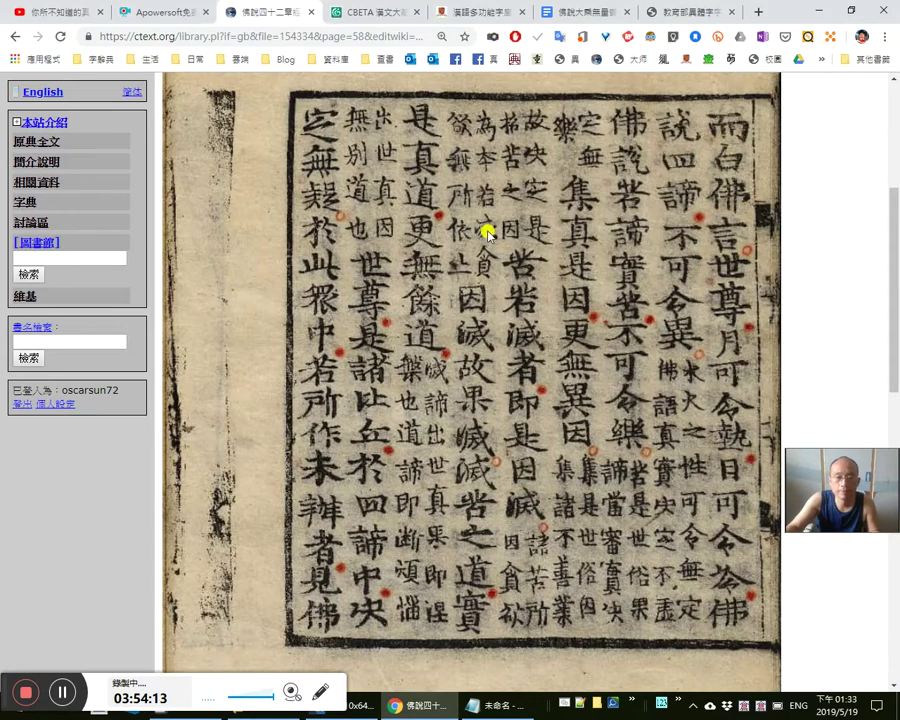
pyautogui.click(390, 245)
pyautogui.scroll(4, 430, 215)
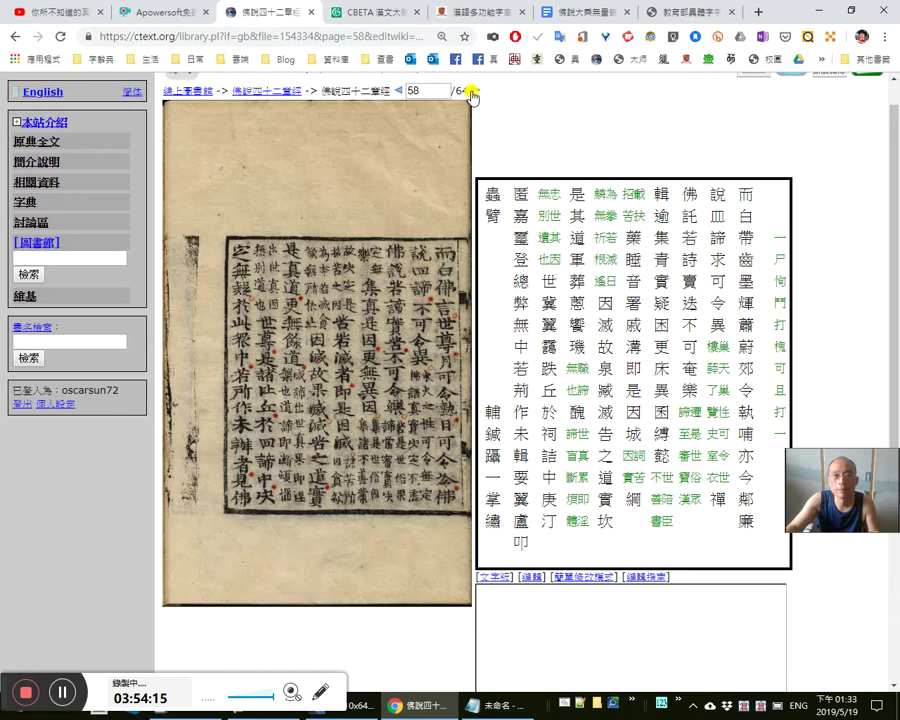
pyautogui.click(473, 92)
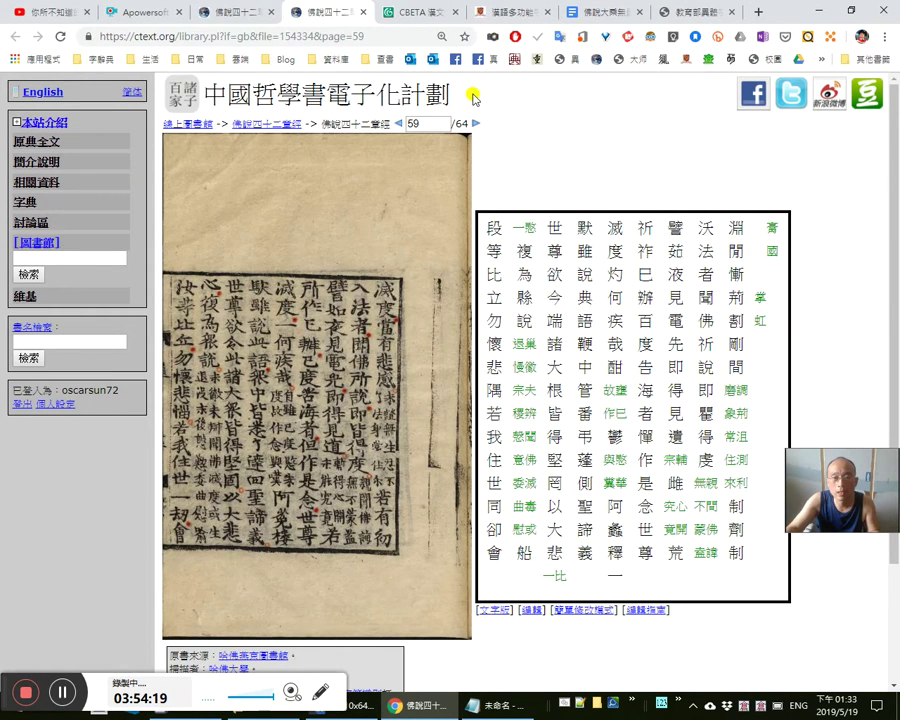
pyautogui.hotkey('alt', 'Left')
# Step: Cut all of the page-58 transcription from EmEditor and place the caret in ctext's edit box
pyautogui.hotkey('alt', 'Tab')
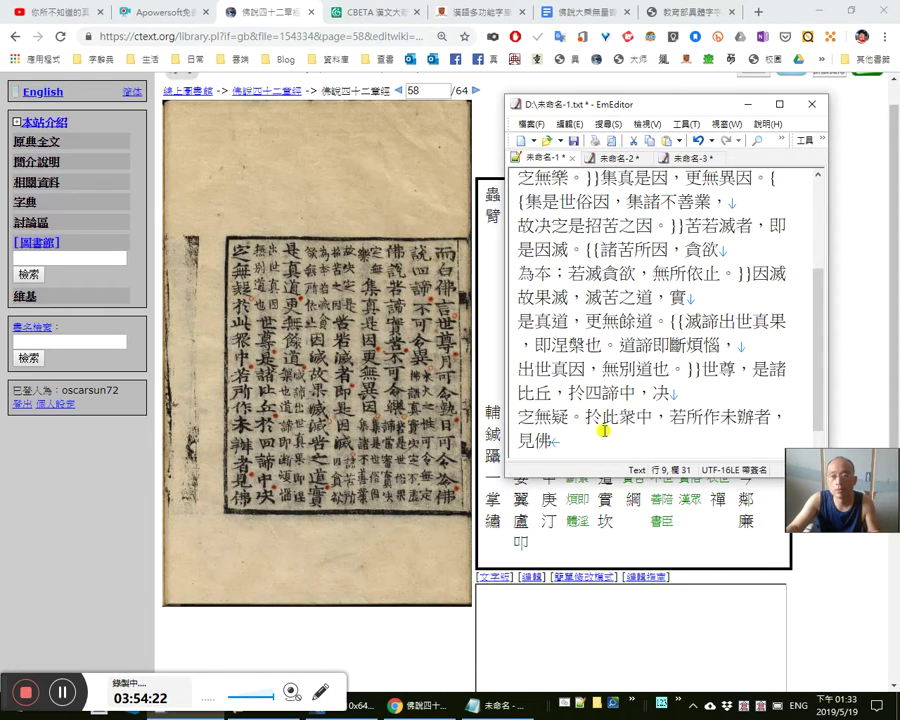
pyautogui.moveTo(586, 416); pyautogui.dragTo(560, 441)
pyautogui.click(629, 373)
pyautogui.hotkey('ctrl', 'a')
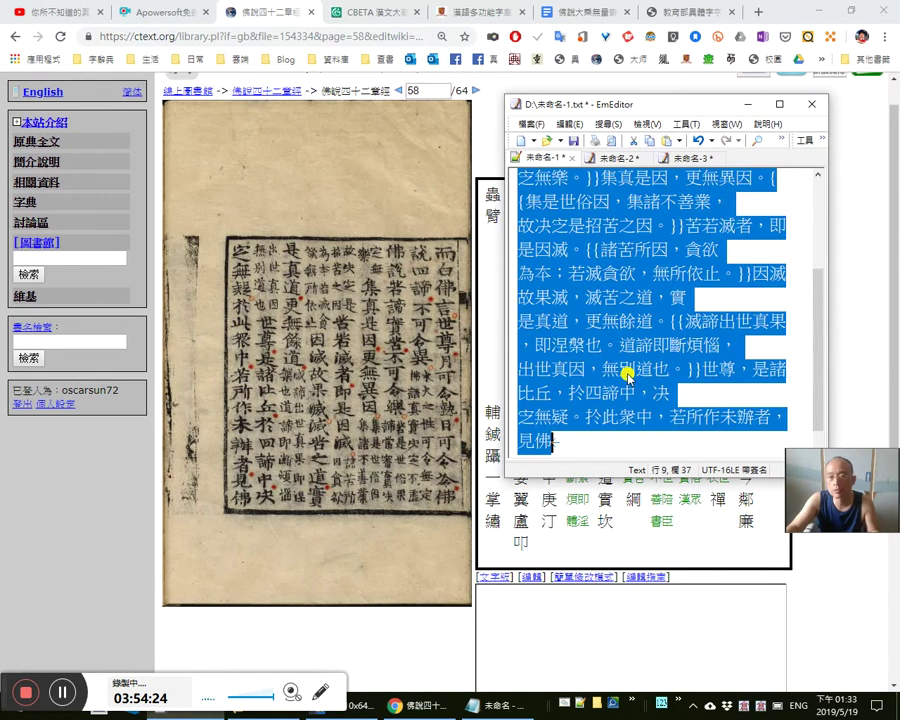
pyautogui.hotkey('ctrl', 'x')
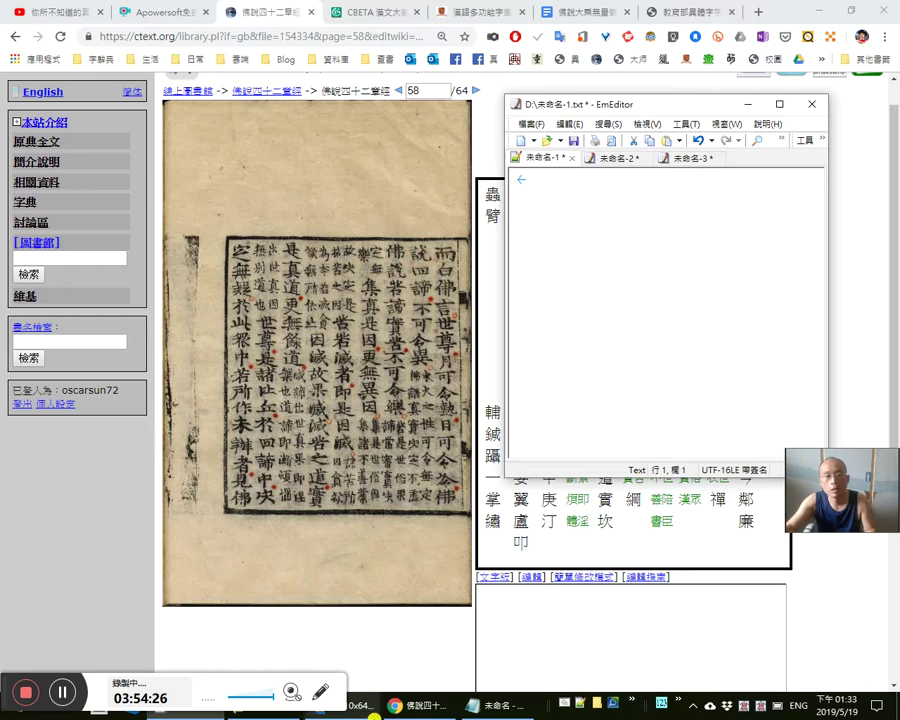
pyautogui.click(566, 624)
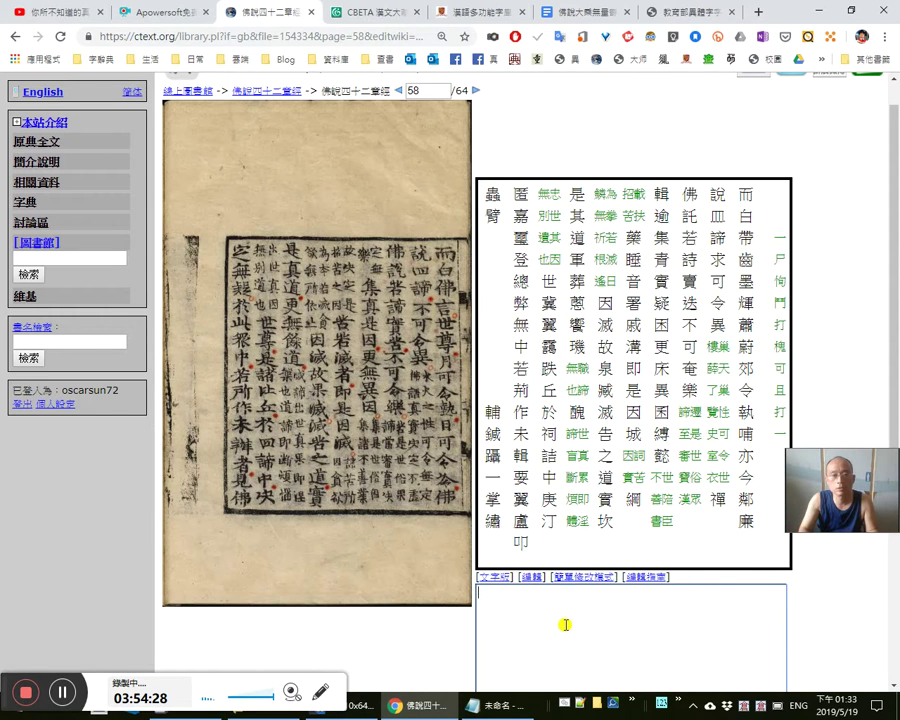
# Step: Paste the transcription into page 58's edit box and save it with 保存編輯
pyautogui.hotkey('ctrl', 'v')
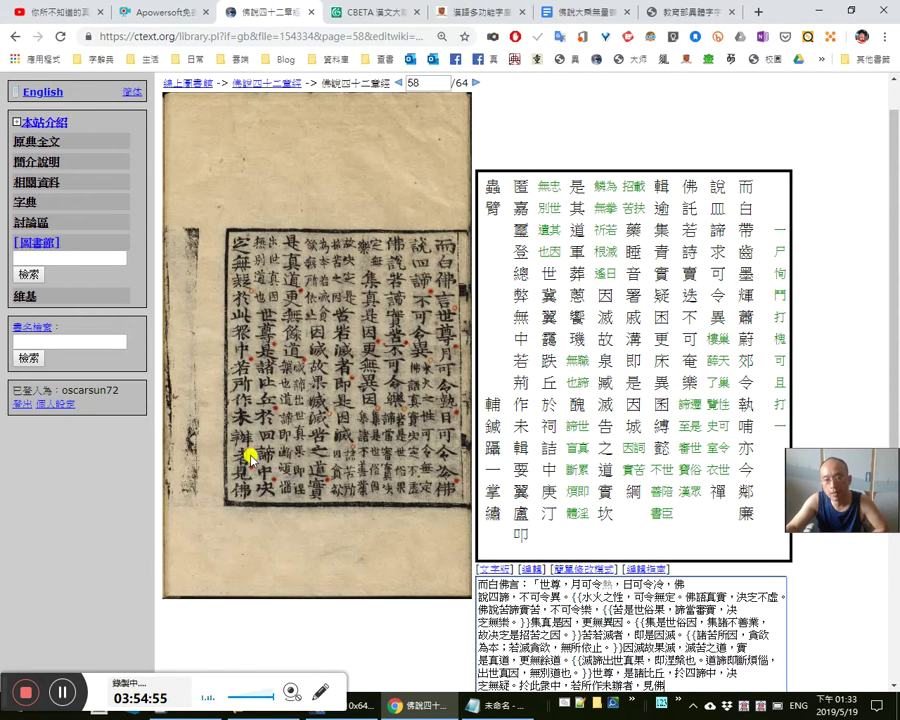
pyautogui.scroll(-1, 340, 426)
pyautogui.click(506, 685)
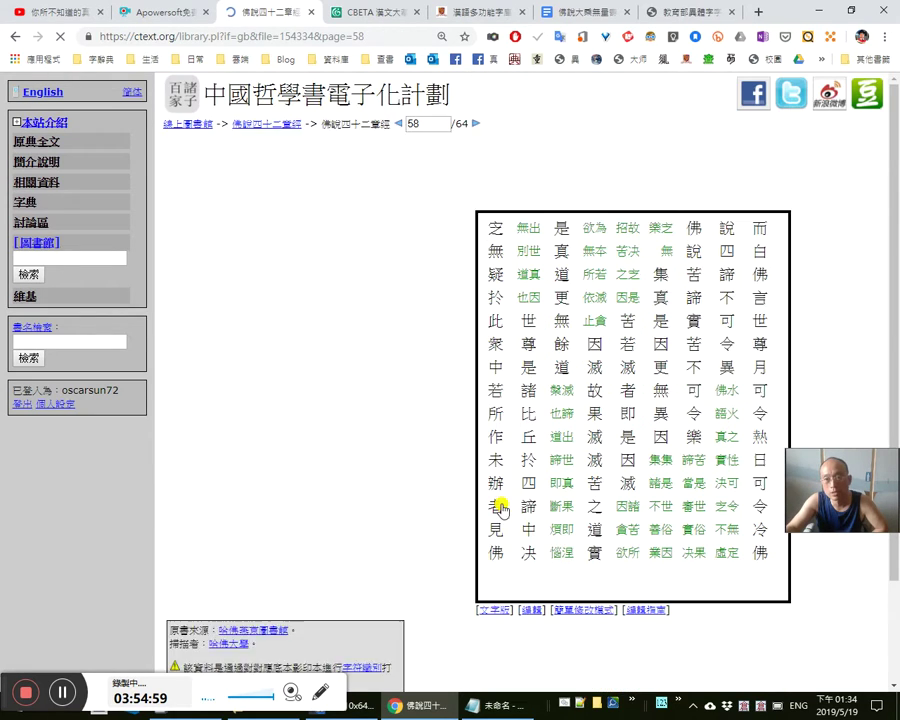
# Step: Open page 59's text for editing on ctext and cut out all of its OCR text
pyautogui.click(476, 123)
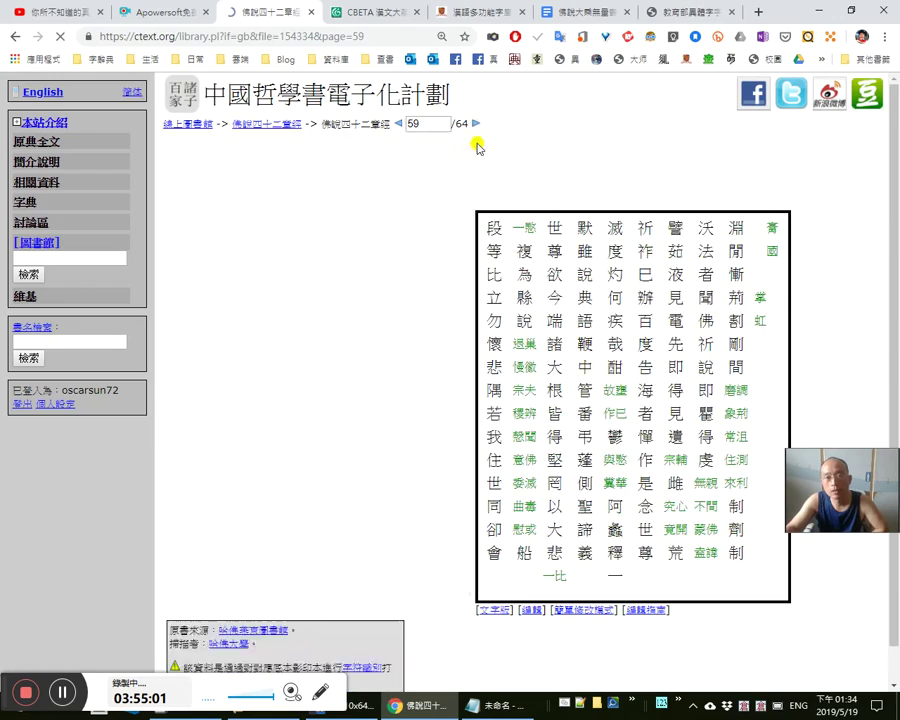
pyautogui.click(578, 611)
pyautogui.hotkey('ctrl', 'a')
pyautogui.press('Delete')
pyautogui.scroll(5, 402, 283)
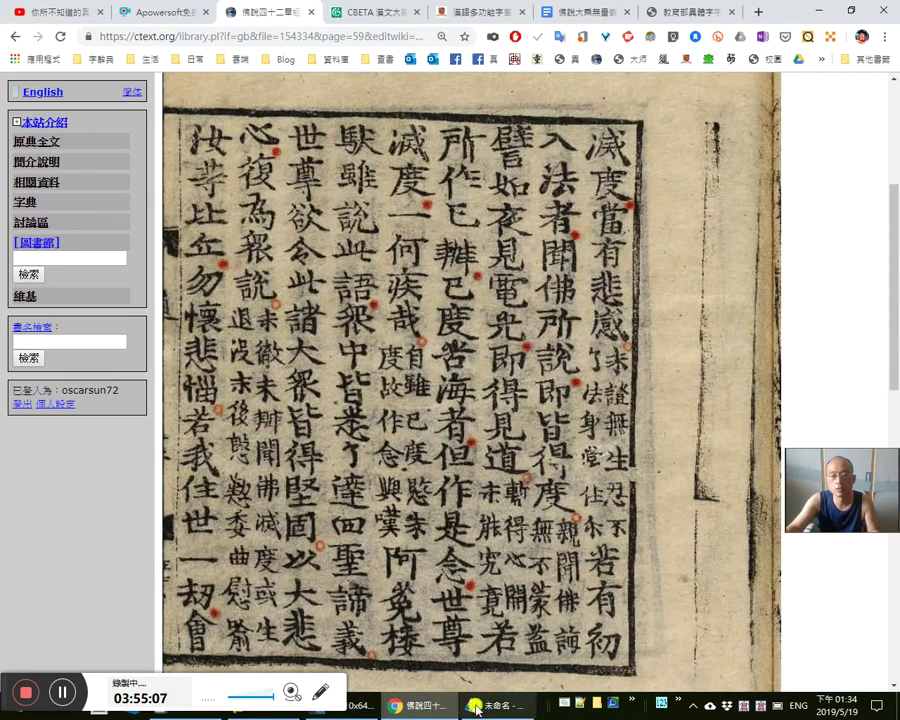
# Step: Place EmEditor beside the scan and paste page 59's OCR text into the empty document
pyautogui.click(500, 706)
pyautogui.hotkey('alt', 'Tab')
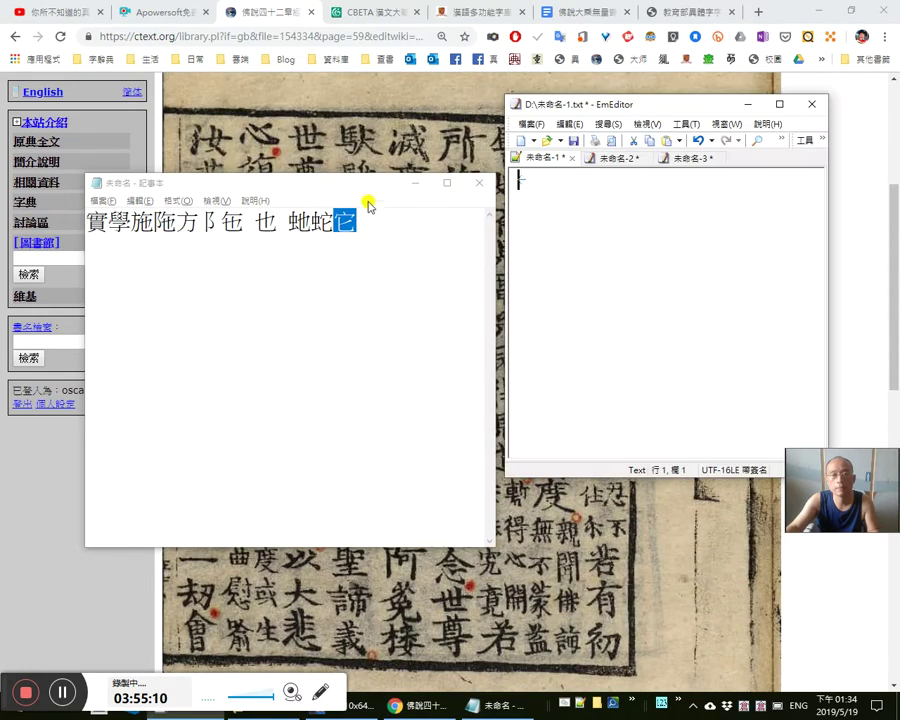
pyautogui.click(360, 130)
pyautogui.hotkey('alt', 'Tab')
pyautogui.moveTo(690, 106); pyautogui.dragTo(228, 98)
pyautogui.hotkey('ctrl', 'v')
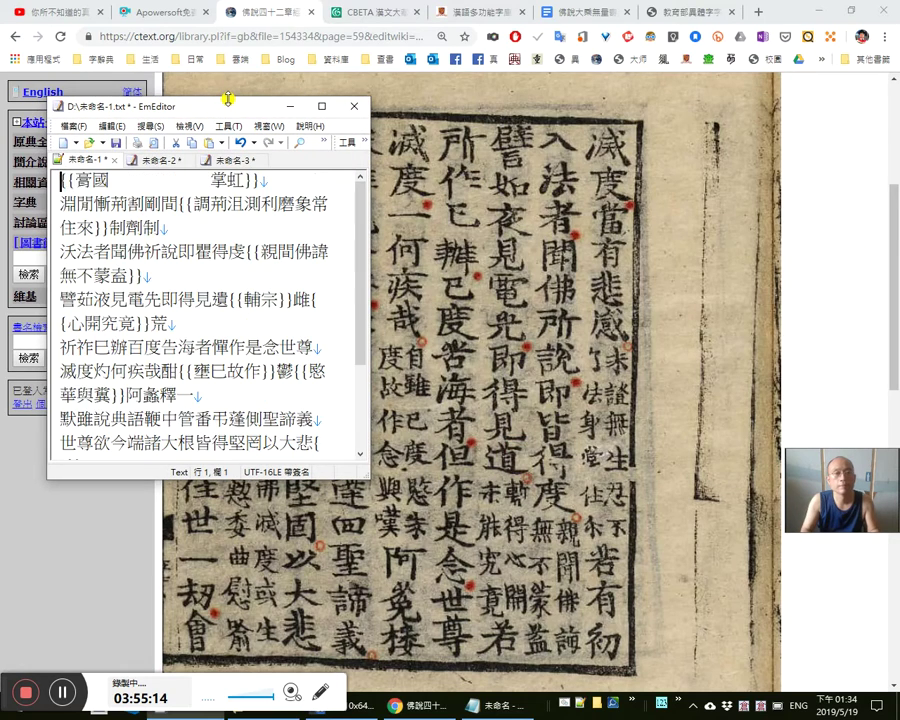
# Step: Replace the stray first line and garbled characters with the opening 滅度，當有悲感。
pyautogui.press('Home')
pyautogui.hotkey('shift', 'Down')
pyautogui.press('Delete')
pyautogui.write('滅')
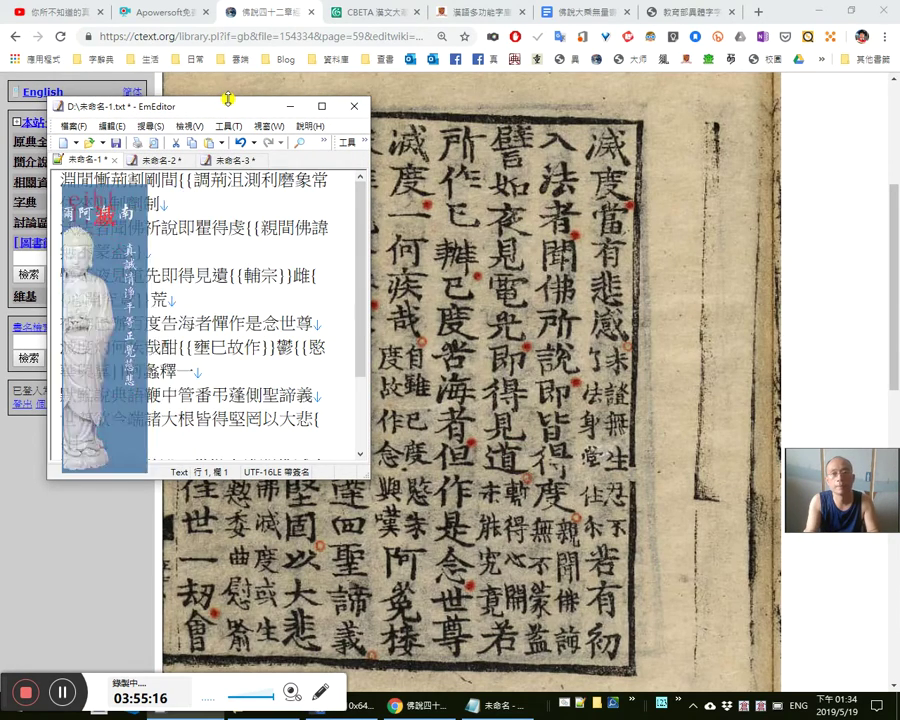
pyautogui.write('度，當')
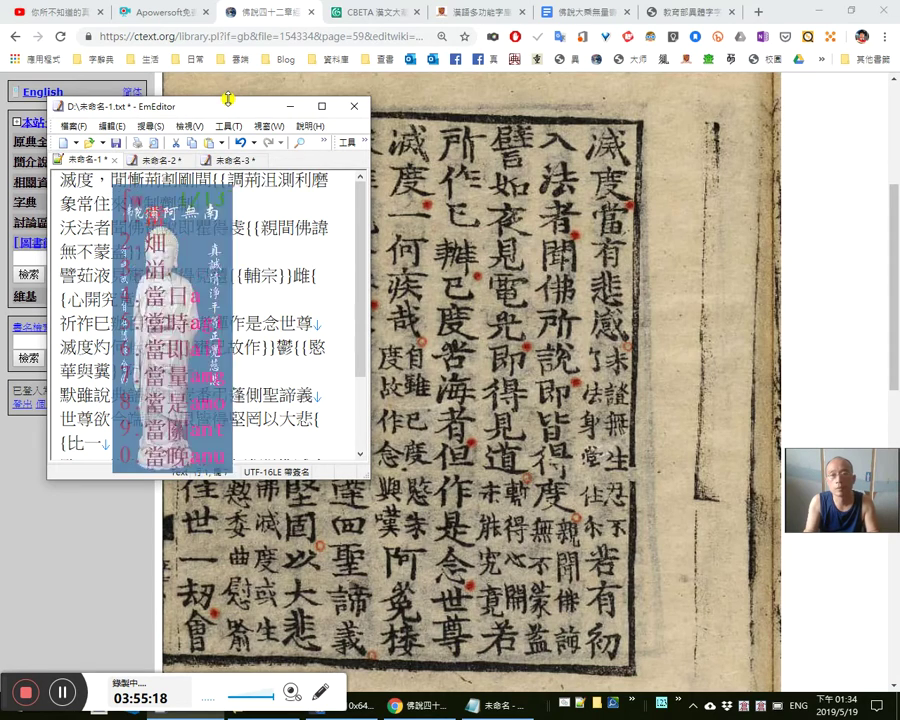
pyautogui.write('有悲感')
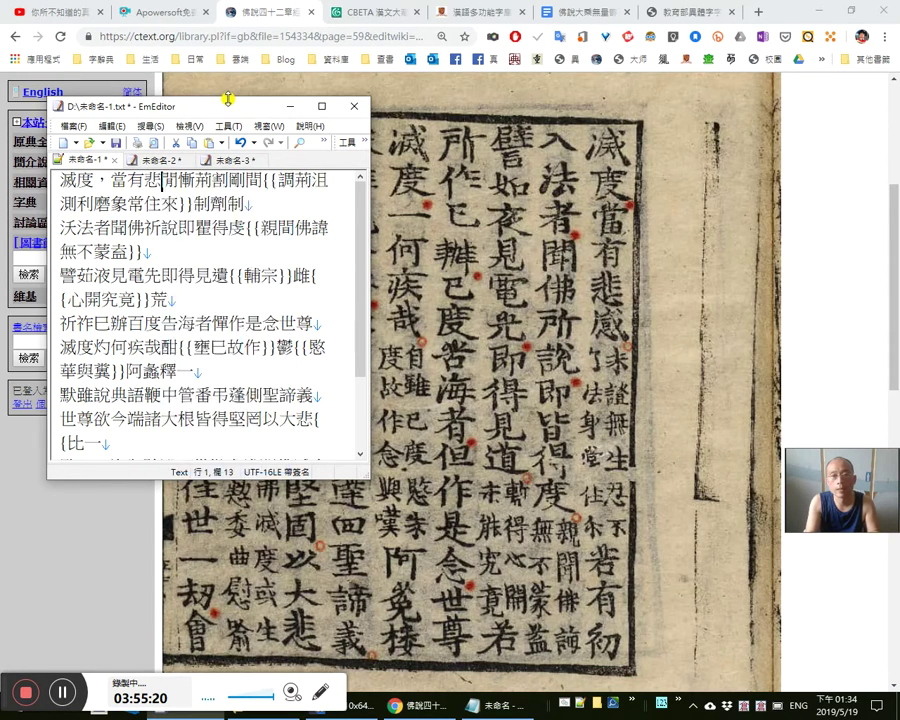
pyautogui.write('。')
pyautogui.hotkey('shift', 'Right')
pyautogui.hotkey('shift', 'Right')
pyautogui.hotkey('shift', 'Right')
pyautogui.hotkey('shift', 'Right')
pyautogui.hotkey('shift', 'Right')
pyautogui.hotkey('shift', 'Right')
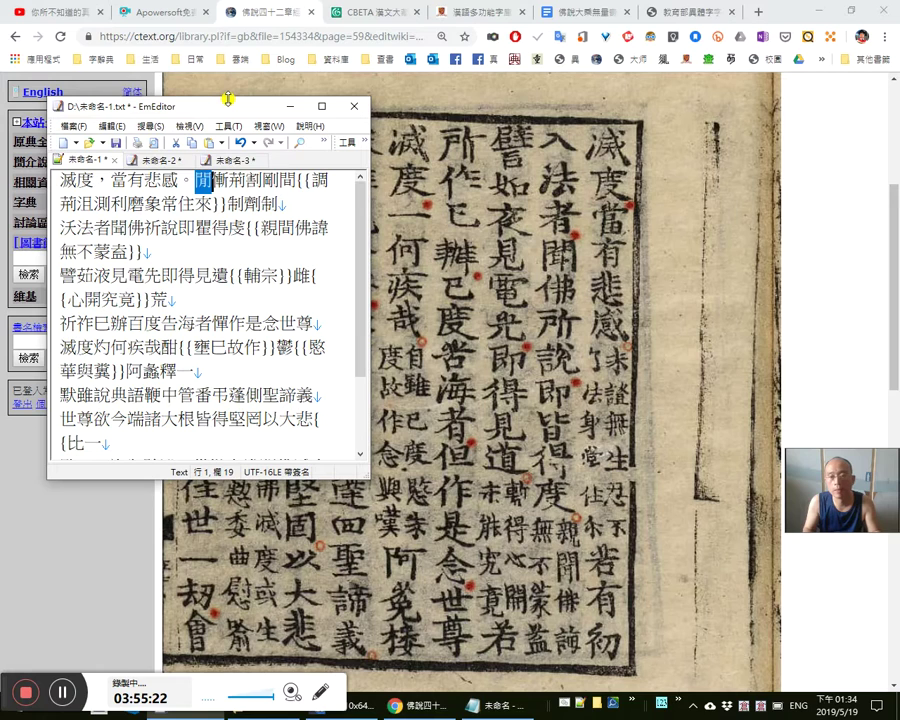
pyautogui.press('Delete')
# Step: Correct the commentary to 未證無生忍，不了法身常住尒。, deleting the leftover garbled text
pyautogui.hotkey('shift', 'Right')
pyautogui.write('未證')
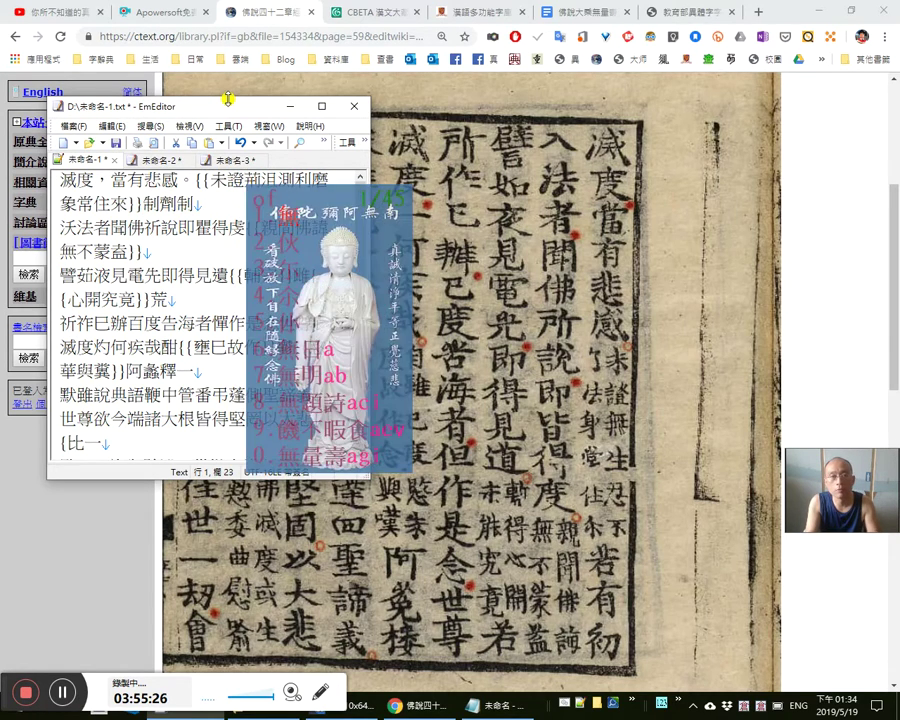
pyautogui.write('無生忍，')
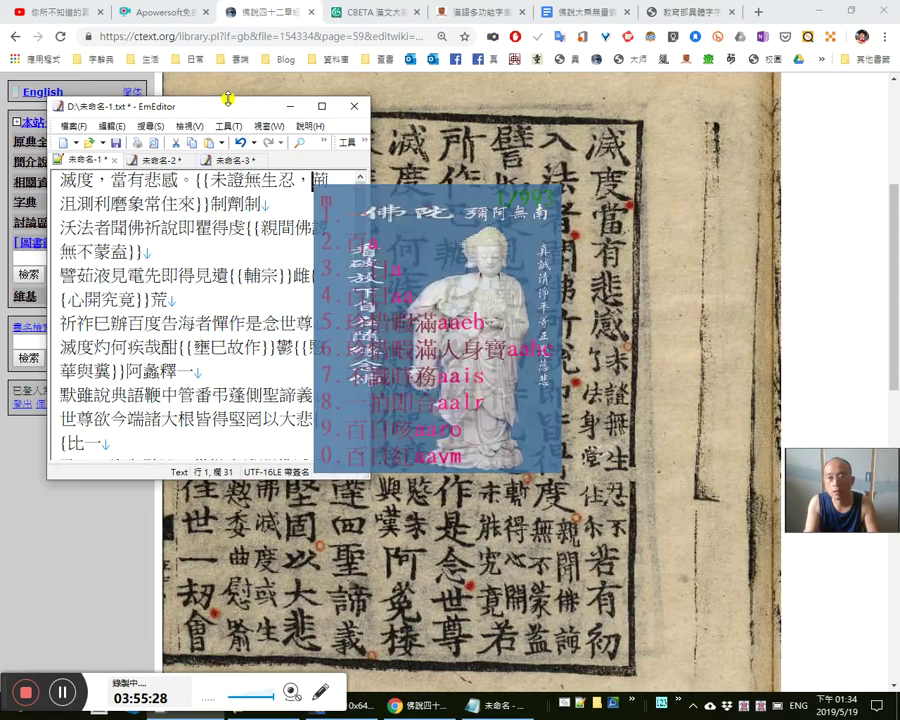
pyautogui.write('不了法身')
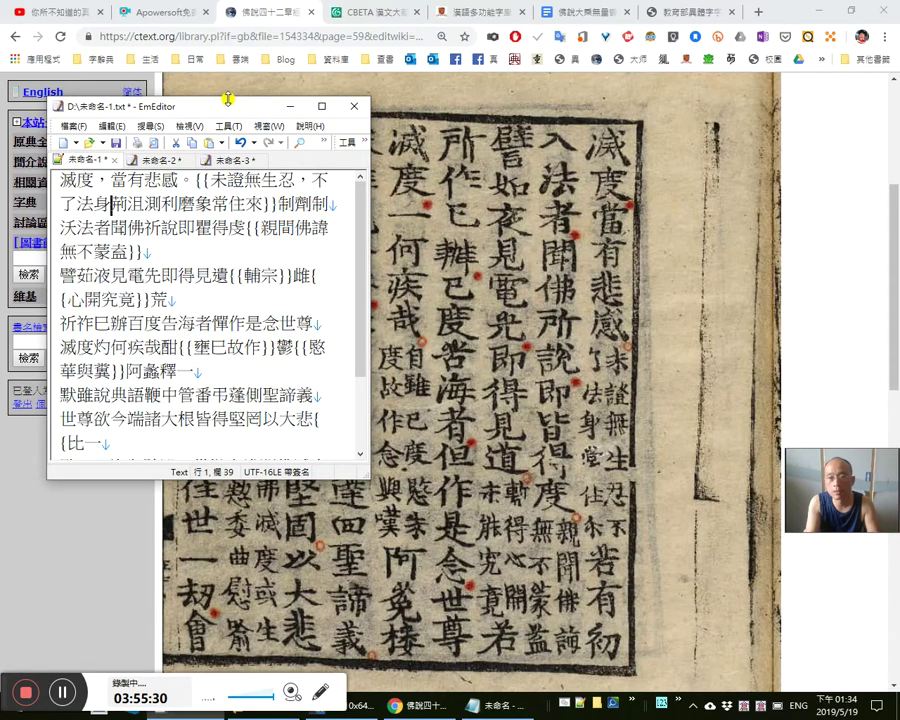
pyautogui.write('常住')
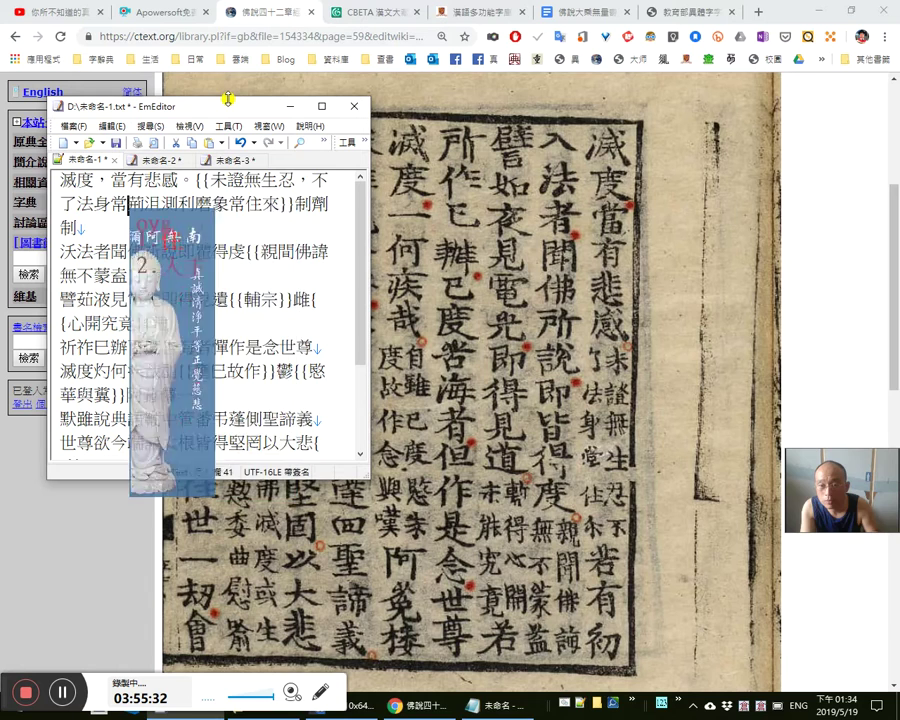
pyautogui.press('BackSpace')
pyautogui.write('o尒。')
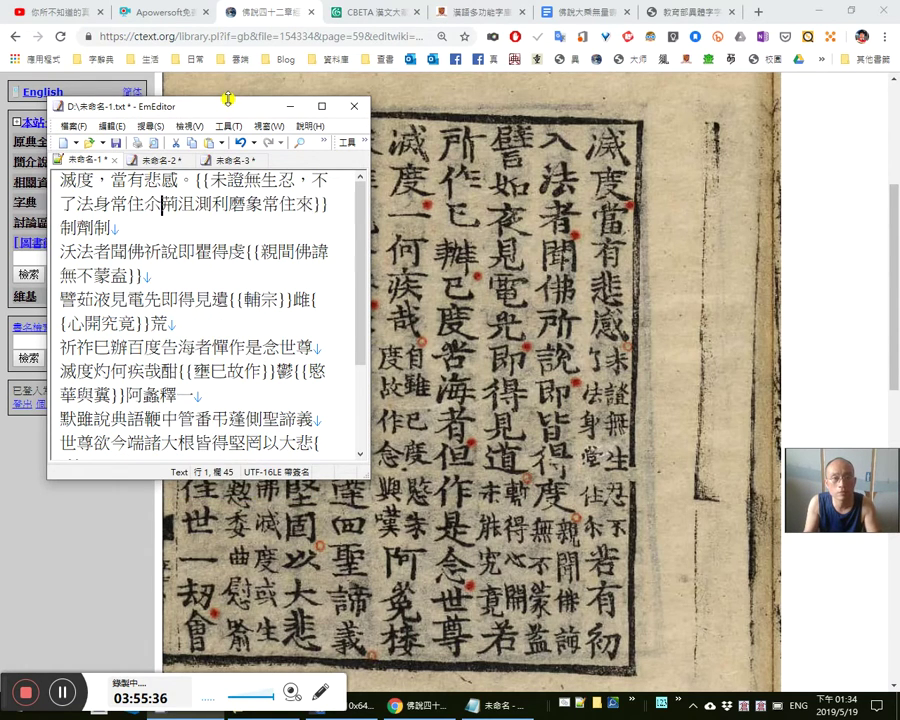
pyautogui.hotkey('ctrl', 'shift', 'Right')
pyautogui.press('Delete')
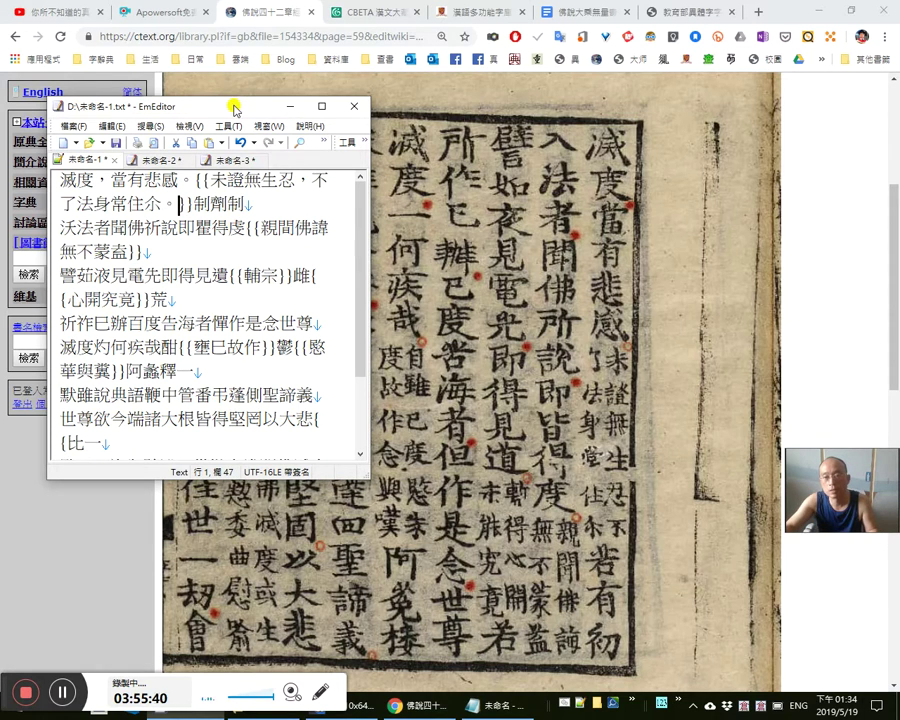
# Step: Check 不了法身 against the CBETA reference text, then return to the transcription
pyautogui.click(385, 10)
pyautogui.click(385, 10)
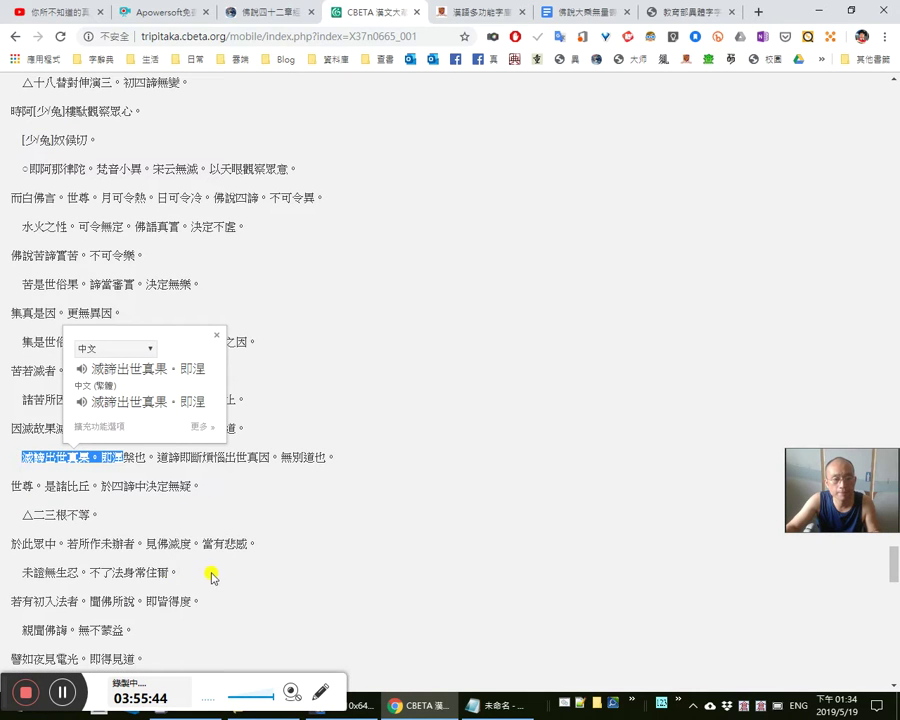
pyautogui.moveTo(88, 572); pyautogui.dragTo(132, 572)
pyautogui.click(228, 8)
pyautogui.hotkey('alt', 'Tab')
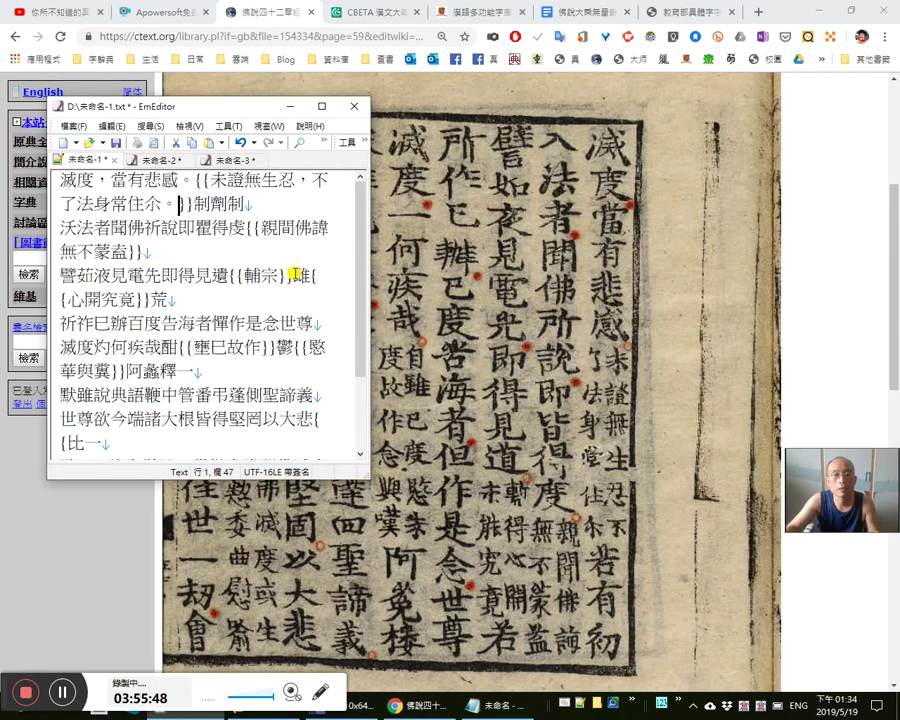
pyautogui.press('Right')
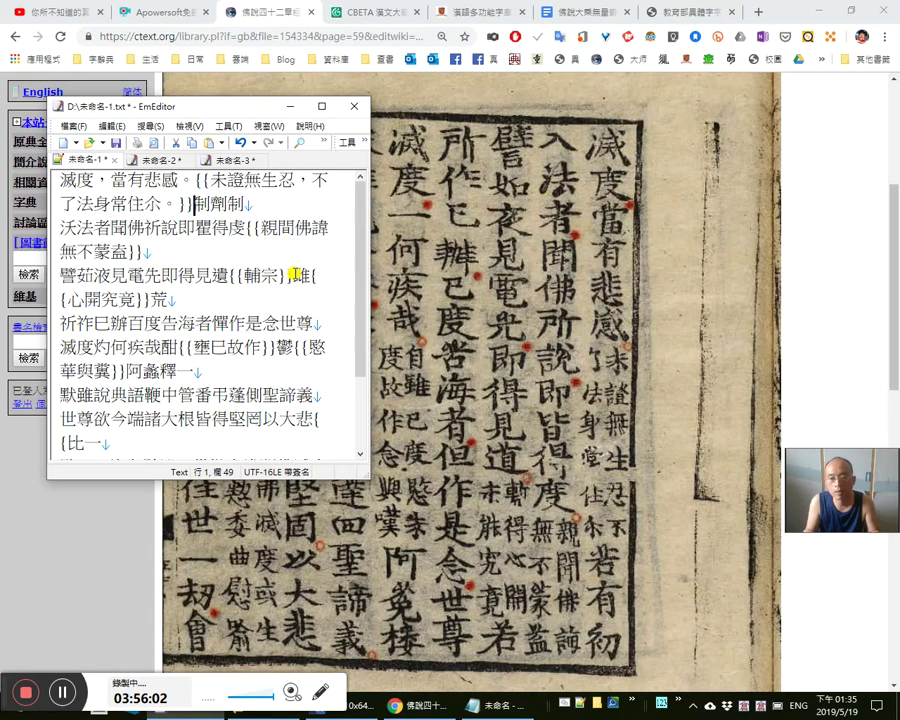
# Step: Add 若有初 and correct the next line to 入法者，所說，…皆…度。, fixing 沃, 祈, 瞿 and 婁
pyautogui.write('若')
pyautogui.write('有初')
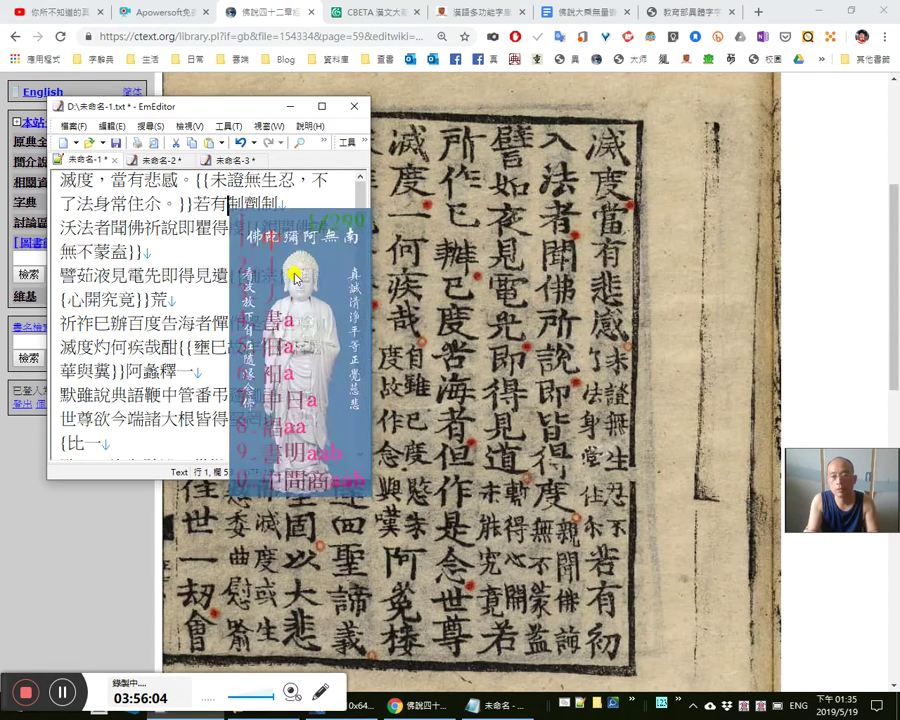
pyautogui.press('Right')
pyautogui.hotkey('shift', 'Right')
pyautogui.write('入法者')
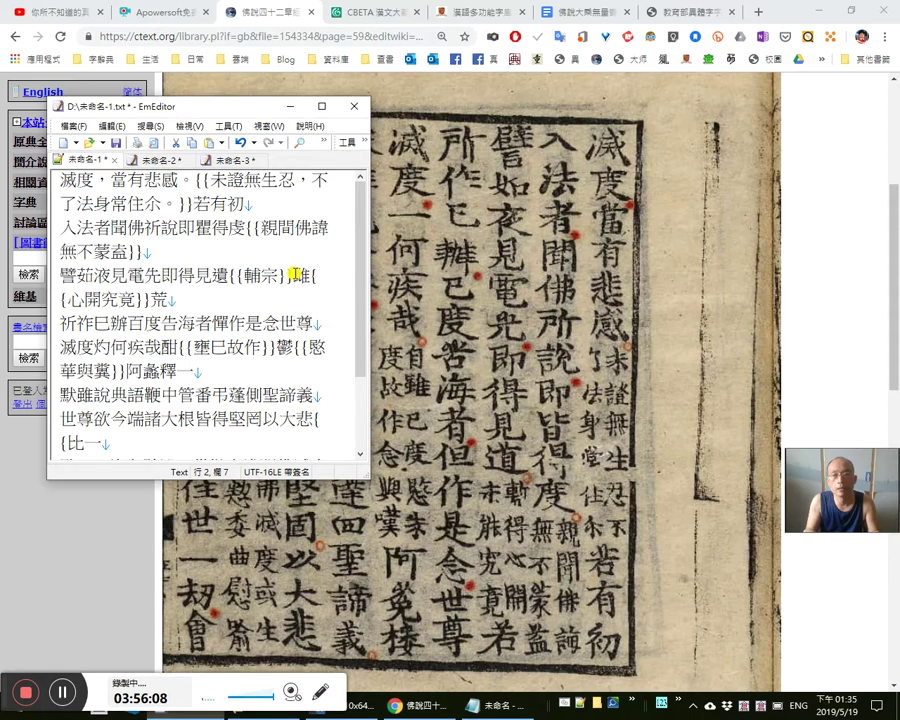
pyautogui.write('，')
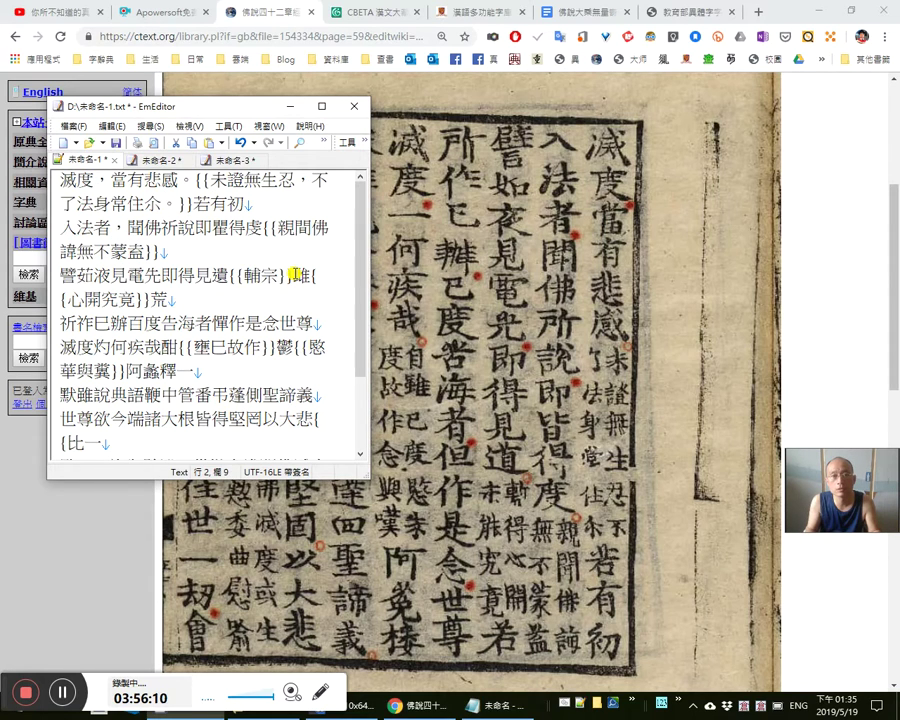
pyautogui.hotkey('shift', 'Left')
pyautogui.write('所說，')
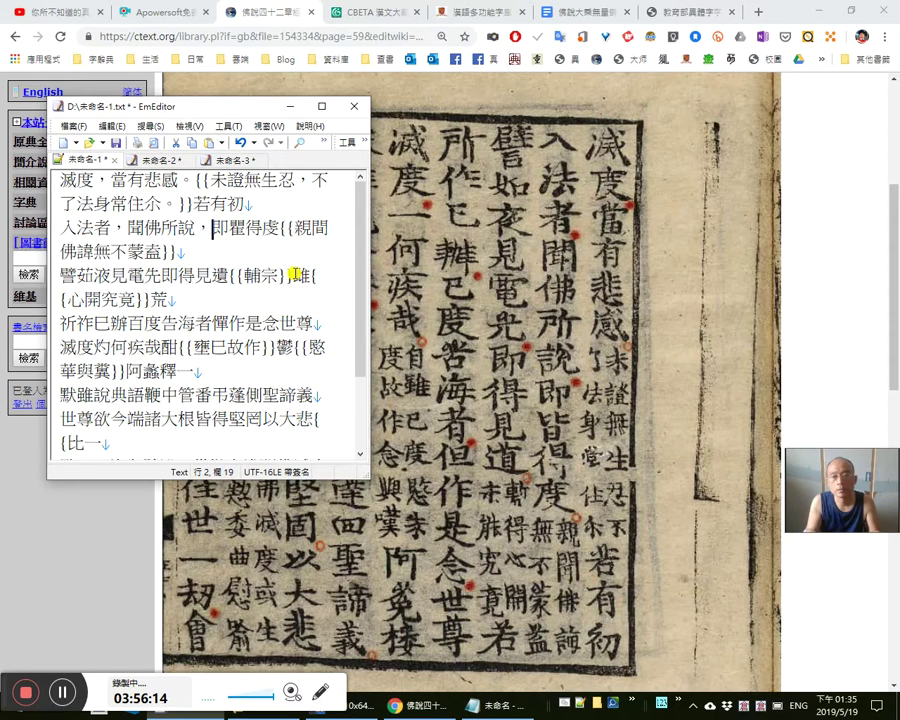
pyautogui.hotkey('shift', 'Right')
pyautogui.write('皆')
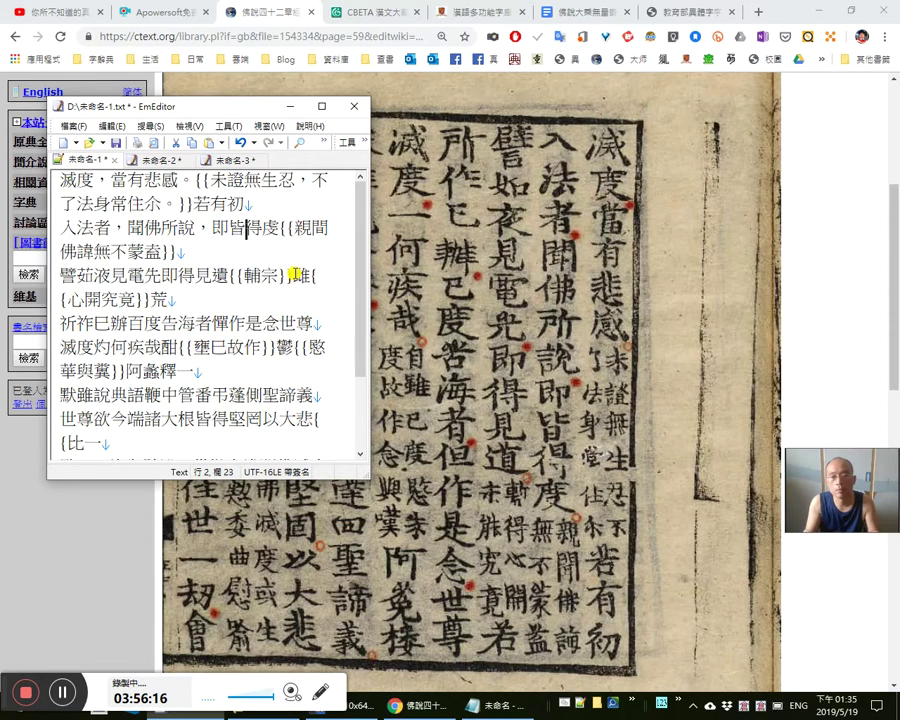
pyautogui.hotkey('shift', 'Right')
pyautogui.write('度。')
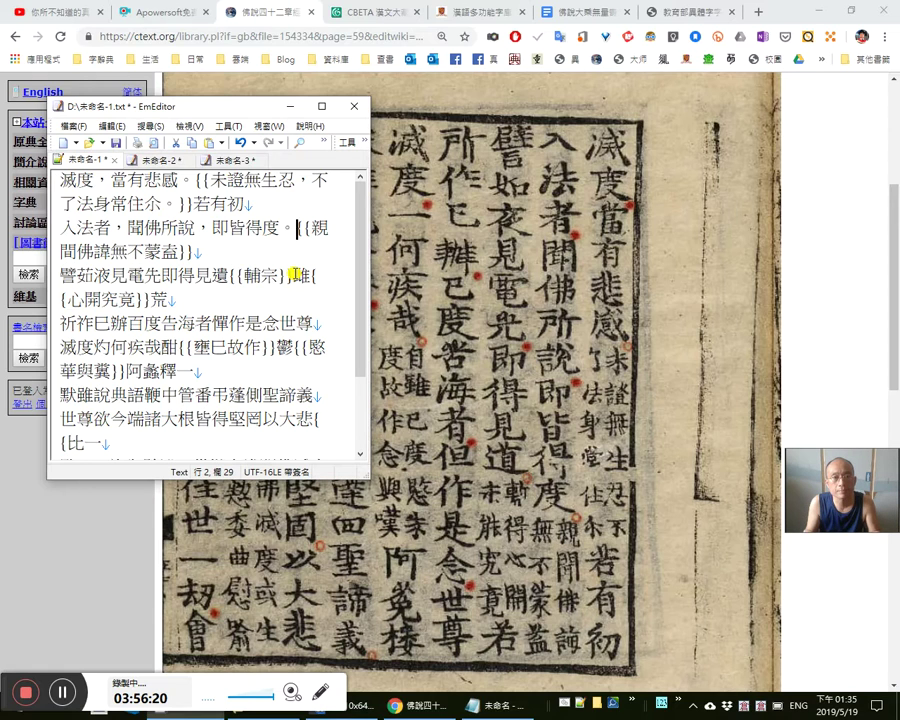
# Step: Fix the commentary to {{親聞佛誨，無不蒙益。}}, replacing 諱 with 誨 and 盍 with 益
pyautogui.press('Right')
pyautogui.press('Right')
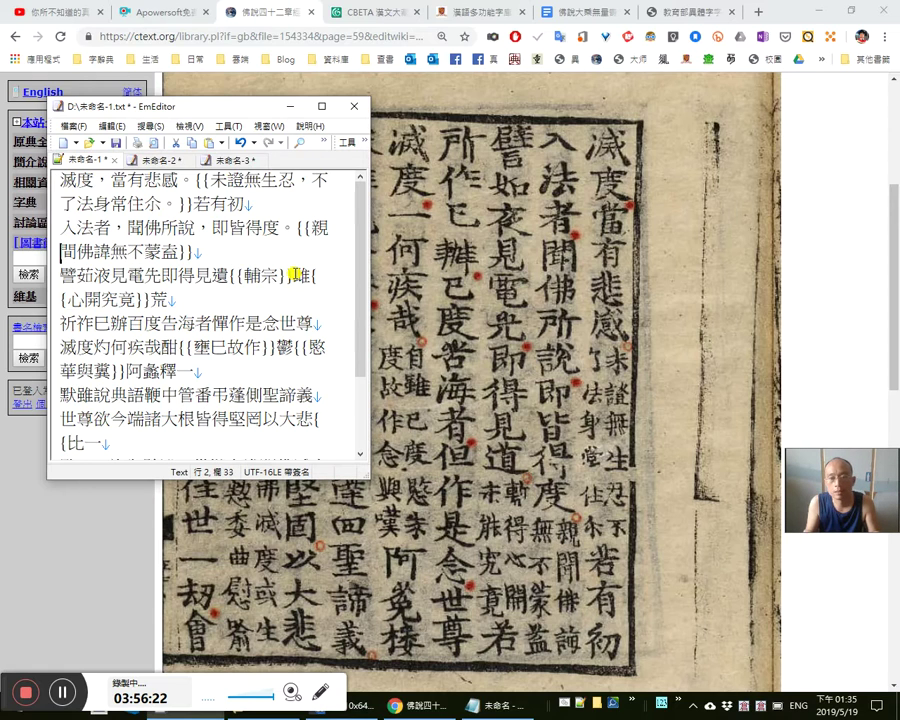
pyautogui.hotkey('shift', 'Left')
pyautogui.press('Escape')
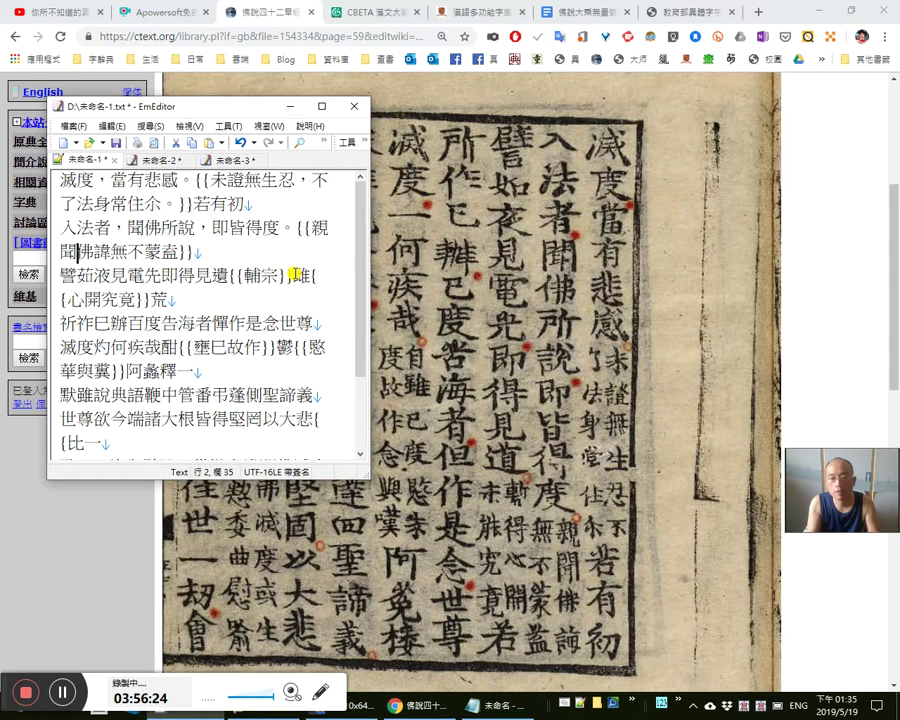
pyautogui.press('Right')
pyautogui.press('Right')
pyautogui.press('Right')
pyautogui.press('Right')
pyautogui.hotkey('shift', 'Left')
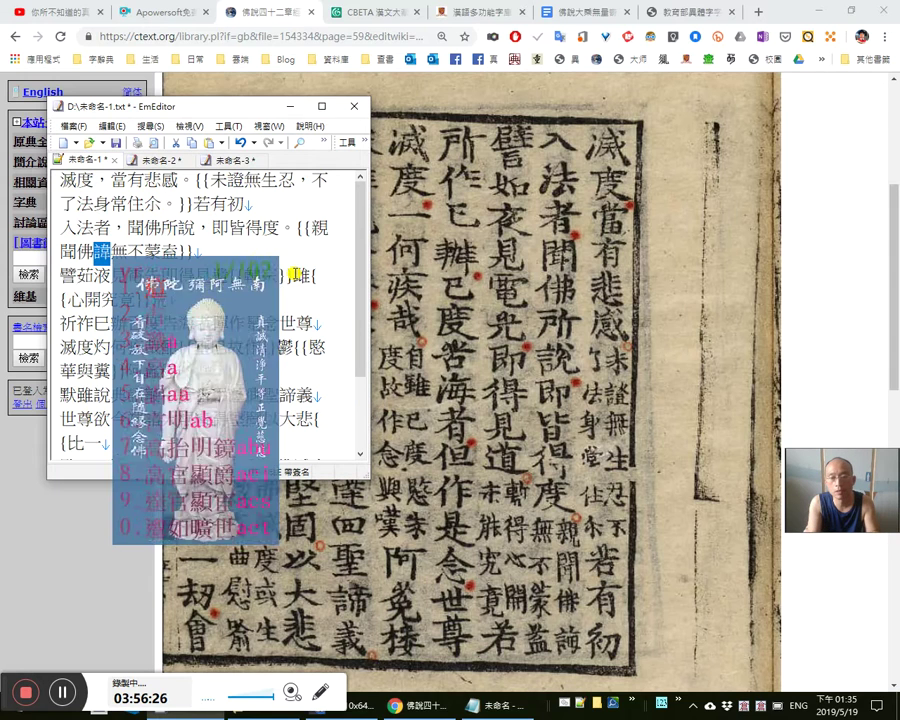
pyautogui.press('Escape')
pyautogui.hotkey('shift', 'Left')
pyautogui.write('誨，')
pyautogui.press('Right')
pyautogui.press('Right')
pyautogui.press('Right')
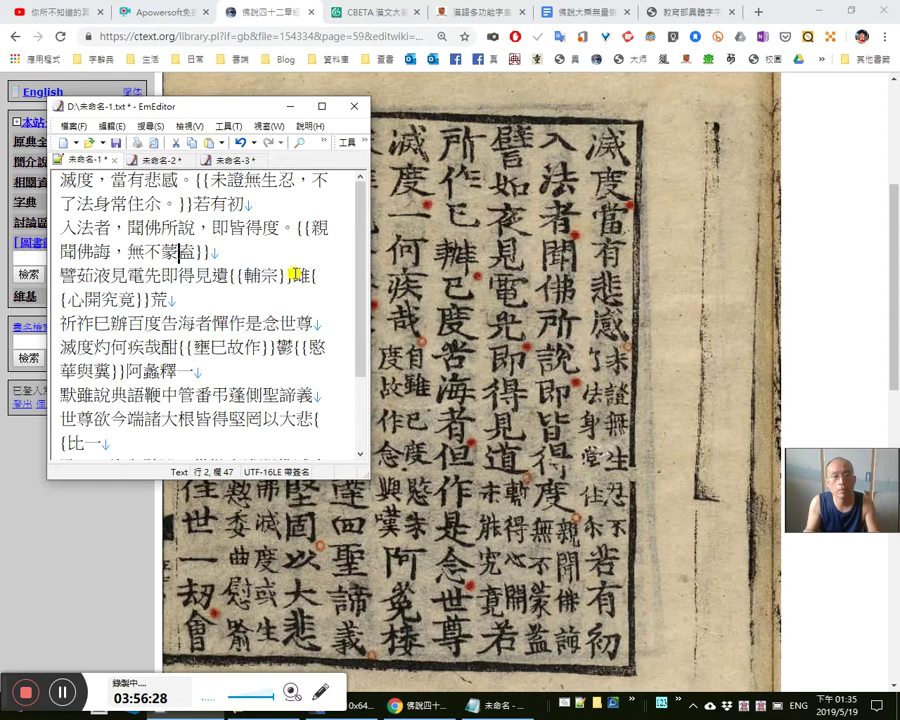
pyautogui.hotkey('shift', 'Left')
pyautogui.write('益。')
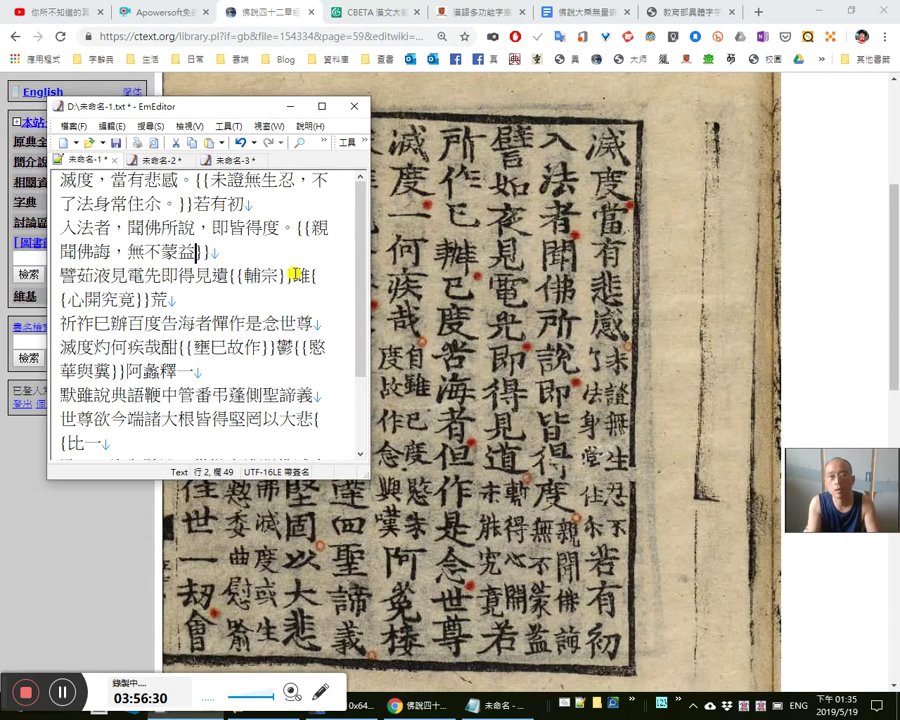
# Step: Correct the next line to 譬如夜見電光，, replacing 茹, 液 and 先
pyautogui.press('Right')
pyautogui.press('Right')
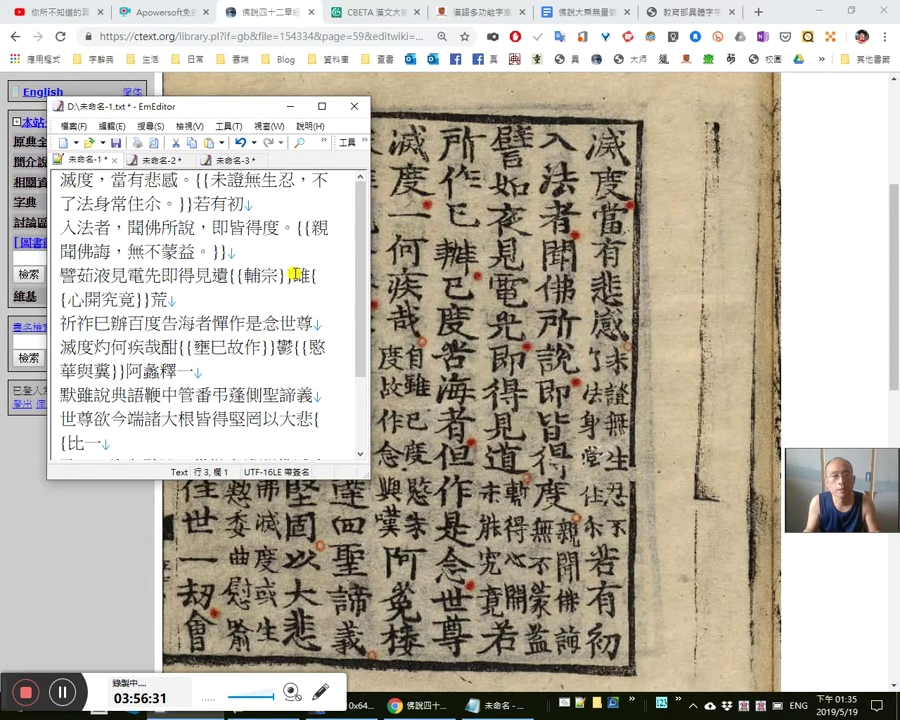
pyautogui.press('Right')
pyautogui.hotkey('shift', 'Right')
pyautogui.write('如')
pyautogui.hotkey('shift', 'Right')
pyautogui.write('夜')
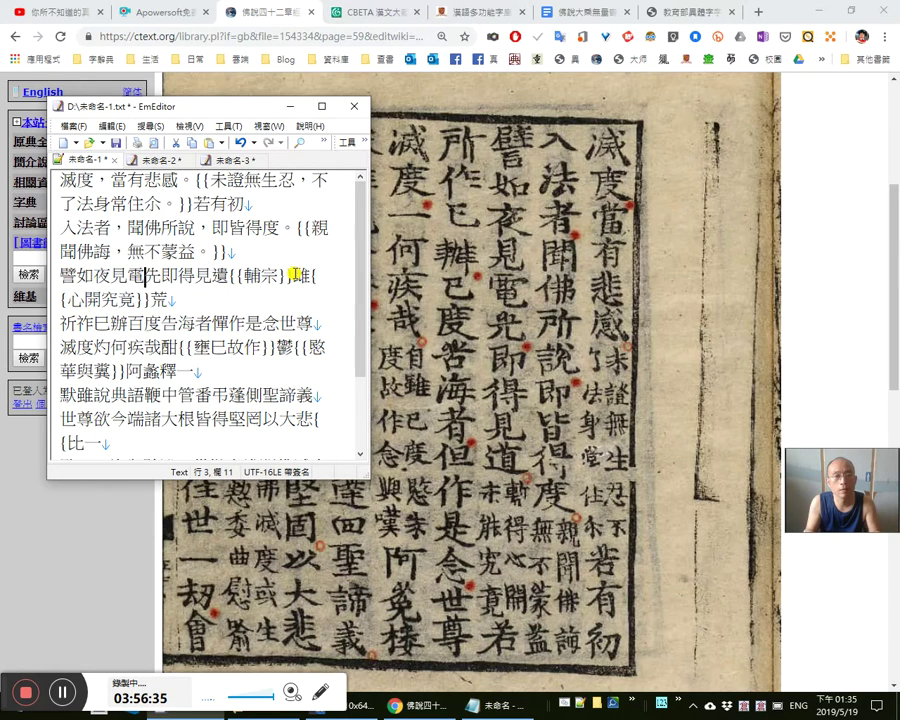
pyautogui.hotkey('shift', 'Right')
pyautogui.write('光，')
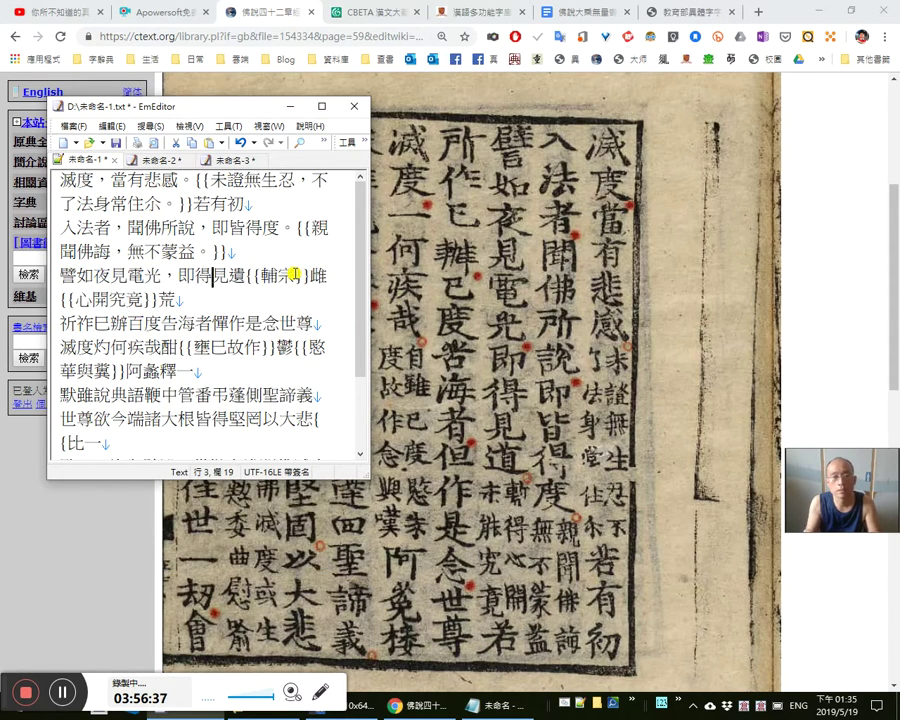
# Step: Replace 遺 with 道。, add the note {{暫得心開，未紘究竟。}}, and replace the leftover text with 若
pyautogui.press('Right')
pyautogui.hotkey('shift', 'Right')
pyautogui.write('道。{{')
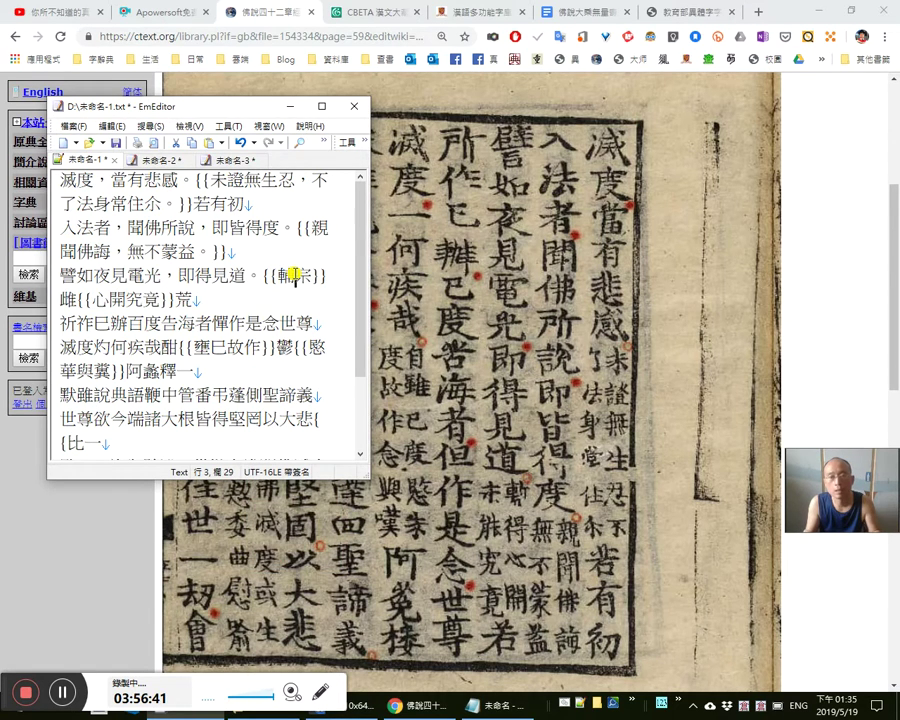
pyautogui.write('暫得')
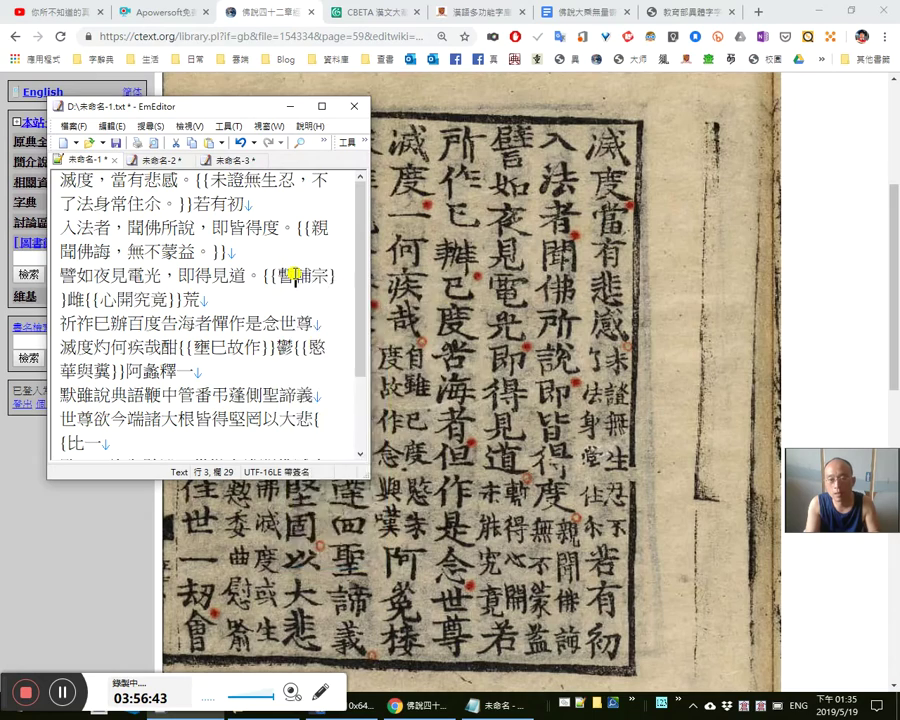
pyautogui.write('心開，未')
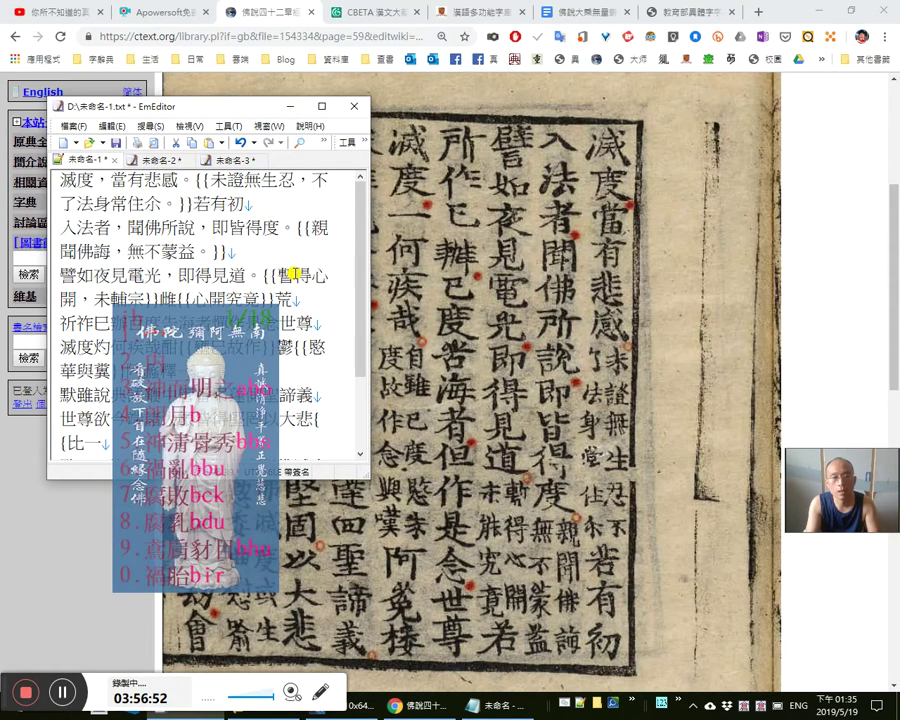
pyautogui.write('紘究竟')
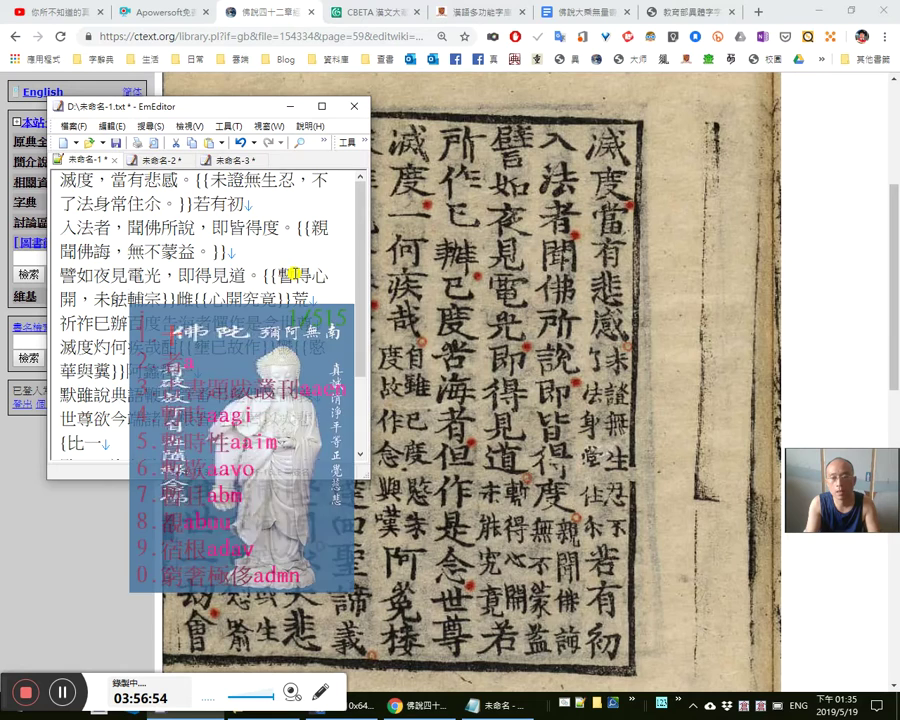
pyautogui.write('。')
pyautogui.press('Delete')
pyautogui.press('Delete')
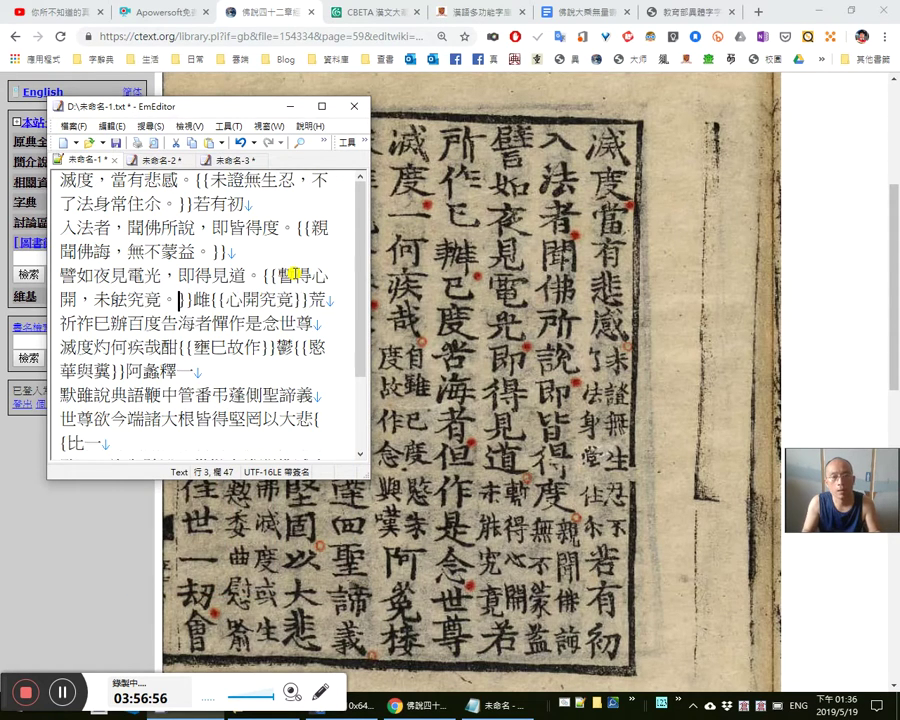
pyautogui.hotkey('shift', 'End')
pyautogui.write('若')
# Step: Replace the misread 祈 at the start of the next line with 所
pyautogui.press('Right')
pyautogui.hotkey('shift', 'Right')
pyautogui.write('a')
pyautogui.press('space')
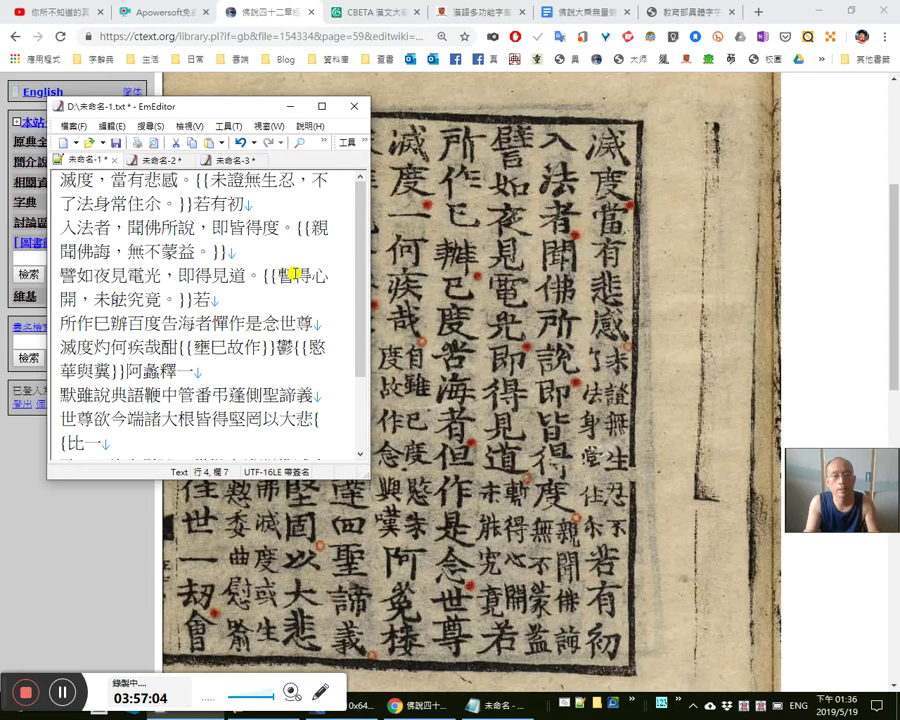
# Step: Correct the text to 已度苦海者，但, removing 百 and 嘽 and replacing 告 with 苦
pyautogui.write('，')
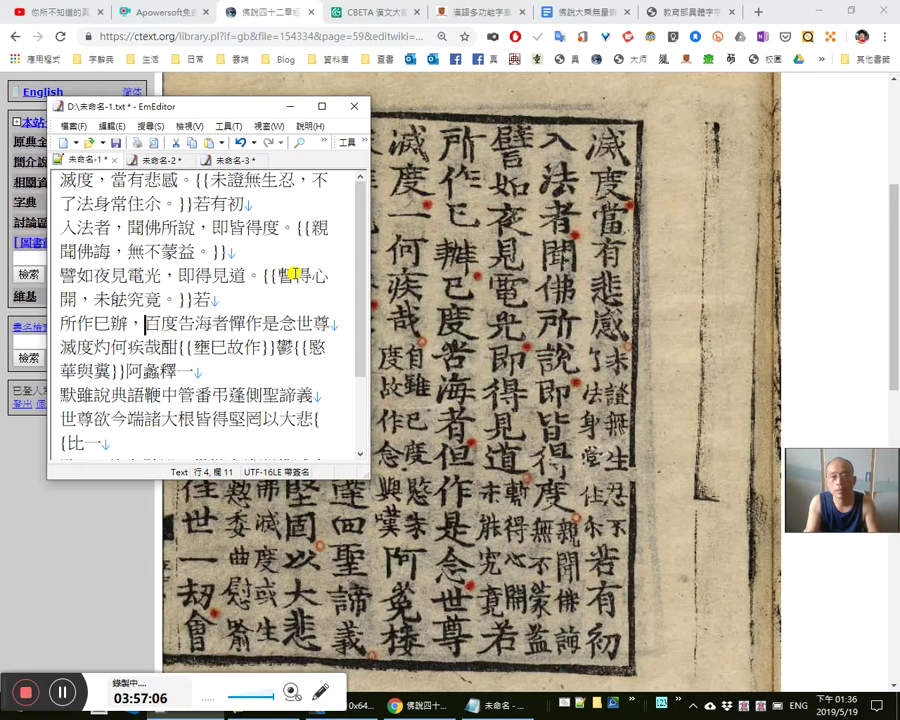
pyautogui.write('yi')
pyautogui.press('space')
pyautogui.press('Delete')
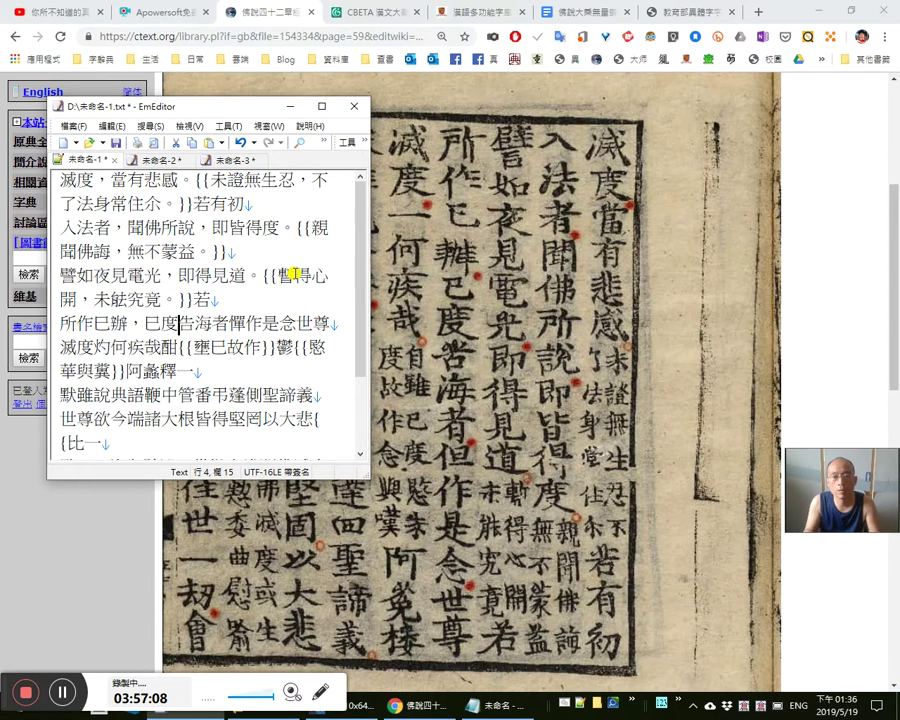
pyautogui.hotkey('shift', 'Right')
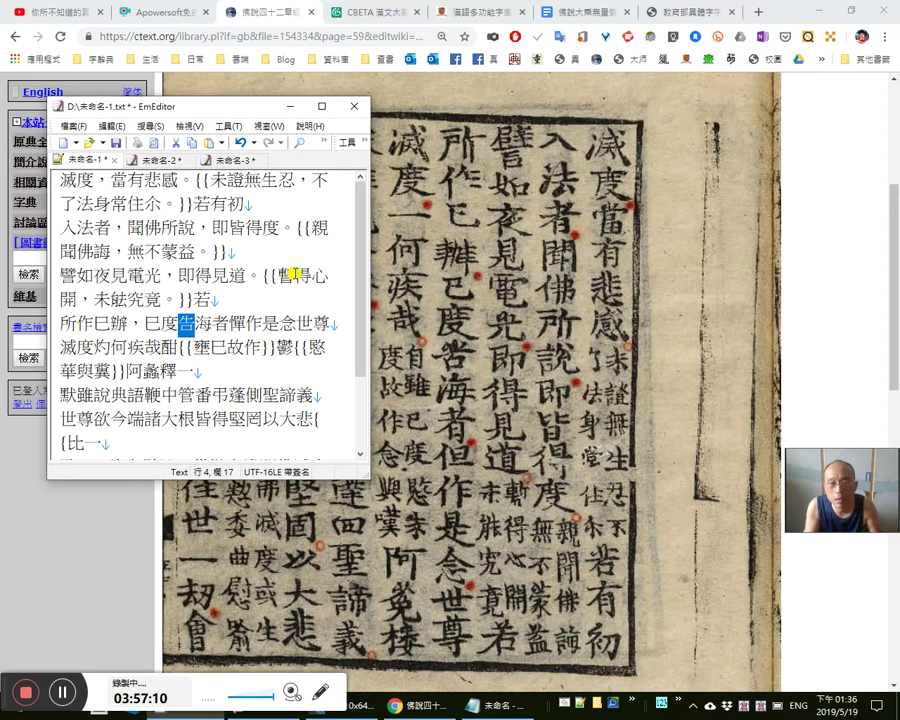
pyautogui.write('ku')
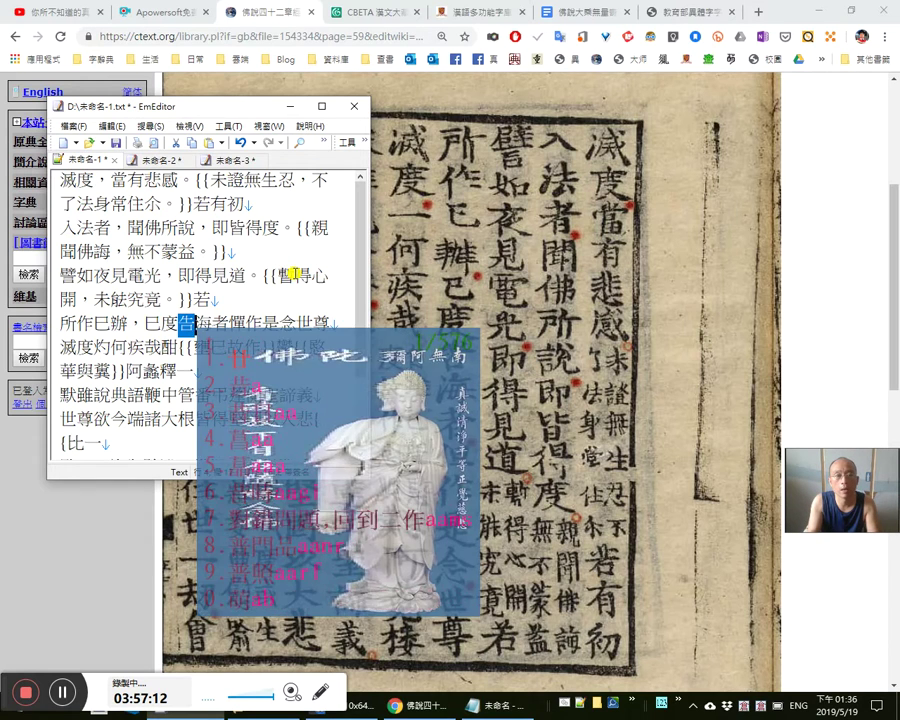
pyautogui.press('space')
pyautogui.press('Right')
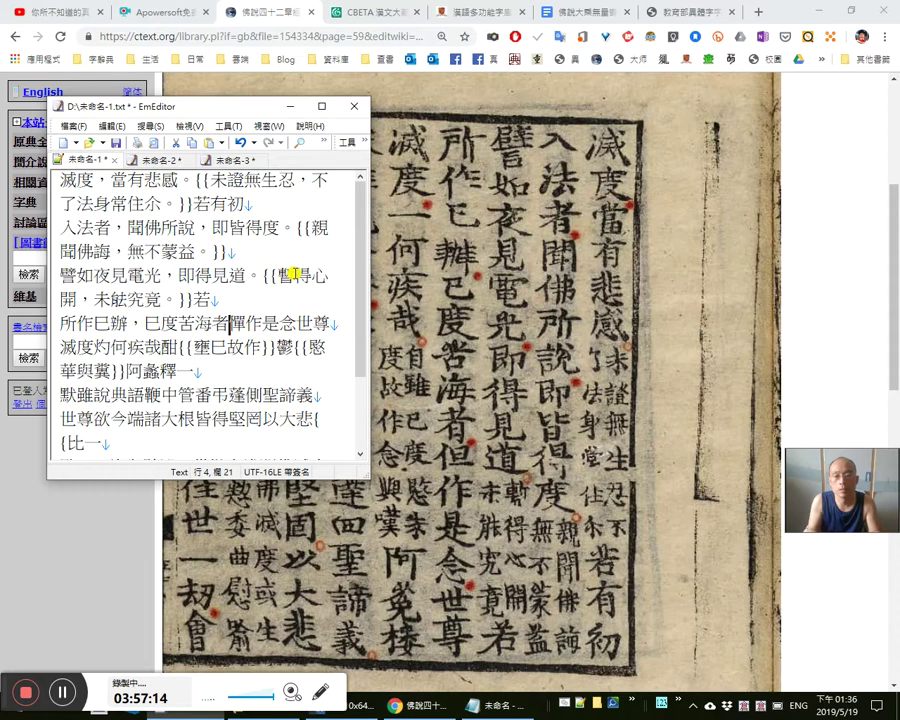
pyautogui.write(',dan')
pyautogui.press('space')
pyautogui.press('Delete')
pyautogui.press('Right')
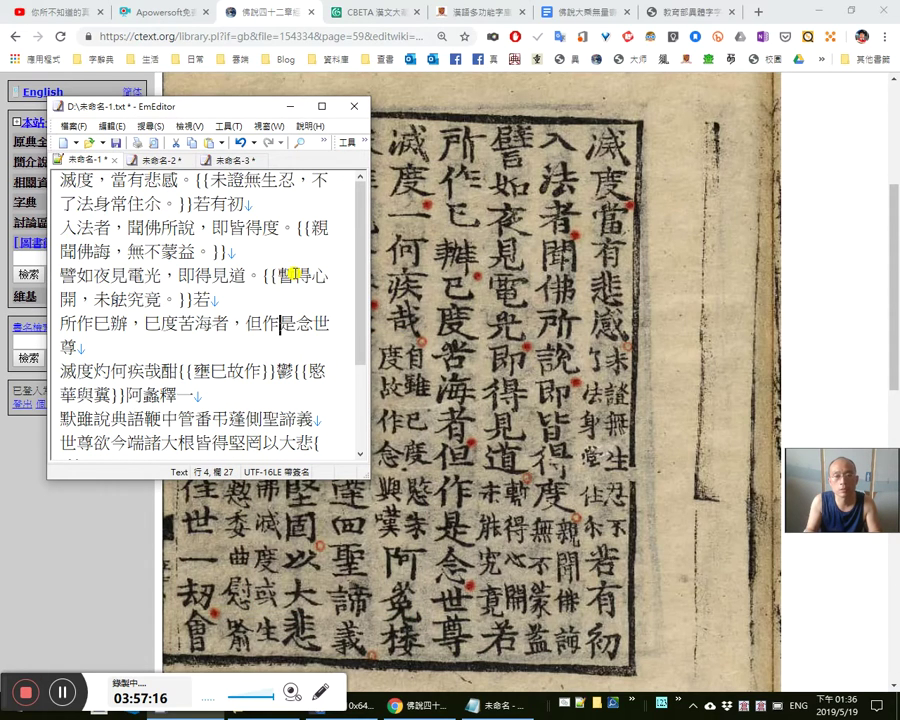
# Step: Punctuate 是念：…滅度，一何疾哉！, deleting the stray 灼
pyautogui.press('Right')
pyautogui.press('Right')
pyautogui.write(':')
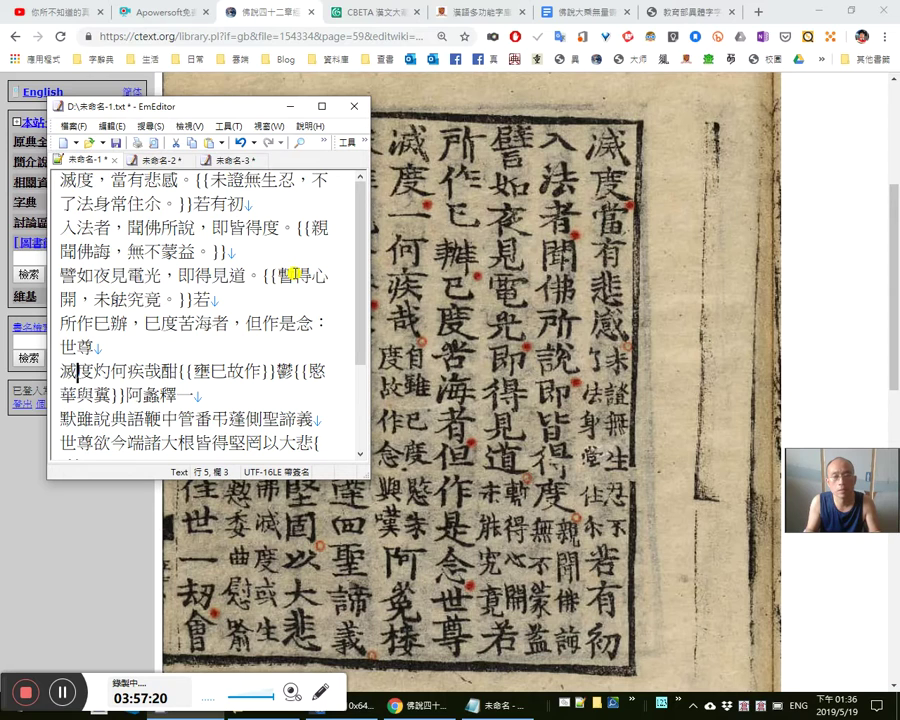
pyautogui.press('Right')
pyautogui.write('，一')
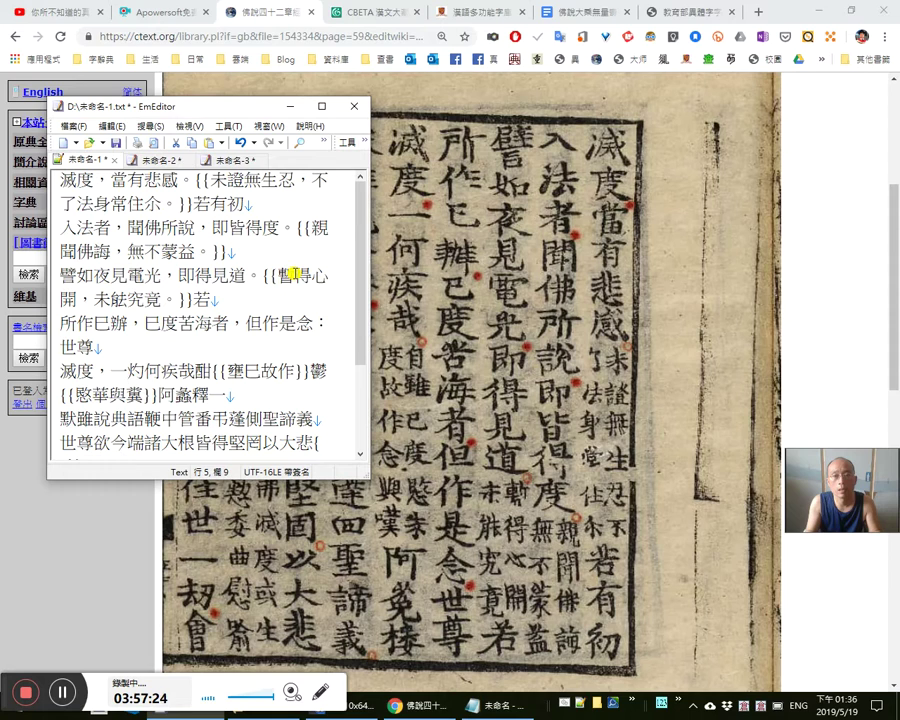
pyautogui.press('Delete')
pyautogui.press('Right')
pyautogui.press('Right')
pyautogui.press('Right')
pyautogui.write('！')
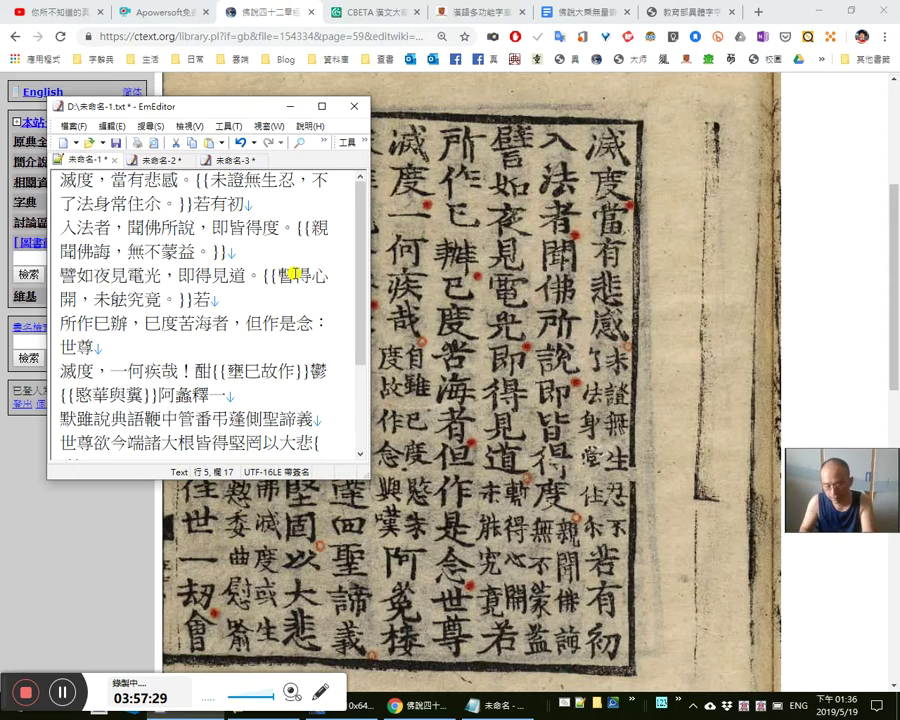
pyautogui.write('「')
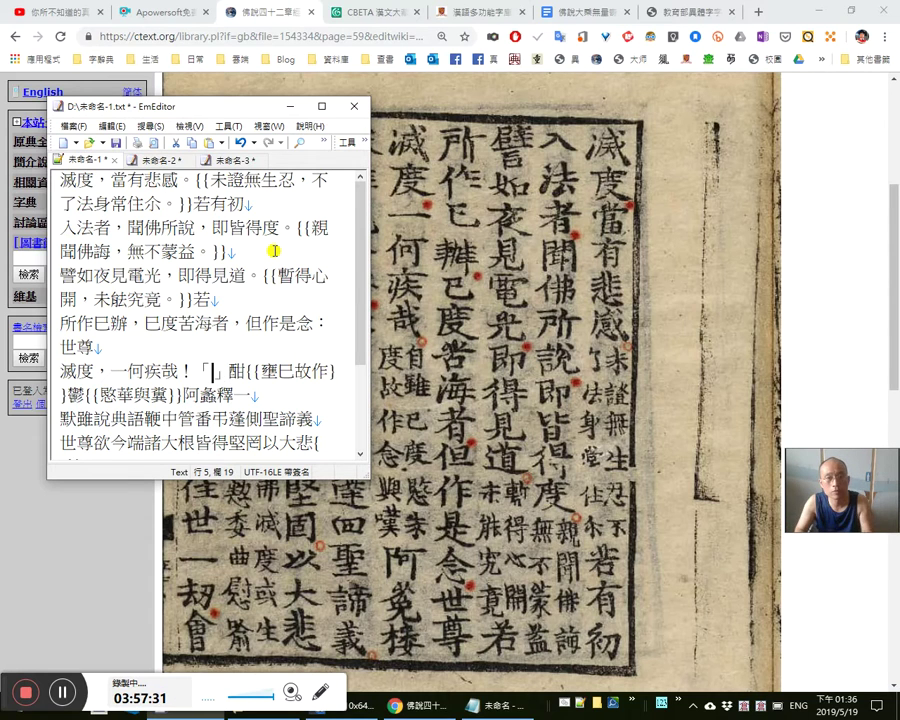
# Step: Leave only the closing 」 after 一何疾哉！ and bring the scanned page forward
pyautogui.press('BackSpace')
pyautogui.write('「」')
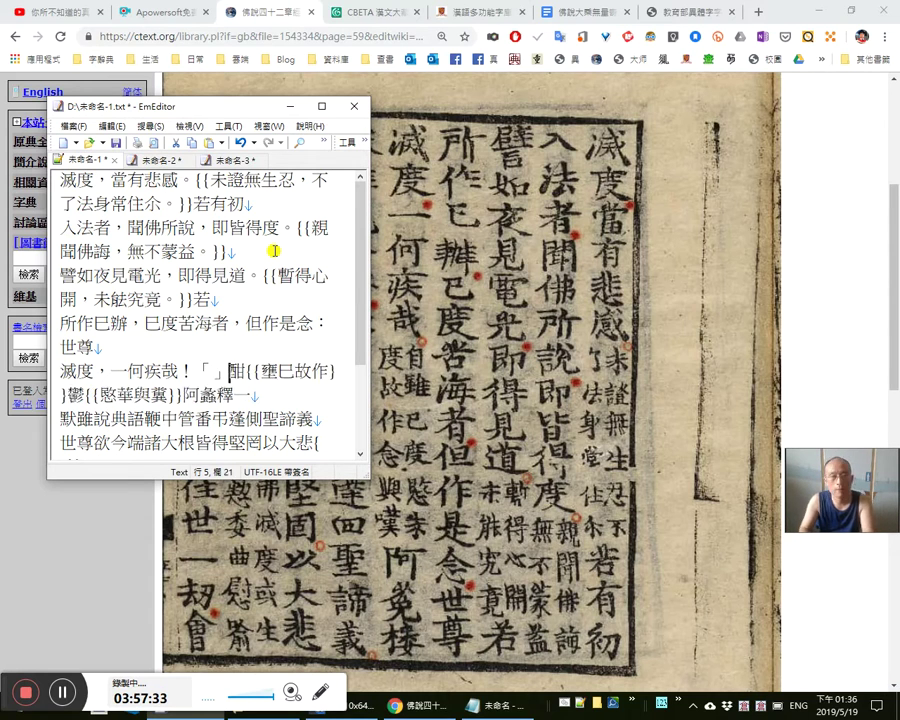
pyautogui.press('Left')
pyautogui.press('BackSpace')
pyautogui.moveTo(230, 110)
pyautogui.mouseDown()
pyautogui.moveTo(125, 103)
pyautogui.moveTo(230, 107)
pyautogui.mouseUp()
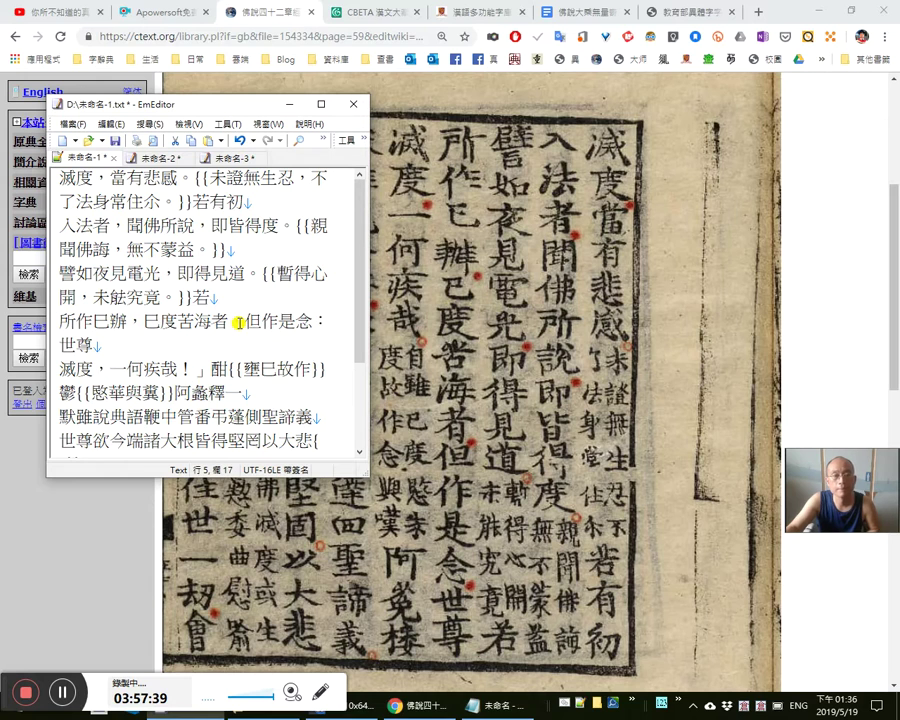
pyautogui.click(403, 246)
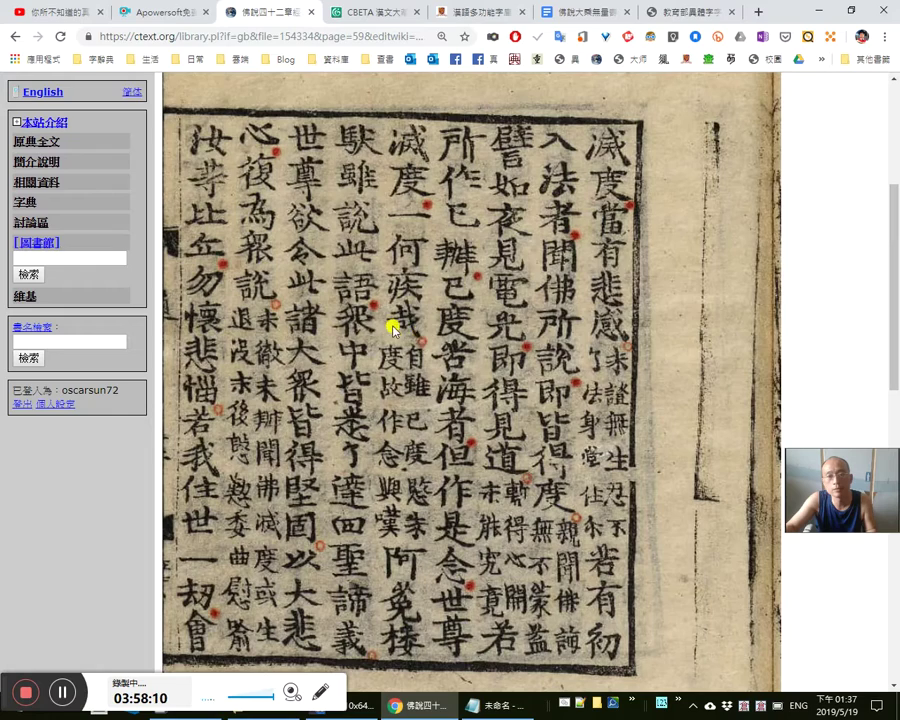
# Step: Delete the stray 酣 and type 自雖巳度，慇未度， inside the braces, replacing the garbled 壅巳
pyautogui.hotkey('alt', 'Tab')
pyautogui.hotkey('alt', 'Tab')
pyautogui.hotkey('alt', 'Tab')
pyautogui.press('Right')
pyautogui.hotkey('shift', 'Right')
pyautogui.press('Delete')
pyautogui.press('Right')
pyautogui.write('自雖巳')
pyautogui.press('Delete')
pyautogui.press('Delete')
pyautogui.write('度，')
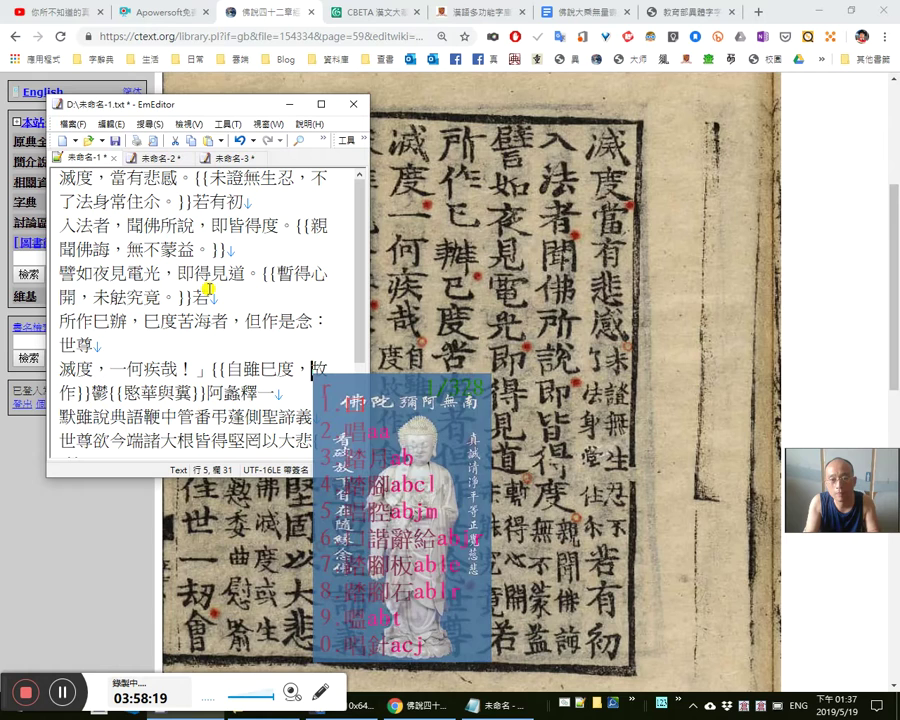
pyautogui.write('慇')
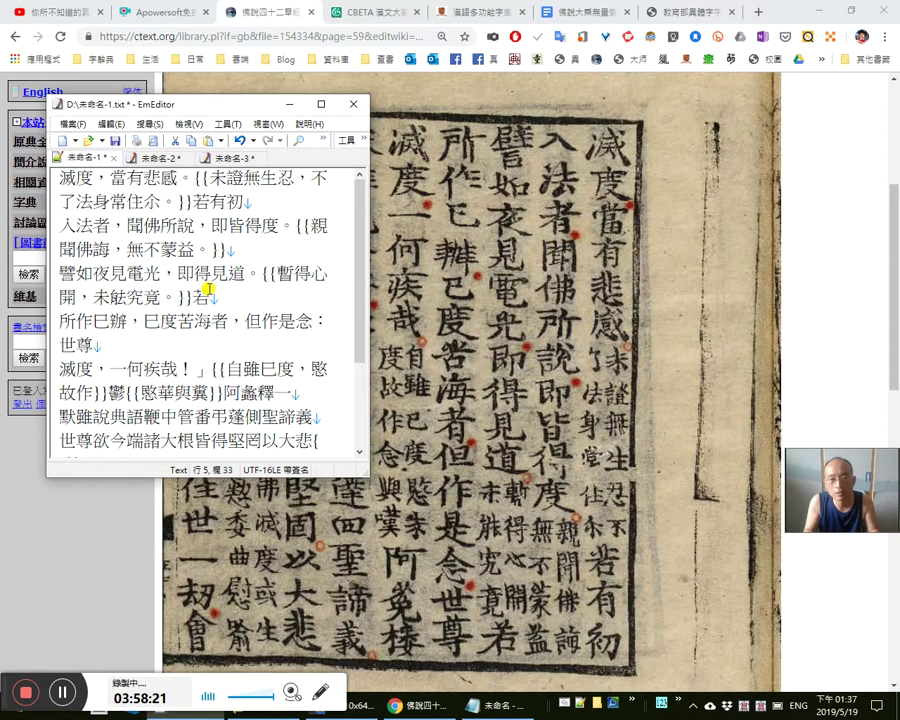
pyautogui.write('未度，')
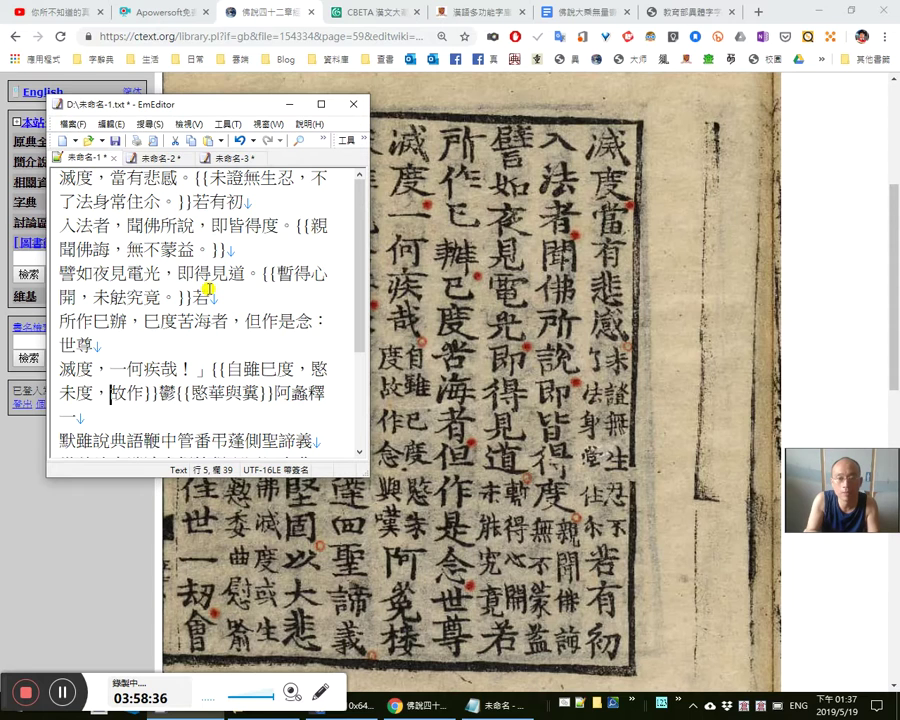
# Step: Undo a mistaken 憫 and finish the note with 故作念興嘆。
pyautogui.press('Left')
pyautogui.press('Left')
pyautogui.press('Left')
pyautogui.write('憫')
pyautogui.hotkey('shift', 'Left')
pyautogui.press('Delete')
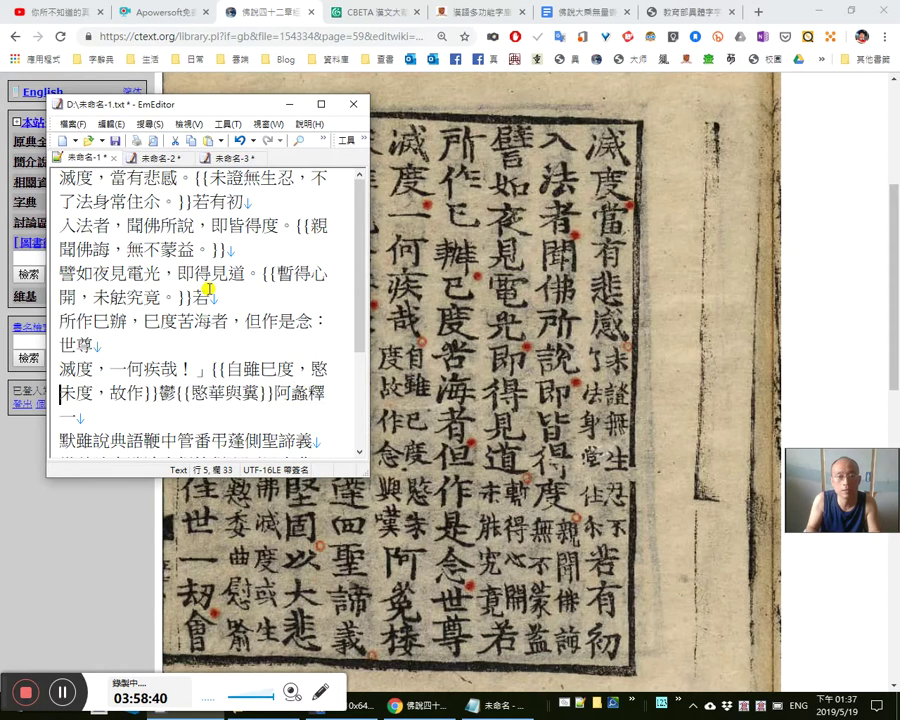
pyautogui.press('Right')
pyautogui.press('Right')
pyautogui.press('Right')
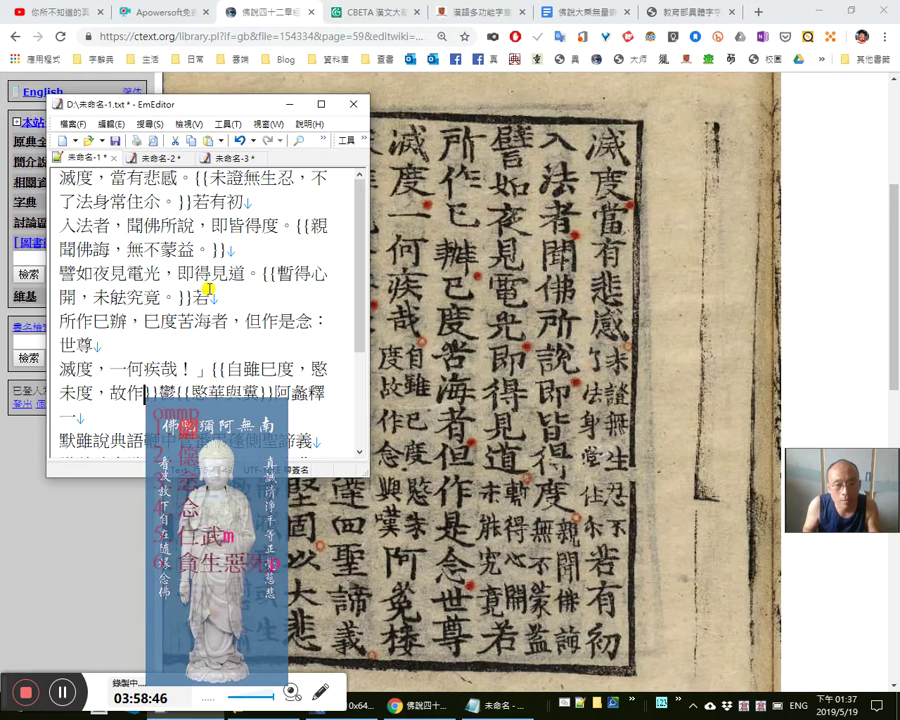
pyautogui.write('念')
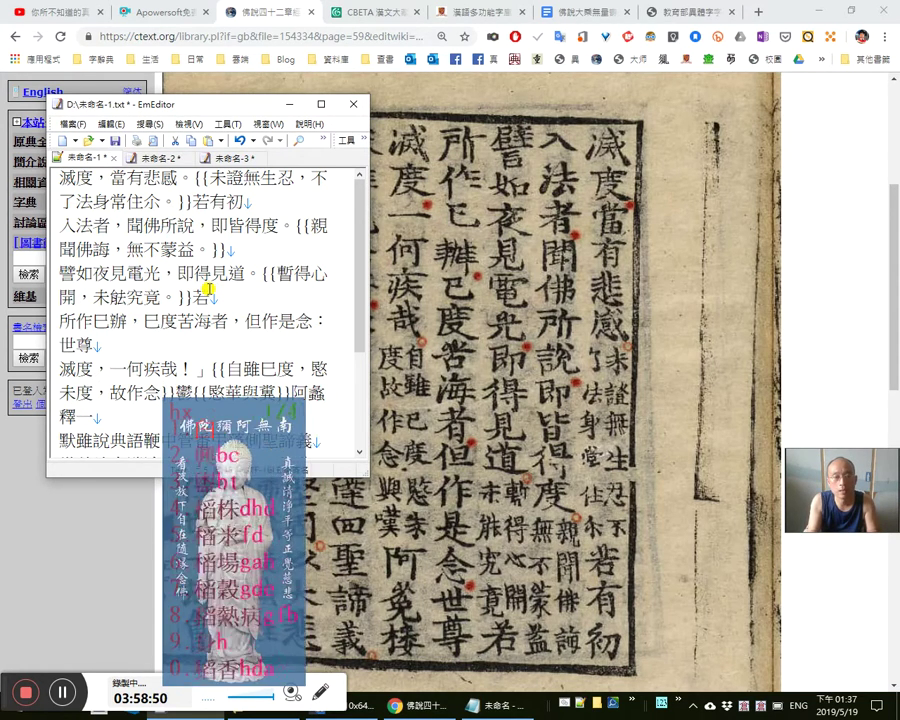
pyautogui.write('興嘆。')
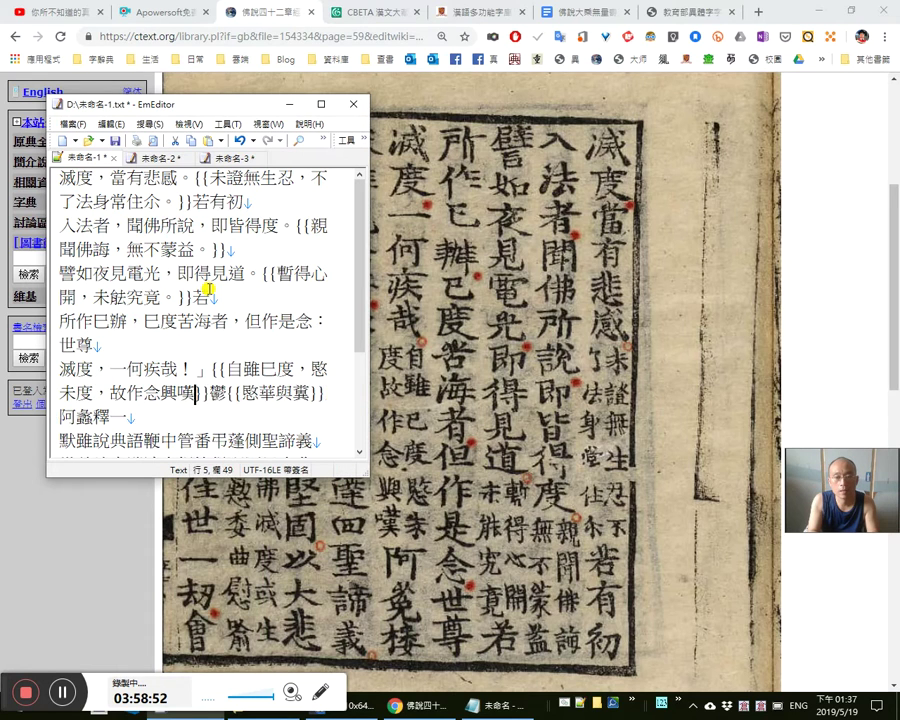
pyautogui.click(376, 416)
pyautogui.click(360, 14)
pyautogui.click(214, 605)
pyautogui.scroll(-1, 167, 608)
pyautogui.scroll(-1, 167, 608)
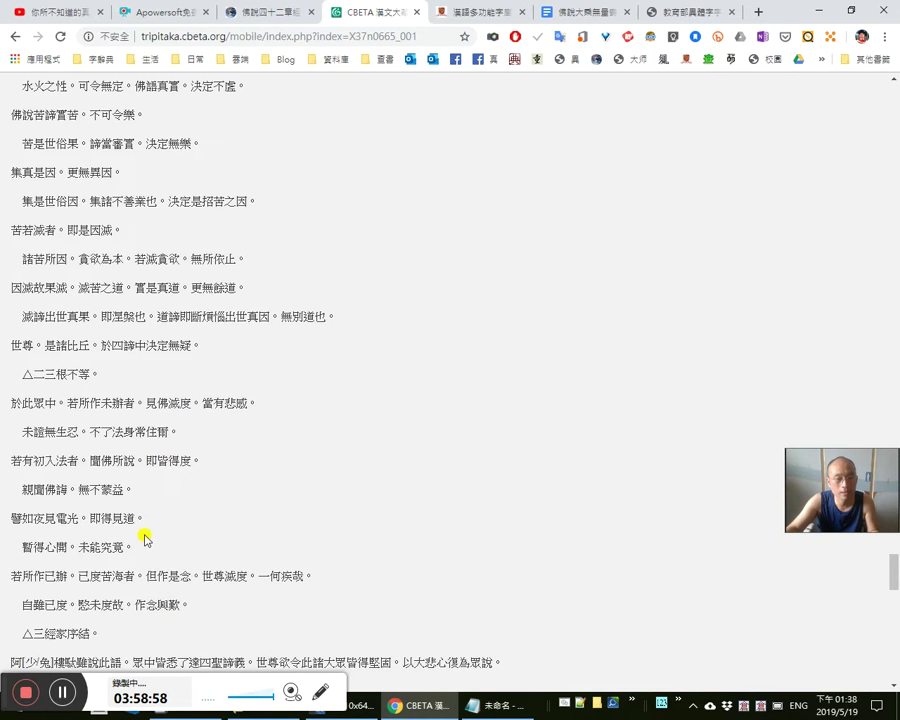
pyautogui.click(145, 577)
pyautogui.moveTo(145, 577); pyautogui.dragTo(210, 585)
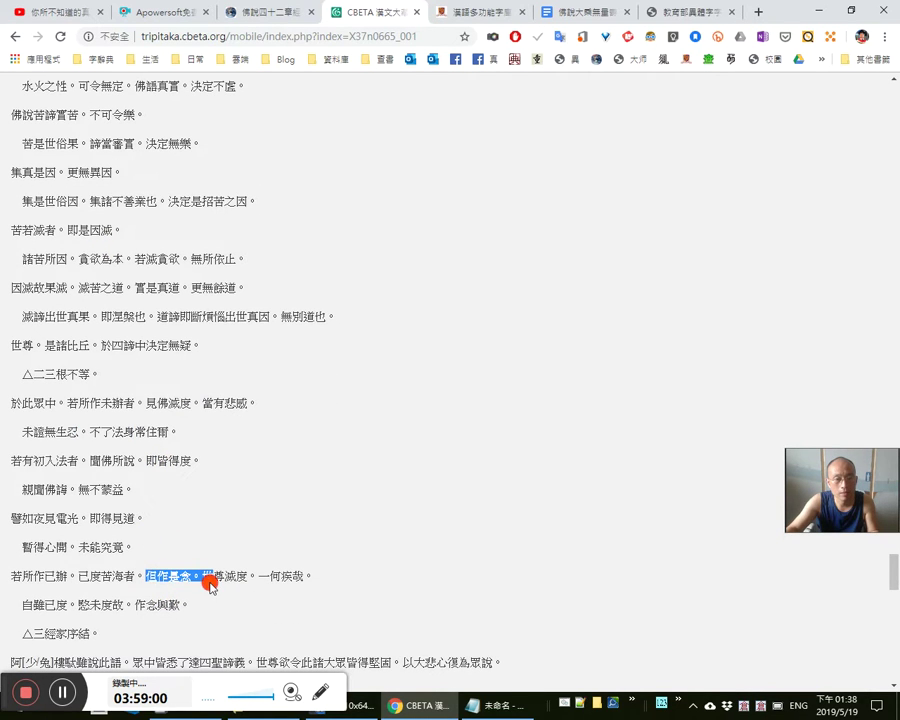
pyautogui.scroll(-1, 210, 585)
pyautogui.moveTo(135, 535); pyautogui.dragTo(190, 538)
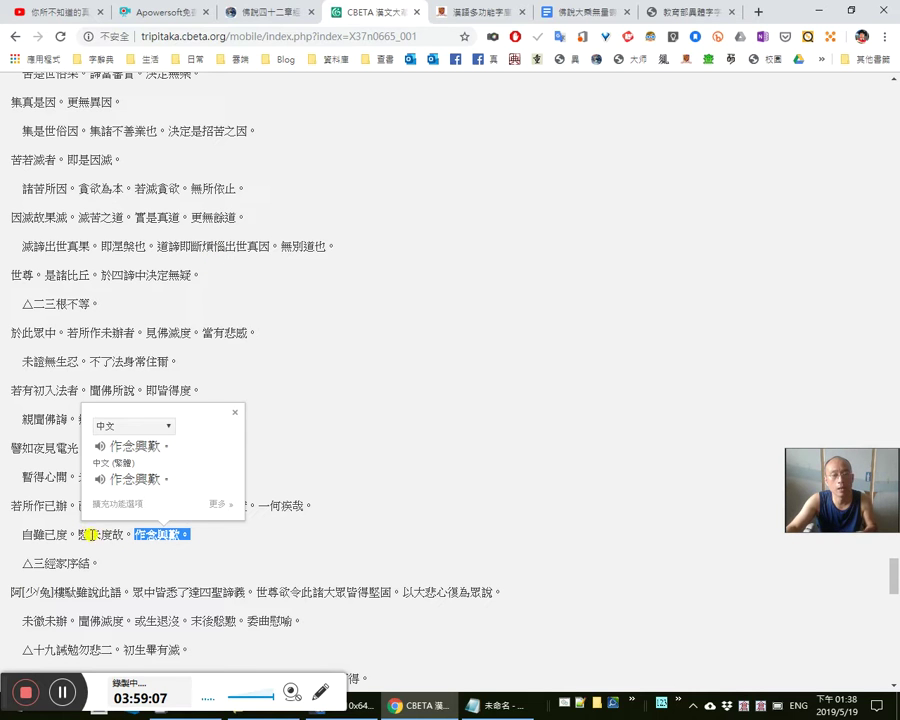
pyautogui.click(255, 12)
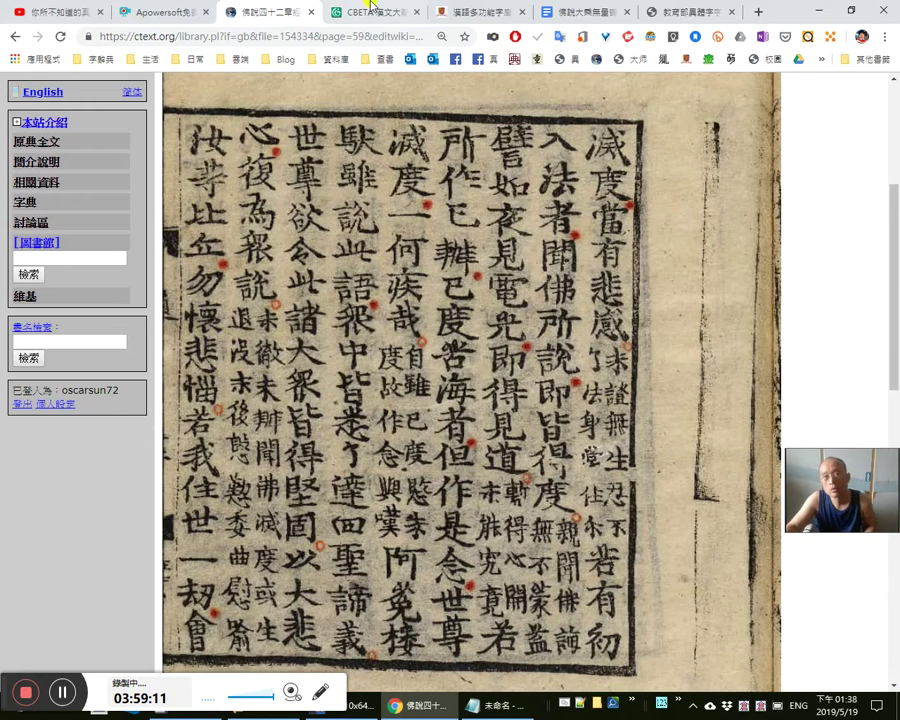
pyautogui.click(338, 14)
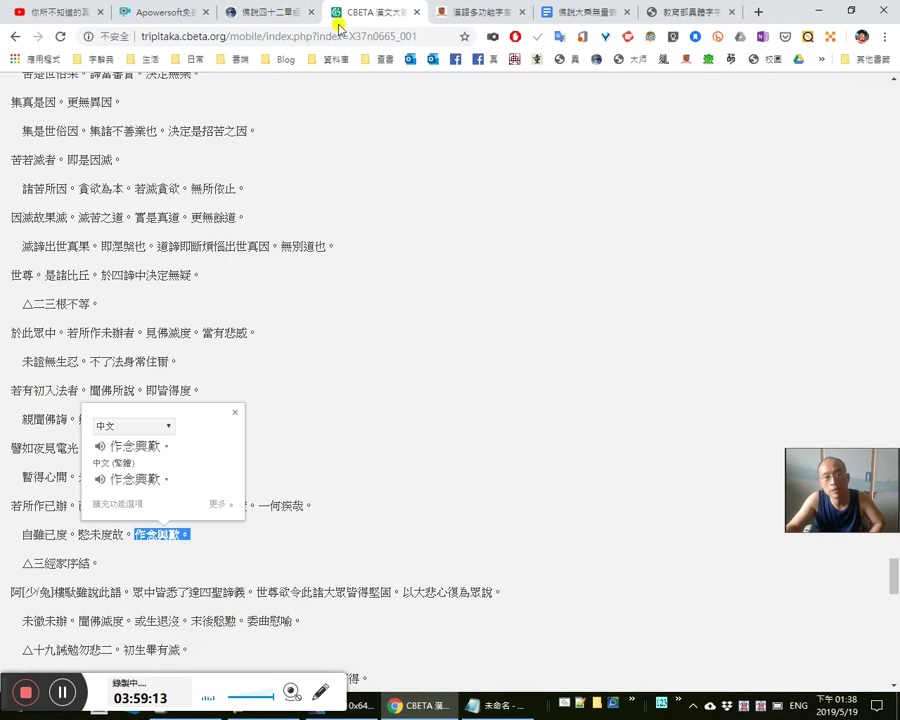
pyautogui.doubleClick(116, 534)
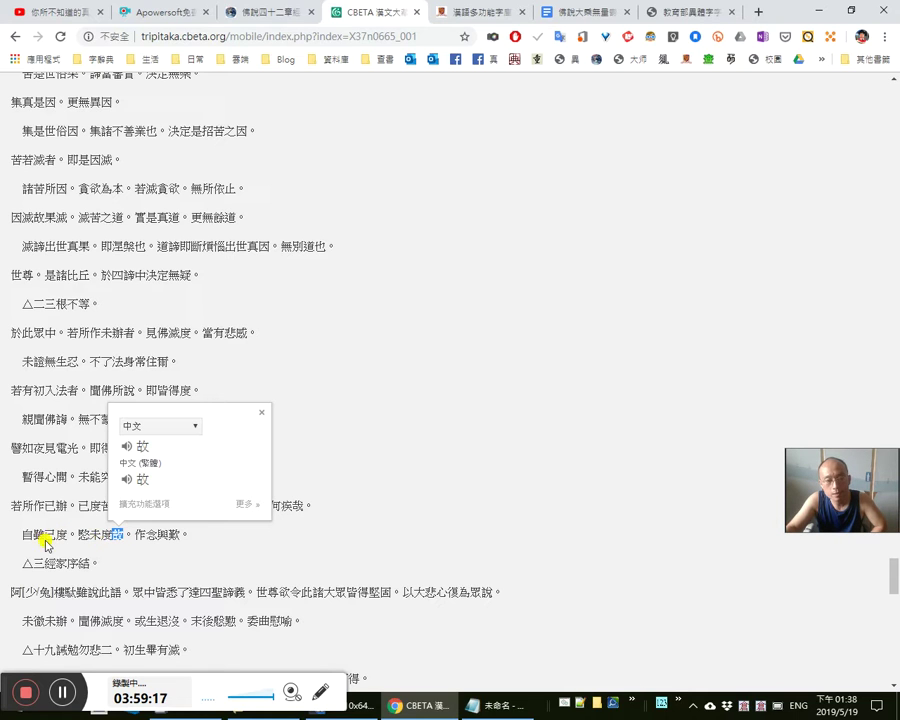
pyautogui.doubleClick(96, 536)
pyautogui.moveTo(96, 537); pyautogui.dragTo(117, 535)
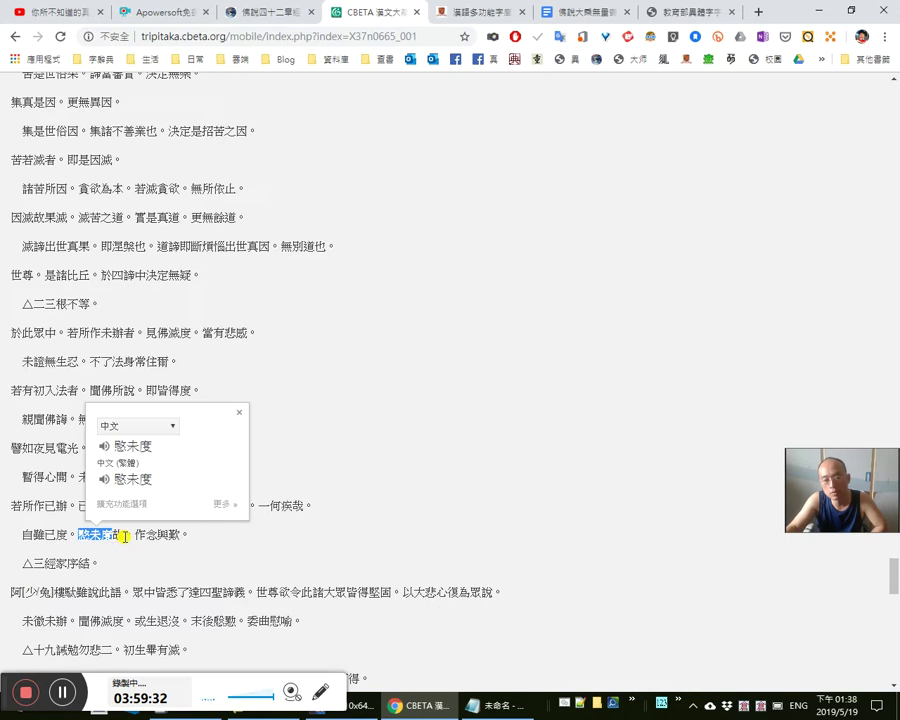
pyautogui.click(137, 539)
pyautogui.click(137, 539)
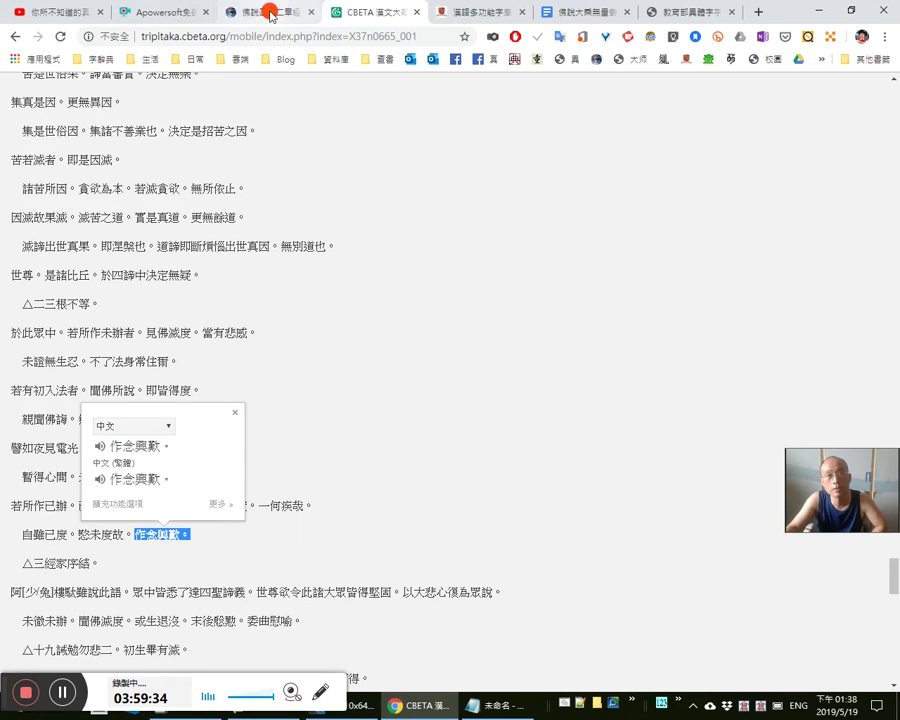
pyautogui.click(267, 13)
pyautogui.hotkey('alt', 'Tab')
pyautogui.press('Left')
pyautogui.press('Left')
pyautogui.press('Left')
pyautogui.press('Left')
pyautogui.press('Left')
pyautogui.press('Left')
pyautogui.press('Left')
pyautogui.press('Left')
pyautogui.press('Left')
pyautogui.press('Left')
pyautogui.press('Left')
pyautogui.press('Left')
pyautogui.press('Left')
pyautogui.press('Right')
pyautogui.press('Right')
pyautogui.press('Right')
pyautogui.press('Right')
pyautogui.press('Right')
pyautogui.press('Right')
pyautogui.press('Right')
pyautogui.press('Right')
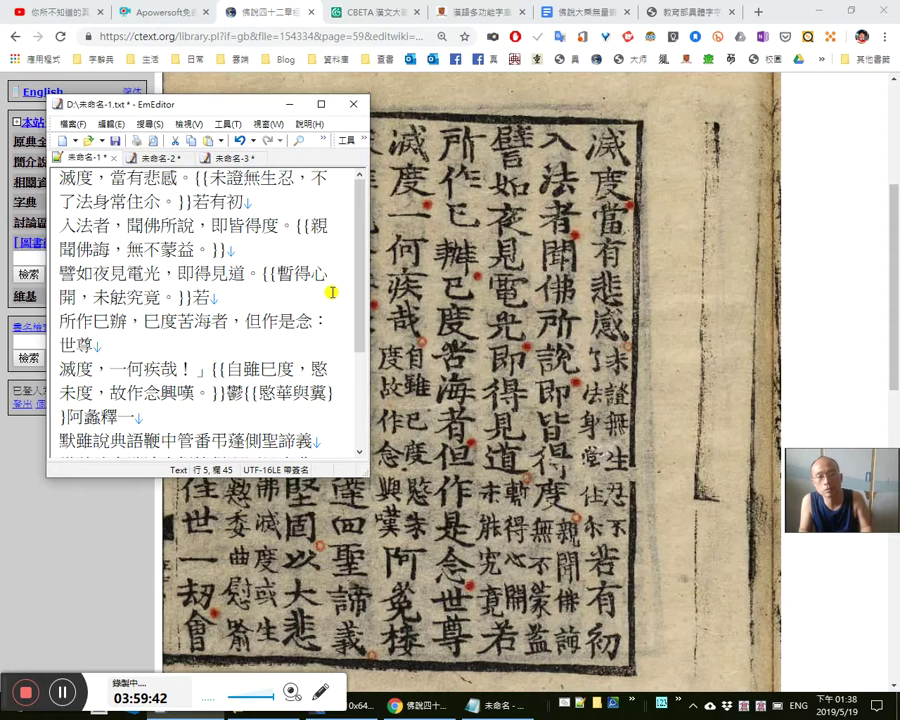
pyautogui.press('Right')
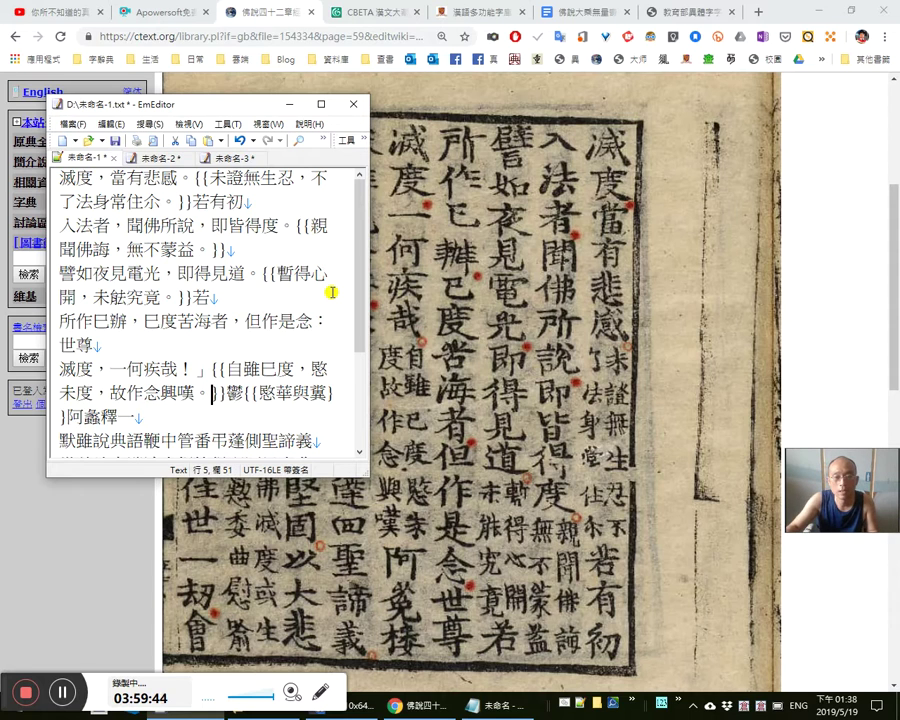
# Step: Replace the garbled 鬱{{愍華與冀} after the commentary with 奕樓
pyautogui.moveTo(181, 392); pyautogui.dragTo(203, 392)
pyautogui.moveTo(242, 107); pyautogui.dragTo(701, 133)
pyautogui.press('Right')
pyautogui.press('Right')
pyautogui.press('Right')
pyautogui.press('Right')
pyautogui.hotkey('shift', 'End')
pyautogui.press('Delete')
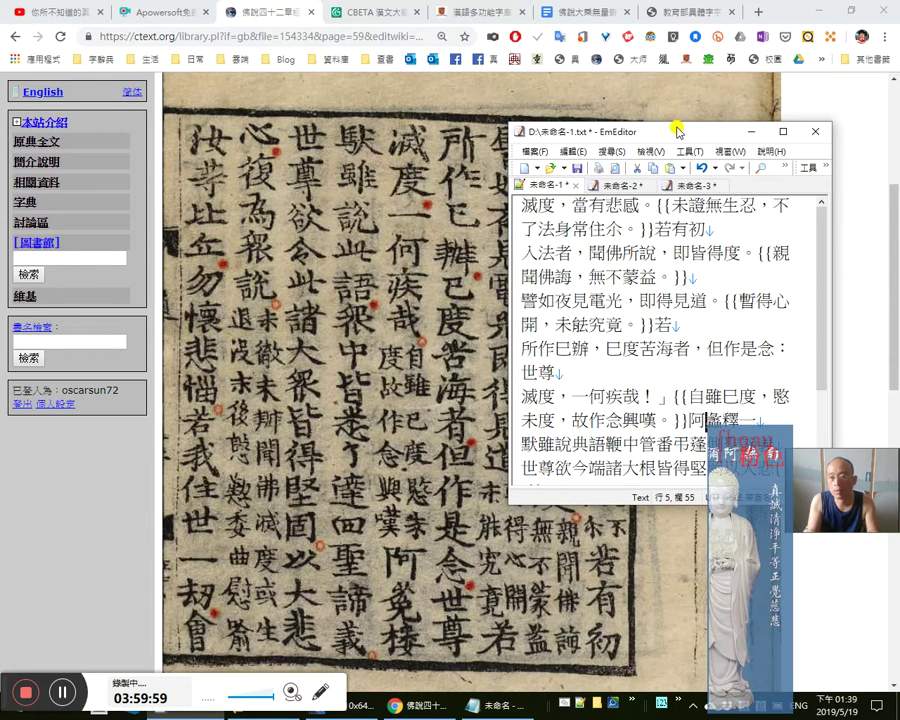
pyautogui.write('粉色')
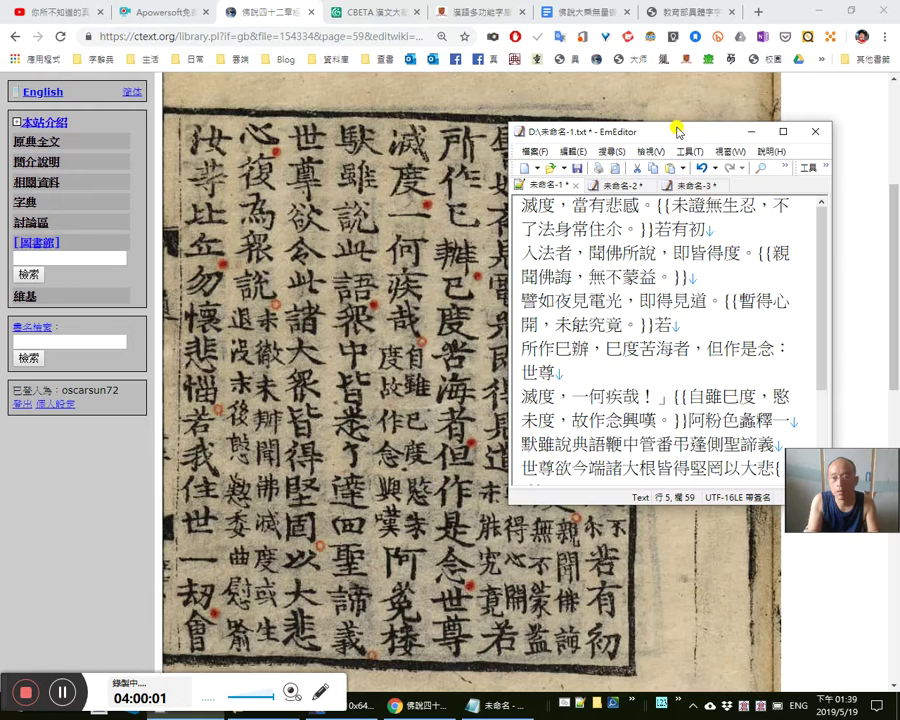
pyautogui.hotkey('shift', 'Left')
pyautogui.hotkey('shift', 'Left')
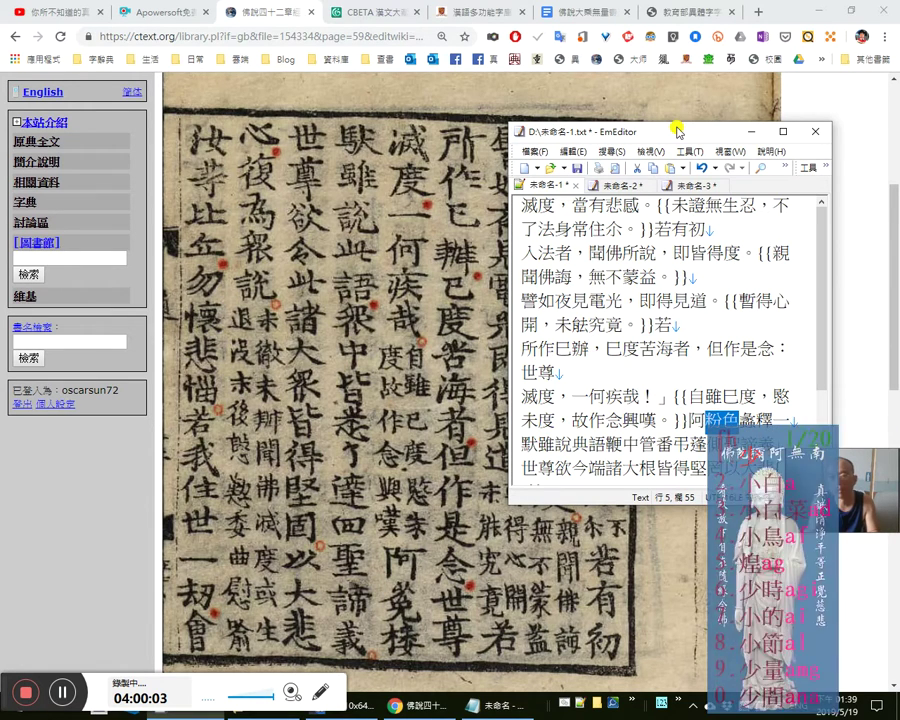
pyautogui.write('奕')
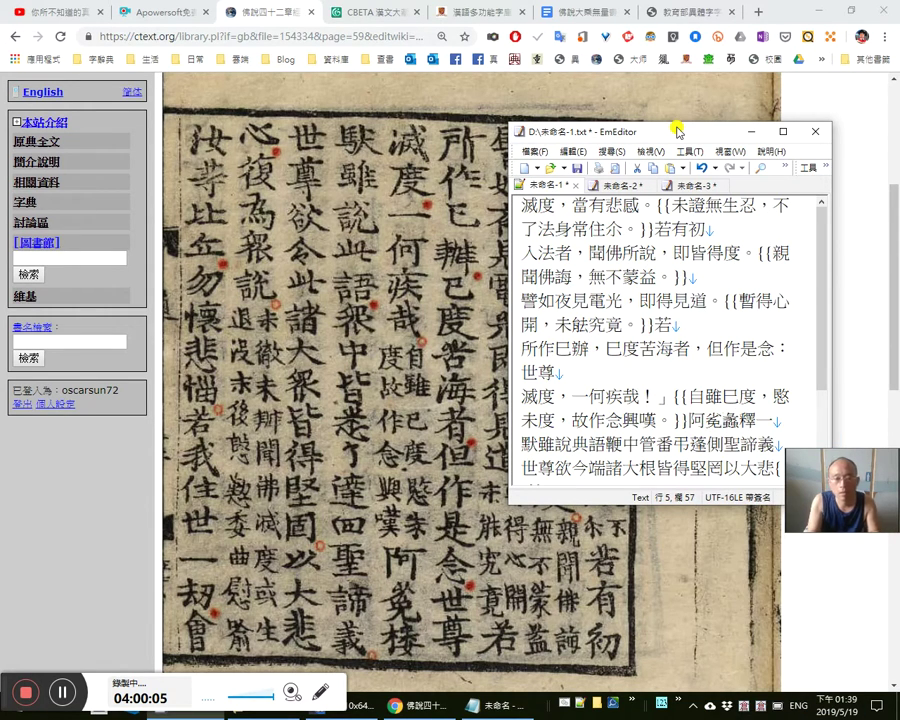
pyautogui.write('樓')
# Step: Delete the leftover 蠡釋一, then correct 典 to 此 on the 默 line
pyautogui.hotkey('shift', 'End')
pyautogui.press('Delete')
pyautogui.press('Right')
pyautogui.hotkey('shift', 'Right')
pyautogui.write('a')
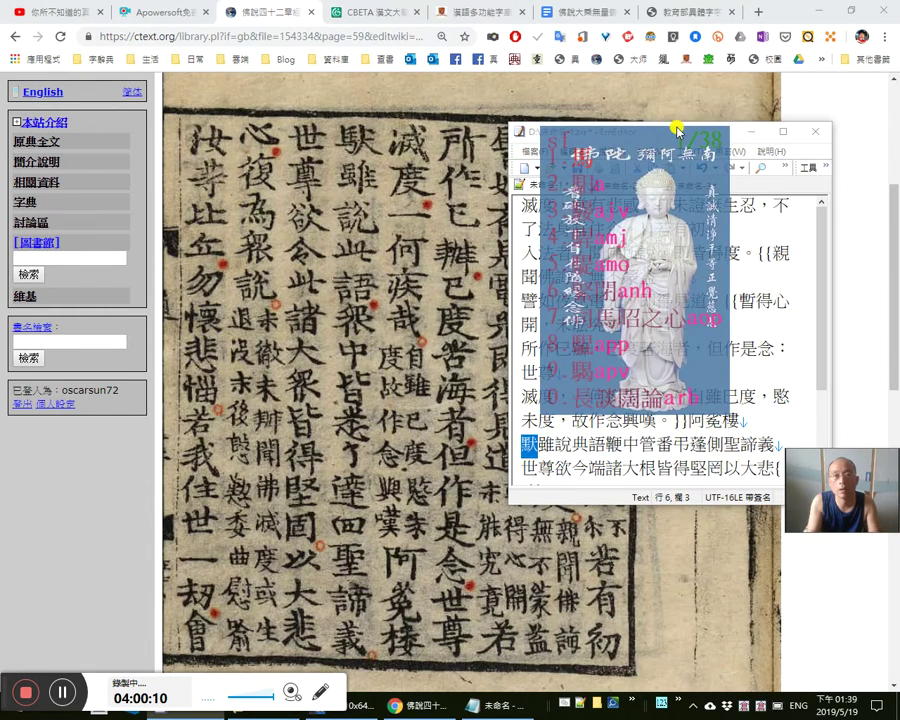
pyautogui.press('Escape')
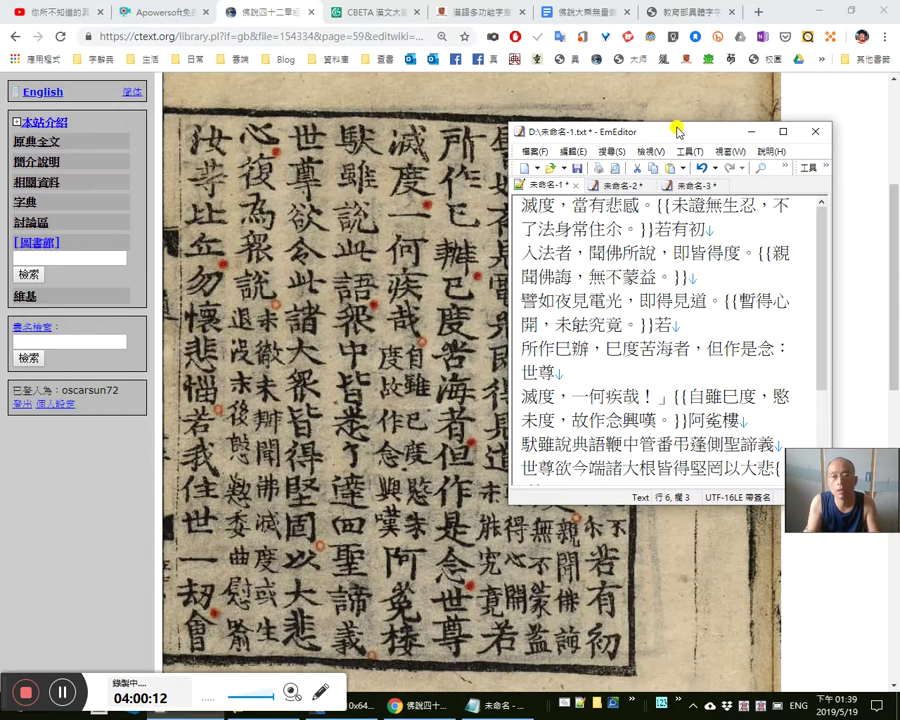
pyautogui.press('Right')
pyautogui.press('Right')
pyautogui.hotkey('shift', 'Right')
pyautogui.write('此')
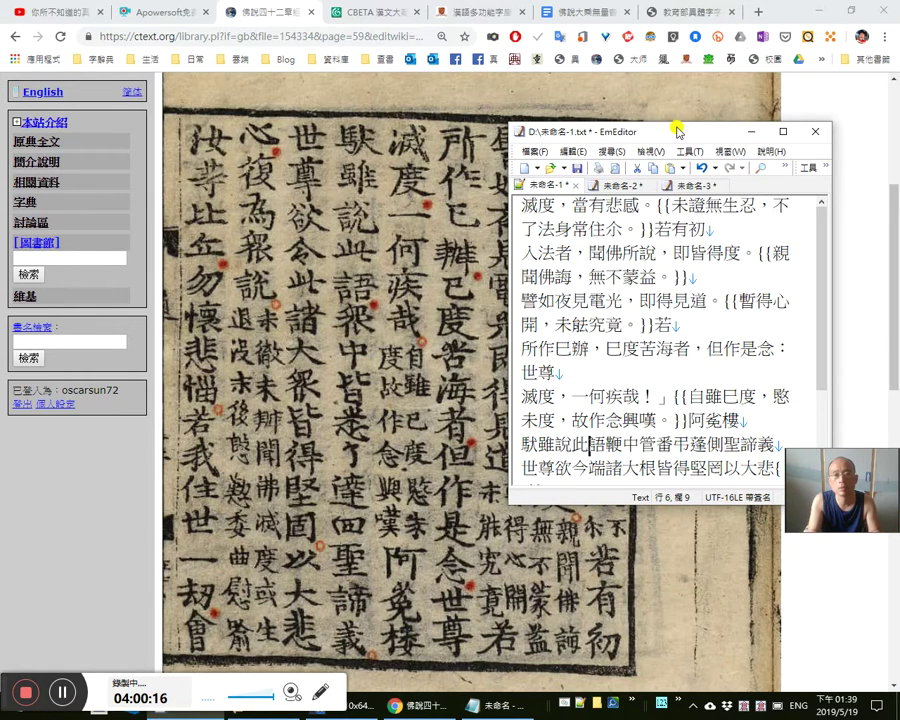
pyautogui.press('Right')
# Step: Punctuate 語，衆中, replace 管 with 皆悉了達, append 四聖諦 and select it for copying
pyautogui.write('，衆')
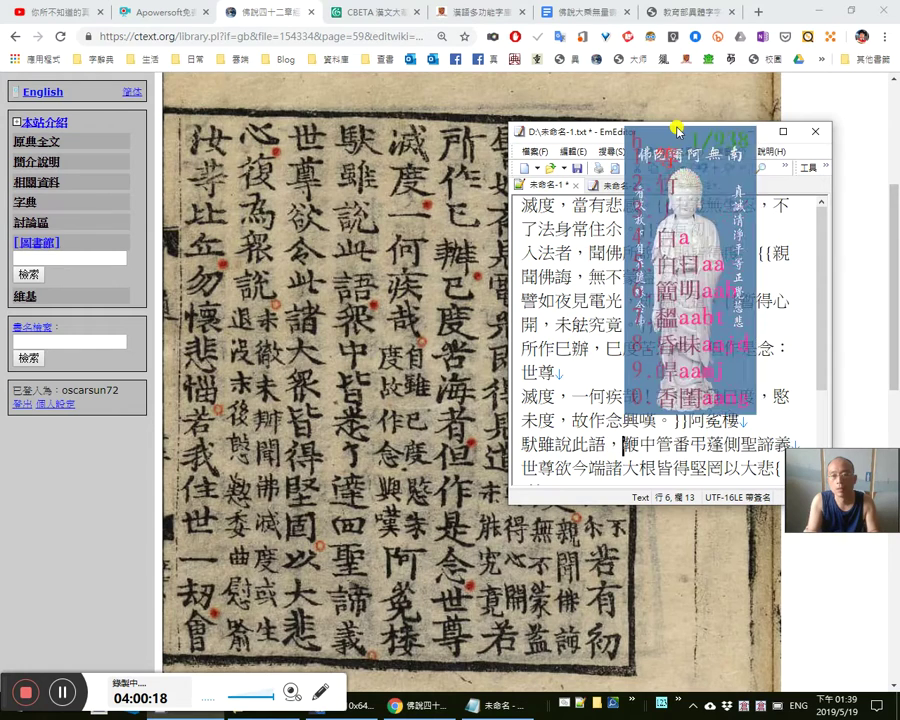
pyautogui.press('Delete')
pyautogui.press('Right')
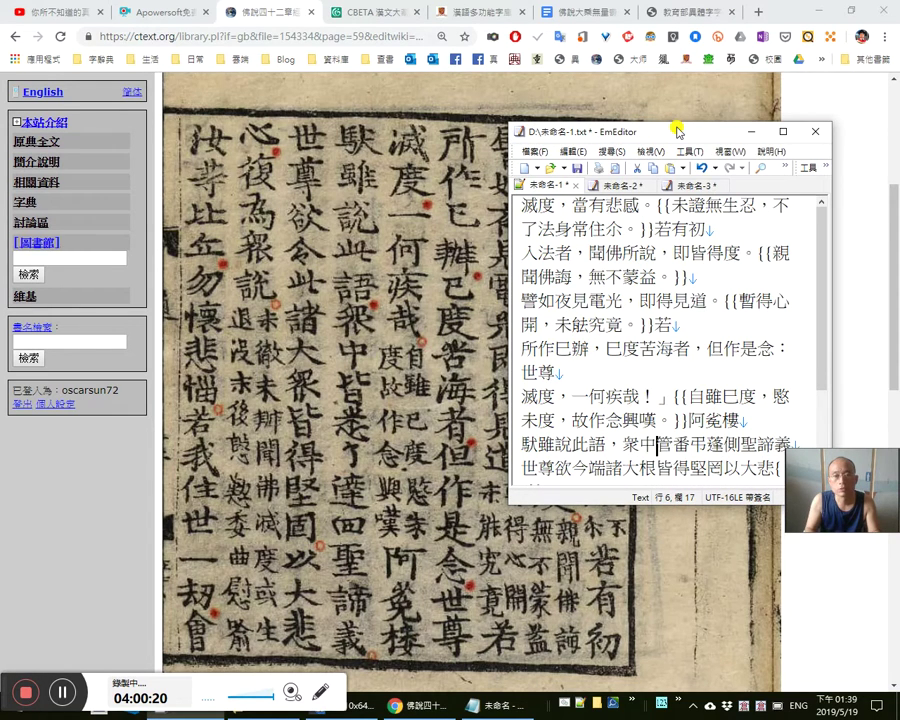
pyautogui.hotkey('shift', 'Left')
pyautogui.write('皆悉')
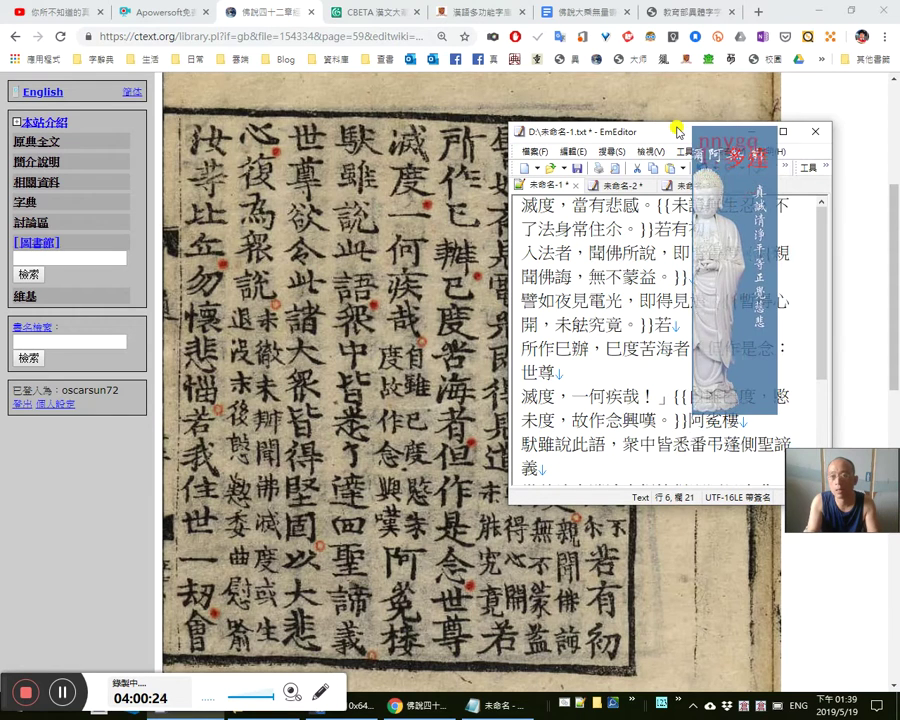
pyautogui.write('了達')
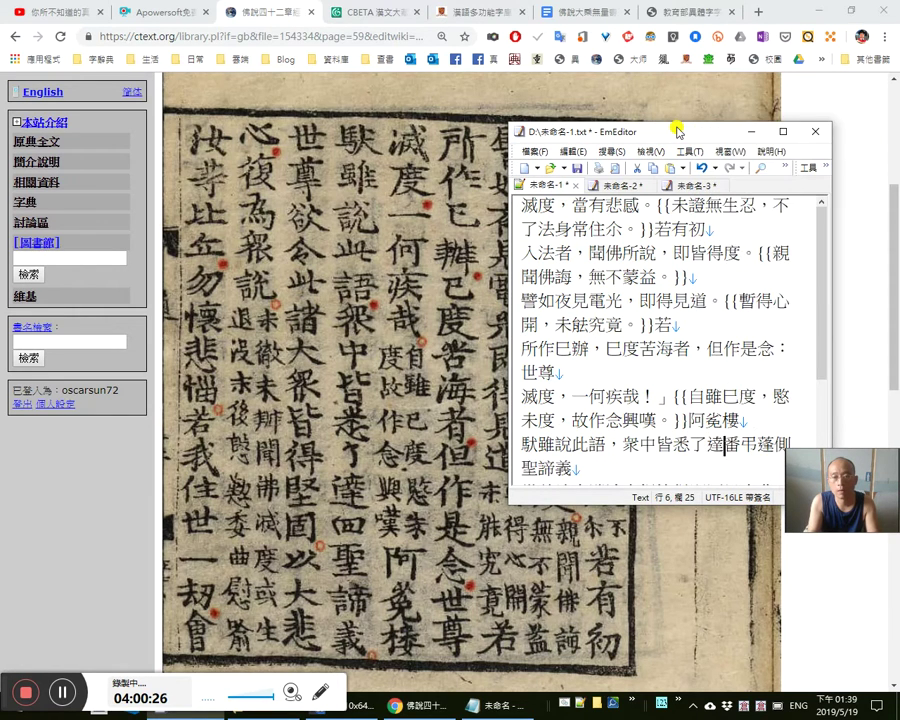
pyautogui.write('wc')
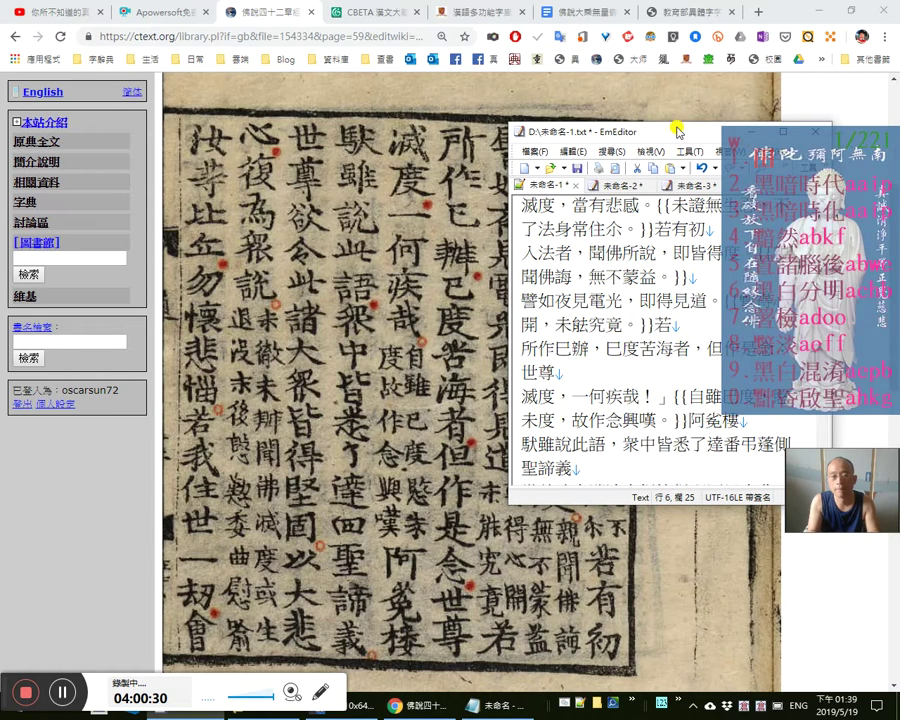
pyautogui.write('s')
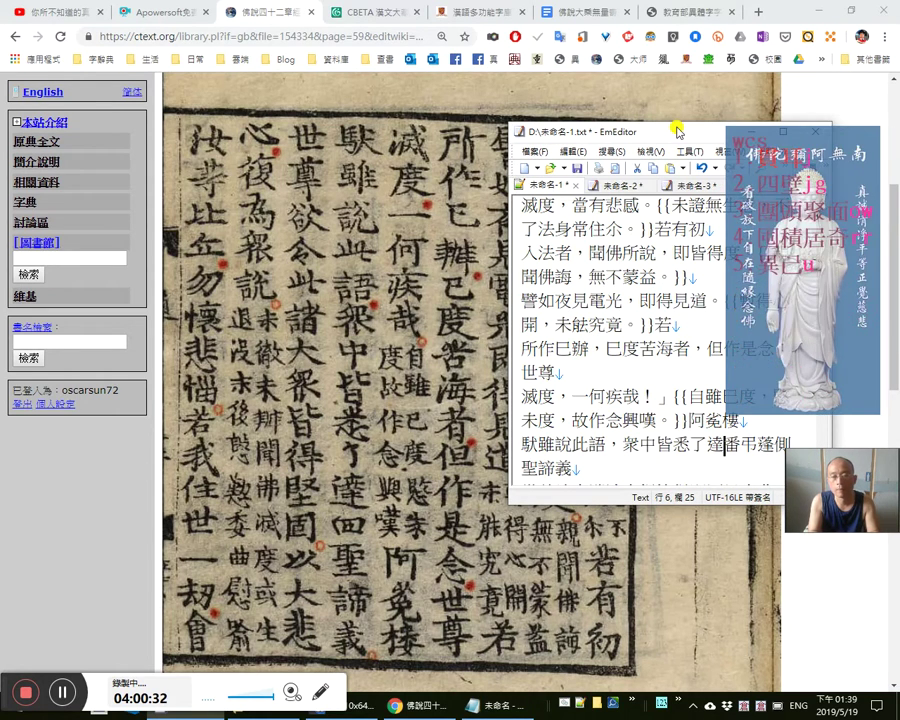
pyautogui.press('space')
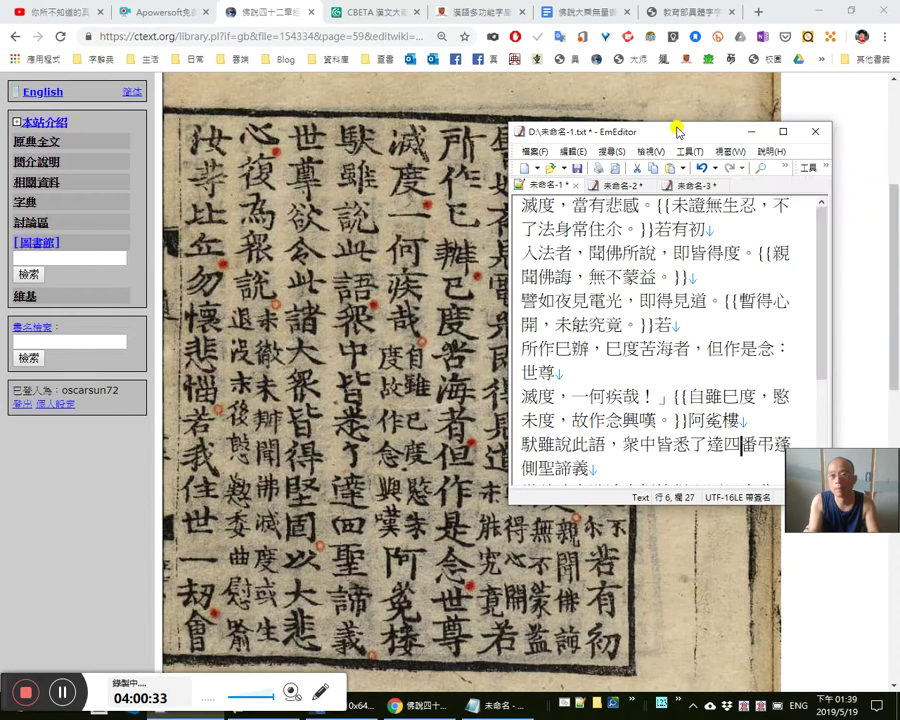
pyautogui.write('sgy')
pyautogui.press('space')
pyautogui.hotkey('shift', 'Left')
pyautogui.hotkey('shift', 'Left')
pyautogui.hotkey('shift', 'Left')
pyautogui.hotkey('ctrl', 'c')
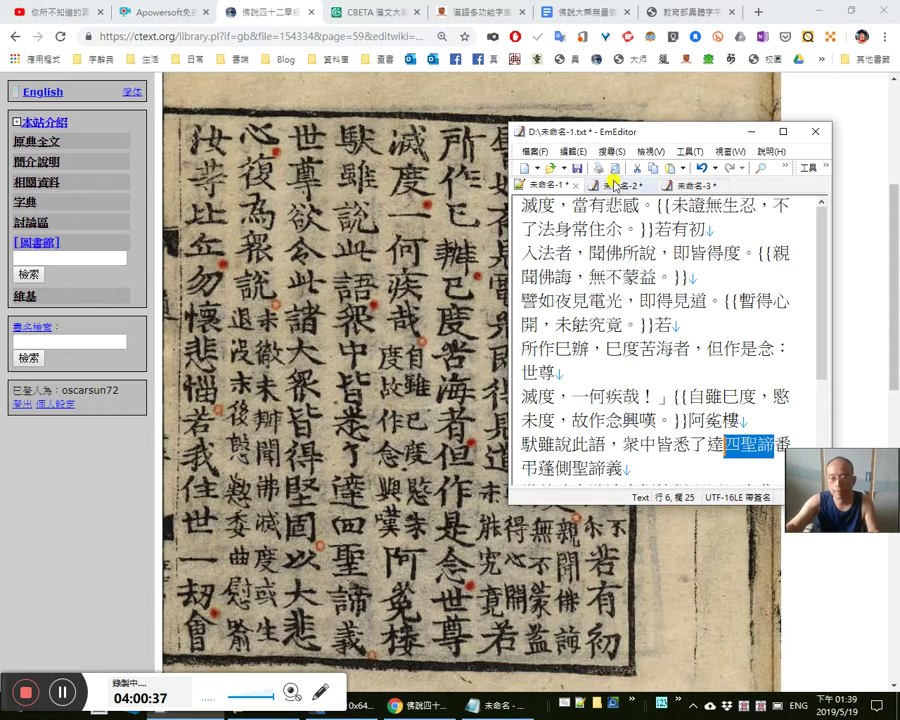
pyautogui.click(370, 428)
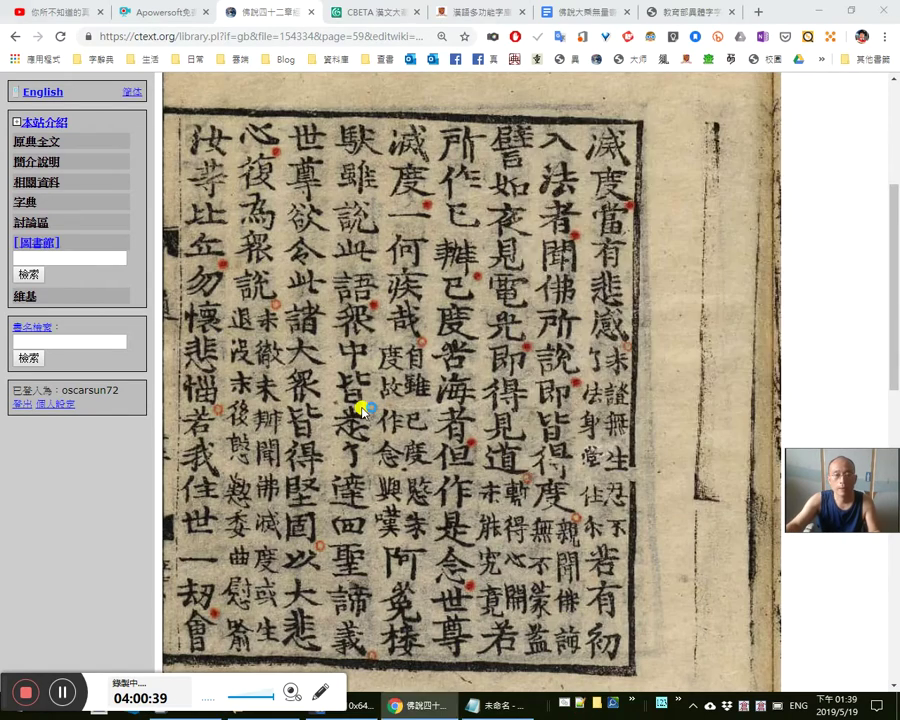
# Step: Search the dictionary for 四聖諦 (no hits) and write the entry wcsgb 四聖諦 on a new line
pyautogui.hotkey('alt', 'Tab')
pyautogui.hotkey('ctrl', 'h')
pyautogui.hotkey('alt', 'o')
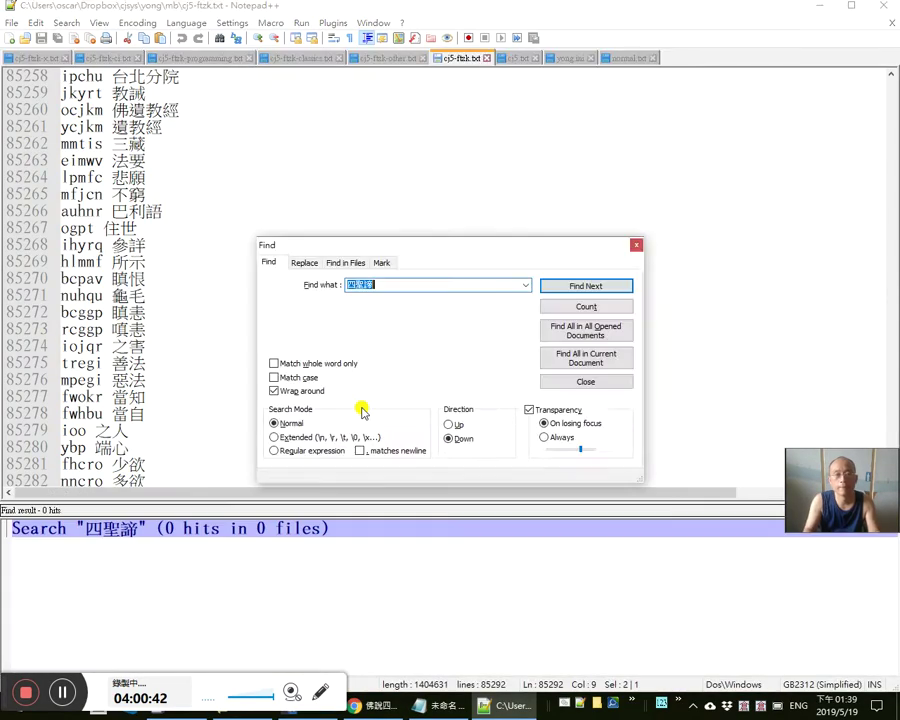
pyautogui.hotkey('ctrl', 'v')
pyautogui.press('Home')
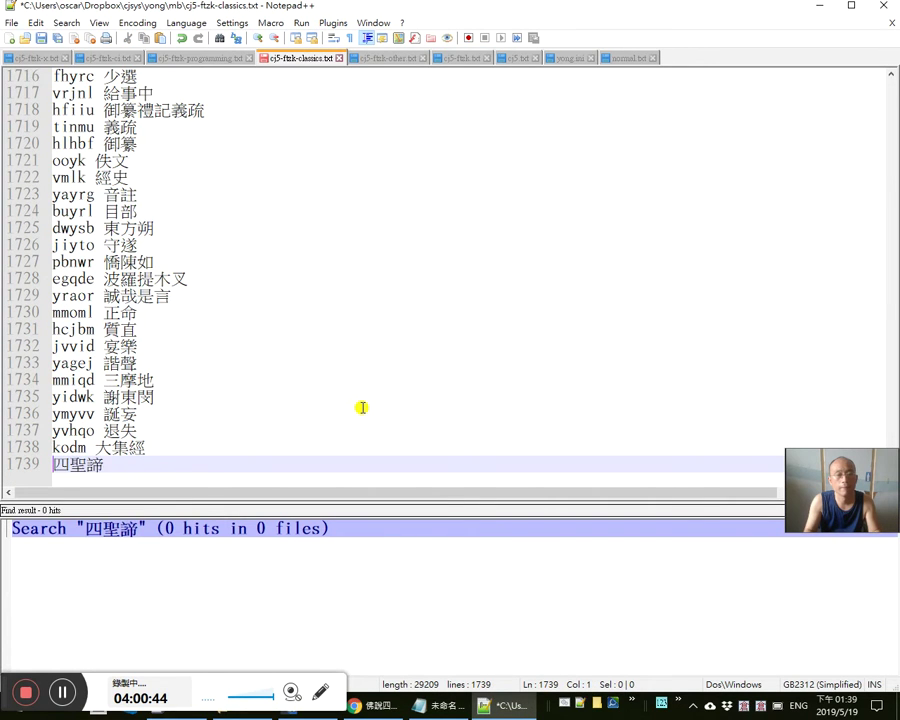
pyautogui.write('wc')
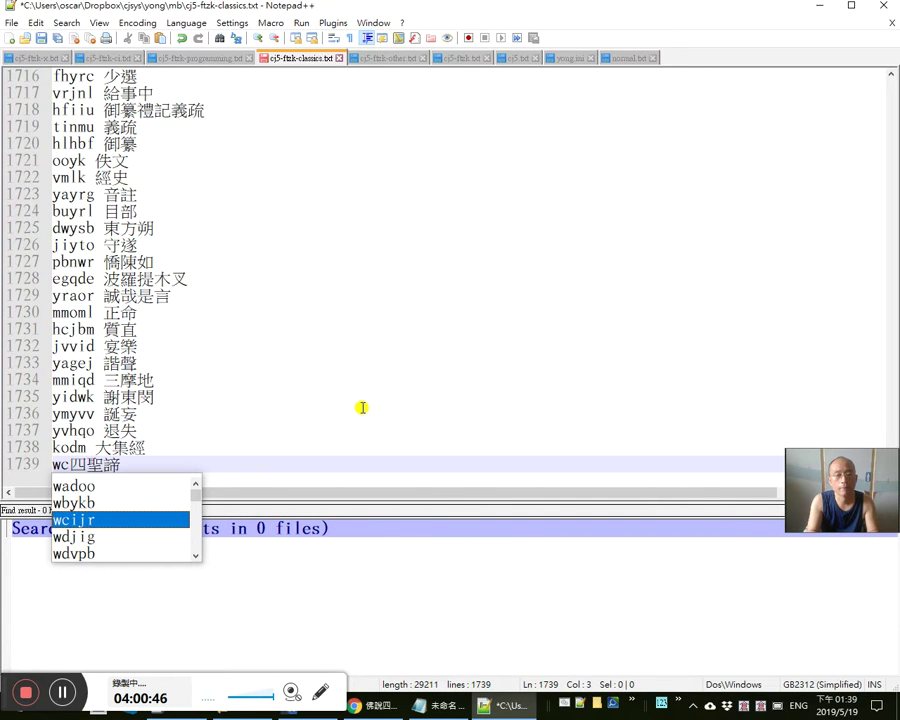
pyautogui.write('sgb')
# Step: Move the wcsgb 四聖諦 entry to a new last line of cj5-ftzk.txt
pyautogui.press('End')
pyautogui.hotkey('shift', 'Home')
pyautogui.hotkey('ctrl', 'x')
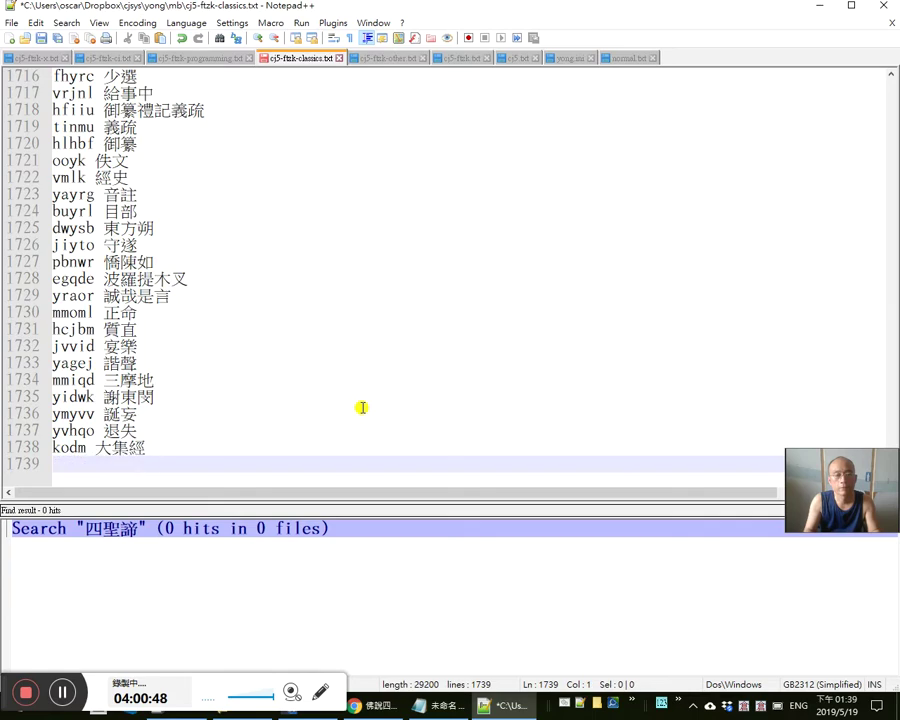
pyautogui.hotkey('ctrl', 'Tab')
pyautogui.press('Return')
pyautogui.hotkey('ctrl', 'v')
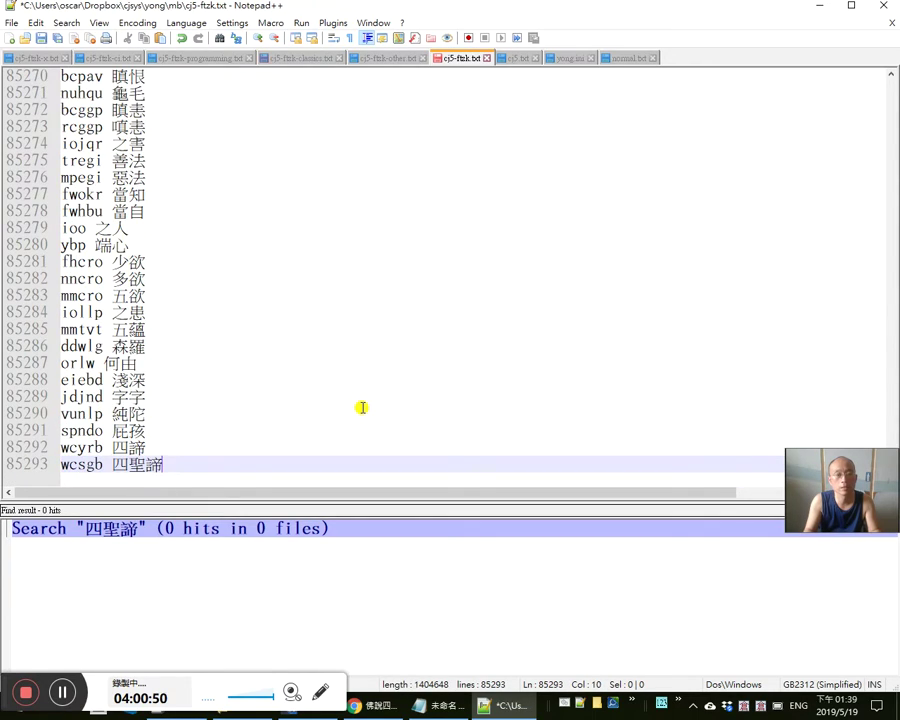
pyautogui.hotkey('alt', 'Tab')
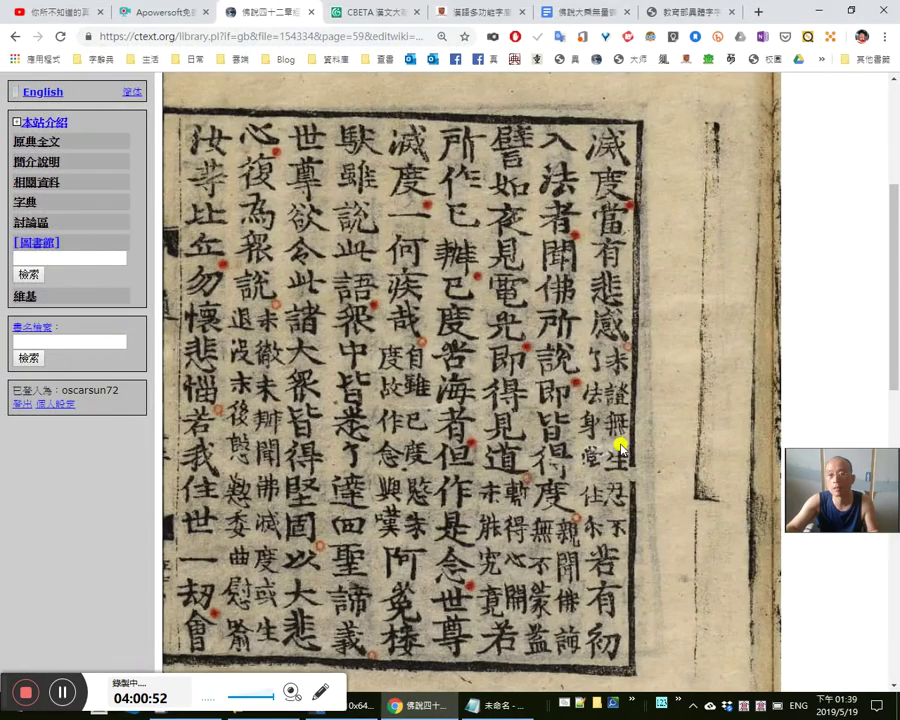
# Step: After 四聖諦, replace 番 with 義, delete the stray 弔蓬側聖諦 and add a comma
pyautogui.hotkey('alt', 'Tab')
pyautogui.press('End')
pyautogui.press('Left')
pyautogui.press('Left')
pyautogui.press('Left')
pyautogui.press('Left')
pyautogui.press('Right')
pyautogui.press('Right')
pyautogui.press('Right')
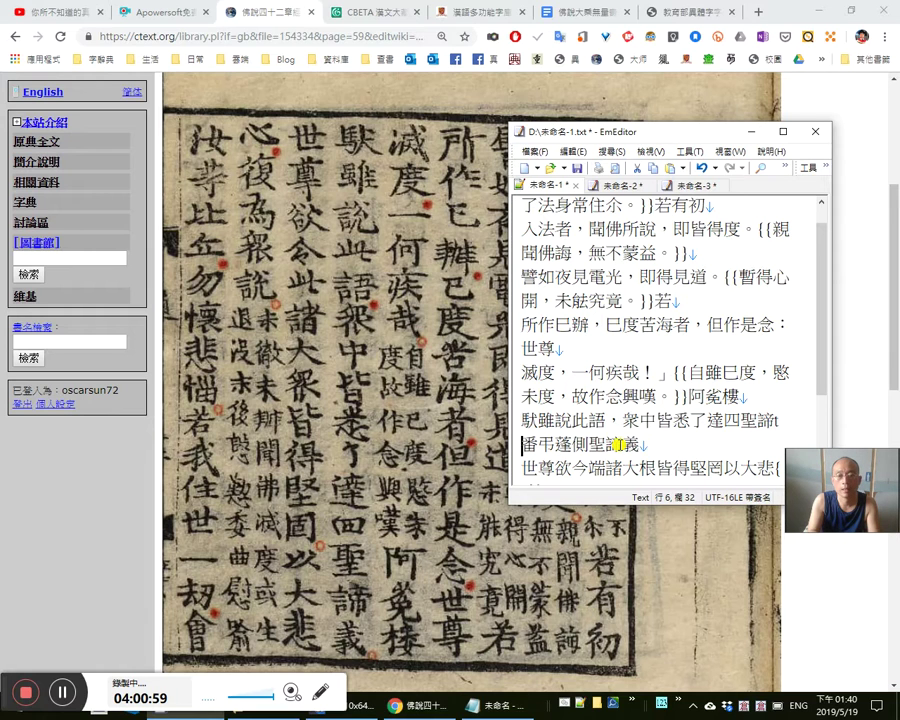
pyautogui.write('a')
pyautogui.press('space')
pyautogui.keyDown('shift'); pyautogui.click(620, 444); pyautogui.keyUp('shift')
pyautogui.press('Delete')
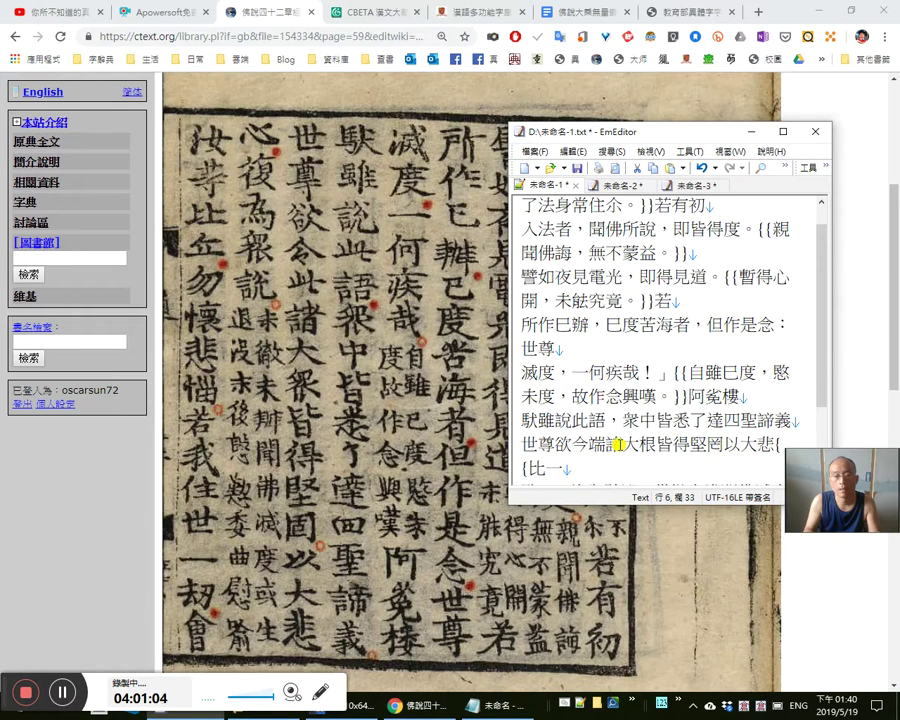
pyautogui.write('，')
pyautogui.press('Right')
pyautogui.press('Right')
pyautogui.press('Right')
# Step: Correct 今, 端, 根 to 令, 此, 衆 and fix 堅圖 to read 堅固，
pyautogui.press('Right')
pyautogui.hotkey('shift', 'Right')
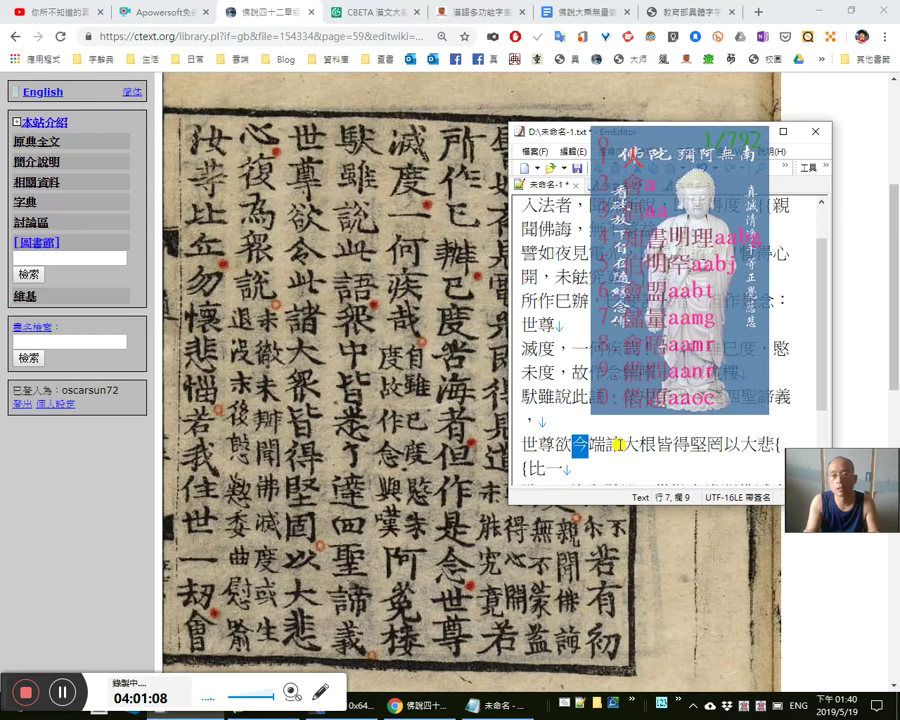
pyautogui.write('令')
pyautogui.hotkey('shift', 'Right')
pyautogui.write('此')
pyautogui.press('Right')
pyautogui.press('Right')
pyautogui.hotkey('shift', 'Right')
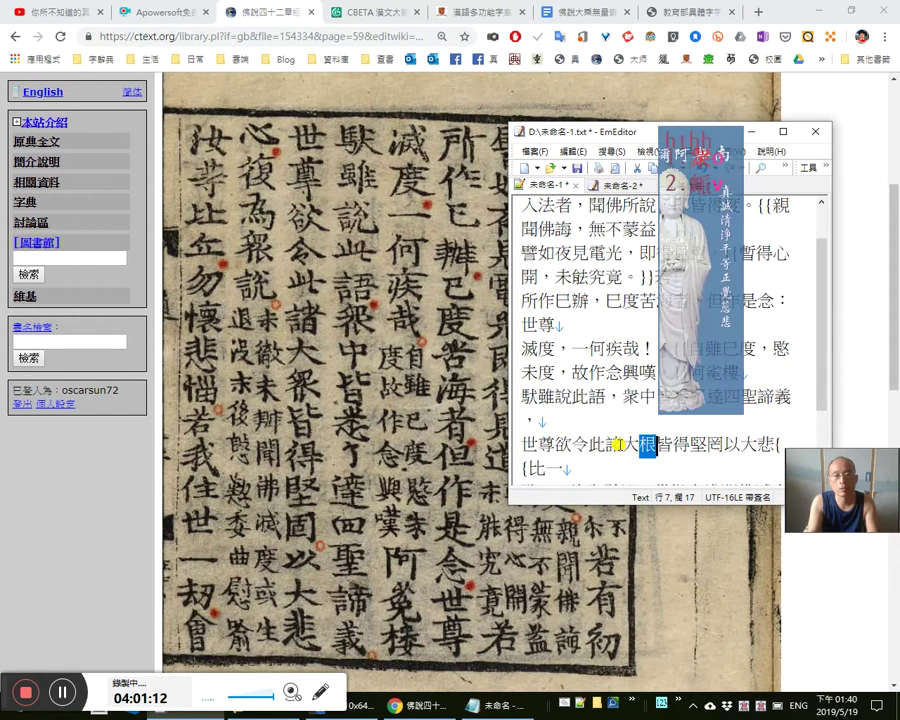
pyautogui.write('衆')
pyautogui.press('Right')
pyautogui.write('固，')
pyautogui.press('Delete')
pyautogui.press('Right')
pyautogui.press('Right')
pyautogui.press('Right')
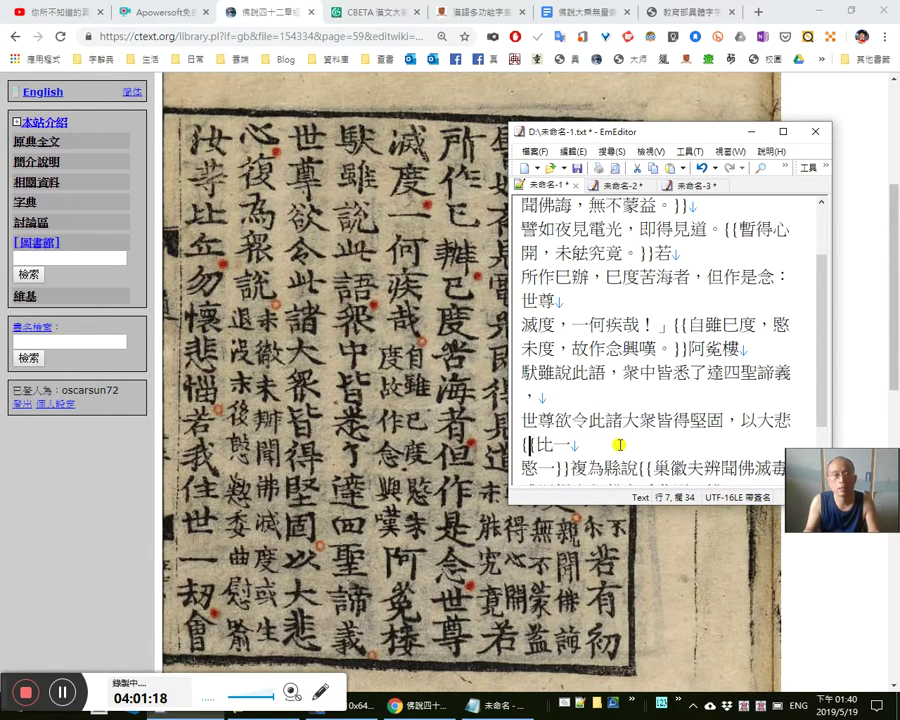
# Step: Remove the stray {{比一 愍一}} and complete 以大悲心，復為衆, replacing 馱 with 衆
pyautogui.hotkey('shift', 'Down')
pyautogui.write('心')
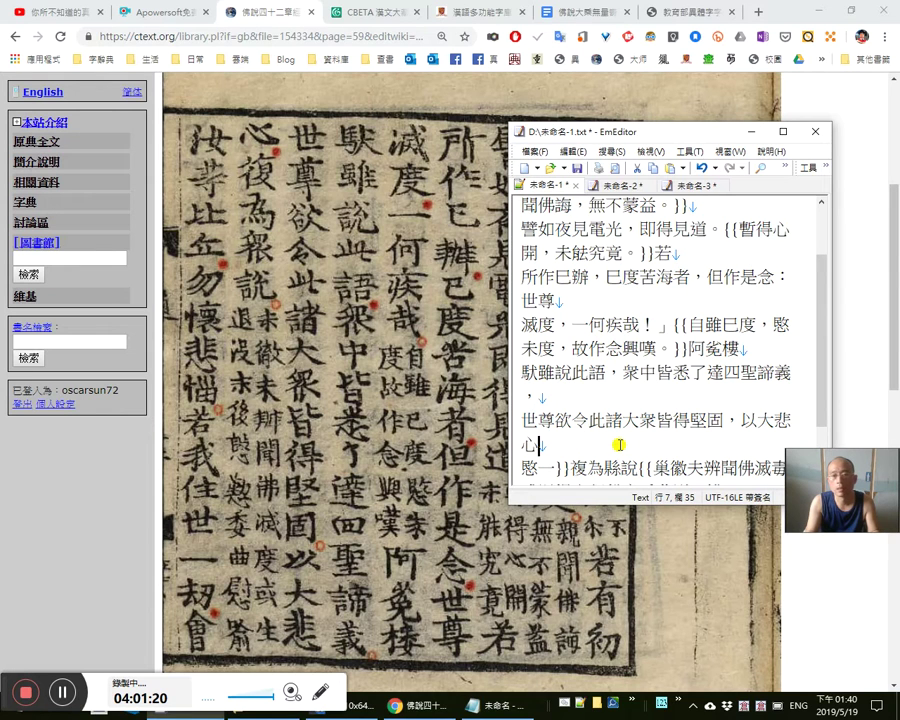
pyautogui.write('，')
pyautogui.hotkey('shift', 'Right')
pyautogui.hotkey('shift', 'Right')
pyautogui.hotkey('shift', 'Right')
pyautogui.hotkey('shift', 'Right')
pyautogui.write('復')
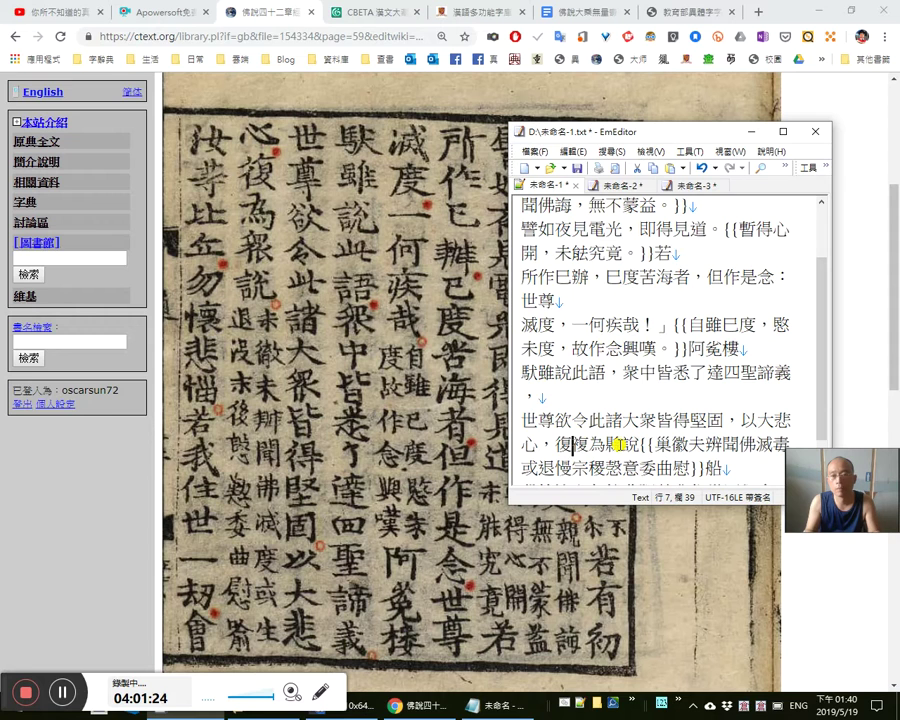
pyautogui.press('Delete')
pyautogui.press('Right')
pyautogui.hotkey('shift', 'Right')
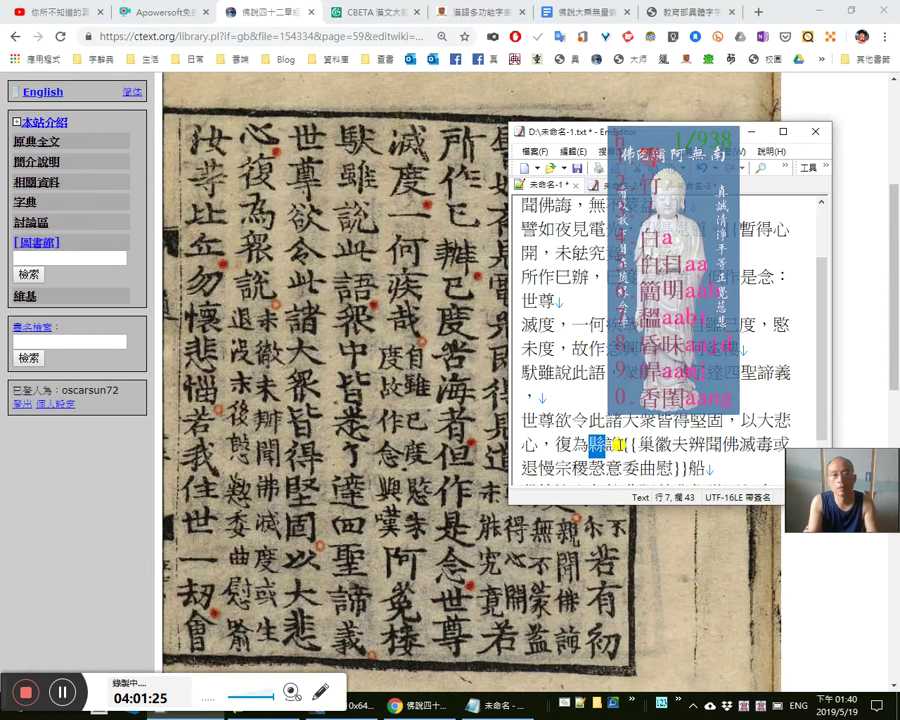
pyautogui.write('衆')
pyautogui.press('Right')
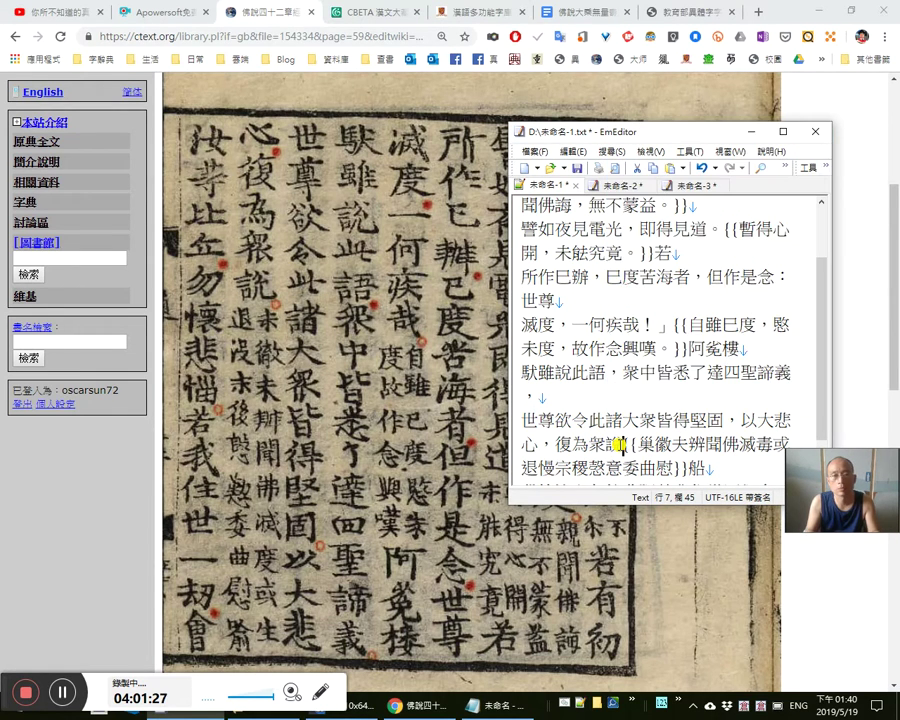
# Step: Add ： and correct the commentary opening to 未徹未辨，聞佛滅度，或生
pyautogui.write('：')
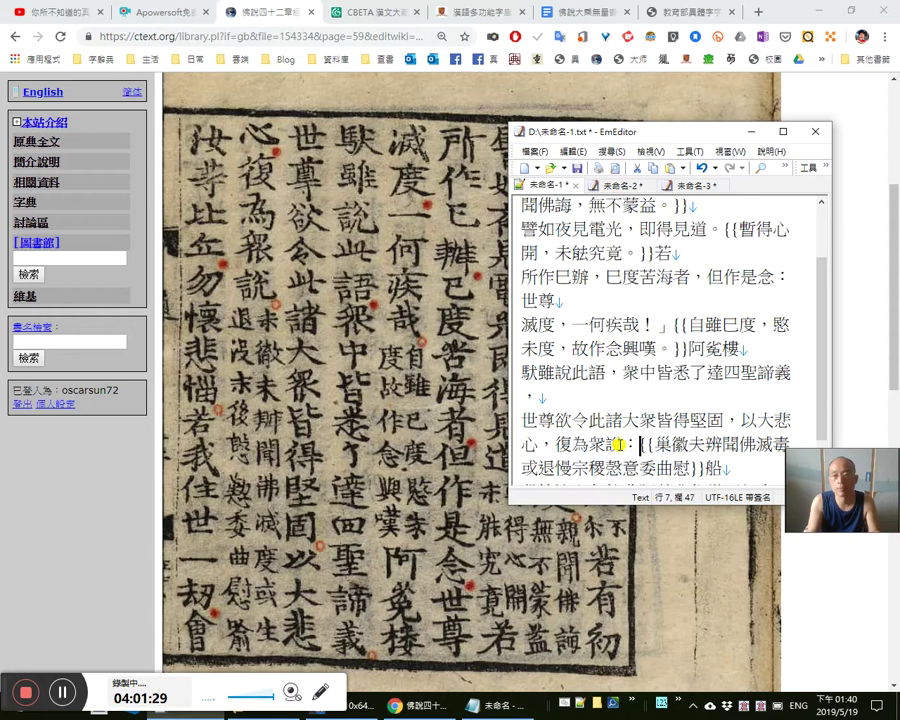
pyautogui.press('Right')
pyautogui.press('Right')
pyautogui.hotkey('shift', 'Right')
pyautogui.write('未徹未')
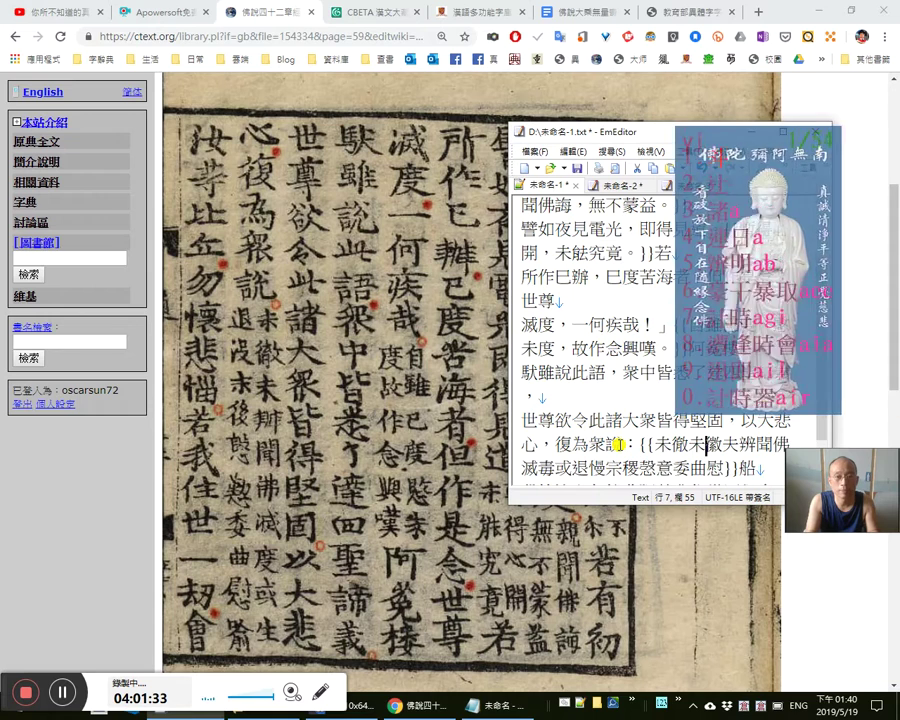
pyautogui.write('辨，聞')
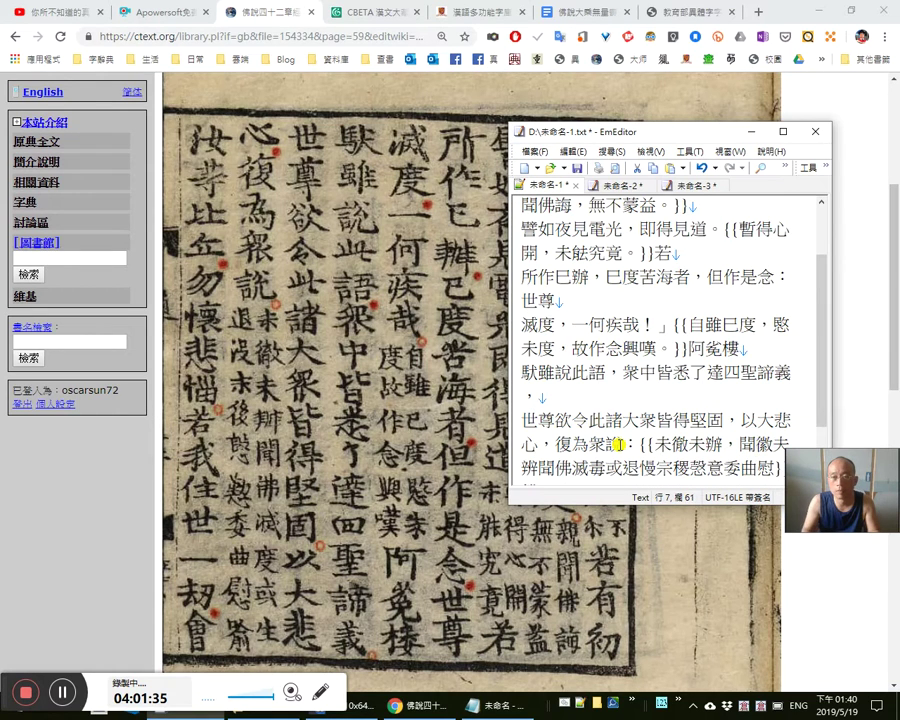
pyautogui.hotkey('shift', 'Right')
pyautogui.hotkey('shift', 'Right')
pyautogui.hotkey('shift', 'Right')
pyautogui.hotkey('shift', 'Right')
pyautogui.press('Delete')
pyautogui.press('Right')
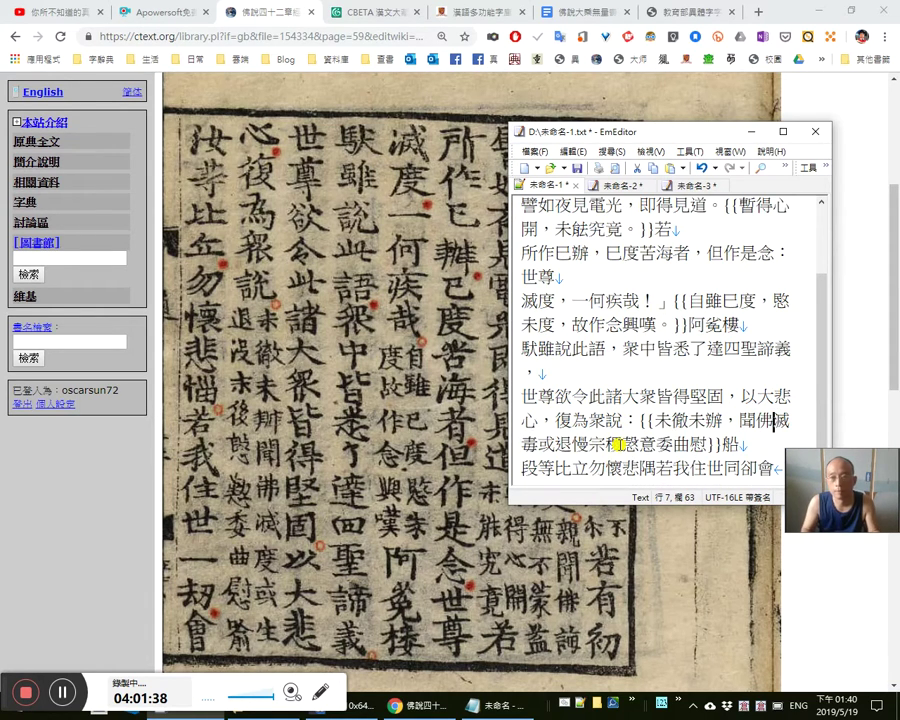
pyautogui.press('Right')
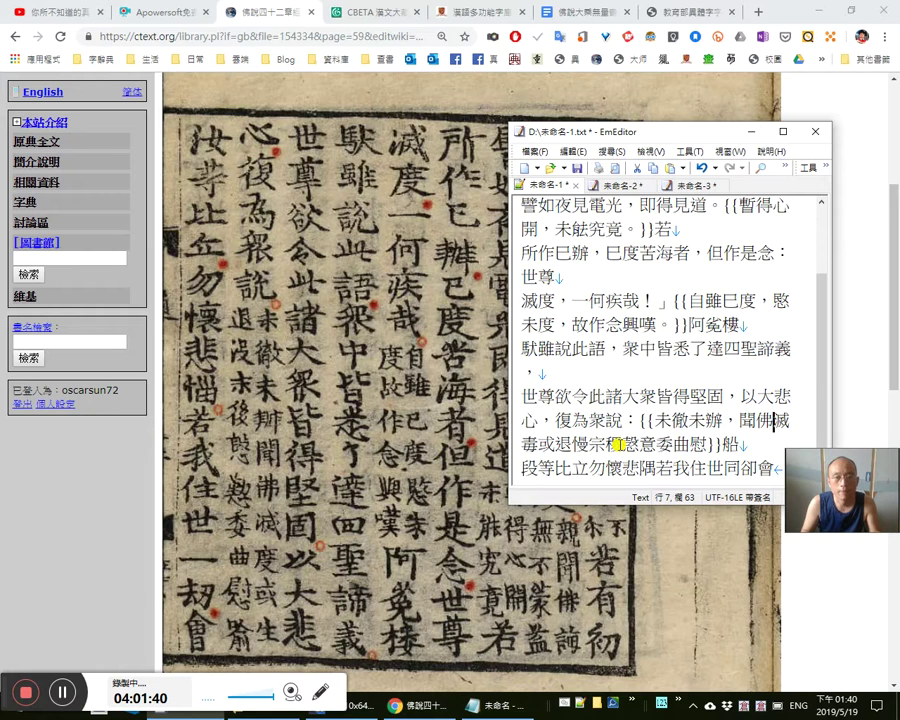
pyautogui.press('BackSpace')
pyautogui.write('度，')
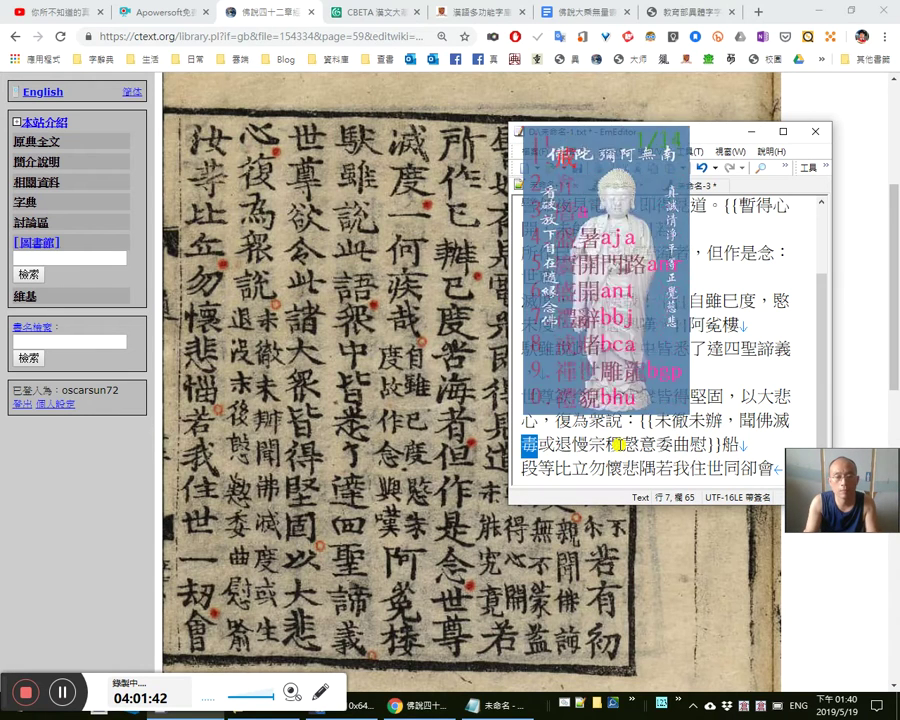
pyautogui.press('Right')
pyautogui.write('生')
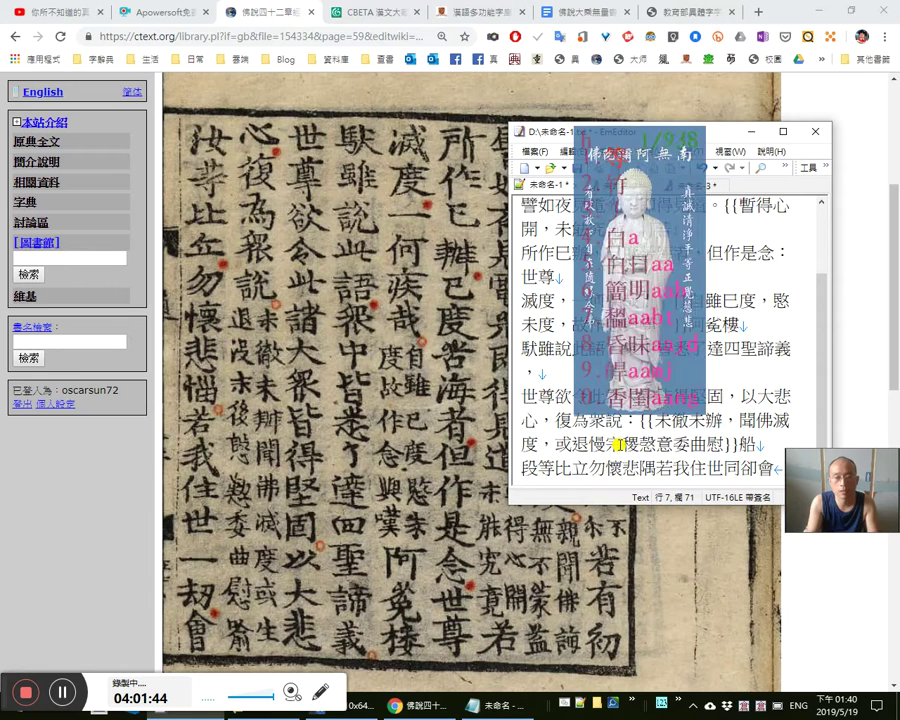
pyautogui.press('Right')
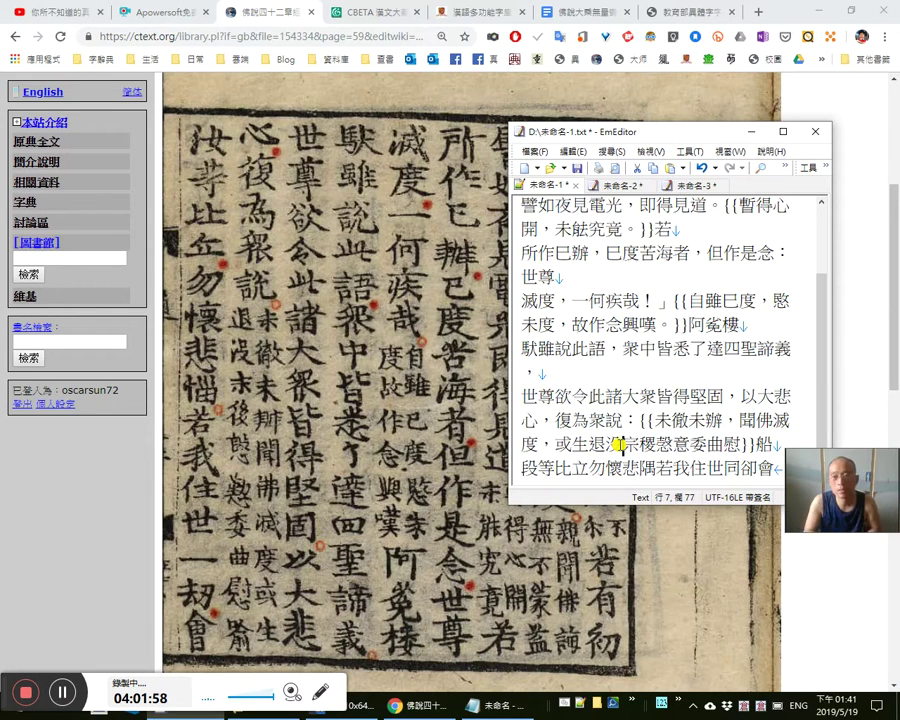
# Step: Type 。末後慇懃委曲，慰喻。 after 退沒 and delete the leftover garbled commentary
pyautogui.write('？')
pyautogui.press('BackSpace')
pyautogui.write('。末後')
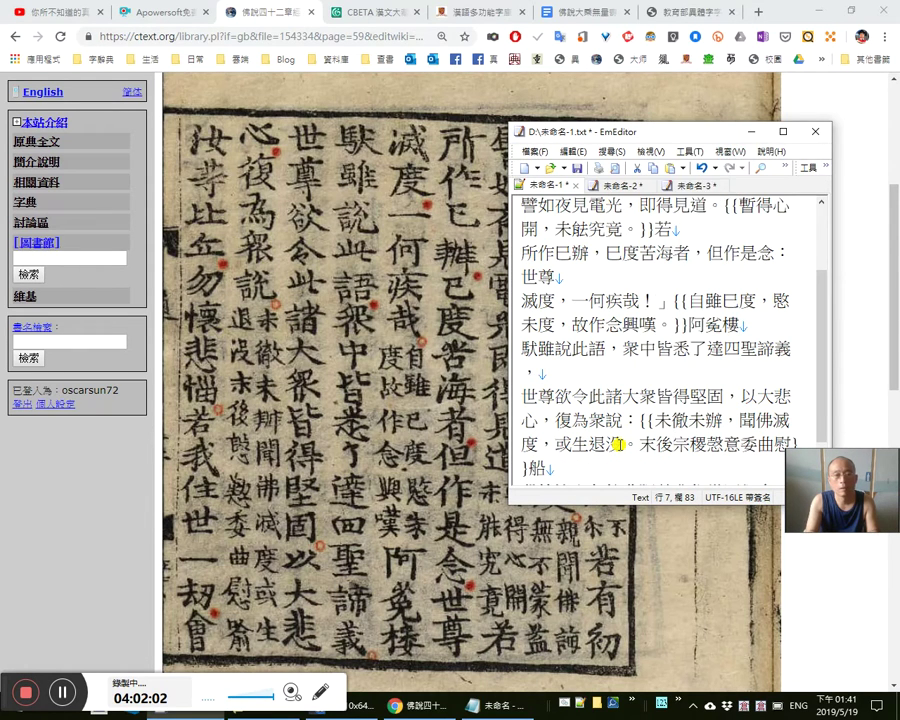
pyautogui.write('hp')
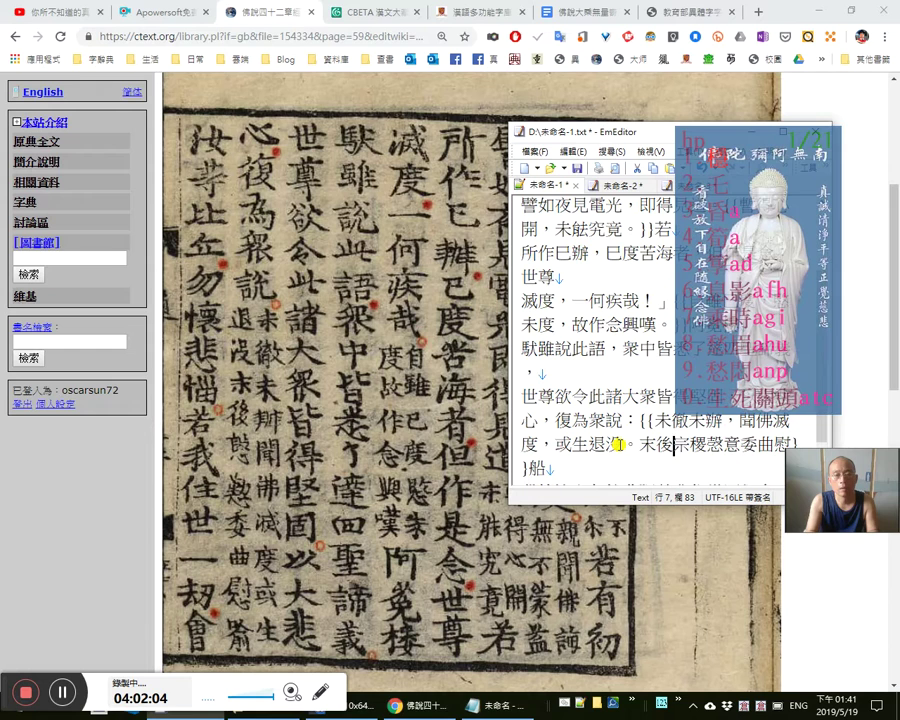
pyautogui.write('l')
pyautogui.press('Escape')
pyautogui.press('b')
pyautogui.press('BackSpace')
pyautogui.press('h')
pyautogui.press('e')
pyautogui.press('p')
pyautogui.press('space')
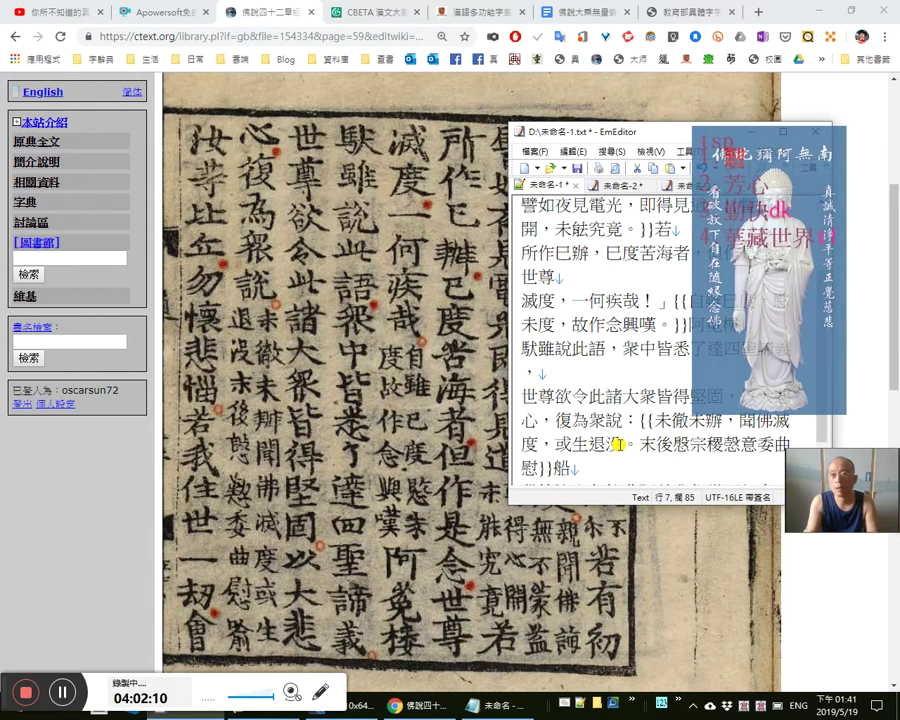
pyautogui.press('space')
pyautogui.write('委曲')
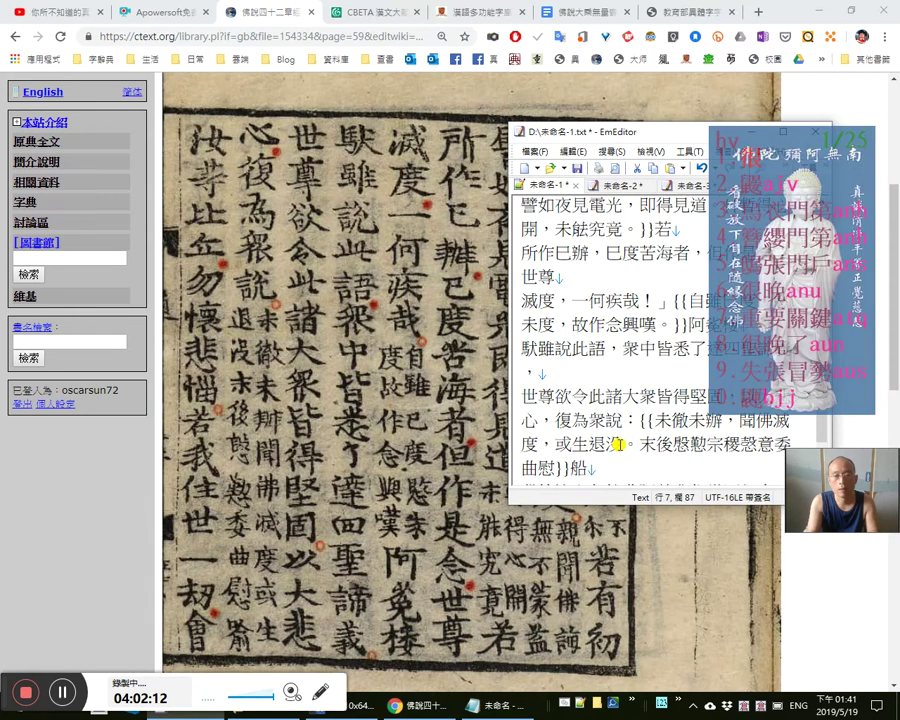
pyautogui.write('，')
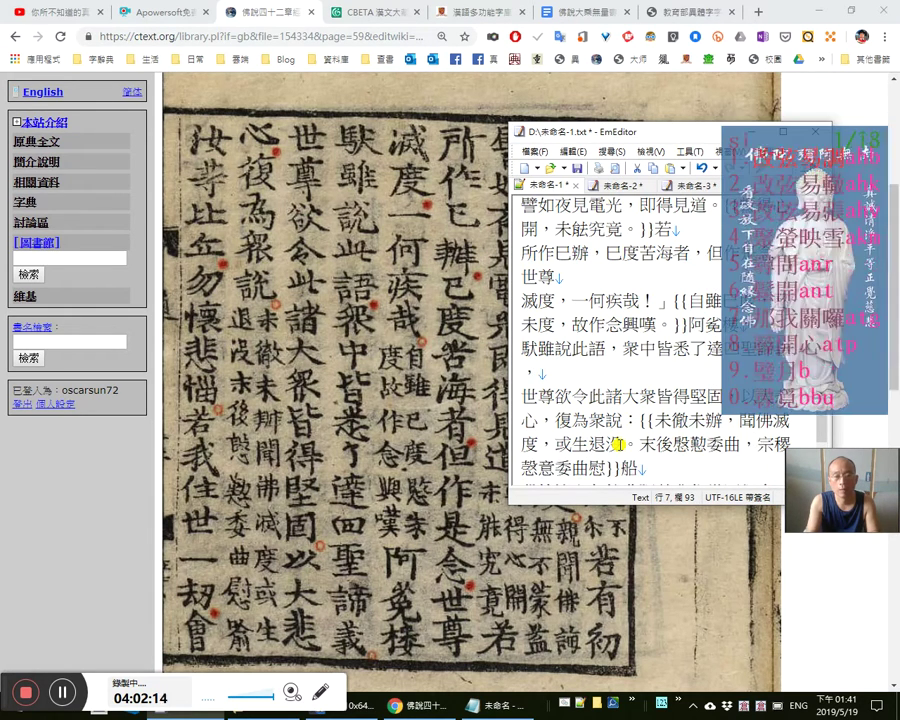
pyautogui.write('慰喻')
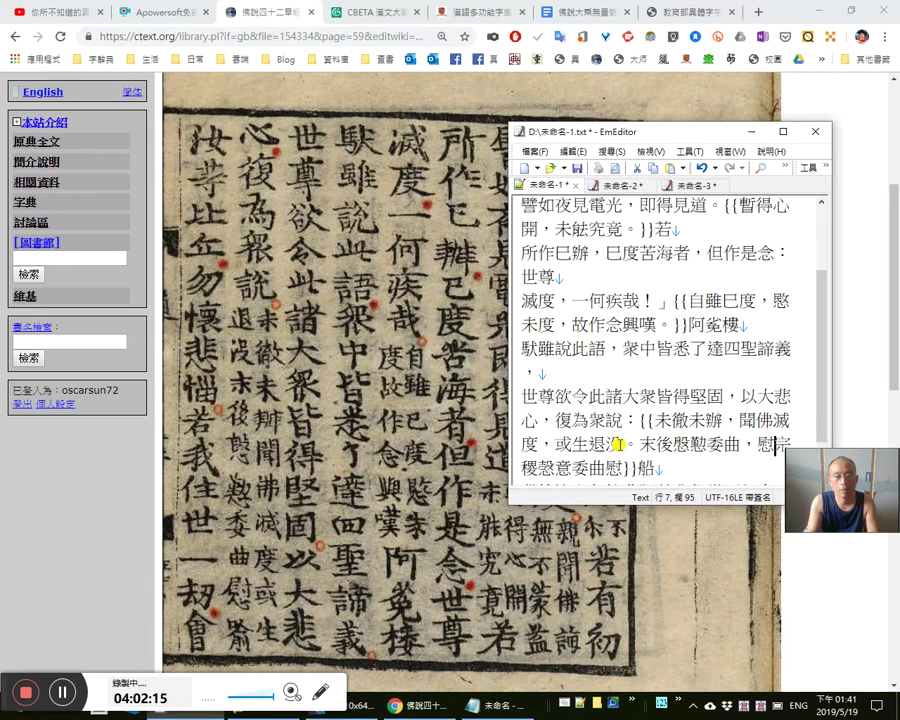
pyautogui.write('。')
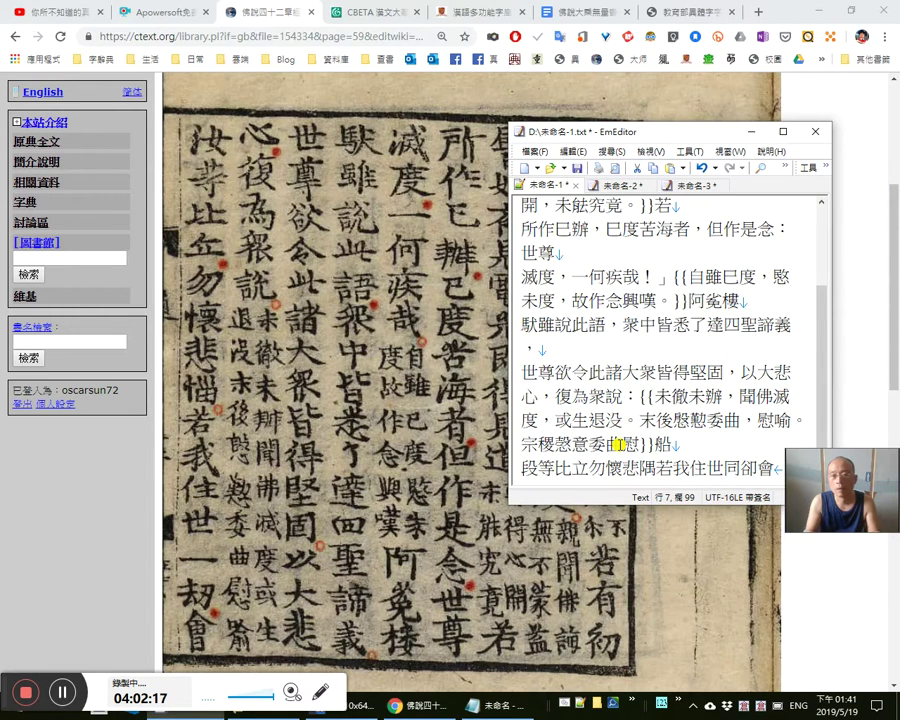
pyautogui.hotkey('shift', 'Right')
pyautogui.hotkey('shift', 'Right')
pyautogui.hotkey('shift', 'Right')
pyautogui.hotkey('shift', 'Right')
pyautogui.hotkey('shift', 'Right')
pyautogui.hotkey('shift', 'Right')
pyautogui.hotkey('shift', 'Right')
pyautogui.press('Delete')
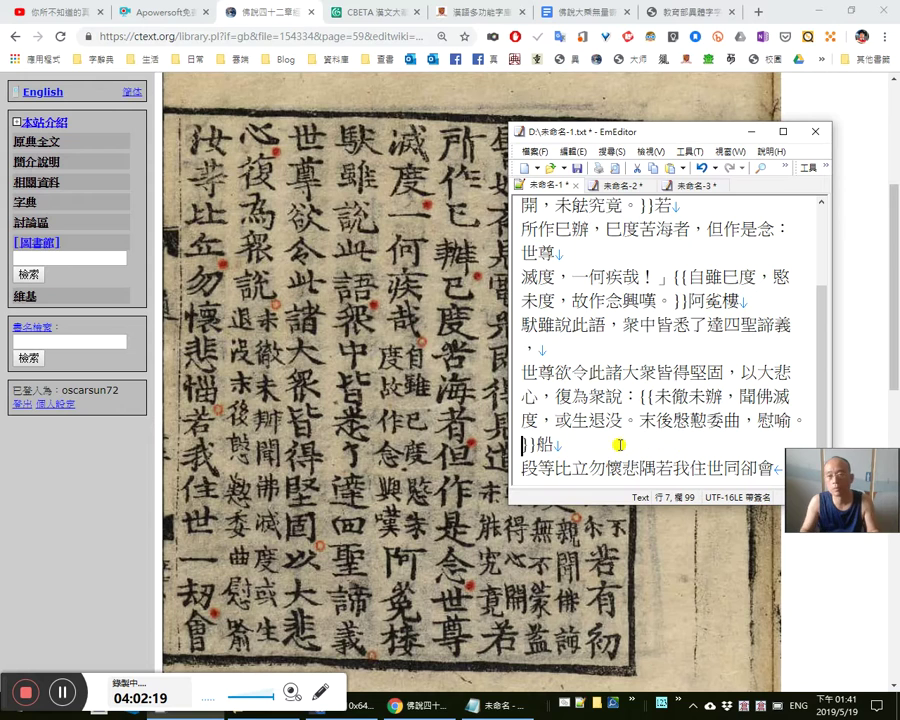
# Step: Check 委曲慰喻 and its punctuation against the CBETA text
pyautogui.click(368, 16)
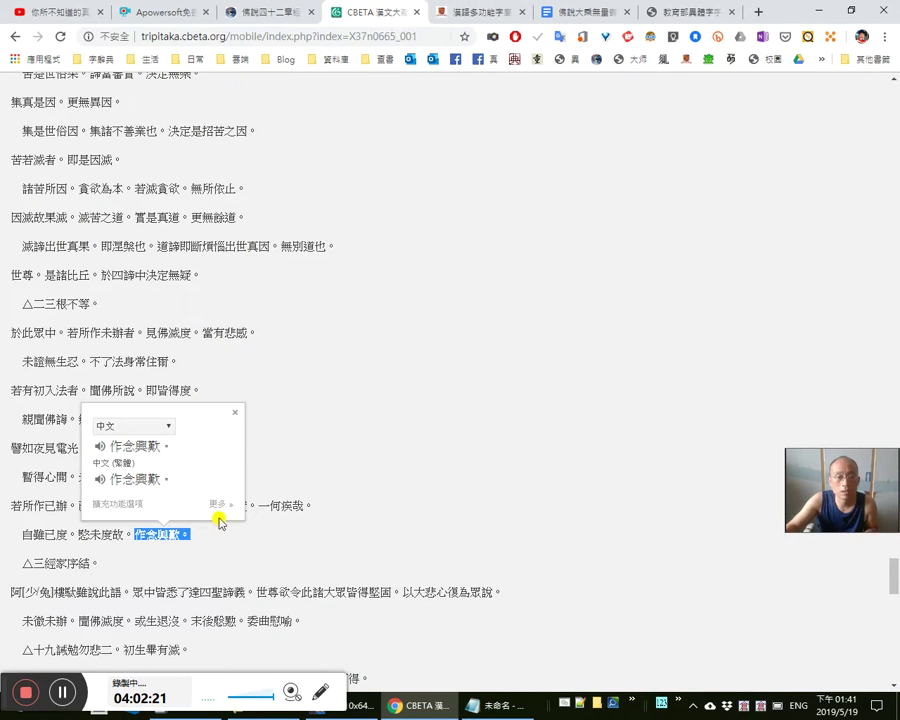
pyautogui.scroll(-1, 224, 516)
pyautogui.doubleClick(286, 551)
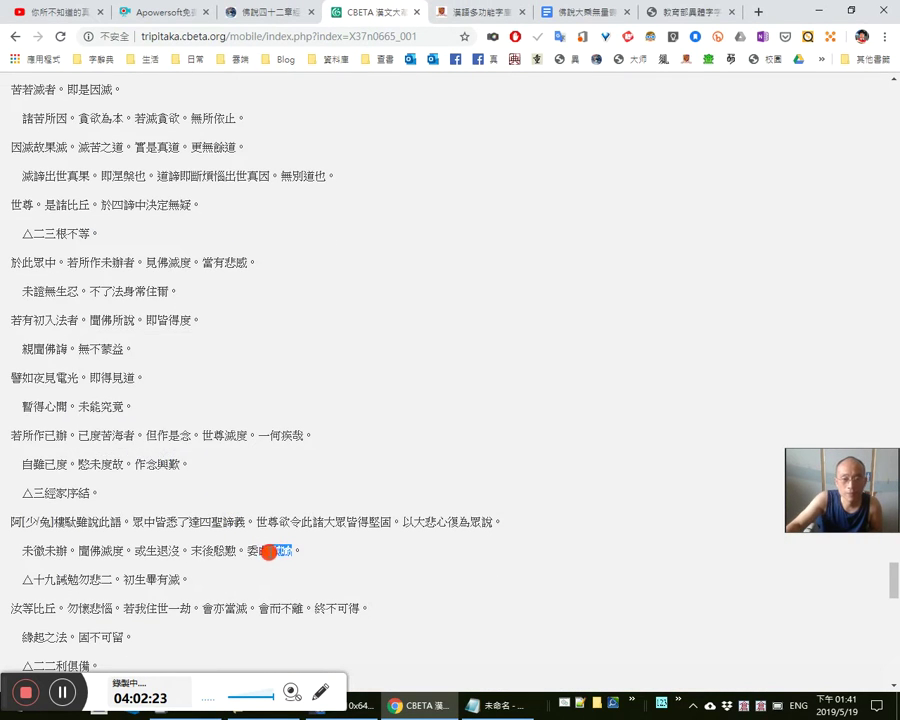
pyautogui.click(288, 568)
pyautogui.click(273, 551)
pyautogui.moveTo(273, 551); pyautogui.dragTo(293, 548)
pyautogui.click(280, 556)
pyautogui.moveTo(238, 551); pyautogui.dragTo(283, 549)
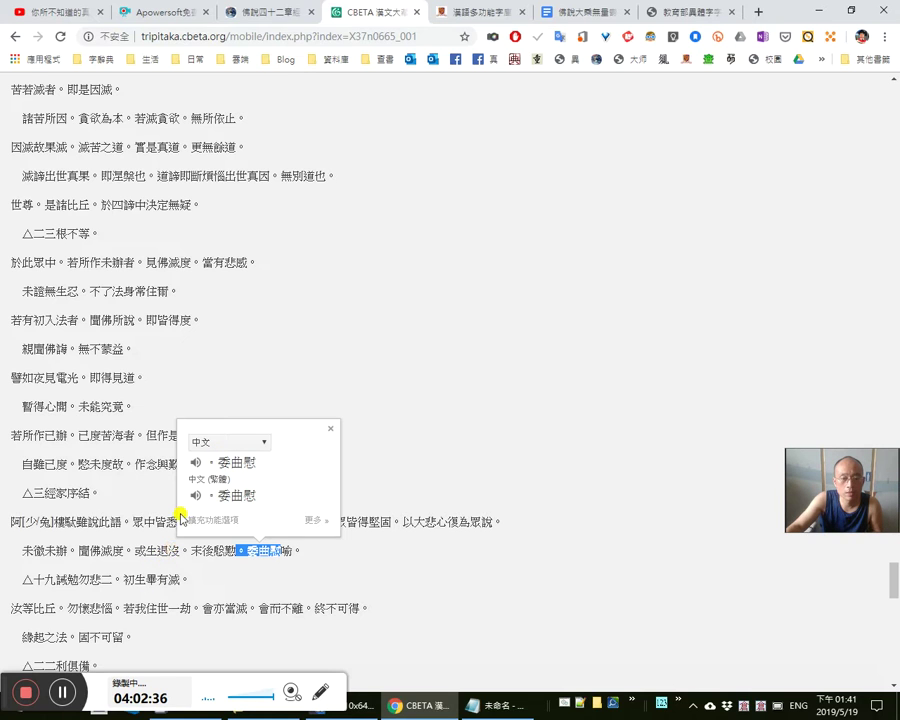
pyautogui.click(266, 12)
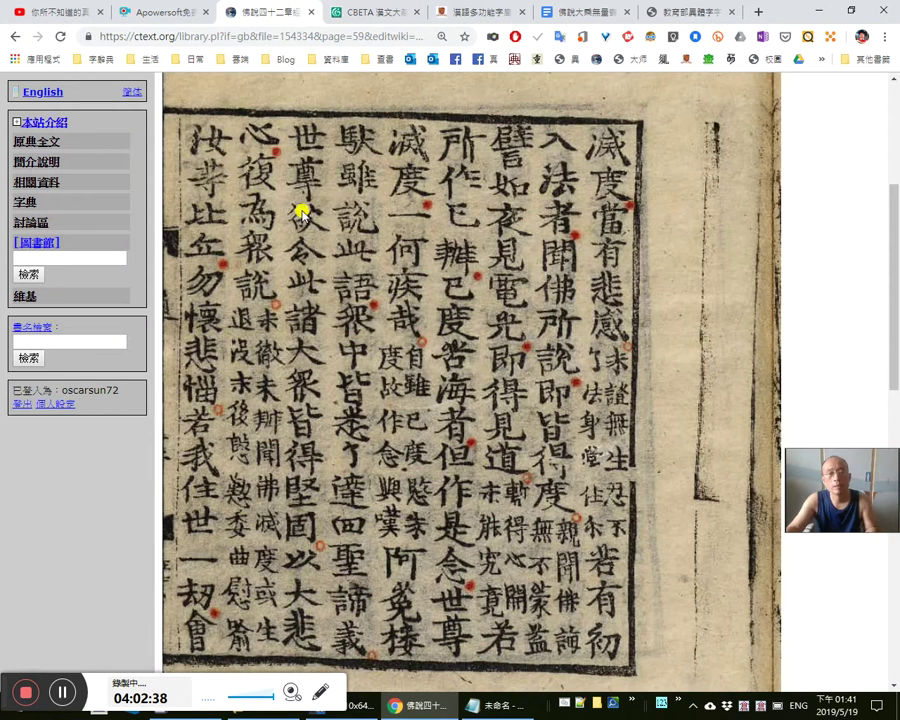
# Step: Replace 沒 with 没, add a comma after 慇懃 and remove the one after 委曲
pyautogui.hotkey('alt', 'Tab')
pyautogui.press('Left')
pyautogui.press('Left')
pyautogui.press('Left')
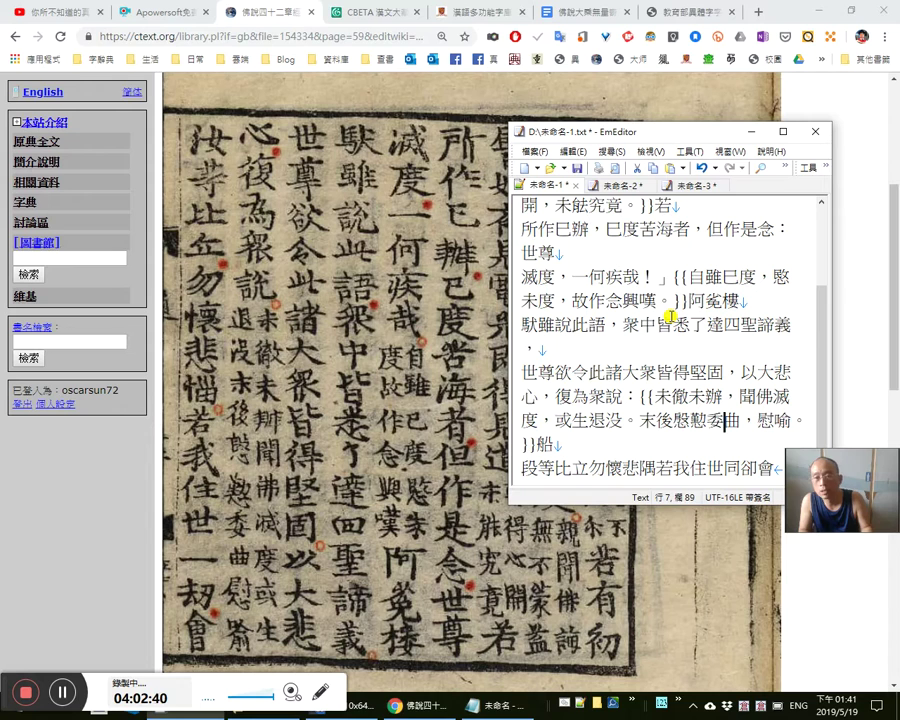
pyautogui.press('Left')
pyautogui.press('Left')
pyautogui.press('Left')
pyautogui.press('Left')
pyautogui.press('Left')
pyautogui.press('Left')
pyautogui.press('Left')
pyautogui.press('Right')
pyautogui.press('Right')
pyautogui.hotkey('shift', 'Right')
pyautogui.write('没')
pyautogui.press('Right')
pyautogui.press('Right')
pyautogui.press('Right')
pyautogui.press('Right')
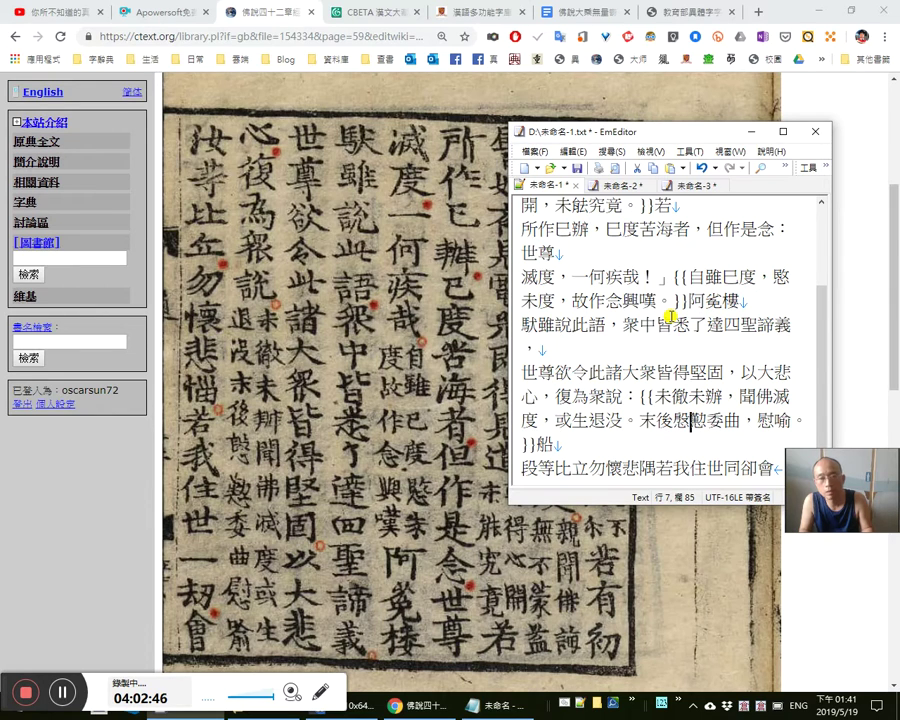
pyautogui.press('Right')
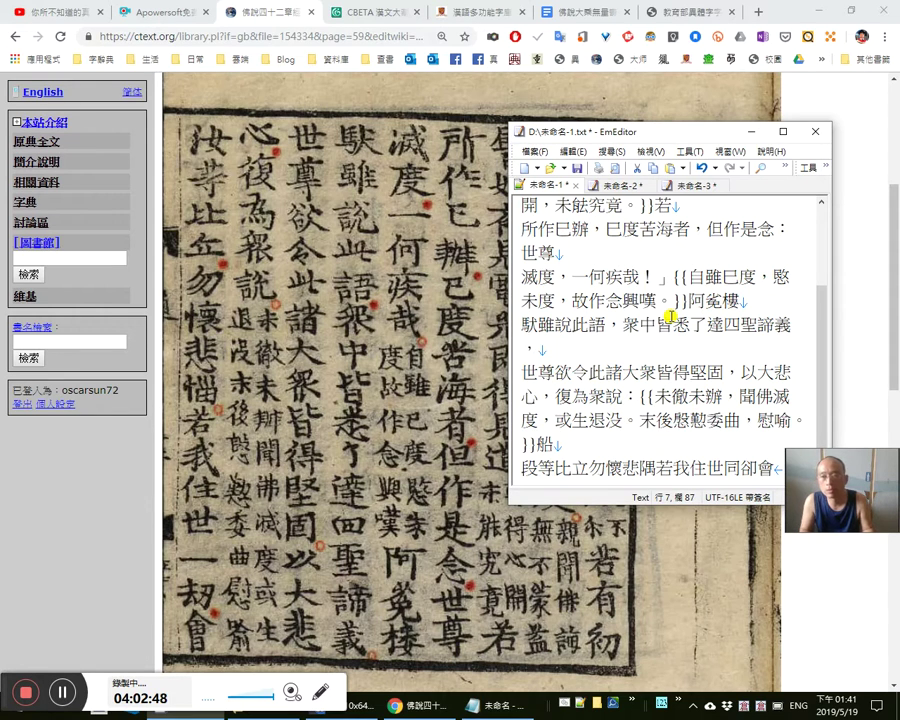
pyautogui.write('，')
pyautogui.press('Right')
pyautogui.press('Right')
pyautogui.press('Delete')
pyautogui.press('Left')
pyautogui.press('Left')
pyautogui.press('Left')
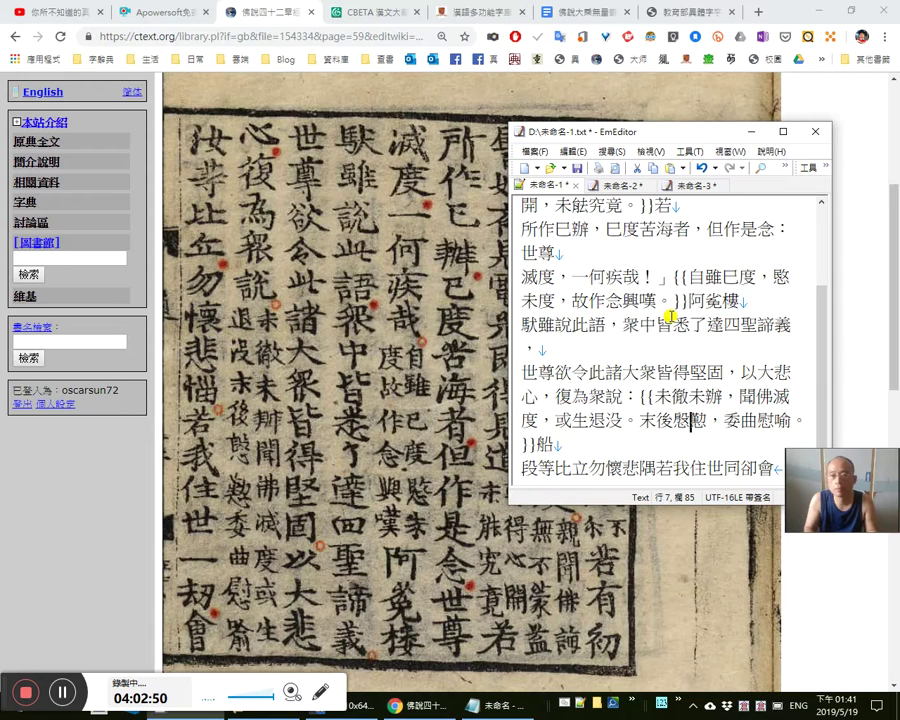
pyautogui.hotkey('shift', 'Left')
pyautogui.hotkey('shift', 'Left')
# Step: Compare 慇懃 with CBETA once more, then return to the end of the commentary line
pyautogui.hotkey('ctrl', 'Tab')
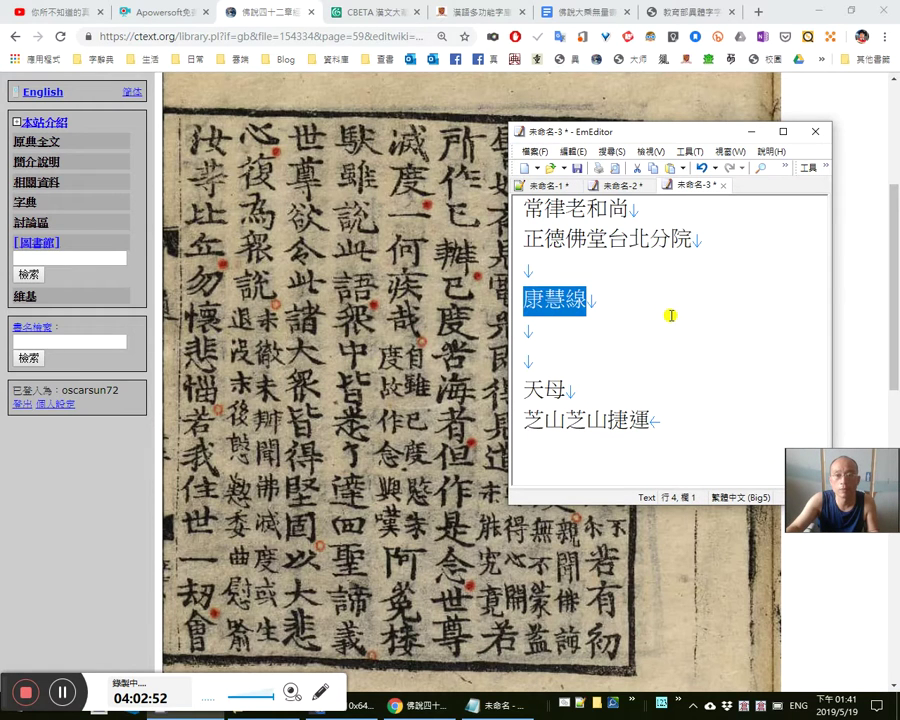
pyautogui.click(370, 12)
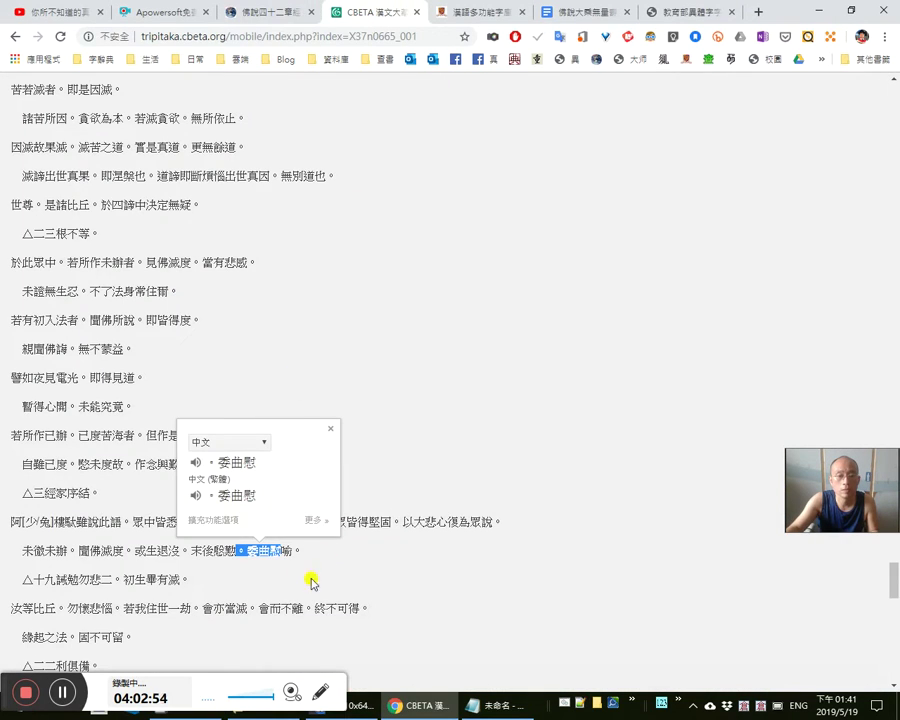
pyautogui.click(268, 11)
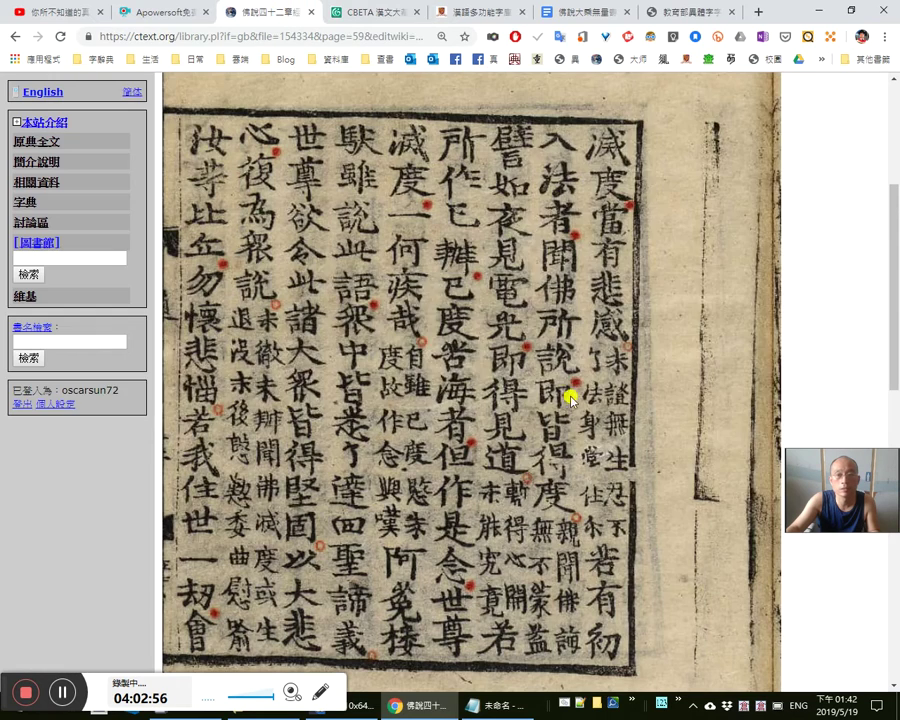
pyautogui.hotkey('alt', 'Tab')
pyautogui.hotkey('ctrl', 'Tab')
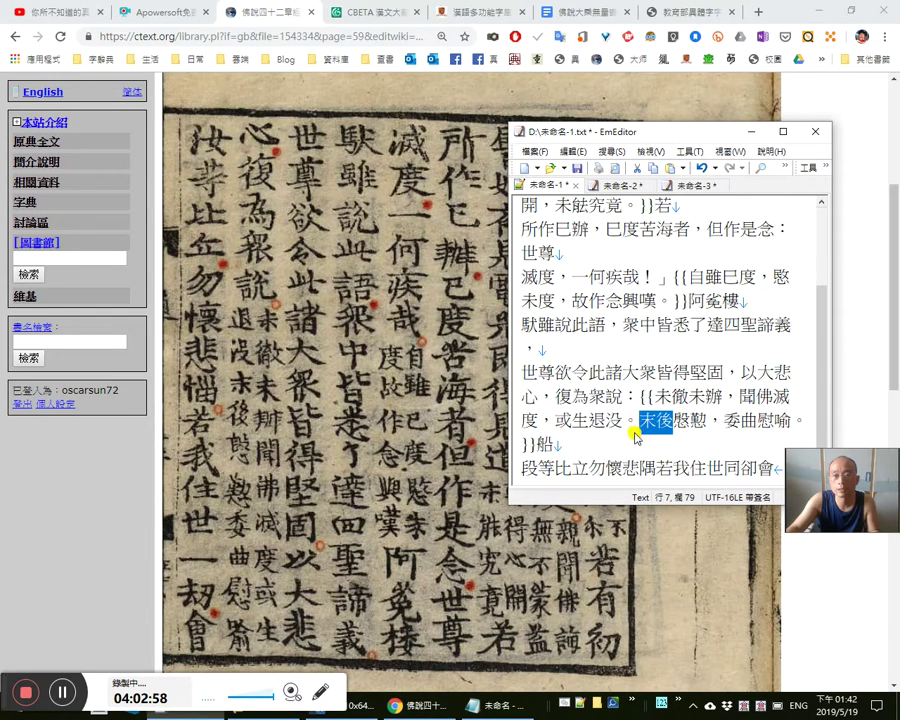
pyautogui.scroll(-1, 634, 433)
pyautogui.click(600, 421)
# Step: Remove the stray 船 and correct the next line to begin 汝等比丘，
pyautogui.press('BackSpace')
pyautogui.press('Right')
pyautogui.hotkey('shift', 'Right')
pyautogui.write('汝等')
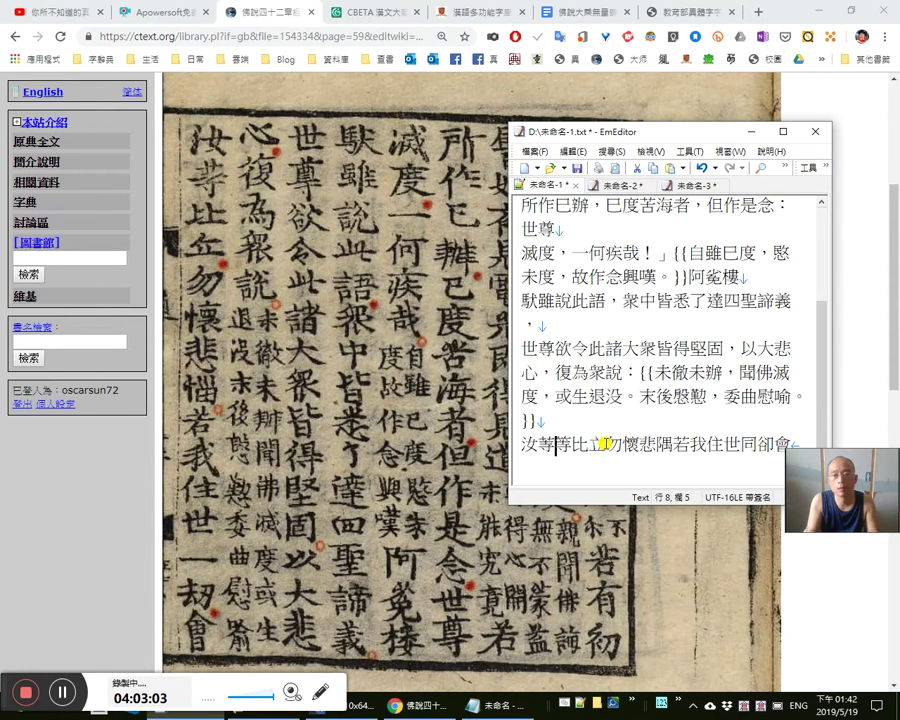
pyautogui.press('Delete')
pyautogui.press('Right')
pyautogui.write('丘，')
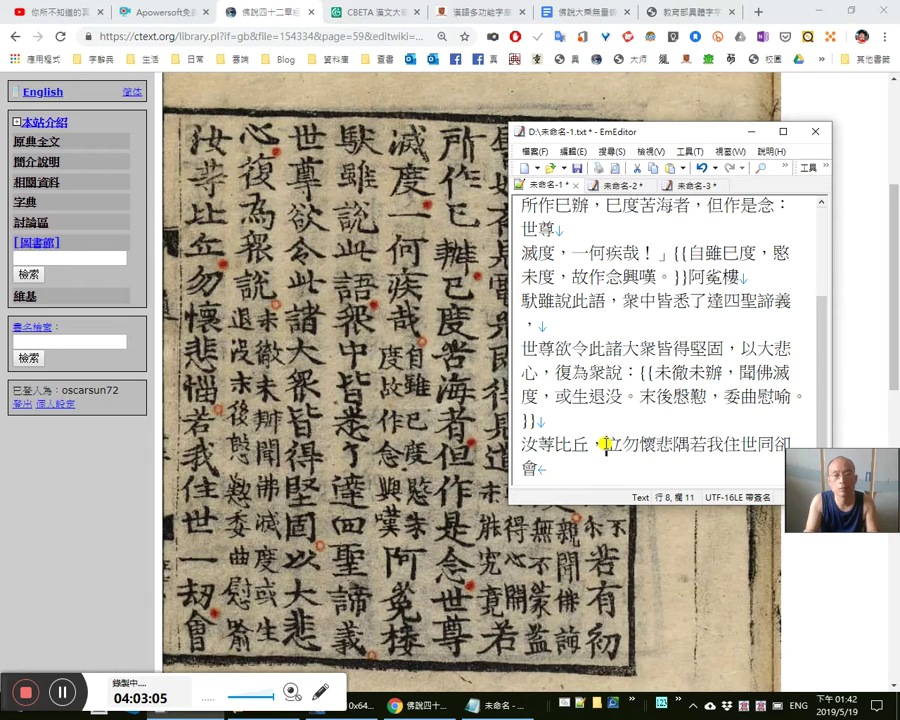
pyautogui.press('Delete')
# Step: Fix the text to 勿懷悲惱。若我住世一劫， and cut the whole transcription out
pyautogui.press('Right')
pyautogui.press('Right')
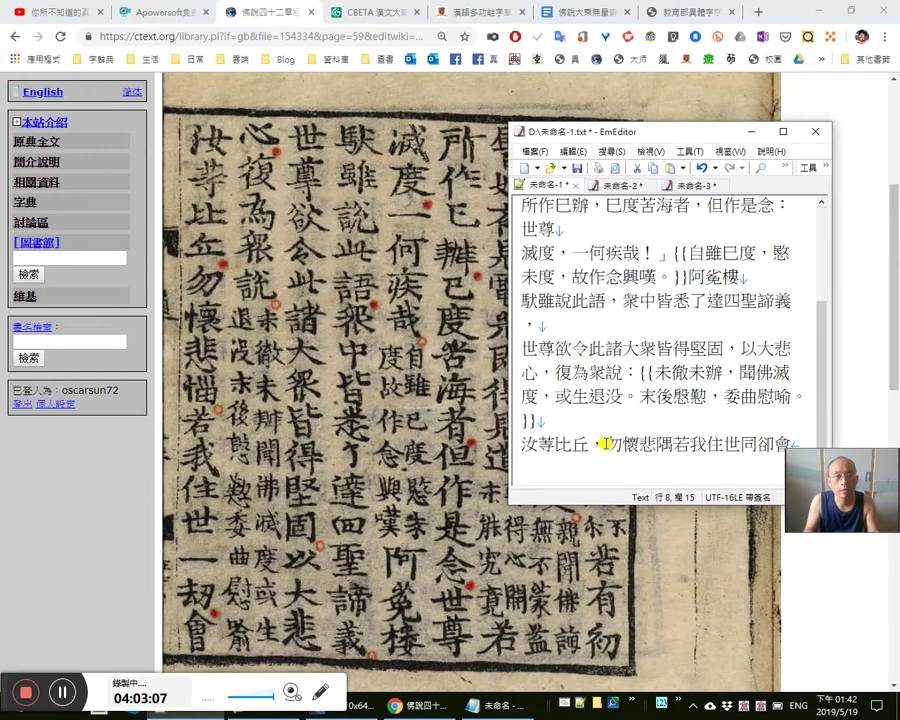
pyautogui.hotkey('shift', 'Right')
pyautogui.press('Right')
pyautogui.hotkey('shift', 'Right')
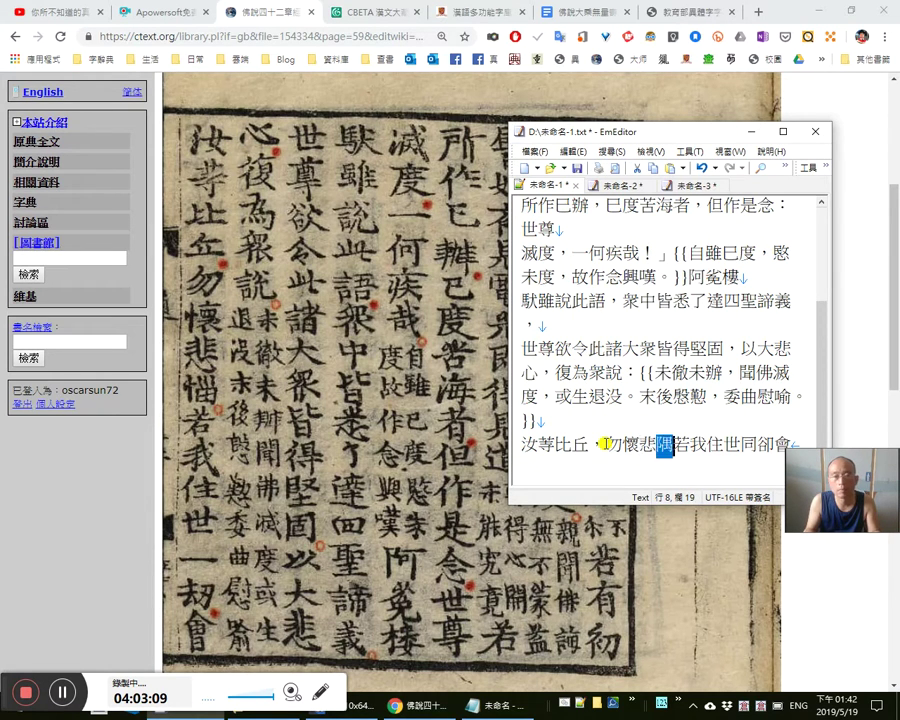
pyautogui.write('惱')
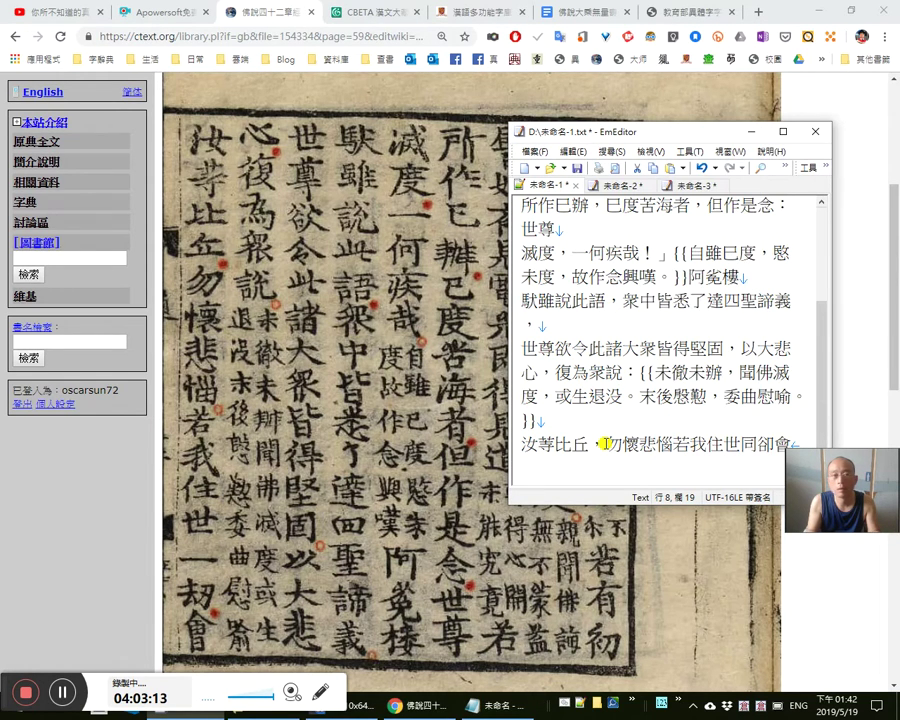
pyautogui.write('。')
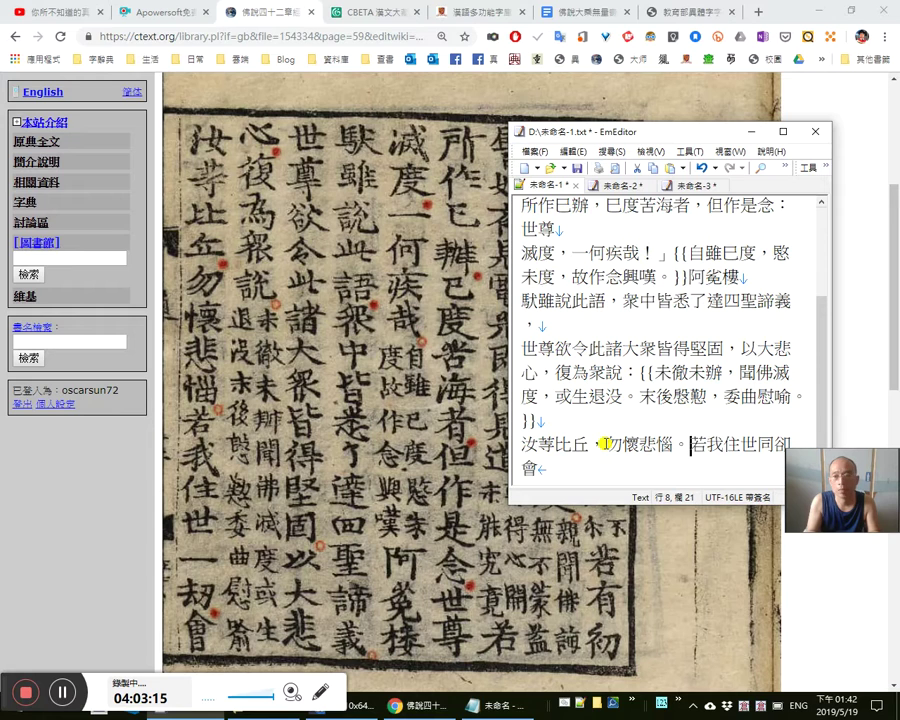
pyautogui.press('Right')
pyautogui.press('Right')
pyautogui.press('Right')
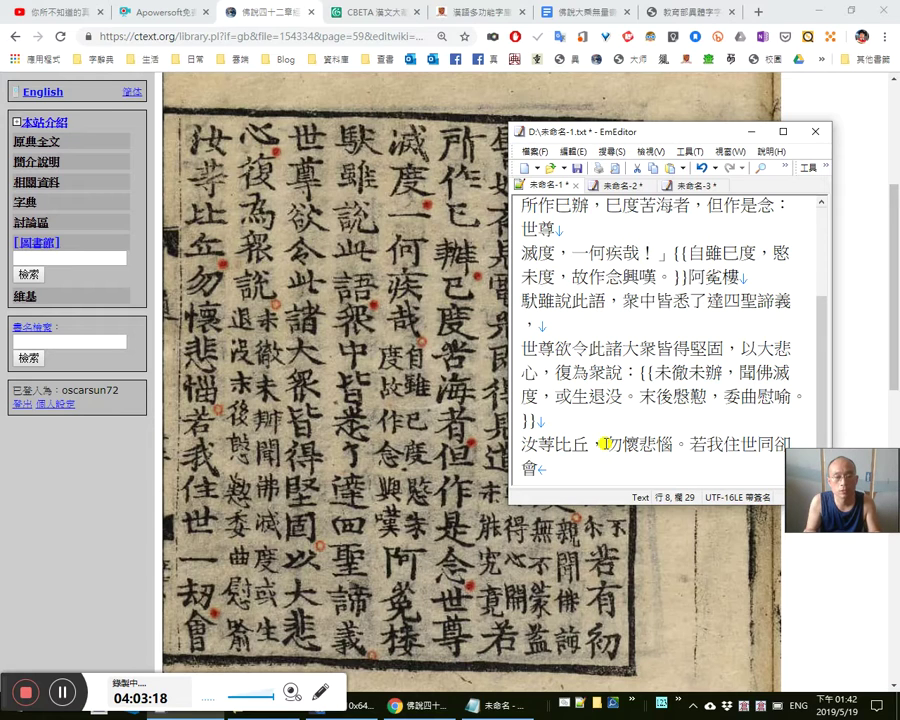
pyautogui.press('BackSpace')
pyautogui.write('一')
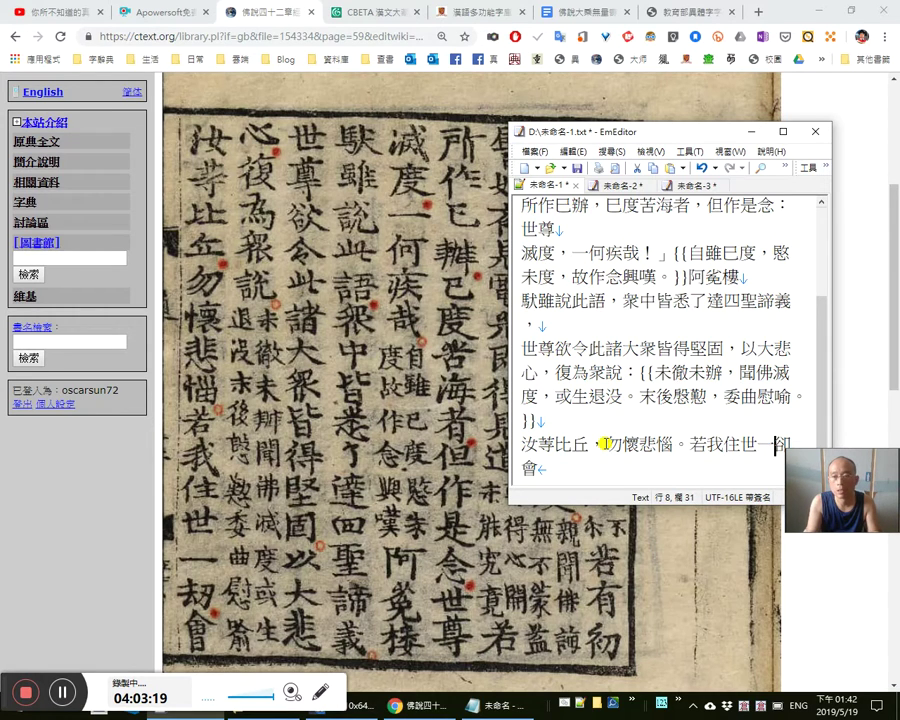
pyautogui.write('g')
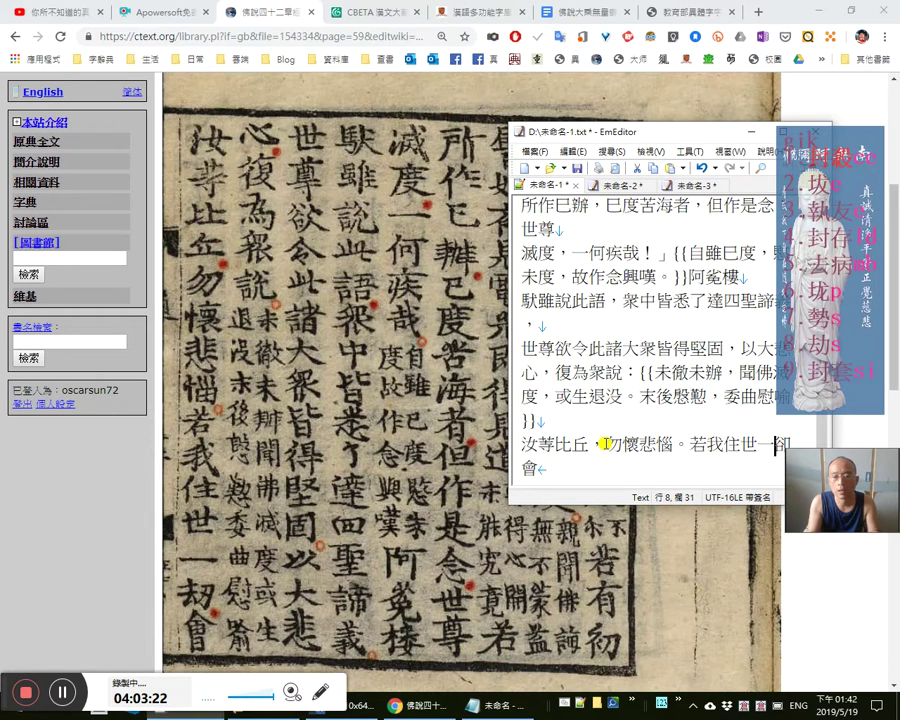
pyautogui.write('s')
pyautogui.press('BackSpace')
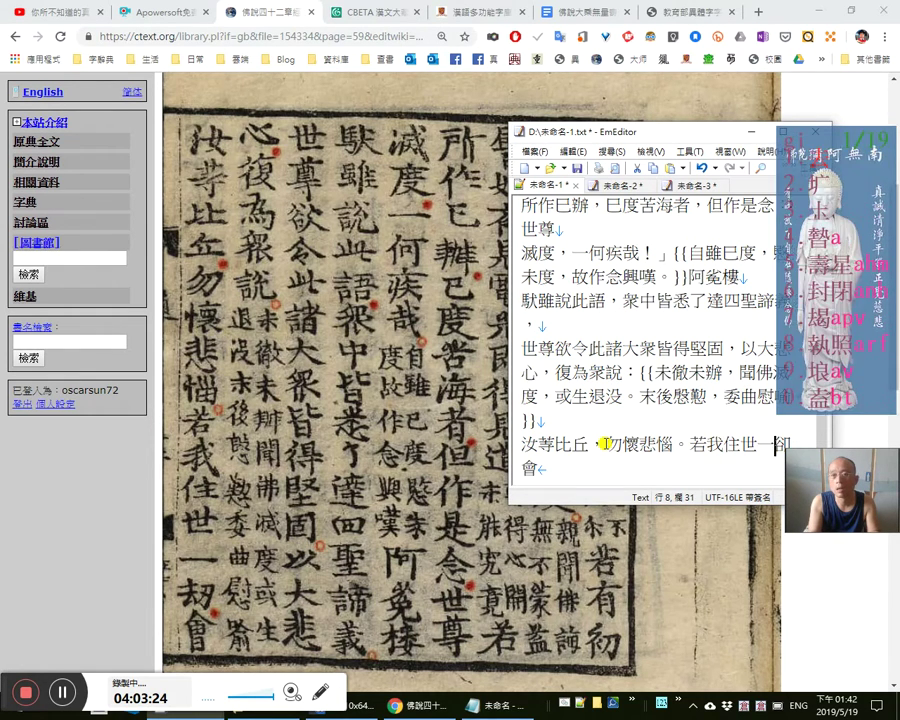
pyautogui.press('Escape')
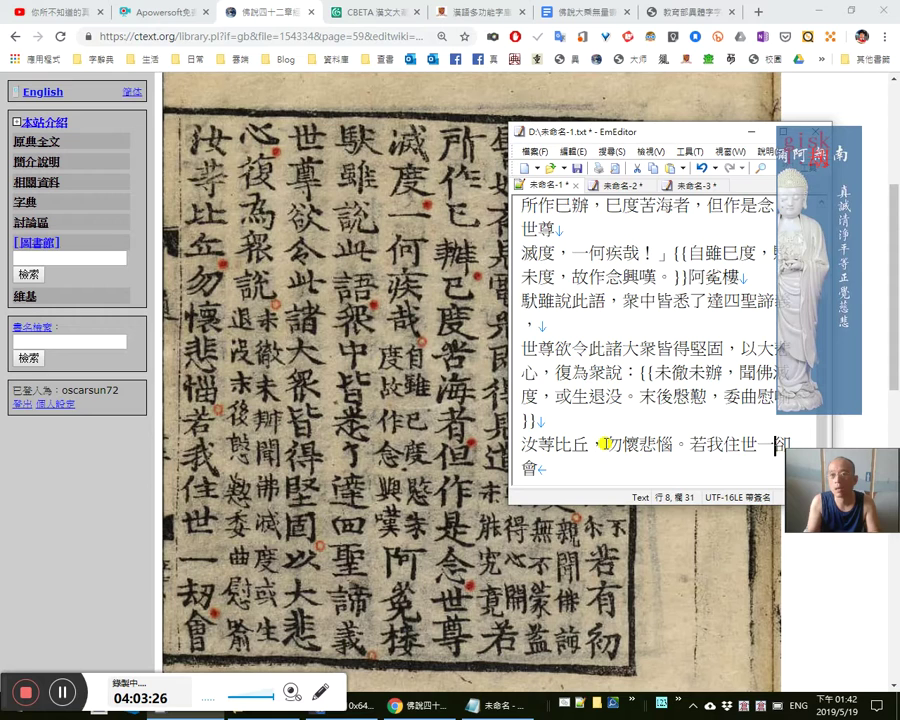
pyautogui.write('劫，卻')
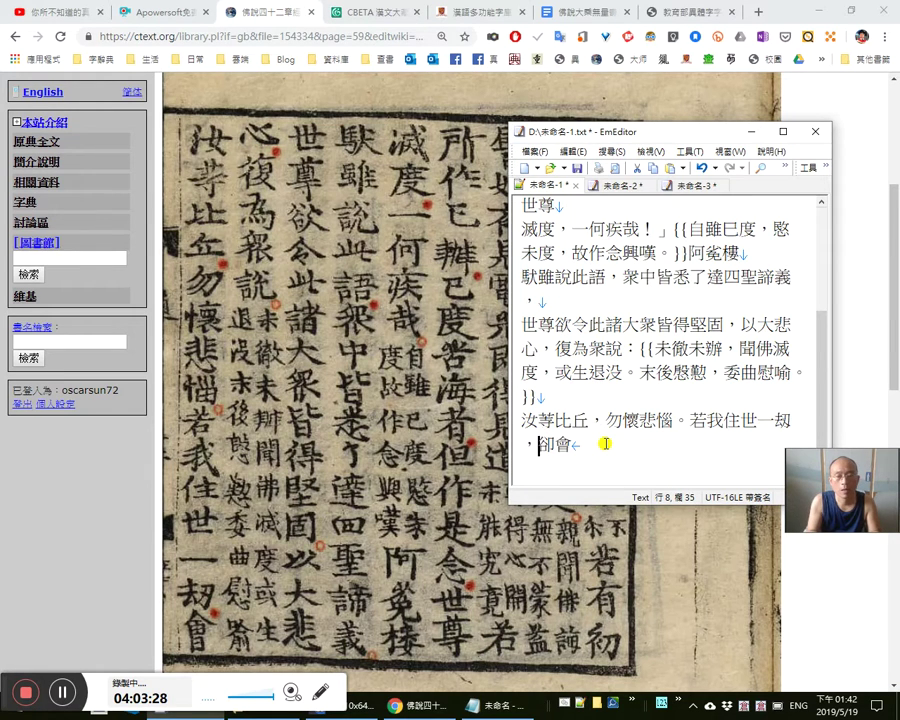
pyautogui.hotkey('ctrl', 'a')
pyautogui.hotkey('ctrl', 'x')
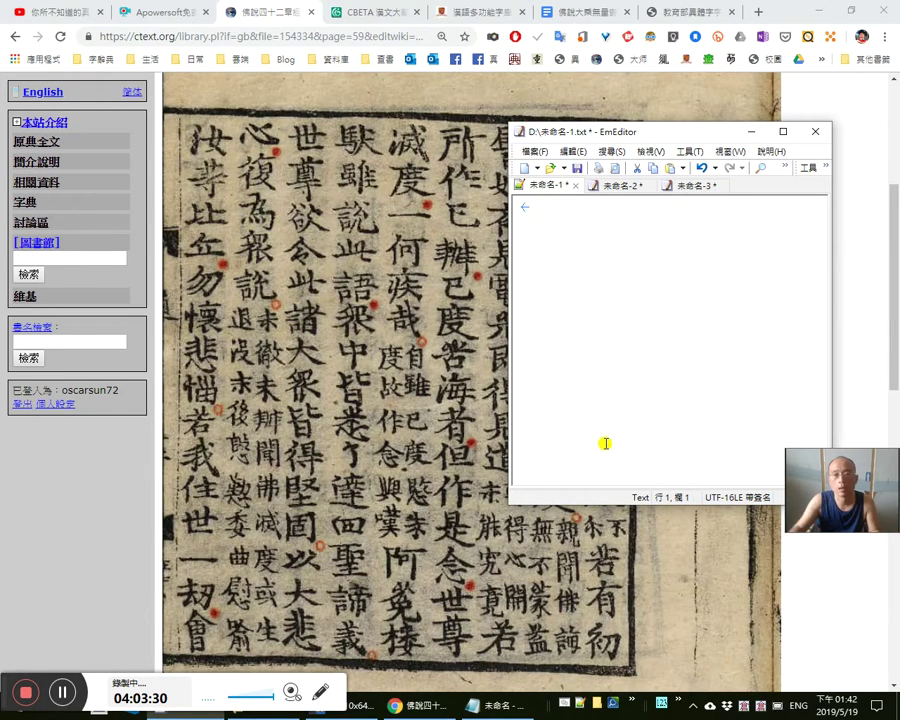
# Step: Show ctext's transcription beside the scan and paste the cut passage back into EmEditor
pyautogui.click(397, 437)
pyautogui.click(397, 437)
pyautogui.hotkey('alt', 'Tab')
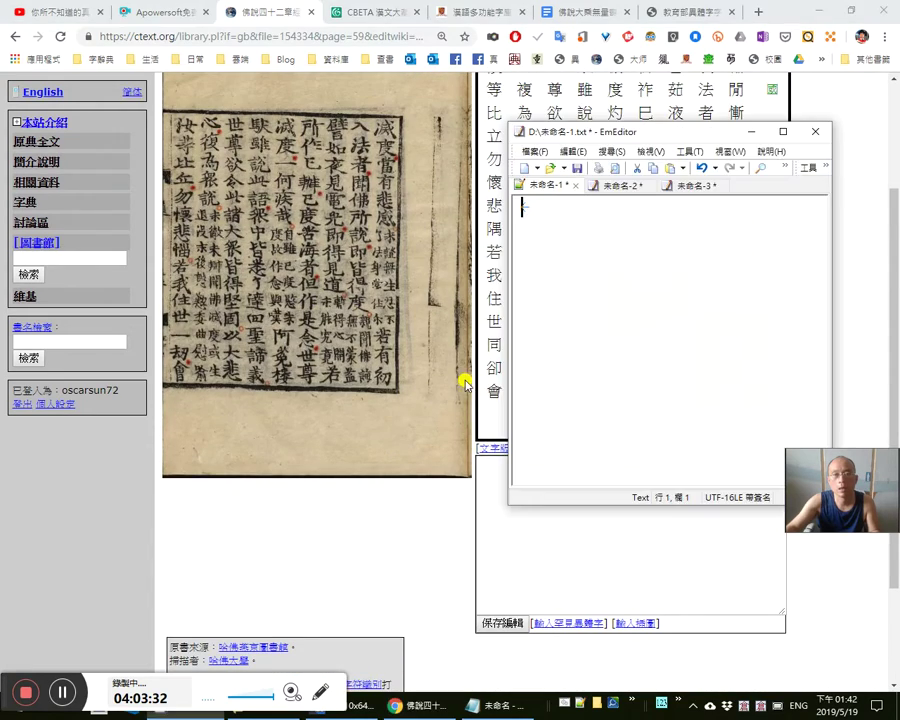
pyautogui.click(462, 380)
pyautogui.hotkey('alt', 'Tab')
pyautogui.hotkey('ctrl', 'v')
# Step: Proofread the first four lines and their commentary against the ctext page, up to 世尊
pyautogui.hotkey('ctrl', 'Home')
pyautogui.press('Right')
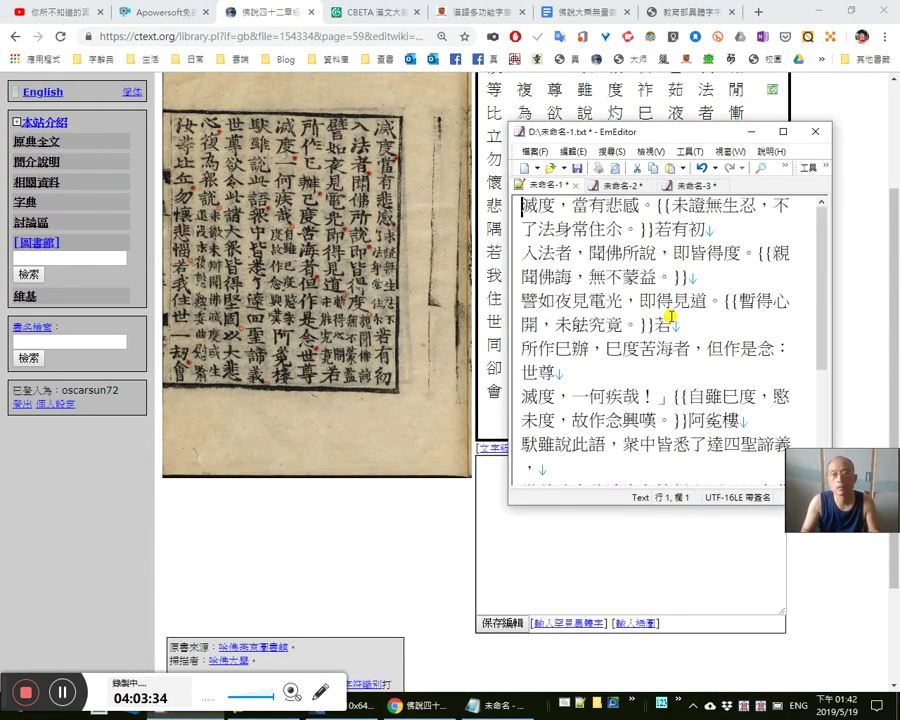
pyautogui.press('Right')
pyautogui.press('Right')
pyautogui.press('Right')
pyautogui.press('Right')
pyautogui.press('Right')
pyautogui.press('Right')
pyautogui.press('Right')
pyautogui.press('Right')
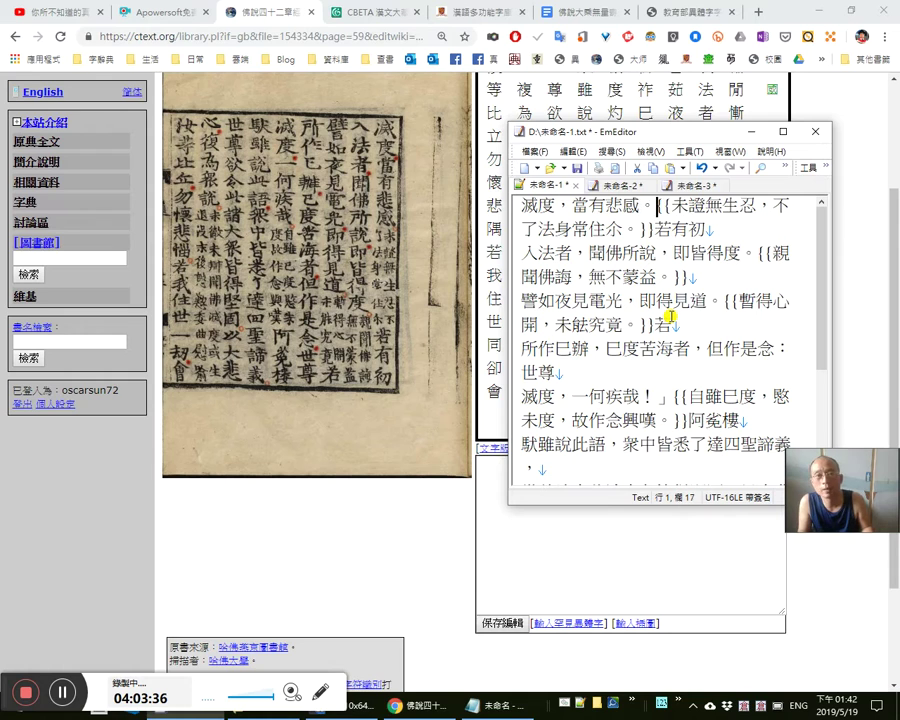
pyautogui.press('Right')
pyautogui.press('Right')
pyautogui.press('Right')
pyautogui.press('Right')
pyautogui.press('Right')
pyautogui.press('Right')
pyautogui.press('Right')
pyautogui.press('Right')
pyautogui.press('Right')
pyautogui.press('Right')
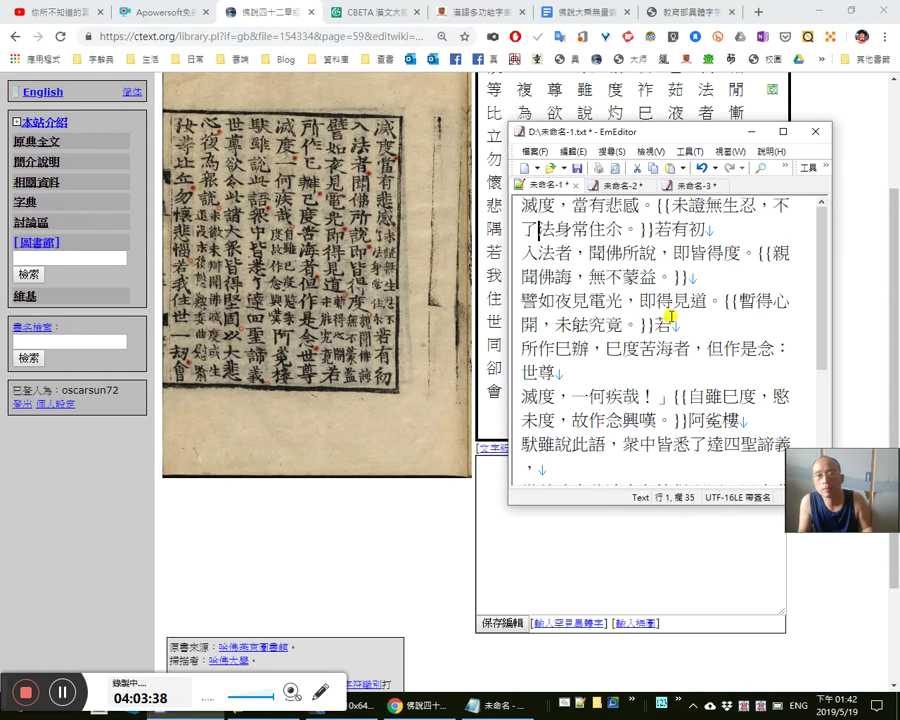
pyautogui.press('Right')
pyautogui.press('Right')
pyautogui.press('Right')
pyautogui.press('Right')
pyautogui.press('Right')
pyautogui.press('Right')
pyautogui.press('Right')
pyautogui.press('Right')
pyautogui.press('Right')
pyautogui.press('Right')
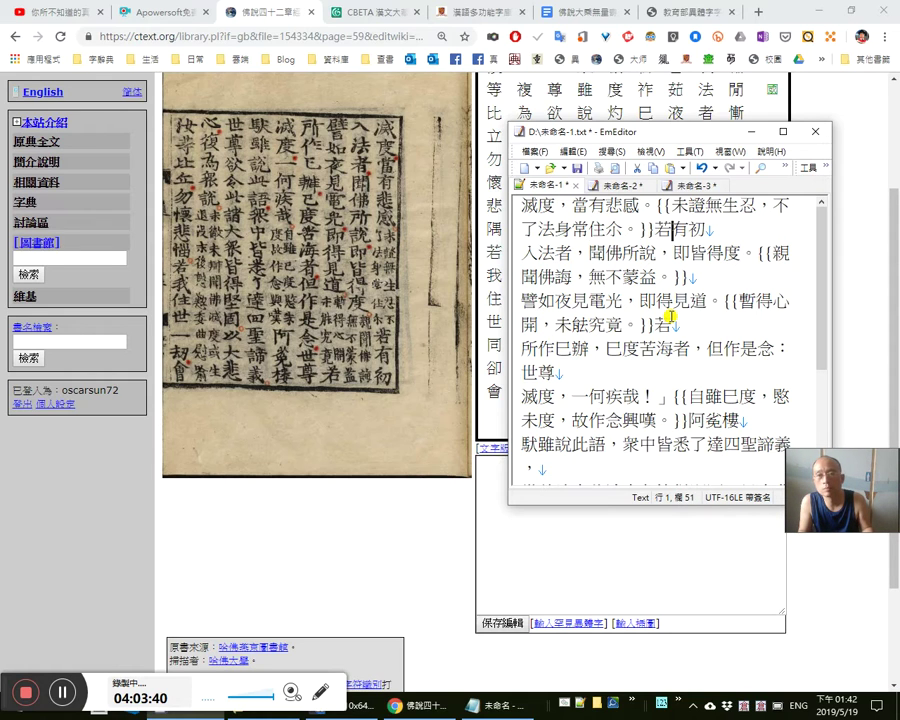
pyautogui.press('Right')
pyautogui.press('Right')
pyautogui.press('Right')
pyautogui.press('Right')
pyautogui.press('Right')
pyautogui.press('Right')
pyautogui.press('Right')
pyautogui.press('Right')
pyautogui.press('Right')
pyautogui.press('Right')
pyautogui.press('Right')
pyautogui.press('Right')
pyautogui.press('Right')
pyautogui.press('Right')
pyautogui.press('Right')
pyautogui.press('Right')
pyautogui.press('Right')
pyautogui.press('Right')
pyautogui.press('Right')
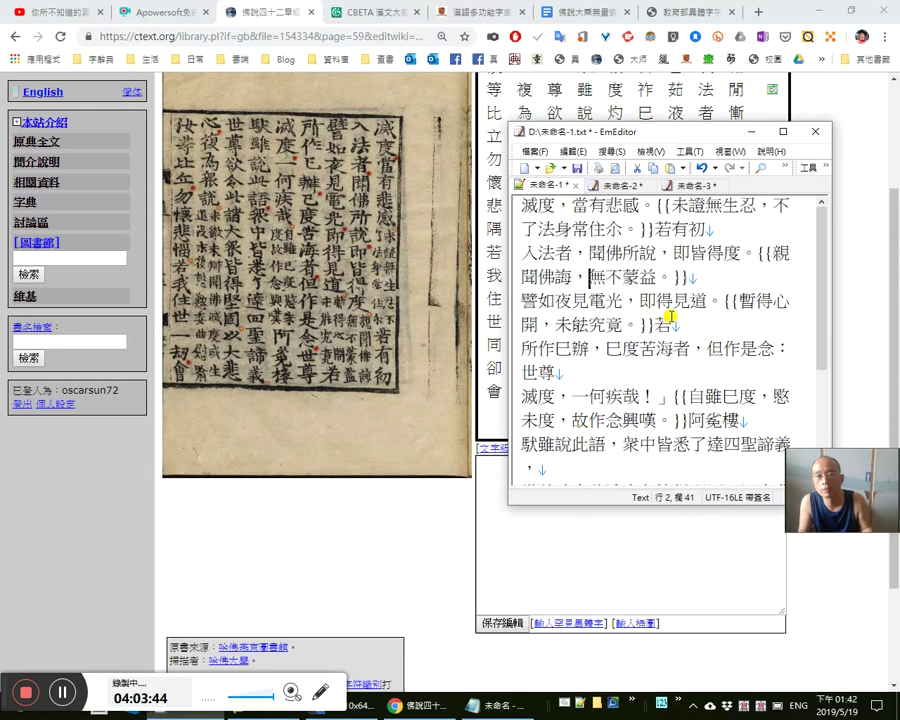
pyautogui.press('Right')
pyautogui.press('Right')
pyautogui.press('Right')
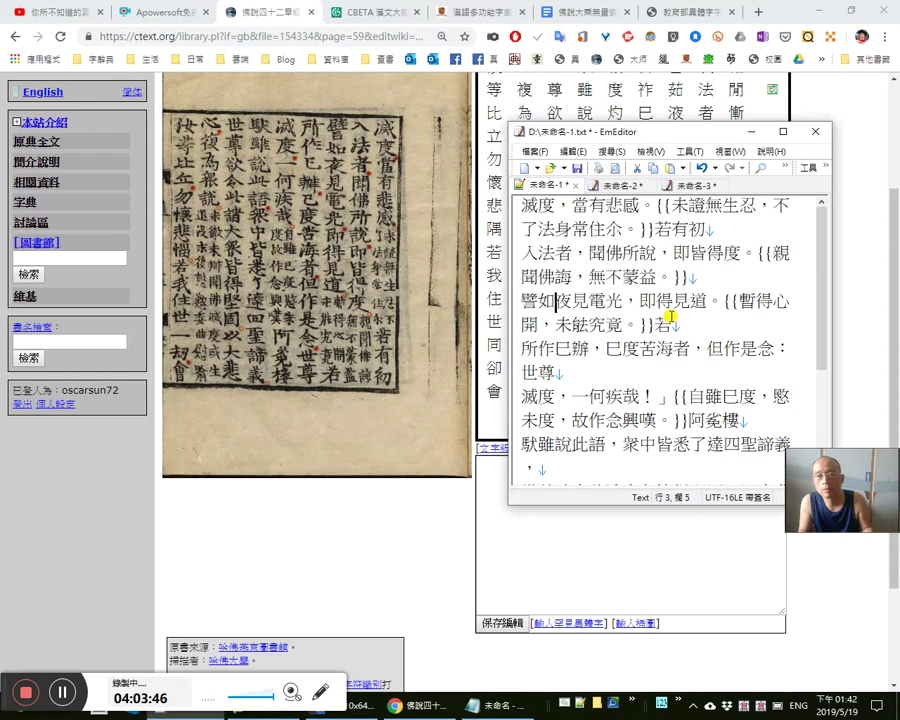
pyautogui.press('Right')
pyautogui.press('Right')
pyautogui.press('Right')
pyautogui.press('Right')
pyautogui.press('Right')
pyautogui.press('Right')
pyautogui.press('Right')
pyautogui.press('Right')
pyautogui.press('Right')
pyautogui.press('Right')
pyautogui.press('Right')
pyautogui.press('Right')
pyautogui.press('Right')
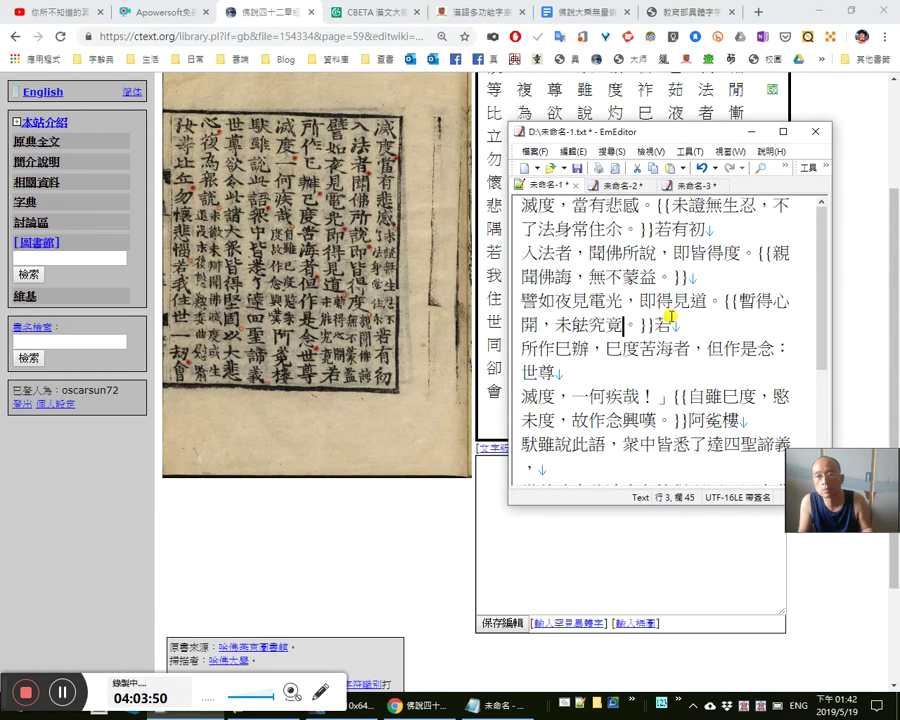
pyautogui.press('Right')
pyautogui.press('Right')
pyautogui.press('Right')
pyautogui.press('Right')
pyautogui.press('Right')
pyautogui.press('Right')
pyautogui.press('Right')
pyautogui.press('Right')
pyautogui.press('Right')
pyautogui.press('Right')
pyautogui.press('Right')
pyautogui.press('Right')
pyautogui.press('Right')
pyautogui.press('Right')
pyautogui.press('Right')
pyautogui.press('Right')
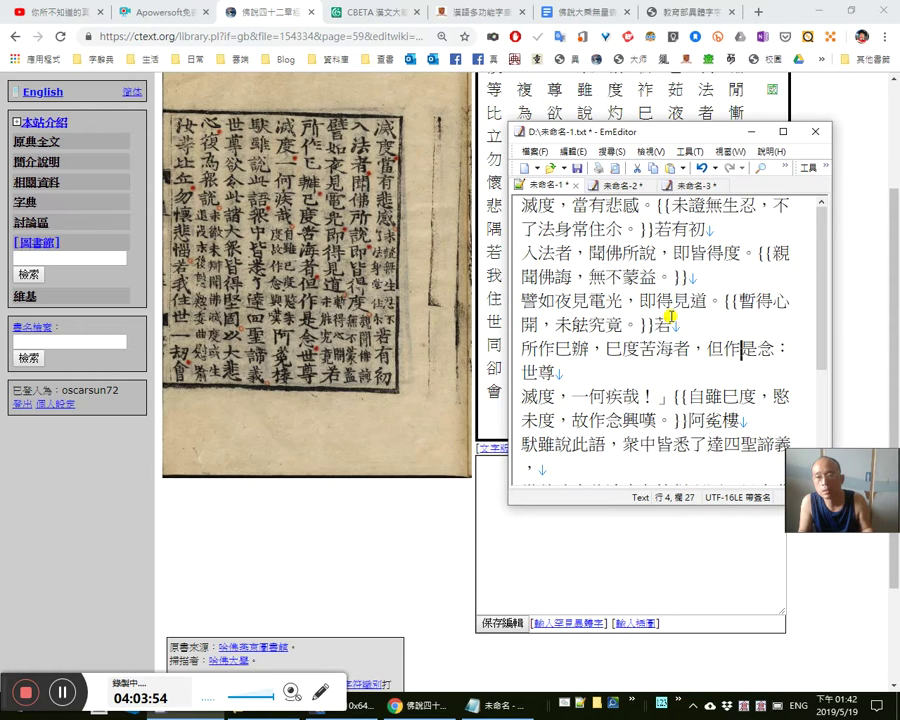
pyautogui.press('Right')
pyautogui.press('Right')
pyautogui.press('Right')
pyautogui.press('Right')
pyautogui.press('Right')
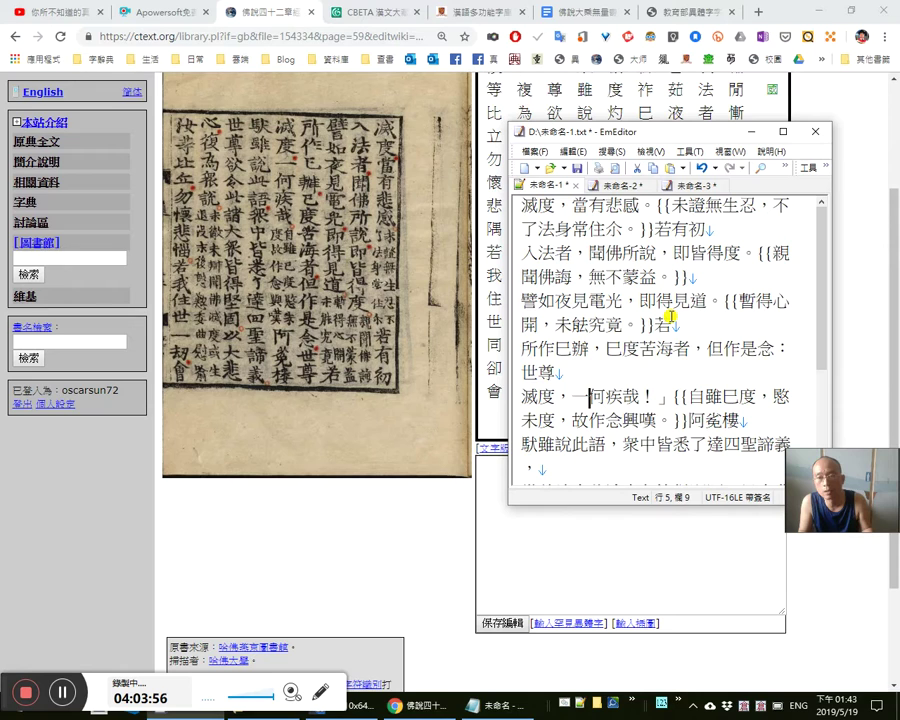
# Step: Enclose 世尊…一何疾哉！ in 『 』 as an inner quotation
pyautogui.press('Right')
pyautogui.press('Right')
pyautogui.press('Up')
pyautogui.press('Left')
pyautogui.press('Left')
pyautogui.press('Left')
pyautogui.press('Left')
pyautogui.press('Left')
pyautogui.press('Left')
pyautogui.press('Left')
pyautogui.press('Left')
pyautogui.press('Left')
pyautogui.press('Right')
pyautogui.press('Right')
pyautogui.press('Right')
pyautogui.press('Right')
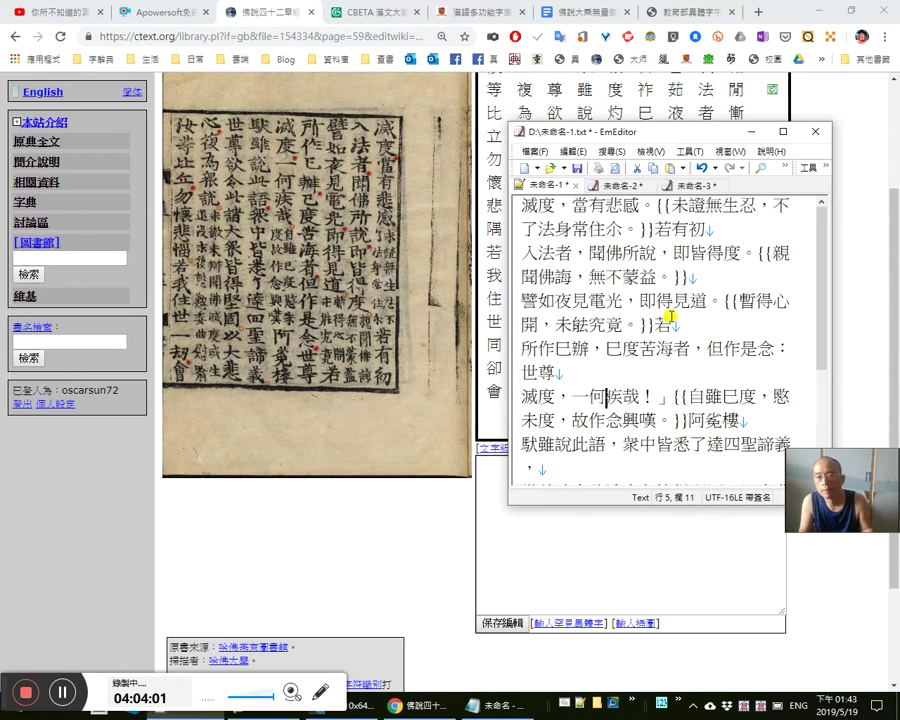
pyautogui.press('Left')
pyautogui.press('Left')
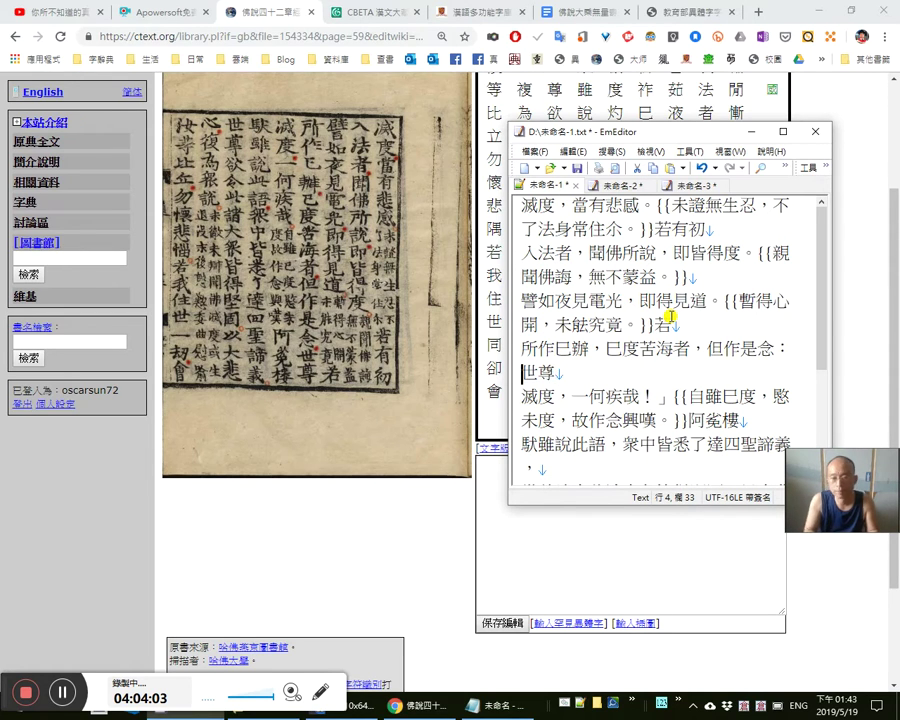
pyautogui.write('『』')
pyautogui.press('Left')
pyautogui.press('Delete')
pyautogui.press('Down')
pyautogui.press('Right')
pyautogui.press('Right')
pyautogui.press('Right')
pyautogui.press('Right')
pyautogui.press('Right')
pyautogui.press('Right')
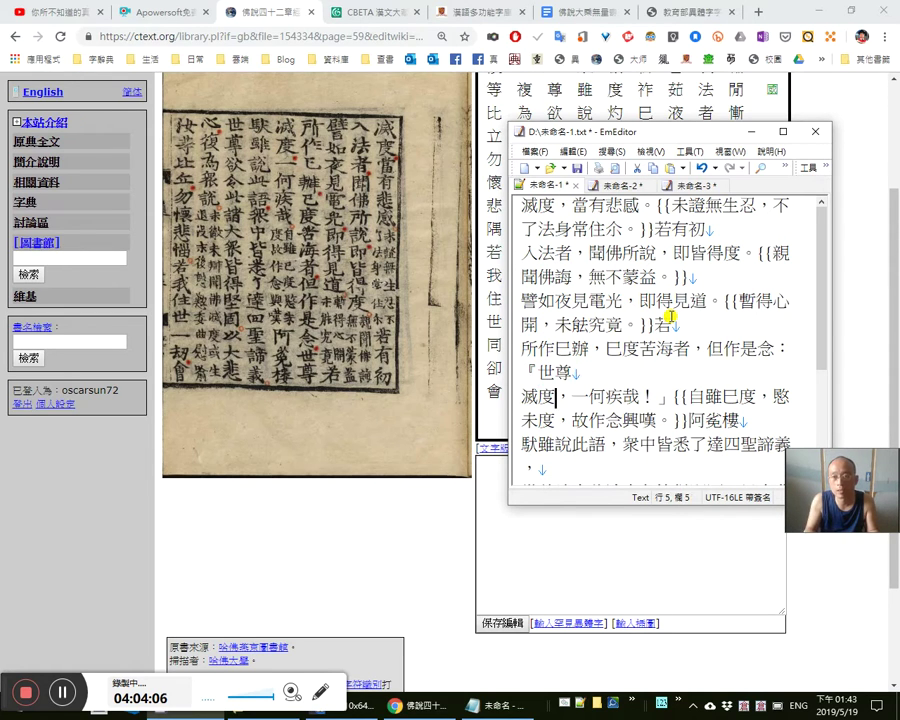
pyautogui.press('Right')
pyautogui.write('』')
# Step: Proofread the 自雖巳度 commentary, rechecking the character 嘆 in 念興嘆
pyautogui.press('Right')
pyautogui.press('Right')
pyautogui.press('Right')
pyautogui.press('Right')
pyautogui.press('Right')
pyautogui.press('Right')
pyautogui.press('Right')
pyautogui.press('Right')
pyautogui.press('Right')
pyautogui.press('Right')
pyautogui.press('Right')
pyautogui.press('Right')
pyautogui.press('Right')
pyautogui.press('Right')
pyautogui.press('Right')
pyautogui.press('Right')
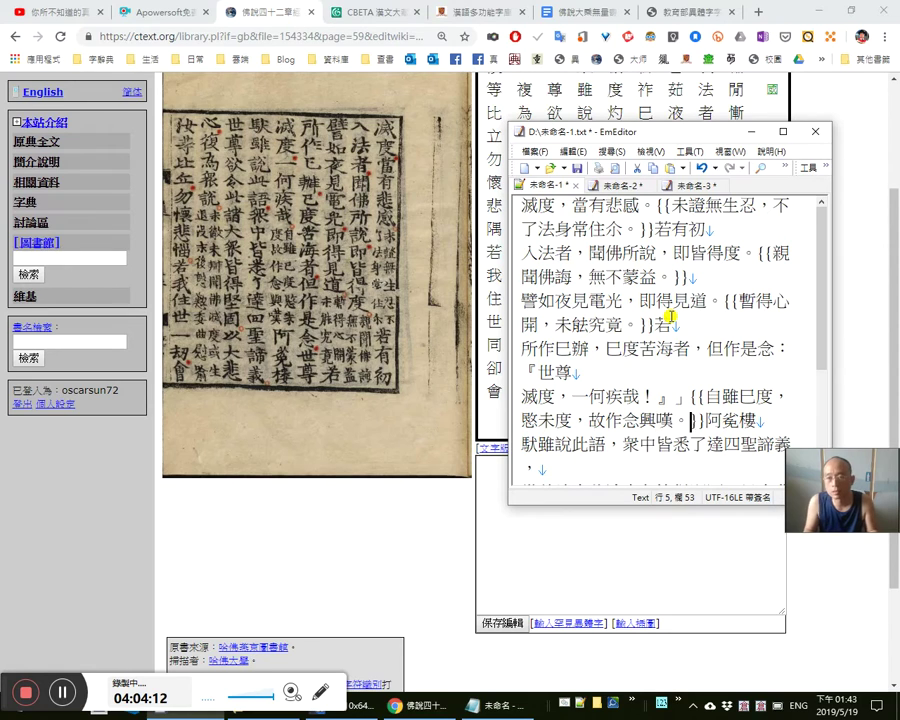
pyautogui.press('Left')
pyautogui.press('Left')
pyautogui.hotkey('shift', 'Right')
pyautogui.press('Right')
pyautogui.press('Left')
pyautogui.press('Right')
pyautogui.hotkey('shift', 'Right')
pyautogui.press('Right')
pyautogui.press('Right')
pyautogui.press('Right')
pyautogui.press('Right')
pyautogui.press('Right')
pyautogui.press('Right')
pyautogui.press('Right')
pyautogui.press('Right')
pyautogui.press('Right')
pyautogui.press('Right')
pyautogui.press('Right')
pyautogui.press('Right')
pyautogui.press('Right')
pyautogui.press('Right')
pyautogui.press('Right')
pyautogui.press('Right')
pyautogui.press('Right')
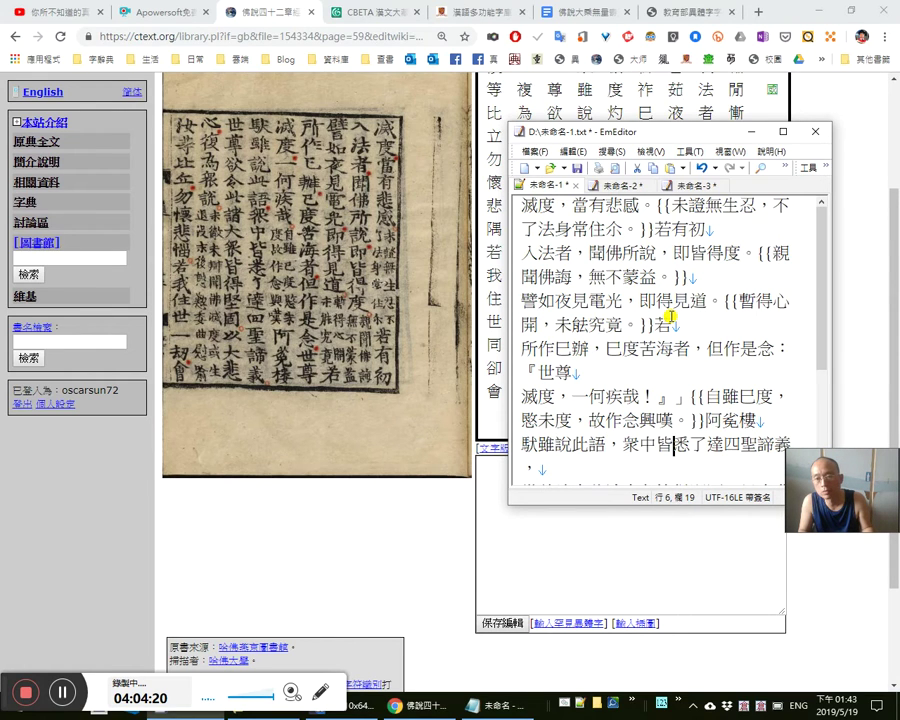
pyautogui.press('Right')
# Step: Move on to the next line and select the comma after 此語 for checking
pyautogui.scroll(-2, 672, 316)
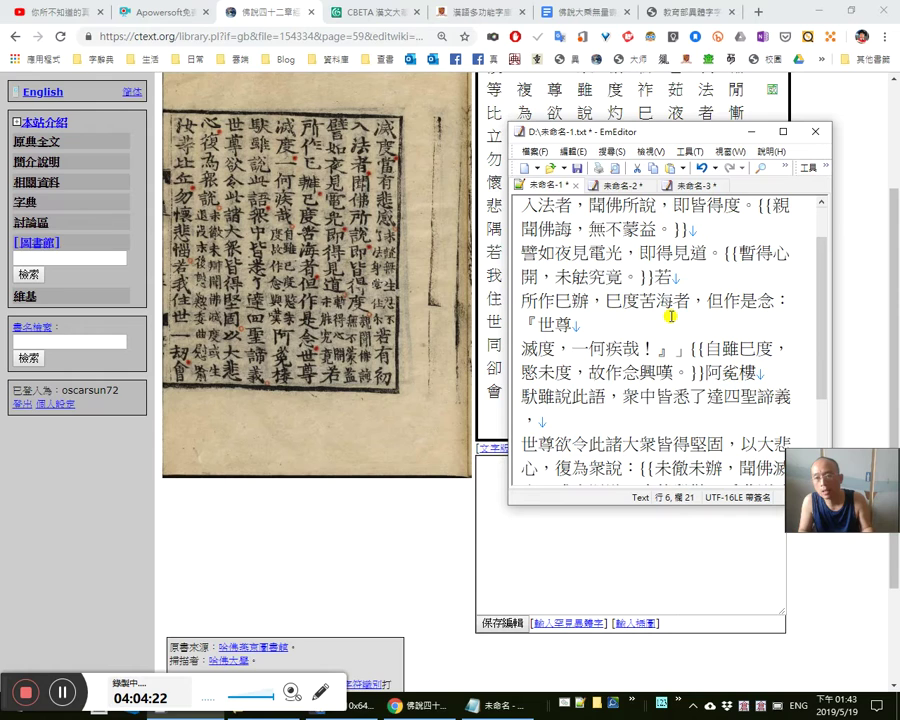
pyautogui.press('Left')
pyautogui.press('Left')
pyautogui.press('Left')
pyautogui.press('Left')
pyautogui.hotkey('shift', 'Left')
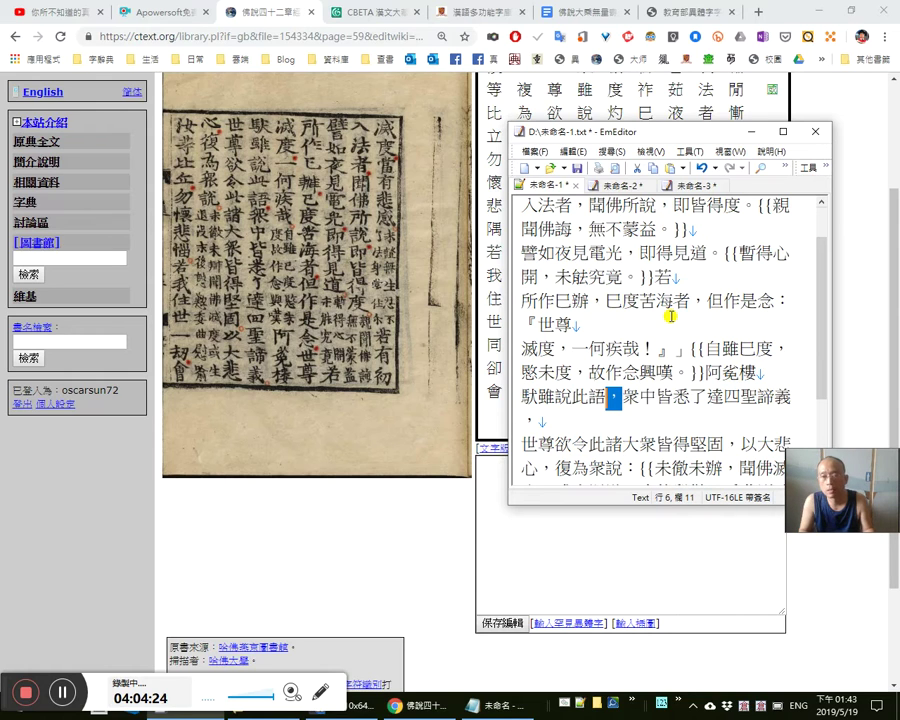
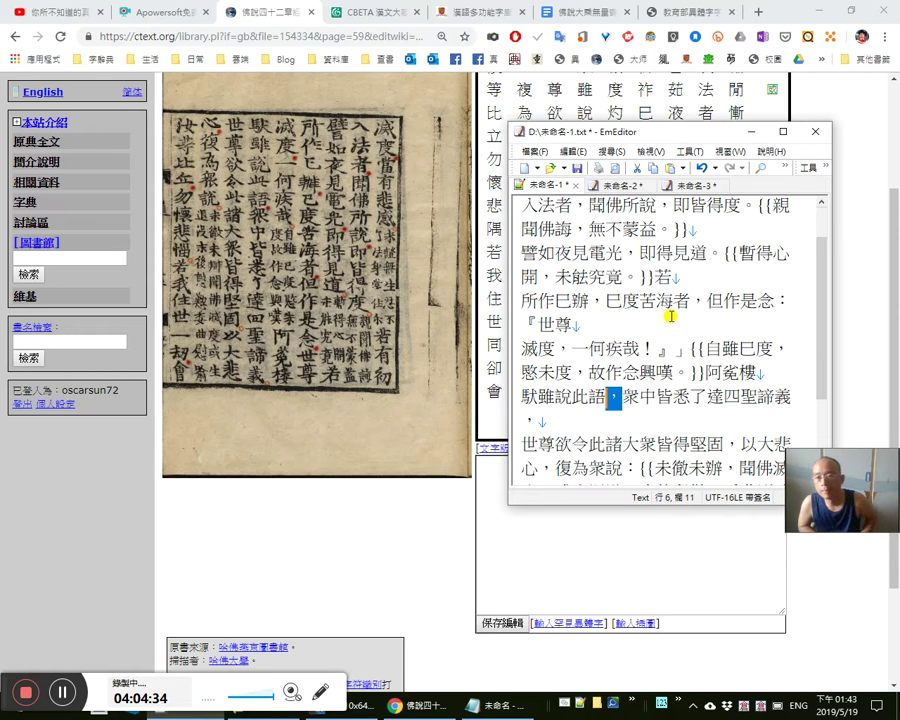
# Step: Proofread the punctuation of the passage's first seven lines against the page-59 scan
pyautogui.press('Return')
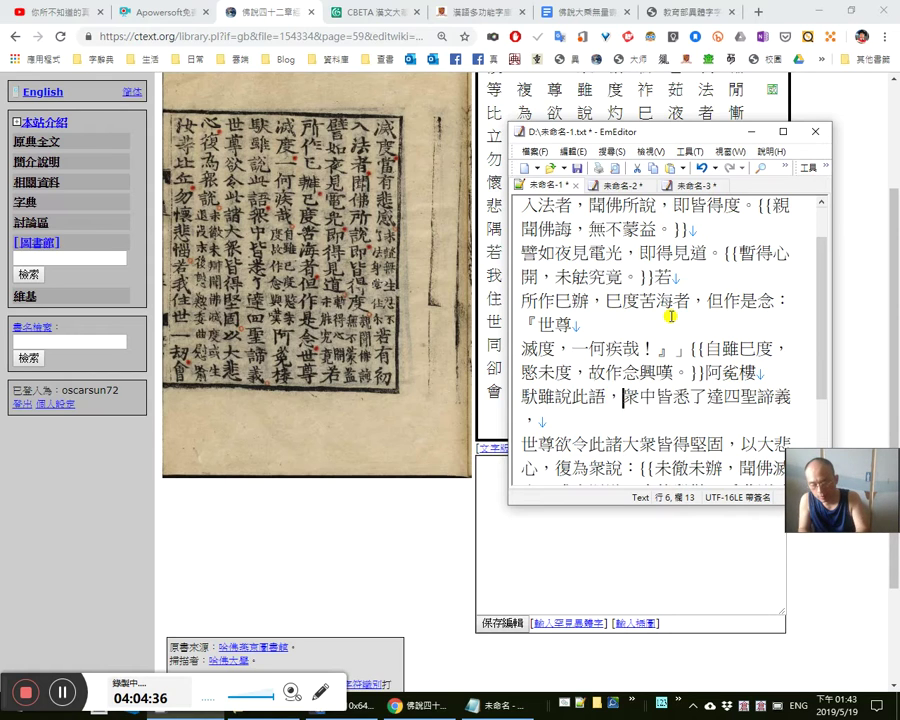
pyautogui.hotkey('shift', 'Left')
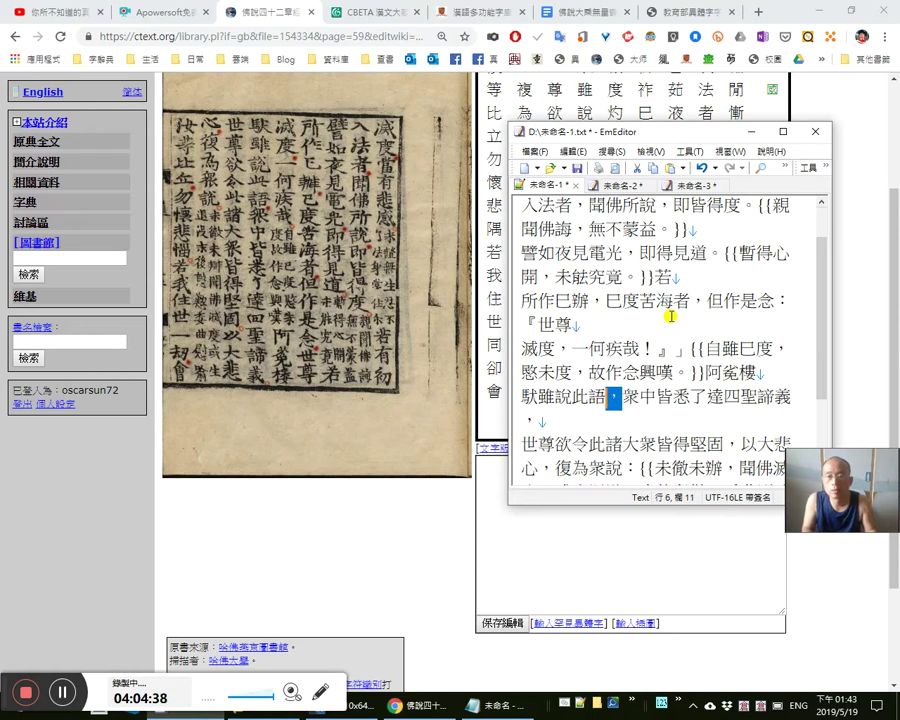
pyautogui.press('Right')
pyautogui.press('Right')
pyautogui.press('Right')
pyautogui.press('Right')
pyautogui.press('Right')
pyautogui.press('Right')
pyautogui.press('Right')
pyautogui.press('Right')
pyautogui.press('Right')
pyautogui.press('Right')
pyautogui.press('Right')
pyautogui.press('Right')
pyautogui.press('Right')
pyautogui.press('Right')
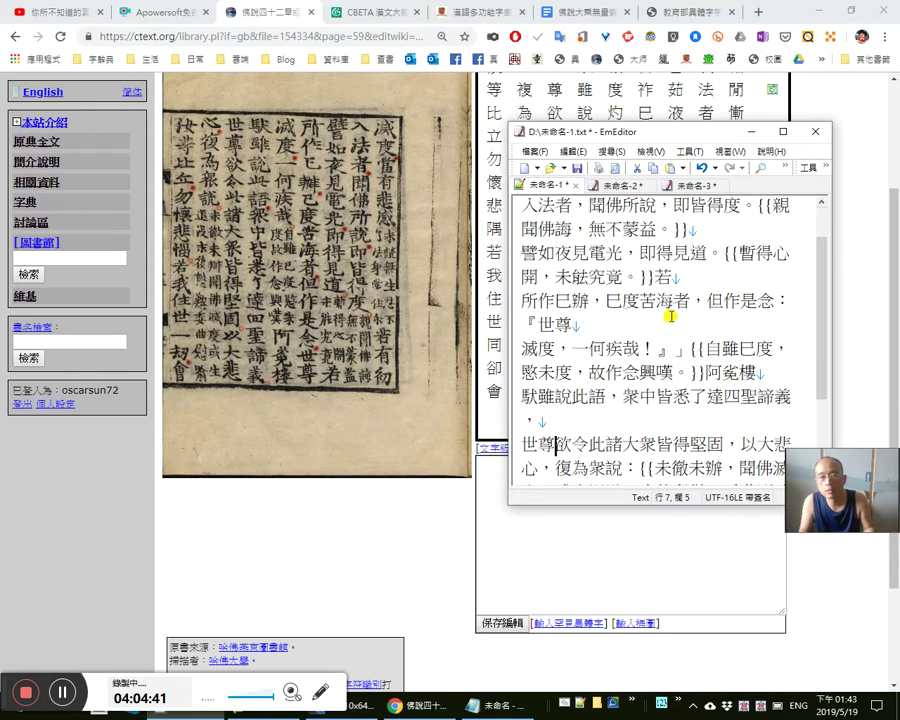
pyautogui.press('Right')
pyautogui.press('Right')
pyautogui.press('Right')
pyautogui.press('Right')
pyautogui.press('Right')
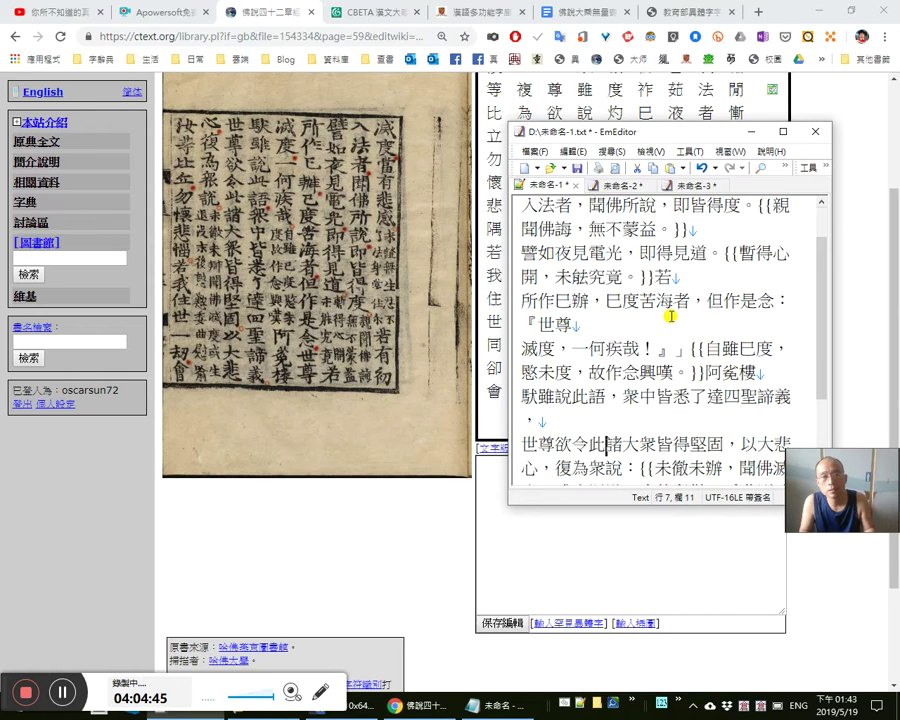
pyautogui.press('Left')
pyautogui.press('Left')
pyautogui.press('Right')
pyautogui.press('Right')
pyautogui.press('Right')
pyautogui.press('Right')
pyautogui.press('Right')
pyautogui.press('Down')
pyautogui.press('Down')
pyautogui.press('Down')
pyautogui.press('Down')
pyautogui.press('Up')
pyautogui.press('Up')
pyautogui.press('Up')
pyautogui.press('Up')
pyautogui.press('Right')
pyautogui.press('Right')
pyautogui.press('Right')
pyautogui.press('Right')
pyautogui.press('Right')
pyautogui.press('Right')
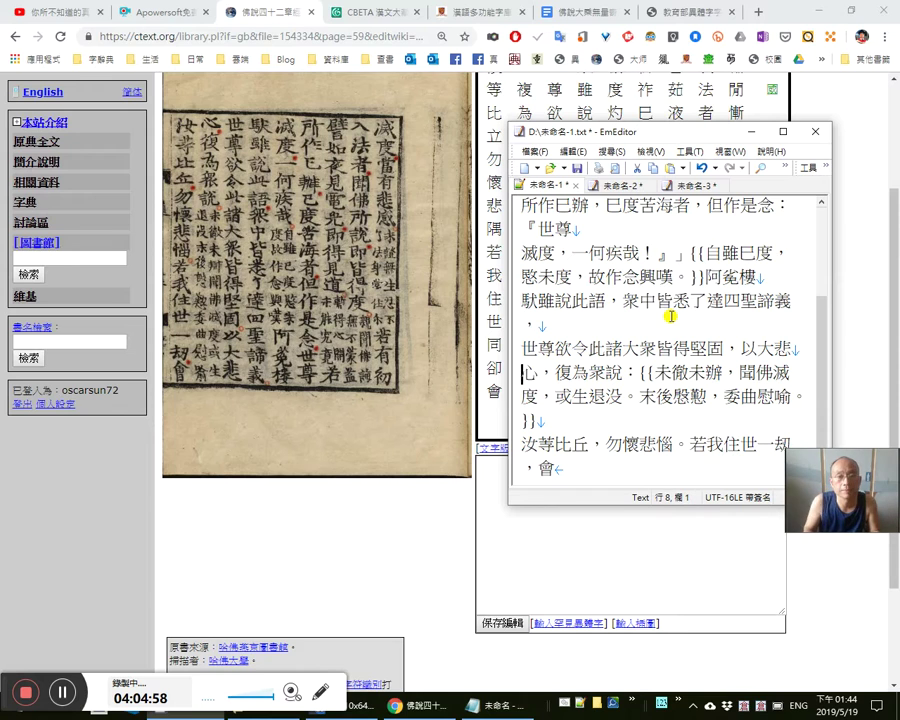
# Step: Check line 8 through the 汝 line, then select the whole passage
pyautogui.press('Right')
pyautogui.press('Right')
pyautogui.press('Right')
pyautogui.press('Left')
pyautogui.press('Right')
pyautogui.press('Right')
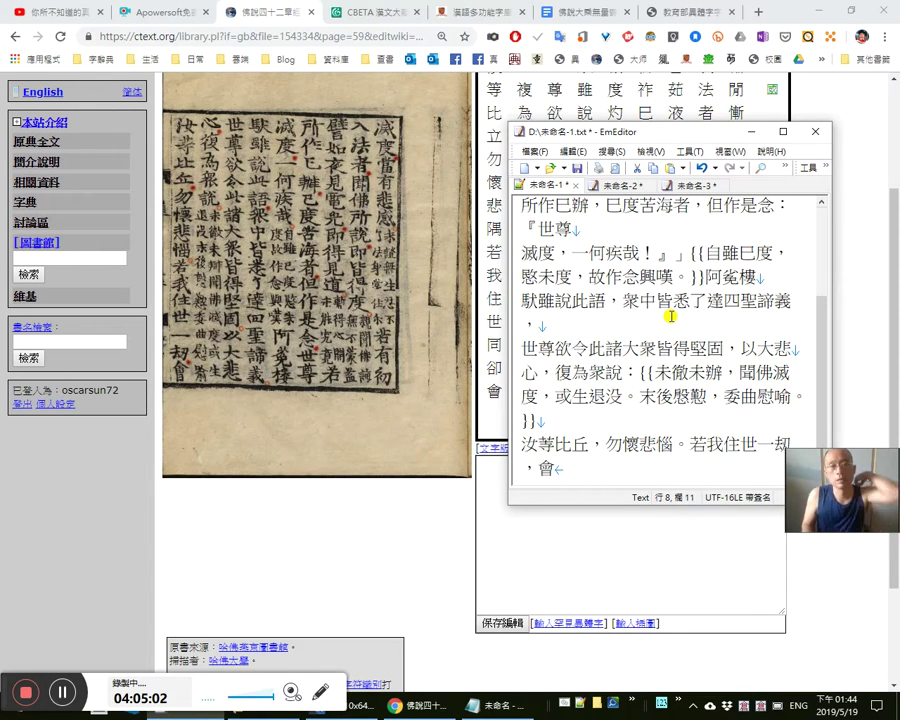
pyautogui.press('Right')
pyautogui.press('Right')
pyautogui.press('Right')
pyautogui.press('Right')
pyautogui.press('Right')
pyautogui.press('Right')
pyautogui.press('Right')
pyautogui.press('Right')
pyautogui.press('Right')
pyautogui.press('Right')
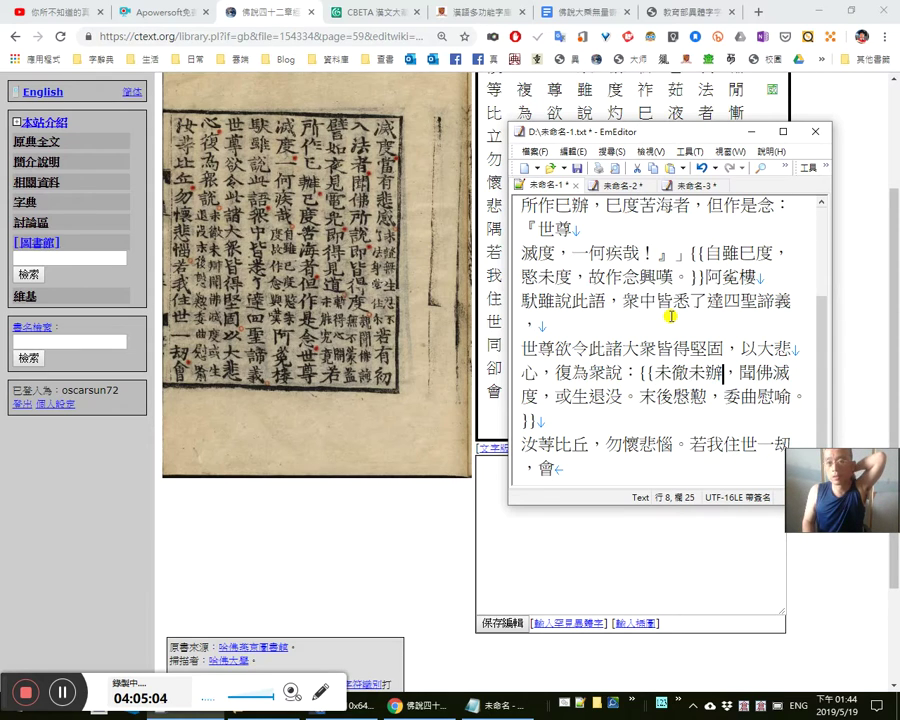
pyautogui.press('Right')
pyautogui.press('Right')
pyautogui.press('Right')
pyautogui.press('Right')
pyautogui.press('Right')
pyautogui.press('Right')
pyautogui.press('Right')
pyautogui.press('Right')
pyautogui.press('Right')
pyautogui.press('Right')
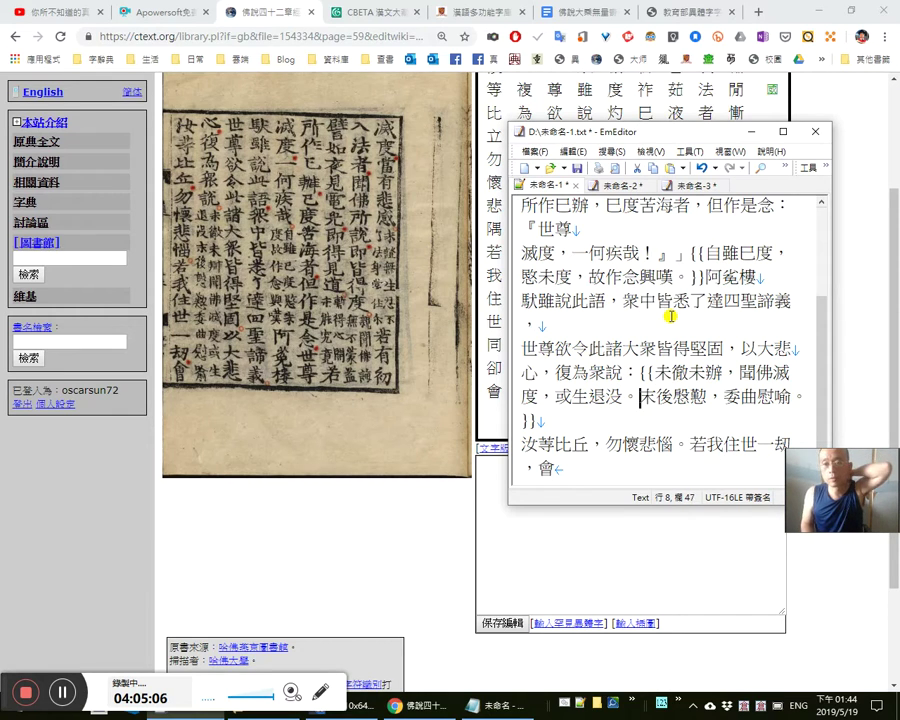
pyautogui.press('Right')
pyautogui.press('Right')
pyautogui.press('Right')
pyautogui.press('Right')
pyautogui.press('Right')
pyautogui.press('Right')
pyautogui.press('Right')
pyautogui.press('Right')
pyautogui.press('Right')
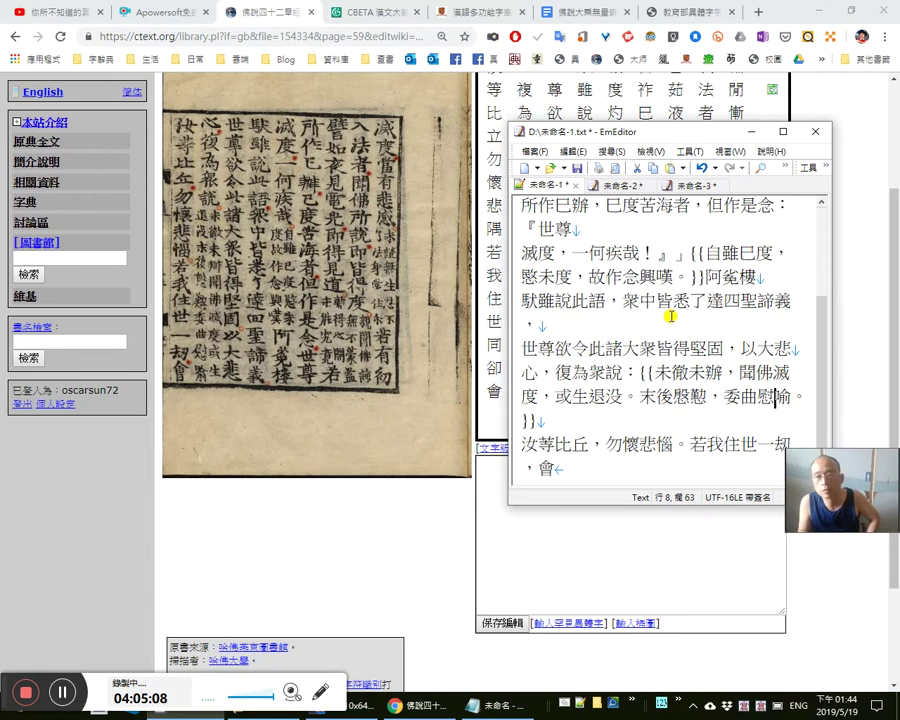
pyautogui.press('Right')
pyautogui.press('Right')
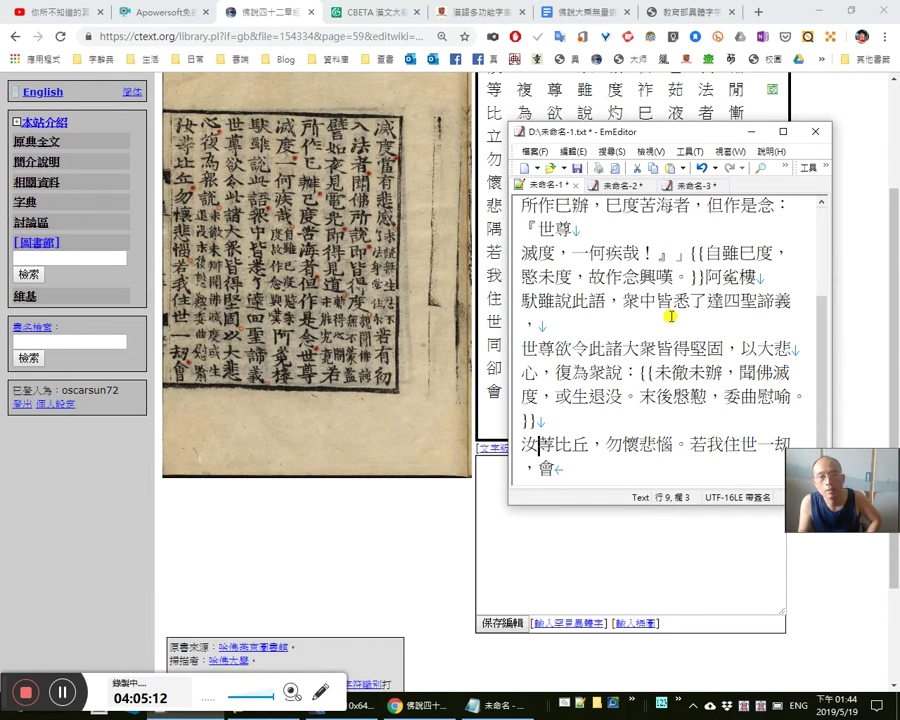
pyautogui.press('Down')
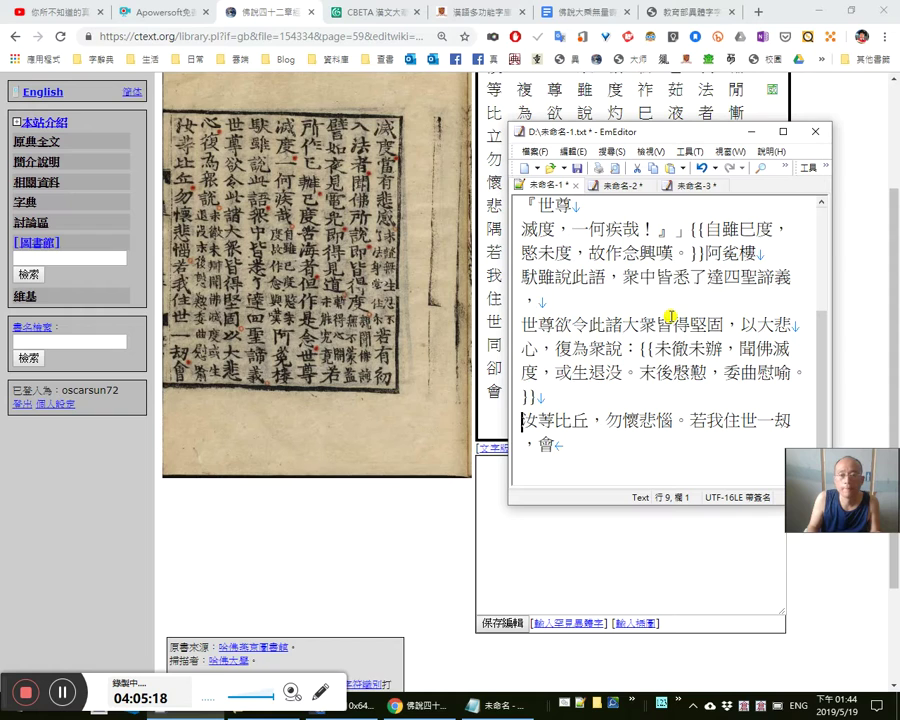
pyautogui.press('Right')
pyautogui.press('Right')
pyautogui.press('Right')
pyautogui.press('Right')
pyautogui.press('Right')
pyautogui.press('Right')
pyautogui.press('Right')
pyautogui.press('Right')
pyautogui.press('Right')
pyautogui.press('Right')
pyautogui.press('Right')
pyautogui.press('Right')
pyautogui.press('Right')
pyautogui.press('Right')
pyautogui.press('Right')
pyautogui.hotkey('ctrl', 'a')
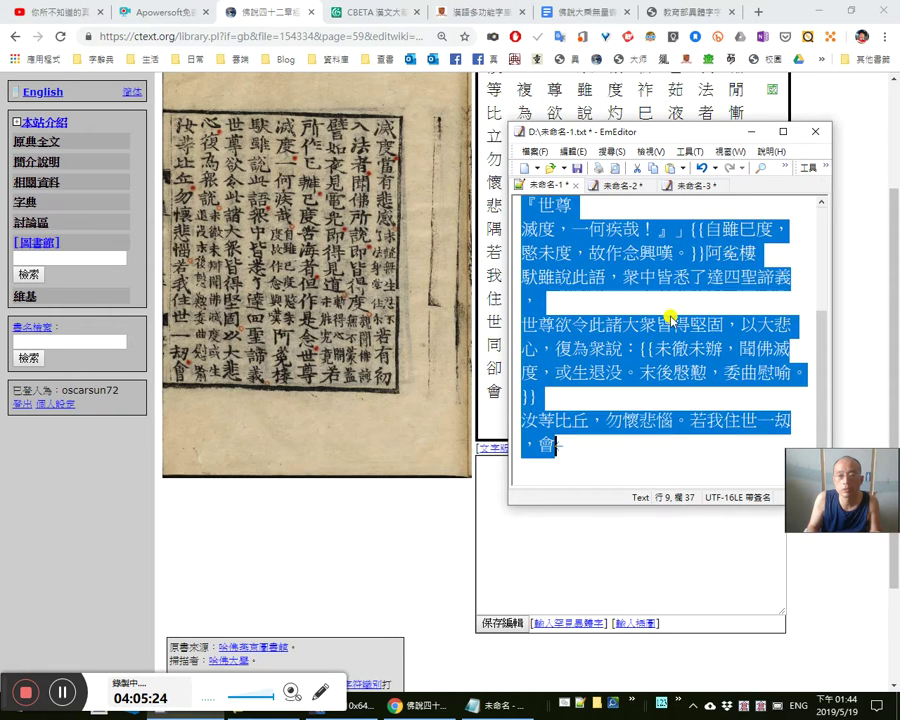
# Step: Move the punctuated text from EmEditor into page 59's transcription box on ctext.org
pyautogui.hotkey('ctrl', 'x')
pyautogui.click(623, 570)
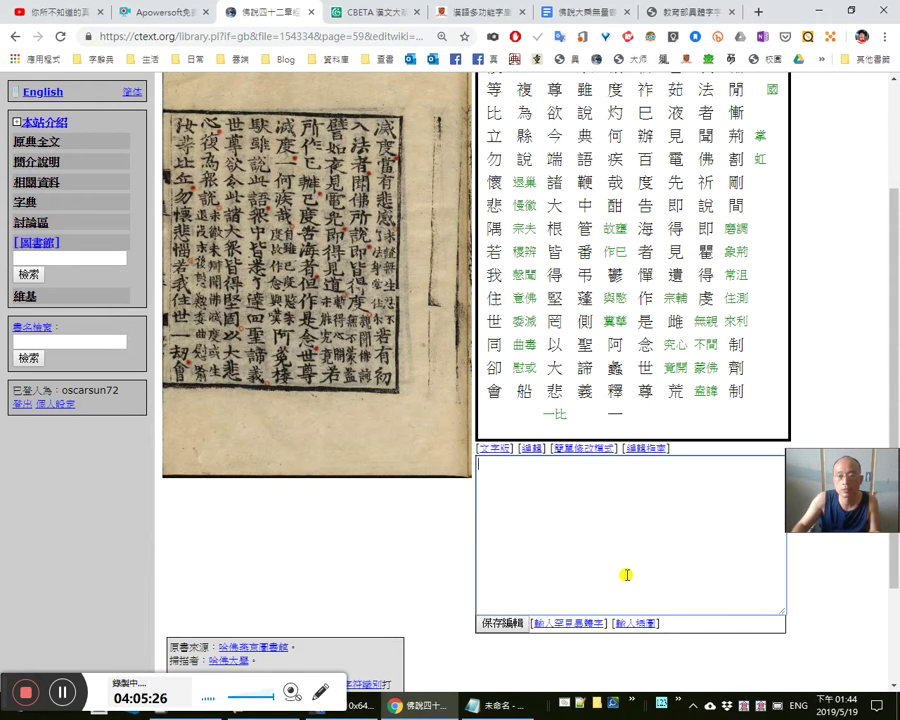
pyautogui.hotkey('ctrl', 'v')
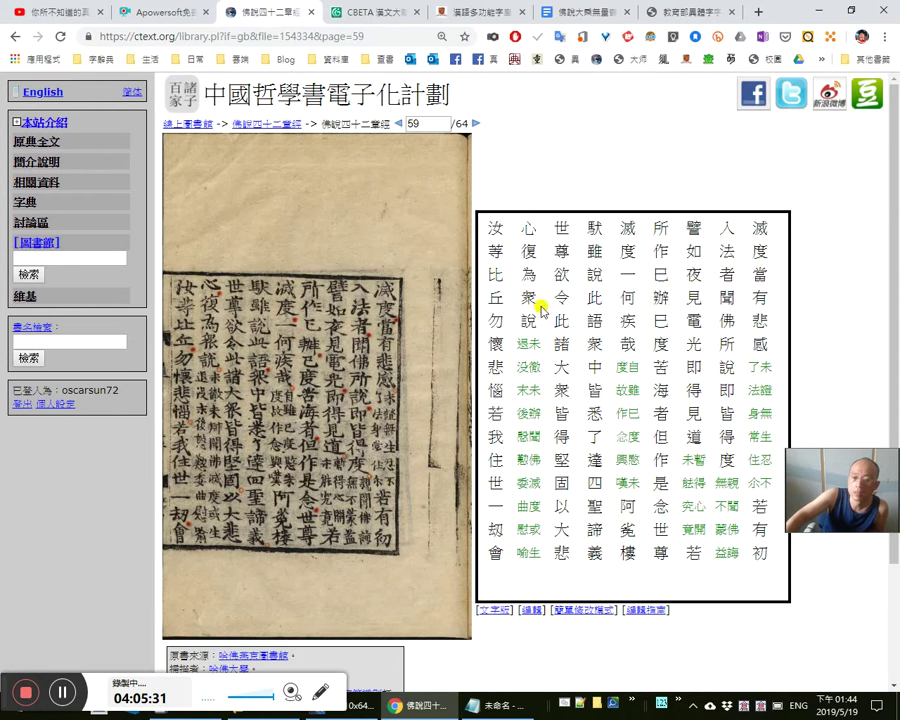
# Step: Go to page 60 and move its raw transcription into EmEditor
pyautogui.click(475, 125)
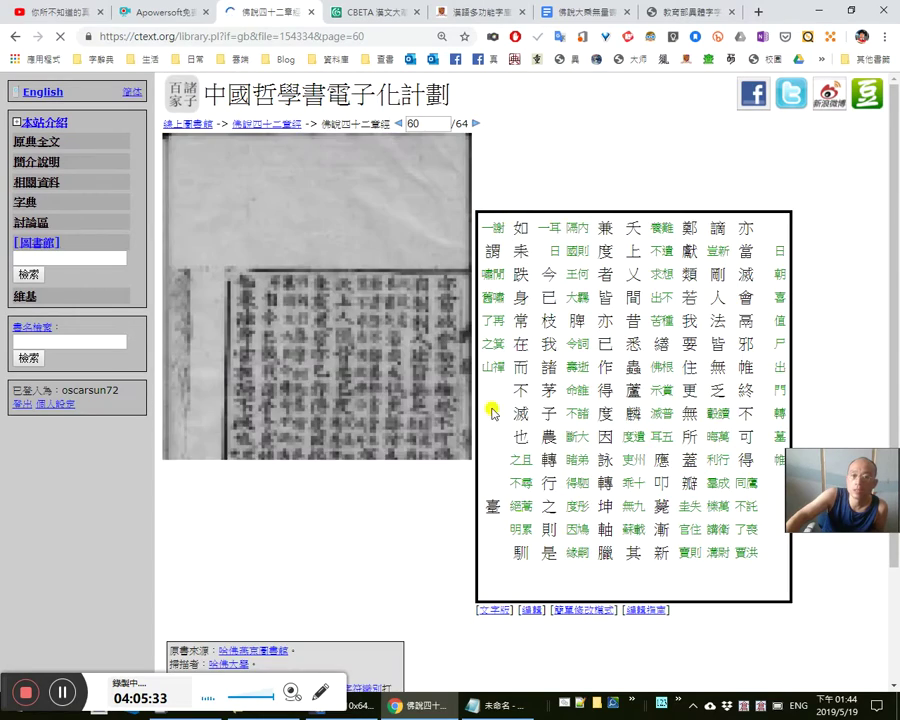
pyautogui.click(587, 611)
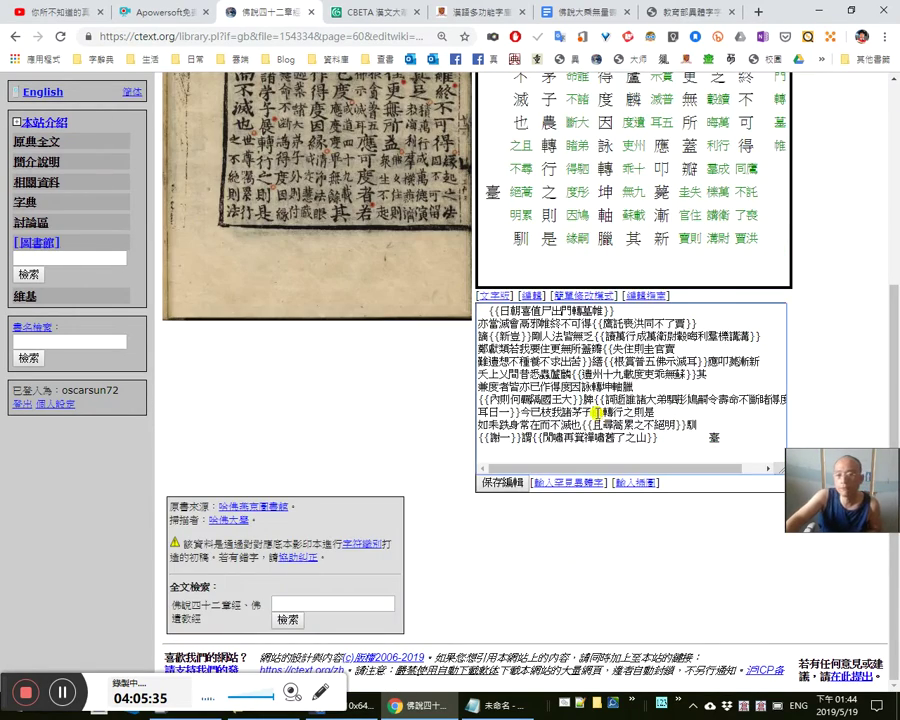
pyautogui.scroll(4, 590, 605)
pyautogui.hotkey('ctrl', 'a')
pyautogui.hotkey('ctrl', 'x')
pyautogui.hotkey('alt', 'Tab')
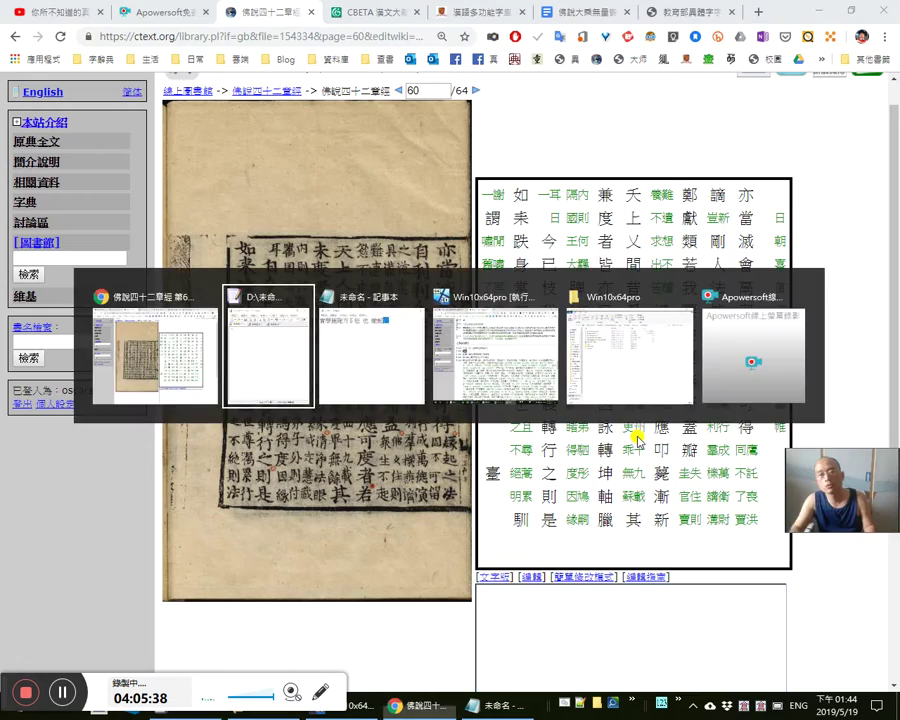
pyautogui.hotkey('ctrl', 'v')
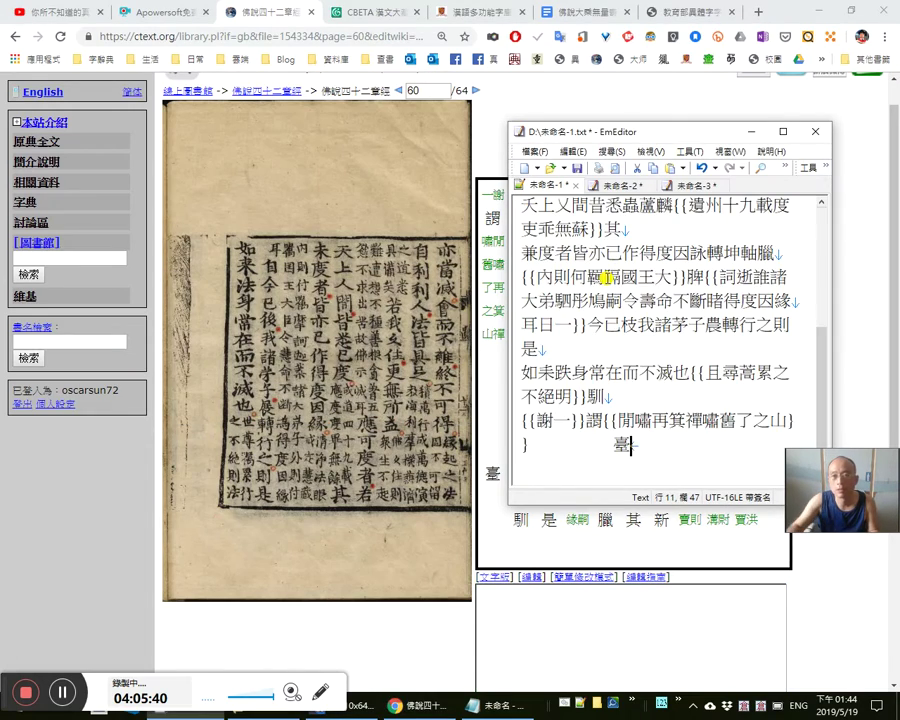
# Step: Enlarge the page-60 scan and place the EmEditor window beside it, cursor at the start
pyautogui.click(426, 248)
pyautogui.scroll(-3, 437, 256)
pyautogui.click(436, 250)
pyautogui.scroll(-3, 624, 262)
pyautogui.scroll(-2, 628, 268)
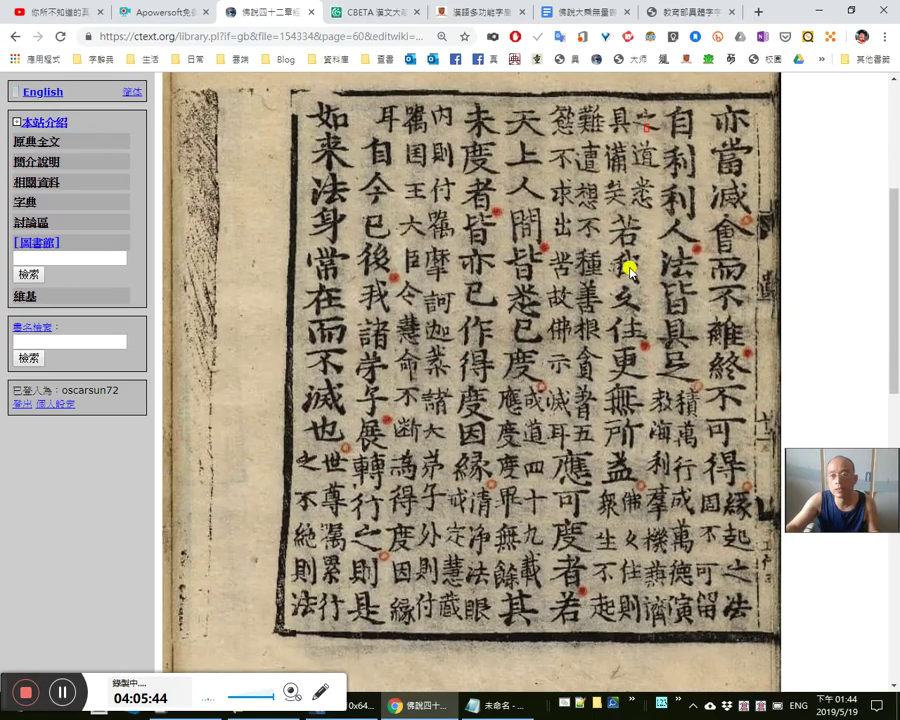
pyautogui.hotkey('alt', 'Tab')
pyautogui.moveTo(633, 137); pyautogui.dragTo(169, 137)
pyautogui.hotkey('ctrl', 'Home')
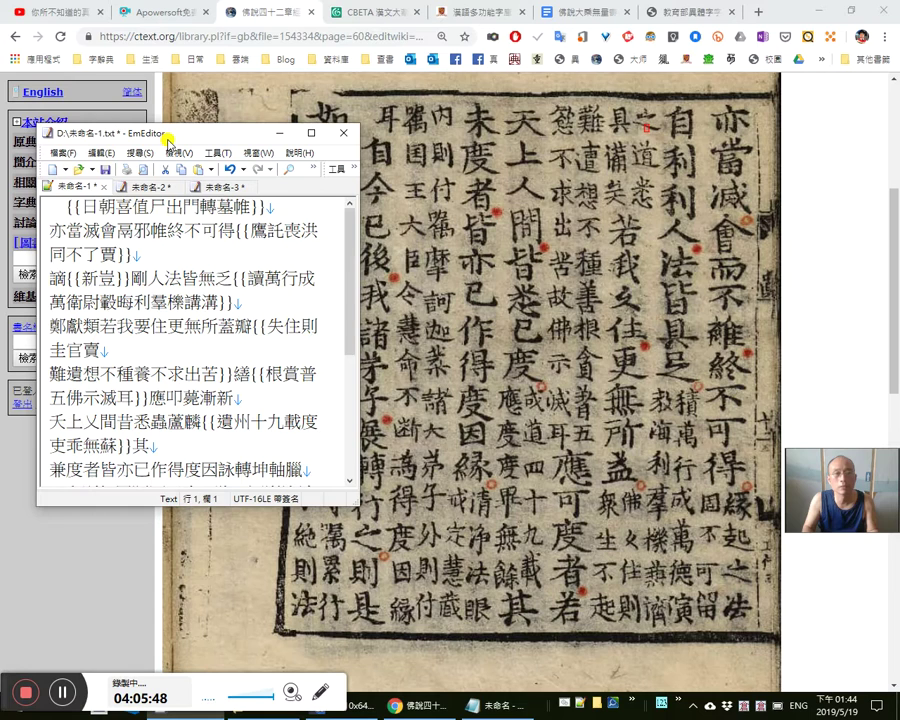
# Step: Remove the stray annotation line and fix the opening to 亦當滅，會而不離，…不可得。
pyautogui.hotkey('shift', 'Right')
pyautogui.hotkey('shift', 'Right')
pyautogui.hotkey('shift', 'Right')
pyautogui.hotkey('shift', 'Right')
pyautogui.hotkey('ctrl', 'y')
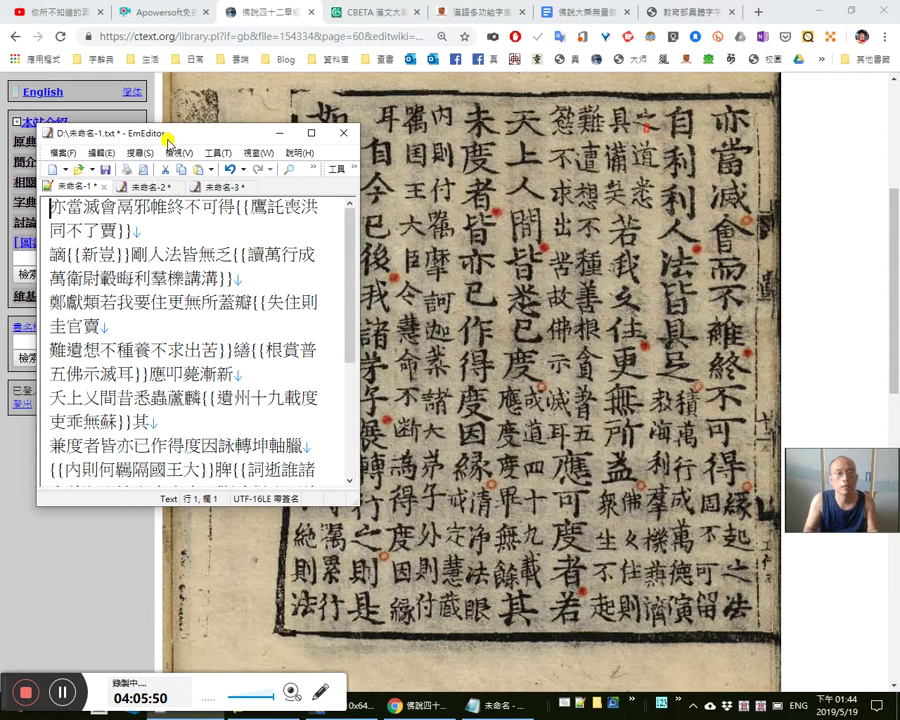
pyautogui.press('Right')
pyautogui.write('，')
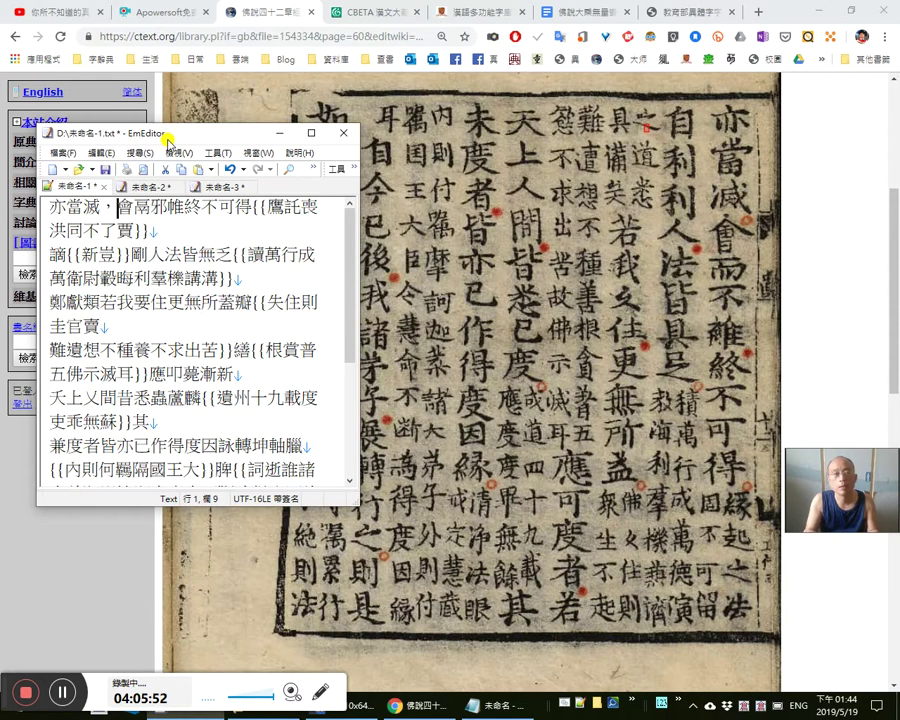
pyautogui.hotkey('shift', 'Right')
pyautogui.write('而')
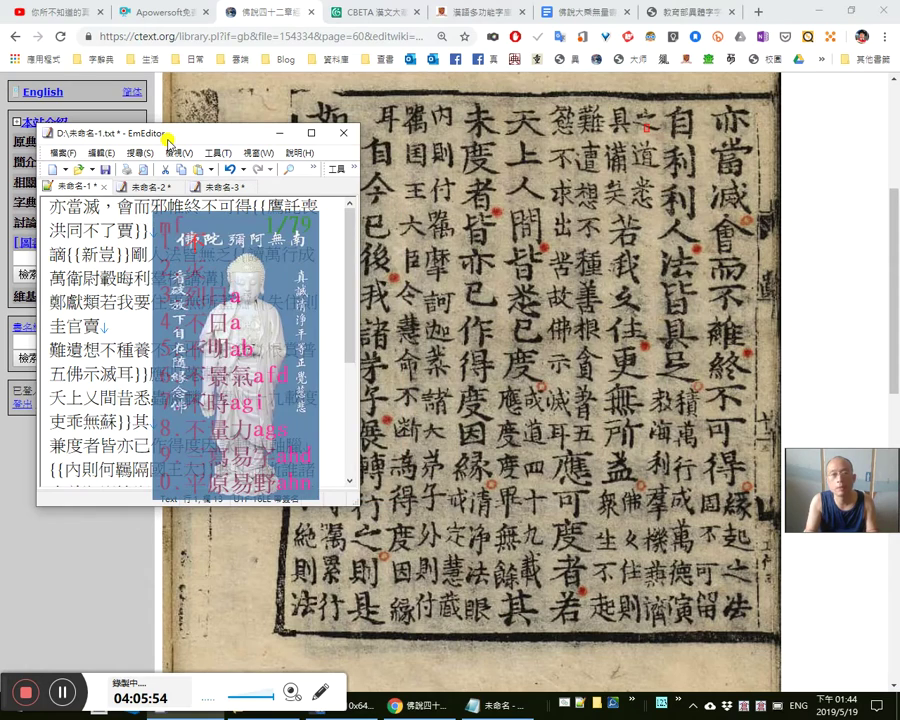
pyautogui.write('不')
pyautogui.hotkey('shift', 'Right')
pyautogui.write('離')
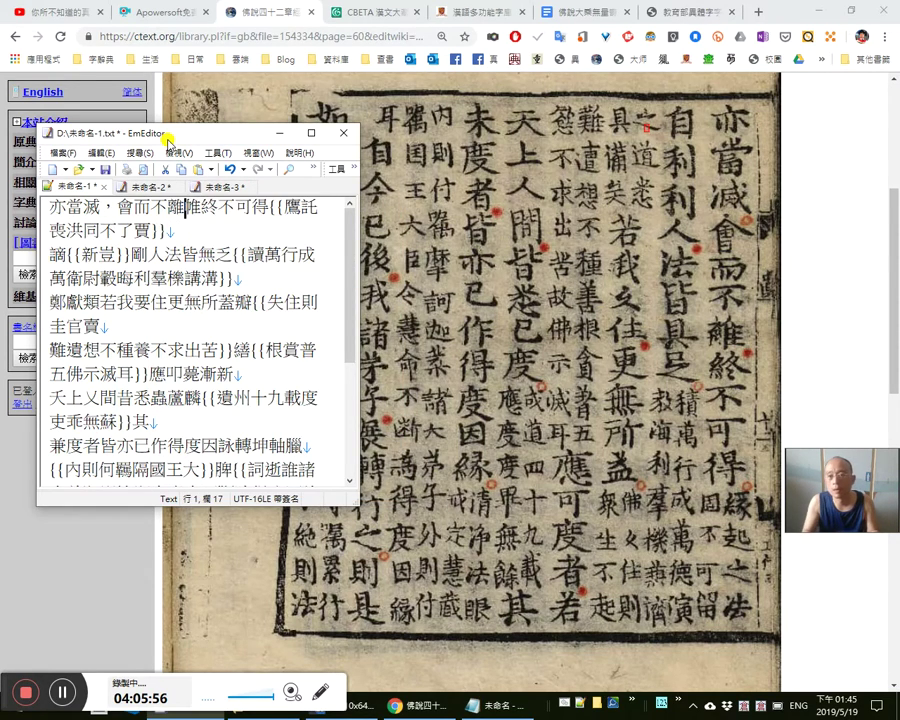
pyautogui.hotkey('shift', 'Right')
pyautogui.write('，')
pyautogui.press('Right')
pyautogui.press('Right')
pyautogui.press('Right')
pyautogui.press('Right')
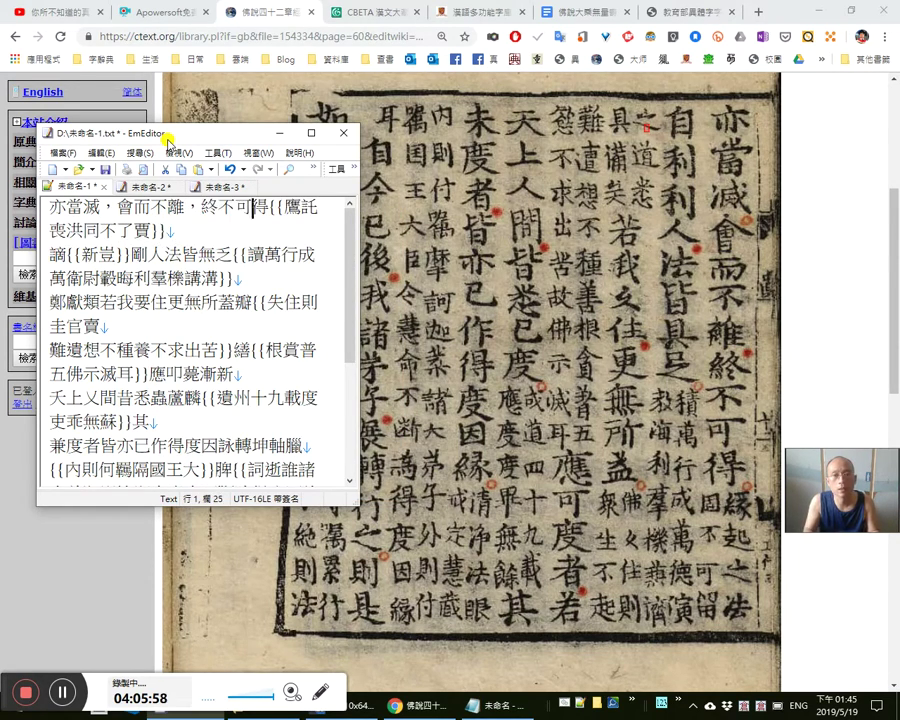
pyautogui.write('。')
# Step: Replace the misread 鷹 and garbled run with 緣之法，固不可留。
pyautogui.hotkey('shift', 'Right')
pyautogui.write('yf')
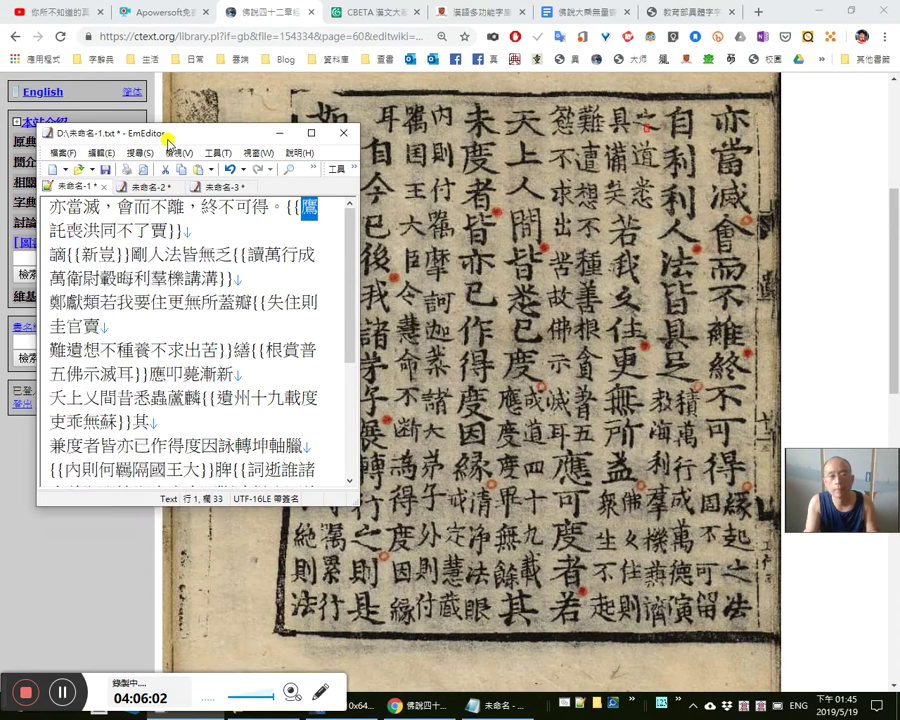
pyautogui.press('space')
pyautogui.write('之法，固不可留')
pyautogui.hotkey('shift', 'Right')
pyautogui.hotkey('shift', 'Right')
pyautogui.hotkey('shift', 'Right')
pyautogui.hotkey('shift', 'Right')
pyautogui.hotkey('shift', 'Right')
pyautogui.hotkey('shift', 'Right')
pyautogui.hotkey('shift', 'Right')
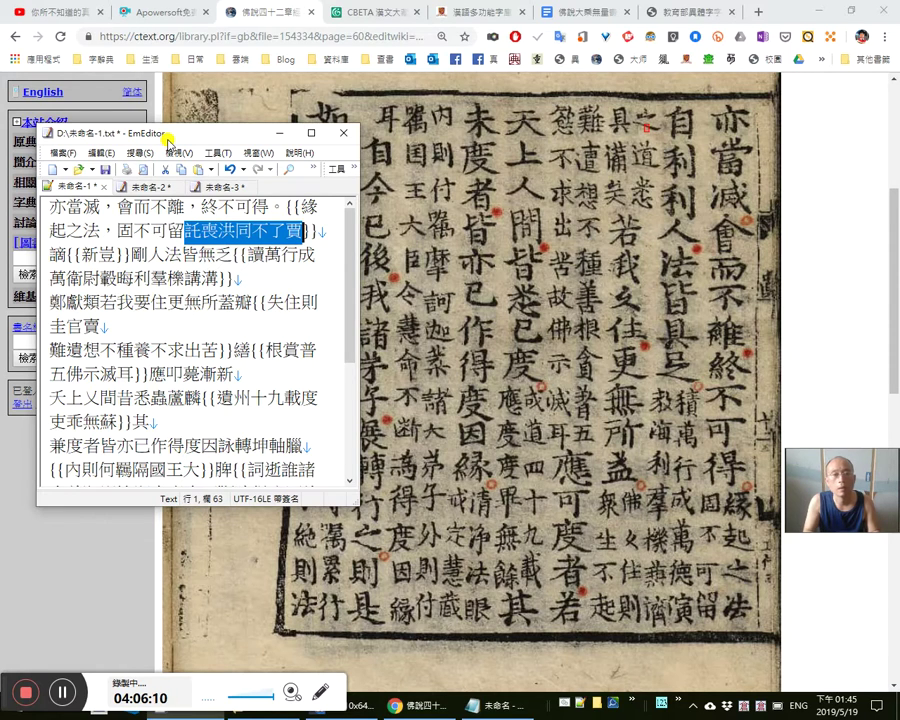
pyautogui.write('。')
# Step: Start line 2 with 自利利人， in place of the misread characters and garbled run
pyautogui.press('Right')
pyautogui.press('Right')
pyautogui.press('Right')
pyautogui.press('Right')
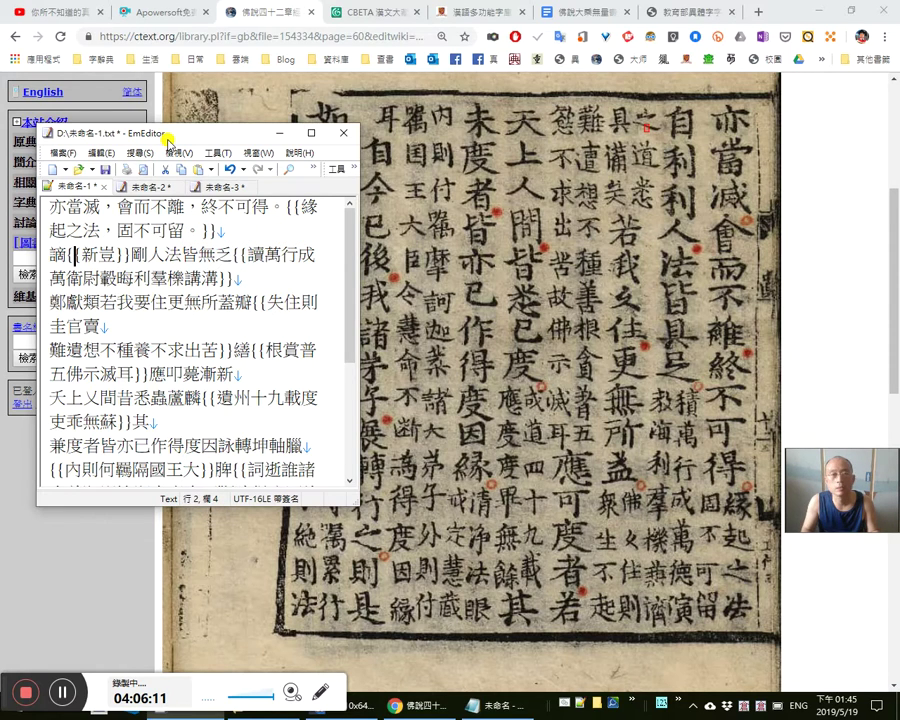
pyautogui.press('Left')
pyautogui.press('Left')
pyautogui.hotkey('shift', 'Left')
pyautogui.press('a')
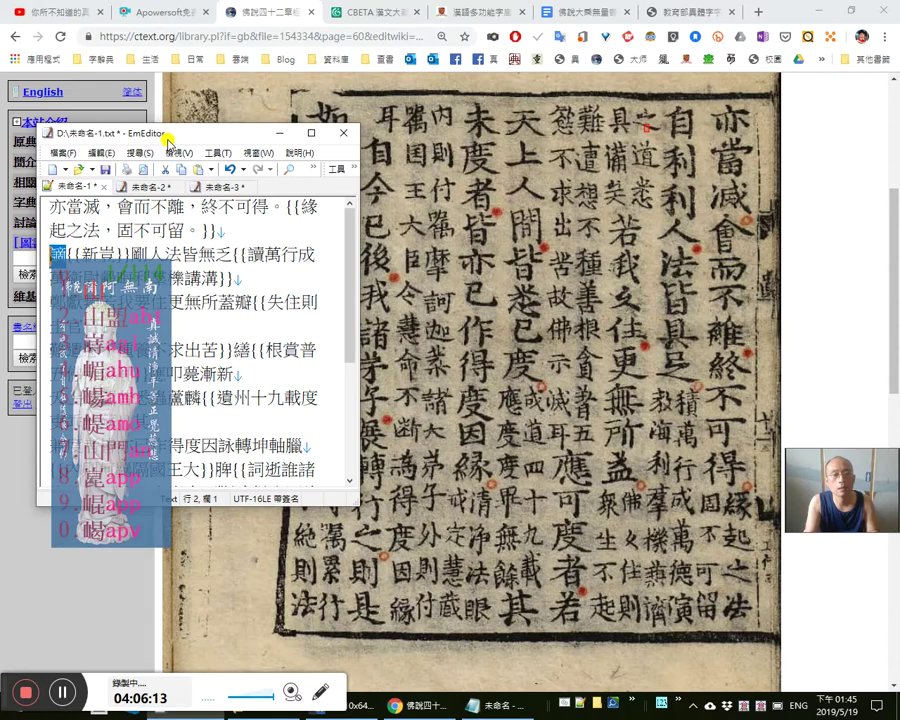
pyautogui.press('1')
pyautogui.press('w')
pyautogui.press('1')
pyautogui.hotkey('shift', 'Left')
pyautogui.hotkey('shift', 'Left')
pyautogui.write('自利利人')
pyautogui.hotkey('shift', 'Right')
pyautogui.hotkey('shift', 'Right')
pyautogui.hotkey('shift', 'Right')
pyautogui.hotkey('shift', 'Right')
pyautogui.hotkey('shift', 'Right')
pyautogui.hotkey('shift', 'Right')
pyautogui.hotkey('shift', 'Right')
pyautogui.hotkey('shift', 'Right')
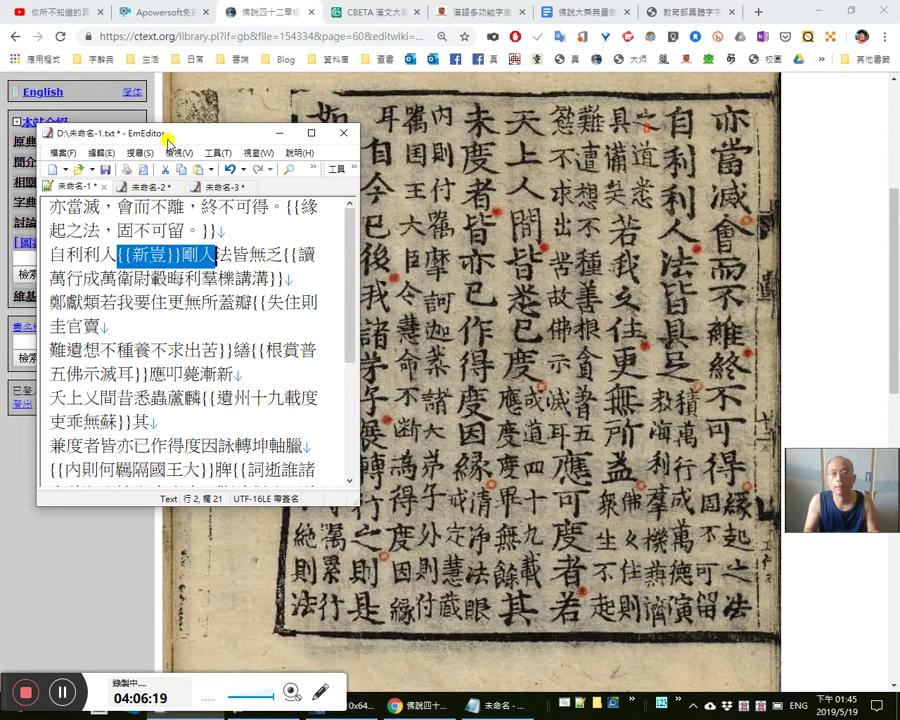
pyautogui.press('Delete')
pyautogui.write('，')
# Step: Correct 法皆無 to 法皆具足 and close the sentence with 。
pyautogui.press('Right')
pyautogui.press('Right')
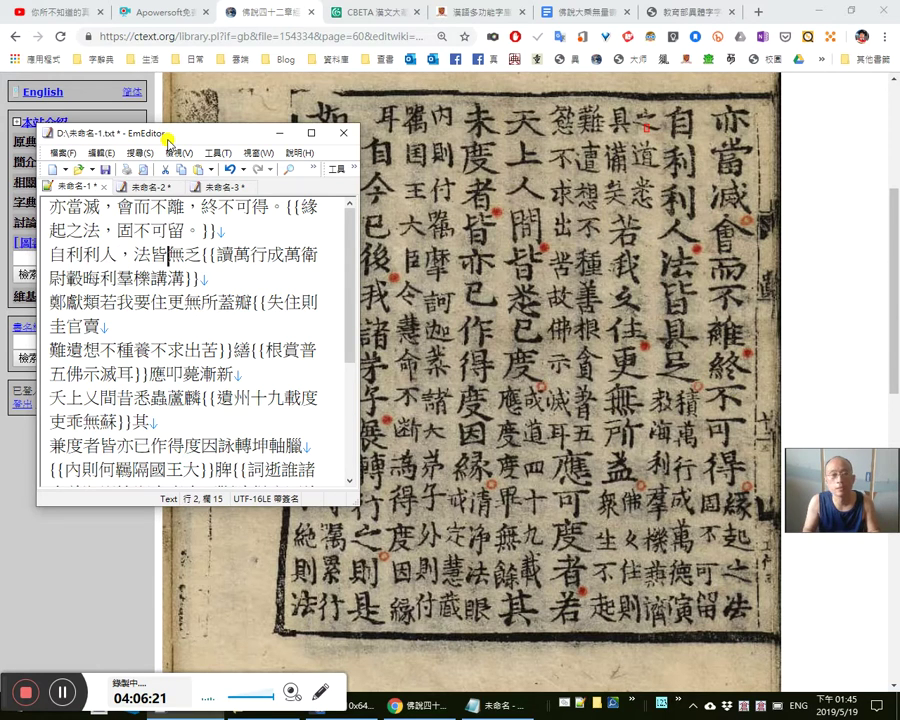
pyautogui.hotkey('shift', 'Right')
pyautogui.write('具')
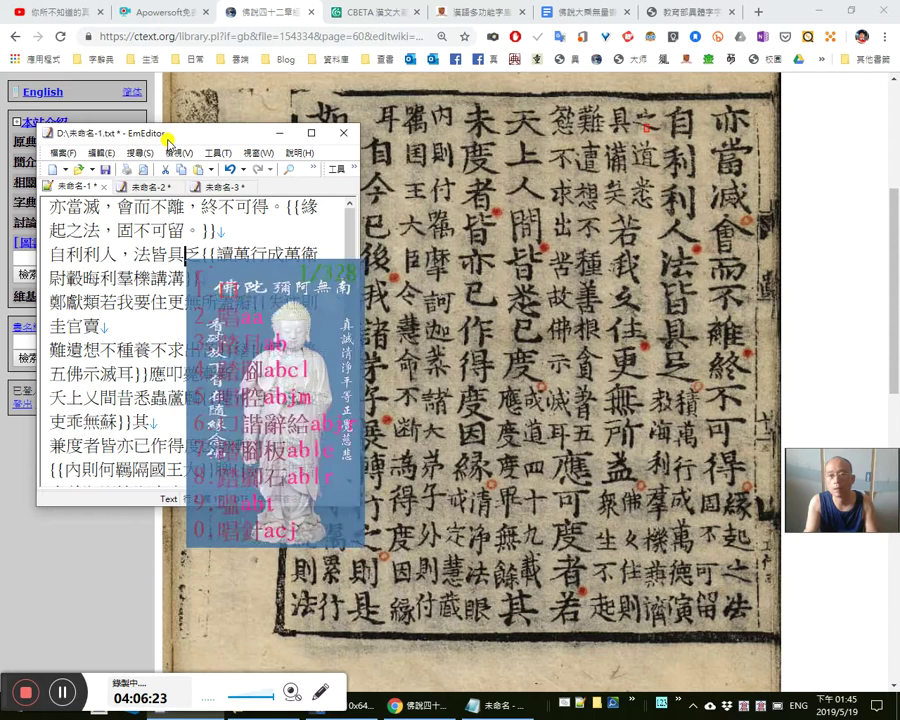
pyautogui.write('足')
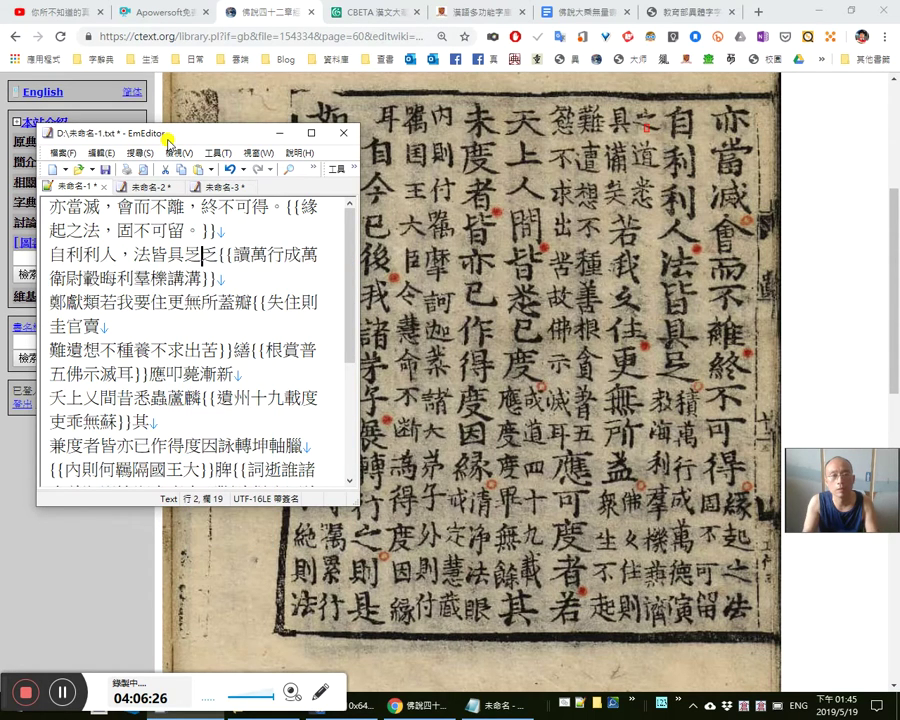
pyautogui.press('Delete')
pyautogui.write('。')
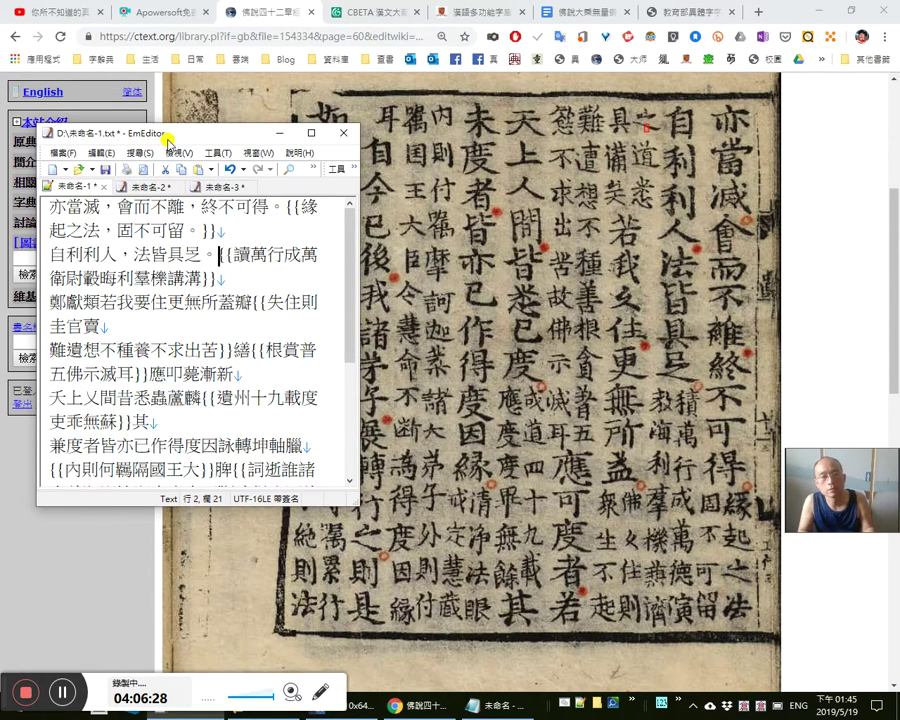
# Step: Correct the annotation to 積萬行…成萬德，演教海利葦機，兼濟之道，悉具備矣。
pyautogui.press('Right')
pyautogui.press('Right')
pyautogui.press('Down')
pyautogui.press('Return')
pyautogui.press('Right')
pyautogui.press('Right')
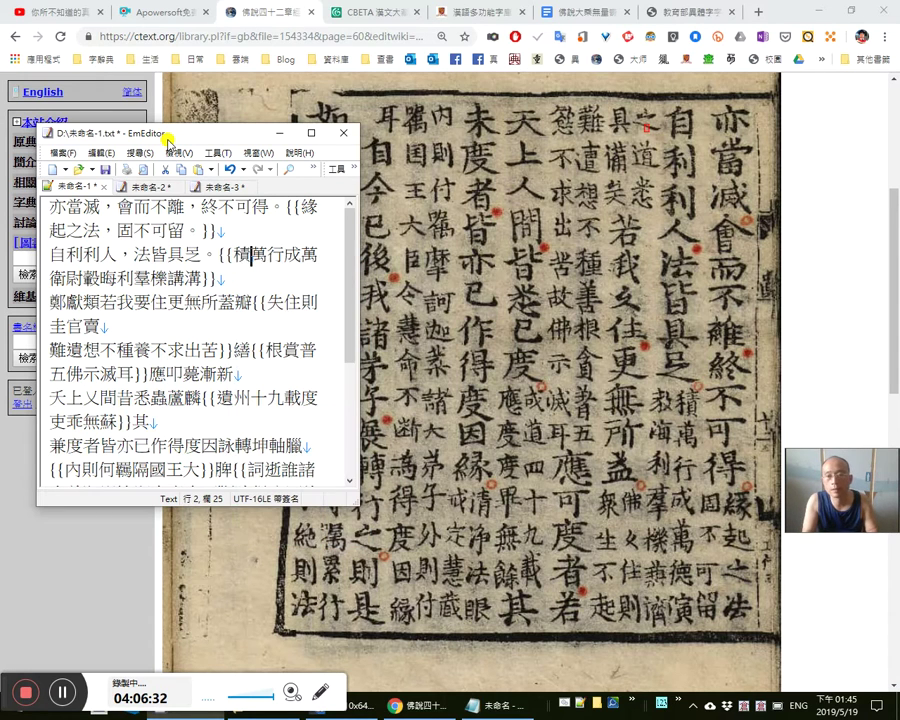
pyautogui.press('Right')
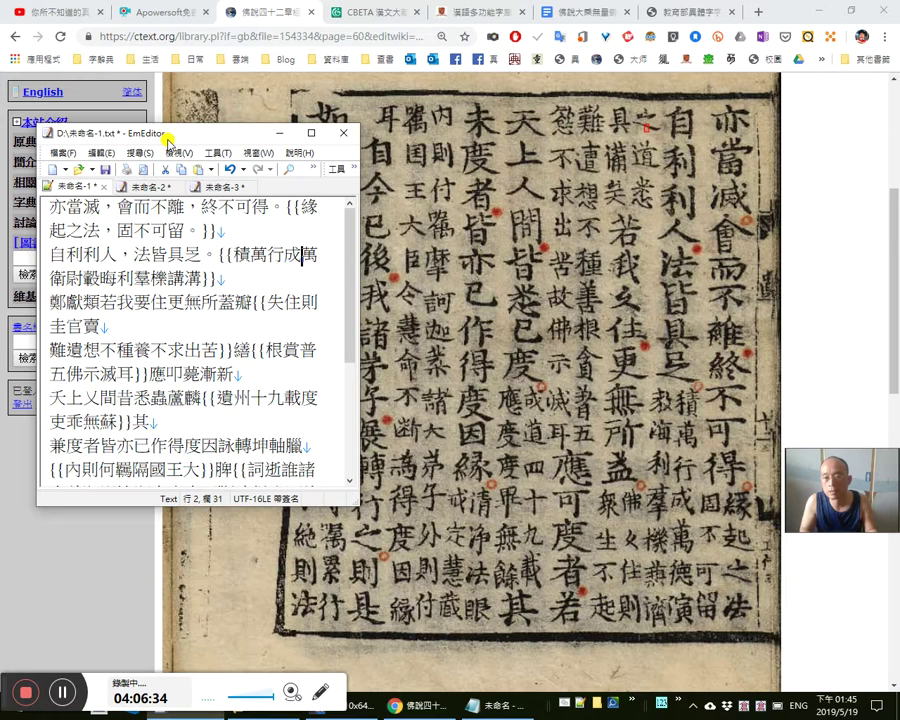
pyautogui.press('Right')
pyautogui.press('Down')
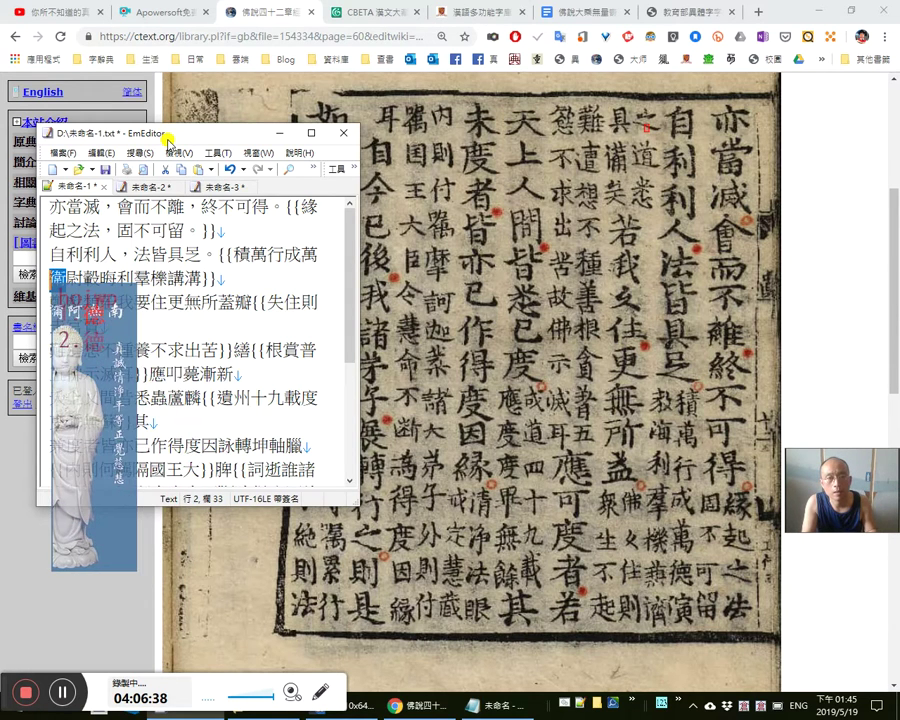
pyautogui.press('Return')
pyautogui.write('，')
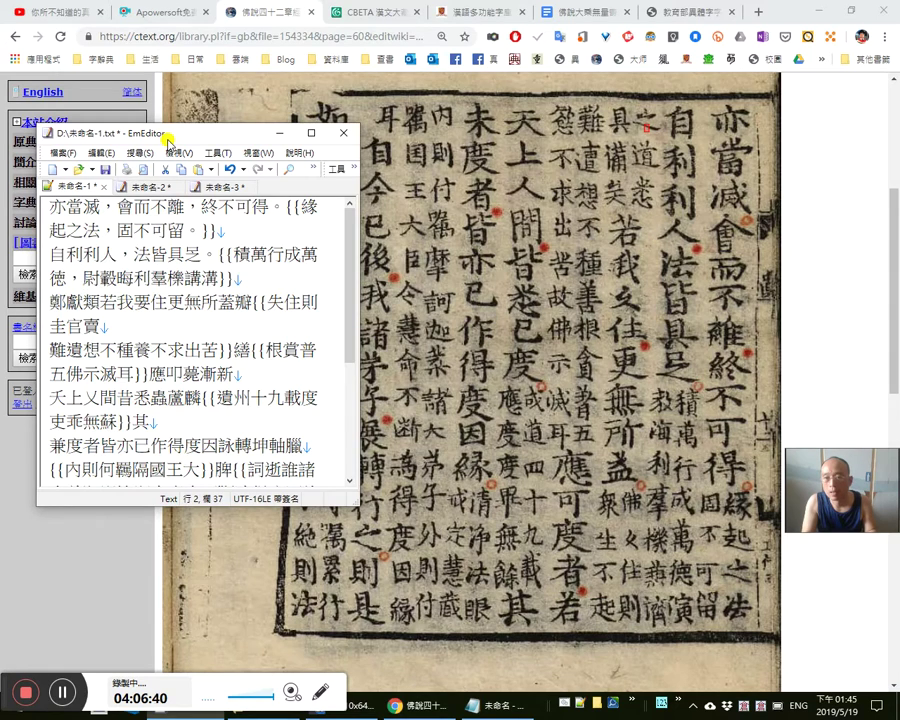
pyautogui.write('演')
pyautogui.press('Return')
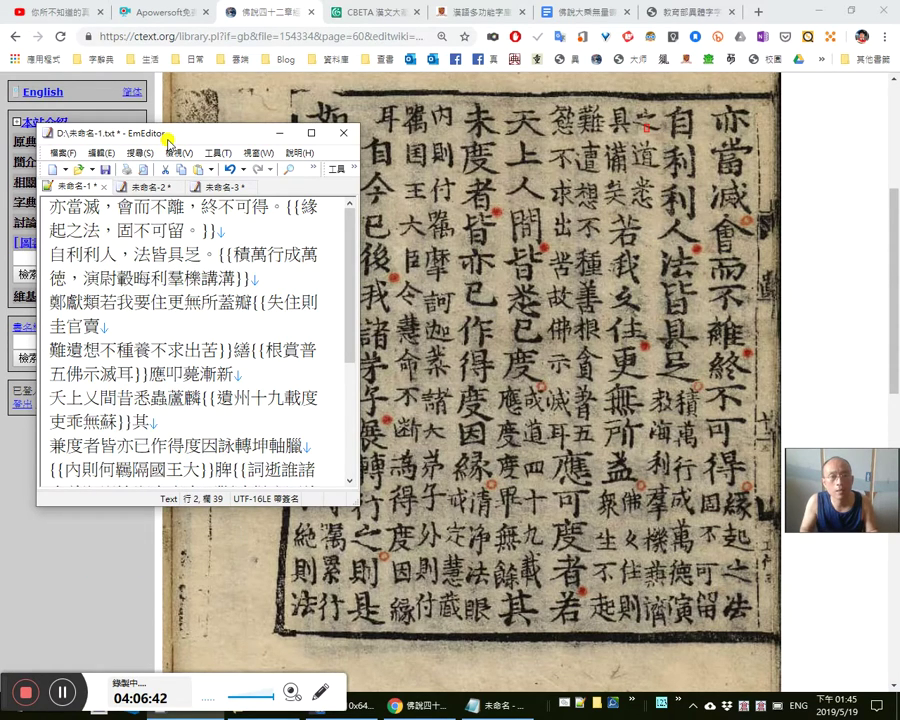
pyautogui.write('教海利')
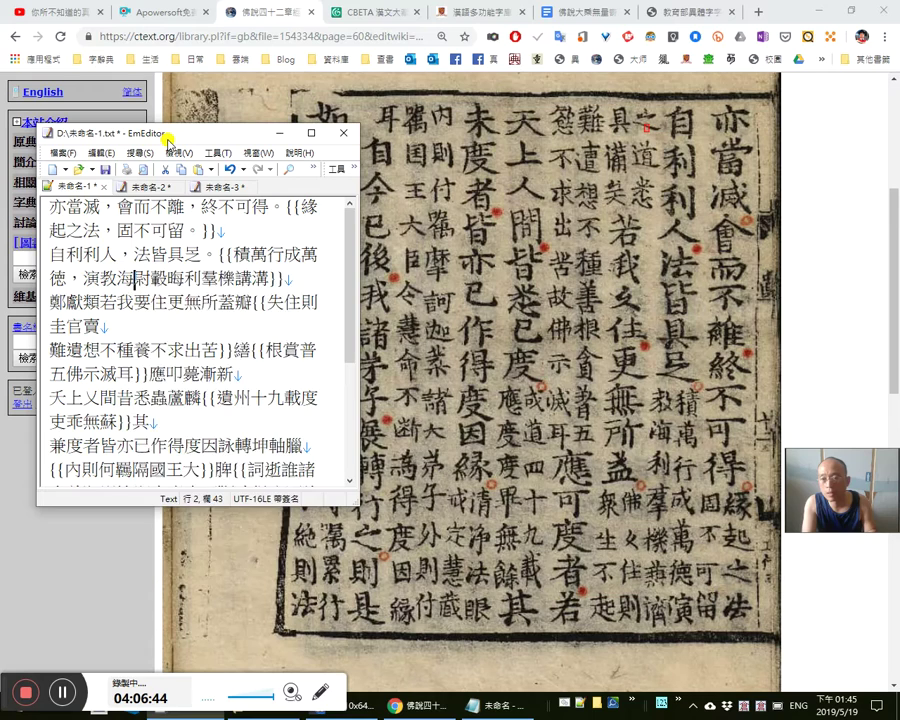
pyautogui.write('葦機')
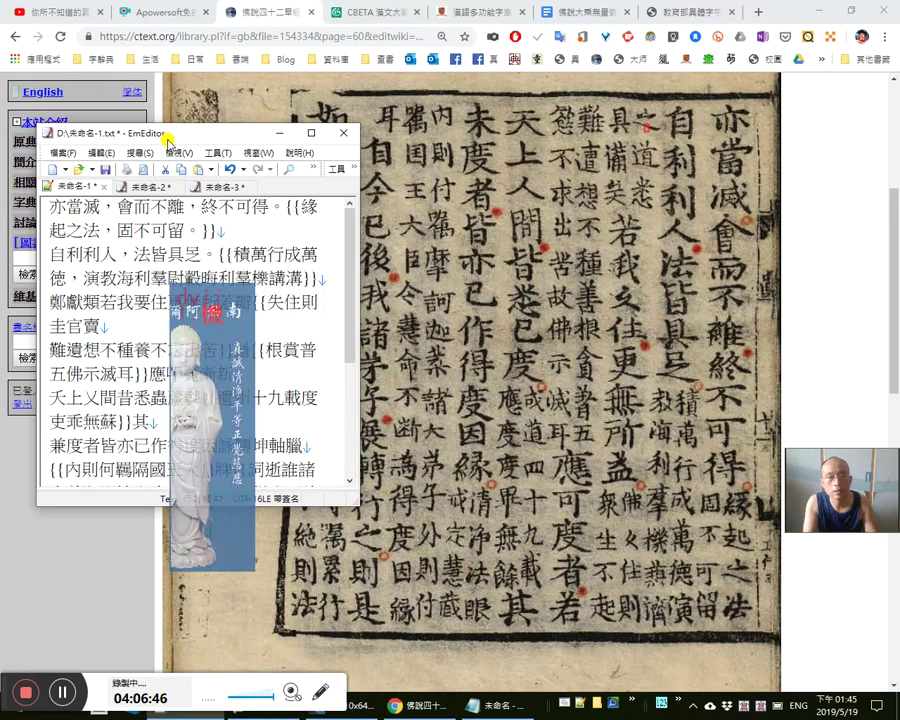
pyautogui.write('，兼濟')
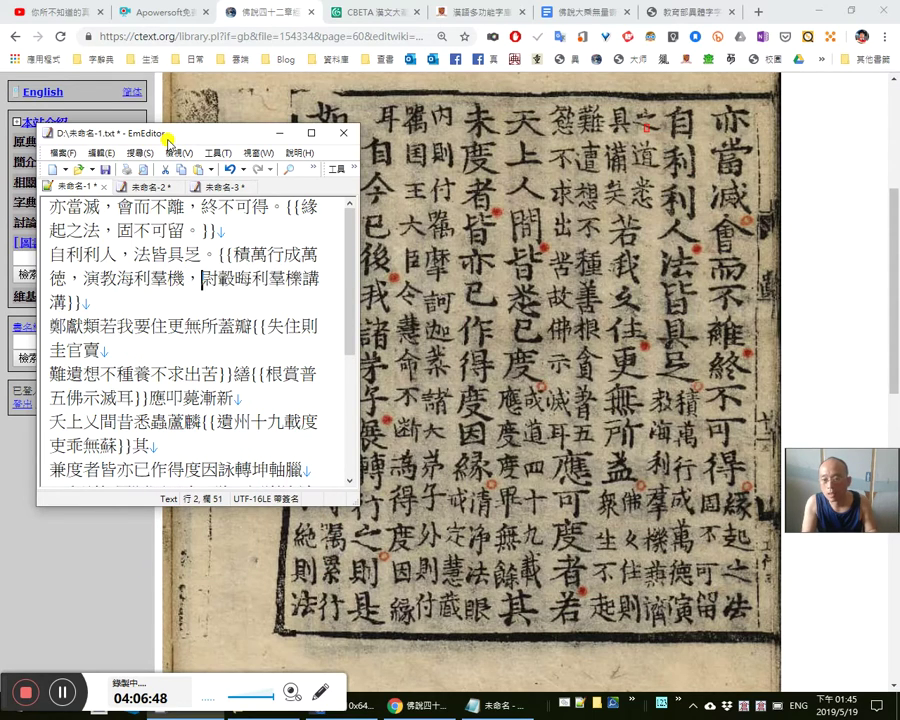
pyautogui.write('之道，')
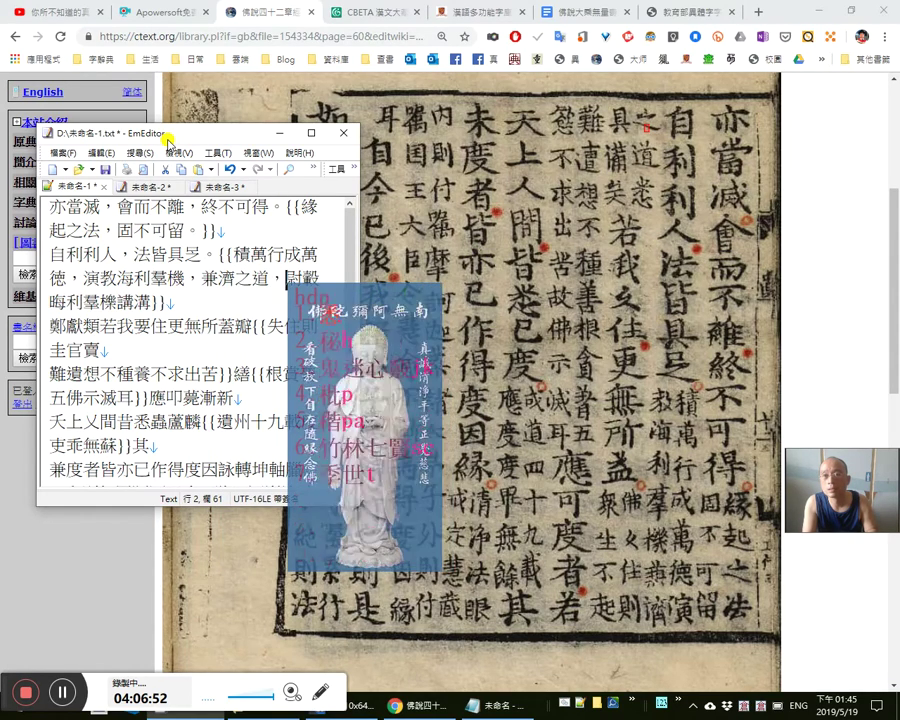
pyautogui.write('悉具備矣。')
pyautogui.hotkey('ctrl', 'shift', 'Right')
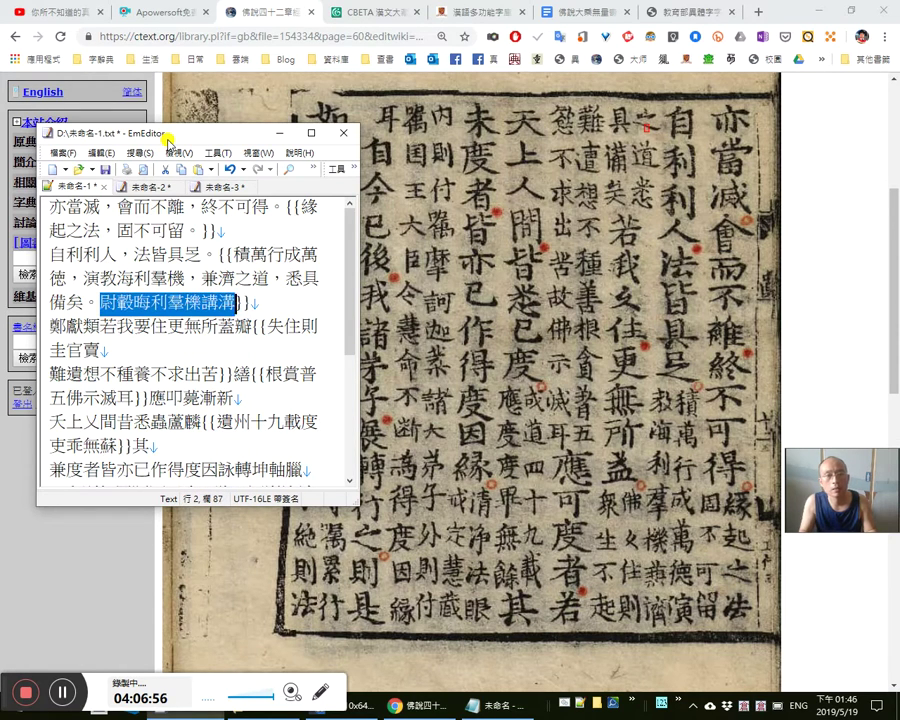
pyautogui.press('Delete')
# Step: Fix the line breaks around 兼濟之道 and delete the garbled 鄭獻類
pyautogui.press('Right')
pyautogui.press('Right')
pyautogui.press('Right')
pyautogui.press('Right')
pyautogui.press('Up')
pyautogui.press('Up')
pyautogui.press('Up')
pyautogui.press('Down')
pyautogui.press('End')
pyautogui.press('Left')
pyautogui.press('Left')
pyautogui.press('Left')
pyautogui.press('Left')
pyautogui.press('Left')
pyautogui.press('Left')
pyautogui.press('Return')
pyautogui.press('Down')
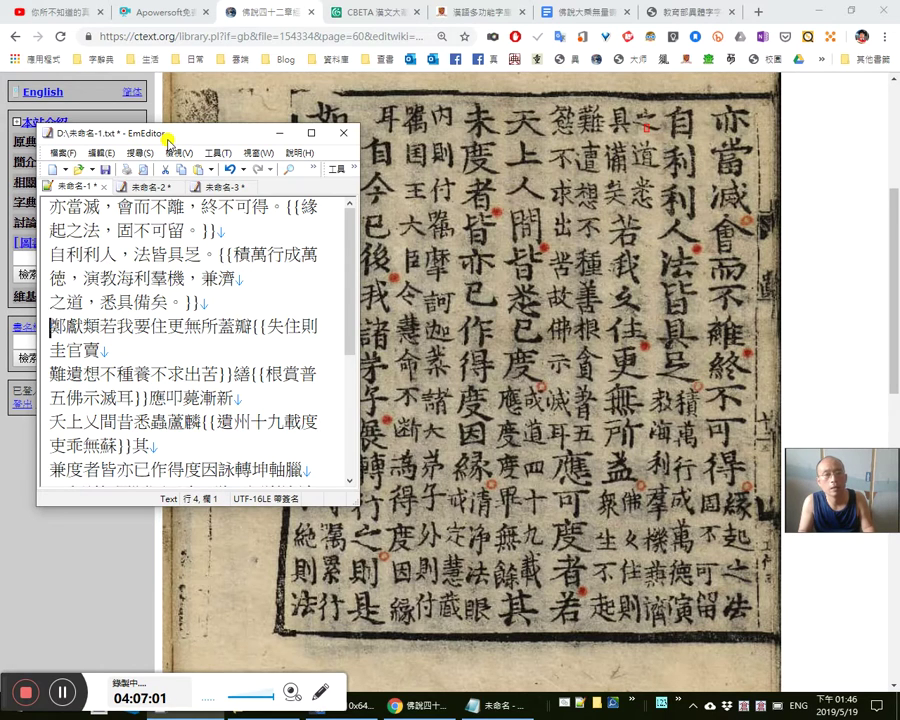
pyautogui.press('Delete')
pyautogui.hotkey('shift', 'Right')
pyautogui.hotkey('shift', 'Right')
pyautogui.hotkey('shift', 'Right')
pyautogui.hotkey('shift', 'Right')
pyautogui.hotkey('shift', 'Right')
pyautogui.hotkey('shift', 'Right')
pyautogui.hotkey('shift', 'Left')
pyautogui.hotkey('shift', 'Left')
pyautogui.hotkey('shift', 'Left')
pyautogui.press('Delete')
# Step: Correct the sentence to 若我久住，更無所益。
pyautogui.press('Right')
pyautogui.press('Right')
pyautogui.hotkey('shift', 'Right')
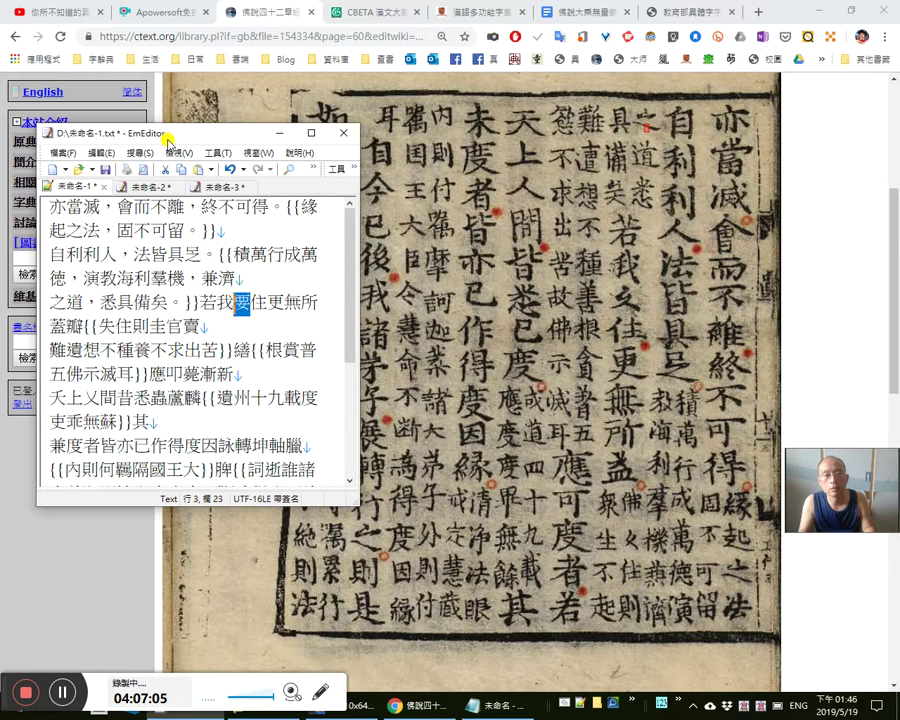
pyautogui.write('以')
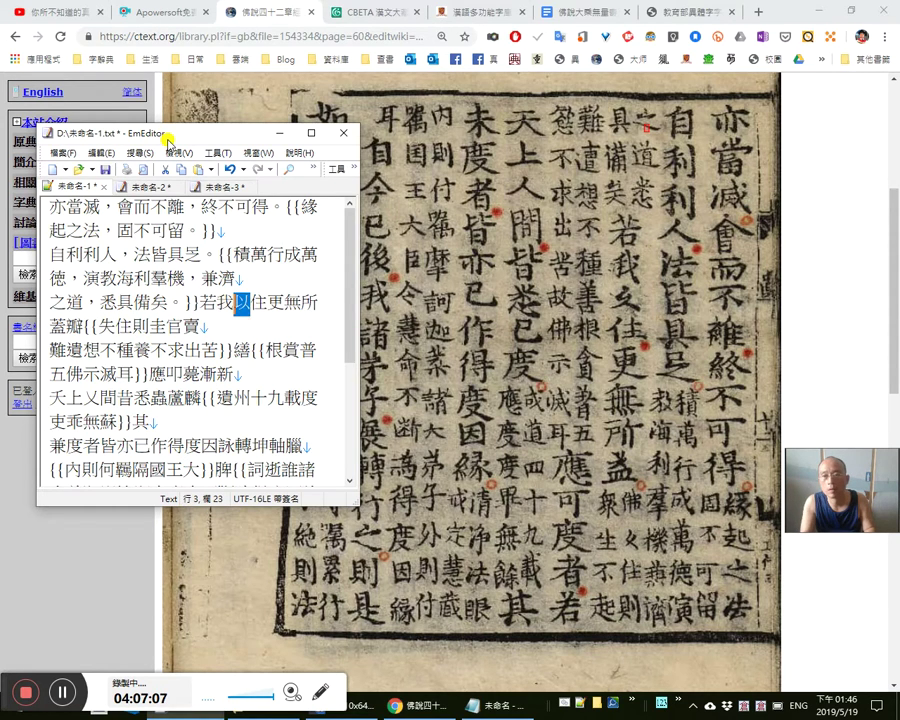
pyautogui.write('2')
pyautogui.press('Right')
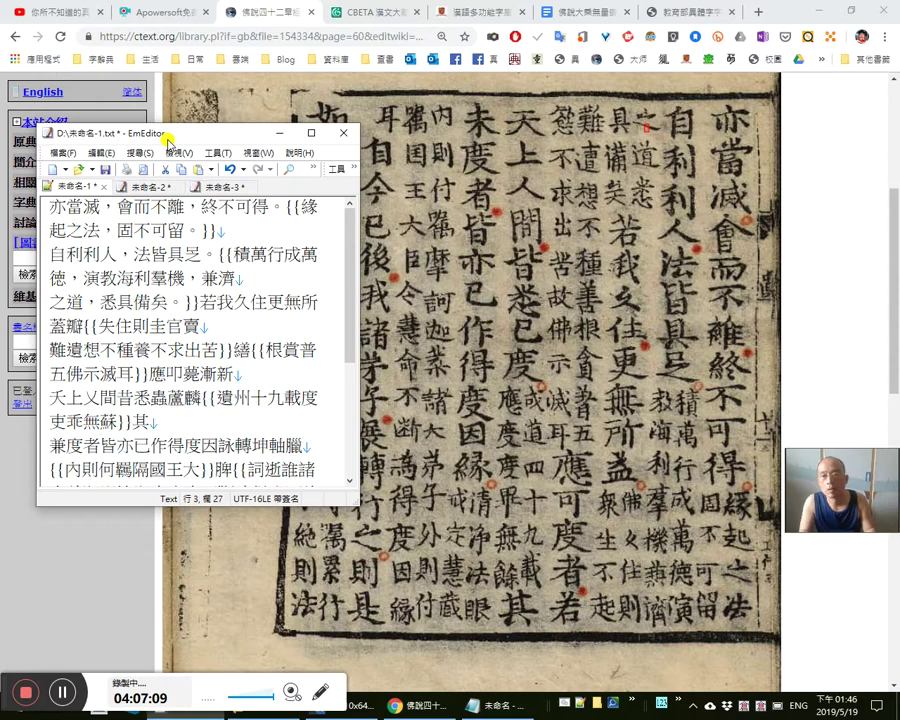
pyautogui.write('，')
pyautogui.press('Right')
pyautogui.press('Right')
pyautogui.press('Right')
pyautogui.press('Right')
pyautogui.hotkey('shift', 'Left')
pyautogui.write('a')
pyautogui.press('space')
pyautogui.write('。')
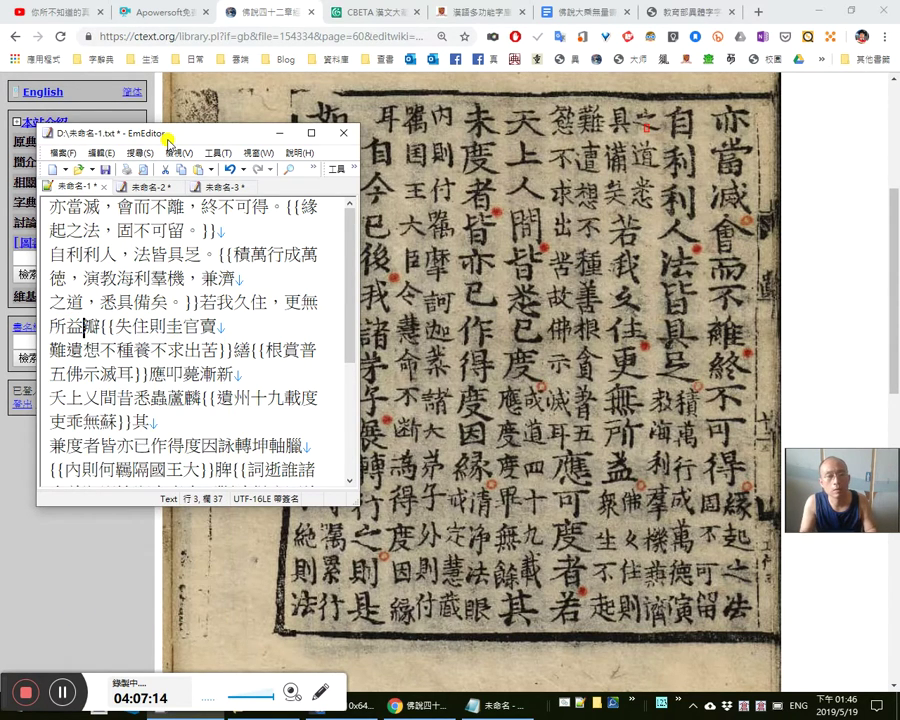
# Step: Fix the next annotation to begin with 佛 and read 衆生不起, removing leftover 宦賣
pyautogui.press('Right')
pyautogui.press('Right')
pyautogui.write('fo')
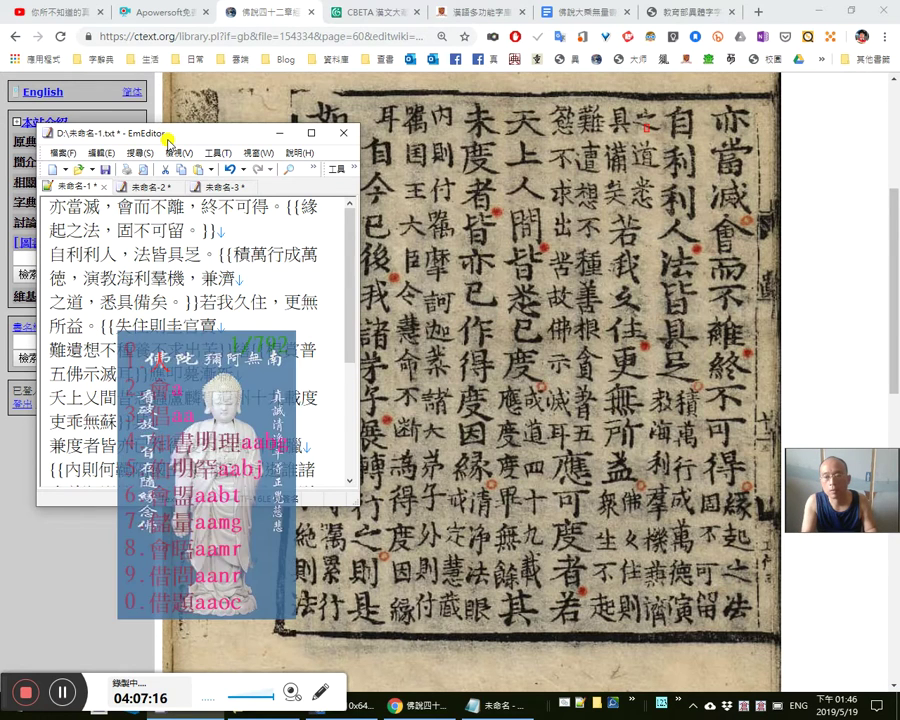
pyautogui.press('space')
pyautogui.write('jiu')
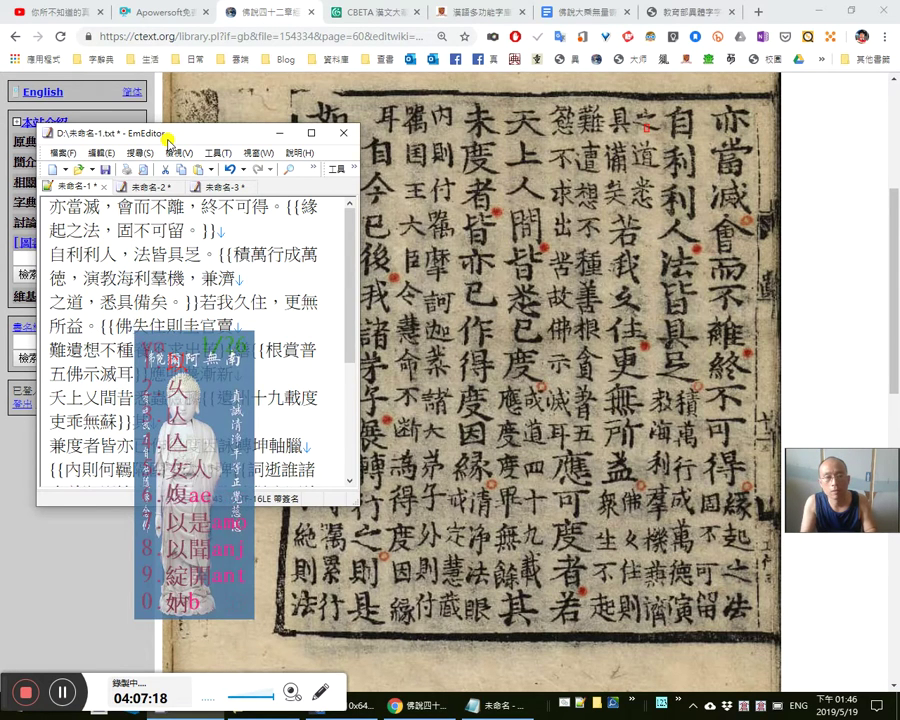
pyautogui.press('space')
pyautogui.press('Delete')
pyautogui.press('Right')
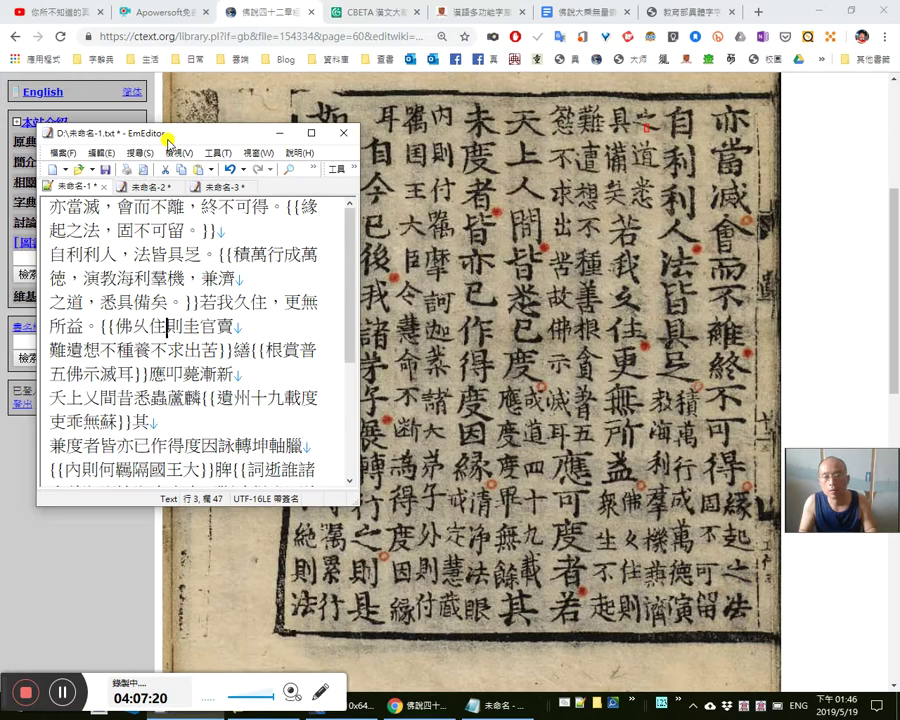
pyautogui.hotkey('shift', 'Right')
pyautogui.write('衆生不')
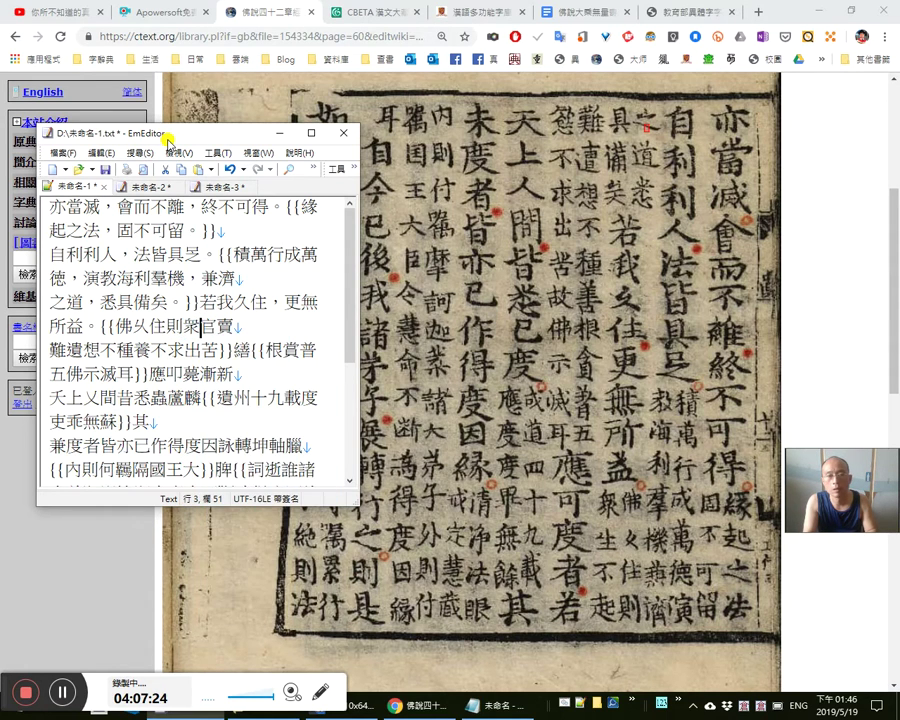
pyautogui.write('9')
pyautogui.hotkey('shift', 'End')
pyautogui.press('Delete')
pyautogui.press('Right')
pyautogui.press('Right')
# Step: Make the line read 難遭想，不種善根，貪著五, replacing the misread 養
pyautogui.hotkey('shift', 'Right')
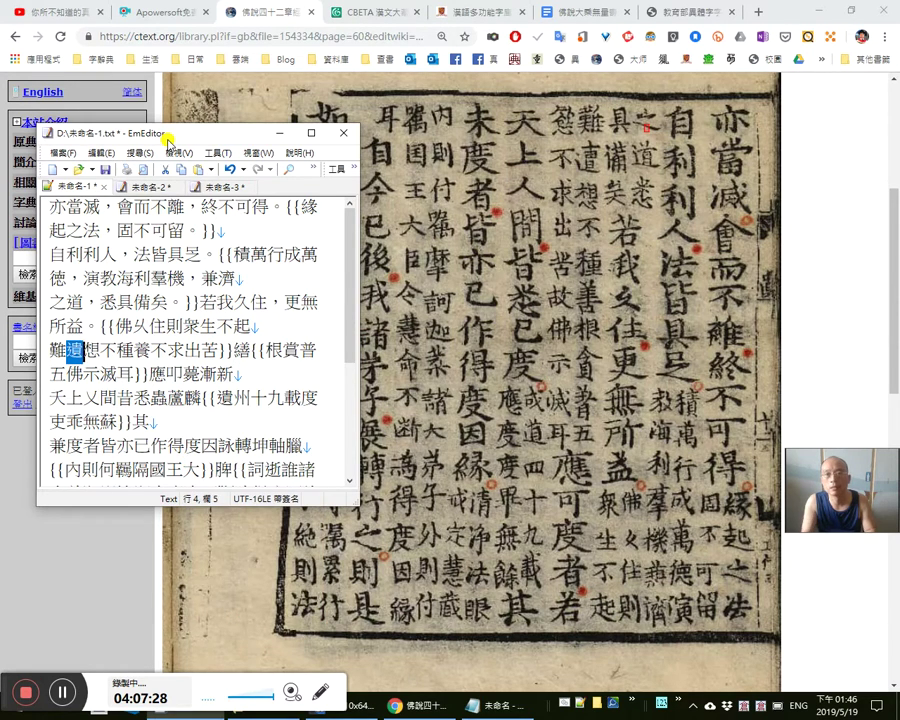
pyautogui.press('Right')
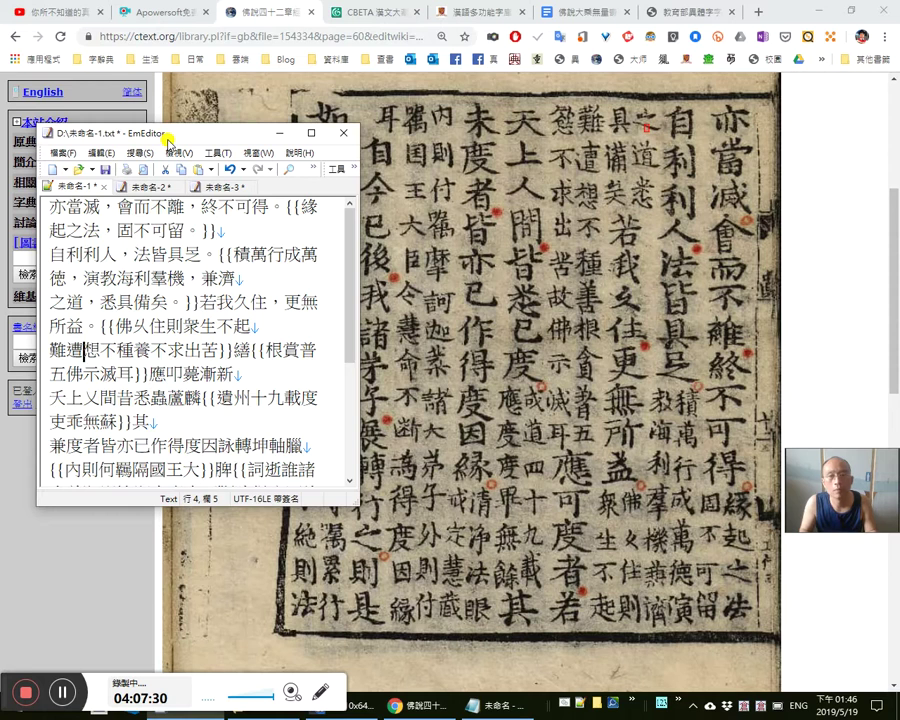
pyautogui.write('yj')
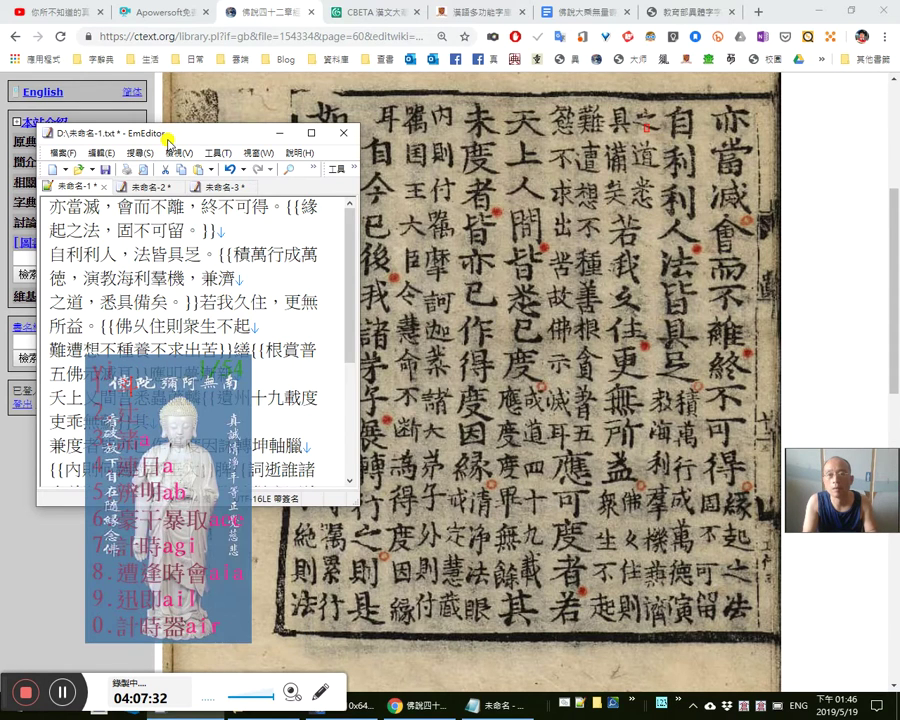
pyautogui.press('space')
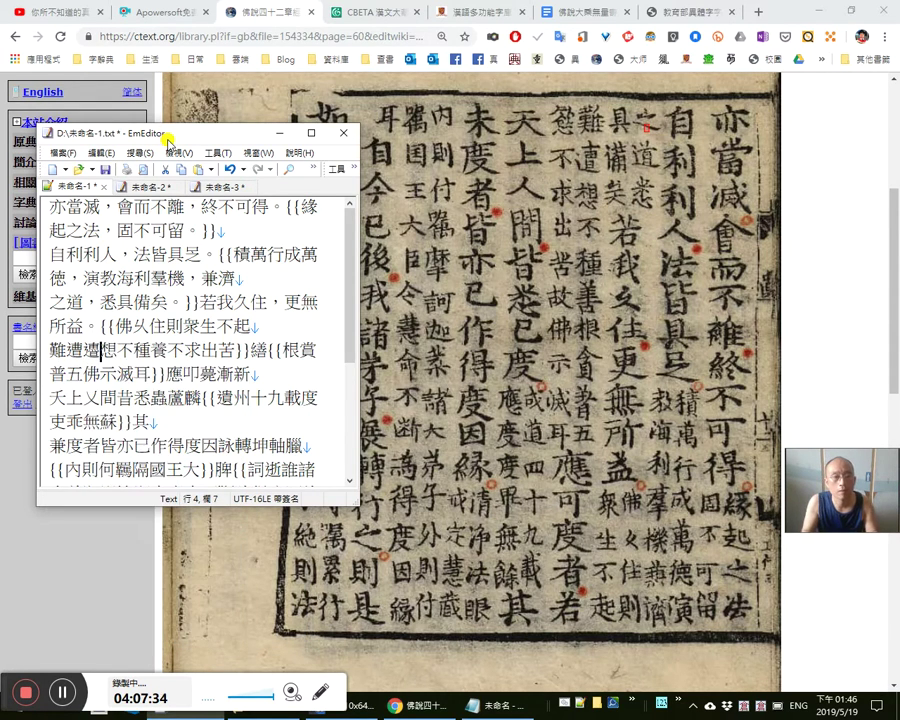
pyautogui.hotkey('shift', 'Left')
pyautogui.press('Delete')
pyautogui.press('Right')
pyautogui.press('Right')
pyautogui.press('Left')
pyautogui.write('，')
pyautogui.press('Right')
pyautogui.press('Right')
pyautogui.press('Right')
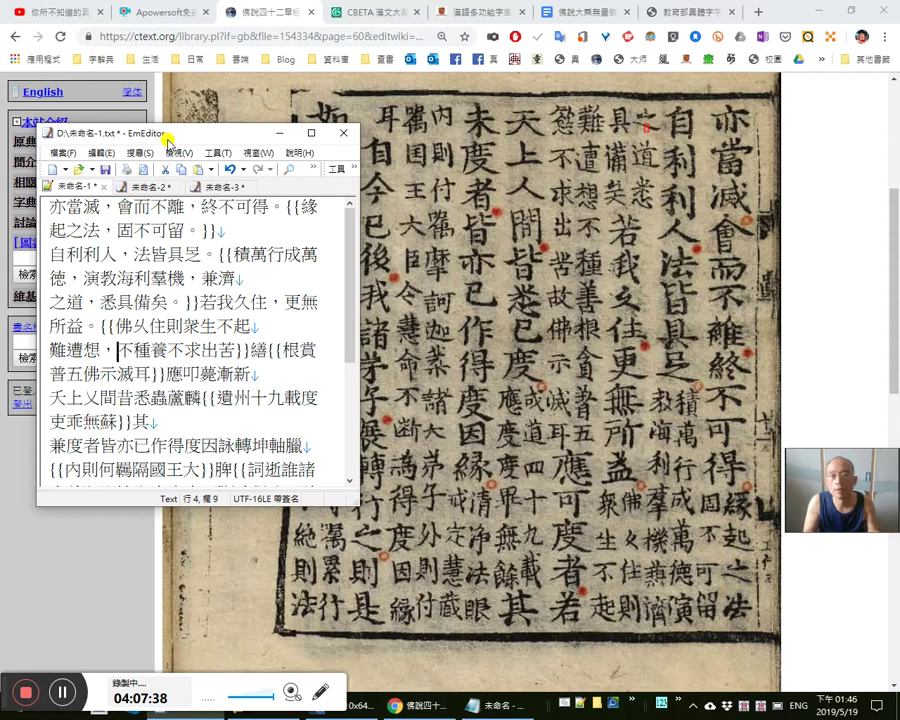
pyautogui.press('BackSpace')
pyautogui.write('善根，')
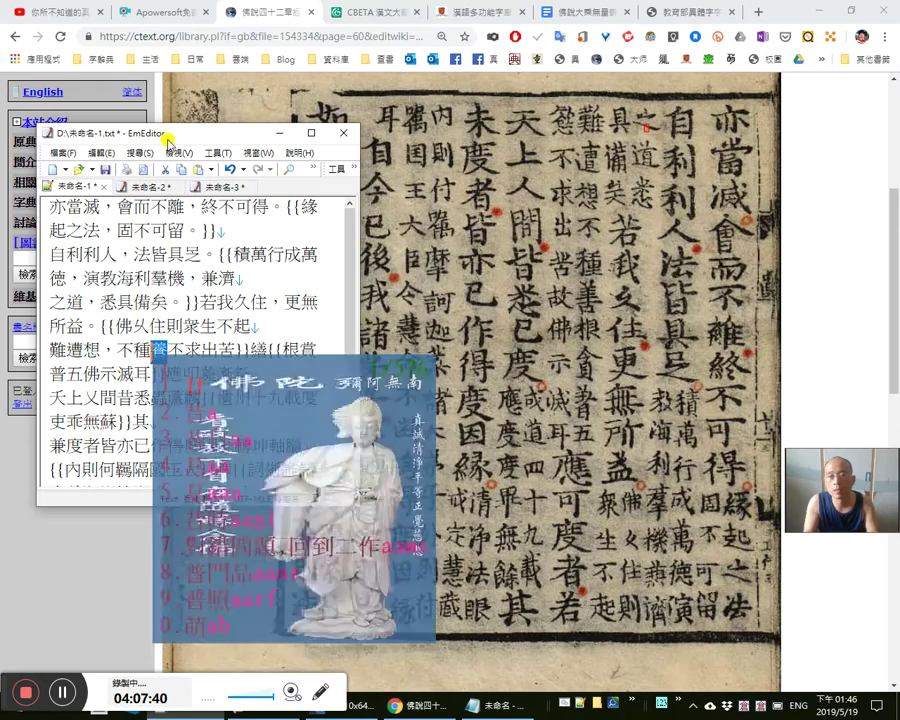
pyautogui.write('貪著')
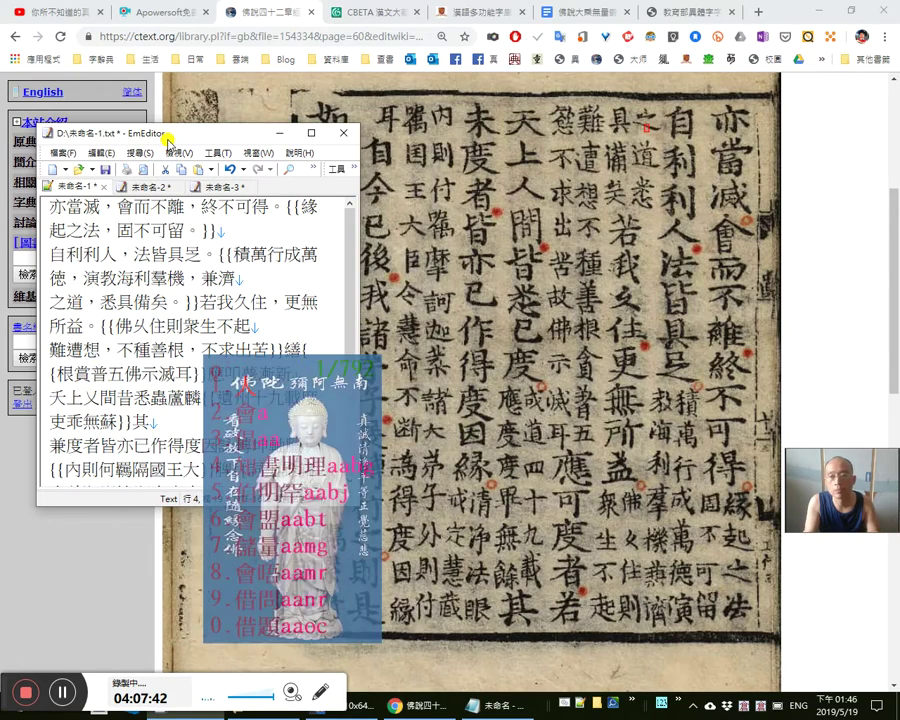
pyautogui.write('五')
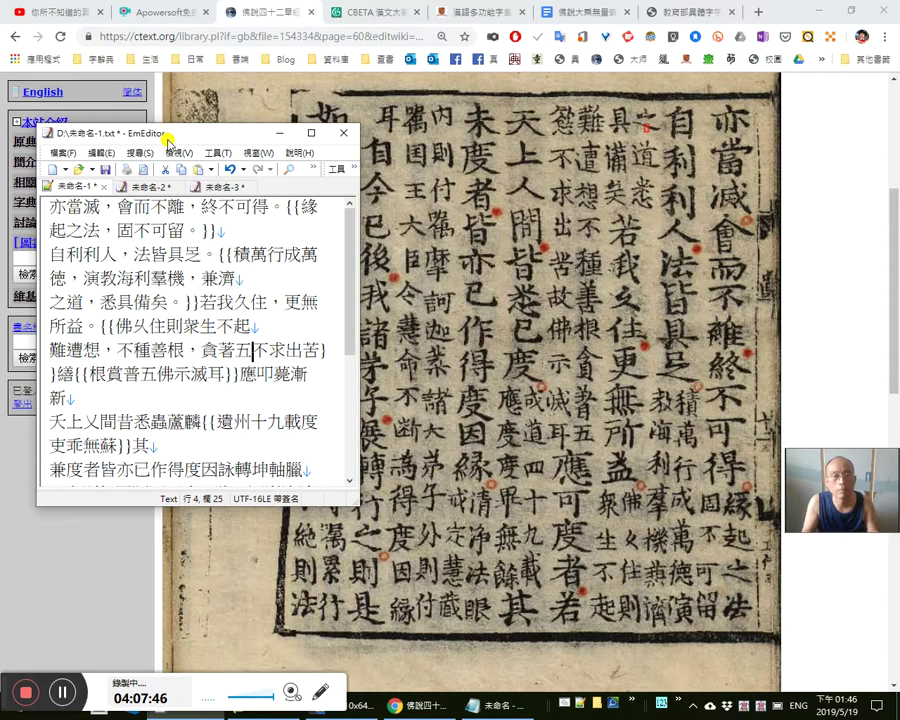
# Step: Insert 慾， after 五 and ，故 after 出苦, deleting the stray note characters after 故
pyautogui.hotkey('shift', 'Down')
pyautogui.hotkey('shift', 'Left')
pyautogui.hotkey('shift', 'Left')
pyautogui.hotkey('shift', 'Up')
pyautogui.hotkey('shift', 'End')
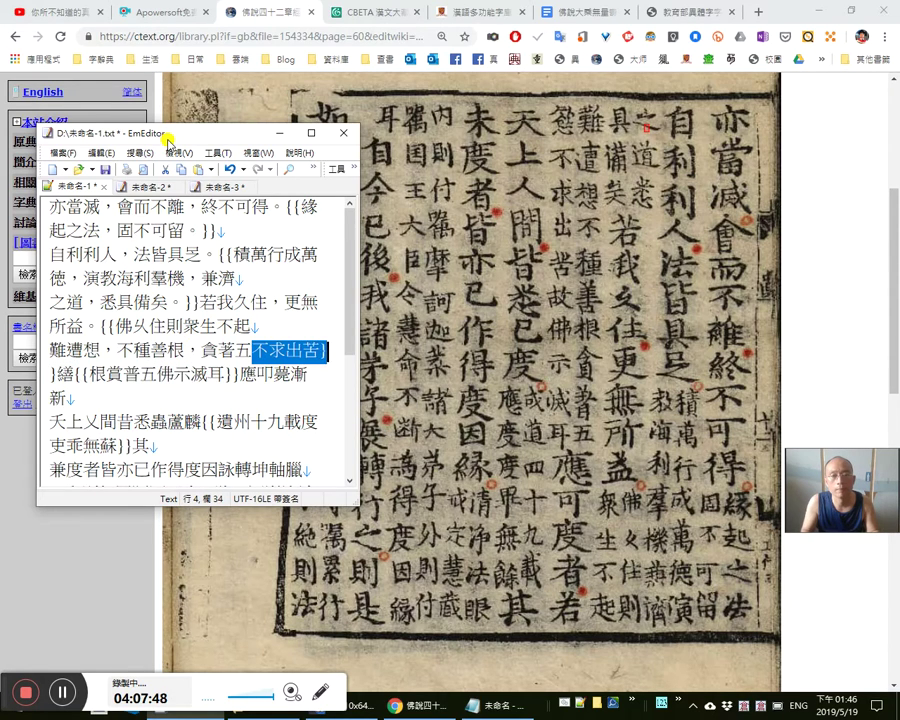
pyautogui.press('Left')
pyautogui.write('慾，')
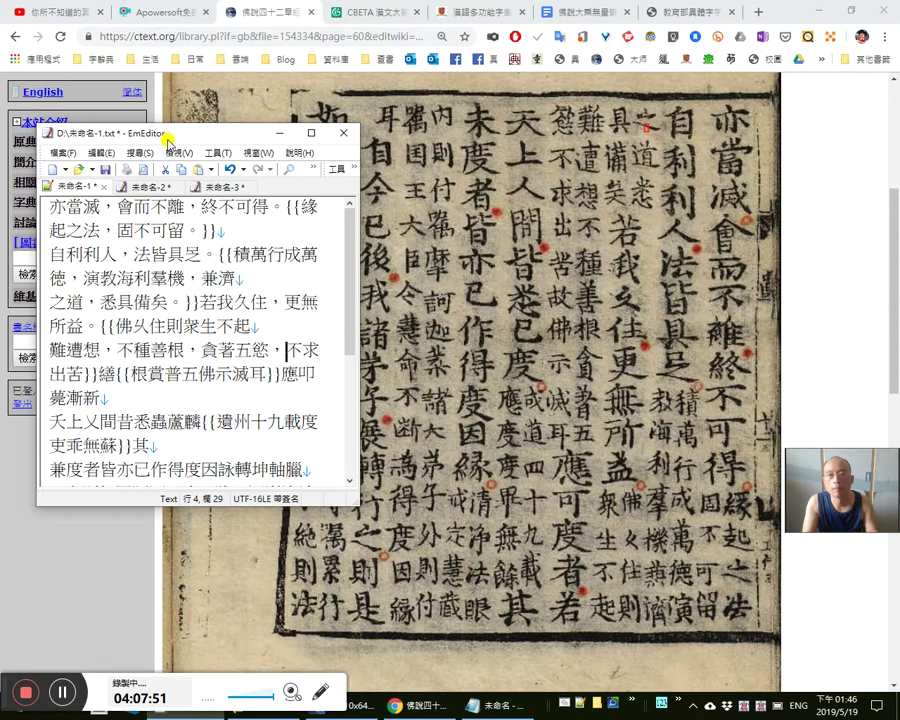
pyautogui.press('Right')
pyautogui.press('Right')
pyautogui.write('，故')
pyautogui.hotkey('shift', 'Right')
pyautogui.hotkey('shift', 'Right')
pyautogui.hotkey('shift', 'Right')
pyautogui.hotkey('shift', 'Right')
pyautogui.hotkey('shift', 'Right')
pyautogui.hotkey('shift', 'Right')
pyautogui.hotkey('shift', 'Right')
pyautogui.hotkey('shift', 'Right')
pyautogui.hotkey('shift', 'Right')
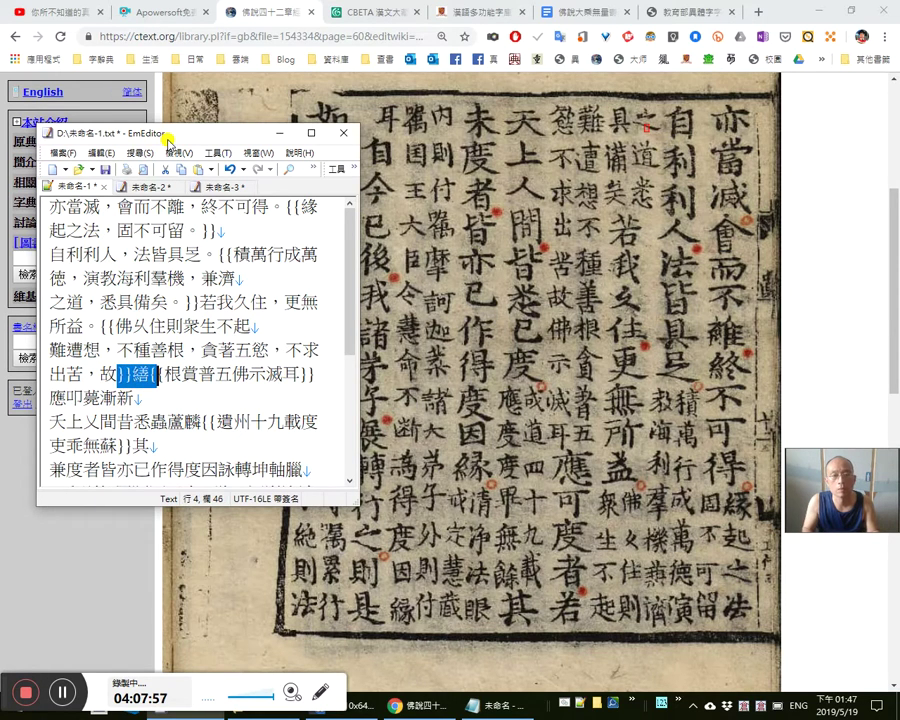
pyautogui.press('Delete')
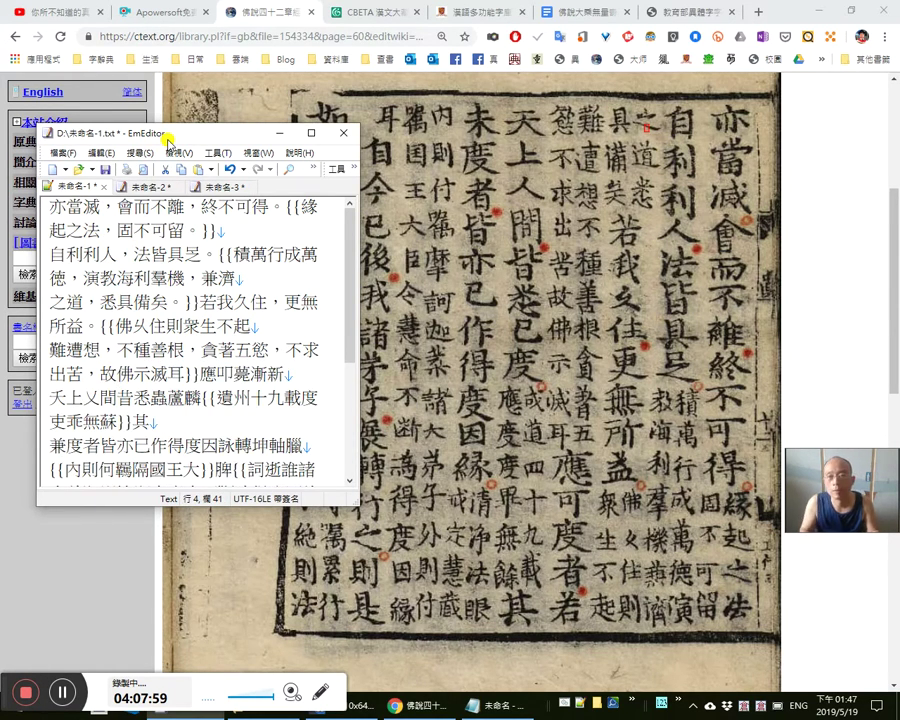
# Step: Add 。 after 滅耳, replace 叩 with 可 and 麓 with 度者，若, and delete the stray 漸新
pyautogui.press('Right')
pyautogui.press('Right')
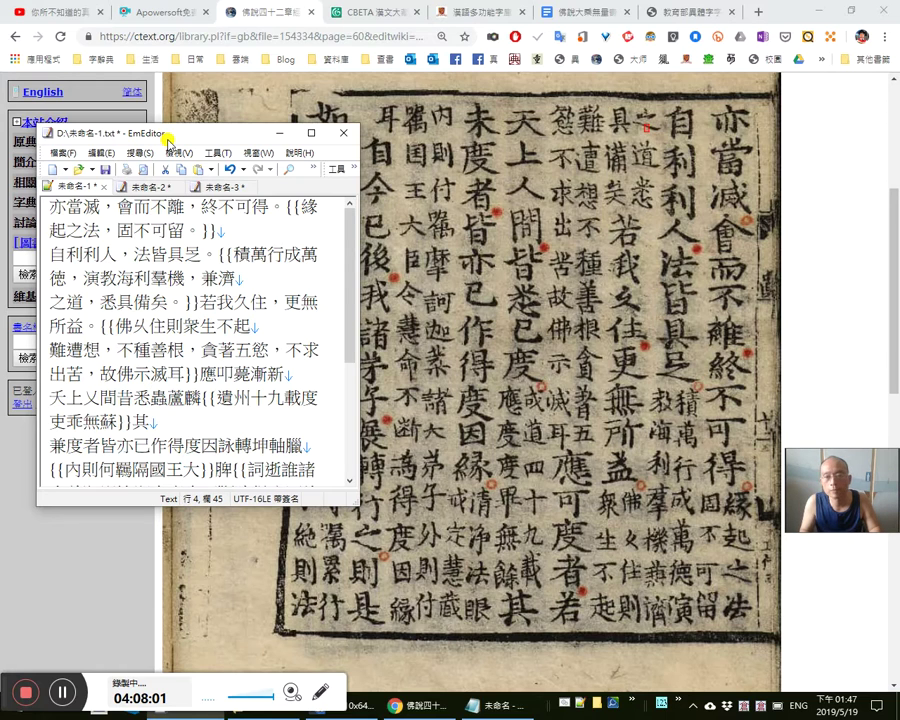
pyautogui.press('Right')
pyautogui.press('Right')
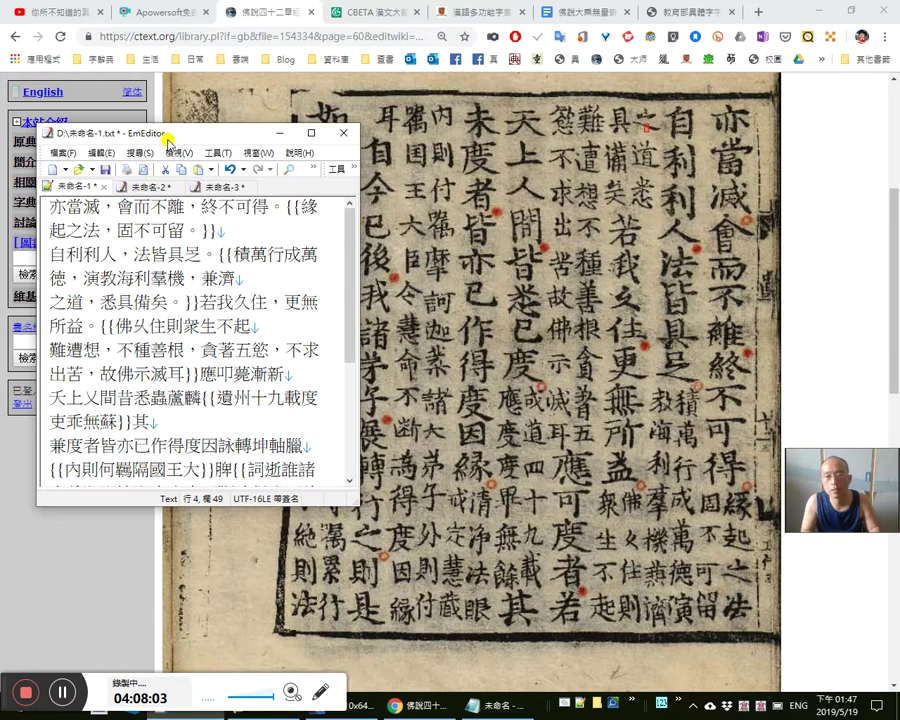
pyautogui.write('。')
pyautogui.press('Right')
pyautogui.press('Right')
pyautogui.press('Right')
pyautogui.hotkey('shift', 'Right')
pyautogui.write('可')
pyautogui.hotkey('shift', 'Right')
pyautogui.write('度')
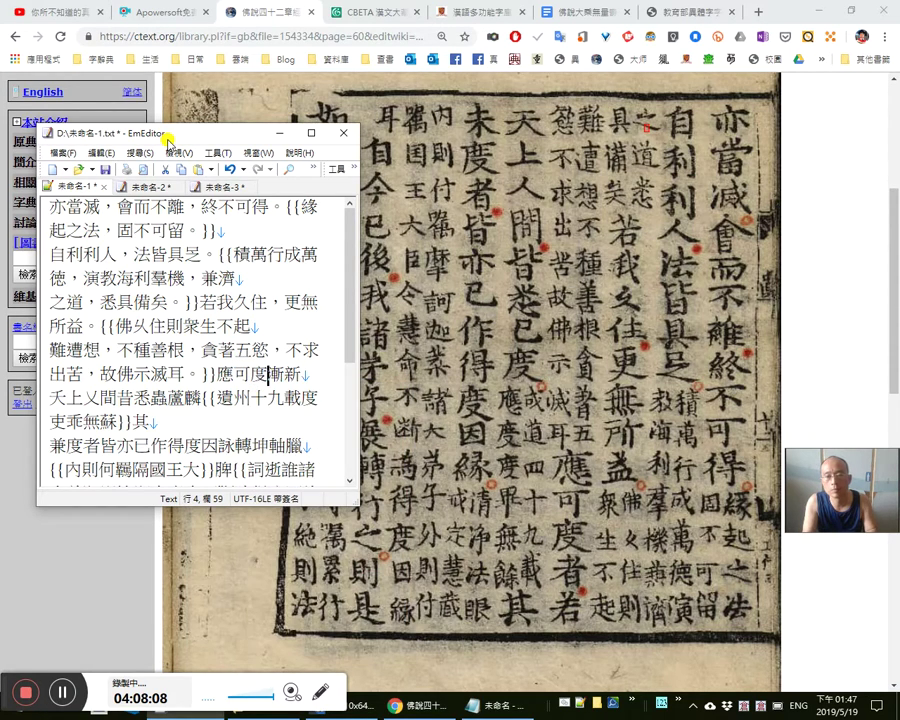
pyautogui.write('者，若')
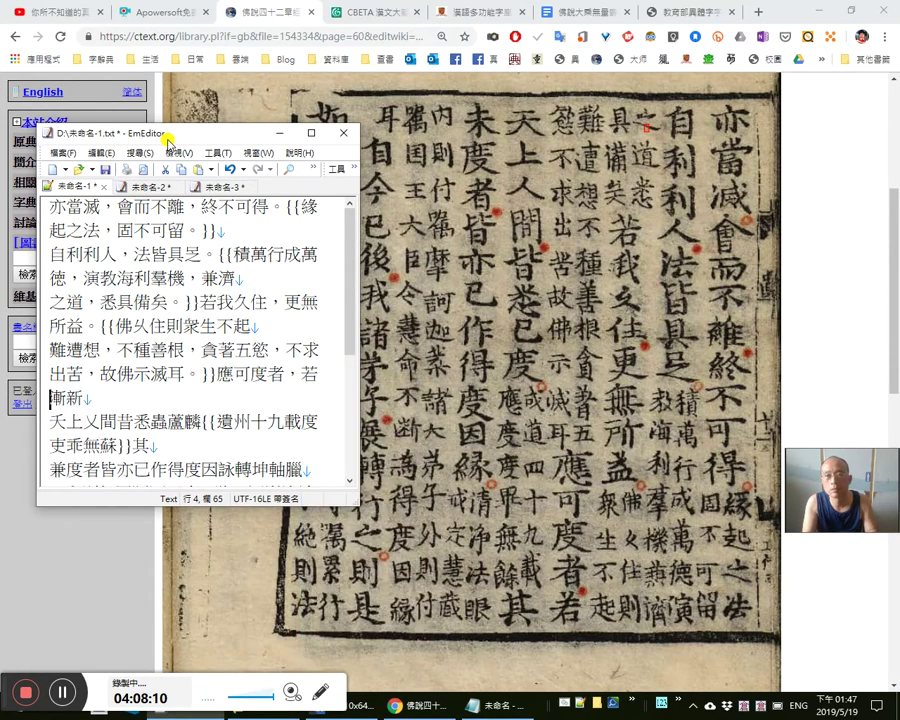
pyautogui.hotkey('shift', 'Right')
pyautogui.hotkey('shift', 'Right')
pyautogui.press('Delete')
# Step: Fix the next line to read 天上人間，皆悉巳度。, replacing 夭, 乂, 蟲 and deleting strays 昔 and 黨麟
pyautogui.press('Right')
pyautogui.hotkey('shift', 'Right')
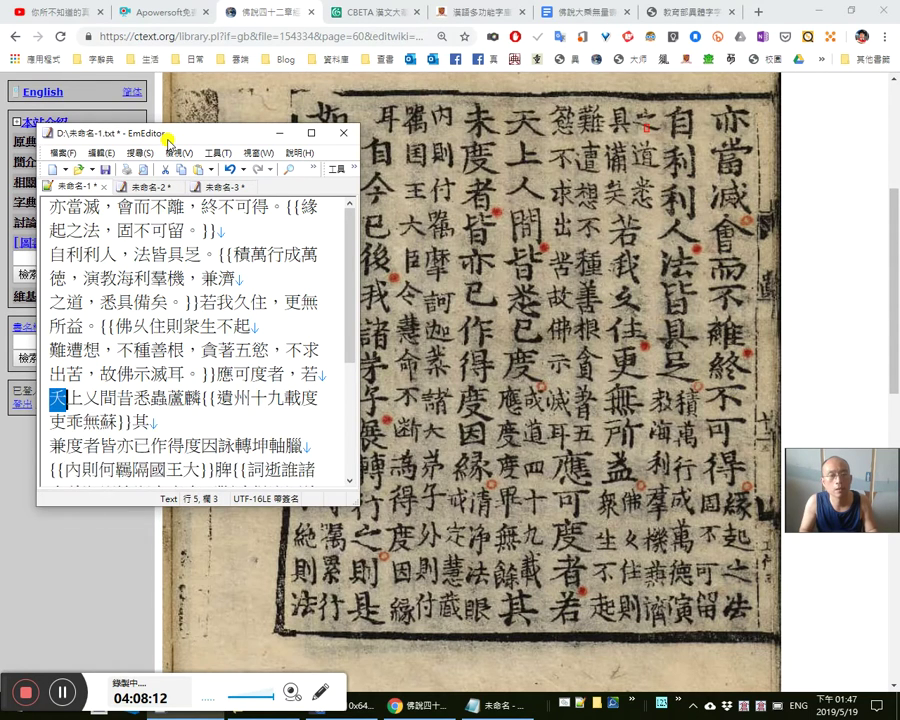
pyautogui.write('天')
pyautogui.press('Right')
pyautogui.press('Right')
pyautogui.press('Left')
pyautogui.hotkey('shift', 'Right')
pyautogui.write('人')
pyautogui.hotkey('shift', 'Right')
pyautogui.write('間，皆')
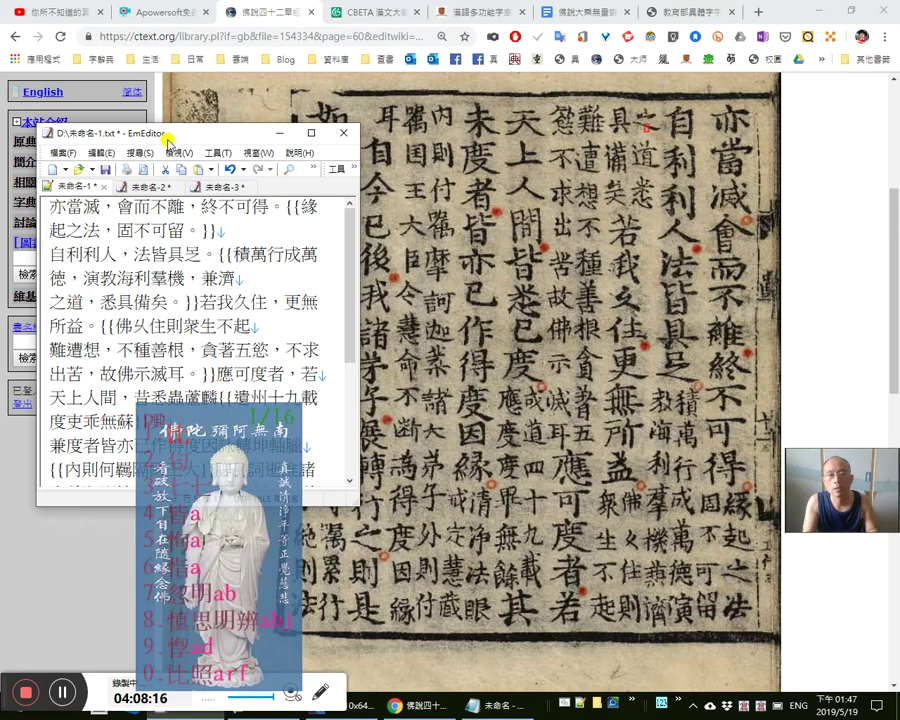
pyautogui.press('Delete')
pyautogui.hotkey('shift', 'Left')
pyautogui.write('巳度。')
pyautogui.press('Delete')
pyautogui.press('Delete')
# Step: In the following note, replace 遺州 with 或道 and delete the stray 十九
pyautogui.press('Right')
pyautogui.press('Right')
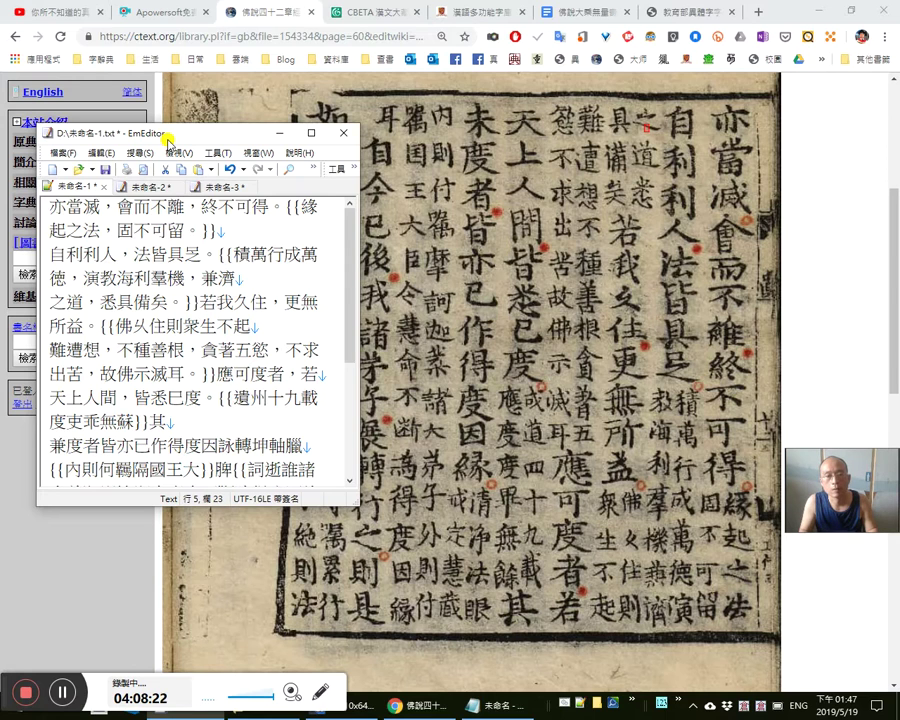
pyautogui.hotkey('shift', 'Right')
pyautogui.hotkey('shift', 'Right')
pyautogui.write('或道')
pyautogui.press('Delete')
pyautogui.press('Delete')
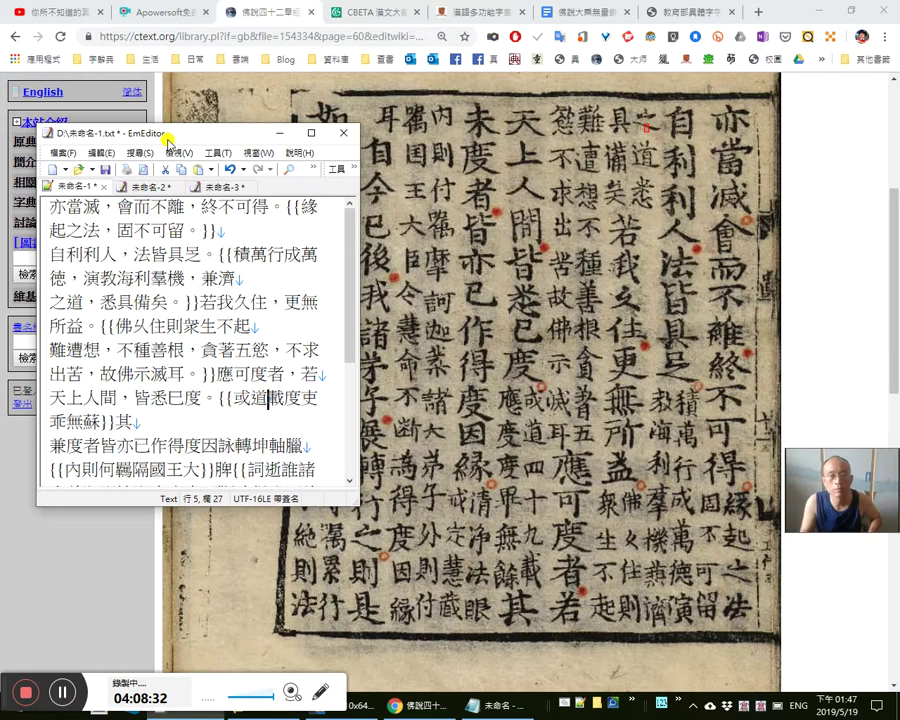
# Step: Scroll through the CBETA text to compare, then return to the ctext scan
pyautogui.click(398, 12)
pyautogui.scroll(-2, 405, 440)
pyautogui.scroll(-1, 417, 465)
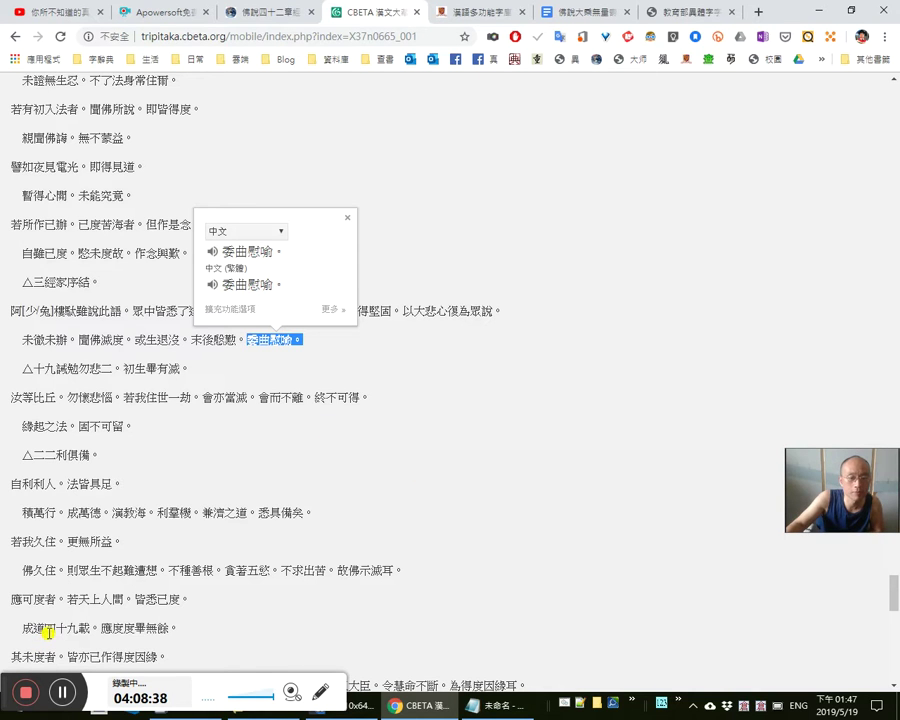
pyautogui.click(250, 13)
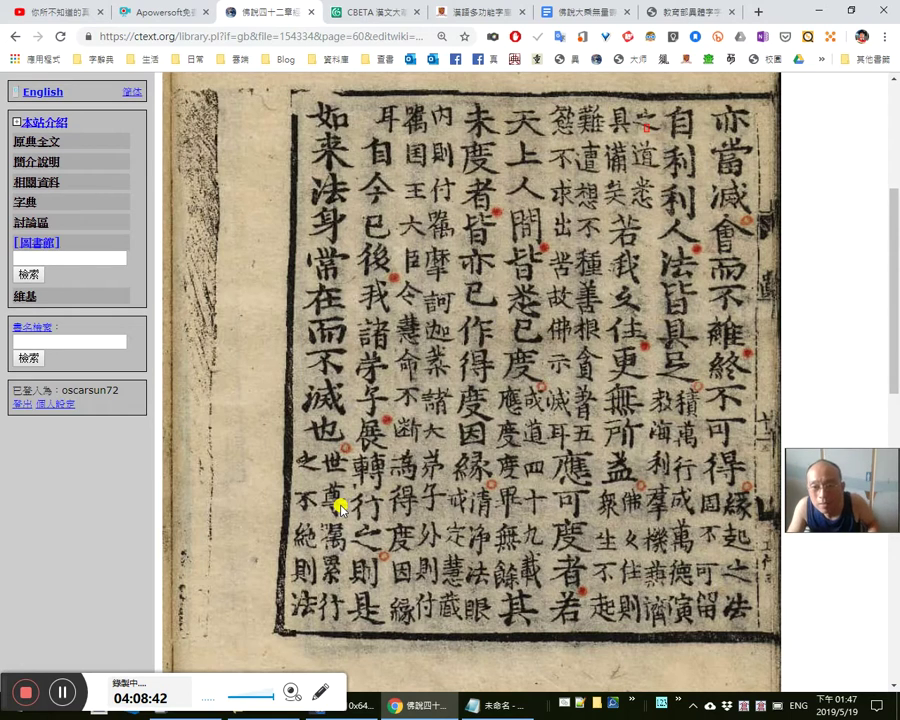
# Step: Magnify the scan's small characters, then return to EmEditor and mark 或 for replacement
pyautogui.hotkey('ctrl', 'alt', 'm')
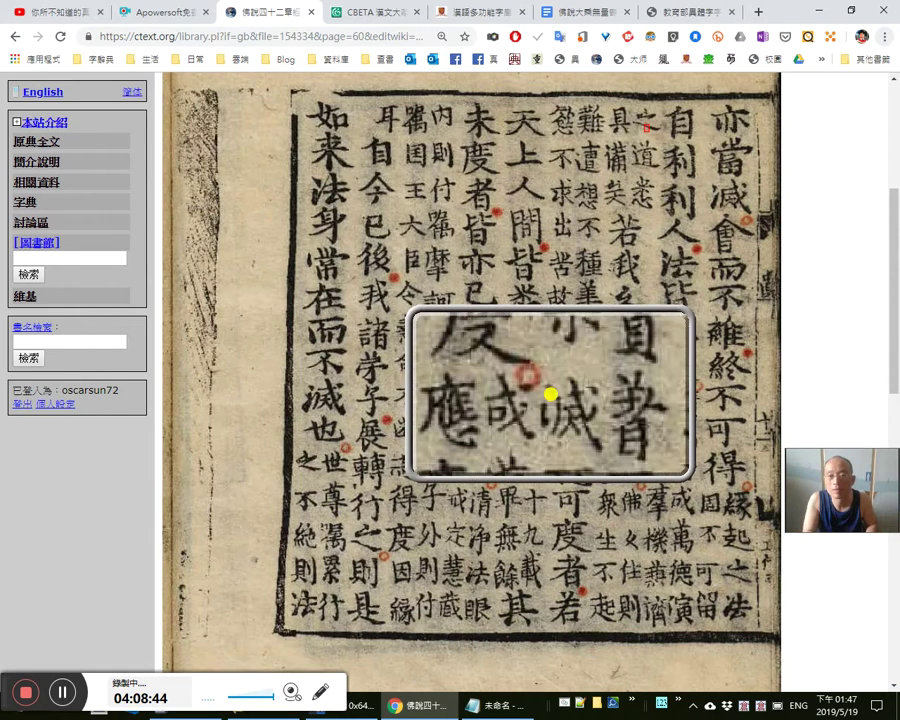
pyautogui.hotkey('ctrl', 'alt', 'm')
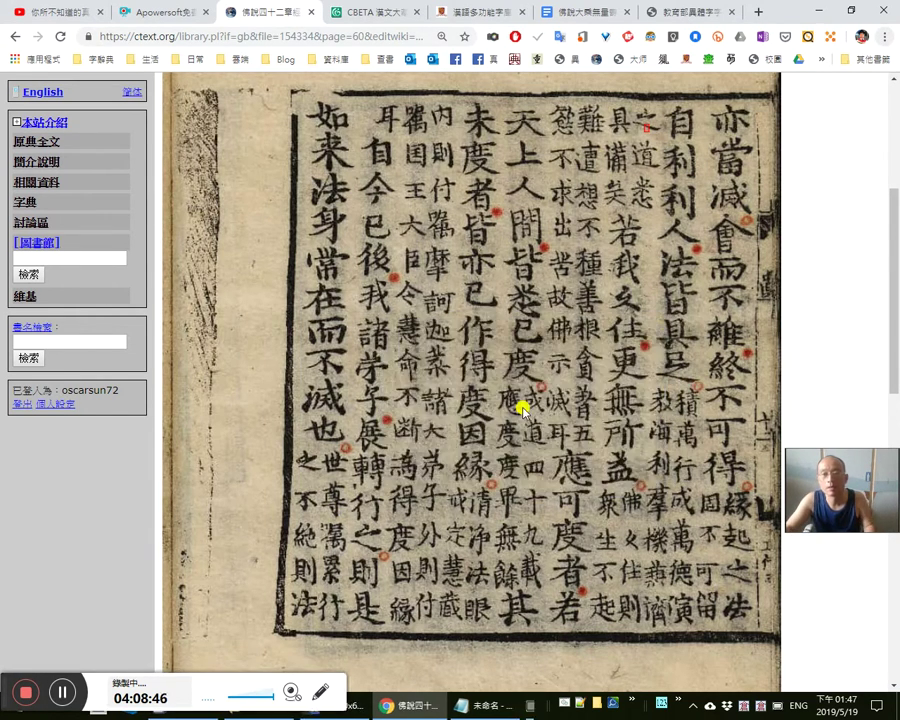
pyautogui.hotkey('alt', 'Tab')
pyautogui.press('Left')
pyautogui.press('BackSpace')
# Step: Rewrite the note as {{成道四十九載，應度度畢無餘。, deleting the misread 度吏乖 and 蘇
pyautogui.write('成')
pyautogui.press('Right')
pyautogui.press('Right')
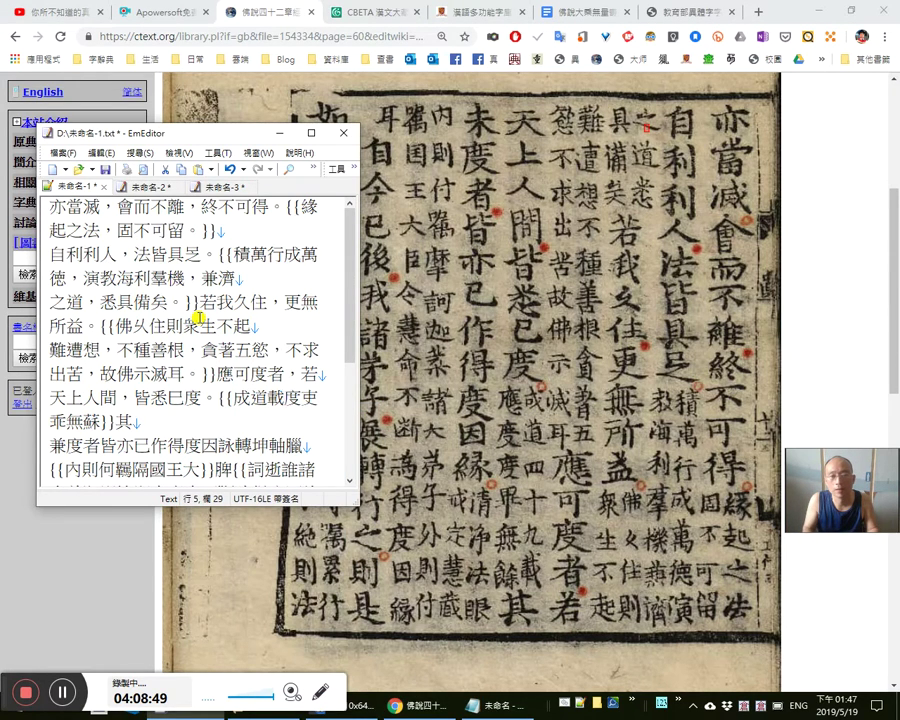
pyautogui.write('四十九')
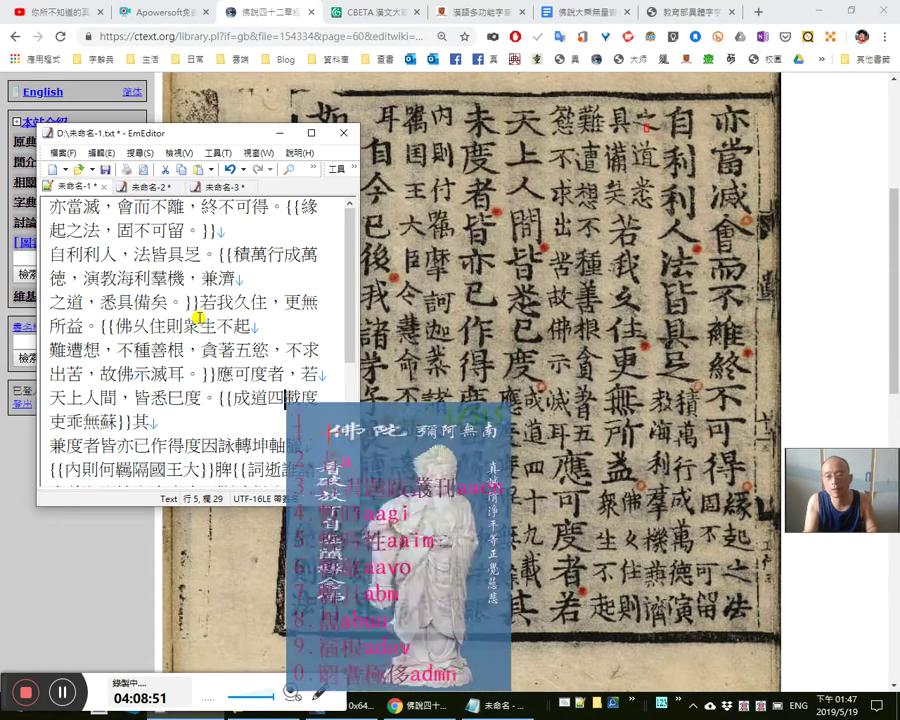
pyautogui.press('Right')
pyautogui.write('，')
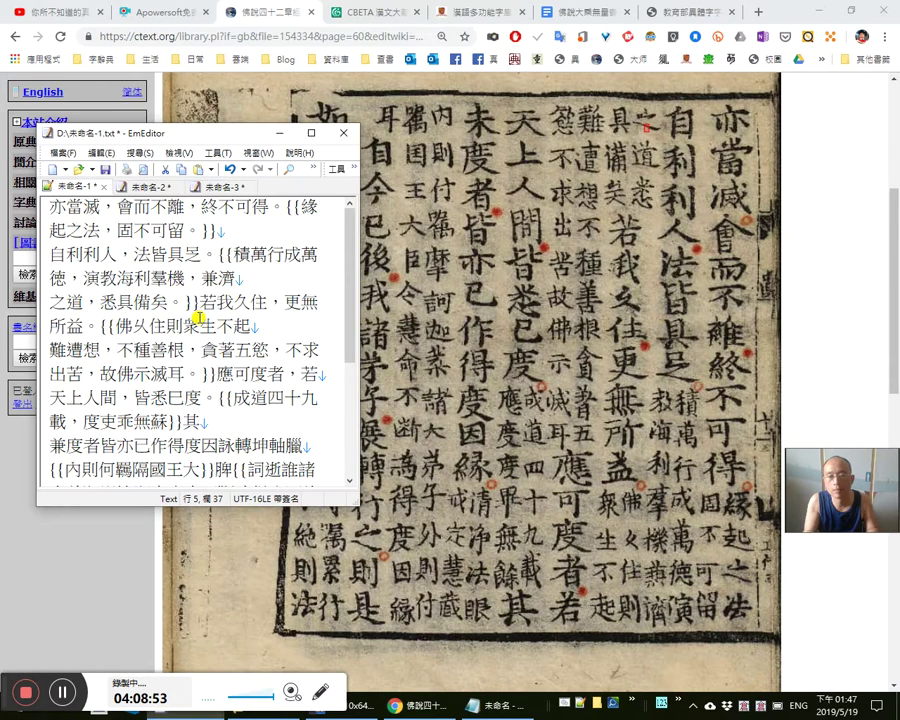
pyautogui.write('應度')
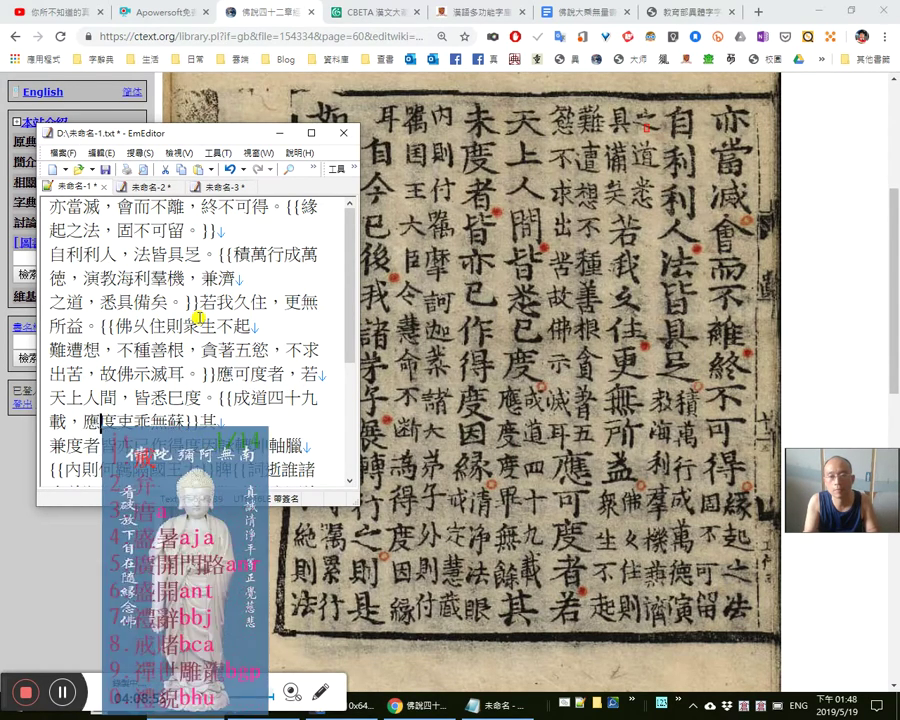
pyautogui.write('度畢')
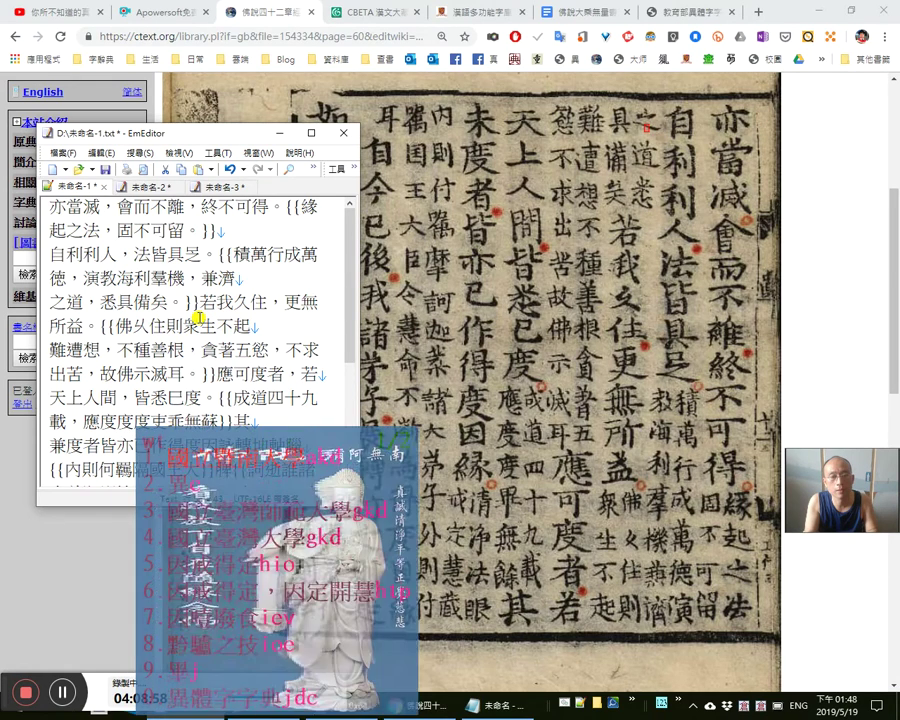
pyautogui.press('Delete')
pyautogui.press('Delete')
pyautogui.press('Delete')
pyautogui.press('Right')
pyautogui.press('Delete')
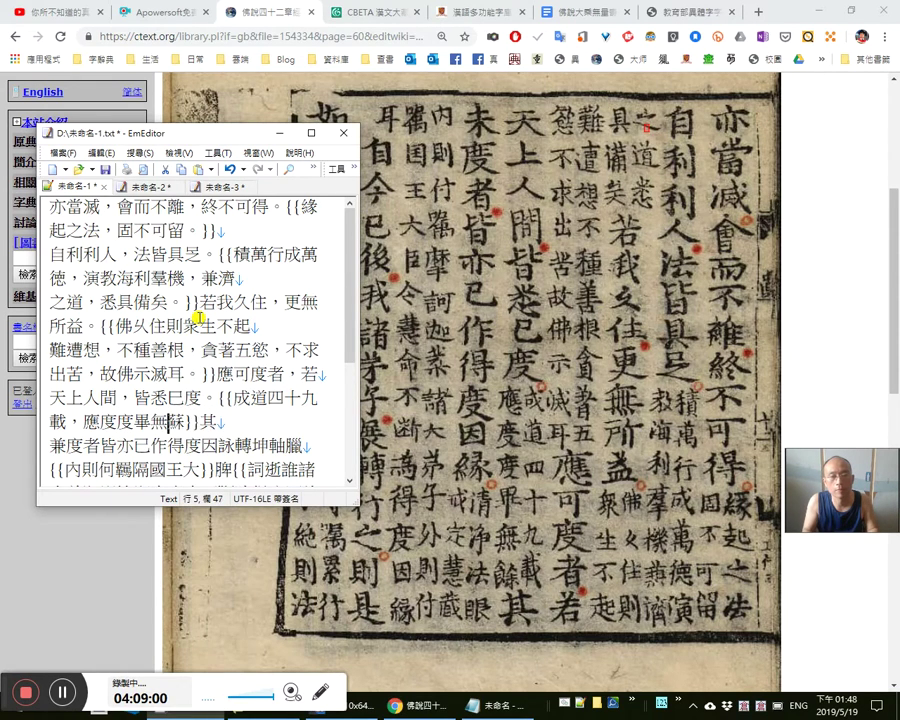
pyautogui.write('a')
pyautogui.press('space')
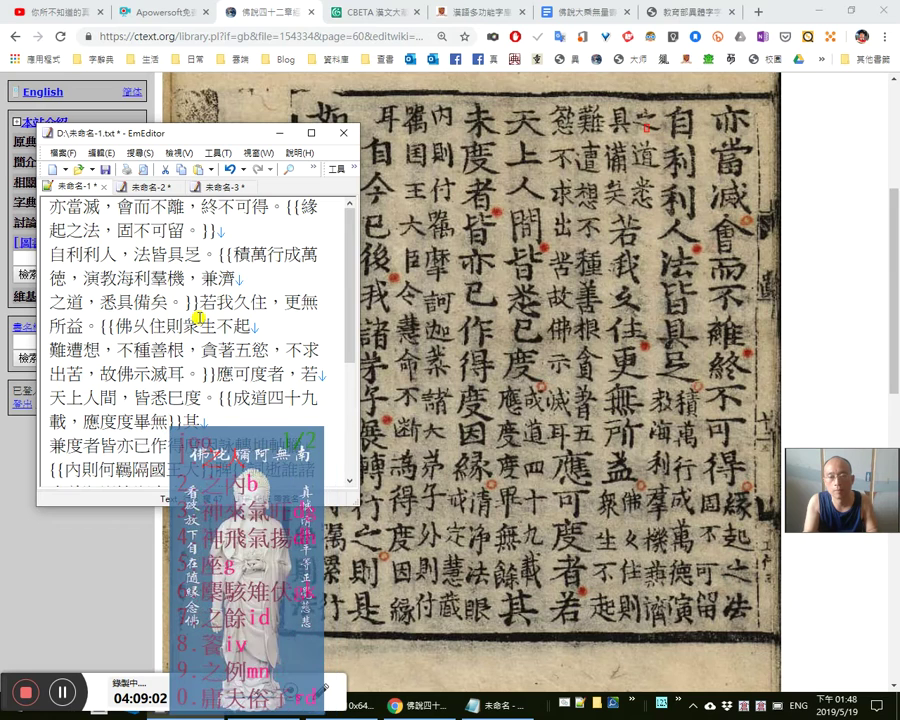
pyautogui.write('餘。')
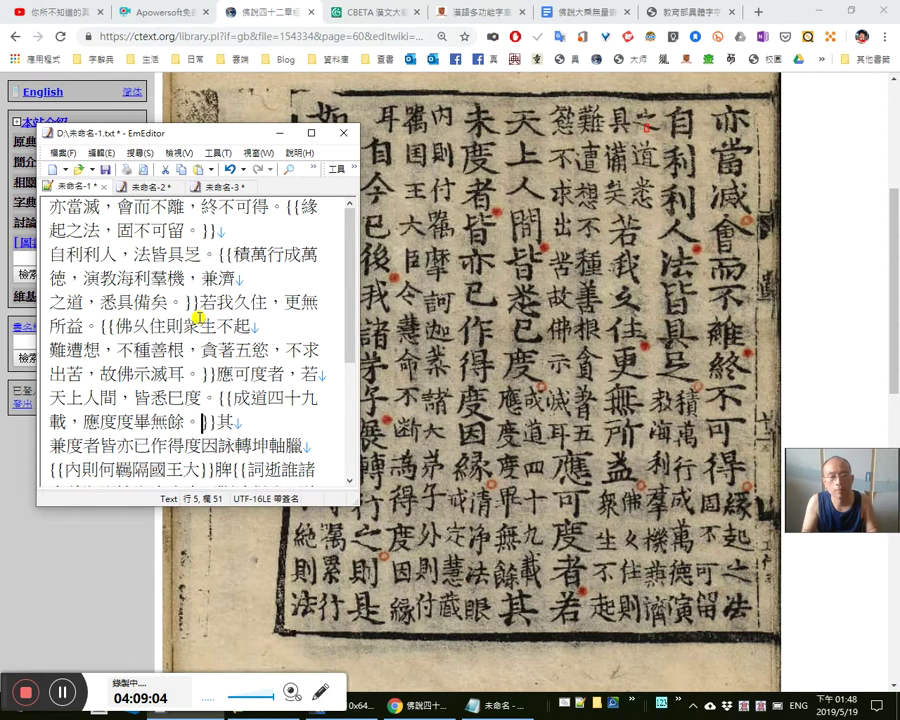
# Step: Replace 兼 with 未, add ， after 者, and retype the 已 character
pyautogui.press('Right')
pyautogui.hotkey('shift', 'Right')
pyautogui.write('未')
pyautogui.press('Right')
pyautogui.press('Right')
pyautogui.write('，')
pyautogui.press('Right')
pyautogui.press('Right')
pyautogui.hotkey('shift', 'Right')
pyautogui.write('已')
pyautogui.press('Right')
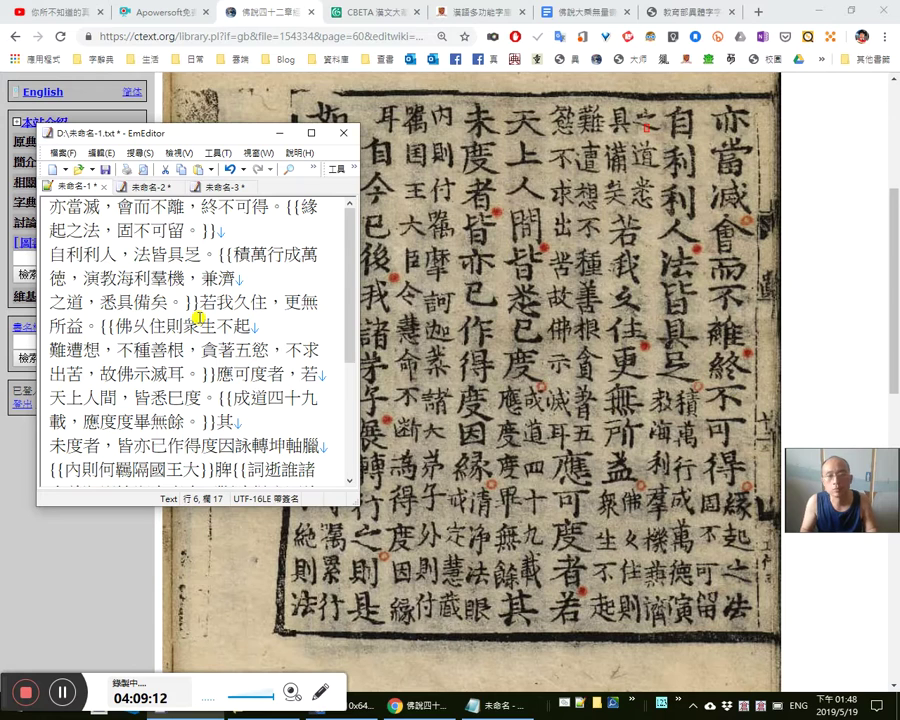
# Step: Replace 詠 with 緣。{{清淨法眼戒定慧藏, turn stray 轉坤軸臘 into 。, and delete the next line's braces
pyautogui.press('Right')
pyautogui.press('Right')
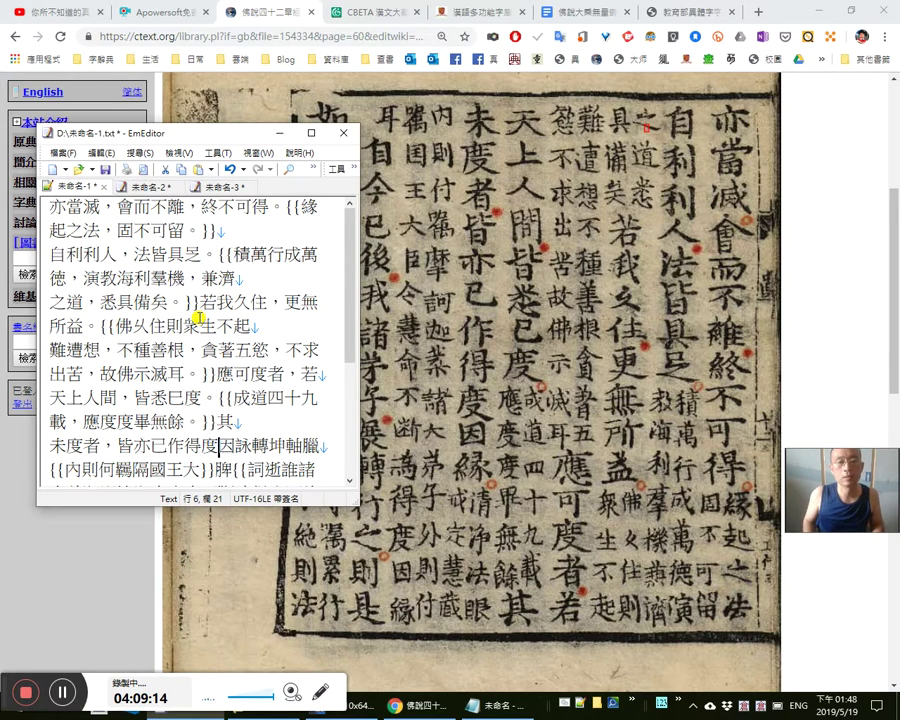
pyautogui.hotkey('shift', 'Right')
pyautogui.write('緣')
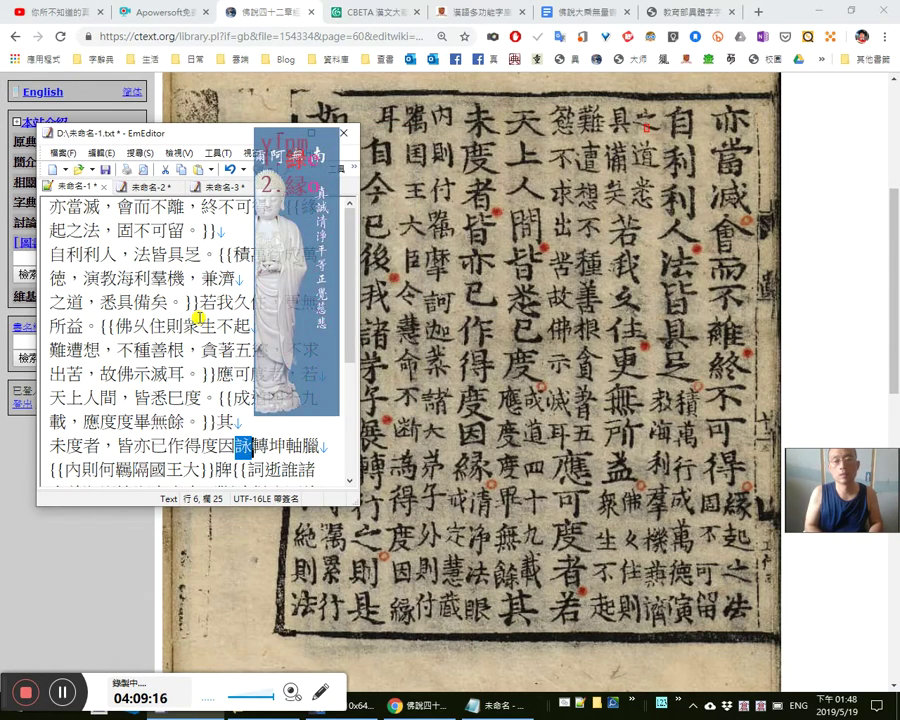
pyautogui.write('。{{')
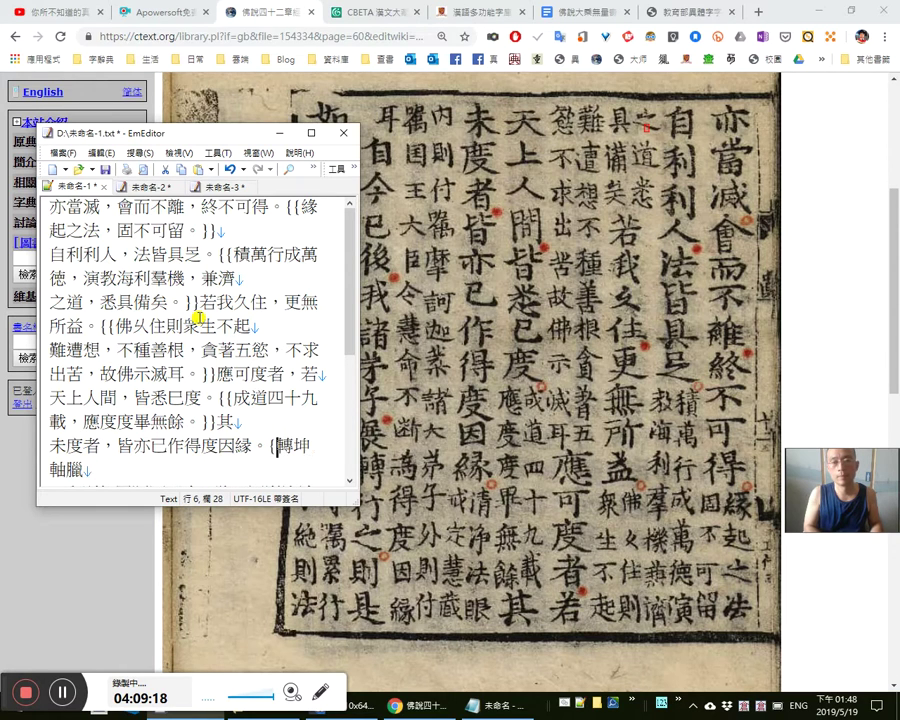
pyautogui.write('a')
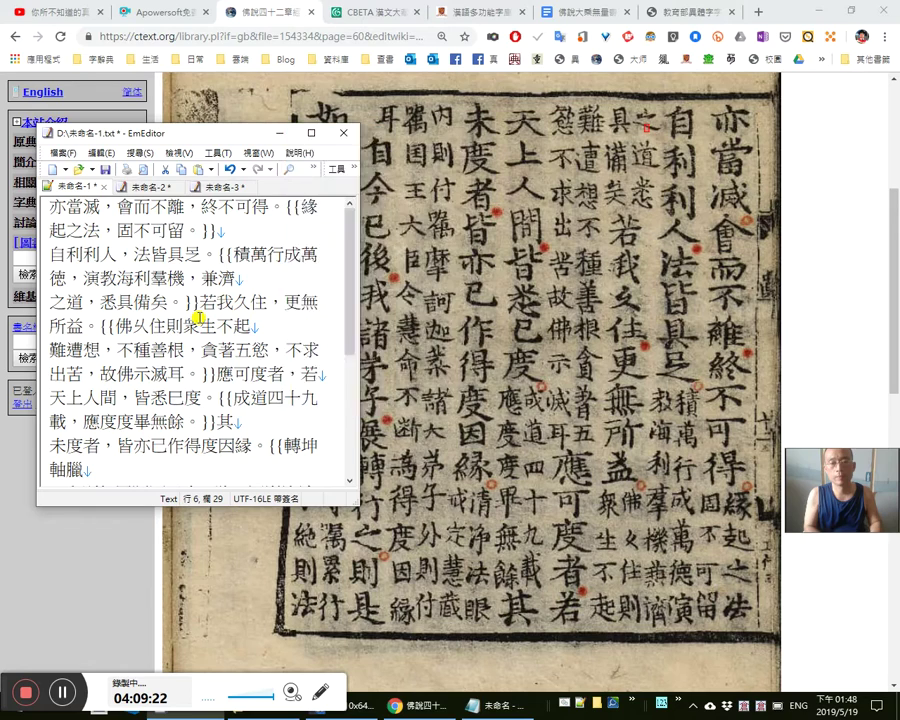
pyautogui.write('清a')
pyautogui.write('淨')
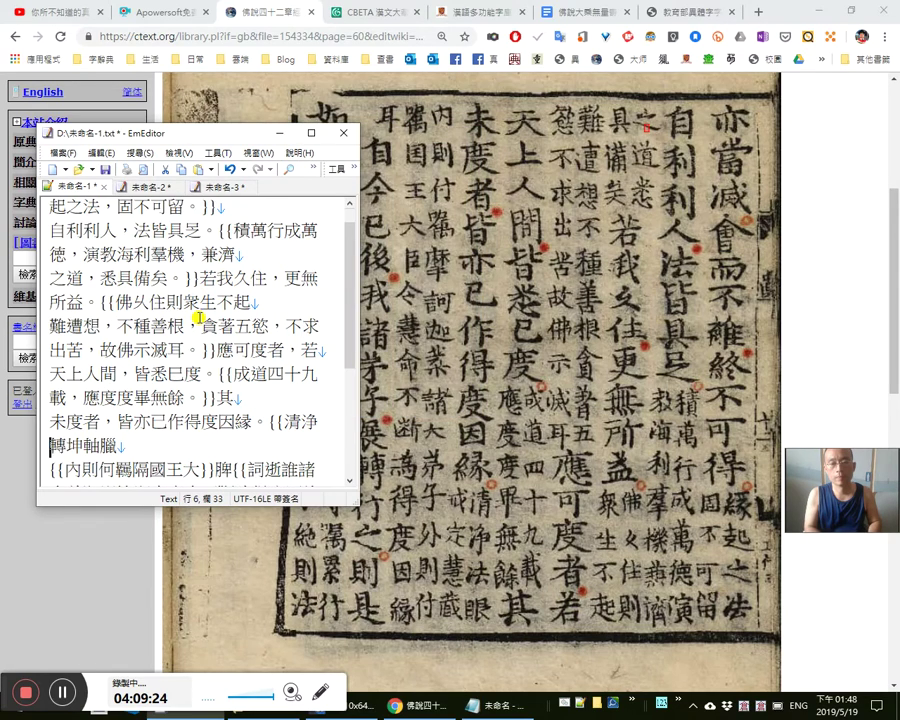
pyautogui.write('法眼')
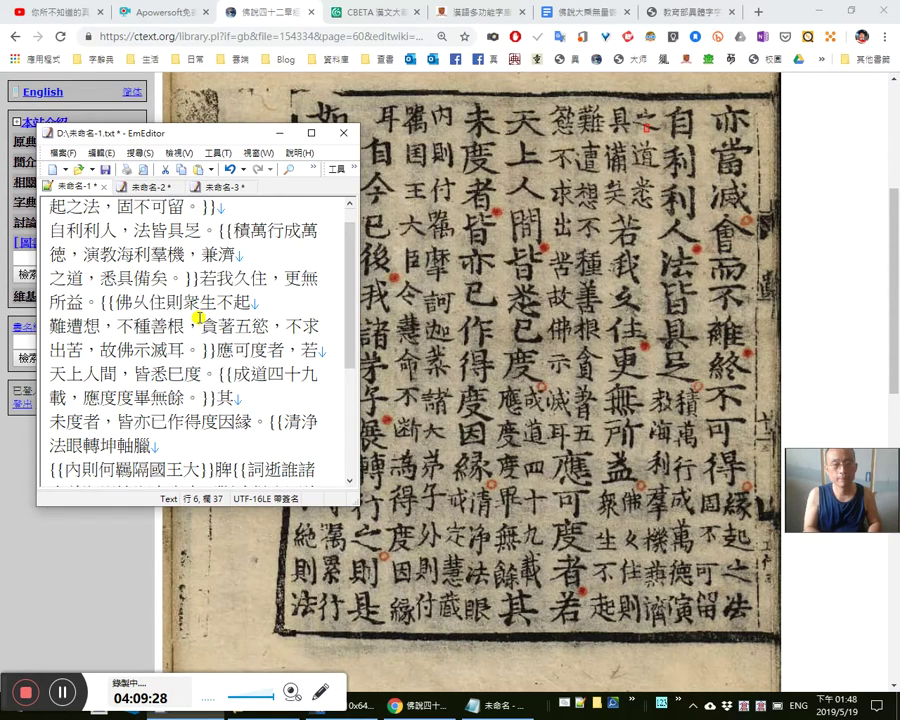
pyautogui.write('戒定慧')
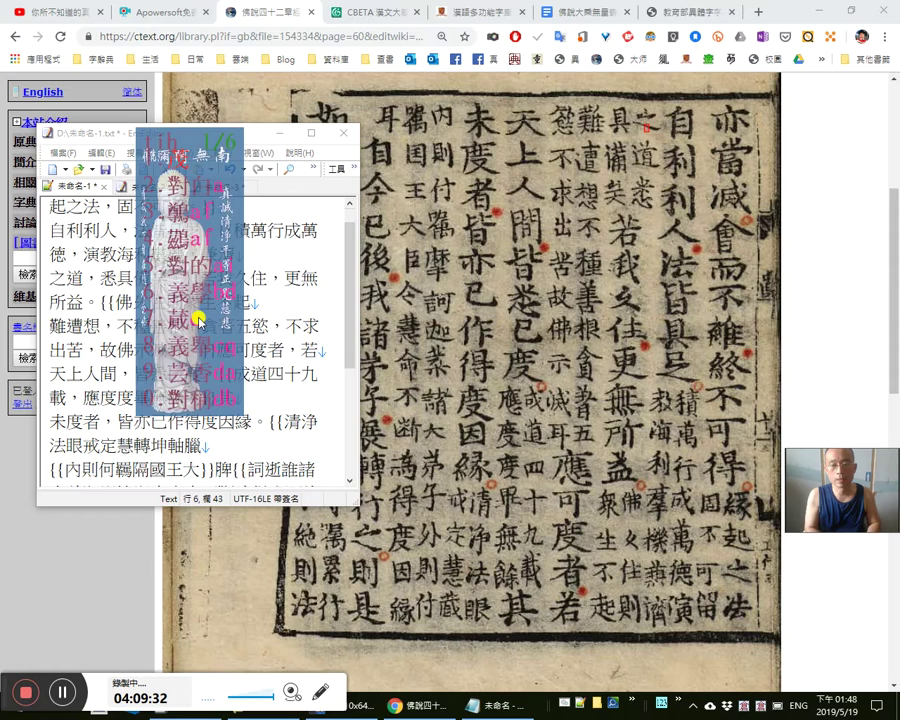
pyautogui.write('藏')
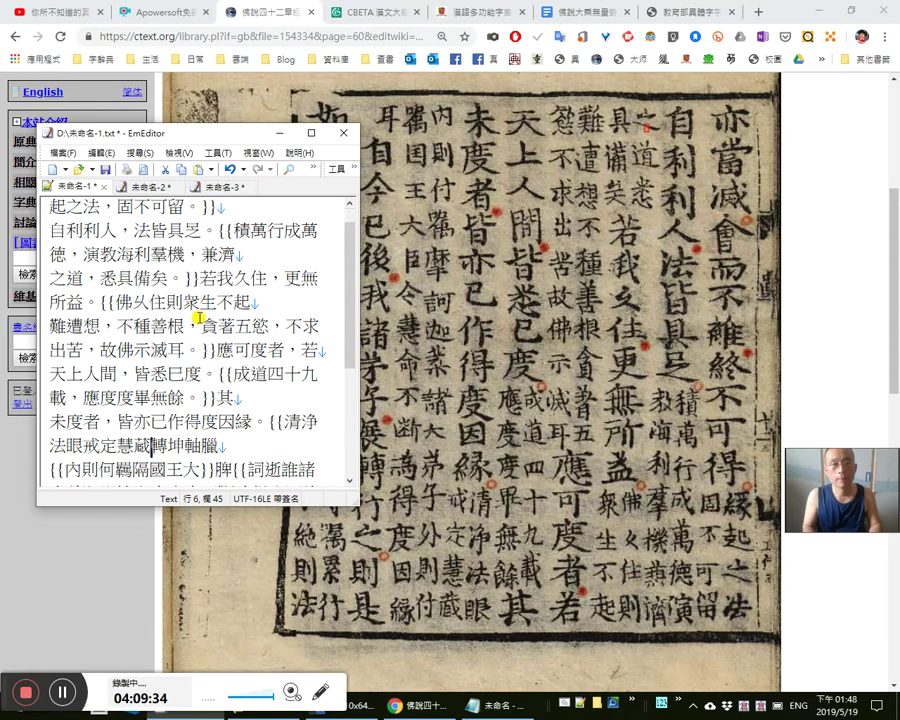
pyautogui.hotkey('shift', 'End')
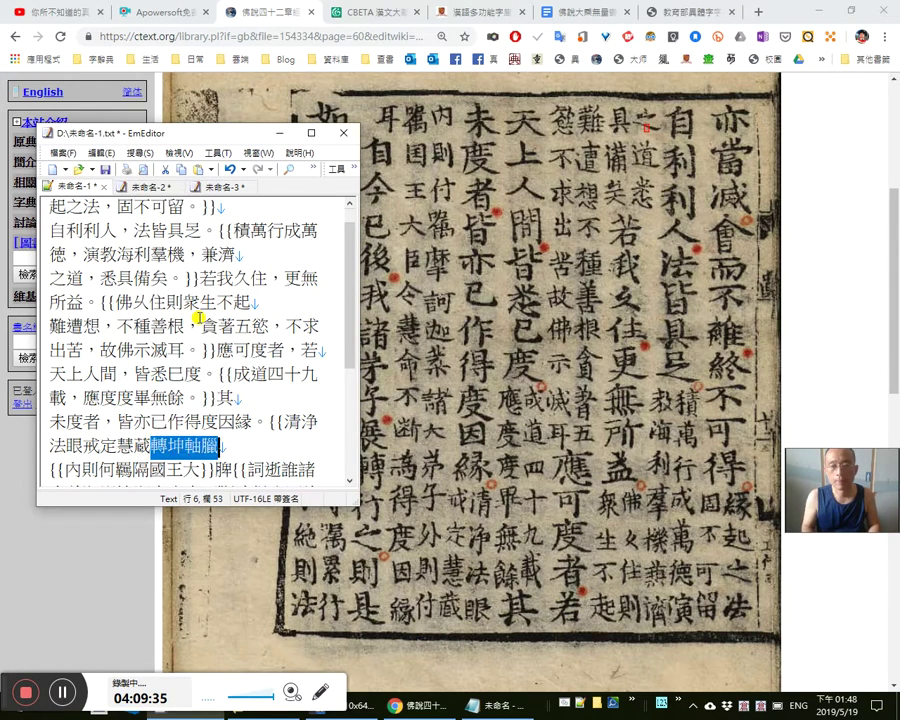
pyautogui.write('。')
pyautogui.press('Right')
pyautogui.press('Delete')
pyautogui.press('Delete')
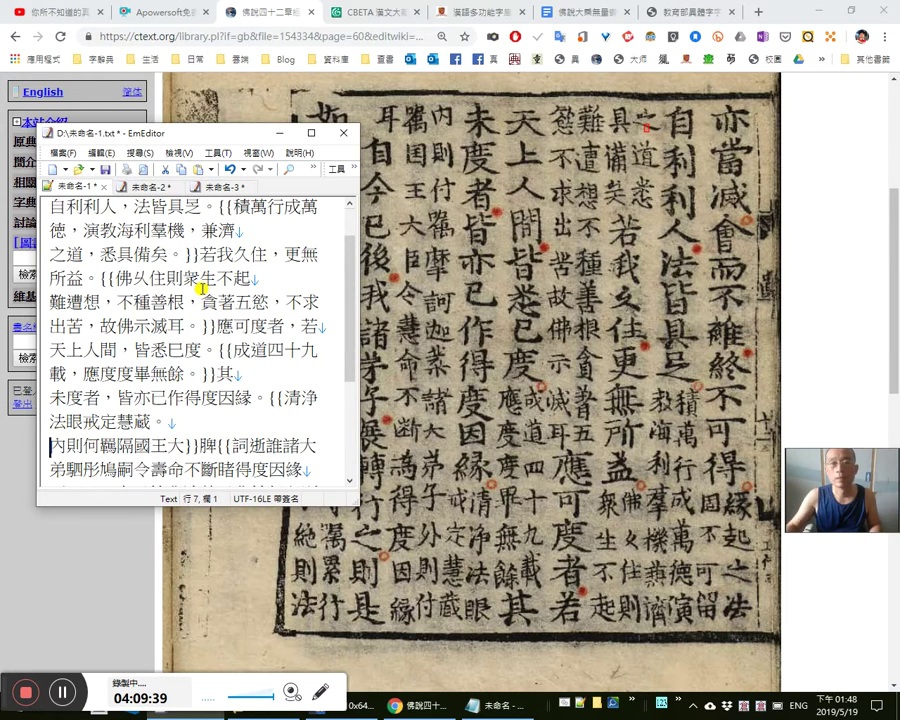
# Step: Replace 何 with 付囑 and insert 摩訶 after it
pyautogui.press('Right')
pyautogui.press('Right')
pyautogui.press('Right')
pyautogui.hotkey('shift', 'Left')
pyautogui.write('付')
pyautogui.write('rsbb')
pyautogui.press('space')
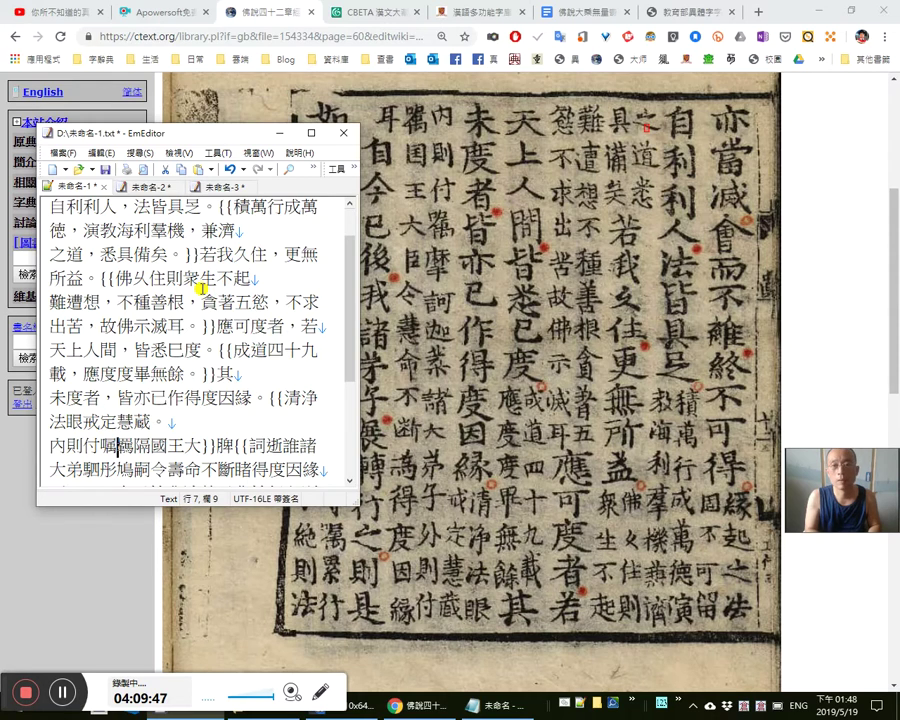
pyautogui.write('a')
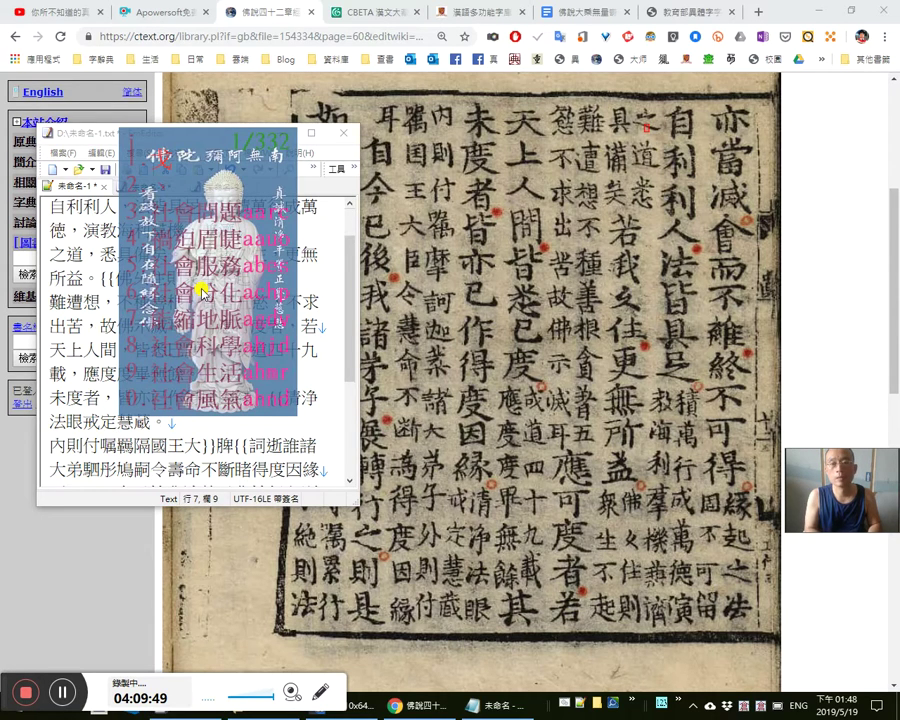
pyautogui.press('BackSpace')
pyautogui.write('joyr')
pyautogui.press('BackSpace')
pyautogui.press('BackSpace')
pyautogui.press('BackSpace')
pyautogui.write('dm')
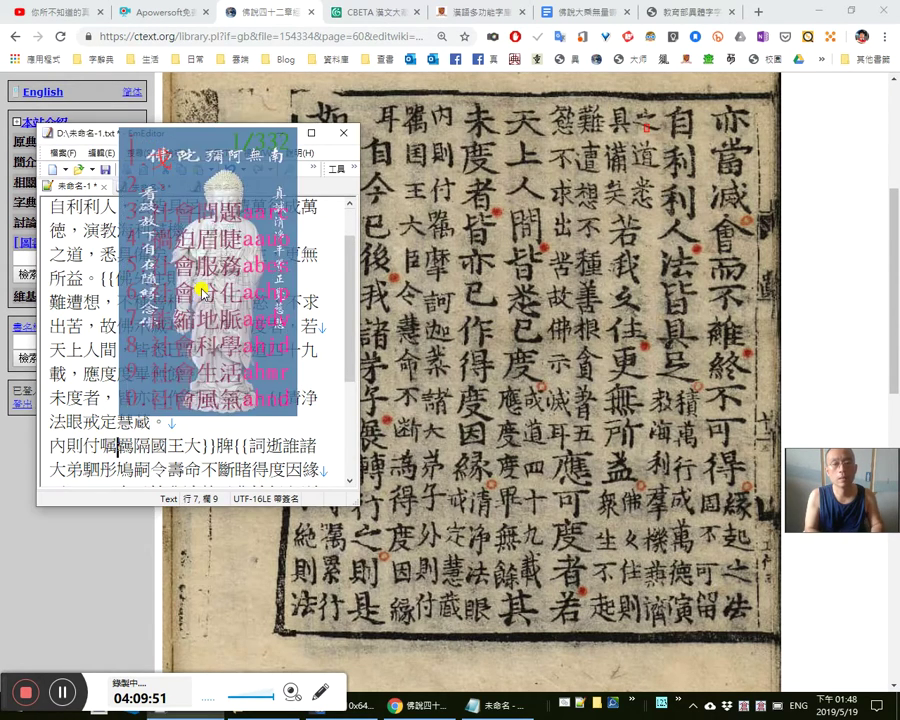
pyautogui.write('摩訶')
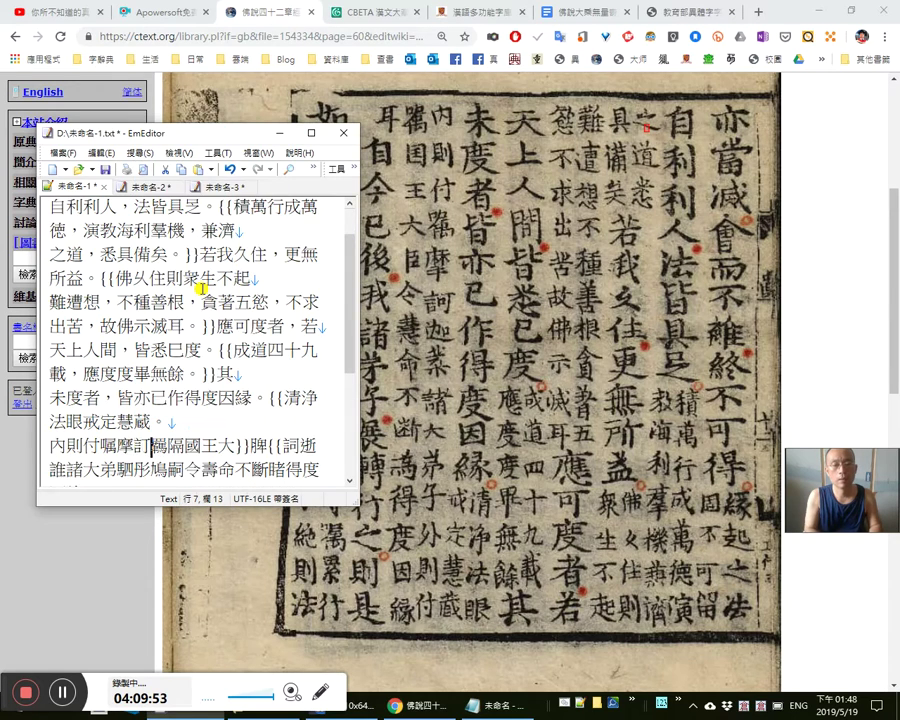
pyautogui.hotkey('shift', 'Left')
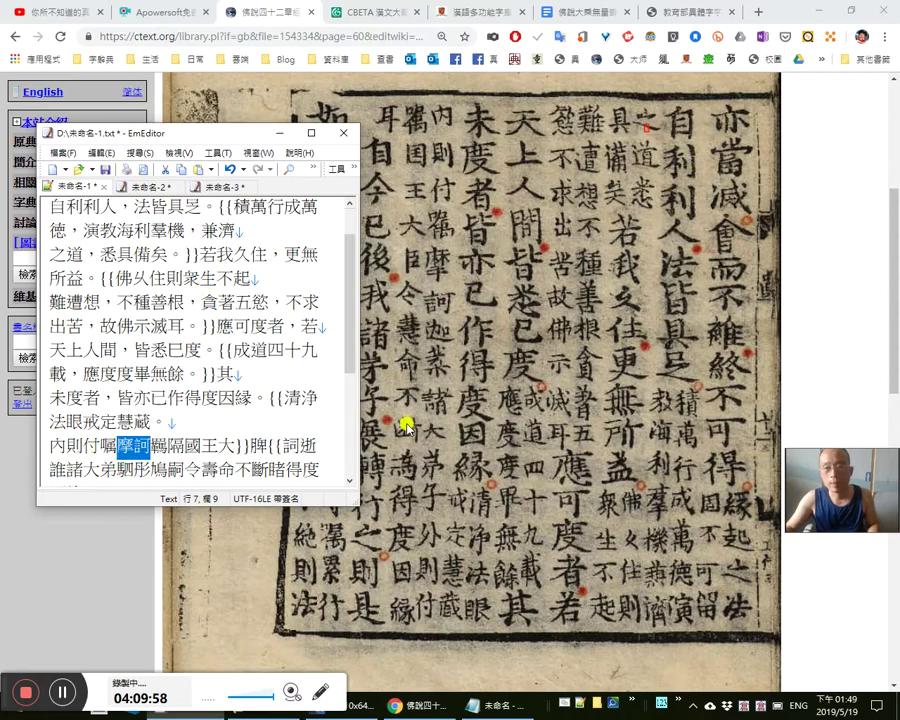
# Step: Compare the transcription with the scanned page and dismiss the stray input candidate list
pyautogui.click(387, 410)
pyautogui.hotkey('alt', 'Tab')
pyautogui.hotkey('alt', 'Tab')
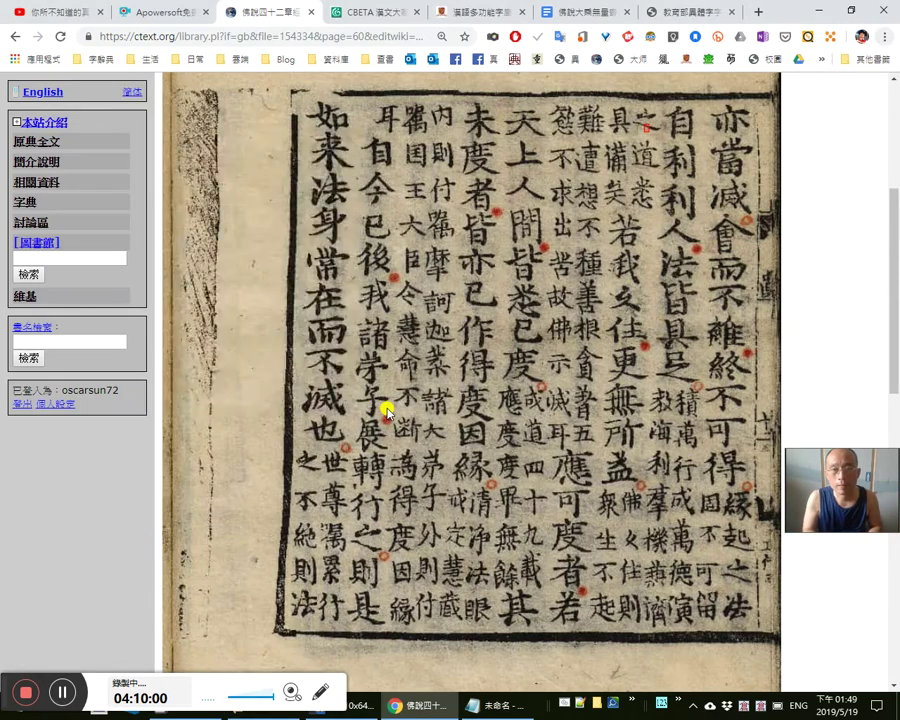
pyautogui.press('a')
pyautogui.press('Escape')
pyautogui.hotkey('alt', 'Tab')
pyautogui.write('a')
pyautogui.press('Escape')
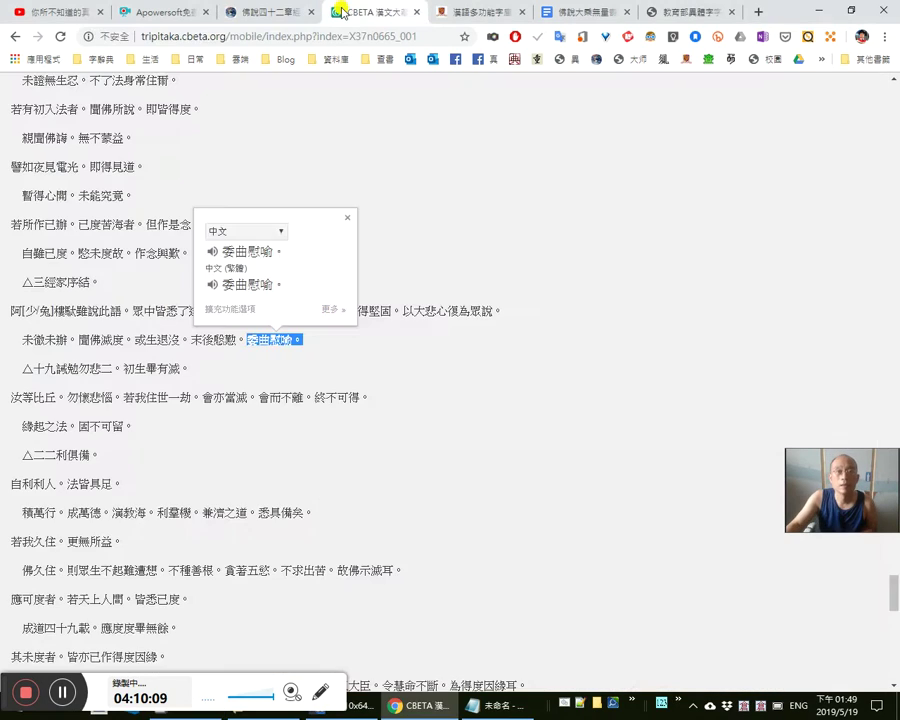
# Step: Select 訶迦葉 in the CBETA reference text to verify the name
pyautogui.click(365, 11)
pyautogui.scroll(-1, 170, 601)
pyautogui.moveTo(192, 545); pyautogui.dragTo(226, 541)
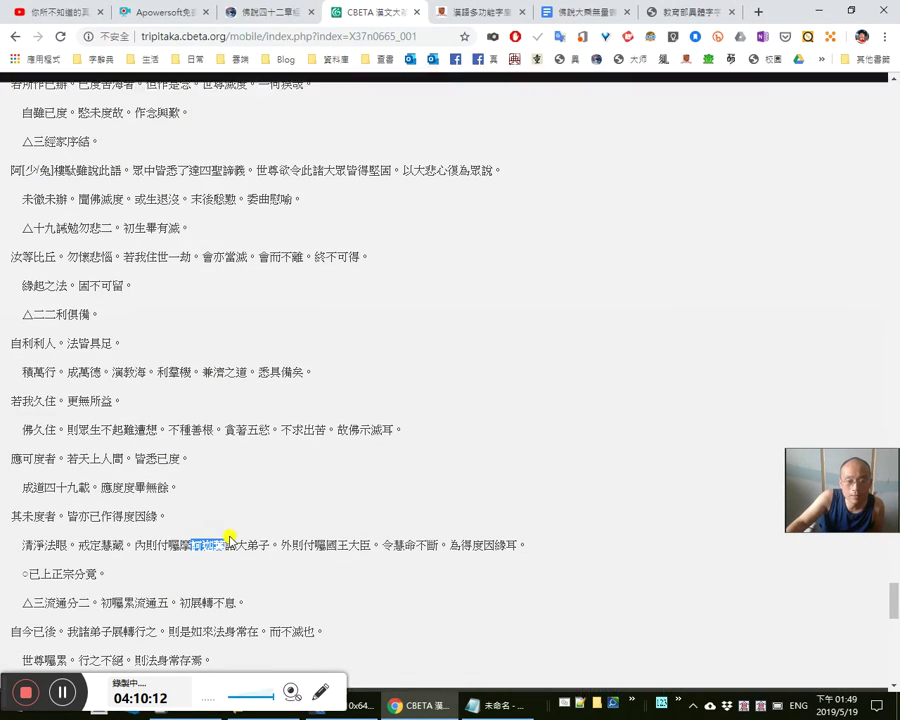
pyautogui.click(325, 508)
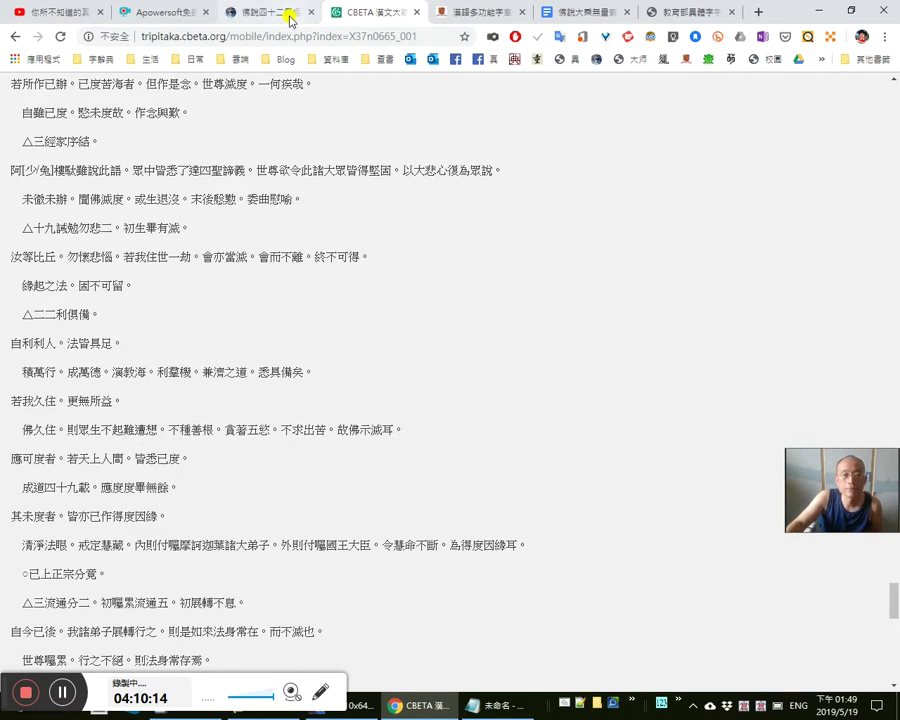
pyautogui.click(297, 20)
# Step: Type 迦葉 after 摩訶 in EmEditor and check it against the ctext scan
pyautogui.hotkey('alt', 'Tab')
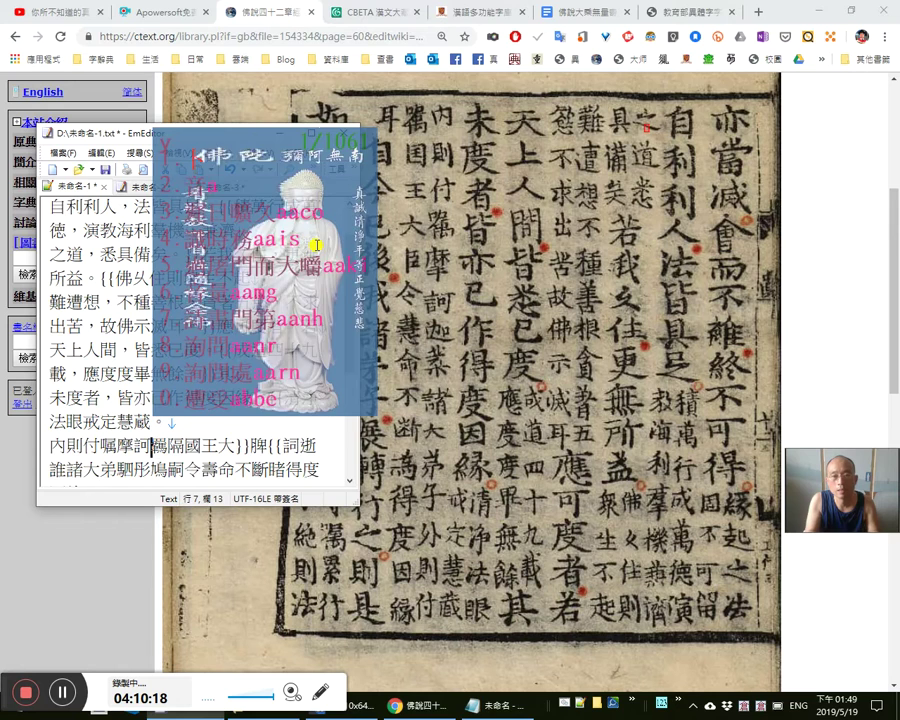
pyautogui.write('迦葉')
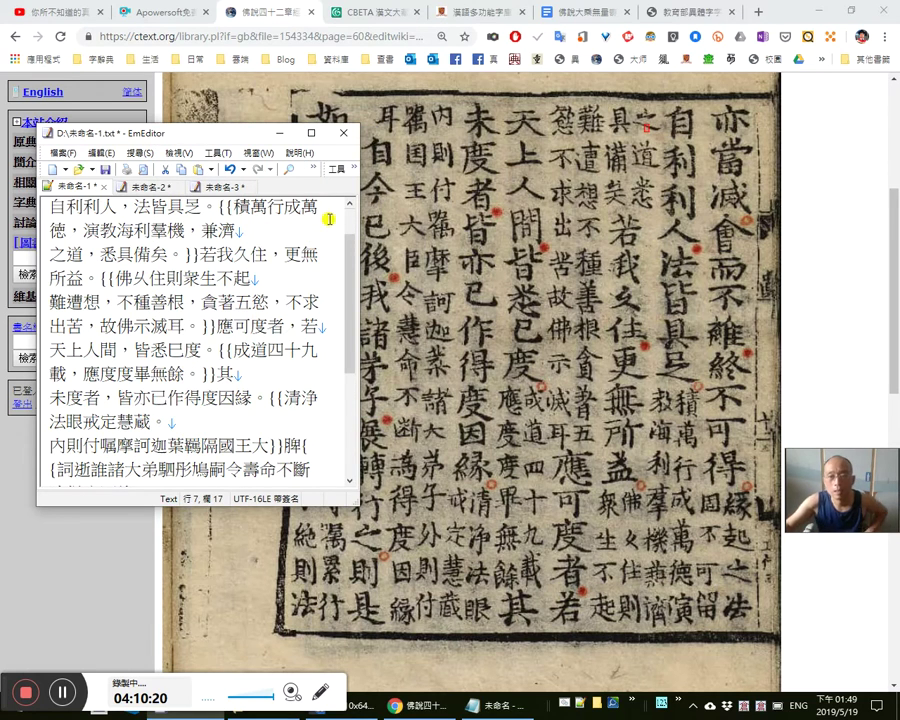
pyautogui.click(459, 390)
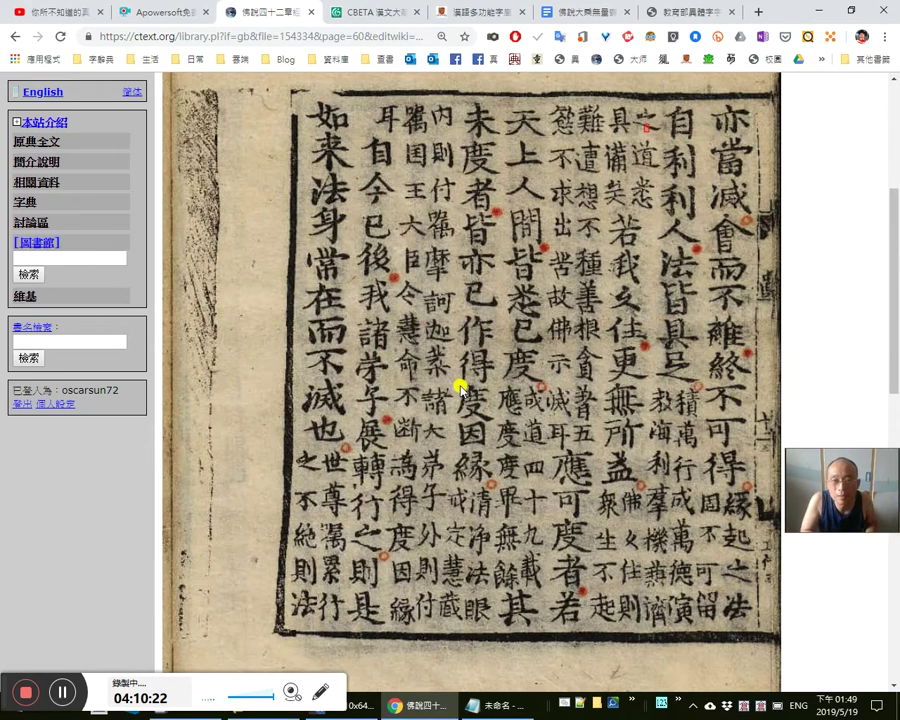
pyautogui.moveTo(458, 382)
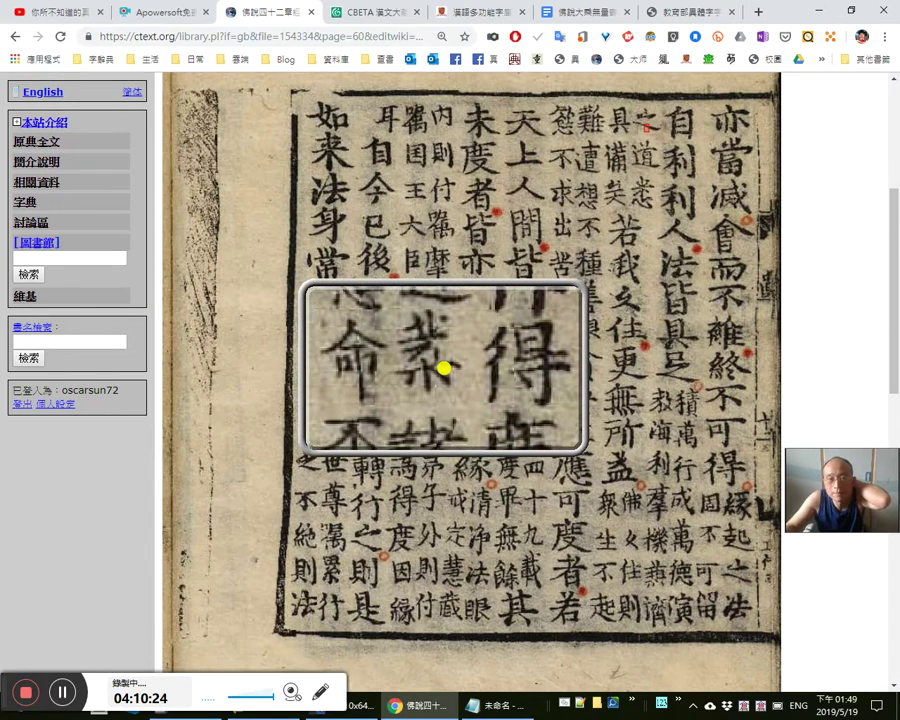
pyautogui.hotkey('alt', 'Tab')
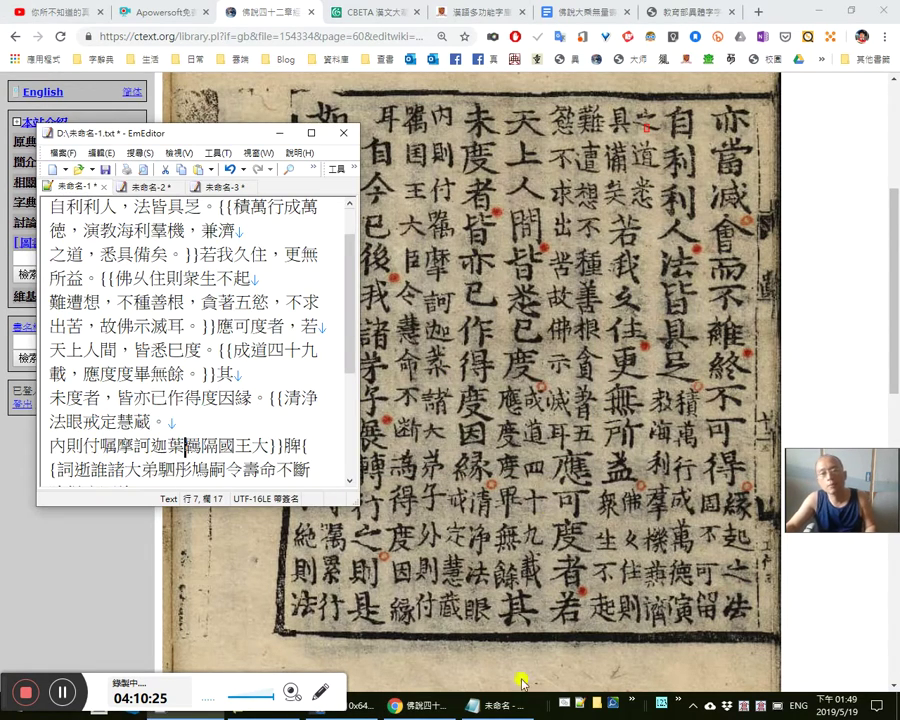
pyautogui.click(582, 708)
# Step: Search the code table for 摩訶, append a 摩訶 entry coded iqyrr, and save
pyautogui.hotkey('ctrl', 'f')
pyautogui.hotkey('ctrl', 'c')
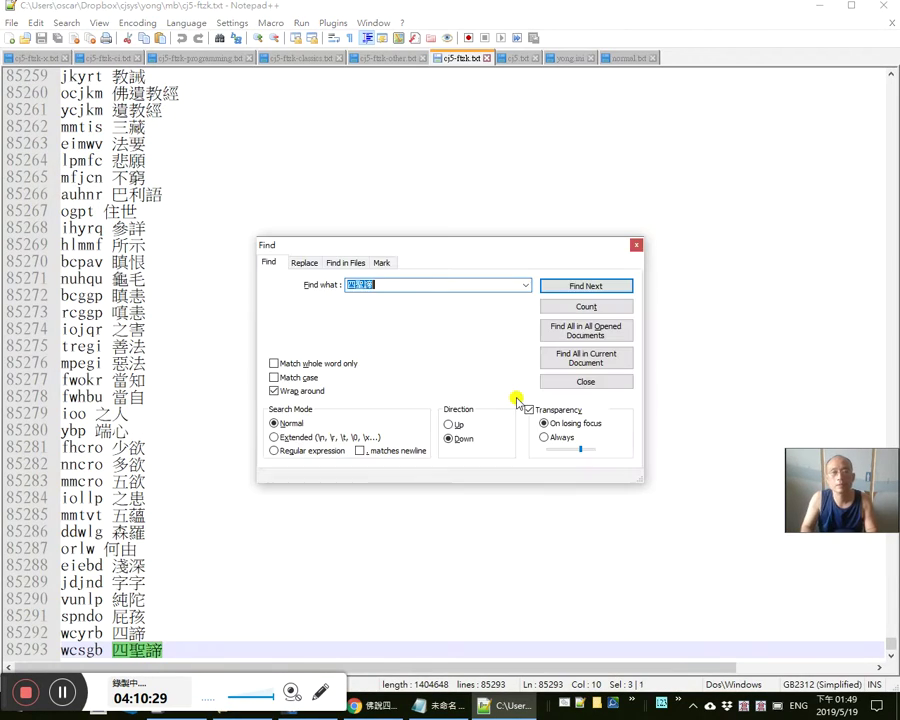
pyautogui.press('Return')
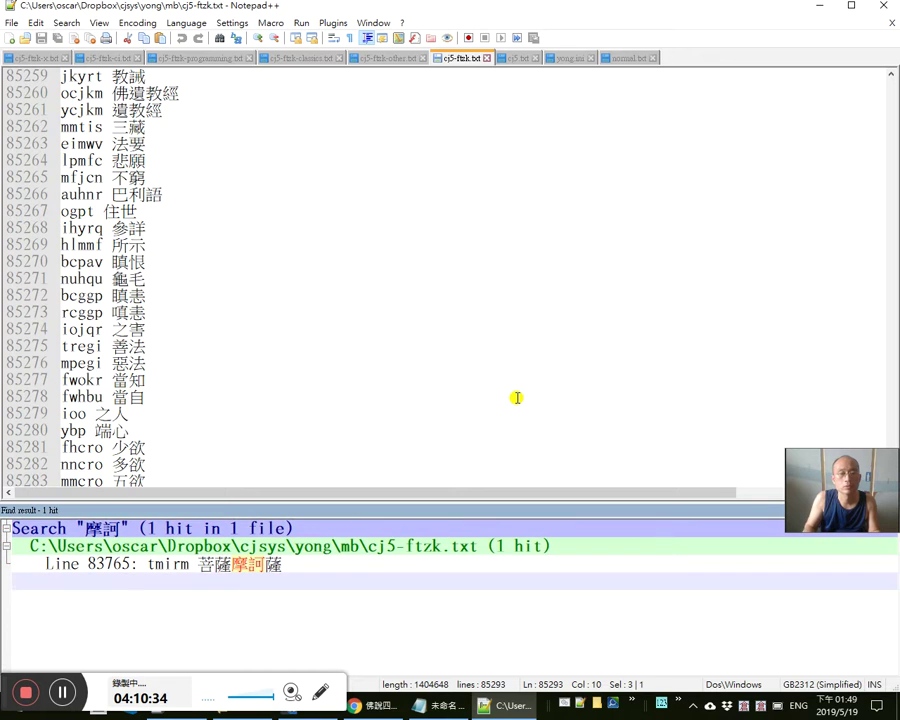
pyautogui.click(516, 398)
pyautogui.hotkey('ctrl', 'End')
pyautogui.press('Return')
pyautogui.hotkey('ctrl', 'v')
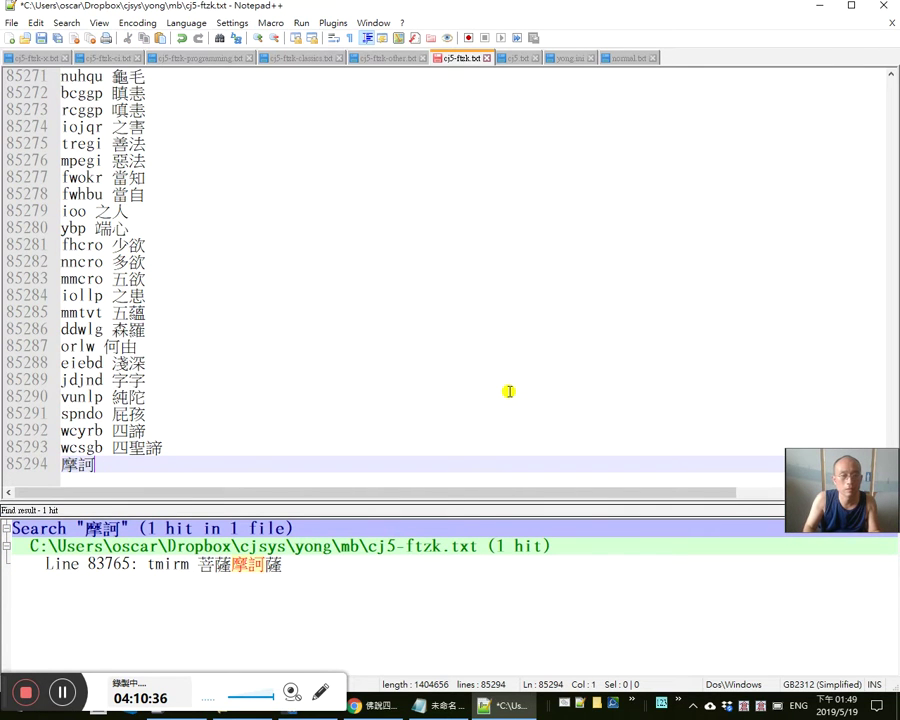
pyautogui.write('iqyrn')
pyautogui.hotkey('ctrl', 's')
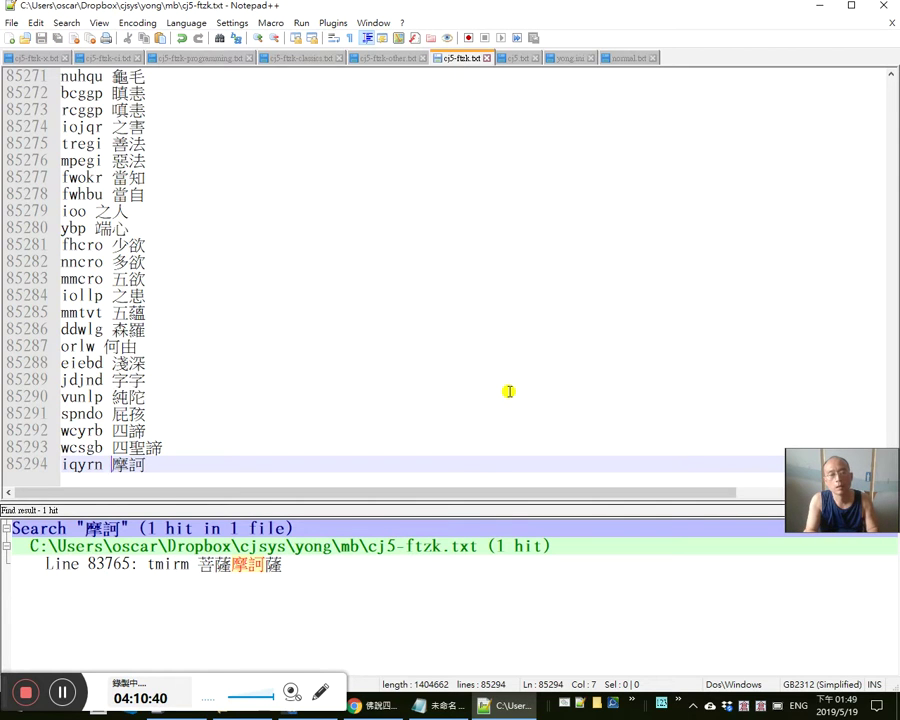
pyautogui.press('Delete')
pyautogui.write('r')
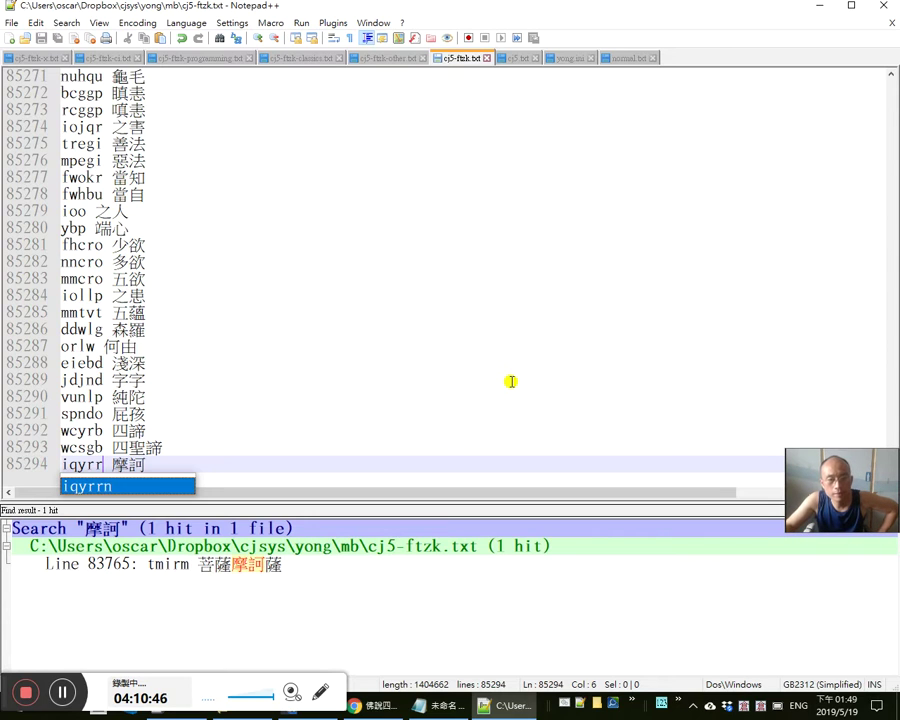
pyautogui.click(297, 444)
pyautogui.click(304, 471)
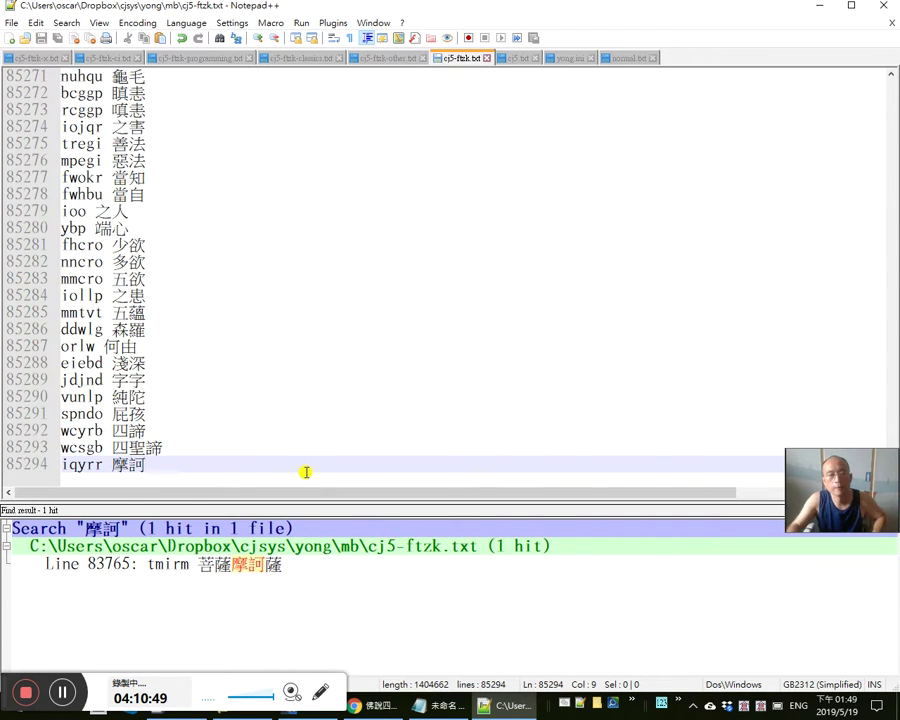
# Step: Search all code lists for 摩訶迦葉 and find no existing entry
pyautogui.hotkey('ctrl', 'f')
pyautogui.press('BackSpace')
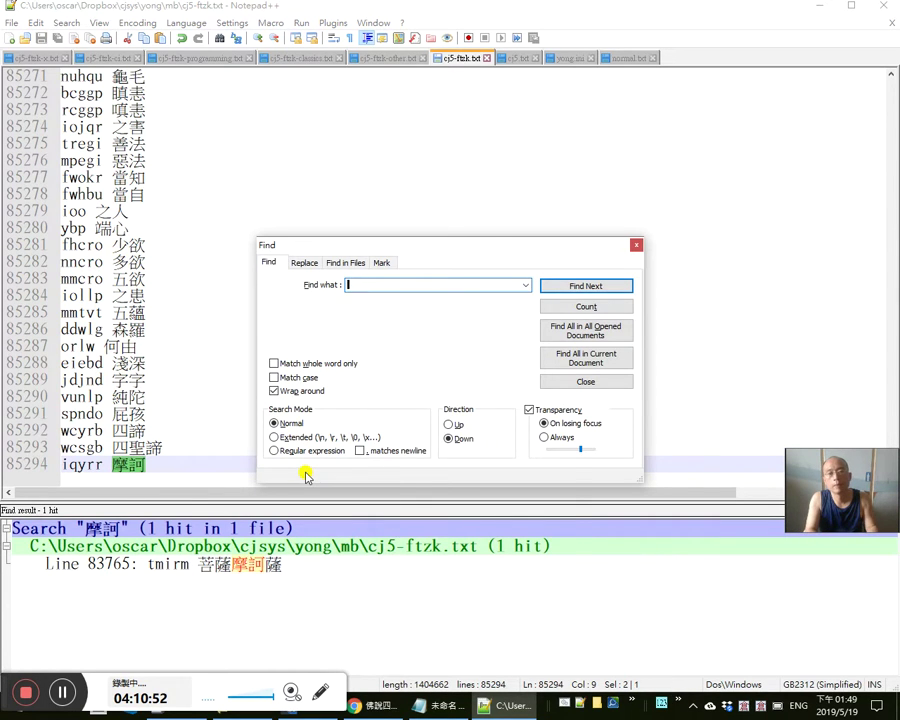
pyautogui.write('遮蔽')
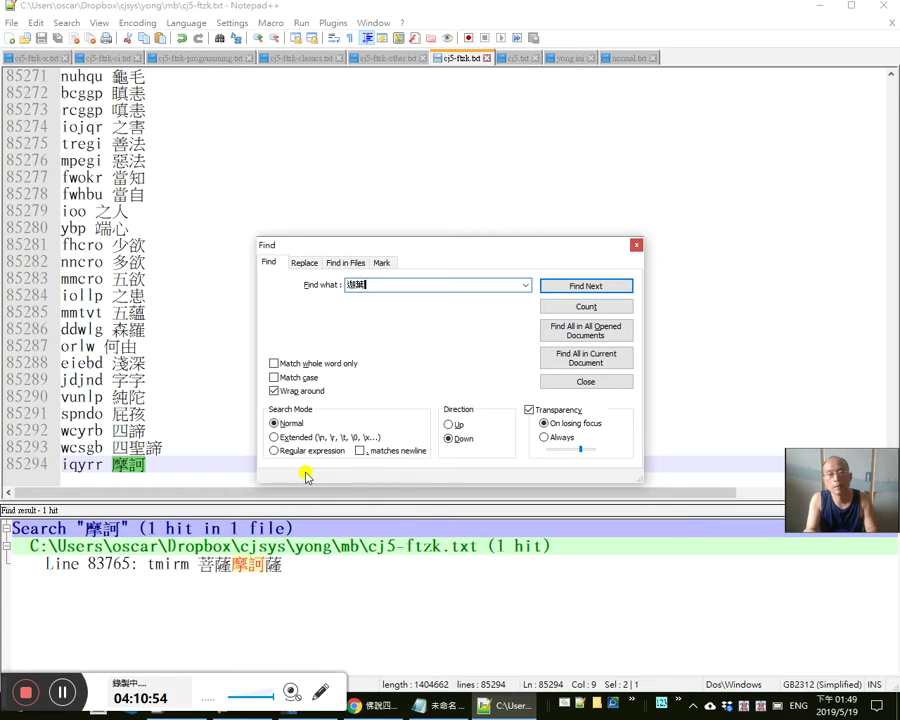
pyautogui.press('Home')
pyautogui.write('摩訶')
pyautogui.press('Return')
pyautogui.hotkey('ctrl', 'a')
pyautogui.press('BackSpace')
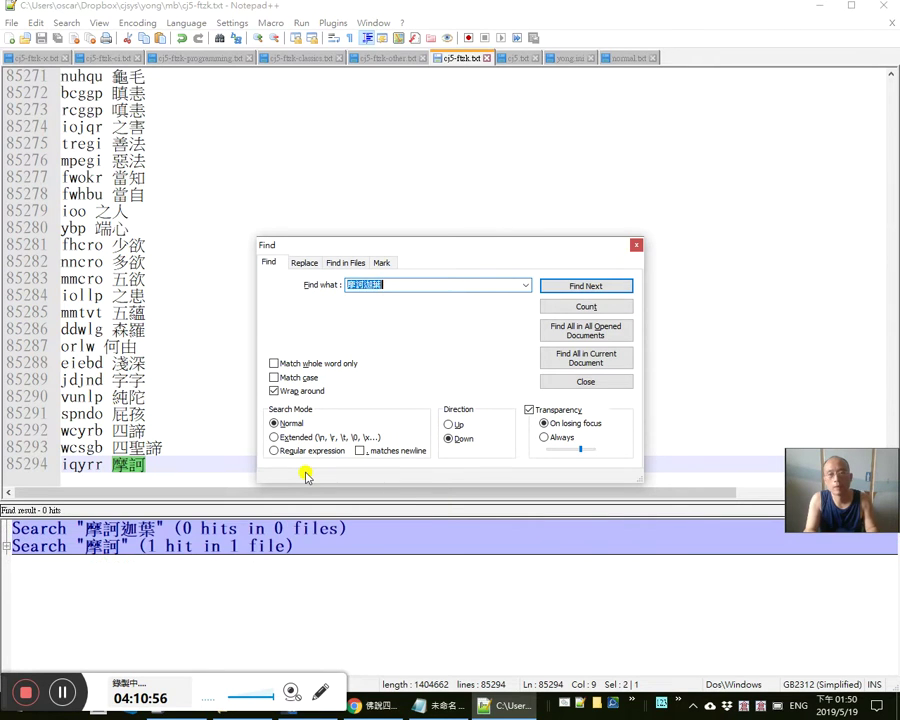
pyautogui.press('Escape')
pyautogui.click(306, 472)
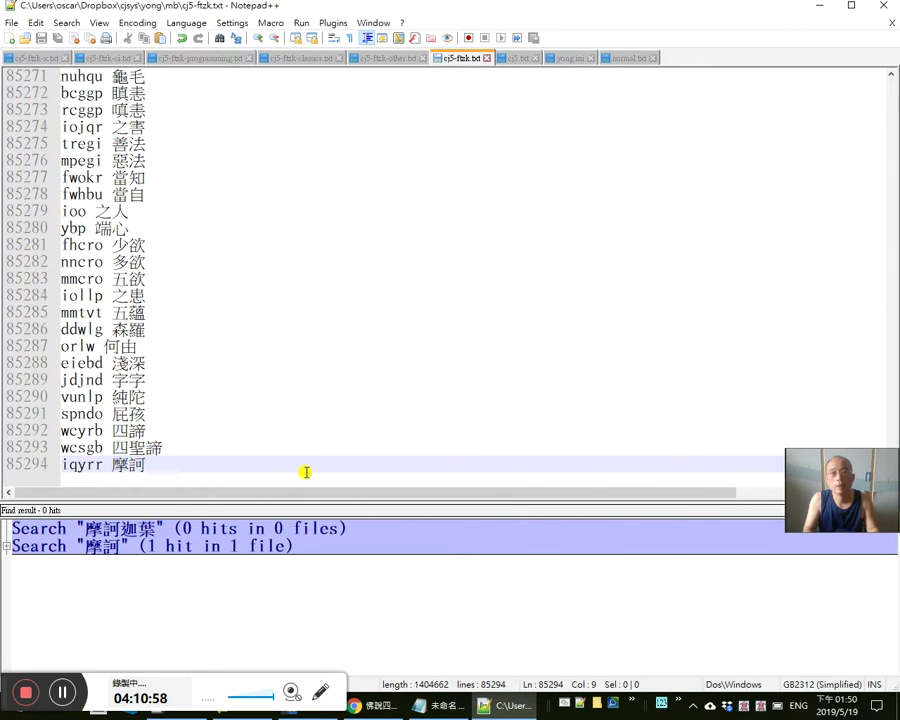
# Step: Add a 摩訶迦葉 line coded iryr to cj5-ftzk-classics.txt
pyautogui.hotkey('ctrl', 'Tab')
pyautogui.press('Return')
pyautogui.press('Up')
pyautogui.write('摩訶迦葉')
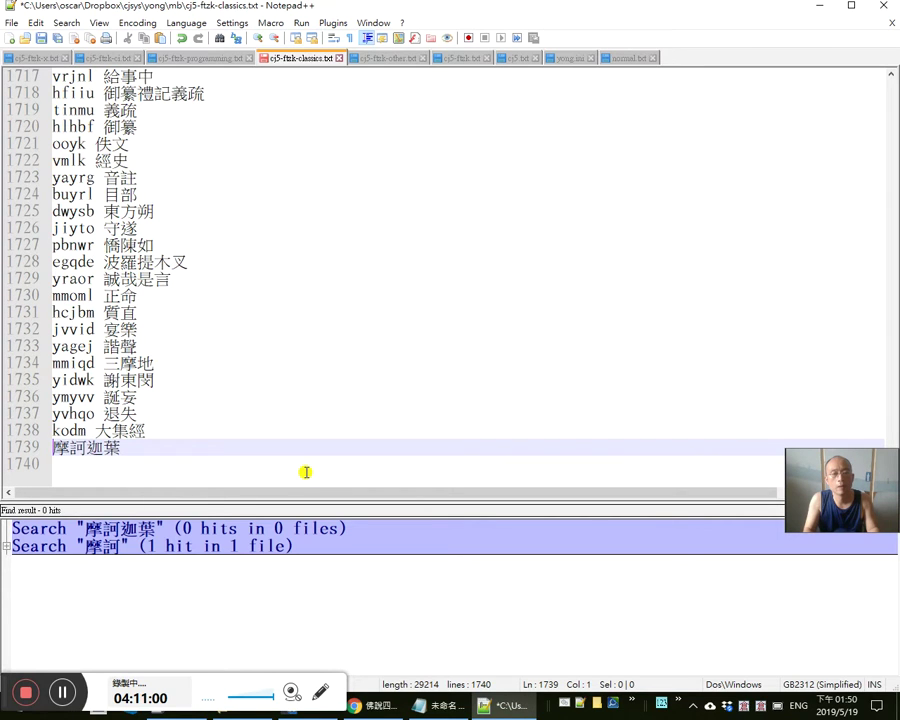
pyautogui.write('iryrd')
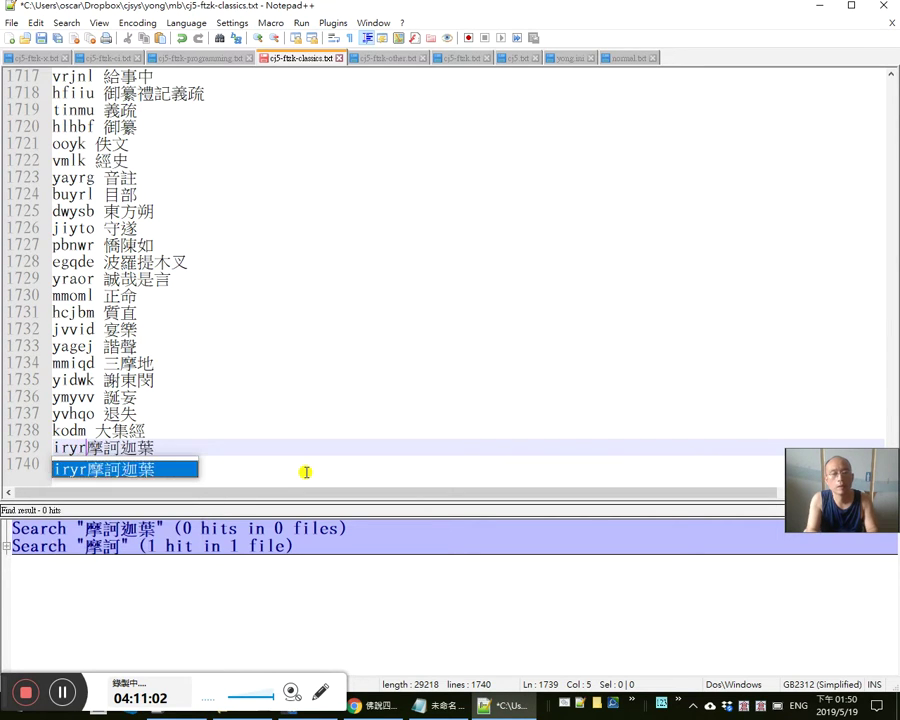
pyautogui.hotkey('alt', 'Tab')
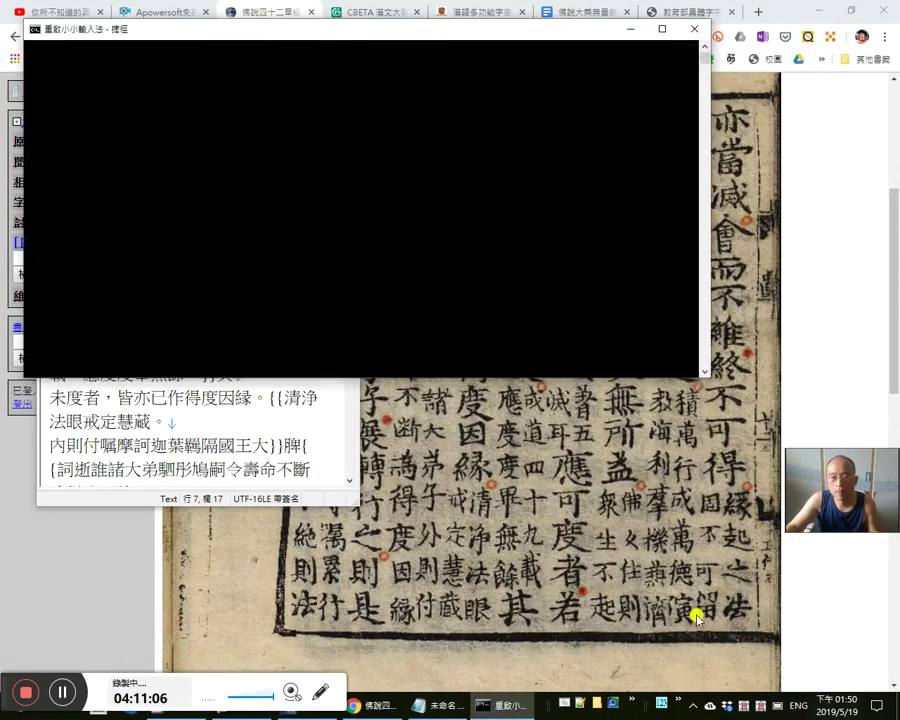
# Step: Replace the misread 隔隔國王 with 諸, then enter 弟子，外則付 and break the line
pyautogui.click(443, 500)
pyautogui.hotkey('alt', 'Tab')
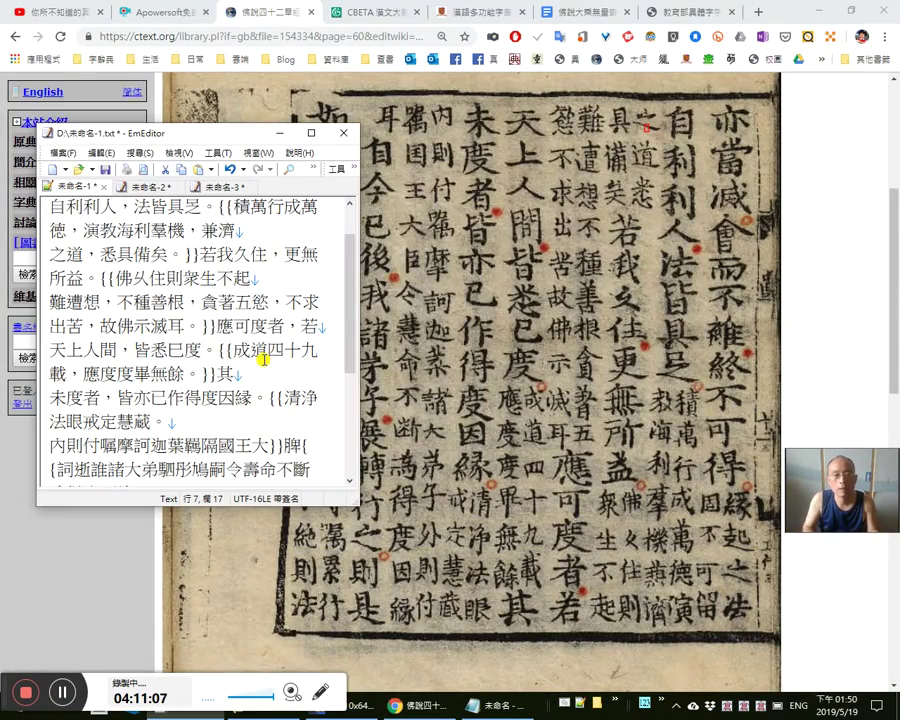
pyautogui.write('諸')
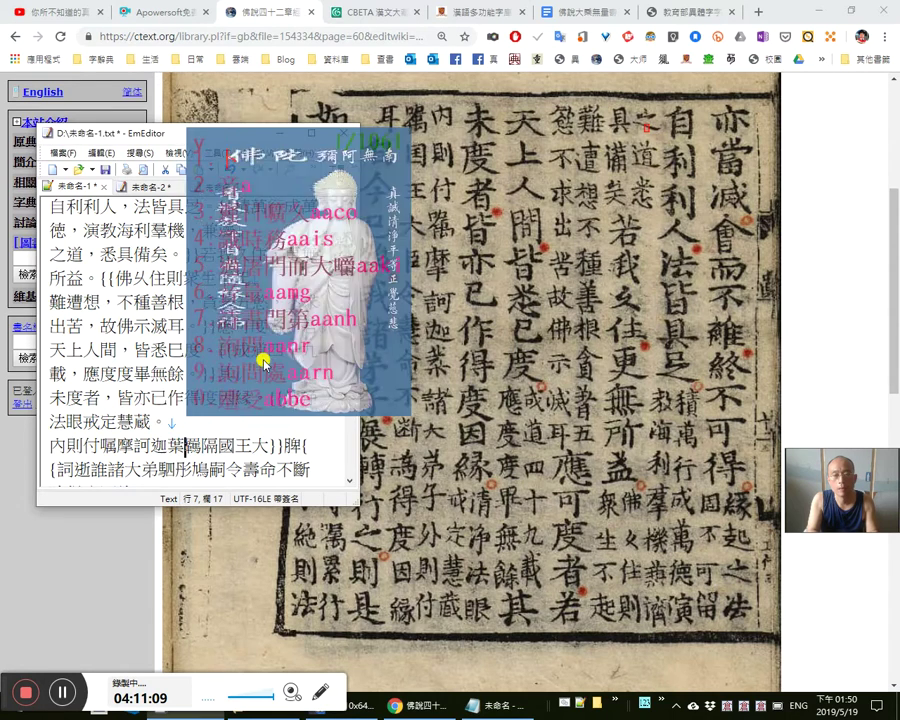
pyautogui.hotkey('shift', 'Right')
pyautogui.hotkey('shift', 'Right')
pyautogui.hotkey('shift', 'Right')
pyautogui.hotkey('shift', 'Right')
pyautogui.press('Delete')
pyautogui.press('Right')
pyautogui.write('弟子')
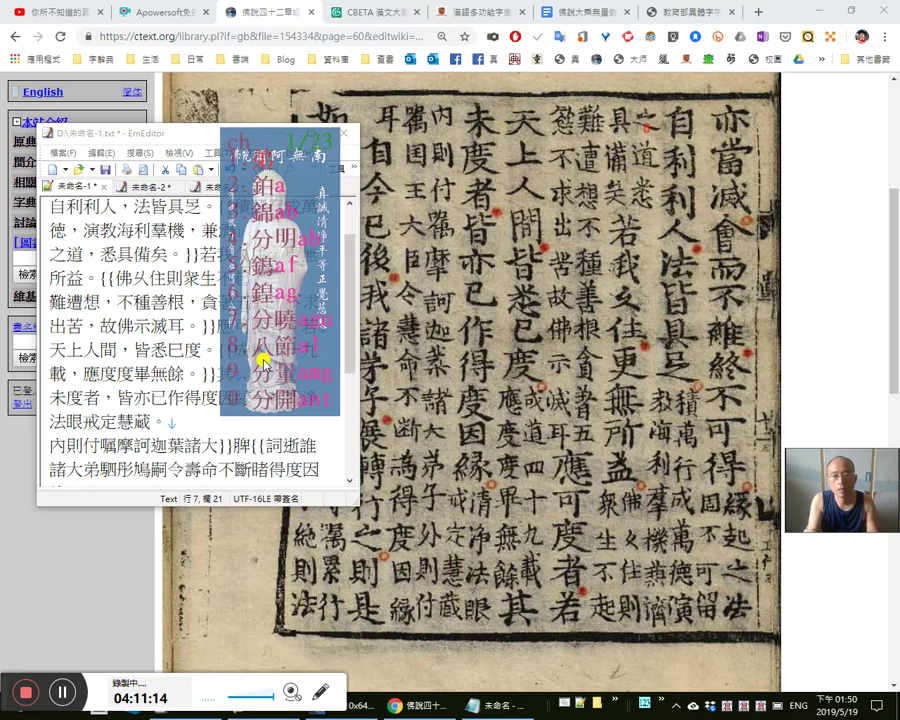
pyautogui.write('，外則')
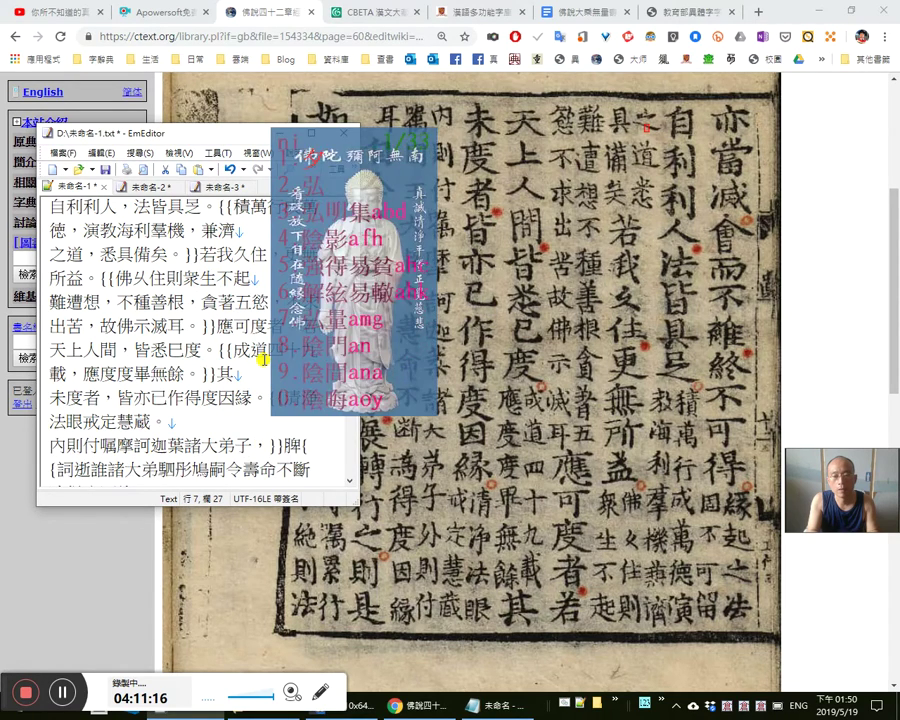
pyautogui.write('付')
pyautogui.press('Return')
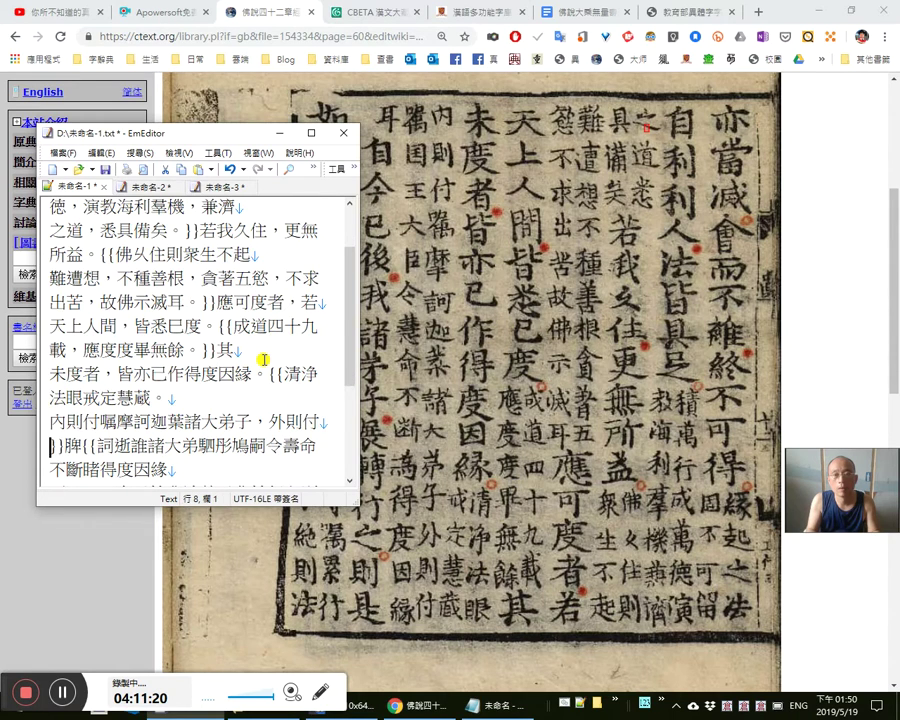
# Step: Enter 囑国 and 大臣，令不斷，為得度因緣, converting the misread 尸 to 耳
pyautogui.write('a')
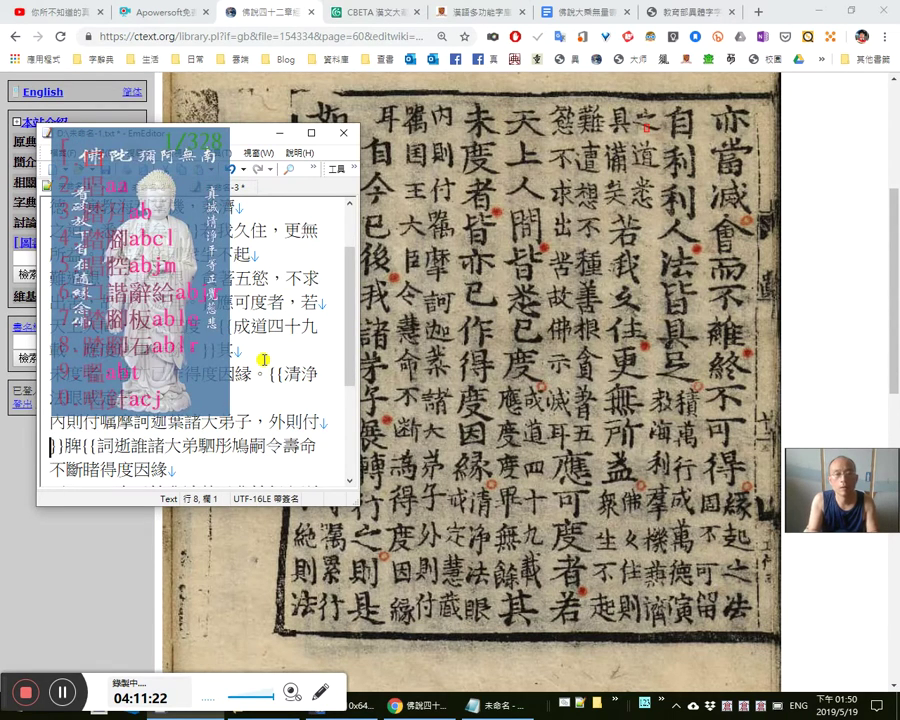
pyautogui.write('囑')
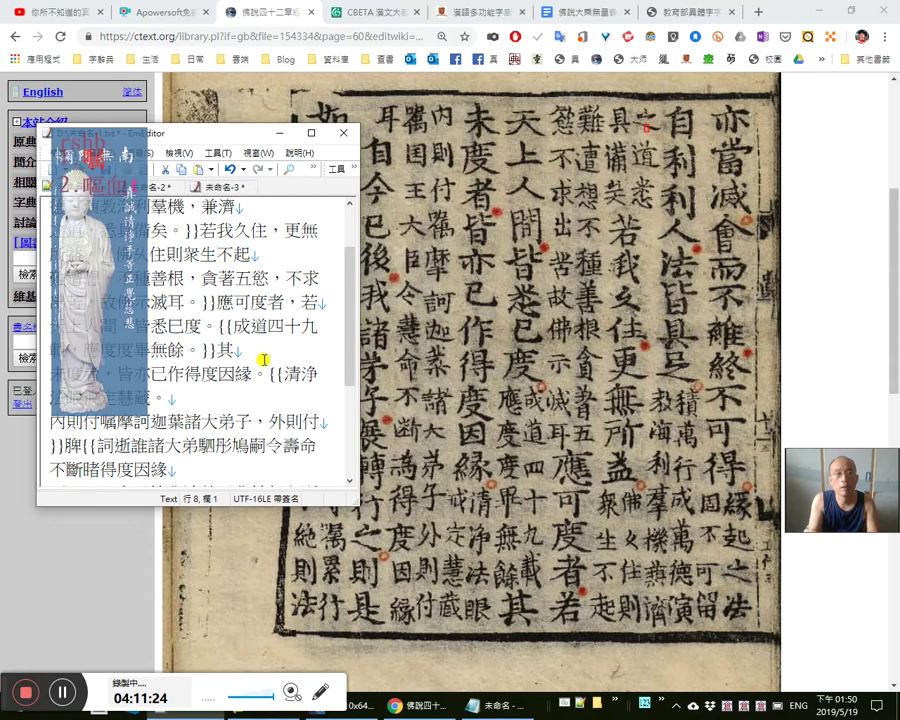
pyautogui.write('國士')
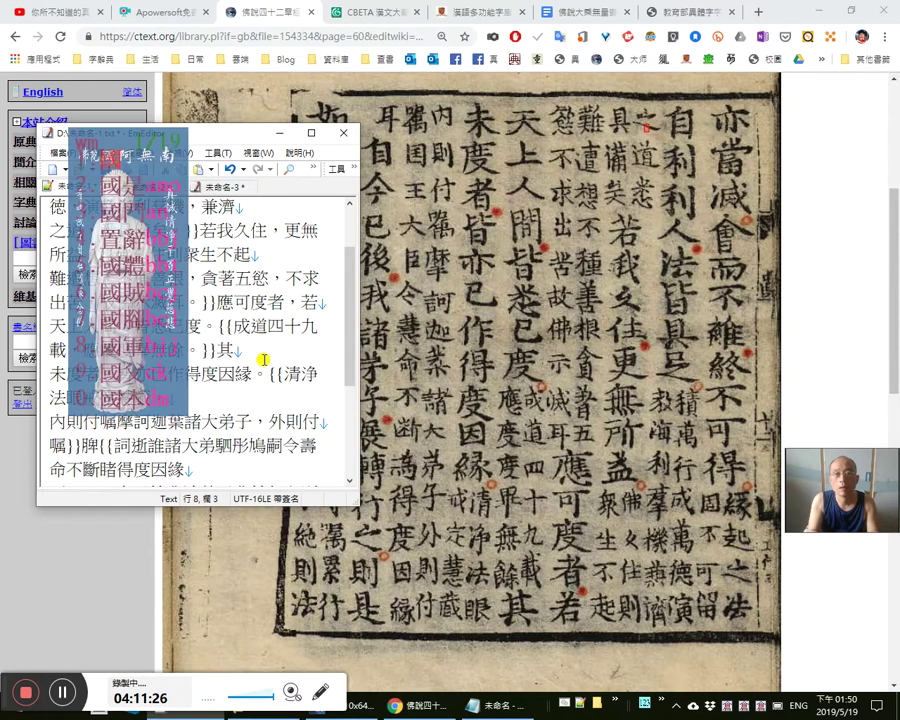
pyautogui.hotkey('shift', 'Left')
pyautogui.hotkey('shift', 'Left')
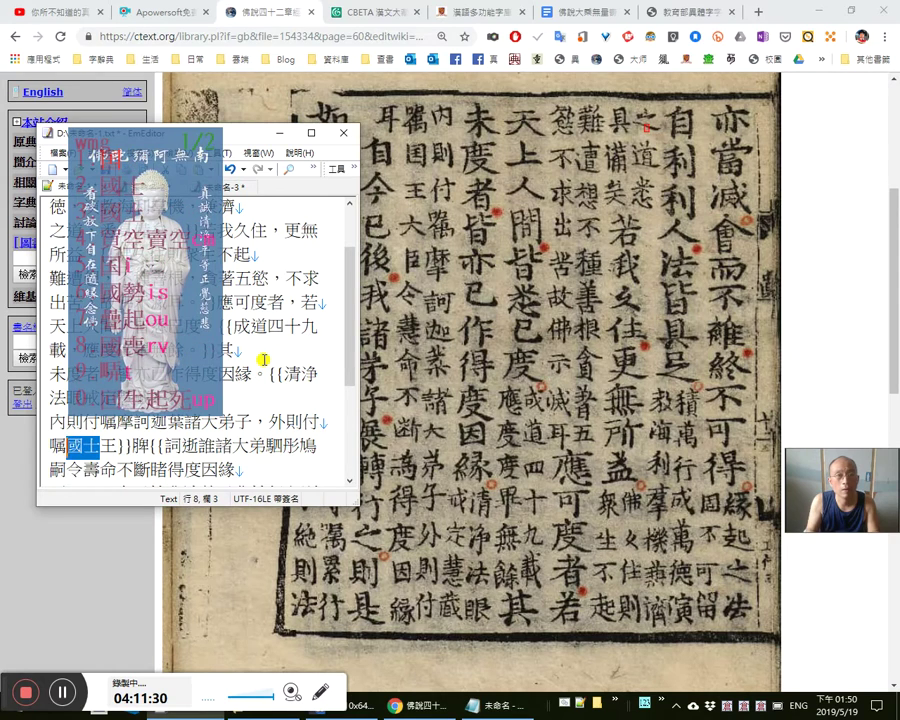
pyautogui.write('国')
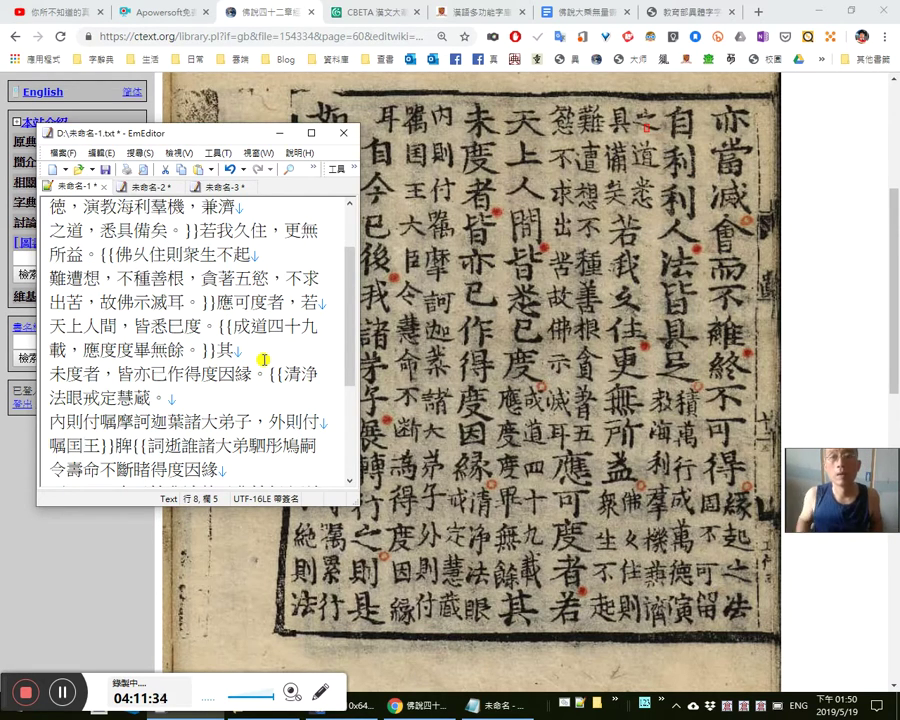
pyautogui.press('Right')
pyautogui.hotkey('shift', 'Right')
pyautogui.hotkey('shift', 'Right')
pyautogui.hotkey('shift', 'Right')
pyautogui.hotkey('shift', 'Right')
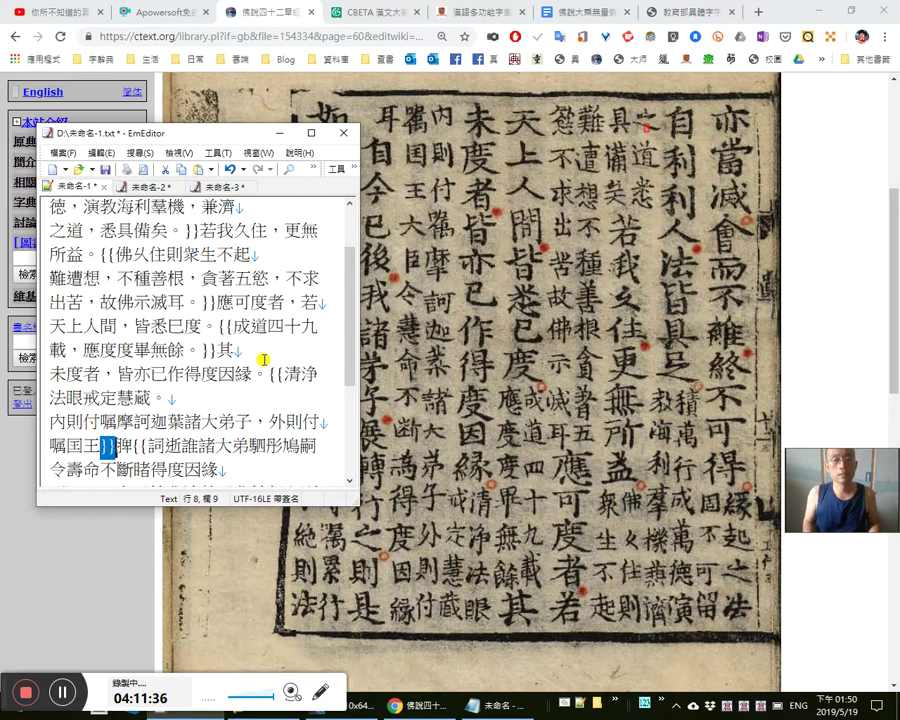
pyautogui.hotkey('shift', 'Right')
pyautogui.hotkey('shift', 'Right')
pyautogui.hotkey('shift', 'Right')
pyautogui.hotkey('shift', 'Right')
pyautogui.hotkey('shift', 'Right')
pyautogui.hotkey('shift', 'Right')
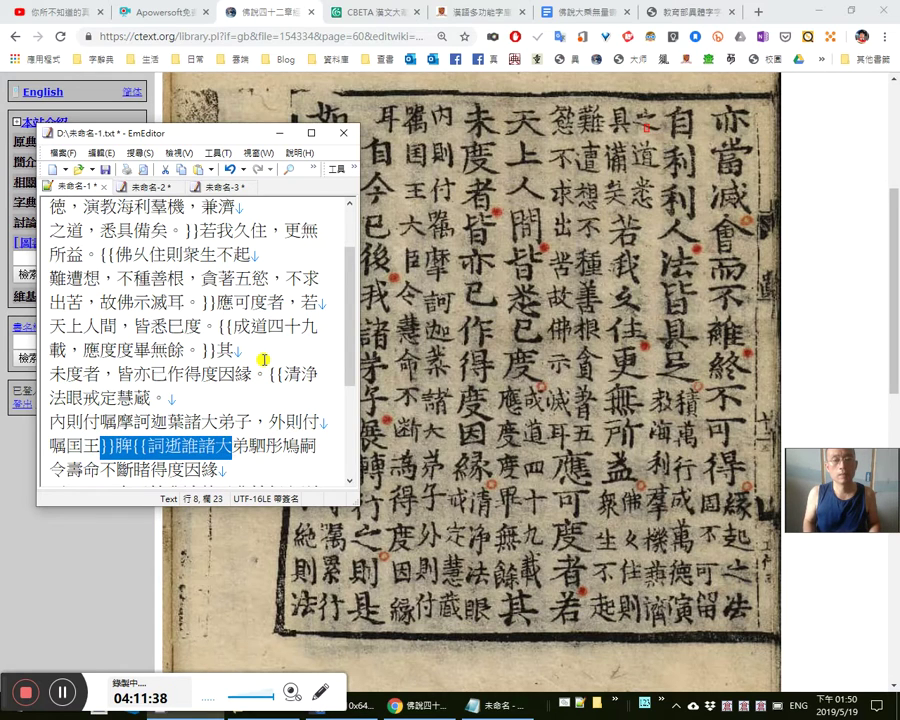
pyautogui.write('大臣')
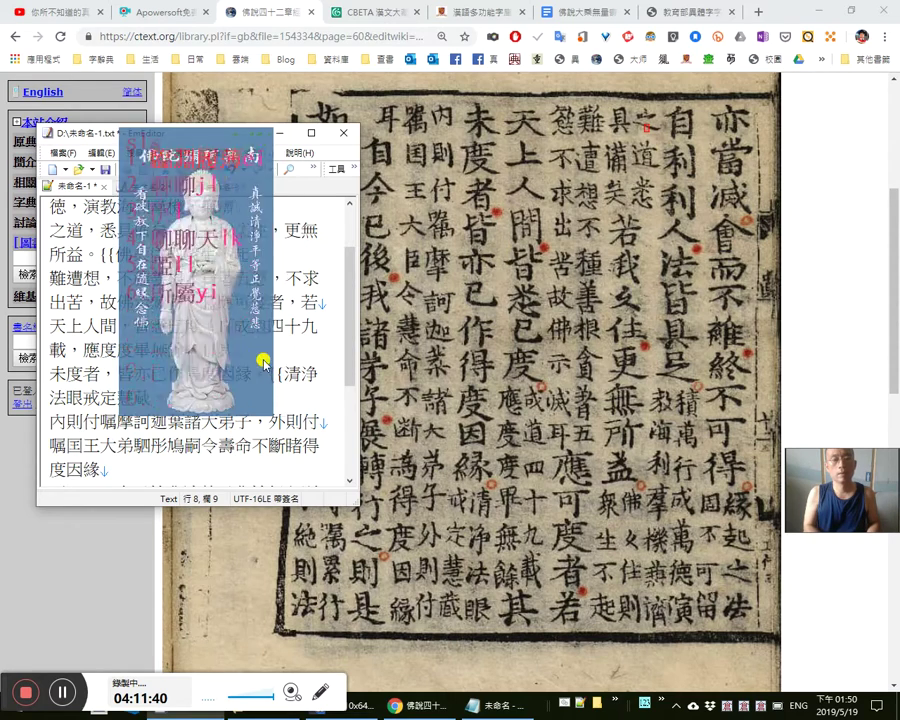
pyautogui.write('，令')
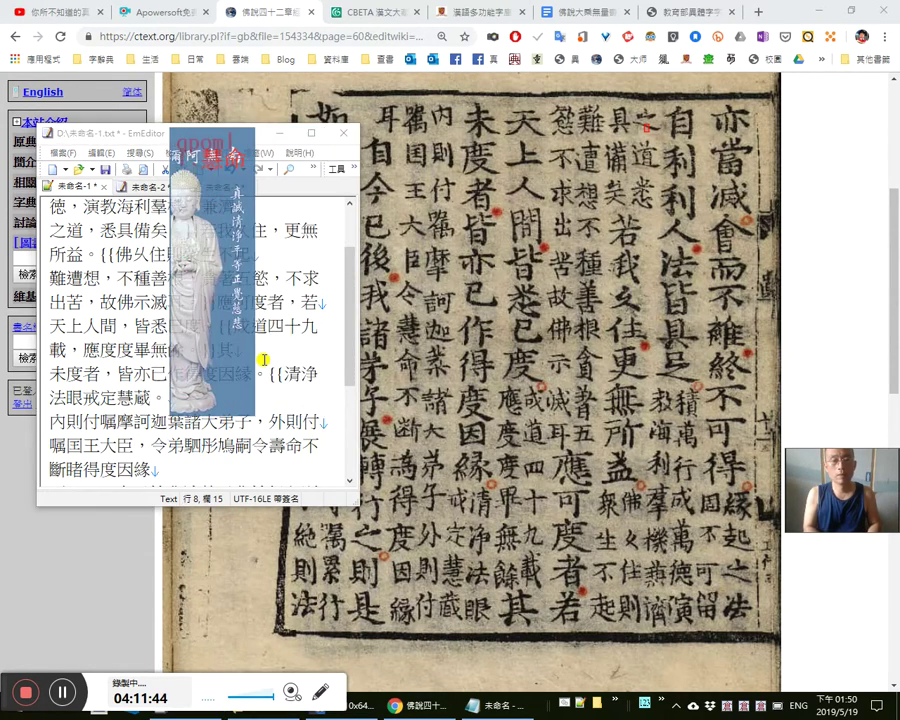
pyautogui.write('不')
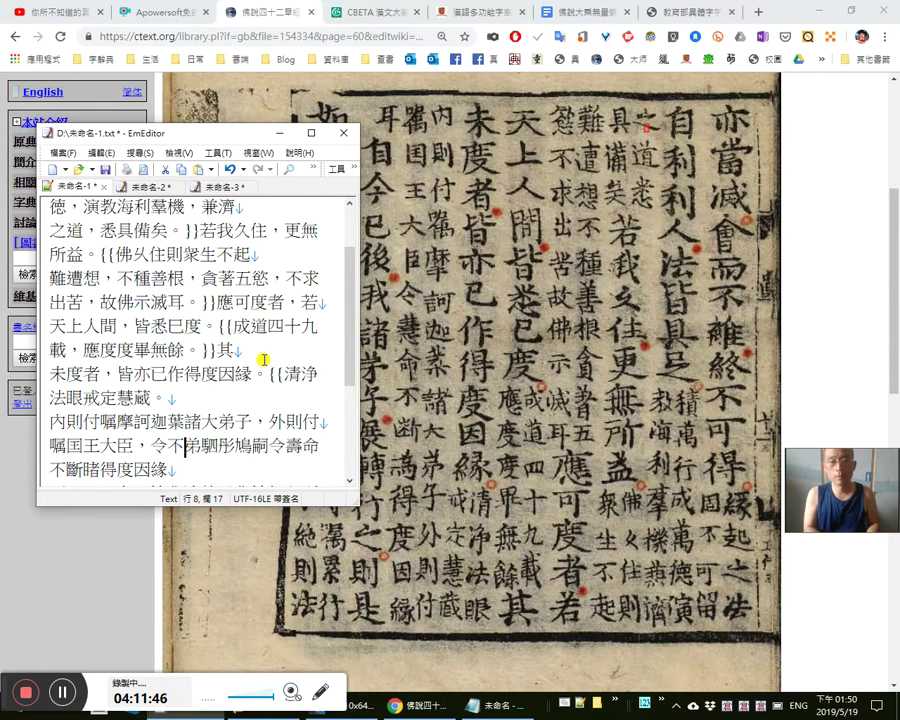
pyautogui.write('a')
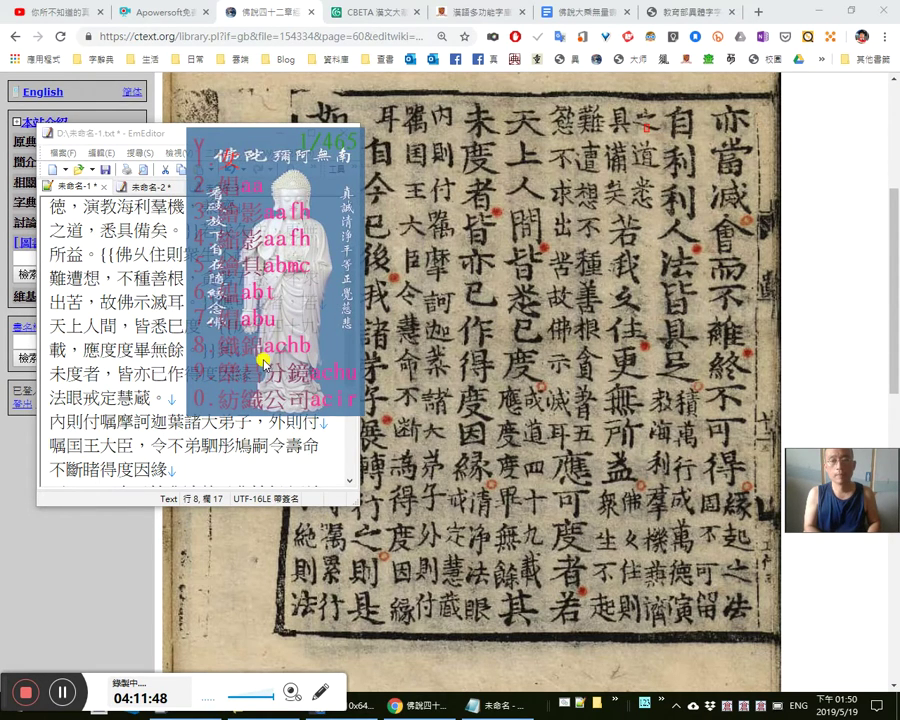
pyautogui.write('斷')
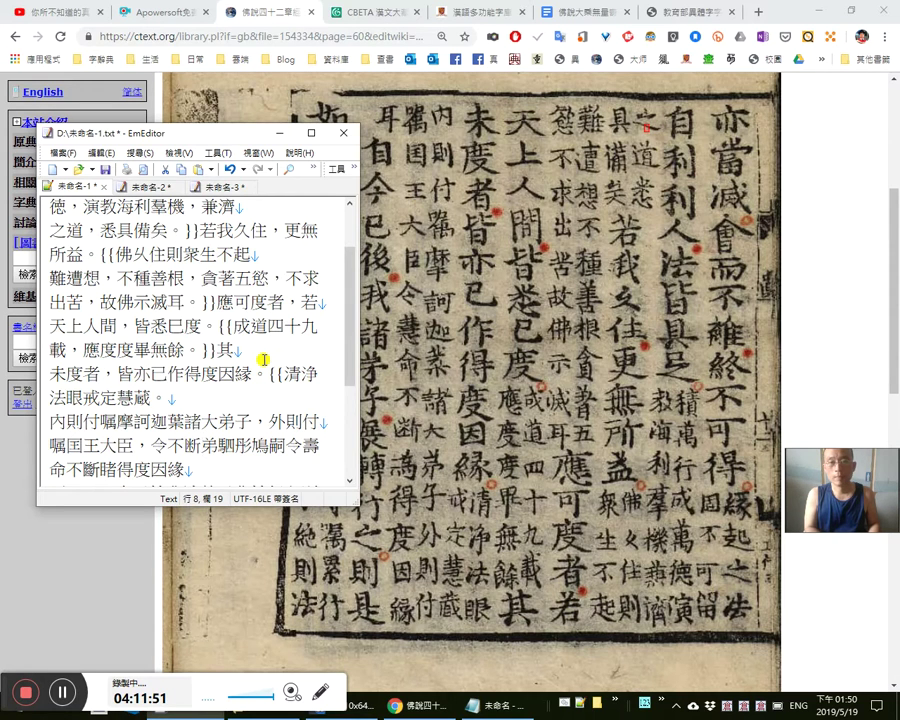
pyautogui.write('，為咎')
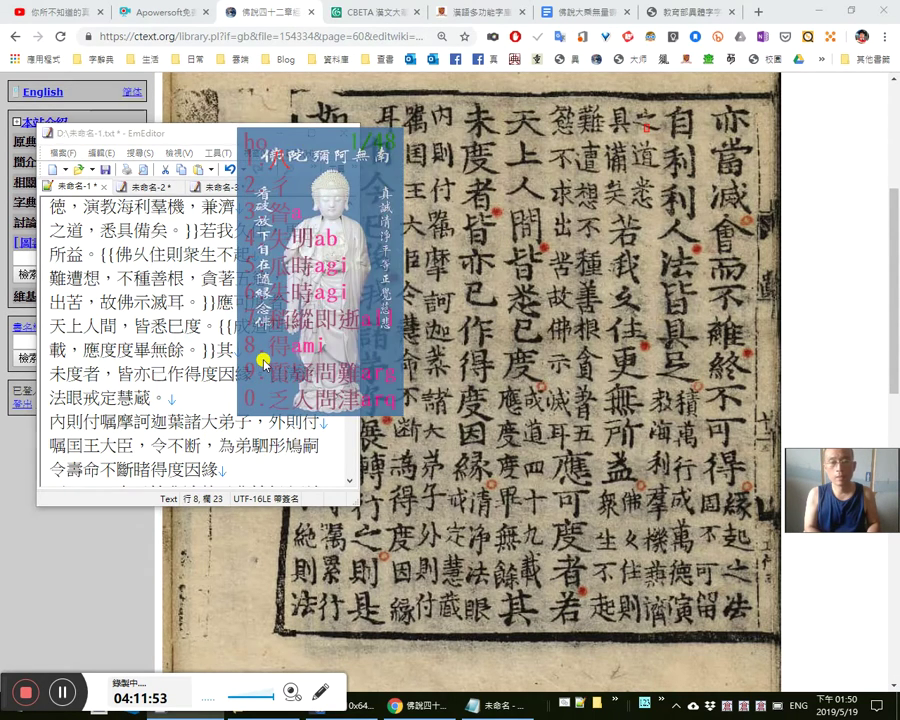
pyautogui.press('BackSpace')
pyautogui.write('得度')
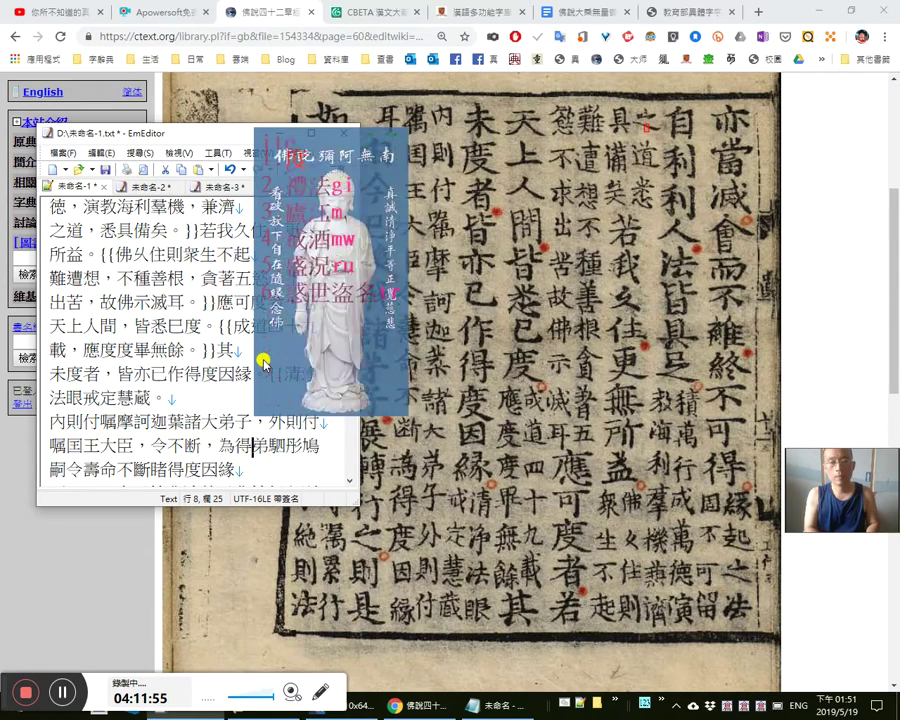
pyautogui.write('因')
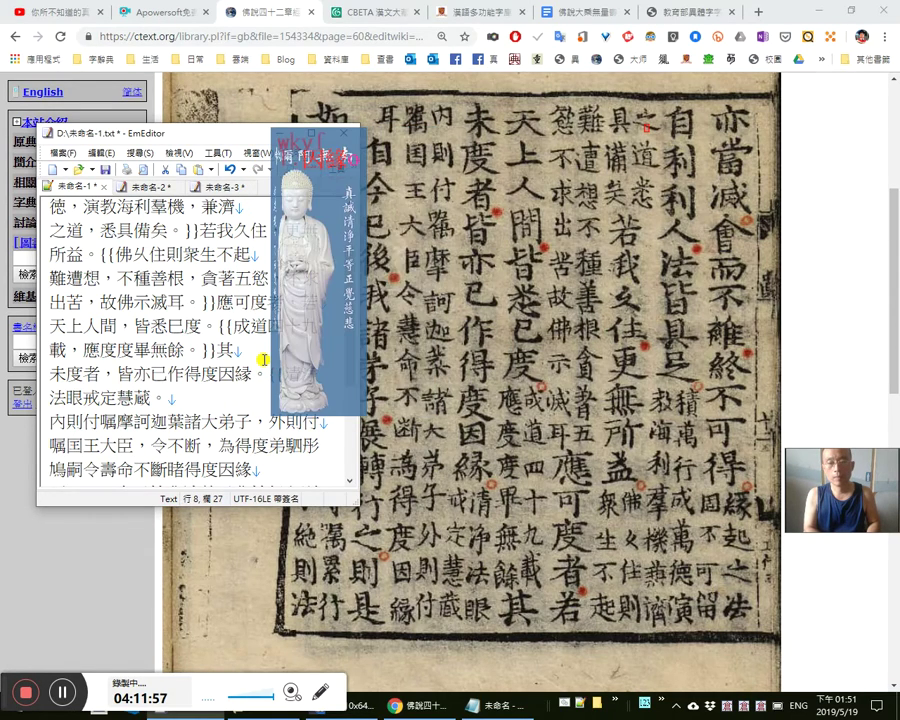
pyautogui.write('緣弟')
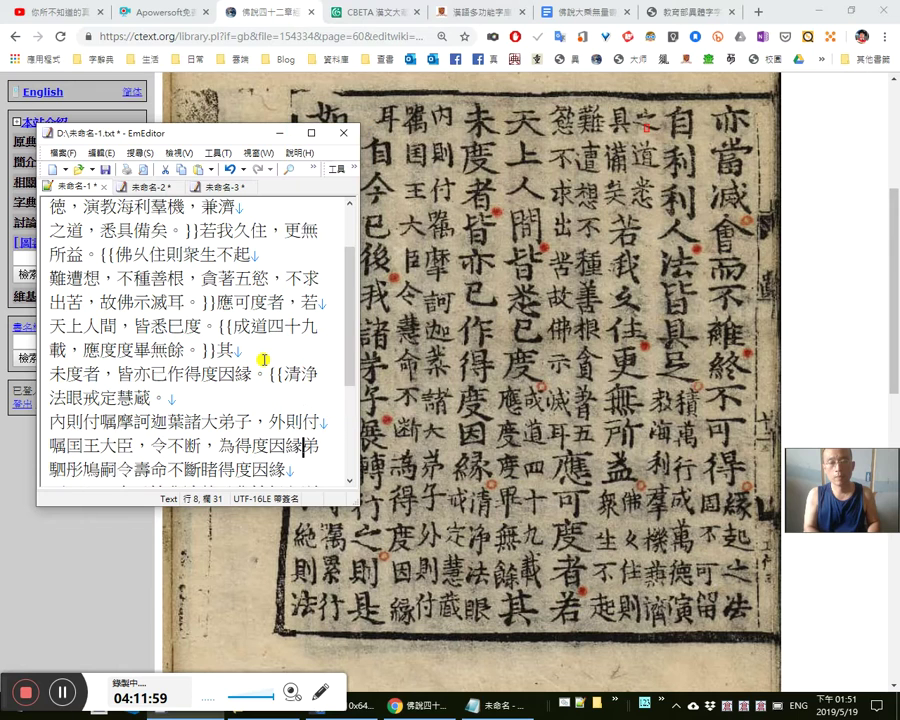
pyautogui.write('尸')
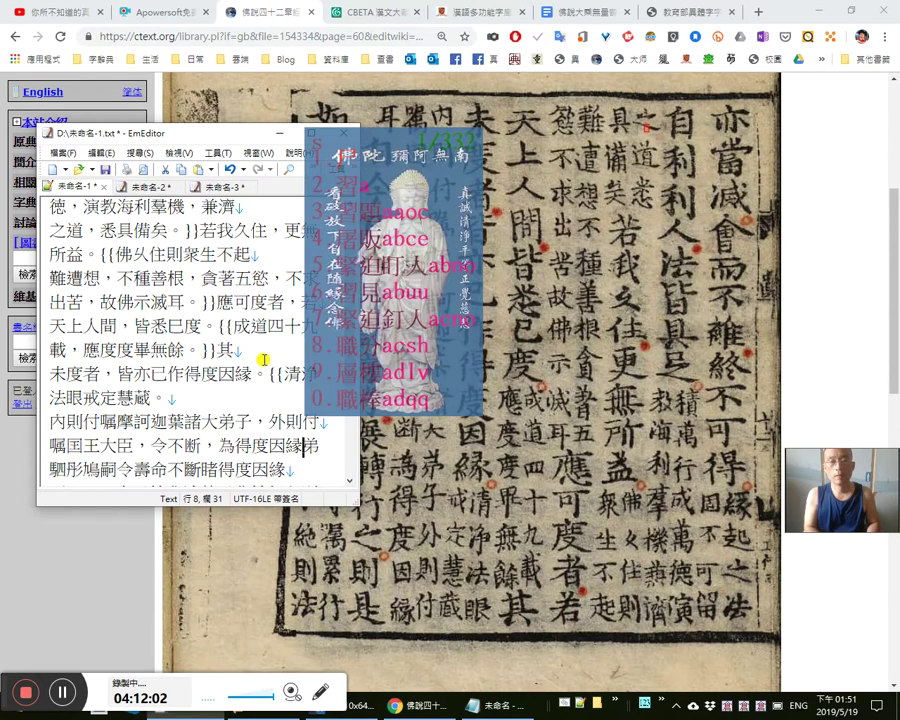
pyautogui.press('Down')
pyautogui.press('Return')
pyautogui.press('Left')
# Step: Delete the garbled text after 耳, add 。, and make the next line read 自今已後，
pyautogui.press('Return')
pyautogui.press('Right')
pyautogui.hotkey('shift', 'Down')
pyautogui.hotkey('shift', 'Right')
pyautogui.hotkey('shift', 'Right')
pyautogui.press('Delete')
pyautogui.write('。')
pyautogui.press('Up')
pyautogui.press('Right')
pyautogui.press('Down')
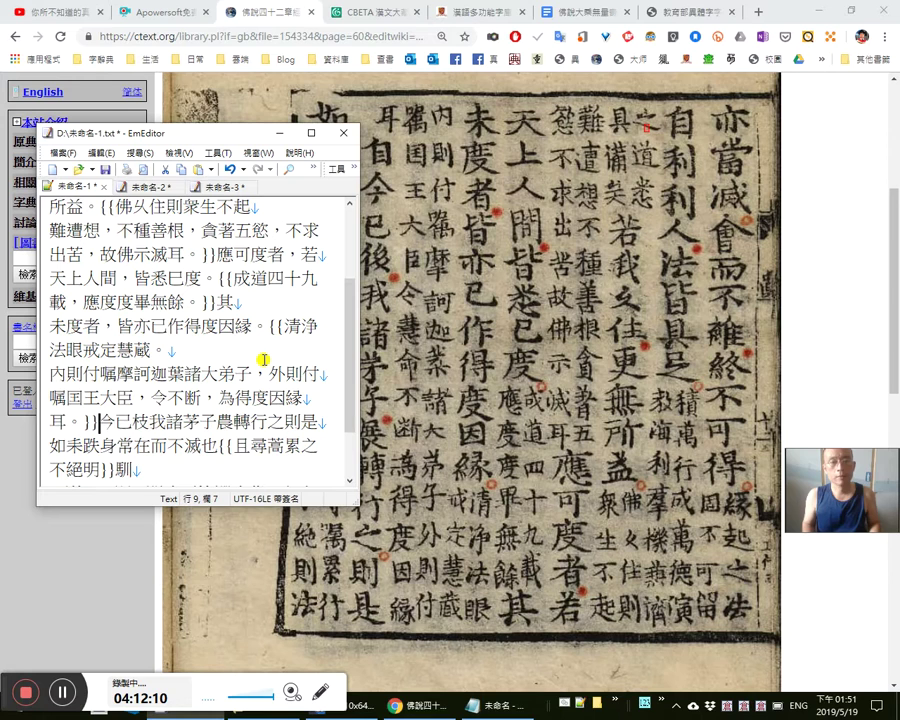
pyautogui.write('自')
pyautogui.press('Right')
pyautogui.write('後，')
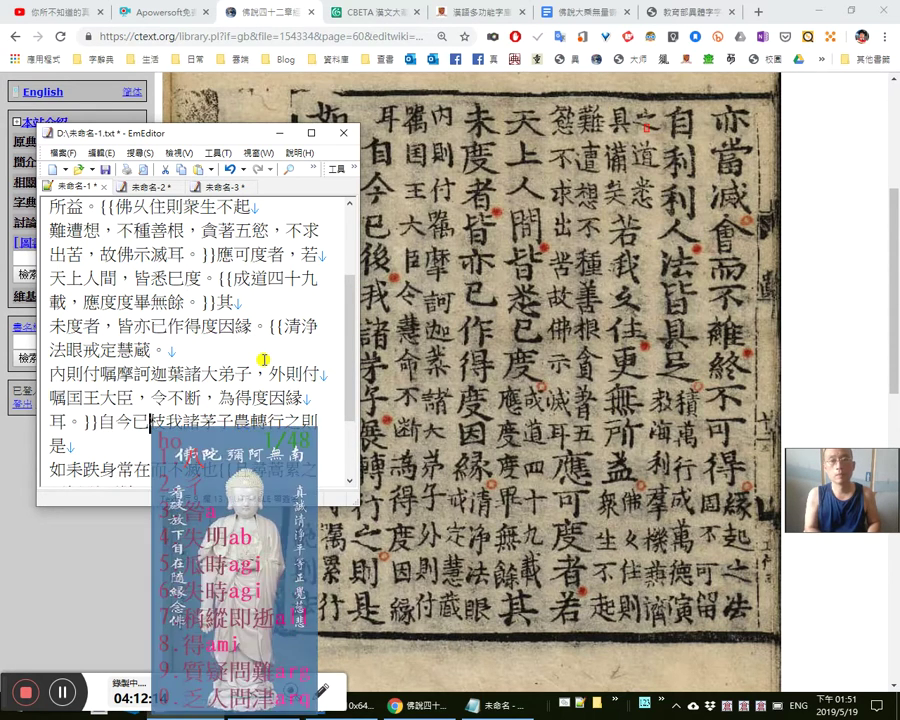
# Step: Delete the stray 枝, replace 茅 with 弟 and 農 with 展, and add a comma after 展轉行之
pyautogui.moveTo(220, 132); pyautogui.dragTo(720, 117)
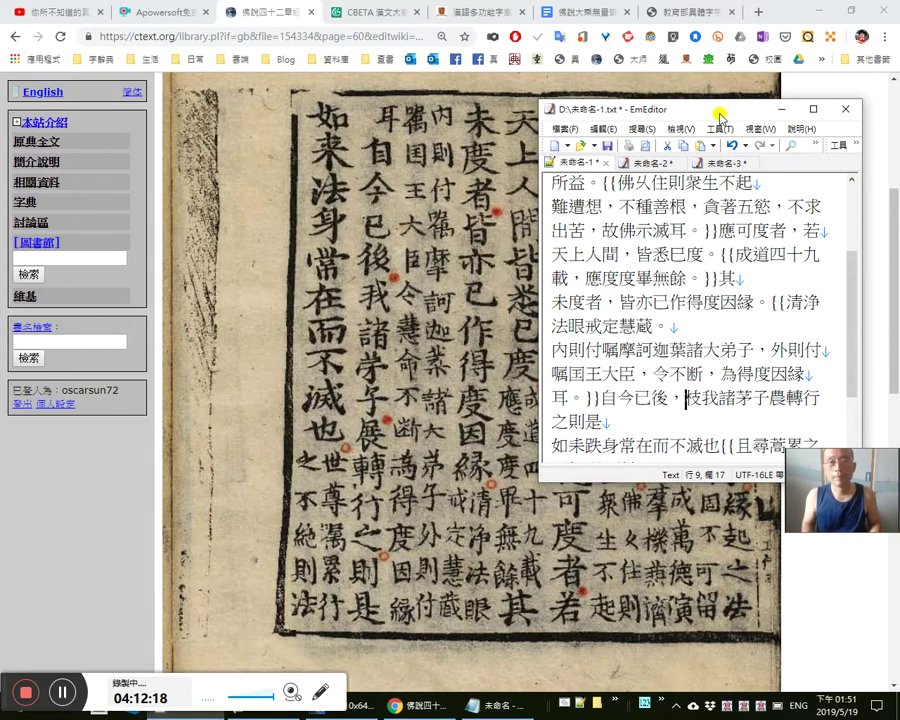
pyautogui.press('Delete')
pyautogui.press('Right')
pyautogui.press('Right')
pyautogui.hotkey('shift', 'Right')
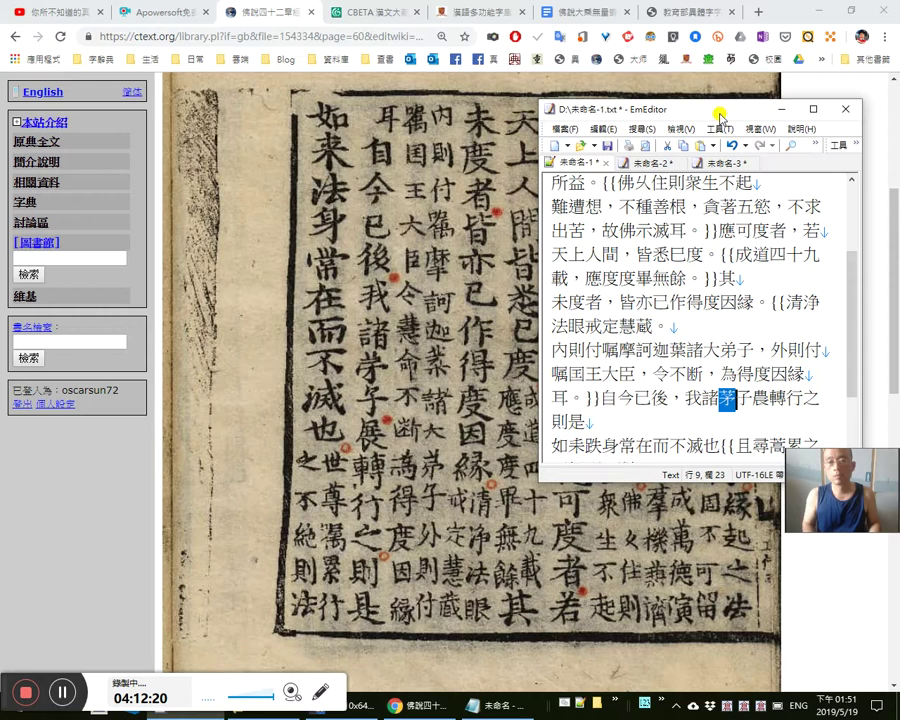
pyautogui.write('弟')
pyautogui.press('Right')
pyautogui.press('Right')
pyautogui.hotkey('shift', 'Left')
pyautogui.write('展')
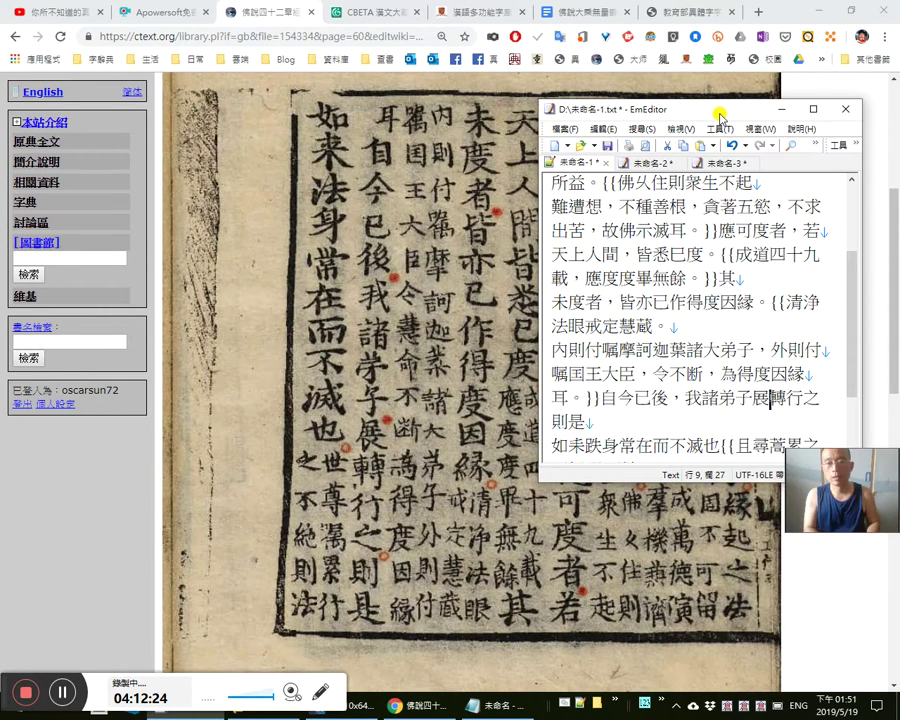
pyautogui.press('Right')
pyautogui.press('Right')
pyautogui.press('Right')
pyautogui.write('，')
pyautogui.press('Right')
pyautogui.press('Right')
pyautogui.press('Right')
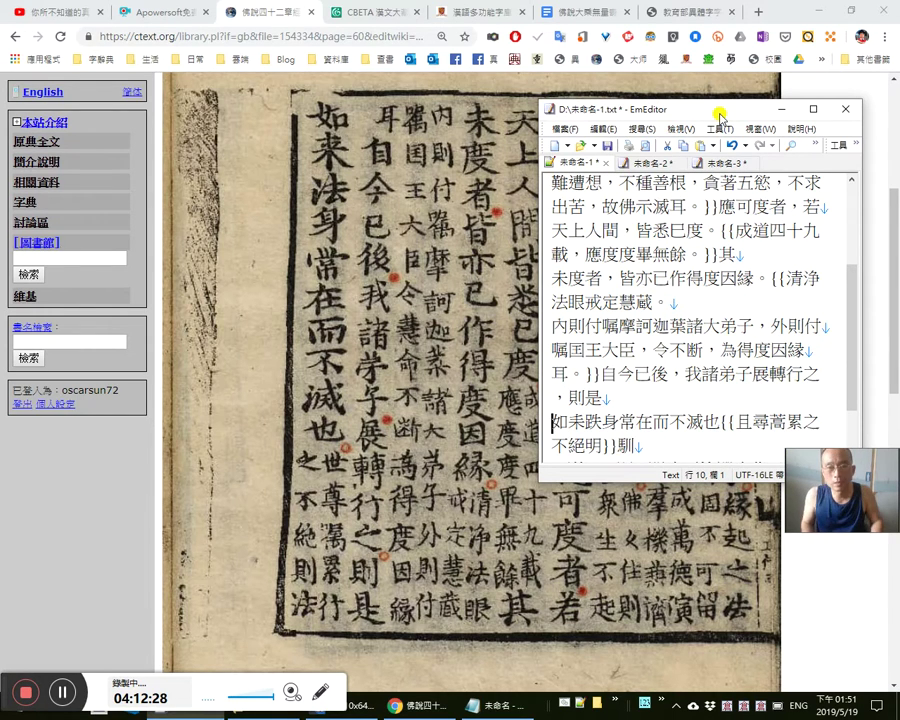
# Step: Review IME replacement candidates for the misread 未 after 如 and accept one
pyautogui.press('Right')
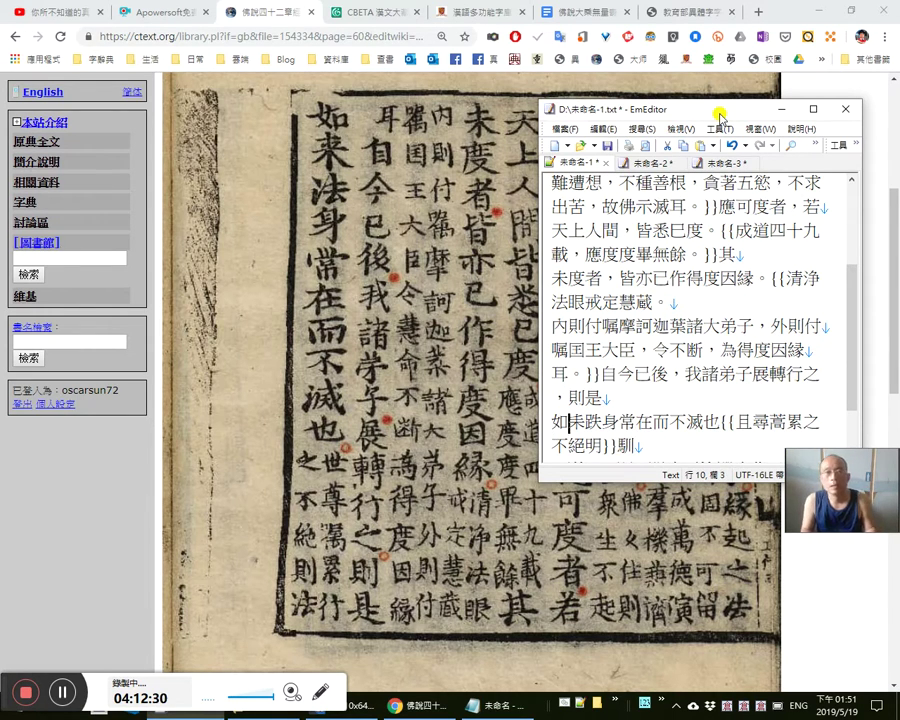
pyautogui.hotkey('shift', 'Right')
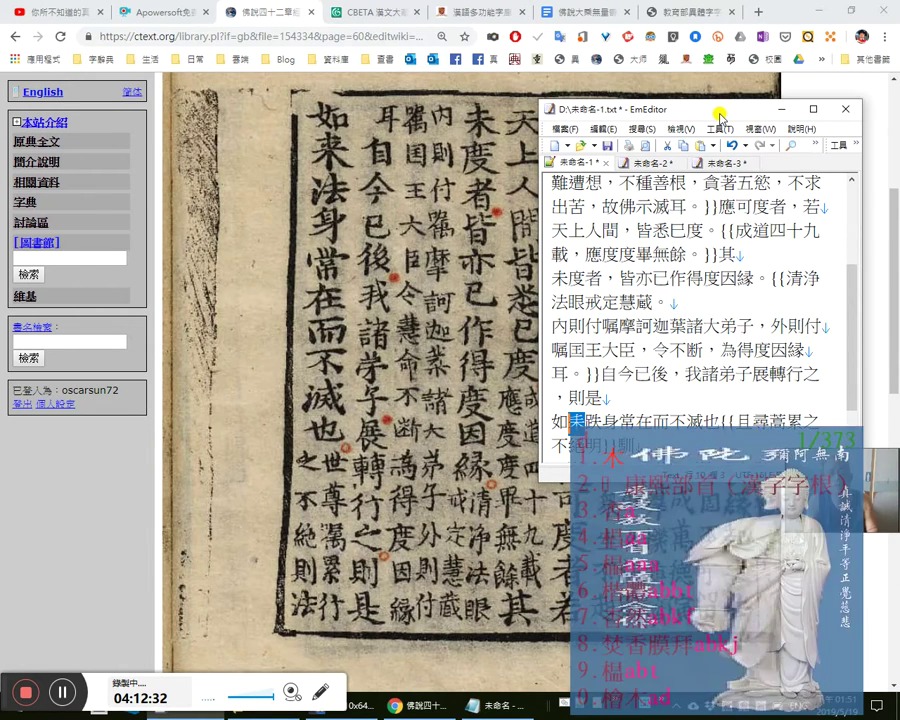
pyautogui.press('Escape')
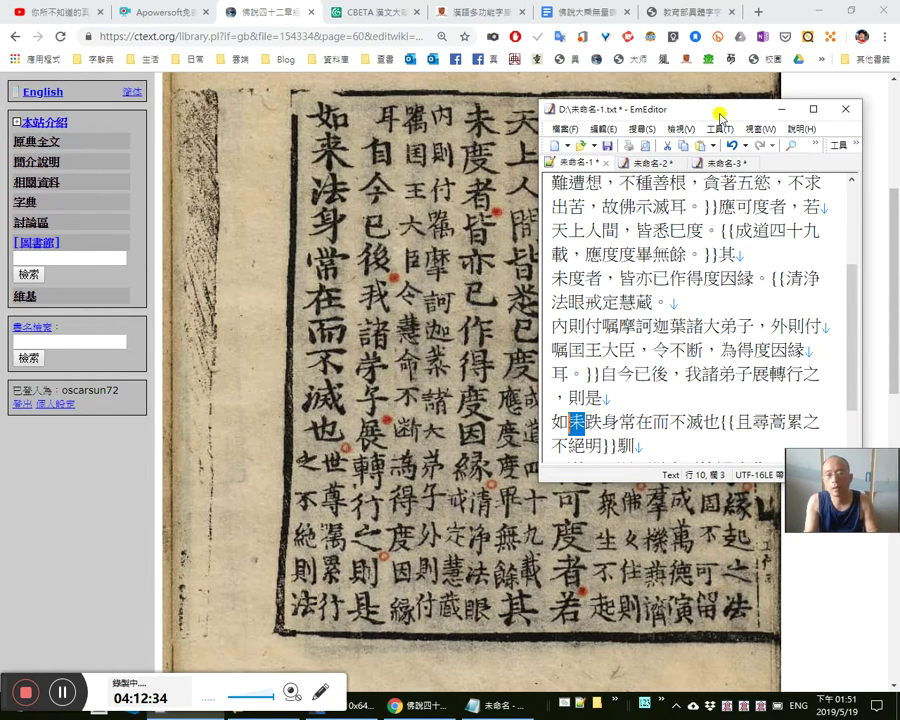
pyautogui.press('Down')
pyautogui.press('Down')
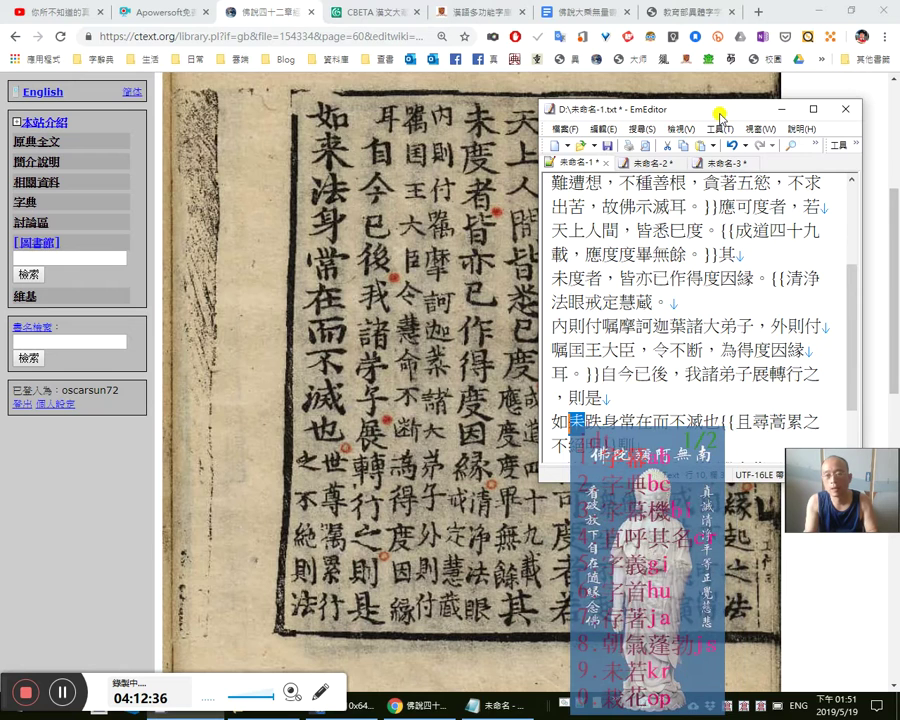
pyautogui.press('Down')
pyautogui.press('Down')
pyautogui.press('Down')
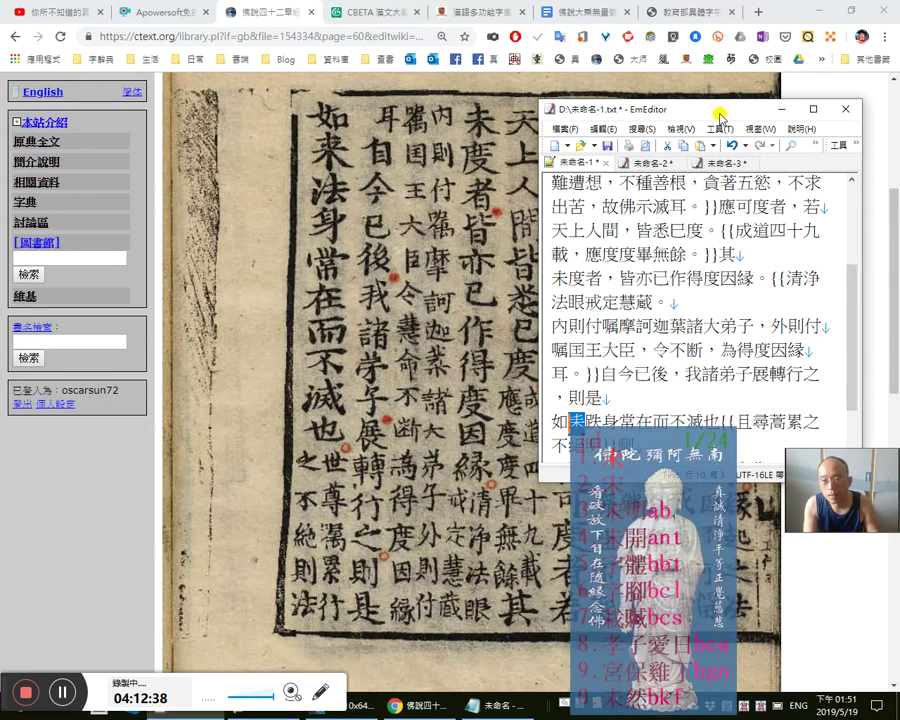
pyautogui.press('Down')
pyautogui.press('Down')
pyautogui.press('Down')
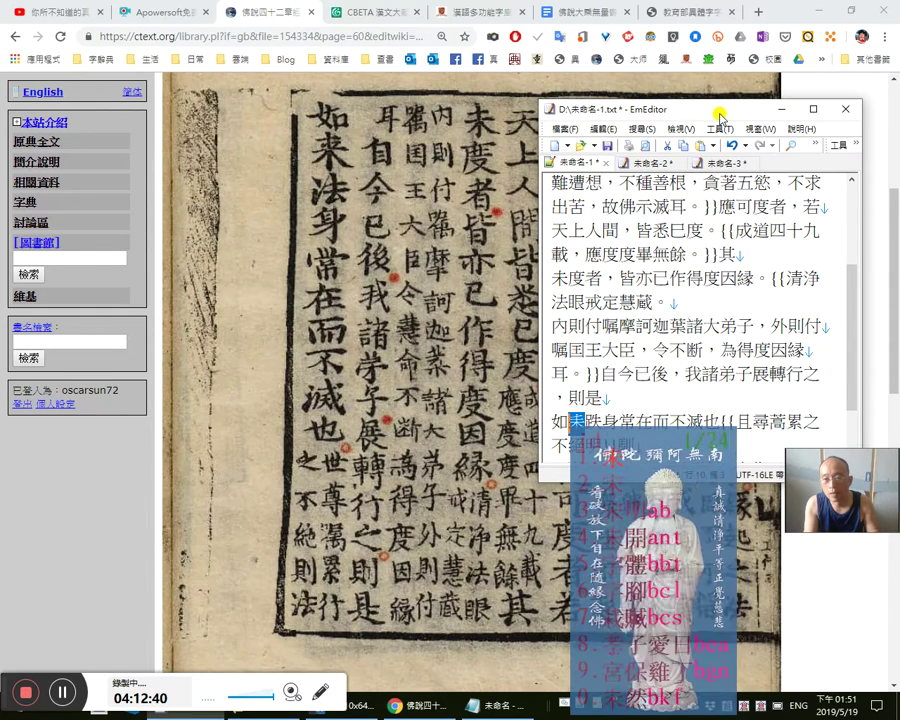
pyautogui.press('Down')
pyautogui.press('Down')
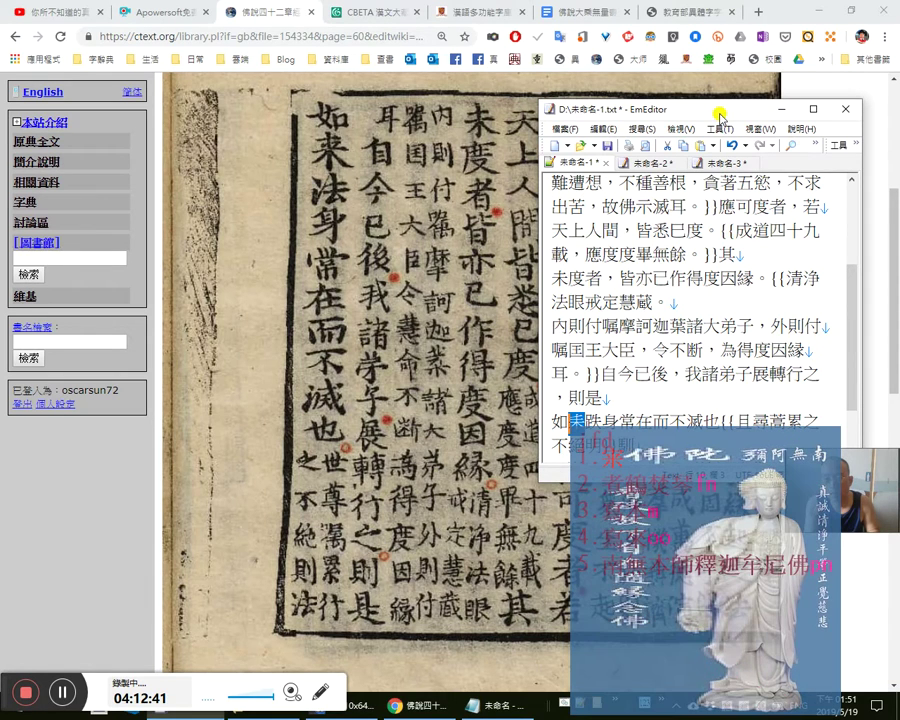
pyautogui.press('Down')
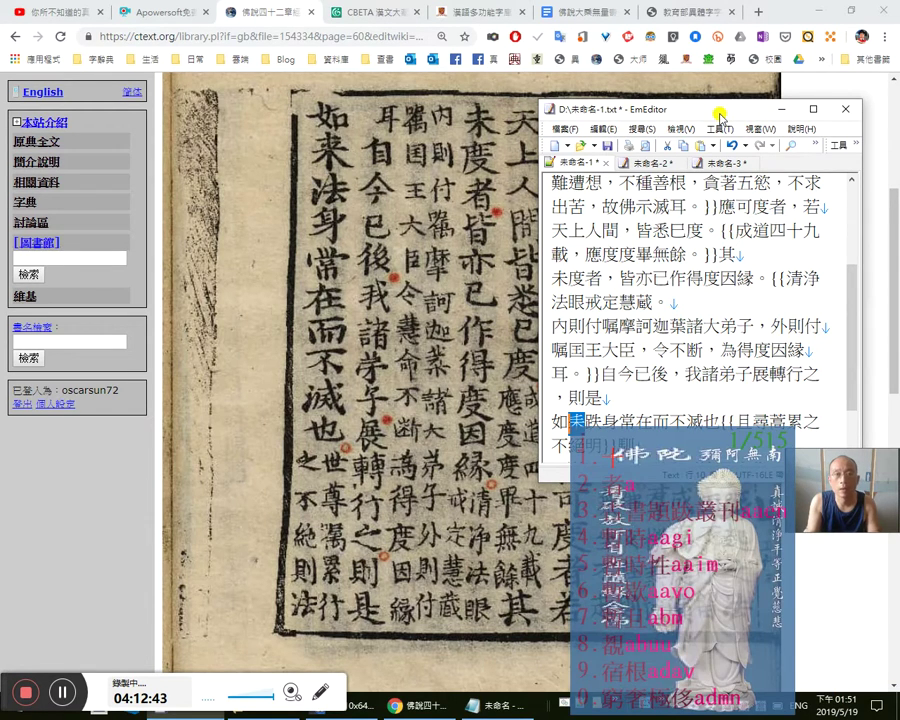
pyautogui.press('Down')
pyautogui.press('Down')
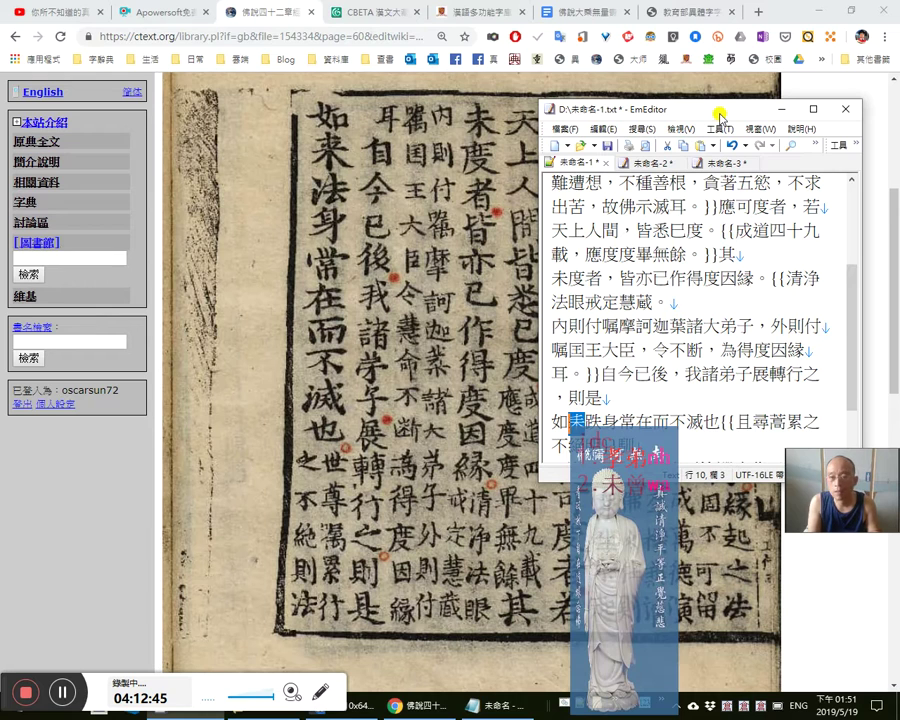
pyautogui.press('Return')
# Step: Replace 孝弟 with 來 and 跌 with 法 so the line reads 如來法身常在, ending with 。
pyautogui.hotkey('shift', 'Left')
pyautogui.press('Down')
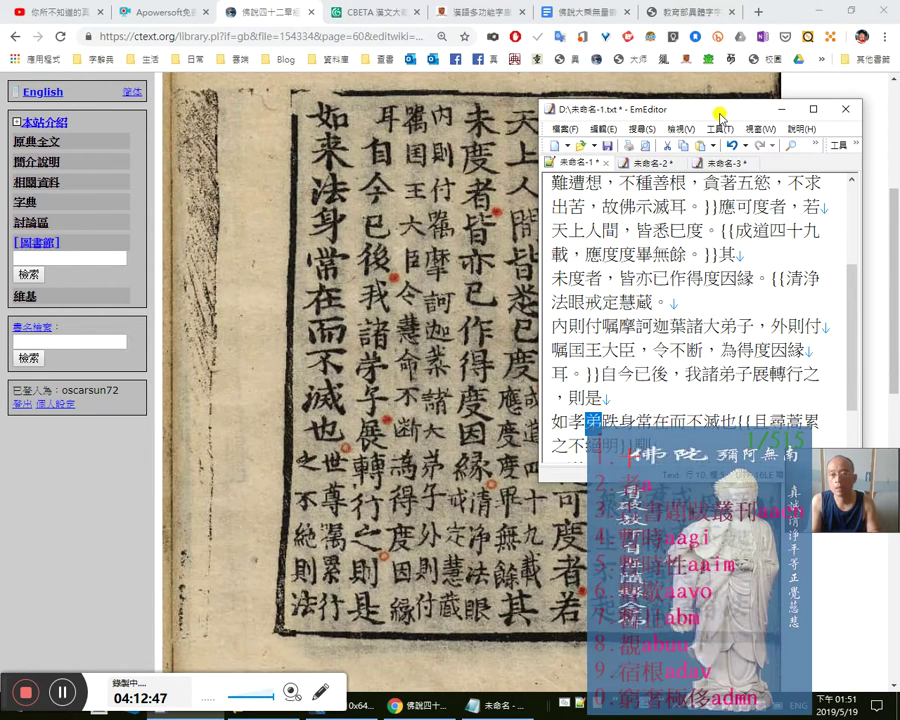
pyautogui.press('Down')
pyautogui.press('Down')
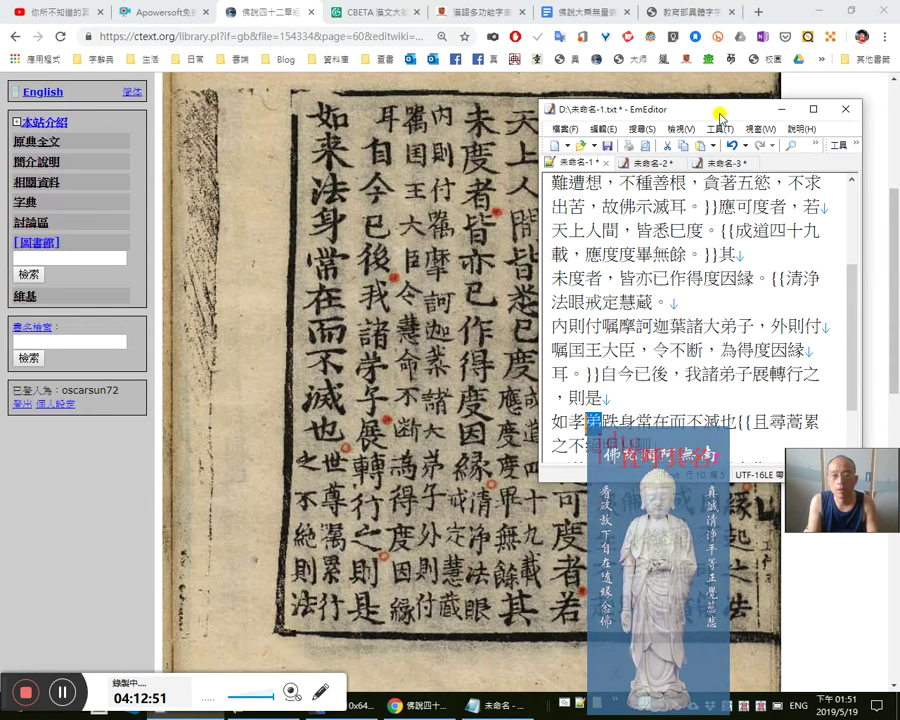
pyautogui.press('Escape')
pyautogui.press('BackSpace')
pyautogui.press('BackSpace')
pyautogui.write('來')
pyautogui.press('BackSpace')
pyautogui.write('法')
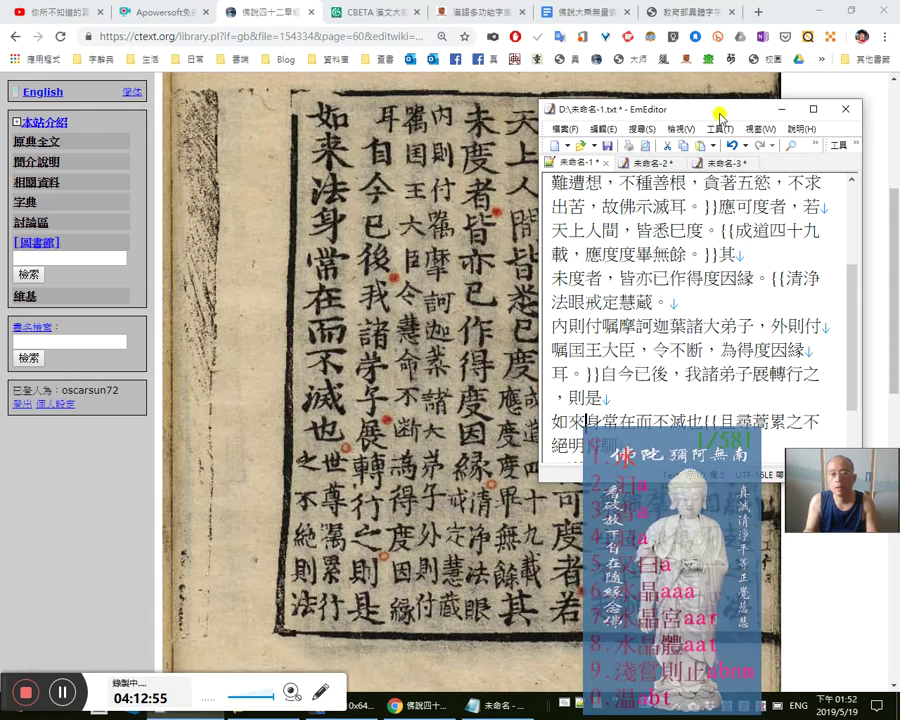
pyautogui.press('Right')
pyautogui.press('Right')
pyautogui.press('Right')
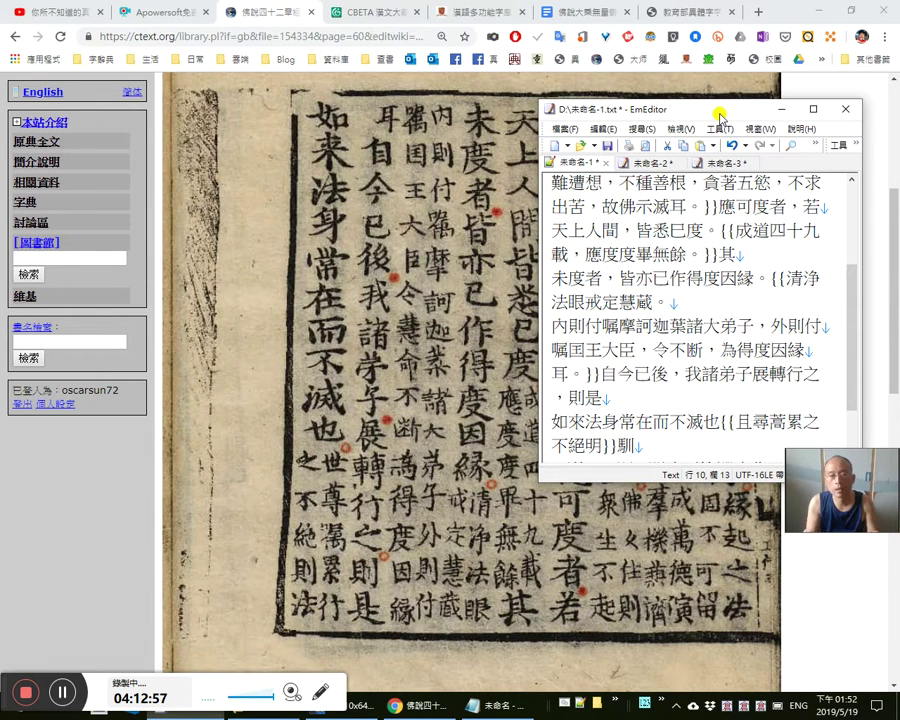
pyautogui.press('Right')
pyautogui.press('Right')
pyautogui.press('Right')
pyautogui.press('Right')
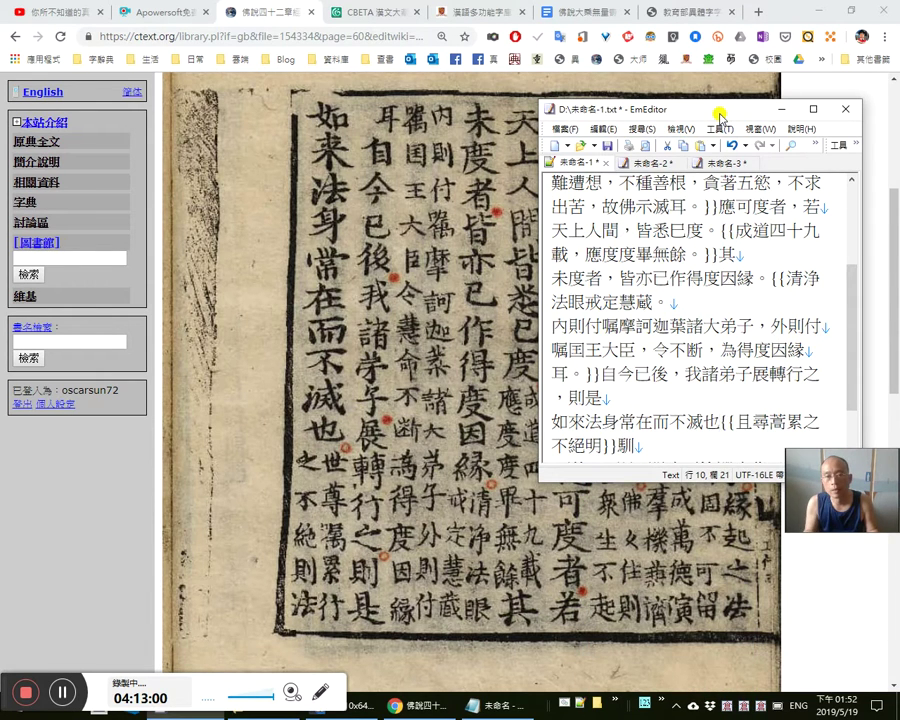
pyautogui.write('。')
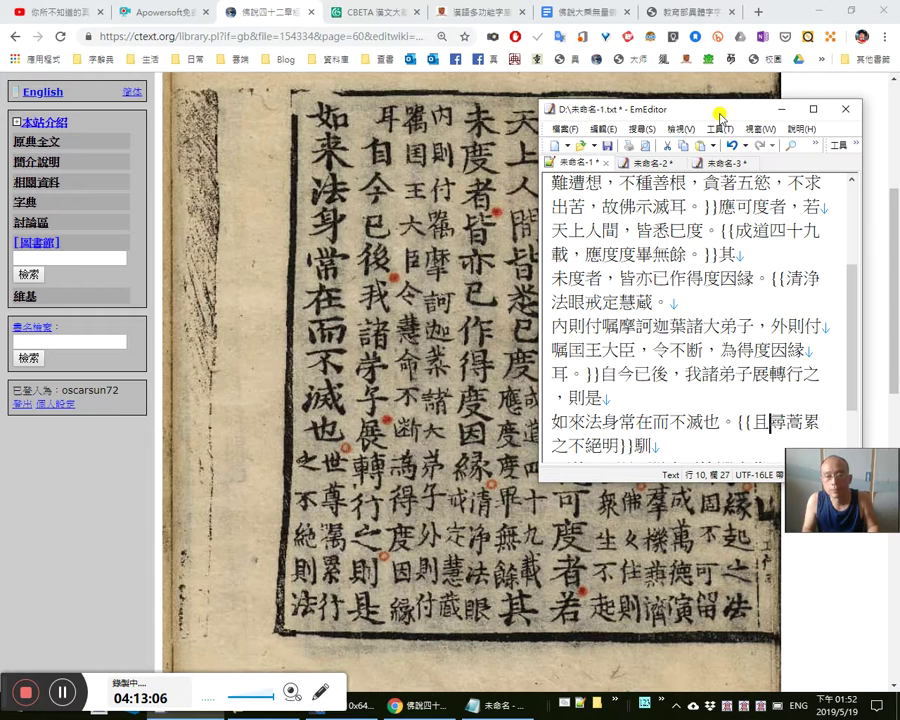
# Step: Rewrite the annotation as 世尊囑累行之不絕，則法, replacing the misread 且尋
pyautogui.hotkey('shift', 'Right')
pyautogui.hotkey('shift', 'Right')
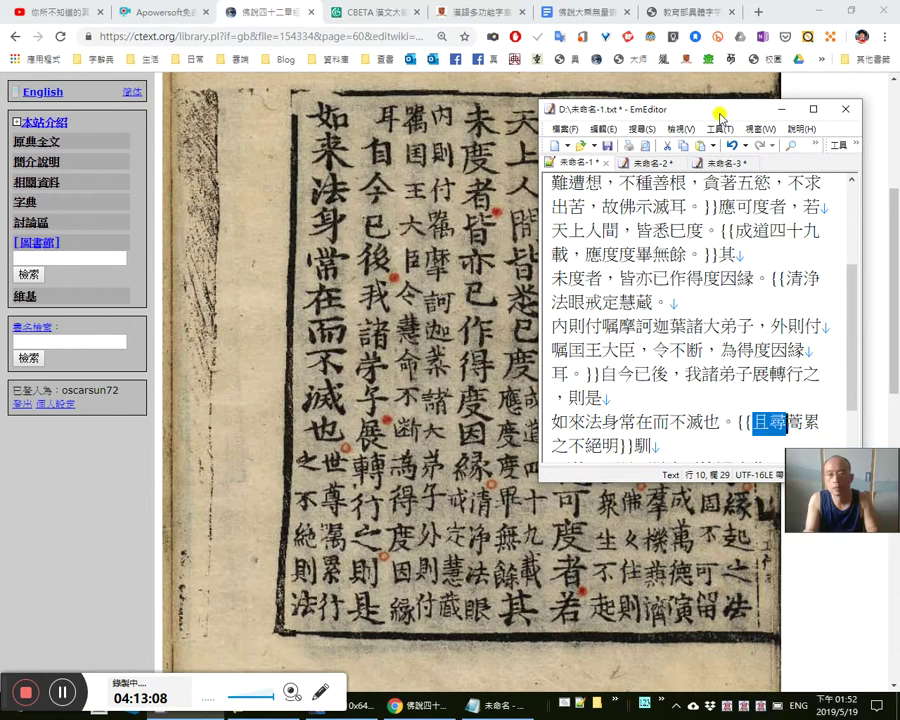
pyautogui.write('世尊')
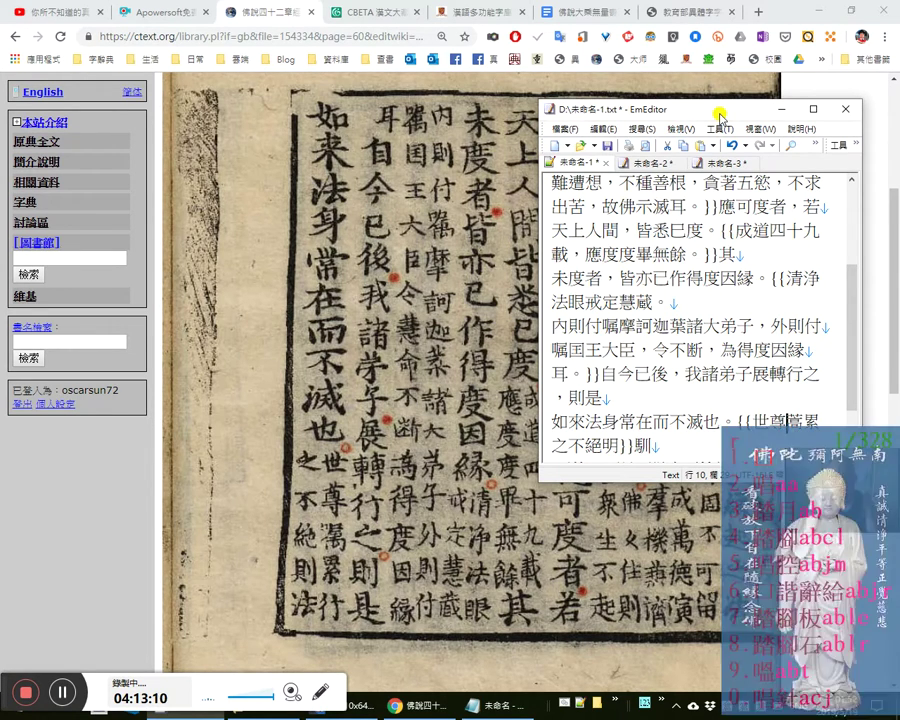
pyautogui.hotkey('shift', 'Right')
pyautogui.write('囑')
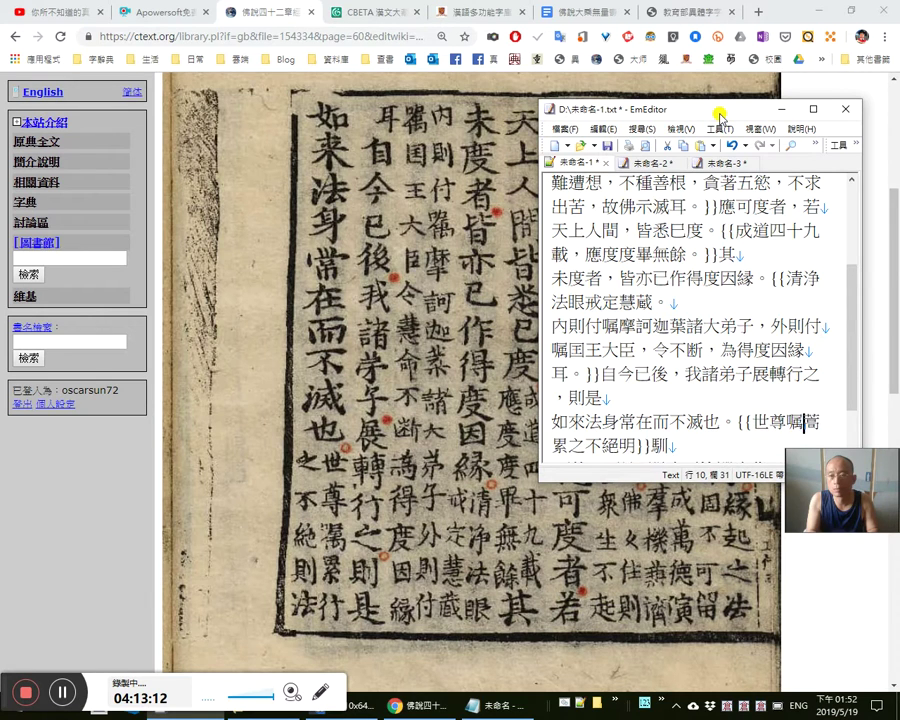
pyautogui.press('Right')
pyautogui.press('Right')
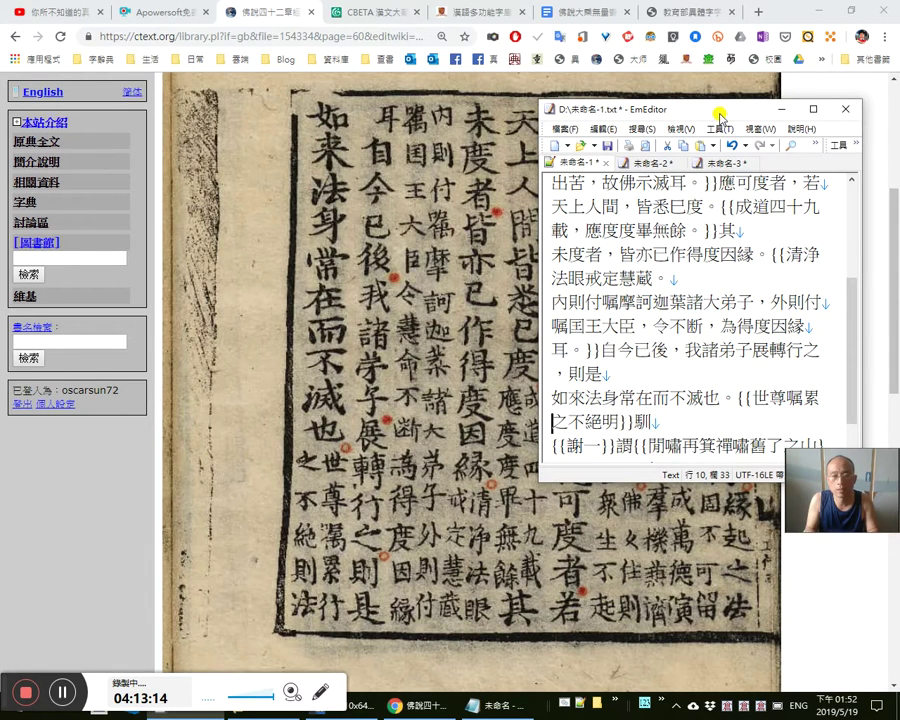
pyautogui.write('行')
pyautogui.press('Right')
pyautogui.press('Right')
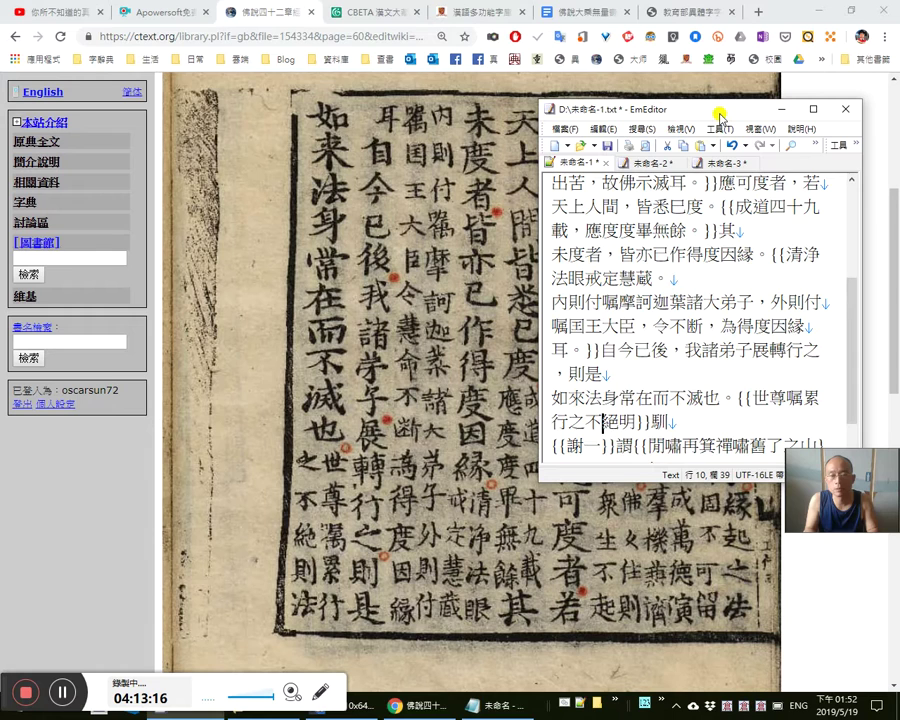
pyautogui.press('Right')
pyautogui.write('，')
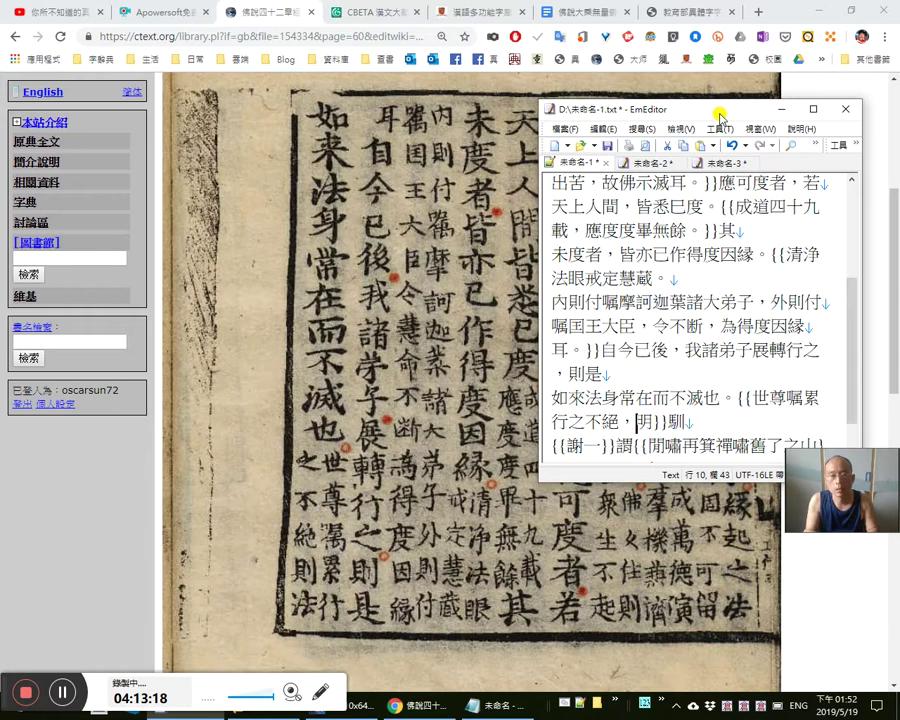
pyautogui.press('Left')
pyautogui.hotkey('shift', 'Left')
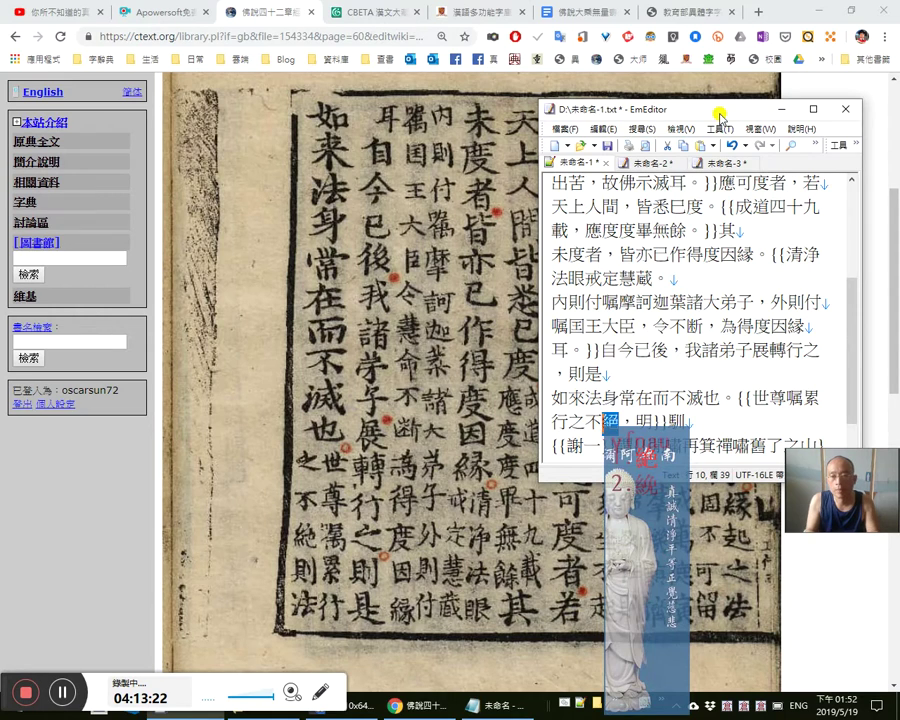
pyautogui.press('Right')
pyautogui.press('Right')
pyautogui.write('則')
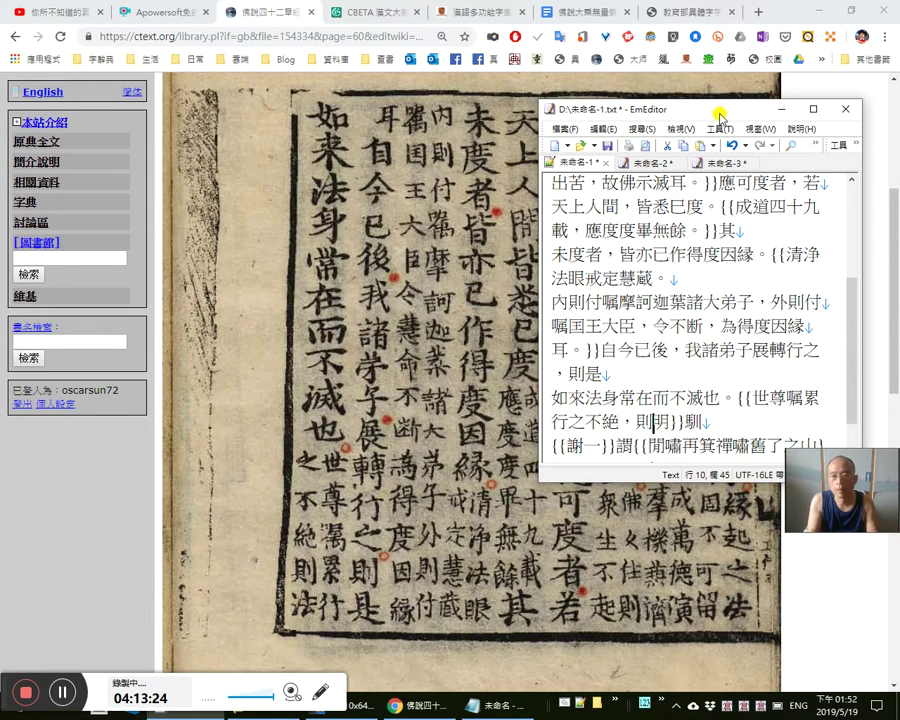
pyautogui.write('法')
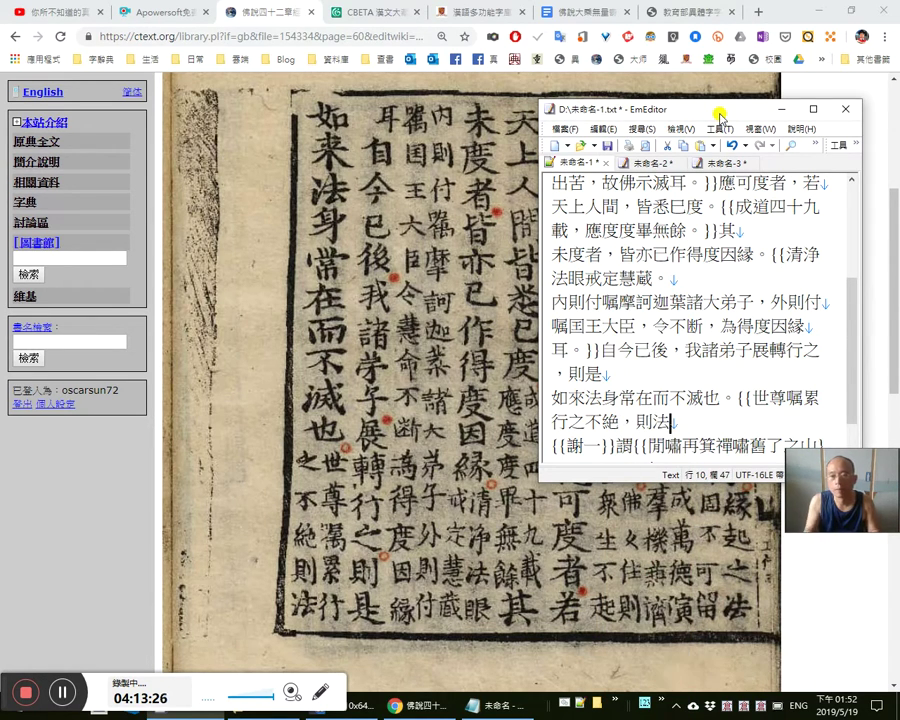
# Step: Select everything from after 則法 to the document end and delete the trailing garbled line
pyautogui.hotkey('ctrl', 'shift', 'End')
pyautogui.press('Delete')
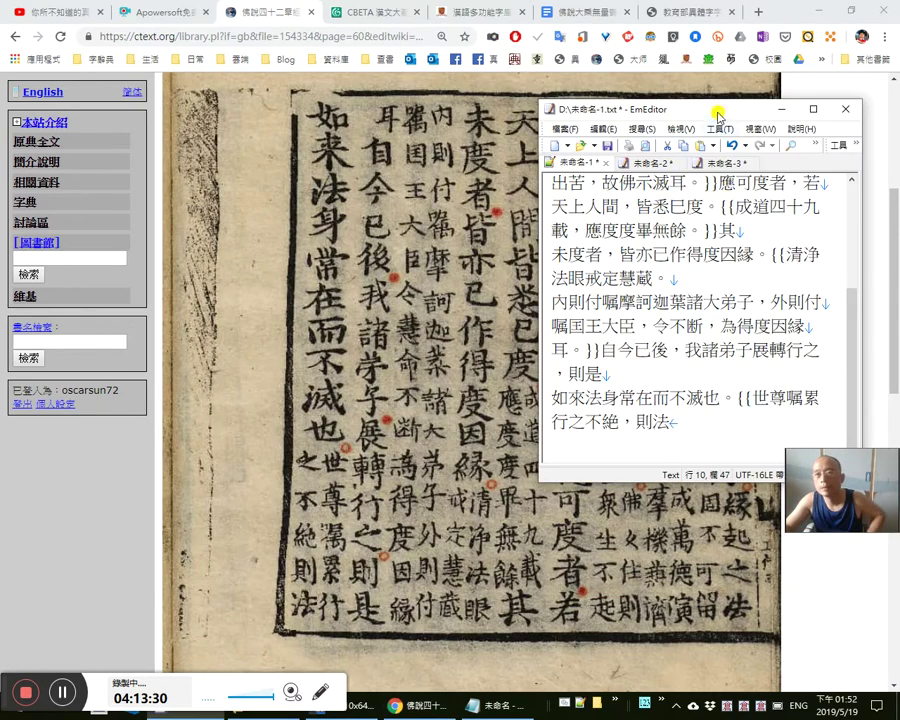
pyautogui.moveTo(717, 112); pyautogui.dragTo(340, 156)
# Step: Replace the comma after 亦當滅 with a full-width semicolon ；
pyautogui.scroll(2, 316, 266)
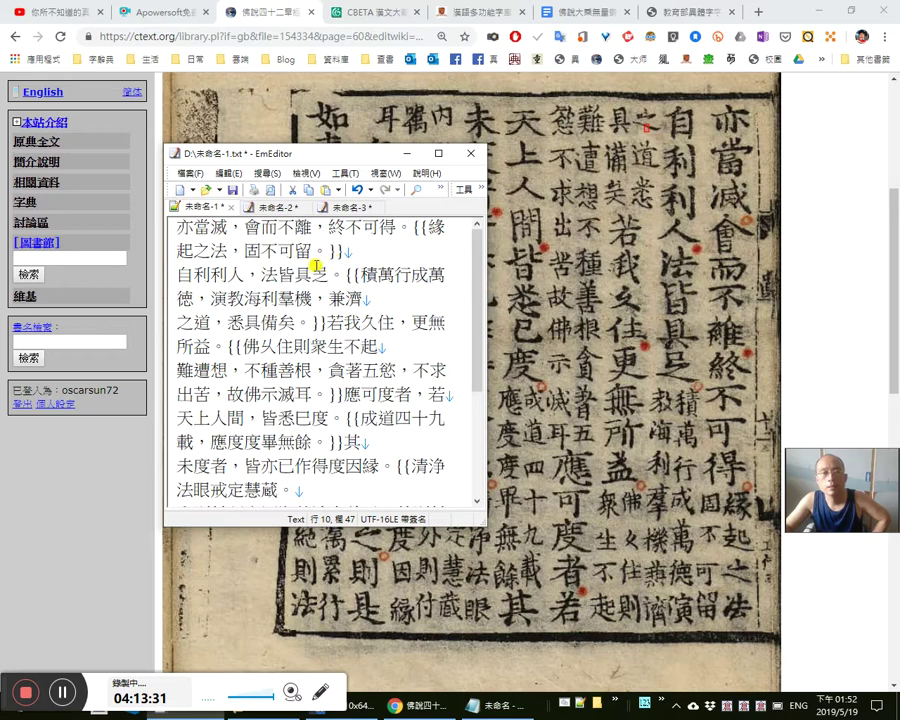
pyautogui.click(243, 227)
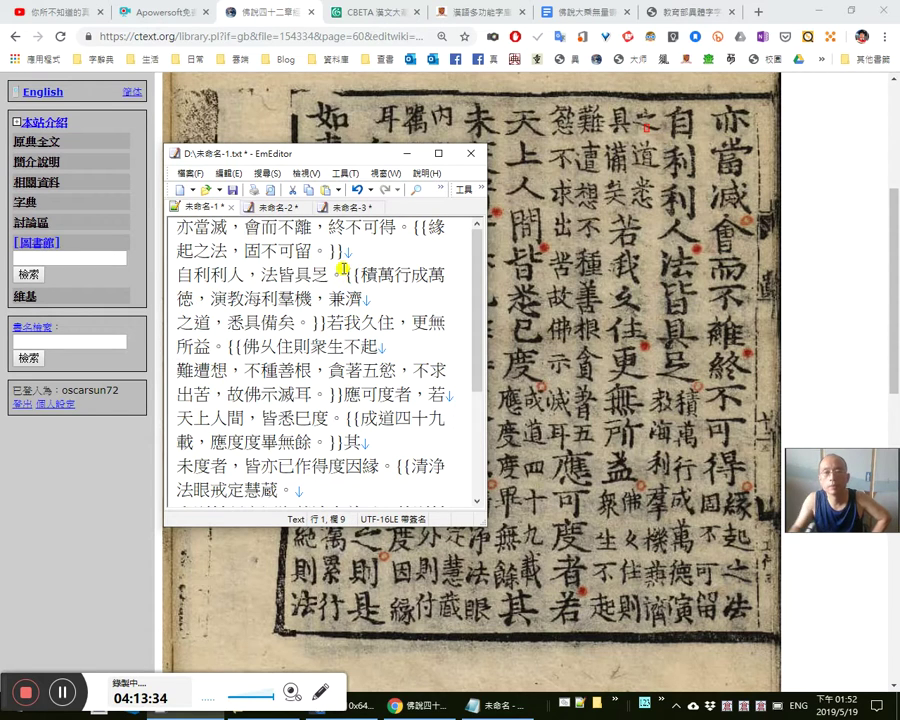
pyautogui.press('Right')
pyautogui.press('Right')
pyautogui.press('Right')
pyautogui.press('Right')
pyautogui.press('Right')
pyautogui.press('Right')
pyautogui.press('Right')
pyautogui.press('Right')
pyautogui.press('Right')
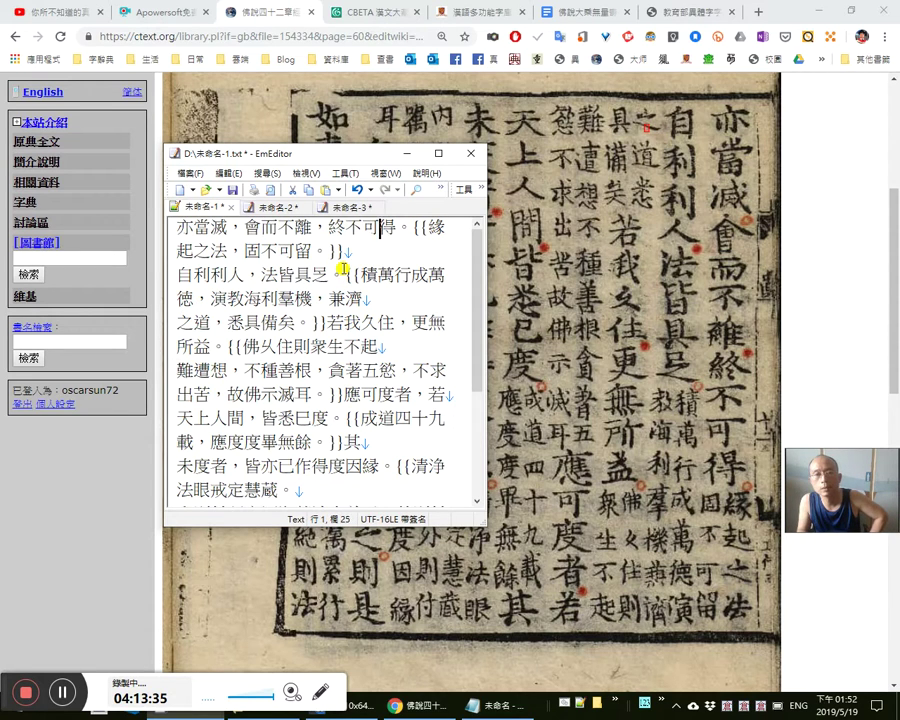
pyautogui.moveTo(245, 228); pyautogui.dragTo(403, 231)
pyautogui.moveTo(343, 158); pyautogui.dragTo(234, 214)
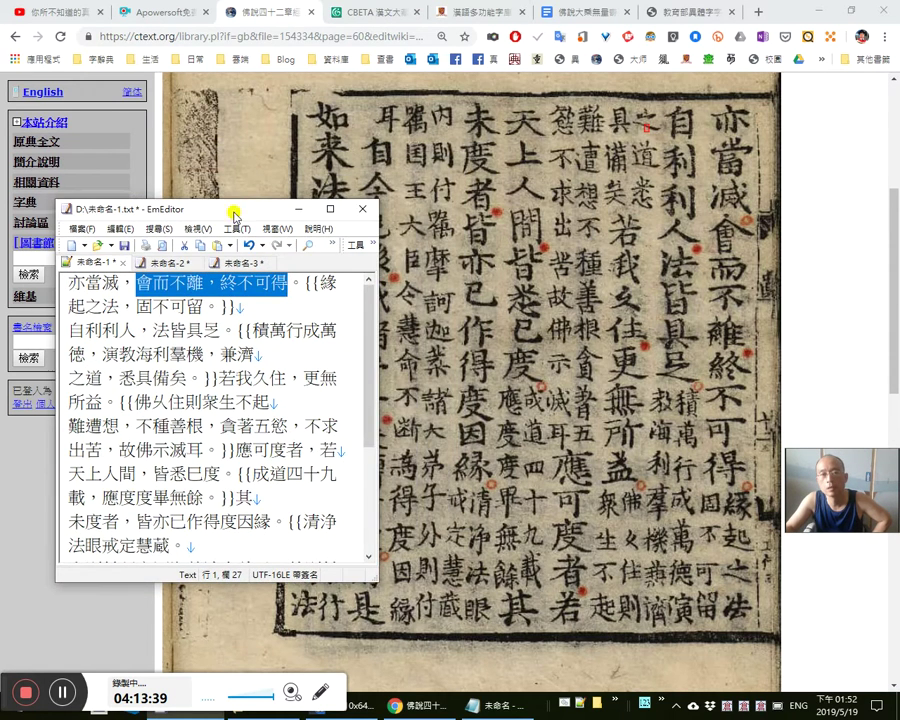
pyautogui.click(180, 283)
pyautogui.click(121, 286)
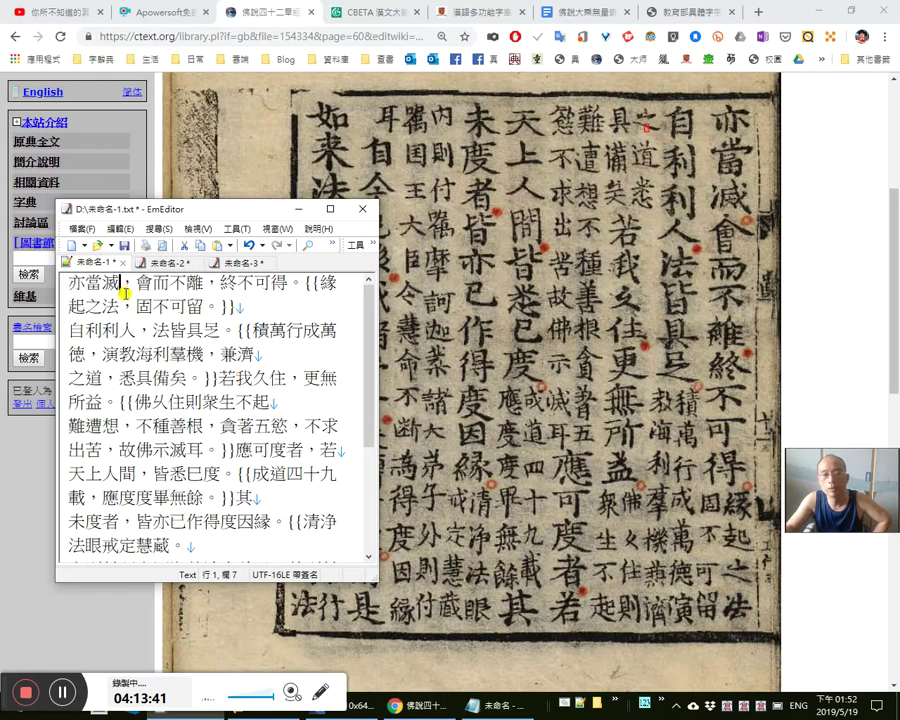
pyautogui.hotkey('shift', 'Right')
pyautogui.write('；')
# Step: Proofread 會而不離，終不可得, the 緣起之法 note and 自利利人，法皆具乏 against the scan
pyautogui.press('Right')
pyautogui.press('Right')
pyautogui.press('Right')
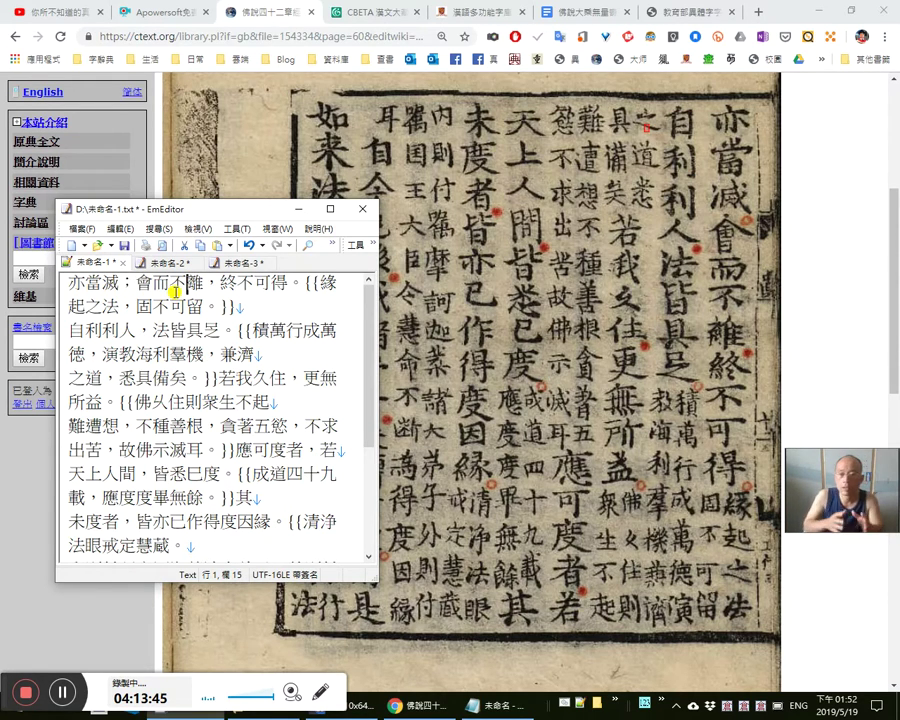
pyautogui.press('Right')
pyautogui.press('Right')
pyautogui.hotkey('shift', 'Right')
pyautogui.press('Right')
pyautogui.press('Right')
pyautogui.press('Right')
pyautogui.press('Right')
pyautogui.hotkey('shift', 'Right')
pyautogui.press('Right')
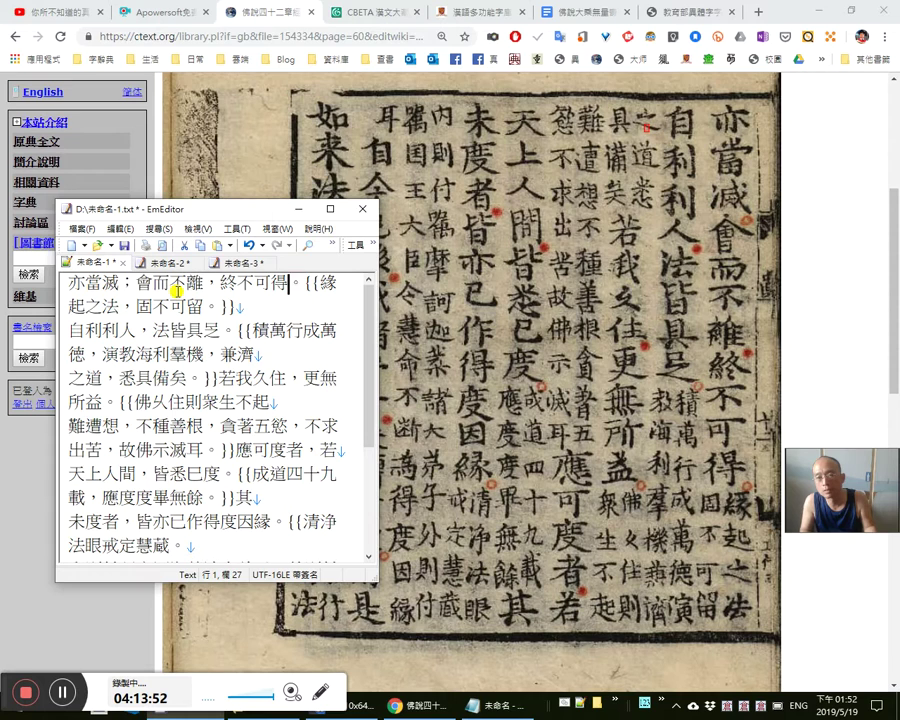
pyautogui.press('Left')
pyautogui.press('Left')
pyautogui.press('Left')
pyautogui.press('Left')
pyautogui.press('Left')
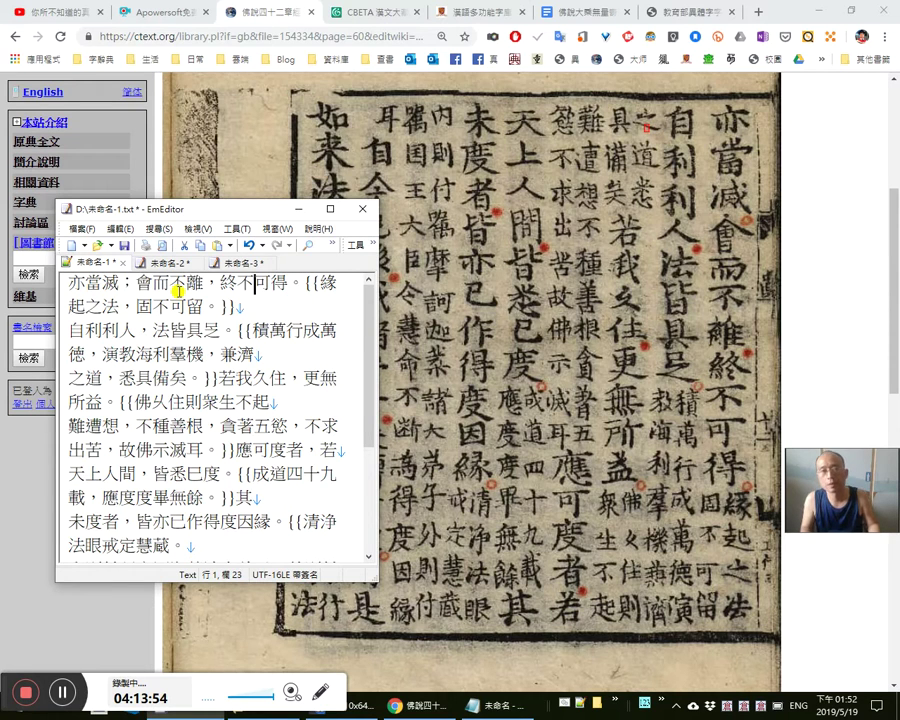
pyautogui.hotkey('shift', 'Right')
pyautogui.press('Right')
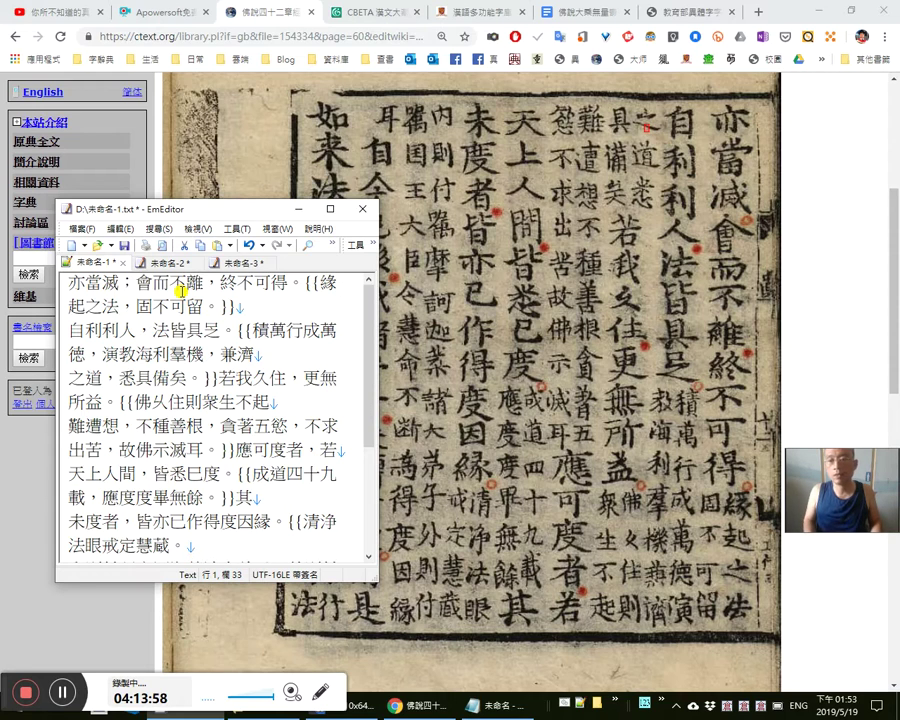
pyautogui.press('Right')
pyautogui.press('Right')
pyautogui.press('Right')
pyautogui.press('Right')
pyautogui.press('Right')
pyautogui.press('Right')
pyautogui.press('Right')
pyautogui.press('Right')
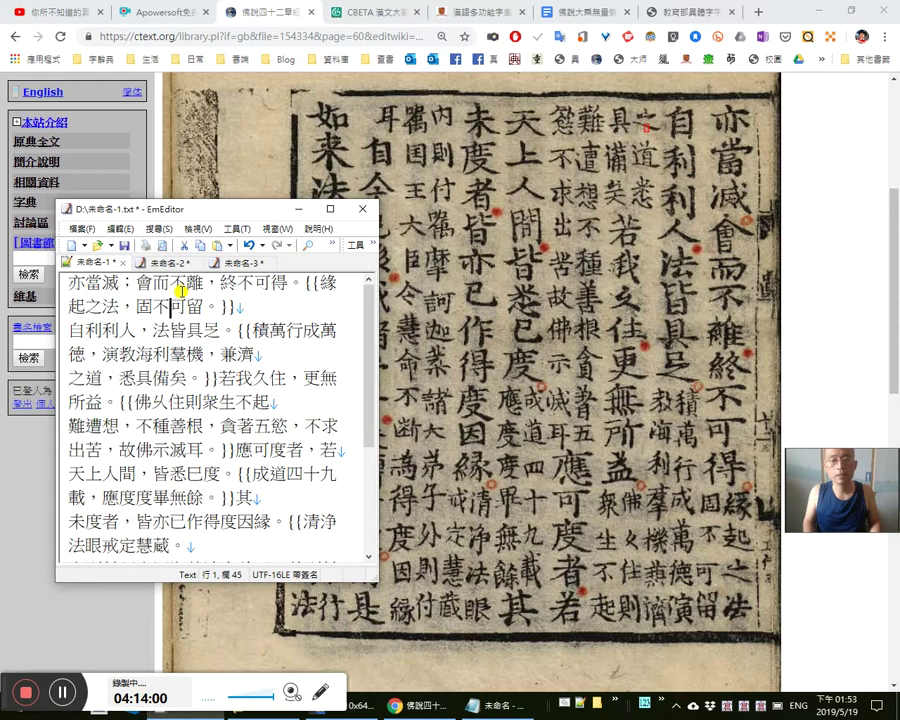
pyautogui.press('Right')
pyautogui.press('Right')
pyautogui.press('Right')
pyautogui.press('Right')
pyautogui.press('Right')
pyautogui.press('Right')
pyautogui.press('Right')
pyautogui.press('Right')
pyautogui.press('Right')
pyautogui.press('Right')
pyautogui.press('Right')
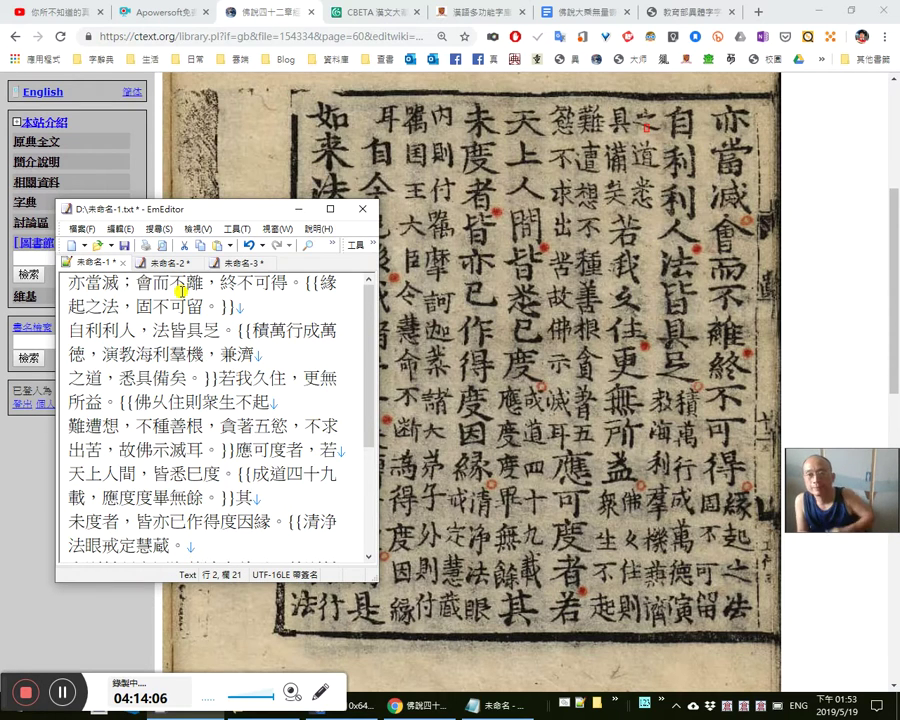
pyautogui.press('Left')
pyautogui.press('Left')
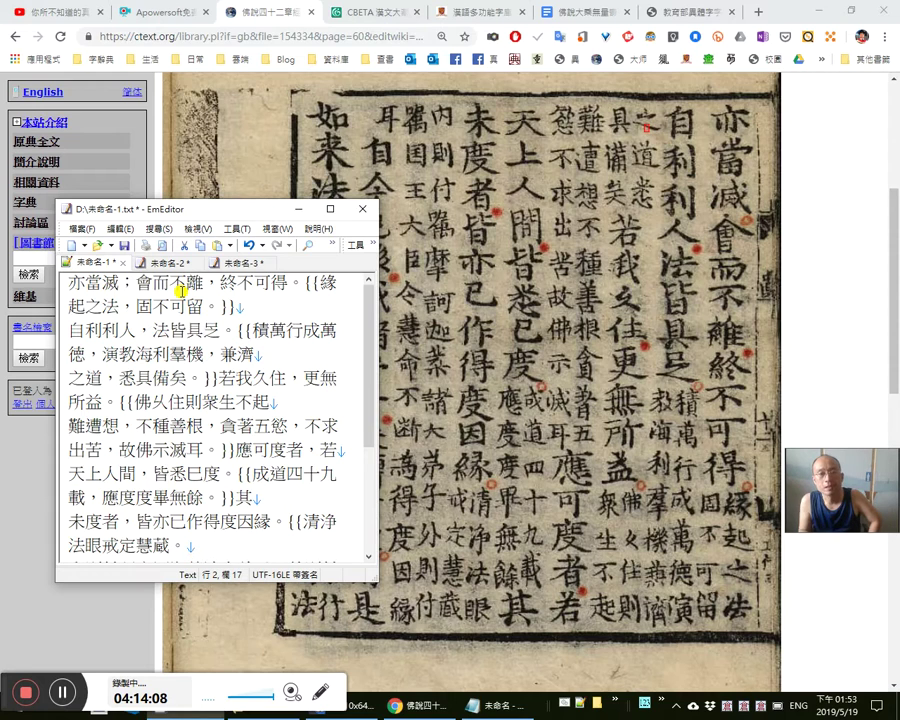
pyautogui.press('Right')
pyautogui.press('Right')
pyautogui.press('Right')
pyautogui.press('Right')
pyautogui.press('Right')
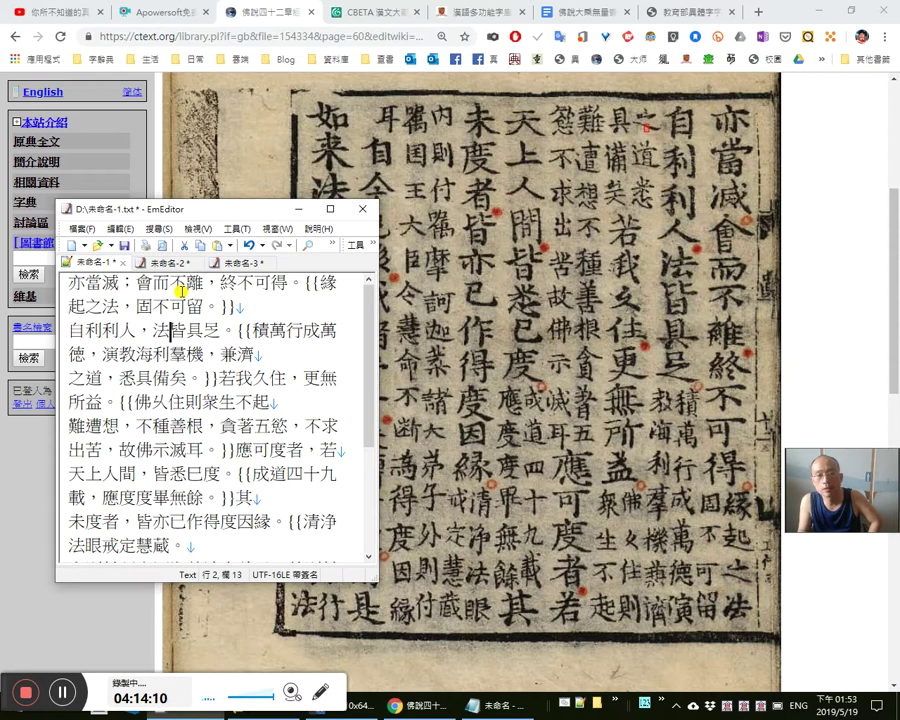
pyautogui.press('Right')
pyautogui.press('Right')
pyautogui.press('Right')
pyautogui.press('Right')
pyautogui.press('Right')
pyautogui.press('Right')
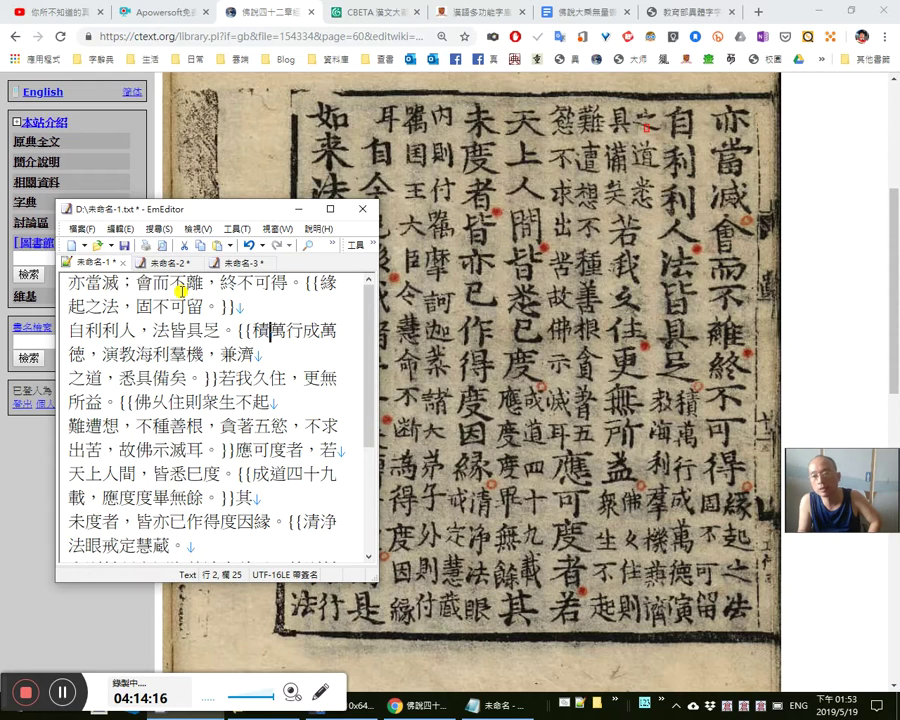
pyautogui.press('Right')
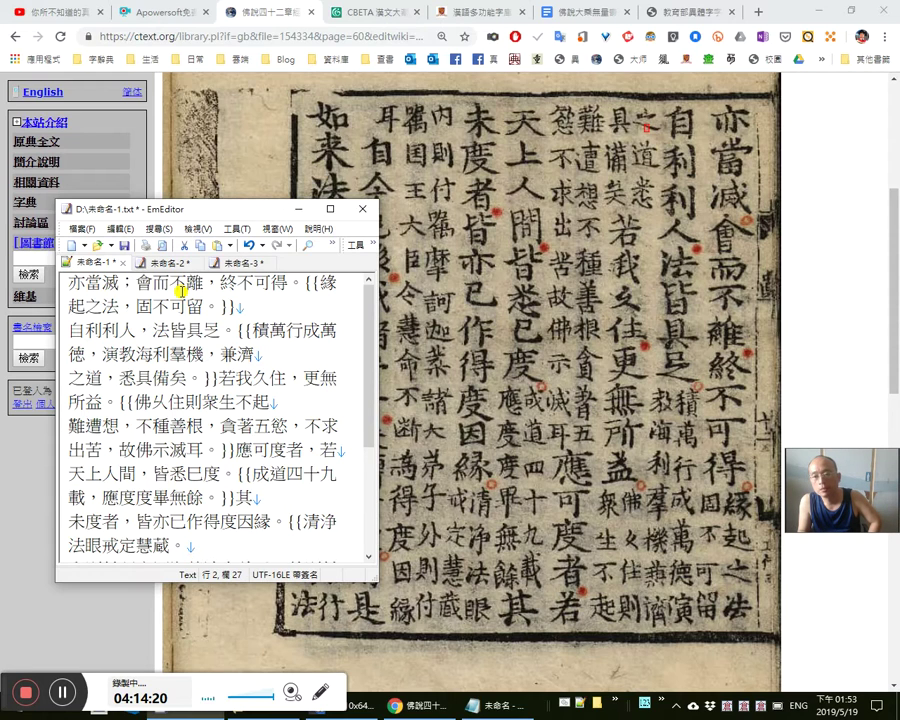
pyautogui.press('Right')
pyautogui.press('Right')
pyautogui.press('Right')
pyautogui.press('Right')
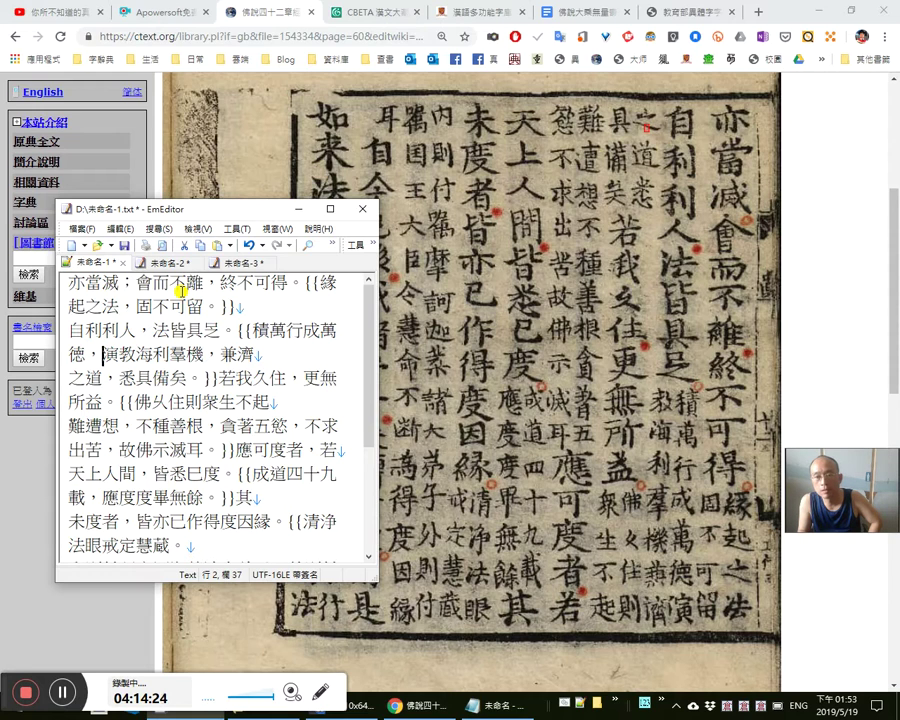
pyautogui.press('Right')
pyautogui.press('Right')
pyautogui.press('Right')
pyautogui.press('Right')
pyautogui.press('Right')
pyautogui.press('Right')
pyautogui.press('Right')
pyautogui.press('Right')
pyautogui.press('Right')
pyautogui.press('Right')
pyautogui.press('Right')
pyautogui.press('Right')
# Step: Compare 兼, 濟 and the phrase 悉具備矣 character by character with the scan
pyautogui.press('Left')
pyautogui.press('Left')
pyautogui.press('Left')
pyautogui.press('Left')
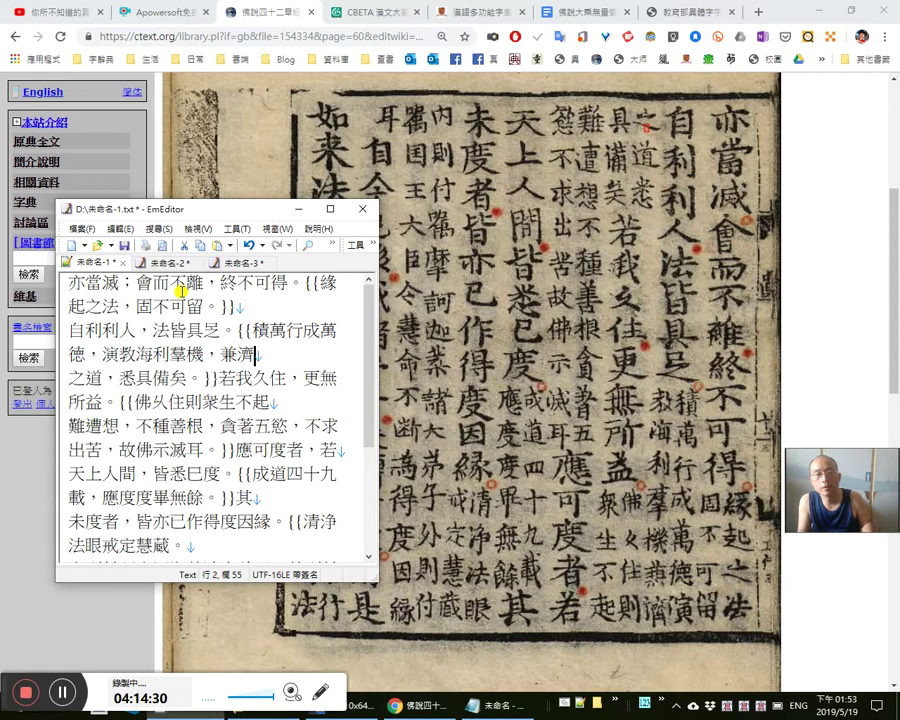
pyautogui.hotkey('shift', 'Left')
pyautogui.hotkey('shift', 'Right')
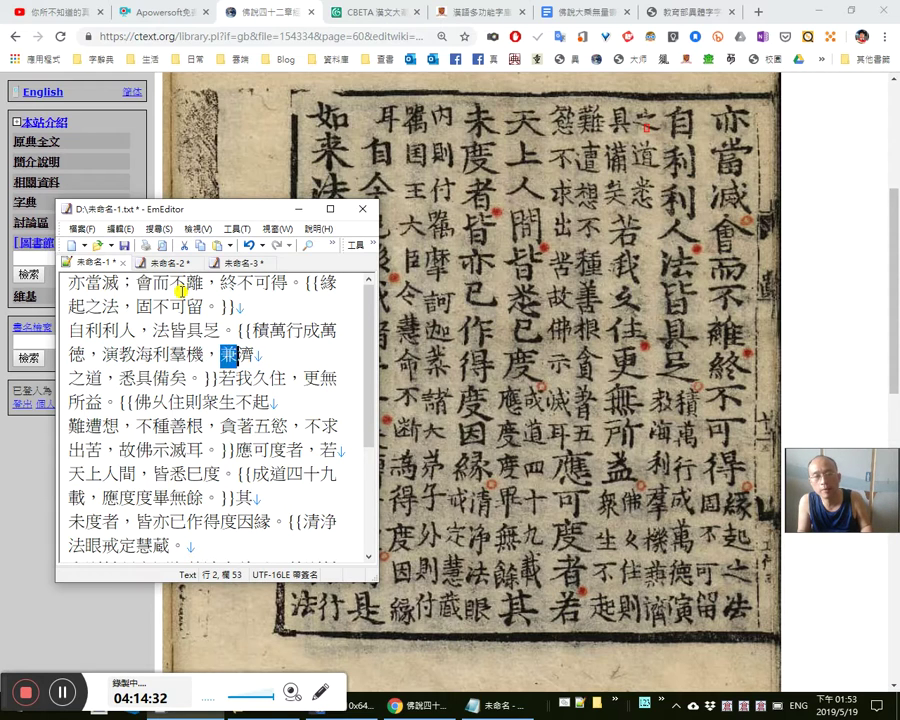
pyautogui.press('Right')
pyautogui.hotkey('shift', 'Right')
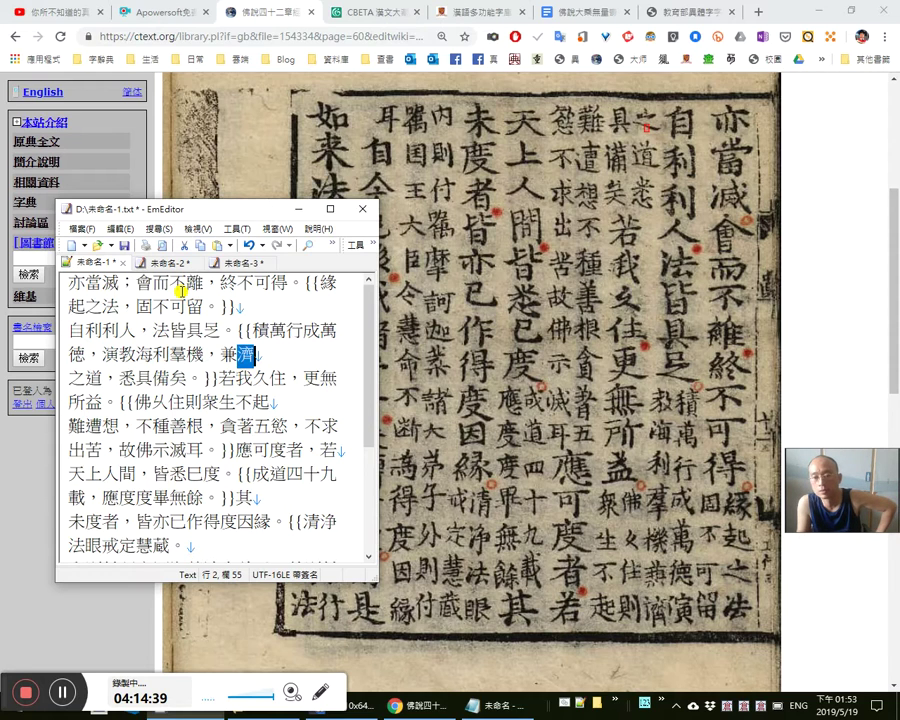
pyautogui.press('Left')
pyautogui.hotkey('shift', 'Left')
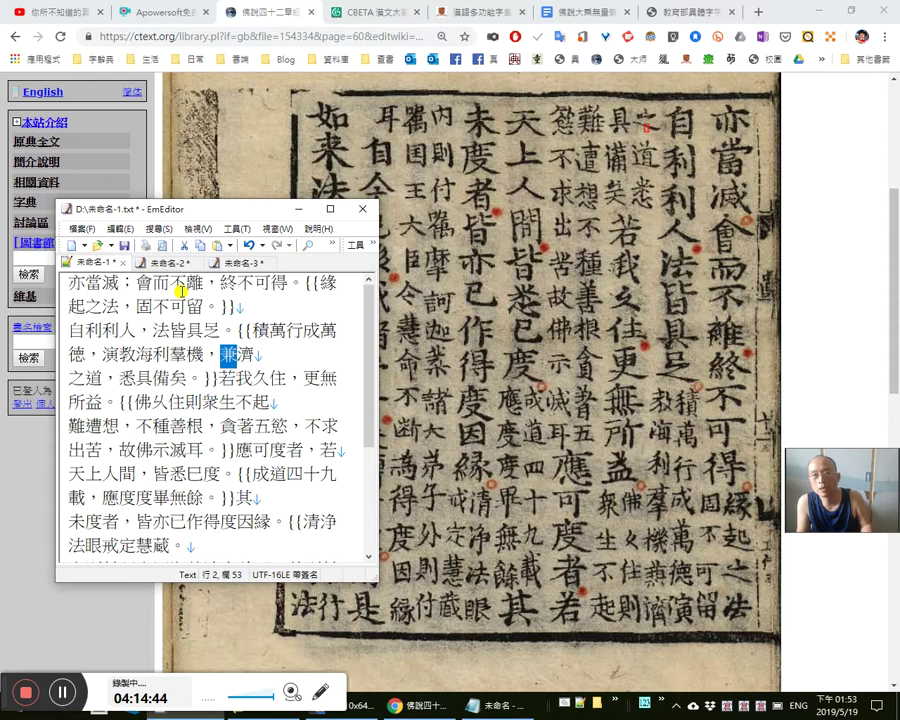
pyautogui.press('Right')
pyautogui.press('Right')
pyautogui.press('Right')
pyautogui.press('Right')
pyautogui.hotkey('shift', 'Right')
pyautogui.press('Right')
pyautogui.press('Right')
pyautogui.hotkey('shift', 'Right')
pyautogui.hotkey('shift', 'Right')
pyautogui.hotkey('shift', 'Right')
pyautogui.hotkey('shift', 'Right')
pyautogui.press('Left')
pyautogui.hotkey('shift', 'Right')
pyautogui.press('Right')
pyautogui.hotkey('shift', 'Right')
# Step: Recheck 利利 and 萬 in 積萬行 against the scan, then select 演教海 to check its punctuation
pyautogui.press('Right')
pyautogui.hotkey('shift', 'Right')
pyautogui.press('Right')
pyautogui.press('Up')
pyautogui.press('Up')
pyautogui.press('Left')
pyautogui.press('Left')
pyautogui.press('Left')
pyautogui.hotkey('shift', 'Right')
pyautogui.press('Left')
pyautogui.hotkey('shift', 'Left')
pyautogui.hotkey('shift', 'Left')
pyautogui.press('Left')
pyautogui.press('Down')
pyautogui.press('Down')
pyautogui.press('Right')
pyautogui.press('Right')
pyautogui.press('Right')
pyautogui.press('Right')
pyautogui.press('Right')
pyautogui.press('Right')
pyautogui.press('Right')
pyautogui.press('Right')
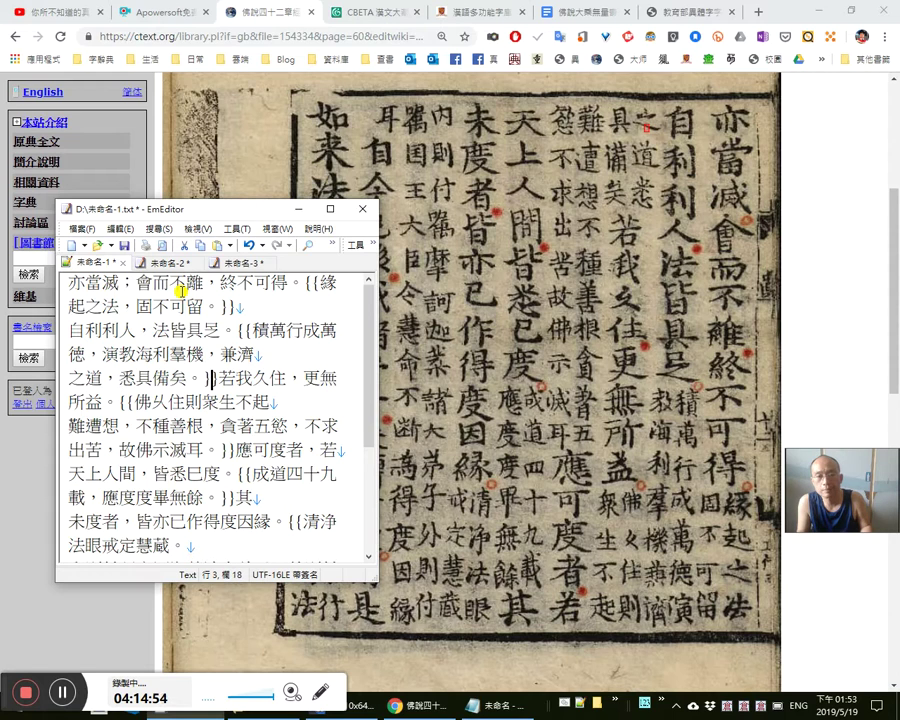
pyautogui.press('Up')
pyautogui.press('Up')
pyautogui.press('End')
pyautogui.press('Left')
pyautogui.press('Left')
pyautogui.press('Left')
pyautogui.hotkey('shift', 'Left')
pyautogui.hotkey('shift', 'Right')
pyautogui.hotkey('shift', 'Right')
pyautogui.press('Down')
pyautogui.press('Left')
pyautogui.press('Left')
pyautogui.press('Left')
pyautogui.press('Left')
pyautogui.press('Left')
pyautogui.press('Left')
pyautogui.press('Left')
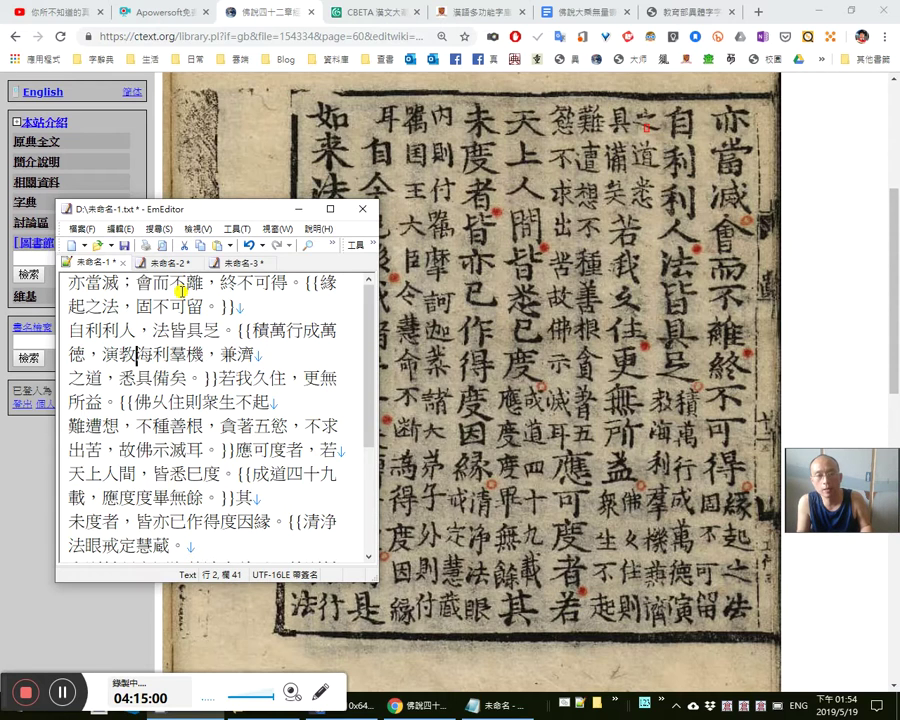
pyautogui.hotkey('shift', 'Left')
pyautogui.hotkey('shift', 'Left')
pyautogui.hotkey('shift', 'Left')
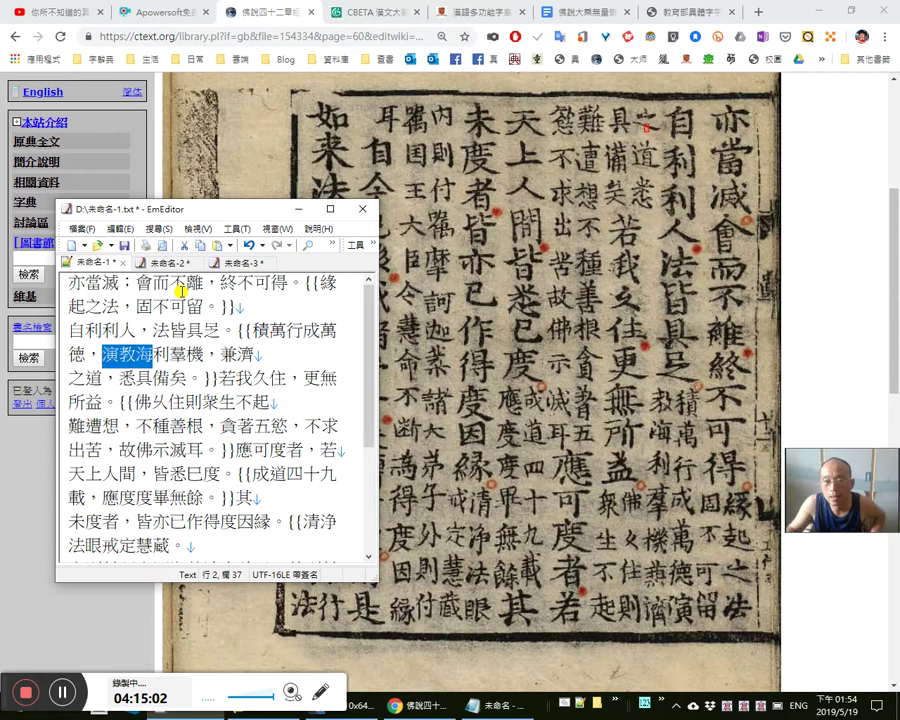
# Step: Highlight 演教海 in the CBETA commentary, then return to the ctext scan and EmEditor
pyautogui.click(372, 13)
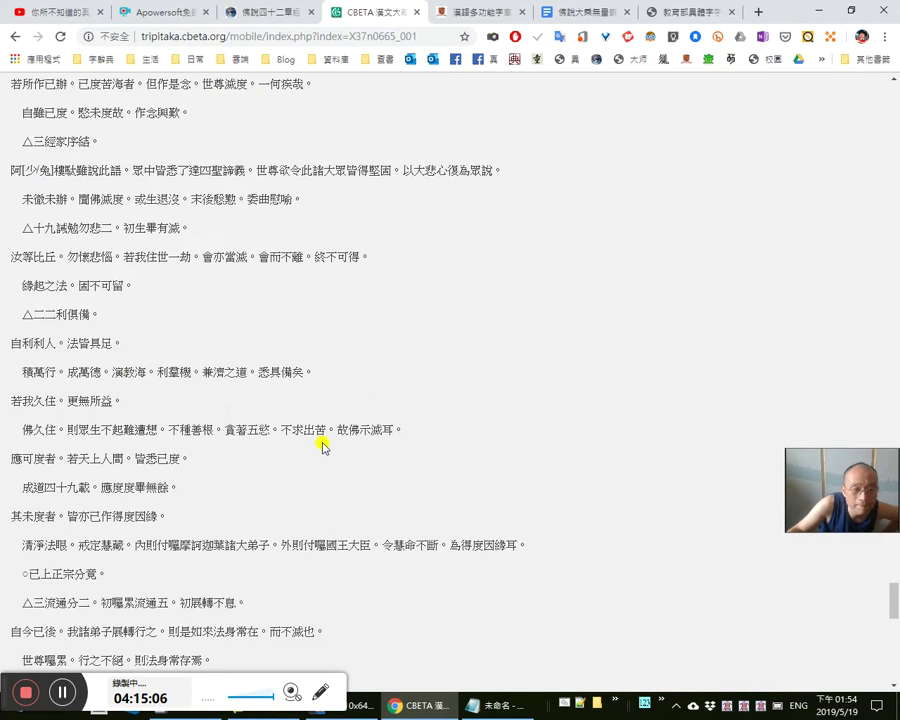
pyautogui.moveTo(114, 372); pyautogui.dragTo(157, 373)
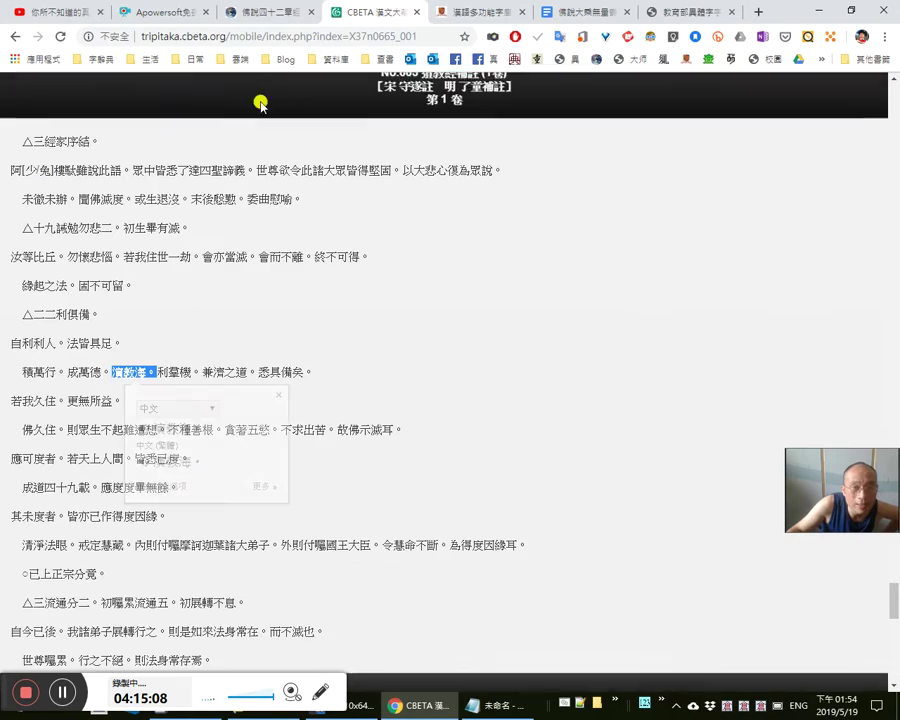
pyautogui.click(259, 14)
pyautogui.hotkey('alt', 'Tab')
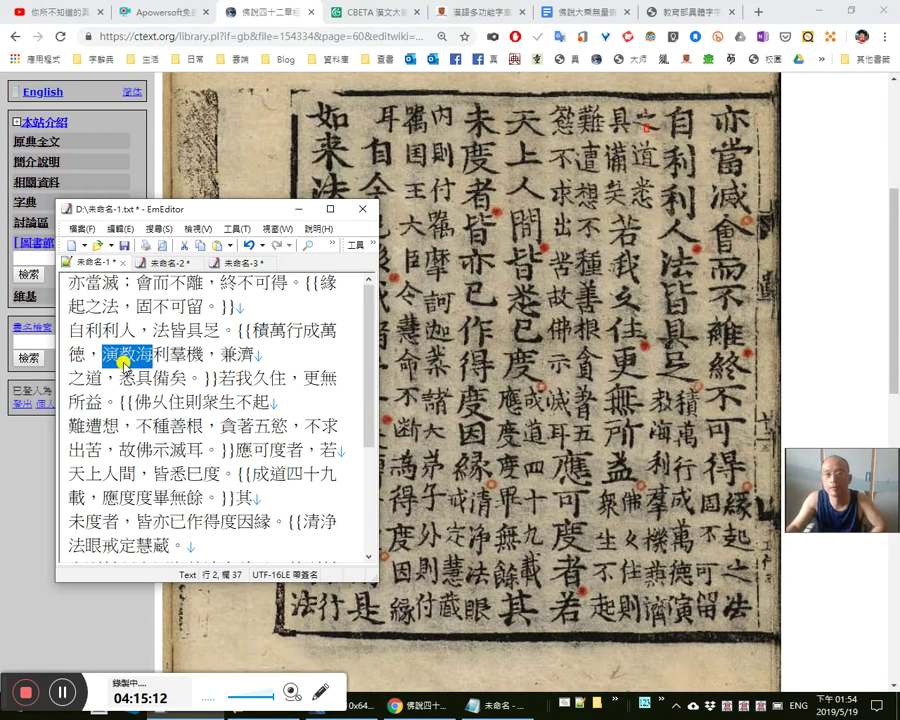
pyautogui.press('Left')
pyautogui.press('Down')
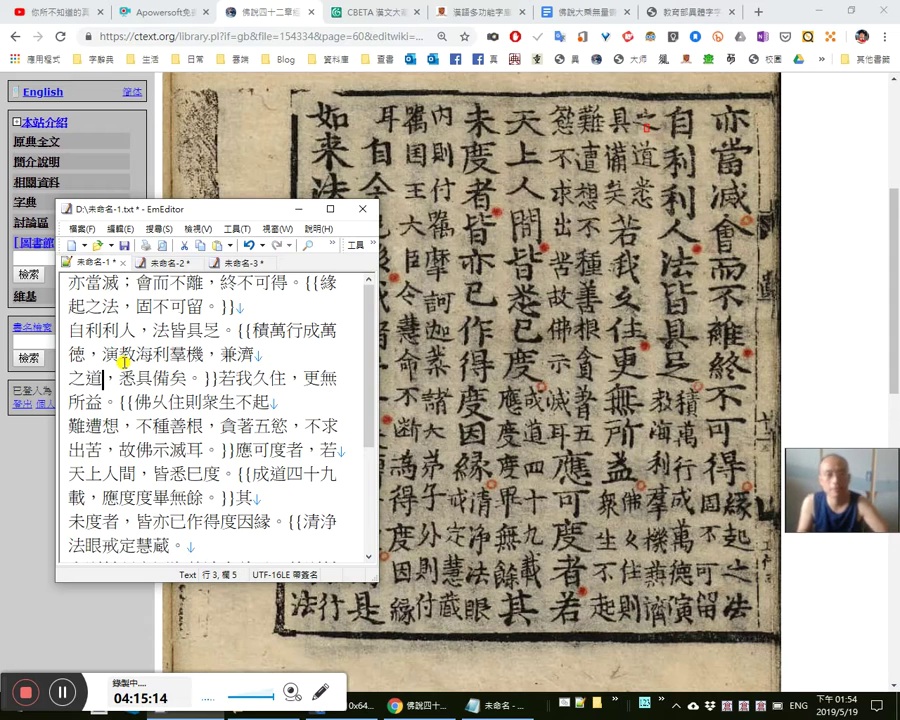
pyautogui.press('Right')
pyautogui.press('Right')
pyautogui.press('Right')
pyautogui.press('Right')
pyautogui.press('Right')
pyautogui.press('Right')
pyautogui.press('Right')
pyautogui.press('Right')
pyautogui.press('Right')
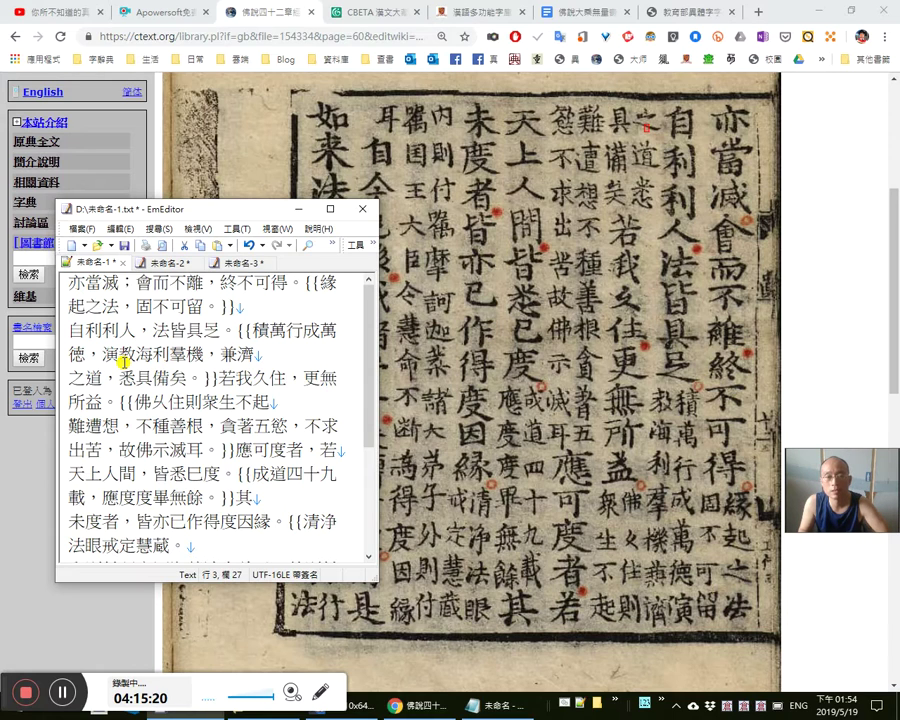
pyautogui.press('Right')
pyautogui.press('Right')
pyautogui.press('Right')
pyautogui.press('Right')
pyautogui.press('Right')
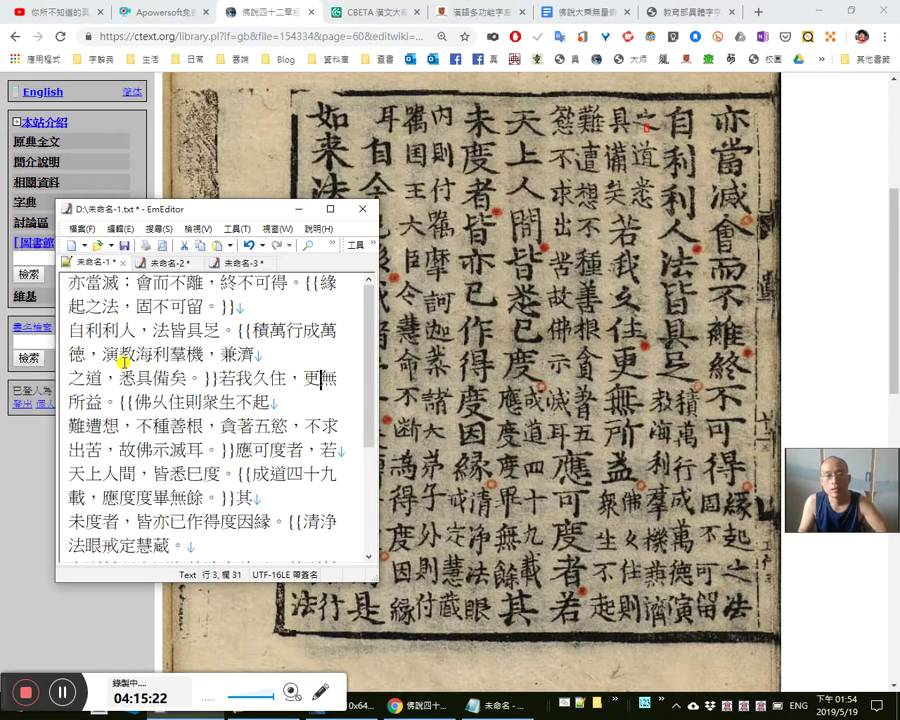
pyautogui.press('Left')
pyautogui.press('Left')
pyautogui.press('Left')
pyautogui.press('Left')
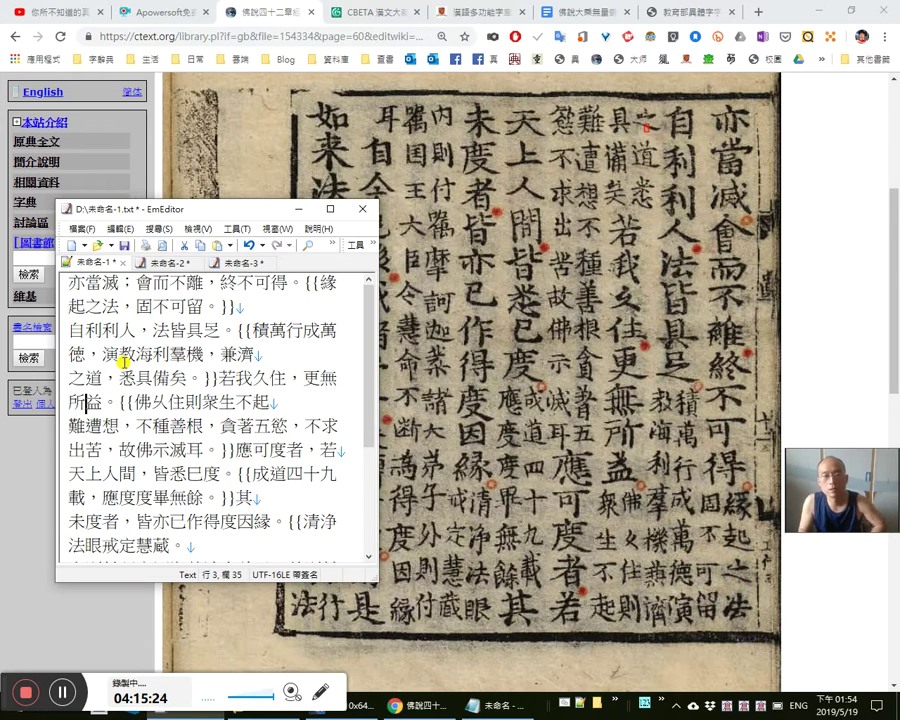
pyautogui.hotkey('shift', 'Right')
pyautogui.press('Right')
pyautogui.hotkey('shift', 'Right')
pyautogui.hotkey('shift', 'Right')
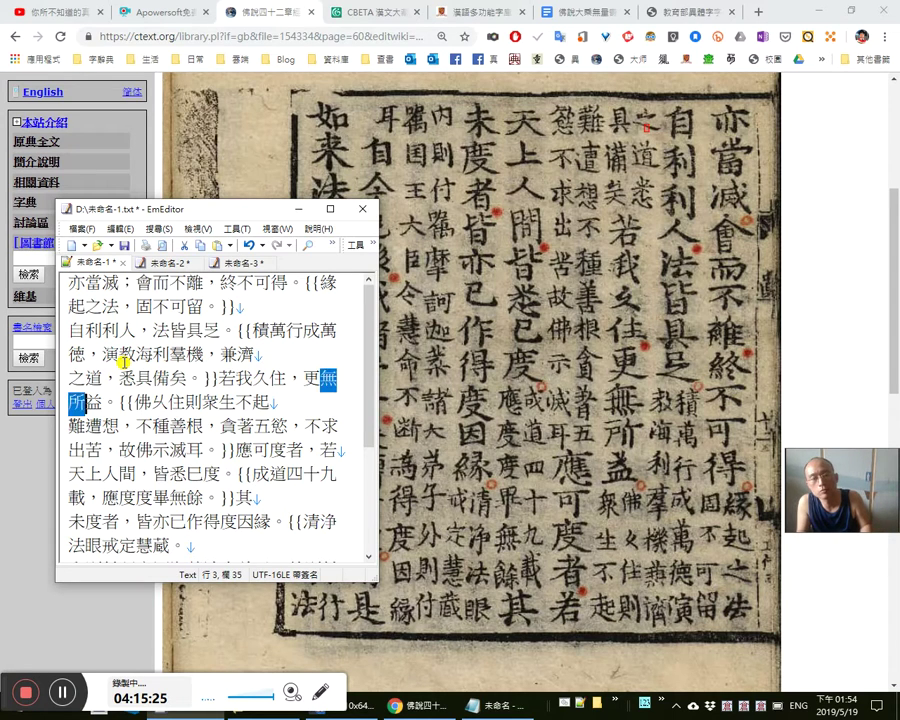
pyautogui.press('Left')
pyautogui.hotkey('shift', 'Right')
pyautogui.hotkey('shift', 'Left')
pyautogui.hotkey('shift', 'Left')
pyautogui.press('Right')
pyautogui.press('Right')
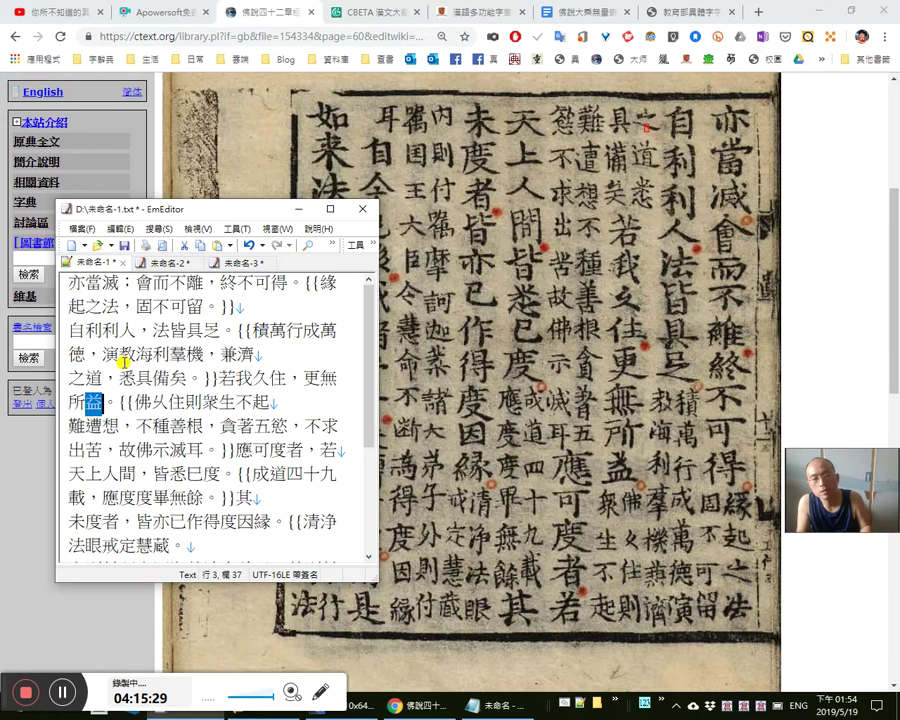
pyautogui.hotkey('shift', 'Left')
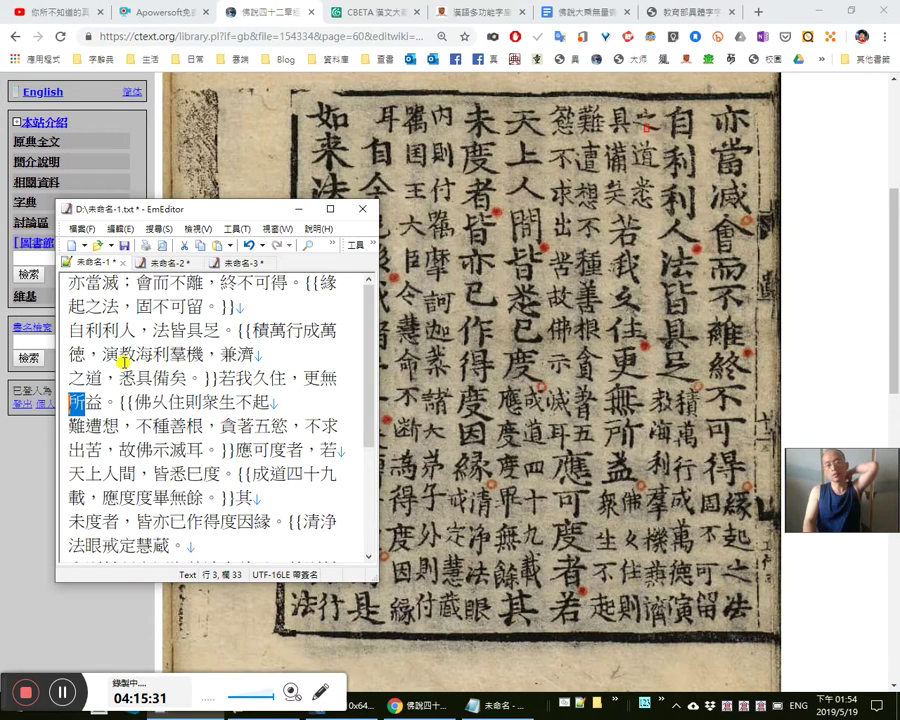
pyautogui.press('Right')
pyautogui.press('Right')
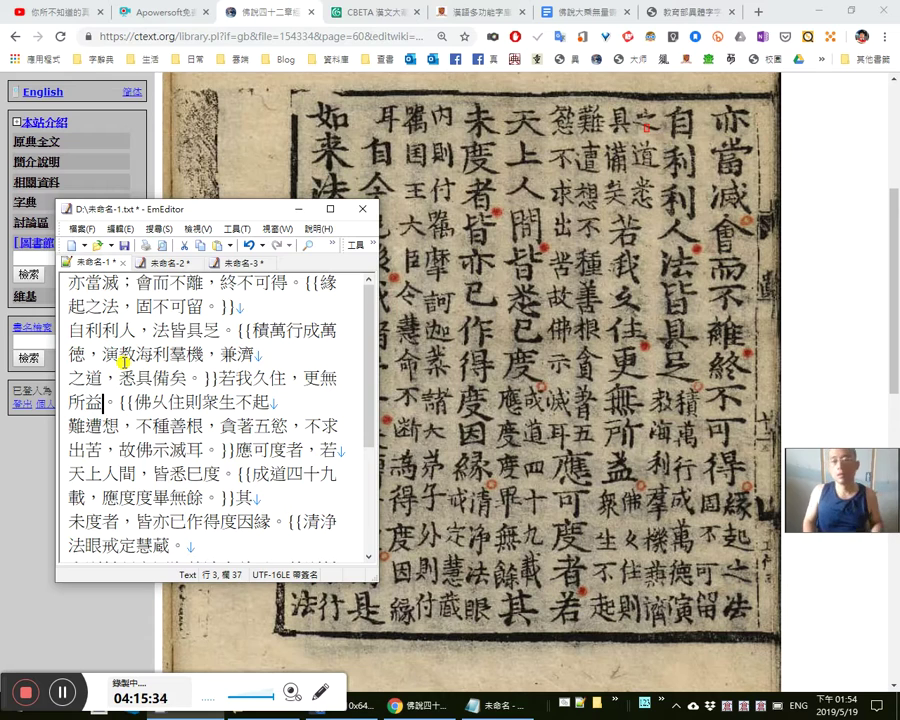
pyautogui.press('Right')
pyautogui.press('Right')
pyautogui.press('Right')
pyautogui.press('Right')
pyautogui.press('Right')
pyautogui.press('Right')
pyautogui.press('Right')
pyautogui.press('Right')
pyautogui.press('Right')
pyautogui.press('Right')
pyautogui.press('Right')
pyautogui.press('Right')
pyautogui.press('Right')
pyautogui.press('Right')
pyautogui.press('Right')
pyautogui.press('Right')
pyautogui.press('Right')
pyautogui.press('Right')
pyautogui.press('Right')
pyautogui.press('Right')
pyautogui.press('Right')
pyautogui.press('Right')
pyautogui.press('Right')
pyautogui.press('Right')
pyautogui.press('Right')
pyautogui.press('Right')
pyautogui.press('Right')
pyautogui.press('Right')
pyautogui.press('Right')
pyautogui.press('Right')
pyautogui.press('Right')
pyautogui.press('Right')
pyautogui.press('Right')
pyautogui.press('Right')
pyautogui.press('Right')
pyautogui.press('Right')
pyautogui.press('Right')
pyautogui.press('Right')
pyautogui.press('Left')
pyautogui.press('Left')
pyautogui.press('Left')
pyautogui.press('Left')
pyautogui.press('Left')
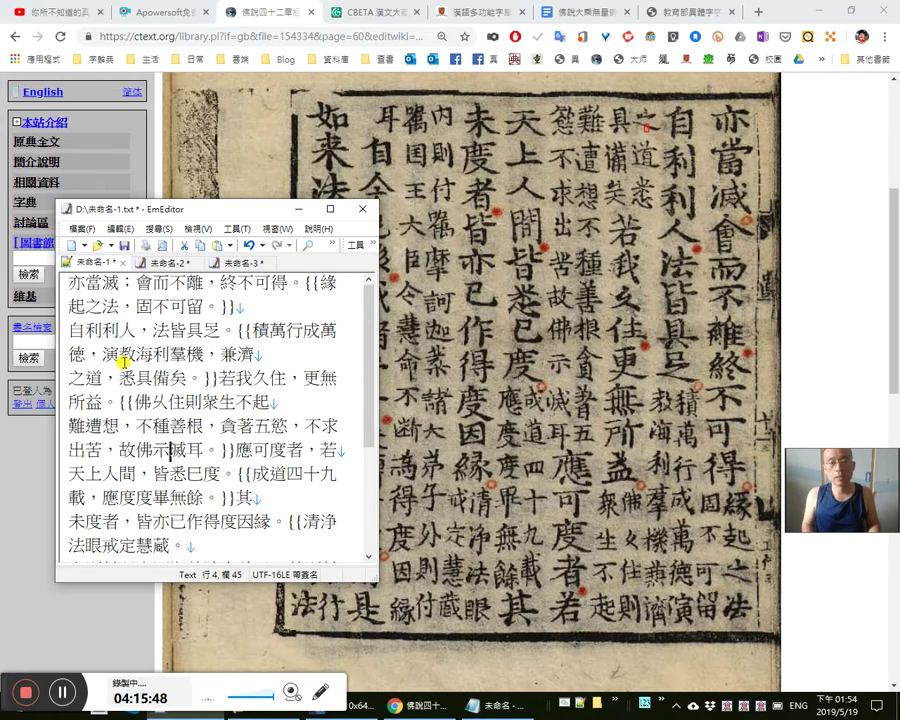
pyautogui.hotkey('shift', 'Right')
pyautogui.press('Right')
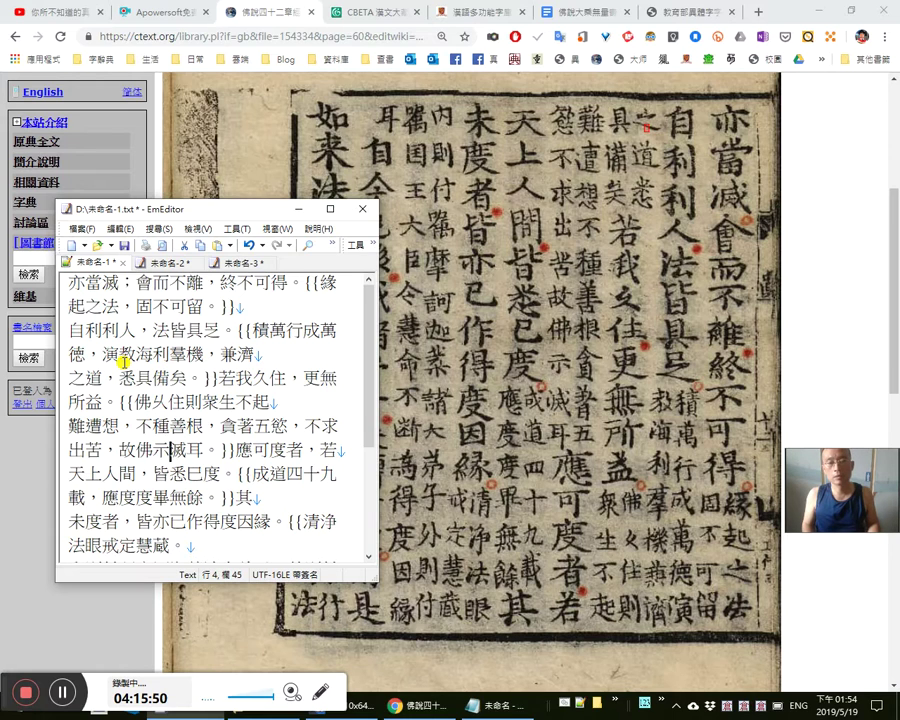
pyautogui.press('Right')
pyautogui.press('Right')
pyautogui.press('Right')
pyautogui.press('Right')
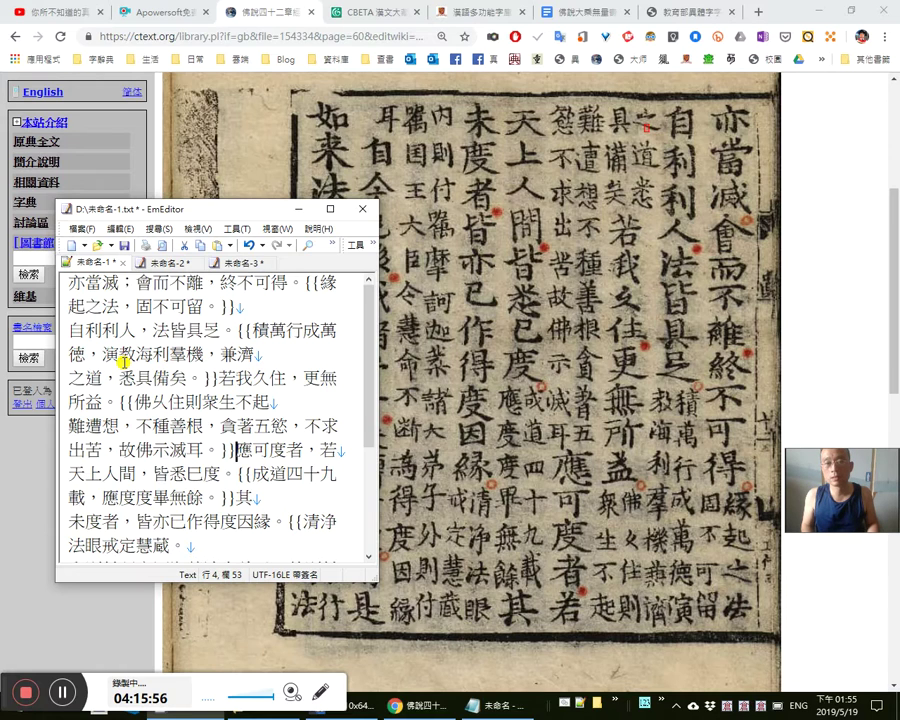
pyautogui.hotkey('shift', 'Right')
pyautogui.press('Right')
pyautogui.hotkey('shift', 'Right')
pyautogui.press('Right')
pyautogui.hotkey('shift', 'Right')
pyautogui.press('Right')
pyautogui.press('Right')
pyautogui.hotkey('shift', 'Right')
pyautogui.press('Right')
pyautogui.hotkey('shift', 'Right')
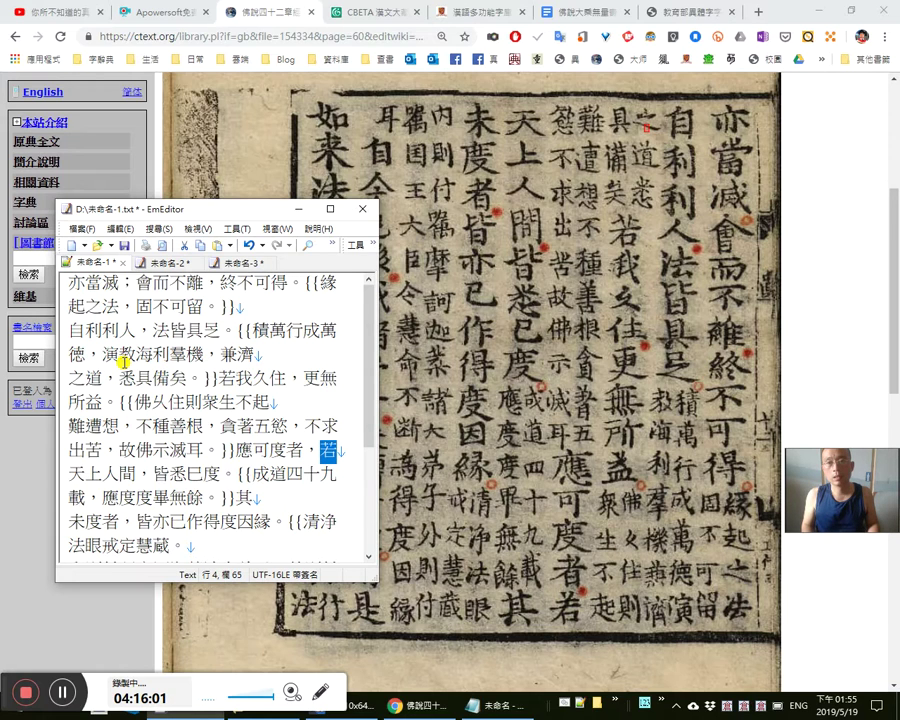
pyautogui.press('Right')
pyautogui.hotkey('shift', 'Right')
pyautogui.hotkey('shift', 'Right')
pyautogui.hotkey('shift', 'Right')
pyautogui.press('Right')
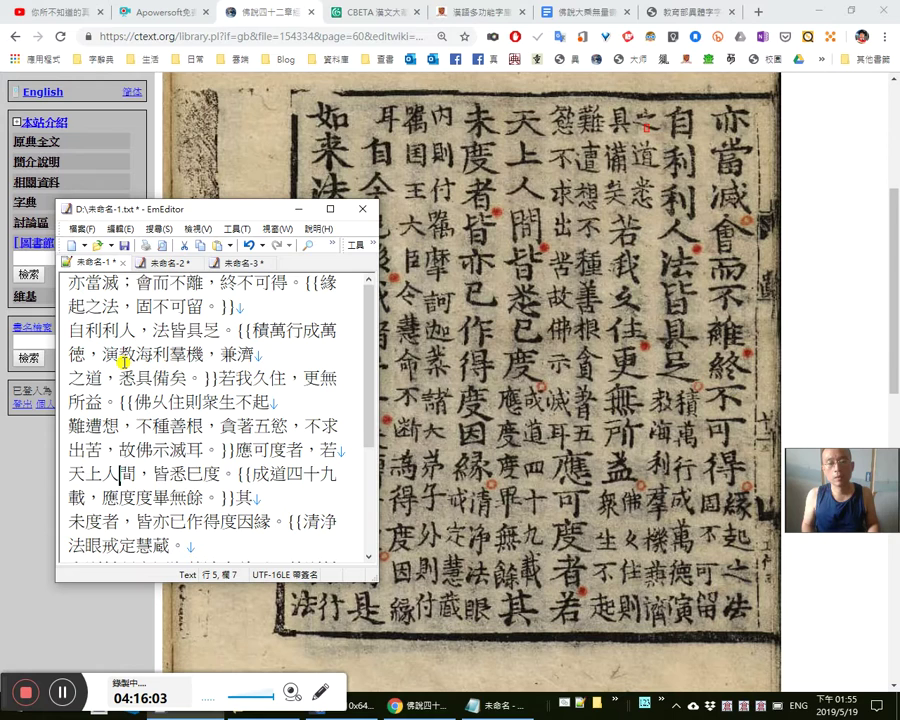
pyautogui.press('Up')
pyautogui.press('End')
pyautogui.hotkey('shift', 'Left')
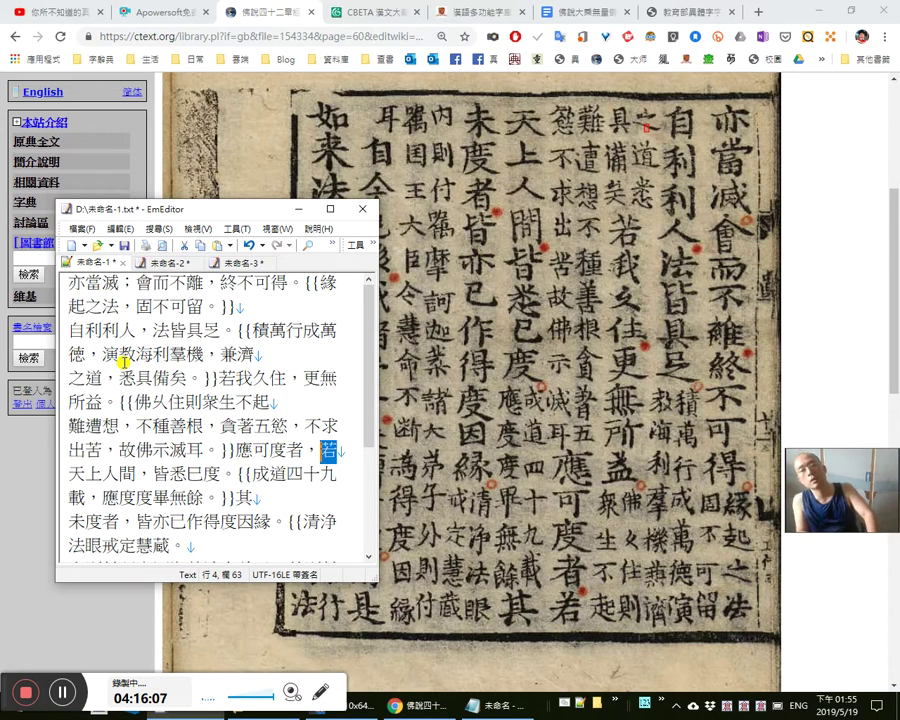
pyautogui.press('Right')
pyautogui.press('Right')
pyautogui.press('Right')
pyautogui.press('Right')
pyautogui.hotkey('shift', 'Right')
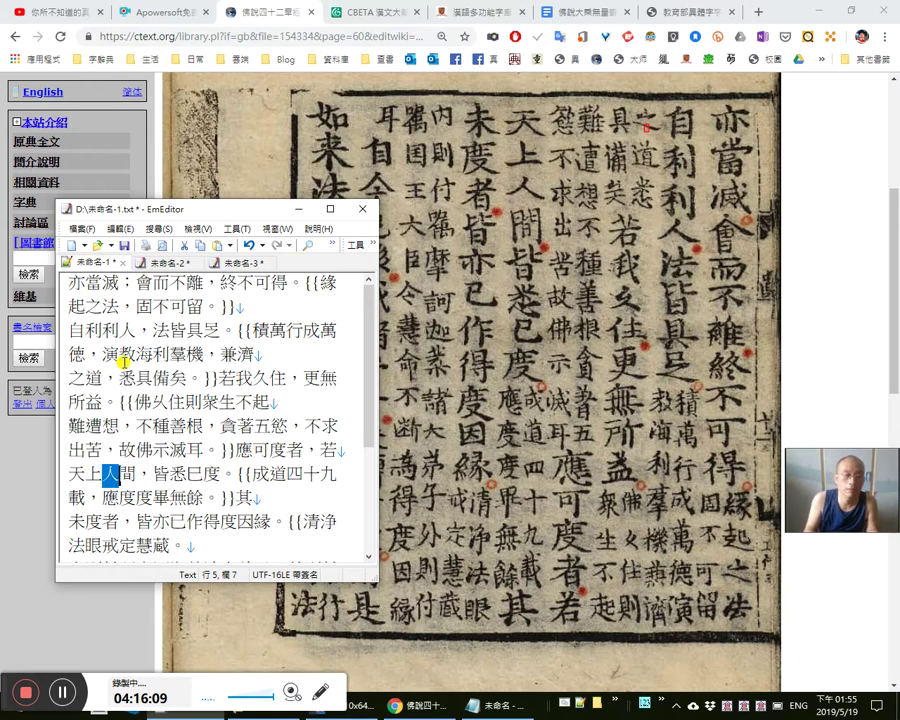
pyautogui.hotkey('shift', 'Right')
pyautogui.hotkey('shift', 'Right')
pyautogui.press('Right')
pyautogui.press('Left')
pyautogui.press('Left')
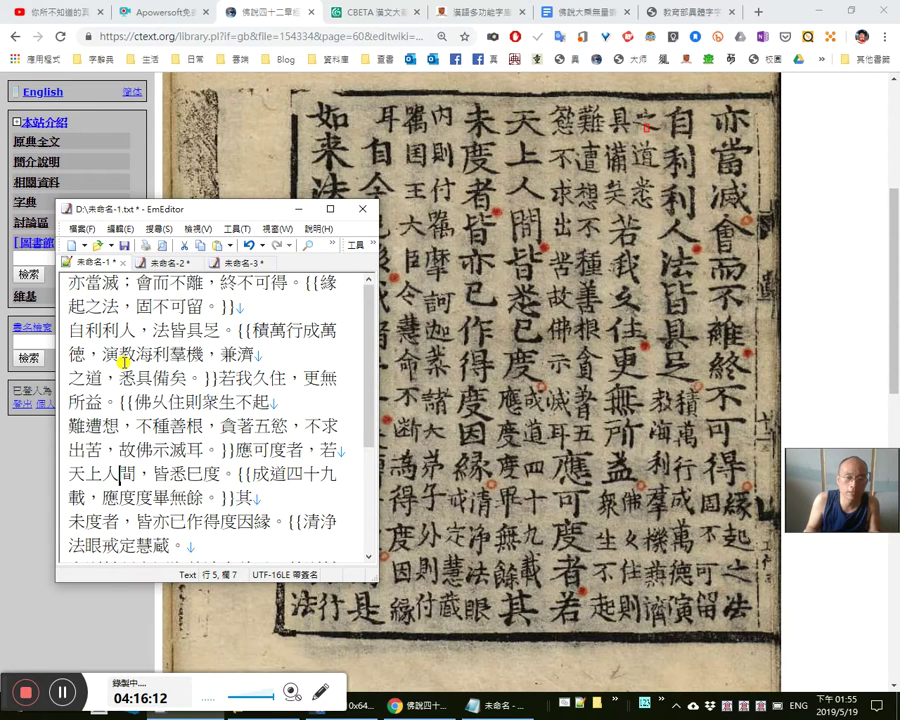
pyautogui.press('Right')
pyautogui.press('Right')
pyautogui.press('Right')
pyautogui.press('Right')
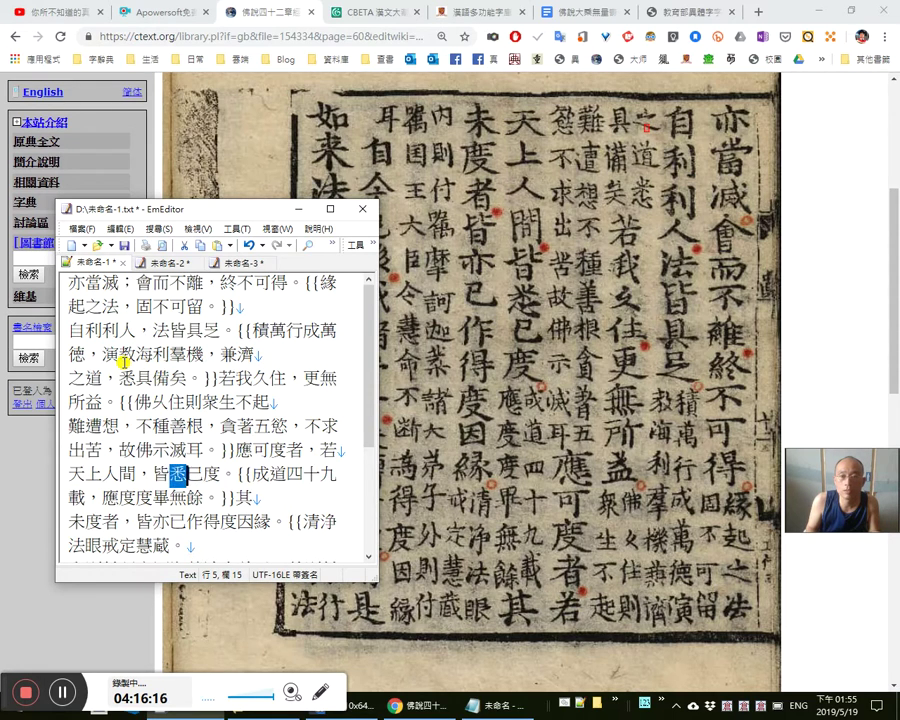
pyautogui.hotkey('shift', 'Right')
pyautogui.press('Right')
pyautogui.hotkey('shift', 'Right')
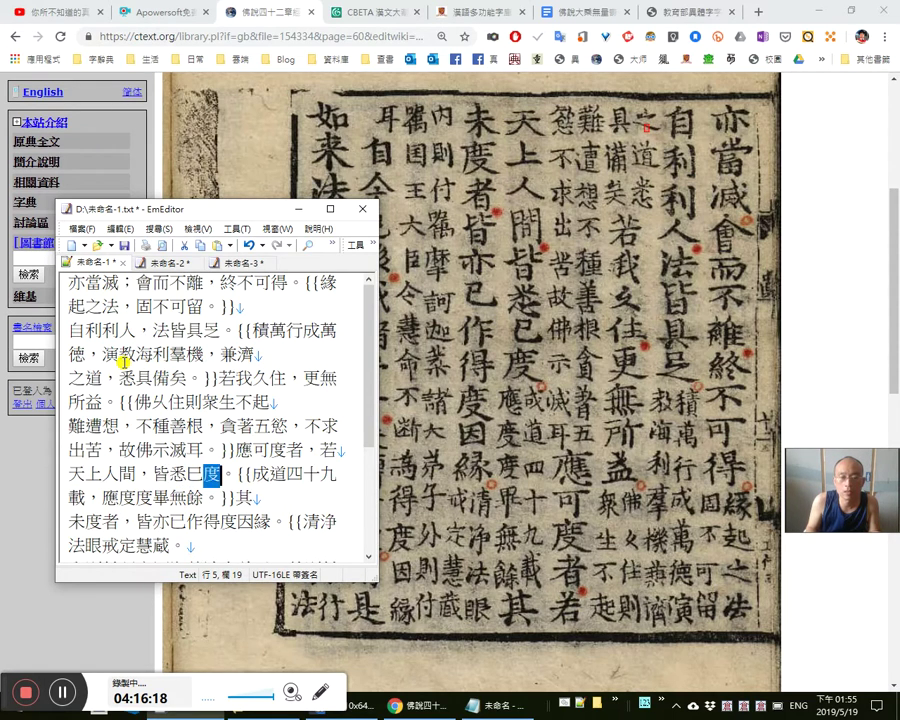
pyautogui.press('Left')
pyautogui.press('Left')
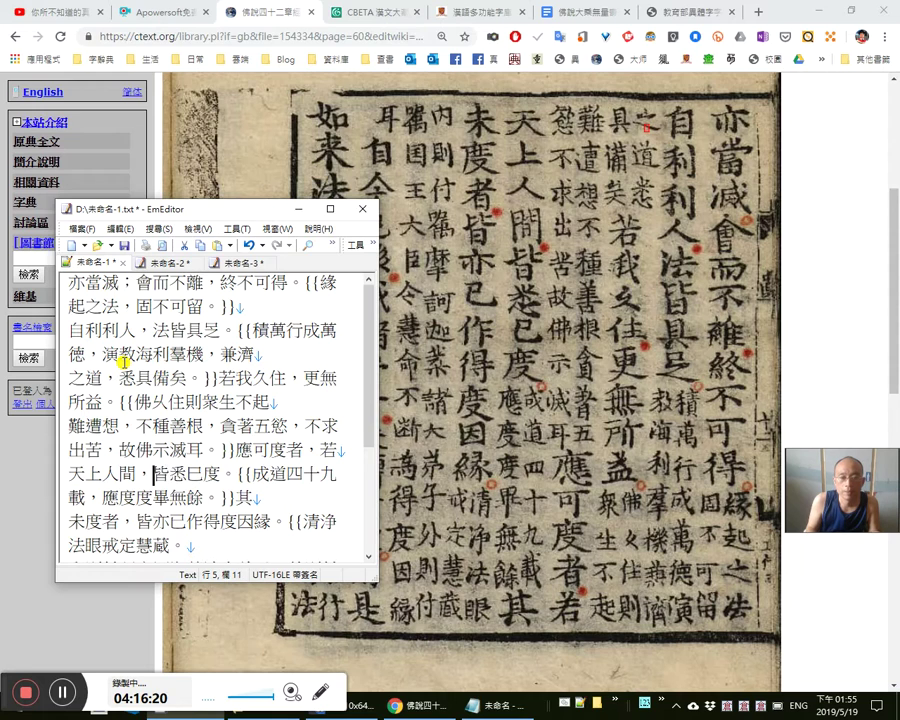
pyautogui.press('Right')
pyautogui.press('Right')
pyautogui.press('Right')
pyautogui.press('Right')
pyautogui.press('Right')
pyautogui.press('Right')
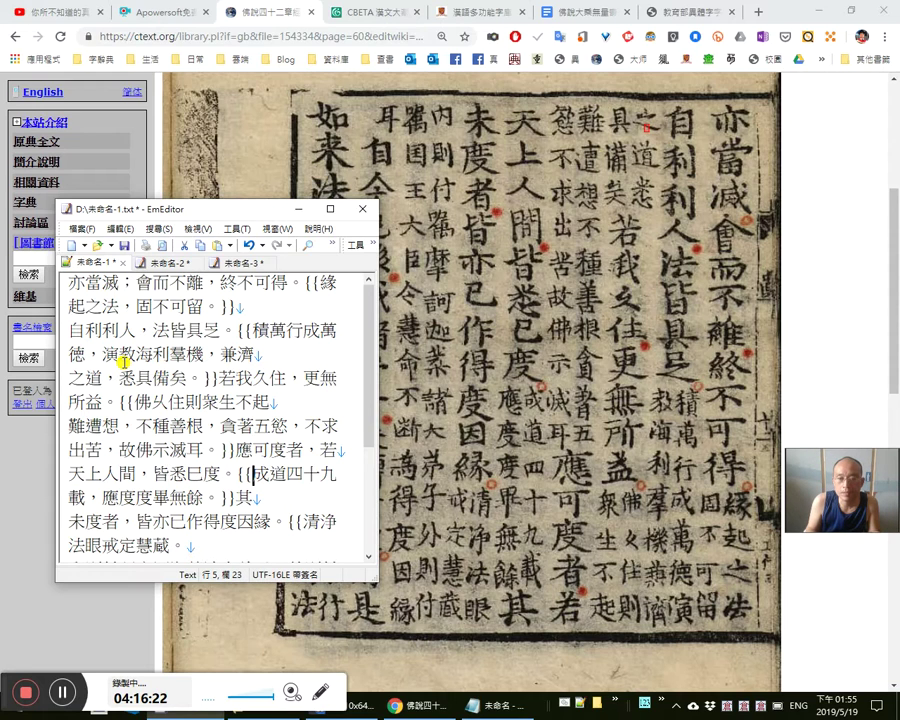
pyautogui.press('Right')
pyautogui.press('Right')
pyautogui.press('Right')
pyautogui.press('Right')
pyautogui.press('Right')
pyautogui.press('Right')
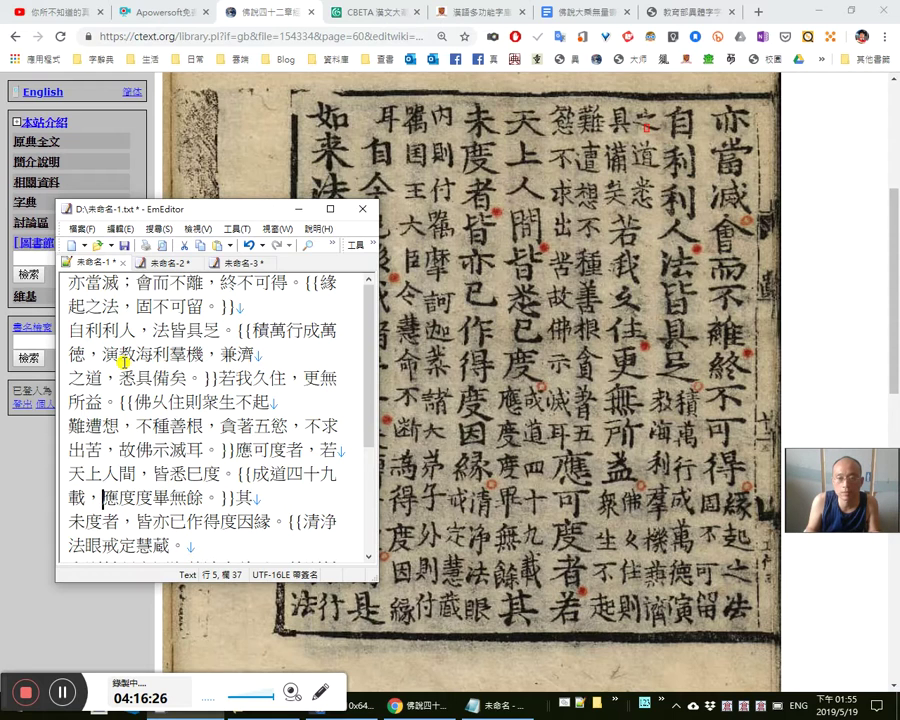
pyautogui.press('Right')
pyautogui.press('Right')
pyautogui.press('Right')
pyautogui.press('Right')
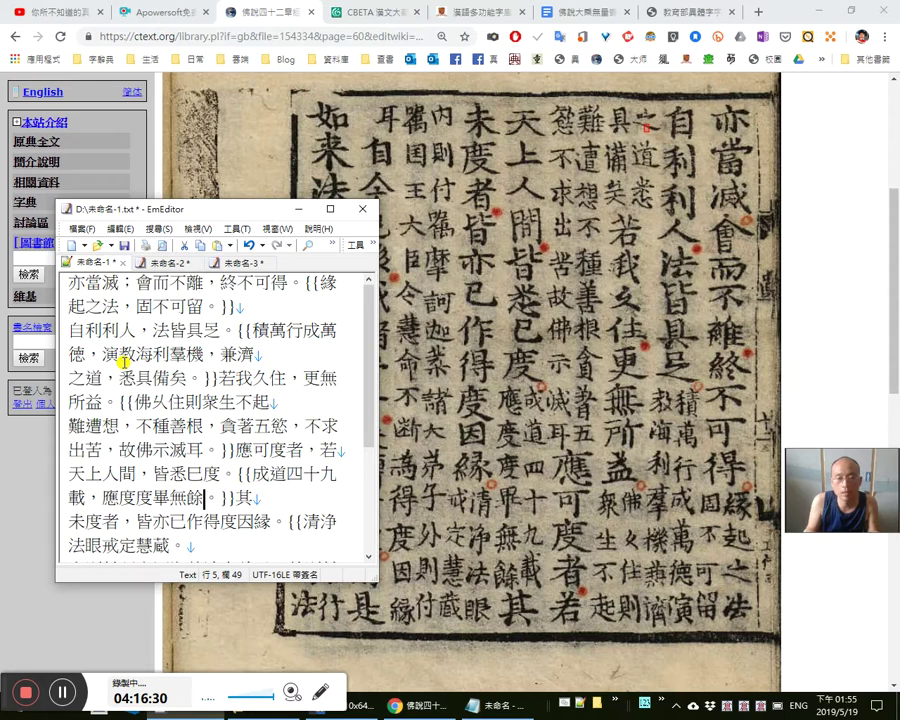
pyautogui.press('Right')
pyautogui.press('Right')
pyautogui.press('Right')
pyautogui.press('Right')
pyautogui.press('Right')
pyautogui.press('Right')
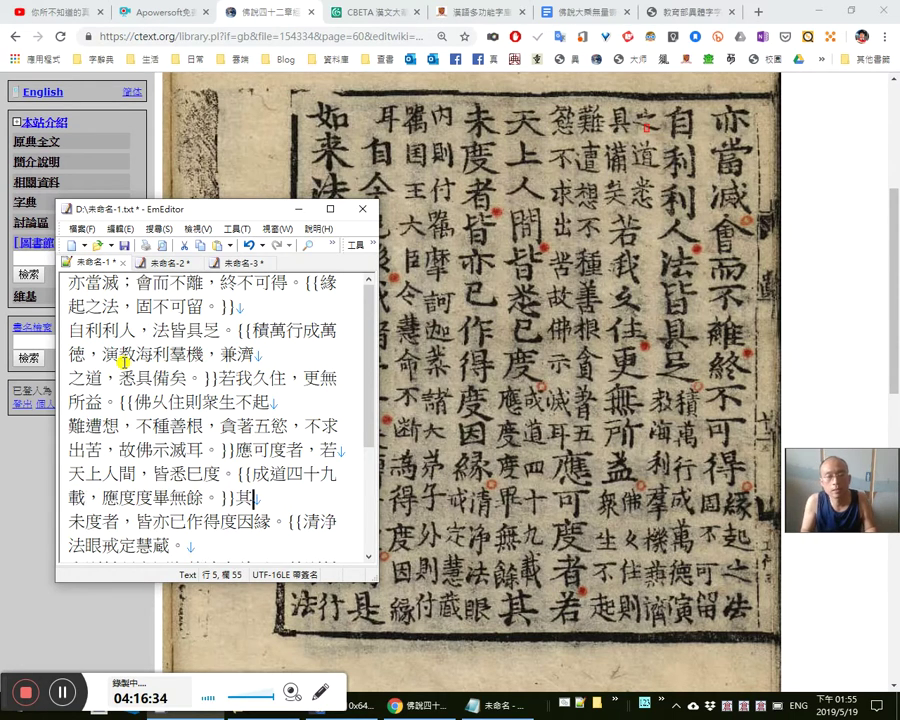
pyautogui.press('Down')
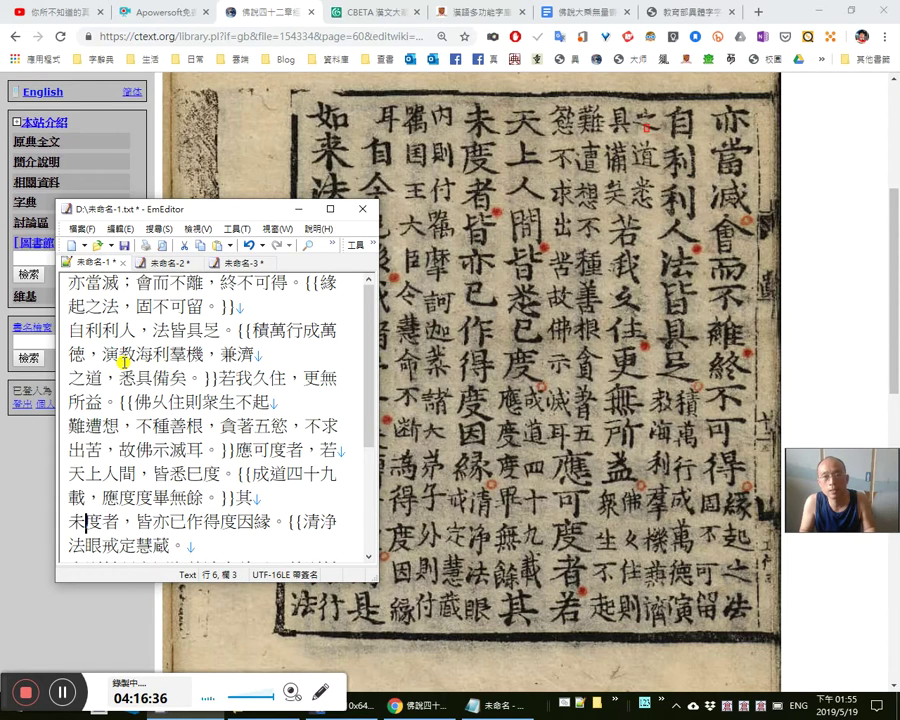
# Step: Compare 亦, 已 and 得 on the 未度者 line against the scan
pyautogui.press('Right')
pyautogui.press('Right')
pyautogui.press('Right')
pyautogui.press('Right')
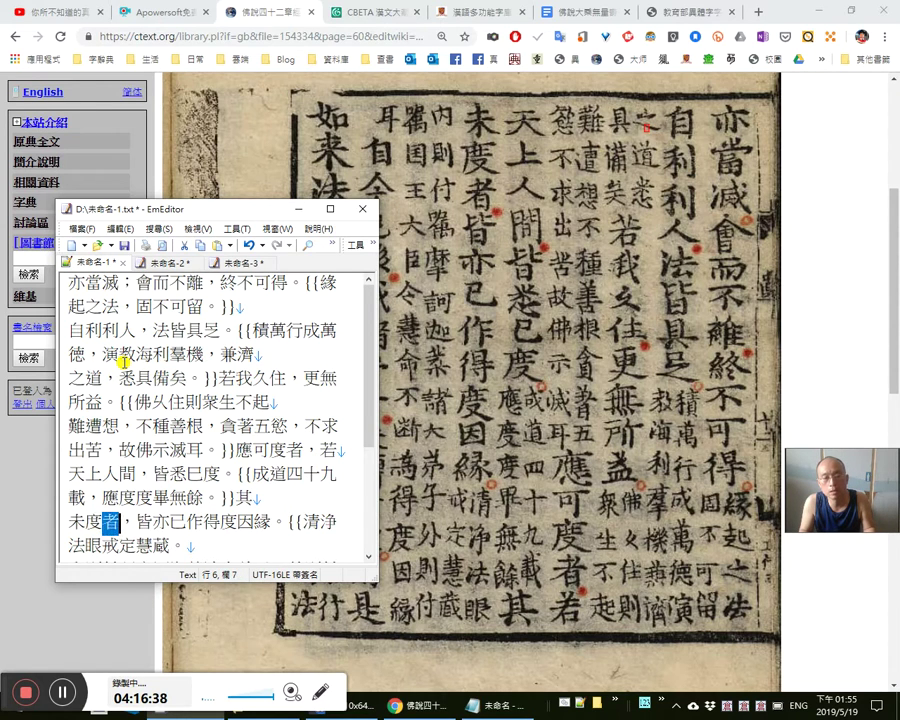
pyautogui.hotkey('shift', 'Right')
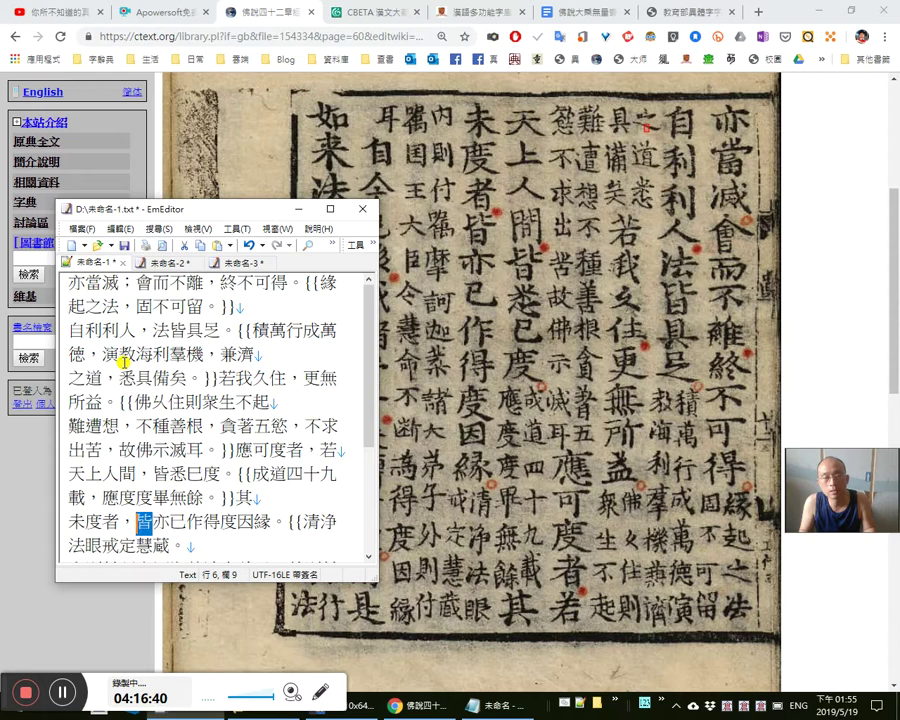
pyautogui.press('Right')
pyautogui.hotkey('shift', 'Right')
pyautogui.press('Right')
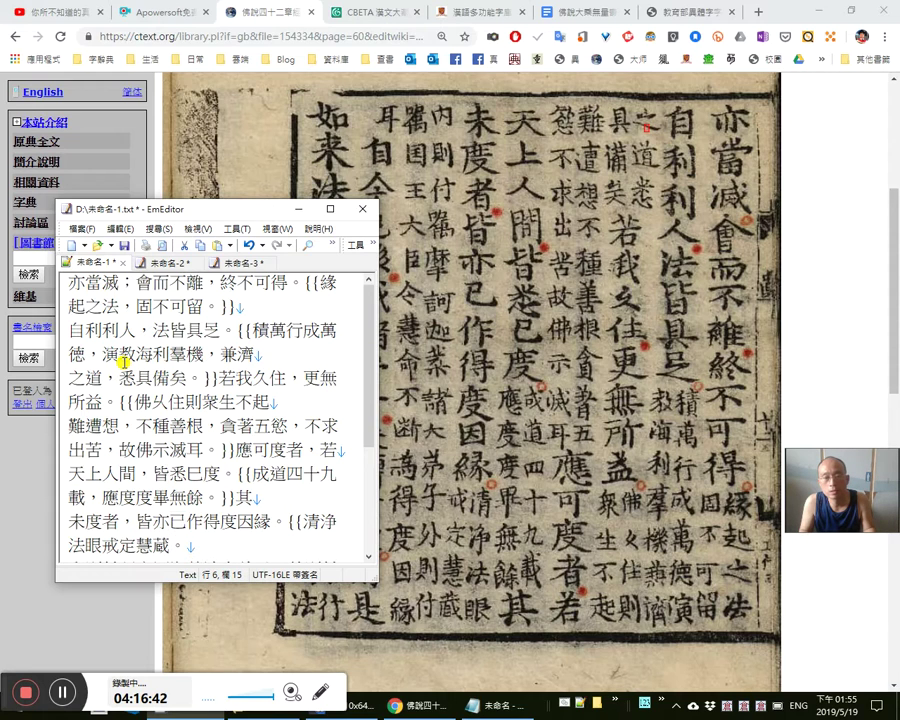
pyautogui.press('Right')
pyautogui.hotkey('shift', 'Right')
pyautogui.press('Left')
pyautogui.hotkey('shift', 'Right')
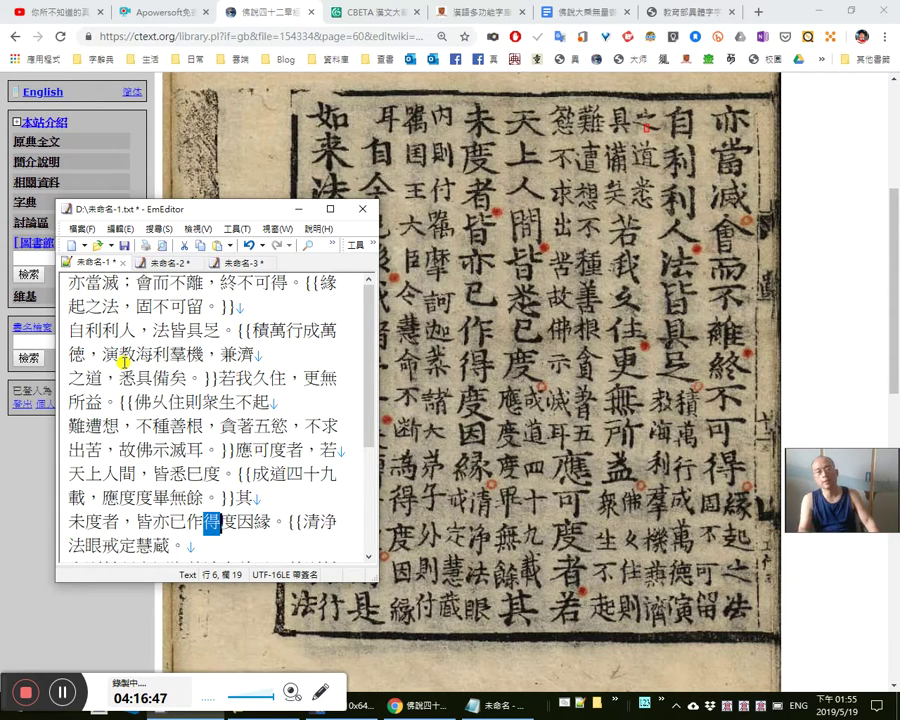
# Step: Try inserting 了 and 做 around 得, then delete the stray 做 after 作
pyautogui.press('Right')
pyautogui.write('了')
pyautogui.press('Left')
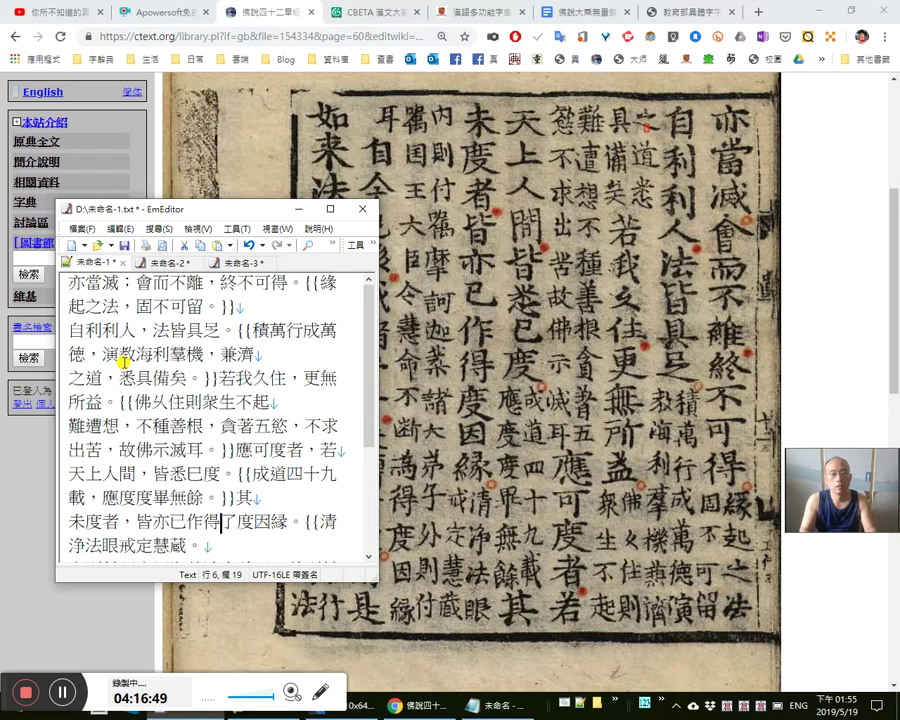
pyautogui.press('Delete')
pyautogui.press('Left')
pyautogui.write('做')
pyautogui.hotkey('shift', 'Left')
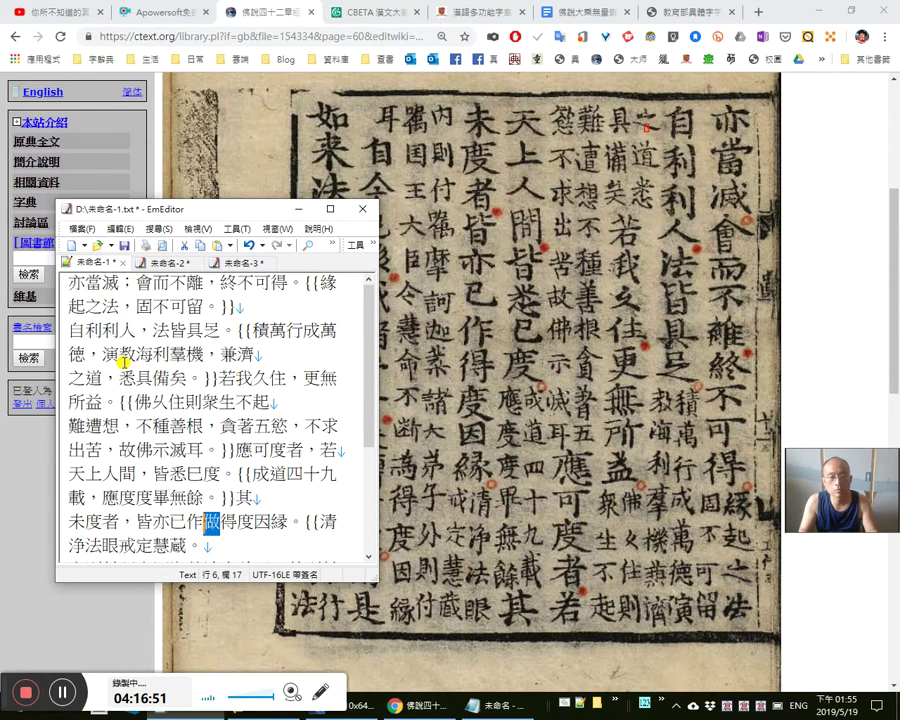
pyautogui.press('Delete')
# Step: Test a hyphen marker after 作 and between 得 and 度, removing each trial
pyautogui.press('Right')
pyautogui.press('Right')
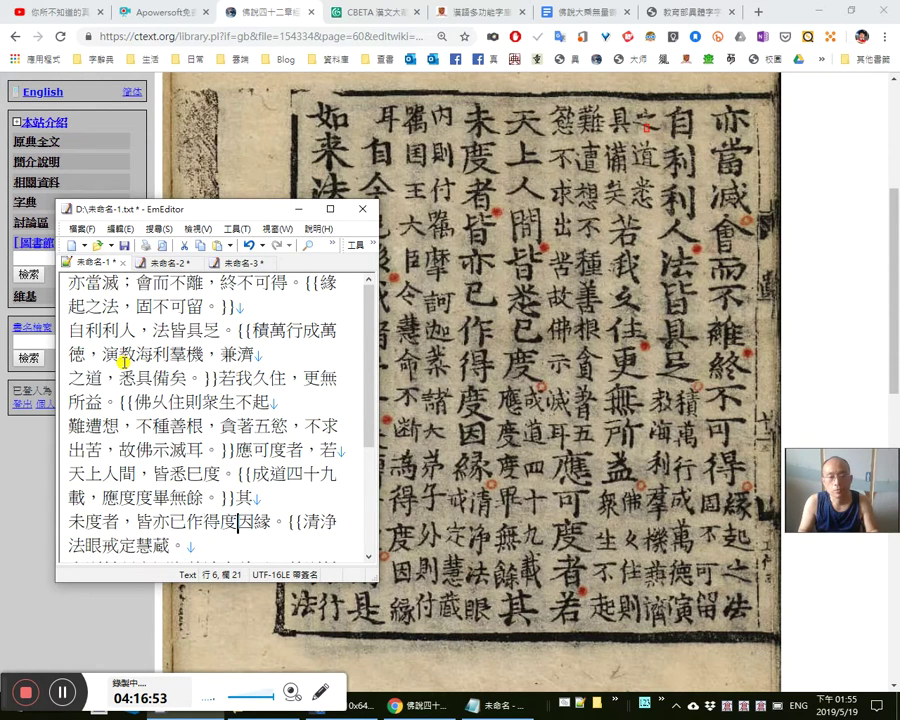
pyautogui.hotkey('shift', 'Right')
pyautogui.hotkey('shift', 'Right')
pyautogui.press('Left')
pyautogui.press('Left')
pyautogui.write('-')
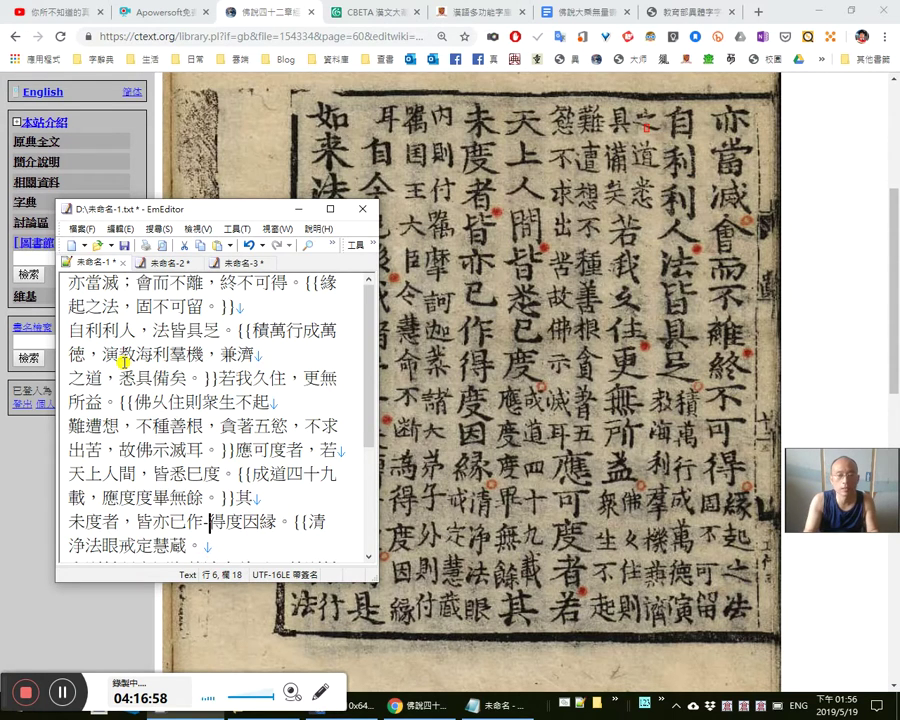
pyautogui.press('BackSpace')
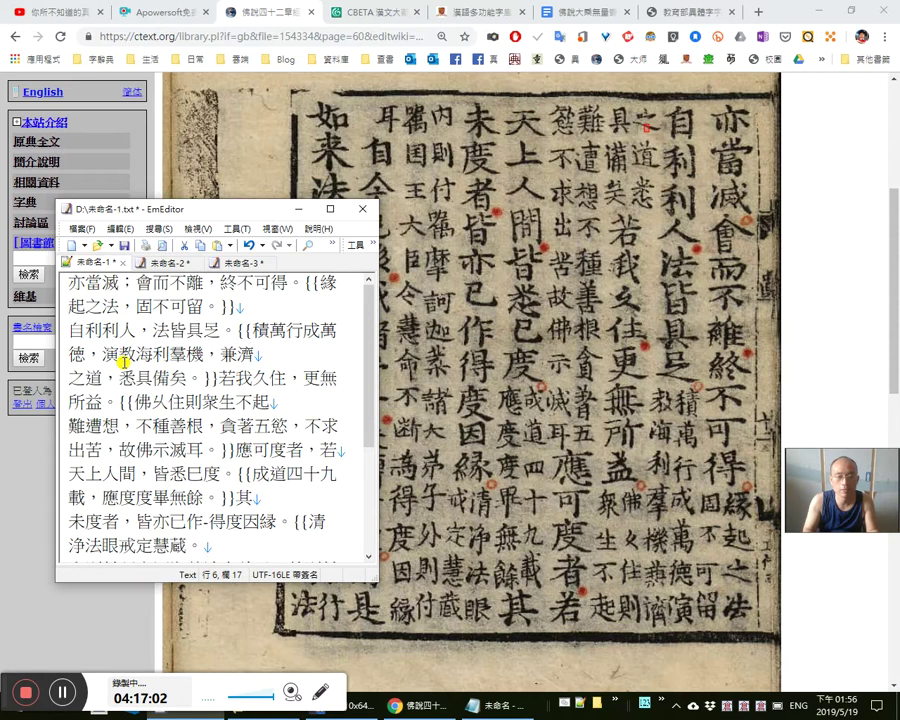
pyautogui.press('Right')
pyautogui.write('-')
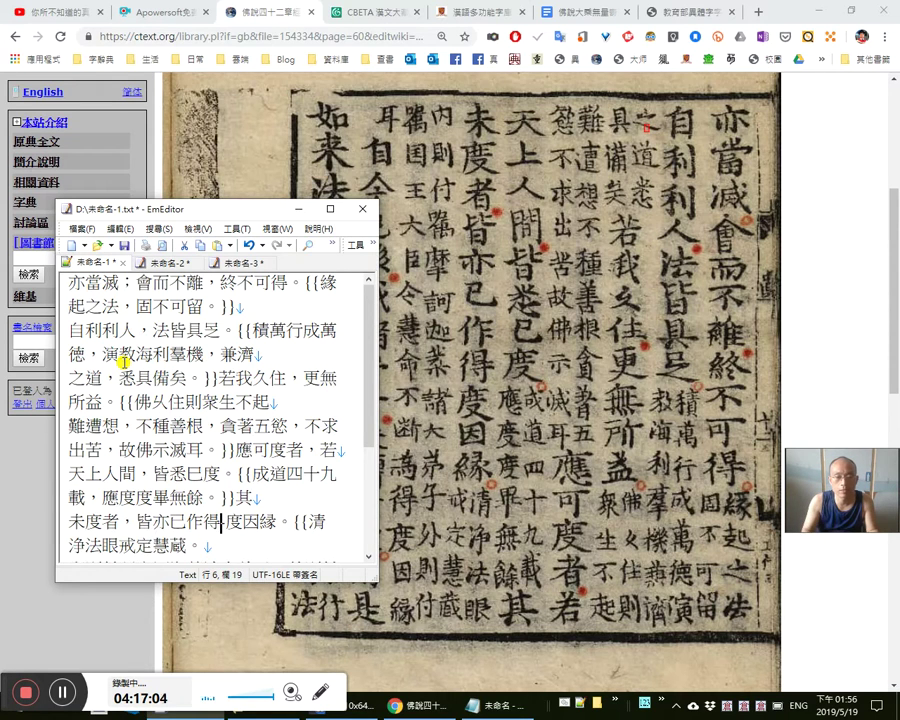
pyautogui.press('BackSpace')
pyautogui.press('Left')
pyautogui.press('Left')
pyautogui.write('-')
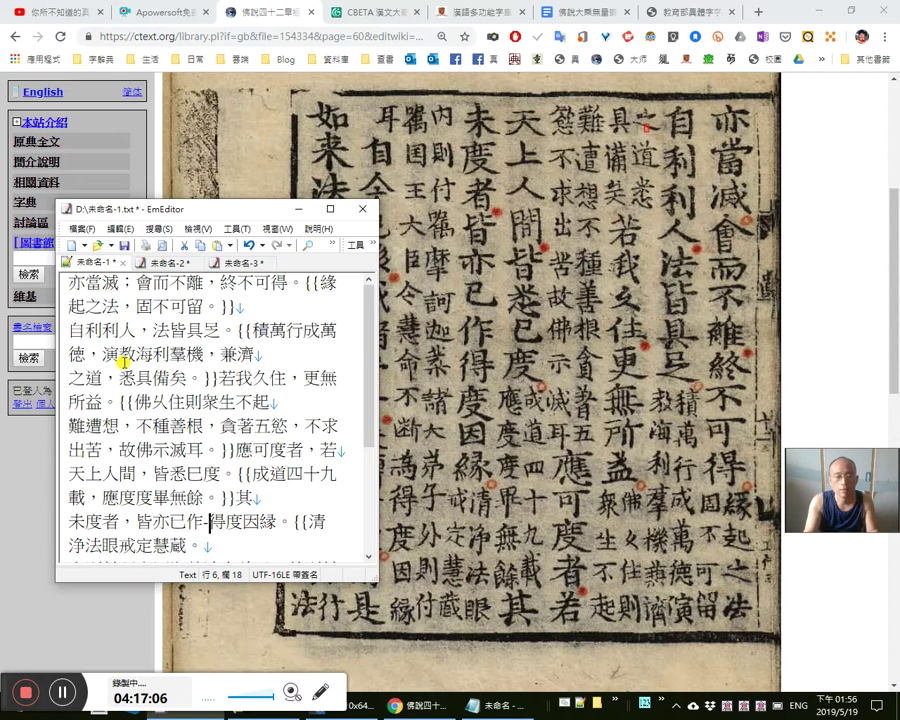
pyautogui.press('BackSpace')
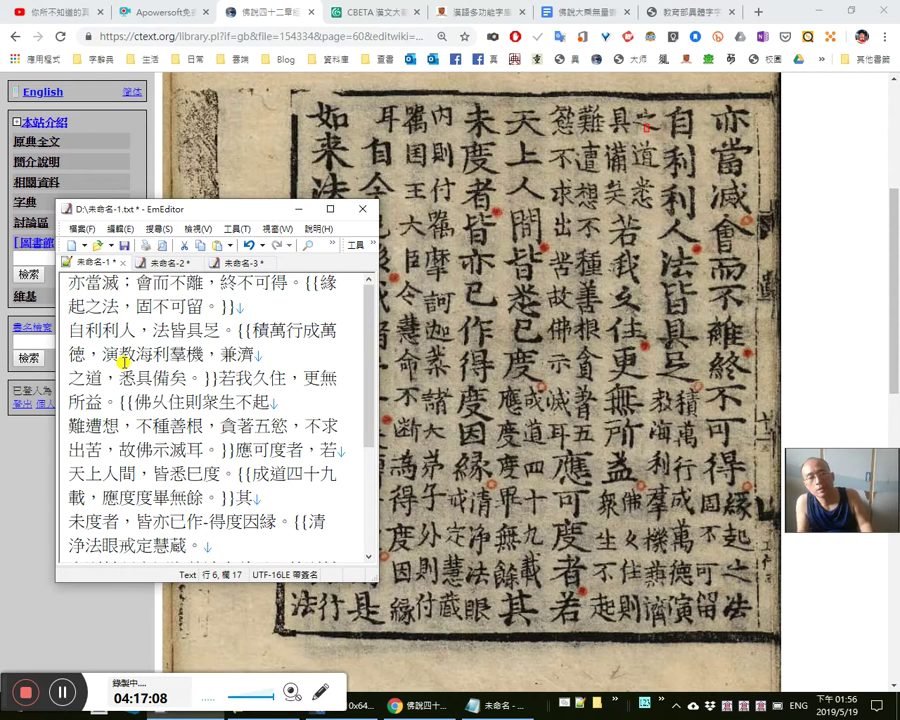
# Step: Reinsert a hyphen after 作, recheck 得 and 度, then delete it for good
pyautogui.press('Left')
pyautogui.press('Left')
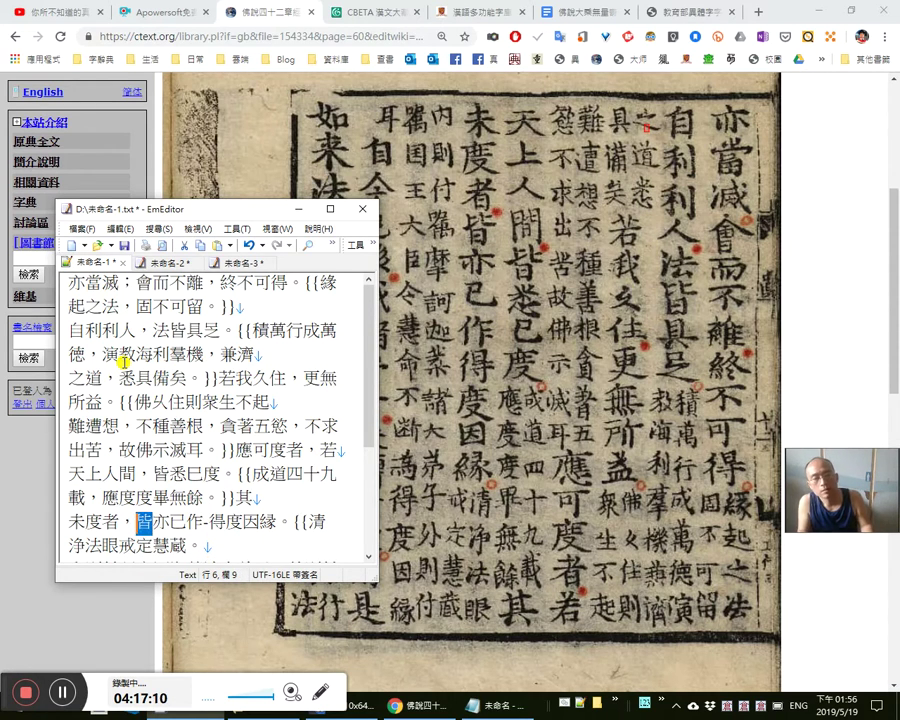
pyautogui.press('Right')
pyautogui.press('Right')
pyautogui.press('Right')
pyautogui.press('Right')
pyautogui.press('BackSpace')
pyautogui.write('-')
pyautogui.hotkey('shift', 'Right')
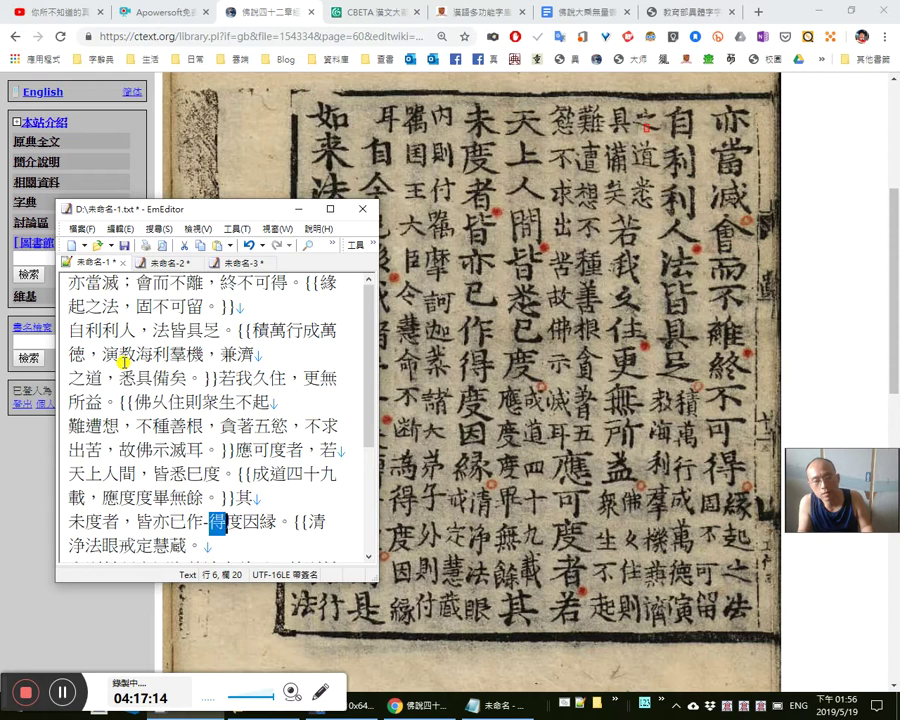
pyautogui.press('Right')
pyautogui.hotkey('shift', 'Right')
pyautogui.press('Right')
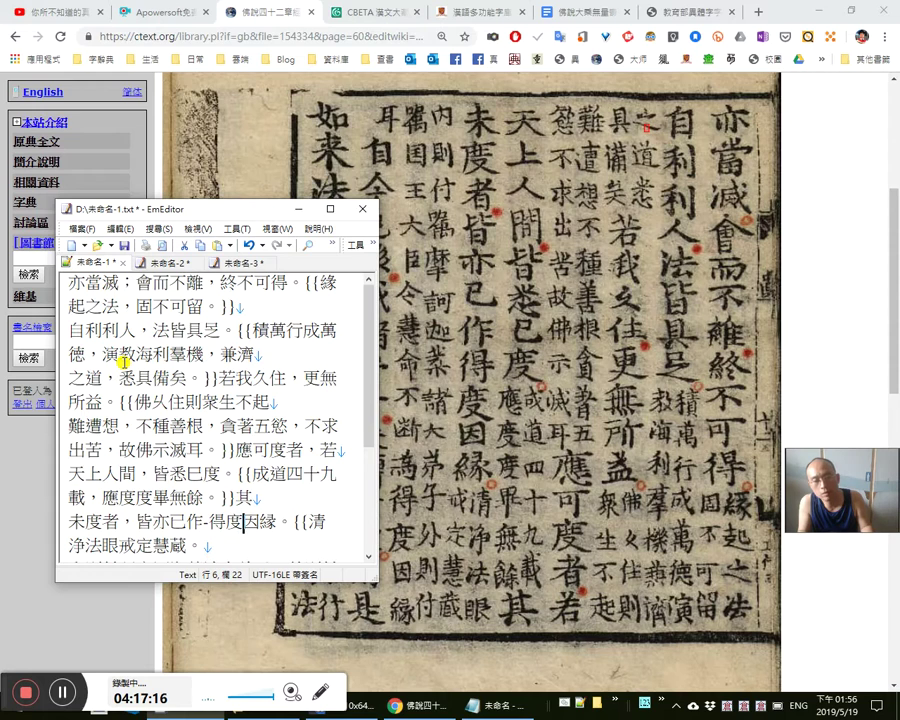
pyautogui.hotkey('shift', 'Right')
pyautogui.press('Left')
pyautogui.hotkey('shift', 'Left')
pyautogui.press('Left')
pyautogui.press('Left')
pyautogui.press('BackSpace')
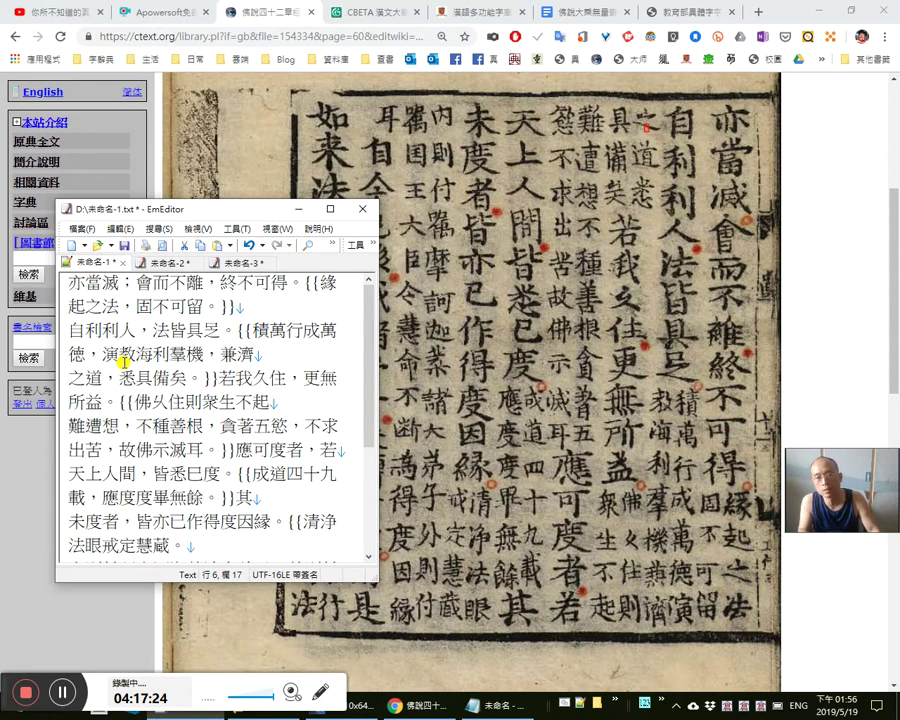
# Step: Recheck 得 and 度, then move past 因緣 and its full stop
pyautogui.hotkey('shift', 'Left')
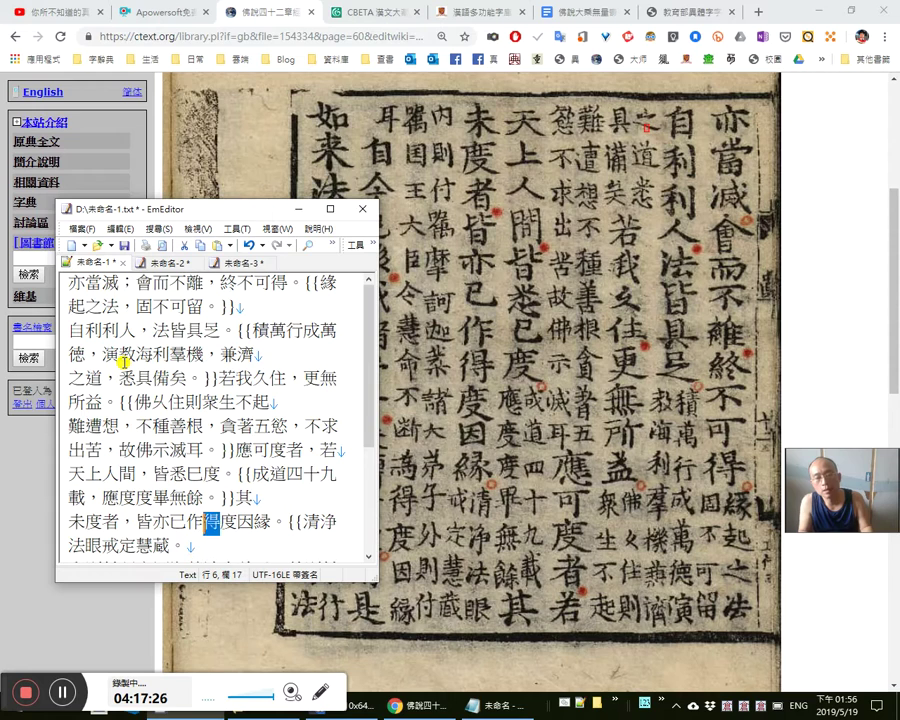
pyautogui.press('Right')
pyautogui.hotkey('shift', 'Right')
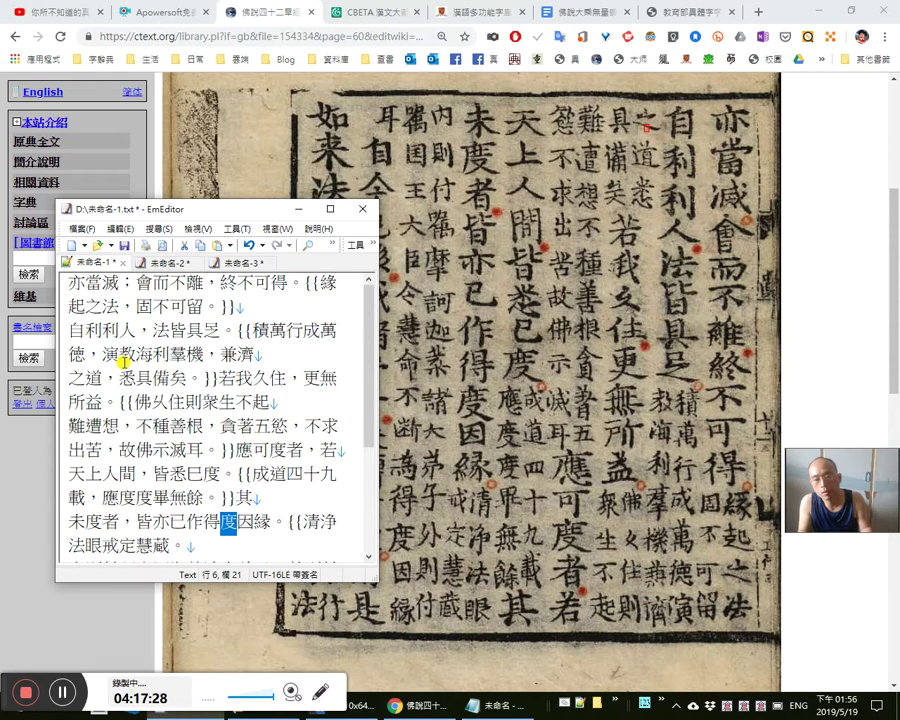
pyautogui.press('Right')
pyautogui.press('Right')
pyautogui.hotkey('shift', 'Right')
pyautogui.hotkey('shift', 'Right')
pyautogui.press('Right')
pyautogui.press('Right')
pyautogui.press('Right')
pyautogui.press('Right')
pyautogui.press('Right')
pyautogui.press('Right')
pyautogui.press('Right')
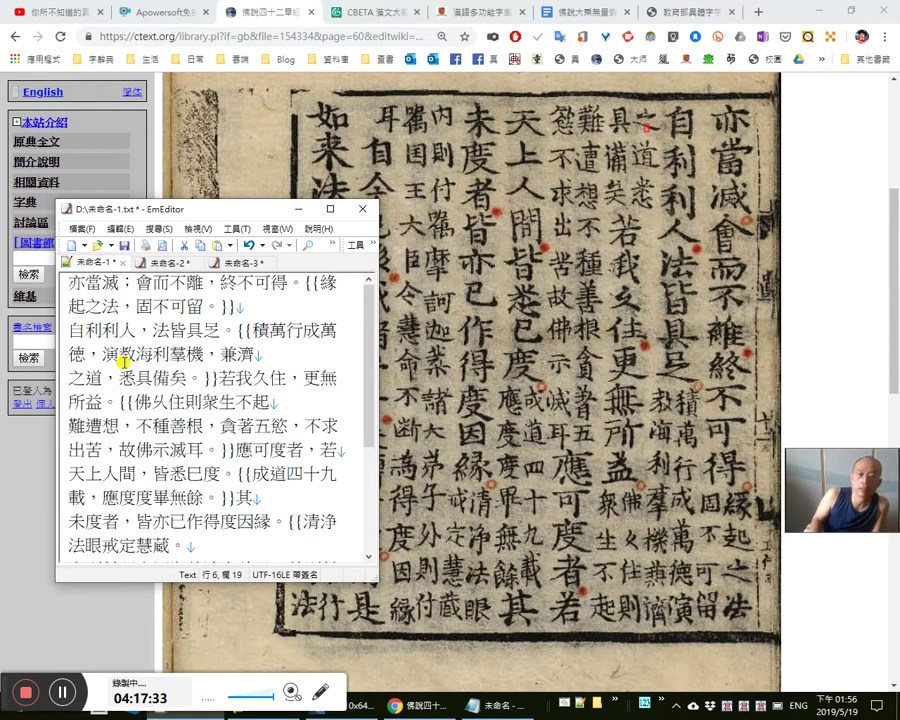
pyautogui.press('Right')
pyautogui.press('Right')
pyautogui.press('Right')
pyautogui.press('Right')
pyautogui.press('Right')
pyautogui.press('Right')
pyautogui.press('Right')
pyautogui.press('Right')
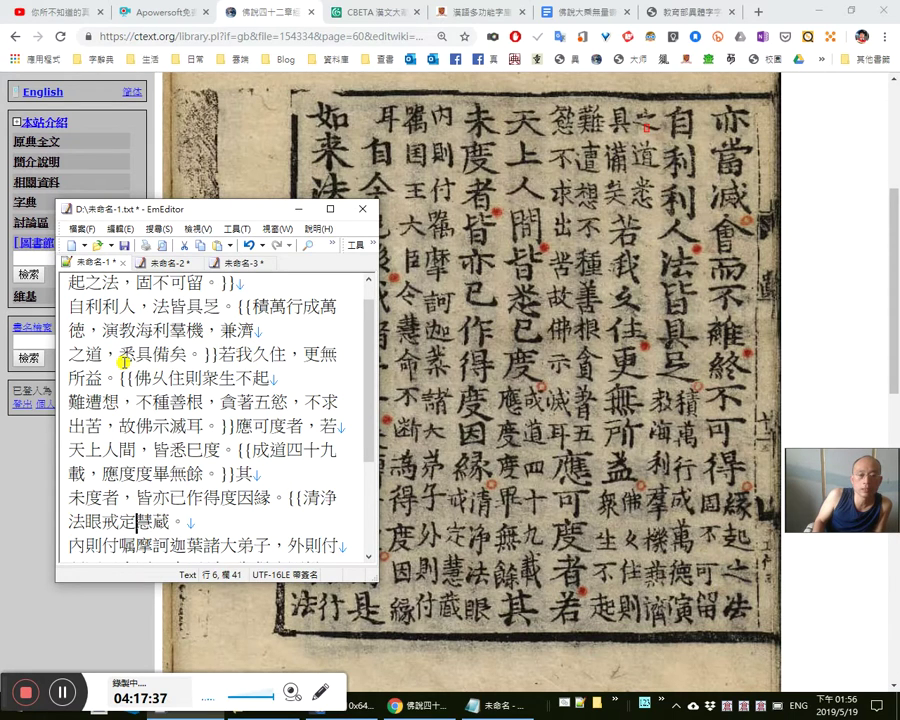
# Step: Insert 慧命 after 令 so the line reads 令慧命不斷，為得度因緣
pyautogui.press('Right')
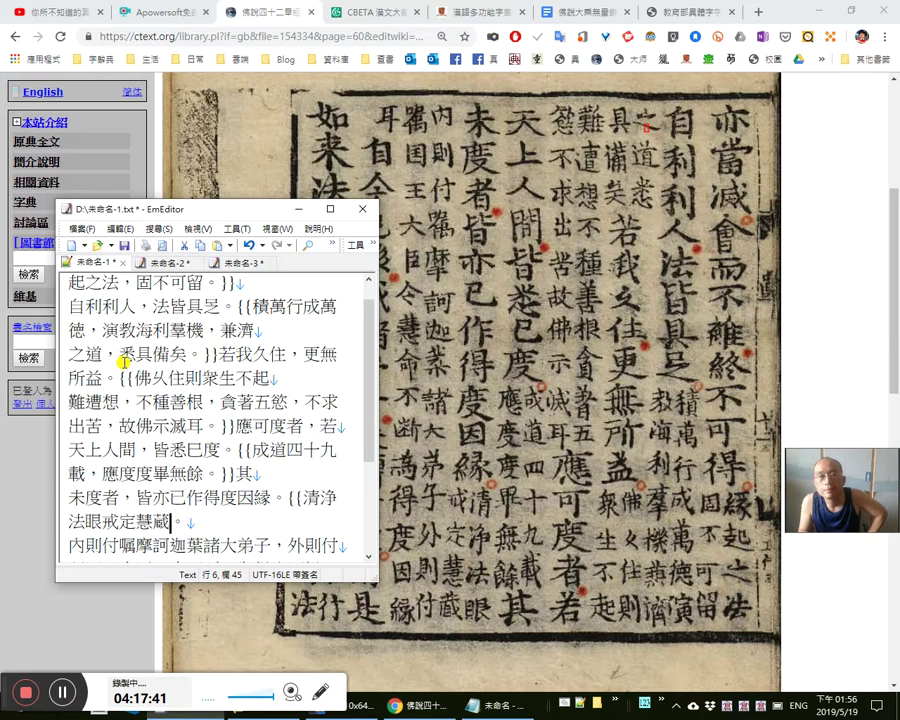
pyautogui.press('Right')
pyautogui.press('Right')
pyautogui.press('Right')
pyautogui.press('Right')
pyautogui.press('Right')
pyautogui.press('Right')
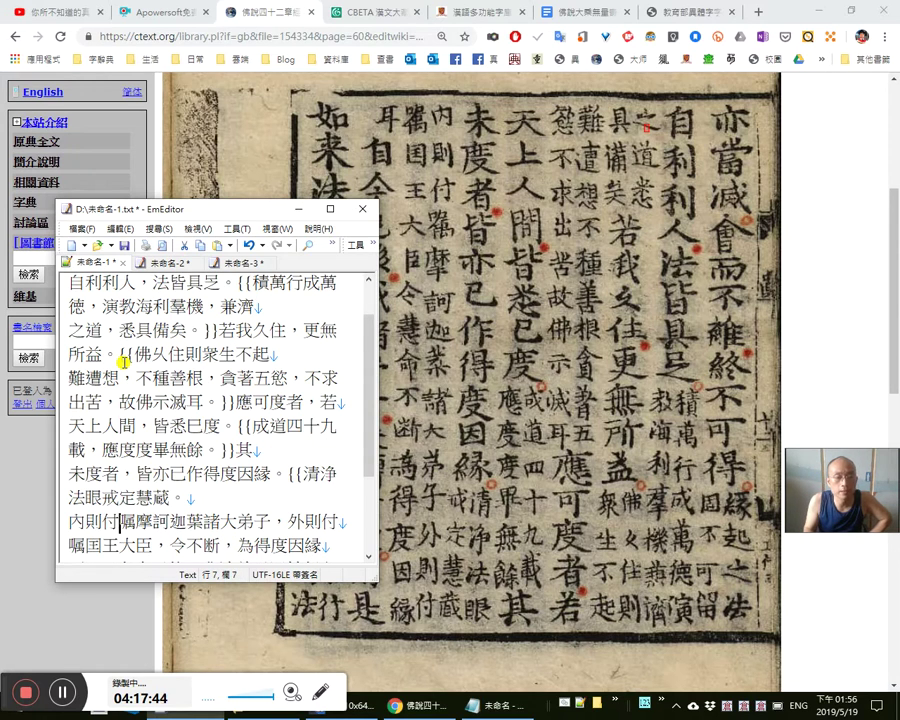
pyautogui.press('Right')
pyautogui.press('Right')
pyautogui.press('Right')
pyautogui.press('Right')
pyautogui.press('Right')
pyautogui.press('Right')
pyautogui.press('Right')
pyautogui.press('Right')
pyautogui.press('Right')
pyautogui.press('Right')
pyautogui.press('Right')
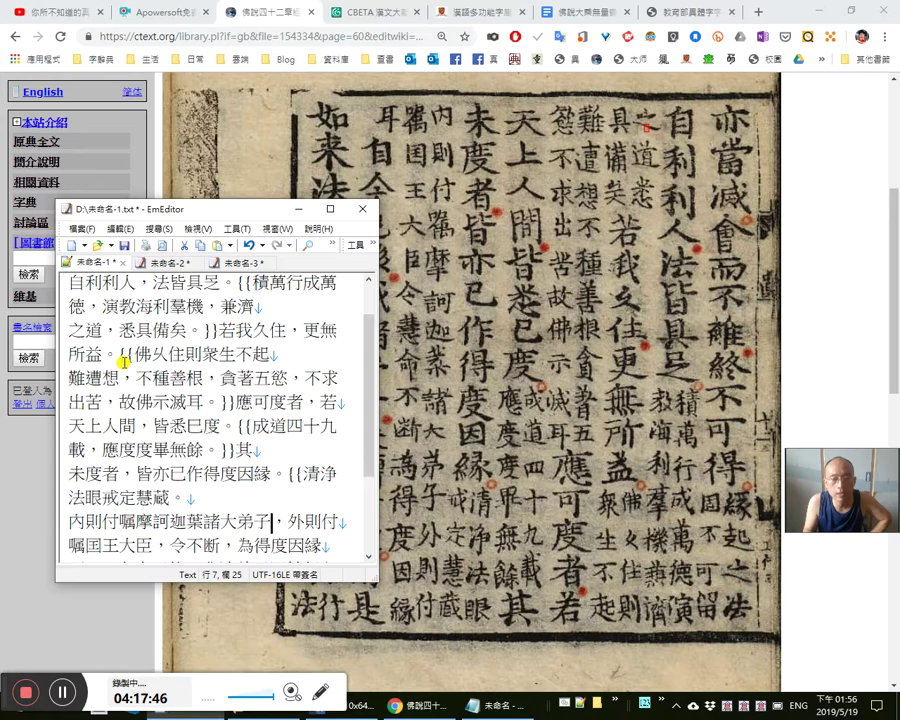
pyautogui.press('Right')
pyautogui.press('Right')
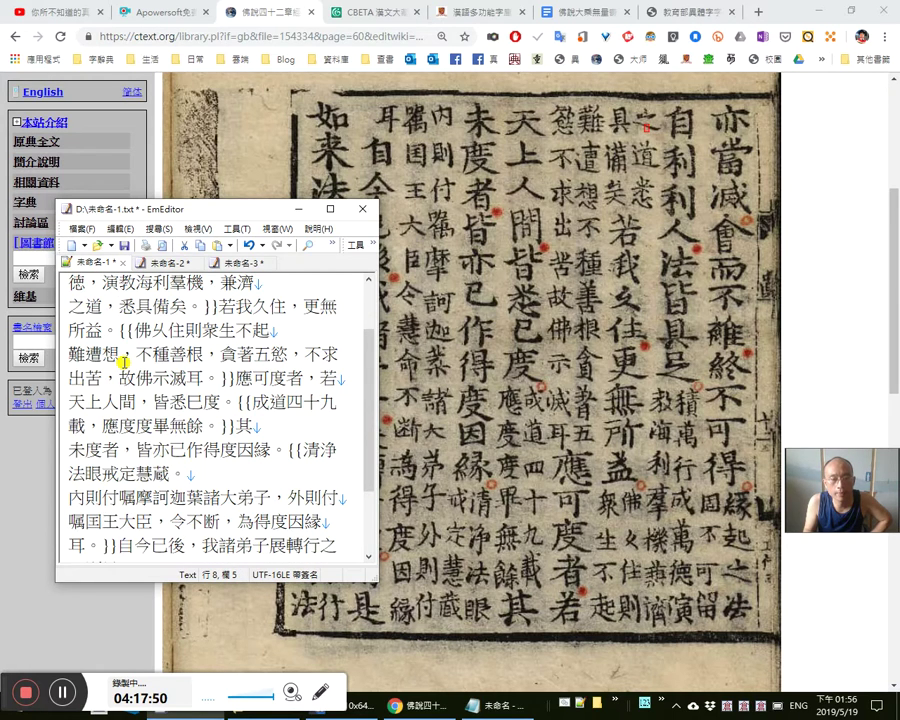
pyautogui.press('Right')
pyautogui.press('Right')
pyautogui.press('Right')
pyautogui.press('Right')
pyautogui.press('Right')
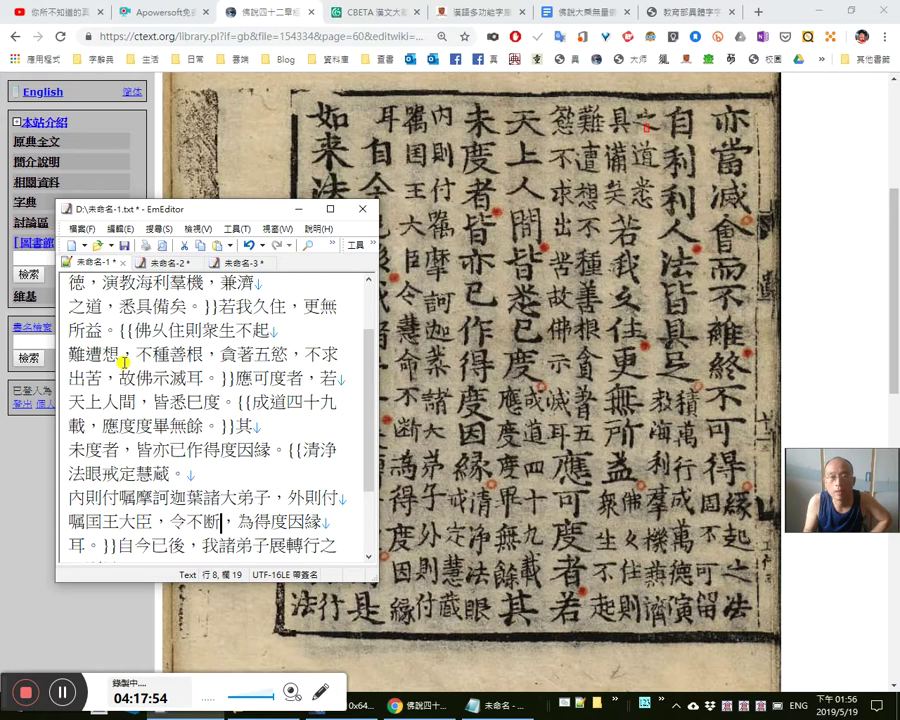
pyautogui.press('Left')
pyautogui.press('Left')
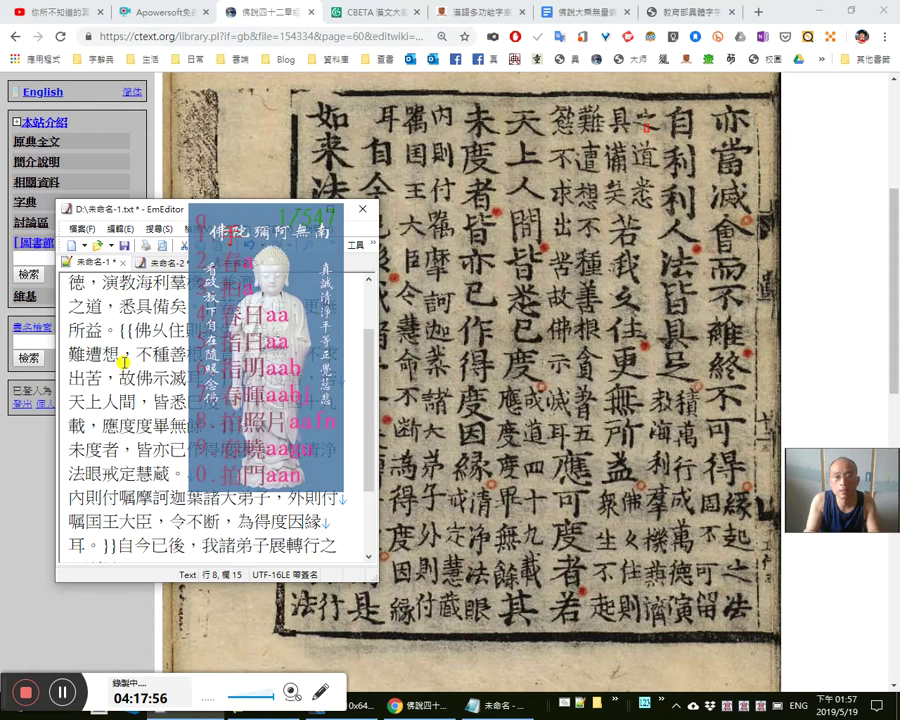
pyautogui.write('慧命')
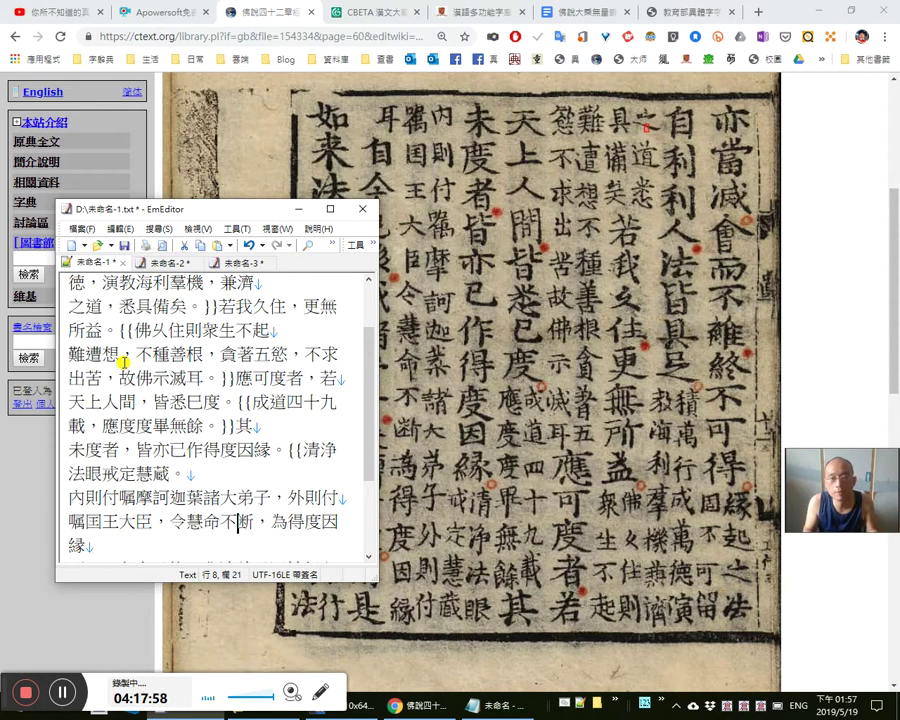
pyautogui.press('Right')
pyautogui.press('Right')
pyautogui.press('Right')
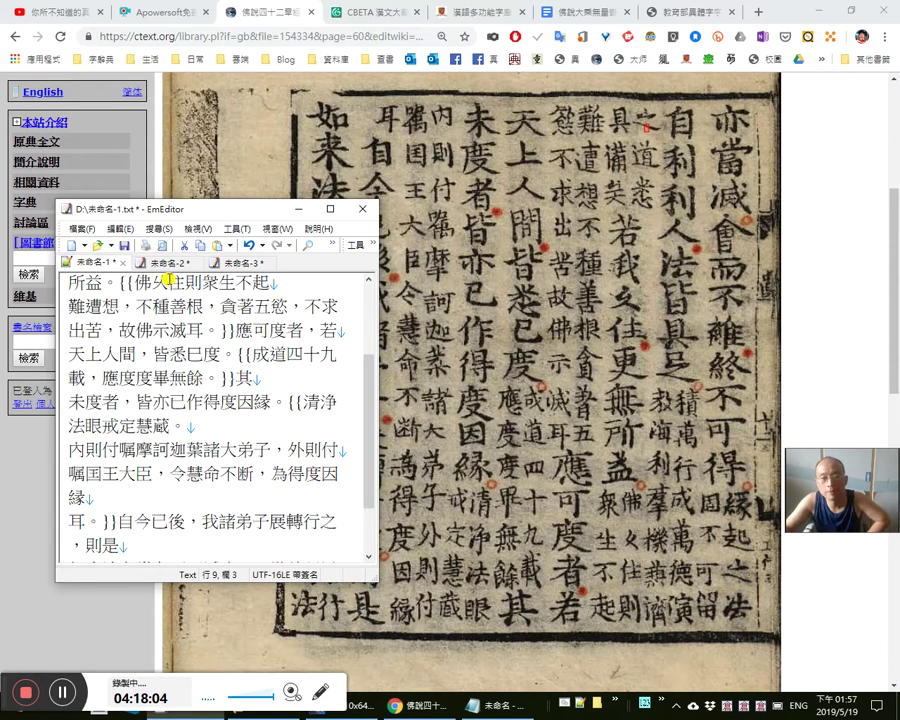
pyautogui.moveTo(200, 209); pyautogui.dragTo(724, 134)
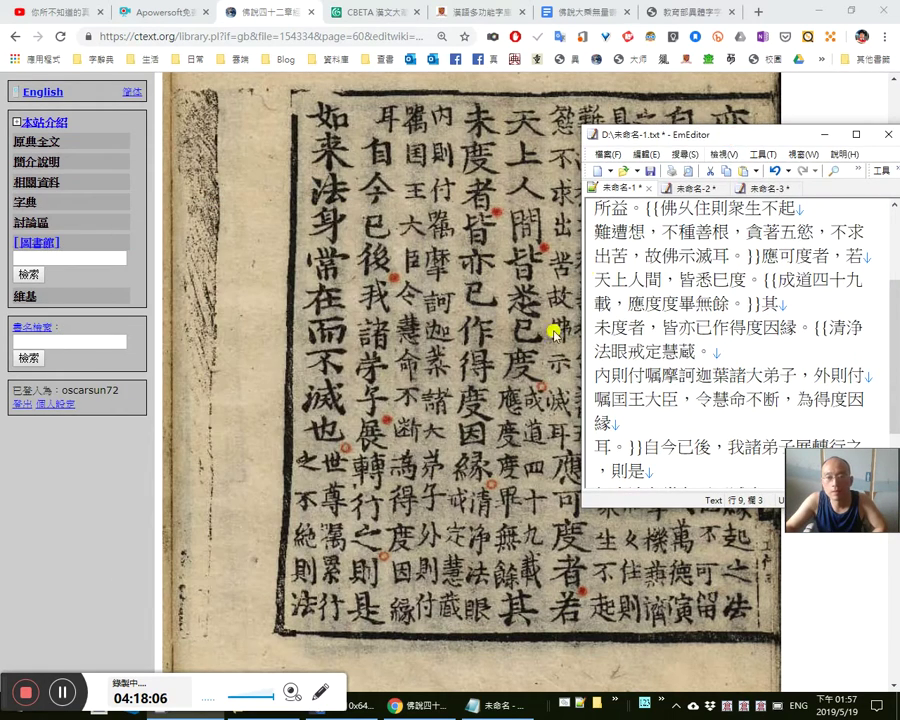
# Step: Select 得度 after 為, then bring the ctext page-60 scan to the front
pyautogui.click(818, 400)
pyautogui.moveTo(818, 400); pyautogui.dragTo(848, 400)
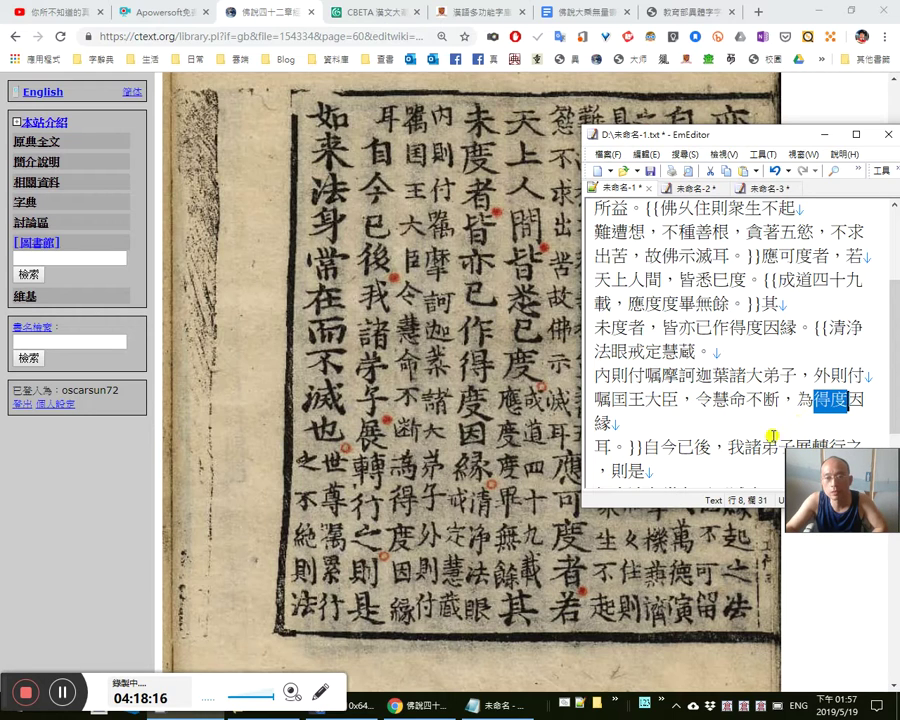
pyautogui.click(484, 336)
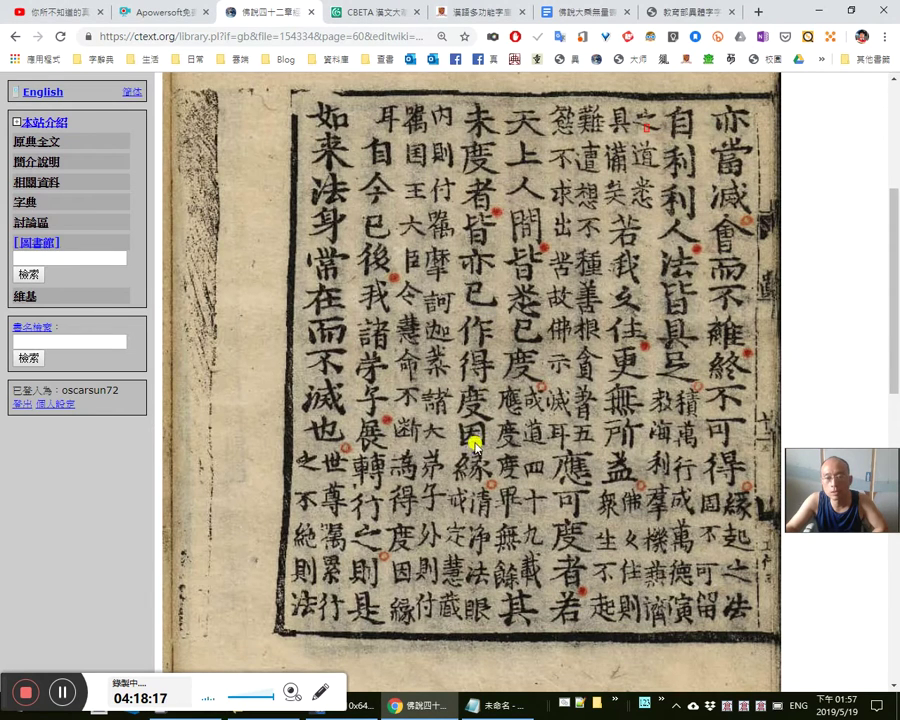
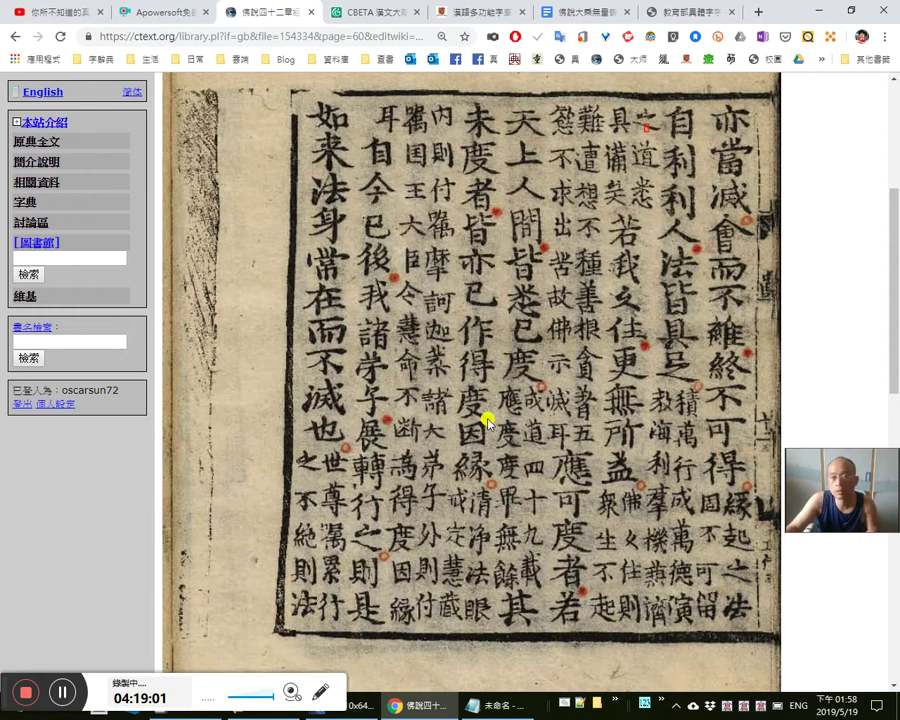
# Step: Bring up the transcription at line 9, test inserting 以 after 已, then remove it
pyautogui.hotkey('alt', 'Tab')
pyautogui.click(705, 447)
pyautogui.scroll(-1, 706, 446)
pyautogui.click(647, 377)
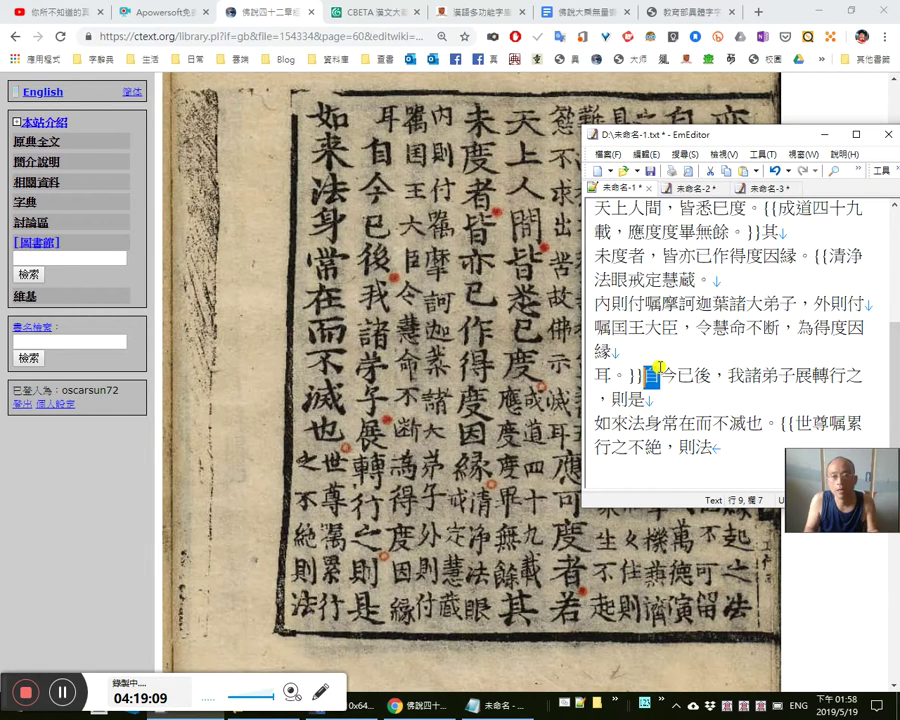
pyautogui.press('Right')
pyautogui.press('Right')
pyautogui.write('以')
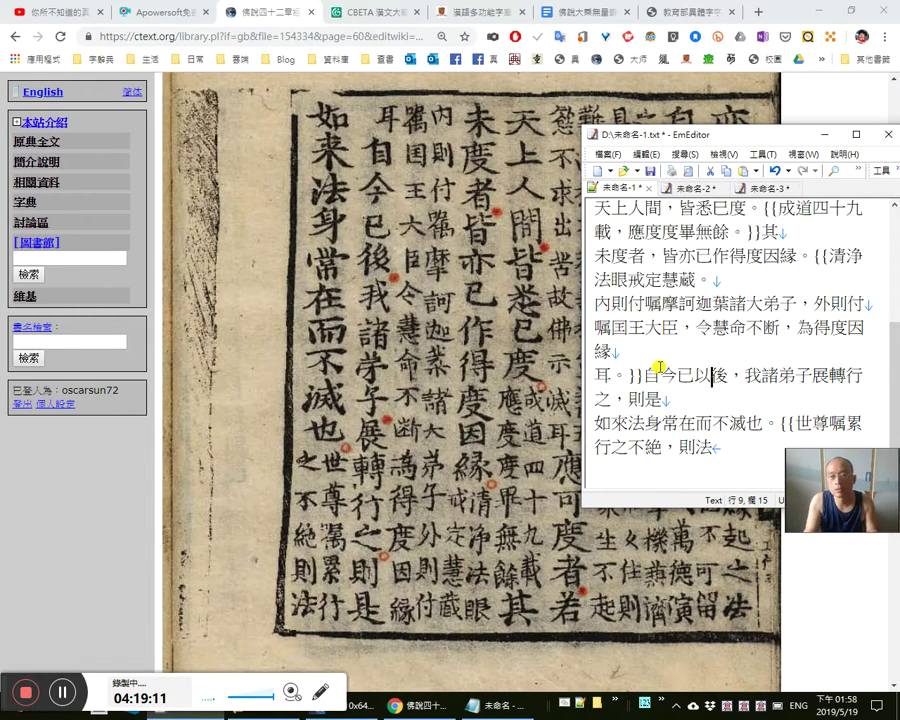
pyautogui.press('BackSpace')
pyautogui.press('Right')
pyautogui.press('Right')
pyautogui.press('Right')
pyautogui.press('Right')
pyautogui.press('Right')
pyautogui.press('Right')
pyautogui.press('Right')
pyautogui.press('Right')
pyautogui.press('Right')
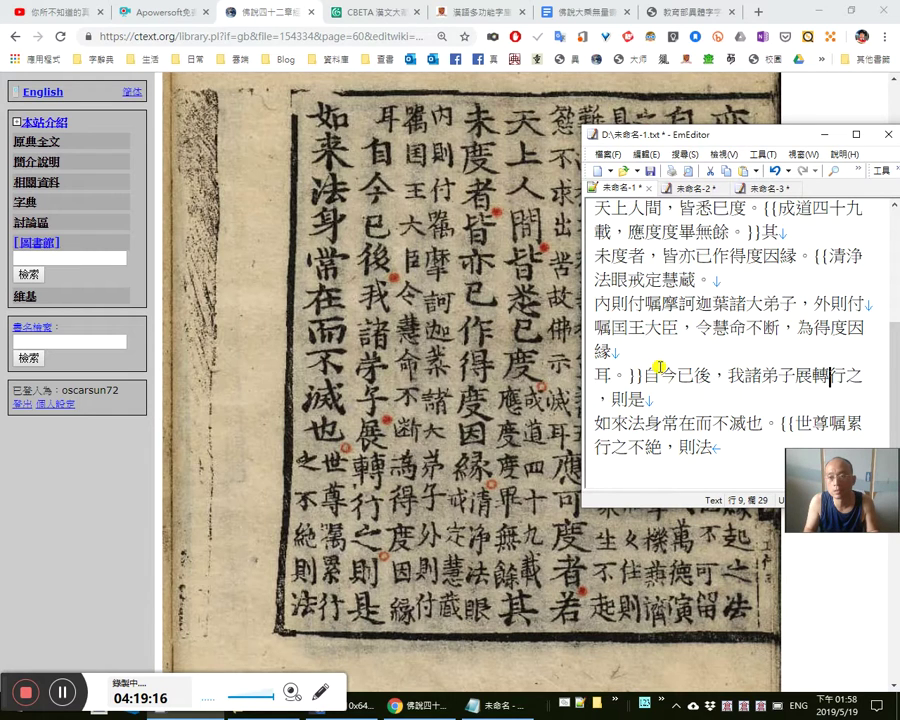
# Step: Check 展, 行 and 之 on line 9, deleting a stray 履 entered by the IME
pyautogui.press('Left')
pyautogui.press('Left')
pyautogui.hotkey('shift', 'Left')
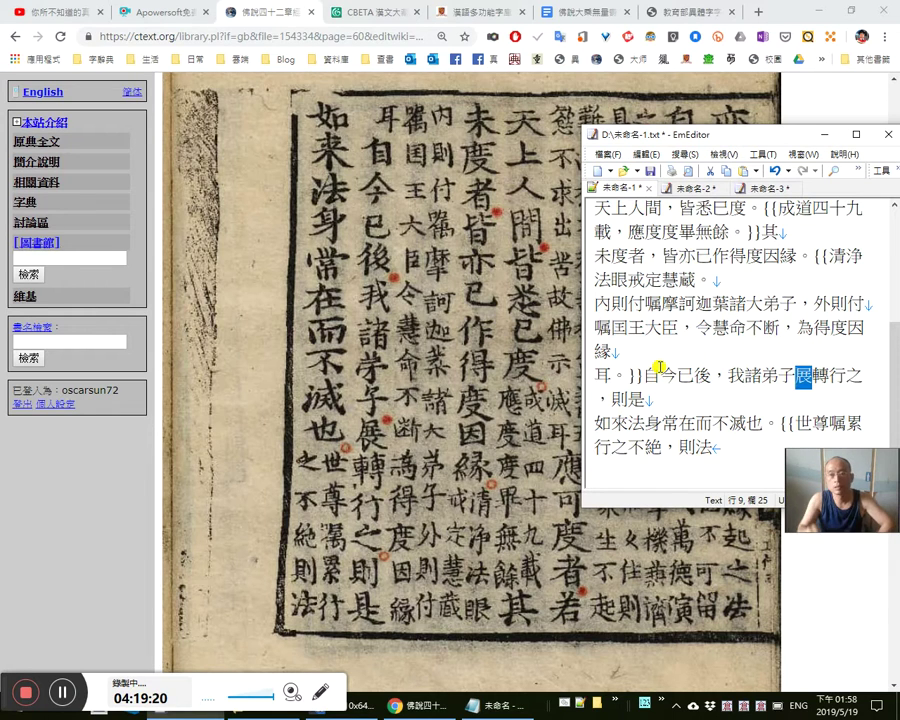
pyautogui.press('Left')
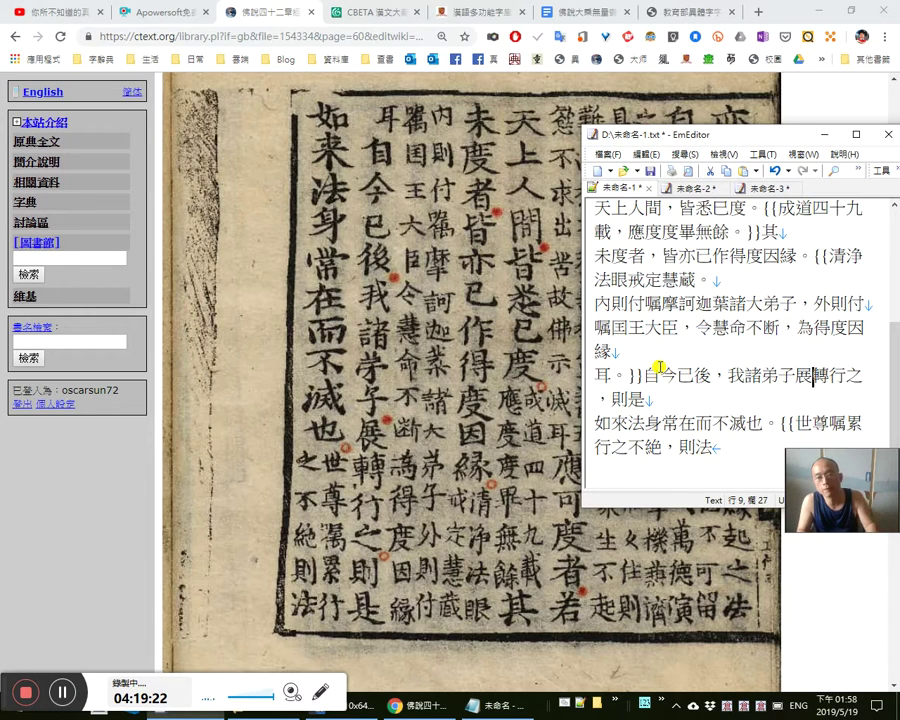
pyautogui.hotkey('shift', 'Right')
pyautogui.press('Left')
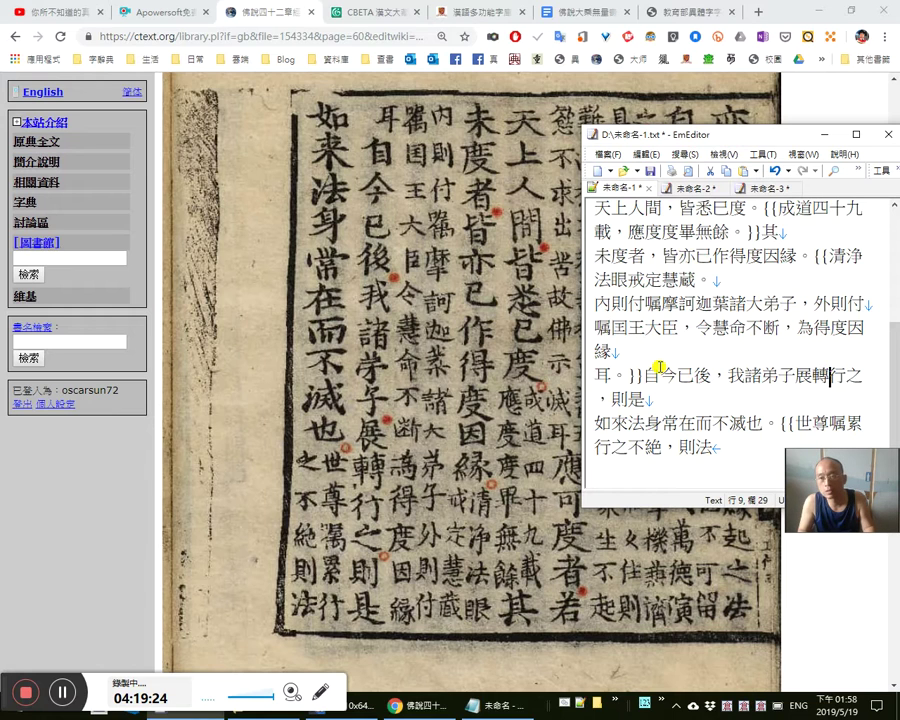
pyautogui.press('Left')
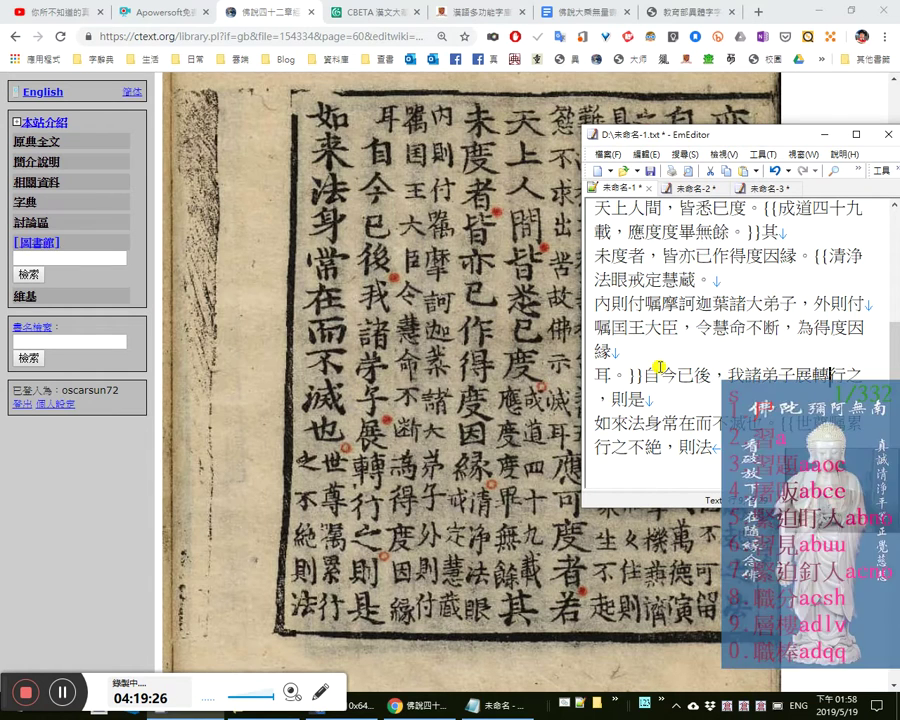
pyautogui.write('傳')
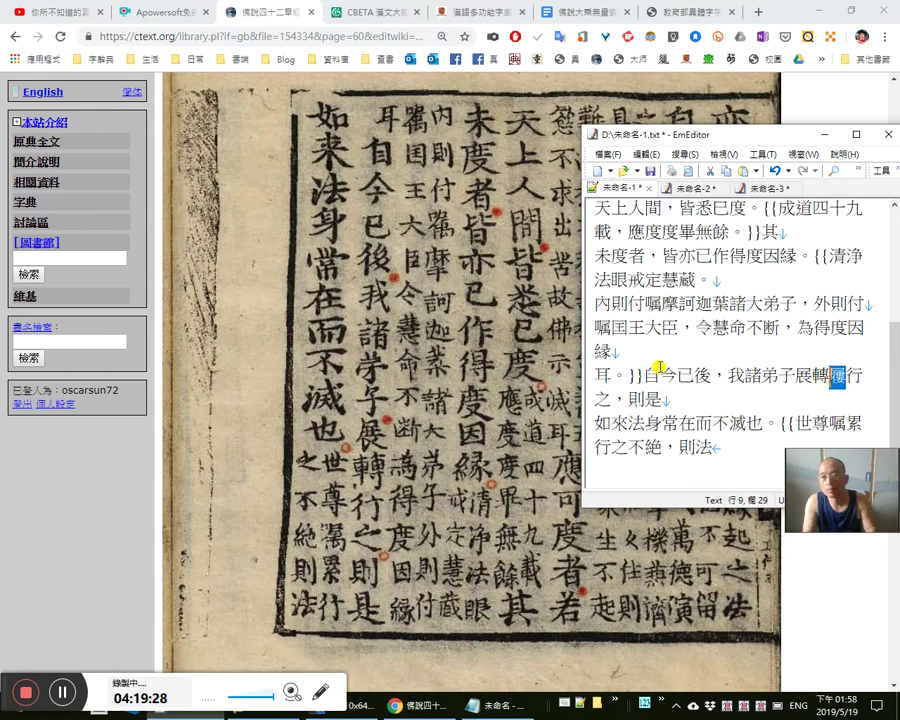
pyautogui.press('Return')
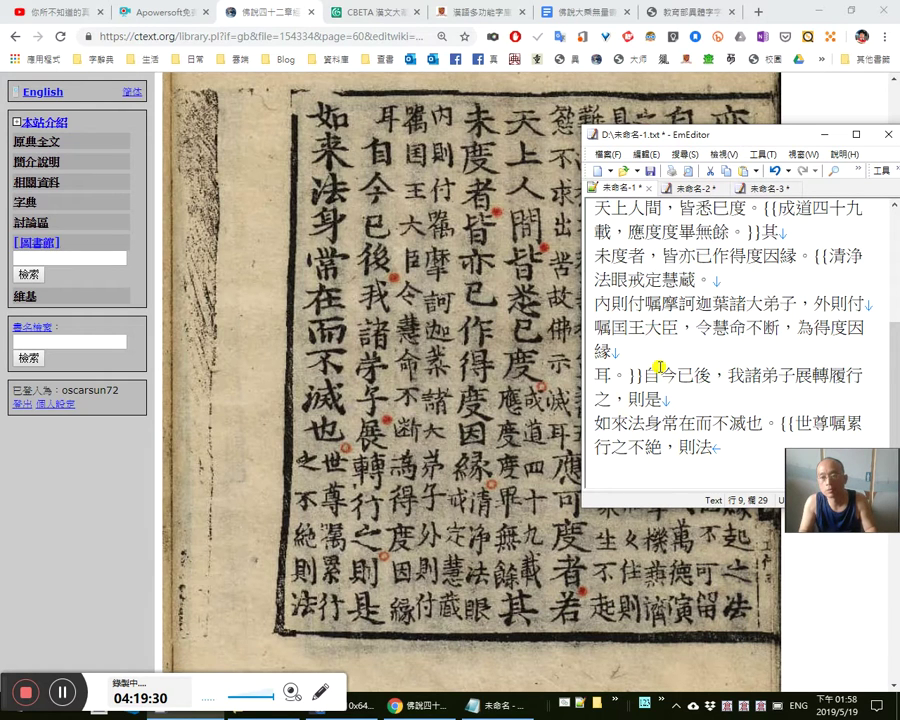
pyautogui.press('BackSpace')
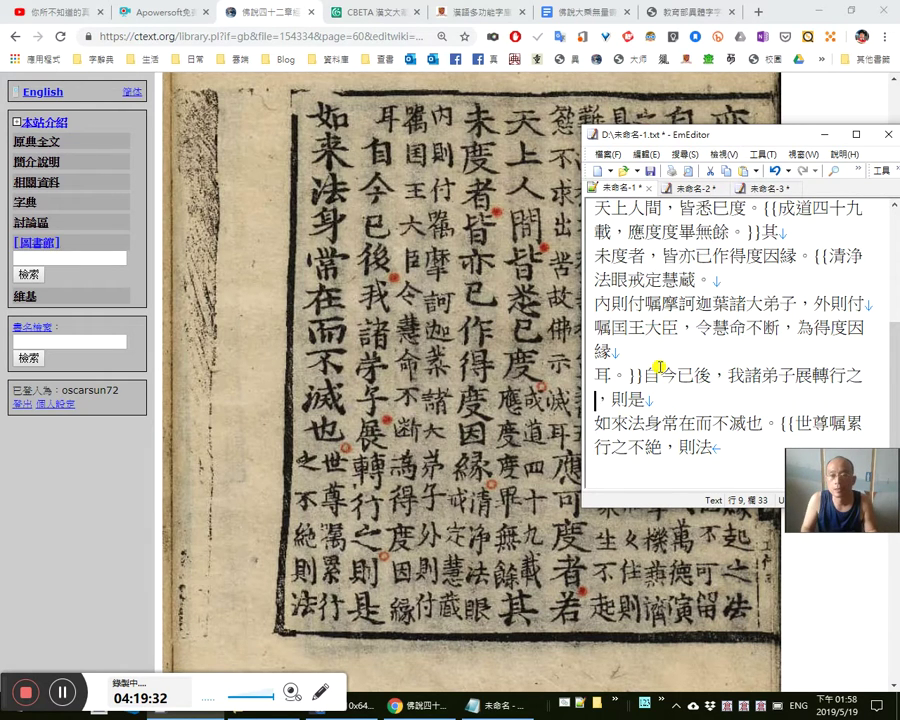
pyautogui.hotkey('shift', 'Right')
pyautogui.press('Left')
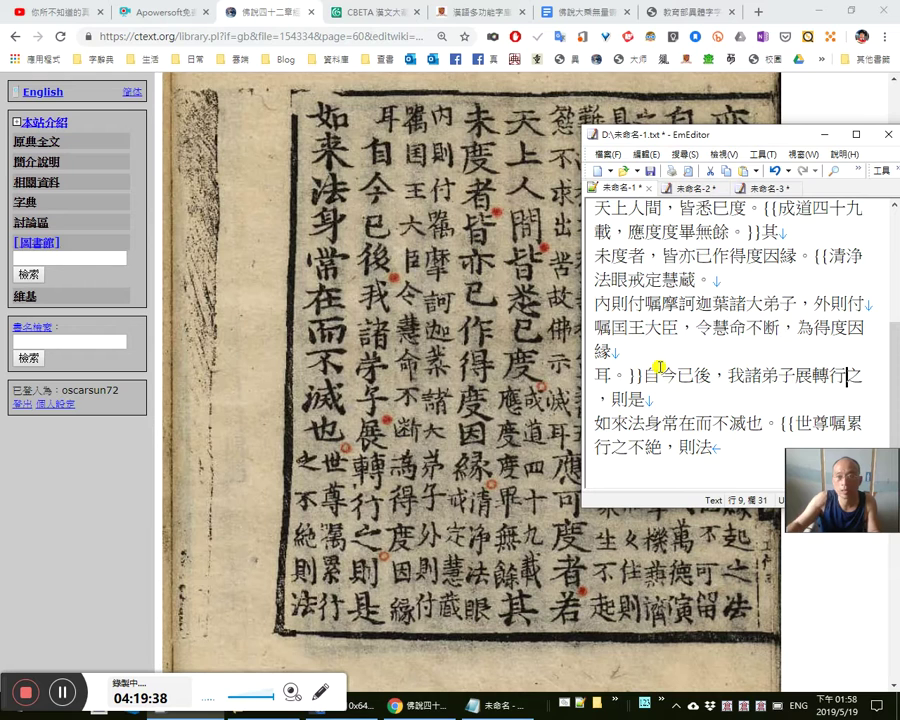
# Step: Compare 我諸弟子展轉行之，則是 and 法身 against the full scanned page
pyautogui.click(525, 410)
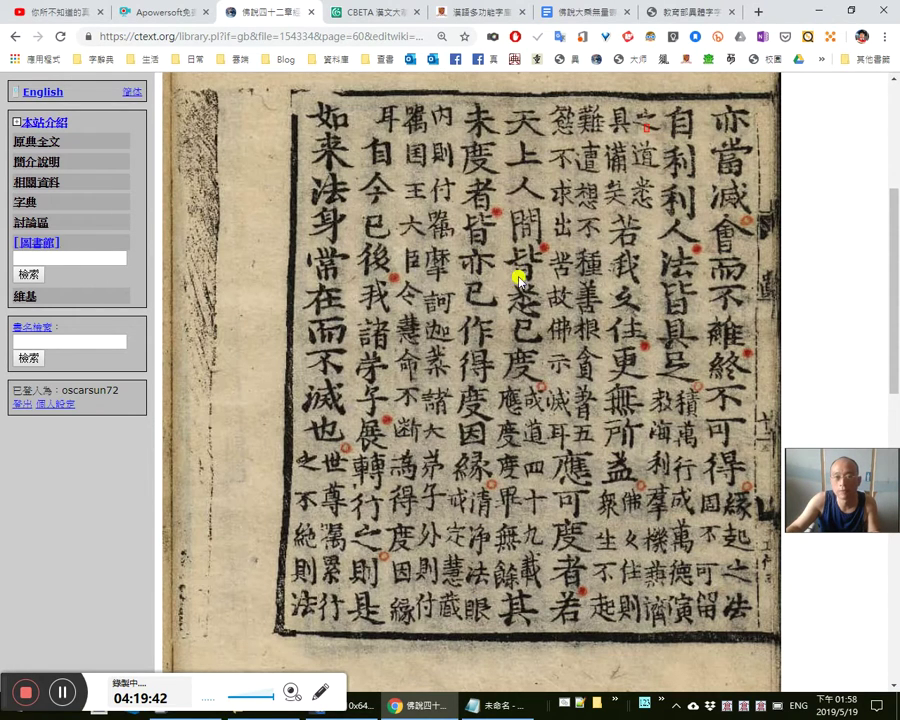
pyautogui.hotkey('alt', 'Tab')
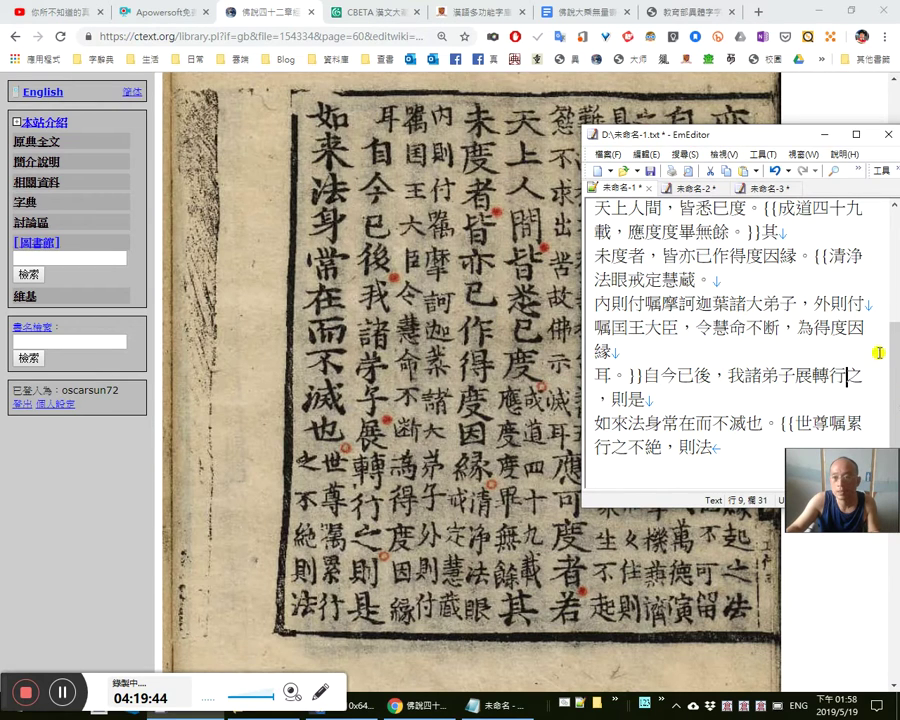
pyautogui.doubleClick(621, 398)
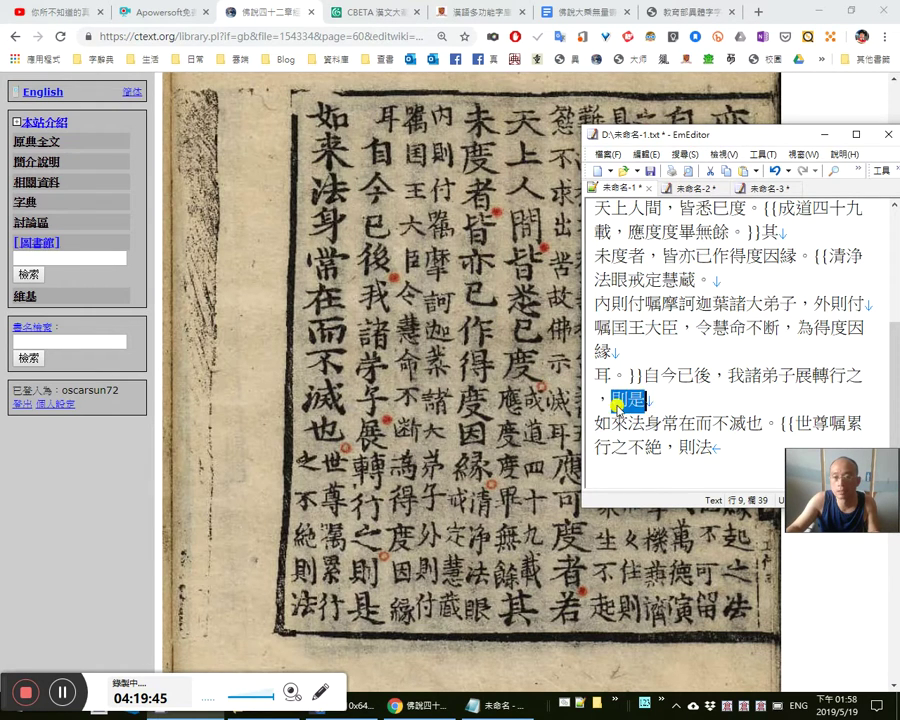
pyautogui.click(735, 375)
pyautogui.keyDown('shift'); pyautogui.click(672, 397); pyautogui.keyUp('shift')
pyautogui.click(730, 374)
pyautogui.moveTo(730, 374); pyautogui.dragTo(608, 400)
pyautogui.click(806, 373)
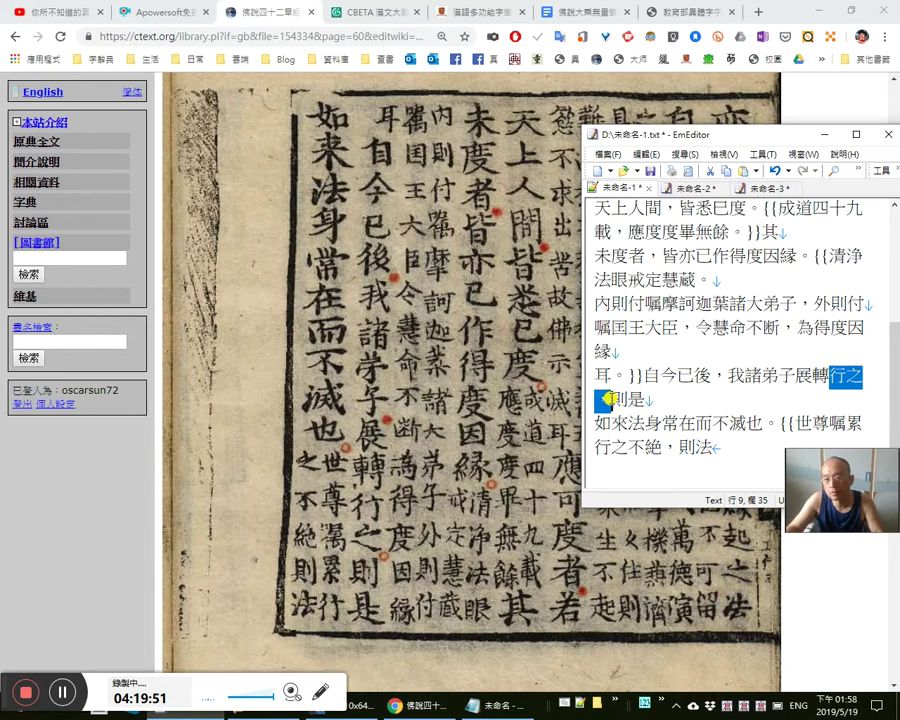
pyautogui.click(616, 398)
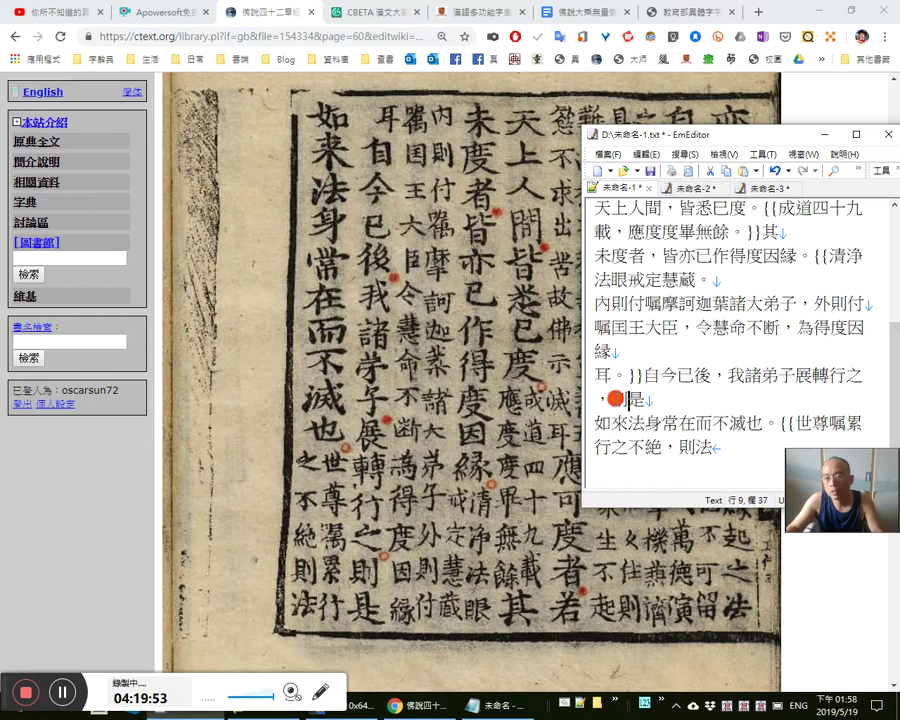
pyautogui.click(614, 399)
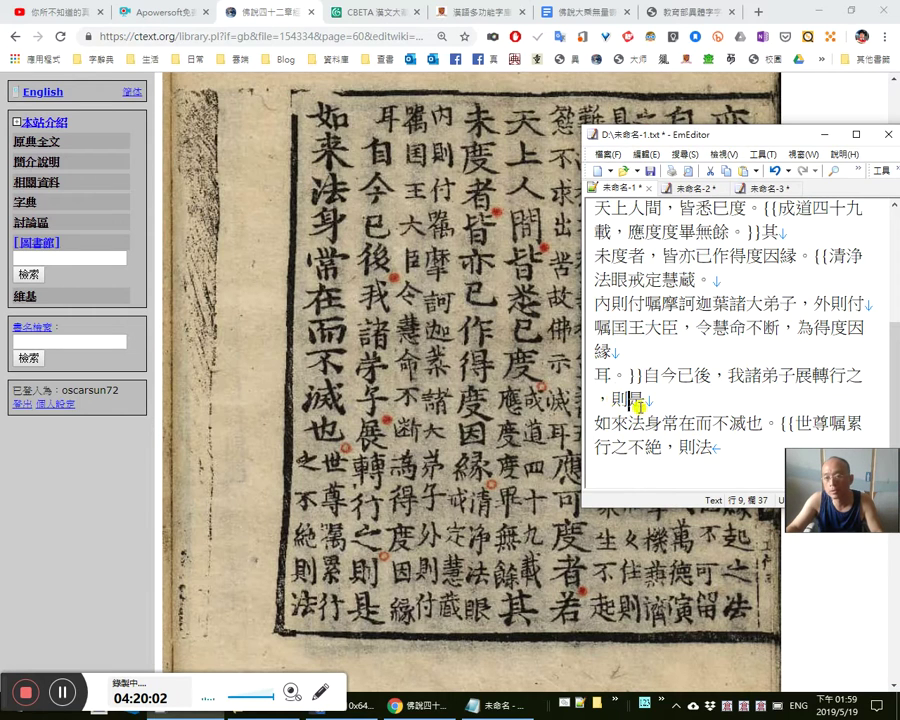
pyautogui.moveTo(628, 423); pyautogui.dragTo(668, 431)
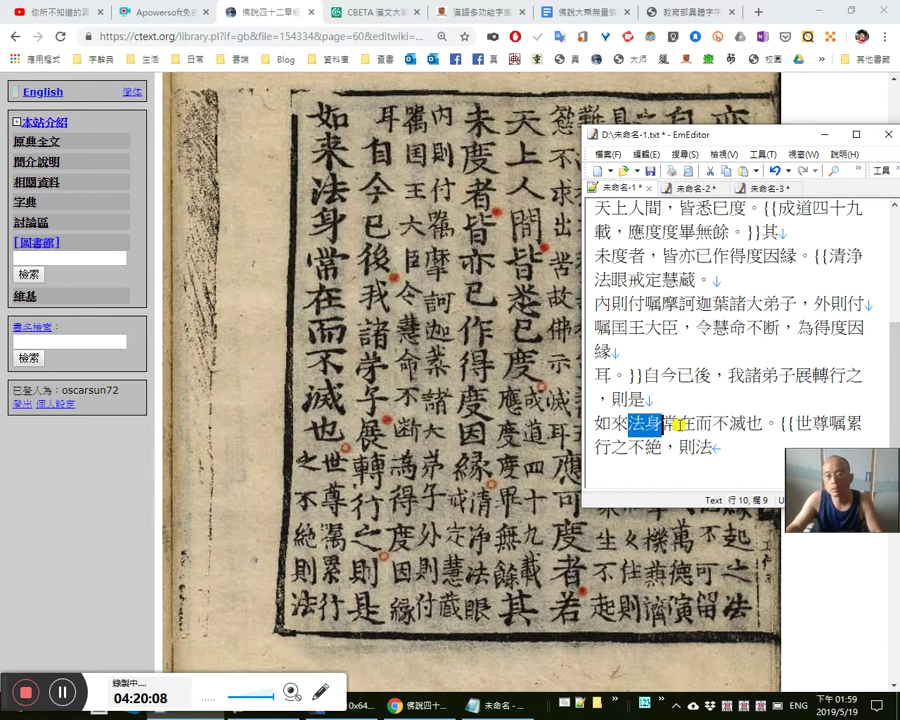
# Step: Try adding 長 after 常 in 如來法身常在而不滅也, delete it, and check 常在而
pyautogui.moveTo(666, 424); pyautogui.dragTo(680, 425)
pyautogui.press('BackSpace')
pyautogui.press('Left')
pyautogui.write('常長')
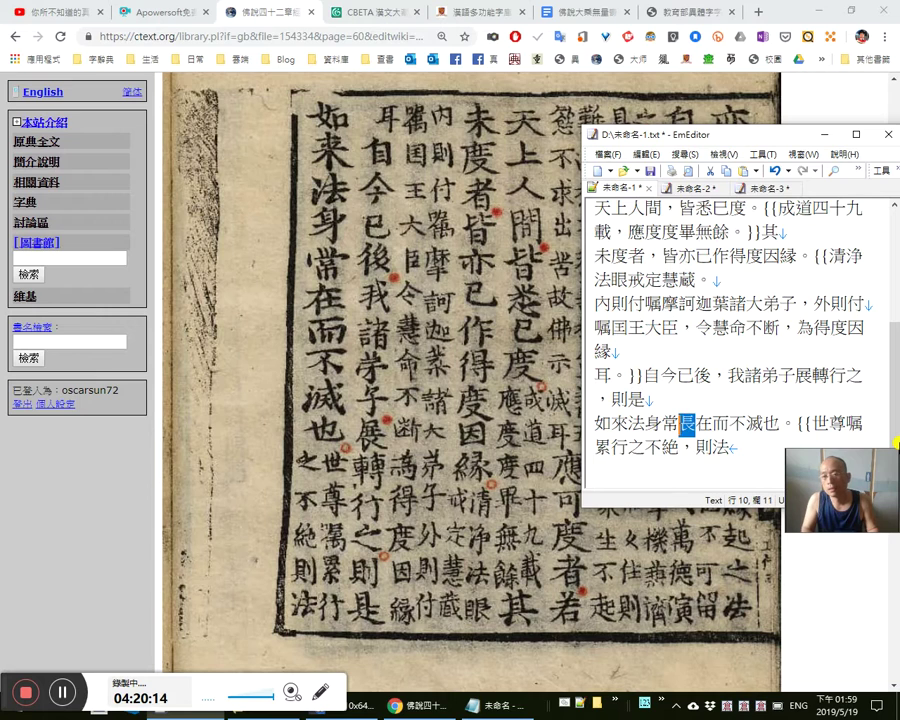
pyautogui.press('BackSpace')
pyautogui.press('Left')
pyautogui.hotkey('shift', 'Right')
pyautogui.hotkey('shift', 'Right')
pyautogui.hotkey('shift', 'Right')
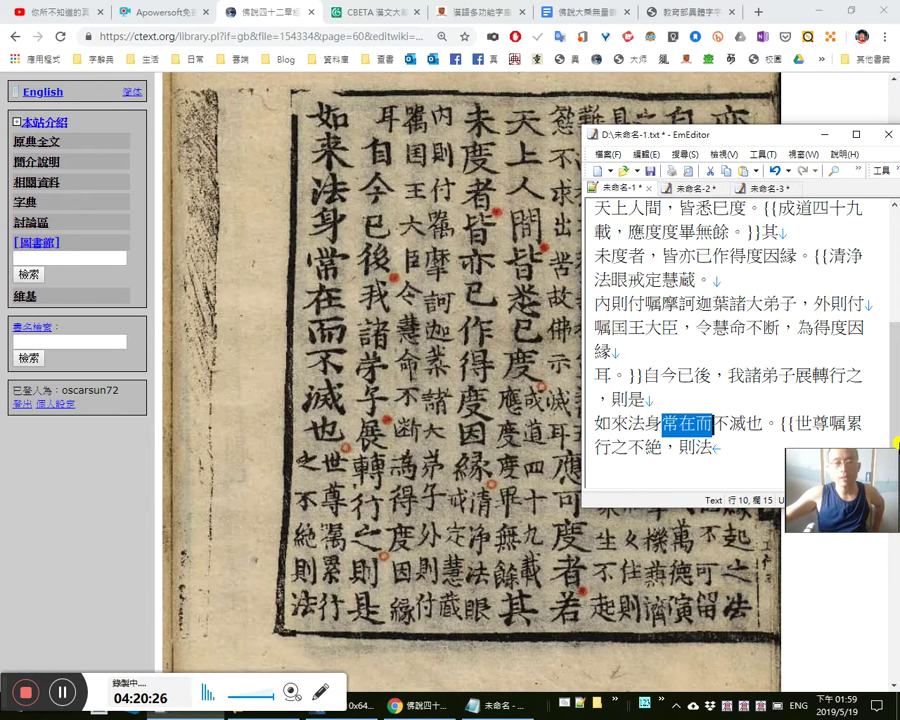
pyautogui.moveTo(842, 475); pyautogui.dragTo(842, 590)
# Step: Check 囑累, 行之不絕 and 弟子 against the scan, then select all the text
pyautogui.moveTo(829, 423); pyautogui.dragTo(845, 426)
pyautogui.click(845, 426)
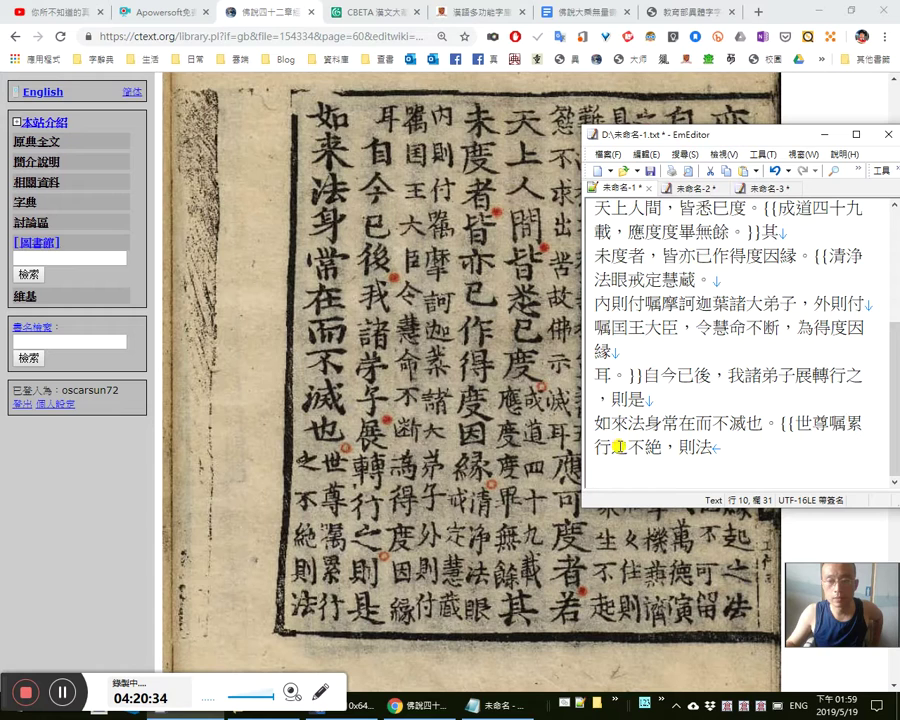
pyautogui.moveTo(845, 426); pyautogui.dragTo(856, 433)
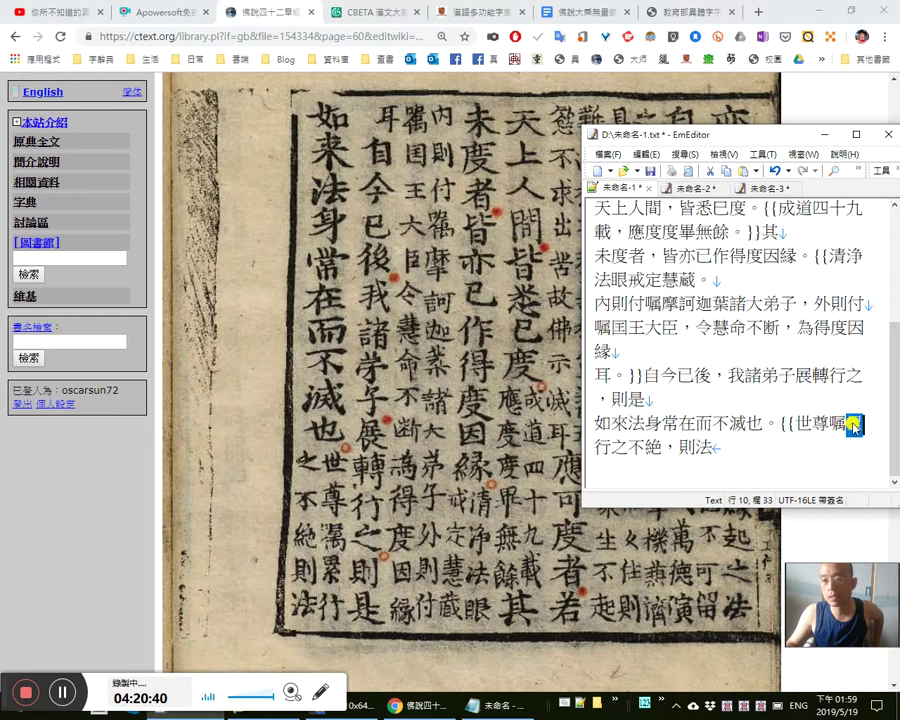
pyautogui.moveTo(848, 430); pyautogui.dragTo(831, 430)
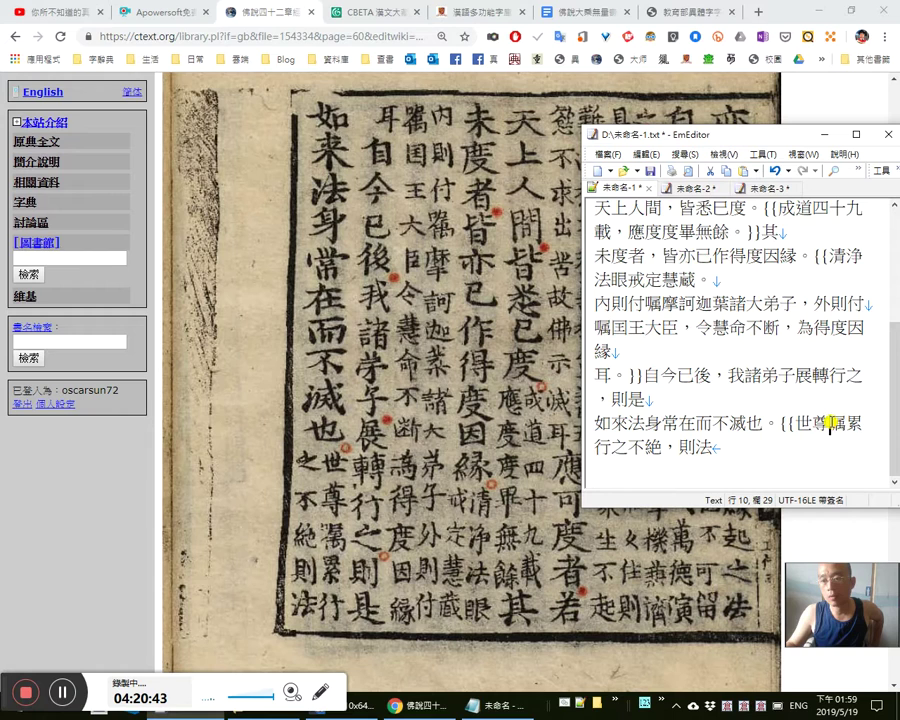
pyautogui.click(598, 446)
pyautogui.moveTo(598, 446); pyautogui.dragTo(629, 453)
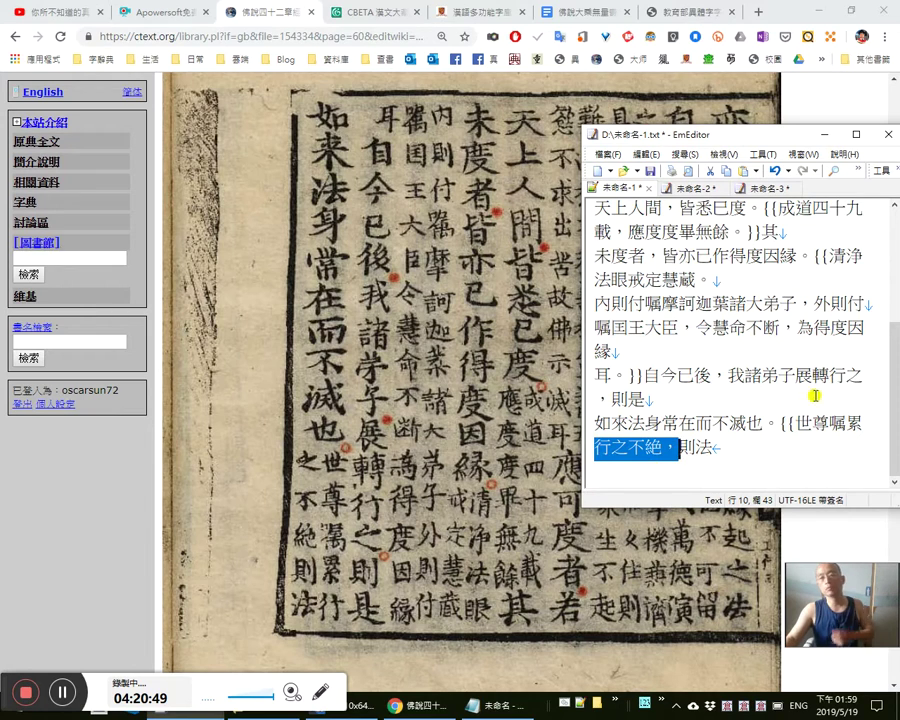
pyautogui.moveTo(765, 377); pyautogui.dragTo(862, 377)
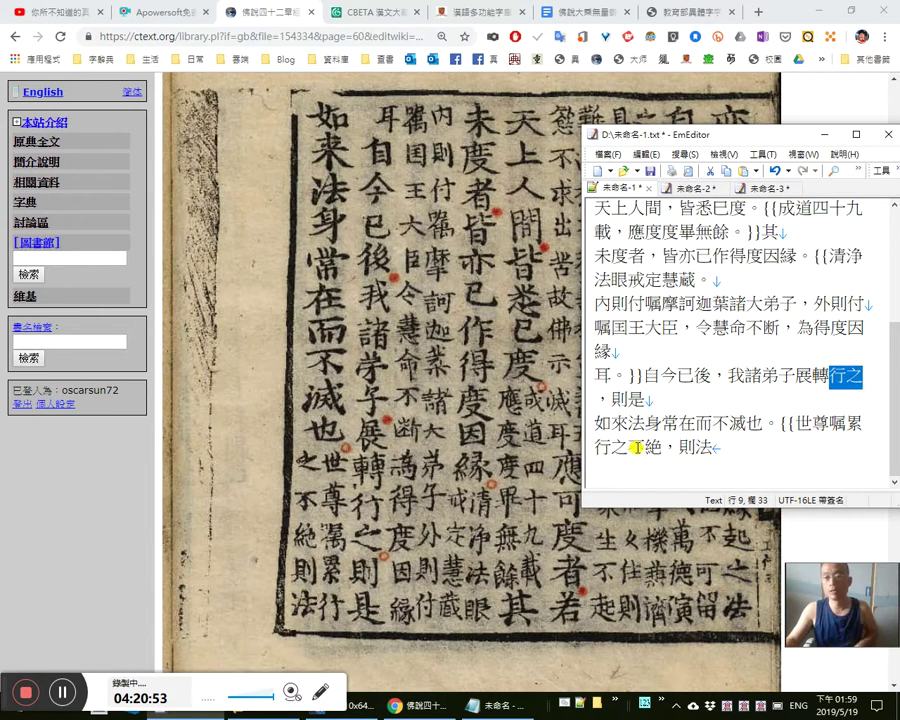
pyautogui.moveTo(781, 376); pyautogui.dragTo(763, 376)
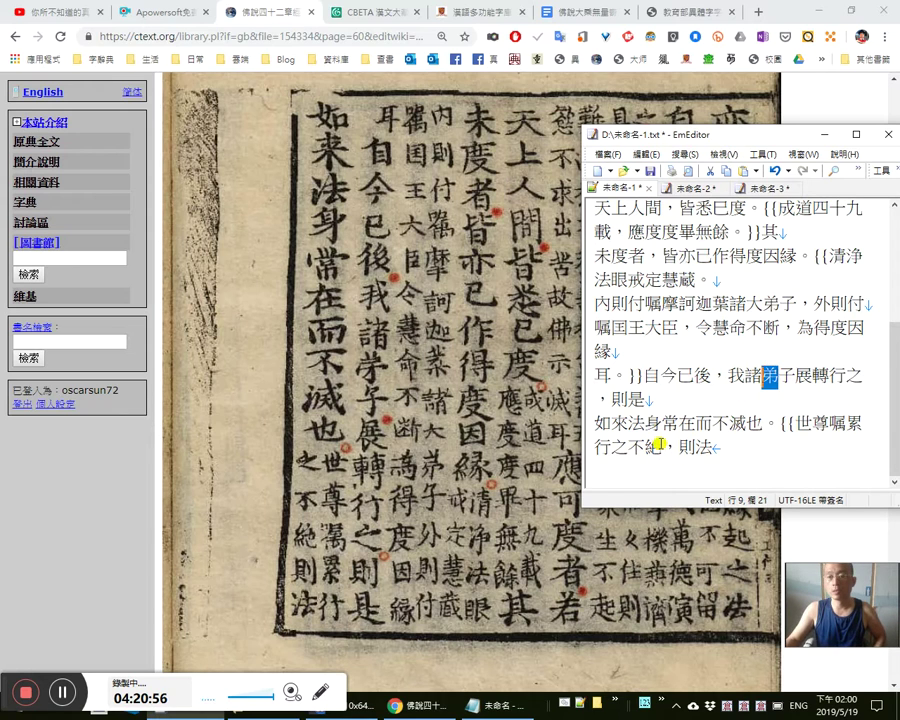
pyautogui.moveTo(595, 447); pyautogui.dragTo(713, 448)
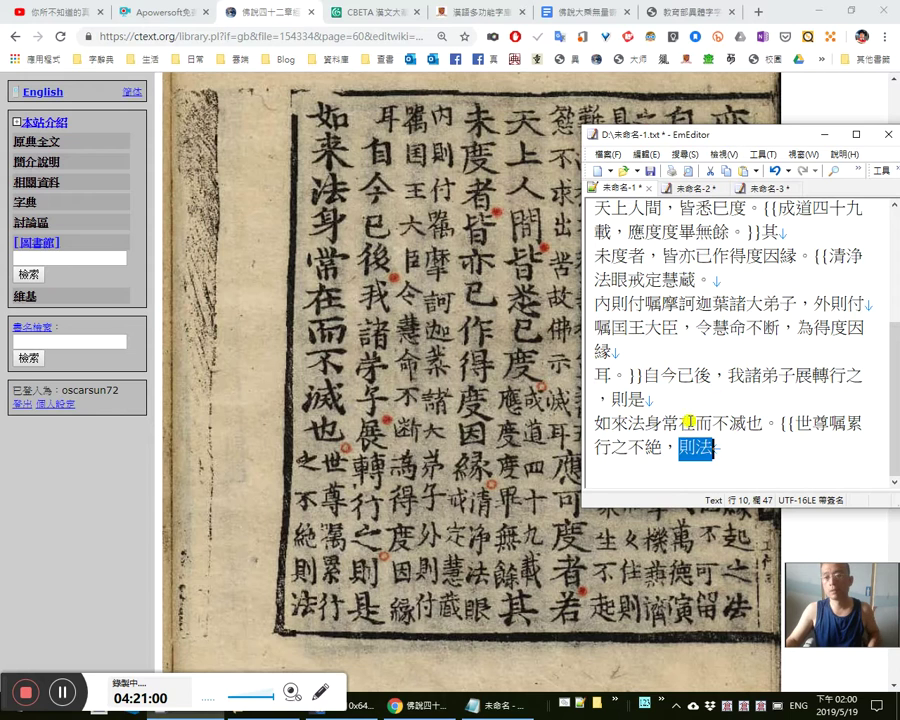
pyautogui.hotkey('ctrl', 'a')
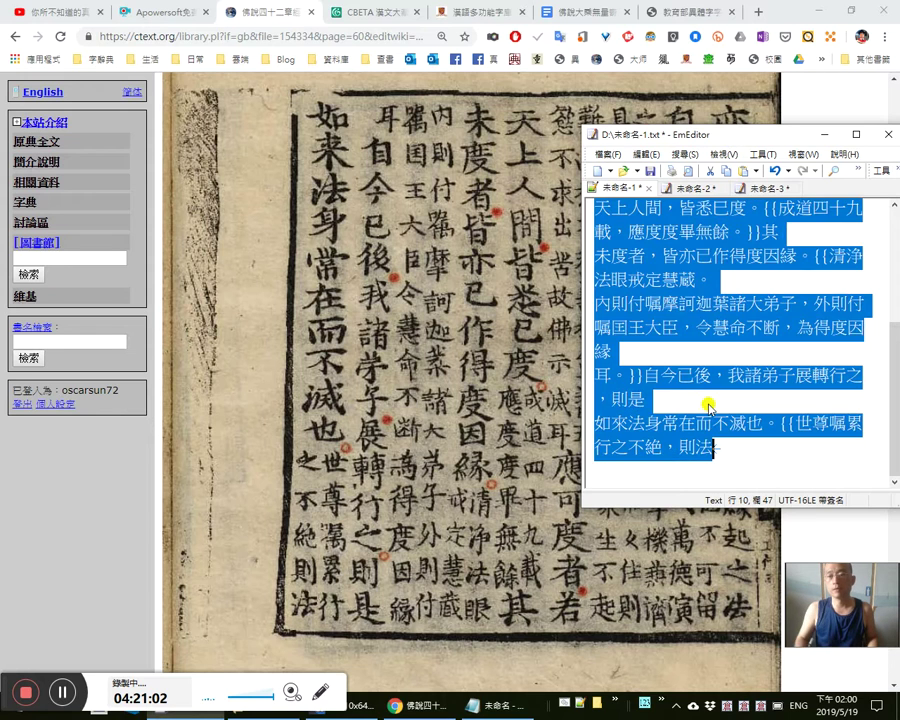
# Step: Cut the corrected transcription from EmEditor and paste it into the ctext page's edit box
pyautogui.hotkey('ctrl', 'x')
pyautogui.click(490, 340)
pyautogui.scroll(-5, 490, 340)
pyautogui.click(540, 387)
pyautogui.hotkey('ctrl', 'v')
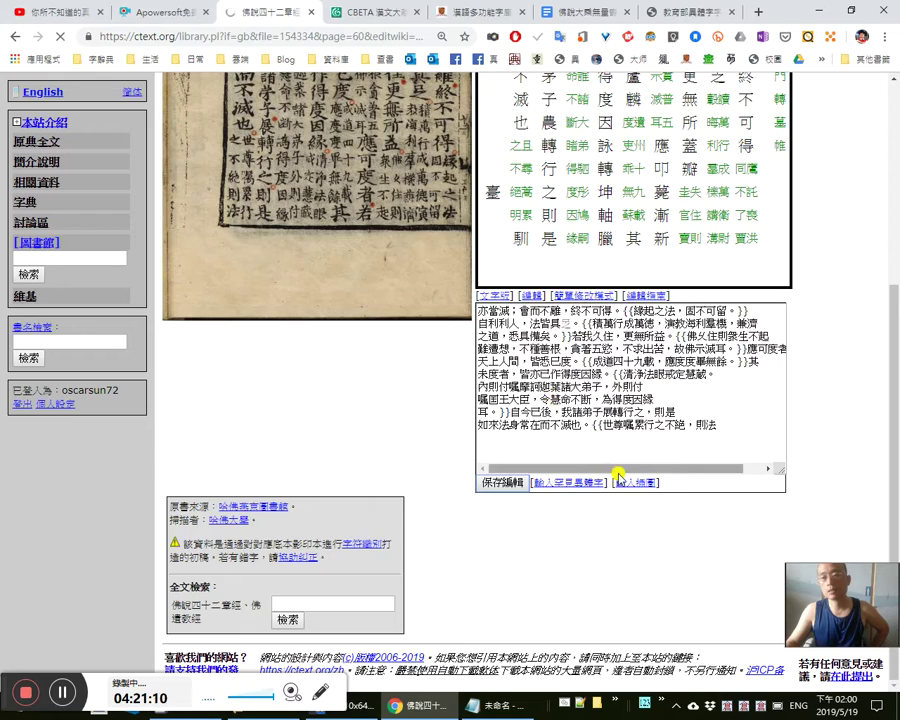
pyautogui.scroll(2, 618, 472)
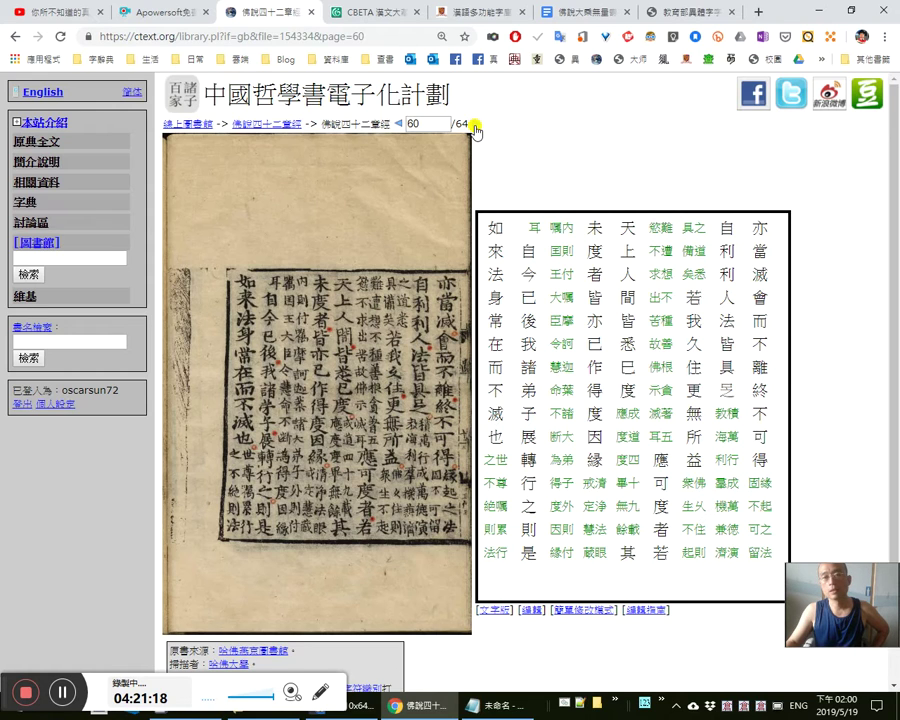
# Step: Advance to page 61 of 64, clear its OCR text from the edit box, and enlarge the scan
pyautogui.click(475, 125)
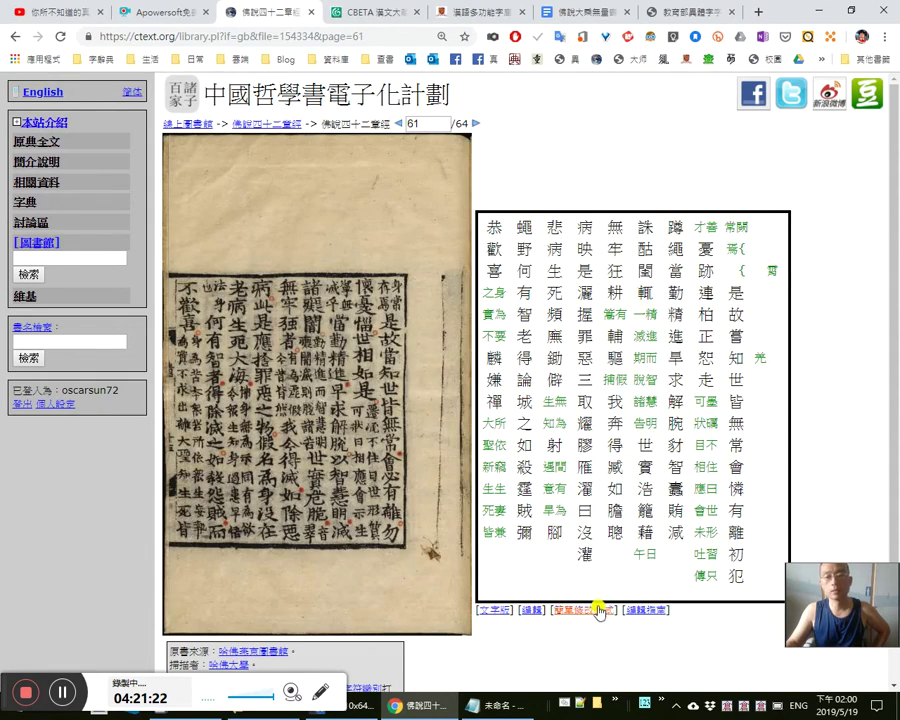
pyautogui.click(600, 610)
pyautogui.scroll(2, 577, 433)
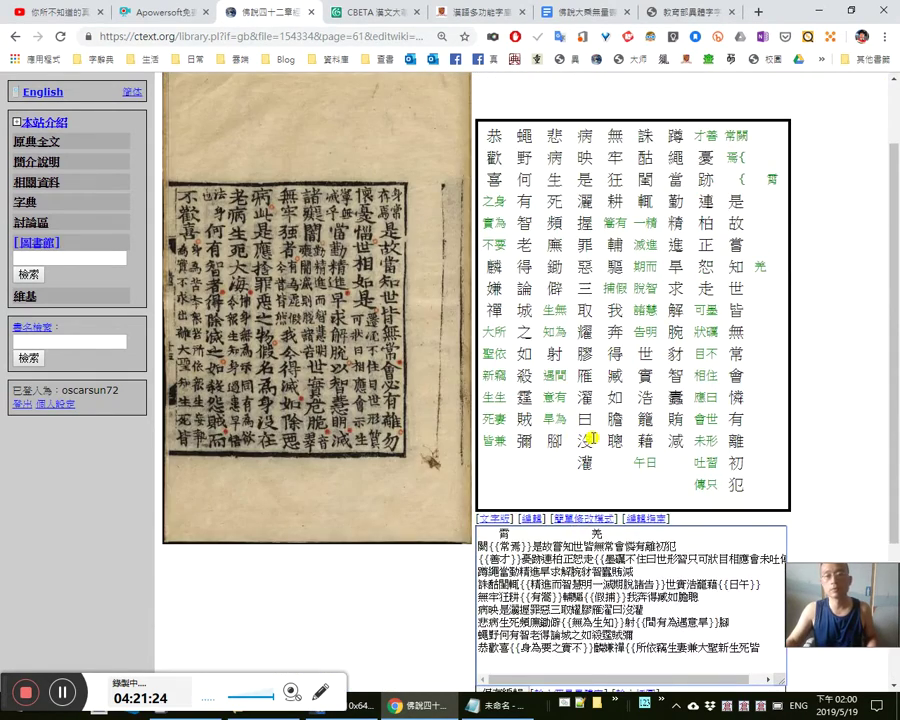
pyautogui.hotkey('ctrl', 'a')
pyautogui.press('Delete')
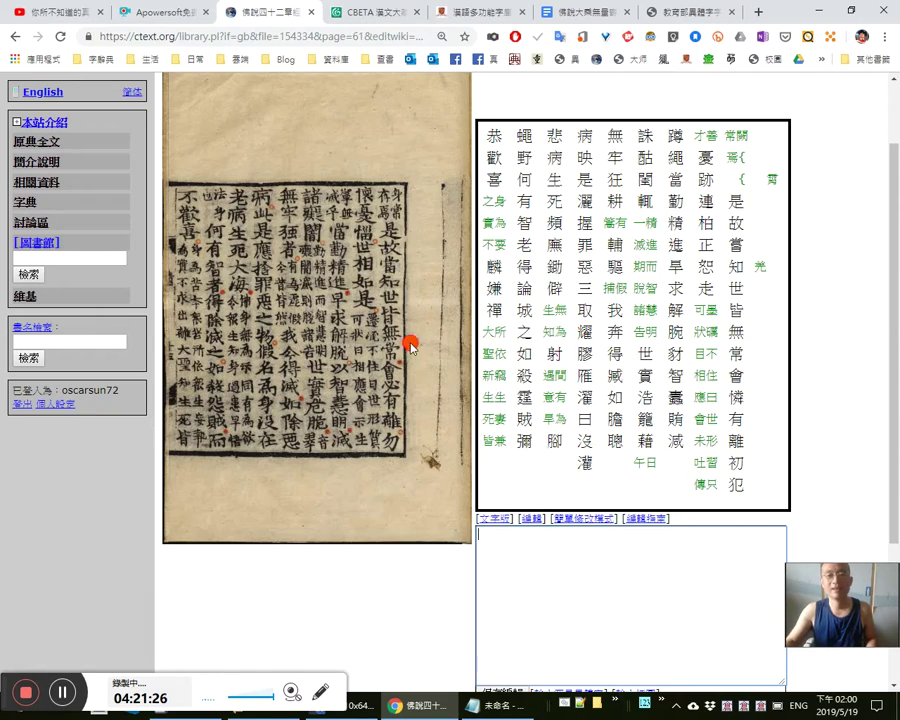
pyautogui.click(412, 344)
pyautogui.hotkey('alt', 'Tab')
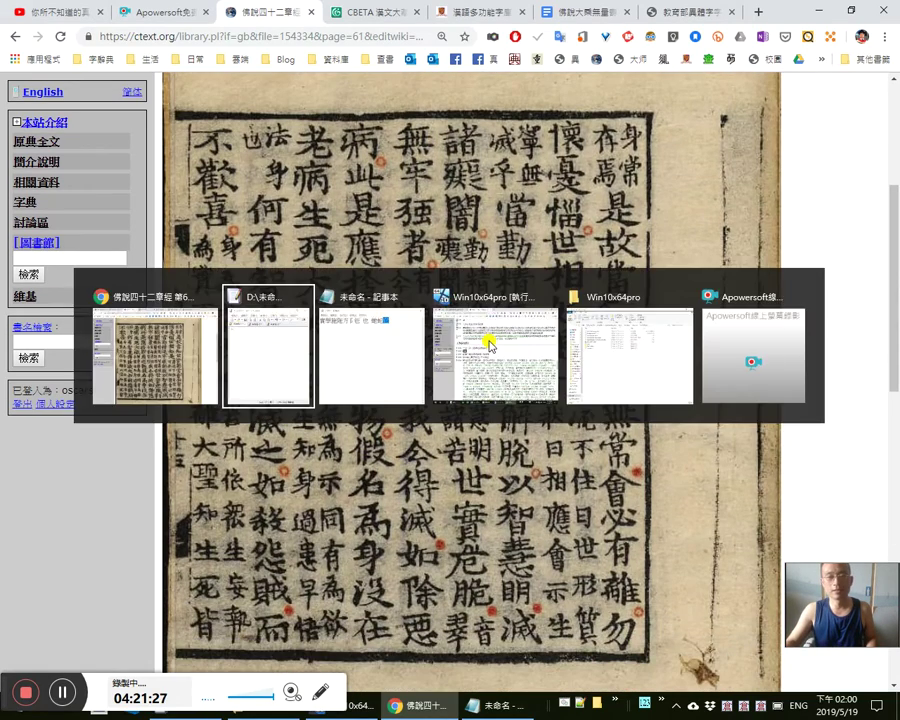
# Step: Paste page 61's OCR text into 未命名-1, move the window aside, and delete the garbled first line
pyautogui.hotkey('ctrl', 'v')
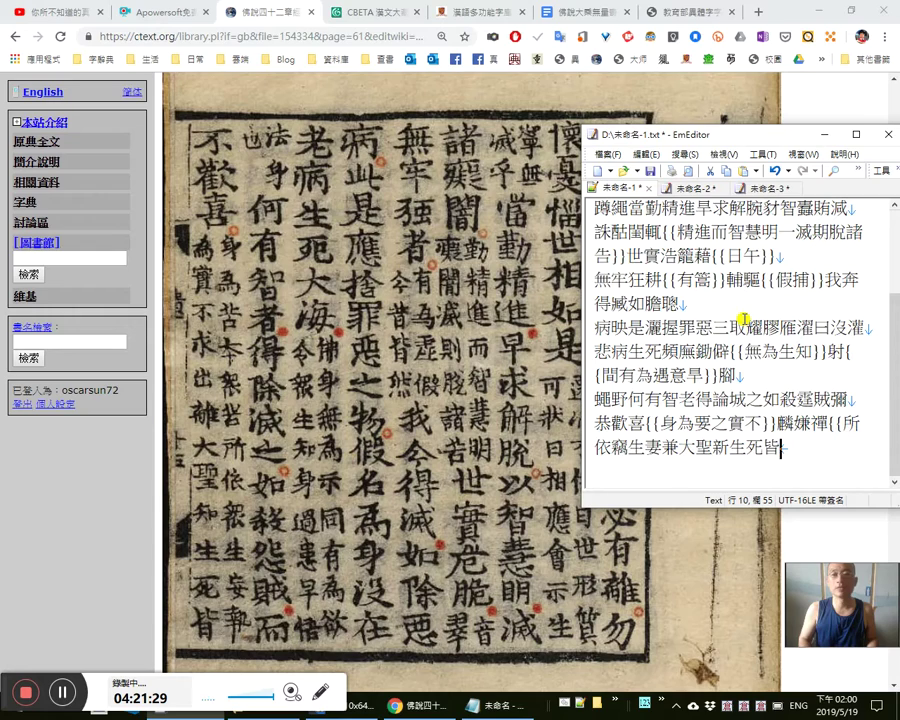
pyautogui.moveTo(741, 139); pyautogui.dragTo(227, 169)
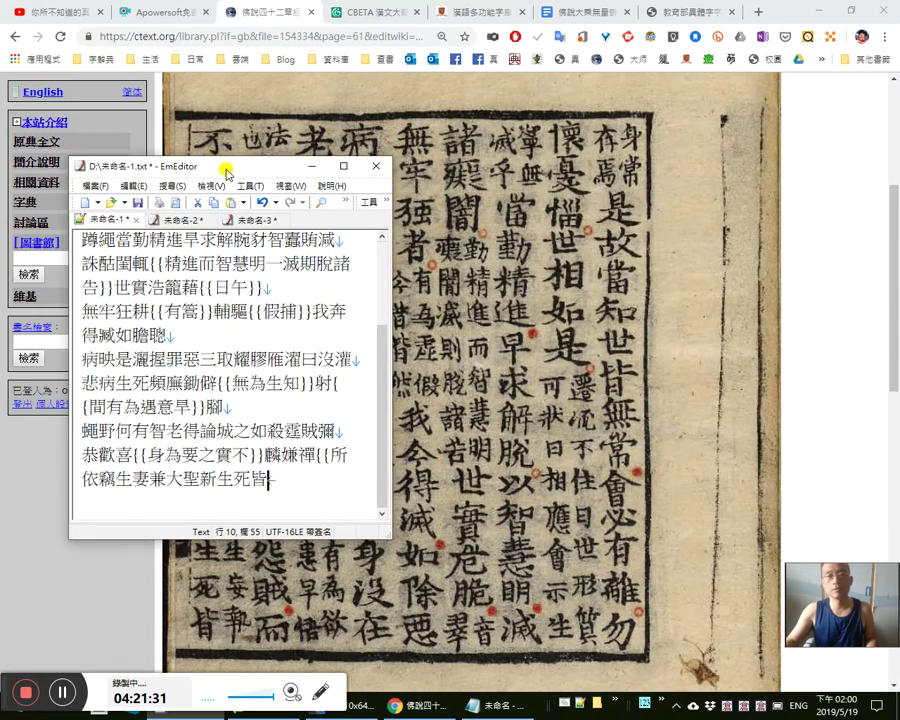
pyautogui.hotkey('ctrl', 'Home')
pyautogui.hotkey('shift', 'Down')
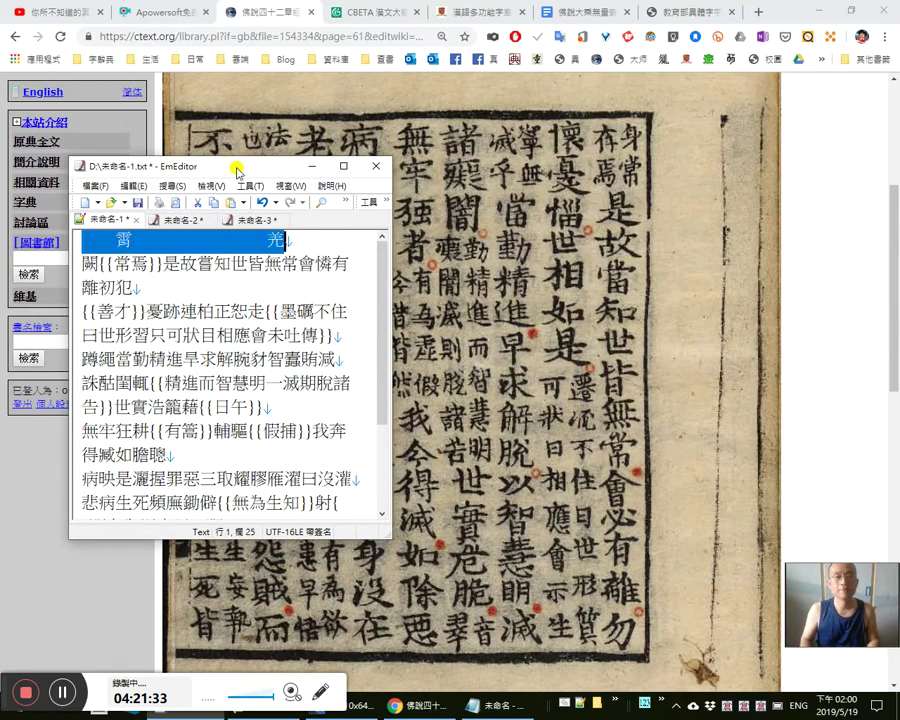
pyautogui.press('Delete')
# Step: Retype the opening as 身常存焉。 with Cangjie codes, removing a mistaken 長
pyautogui.hotkey('shift', 'Right')
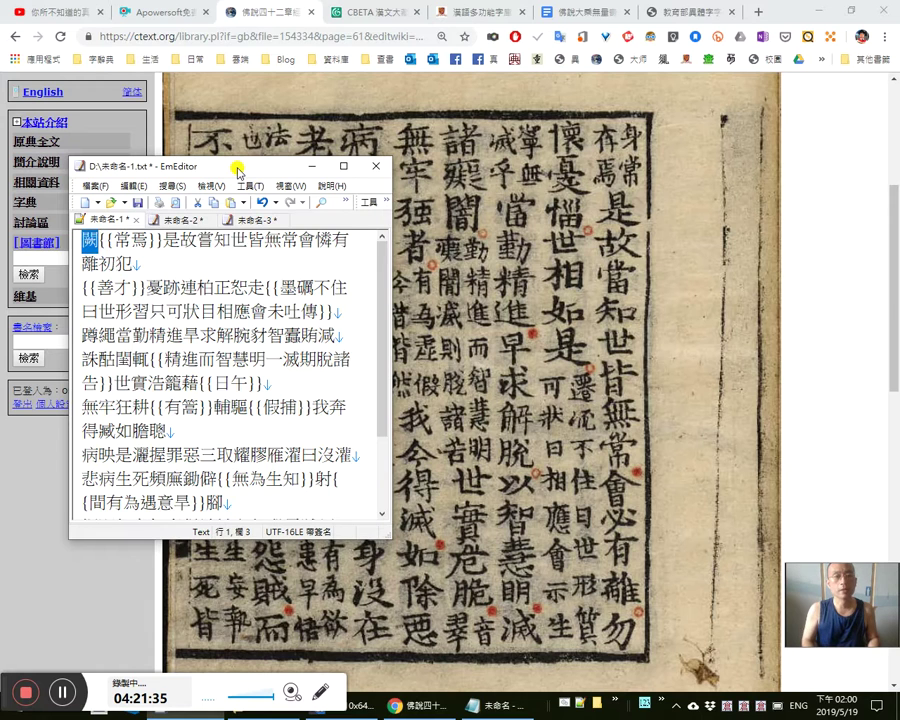
pyautogui.write('hsh')
pyautogui.press('BackSpace')
pyautogui.press('BackSpace')
pyautogui.press('BackSpace')
pyautogui.write('hch')
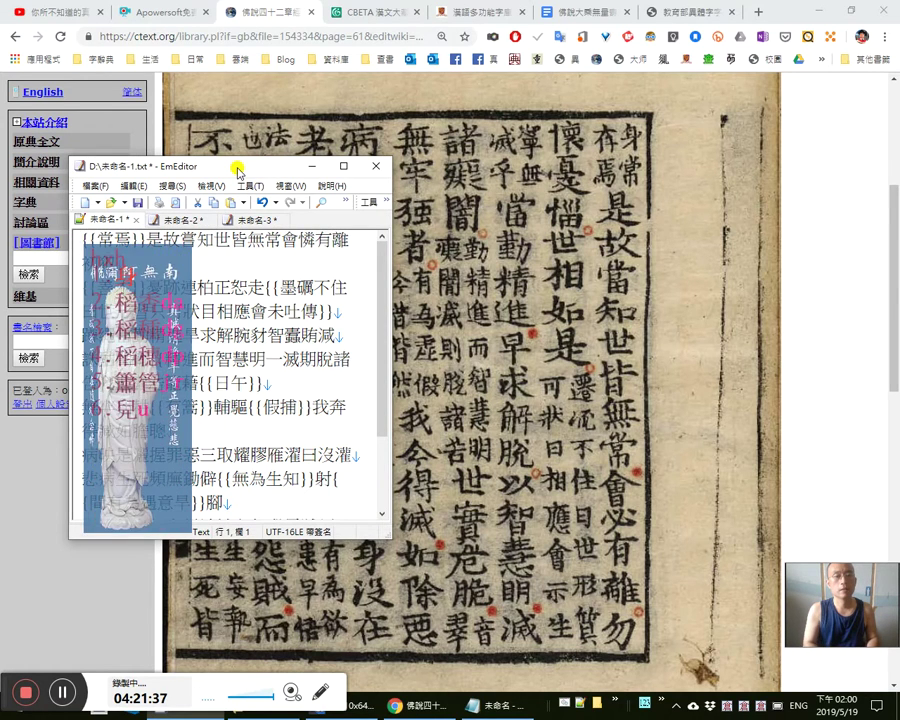
pyautogui.press('space')
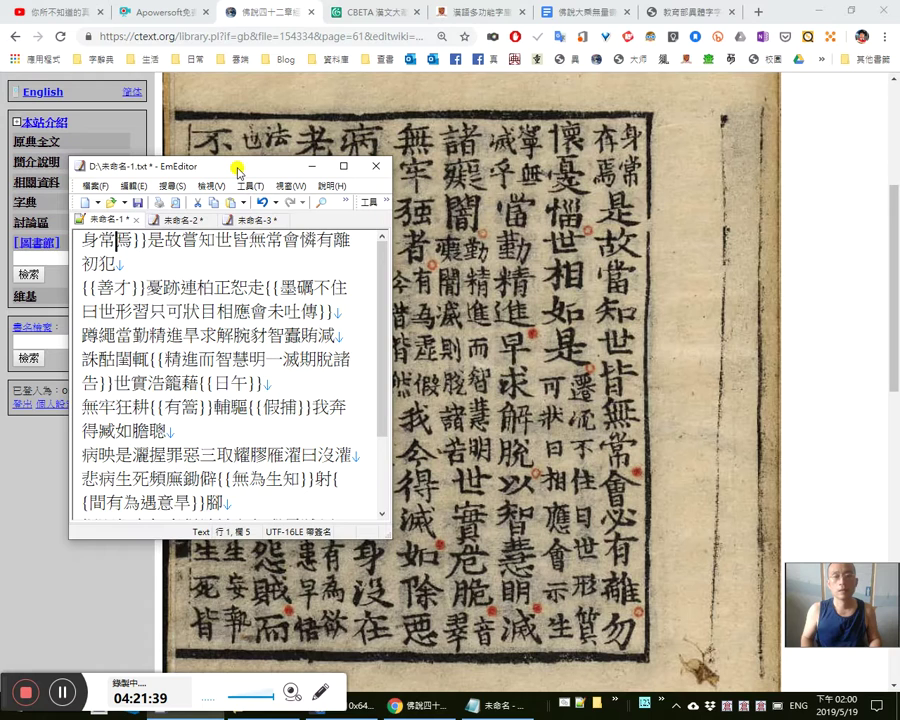
pyautogui.write('ks')
pyautogui.press('space')
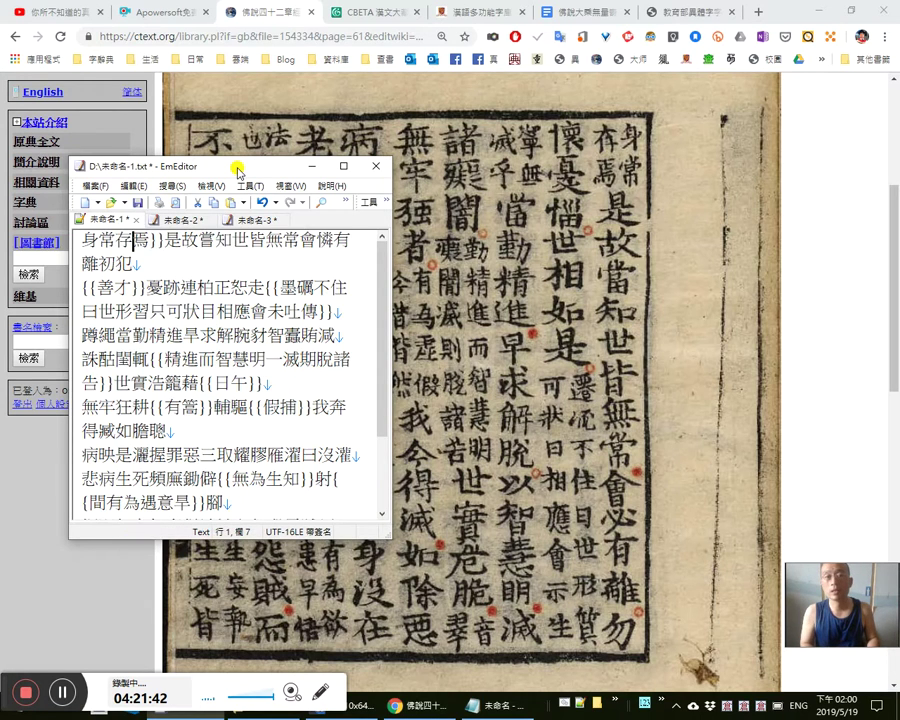
pyautogui.write('。')
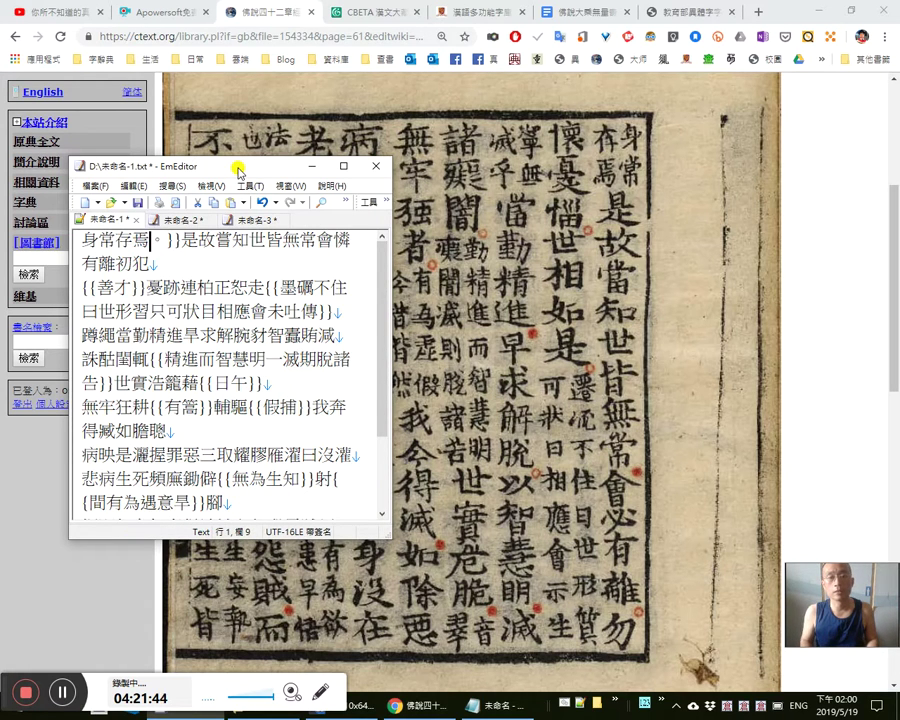
pyautogui.press('Left')
pyautogui.press('Left')
pyautogui.press('Left')
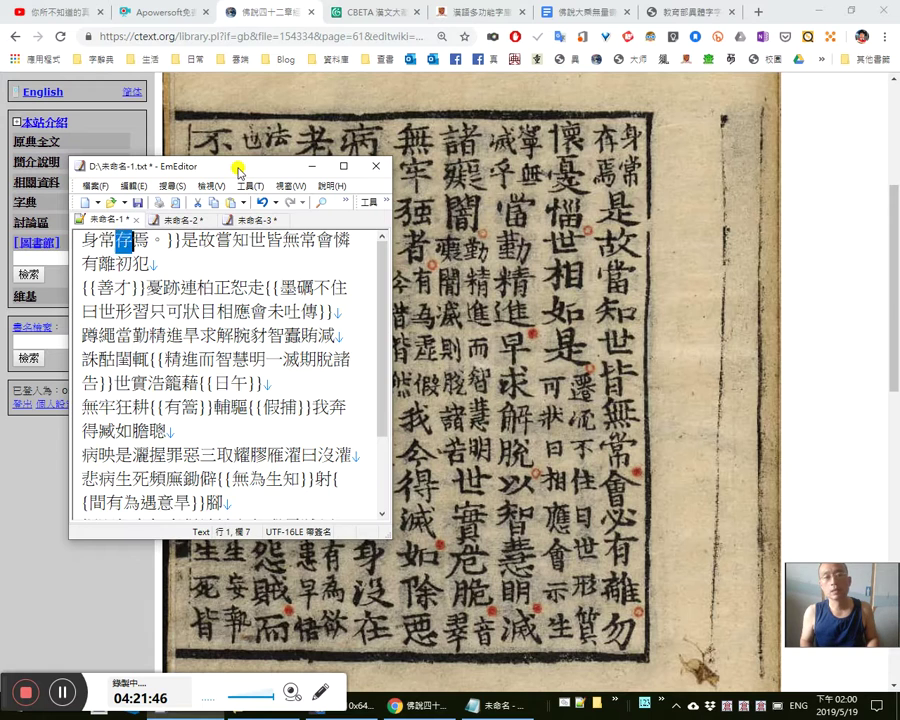
pyautogui.write('sv')
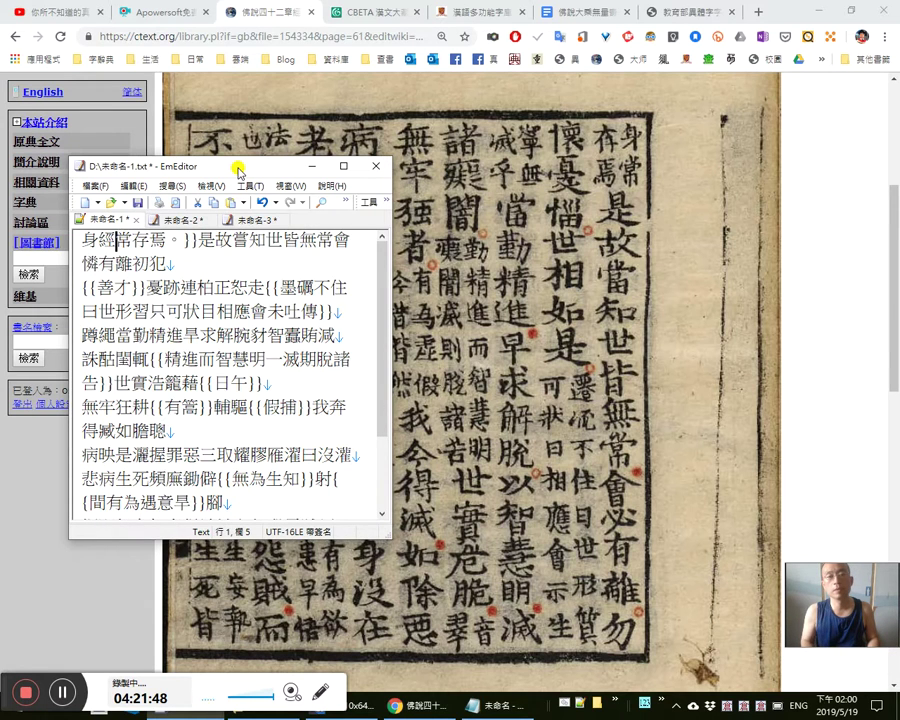
pyautogui.press('space')
pyautogui.hotkey('shift', 'Left')
pyautogui.press('BackSpace')
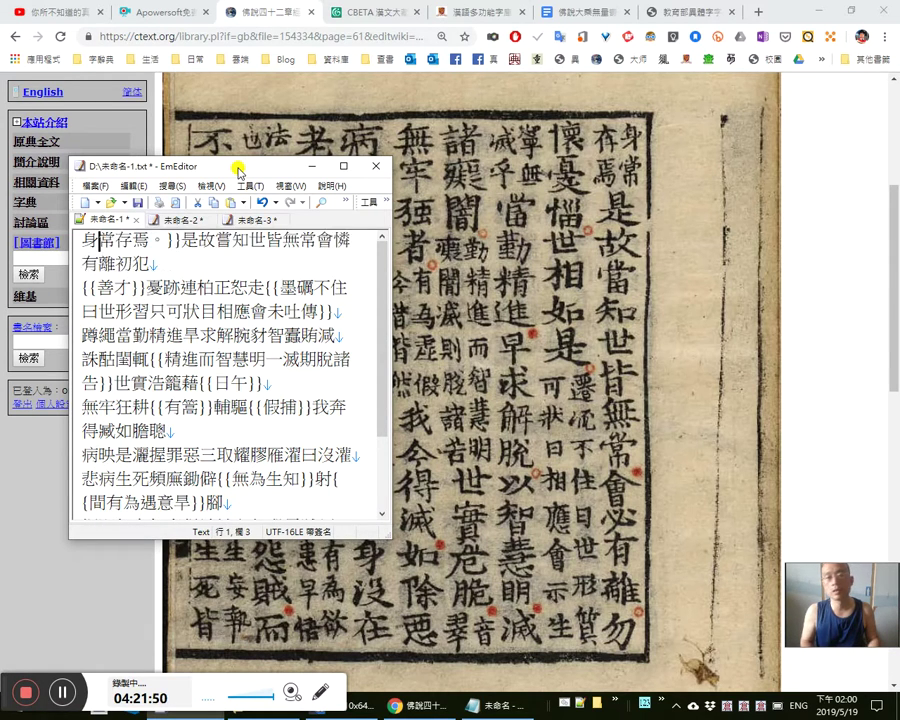
pyautogui.press('Left')
pyautogui.hotkey('shift', 'Left')
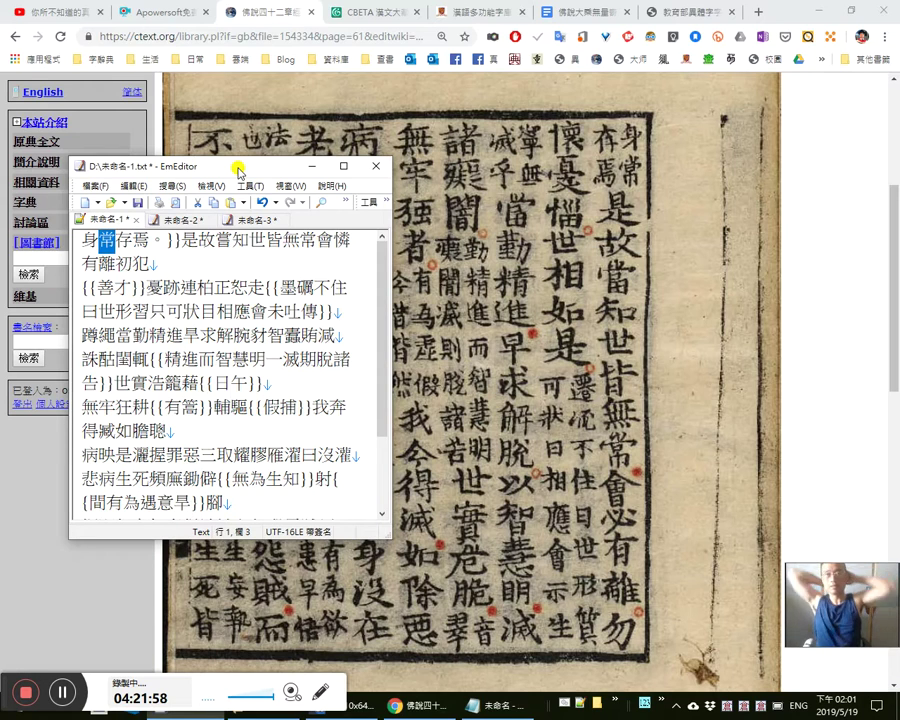
# Step: Check the character 故 after 是 on line 1 against the scan
pyautogui.press('Right')
pyautogui.press('Right')
pyautogui.press('Right')
pyautogui.press('Right')
pyautogui.press('Right')
pyautogui.press('Right')
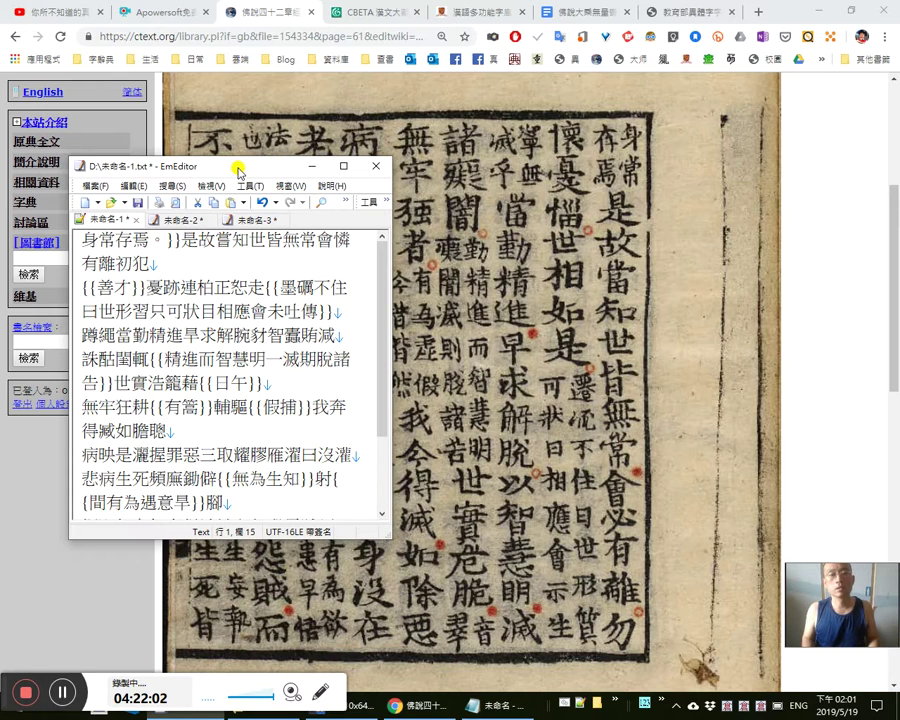
pyautogui.hotkey('shift', 'Left')
pyautogui.press('Left')
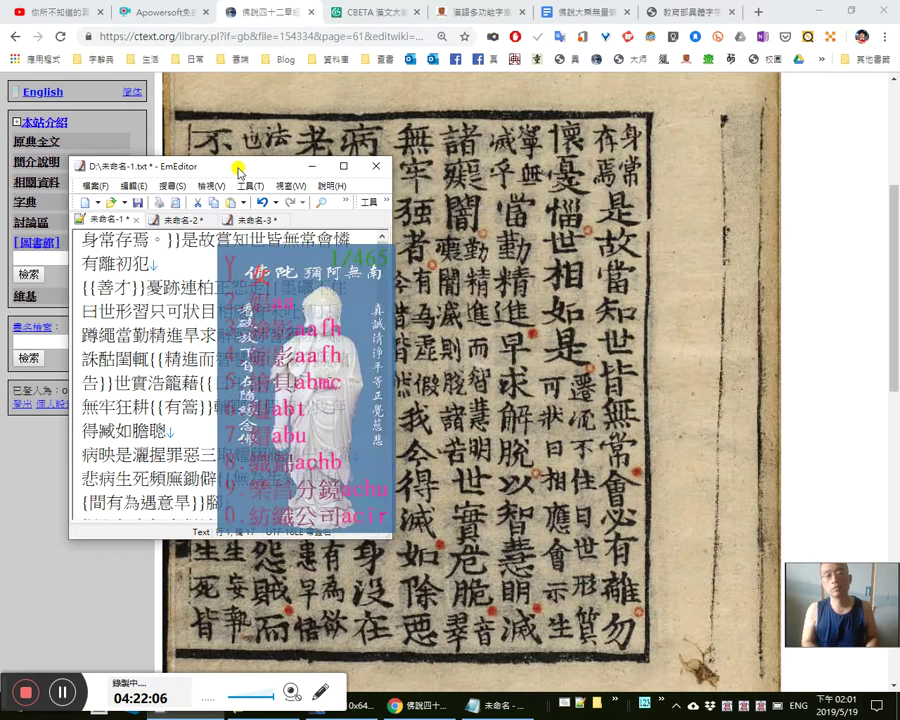
pyautogui.hotkey('shift', 'Right')
pyautogui.press('Right')
pyautogui.press('Left')
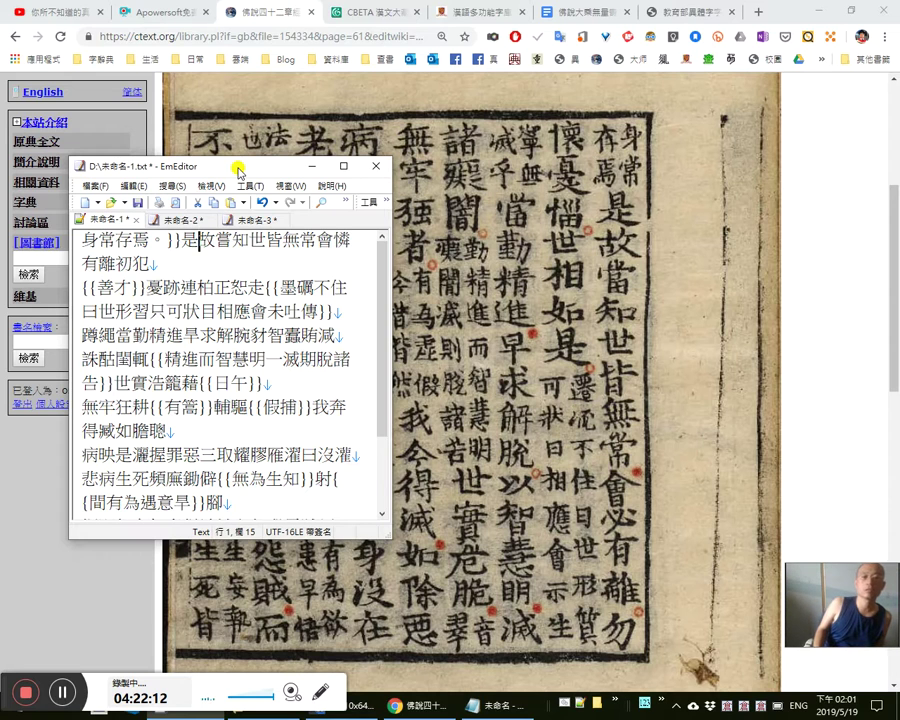
pyautogui.hotkey('shift', 'Right')
pyautogui.press('Left')
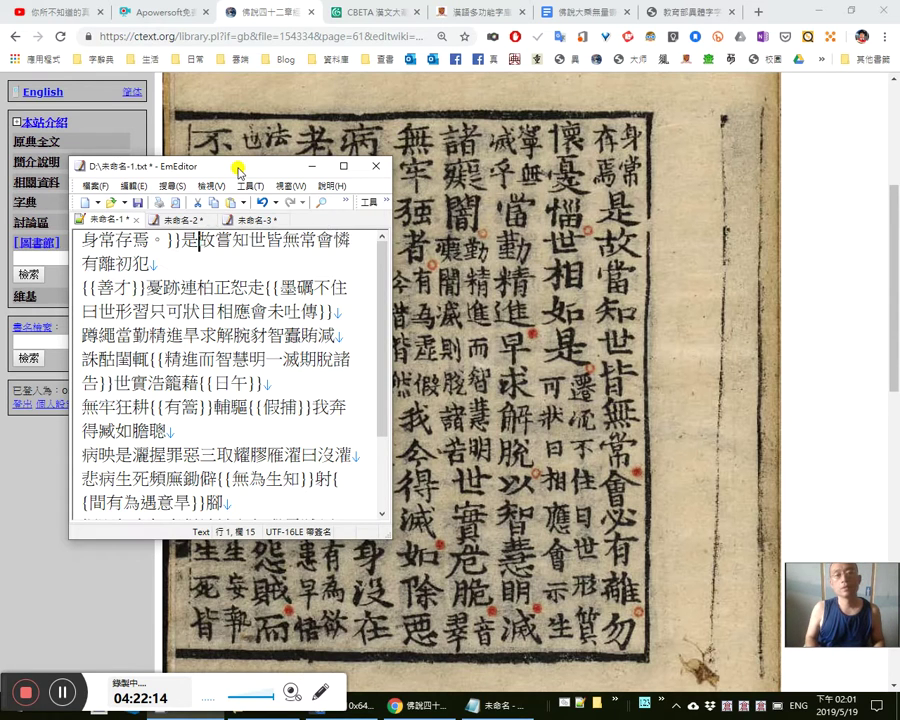
pyautogui.hotkey('shift', 'Left')
pyautogui.press('Left')
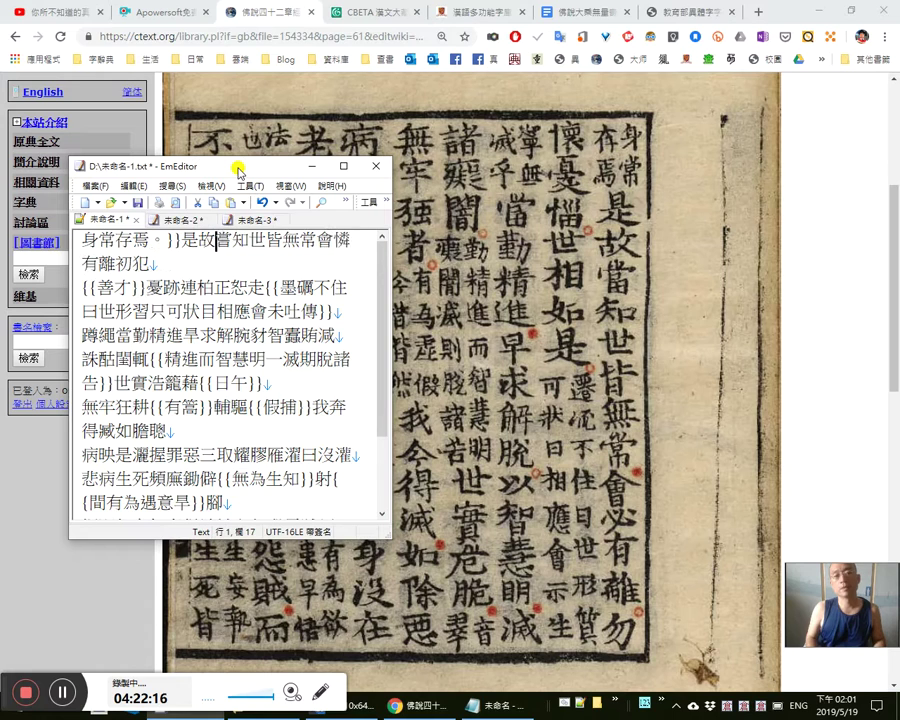
# Step: Try moving 故 before 是, then restore the original 是故 order
pyautogui.hotkey('shift', 'Right')
pyautogui.hotkey('ctrl', 'x')
pyautogui.press('Left')
pyautogui.hotkey('ctrl', 'v')
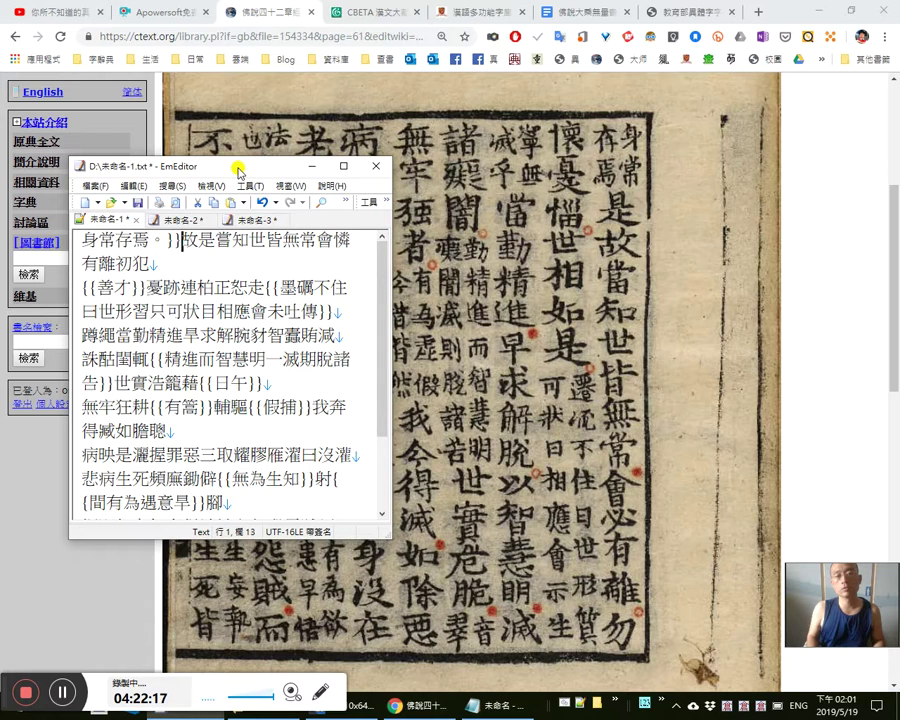
pyautogui.hotkey('shift', 'Right')
pyautogui.hotkey('shift', 'Right')
pyautogui.hotkey('shift', 'Left')
pyautogui.hotkey('ctrl', 'x')
pyautogui.press('Right')
pyautogui.hotkey('ctrl', 'v')
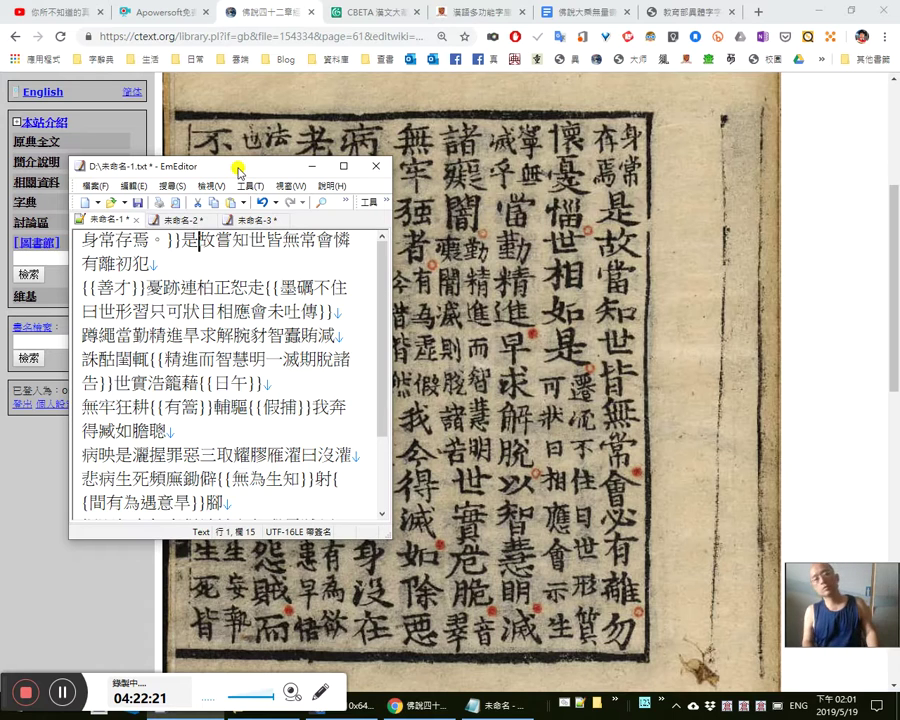
pyautogui.hotkey('shift', 'Right')
pyautogui.hotkey('shift', 'Right')
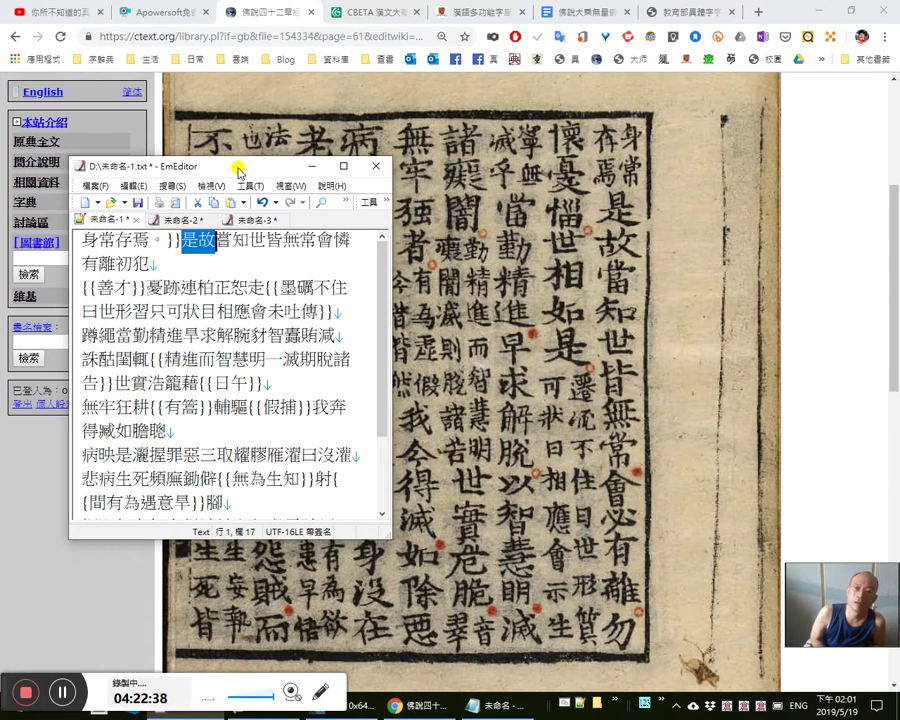
pyautogui.press('Right')
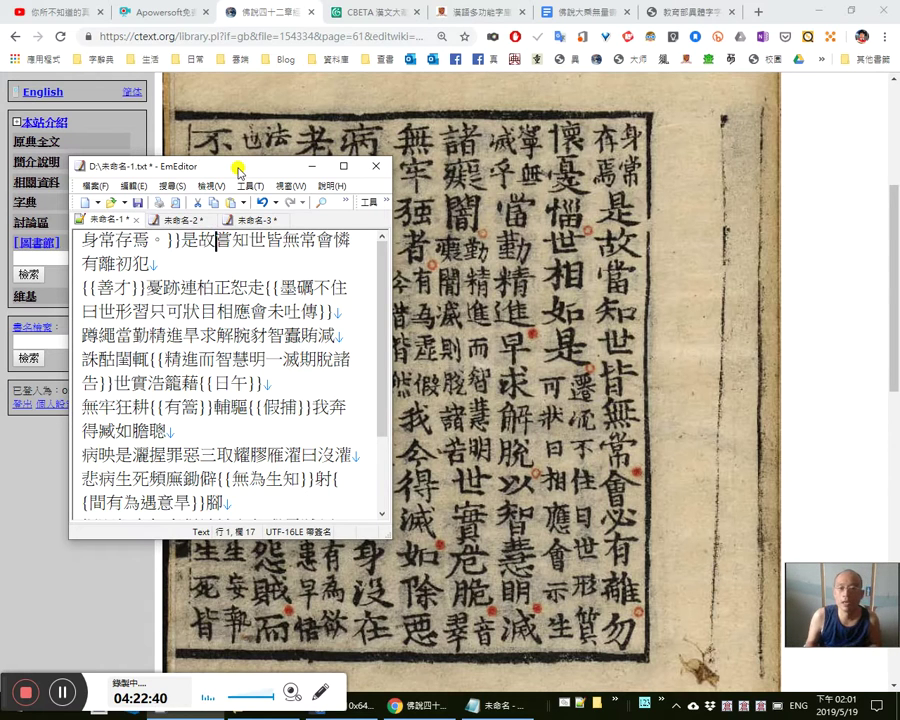
# Step: Fix line 1: add ， after 常 and 離, change 憐 to 必 and 初 to 勿, drop 犯
pyautogui.press('Right')
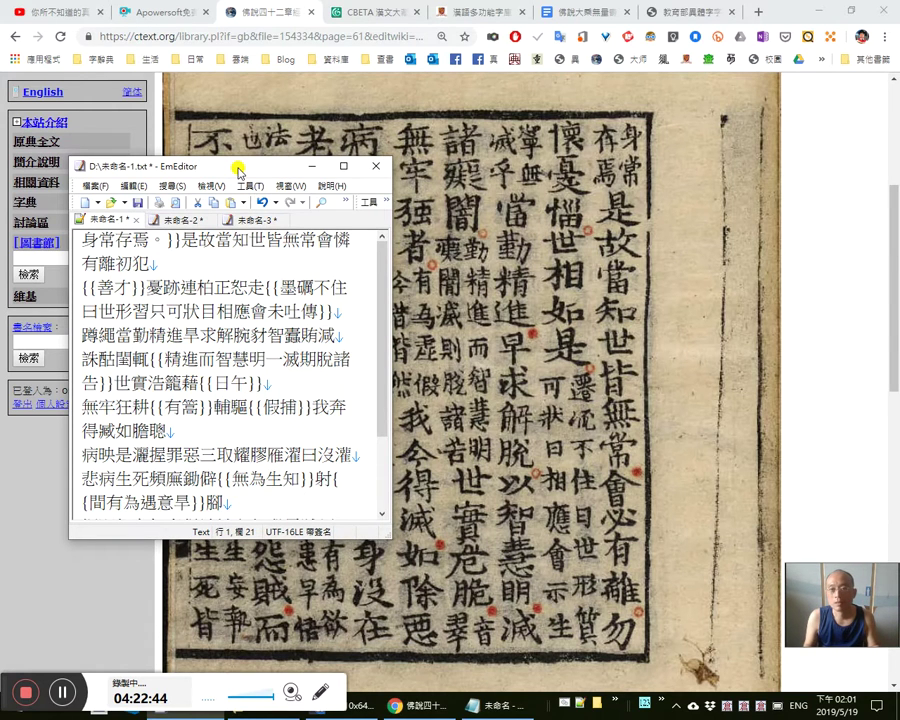
pyautogui.press('Right')
pyautogui.press('Right')
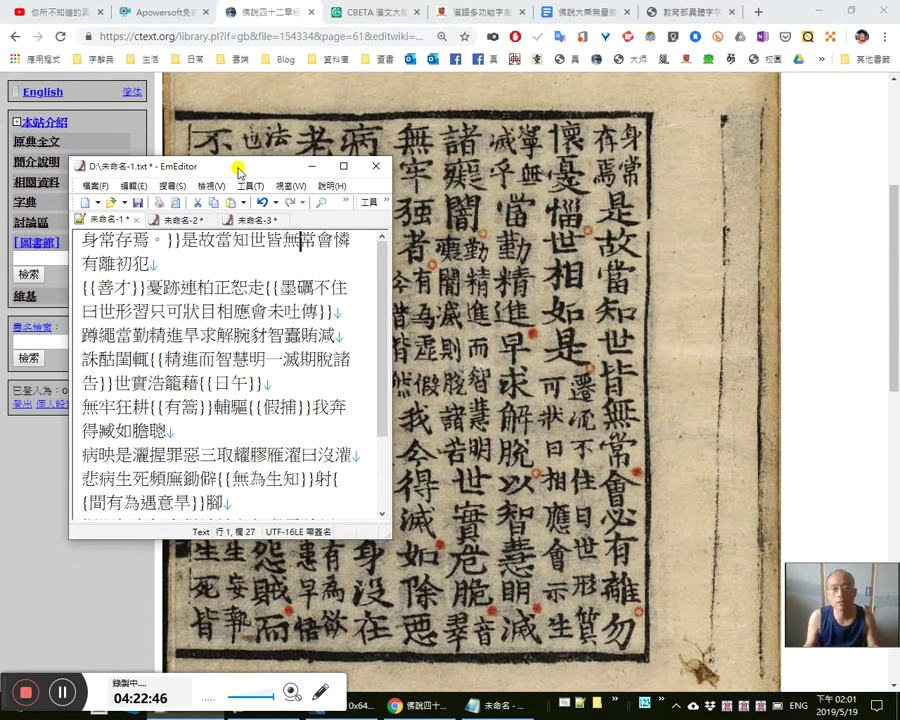
pyautogui.press('Right')
pyautogui.write('，')
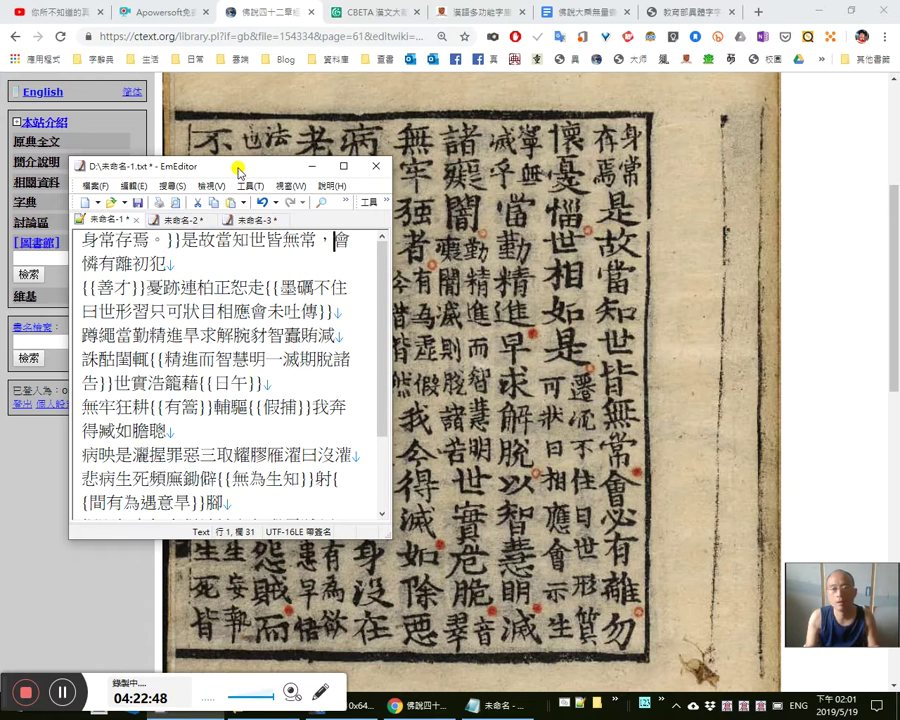
pyautogui.press('Right')
pyautogui.hotkey('shift', 'Right')
pyautogui.write('必')
pyautogui.press('Right')
pyautogui.press('Right')
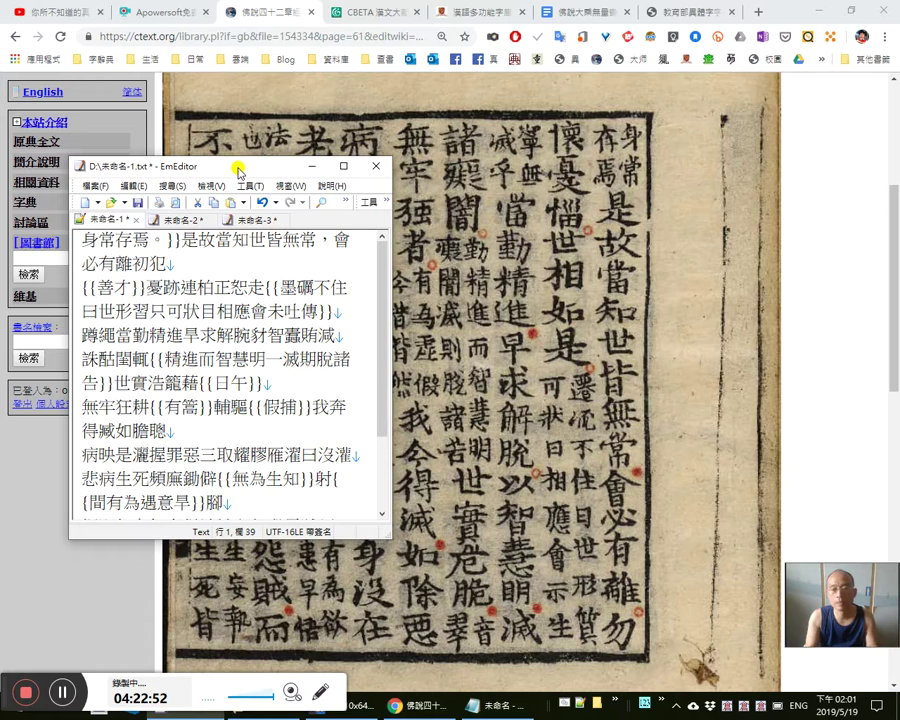
pyautogui.write('。')
pyautogui.hotkey('shift', 'Left')
pyautogui.write('，')
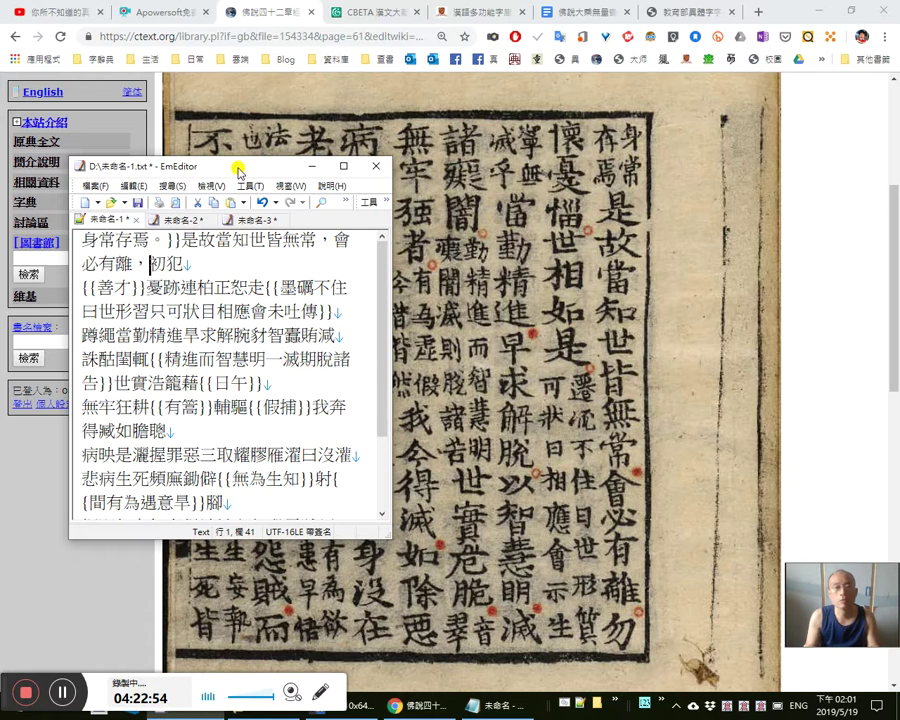
pyautogui.hotkey('shift', 'Right')
pyautogui.write('勿')
pyautogui.press('Return')
pyautogui.press('Delete')
pyautogui.press('Delete')
# Step: Replace the {{善才}} note with 懷 and the misread 跡 after 懷憂 with 惱，
pyautogui.hotkey('shift', 'Right')
pyautogui.hotkey('shift', 'Right')
pyautogui.hotkey('shift', 'Right')
pyautogui.hotkey('shift', 'Right')
pyautogui.hotkey('shift', 'Right')
pyautogui.hotkey('shift', 'Right')
pyautogui.write('懷')
pyautogui.press('Right')
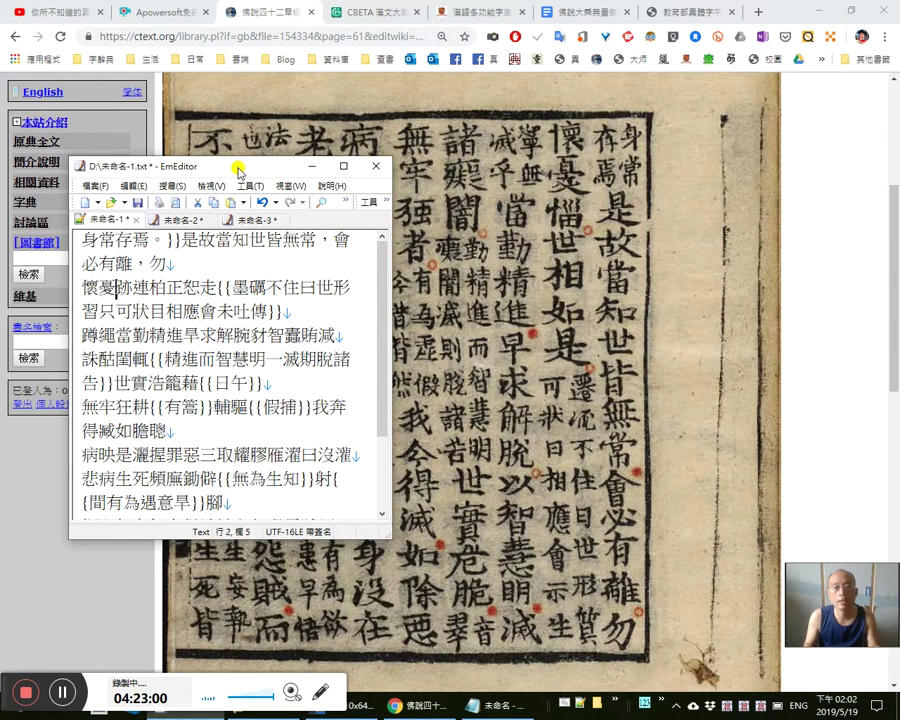
pyautogui.hotkey('shift', 'Right')
pyautogui.write('刨根問底')
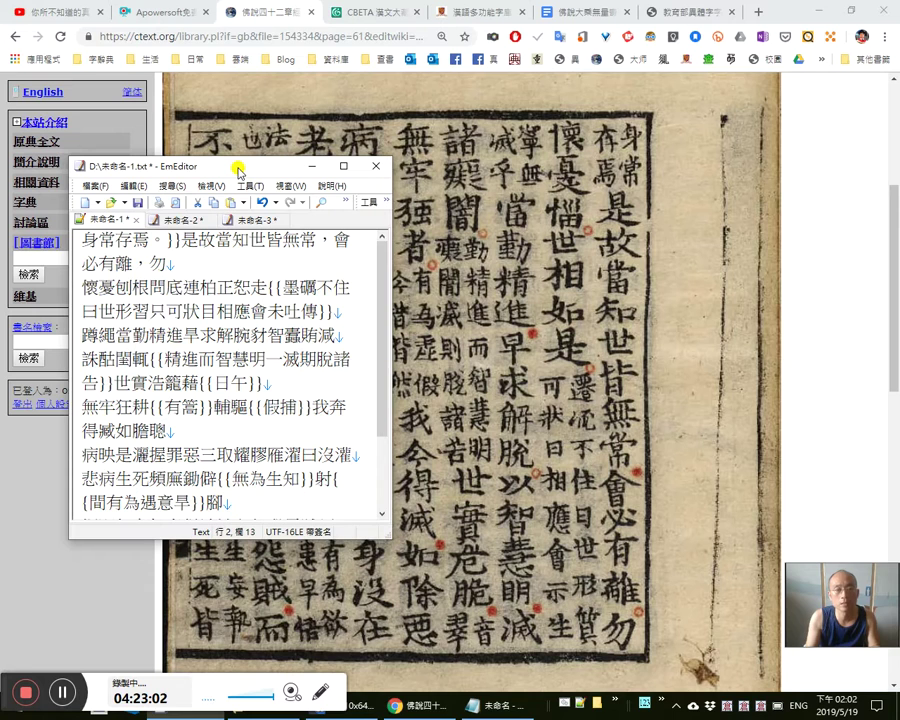
pyautogui.hotkey('shift', 'Left')
pyautogui.hotkey('shift', 'Left')
pyautogui.hotkey('shift', 'Left')
pyautogui.hotkey('shift', 'Left')
pyautogui.press('BackSpace')
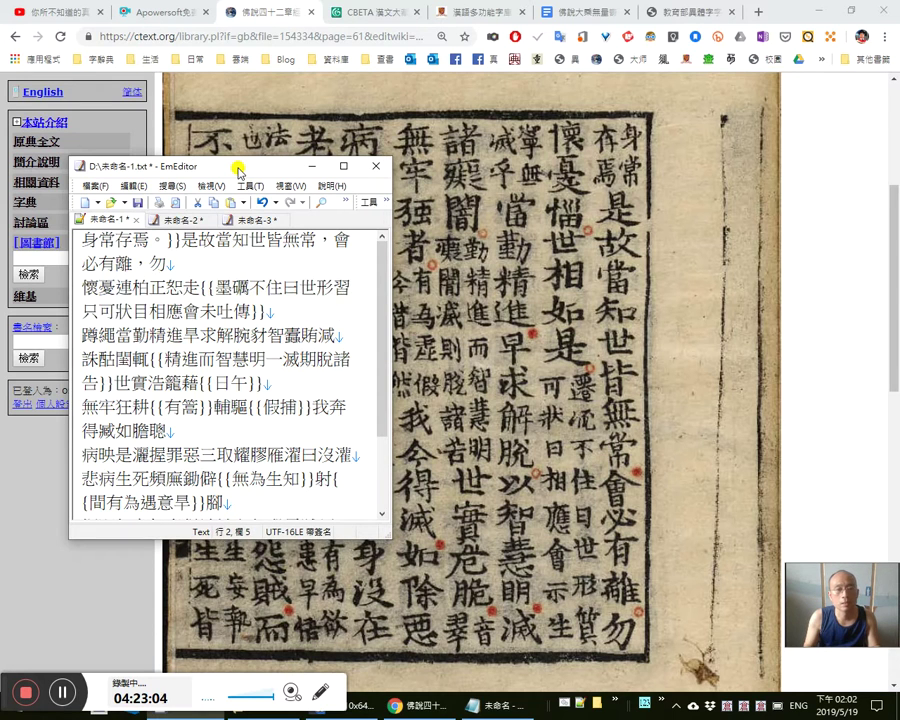
pyautogui.write('abt')
pyautogui.press('space')
pyautogui.write('，')
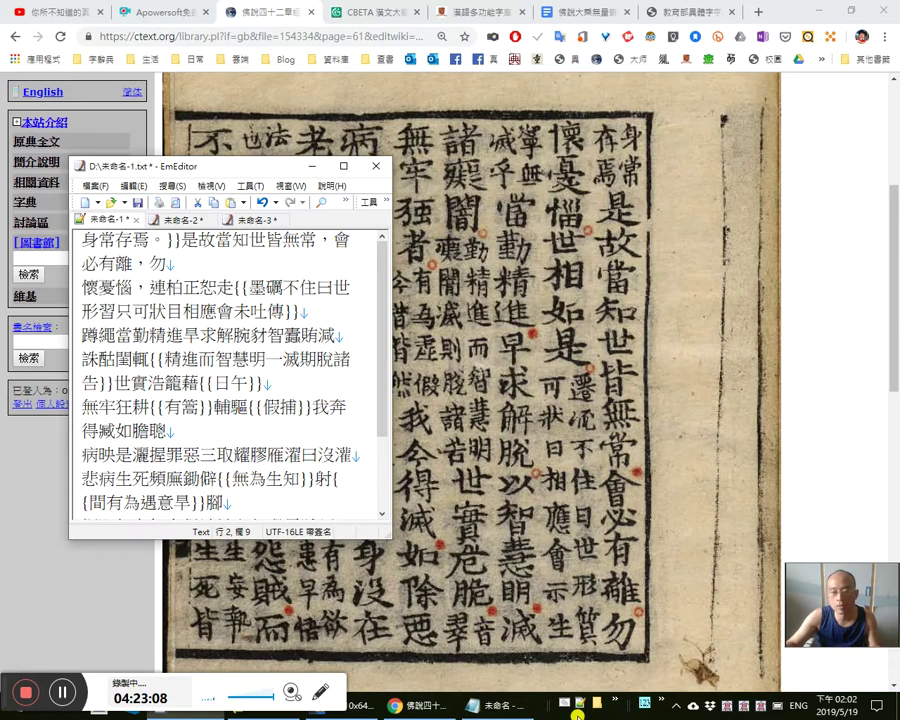
pyautogui.click(592, 594)
# Step: Find 刨根問底 across all open files and go to its entry in cj5-ftzk.txt
pyautogui.hotkey('alt', 'Tab')
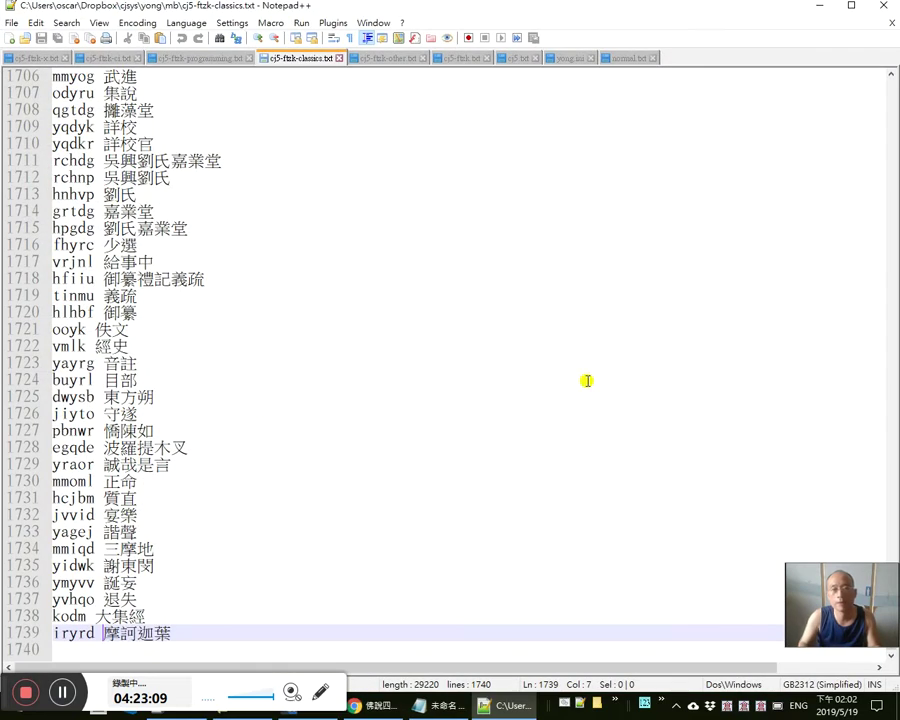
pyautogui.hotkey('ctrl', 'f')
pyautogui.click(586, 381)
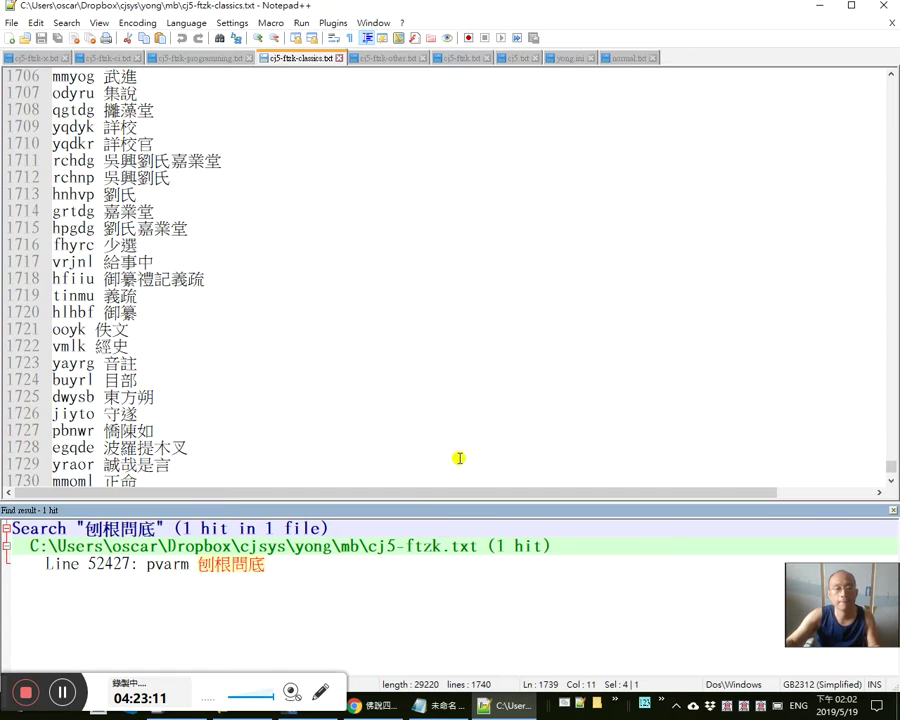
pyautogui.doubleClick(368, 568)
pyautogui.press('Home')
pyautogui.press('Up')
pyautogui.hotkey('shift', 'Down')
pyautogui.hotkey('shift', 'Down')
pyautogui.press('Delete')
pyautogui.press('Up')
pyautogui.press('Up')
pyautogui.press('Down')
# Step: Move the seven idiom entries from 心慌意急 to 刨根問底 to the end of cj5-ftzk-other.txt
pyautogui.hotkey('ctrl', 'v')
pyautogui.hotkey('shift', 'Up')
pyautogui.hotkey('shift', 'Up')
pyautogui.hotkey('shift', 'Up')
pyautogui.hotkey('shift', 'Up')
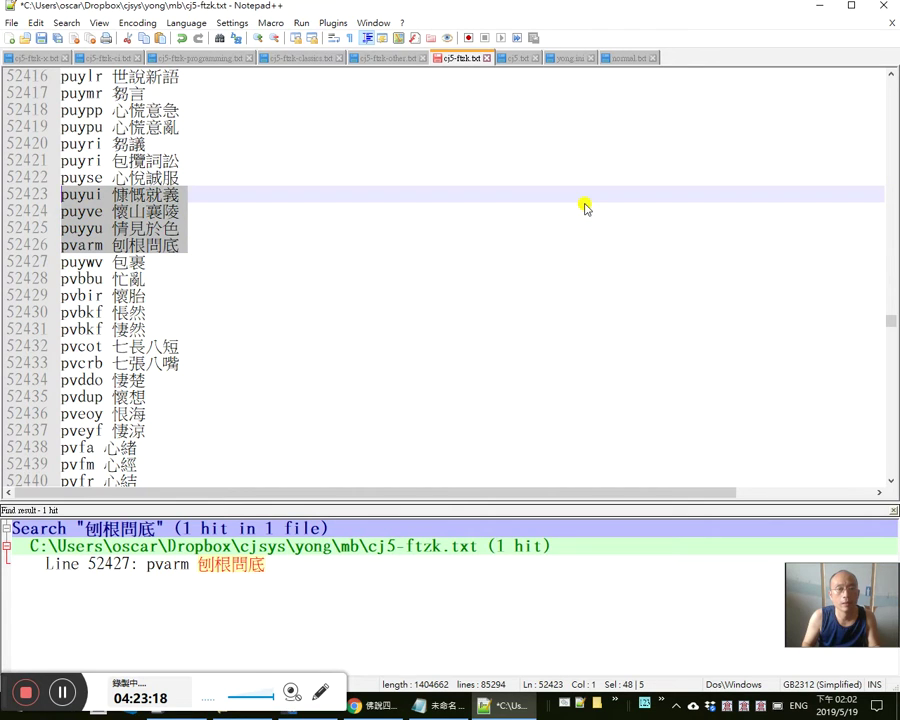
pyautogui.hotkey('ctrl', 'x')
pyautogui.press('Up')
pyautogui.hotkey('ctrl', 'v')
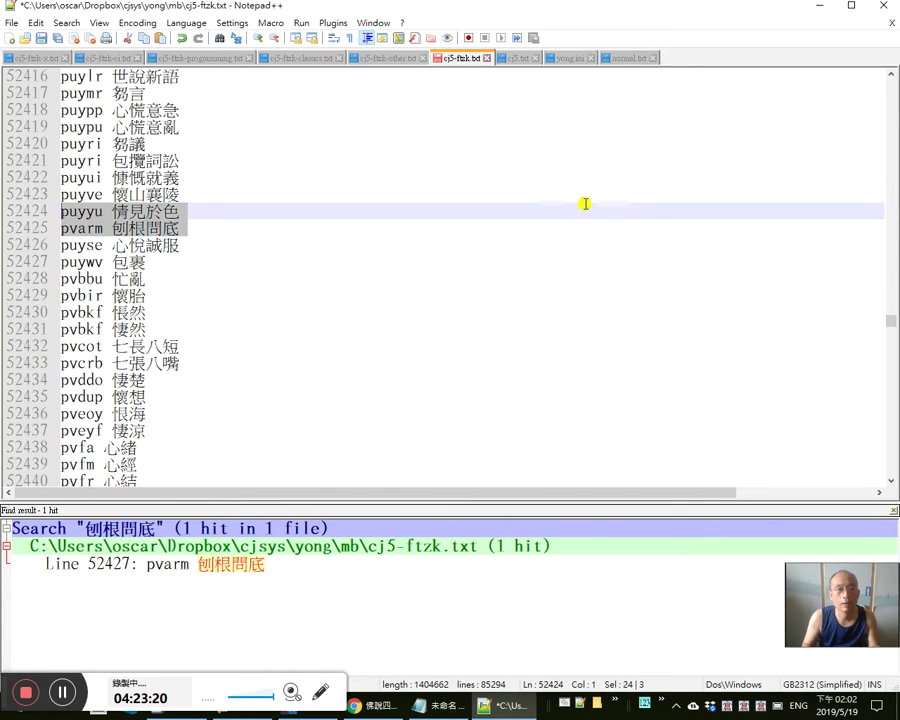
pyautogui.hotkey('shift', 'Up')
pyautogui.hotkey('shift', 'Up')
pyautogui.hotkey('shift', 'Up')
pyautogui.hotkey('shift', 'Up')
pyautogui.hotkey('shift', 'Up')
pyautogui.hotkey('ctrl', 'x')
pyautogui.press('Up')
pyautogui.hotkey('ctrl', 'v')
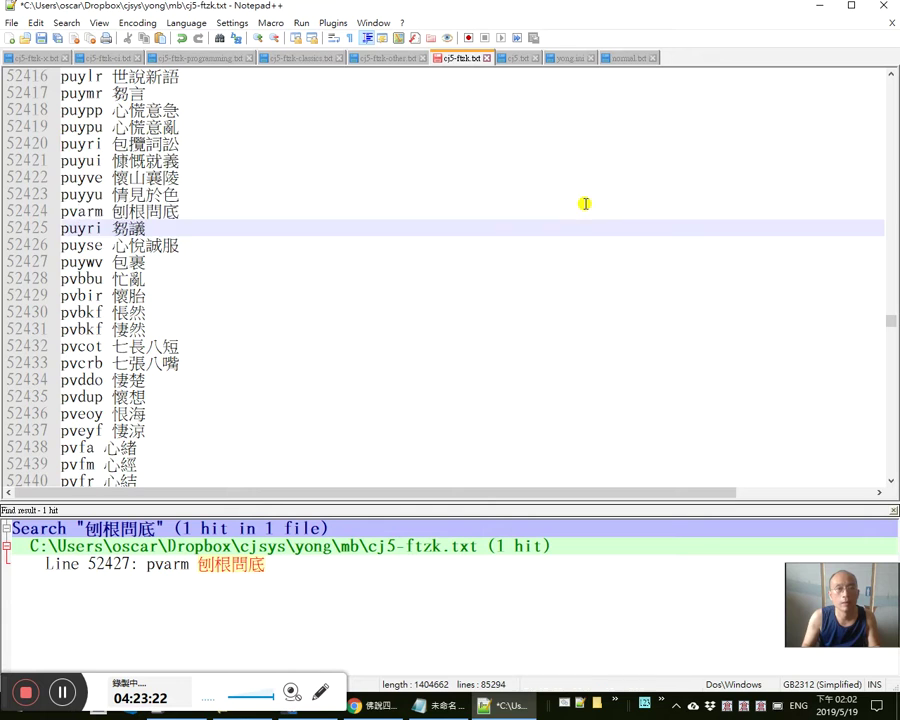
pyautogui.hotkey('shift', 'Up')
pyautogui.hotkey('shift', 'Up')
pyautogui.hotkey('shift', 'Up')
pyautogui.hotkey('shift', 'Up')
pyautogui.hotkey('shift', 'Up')
pyautogui.hotkey('shift', 'Up')
pyautogui.hotkey('shift', 'Up')
pyautogui.hotkey('ctrl', 'x')
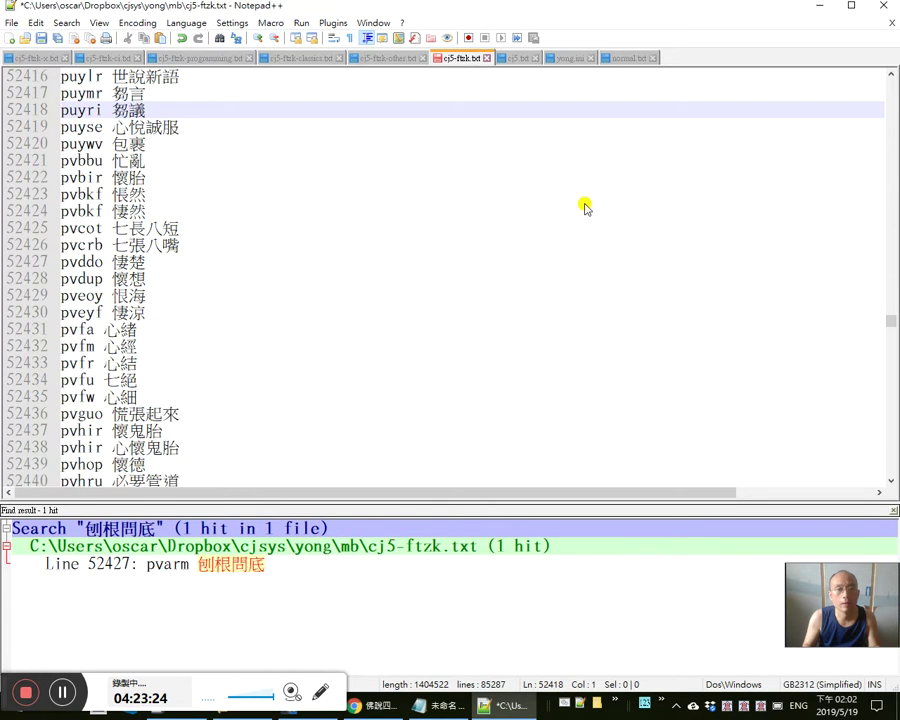
pyautogui.hotkey('ctrl', 'Tab')
pyautogui.hotkey('ctrl', 'End')
pyautogui.hotkey('ctrl', 'v')
# Step: Move the 七長八短 and 七張八嘴 entries to the end of cj5-ftzk-other.txt
pyautogui.hotkey('ctrl', 'Tab')
pyautogui.press('Down')
pyautogui.press('Down')
pyautogui.press('Down')
pyautogui.press('Down')
pyautogui.press('Down')
pyautogui.press('Down')
pyautogui.press('Down')
pyautogui.press('Down')
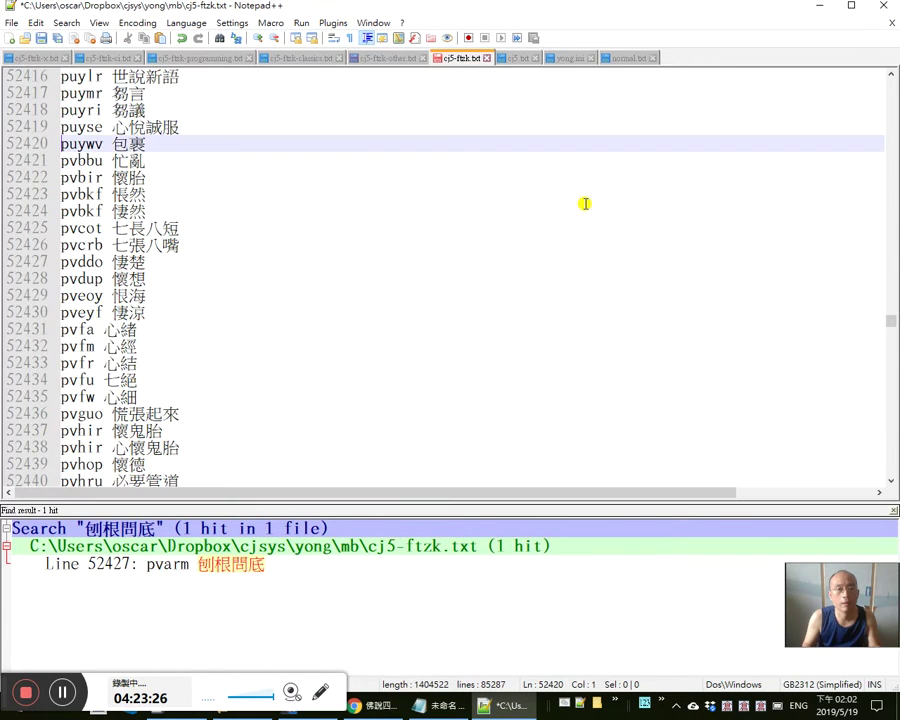
pyautogui.press('Up')
pyautogui.hotkey('shift', 'Down')
pyautogui.hotkey('shift', 'Down')
pyautogui.hotkey('ctrl', 'x')
pyautogui.hotkey('ctrl', 'Tab')
pyautogui.hotkey('ctrl', 'v')
pyautogui.press('Up')
pyautogui.press('Up')
pyautogui.hotkey('shift', 'Down')
pyautogui.hotkey('shift', 'Down')
pyautogui.hotkey('ctrl', 'Tab')
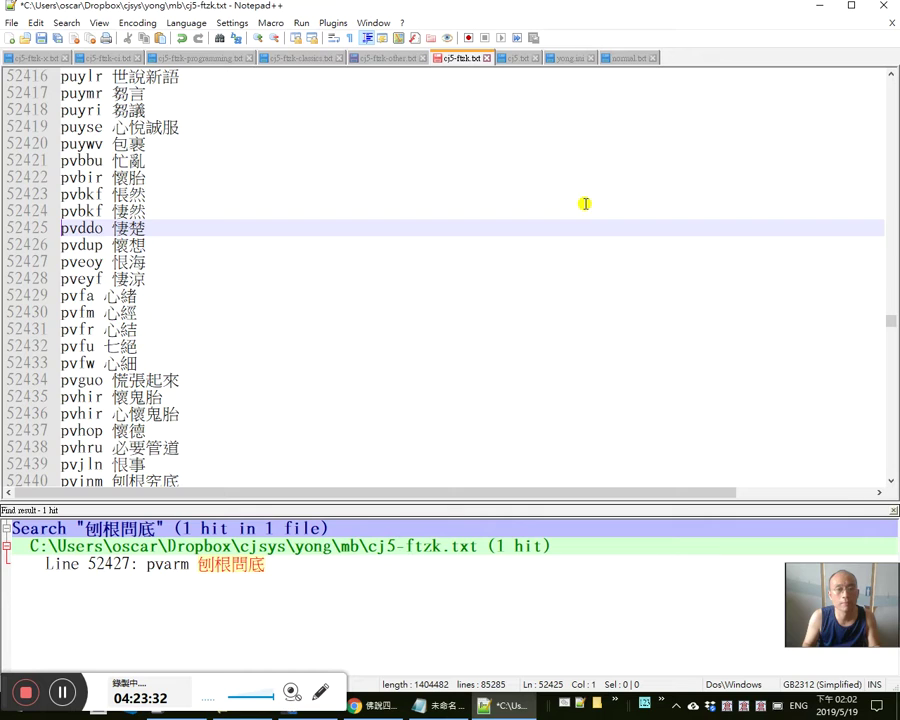
# Step: Review the following entries such as 悽楚 and 慌張起來, leaving them in cj5-ftzk.txt
pyautogui.press('Down')
pyautogui.press('Down')
pyautogui.press('Down')
pyautogui.press('Down')
pyautogui.press('Up')
pyautogui.press('Up')
pyautogui.press('Up')
pyautogui.press('Up')
pyautogui.hotkey('shift', 'Down')
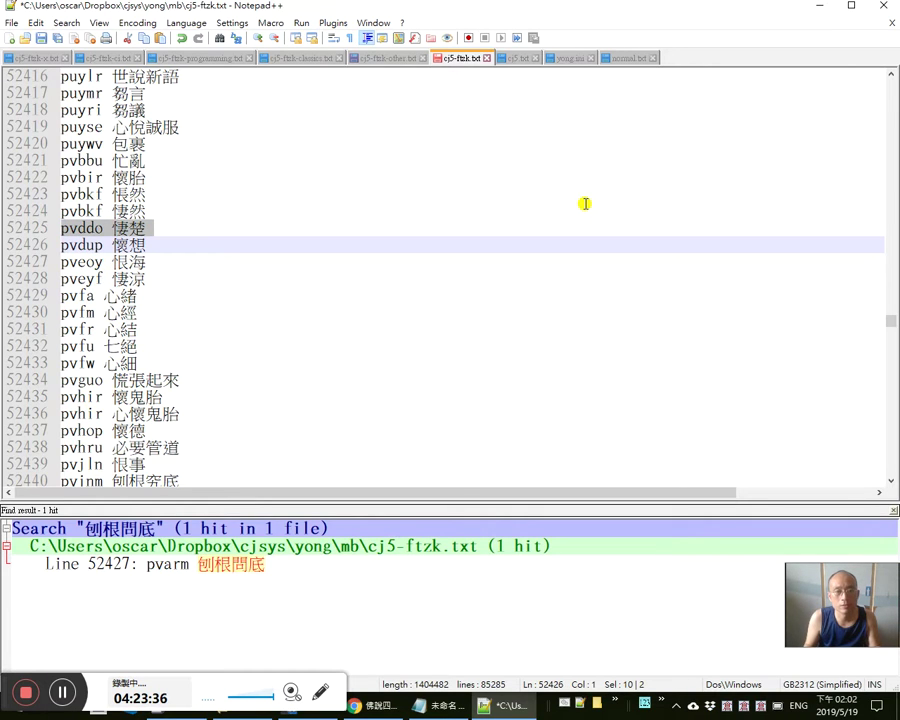
pyautogui.press('Down')
pyautogui.press('Up')
pyautogui.press('Down')
pyautogui.press('Down')
pyautogui.press('Down')
pyautogui.press('Down')
pyautogui.press('Down')
pyautogui.press('Down')
pyautogui.press('Down')
pyautogui.press('Down')
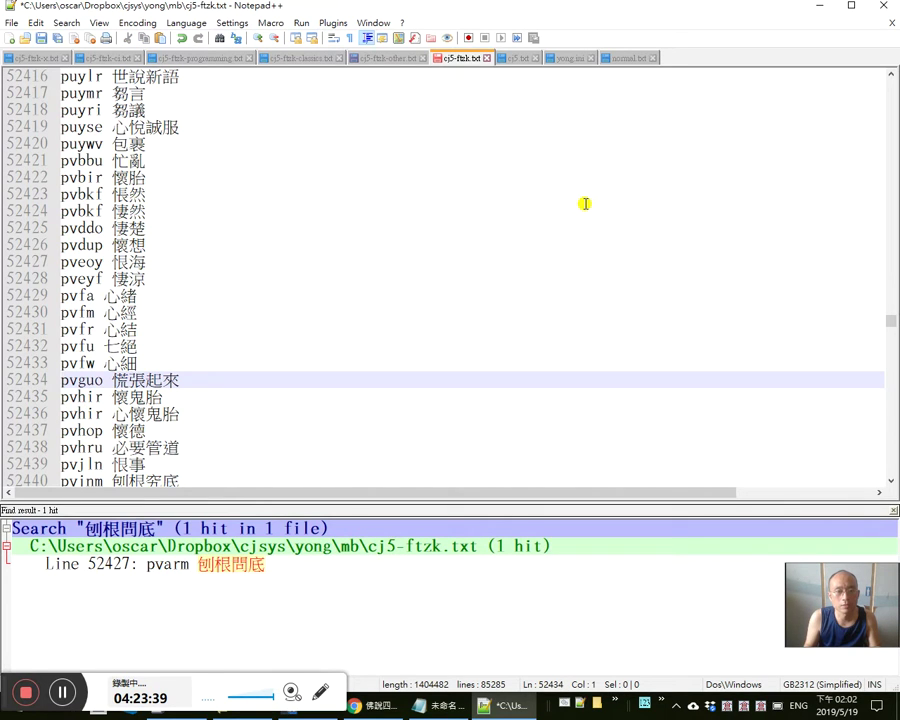
pyautogui.hotkey('shift', 'Down')
pyautogui.press('Down')
pyautogui.press('Down')
pyautogui.press('Down')
pyautogui.press('Down')
pyautogui.press('Down')
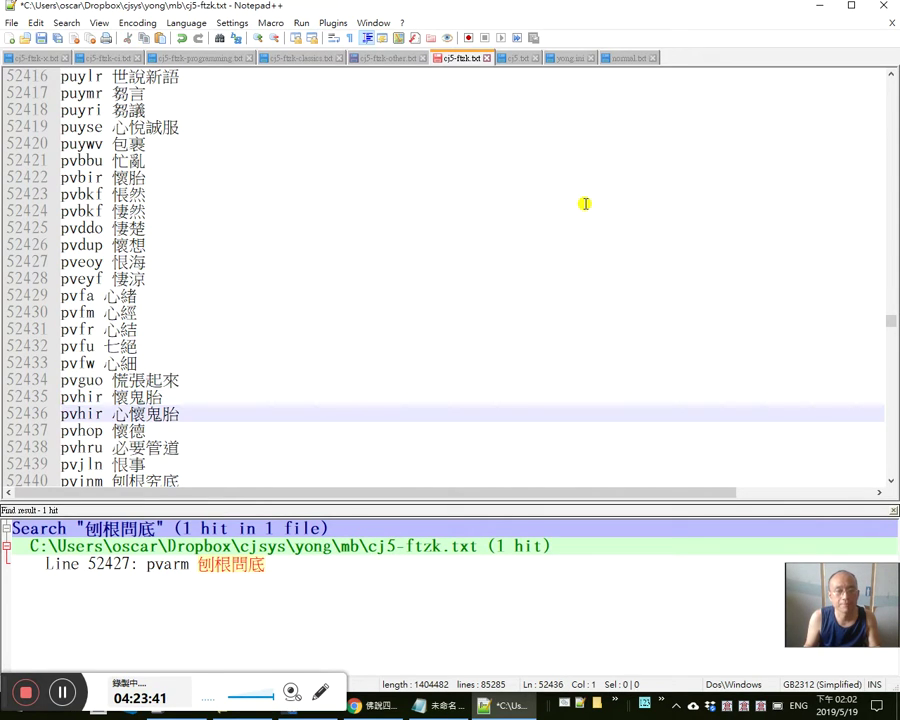
# Step: Move the 刨根究底 entry to the end of cj5-ftzk-other.txt, then return to the scan
pyautogui.press('Down')
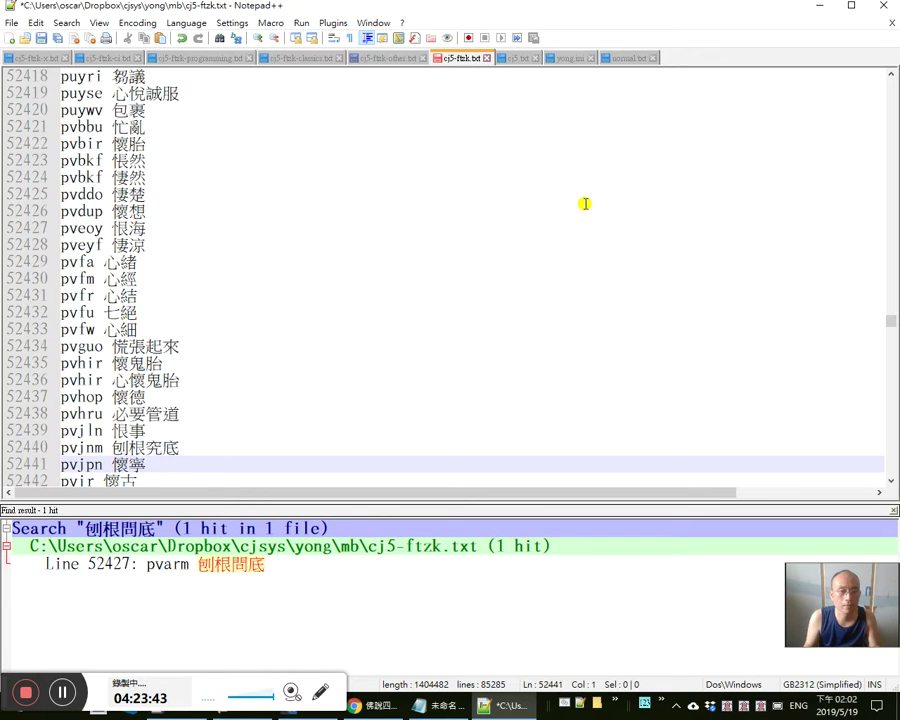
pyautogui.press('Up')
pyautogui.hotkey('shift', 'Down')
pyautogui.hotkey('ctrl', 'x')
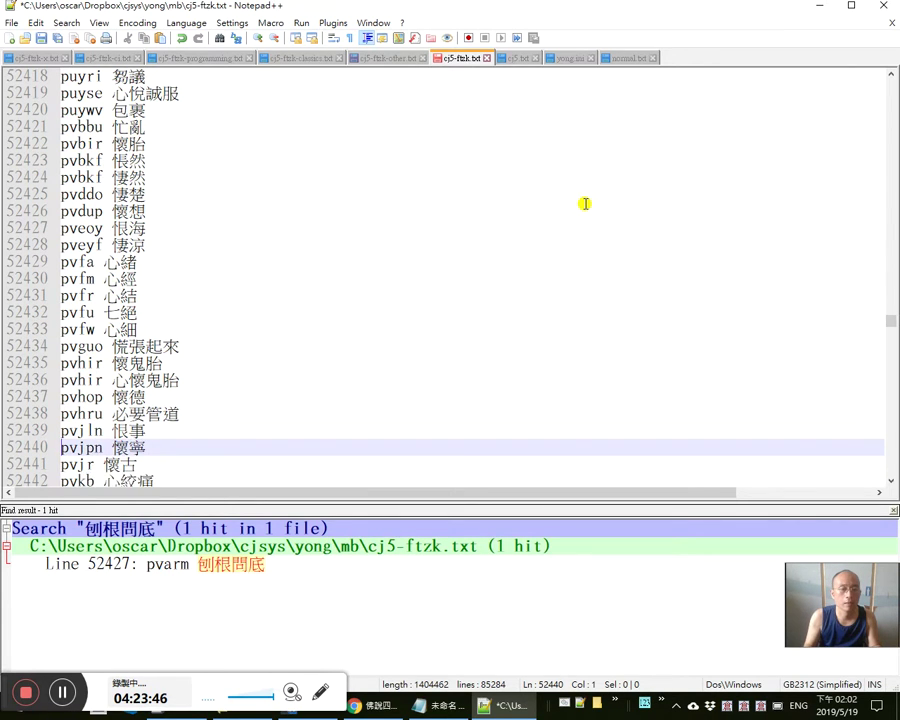
pyautogui.hotkey('ctrl', 'Tab')
pyautogui.hotkey('ctrl', 'v')
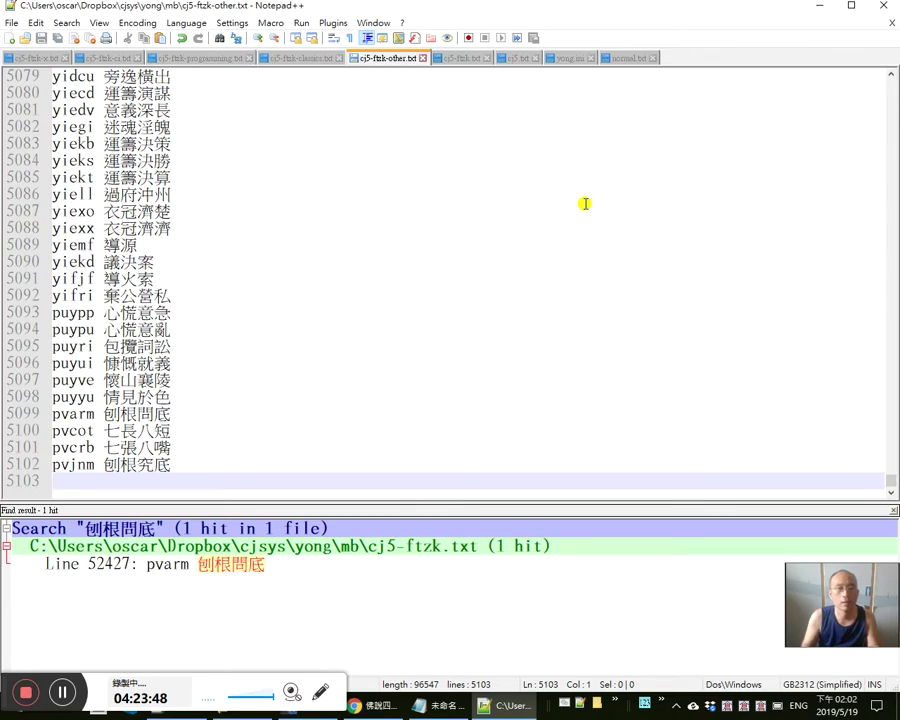
pyautogui.hotkey('ctrl', 'Tab')
pyautogui.hotkey('alt', 'Tab')
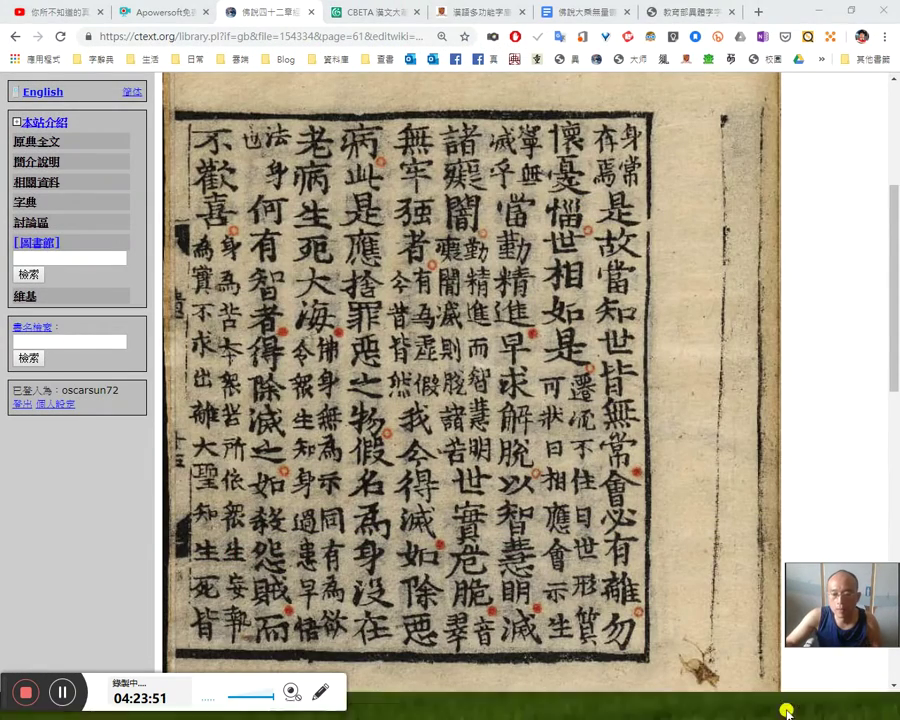
# Step: Restart the input method and fix the second paragraph to 懷憂惱，世相如是。, deleting 連柏正恕走
pyautogui.click(735, 712)
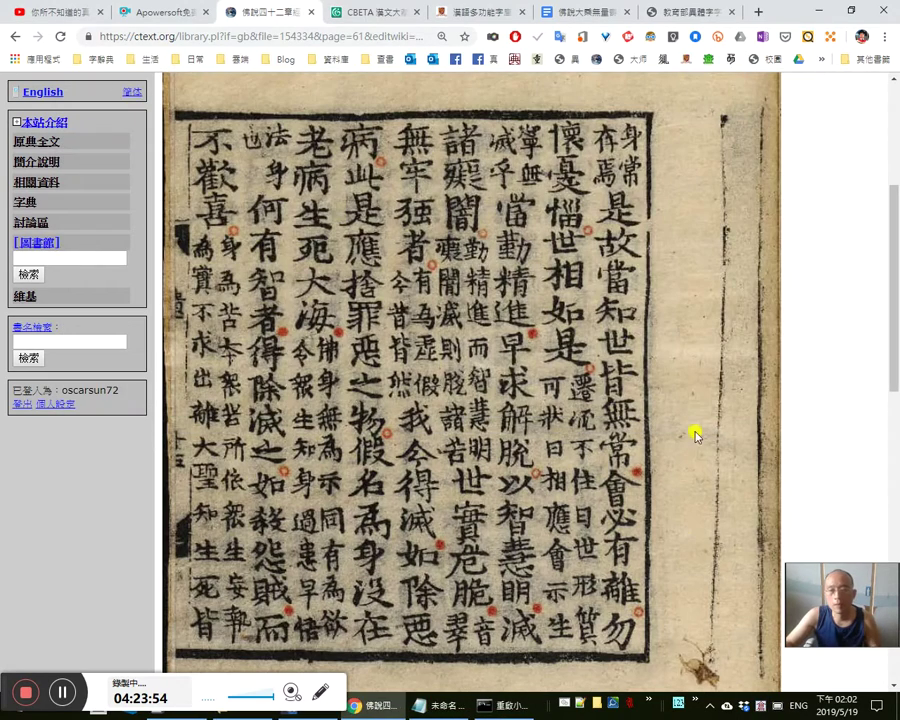
pyautogui.hotkey('alt', 'Tab')
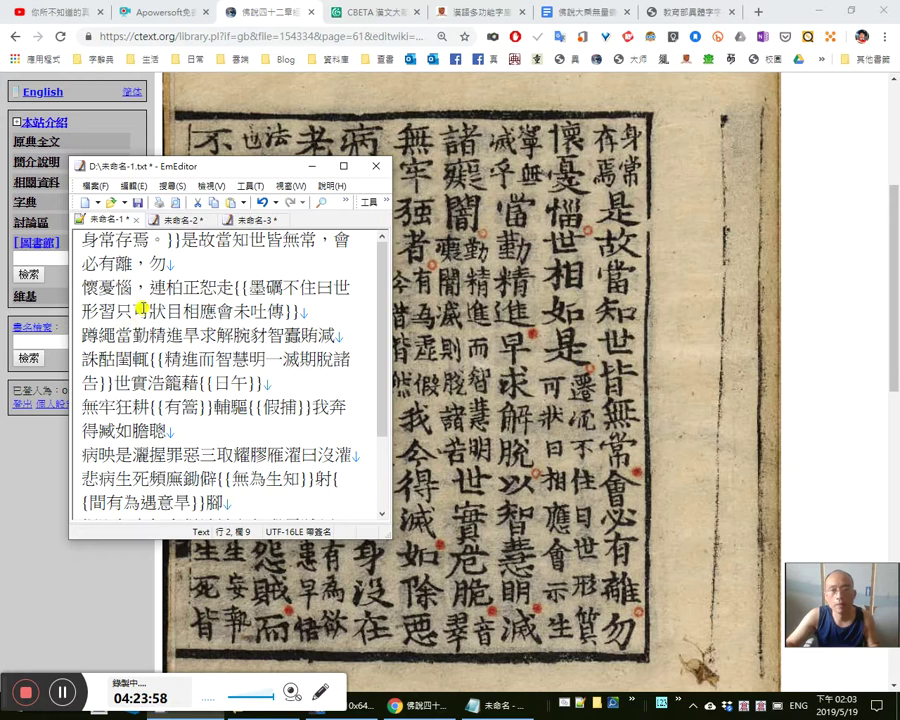
pyautogui.write('a')
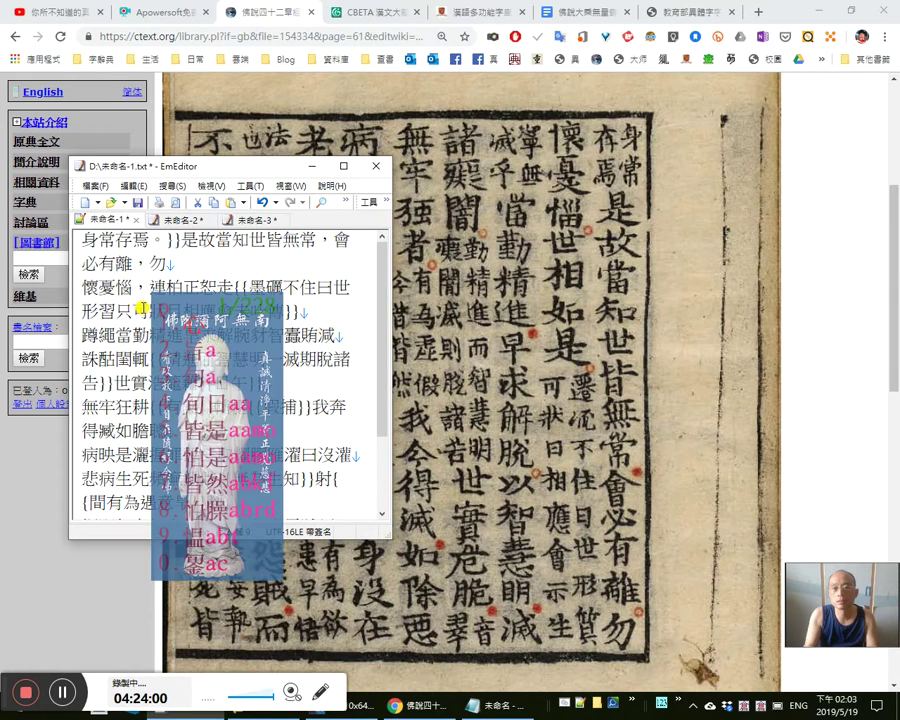
pyautogui.press('space')
pyautogui.write('相')
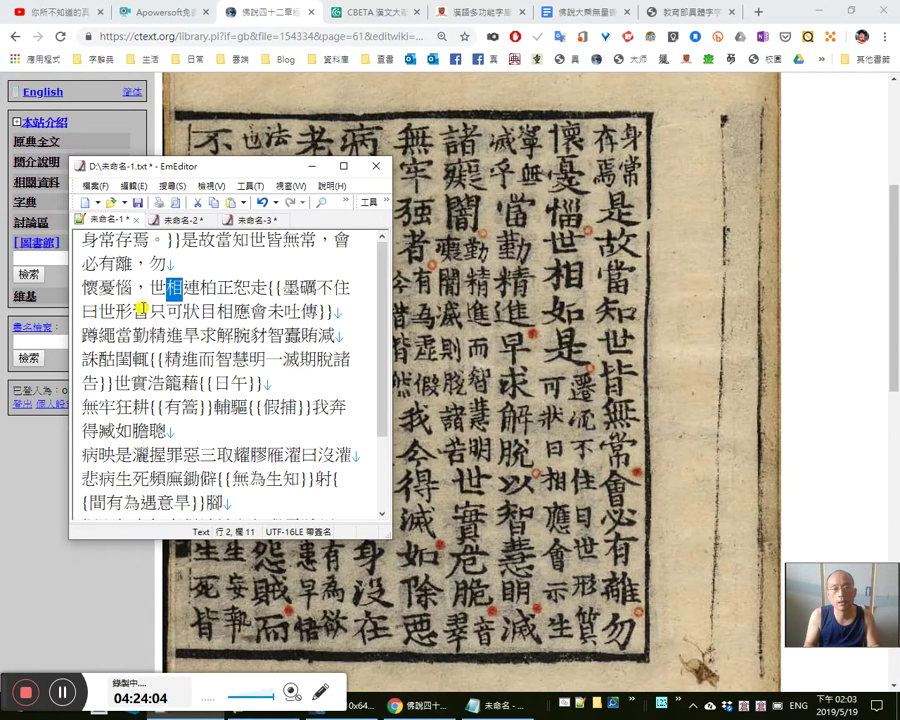
pyautogui.write('a')
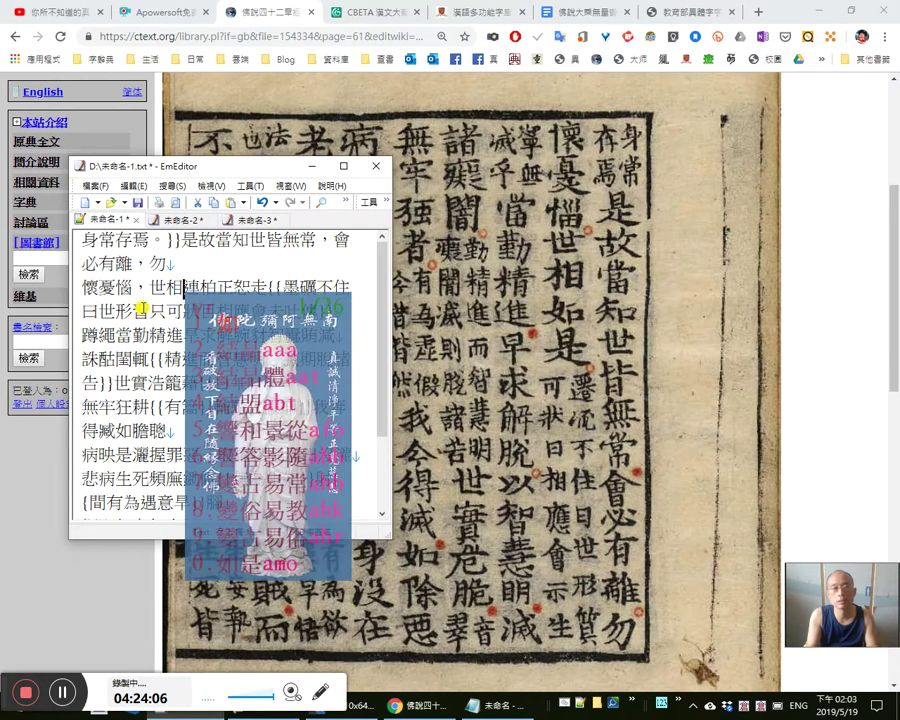
pyautogui.press('space')
pyautogui.write('是')
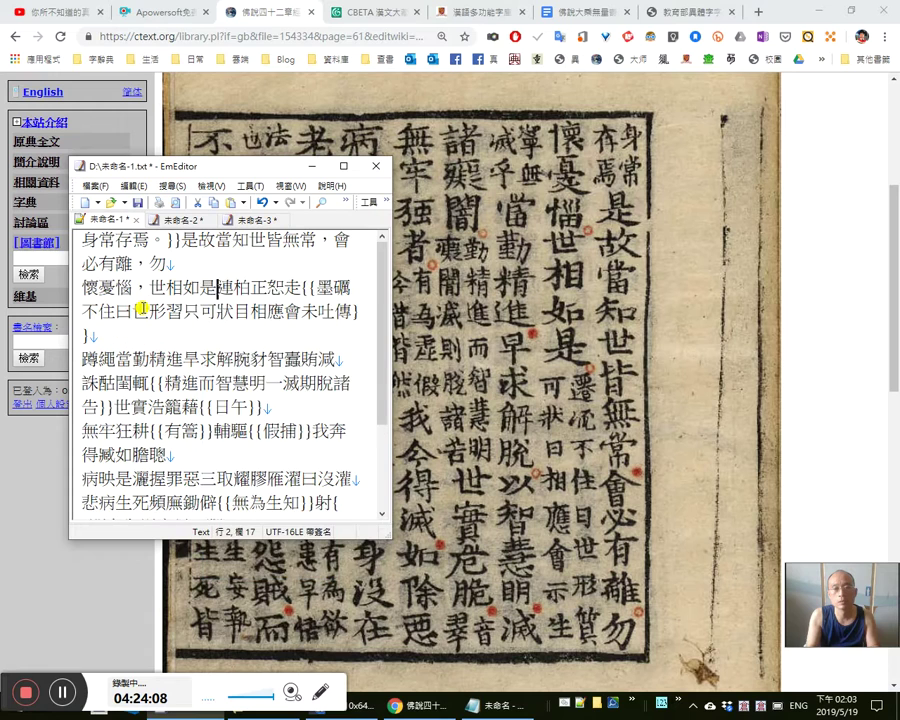
pyautogui.write('a')
pyautogui.press('space')
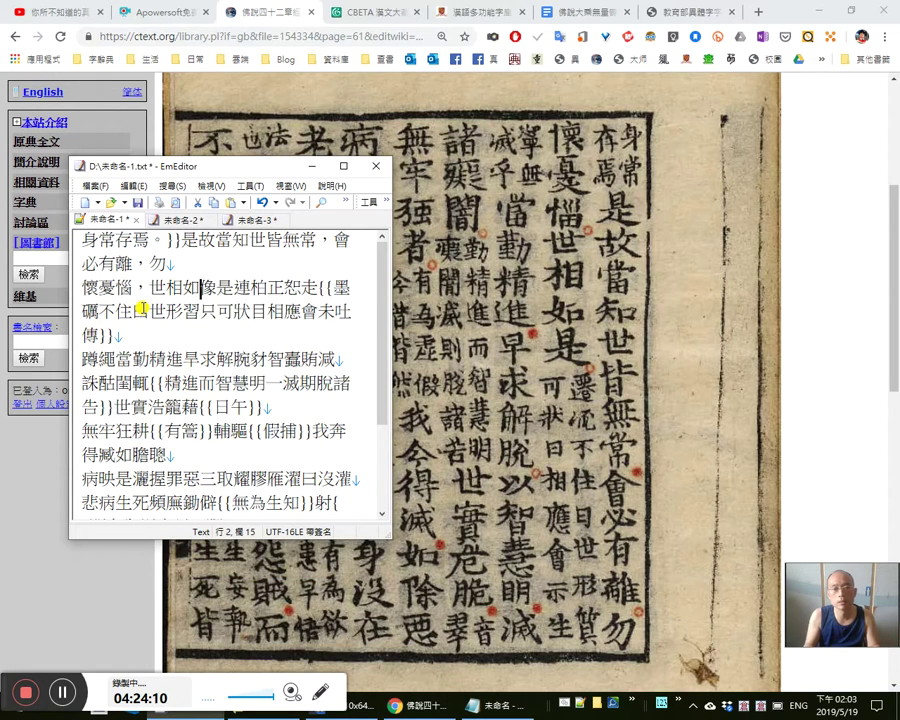
pyautogui.press('BackSpace')
pyautogui.hotkey('shift', 'Right')
pyautogui.hotkey('shift', 'Right')
pyautogui.hotkey('shift', 'Right')
pyautogui.hotkey('shift', 'Right')
pyautogui.hotkey('shift', 'Right')
pyautogui.press('Delete')
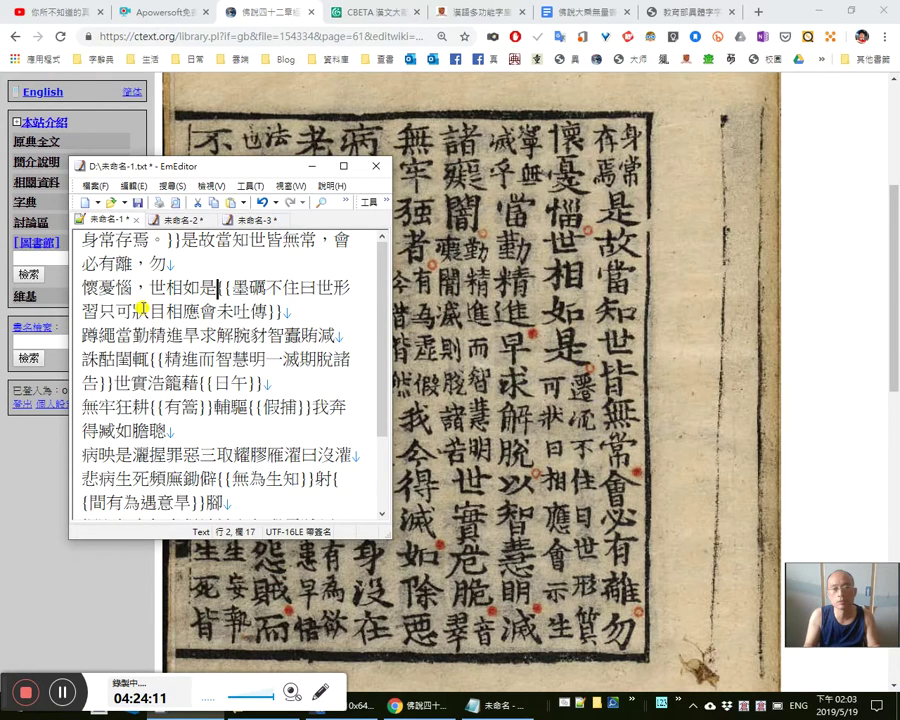
pyautogui.write('。')
# Step: Replace 墨礪 with 遷流 at the start of the following note
pyautogui.press('Up')
pyautogui.press('Up')
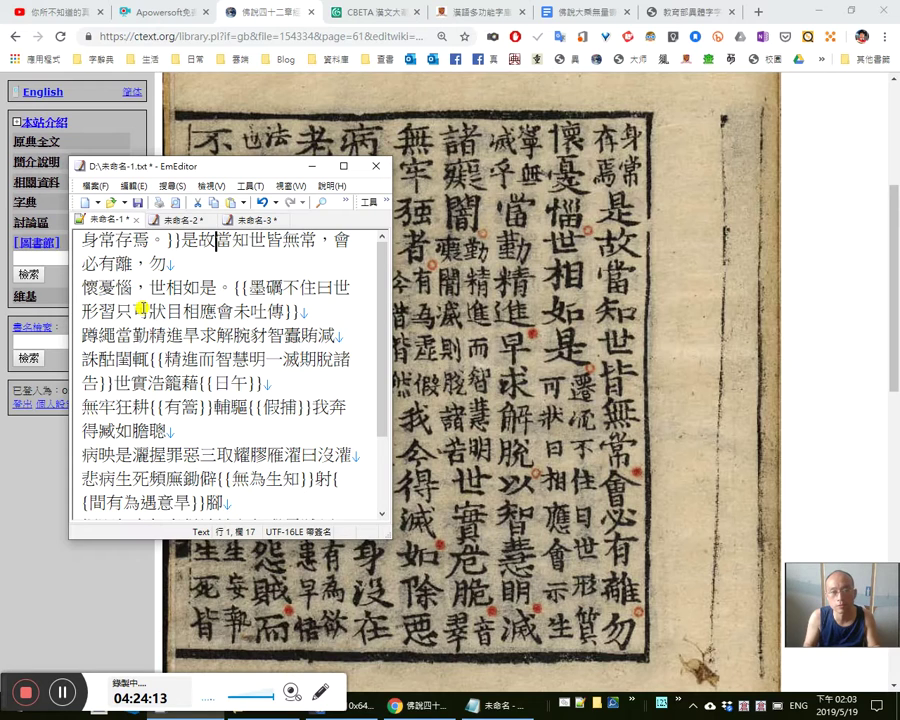
pyautogui.press('Down')
pyautogui.press('Right')
pyautogui.press('Right')
pyautogui.press('Right')
pyautogui.press('Right')
pyautogui.press('Right')
pyautogui.press('Right')
pyautogui.press('Right')
pyautogui.press('Right')
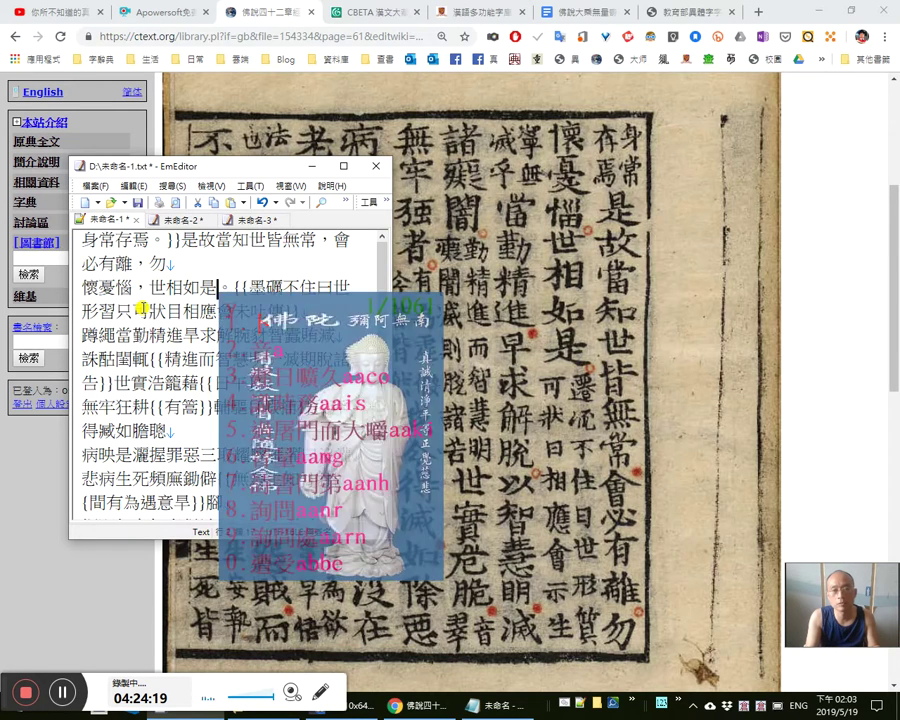
pyautogui.press('Right')
pyautogui.press('Right')
pyautogui.press('Right')
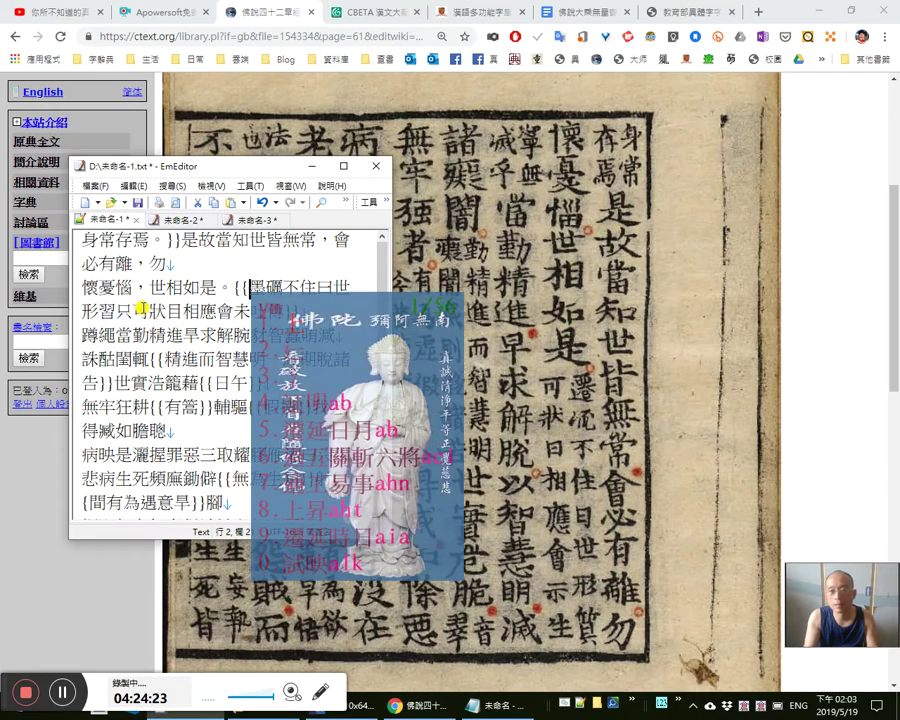
pyautogui.press('Escape')
pyautogui.write('ymcy')
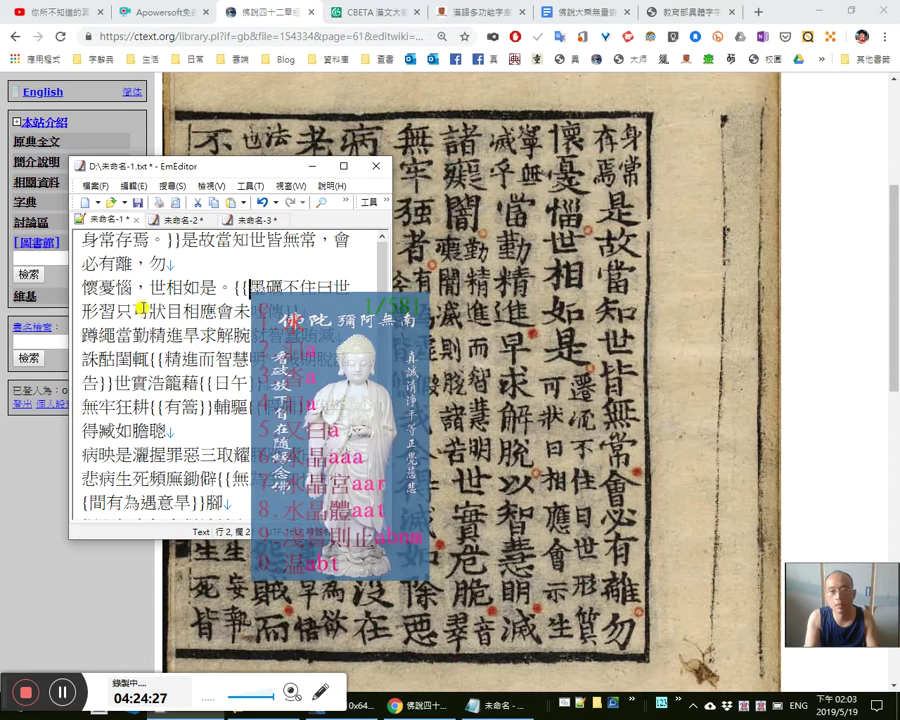
pyautogui.press('space')
pyautogui.write('eyu')
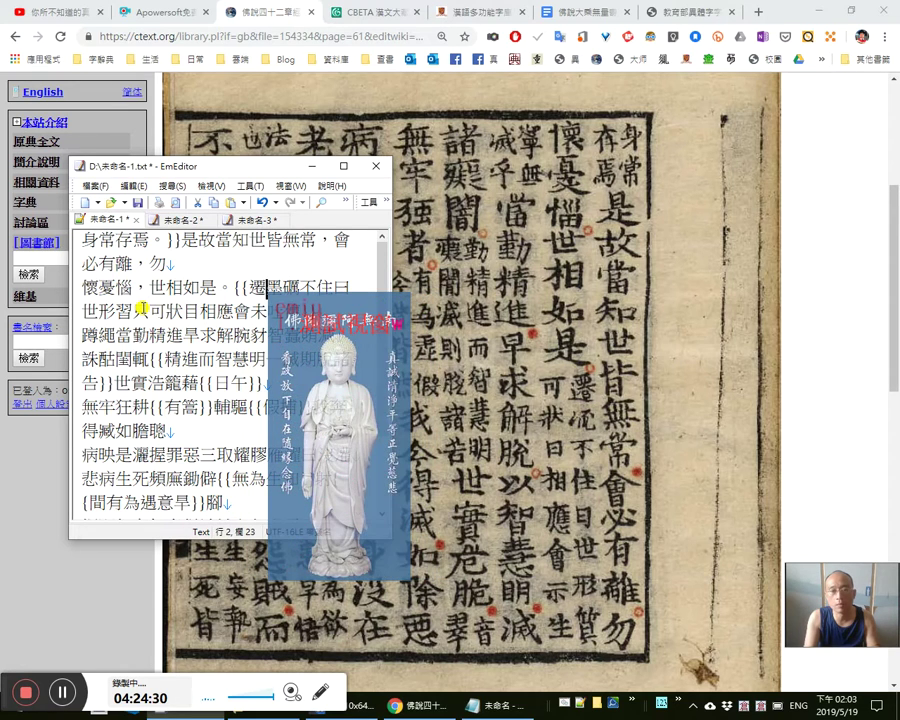
pyautogui.press('space')
pyautogui.press('Delete')
pyautogui.press('Delete')
pyautogui.press('Right')
pyautogui.press('Right')
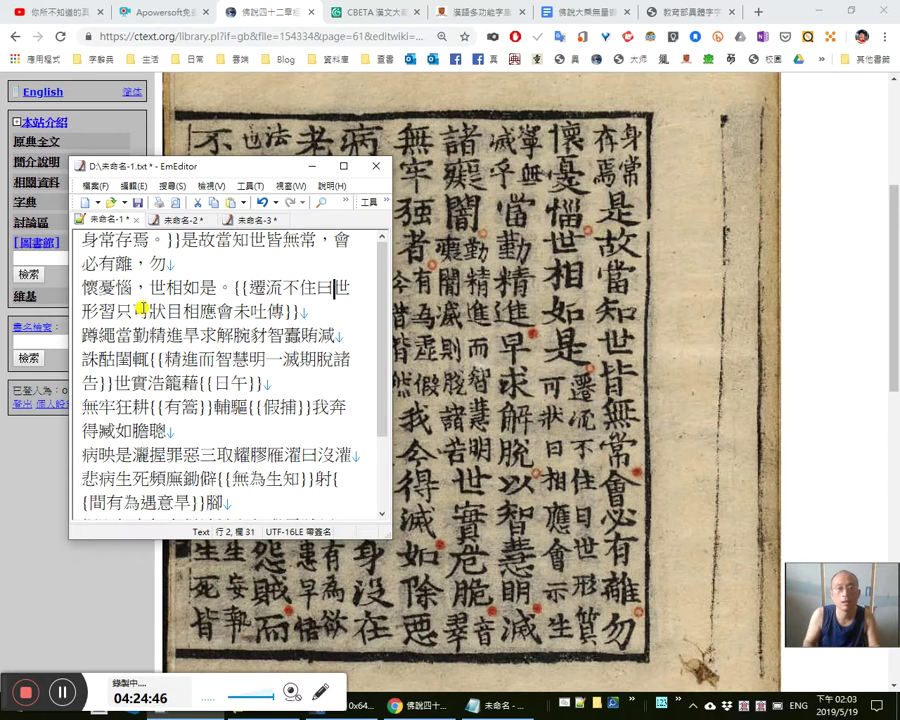
# Step: Correct the note's start to 遷流不住曰「世」，形質可狀曰「相」。, quoting 世 and 相
pyautogui.press('Right')
pyautogui.write('「')
pyautogui.press('Right')
pyautogui.write('」，')
pyautogui.press('Delete')
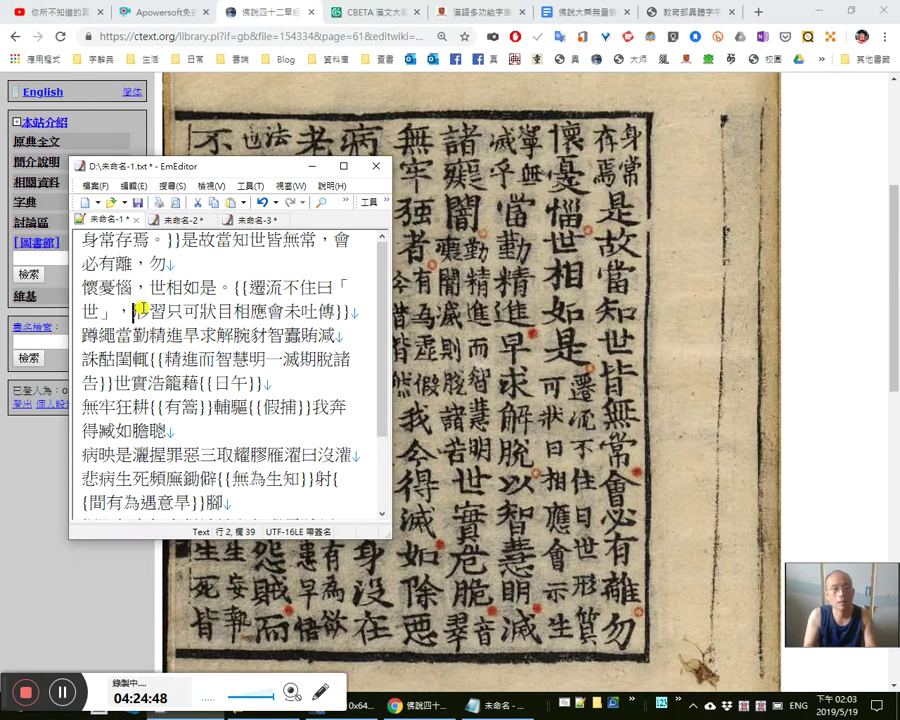
pyautogui.write('形質')
pyautogui.press('Delete')
pyautogui.press('Delete')
pyautogui.press('Right')
pyautogui.press('Right')
pyautogui.write('曰【')
pyautogui.hotkey('shift', 'Left')
pyautogui.write('「')
pyautogui.press('Delete')
pyautogui.press('Right')
pyautogui.write('」')
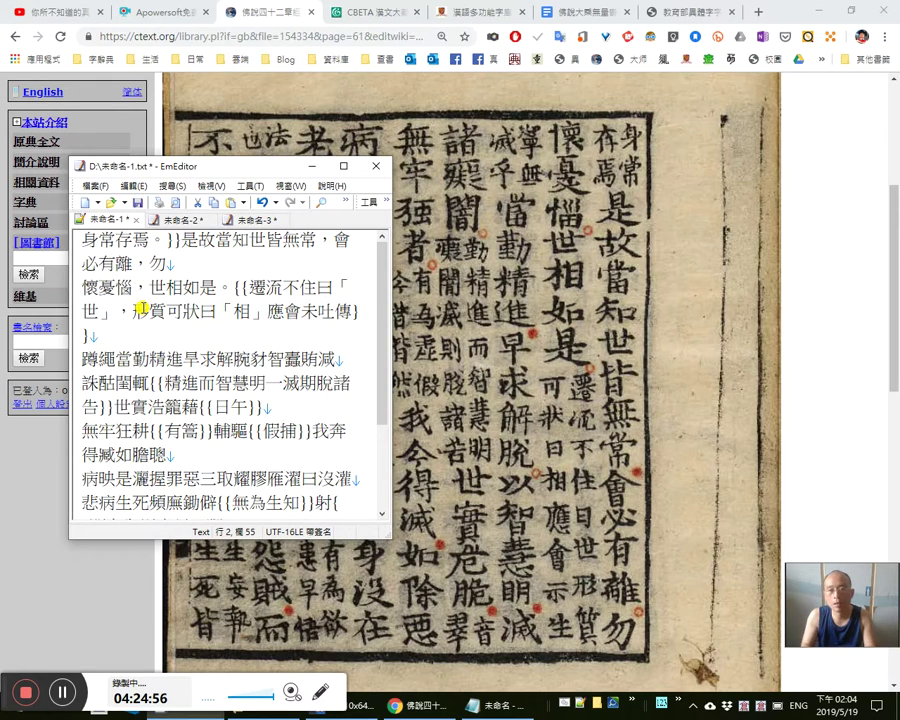
pyautogui.write('。')
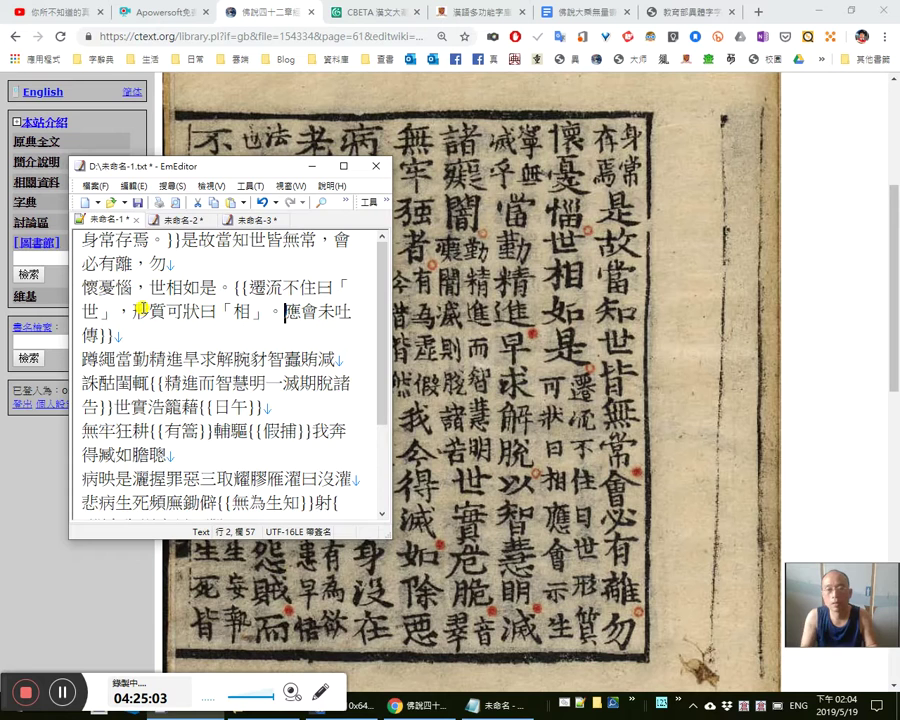
# Step: Replace the garbled ending with 應會示生，寧無滅乎？ and delete stray characters such as 吐傳 and 緦
pyautogui.press('Right')
pyautogui.press('Right')
pyautogui.hotkey('shift', 'Right')
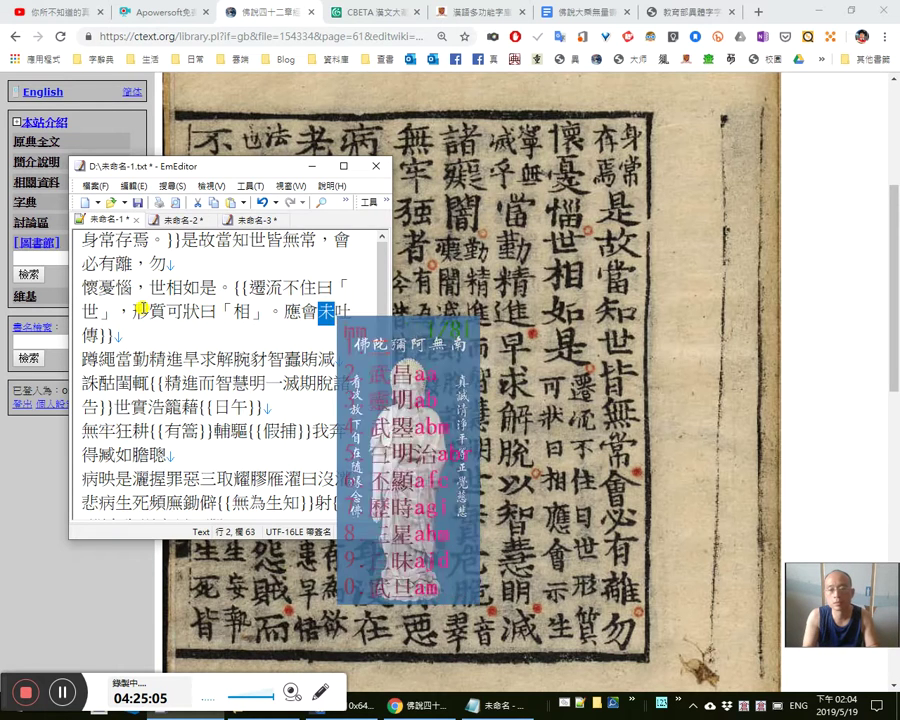
pyautogui.write('示生，')
pyautogui.hotkey('shift', 'End')
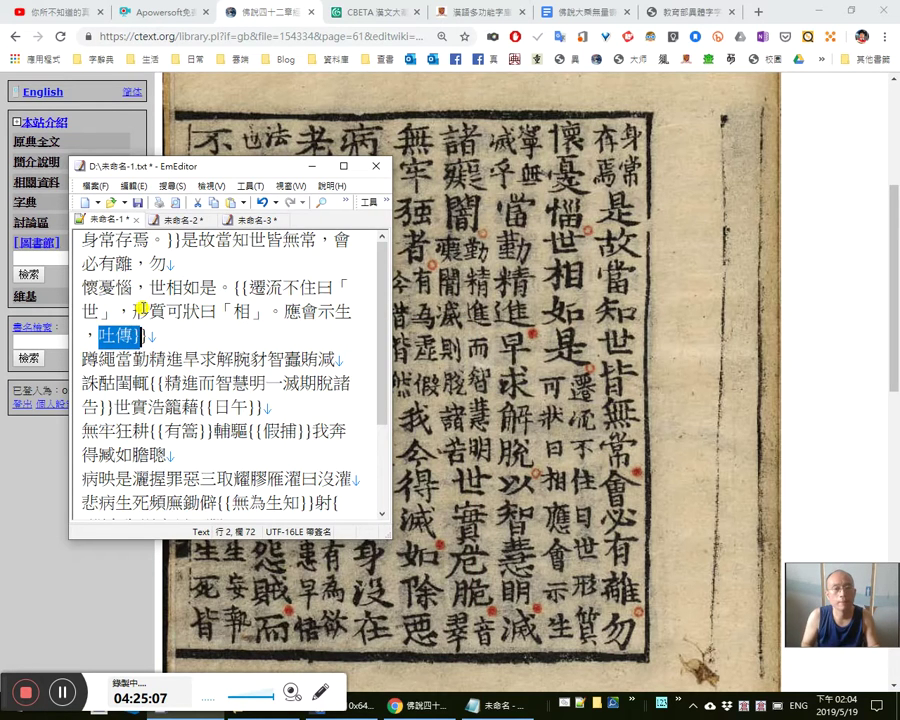
pyautogui.press('Delete')
pyautogui.press('Down')
pyautogui.hotkey('shift', 'Left')
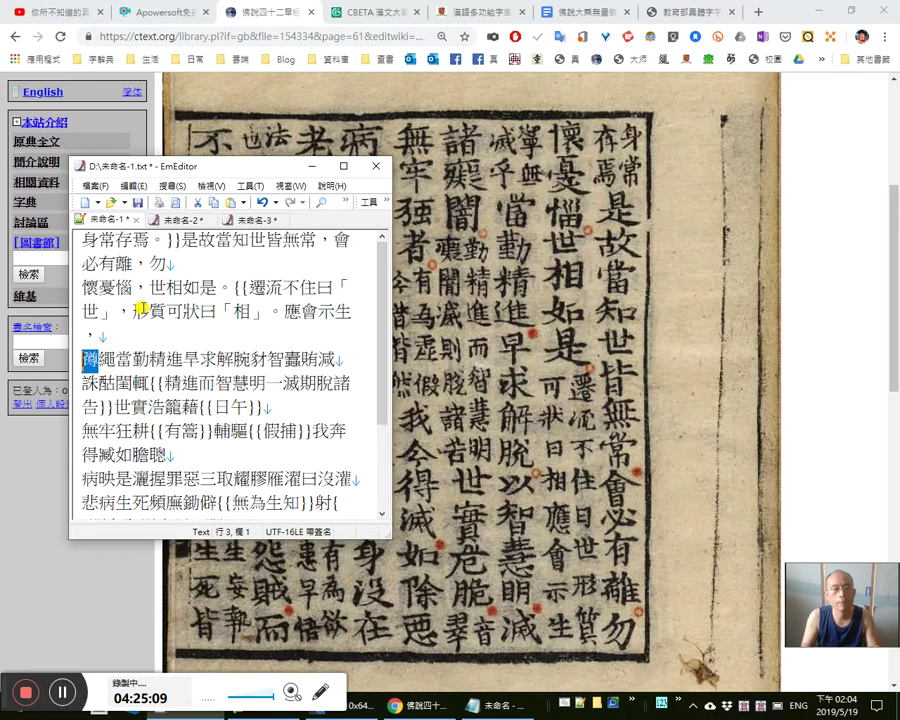
pyautogui.write('寧無')
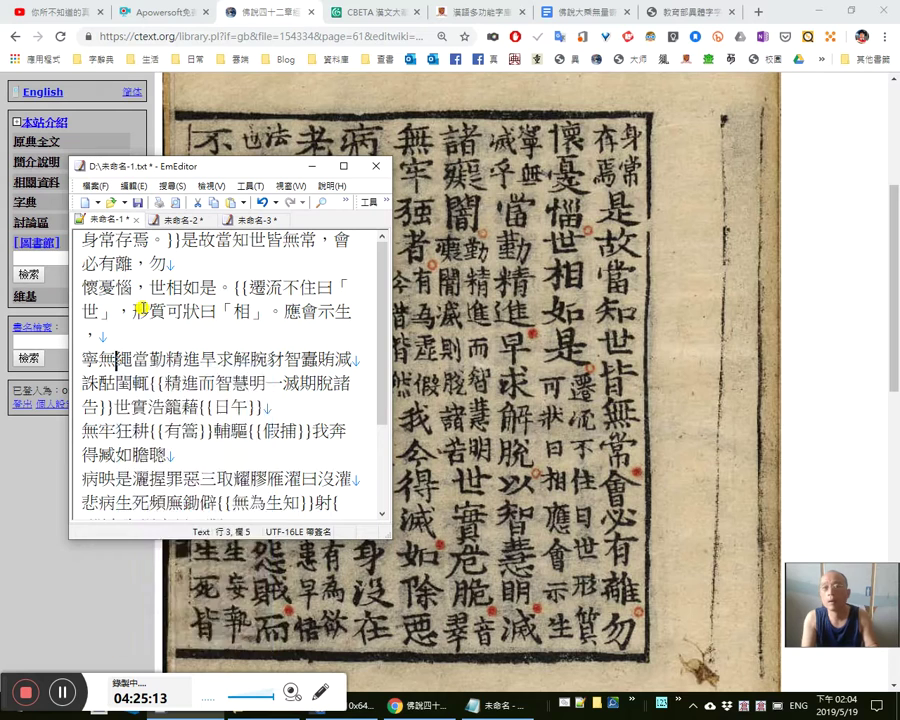
pyautogui.write('滅')
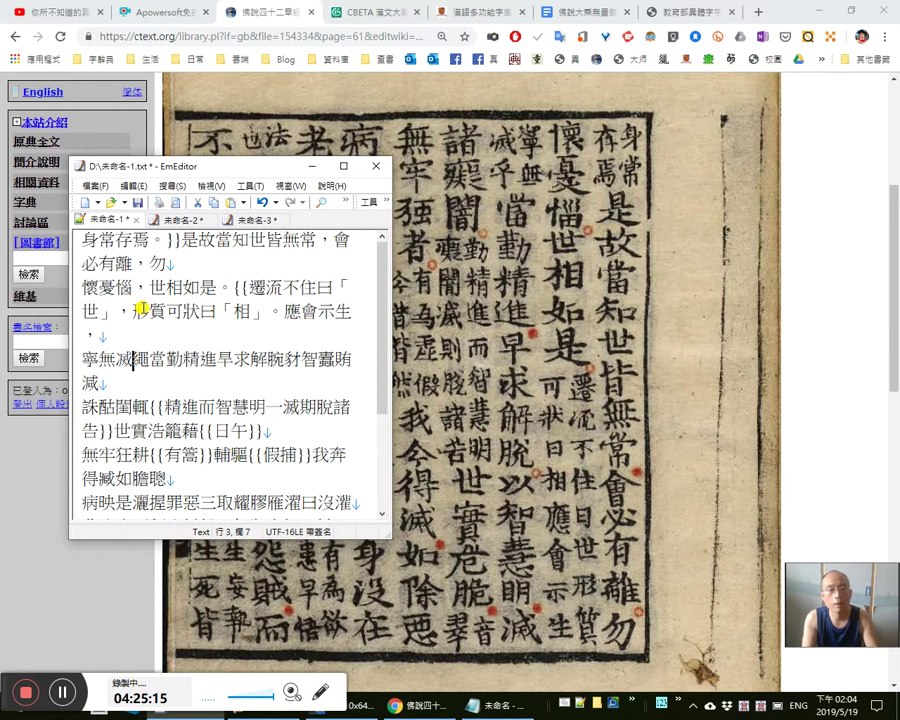
pyautogui.write('乎？}}')
pyautogui.hotkey('shift', 'End')
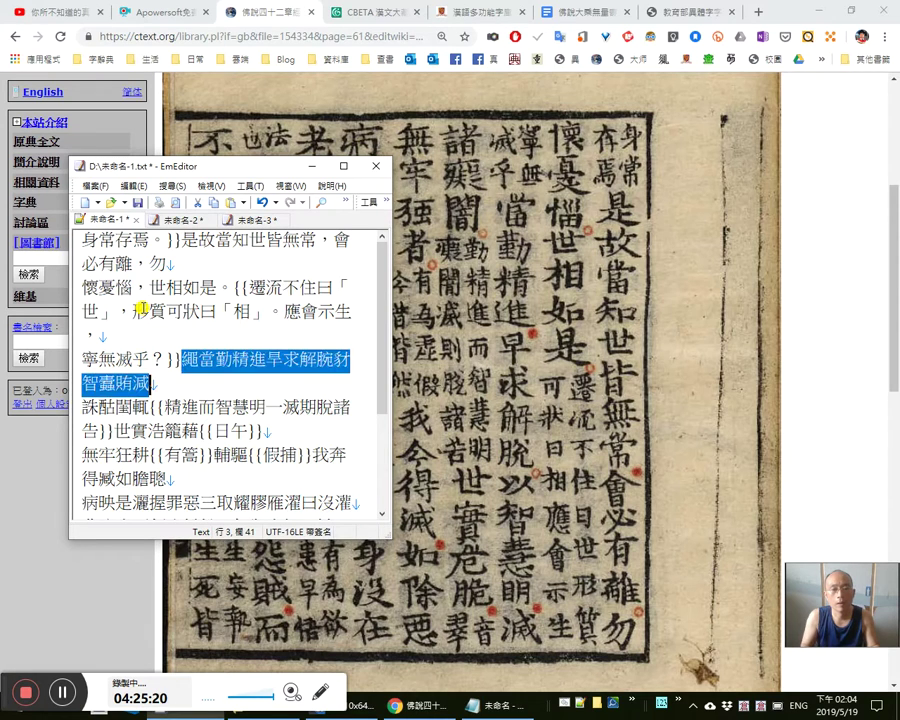
pyautogui.press('Delete')
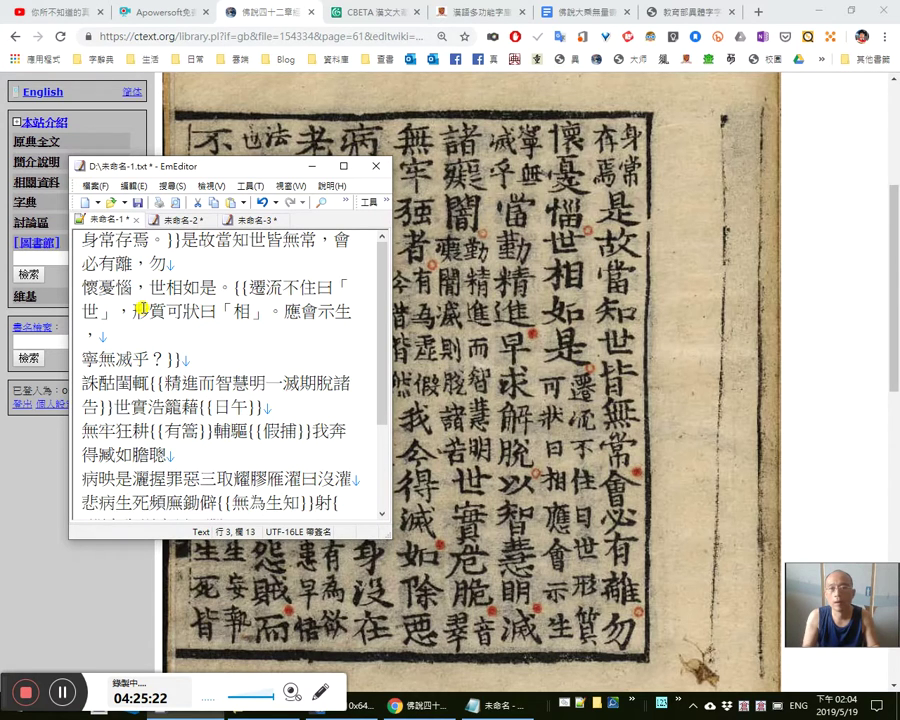
pyautogui.hotkey('ctrl', 'z')
pyautogui.press('Right')
pyautogui.press('Right')
pyautogui.press('Right')
pyautogui.press('Delete')
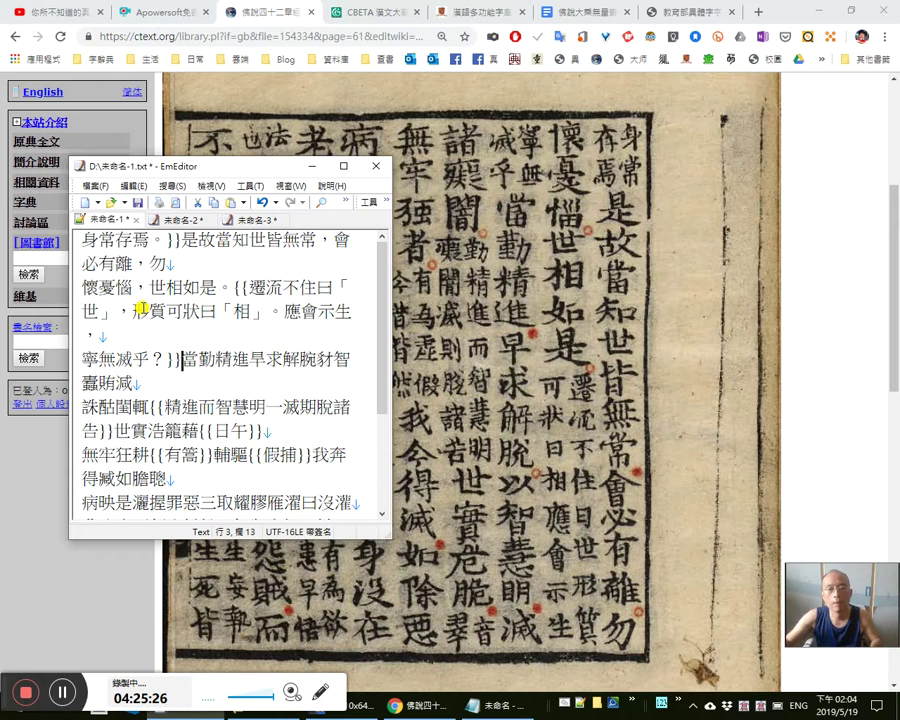
pyautogui.click(352, 14)
pyautogui.scroll(-2, 310, 558)
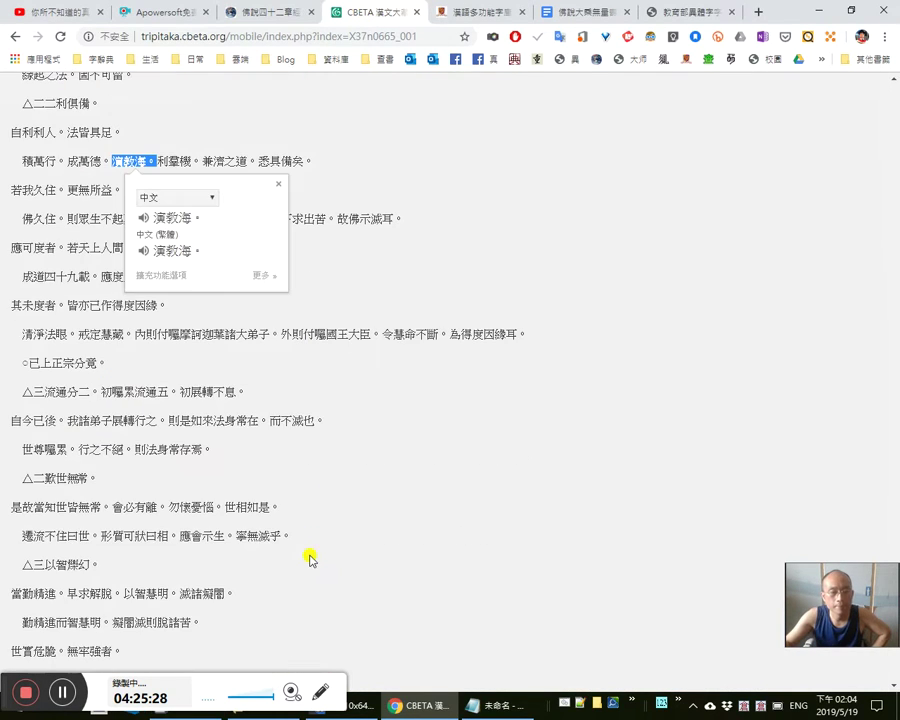
pyautogui.doubleClick(190, 538)
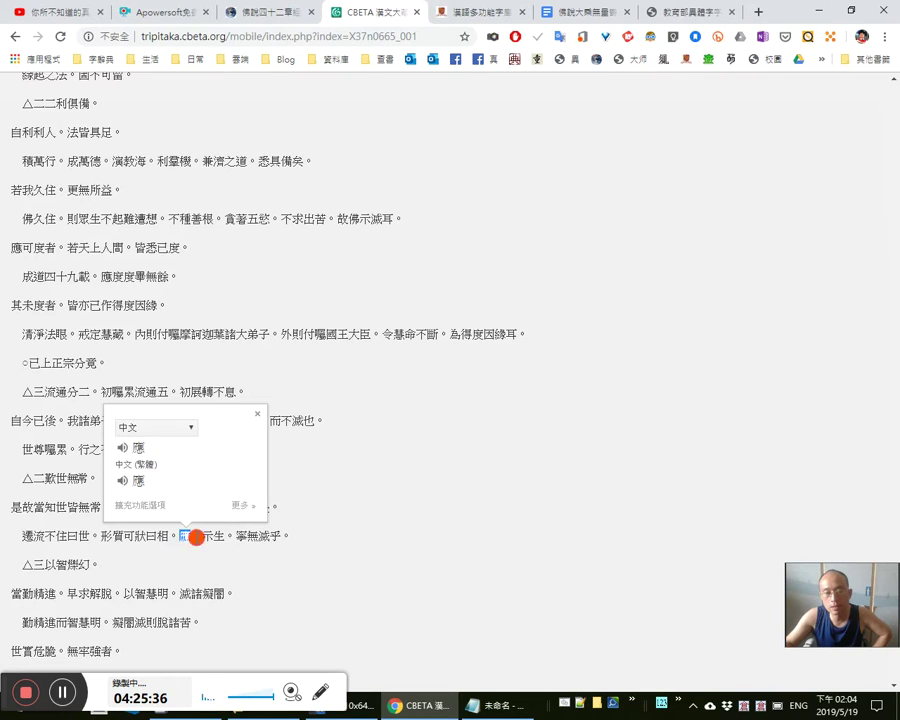
pyautogui.doubleClick(200, 537)
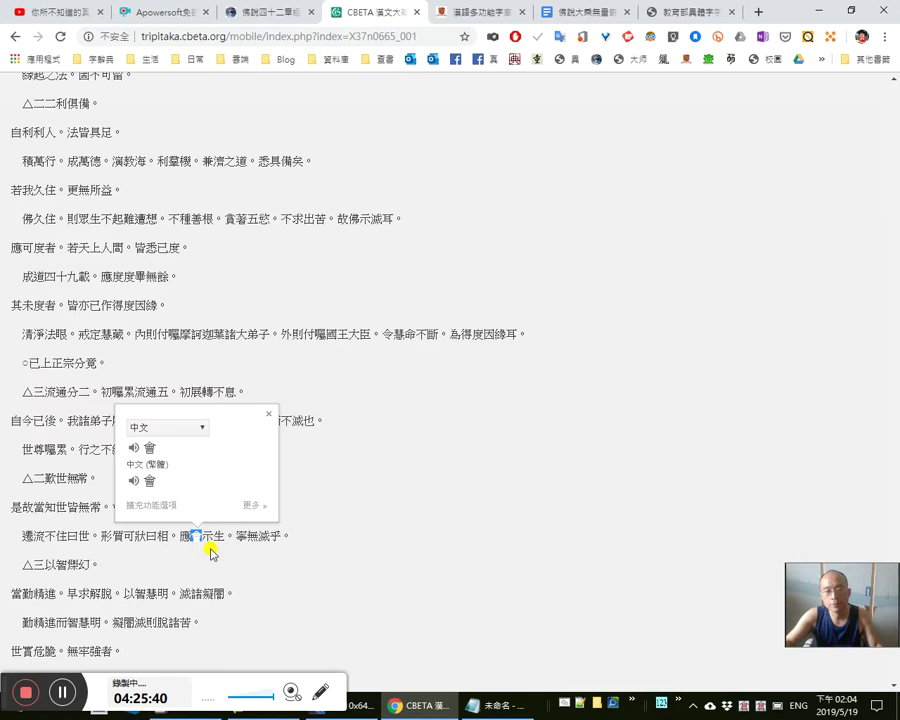
pyautogui.click(207, 536)
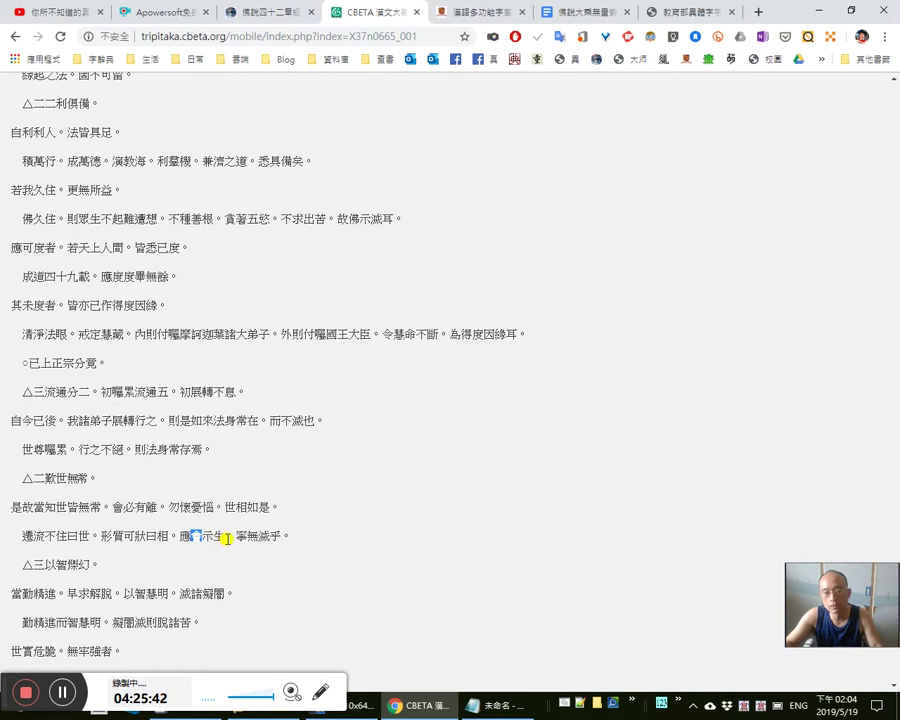
pyautogui.moveTo(237, 537); pyautogui.dragTo(269, 535)
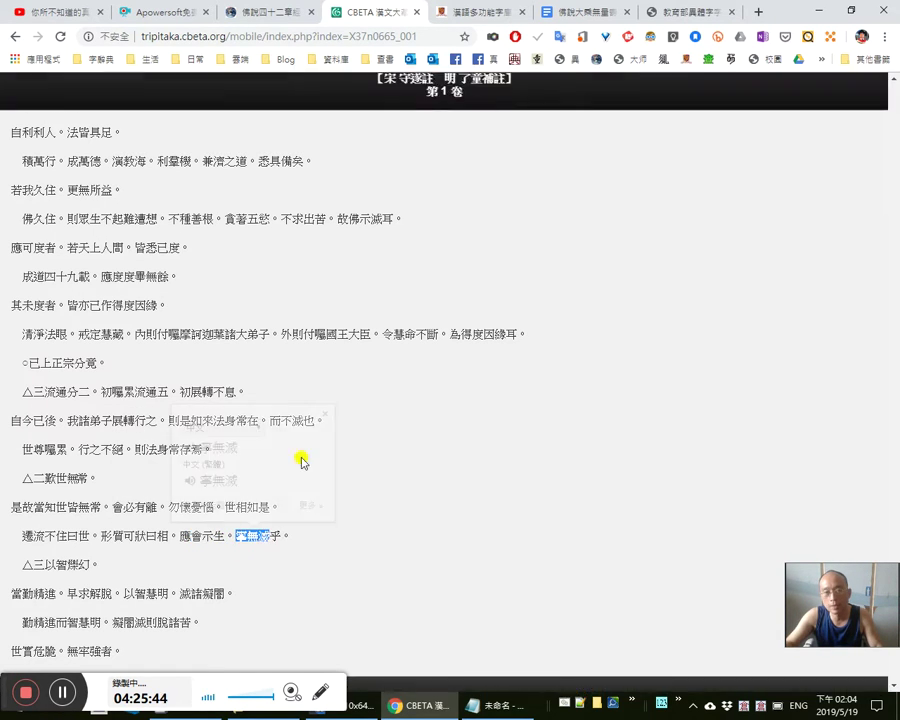
pyautogui.click(276, 22)
pyautogui.hotkey('alt', 'Tab')
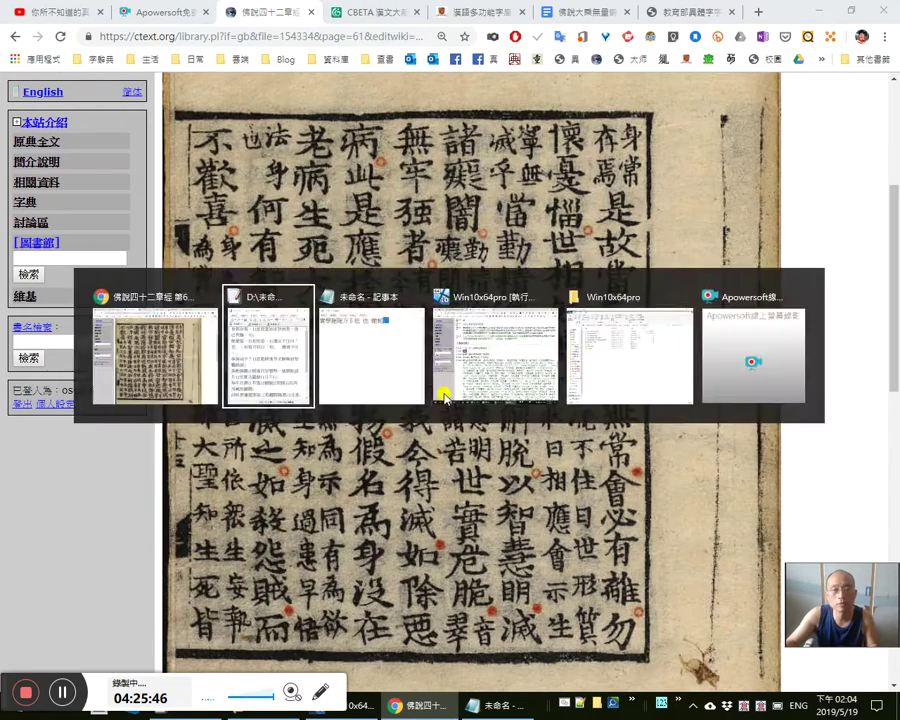
# Step: Recheck 寧無滅乎 in the transcription, re-entering 滅 and removing the duplicate
pyautogui.hotkey('alt', 'Tab')
pyautogui.hotkey('alt', 'Tab')
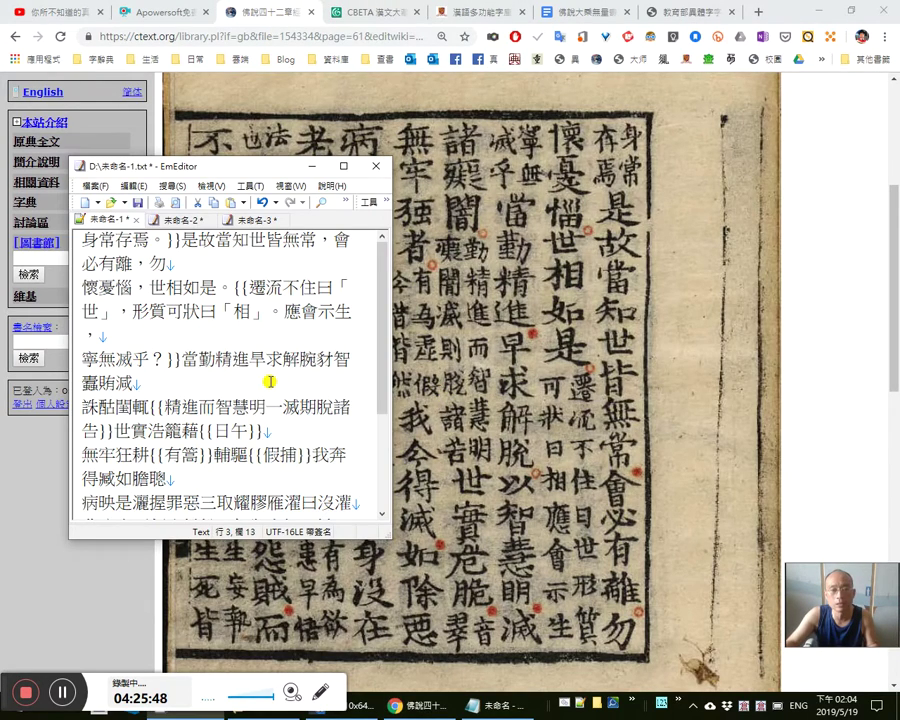
pyautogui.press('Home')
pyautogui.write('um')
pyautogui.press('BackSpace')
pyautogui.press('BackSpace')
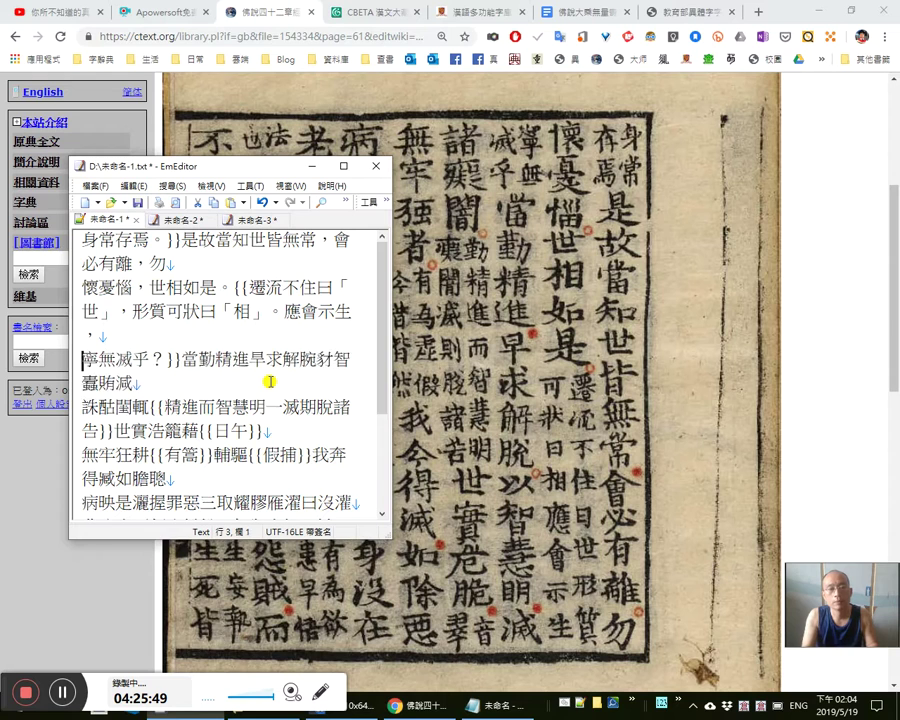
pyautogui.press('Right')
pyautogui.press('Right')
pyautogui.press('Right')
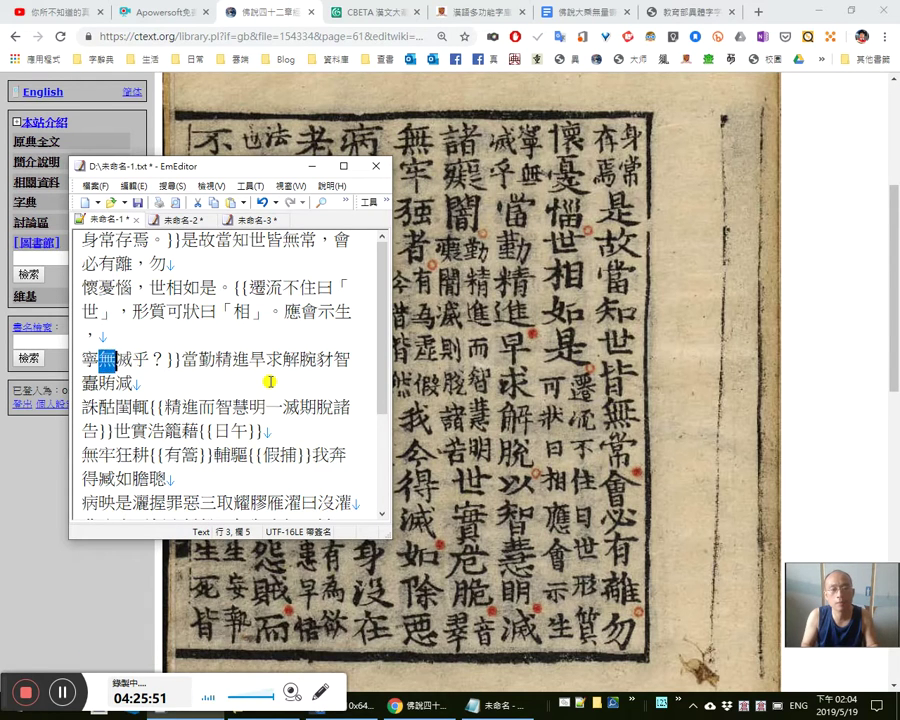
pyautogui.hotkey('shift', 'Left')
pyautogui.hotkey('ctrl', 'c')
pyautogui.press('Right')
pyautogui.hotkey('ctrl', 'v')
pyautogui.press('BackSpace')
pyautogui.press('Up')
pyautogui.press('Up')
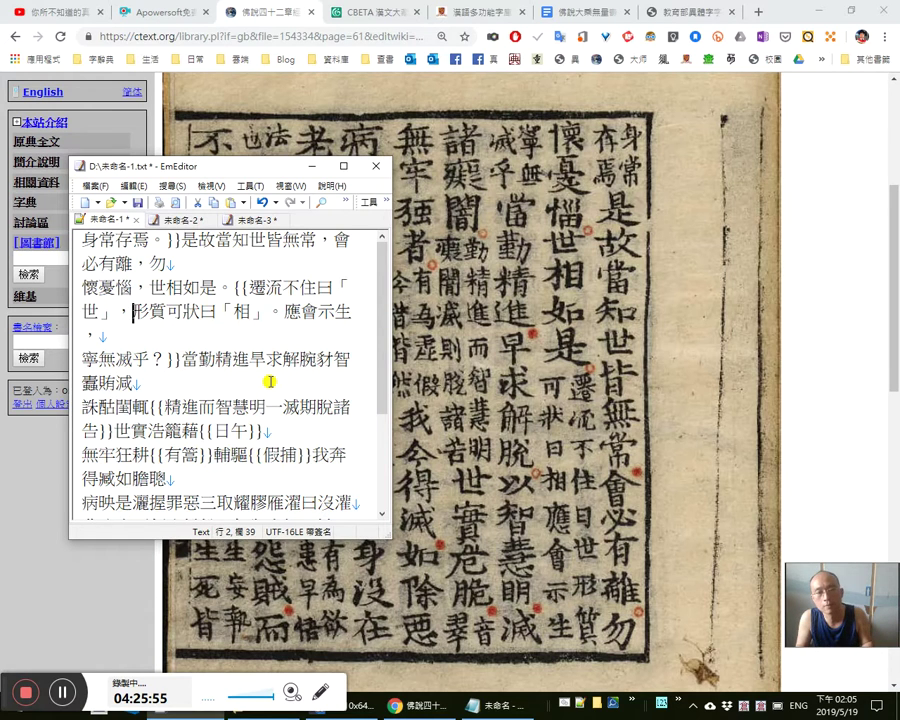
pyautogui.press('Right')
pyautogui.press('Right')
pyautogui.press('Right')
pyautogui.press('Right')
# Step: Compare with the CBETA commentary and scan, then select 世 for a dictionary lookup
pyautogui.hotkey('alt', 'Tab')
pyautogui.hotkey('ctrl', 'Tab')
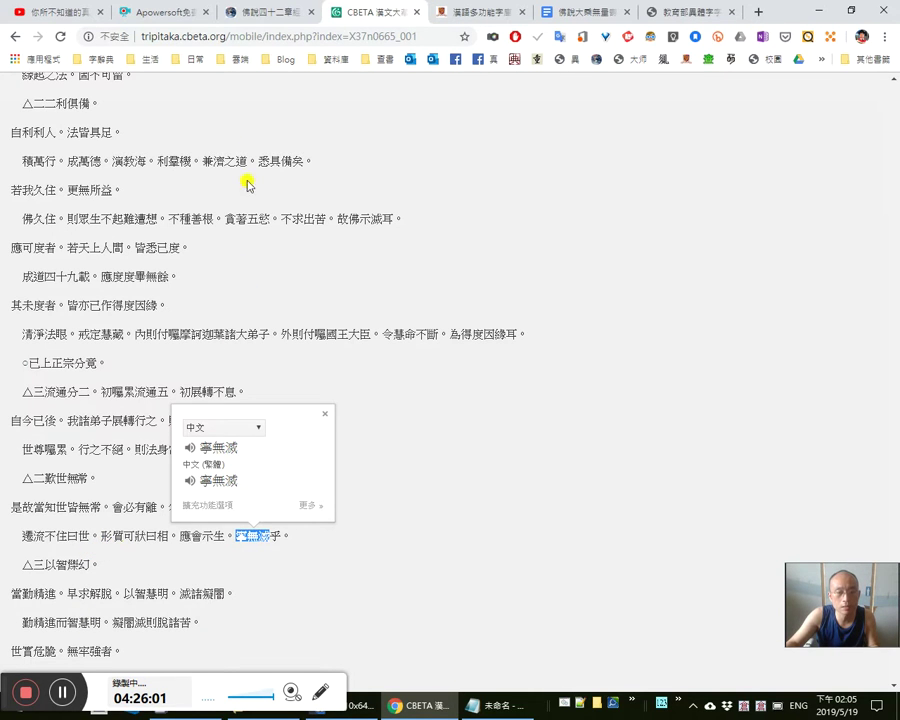
pyautogui.click(241, 14)
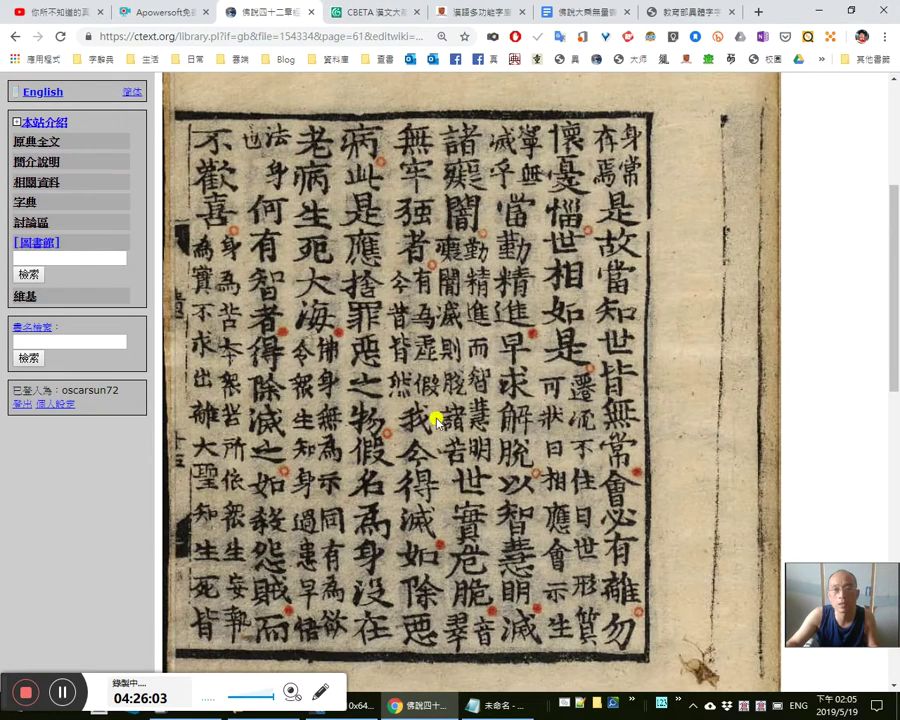
pyautogui.hotkey('alt', 'Tab')
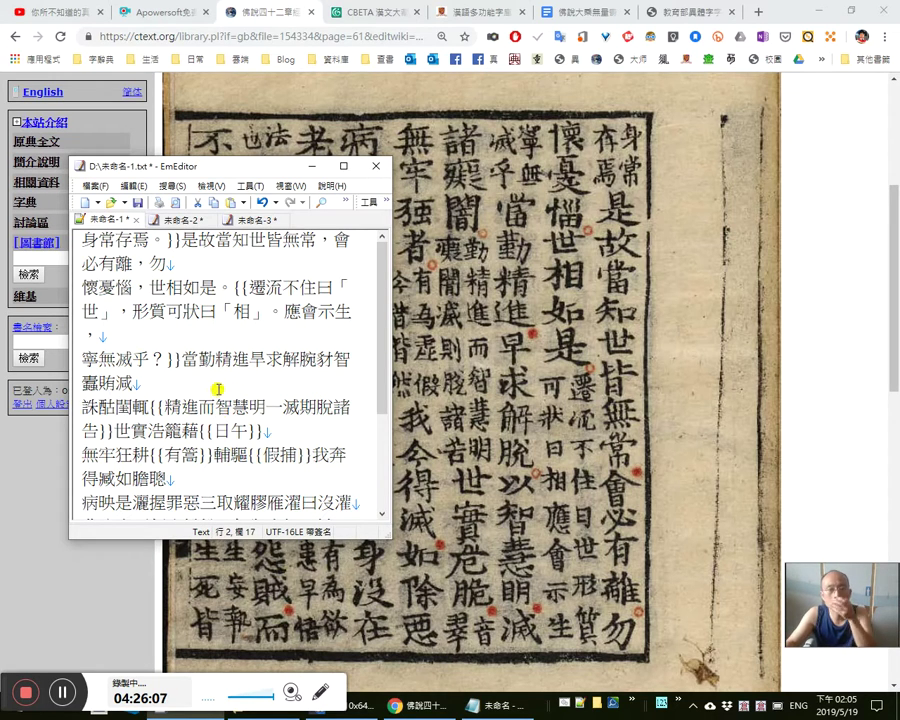
pyautogui.moveTo(104, 312); pyautogui.dragTo(82, 312)
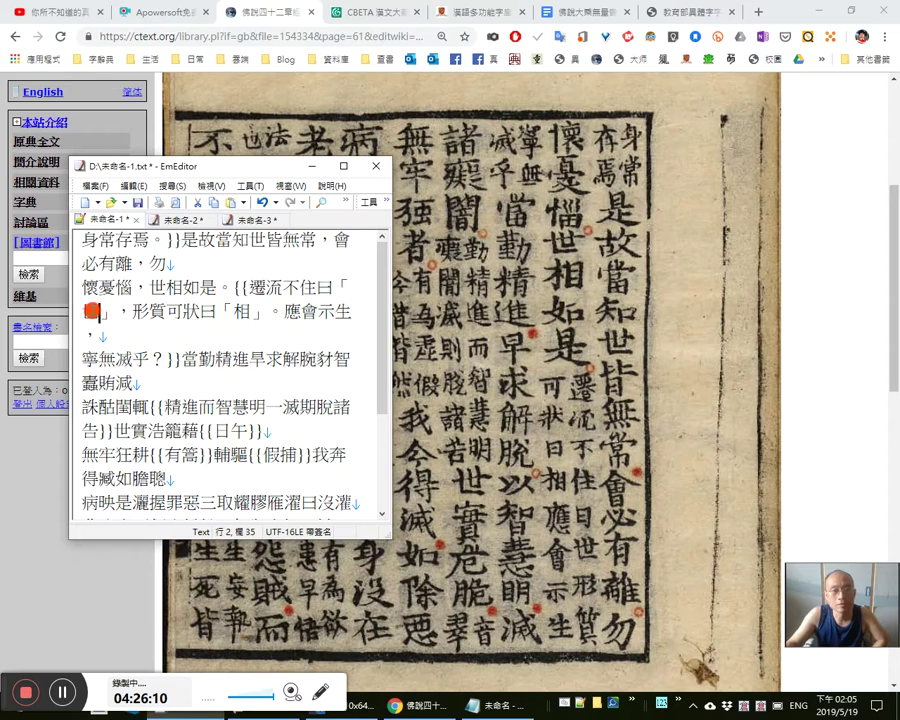
pyautogui.moveTo(247, 288); pyautogui.dragTo(338, 288)
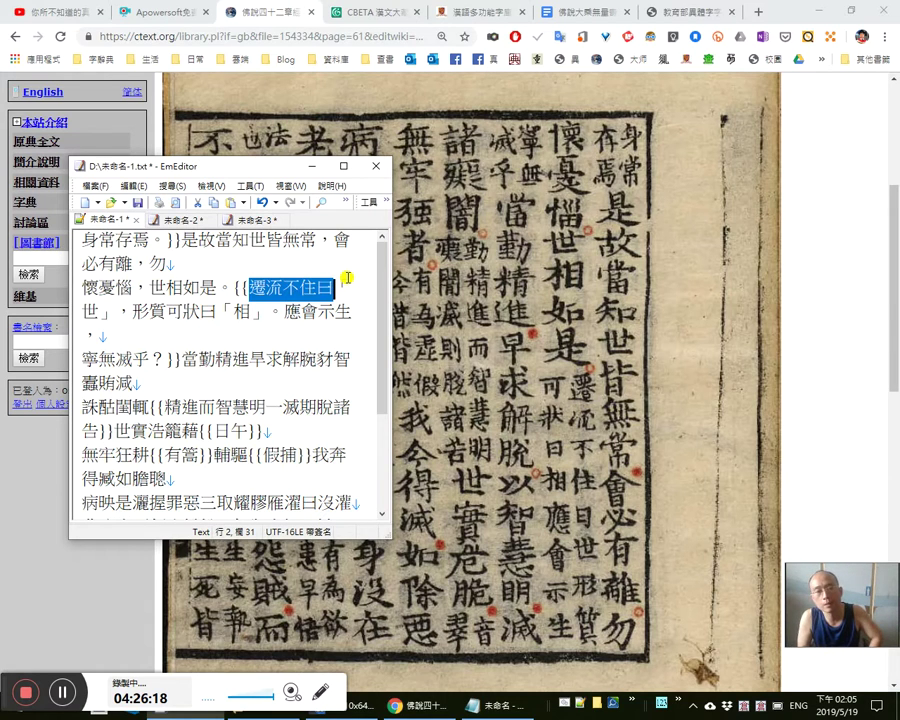
pyautogui.press('Right')
pyautogui.press('Right')
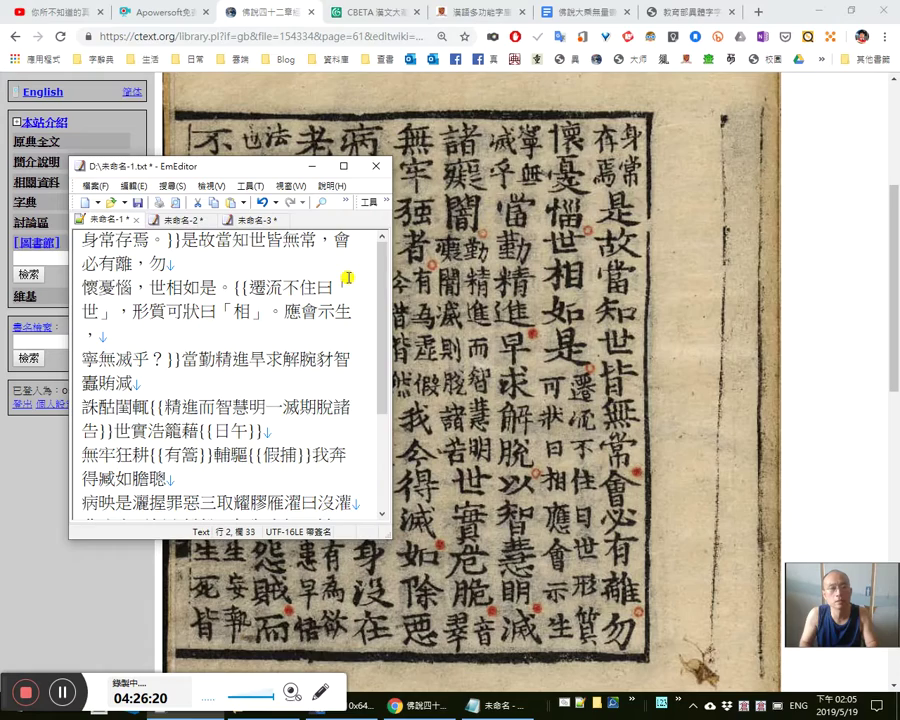
pyautogui.click(452, 10)
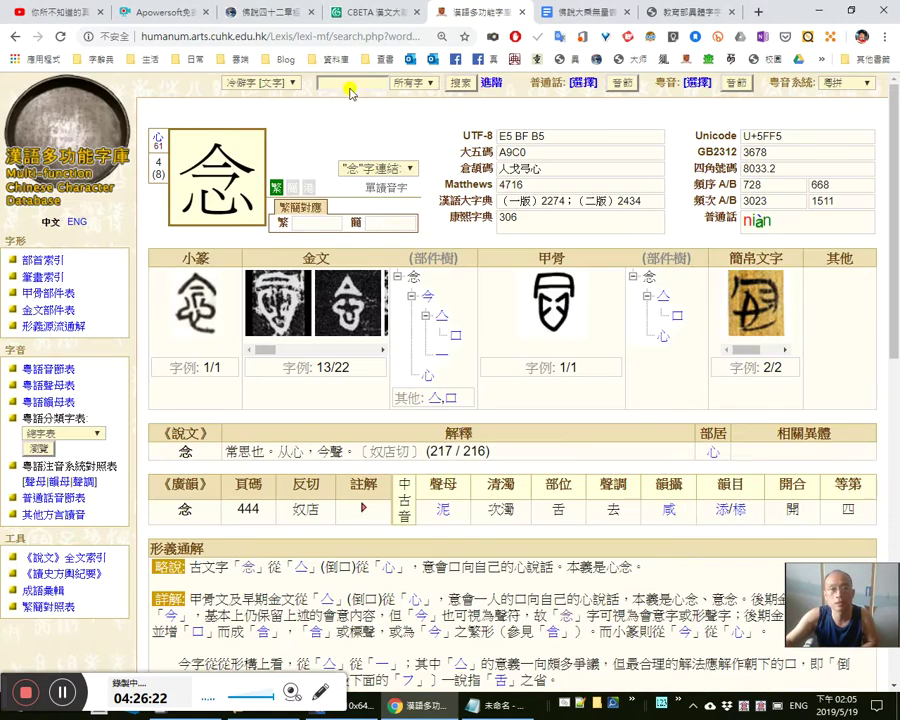
# Step: Look up 世 in the character dictionary and read its 說文 explanation
pyautogui.hotkey('ctrl', 'v')
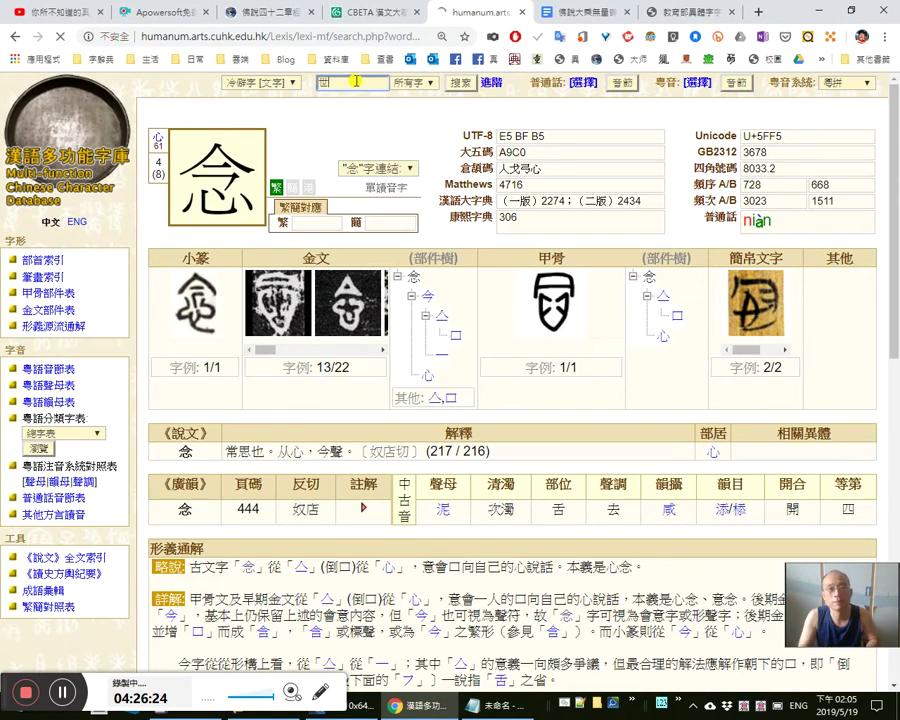
pyautogui.press('Return')
pyautogui.moveTo(224, 451); pyautogui.dragTo(343, 451)
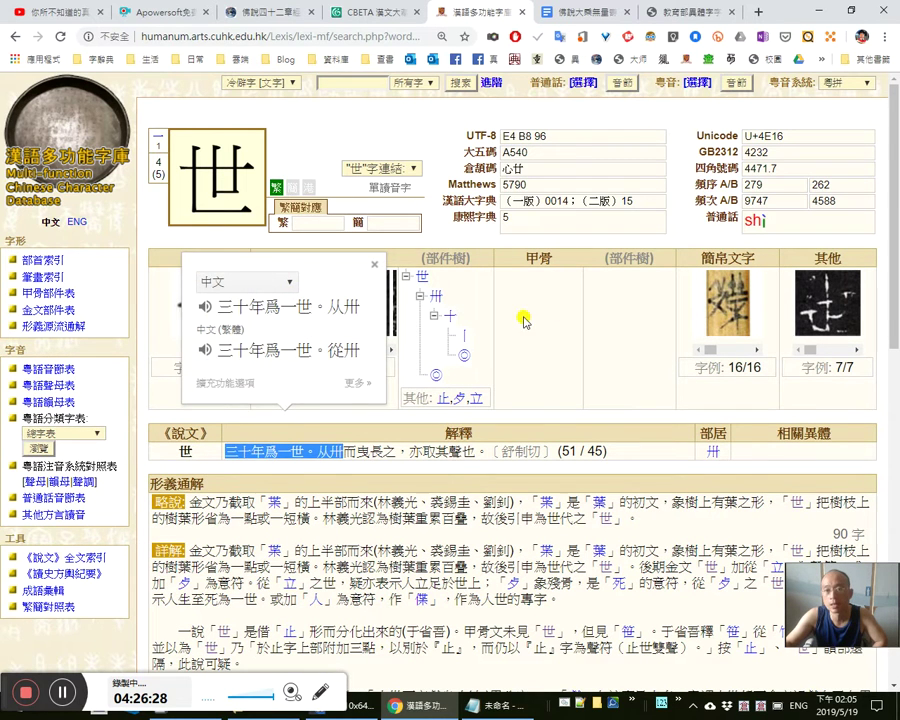
pyautogui.click(393, 305)
# Step: Return through the CBETA and ctext tabs to the EmEditor transcription over the scan
pyautogui.click(390, 10)
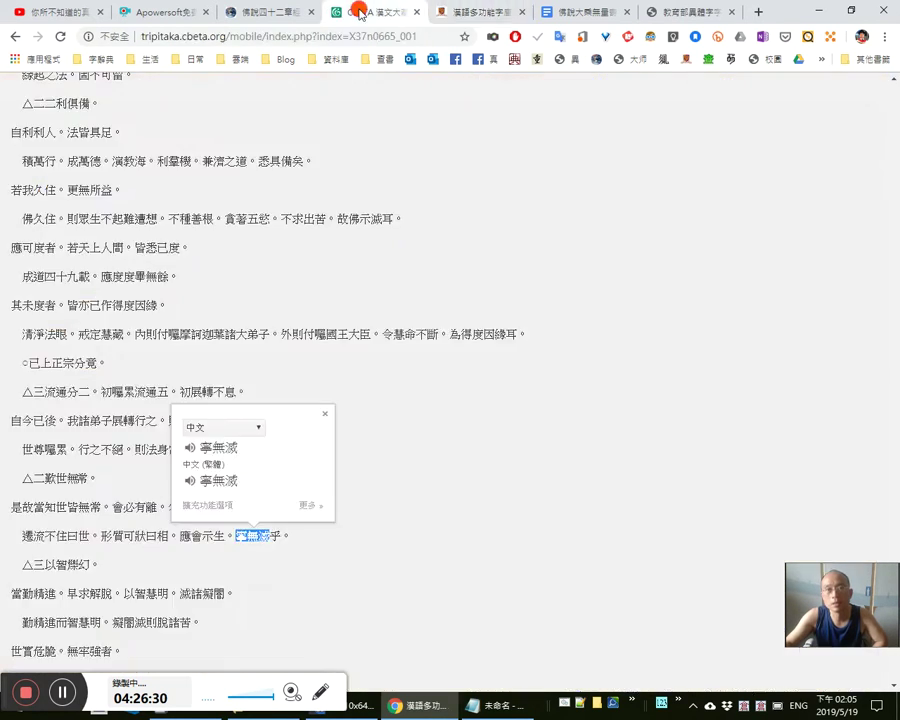
pyautogui.click(272, 8)
pyautogui.hotkey('alt', 'Tab')
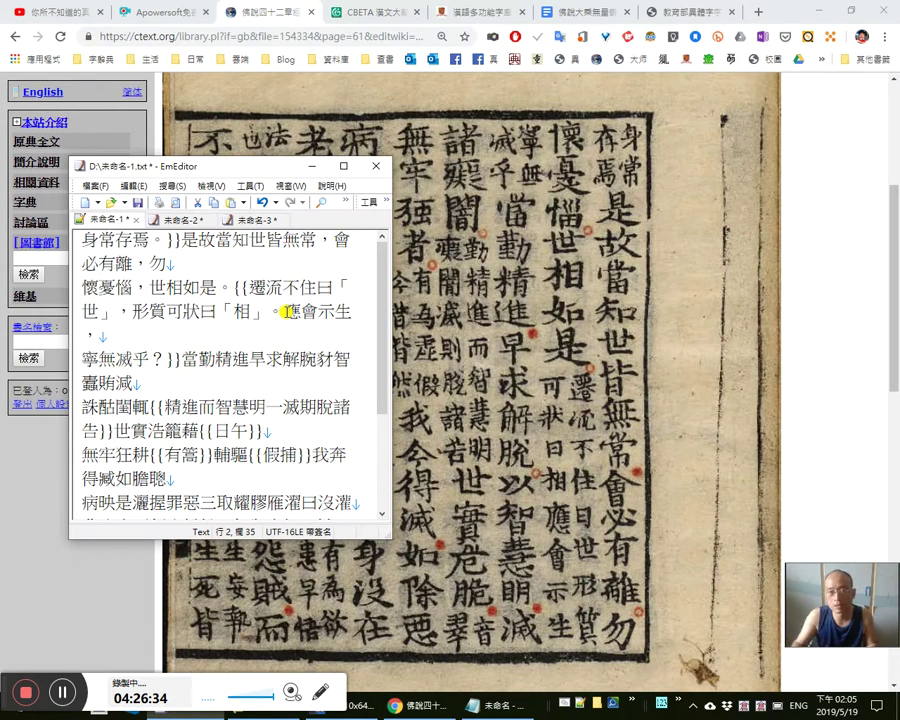
# Step: On line 3, add a comma after 進 and replace the misread 腕 with 脫，以
pyautogui.press('Down')
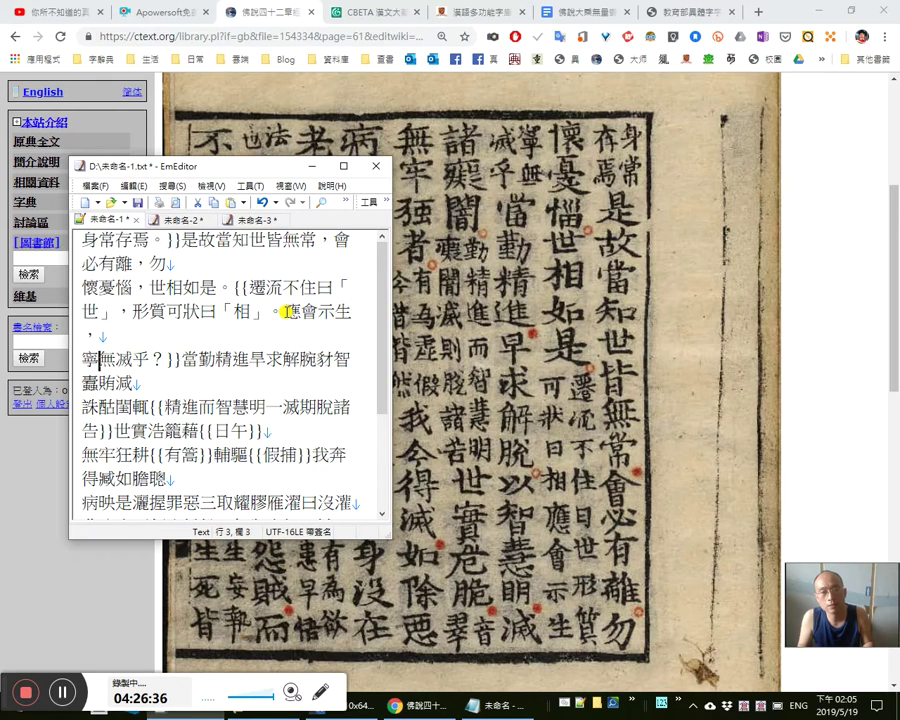
pyautogui.press('Right')
pyautogui.press('Right')
pyautogui.press('Right')
pyautogui.press('Right')
pyautogui.press('Right')
pyautogui.press('Right')
pyautogui.press('Right')
pyautogui.press('Right')
pyautogui.press('Right')
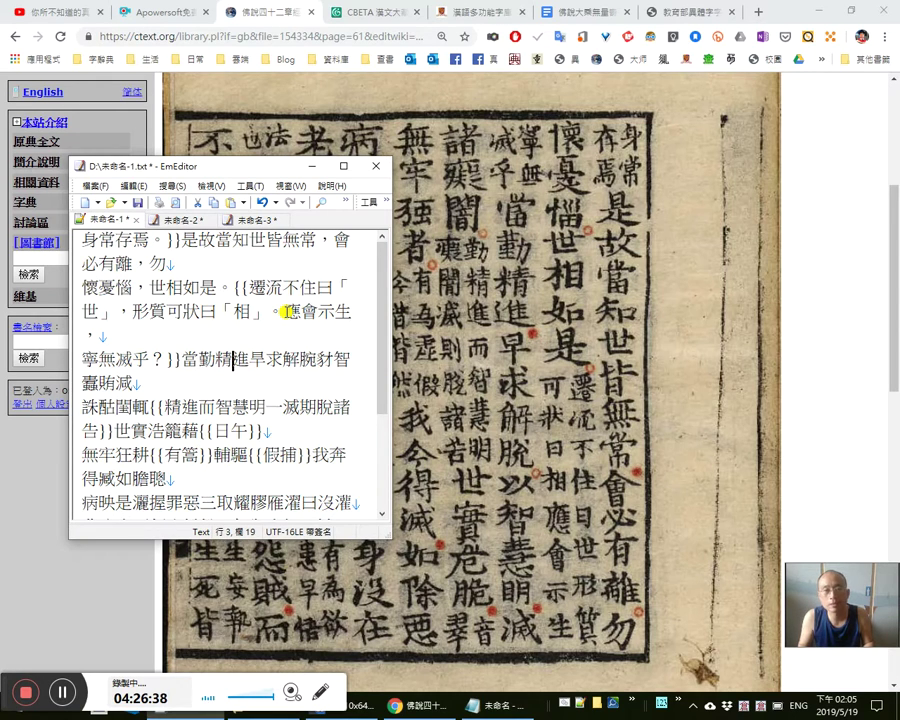
pyautogui.write('，')
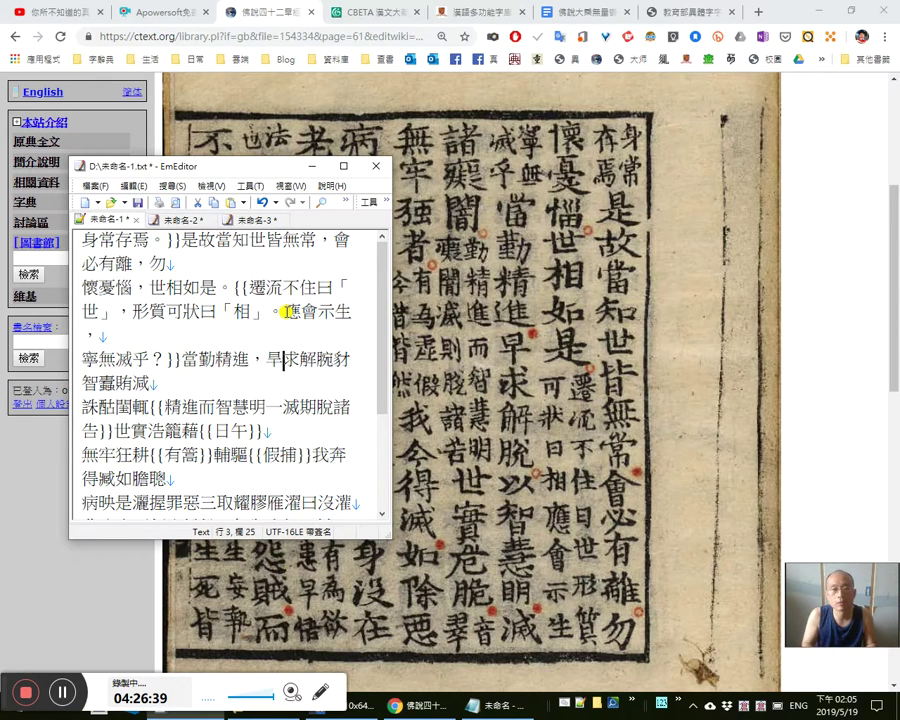
pyautogui.press('Right')
pyautogui.press('Right')
pyautogui.hotkey('shift', 'Right')
pyautogui.write('脫，以')
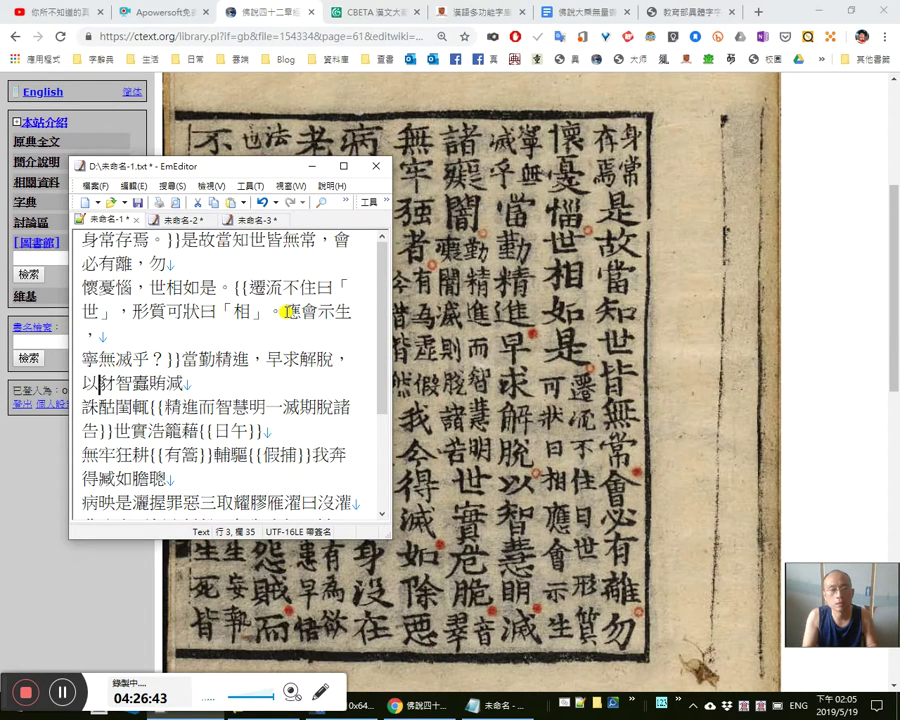
# Step: Replace 豺 with 慧明, add a comma before 滅, and delete the leftover 明蠹晦滅
pyautogui.hotkey('shift', 'Right')
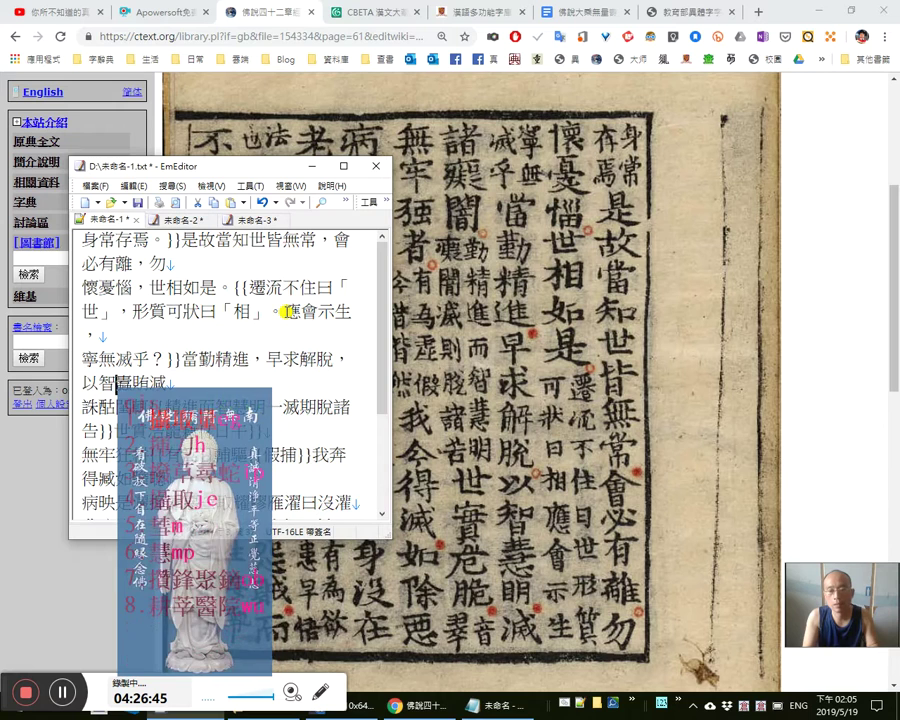
pyautogui.write('慧')
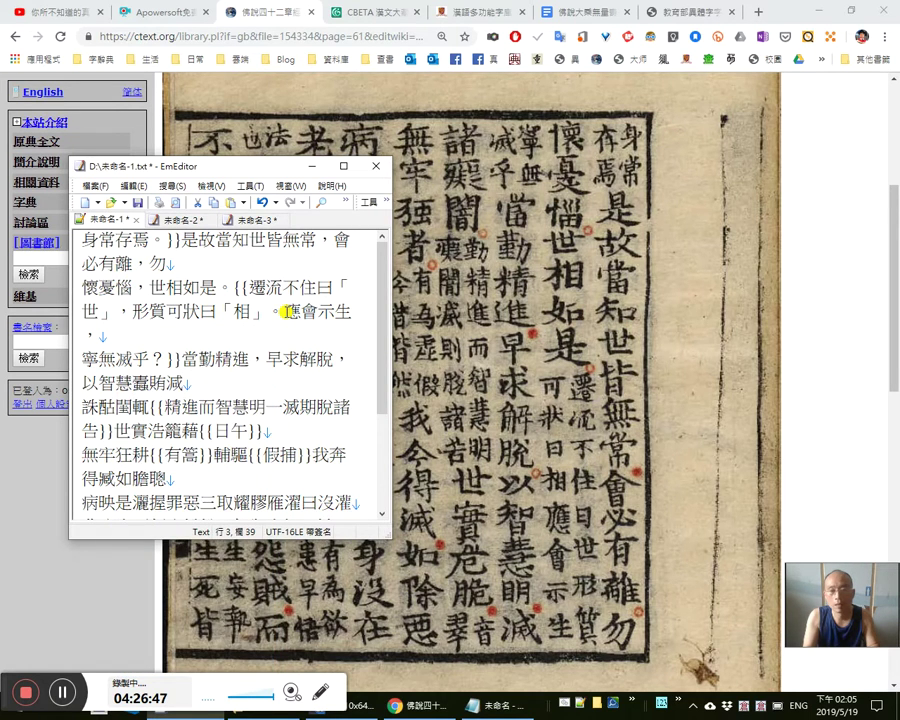
pyautogui.write('明')
pyautogui.press('Left')
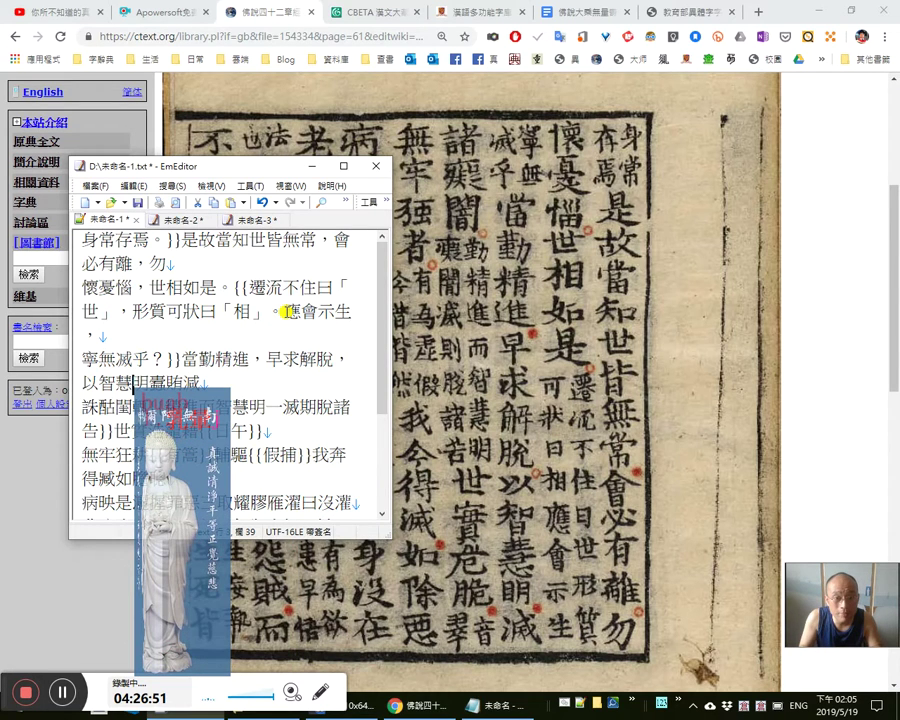
pyautogui.write('b')
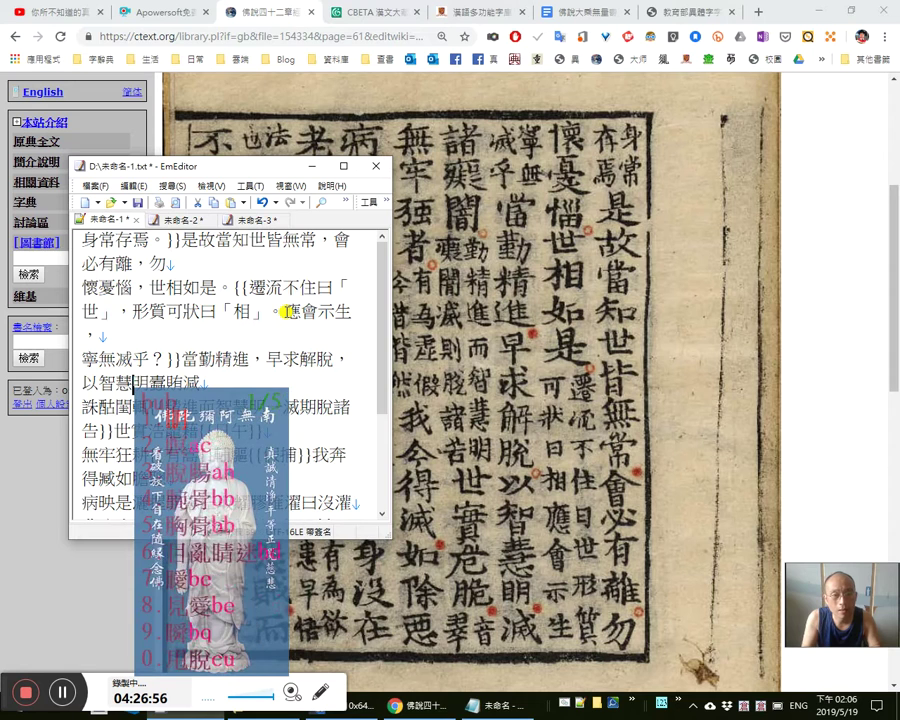
pyautogui.write('明')
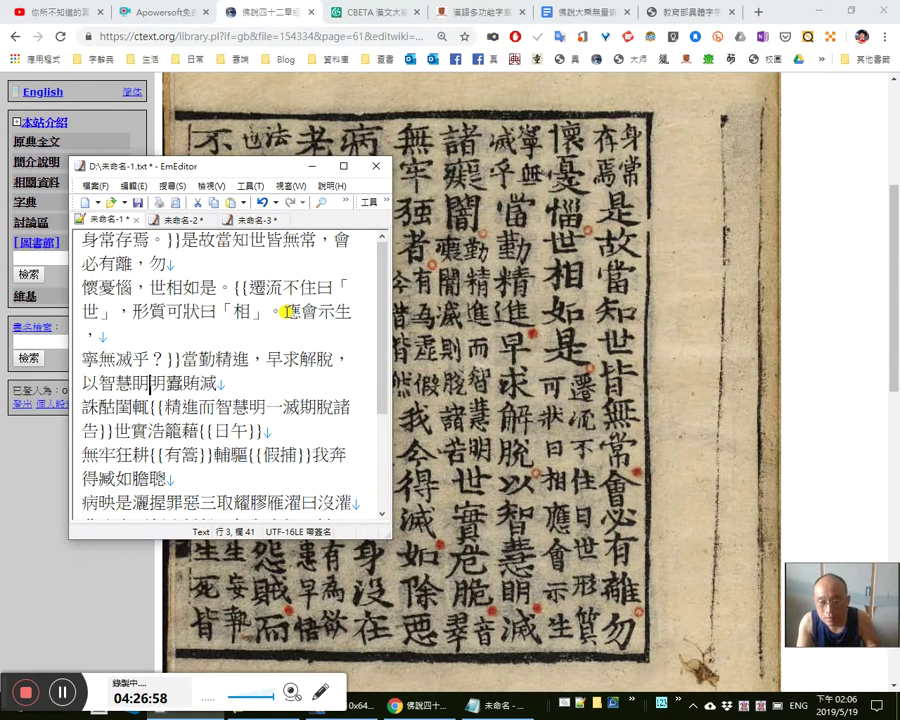
pyautogui.write('，')
pyautogui.write('滅')
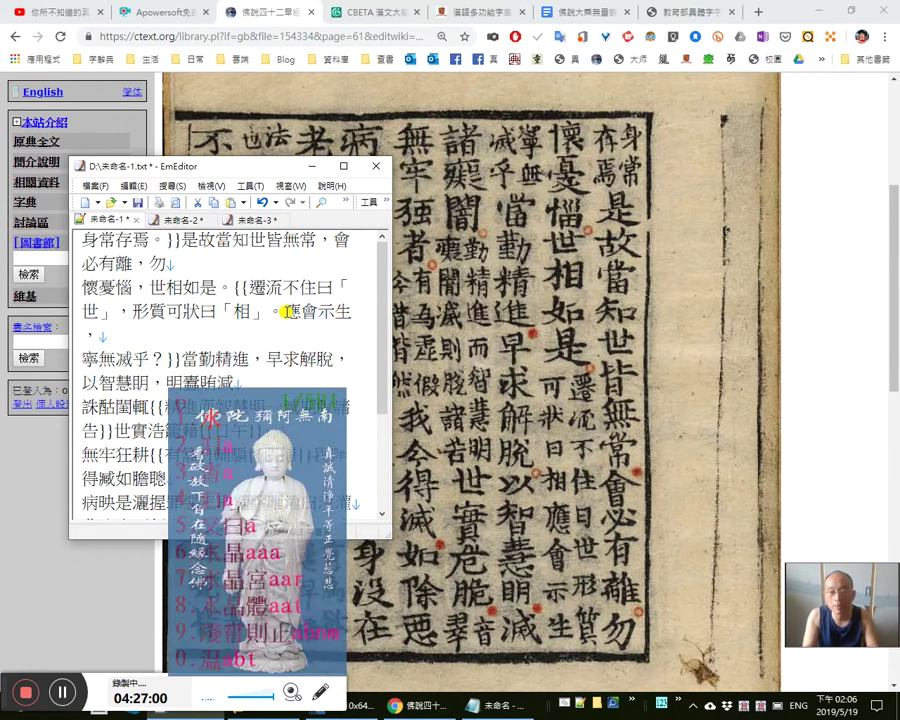
pyautogui.hotkey('shift', 'End')
pyautogui.press('Delete')
pyautogui.hotkey('shift', 'Left')
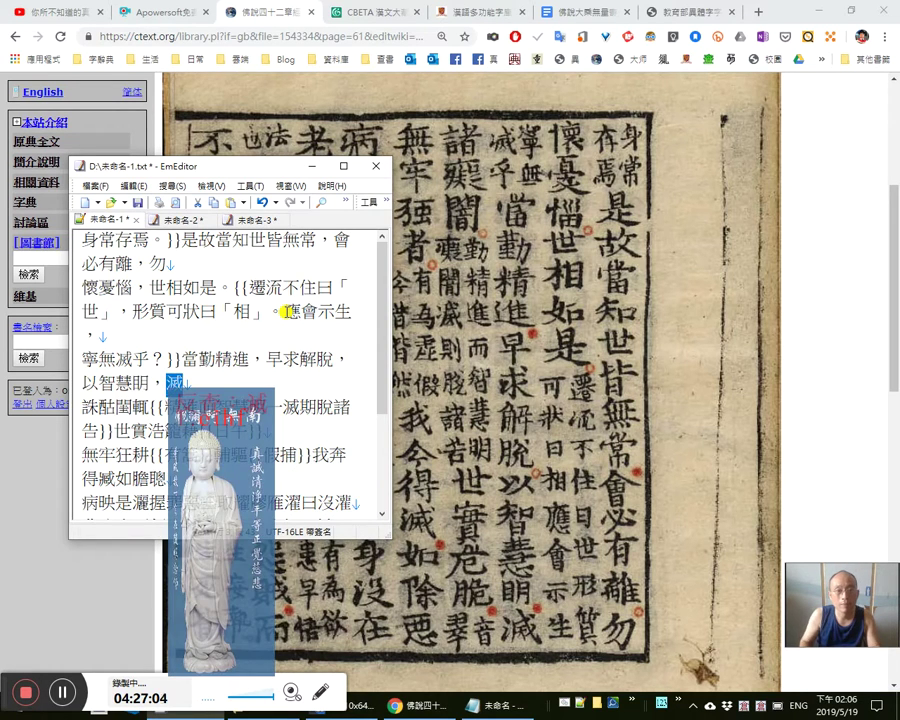
# Step: Try a code in the Cangjie input method, dismissing the unwanted candidate lists, then go to Notepad++
pyautogui.write('a')
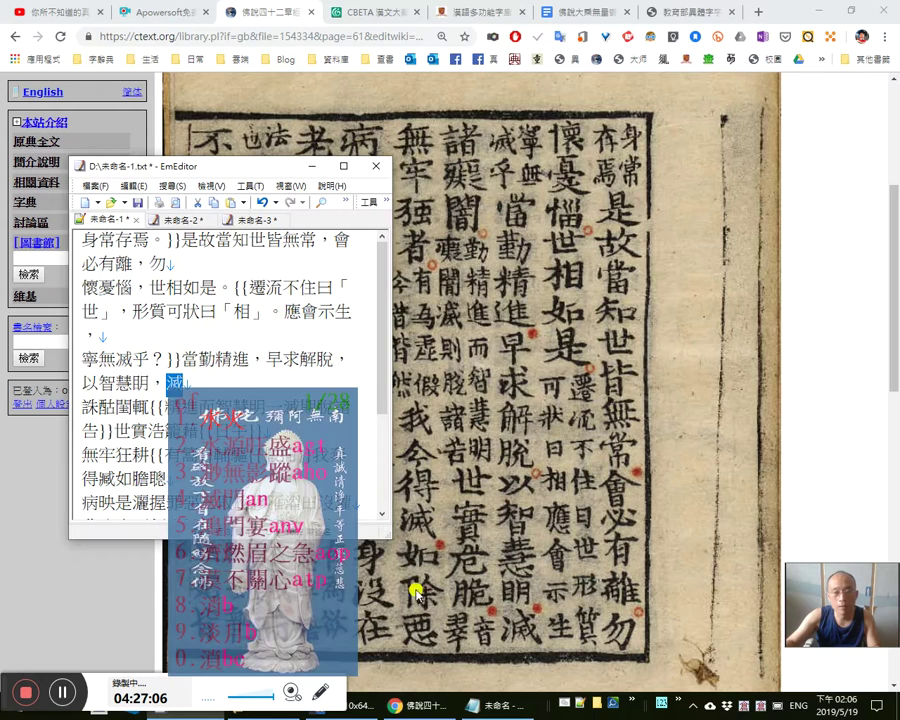
pyautogui.press('Escape')
pyautogui.write('a')
pyautogui.press('Escape')
pyautogui.write('a')
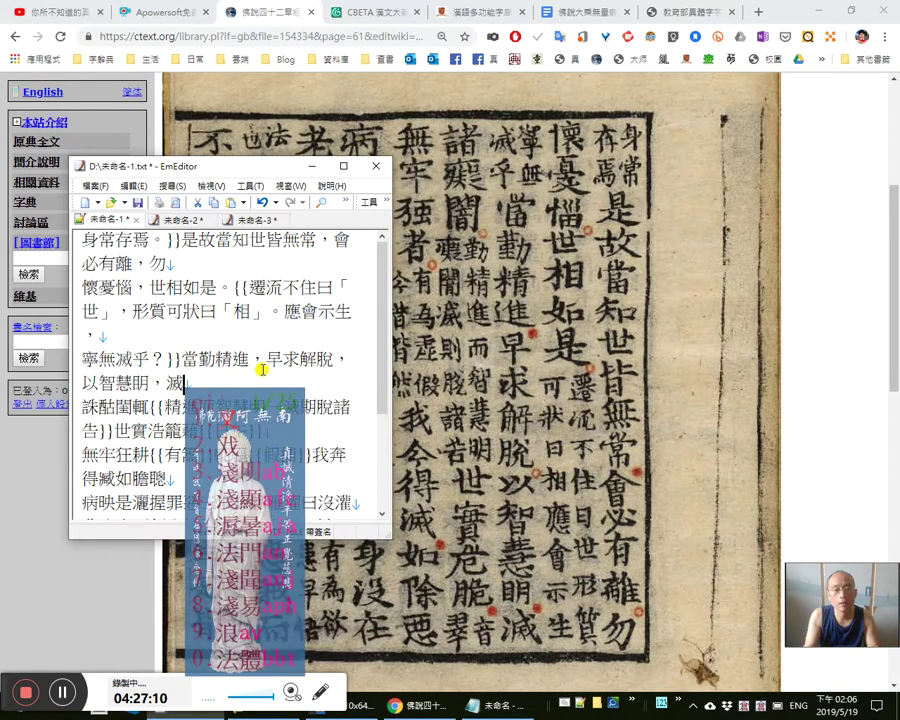
pyautogui.press('Escape')
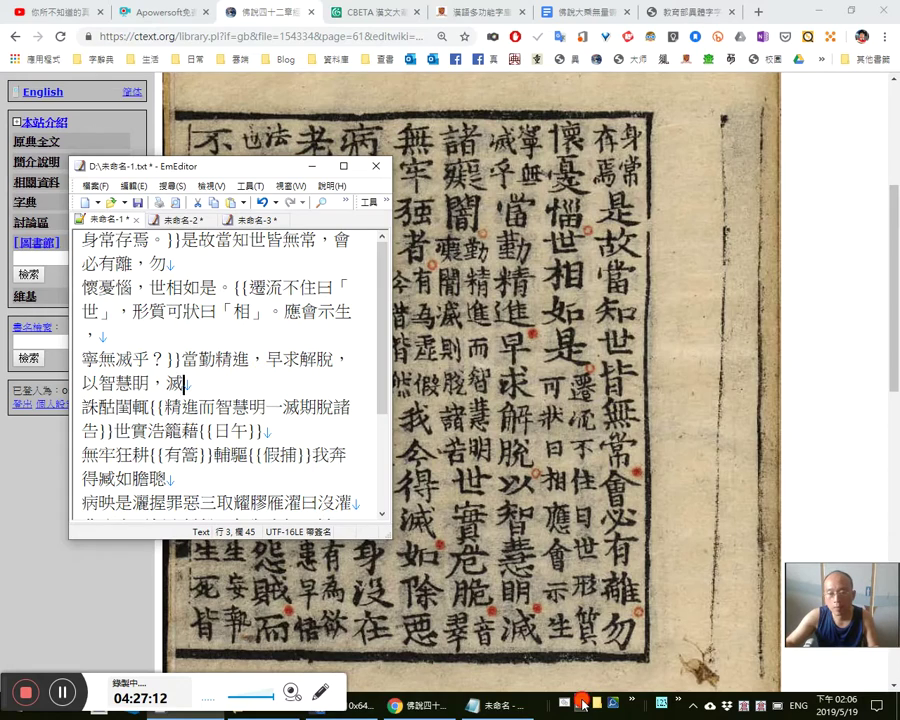
pyautogui.click(581, 703)
# Step: Find the eihf 滅 entry in the cj5 Cangjie table
pyautogui.hotkey('ctrl', 'f')
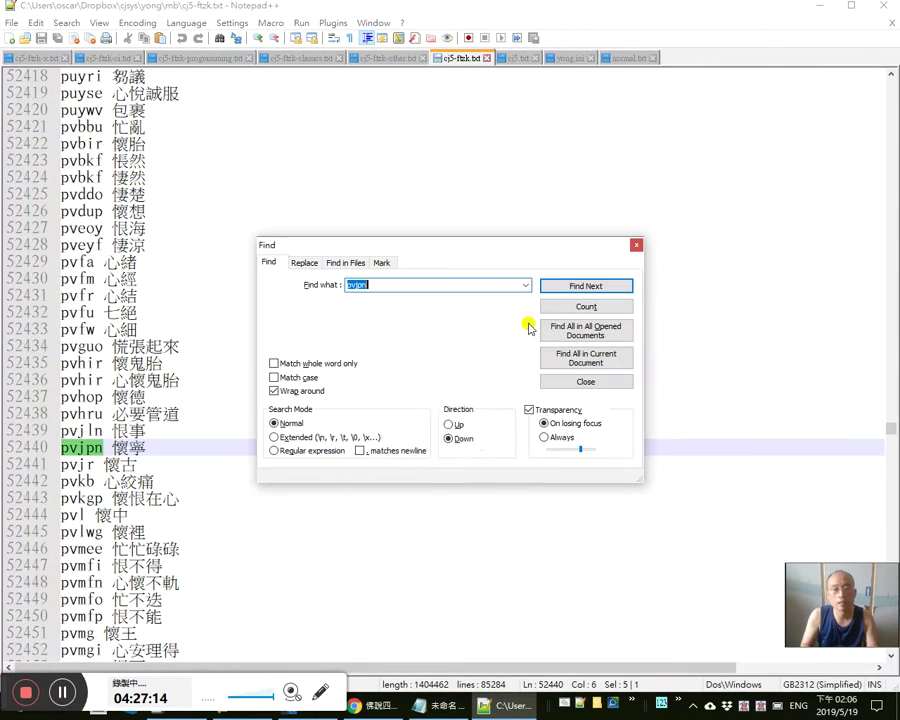
pyautogui.press('Return')
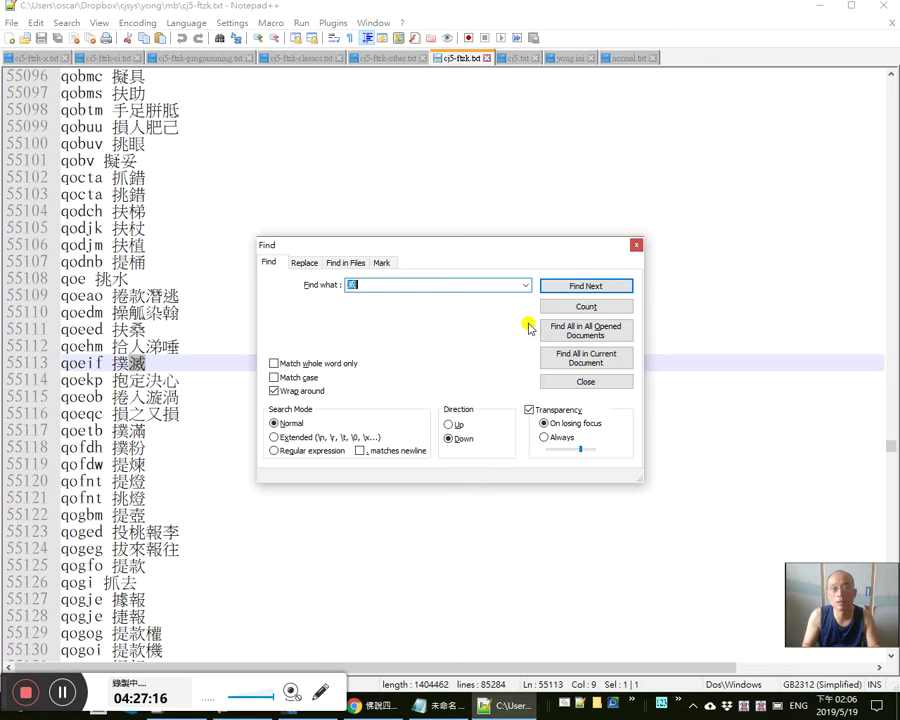
pyautogui.press('Escape')
pyautogui.hotkey('ctrl', 'Tab')
pyautogui.press('F3')
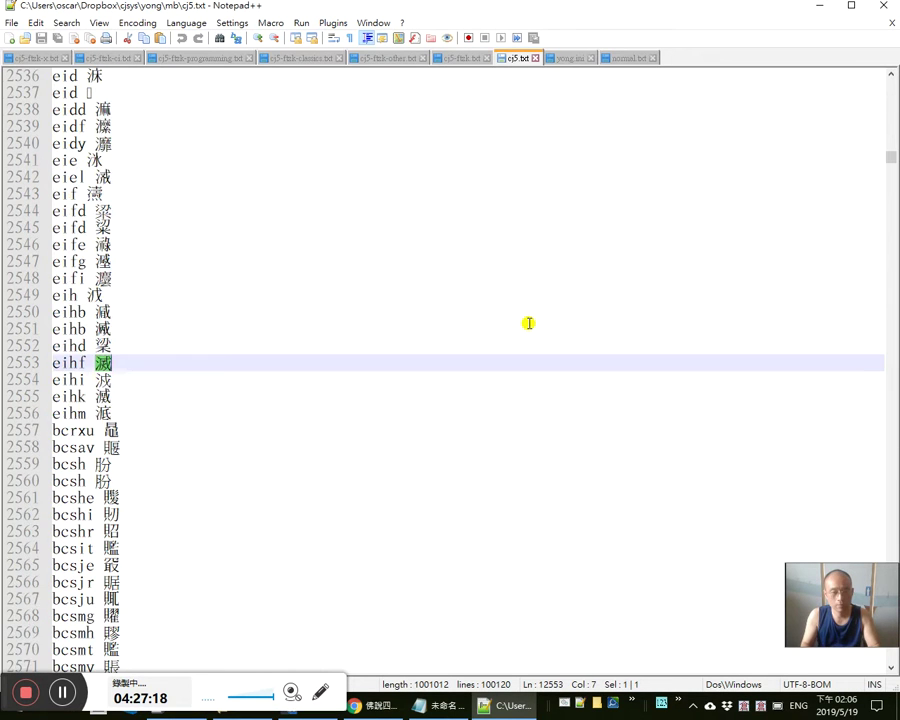
pyautogui.press('Left')
# Step: Duplicate the 滅 entry and change the copy's code from eihf to eif
pyautogui.hotkey('ctrl', 'd')
pyautogui.press('Down')
pyautogui.press('Left')
pyautogui.write('a')
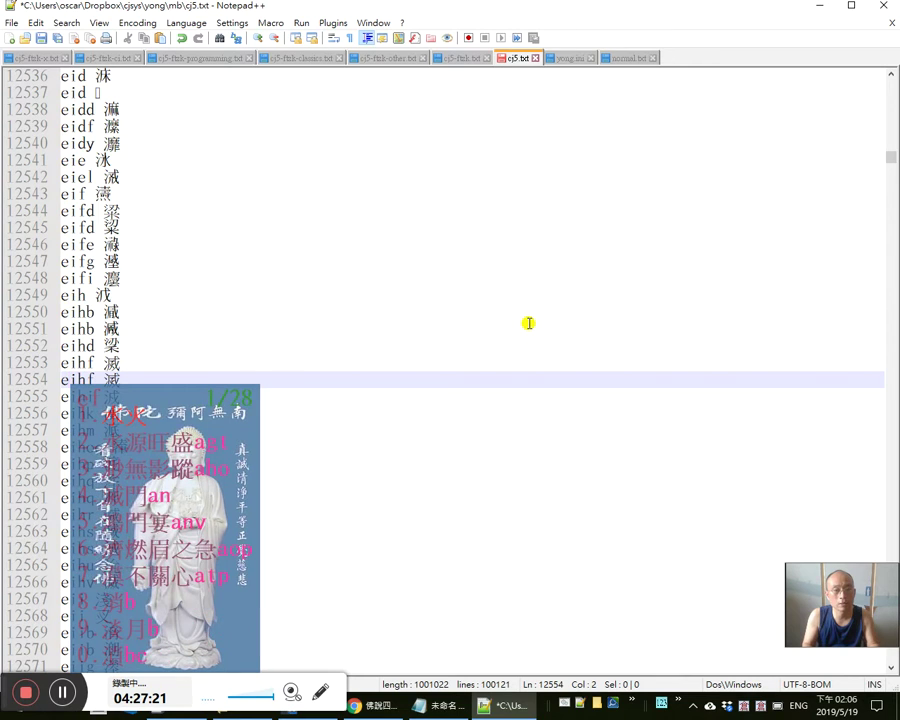
pyautogui.press('Right')
pyautogui.press('Delete')
pyautogui.hotkey('ctrl', 'f')
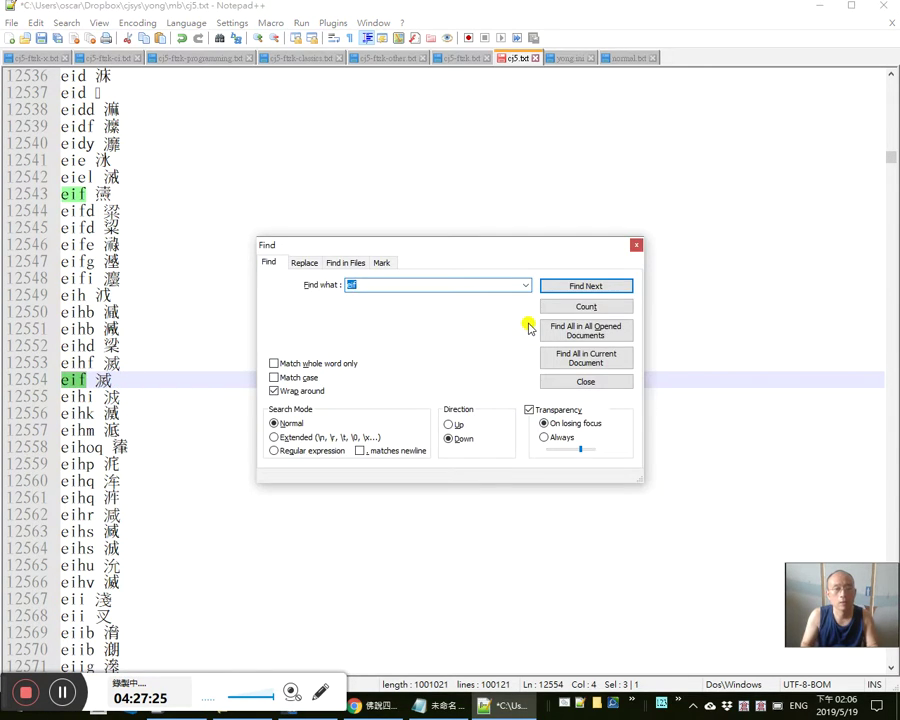
pyautogui.press('Escape')
# Step: Save cj5.txt, close Notepad++, and restart the input method so it loads the new code
pyautogui.hotkey('ctrl', 's')
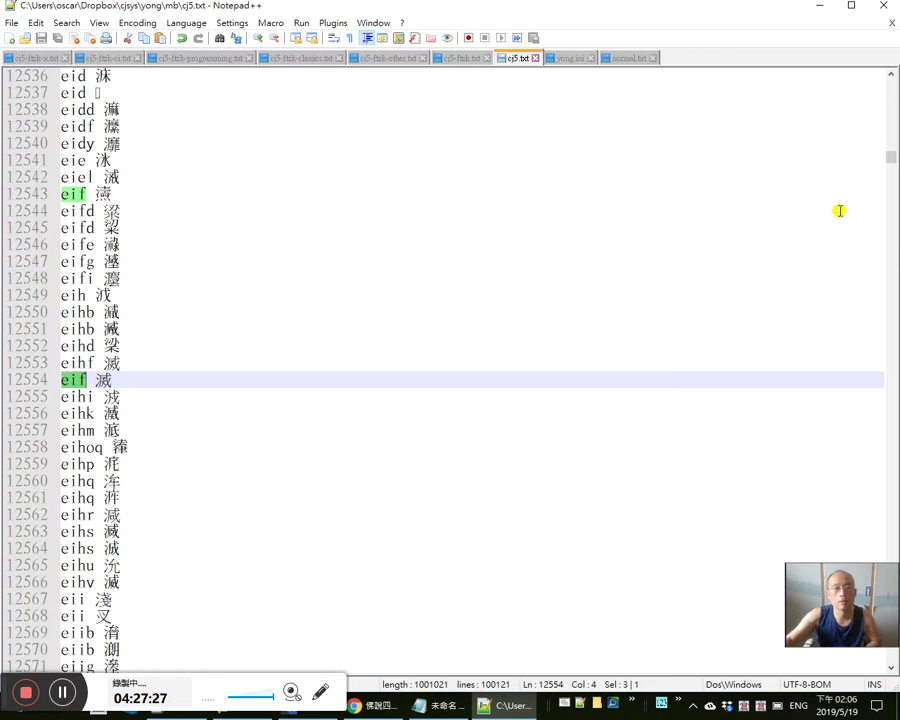
pyautogui.click(884, 5)
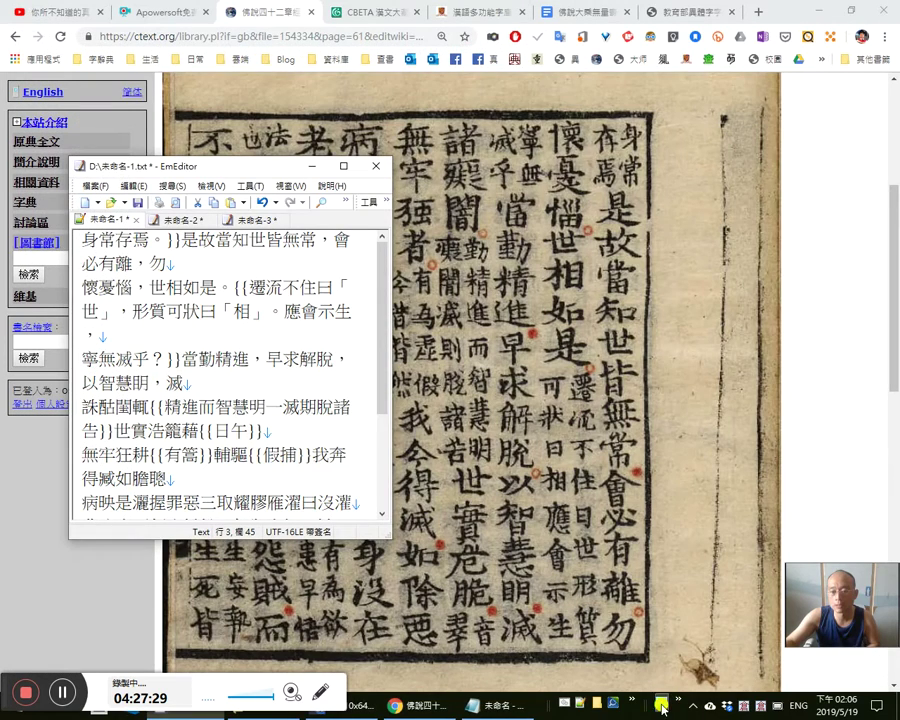
pyautogui.click(670, 705)
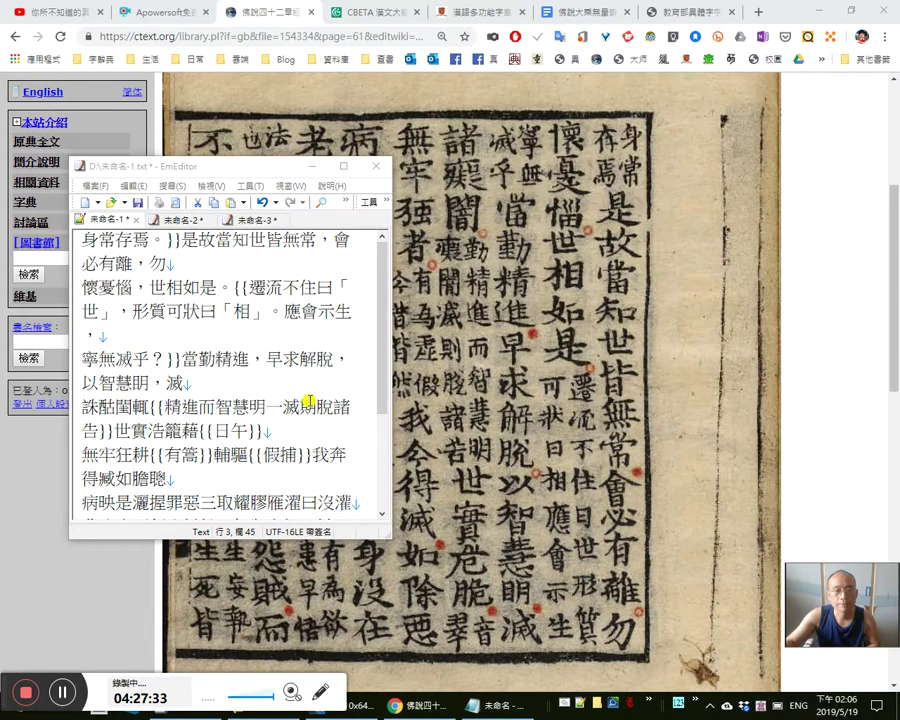
pyautogui.click(244, 384)
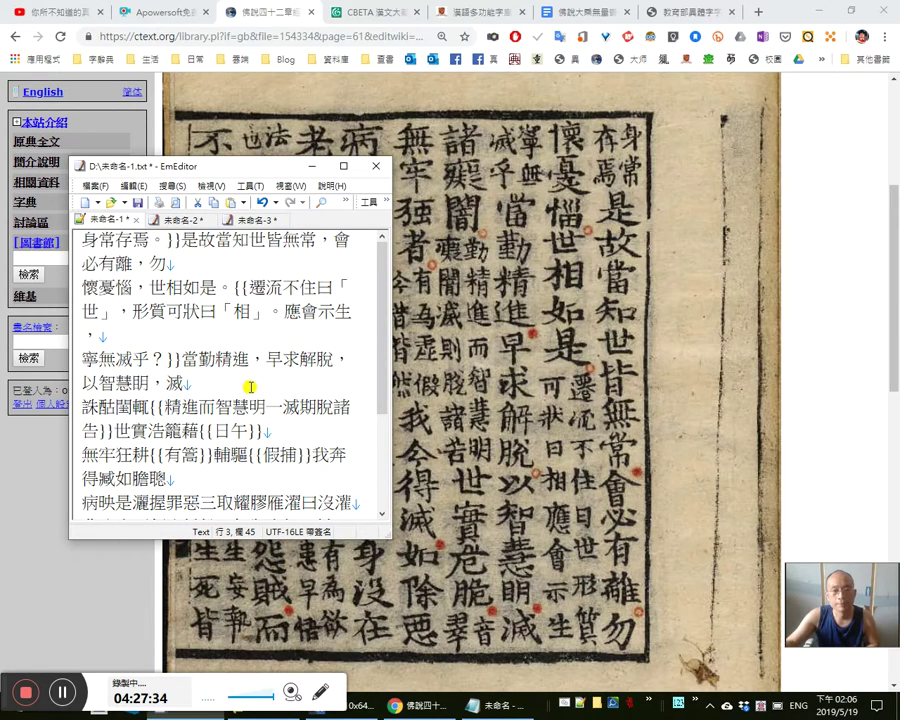
# Step: Replace the misread start of line 4 with 諸癡闇。 and delete the leftover 黏闇輒
pyautogui.press('Right')
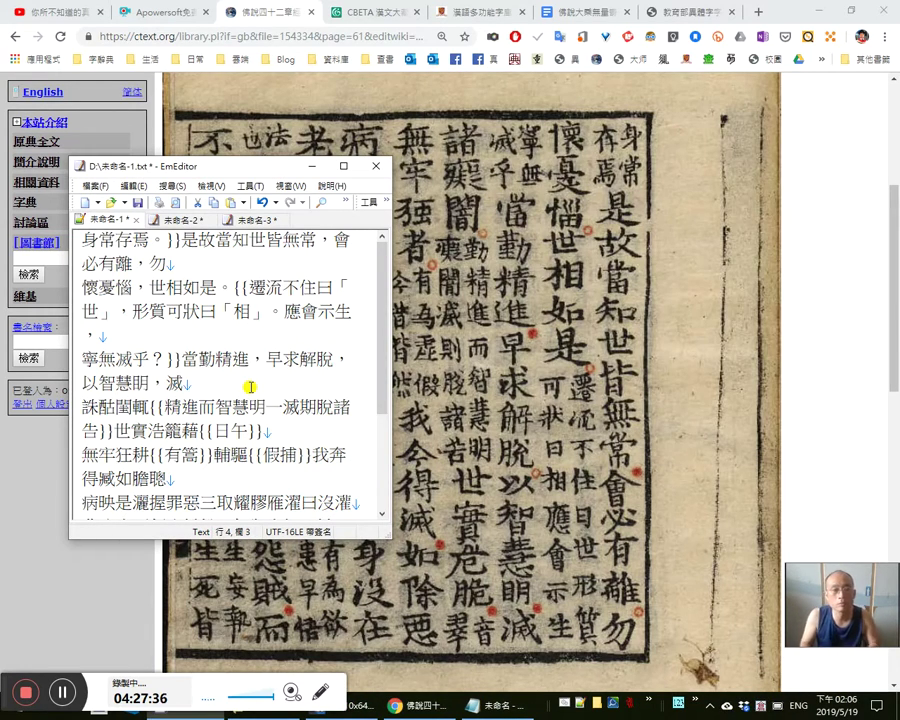
pyautogui.hotkey('shift', 'Right')
pyautogui.write('斗')
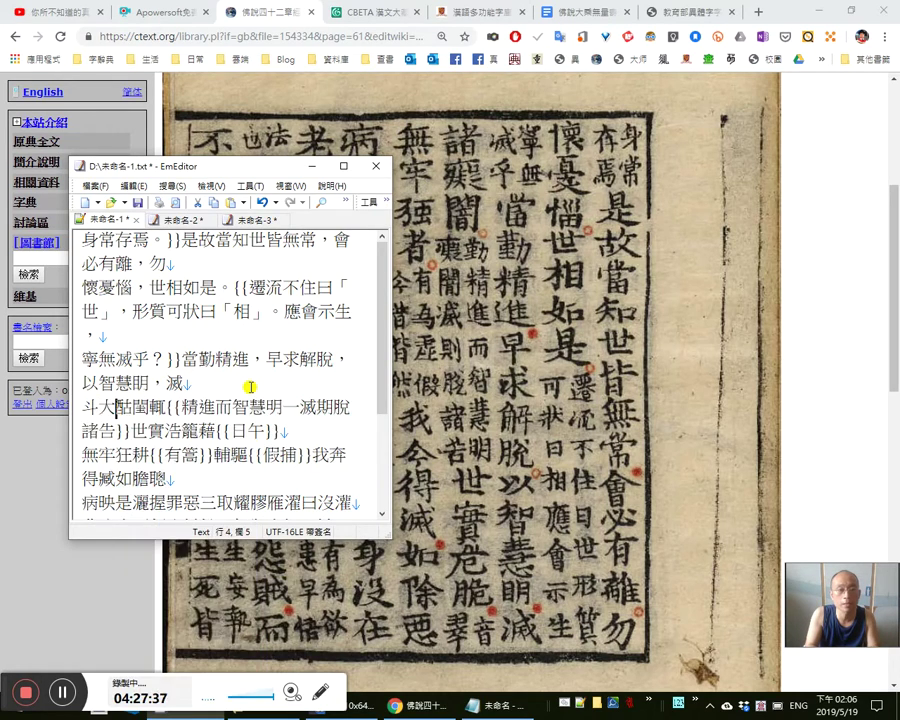
pyautogui.press('BackSpace')
pyautogui.write('諸')
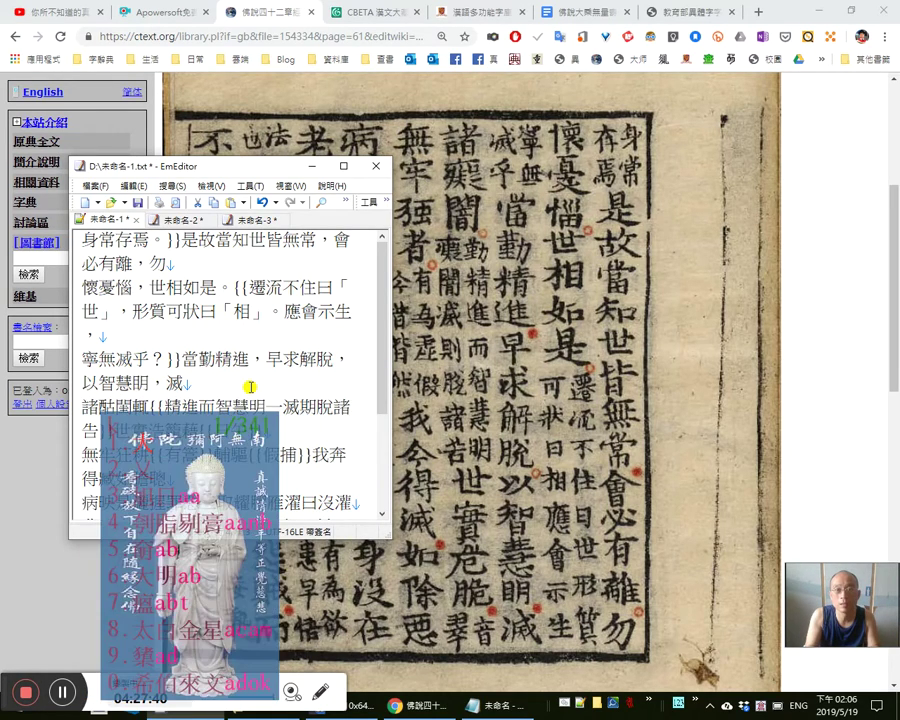
pyautogui.write('癡闇。')
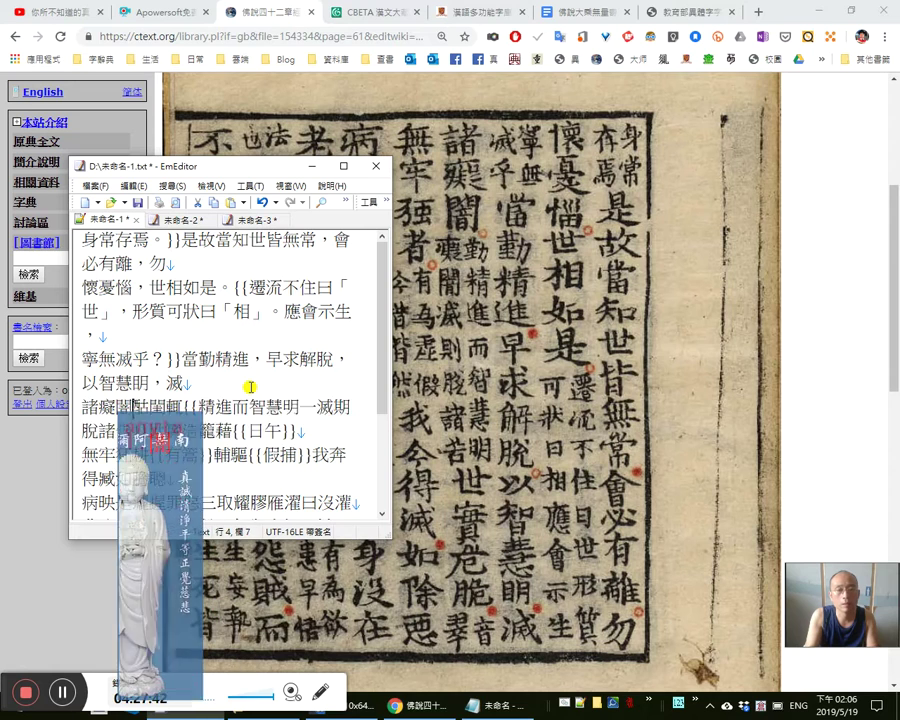
pyautogui.hotkey('shift', 'Right')
pyautogui.hotkey('shift', 'Right')
pyautogui.hotkey('shift', 'Right')
pyautogui.press('Delete')
# Step: Remove the stray 暗 after 諸癡闇
pyautogui.press('Left')
pyautogui.press('Left')
pyautogui.hotkey('shift', 'Left')
pyautogui.press('Right')
pyautogui.press('Up')
pyautogui.hotkey('shift', 'Left')
pyautogui.press('Down')
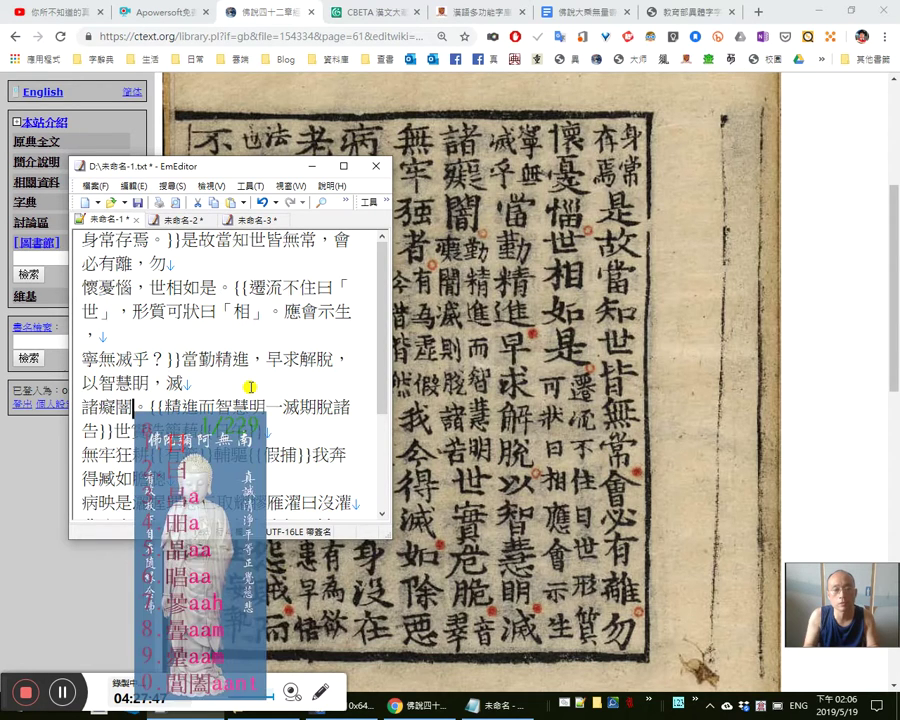
pyautogui.write('暗')
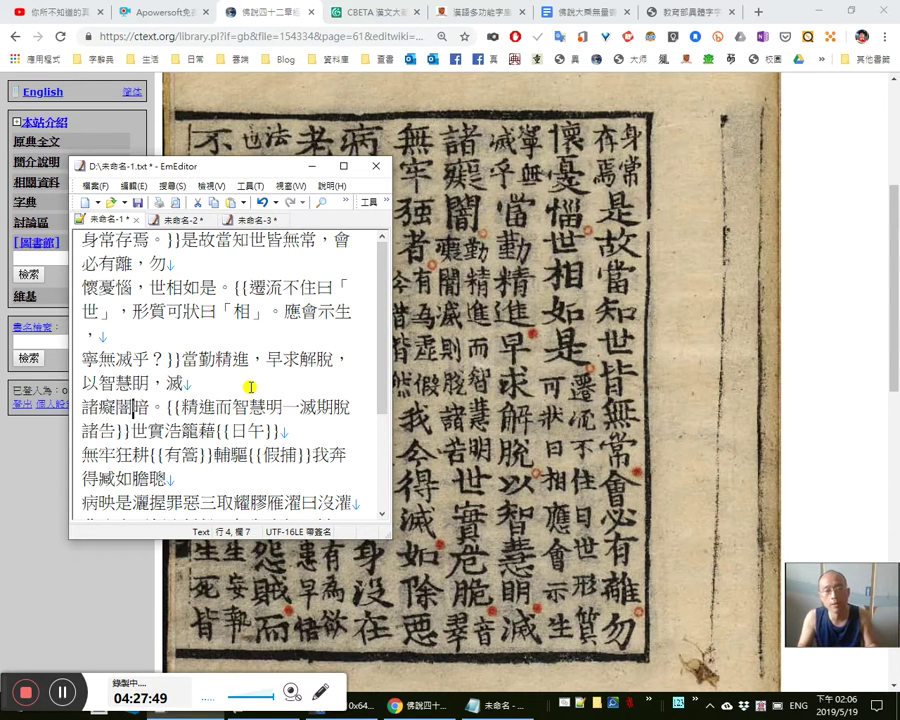
pyautogui.hotkey('shift', 'Left')
pyautogui.press('Right')
pyautogui.press('Right')
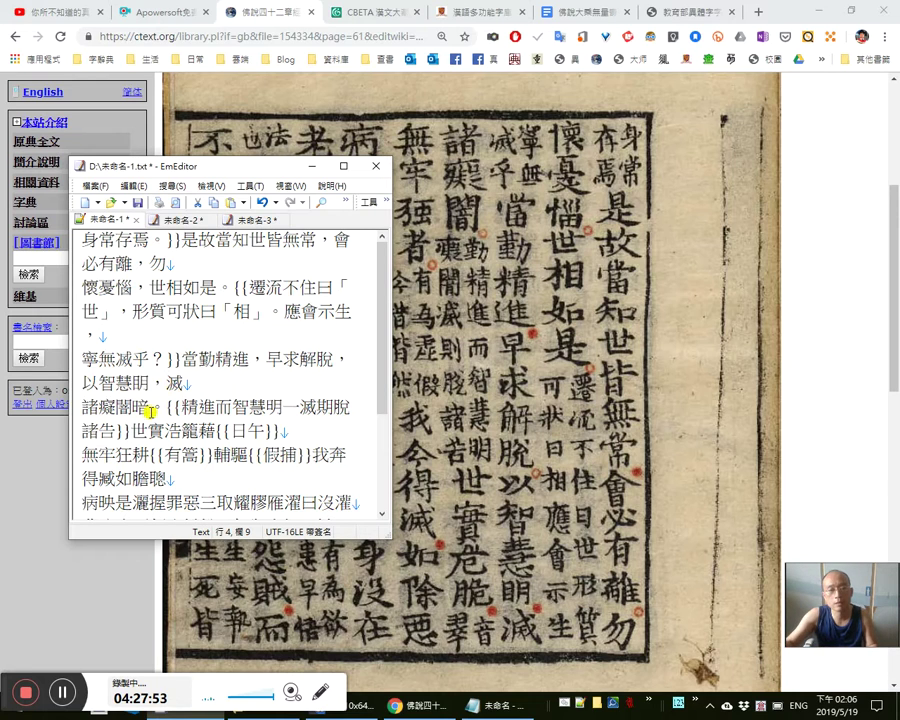
pyautogui.hotkey('shift', 'Left')
pyautogui.press('Delete')
pyautogui.press('Right')
pyautogui.press('Right')
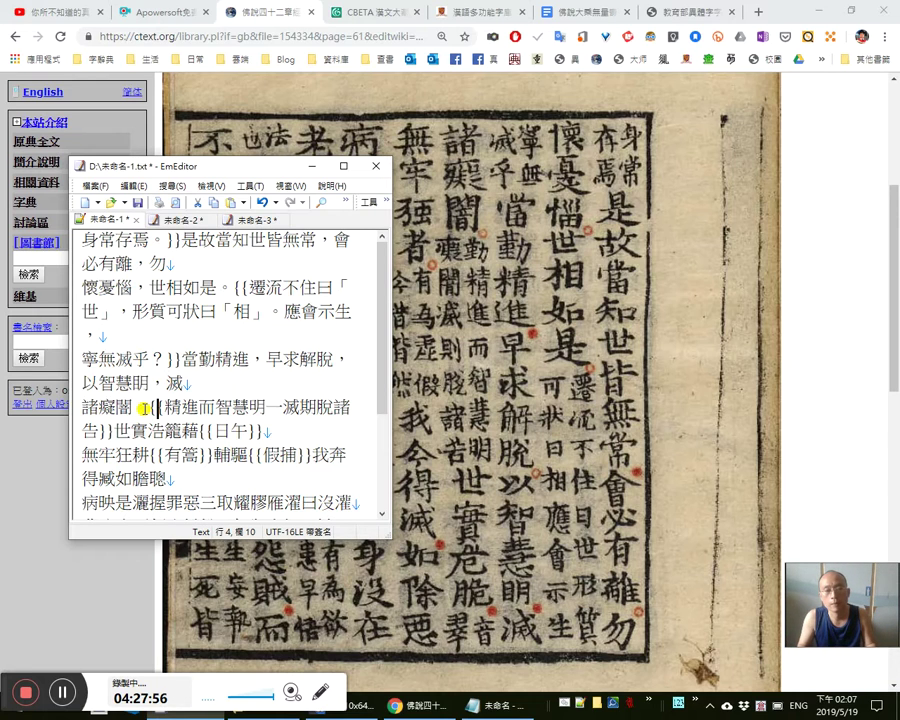
# Step: Put 勤 at the start of the note and replace 一滅期 with ，癡闇滅則
pyautogui.press('Right')
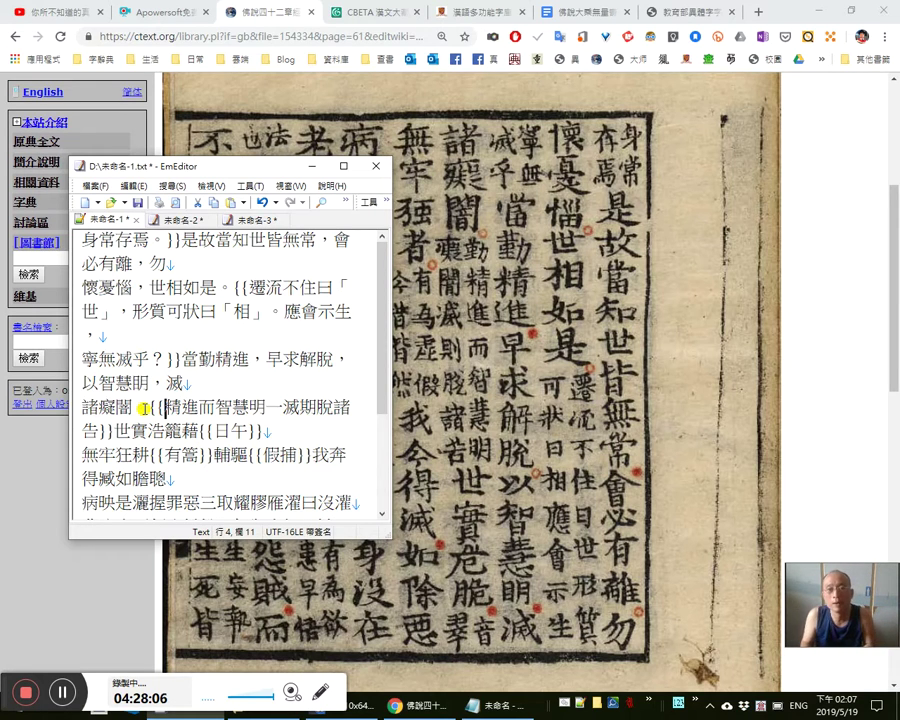
pyautogui.write('勤')
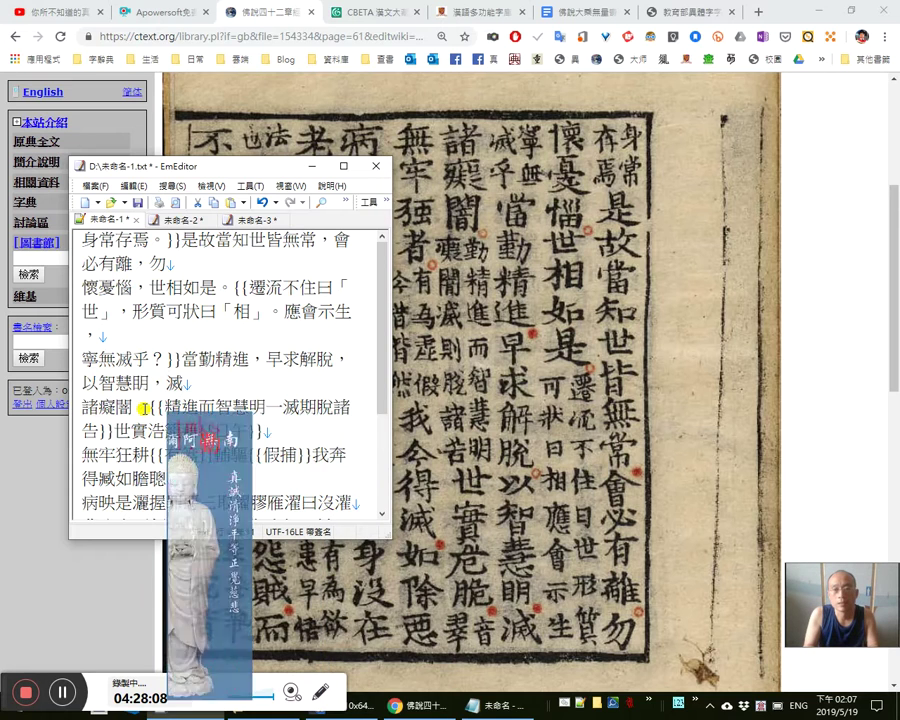
pyautogui.press('Right')
pyautogui.press('Right')
pyautogui.press('Right')
pyautogui.press('Right')
pyautogui.press('Right')
pyautogui.press('Right')
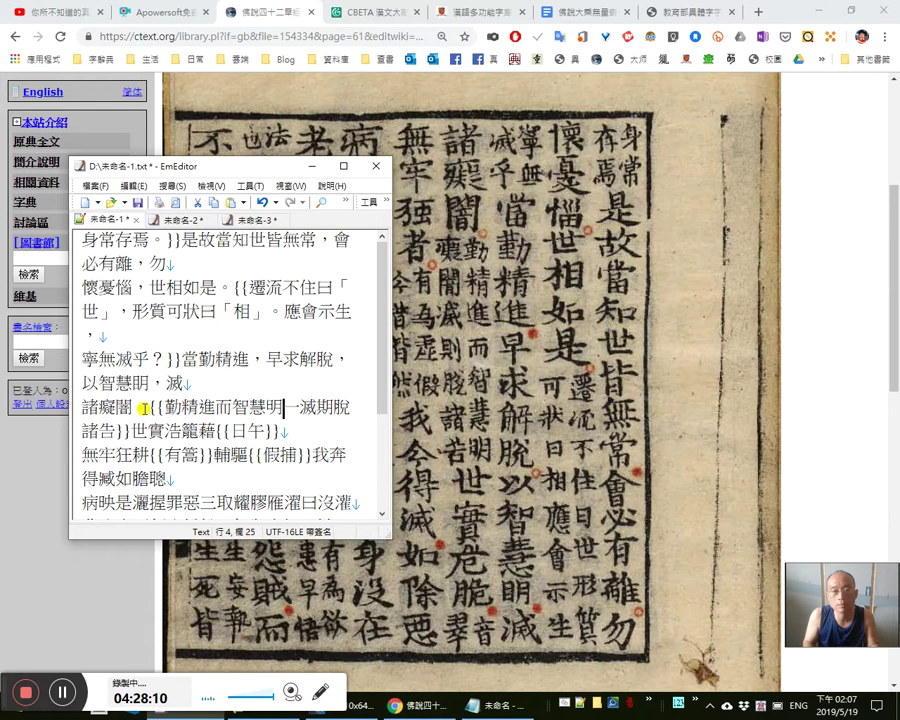
pyautogui.write('，')
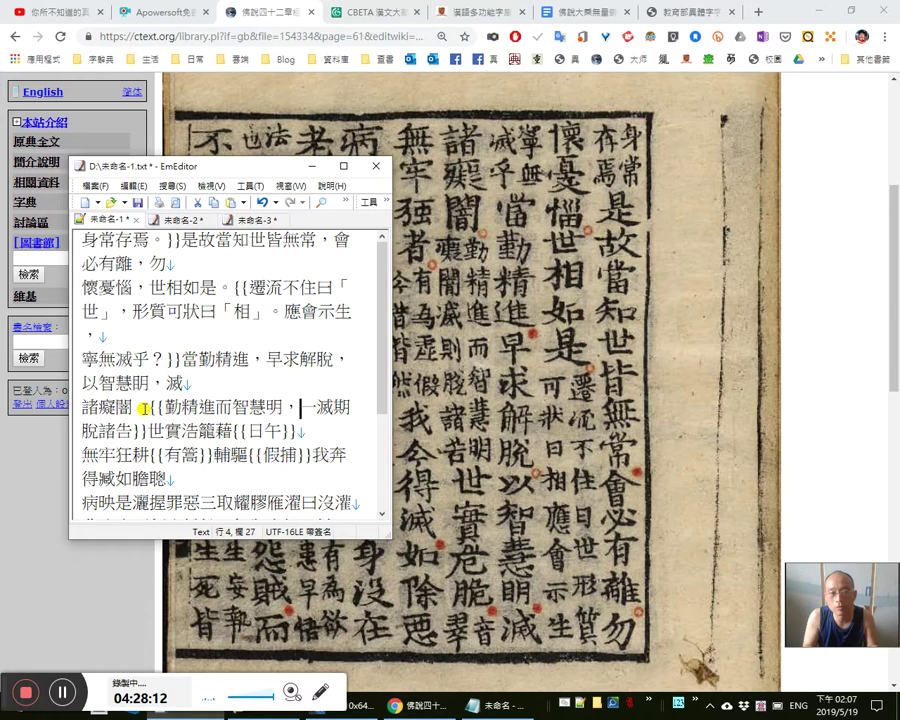
pyautogui.write('癡闇')
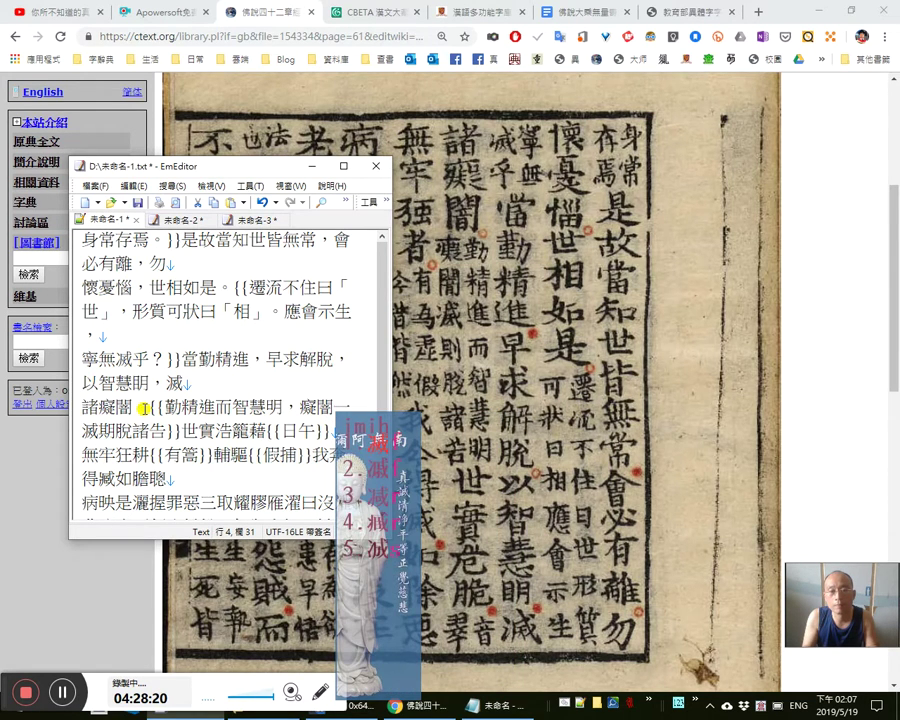
pyautogui.write('滅')
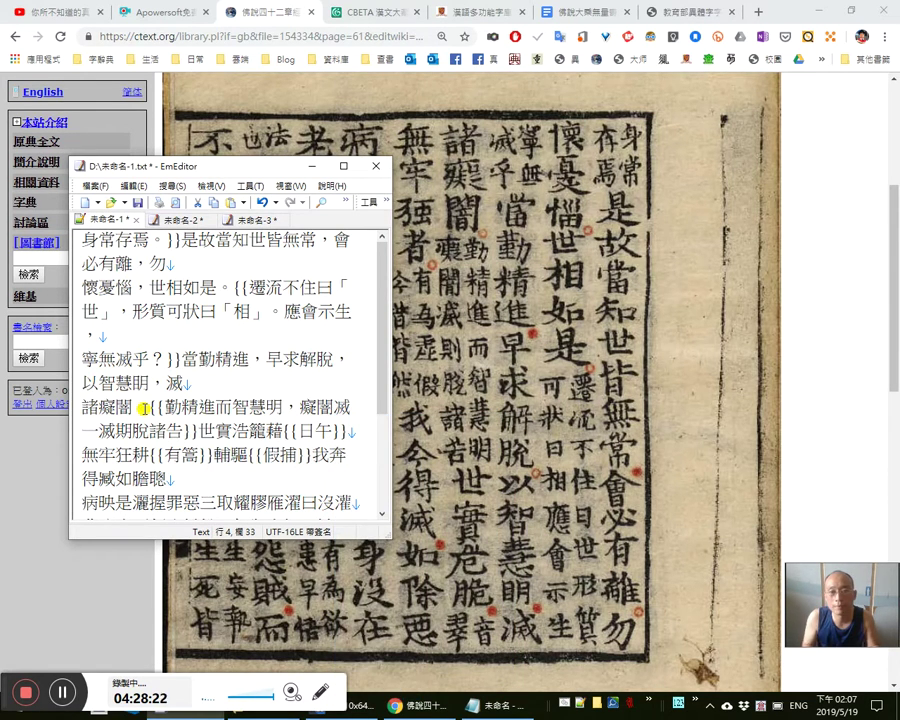
pyautogui.write('b')
pyautogui.press('space')
pyautogui.press('Delete')
pyautogui.press('Delete')
pyautogui.press('Delete')
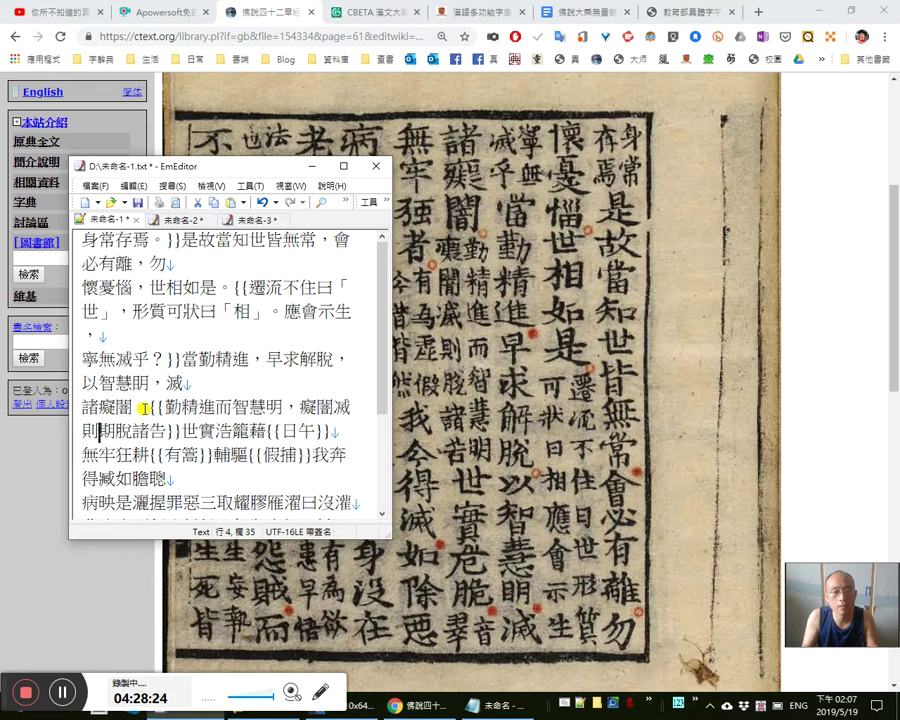
pyautogui.press('Right')
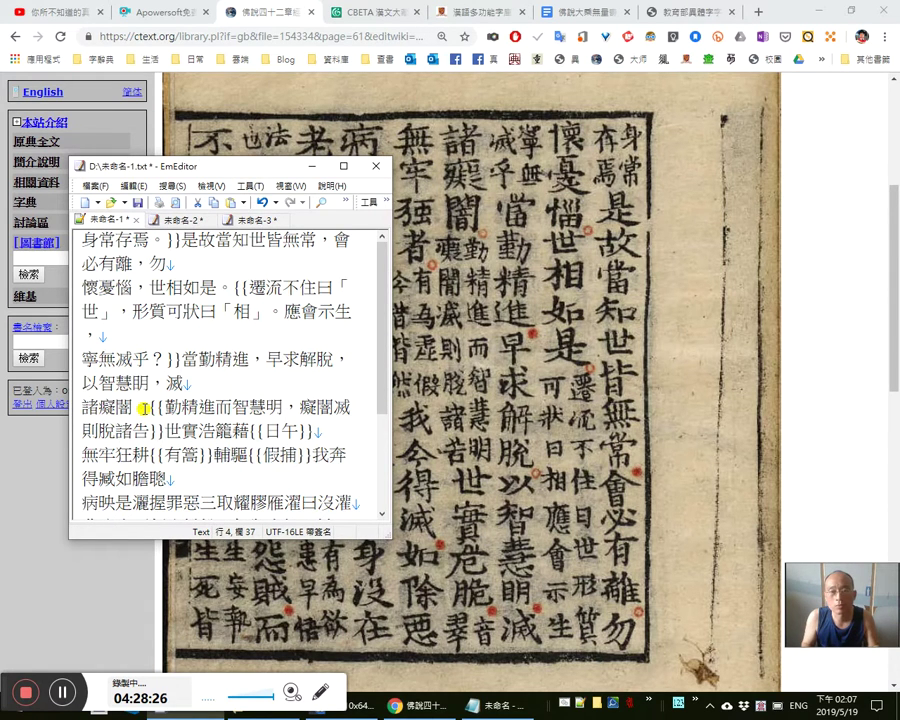
# Step: Replace 告 with 苦。 and the misread 浩籠藉 with 危脆，
pyautogui.hotkey('shift', 'Right')
pyautogui.write('苦。')
pyautogui.press('Right')
pyautogui.press('Right')
pyautogui.press('Right')
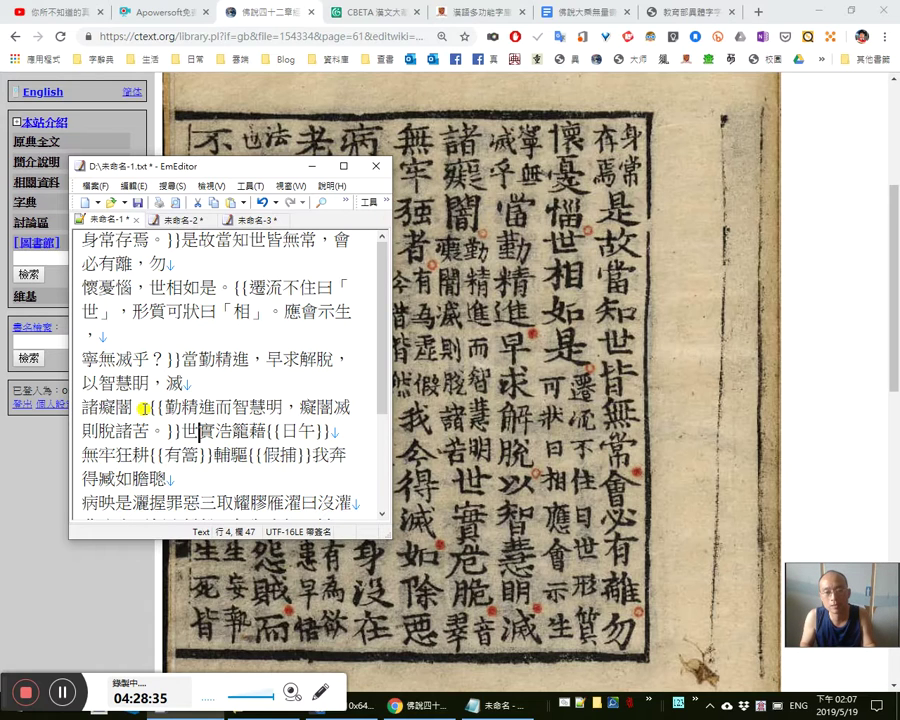
pyautogui.press('Right')
pyautogui.hotkey('shift', 'Right')
pyautogui.write('危')
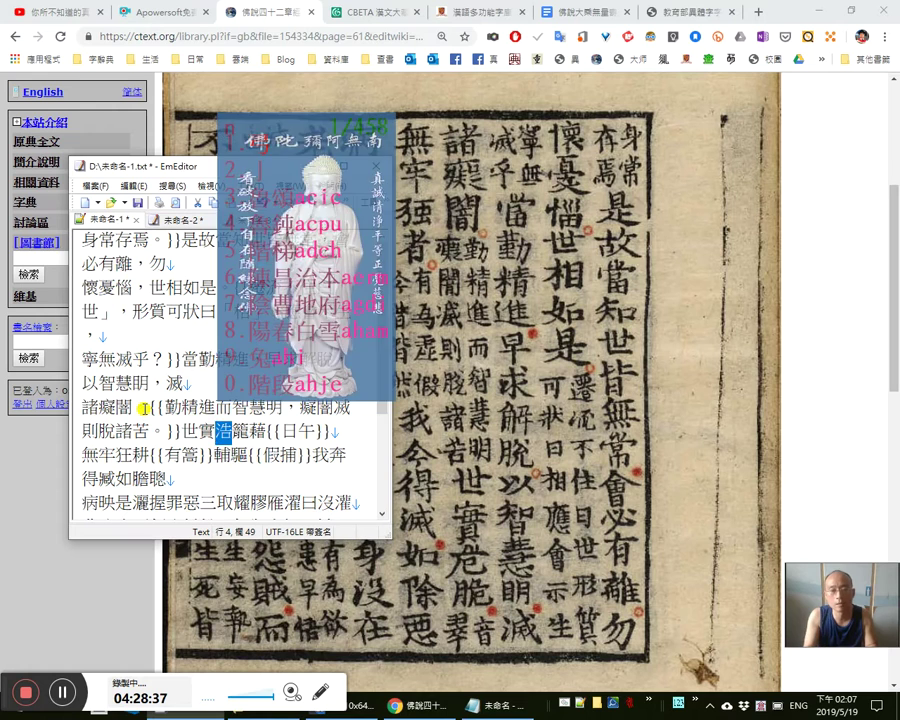
pyautogui.write('脆')
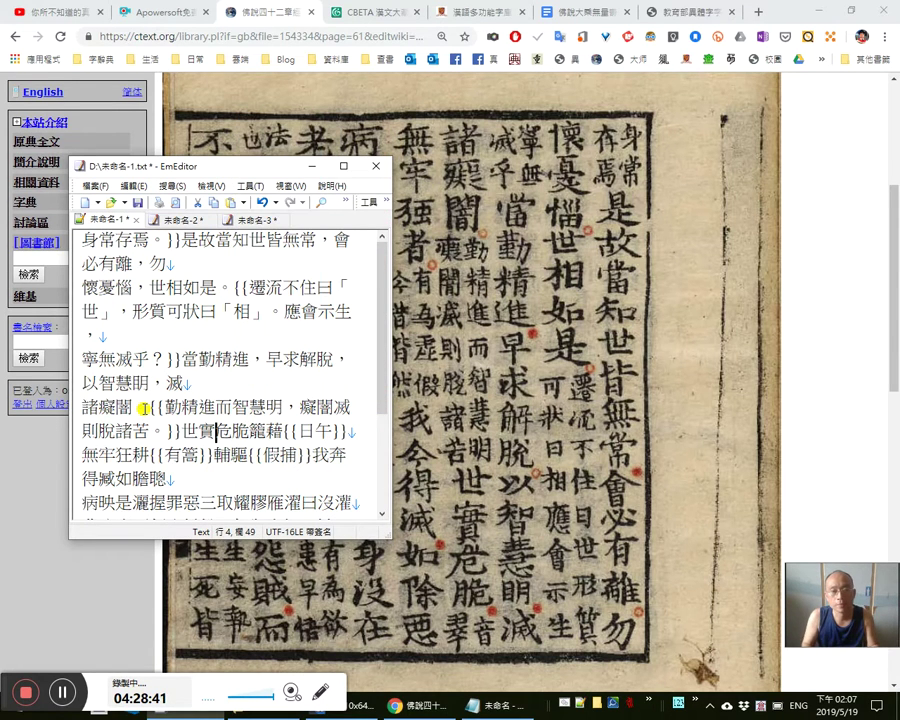
pyautogui.hotkey('shift', 'Left')
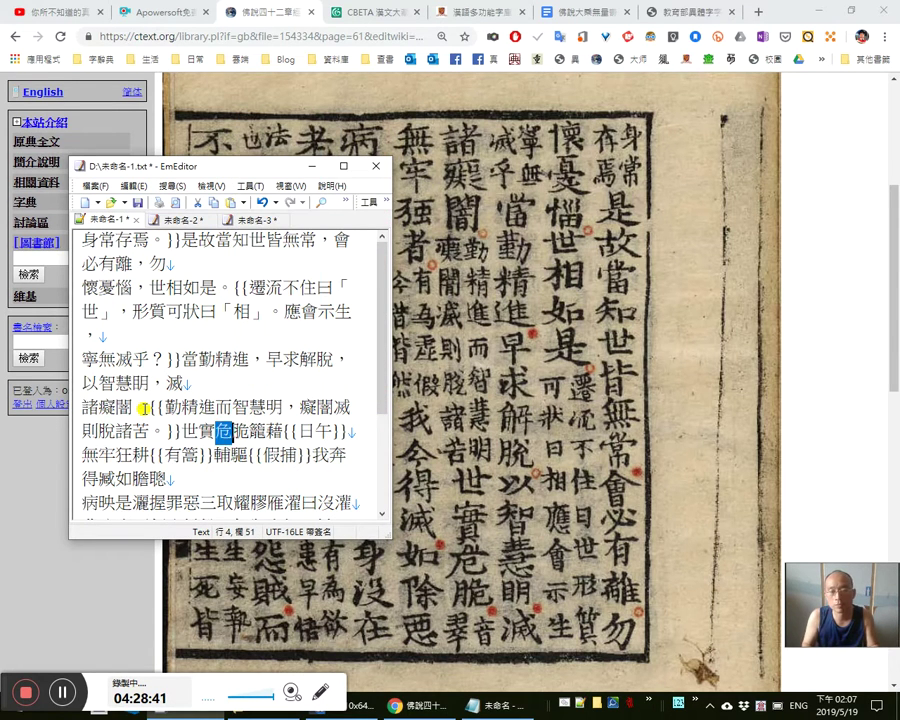
pyautogui.press('Right')
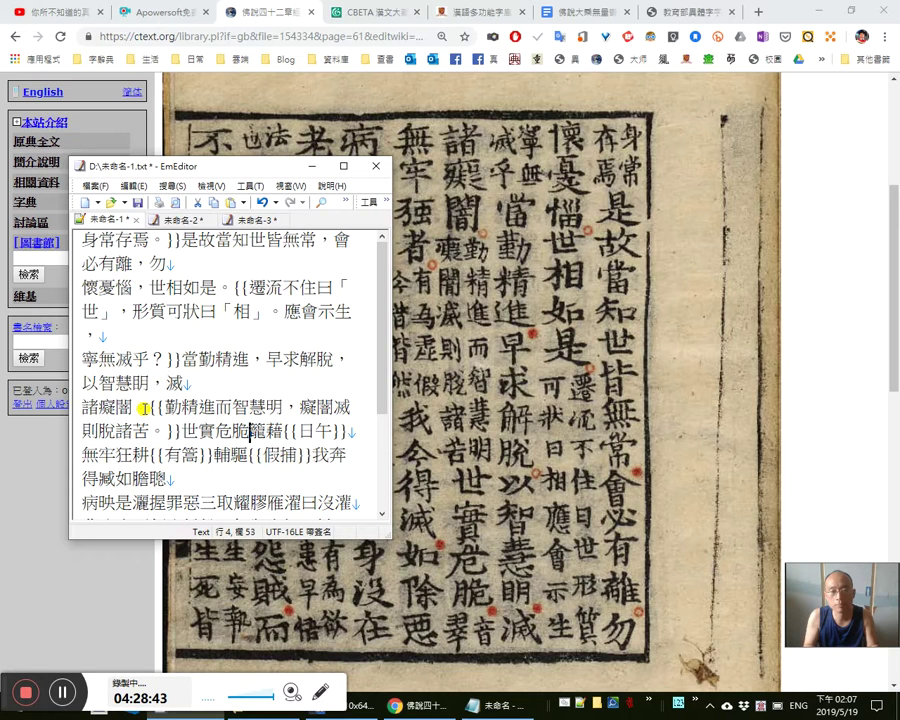
pyautogui.hotkey('shift', 'Right')
pyautogui.hotkey('shift', 'Right')
pyautogui.write('，')
# Step: Replace the note text 日午 with 音「翠」。
pyautogui.press('Right')
pyautogui.press('Right')
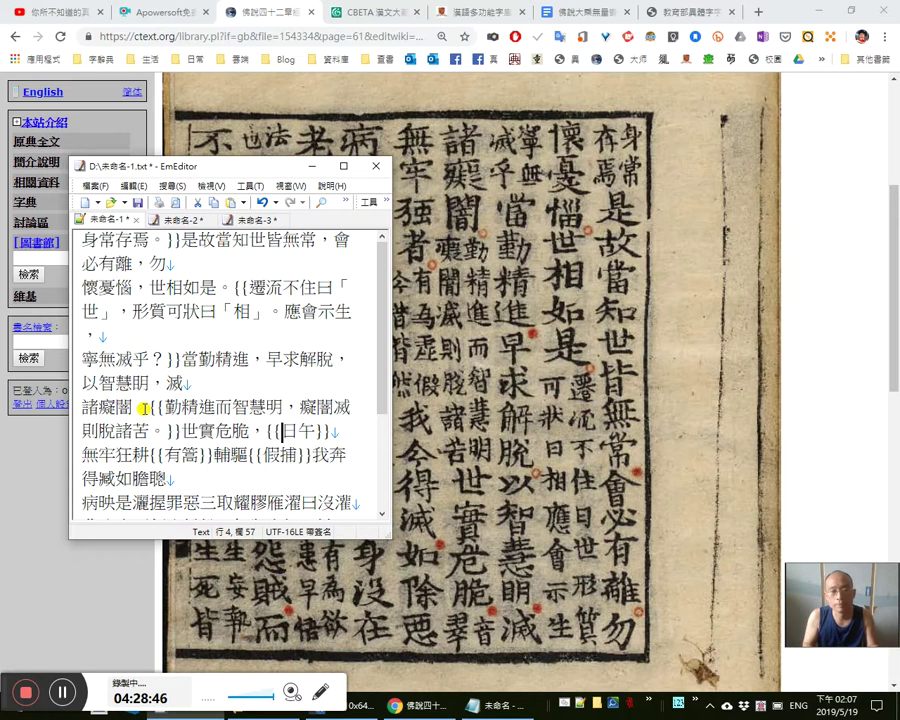
pyautogui.write('音翠。')
pyautogui.press('Delete')
pyautogui.press('Delete')
pyautogui.press('Left')
pyautogui.press('Left')
pyautogui.write('「')
pyautogui.press('Right')
pyautogui.write('」')
pyautogui.press('Right')
pyautogui.press('Right')
pyautogui.press('Right')
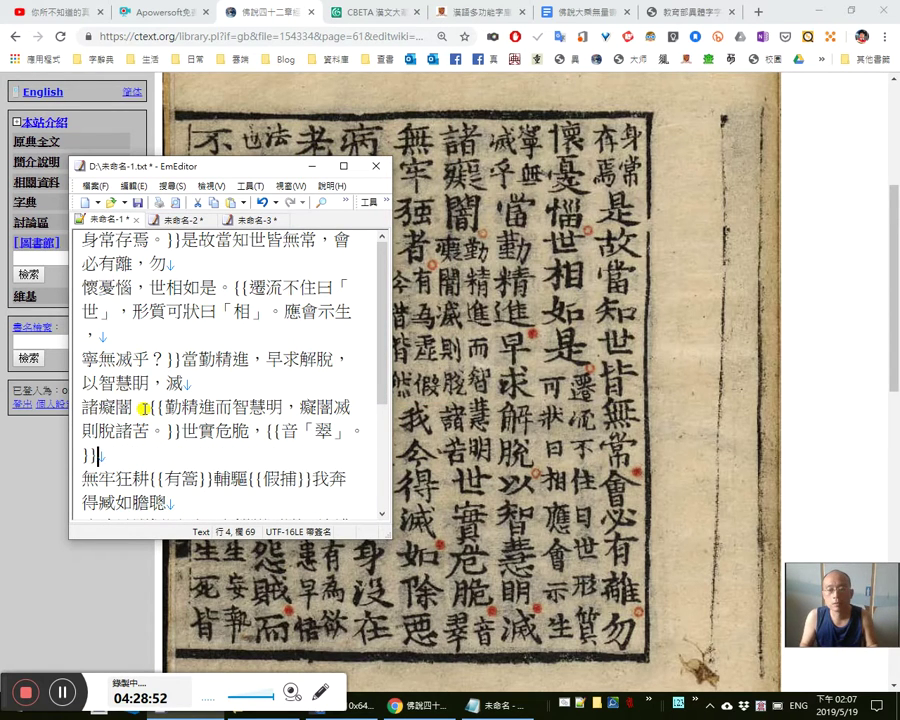
# Step: Replace the misread 狂 after 無牢 with 強者。
pyautogui.press('Right')
pyautogui.press('Right')
pyautogui.press('Right')
pyautogui.press('Right')
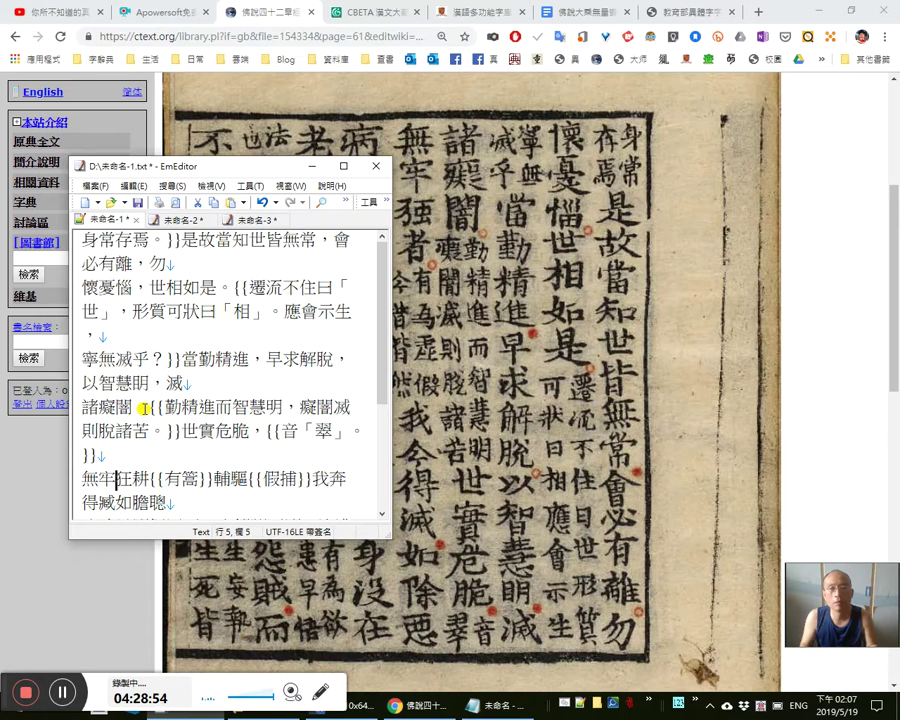
pyautogui.hotkey('shift', 'Right')
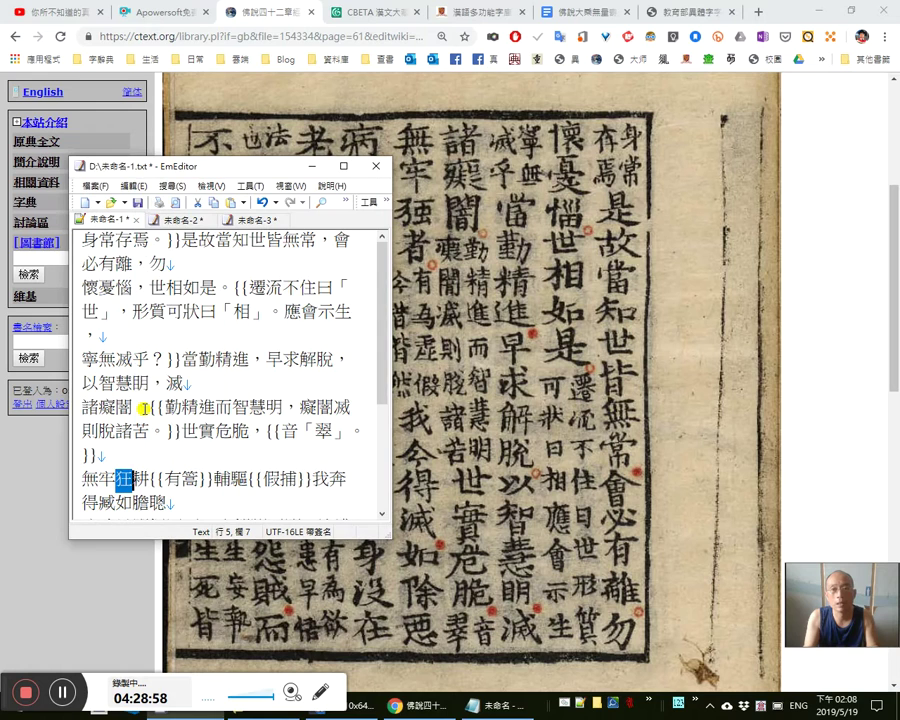
pyautogui.write('nml')
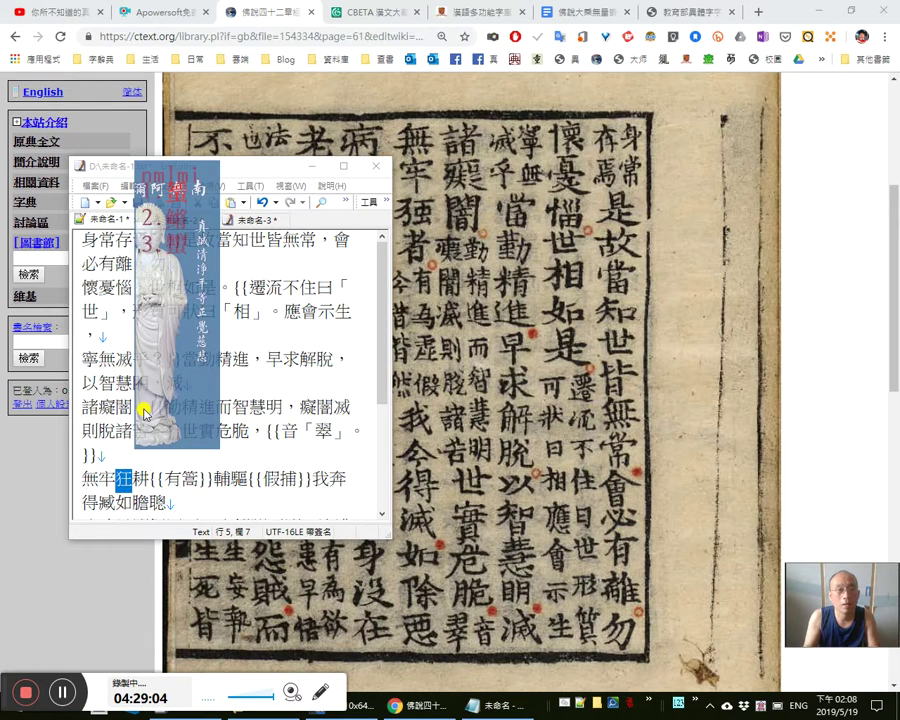
pyautogui.write('強者。')
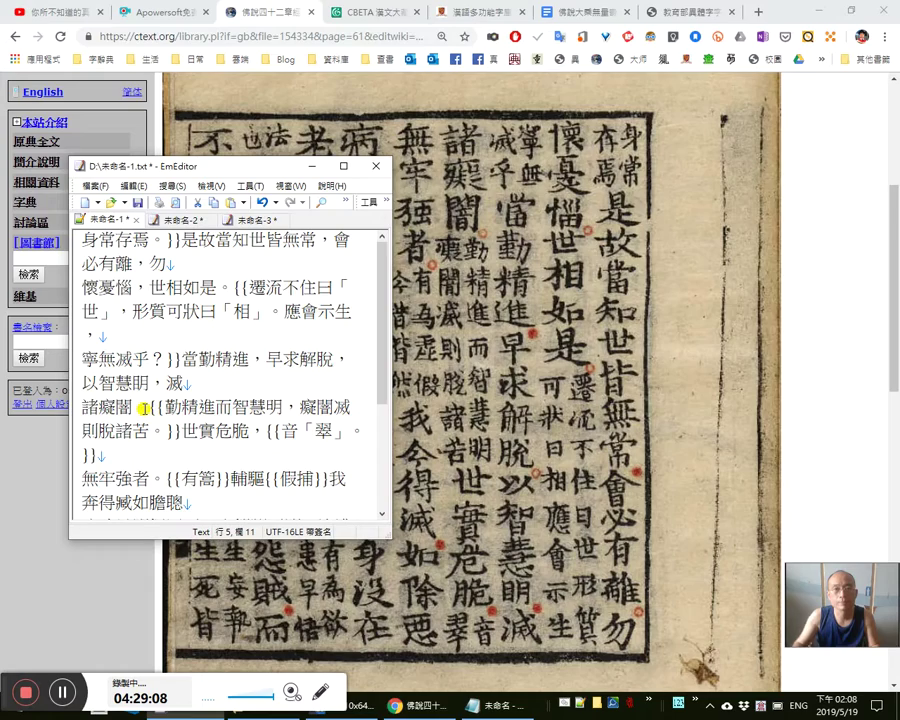
pyautogui.click(382, 12)
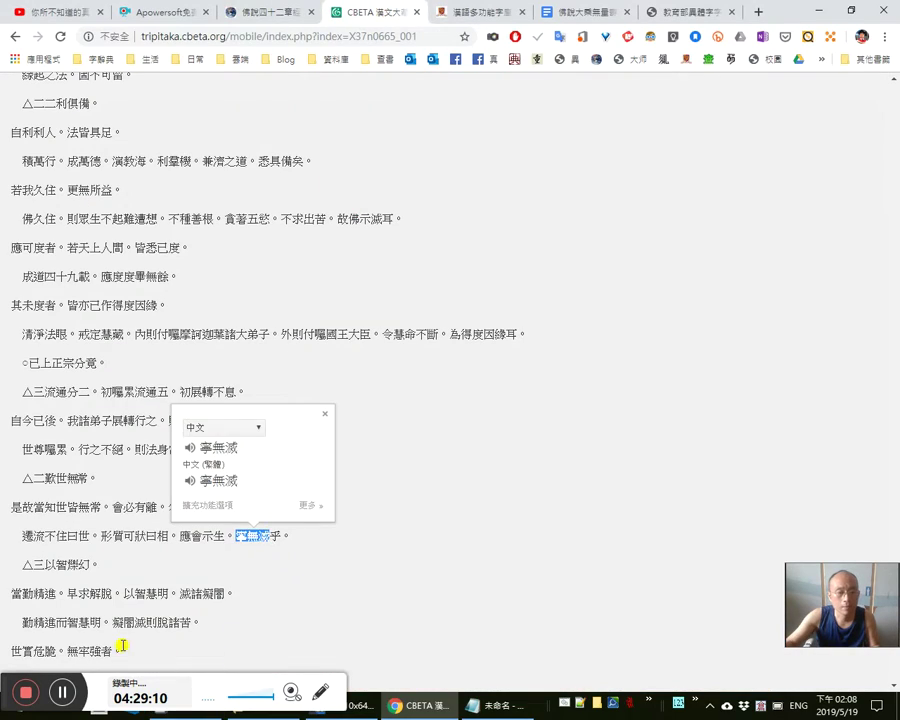
# Step: Select 無牢強者 in the CBETA text and compare it with the transcription
pyautogui.moveTo(124, 650); pyautogui.dragTo(62, 650)
pyautogui.click(262, 12)
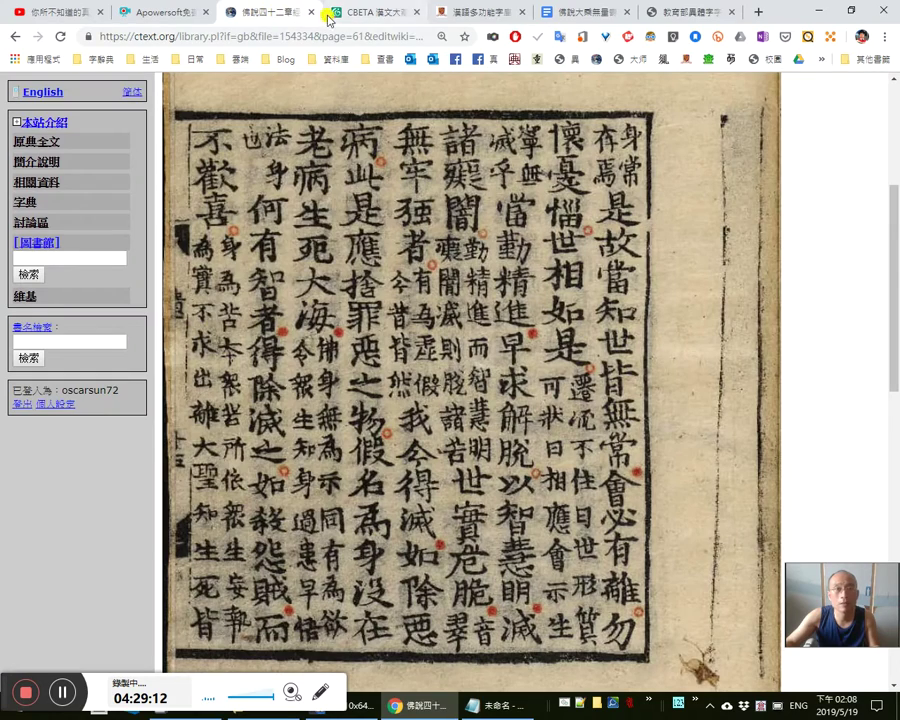
pyautogui.hotkey('alt', 'Tab')
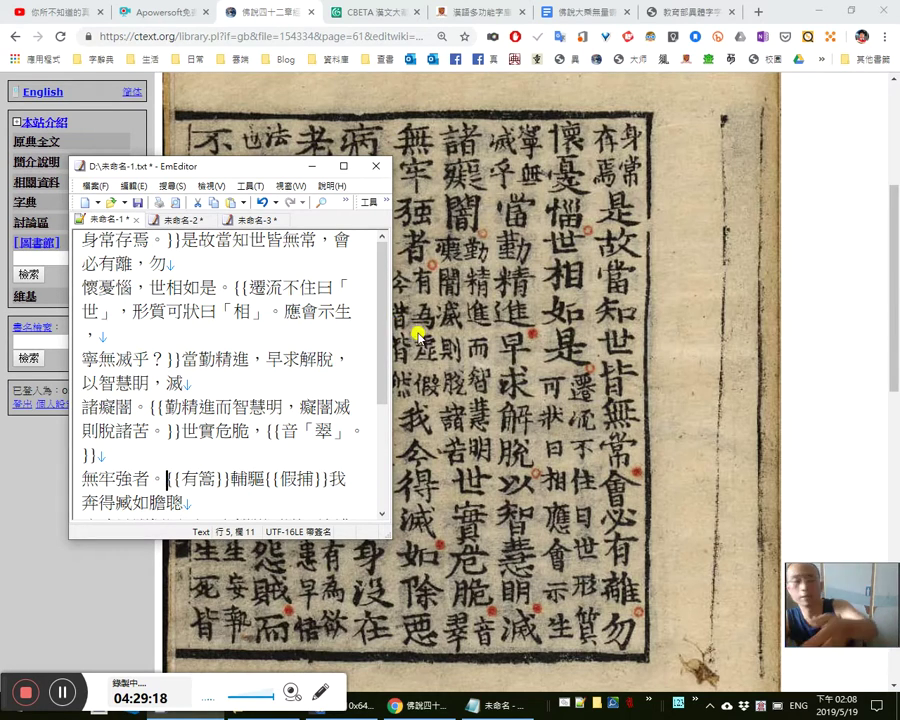
pyautogui.click(470, 355)
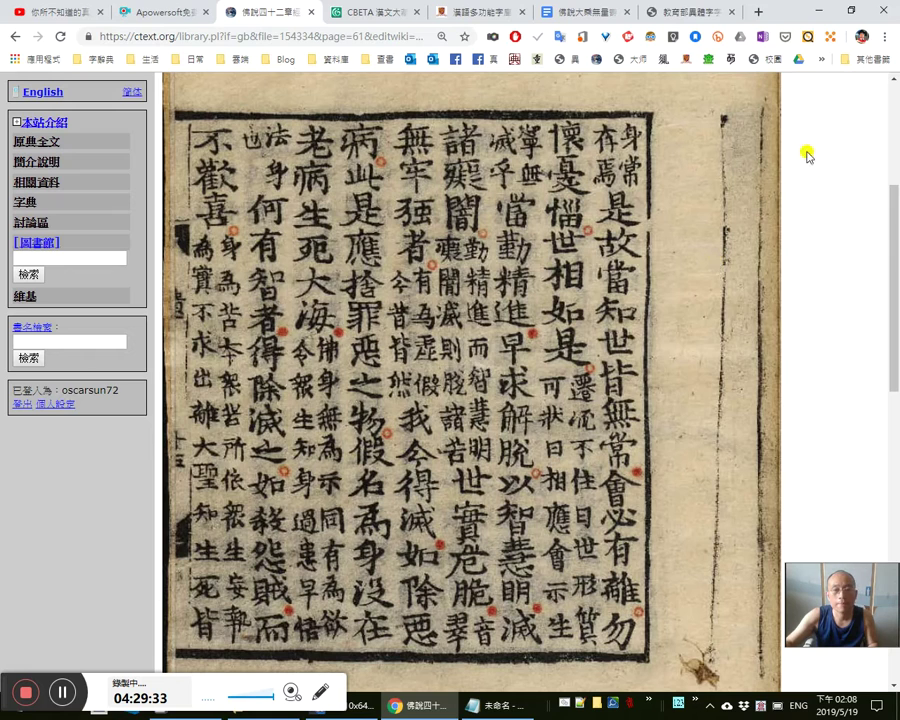
pyautogui.hotkey('alt', 'Tab')
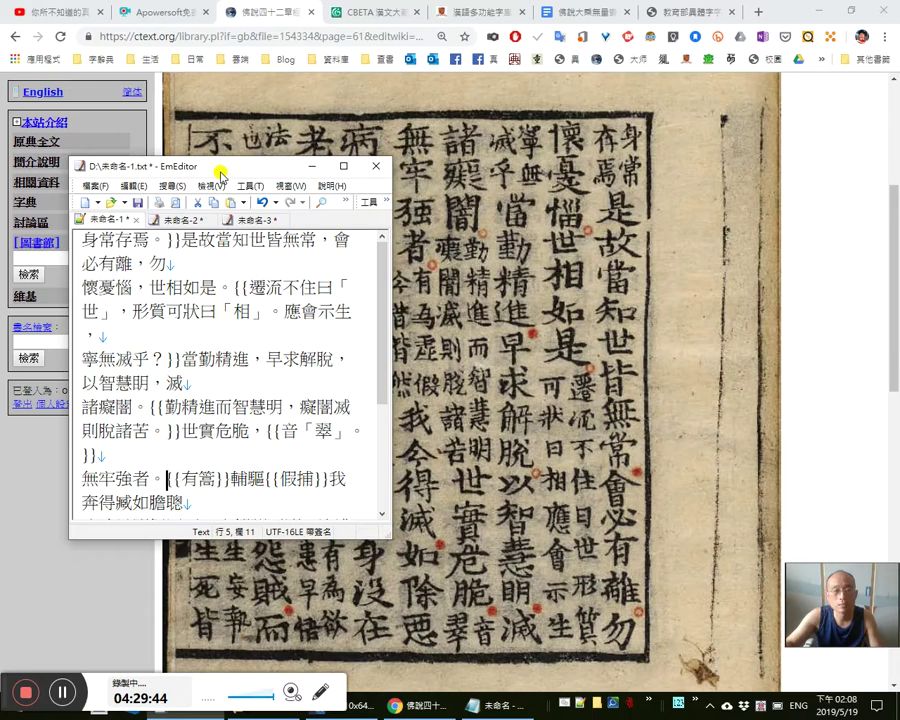
# Step: Move the EmEditor window to the right so it sits beside the ctext scan
pyautogui.moveTo(220, 175); pyautogui.dragTo(629, 191)
pyautogui.click(390, 5)
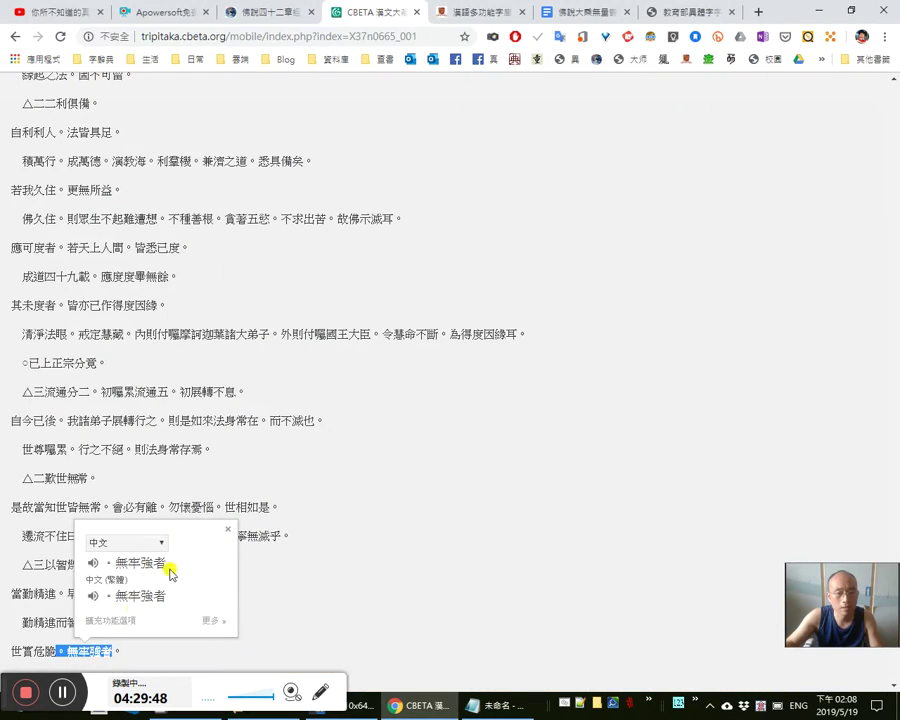
pyautogui.click(276, 10)
pyautogui.hotkey('alt', 'Tab')
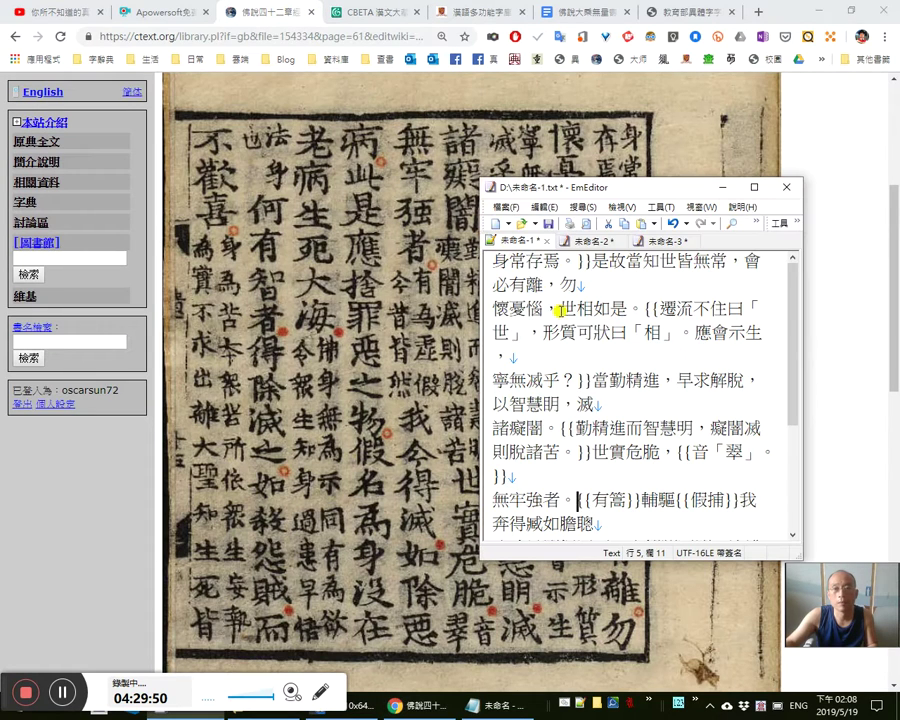
# Step: Complete the note after 無牢強者。 so it reads 有為虛假，今昔皆然。
pyautogui.moveTo(526, 499); pyautogui.dragTo(549, 499)
pyautogui.click(575, 497)
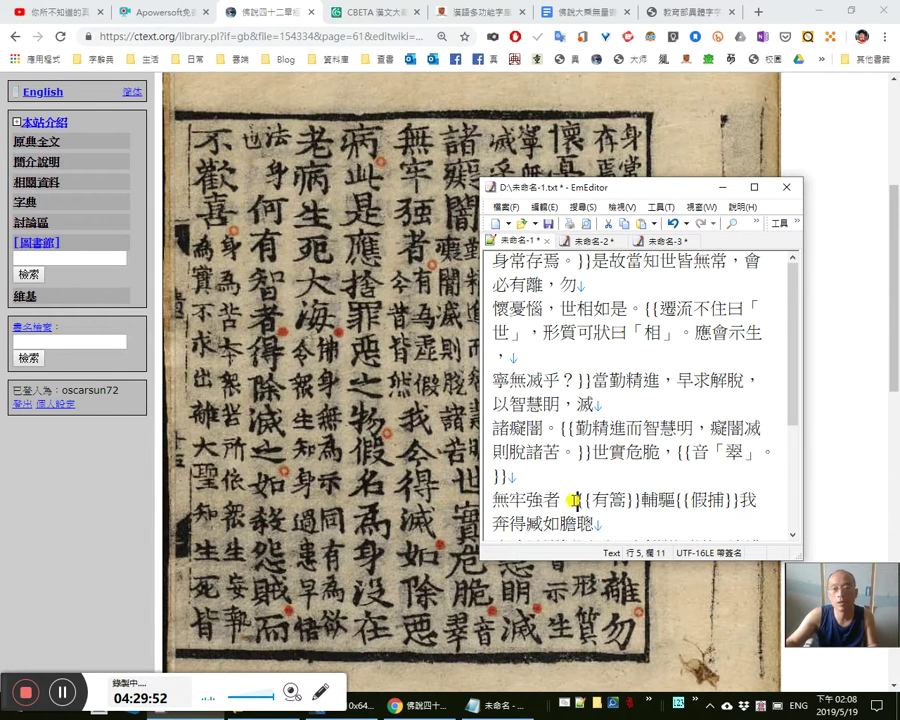
pyautogui.press('Right')
pyautogui.press('Right')
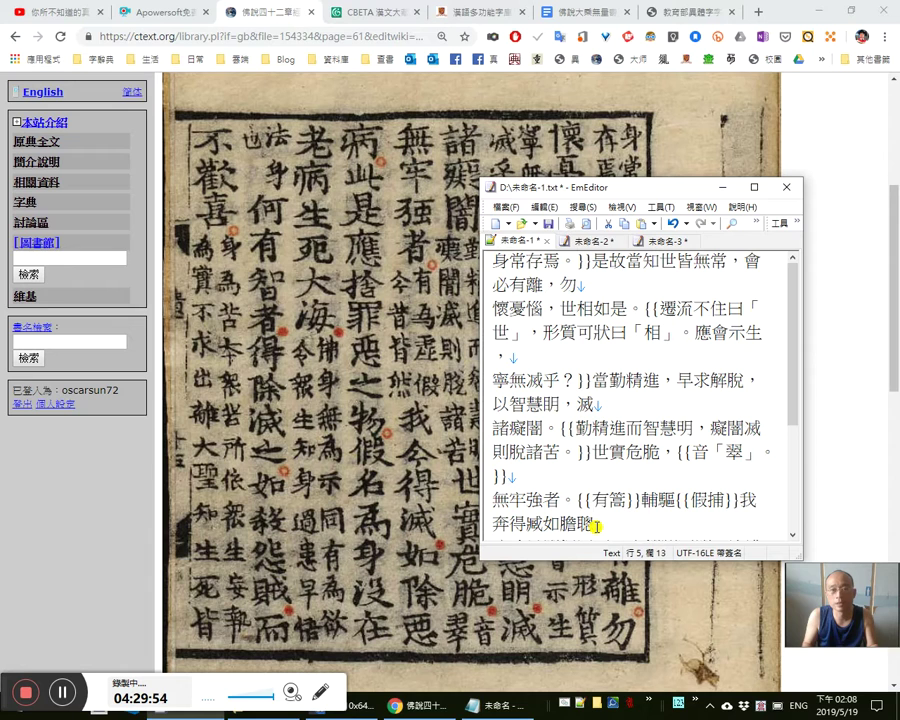
pyautogui.press('Right')
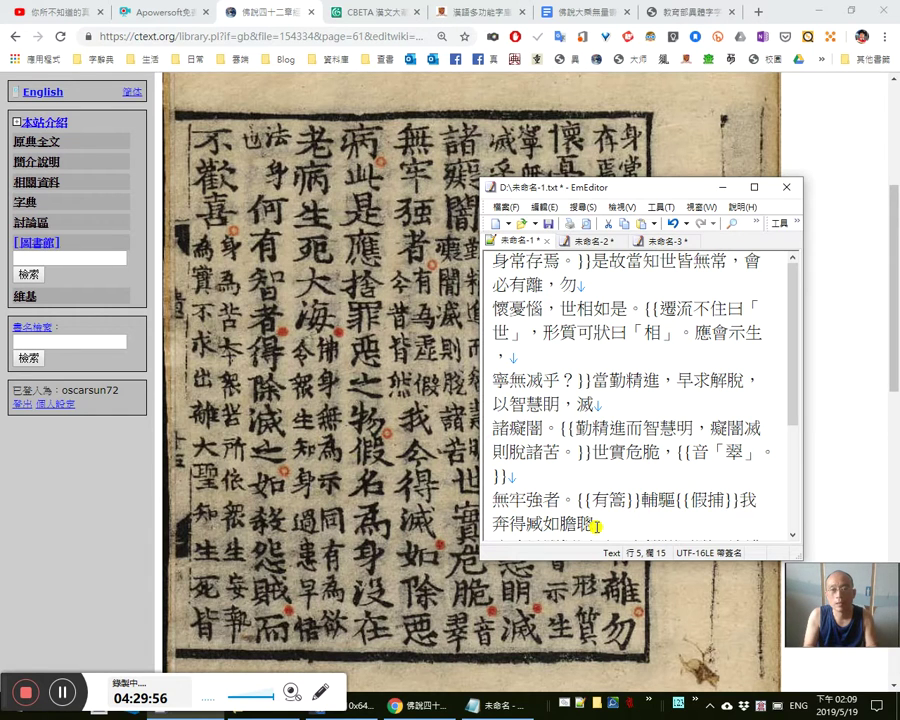
pyautogui.press('a')
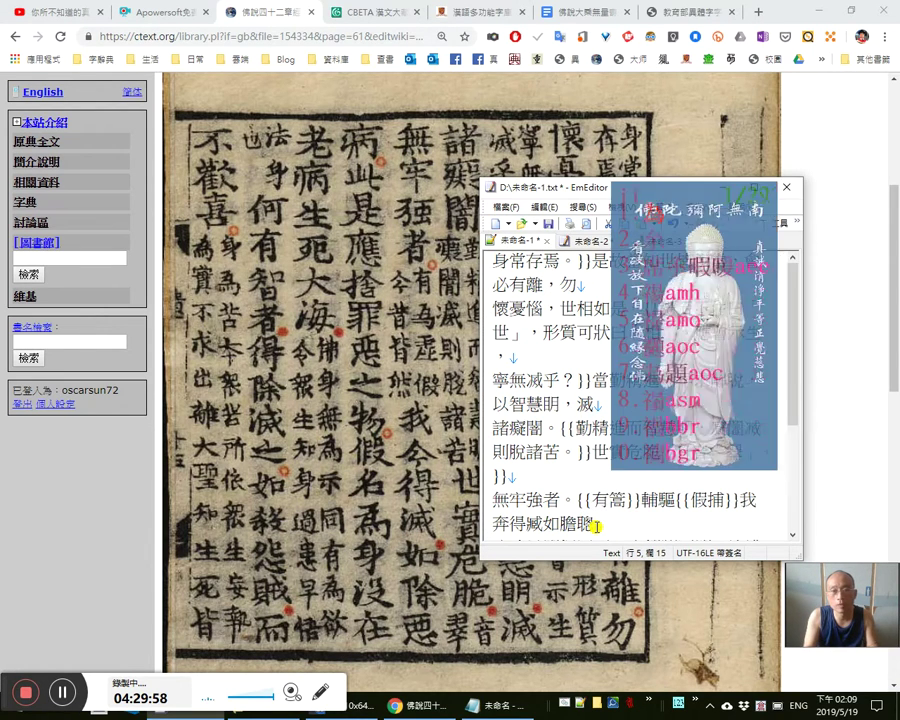
pyautogui.press('space')
pyautogui.write('ymo')
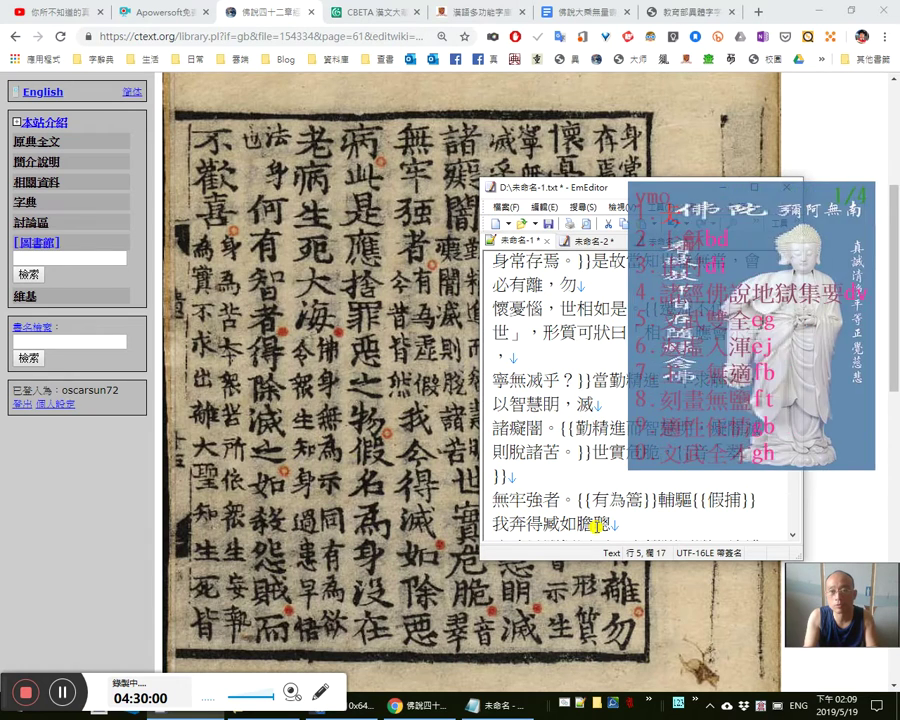
pyautogui.write('虛假，')
pyautogui.write('a')
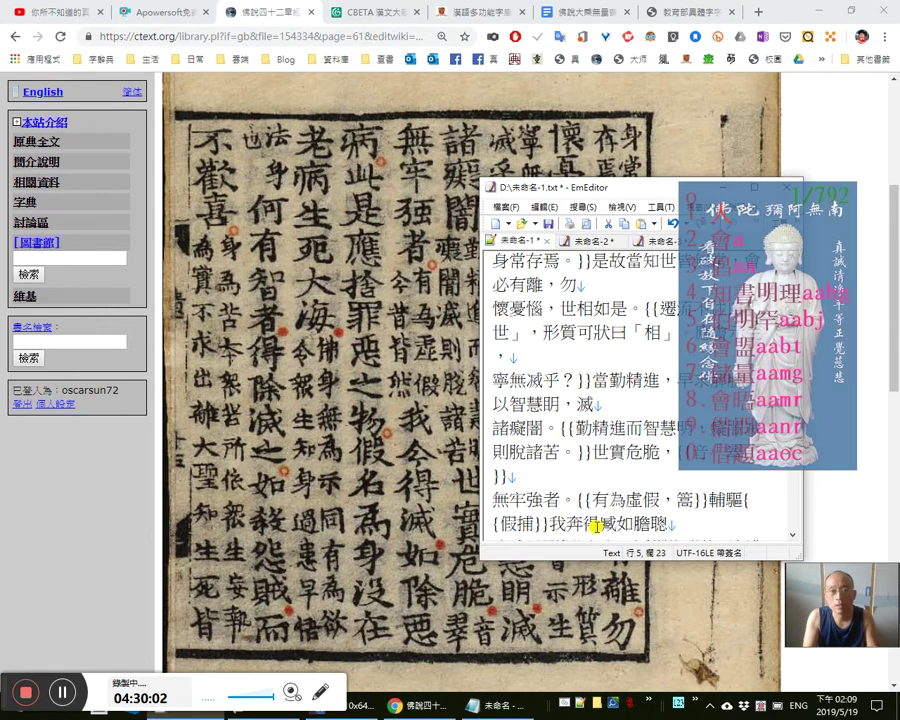
pyautogui.write('oa')
pyautogui.press('space')
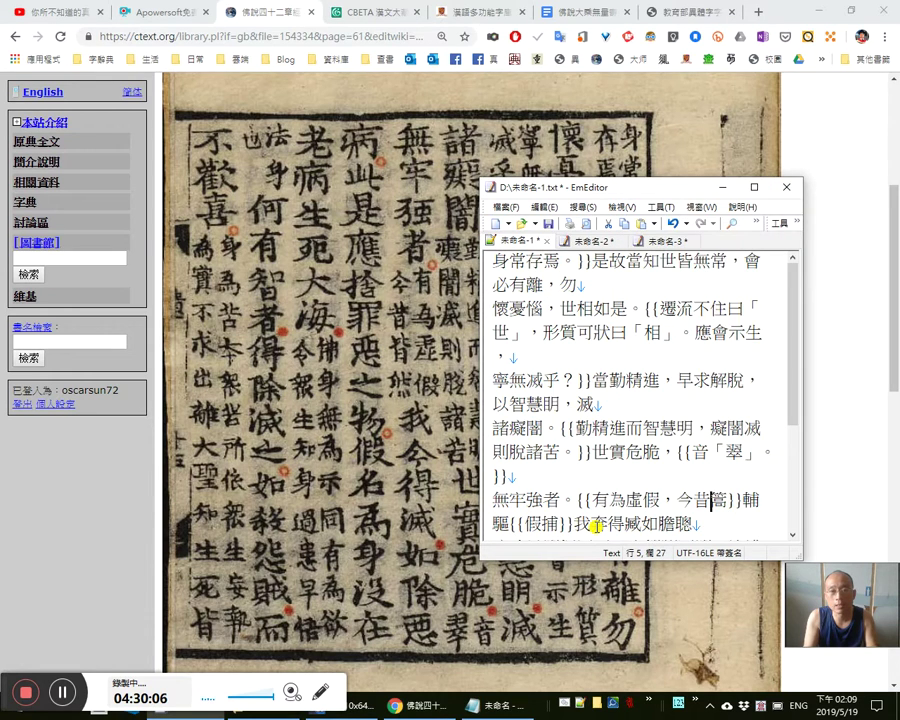
pyautogui.write('皆然。')
# Step: Delete the stray 竇 and the phrase 輔驅{{假捕}}, removing a mistaken 守遂 insertion
pyautogui.press('Delete')
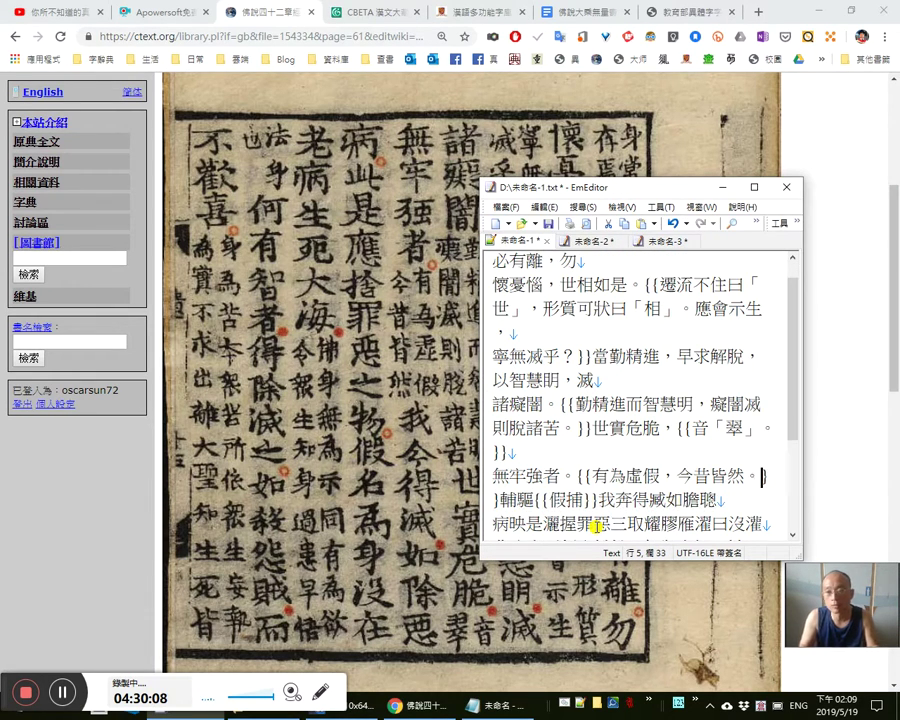
pyautogui.press('Right')
pyautogui.press('Right')
pyautogui.press('Right')
pyautogui.press('Right')
pyautogui.press('Right')
pyautogui.press('Right')
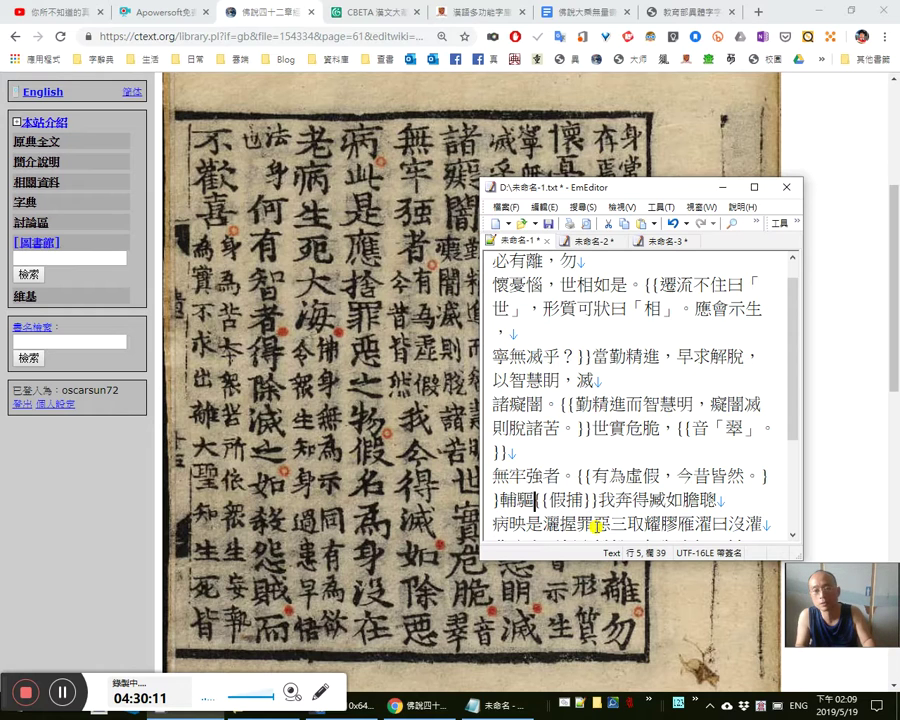
pyautogui.press('Left')
pyautogui.press('Left')
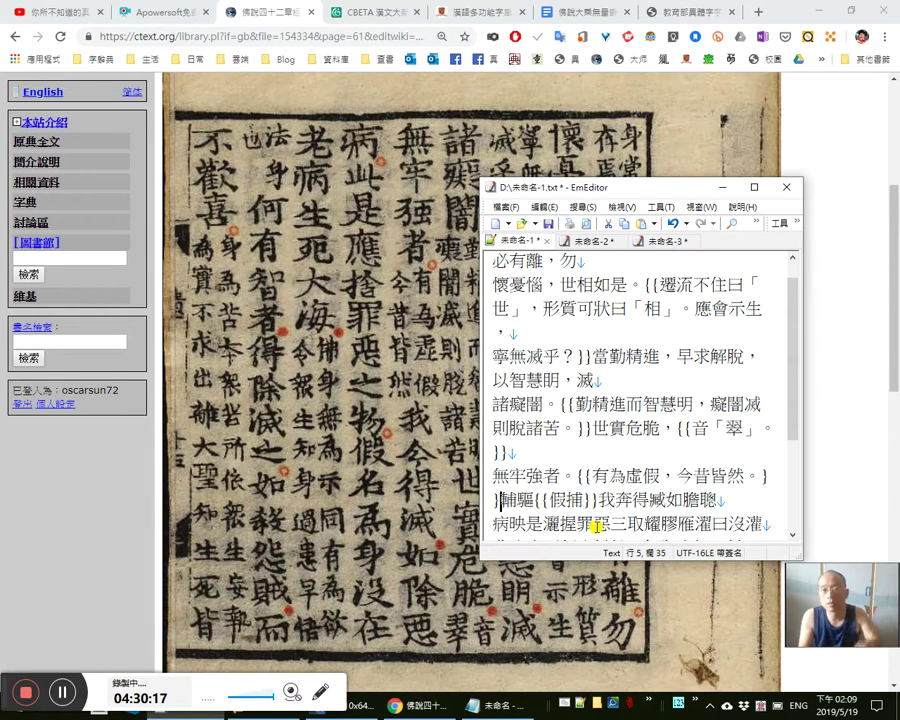
pyautogui.write('守遂')
pyautogui.hotkey('shift', 'Left')
pyautogui.hotkey('shift', 'Left')
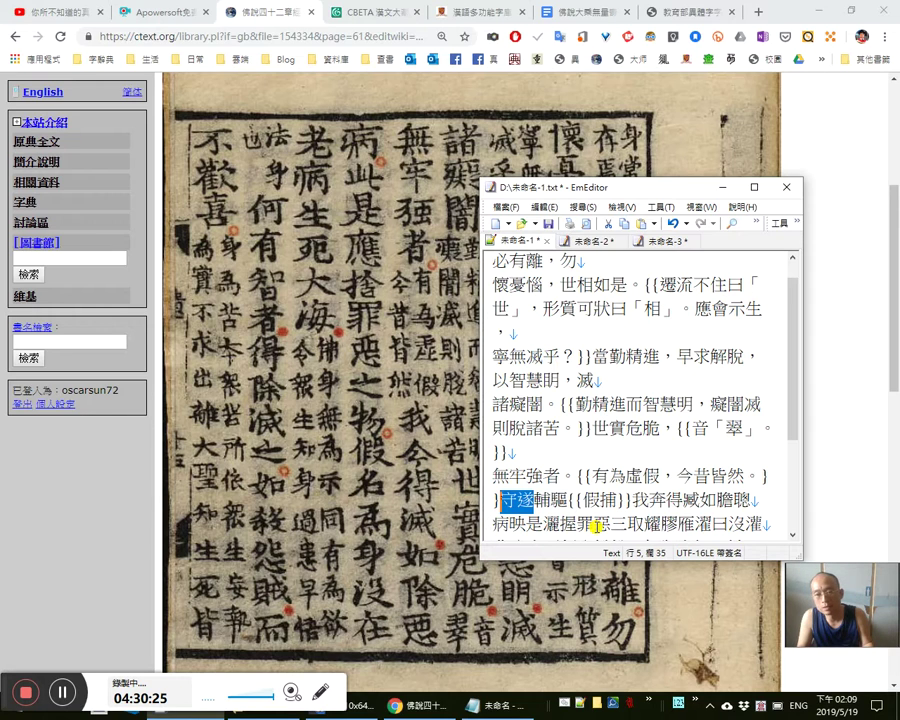
pyautogui.press('Delete')
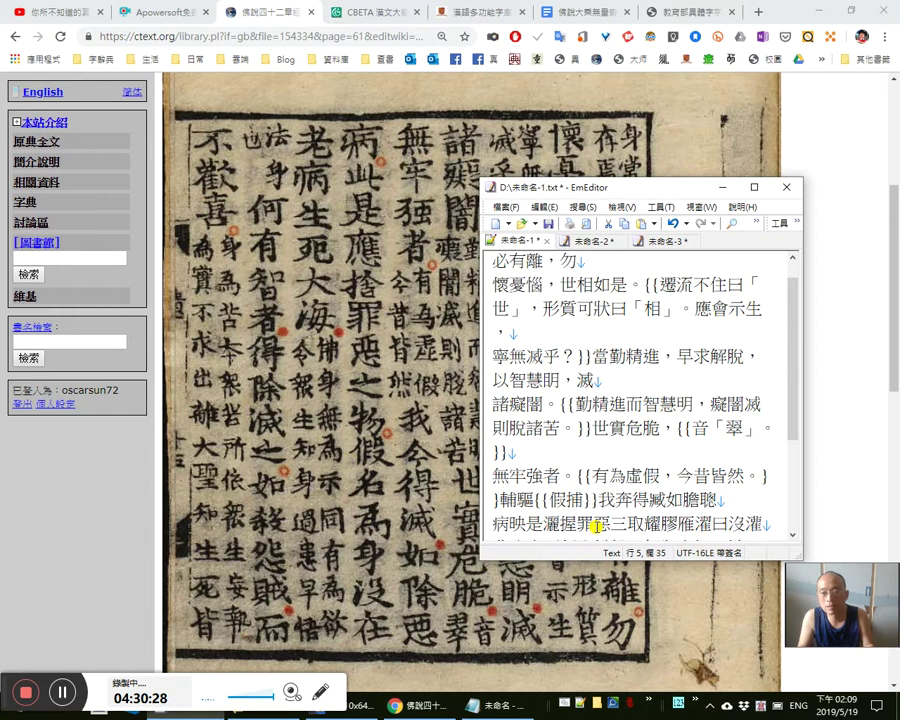
pyautogui.press('Left')
pyautogui.press('Left')
pyautogui.press('Left')
pyautogui.press('Left')
pyautogui.press('Left')
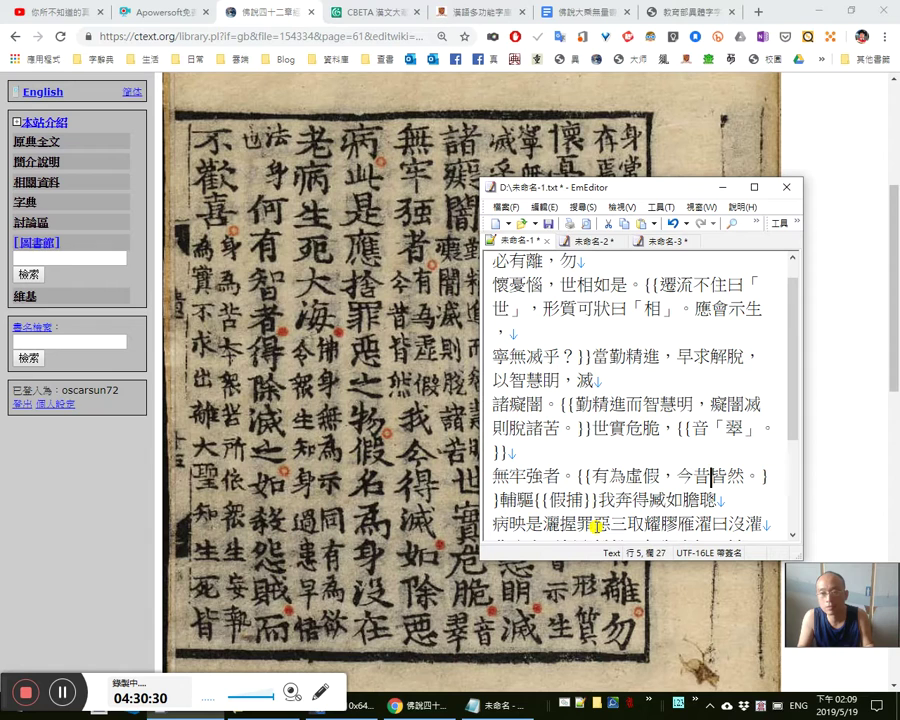
pyautogui.press('Right')
pyautogui.press('Right')
pyautogui.press('Right')
pyautogui.press('Right')
pyautogui.press('Right')
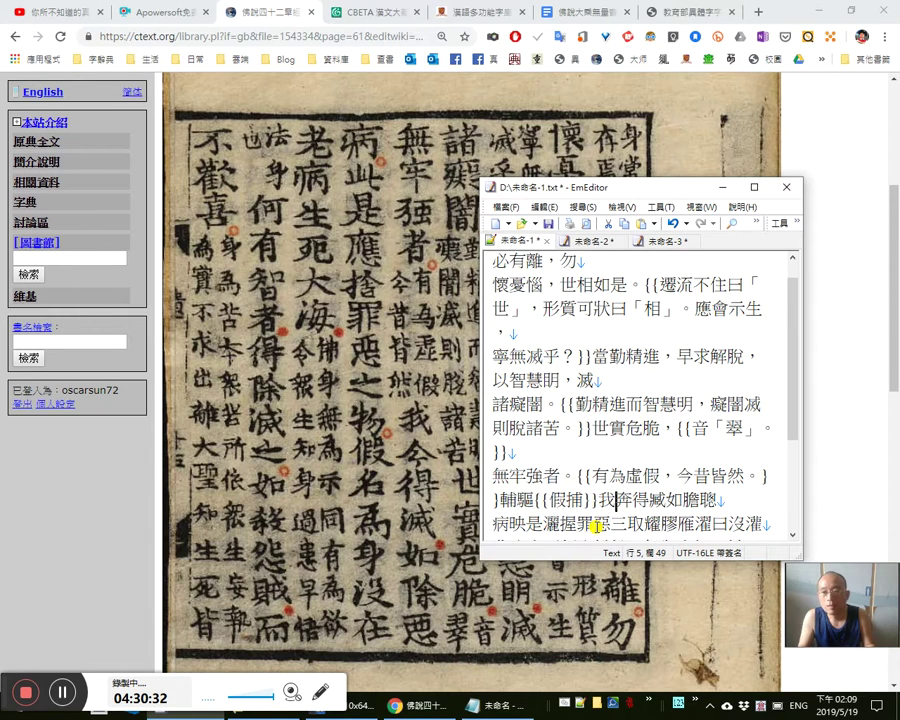
pyautogui.hotkey('shift', 'Right')
pyautogui.hotkey('shift', 'Right')
pyautogui.hotkey('shift', 'Right')
pyautogui.hotkey('shift', 'Right')
pyautogui.hotkey('shift', 'Right')
pyautogui.hotkey('shift', 'Right')
pyautogui.hotkey('shift', 'Right')
pyautogui.hotkey('shift', 'Right')
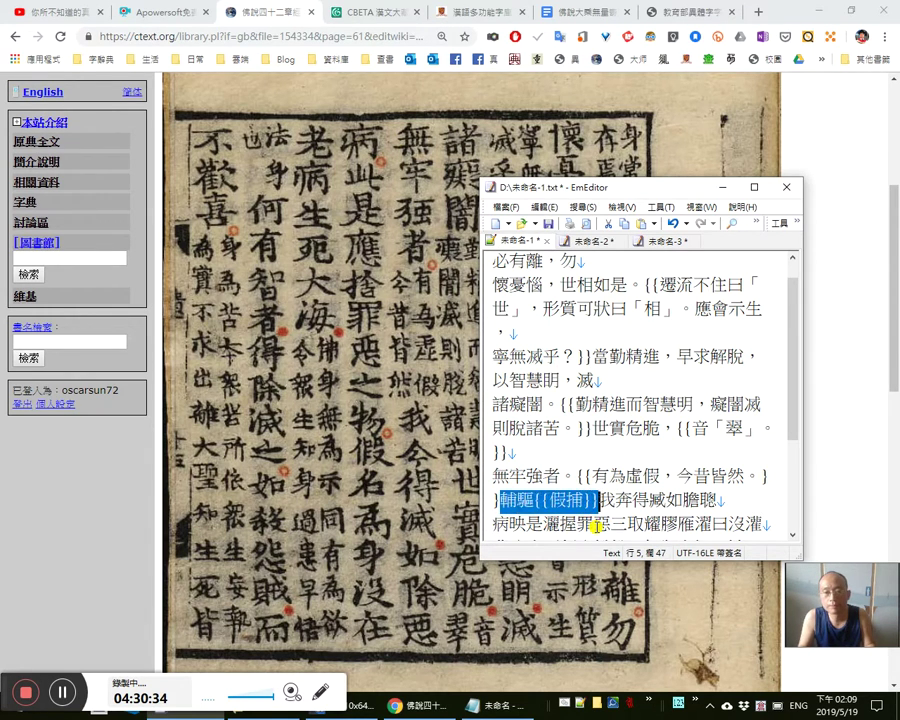
pyautogui.press('Delete')
# Step: Replace 弃 with 今 and 滅 with 漫， so the line reads 我今得漫，
pyautogui.press('Right')
pyautogui.hotkey('shift', 'Right')
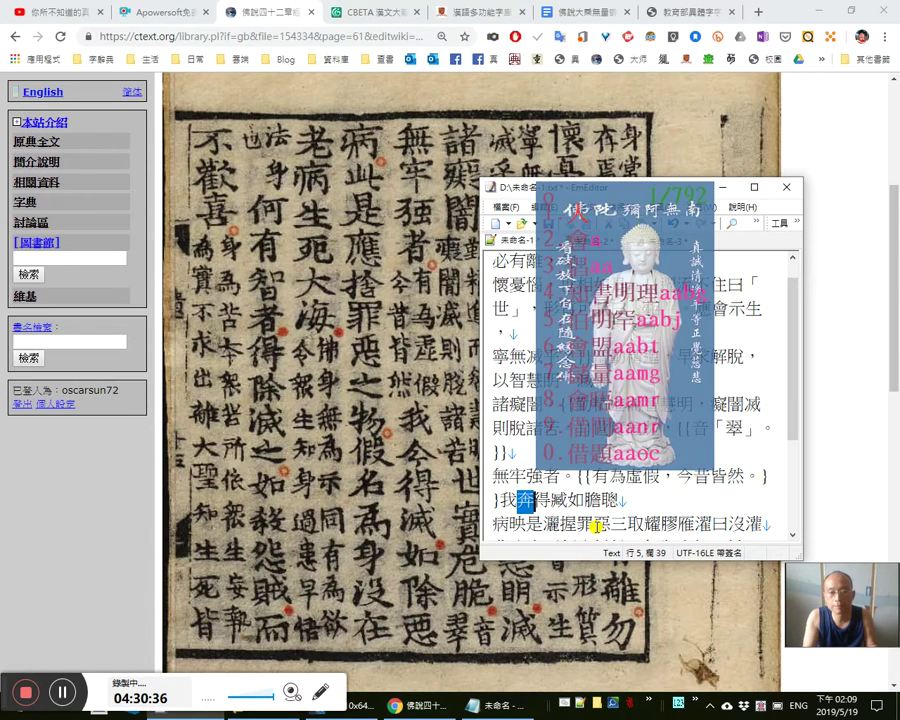
pyautogui.write('今')
pyautogui.press('Right')
pyautogui.hotkey('shift', 'Right')
pyautogui.write('漫，')
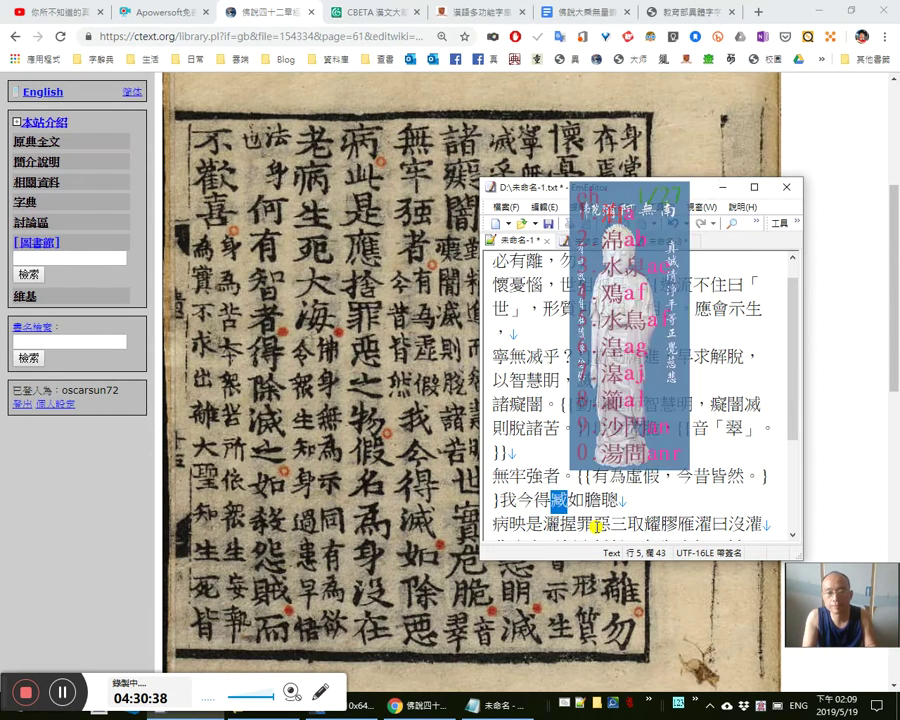
# Step: Replace the wrong characters 膽聰 after 如 with 惡
pyautogui.press('Right')
pyautogui.hotkey('shift', 'Right')
pyautogui.press('Delete')
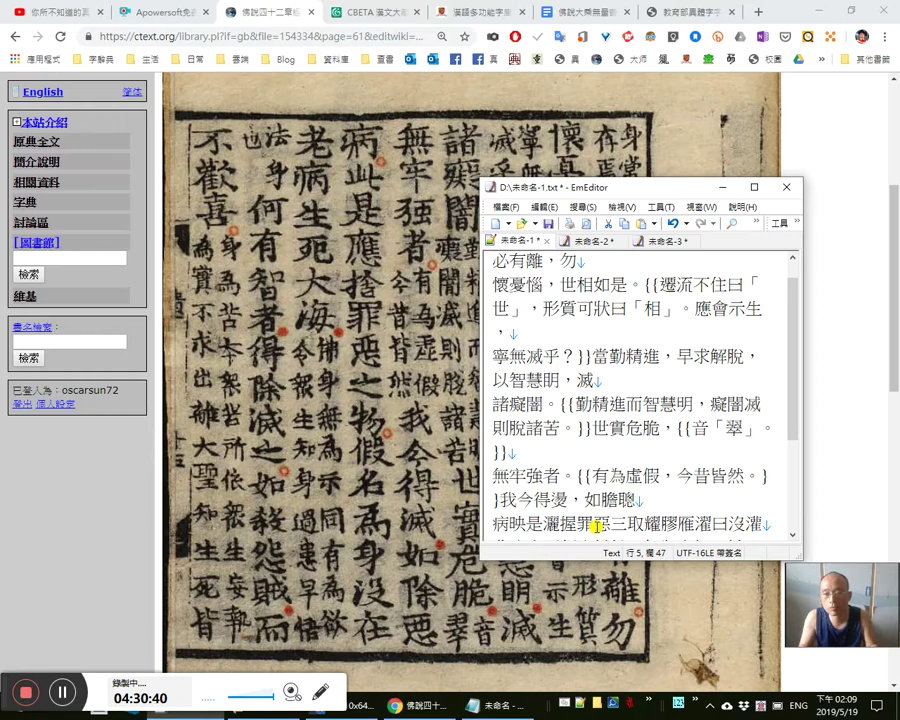
pyautogui.press('a')
pyautogui.write('惡')
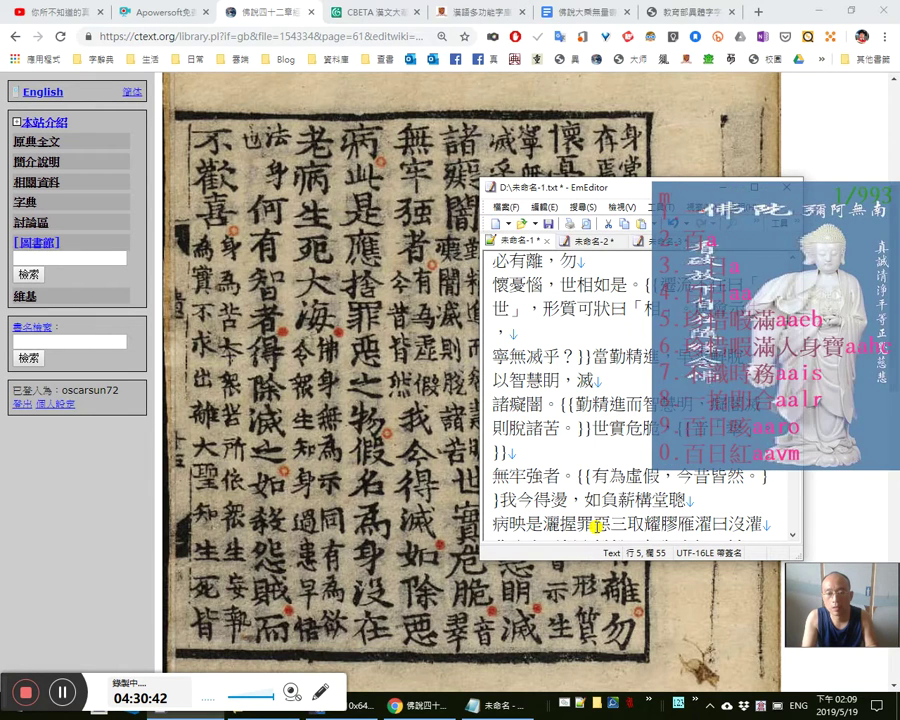
pyautogui.press('Delete')
# Step: Select the phrase 負薪構堂 for replacement, restoring it after an accidental deletion
pyautogui.scroll(-1, 596, 525)
pyautogui.press('Left')
pyautogui.press('Left')
pyautogui.press('Left')
pyautogui.press('Left')
pyautogui.press('Left')
pyautogui.hotkey('shift', 'Right')
pyautogui.hotkey('shift', 'Right')
pyautogui.hotkey('shift', 'Right')
pyautogui.hotkey('shift', 'Right')
pyautogui.press('Delete')
pyautogui.hotkey('ctrl', 'z')
pyautogui.hotkey('shift', 'Left')
pyautogui.hotkey('shift', 'Left')
pyautogui.hotkey('shift', 'Left')
pyautogui.hotkey('shift', 'Left')
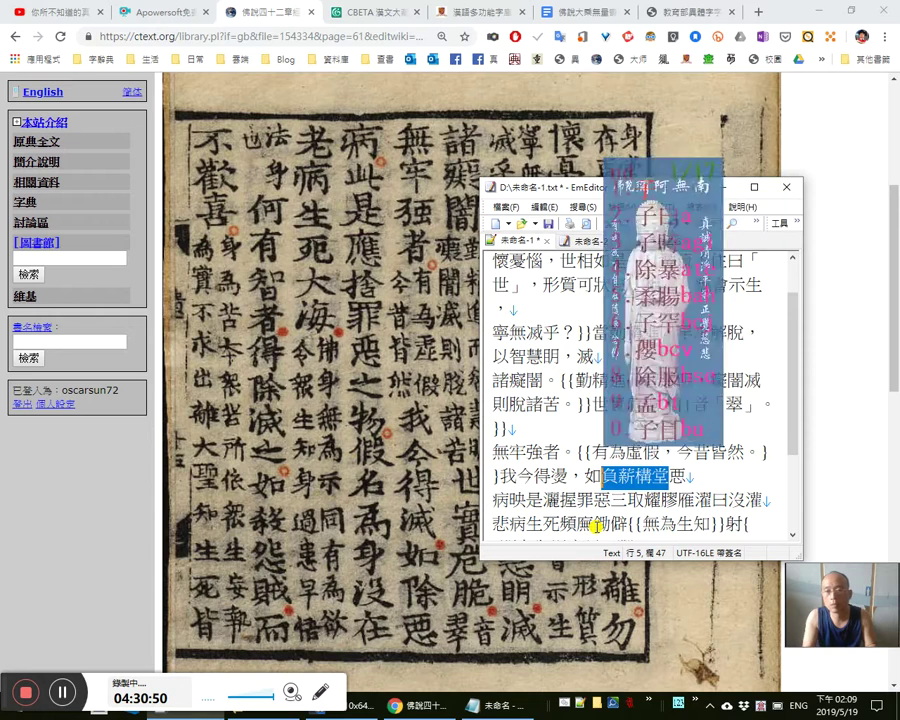
# Step: Try Cangjie codes to compose 子 as the replacement for 負薪構堂
pyautogui.write('zdf')
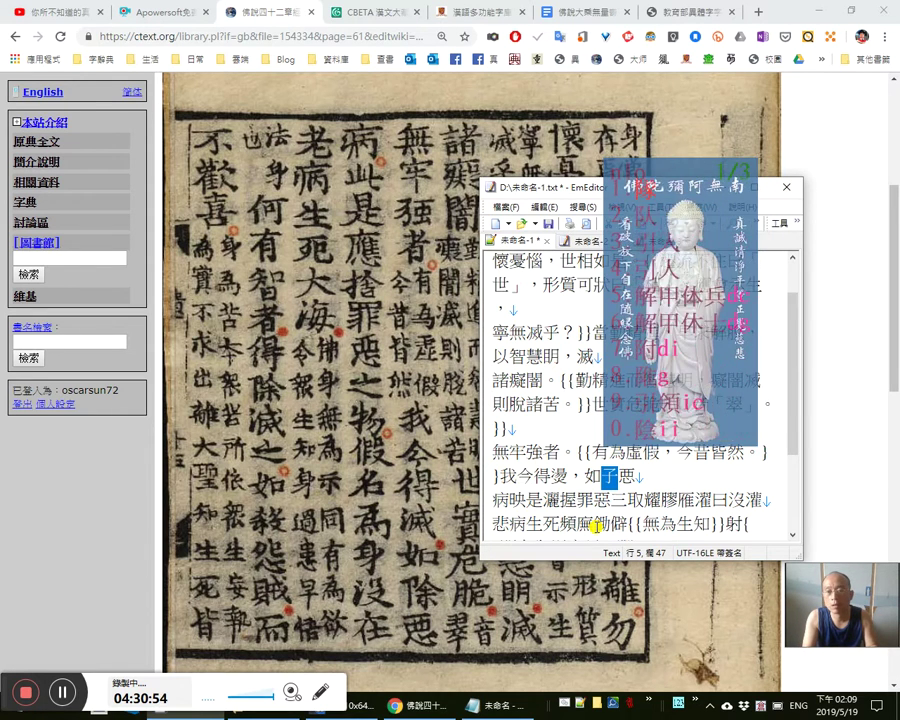
pyautogui.write('abc')
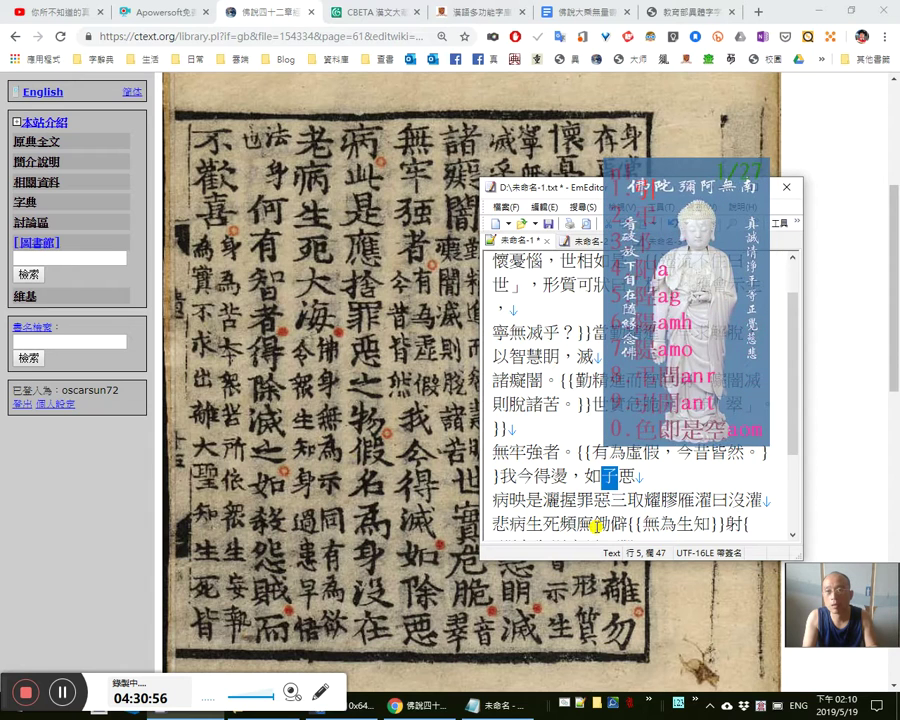
pyautogui.press('Escape')
pyautogui.write('a')
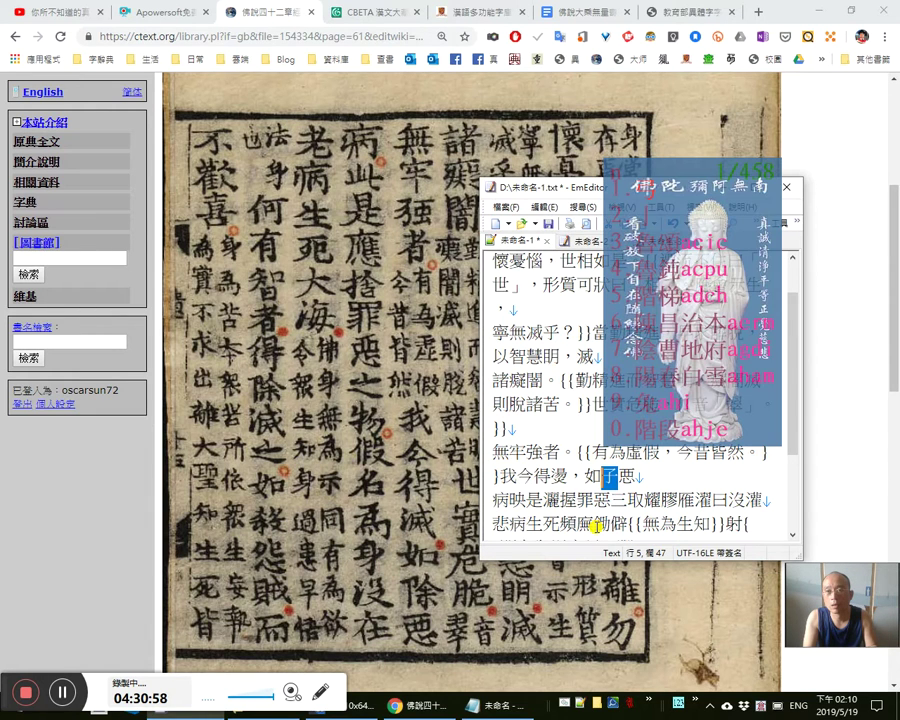
pyautogui.write('d')
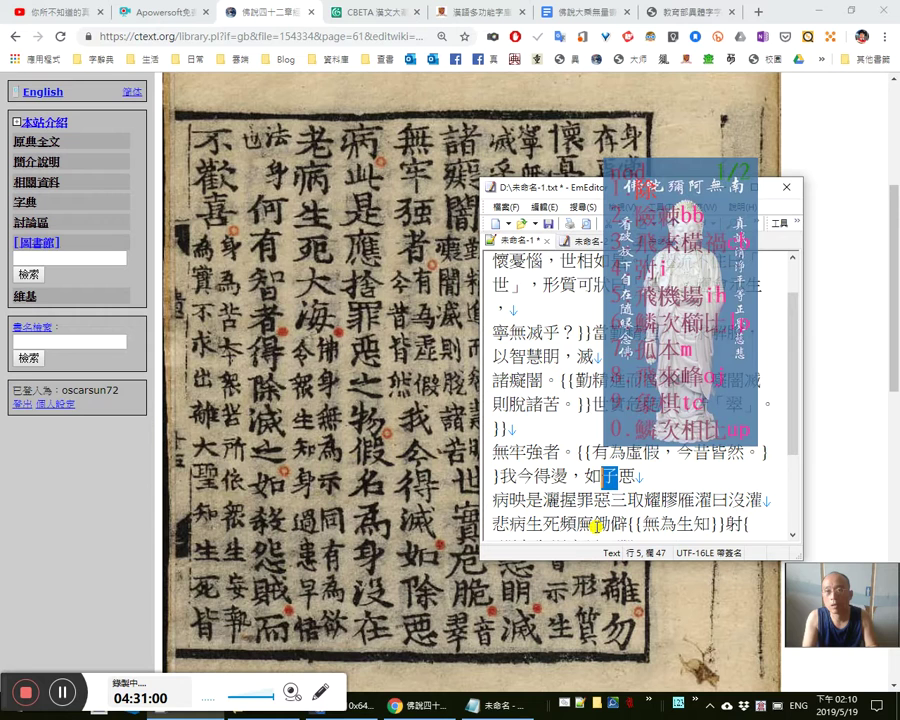
pyautogui.press('BackSpace')
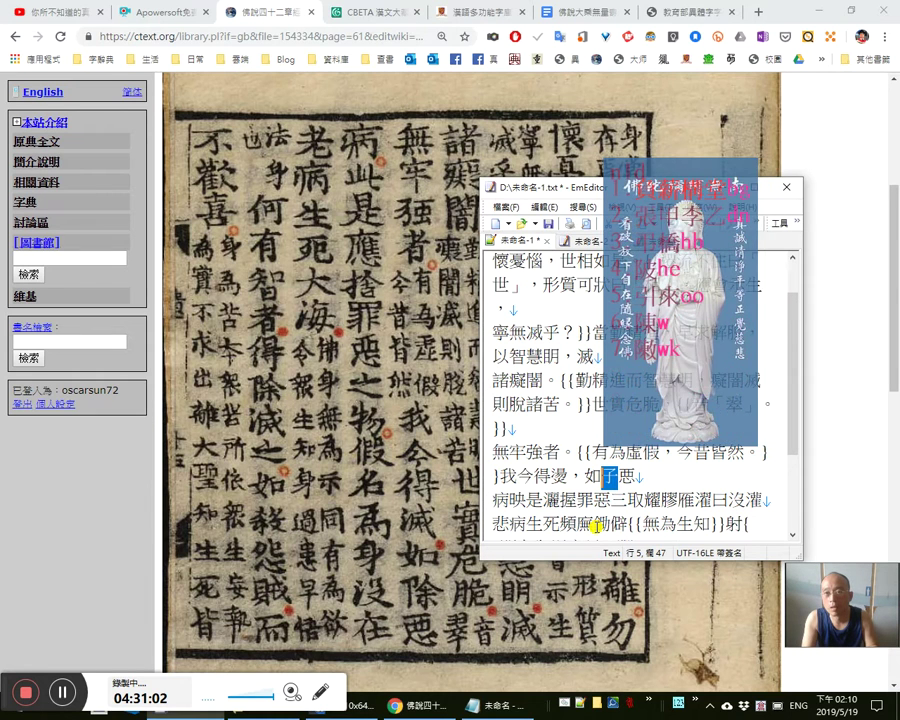
pyautogui.press('BackSpace')
pyautogui.write('b')
pyautogui.press('BackSpace')
pyautogui.write('a')
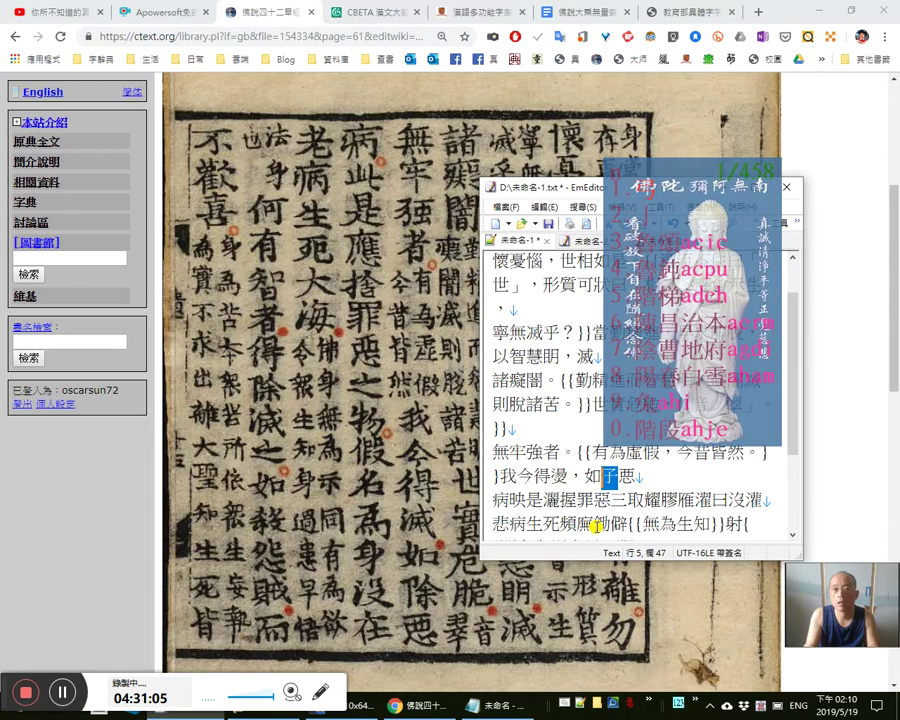
pyautogui.write('n')
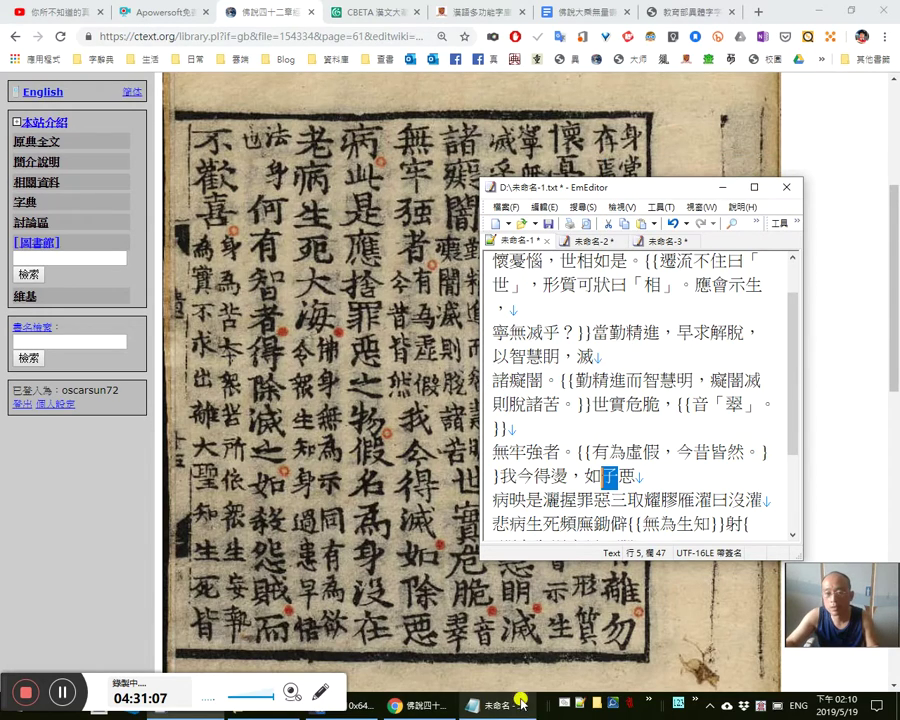
pyautogui.hotkey('alt', 'Tab')
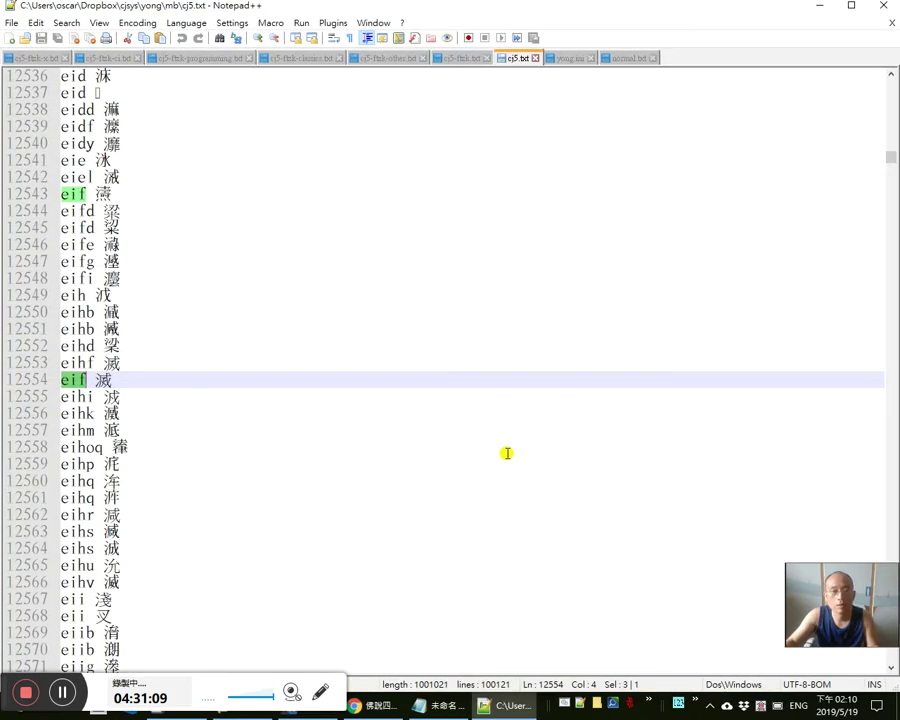
# Step: Undo the accidental edit on line 12554 and search cj5.txt for 除
pyautogui.hotkey('ctrl', 'f')
pyautogui.write('除')
pyautogui.click(507, 457)
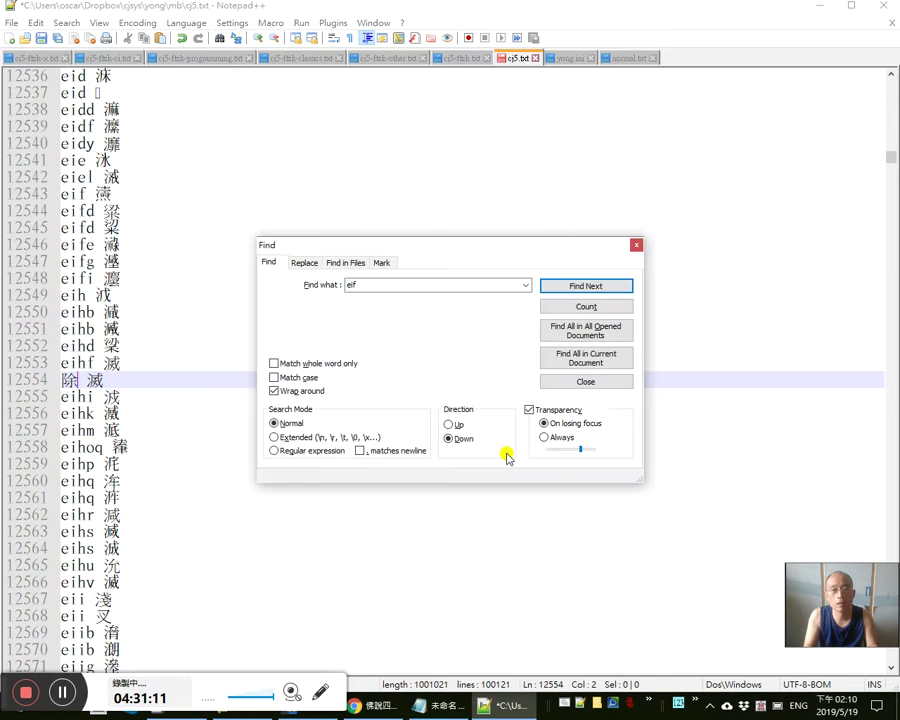
pyautogui.hotkey('ctrl', 'z')
pyautogui.doubleClick(381, 286)
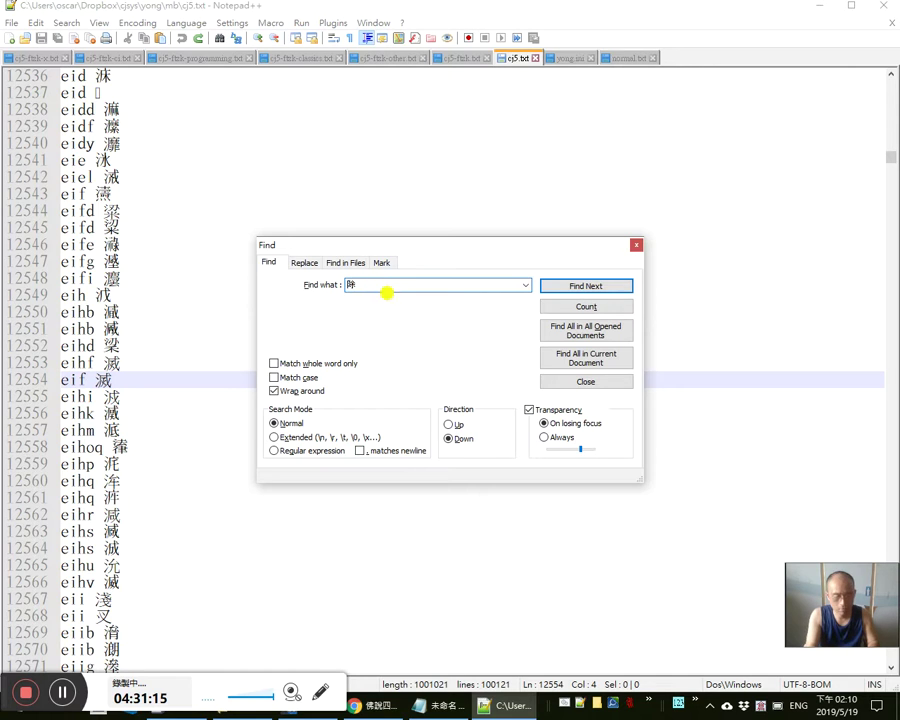
pyautogui.press('Return')
pyautogui.press('Escape')
# Step: Change the code for 除 on line 49690 from nod to nld
pyautogui.press('Down')
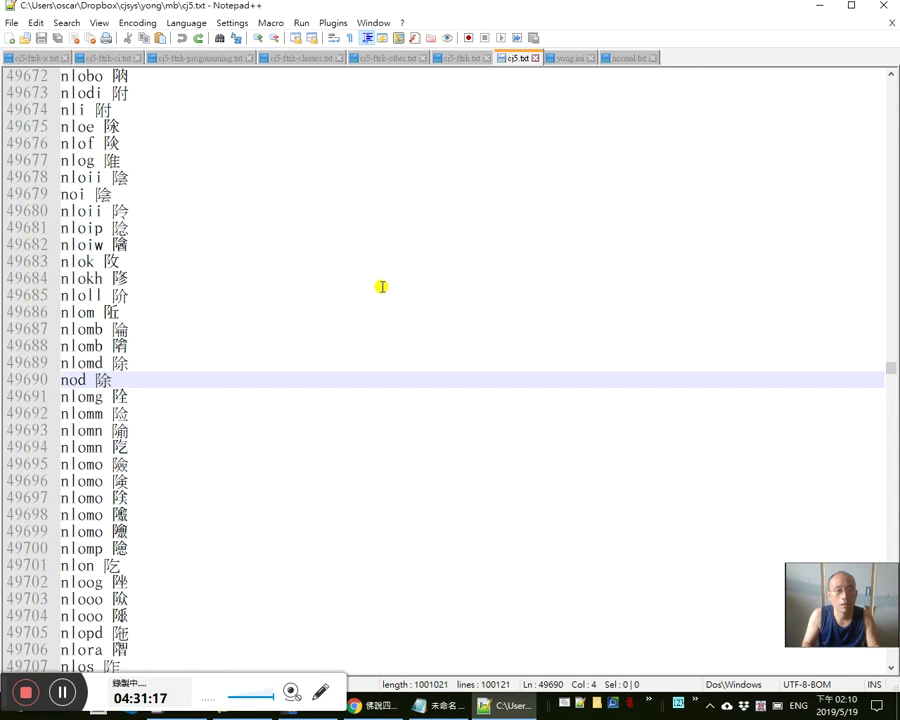
pyautogui.write('l')
pyautogui.press('Delete')
pyautogui.press('Escape')
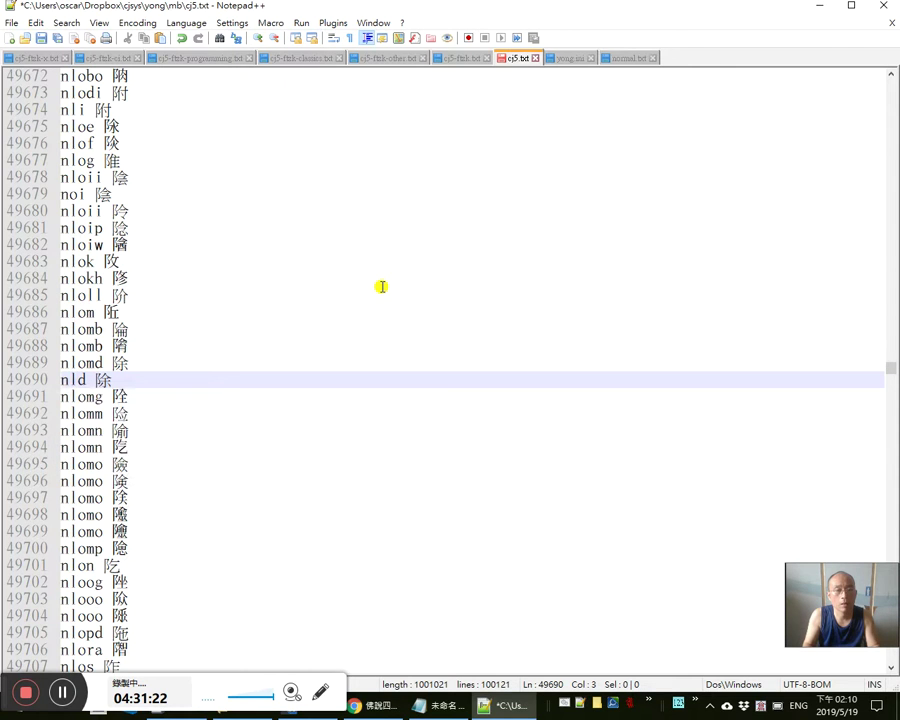
pyautogui.hotkey('ctrl', 'Tab')
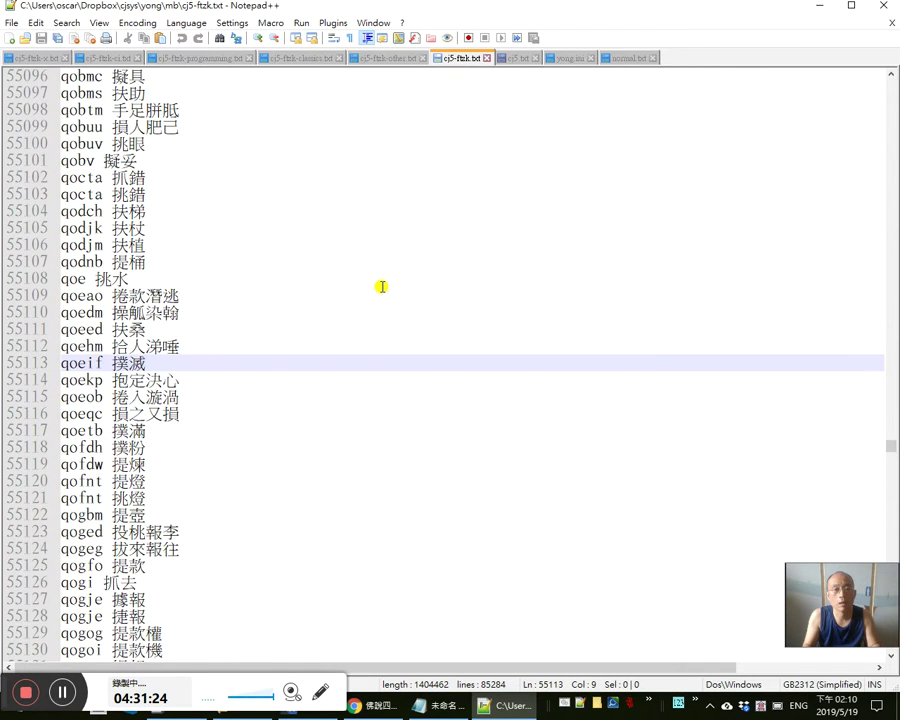
# Step: Find the 負薪構堂 entry lines in cj5-ftzk.txt and move them to cj5-ftzk-other.txt
pyautogui.hotkey('ctrl', 'f')
pyautogui.press('Return')
pyautogui.press('Escape')
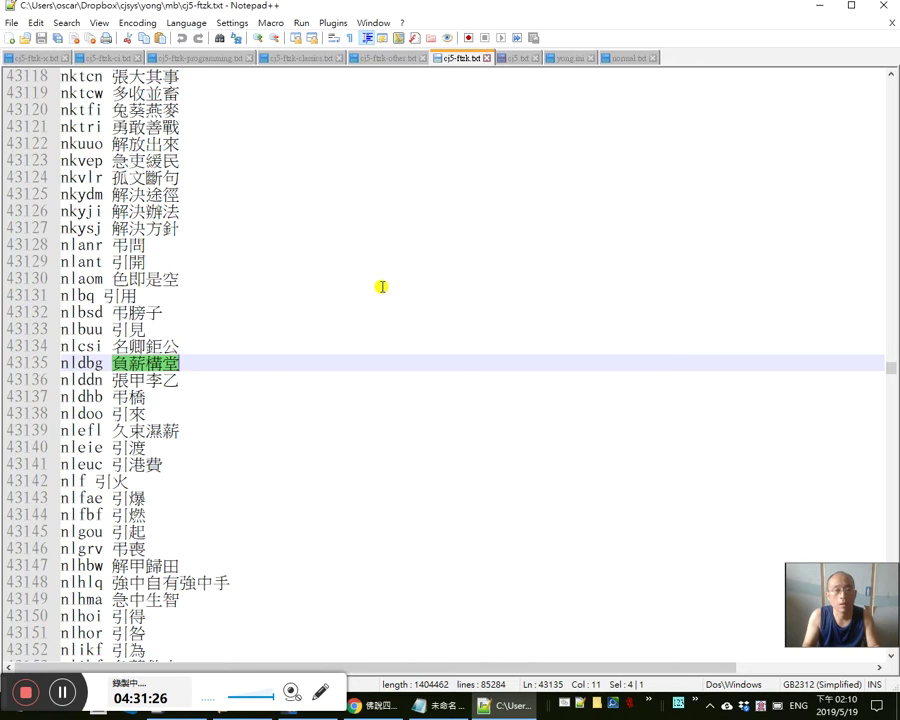
pyautogui.press('Down')
pyautogui.press('Down')
pyautogui.press('Home')
pyautogui.hotkey('shift', 'Up')
pyautogui.hotkey('shift', 'Up')
pyautogui.hotkey('shift', 'Up')
pyautogui.hotkey('ctrl', 'Tab')
pyautogui.write('nlcsi 名卿鉅公 nldhg 負薪構堂 nlddn 張甲李乙')
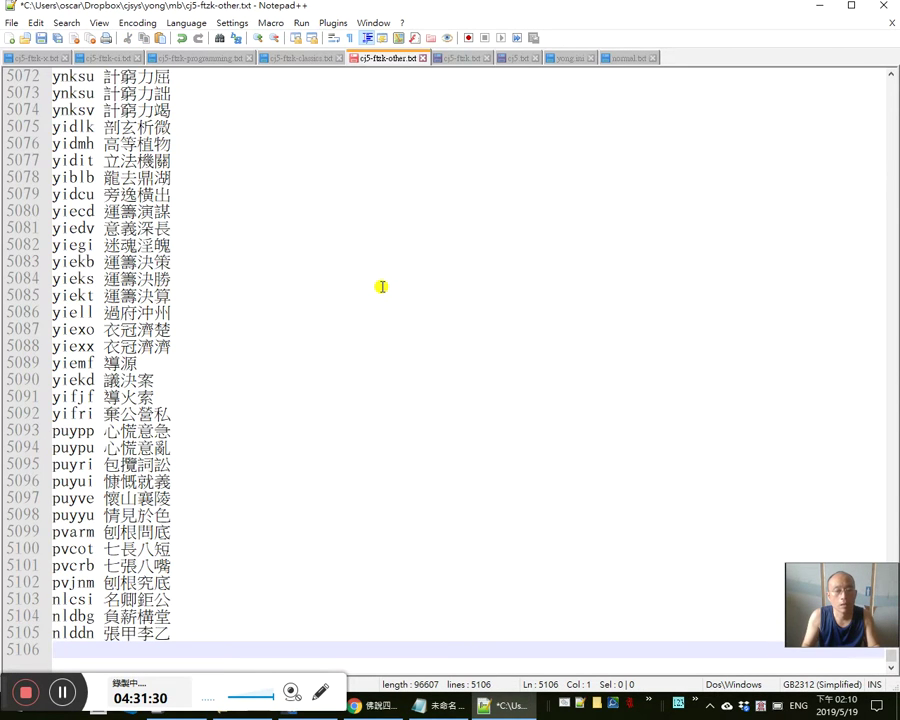
pyautogui.hotkey('ctrl', 'Tab')
# Step: Move the nlbsd entry to the end of cj5-ftzk-other.txt
pyautogui.press('Up')
pyautogui.press('Up')
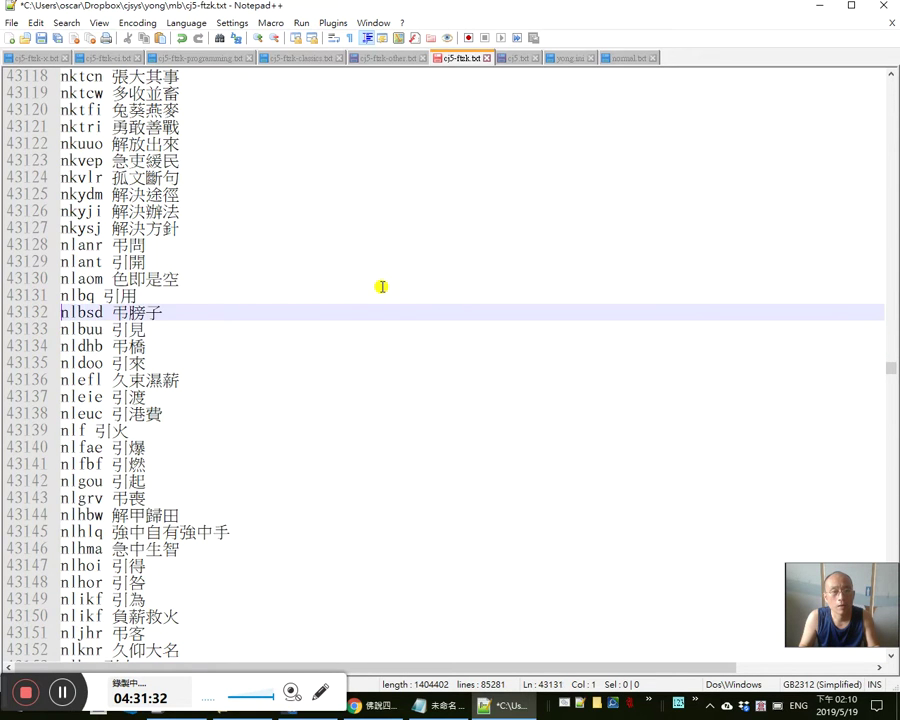
pyautogui.hotkey('ctrl', 'l')
pyautogui.hotkey('ctrl', 'Tab')
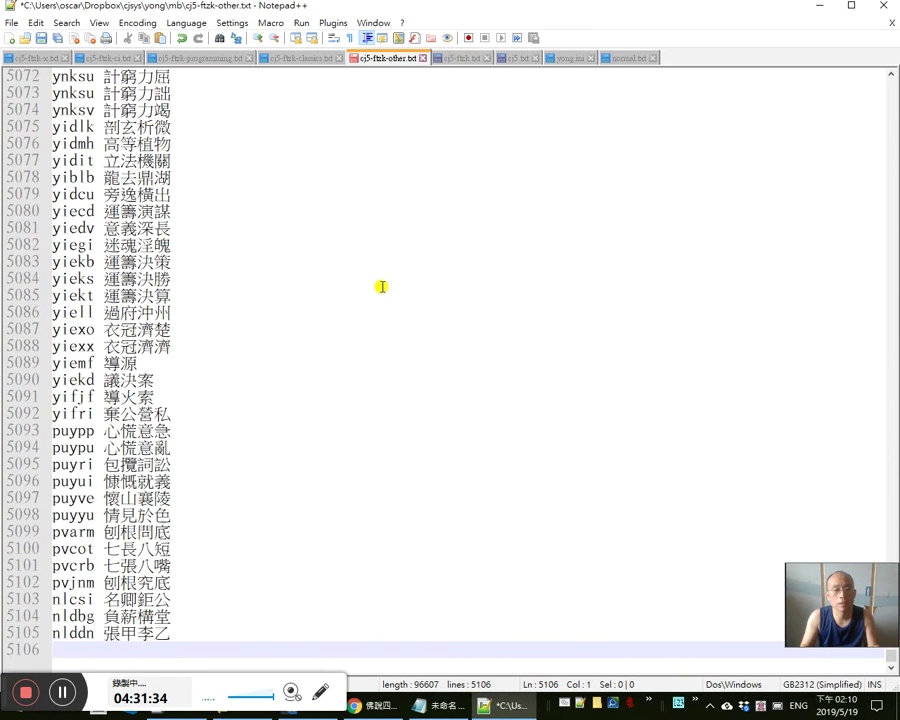
pyautogui.write('nlbsd 弔脖子')
pyautogui.hotkey('ctrl', 'Tab')
# Step: Move the nkvep and nkvlr entries to the end of cj5-ftzk-other.txt
pyautogui.press('Up')
pyautogui.press('Up')
pyautogui.press('Up')
pyautogui.press('Up')
pyautogui.press('Up')
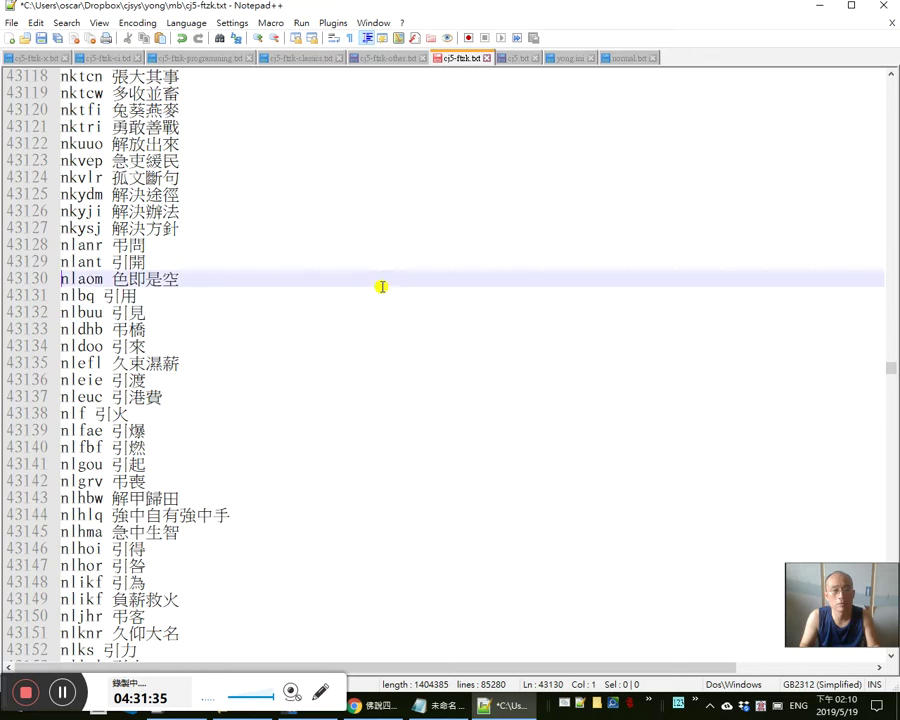
pyautogui.press('Up')
pyautogui.press('Up')
pyautogui.press('Up')
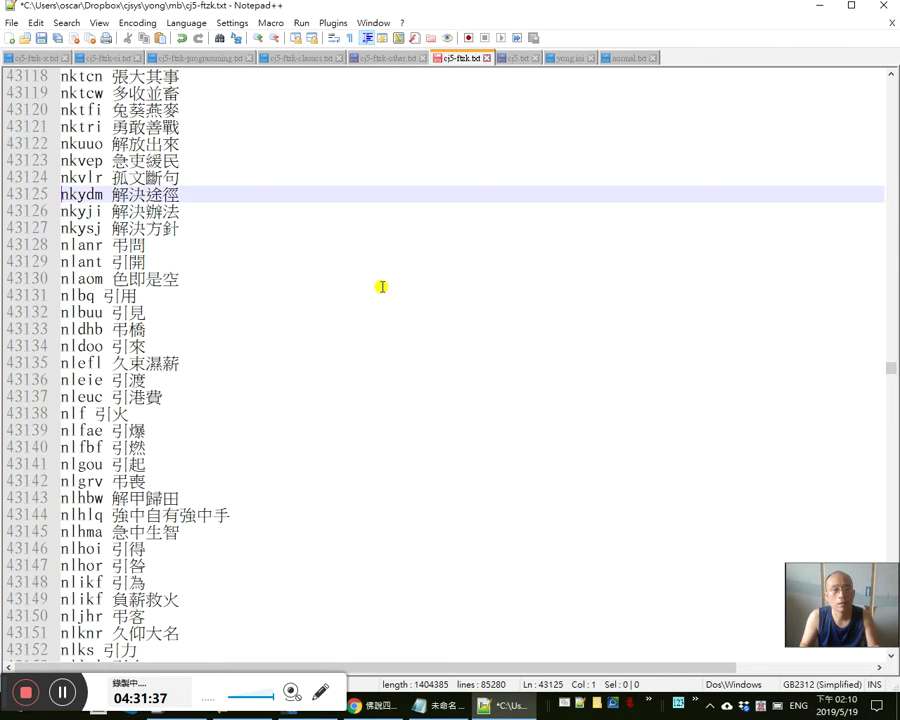
pyautogui.hotkey('shift', 'Up')
pyautogui.hotkey('shift', 'Up')
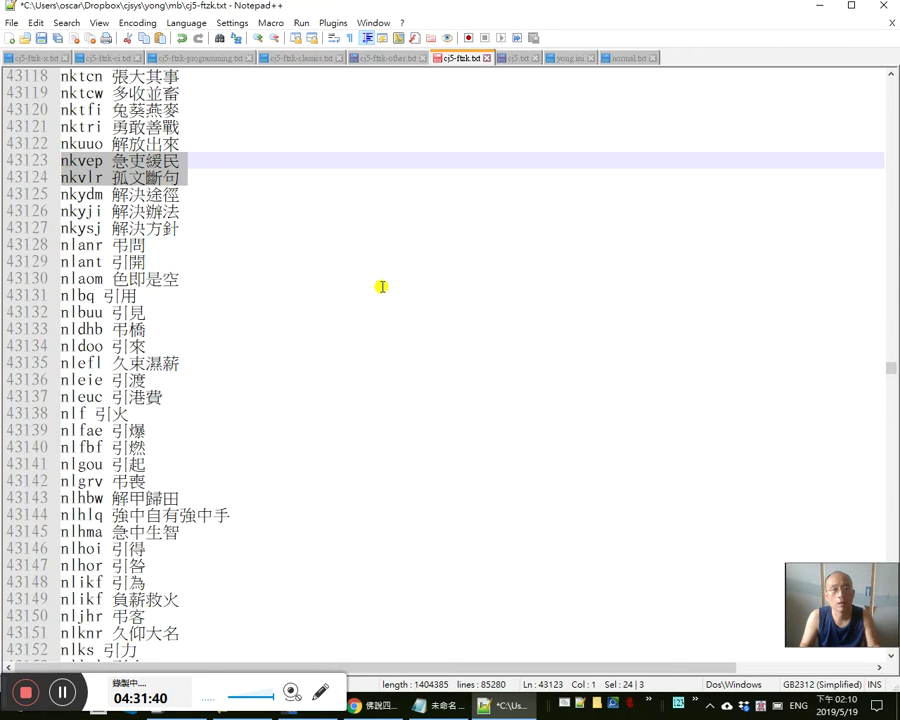
pyautogui.hotkey('shift', 'Down')
pyautogui.hotkey('ctrl', 'x')
pyautogui.hotkey('ctrl', 'Tab')
pyautogui.hotkey('ctrl', 'v')
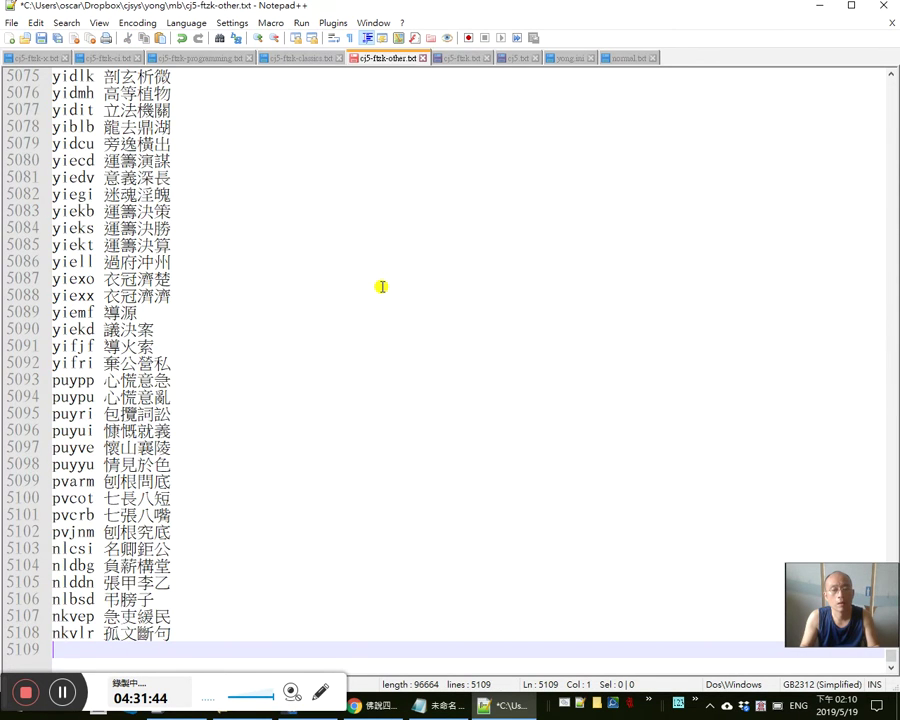
pyautogui.hotkey('ctrl', 'Tab')
# Step: Move the nktcw, nktfi and nktri entries to the end of cj5-ftzk-other.txt
pyautogui.press('Up')
pyautogui.hotkey('shift', 'Up')
pyautogui.hotkey('shift', 'Up')
pyautogui.hotkey('shift', 'Up')
pyautogui.hotkey('shift', 'Up')
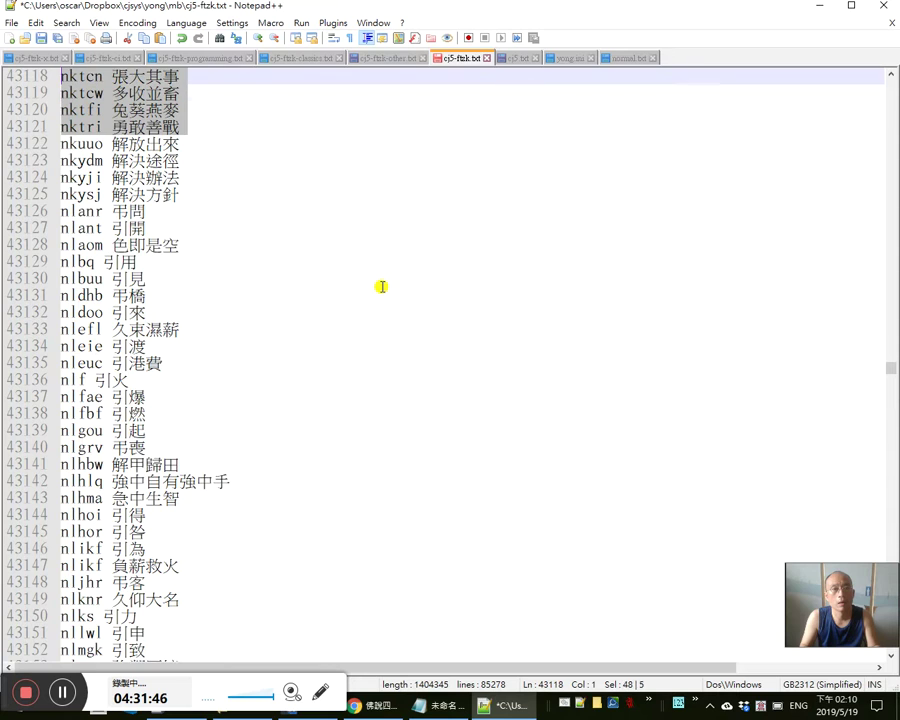
pyautogui.hotkey('shift', 'Up')
pyautogui.hotkey('shift', 'Up')
pyautogui.hotkey('shift', 'Down')
pyautogui.hotkey('shift', 'Down')
pyautogui.hotkey('shift', 'Up')
pyautogui.hotkey('shift', 'Up')
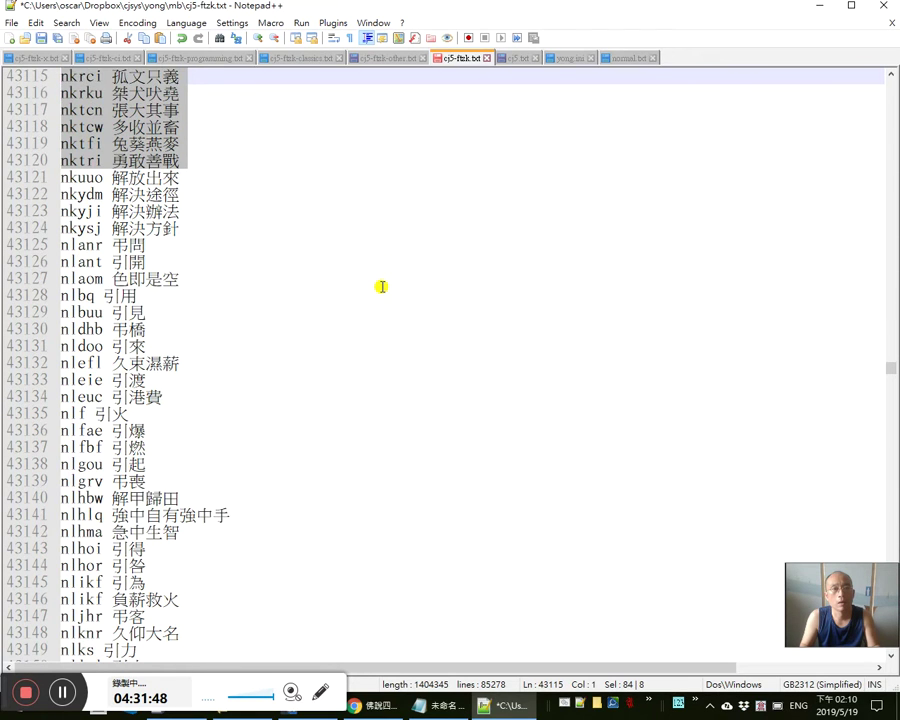
# Step: Move the nkrci and nkrku entries to the end of cj5-ftzk-other.txt
pyautogui.hotkey('shift', 'Up')
pyautogui.hotkey('shift', 'Down')
pyautogui.hotkey('shift', 'Down')
pyautogui.hotkey('shift', 'Down')
pyautogui.hotkey('shift', 'Down')
pyautogui.hotkey('ctrl', 'x')
pyautogui.hotkey('ctrl', 'Tab')
pyautogui.hotkey('ctrl', 'v')
pyautogui.hotkey('ctrl', 'Tab')
pyautogui.press('Up')
pyautogui.hotkey('shift', 'Up')
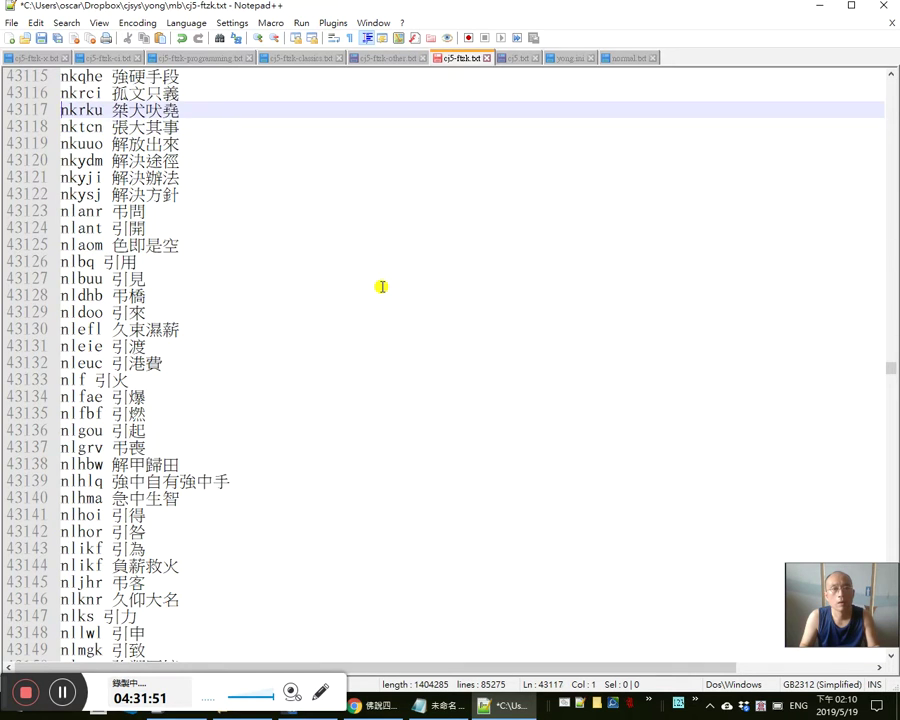
pyautogui.hotkey('shift', 'Up')
pyautogui.hotkey('shift', 'Up')
pyautogui.hotkey('shift', 'Up')
pyautogui.hotkey('shift', 'Down')
pyautogui.hotkey('shift', 'Down')
pyautogui.hotkey('shift', 'Down')
pyautogui.hotkey('shift', 'Up')
# Step: Move the nkpvn 彌天恨事 entry to the end of cj5-ftzk-other.txt
pyautogui.hotkey('shift', 'Up')
pyautogui.hotkey('shift', 'Down')
pyautogui.hotkey('ctrl', 'x')
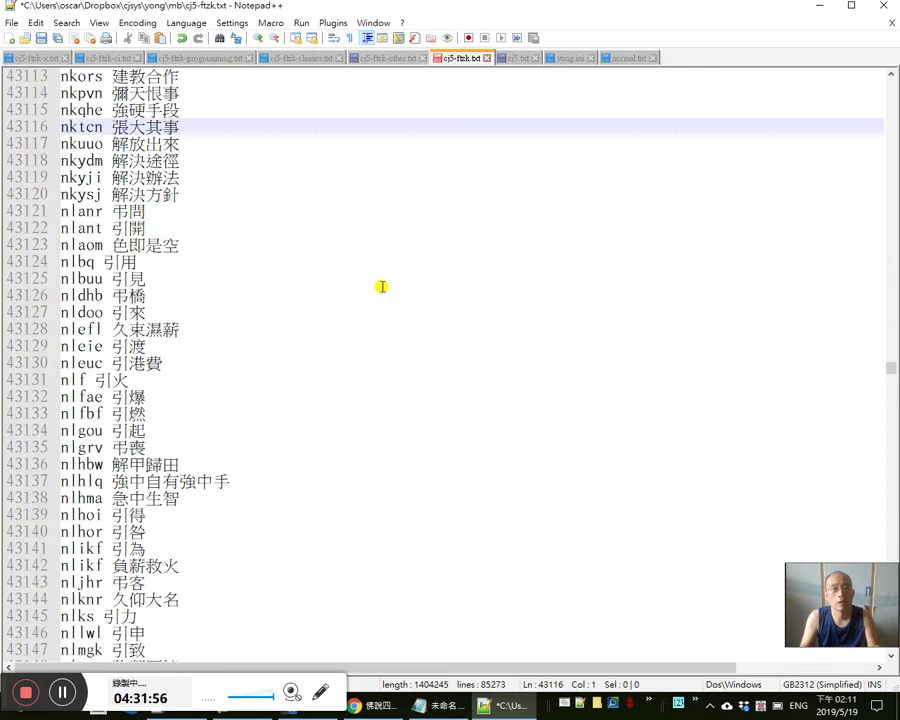
pyautogui.hotkey('ctrl', 'Tab')
pyautogui.hotkey('ctrl', 'v')
pyautogui.hotkey('ctrl', 'Tab')
pyautogui.press('Up')
pyautogui.hotkey('shift', 'Up')
pyautogui.hotkey('shift', 'Up')
pyautogui.hotkey('shift', 'Up')
pyautogui.hotkey('shift', 'Up')
pyautogui.hotkey('shift', 'Down')
pyautogui.hotkey('shift', 'Down')
pyautogui.hotkey('shift', 'Down')
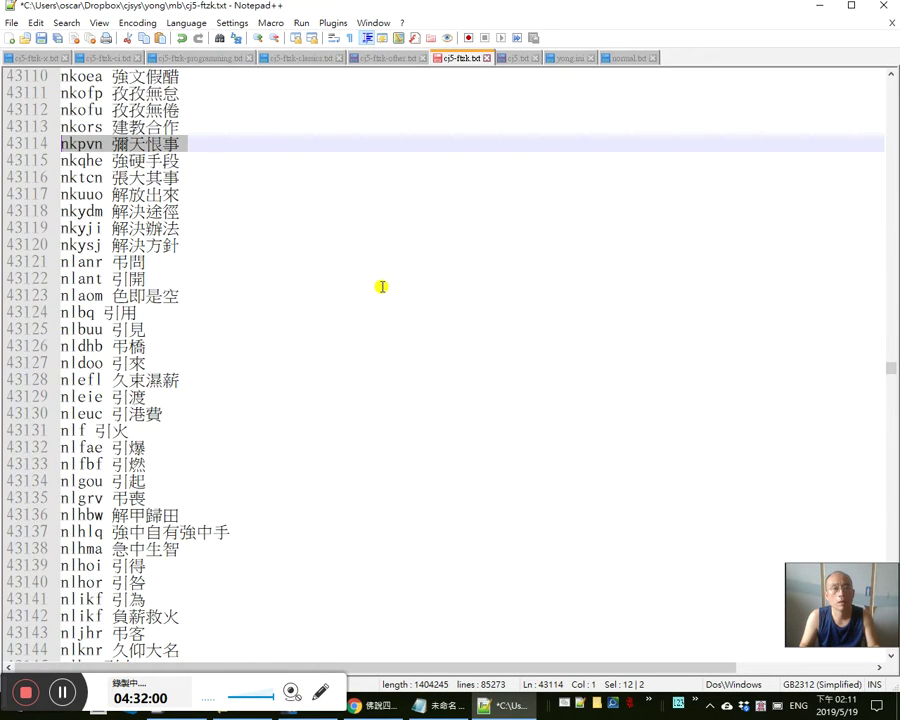
pyautogui.hotkey('ctrl', 'x')
pyautogui.hotkey('ctrl', 'Tab')
pyautogui.hotkey('ctrl', 'v')
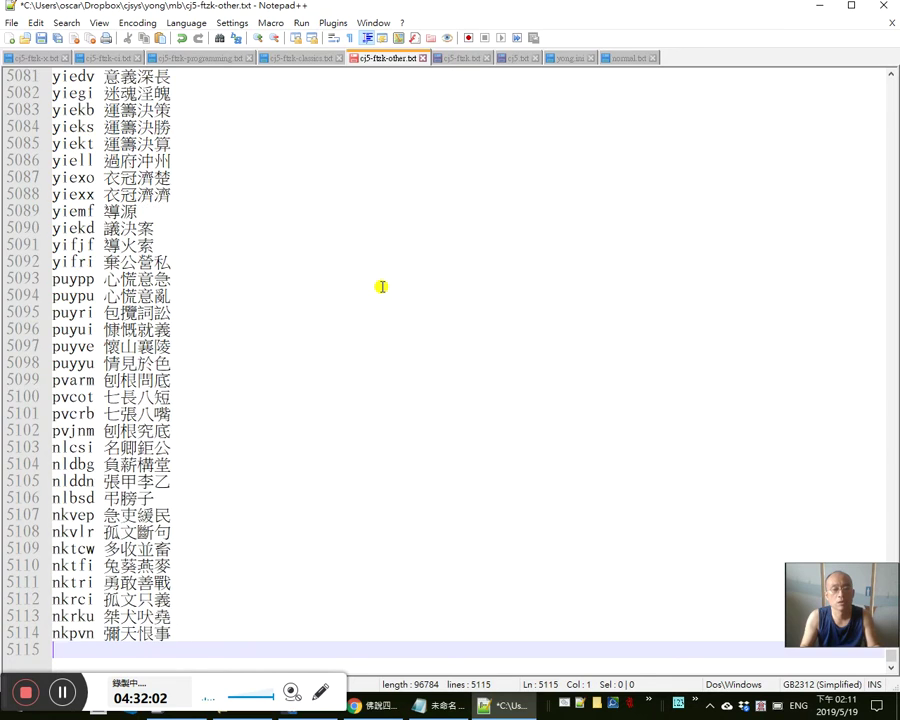
pyautogui.hotkey('ctrl', 'Tab')
# Step: Select and cut the nkoea and nkofp entries from cj5-ftzk.txt
pyautogui.press('Up')
pyautogui.hotkey('shift', 'Up')
pyautogui.hotkey('shift', 'Up')
pyautogui.hotkey('shift', 'Up')
pyautogui.hotkey('shift', 'Up')
pyautogui.hotkey('shift', 'Up')
pyautogui.hotkey('shift', 'Up')
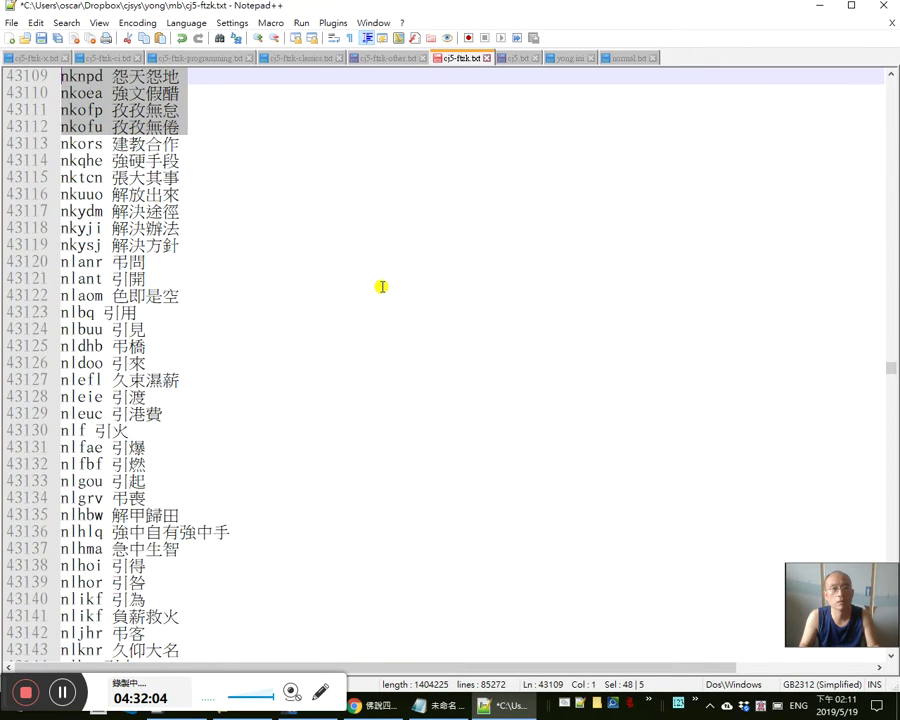
pyautogui.hotkey('shift', 'Down')
pyautogui.hotkey('shift', 'Down')
pyautogui.hotkey('shift', 'Down')
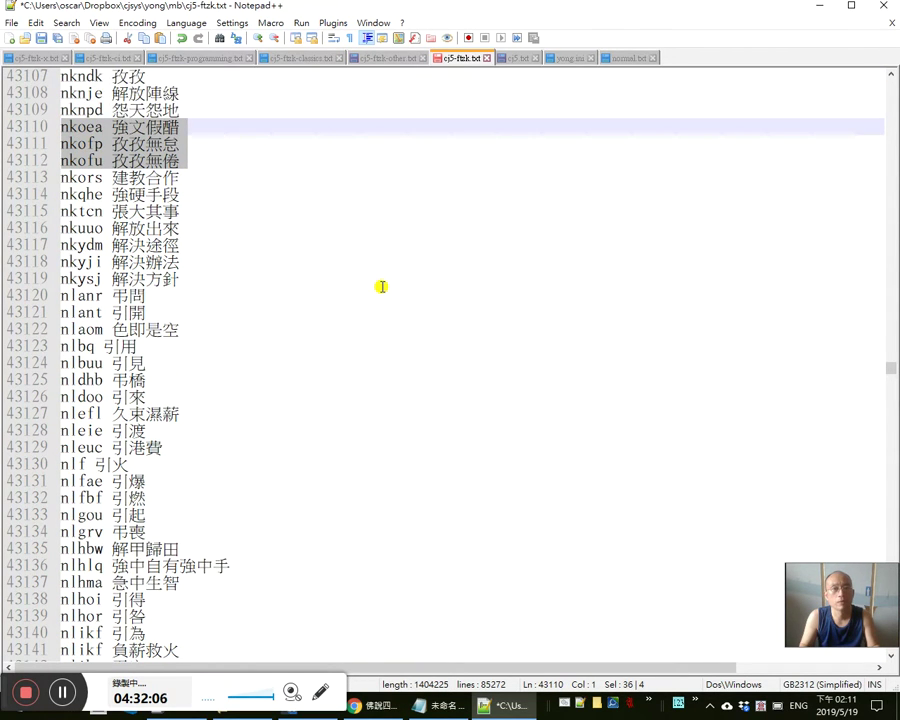
pyautogui.hotkey('shift', 'Down')
pyautogui.press('Down')
pyautogui.hotkey('shift', 'Up')
pyautogui.hotkey('shift', 'Up')
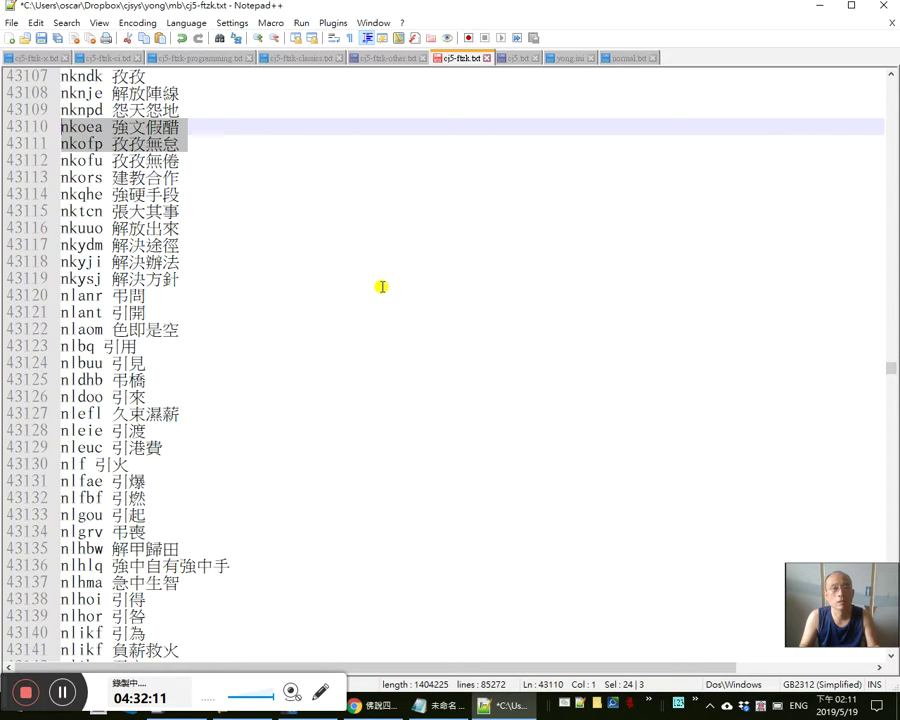
pyautogui.hotkey('ctrl', 'x')
# Step: Paste nkoea and nkofp above nknpd, then delete the nknje, nkoea and nkofp lines
pyautogui.press('Up')
pyautogui.hotkey('ctrl', 'v')
pyautogui.hotkey('shift', 'Up')
pyautogui.hotkey('shift', 'Up')
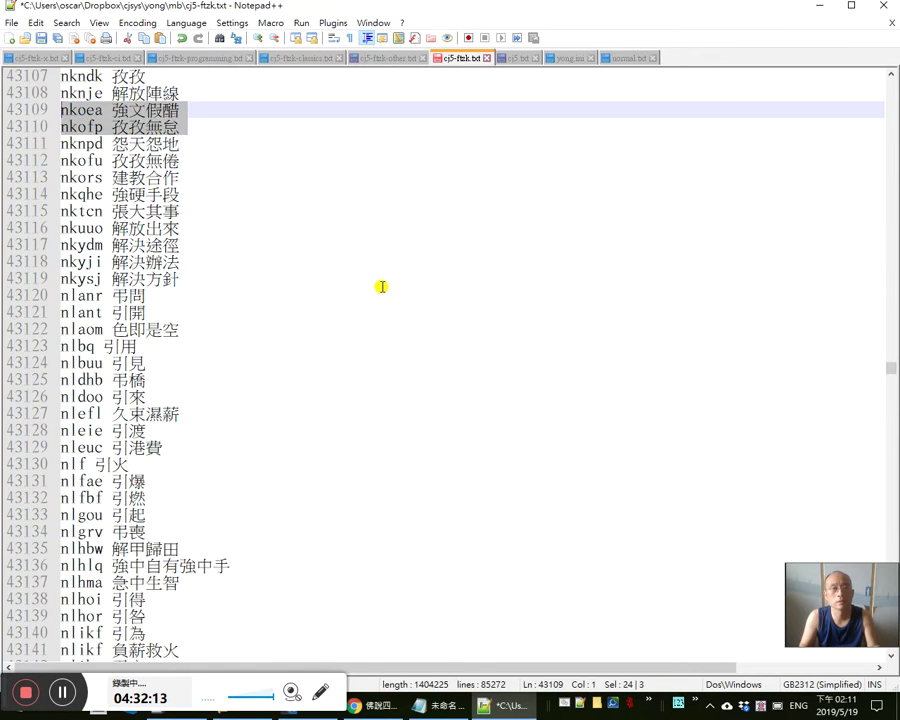
pyautogui.hotkey('shift', 'Up')
pyautogui.press('Delete')
pyautogui.hotkey('ctrl', 'Tab')
pyautogui.hotkey('ctrl', 'Tab')
# Step: Move the nlefl 久東濕薪 and nleuc entries to the end of cj5-ftzk-other.txt
pyautogui.press('Down')
pyautogui.press('Down')
pyautogui.press('Down')
pyautogui.press('Down')
pyautogui.press('Down')
pyautogui.press('Down')
pyautogui.press('Down')
pyautogui.press('Down')
pyautogui.press('Down')
pyautogui.press('Down')
pyautogui.press('Down')
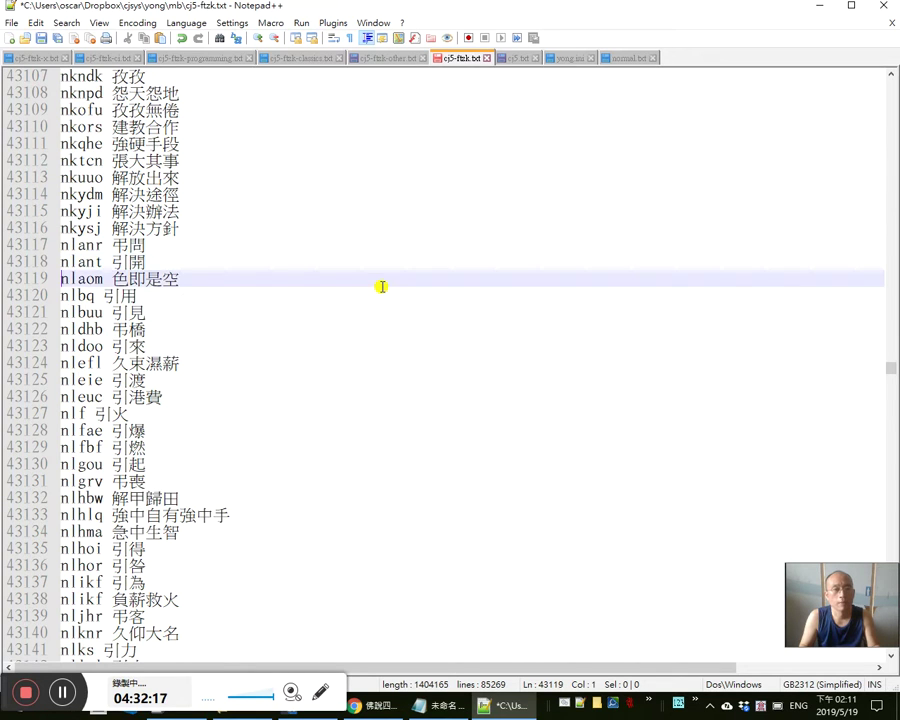
pyautogui.press('Down')
pyautogui.press('Down')
pyautogui.press('Down')
pyautogui.press('Down')
pyautogui.press('Down')
pyautogui.hotkey('shift', 'Down')
pyautogui.press('Delete')
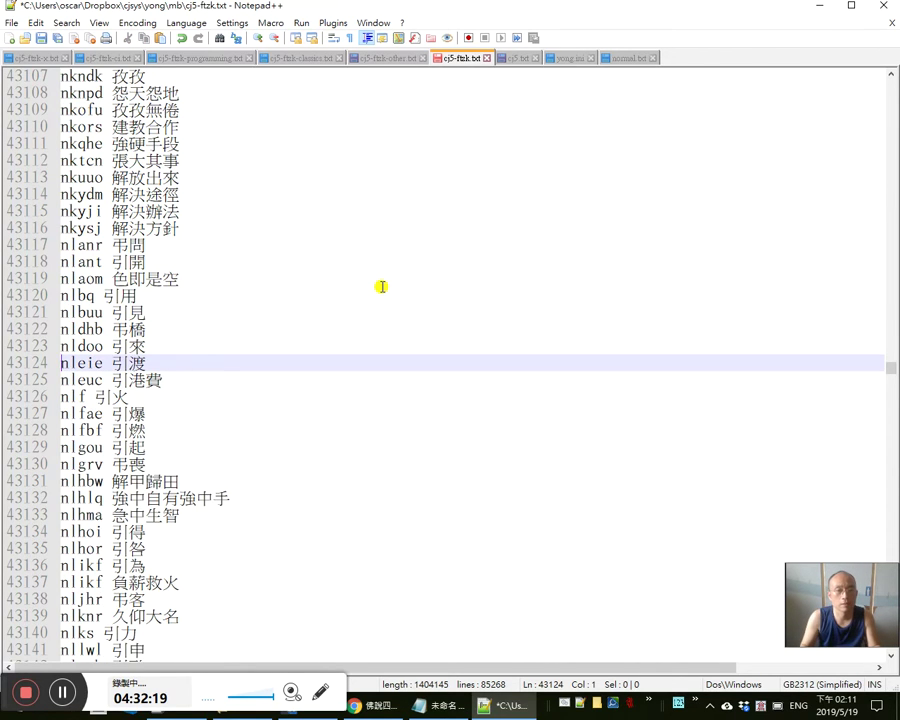
pyautogui.hotkey('ctrl', 'z')
pyautogui.press('Up')
pyautogui.hotkey('shift', 'Down')
pyautogui.hotkey('shift', 'Down')
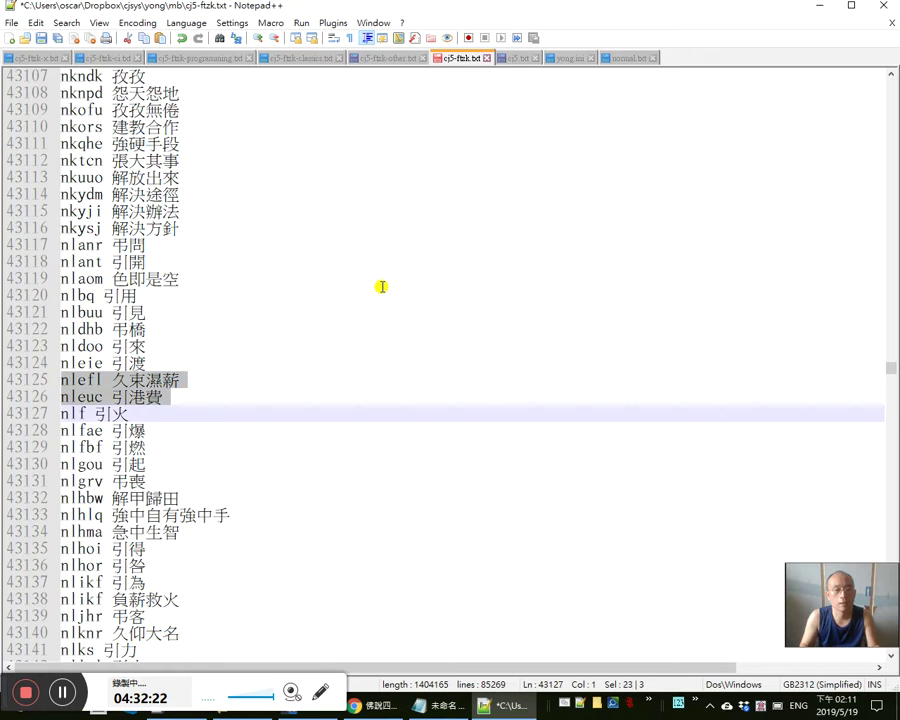
pyautogui.hotkey('ctrl', 'x')
pyautogui.hotkey('ctrl', 'Tab')
pyautogui.hotkey('ctrl', 'v')
pyautogui.hotkey('ctrl', 'Tab')
# Step: Save cj5-ftzk.txt, keeping the nlhbw 解甲歸田 entry in place
pyautogui.press('Down')
pyautogui.press('Down')
pyautogui.press('Down')
pyautogui.press('Down')
pyautogui.press('Down')
pyautogui.hotkey('shift', 'Down')
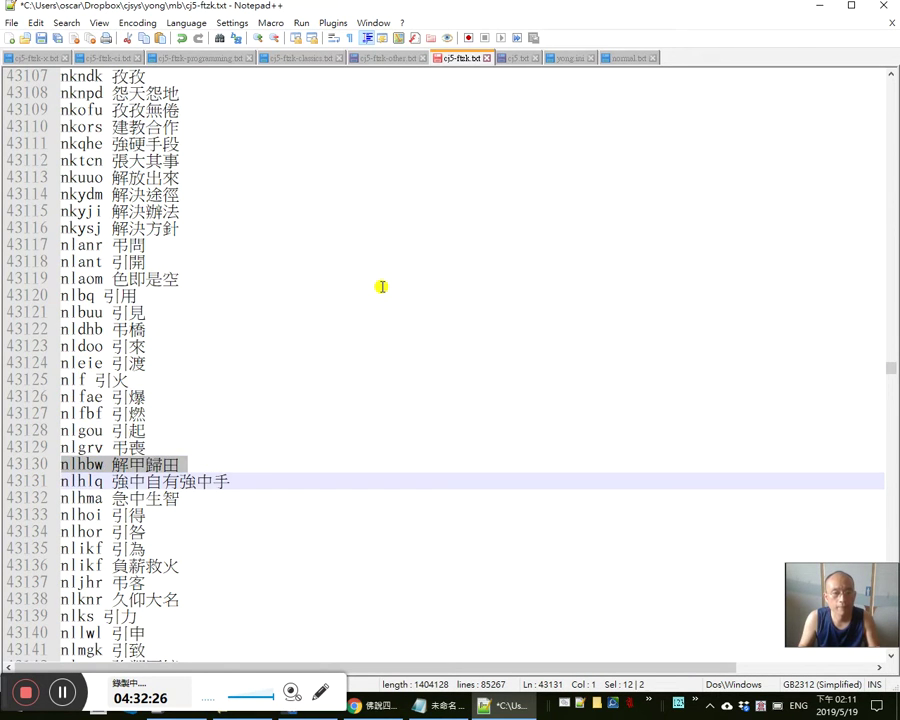
pyautogui.hotkey('ctrl', 's')
pyautogui.press('Down')
pyautogui.press('Down')
pyautogui.press('Down')
pyautogui.press('Down')
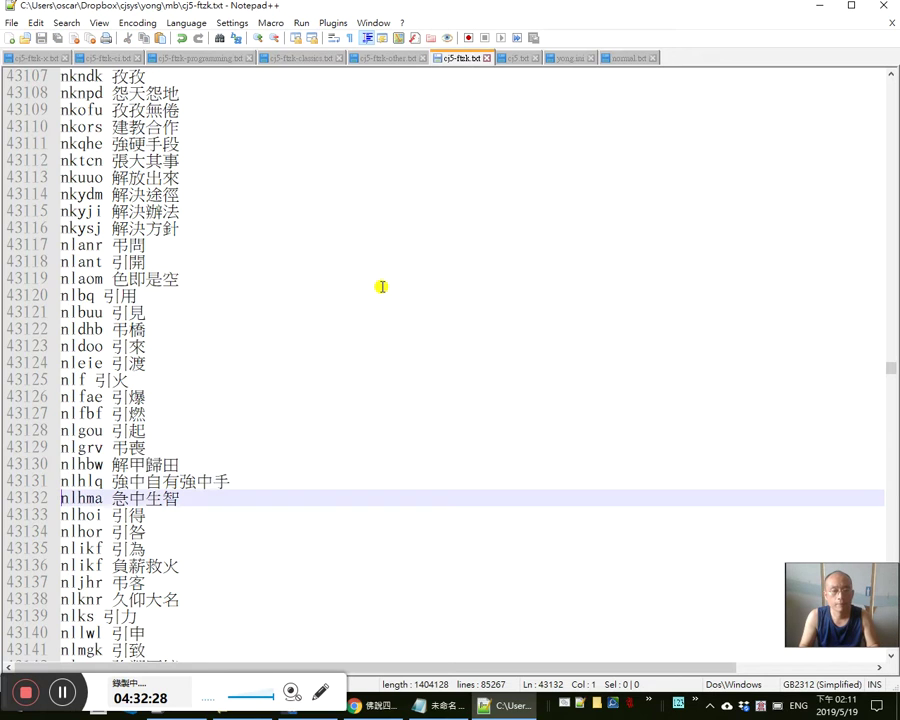
pyautogui.press('Down')
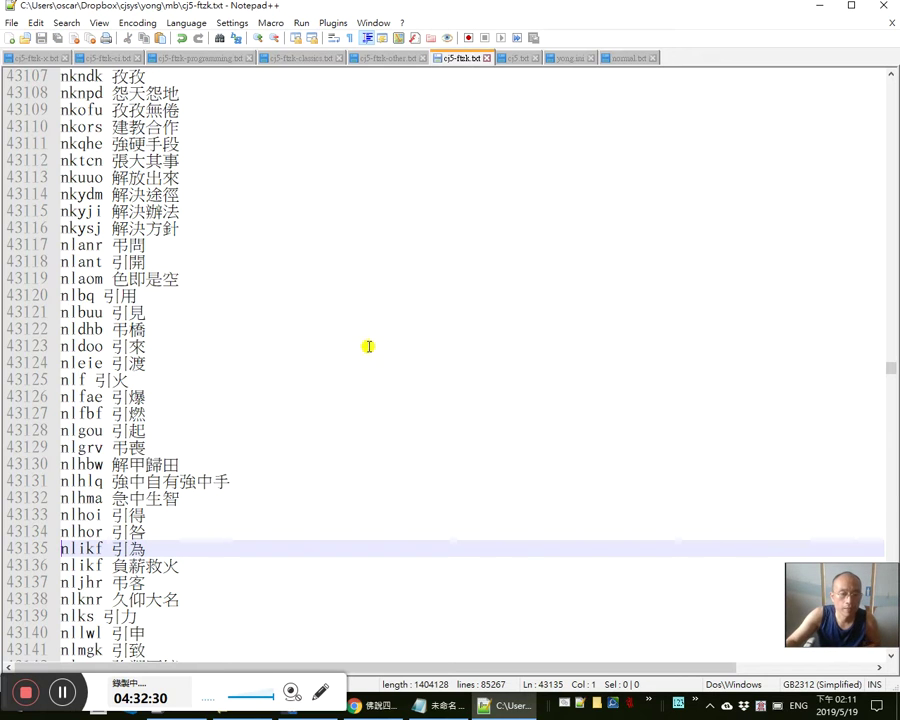
# Step: Move the nljhr 弔客 entry to the end of cj5-ftzk-other.txt and return to EmEditor
pyautogui.click(200, 572)
pyautogui.press('Down')
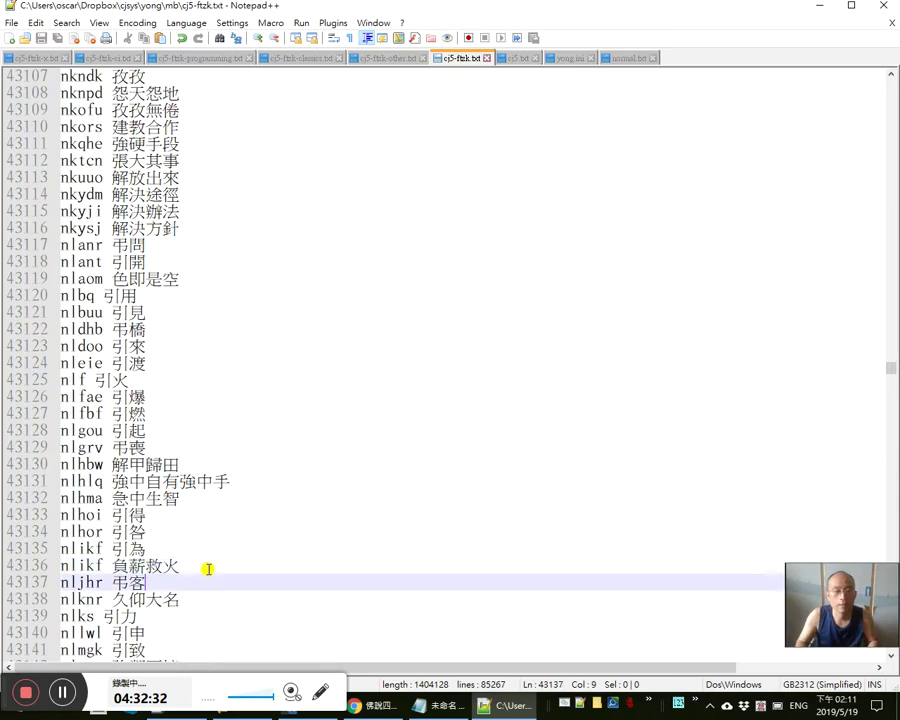
pyautogui.hotkey('ctrl', 'l')
pyautogui.hotkey('ctrl', 'Tab')
pyautogui.hotkey('ctrl', 'v')
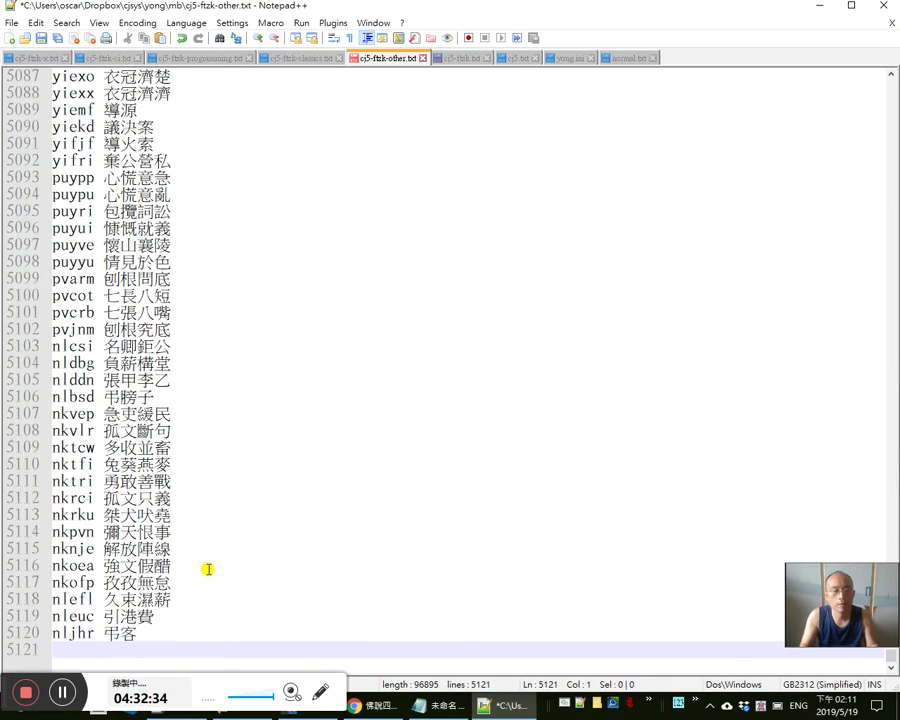
pyautogui.hotkey('ctrl', 'Tab')
pyautogui.hotkey('alt', 'Tab')
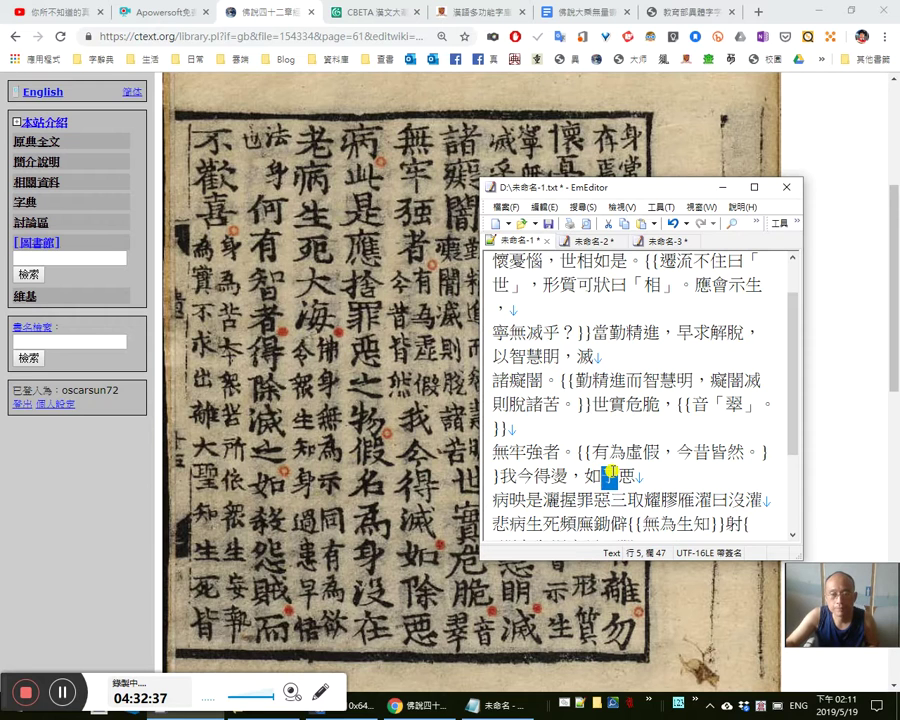
# Step: Change 子 to 除, add ， after 病, and replace 映 with 此
pyautogui.click(762, 705)
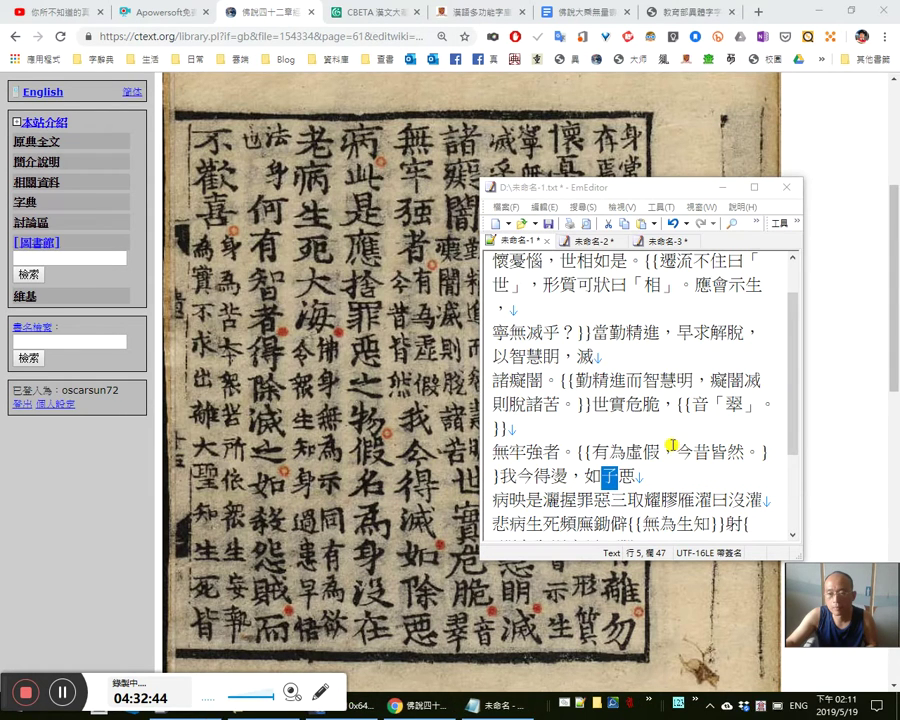
pyautogui.write('除')
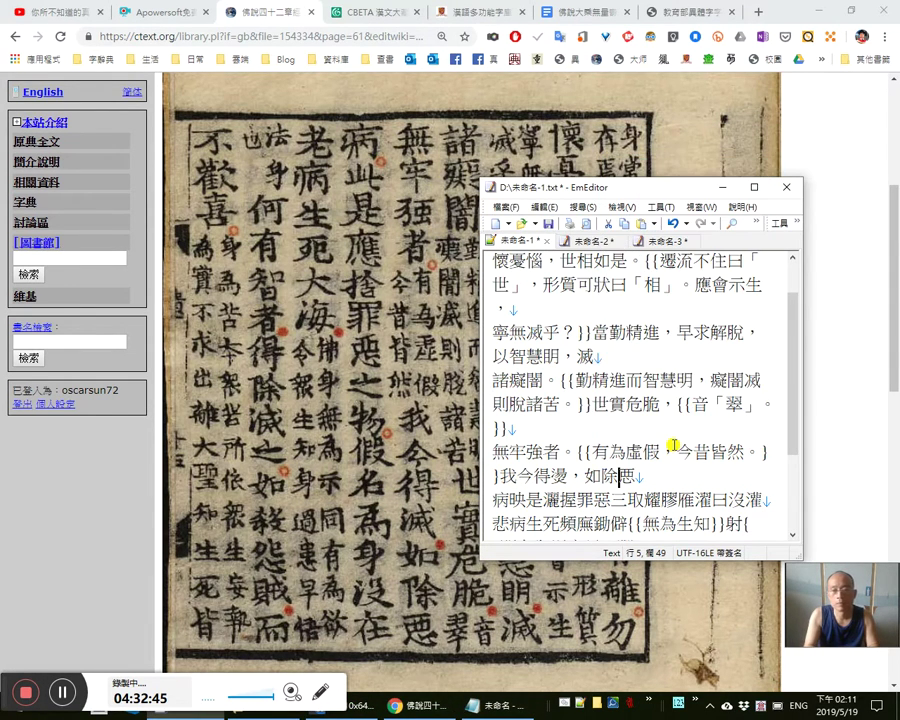
pyautogui.press('Right')
# Step: Replace 漫 with 滅 so the line reads 我今得滅, then recheck 除
pyautogui.press('Right')
pyautogui.press('Right')
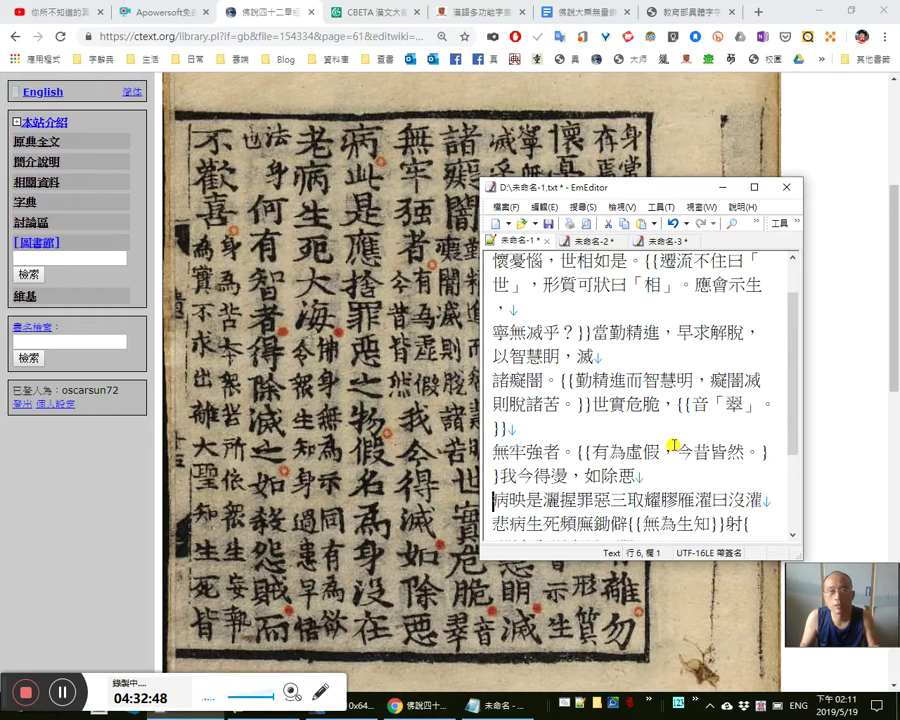
pyautogui.write('，')
pyautogui.press('Delete')
pyautogui.write('此')
pyautogui.press('Up')
pyautogui.press('Right')
pyautogui.hotkey('shift', 'Right')
pyautogui.write('滅')
pyautogui.press('Right')
pyautogui.press('Left')
pyautogui.press('Down')
pyautogui.press('Left')
pyautogui.press('Left')
pyautogui.press('Up')
pyautogui.hotkey('shift', 'Left')
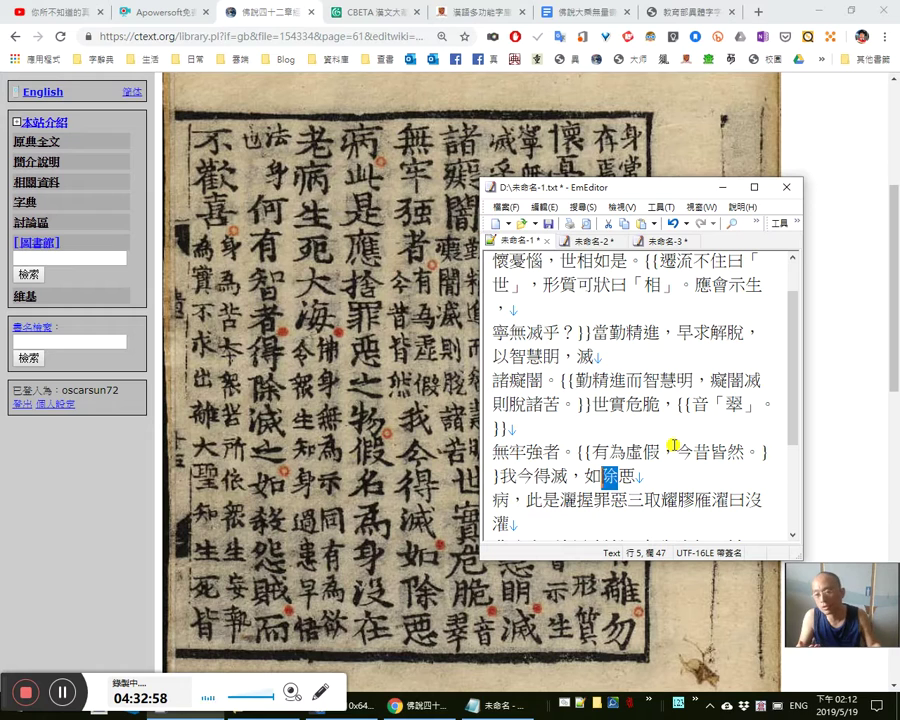
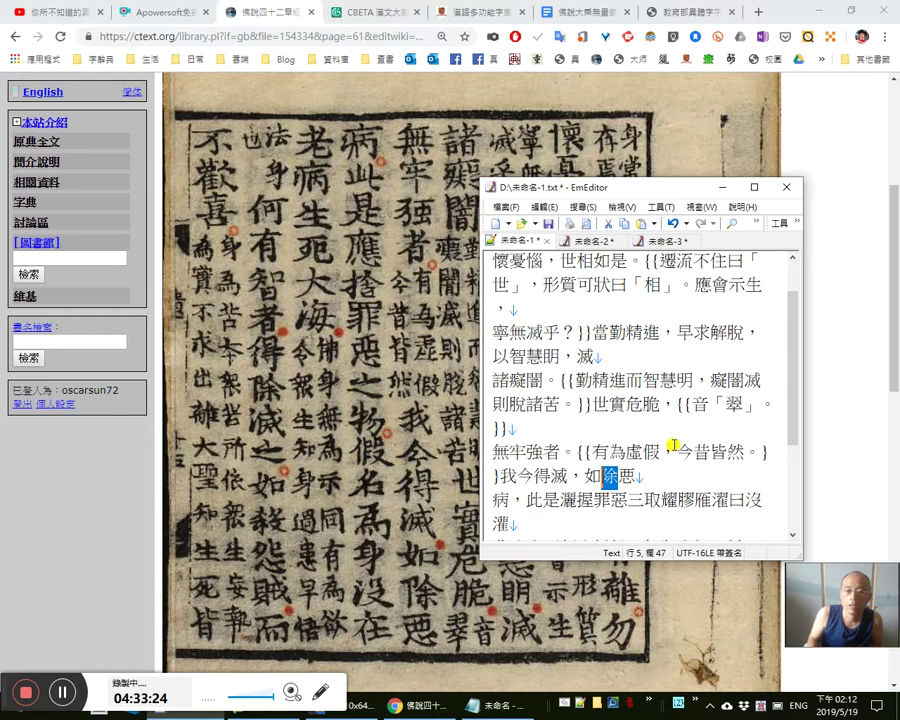
# Step: Commit 除 after 如, then insert 應捨罪惡之物，假名為身沒在 after 此是
pyautogui.press('Return')
pyautogui.press('Right')
pyautogui.press('Right')
pyautogui.press('Right')
pyautogui.press('Right')
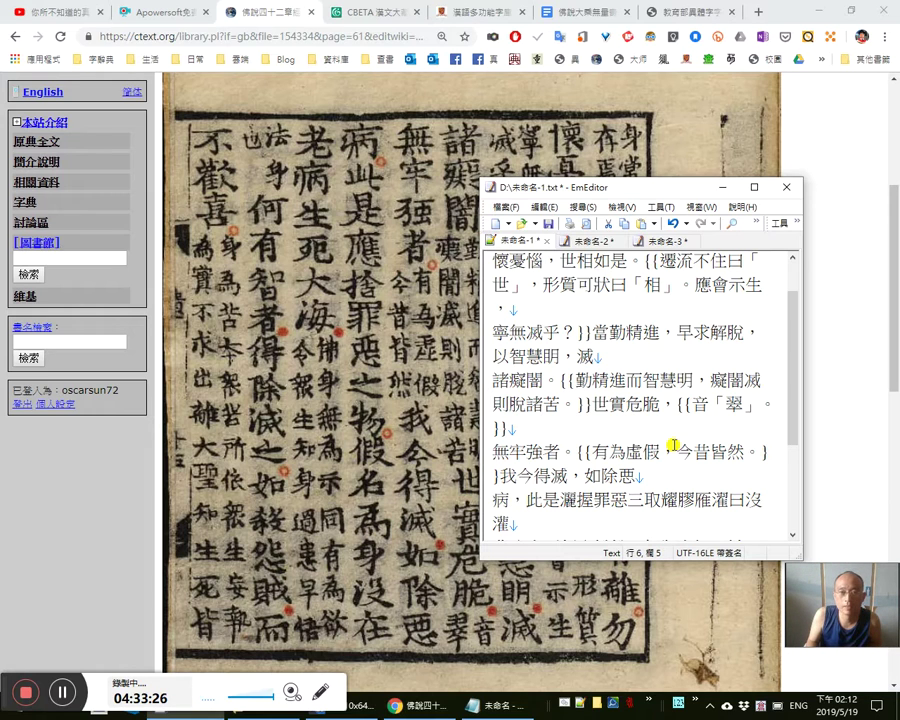
pyautogui.press('Right')
pyautogui.press('Right')
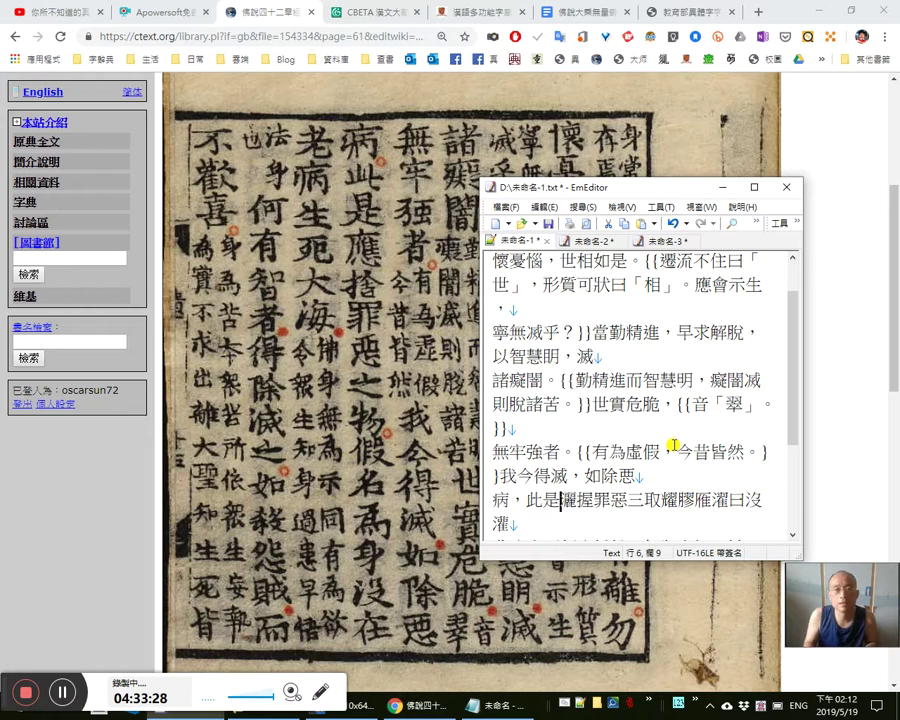
pyautogui.write('應捨')
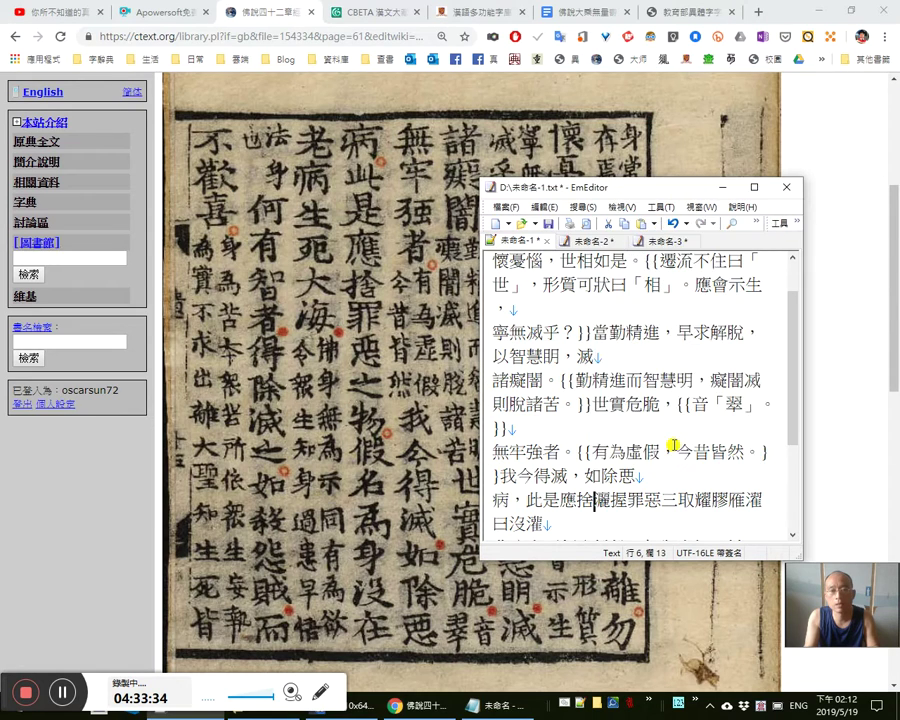
pyautogui.write('罪')
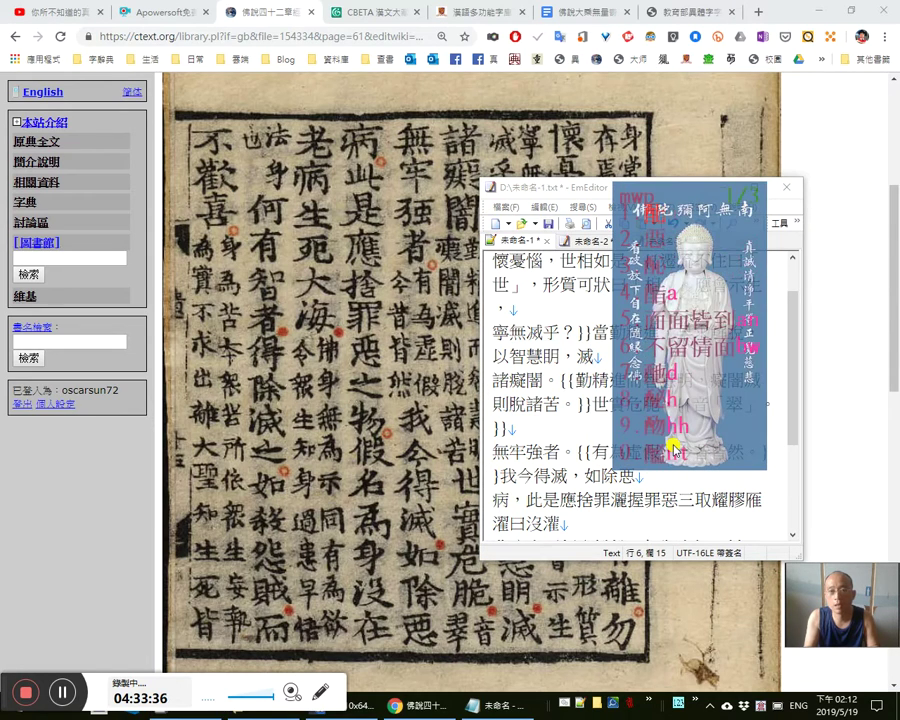
pyautogui.write('惡joh')
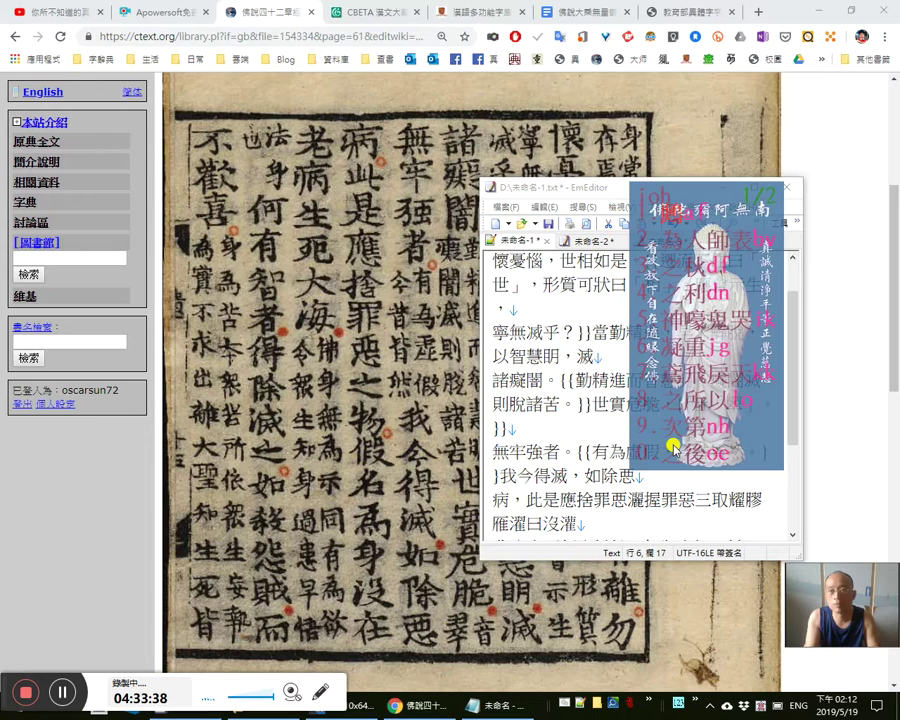
pyautogui.write('之物，a')
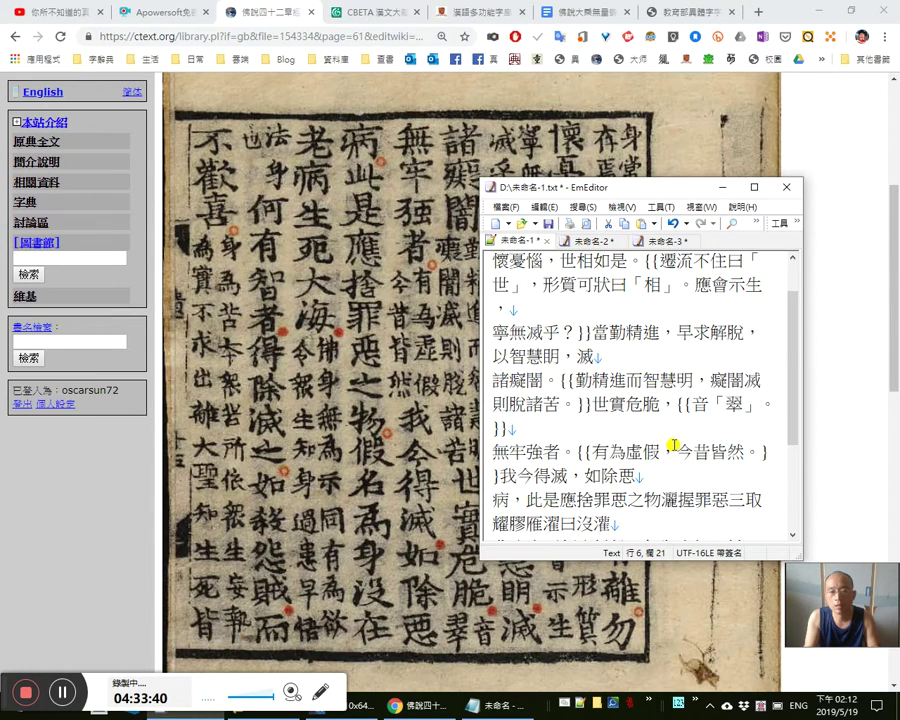
pyautogui.write('假名a')
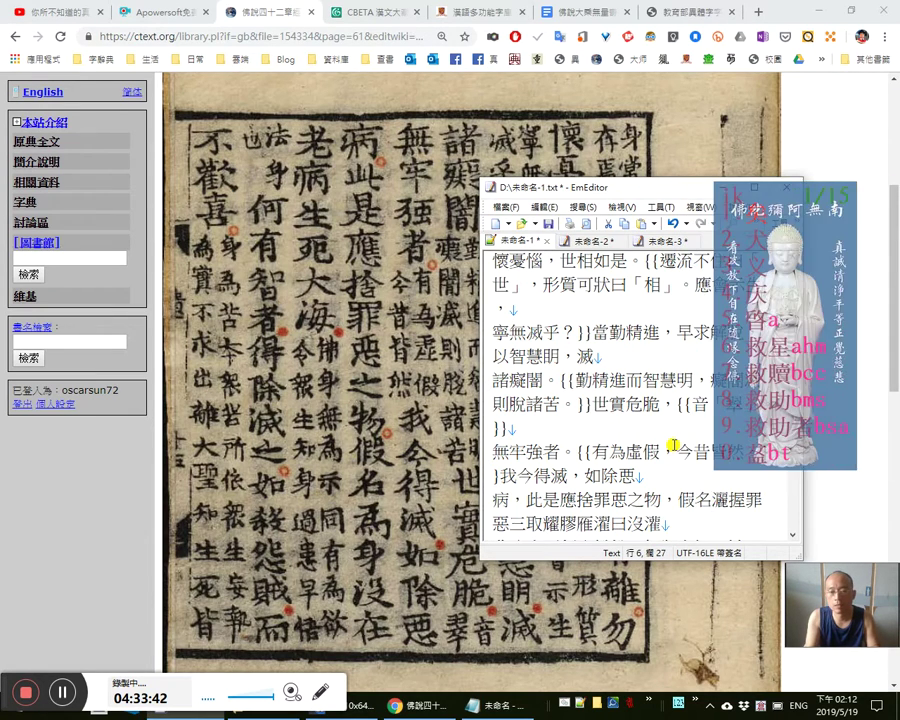
pyautogui.write('為身')
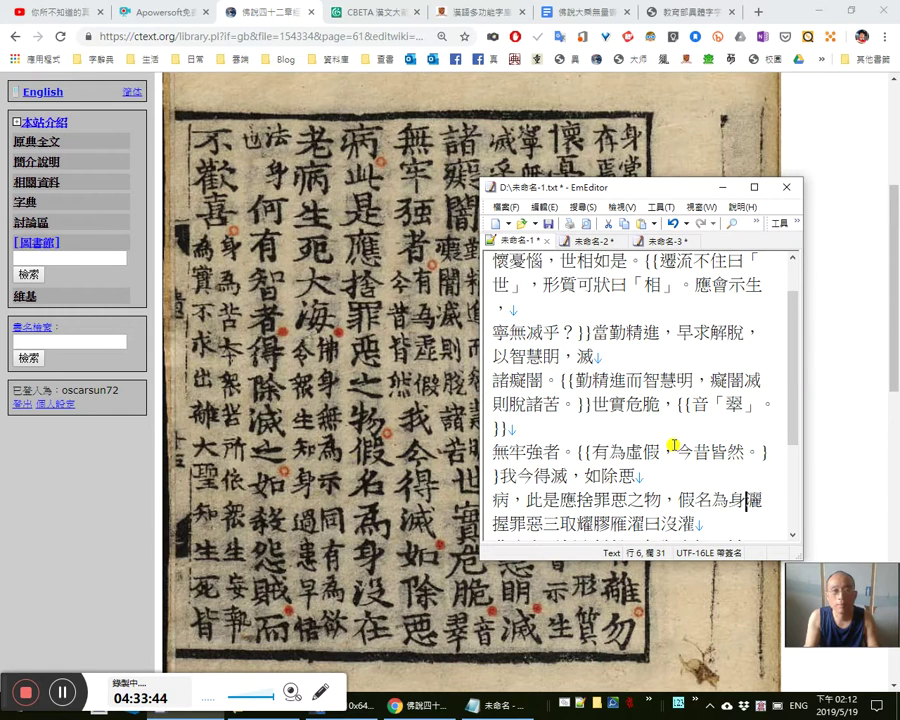
pyautogui.write('沒在')
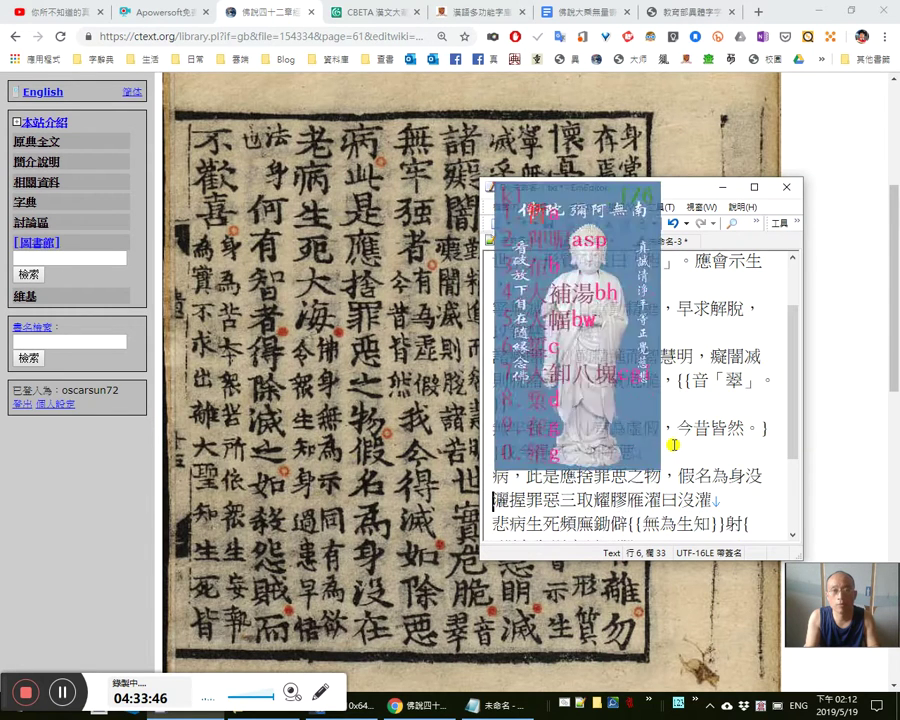
pyautogui.press('Left')
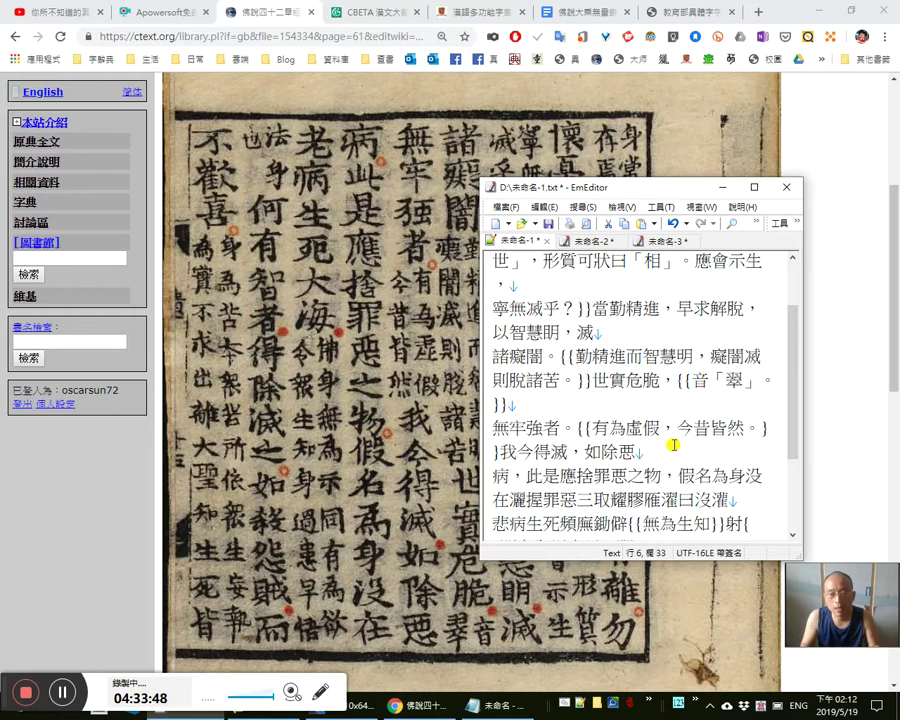
pyautogui.press('Right')
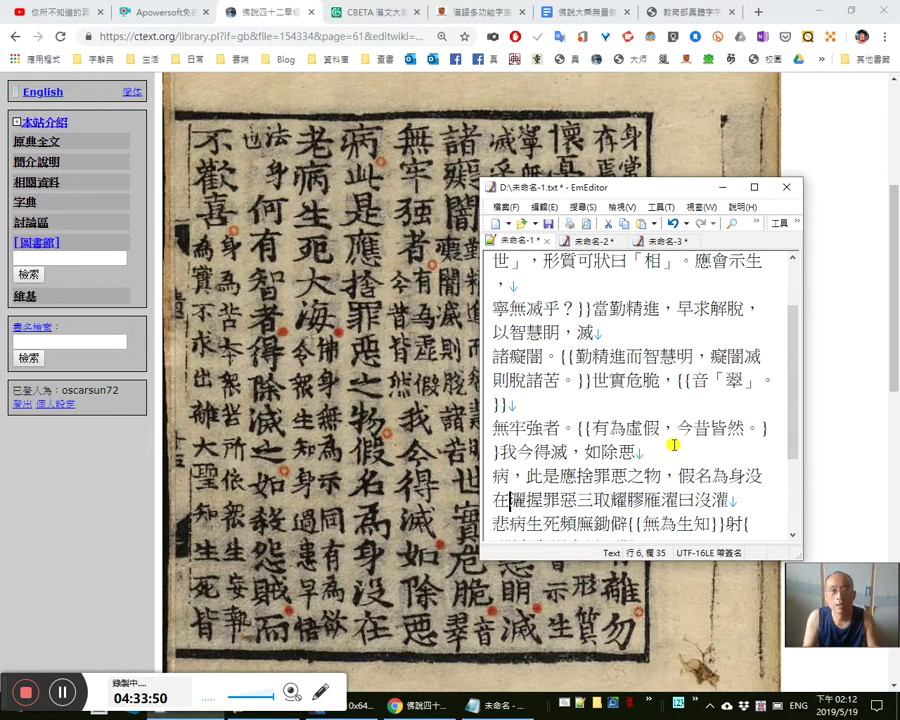
# Step: Break the line after 在, delete the garbled OCR line and type 老
pyautogui.press('Return')
pyautogui.hotkey('shift', 'Down')
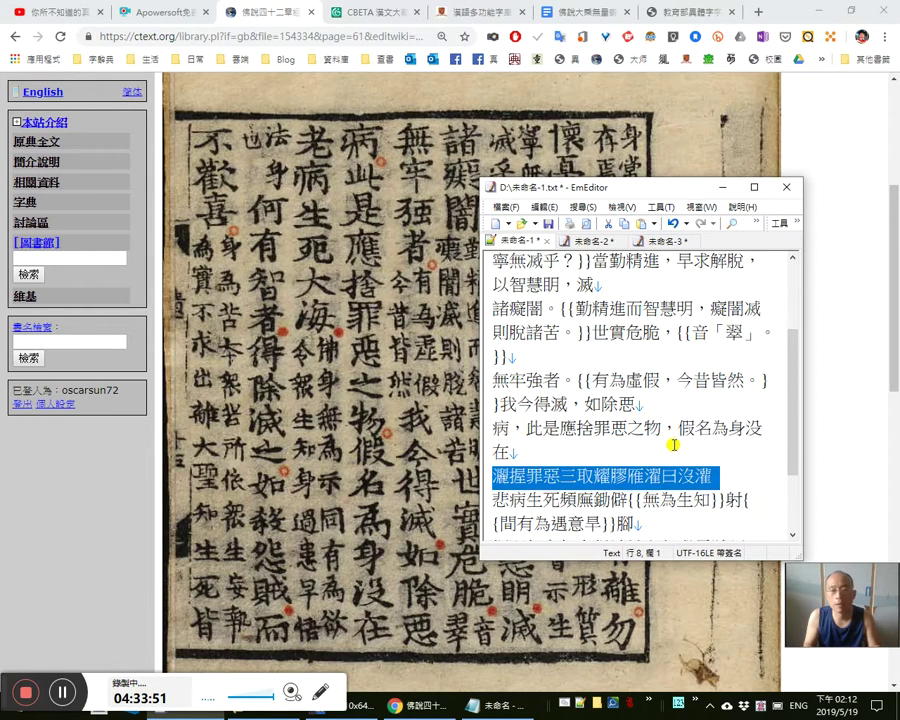
pyautogui.press('Delete')
pyautogui.press('Delete')
pyautogui.write('老病生死頻厰鋤僻{{無為生知}}射{')
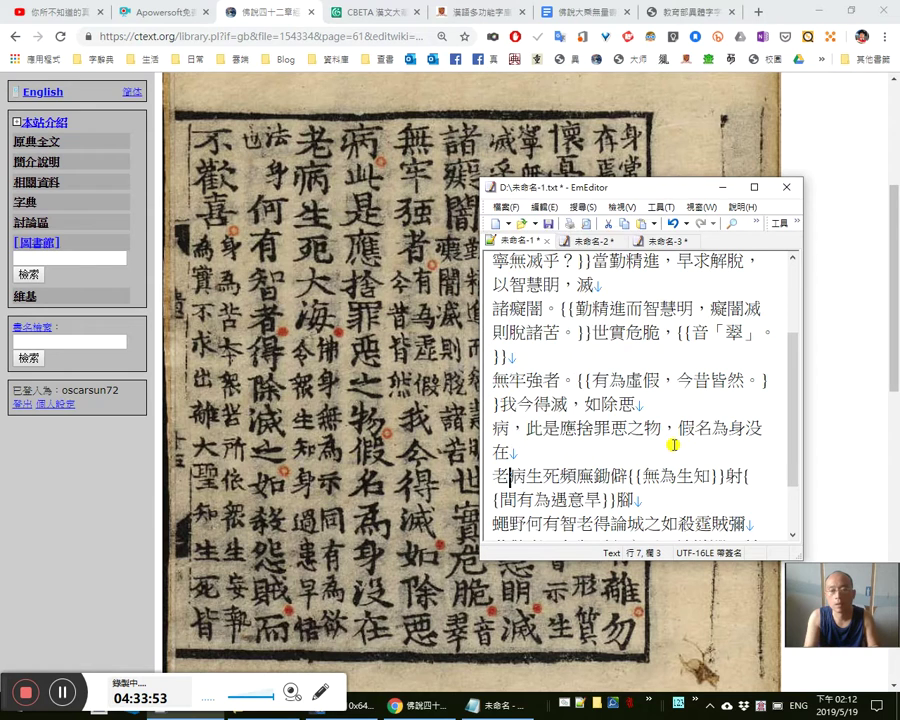
# Step: Replace the misread 頻 and delete the stray characters 廡鋤僻
pyautogui.press('Right')
pyautogui.press('Right')
pyautogui.press('Right')
pyautogui.press('Right')
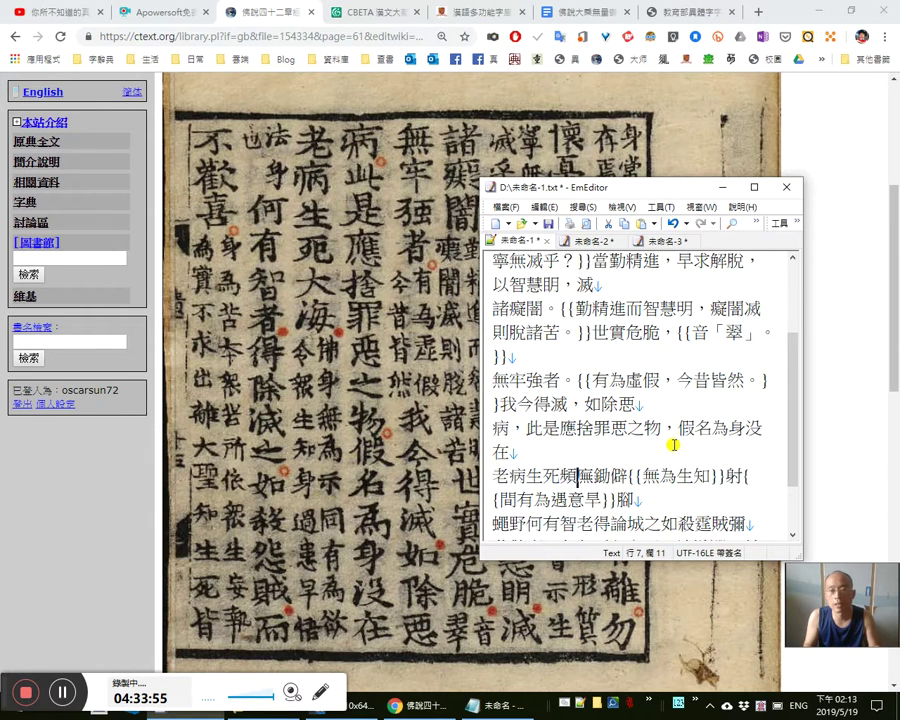
pyautogui.hotkey('shift', 'Left')
pyautogui.write('殺人罪')
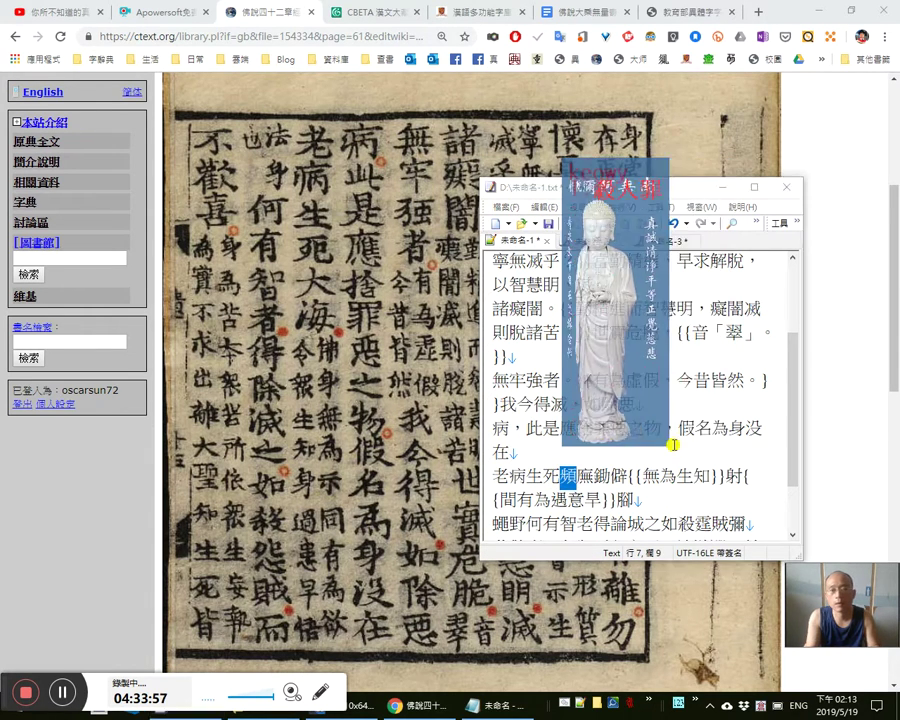
pyautogui.hotkey('shift', 'Left')
pyautogui.hotkey('shift', 'Left')
pyautogui.hotkey('shift', 'Left')
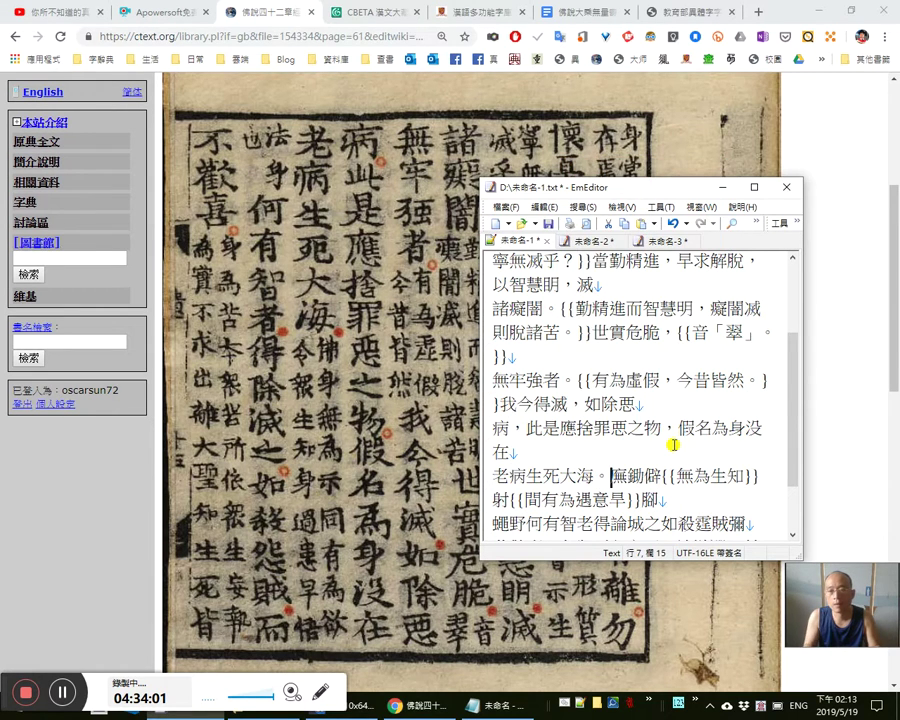
pyautogui.hotkey('shift', 'Right')
pyautogui.hotkey('shift', 'Right')
pyautogui.hotkey('shift', 'Right')
pyautogui.press('Delete')
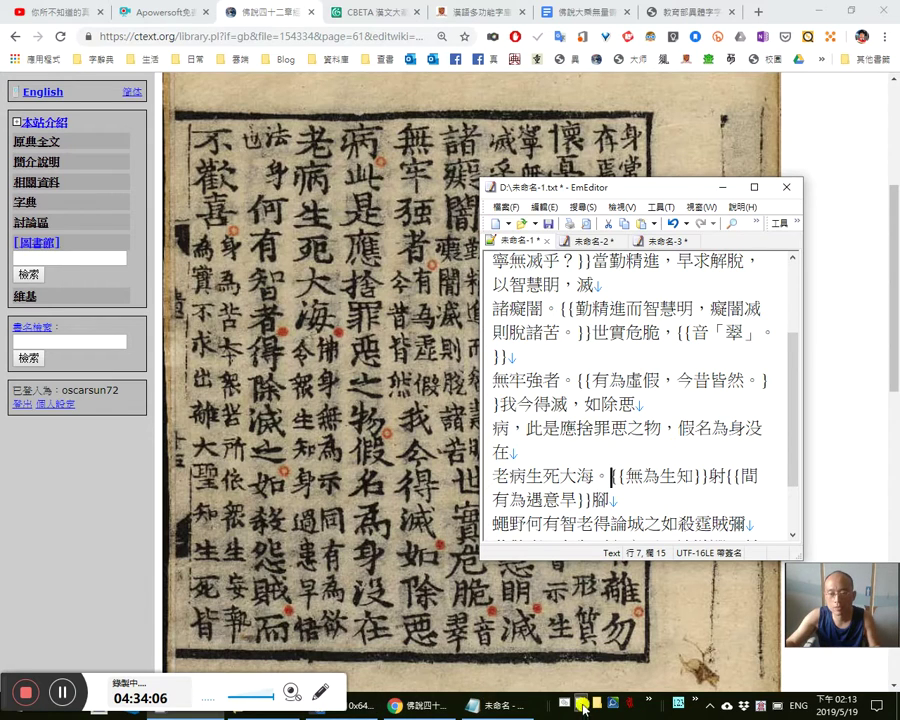
# Step: In Notepad++, find the keowy 殺人罪 entry in the cj5-ftzk.txt phrase table
pyautogui.hotkey('alt', 'Tab')
pyautogui.hotkey('ctrl', 'f')
pyautogui.press('k')
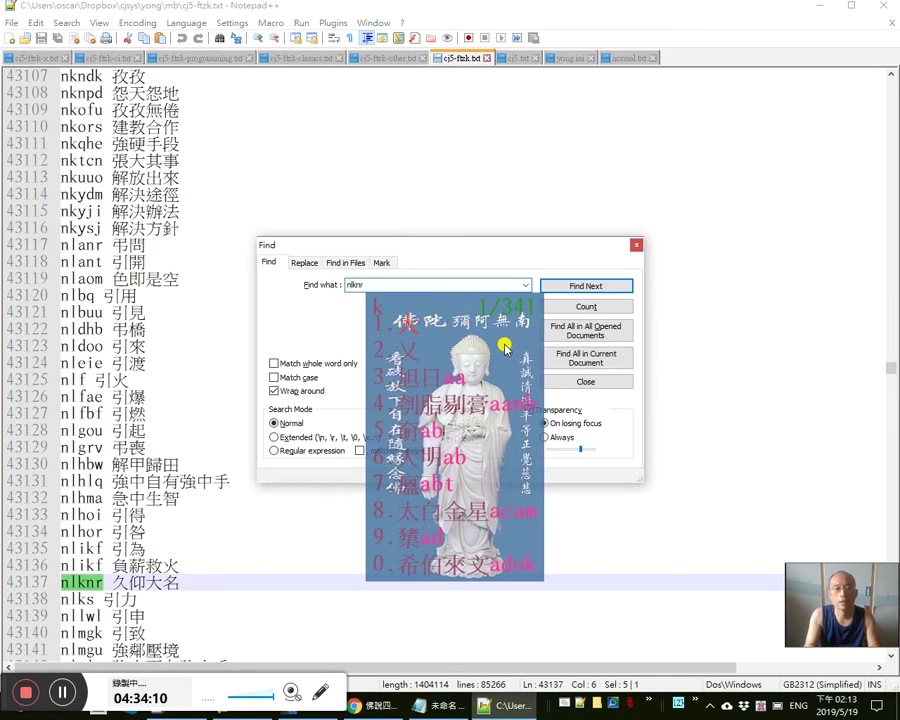
pyautogui.press('Escape')
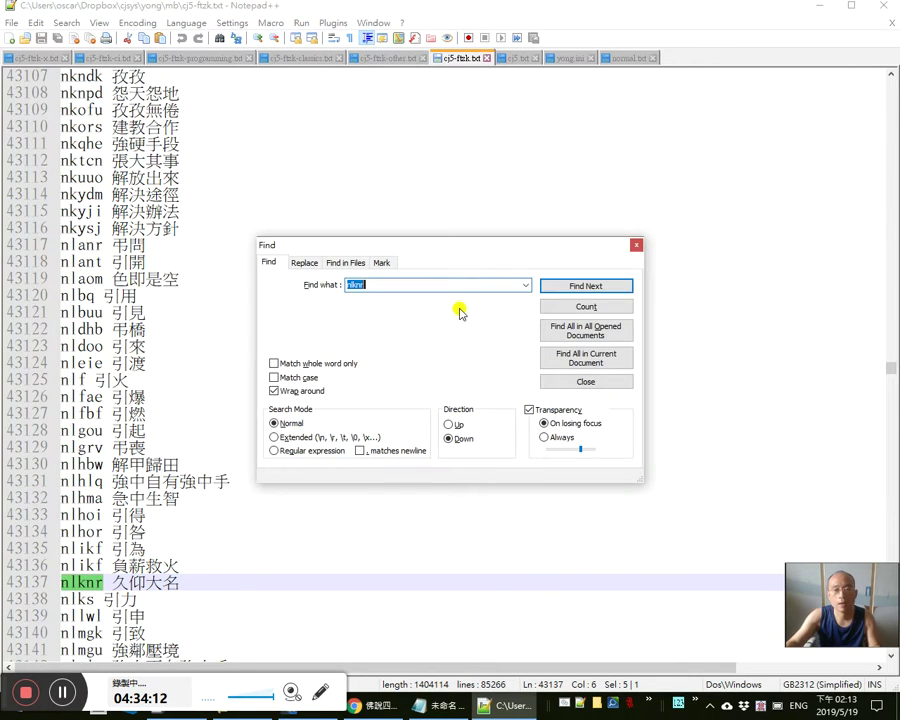
pyautogui.write('keowy')
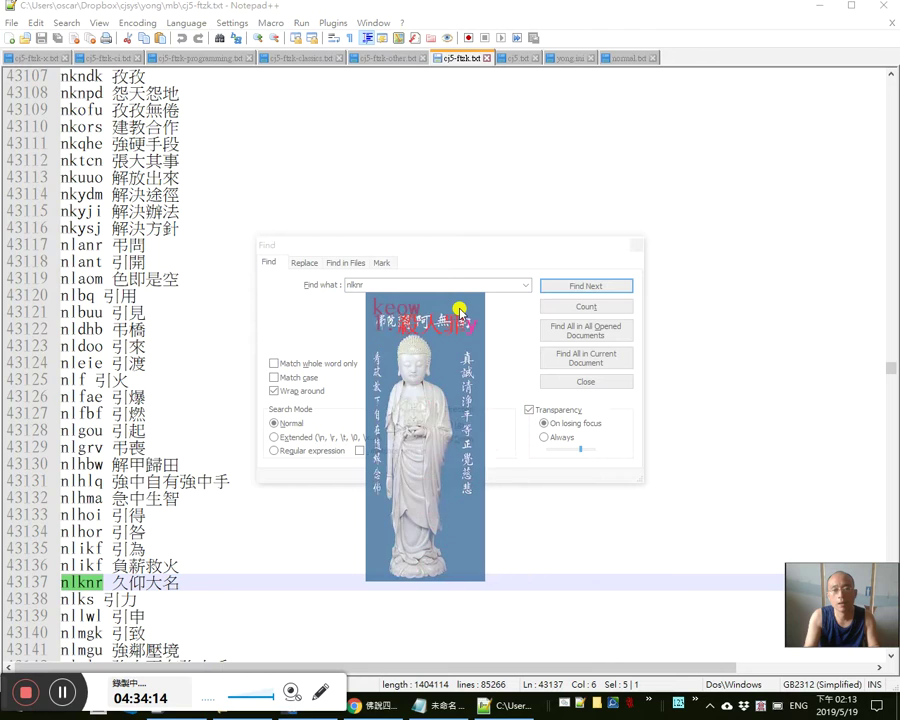
pyautogui.press('space')
pyautogui.press('Return')
pyautogui.press('Escape')
# Step: Cut the keowy 殺人罪 line and paste it at the end of cj5-ftzk-other.txt
pyautogui.press('Home')
pyautogui.hotkey('shift', 'Down')
pyautogui.hotkey('ctrl', 'c')
pyautogui.press('Delete')
pyautogui.press('Down')
pyautogui.press('Up')
pyautogui.press('Up')
pyautogui.press('Up')
pyautogui.press('Up')
pyautogui.press('Up')
pyautogui.press('Up')
pyautogui.hotkey('ctrl', 'Tab')
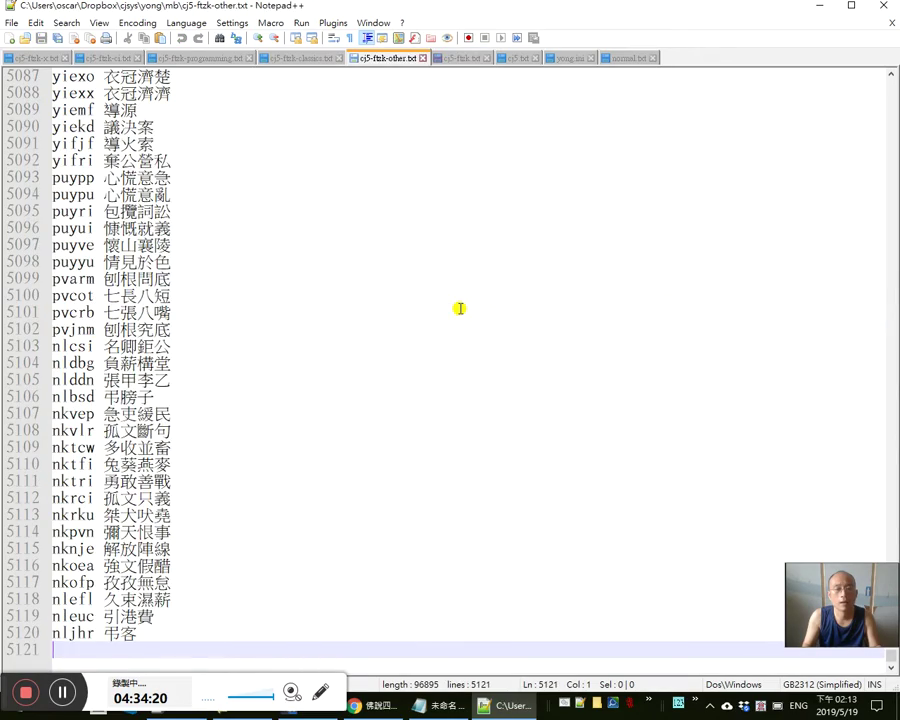
pyautogui.hotkey('ctrl', 'v')
pyautogui.hotkey('ctrl', 'Tab')
pyautogui.hotkey('alt', 'Tab')
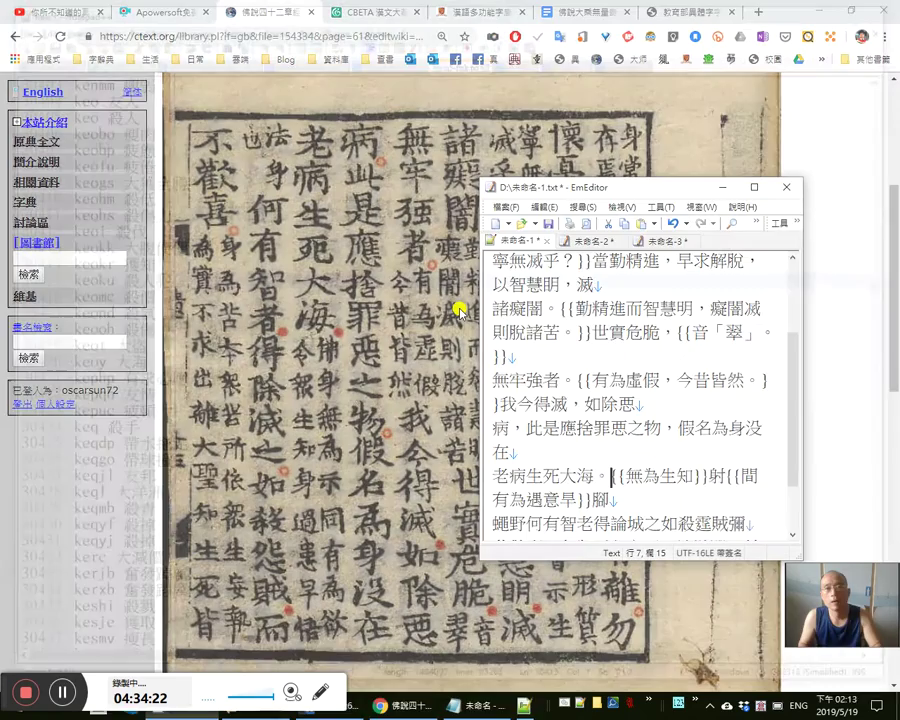
# Step: Open the commentary with 佛身無為，示同有為。 and follow it with 令衆生知身過患，早悟
pyautogui.press('Right')
pyautogui.press('Right')
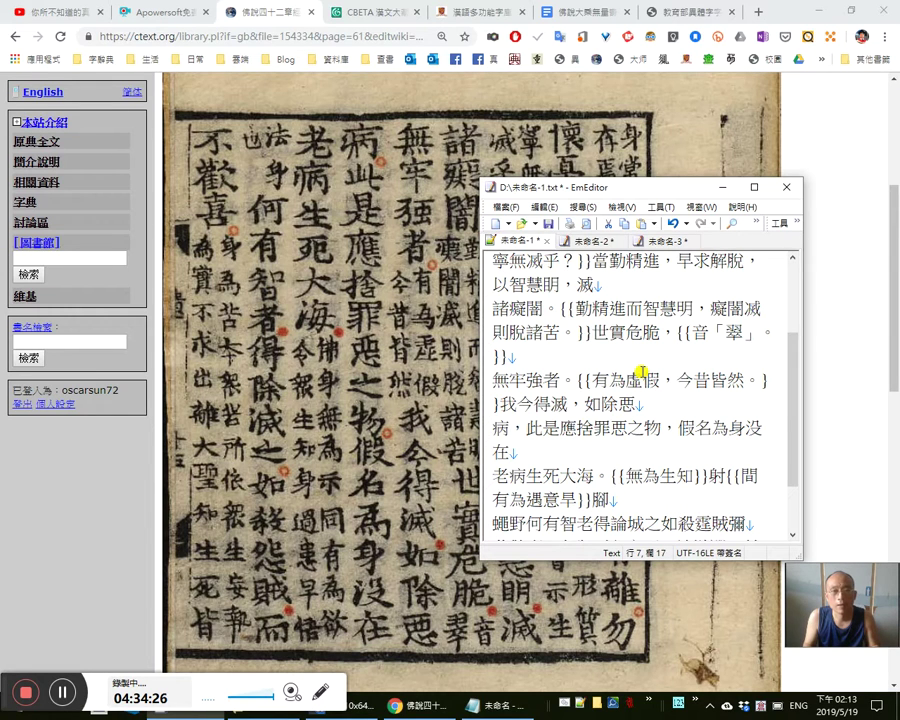
pyautogui.write('佛身')
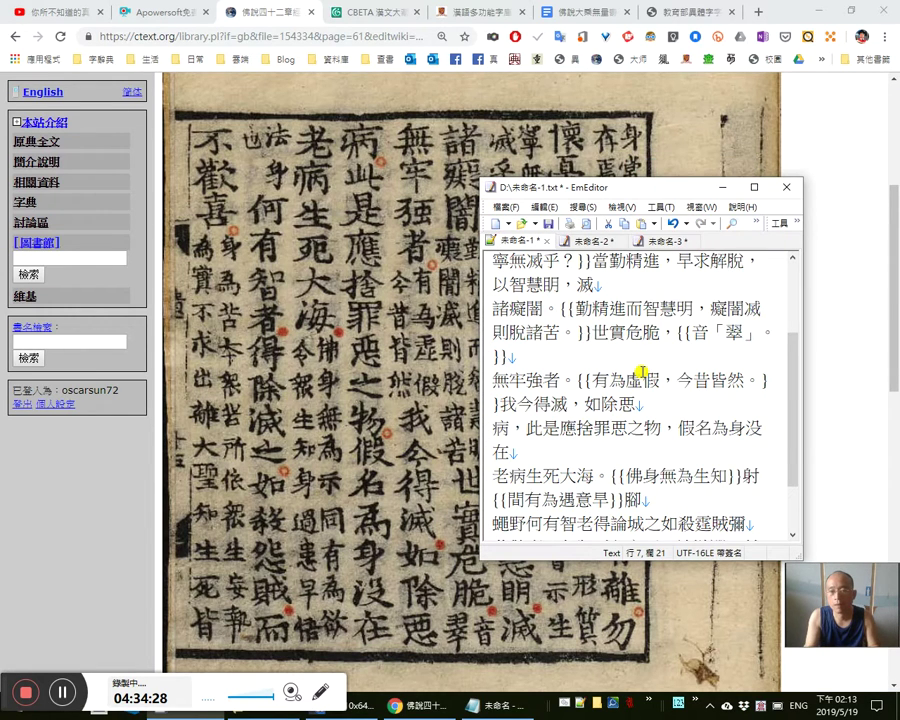
pyautogui.write('無救火')
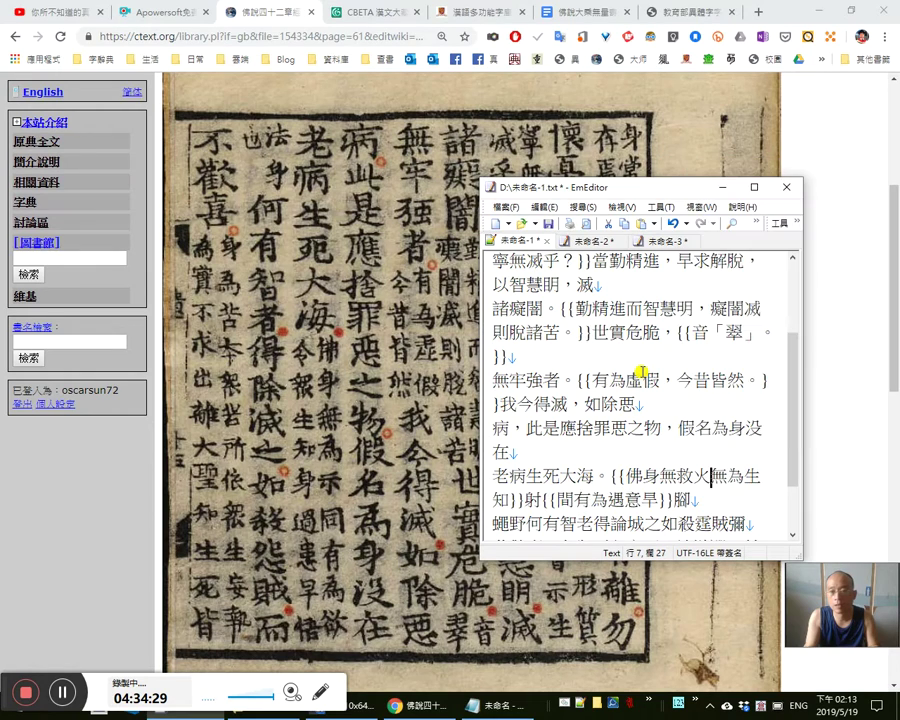
pyautogui.press('BackSpace')
pyautogui.write('為，示')
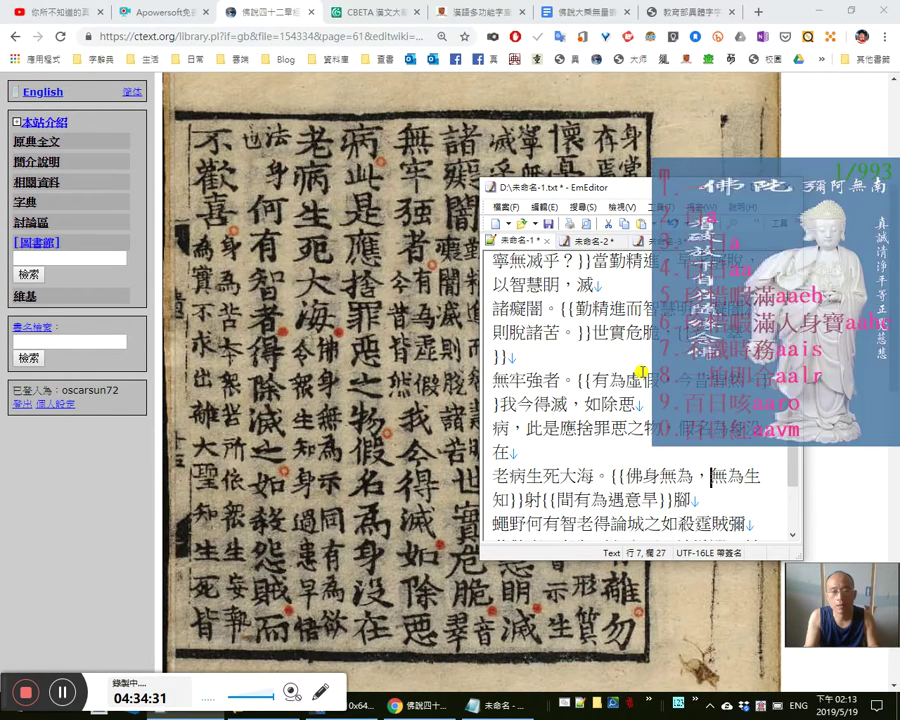
pyautogui.write('同有為。')
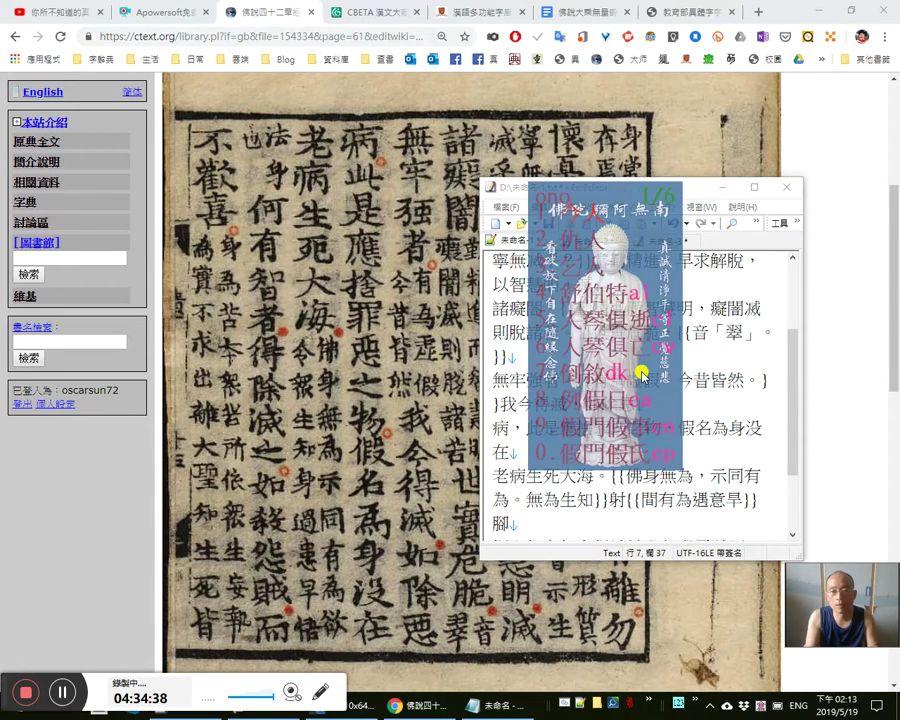
pyautogui.press('Escape')
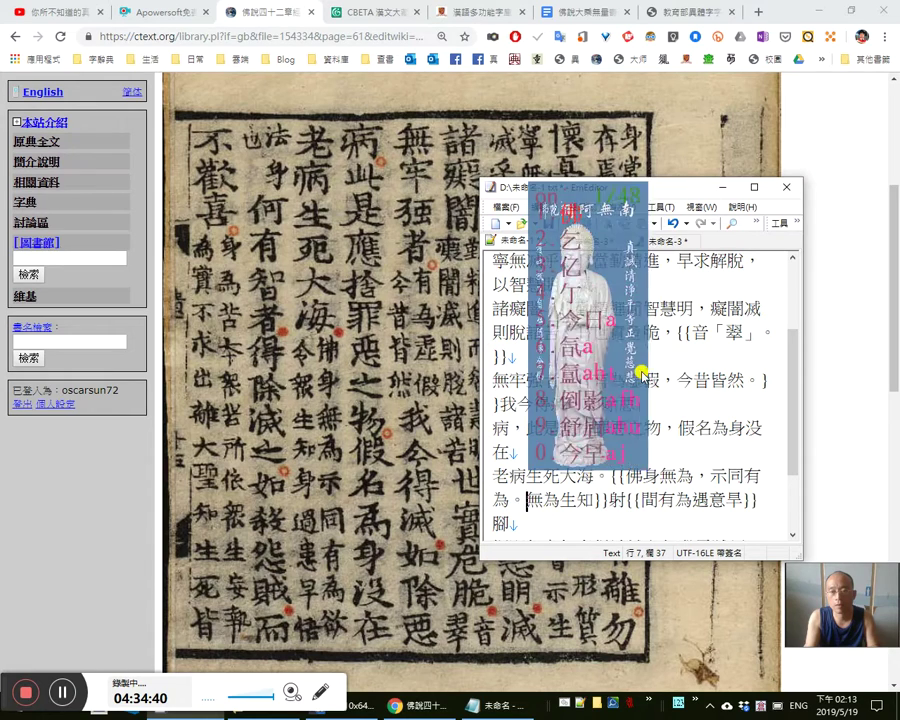
pyautogui.write('令')
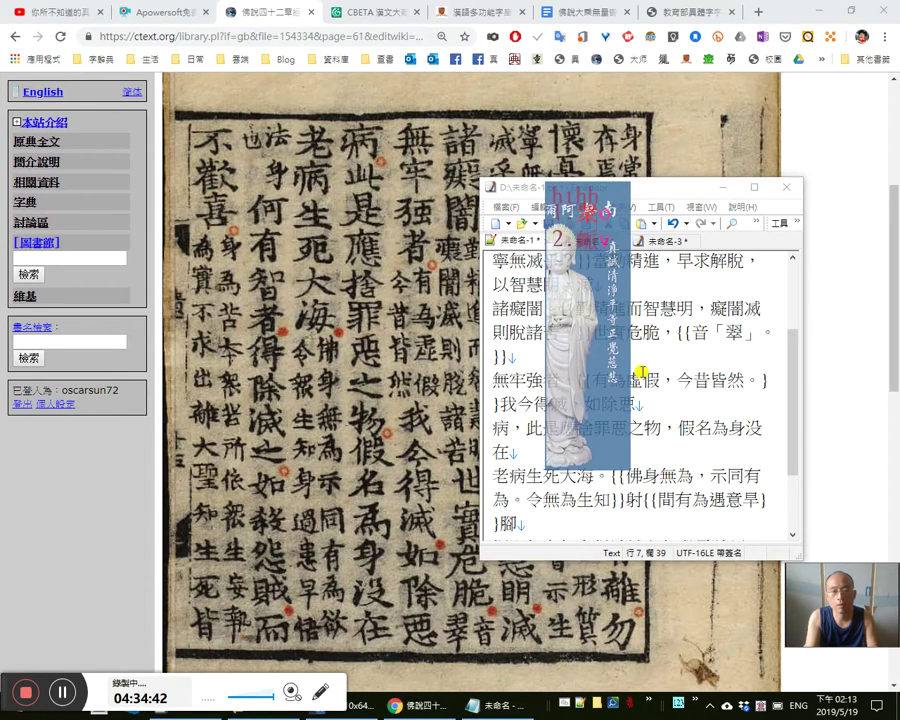
pyautogui.write('衆生知身')
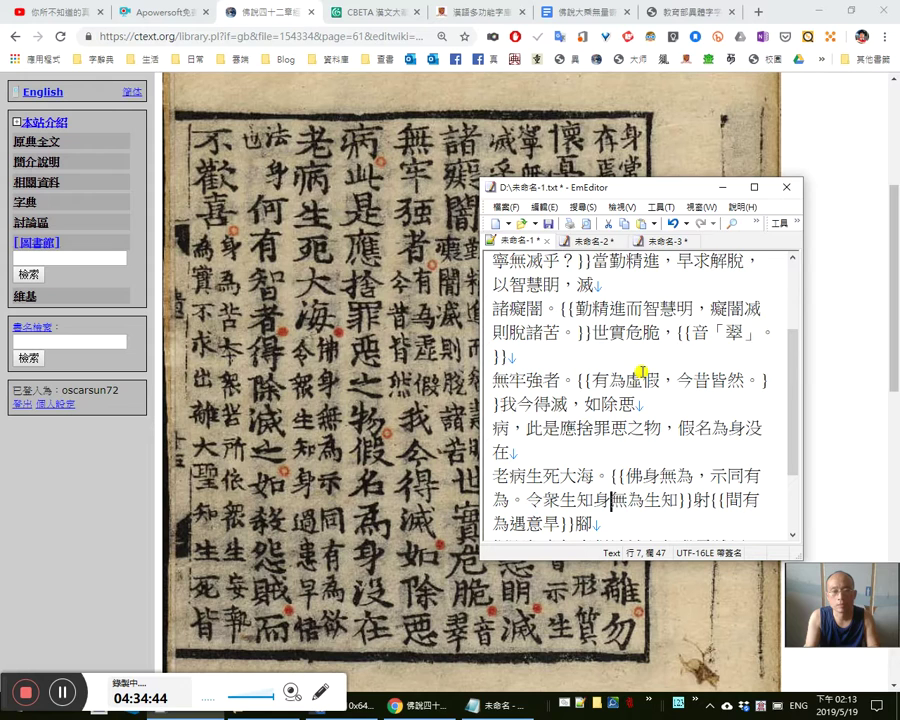
pyautogui.write('過患，早')
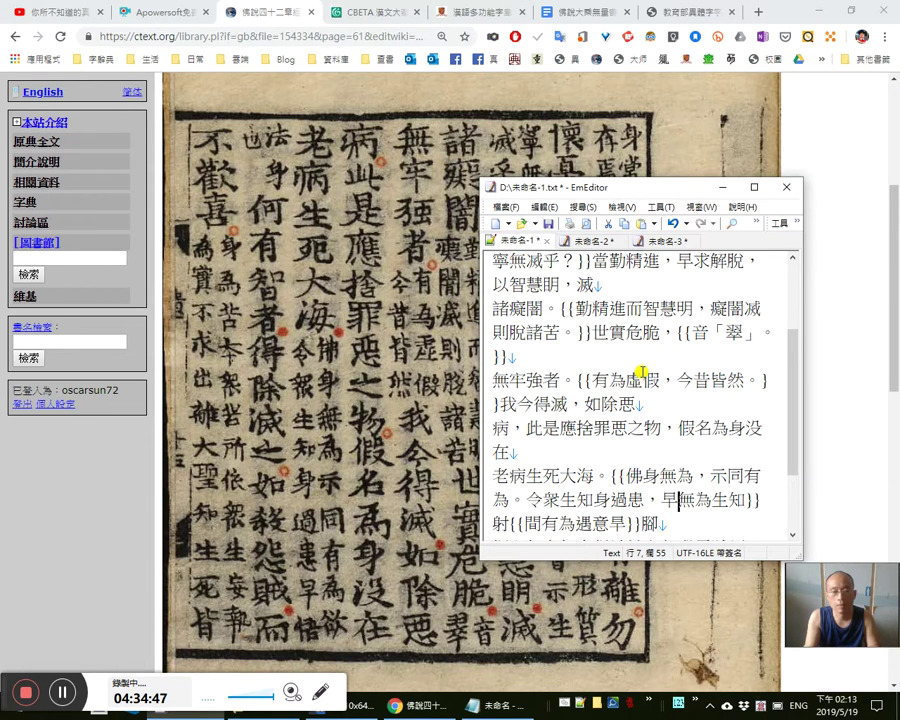
pyautogui.write('悟')
# Step: Start a new line after 早悟 and type 法也 over the garbled line
pyautogui.press('Return')
pyautogui.hotkey('shift', 'Down')
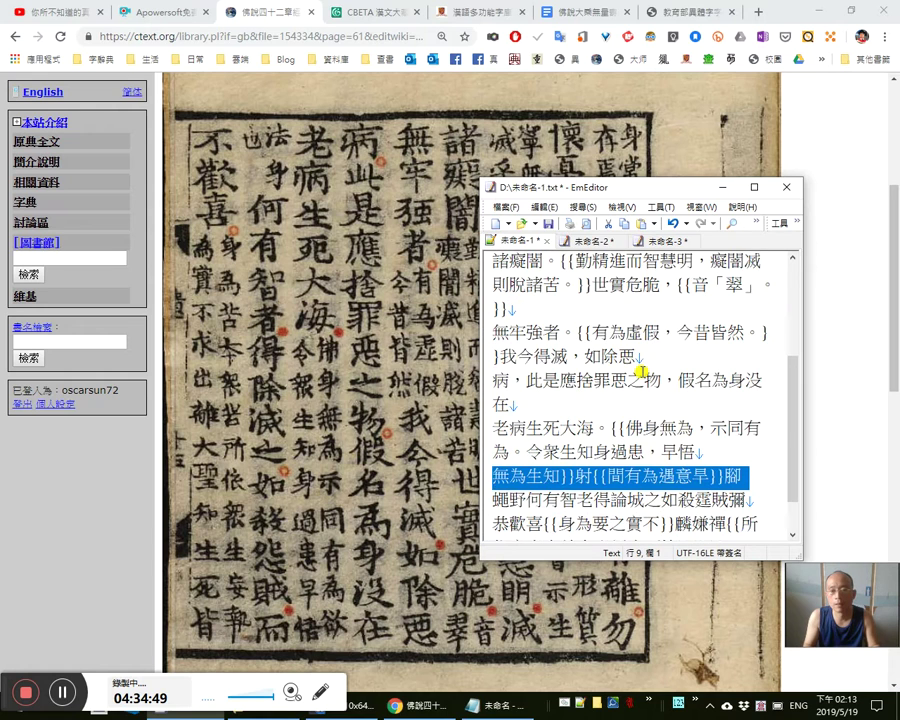
pyautogui.write('法也')
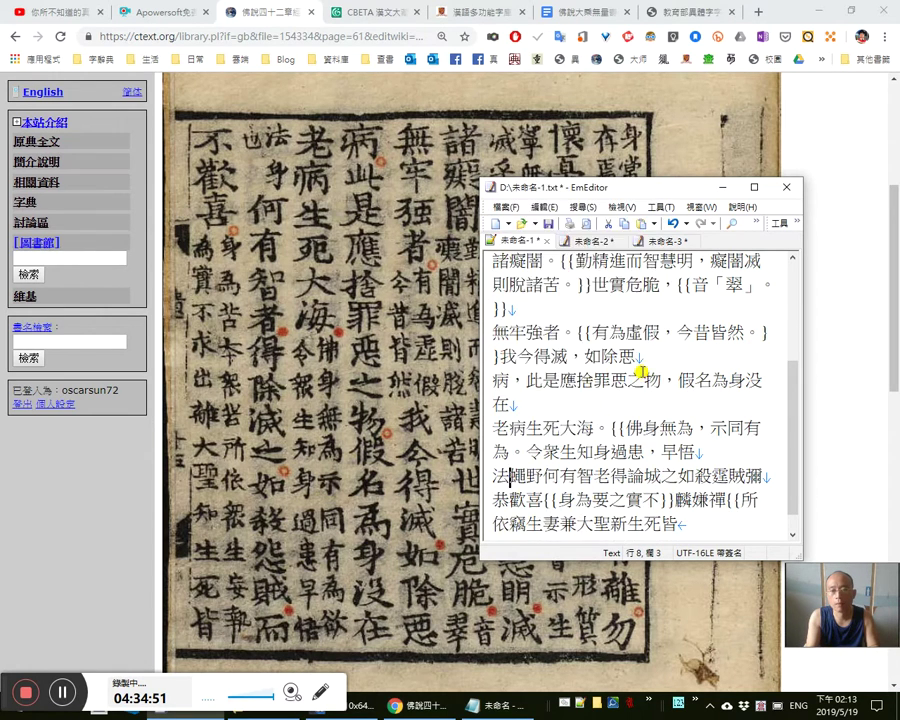
pyautogui.hotkey('shift', 'End')
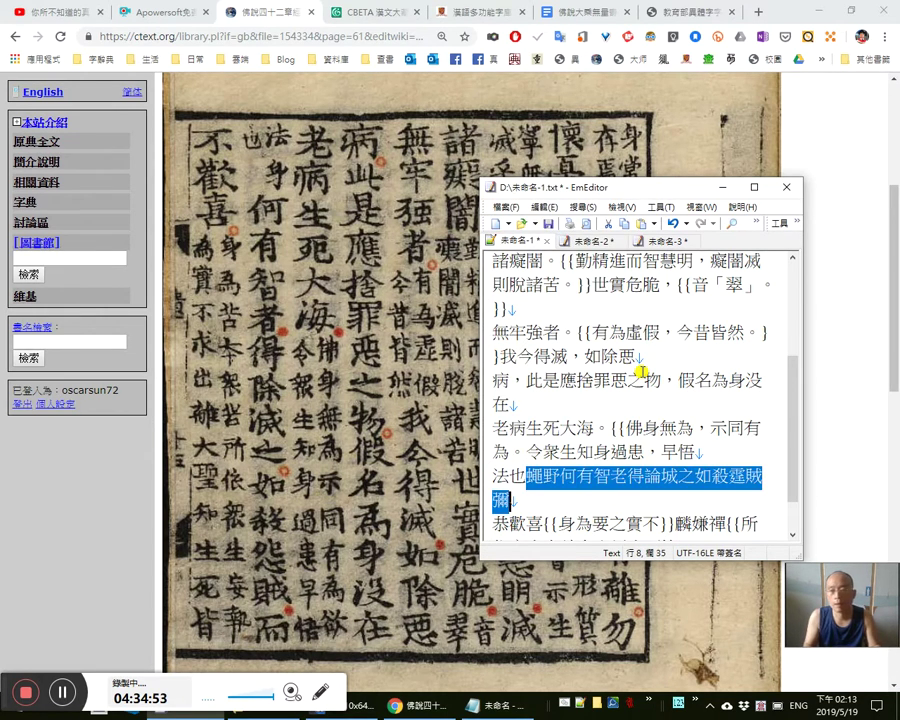
pyautogui.press('Left')
pyautogui.hotkey('shift', 'Right')
pyautogui.hotkey('shift', 'Right')
# Step: Replace the stray 蠅野 with a full stop and closing braces after 法也
pyautogui.write('〈〈〉〉')
pyautogui.press('Left')
pyautogui.press('Left')
pyautogui.hotkey('shift', 'Left')
pyautogui.hotkey('shift', 'Left')
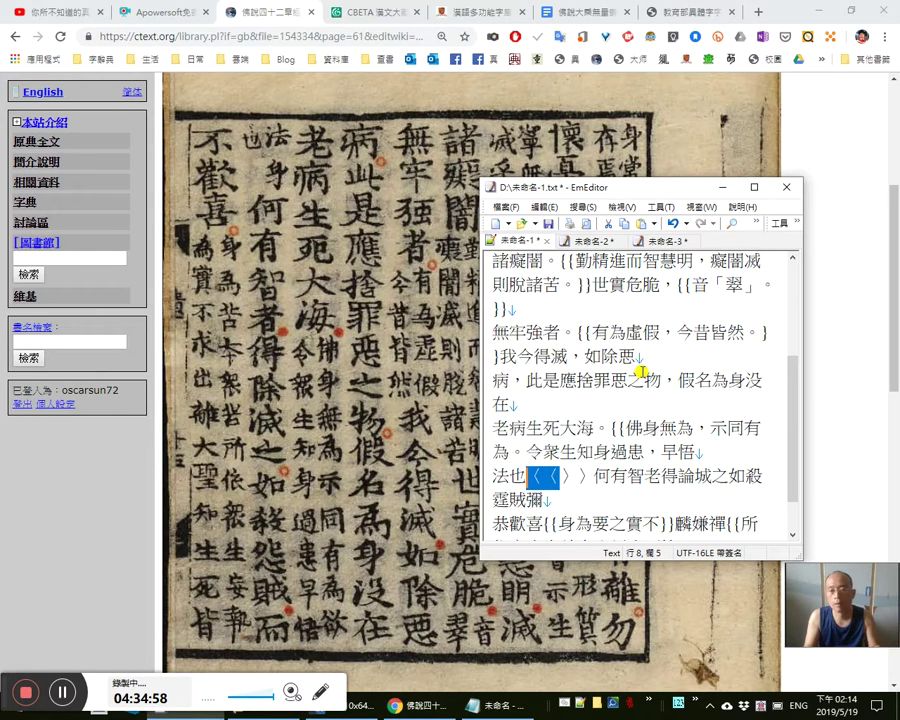
pyautogui.write('}}')
pyautogui.press('Delete')
pyautogui.press('Delete')
pyautogui.press('Left')
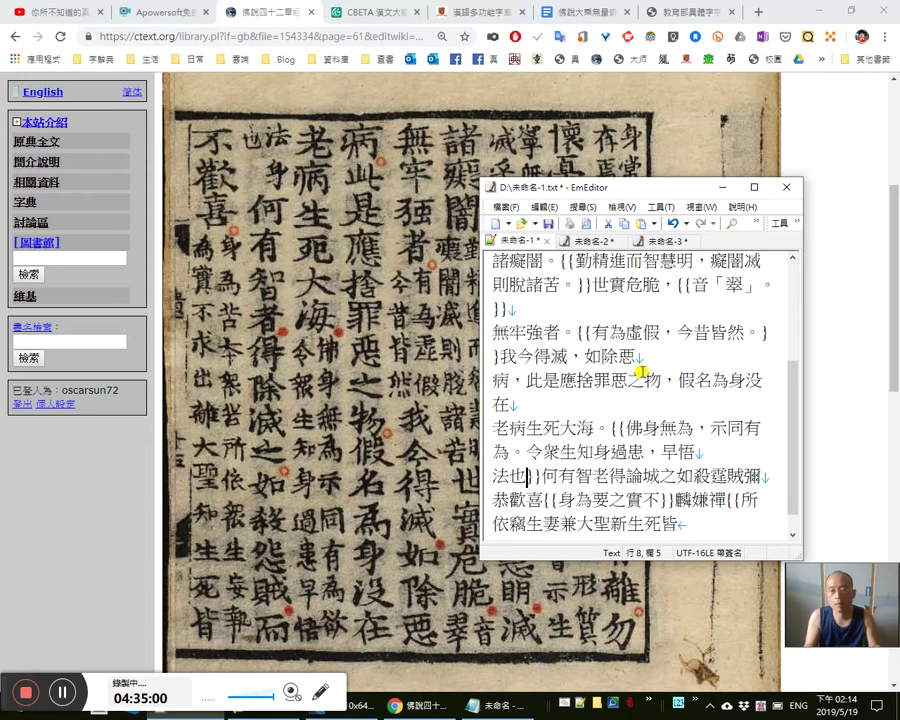
pyautogui.press('Left')
pyautogui.write('。')
# Step: Type 者，得除滅之；如殺怨賊，而不歡喜, replacing the misread 老 with 除
pyautogui.press('Right')
pyautogui.press('Right')
pyautogui.press('Right')
pyautogui.press('Right')
pyautogui.press('Right')
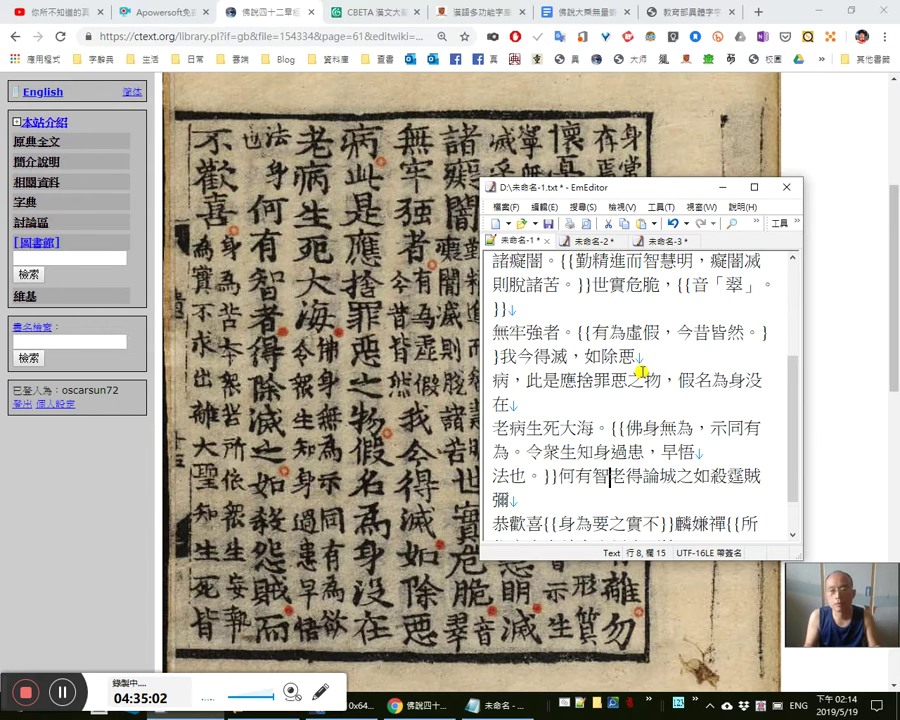
pyautogui.write('者，得')
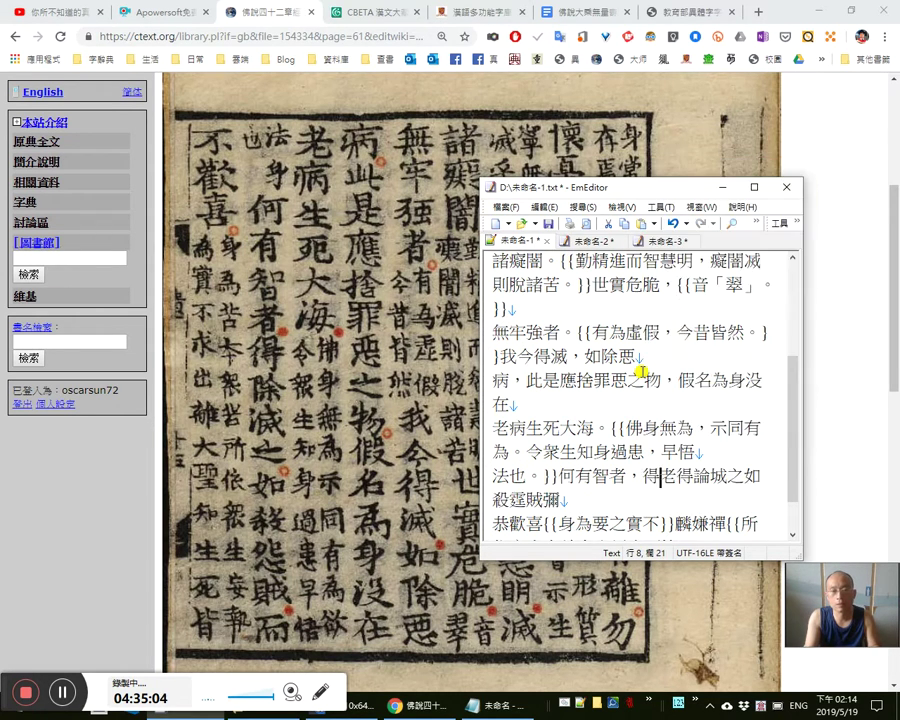
pyautogui.press('Delete')
pyautogui.write('除')
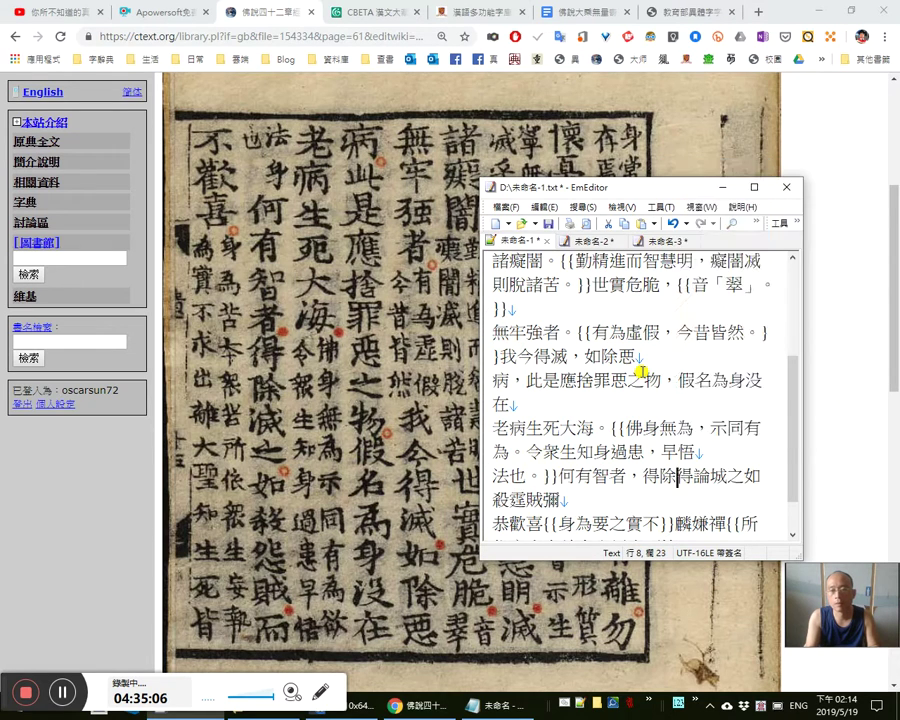
pyautogui.write('滅之。如')
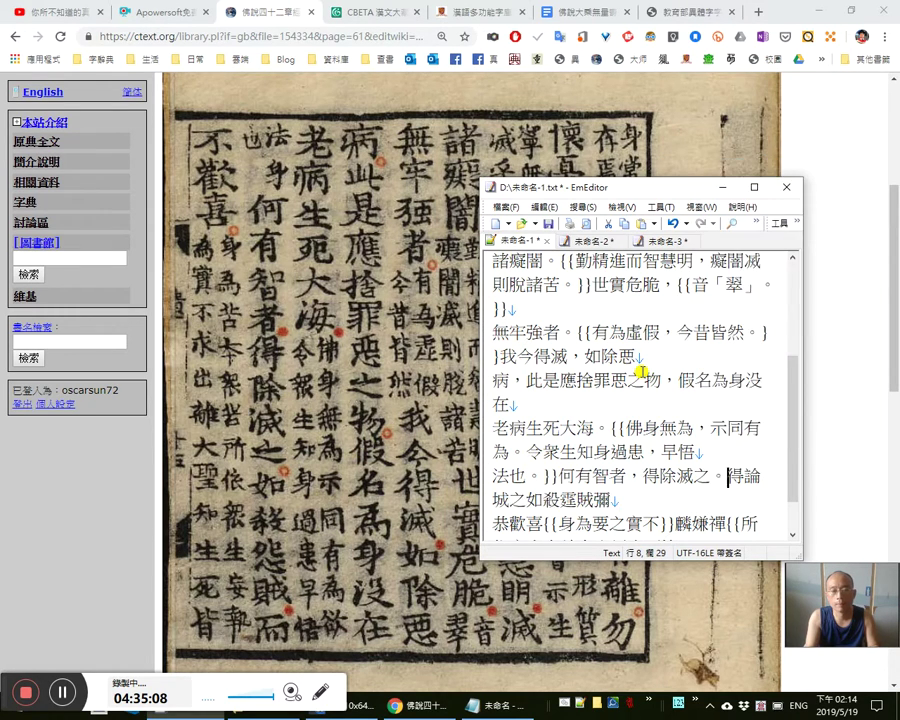
pyautogui.write('殺')
pyautogui.press('Left')
pyautogui.press('Left')
pyautogui.hotkey('shift', 'Left')
pyautogui.write('；')
pyautogui.press('Right')
pyautogui.press('Right')
pyautogui.write('a怨賊，而')
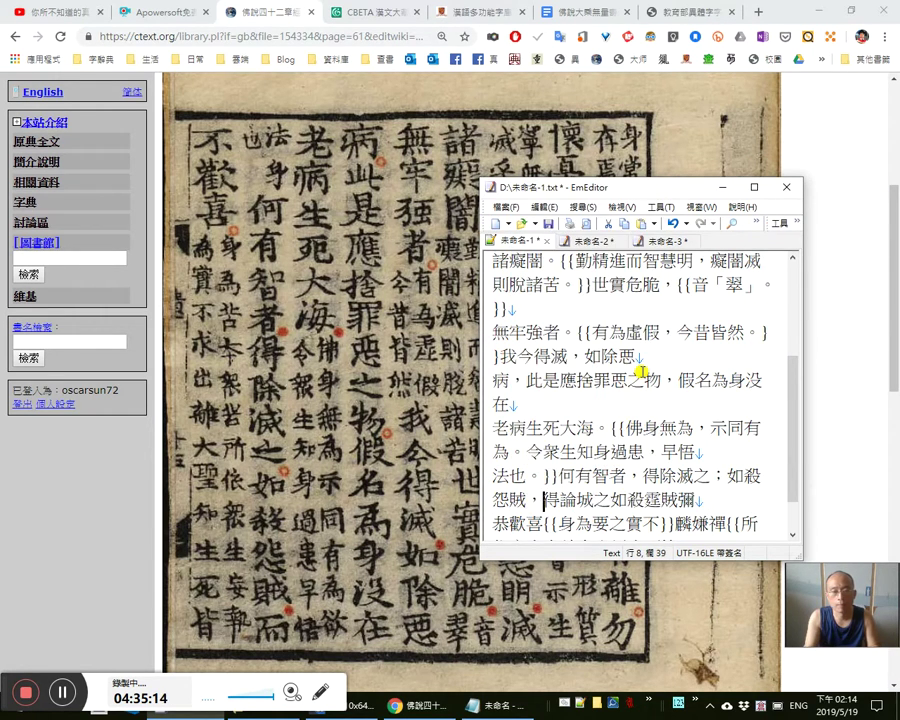
pyautogui.write('不')
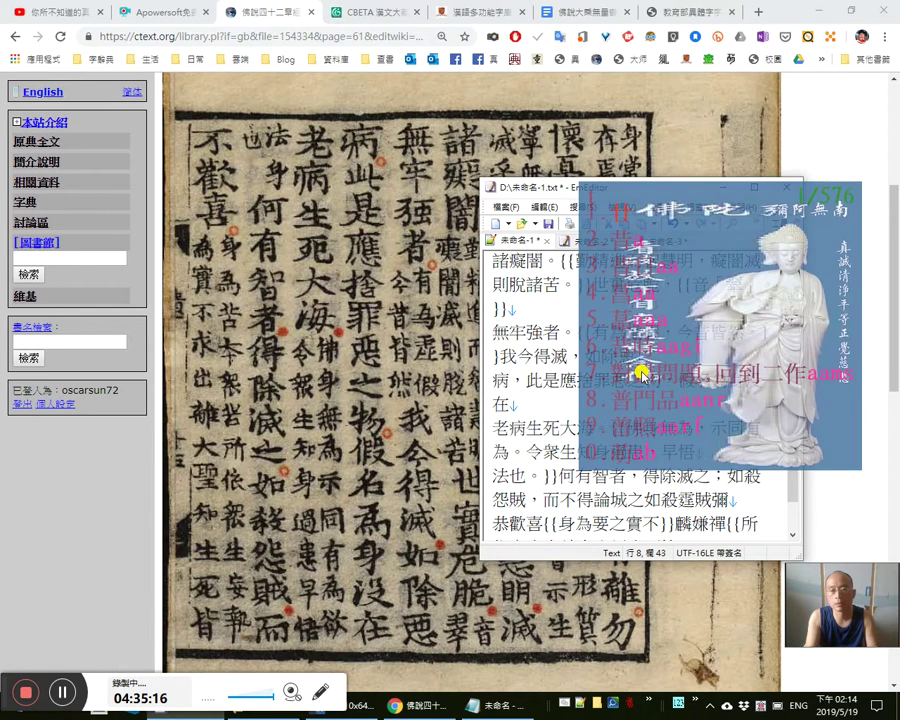
pyautogui.write('歡喜')
# Step: Delete the leftover garbled text and the duplicate 恭歡喜, placing 不歡喜 on its own line
pyautogui.hotkey('shift', 'End')
pyautogui.press('Delete')
pyautogui.press('Left')
pyautogui.press('Left')
pyautogui.press('Left')
pyautogui.press('Return')
pyautogui.press('End')
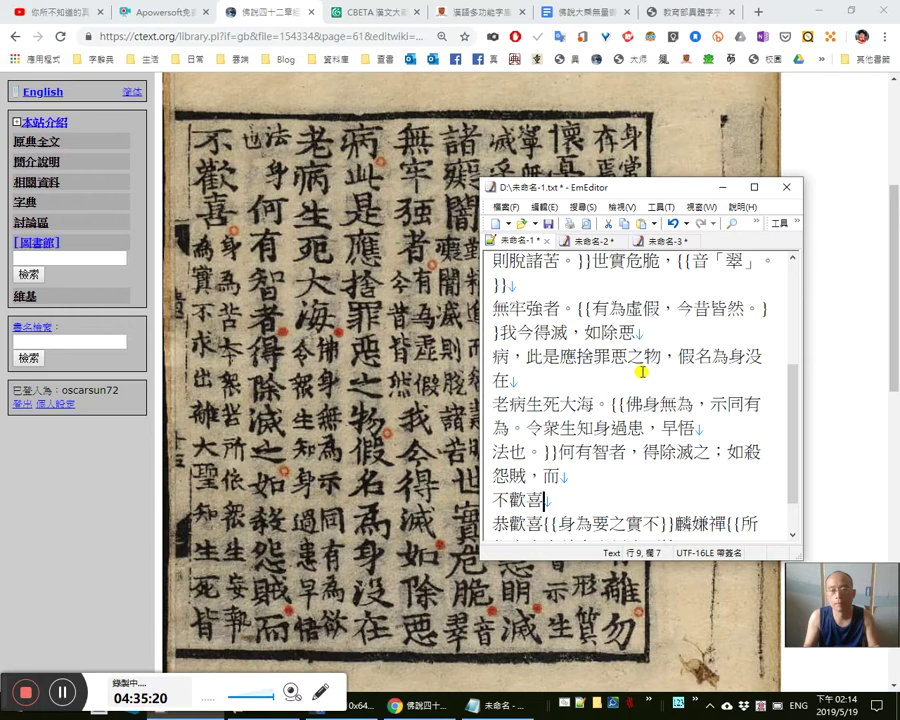
pyautogui.hotkey('shift', 'Right')
pyautogui.hotkey('shift', 'Right')
pyautogui.hotkey('shift', 'Right')
pyautogui.hotkey('shift', 'Right')
pyautogui.press('Delete')
# Step: Write the commentary 苦本，衆苦所依。衆生妄執為實，不求出離。大聖知生死皆 over the garbled text
pyautogui.press('Right')
pyautogui.press('Right')
pyautogui.press('Right')
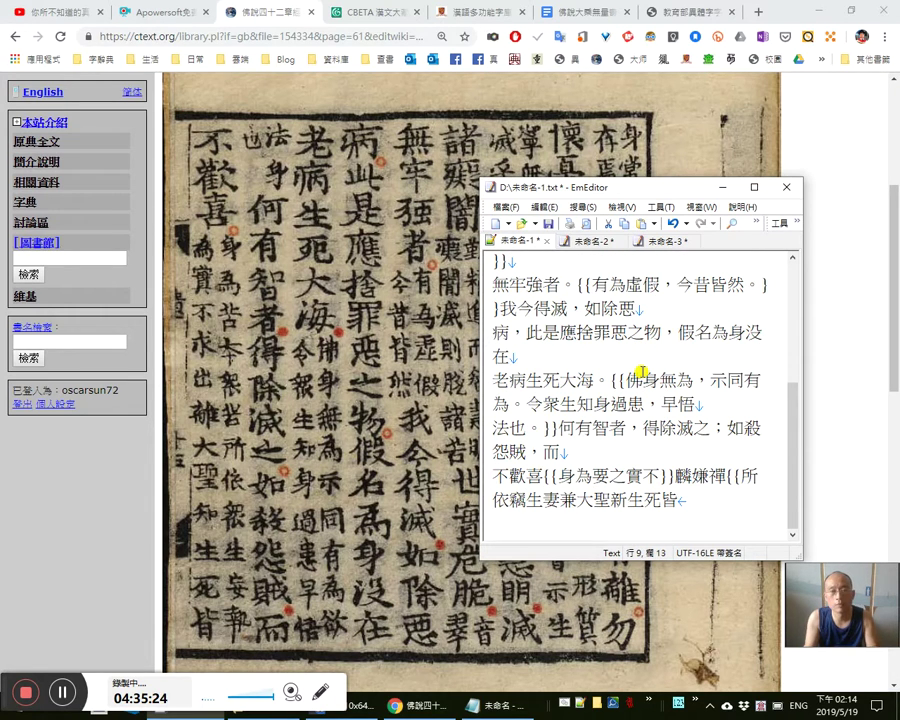
pyautogui.write('苦本，')
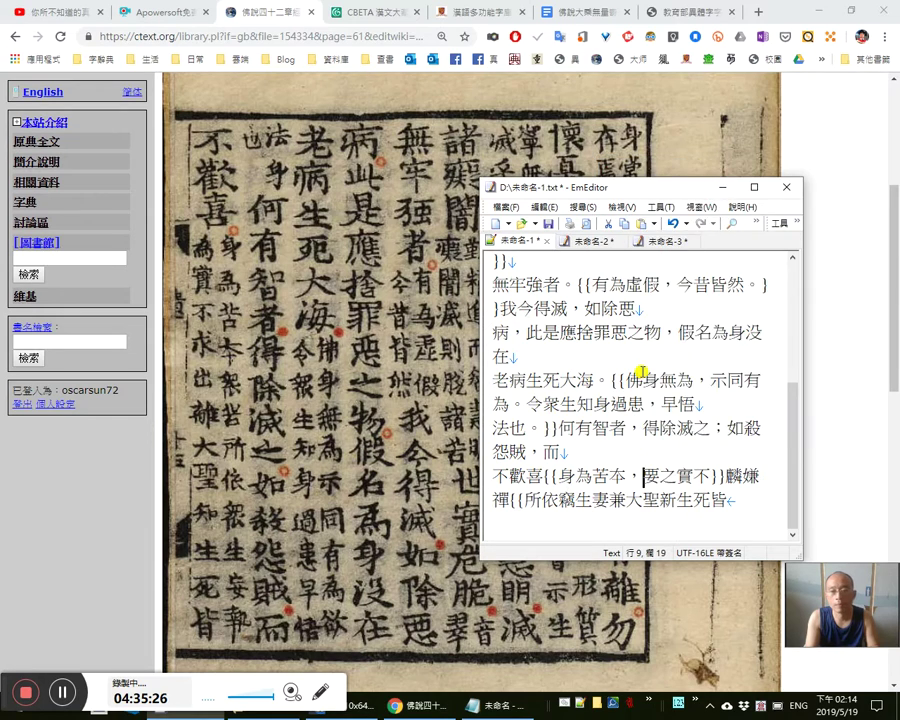
pyautogui.write('衆')
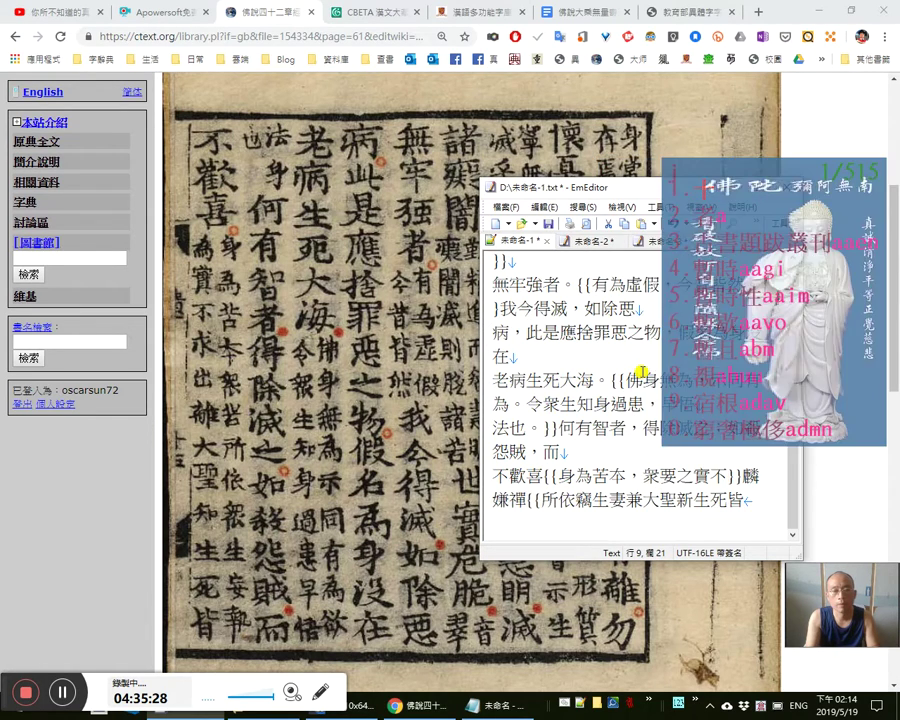
pyautogui.write('苦所依。')
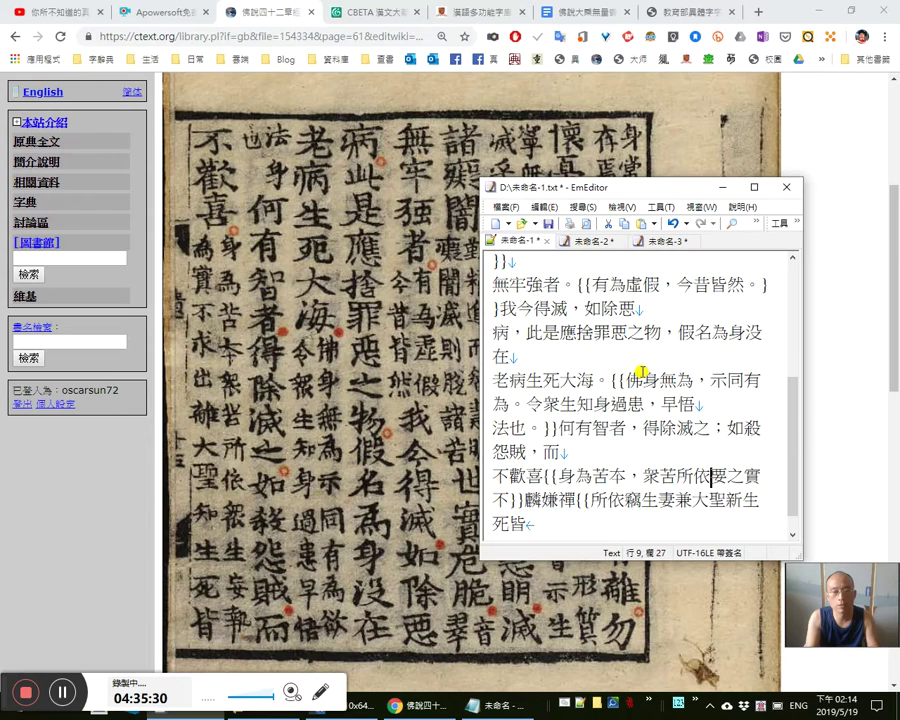
pyautogui.write('衆生')
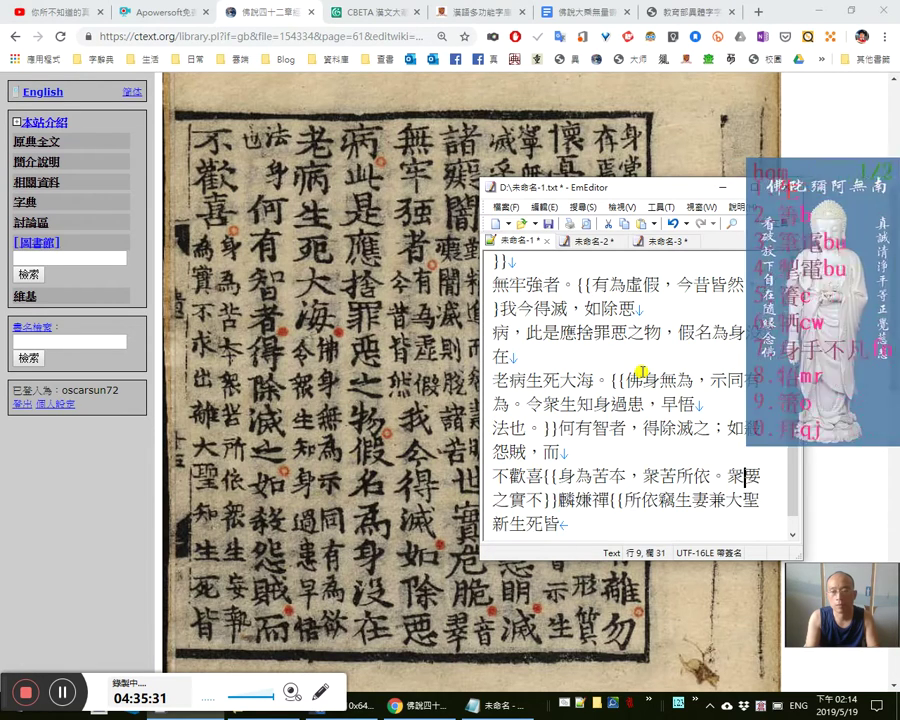
pyautogui.write('妄執')
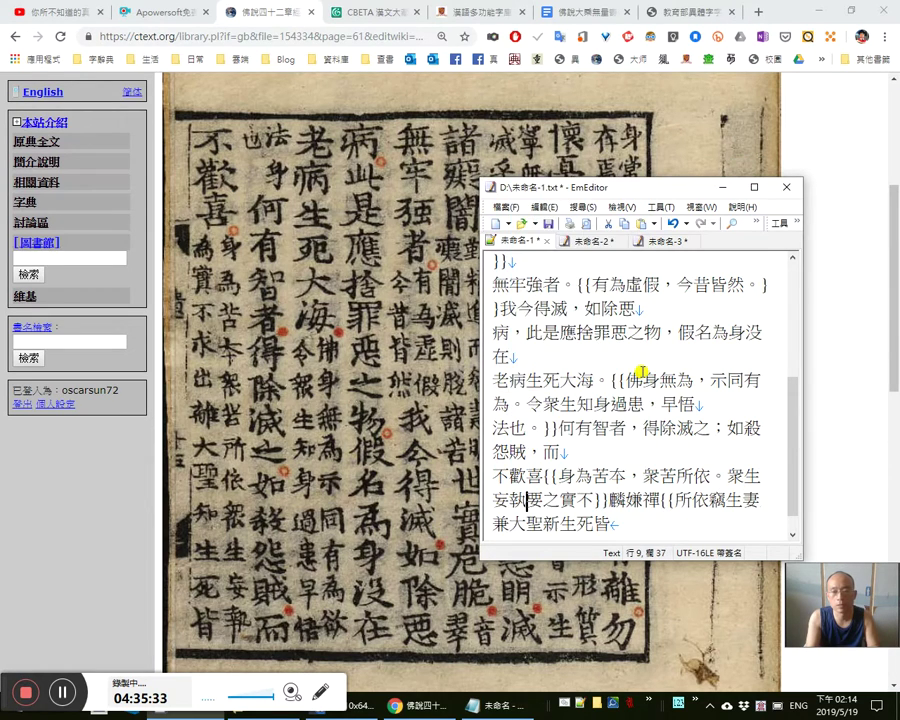
pyautogui.hotkey('shift', 'Right')
pyautogui.hotkey('shift', 'End')
pyautogui.press('Delete')
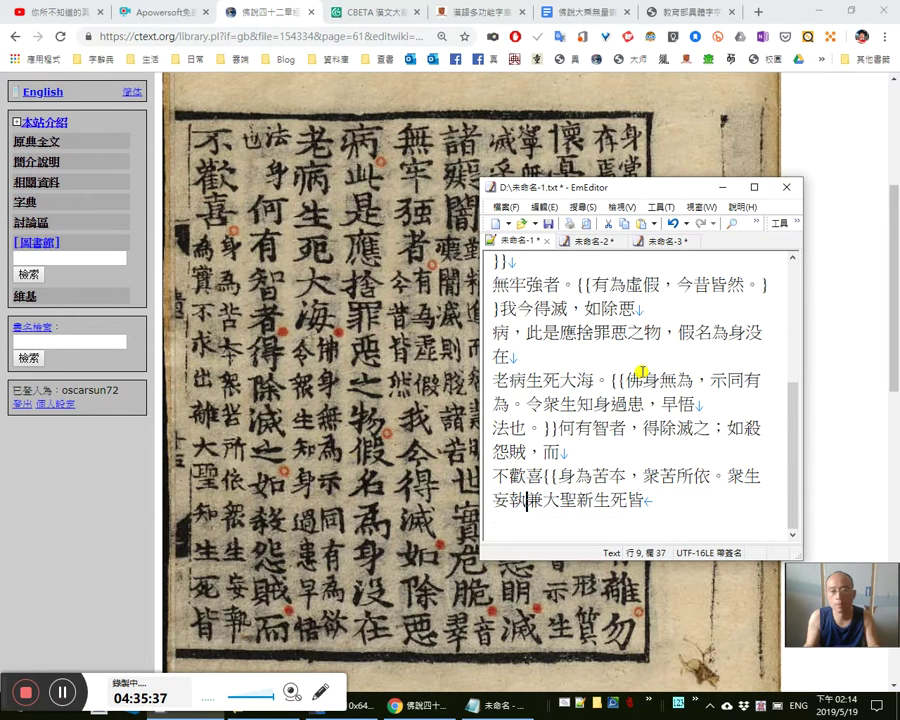
pyautogui.write('為實，')
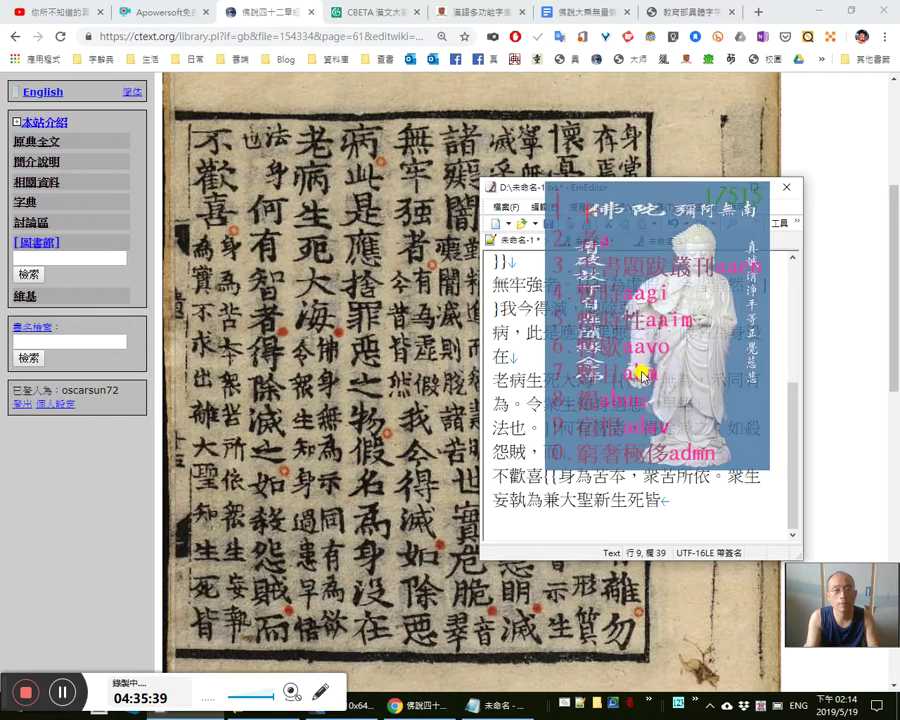
pyautogui.write('不求出')
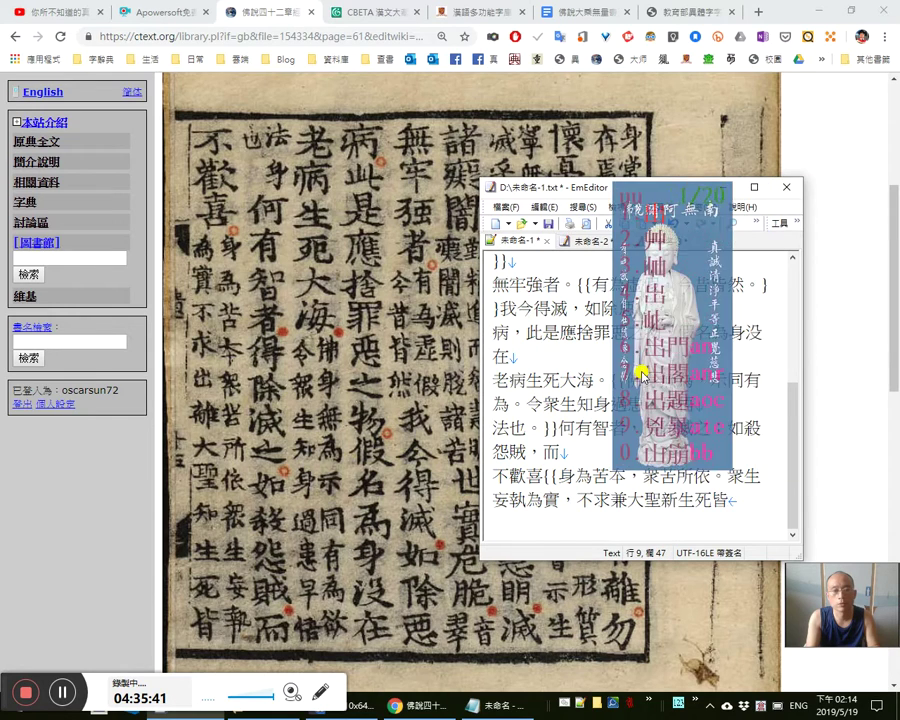
pyautogui.write('離。大聖')
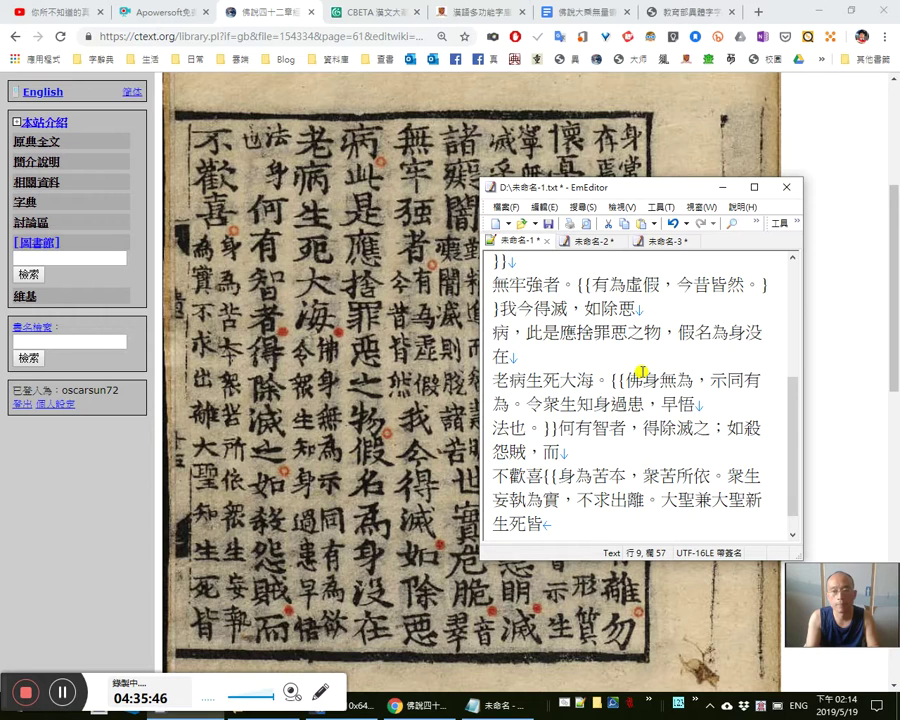
pyautogui.write('知生死')
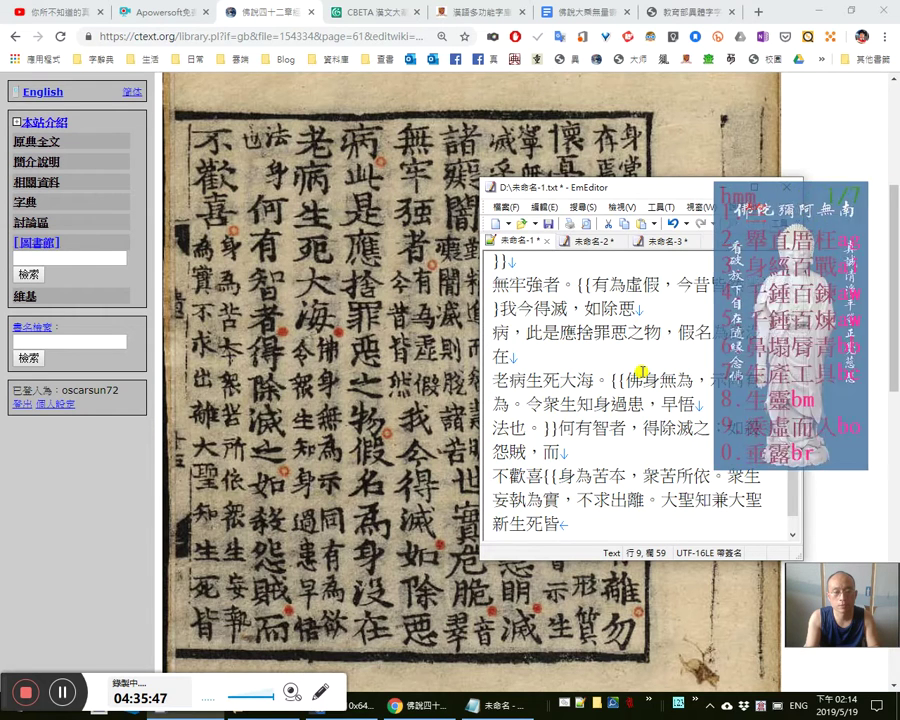
pyautogui.write('皆')
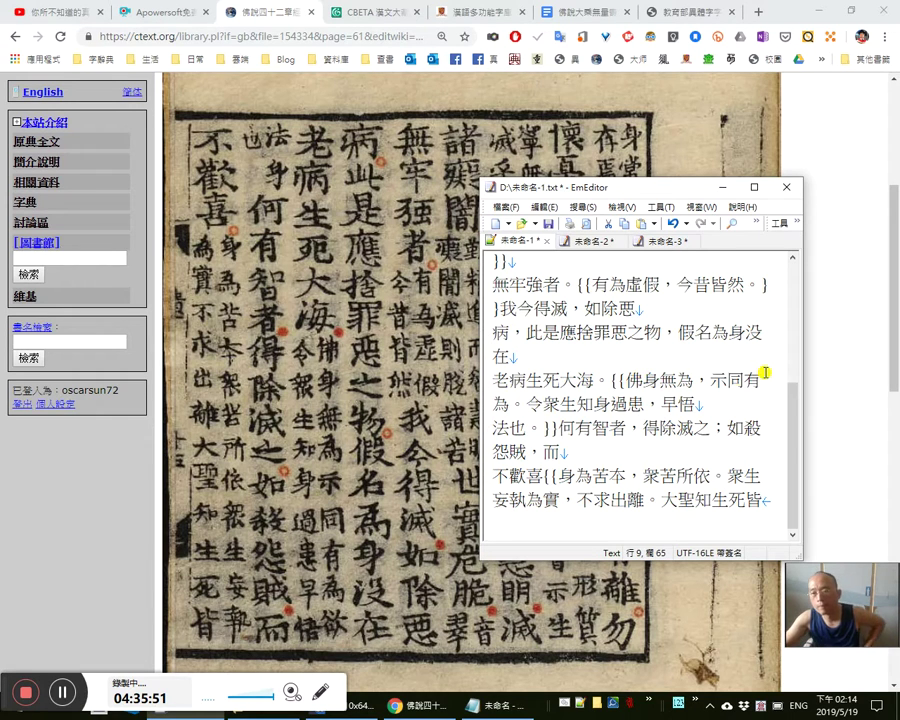
pyautogui.scroll(3, 735, 428)
pyautogui.click(551, 285)
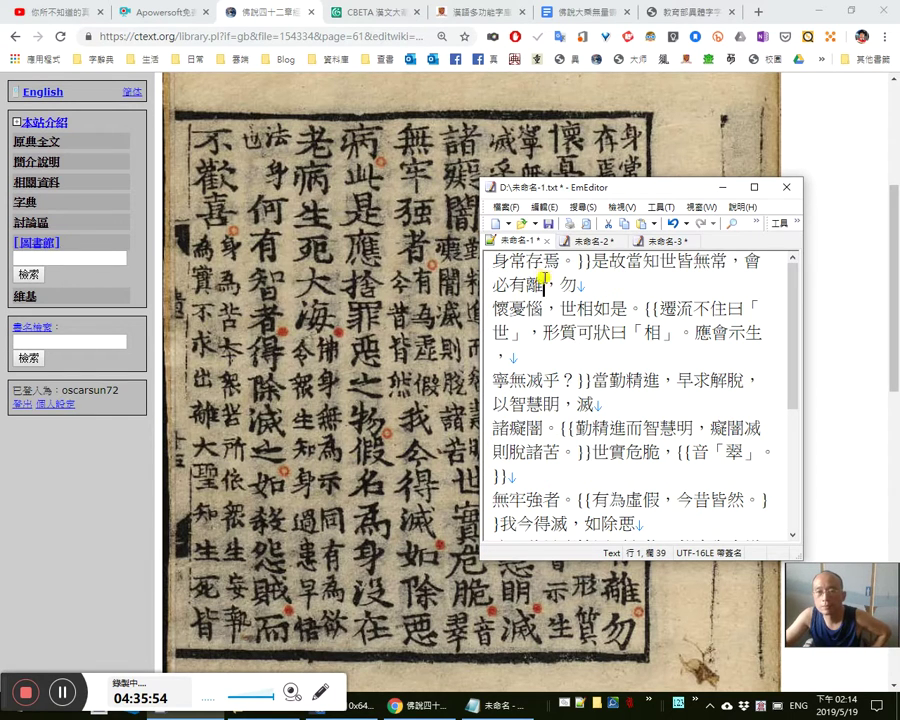
pyautogui.moveTo(618, 194); pyautogui.dragTo(221, 150)
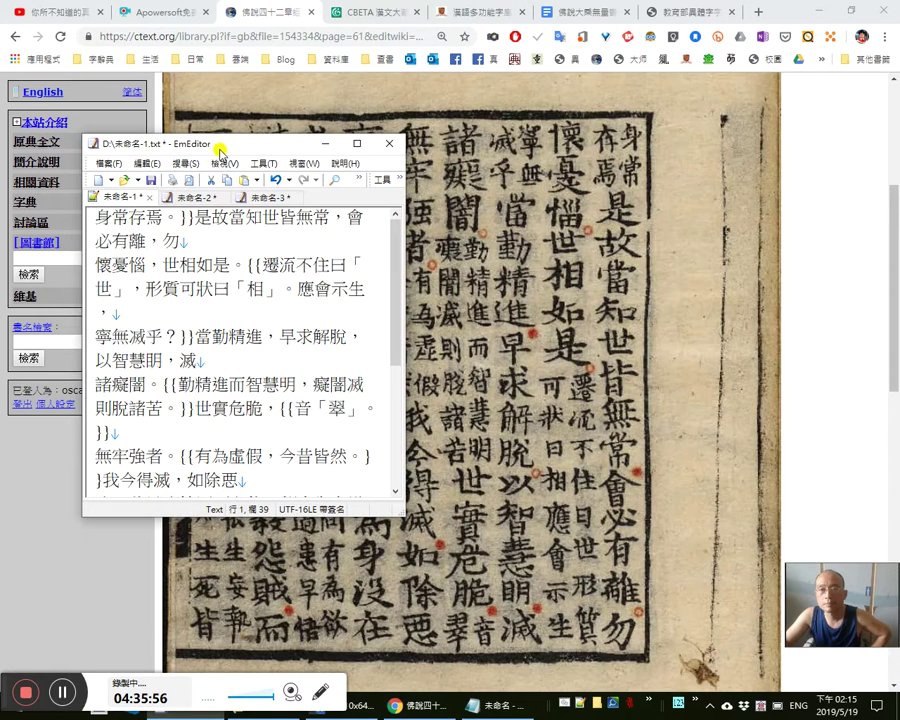
pyautogui.press('Left')
pyautogui.press('Left')
pyautogui.press('Left')
pyautogui.press('Left')
pyautogui.press('Left')
pyautogui.press('Left')
pyautogui.press('Left')
pyautogui.press('Left')
pyautogui.press('Left')
pyautogui.press('Left')
pyautogui.press('Left')
pyautogui.press('Left')
pyautogui.press('Left')
pyautogui.press('Right')
pyautogui.press('Right')
pyautogui.press('Right')
pyautogui.press('Right')
pyautogui.press('Right')
pyautogui.press('Right')
pyautogui.press('Right')
pyautogui.press('Right')
pyautogui.press('Right')
pyautogui.press('Right')
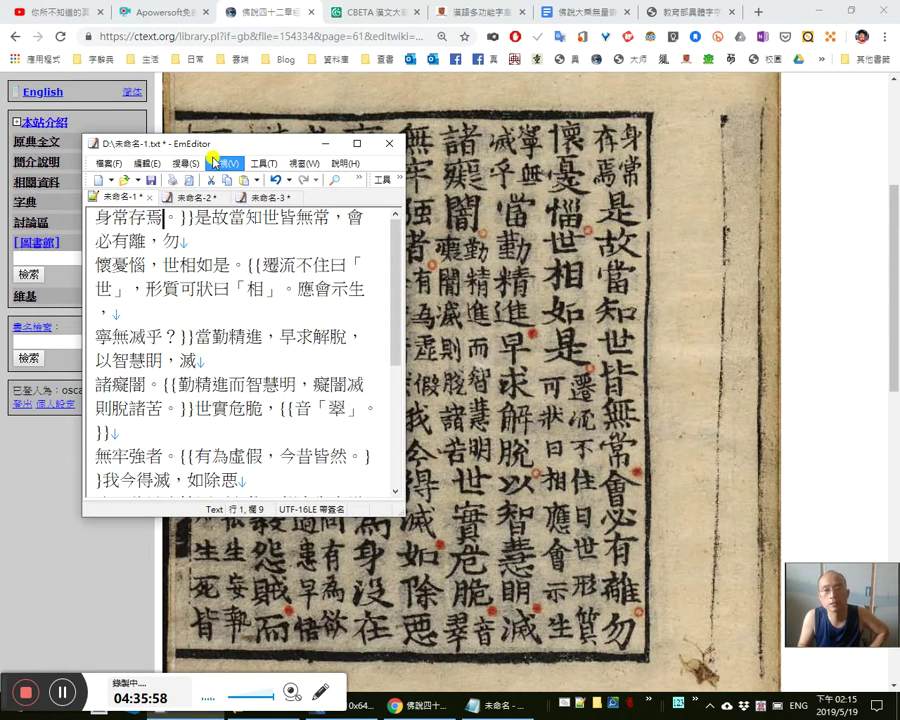
pyautogui.press('Right')
pyautogui.press('Right')
pyautogui.press('Right')
pyautogui.press('Right')
pyautogui.press('Right')
pyautogui.press('Right')
pyautogui.press('Right')
pyautogui.press('Right')
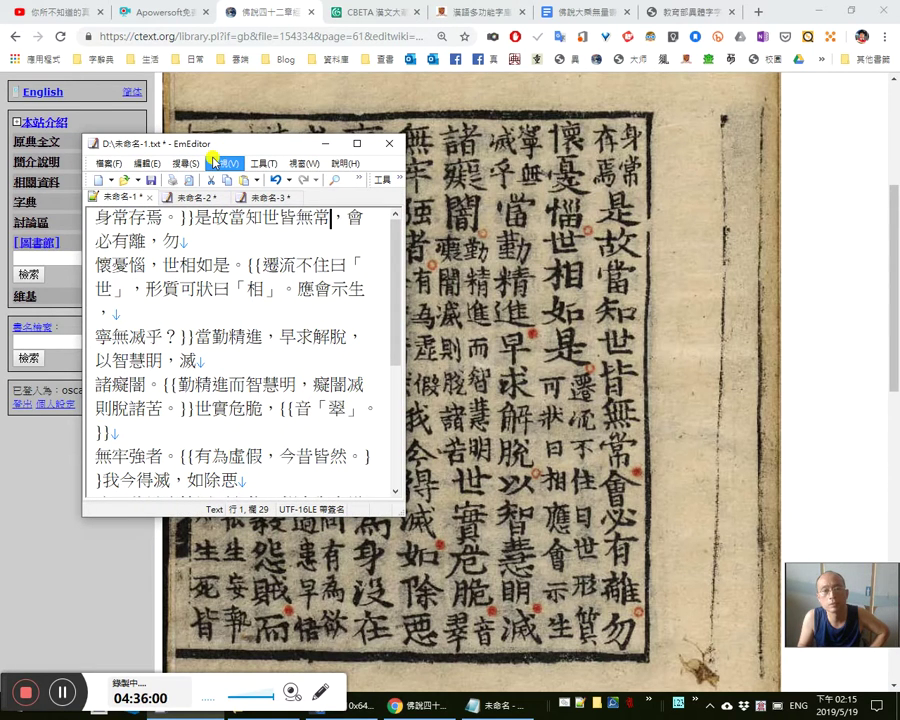
pyautogui.press('Right')
pyautogui.press('Right')
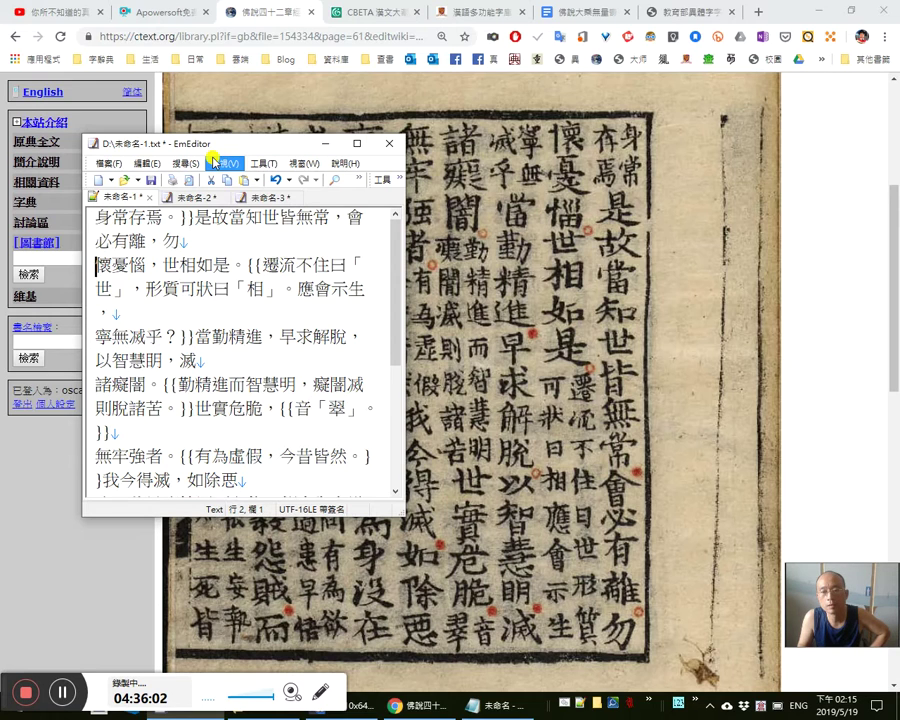
pyautogui.press('Right')
pyautogui.press('Right')
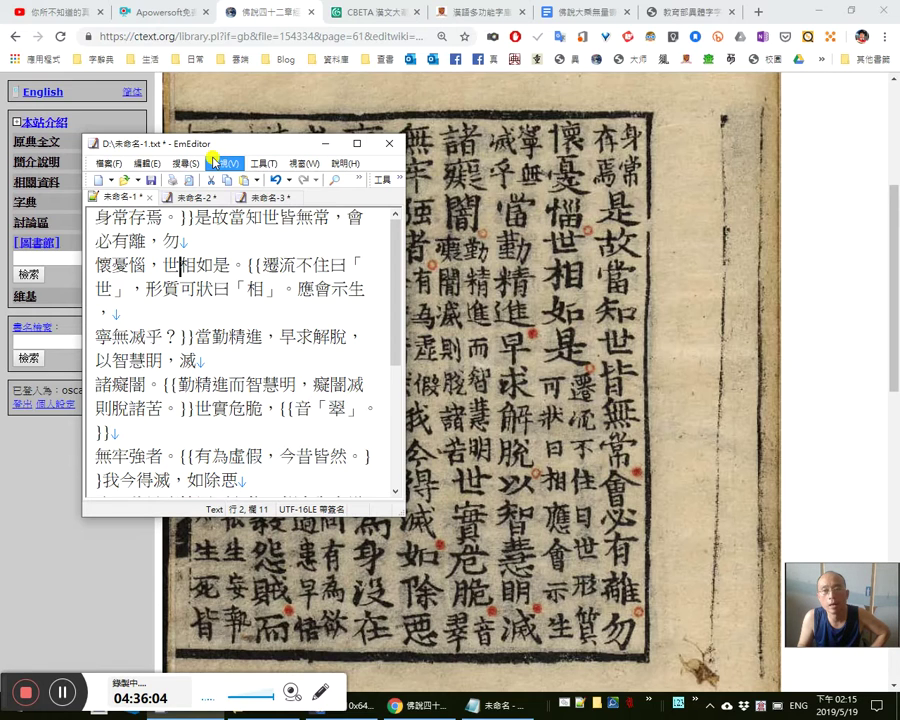
pyautogui.press('Right')
pyautogui.press('Right')
pyautogui.press('Right')
pyautogui.press('Right')
pyautogui.press('Right')
pyautogui.press('Right')
pyautogui.press('Right')
pyautogui.press('Right')
pyautogui.press('Right')
pyautogui.press('Right')
pyautogui.press('Right')
pyautogui.press('Right')
pyautogui.press('Right')
pyautogui.press('Right')
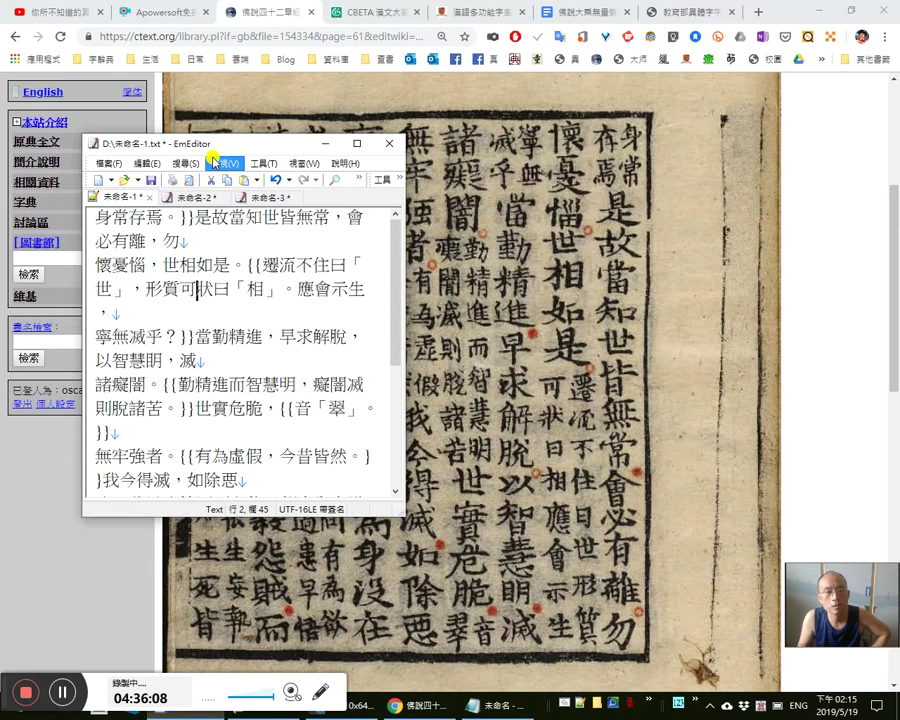
pyautogui.press('Right')
pyautogui.press('Right')
pyautogui.press('Right')
pyautogui.press('Right')
pyautogui.press('Right')
pyautogui.press('Right')
pyautogui.press('Right')
pyautogui.press('Right')
pyautogui.press('Right')
pyautogui.press('Right')
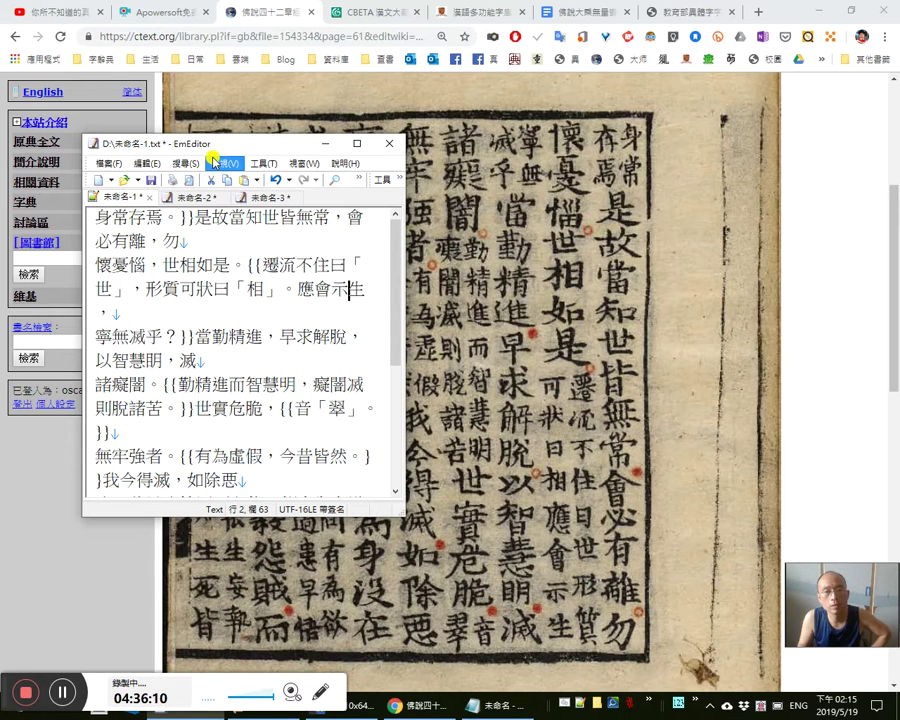
pyautogui.press('Right')
pyautogui.press('Right')
pyautogui.press('Right')
pyautogui.press('Right')
pyautogui.press('Right')
pyautogui.press('Right')
pyautogui.press('Right')
pyautogui.press('Right')
pyautogui.press('Right')
pyautogui.press('Right')
pyautogui.press('Right')
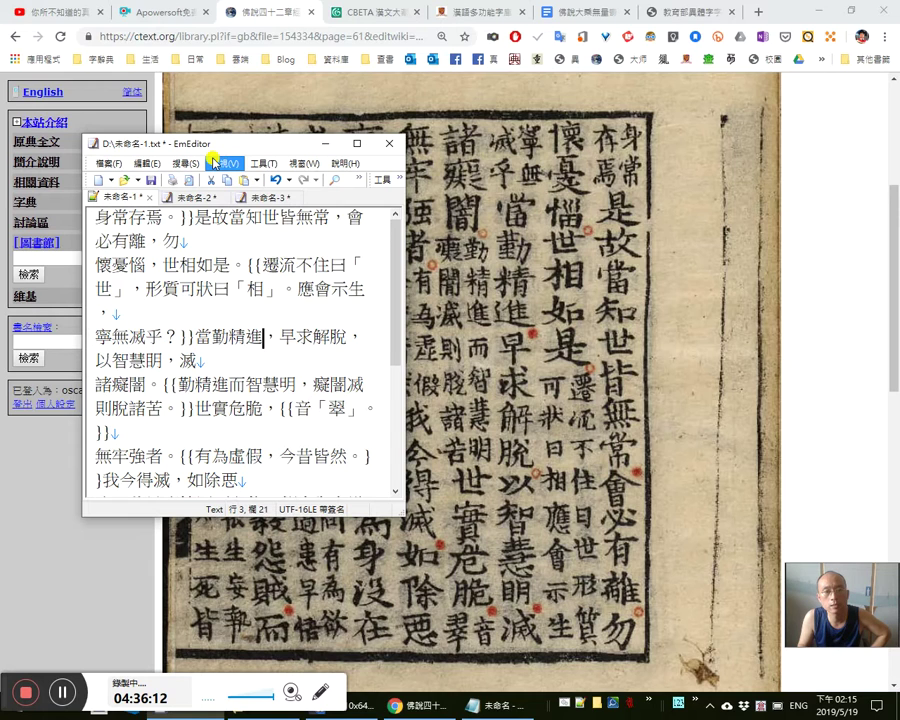
pyautogui.press('Right')
pyautogui.press('Right')
pyautogui.press('Right')
pyautogui.press('Right')
pyautogui.press('Right')
pyautogui.press('Right')
pyautogui.press('Right')
pyautogui.press('Right')
pyautogui.press('Right')
pyautogui.press('Right')
pyautogui.press('Right')
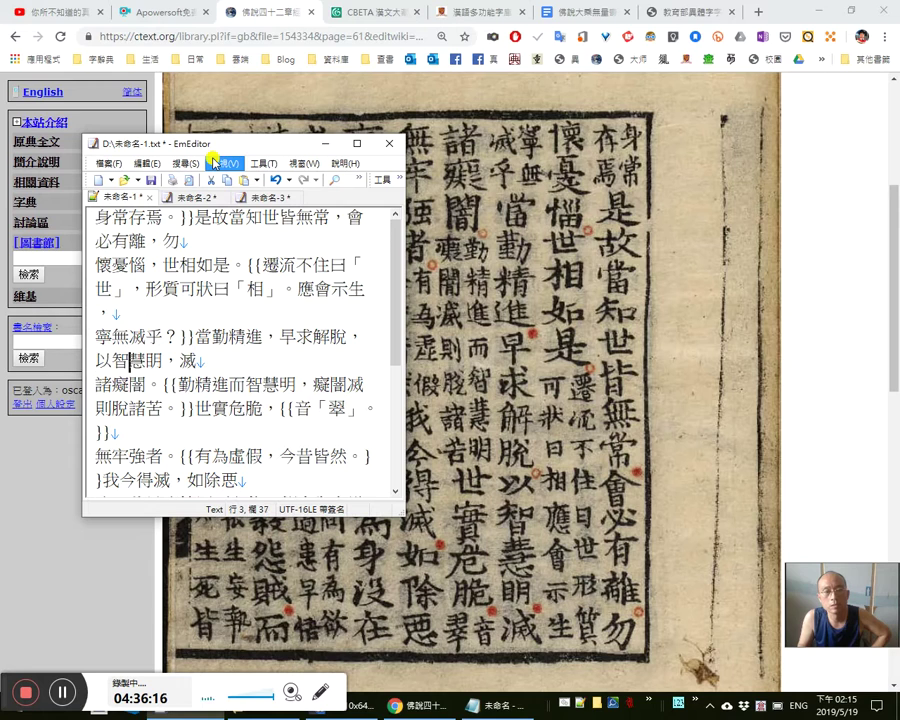
pyautogui.press('Right')
pyautogui.press('Right')
pyautogui.press('Right')
pyautogui.press('Right')
pyautogui.press('Right')
pyautogui.press('Right')
# Step: Move the EmEditor window off the scanned columns and proofread the 勤精進 commentary through 則脫諸
pyautogui.moveTo(216, 144); pyautogui.dragTo(705, 114)
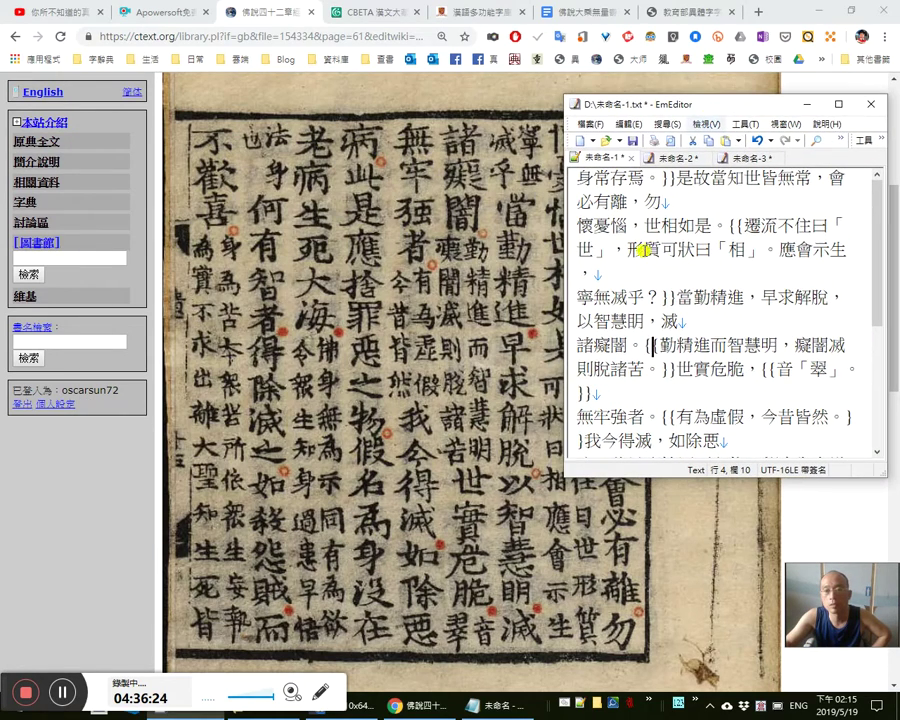
pyautogui.moveTo(594, 345); pyautogui.dragTo(611, 345)
pyautogui.scroll(-1, 667, 337)
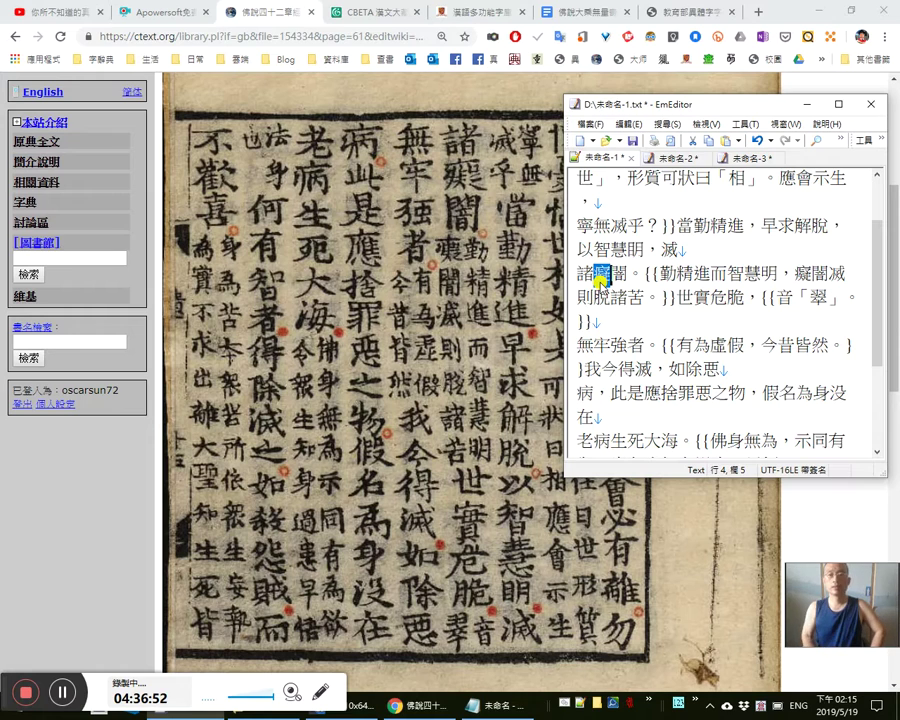
pyautogui.press('Right')
pyautogui.press('Right')
pyautogui.press('Right')
pyautogui.press('Right')
pyautogui.press('Right')
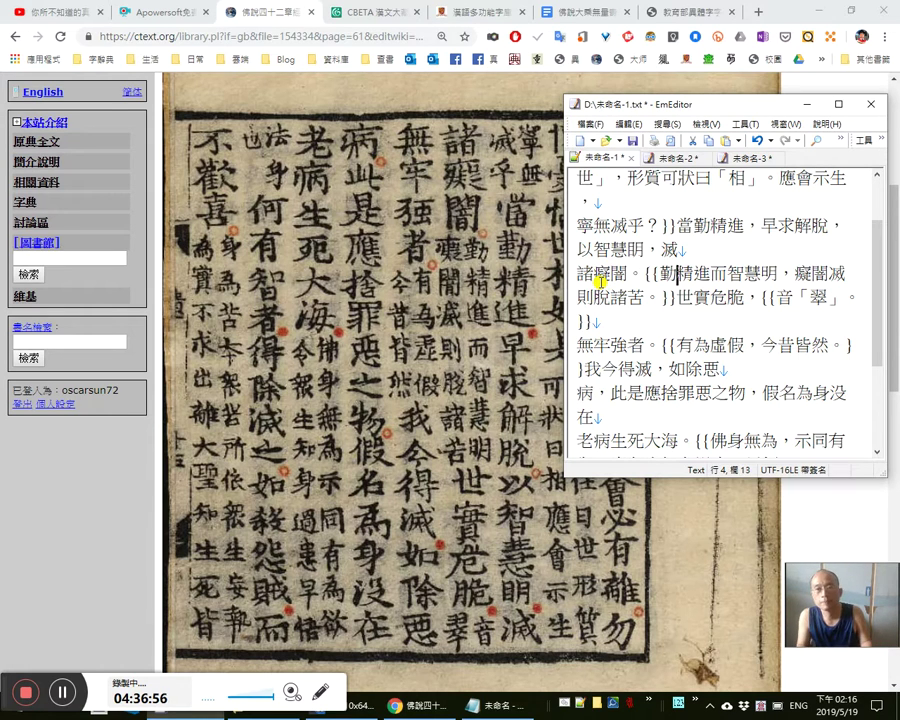
pyautogui.press('Right')
pyautogui.press('Right')
pyautogui.press('Right')
pyautogui.press('Right')
pyautogui.press('Right')
pyautogui.press('Right')
pyautogui.press('Right')
pyautogui.press('Right')
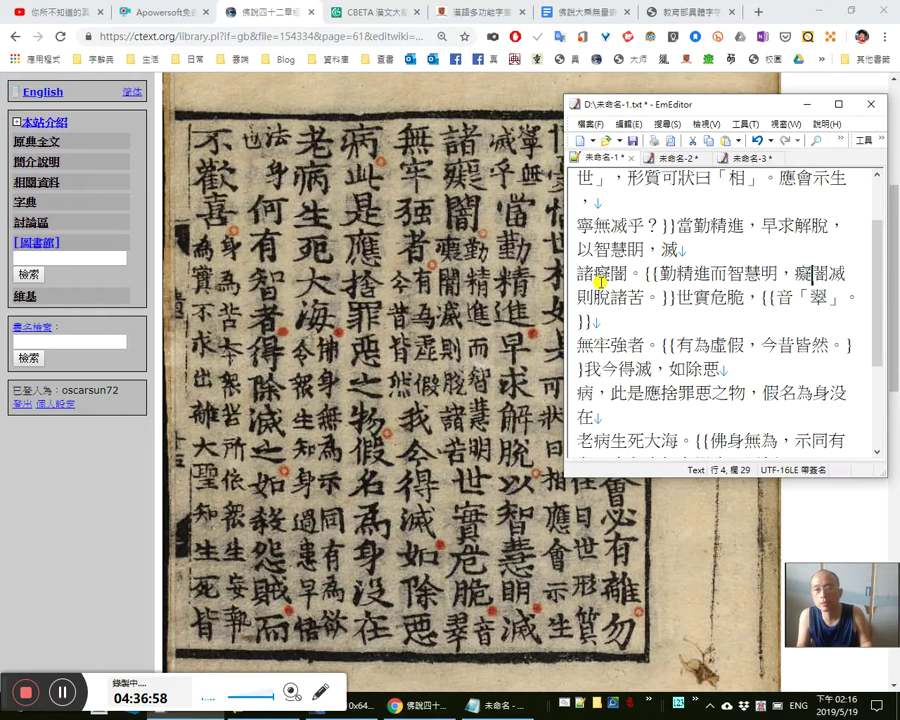
pyautogui.press('Right')
pyautogui.press('Right')
pyautogui.press('Right')
pyautogui.press('Right')
pyautogui.press('Right')
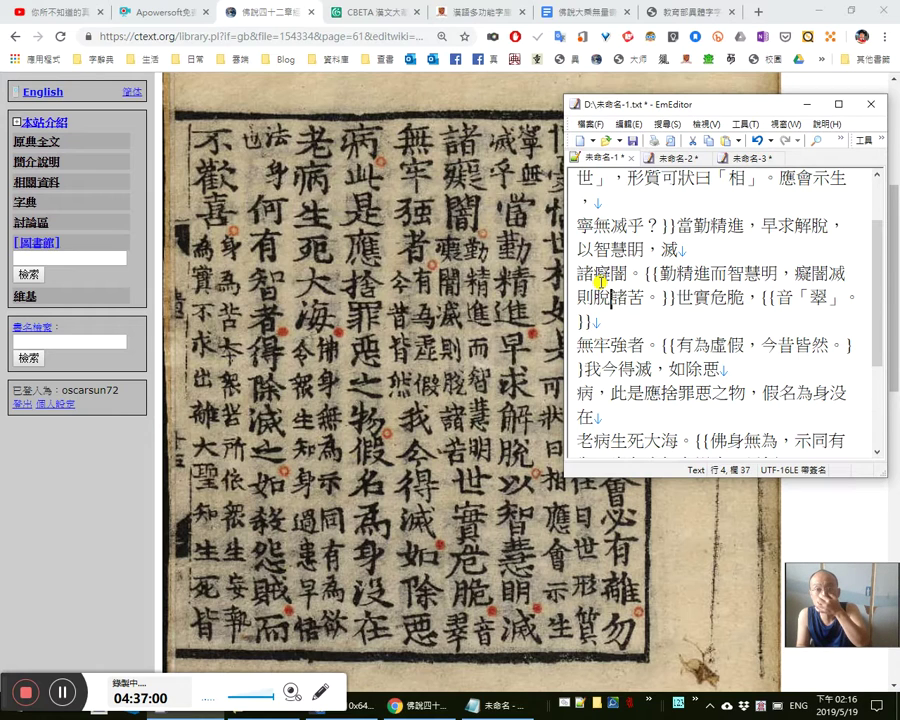
pyautogui.press('Right')
pyautogui.press('Right')
pyautogui.press('Right')
pyautogui.press('Left')
pyautogui.press('Left')
pyautogui.press('Left')
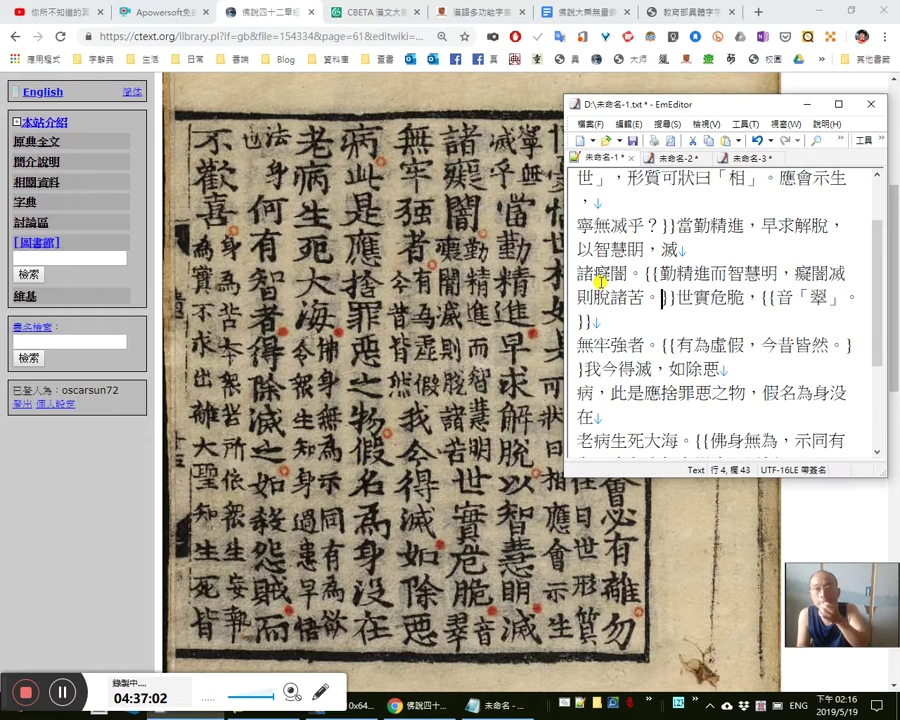
pyautogui.press('Right')
pyautogui.press('Right')
pyautogui.press('Right')
pyautogui.press('Right')
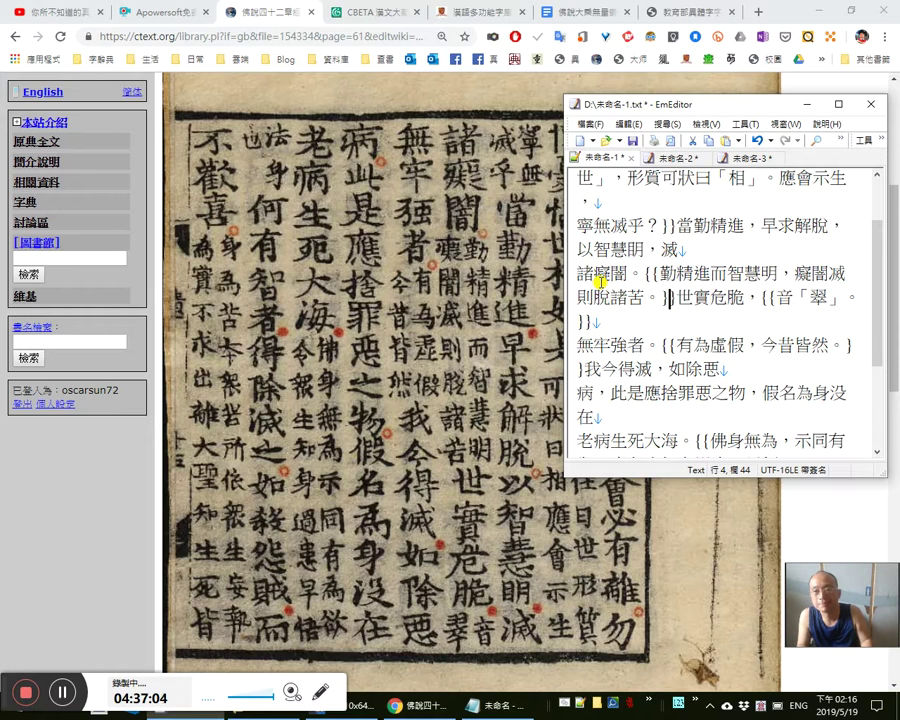
# Step: Check the characters 諸癡 at the line start, isolating 癡
pyautogui.press('Up')
pyautogui.press('Left')
pyautogui.press('Left')
pyautogui.press('Left')
pyautogui.press('Left')
pyautogui.hotkey('shift', 'Left')
pyautogui.hotkey('shift', 'Left')
pyautogui.press('Right')
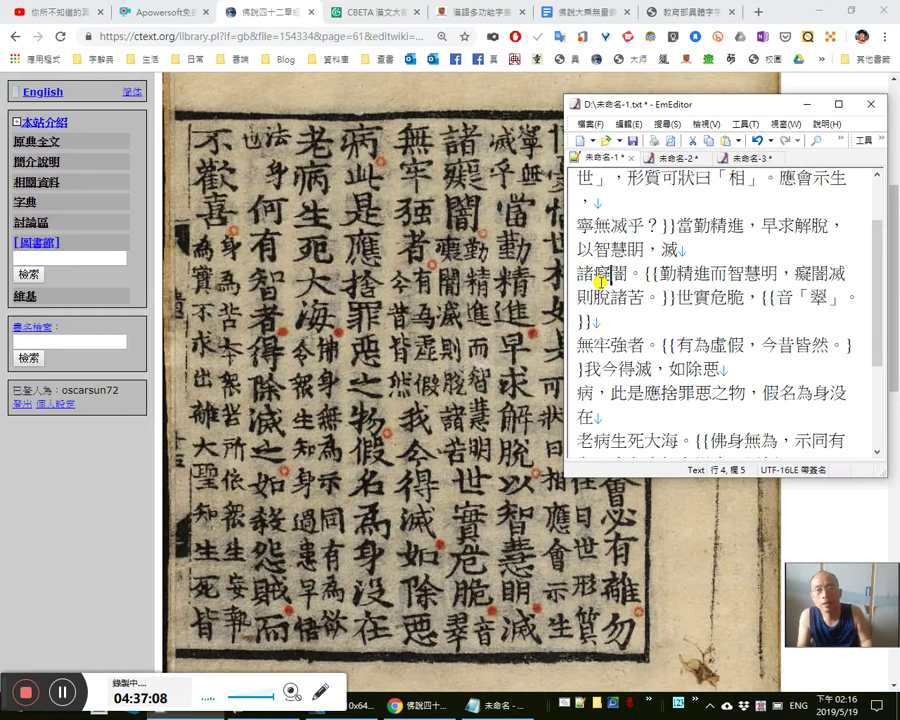
pyautogui.hotkey('shift', 'Left')
pyautogui.hotkey('shift', 'Left')
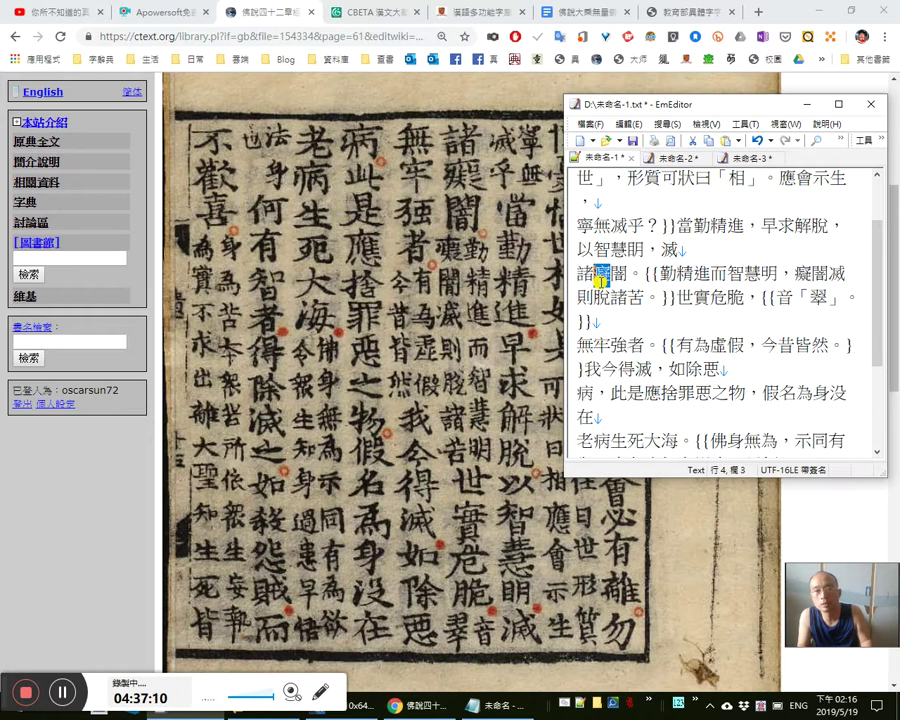
pyautogui.press('Right')
pyautogui.hotkey('shift', 'Left')
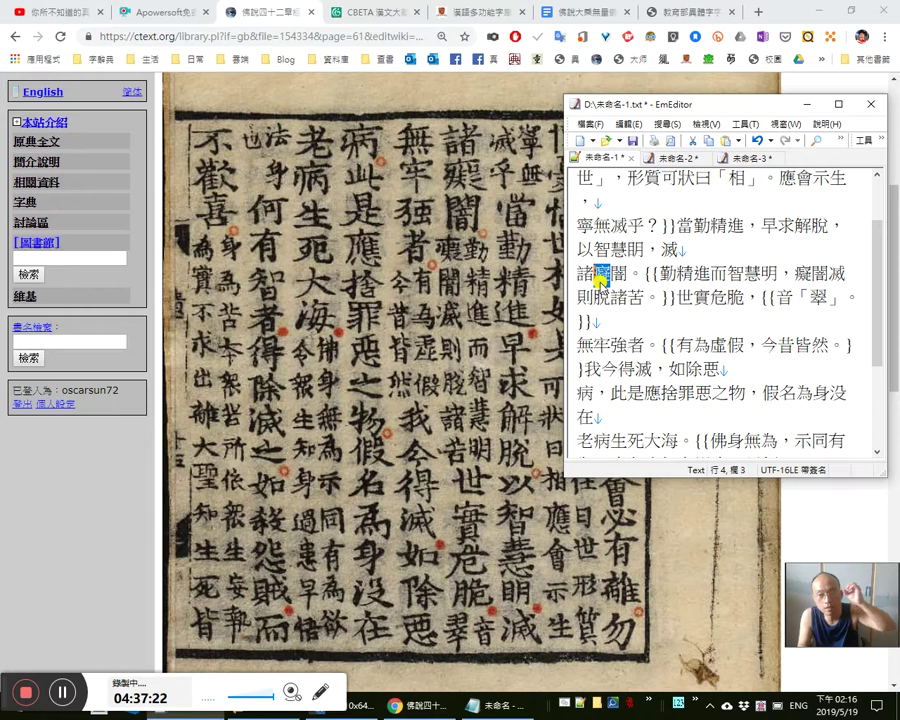
# Step: Proofread 世實危脆, checking 脆, then mark 牢強 in 無牢強者
pyautogui.hotkey('ctrl', 'Right')
pyautogui.hotkey('ctrl', 'Right')
pyautogui.hotkey('ctrl', 'Right')
pyautogui.hotkey('ctrl', 'Right')
pyautogui.hotkey('ctrl', 'Right')
pyautogui.hotkey('ctrl', 'Right')
pyautogui.hotkey('ctrl', 'Right')
pyautogui.hotkey('ctrl', 'Right')
pyautogui.press('Right')
pyautogui.press('Right')
pyautogui.press('Right')
pyautogui.press('Right')
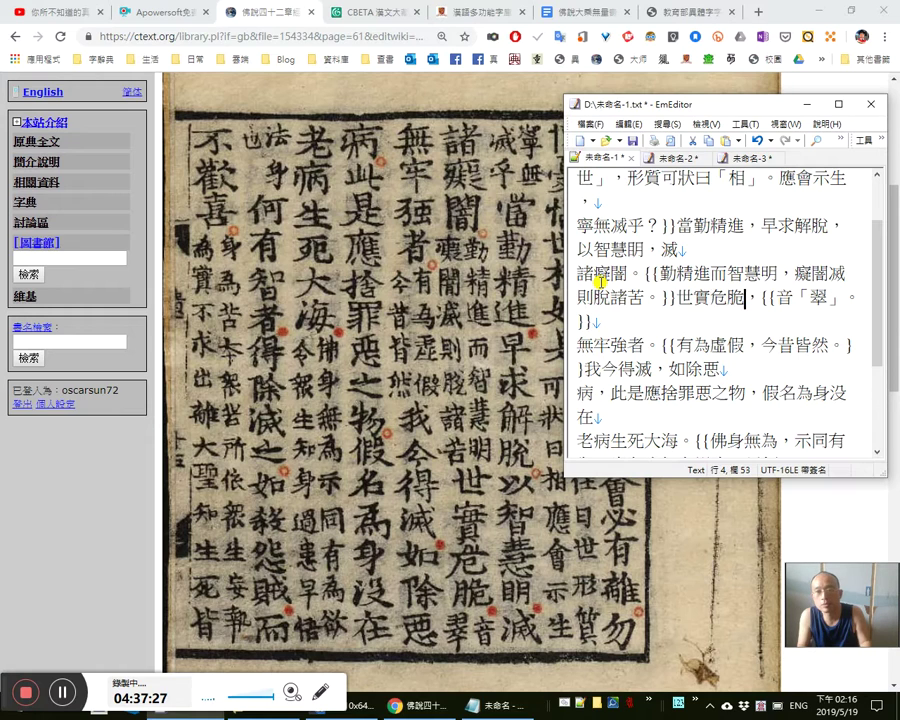
pyautogui.hotkey('shift', 'Left')
pyautogui.hotkey('shift', 'Left')
pyautogui.press('Right')
pyautogui.hotkey('shift', 'Right')
pyautogui.press('Right')
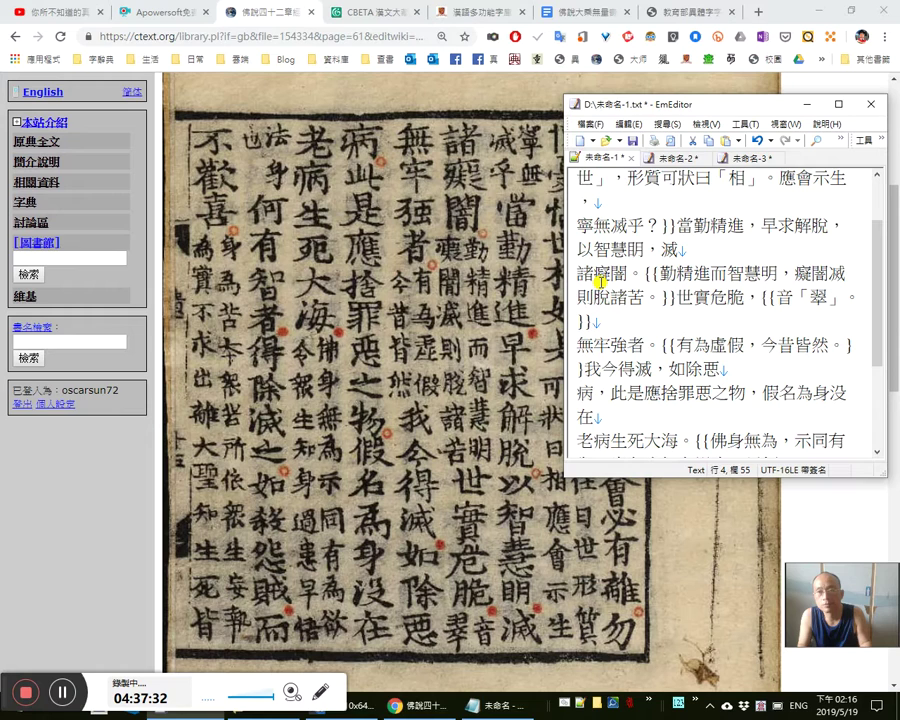
pyautogui.press('End')
pyautogui.press('Down')
pyautogui.press('Left')
pyautogui.press('Left')
pyautogui.press('Left')
pyautogui.press('Left')
pyautogui.press('Left')
pyautogui.press('Left')
pyautogui.press('Left')
pyautogui.hotkey('shift', 'Left')
pyautogui.hotkey('shift', 'Left')
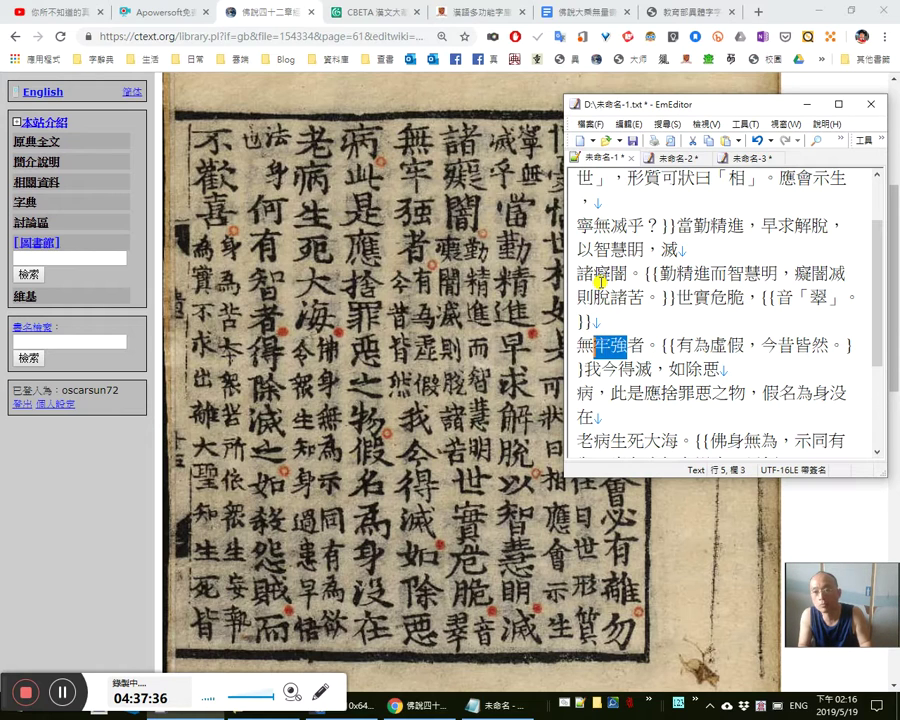
# Step: Proofread up to the pronunciation note 翠 and check the character 者 in 無牢強者
pyautogui.press('Right')
pyautogui.hotkey('shift', 'Right')
pyautogui.press('Up')
pyautogui.press('Up')
pyautogui.press('Right')
pyautogui.press('Right')
pyautogui.press('Right')
pyautogui.press('Right')
pyautogui.press('Right')
pyautogui.press('Right')
pyautogui.press('Right')
pyautogui.press('Right')
pyautogui.press('Right')
pyautogui.press('Right')
pyautogui.press('Right')
pyautogui.press('Right')
pyautogui.press('Right')
pyautogui.press('Right')
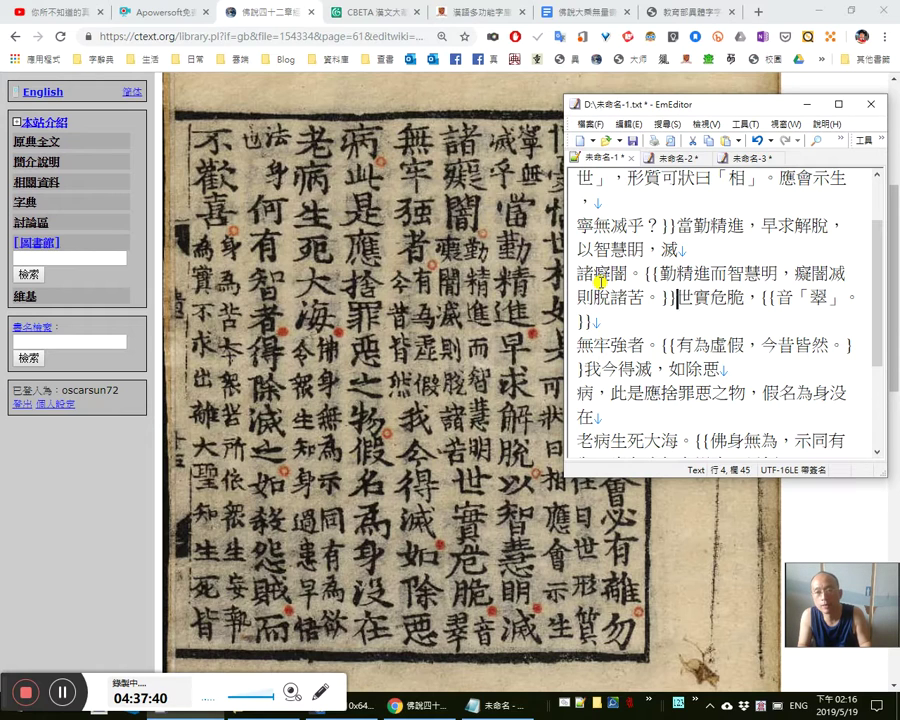
pyautogui.press('Right')
pyautogui.press('Right')
pyautogui.press('Right')
pyautogui.press('Right')
pyautogui.press('Right')
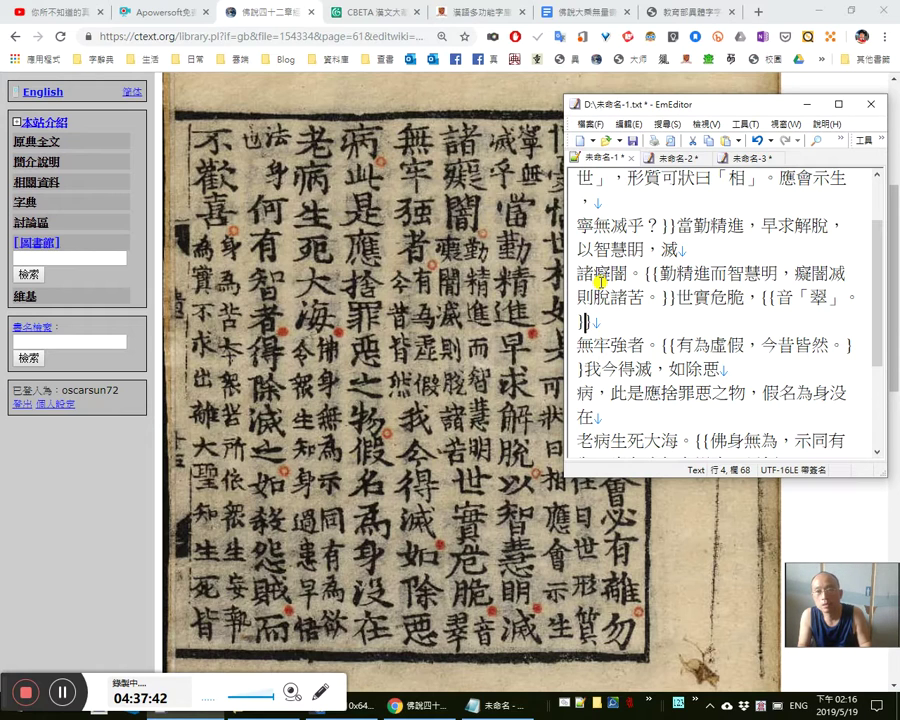
pyautogui.press('Right')
pyautogui.press('Right')
pyautogui.press('Right')
pyautogui.press('Right')
pyautogui.press('Right')
pyautogui.press('Right')
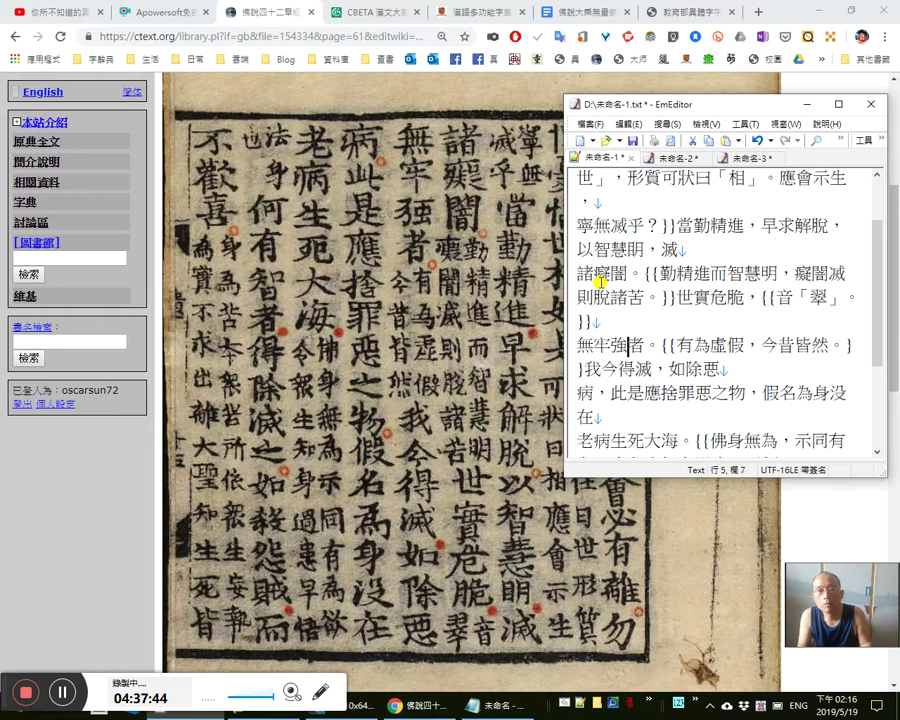
pyautogui.press('Left')
pyautogui.press('Left')
pyautogui.hotkey('shift', 'Left')
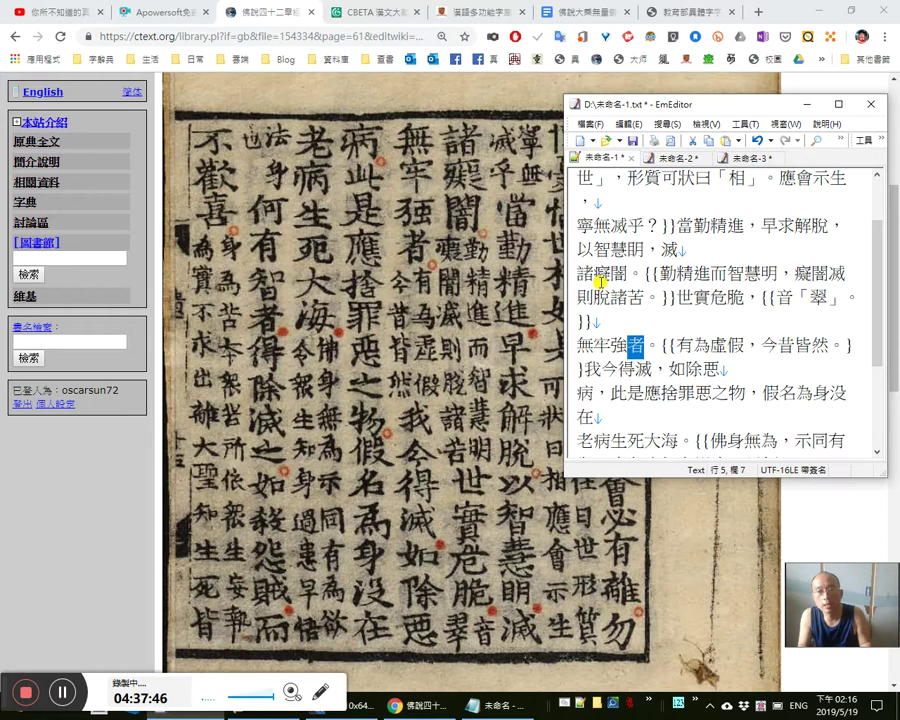
# Step: Check the characters 世 and 實 in 世實危脆
pyautogui.press('Up')
pyautogui.press('Right')
pyautogui.press('Right')
pyautogui.press('Right')
pyautogui.press('Right')
pyautogui.hotkey('shift', 'Right')
pyautogui.press('Right')
pyautogui.hotkey('shift', 'Right')
pyautogui.press('Right')
pyautogui.hotkey('shift', 'Left')
# Step: Recheck 者 in 無牢強者 and mark 有為 at the commentary's start for CBETA comparison
pyautogui.press('Down')
pyautogui.press('Left')
pyautogui.press('Left')
pyautogui.press('Left')
pyautogui.press('Left')
pyautogui.hotkey('shift', 'Right')
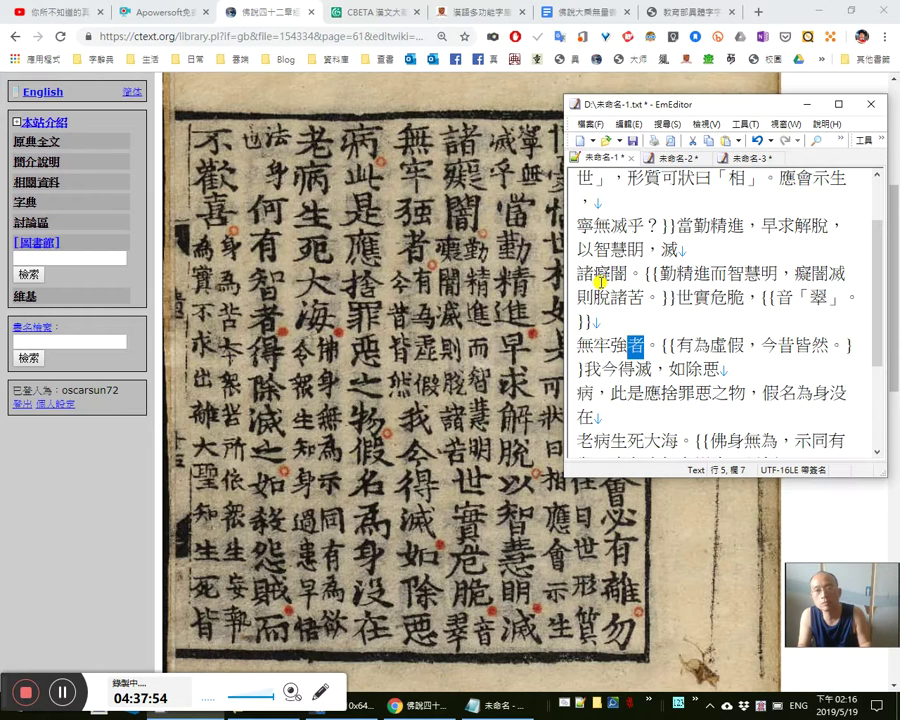
pyautogui.press('Right')
pyautogui.press('Right')
pyautogui.press('Right')
pyautogui.press('Right')
pyautogui.press('Right')
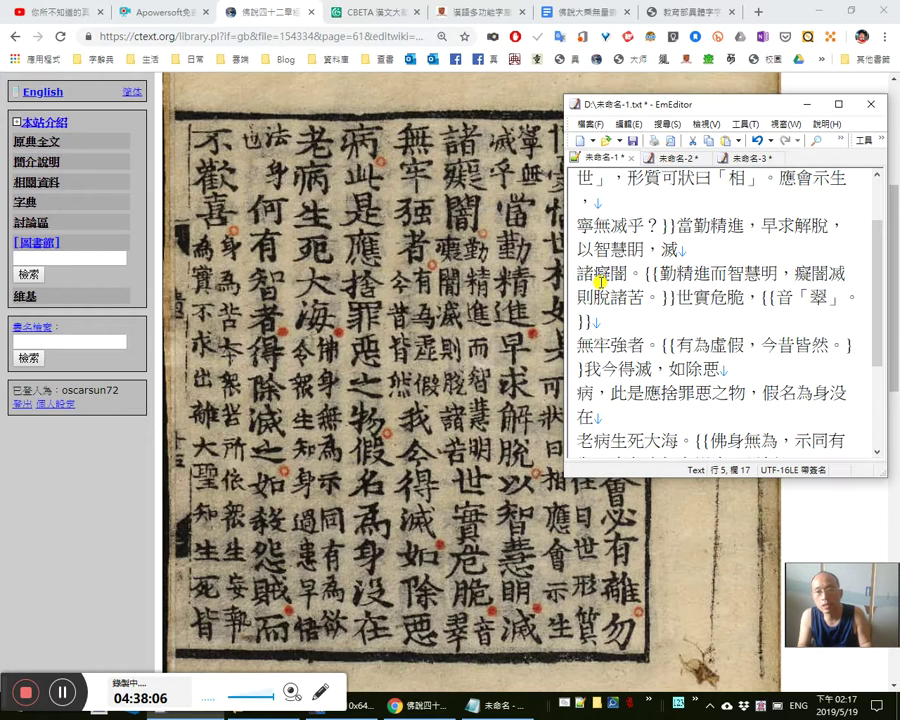
pyautogui.hotkey('shift', 'Left')
pyautogui.hotkey('shift', 'Left')
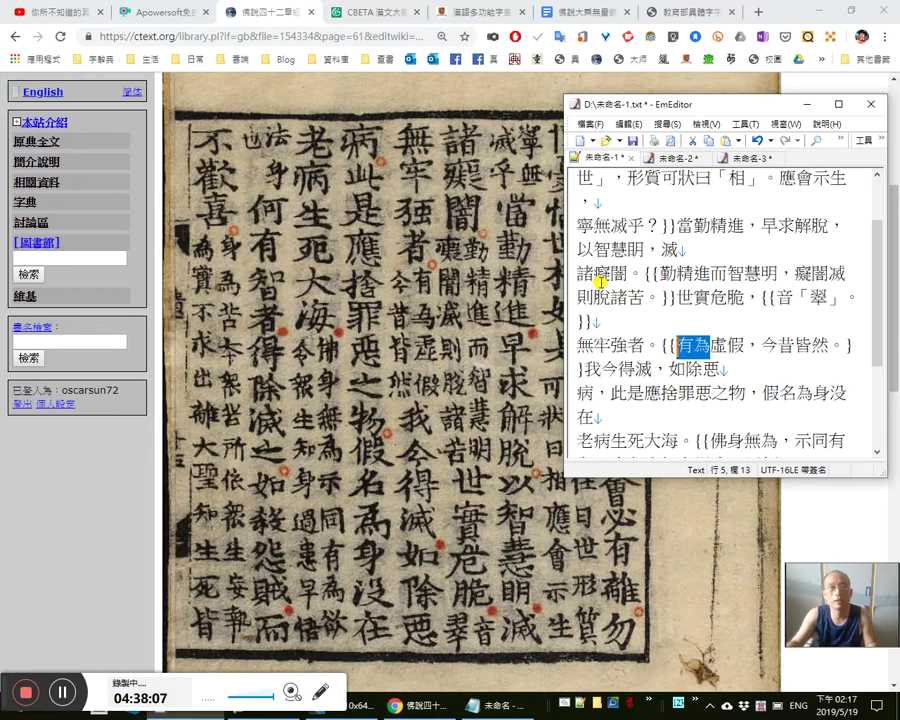
pyautogui.hotkey('alt', 'Tab')
pyautogui.hotkey('ctrl', 'Tab')
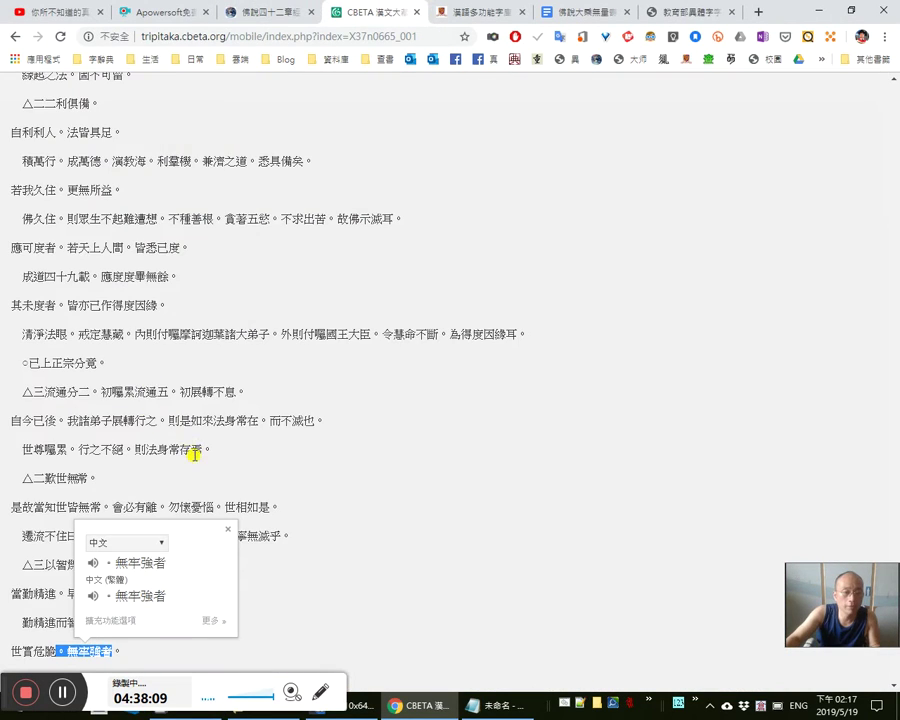
pyautogui.scroll(-3, 189, 447)
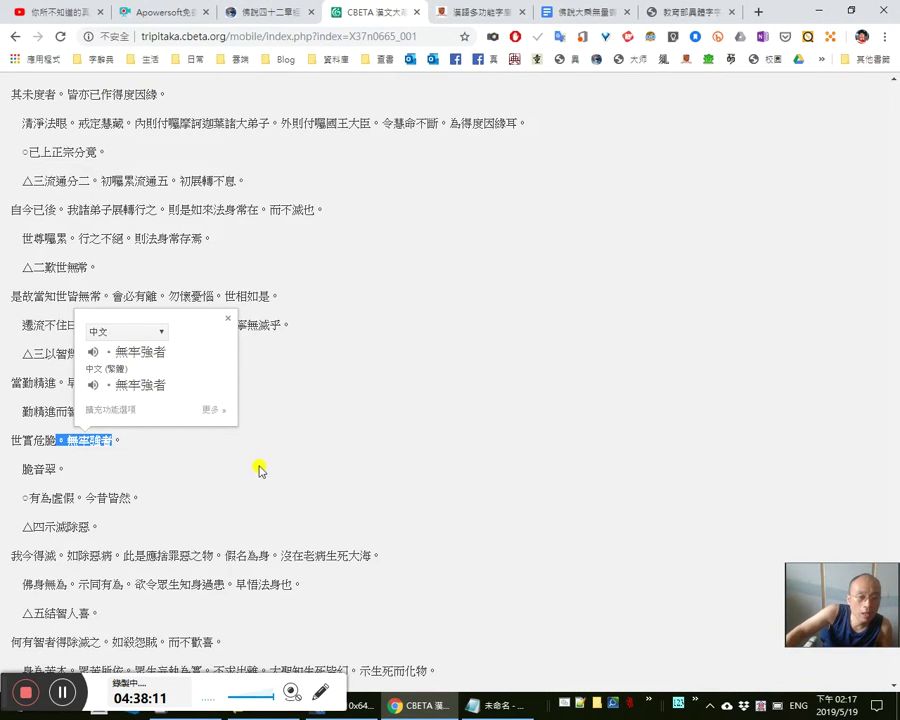
pyautogui.moveTo(142, 497); pyautogui.dragTo(40, 494)
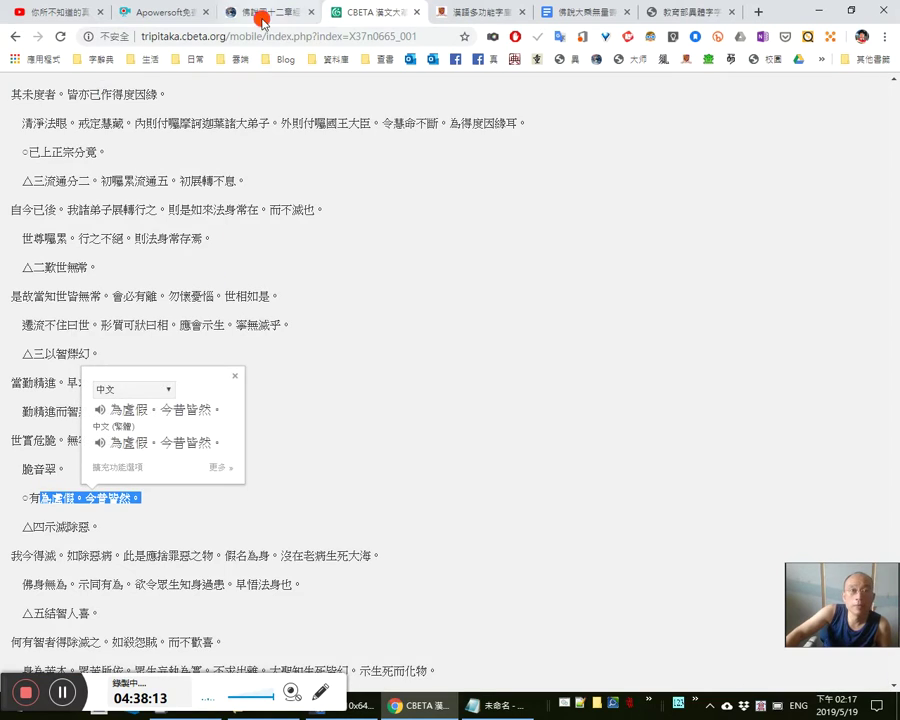
pyautogui.click(263, 20)
pyautogui.hotkey('alt', 'Tab')
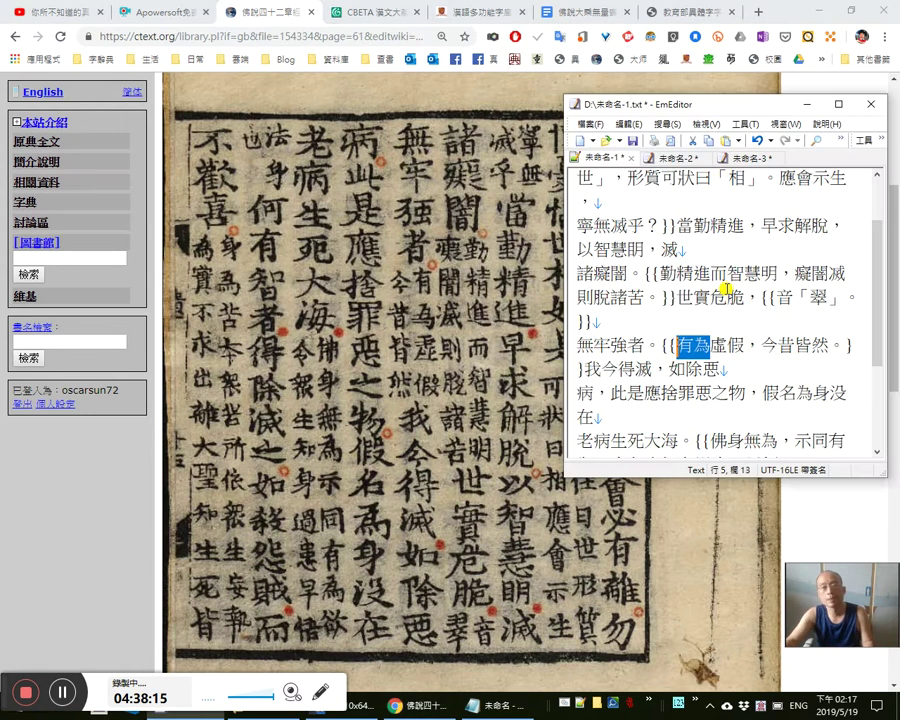
pyautogui.press('Right')
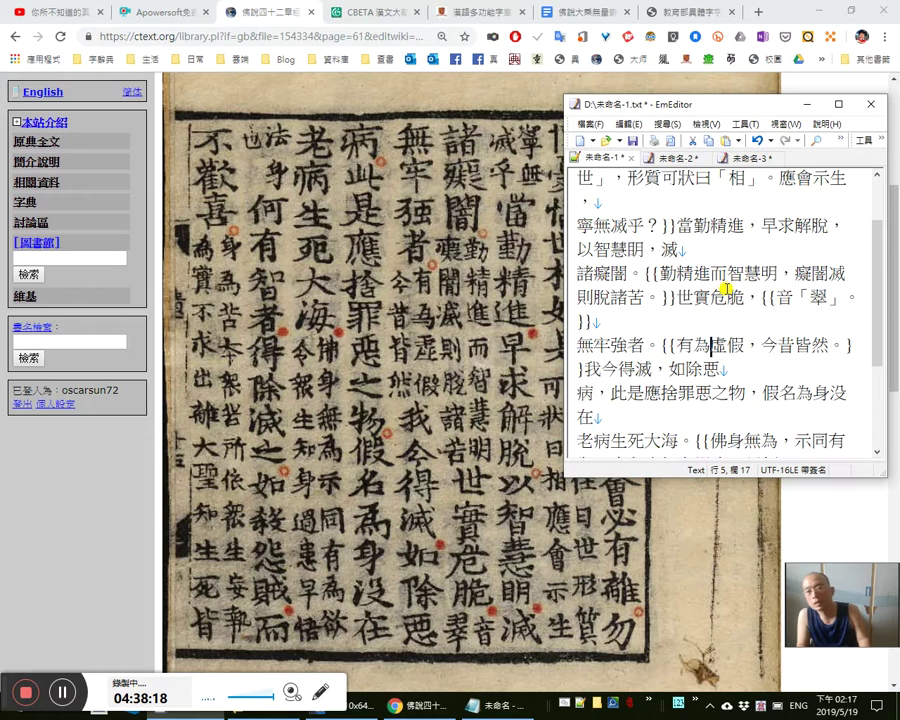
pyautogui.hotkey('shift', 'Left')
pyautogui.hotkey('shift', 'Left')
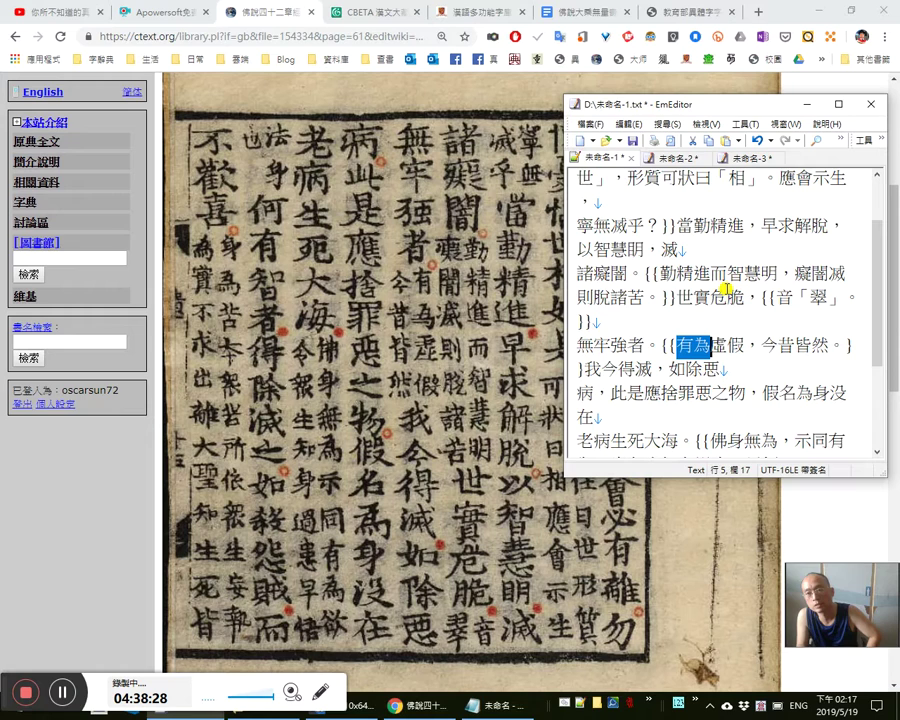
pyautogui.press('Right')
pyautogui.press('Right')
pyautogui.press('Right')
pyautogui.press('Right')
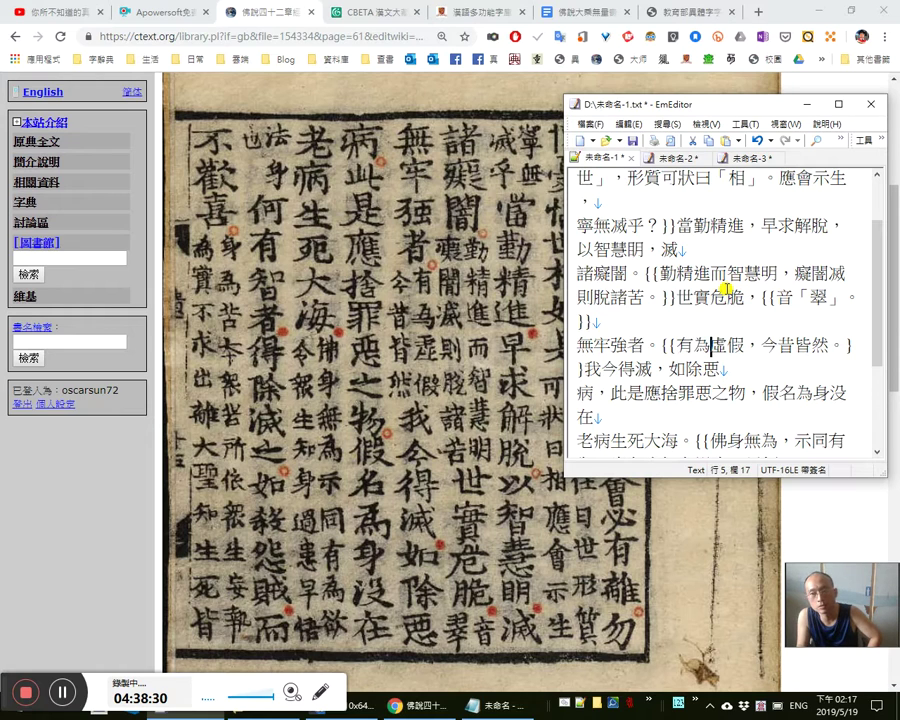
pyautogui.press('Left')
pyautogui.press('Left')
pyautogui.press('Left')
pyautogui.press('Left')
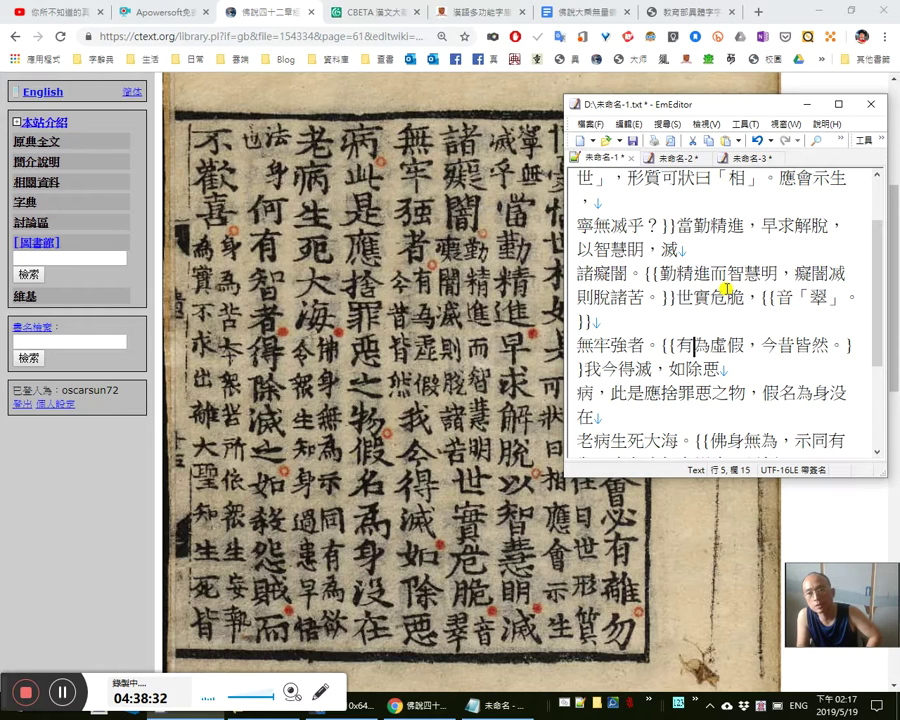
pyautogui.hotkey('shift', 'Right')
pyautogui.hotkey('shift', 'Right')
pyautogui.hotkey('shift', 'Right')
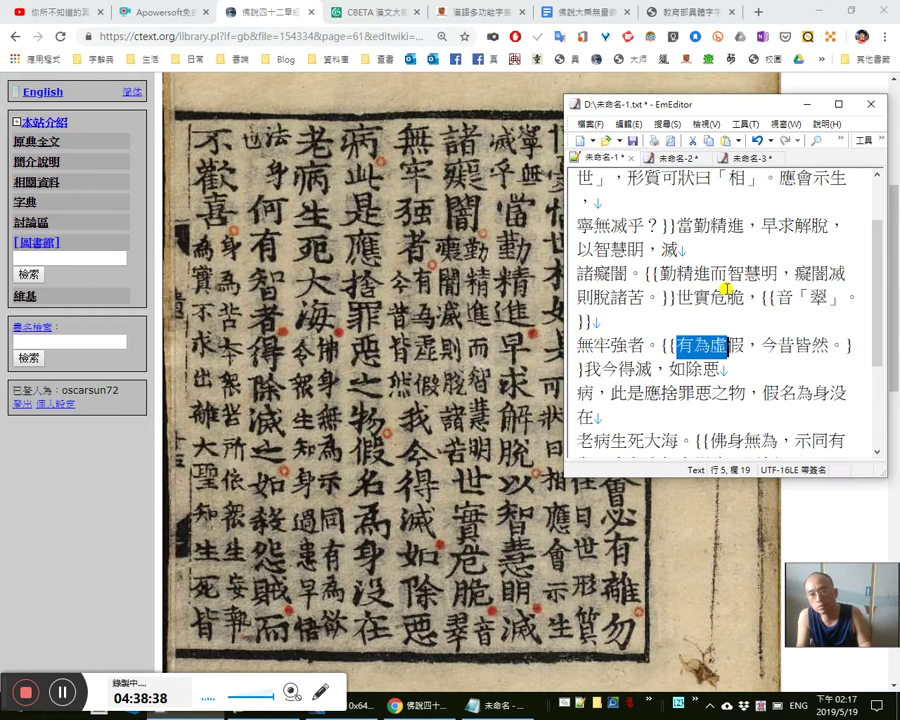
pyautogui.press('Right')
pyautogui.press('Right')
pyautogui.press('Right')
pyautogui.press('Right')
pyautogui.press('Right')
pyautogui.press('Right')
pyautogui.press('Right')
pyautogui.press('Right')
pyautogui.press('Right')
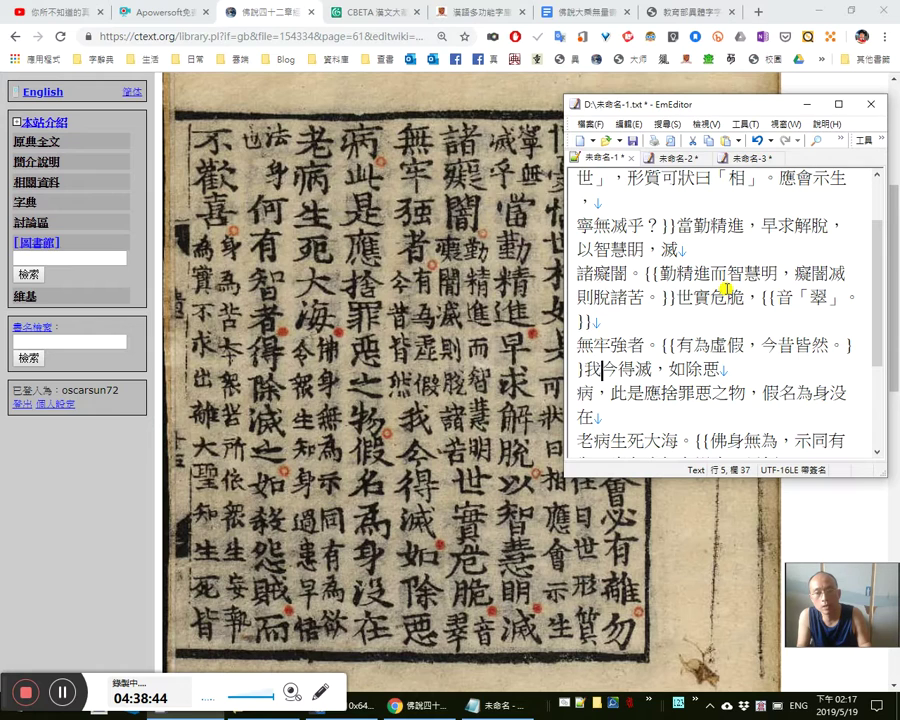
pyautogui.press('Right')
pyautogui.press('Right')
pyautogui.hotkey('shift', 'Left')
pyautogui.press('Right')
pyautogui.press('Right')
pyautogui.press('Right')
pyautogui.hotkey('shift', 'Left')
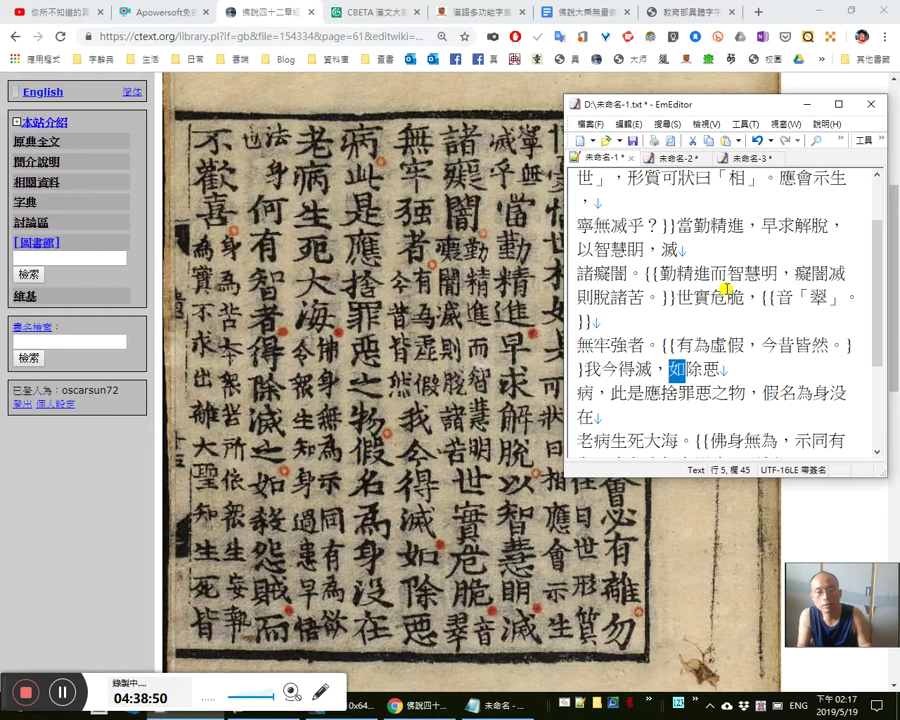
pyautogui.press('Right')
pyautogui.press('Right')
pyautogui.press('Right')
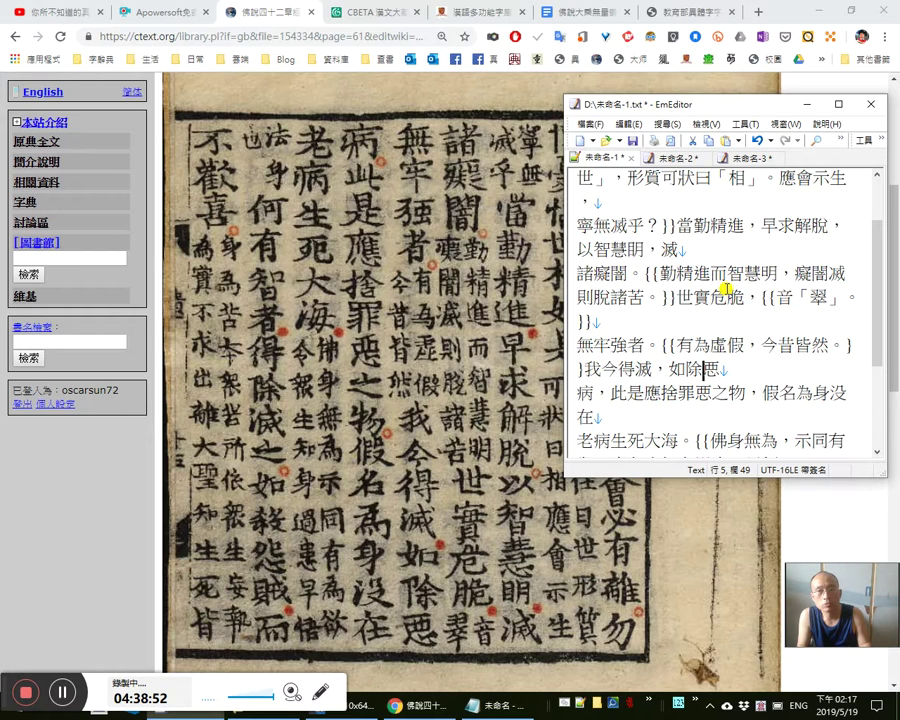
pyautogui.press('Left')
pyautogui.press('Left')
pyautogui.press('Right')
pyautogui.press('Right')
pyautogui.press('Right')
pyautogui.press('Right')
pyautogui.press('Right')
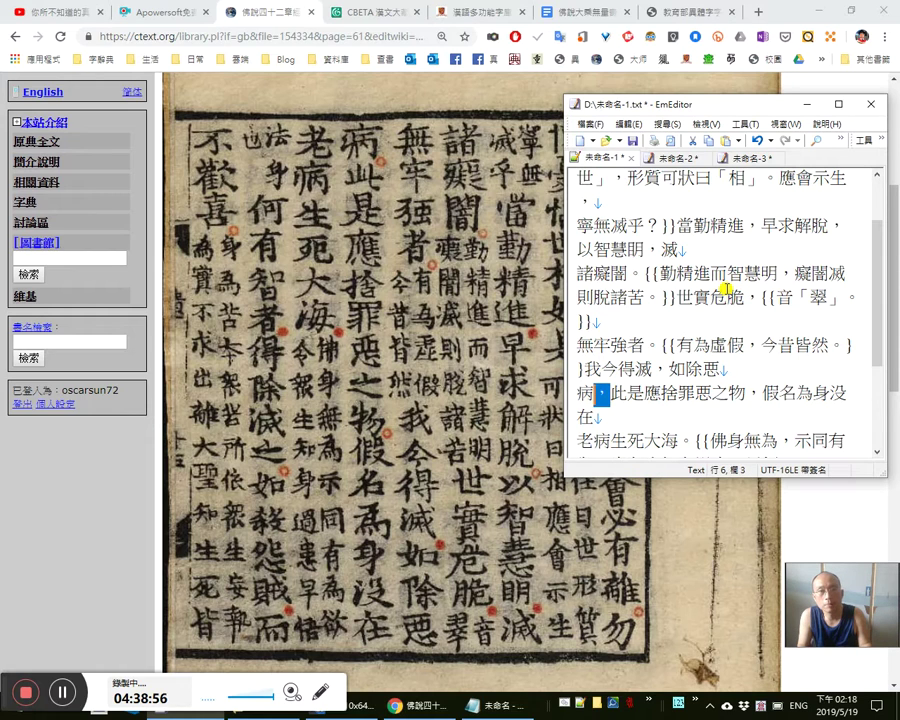
# Step: Check the characters 此是 in the phrase 此是應捨
pyautogui.press('Right')
pyautogui.press('Right')
pyautogui.press('Right')
pyautogui.press('Right')
pyautogui.press('Right')
pyautogui.press('Right')
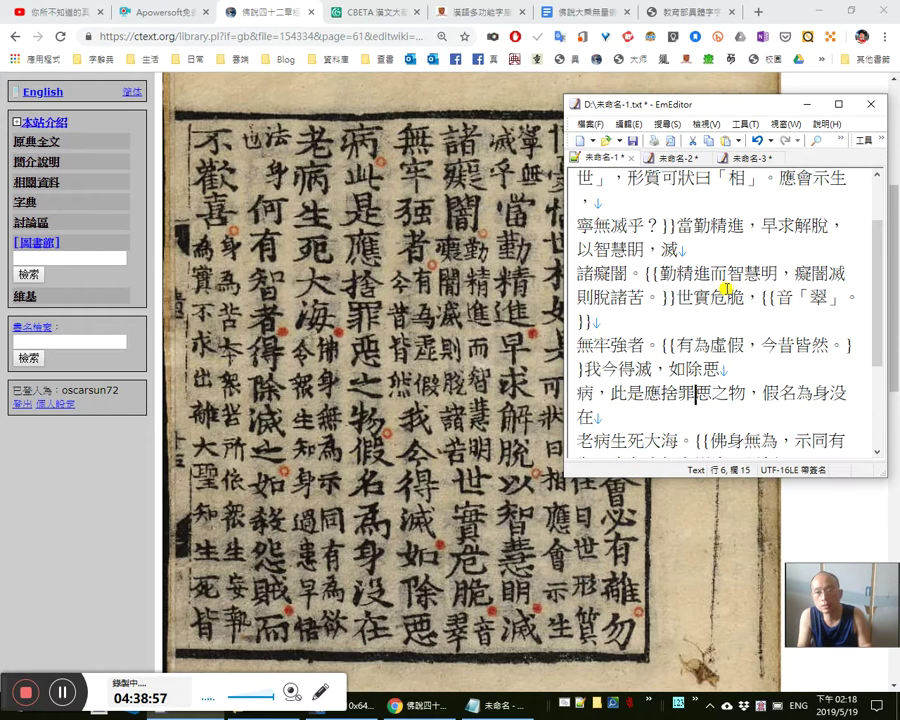
pyautogui.press('Left')
pyautogui.press('Left')
pyautogui.press('Left')
pyautogui.hotkey('shift', 'Left')
pyautogui.press('Left')
pyautogui.press('Left')
pyautogui.hotkey('shift', 'Right')
pyautogui.hotkey('shift', 'Right')
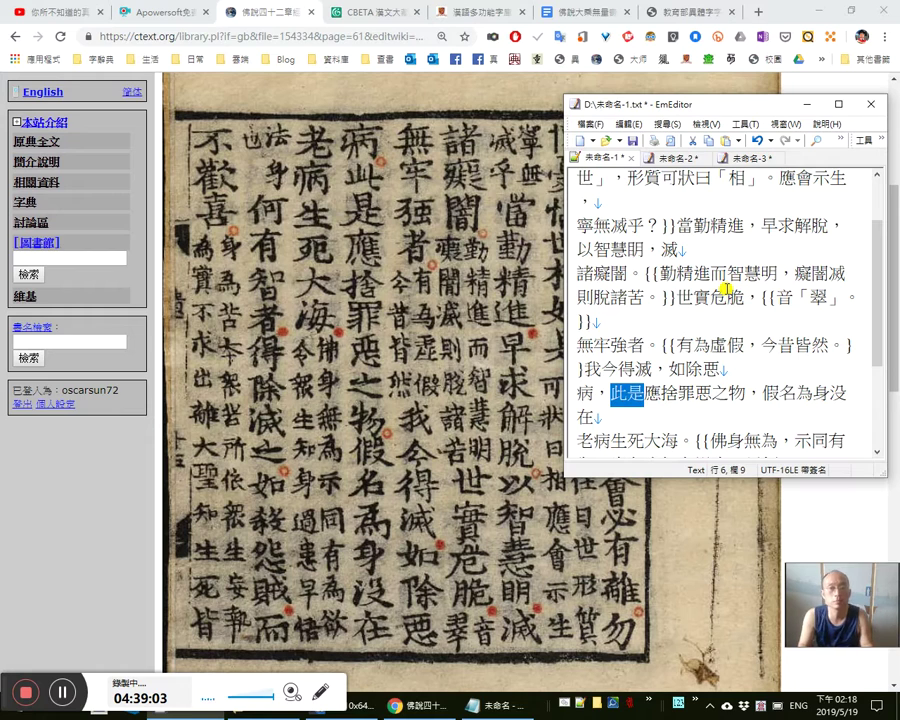
# Step: Add a full-width comma after 假名為身 and return to just after 應捨
pyautogui.press('Right')
pyautogui.press('Right')
pyautogui.press('Right')
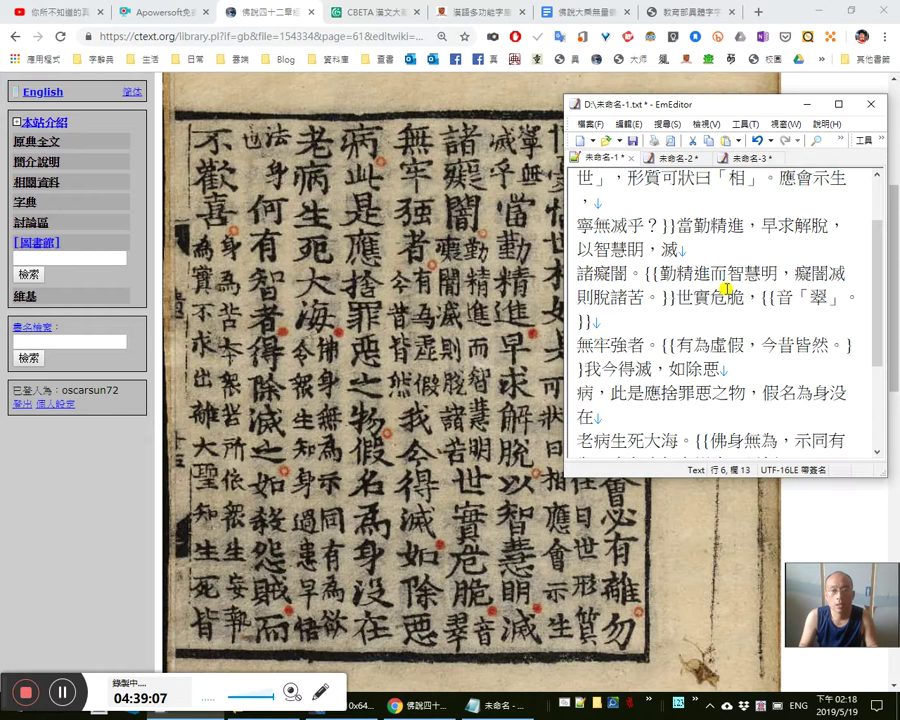
pyautogui.press('Right')
pyautogui.press('Right')
pyautogui.press('Right')
pyautogui.press('Right')
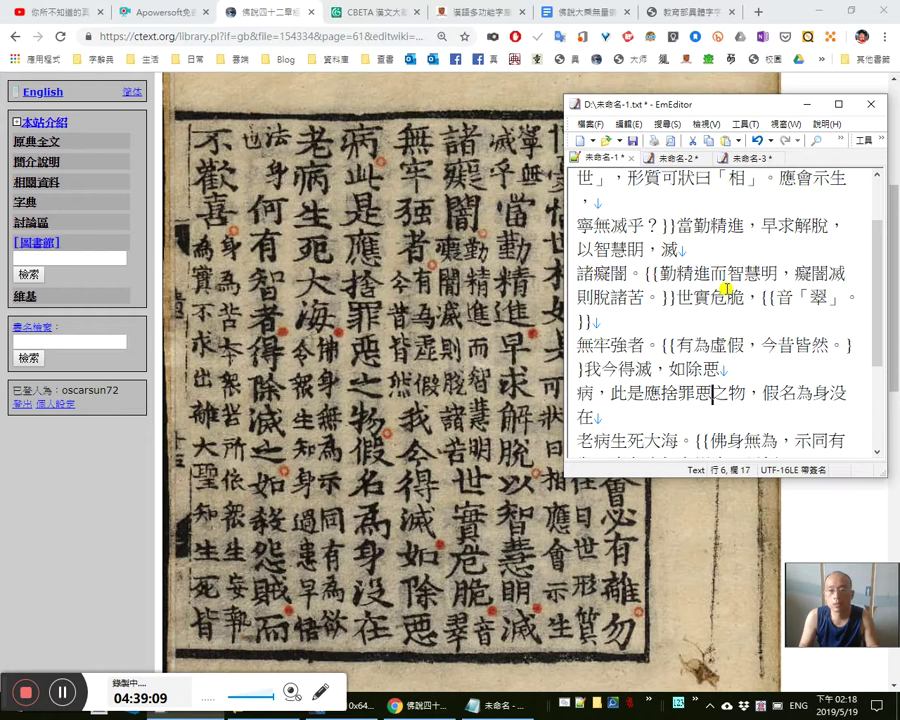
pyautogui.press('Right')
pyautogui.press('Right')
pyautogui.press('Right')
pyautogui.press('Right')
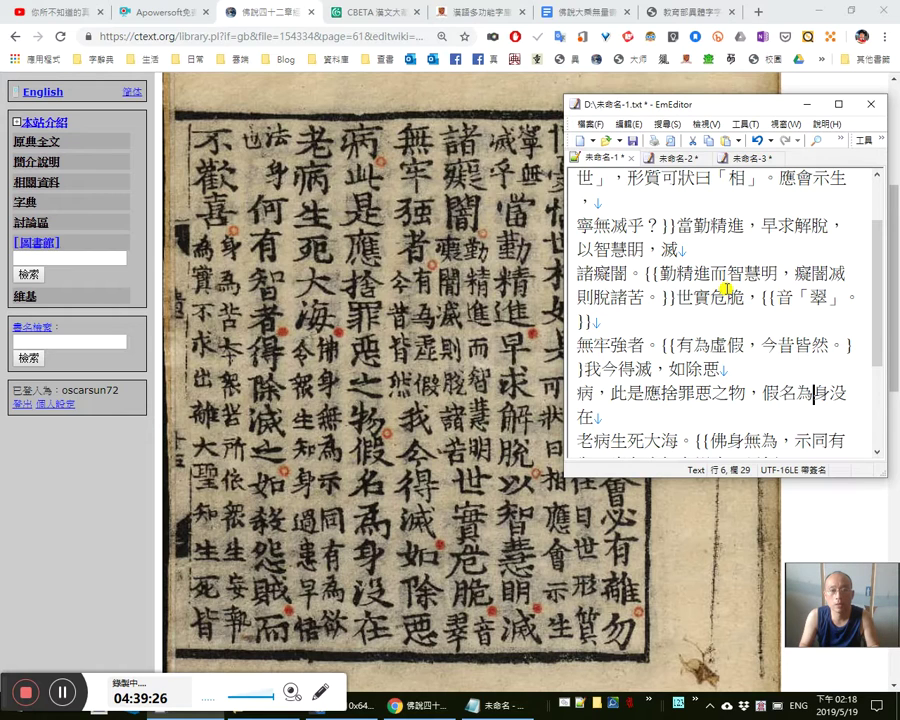
pyautogui.press('Right')
pyautogui.write('，')
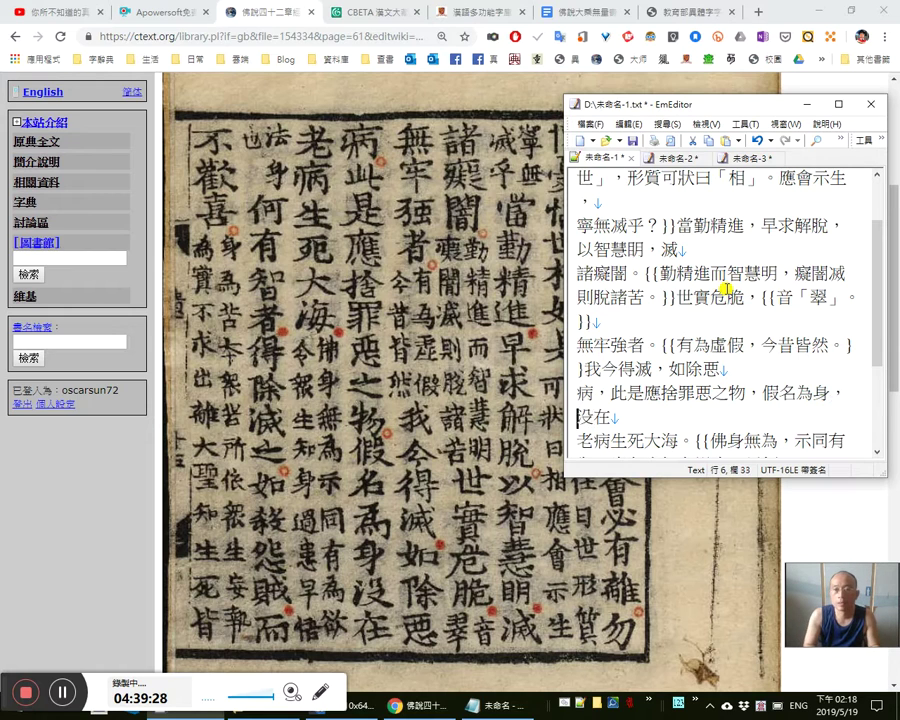
pyautogui.press('Left')
pyautogui.press('Left')
pyautogui.press('Left')
pyautogui.press('Left')
pyautogui.press('Left')
pyautogui.press('Left')
pyautogui.press('Left')
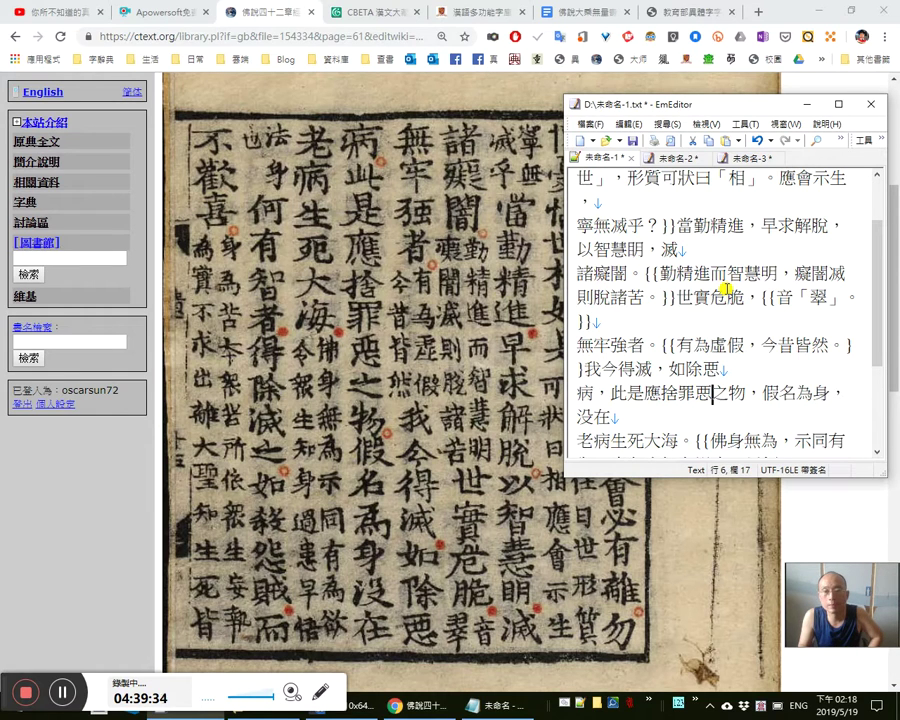
pyautogui.press('Left')
pyautogui.press('Left')
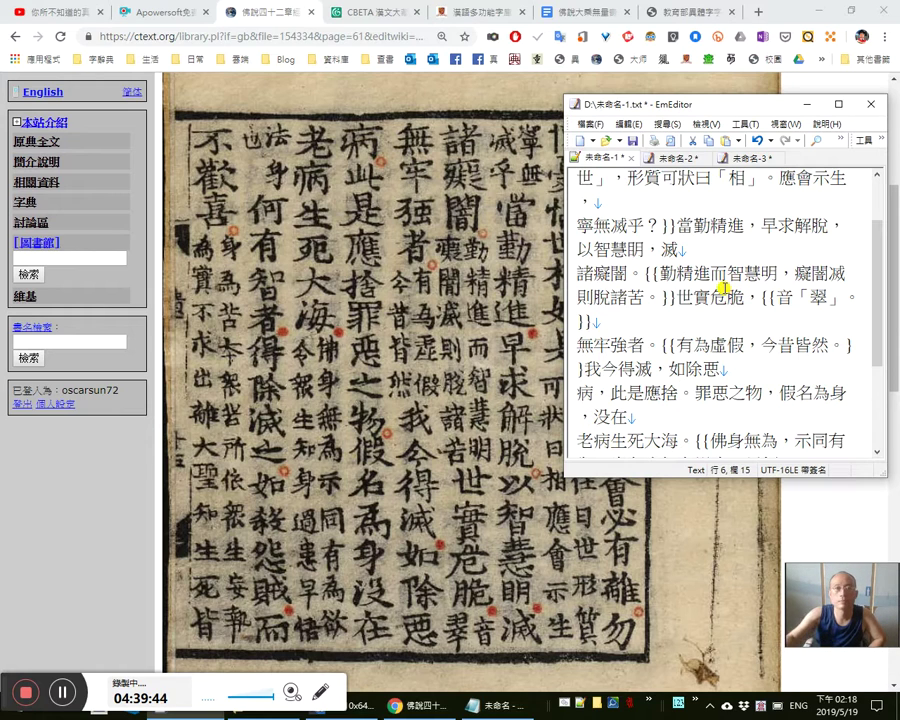
pyautogui.click(380, 13)
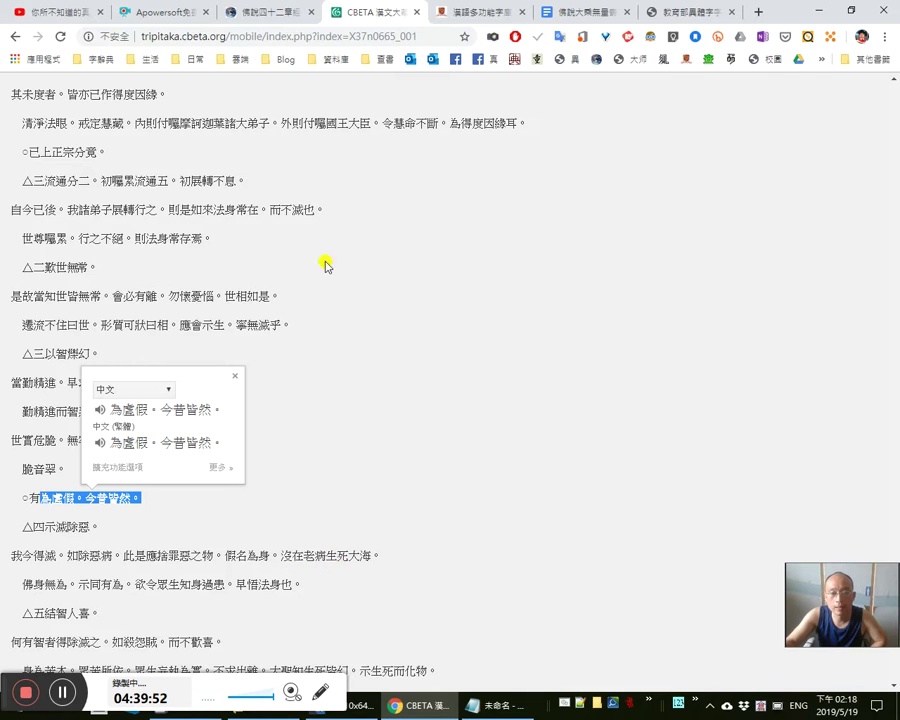
pyautogui.click(287, 10)
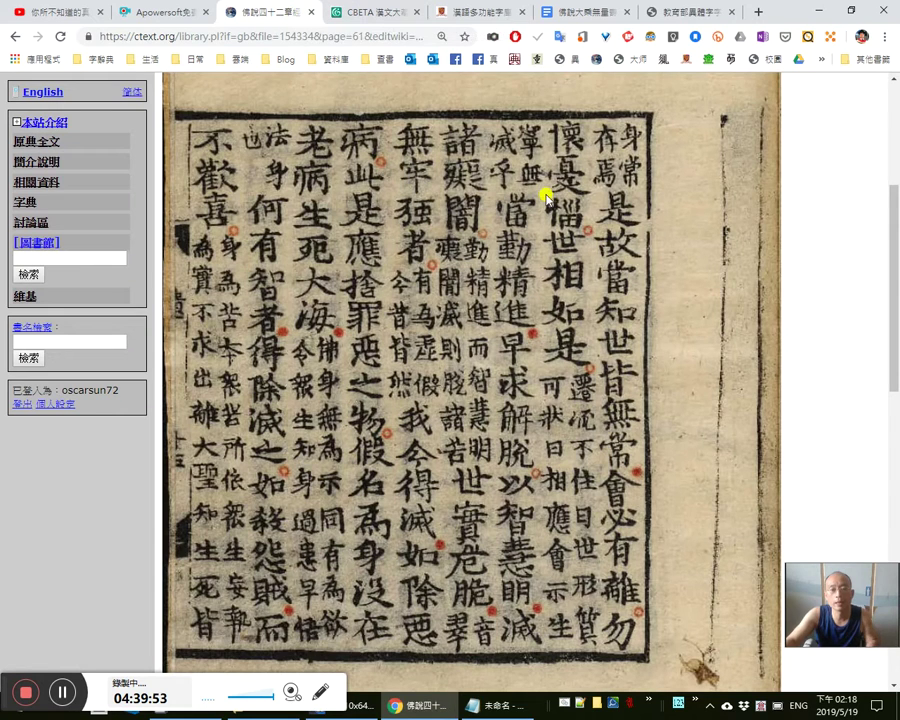
pyautogui.hotkey('alt', 'Tab')
pyautogui.scroll(-1, 770, 390)
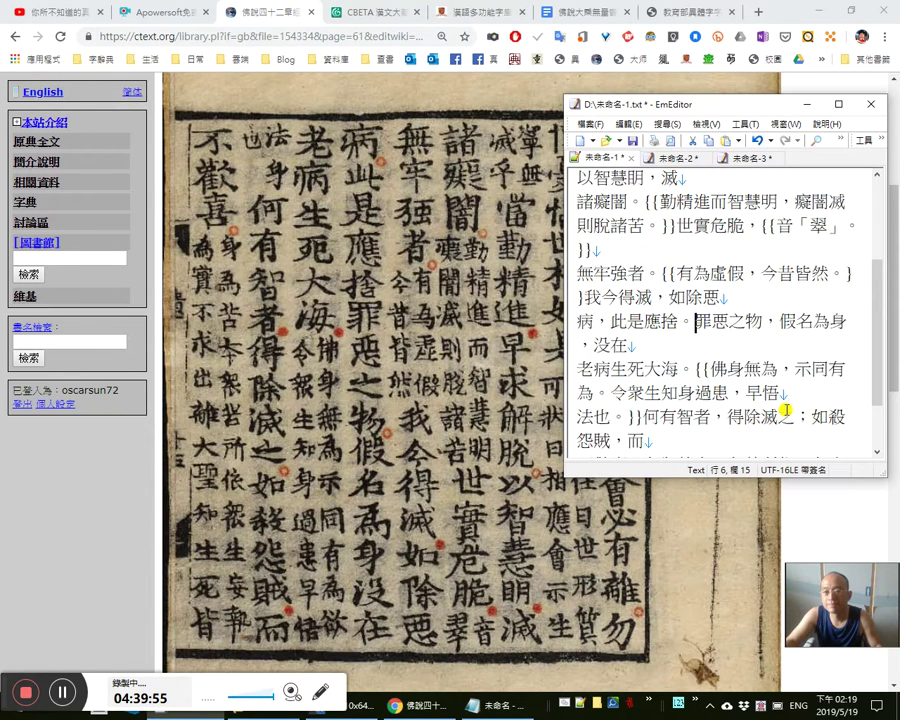
pyautogui.click(612, 346)
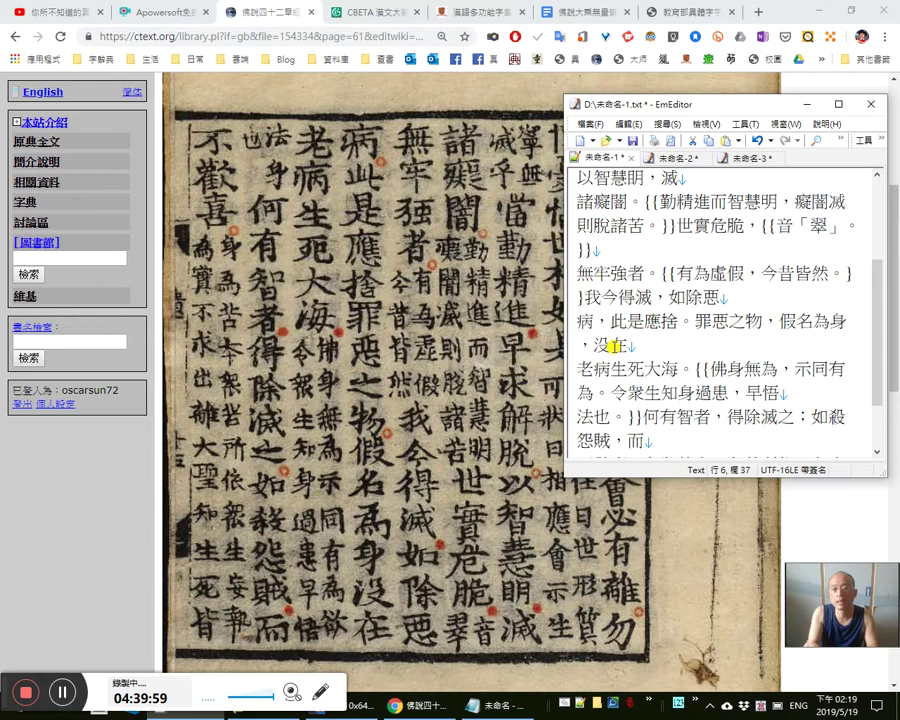
pyautogui.write('a')
pyautogui.press('BackSpace')
pyautogui.write('e')
pyautogui.press('BackSpace')
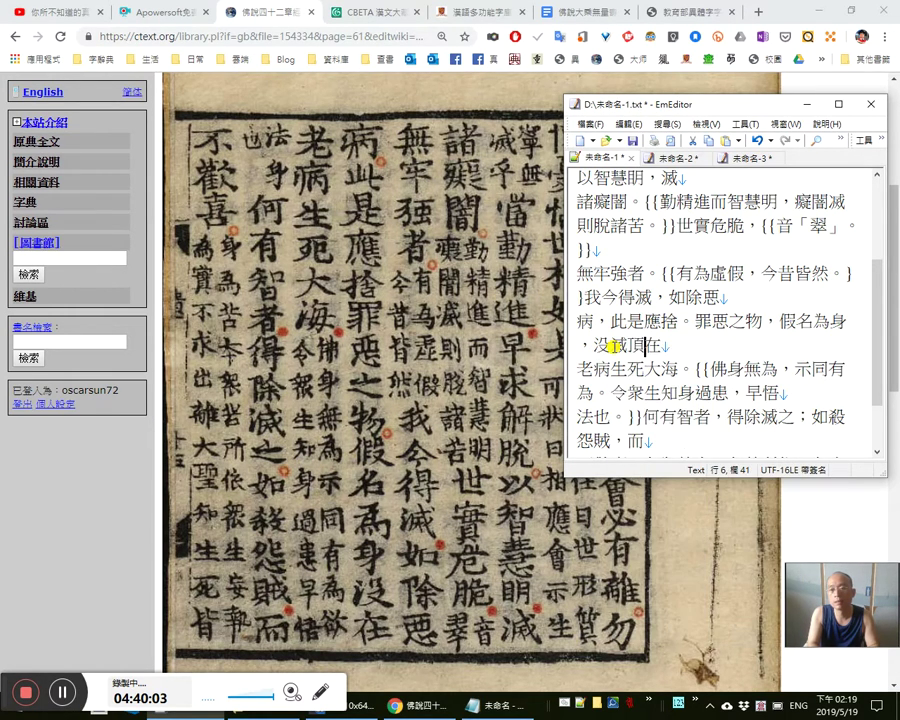
pyautogui.write('a')
pyautogui.press('BackSpace')
pyautogui.write('e')
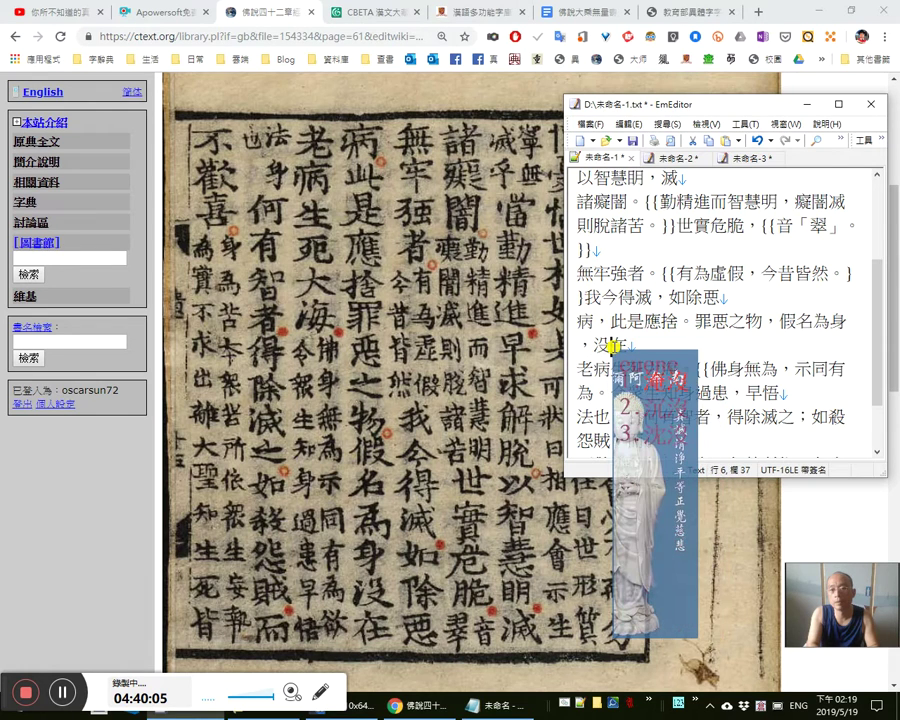
pyautogui.write('1')
pyautogui.keyDown('shift'); pyautogui.click(614, 345); pyautogui.keyUp('shift')
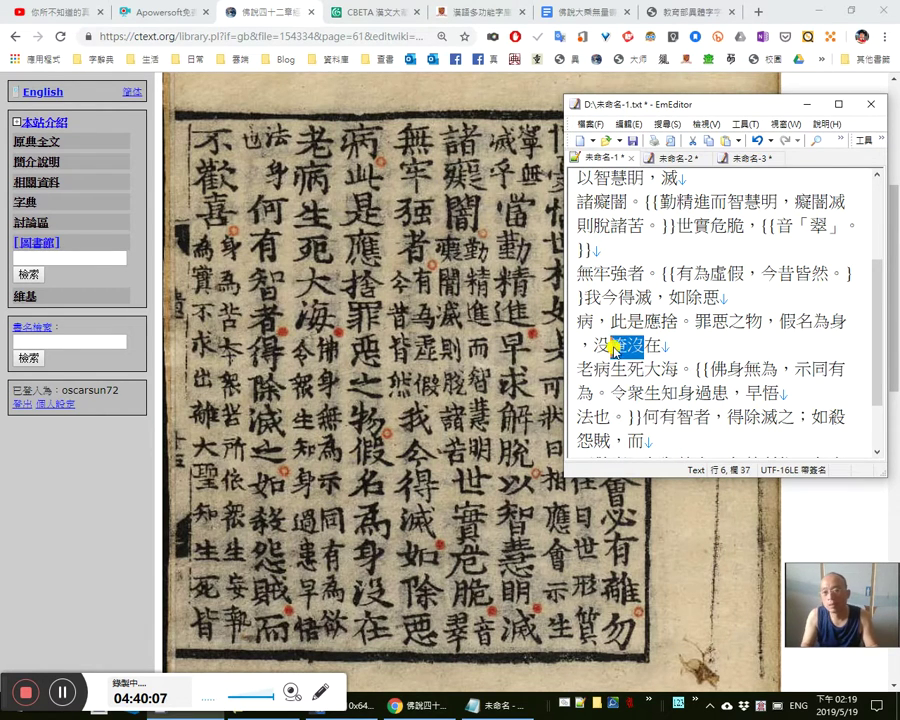
pyautogui.press('BackSpace')
pyautogui.press('Left')
pyautogui.press('Right')
pyautogui.press('Down')
pyautogui.press('Right')
pyautogui.press('Right')
pyautogui.press('Right')
pyautogui.press('Right')
pyautogui.press('Right')
pyautogui.press('Up')
pyautogui.press('Up')
pyautogui.press('Up')
pyautogui.press('Left')
pyautogui.press('Left')
pyautogui.press('Right')
pyautogui.press('Right')
pyautogui.press('Right')
pyautogui.press('Right')
pyautogui.press('Right')
pyautogui.press('Down')
pyautogui.press('Right')
pyautogui.press('Right')
pyautogui.press('Right')
pyautogui.press('Right')
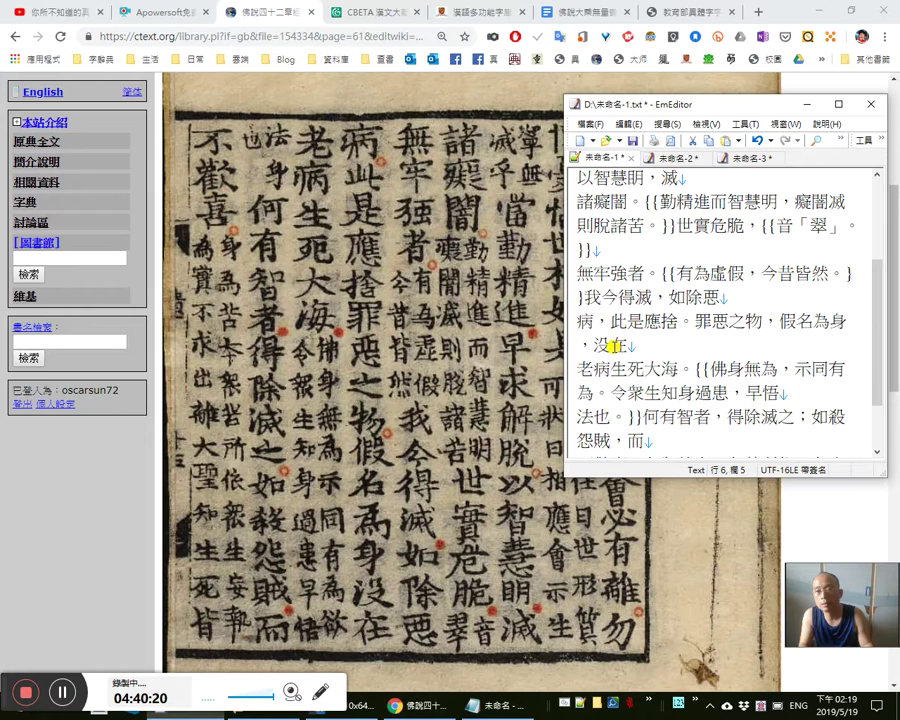
pyautogui.hotkey('shift', 'Left')
pyautogui.hotkey('shift', 'Left')
pyautogui.hotkey('shift', 'Left')
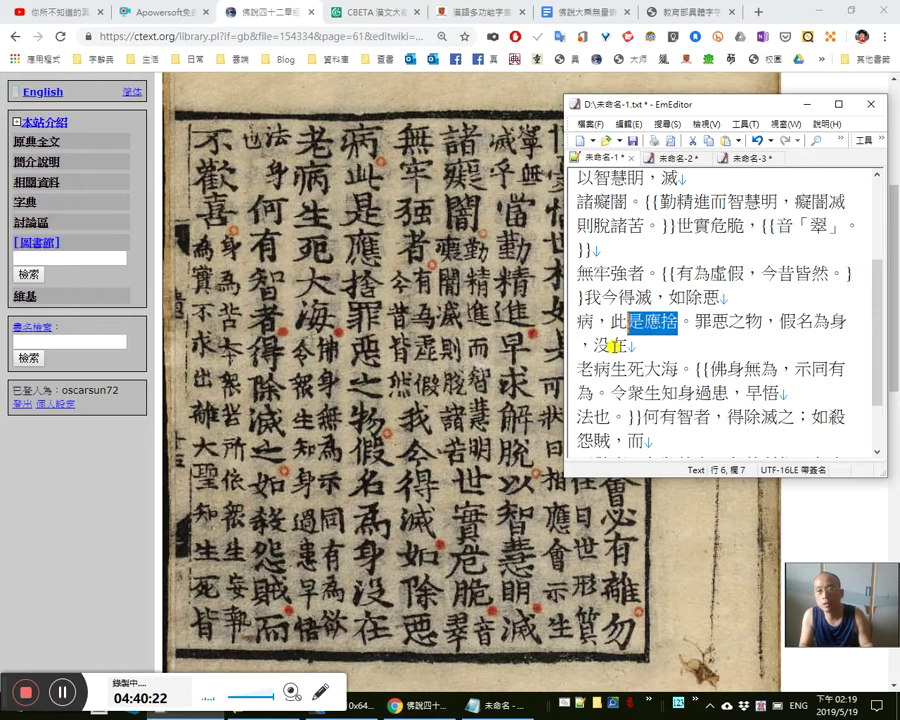
# Step: Select and delete 此是 from the line with the keyboard, then undo the deletion
pyautogui.press('Left')
pyautogui.press('Left')
pyautogui.hotkey('shift', 'Right')
pyautogui.hotkey('shift', 'Right')
pyautogui.hotkey('shift', 'Right')
pyautogui.press('Left')
pyautogui.hotkey('shift', 'Right')
pyautogui.press('Right')
pyautogui.press('Right')
pyautogui.hotkey('shift', 'Right')
pyautogui.hotkey('shift', 'Right')
pyautogui.press('Left')
pyautogui.press('Left')
pyautogui.hotkey('shift', 'Left')
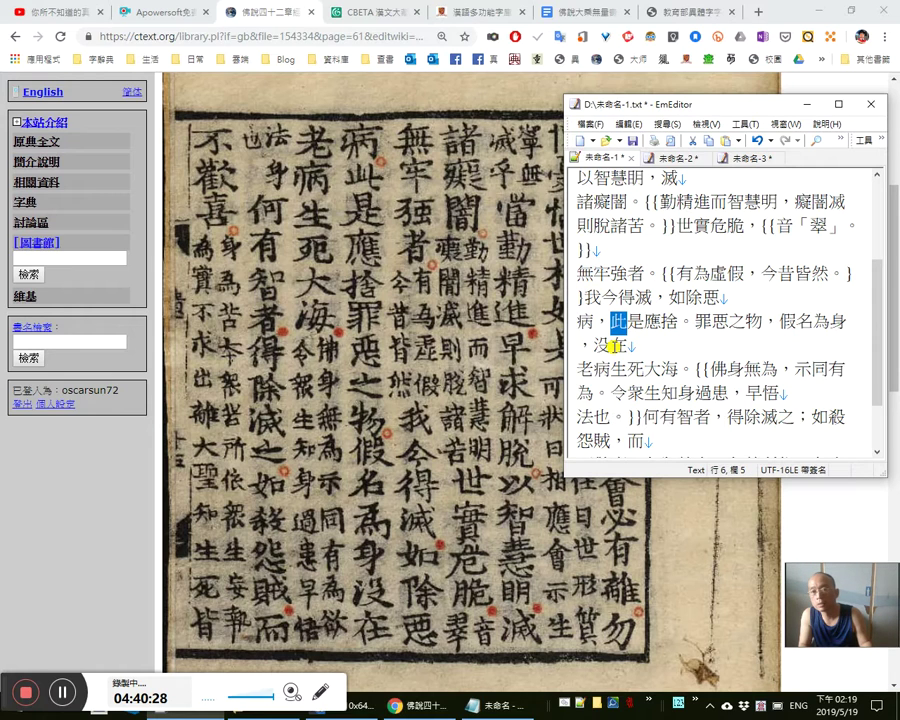
pyautogui.press('Right')
pyautogui.press('Right')
pyautogui.hotkey('shift', 'Left')
pyautogui.hotkey('shift', 'Left')
pyautogui.press('Delete')
pyautogui.press('Right')
pyautogui.press('Right')
pyautogui.hotkey('ctrl', 'z')
pyautogui.press('Left')
pyautogui.press('Left')
pyautogui.hotkey('shift', 'Right')
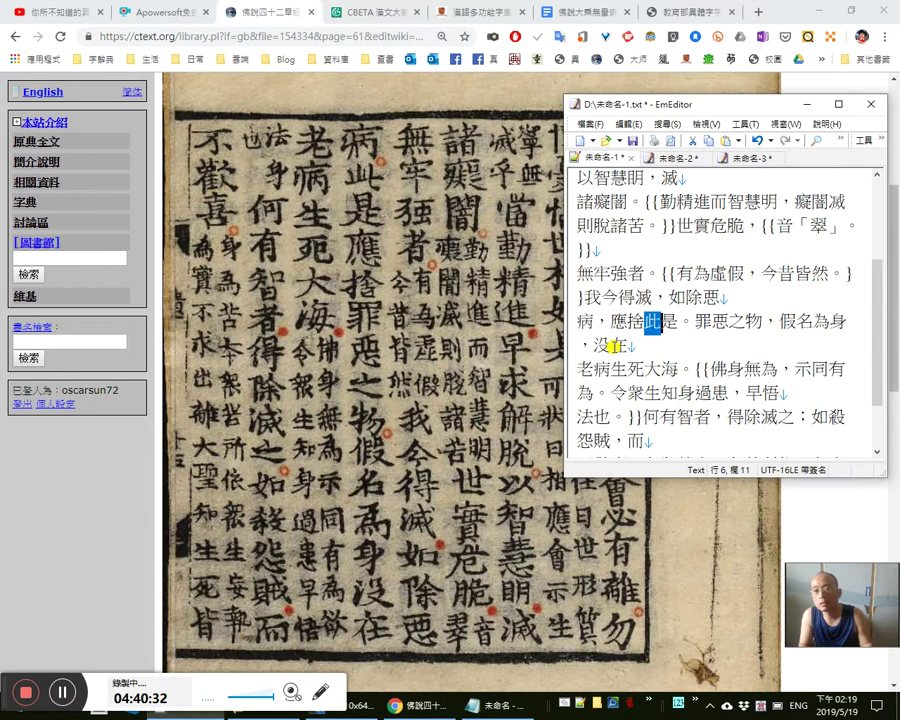
# Step: Move 是 between 應 and 捨, then undo until the phrase reads 此是應捨 again
pyautogui.moveTo(590, 321); pyautogui.dragTo(722, 298)
pyautogui.click(667, 320)
pyautogui.hotkey('shift', 'Right')
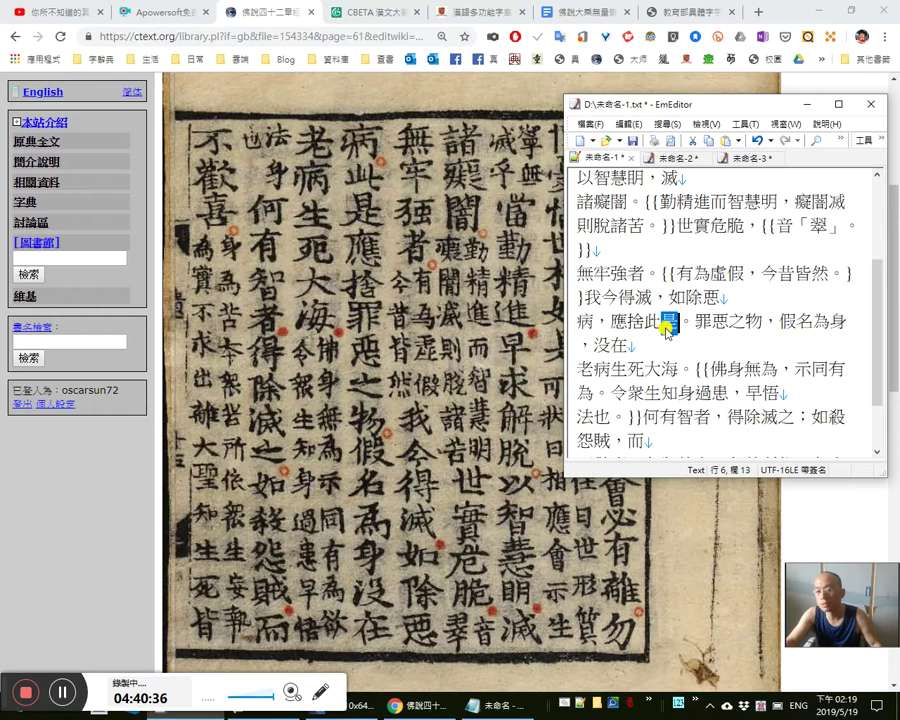
pyautogui.click(667, 322)
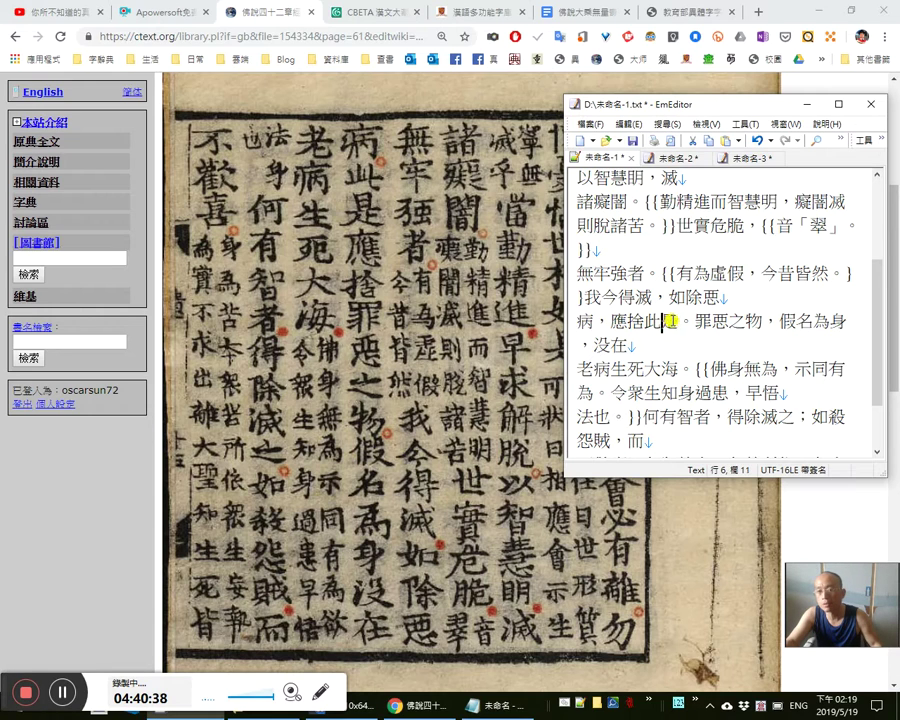
pyautogui.moveTo(660, 322); pyautogui.dragTo(668, 326)
pyautogui.moveTo(631, 328); pyautogui.dragTo(632, 328)
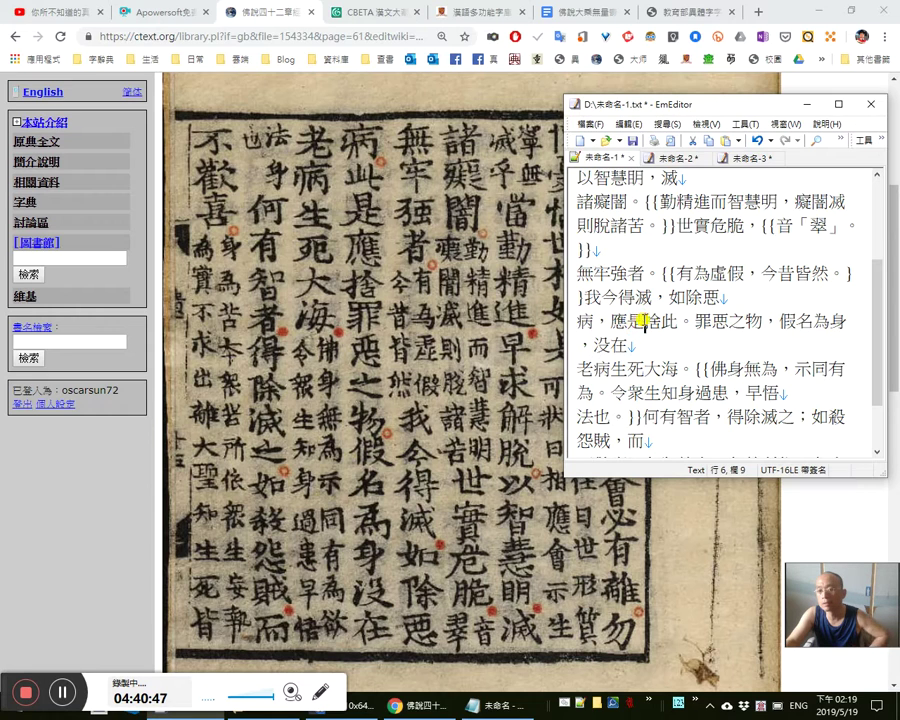
pyautogui.click(680, 322)
pyautogui.hotkey('ctrl', 'z')
pyautogui.hotkey('ctrl', 'z')
pyautogui.hotkey('ctrl', 'z')
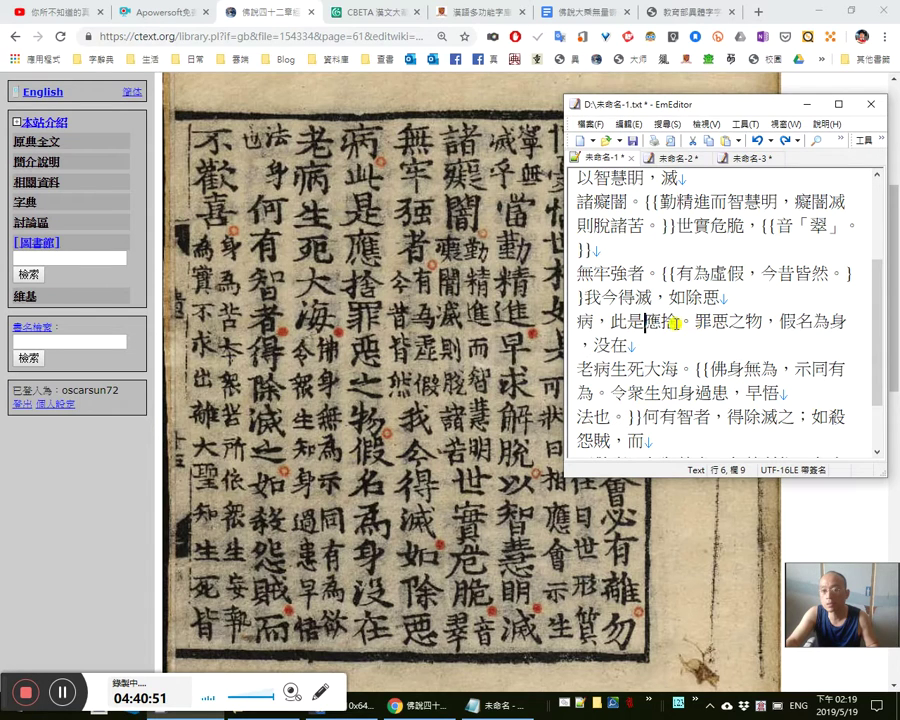
pyautogui.doubleClick(636, 322)
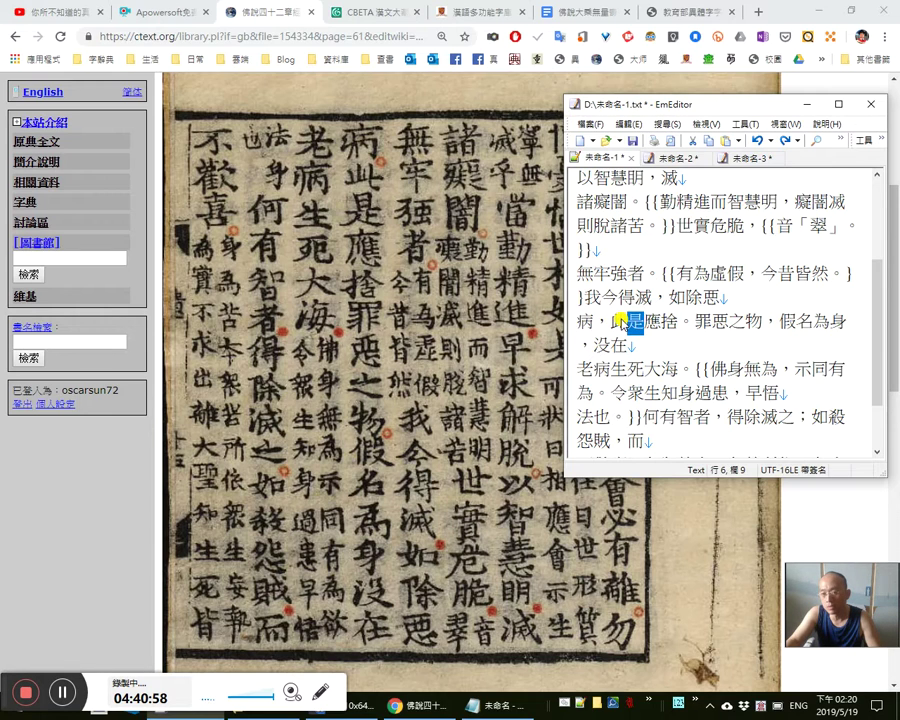
pyautogui.doubleClick(619, 323)
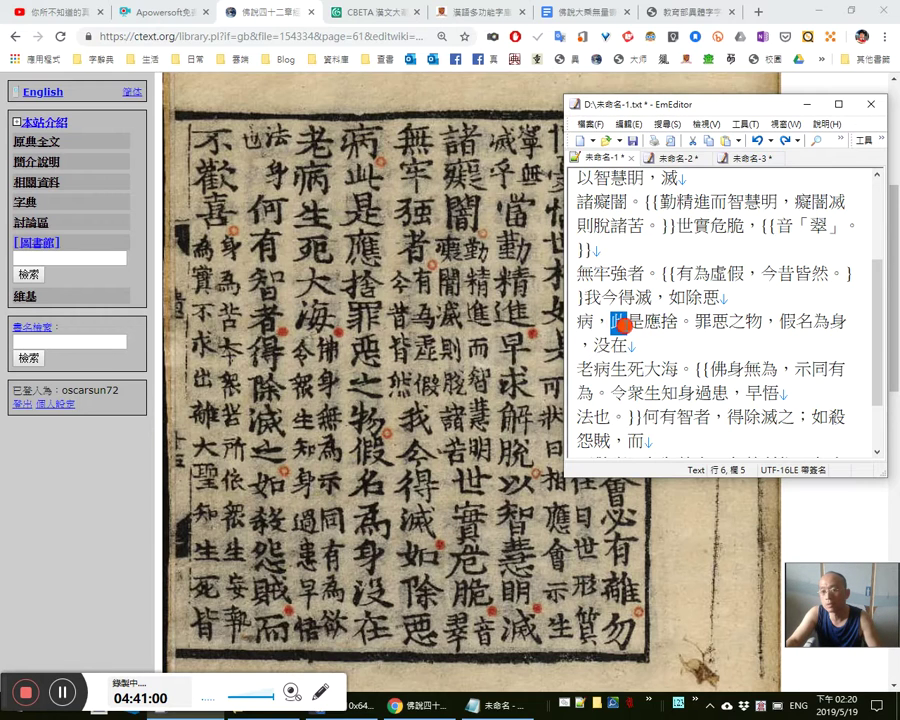
pyautogui.doubleClick(660, 323)
pyautogui.moveTo(631, 323); pyautogui.dragTo(612, 323)
pyautogui.doubleClick(711, 297)
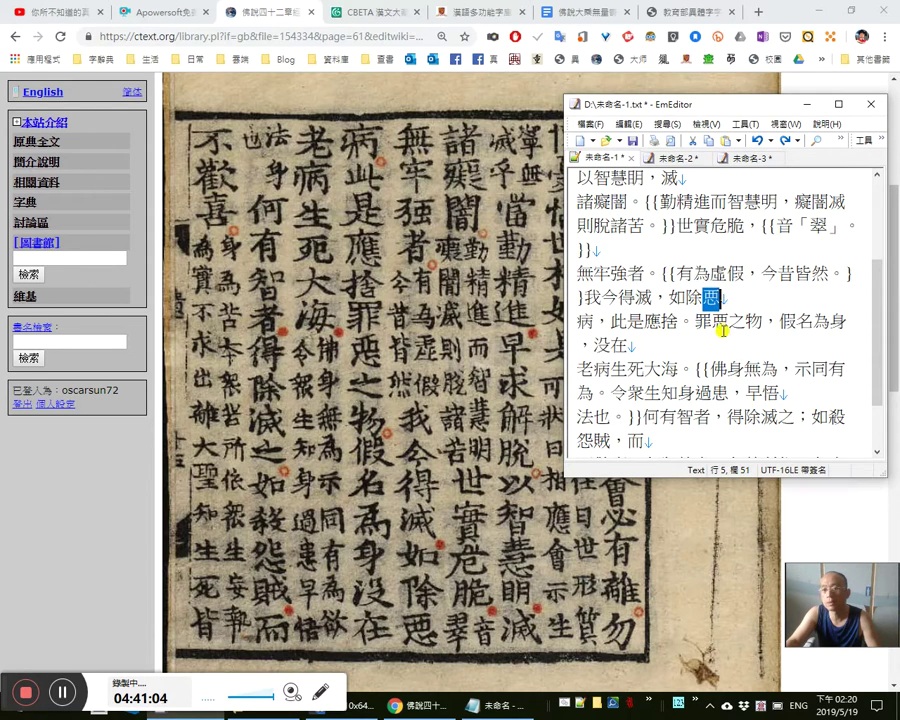
pyautogui.moveTo(697, 322); pyautogui.dragTo(762, 322)
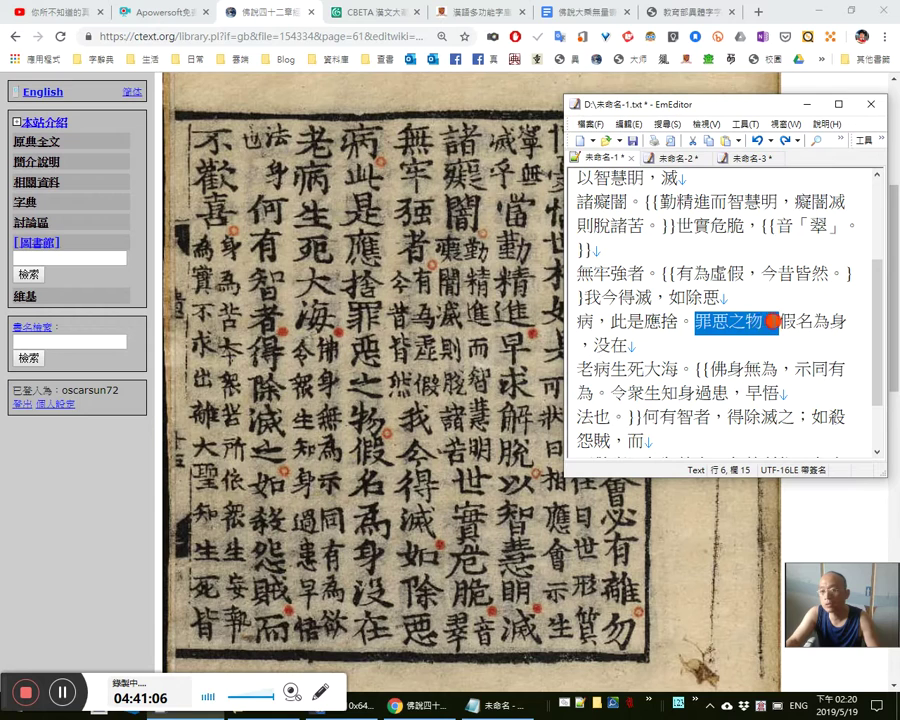
pyautogui.moveTo(593, 325); pyautogui.dragTo(710, 299)
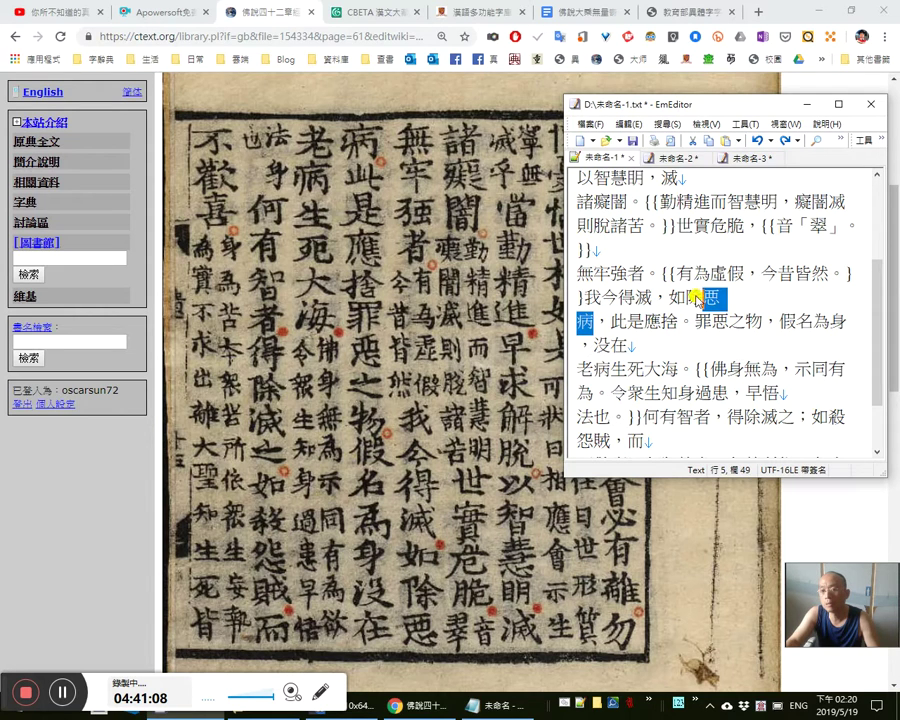
pyautogui.doubleClick(838, 322)
pyautogui.doubleClick(840, 323)
pyautogui.moveTo(708, 298); pyautogui.dragTo(593, 322)
pyautogui.click(731, 321)
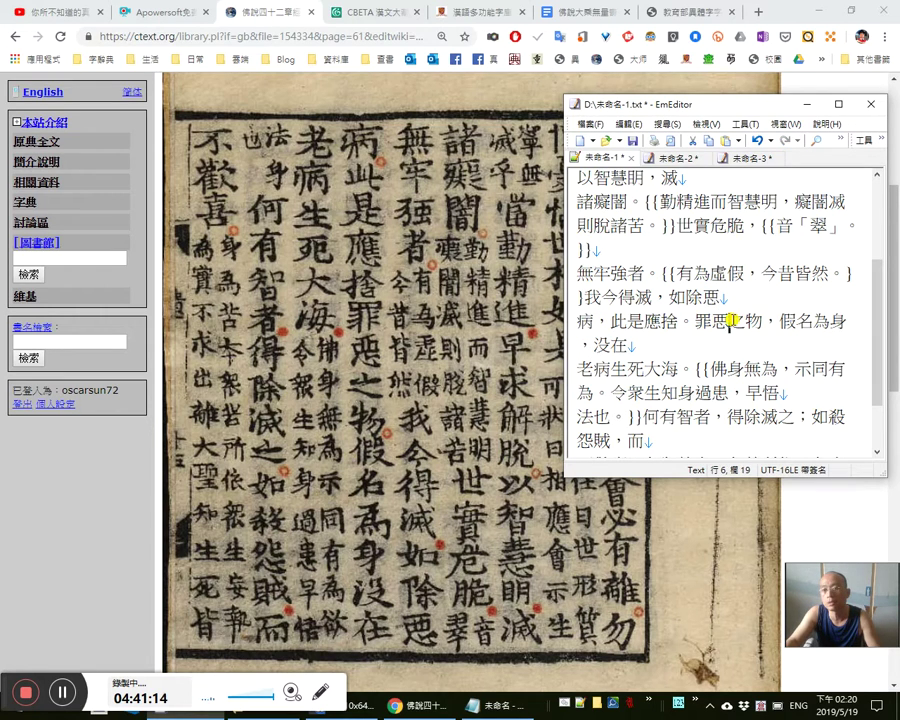
pyautogui.moveTo(708, 298); pyautogui.dragTo(590, 324)
pyautogui.moveTo(695, 321); pyautogui.dragTo(764, 322)
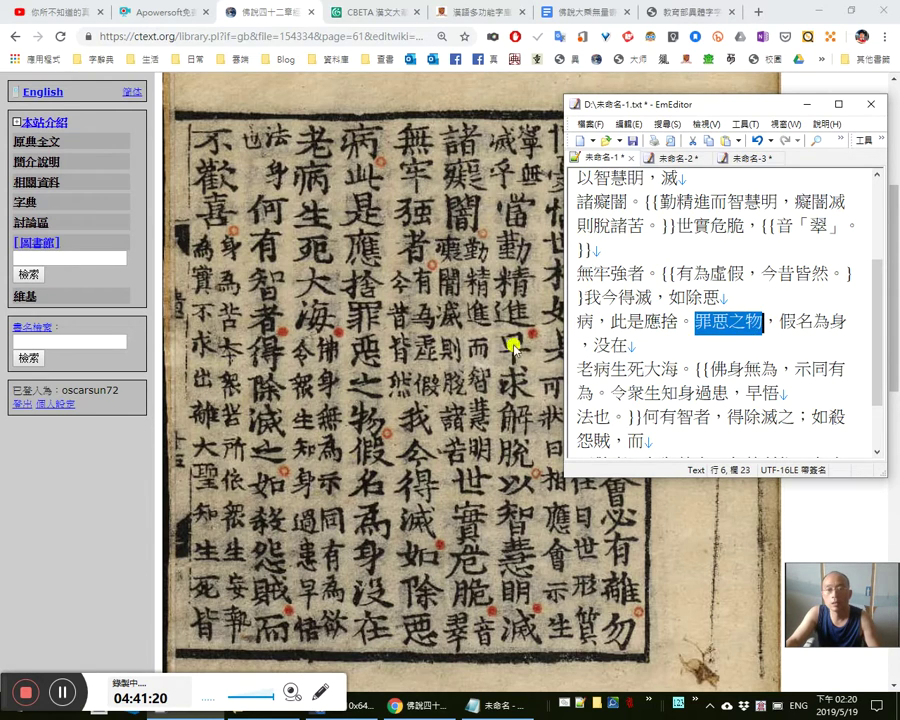
pyautogui.click(384, 282)
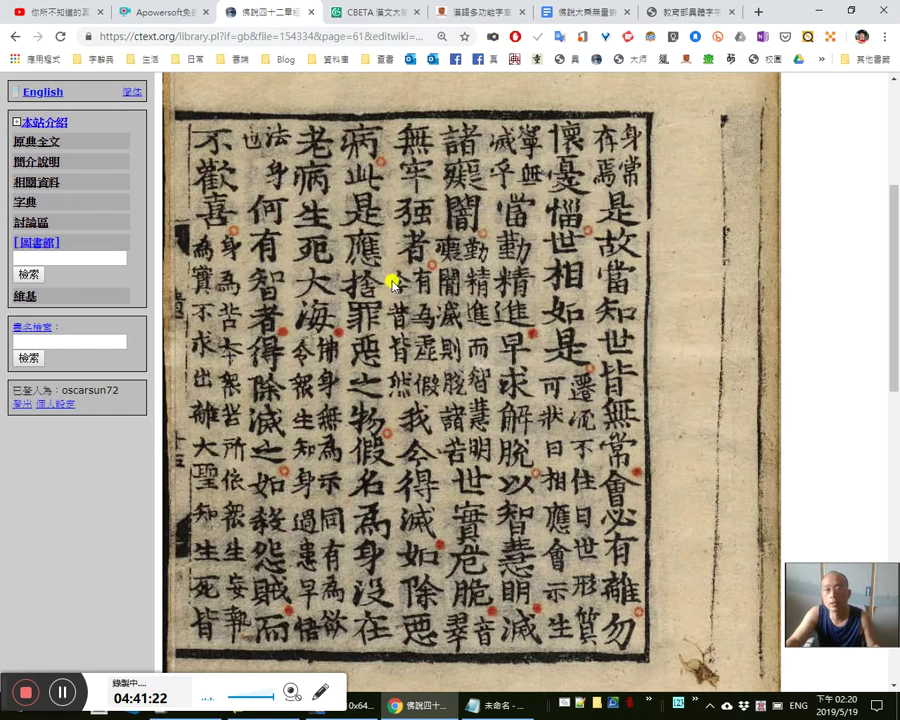
pyautogui.hotkey('alt', 'Tab')
pyautogui.moveTo(670, 297); pyautogui.dragTo(692, 322)
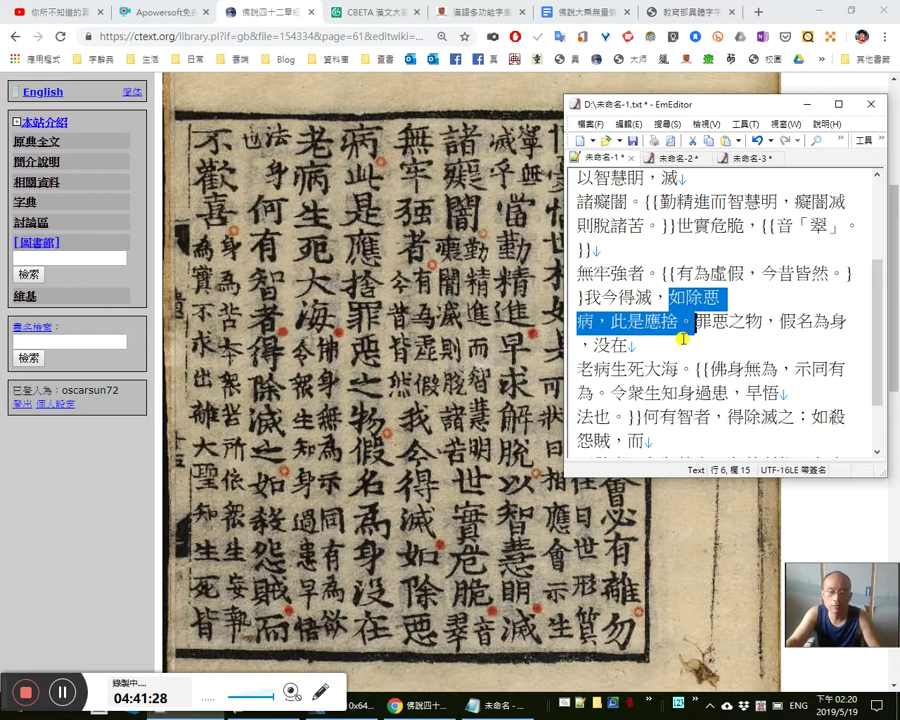
pyautogui.click(679, 349)
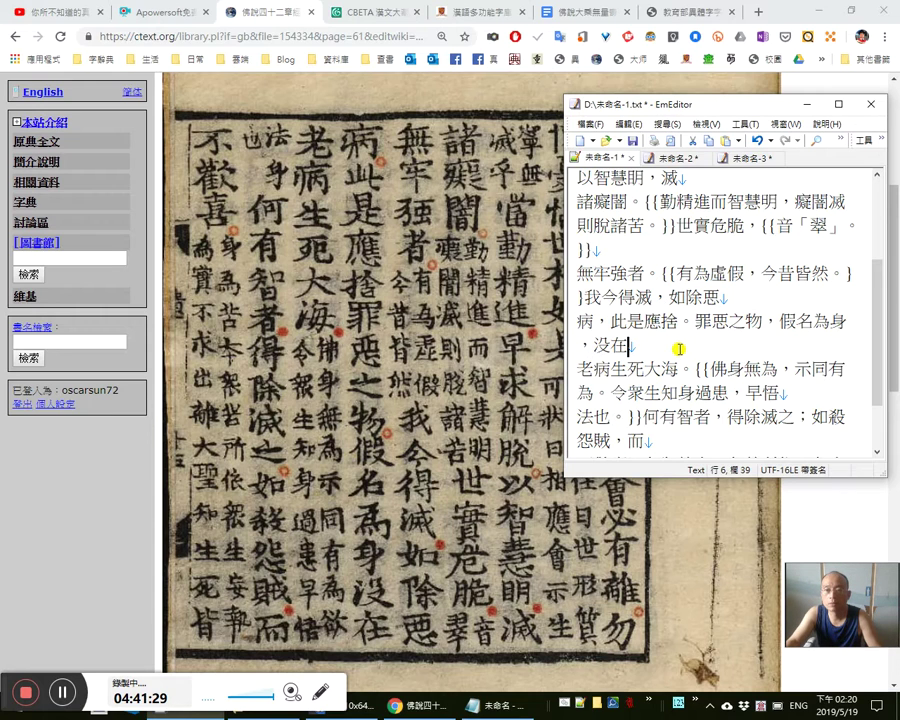
pyautogui.moveTo(679, 331); pyautogui.dragTo(612, 322)
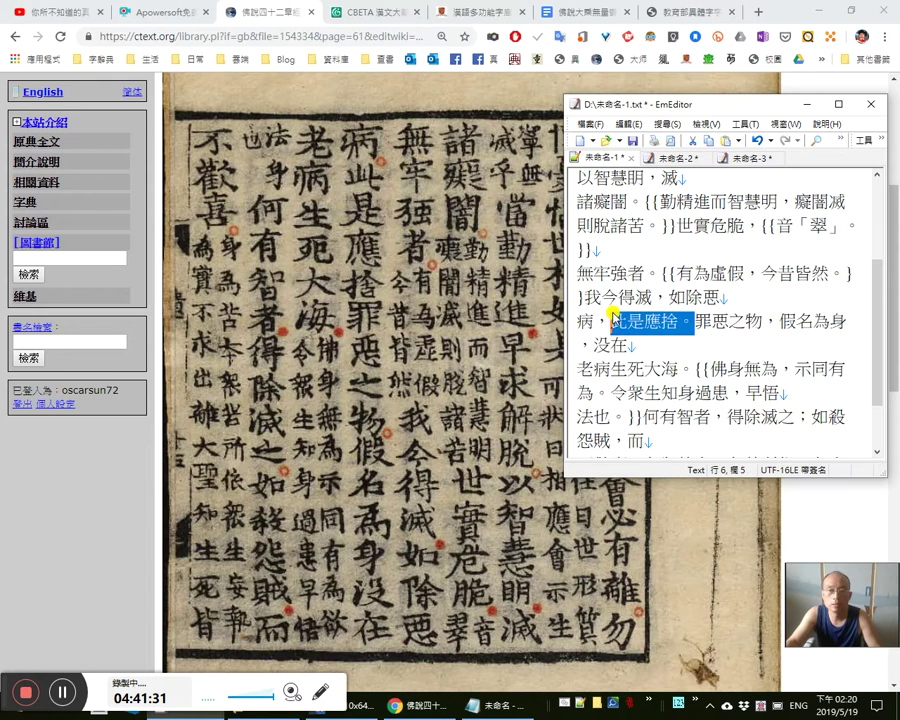
pyautogui.hotkey('alt', 'Tab')
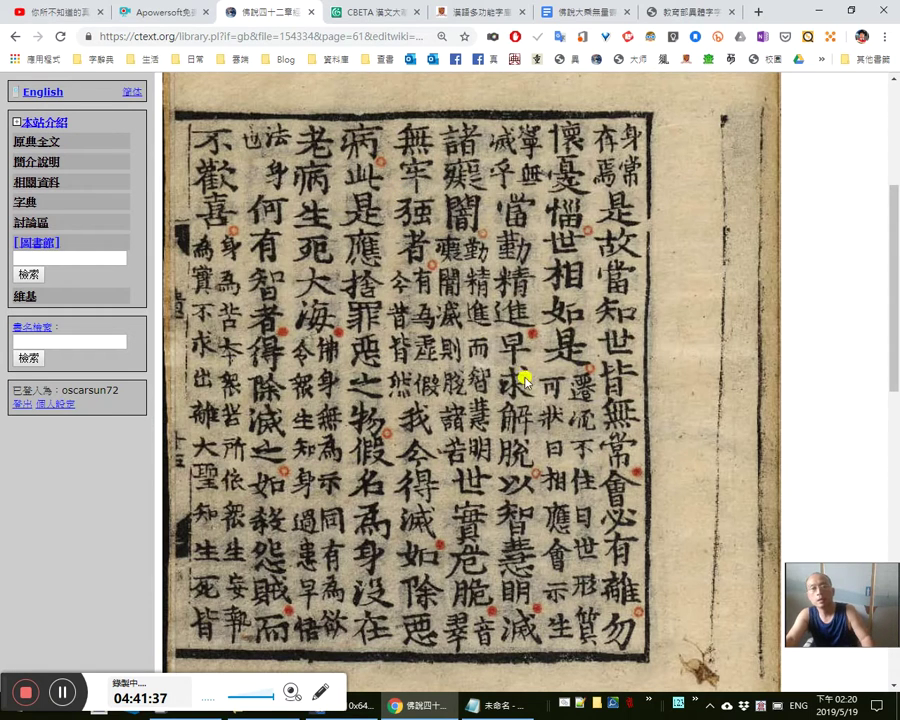
pyautogui.hotkey('alt', 'Tab')
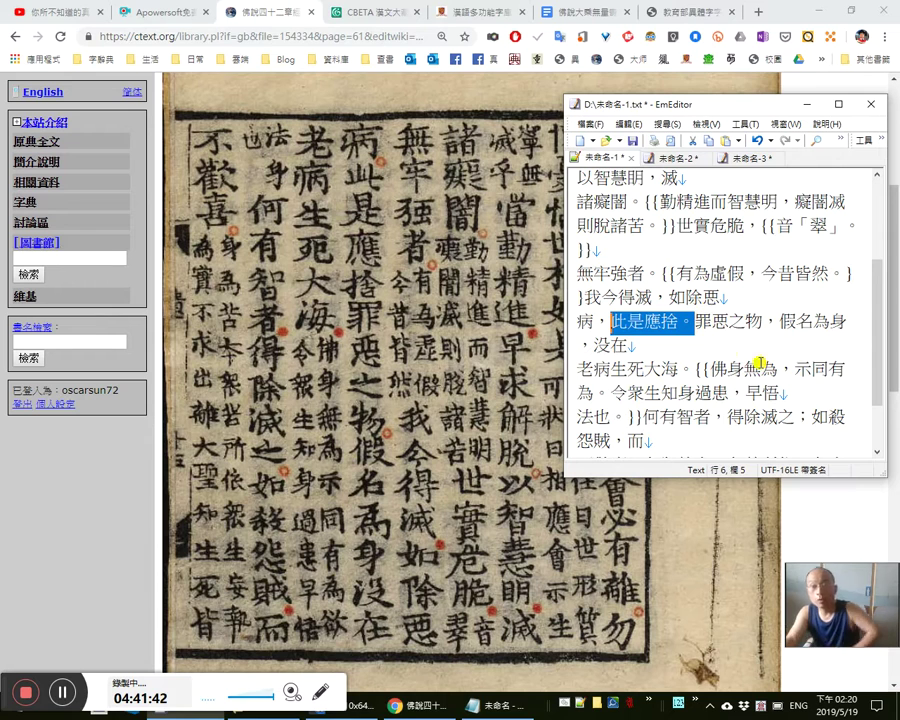
pyautogui.click(688, 345)
# Step: Check CBETA's punctuation of 此是應捨罪惡之物。假名為身。, then return to the ctext scan
pyautogui.moveTo(612, 322); pyautogui.dragTo(679, 322)
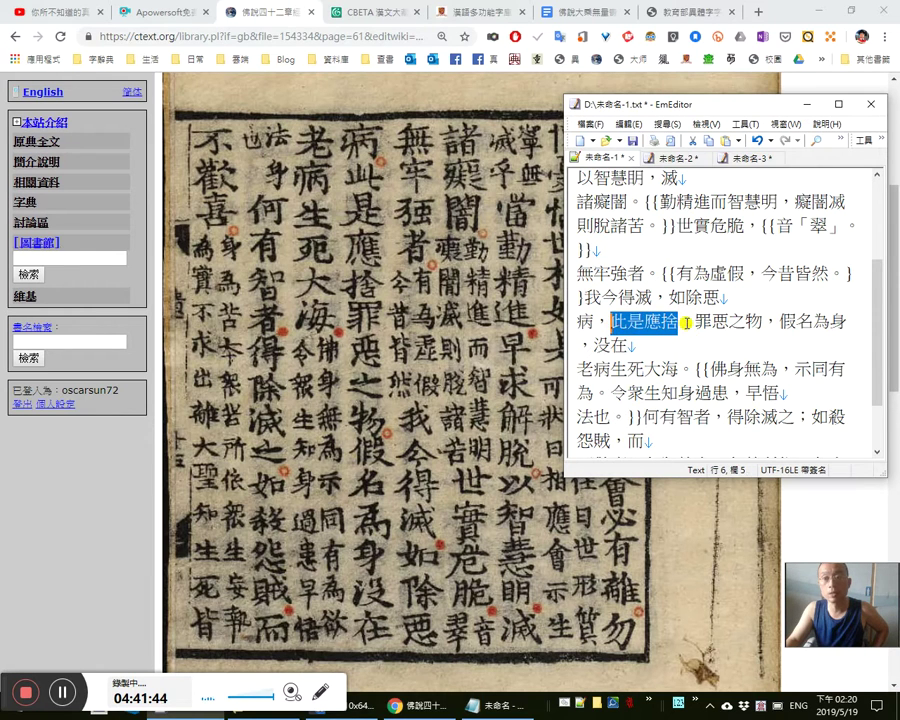
pyautogui.click(270, 12)
pyautogui.click(335, 12)
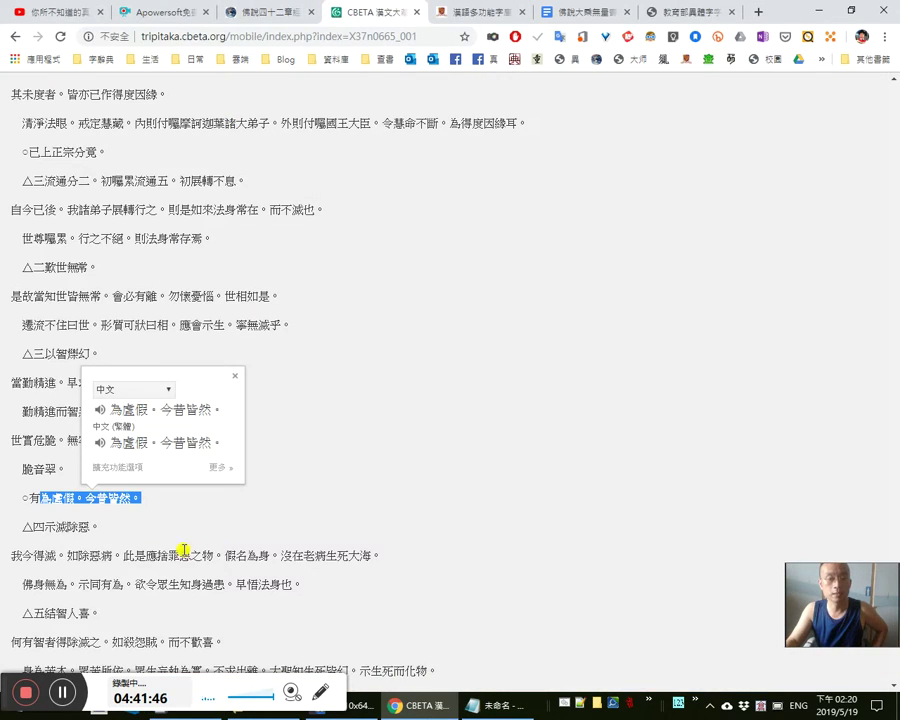
pyautogui.moveTo(122, 554); pyautogui.dragTo(380, 554)
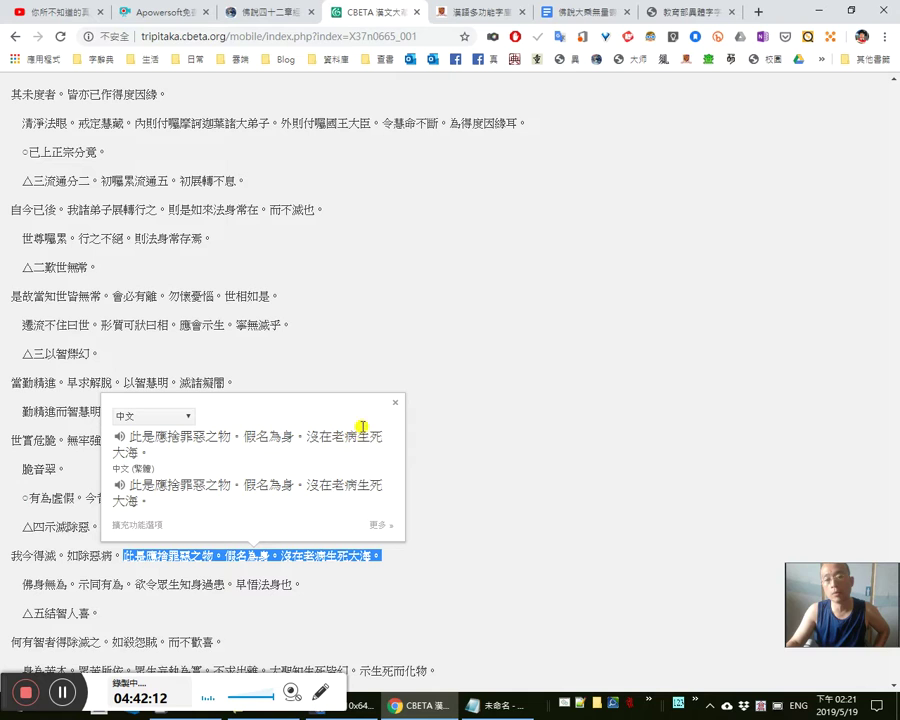
pyautogui.click(287, 10)
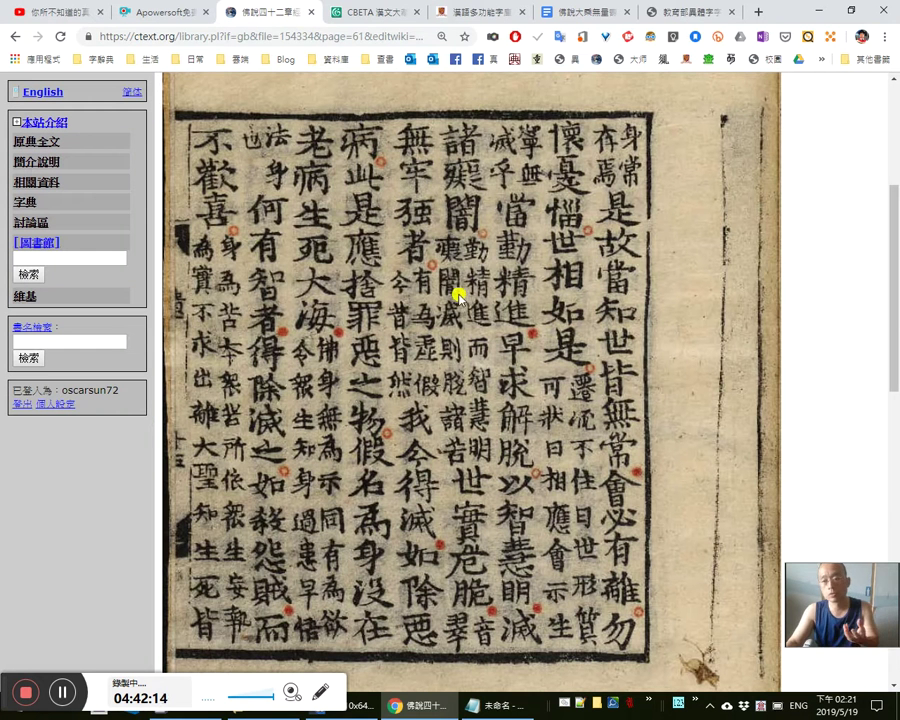
# Step: Present the 漢文解讀技巧與方法 slide full screen and magnify it, then return to ctext
pyautogui.click(350, 706)
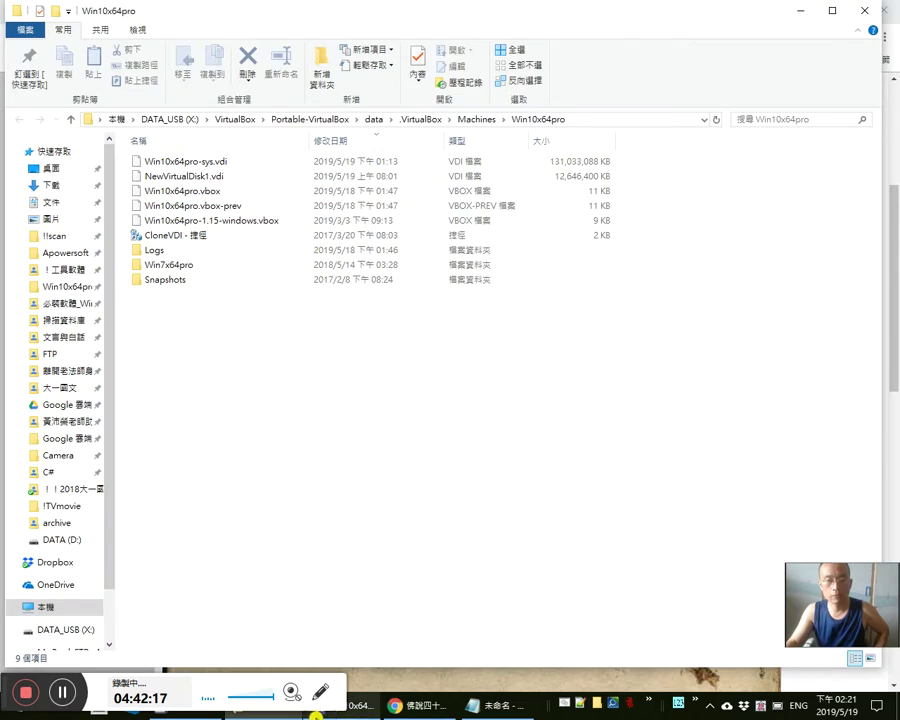
pyautogui.click(372, 712)
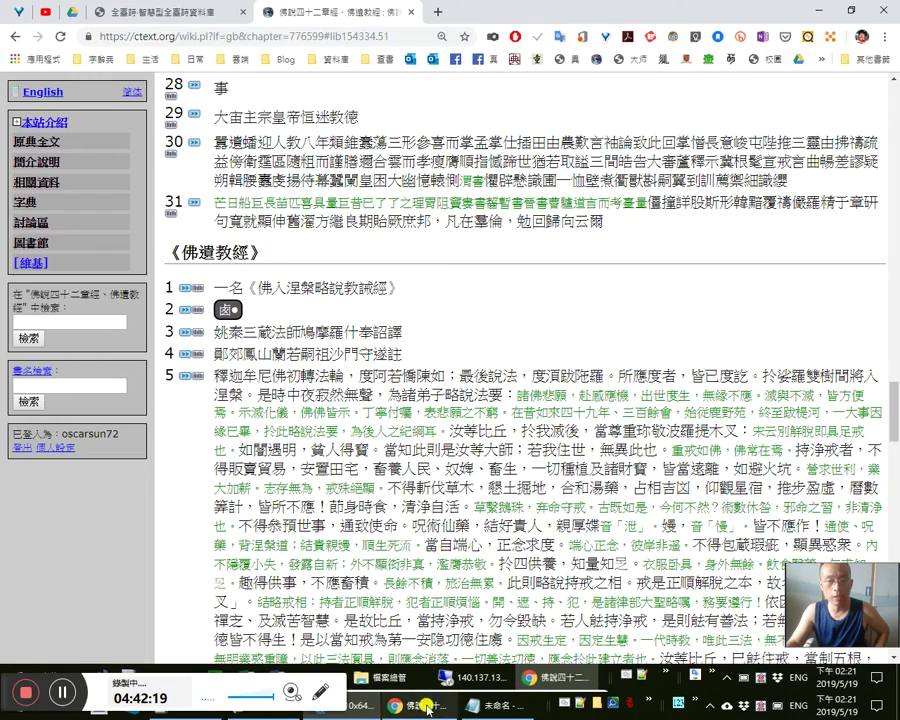
pyautogui.click(482, 679)
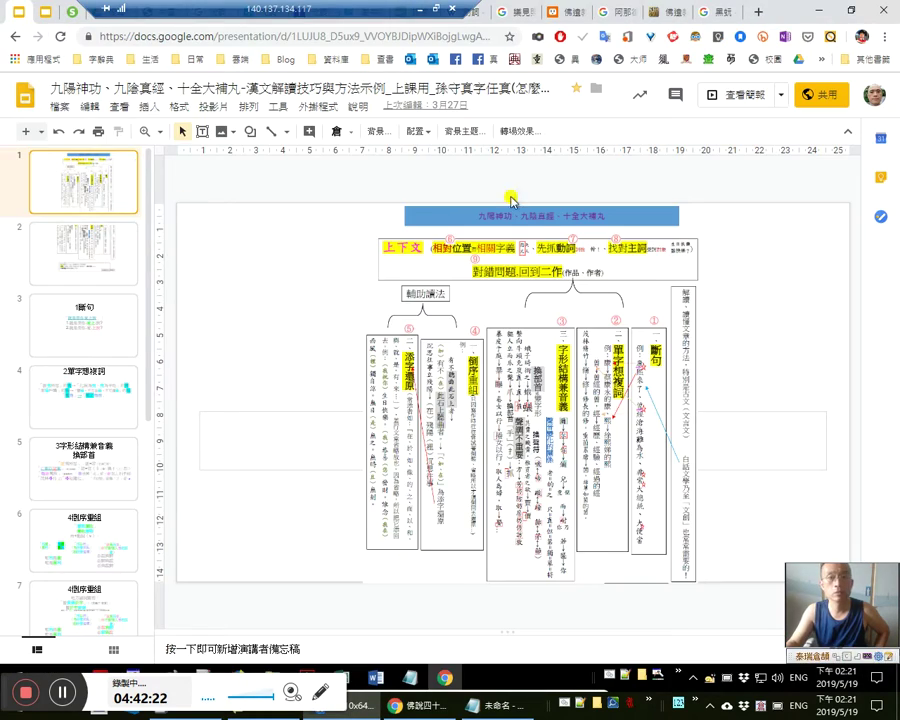
pyautogui.click(737, 96)
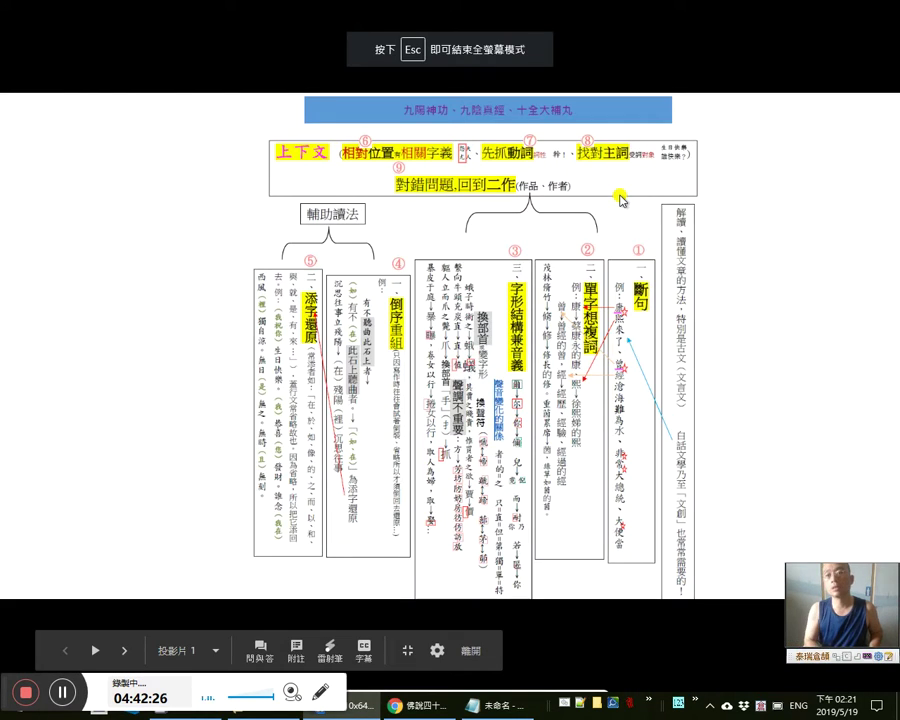
pyautogui.press('super+plus')
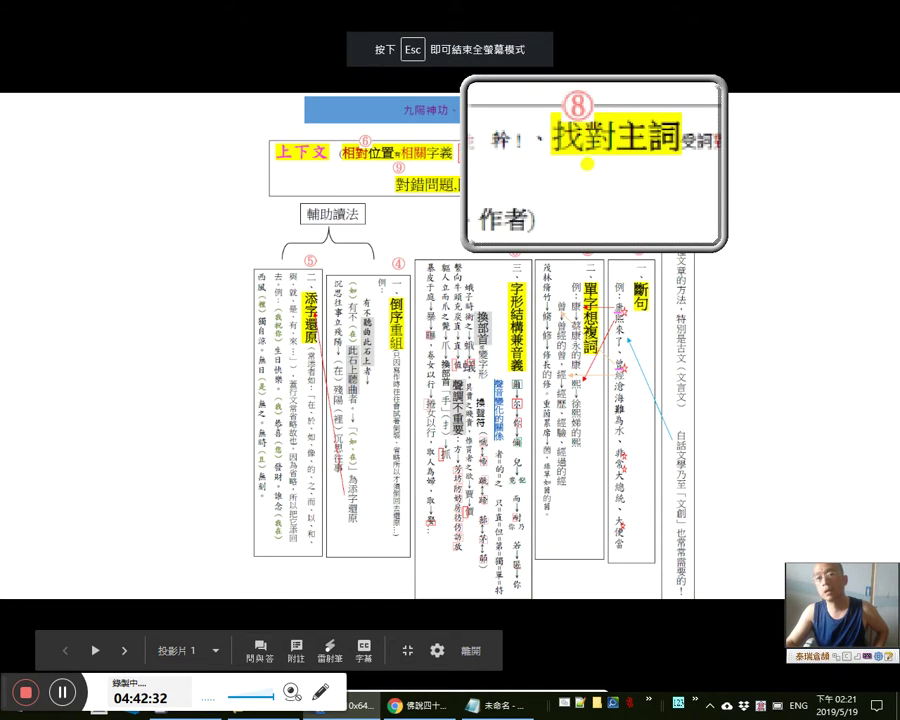
pyautogui.press('super+Escape')
pyautogui.press('Escape')
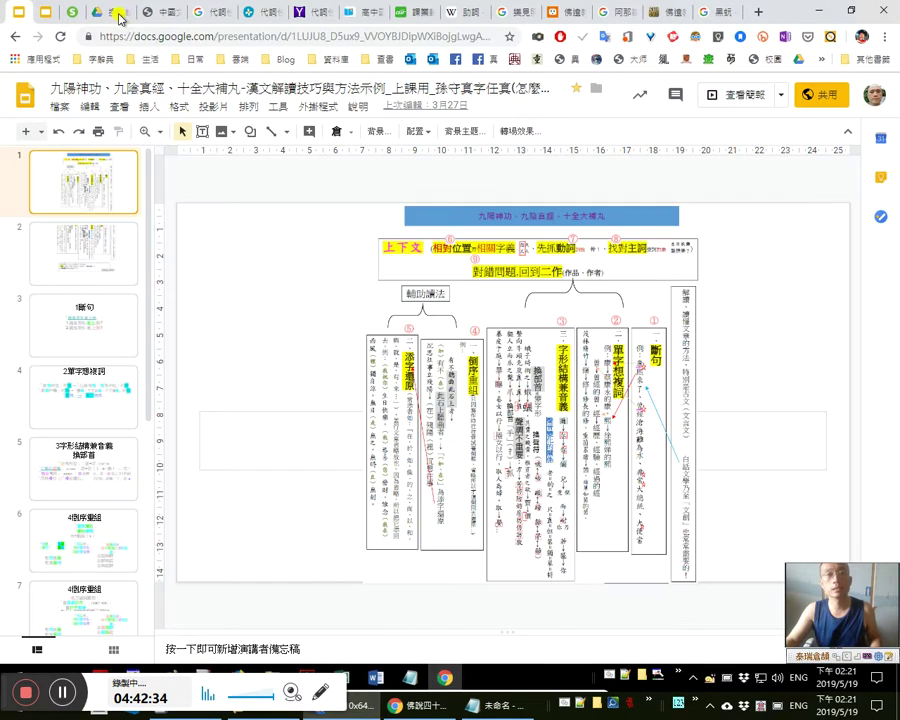
pyautogui.hotkey('alt', 'Tab')
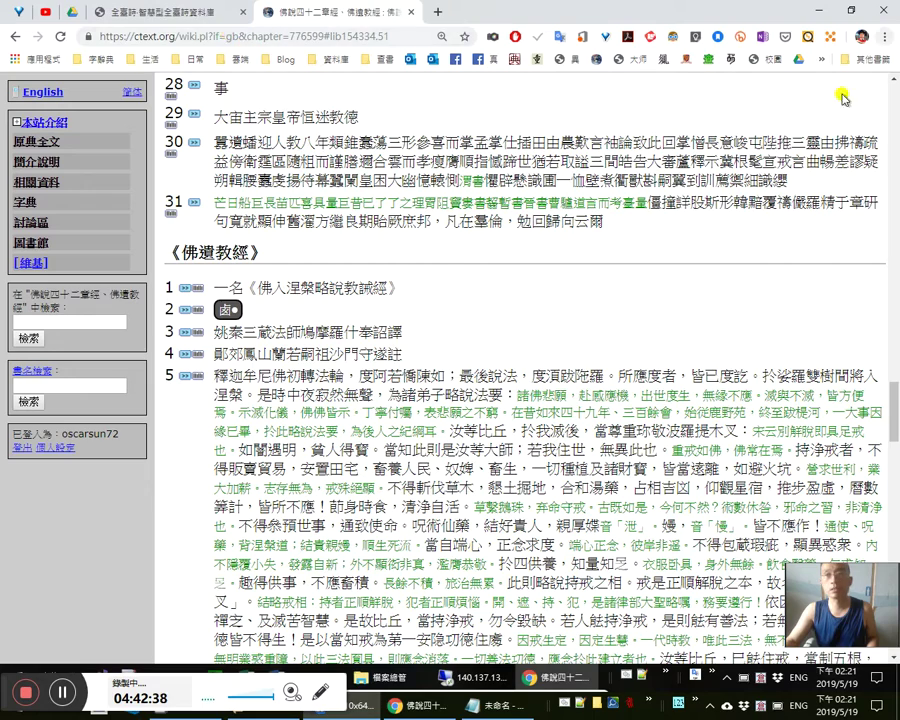
# Step: Switch back to the Chrome window showing the ctext scanned woodblock page
pyautogui.hotkey('alt', 'Tab')
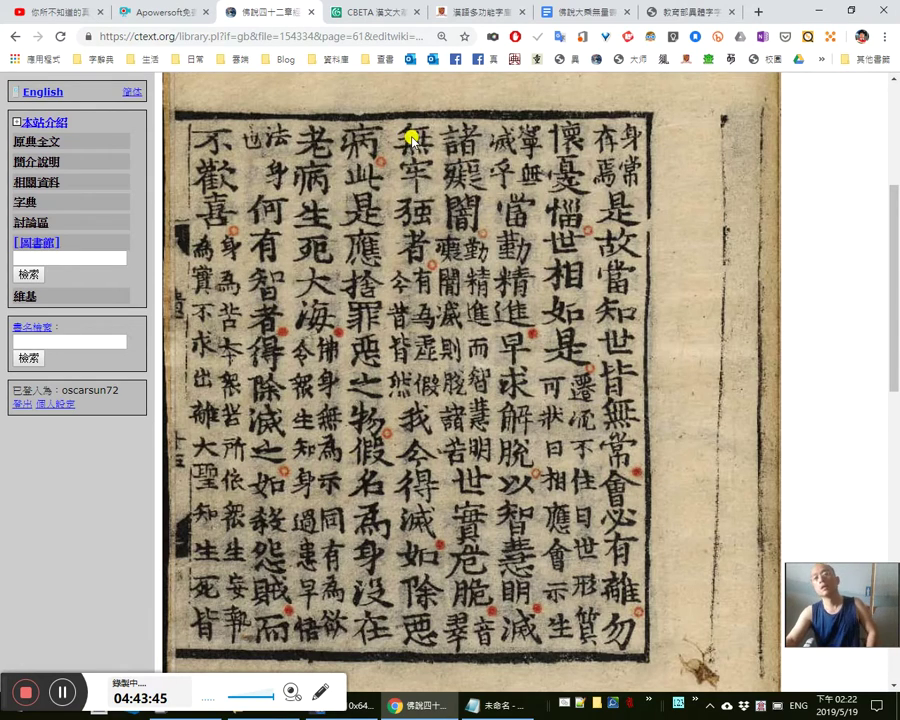
# Step: Insert 是 after 此 so the transcription reads 病，此是應捨
pyautogui.hotkey('alt', 'Tab')
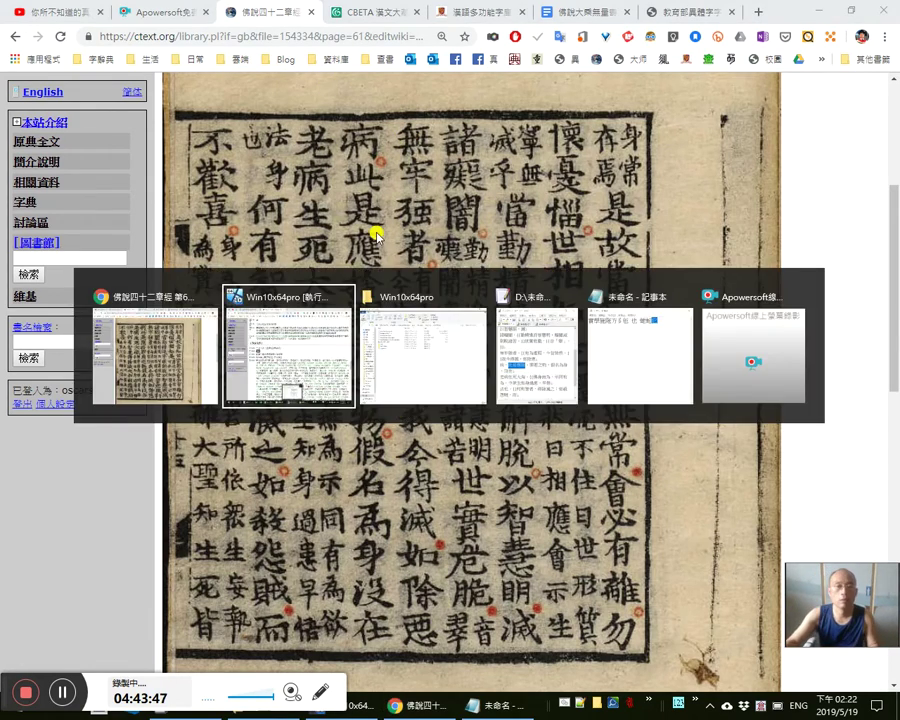
pyautogui.hotkey('alt', 'Tab')
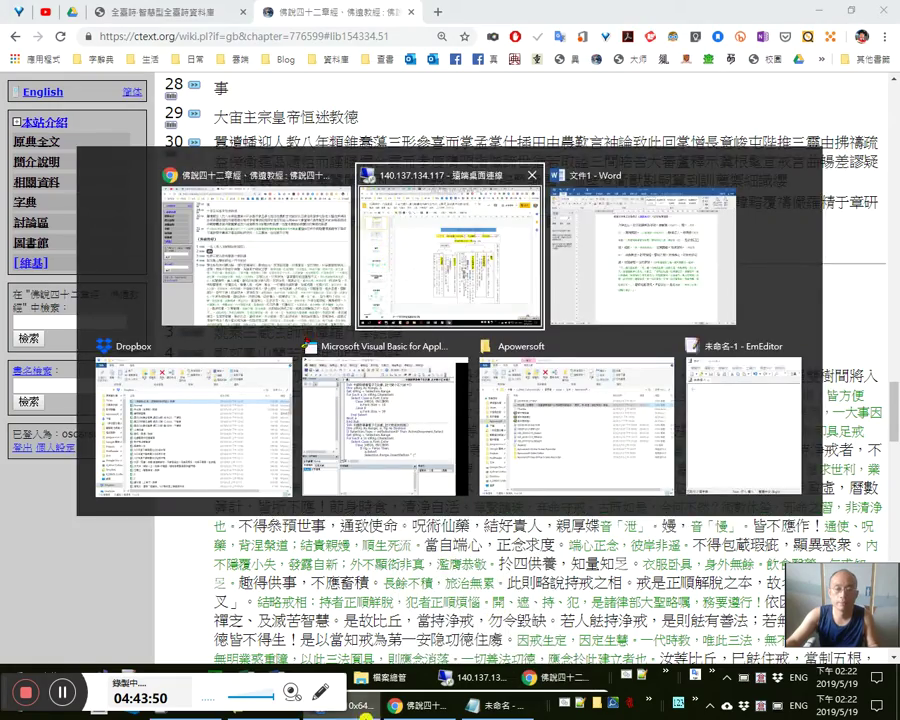
pyautogui.hotkey('alt', 'Tab')
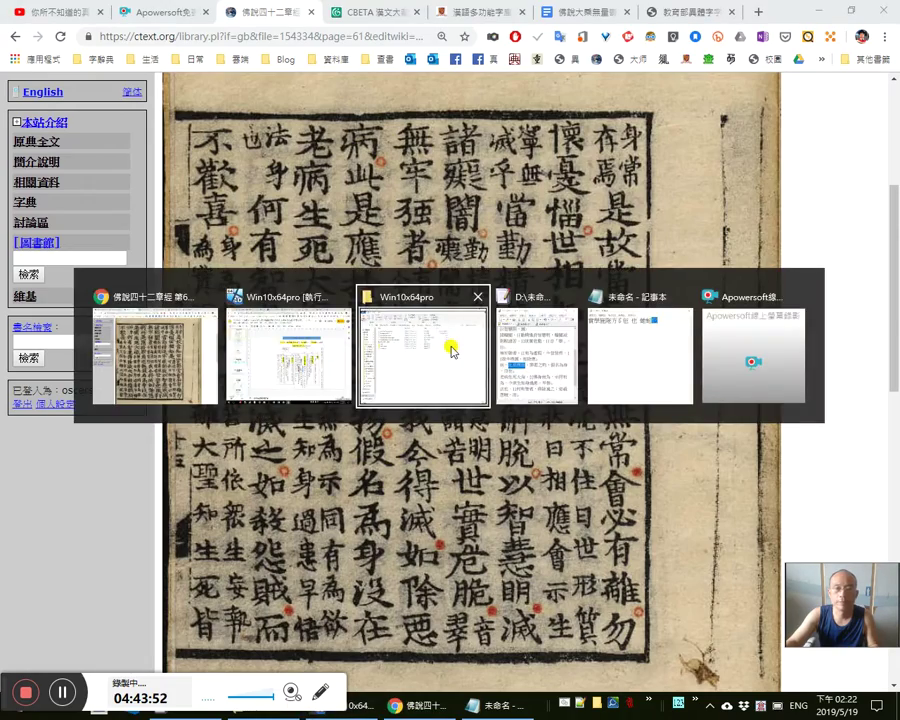
pyautogui.hotkey('alt', 'Tab')
pyautogui.click(741, 305)
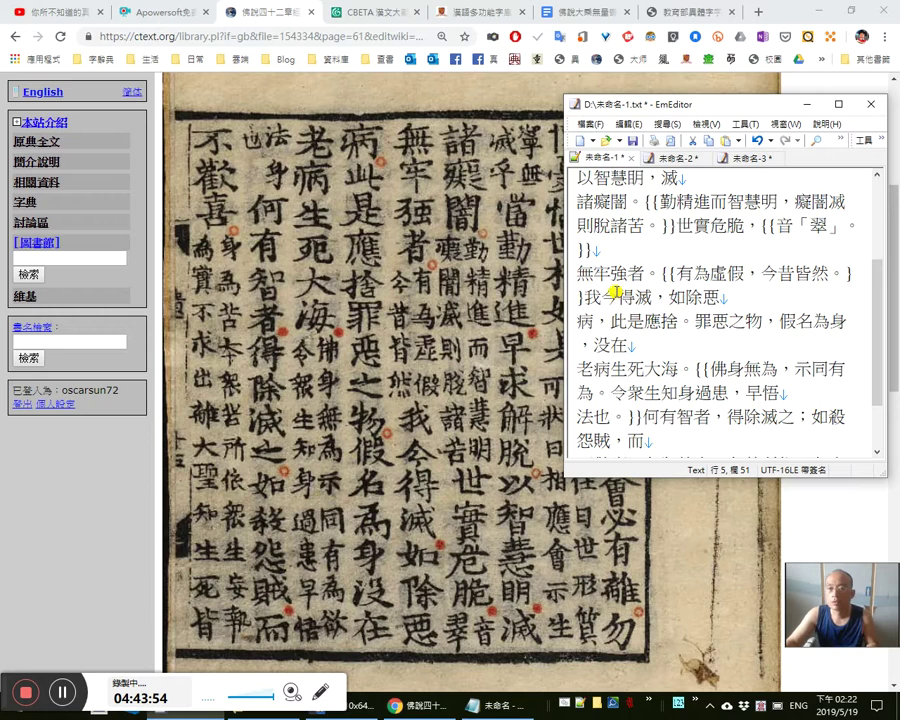
pyautogui.moveTo(611, 321)
pyautogui.mouseDown()
pyautogui.moveTo(680, 321)
pyautogui.moveTo(618, 321)
pyautogui.mouseUp()
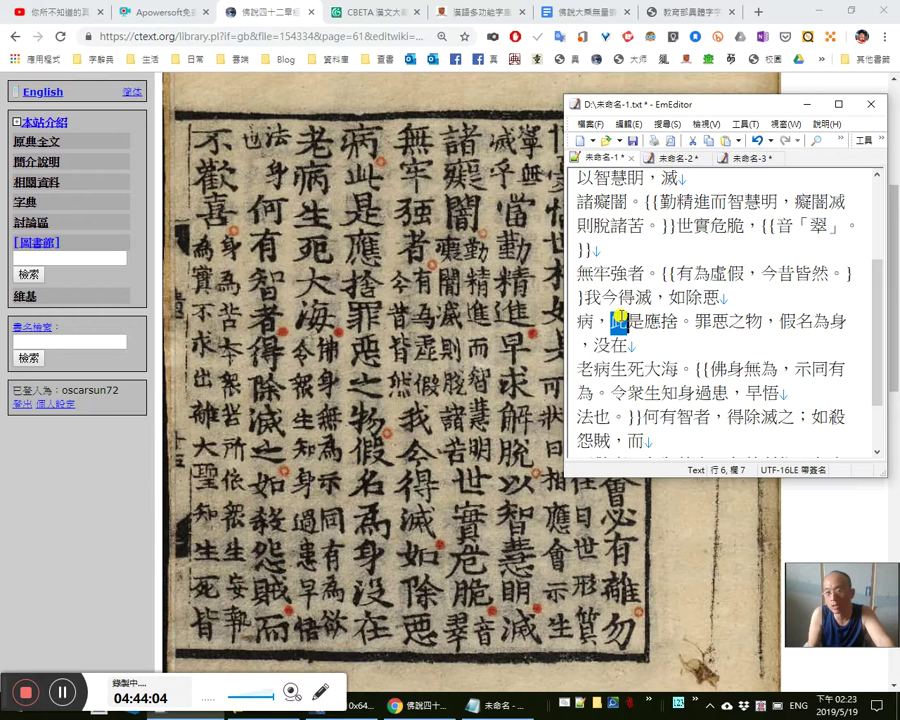
pyautogui.click(635, 320)
pyautogui.write('是')
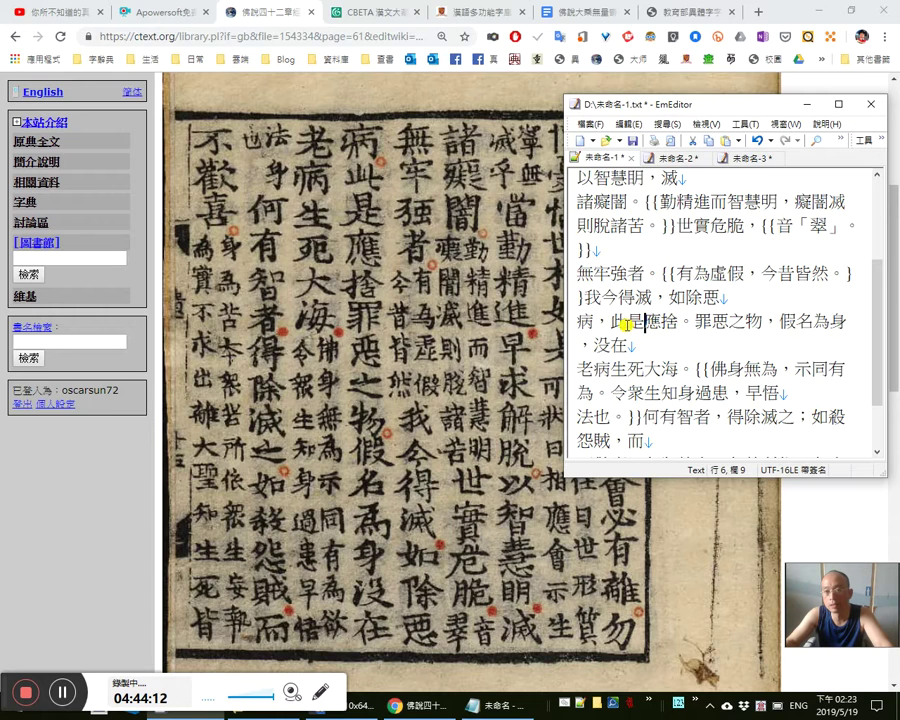
# Step: Mark 此, 假名為身 and 沒在老病生死大海 in turn to compare them with the scan
pyautogui.moveTo(628, 322); pyautogui.dragTo(601, 322)
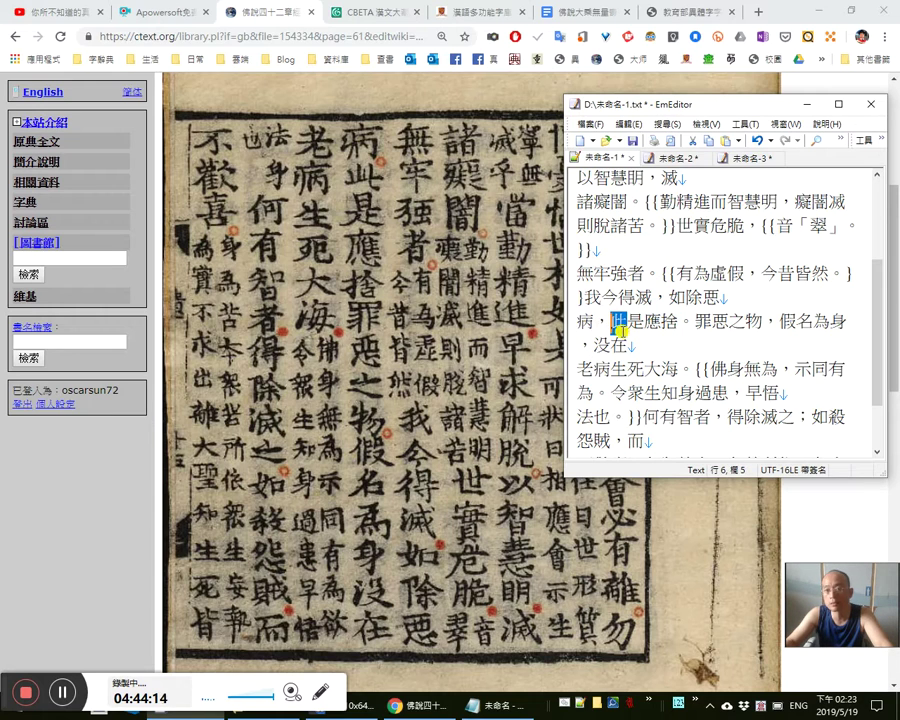
pyautogui.moveTo(702, 298); pyautogui.dragTo(620, 322)
pyautogui.click(603, 318)
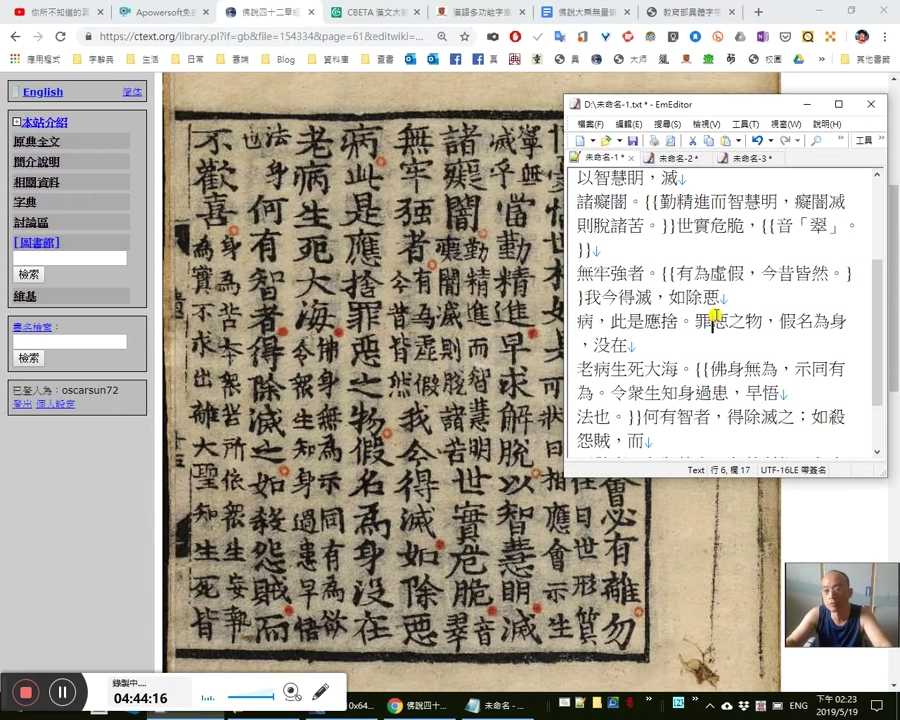
pyautogui.moveTo(829, 322); pyautogui.dragTo(846, 322)
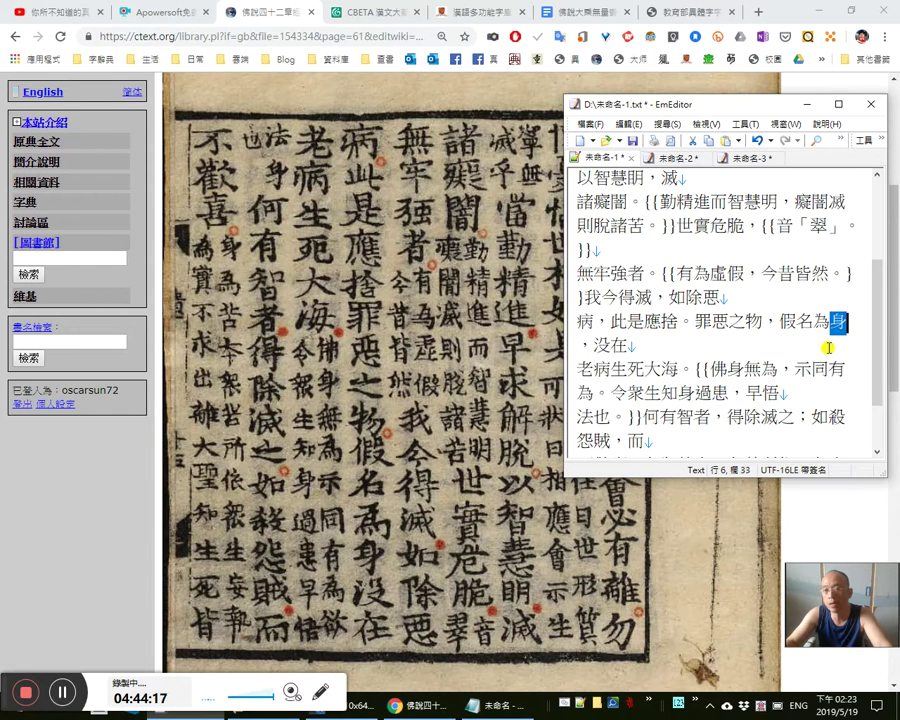
pyautogui.click(622, 343)
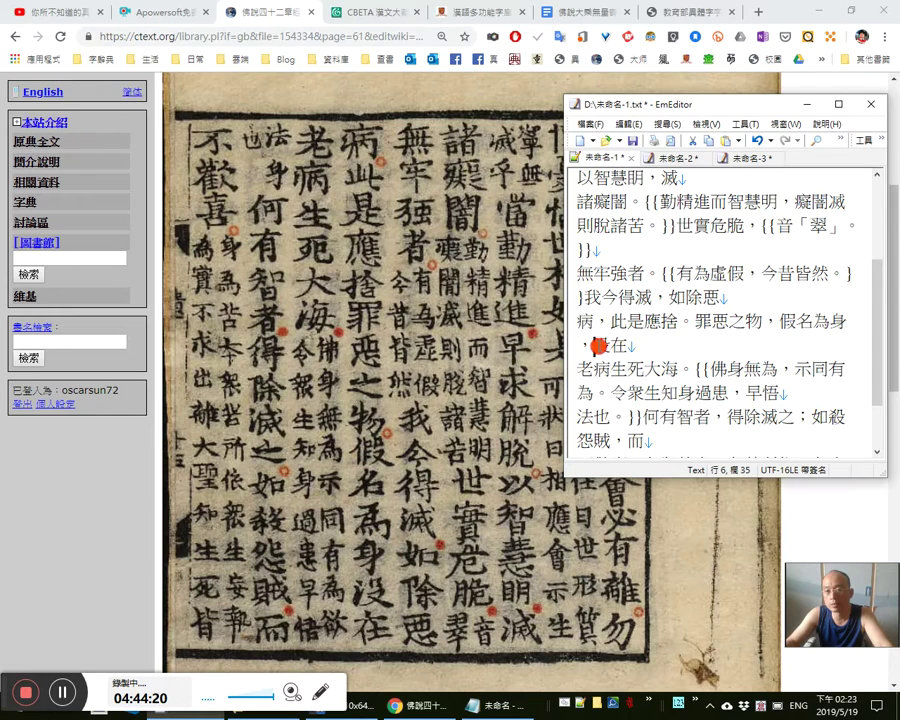
pyautogui.doubleClick(640, 368)
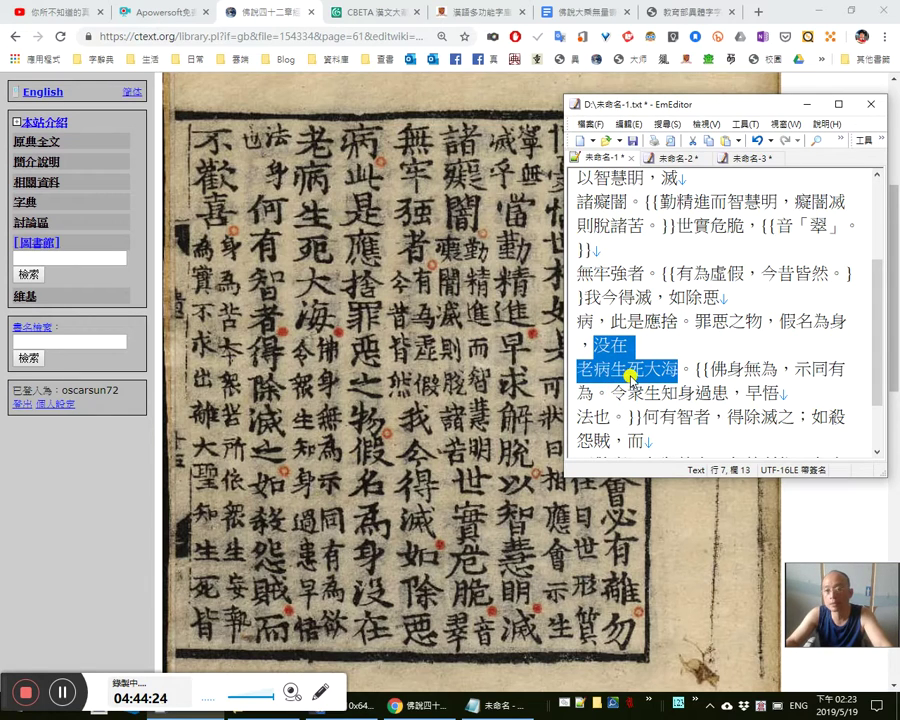
pyautogui.click(836, 318)
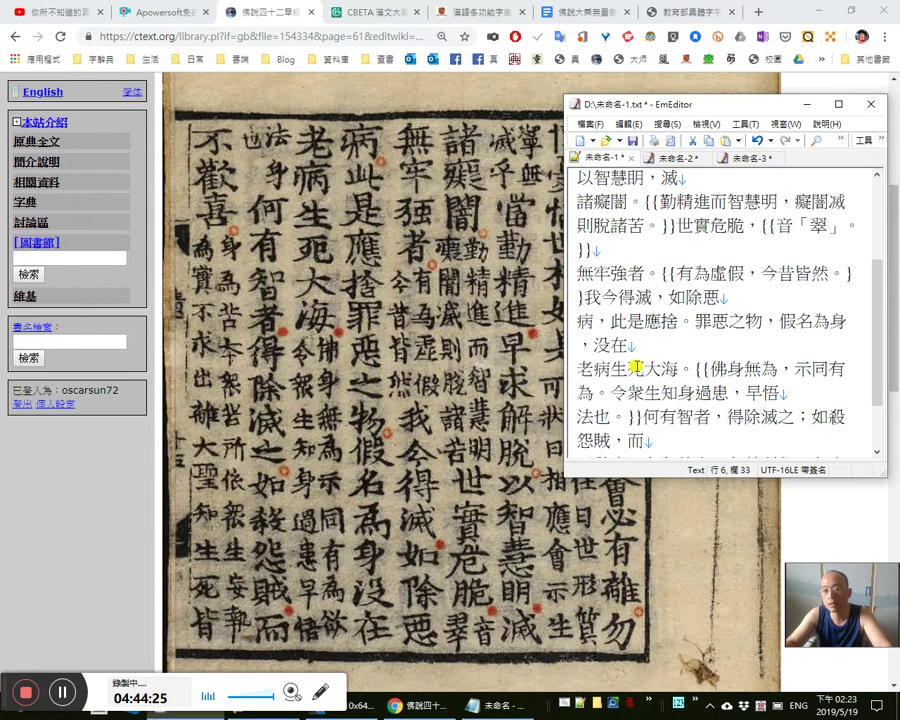
pyautogui.moveTo(609, 348)
pyautogui.mouseDown()
pyautogui.moveTo(627, 368)
pyautogui.moveTo(674, 373)
pyautogui.moveTo(603, 346)
pyautogui.mouseUp()
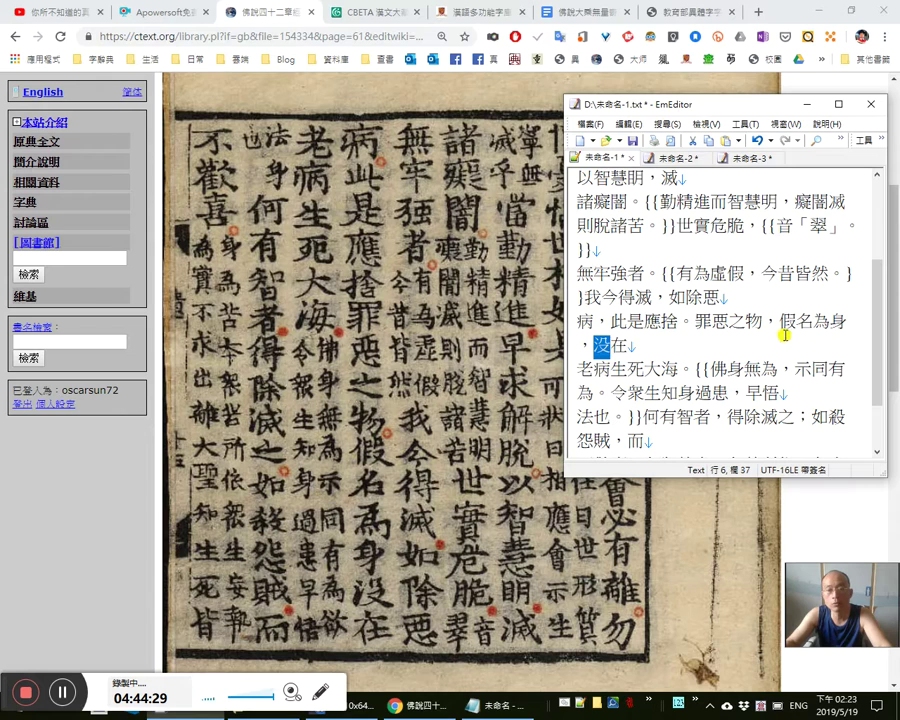
pyautogui.moveTo(834, 318); pyautogui.dragTo(843, 321)
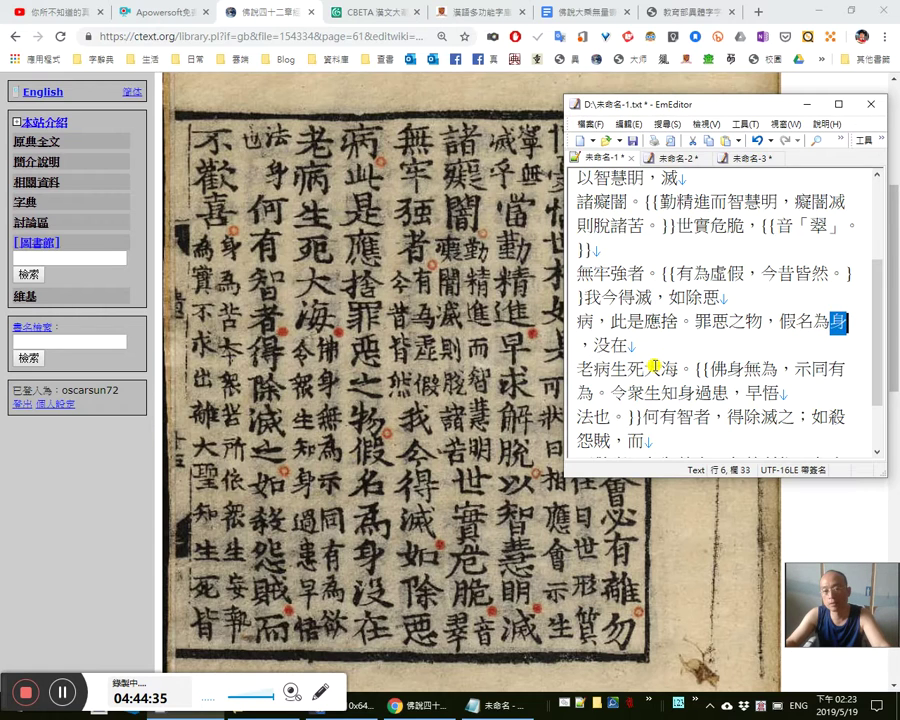
pyautogui.click(830, 322)
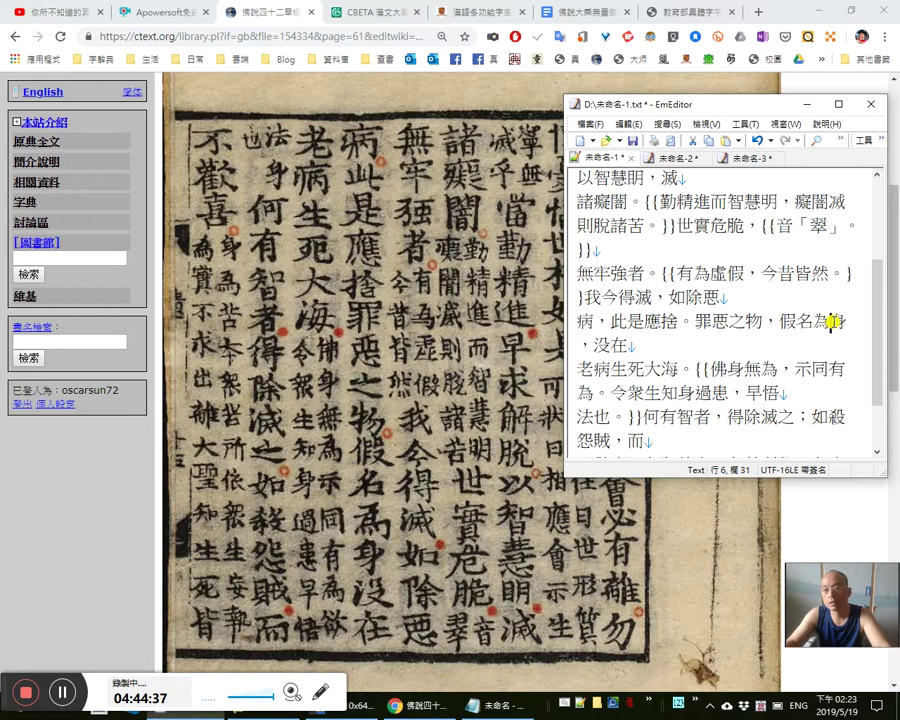
pyautogui.moveTo(830, 322); pyautogui.dragTo(843, 324)
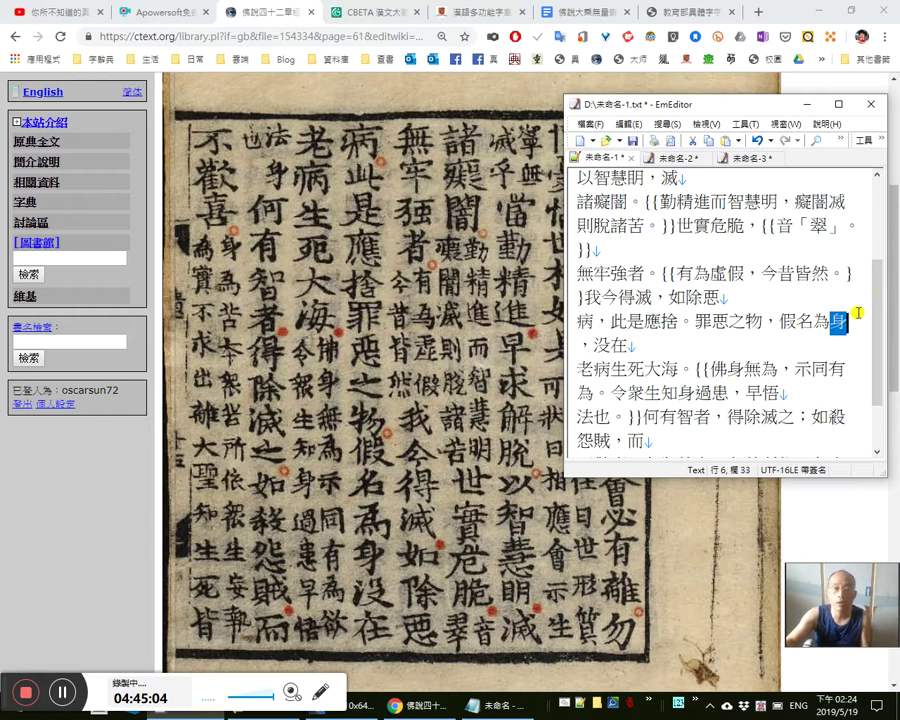
# Step: Proofread the main text from 應捨罪惡 through 沒在老病生死大海 against the scan
pyautogui.moveTo(645, 321); pyautogui.dragTo(690, 336)
pyautogui.click(692, 324)
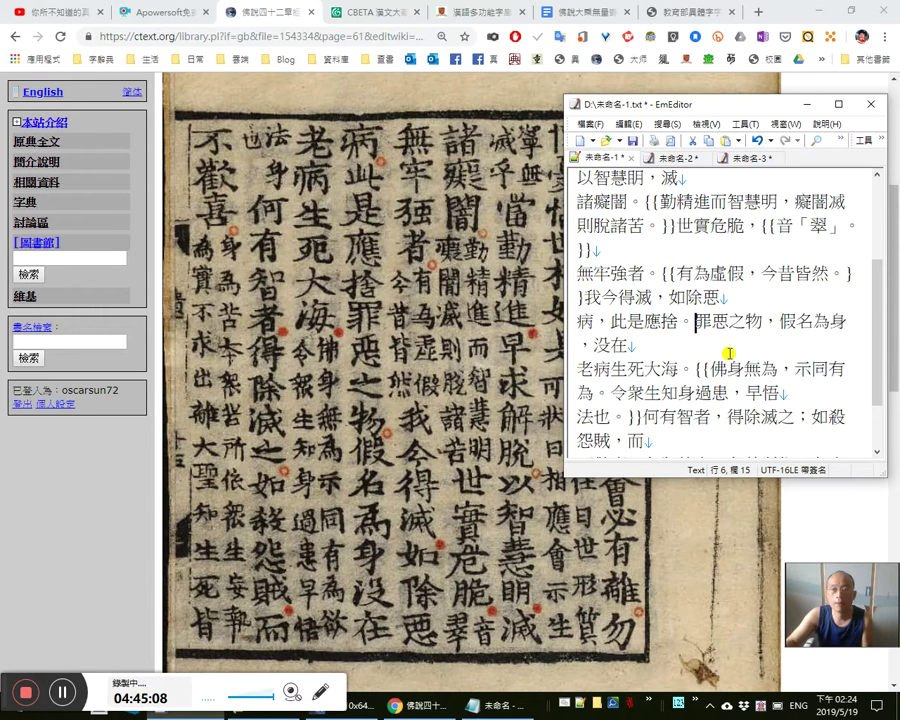
pyautogui.press('Up')
pyautogui.press('Down')
pyautogui.press('Right')
pyautogui.press('Right')
pyautogui.press('Right')
pyautogui.press('Right')
pyautogui.press('Right')
pyautogui.press('Right')
pyautogui.press('Right')
pyautogui.press('Right')
pyautogui.press('Right')
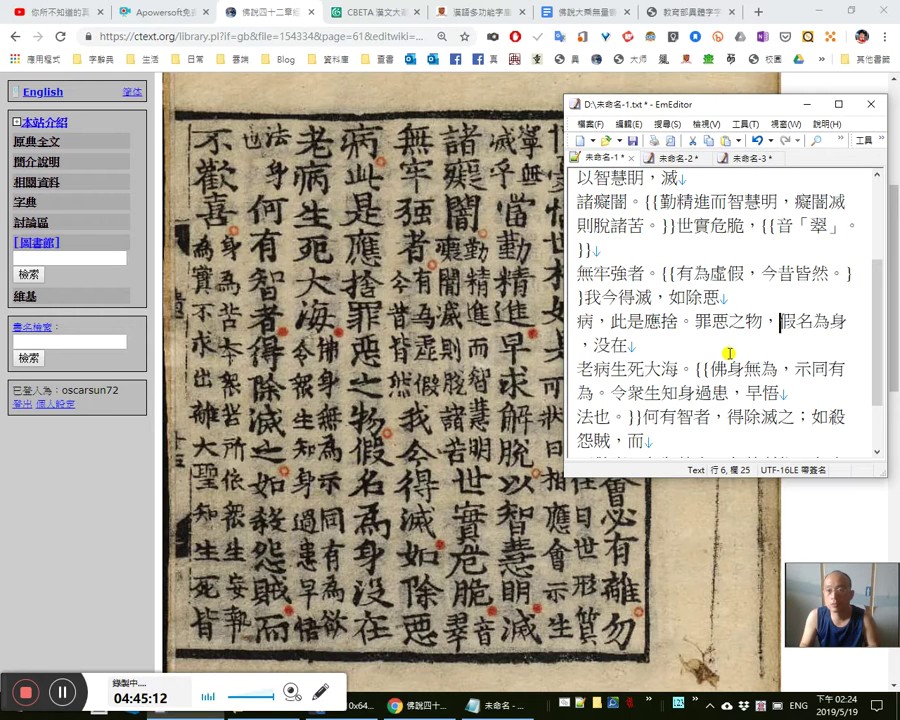
pyautogui.hotkey('shift', 'Right')
pyautogui.hotkey('shift', 'Right')
pyautogui.press('Down')
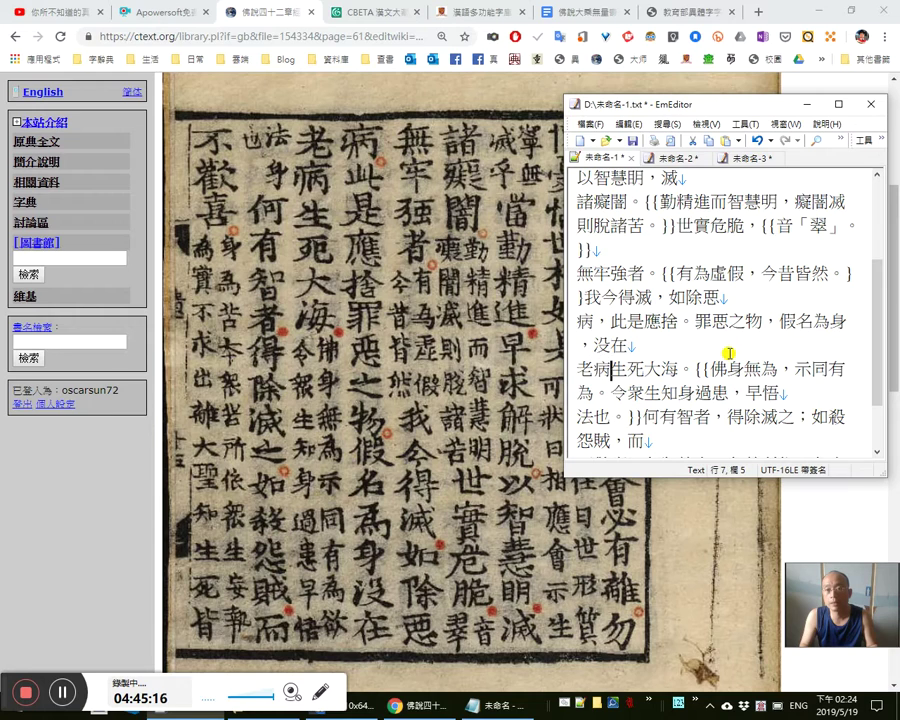
pyautogui.press('Right')
pyautogui.press('Right')
pyautogui.press('Left')
pyautogui.press('Left')
pyautogui.press('Right')
pyautogui.press('Left')
pyautogui.press('Left')
pyautogui.press('Left')
pyautogui.hotkey('shift', 'Right')
pyautogui.hotkey('shift', 'Right')
pyautogui.hotkey('shift', 'Right')
pyautogui.hotkey('shift', 'Right')
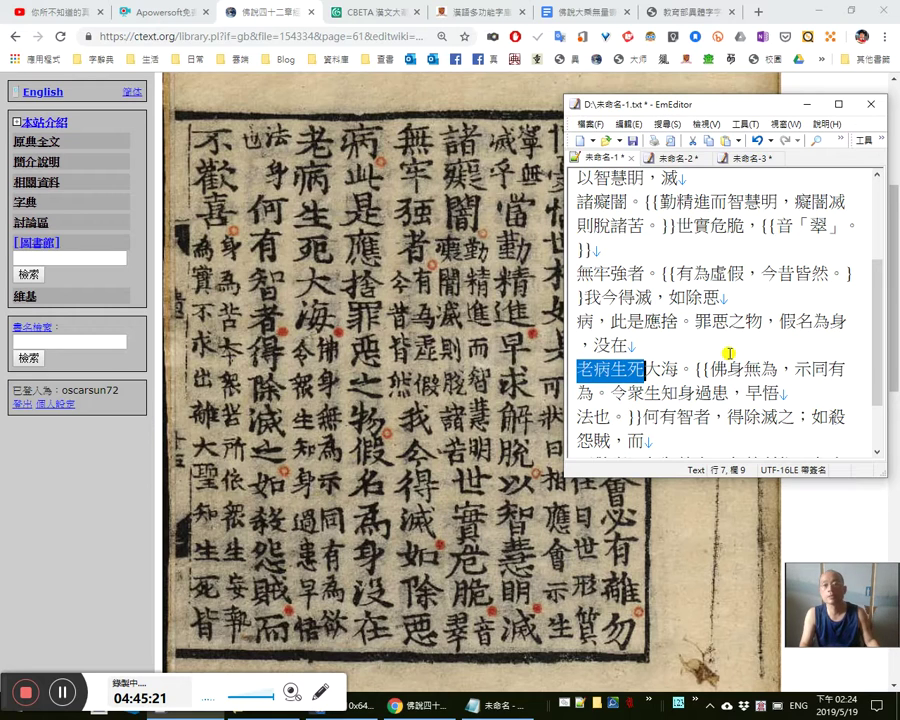
pyautogui.press('Right')
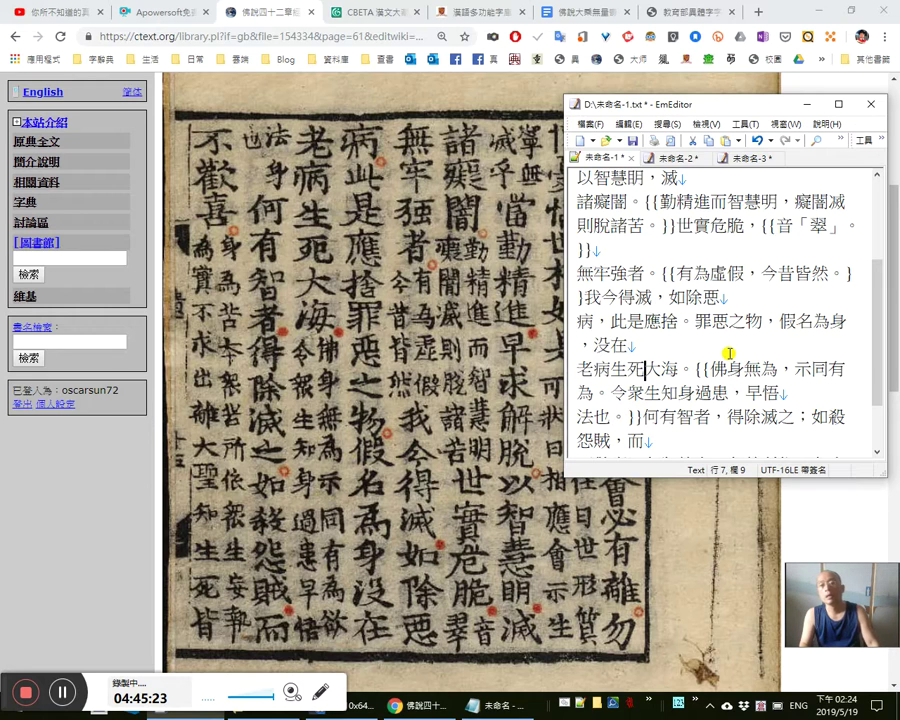
pyautogui.press('Left')
pyautogui.press('Left')
pyautogui.press('Left')
pyautogui.press('Left')
pyautogui.press('Left')
pyautogui.press('Left')
pyautogui.hotkey('shift', 'Right')
pyautogui.hotkey('shift', 'Right')
pyautogui.hotkey('shift', 'Right')
pyautogui.hotkey('shift', 'Right')
pyautogui.hotkey('shift', 'Right')
pyautogui.hotkey('shift', 'Right')
pyautogui.hotkey('shift', 'Right')
pyautogui.hotkey('shift', 'Right')
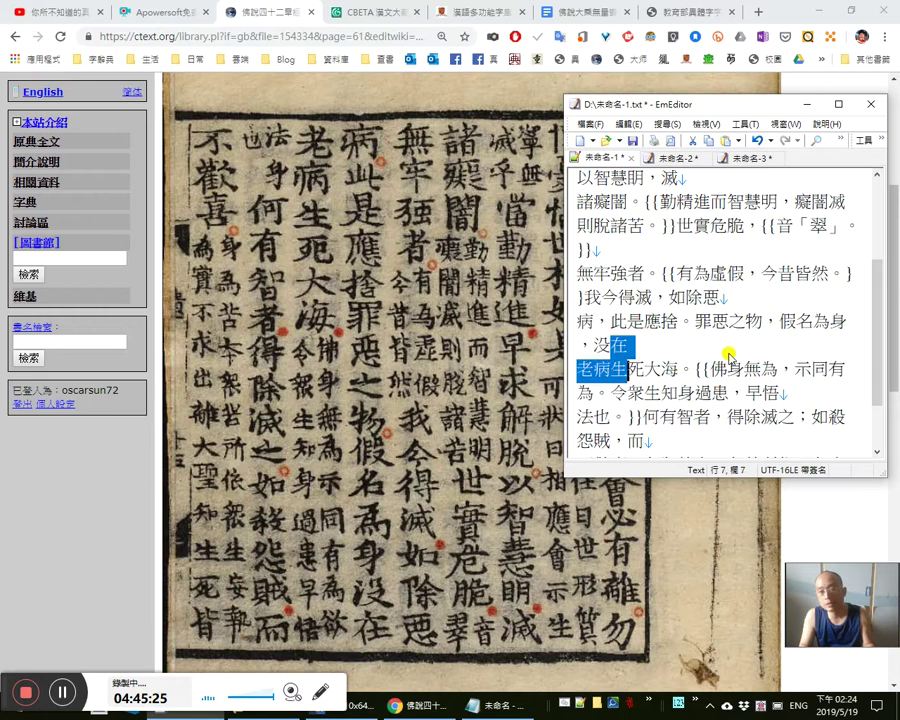
pyautogui.press('Left')
pyautogui.press('Left')
pyautogui.hotkey('shift', 'Right')
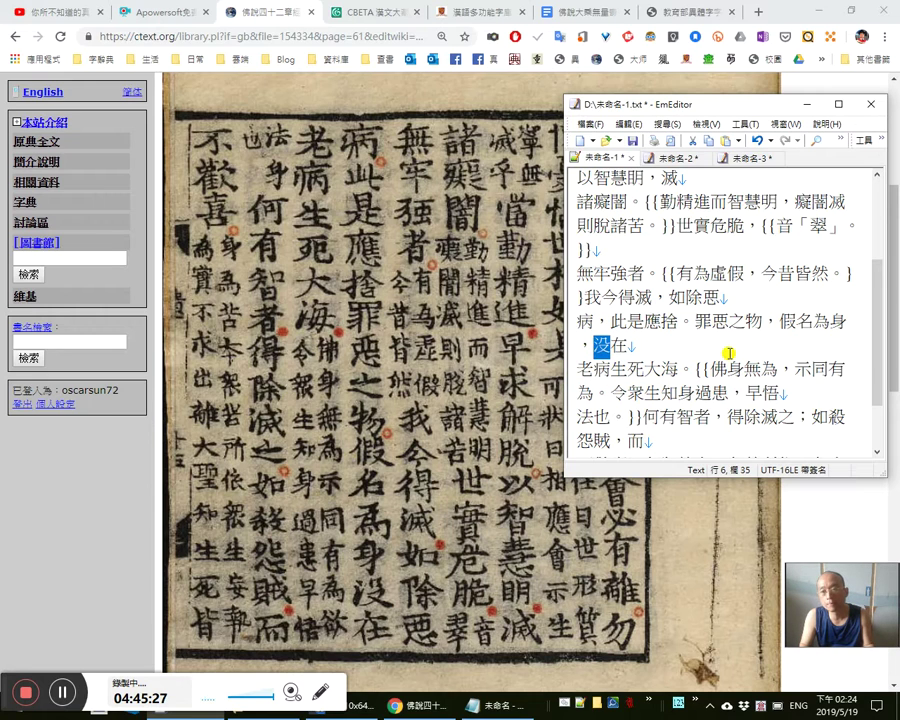
pyautogui.press('Right')
pyautogui.press('Right')
pyautogui.press('Right')
pyautogui.press('Right')
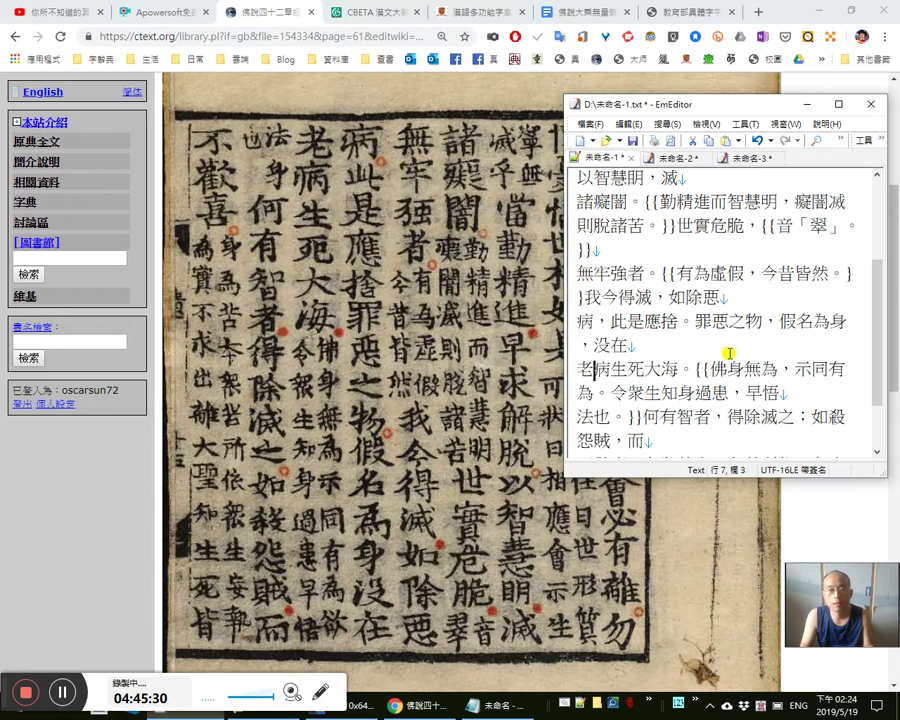
pyautogui.press('Right')
pyautogui.press('Right')
pyautogui.press('Right')
pyautogui.press('Right')
pyautogui.press('Right')
pyautogui.press('Right')
pyautogui.press('Right')
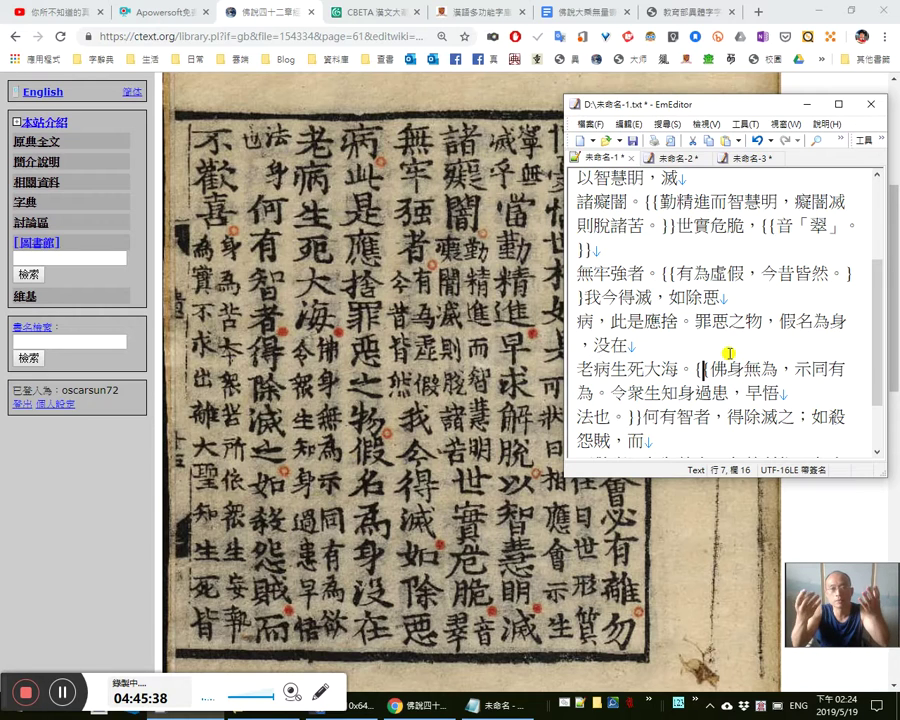
# Step: Proofread the commentary 佛身無為，示同有為 and 令衆生知身過患 inside the braces
pyautogui.press('Right')
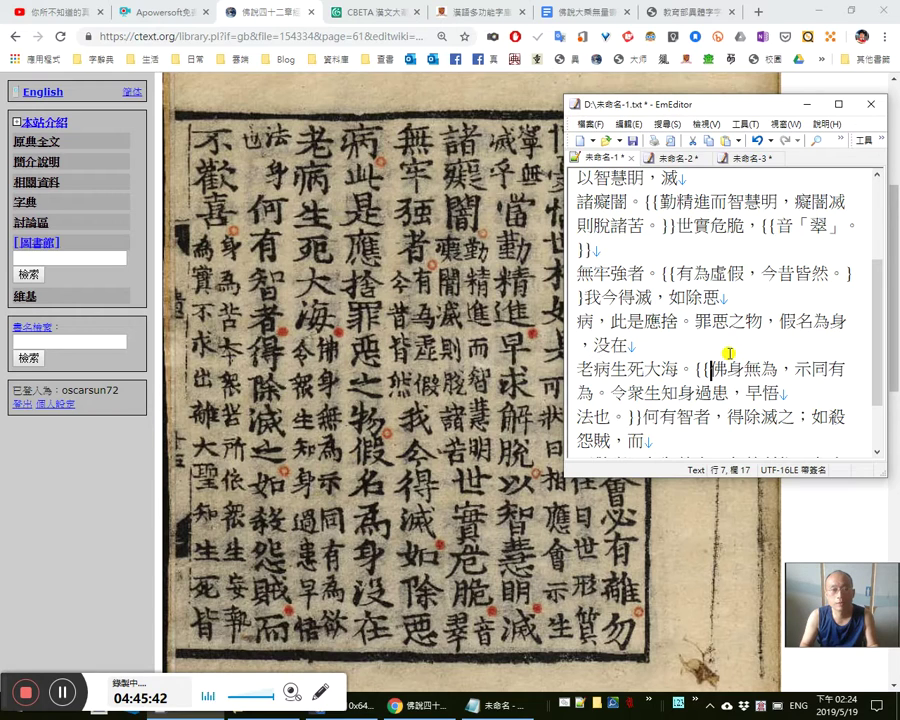
pyautogui.press('Right')
pyautogui.press('Right')
pyautogui.press('Right')
pyautogui.press('Right')
pyautogui.press('Left')
pyautogui.press('Left')
pyautogui.press('Right')
pyautogui.hotkey('shift', 'Right')
pyautogui.press('Right')
pyautogui.press('Right')
pyautogui.press('Right')
pyautogui.press('Right')
pyautogui.press('Right')
pyautogui.press('Right')
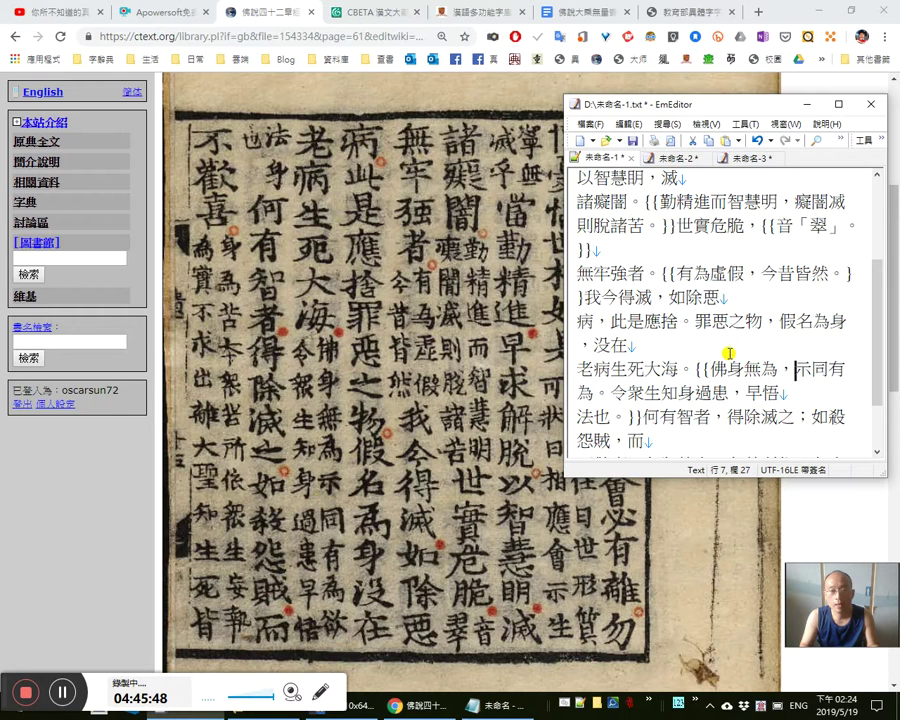
pyautogui.hotkey('shift', 'Left')
pyautogui.hotkey('shift', 'Left')
pyautogui.hotkey('shift', 'Left')
pyautogui.hotkey('shift', 'Left')
pyautogui.hotkey('shift', 'Left')
pyautogui.hotkey('shift', 'Left')
pyautogui.hotkey('shift', 'Left')
pyautogui.hotkey('shift', 'Left')
pyautogui.hotkey('shift', 'Left')
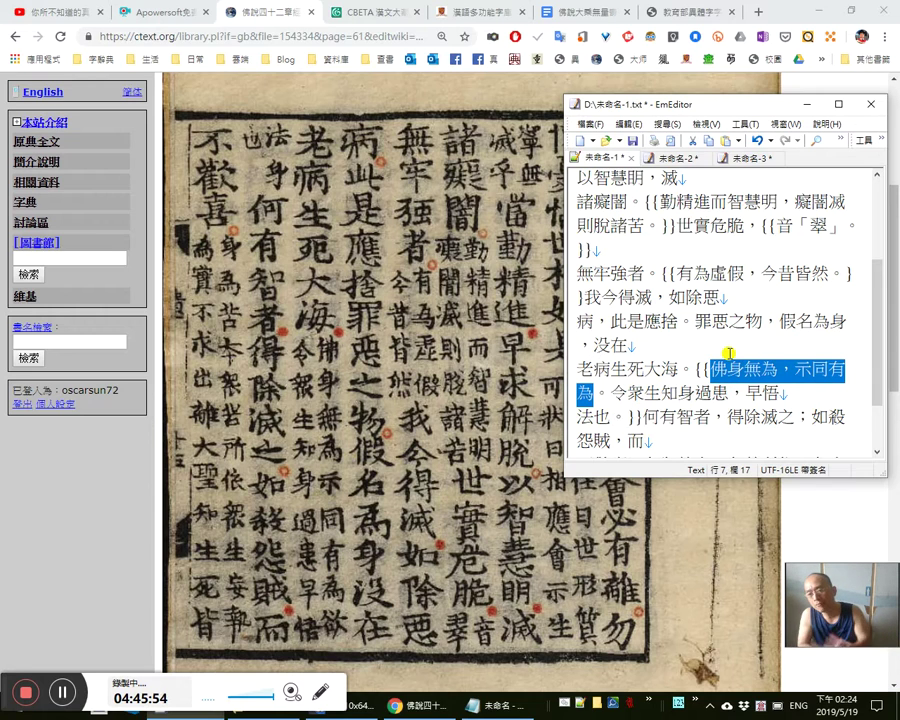
pyautogui.hotkey('shift', 'Right')
pyautogui.hotkey('shift', 'Right')
pyautogui.hotkey('shift', 'Right')
pyautogui.hotkey('shift', 'Right')
pyautogui.hotkey('shift', 'Right')
pyautogui.hotkey('shift', 'Right')
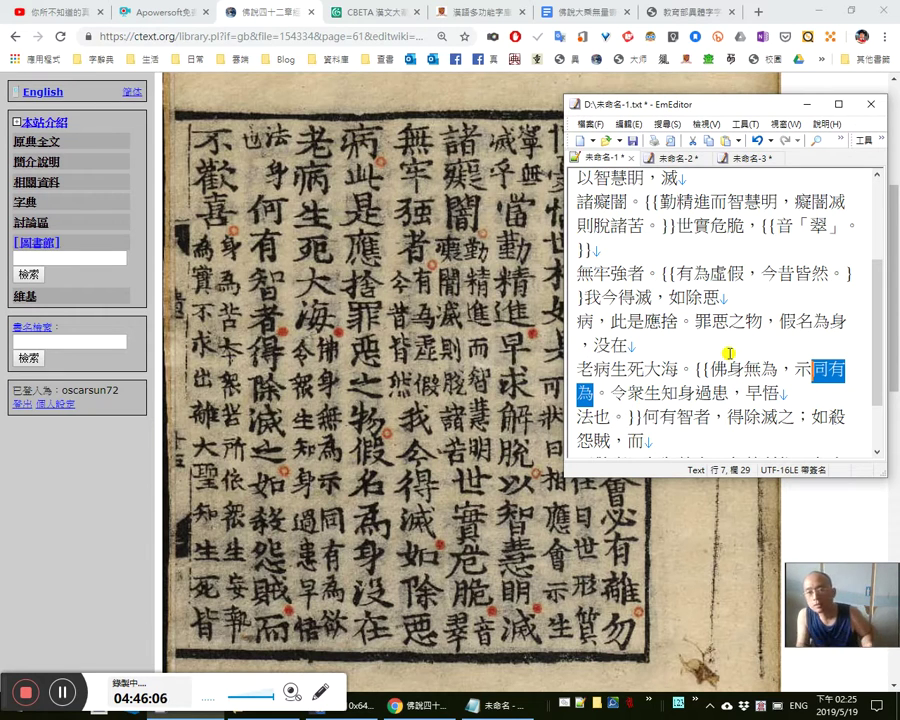
pyautogui.press('Right')
pyautogui.press('Right')
pyautogui.press('Right')
pyautogui.press('Right')
pyautogui.press('Right')
pyautogui.press('Right')
pyautogui.press('Right')
pyautogui.hotkey('shift', 'Left')
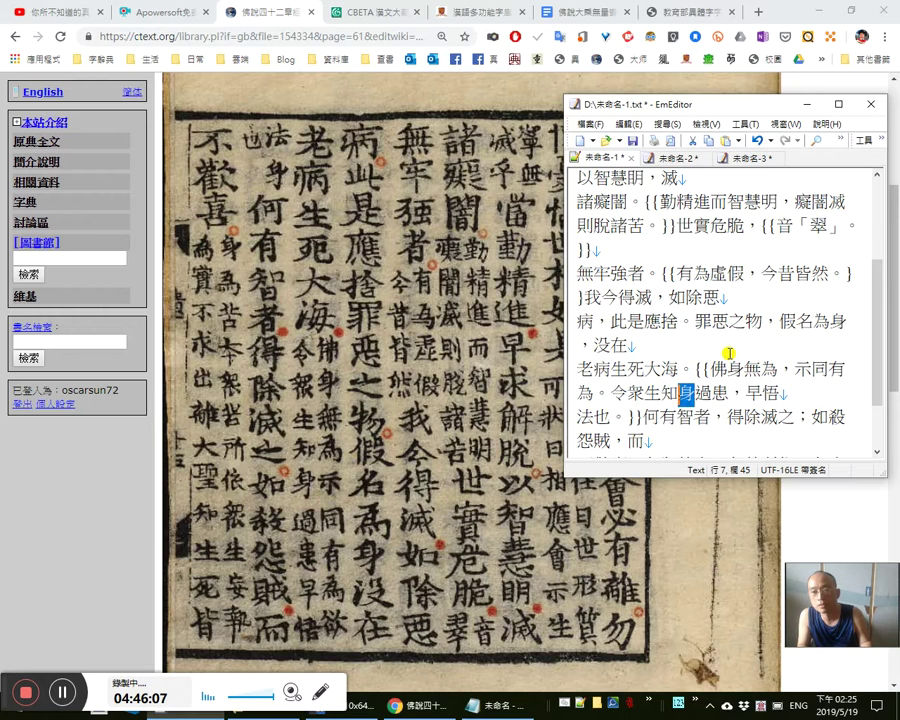
pyautogui.press('Right')
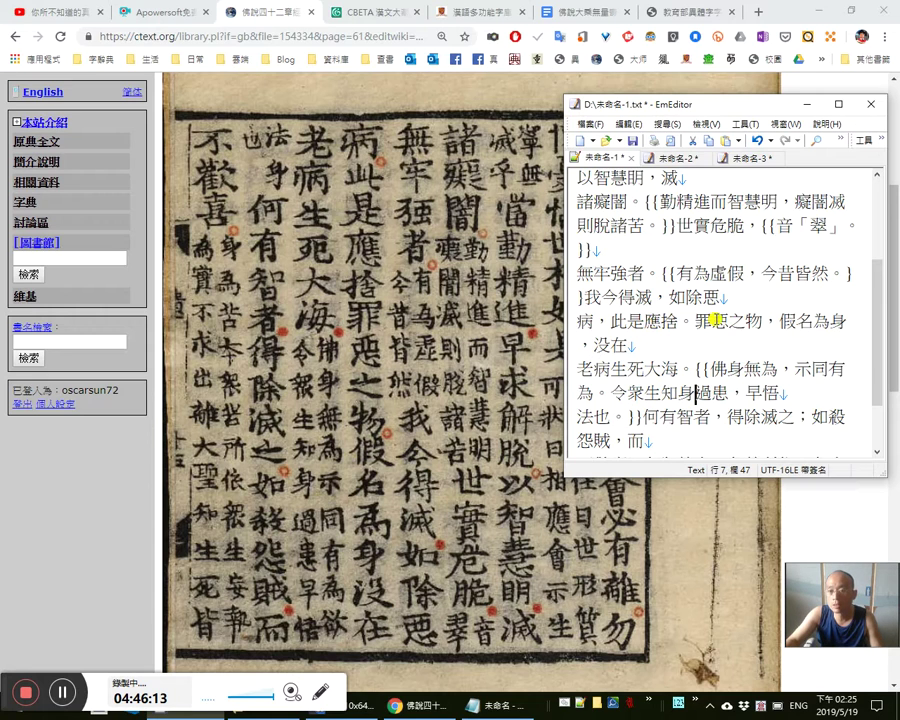
# Step: Insert the missing 身 after 法 so the commentary reads 早悟法身也
pyautogui.moveTo(712, 321); pyautogui.dragTo(806, 321)
pyautogui.moveTo(711, 273); pyautogui.dragTo(708, 301)
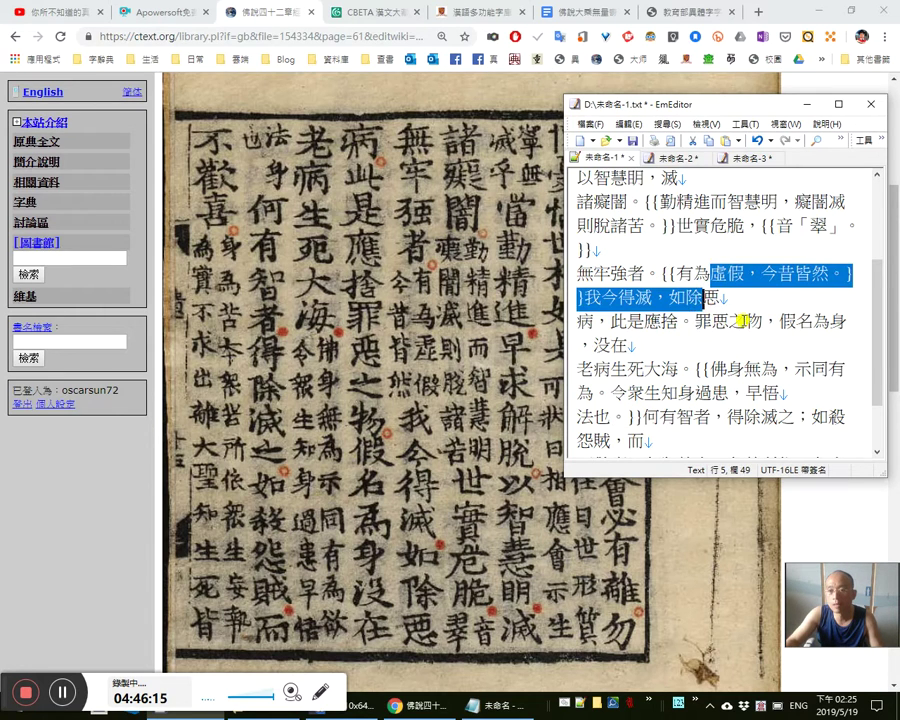
pyautogui.click(703, 416)
pyautogui.click(771, 395)
pyautogui.click(711, 393)
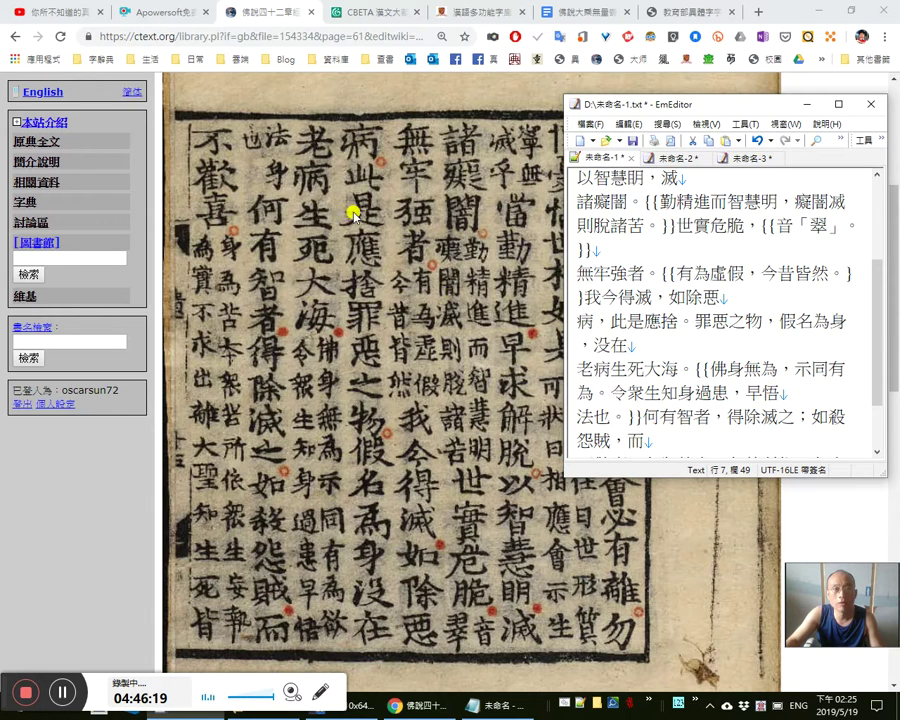
pyautogui.click(596, 417)
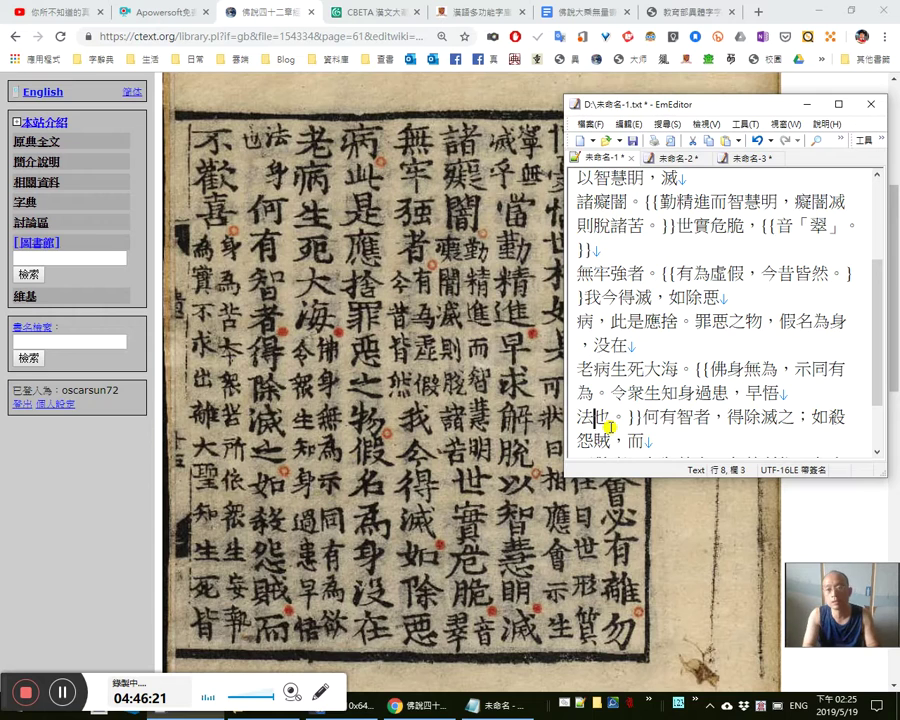
pyautogui.write('身')
# Step: Try entering 魯頌 and 色 near 知身過患, then remove both again
pyautogui.press('Left')
pyautogui.press('Left')
pyautogui.press('Right')
pyautogui.press('Right')
pyautogui.press('Up')
pyautogui.press('Right')
pyautogui.press('Right')
pyautogui.press('Right')
pyautogui.press('Right')
pyautogui.hotkey('shift', 'Down')
pyautogui.press('Down')
pyautogui.press('Up')
pyautogui.press('Right')
pyautogui.press('Up')
pyautogui.write('魯頌')
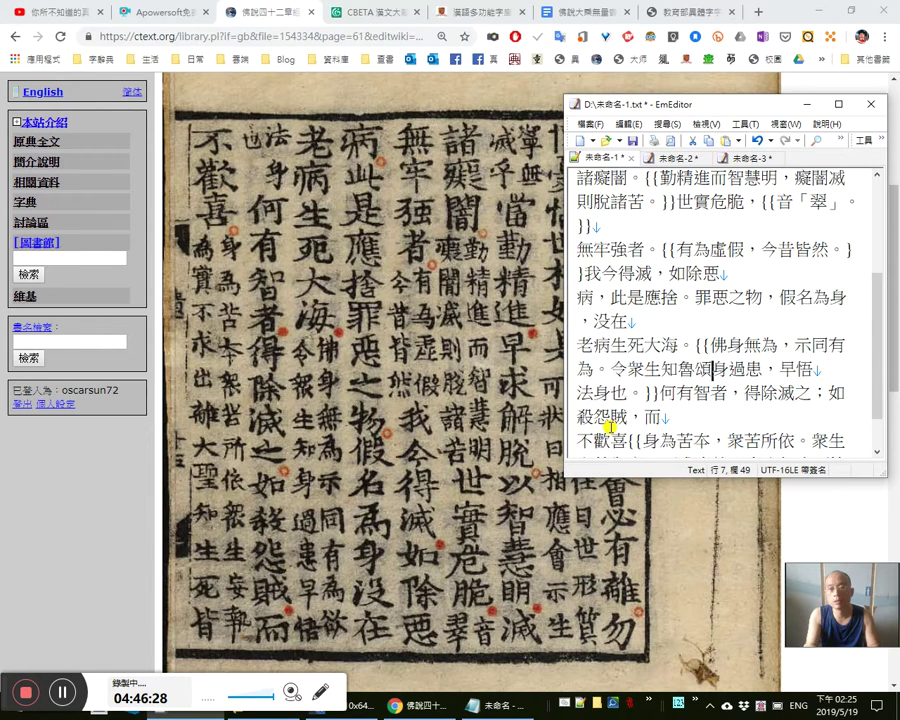
pyautogui.hotkey('shift', 'Left')
pyautogui.hotkey('shift', 'Left')
pyautogui.press('BackSpace')
pyautogui.write('色')
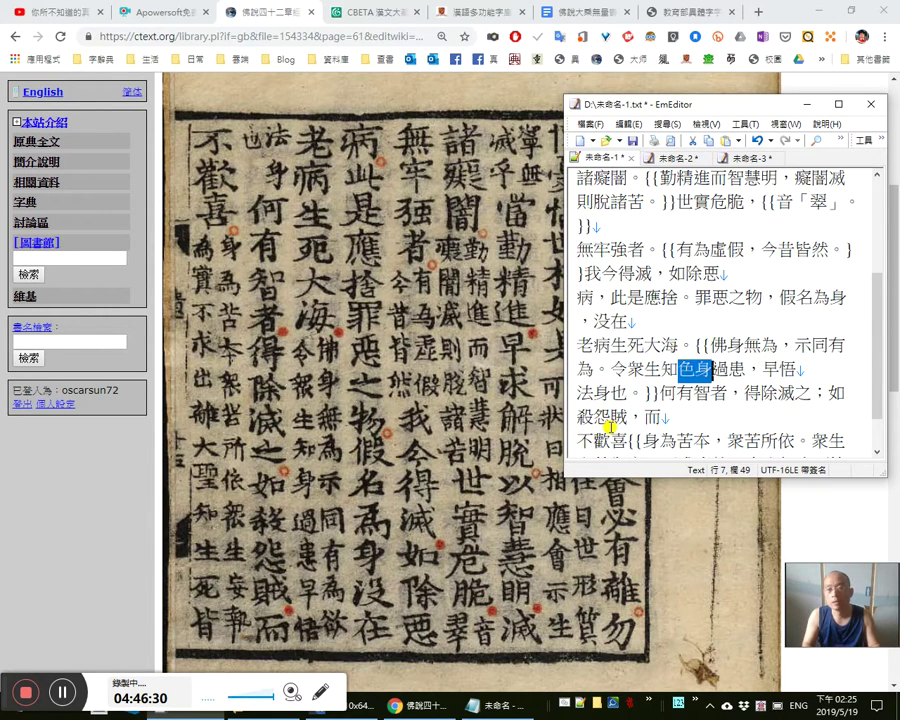
pyautogui.press('BackSpace')
pyautogui.press('Down')
pyautogui.press('Home')
pyautogui.hotkey('shift', 'Right')
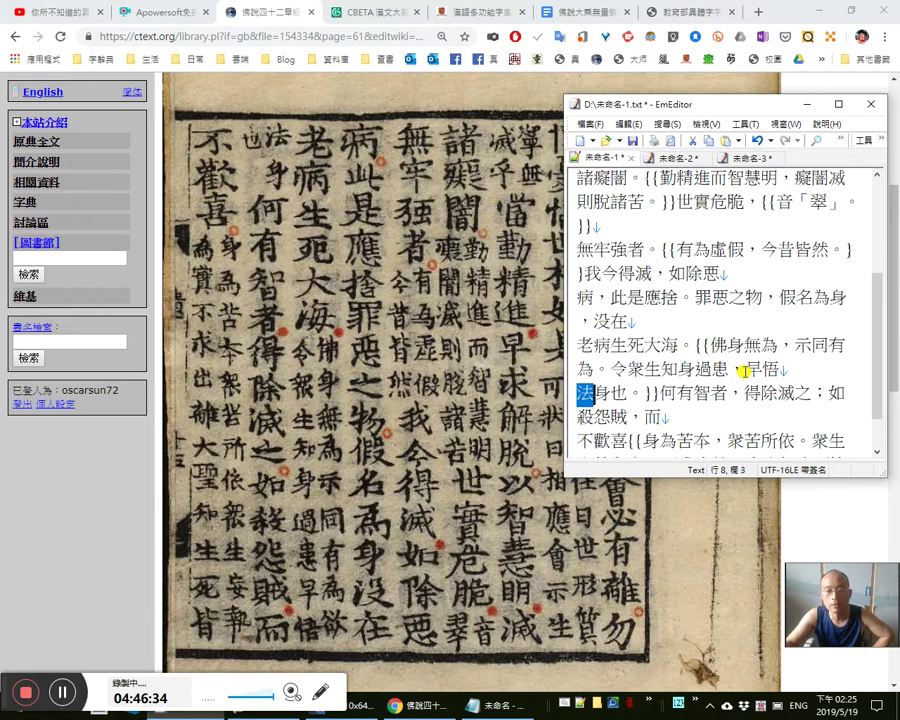
pyautogui.click(793, 369)
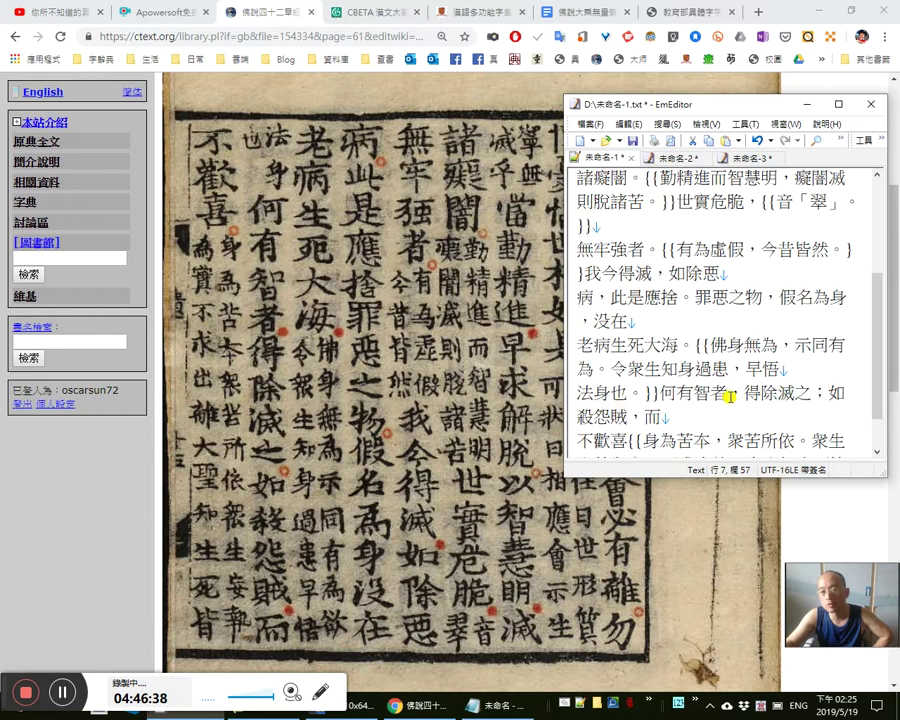
# Step: Check 法身也, removing a stray 有 typed at the start of its line
pyautogui.moveTo(611, 392); pyautogui.dragTo(578, 392)
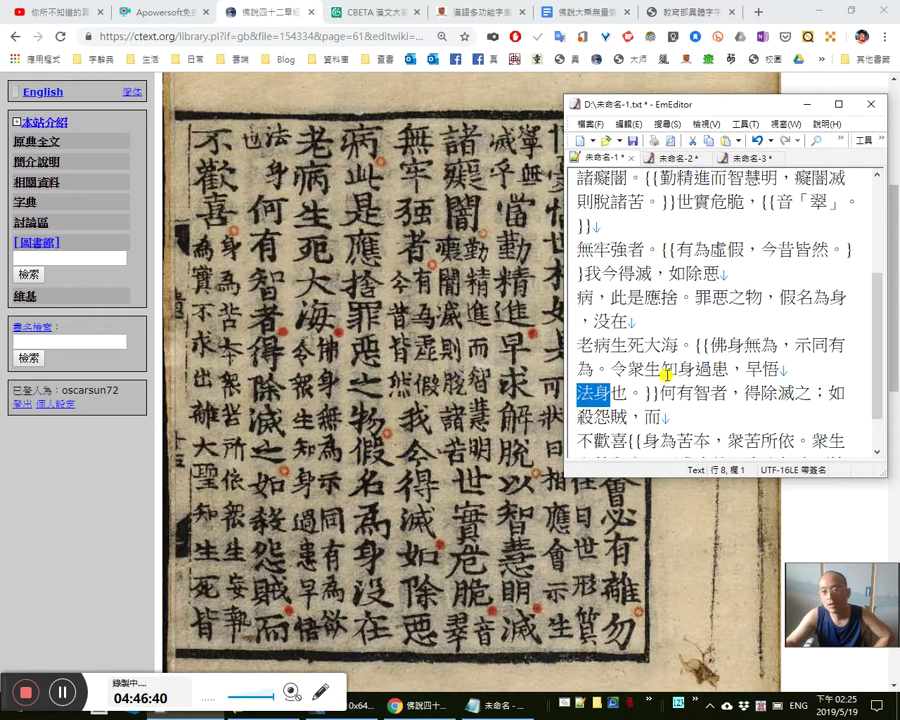
pyautogui.moveTo(690, 370); pyautogui.dragTo(703, 372)
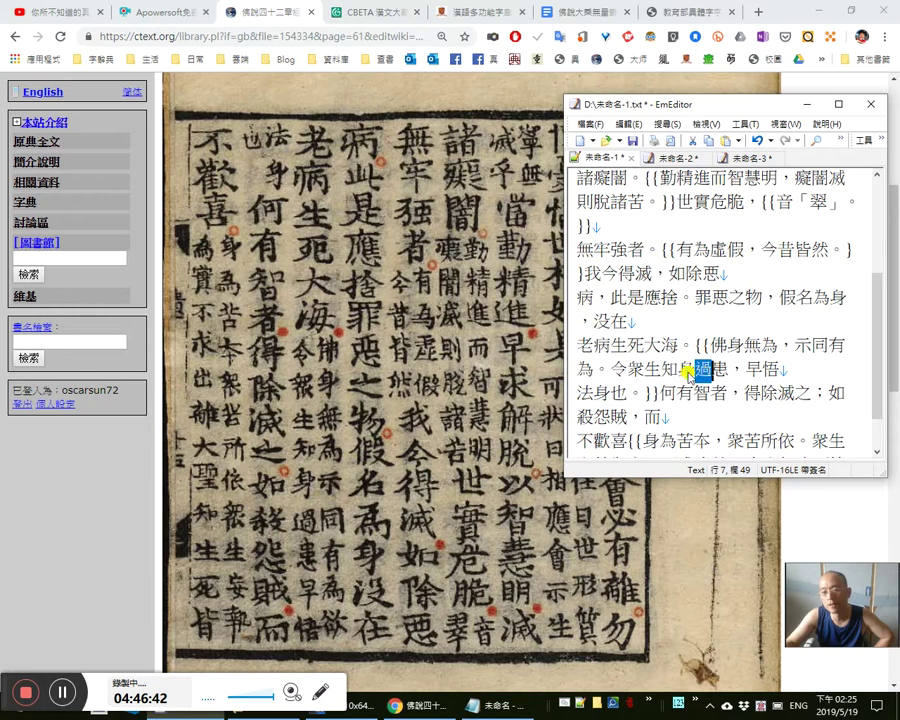
pyautogui.moveTo(611, 392); pyautogui.dragTo(578, 392)
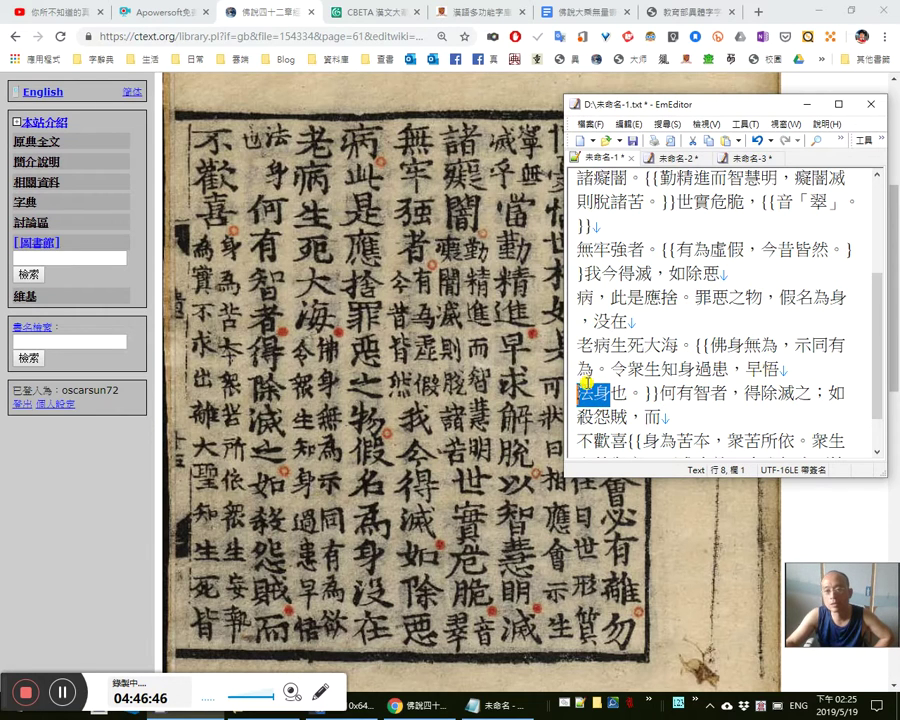
pyautogui.click(580, 392)
pyautogui.write('有')
pyautogui.hotkey('shift', 'Left')
pyautogui.press('Delete')
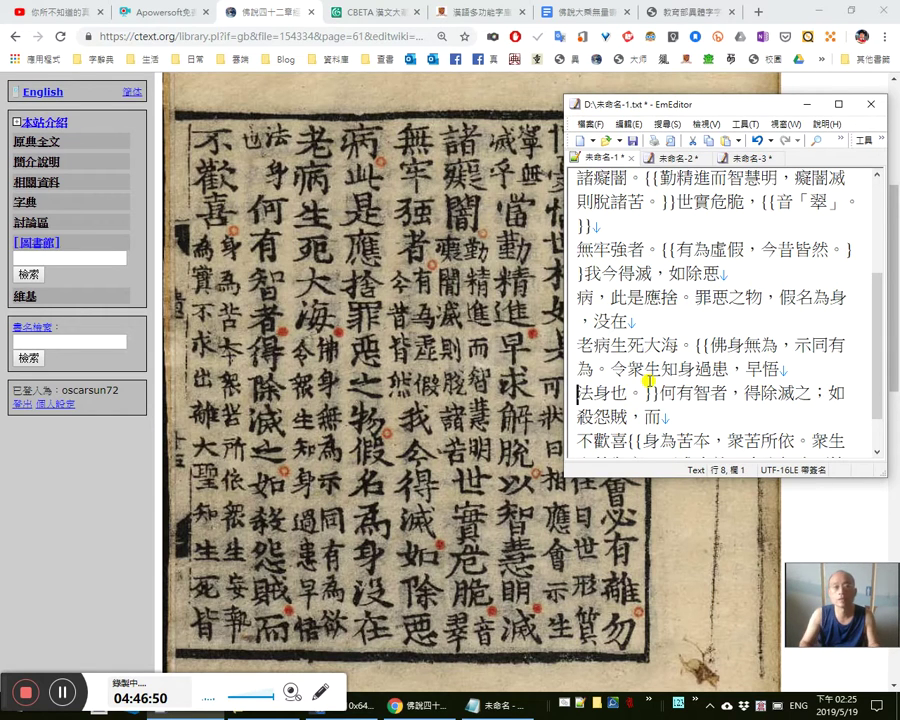
pyautogui.moveTo(628, 392); pyautogui.dragTo(600, 401)
pyautogui.click(621, 405)
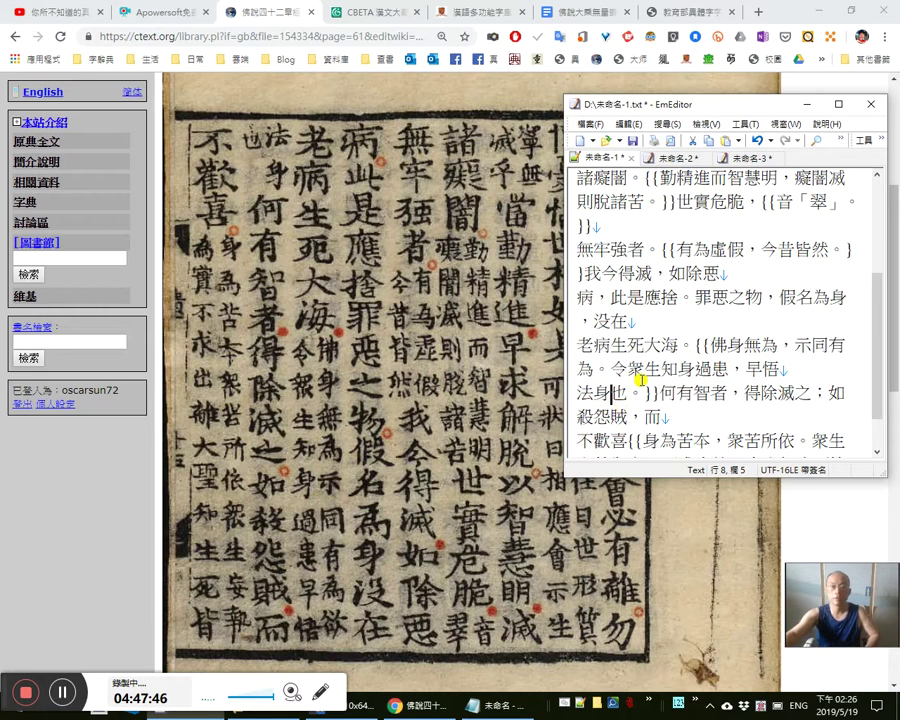
# Step: Compare 早悟法身也 with 假名為身, then bring the ctext scan to the front
pyautogui.moveTo(645, 393); pyautogui.dragTo(713, 368)
pyautogui.click(686, 364)
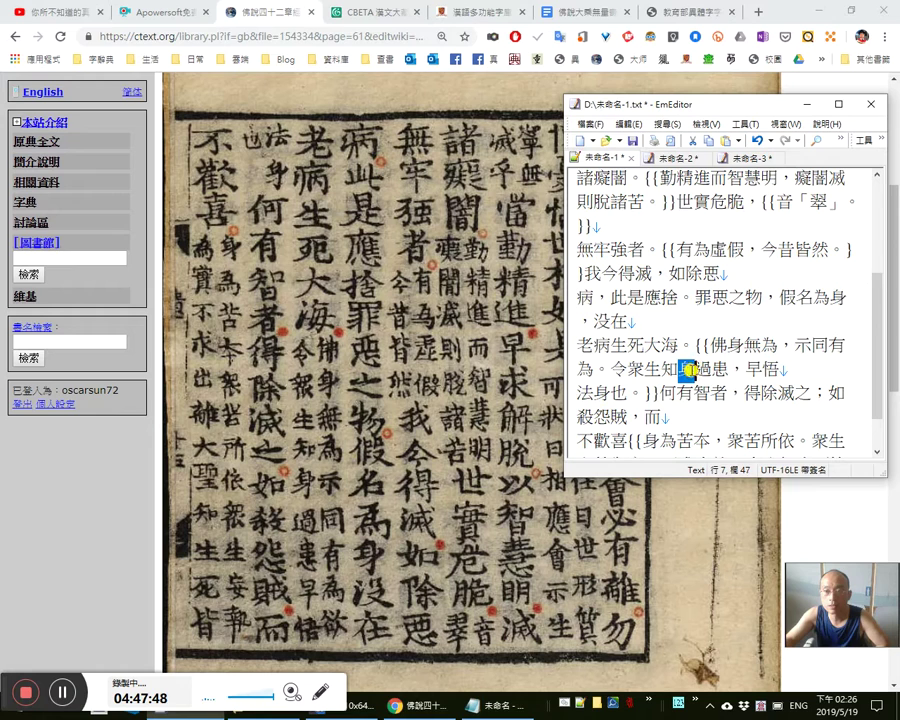
pyautogui.moveTo(829, 298); pyautogui.dragTo(848, 298)
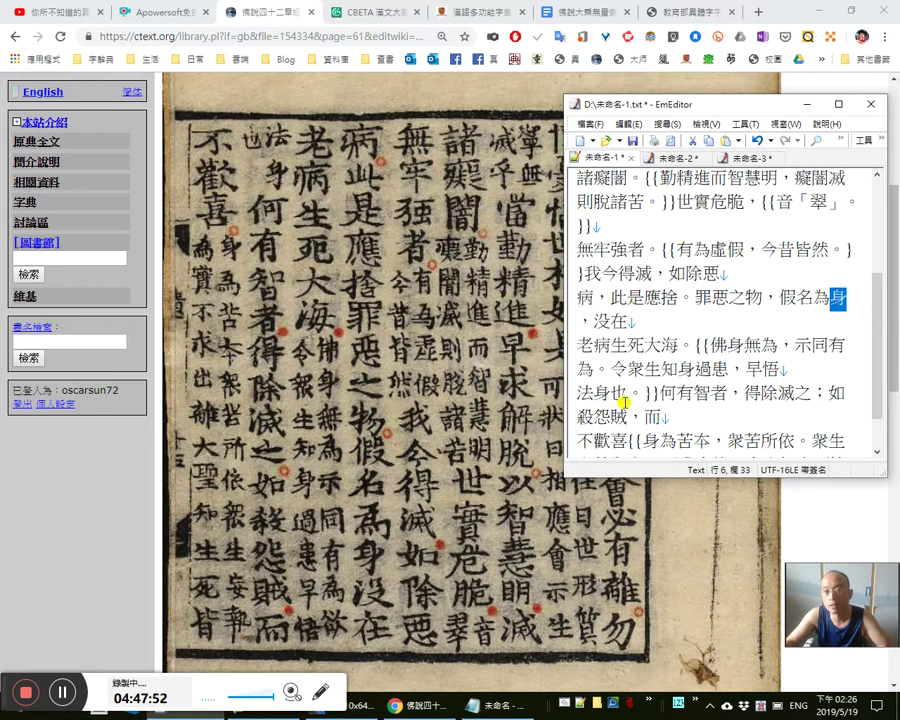
pyautogui.click(583, 393)
pyautogui.moveTo(597, 393); pyautogui.dragTo(619, 393)
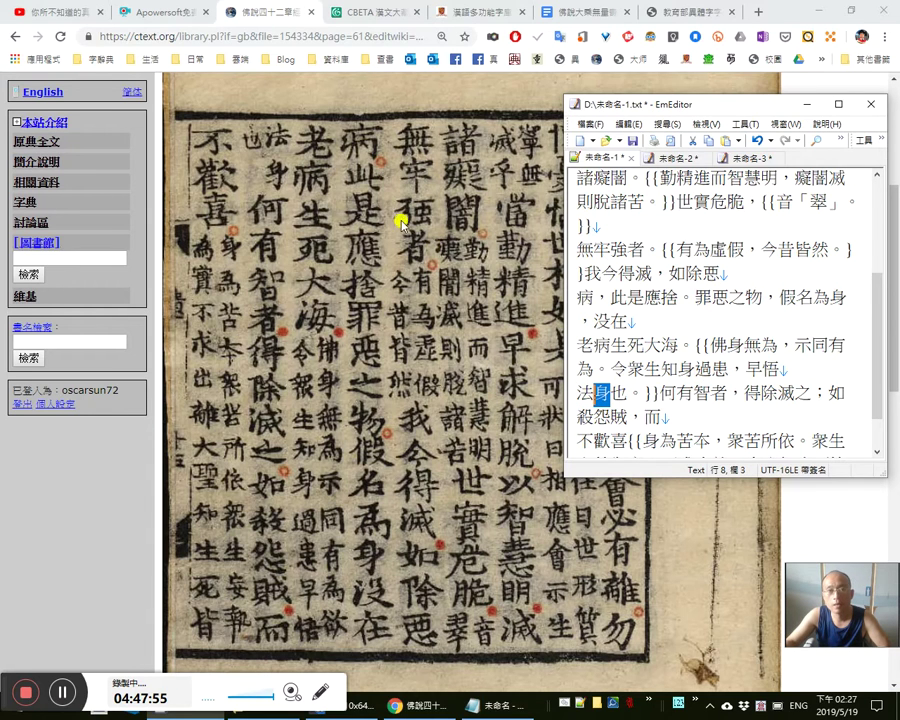
pyautogui.click(860, 93)
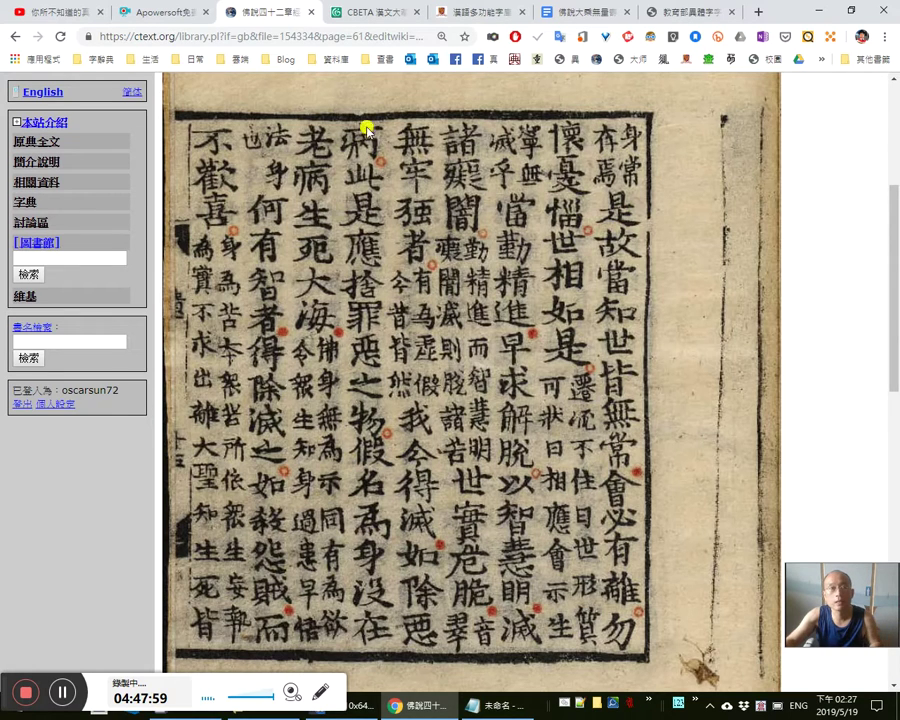
# Step: Look at scanned page 60 in a new tab, close it, scroll page 61, return to EmEditor
pyautogui.scroll(5, 372, 124)
pyautogui.scroll(2, 412, 135)
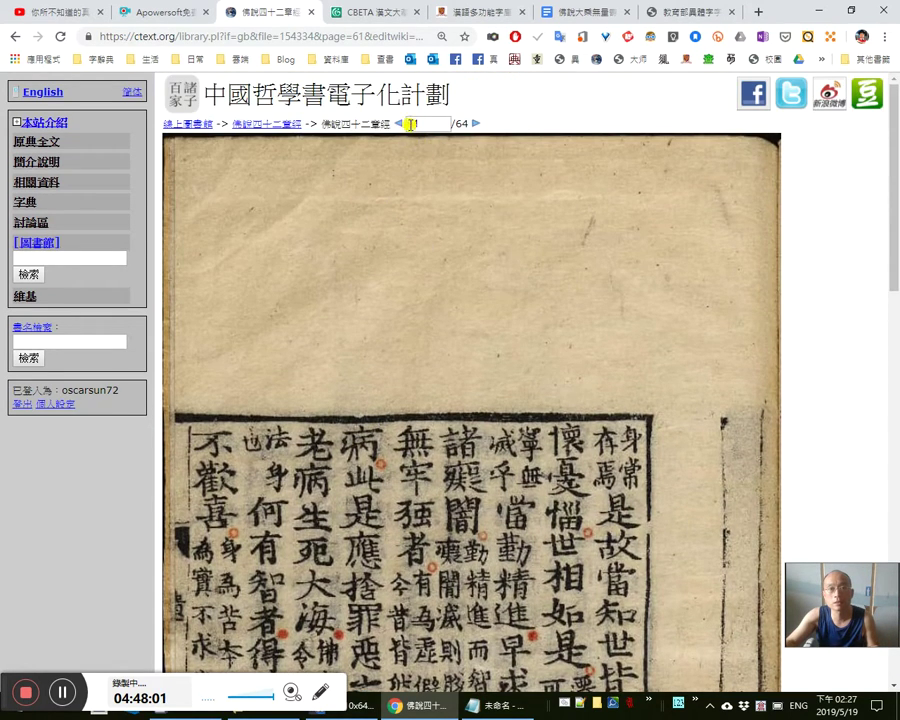
pyautogui.click(400, 124)
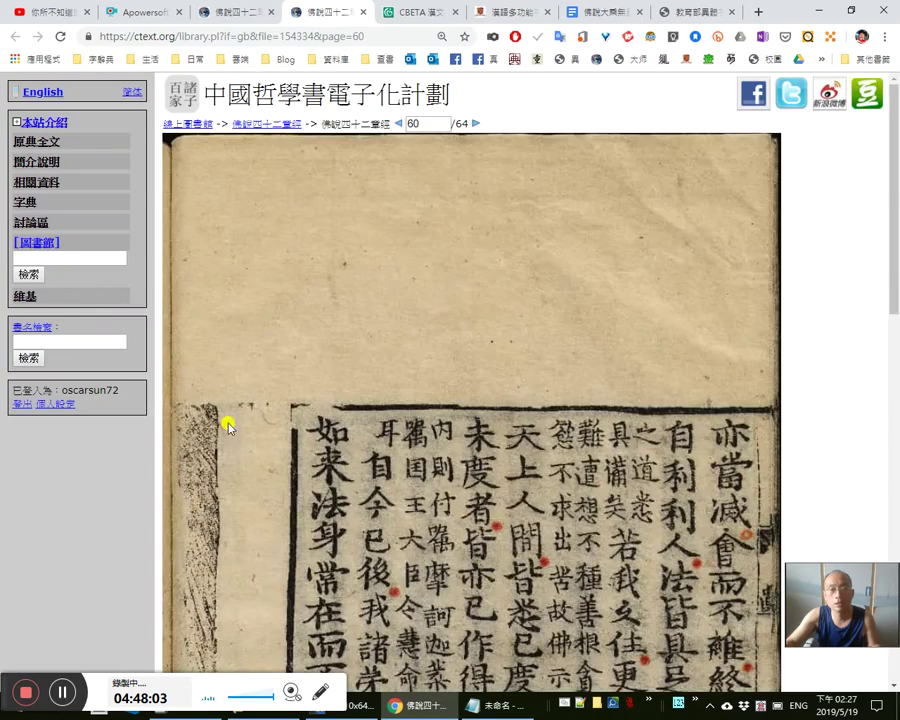
pyautogui.scroll(-3, 350, 496)
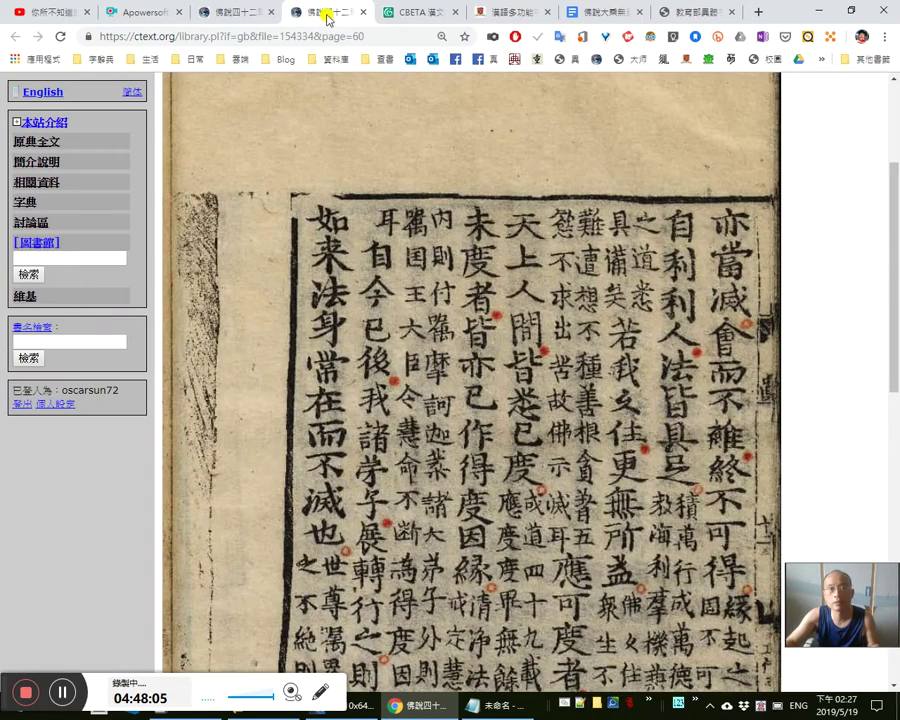
pyautogui.middleClick(327, 14)
pyautogui.scroll(-6, 426, 542)
pyautogui.scroll(-1, 378, 562)
pyautogui.scroll(1, 388, 553)
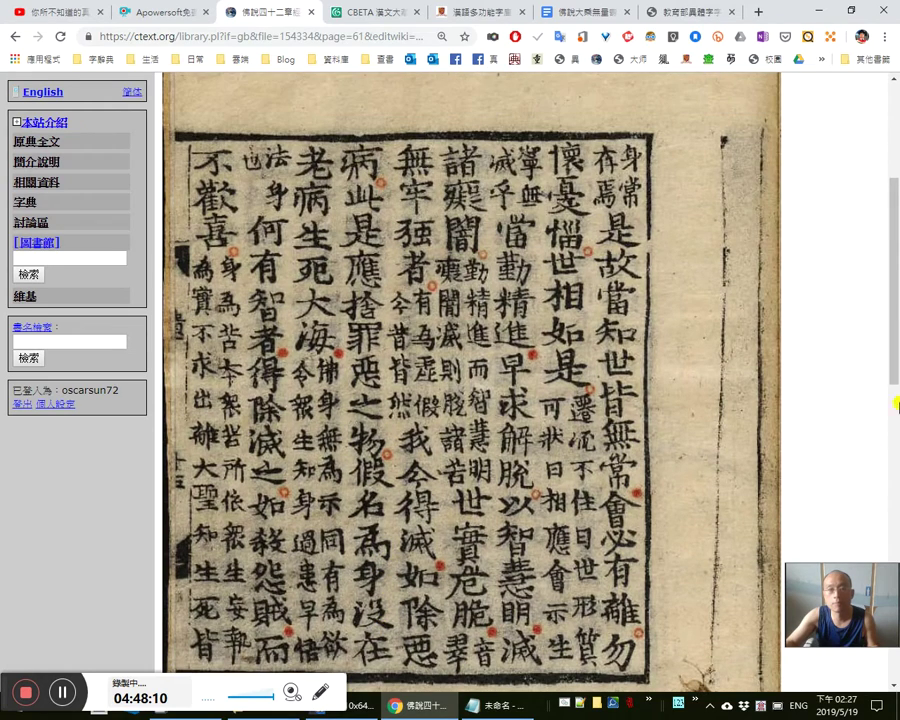
pyautogui.hotkey('alt', 'Tab')
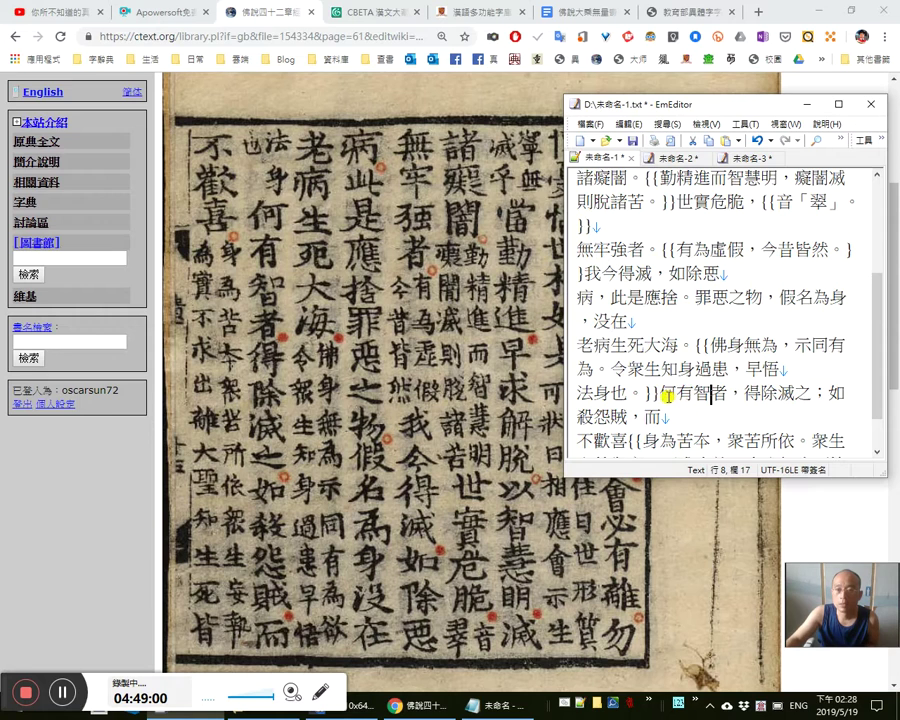
# Step: Compare the 何有智者 sentence with the scan and replace the semicolon after 滅之 with a full-width comma
pyautogui.moveTo(660, 393); pyautogui.dragTo(662, 418)
pyautogui.moveTo(624, 296); pyautogui.dragTo(690, 345)
pyautogui.click(665, 394)
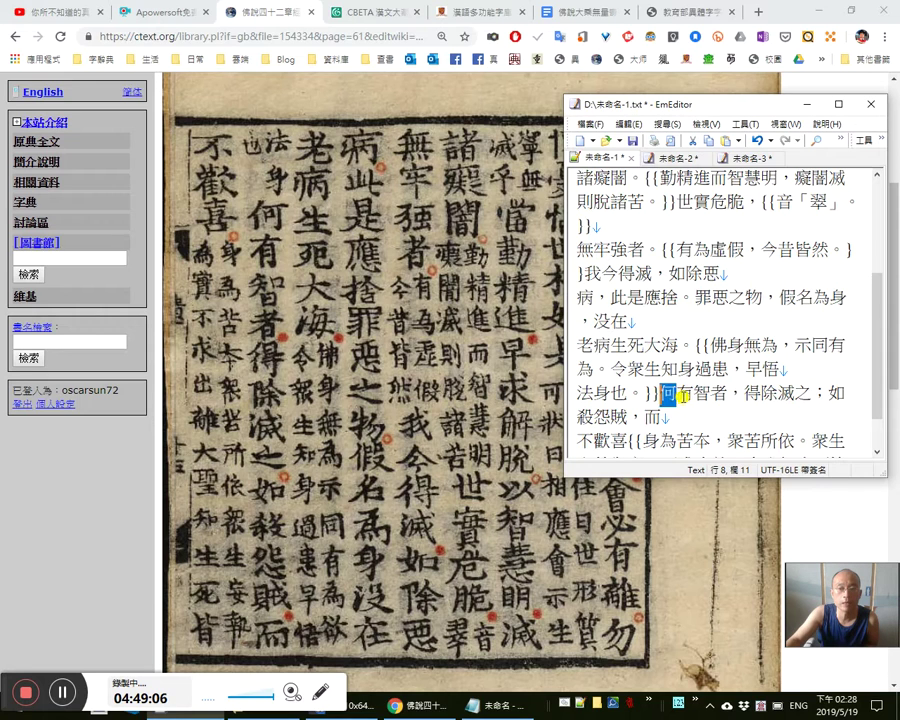
pyautogui.click(690, 396)
pyautogui.moveTo(690, 396); pyautogui.dragTo(727, 396)
pyautogui.click(677, 393)
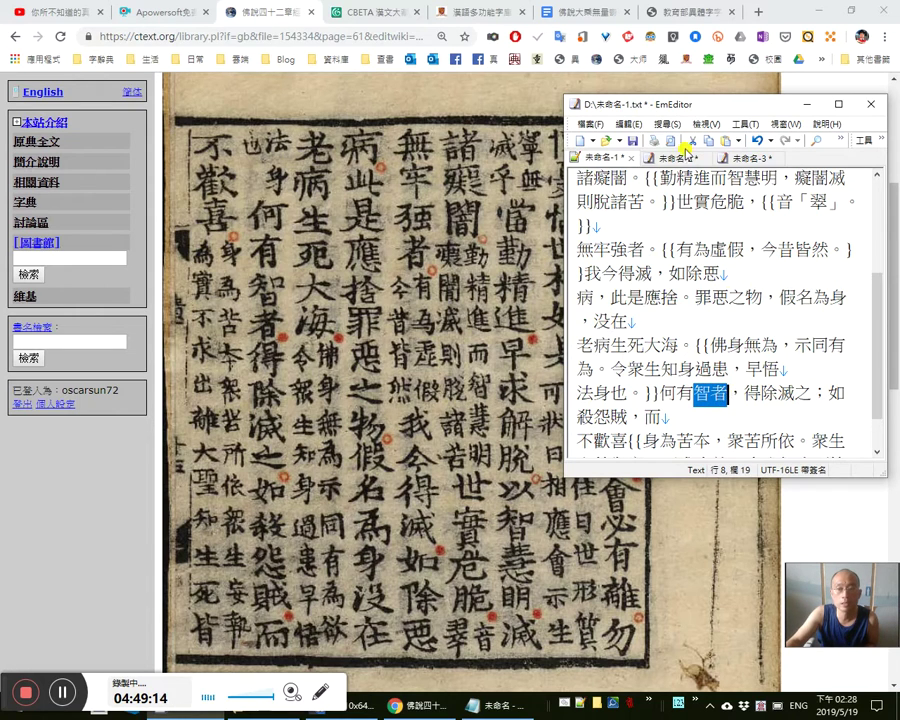
pyautogui.moveTo(594, 179); pyautogui.dragTo(627, 179)
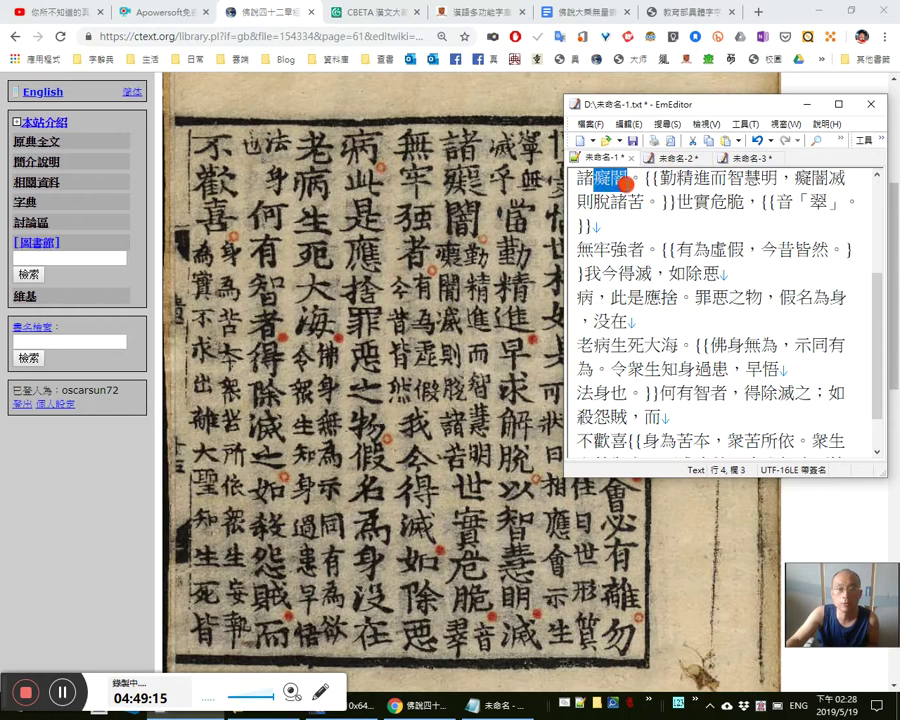
pyautogui.click(727, 396)
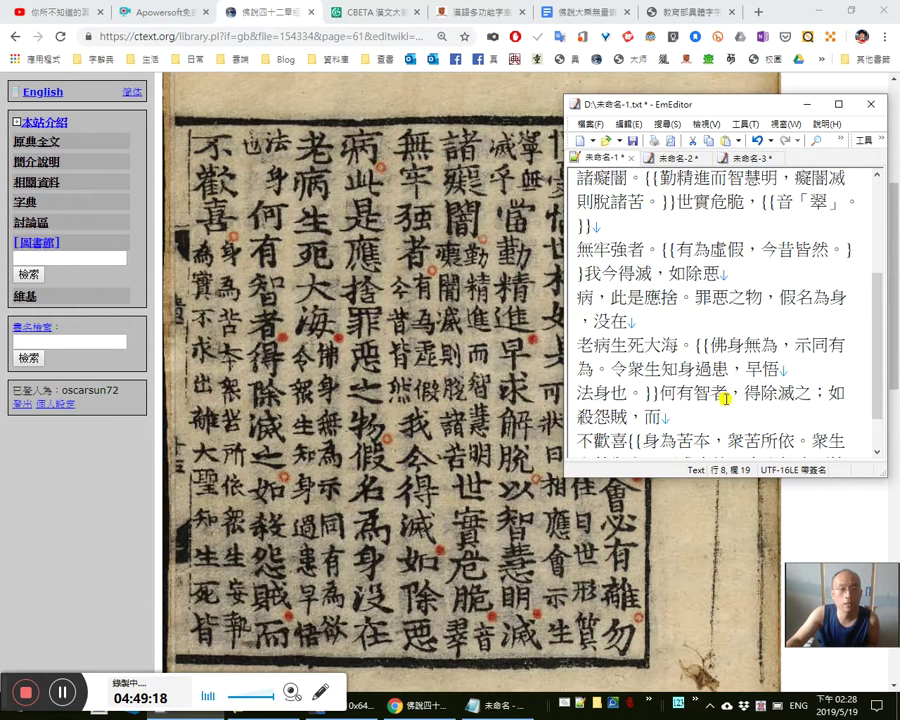
pyautogui.moveTo(779, 396); pyautogui.dragTo(806, 392)
pyautogui.click(794, 397)
pyautogui.hotkey('shift', 'Right')
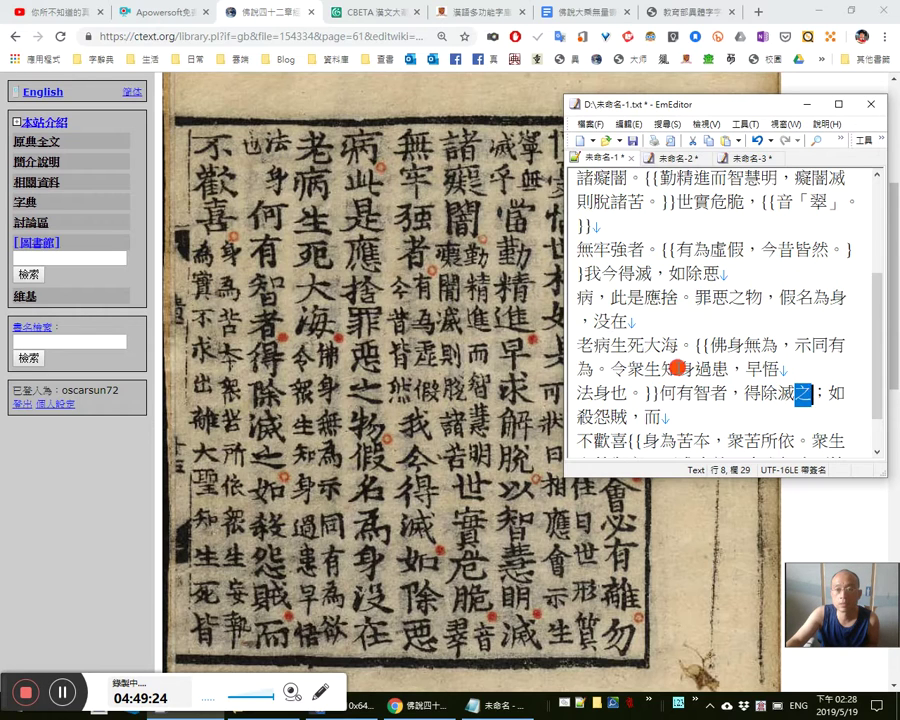
pyautogui.moveTo(678, 368); pyautogui.dragTo(736, 369)
pyautogui.click(667, 417)
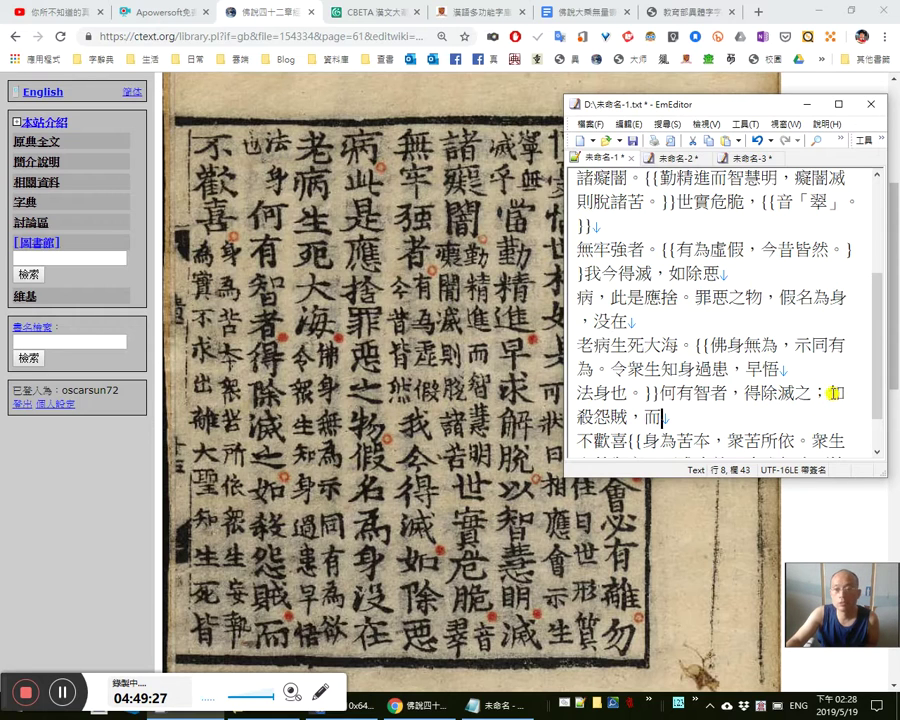
pyautogui.press('Left')
pyautogui.press('Left')
pyautogui.press('Left')
pyautogui.press('Left')
pyautogui.press('Left')
pyautogui.press('Left')
pyautogui.press('Left')
pyautogui.press('Left')
pyautogui.press('Right')
pyautogui.press('Right')
pyautogui.press('BackSpace')
pyautogui.write('，')
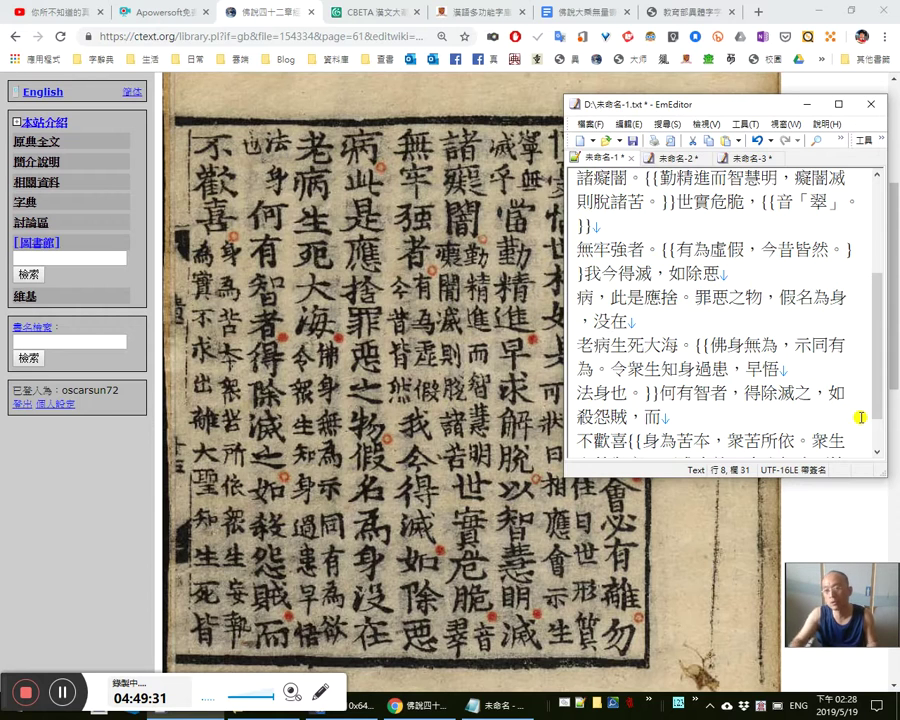
# Step: Delete the comma after 何有智者, then check 之, 身過患 and 如殺怨賊 against the scan
pyautogui.doubleClick(822, 393)
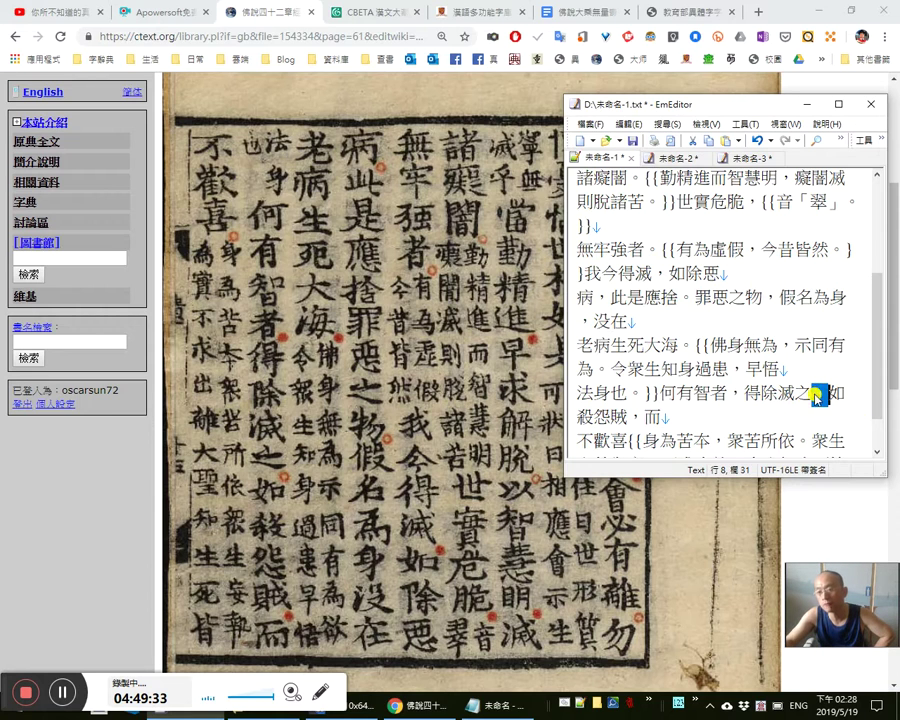
pyautogui.moveTo(661, 393)
pyautogui.mouseDown()
pyautogui.moveTo(703, 397)
pyautogui.moveTo(658, 414)
pyautogui.mouseUp()
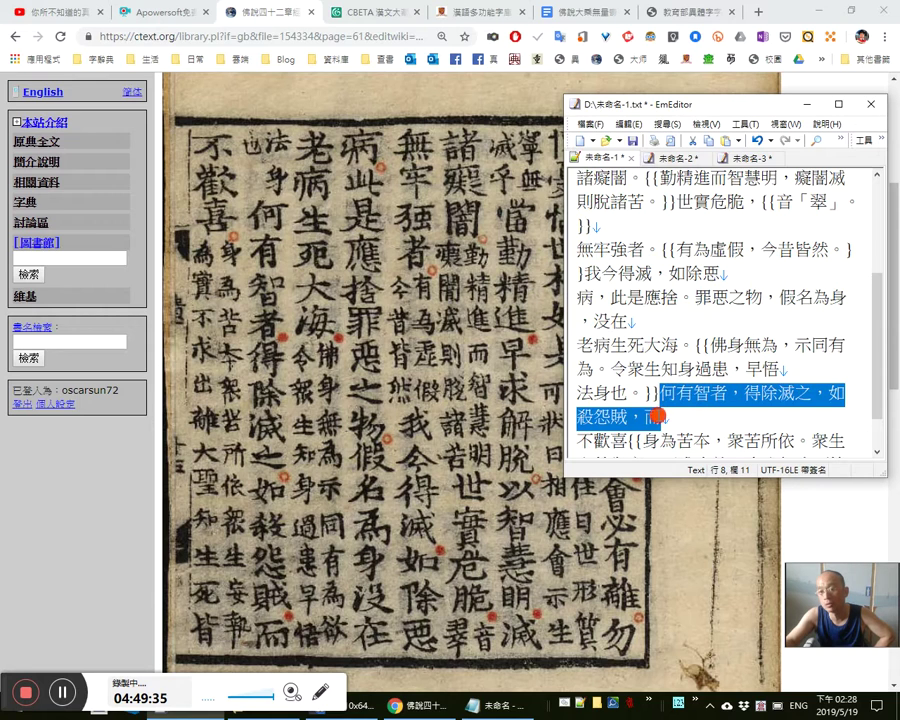
pyautogui.click(694, 393)
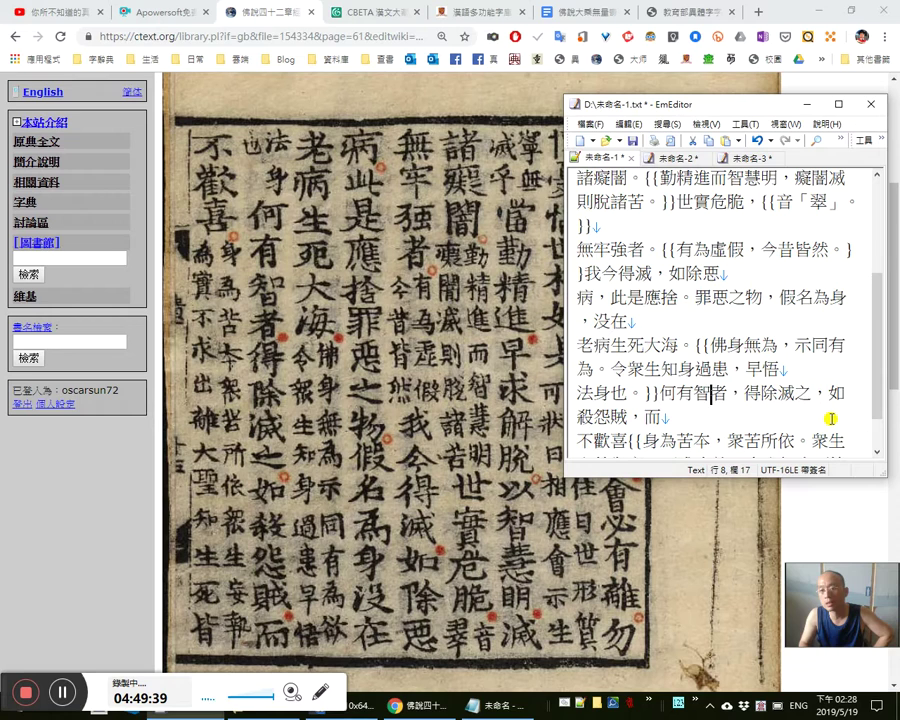
pyautogui.press('Right')
pyautogui.press('Delete')
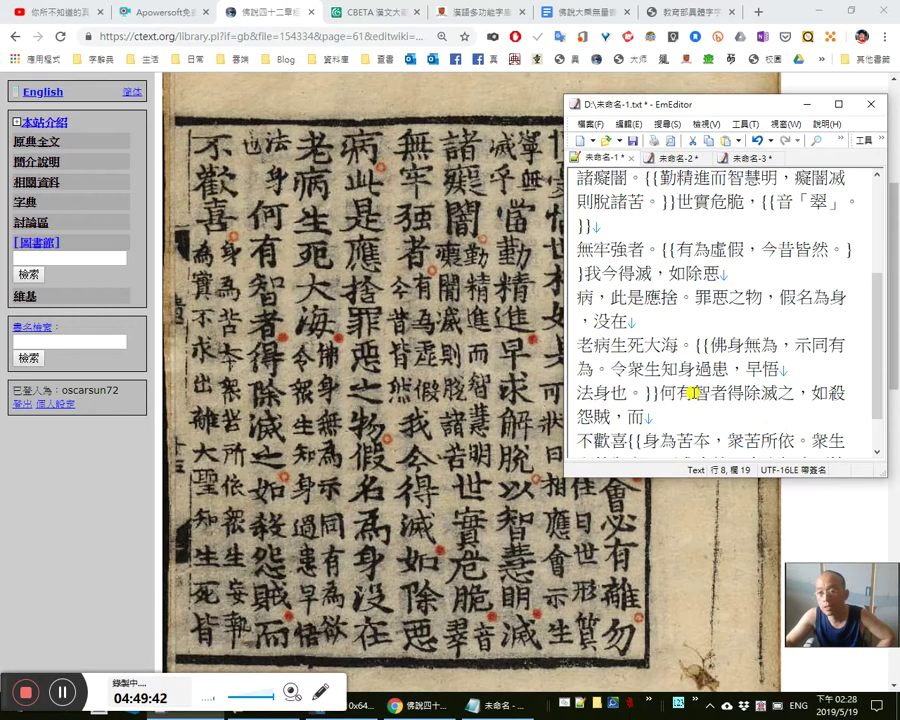
pyautogui.click(730, 394)
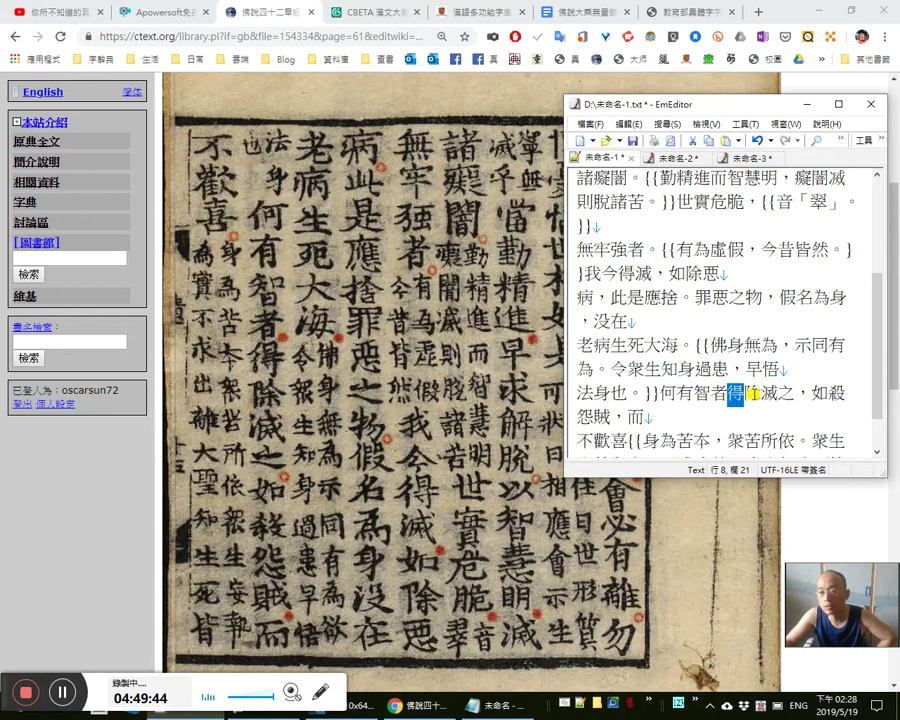
pyautogui.moveTo(776, 394); pyautogui.dragTo(796, 394)
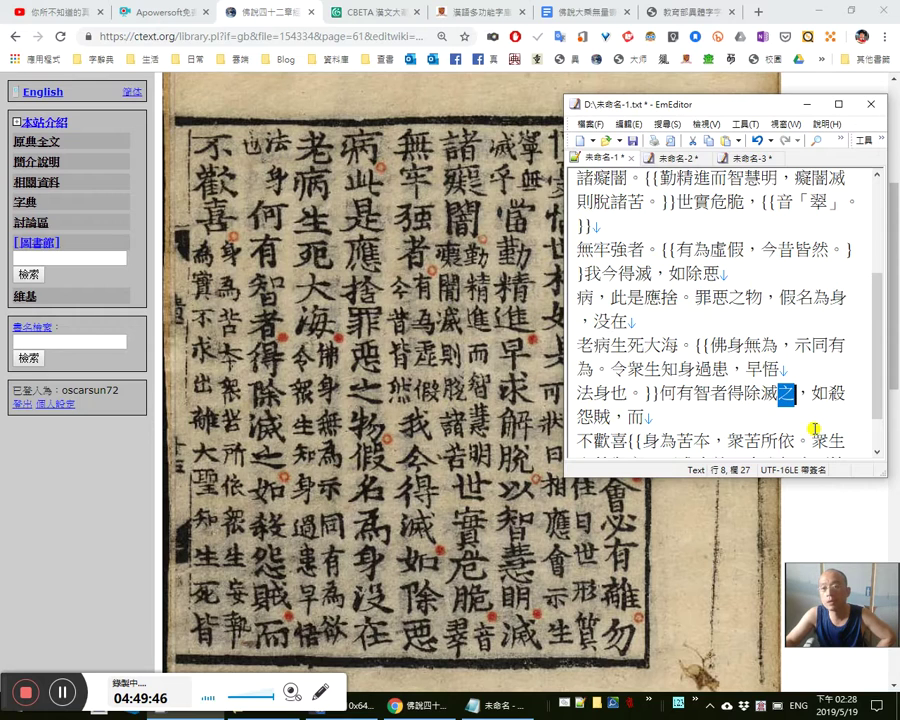
pyautogui.moveTo(679, 369); pyautogui.dragTo(734, 375)
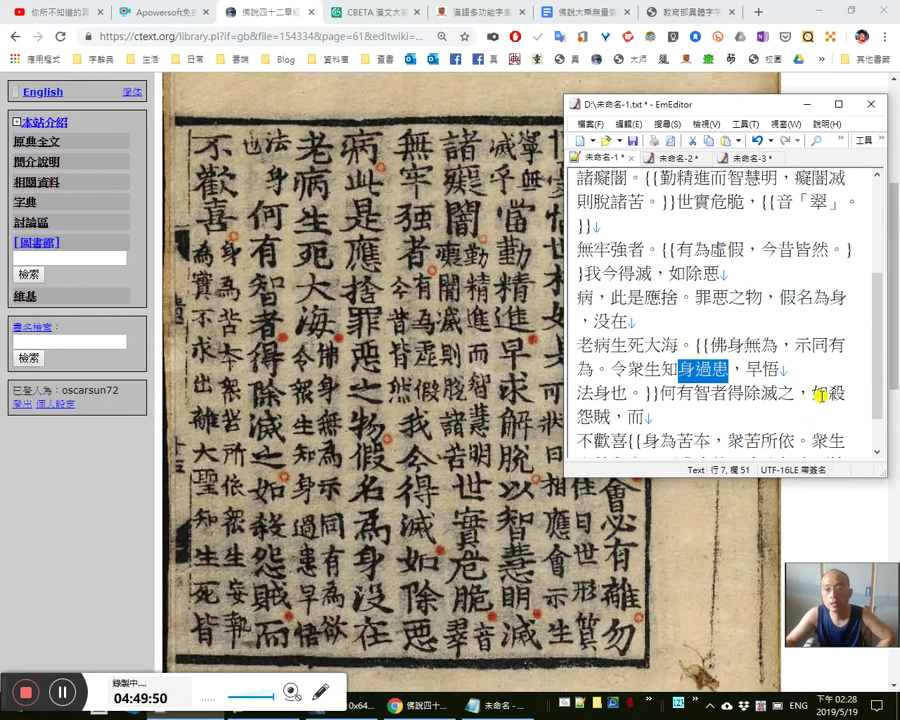
pyautogui.click(789, 398)
pyautogui.moveTo(630, 417); pyautogui.dragTo(606, 440)
pyautogui.click(628, 440)
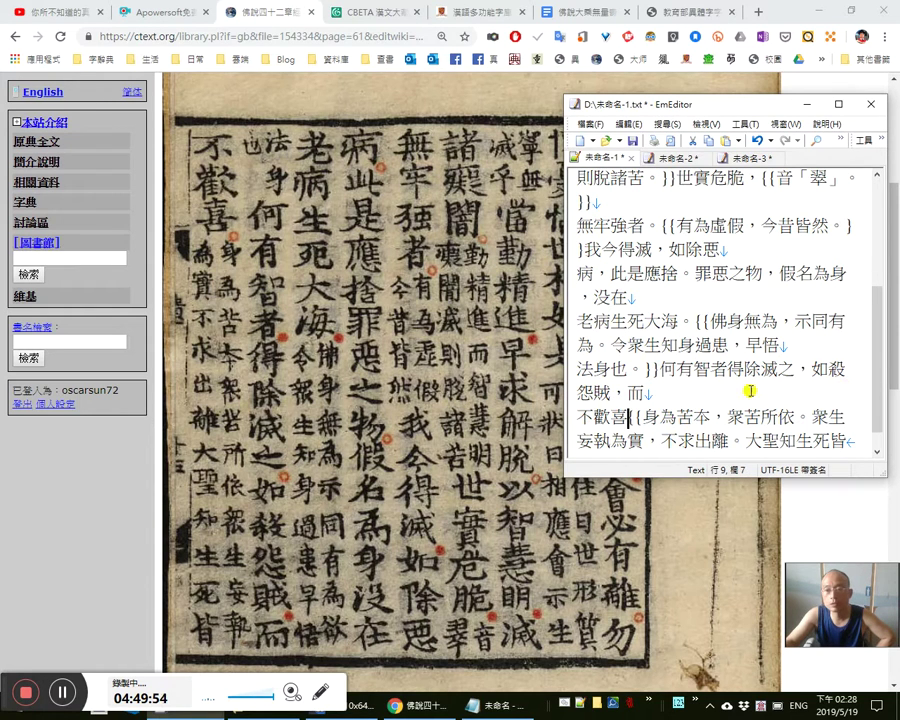
pyautogui.moveTo(613, 393); pyautogui.dragTo(812, 368)
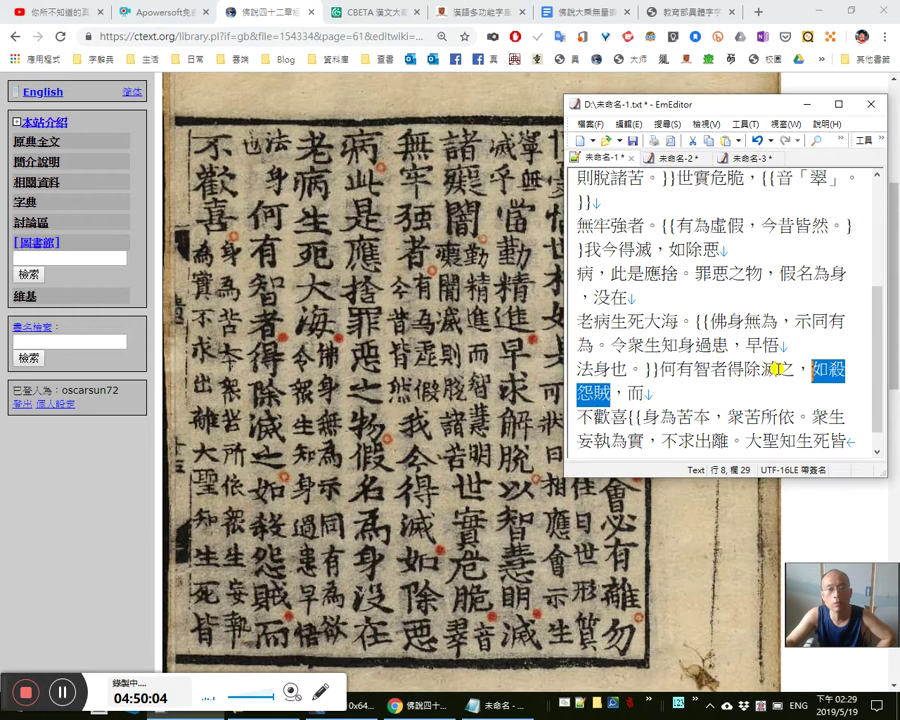
# Step: Add a full-width ？ after 不歡喜 and bring the scanned page back to the front
pyautogui.click(394, 356)
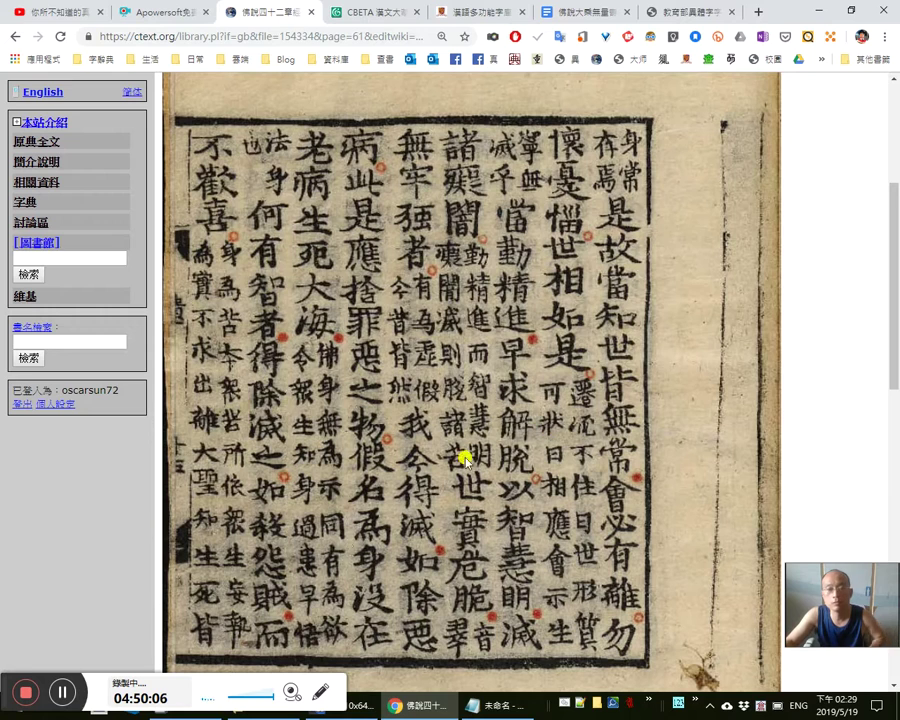
pyautogui.hotkey('alt', 'Tab')
pyautogui.doubleClick(634, 394)
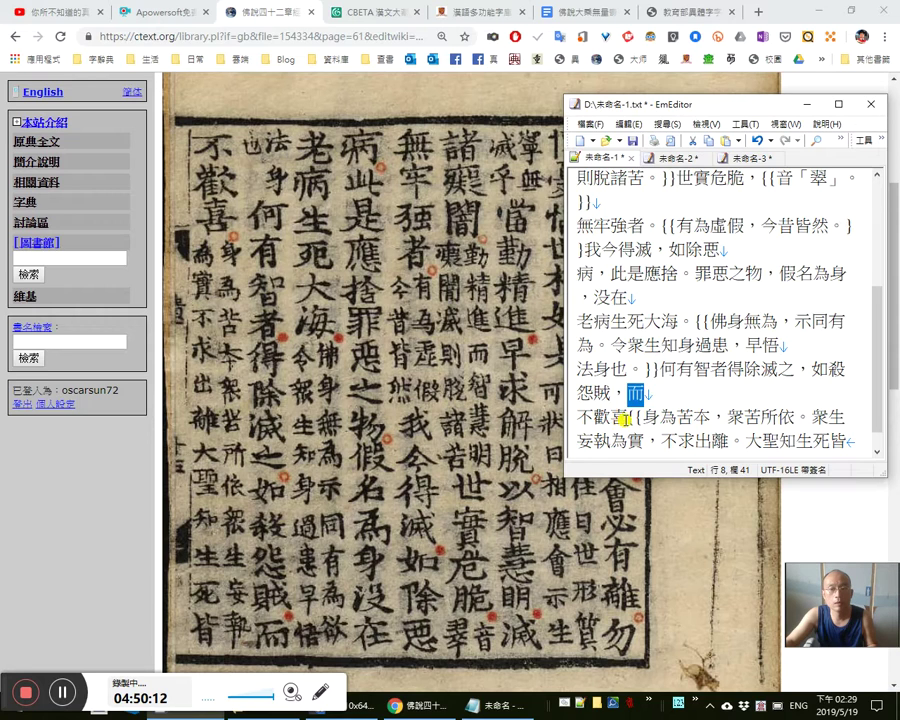
pyautogui.click(626, 418)
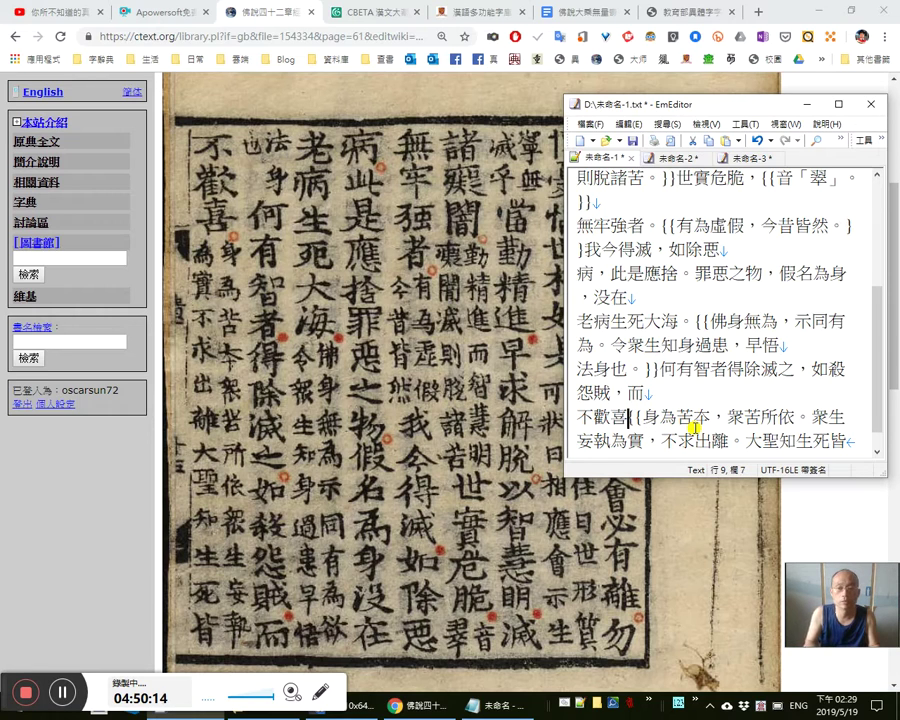
pyautogui.write('？')
pyautogui.press('Left')
pyautogui.press('Left')
pyautogui.press('Left')
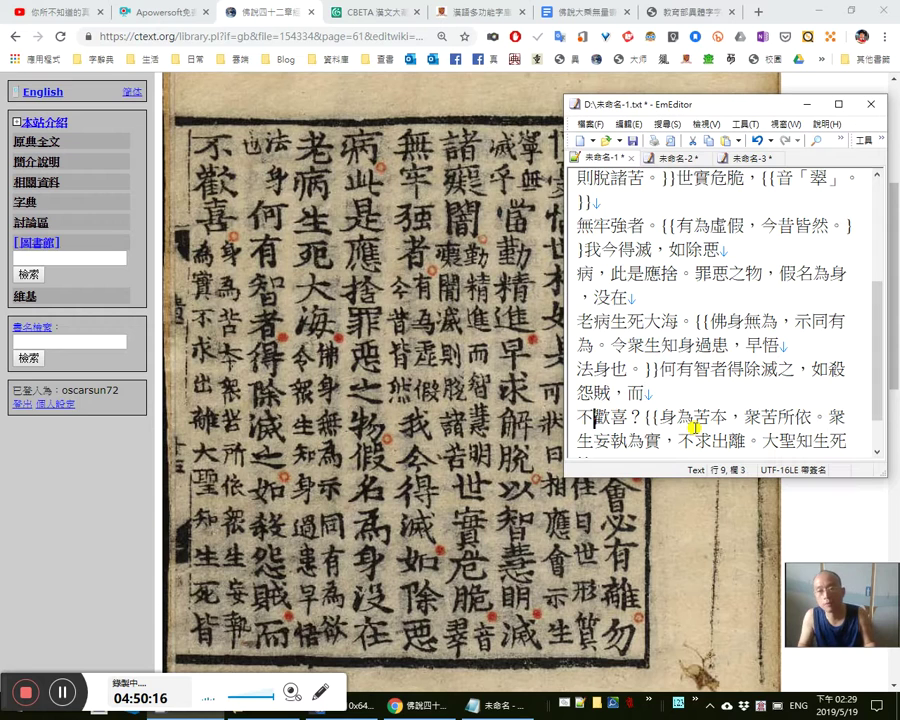
pyautogui.hotkey('alt', 'Tab')
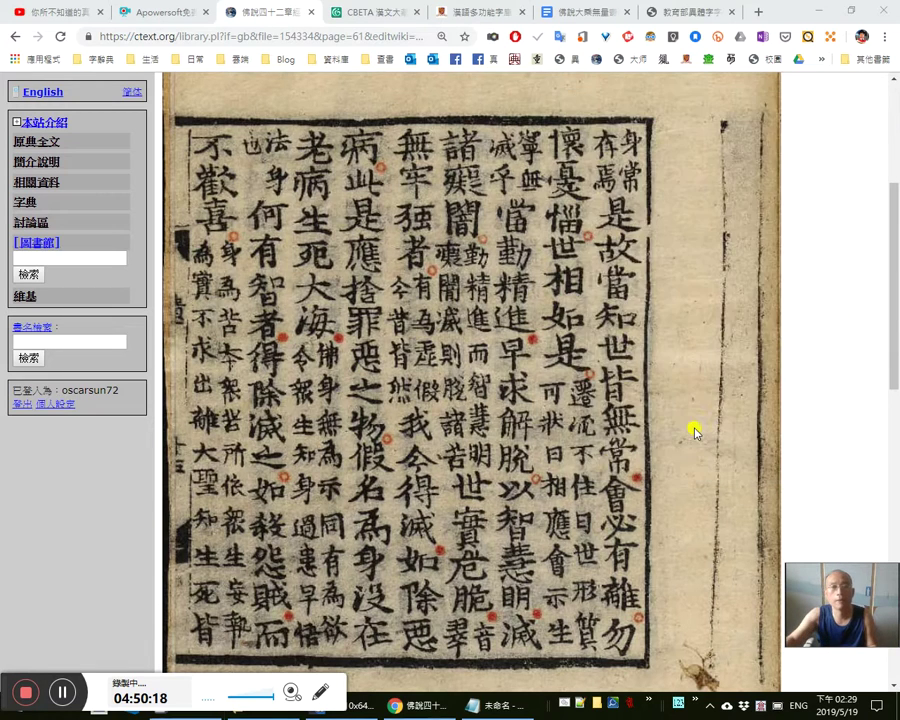
# Step: Open scan page 62 in its own tab, then return to the page 61 scan and the transcription
pyautogui.scroll(3, 684, 427)
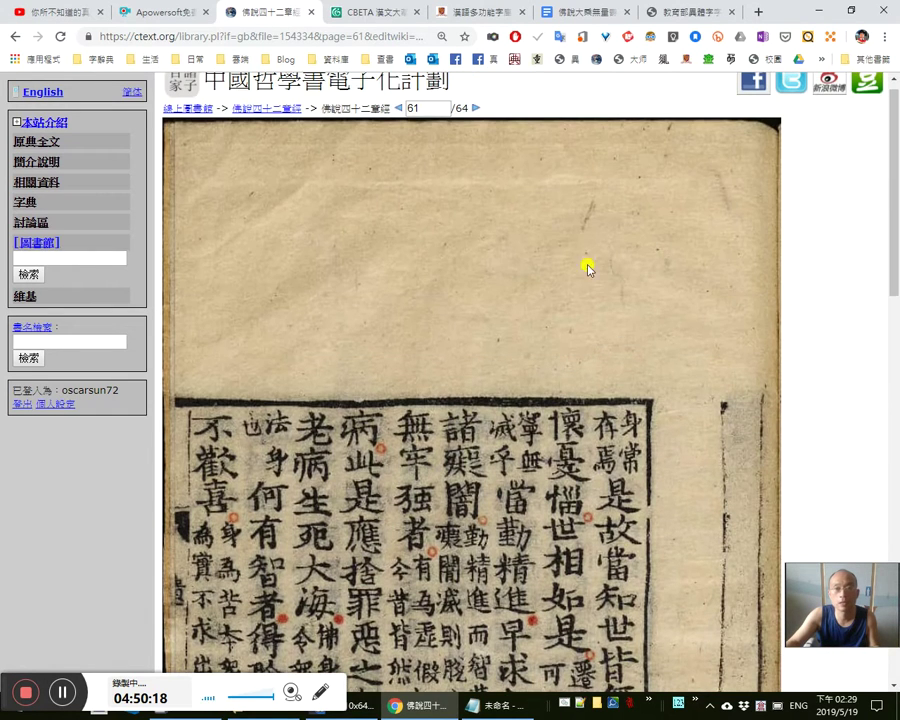
pyautogui.click(476, 107)
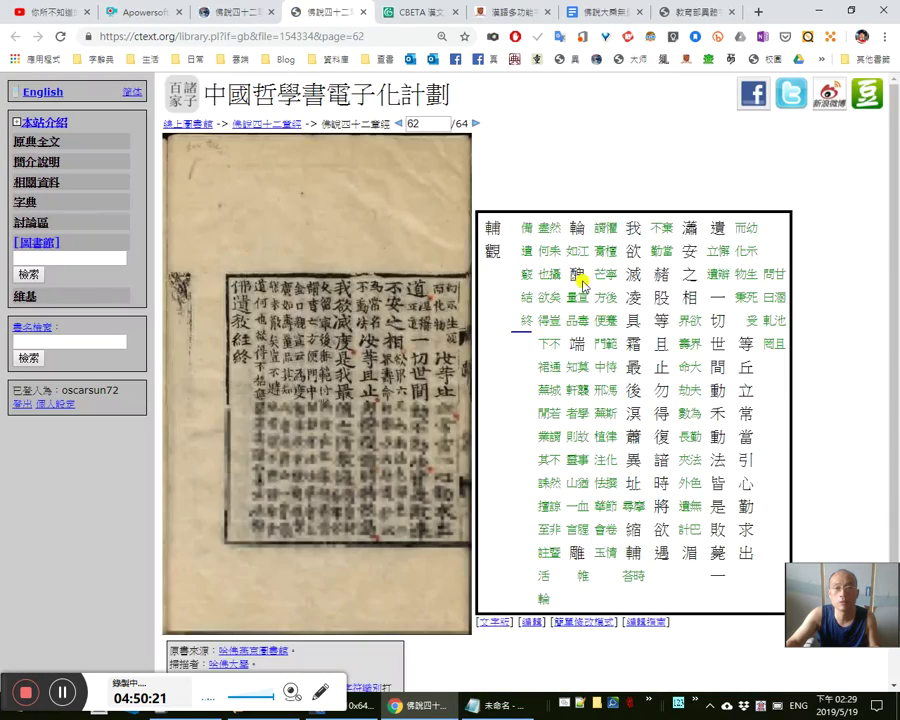
pyautogui.scroll(-2, 578, 275)
pyautogui.scroll(-1, 576, 270)
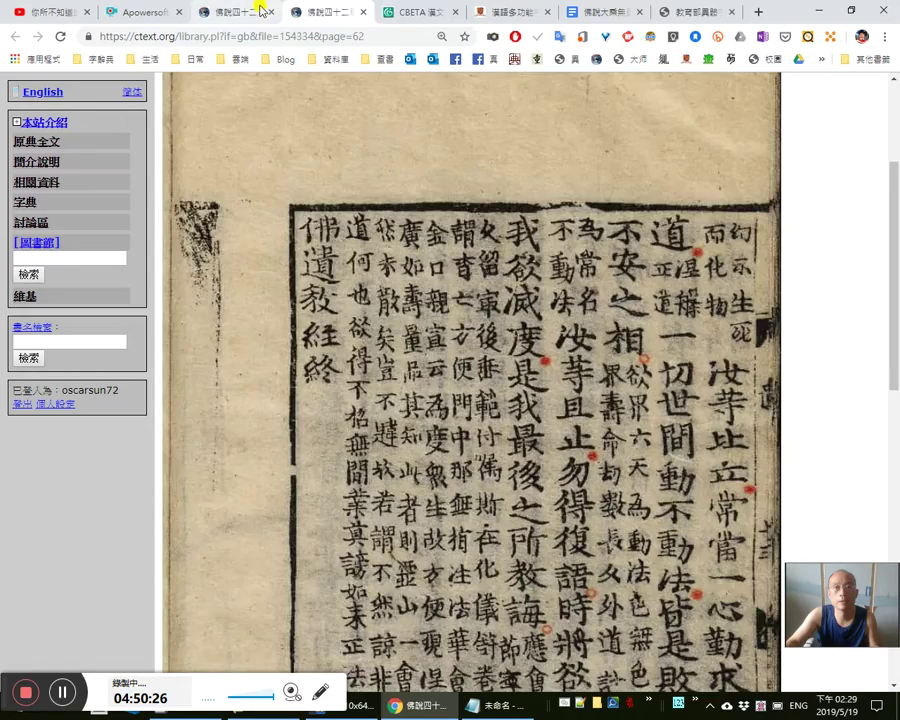
pyautogui.click(258, 10)
pyautogui.scroll(-3, 601, 333)
pyautogui.hotkey('alt', 'Tab')
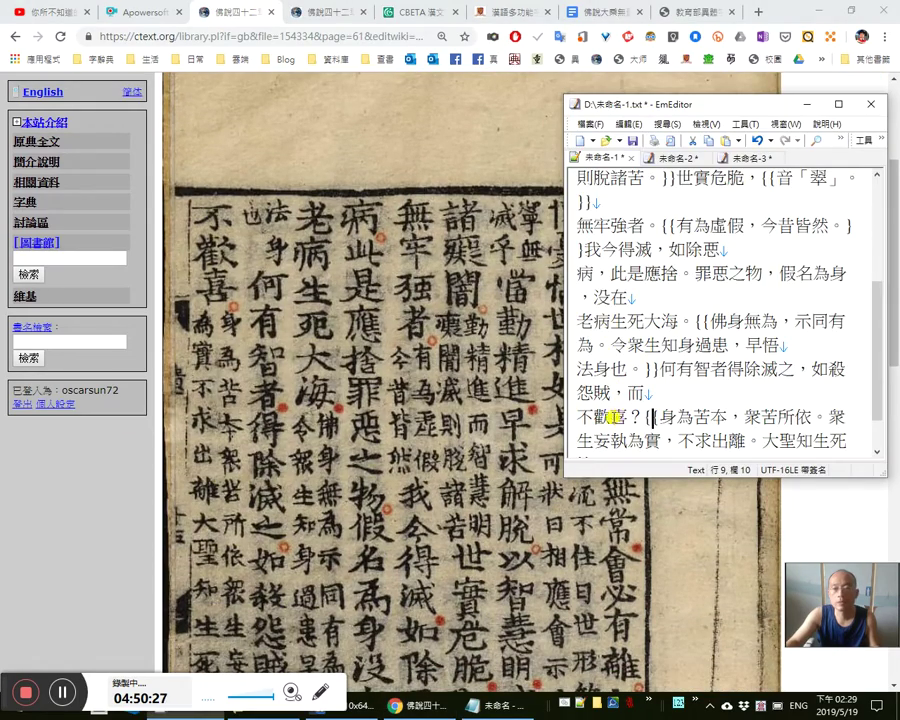
pyautogui.click(337, 12)
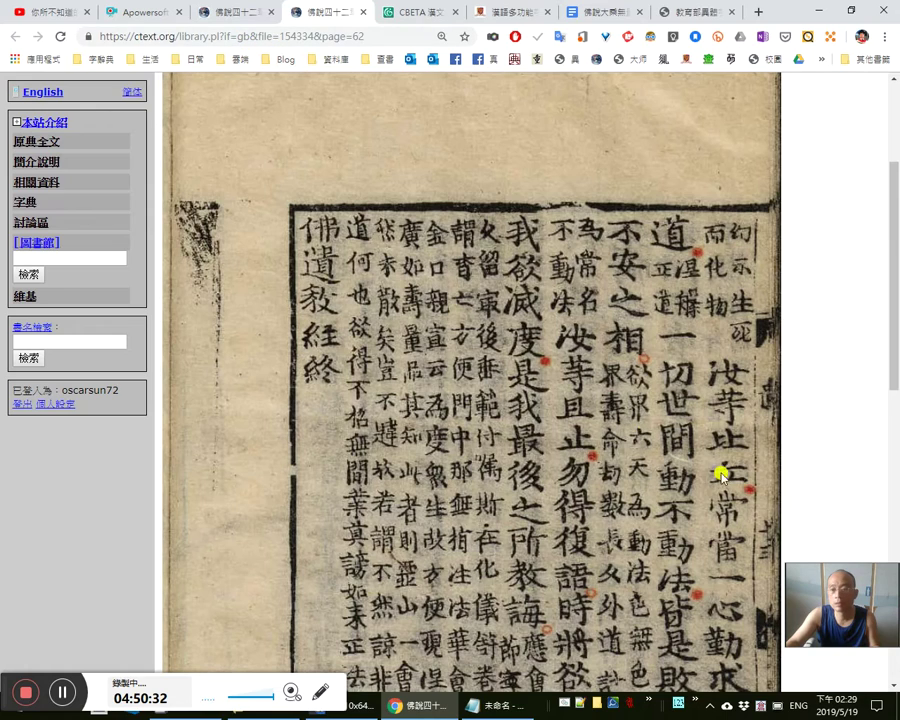
pyautogui.click(243, 12)
pyautogui.hotkey('alt', 'Tab')
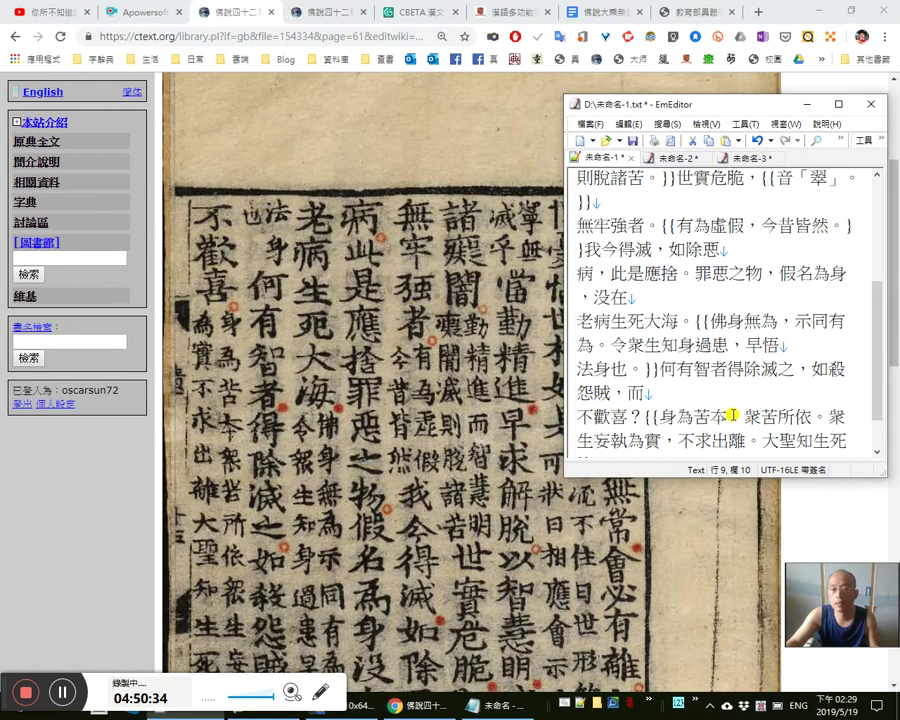
# Step: Double the opening brace of the commentary before 身為苦本
pyautogui.scroll(-1, 735, 413)
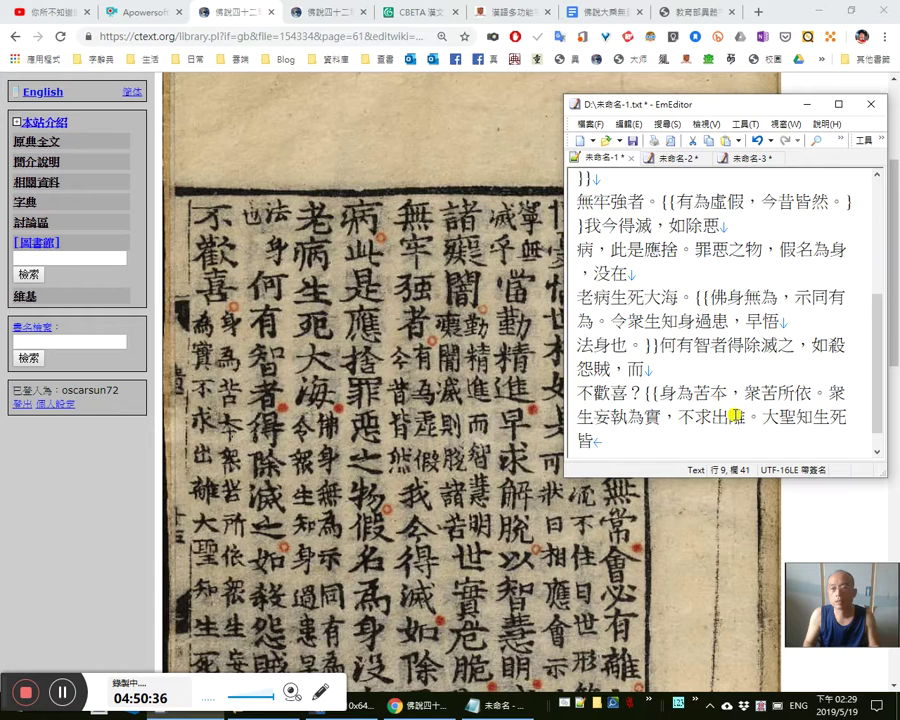
pyautogui.write('{')
pyautogui.press('Right')
pyautogui.press('Right')
pyautogui.press('Right')
pyautogui.press('Right')
pyautogui.press('Right')
pyautogui.press('Right')
pyautogui.press('Right')
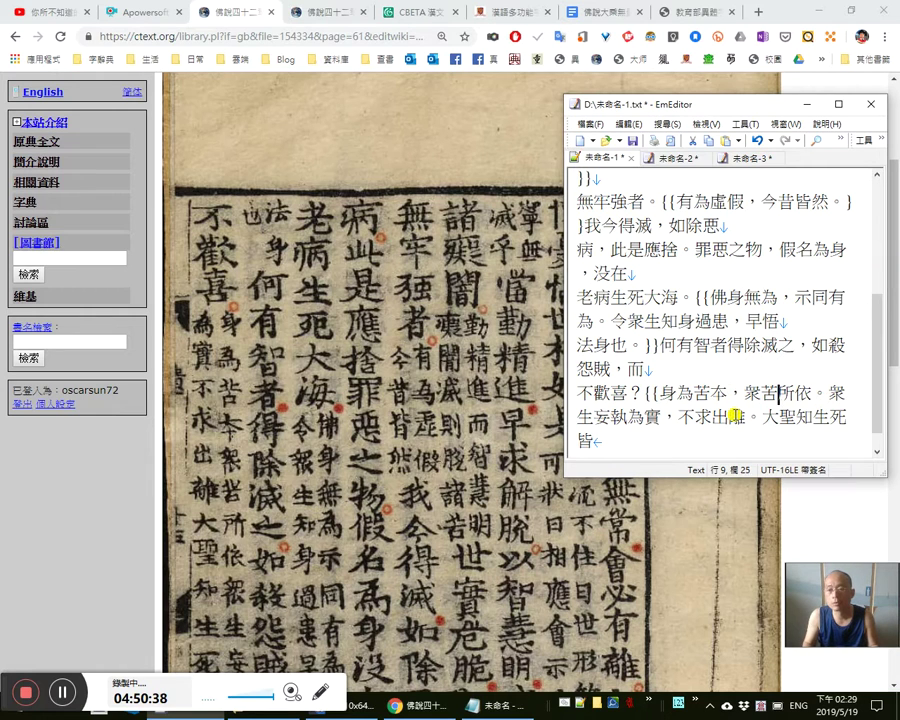
pyautogui.press('Right')
pyautogui.press('Right')
pyautogui.press('Right')
pyautogui.press('Right')
pyautogui.press('Right')
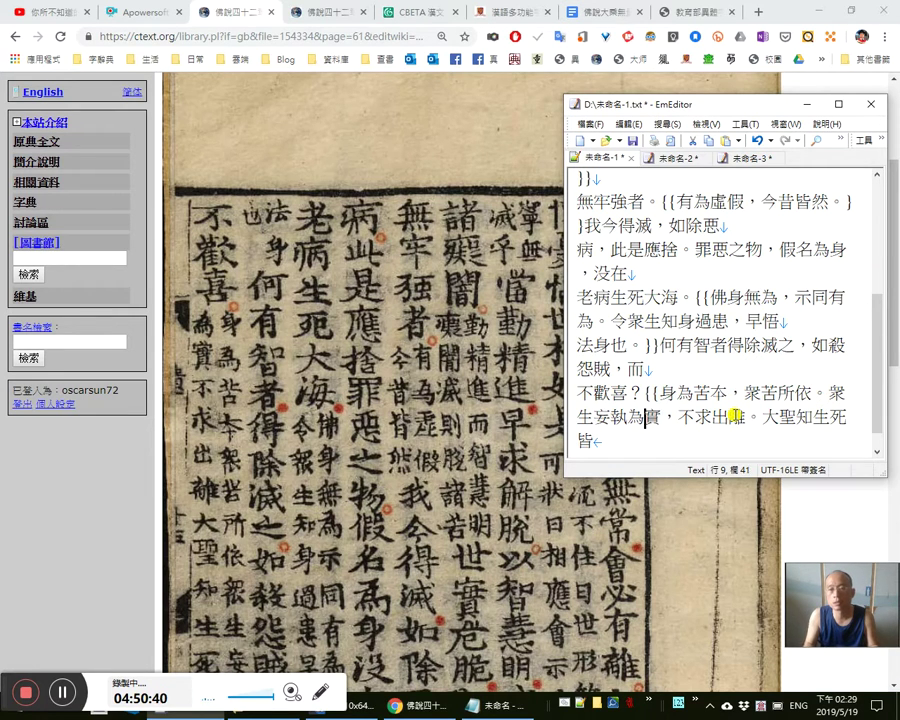
pyautogui.hotkey('shift', 'Left')
pyautogui.hotkey('shift', 'Left')
# Step: Check the characters 執, 實, 大聖 and 智 in the commentary against the scan
pyautogui.doubleClick(686, 318)
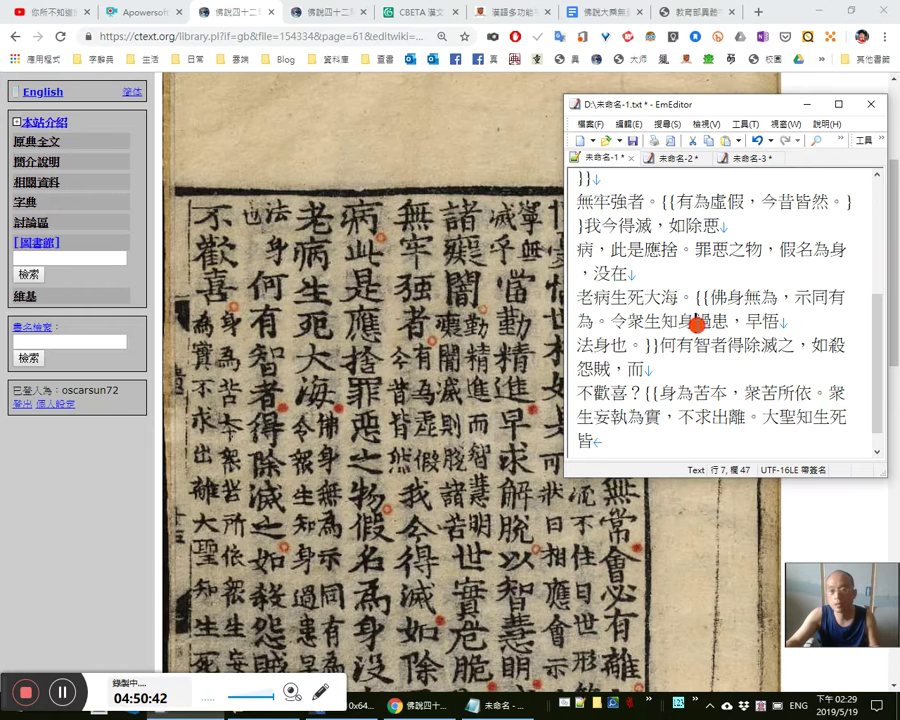
pyautogui.doubleClick(617, 418)
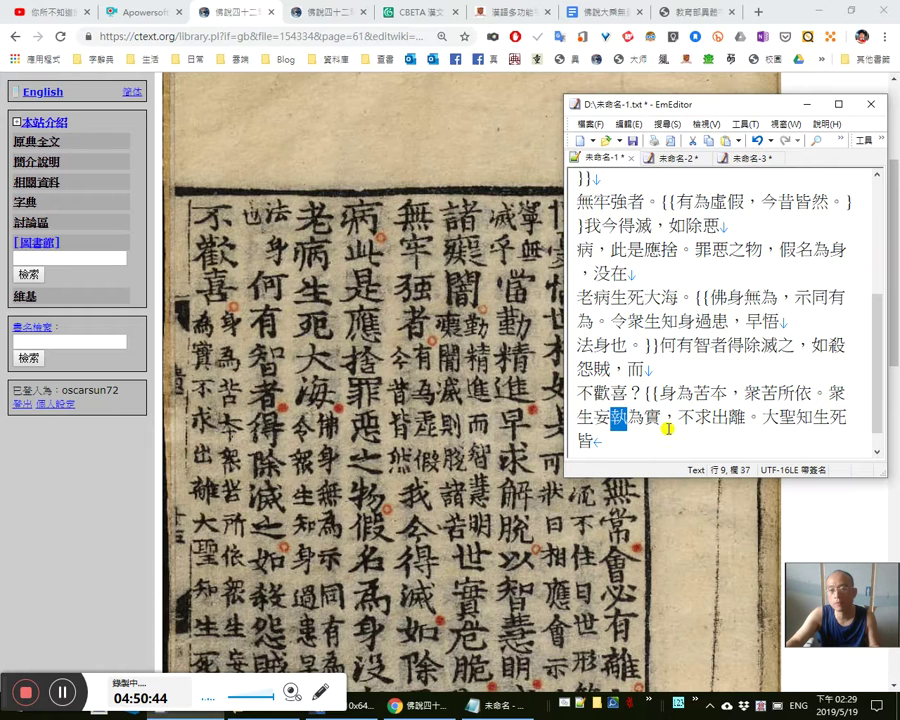
pyautogui.doubleClick(653, 418)
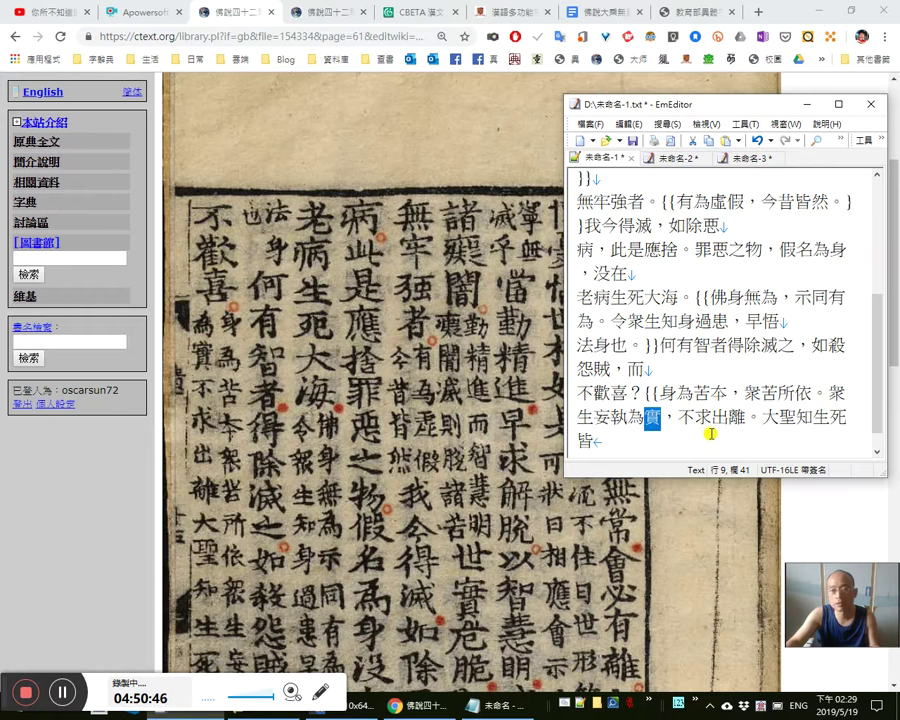
pyautogui.click(688, 418)
pyautogui.click(760, 418)
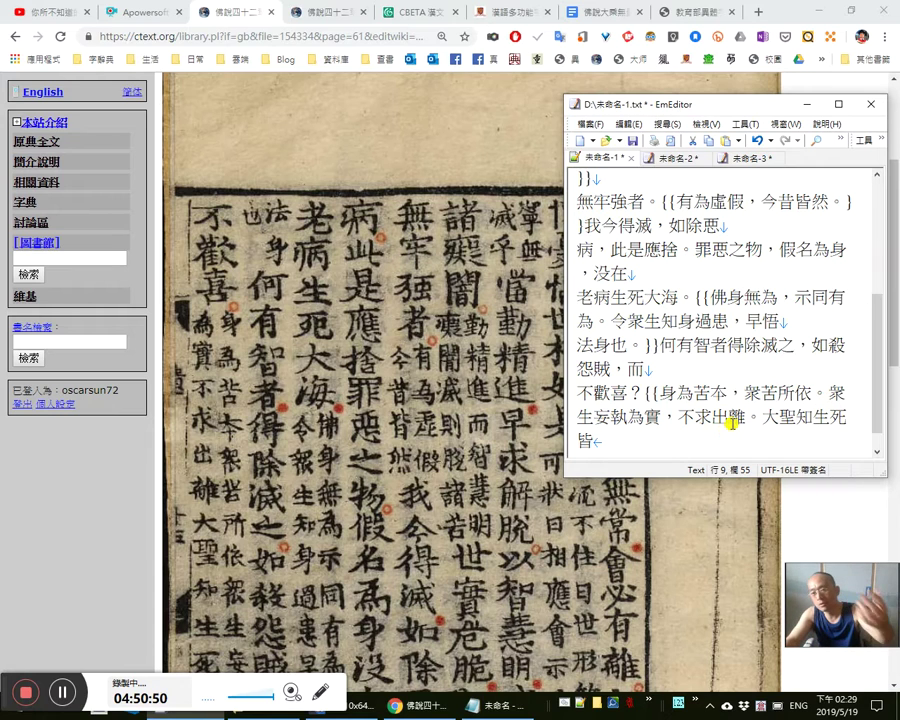
pyautogui.click(777, 416)
pyautogui.moveTo(766, 416); pyautogui.dragTo(792, 416)
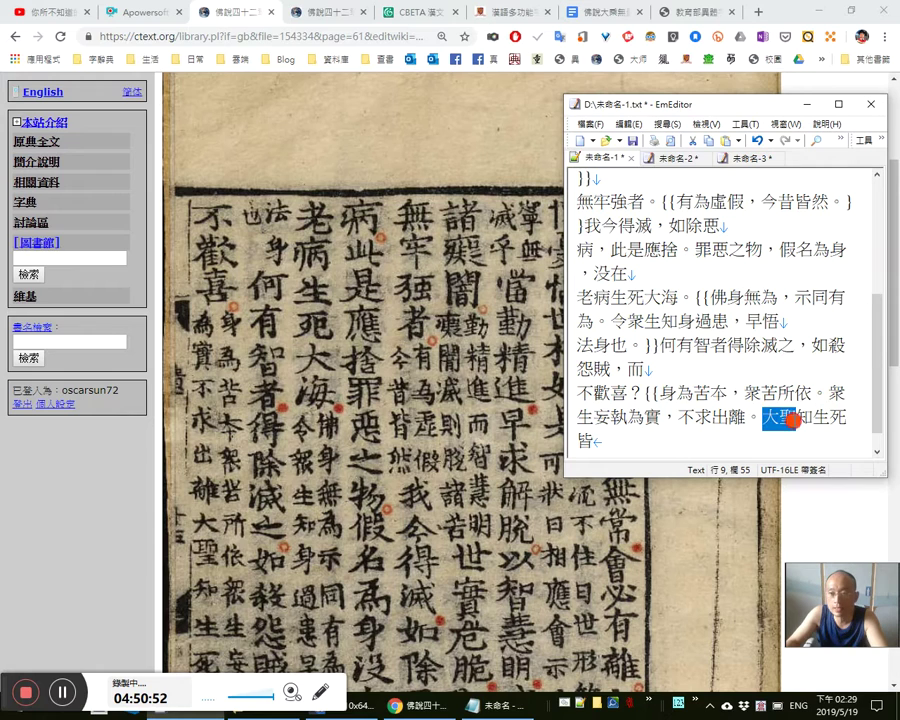
pyautogui.moveTo(698, 344); pyautogui.dragTo(686, 341)
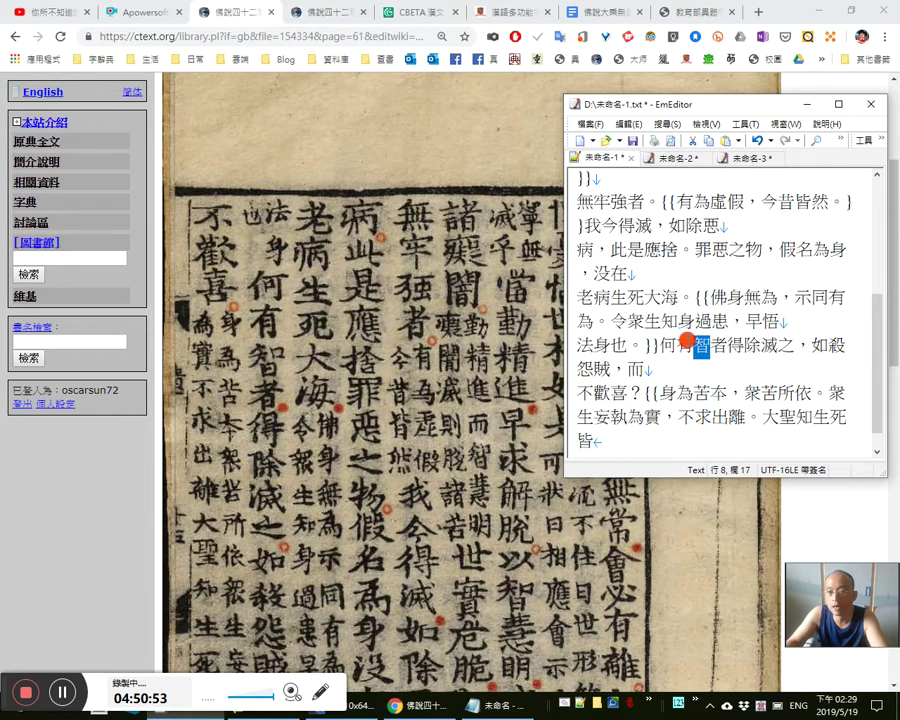
pyautogui.moveTo(800, 418); pyautogui.dragTo(790, 418)
pyautogui.click(799, 419)
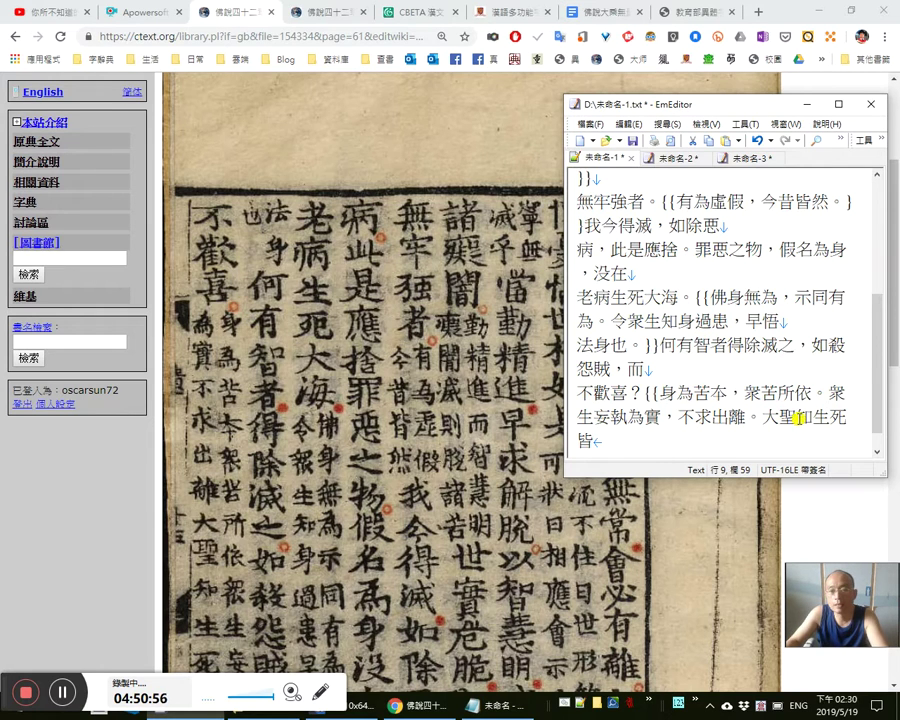
pyautogui.moveTo(799, 419); pyautogui.dragTo(781, 414)
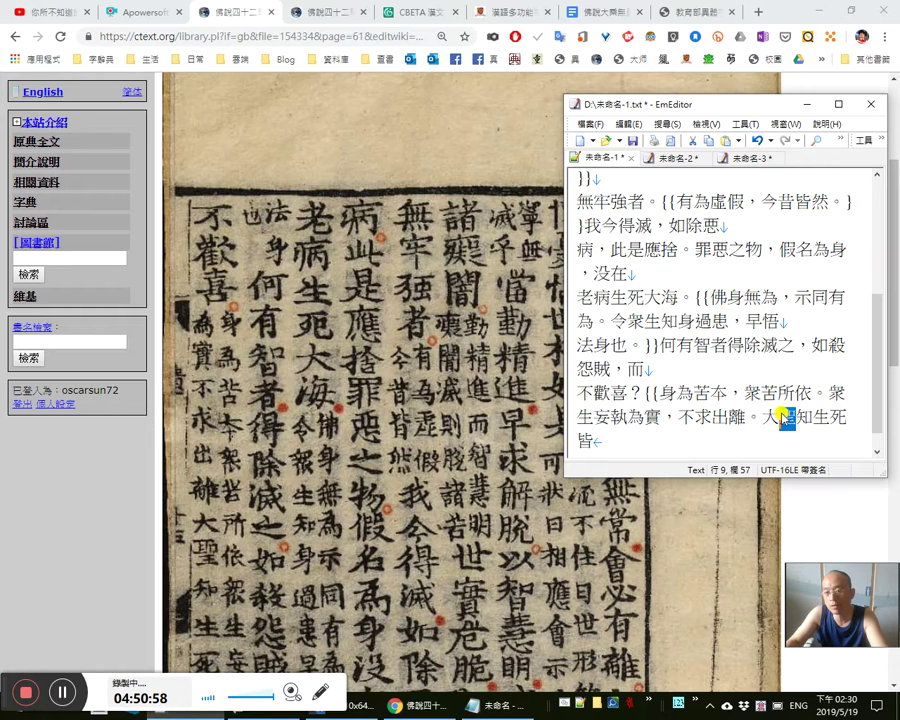
pyautogui.moveTo(694, 346); pyautogui.dragTo(711, 346)
pyautogui.click(798, 416)
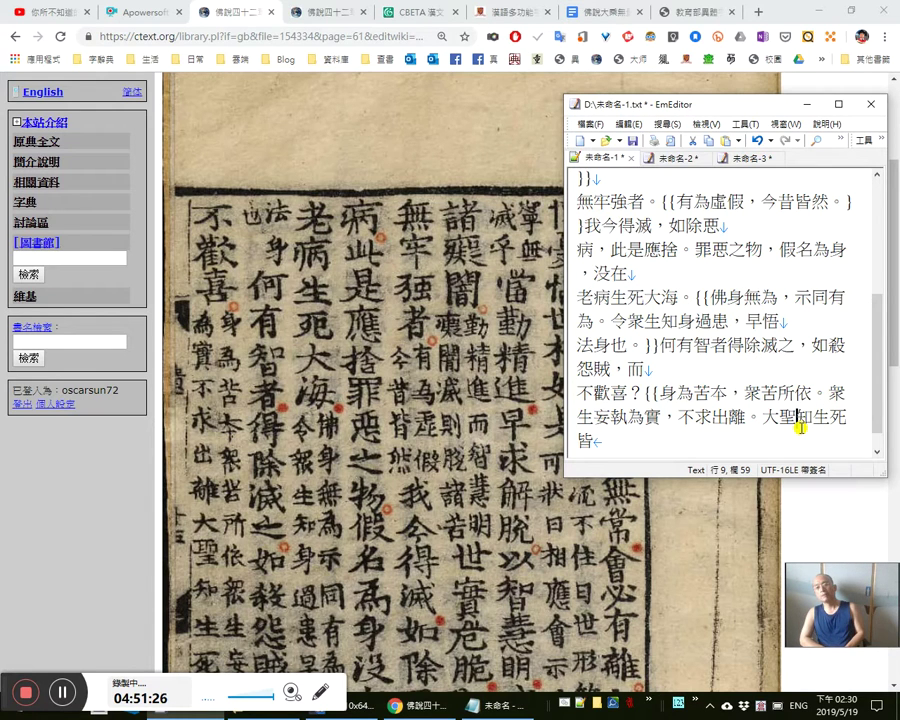
# Step: Type 諍臣 with Cangjie codes on a new line after 大聖知生死皆
pyautogui.press('End')
pyautogui.press('Return')
pyautogui.press('Return')
pyautogui.write('yd')
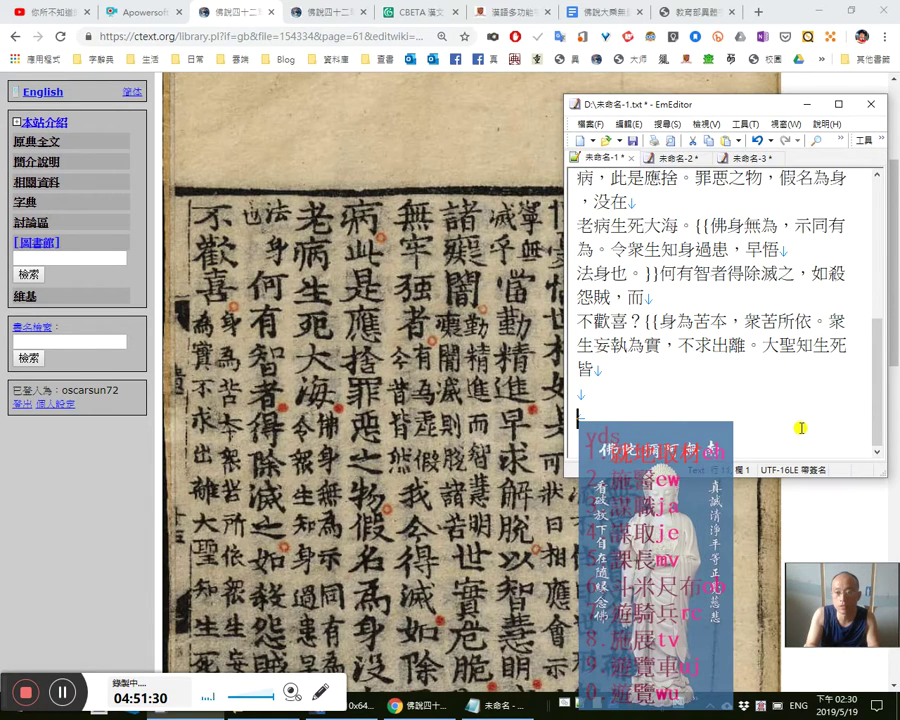
pyautogui.press('BackSpace')
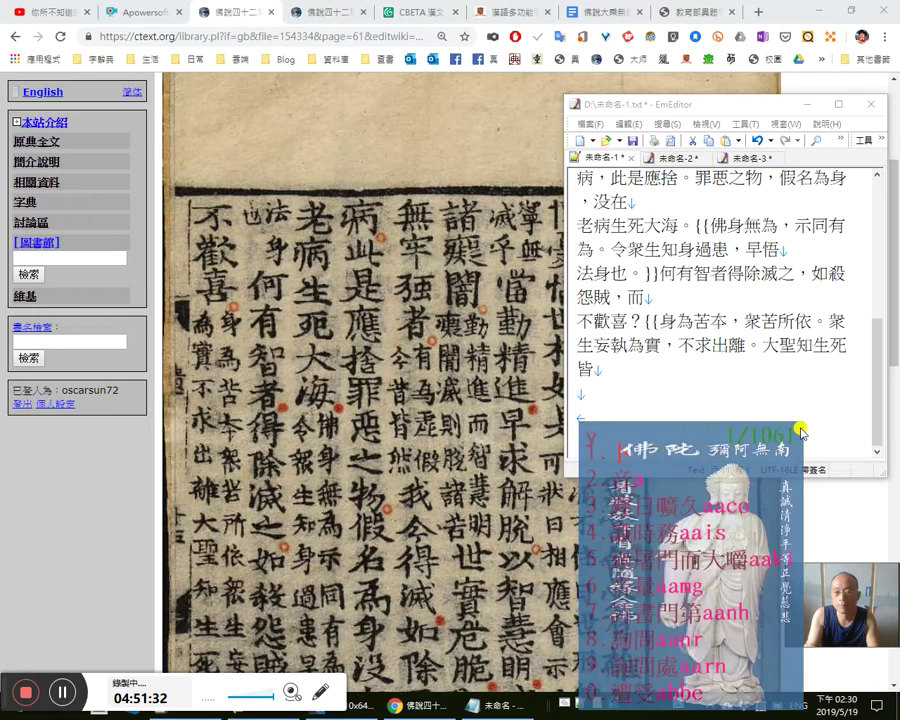
pyautogui.write('rbsd')
pyautogui.hotkey('shift', 'Home')
pyautogui.hotkey('ctrl', 'c')
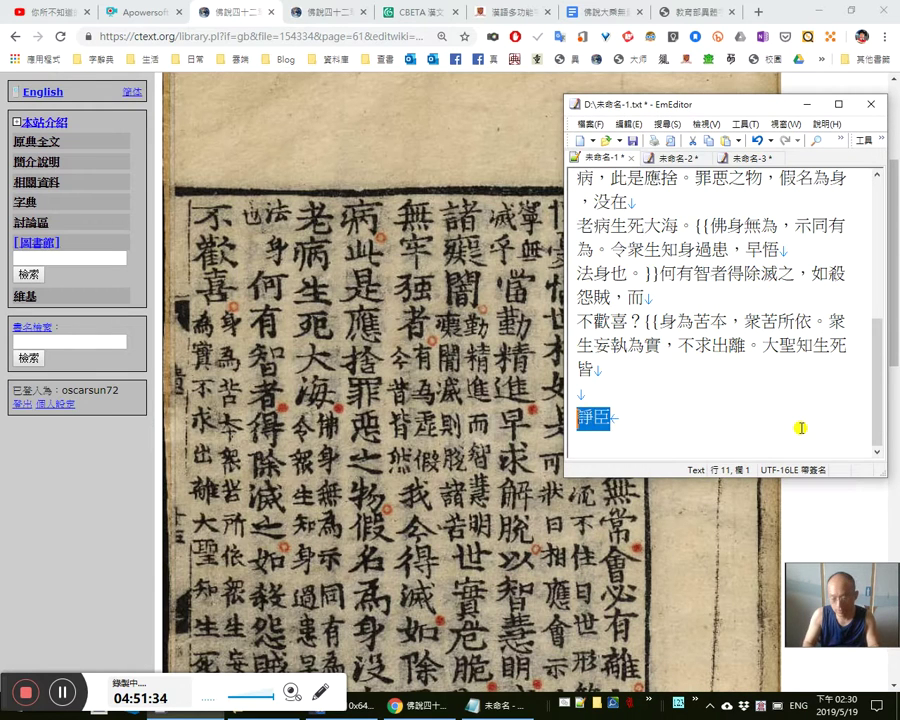
pyautogui.click(798, 424)
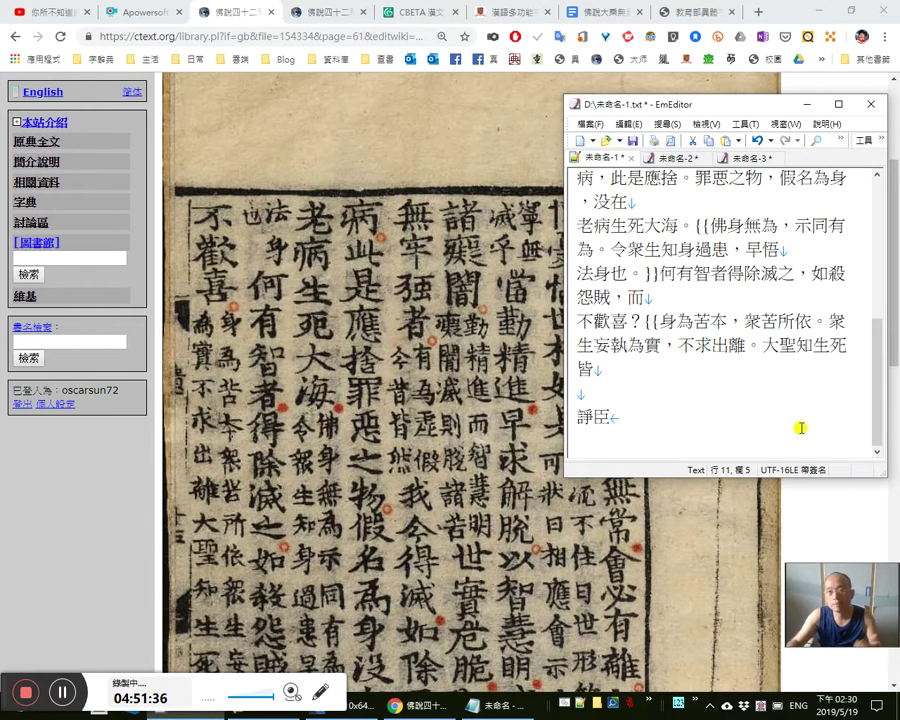
# Step: Look up 諍臣 in the MOE revised Chinese dictionary, then bring up Notepad++
pyautogui.click(695, 12)
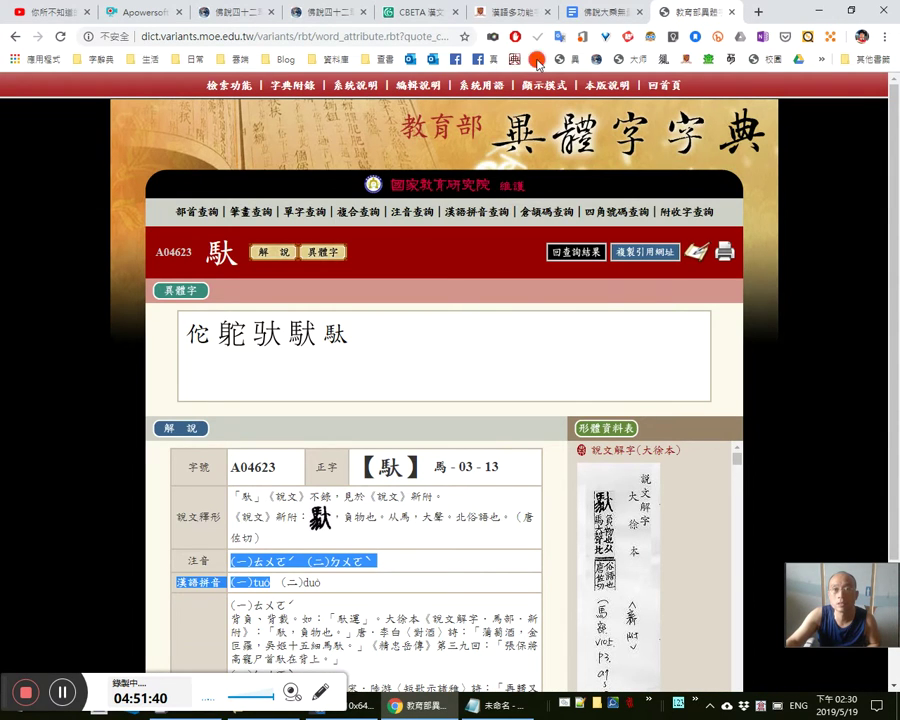
pyautogui.click(537, 59)
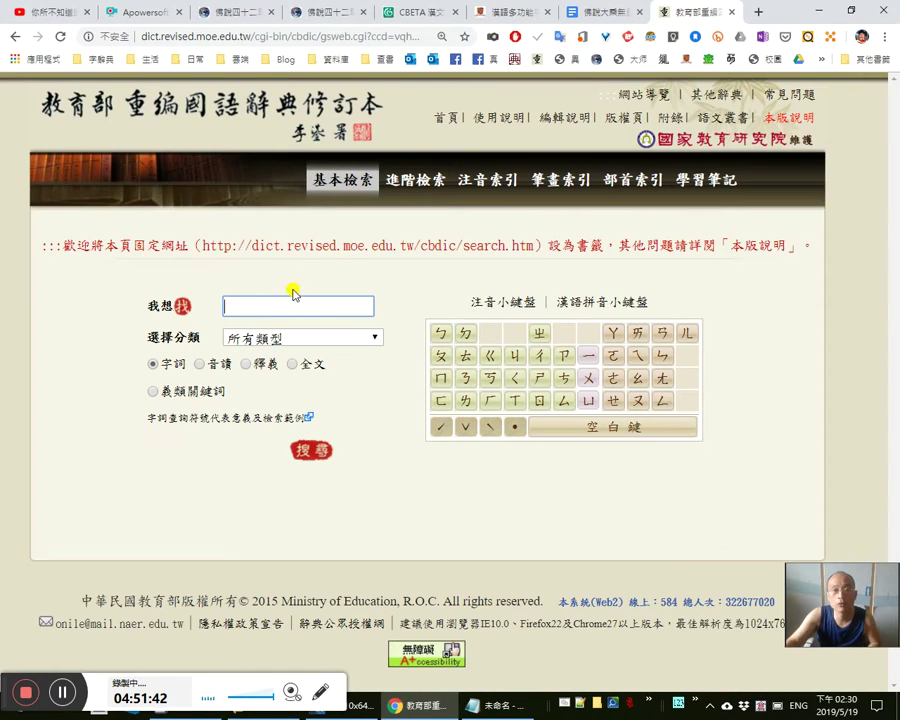
pyautogui.hotkey('ctrl', 'v')
pyautogui.press('Return')
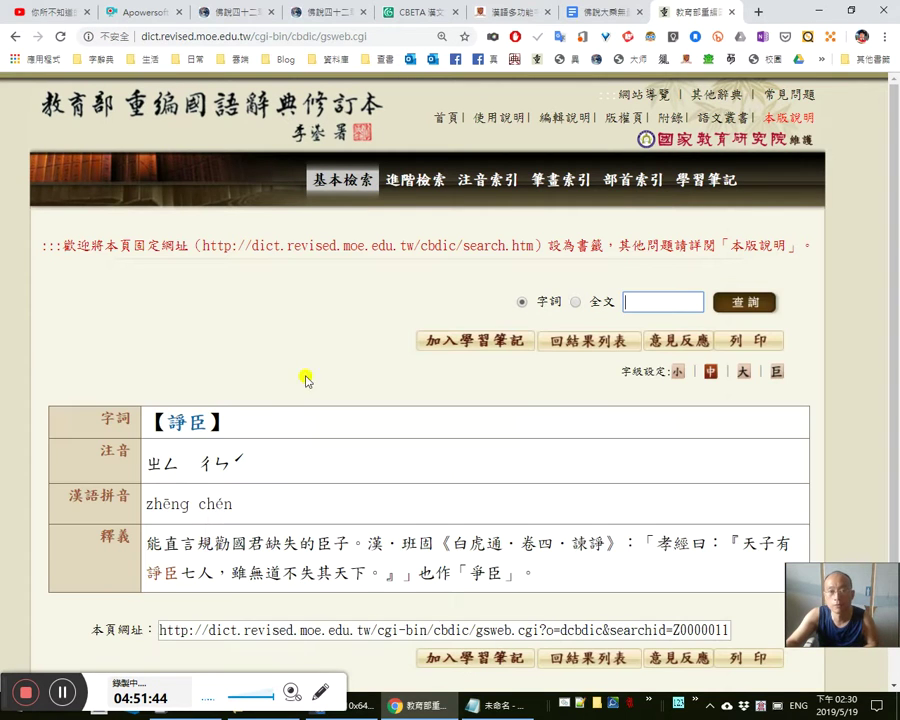
pyautogui.click(529, 710)
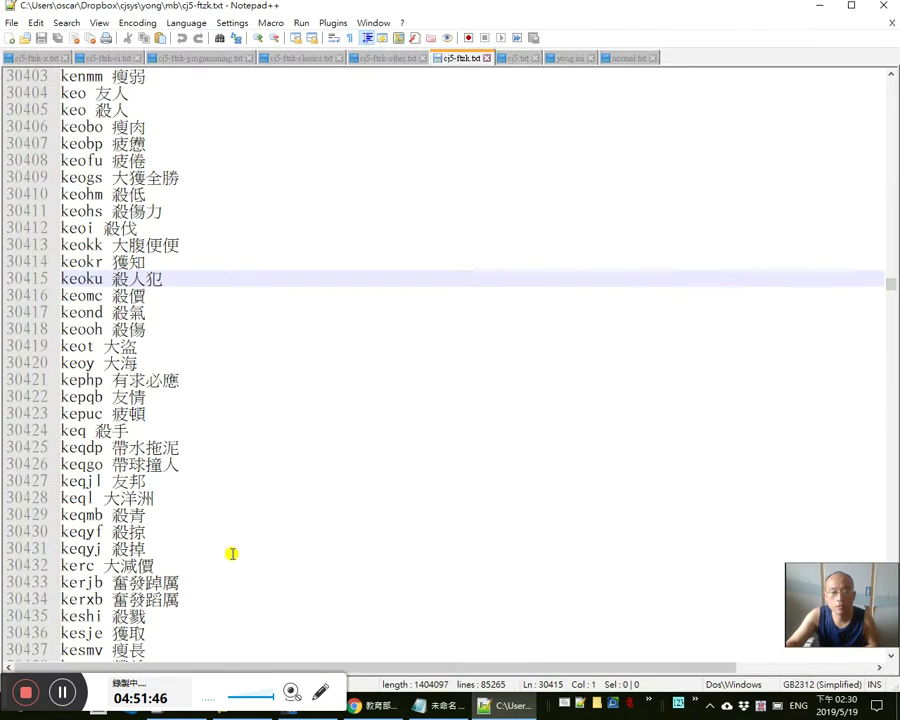
# Step: Search cj5-ftzk.txt for 諍臣 and confirm it has no existing entry
pyautogui.hotkey('ctrl', 'h')
pyautogui.hotkey('ctrl', 'v')
pyautogui.press('Return')
pyautogui.press('Escape')
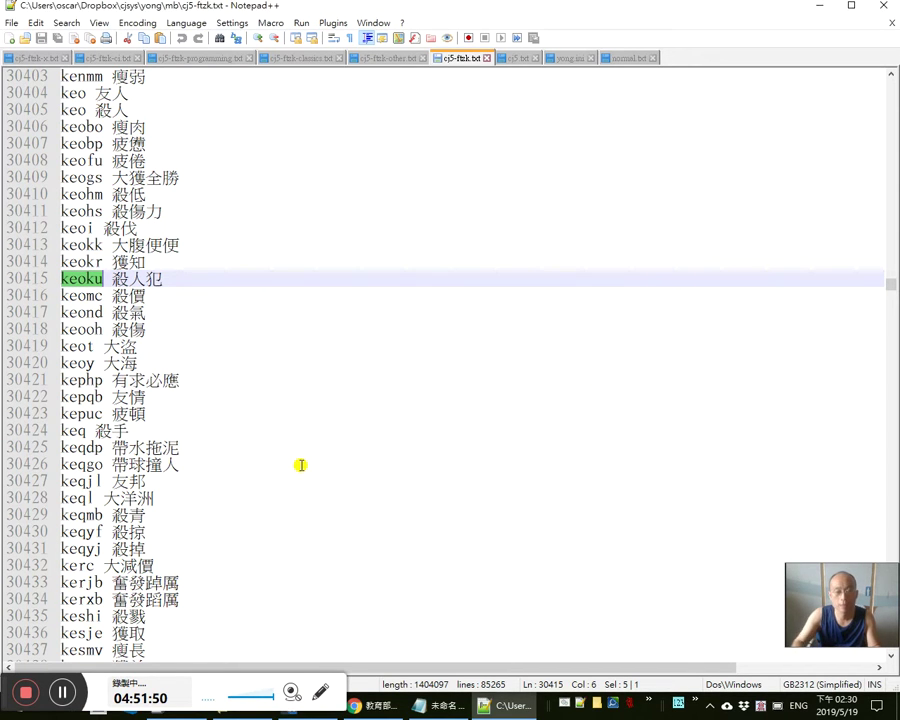
pyautogui.hotkey('ctrl', 'f')
pyautogui.hotkey('ctrl', 'v')
pyautogui.press('Escape')
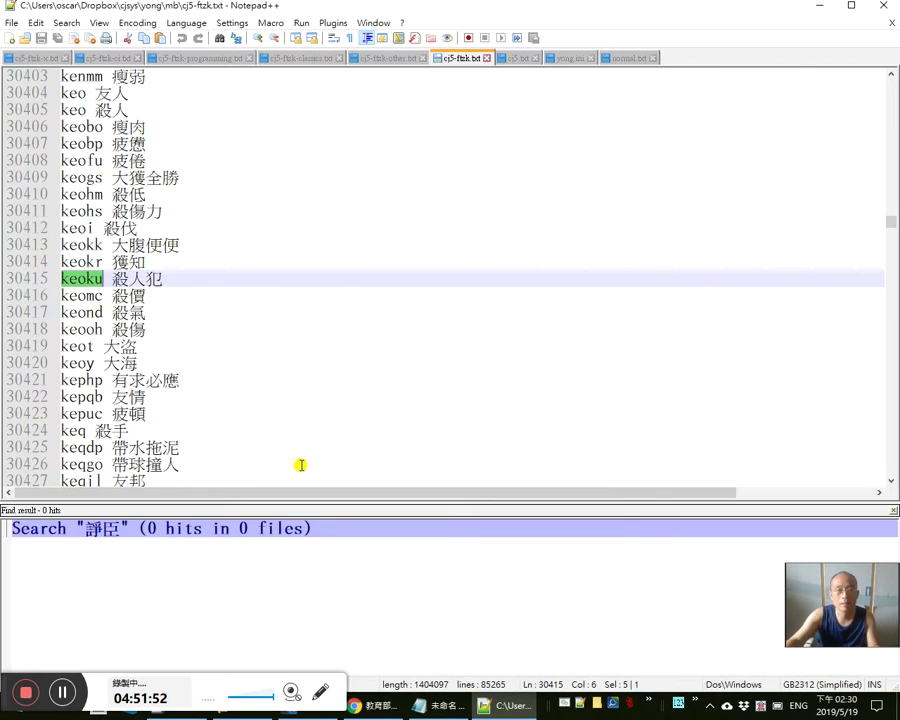
pyautogui.click(300, 465)
# Step: Append the line 'ydsll 諍臣' at the end of the file and save it
pyautogui.hotkey('ctrl', 'End')
pyautogui.press('Return')
pyautogui.hotkey('ctrl', 'v')
pyautogui.press('Home')
pyautogui.write('ydsll')
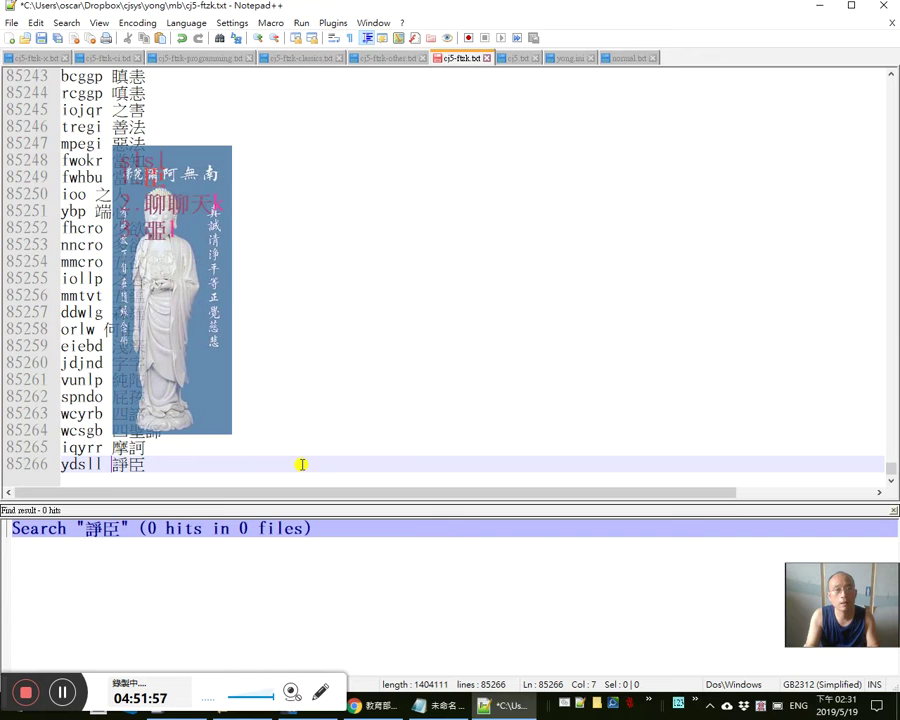
pyautogui.hotkey('ctrl', 's')
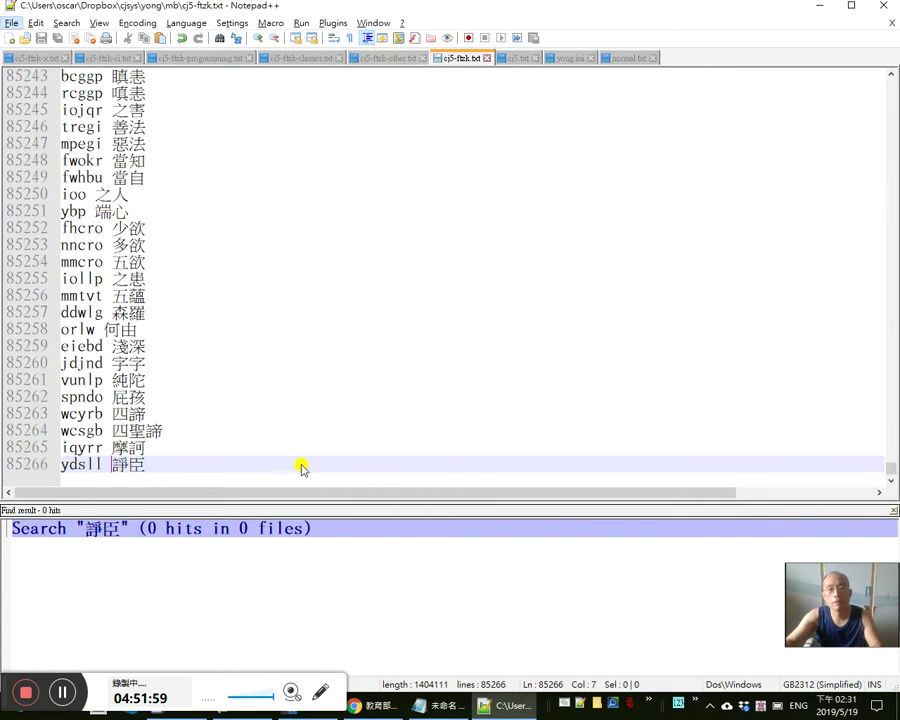
pyautogui.hotkey('alt', 'Tab')
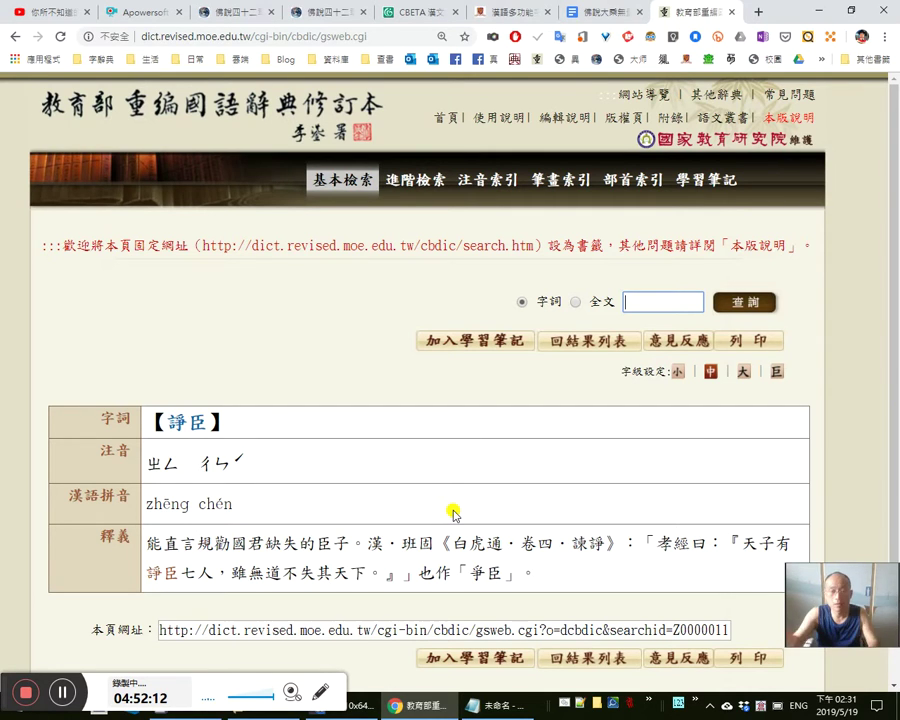
# Step: Enter a person's full name with Cangjie on a new line under 諍臣 and select it
pyautogui.hotkey('alt', 'Tab')
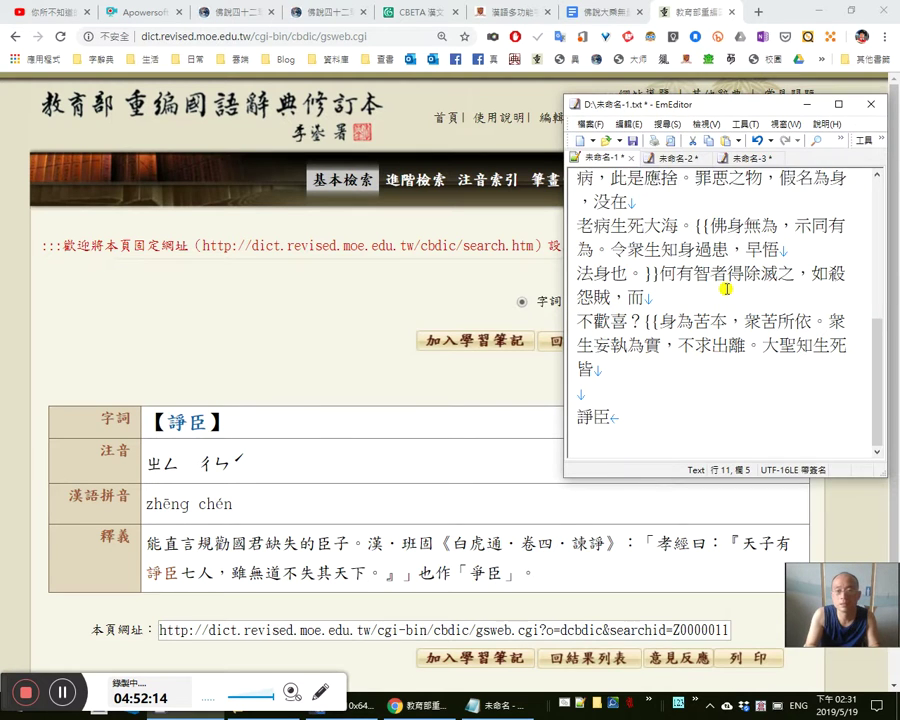
pyautogui.press('Return')
pyautogui.write('yiog')
pyautogui.press('BackSpace')
pyautogui.press('BackSpace')
pyautogui.press('BackSpace')
pyautogui.press('BackSpace')
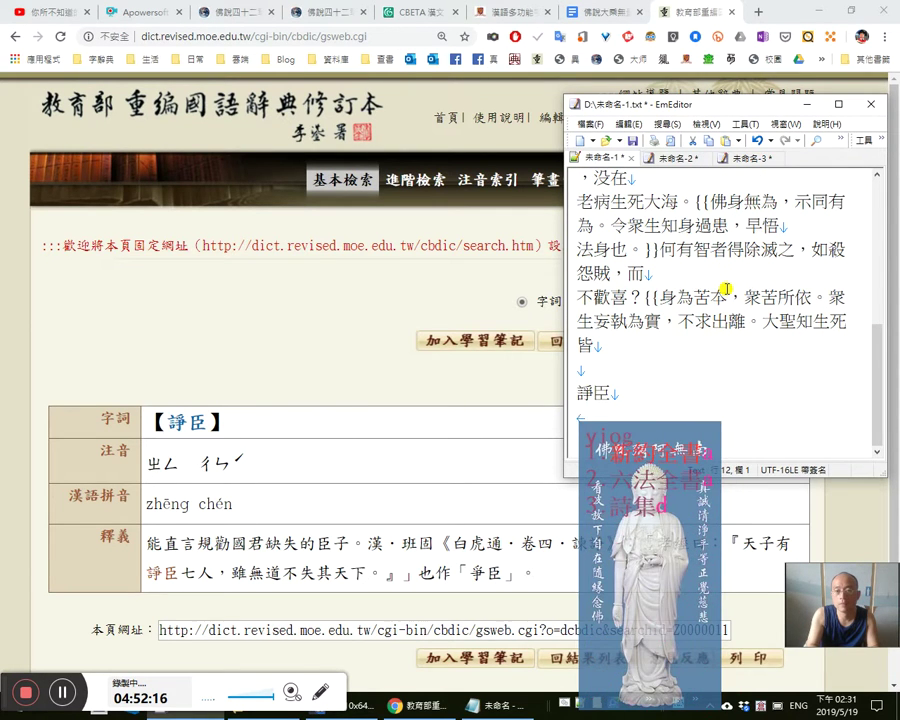
pyautogui.write('yr')
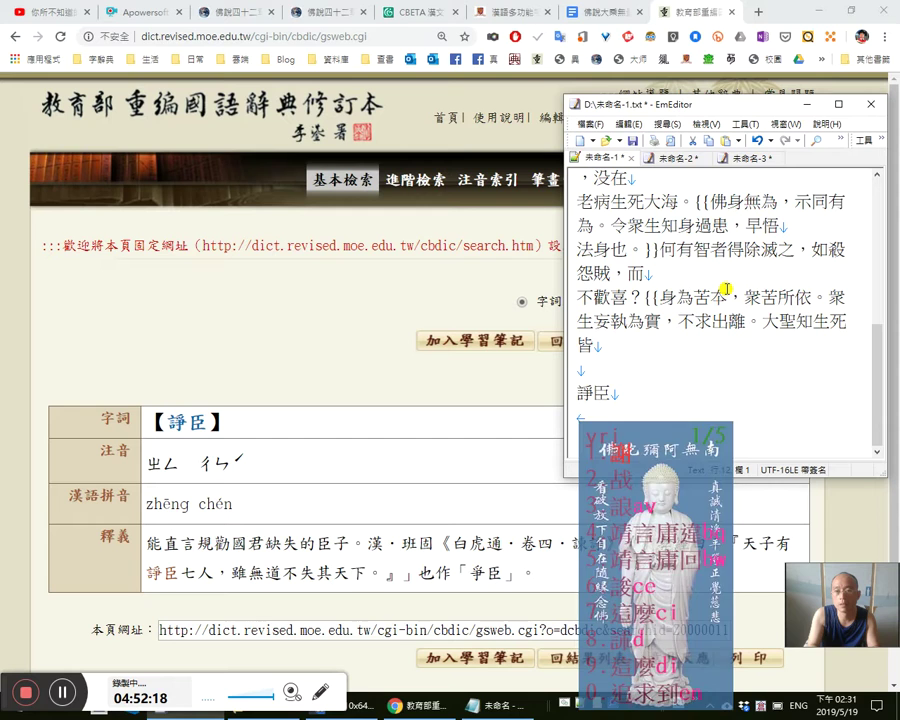
pyautogui.press('space')
pyautogui.write('佳afm')
pyautogui.press('space')
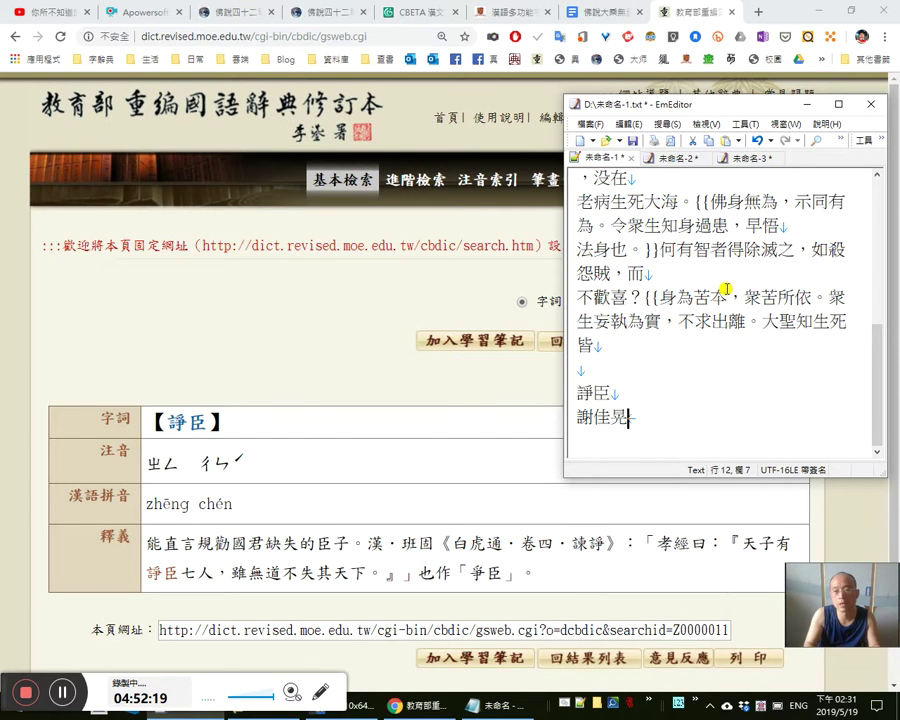
pyautogui.press('Return')
pyautogui.press('Up')
pyautogui.hotkey('shift', 'Right')
pyautogui.hotkey('shift', 'Right')
pyautogui.hotkey('shift', 'Right')
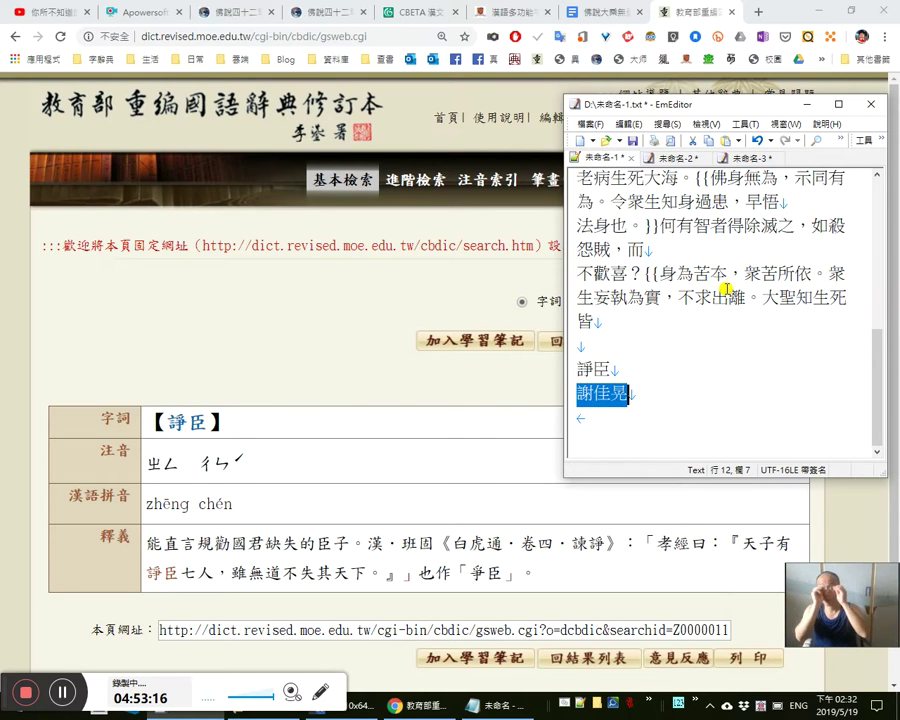
# Step: Google 君子之過如日月之食 in a new tab, select the Analects quotation result, then return to ctext
pyautogui.click(759, 11)
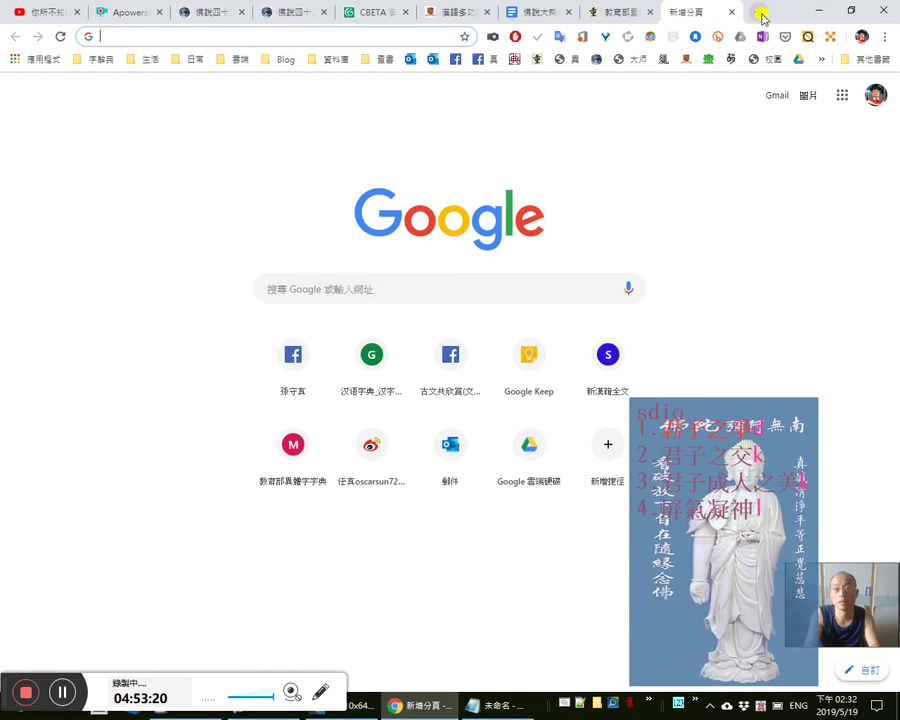
pyautogui.write('君子')
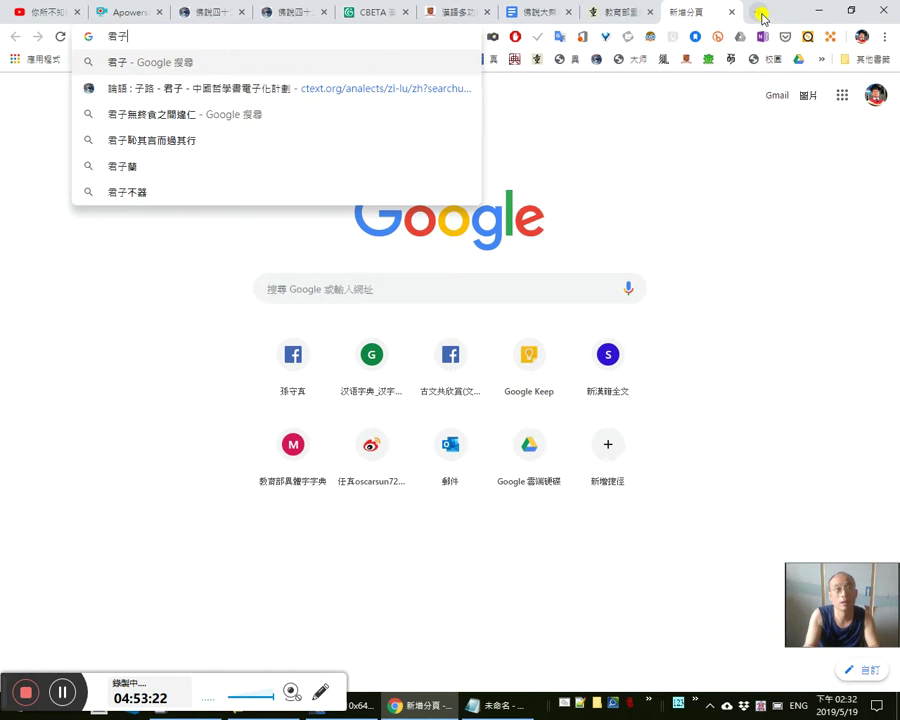
pyautogui.write('之過')
pyautogui.hotkey('ctrl', 'a')
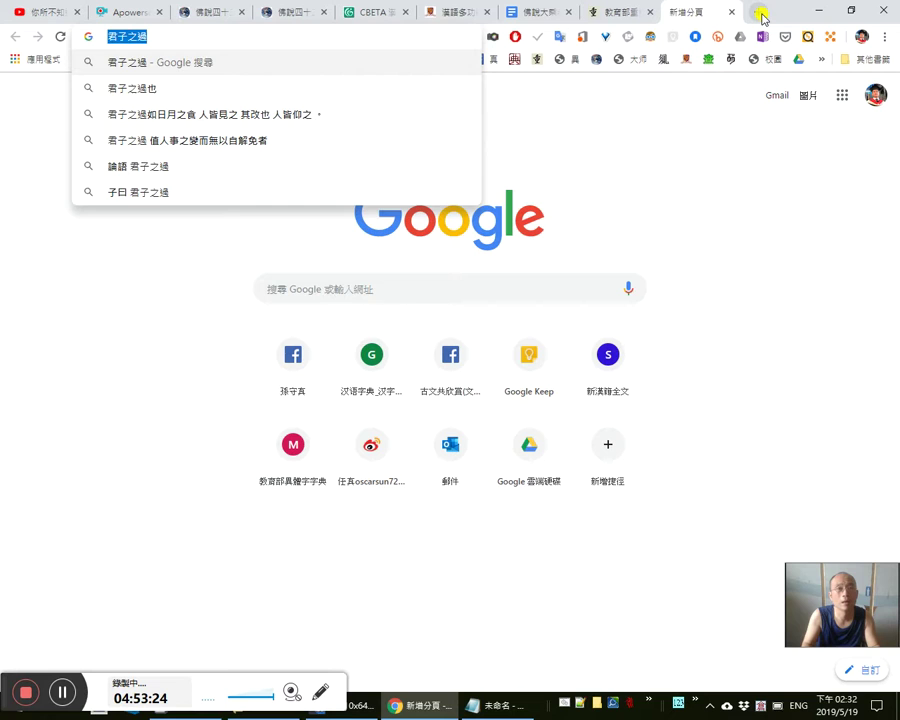
pyautogui.press('Down')
pyautogui.press('Down')
pyautogui.press('Return')
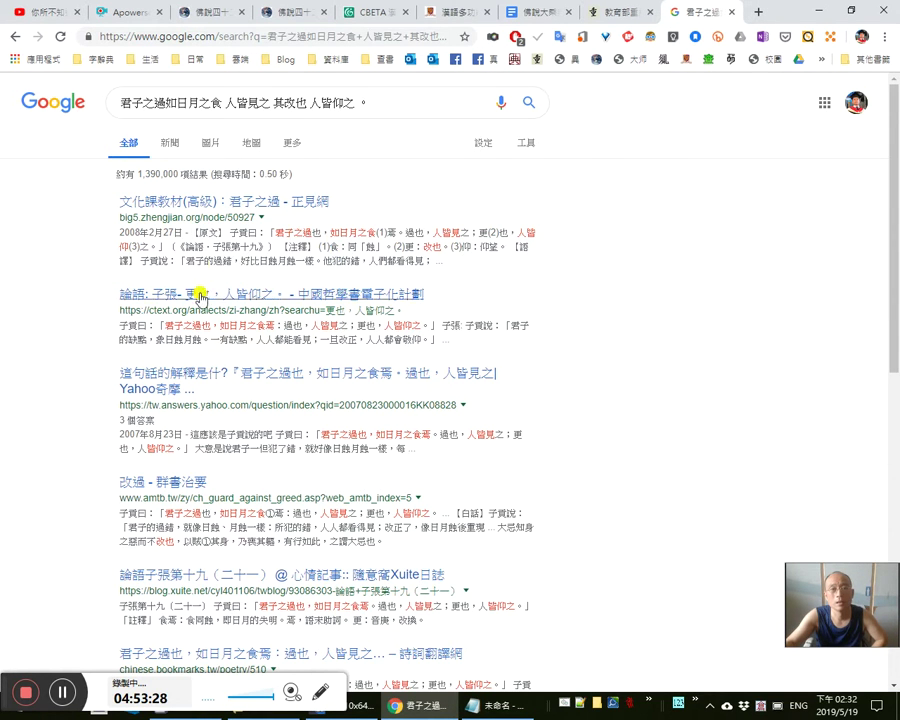
pyautogui.moveTo(368, 104); pyautogui.dragTo(100, 106)
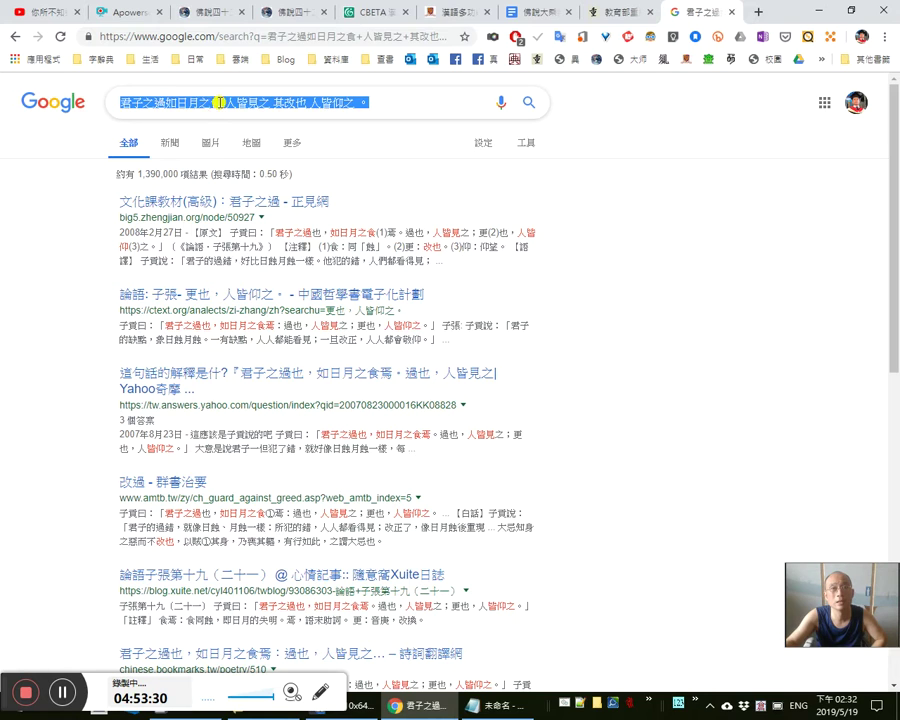
pyautogui.moveTo(165, 325); pyautogui.dragTo(428, 326)
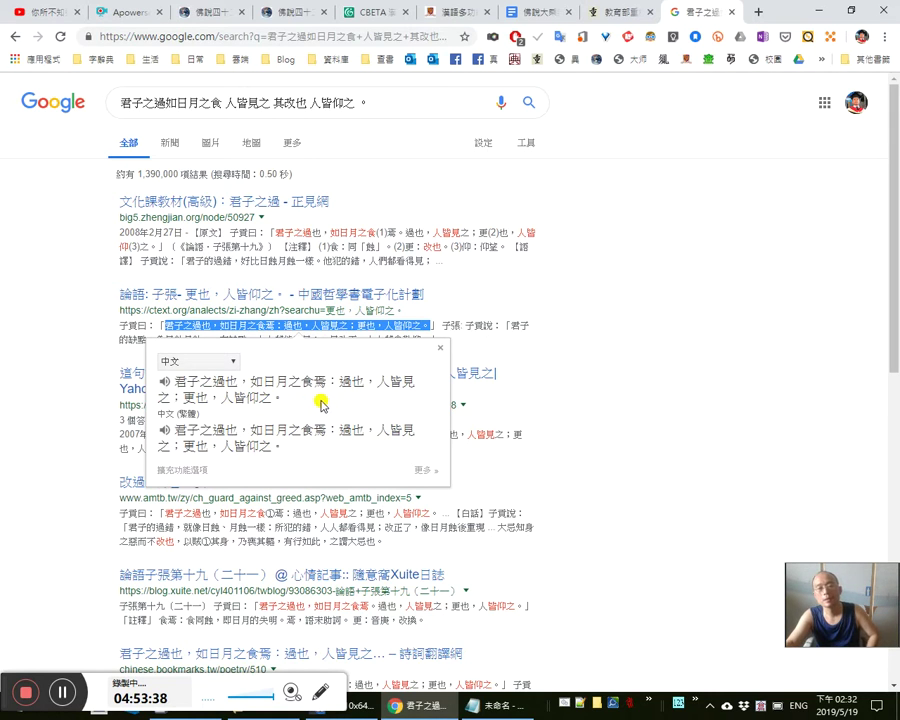
pyautogui.click(416, 384)
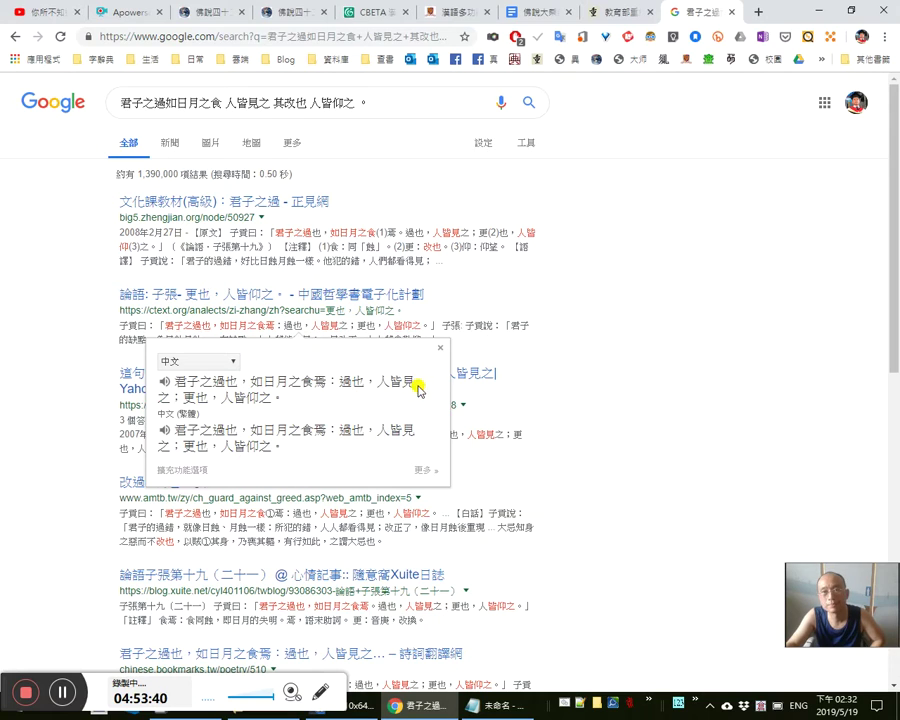
pyautogui.click(204, 13)
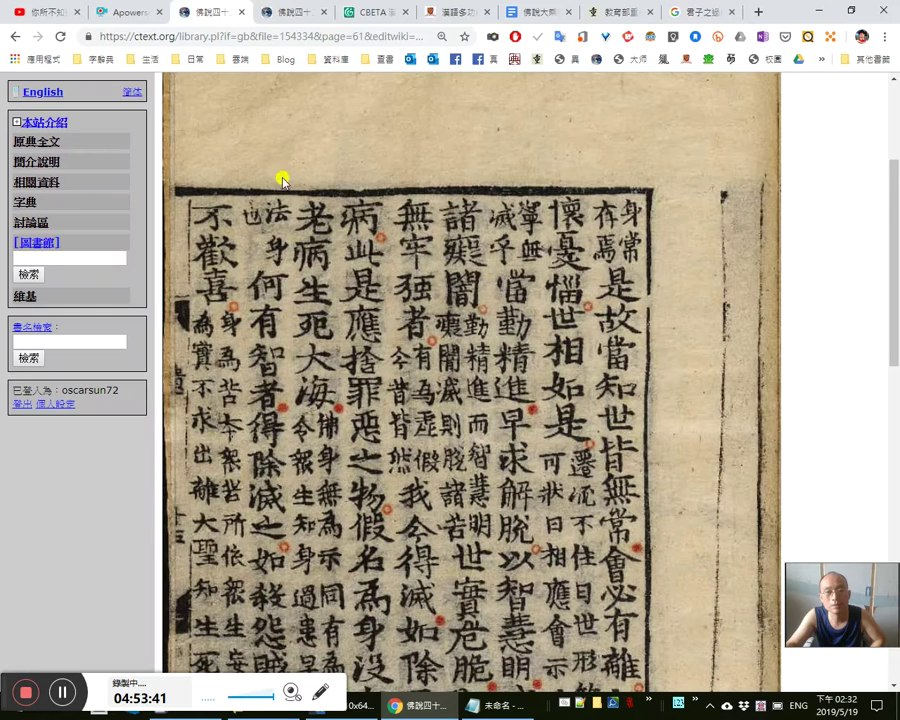
# Step: Open the Facebook bookmark in a background tab and switch to it
pyautogui.scroll(-1, 372, 407)
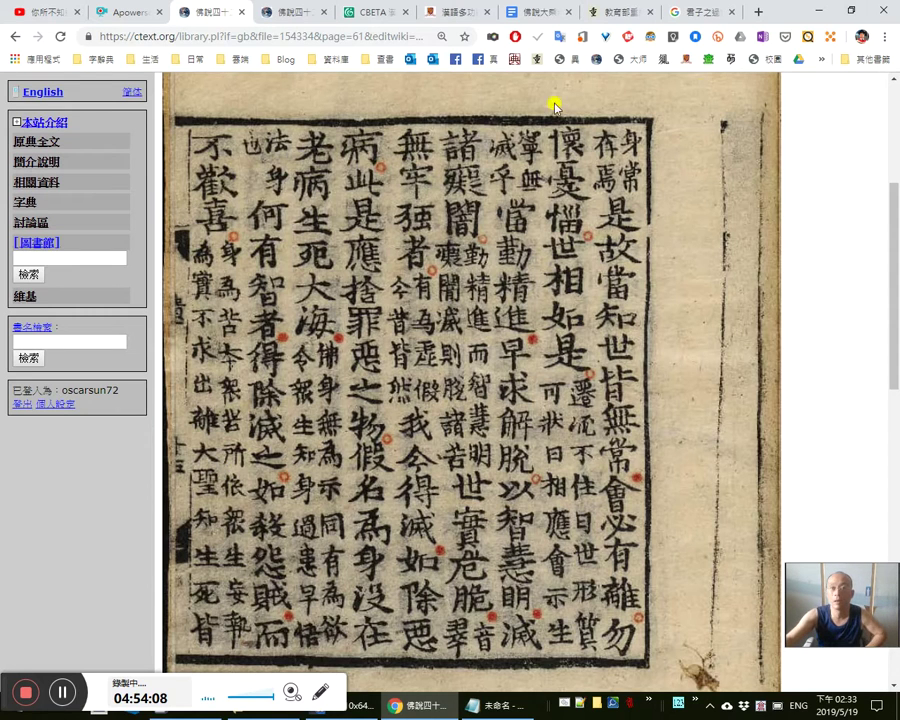
pyautogui.middleClick(680, 58)
pyautogui.click(720, 13)
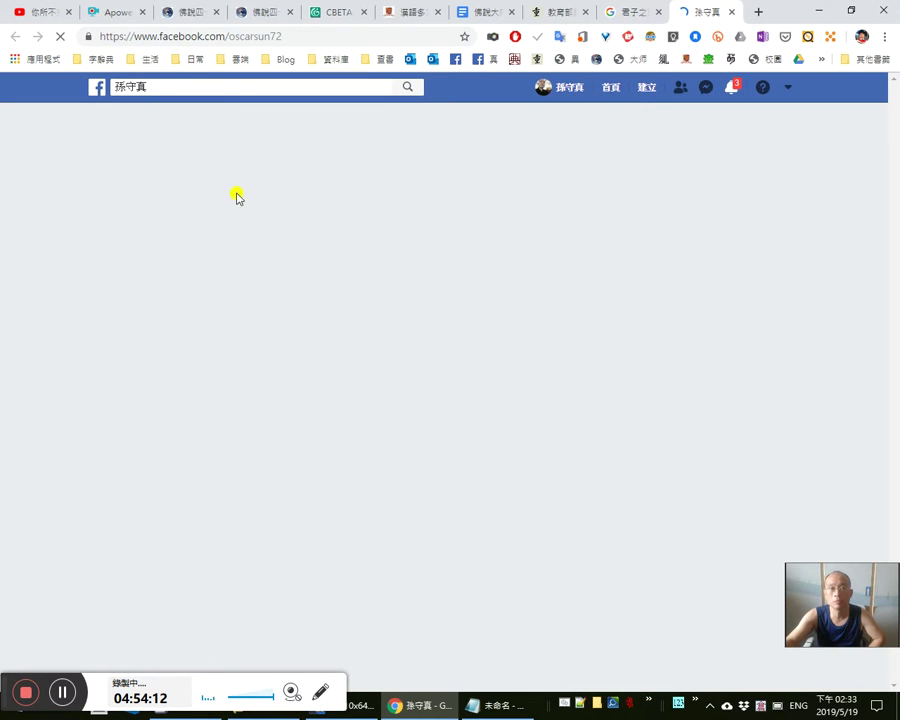
# Step: Scroll to the top of the Facebook profile, then return to the ctext.org scan tab
pyautogui.scroll(1, 185, 170)
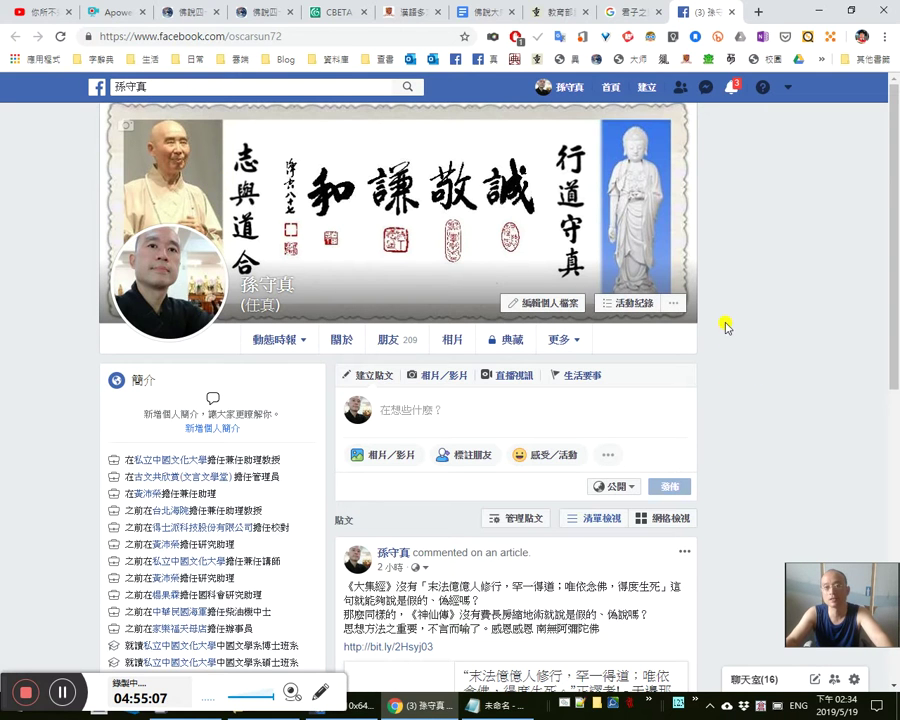
pyautogui.click(180, 13)
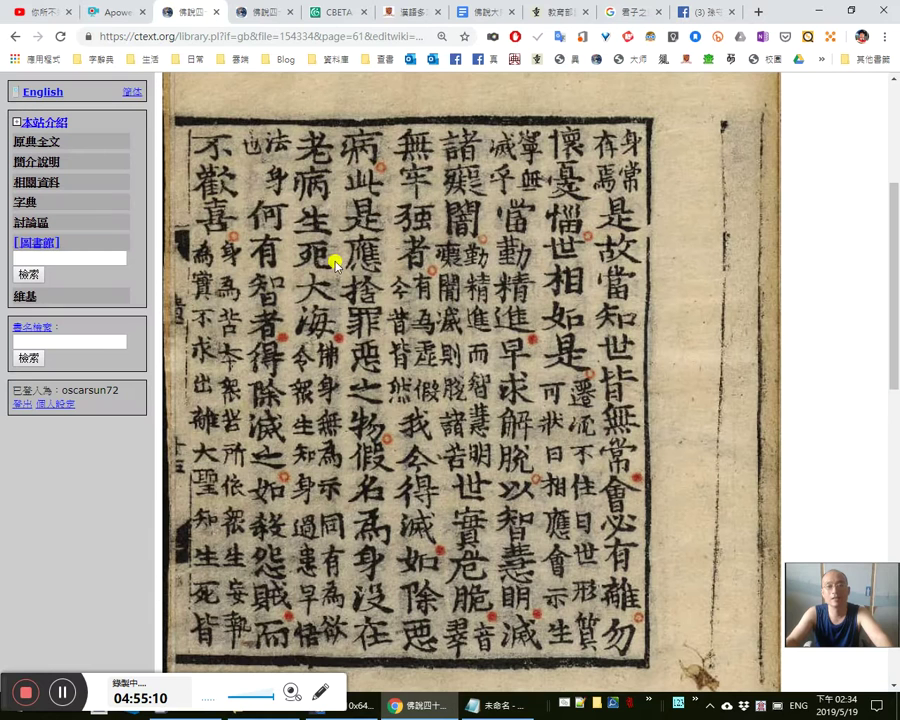
pyautogui.scroll(-1, 436, 430)
pyautogui.scroll(1, 530, 424)
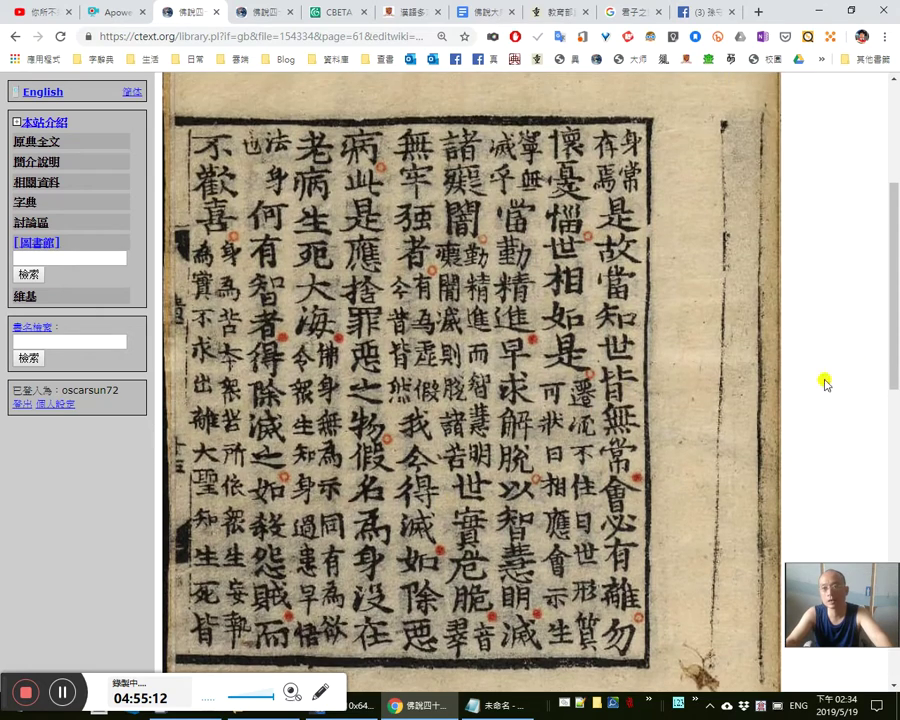
pyautogui.scroll(-1, 888, 345)
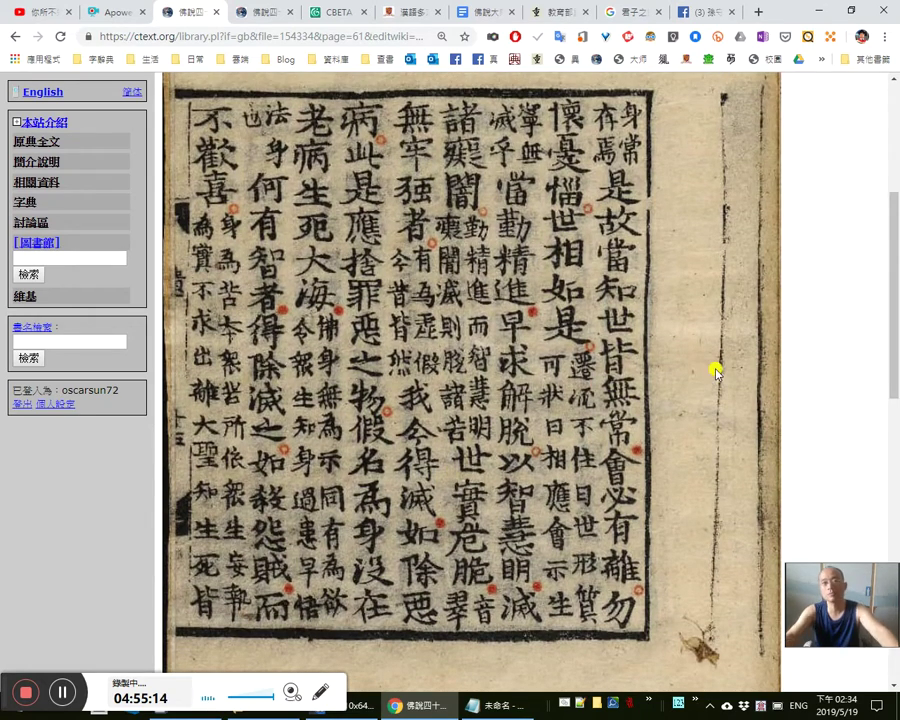
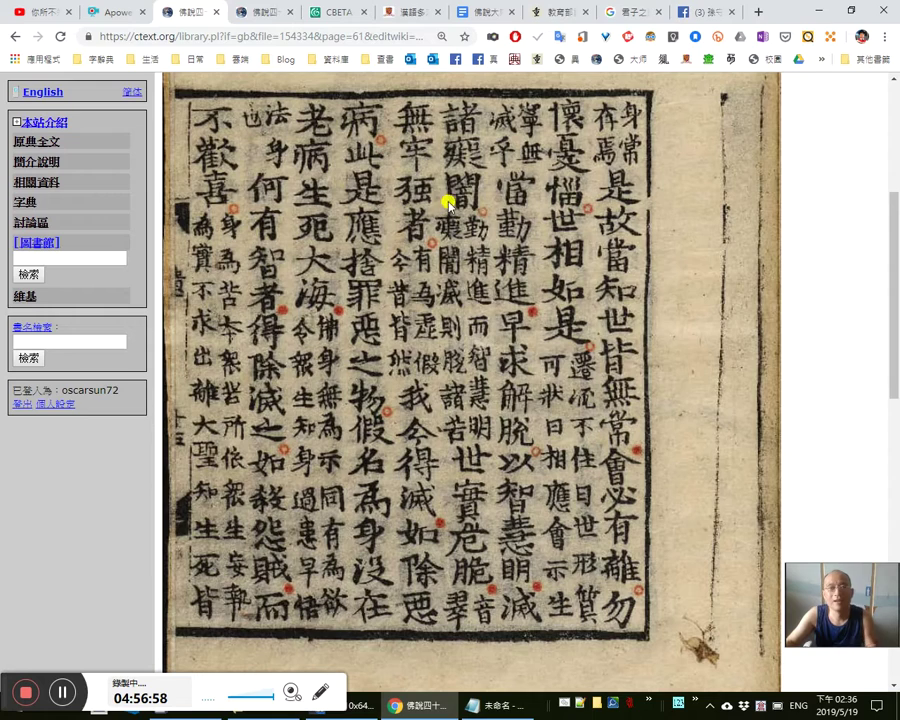
# Step: Glance at the page 62 scan on ctext.org, then return to page 61 with the EmEditor transcription focused
pyautogui.hotkey('alt', 'Tab')
pyautogui.hotkey('alt', 'Tab')
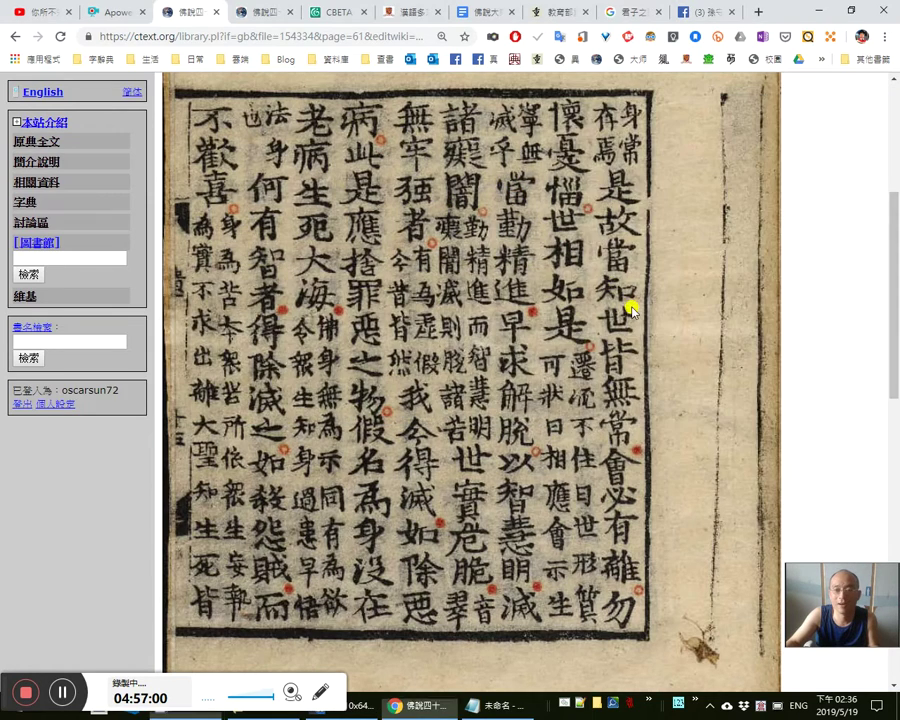
pyautogui.hotkey('alt', 'Tab')
pyautogui.hotkey('alt', 'Tab')
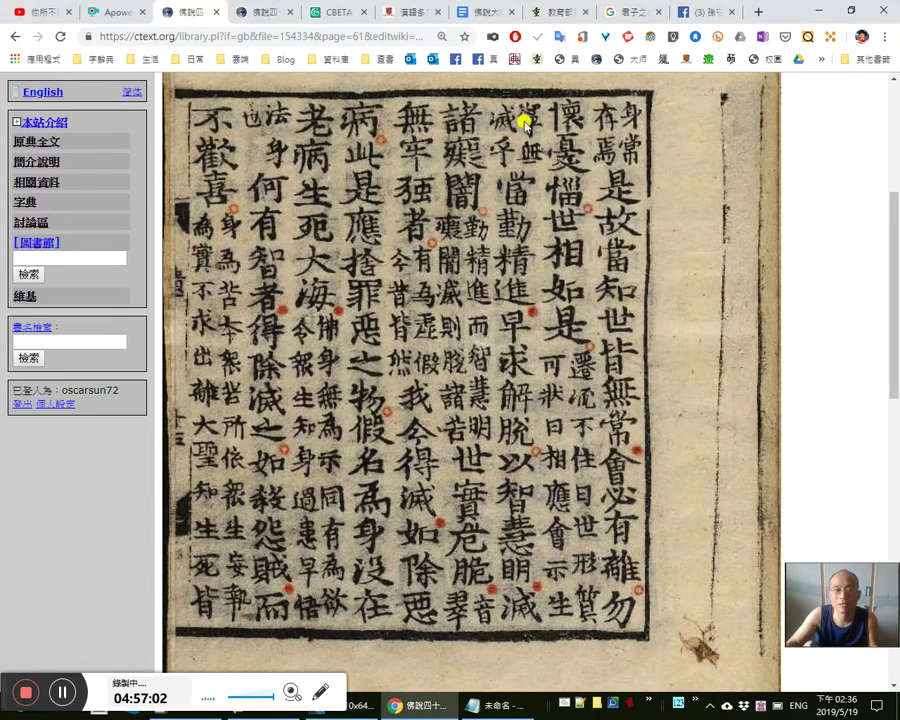
pyautogui.click(268, 13)
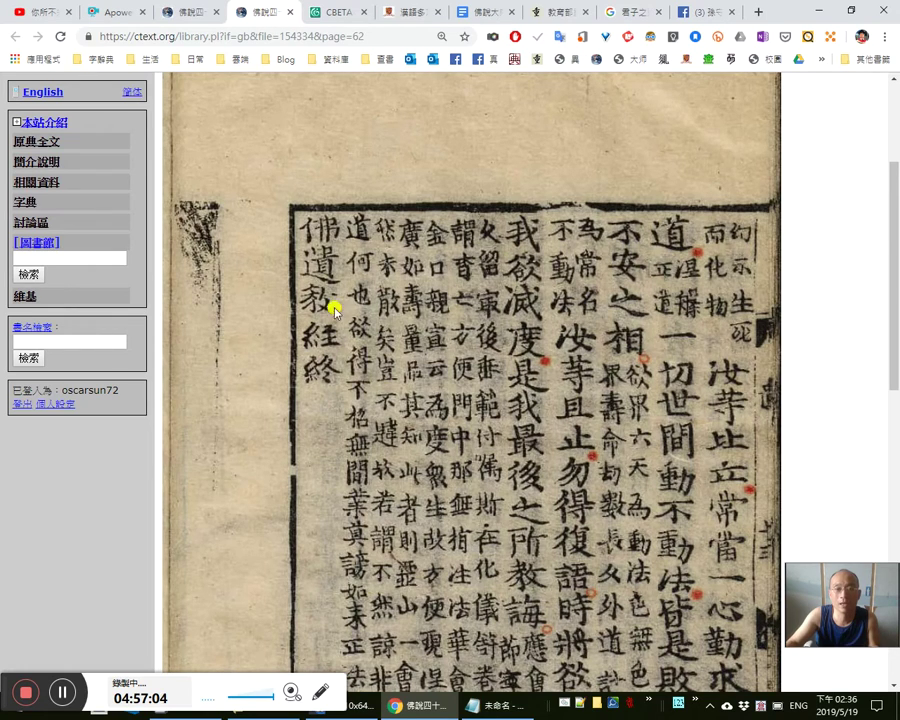
pyautogui.click(205, 14)
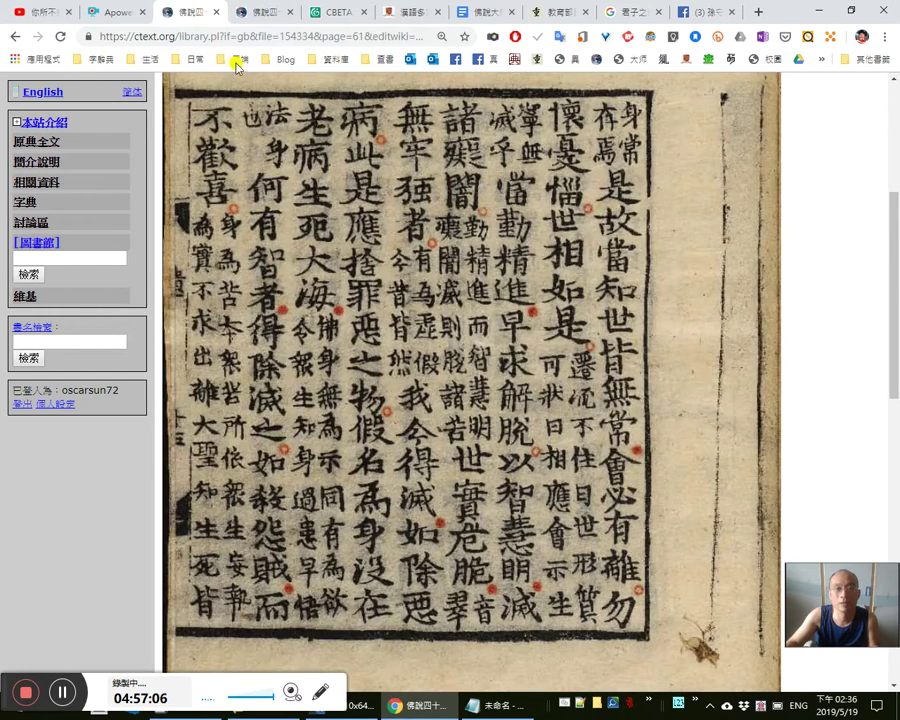
pyautogui.hotkey('alt', 'Tab')
pyautogui.click(722, 358)
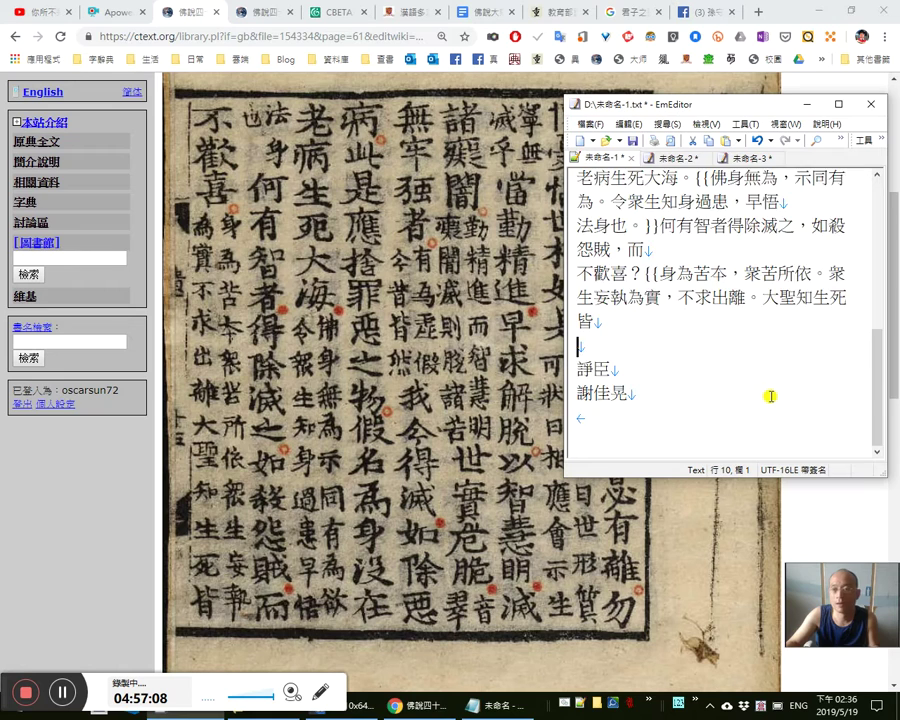
# Step: Review the final lines of the transcription ending with 求…皆
pyautogui.scroll(1, 764, 393)
pyautogui.click(740, 394)
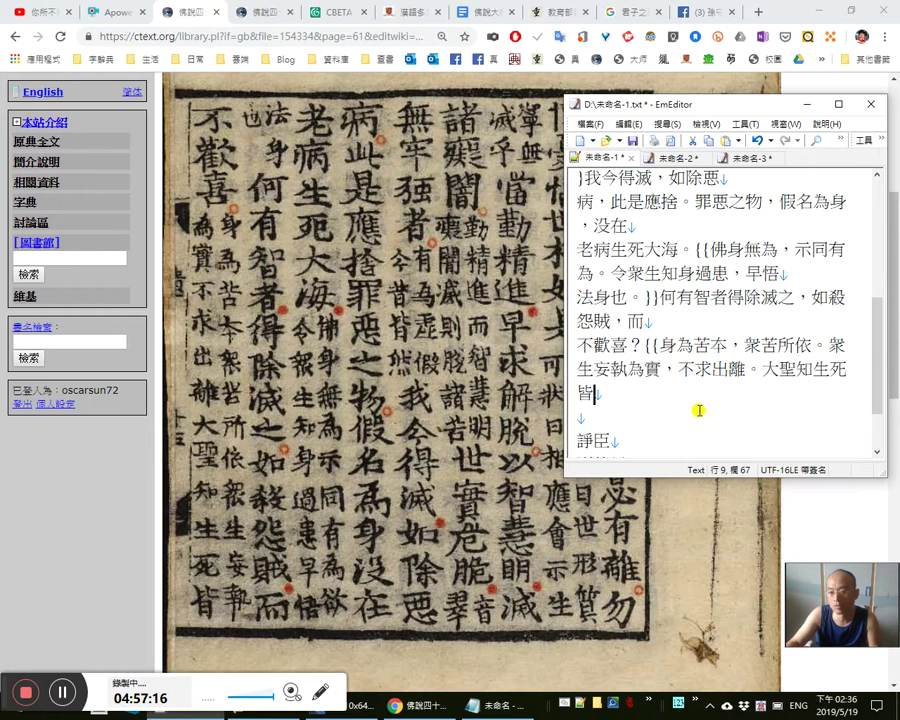
pyautogui.keyDown('shift'); pyautogui.click(697, 386); pyautogui.keyUp('shift')
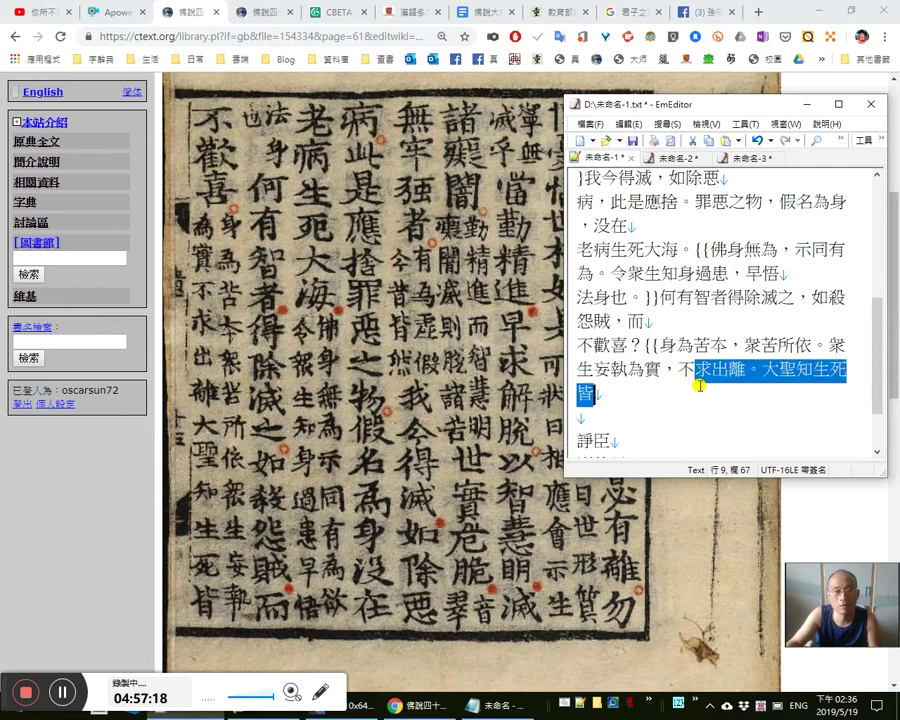
pyautogui.press('Right')
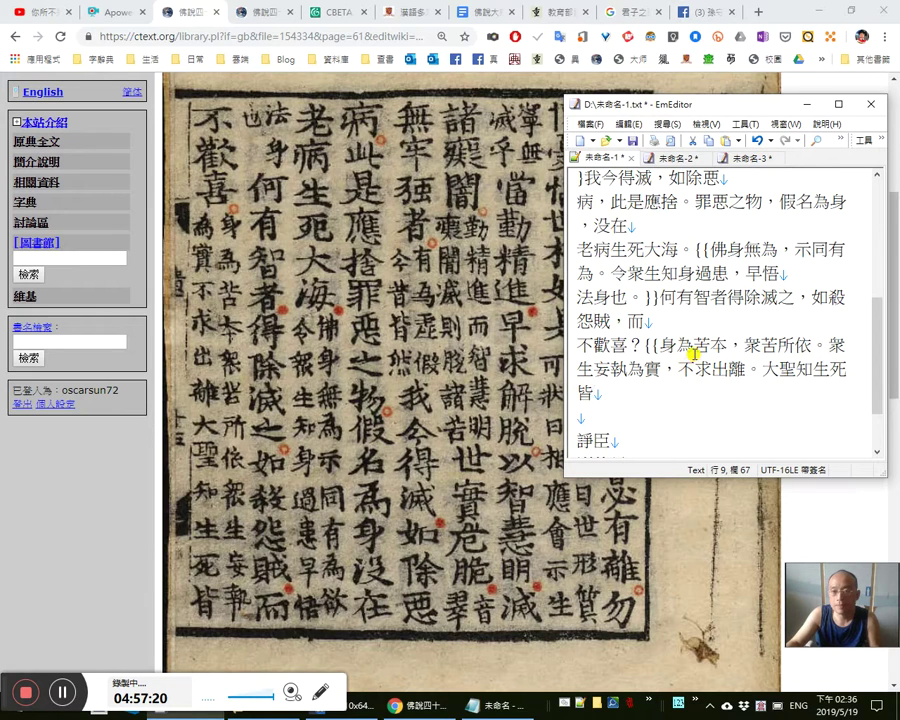
pyautogui.click(680, 349)
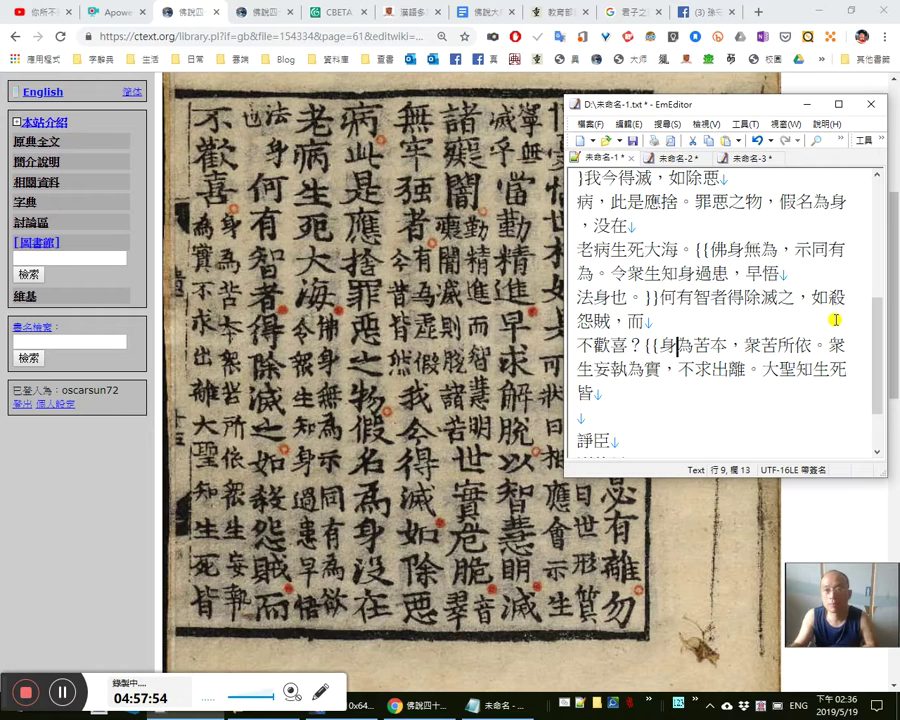
# Step: Select the 諍臣 and name lines and view the 教育部 dictionary entry for 諍臣
pyautogui.scroll(-1, 790, 340)
pyautogui.click(689, 378)
pyautogui.press('Home')
pyautogui.hotkey('shift', 'Down')
pyautogui.hotkey('shift', 'Down')
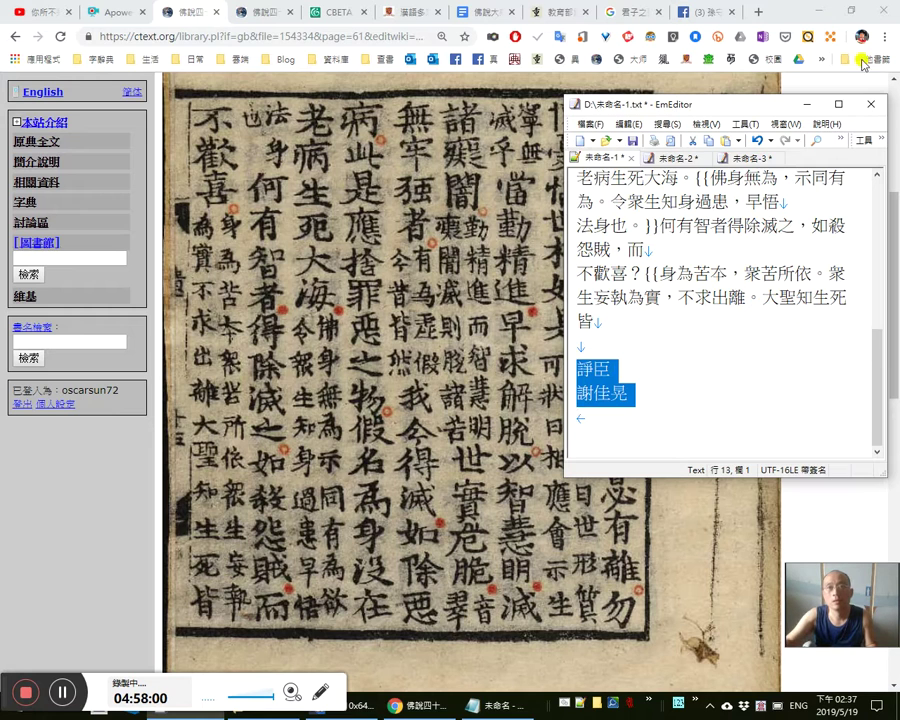
pyautogui.click(548, 12)
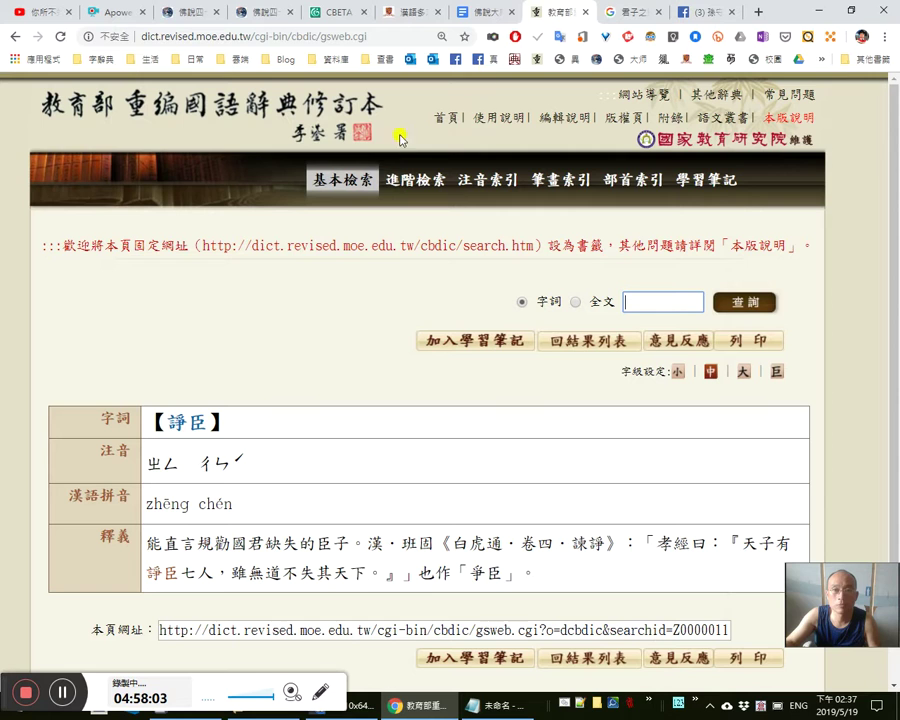
# Step: Close the dictionary and Google search tabs, returning to the ctext scan page
pyautogui.click(585, 12)
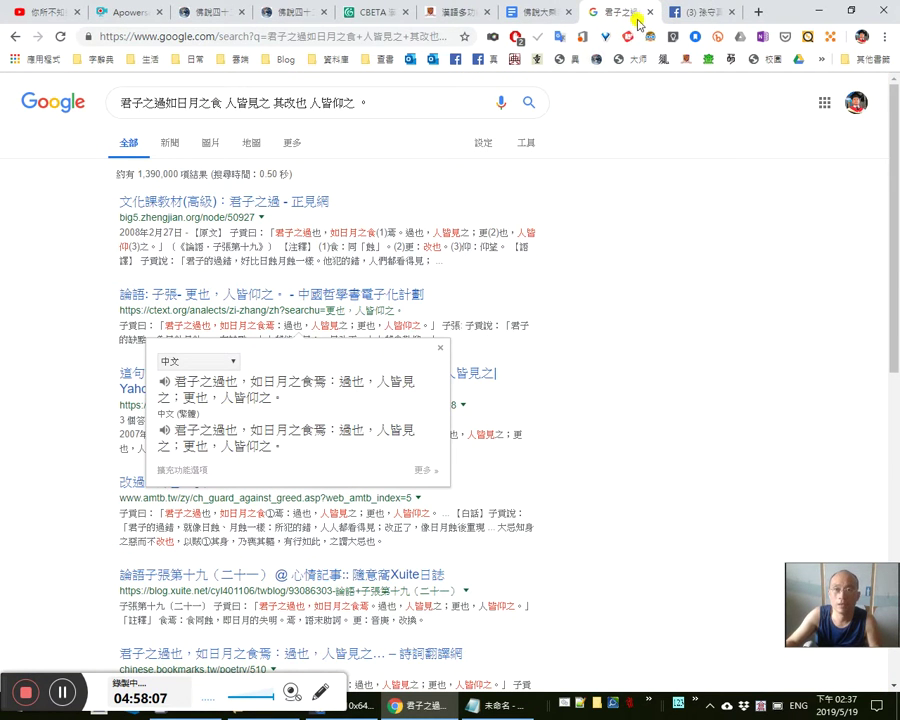
pyautogui.hotkey('ctrl', 'w')
pyautogui.click(272, 12)
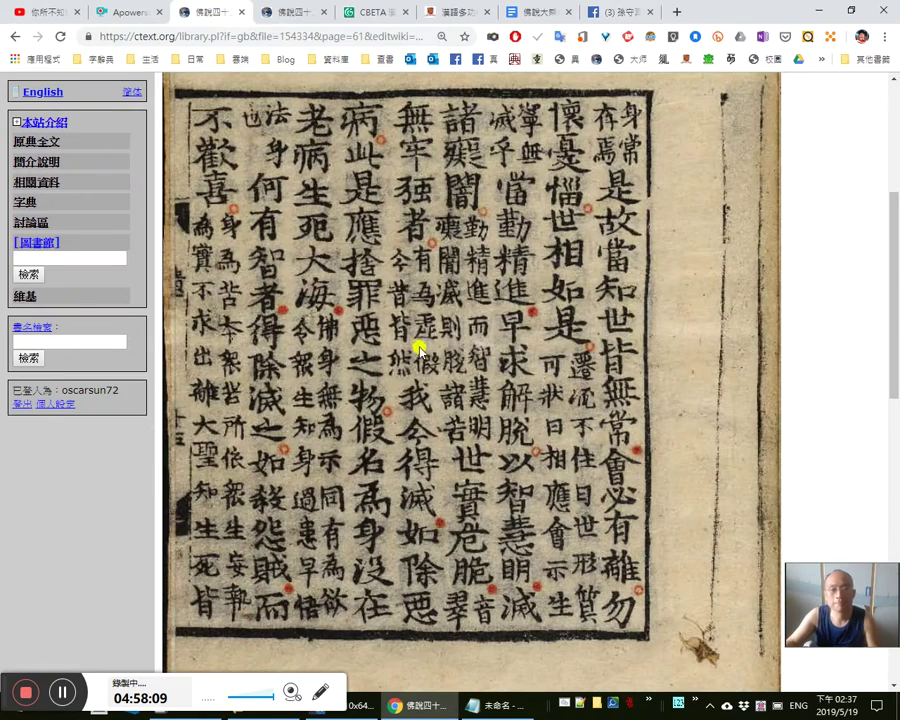
# Step: Delete the trailing 諍臣 and name note lines from the EmEditor transcription
pyautogui.hotkey('alt', 'Tab')
pyautogui.click(636, 404)
pyautogui.click(586, 342)
pyautogui.moveTo(586, 342); pyautogui.dragTo(647, 433)
pyautogui.press('Delete')
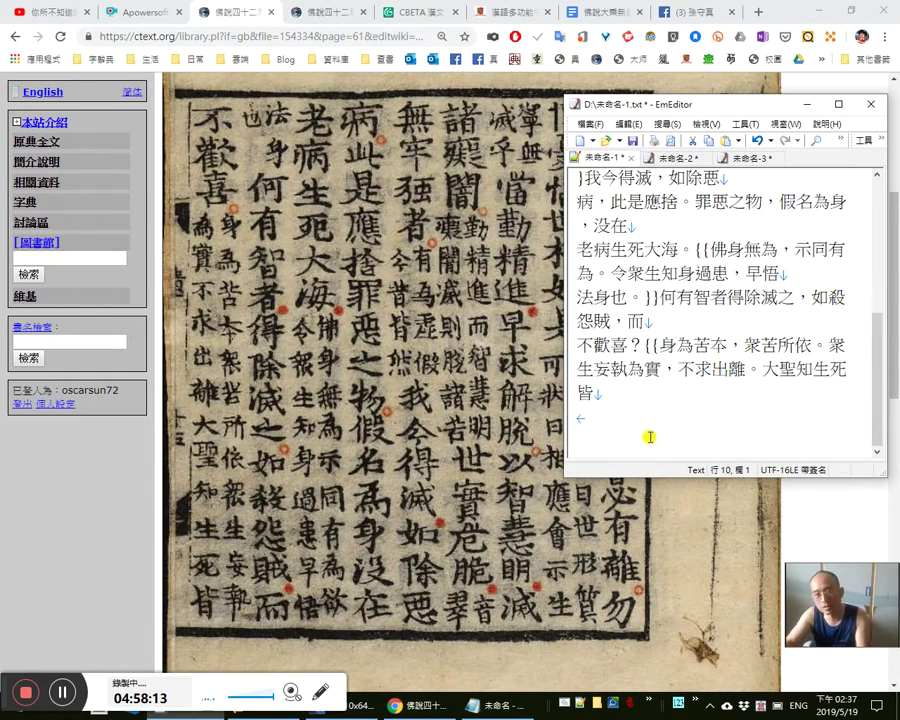
# Step: Leave a blank line after 大聖知生死皆 and type 忍 on the new line 11
pyautogui.scroll(1, 635, 429)
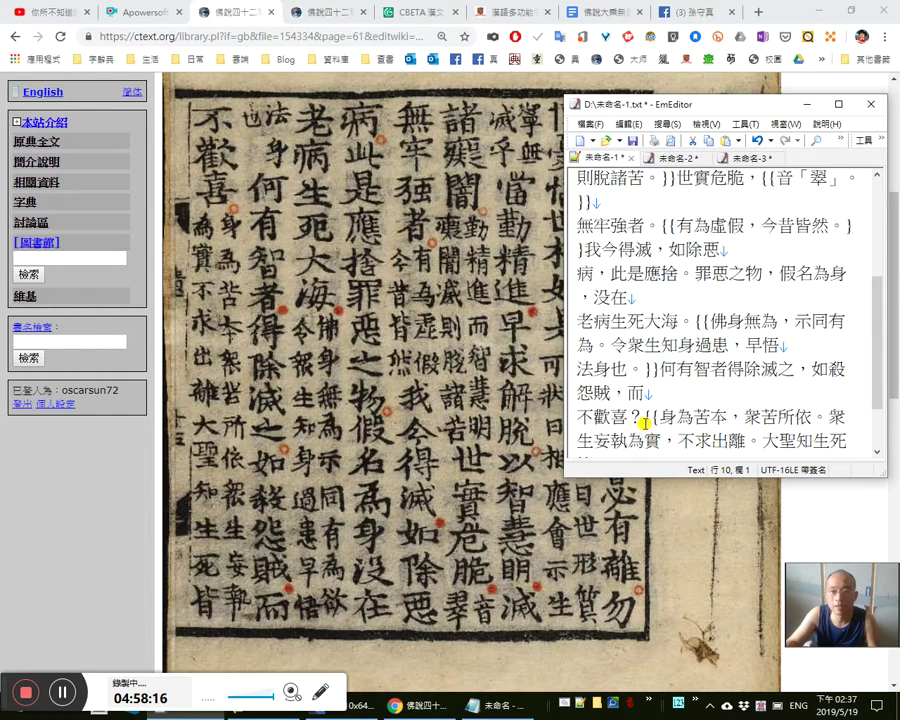
pyautogui.scroll(-1, 640, 429)
pyautogui.click(672, 393)
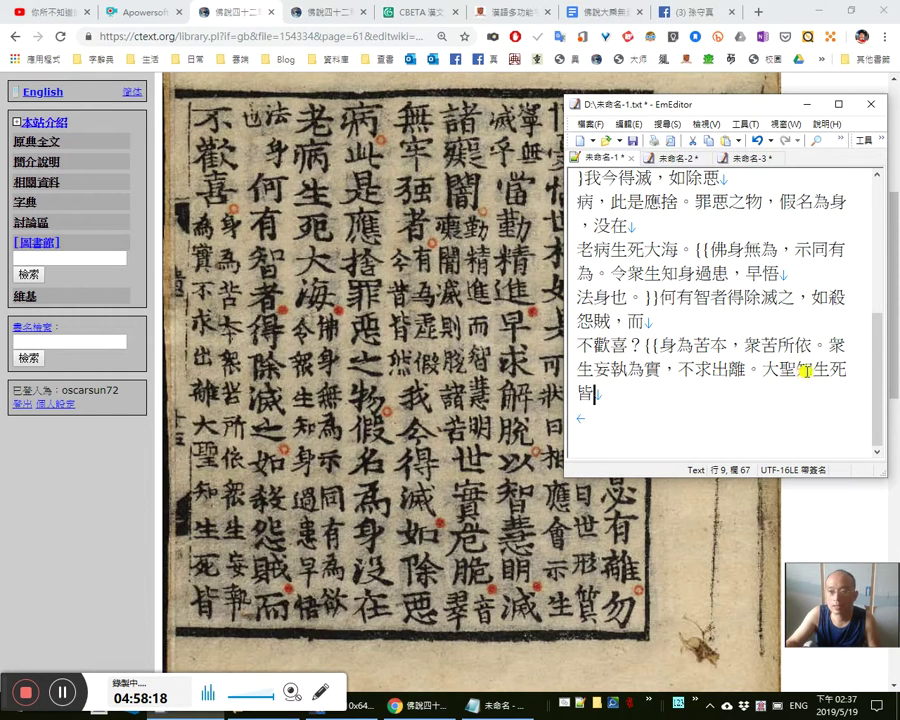
pyautogui.moveTo(763, 370); pyautogui.dragTo(796, 370)
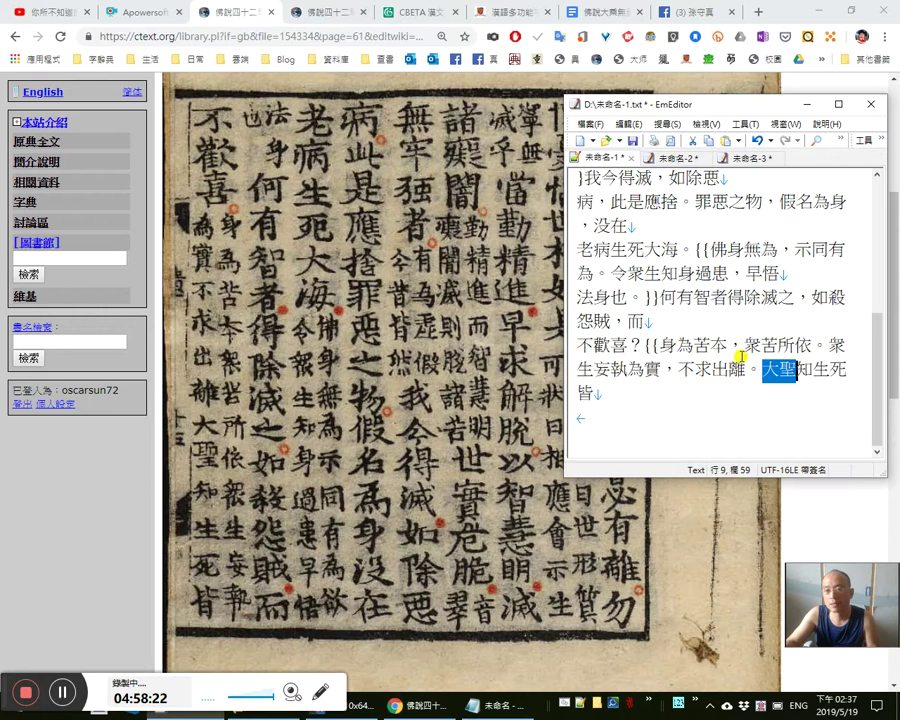
pyautogui.click(759, 345)
pyautogui.click(727, 390)
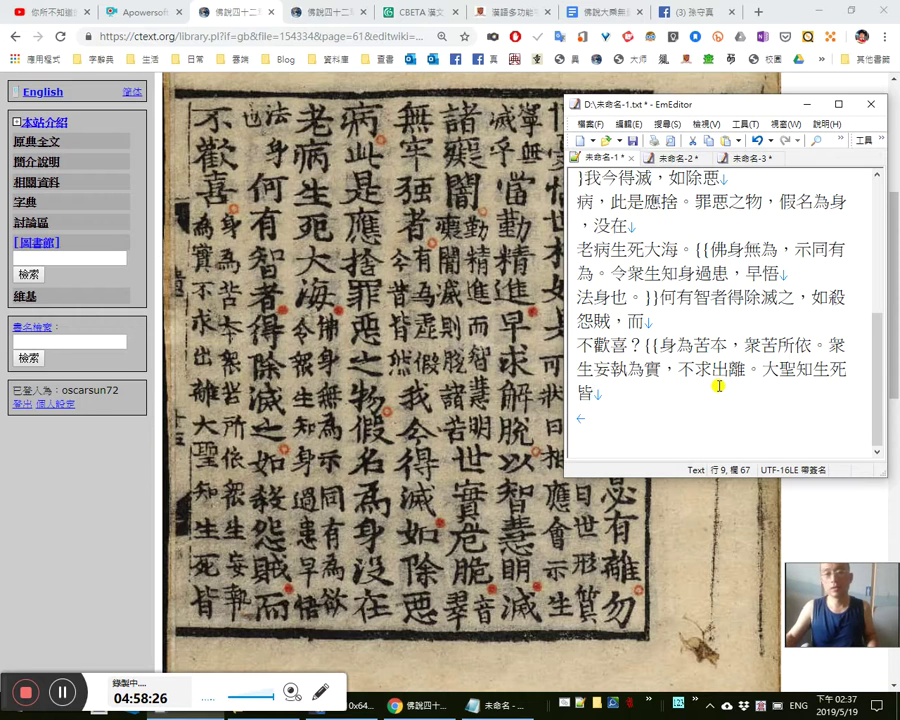
pyautogui.press('Return')
pyautogui.press('Return')
pyautogui.write('忍')
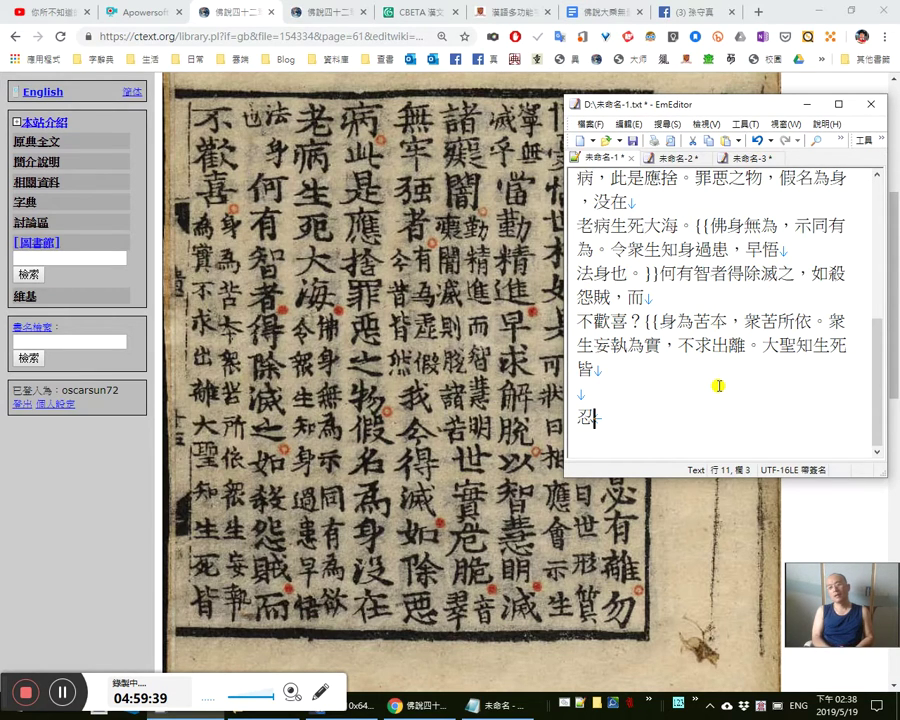
# Step: Write the candidate note 忍聖=認 智 知 on the scratch line
pyautogui.write('認')
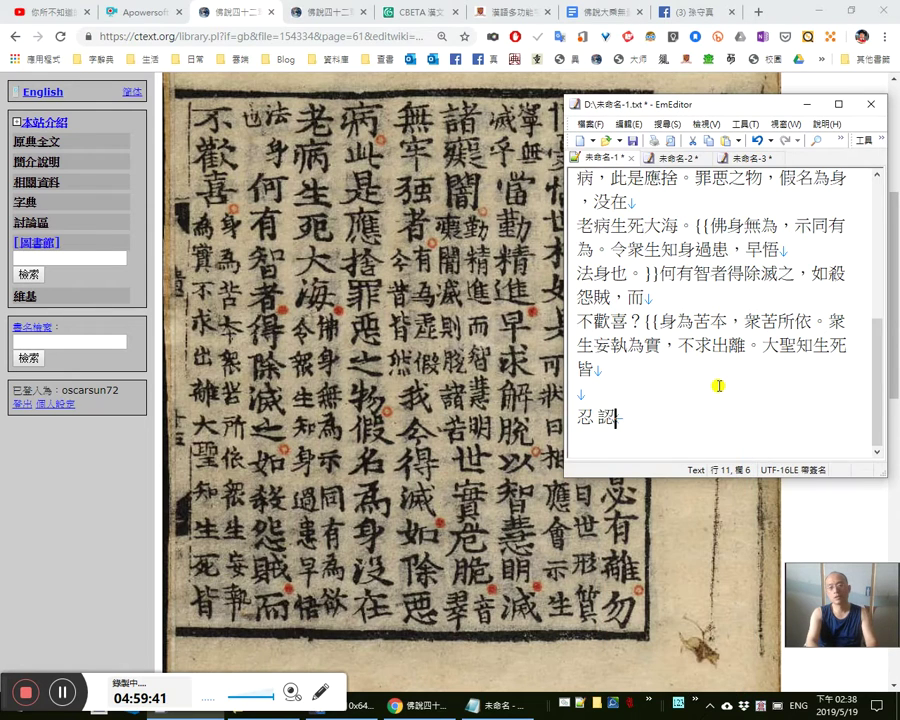
pyautogui.press('Left')
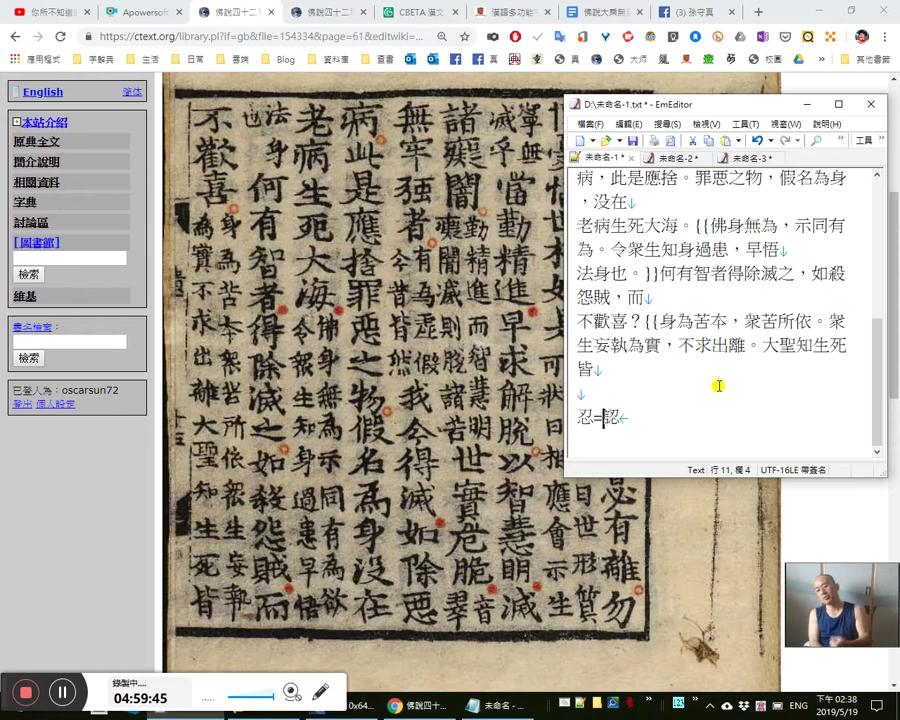
pyautogui.hotkey('shift', 'Right')
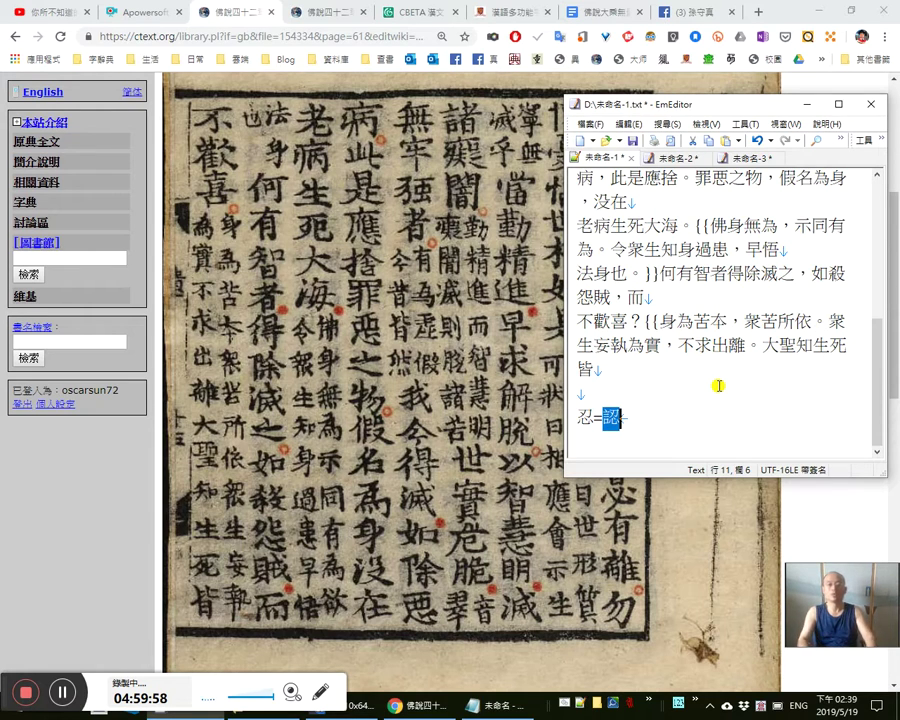
pyautogui.press('Return')
pyautogui.press('Left')
pyautogui.hotkey('shift', 'Left')
pyautogui.press('BackSpace')
pyautogui.press('Right')
pyautogui.press('Right')
pyautogui.write('智 知')
pyautogui.press('Left')
pyautogui.press('Left')
pyautogui.press('Left')
pyautogui.press('Left')
pyautogui.press('Left')
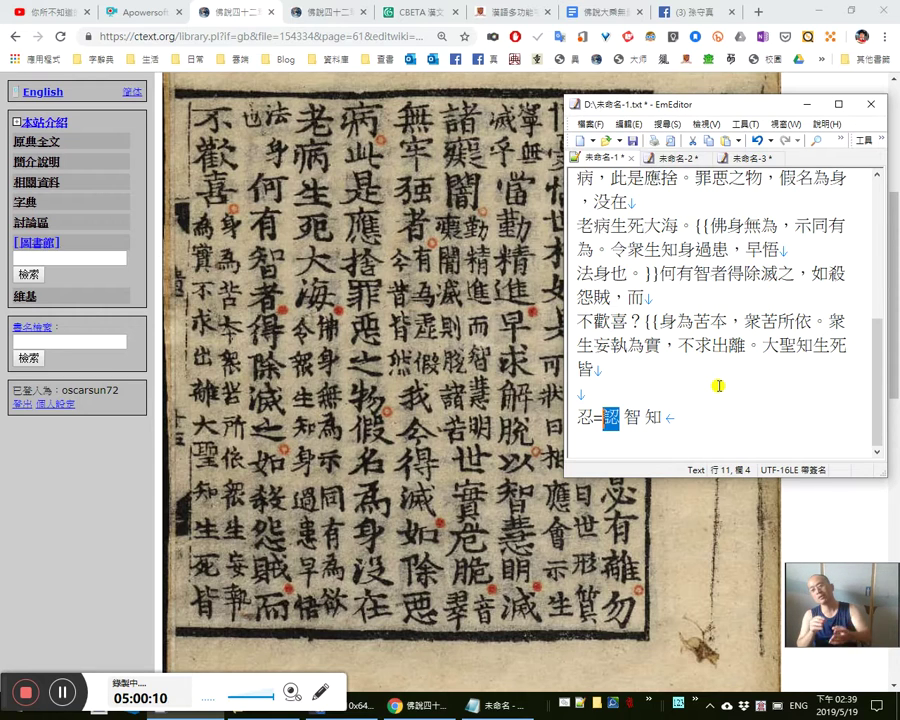
pyautogui.press('Left')
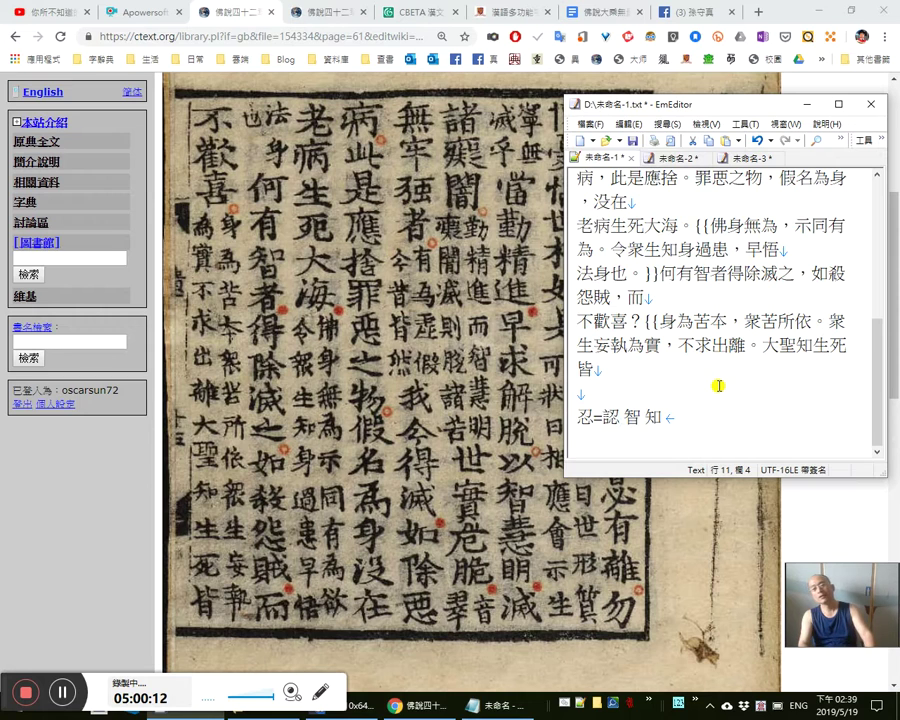
pyautogui.hotkey('shift', 'Left')
pyautogui.press('BackSpace')
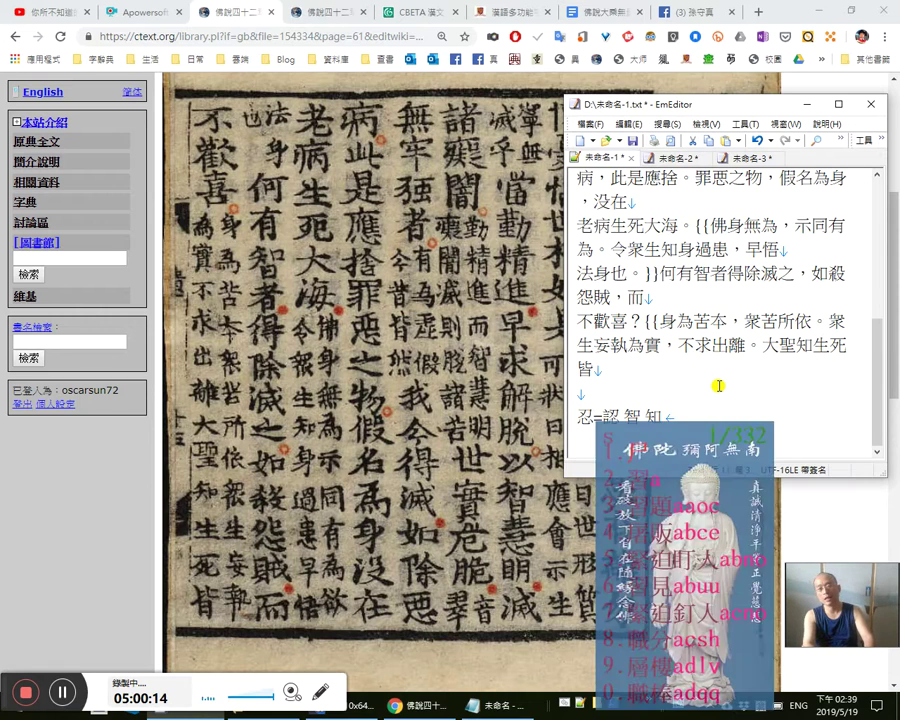
pyautogui.write('聖=')
# Step: Insert 佛 after 聖 so the note reads 忍聖佛=認 智 知
pyautogui.press('Left')
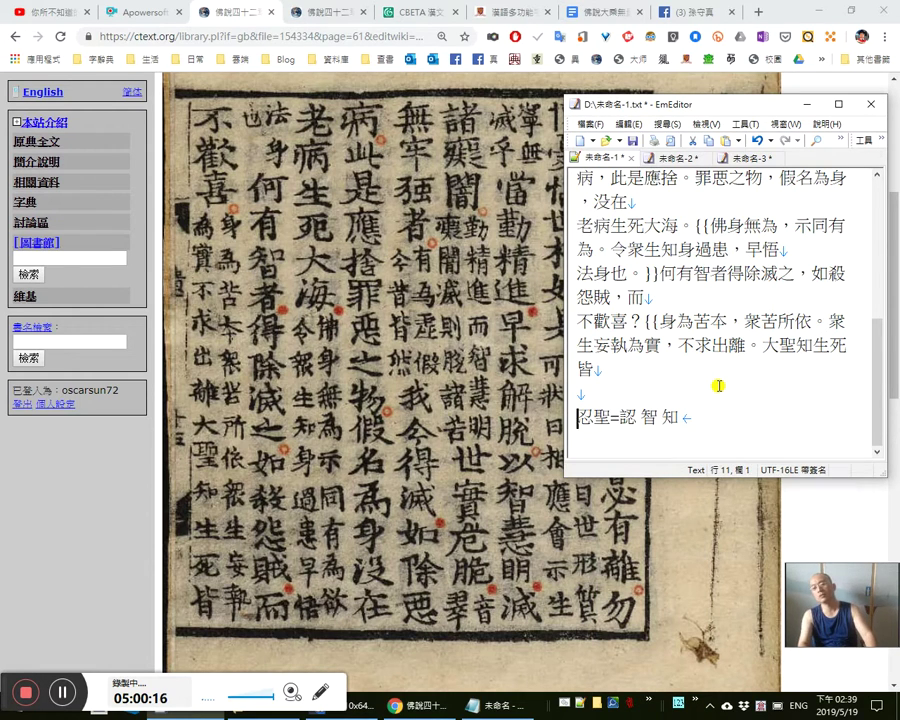
pyautogui.hotkey('shift', 'Right')
pyautogui.hotkey('shift', 'Right')
pyautogui.press('Right')
pyautogui.write('佛')
pyautogui.press('Left')
pyautogui.press('Left')
# Step: Move the 忍聖佛=認 智 知 line up onto line 11 and start a new line beneath
pyautogui.press('Home')
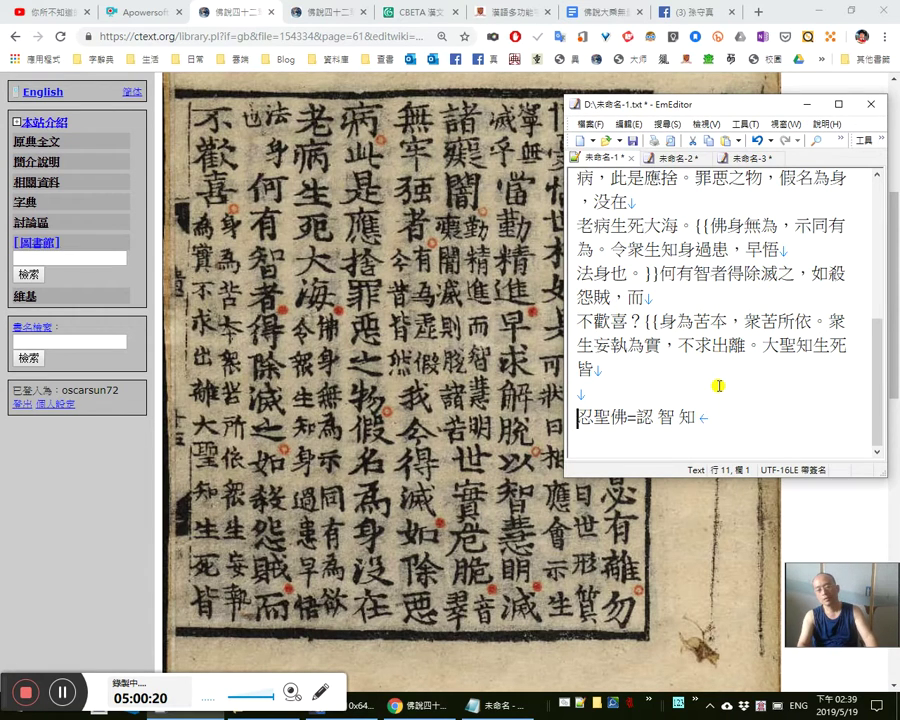
pyautogui.hotkey('shift', 'End')
pyautogui.hotkey('ctrl', 'x')
pyautogui.press('Up')
pyautogui.press('Left')
pyautogui.press('Right')
pyautogui.hotkey('ctrl', 'v')
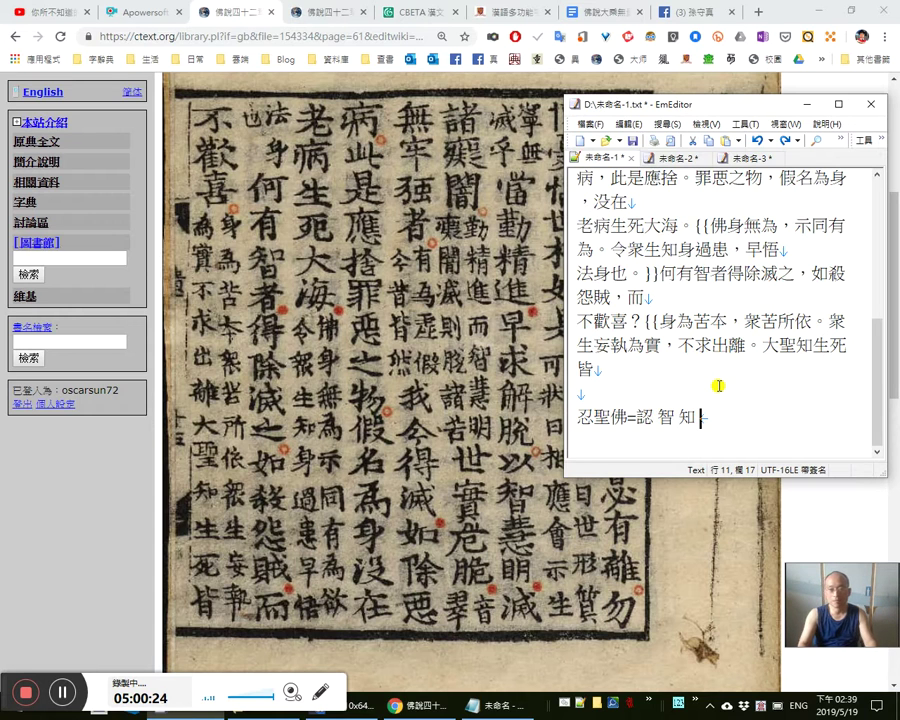
pyautogui.press('Return')
# Step: Type the second note line 忍刃 認 韌性, correcting mistyped characters along the way
pyautogui.write('忍')
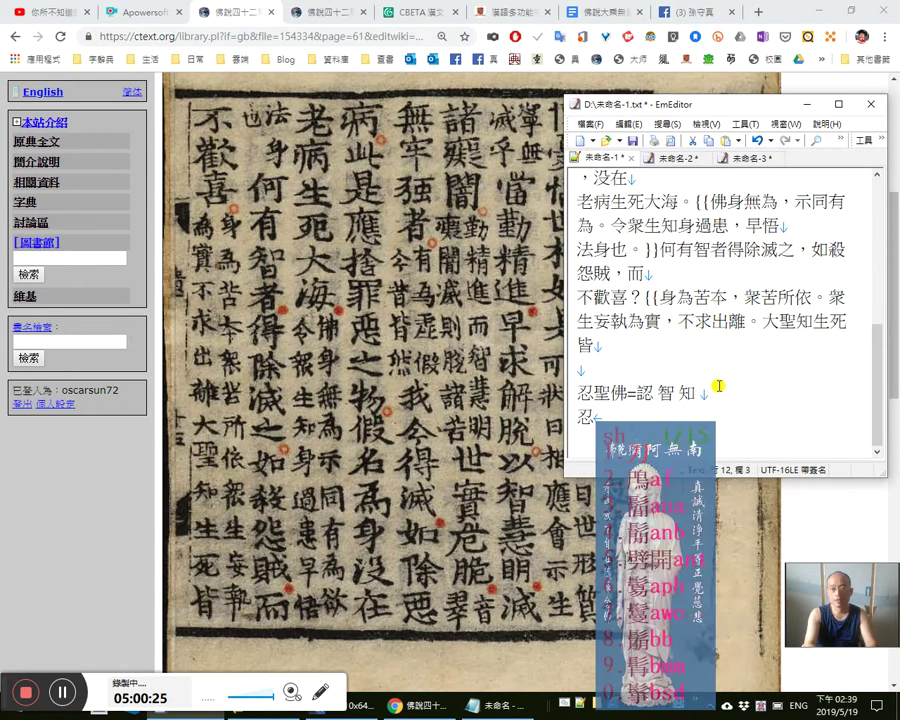
pyautogui.write('戮')
pyautogui.press('BackSpace')
pyautogui.write('刃a 遐')
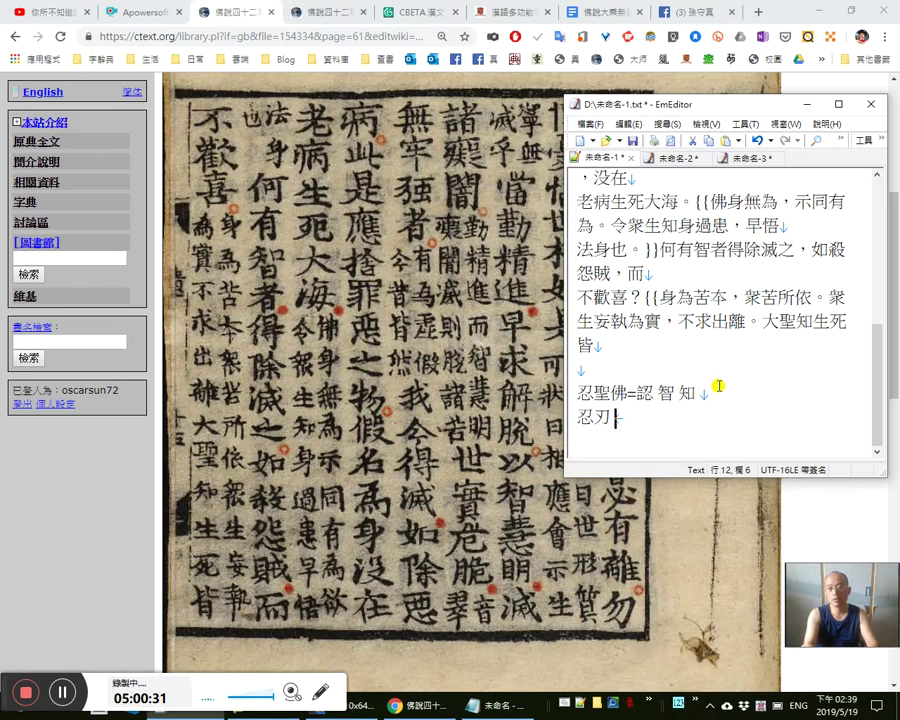
pyautogui.press('BackSpace')
pyautogui.press('BackSpace')
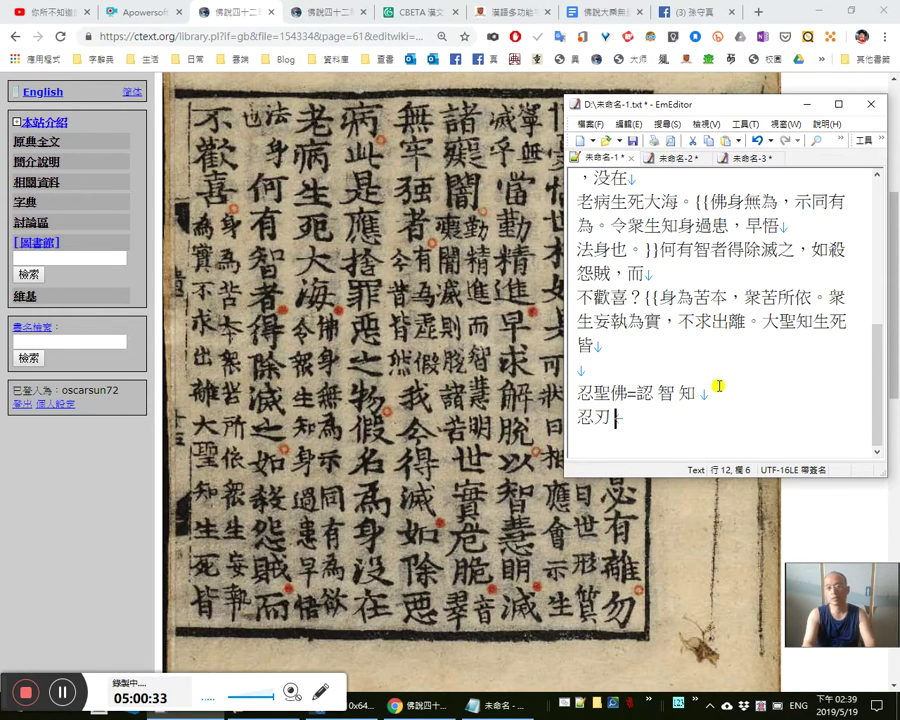
pyautogui.write('yr 認 ')
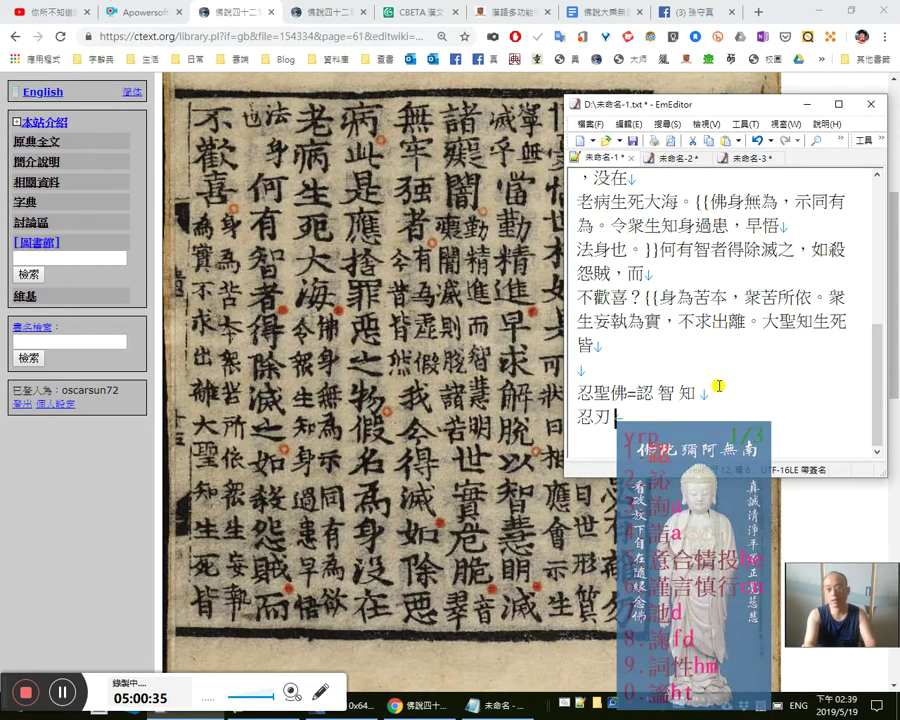
pyautogui.write('執')
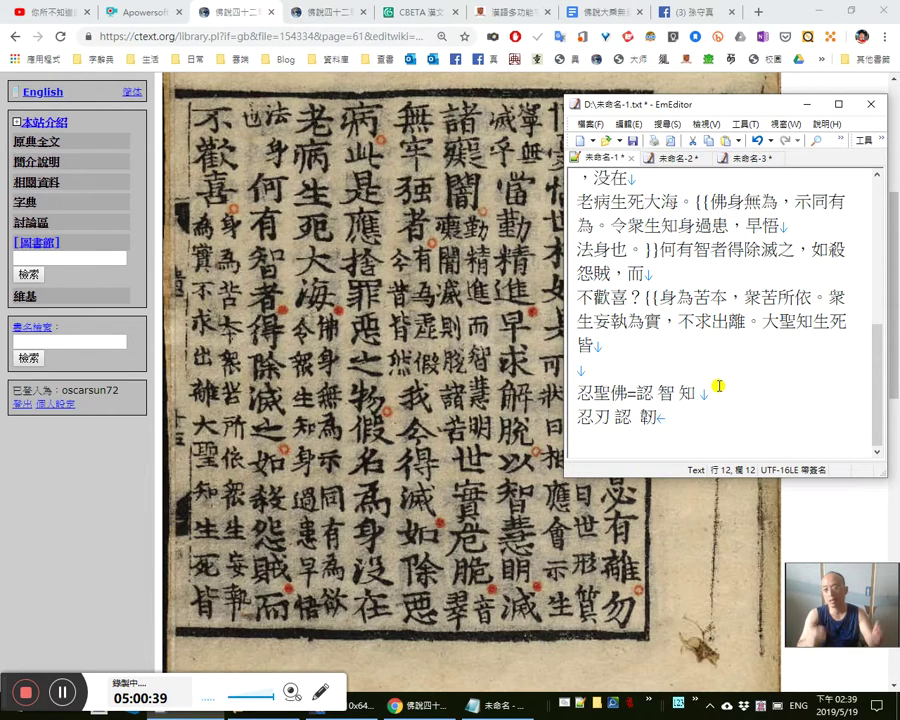
pyautogui.write('性')
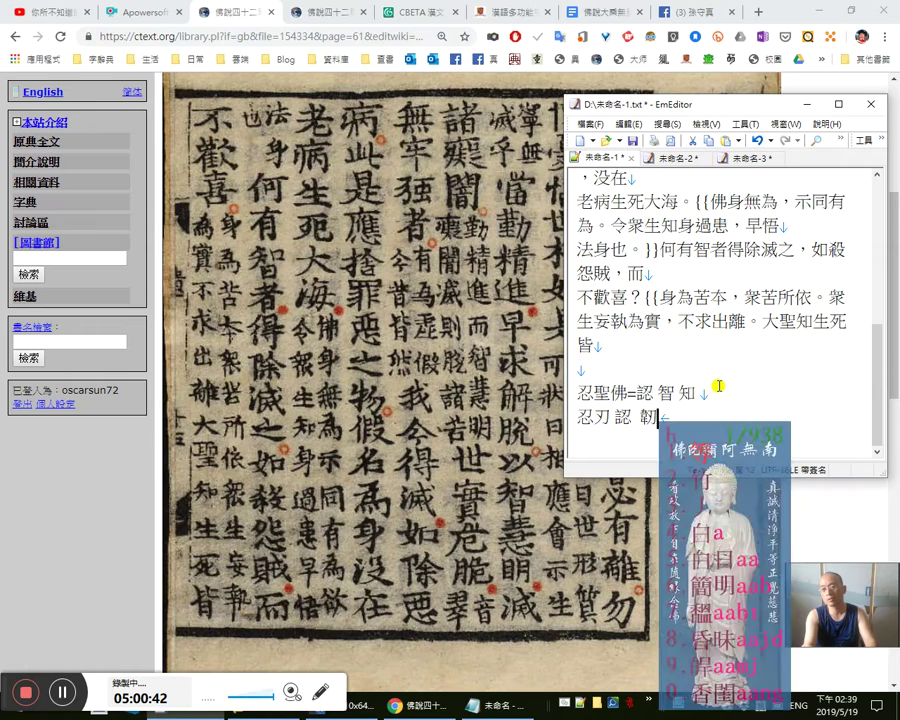
pyautogui.hotkey('shift', 'Left')
pyautogui.hotkey('shift', 'Left')
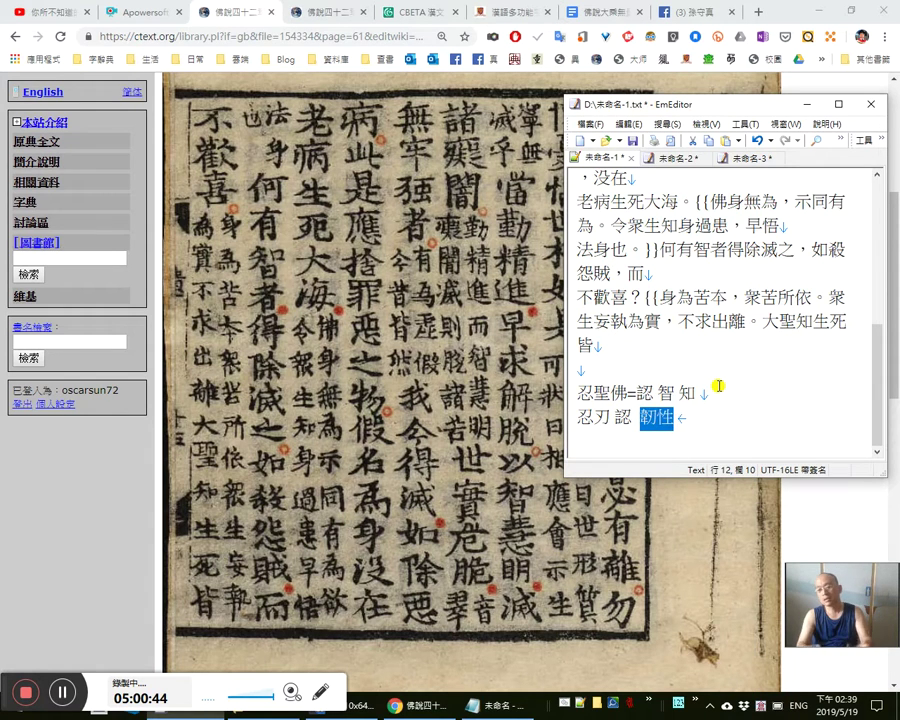
pyautogui.press('Up')
pyautogui.hotkey('shift', 'Left')
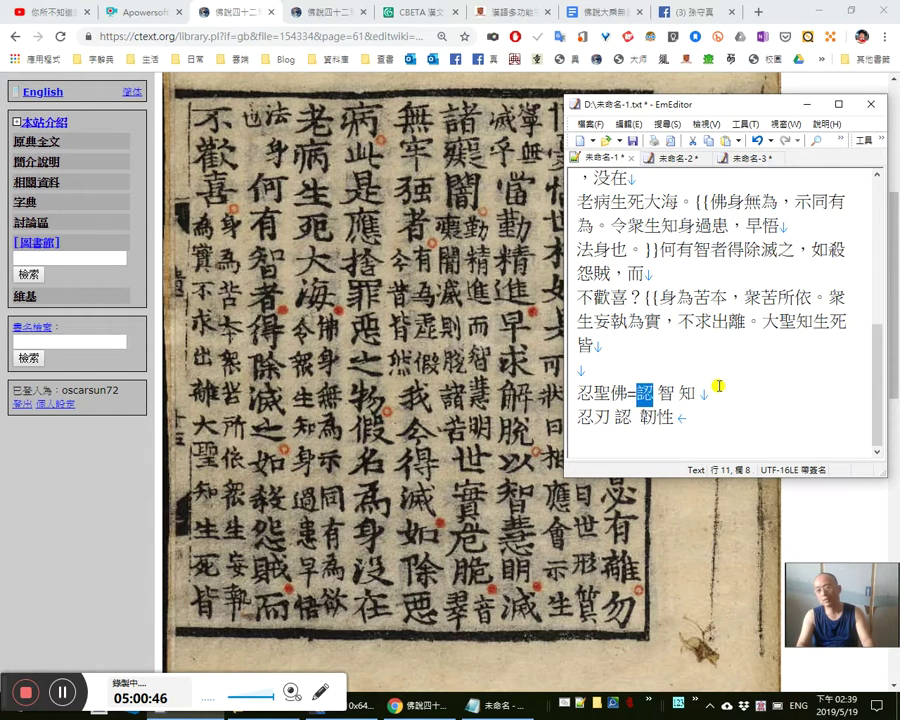
pyautogui.press('Right')
pyautogui.press('Right')
pyautogui.press('Right')
pyautogui.press('Right')
pyautogui.press('Right')
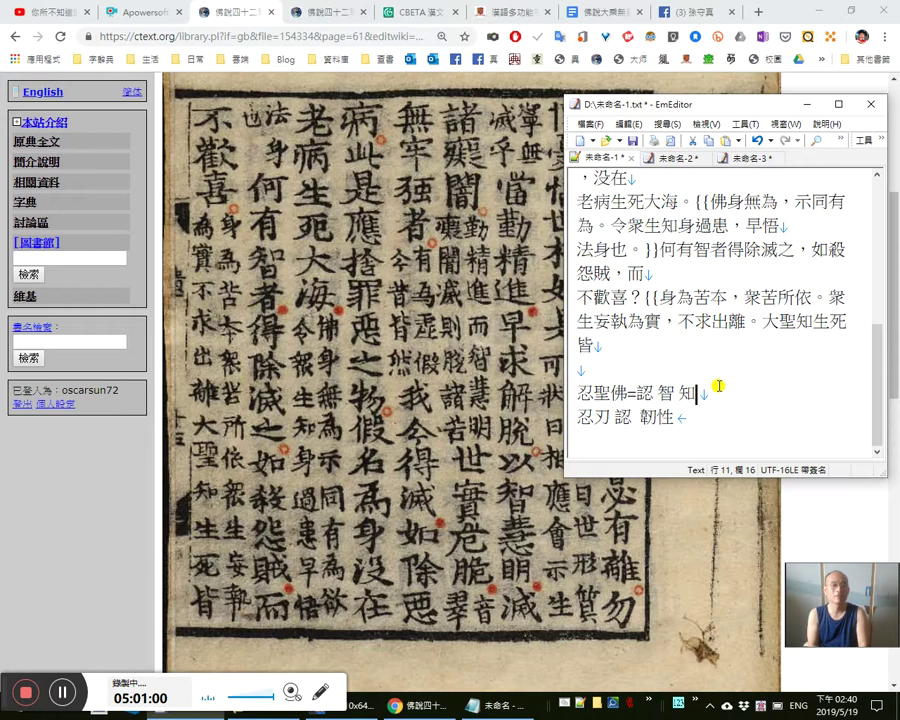
# Step: Append 人知見 我行我素 after 知 on line 11
pyautogui.write('人知見 ')
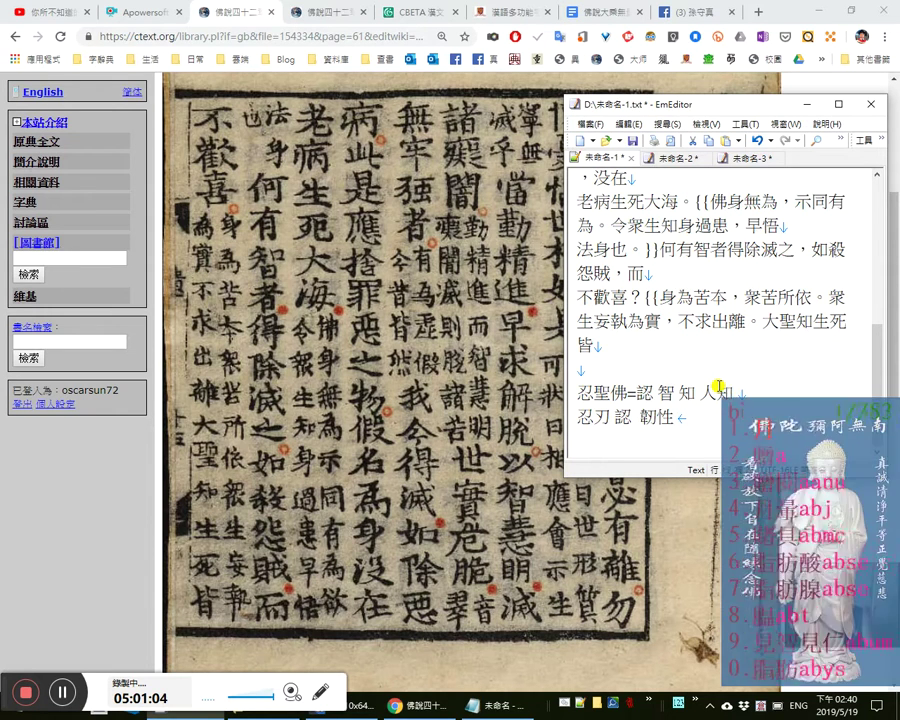
pyautogui.write('我行我素')
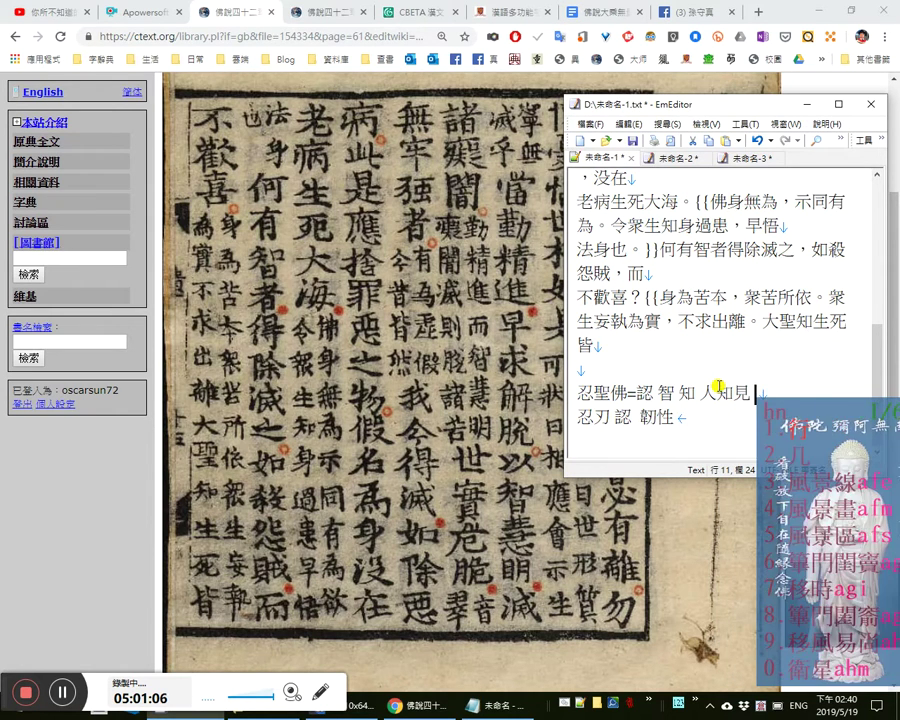
pyautogui.hotkey('shift', 'Left')
pyautogui.hotkey('shift', 'Left')
pyautogui.hotkey('shift', 'Left')
pyautogui.press('Left')
pyautogui.press('Left')
pyautogui.hotkey('shift', 'Right')
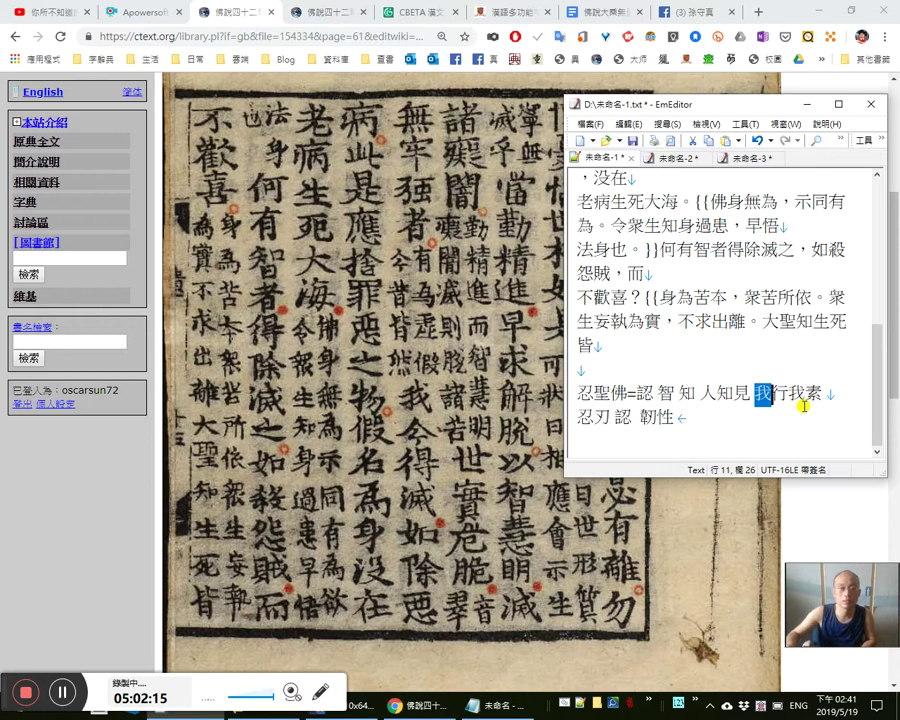
# Step: Select 我行我素, 知 人知 and 我 on line 11 to review them
pyautogui.click(765, 394)
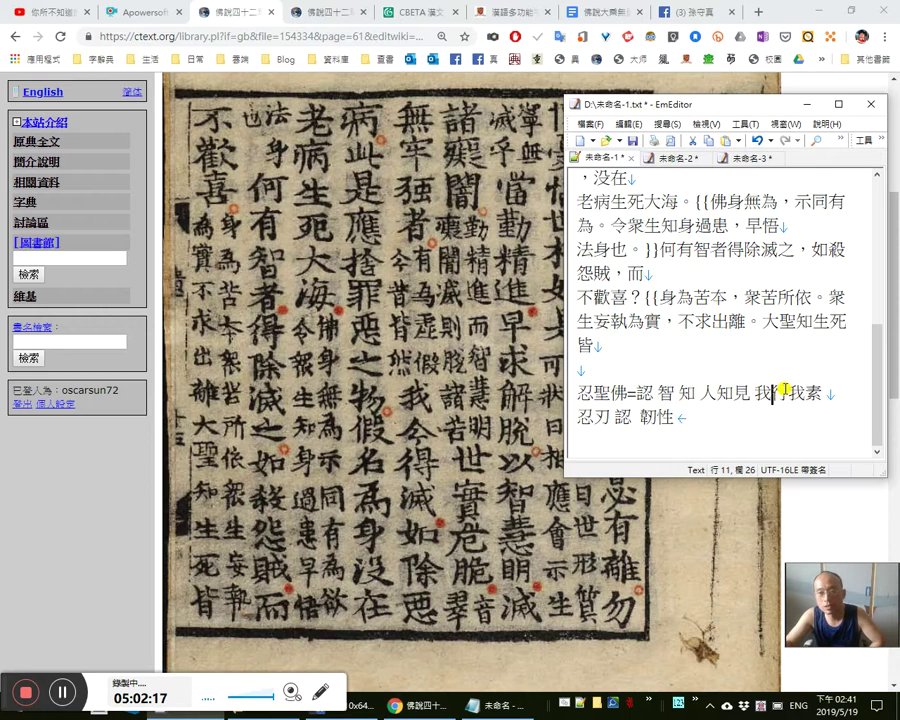
pyautogui.click(766, 422)
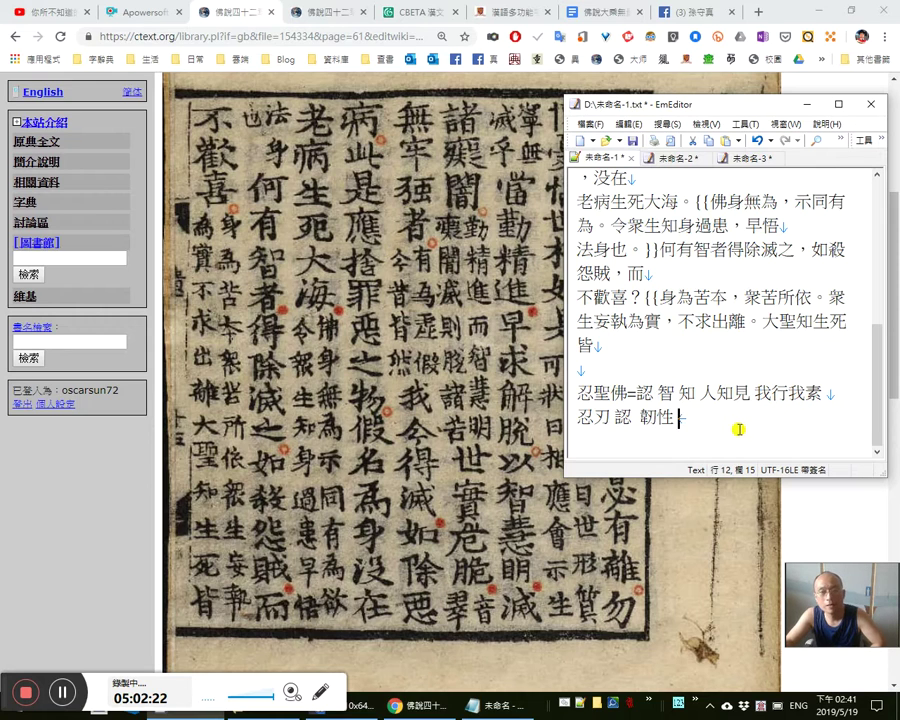
pyautogui.click(787, 397)
pyautogui.click(764, 395)
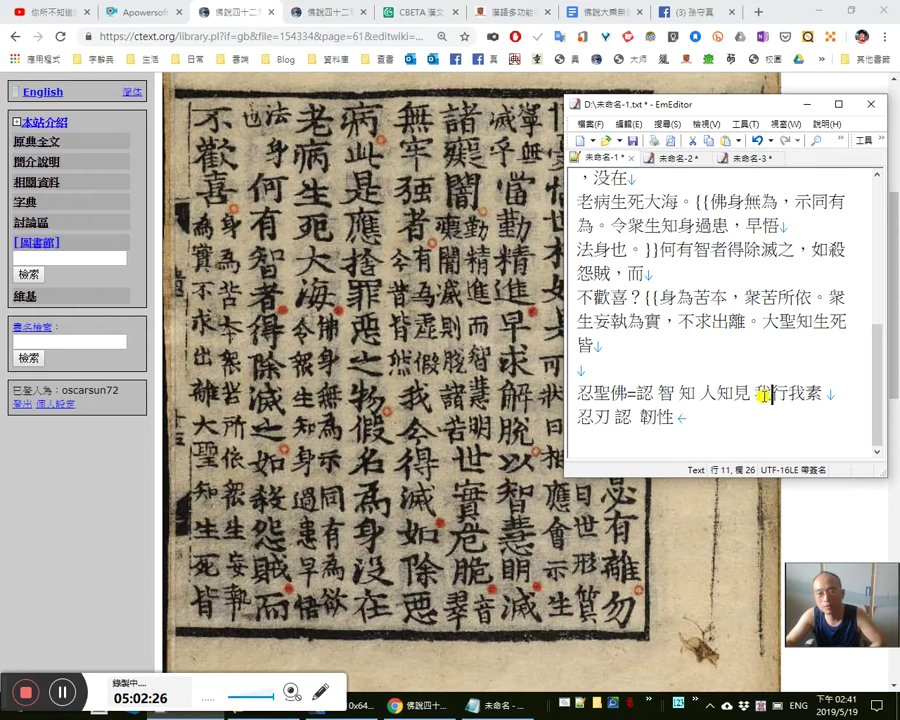
pyautogui.doubleClick(764, 395)
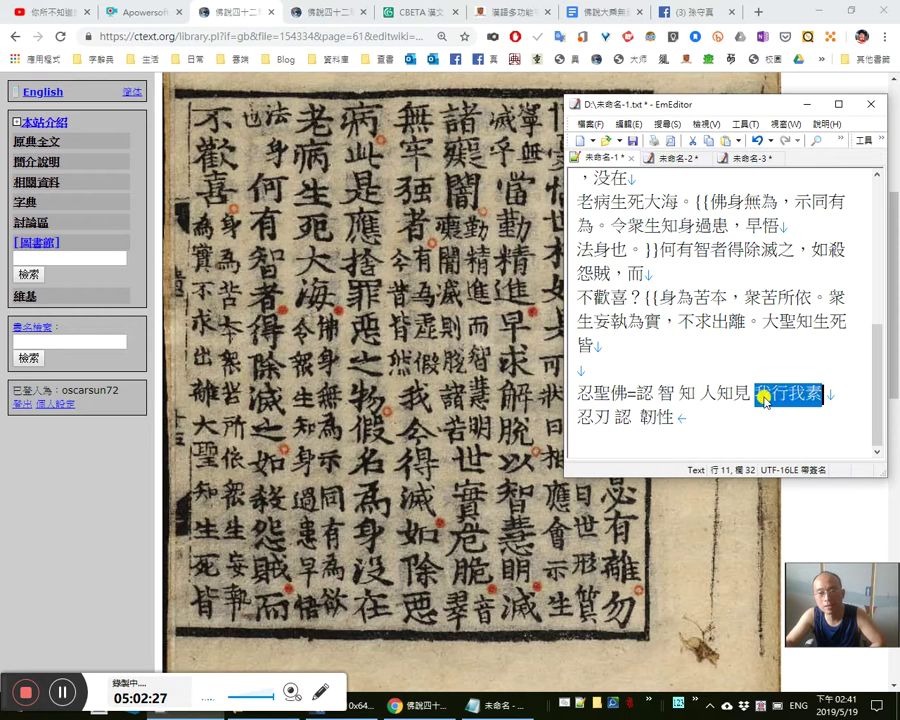
pyautogui.click(697, 423)
pyautogui.doubleClick(688, 393)
pyautogui.moveTo(688, 390); pyautogui.dragTo(744, 389)
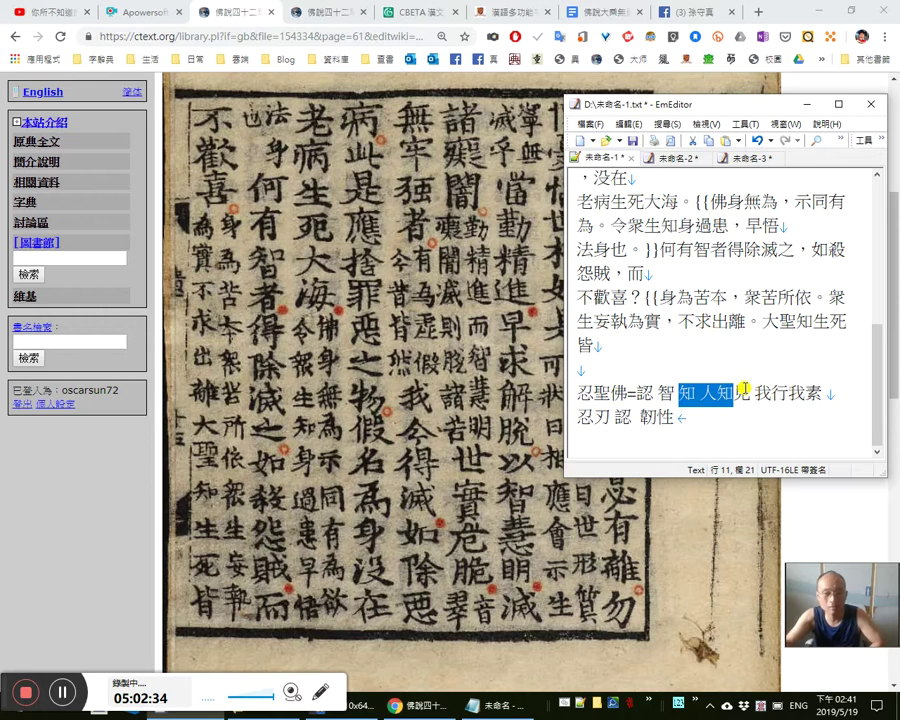
pyautogui.click(770, 394)
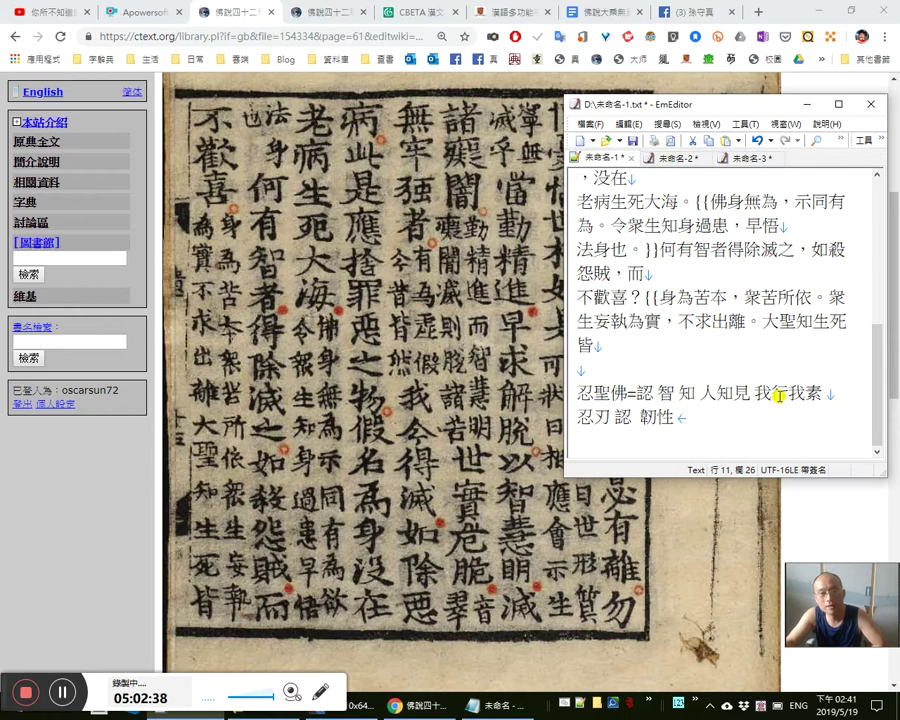
pyautogui.doubleClick(795, 393)
pyautogui.click(764, 421)
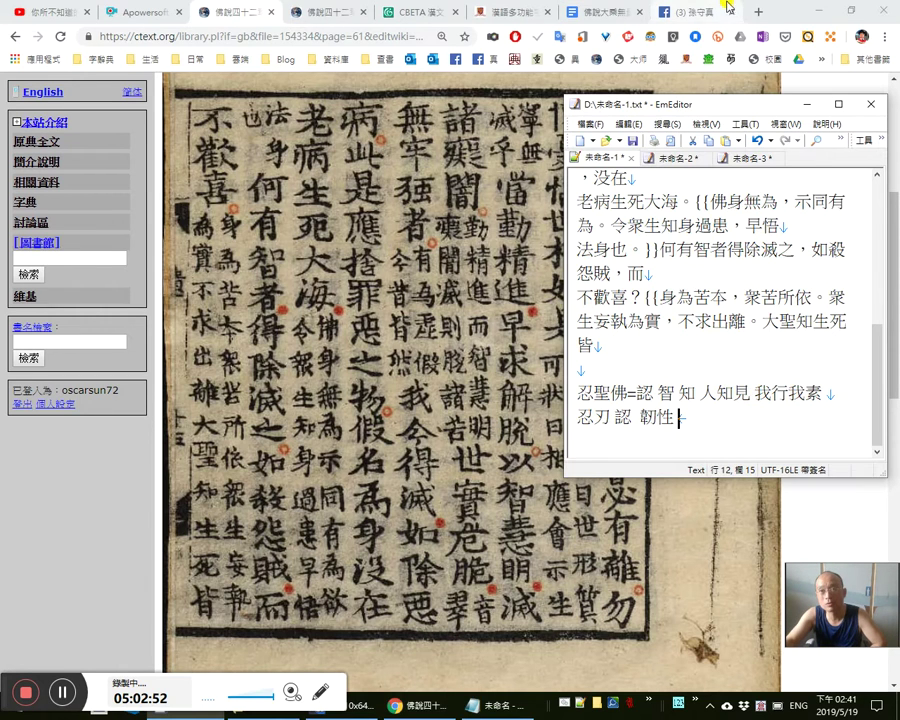
# Step: Check the ctext scan, then select the two note lines in EmEditor to review them
pyautogui.click(747, 8)
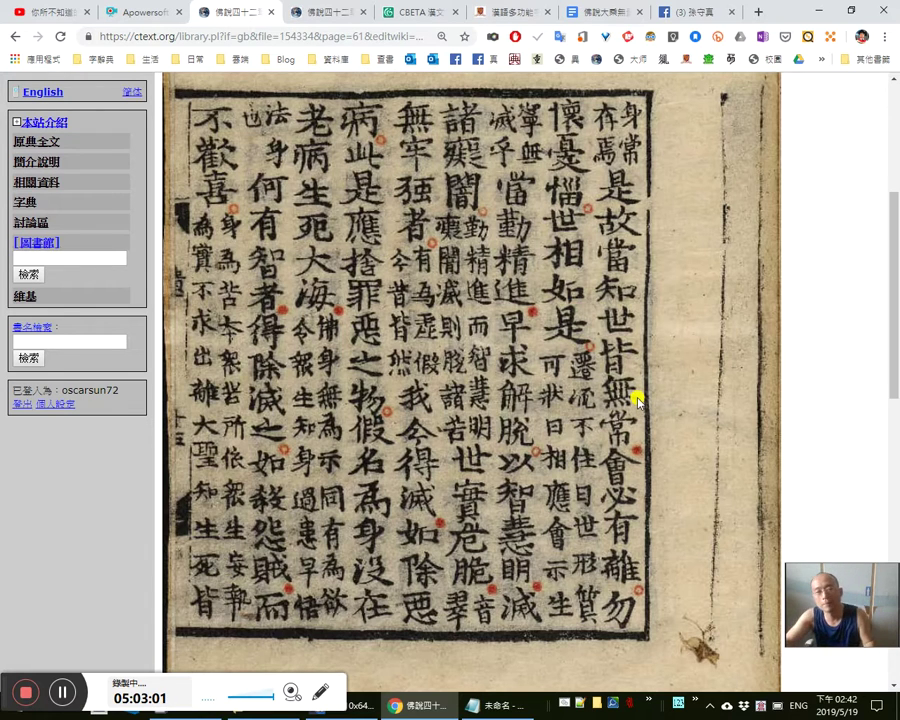
pyautogui.hotkey('alt', 'Tab')
pyautogui.hotkey('alt', 'Tab')
pyautogui.hotkey('alt', 'Tab')
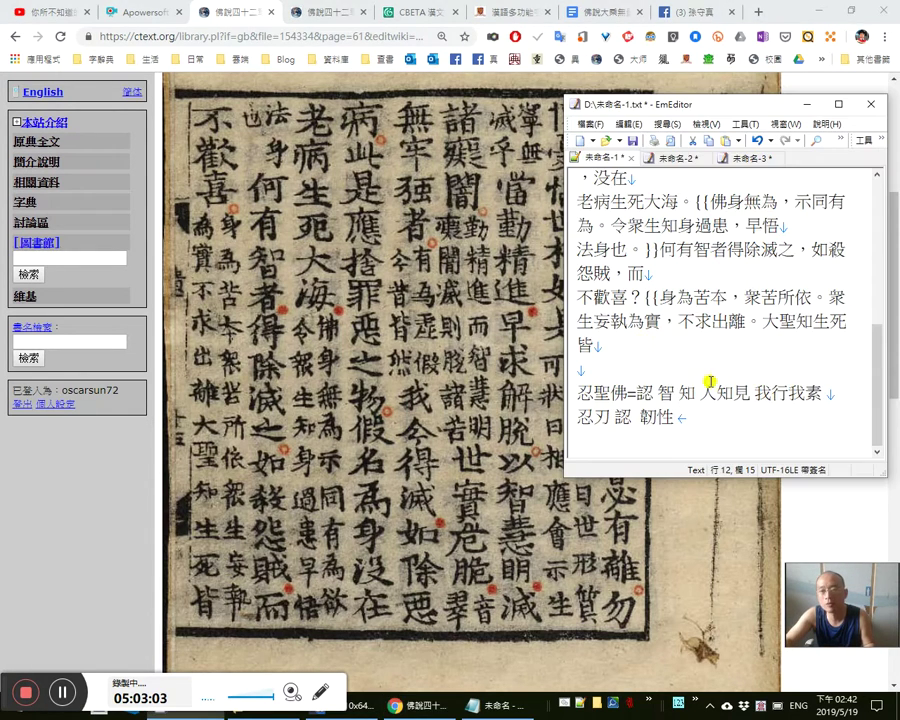
pyautogui.keyDown('shift'); pyautogui.click(605, 369); pyautogui.keyUp('shift')
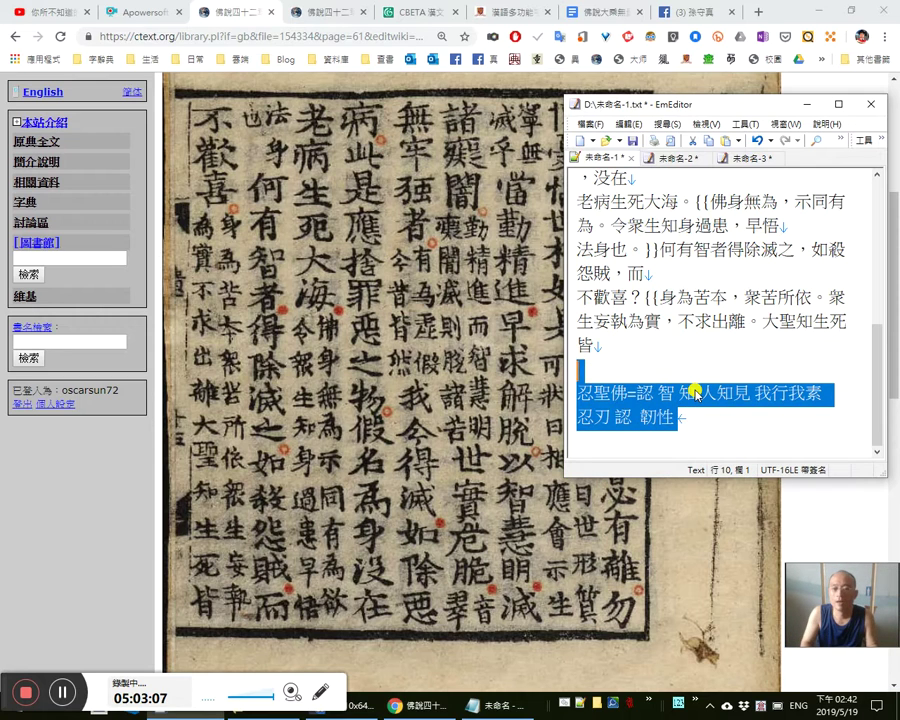
pyautogui.press('Right')
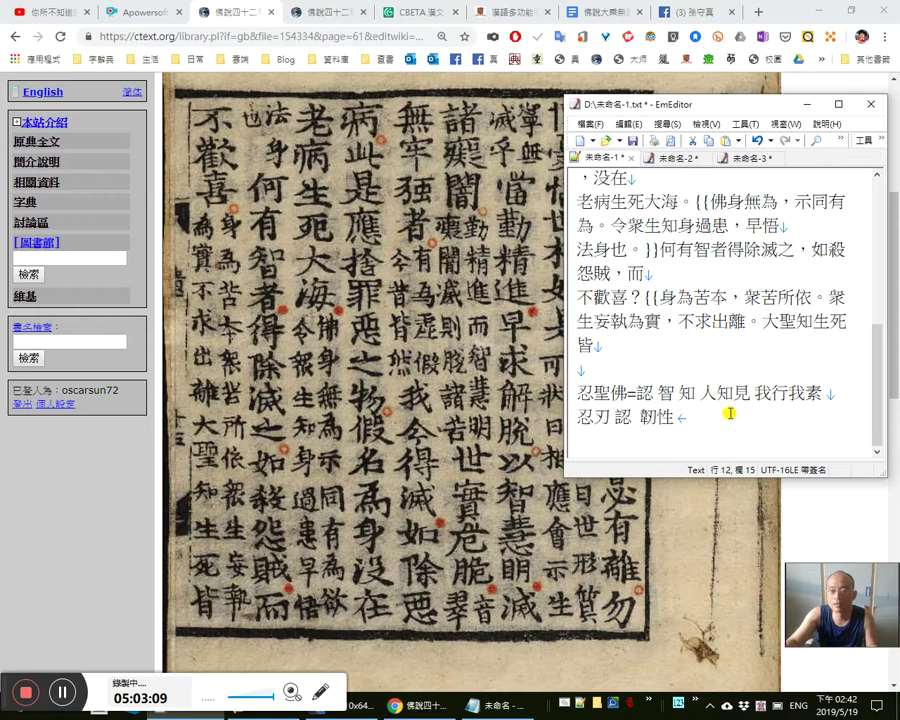
pyautogui.keyDown('shift'); pyautogui.click(578, 417); pyautogui.keyUp('shift')
pyautogui.moveTo(695, 423); pyautogui.dragTo(566, 371)
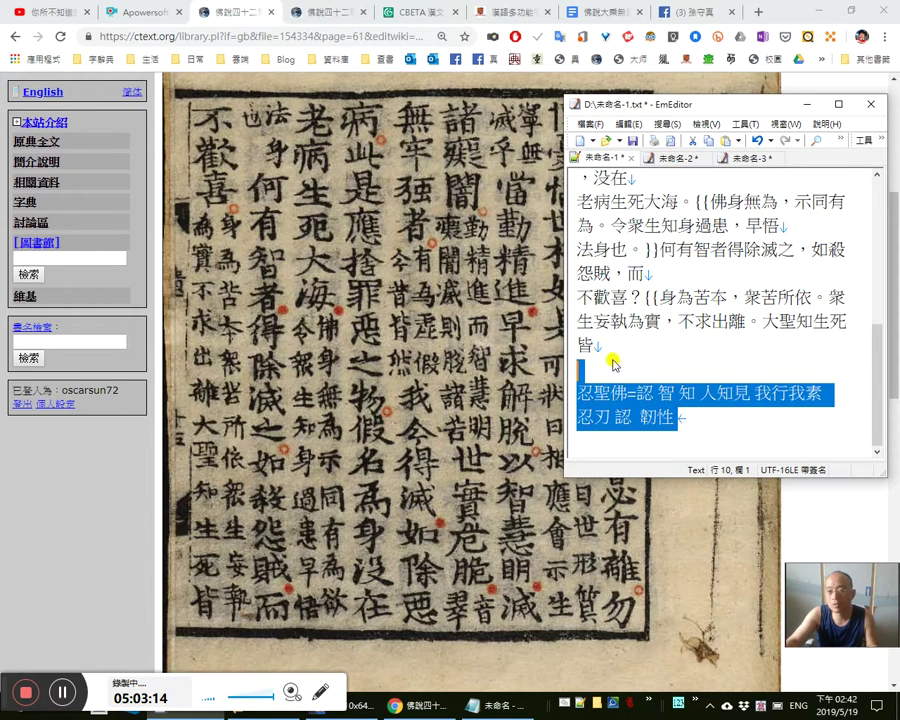
pyautogui.click(676, 420)
# Step: Select 韌, 忍 and 認 on line 12 for comparison, then move up to line 10
pyautogui.click(580, 393)
pyautogui.keyDown('shift'); pyautogui.click(662, 420); pyautogui.keyUp('shift')
pyautogui.moveTo(662, 420)
pyautogui.mouseDown()
pyautogui.moveTo(631, 421)
pyautogui.moveTo(671, 420)
pyautogui.mouseUp()
pyautogui.moveTo(596, 420)
pyautogui.mouseDown()
pyautogui.moveTo(579, 420)
pyautogui.moveTo(602, 411)
pyautogui.moveTo(594, 414)
pyautogui.moveTo(641, 416)
pyautogui.moveTo(580, 418)
pyautogui.mouseUp()
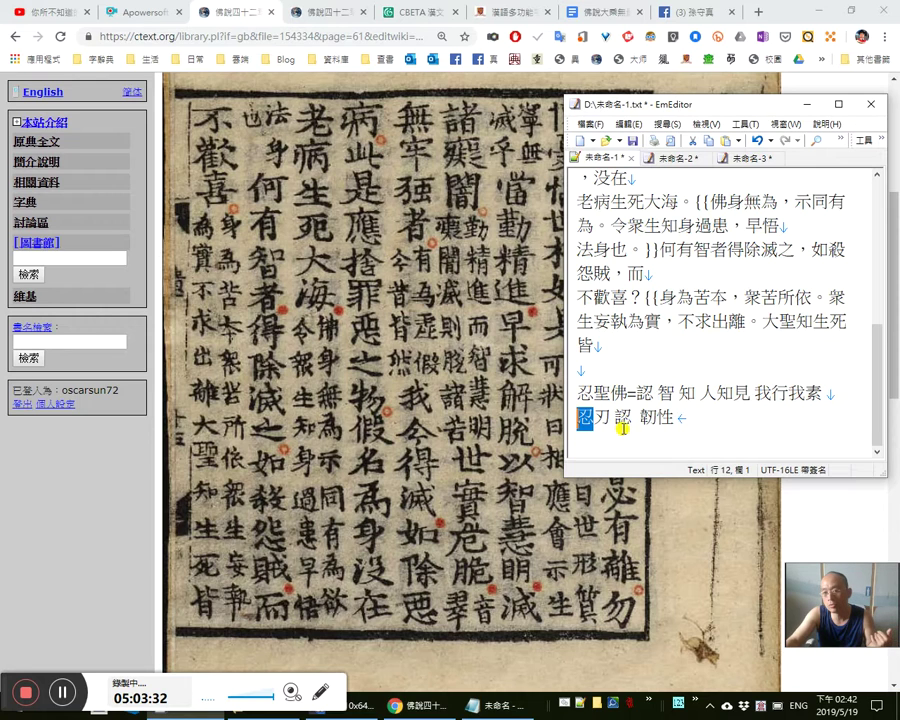
pyautogui.click(630, 418)
pyautogui.moveTo(627, 418)
pyautogui.mouseDown()
pyautogui.moveTo(581, 420)
pyautogui.moveTo(615, 420)
pyautogui.mouseUp()
pyautogui.doubleClick(622, 418)
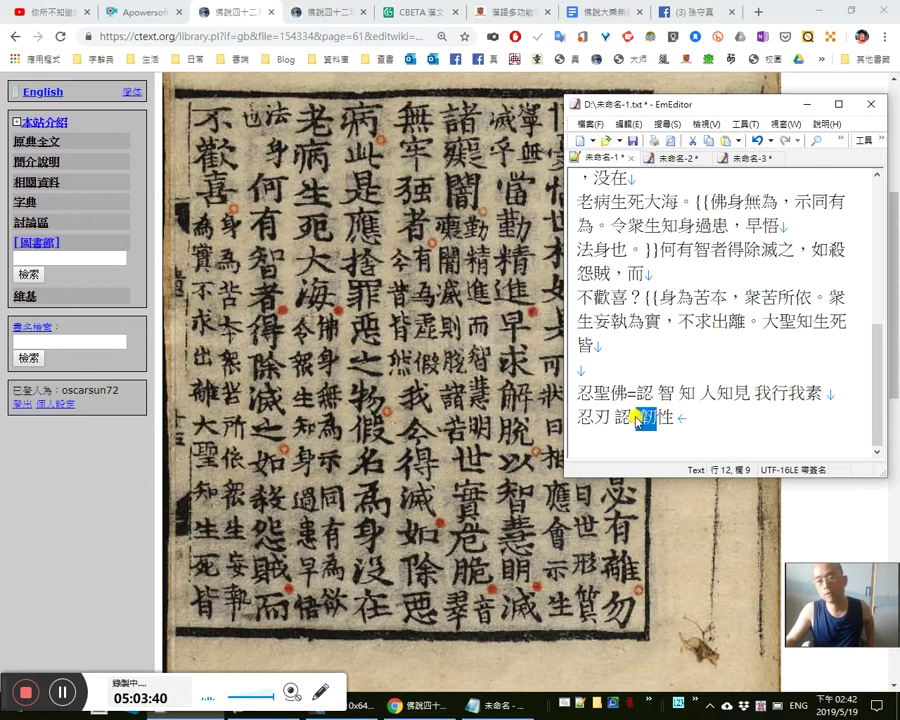
pyautogui.click(632, 418)
pyautogui.doubleClick(630, 414)
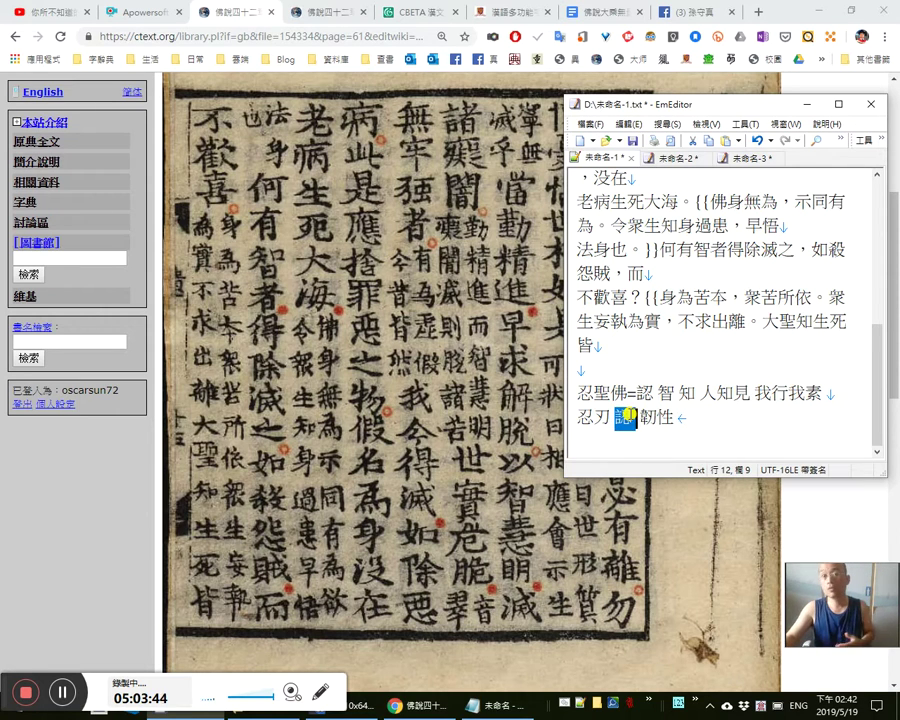
pyautogui.click(628, 417)
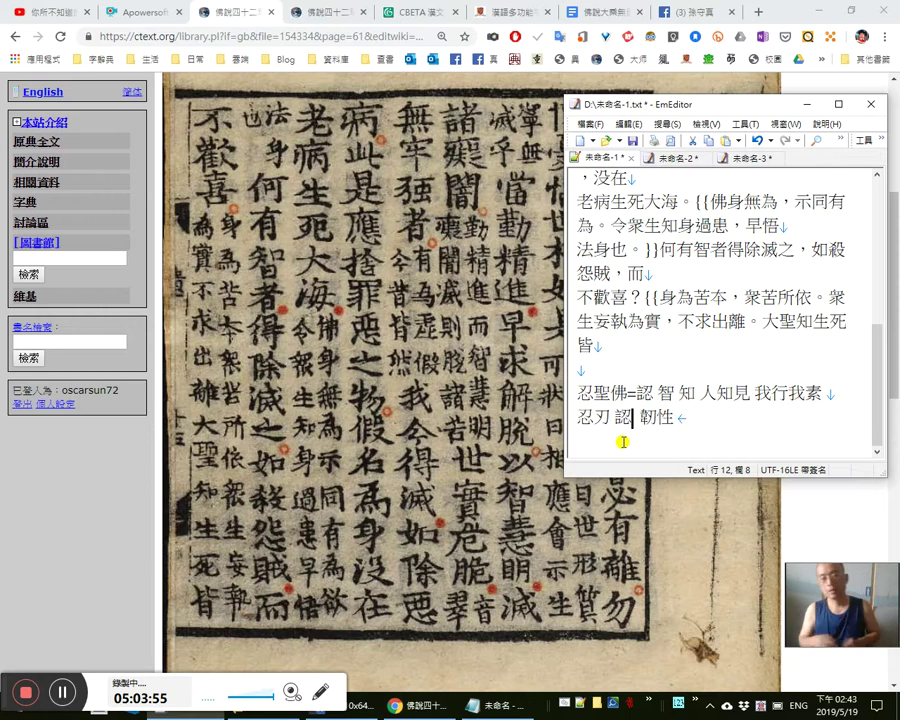
pyautogui.press('Up')
pyautogui.press('Up')
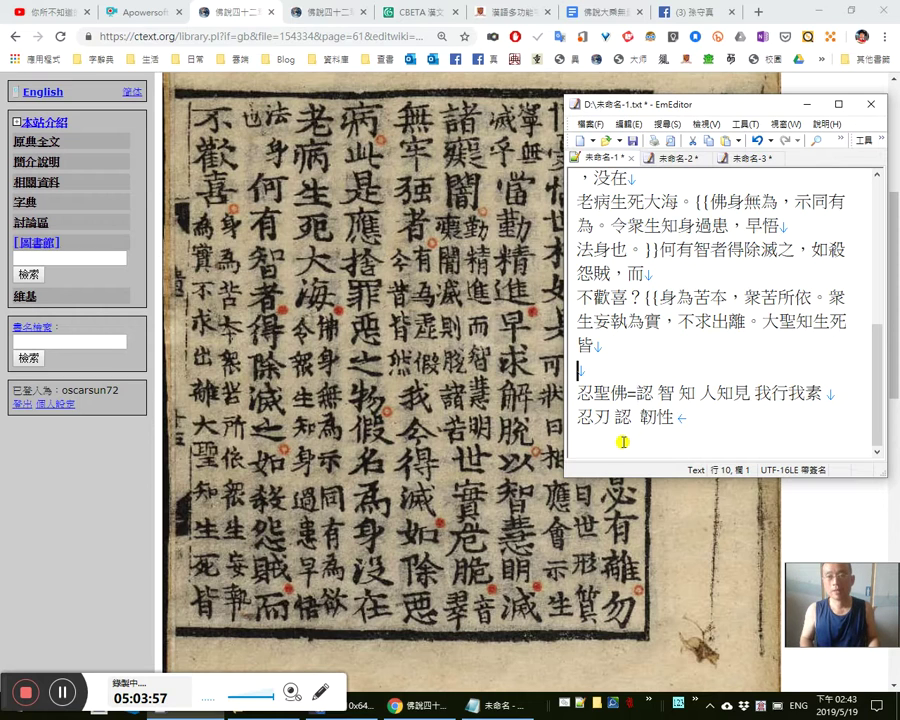
# Step: Delete the scratch note lines and mark 知 and 智 in the passage for checking
pyautogui.hotkey('shift', 'Down')
pyautogui.hotkey('shift', 'Down')
pyautogui.press('Delete')
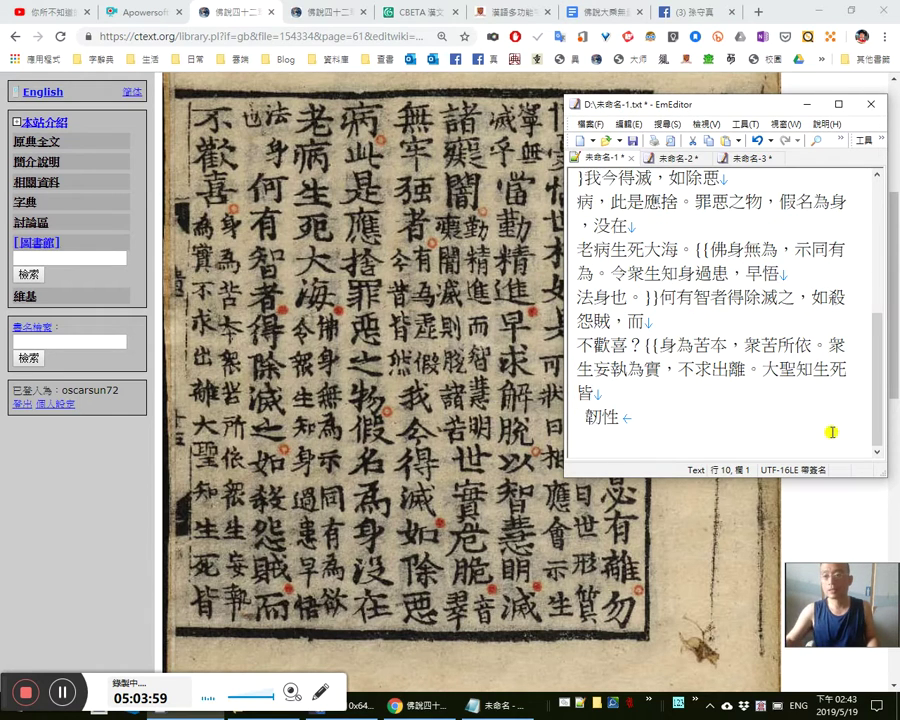
pyautogui.moveTo(797, 365); pyautogui.dragTo(806, 368)
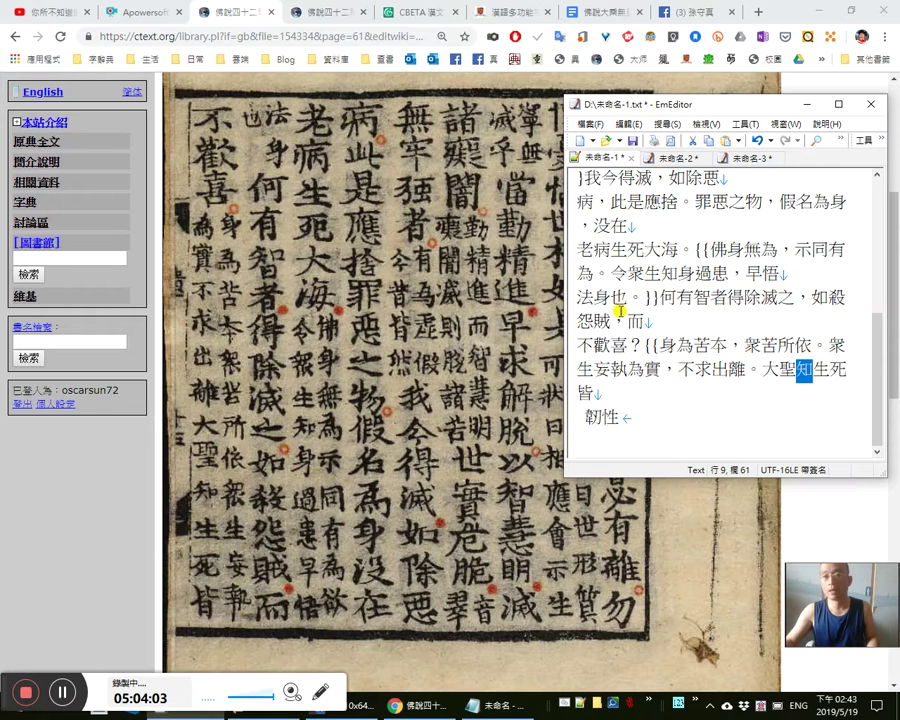
pyautogui.moveTo(694, 297); pyautogui.dragTo(710, 297)
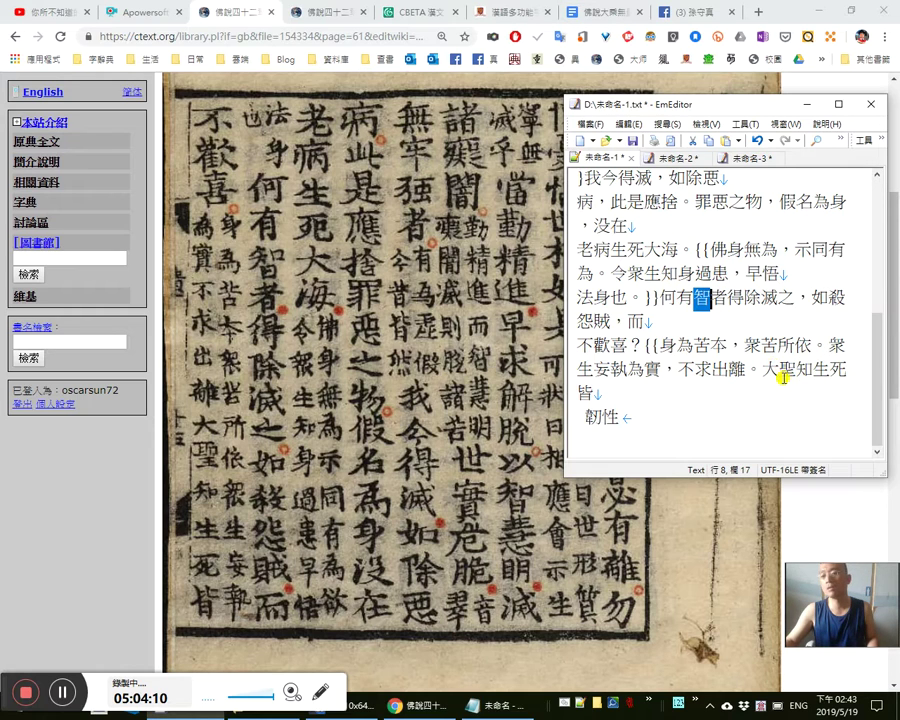
pyautogui.moveTo(755, 389); pyautogui.dragTo(759, 418)
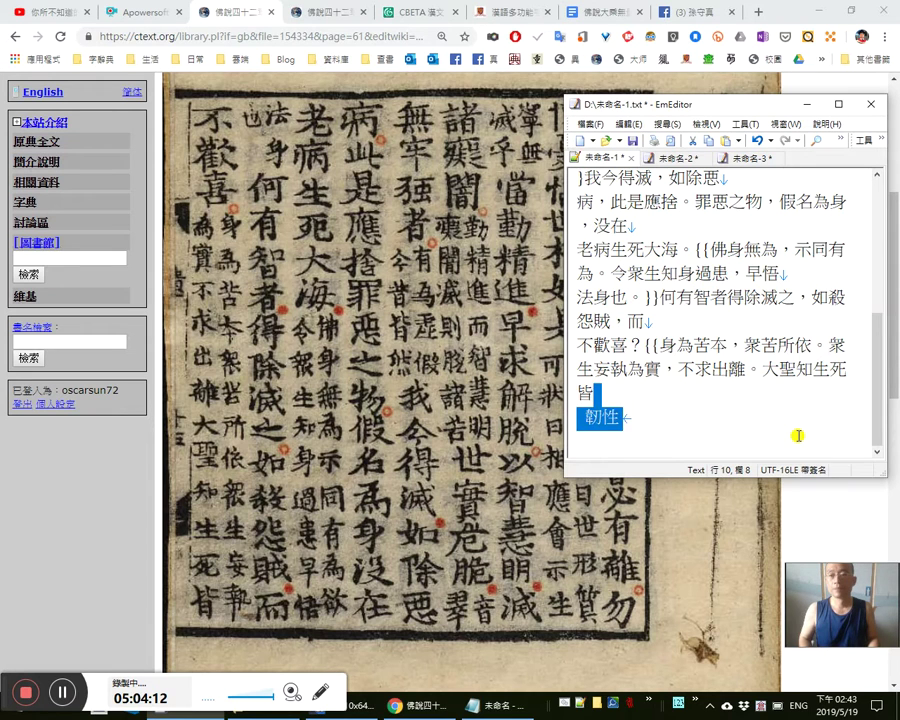
pyautogui.hotkey('ctrl', 'z')
pyautogui.hotkey('shift', 'Left')
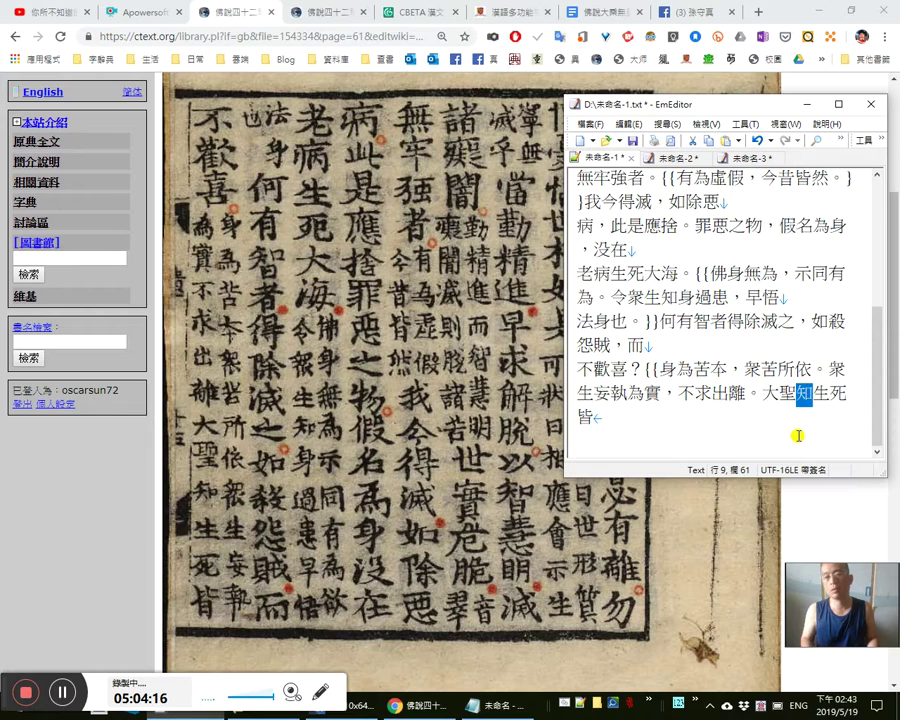
pyautogui.press('End')
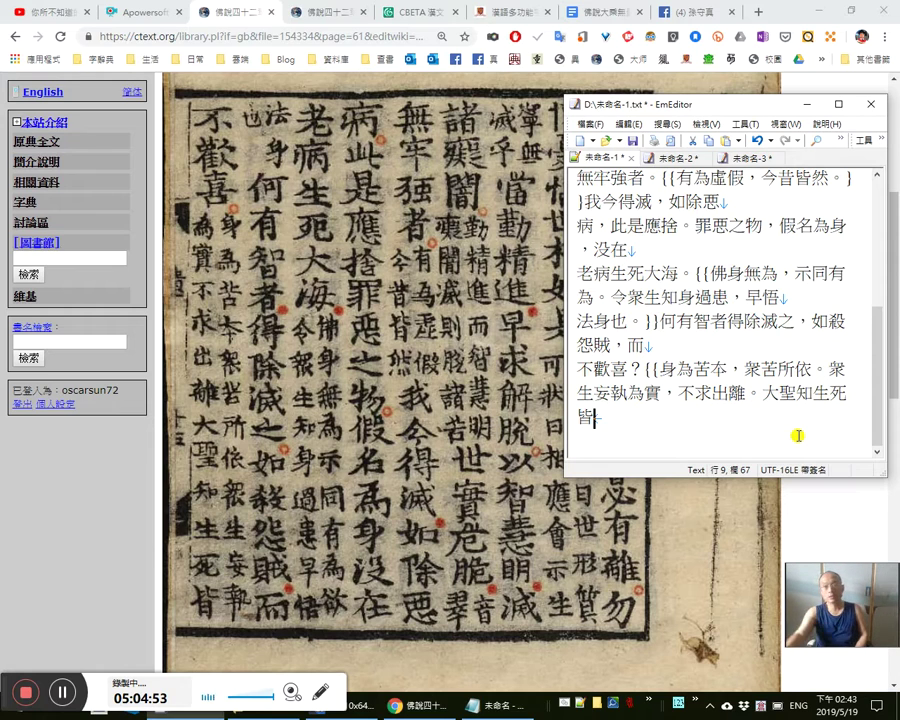
# Step: Compare 知, 智 and 聖 with the scan, then cut the entire passage with Ctrl+A, Ctrl+X
pyautogui.moveTo(797, 394); pyautogui.dragTo(814, 394)
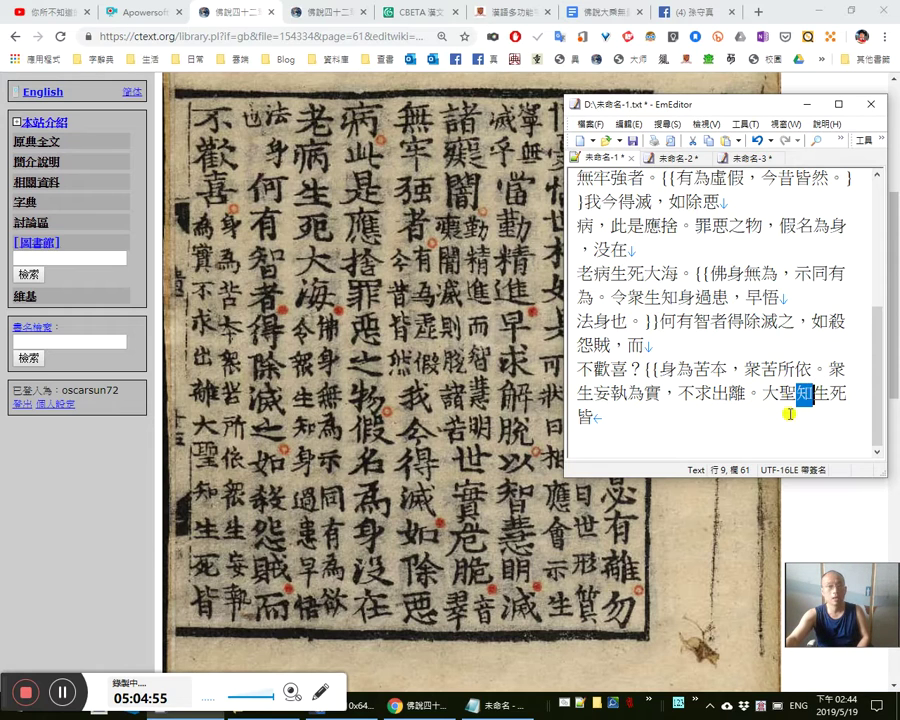
pyautogui.moveTo(692, 321); pyautogui.dragTo(711, 321)
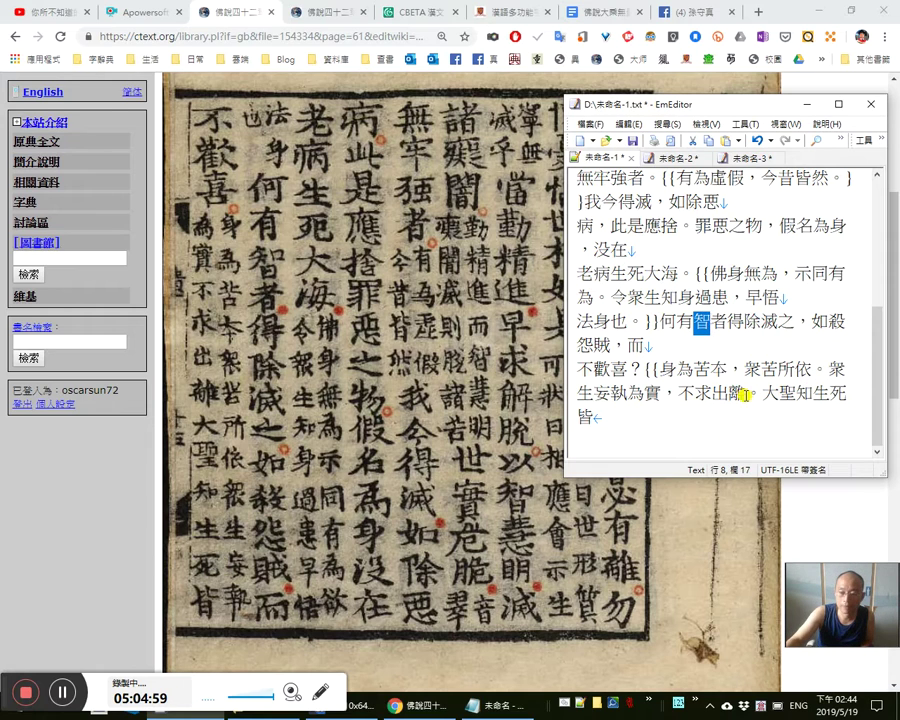
pyautogui.click(757, 422)
pyautogui.moveTo(775, 398)
pyautogui.mouseDown()
pyautogui.moveTo(816, 395)
pyautogui.moveTo(779, 395)
pyautogui.mouseUp()
pyautogui.click(799, 392)
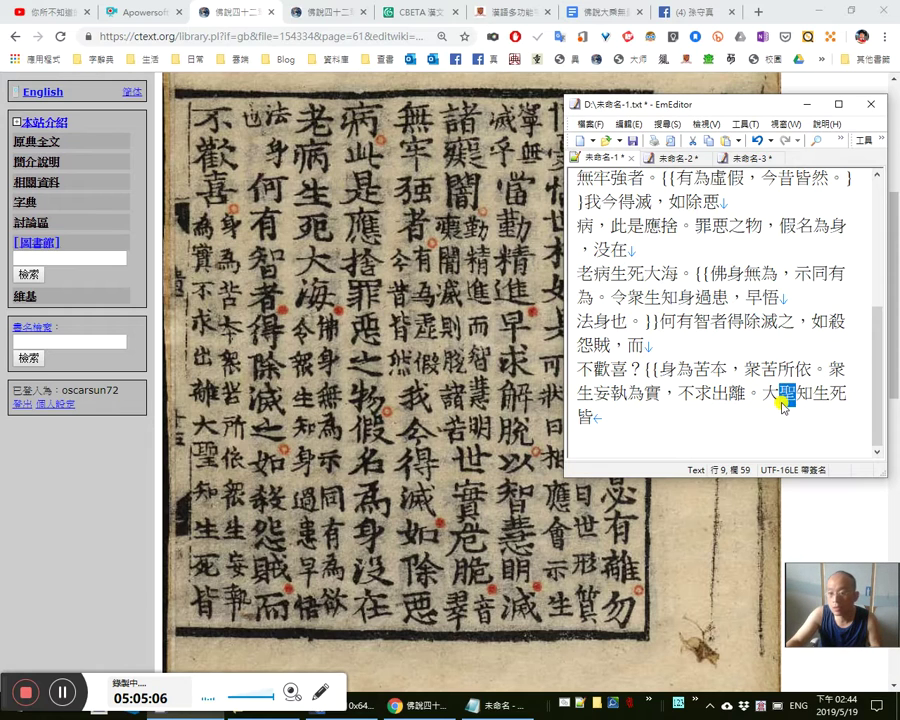
pyautogui.click(748, 418)
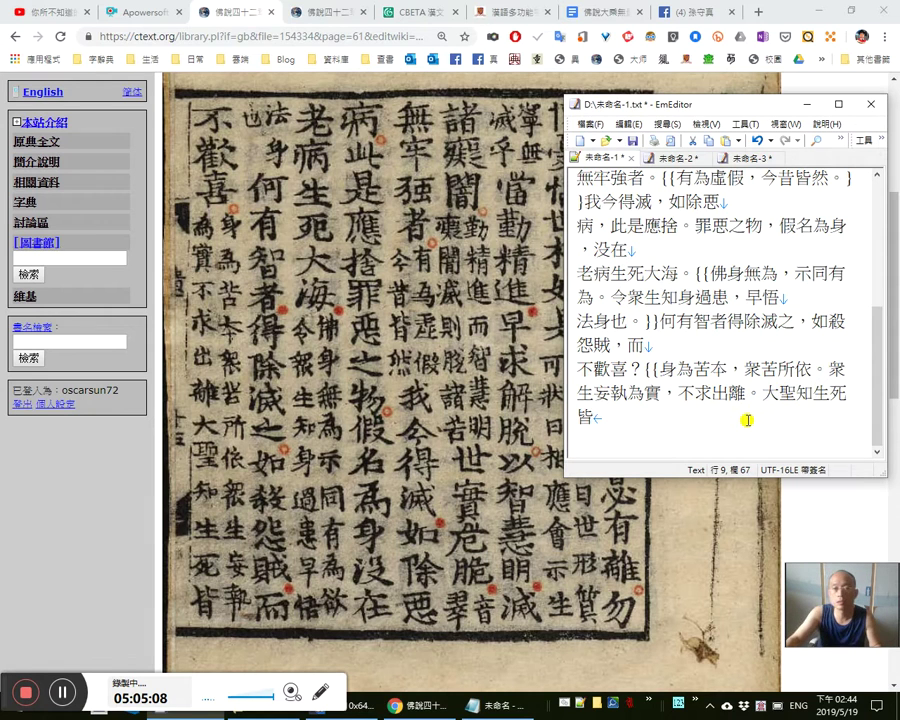
pyautogui.hotkey('ctrl', 'a')
pyautogui.hotkey('ctrl', 'x')
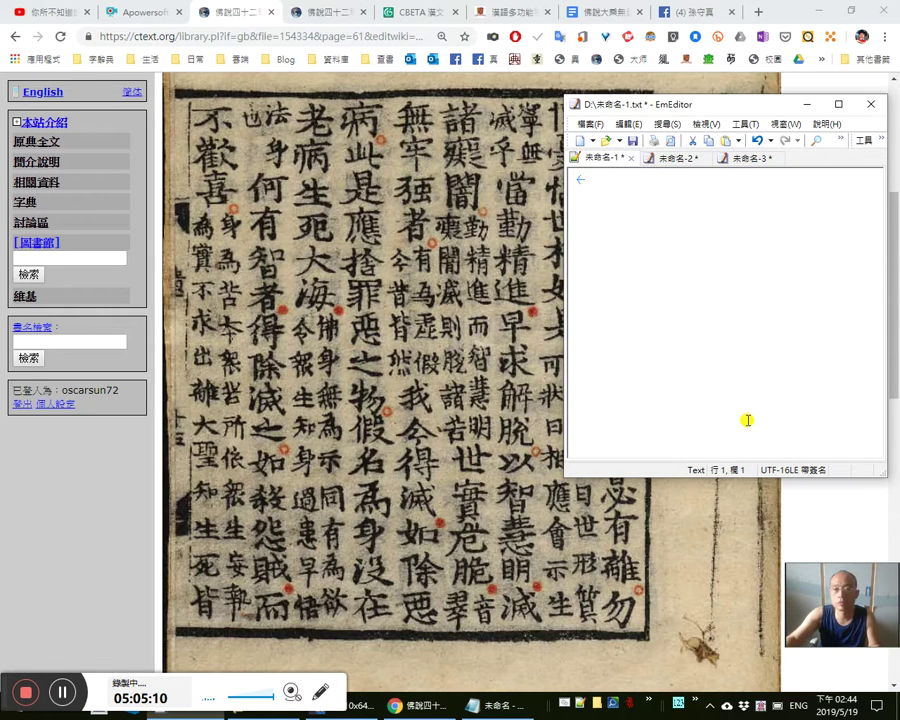
# Step: Paste the transcription into ctext.org page 61's text box and save the edit
pyautogui.click(556, 364)
pyautogui.scroll(-5, 478, 337)
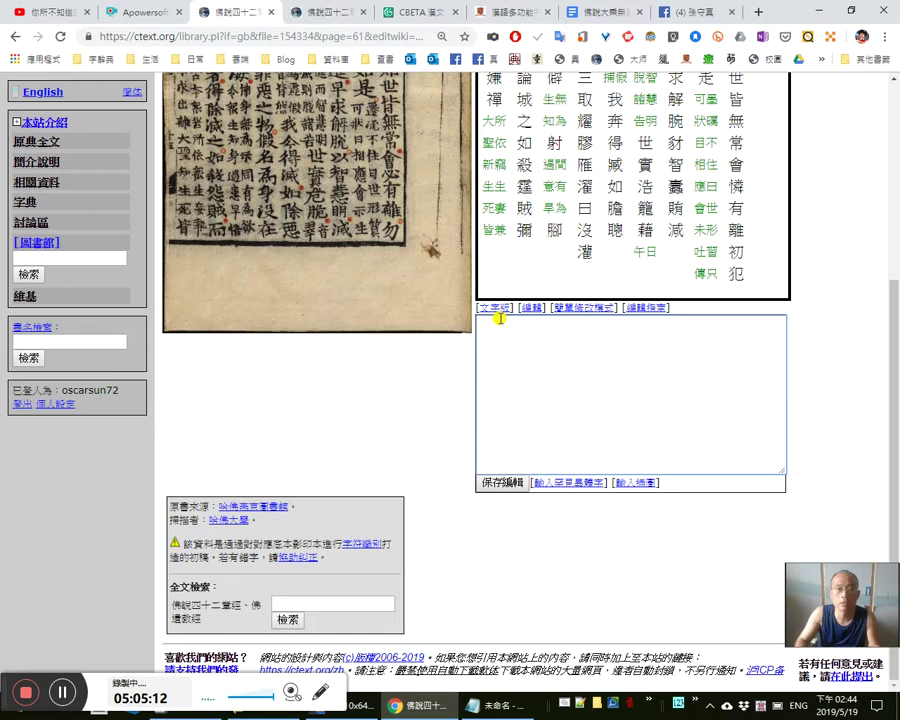
pyautogui.hotkey('ctrl', 'v')
pyautogui.click(517, 340)
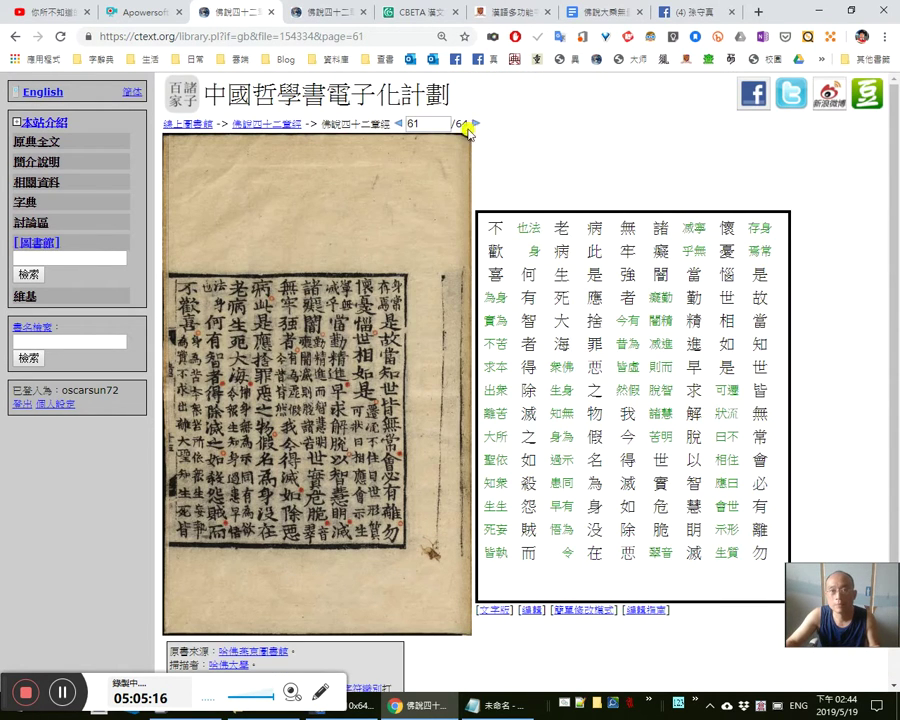
# Step: Open page 62 in simple edit mode and remove its existing transcription
pyautogui.click(475, 123)
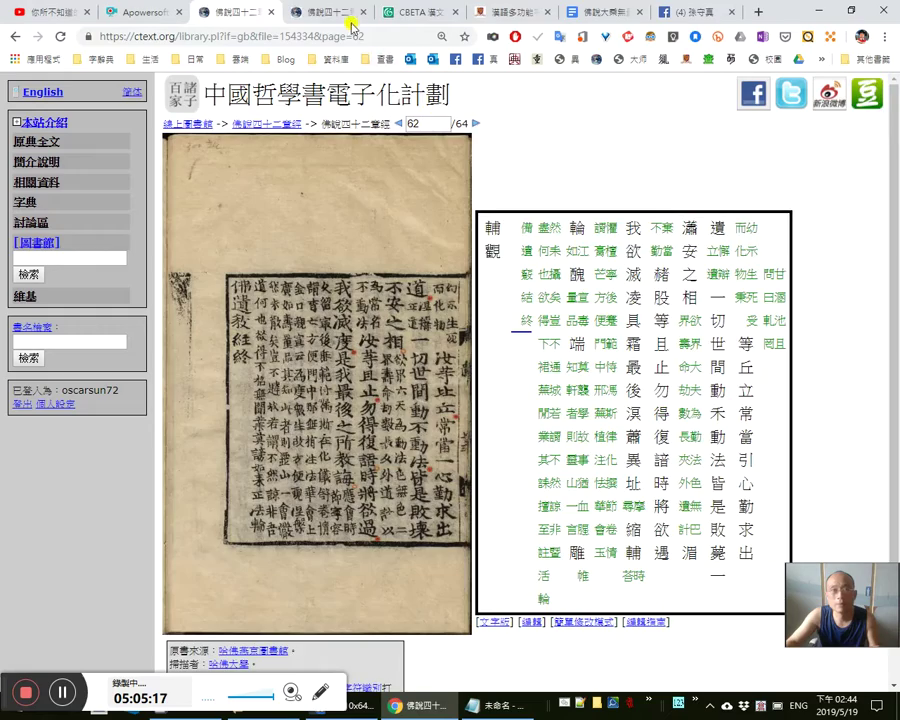
pyautogui.click(587, 624)
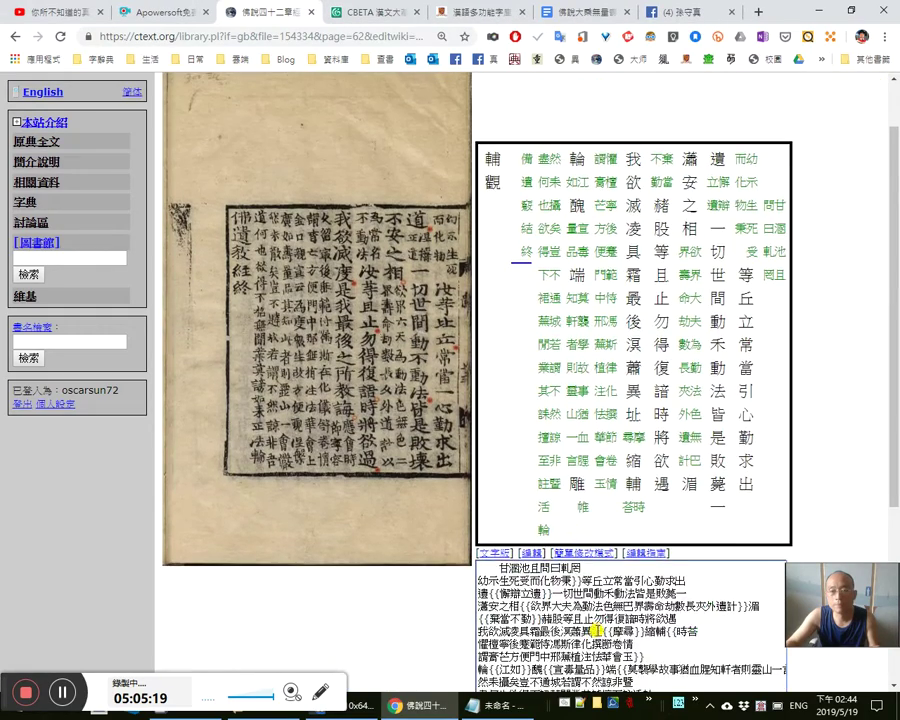
pyautogui.click(653, 636)
pyautogui.hotkey('ctrl', 'a')
pyautogui.press('Delete')
pyautogui.click(327, 386)
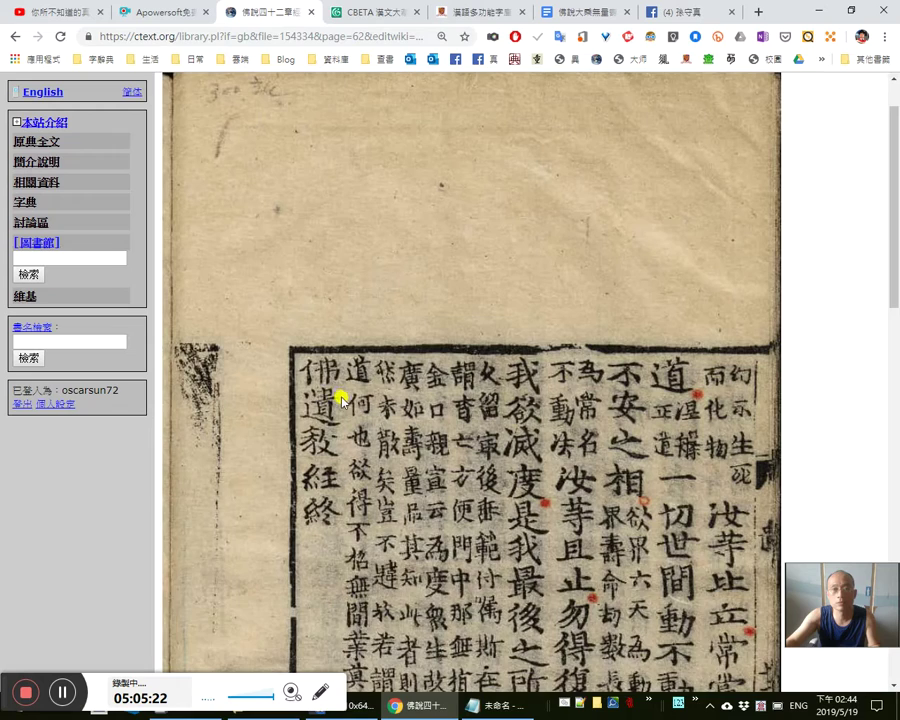
pyautogui.scroll(2, 345, 390)
pyautogui.scroll(-2, 443, 180)
pyautogui.scroll(2, 460, 160)
# Step: Look over pages 63–64, return to page 62's enlarged scan, and place EmEditor beside it
pyautogui.click(476, 123)
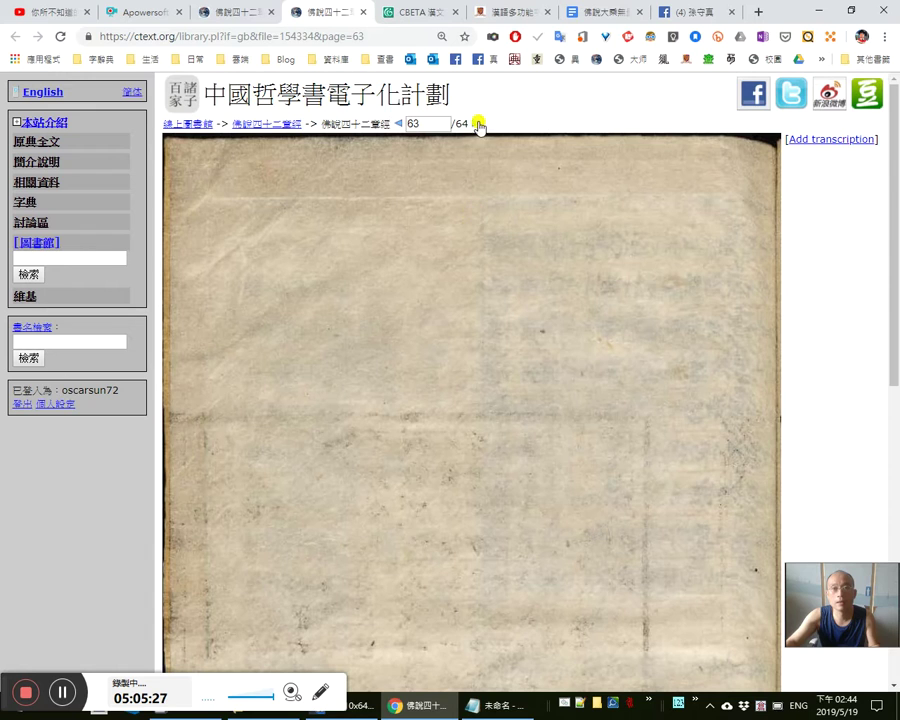
pyautogui.click(478, 123)
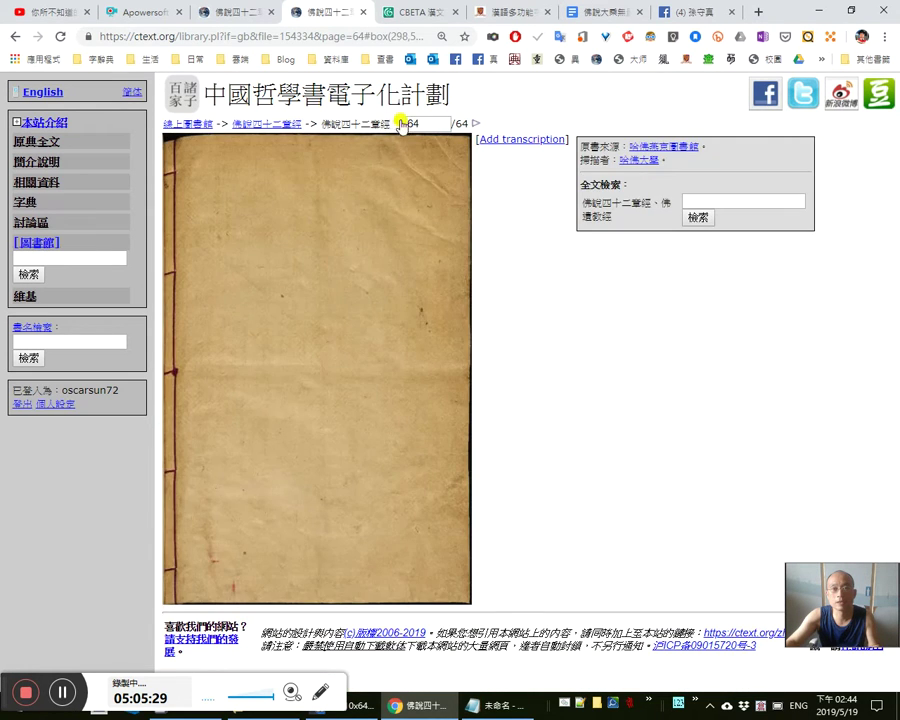
pyautogui.click(401, 123)
pyautogui.click(401, 123)
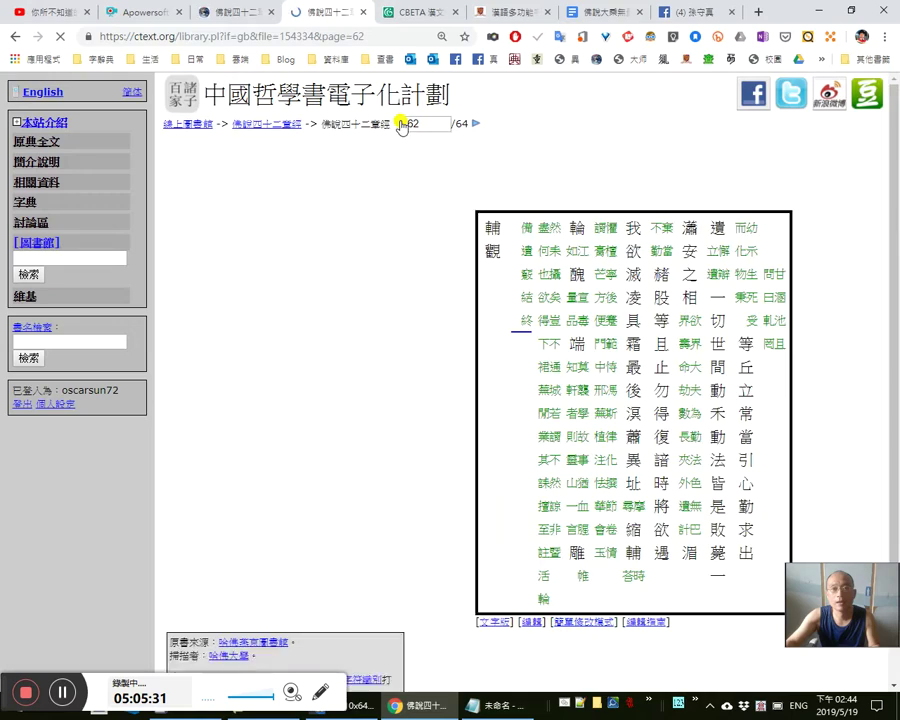
pyautogui.click(468, 200)
pyautogui.scroll(-3, 494, 330)
pyautogui.scroll(-1, 496, 335)
pyautogui.hotkey('alt', 'Tab')
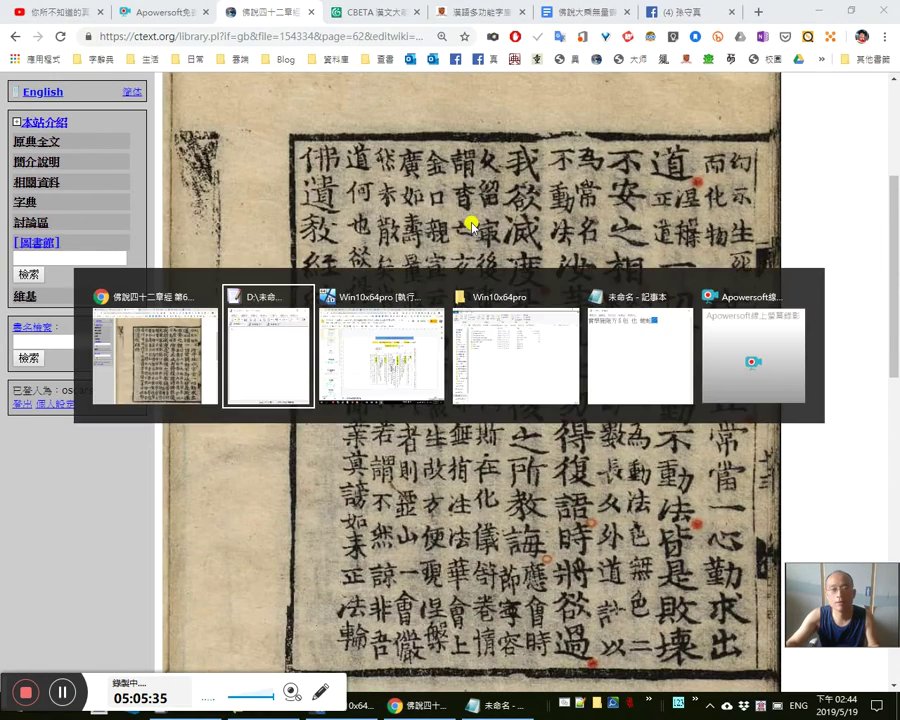
pyautogui.moveTo(666, 96); pyautogui.dragTo(124, 127)
# Step: Paste page 62's OCR text into EmEditor and delete its garbled first line
pyautogui.hotkey('alt', 'Tab')
pyautogui.hotkey('alt', 'Tab')
pyautogui.hotkey('ctrl', 'v')
pyautogui.hotkey('ctrl', 'Home')
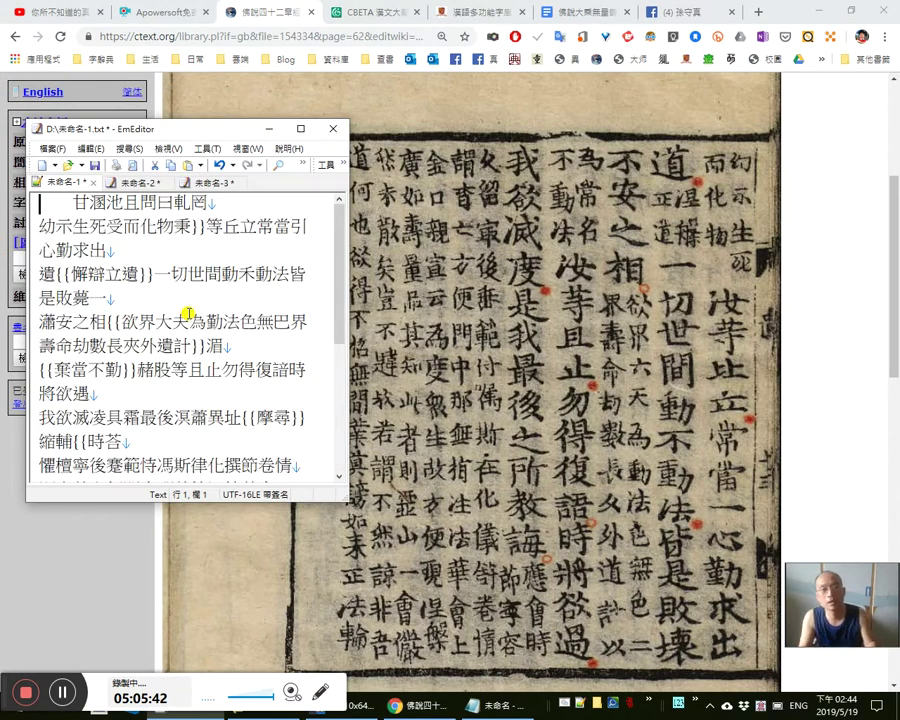
pyautogui.hotkey('shift', 'Right')
pyautogui.hotkey('shift', 'Right')
pyautogui.hotkey('shift', 'Right')
pyautogui.hotkey('shift', 'Right')
pyautogui.hotkey('shift', 'Right')
pyautogui.hotkey('shift', 'Right')
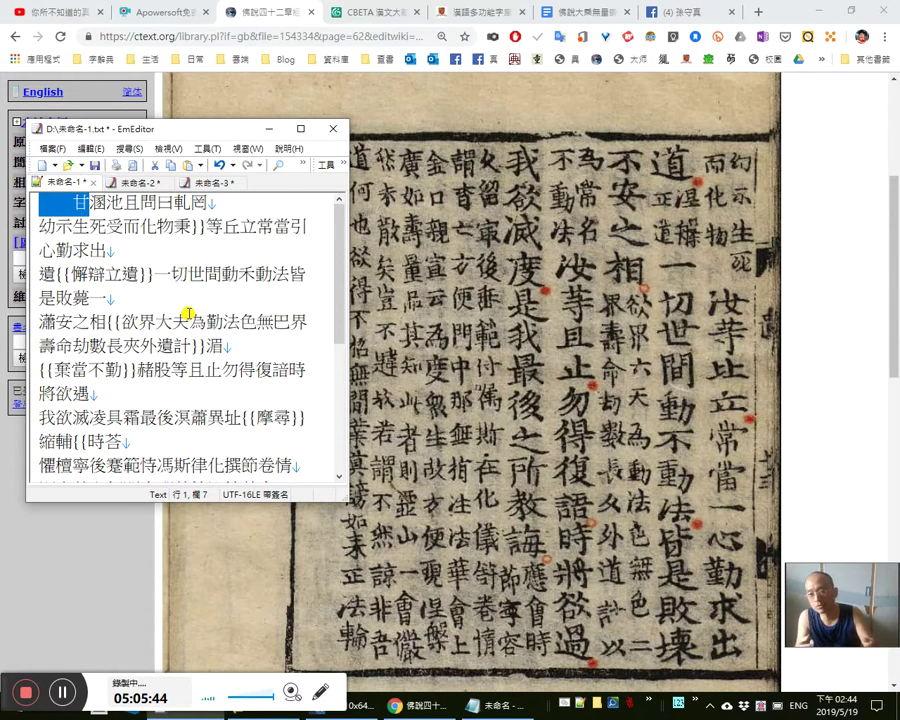
pyautogui.hotkey('shift', 'End')
pyautogui.press('Delete')
pyautogui.press('Delete')
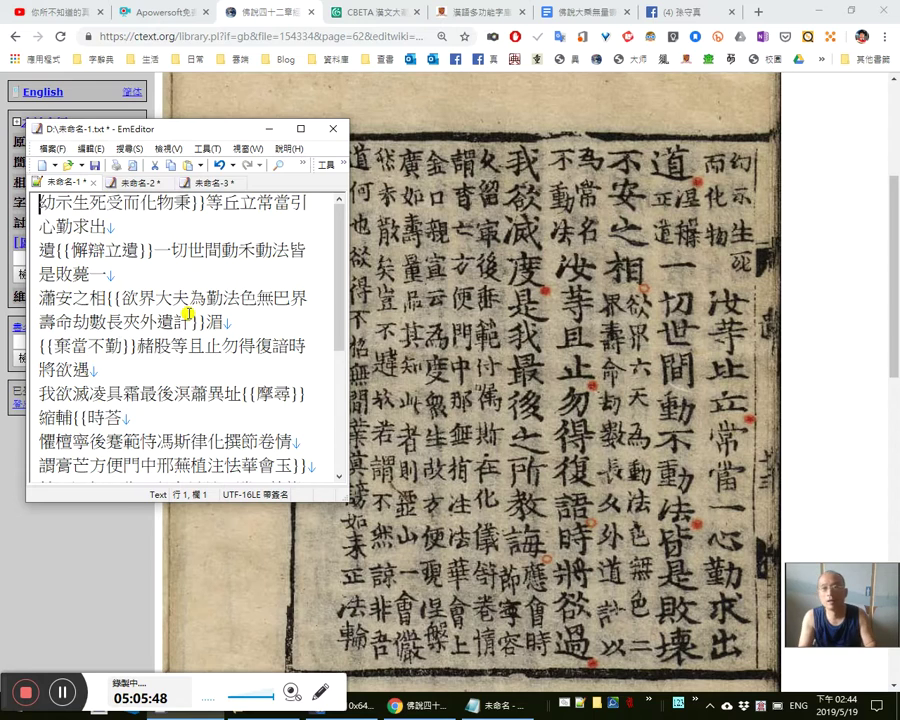
# Step: Insert 幻, drop the stray 幼示, add a full-width comma, then return to the ctext scan
pyautogui.write('a')
pyautogui.write('幻')
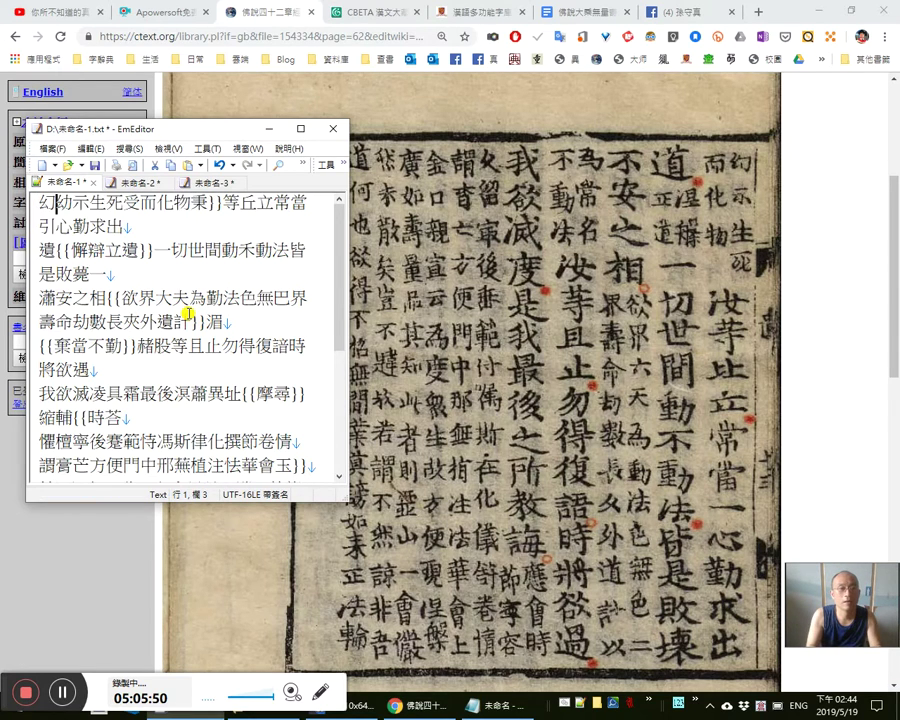
pyautogui.press('Delete')
pyautogui.press('Delete')
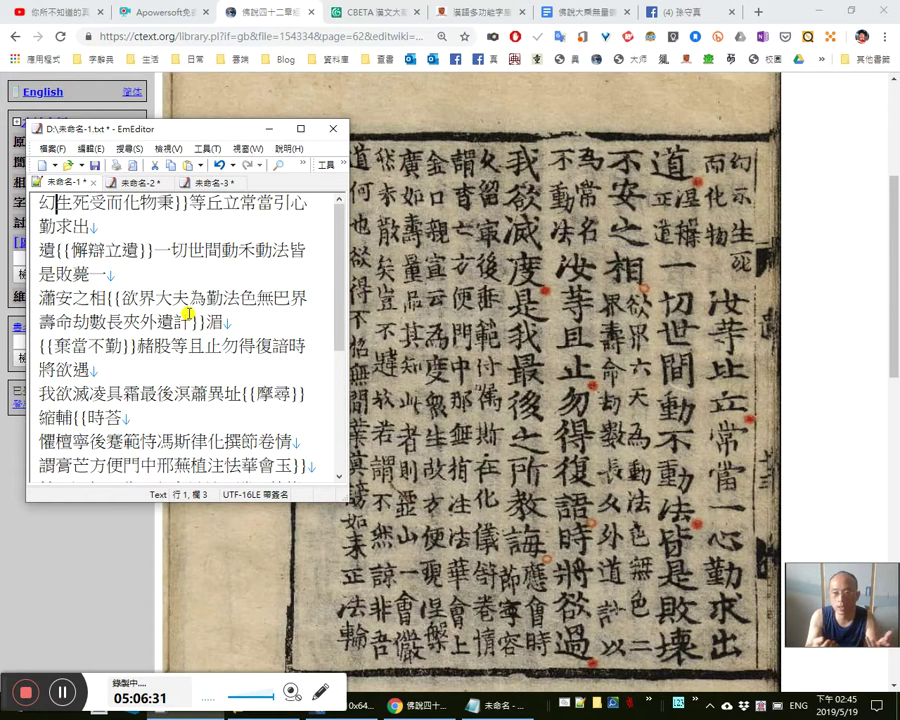
pyautogui.write('，')
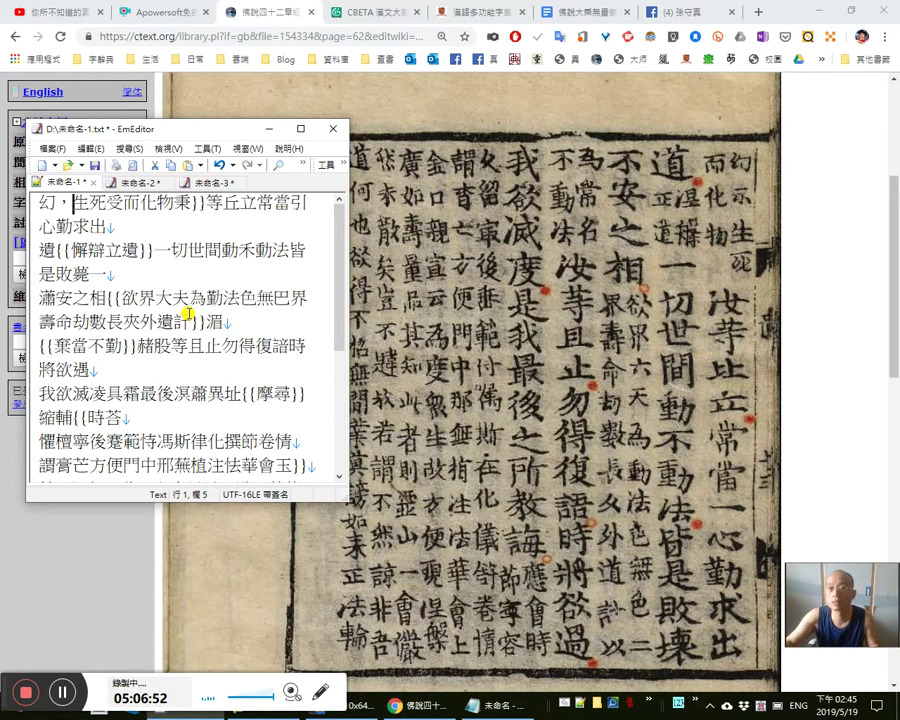
pyautogui.click(398, 312)
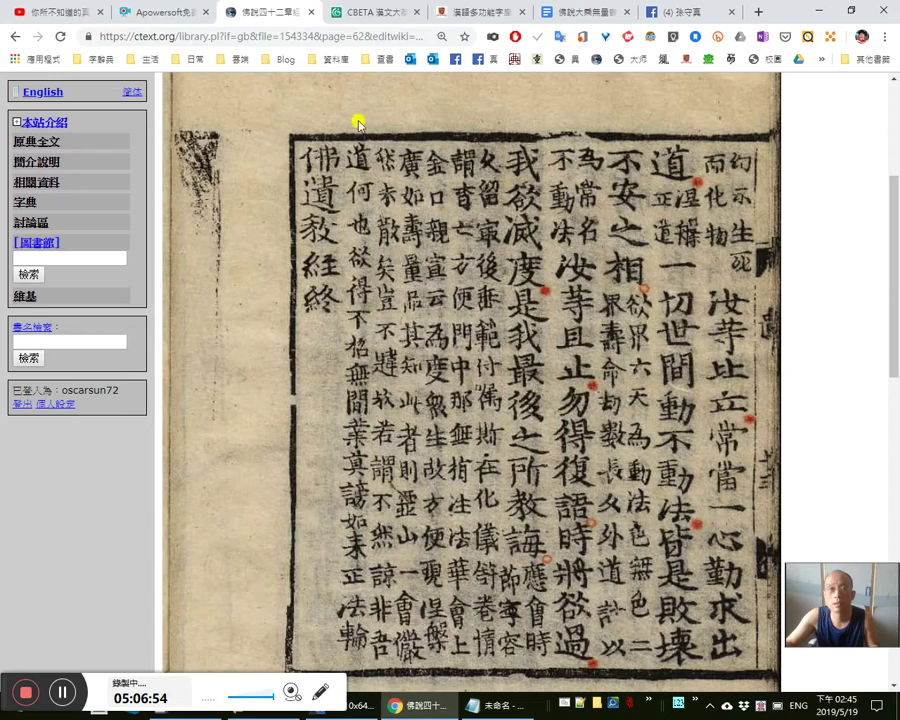
pyautogui.scroll(3, 354, 135)
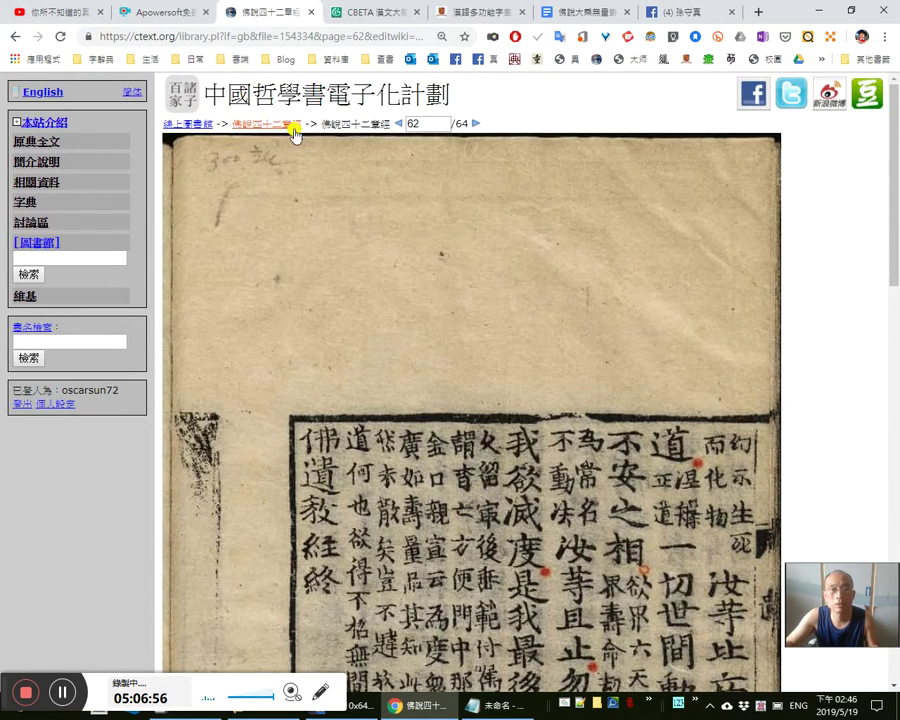
pyautogui.click(398, 124)
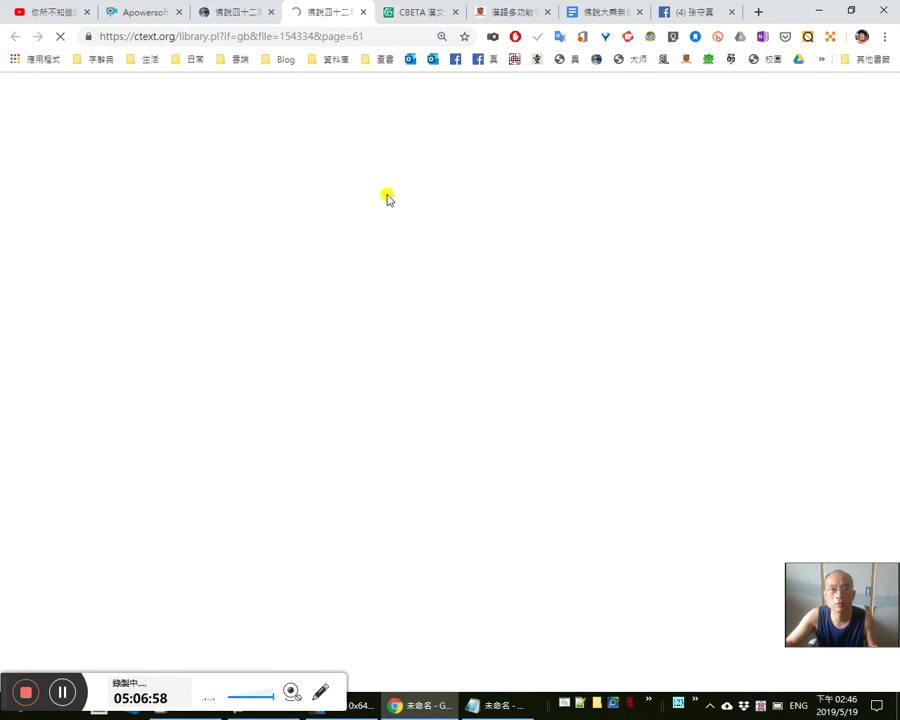
pyautogui.scroll(-1, 407, 332)
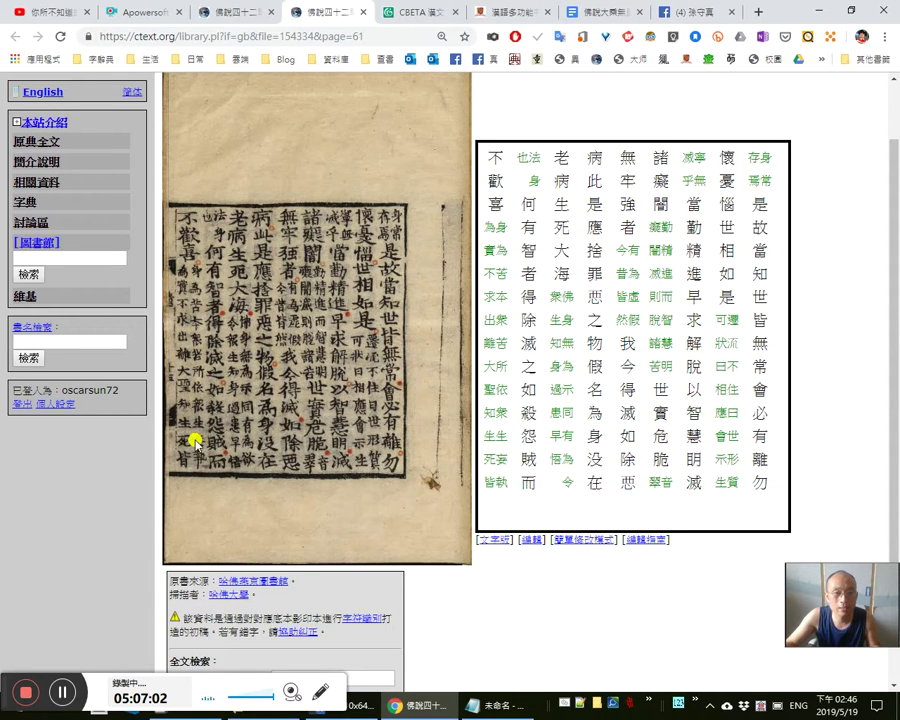
pyautogui.hotkey('ctrl', 'w')
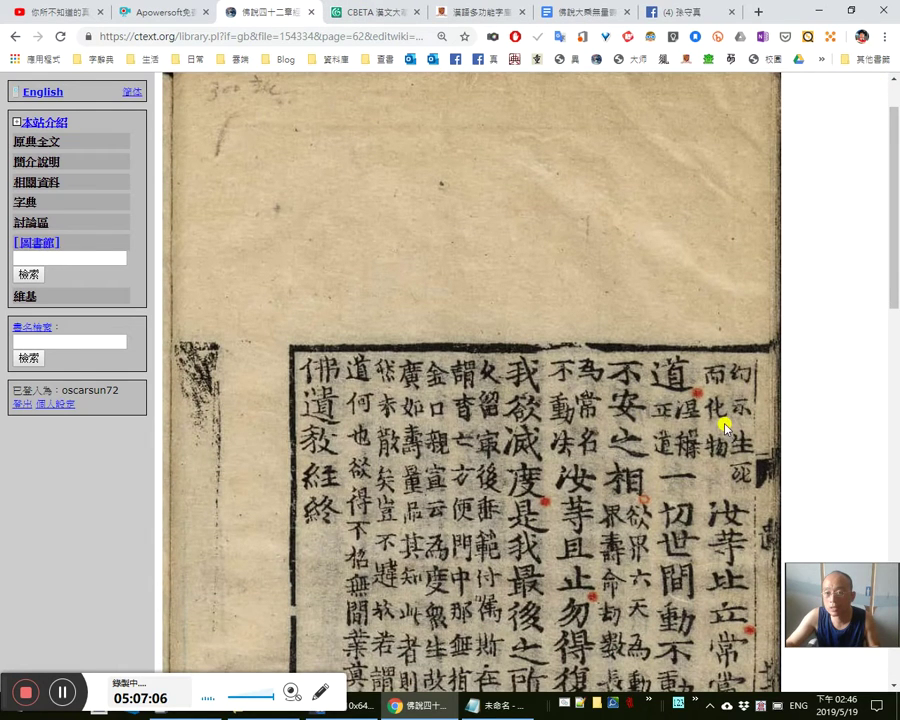
# Step: Look up 化, 示生死, 生死 and 悟 in CBETA's 大聖知生死皆幻。示生死而化物。 passage, then return to ctext
pyautogui.click(367, 14)
pyautogui.scroll(-1, 245, 500)
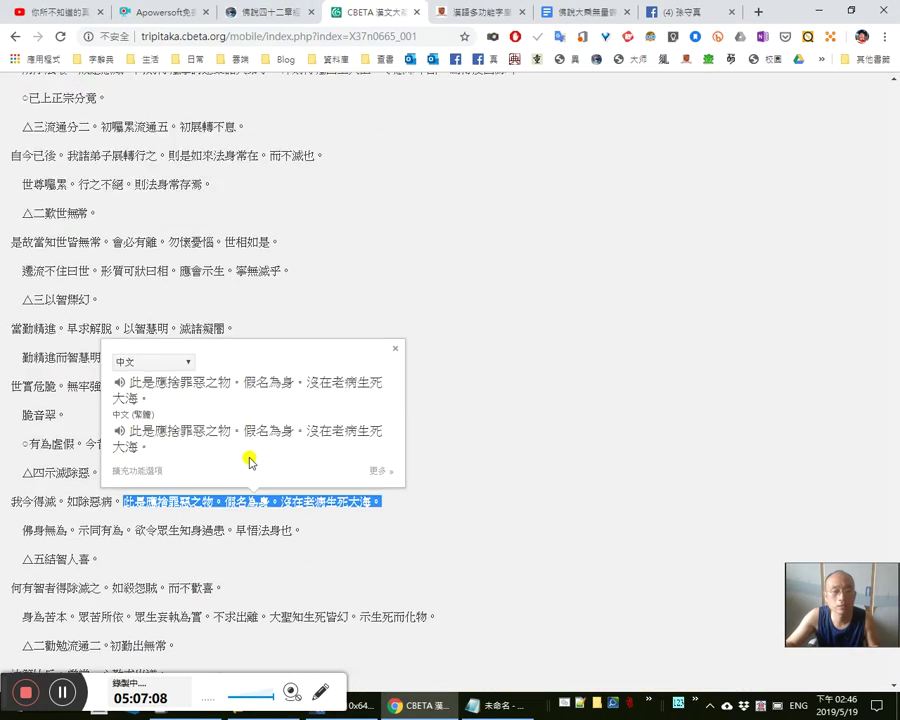
pyautogui.scroll(-1, 225, 575)
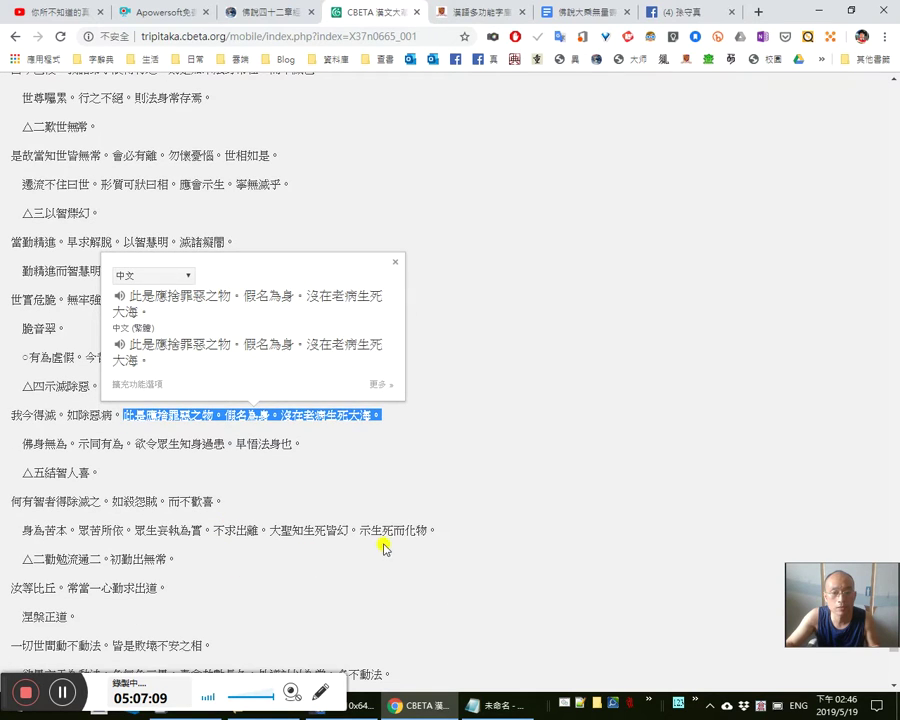
pyautogui.doubleClick(409, 530)
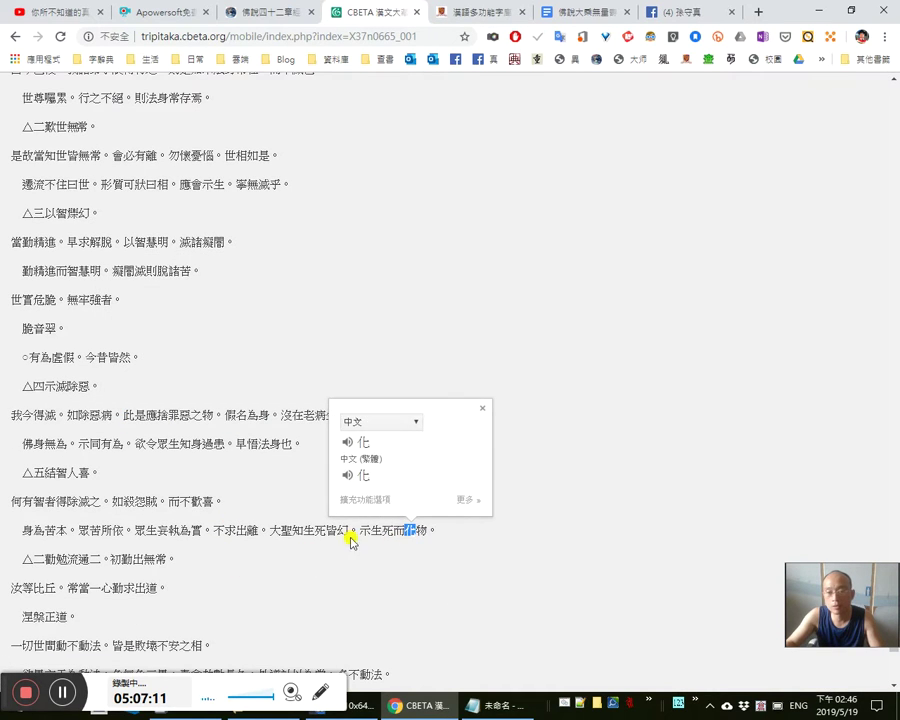
pyautogui.doubleClick(410, 531)
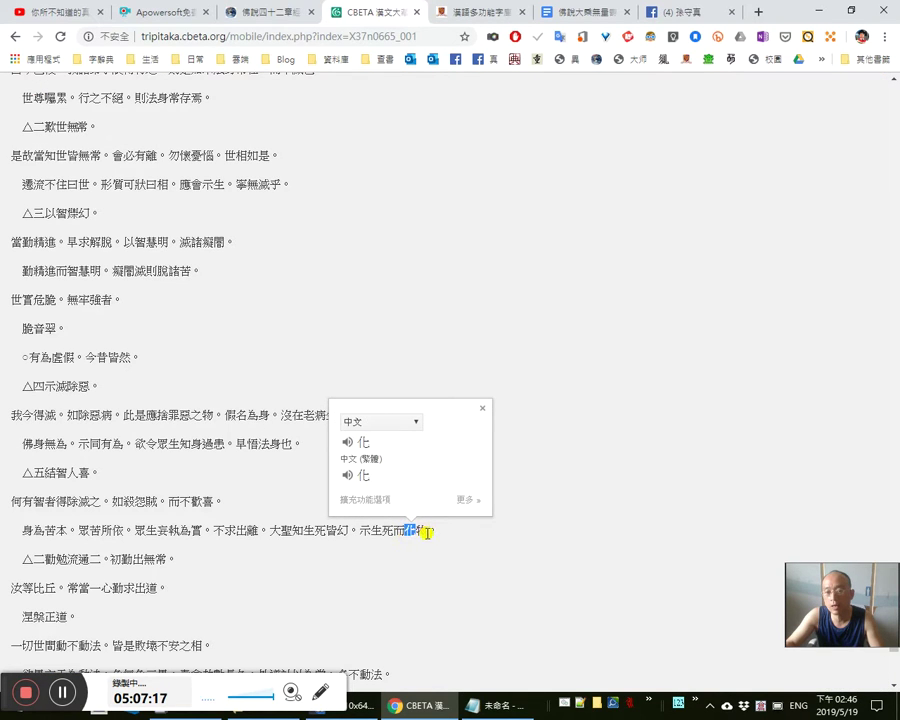
pyautogui.doubleClick(427, 531)
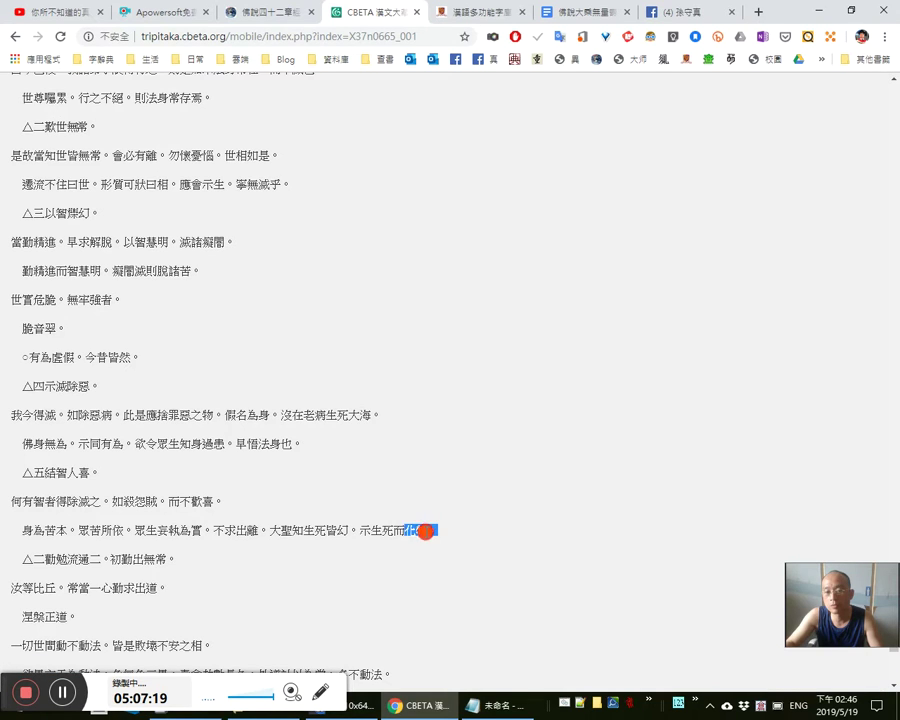
pyautogui.moveTo(361, 530); pyautogui.dragTo(392, 532)
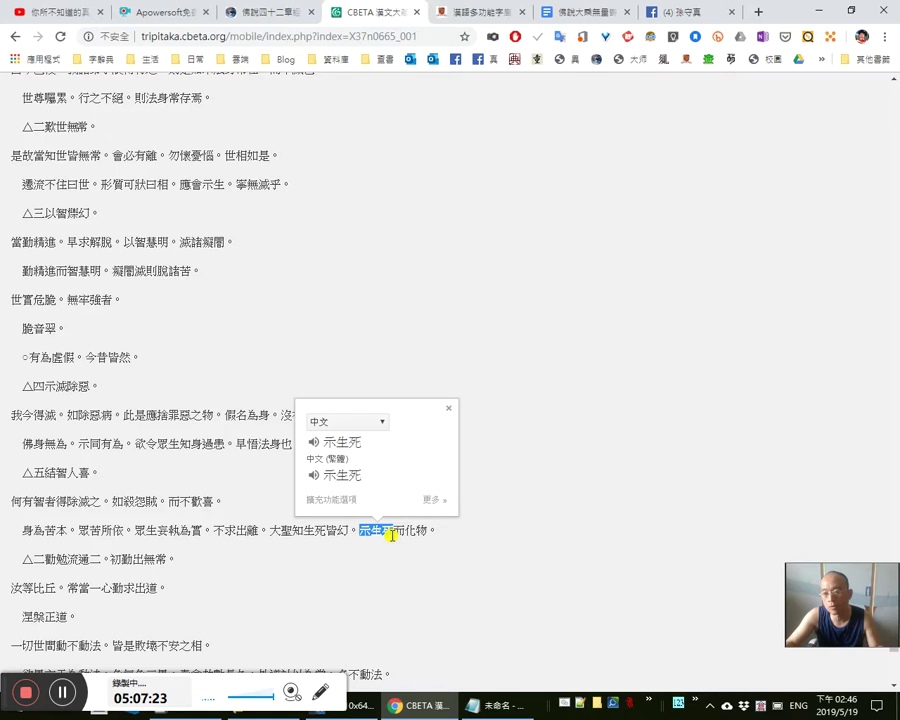
pyautogui.doubleClick(311, 531)
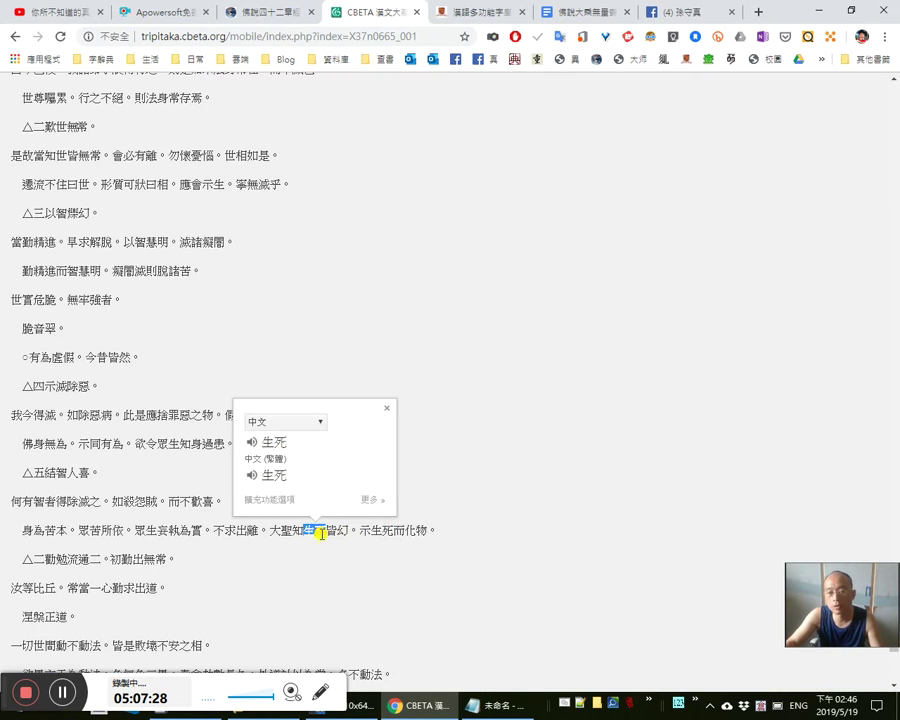
pyautogui.moveTo(368, 530)
pyautogui.mouseDown()
pyautogui.moveTo(389, 540)
pyautogui.moveTo(436, 531)
pyautogui.mouseUp()
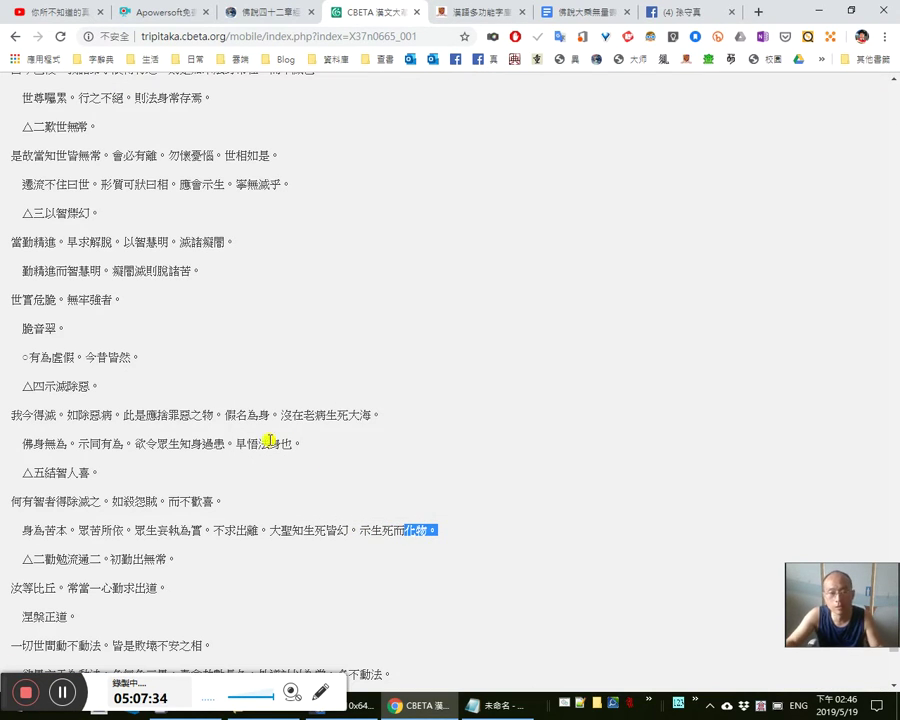
pyautogui.moveTo(246, 442); pyautogui.dragTo(262, 442)
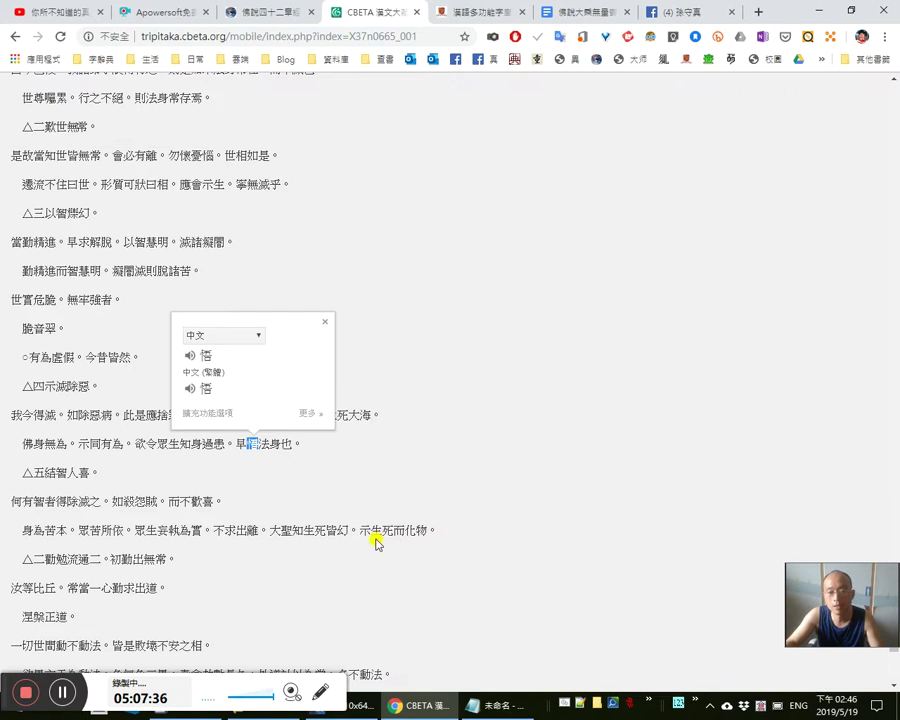
pyautogui.click(262, 12)
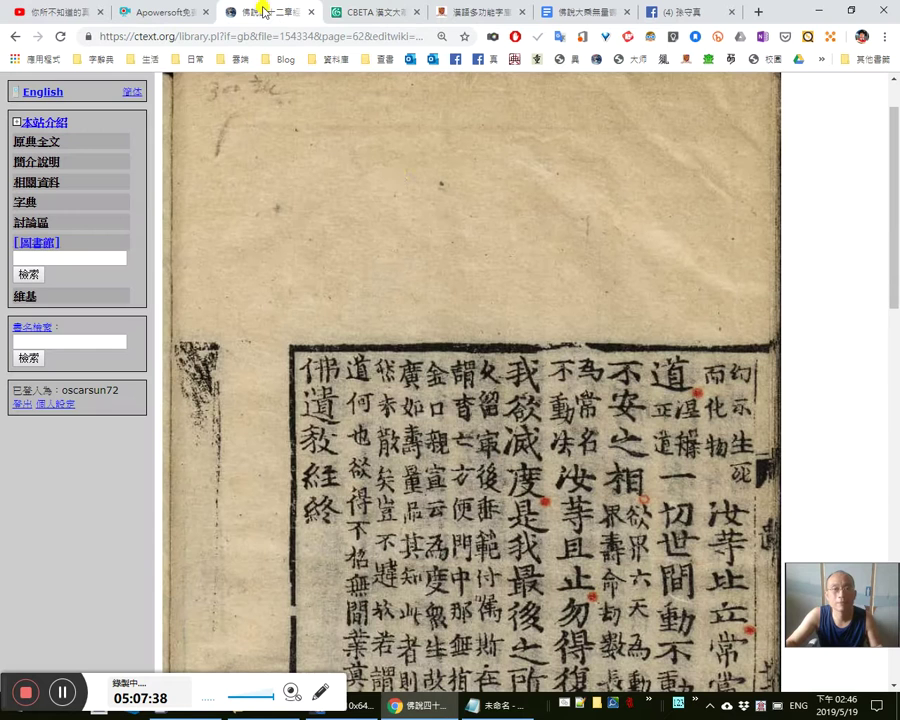
# Step: Insert 示 and 而, removing the stray 受, so the line reads 示生死而化物。 followed by 汝
pyautogui.scroll(-3, 566, 335)
pyautogui.hotkey('alt', 'Tab')
pyautogui.hotkey('alt', 'Tab')
pyautogui.hotkey('alt', 'Tab')
pyautogui.press('Right')
pyautogui.press('Right')
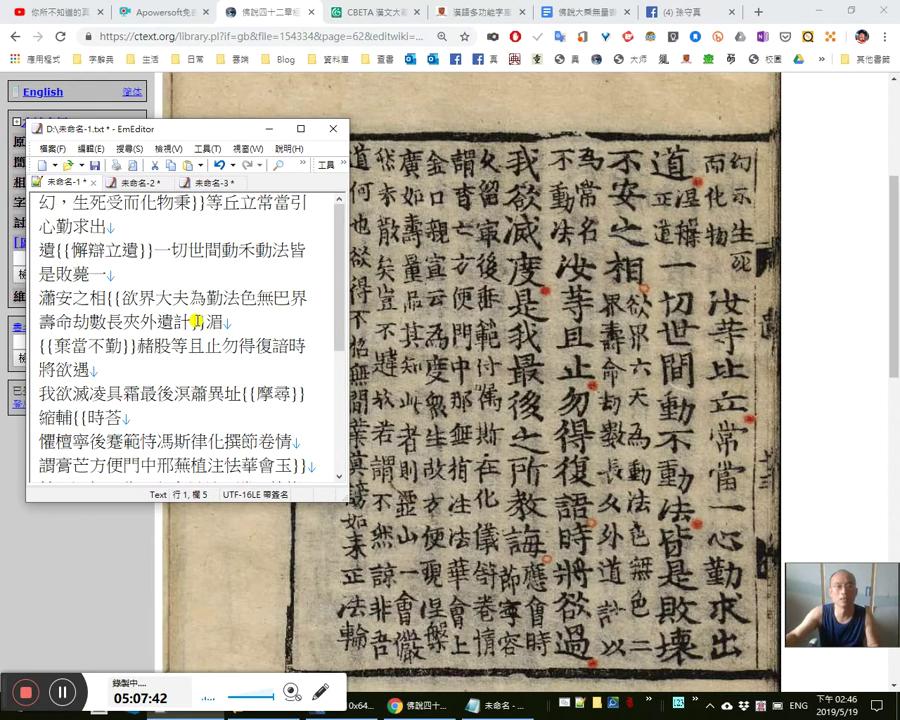
pyautogui.write('示')
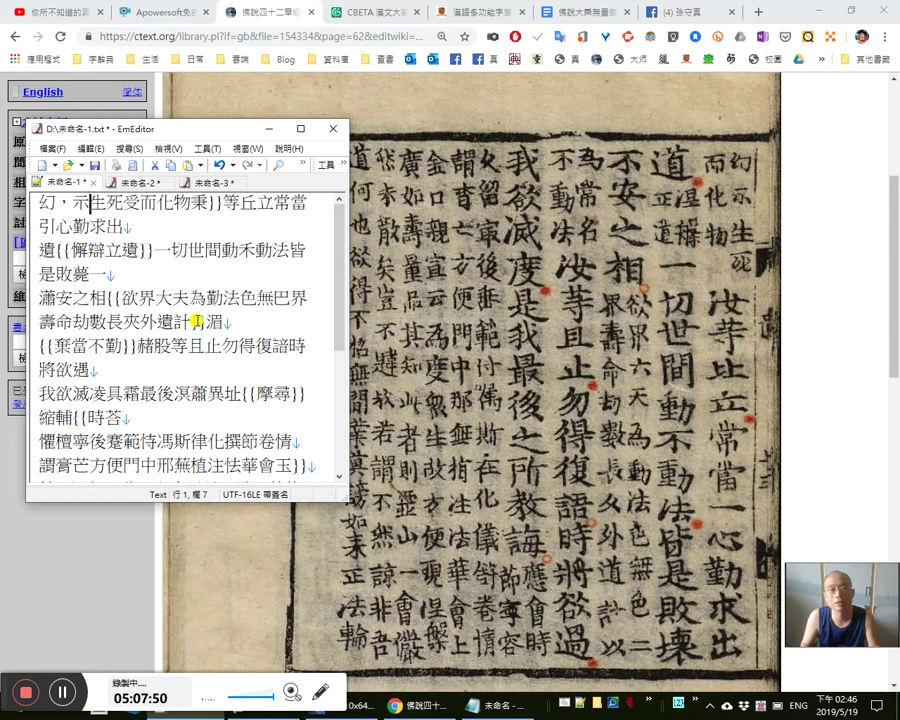
pyautogui.press('Right')
pyautogui.press('Right')
pyautogui.write('aa')
pyautogui.press('space')
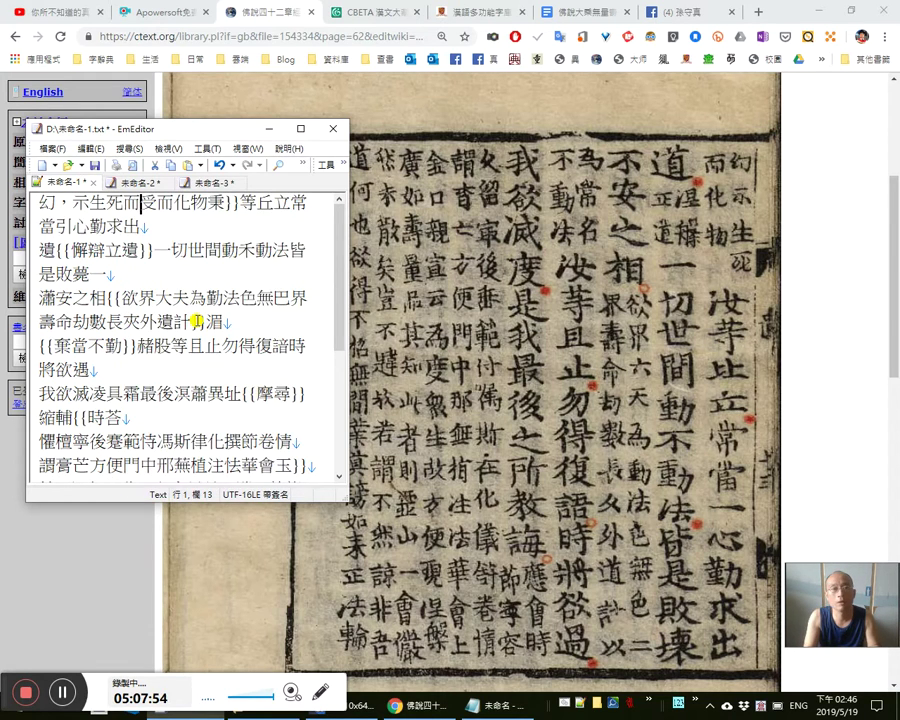
pyautogui.hotkey('alt', 'Tab')
pyautogui.hotkey('ctrl', 'Tab')
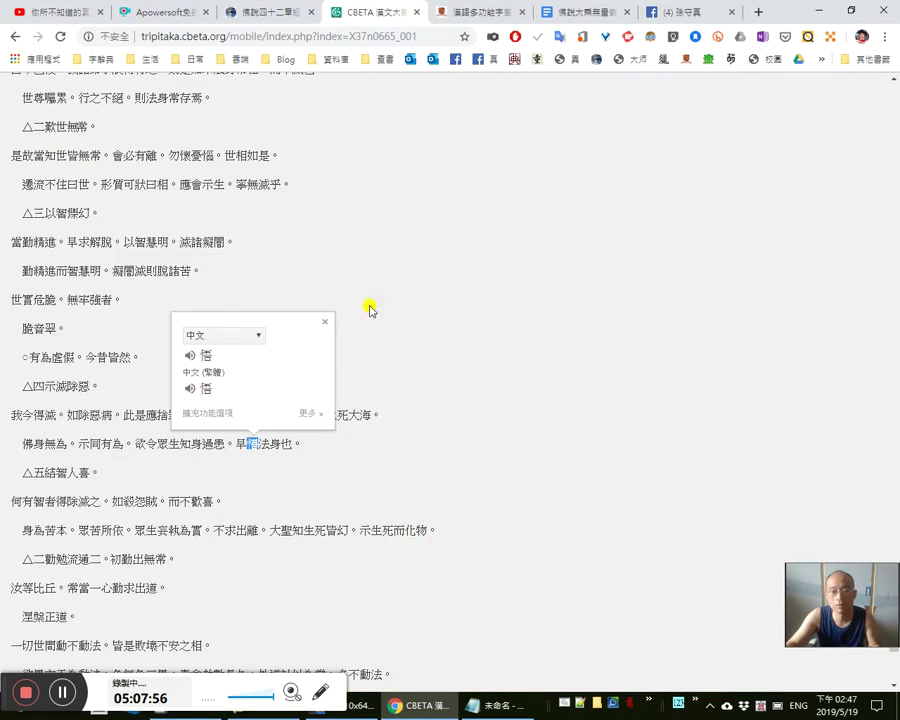
pyautogui.click(280, 12)
pyautogui.hotkey('alt', 'Tab')
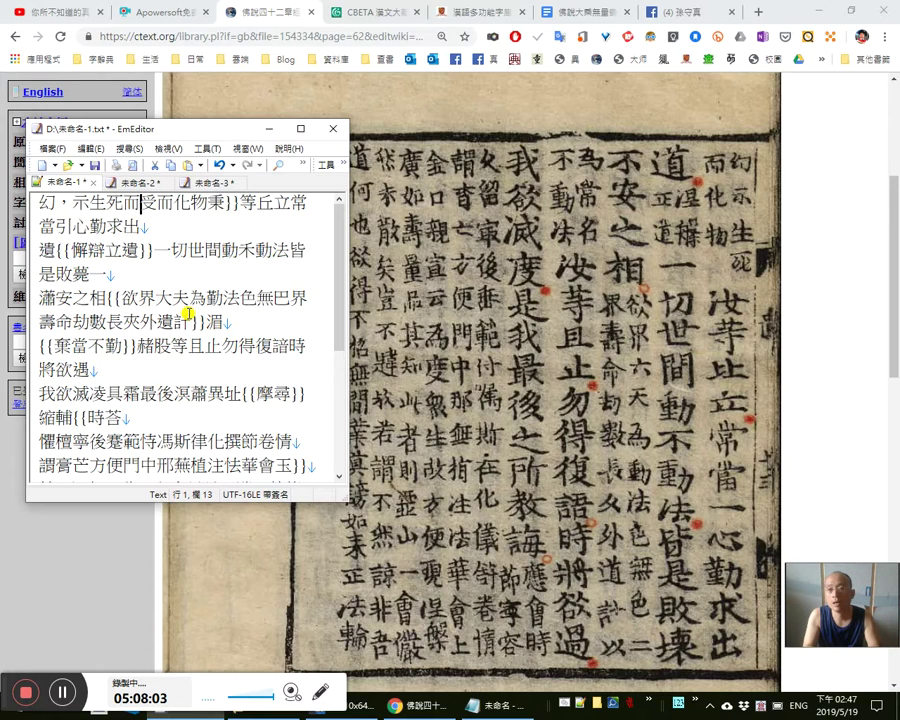
pyautogui.press('Delete')
pyautogui.press('Delete')
pyautogui.press('Delete')
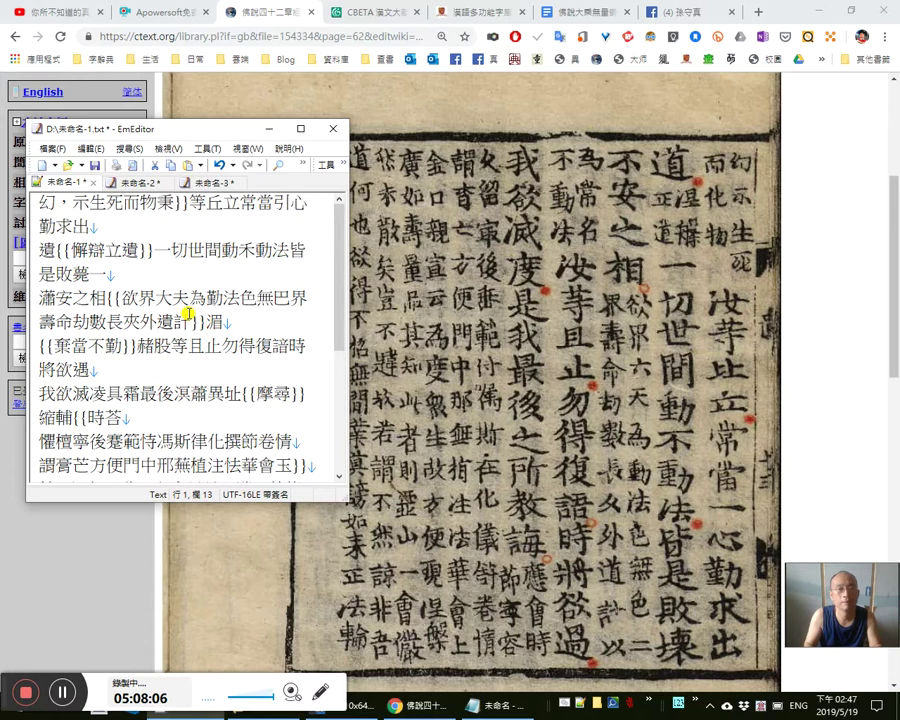
pyautogui.write('a化物。')
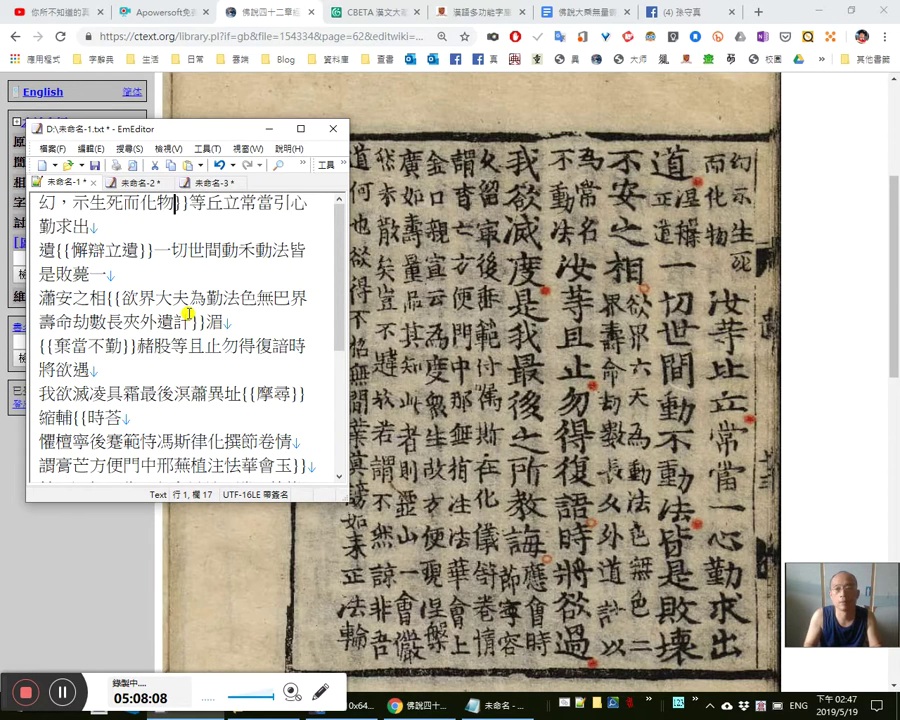
pyautogui.write('汝')
pyautogui.write('ghi')
pyautogui.press('BackSpace')
pyautogui.press('BackSpace')
pyautogui.press('BackSpace')
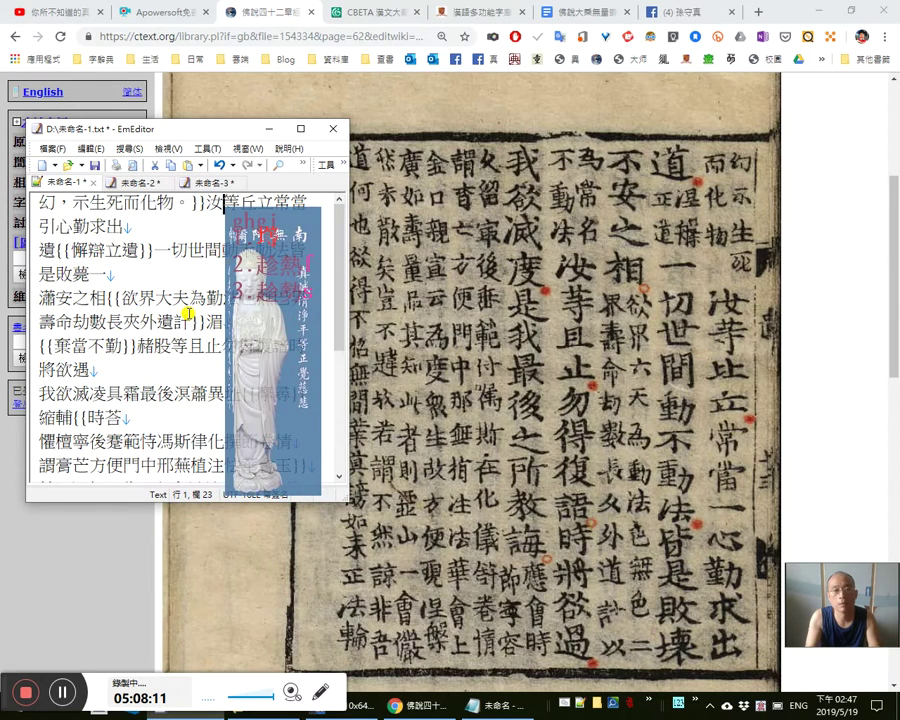
# Step: Enter 汝等比丘 with a full-width comma and delete the stray 立
pyautogui.write('tgdi')
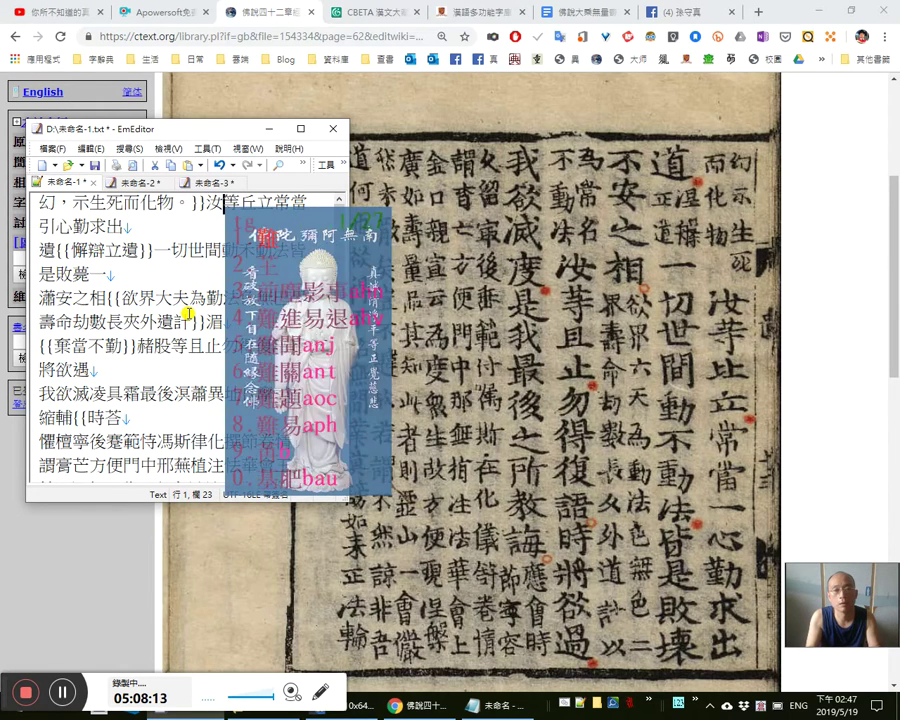
pyautogui.press('space')
pyautogui.write('p')
pyautogui.press('space')
pyautogui.press('BackSpace')
pyautogui.write('ll')
pyautogui.press('space')
pyautogui.press('Right')
pyautogui.write('，')
pyautogui.press('Delete')
# Step: Replace 引 with 一 and 遺 with 道 so it reads 常當一心，勸求出道。
pyautogui.write('a')
pyautogui.press('Escape')
pyautogui.press('Right')
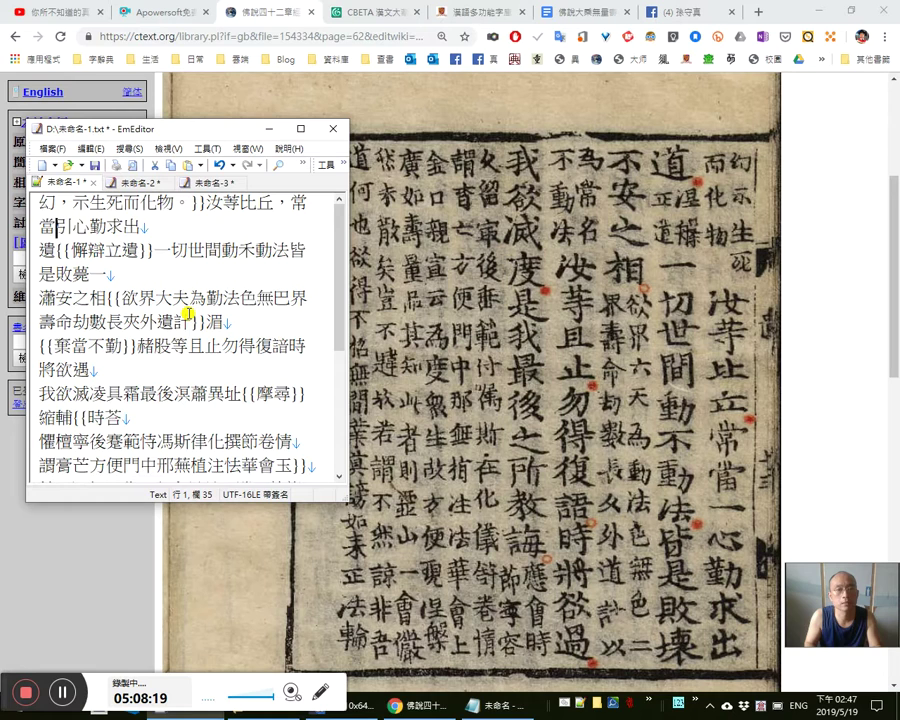
pyautogui.hotkey('shift', 'Right')
pyautogui.write('a')
pyautogui.press('space')
pyautogui.press('Right')
pyautogui.write('，')
pyautogui.press('Right')
pyautogui.press('Right')
pyautogui.press('Right')
pyautogui.press('Right')
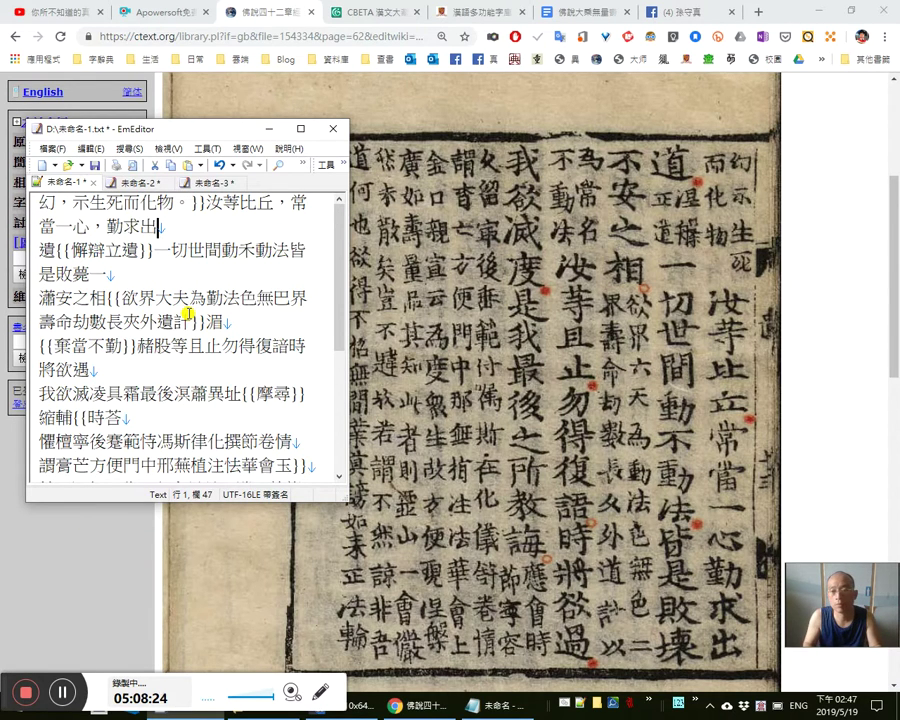
pyautogui.hotkey('shift', 'Right')
pyautogui.write('a')
pyautogui.press('space')
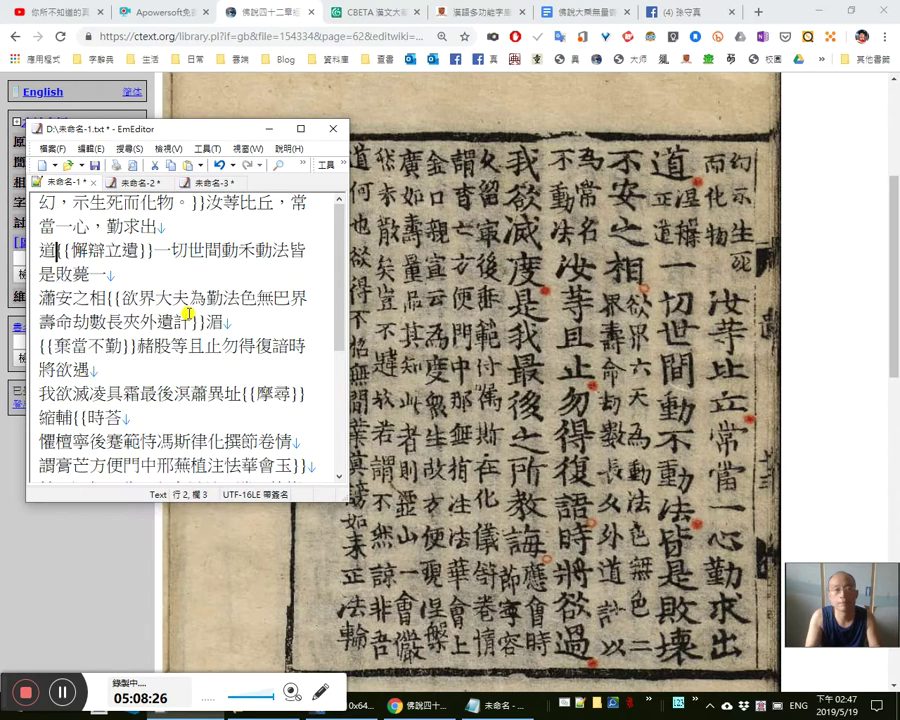
pyautogui.write('。')
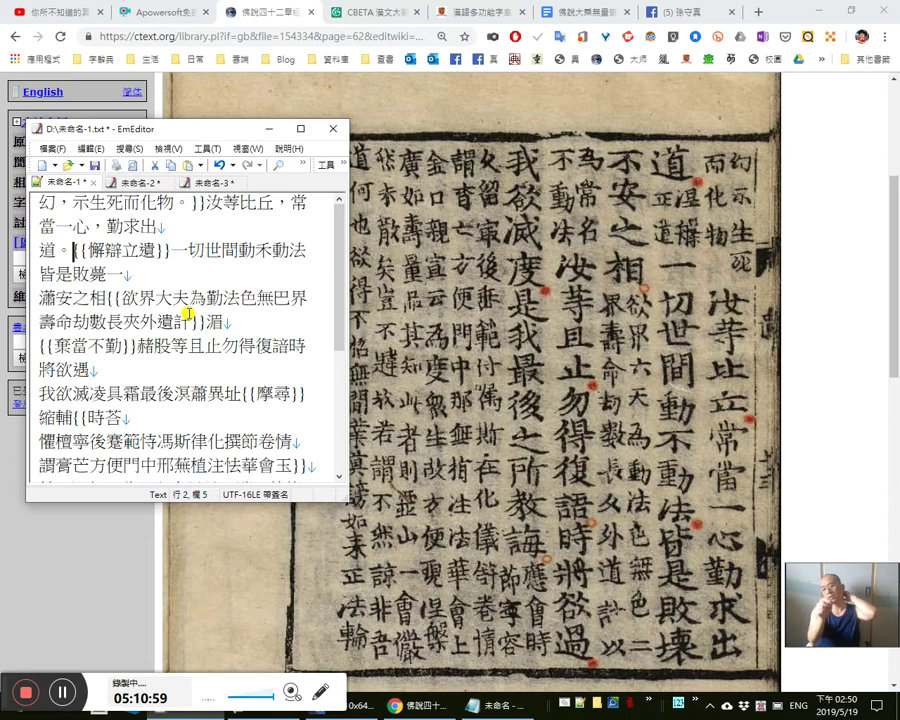
# Step: Correct line 2 to read 涅槃正道。 and delete the wrong text 懈辯立遺
pyautogui.click(597, 330)
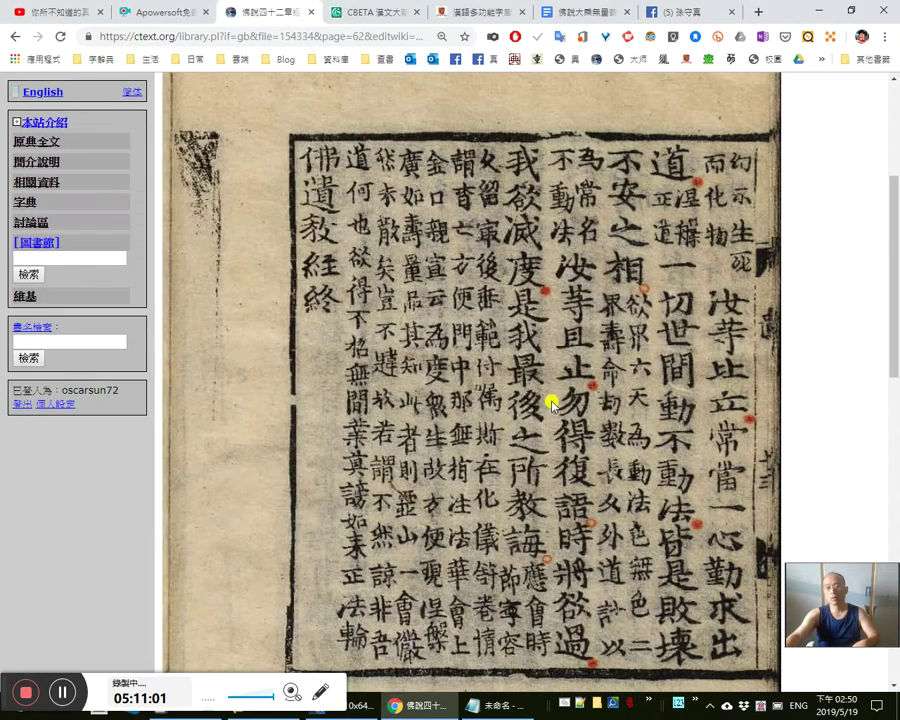
pyautogui.hotkey('alt', 'Tab')
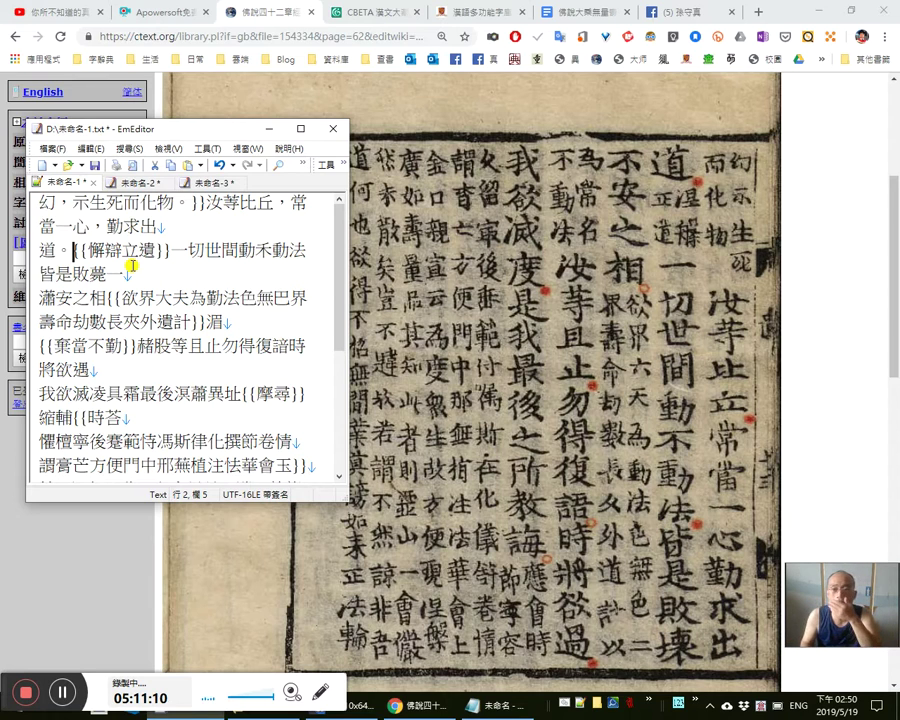
pyautogui.press('Right')
pyautogui.press('Right')
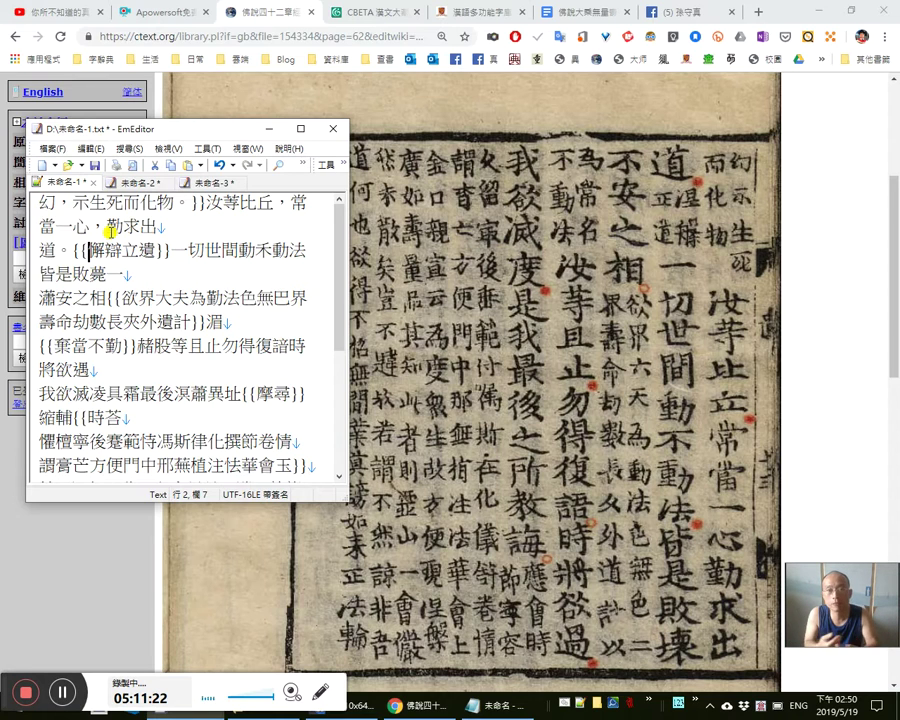
pyautogui.press('Left')
pyautogui.press('Left')
pyautogui.press('Left')
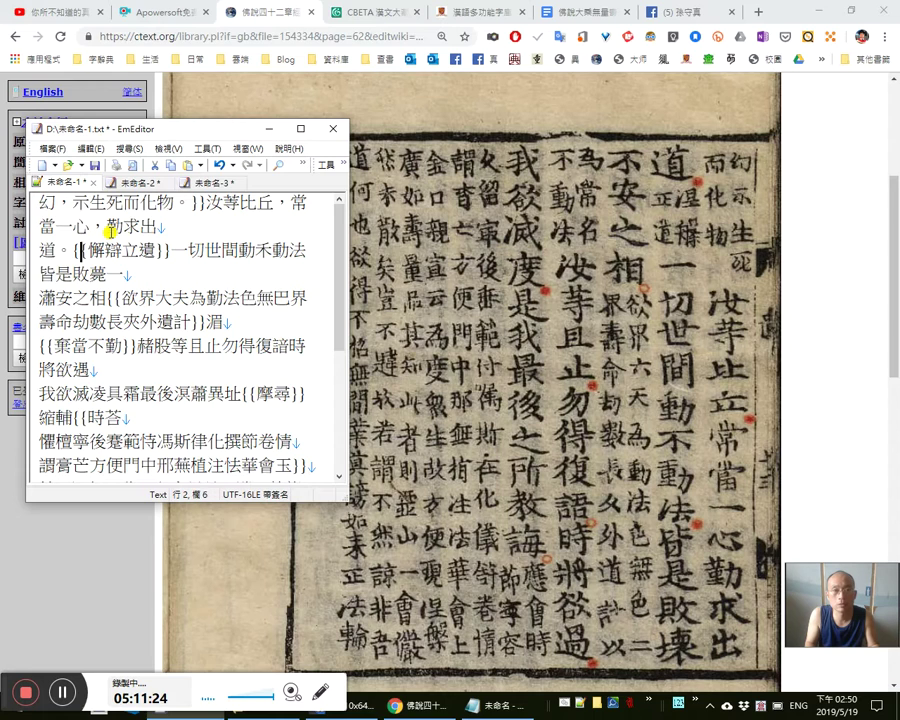
pyautogui.hotkey('shift', 'Left')
pyautogui.press('Right')
pyautogui.press('Right')
pyautogui.press('Right')
pyautogui.press('Right')
pyautogui.press('Right')
pyautogui.press('Right')
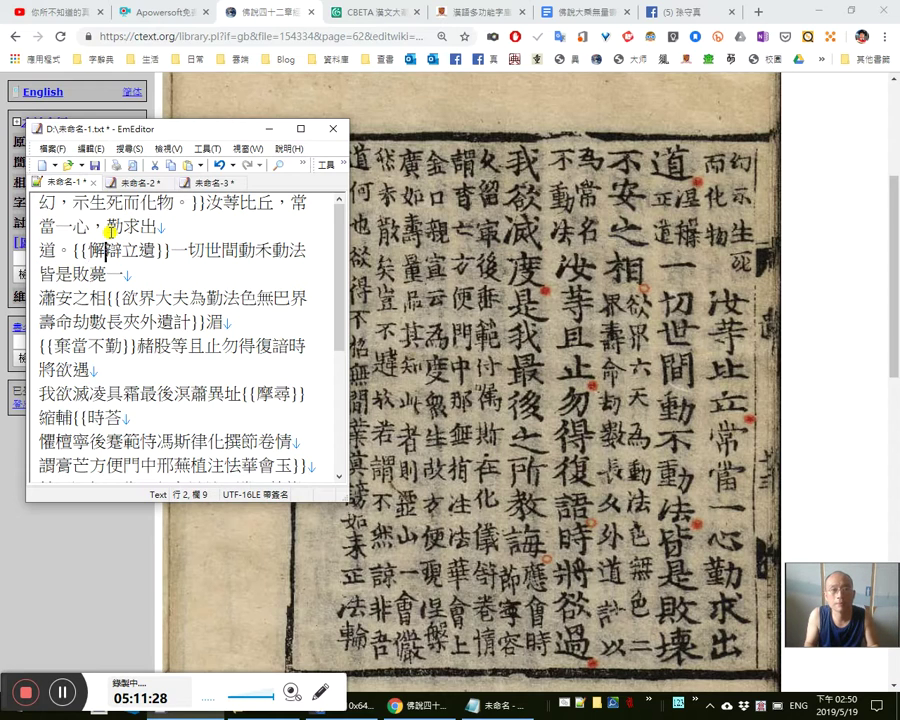
pyautogui.write('涅槃')
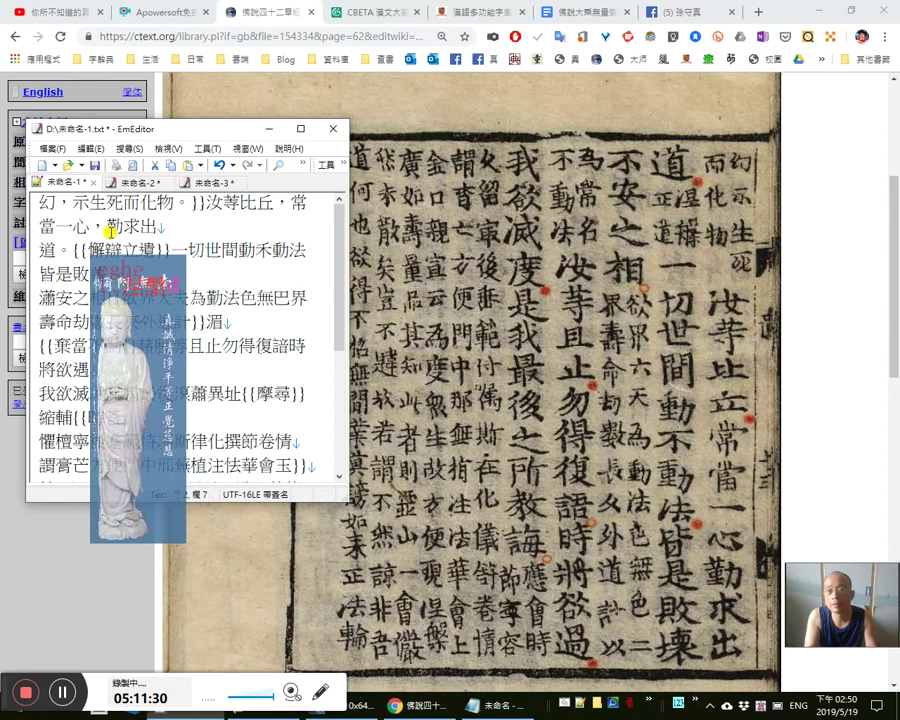
pyautogui.write('a正道。')
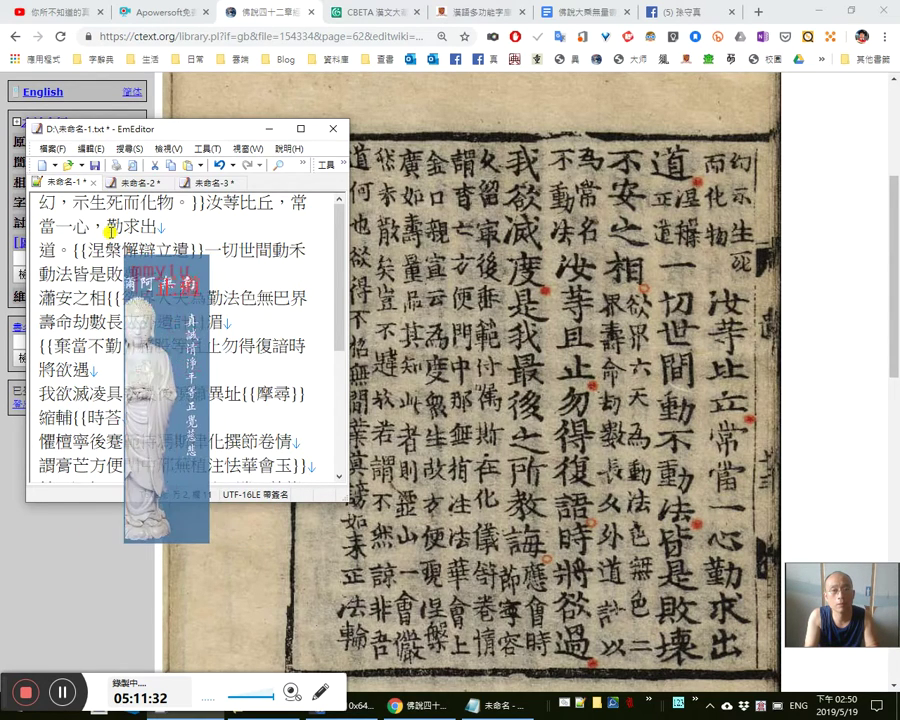
pyautogui.hotkey('shift', 'Right')
pyautogui.hotkey('shift', 'Right')
pyautogui.hotkey('shift', 'Right')
pyautogui.hotkey('shift', 'Right')
pyautogui.press('Delete')
pyautogui.press('Right')
pyautogui.press('Right')
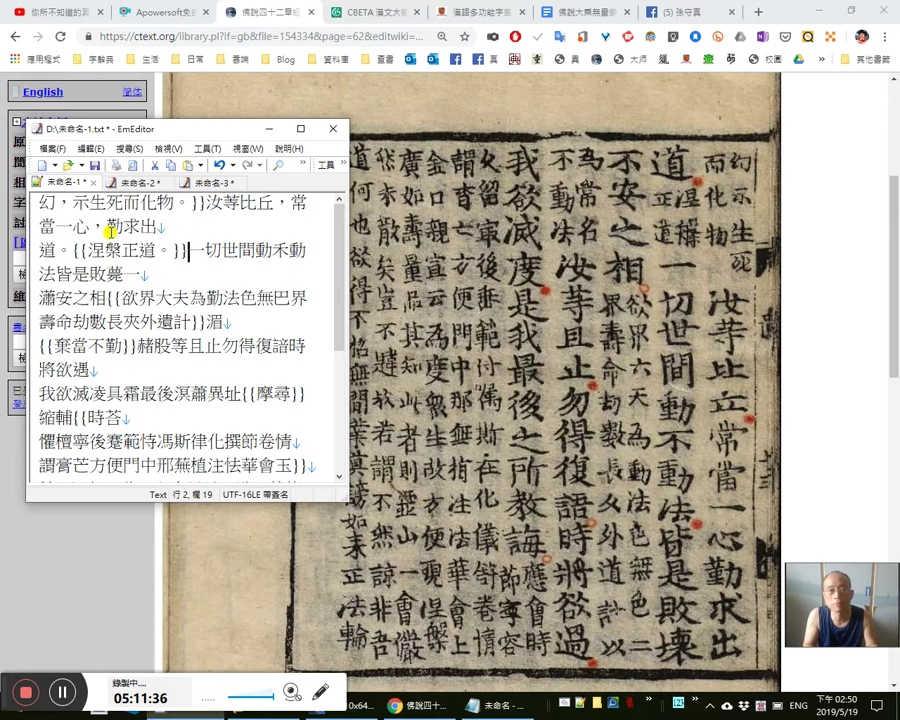
# Step: Punctuate and fix the next phrase to read 一切世間動、不動法，皆是敗壞
pyautogui.press('Right')
pyautogui.press('Right')
pyautogui.press('Right')
pyautogui.press('Right')
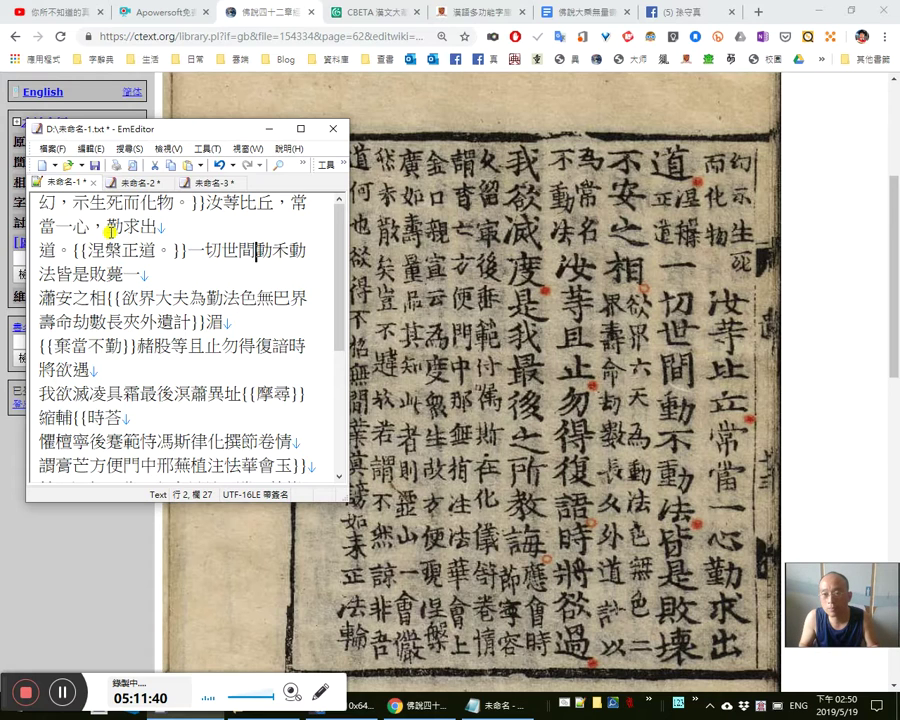
pyautogui.press('Right')
pyautogui.hotkey('shift', 'Right')
pyautogui.press('Left')
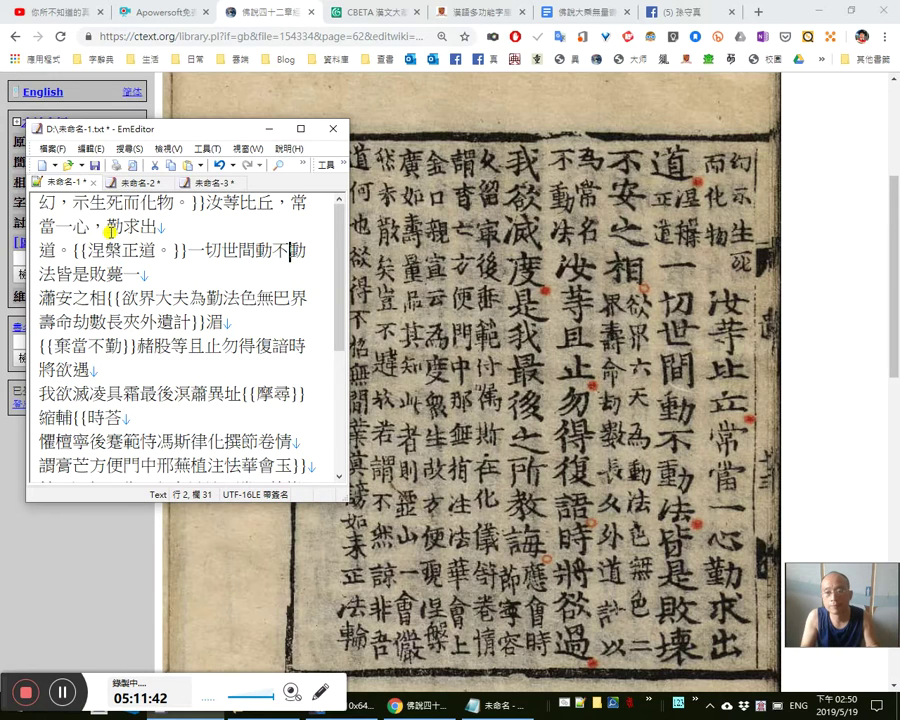
pyautogui.write('、')
pyautogui.press('Right')
pyautogui.press('Right')
pyautogui.press('Right')
pyautogui.write('，')
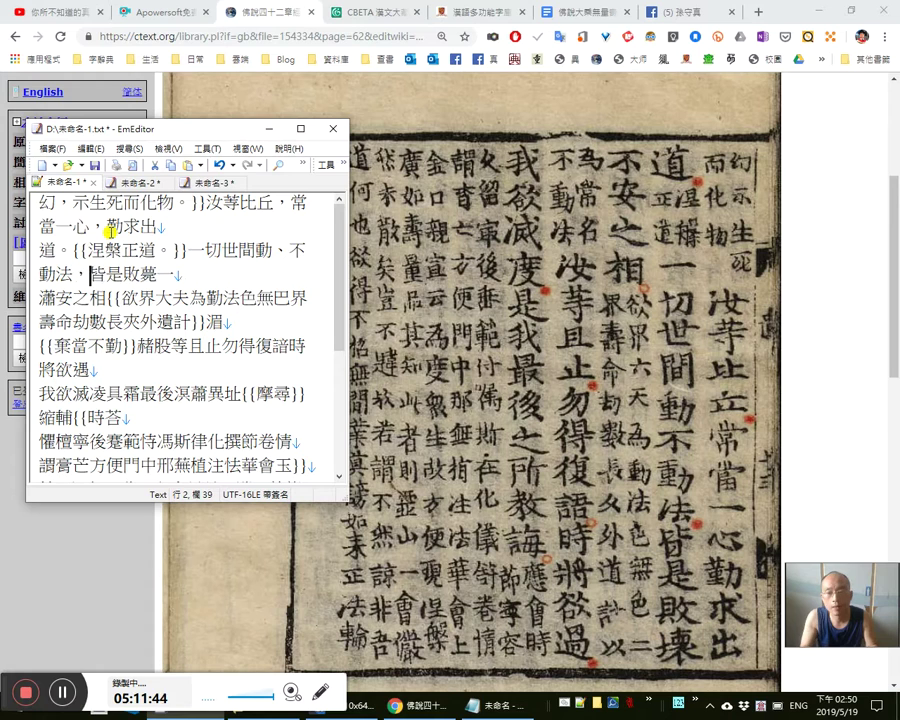
pyautogui.press('Right')
pyautogui.press('Right')
pyautogui.press('Right')
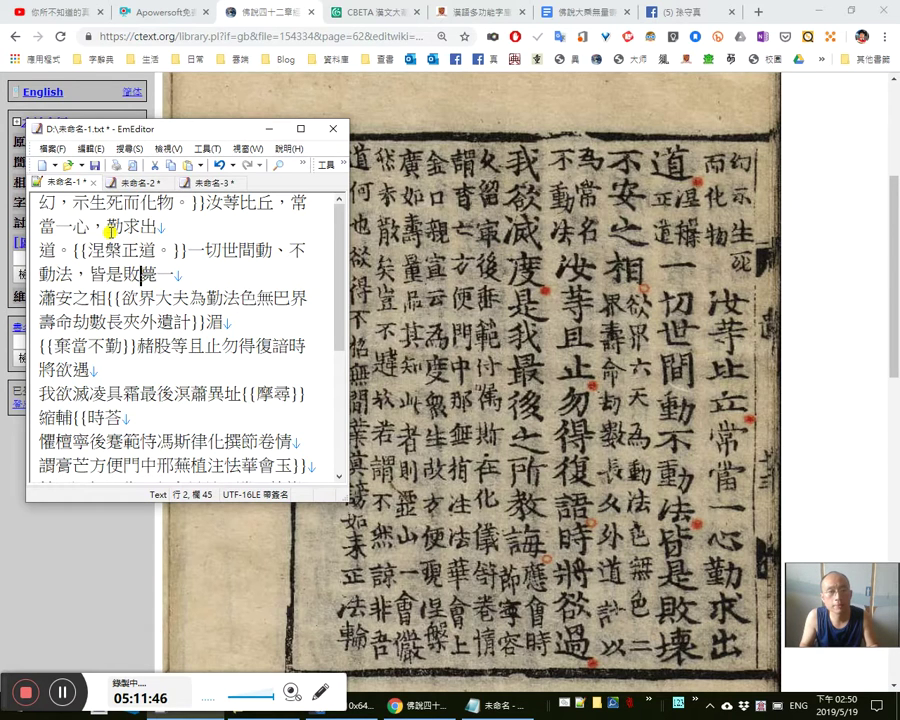
pyautogui.press('Delete')
pyautogui.write('壞')
pyautogui.press('Up')
pyautogui.press('Right')
pyautogui.press('Right')
pyautogui.press('Right')
pyautogui.press('Right')
pyautogui.press('Right')
pyautogui.press('Right')
pyautogui.press('Right')
pyautogui.hotkey('shift', 'Right')
pyautogui.hotkey('shift', 'Right')
pyautogui.hotkey('shift', 'Right')
pyautogui.hotkey('shift', 'Right')
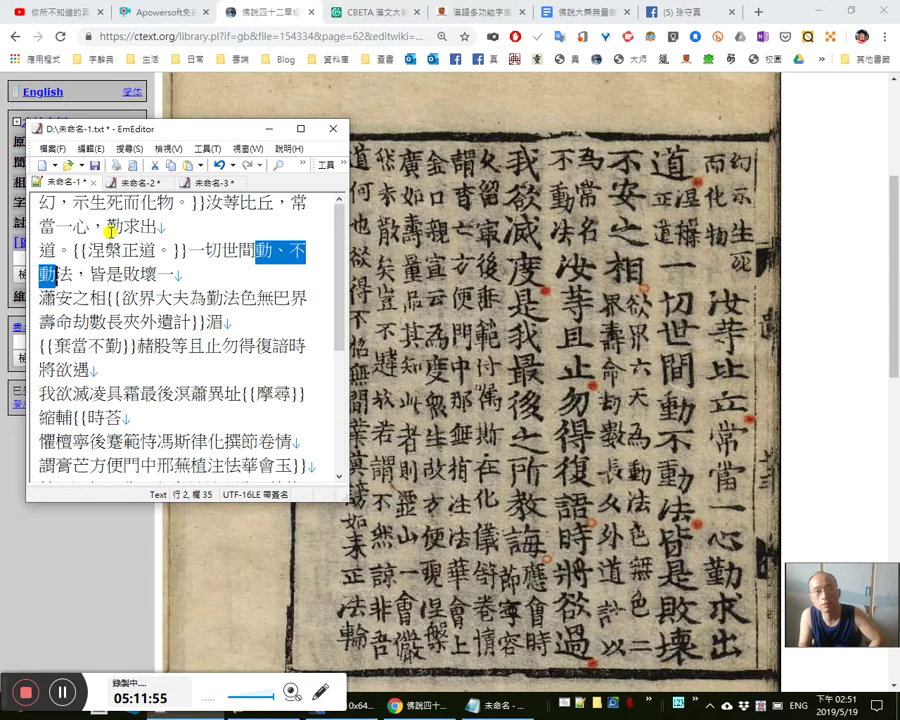
pyautogui.press('Left')
pyautogui.press('Right')
pyautogui.press('Right')
pyautogui.press('Right')
pyautogui.press('Right')
pyautogui.press('Right')
pyautogui.press('Right')
pyautogui.press('Right')
pyautogui.press('Right')
pyautogui.press('Right')
pyautogui.press('Right')
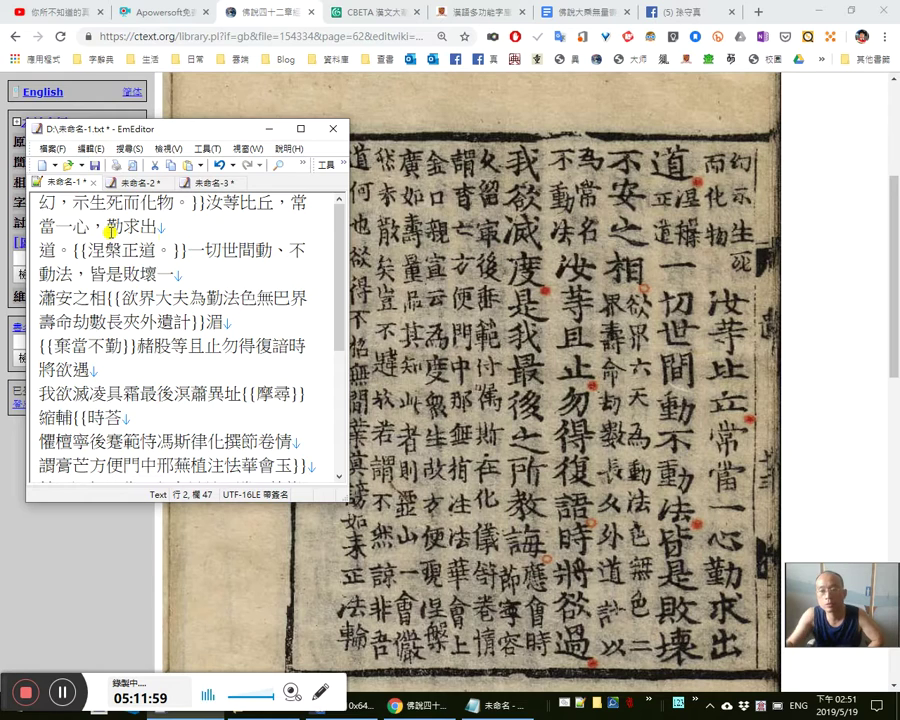
pyautogui.click(490, 574)
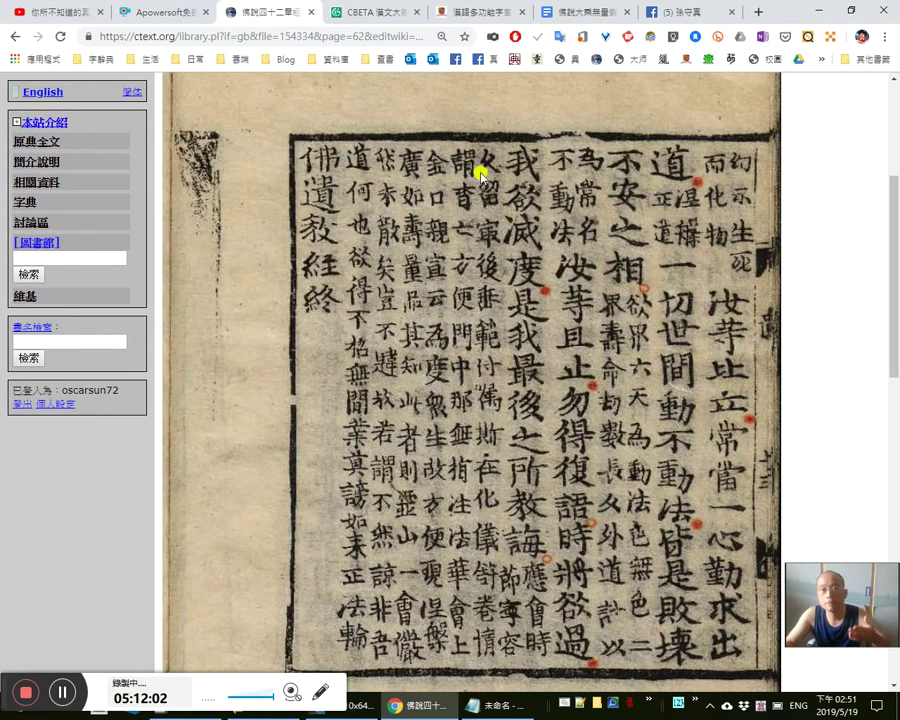
# Step: Enlarge the page 61 scan to compare with page 62, then close it and return to EmEditor
pyautogui.scroll(3, 476, 170)
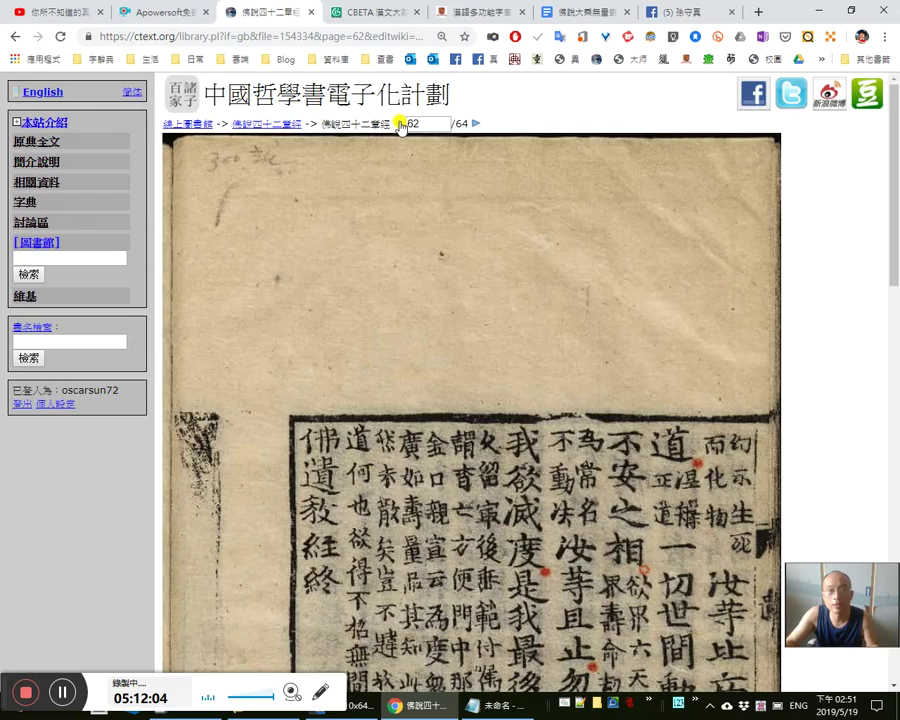
pyautogui.click(399, 123)
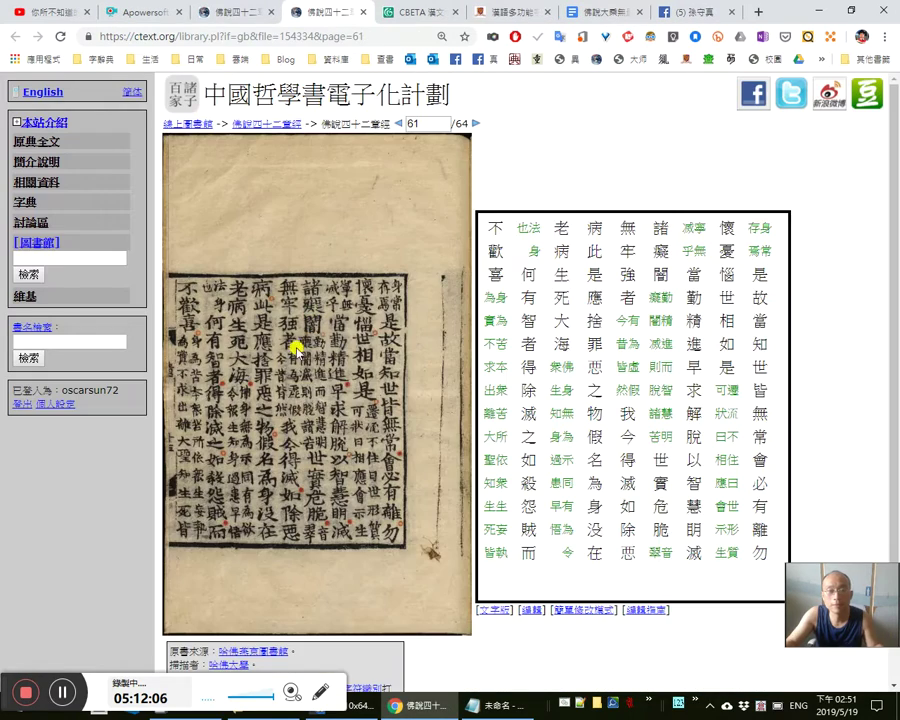
pyautogui.click(258, 373)
pyautogui.scroll(-3, 300, 450)
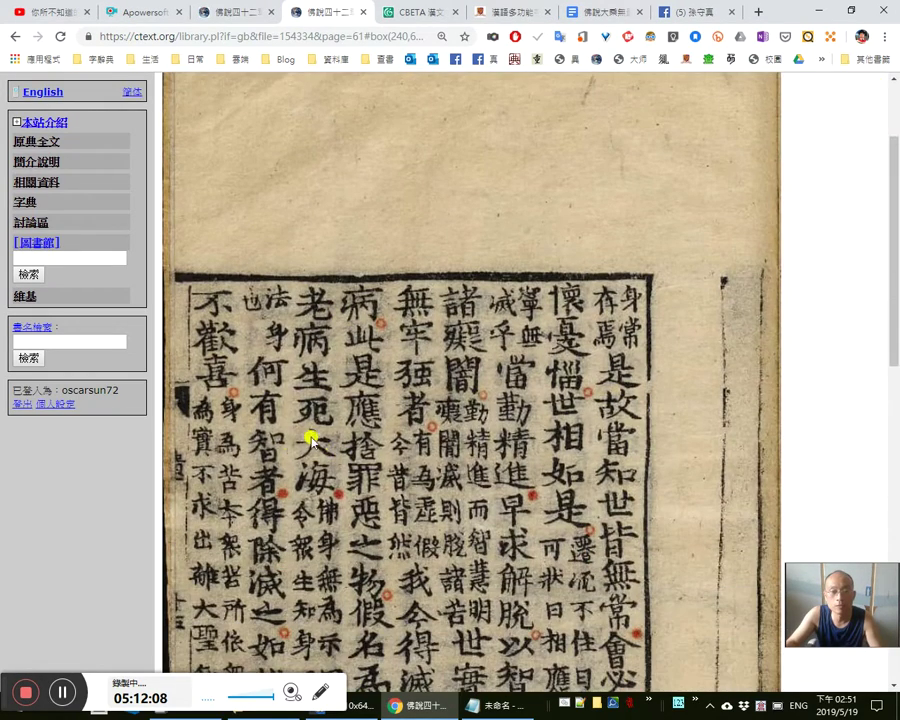
pyautogui.scroll(-2, 292, 445)
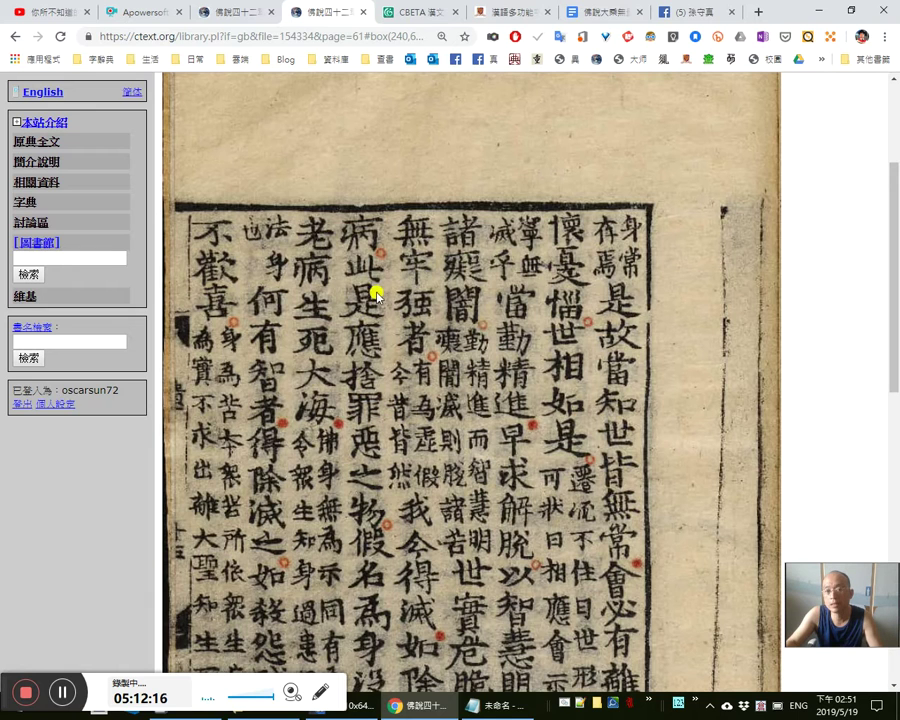
pyautogui.middleClick(326, 22)
pyautogui.scroll(-3, 366, 306)
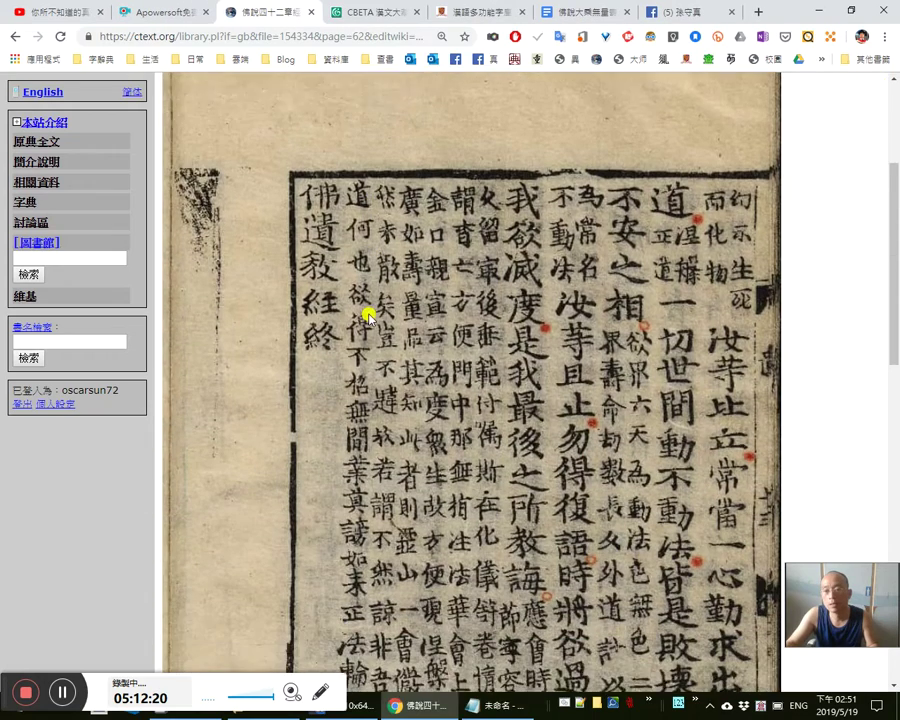
pyautogui.hotkey('alt', 'Tab')
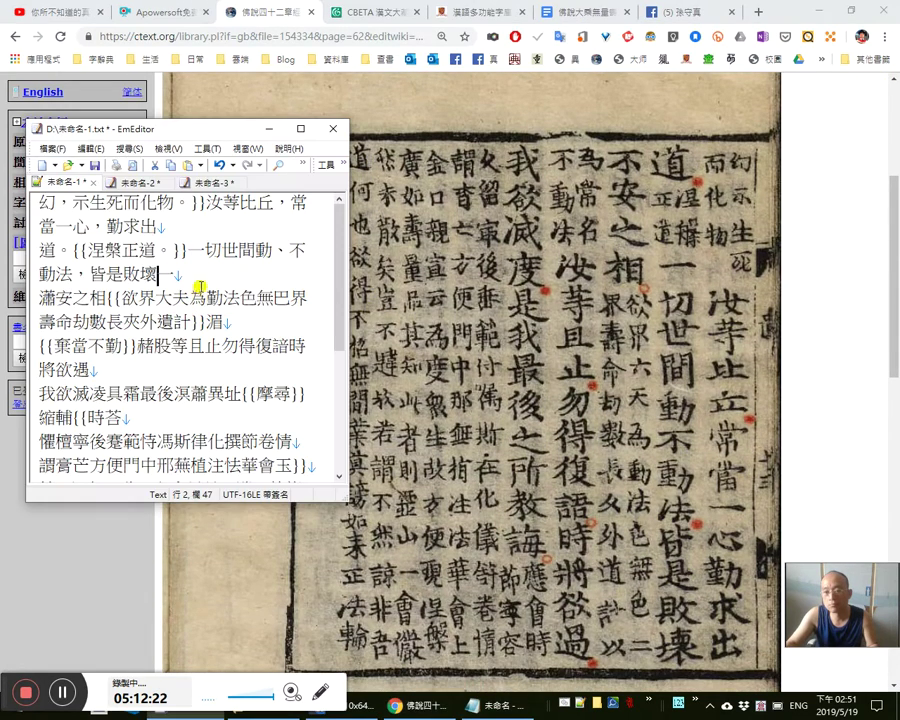
# Step: Delete the stray 一 after 敗壞 and replace 瀟 with 不安, selecting the extra 定
pyautogui.click(660, 585)
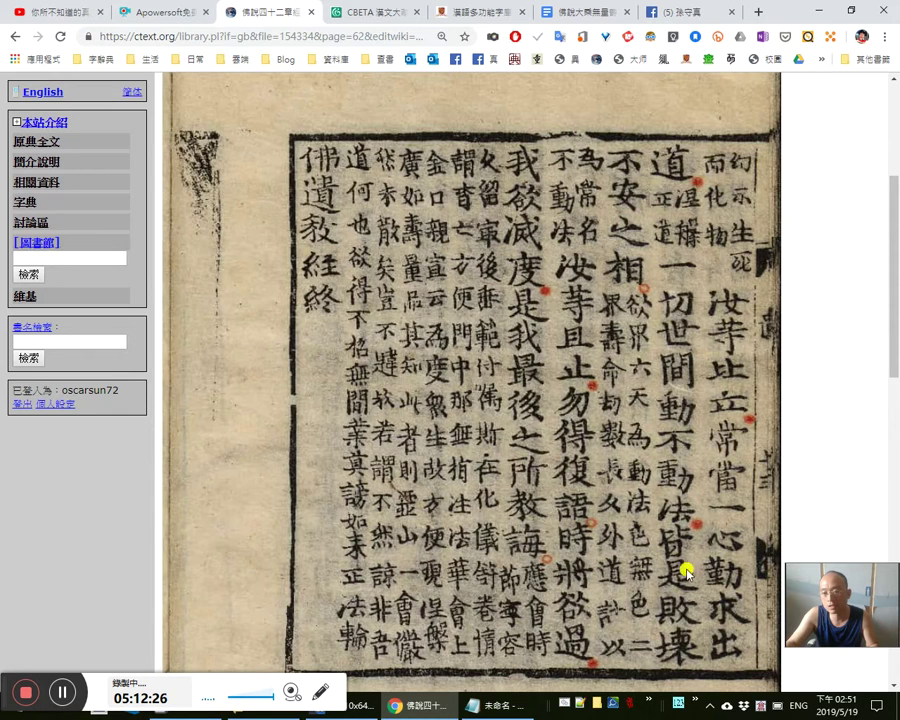
pyautogui.hotkey('alt', 'Tab')
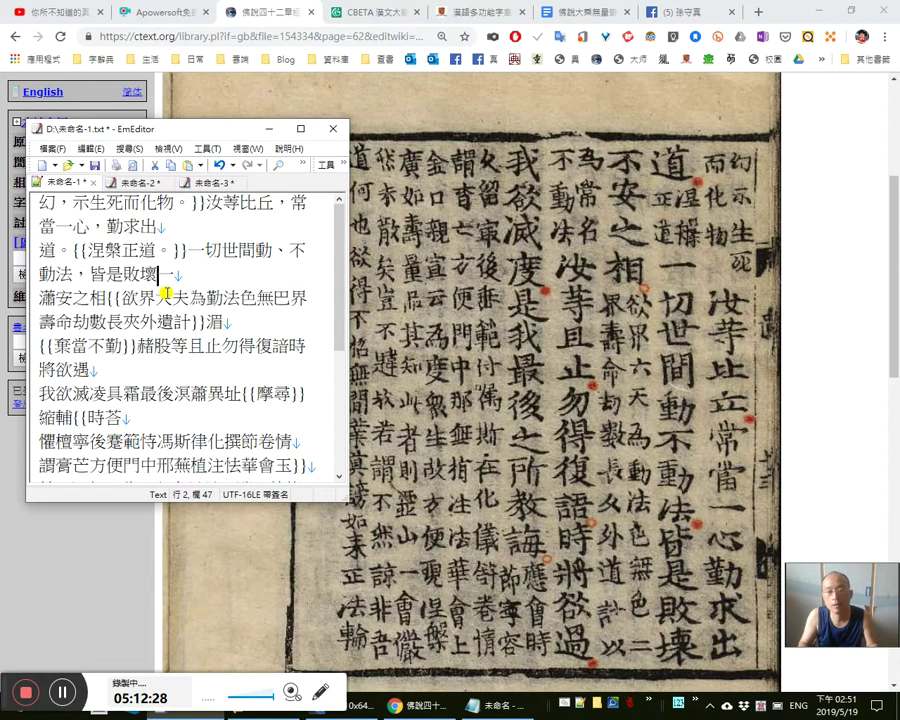
pyautogui.press('Delete')
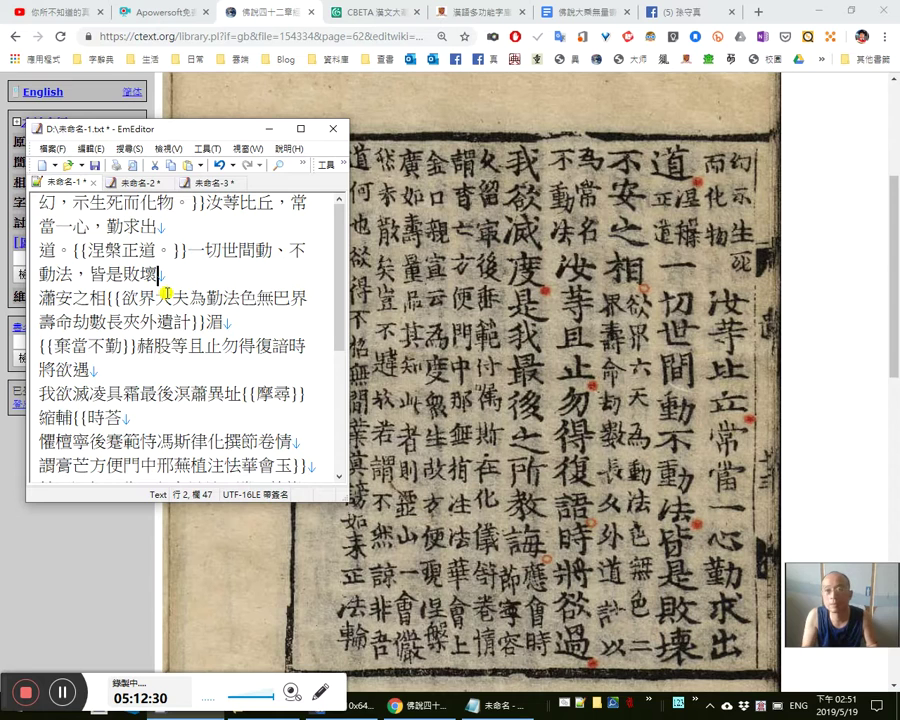
pyautogui.press('Right')
pyautogui.hotkey('shift', 'Right')
pyautogui.write('a')
pyautogui.press('space')
pyautogui.write('a')
pyautogui.press('space')
pyautogui.hotkey('shift', 'Right')
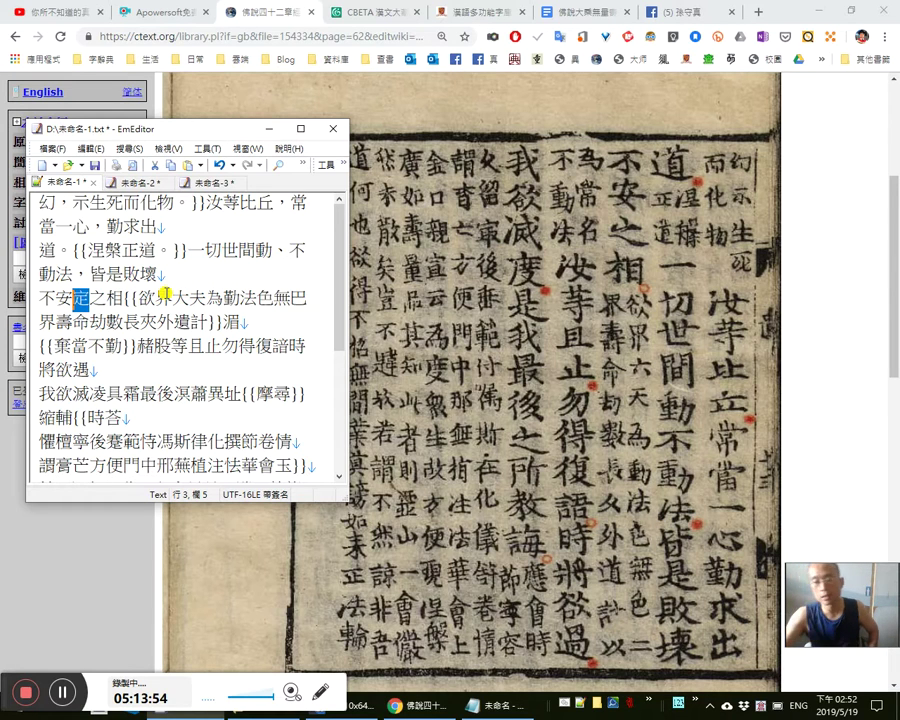
# Step: Show the hidden system tray icons
pyautogui.click(713, 706)
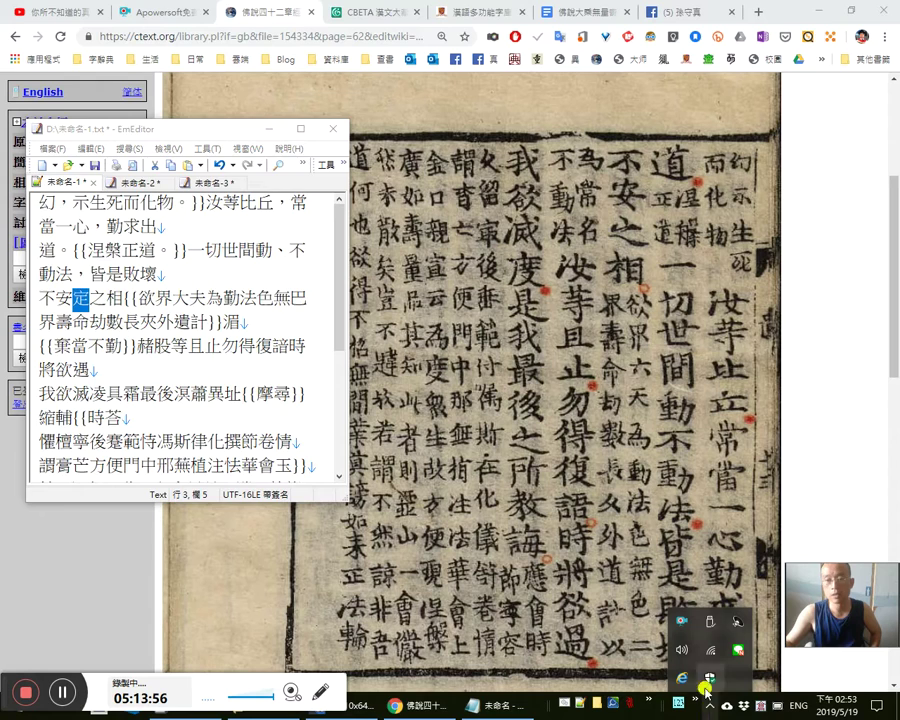
pyautogui.click(716, 707)
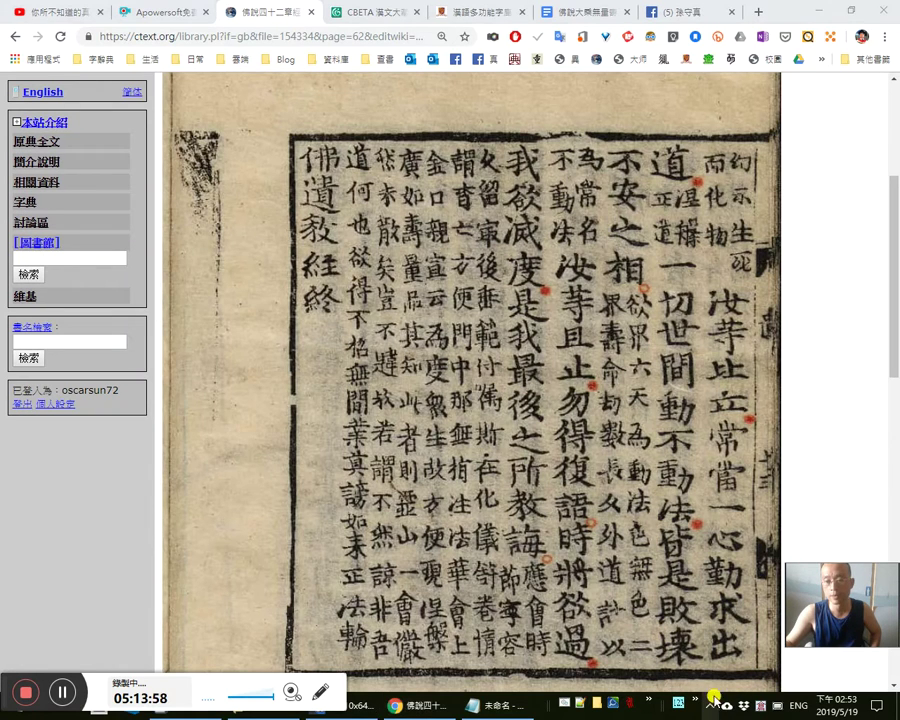
pyautogui.click(716, 707)
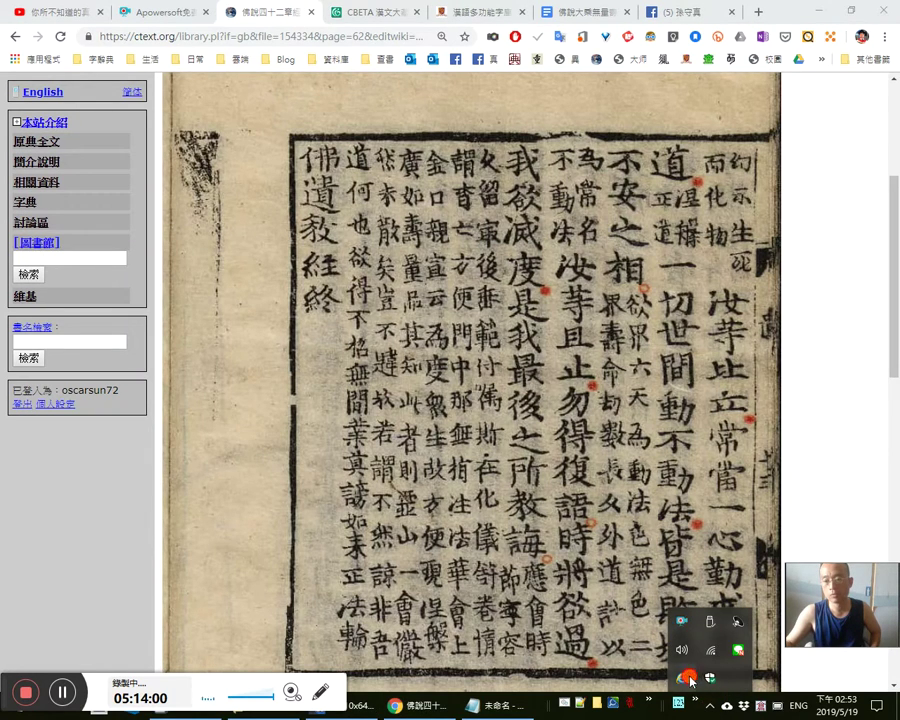
# Step: Open the F1 video chat room, scroll its user list, minimise and restore it, then launch LINE
pyautogui.click(705, 679)
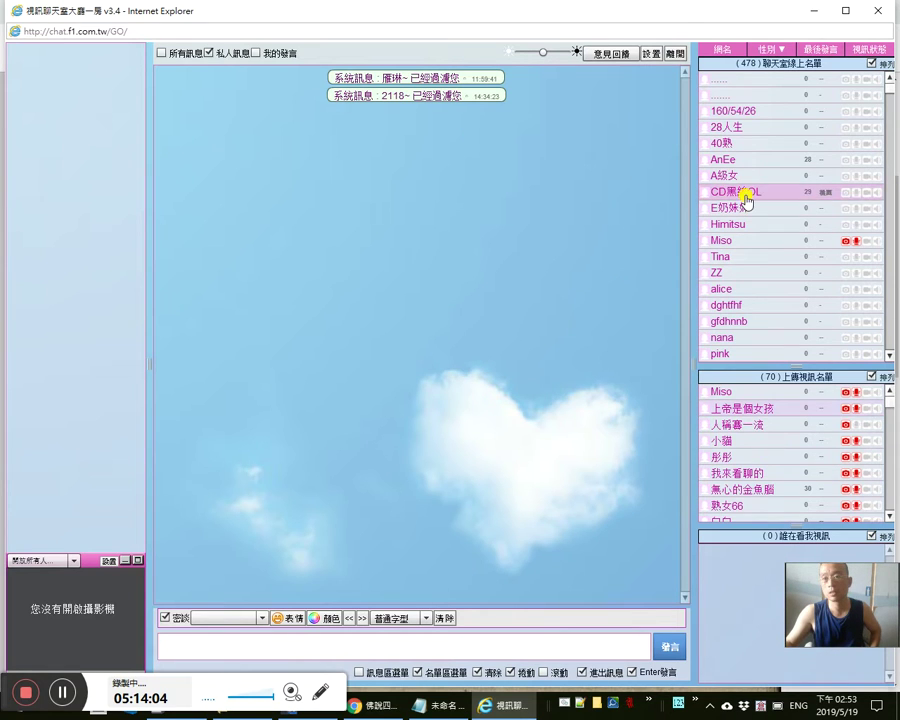
pyautogui.scroll(-3, 767, 210)
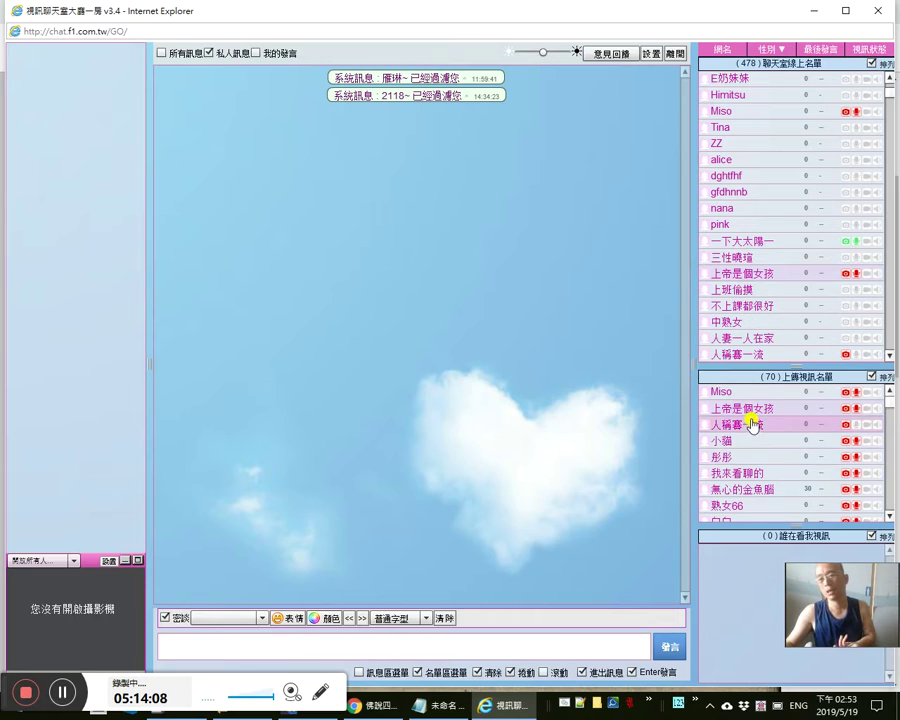
pyautogui.click(810, 13)
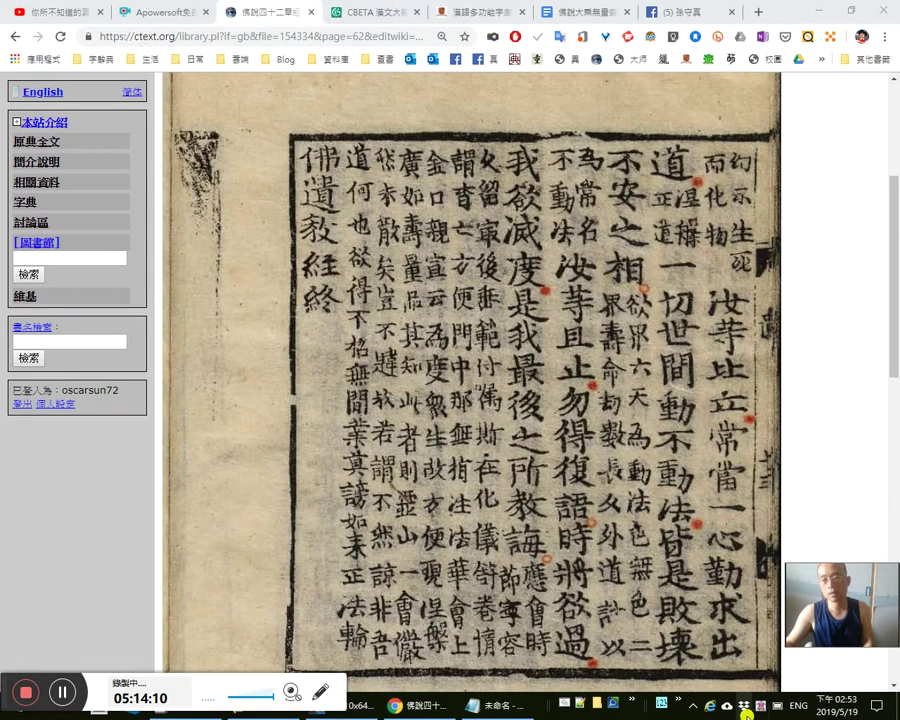
pyautogui.click(505, 705)
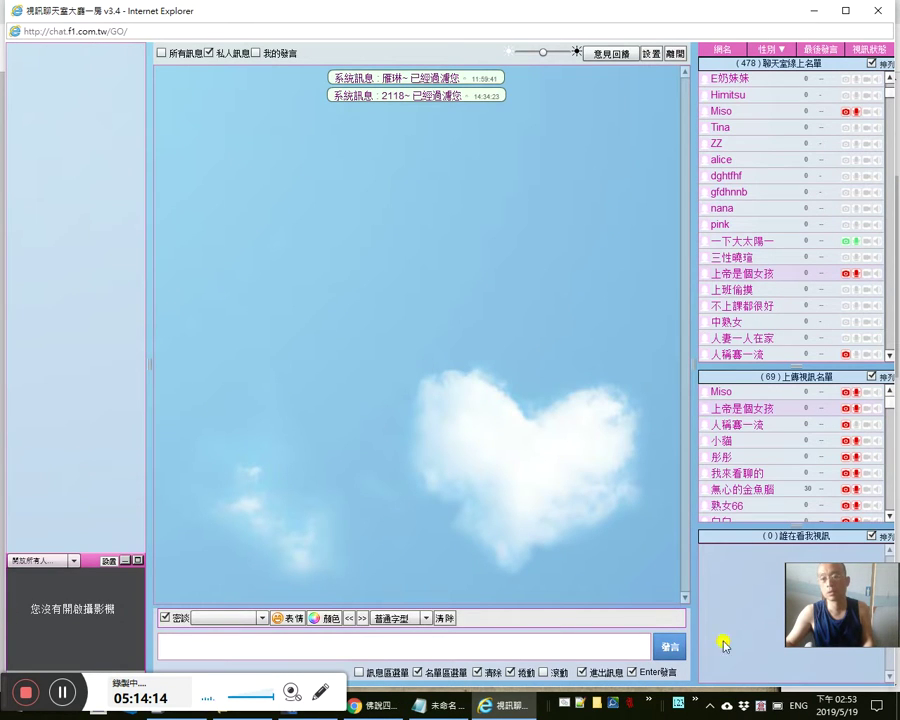
pyautogui.click(716, 708)
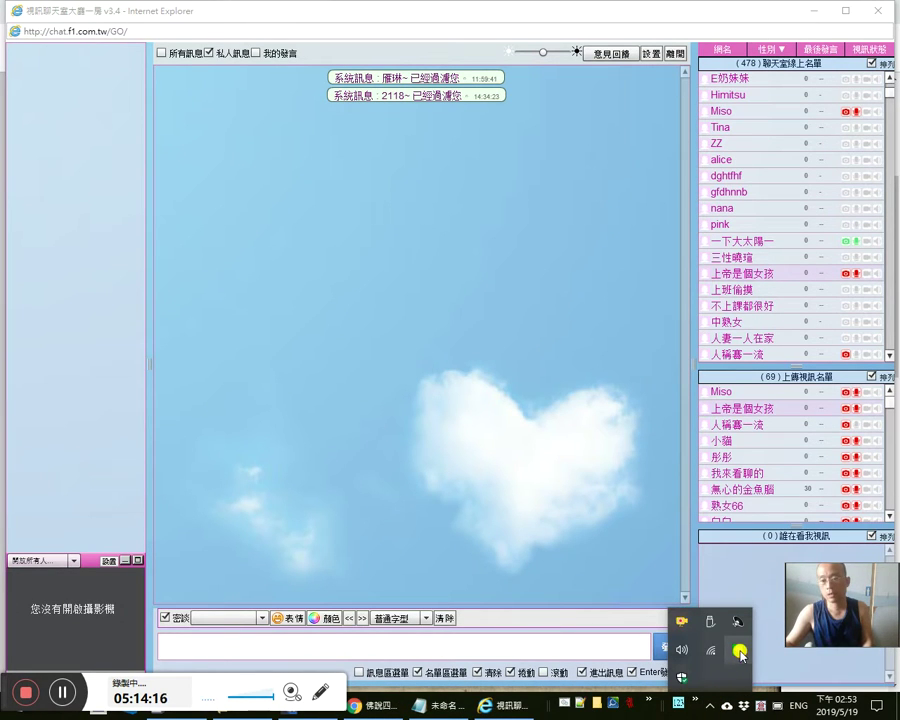
pyautogui.click(740, 654)
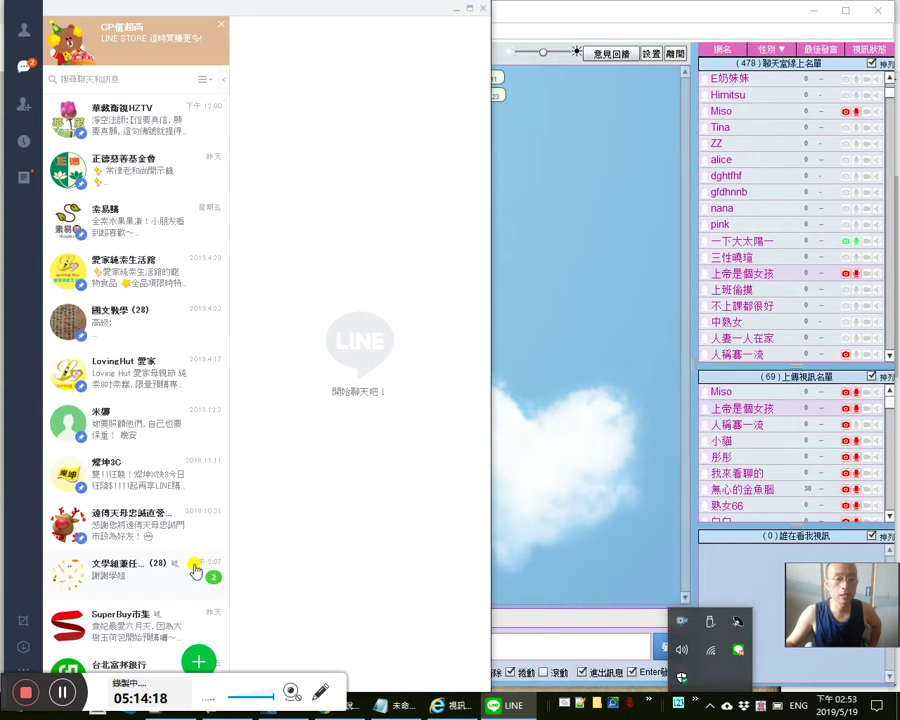
# Step: Follow the vsucai.cn link shared in the 文學組董任教師 LINE group to the Chrome classics page
pyautogui.scroll(-1, 163, 588)
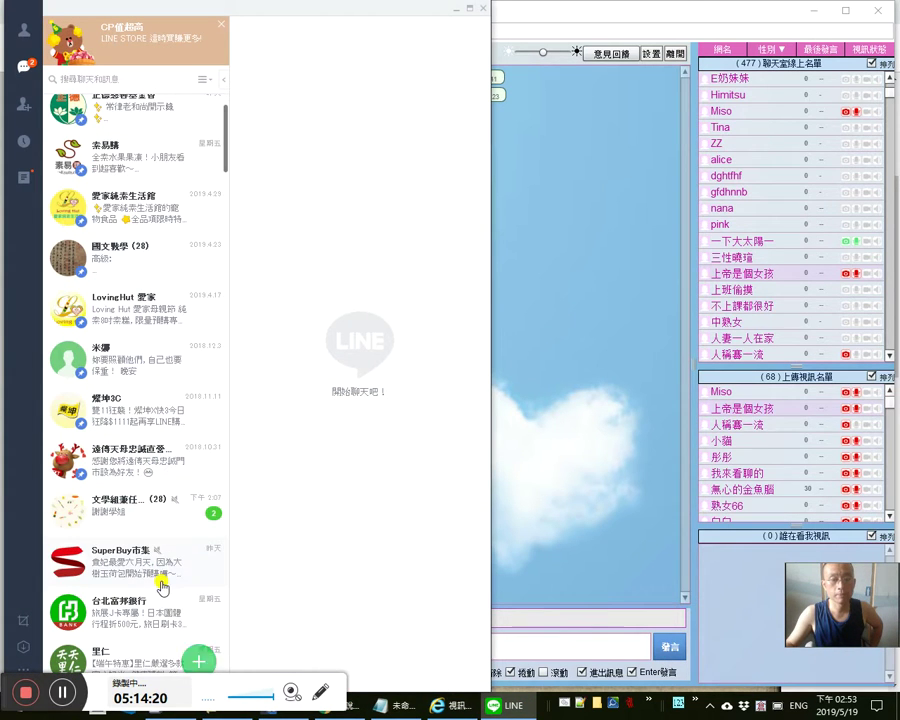
pyautogui.click(165, 520)
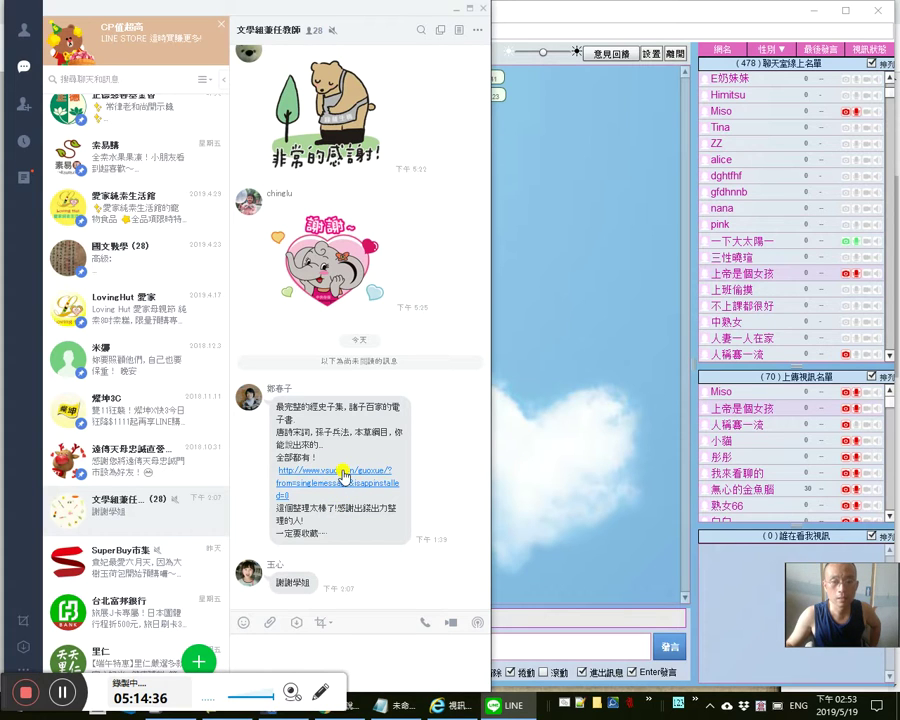
pyautogui.click(362, 492)
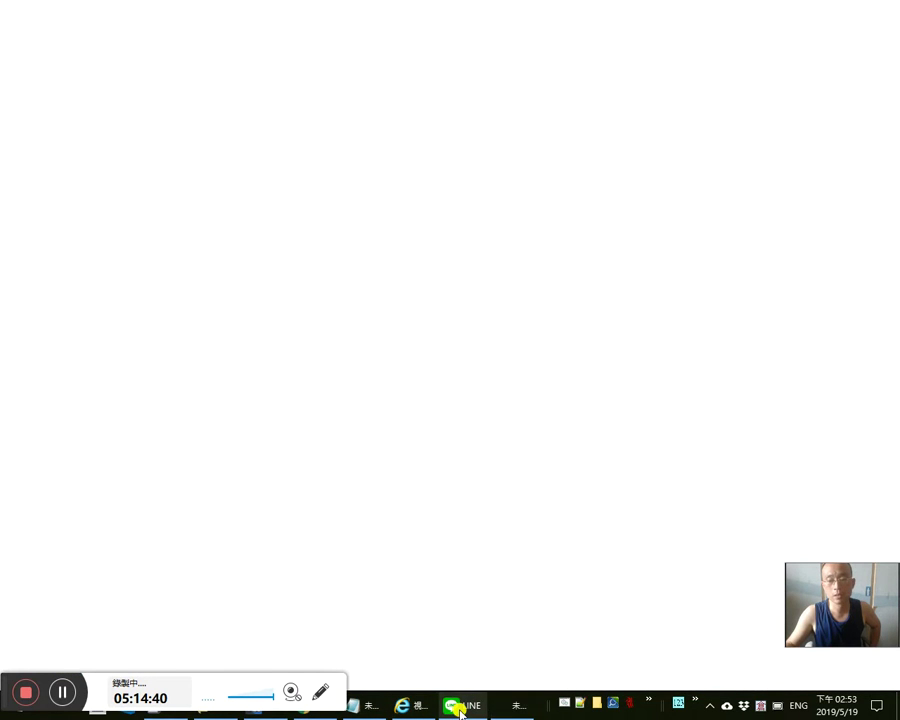
pyautogui.click(458, 704)
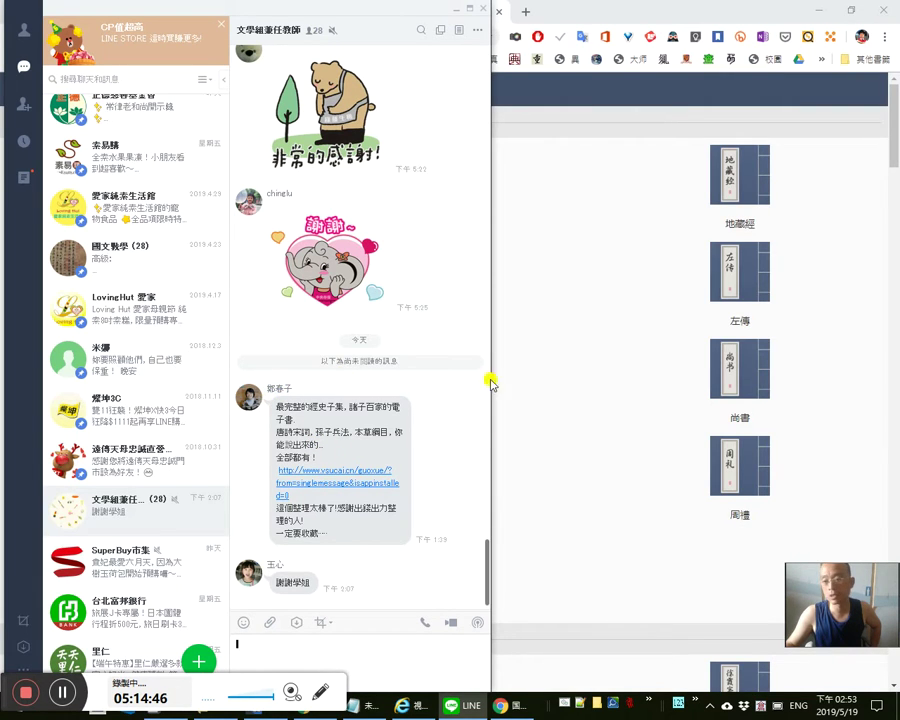
pyautogui.click(576, 402)
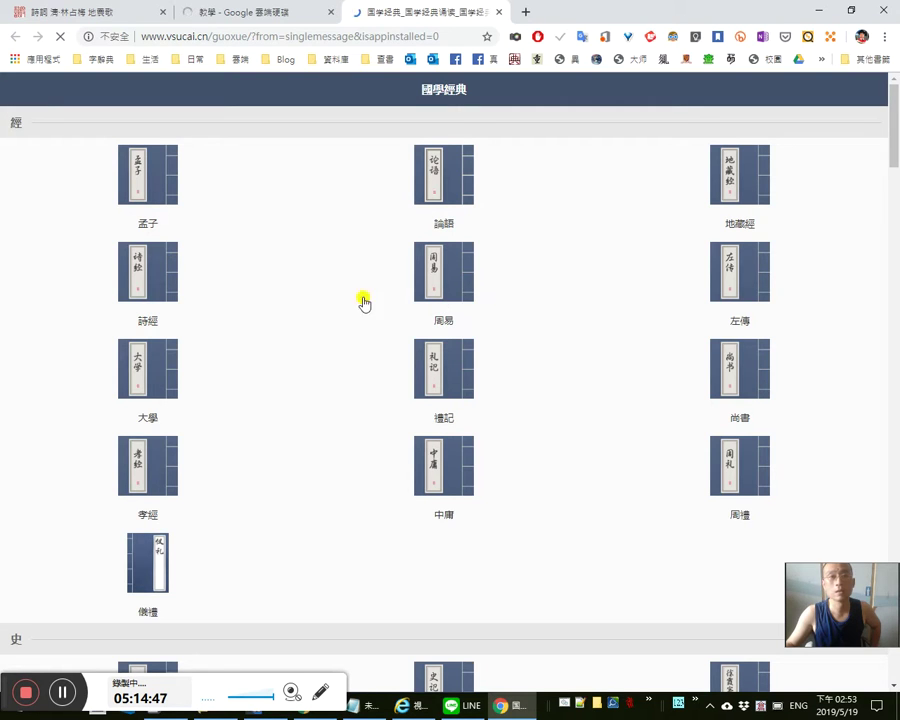
# Step: Browse the notes of 論語 chapter 第二章, then go back to the classics book grid
pyautogui.scroll(-3, 402, 440)
pyautogui.scroll(3, 432, 340)
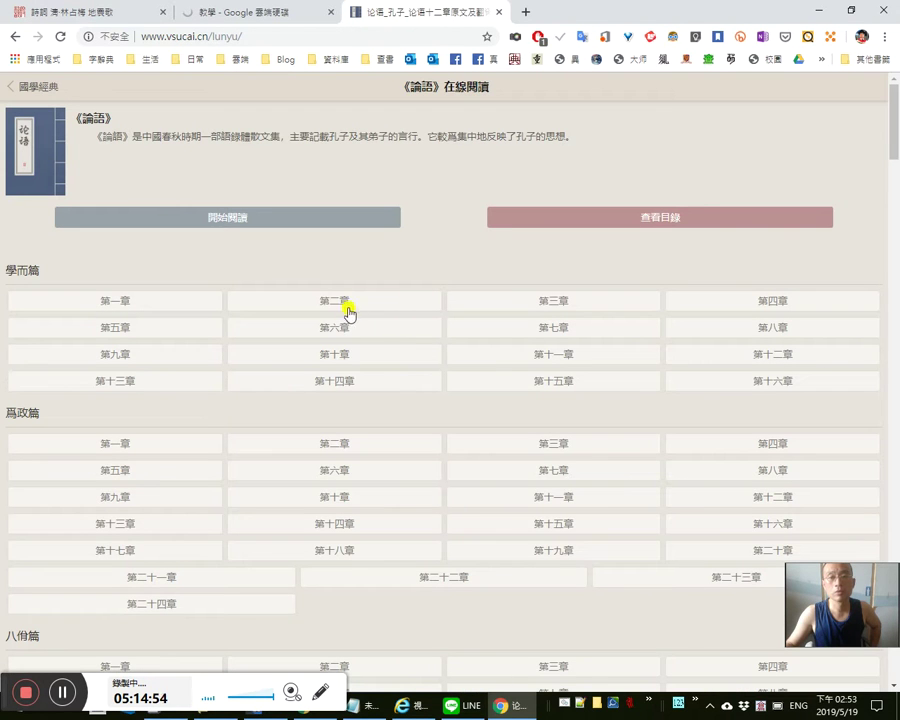
pyautogui.click(339, 304)
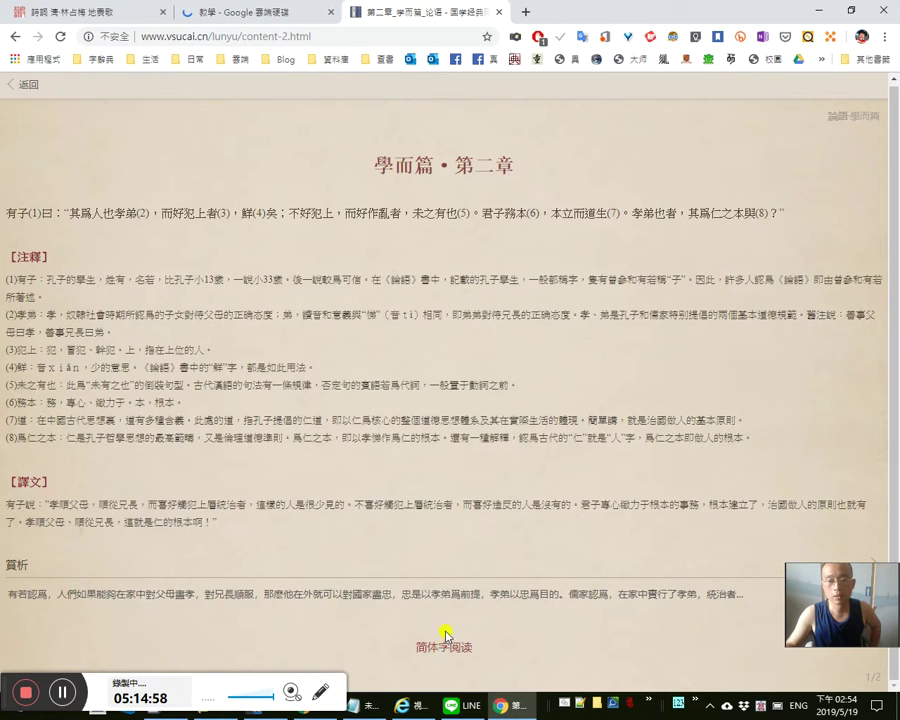
pyautogui.moveTo(28, 256); pyautogui.dragTo(193, 494)
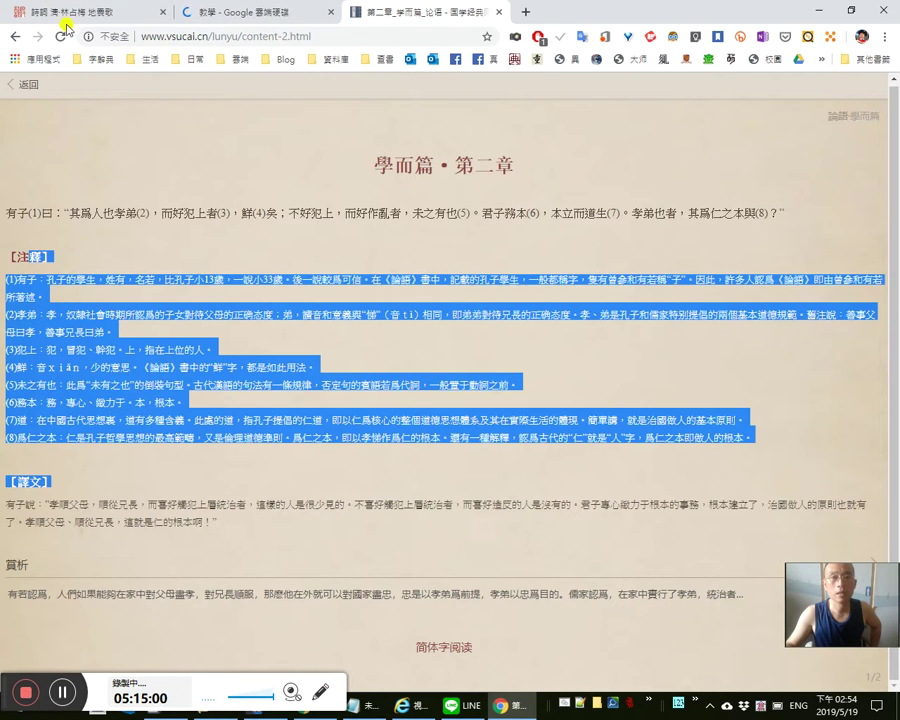
pyautogui.click(14, 38)
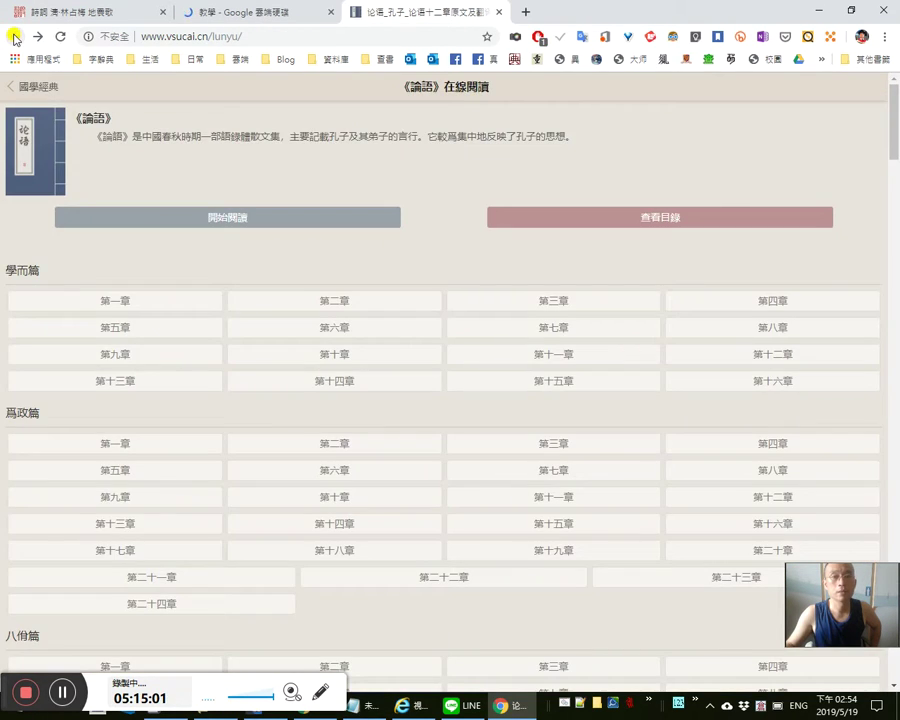
pyautogui.click(14, 38)
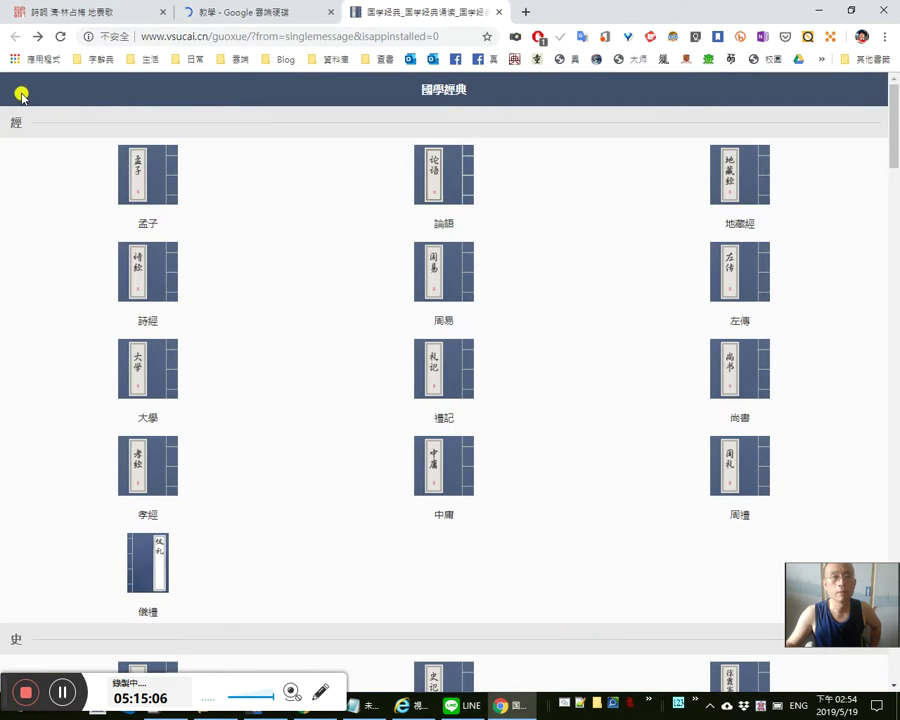
# Step: Scroll the 國學經典 page back to the top and bookmark it into the 佛 folder
pyautogui.scroll(-10, 327, 385)
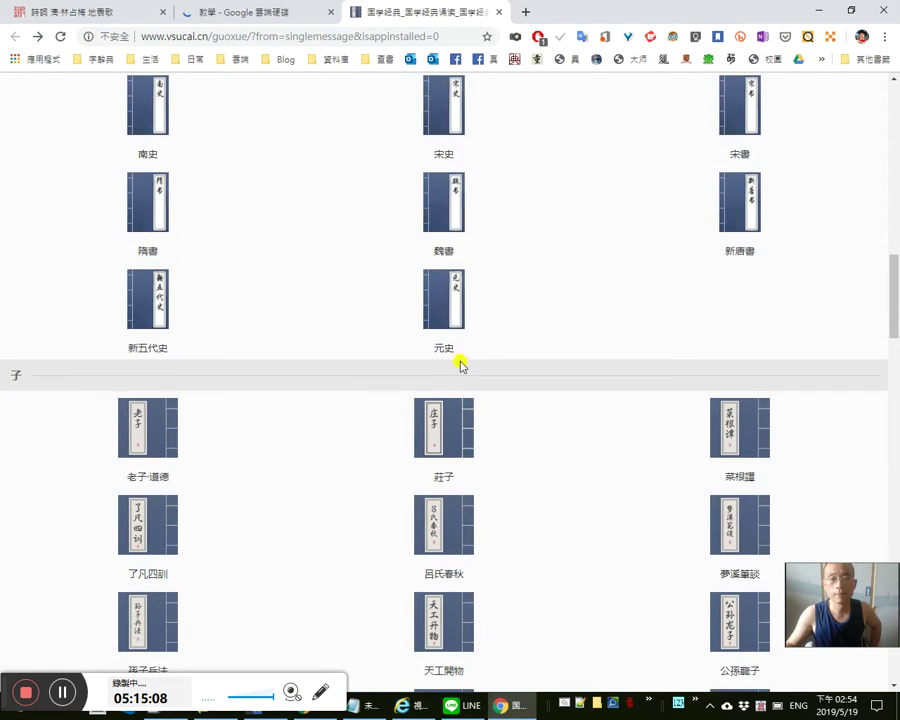
pyautogui.moveTo(887, 289)
pyautogui.mouseDown()
pyautogui.moveTo(889, 538)
pyautogui.moveTo(873, 655)
pyautogui.moveTo(827, 655)
pyautogui.mouseUp()
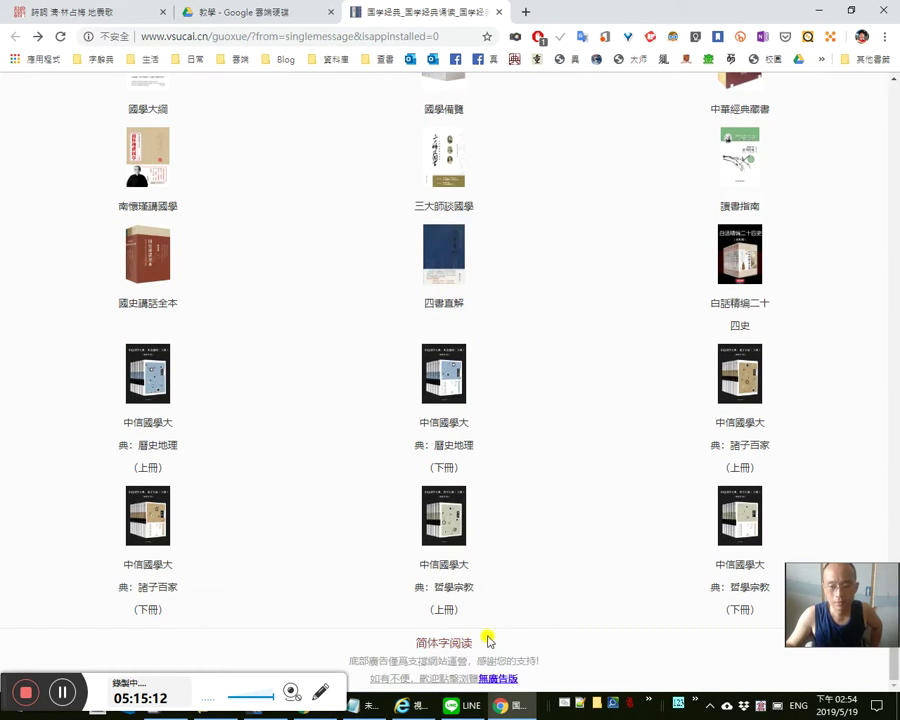
pyautogui.scroll(15, 558, 468)
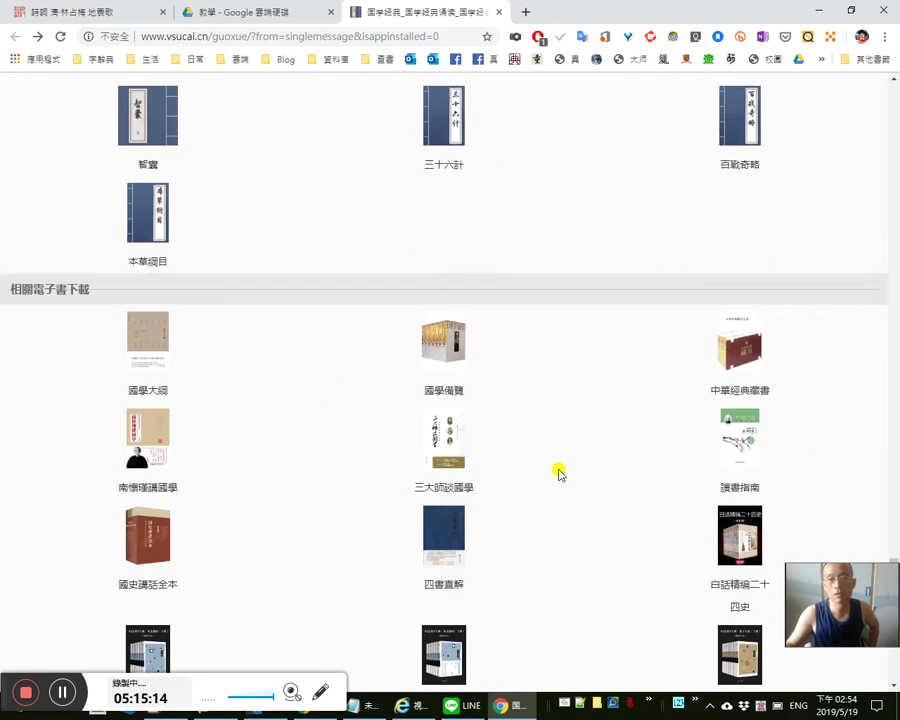
pyautogui.scroll(15, 560, 438)
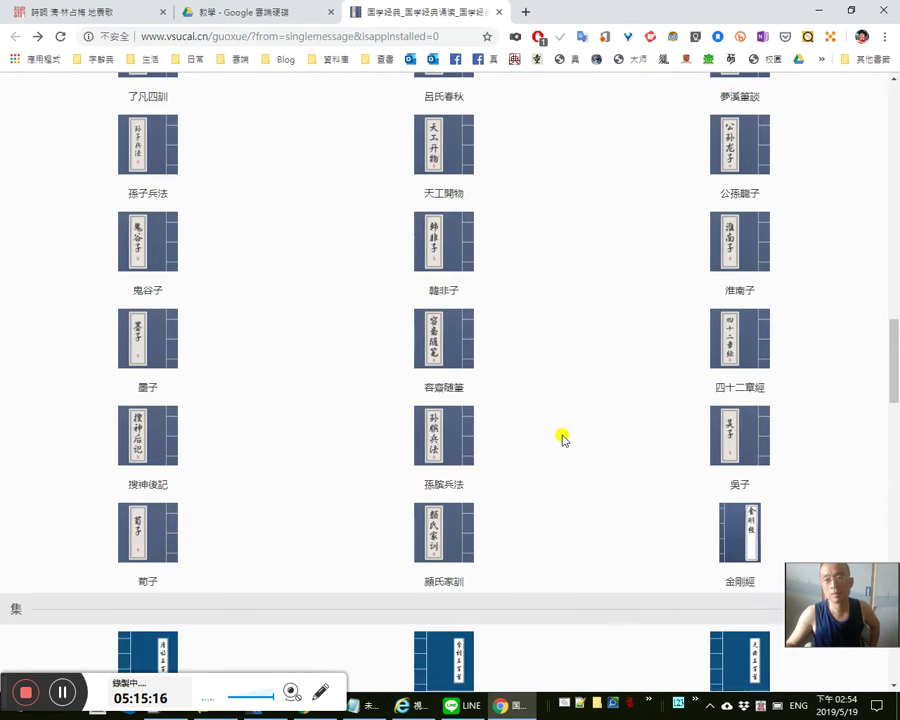
pyautogui.scroll(3, 565, 438)
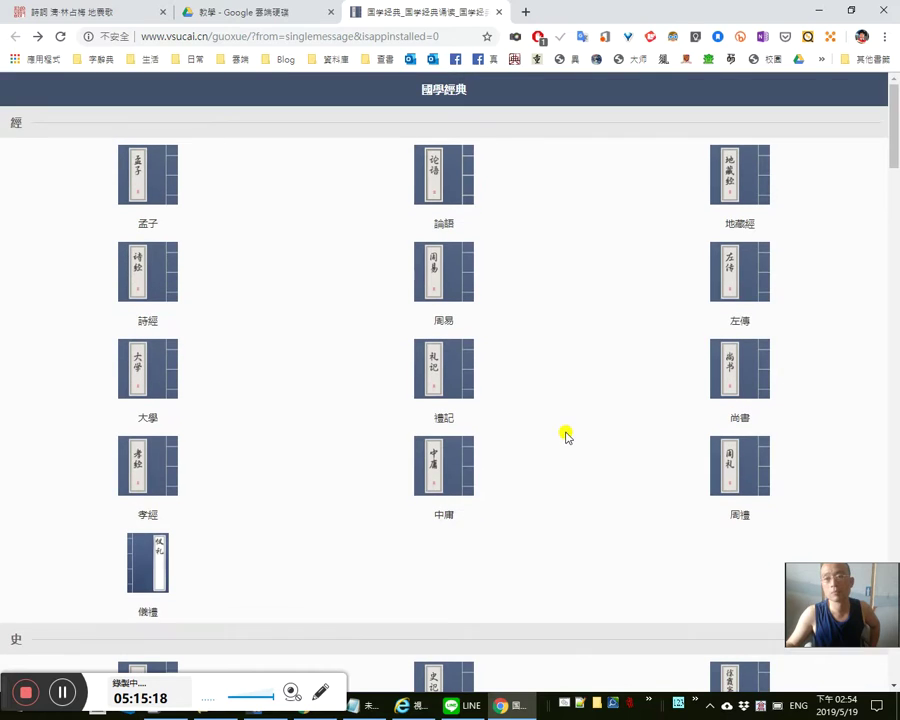
pyautogui.click(483, 37)
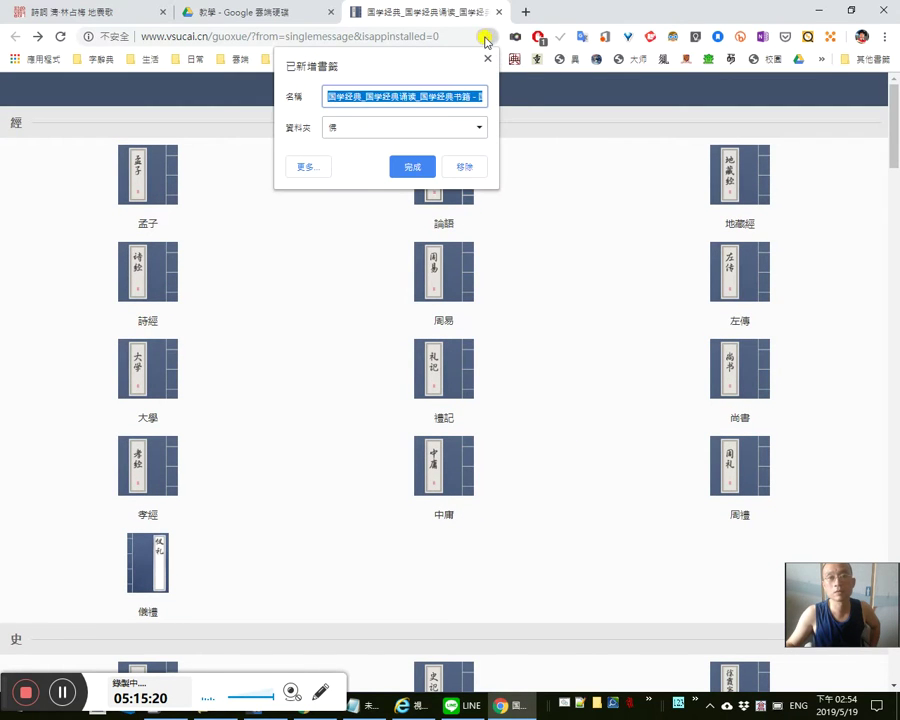
# Step: Choose 電子書-資料庫 as the folder for the classics page bookmark
pyautogui.click(413, 138)
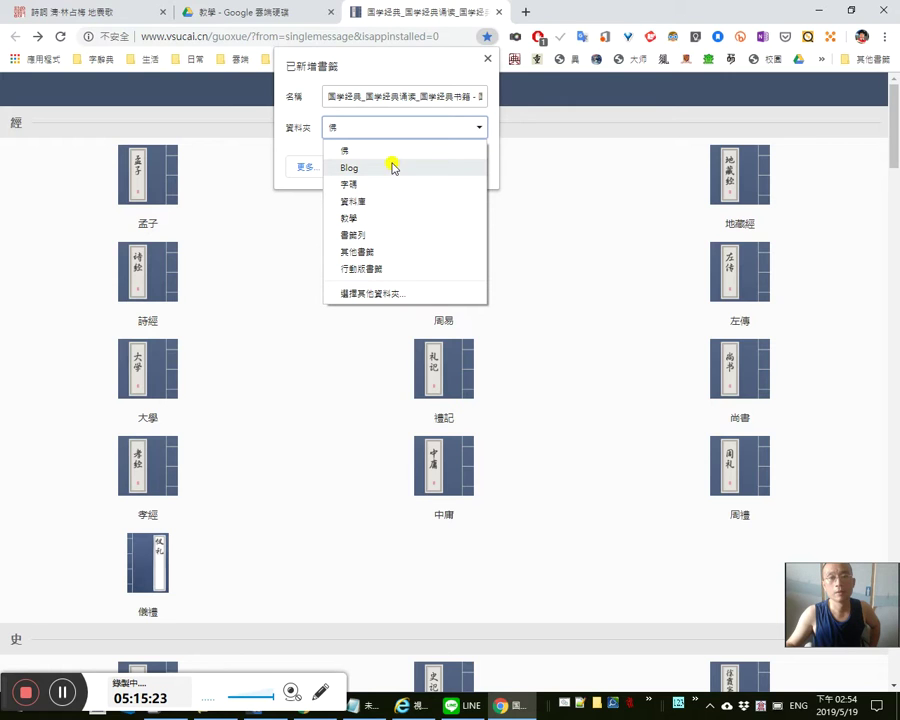
pyautogui.click(393, 203)
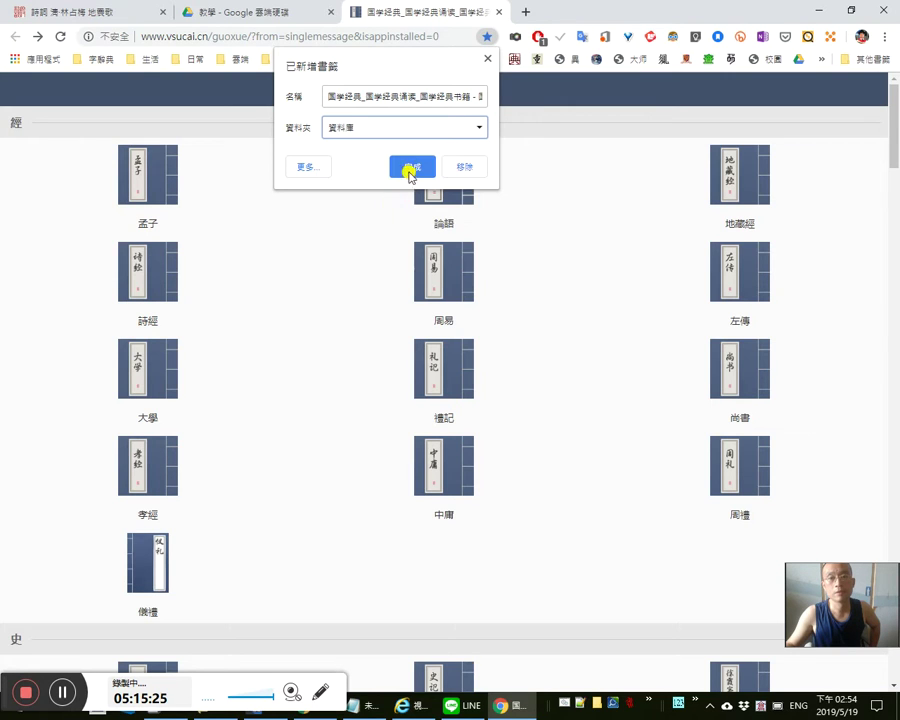
pyautogui.click(322, 172)
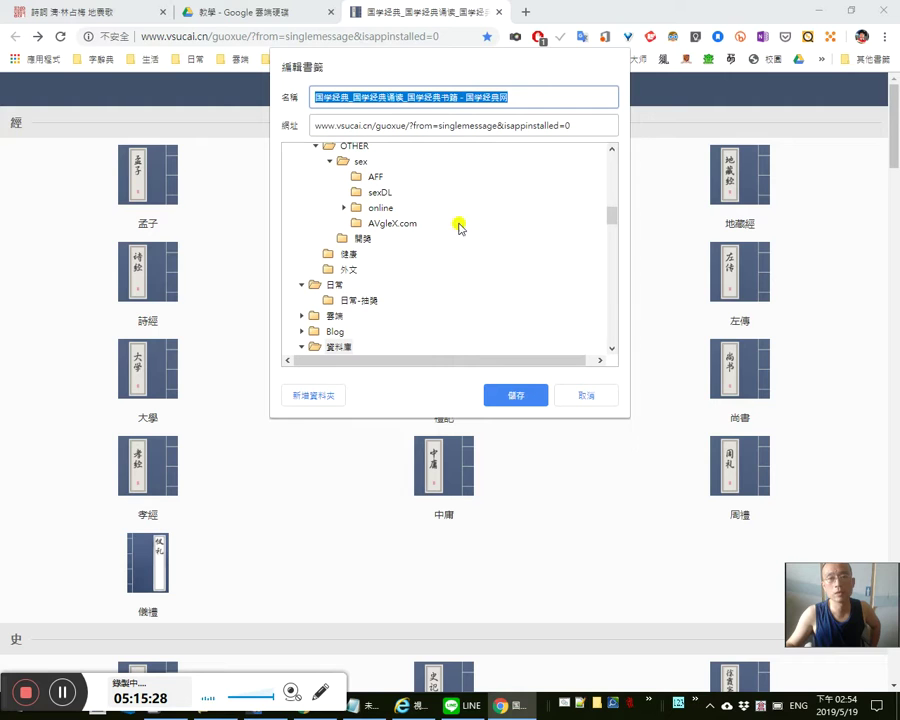
pyautogui.click(611, 172)
pyautogui.scroll(3, 458, 314)
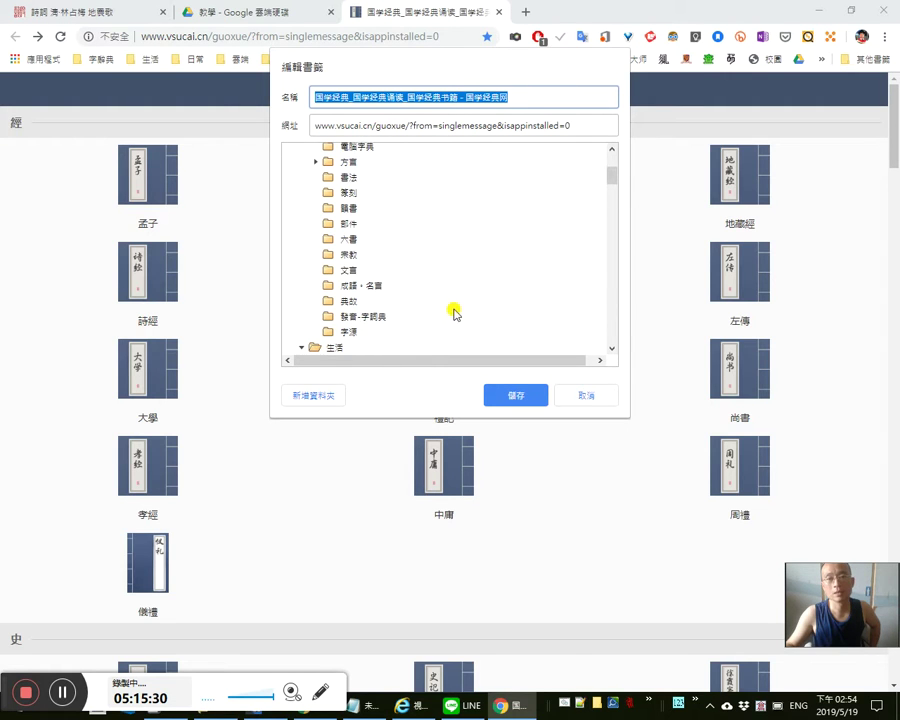
pyautogui.scroll(3, 311, 343)
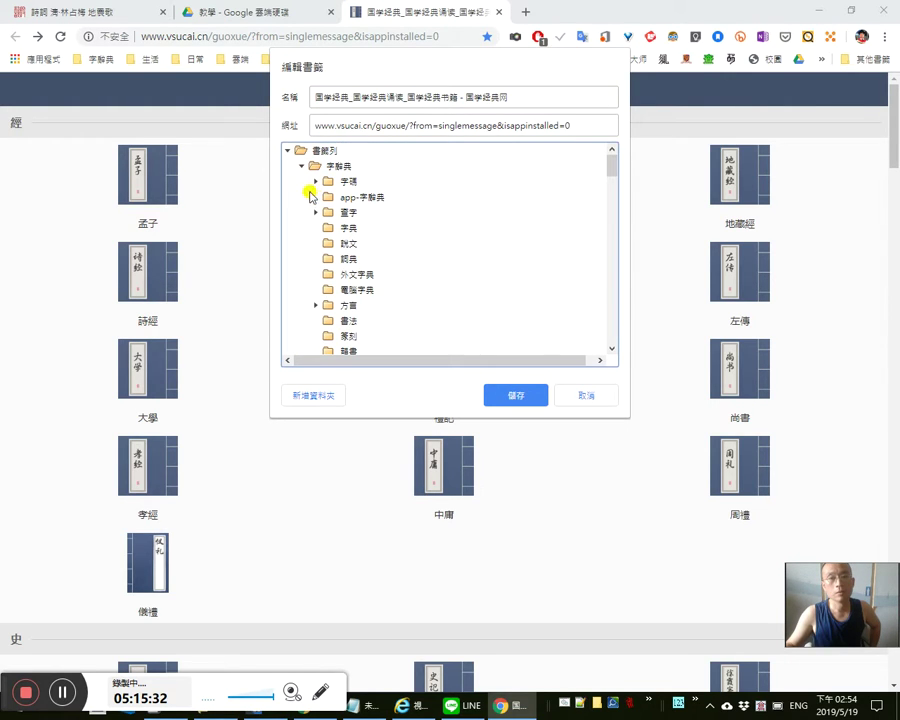
pyautogui.click(304, 167)
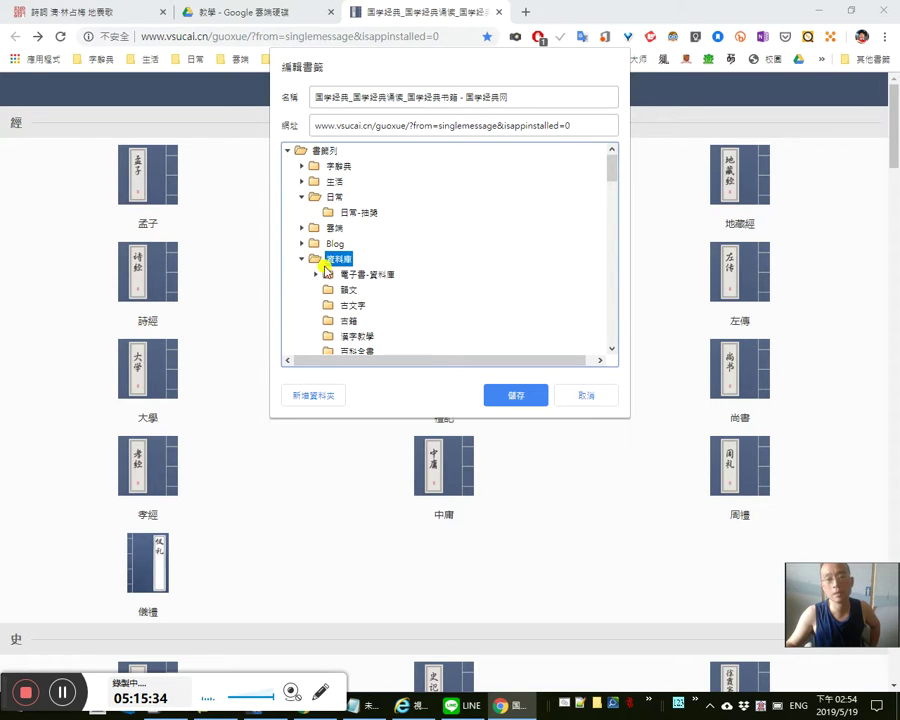
pyautogui.click(371, 275)
# Step: Save the bookmark in 電子書-資料庫 and close the vsucai.cn classics tab
pyautogui.click(315, 276)
pyautogui.click(316, 275)
pyautogui.scroll(-2, 425, 314)
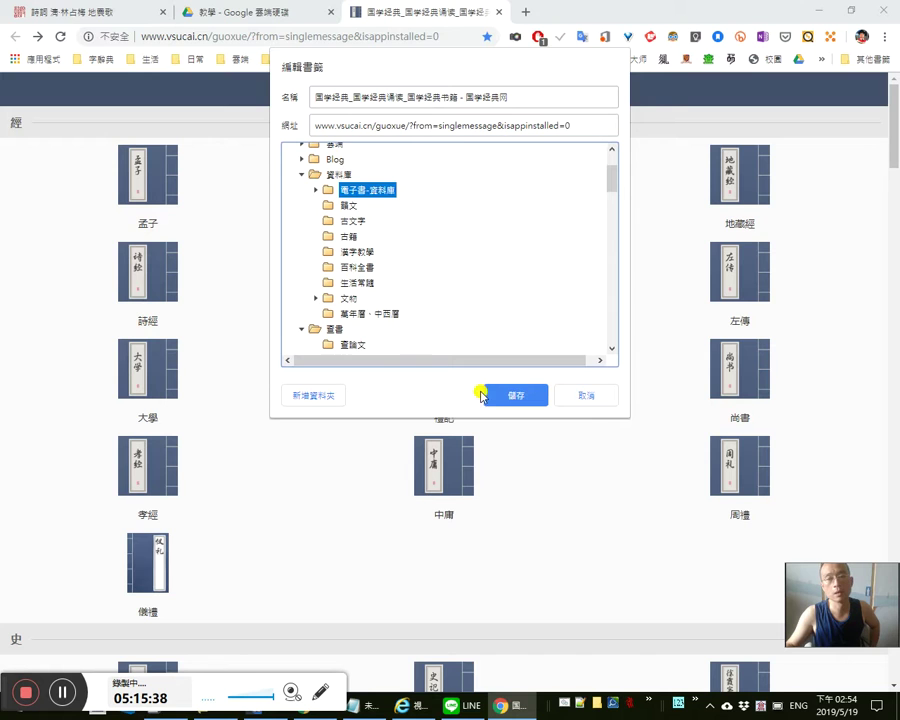
pyautogui.click(514, 396)
pyautogui.hotkey('ctrl', 'w')
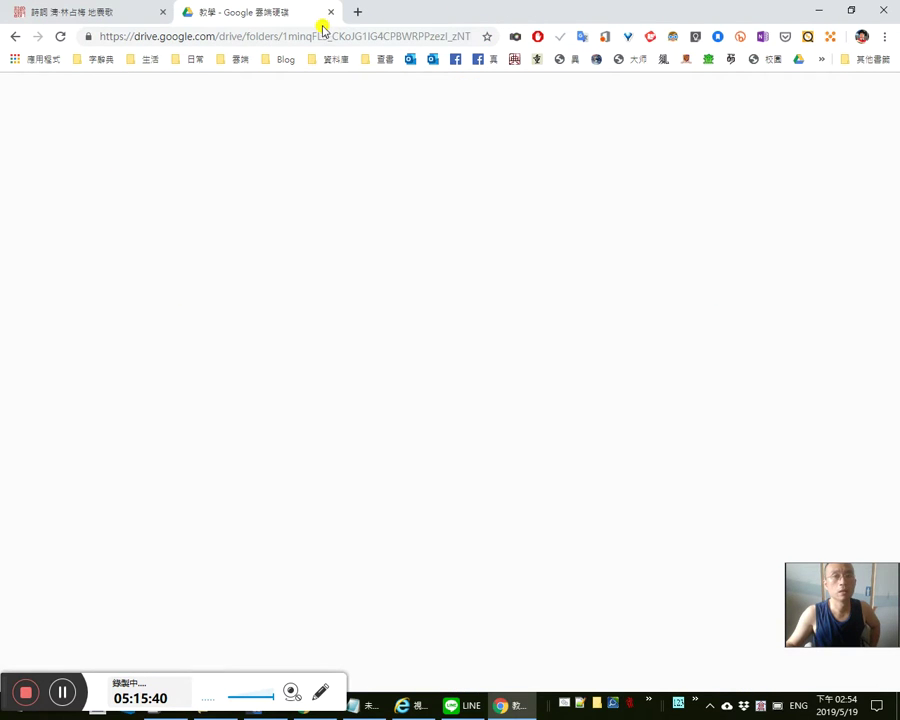
# Step: Return to LINE, open a conversation and view that contact's profile card
pyautogui.click(818, 9)
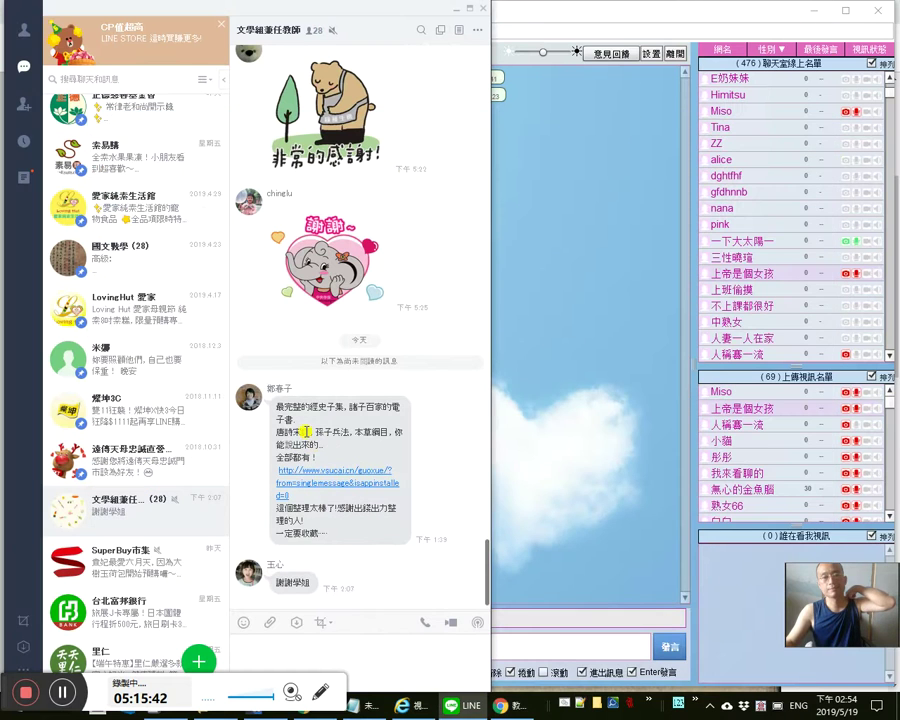
pyautogui.scroll(-5, 200, 460)
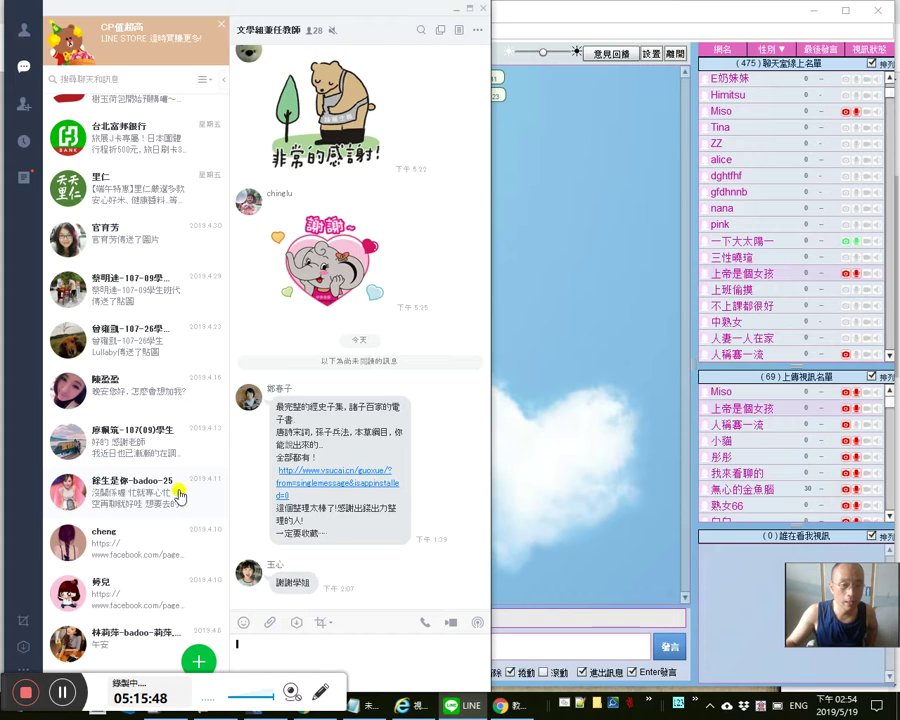
pyautogui.click(174, 485)
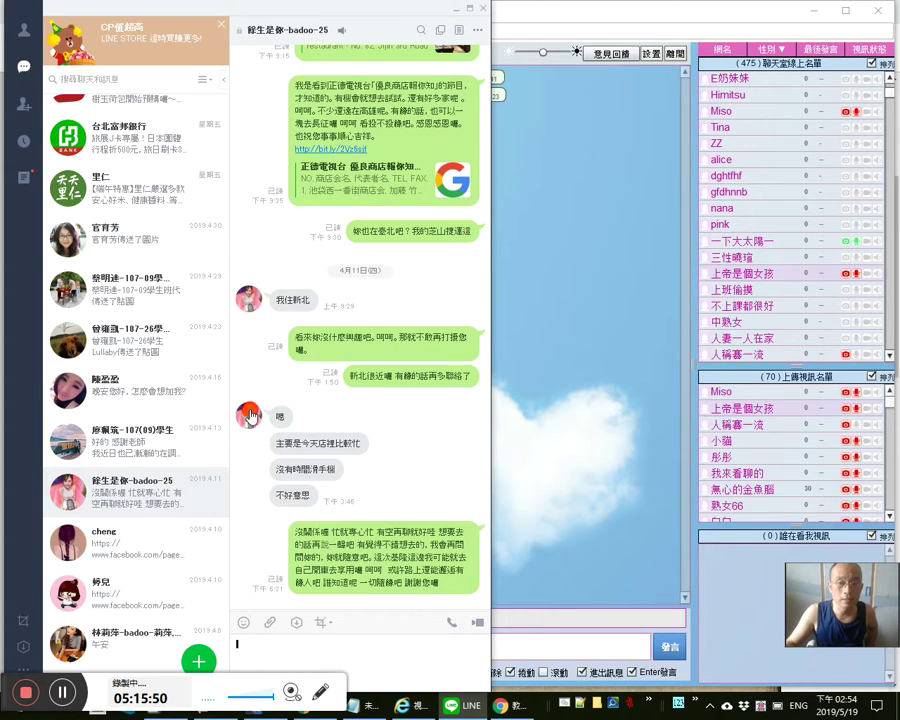
pyautogui.click(249, 415)
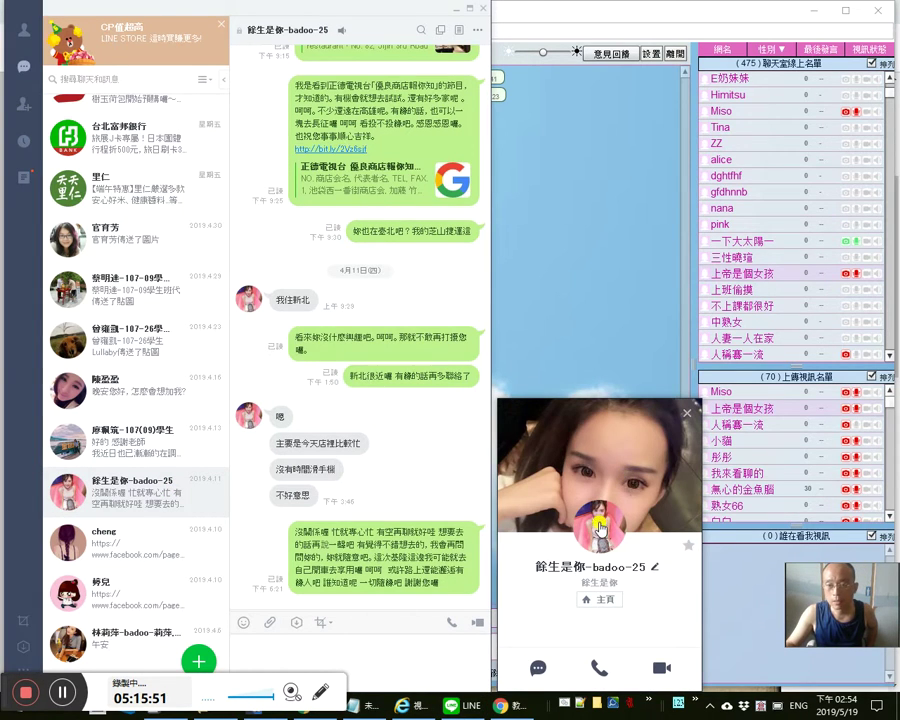
pyautogui.click(686, 419)
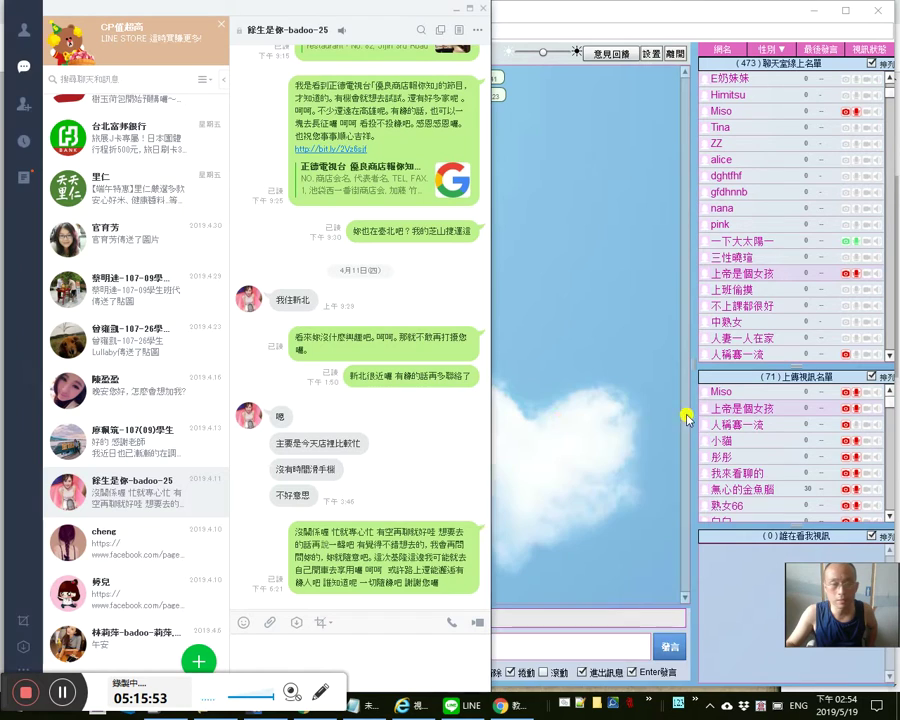
# Step: Read down through the chat and view another contact's profile card
pyautogui.scroll(-4, 167, 422)
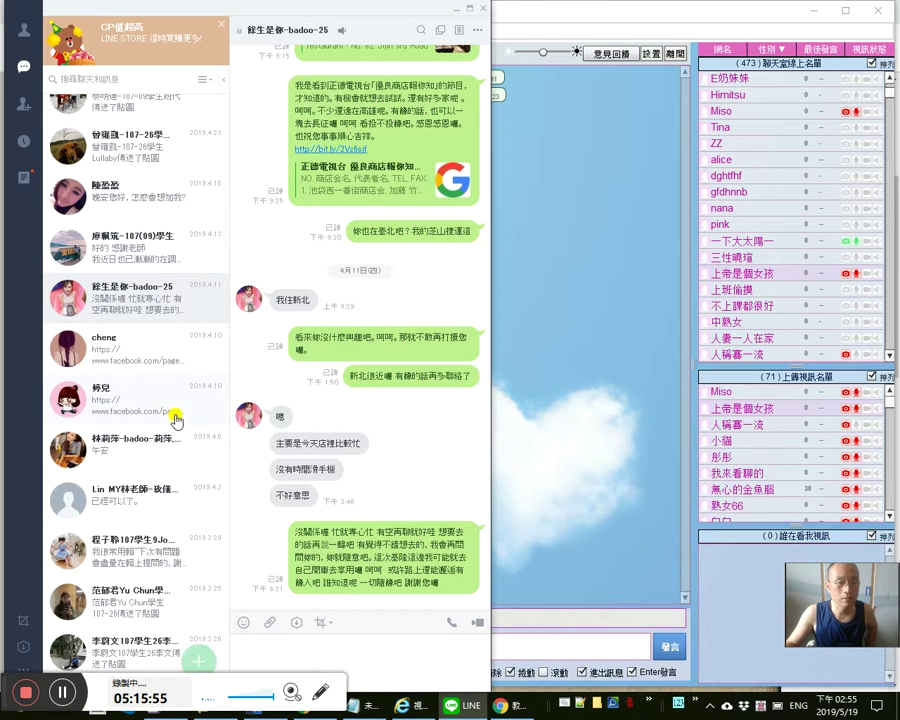
pyautogui.scroll(-4, 142, 452)
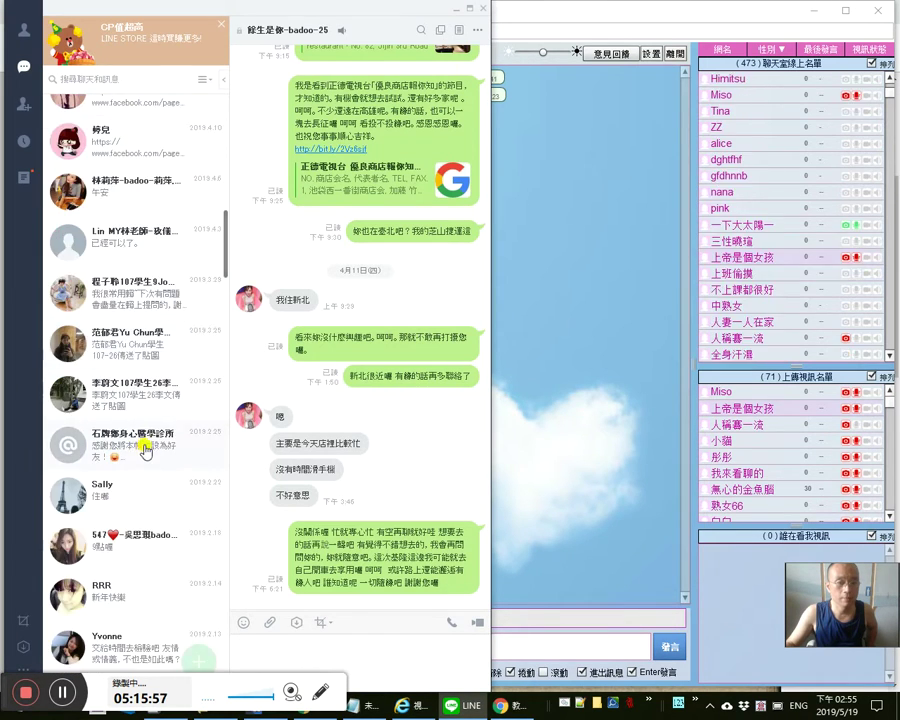
pyautogui.scroll(-2, 128, 426)
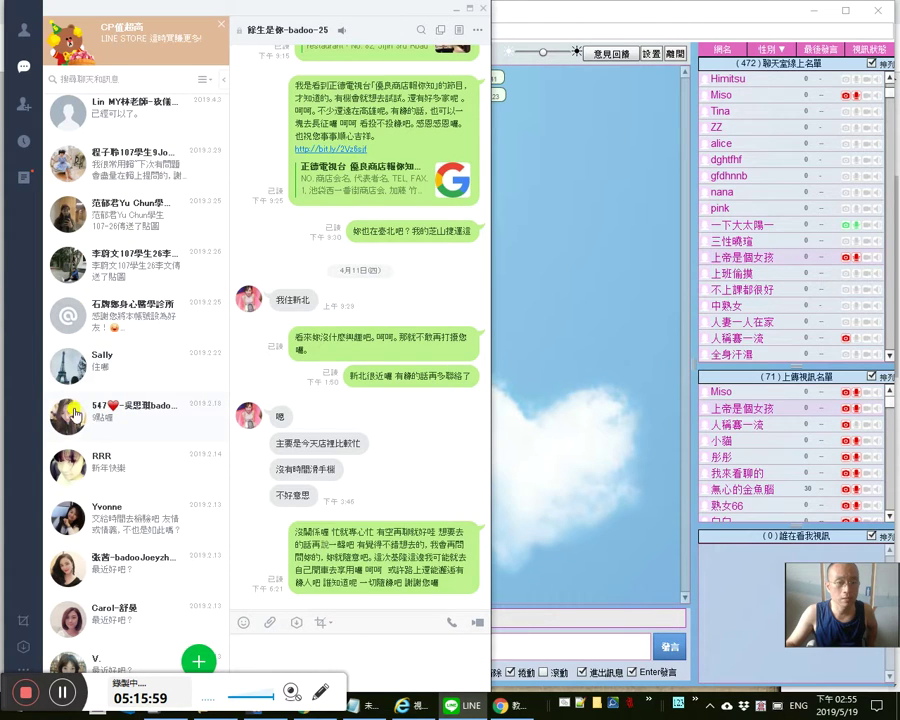
pyautogui.scroll(-4, 165, 468)
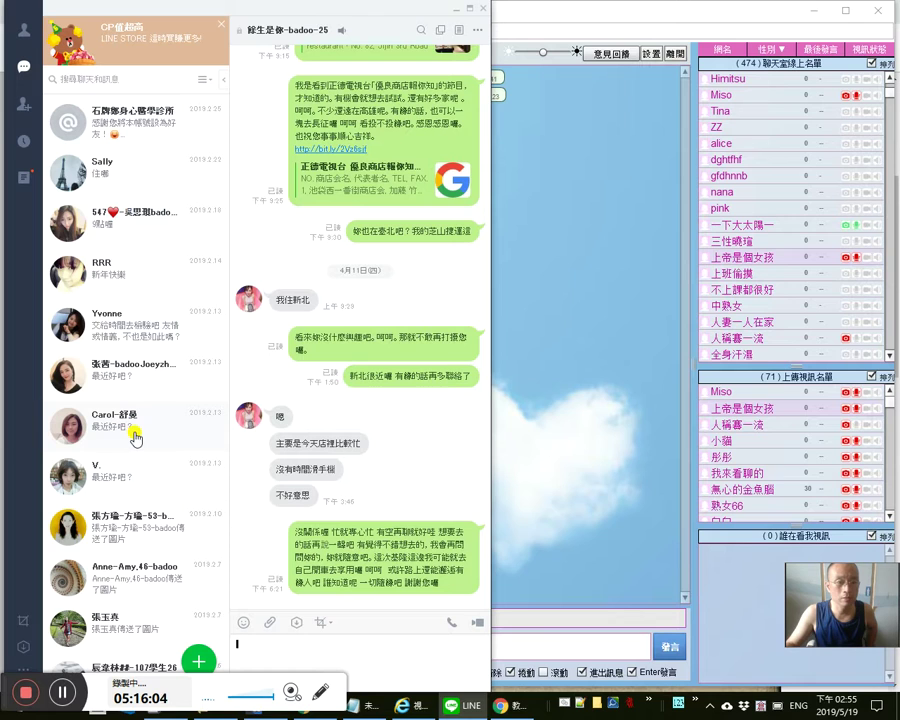
pyautogui.scroll(-3, 136, 437)
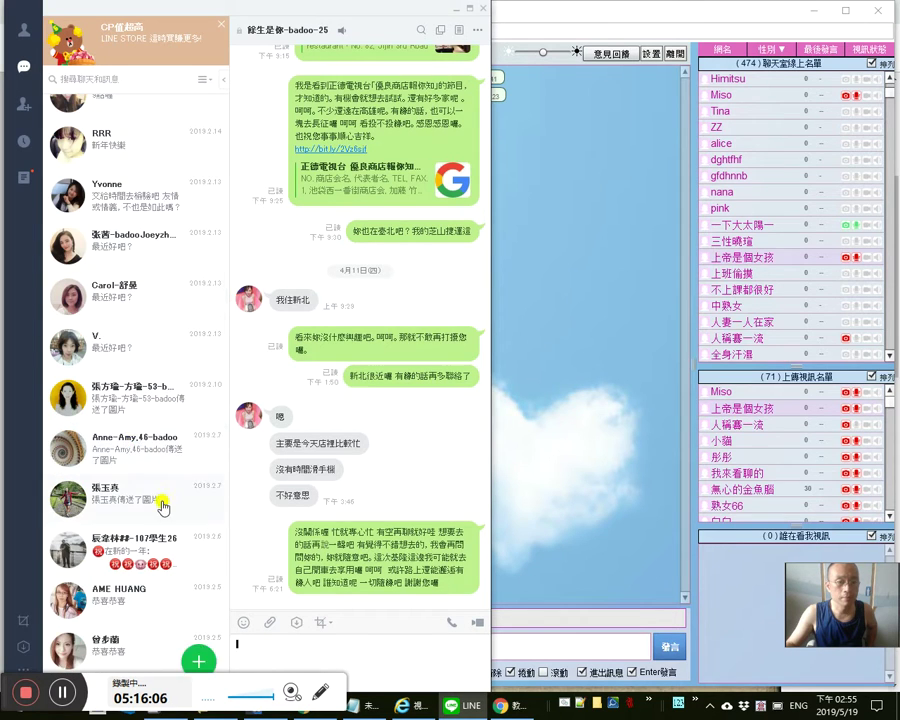
pyautogui.scroll(-3, 156, 486)
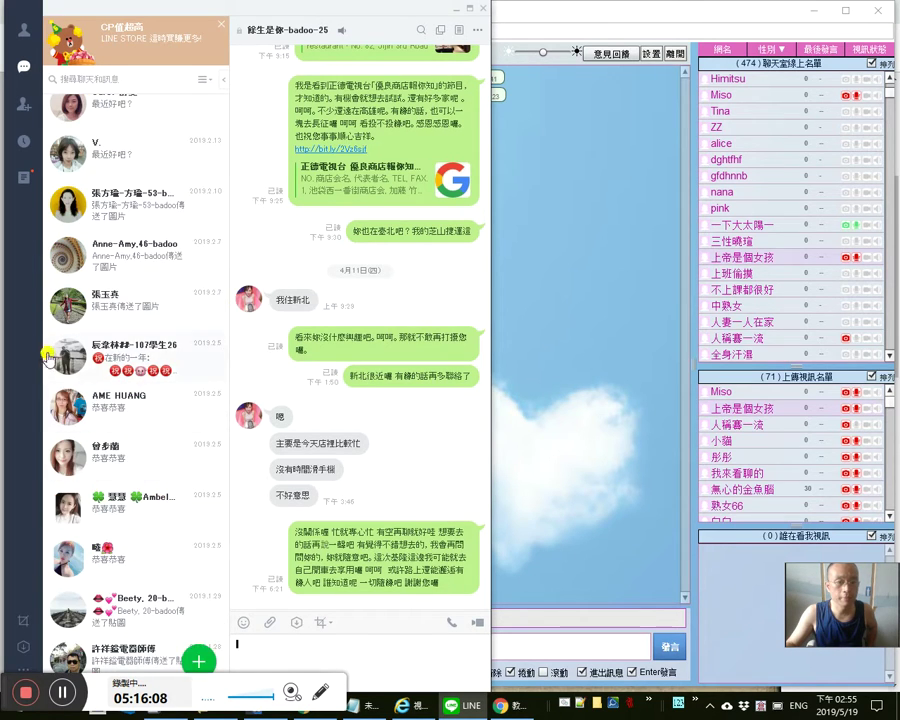
pyautogui.scroll(-4, 136, 514)
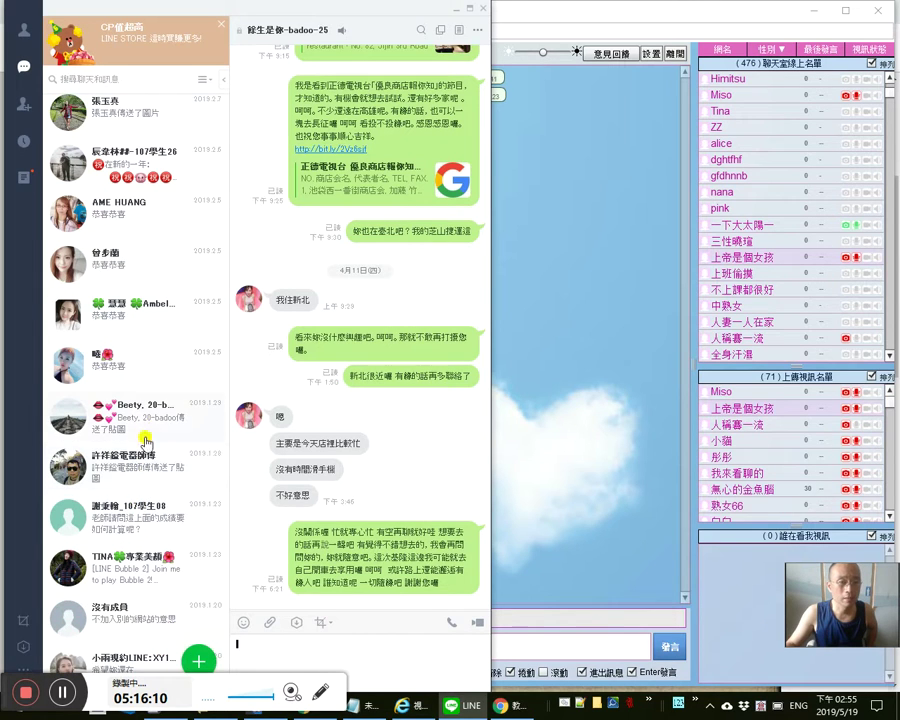
pyautogui.click(73, 375)
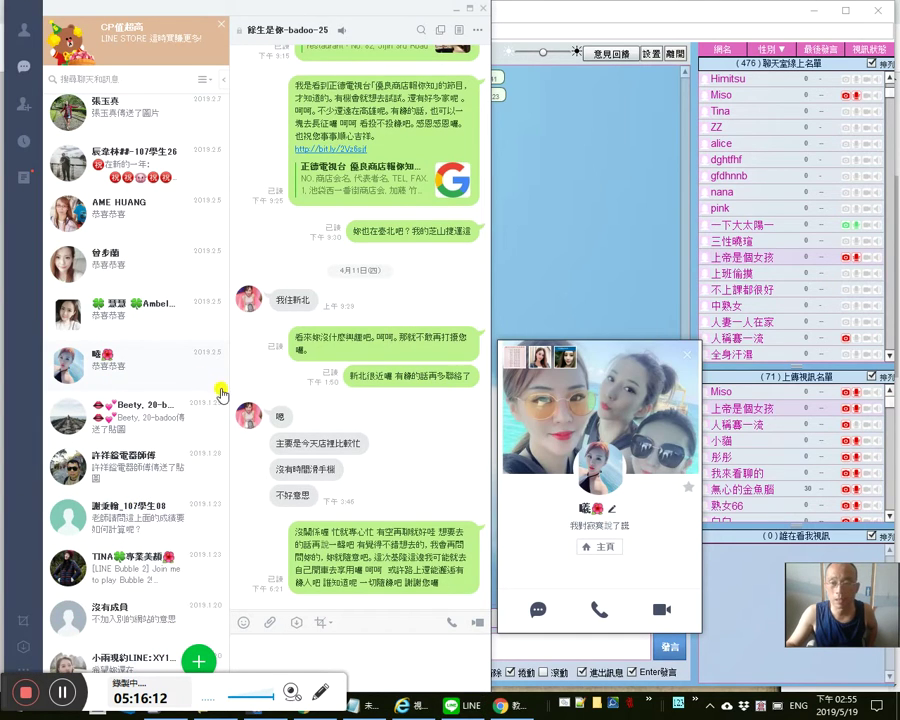
pyautogui.click(690, 358)
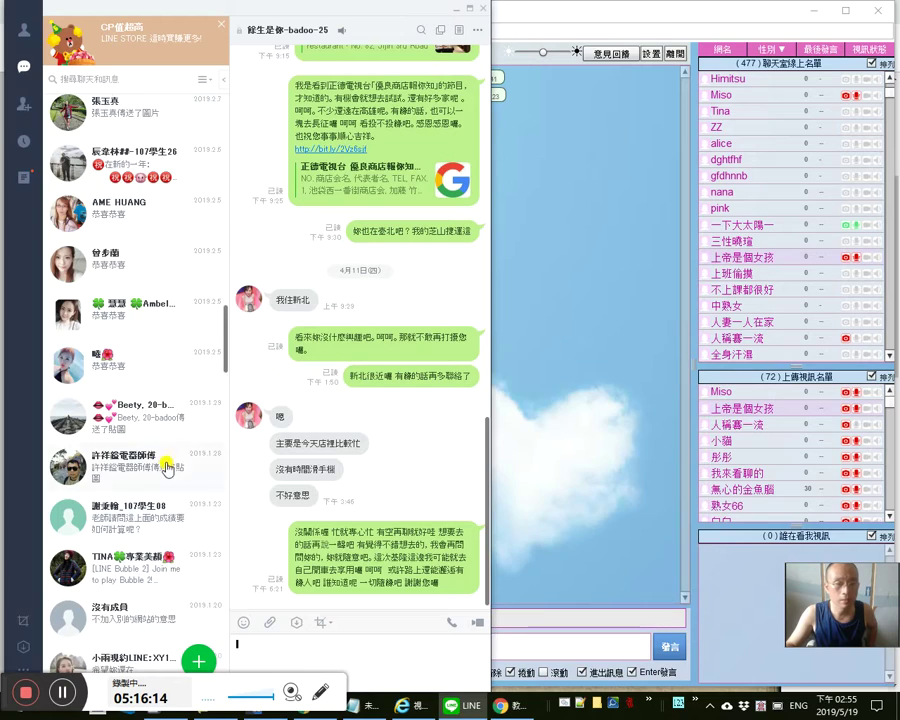
pyautogui.scroll(10, 150, 450)
pyautogui.scroll(3, 152, 445)
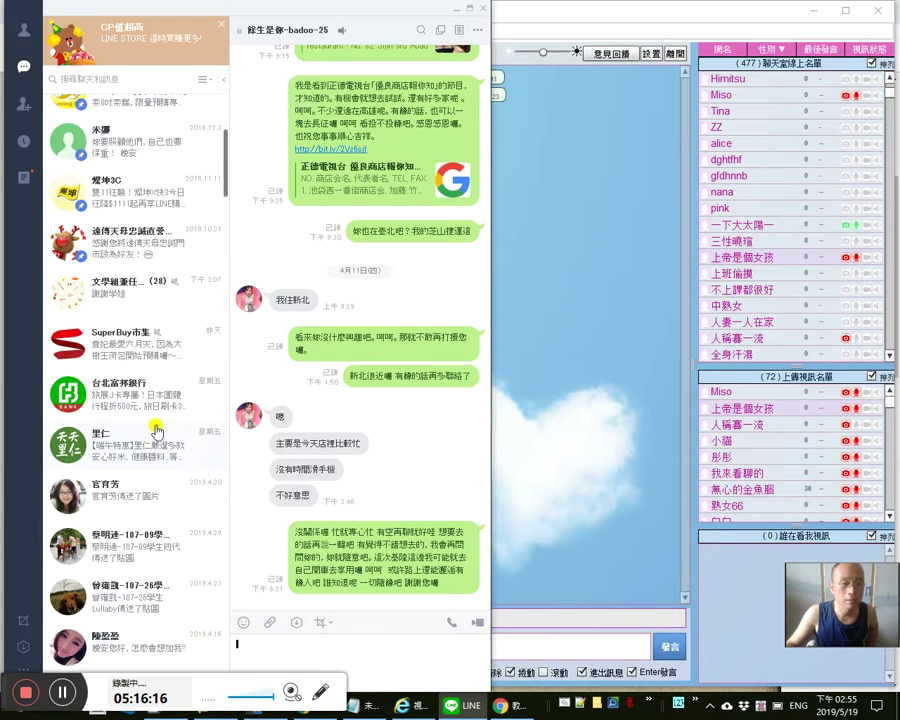
pyautogui.scroll(-3, 165, 420)
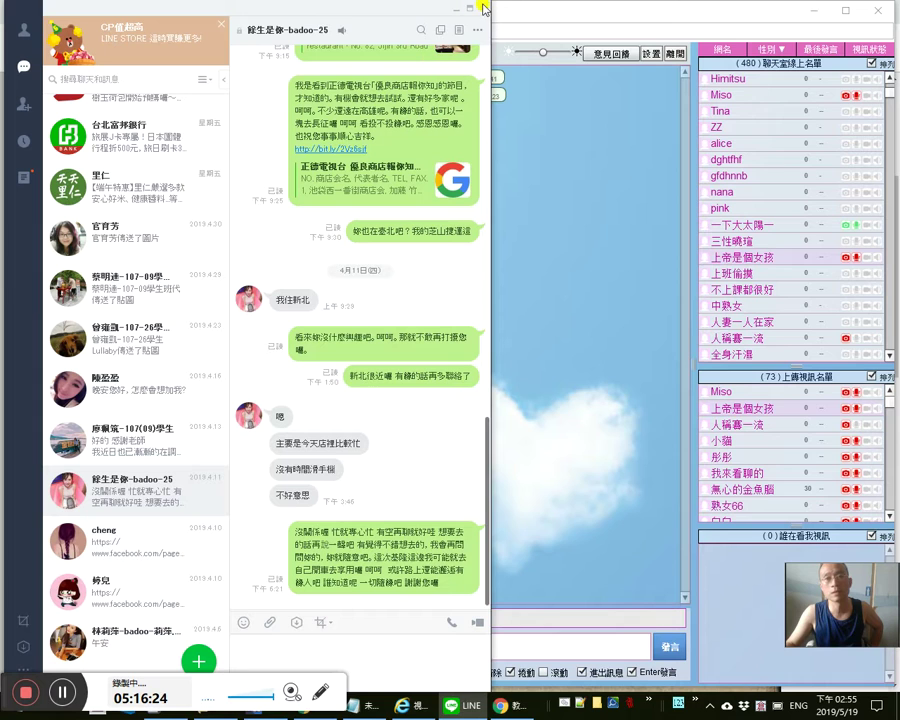
# Step: Open a different contact's conversation, scroll back to early April, then close LINE
pyautogui.click(103, 540)
pyautogui.scroll(5, 388, 370)
pyautogui.scroll(15, 388, 365)
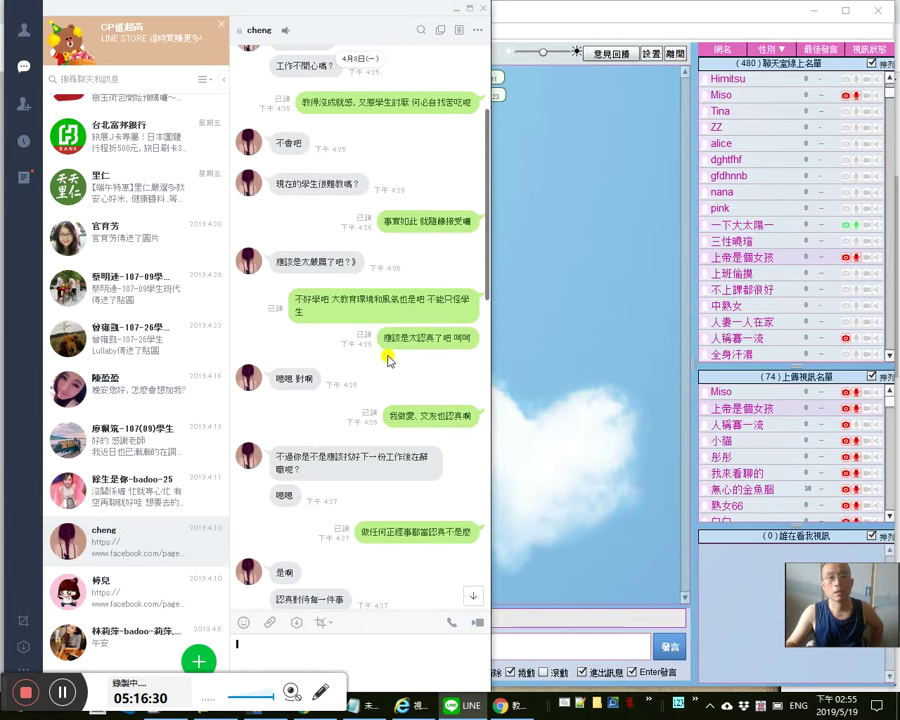
pyautogui.scroll(12, 390, 353)
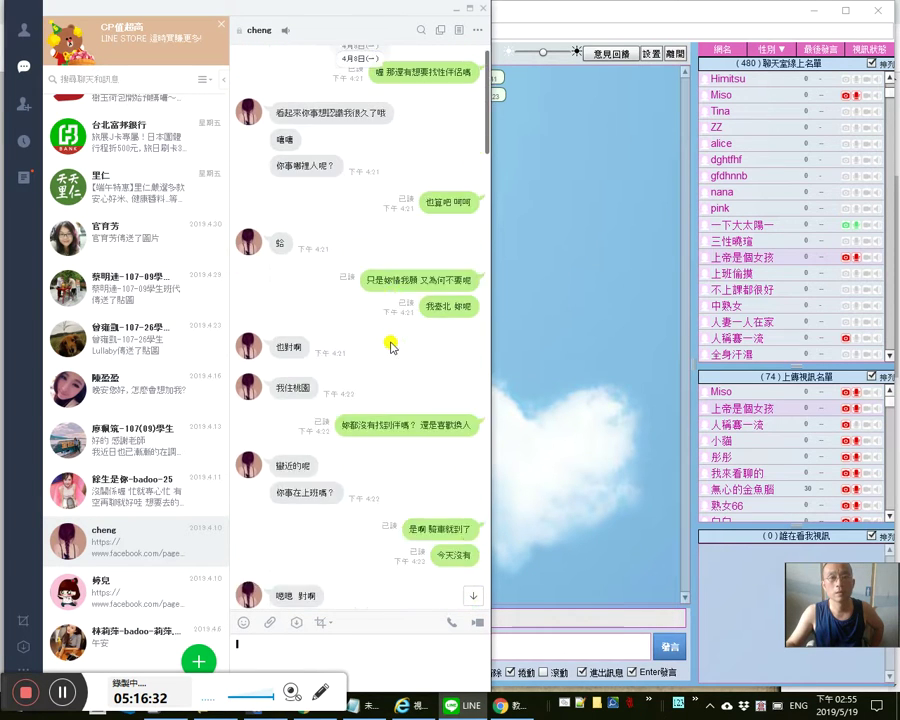
pyautogui.scroll(5, 381, 235)
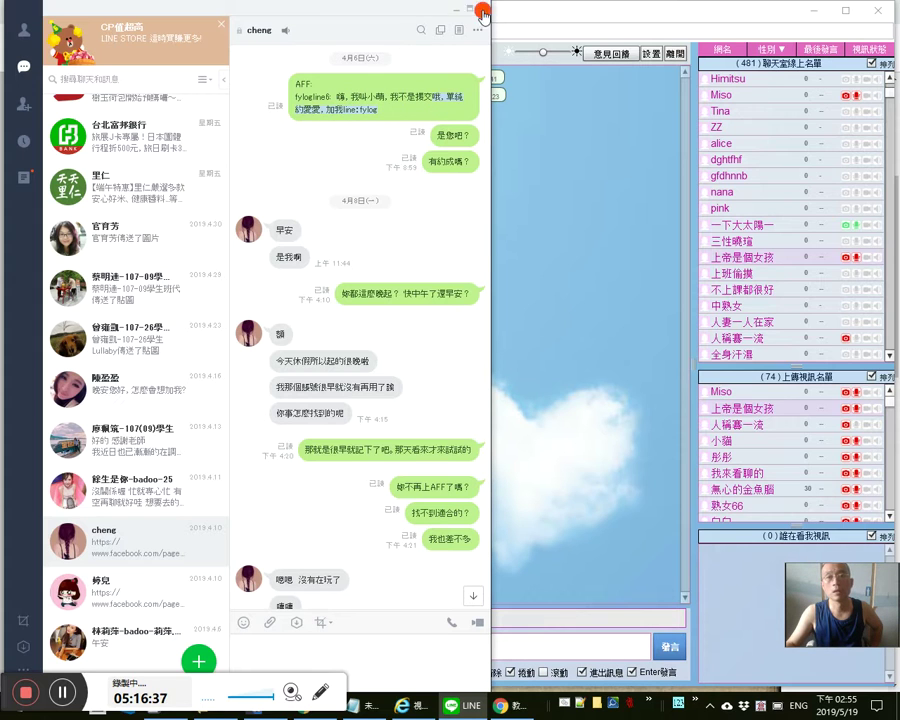
pyautogui.click(481, 12)
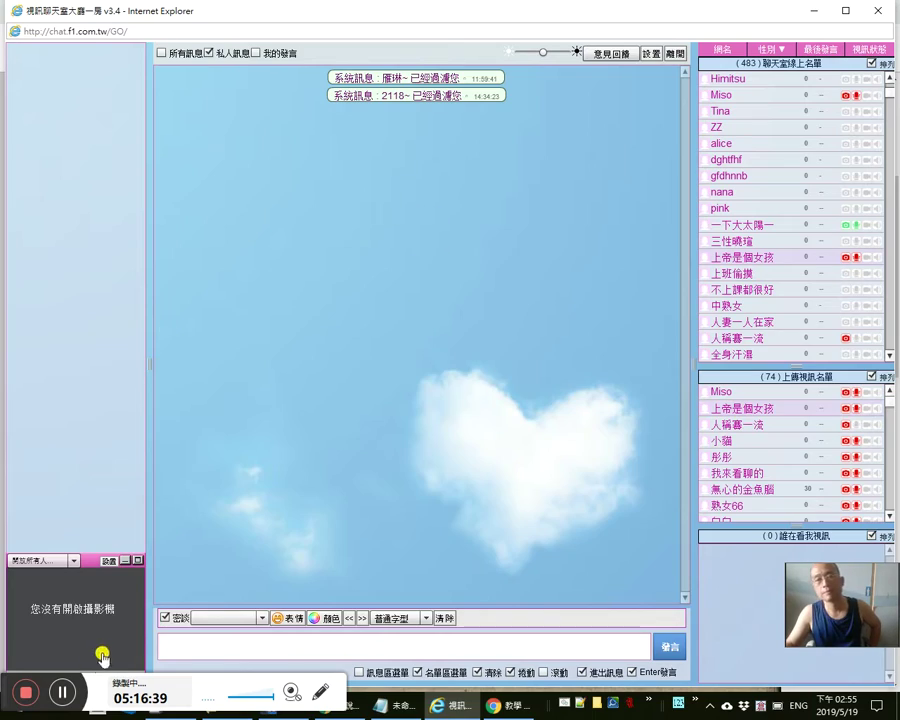
# Step: Minimize the video chat room to show the page 62 scan, and reopen LINE from the tray
pyautogui.click(814, 12)
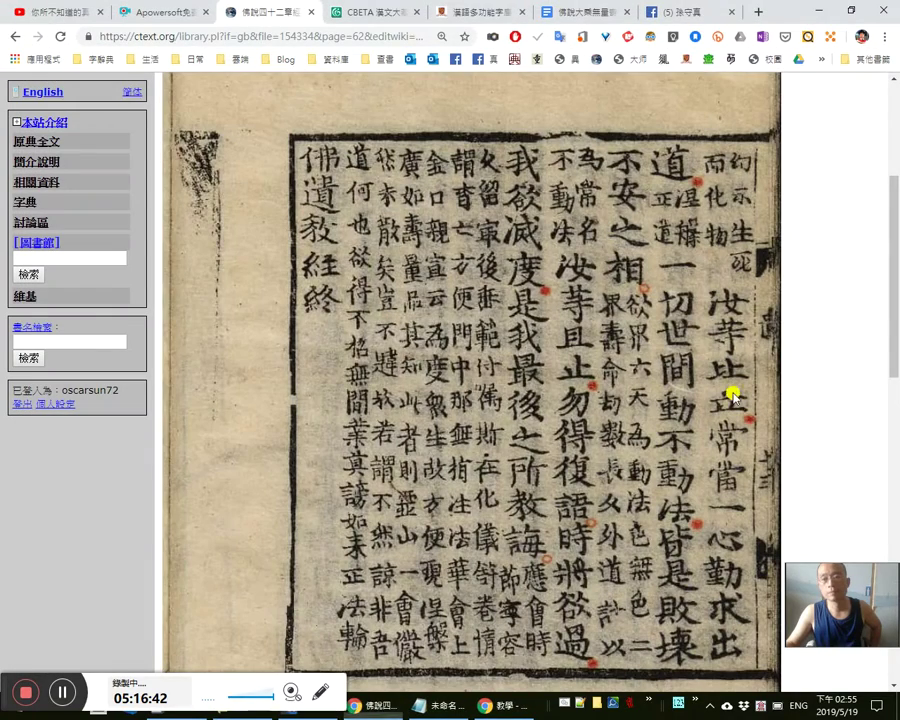
pyautogui.scroll(-1, 733, 387)
pyautogui.scroll(1, 895, 345)
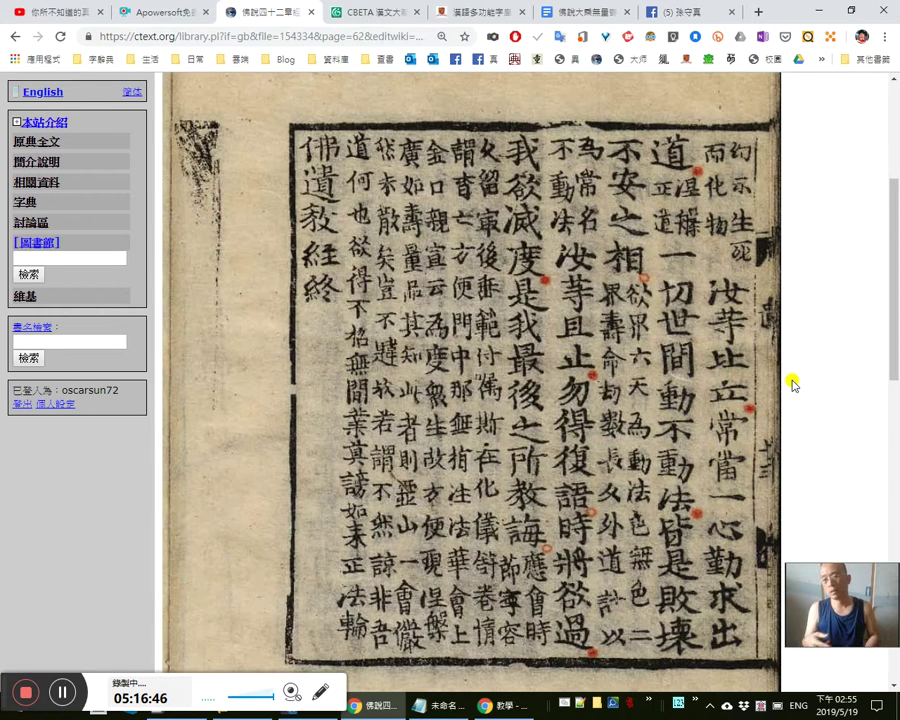
pyautogui.click(711, 704)
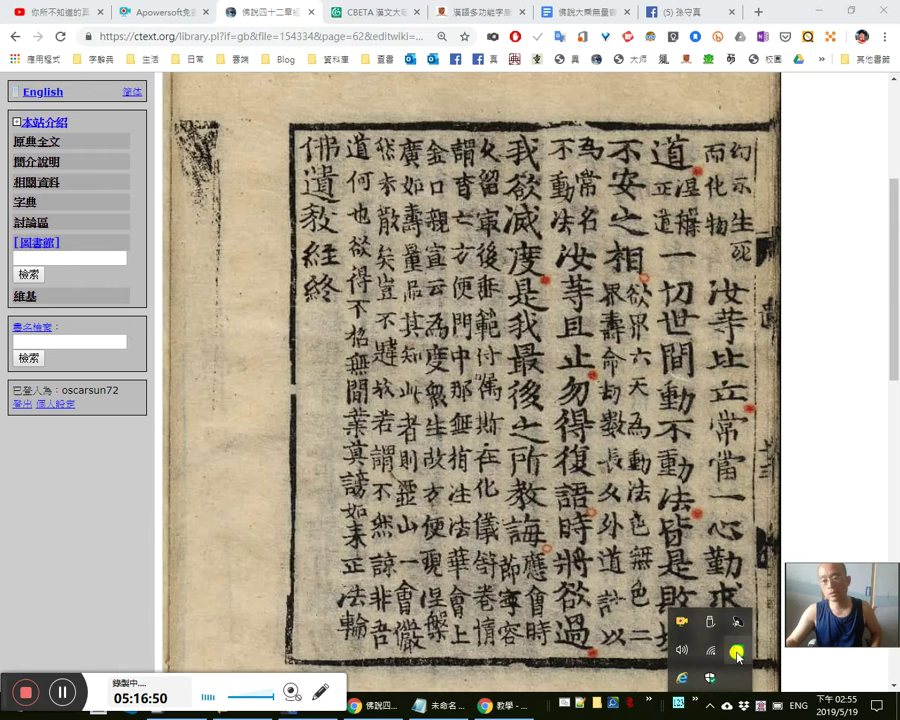
pyautogui.click(736, 654)
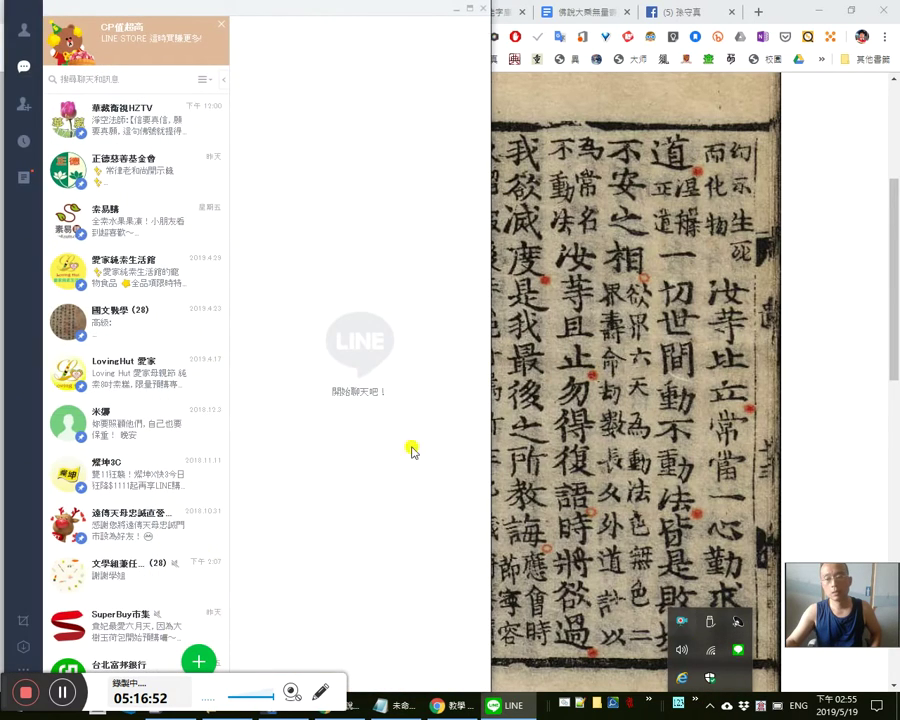
# Step: Look through the 文學組兼任教師 group chat and one other conversation, then close LINE
pyautogui.click(133, 568)
pyautogui.scroll(-5, 132, 560)
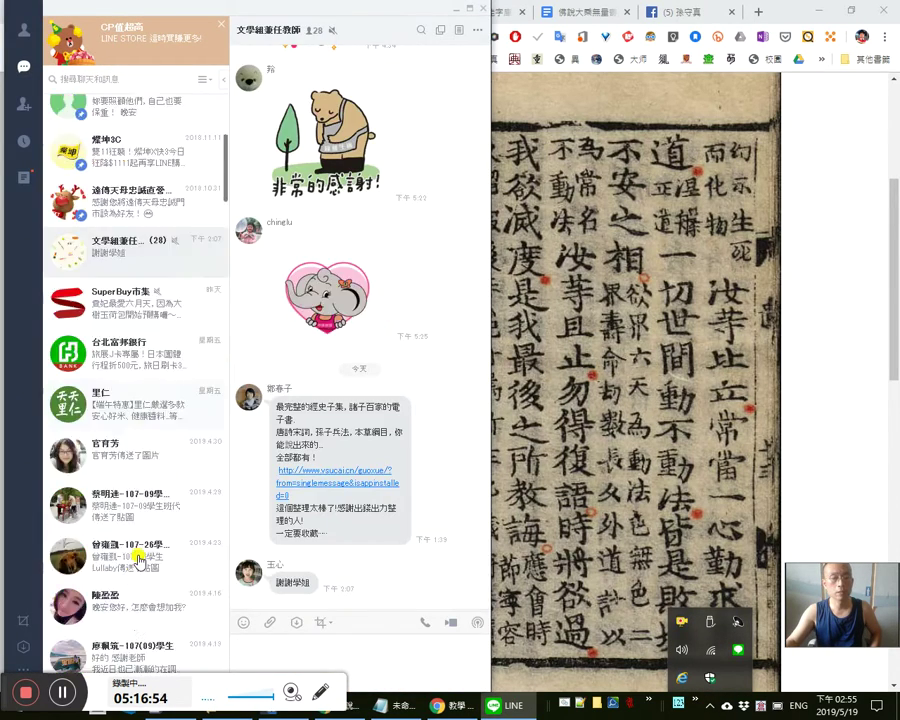
pyautogui.click(125, 568)
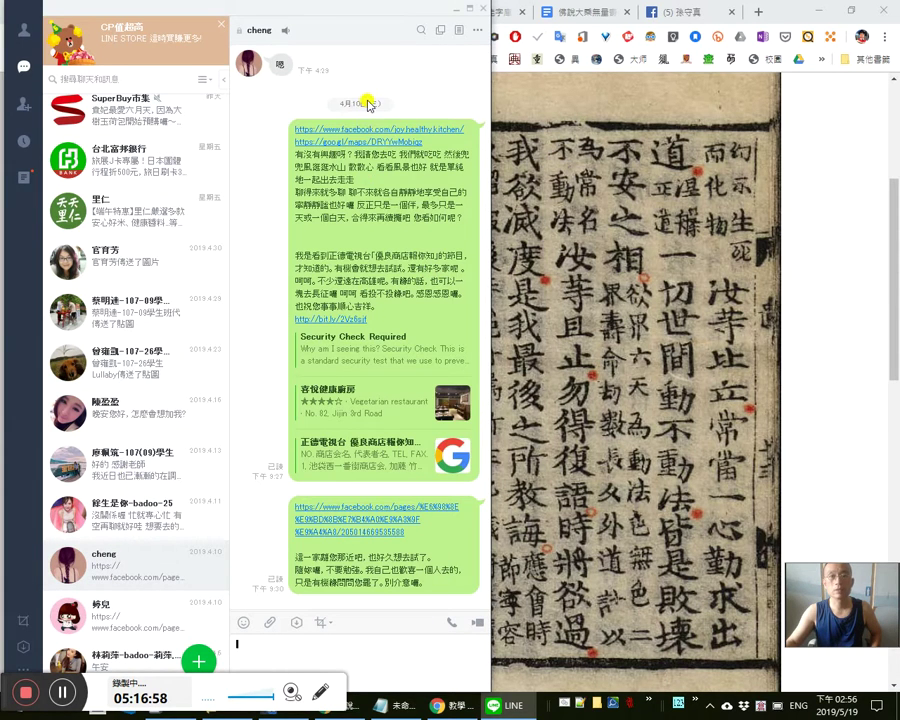
pyautogui.scroll(2, 337, 108)
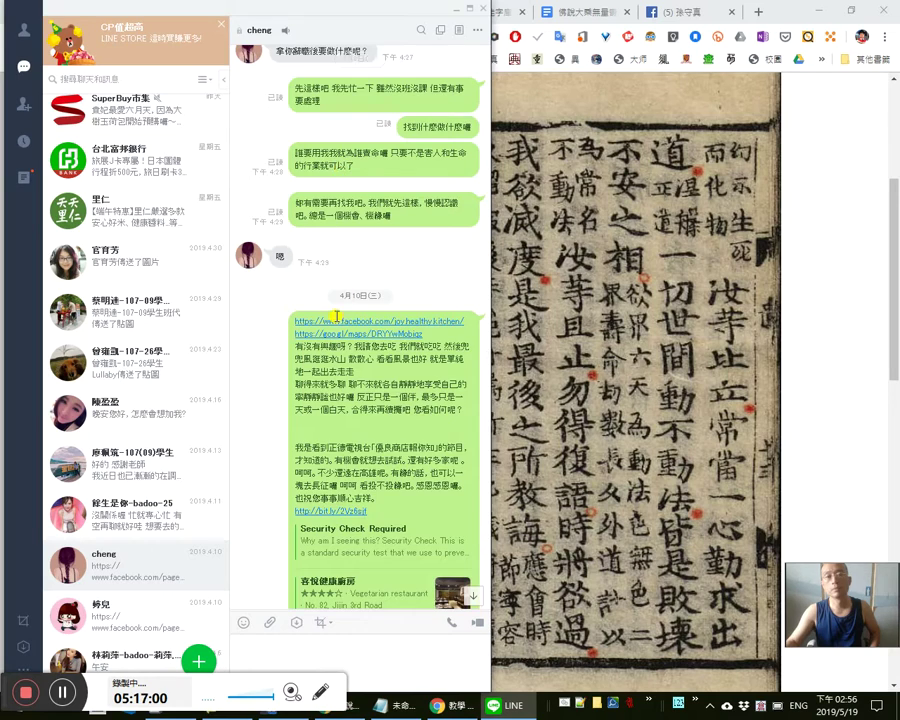
pyautogui.scroll(-2, 337, 300)
pyautogui.scroll(5, 337, 300)
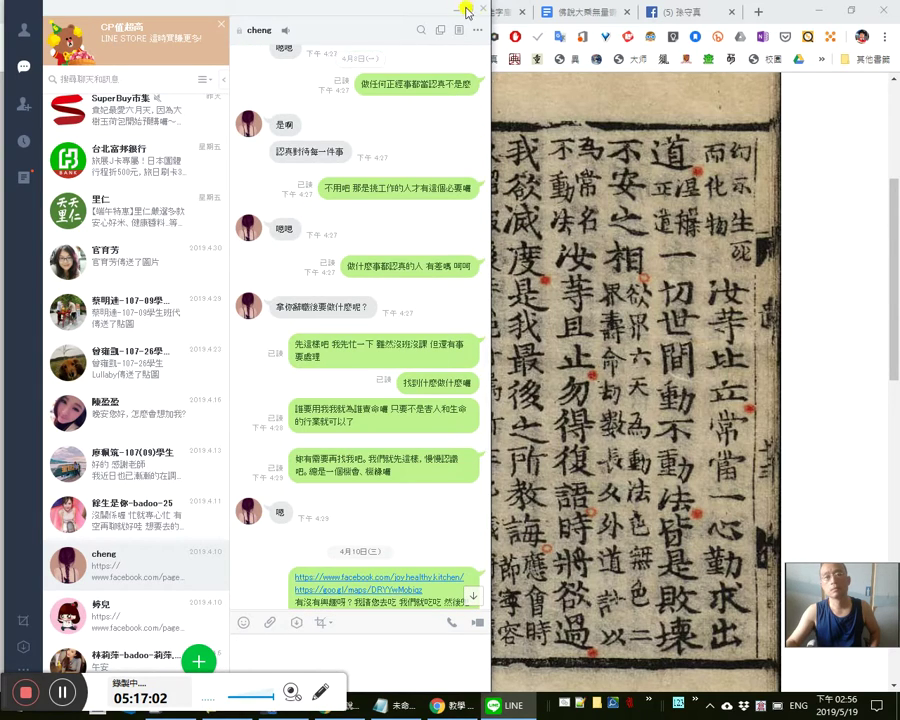
pyautogui.click(482, 11)
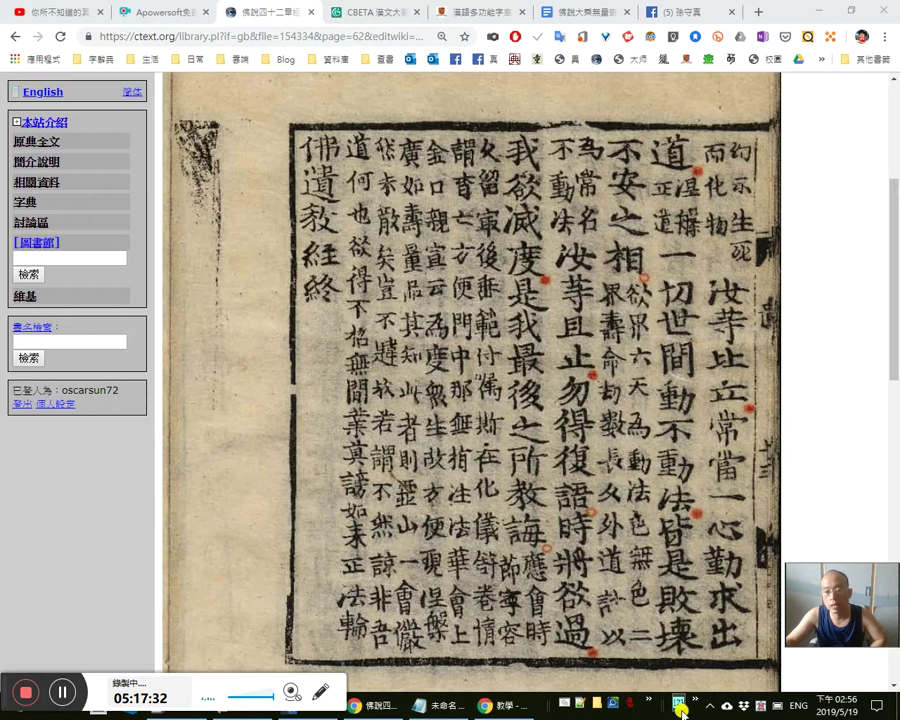
# Step: Take a last look at the page 62 scan, then switch to the Google Drive 教學 window
pyautogui.click(708, 707)
pyautogui.click(806, 440)
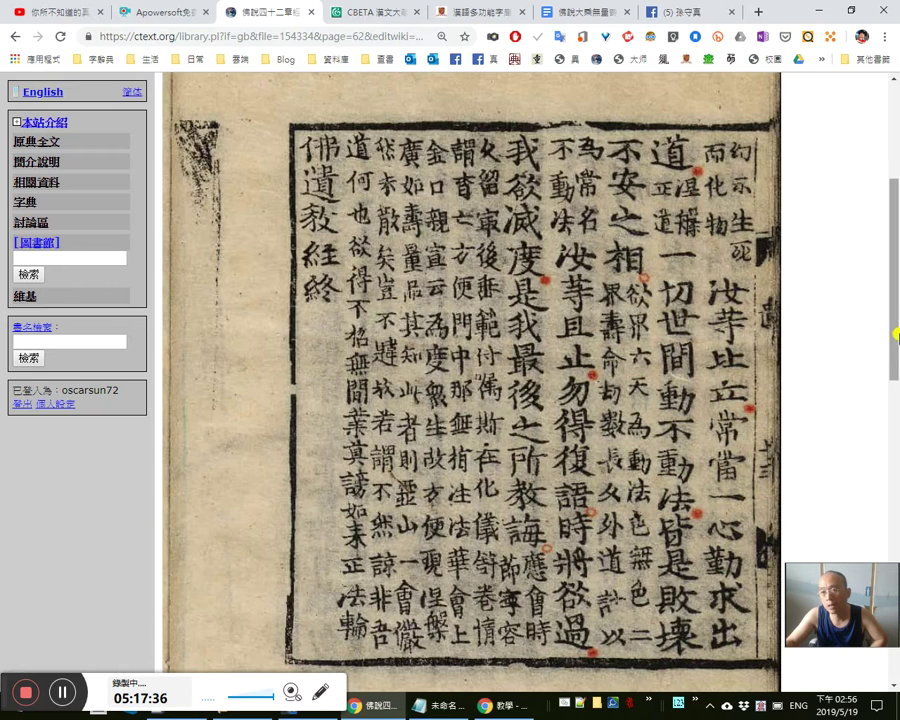
pyautogui.moveTo(888, 348); pyautogui.dragTo(888, 354)
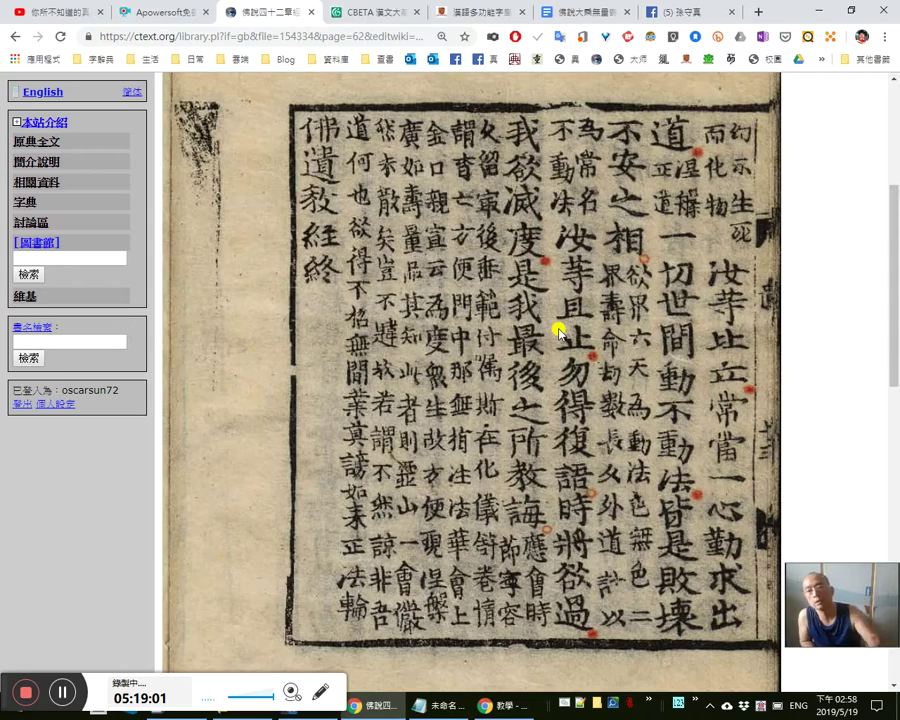
pyautogui.click(490, 708)
# Step: Minimize Drive, return to EmEditor and select 定 in 不安定之相 on line 3
pyautogui.click(818, 9)
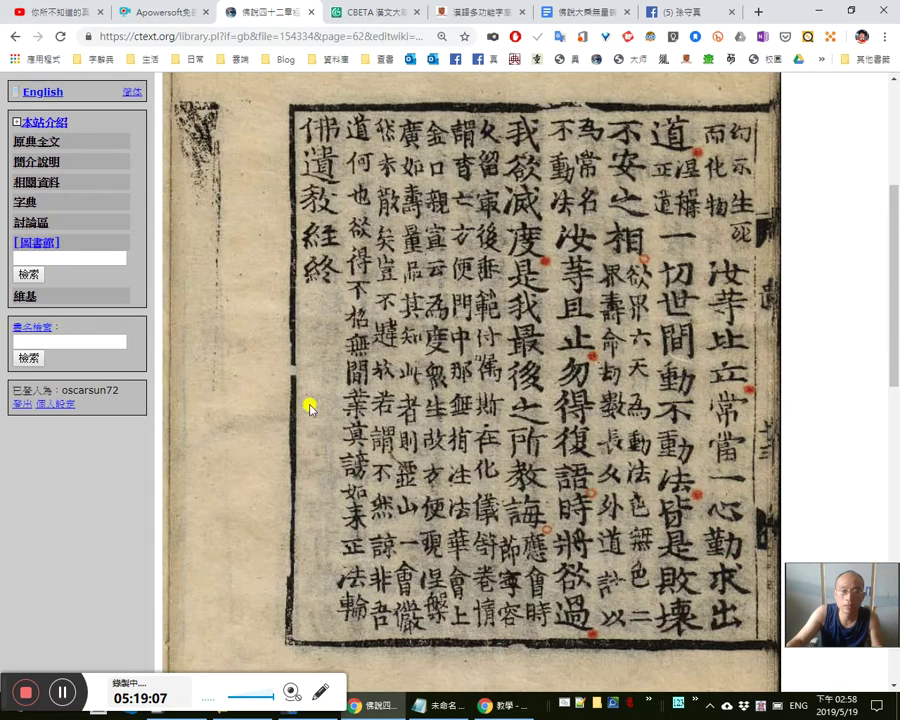
pyautogui.hotkey('alt', 'Tab')
pyautogui.hotkey('alt', 'Tab')
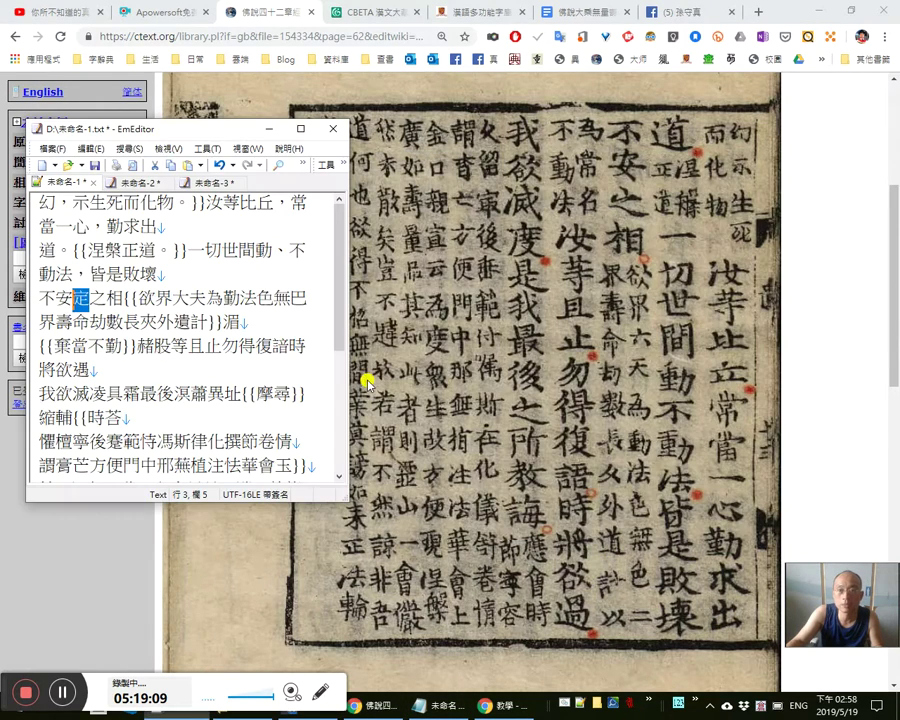
pyautogui.press('Left')
pyautogui.press('Left')
pyautogui.press('Left')
pyautogui.press('Left')
pyautogui.hotkey('shift', 'Left')
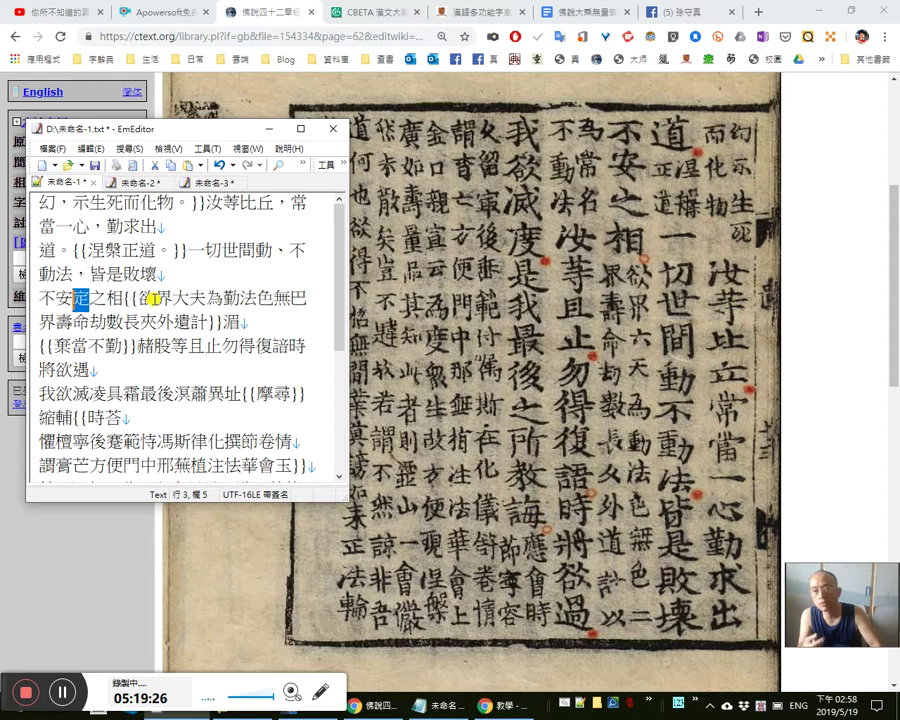
pyautogui.click(250, 620)
# Step: Launch Skype from the Start menu and look at a recent conversation
pyautogui.press('super')
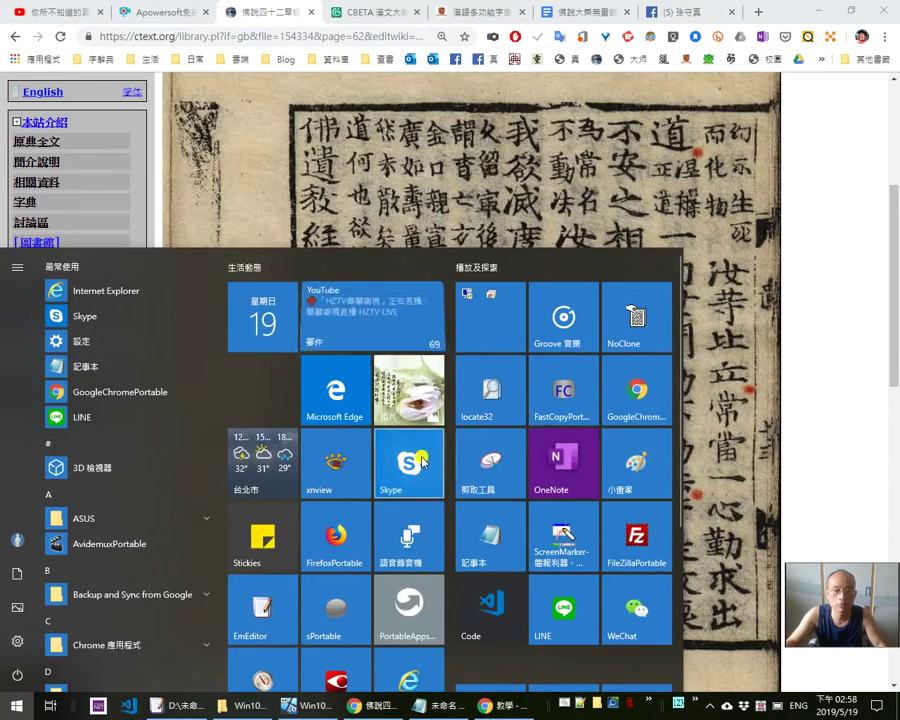
pyautogui.click(415, 460)
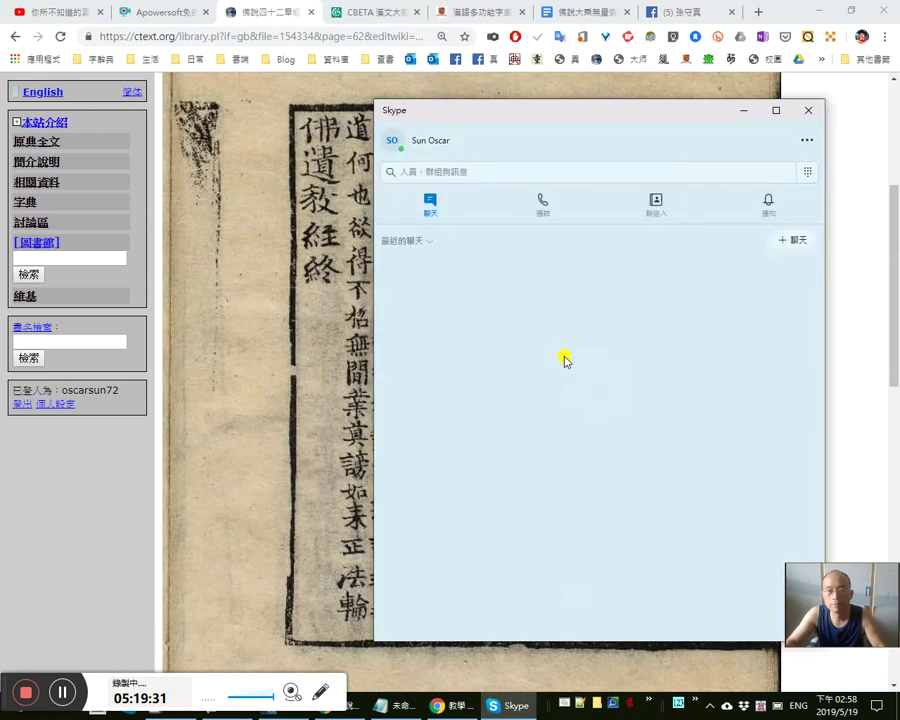
pyautogui.scroll(-3, 566, 434)
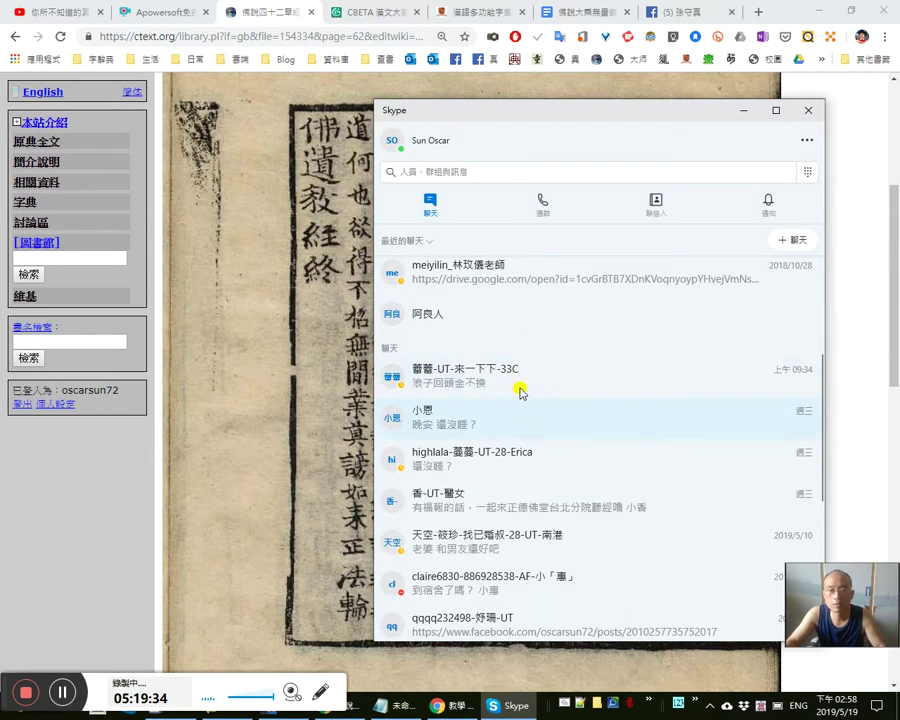
pyautogui.click(566, 373)
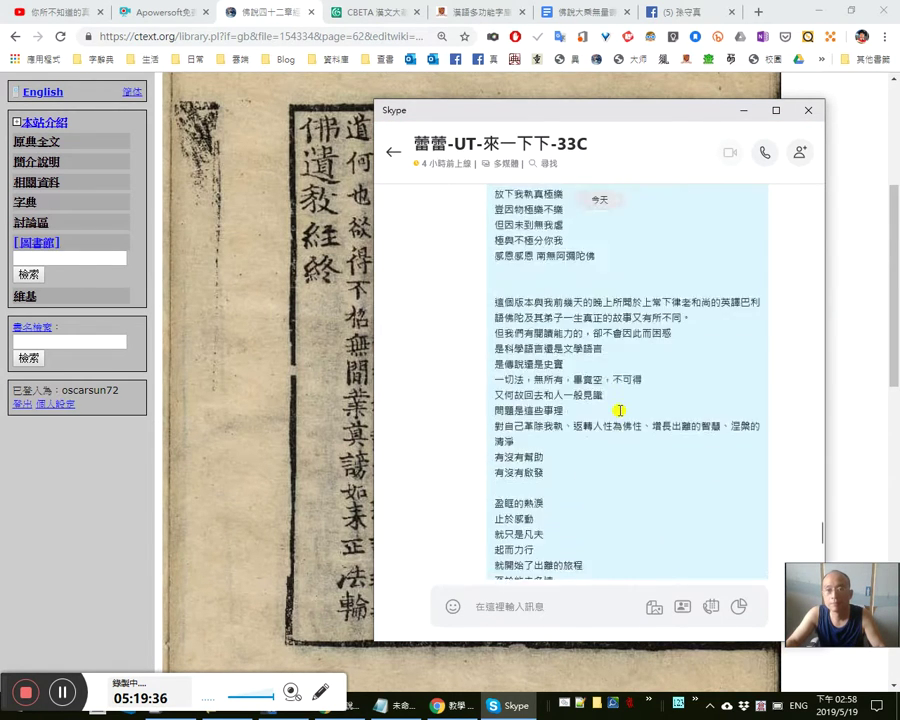
pyautogui.moveTo(544, 522); pyautogui.dragTo(440, 526)
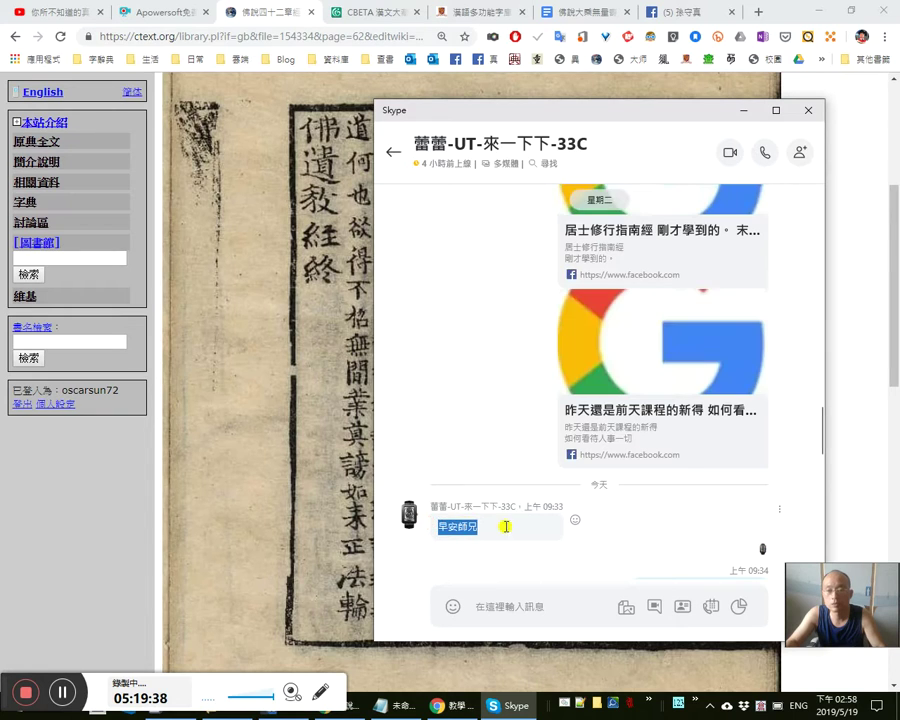
pyautogui.click(524, 522)
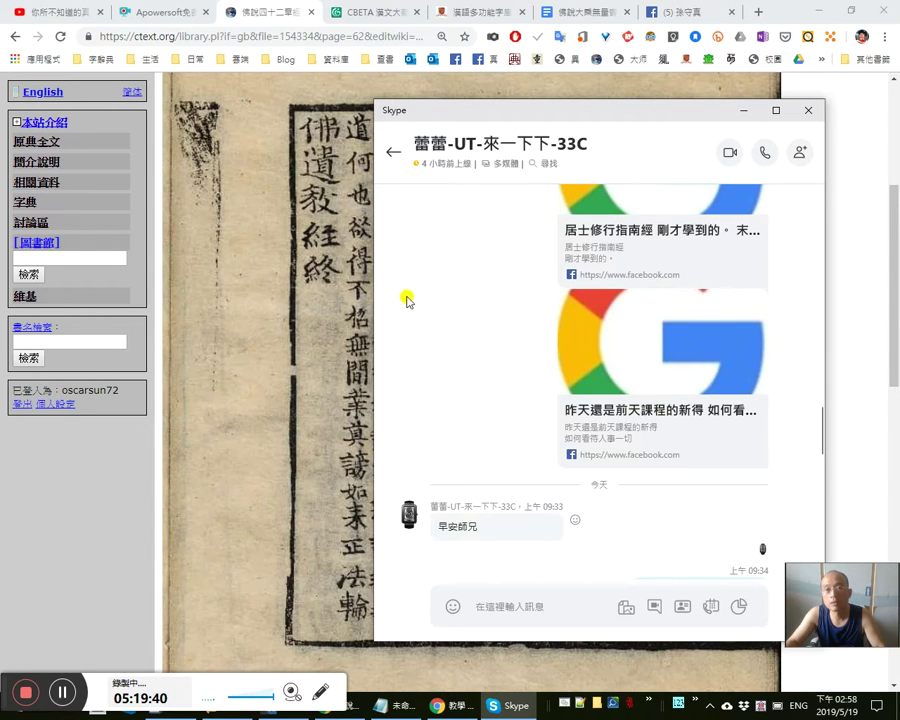
pyautogui.click(391, 148)
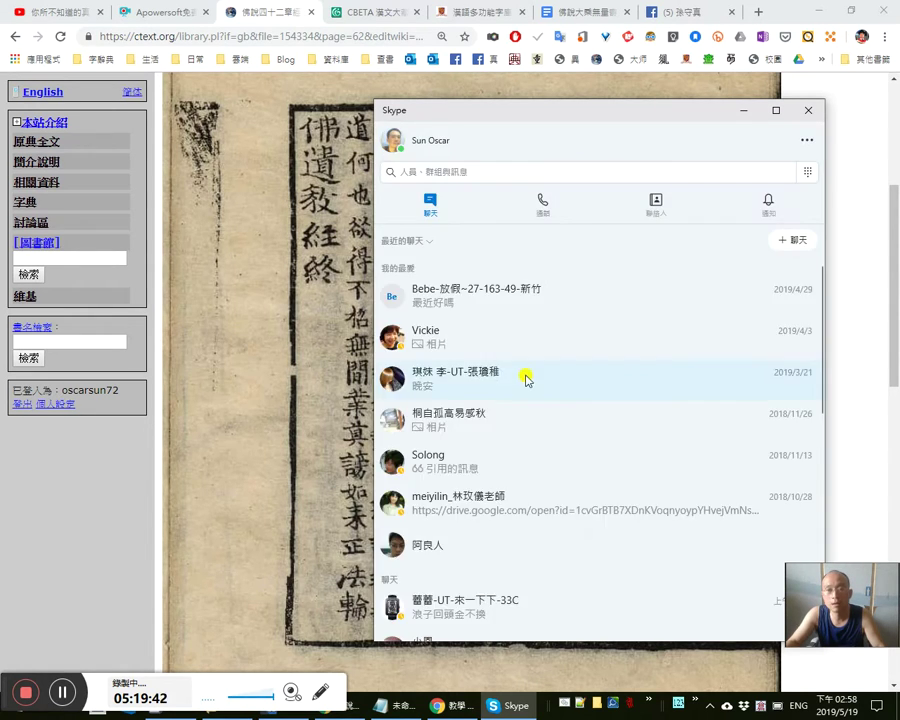
# Step: Scroll down the recent chats list and open an older contact's conversation
pyautogui.scroll(-1, 482, 304)
pyautogui.scroll(1, 432, 298)
pyautogui.scroll(-5, 524, 418)
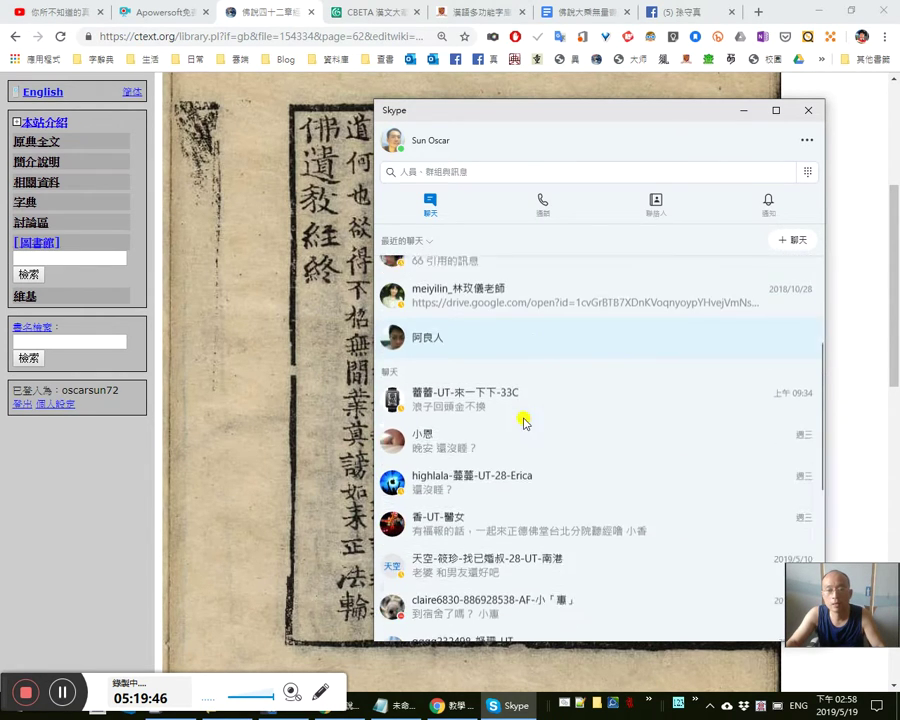
pyautogui.scroll(-3, 540, 494)
pyautogui.scroll(-3, 552, 508)
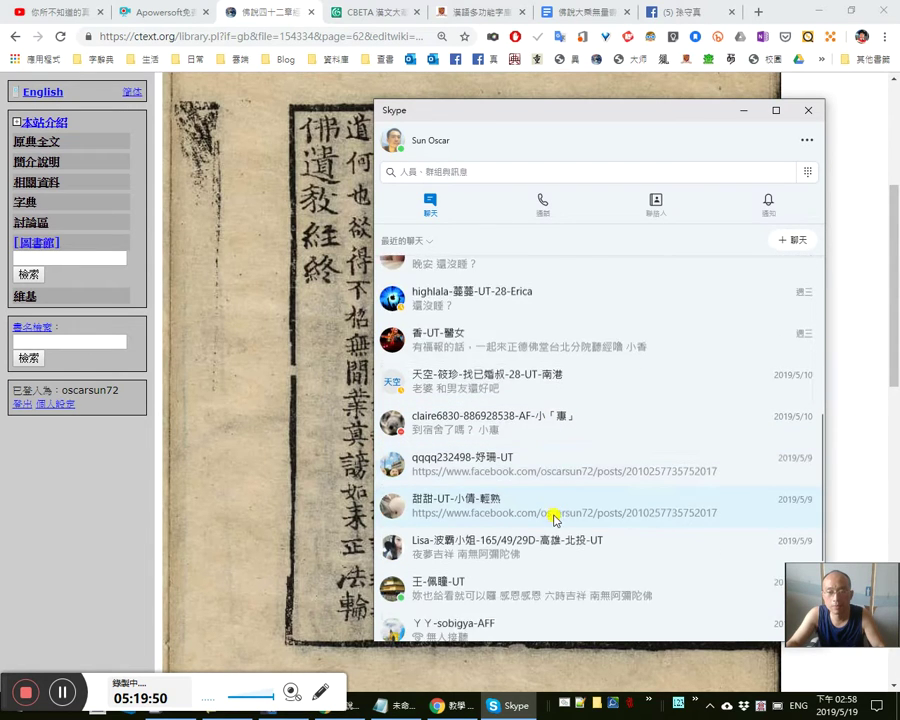
pyautogui.scroll(-3, 556, 515)
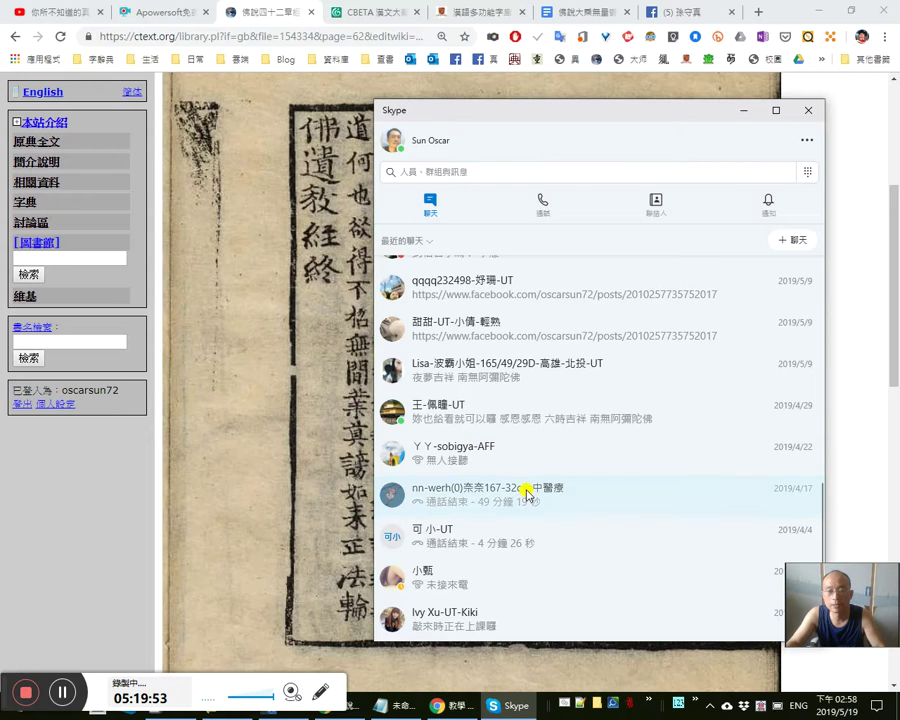
pyautogui.click(530, 498)
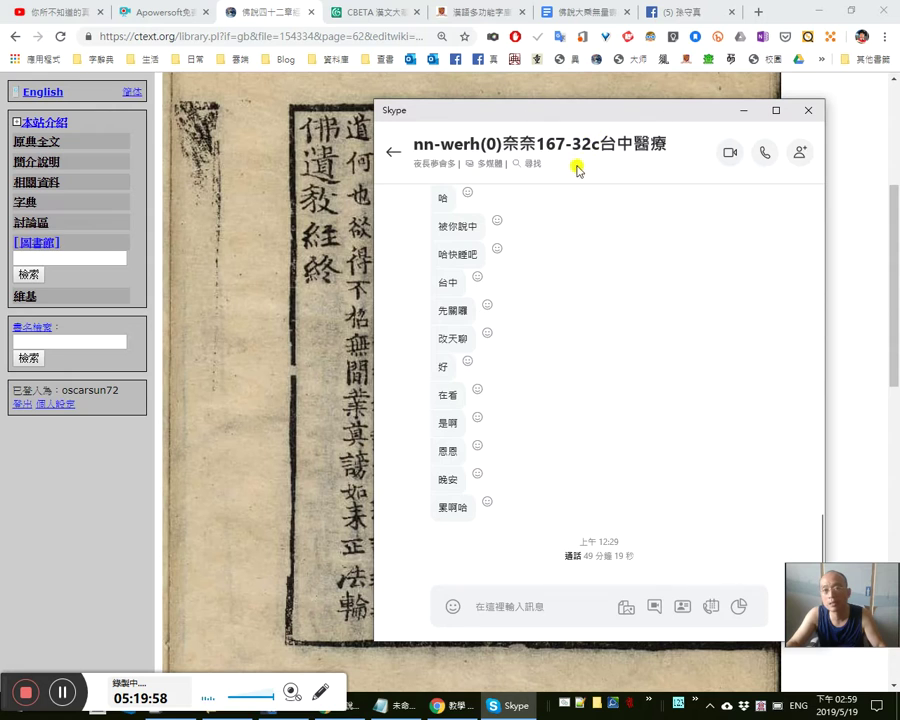
# Step: Scroll back through the older conversation and check today's date on the calendar
pyautogui.scroll(10, 538, 421)
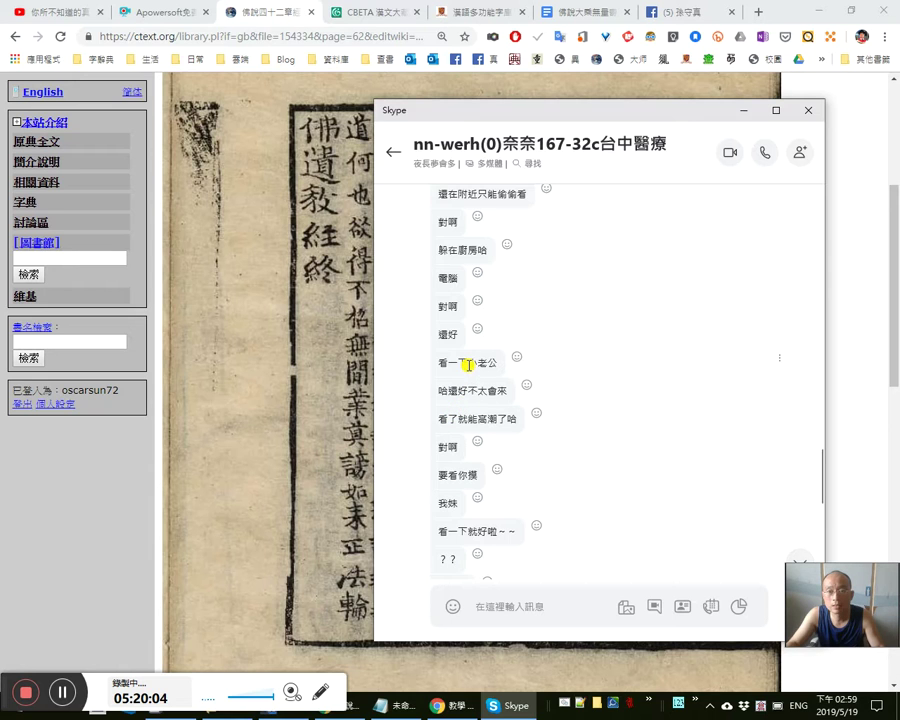
pyautogui.scroll(8, 548, 338)
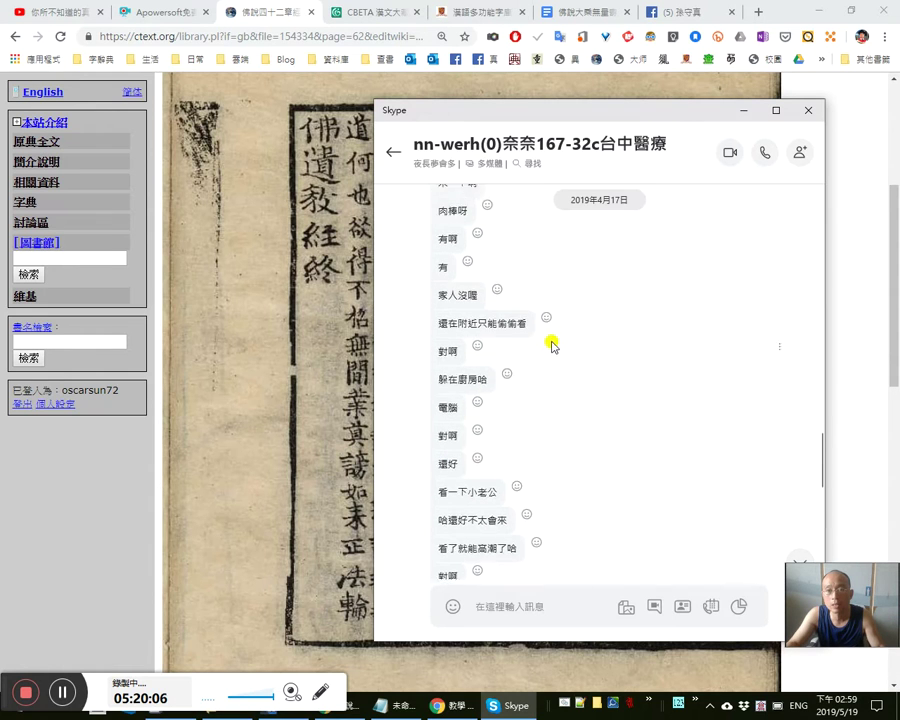
pyautogui.scroll(5, 551, 372)
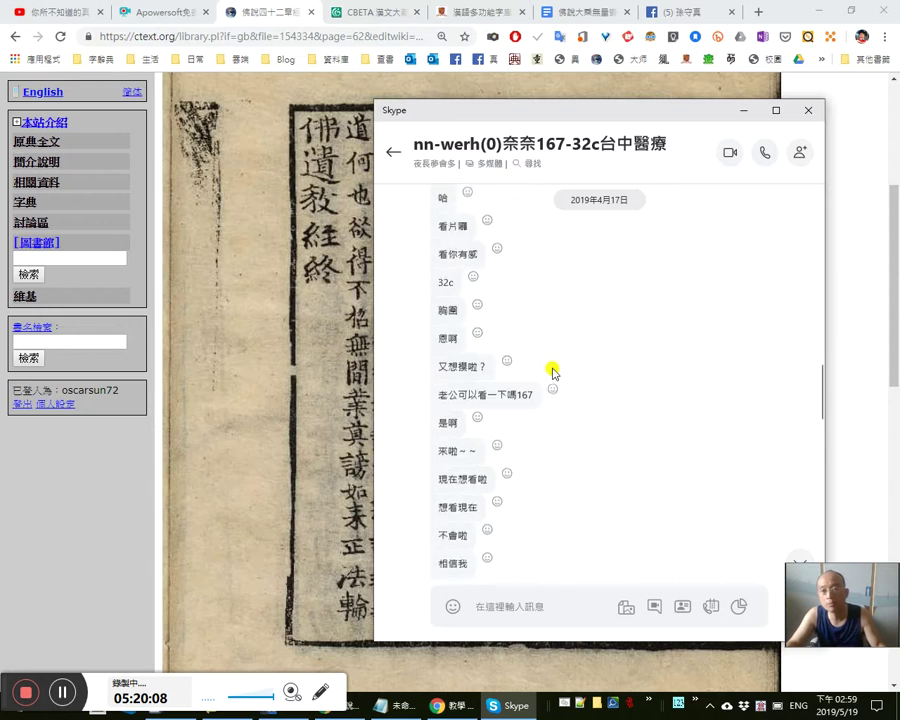
pyautogui.scroll(3, 556, 313)
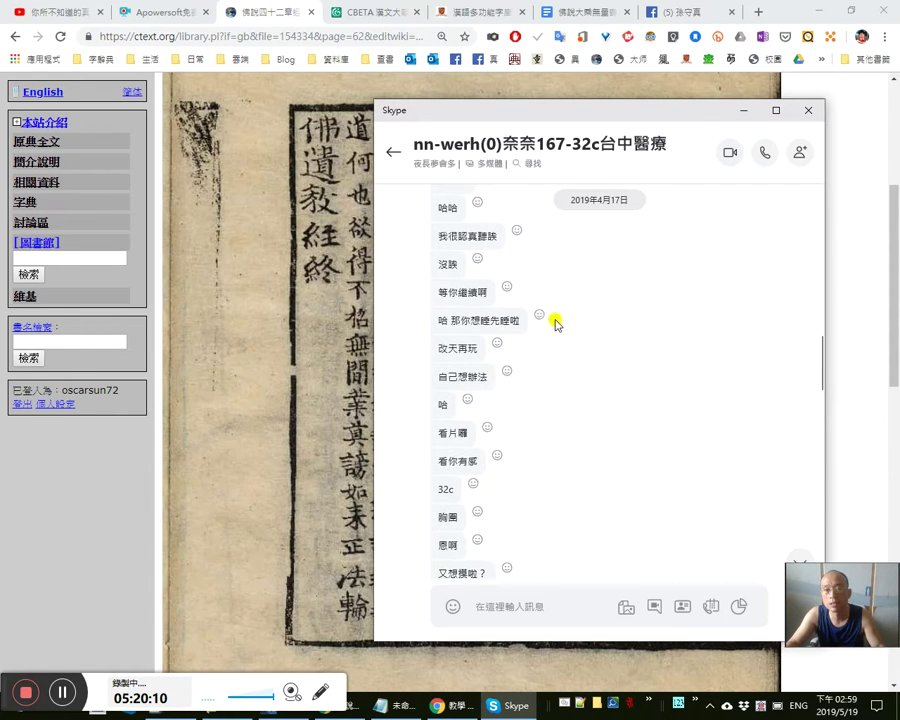
pyautogui.click(493, 346)
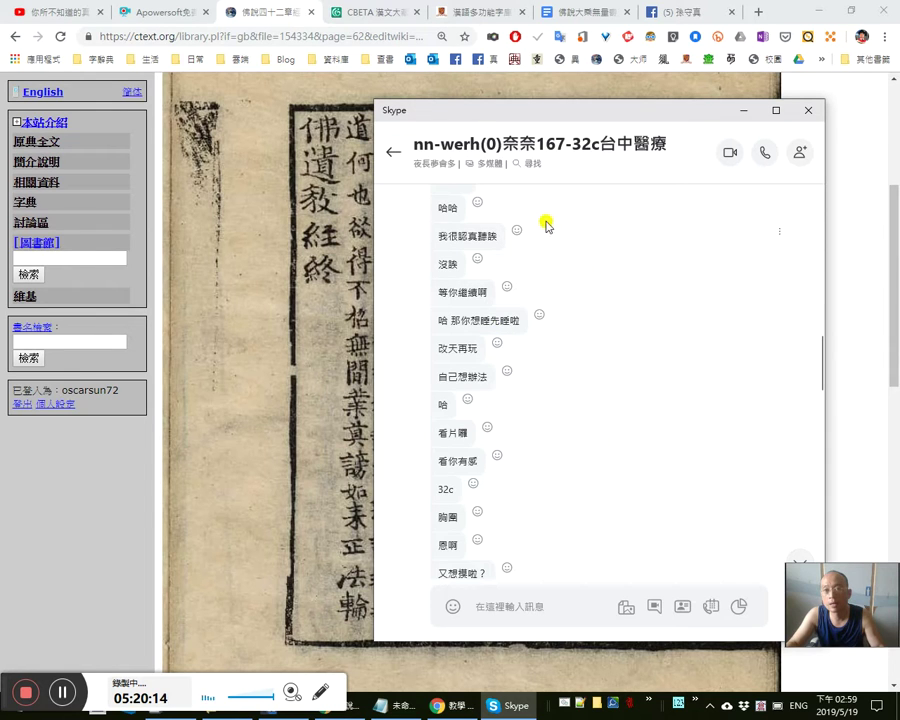
pyautogui.scroll(-4, 738, 405)
pyautogui.scroll(-2, 617, 239)
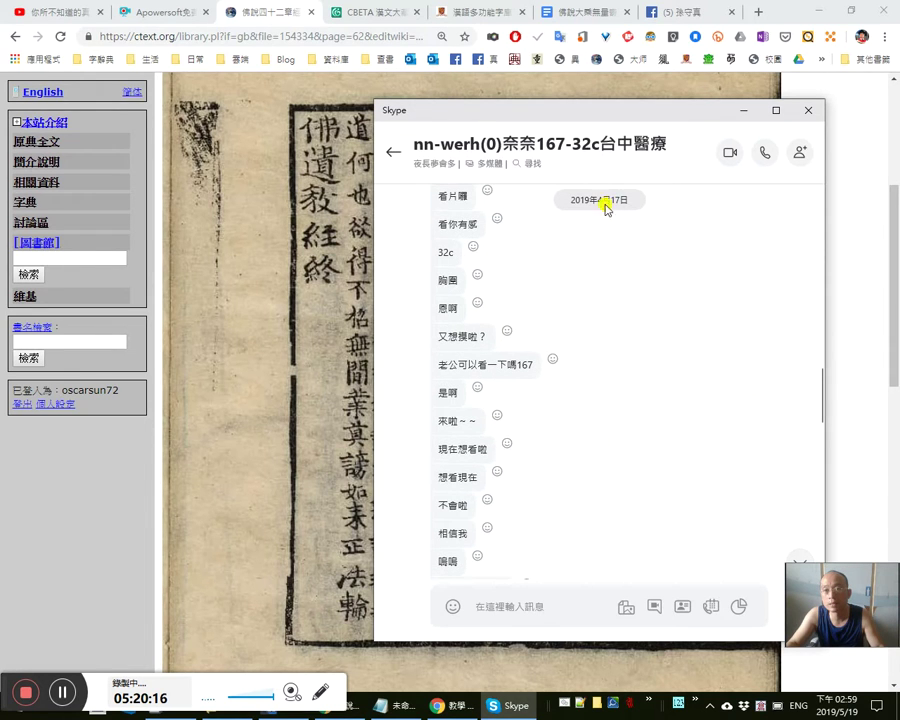
pyautogui.click(836, 703)
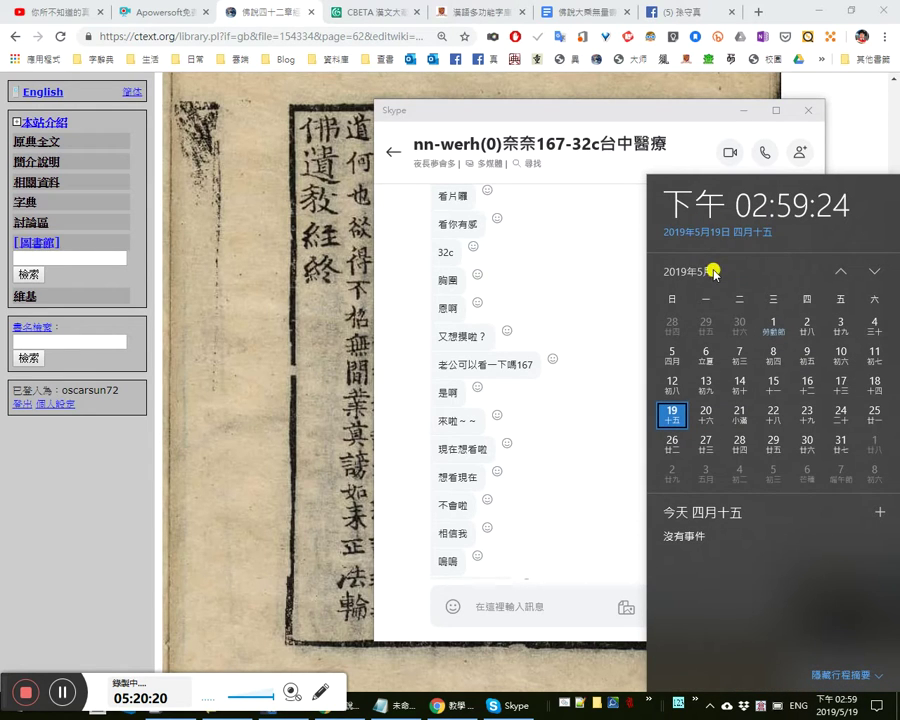
pyautogui.click(577, 250)
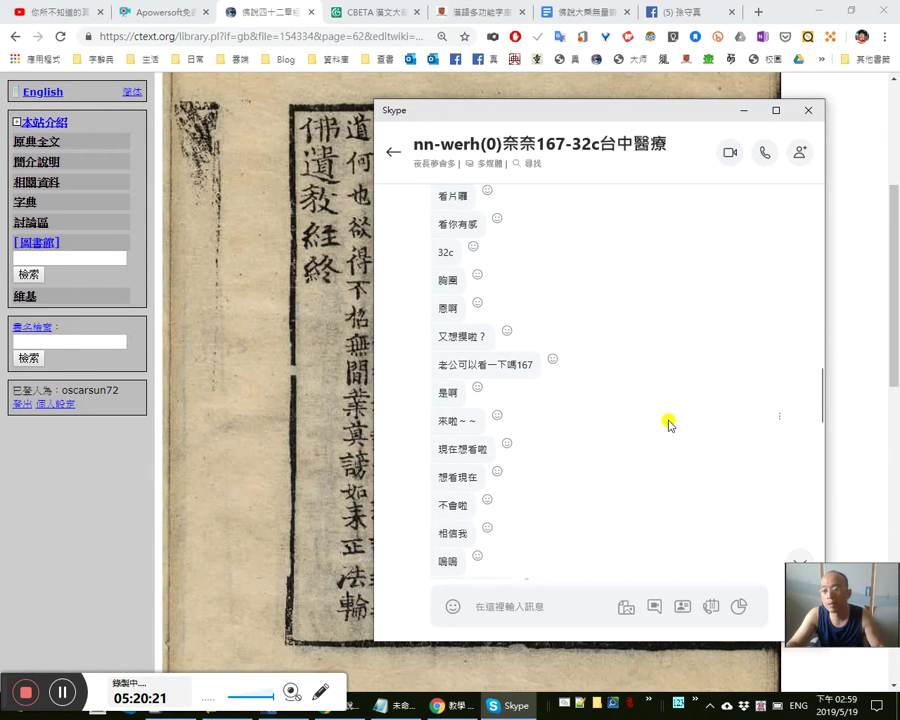
# Step: Keep reading back through that chat, then return to the recent chats list
pyautogui.scroll(3, 670, 410)
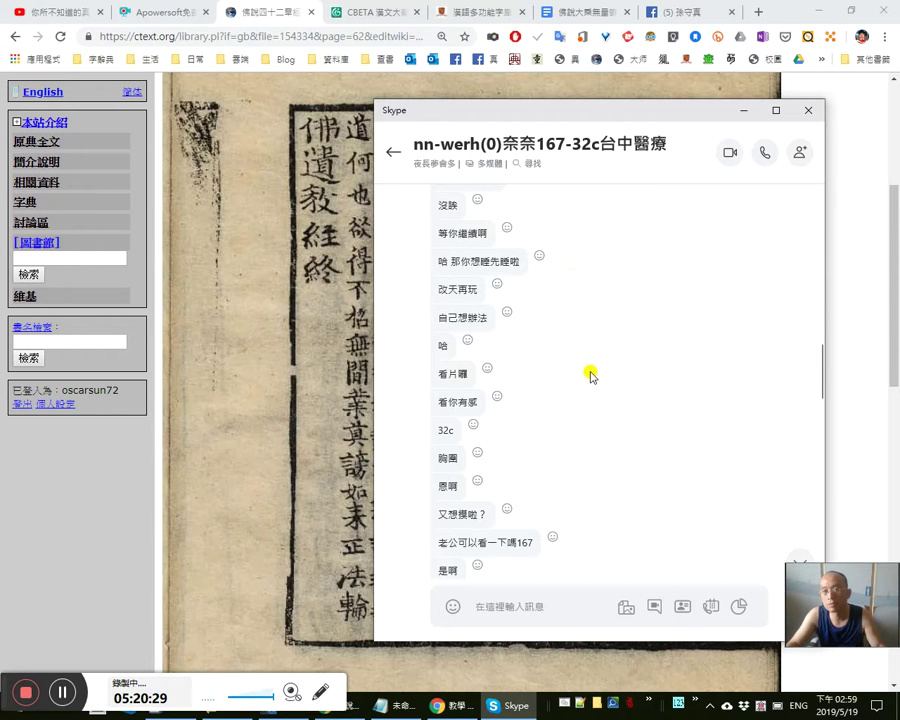
pyautogui.scroll(1, 586, 370)
pyautogui.scroll(-3, 584, 376)
pyautogui.scroll(-10, 580, 380)
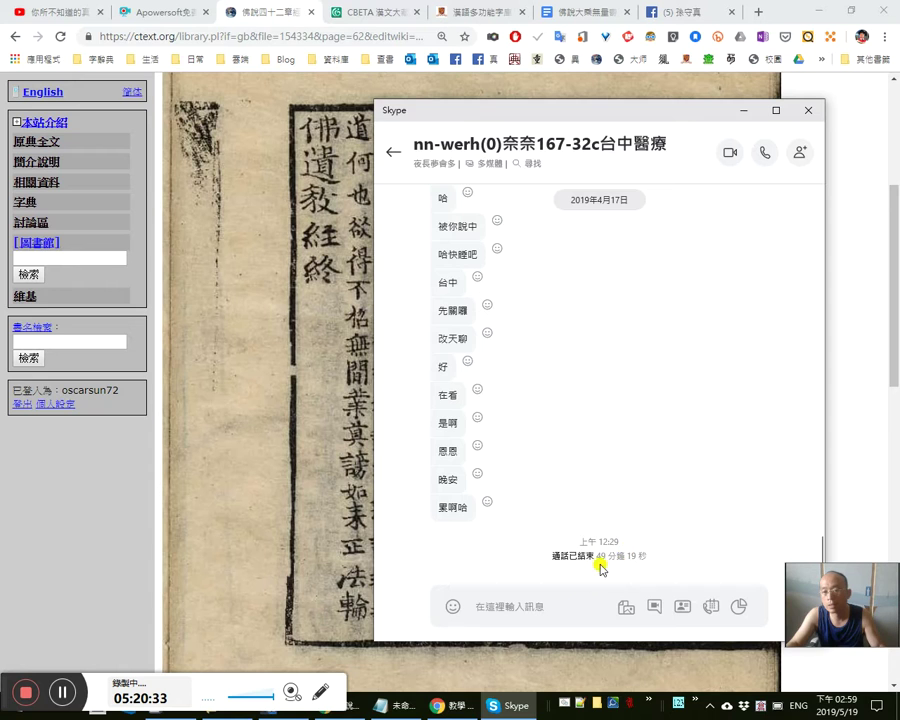
pyautogui.scroll(2, 608, 395)
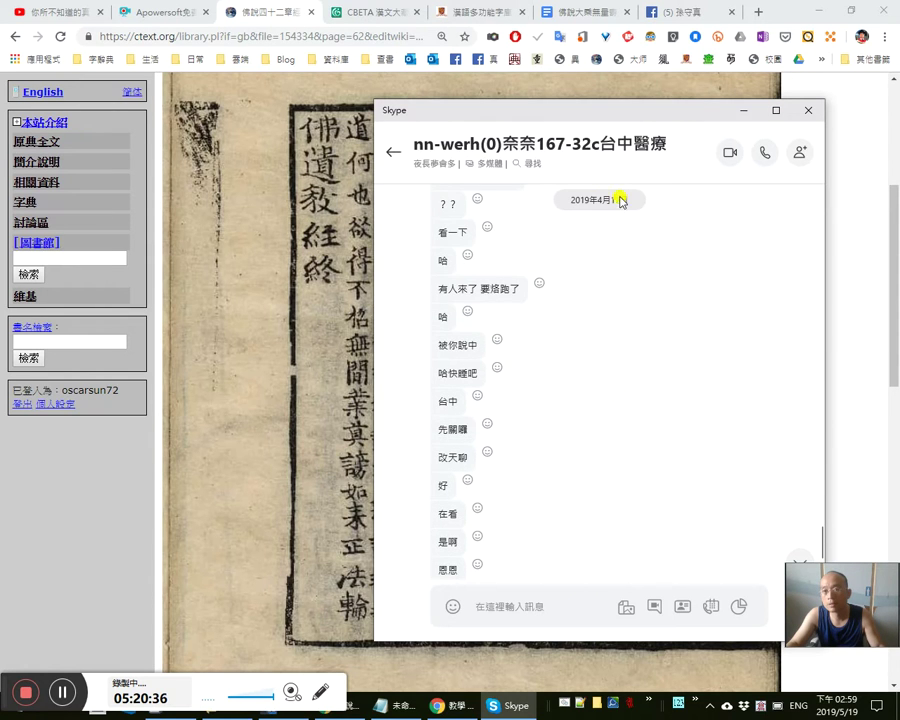
pyautogui.scroll(6, 635, 266)
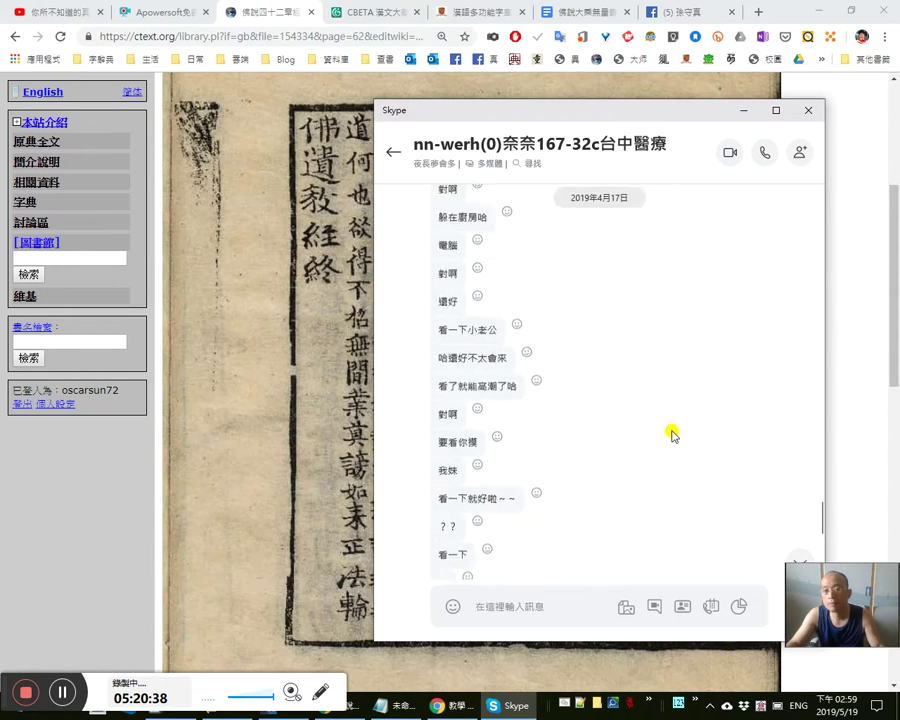
pyautogui.scroll(4, 490, 352)
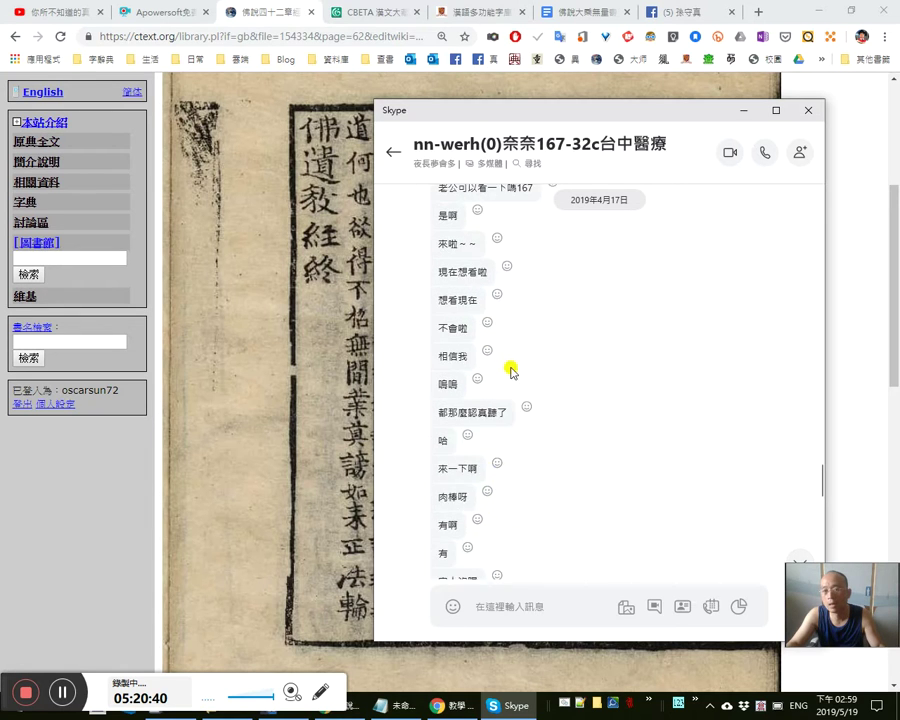
pyautogui.scroll(3, 492, 325)
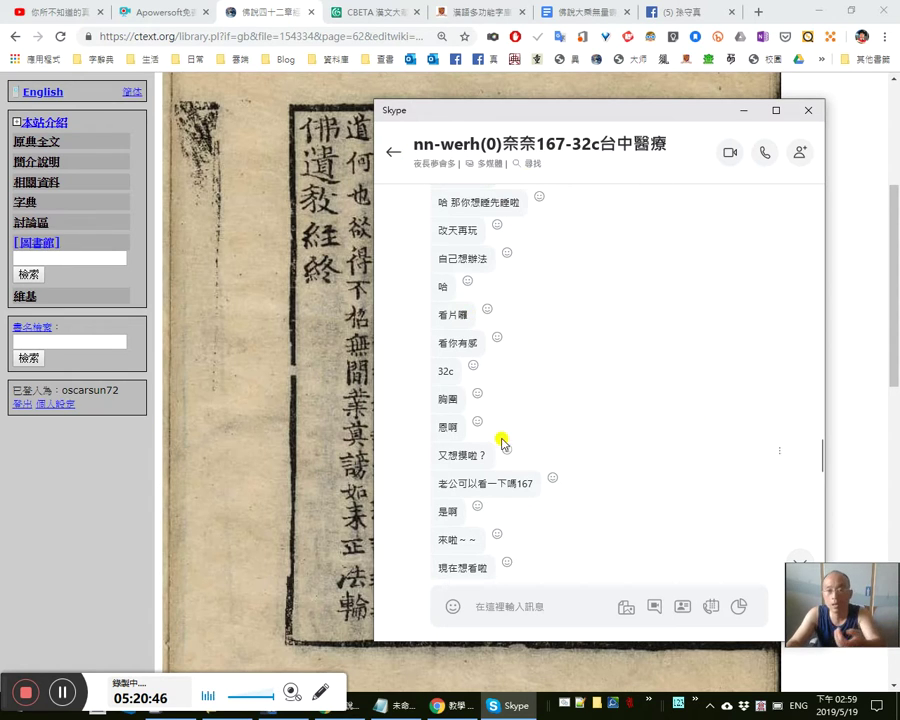
pyautogui.click(436, 342)
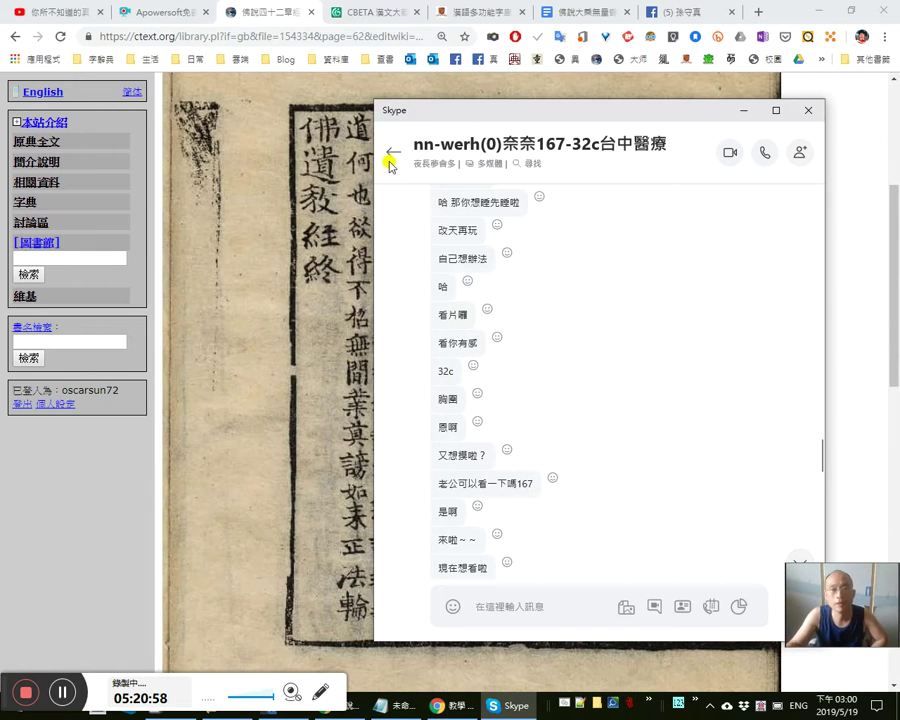
pyautogui.click(391, 154)
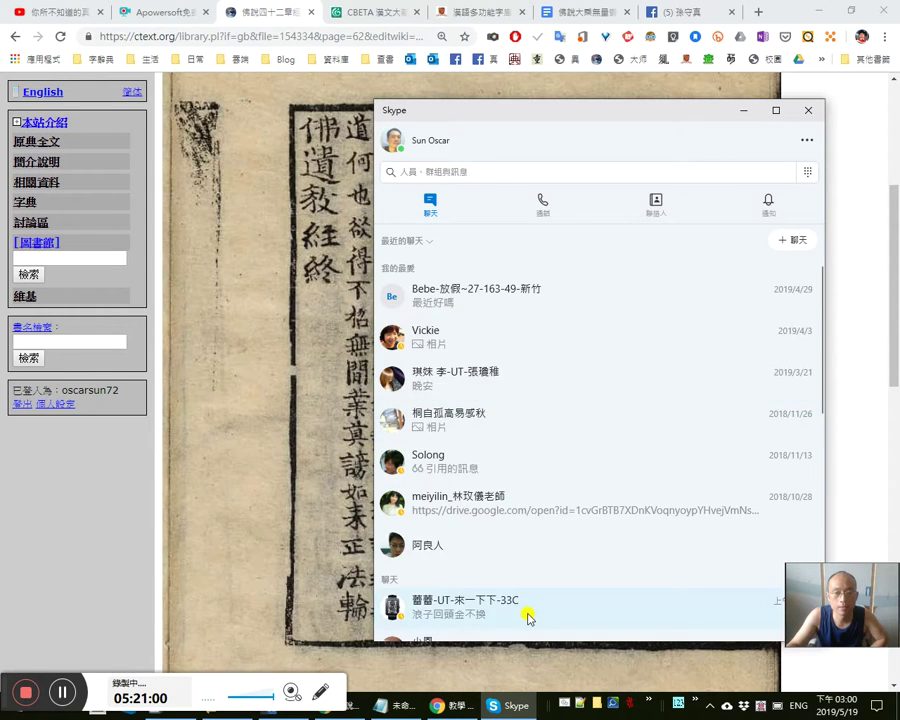
pyautogui.scroll(-5, 528, 612)
pyautogui.scroll(-3, 529, 608)
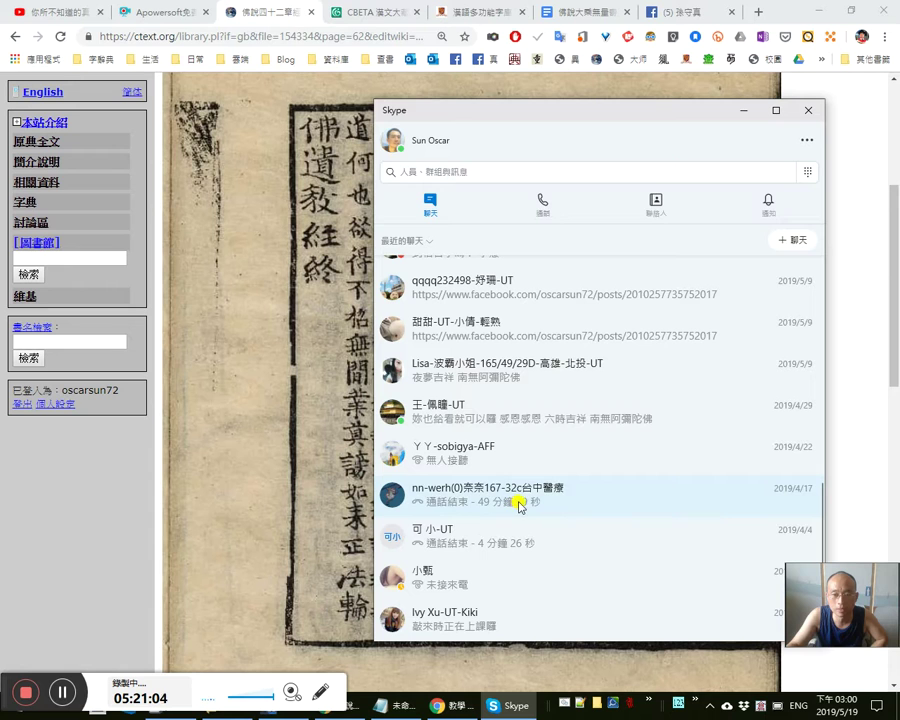
# Step: Open another contact's conversation and scroll up and down through its history
pyautogui.click(550, 378)
pyautogui.scroll(10, 628, 472)
pyautogui.scroll(10, 617, 460)
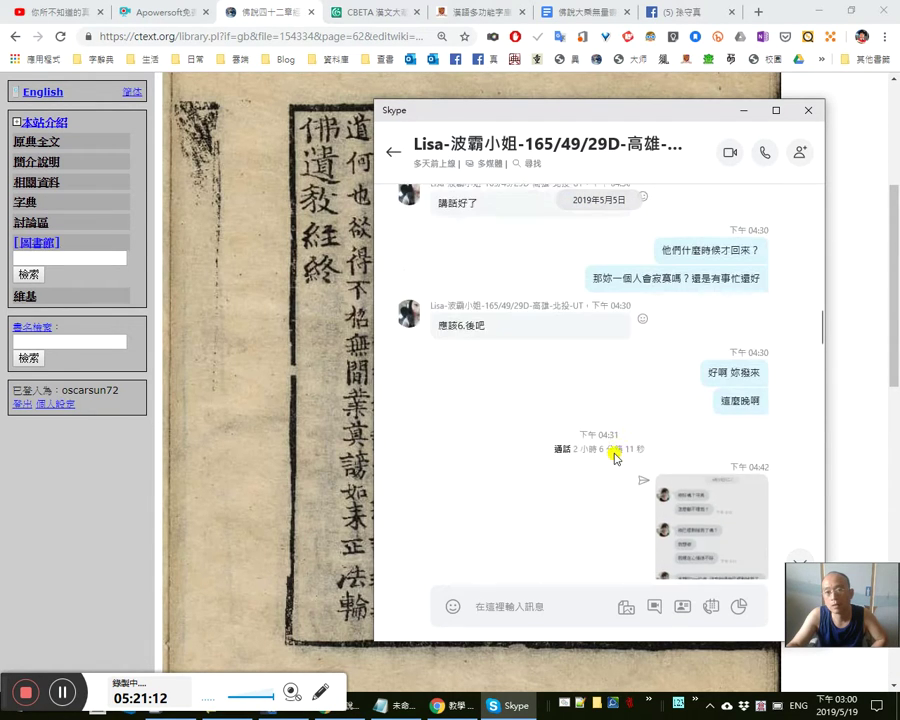
pyautogui.scroll(10, 615, 456)
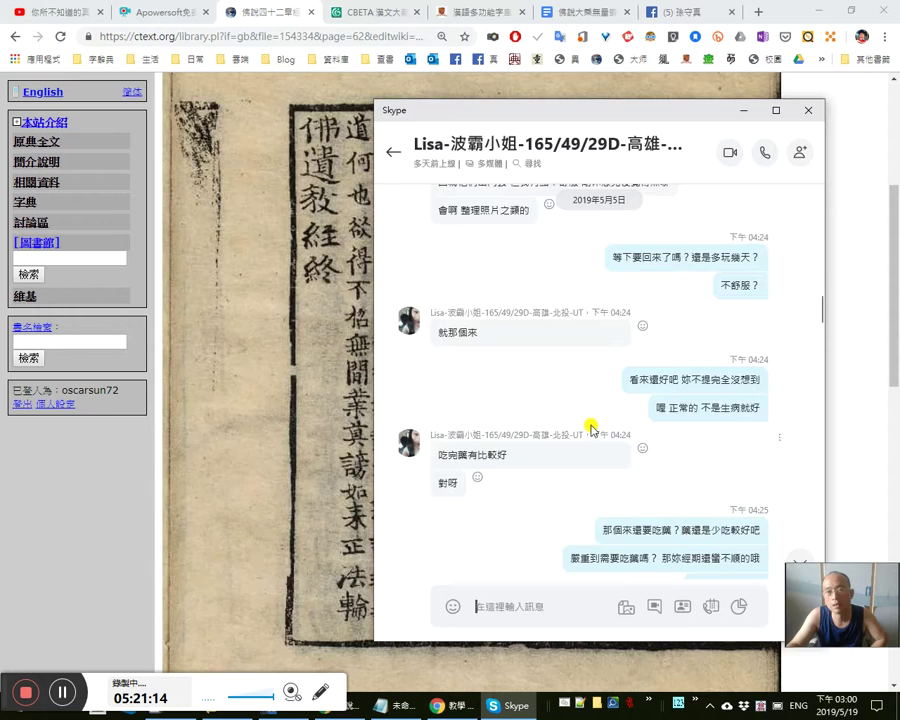
pyautogui.scroll(10, 592, 428)
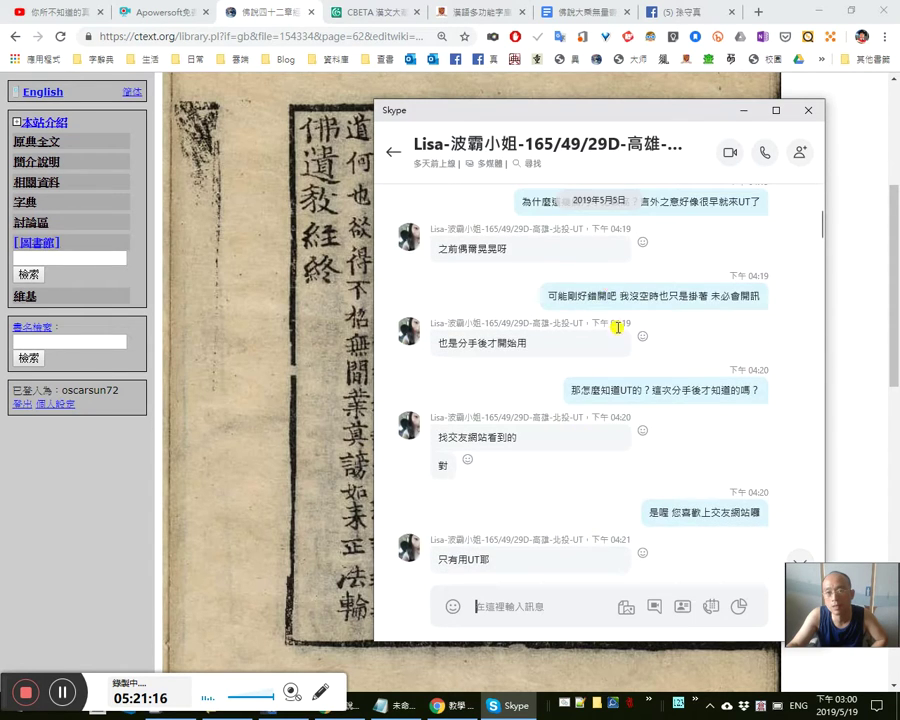
pyautogui.scroll(10, 560, 350)
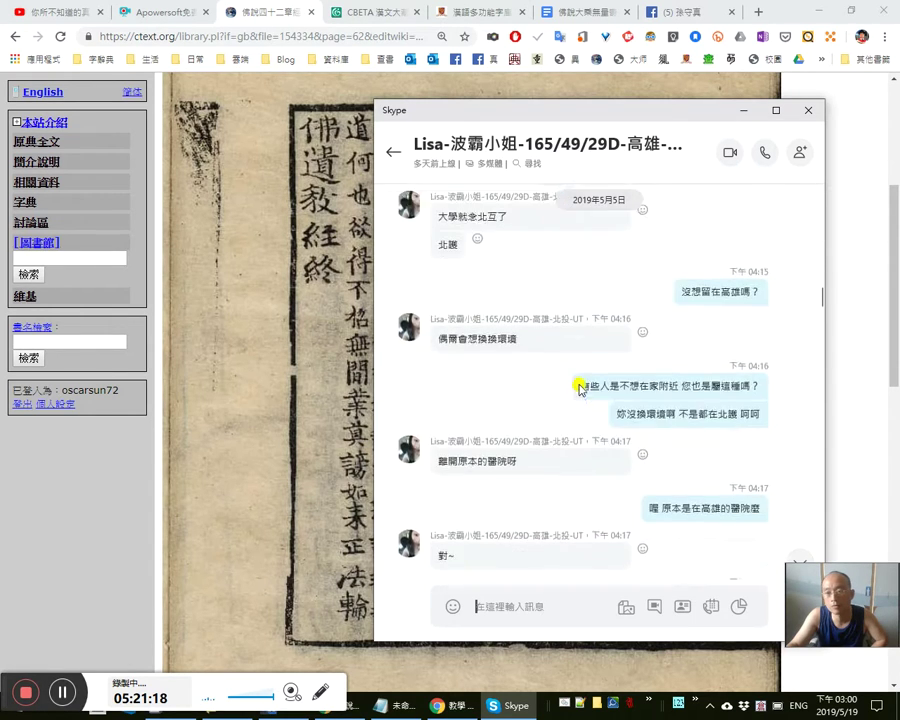
pyautogui.scroll(10, 580, 378)
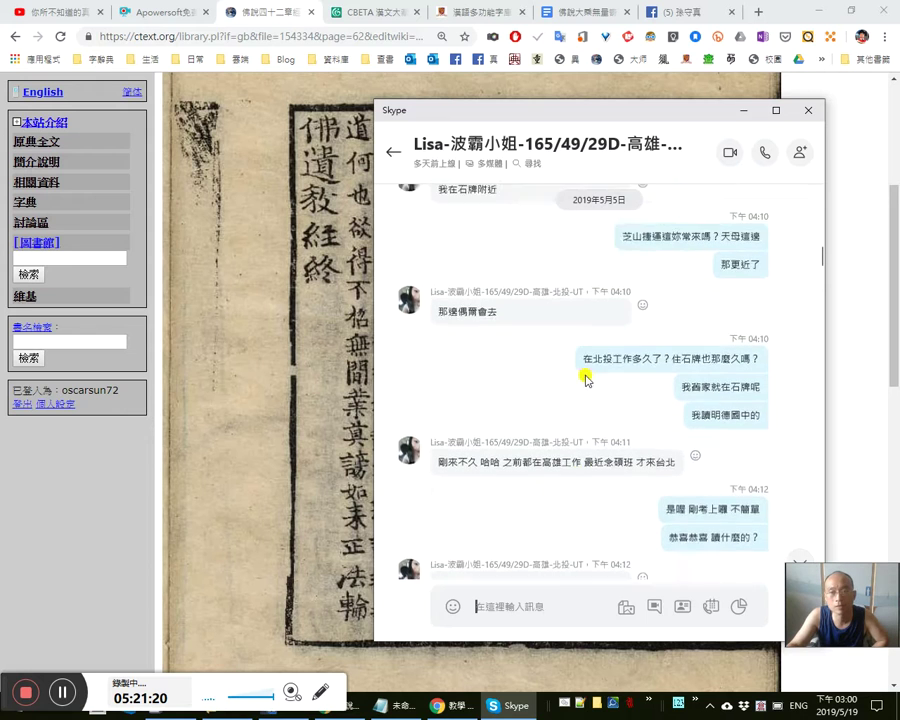
pyautogui.scroll(5, 588, 378)
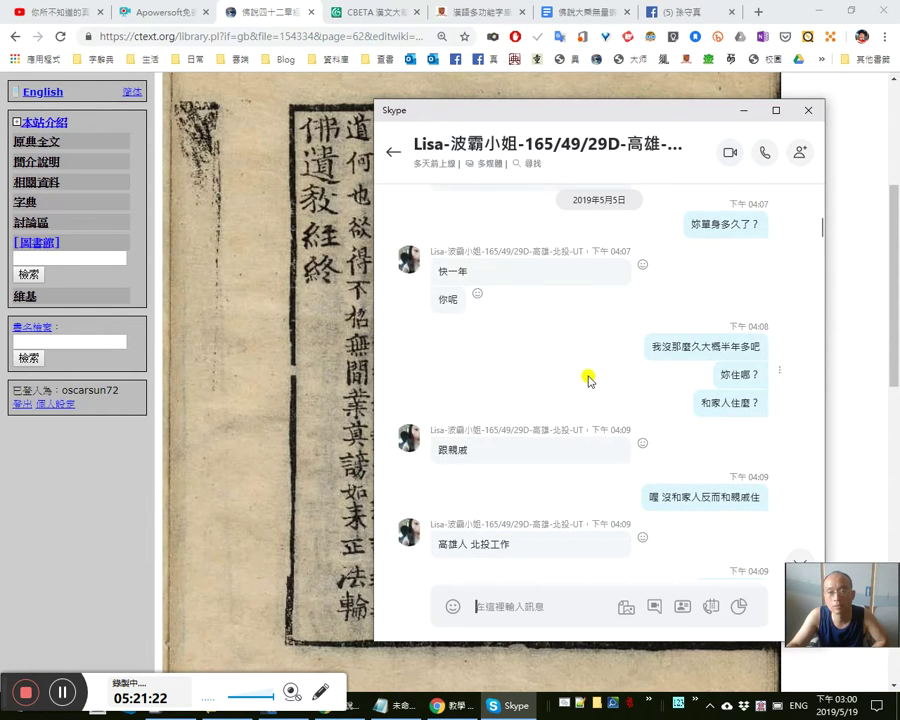
pyautogui.scroll(5, 585, 390)
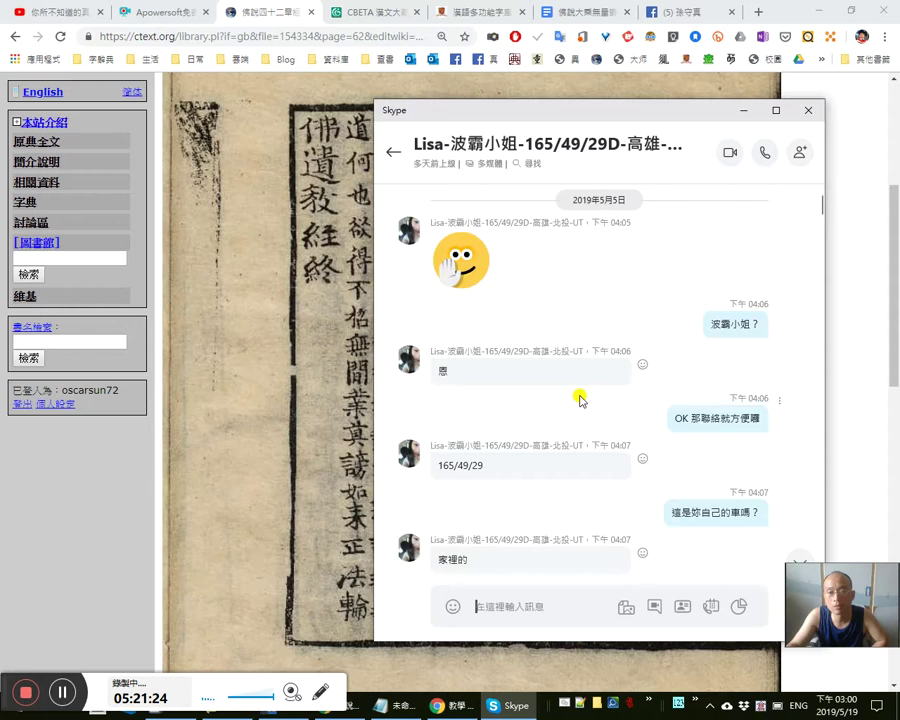
pyautogui.scroll(-10, 580, 398)
pyautogui.scroll(-4, 534, 358)
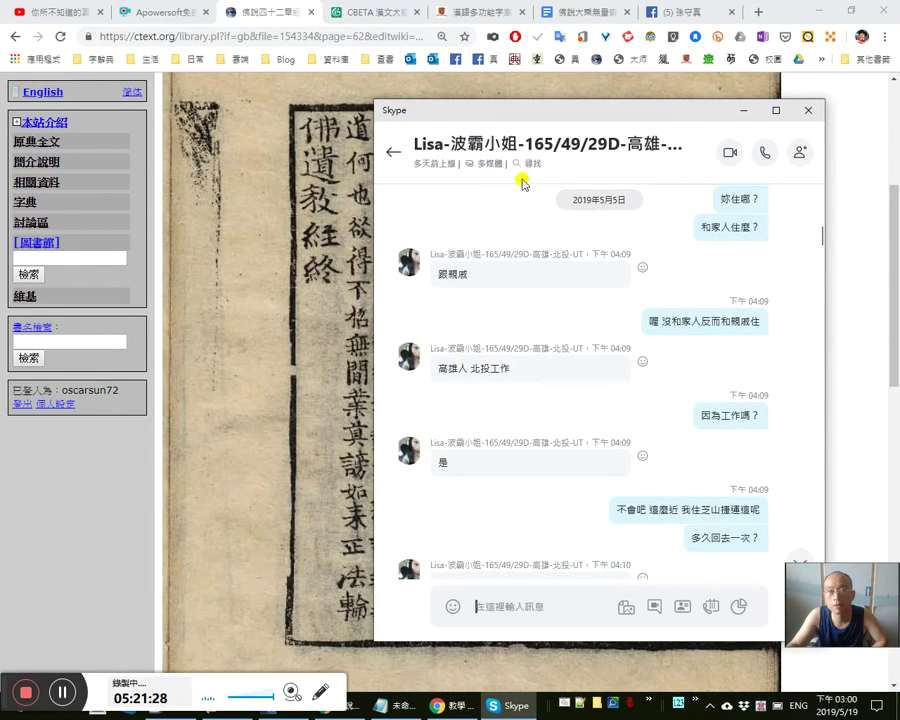
pyautogui.scroll(-3, 630, 441)
pyautogui.scroll(-5, 630, 441)
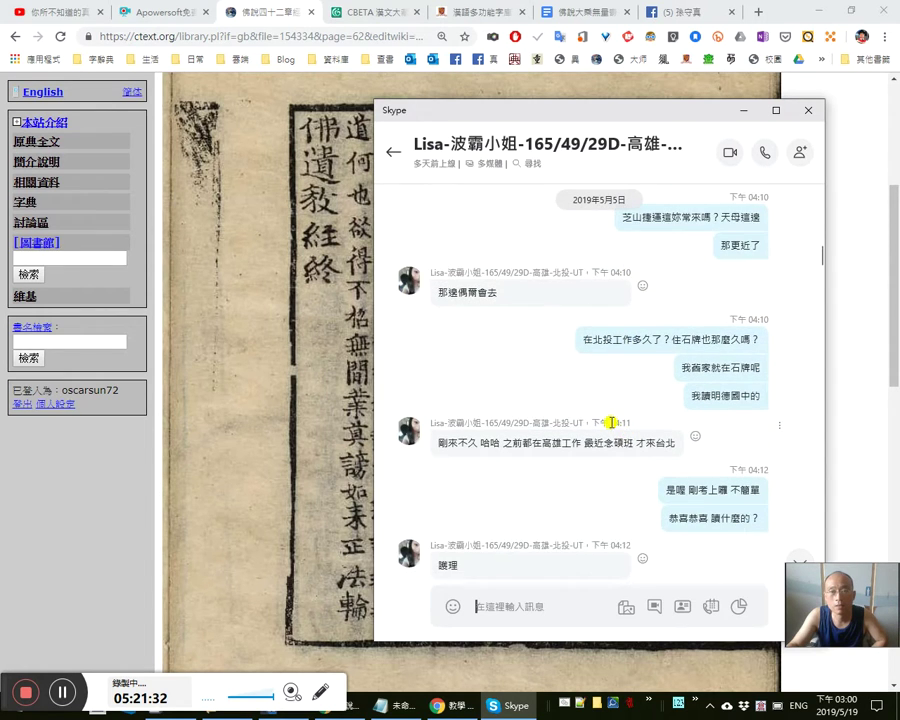
pyautogui.scroll(-3, 612, 424)
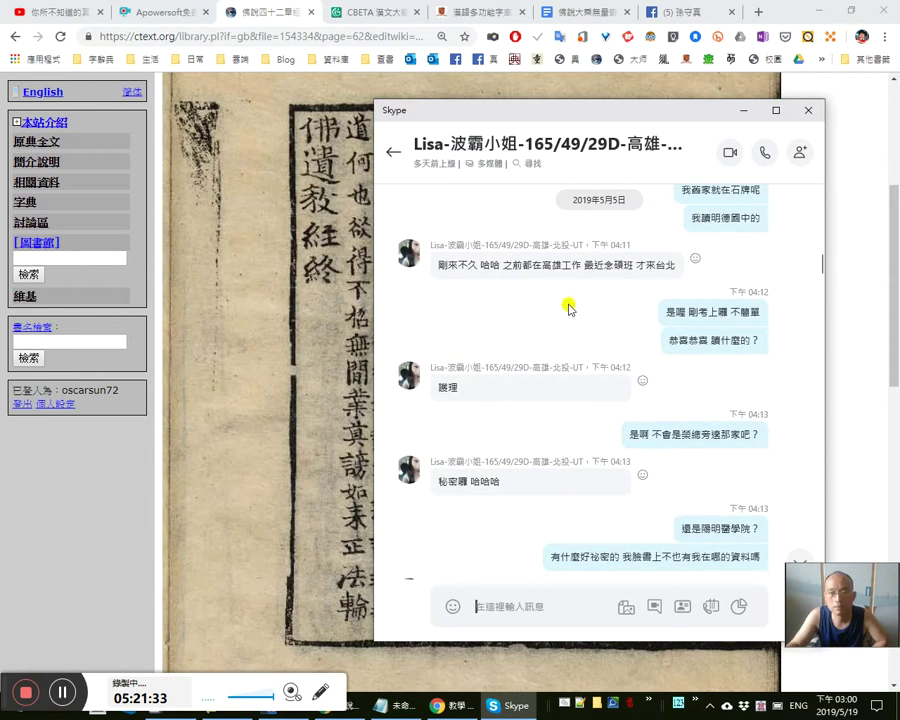
pyautogui.scroll(-3, 480, 445)
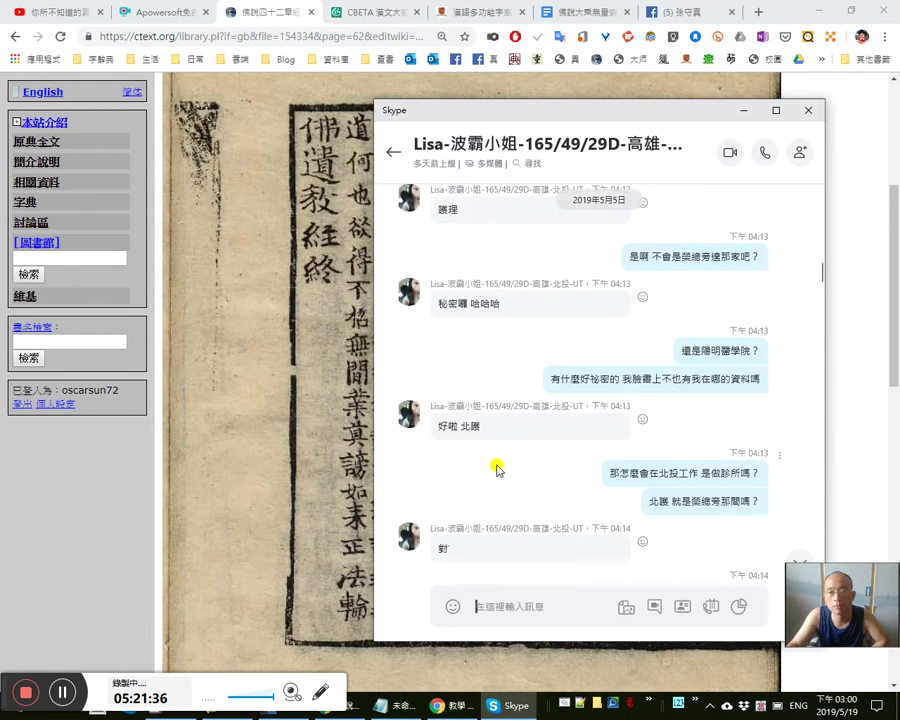
pyautogui.scroll(-4, 544, 410)
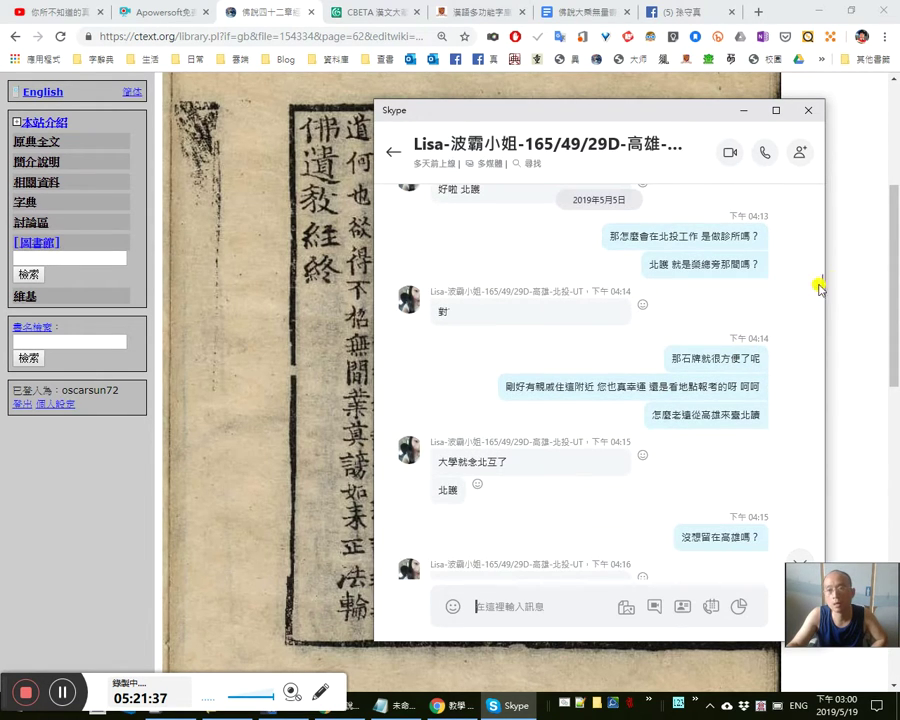
# Step: Check the calendar date again, scroll the chat once more, then close Skype's chat window
pyautogui.click(845, 710)
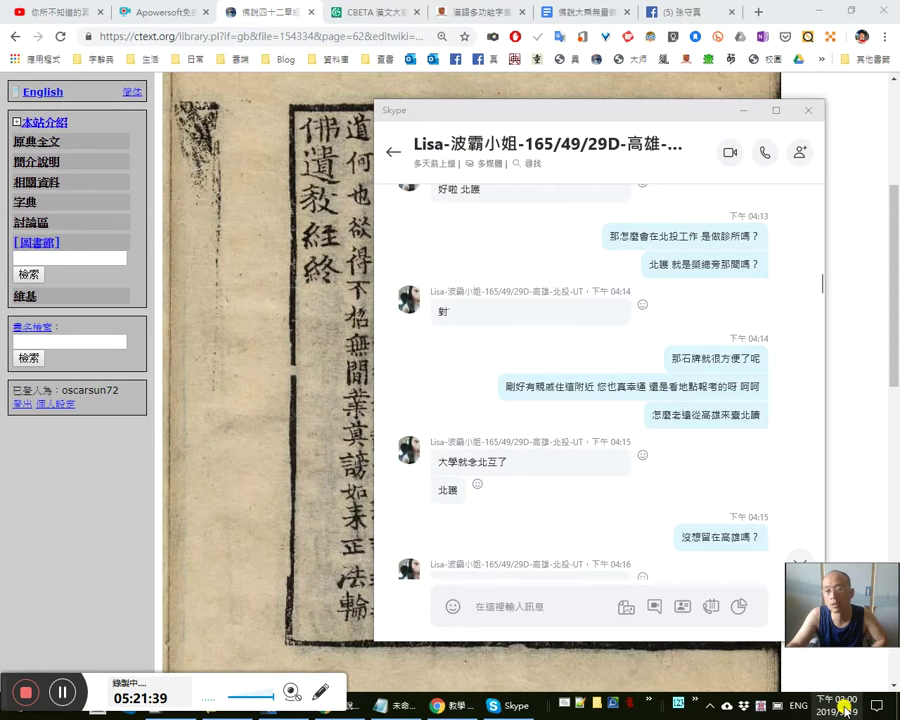
pyautogui.click(792, 315)
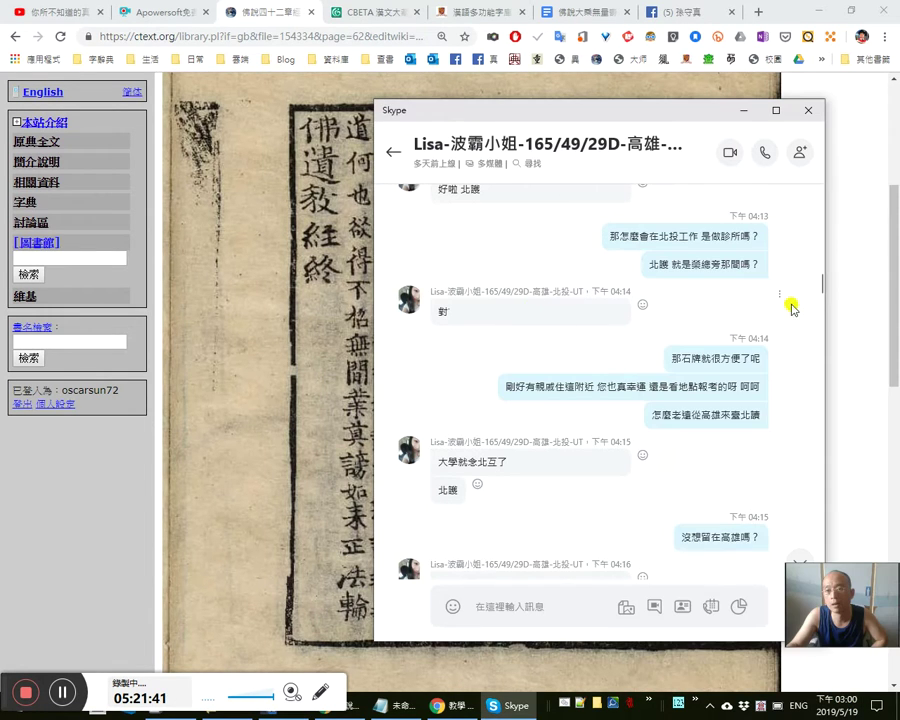
pyautogui.moveTo(818, 282); pyautogui.dragTo(811, 554)
pyautogui.scroll(10, 613, 424)
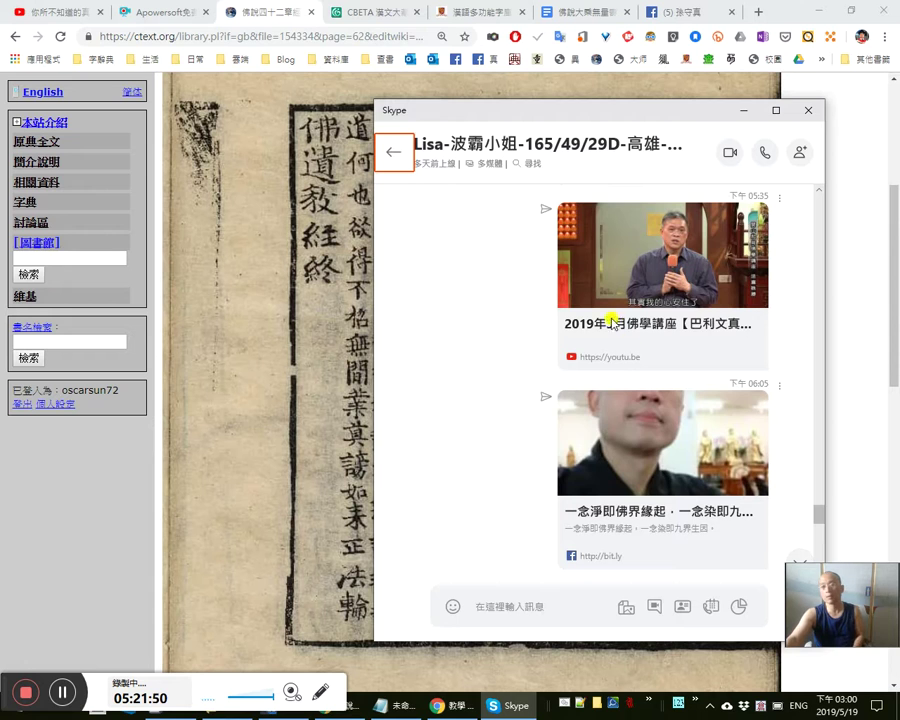
pyautogui.scroll(10, 664, 428)
pyautogui.scroll(15, 670, 410)
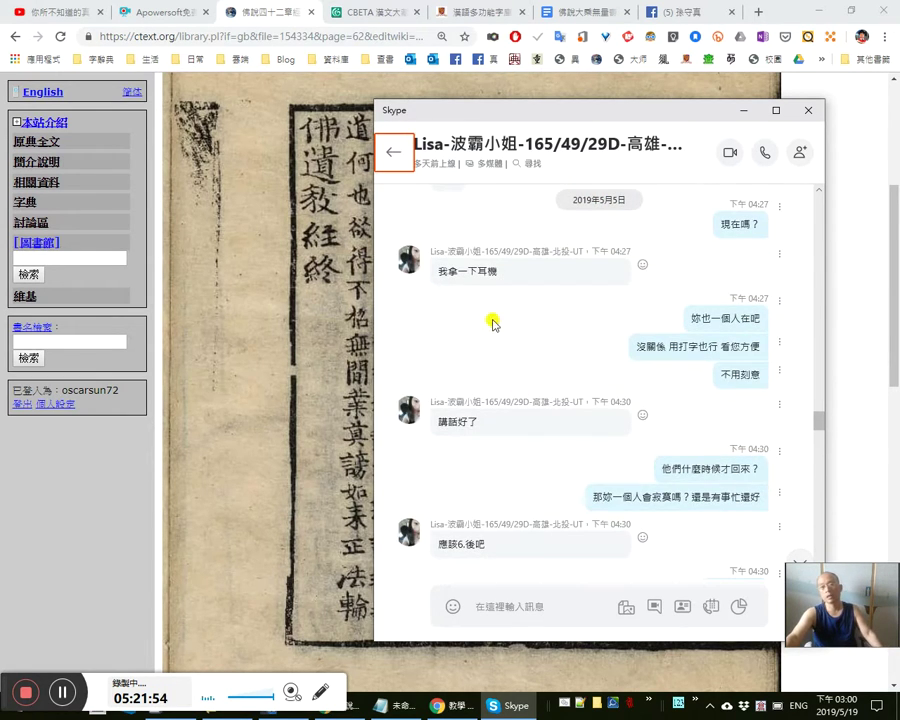
pyautogui.click(808, 110)
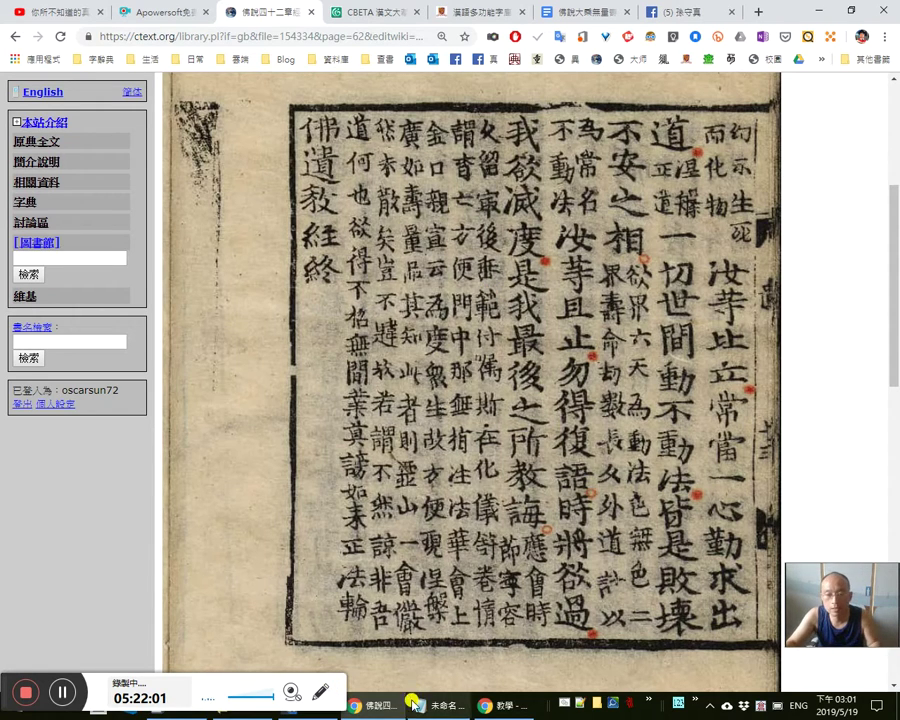
# Step: Open Skype from the Start menu and close it
pyautogui.press('super')
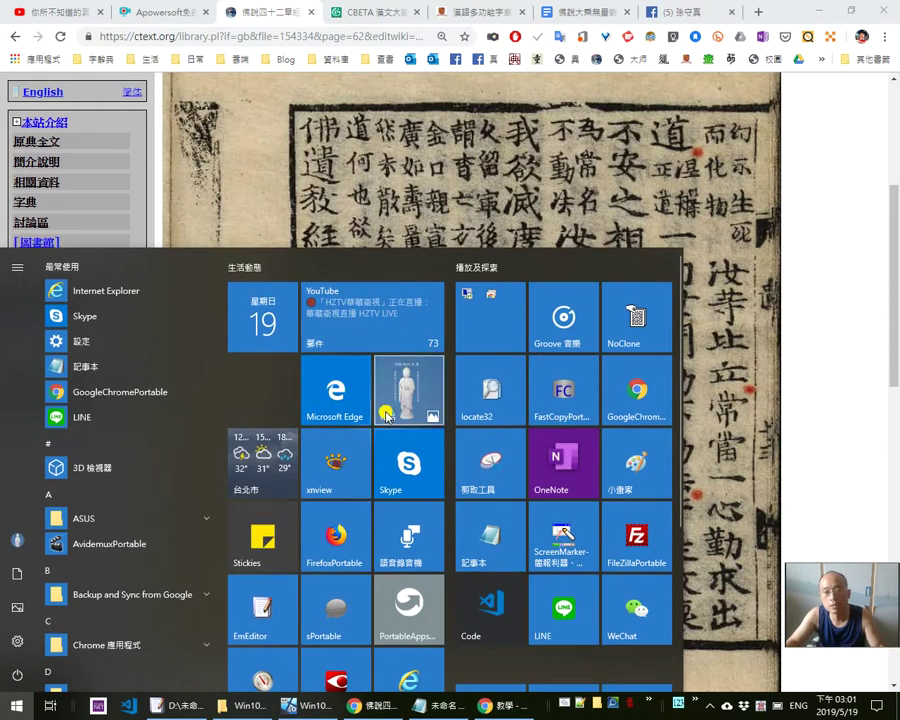
pyautogui.click(408, 462)
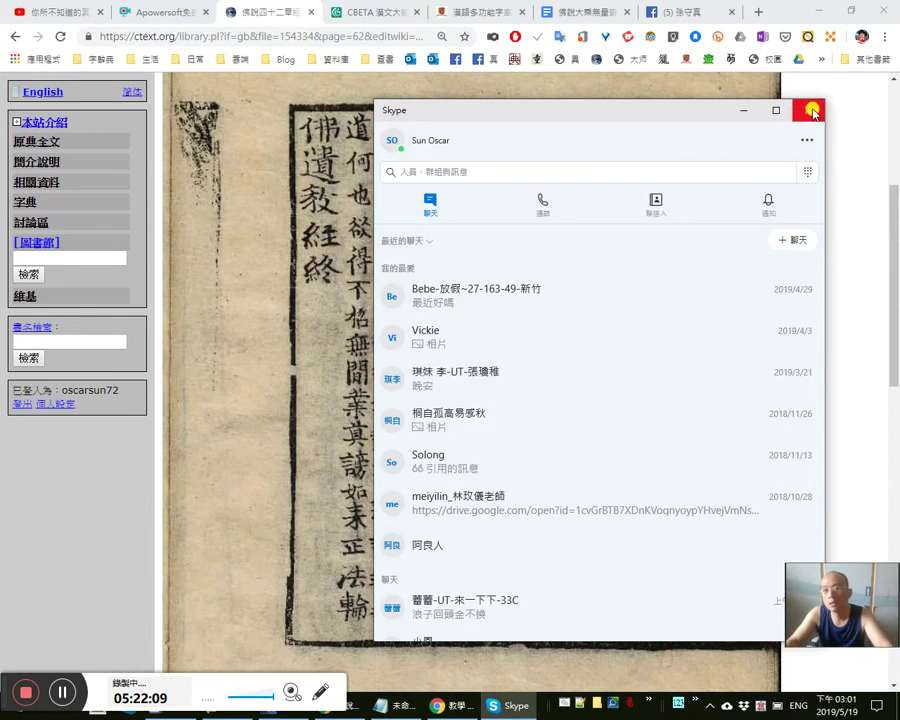
pyautogui.click(808, 110)
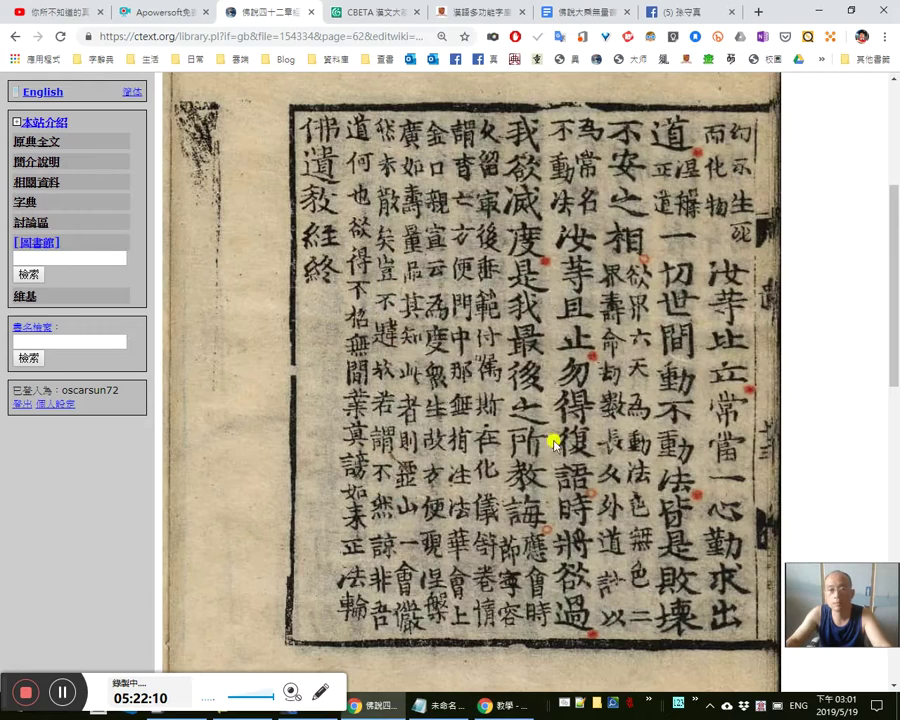
# Step: Switch back to the EmEditor 未命名-1.txt transcription window with Alt+Tab
pyautogui.hotkey('alt', 'Tab')
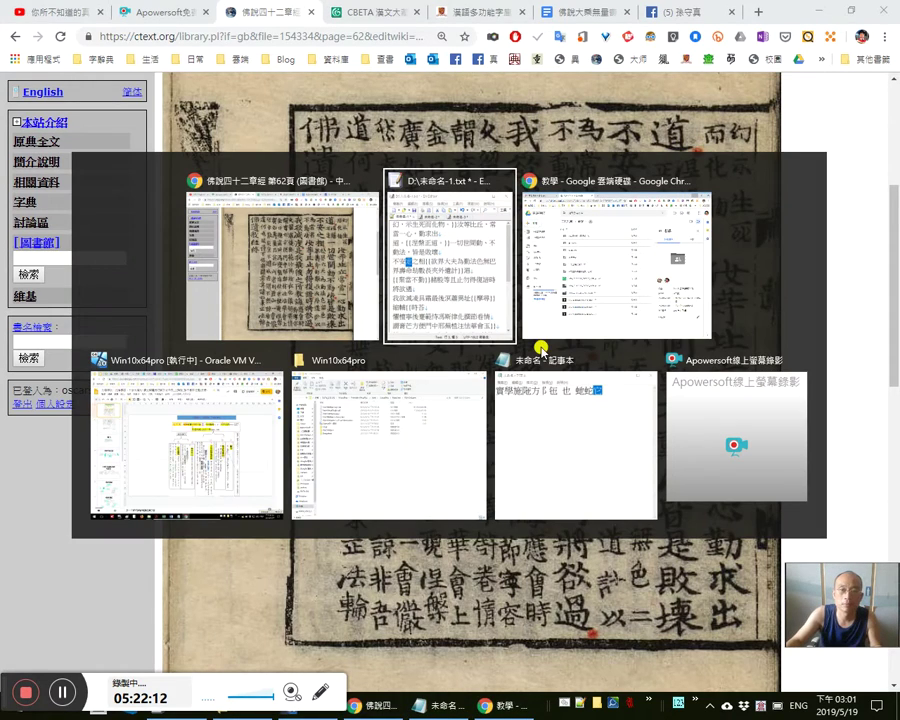
pyautogui.press('Tab')
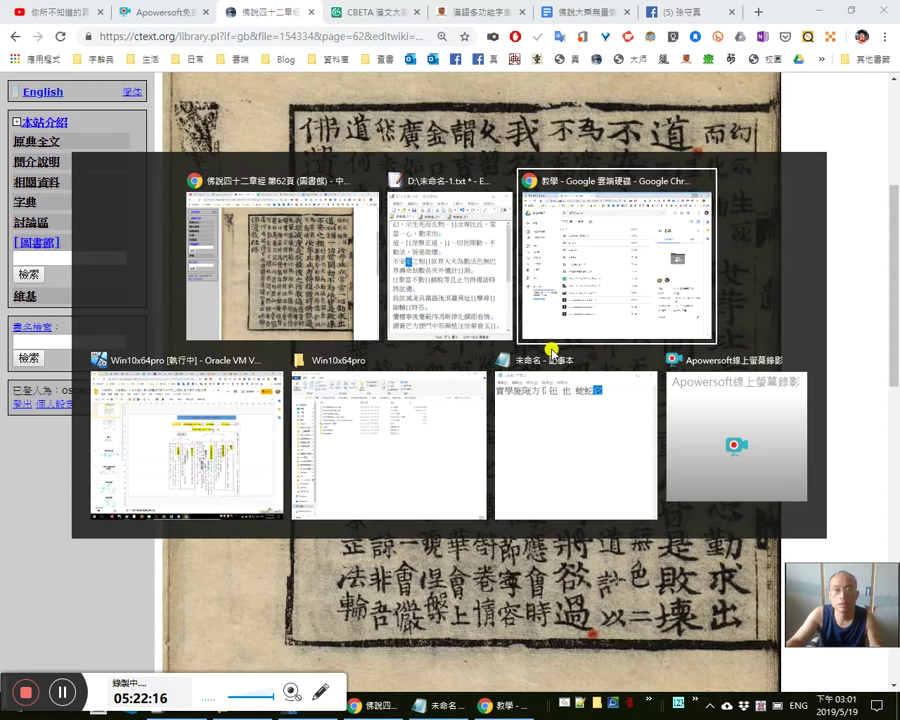
pyautogui.click(450, 300)
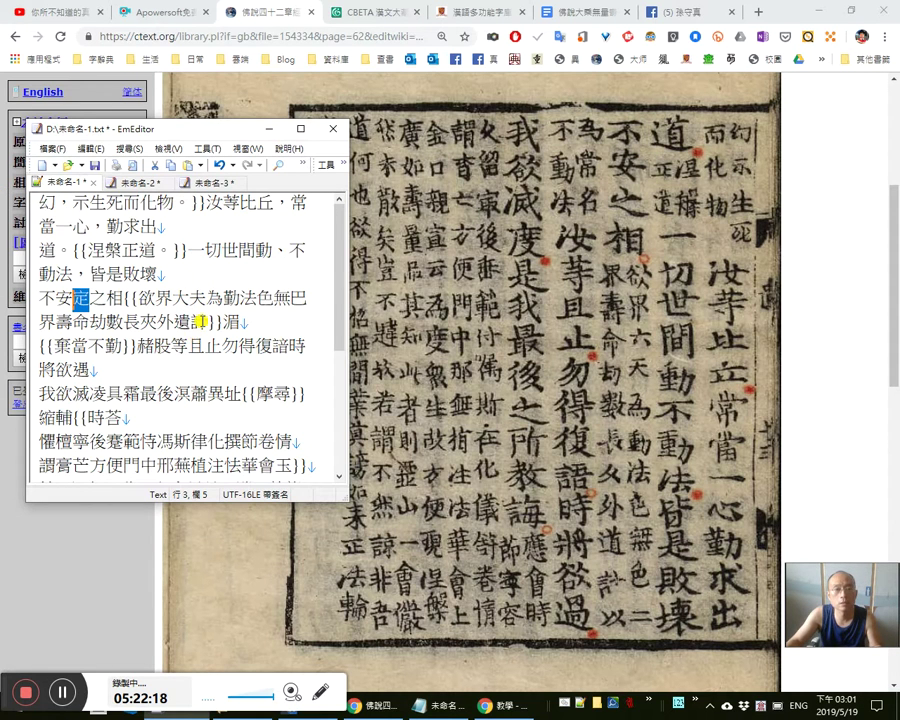
# Step: Delete the stray 定 so the text reads 不安之相。 with a full stop
pyautogui.press('Delete')
pyautogui.press('Right')
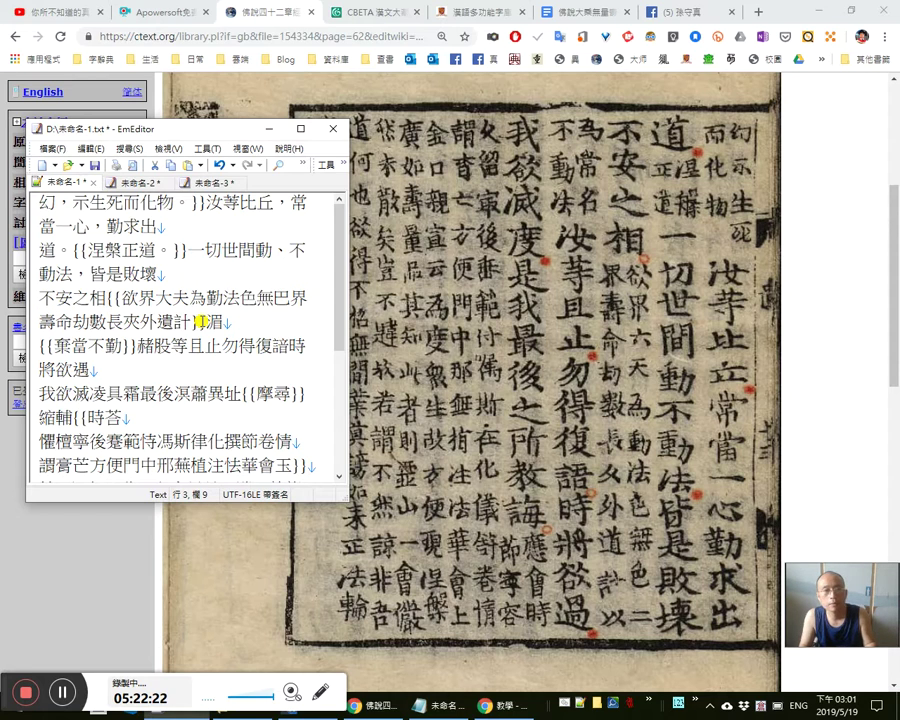
pyautogui.hotkey('shift', 'Up')
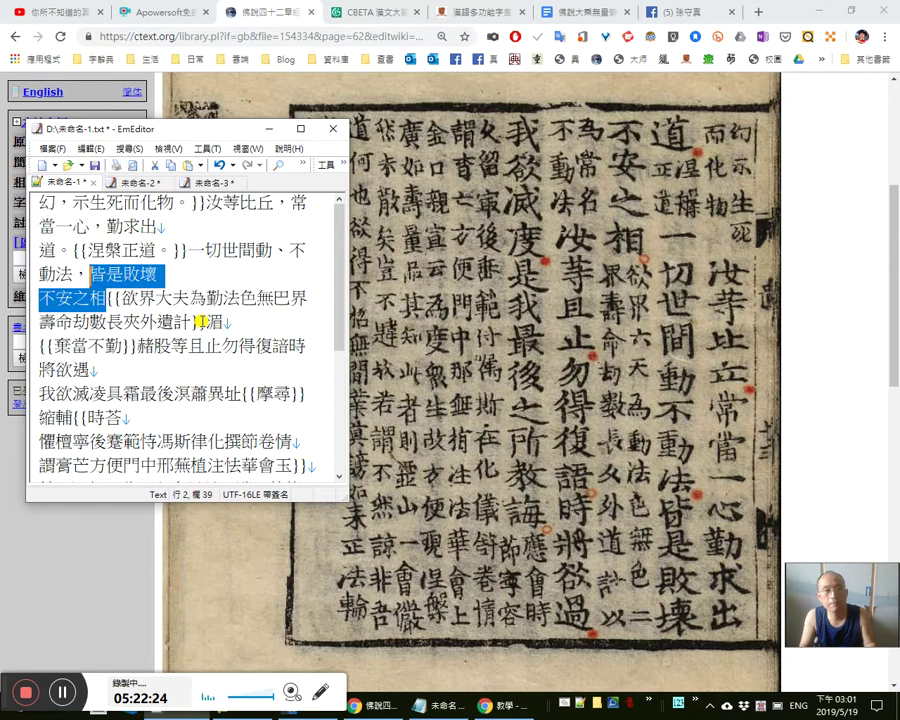
pyautogui.press('Right')
pyautogui.write('。')
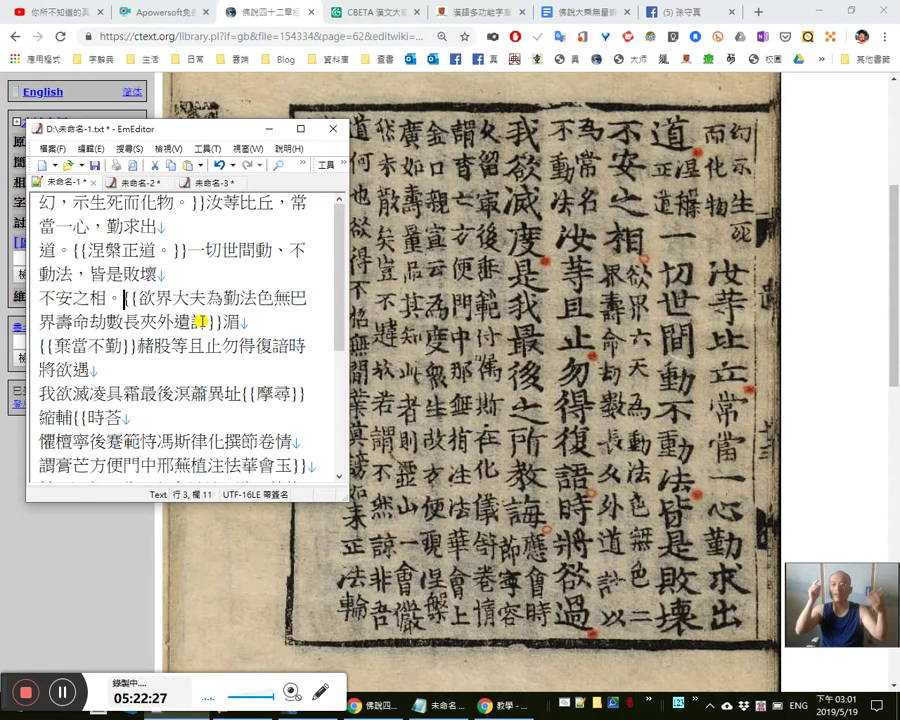
# Step: Move the caret to the 欲界 note, then bring the ctext page 62 scan forward
pyautogui.hotkey('shift', 'End')
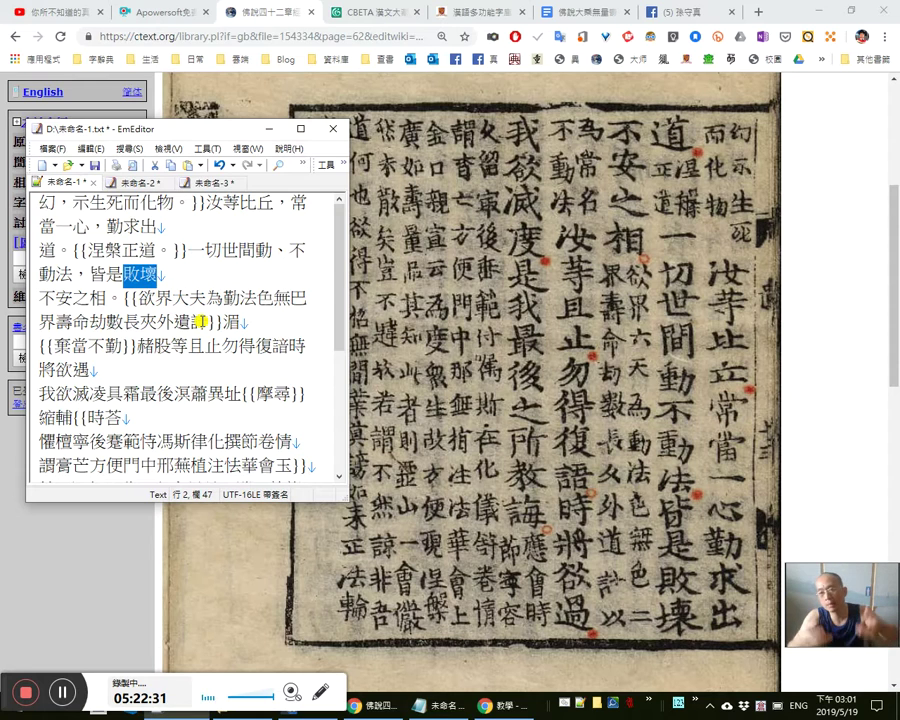
pyautogui.press('Home')
pyautogui.press('Right')
pyautogui.press('Right')
pyautogui.press('Right')
pyautogui.press('Right')
pyautogui.press('Right')
pyautogui.press('Right')
pyautogui.press('Right')
pyautogui.press('Right')
pyautogui.press('Right')
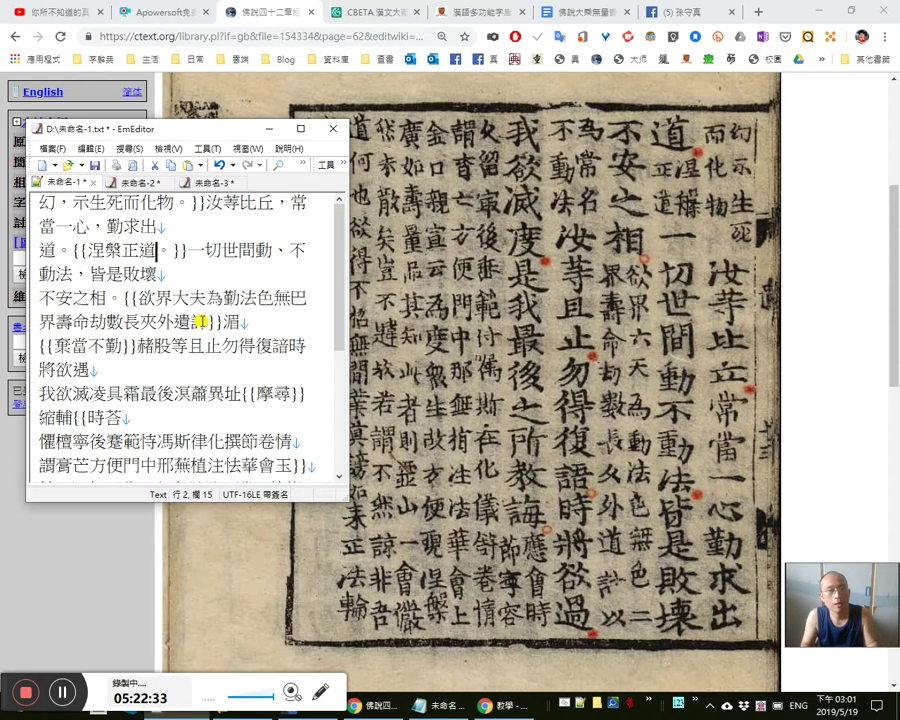
pyautogui.press('Down')
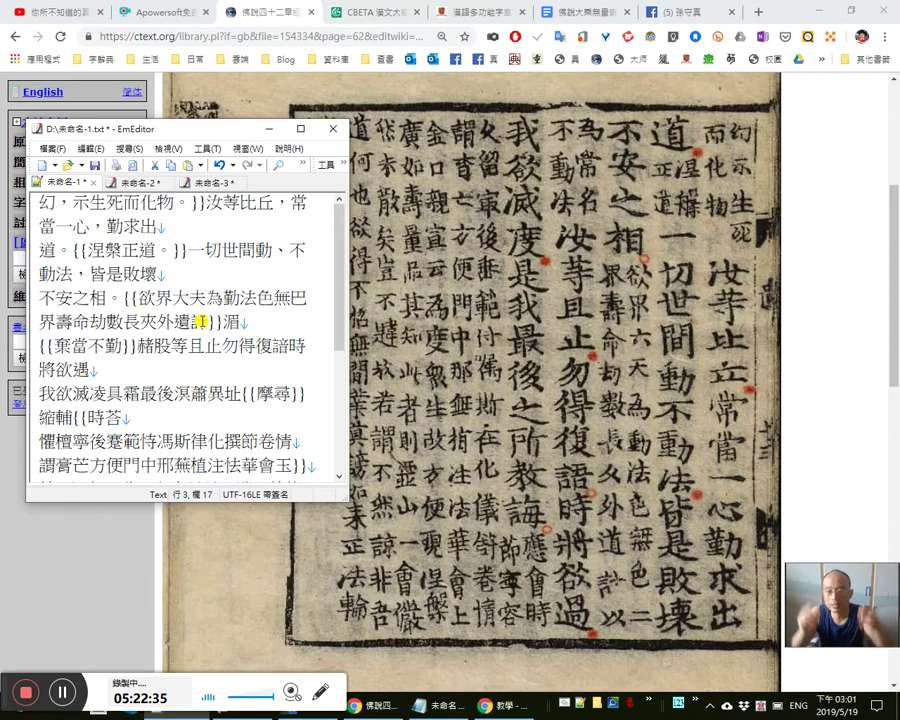
pyautogui.click(4, 458)
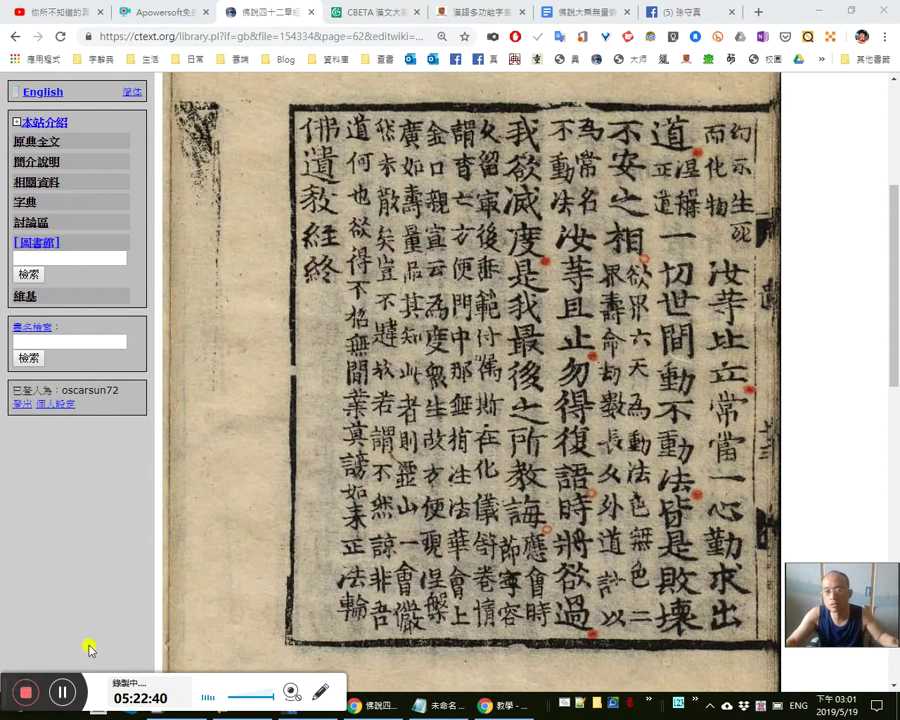
pyautogui.click(386, 430)
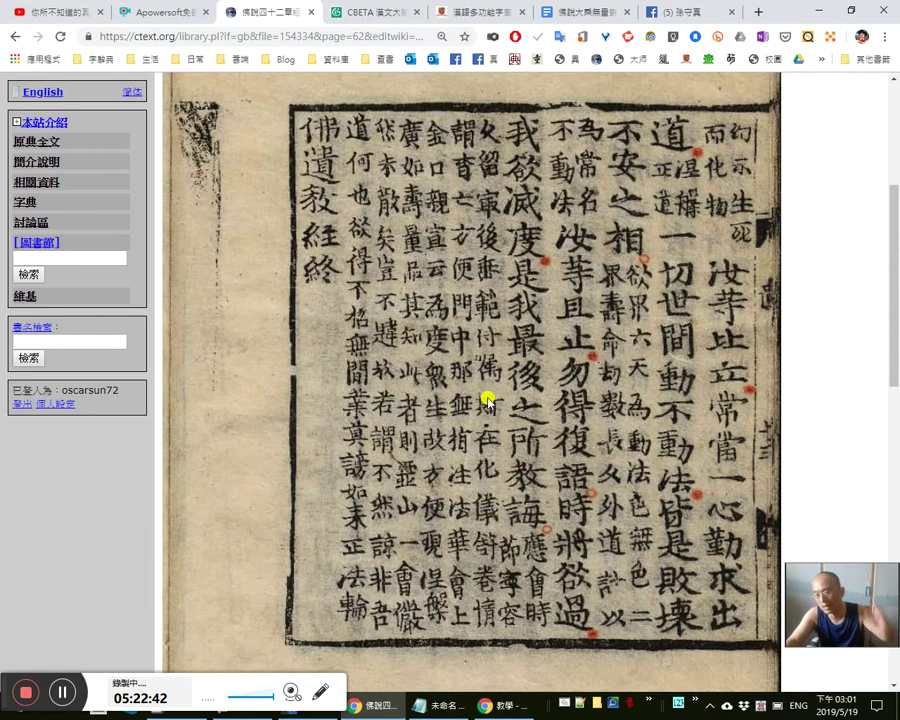
# Step: Back in EmEditor, change the misread 大夫 to 六天 and 勤 to 動法， after 欲界
pyautogui.hotkey('alt', 'Tab')
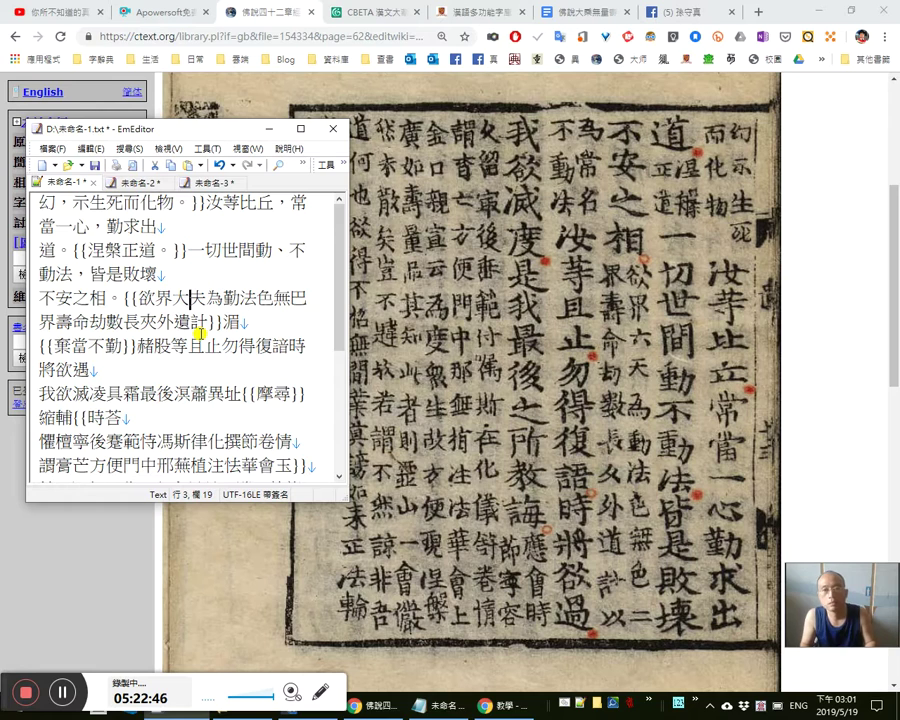
pyautogui.press('Left')
pyautogui.press('Left')
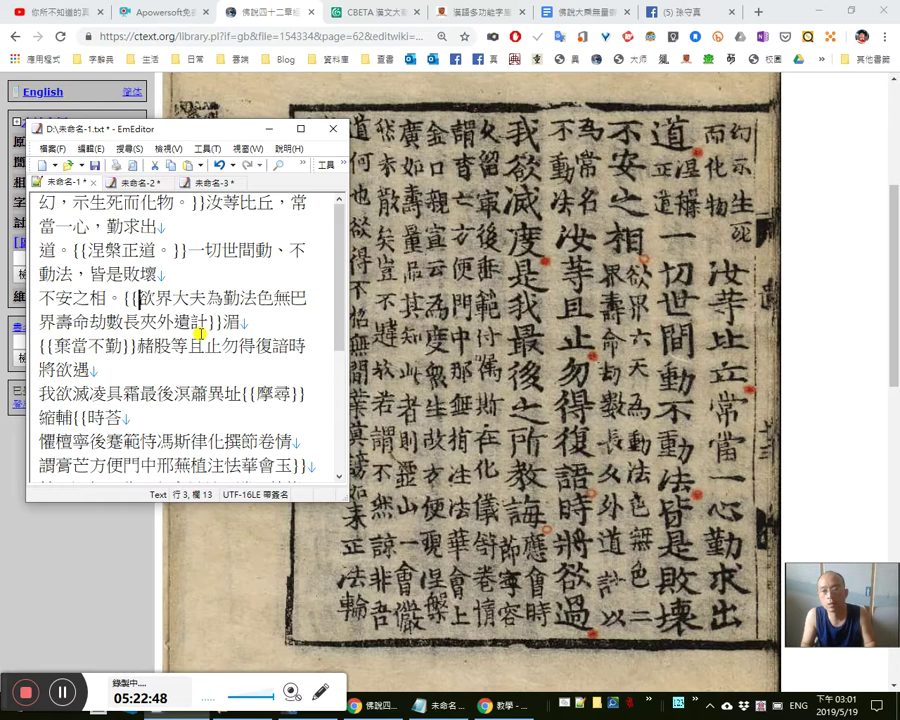
pyautogui.press('Right')
pyautogui.press('Right')
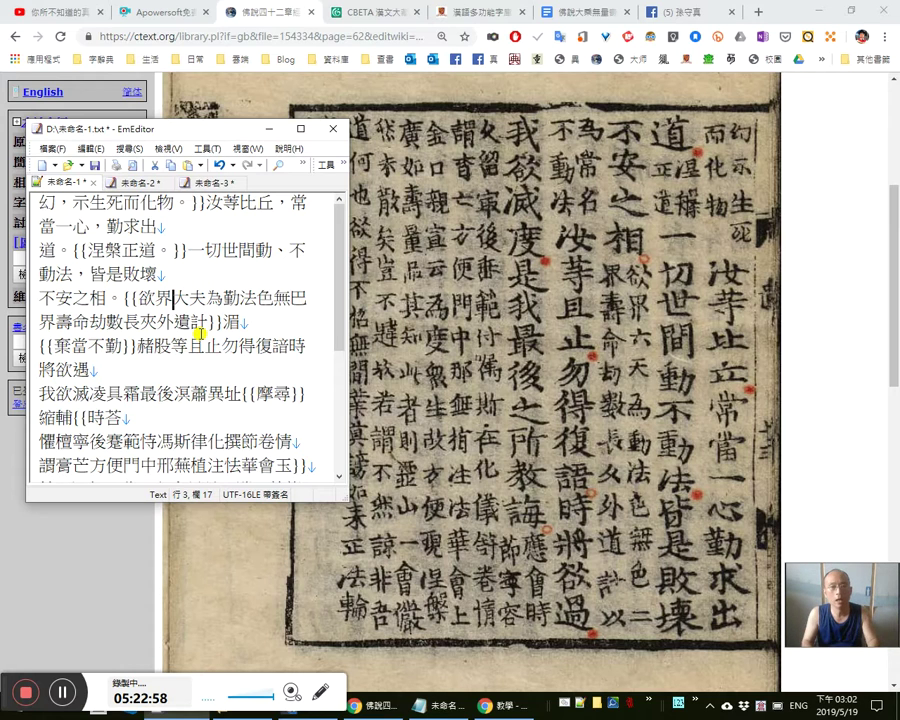
pyautogui.write('六')
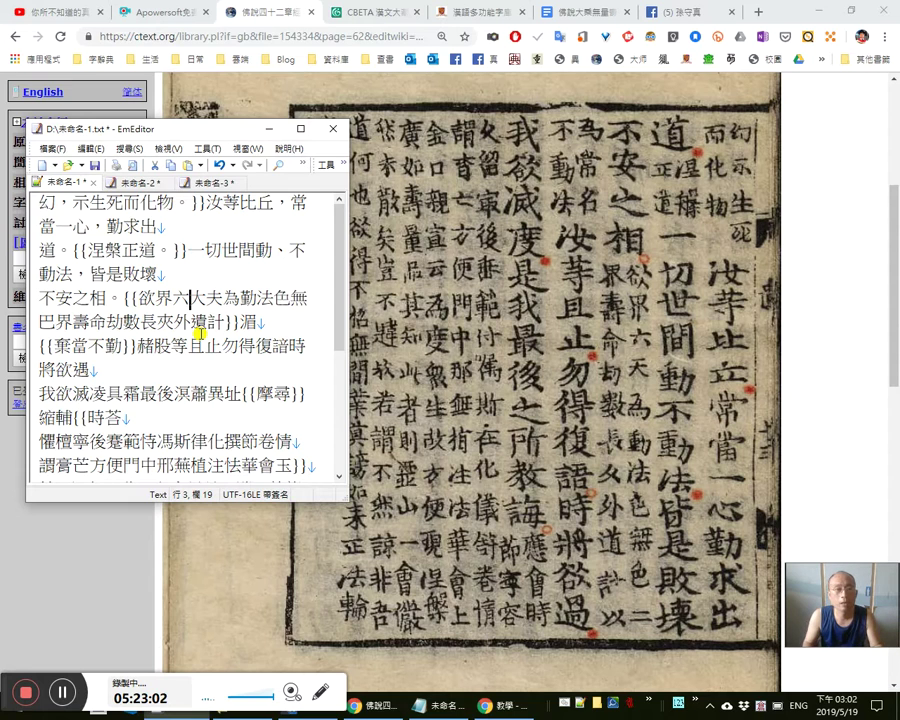
pyautogui.press('Delete')
pyautogui.press('Delete')
pyautogui.write('天')
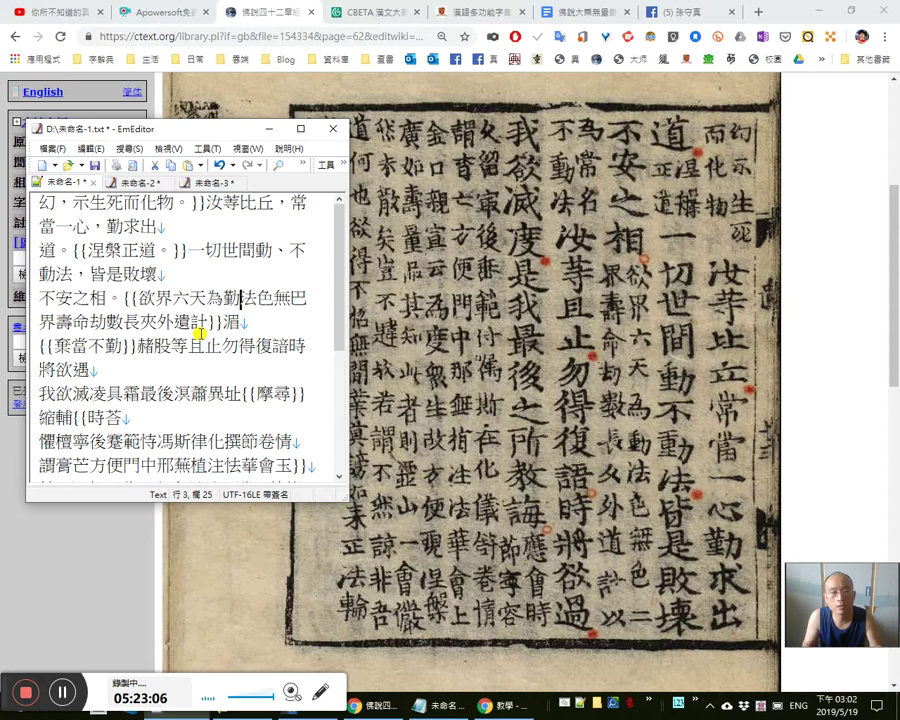
pyautogui.hotkey('shift', 'Left')
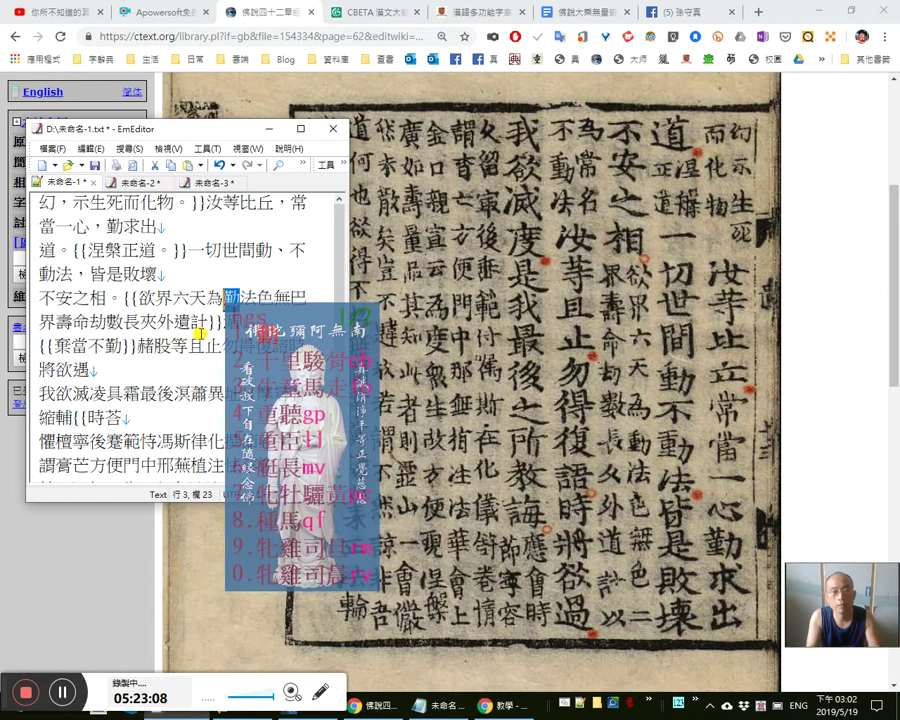
pyautogui.write('動法，')
# Step: Correct the following phrase to 色、無色二界壽命劫數, replacing 巳 and inserting 二 before 界
pyautogui.press('Right')
pyautogui.write('；')
pyautogui.press('Right')
pyautogui.write('色')
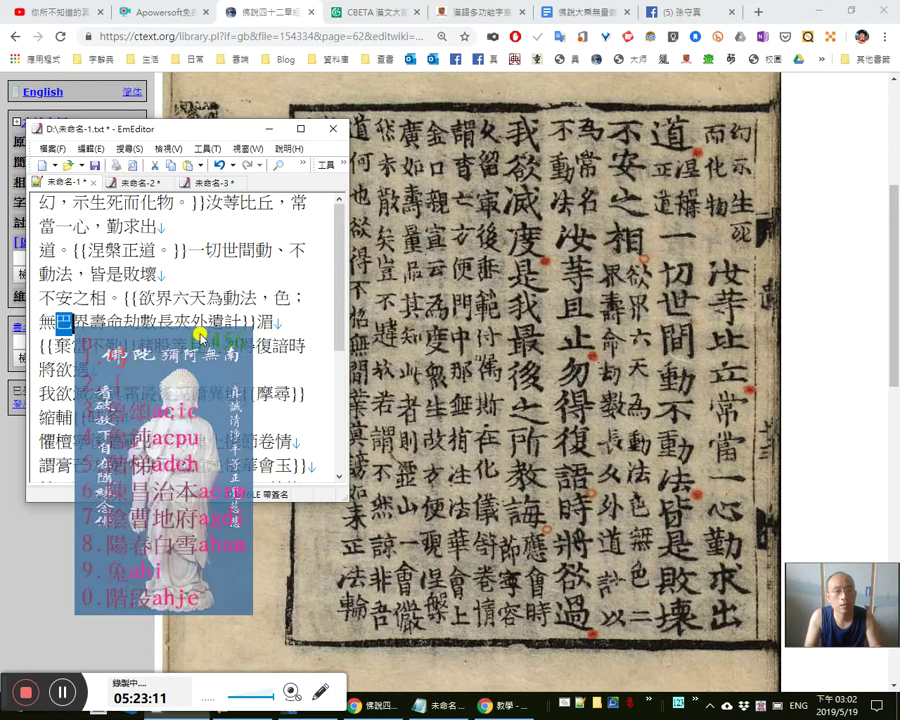
pyautogui.hotkey('shift', 'Left')
pyautogui.write('、')
pyautogui.press('Right')
pyautogui.press('Right')
pyautogui.press('Right')
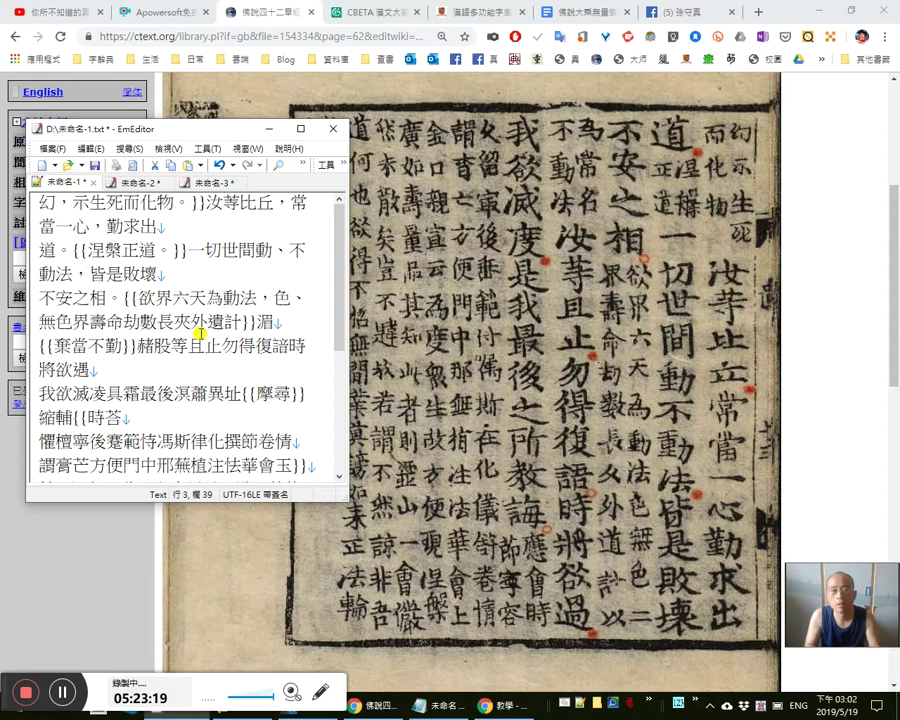
pyautogui.write('二')
pyautogui.press('Left')
pyautogui.press('Left')
pyautogui.write('二')
pyautogui.press('Right')
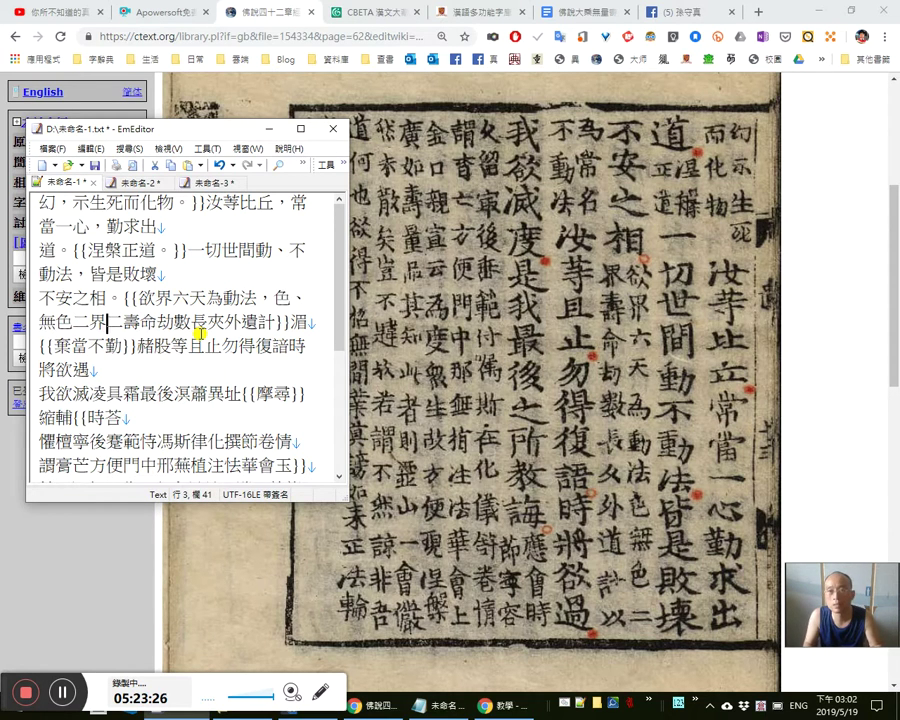
pyautogui.press('Delete')
pyautogui.press('Right')
pyautogui.press('Right')
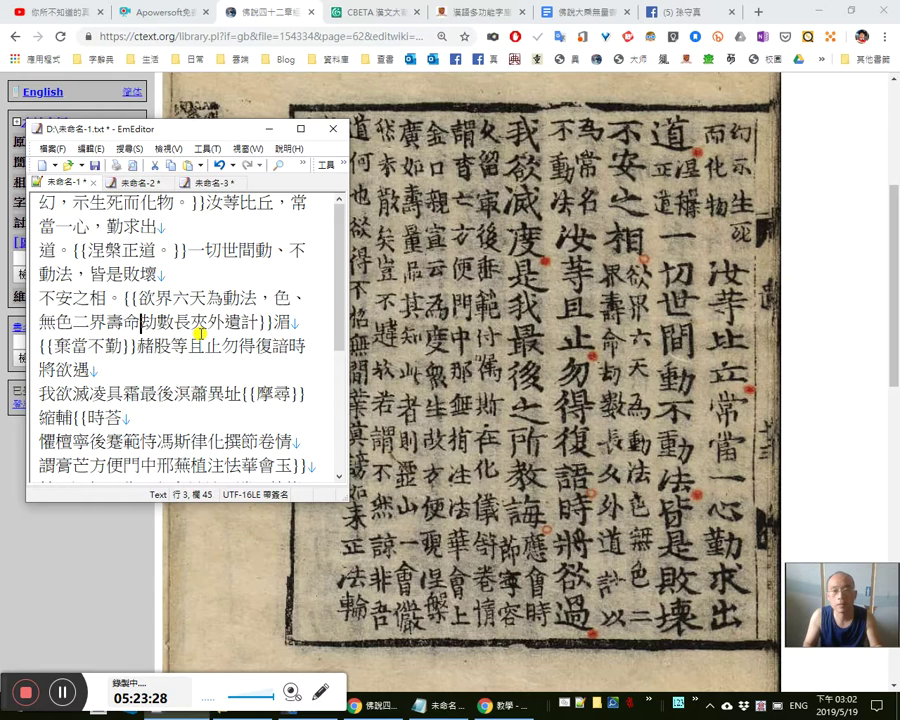
pyautogui.hotkey('shift', 'Right')
pyautogui.press('Return')
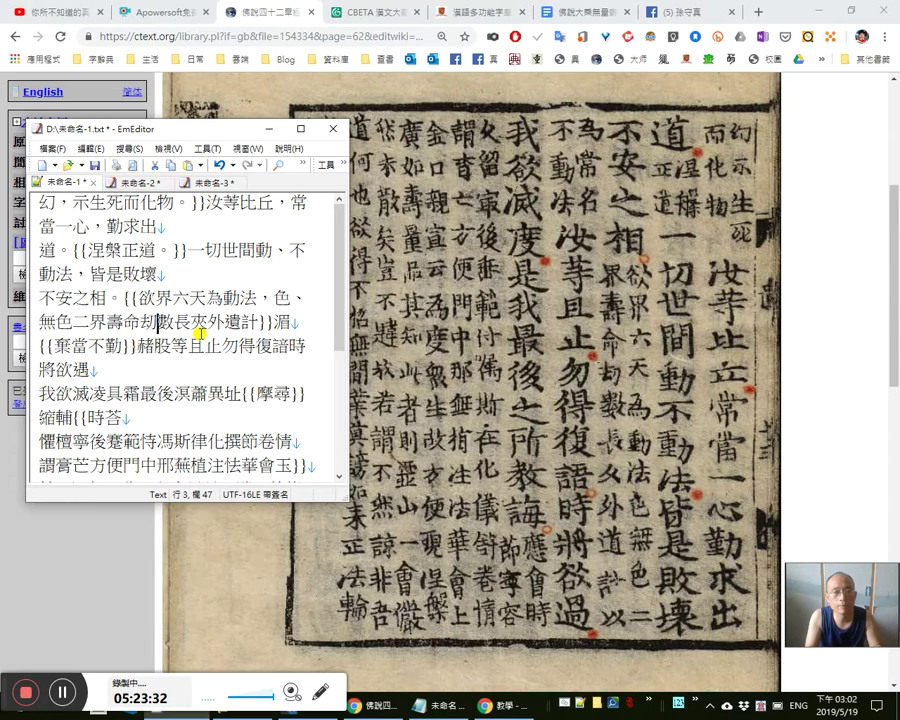
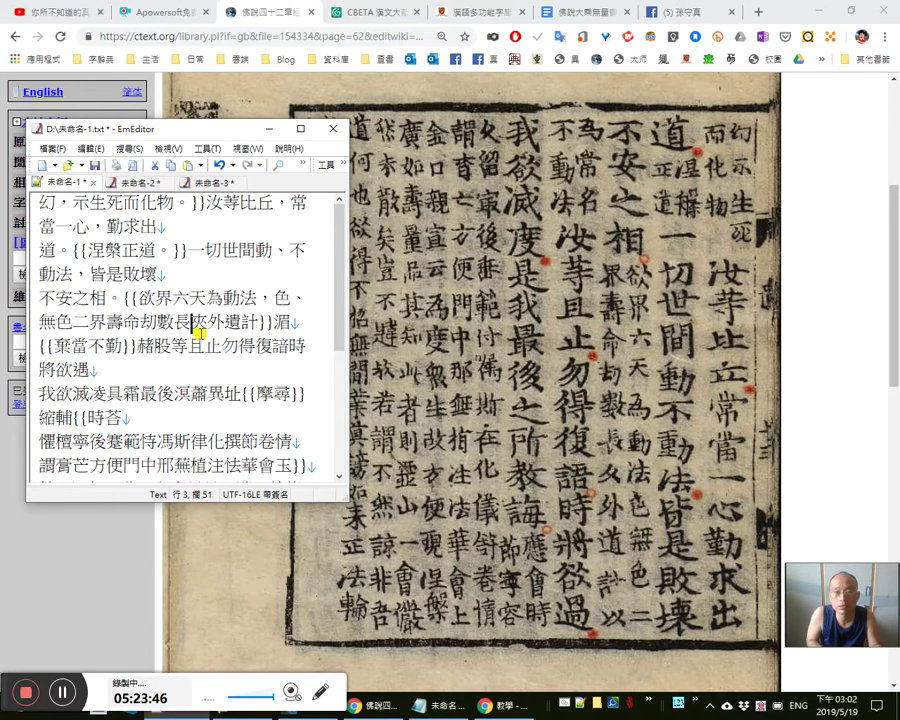
# Step: Insert 久 after 長 so the note reads 壽命劫數長久, then switch to the browser
pyautogui.press('Left')
pyautogui.press('Left')
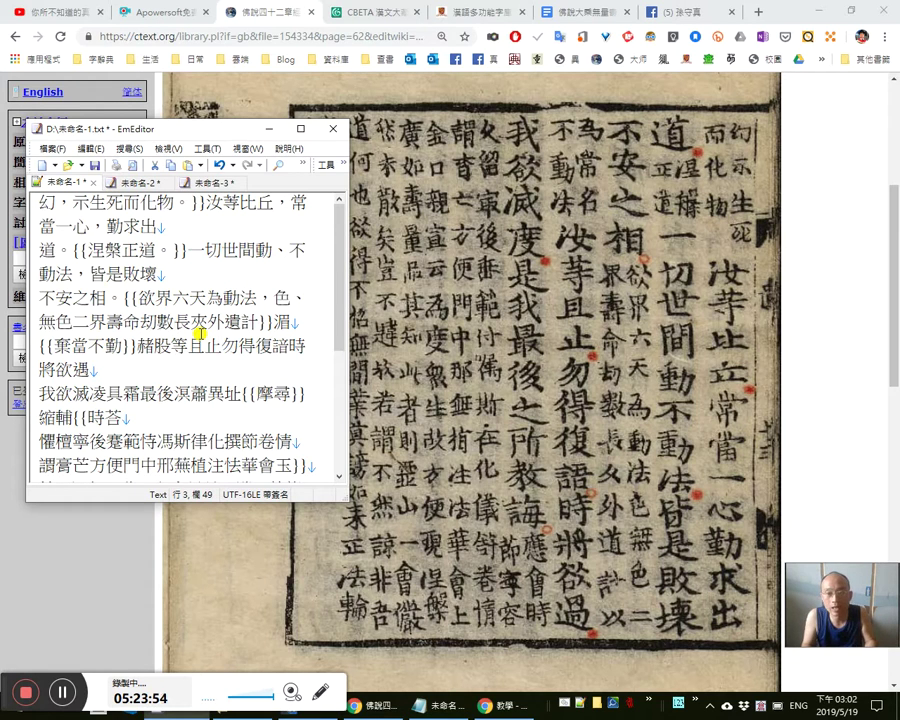
pyautogui.press('Down')
pyautogui.press('Up')
pyautogui.press('Right')
pyautogui.write('a')
pyautogui.press('space')
pyautogui.click(411, 13)
# Step: In the CBETA commentary, close the dictionary popup and highlight 壽命劫數長久, then return to ctext
pyautogui.click(405, 13)
pyautogui.scroll(-1, 122, 562)
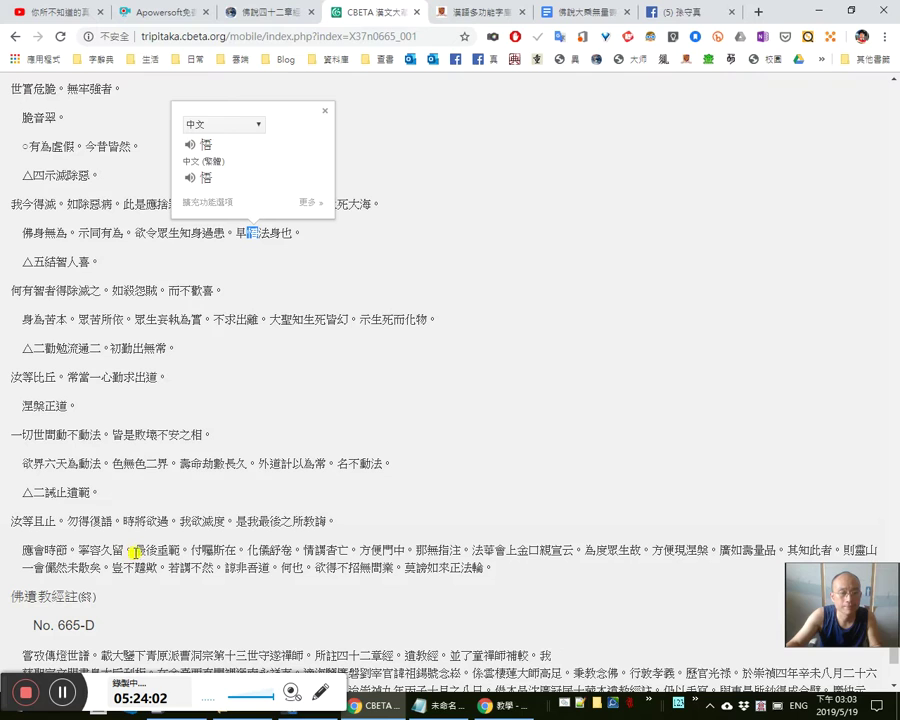
pyautogui.click(176, 468)
pyautogui.moveTo(177, 466); pyautogui.dragTo(246, 466)
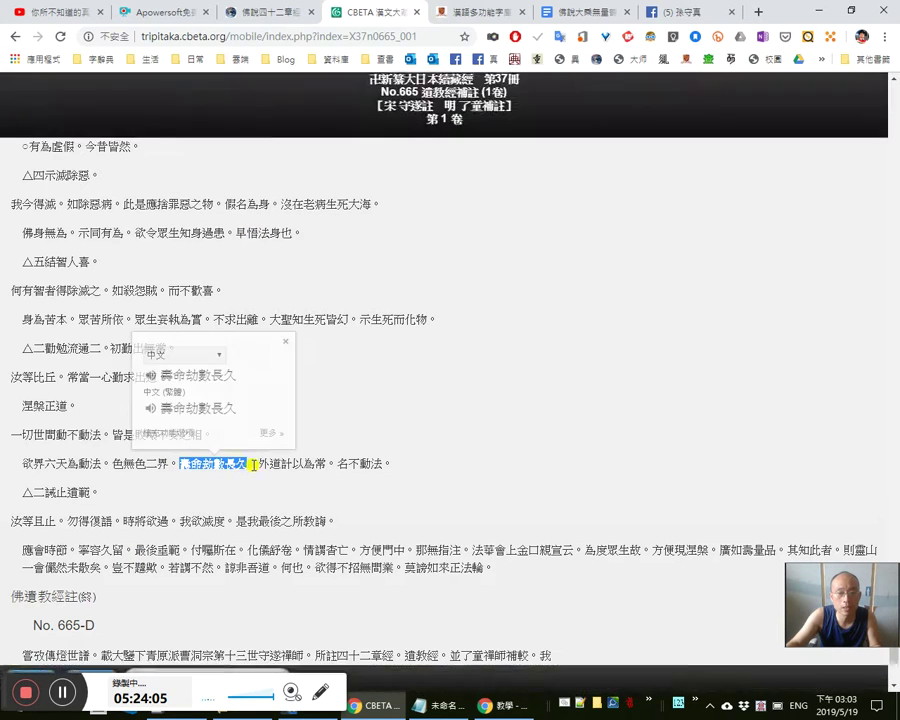
pyautogui.click(228, 8)
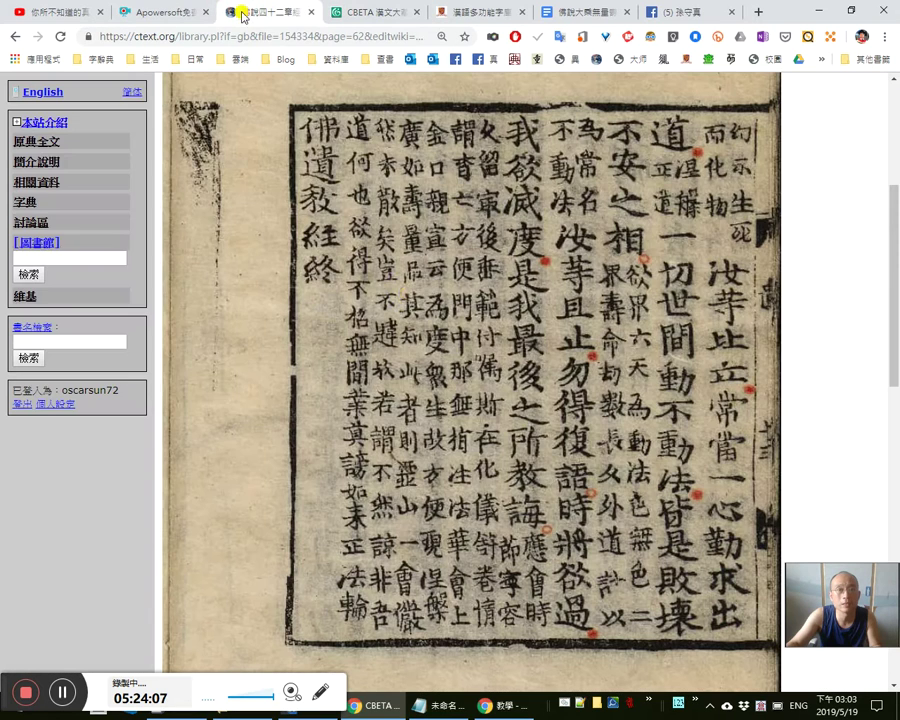
# Step: Back in EmEditor, insert 道 after 外, delete the stray 遺, and add 以 after 計
pyautogui.hotkey('alt', 'Tab')
pyautogui.hotkey('shift', 'Right')
pyautogui.hotkey('shift', 'Left')
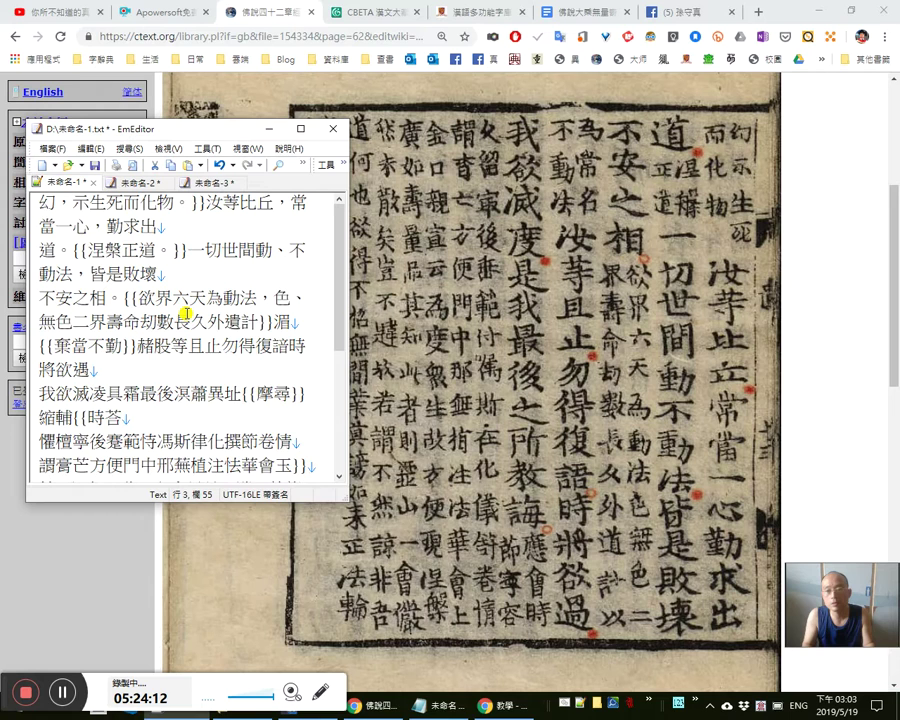
pyautogui.write('道')
pyautogui.press('Left')
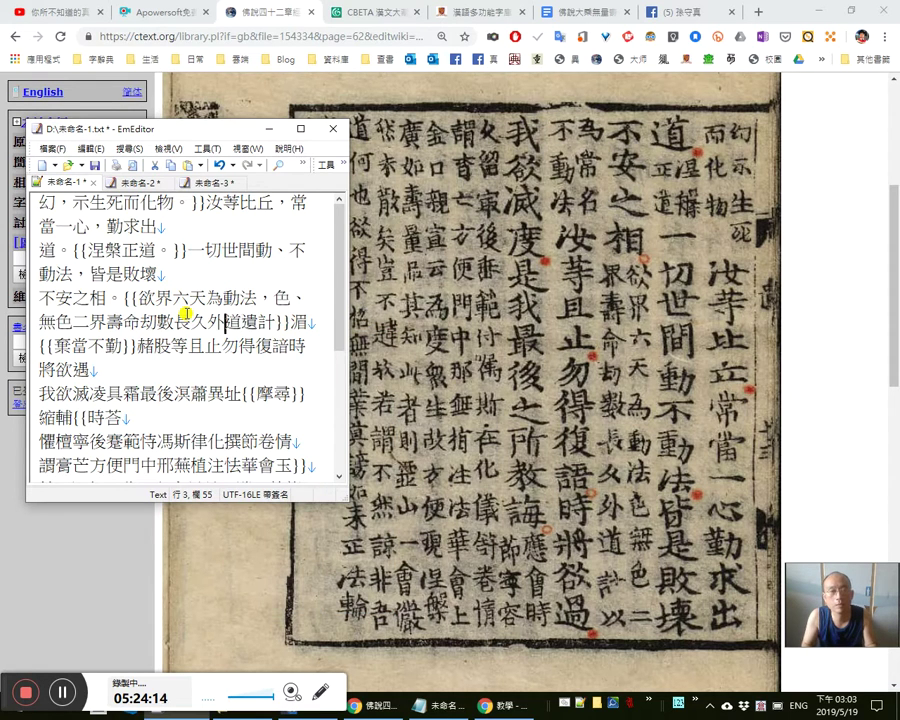
pyautogui.write('，')
pyautogui.press('Right')
pyautogui.press('Right')
pyautogui.press('Delete')
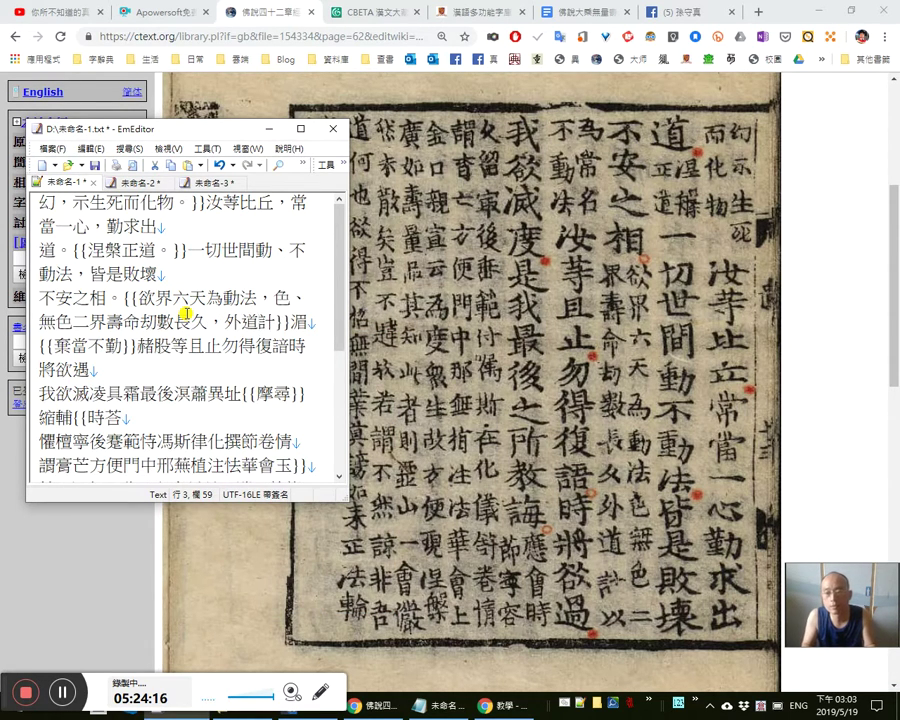
pyautogui.hotkey('shift', 'Right')
pyautogui.press('Right')
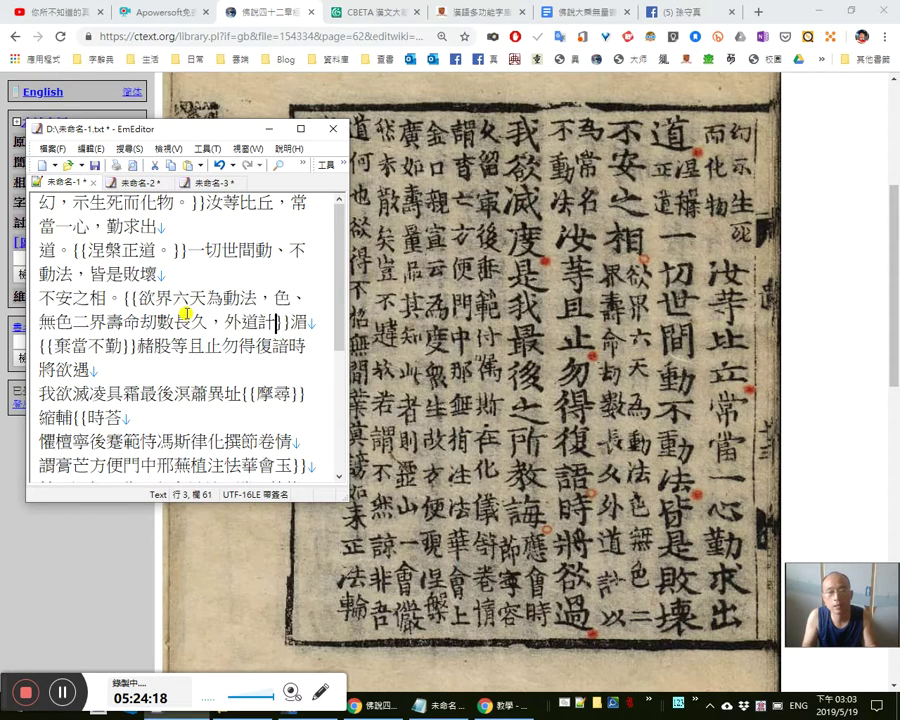
pyautogui.write('以')
# Step: Replace the garbled 渭 and 棄 text with 為常，名 and change 勤 to 動法。
pyautogui.hotkey('shift', 'Right')
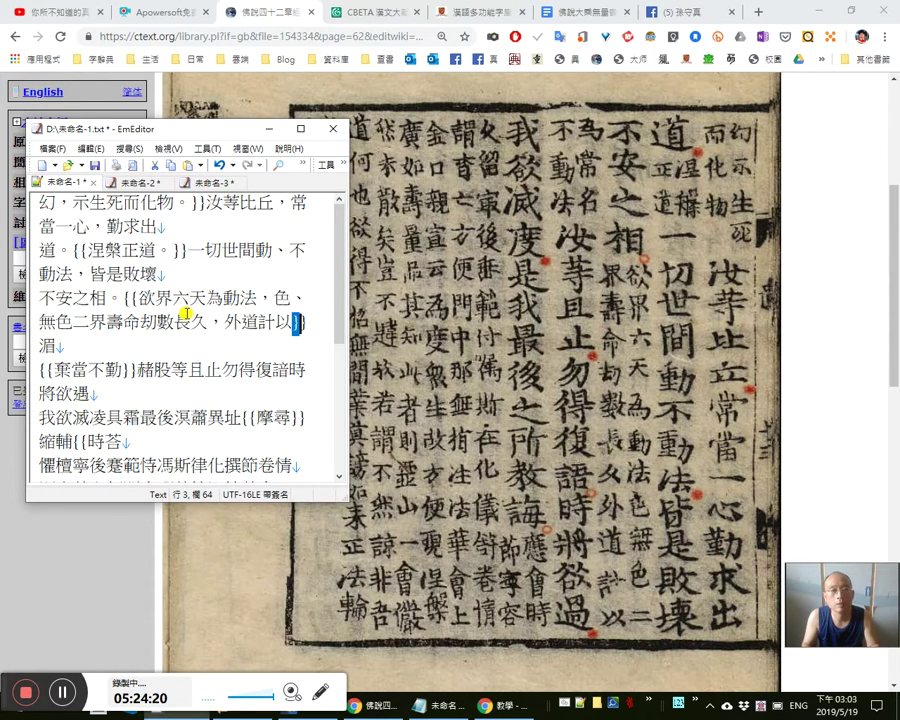
pyautogui.hotkey('shift', 'Right')
pyautogui.hotkey('shift', 'Right')
pyautogui.hotkey('shift', 'Right')
pyautogui.hotkey('shift', 'End')
pyautogui.hotkey('shift', 'Home')
pyautogui.hotkey('shift', 'Right')
pyautogui.hotkey('shift', 'Right')
pyautogui.hotkey('shift', 'Right')
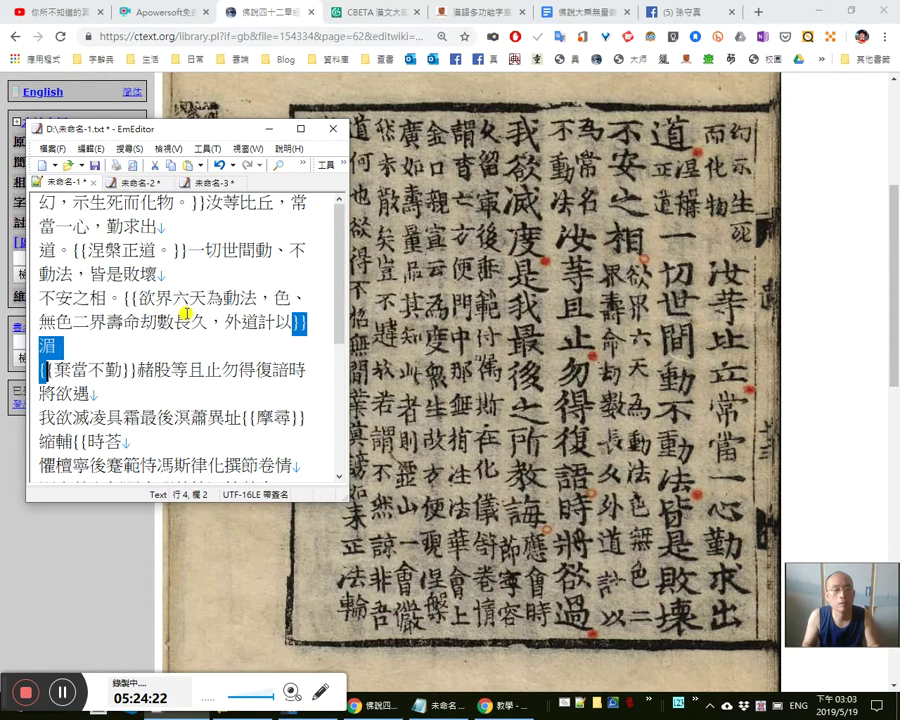
pyautogui.write('為當不勤')
pyautogui.hotkey('shift', 'Right')
pyautogui.write('常，名')
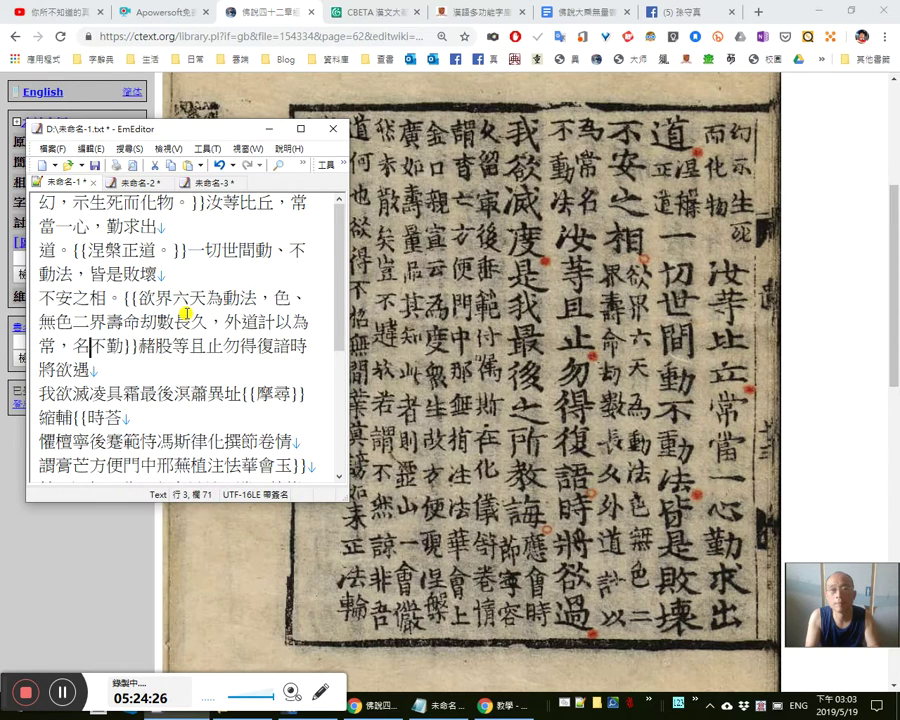
pyautogui.hotkey('shift', 'Right')
pyautogui.write('動')
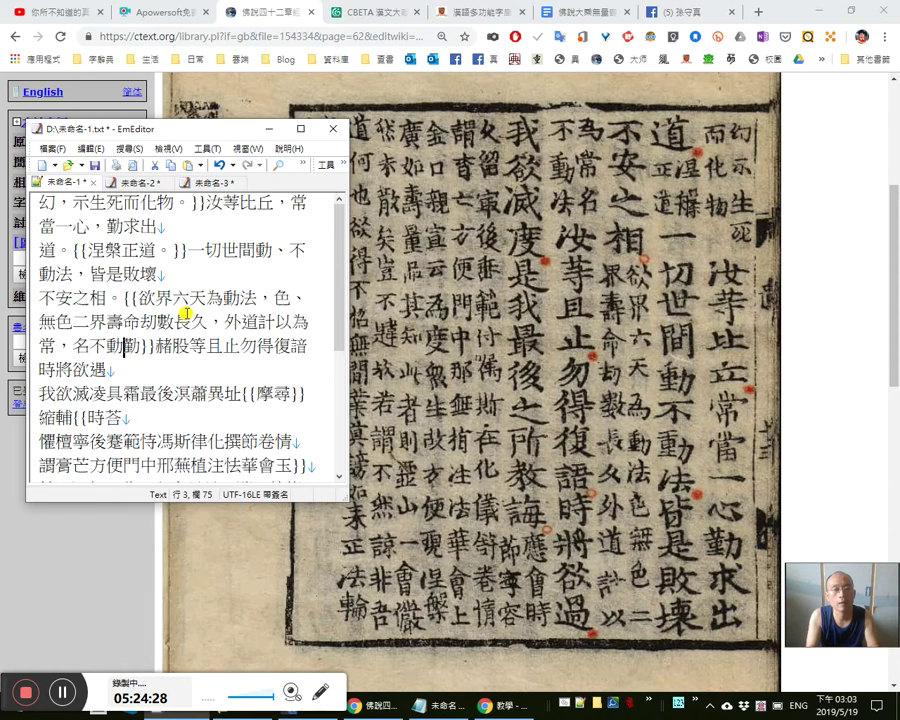
pyautogui.write('法。')
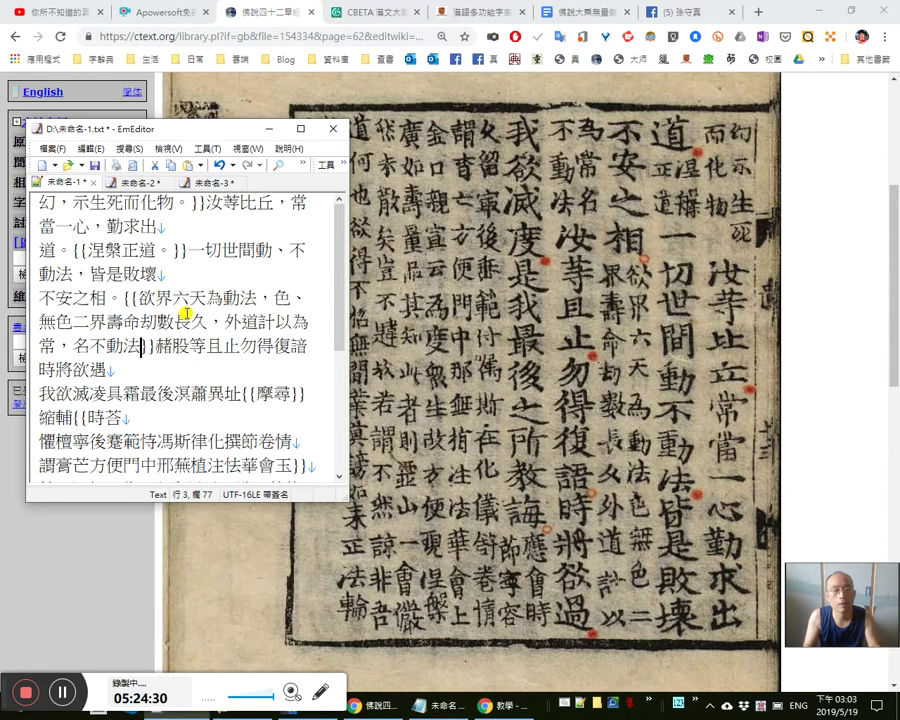
pyautogui.press('Right')
pyautogui.press('Right')
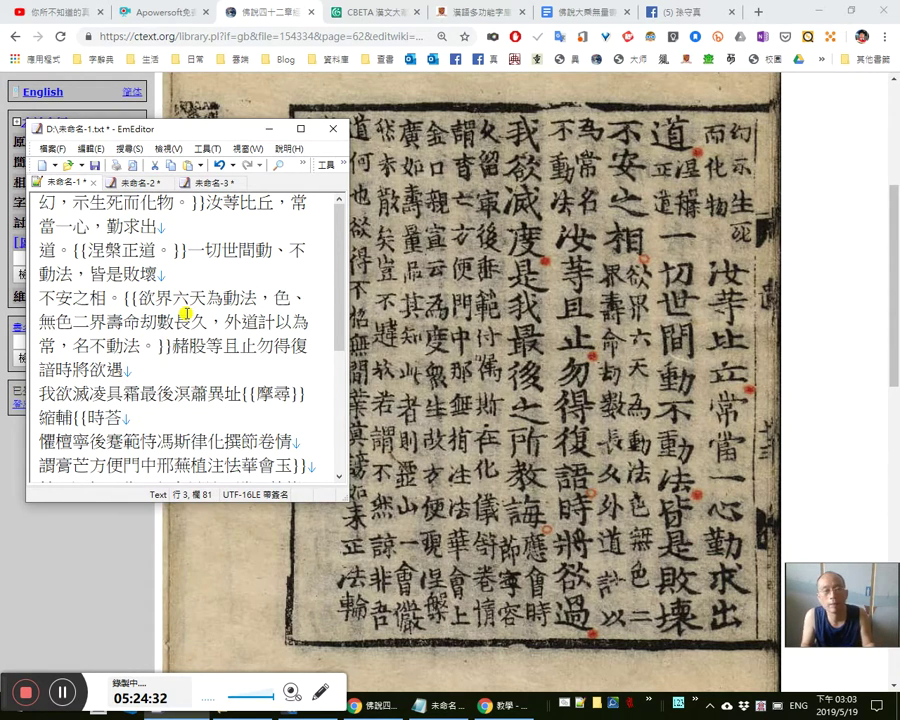
# Step: Recheck 劫數長久, 外道計 and 以為 against the scanned page
pyautogui.click(185, 316)
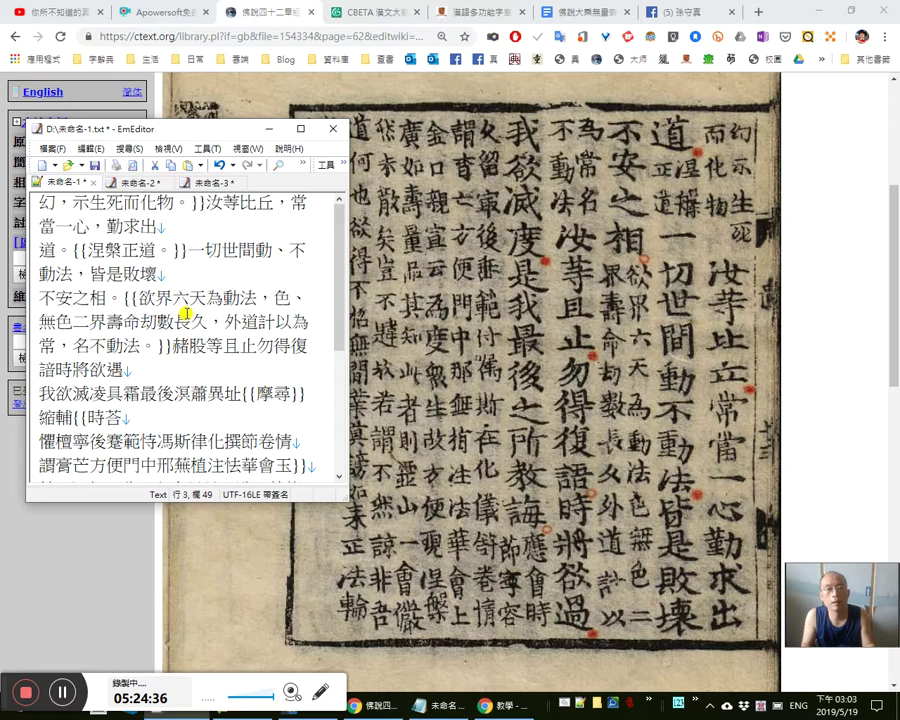
pyautogui.press('Right')
pyautogui.press('Right')
pyautogui.press('Right')
pyautogui.press('Right')
pyautogui.press('Right')
pyautogui.hotkey('shift', 'Right')
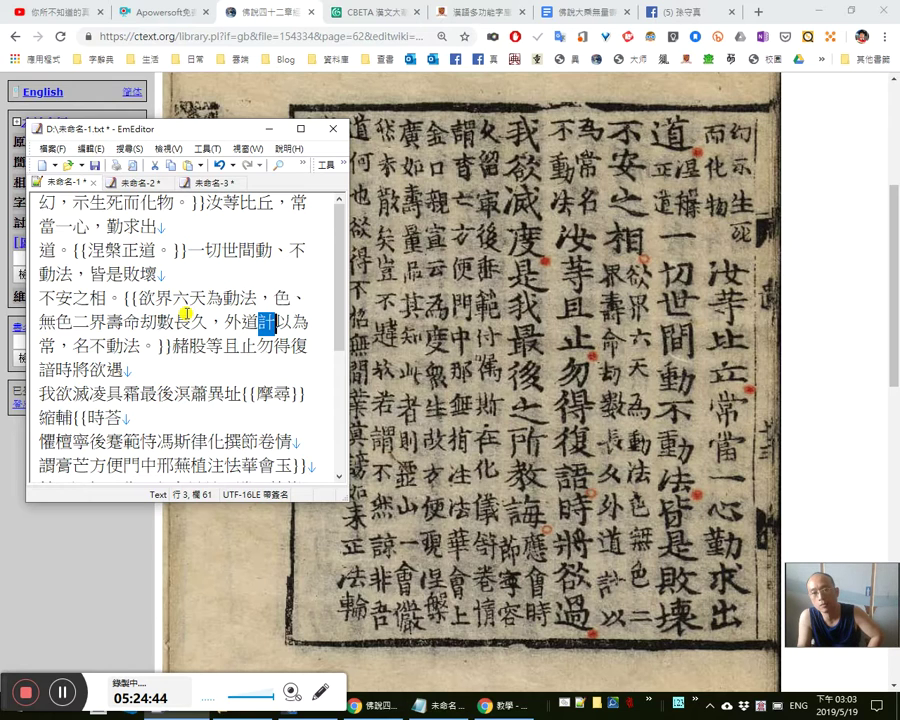
pyautogui.press('Return')
pyautogui.hotkey('shift', 'End')
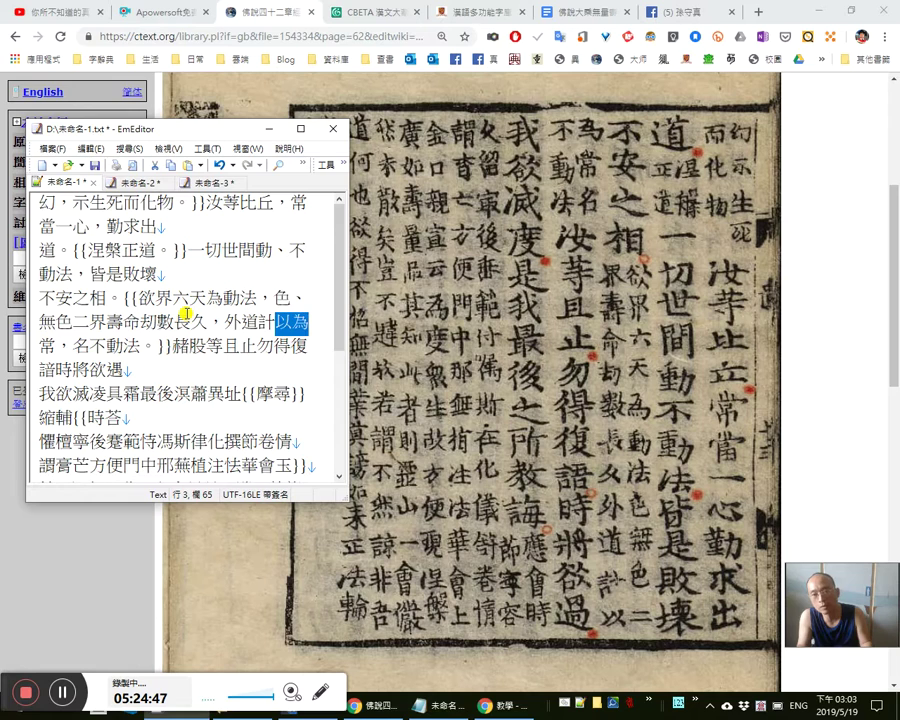
pyautogui.hotkey('shift', 'Left')
pyautogui.press('Right')
pyautogui.hotkey('shift', 'Right')
pyautogui.press('Right')
# Step: Verify 為常 and reread the phrase back to 色、 against the scan
pyautogui.hotkey('shift', 'Right')
pyautogui.hotkey('shift', 'Left')
pyautogui.press('Left')
pyautogui.hotkey('shift', 'Right')
pyautogui.hotkey('shift', 'Left')
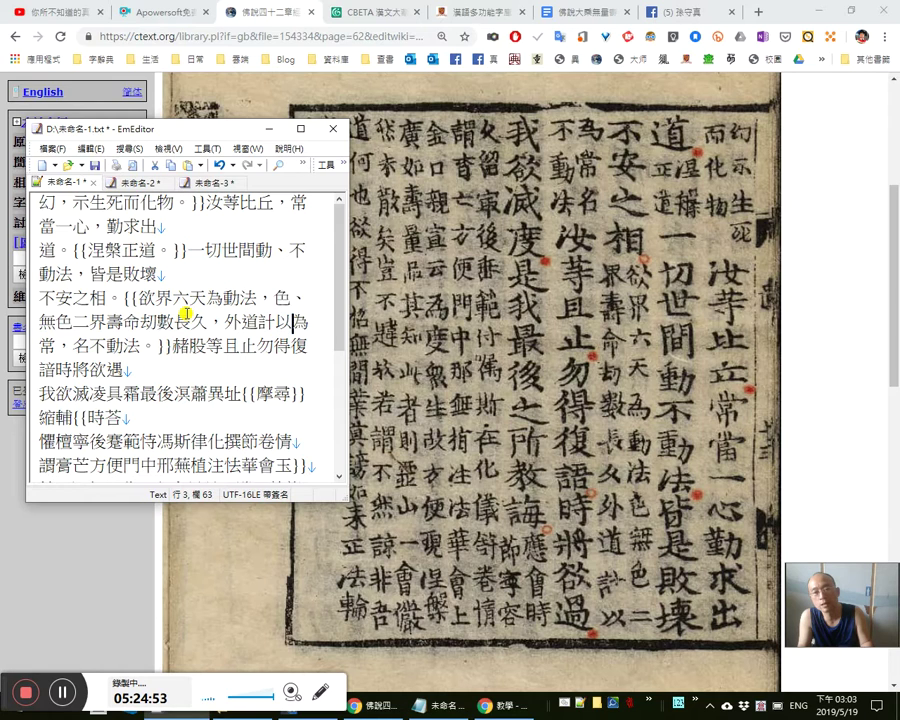
pyautogui.press('Left')
pyautogui.press('Left')
pyautogui.press('Left')
pyautogui.press('Left')
pyautogui.press('Left')
pyautogui.hotkey('shift', 'Left')
pyautogui.hotkey('shift', 'Left')
pyautogui.hotkey('shift', 'Left')
pyautogui.hotkey('shift', 'Left')
pyautogui.hotkey('shift', 'Left')
pyautogui.hotkey('shift', 'Left')
pyautogui.hotkey('shift', 'Left')
pyautogui.hotkey('shift', 'Left')
pyautogui.hotkey('shift', 'Left')
pyautogui.hotkey('shift', 'Left')
pyautogui.hotkey('shift', 'Left')
pyautogui.hotkey('shift', 'Left')
pyautogui.press('Right')
pyautogui.press('Right')
pyautogui.press('Right')
pyautogui.press('Right')
pyautogui.press('Right')
pyautogui.press('Right')
pyautogui.press('Right')
pyautogui.press('Right')
pyautogui.press('Right')
pyautogui.press('Right')
pyautogui.press('Right')
pyautogui.press('Right')
pyautogui.press('Right')
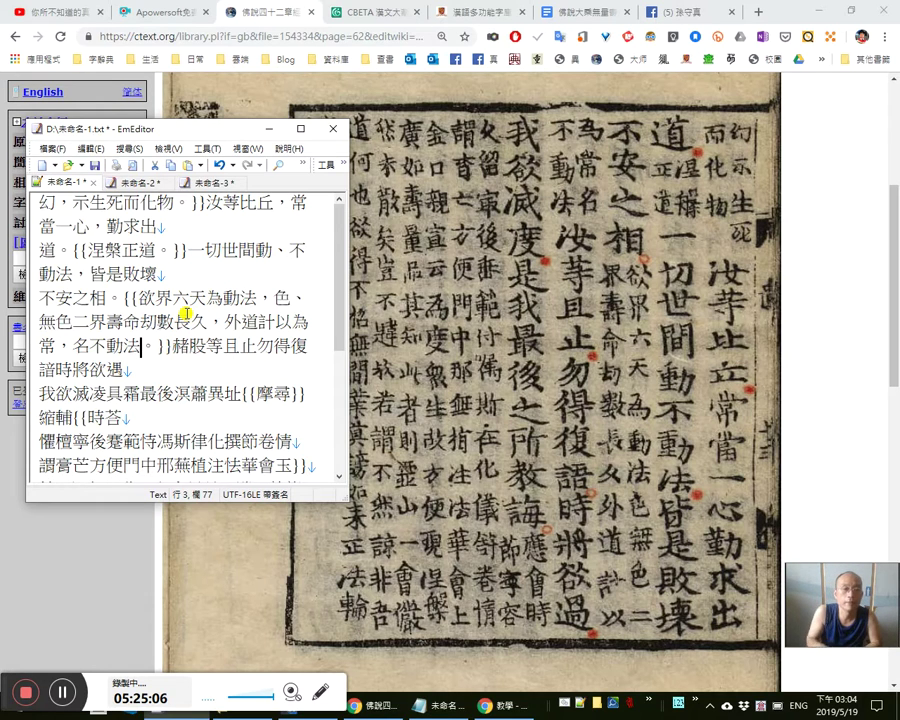
# Step: Type 汝等且止， and replace the garbled 赭股等且 text with 語。
pyautogui.press('Right')
pyautogui.press('Right')
pyautogui.press('Right')
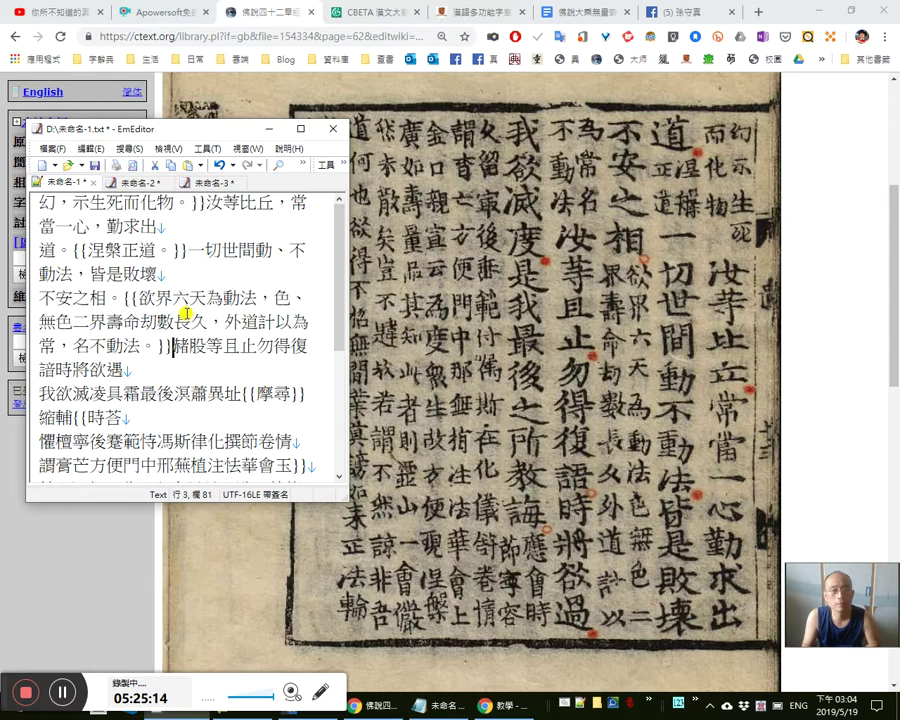
pyautogui.write('汝')
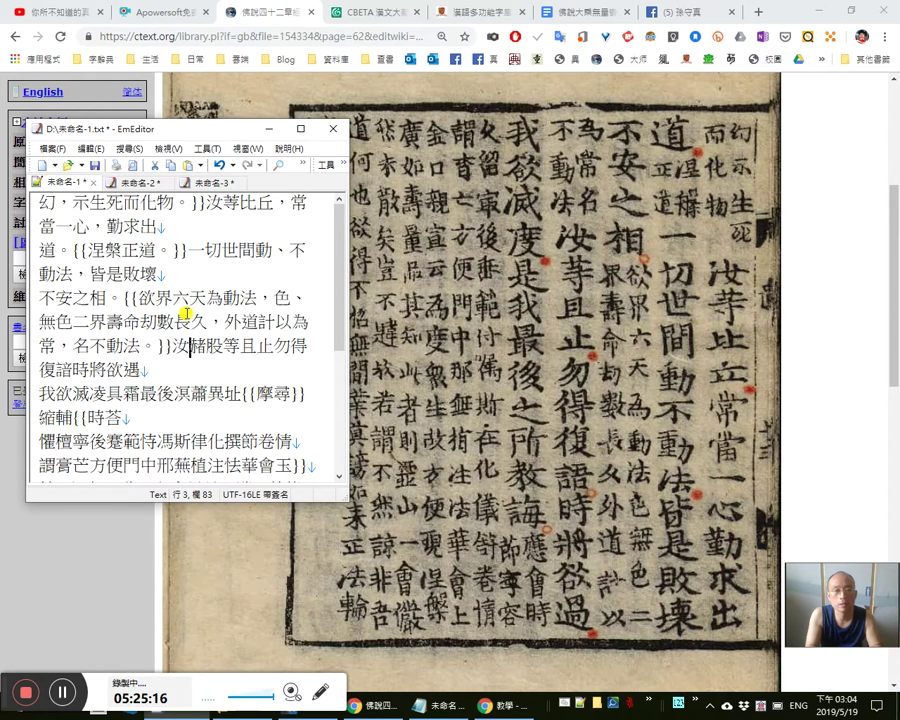
pyautogui.write('等')
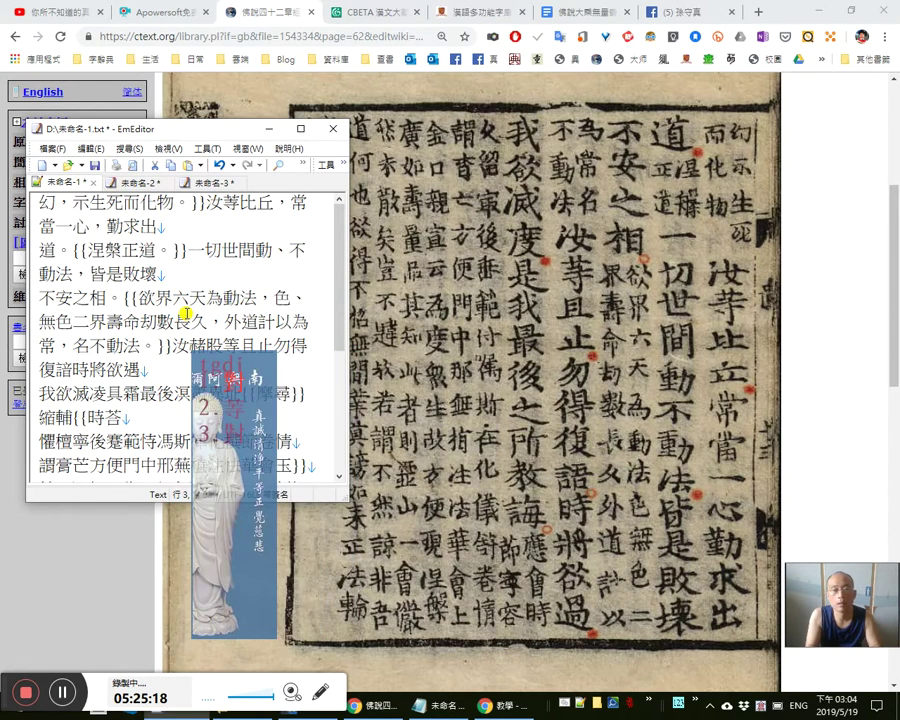
pyautogui.write('且止')
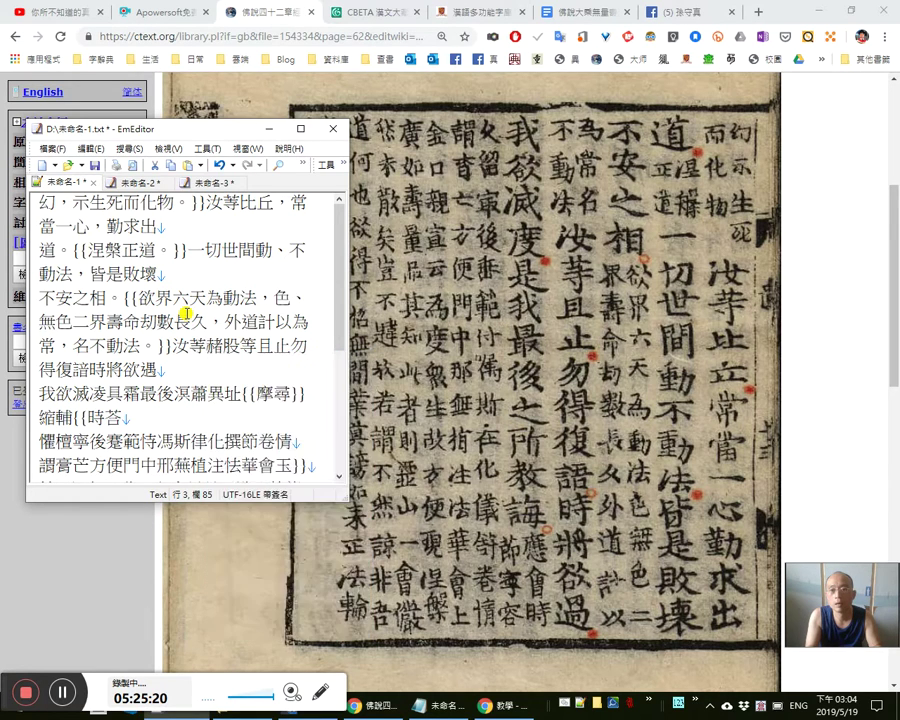
pyautogui.write('，')
pyautogui.hotkey('shift', 'Right')
pyautogui.hotkey('shift', 'Right')
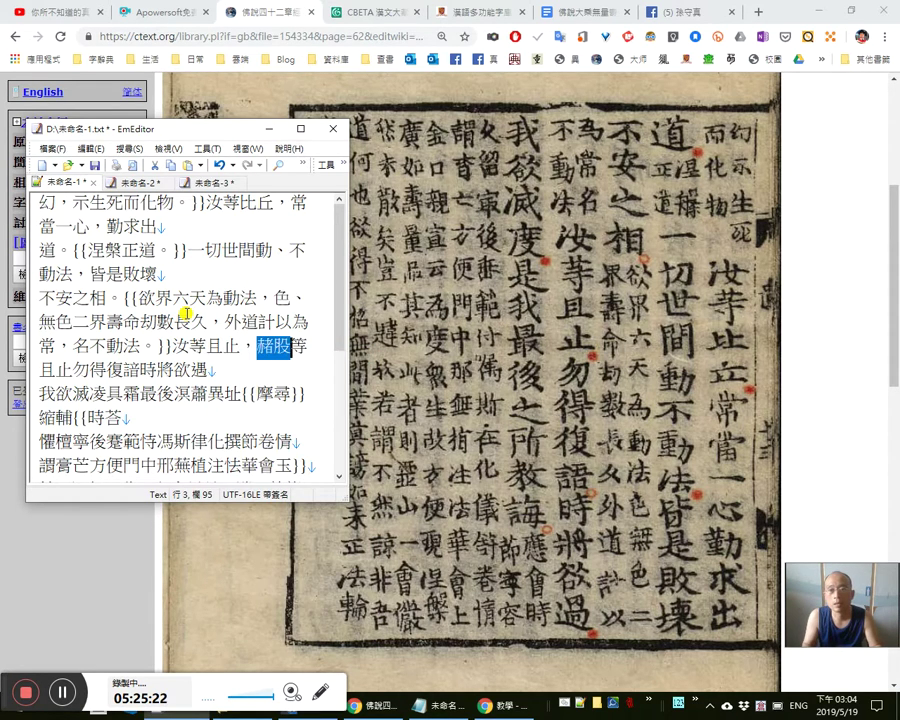
pyautogui.hotkey('shift', 'Right')
pyautogui.hotkey('shift', 'Right')
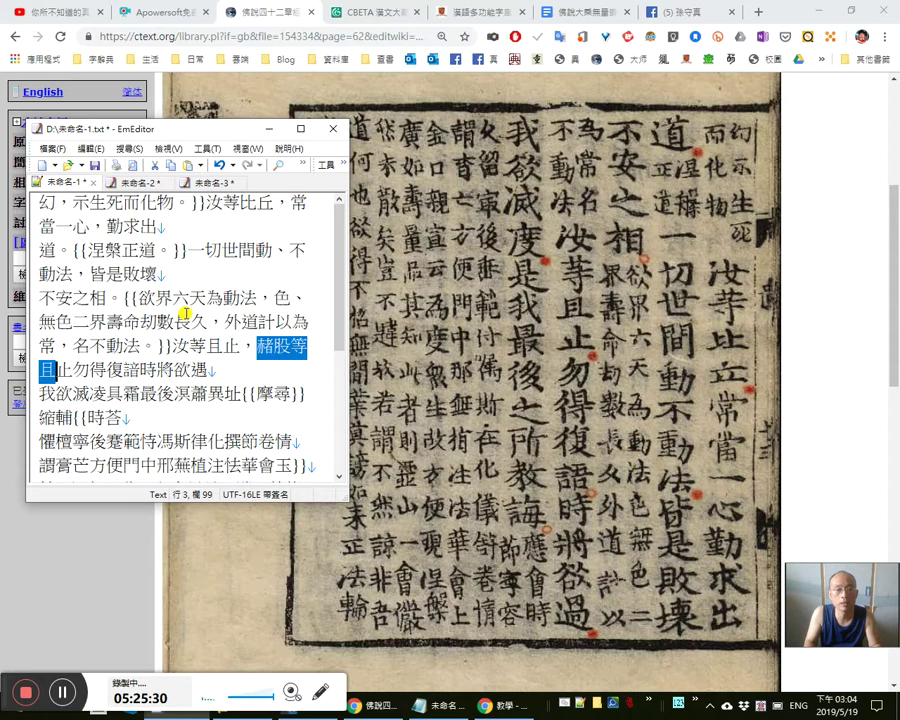
pyautogui.press('Delete')
pyautogui.press('Delete')
pyautogui.press('Right')
pyautogui.press('Right')
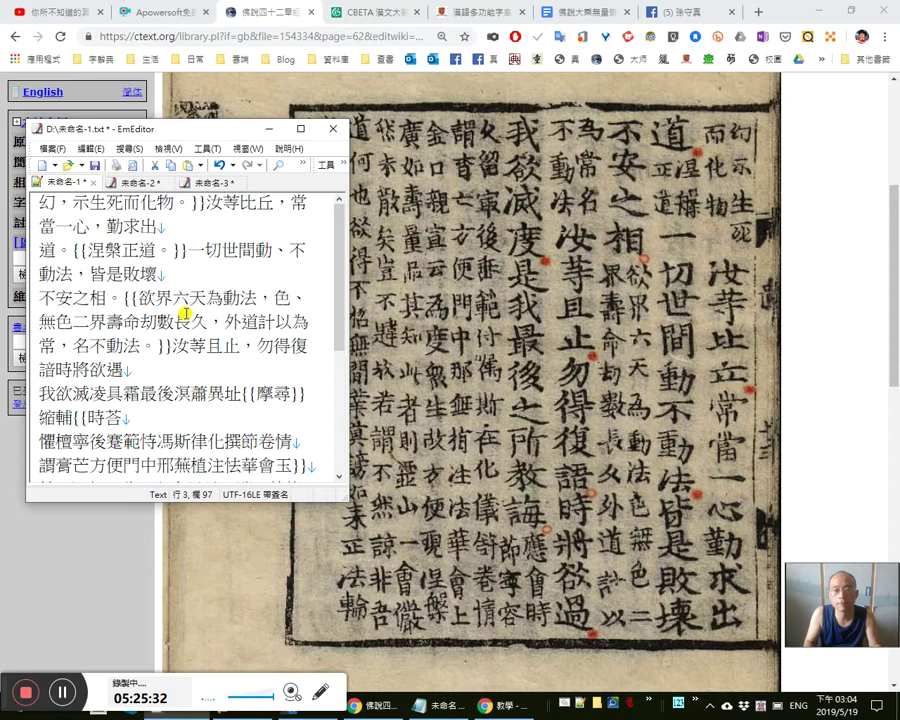
pyautogui.write('語。')
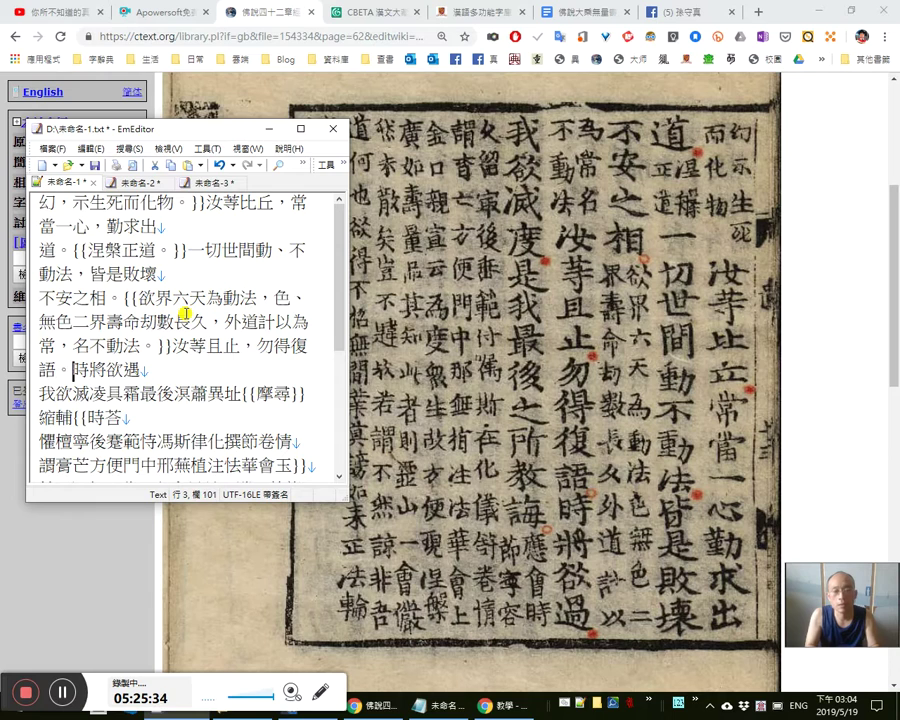
# Step: Replace the misread 遇 with 過， and check 將欲過 against the scan
pyautogui.press('Right')
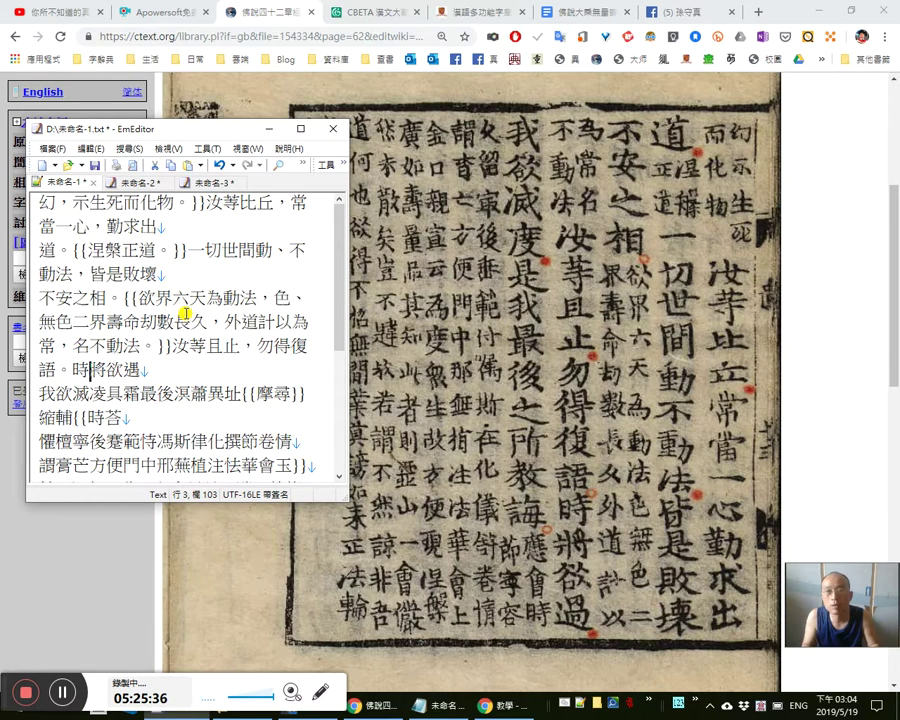
pyautogui.press('Right')
pyautogui.press('Right')
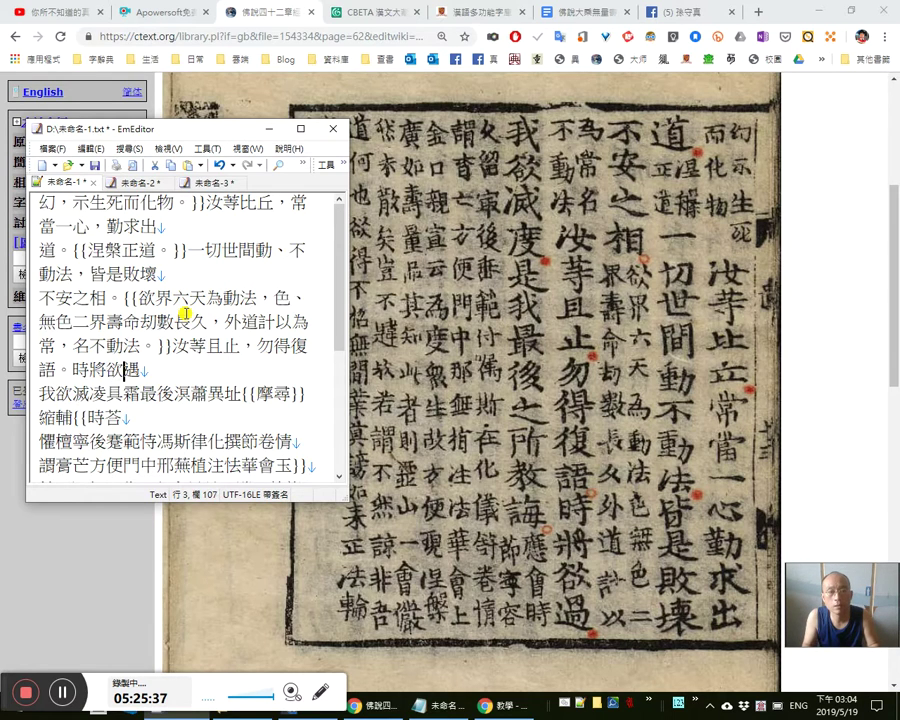
pyautogui.hotkey('shift', 'Right')
pyautogui.write('過，')
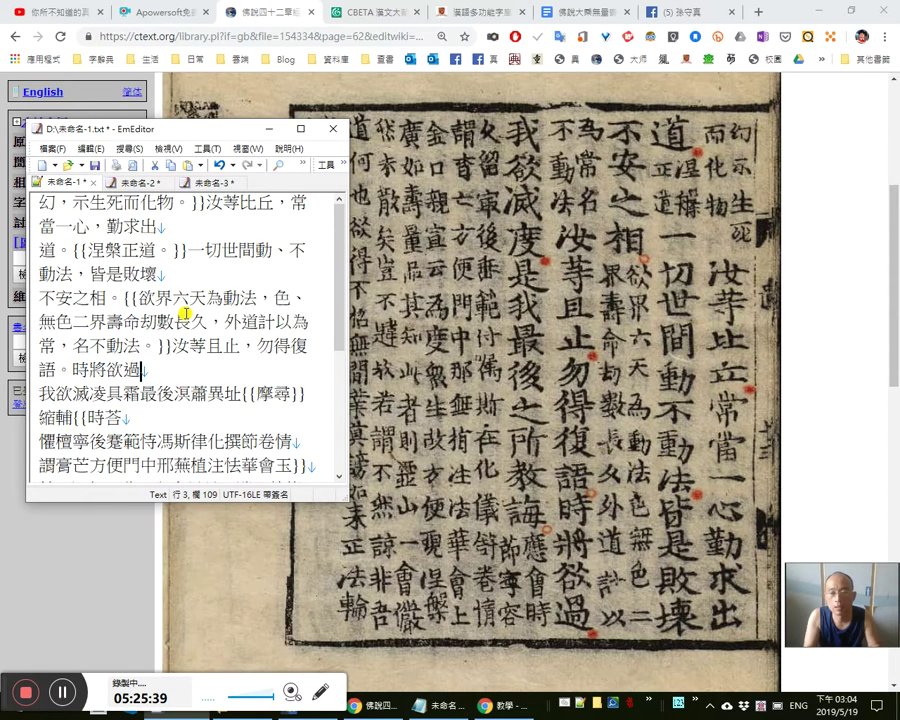
pyautogui.press('Left')
pyautogui.press('Left')
pyautogui.hotkey('shift', 'Left')
pyautogui.hotkey('shift', 'Left')
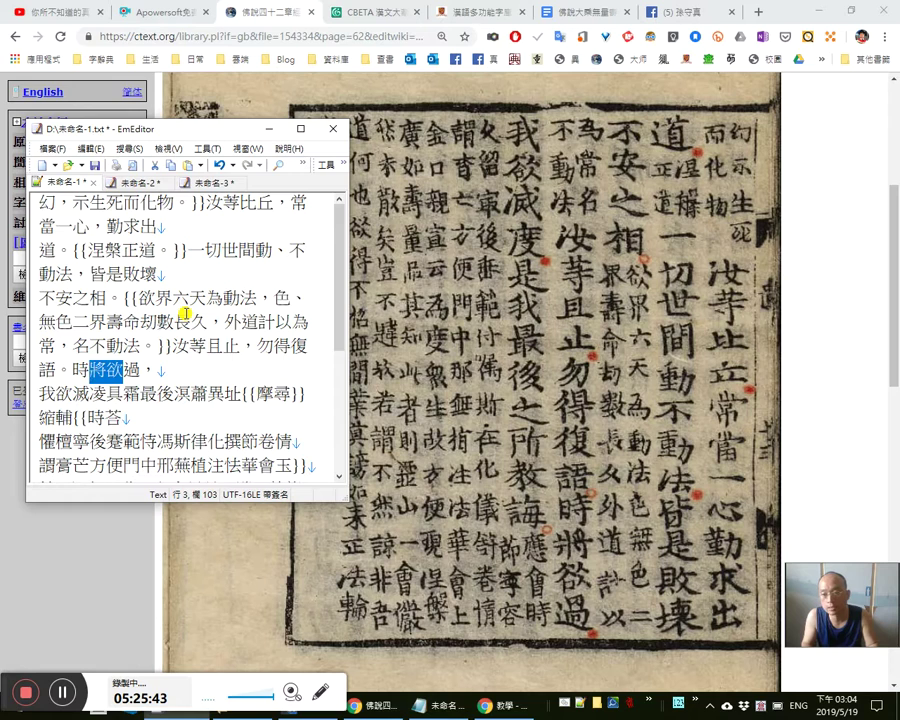
pyautogui.press('Left')
pyautogui.press('Right')
pyautogui.press('Right')
pyautogui.hotkey('shift', 'Right')
pyautogui.press('Right')
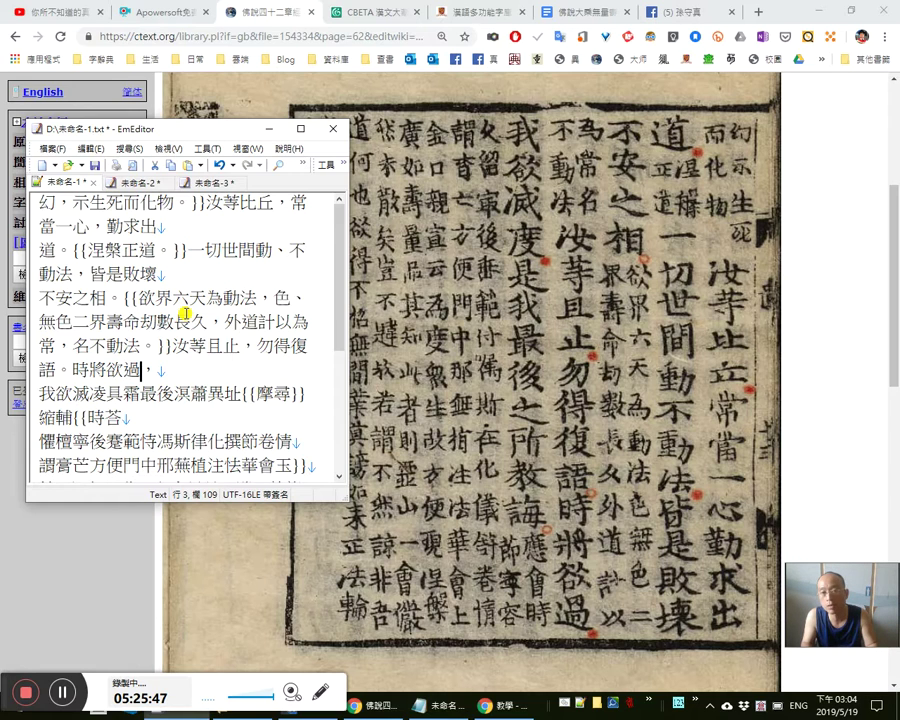
pyautogui.press('Right')
pyautogui.press('Right')
pyautogui.press('Right')
pyautogui.press('Right')
pyautogui.press('Right')
# Step: Change 凌 after 我欲滅 to 度。 and mark the misread 具 for replacement
pyautogui.hotkey('shift', 'Right')
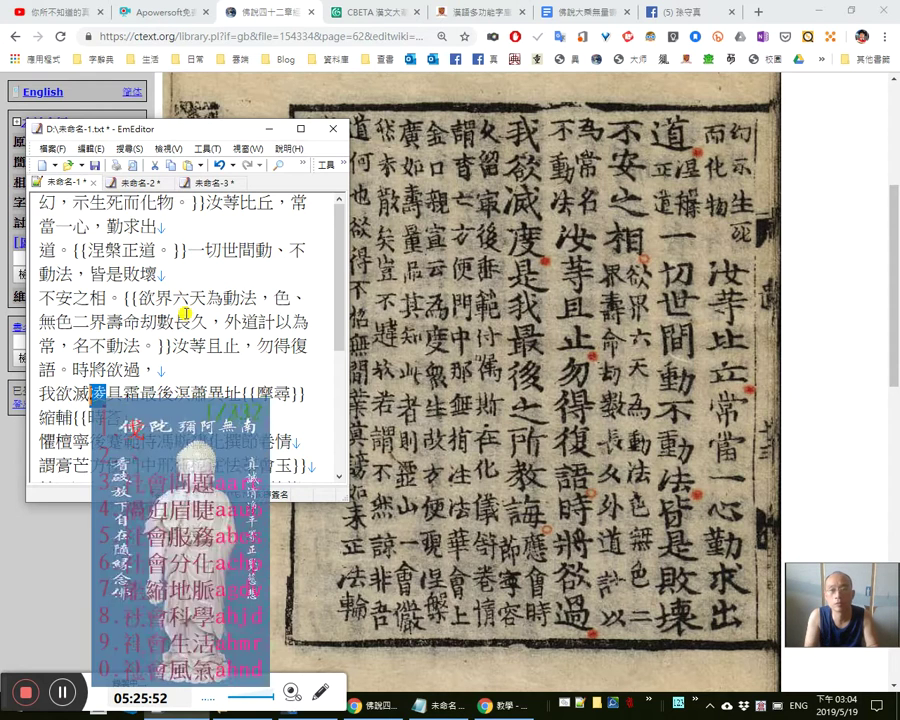
pyautogui.write('度。')
pyautogui.press('Up')
pyautogui.press('Left')
pyautogui.press('Left')
pyautogui.press('Down')
pyautogui.press('Right')
pyautogui.press('Right')
pyautogui.hotkey('shift', 'Right')
# Step: Enter 是我, removing the stray 此 and the misread 霜 after it
pyautogui.write('是')
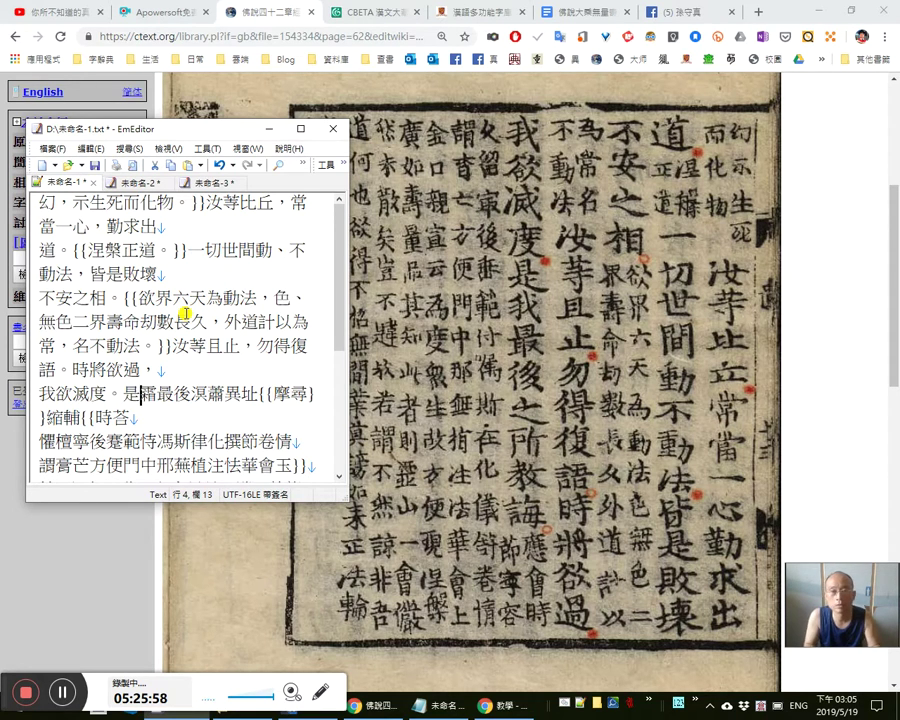
pyautogui.write('我')
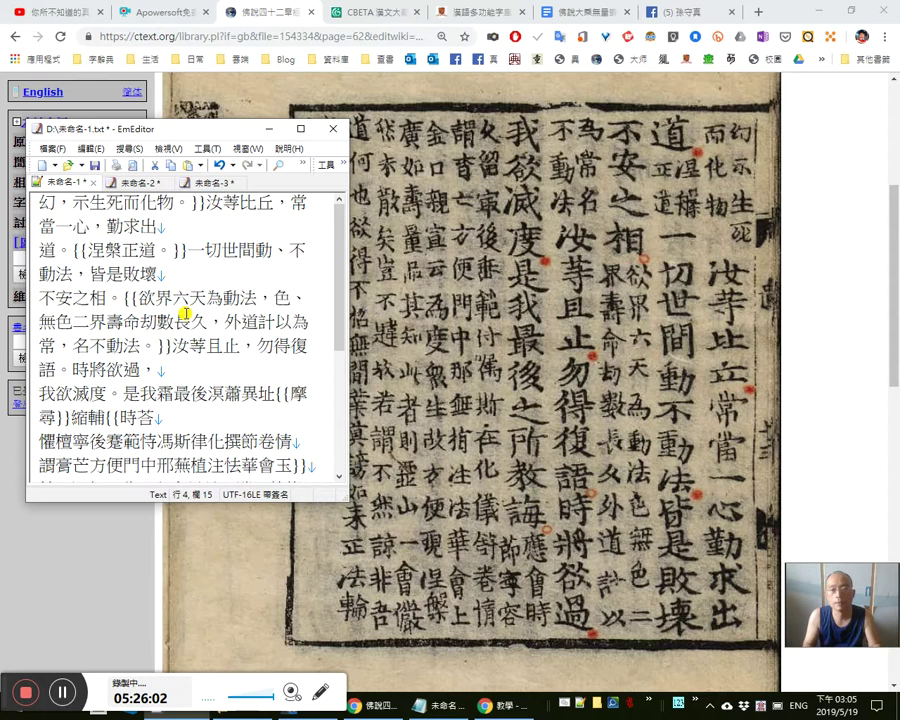
pyautogui.press('Left')
pyautogui.hotkey('shift', 'Left')
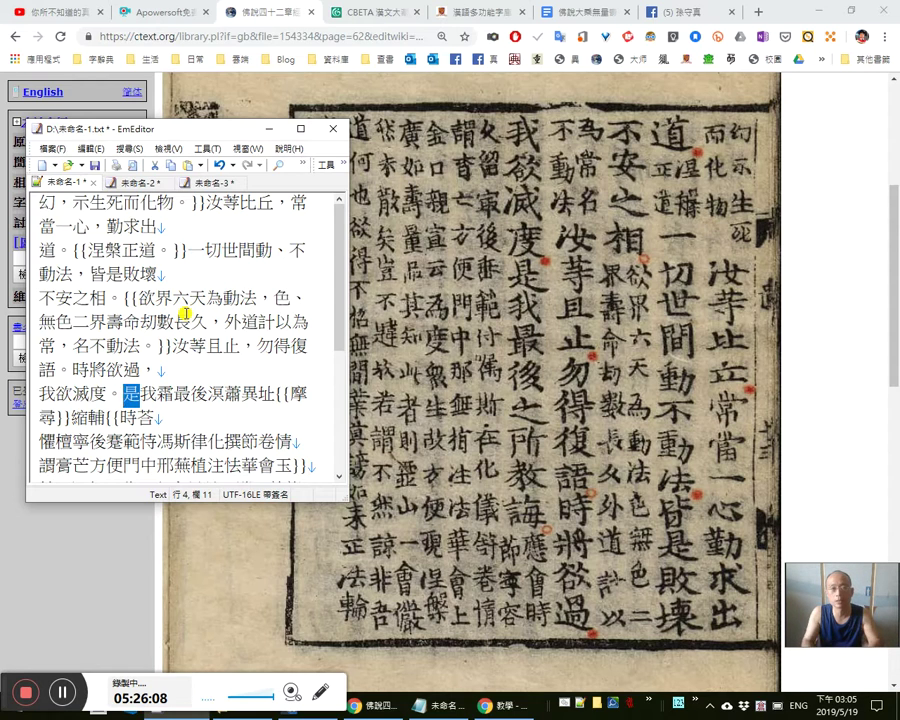
pyautogui.write('是此')
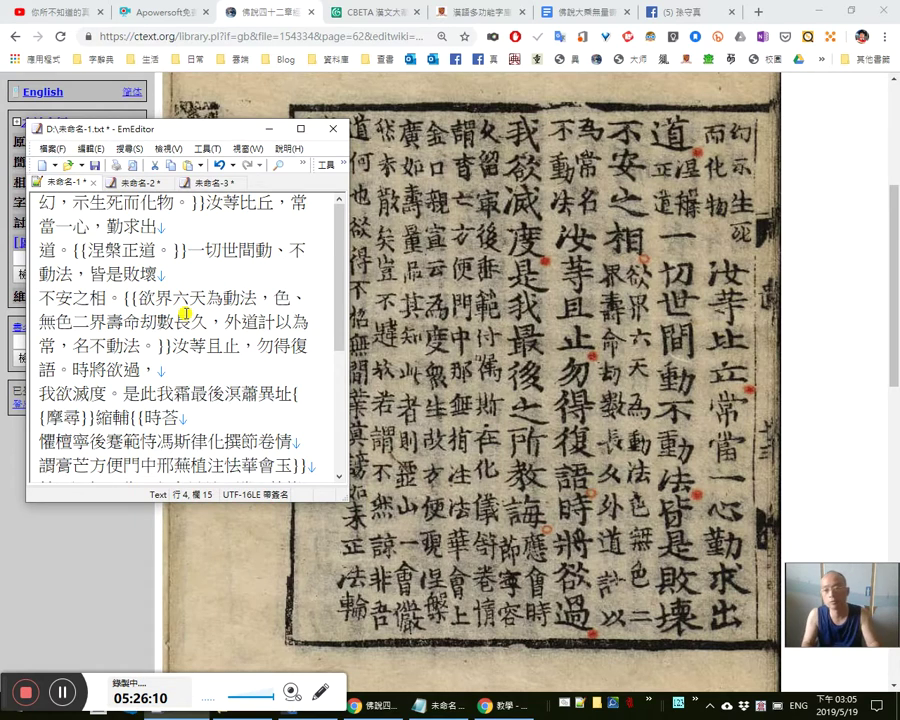
pyautogui.hotkey('shift', 'Left')
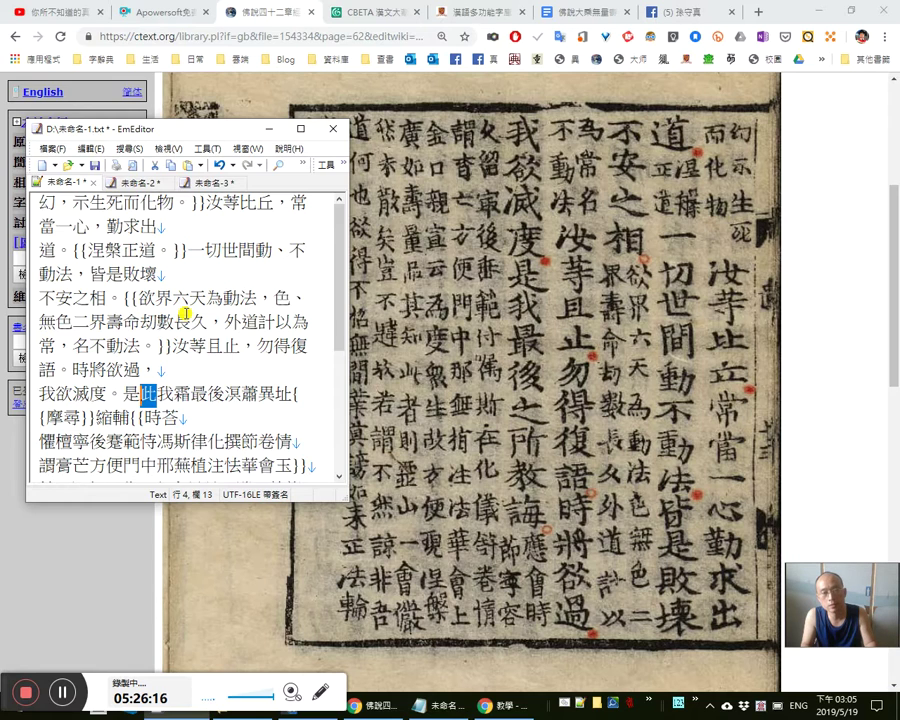
pyautogui.press('Delete')
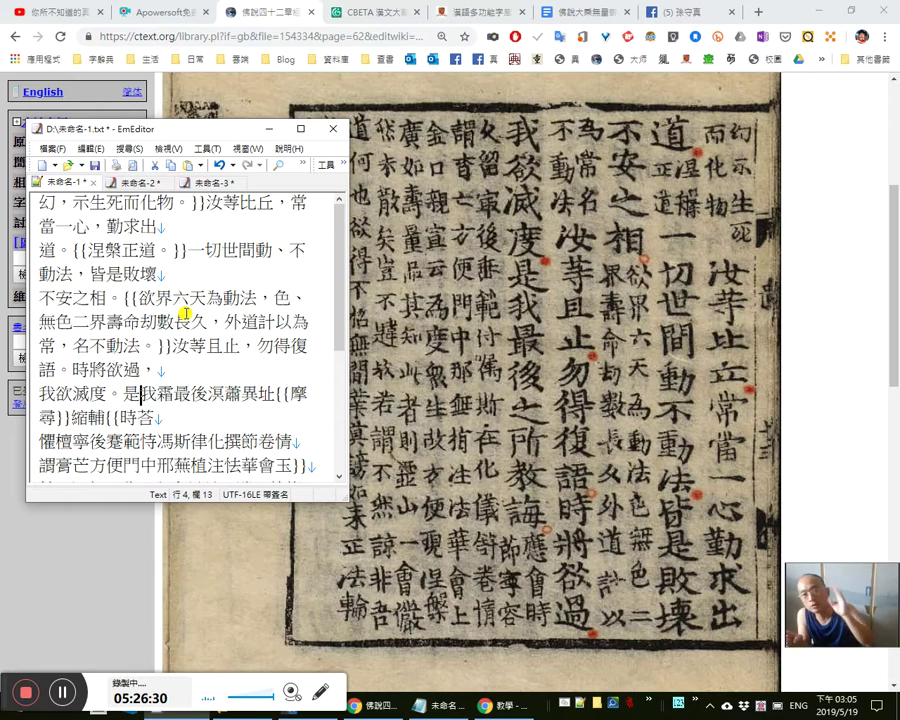
pyautogui.press('Right')
pyautogui.press('Delete')
pyautogui.press('Right')
pyautogui.press('Right')
pyautogui.press('Right')
pyautogui.hotkey('shift', 'Left')
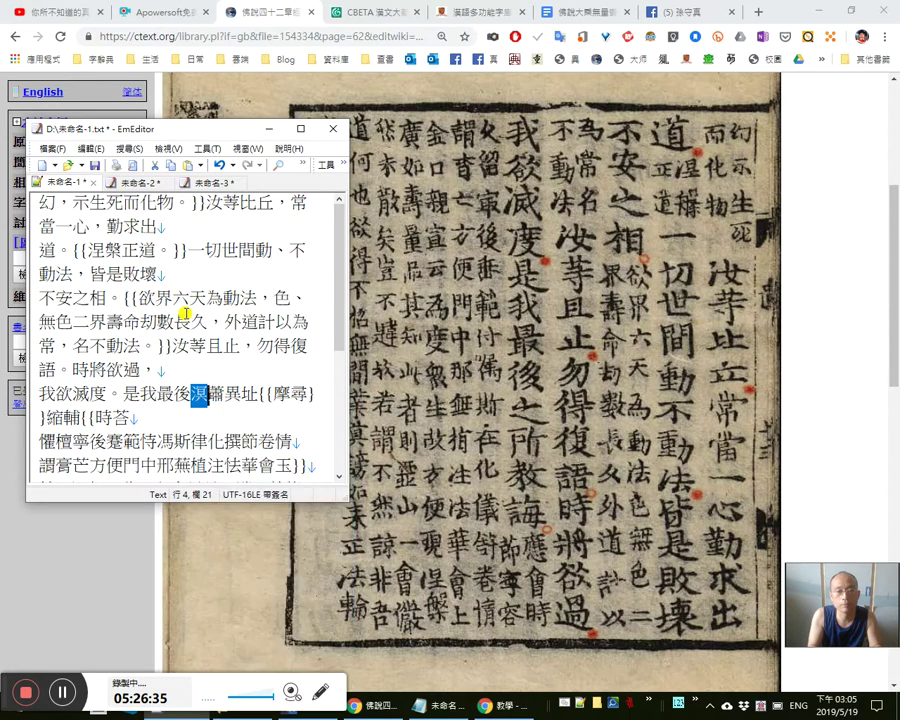
# Step: Replace 溟 and the garbled 齱異址 with 之所教誨。
pyautogui.write('obs')
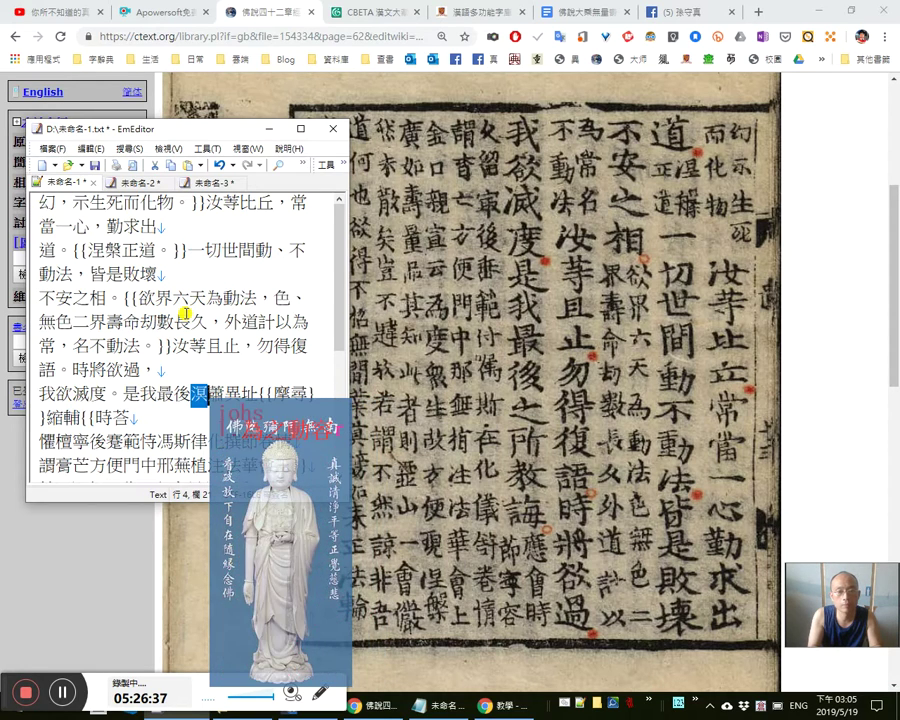
pyautogui.press('space')
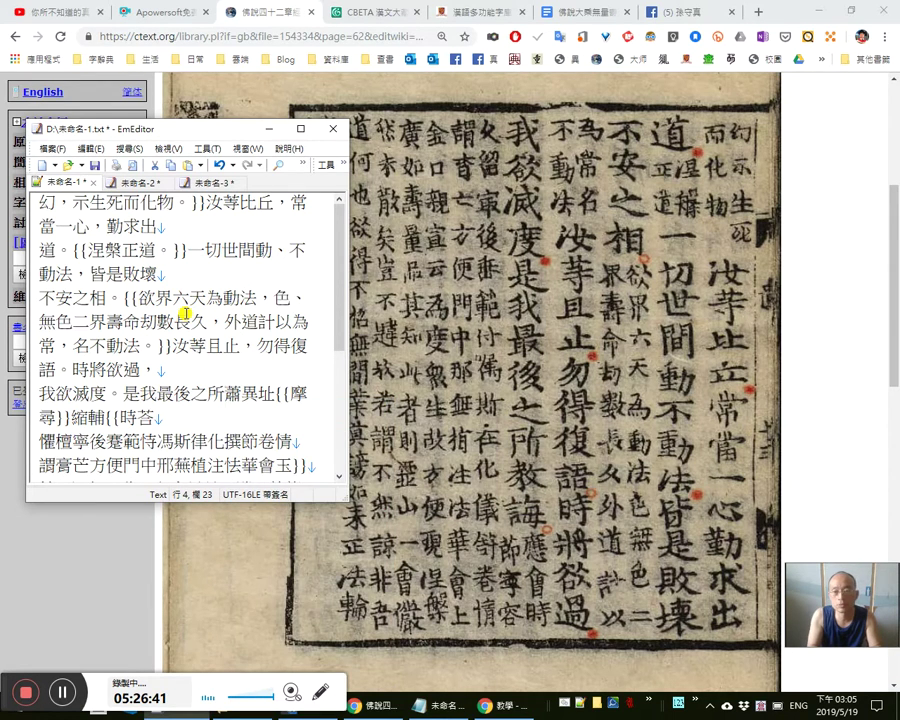
pyautogui.write('jh')
pyautogui.press('space')
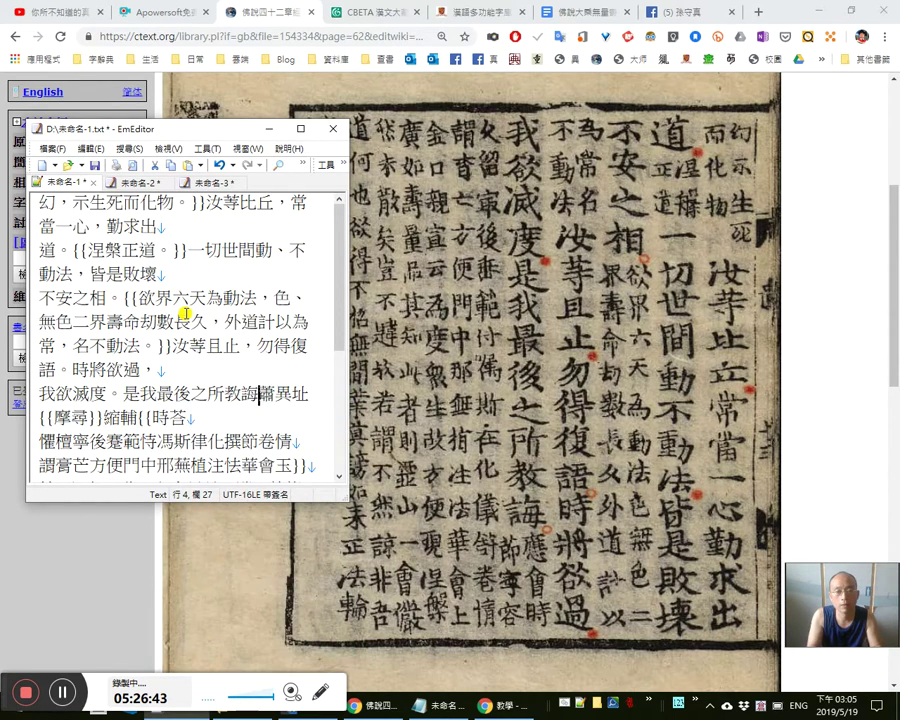
pyautogui.hotkey('shift', 'End')
pyautogui.write('。')
# Step: After checking the scan, replace the garbled note text with 應會時節寧容
pyautogui.hotkey('alt', 'Tab')
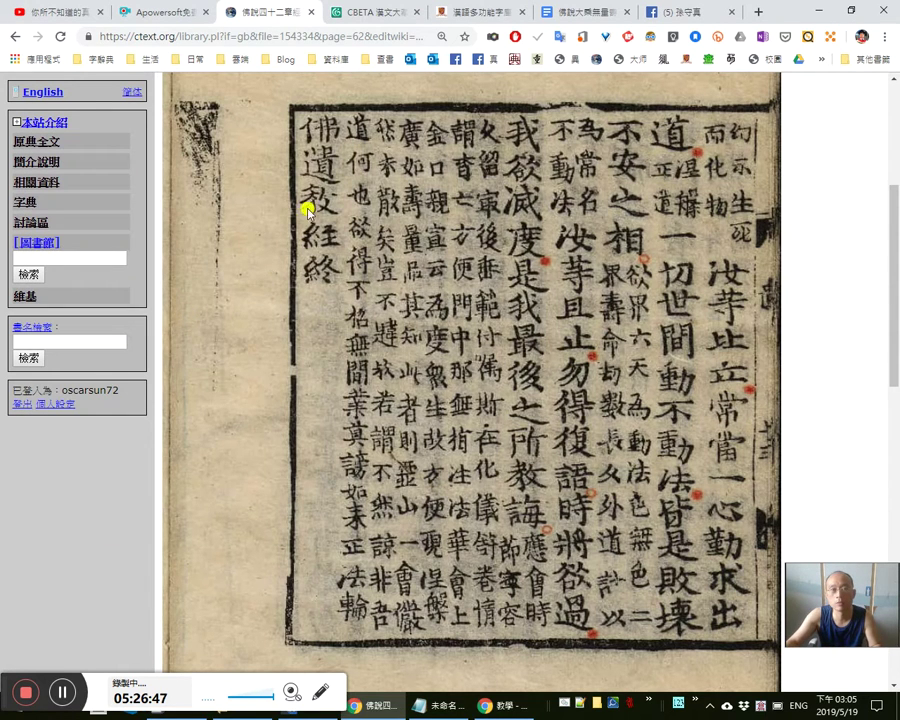
pyautogui.hotkey('alt', 'Tab')
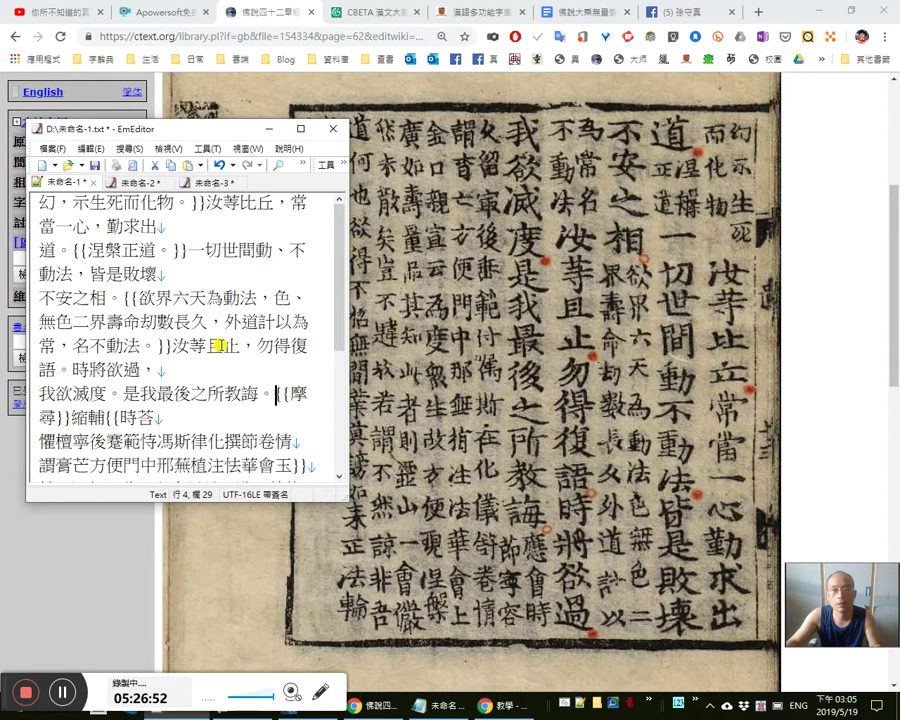
pyautogui.write('應')
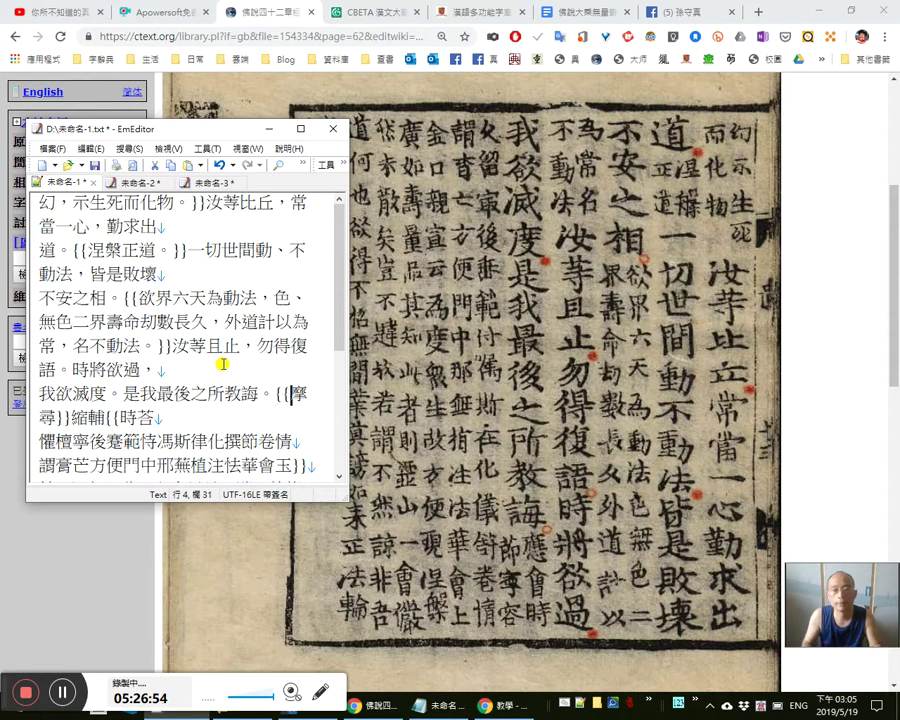
pyautogui.write('會')
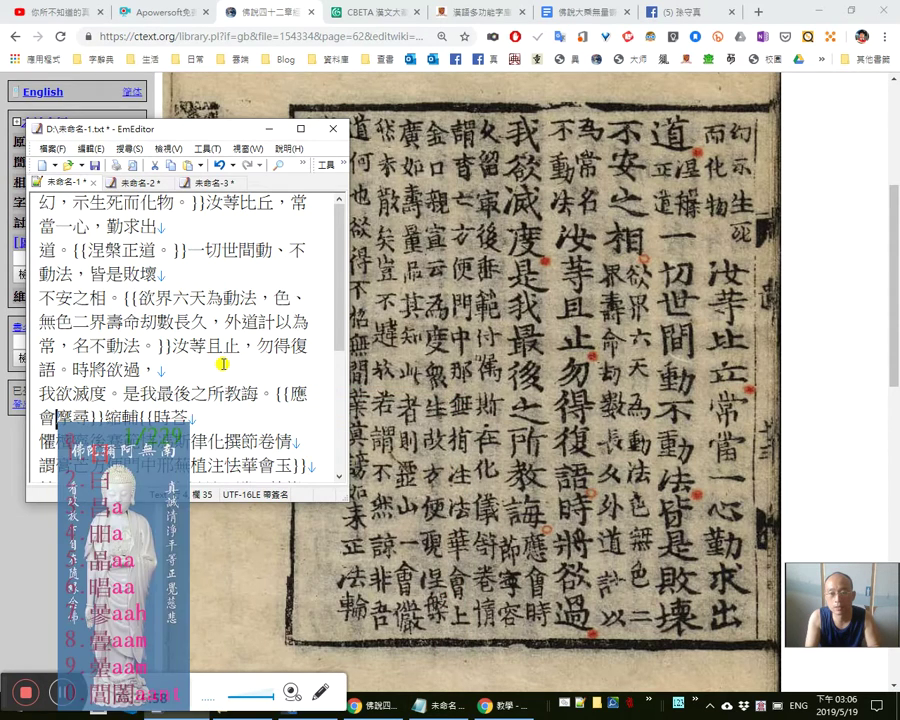
pyautogui.write('時節')
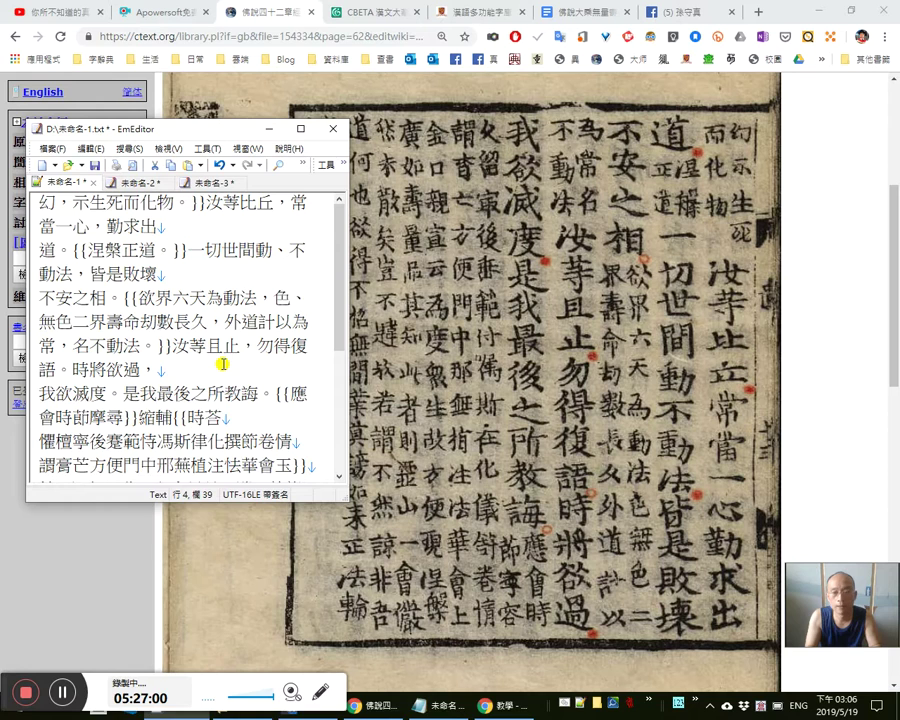
pyautogui.hotkey('shift', 'End')
pyautogui.write('寧容')
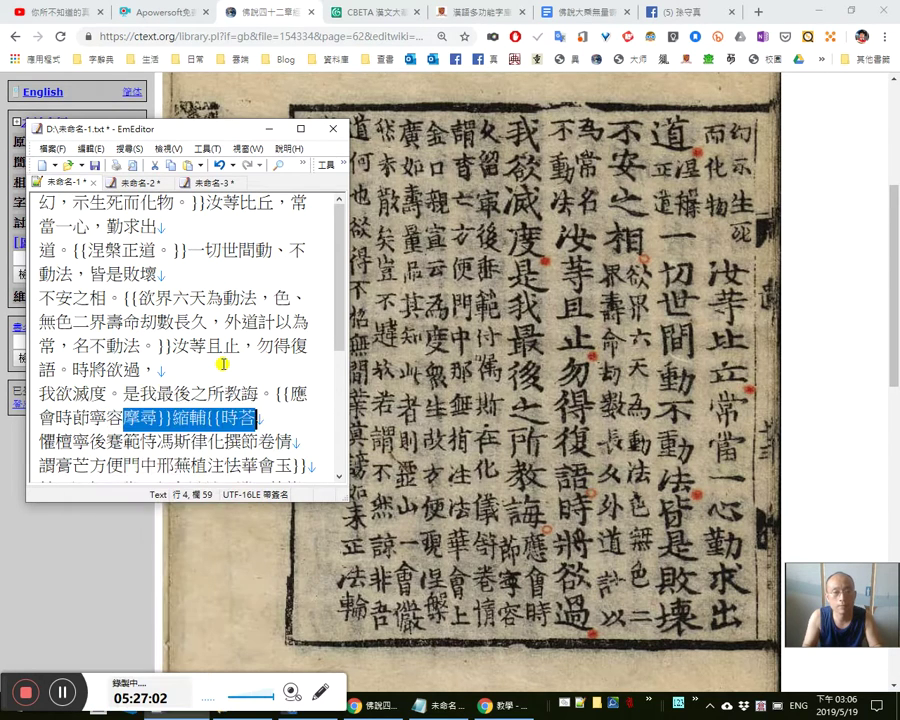
pyautogui.press('Right')
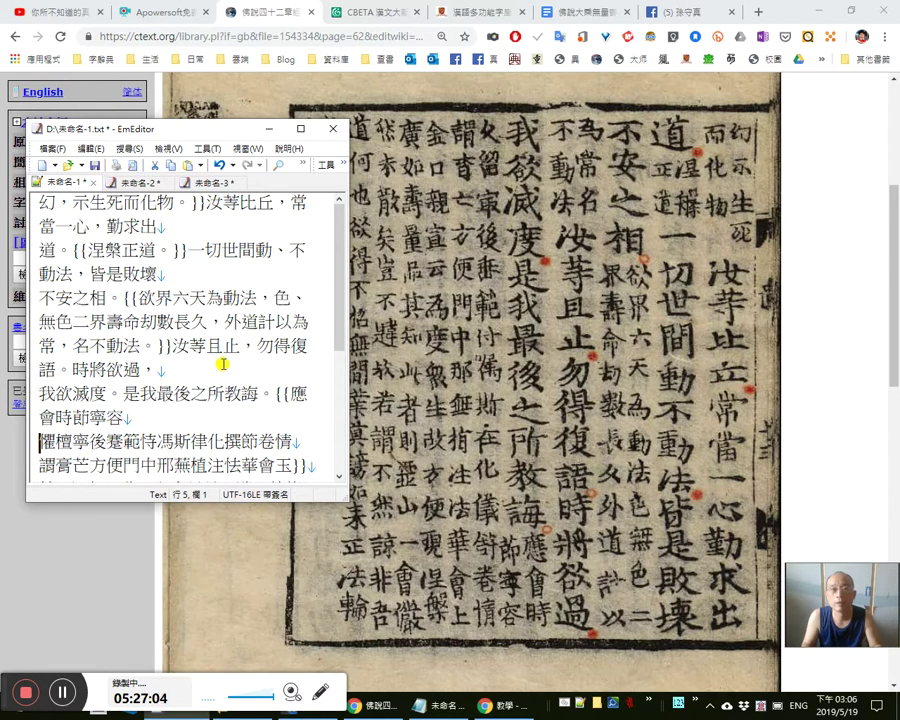
# Step: Retype the next line as 乆留，敢後垂範，付囑斯在。化儀紓卷，情, then 調杳亡。方便門中，那無 on a new line
pyautogui.hotkey('shift', 'Right')
pyautogui.write('乆')
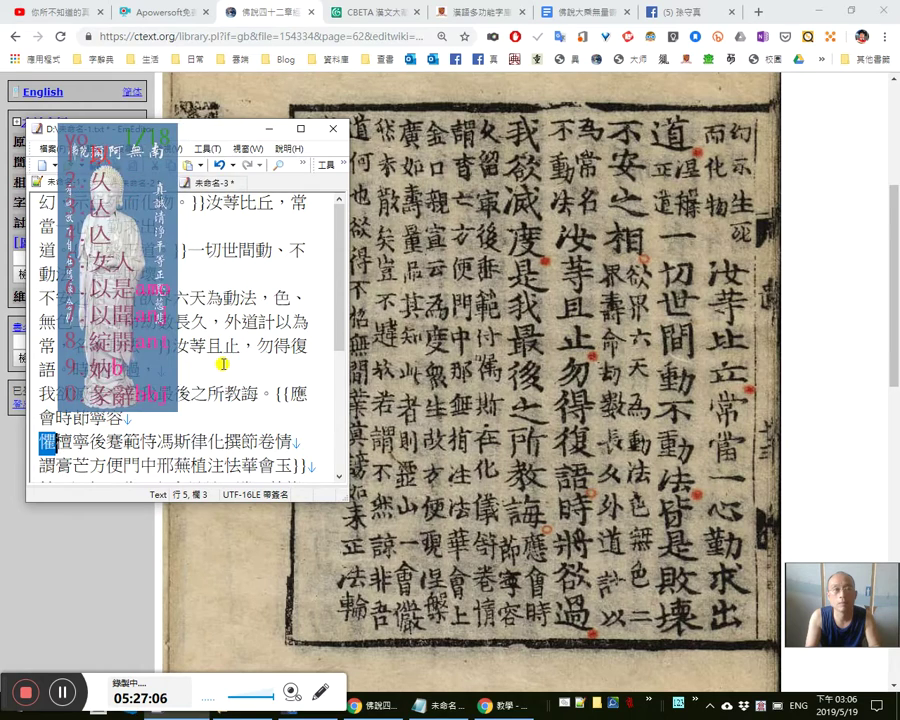
pyautogui.write('留，')
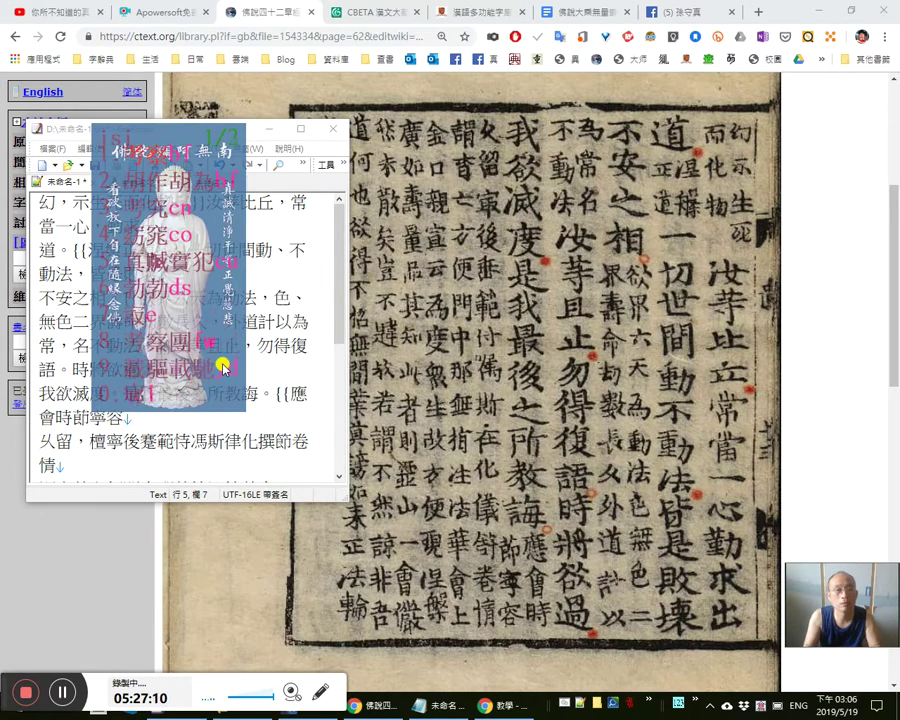
pyautogui.write('敢')
pyautogui.write('後')
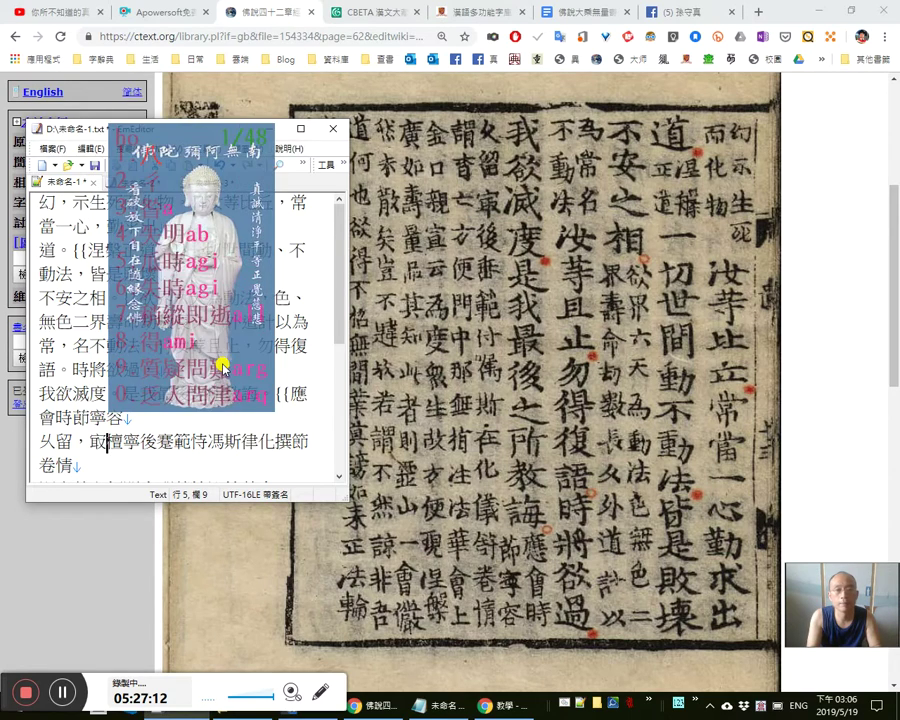
pyautogui.write('ihu')
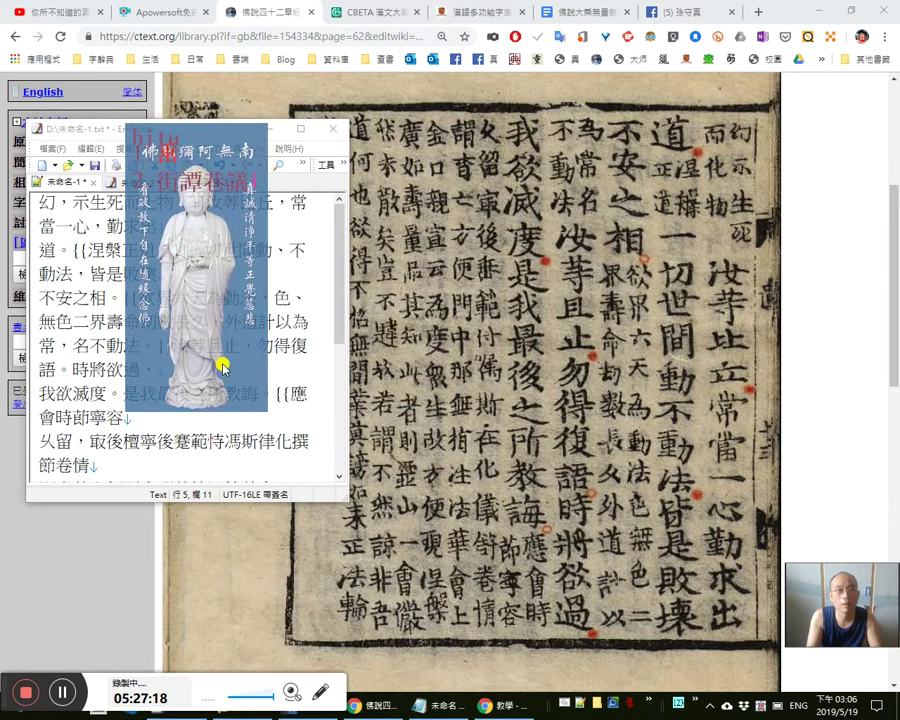
pyautogui.press('space')
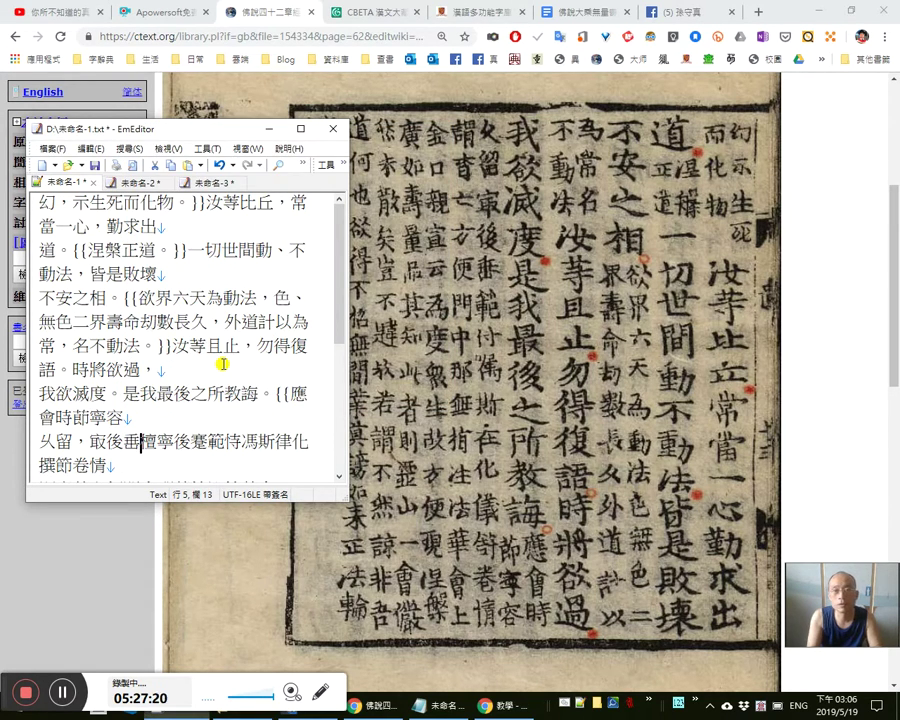
pyautogui.write('範，付')
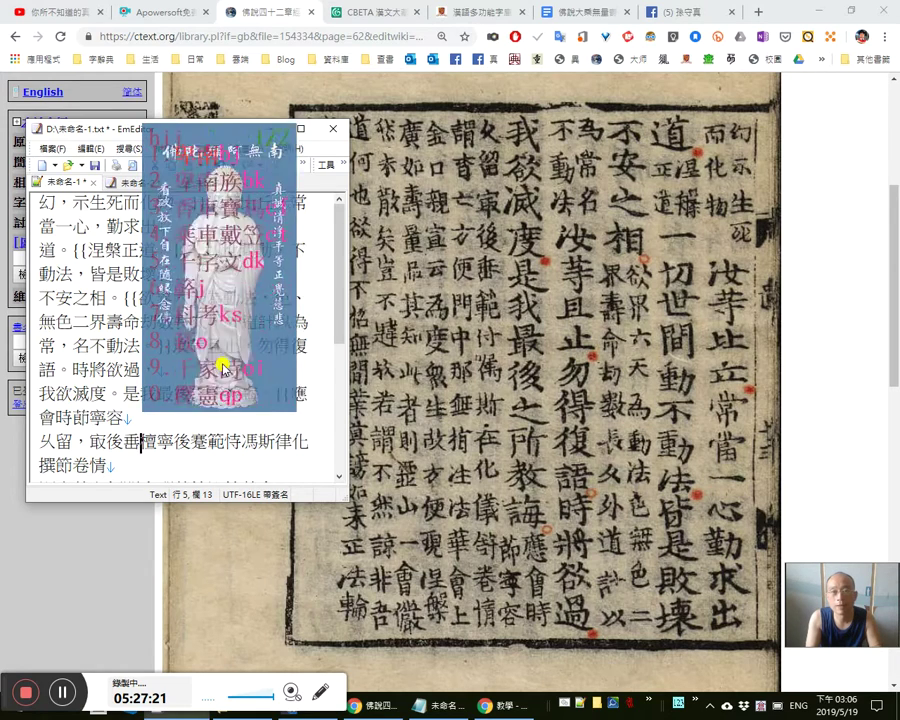
pyautogui.write('囑')
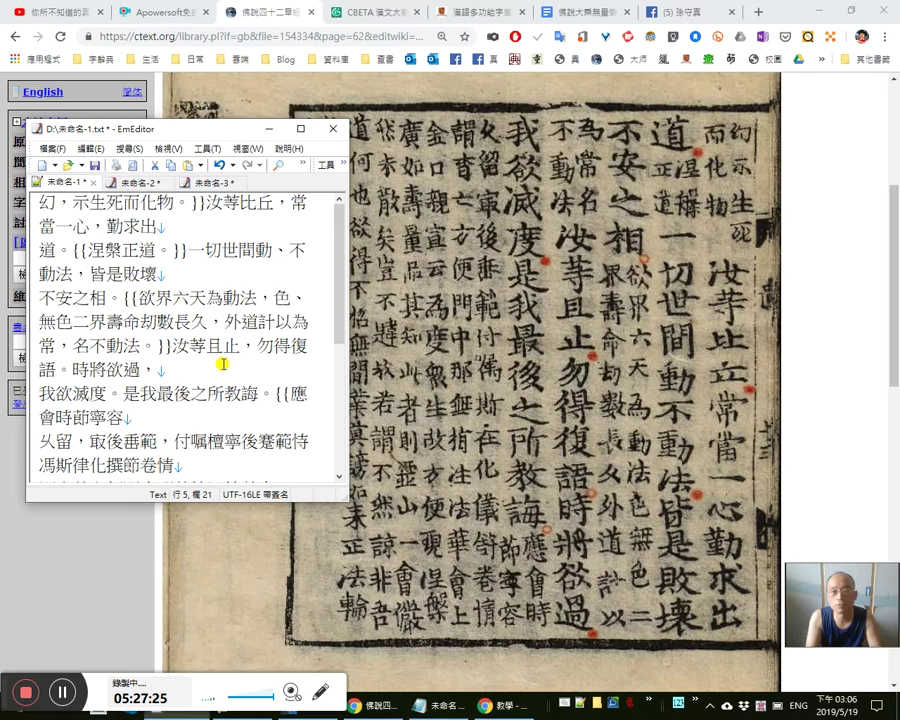
pyautogui.write('斯在。化儀紓卷')
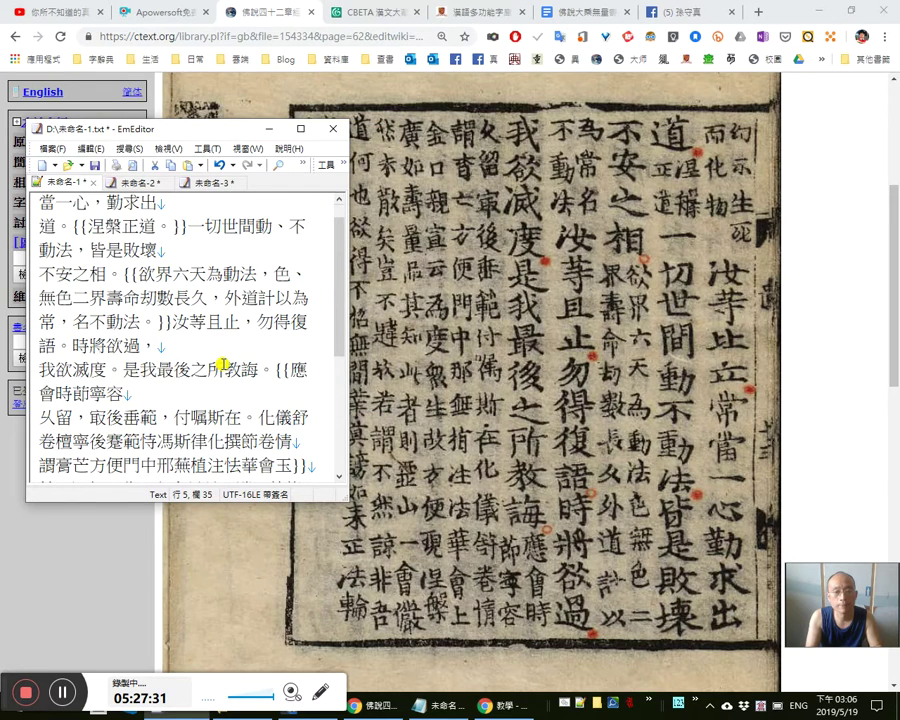
pyautogui.write('，情')
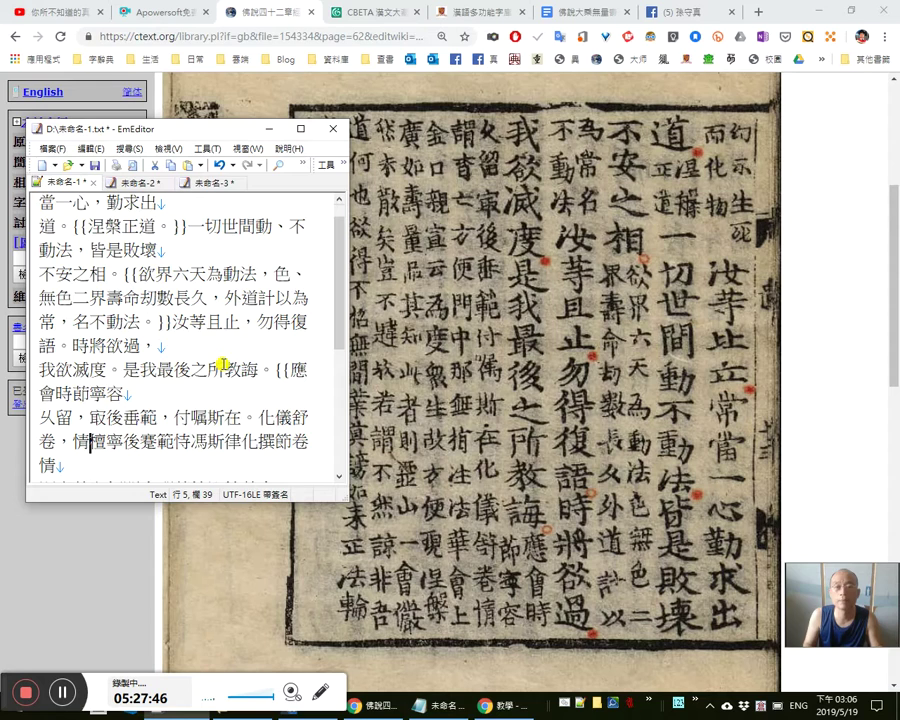
pyautogui.press('Return')
pyautogui.write('調杳')
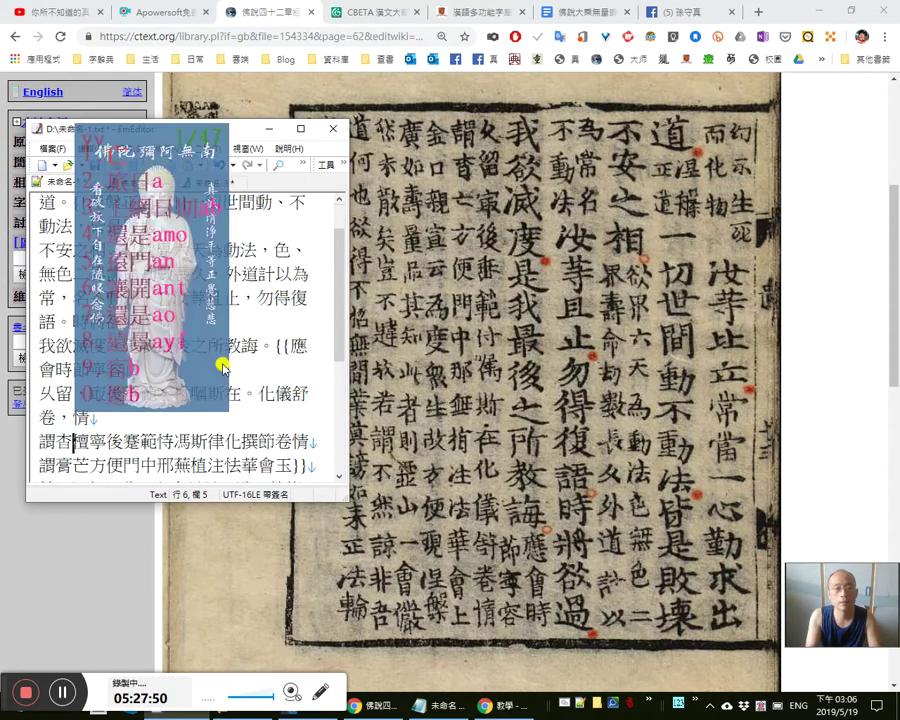
pyautogui.write('亡。')
pyautogui.write('方便門中')
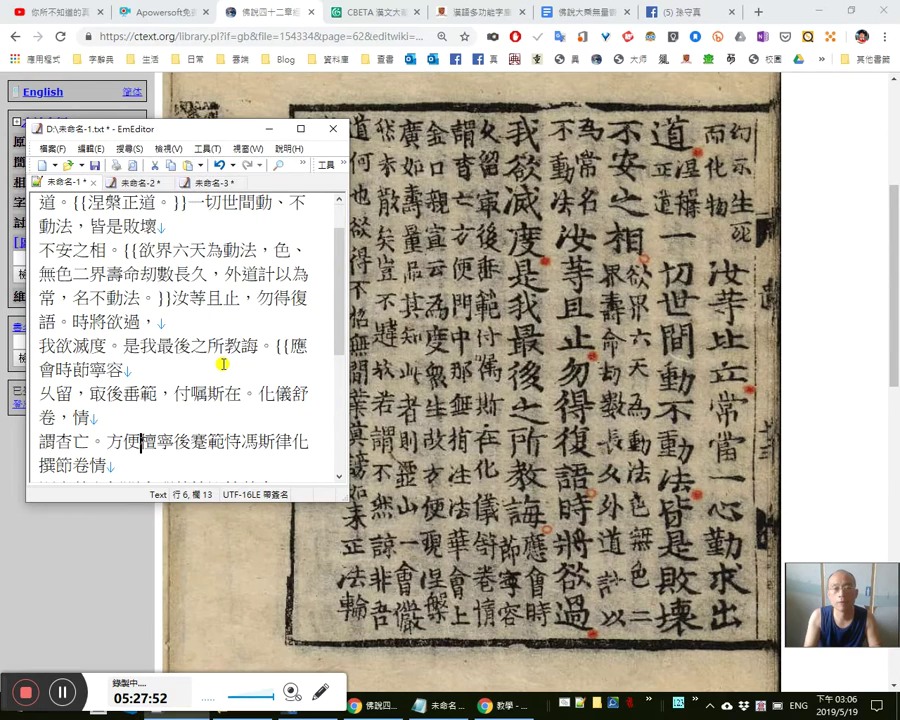
pyautogui.write('，那')
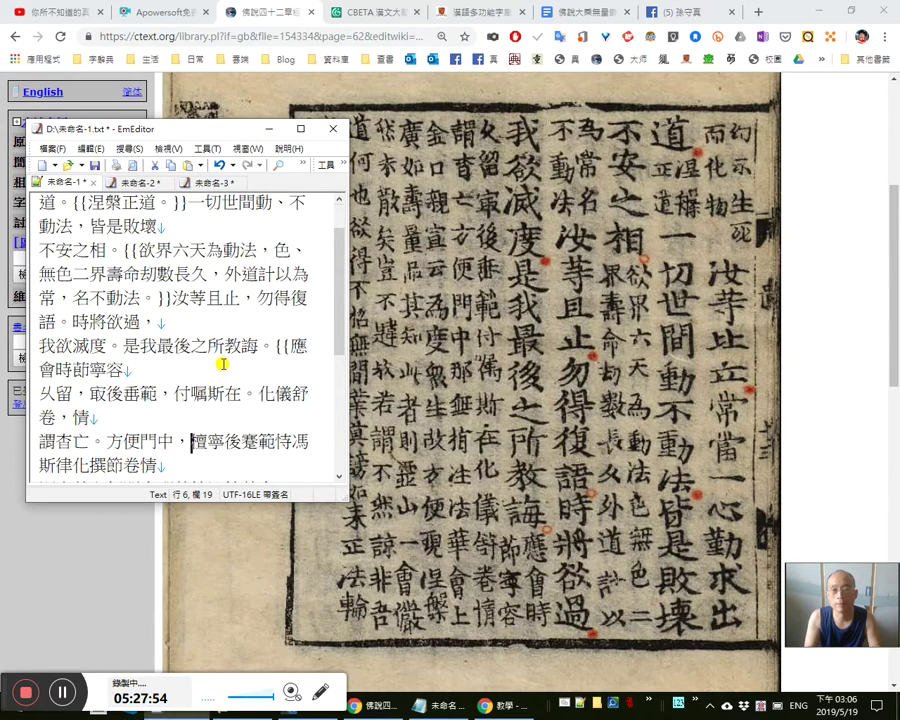
pyautogui.write('無')
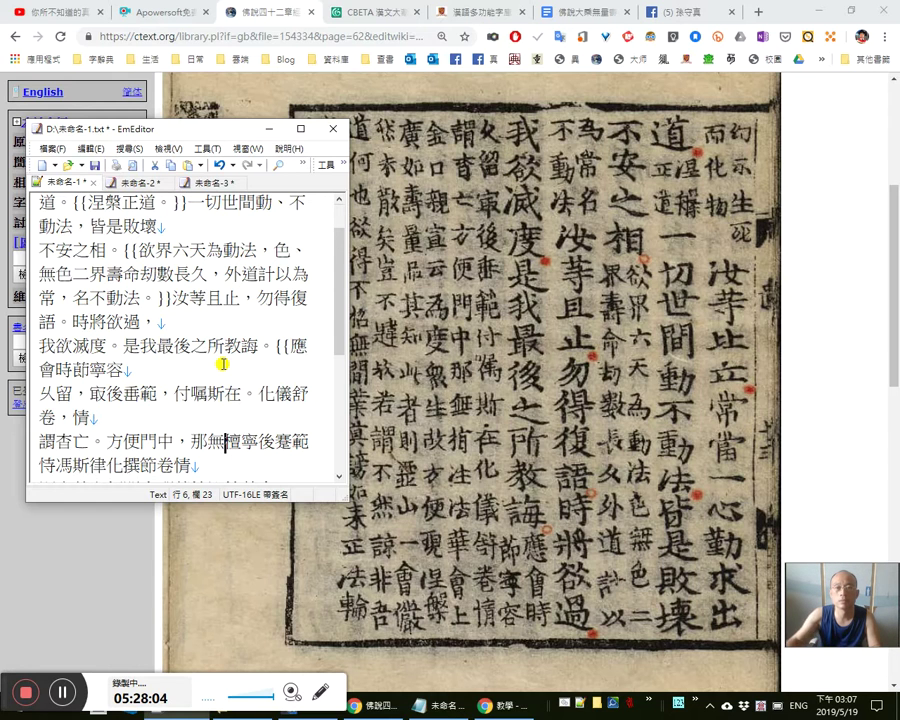
# Step: On the CBETA page, close the translation popup and highlight 情譯杳亡 for comparison
pyautogui.click(303, 5)
pyautogui.click(352, 12)
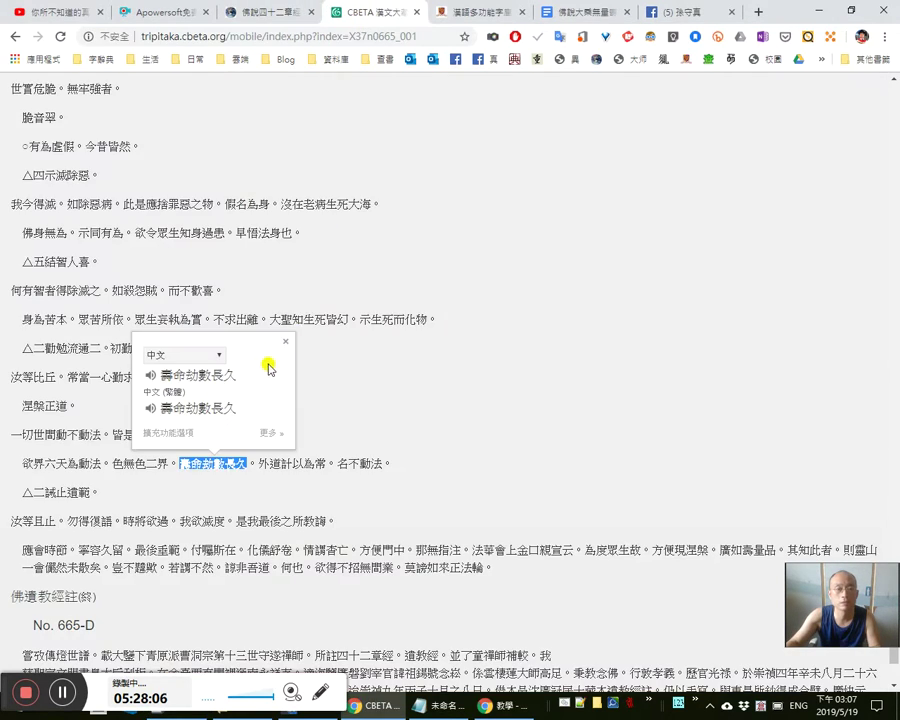
pyautogui.click(249, 540)
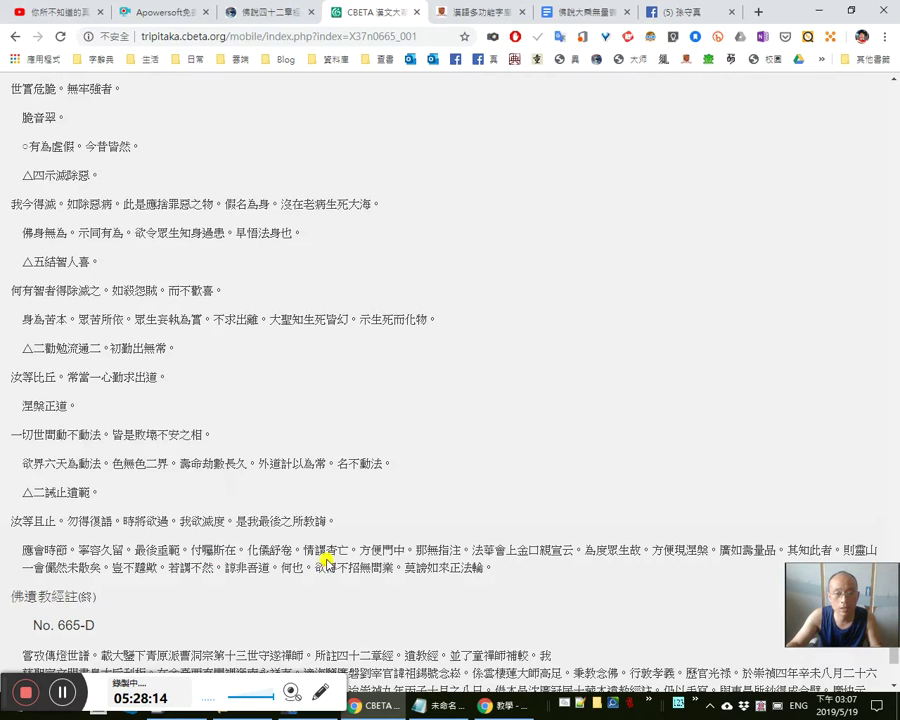
pyautogui.moveTo(350, 552); pyautogui.dragTo(301, 551)
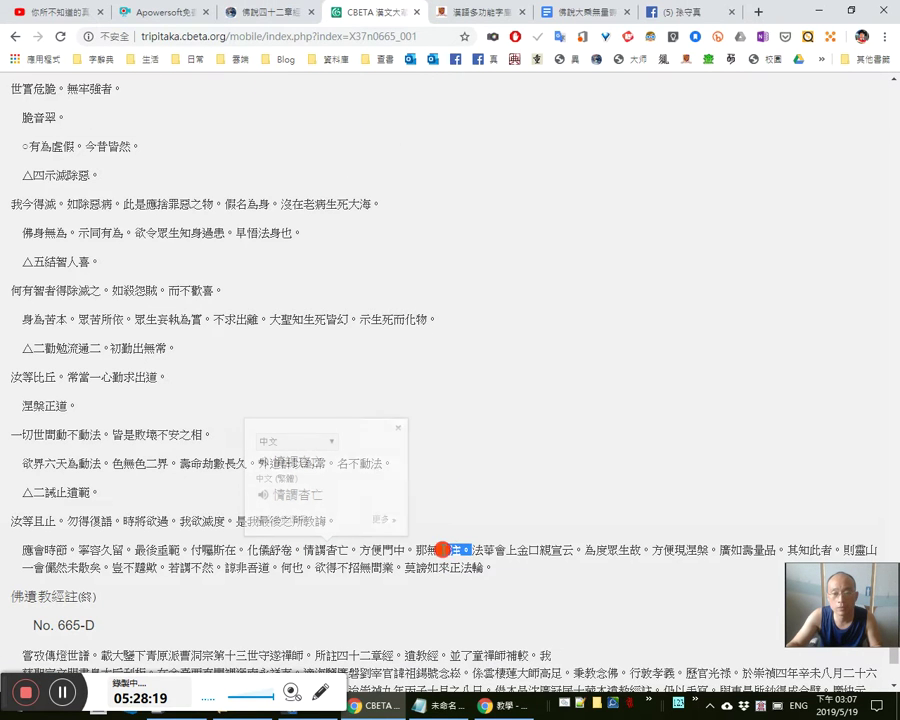
# Step: Back in EmEditor, type 指注。法華會上，金口 and start a new line
pyautogui.click(254, 20)
pyautogui.hotkey('alt', 'Tab')
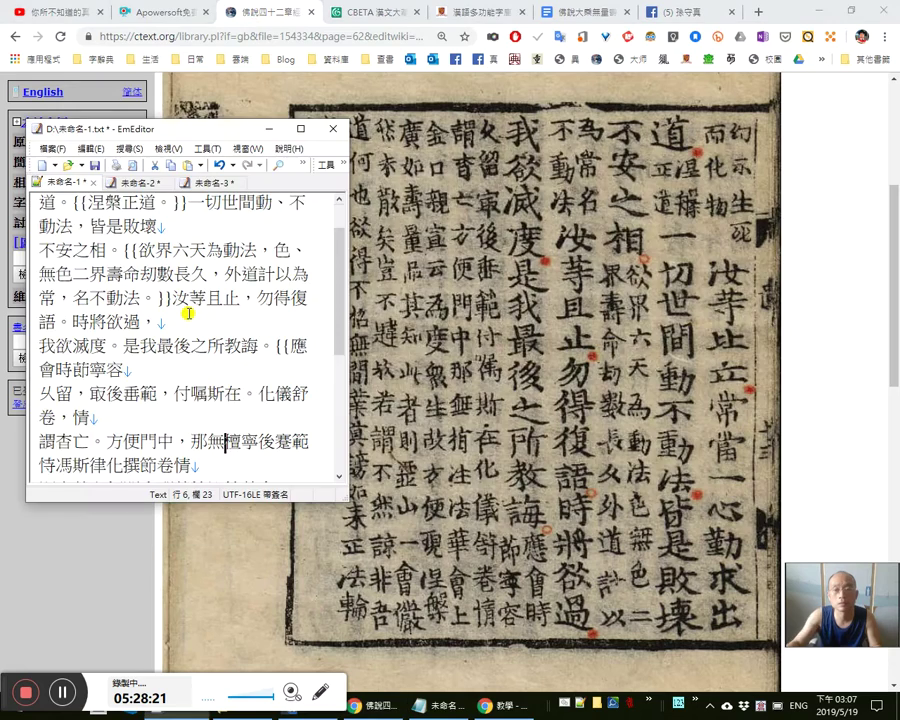
pyautogui.write('a指注。')
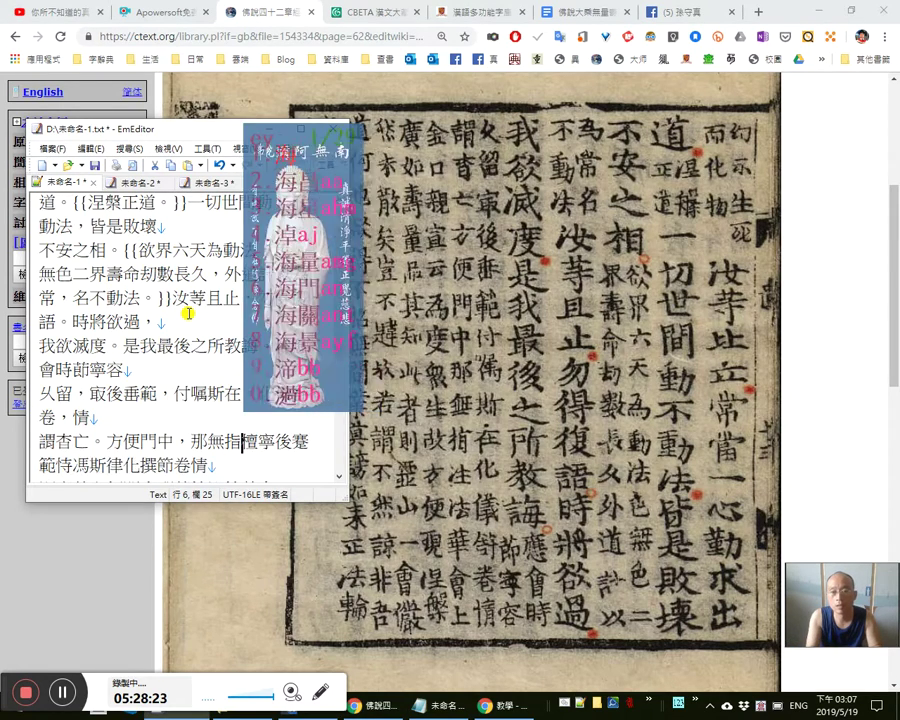
pyautogui.press('BackSpace')
pyautogui.press('BackSpace')
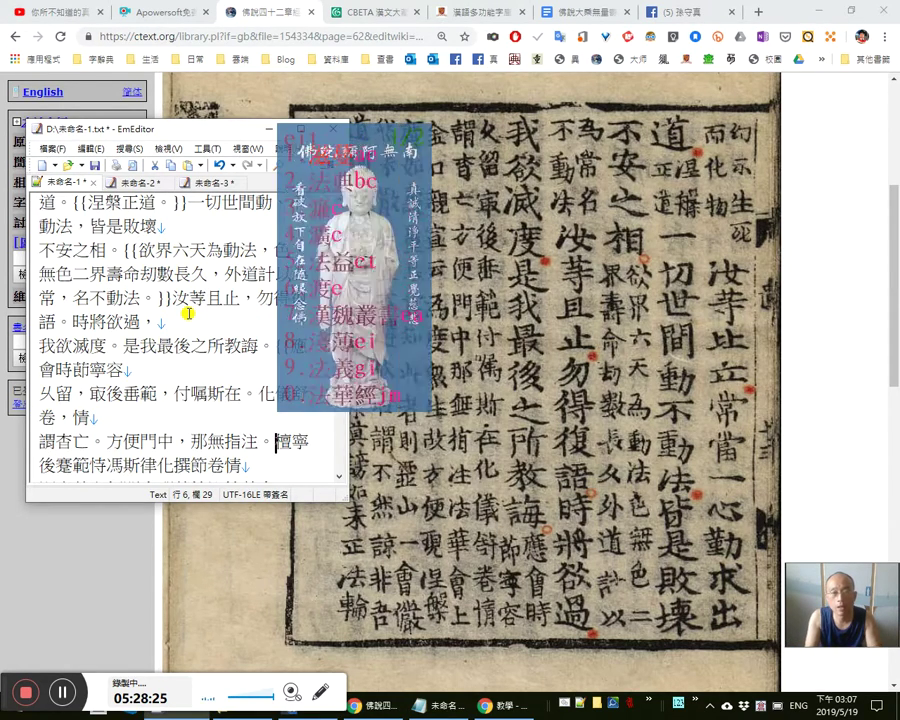
pyautogui.write('a法華')
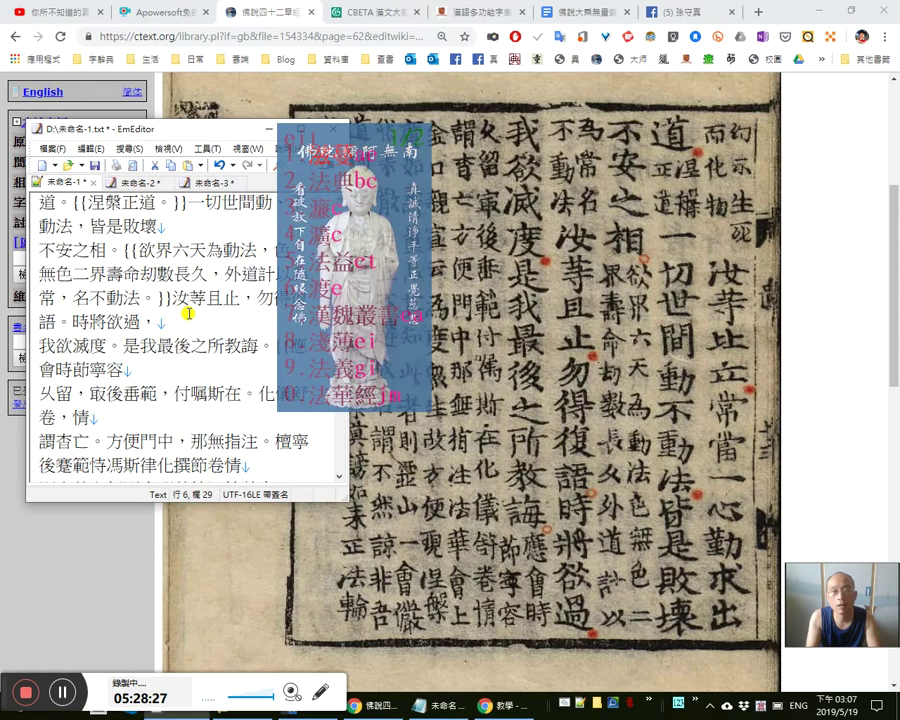
pyautogui.write('會上')
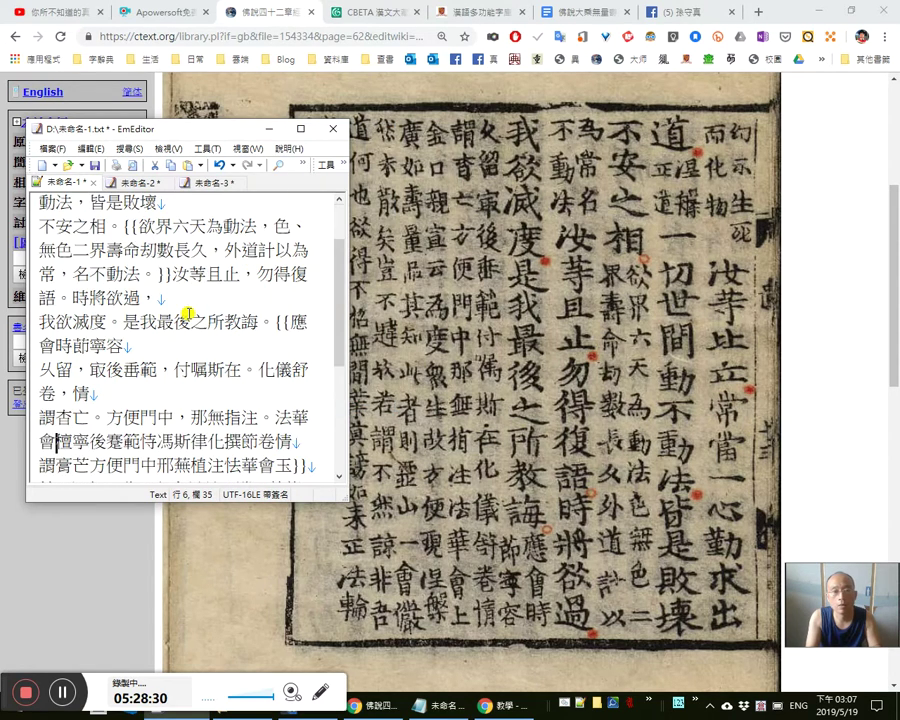
pyautogui.write('，金口')
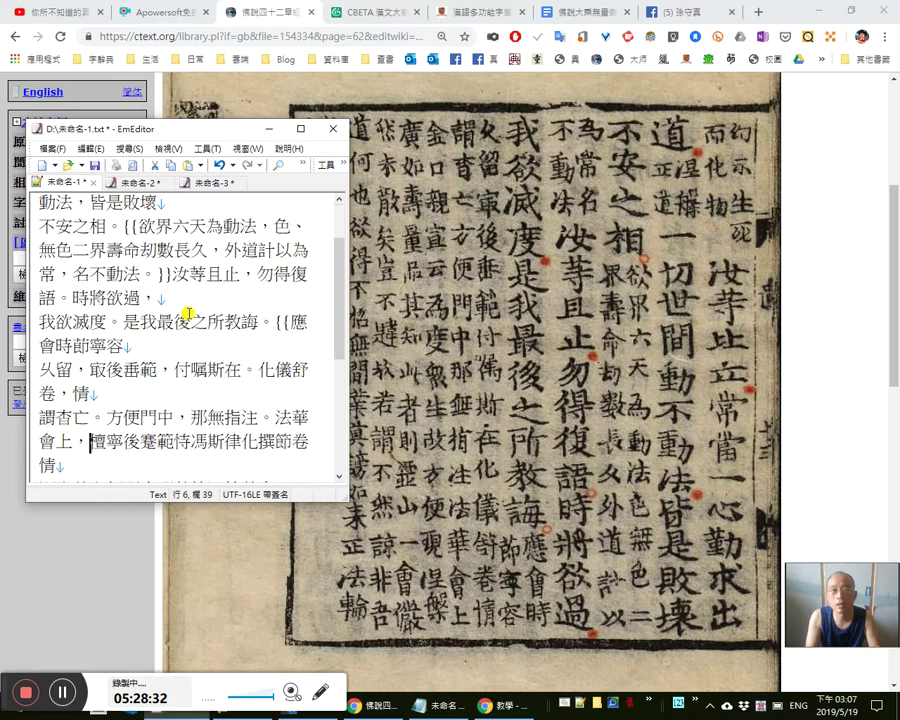
pyautogui.press('Return')
pyautogui.press('Right')
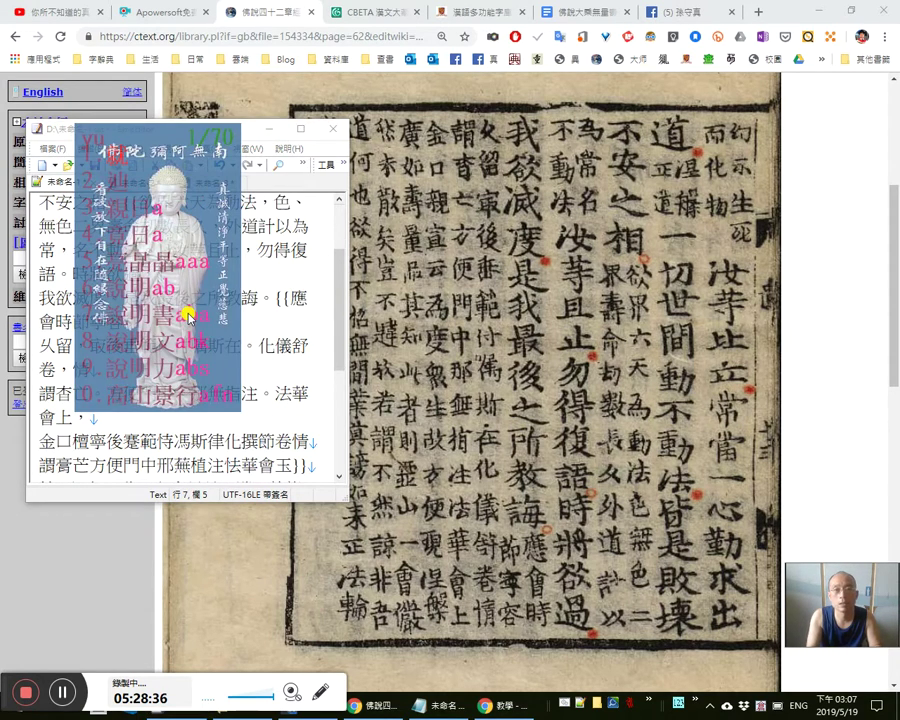
# Step: Enter 親宣云：為度衆生，故方便現涅槃, fixing the punctuation after 親宣
pyautogui.write('親宣。云')
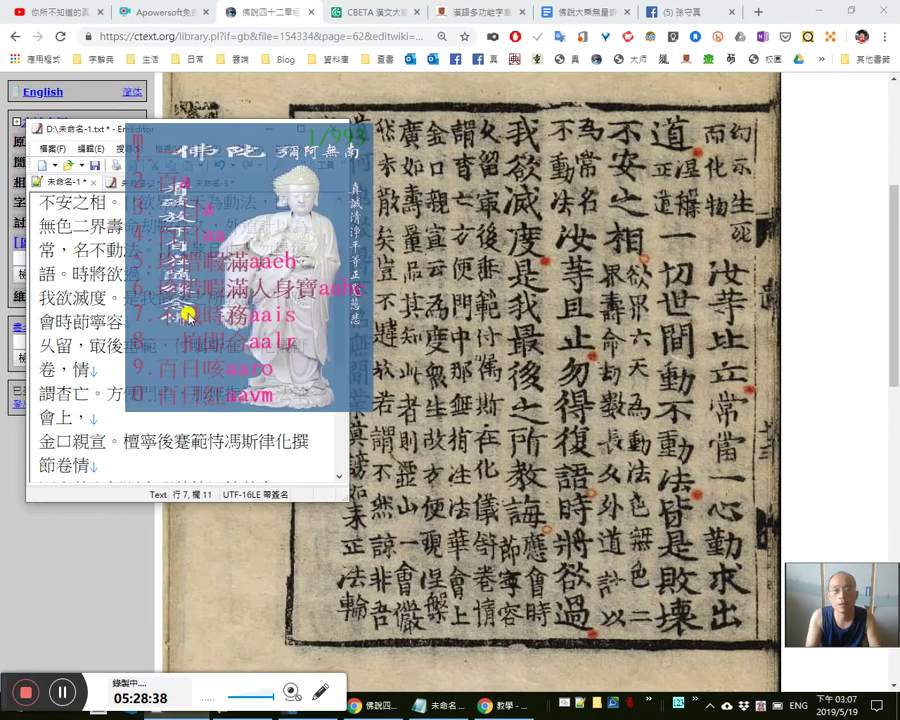
pyautogui.write('為度')
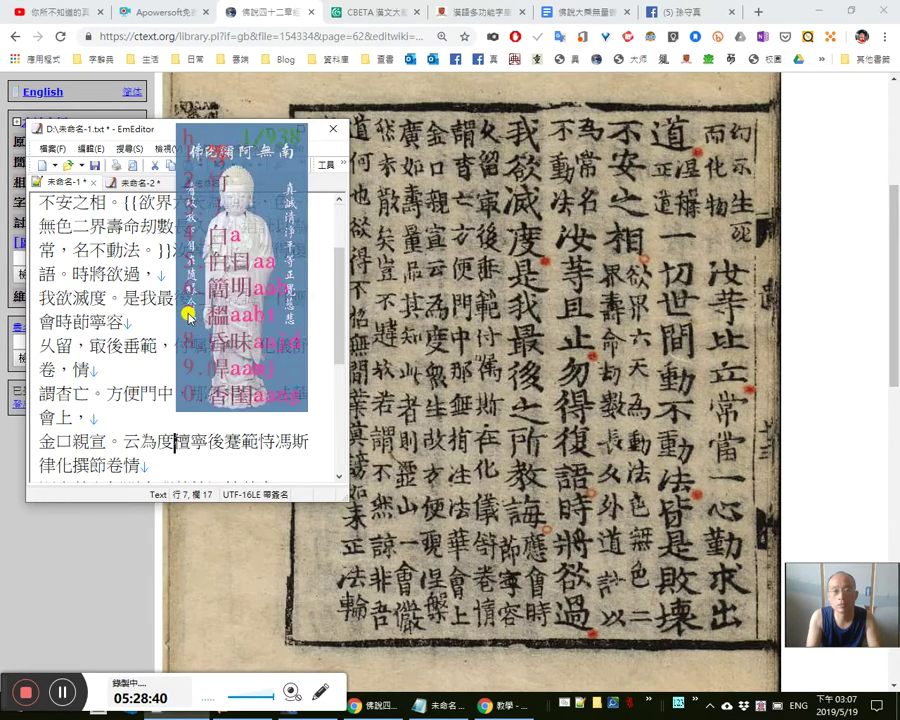
pyautogui.write('衆')
pyautogui.press('Left')
pyautogui.press('Left')
pyautogui.press('Left')
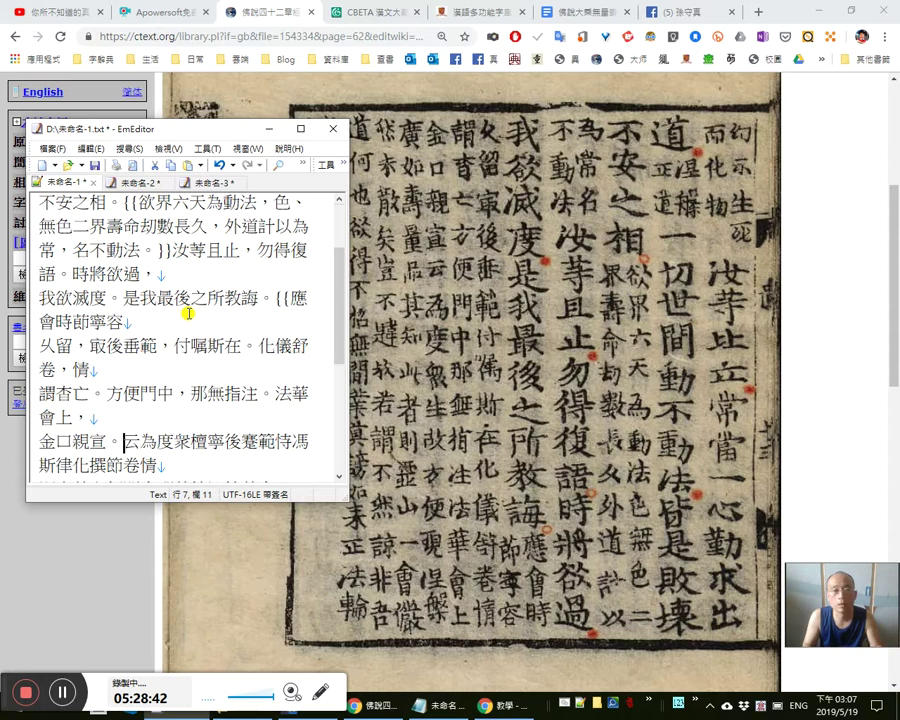
pyautogui.press('Delete')
pyautogui.press('Right')
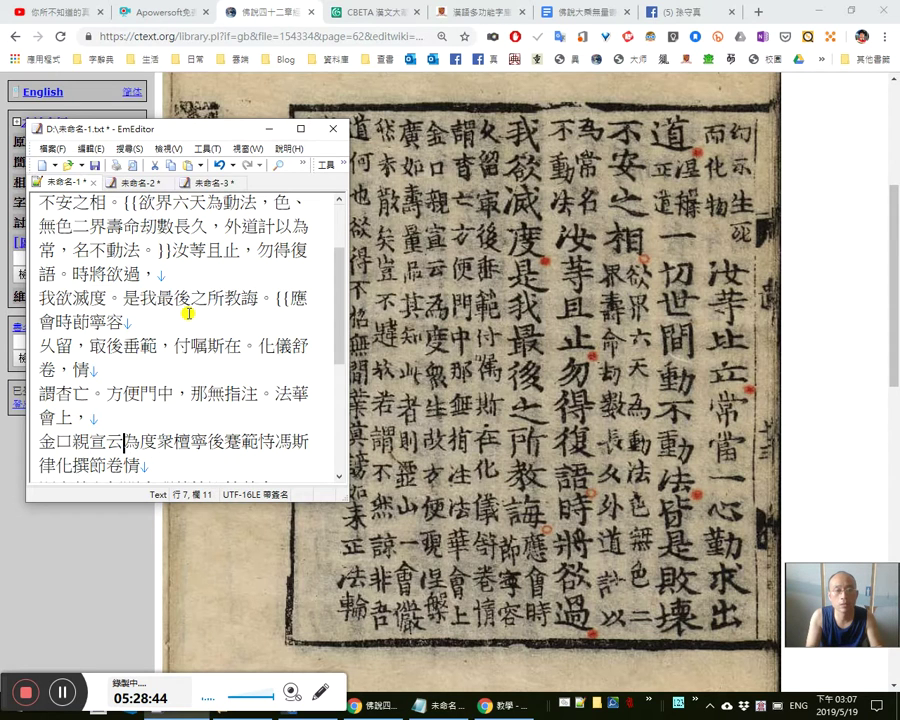
pyautogui.write('：')
pyautogui.press('Right')
pyautogui.write('生，故')
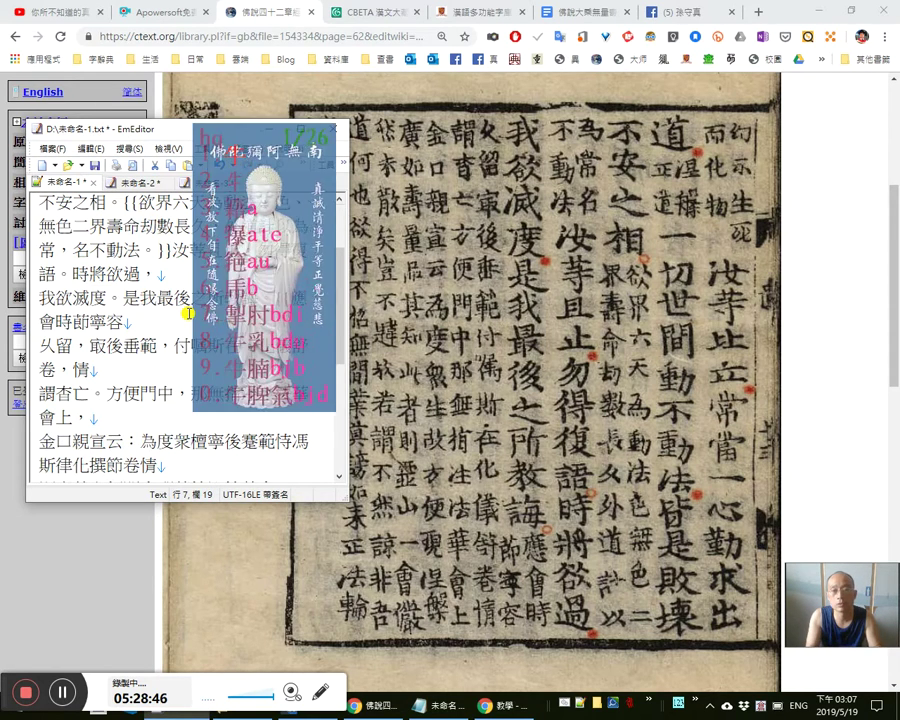
pyautogui.write('方便現')
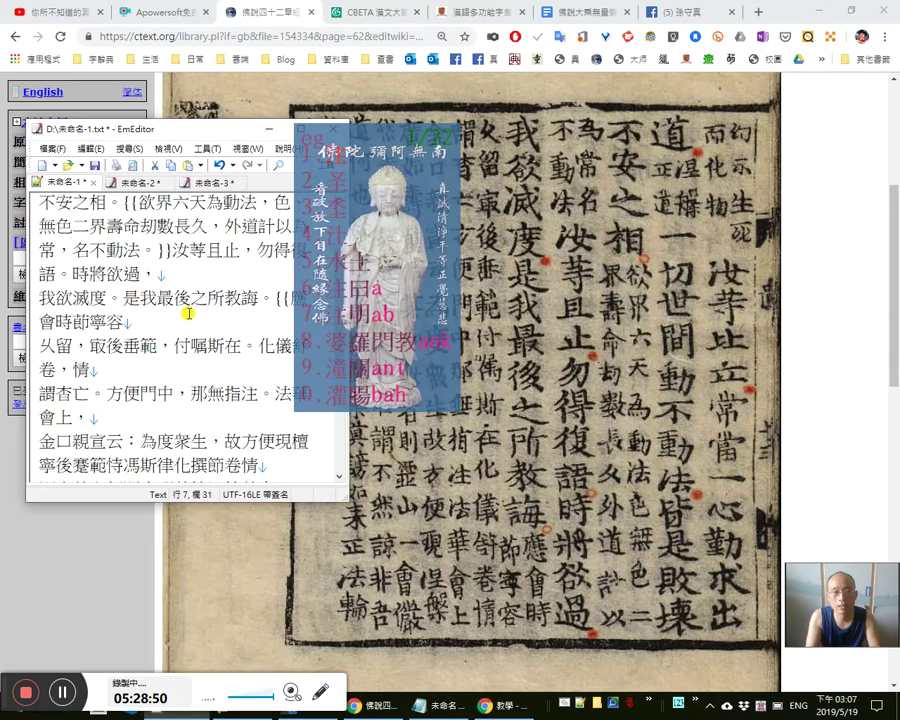
pyautogui.write('涅槃')
pyautogui.press('Return')
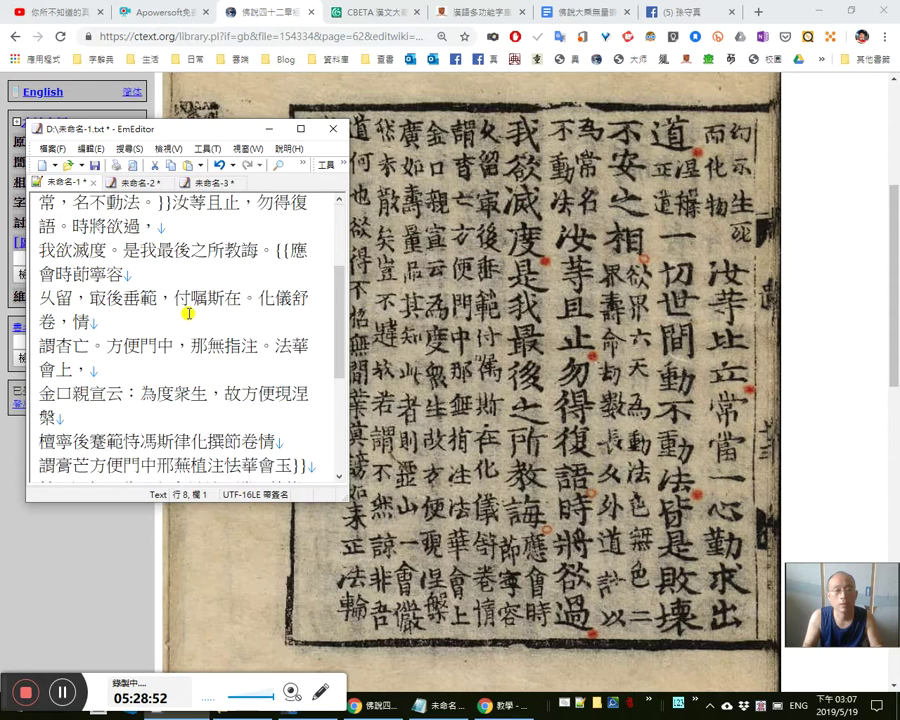
# Step: Overwrite the garbled lines with 廣如壽量品，其知此者，則靈山一會 and recheck 靈
pyautogui.hotkey('shift', 'Down')
pyautogui.hotkey('shift', 'Down')
pyautogui.hotkey('shift', 'Down')
pyautogui.hotkey('shift', 'Right')
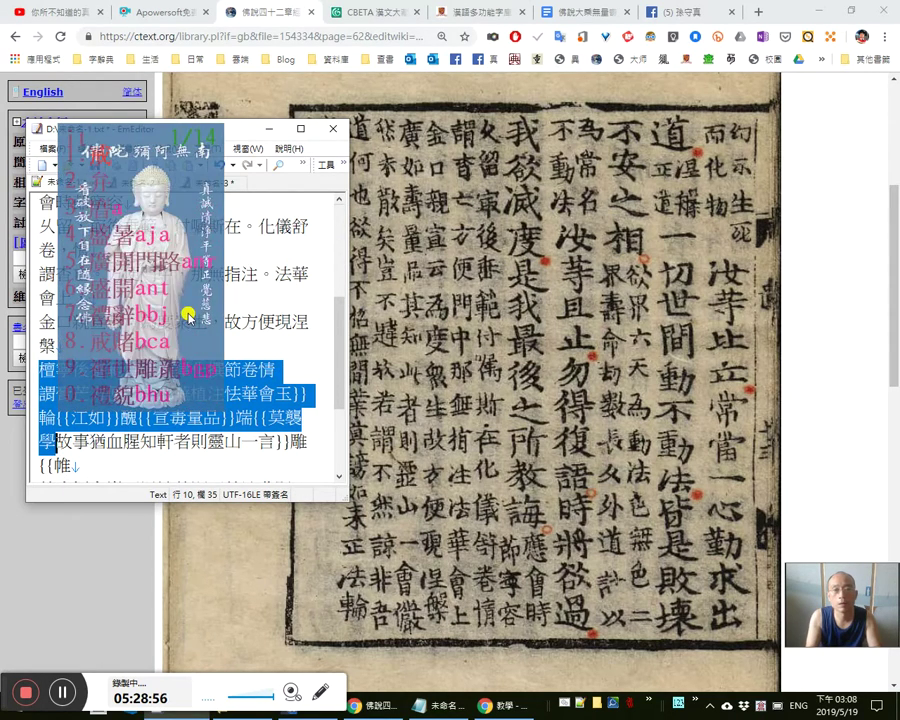
pyautogui.write('廣如')
pyautogui.write('壽量')
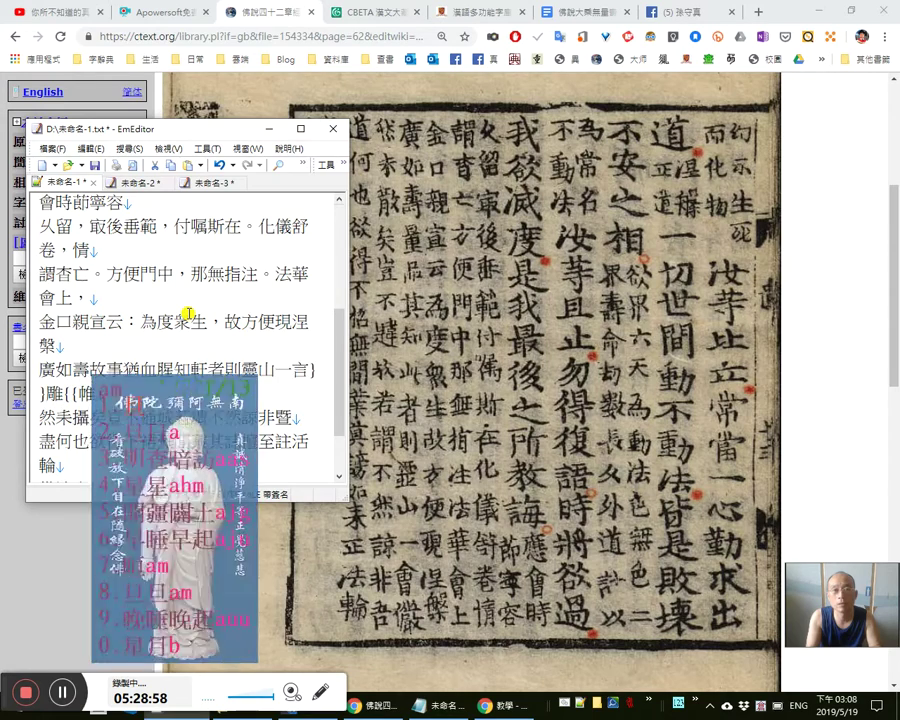
pyautogui.write('品，其')
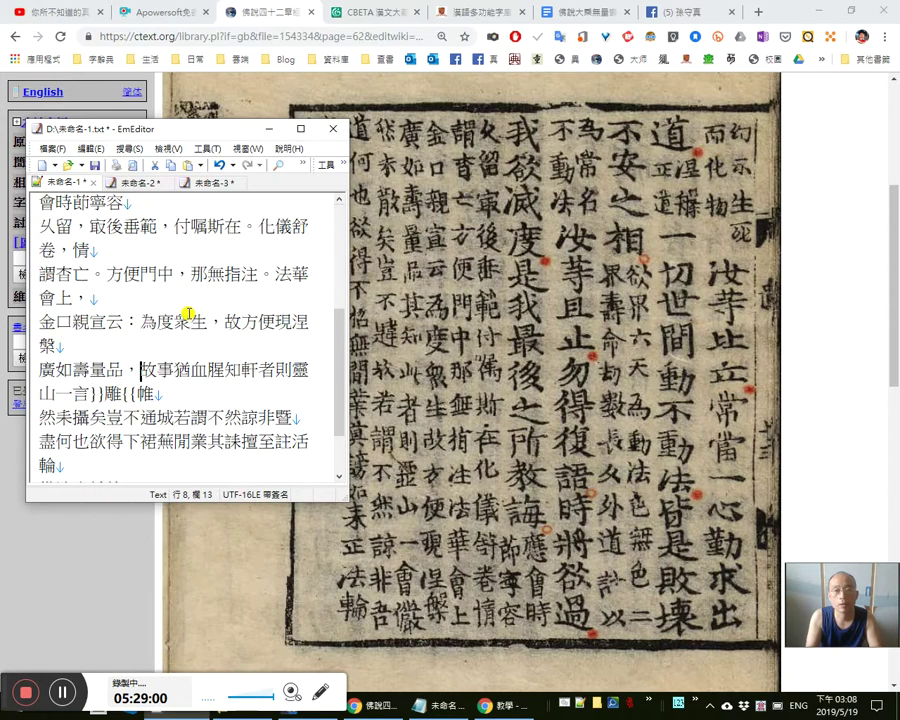
pyautogui.write('知此者')
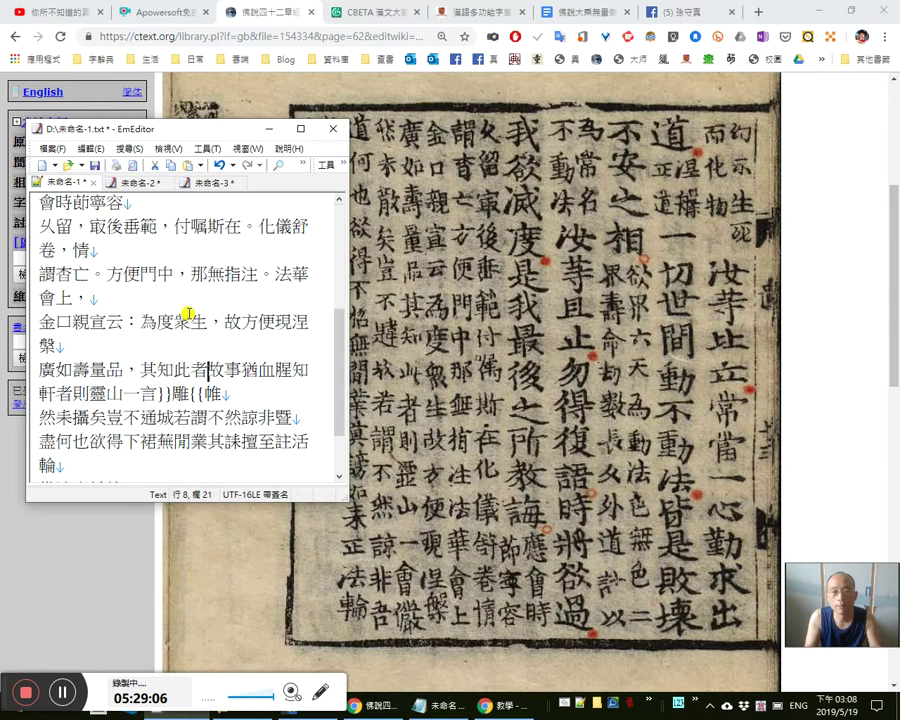
pyautogui.write('，則')
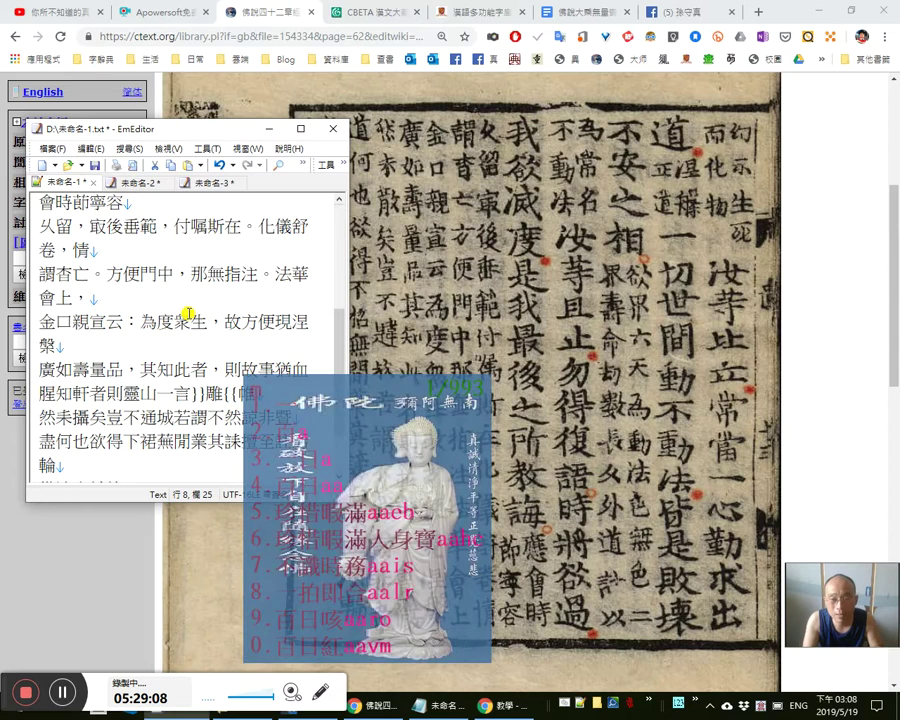
pyautogui.press('Escape')
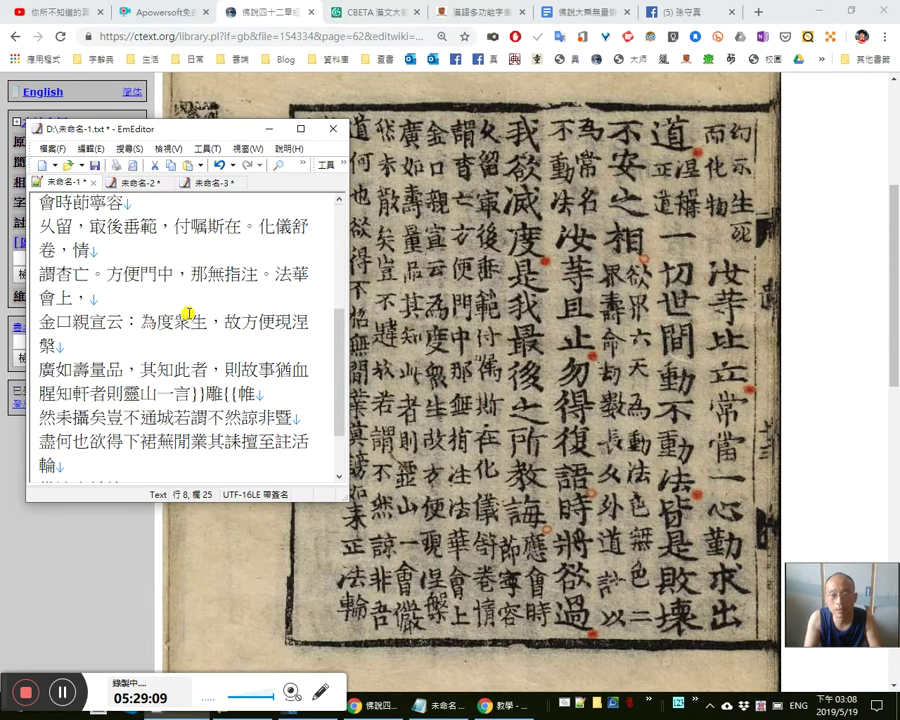
pyautogui.write('mbu')
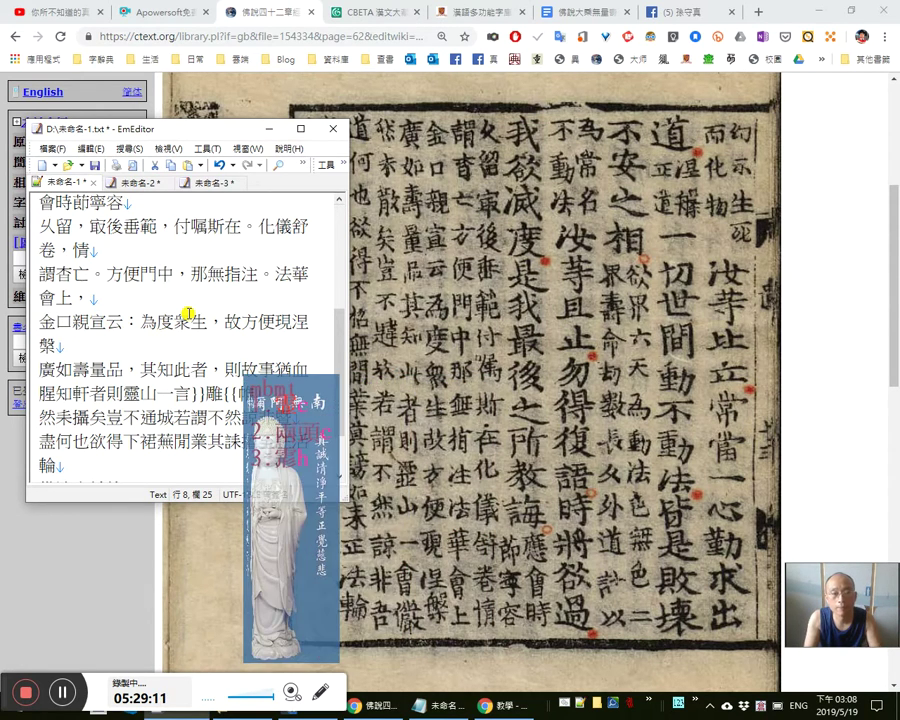
pyautogui.press('space')
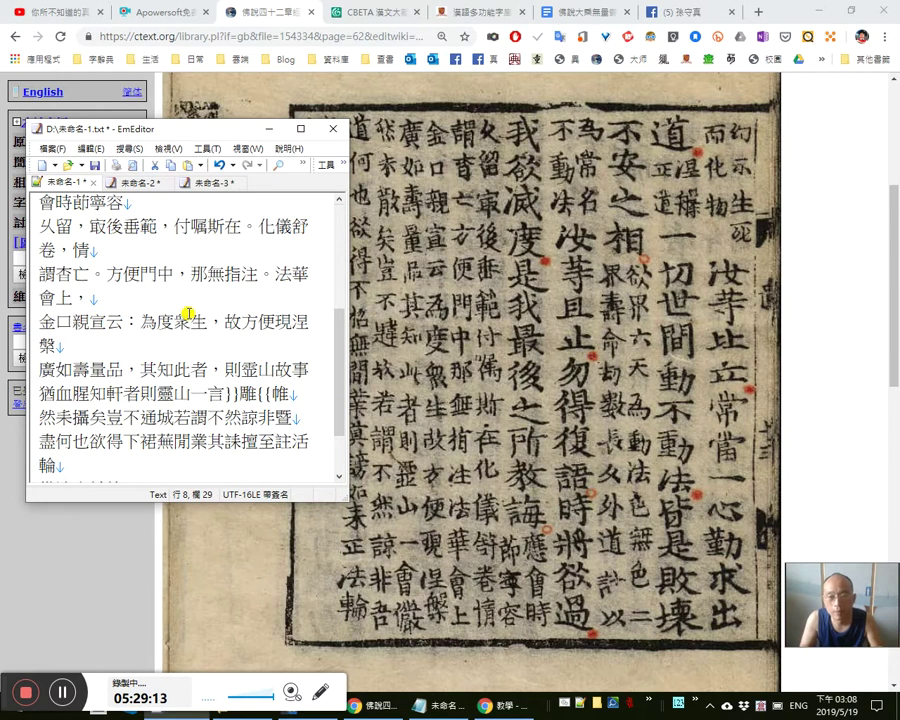
pyautogui.write('一會')
pyautogui.press('Left')
pyautogui.press('Left')
pyautogui.press('Left')
pyautogui.hotkey('shift', 'Left')
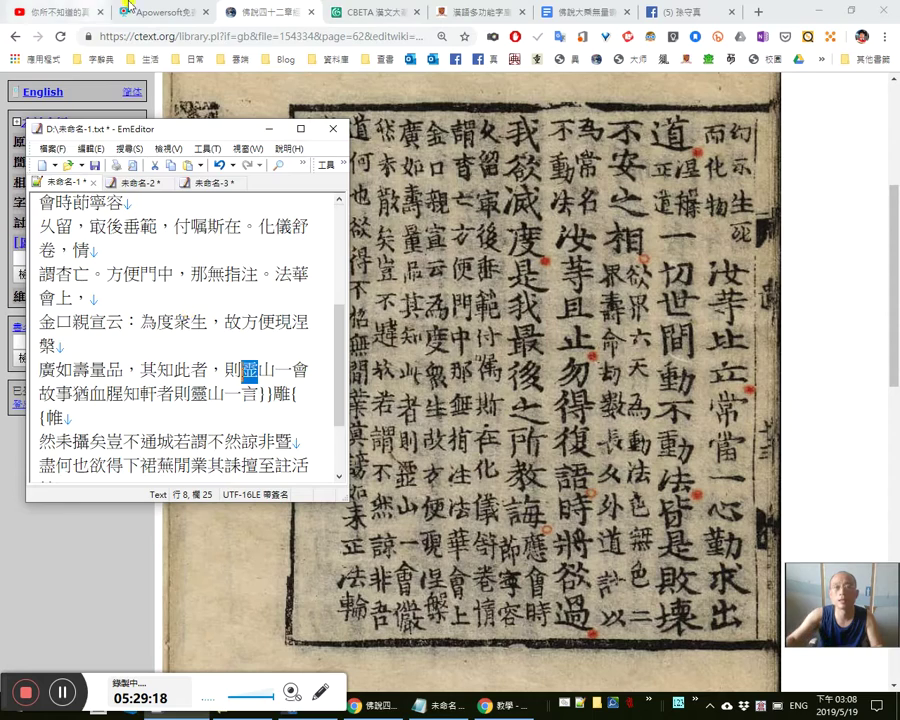
# Step: Search 漢語多功能字庫 for character U+290B3, then try looking it up on zdic and guoxuedashi
pyautogui.click(505, 14)
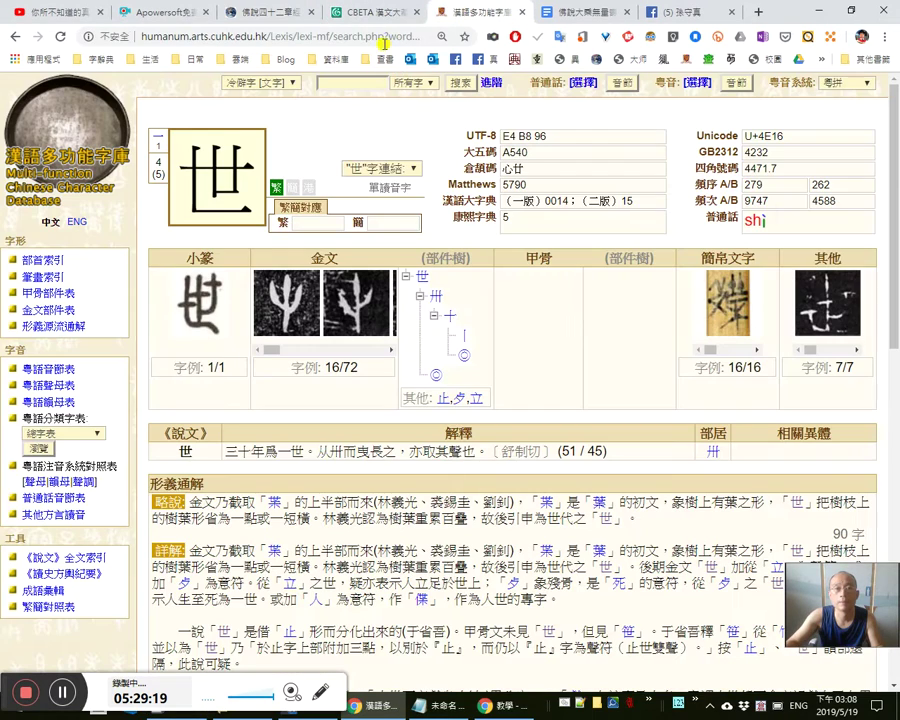
pyautogui.click(355, 83)
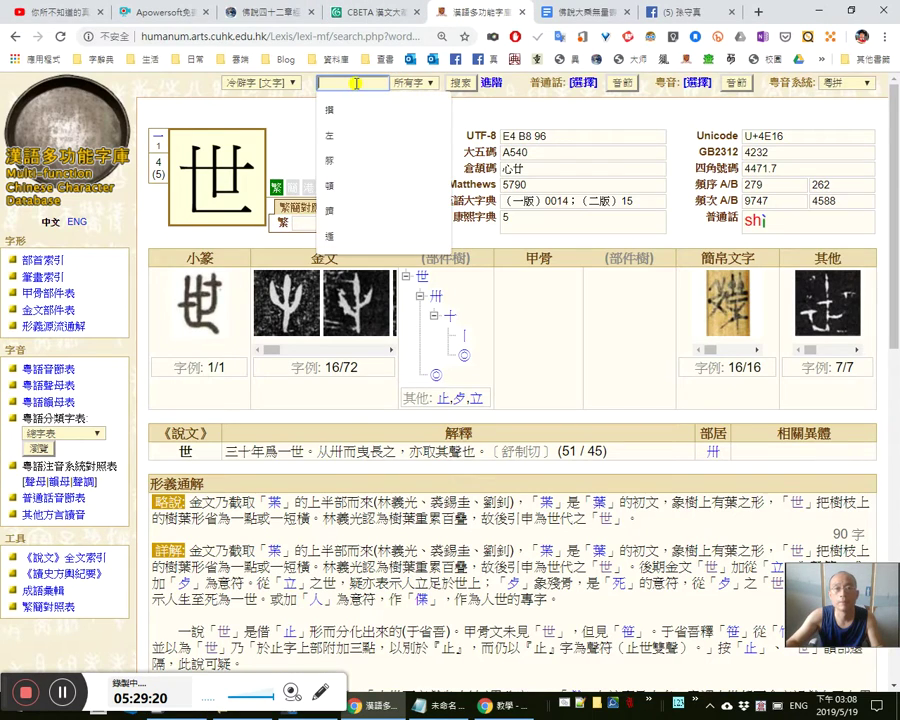
pyautogui.write('𩂳')
pyautogui.press('Return')
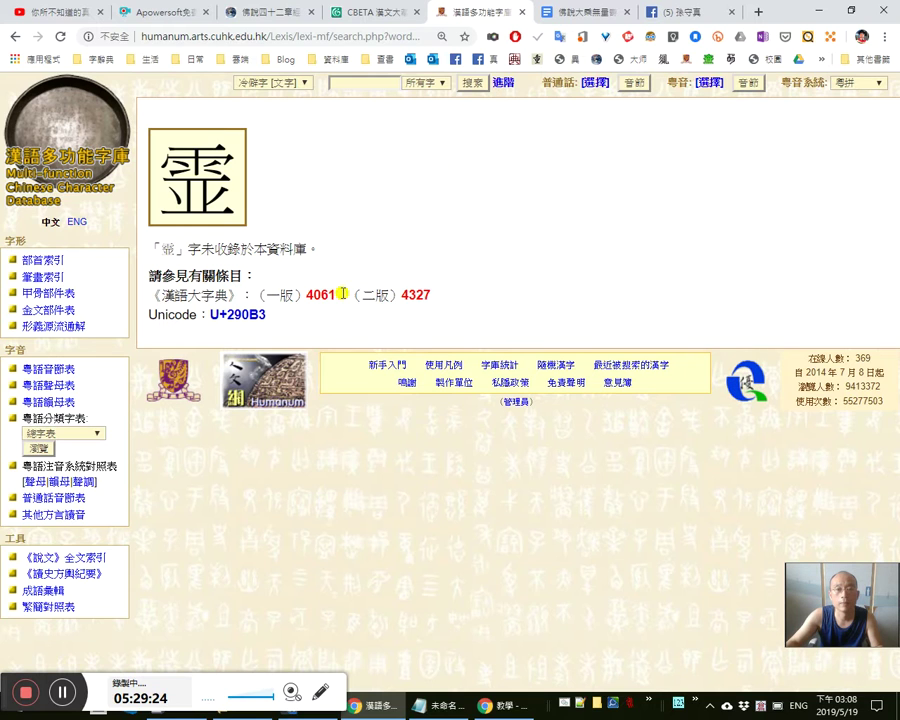
pyautogui.click(516, 59)
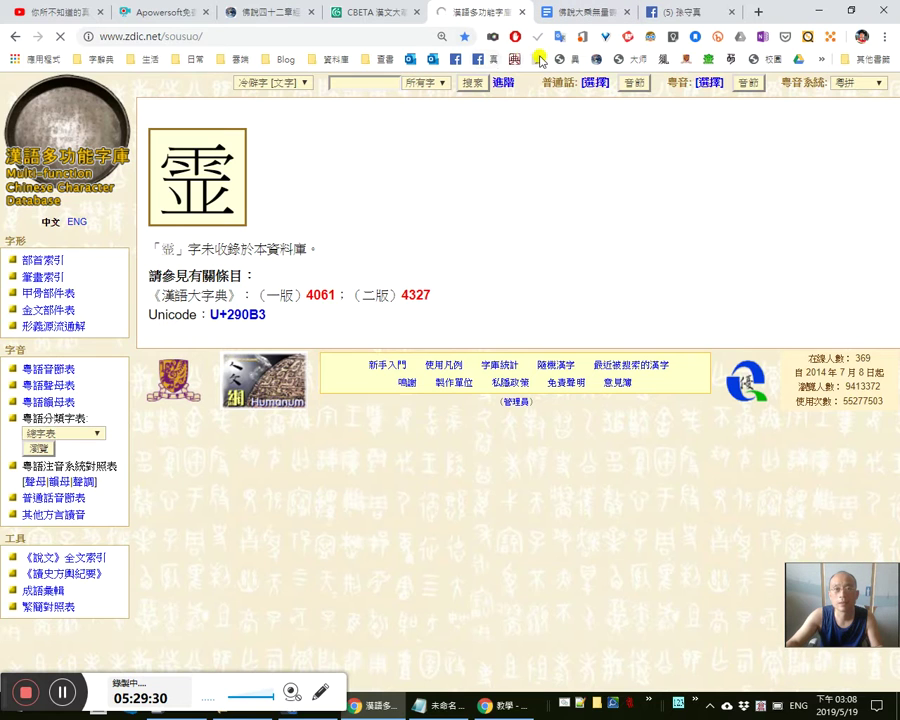
pyautogui.click(622, 60)
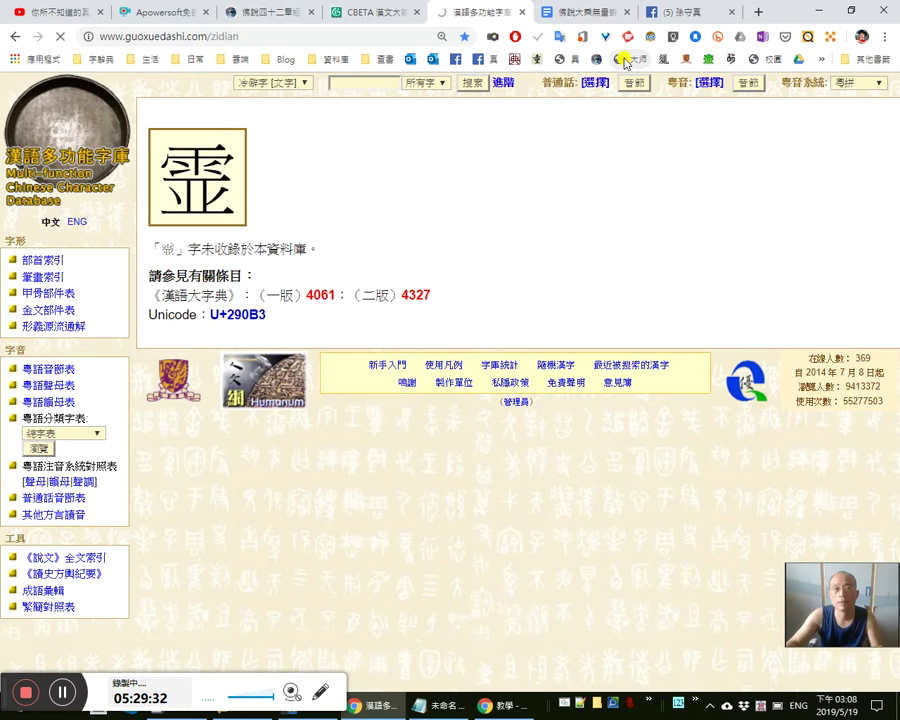
# Step: Google character U+290B3 with Paste and search and open its zdic entry
pyautogui.click(667, 17)
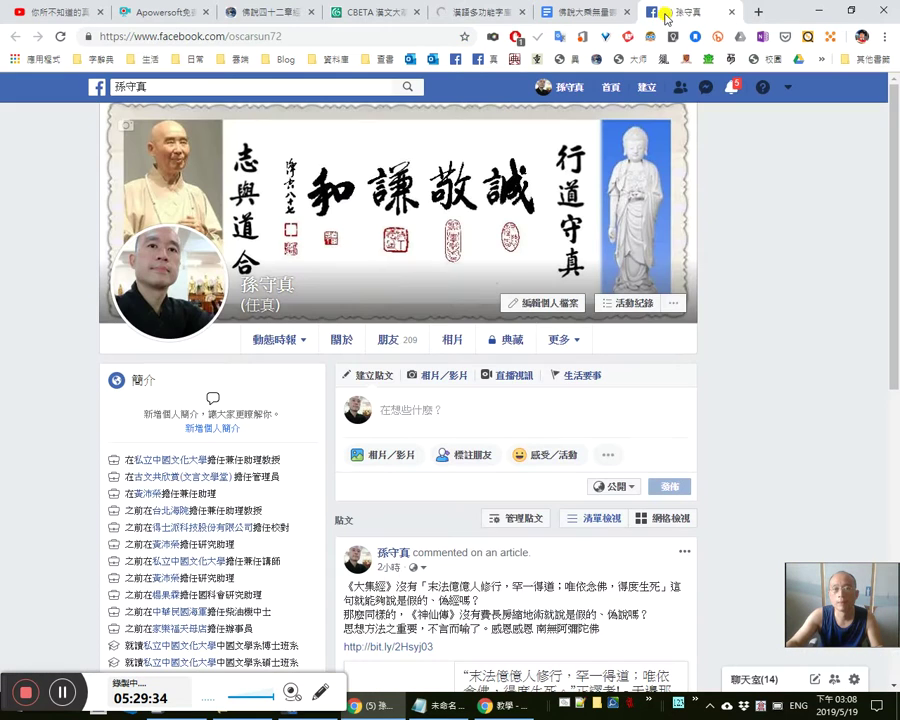
pyautogui.click(491, 15)
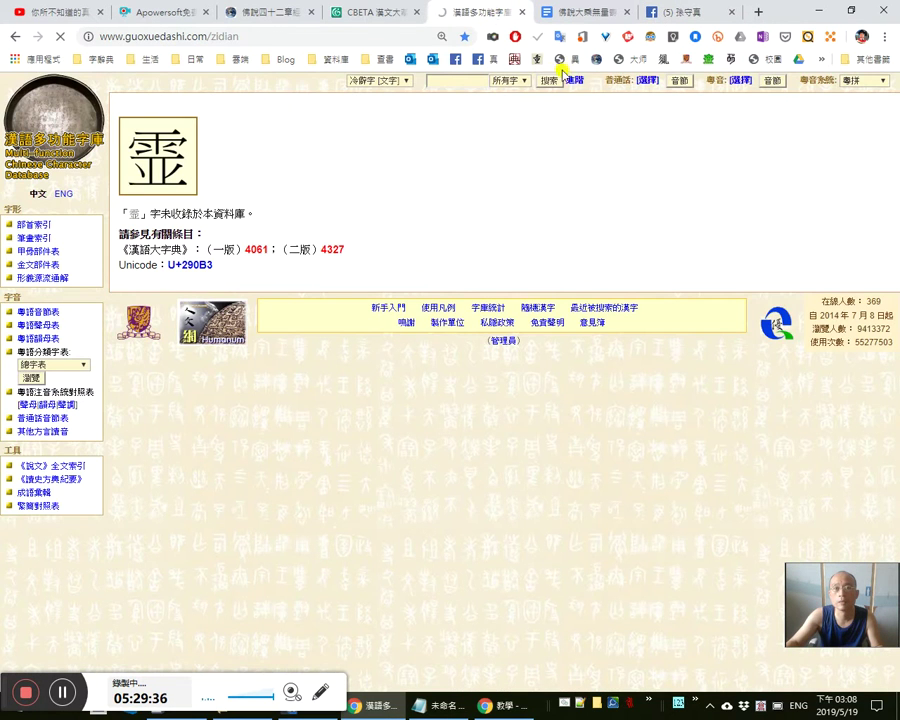
pyautogui.click(688, 20)
pyautogui.rightClick(406, 37)
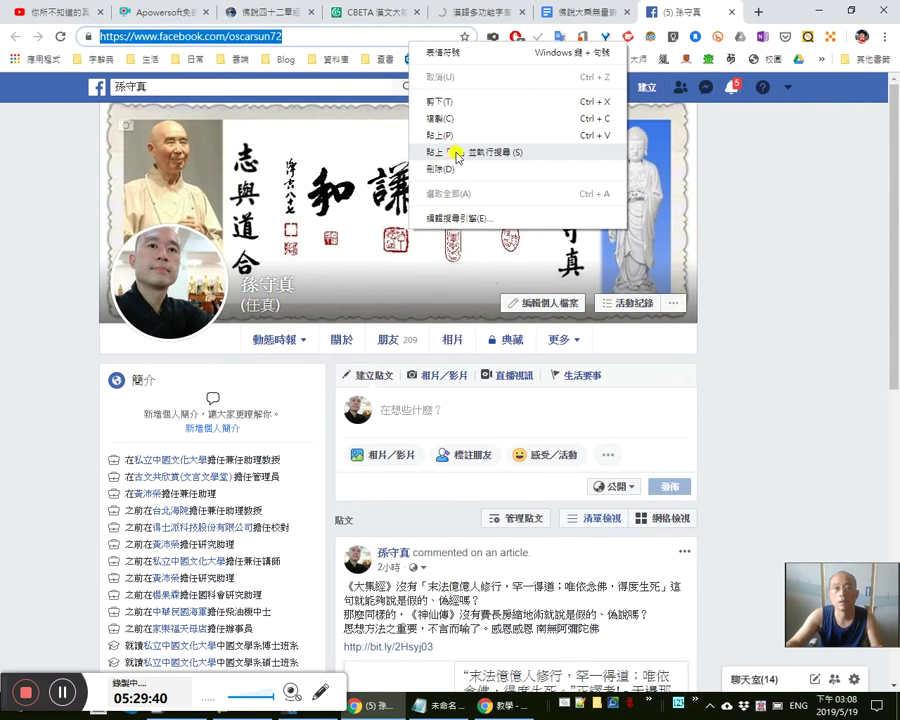
pyautogui.click(452, 150)
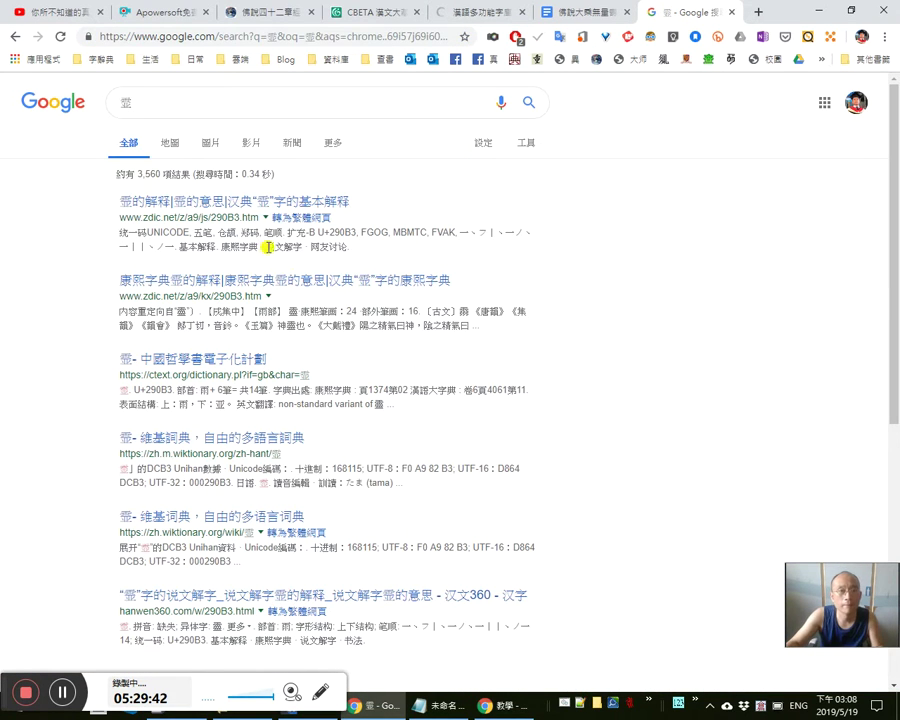
pyautogui.click(260, 203)
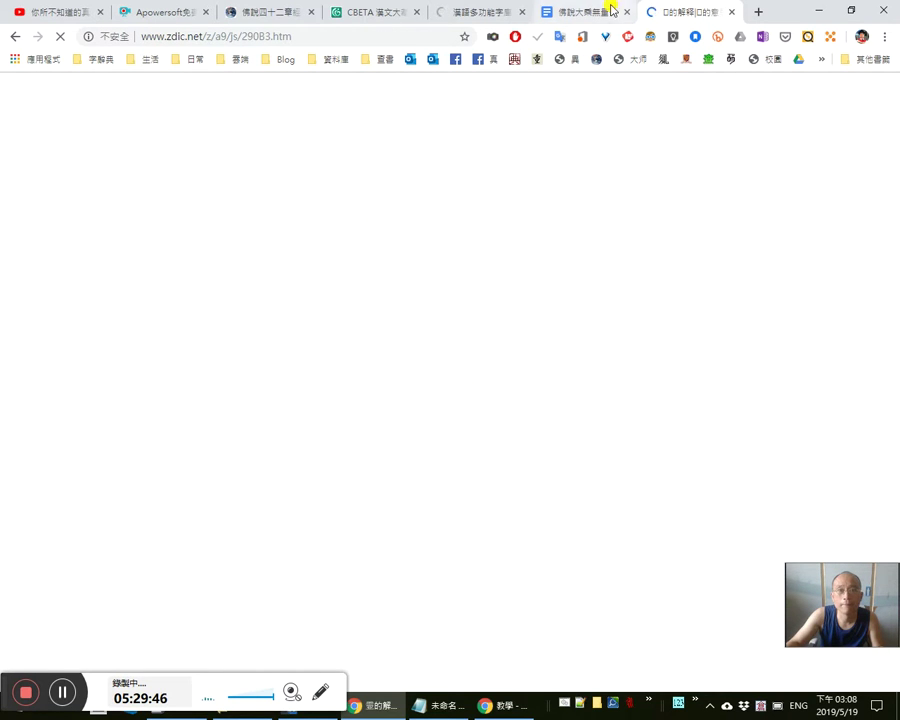
# Step: Open the ctext dictionary entry for U+290B3 from the Google results, confirming it is a 靈 variant
pyautogui.click(590, 11)
pyautogui.click(481, 10)
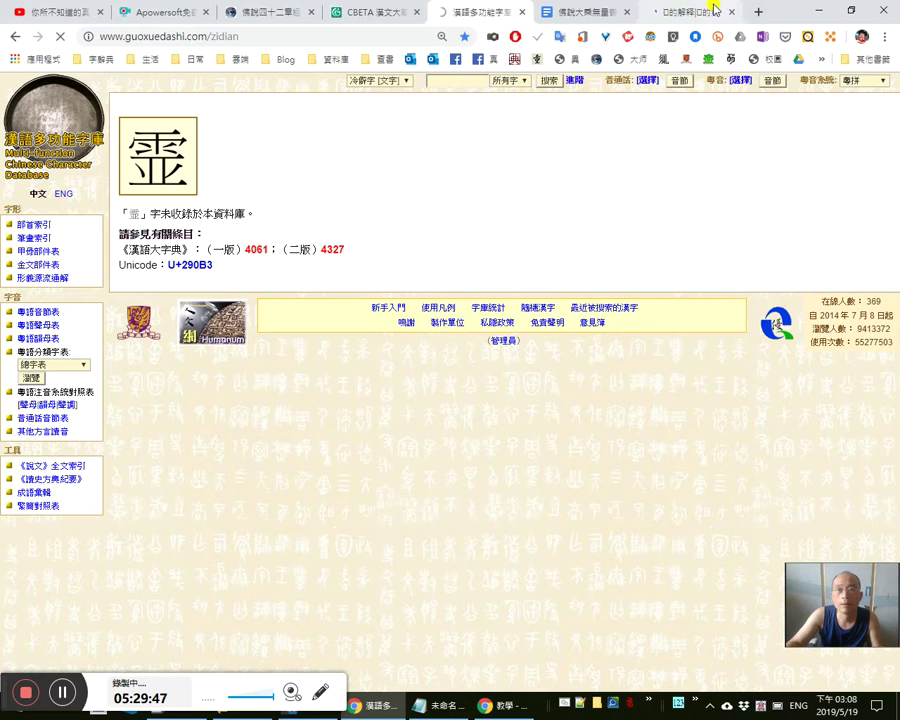
pyautogui.click(684, 11)
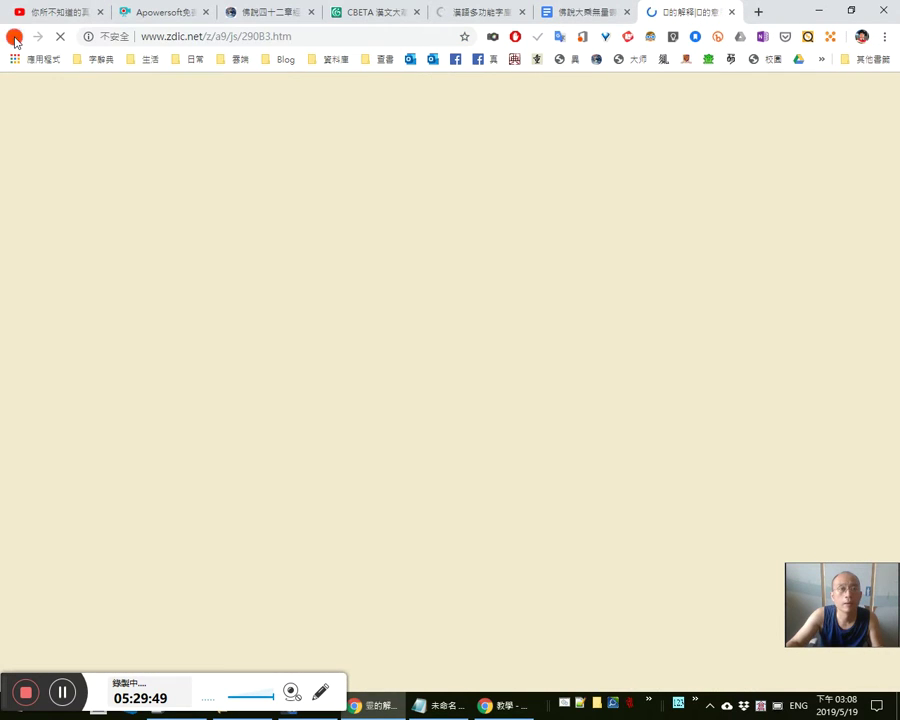
pyautogui.click(15, 37)
pyautogui.click(270, 286)
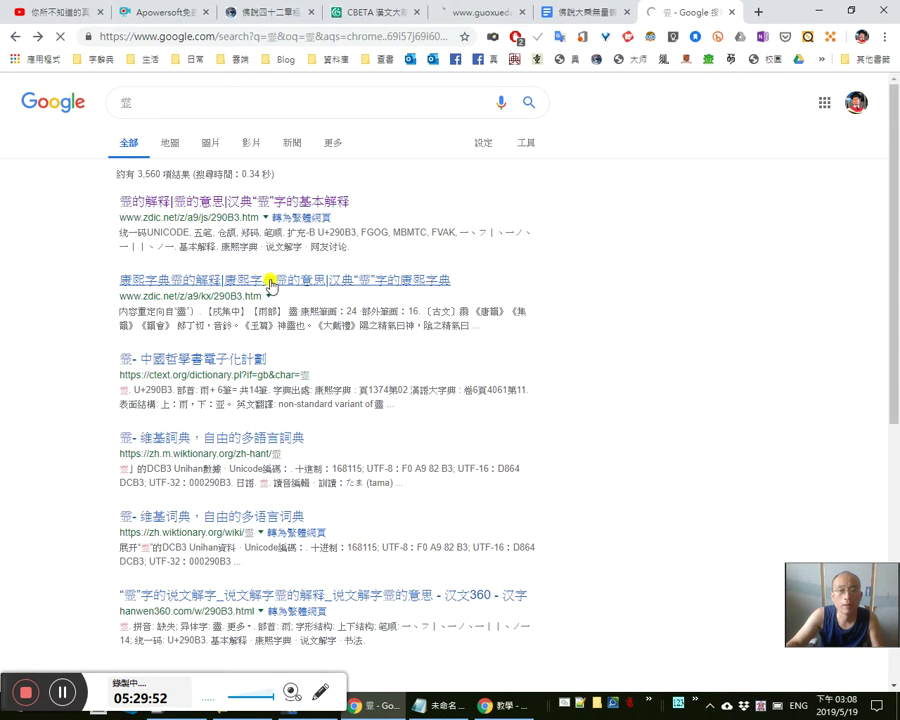
pyautogui.middleClick(201, 366)
pyautogui.click(670, 20)
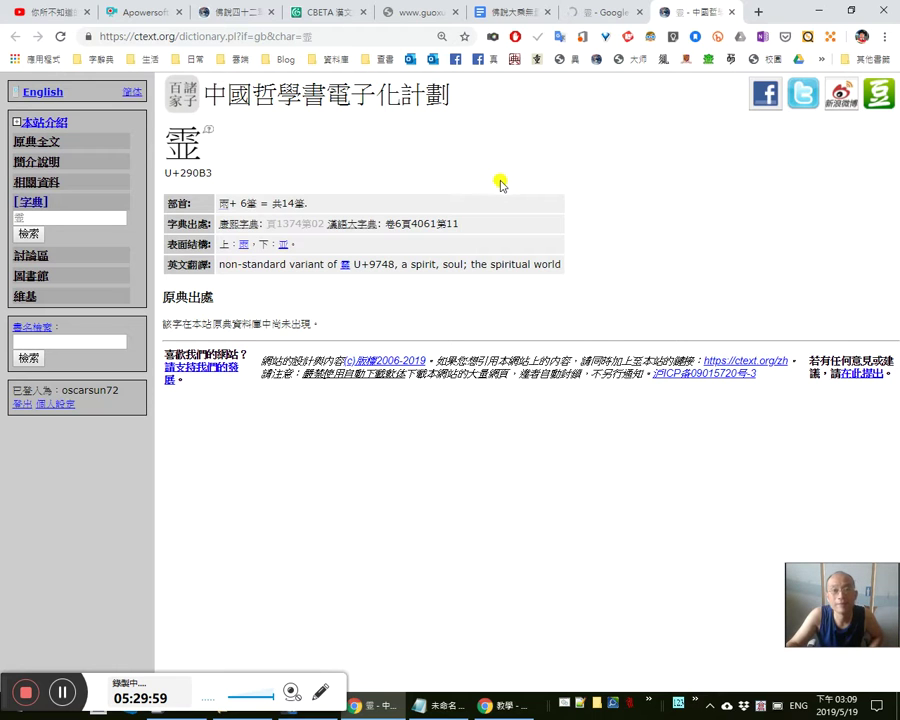
# Step: Check the guoxuedashi tab, then return to the CBETA commentary page
pyautogui.click(397, 12)
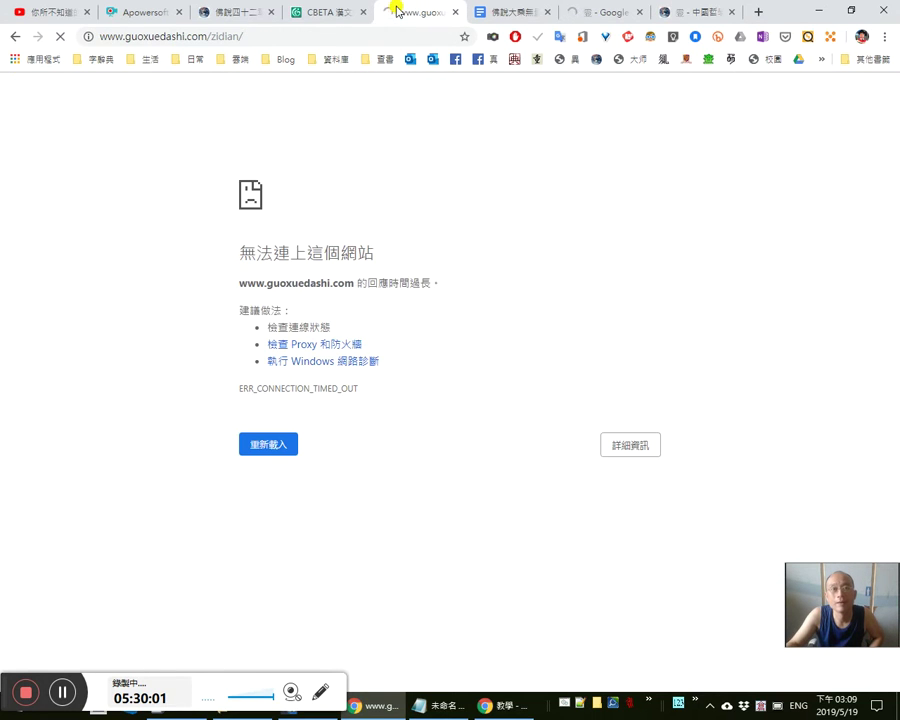
pyautogui.click(316, 20)
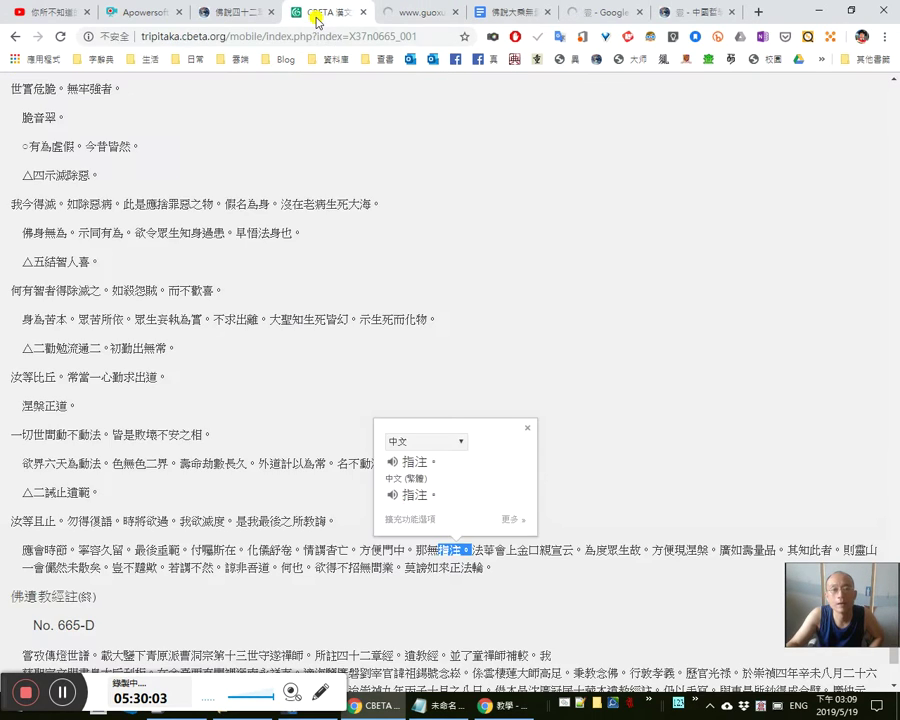
pyautogui.click(713, 706)
# Step: Reconnect Chrome by joining a different Wi-Fi network from the tray
pyautogui.click(709, 653)
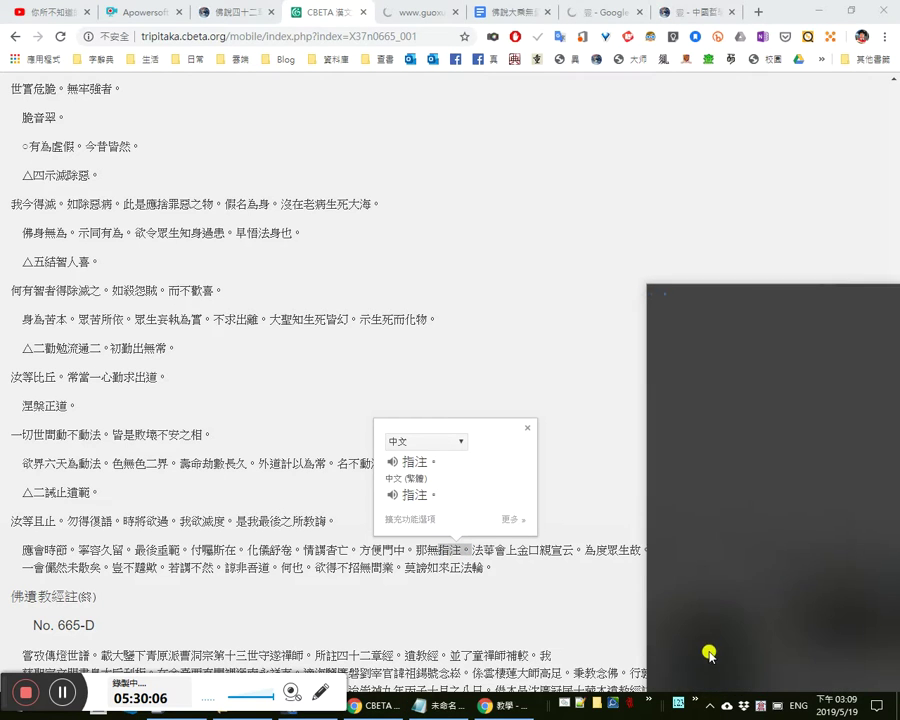
pyautogui.click(785, 552)
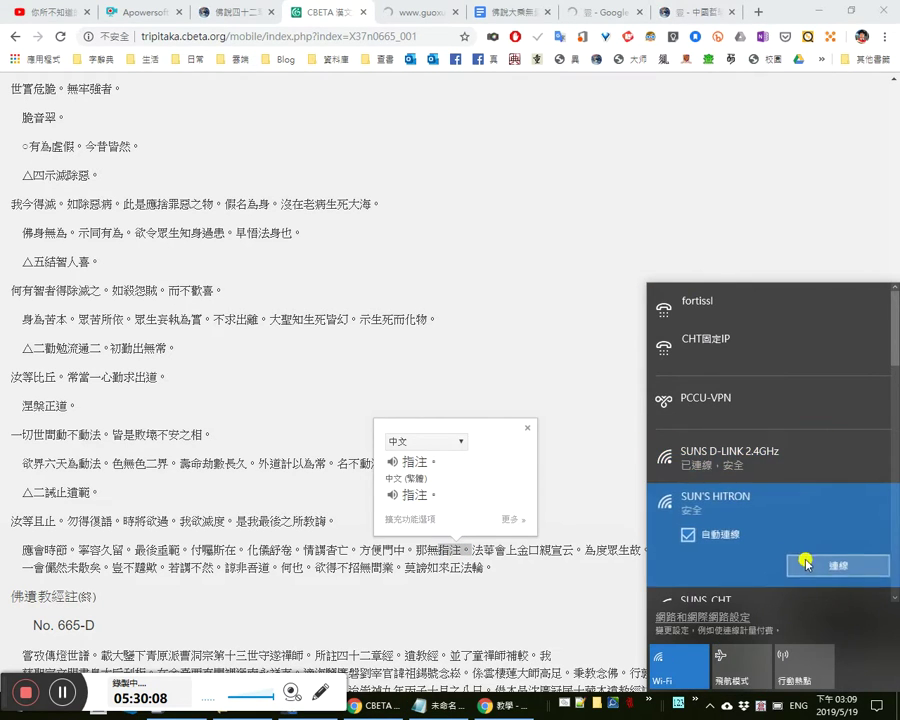
pyautogui.click(808, 563)
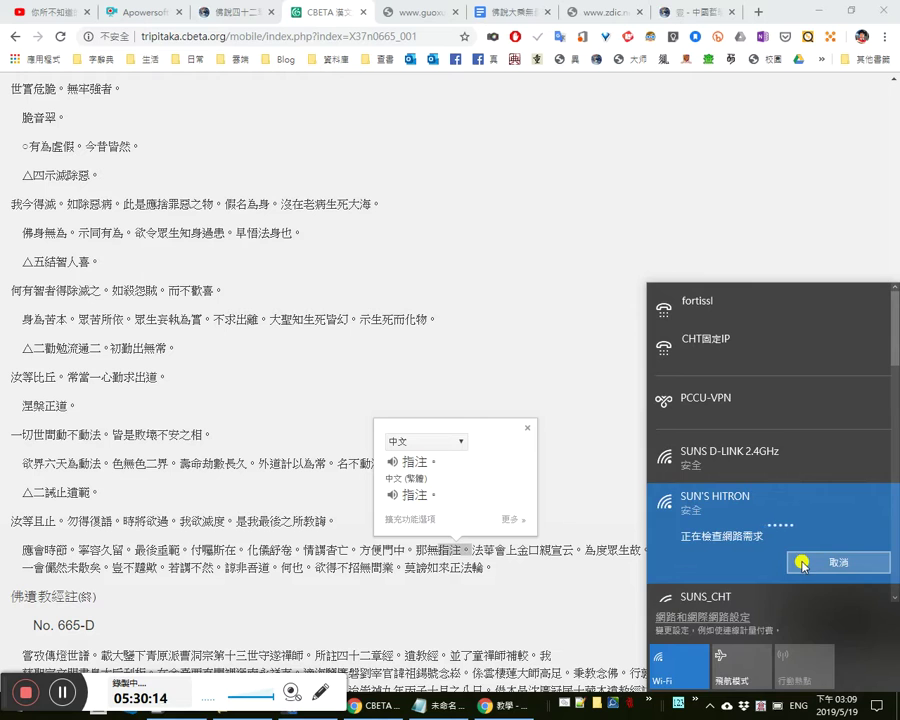
pyautogui.click(568, 203)
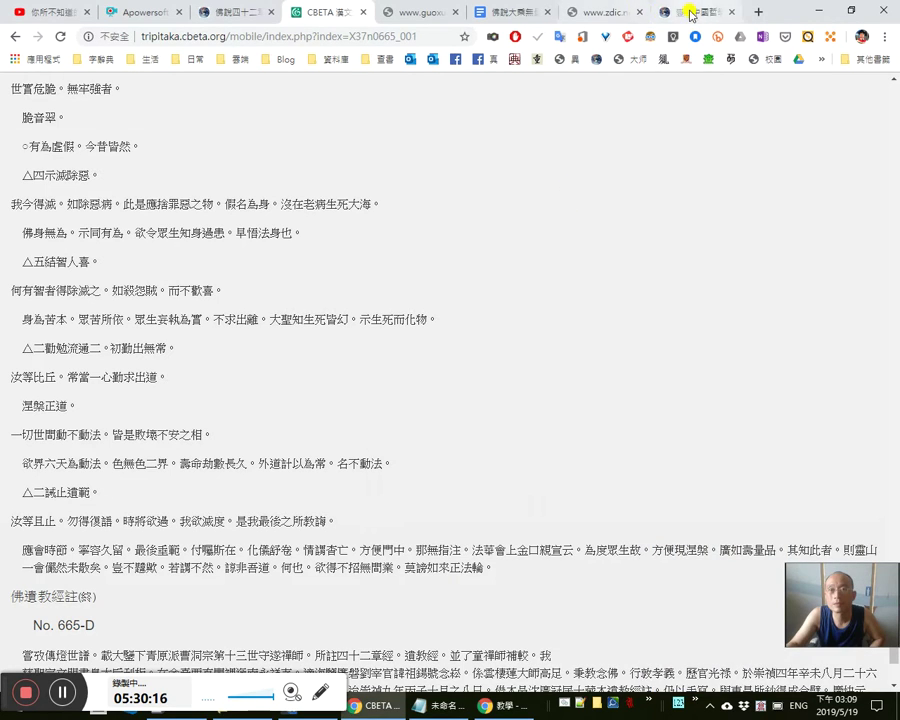
# Step: Reload guoxuedashi and look up U+290B3, which it lists as the same as 灵
pyautogui.click(690, 14)
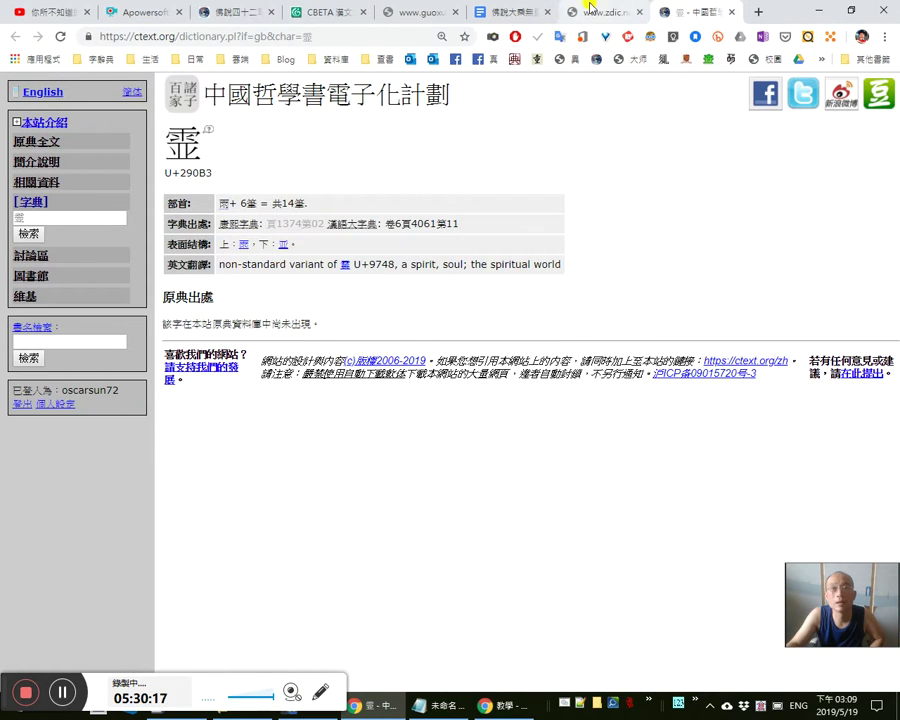
pyautogui.click(590, 12)
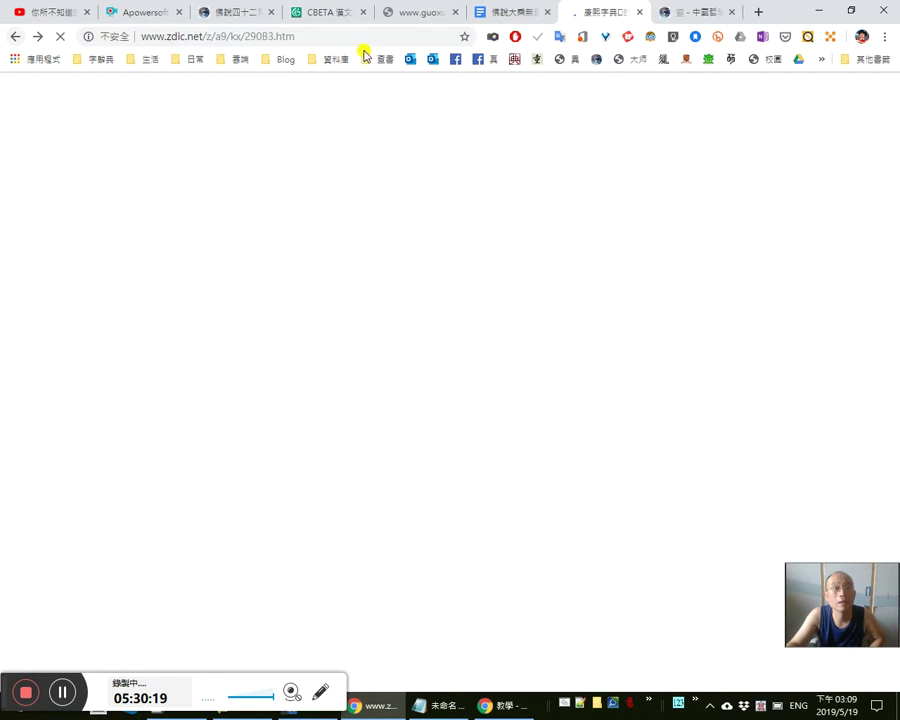
pyautogui.click(408, 12)
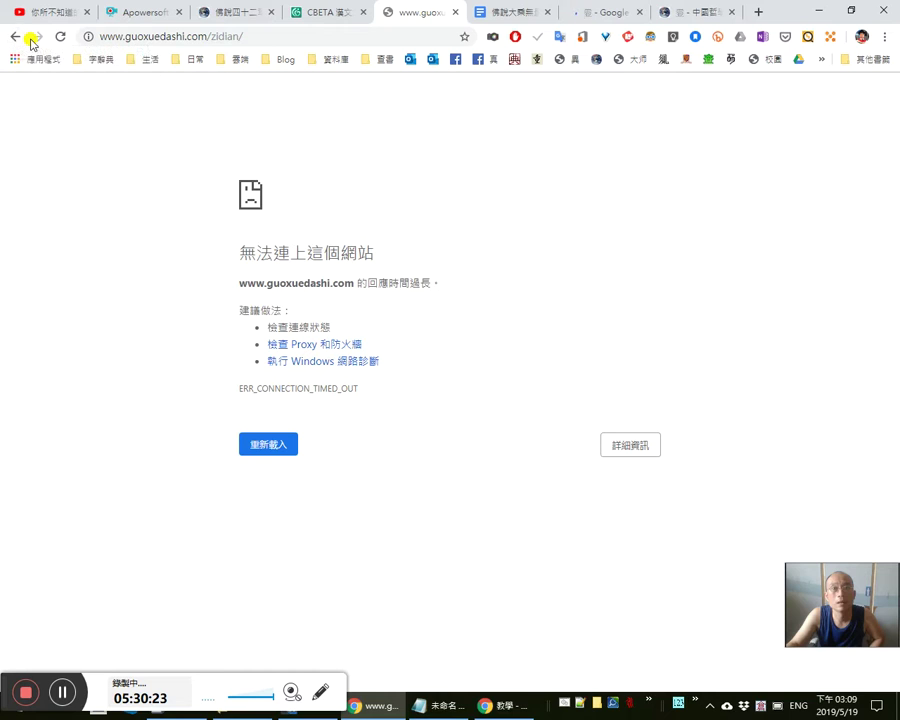
pyautogui.click(64, 37)
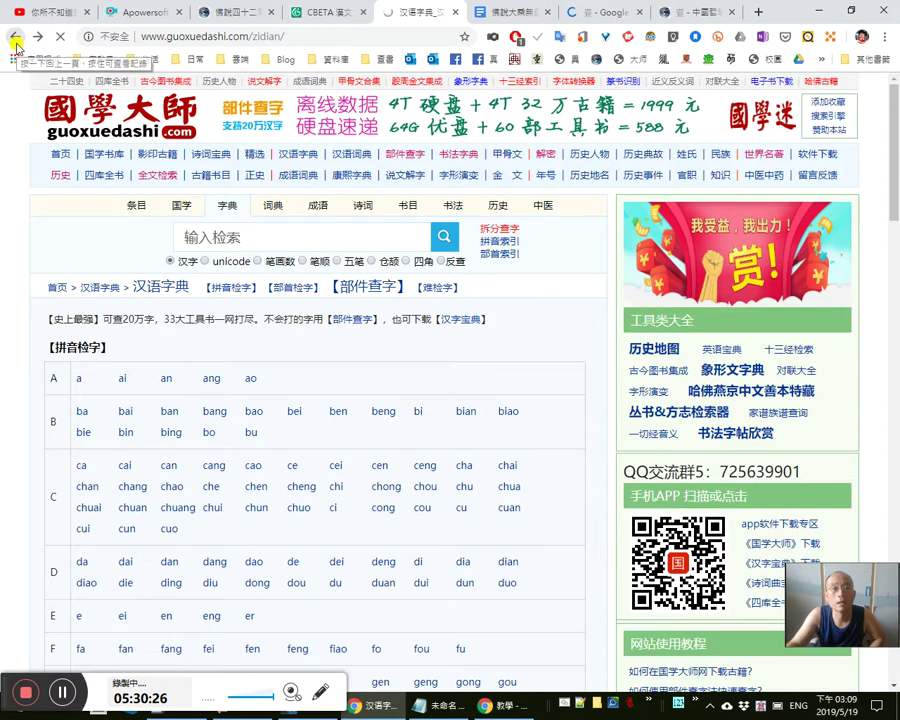
pyautogui.click(15, 36)
pyautogui.click(37, 36)
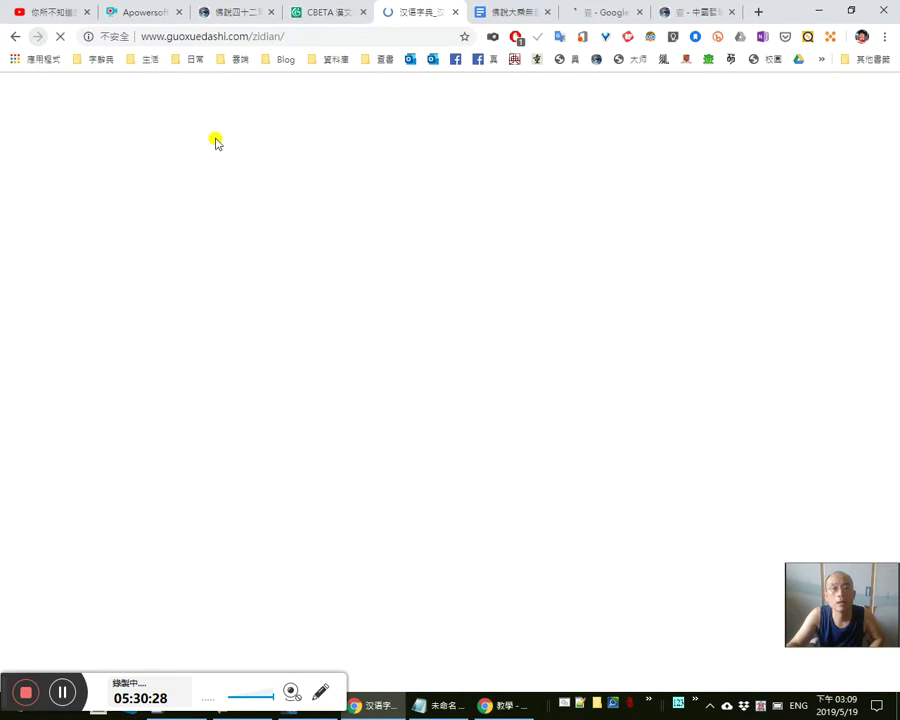
pyautogui.click(295, 233)
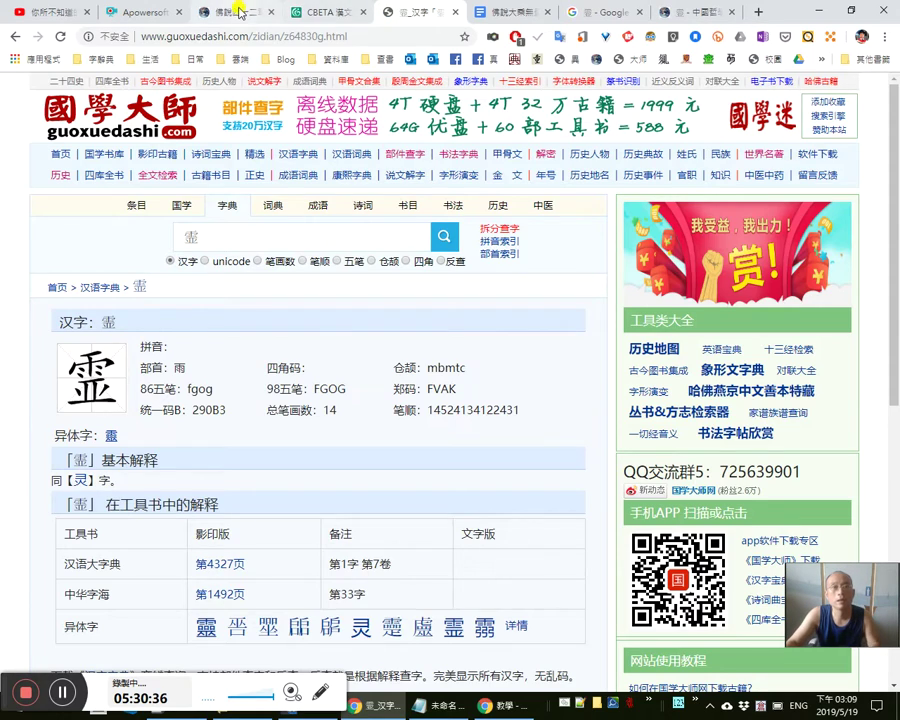
pyautogui.click(240, 11)
pyautogui.hotkey('alt', 'Tab')
# Step: Type 儼, break the line, and replace the garbled text so it reads 然未散矣。
pyautogui.press('Right')
pyautogui.press('Right')
pyautogui.press('Right')
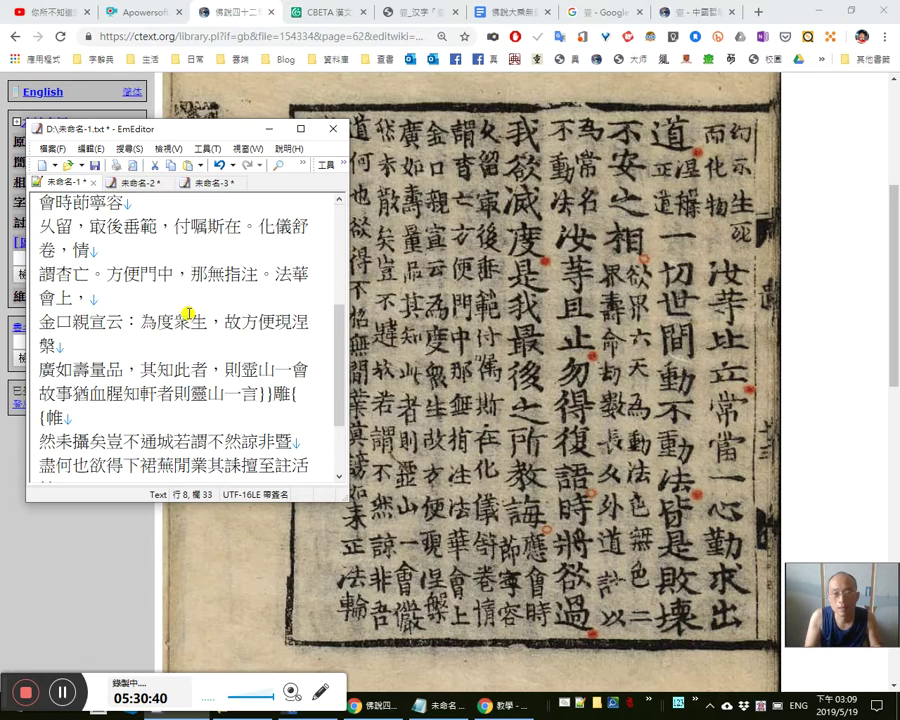
pyautogui.write('儼')
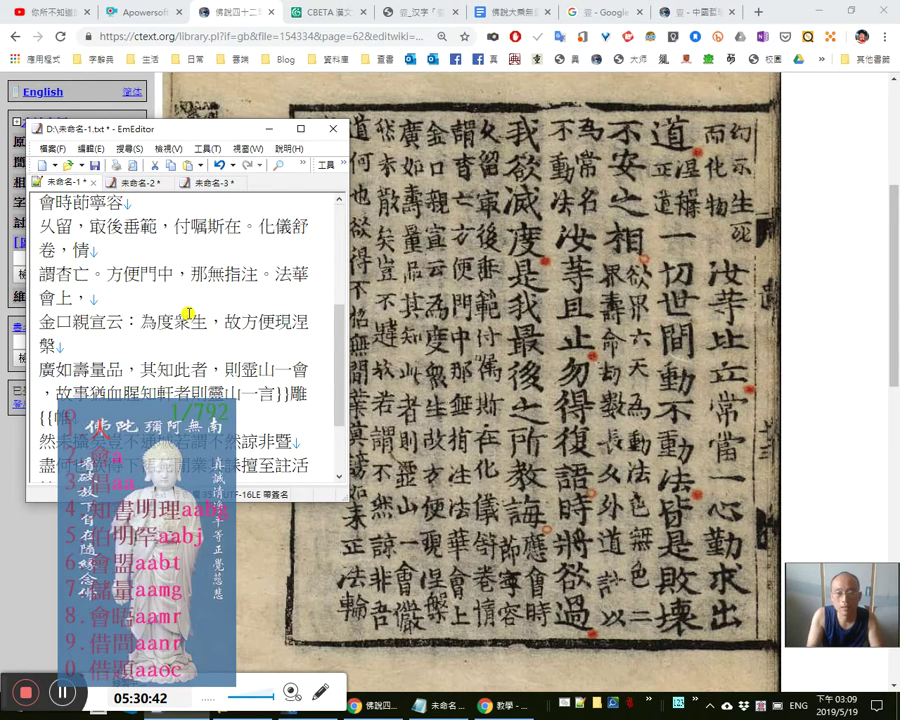
pyautogui.press('Return')
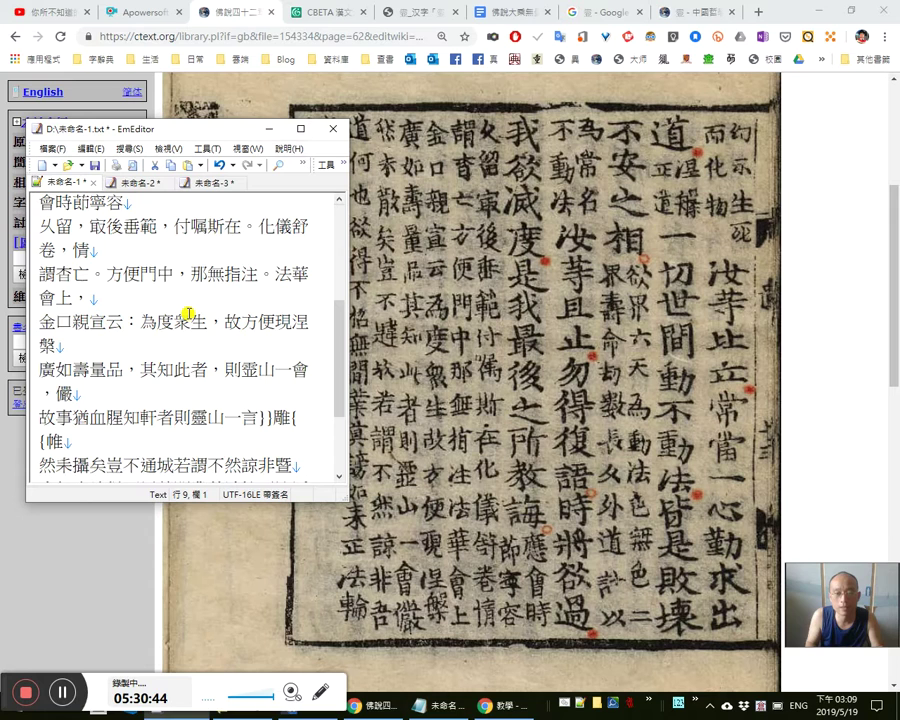
pyautogui.write('然未')
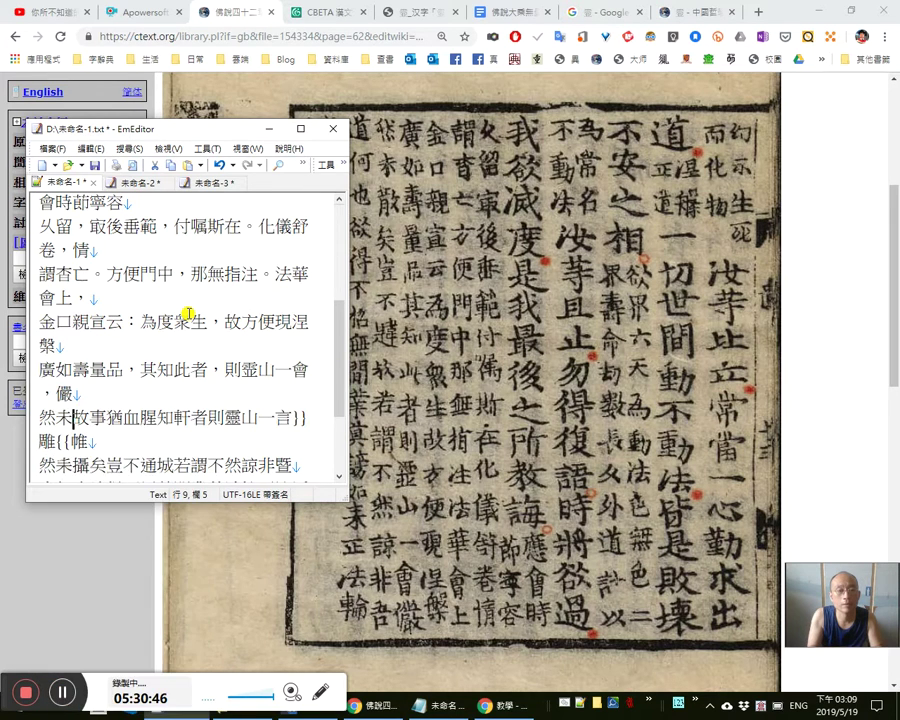
pyautogui.hotkey('shift', 'Down')
pyautogui.hotkey('shift', 'Down')
pyautogui.press('Delete')
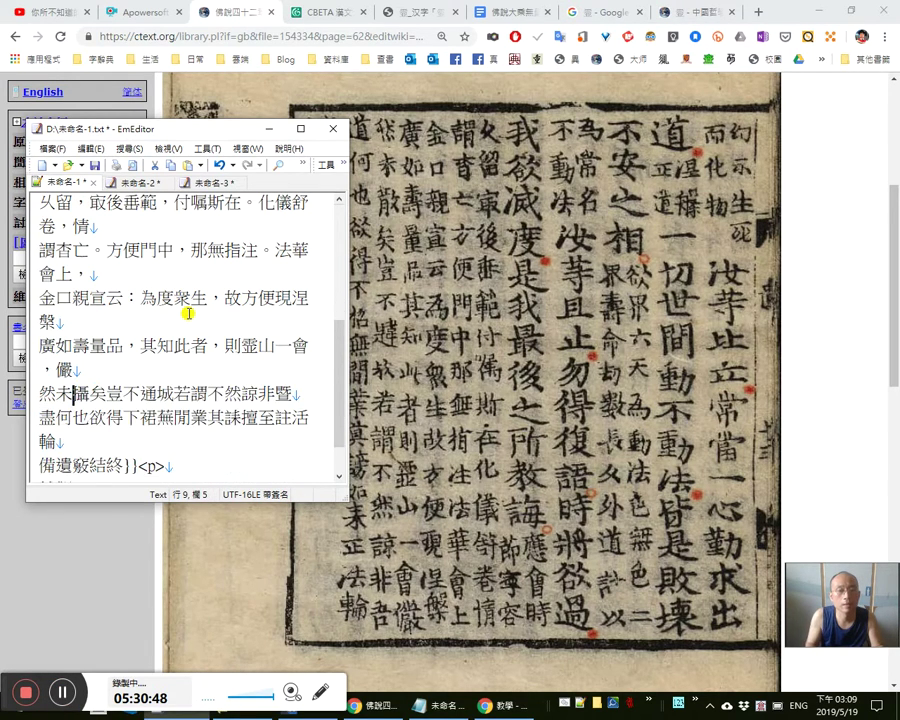
pyautogui.write('散')
pyautogui.press('Delete')
pyautogui.press('Right')
pyautogui.write('。')
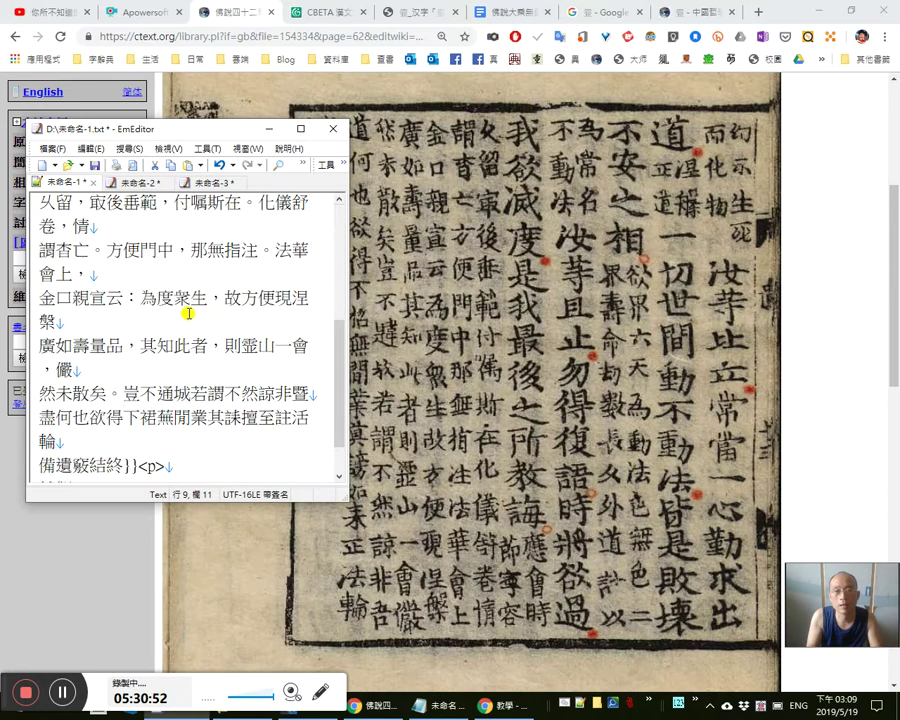
# Step: Replace the misread character with 踶, add 欤？ and delete the stray 城
pyautogui.press('Right')
pyautogui.press('Right')
pyautogui.hotkey('shift', 'Right')
pyautogui.press('Down')
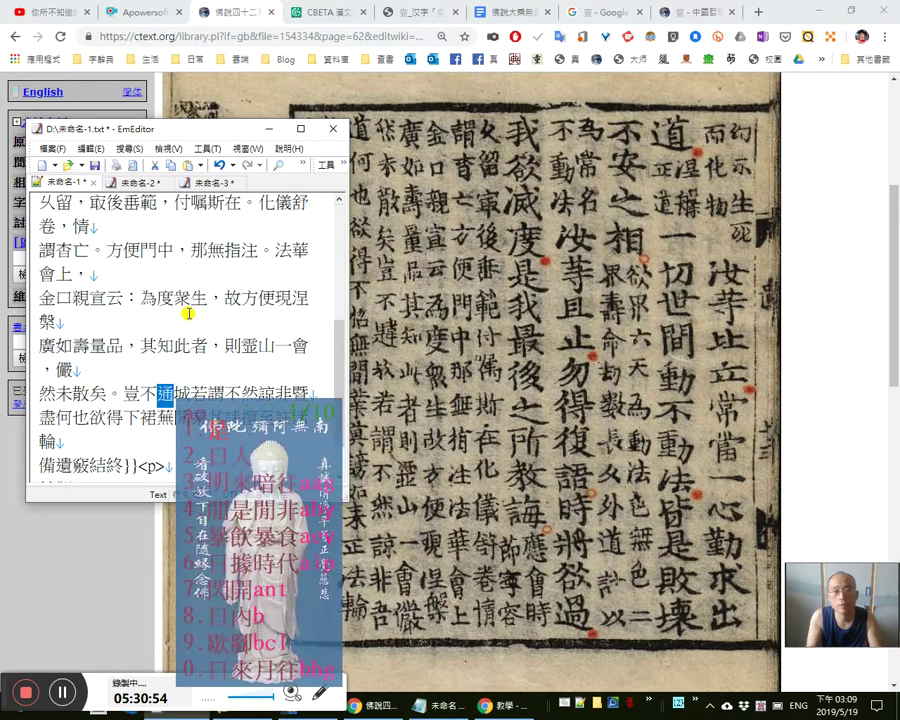
pyautogui.press('Return')
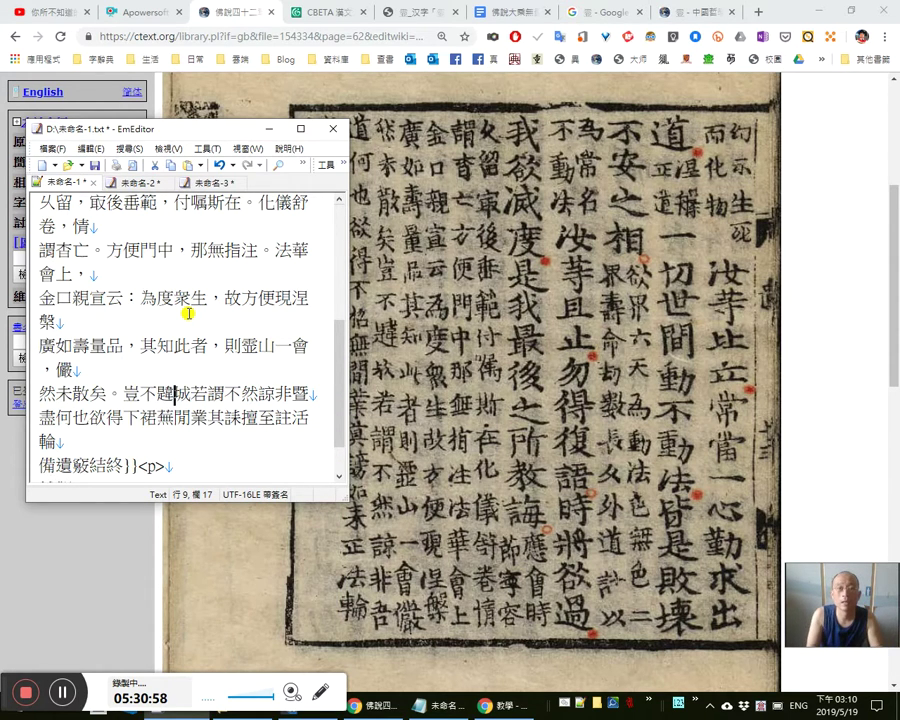
pyautogui.write('a')
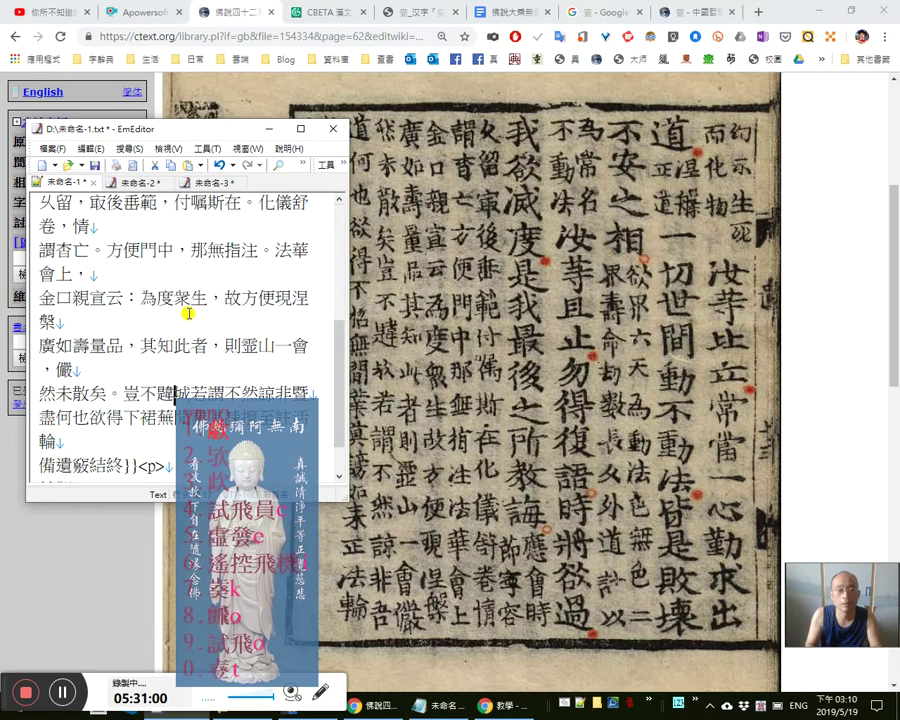
pyautogui.press('Return')
pyautogui.write('？')
pyautogui.press('Left')
pyautogui.press('Left')
pyautogui.press('Left')
pyautogui.press('Left')
pyautogui.press('Right')
pyautogui.press('Right')
pyautogui.press('Right')
pyautogui.press('Right')
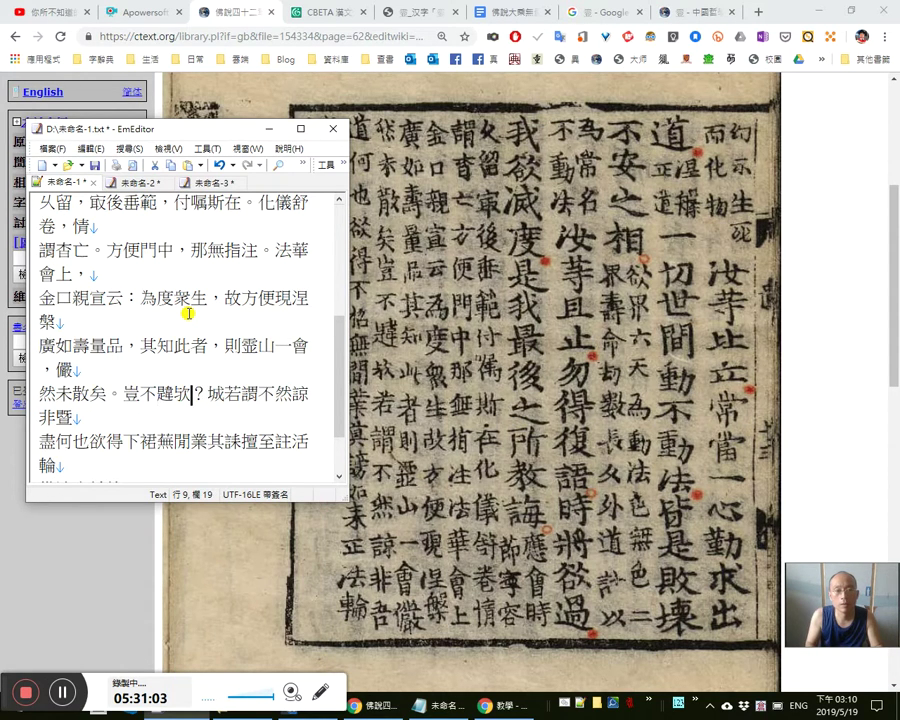
pyautogui.press('Delete')
# Step: Add ， after 若謂不然, replace 暨 with 吾道。, delete 盡, and add ？ after 何也
pyautogui.press('Right')
pyautogui.press('Right')
pyautogui.press('Right')
pyautogui.press('Right')
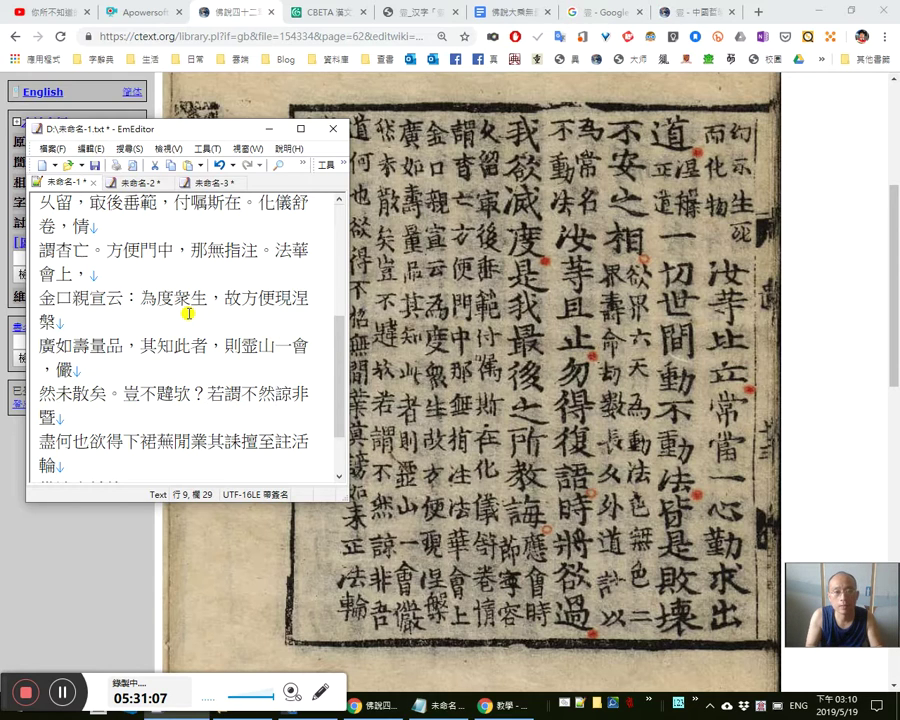
pyautogui.write('，')
pyautogui.press('Right')
pyautogui.press('Right')
pyautogui.hotkey('shift', 'Right')
pyautogui.write('吾道')
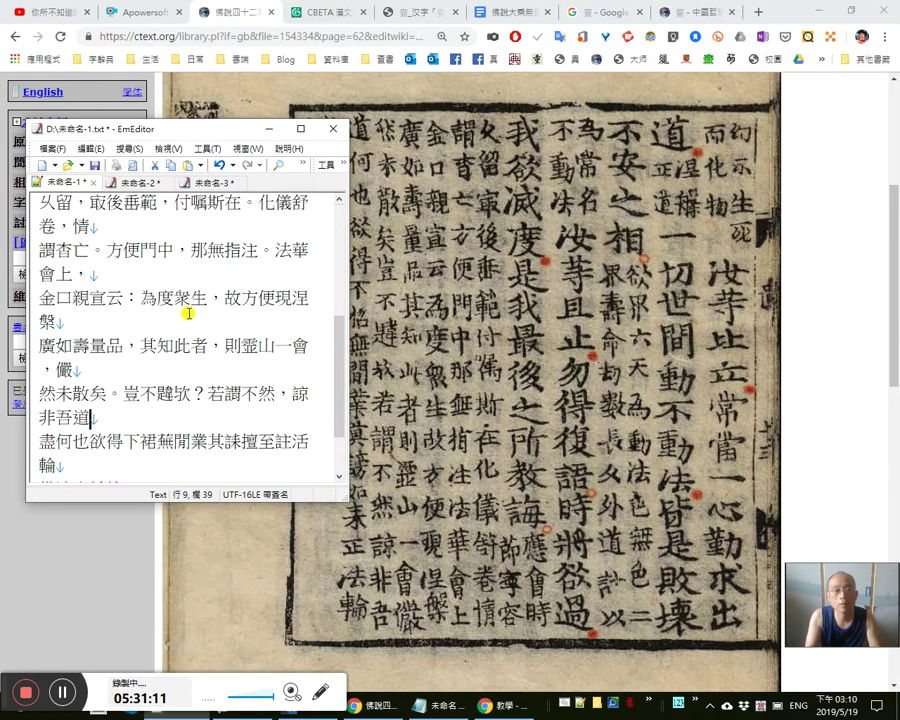
pyautogui.write('。')
pyautogui.press('Right')
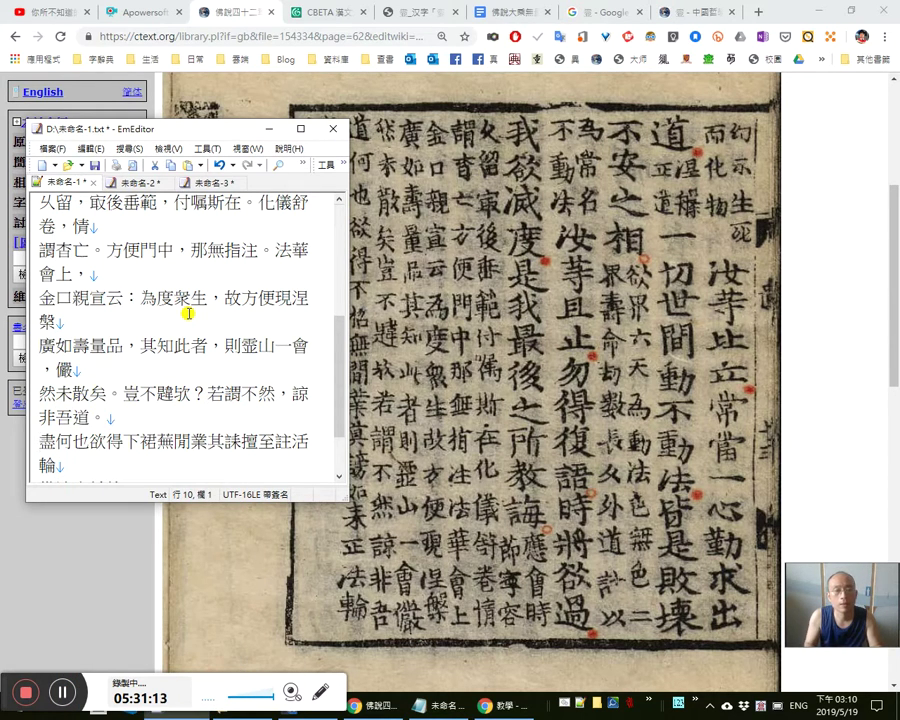
pyautogui.press('Delete')
pyautogui.press('BackSpace')
pyautogui.press('Right')
pyautogui.press('Right')
pyautogui.write('？')
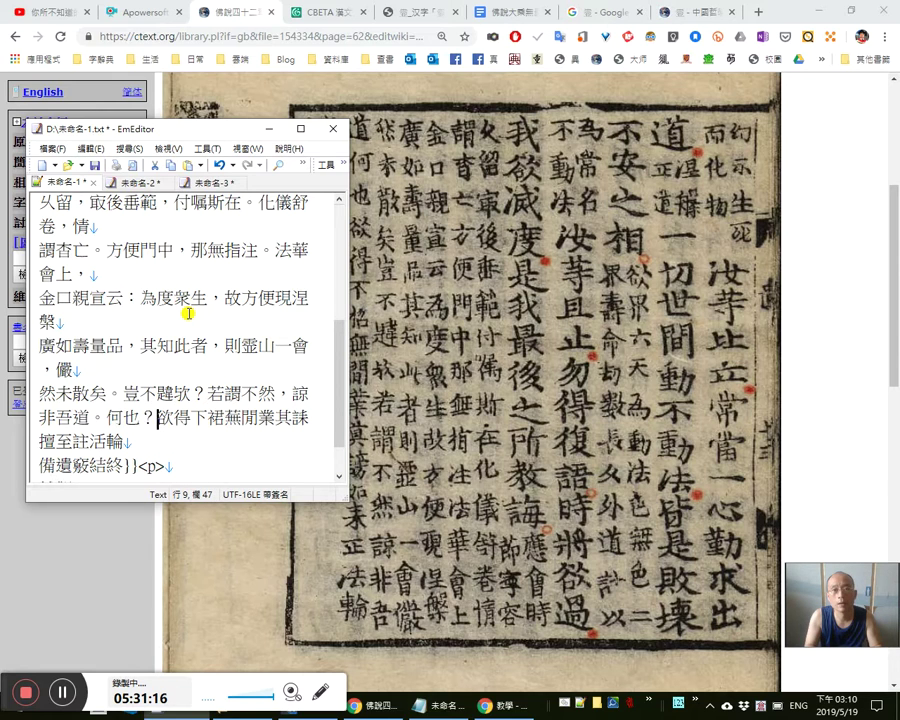
pyautogui.press('Right')
pyautogui.press('Right')
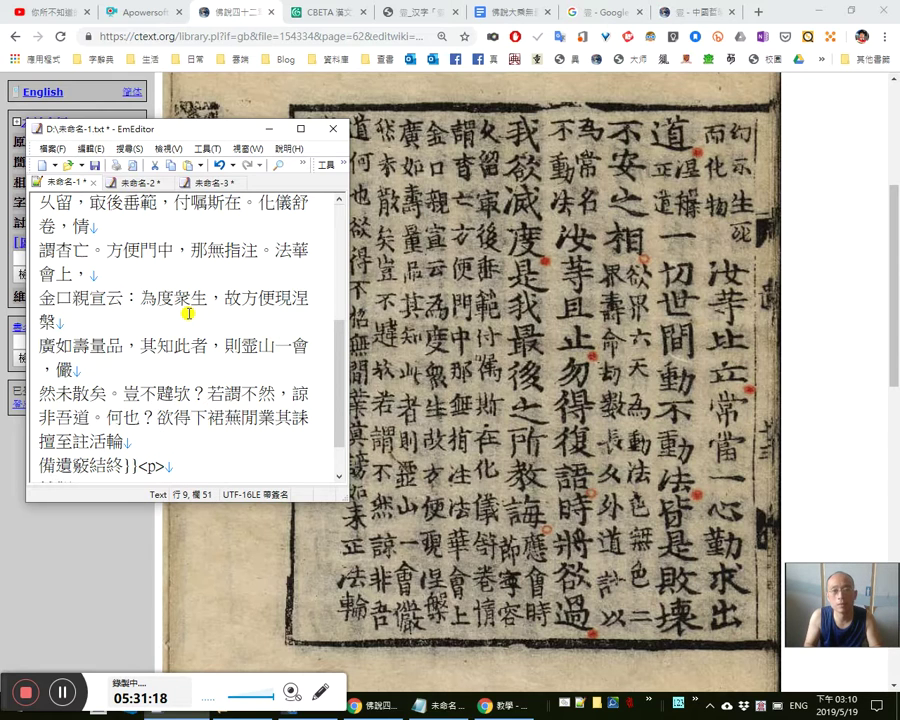
pyautogui.moveTo(174, 131); pyautogui.dragTo(623, 152)
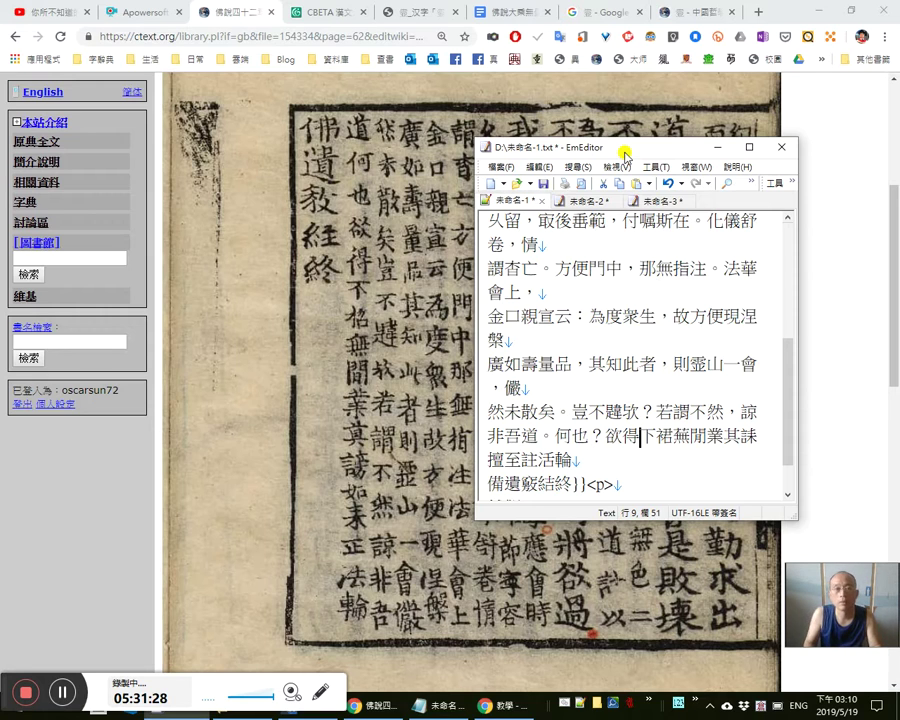
pyautogui.write('不招')
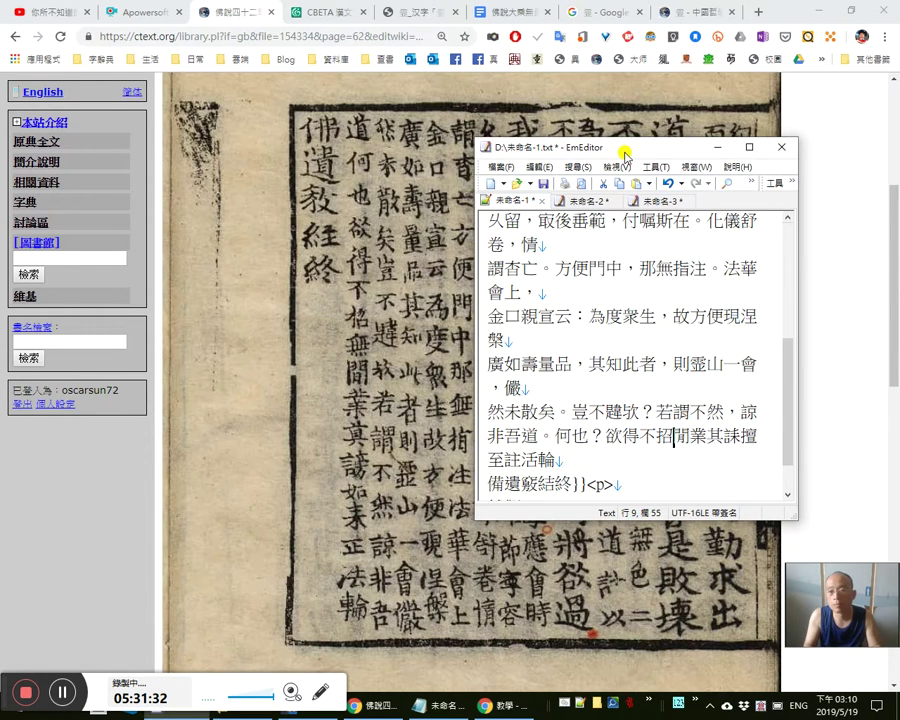
pyautogui.press('Right')
pyautogui.write('1')
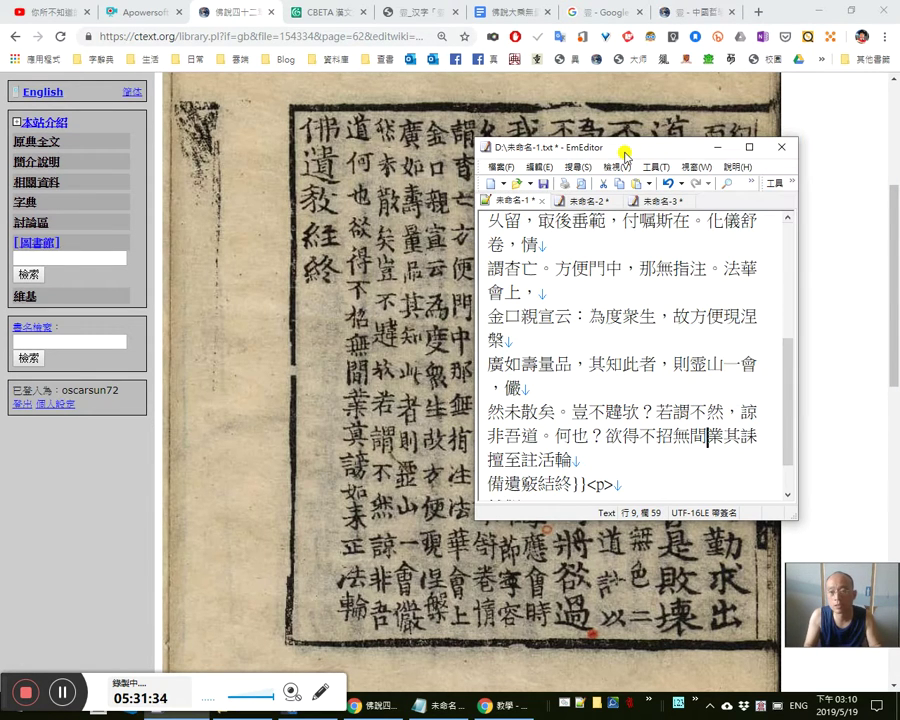
pyautogui.write('，')
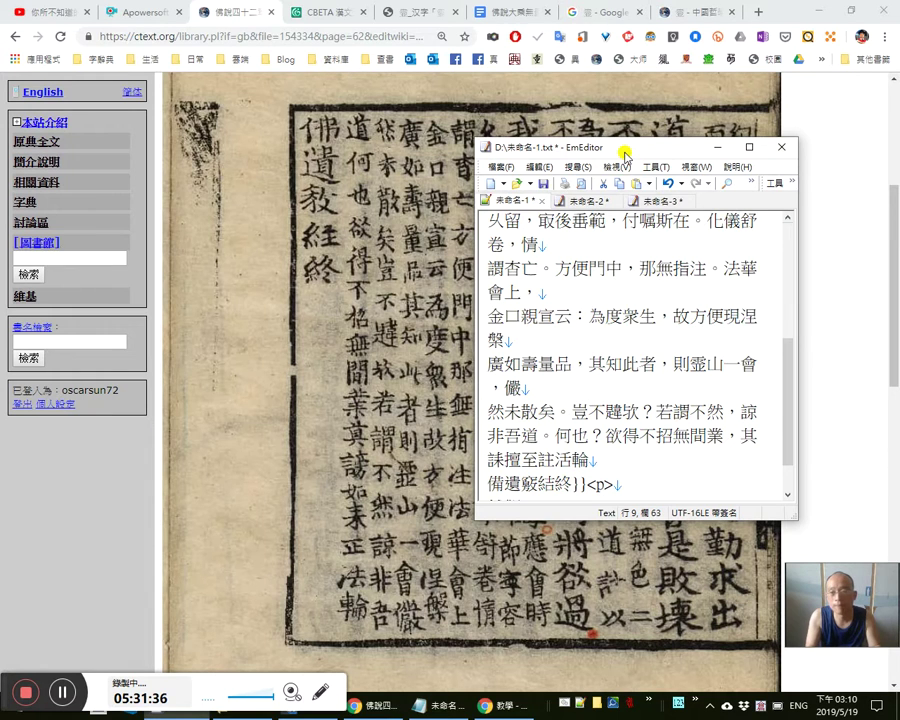
pyautogui.press('Right')
pyautogui.press('Right')
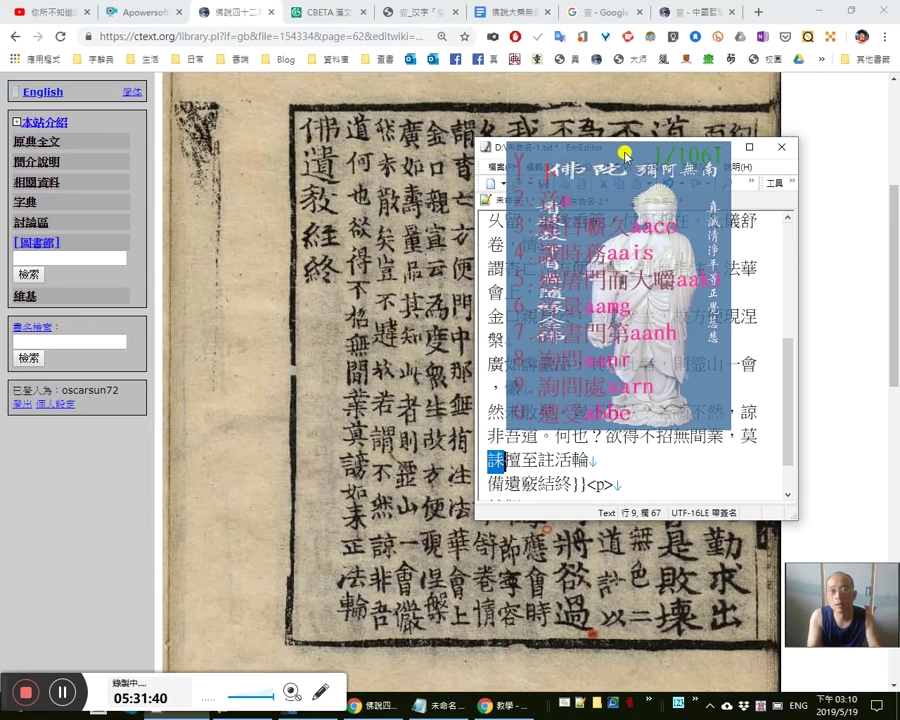
pyautogui.press('space')
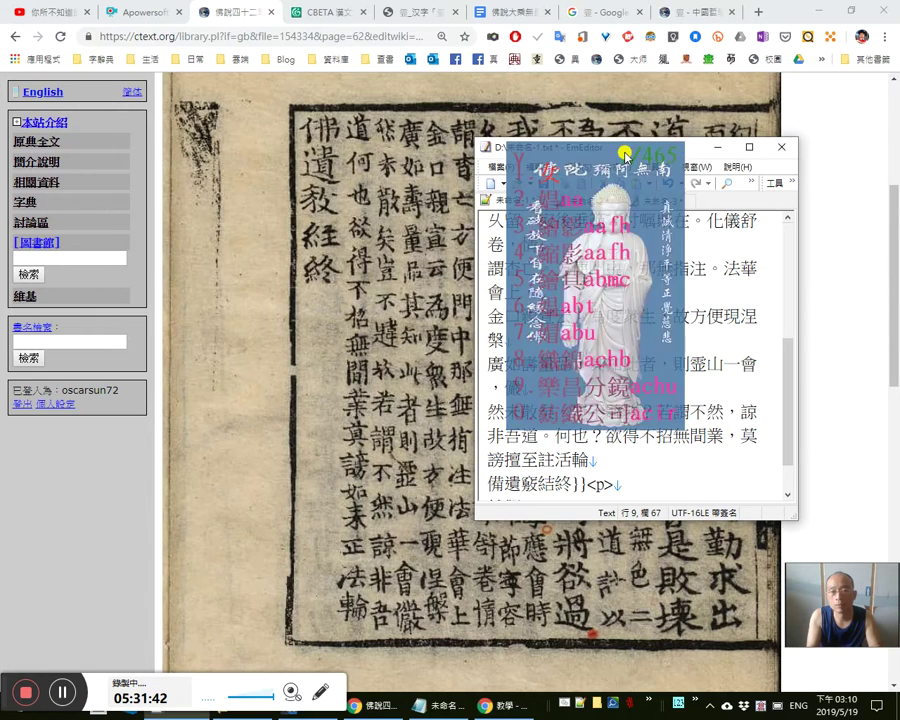
pyautogui.write('如來正法')
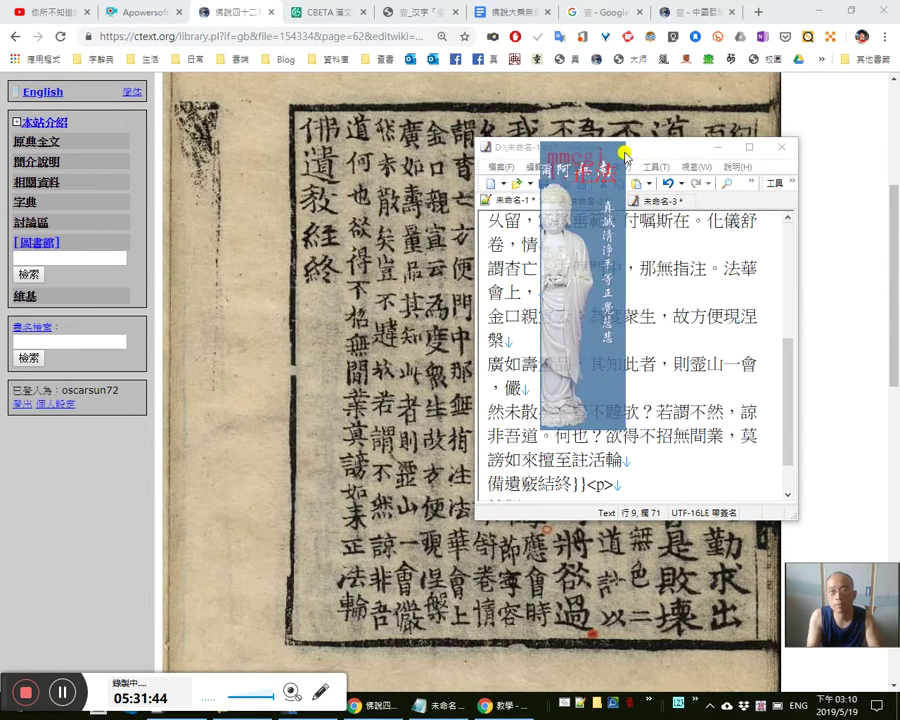
pyautogui.write('輪')
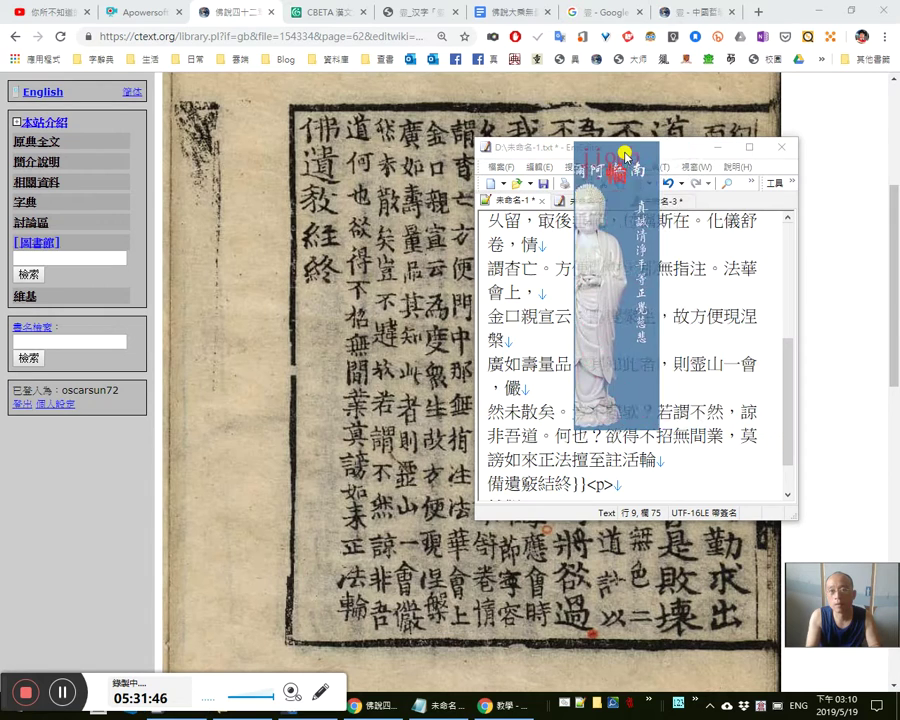
pyautogui.press('Escape')
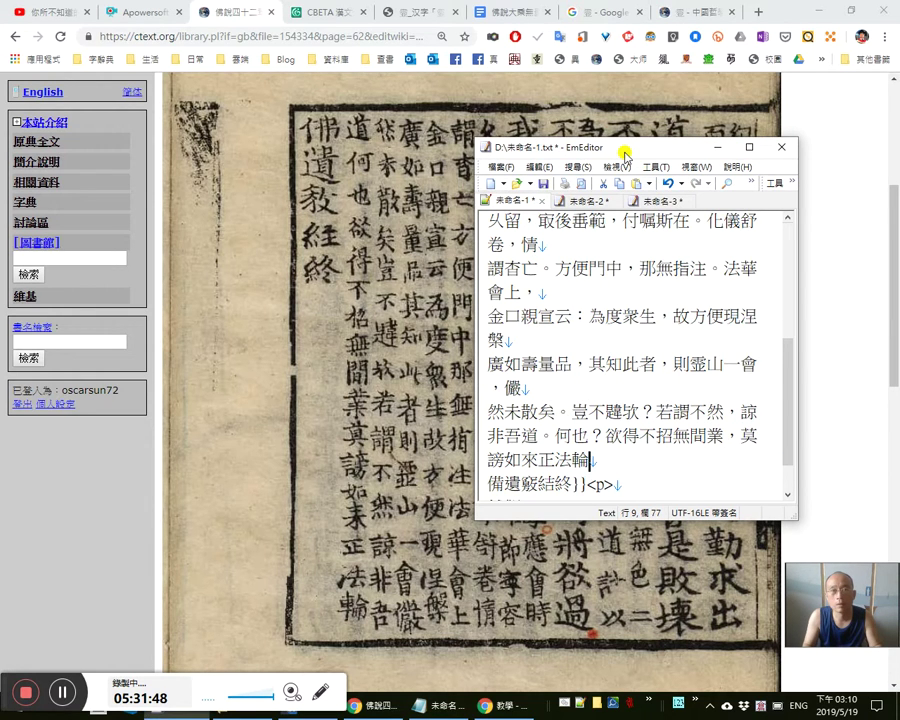
pyautogui.press('Down')
pyautogui.hotkey('shift', 'End')
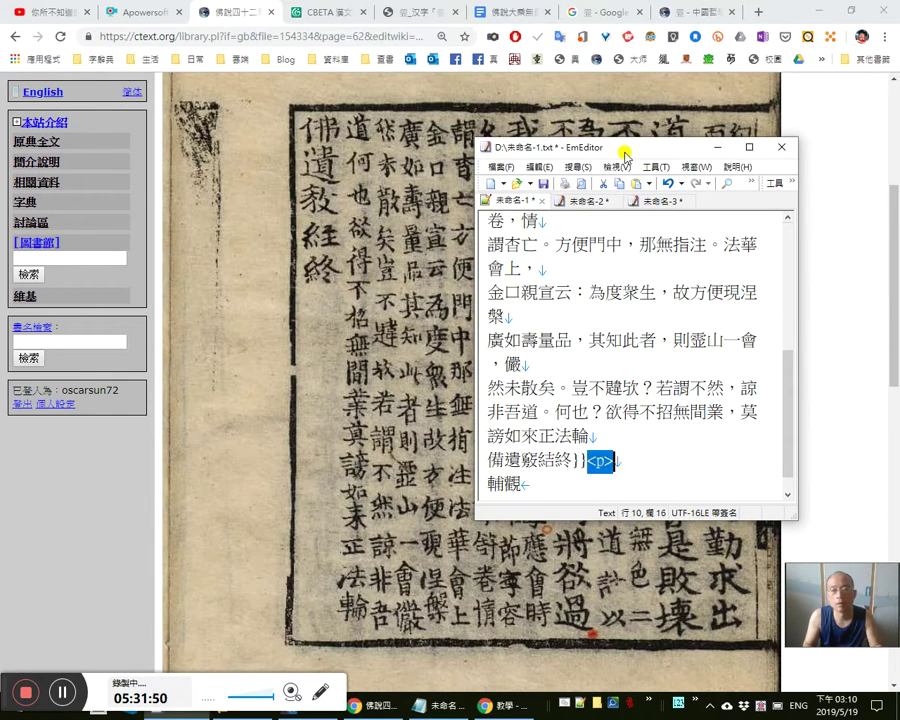
pyautogui.hotkey('ctrl', 'c')
pyautogui.press('Up')
pyautogui.hotkey('ctrl', 'v')
pyautogui.press('Left')
pyautogui.press('Left')
pyautogui.press('Left')
pyautogui.write('。')
pyautogui.press('Down')
pyautogui.press('Home')
pyautogui.write('a')
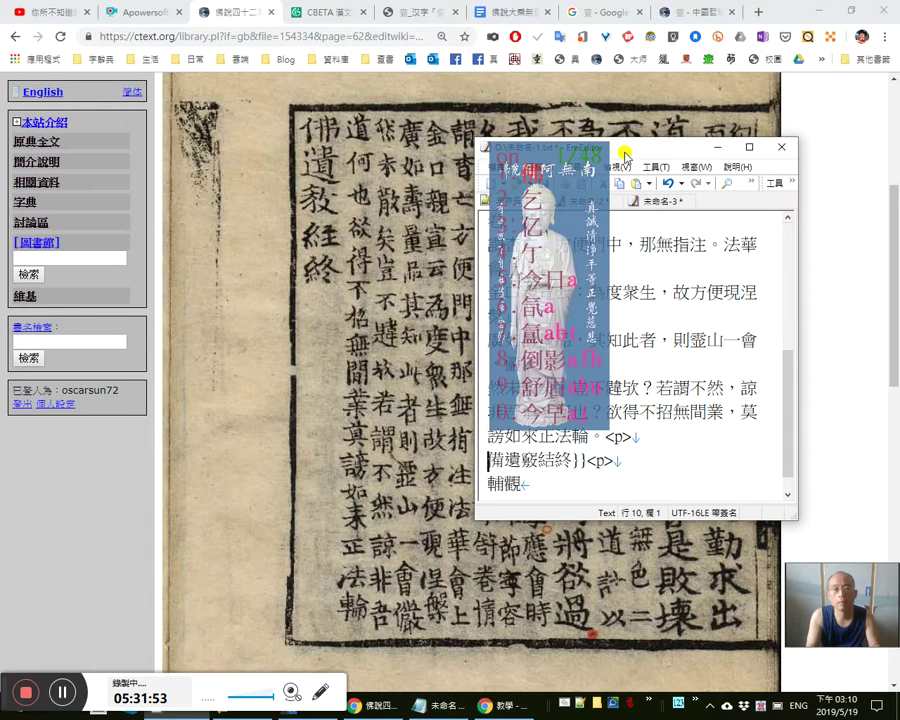
pyautogui.write('cikm')
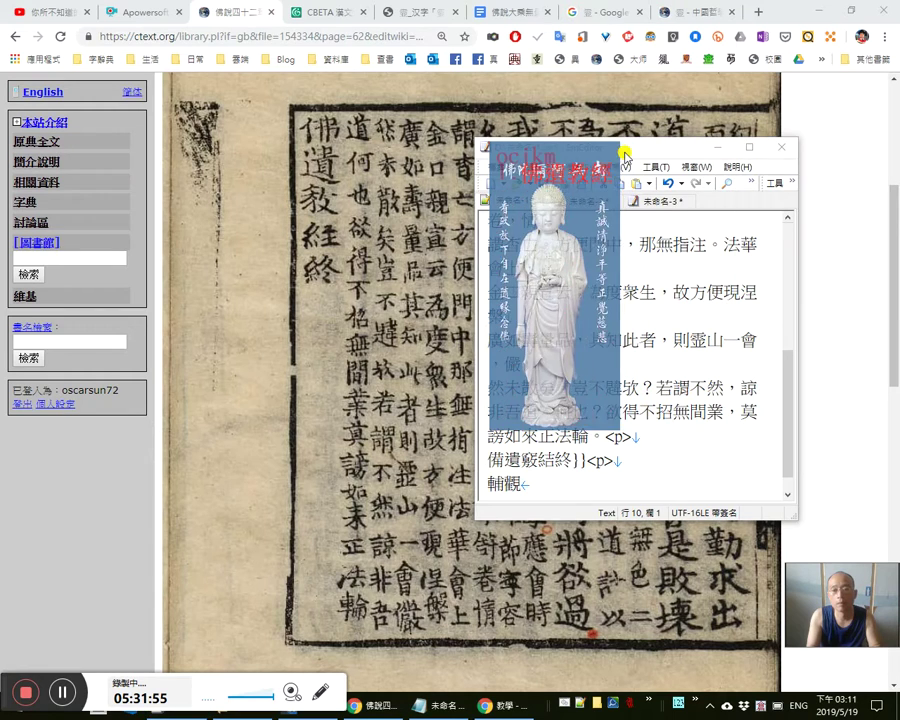
pyautogui.press('space')
pyautogui.hotkey('shift', 'Right')
pyautogui.hotkey('shift', 'Right')
pyautogui.hotkey('shift', 'Right')
pyautogui.hotkey('shift', 'Right')
pyautogui.press('Delete')
pyautogui.press('Right')
pyautogui.press('Delete')
pyautogui.press('Delete')
pyautogui.hotkey('ctrl', 'z')
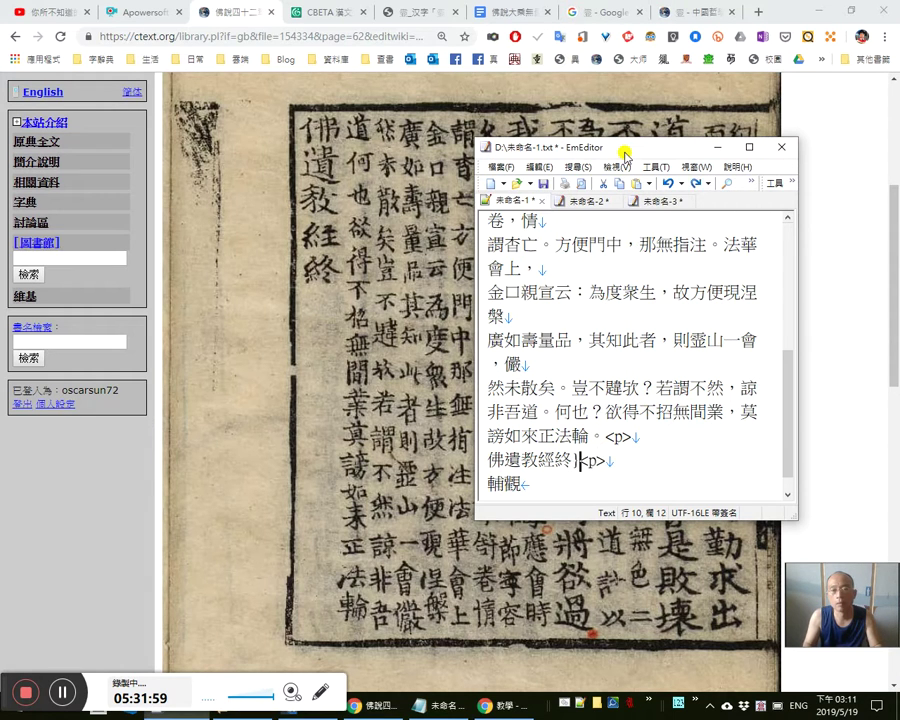
pyautogui.hotkey('ctrl', 'z')
pyautogui.press('Delete')
pyautogui.press('Up')
pyautogui.hotkey('ctrl', 'v')
pyautogui.press('Down')
pyautogui.press('Down')
pyautogui.hotkey('shift', 'Home')
pyautogui.press('Delete')
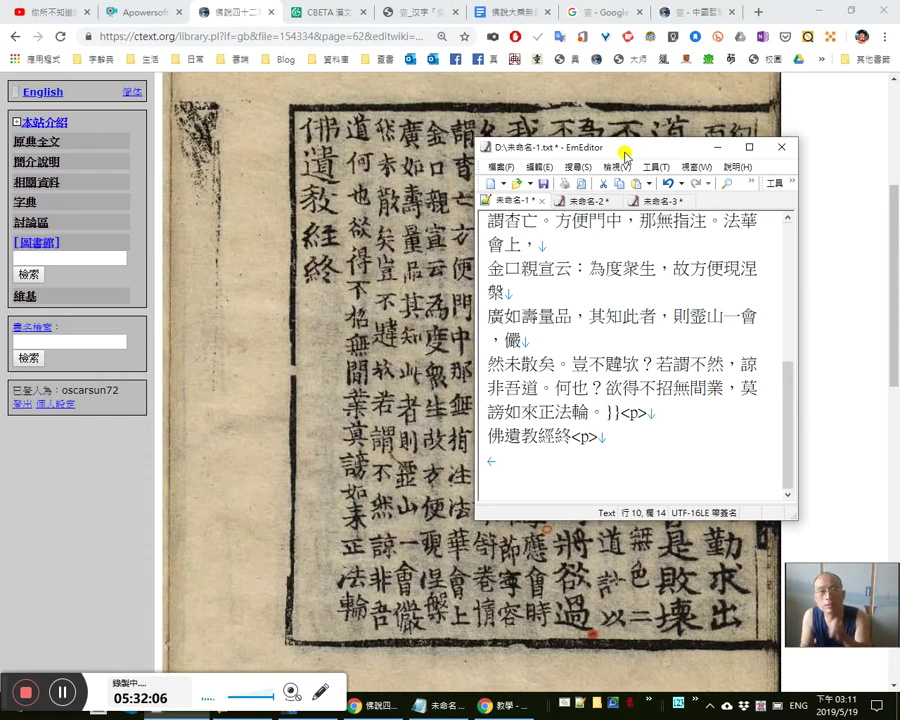
pyautogui.press('Left')
pyautogui.press('Left')
pyautogui.press('Left')
pyautogui.press('Left')
pyautogui.press('Left')
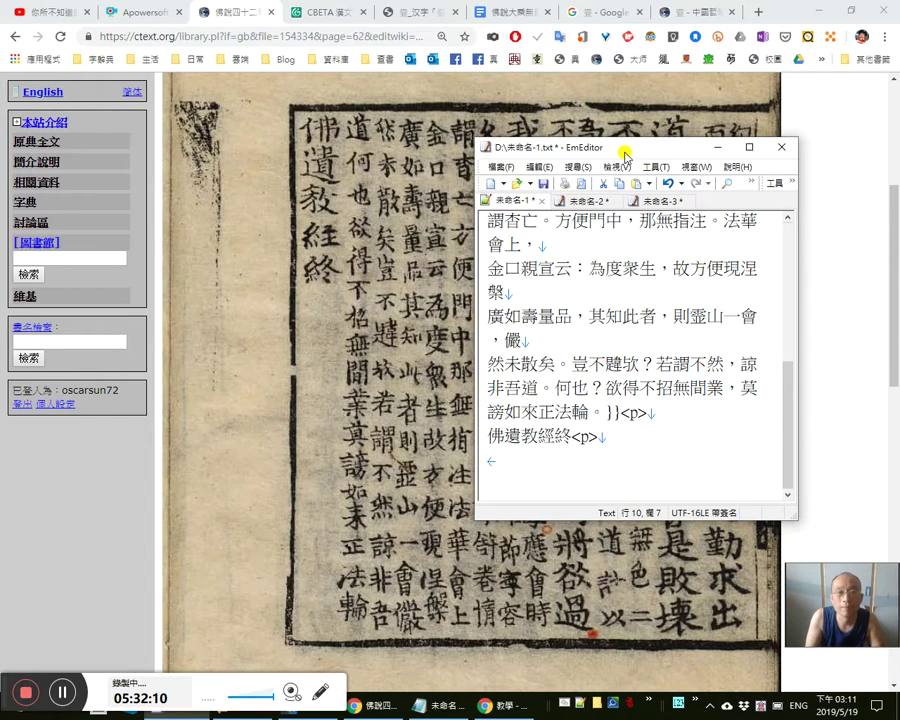
pyautogui.press('v')
pyautogui.press('Escape')
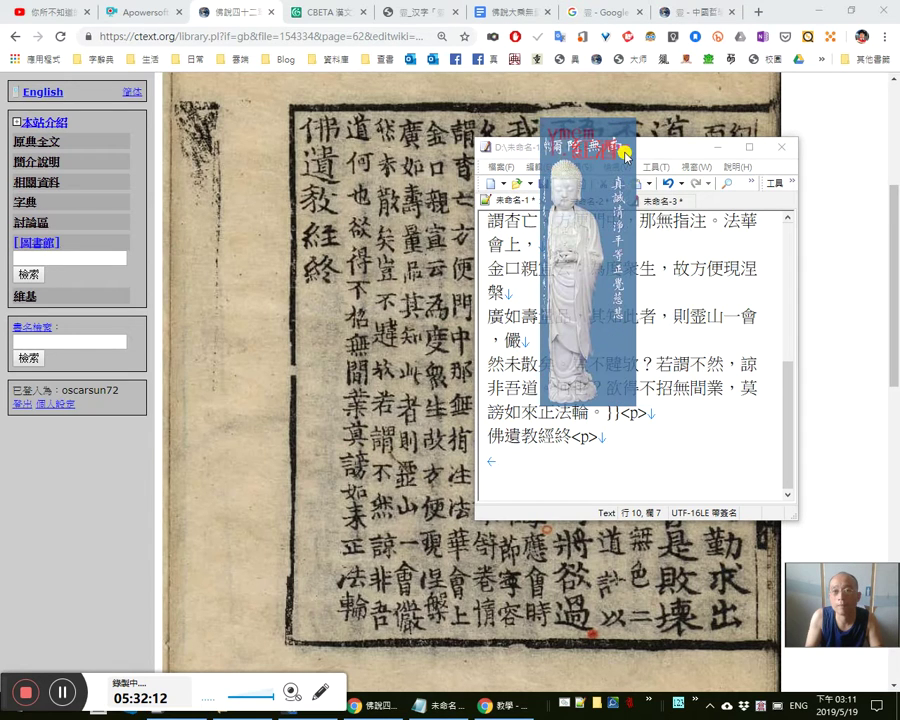
pyautogui.write('ve')
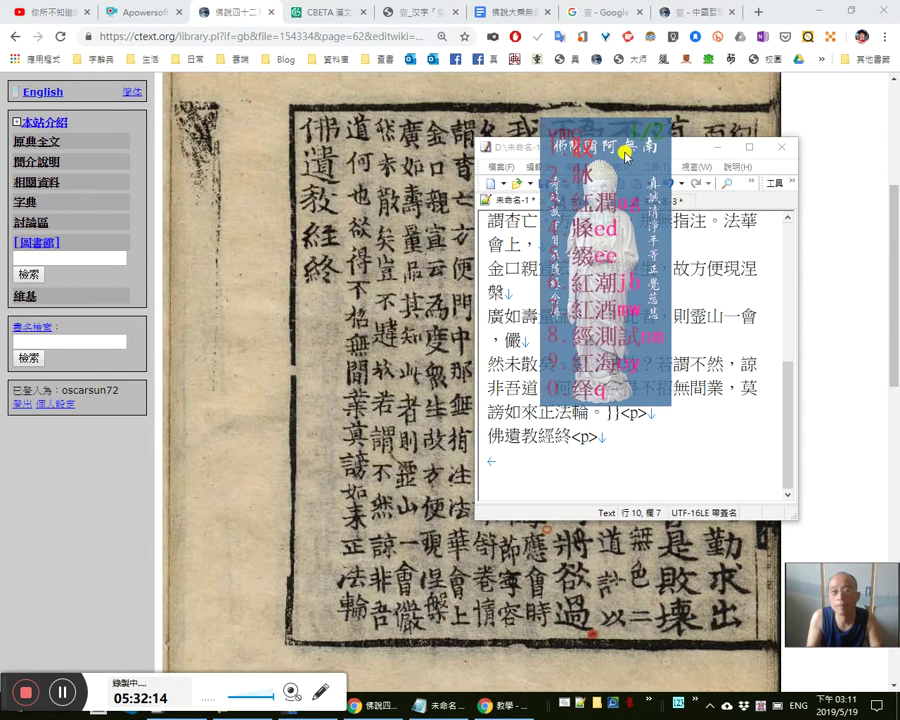
pyautogui.press('BackSpace')
pyautogui.write('e')
pyautogui.scroll(-1, 625, 155)
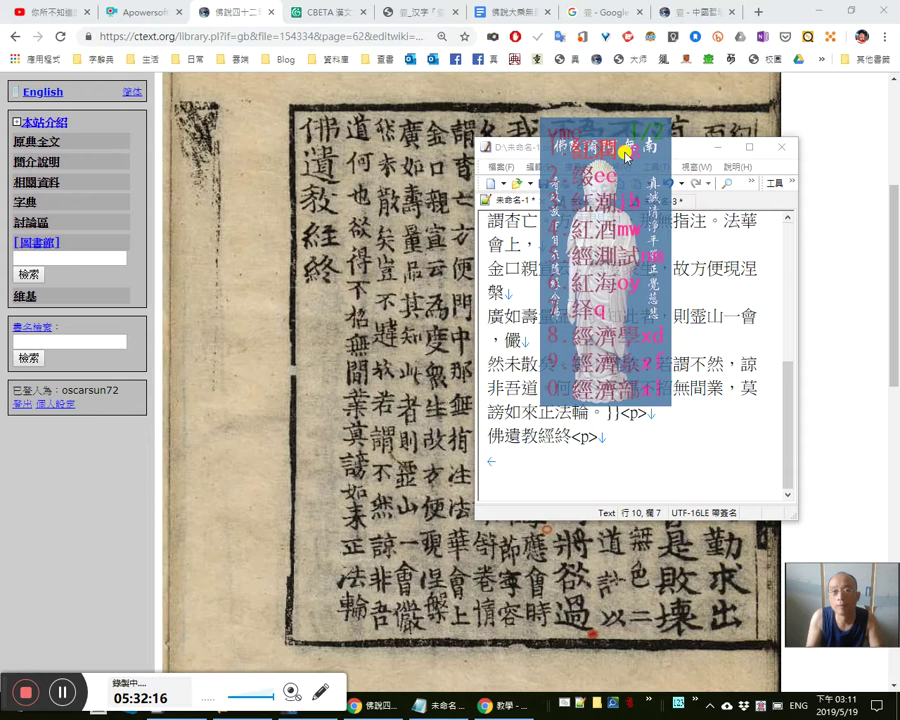
pyautogui.press('Escape')
pyautogui.write('v')
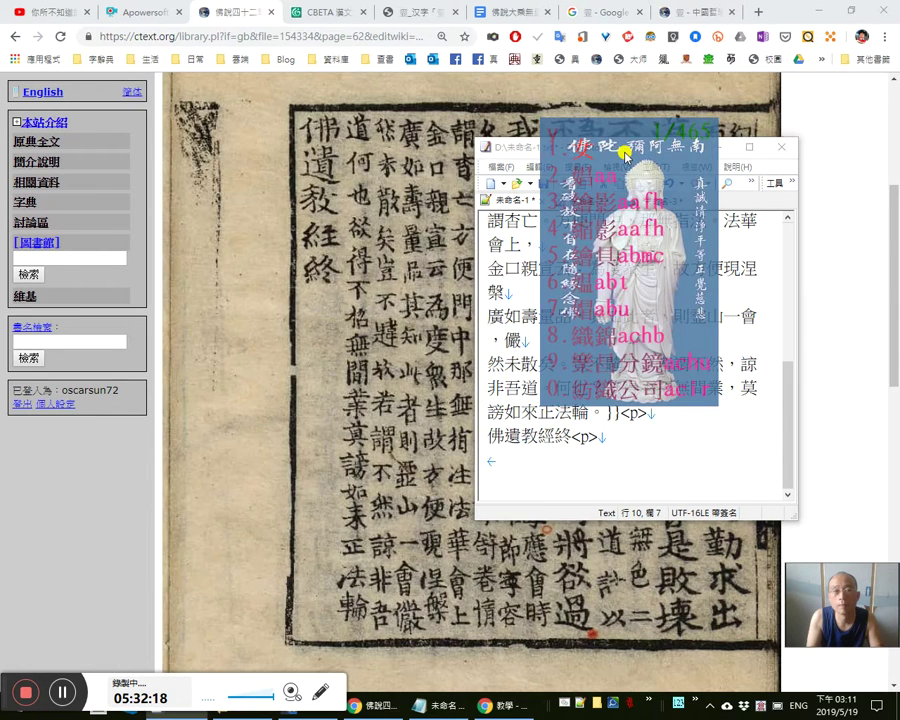
pyautogui.press('space')
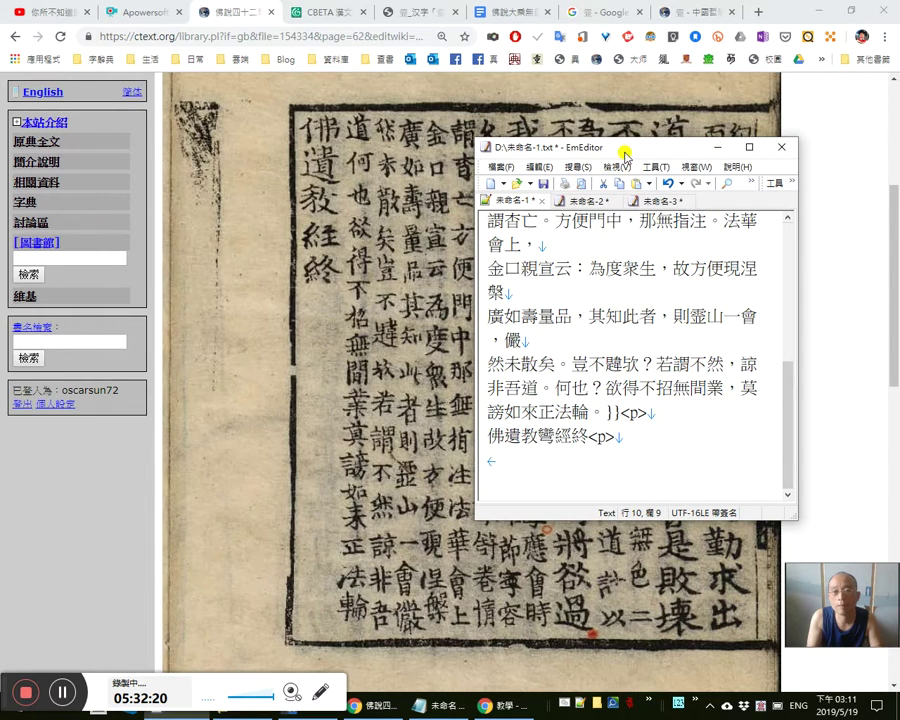
pyautogui.press('BackSpace')
pyautogui.write('ve')
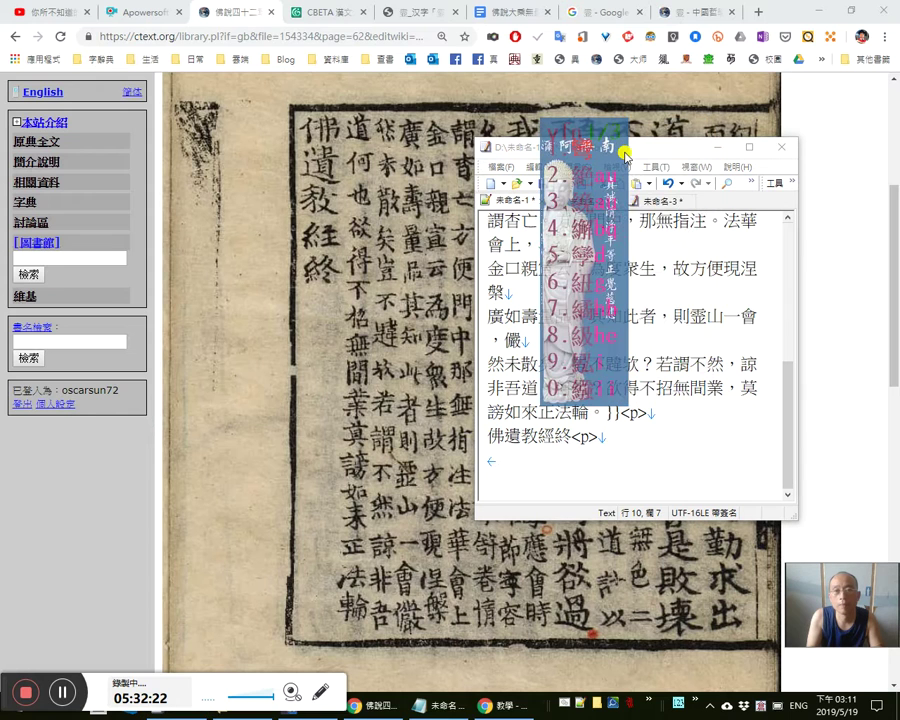
pyautogui.write('e')
pyautogui.press('Escape')
pyautogui.press('Right')
pyautogui.press('Right')
pyautogui.press('Up')
pyautogui.press('Up')
pyautogui.press('Up')
pyautogui.press('Up')
pyautogui.press('Up')
pyautogui.press('Up')
pyautogui.press('Up')
pyautogui.press('Up')
pyautogui.press('Up')
pyautogui.press('Up')
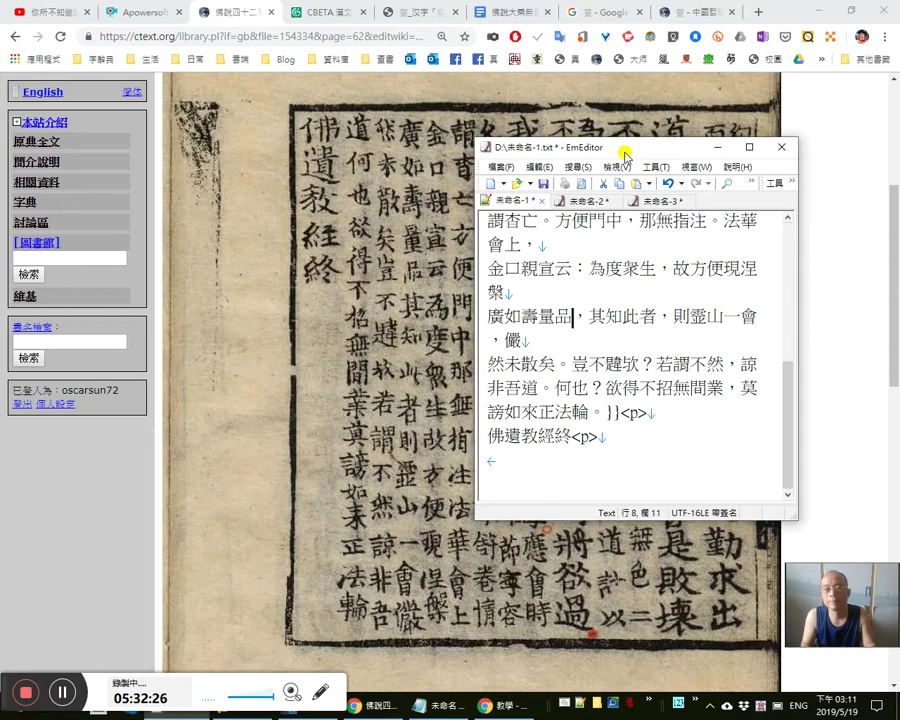
pyautogui.press('Up')
pyautogui.press('Down')
pyautogui.press('Down')
# Step: Scroll the CBETA text to the 金口親宣云 quotation for comparison
pyautogui.click(287, 10)
pyautogui.click(290, 11)
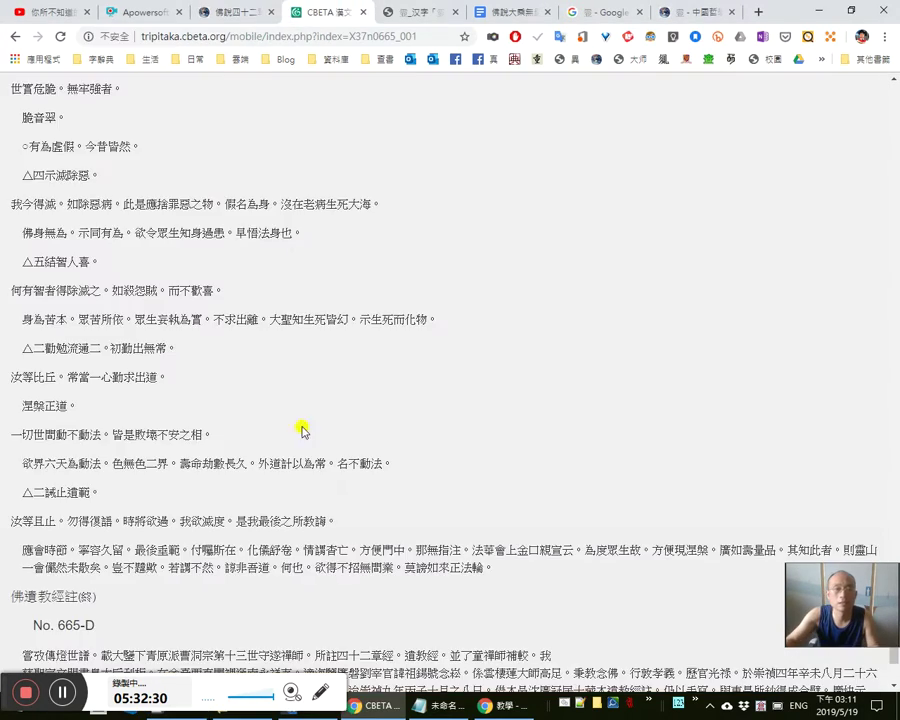
pyautogui.scroll(-2, 294, 384)
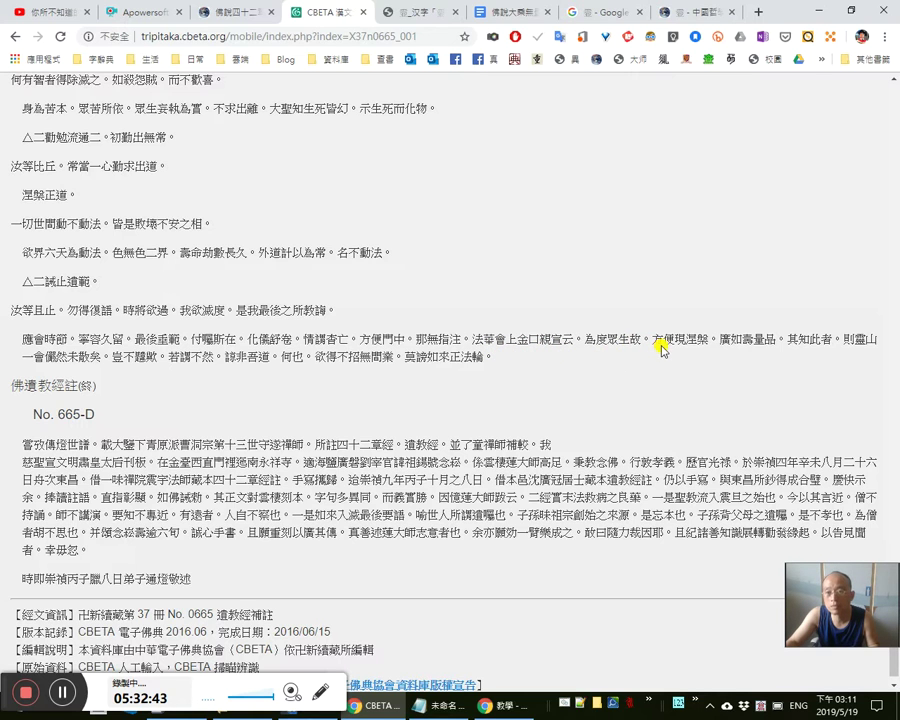
pyautogui.hotkey('alt', 'Tab')
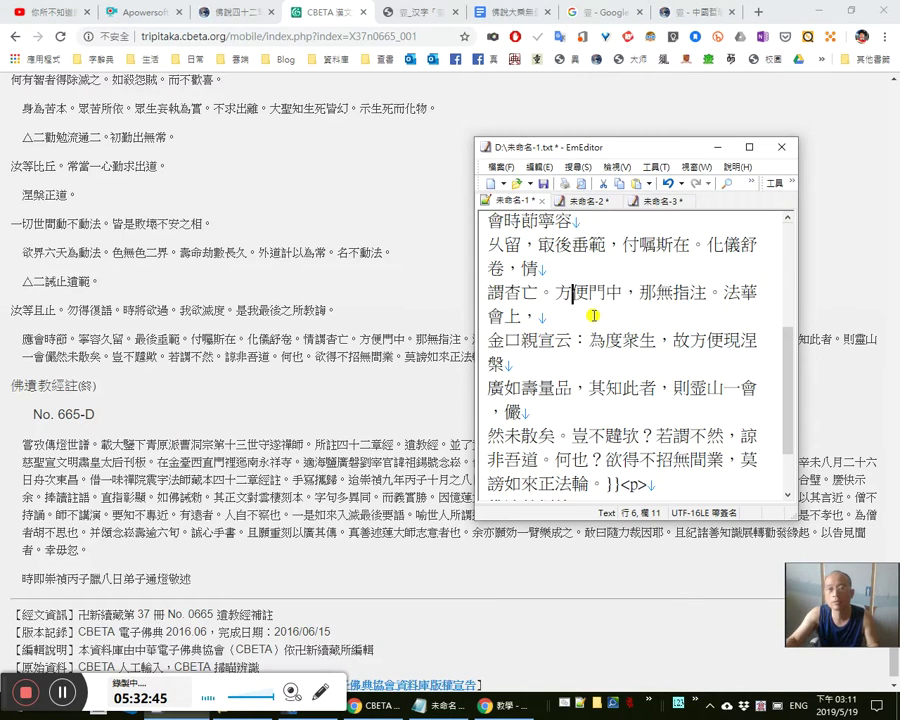
# Step: Insert 「 before 為, drop the comma after 衆生, and add ， after 故 and 。 after 涅槃
pyautogui.press('Down')
pyautogui.press('Right')
pyautogui.press('Right')
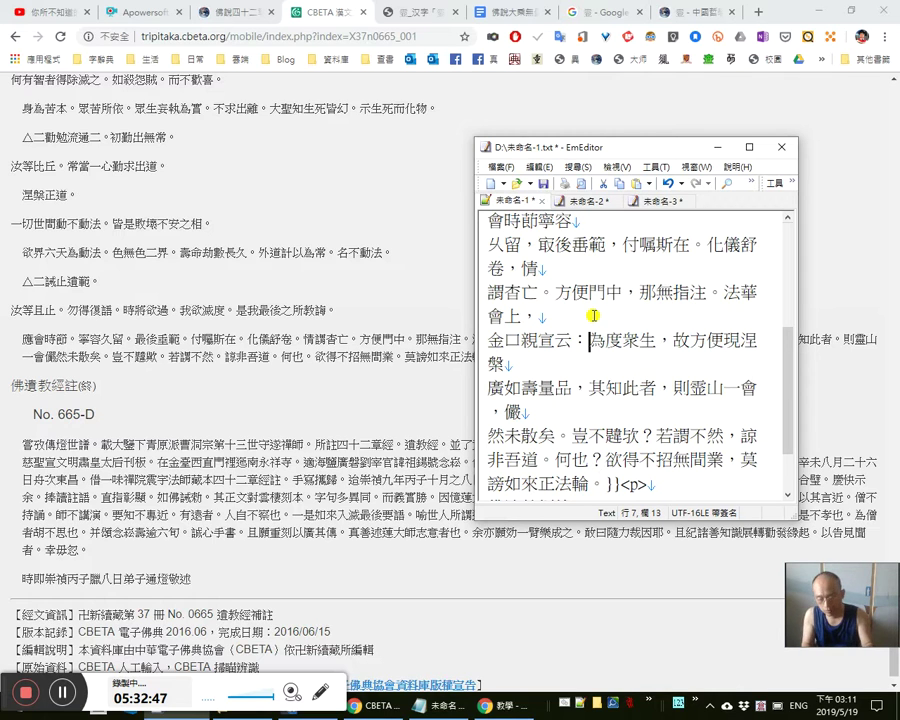
pyautogui.write('「')
pyautogui.press('Right')
pyautogui.press('Right')
pyautogui.press('Right')
pyautogui.press('Right')
pyautogui.press('Delete')
pyautogui.press('Right')
pyautogui.write('，')
pyautogui.press('End')
pyautogui.write('。')
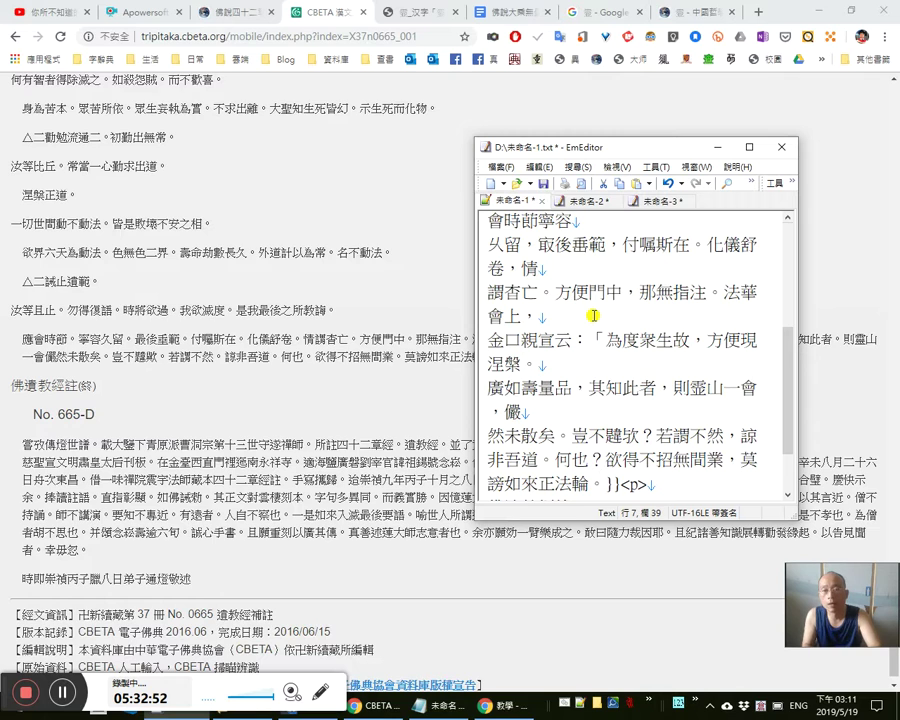
# Step: Step through the following lines, comparing their punctuation with the CBETA text
pyautogui.press('Right')
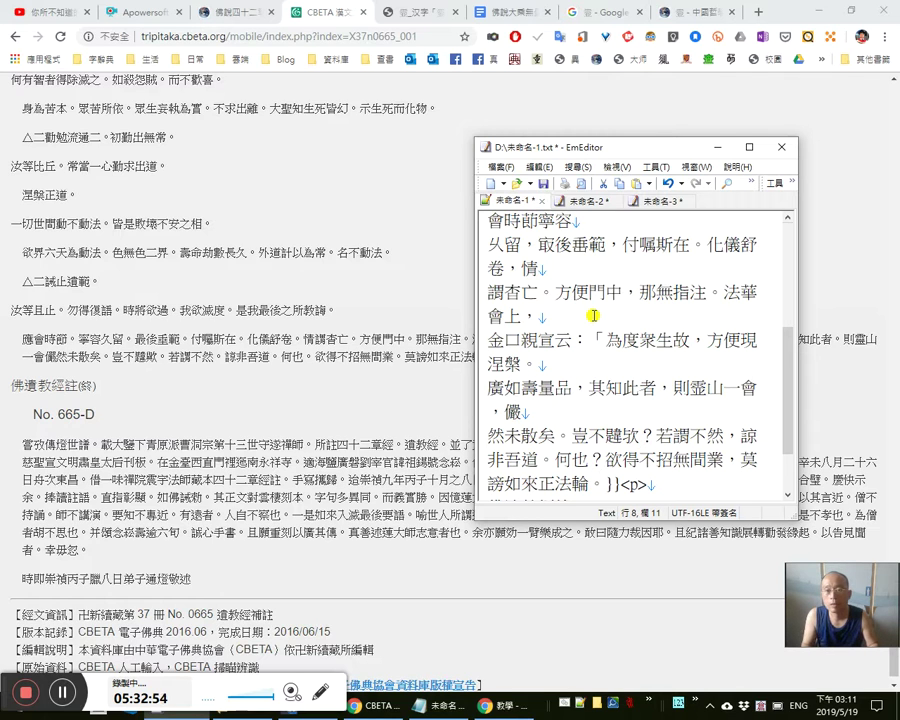
pyautogui.press('Right')
pyautogui.press('Right')
pyautogui.press('Right')
pyautogui.press('Right')
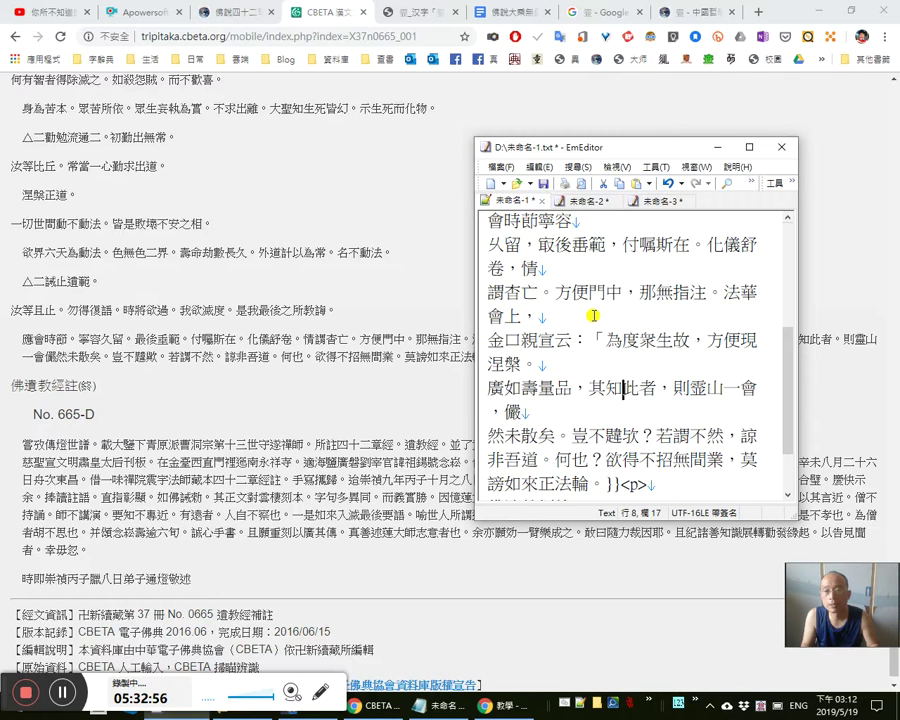
pyautogui.hotkey('alt', 'Tab')
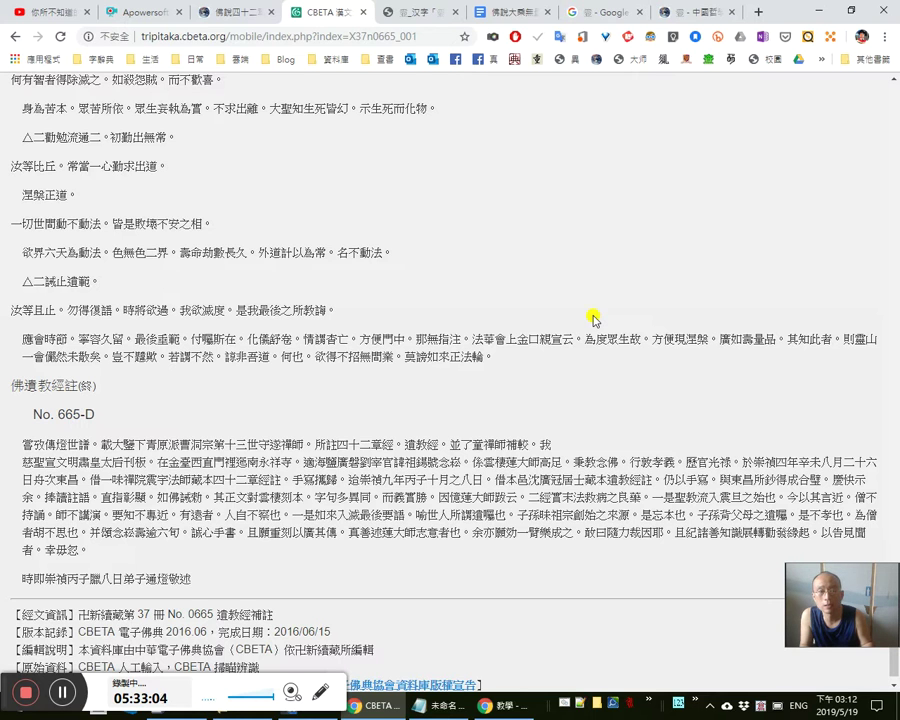
pyautogui.hotkey('alt', 'Tab')
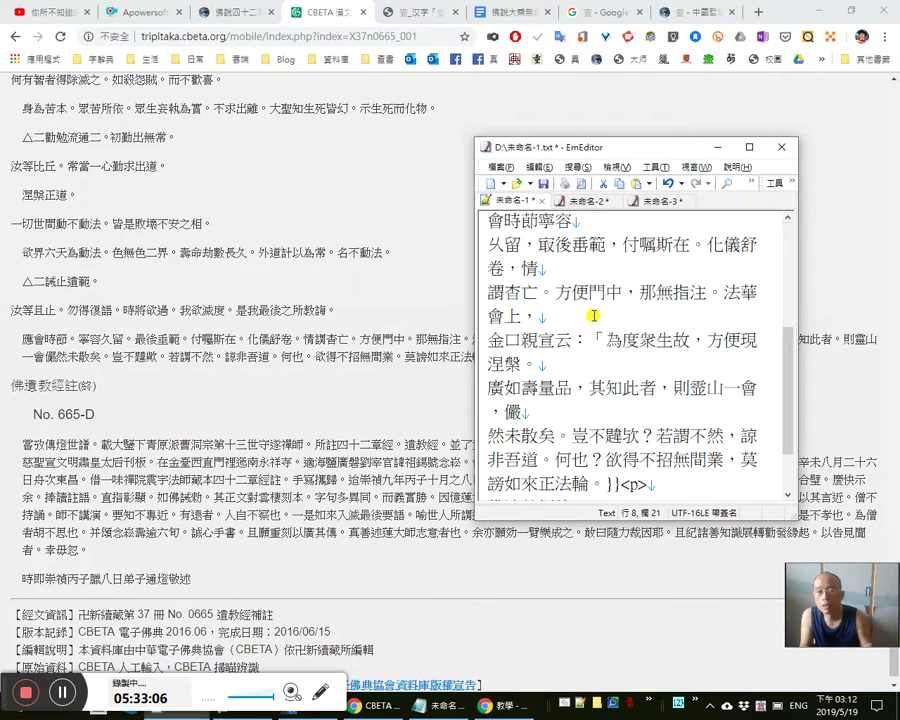
pyautogui.hotkey('alt', 'Tab')
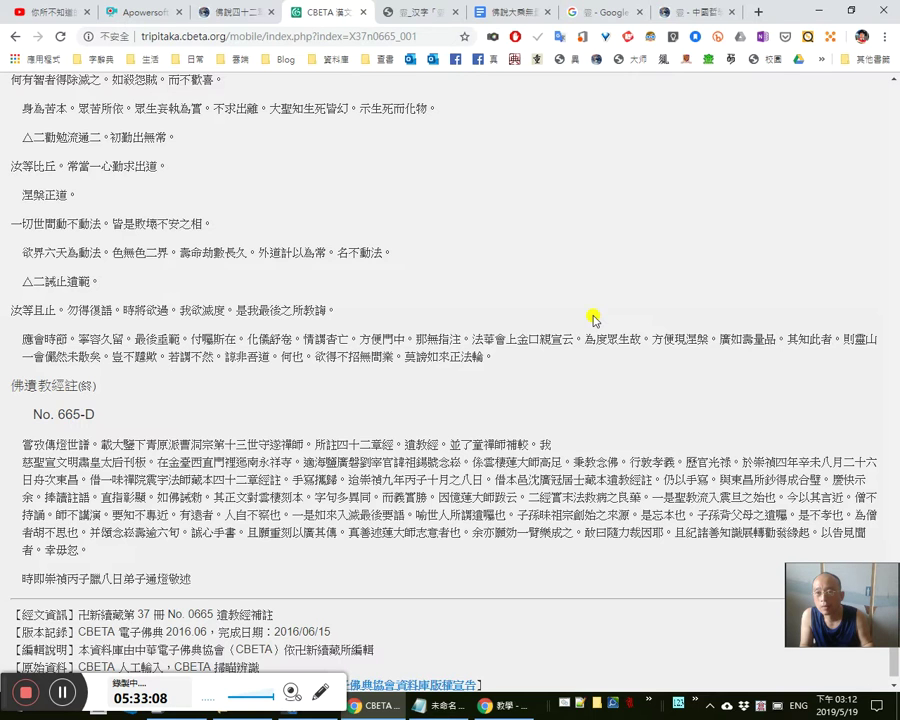
pyautogui.hotkey('alt', 'Tab')
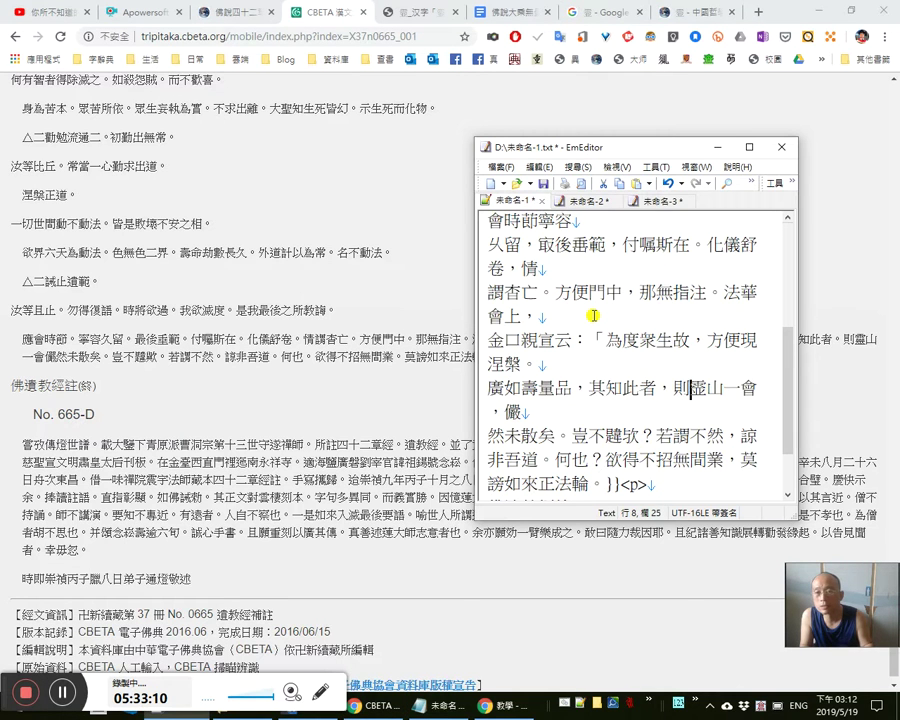
pyautogui.hotkey('alt', 'Tab')
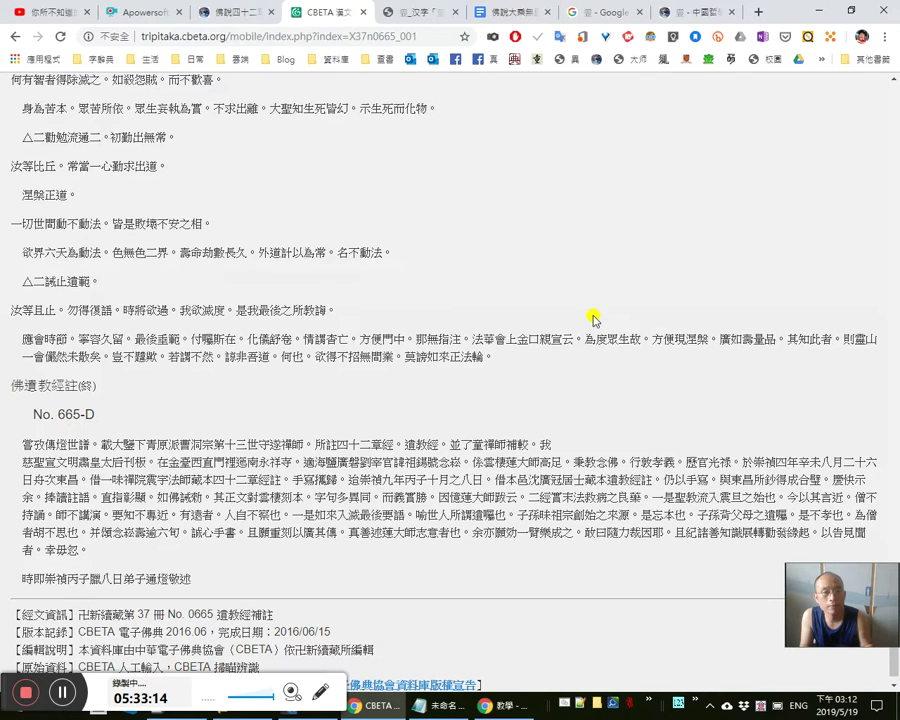
pyautogui.hotkey('alt', 'Tab')
pyautogui.press('Right')
pyautogui.press('Right')
pyautogui.press('Right')
pyautogui.press('Right')
pyautogui.press('Right')
pyautogui.press('Right')
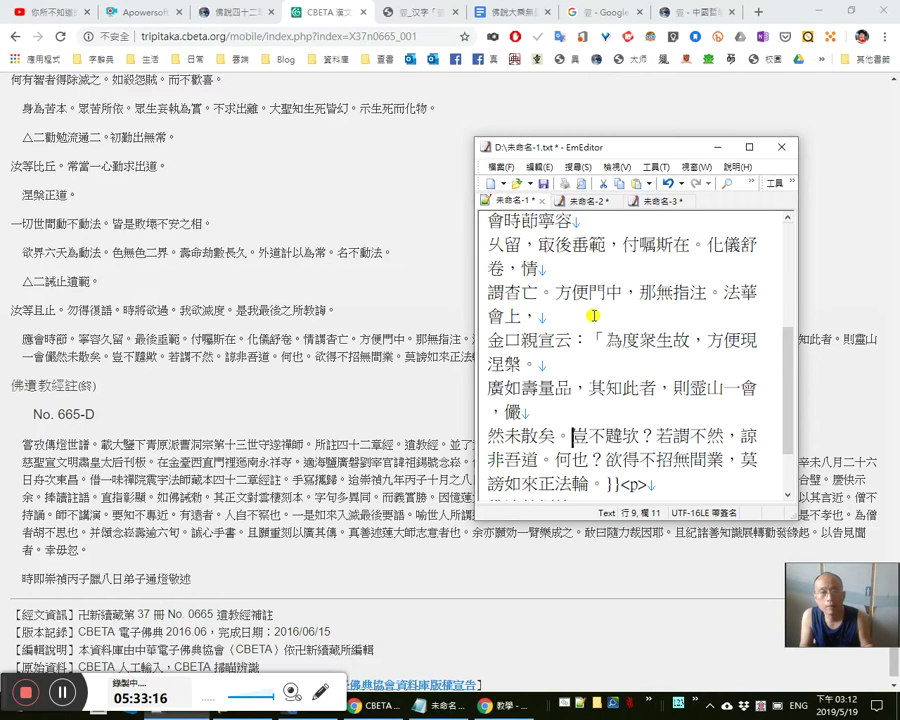
pyautogui.press('Right')
pyautogui.press('Right')
pyautogui.press('Right')
pyautogui.press('Right')
pyautogui.press('Right')
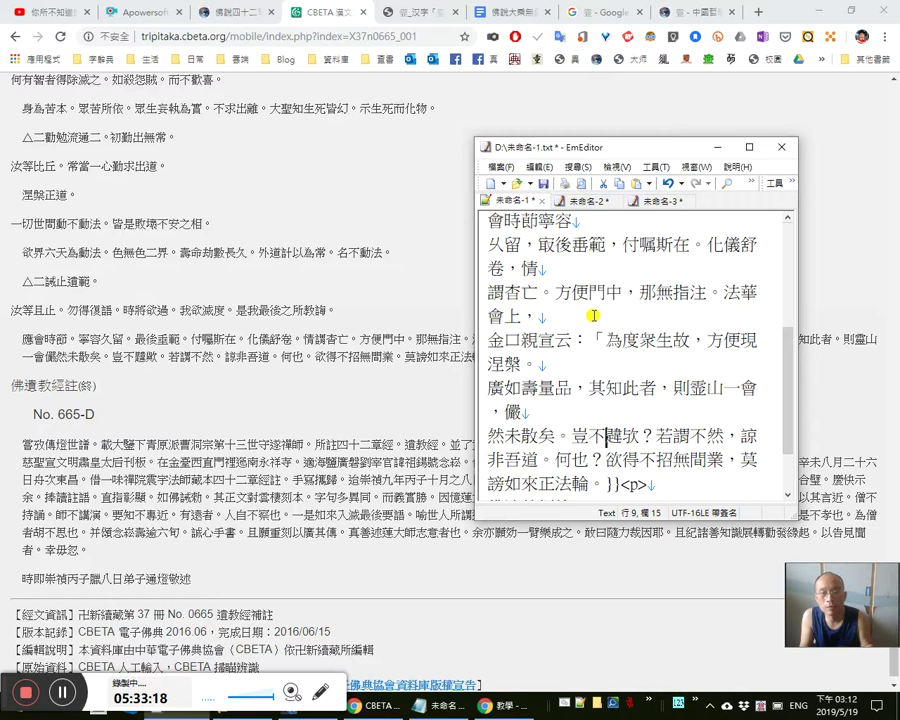
pyautogui.press('Right')
pyautogui.press('Right')
pyautogui.press('Right')
pyautogui.press('Right')
pyautogui.press('Right')
pyautogui.press('Right')
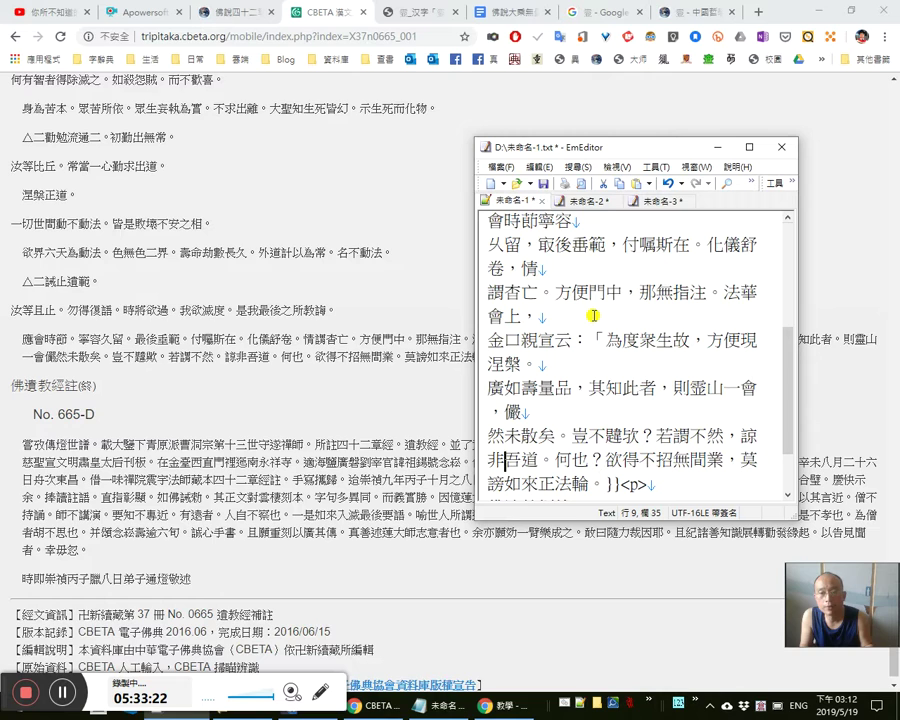
pyautogui.press('Right')
pyautogui.press('Right')
pyautogui.press('Right')
pyautogui.press('Right')
pyautogui.press('Right')
pyautogui.press('Right')
pyautogui.press('Right')
pyautogui.press('Right')
pyautogui.press('Right')
pyautogui.press('Right')
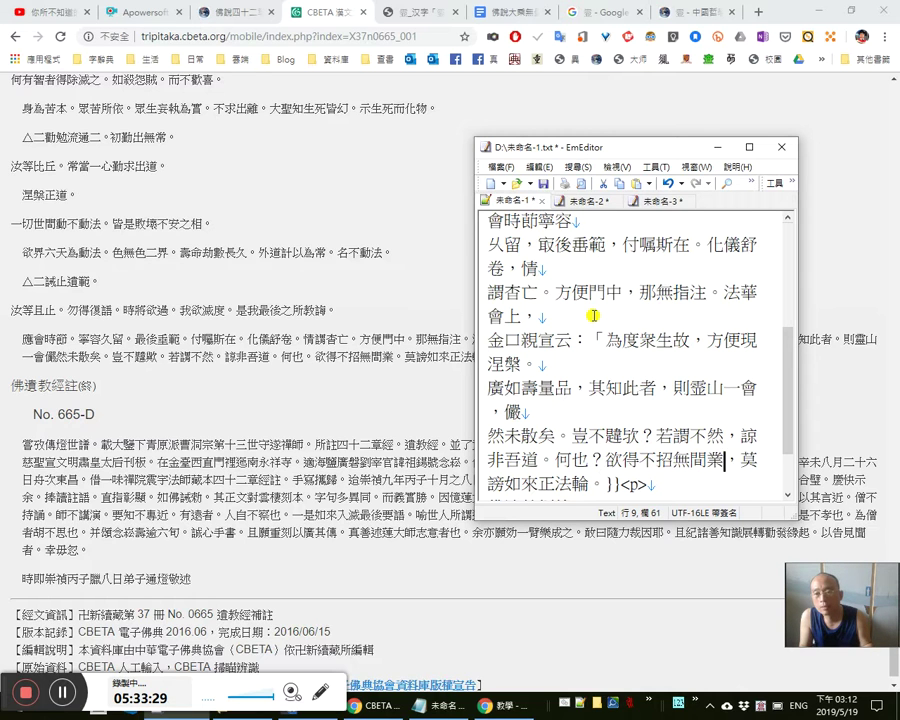
pyautogui.press('Down')
# Step: Select the phrase 為度衆生故，方便現涅槃 in the editor
pyautogui.click(593, 316)
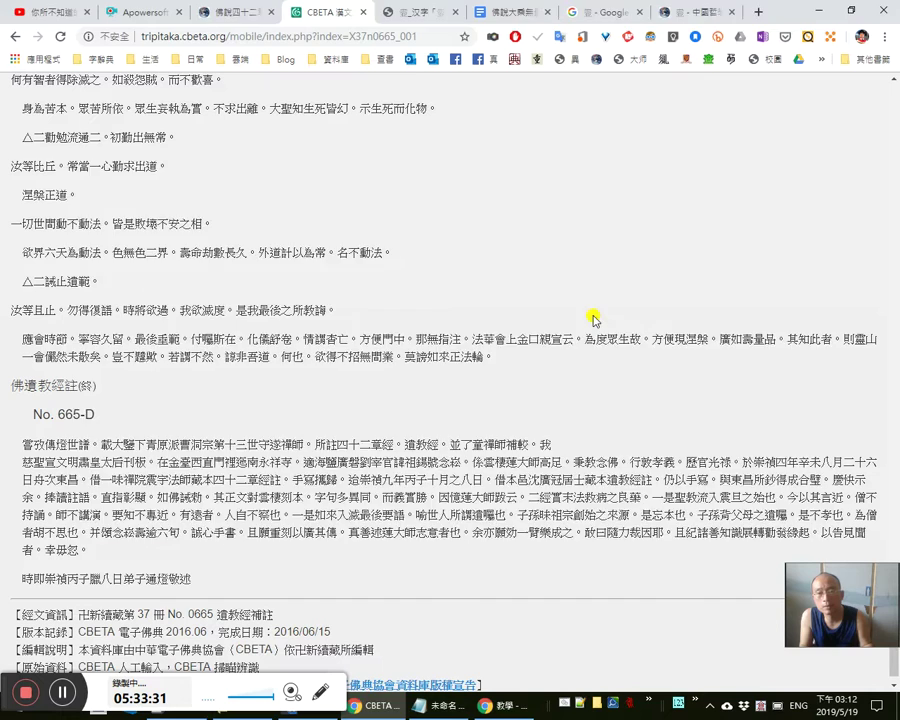
pyautogui.hotkey('alt', 'Tab')
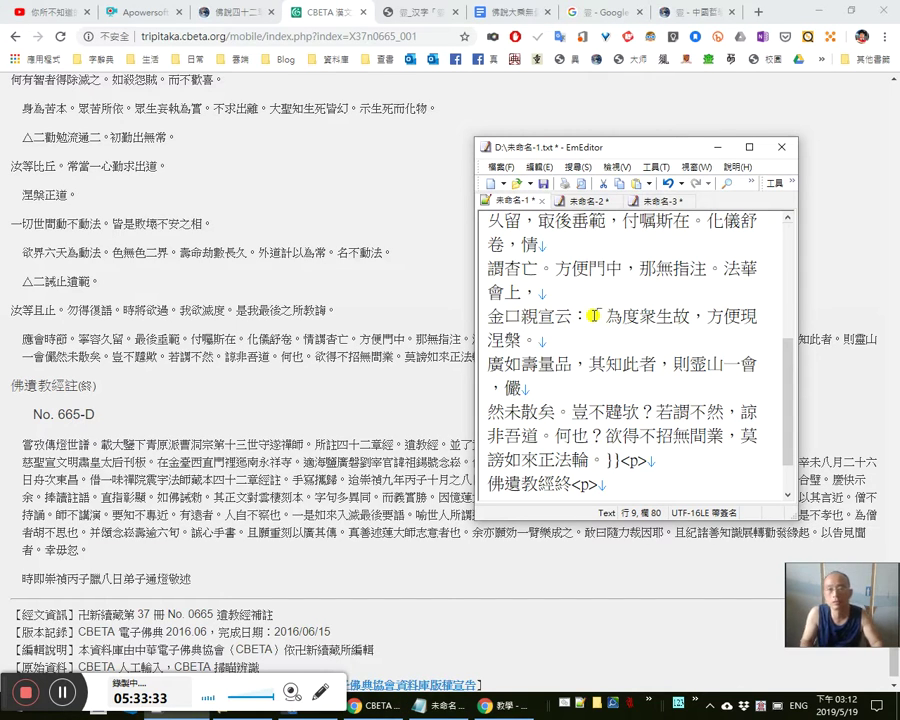
pyautogui.hotkey('shift', 'Up')
pyautogui.hotkey('shift', 'Up')
pyautogui.hotkey('shift', 'Up')
pyautogui.press('Up')
pyautogui.press('Up')
pyautogui.press('Left')
pyautogui.press('Left')
pyautogui.press('Left')
pyautogui.press('Left')
pyautogui.press('Left')
pyautogui.press('Left')
pyautogui.press('Left')
pyautogui.press('Left')
pyautogui.press('Left')
pyautogui.hotkey('shift', 'End')
pyautogui.hotkey('shift', 'Right')
pyautogui.hotkey('shift', 'Right')
pyautogui.press('super+c')
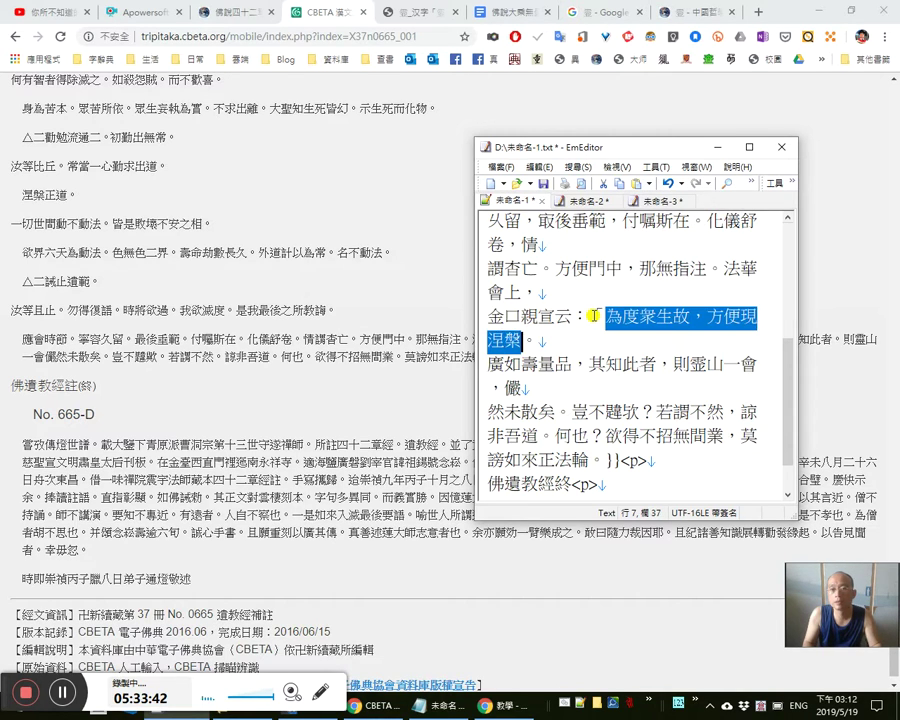
# Step: Google the phrase 為度衆生故，方便現涅槃 and briefly open one of the results
pyautogui.click(428, 20)
pyautogui.click(428, 20)
pyautogui.rightClick(412, 36)
pyautogui.click(428, 114)
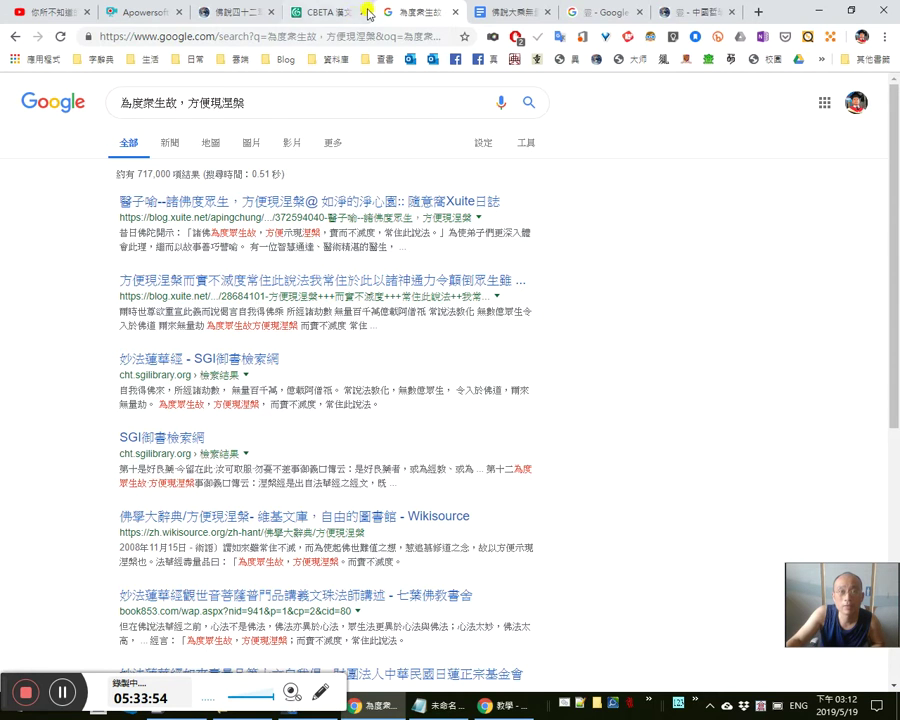
pyautogui.hotkey('alt', 'Tab')
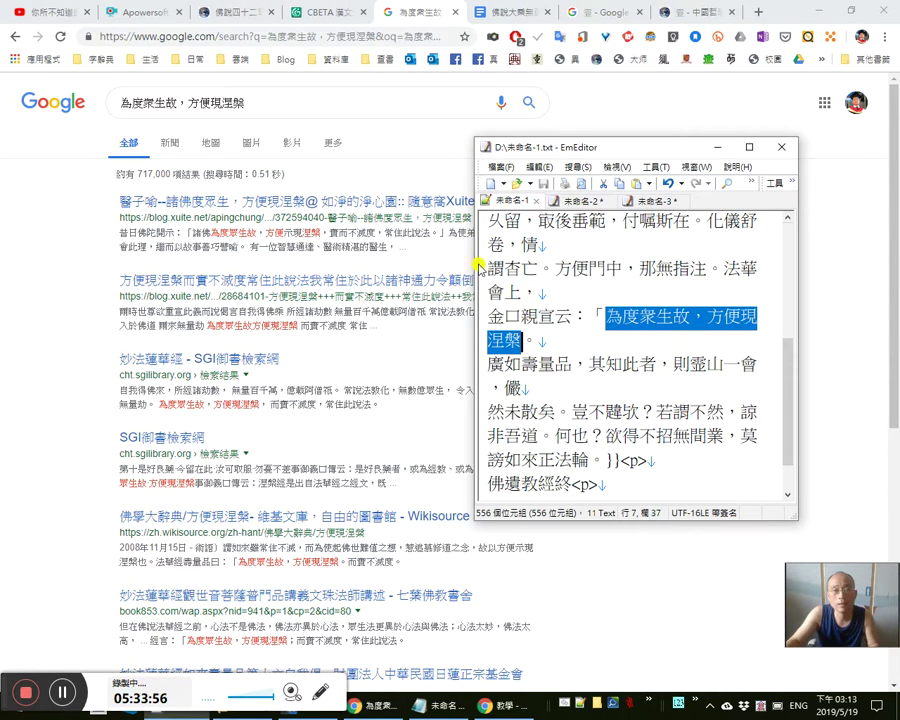
pyautogui.hotkey('alt', 'Tab')
pyautogui.click(396, 296)
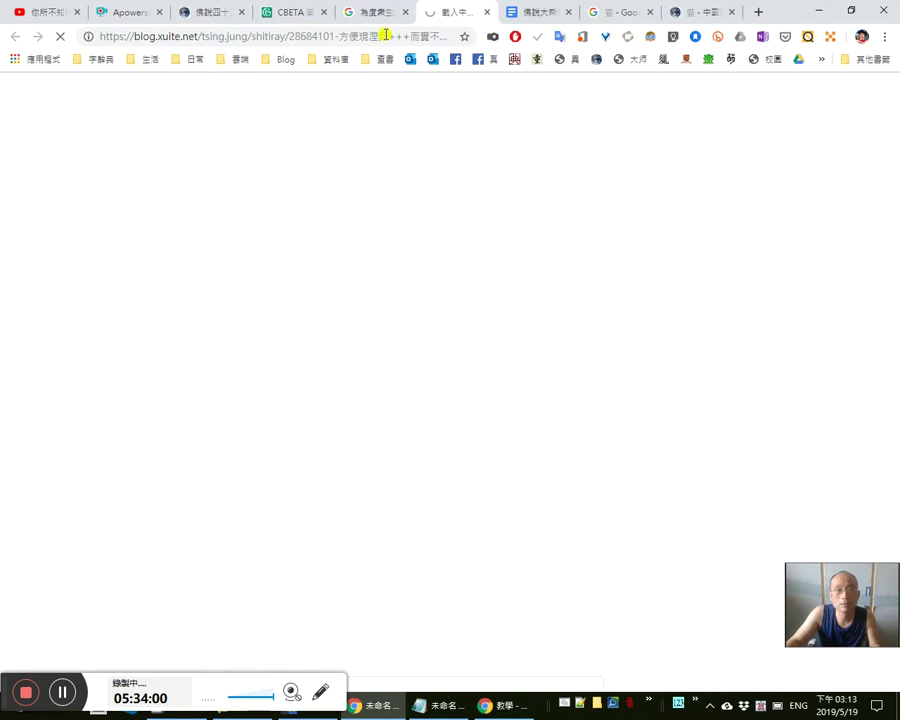
pyautogui.click(383, 5)
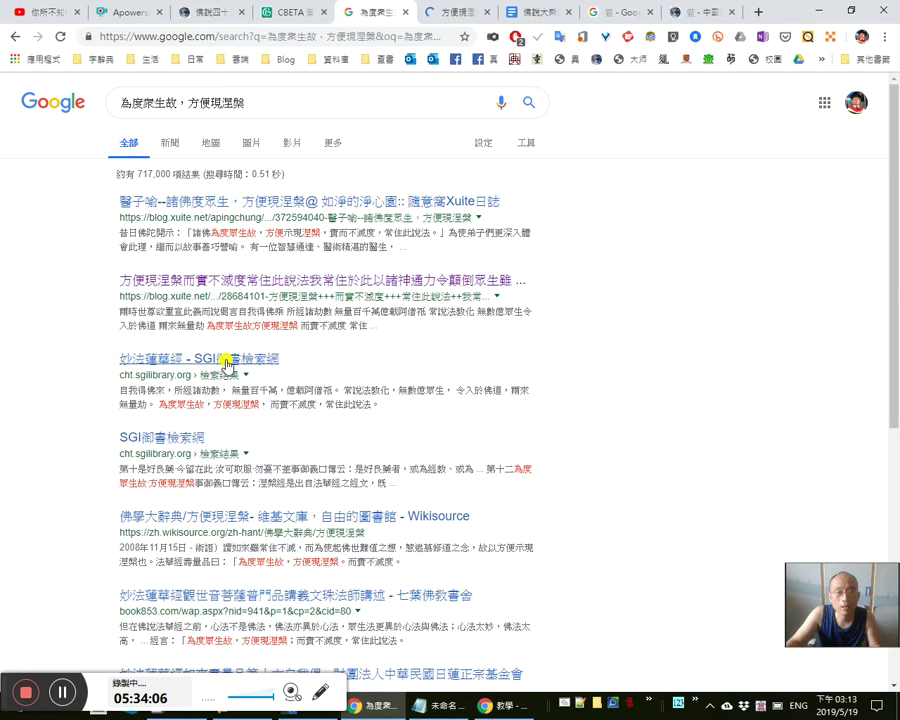
# Step: Open the SGI Library Lotus Sutra result and highlight the verse 為度衆生故，方便現涅槃
pyautogui.click(227, 361)
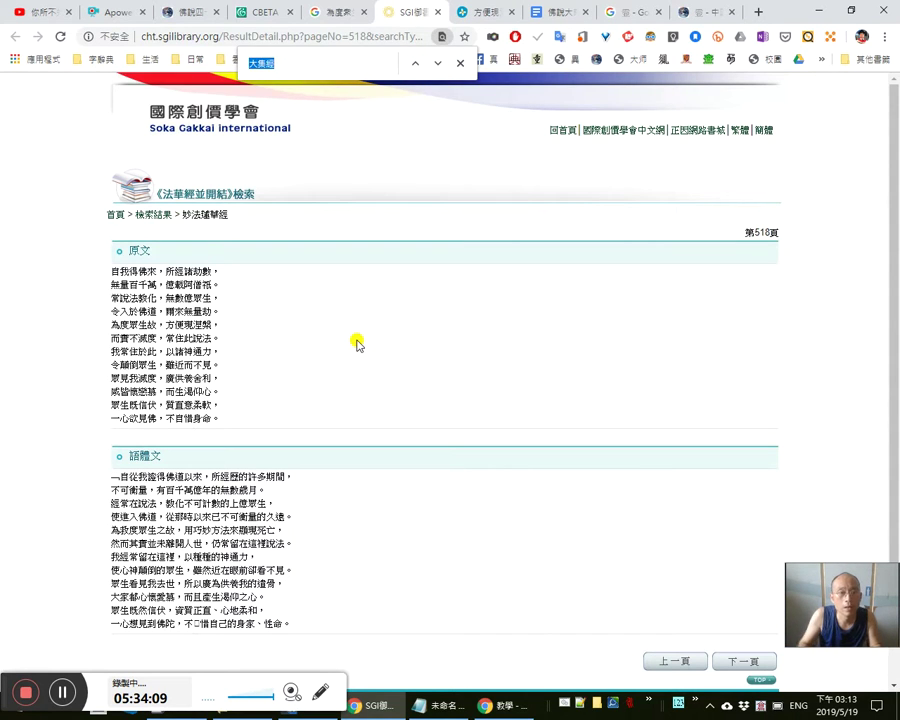
pyautogui.moveTo(112, 324); pyautogui.dragTo(233, 324)
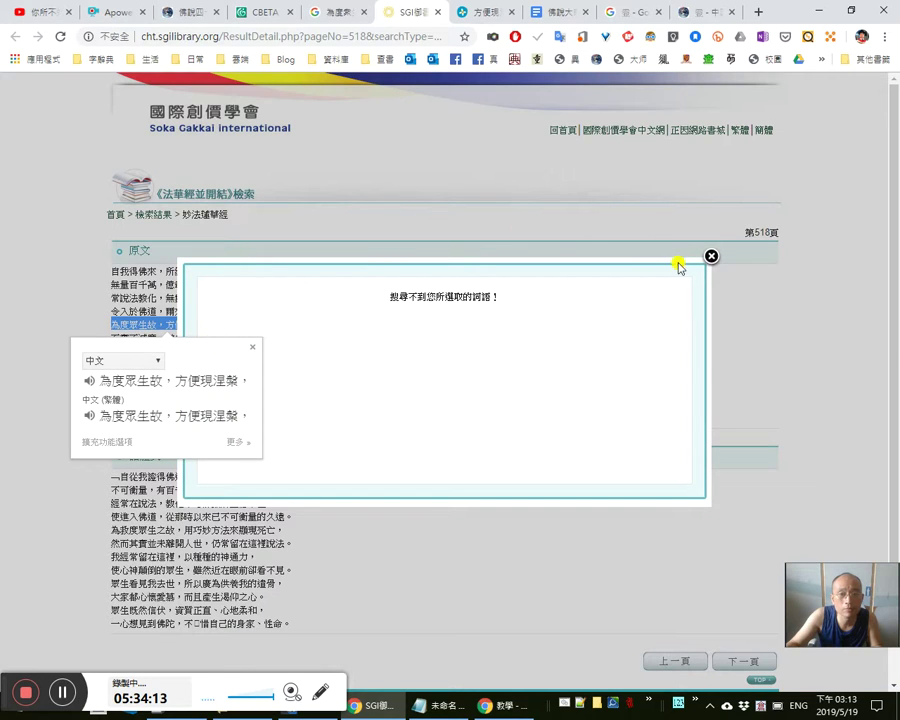
pyautogui.click(712, 259)
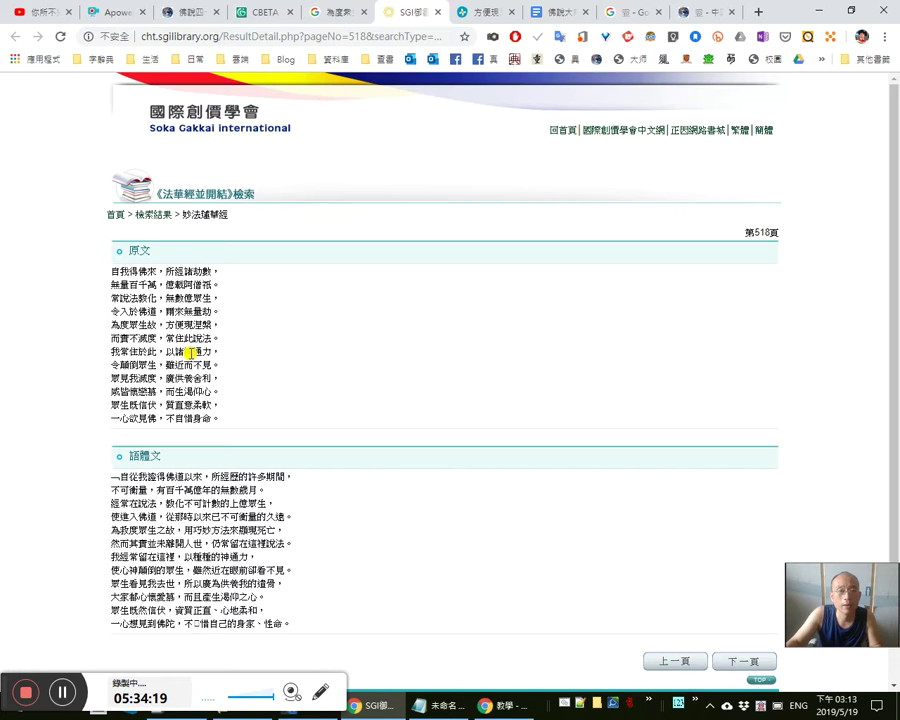
# Step: Select 廣如壽量品 in the editor, search the SGI page for it without a match, and return to Google
pyautogui.hotkey('alt', 'Tab')
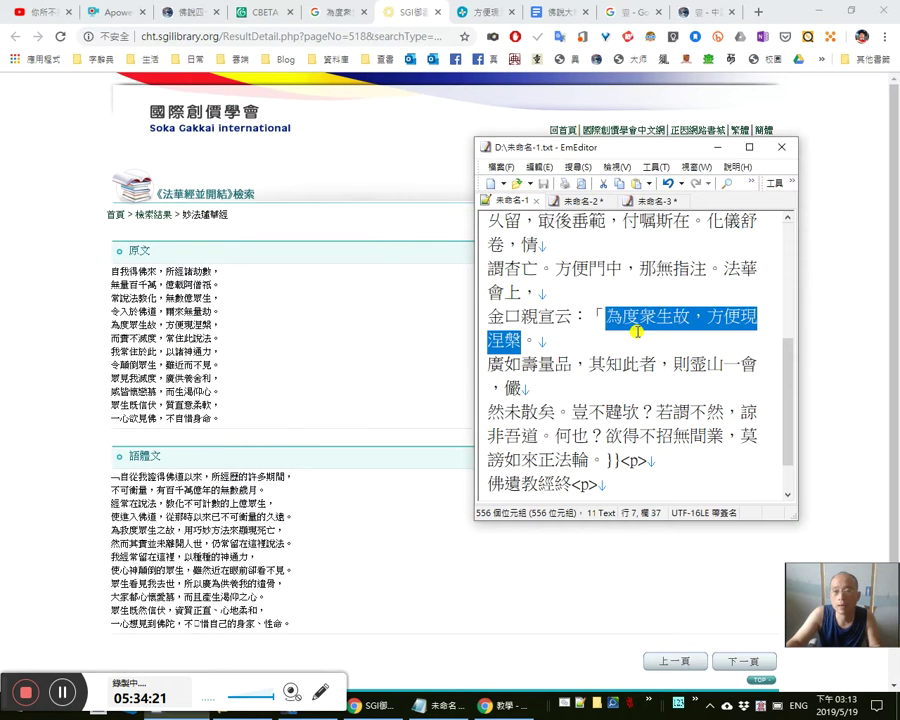
pyautogui.press('End')
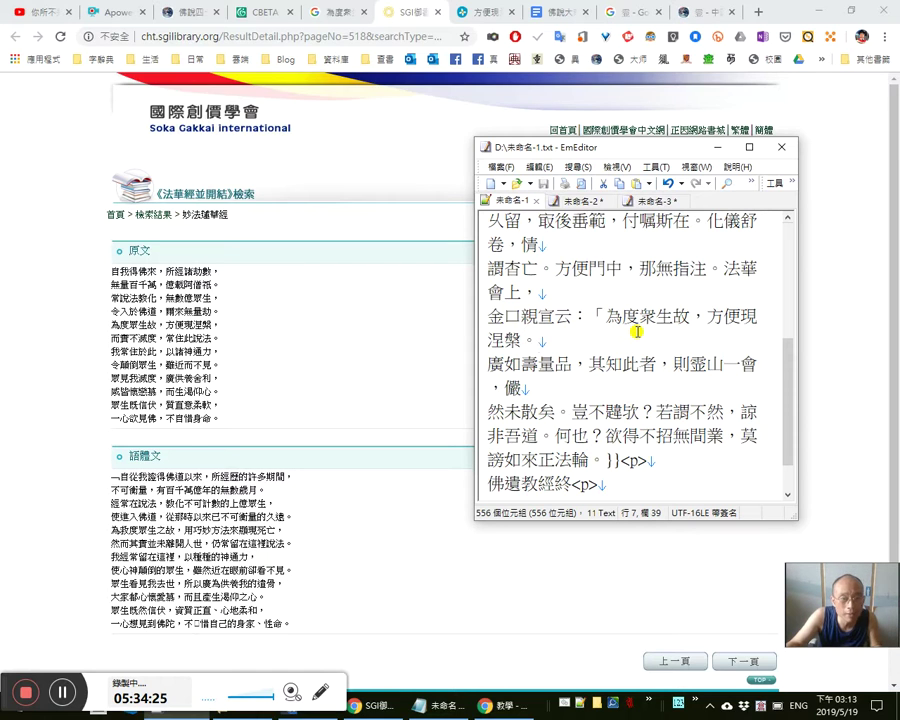
pyautogui.click(556, 364)
pyautogui.hotkey('shift', 'Home')
pyautogui.hotkey('ctrl', 'c')
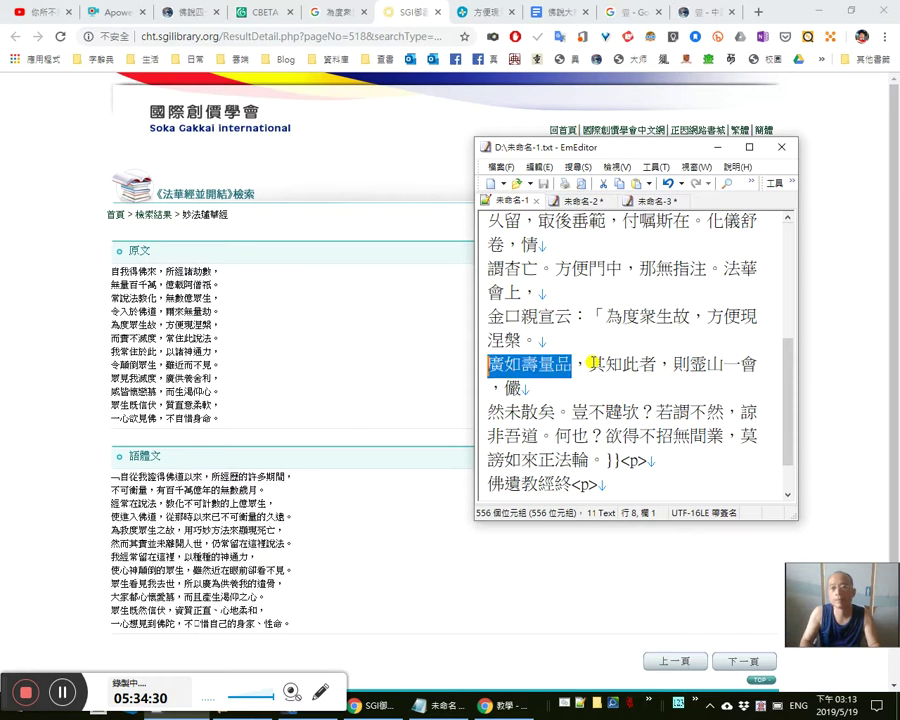
pyautogui.hotkey('alt', 'Tab')
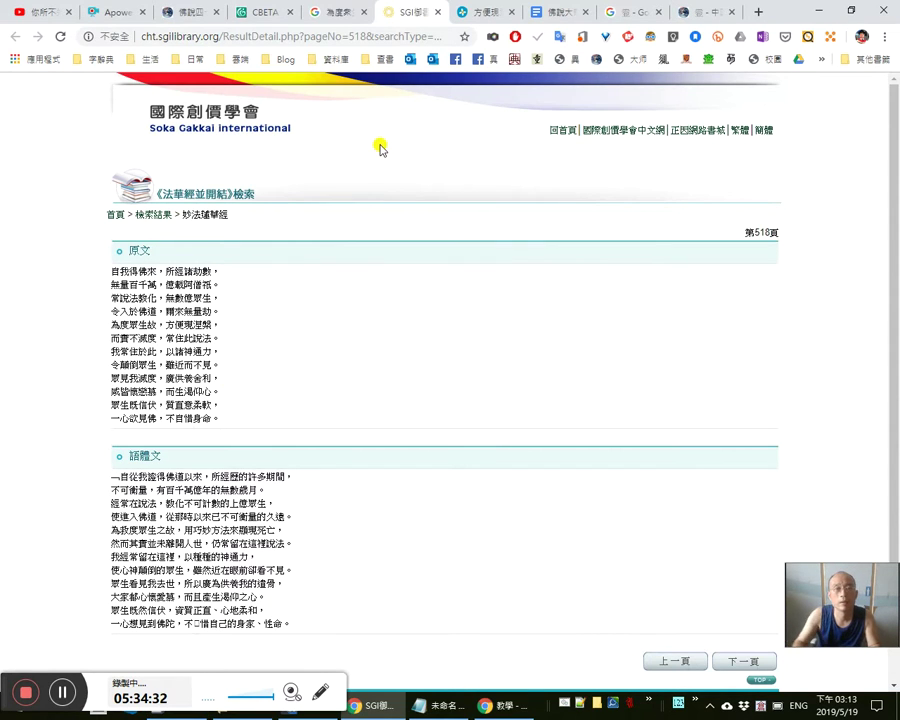
pyautogui.hotkey('ctrl', 'f')
pyautogui.hotkey('ctrl', 'v')
pyautogui.press('Escape')
pyautogui.click(336, 12)
pyautogui.click(324, 105)
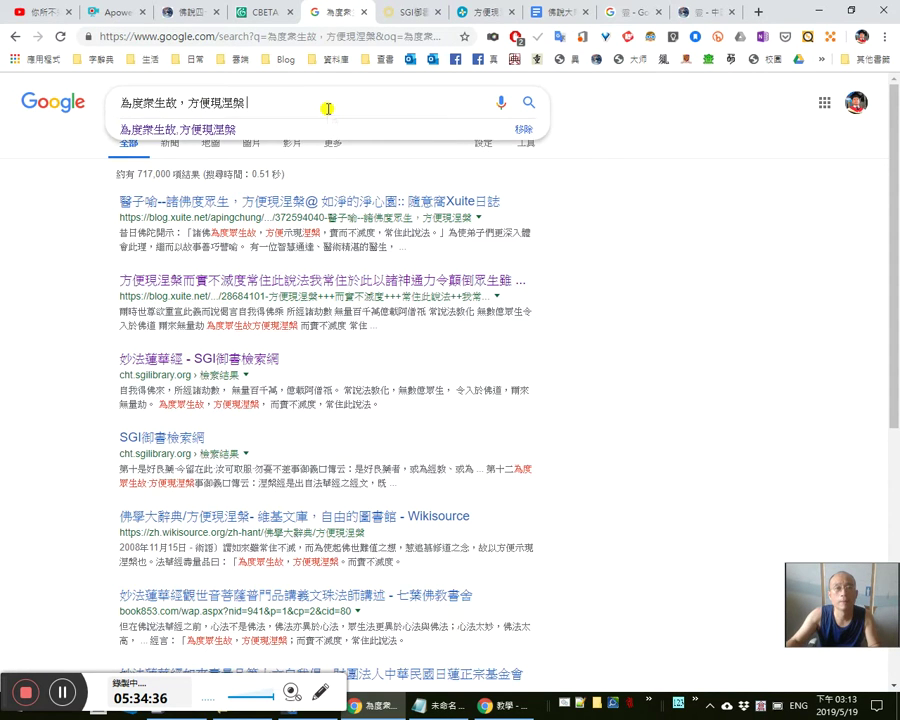
# Step: Search Google for the quotation plus 廣如壽量品, then compare with the CBETA and ctext pages
pyautogui.hotkey('ctrl', 'v')
pyautogui.press('Return')
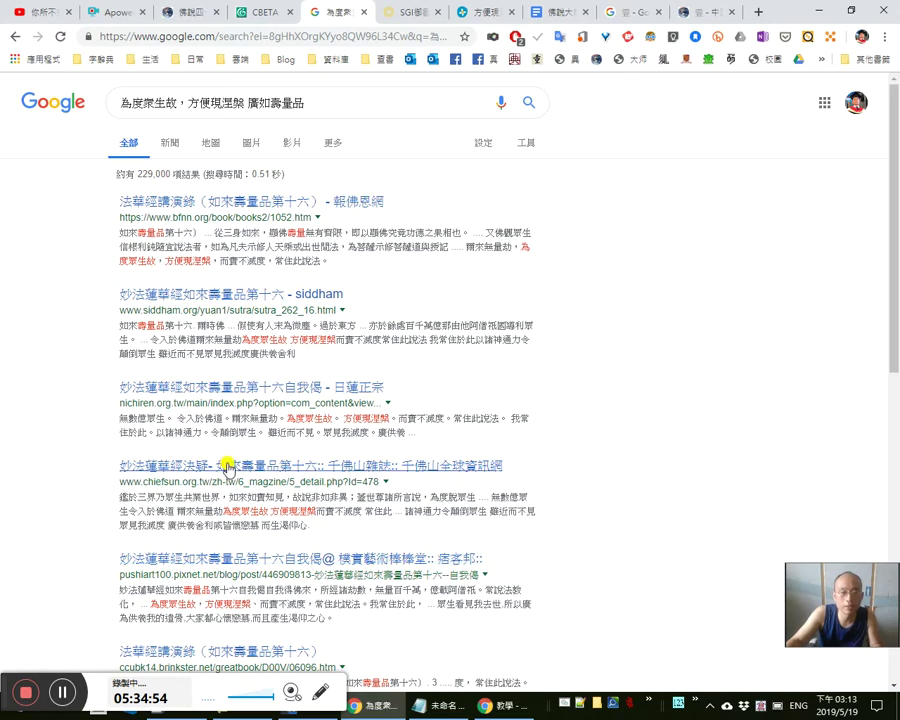
pyautogui.click(240, 12)
pyautogui.click(200, 14)
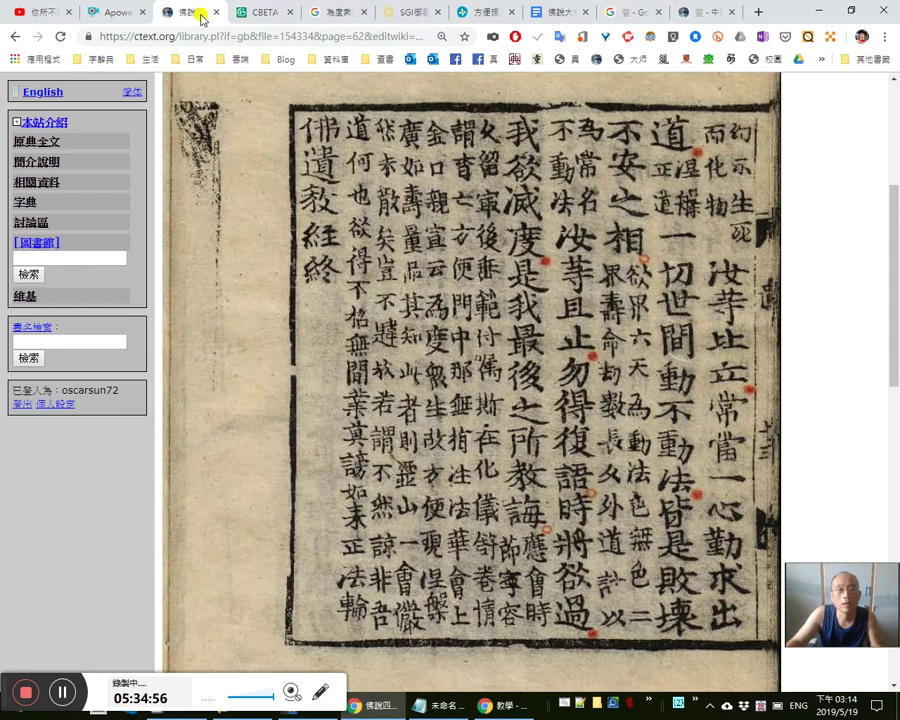
pyautogui.click(263, 14)
pyautogui.click(310, 14)
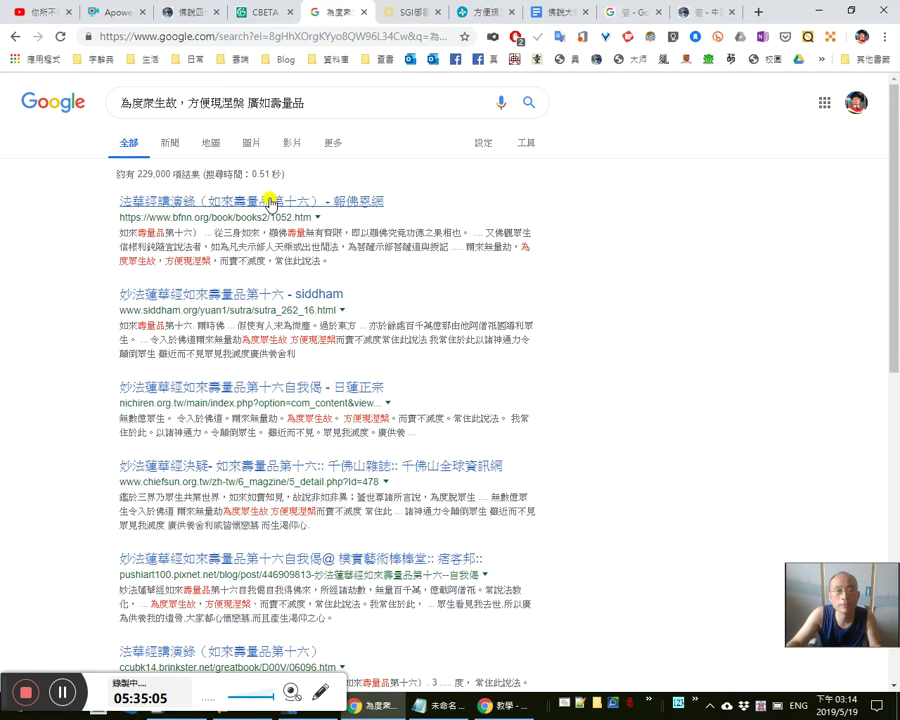
pyautogui.click(236, 12)
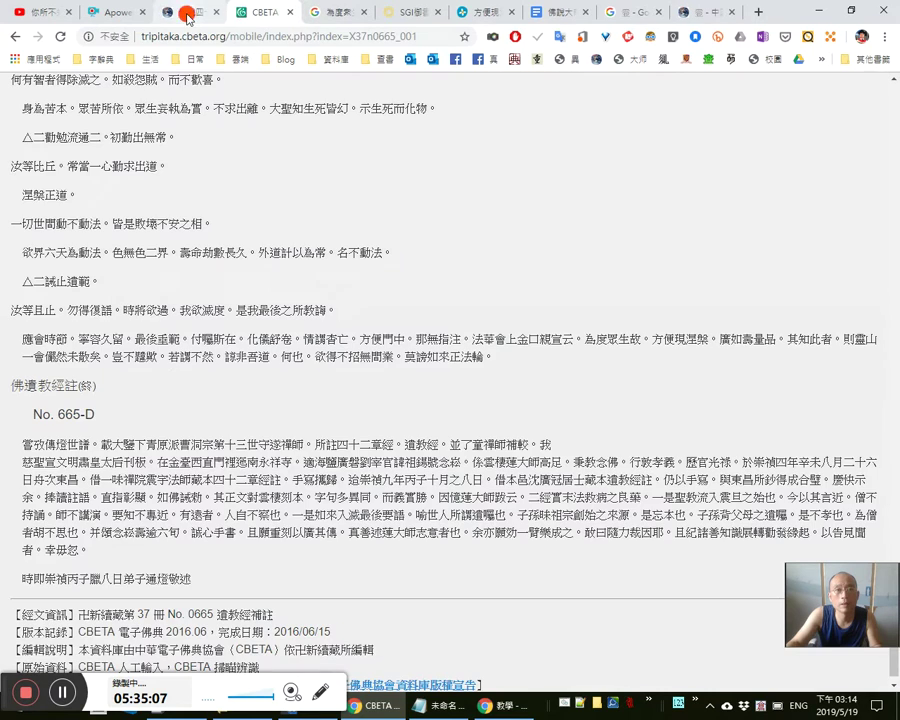
pyautogui.click(187, 15)
pyautogui.hotkey('alt', 'Tab')
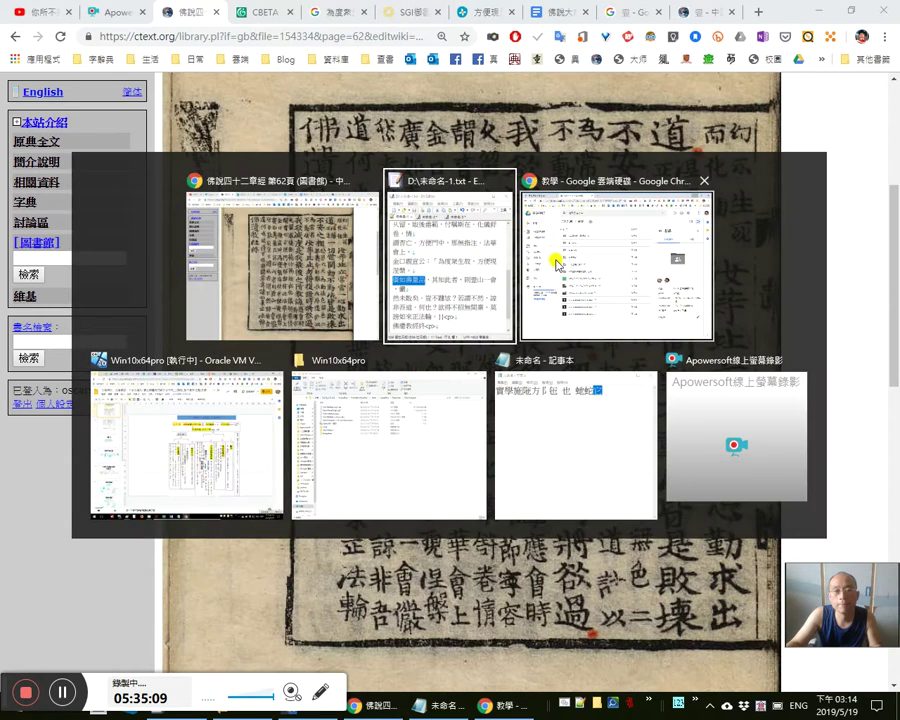
# Step: Replace the comma with 。」 and write 廣如〈壽量品〉 using 〈〉 title brackets instead of 『』
pyautogui.press('Right')
pyautogui.press('Right')
pyautogui.press('Right')
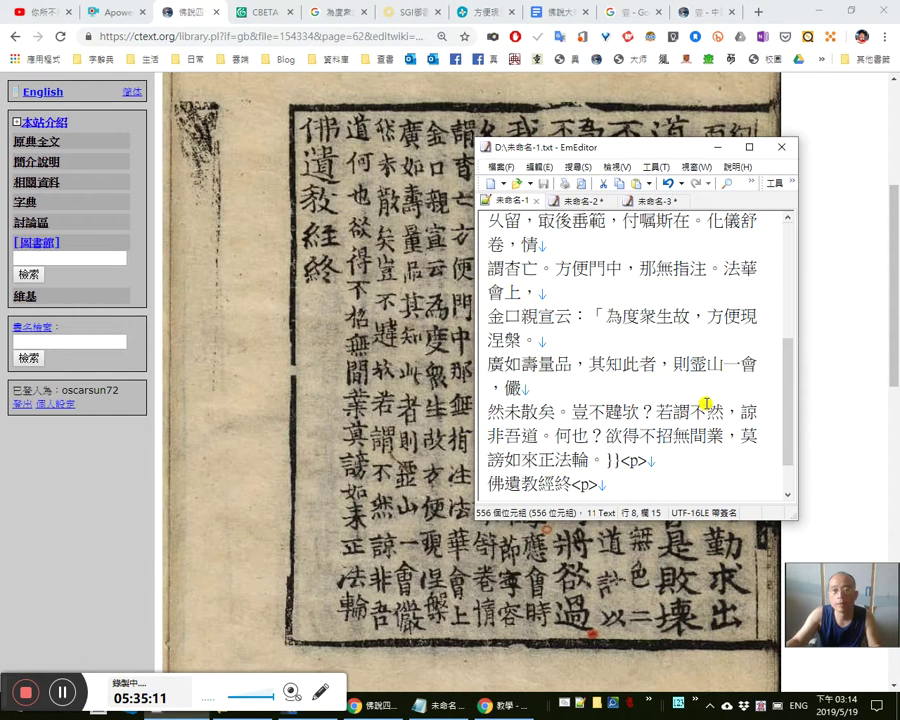
pyautogui.hotkey('shift', 'Left')
pyautogui.write('。')
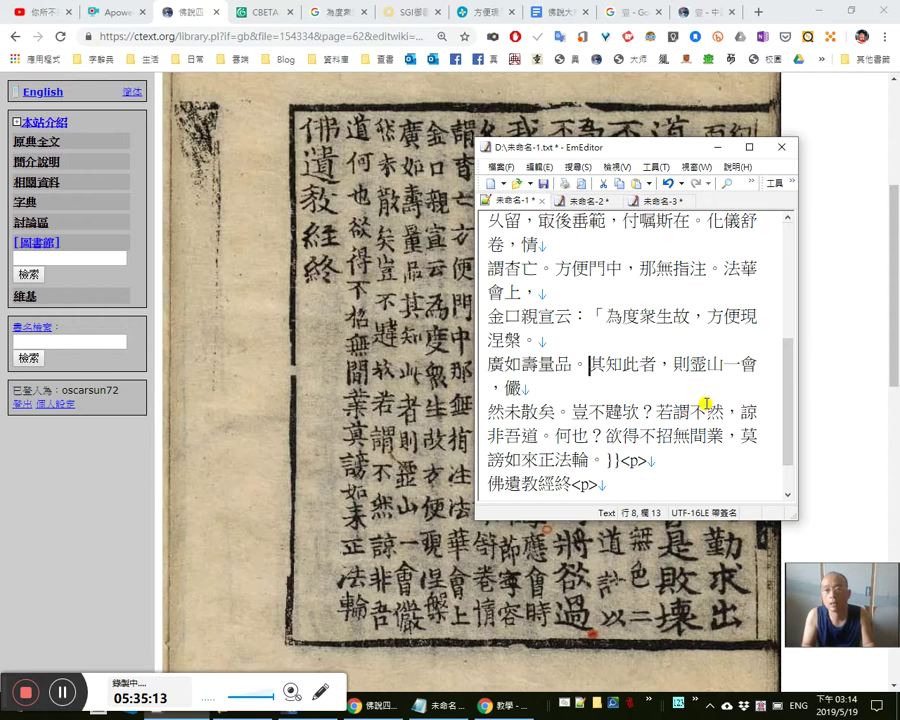
pyautogui.write('」 廣如')
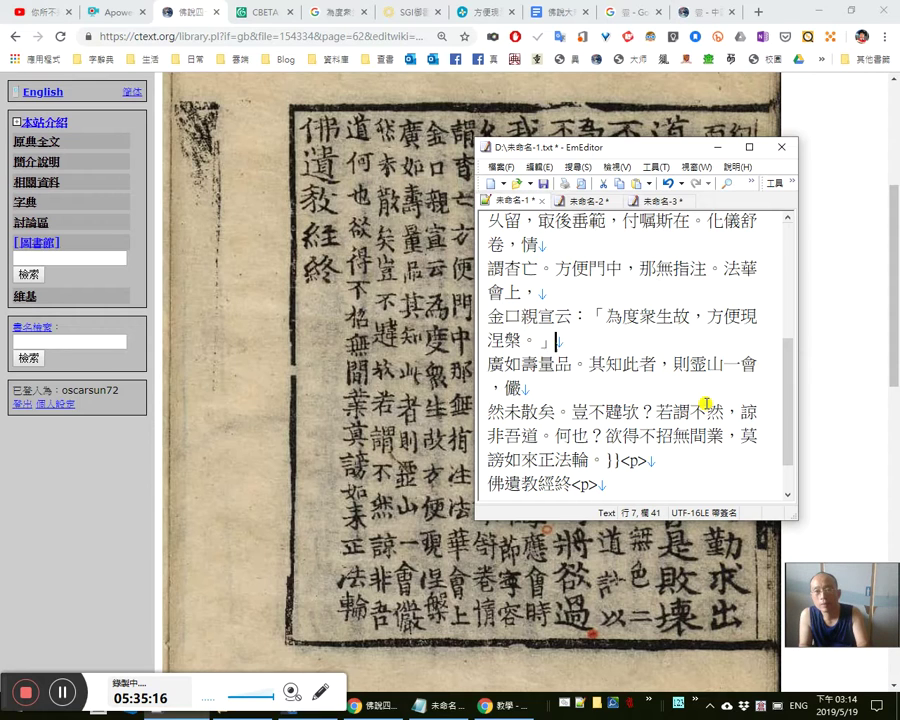
pyautogui.write('『』')
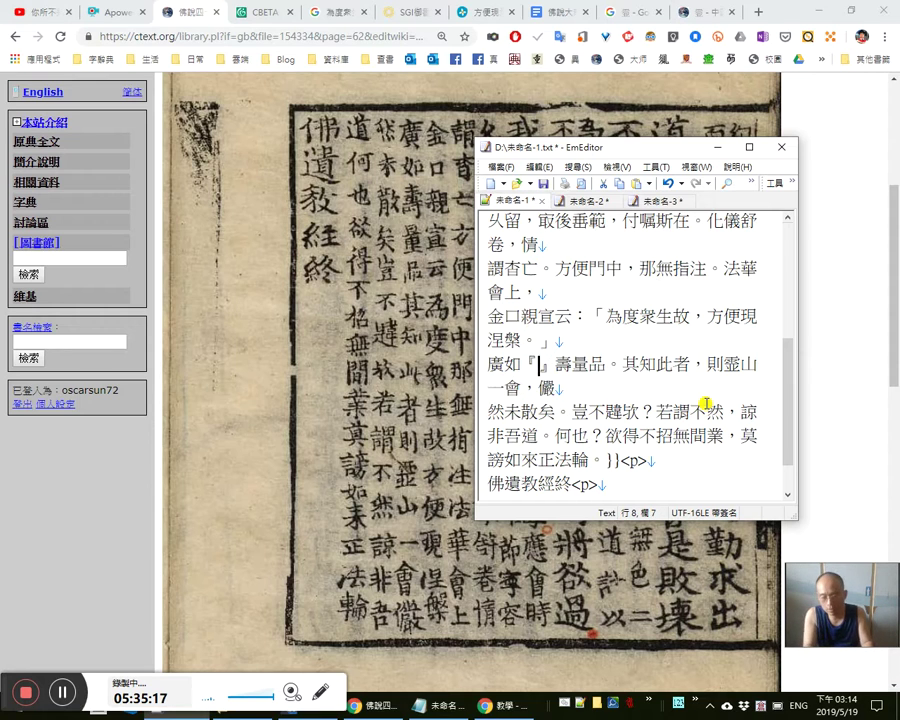
pyautogui.hotkey('shift', 'Left')
pyautogui.press('Delete')
pyautogui.press('Delete')
pyautogui.write('{')
pyautogui.write('〈')
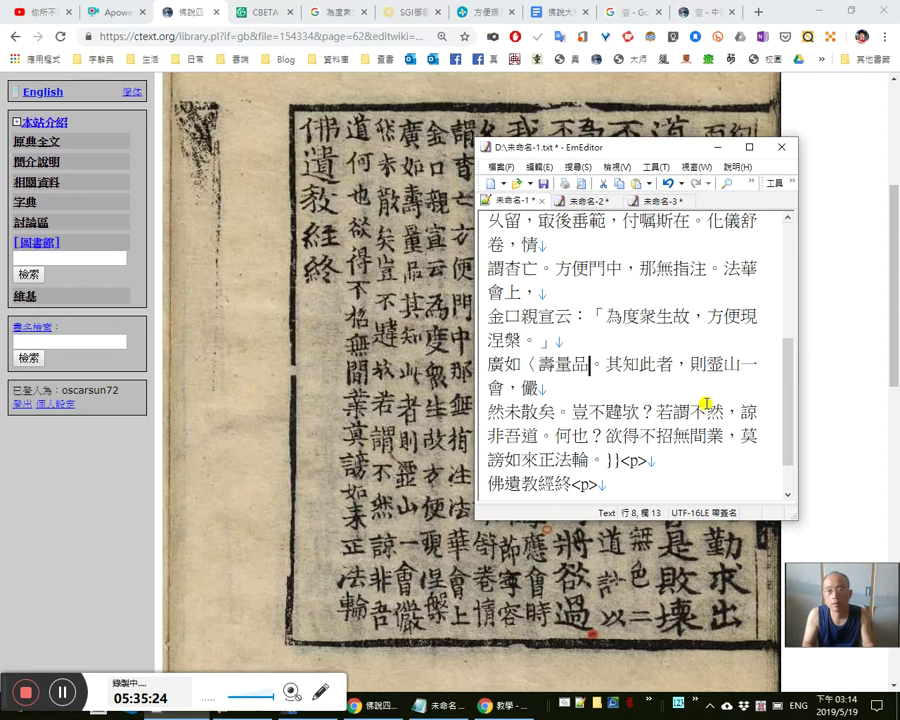
pyautogui.write('〉')
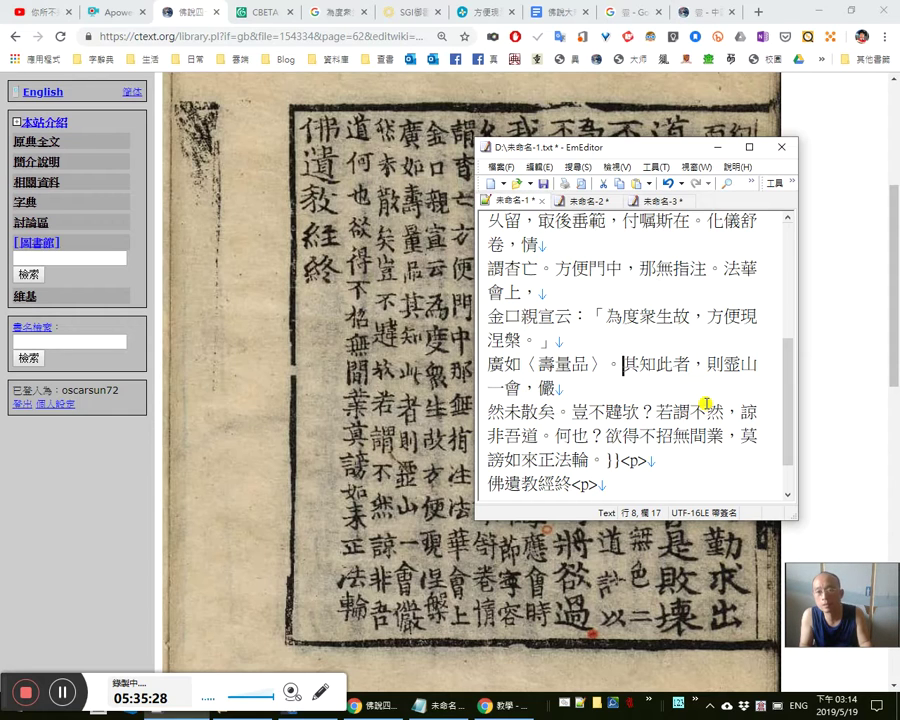
# Step: Proofread the next passage, checking 韙 and removing a mistakenly added 是
pyautogui.hotkey('shift', 'Right')
pyautogui.hotkey('shift', 'Right')
pyautogui.press('Right')
pyautogui.press('Right')
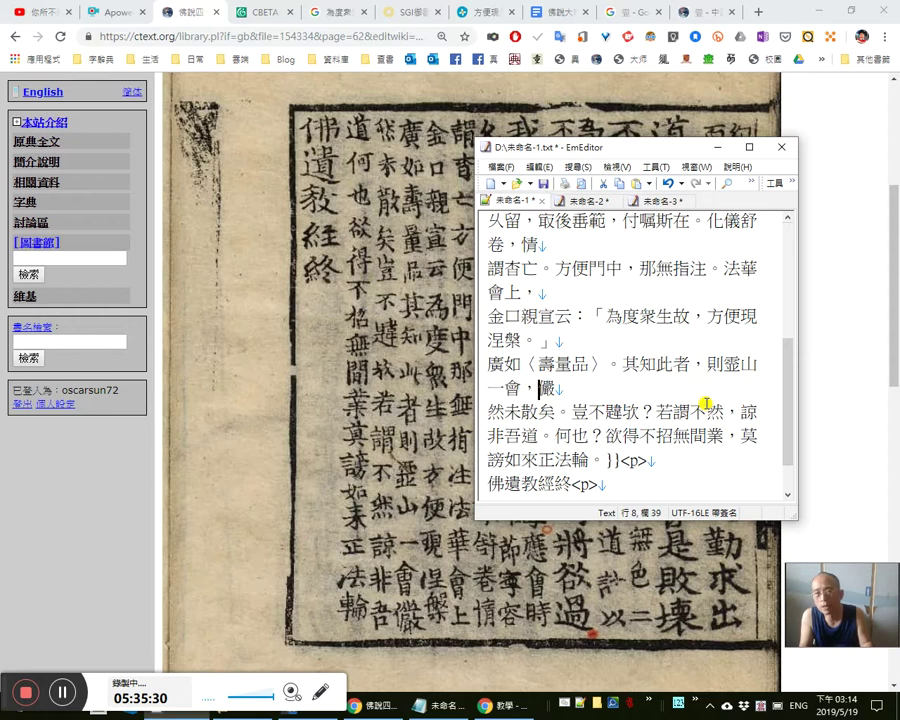
pyautogui.hotkey('shift', 'Right')
pyautogui.press('Right')
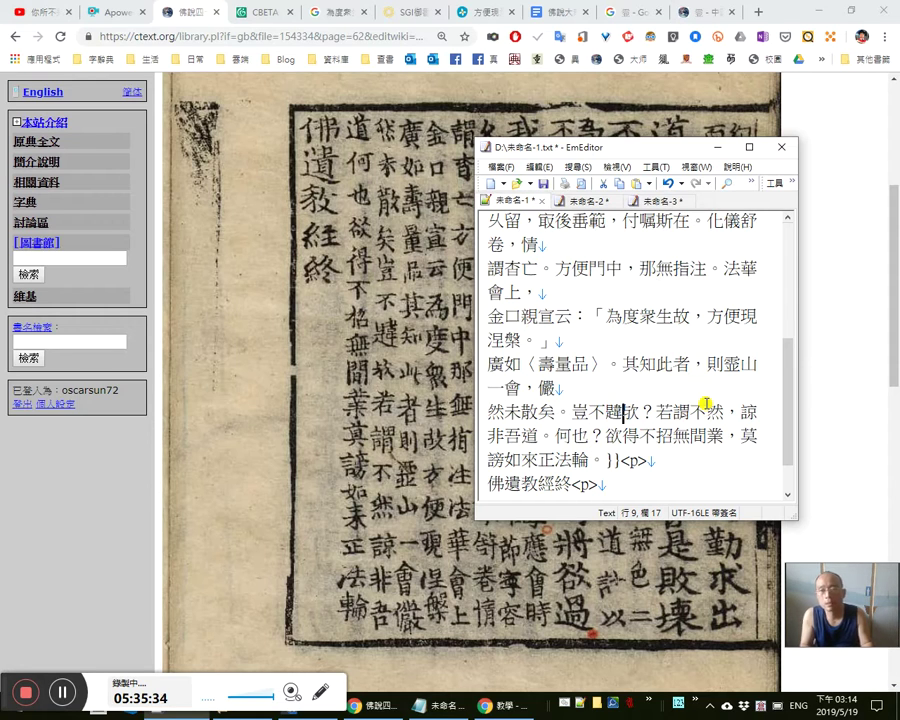
pyautogui.write('是偉')
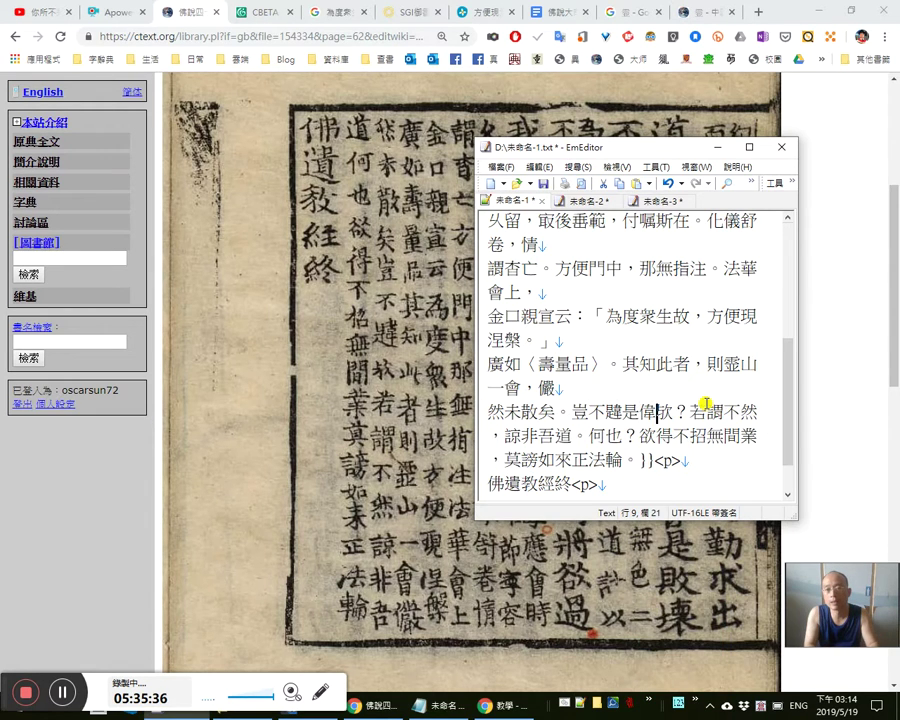
pyautogui.hotkey('shift', 'Left')
pyautogui.press('Delete')
pyautogui.hotkey('shift', 'Left')
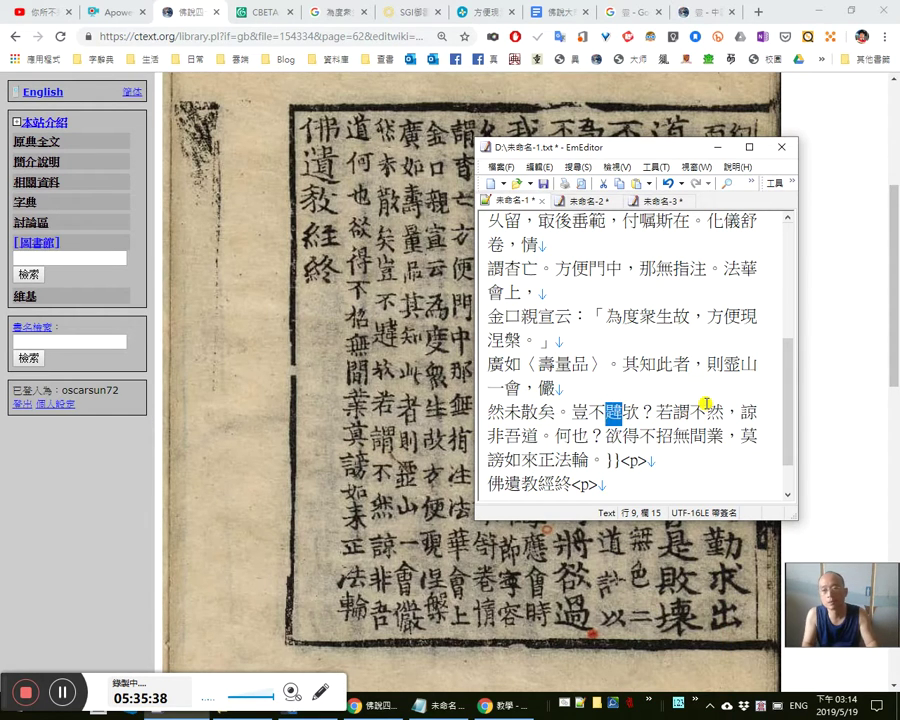
pyautogui.press('Right')
pyautogui.hotkey('shift', 'Left')
pyautogui.press('Right')
# Step: Check 欤 and 諒 along the line toward 若謂不然 and 非吾
pyautogui.hotkey('shift', 'Right')
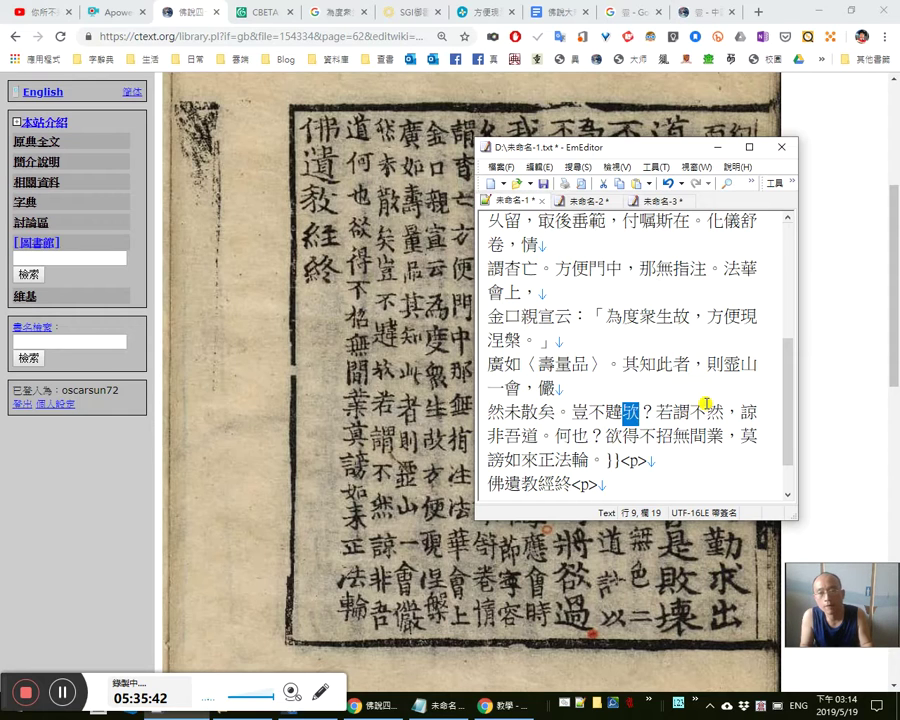
pyautogui.press('Right')
pyautogui.hotkey('shift', 'Right')
pyautogui.press('Right')
pyautogui.press('Right')
pyautogui.press('Right')
pyautogui.press('Right')
pyautogui.press('Right')
pyautogui.hotkey('shift', 'Right')
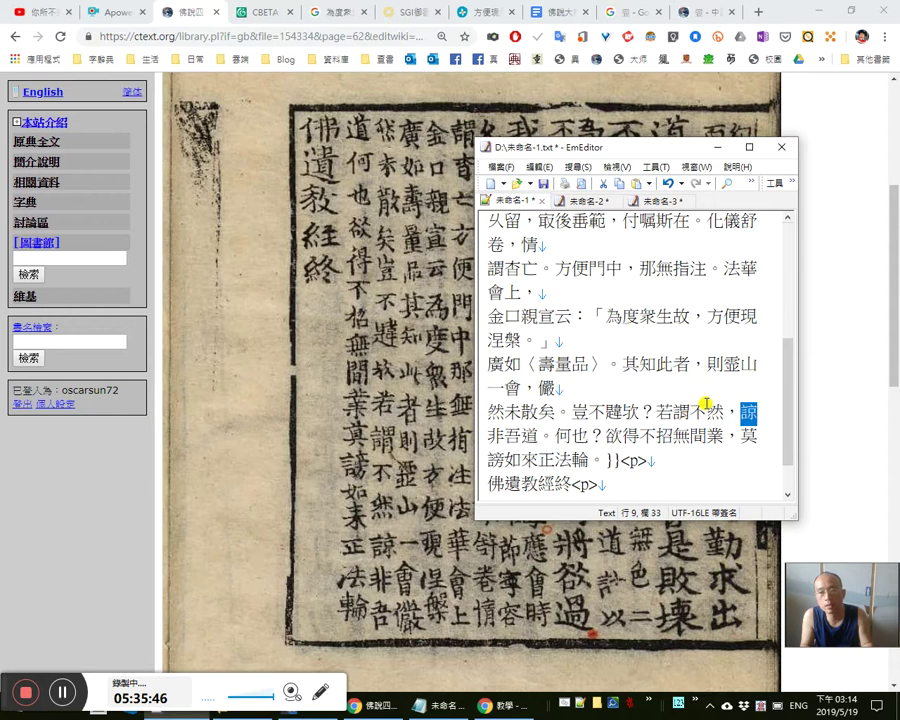
pyautogui.press('Right')
pyautogui.hotkey('shift', 'Right')
pyautogui.press('Right')
pyautogui.press('Right')
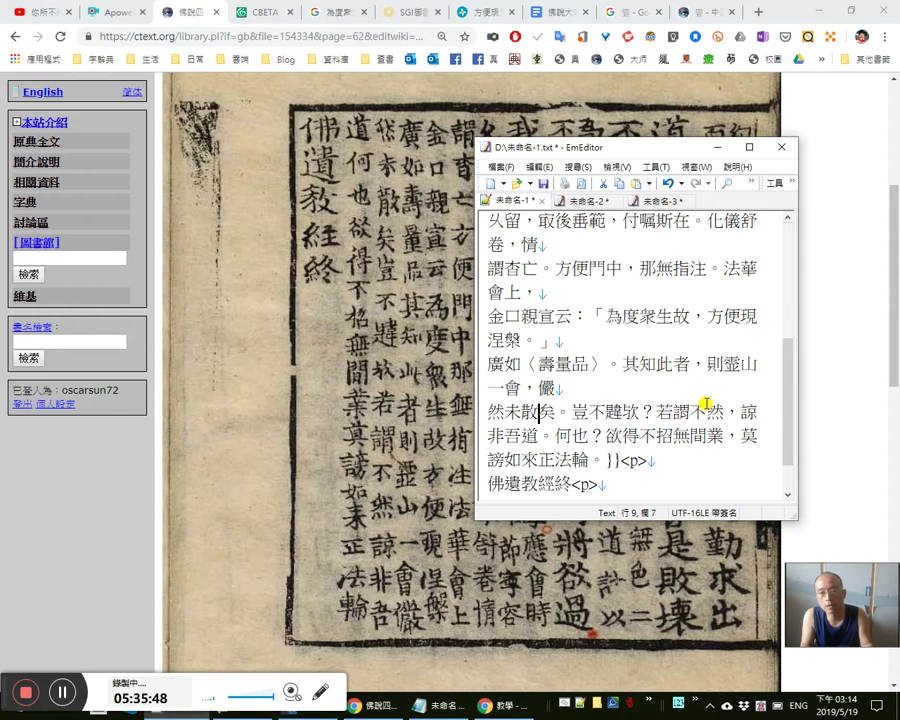
pyautogui.hotkey('shift', 'Left')
# Step: Try inserting 信 and then 誠 before 諒, discarding both trials
pyautogui.press('Left')
pyautogui.write('信')
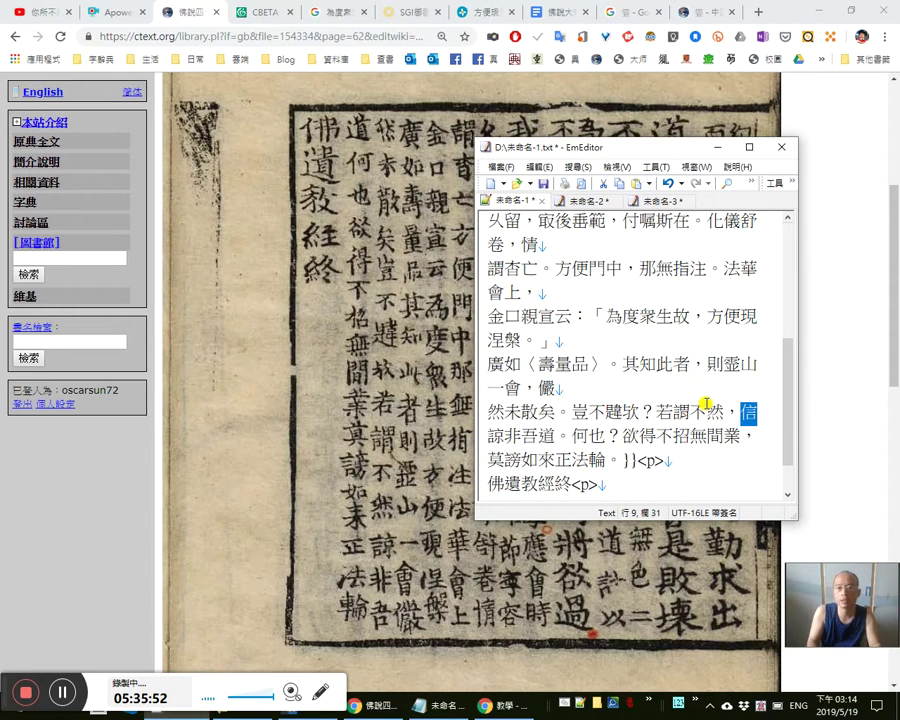
pyautogui.press('Delete')
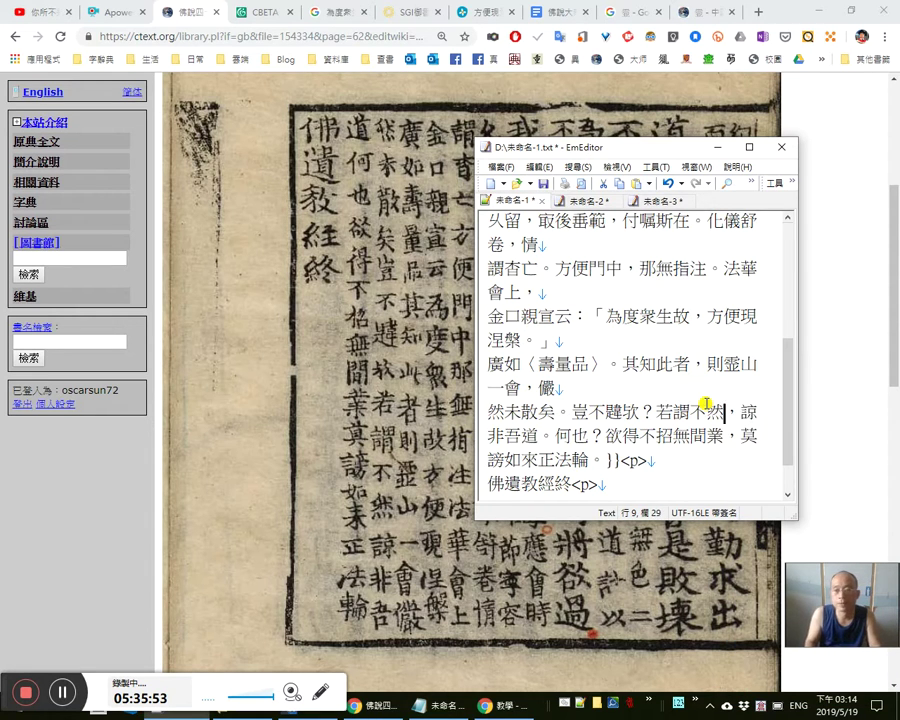
pyautogui.hotkey('shift', 'Right')
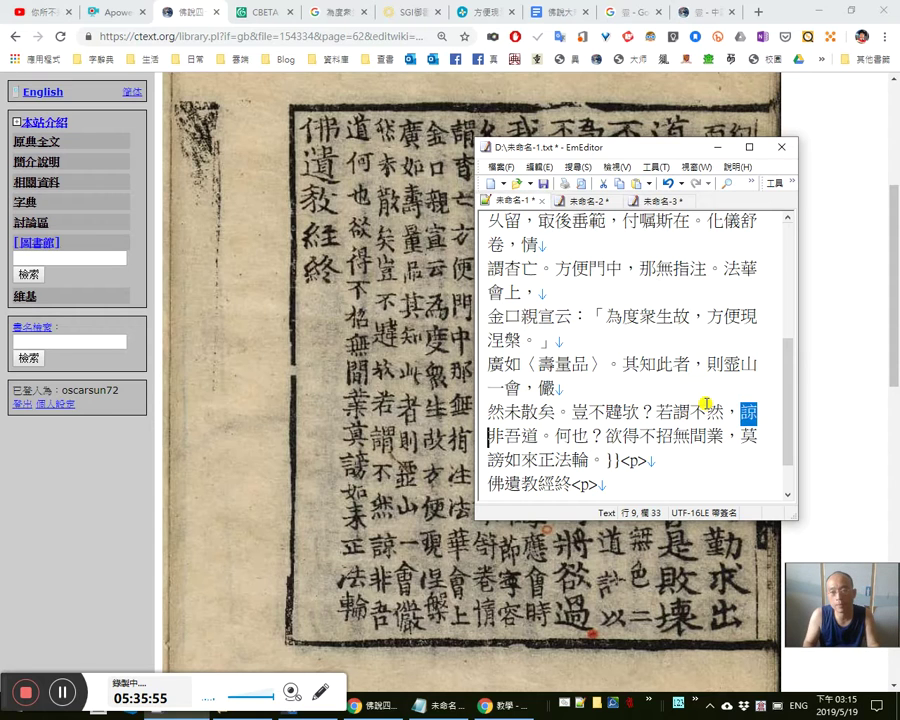
pyautogui.press('Right')
pyautogui.hotkey('shift', 'Right')
pyautogui.press('Left')
pyautogui.press('Left')
pyautogui.write('誠')
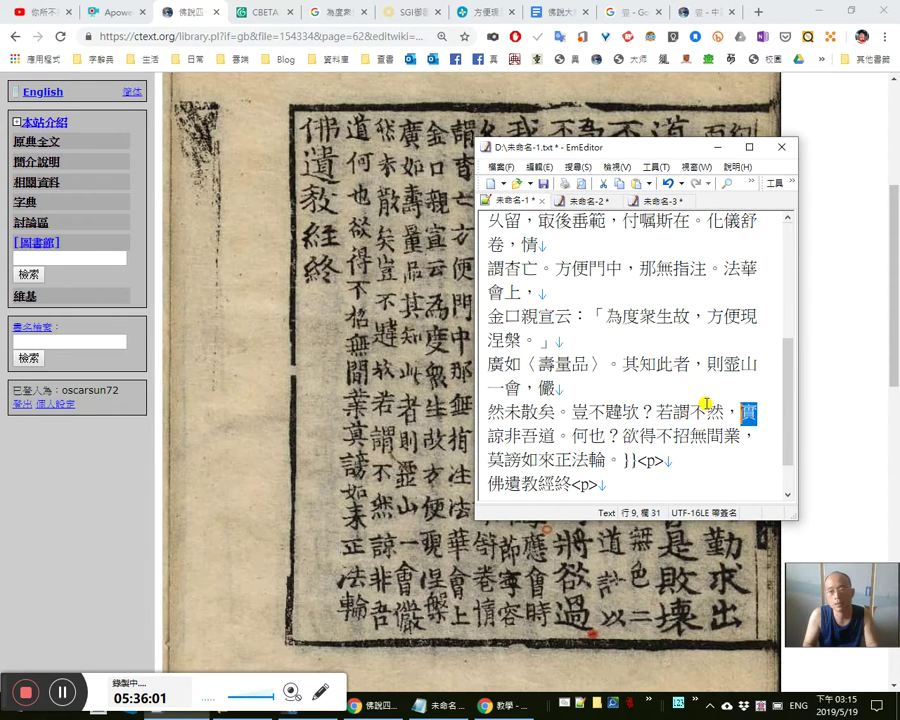
pyautogui.press('Escape')
# Step: Check 何 and 也 near 吾道, then switch back to the browser's scanned page
pyautogui.press('Right')
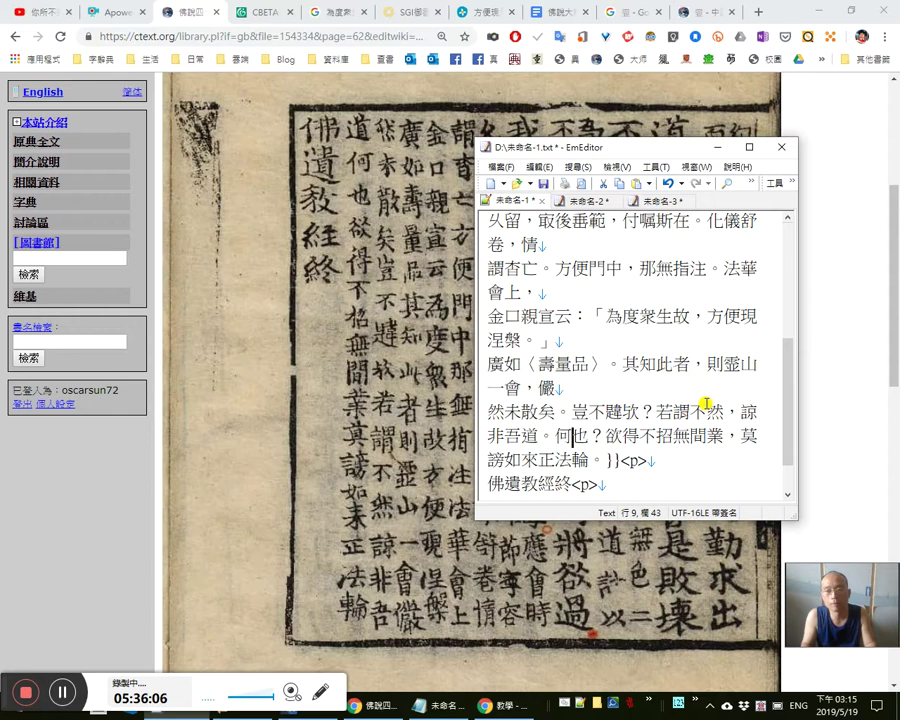
pyautogui.hotkey('shift', 'Left')
pyautogui.press('Right')
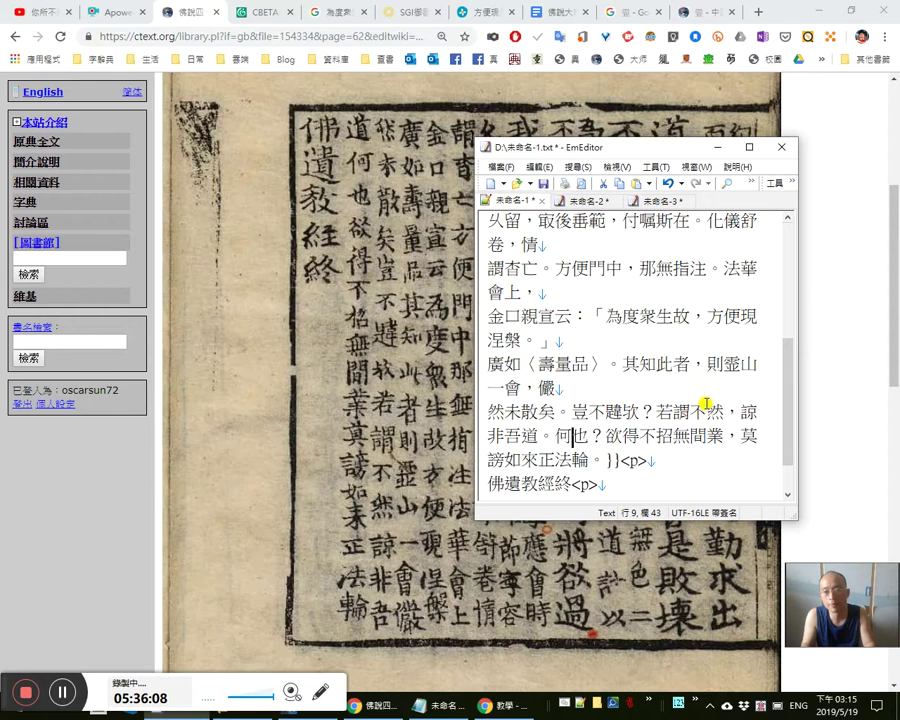
pyautogui.hotkey('shift', 'Left')
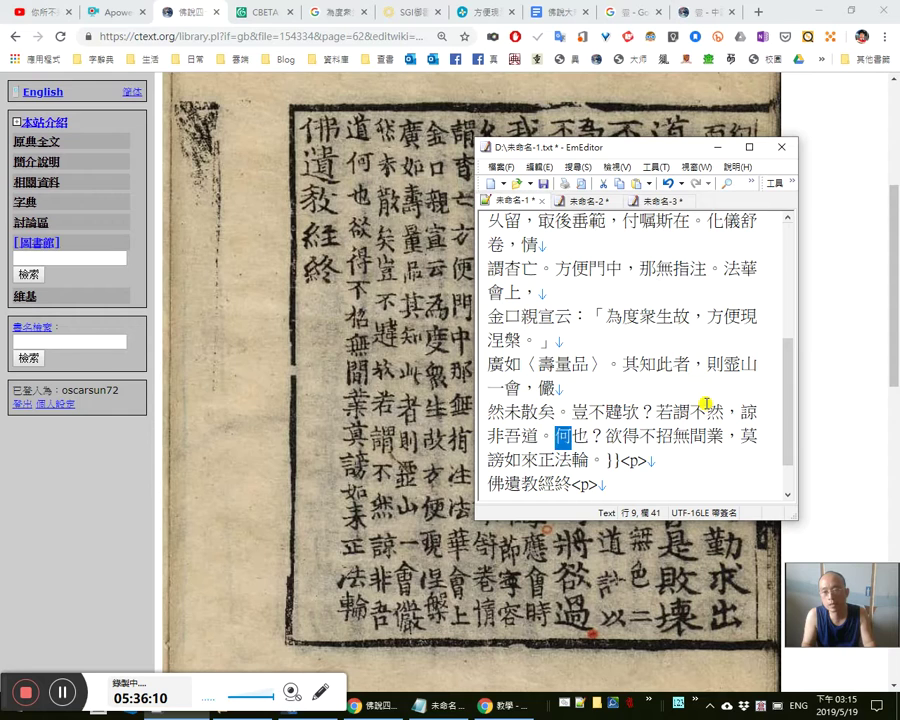
pyautogui.press('Right')
pyautogui.hotkey('shift', 'Right')
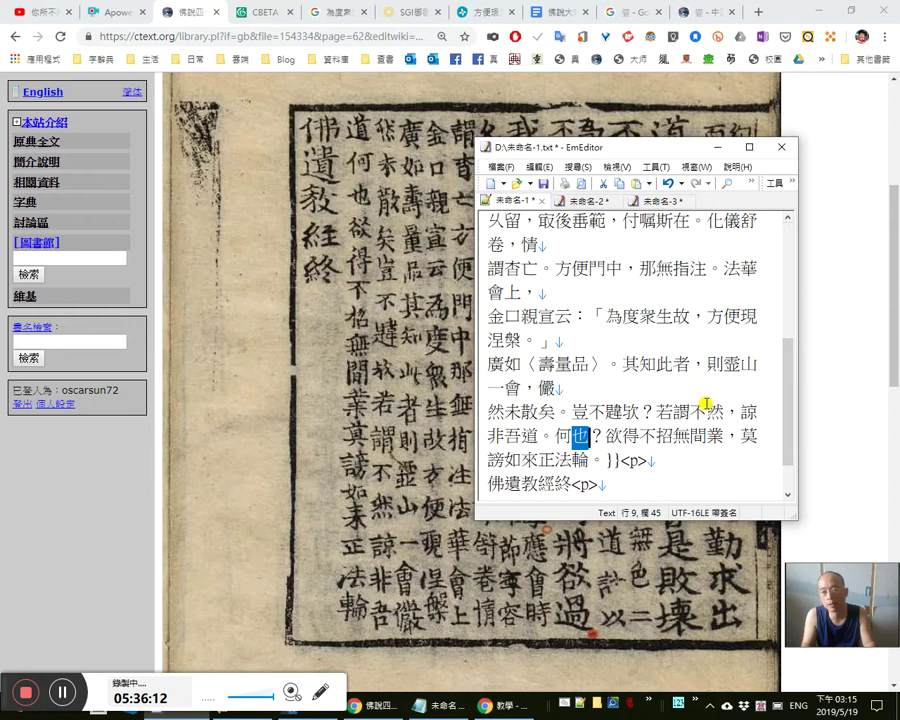
pyautogui.press('Right')
pyautogui.press('Right')
pyautogui.press('Right')
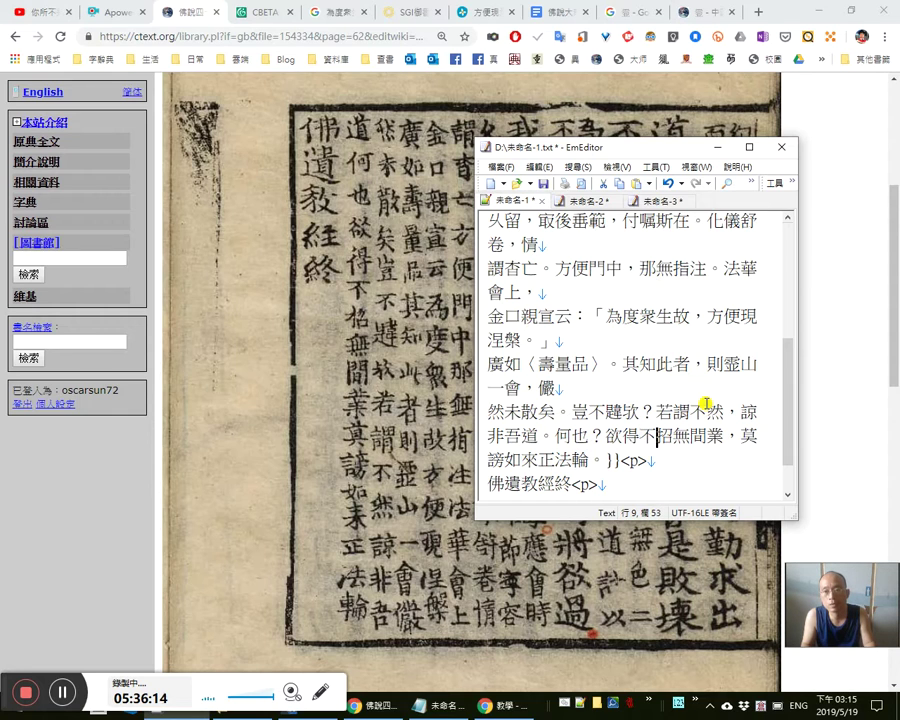
pyautogui.hotkey('alt', 'Tab')
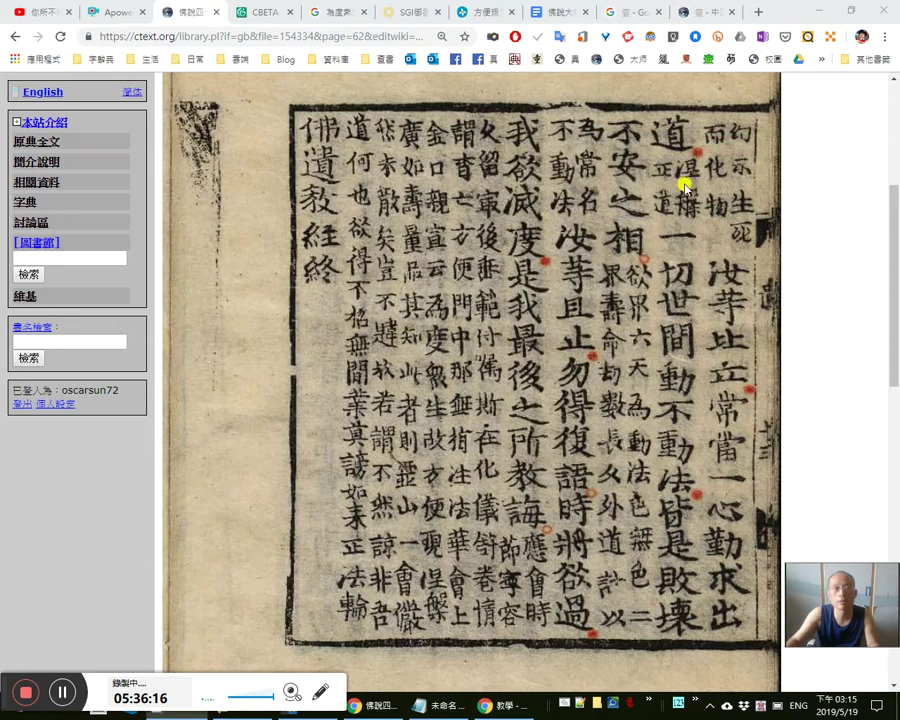
pyautogui.click(250, 12)
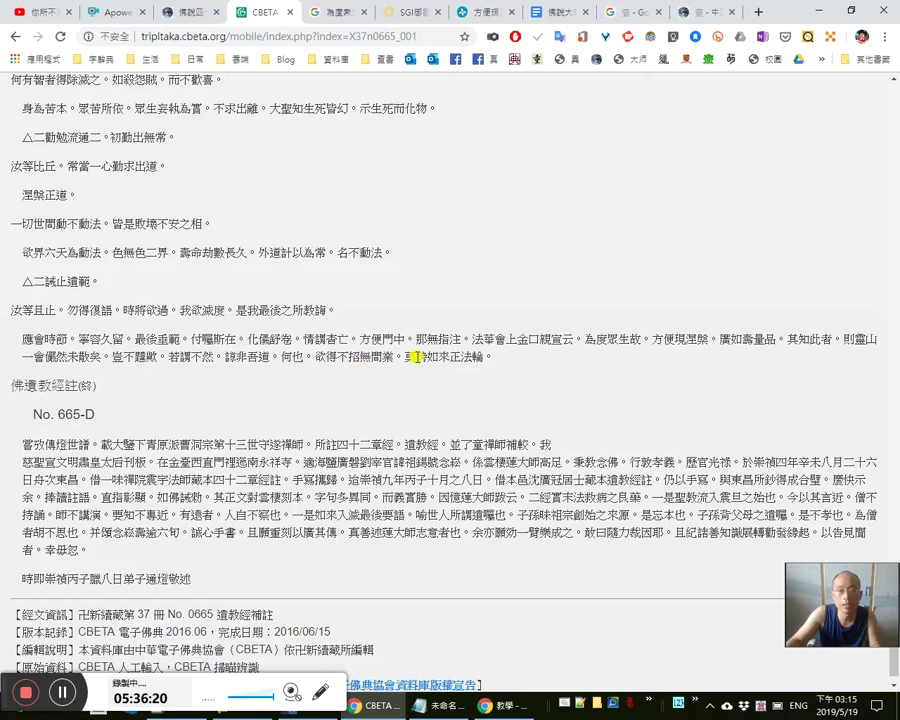
pyautogui.click(212, 18)
pyautogui.hotkey('alt', 'Tab')
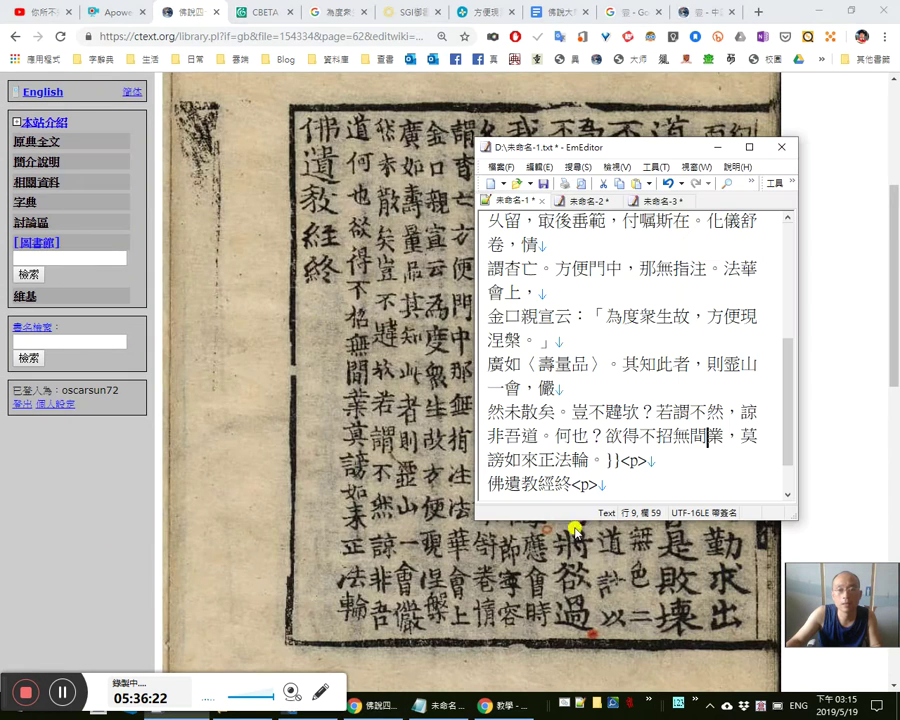
pyautogui.moveTo(606, 438); pyautogui.dragTo(603, 459)
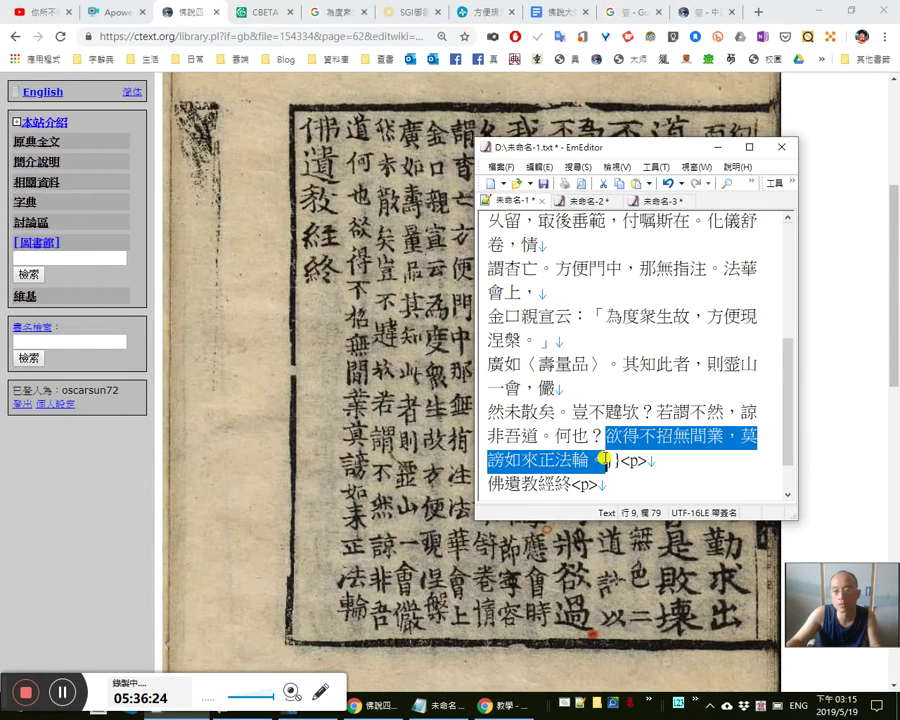
pyautogui.click(604, 459)
pyautogui.click(260, 14)
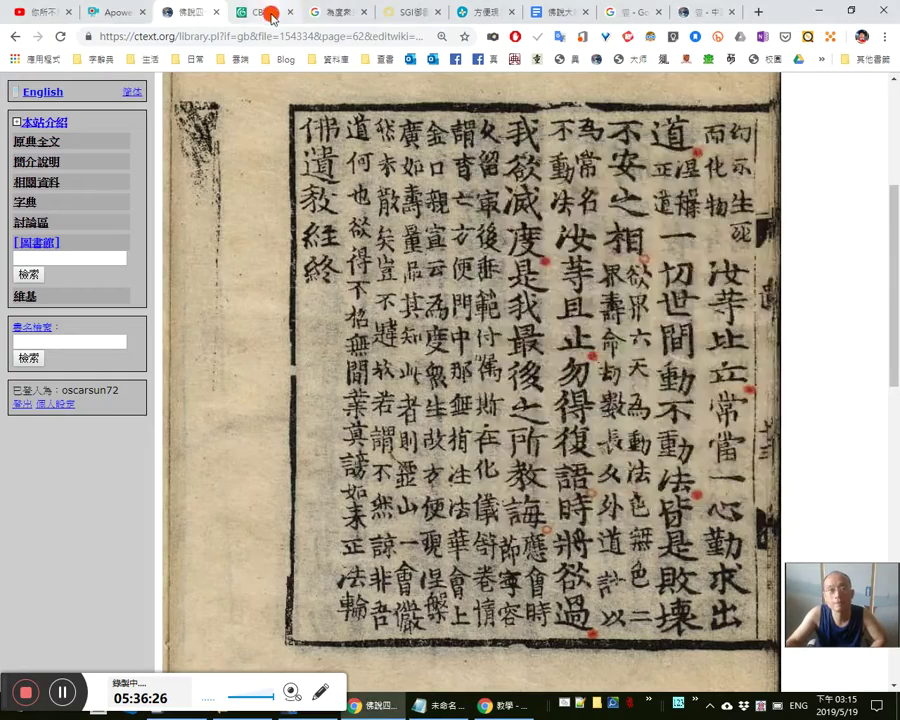
pyautogui.click(192, 14)
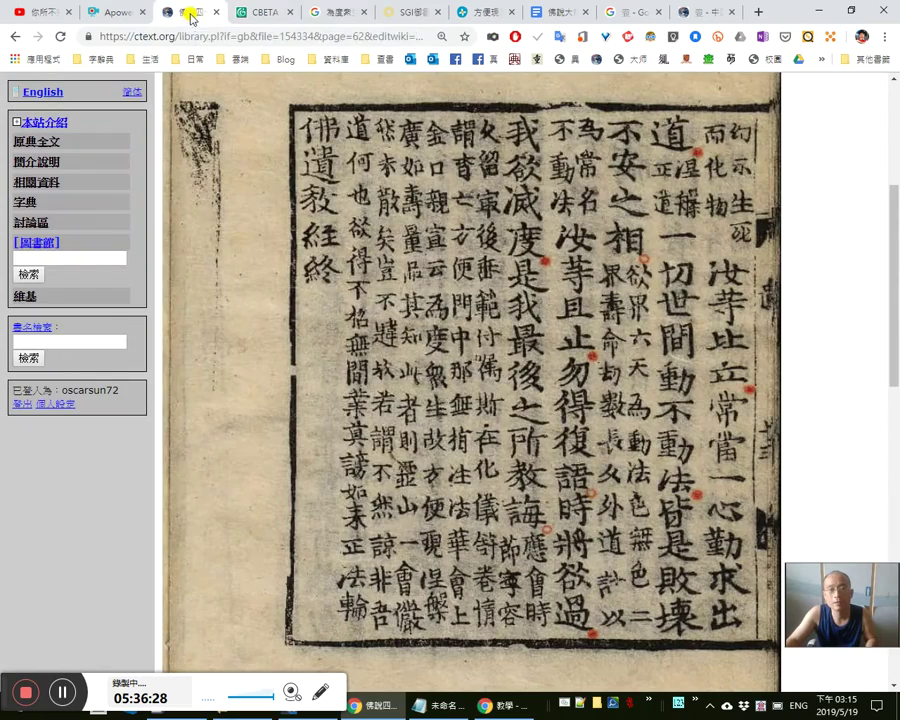
pyautogui.hotkey('alt', 'Tab')
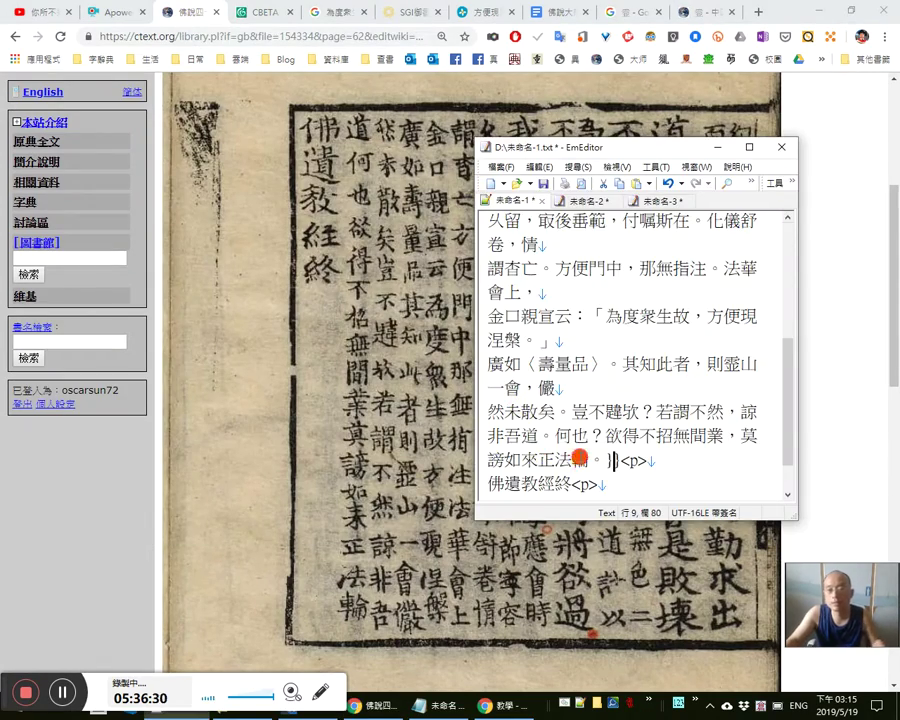
pyautogui.moveTo(589, 462); pyautogui.dragTo(527, 425)
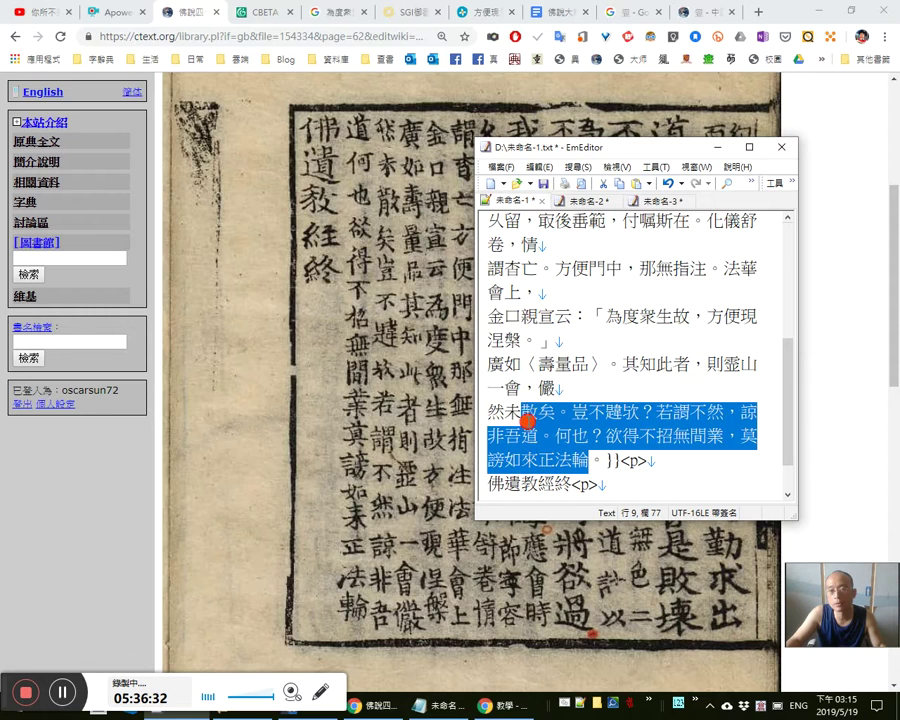
pyautogui.click(648, 383)
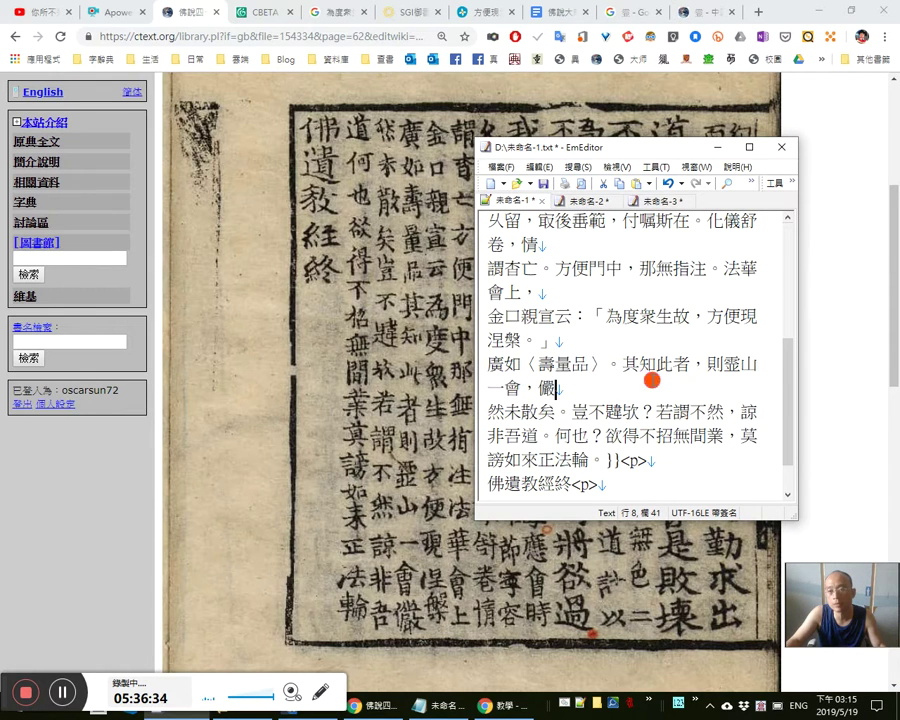
pyautogui.click(658, 434)
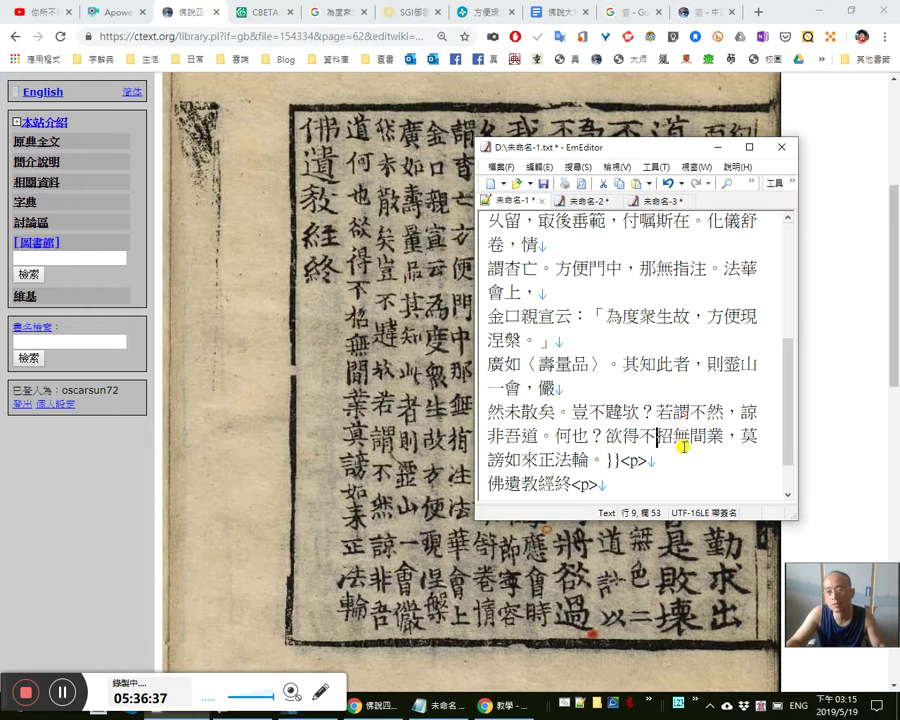
pyautogui.click(604, 316)
pyautogui.moveTo(604, 316); pyautogui.dragTo(529, 344)
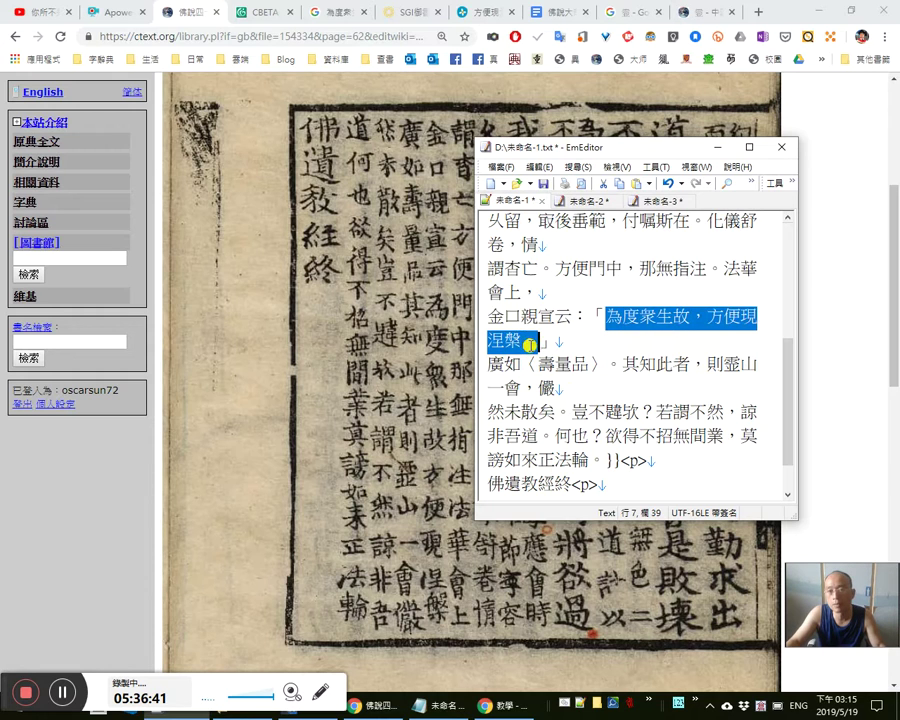
pyautogui.click(639, 460)
pyautogui.doubleClick(698, 435)
pyautogui.moveTo(697, 432)
pyautogui.mouseDown()
pyautogui.moveTo(632, 428)
pyautogui.moveTo(703, 434)
pyautogui.mouseUp()
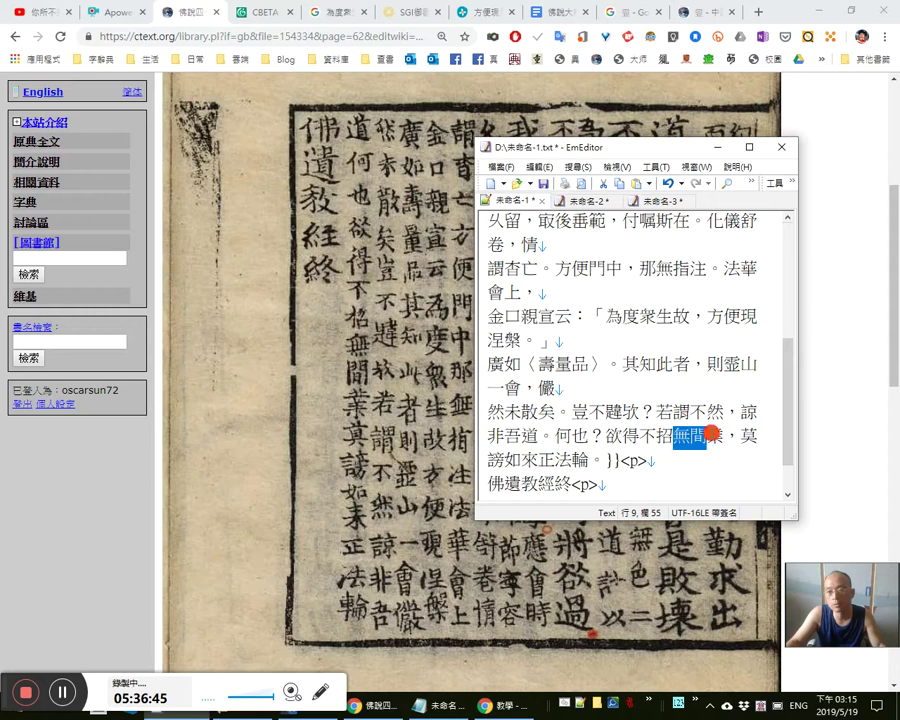
pyautogui.click(538, 460)
pyautogui.click(486, 460)
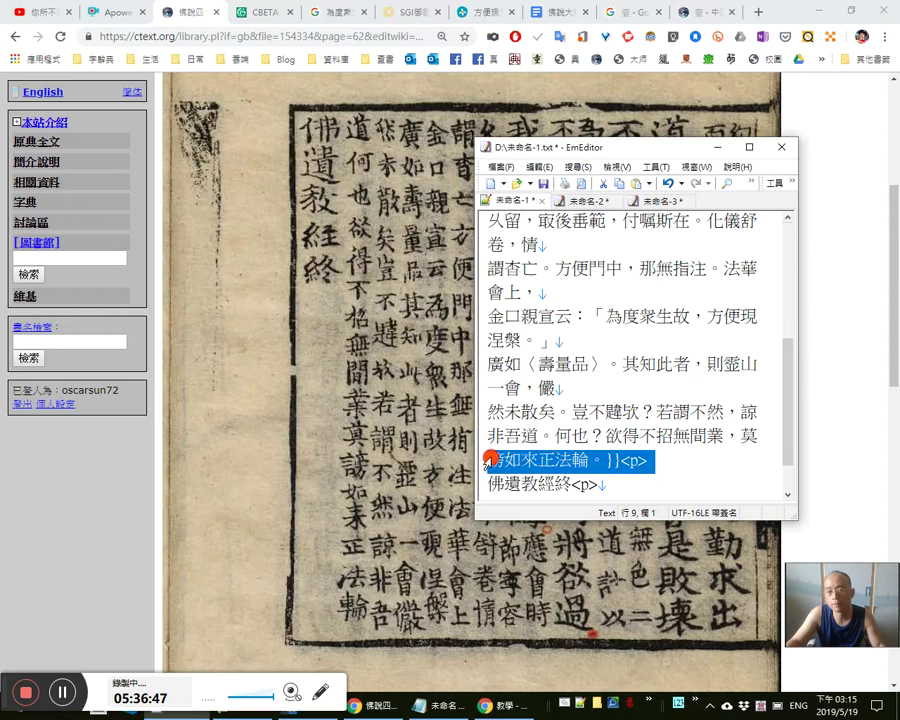
pyautogui.click(674, 412)
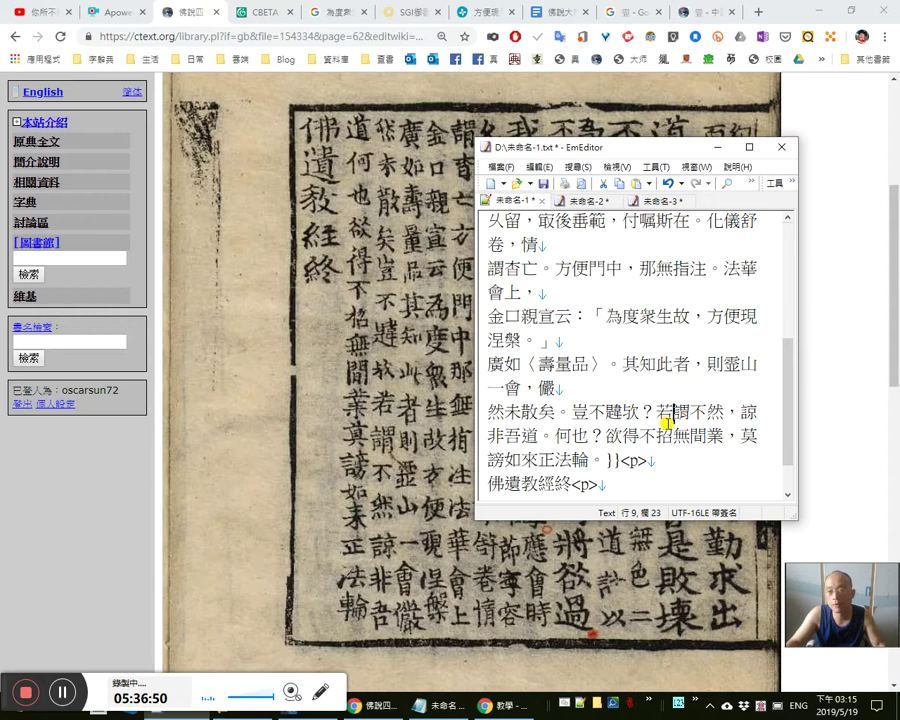
pyautogui.scroll(3, 652, 438)
# Step: Move the EmEditor window left to uncover the scan's first columns
pyautogui.click(602, 244)
pyautogui.moveTo(616, 152); pyautogui.dragTo(225, 179)
pyautogui.click(273, 258)
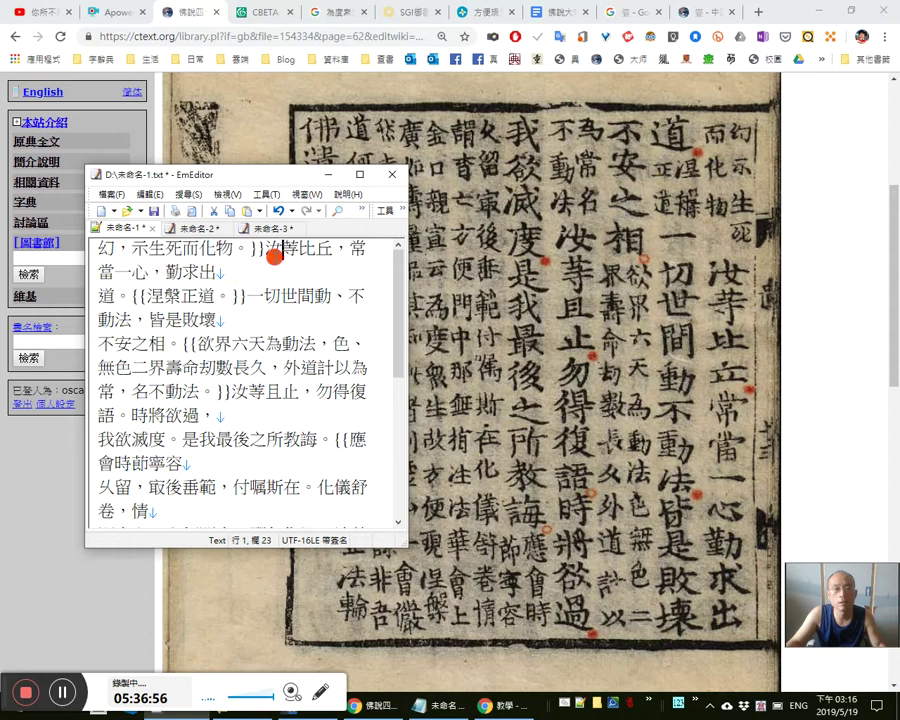
pyautogui.click(184, 281)
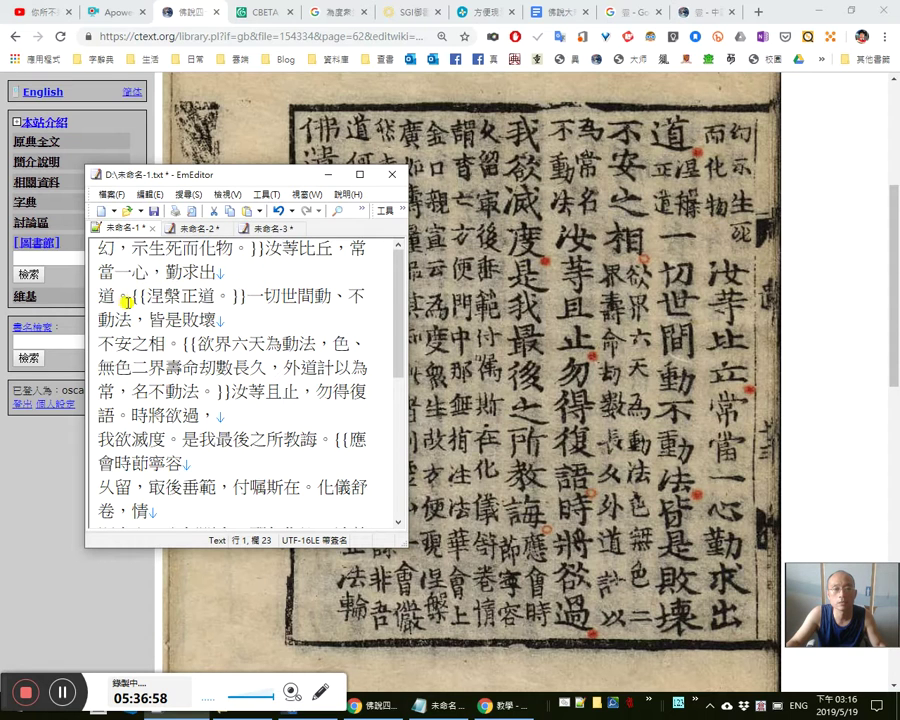
# Step: Compare the opening against the CBETA edition, then return to the ctext scan and transcript
pyautogui.click(216, 11)
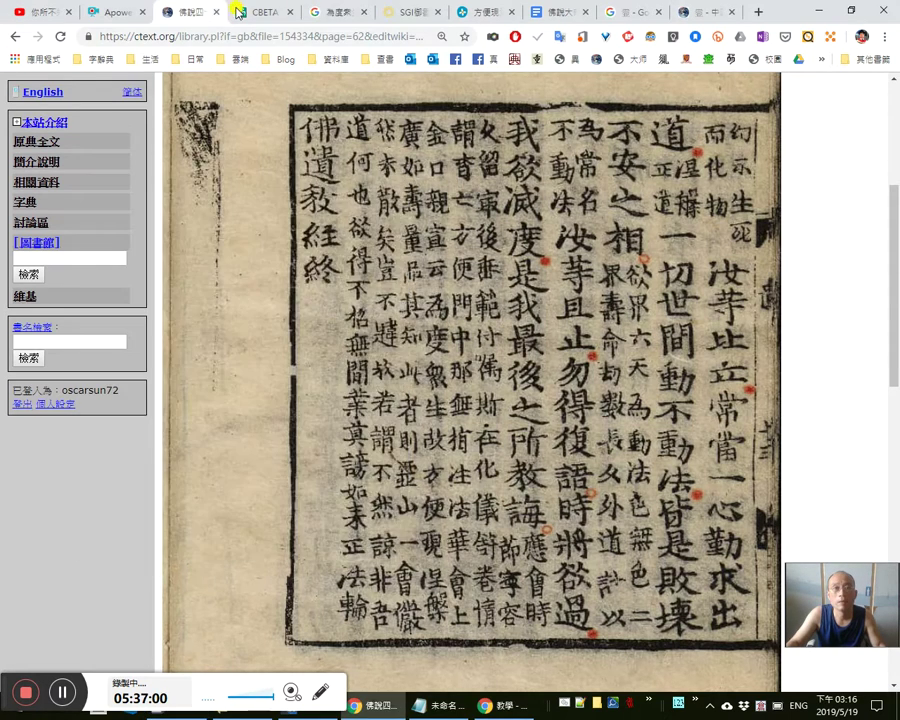
pyautogui.click(250, 12)
pyautogui.scroll(3, 312, 475)
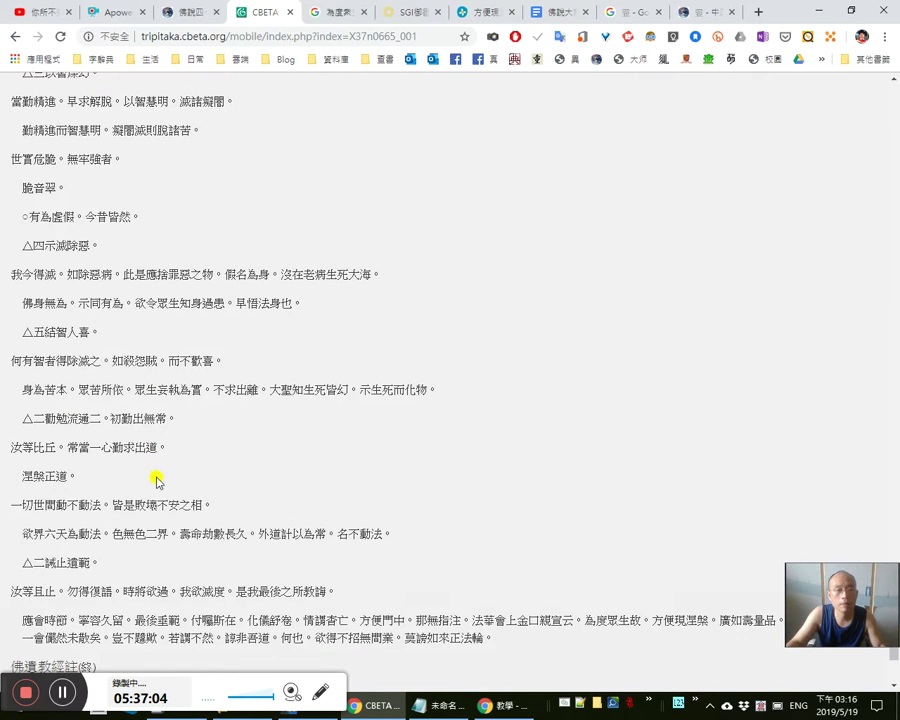
pyautogui.click(195, 12)
pyautogui.hotkey('alt', 'Tab')
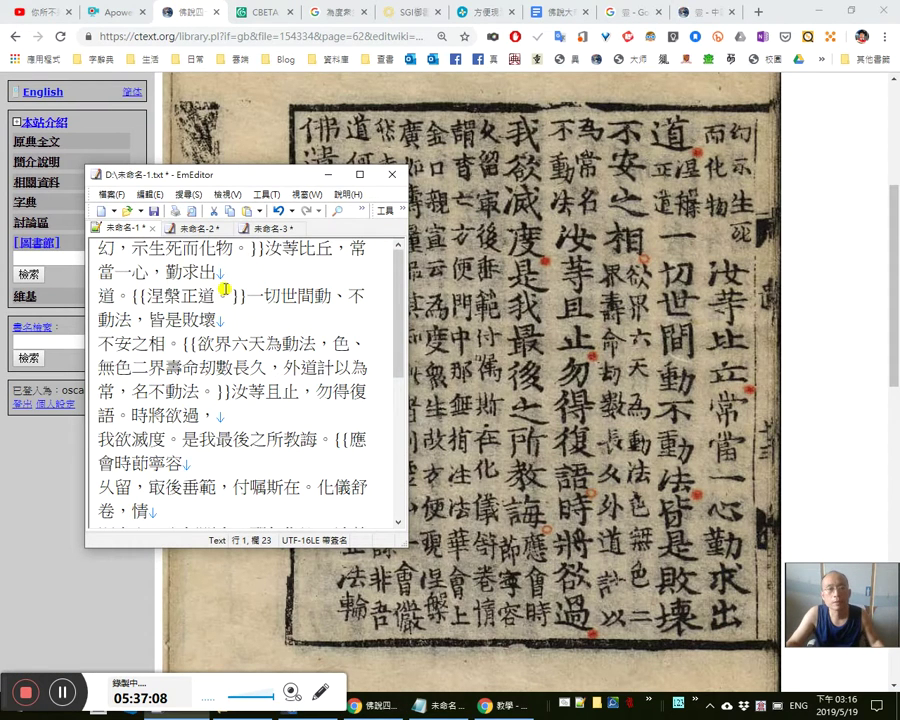
# Step: Select 出 and 道 across the line break in 勤求出道 to verify it
pyautogui.click(221, 273)
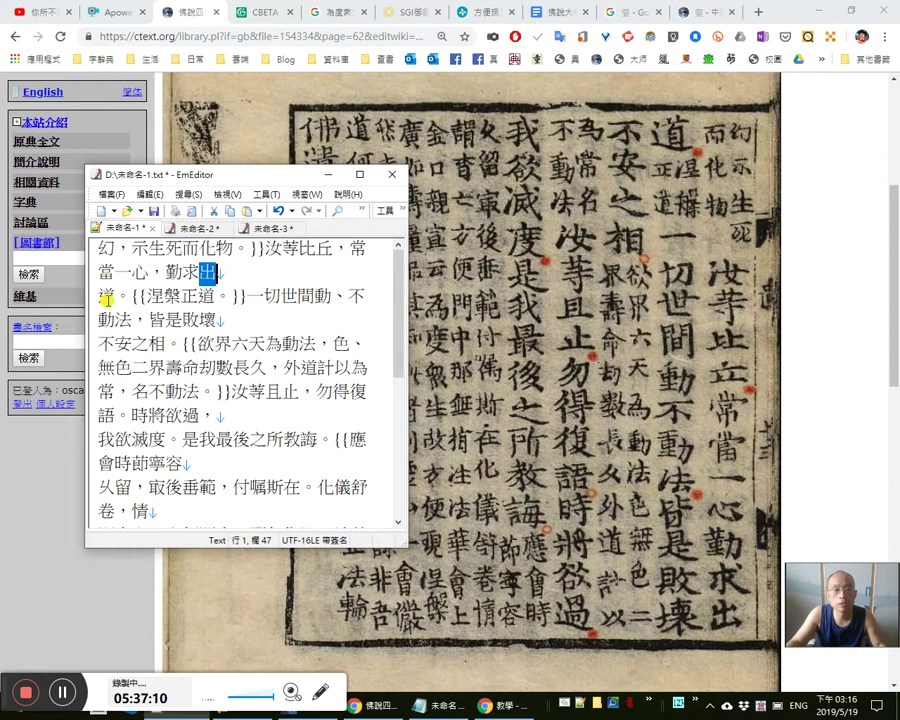
pyautogui.doubleClick(117, 296)
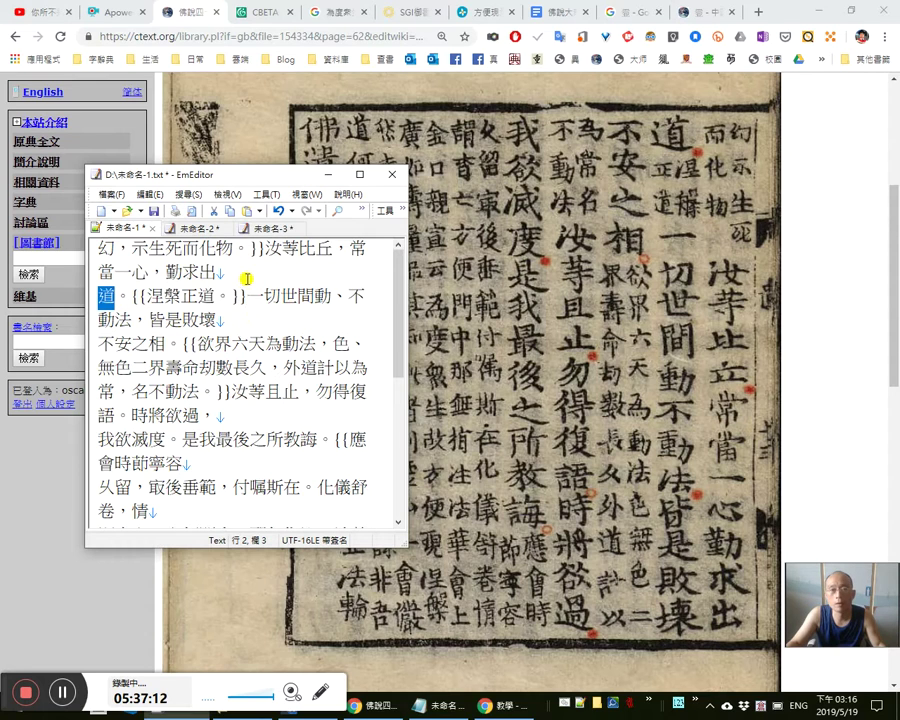
pyautogui.moveTo(205, 272); pyautogui.dragTo(141, 296)
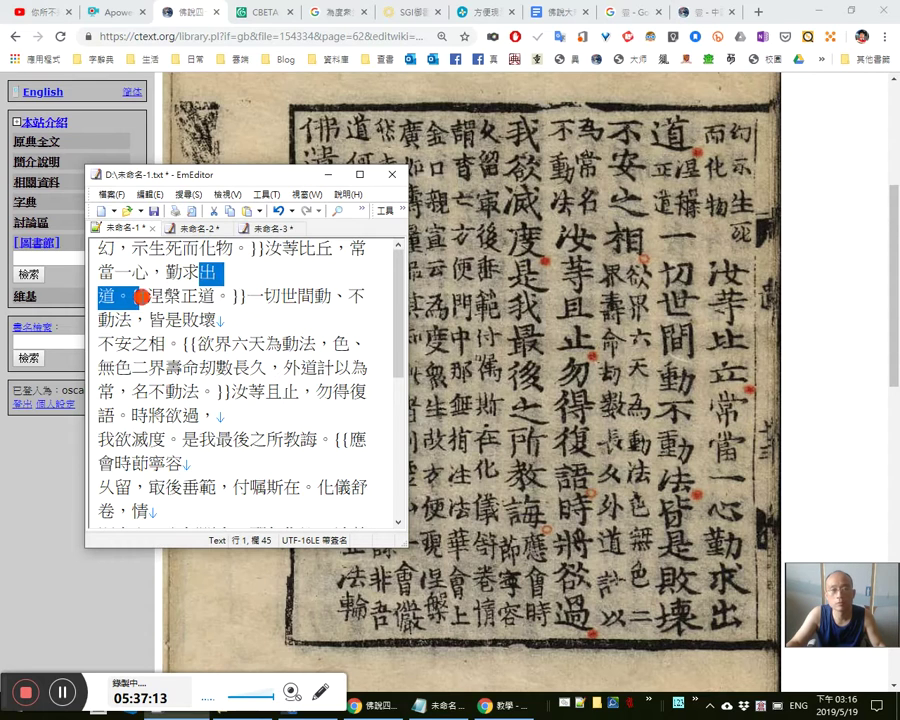
pyautogui.click(258, 297)
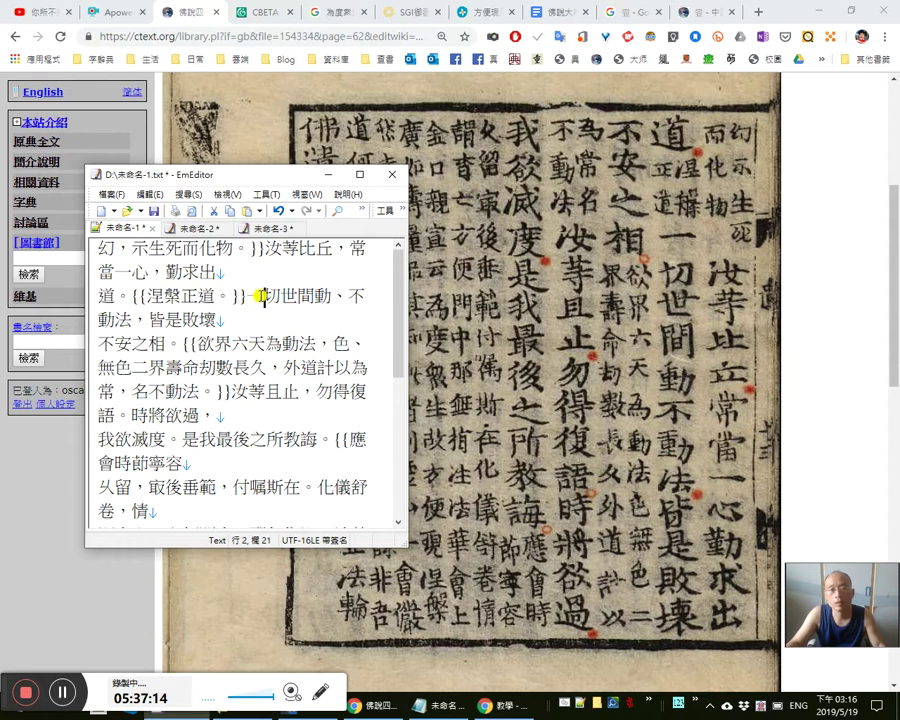
pyautogui.doubleClick(100, 296)
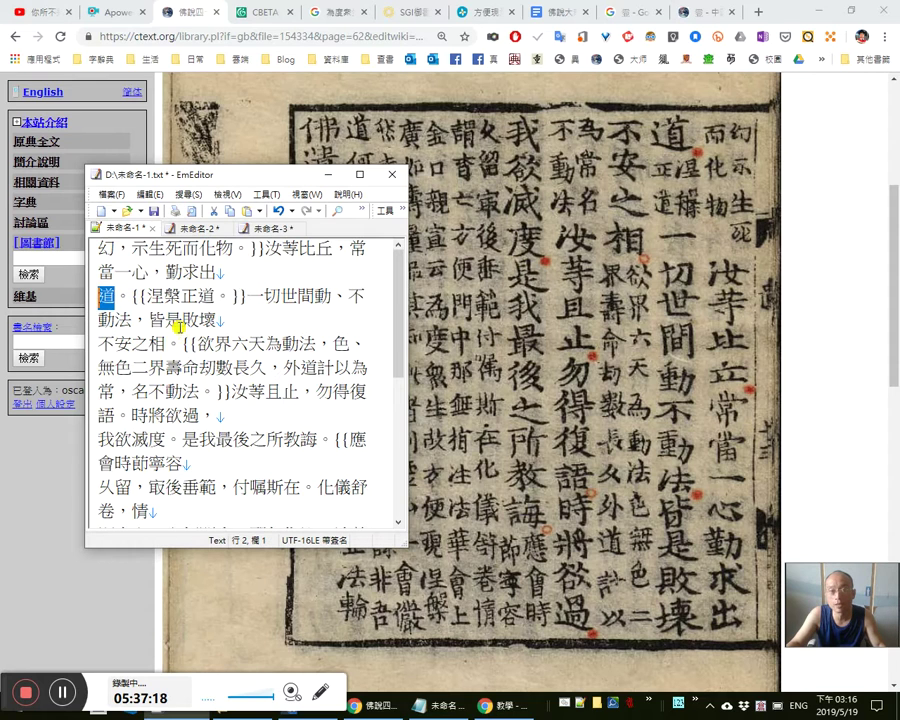
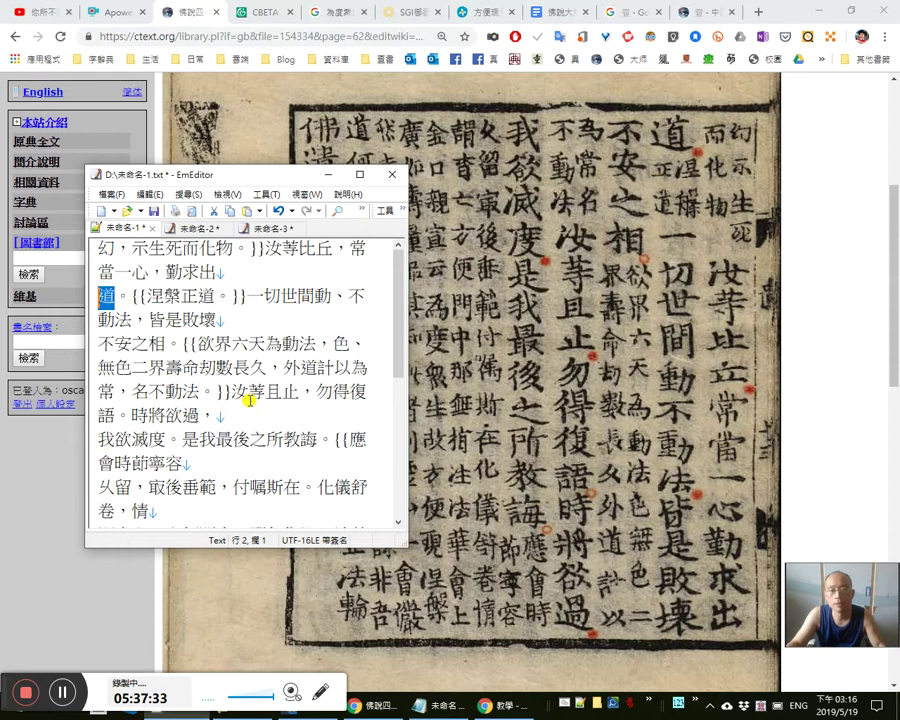
# Step: Insert the <p> tag before 汝等且止 and compare the line with the scanned page
pyautogui.click(232, 393)
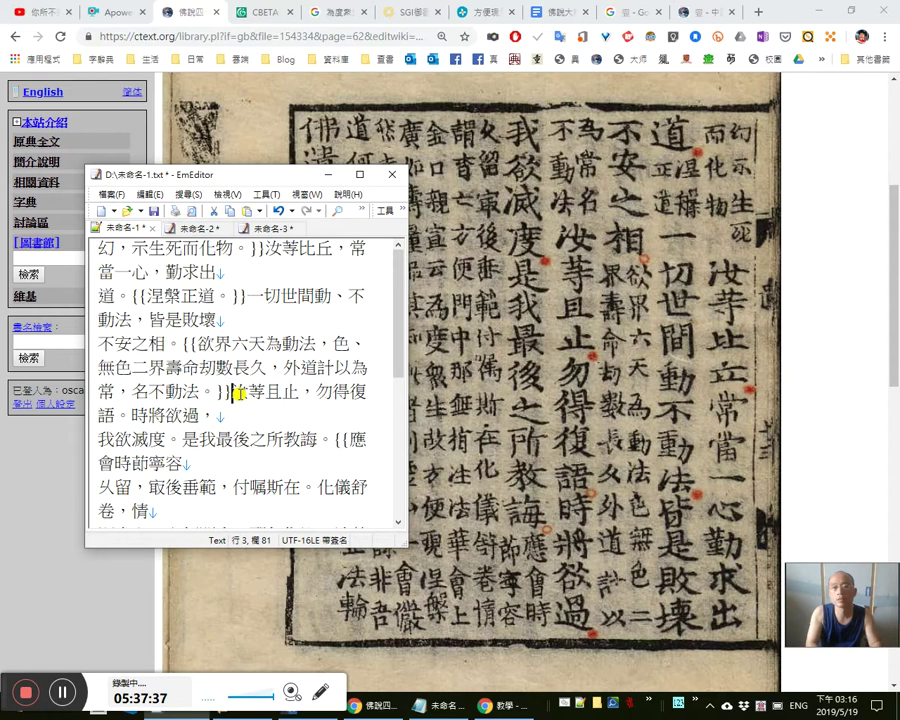
pyautogui.write('<p>')
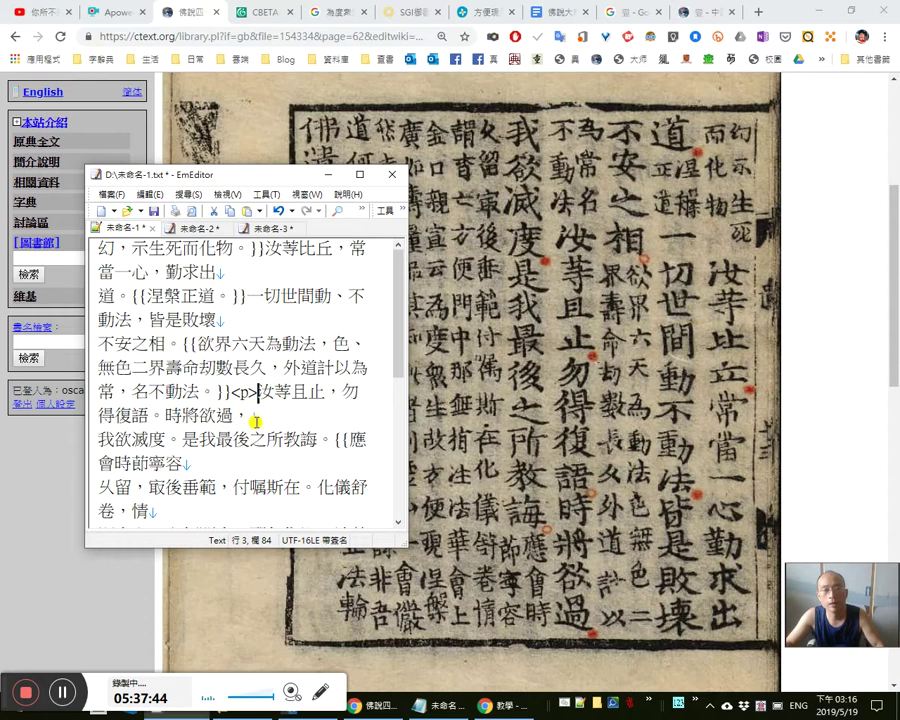
pyautogui.moveTo(277, 392); pyautogui.dragTo(337, 397)
pyautogui.click(466, 414)
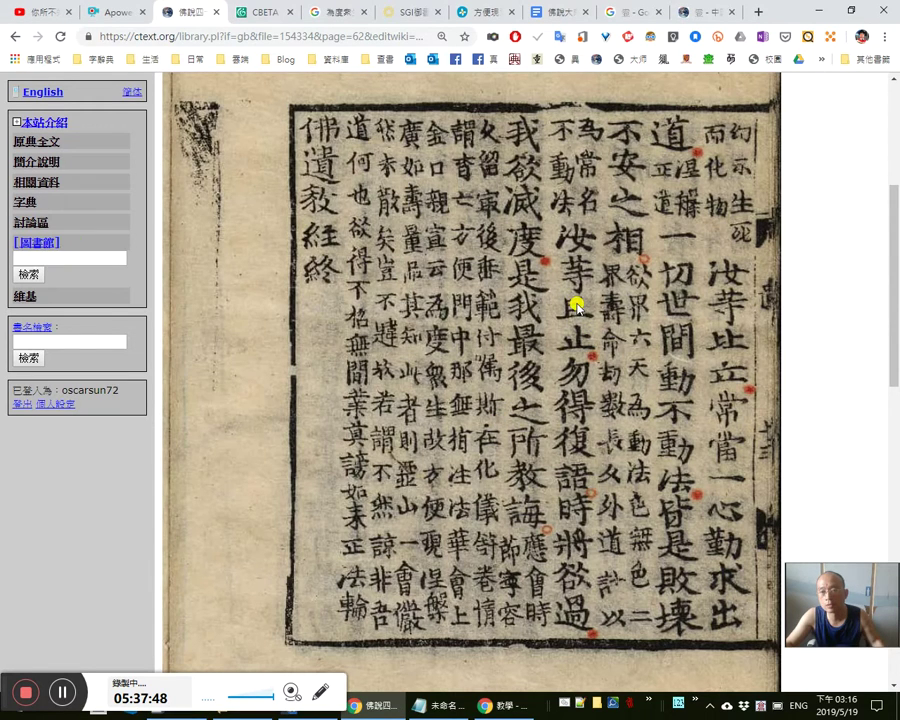
pyautogui.hotkey('alt', 'Tab')
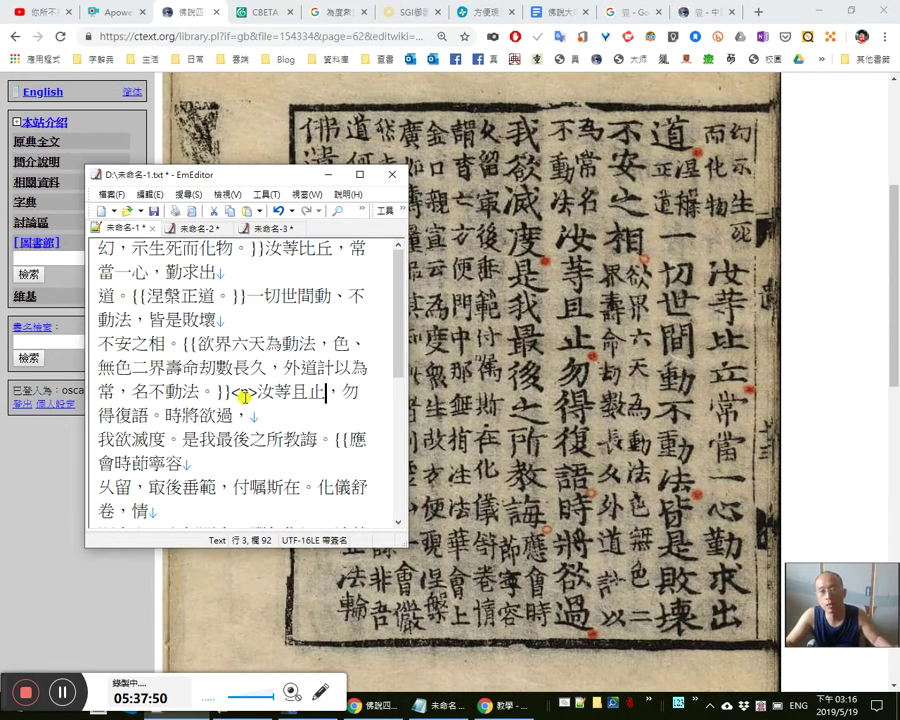
# Step: Check 且止 against the scan and add '，' after 止, deleting the stray character typed with it
pyautogui.doubleClick(299, 394)
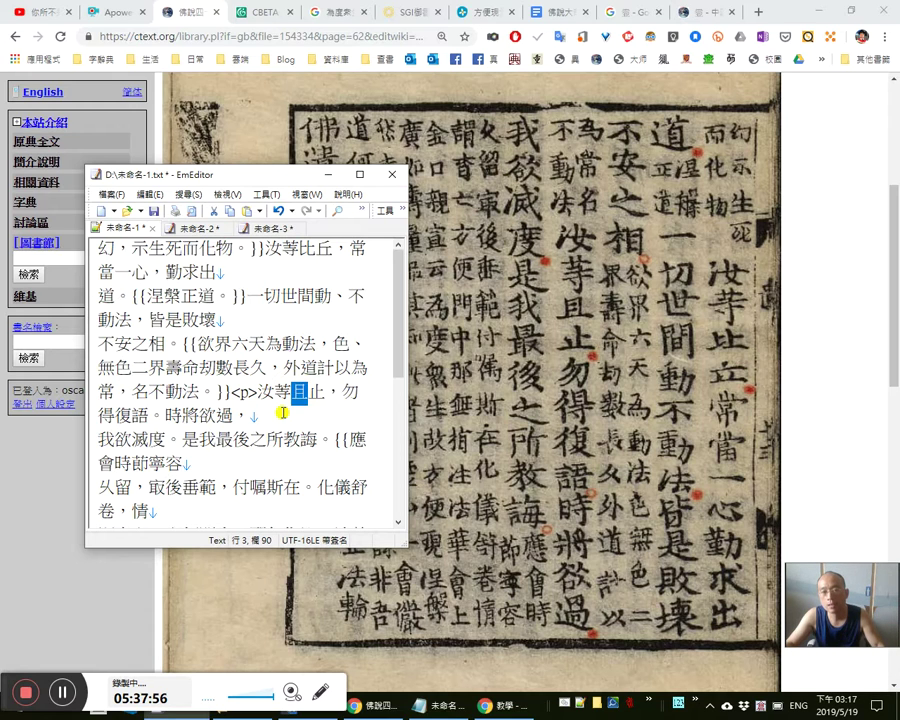
pyautogui.doubleClick(320, 395)
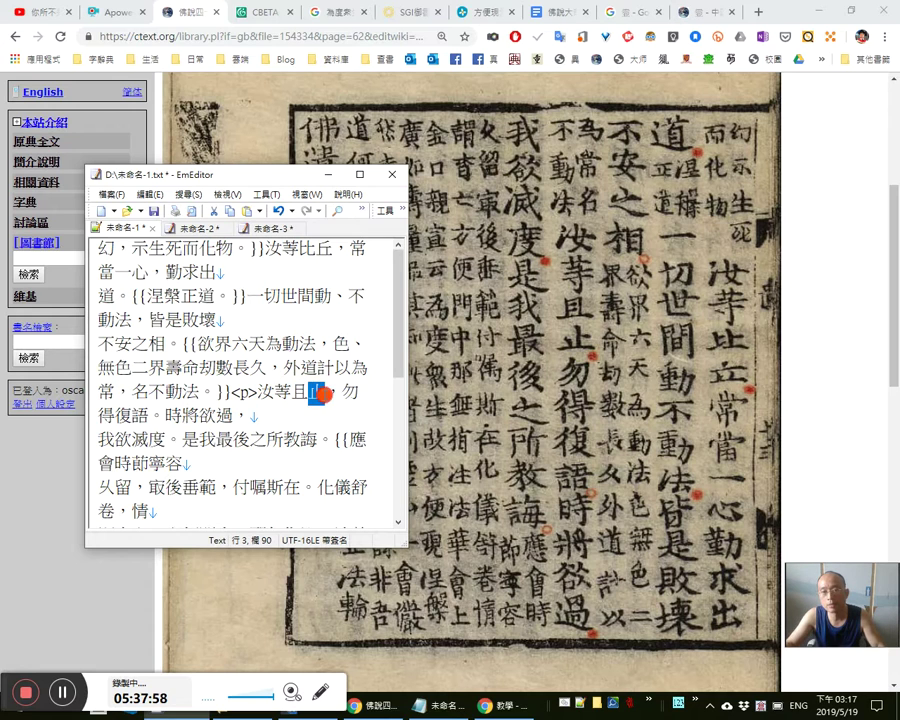
pyautogui.click(321, 394)
pyautogui.write('，')
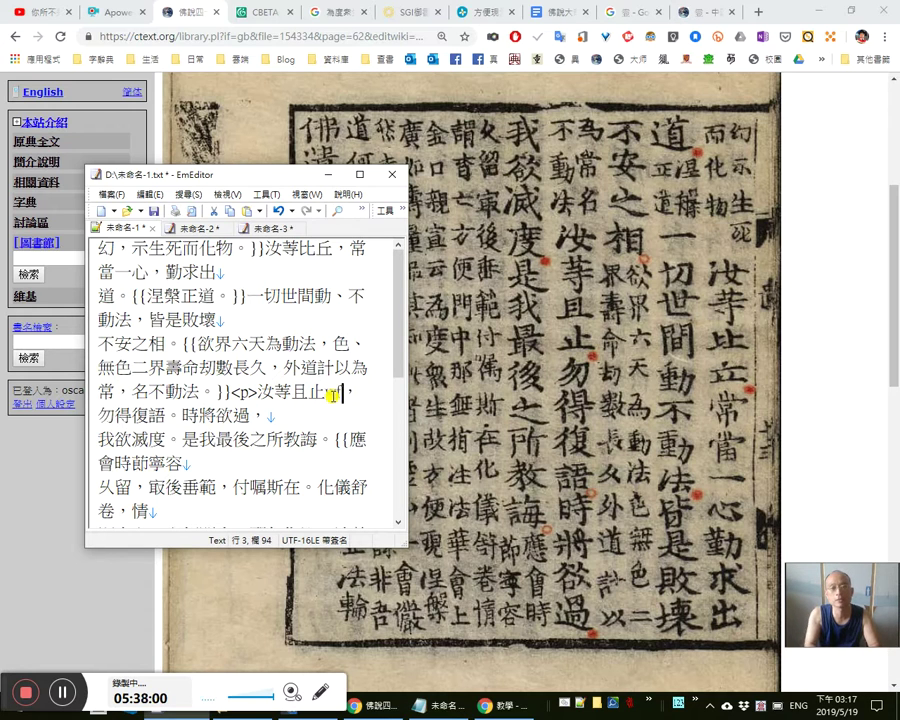
pyautogui.write('w')
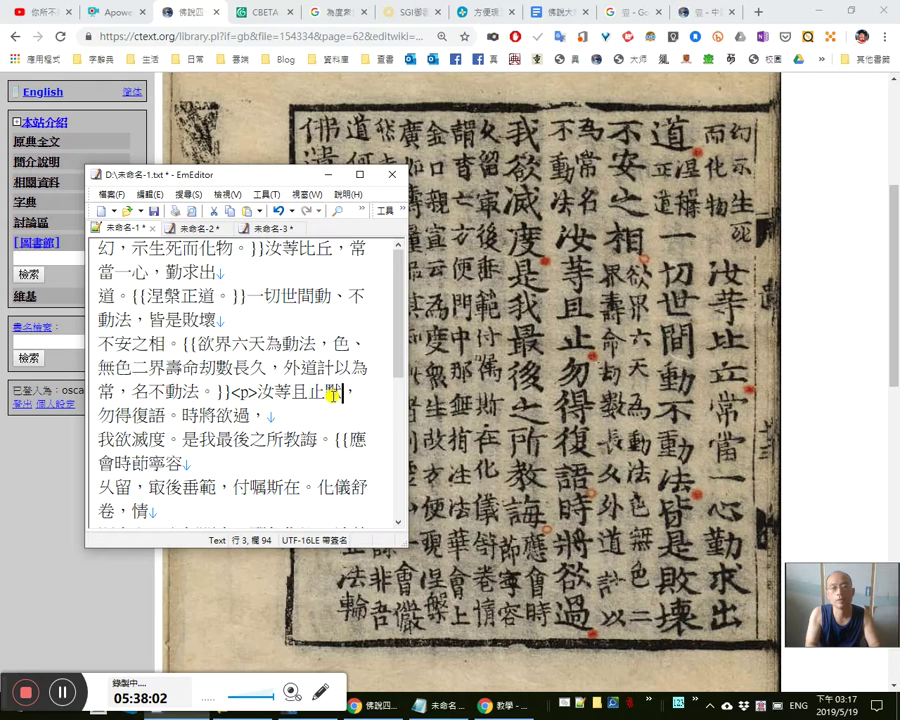
pyautogui.write('黙')
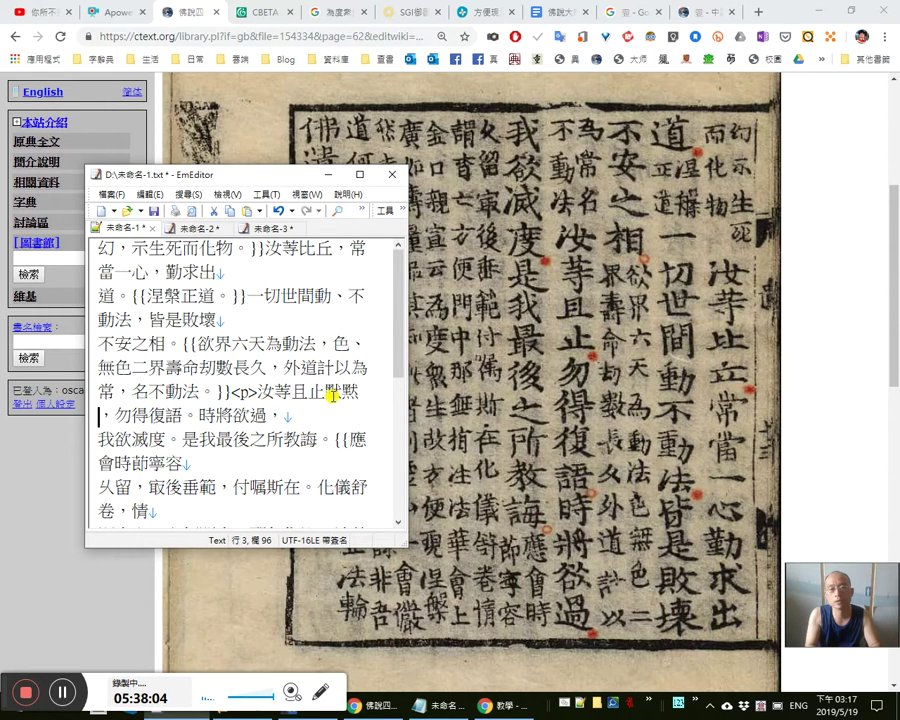
pyautogui.press('BackSpace')
pyautogui.press('BackSpace')
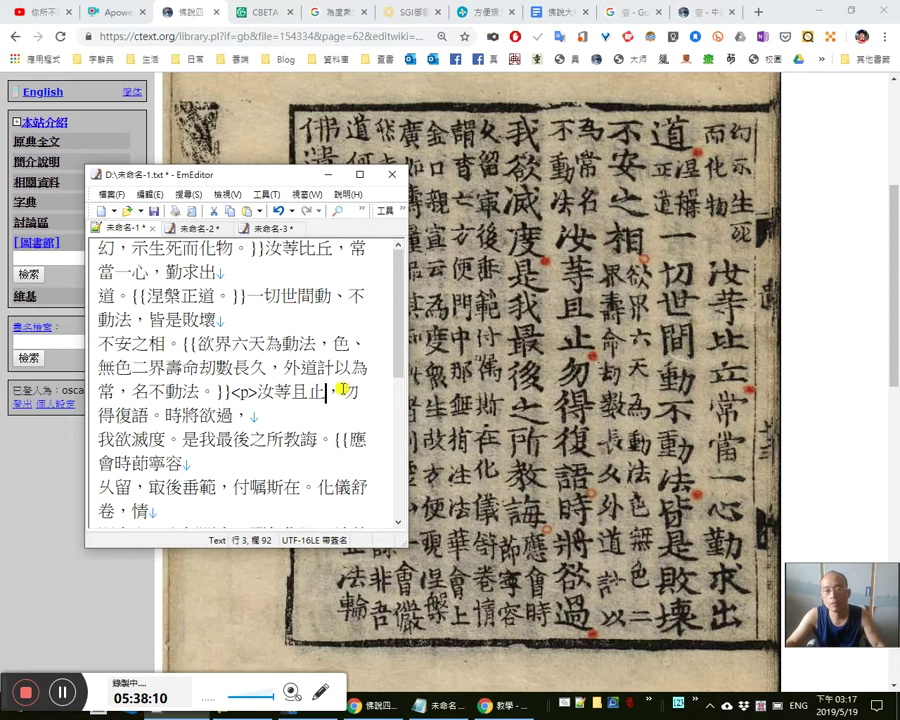
pyautogui.click(357, 391)
pyautogui.click(101, 416)
pyautogui.moveTo(107, 420); pyautogui.dragTo(140, 419)
pyautogui.click(131, 416)
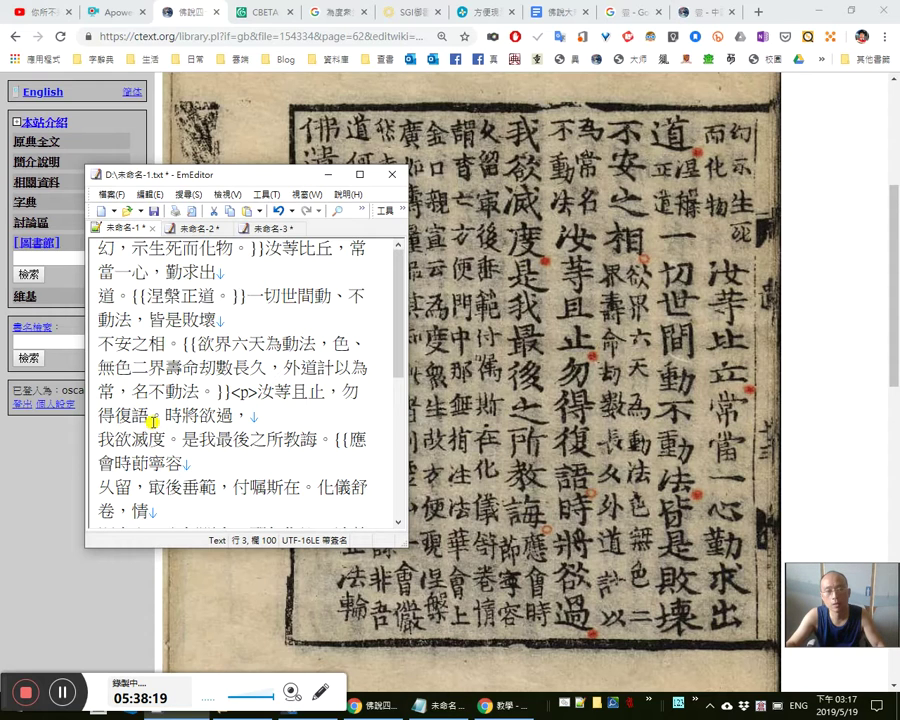
pyautogui.click(236, 419)
pyautogui.doubleClick(217, 417)
pyautogui.click(232, 417)
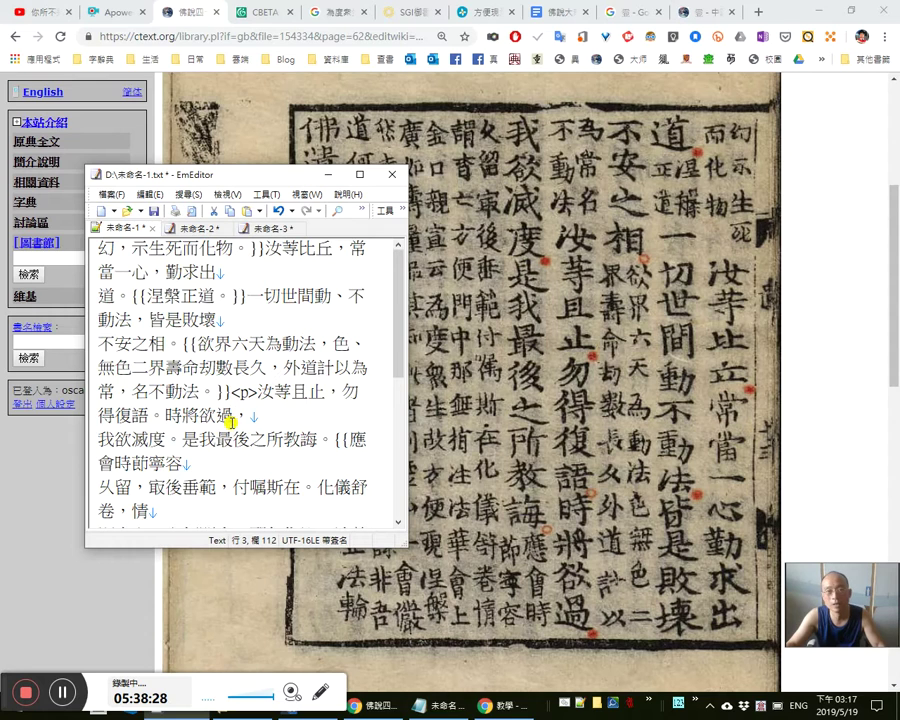
pyautogui.click(198, 441)
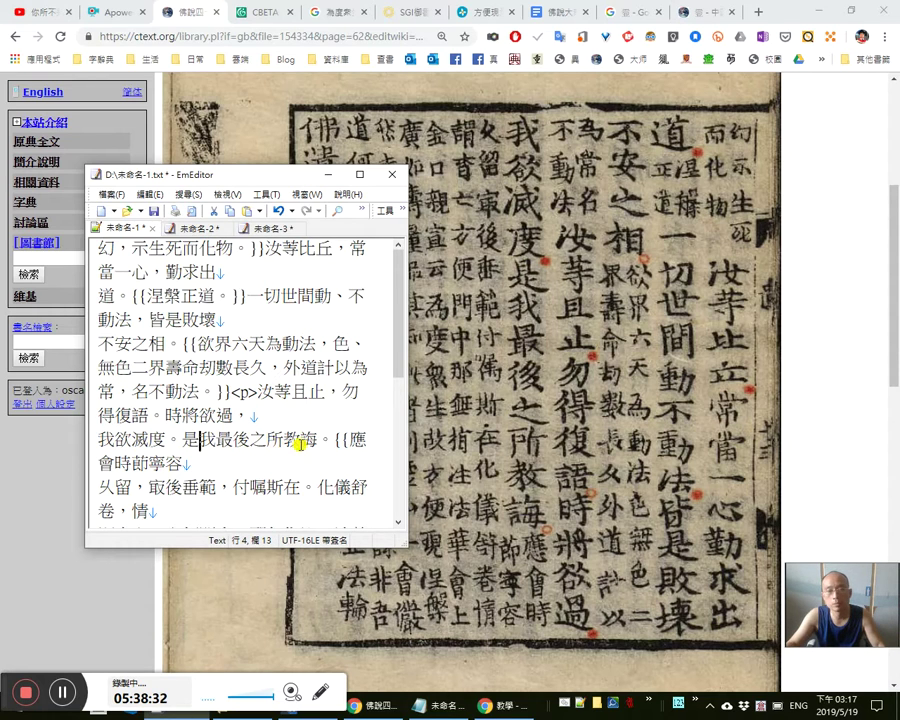
pyautogui.keyDown('shift'); pyautogui.click(185, 441); pyautogui.keyUp('shift')
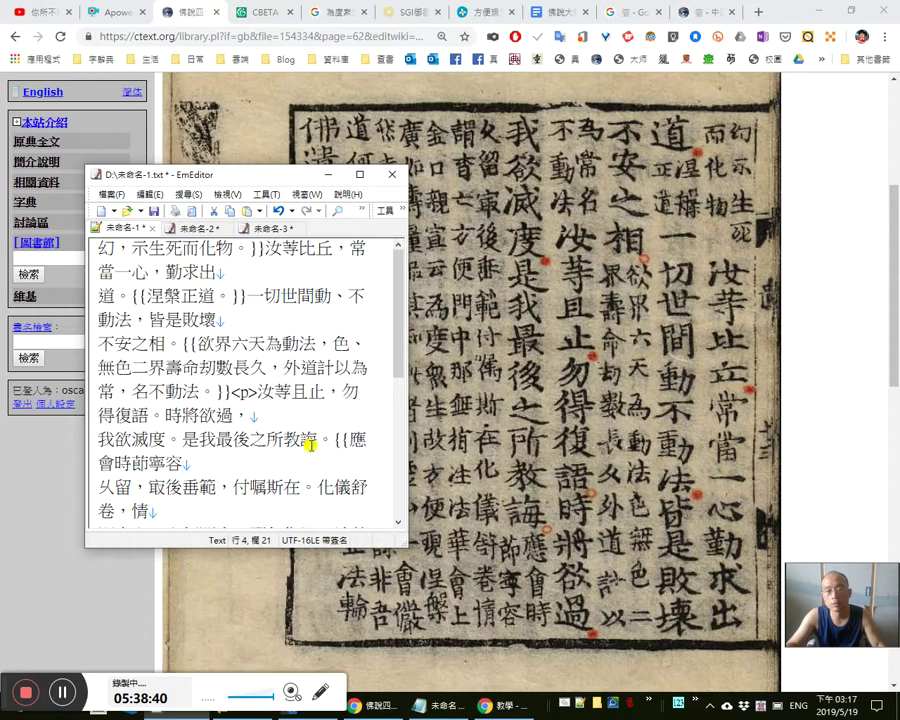
pyautogui.moveTo(267, 440); pyautogui.dragTo(334, 440)
pyautogui.moveTo(249, 440); pyautogui.dragTo(262, 442)
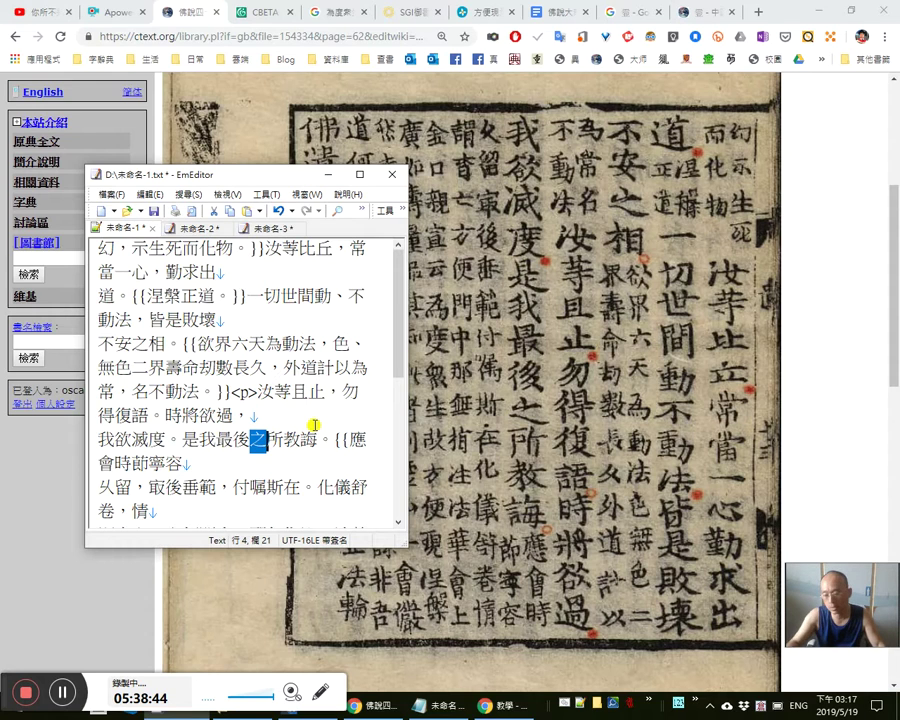
pyautogui.press('Delete')
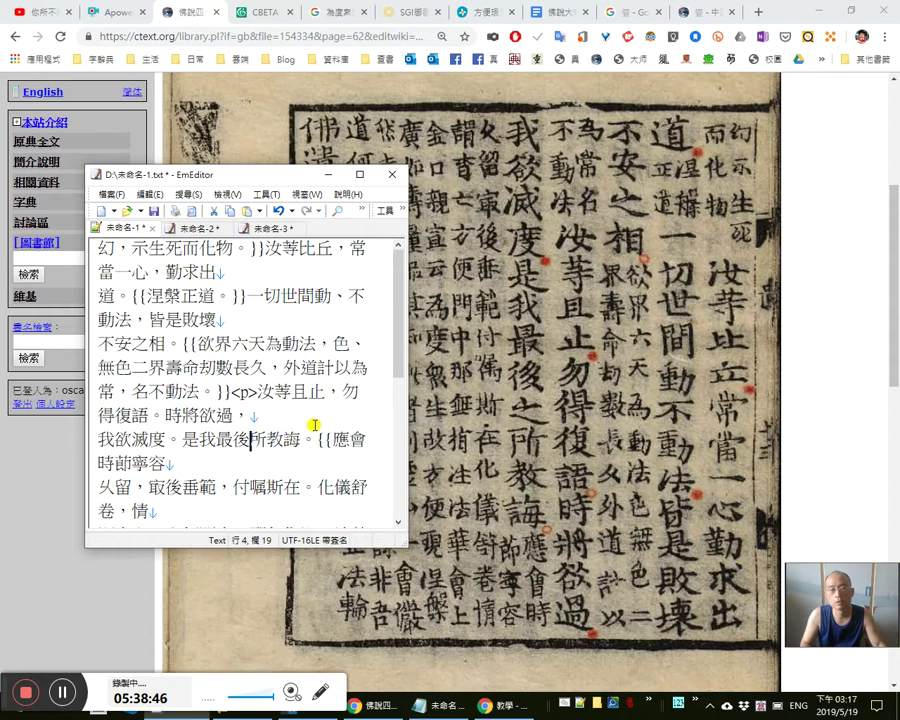
pyautogui.hotkey('ctrl', 'z')
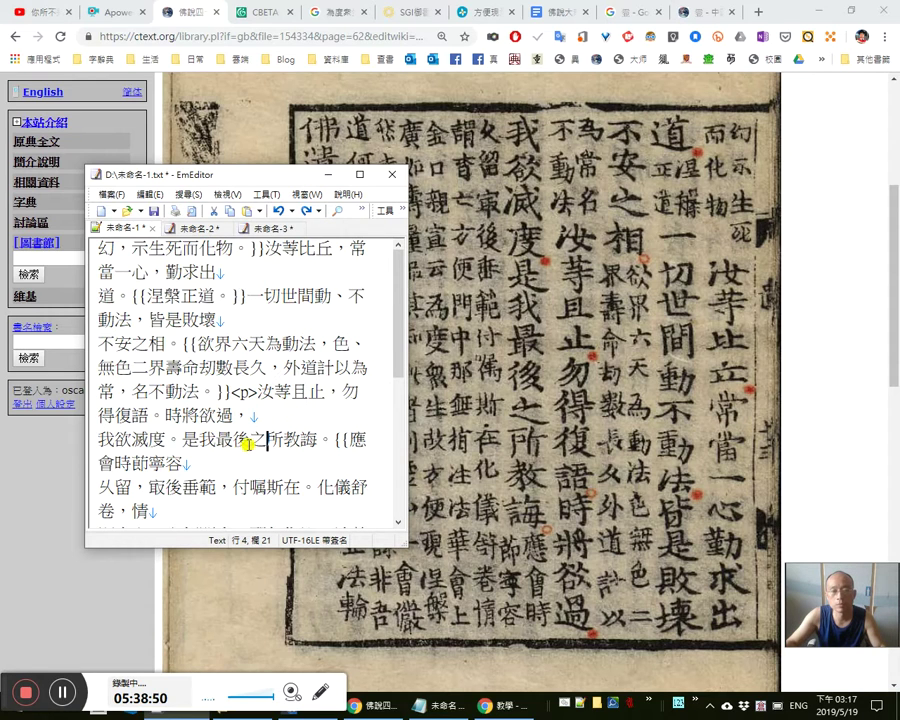
pyautogui.moveTo(285, 441)
pyautogui.mouseDown()
pyautogui.moveTo(298, 440)
pyautogui.moveTo(273, 444)
pyautogui.mouseUp()
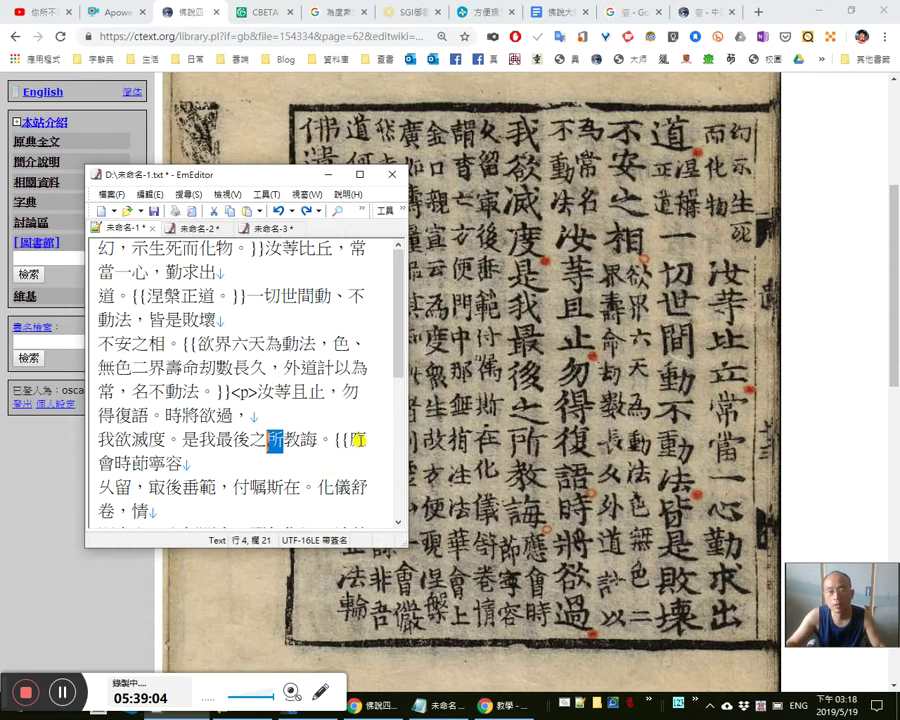
pyautogui.moveTo(350, 440); pyautogui.dragTo(366, 440)
pyautogui.moveTo(99, 464); pyautogui.dragTo(114, 464)
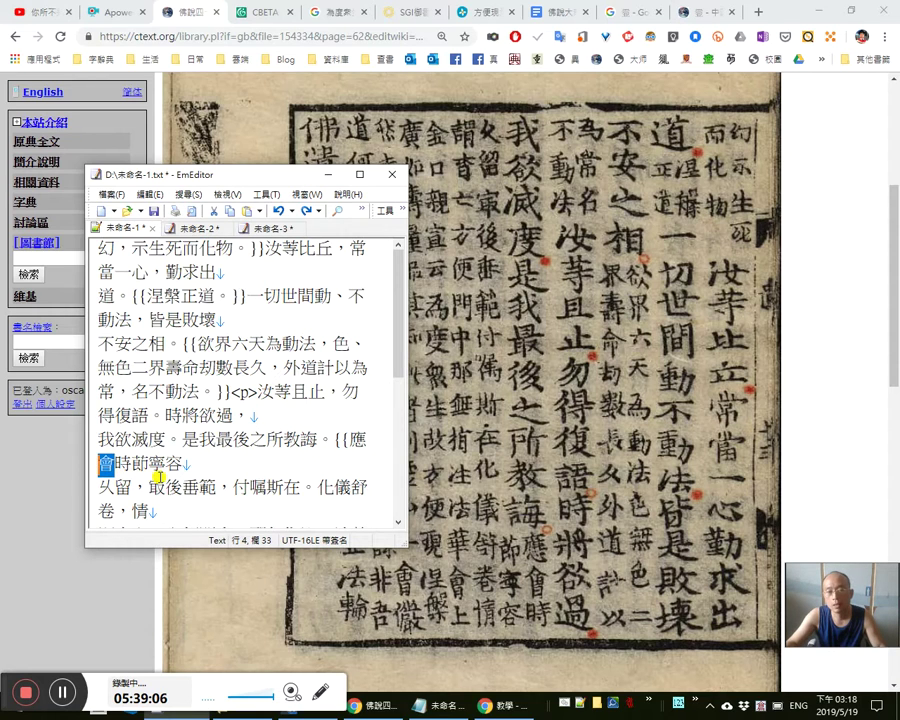
pyautogui.moveTo(348, 442); pyautogui.dragTo(366, 441)
pyautogui.click(364, 441)
pyautogui.moveTo(113, 462); pyautogui.dragTo(104, 465)
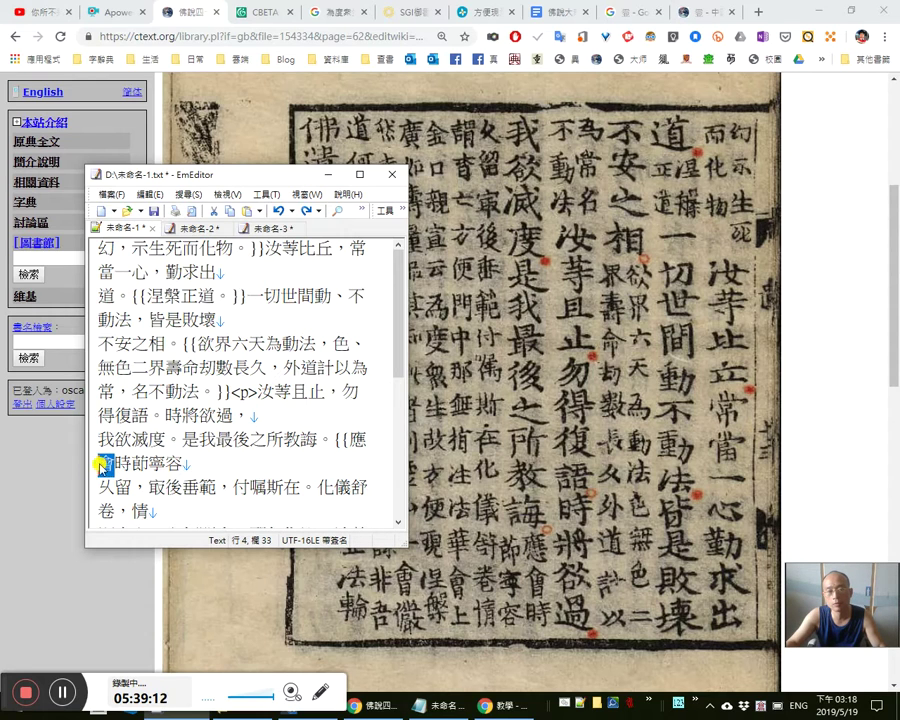
pyautogui.click(115, 466)
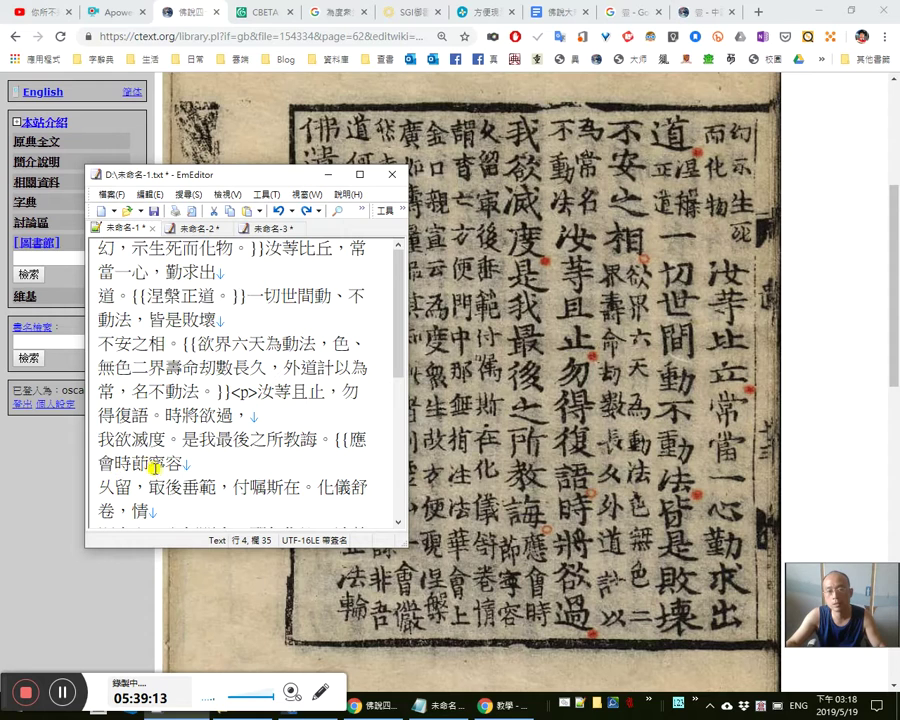
pyautogui.click(150, 464)
pyautogui.doubleClick(156, 464)
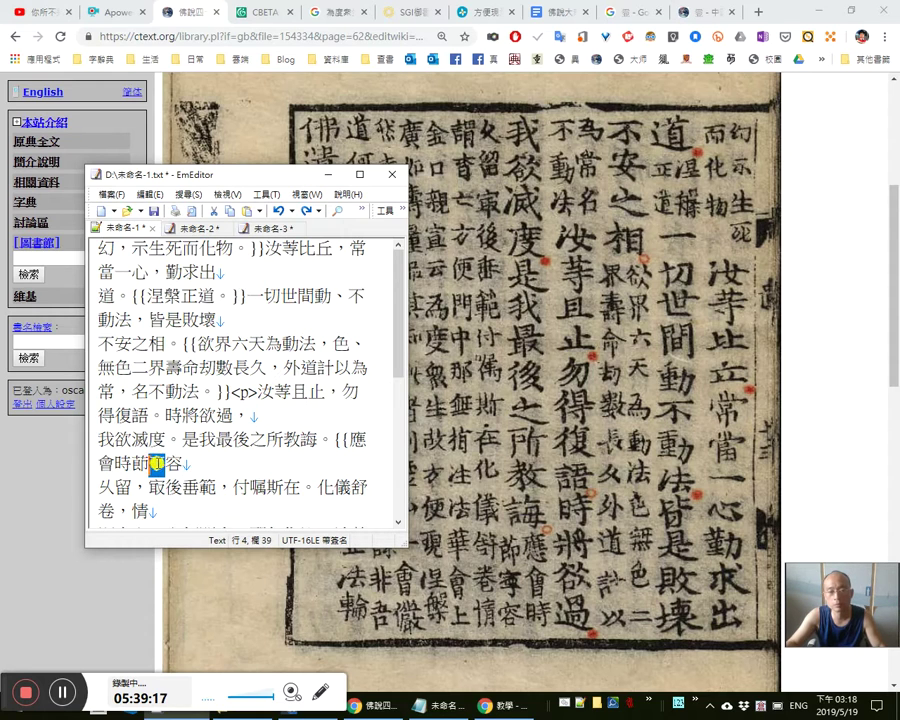
pyautogui.doubleClick(172, 464)
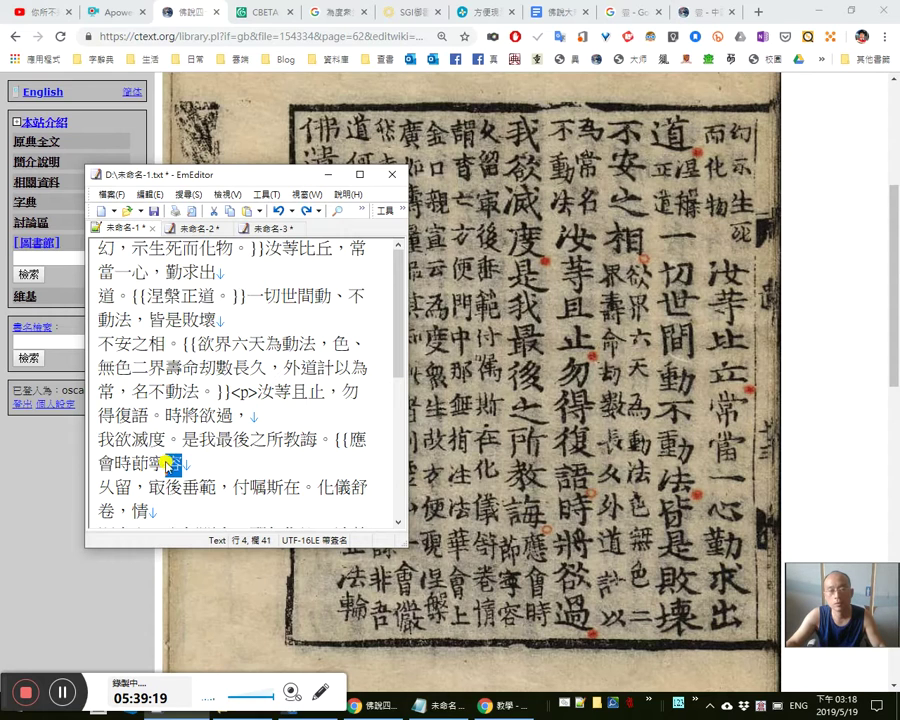
pyautogui.doubleClick(106, 487)
pyautogui.click(124, 492)
pyautogui.doubleClick(123, 489)
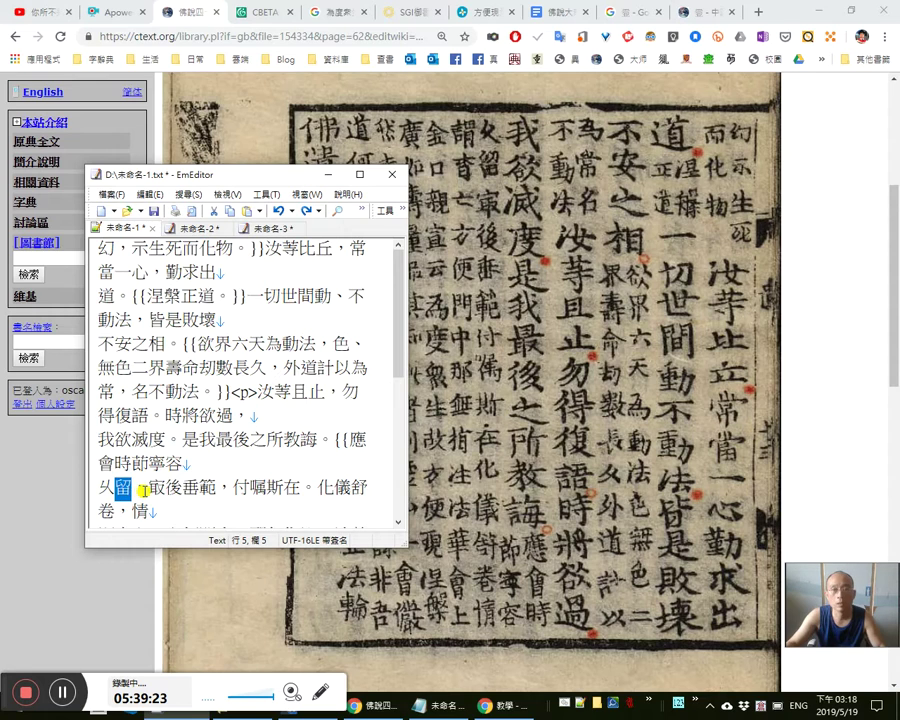
pyautogui.click(166, 490)
pyautogui.doubleClick(157, 488)
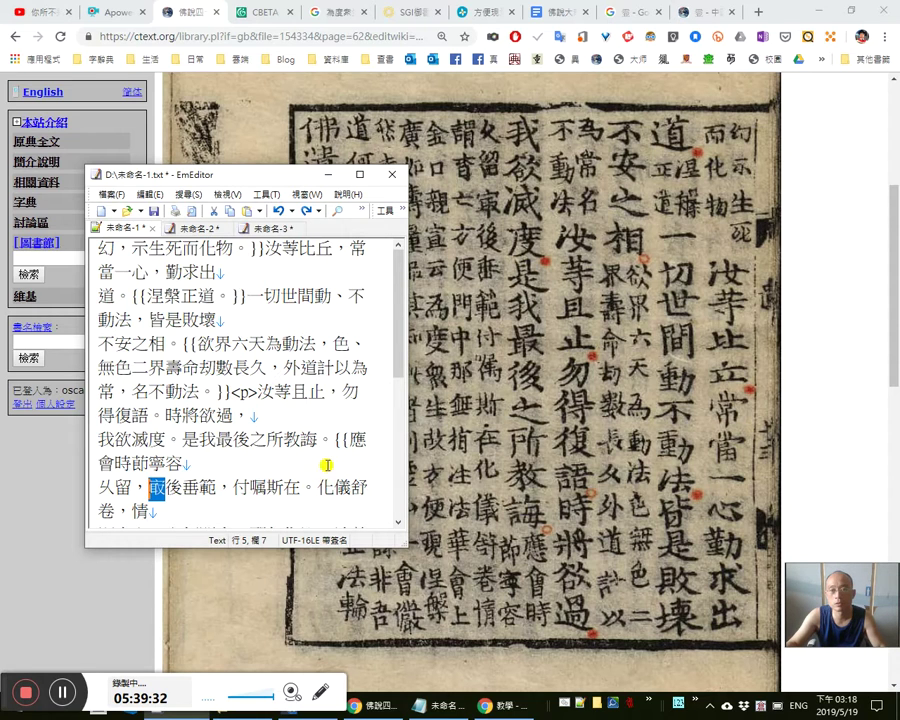
pyautogui.moveTo(265, 177); pyautogui.dragTo(220, 168)
pyautogui.doubleClick(198, 479)
pyautogui.moveTo(200, 479); pyautogui.dragTo(228, 481)
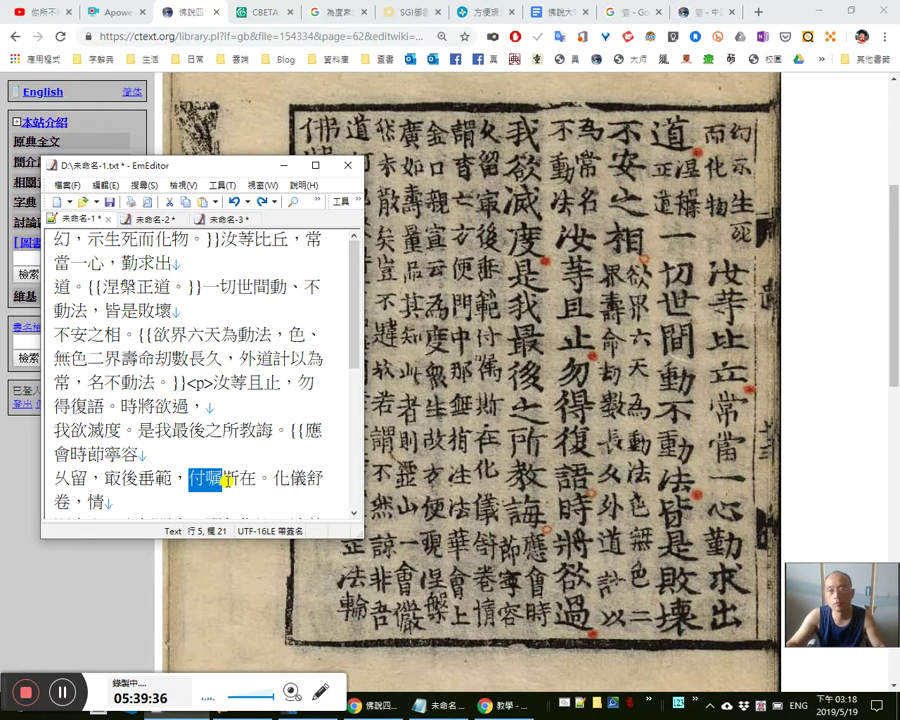
pyautogui.click(228, 479)
pyautogui.press('Right')
pyautogui.press('Right')
pyautogui.hotkey('shift', 'Left')
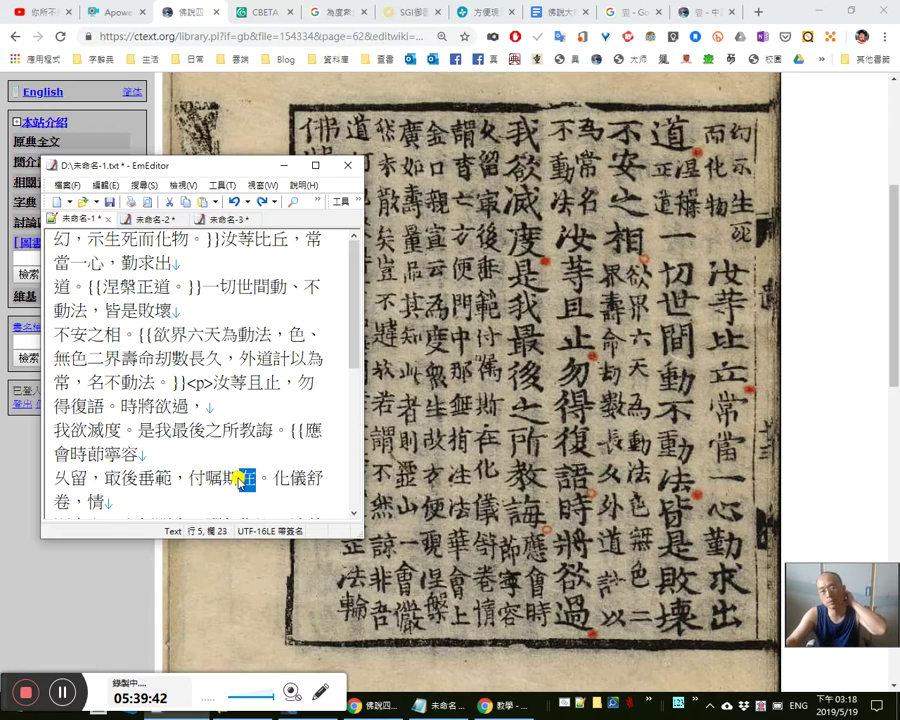
pyautogui.click(457, 439)
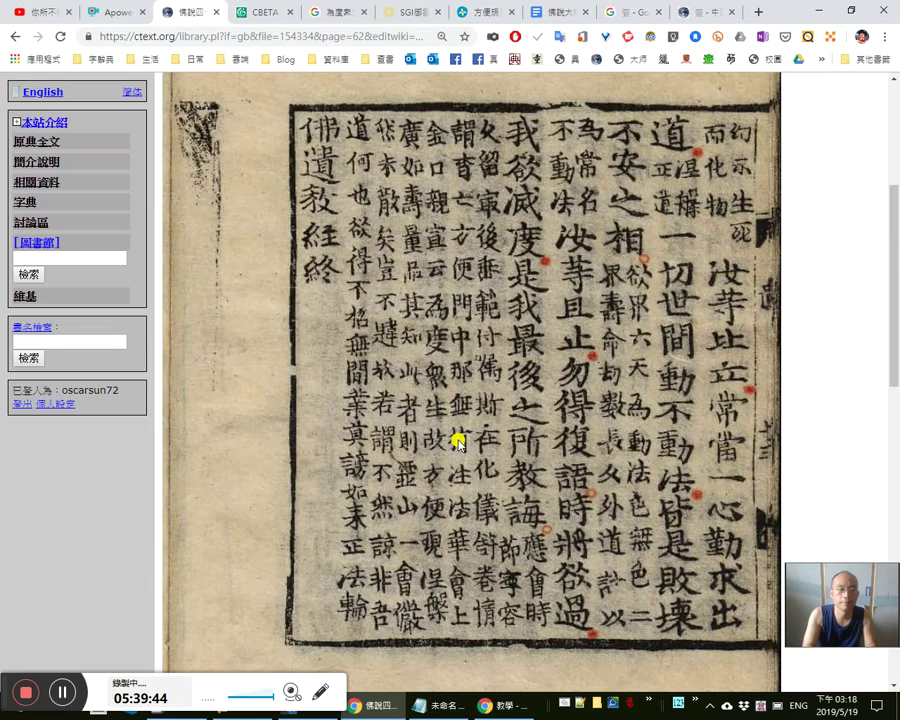
pyautogui.hotkey('alt', 'Tab')
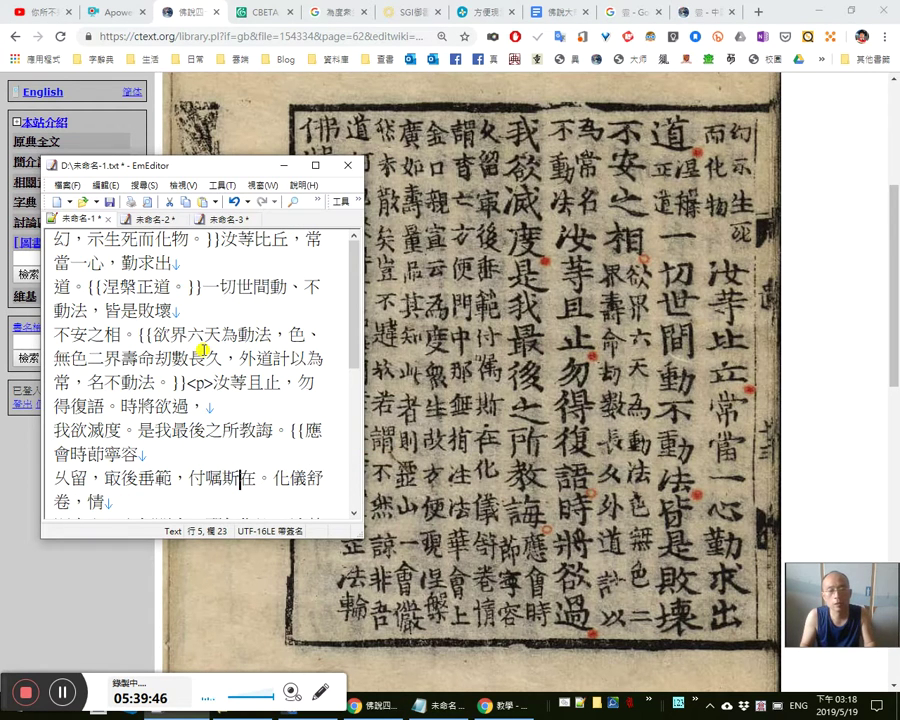
pyautogui.press('Left')
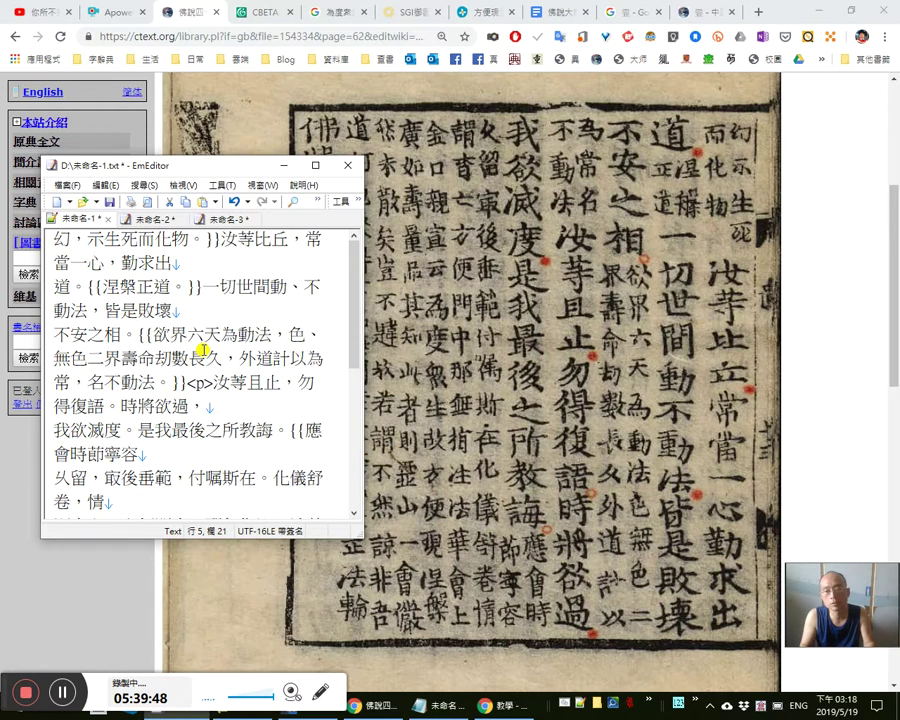
pyautogui.press('Right')
pyautogui.press('Right')
pyautogui.press('Right')
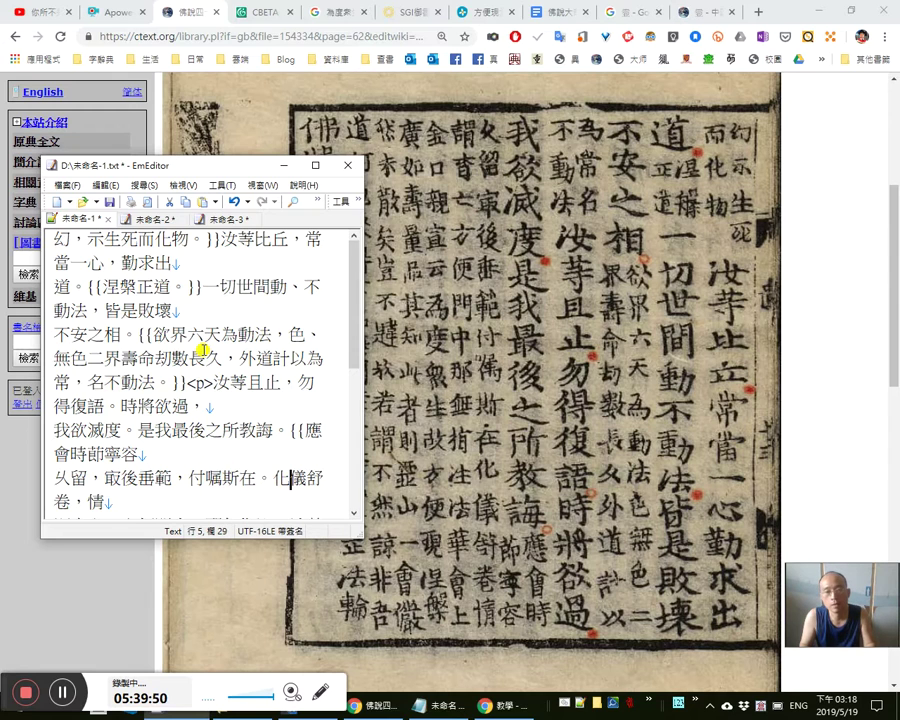
pyautogui.press('Right')
pyautogui.press('Right')
pyautogui.press('Right')
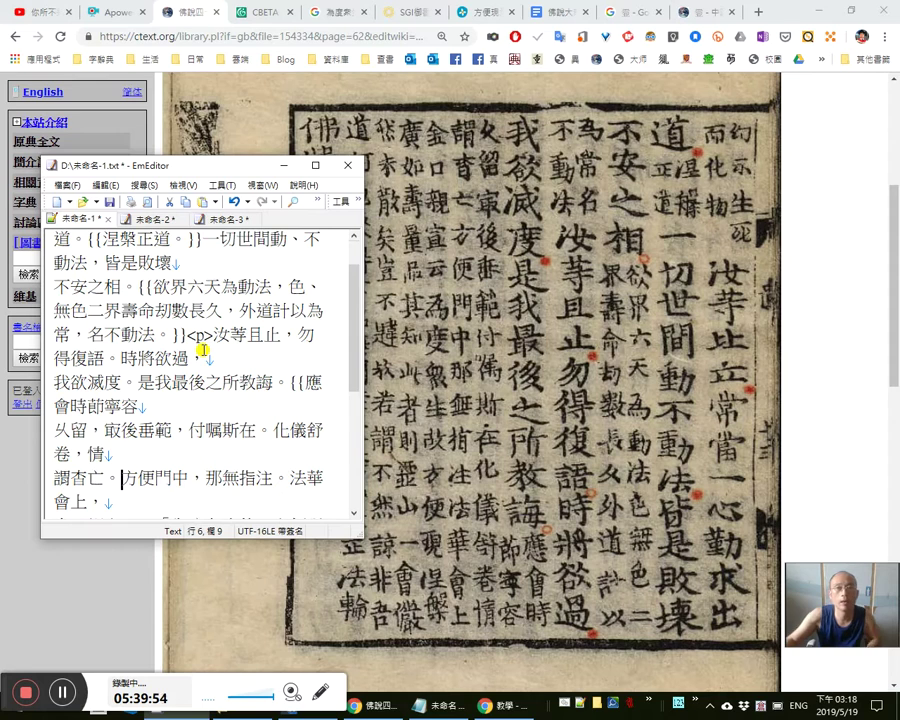
pyautogui.moveTo(274, 432); pyautogui.dragTo(295, 440)
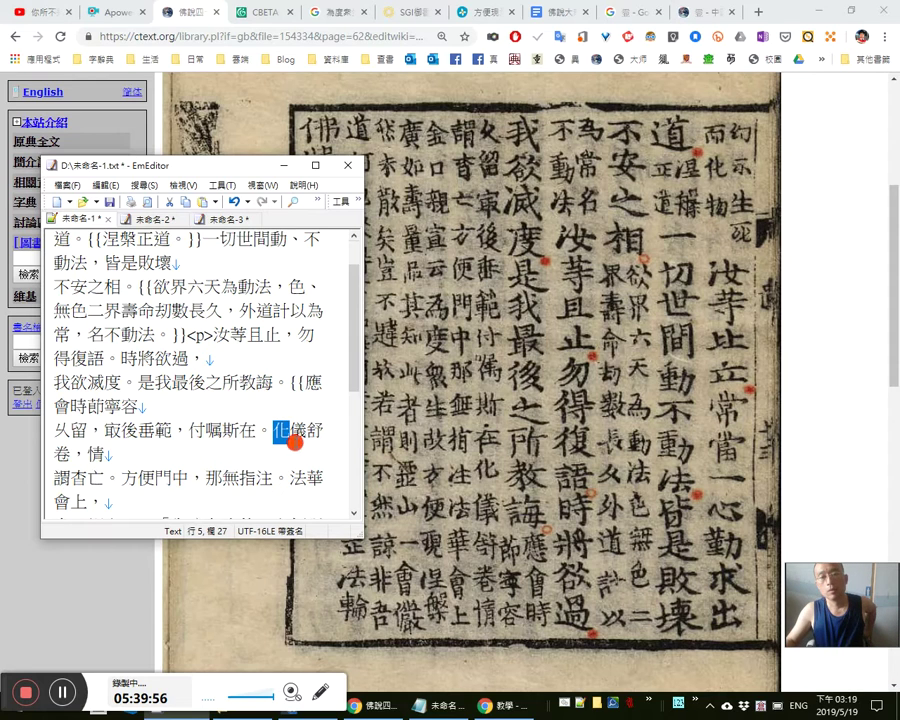
pyautogui.click(304, 431)
pyautogui.click(297, 430)
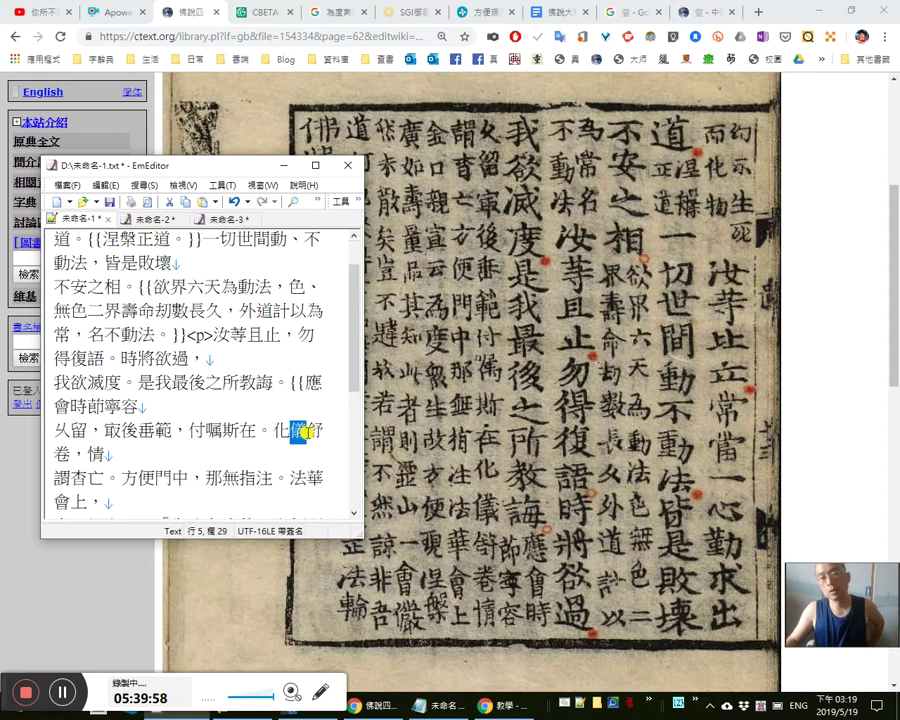
pyautogui.click(298, 428)
pyautogui.moveTo(307, 432); pyautogui.dragTo(294, 431)
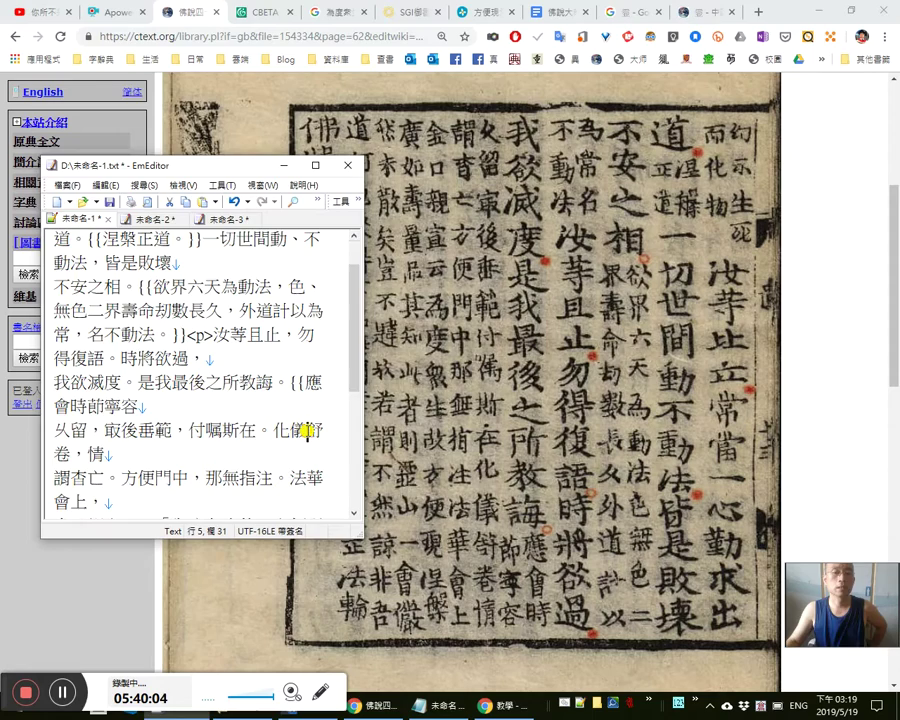
pyautogui.click(496, 363)
pyautogui.hotkey('alt', 'Tab')
pyautogui.write('義')
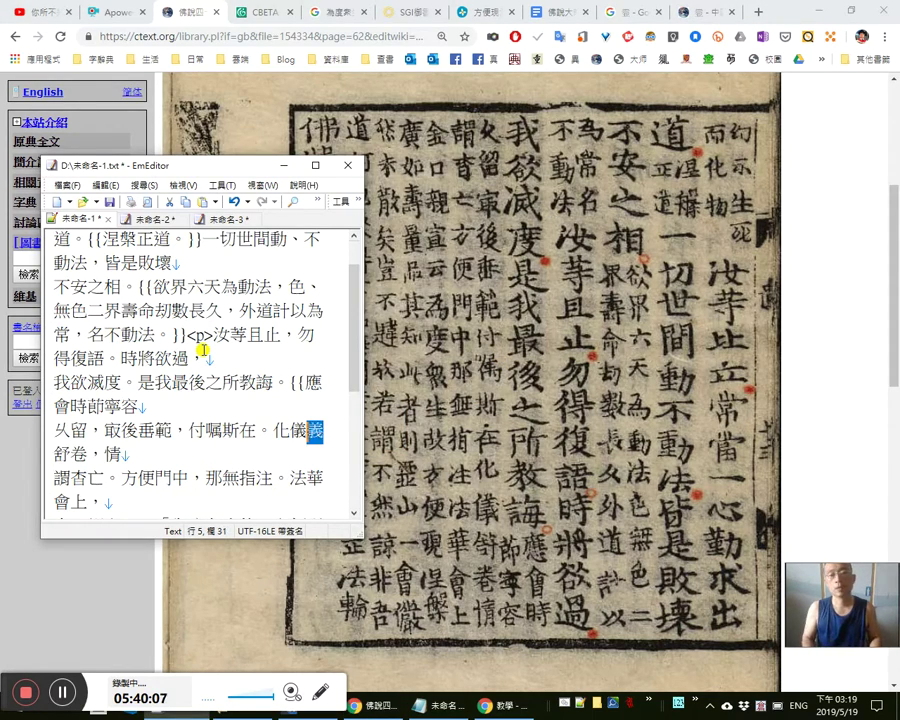
pyautogui.press('BackSpace')
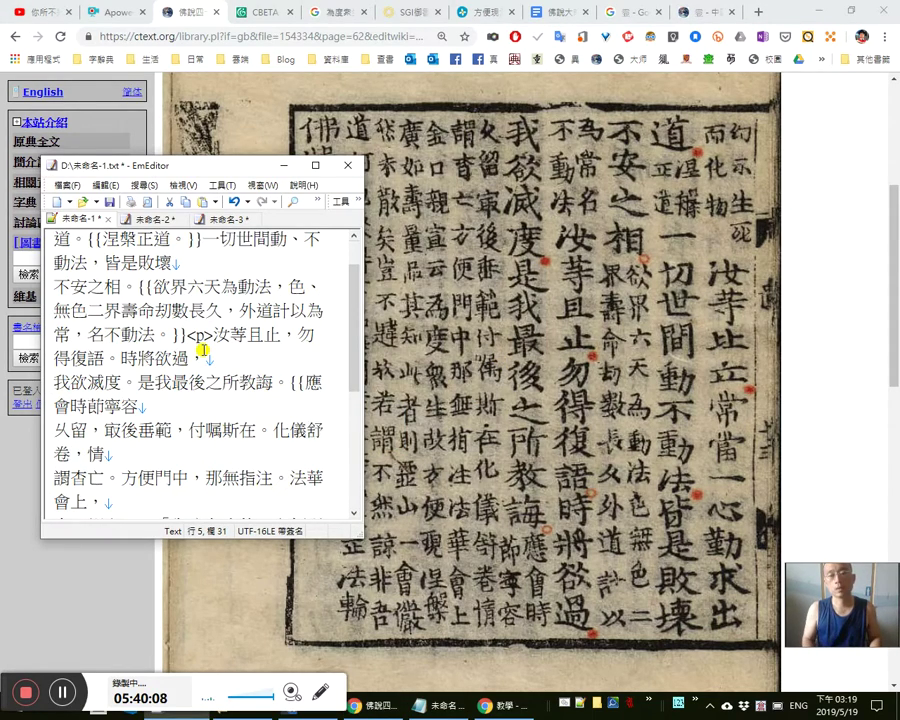
pyautogui.write('教義教法')
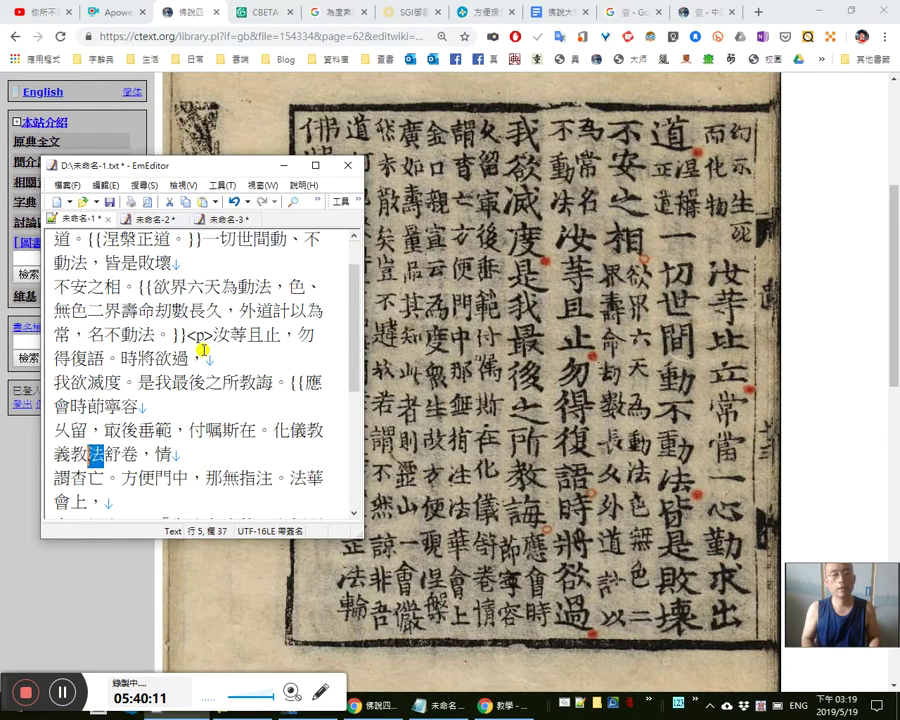
pyautogui.hotkey('shift', 'Left')
pyautogui.hotkey('shift', 'Left')
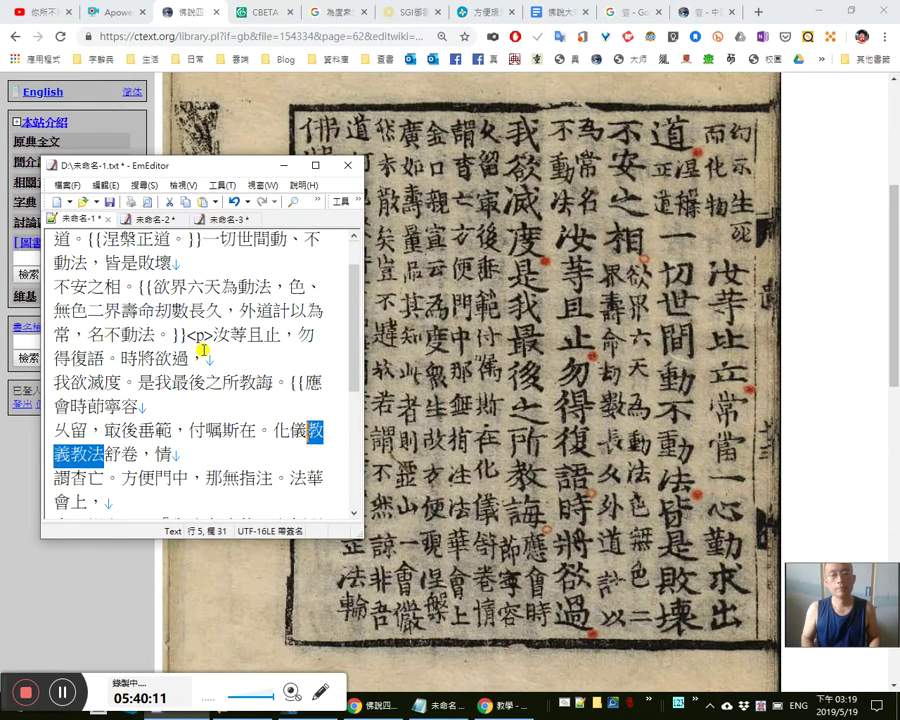
pyautogui.press('BackSpace')
pyautogui.press('Right')
pyautogui.press('Right')
pyautogui.press('Right')
pyautogui.press('Right')
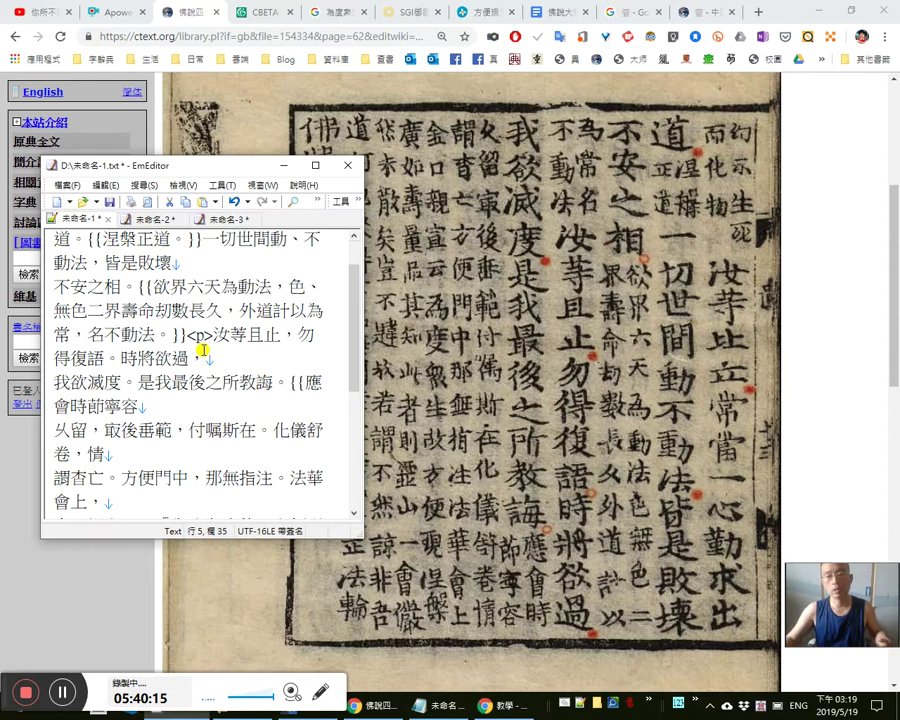
pyautogui.moveTo(323, 429); pyautogui.dragTo(74, 452)
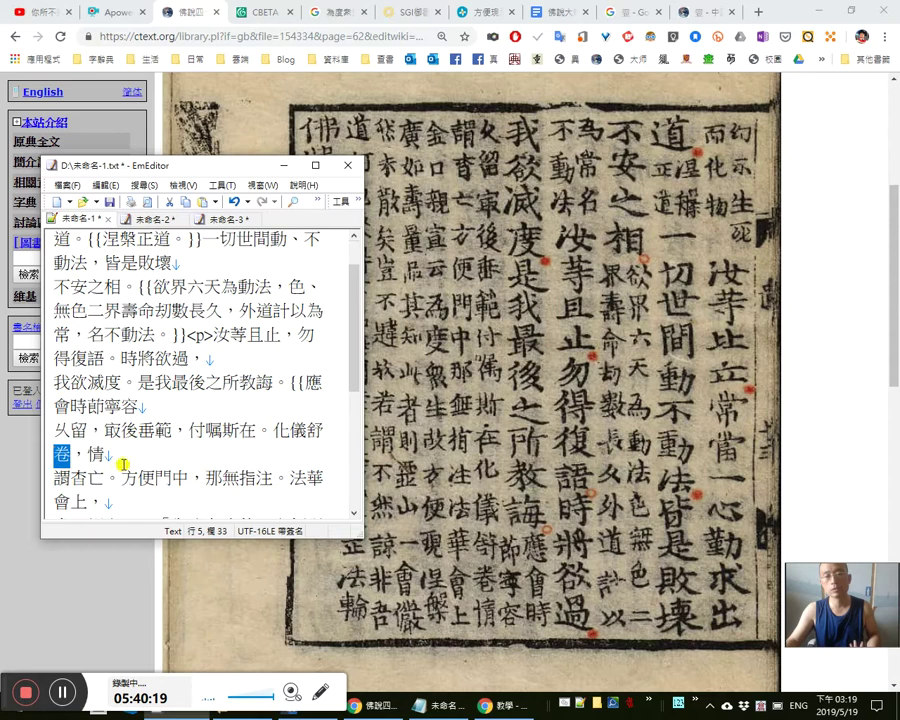
pyautogui.scroll(-1, 215, 447)
pyautogui.moveTo(122, 382); pyautogui.dragTo(113, 403)
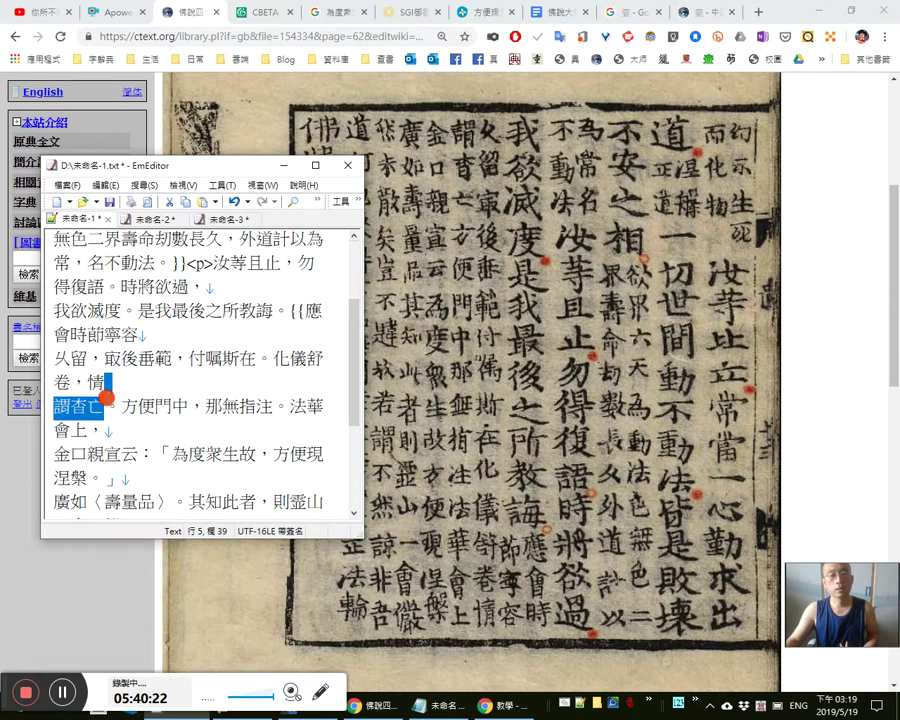
pyautogui.click(126, 371)
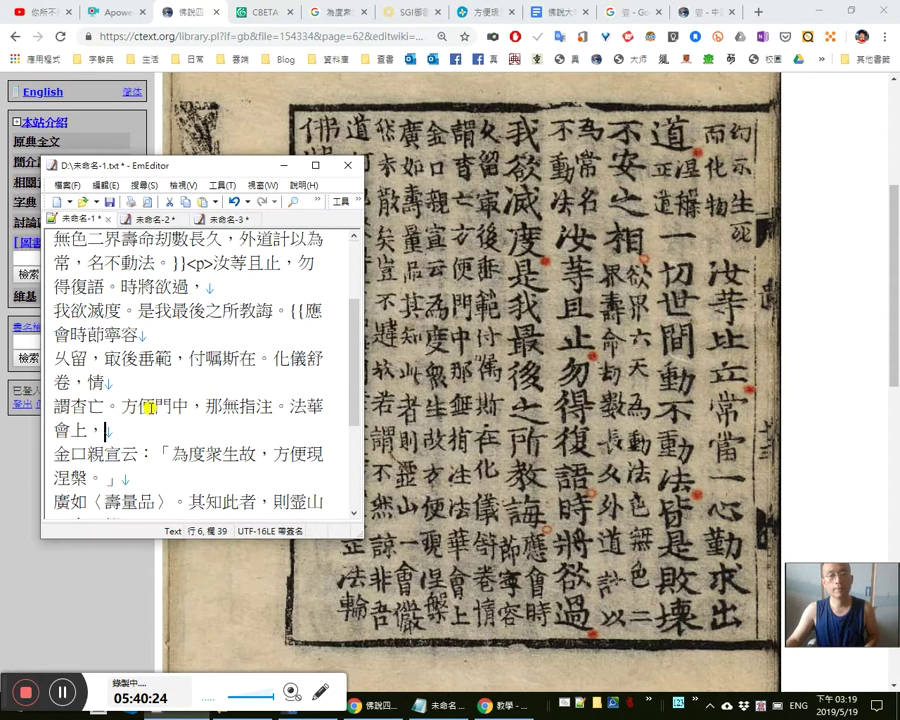
pyautogui.moveTo(88, 383); pyautogui.dragTo(288, 367)
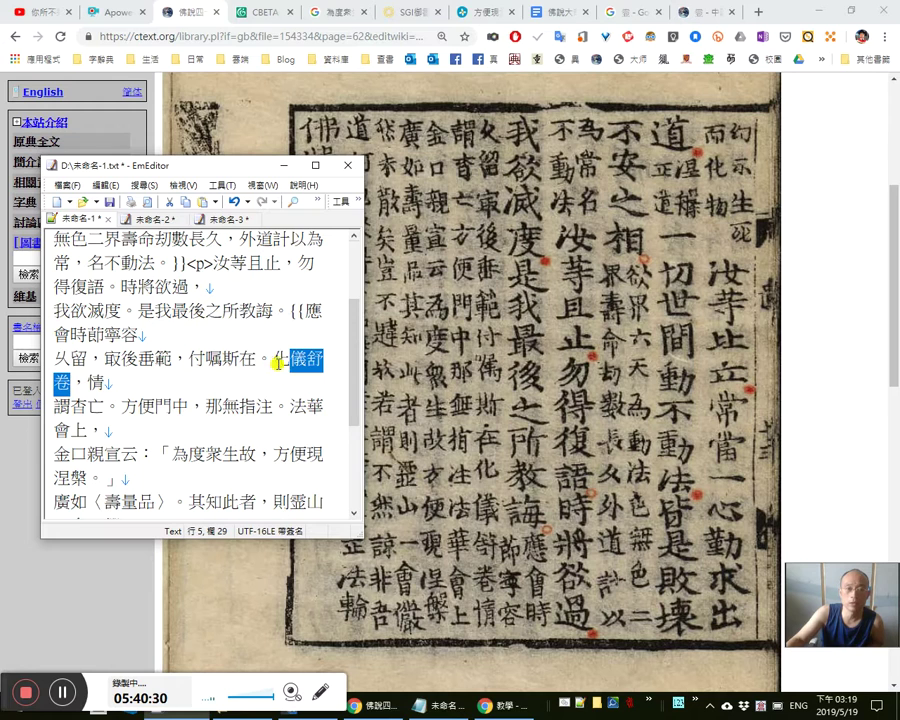
pyautogui.moveTo(87, 383); pyautogui.dragTo(104, 407)
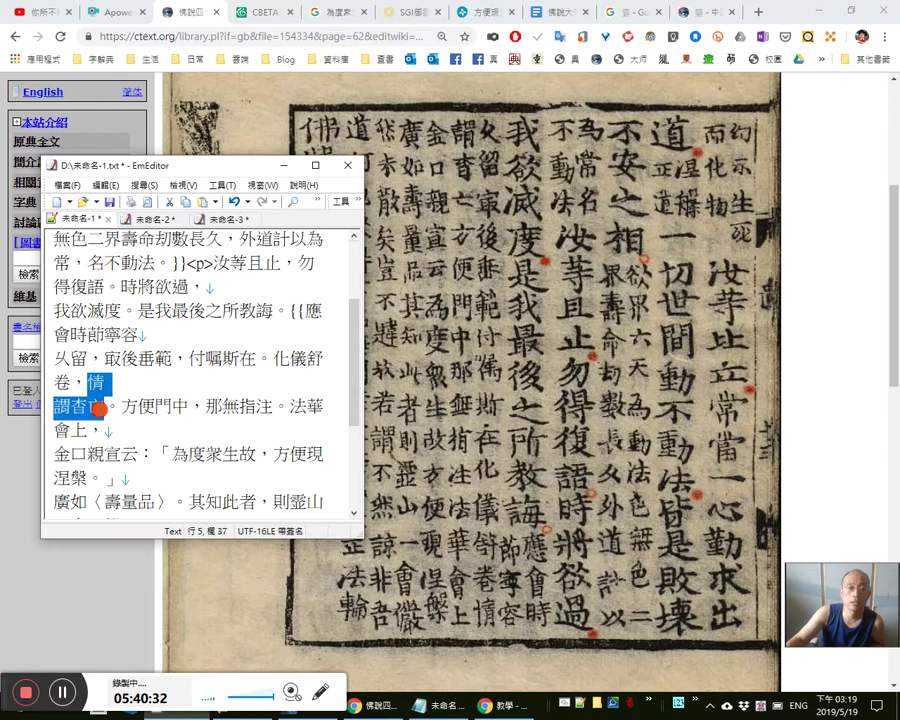
# Step: Scroll the CBETA edition down to the 化儀舒卷。情謂杳亡 passage
pyautogui.click(266, 14)
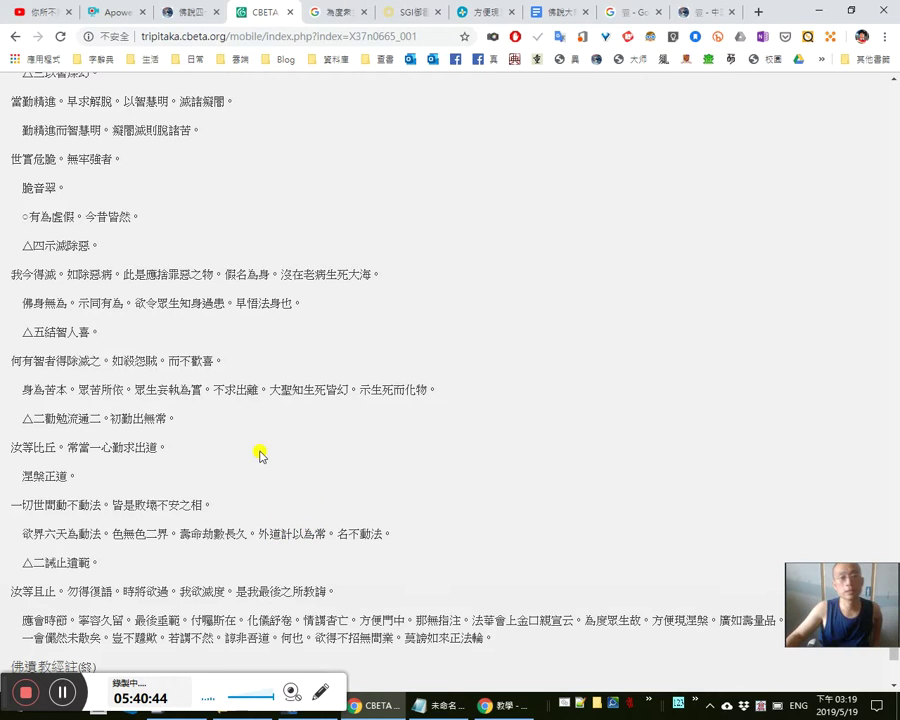
pyautogui.scroll(-3, 300, 440)
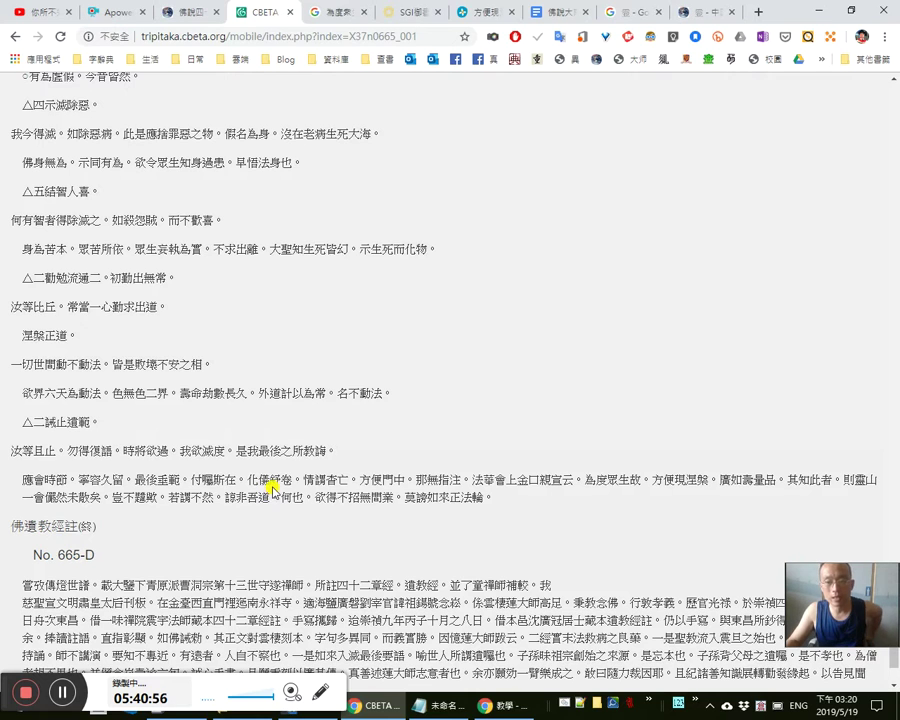
# Step: Following CBETA's 情謂杳亡, insert an enumeration comma 、 after 情 in the transcription
pyautogui.moveTo(301, 477); pyautogui.dragTo(368, 478)
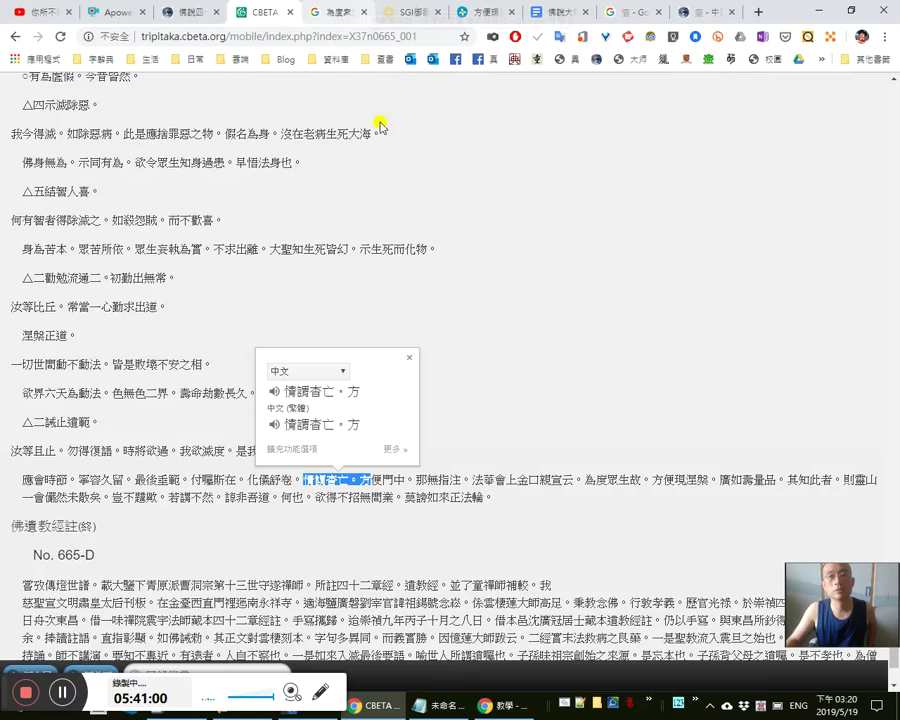
pyautogui.hotkey('alt', 'Tab')
pyautogui.click(117, 405)
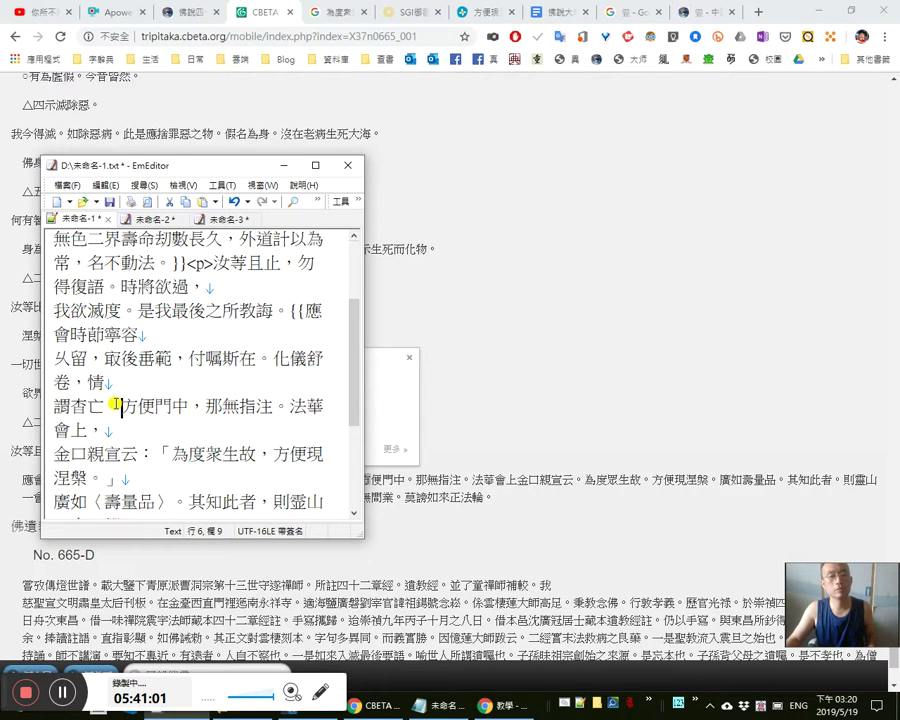
pyautogui.click(93, 382)
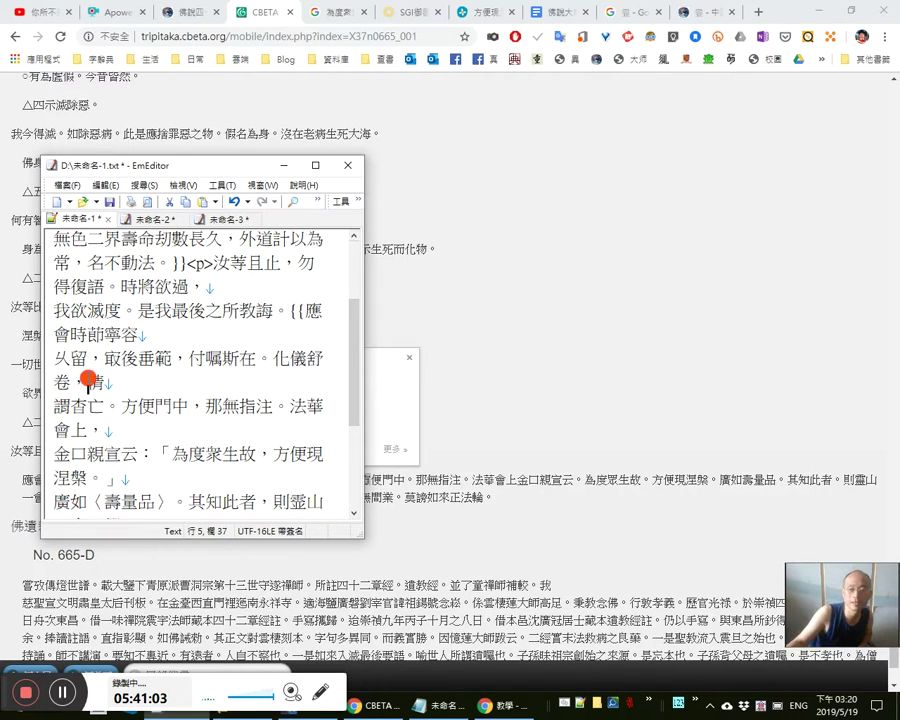
pyautogui.click(104, 382)
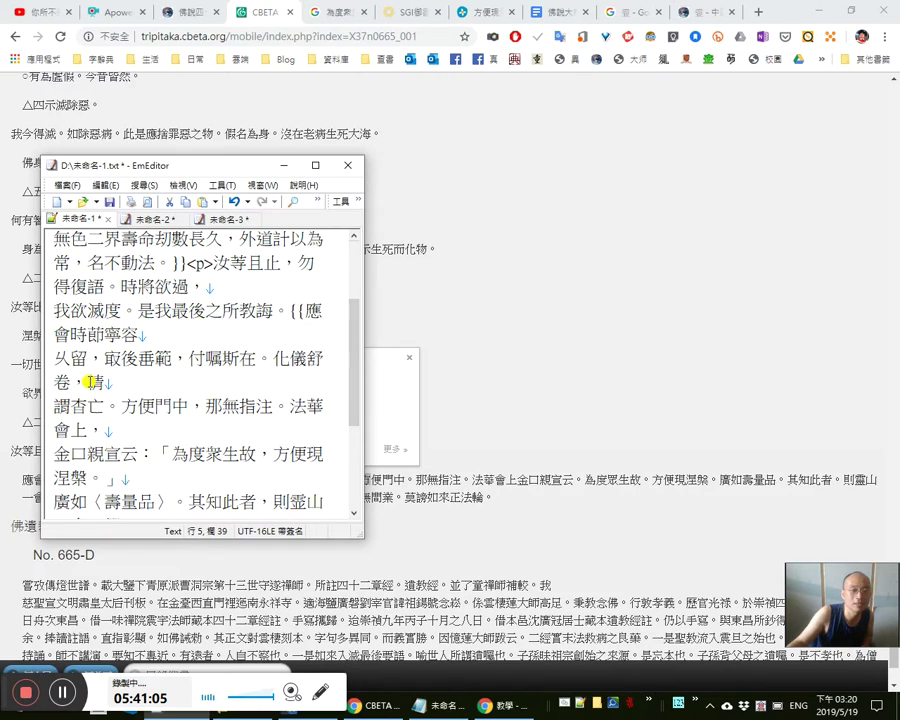
pyautogui.write('、')
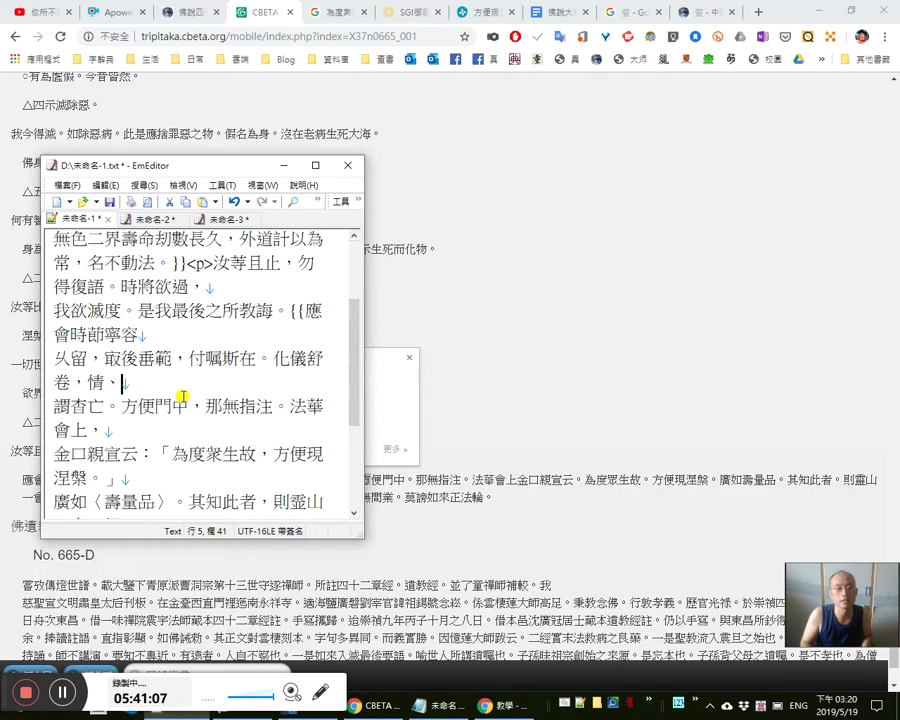
# Step: Try inserting 得意忘言 near 情、, then delete all of it again
pyautogui.press('Left')
pyautogui.press('Left')
pyautogui.press('Left')
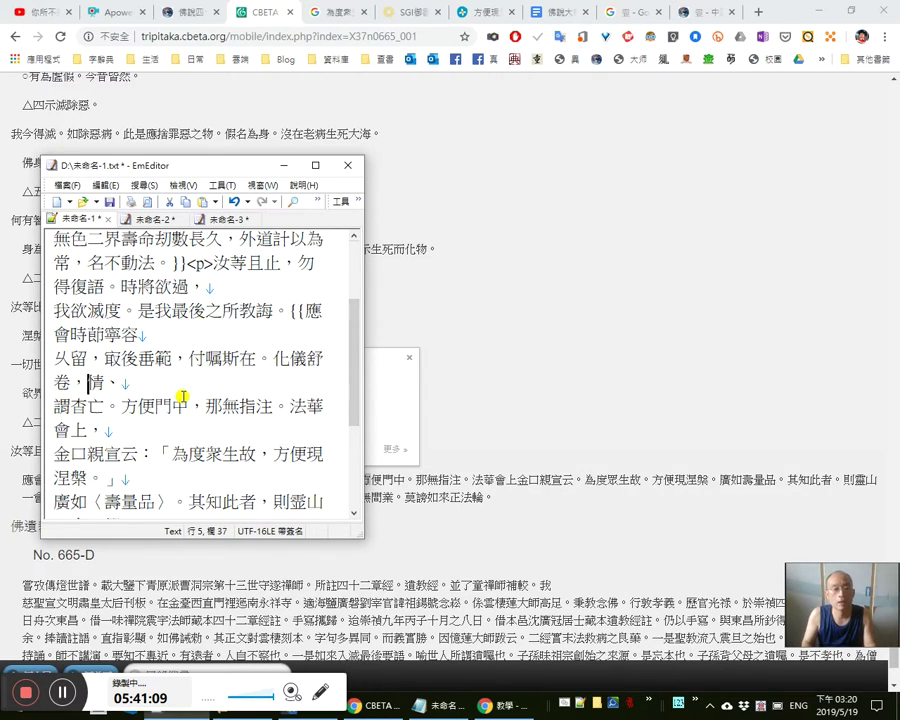
pyautogui.hotkey('shift', 'Right')
pyautogui.hotkey('shift', 'Right')
pyautogui.hotkey('shift', 'Right')
pyautogui.hotkey('shift', 'Right')
pyautogui.press('Left')
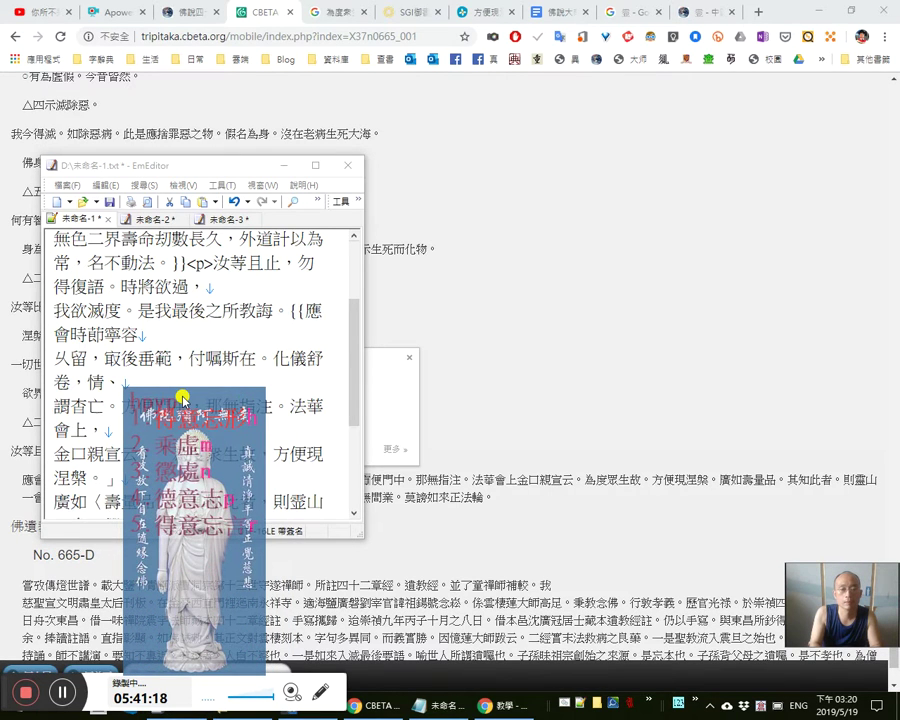
pyautogui.write('得意忘言')
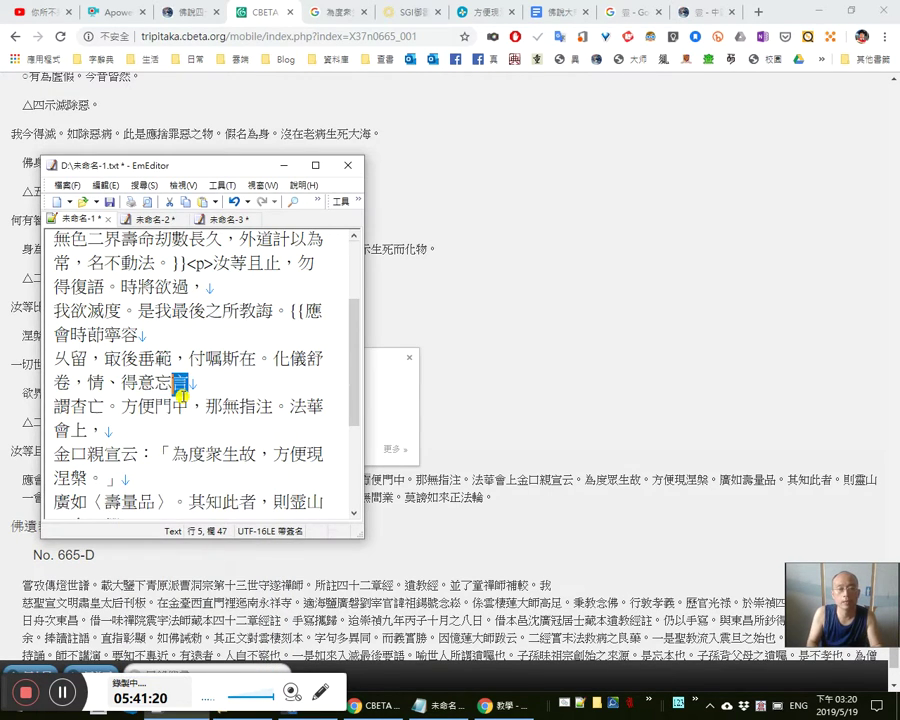
pyautogui.press('Right')
pyautogui.hotkey('shift', 'Right')
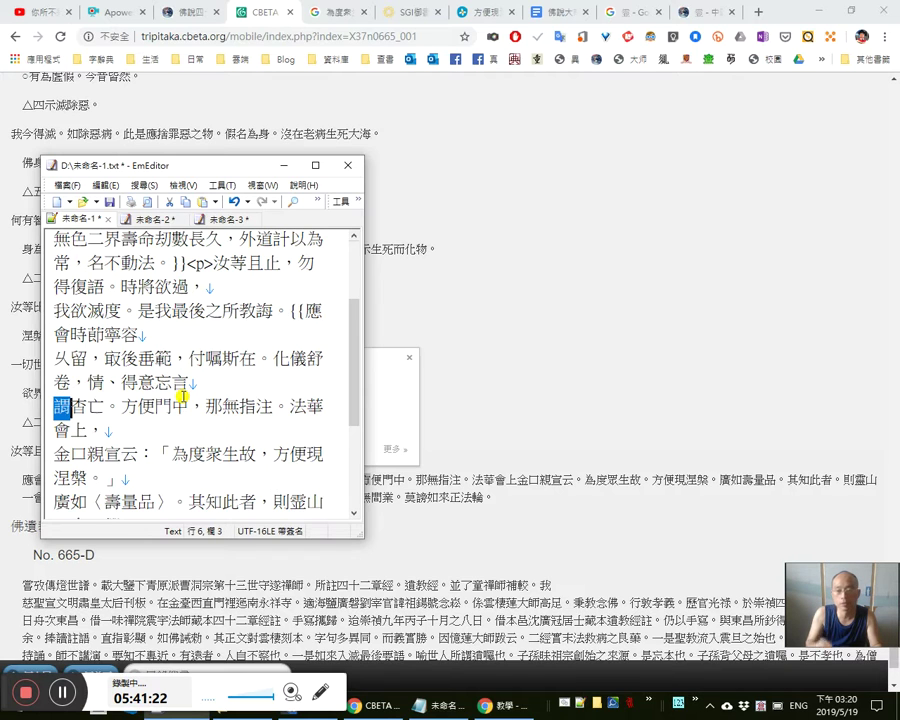
pyautogui.press('Left')
pyautogui.press('Left')
pyautogui.press('Left')
pyautogui.press('Left')
pyautogui.press('Left')
pyautogui.press('Left')
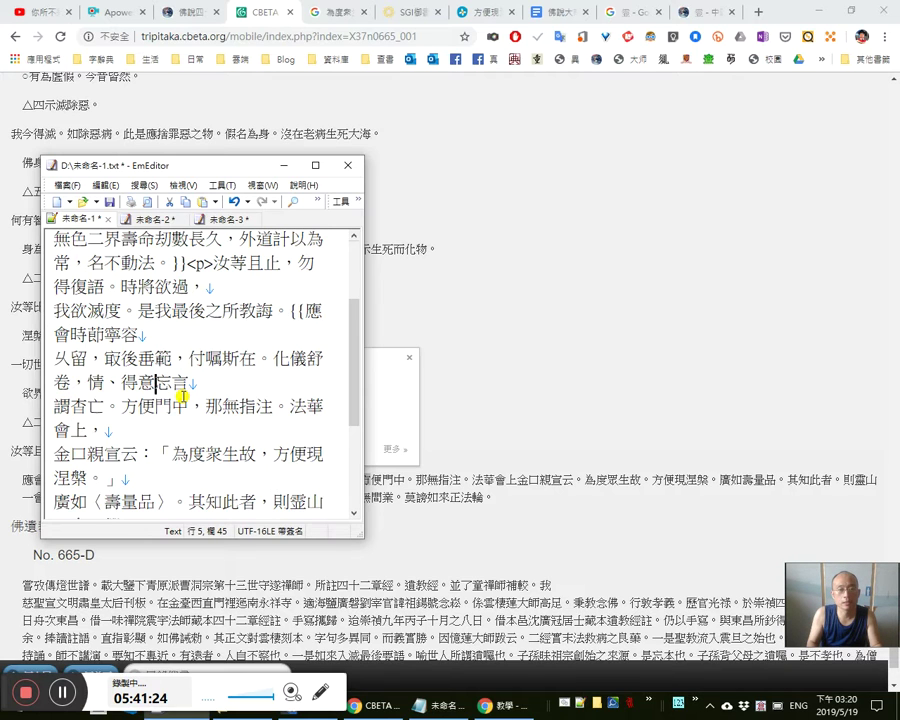
pyautogui.hotkey('shift', 'Right')
pyautogui.press('Right')
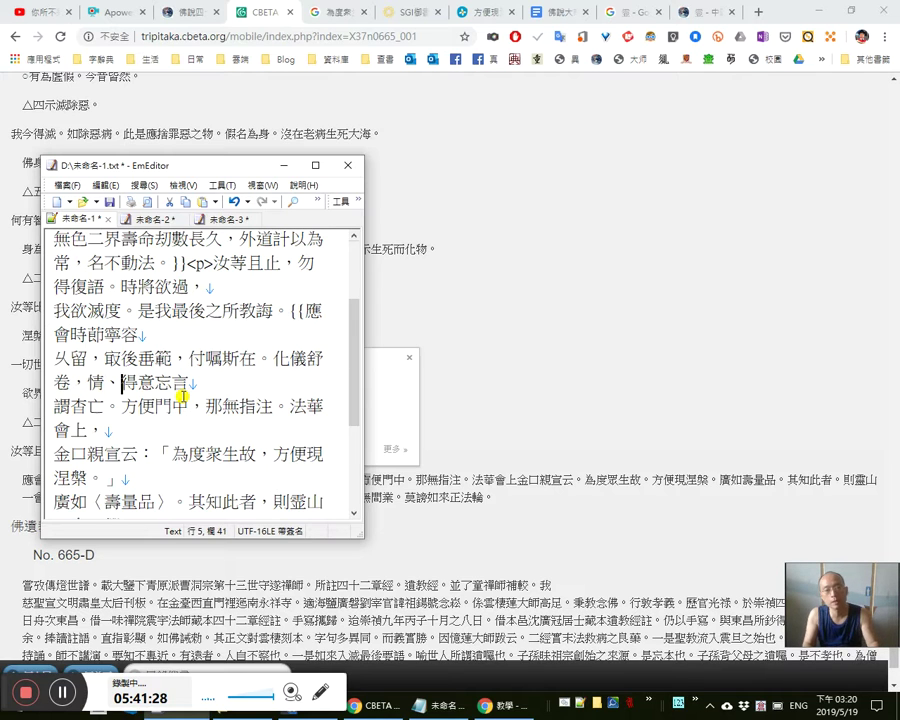
pyautogui.press('Right')
pyautogui.press('Right')
pyautogui.hotkey('shift', 'Right')
pyautogui.press('Left')
pyautogui.press('Left')
pyautogui.press('BackSpace')
pyautogui.press('Right')
pyautogui.press('Delete')
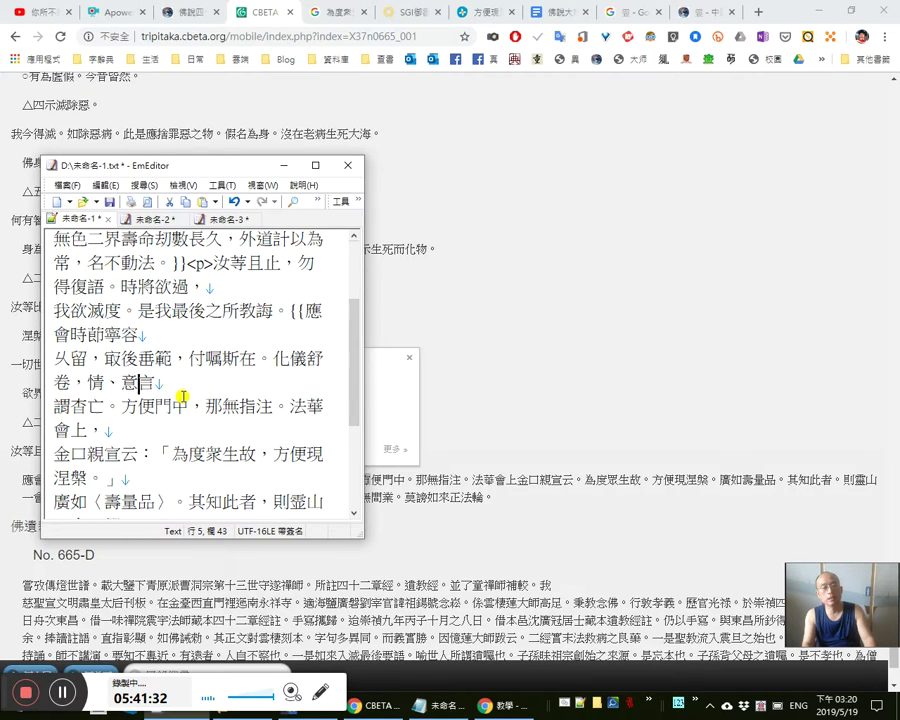
pyautogui.press('Down')
pyautogui.press('Up')
pyautogui.press('End')
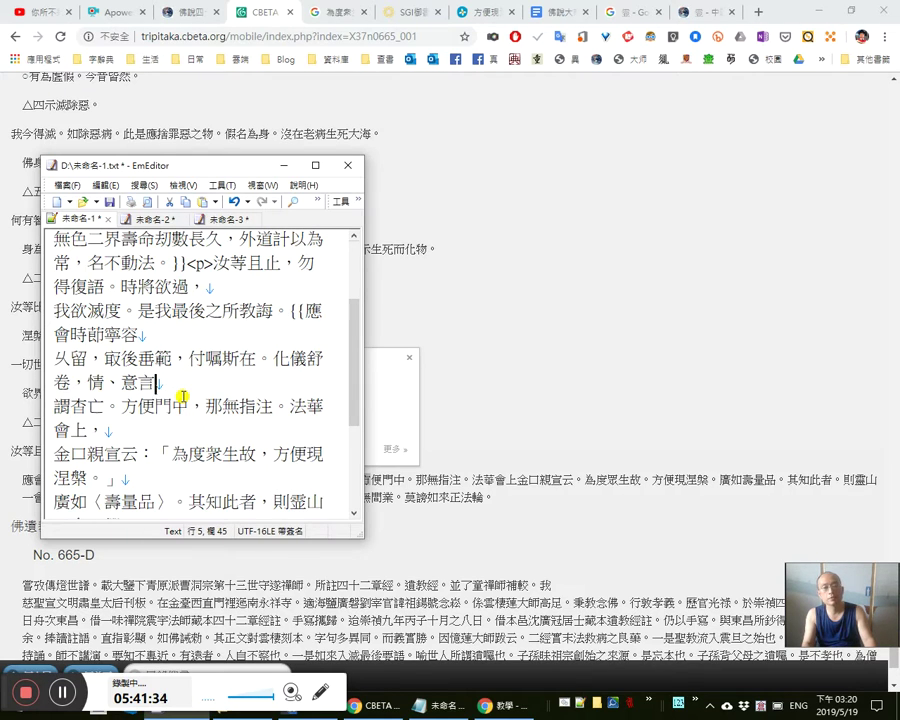
pyautogui.hotkey('shift', 'Left')
pyautogui.hotkey('shift', 'Left')
pyautogui.press('Delete')
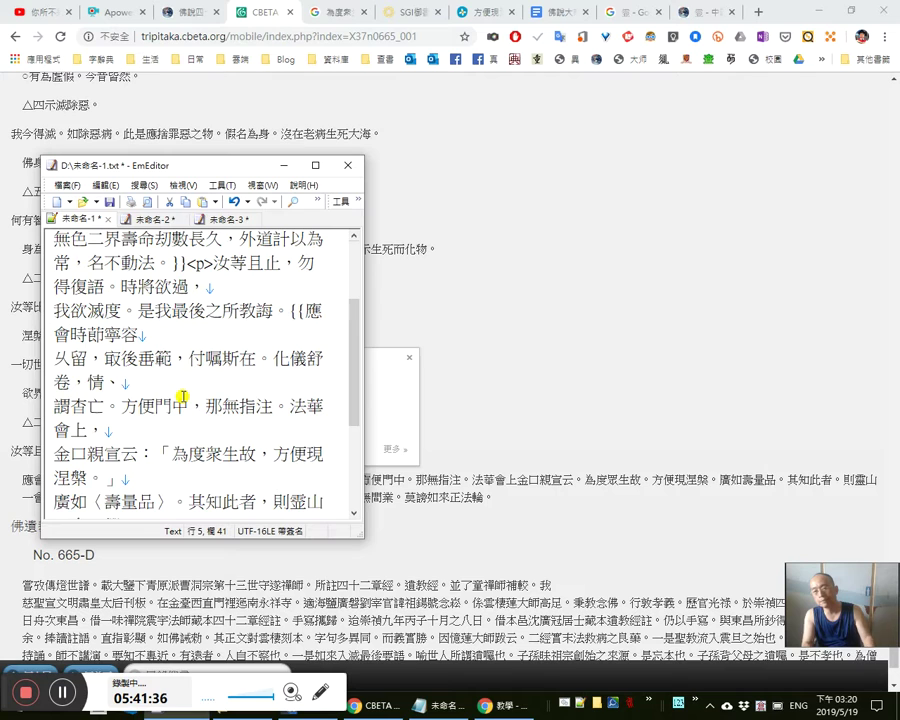
# Step: Select 情、 through 杳亡 to check it, then bring the CBETA page forward
pyautogui.click(84, 407)
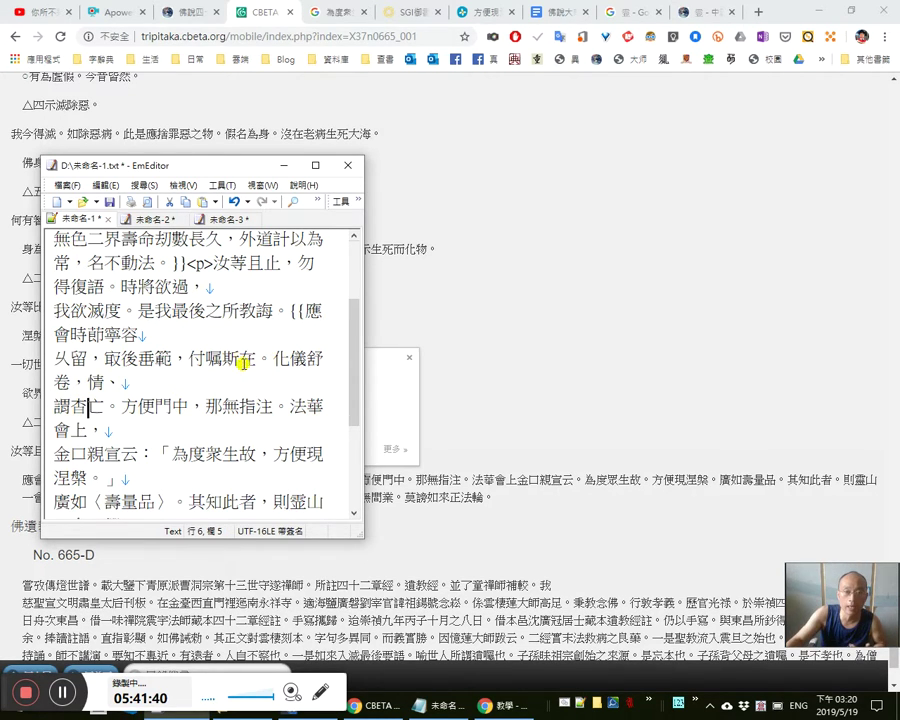
pyautogui.moveTo(95, 381); pyautogui.dragTo(117, 406)
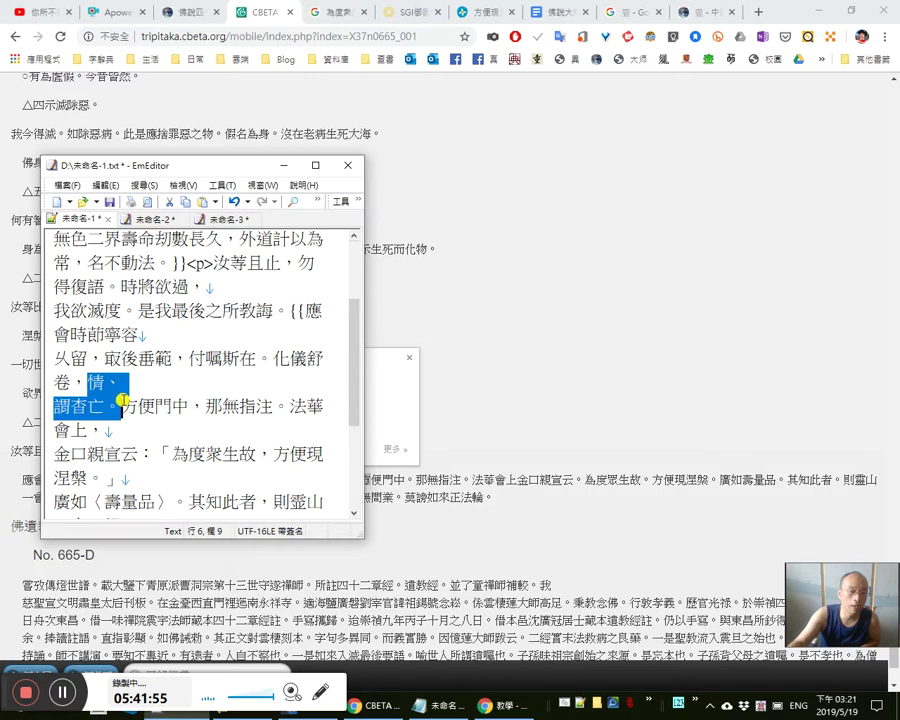
pyautogui.click(118, 406)
pyautogui.moveTo(73, 406)
pyautogui.mouseDown()
pyautogui.moveTo(106, 405)
pyautogui.moveTo(92, 406)
pyautogui.mouseUp()
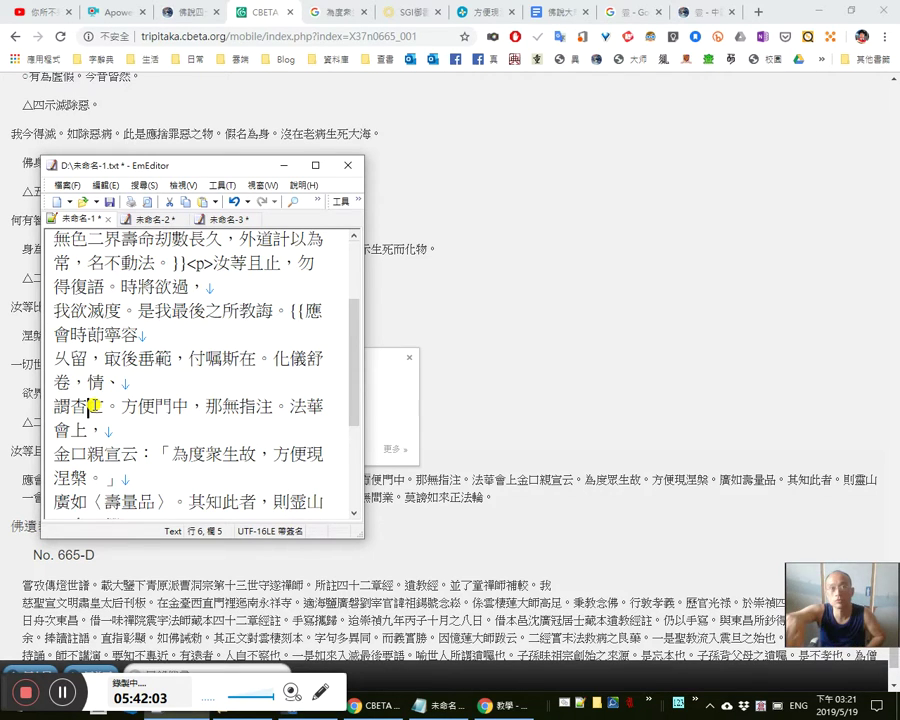
pyautogui.click(262, 16)
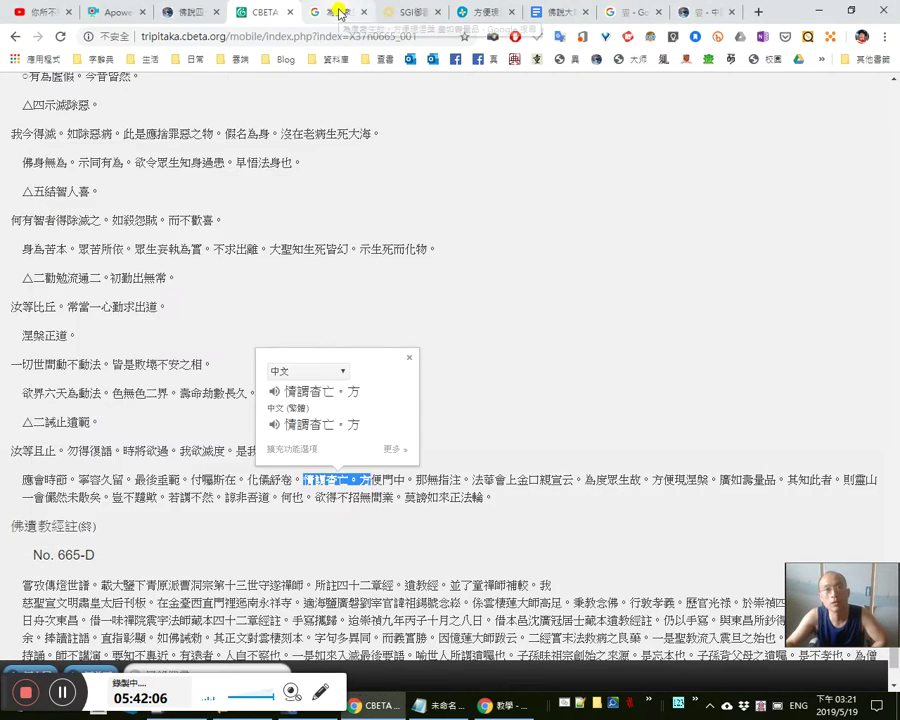
# Step: Look up the headword 情調 in the MOE Revised Mandarin Chinese Dictionary
pyautogui.click(340, 13)
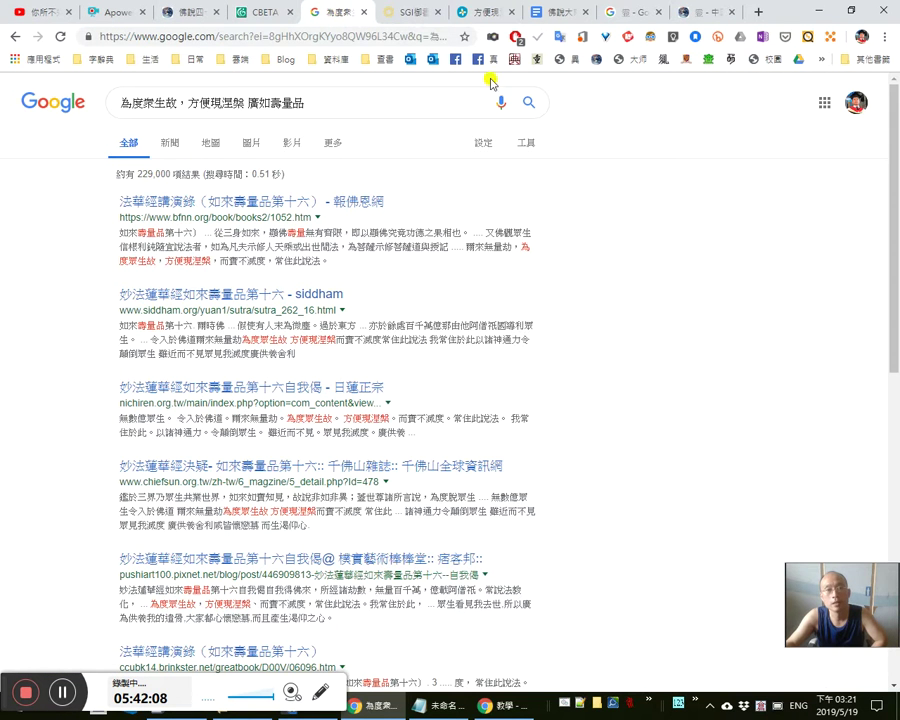
pyautogui.click(533, 61)
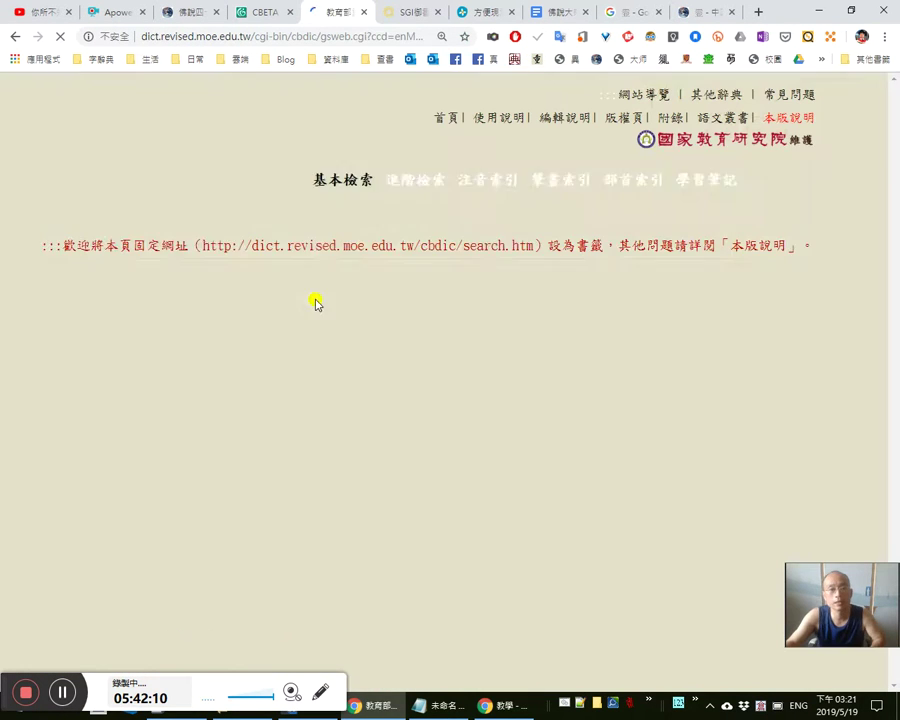
pyautogui.write('恆春鎮')
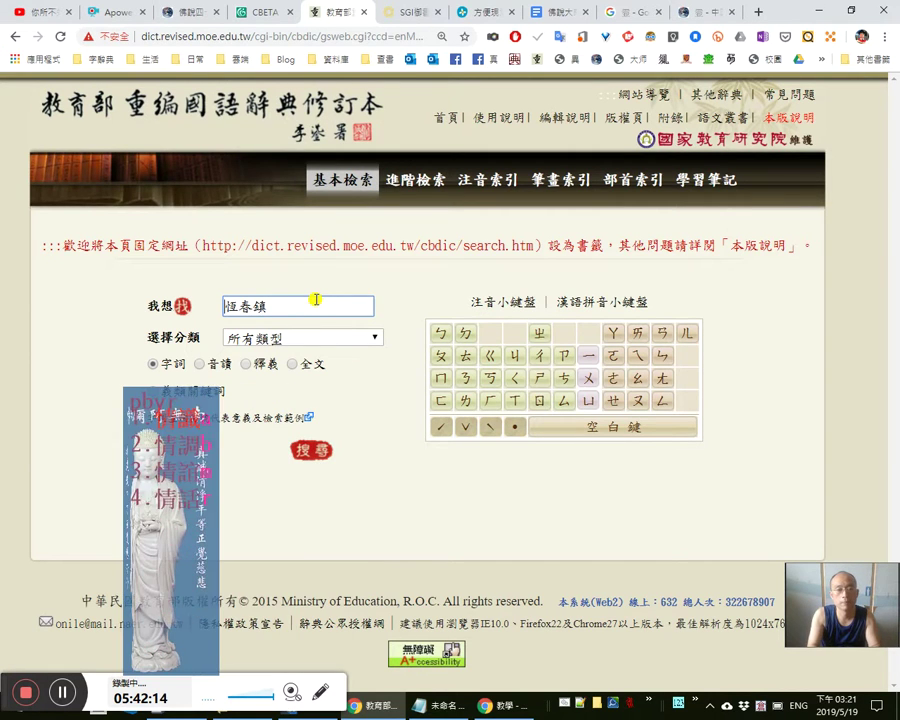
pyautogui.write('情調')
pyautogui.hotkey('shift', 'End')
pyautogui.press('BackSpace')
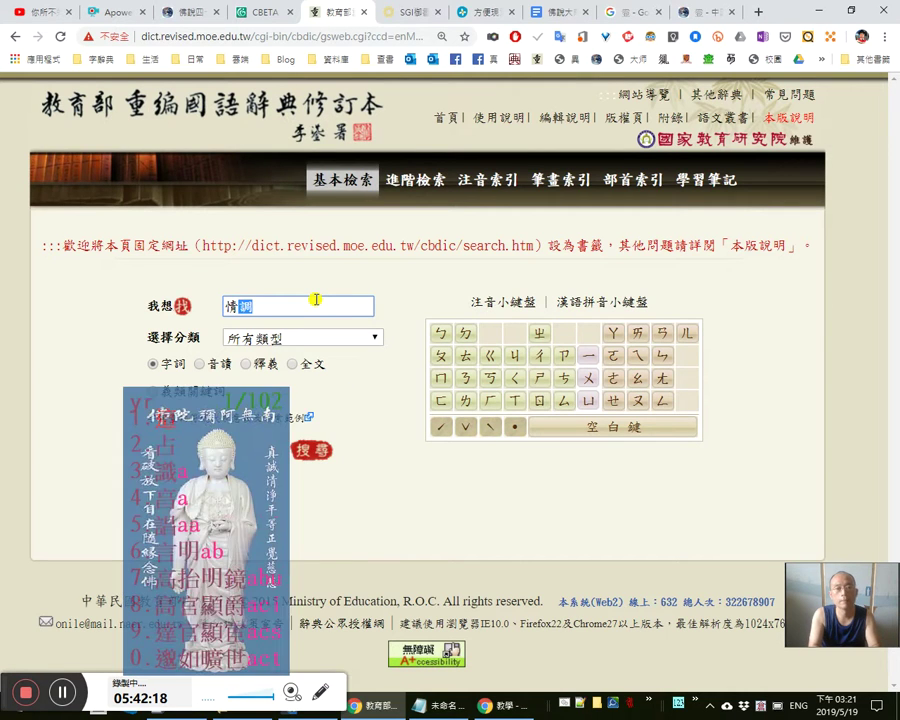
pyautogui.press('Return')
pyautogui.hotkey('ctrl', 'a')
pyautogui.hotkey('ctrl', 'c')
pyautogui.press('Return')
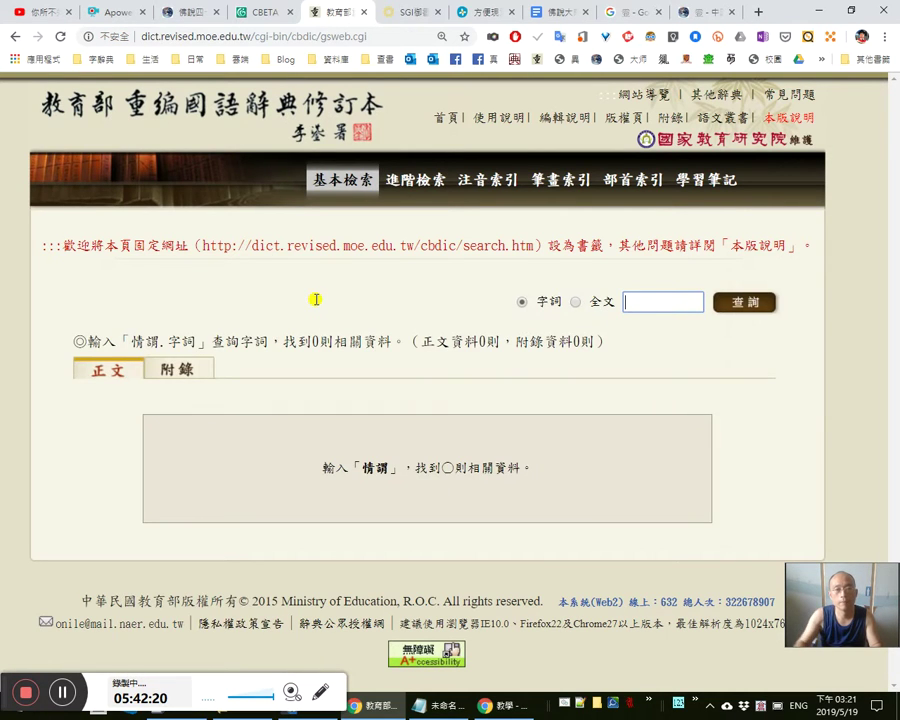
# Step: Run a 全文 full-text search for 情調 and find it in the 四生 entry
pyautogui.click(575, 302)
pyautogui.click(635, 303)
pyautogui.hotkey('ctrl', 'v')
pyautogui.press('Return')
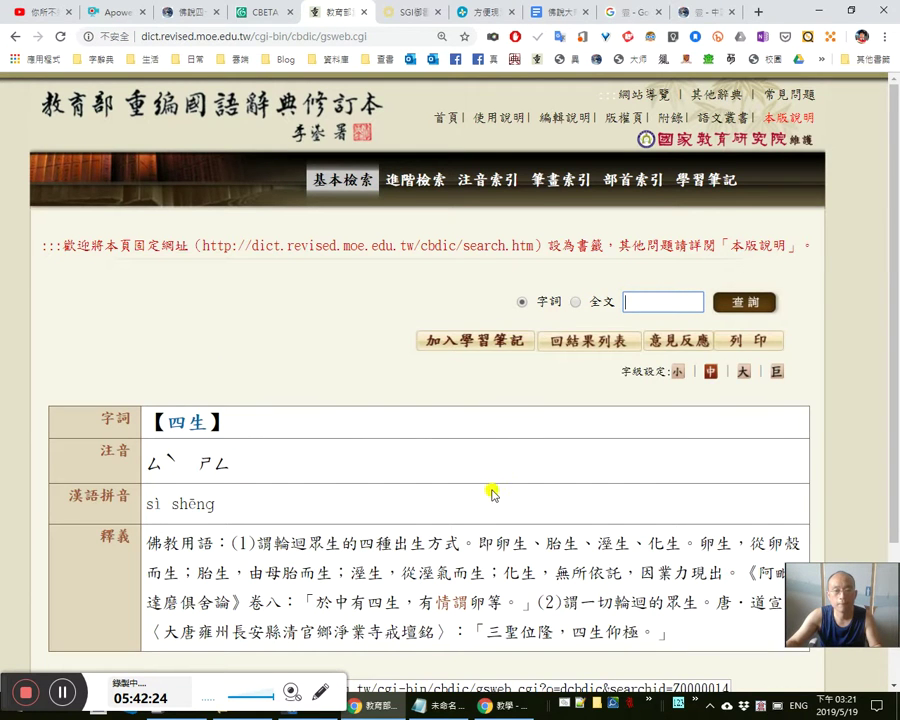
pyautogui.scroll(-3, 490, 487)
pyautogui.hotkey('ctrl', 'f')
pyautogui.hotkey('ctrl', 'v')
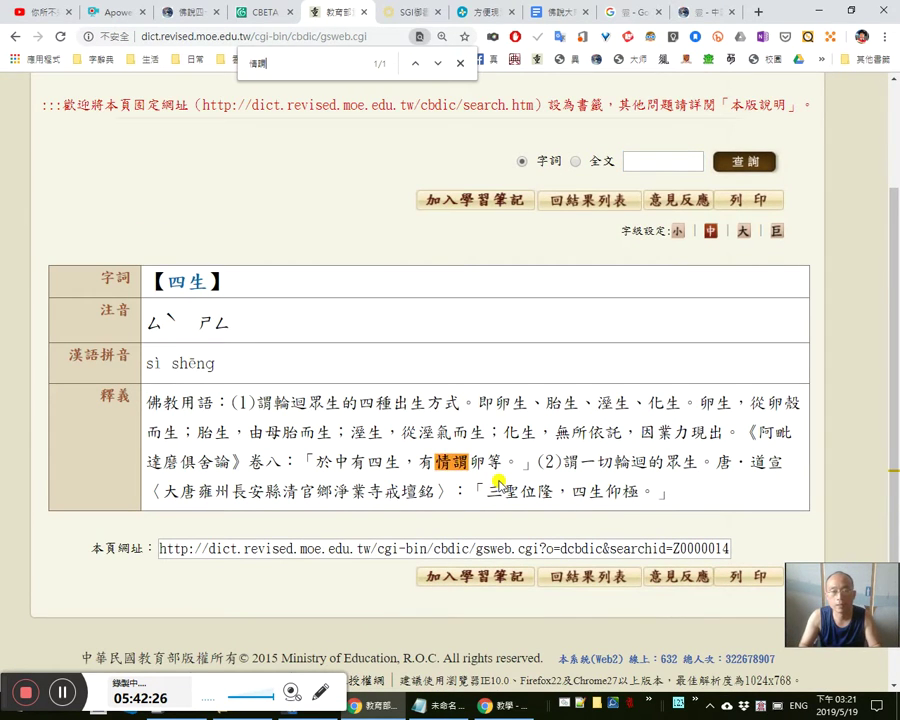
pyautogui.click(350, 36)
# Step: Run an exact-phrase Google search for "情調" and open guoxuedashi.com
pyautogui.write('""')
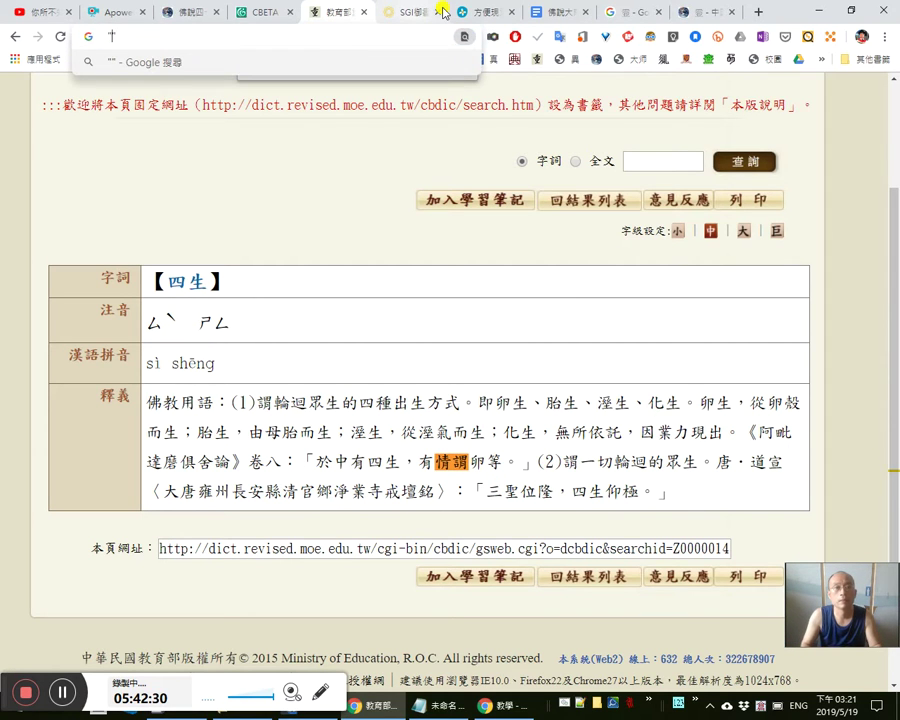
pyautogui.press('Left')
pyautogui.hotkey('ctrl', 'v')
pyautogui.press('Return')
pyautogui.click(440, 11)
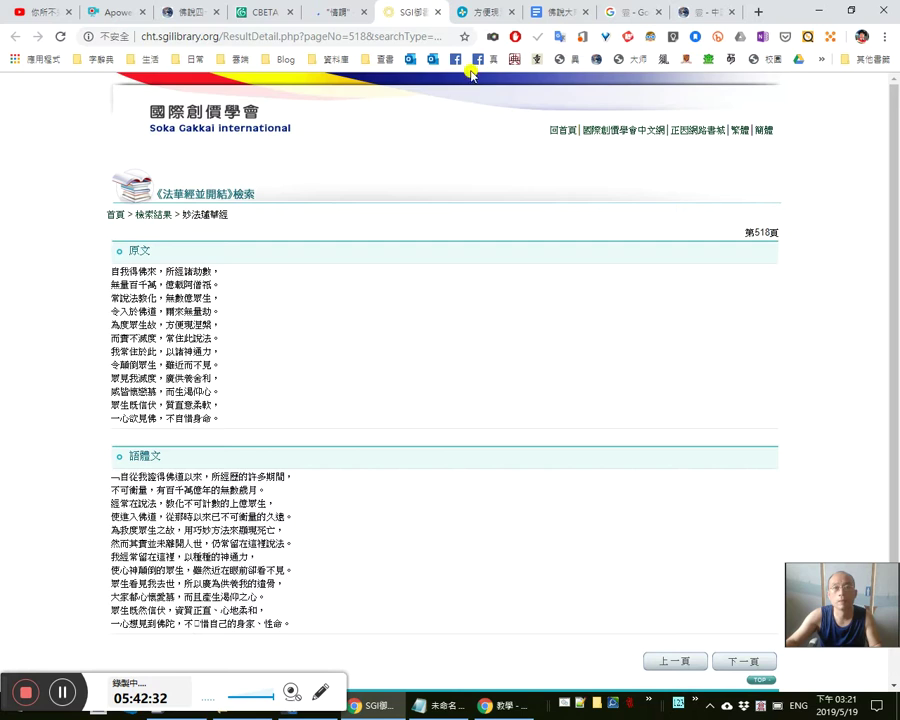
pyautogui.click(644, 60)
pyautogui.click(325, 12)
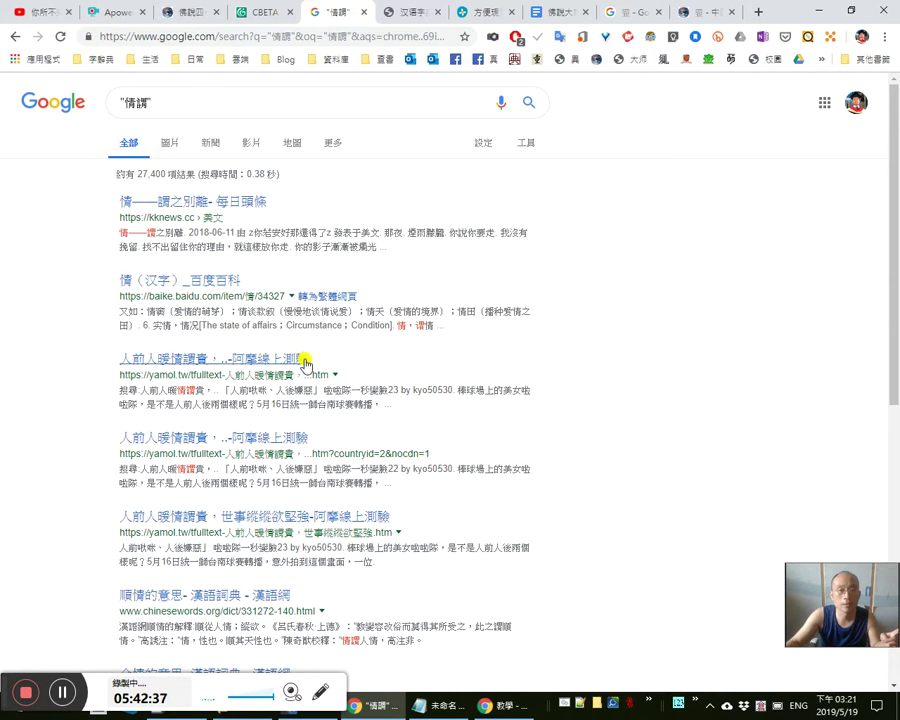
# Step: Look up 情謂 in the guoxuedashi dictionary and compare it with the 情調 web results
pyautogui.hotkey('ctrl', 'Tab')
pyautogui.click(339, 239)
pyautogui.write('情謂')
pyautogui.press('Return')
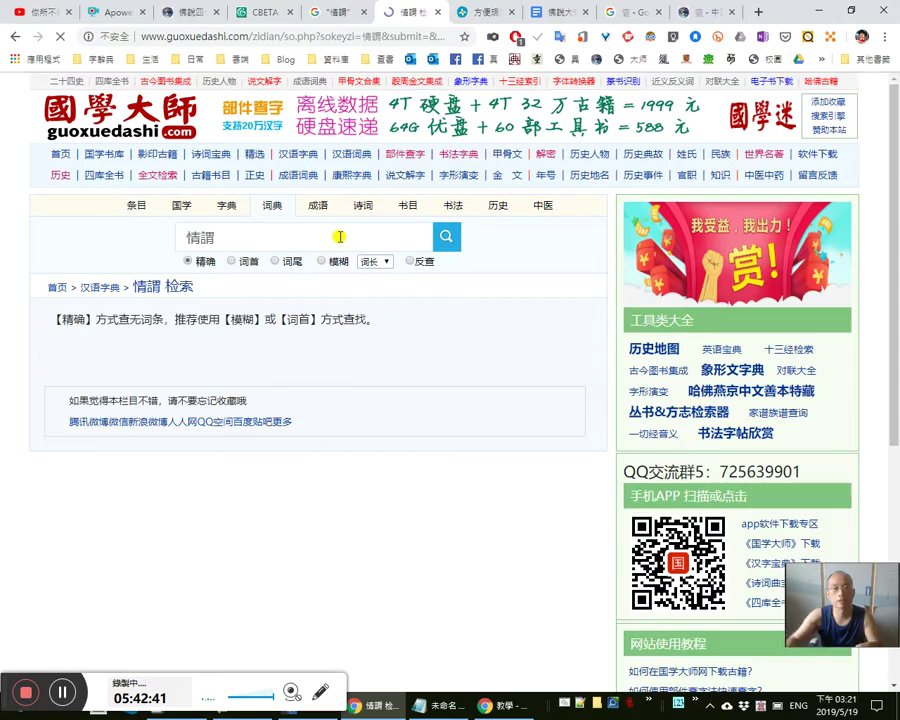
pyautogui.click(326, 12)
pyautogui.click(394, 12)
pyautogui.click(330, 14)
# Step: Close the Google, guoxuedashi and Xuite tabs and return to the CBETA sutra page
pyautogui.hotkey('ctrl', 'w')
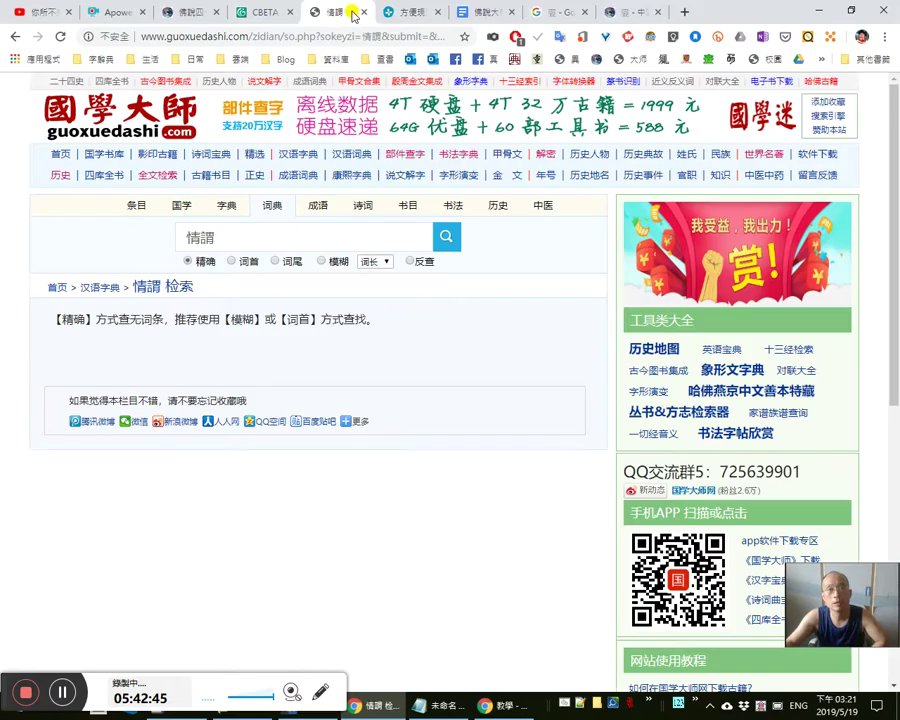
pyautogui.hotkey('ctrl', 'w')
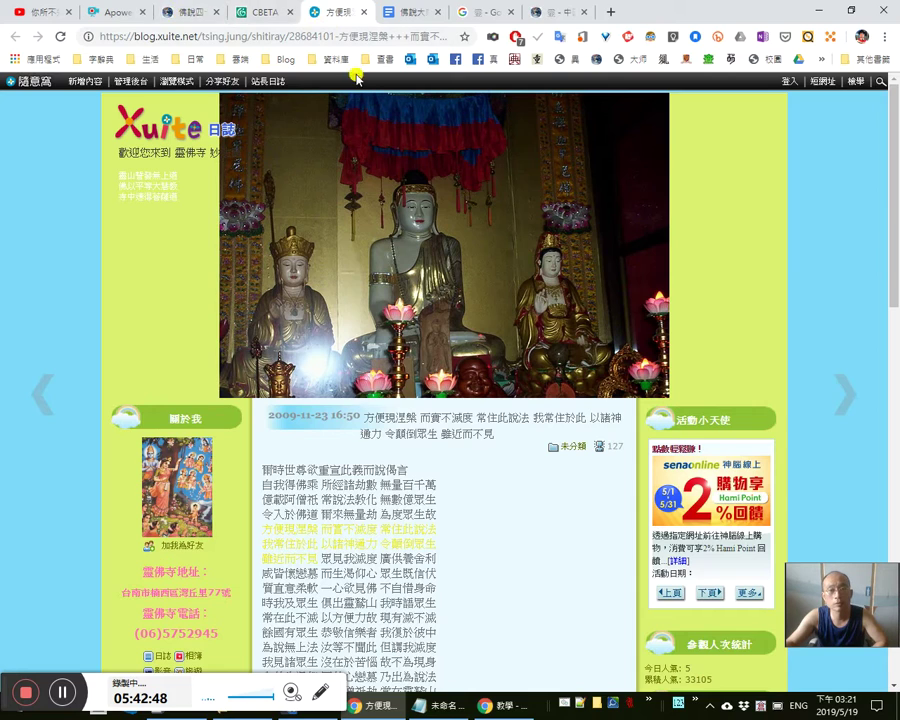
pyautogui.scroll(-3, 459, 188)
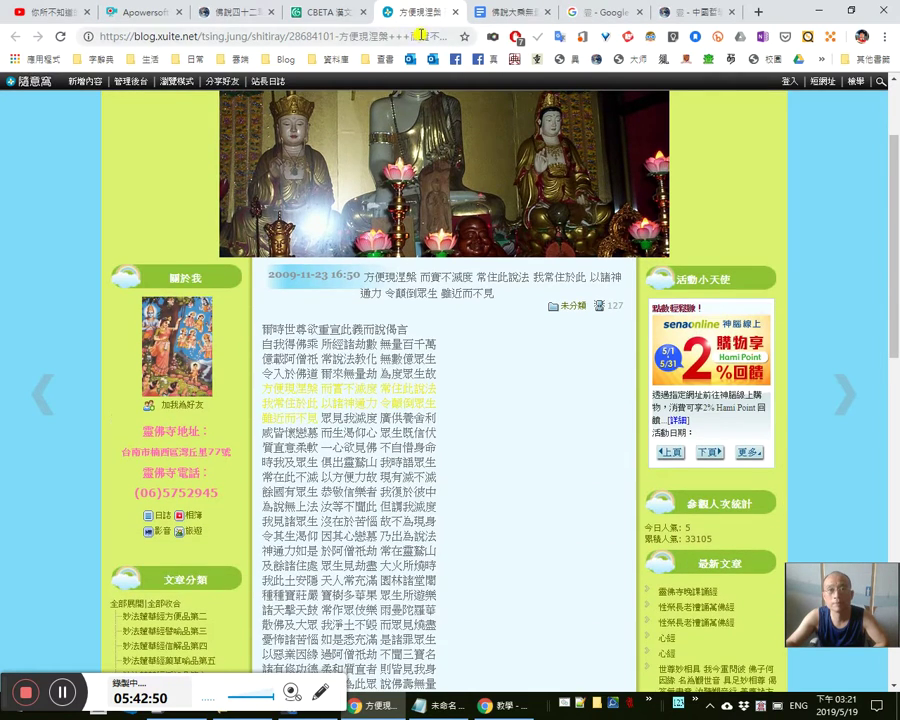
pyautogui.hotkey('ctrl', 'w')
pyautogui.click(320, 12)
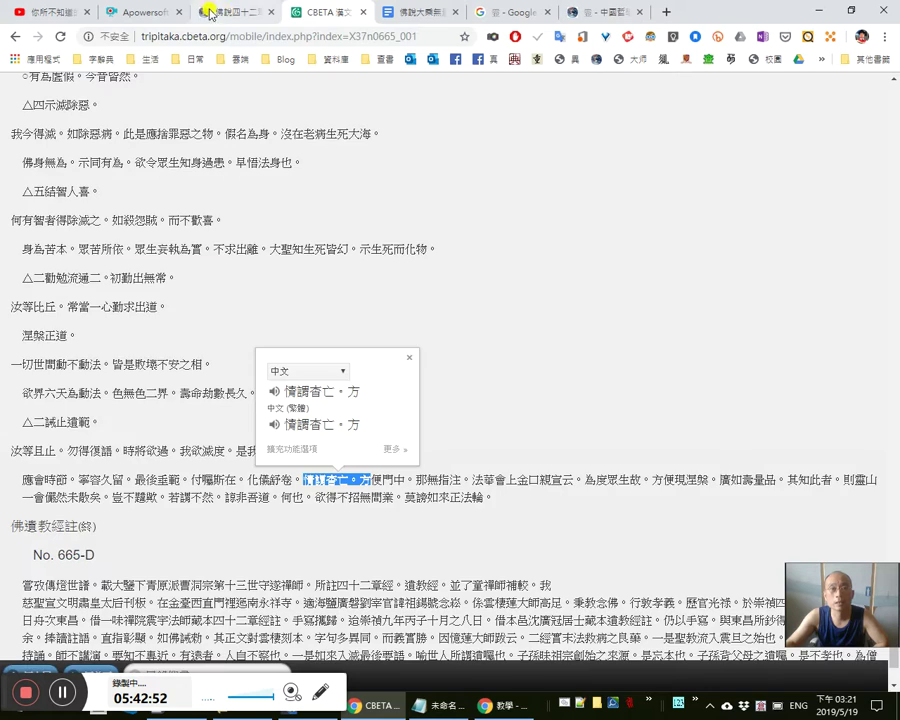
pyautogui.click(236, 12)
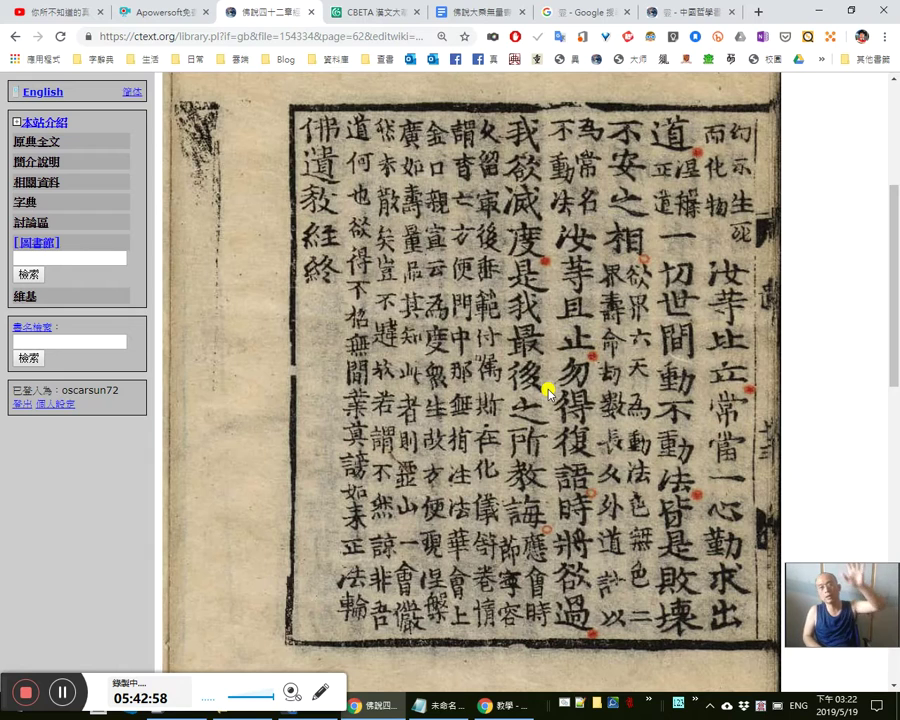
pyautogui.hotkey('alt', 'Tab')
pyautogui.click(412, 288)
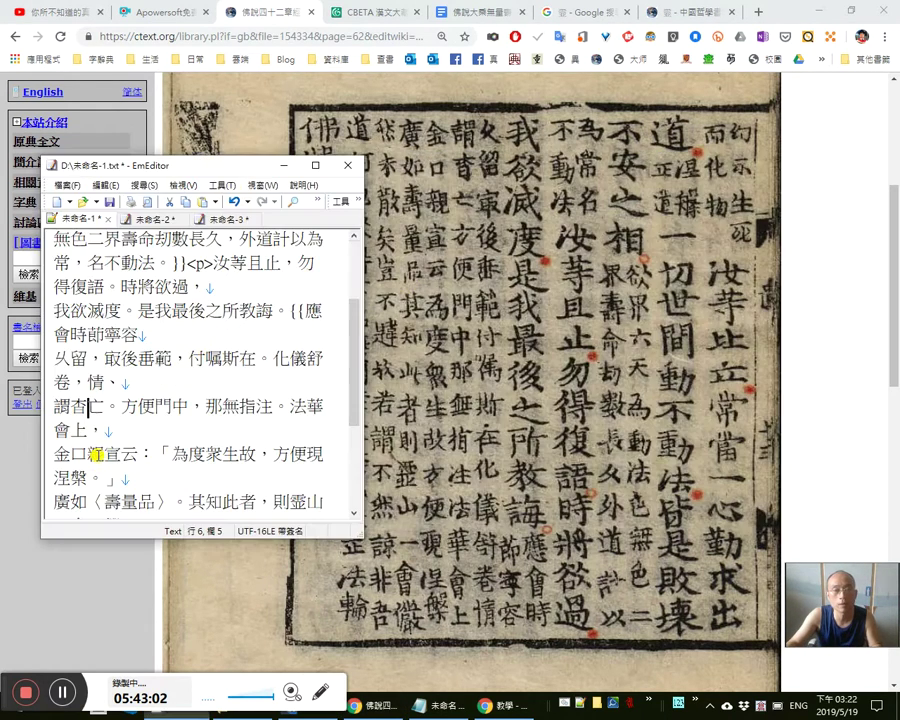
pyautogui.hotkey('shift', 'Right')
pyautogui.hotkey('shift', 'Right')
pyautogui.hotkey('shift', 'Right')
pyautogui.hotkey('shift', 'Right')
pyautogui.hotkey('shift', 'Right')
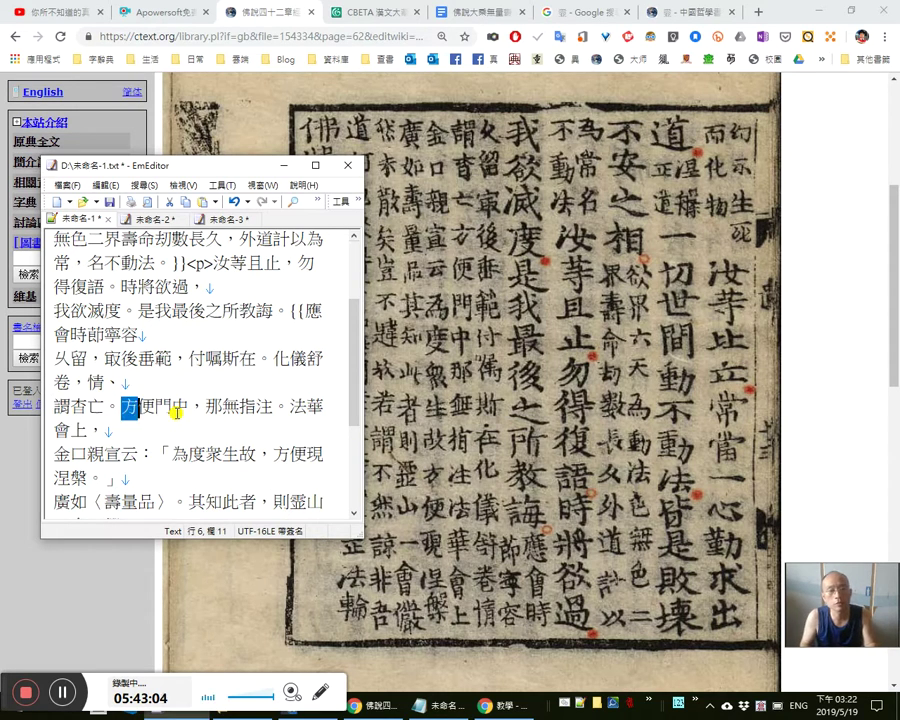
pyautogui.press('Right')
pyautogui.press('Right')
pyautogui.press('Right')
pyautogui.press('Right')
pyautogui.press('Right')
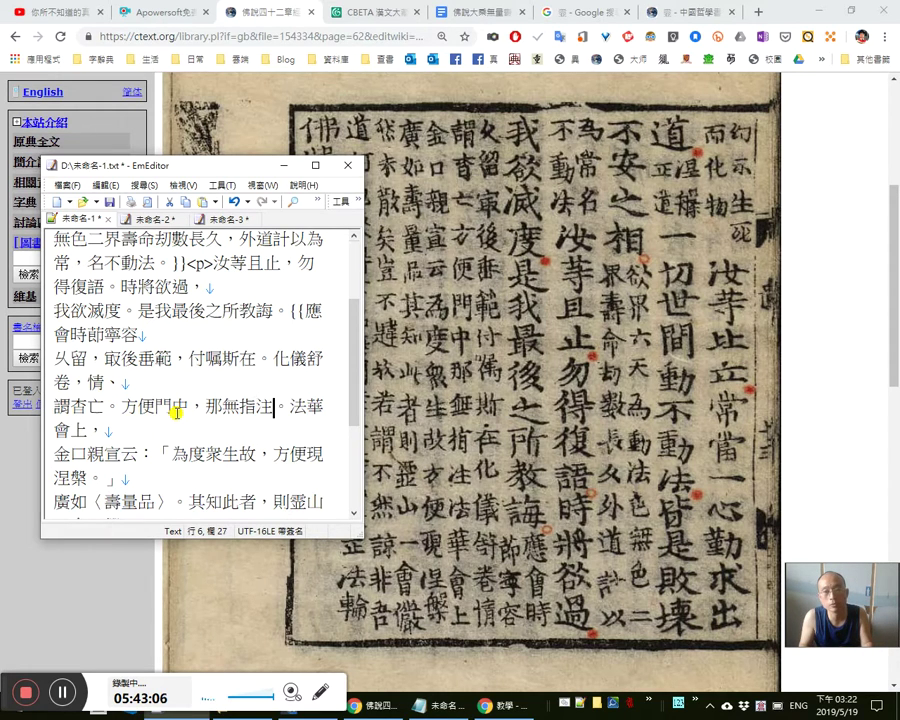
pyautogui.press('Left')
pyautogui.press('Left')
pyautogui.press('Left')
pyautogui.press('Left')
pyautogui.hotkey('shift', 'Left')
pyautogui.hotkey('shift', 'Left')
pyautogui.hotkey('shift', 'Left')
pyautogui.hotkey('shift', 'Left')
pyautogui.hotkey('shift', 'Left')
pyautogui.hotkey('shift', 'Left')
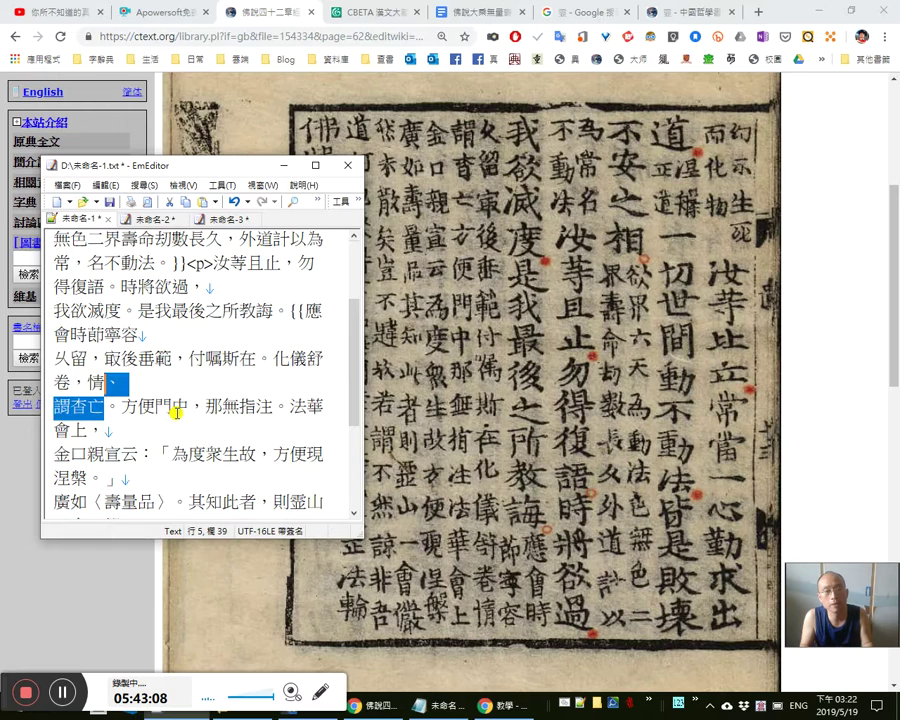
pyautogui.press('Left')
pyautogui.hotkey('shift', 'Right')
pyautogui.press('Down')
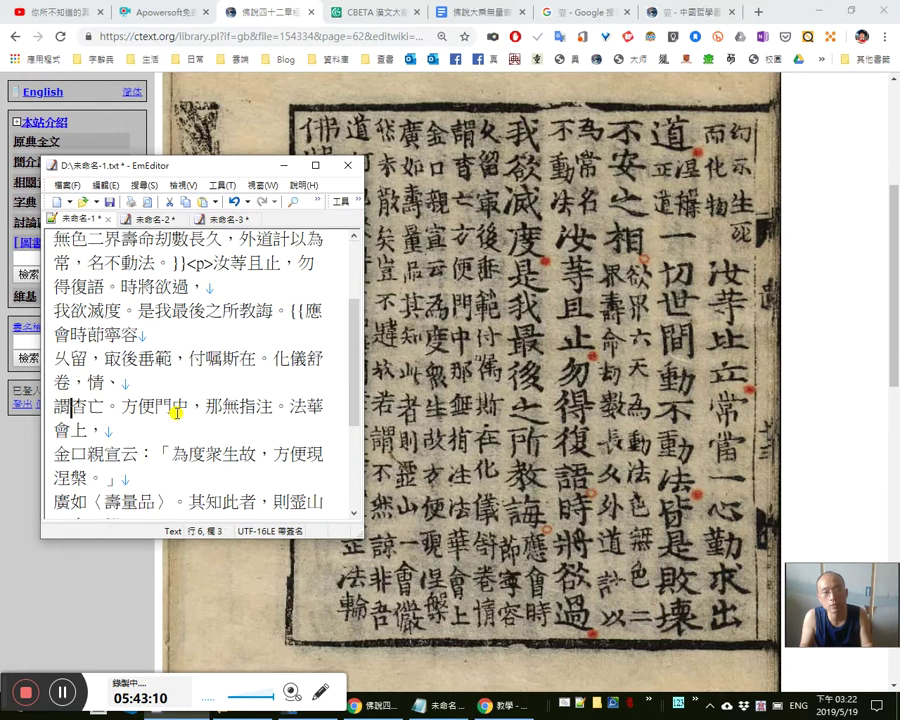
pyautogui.press('Up')
pyautogui.press('Right')
pyautogui.press('Right')
pyautogui.press('Down')
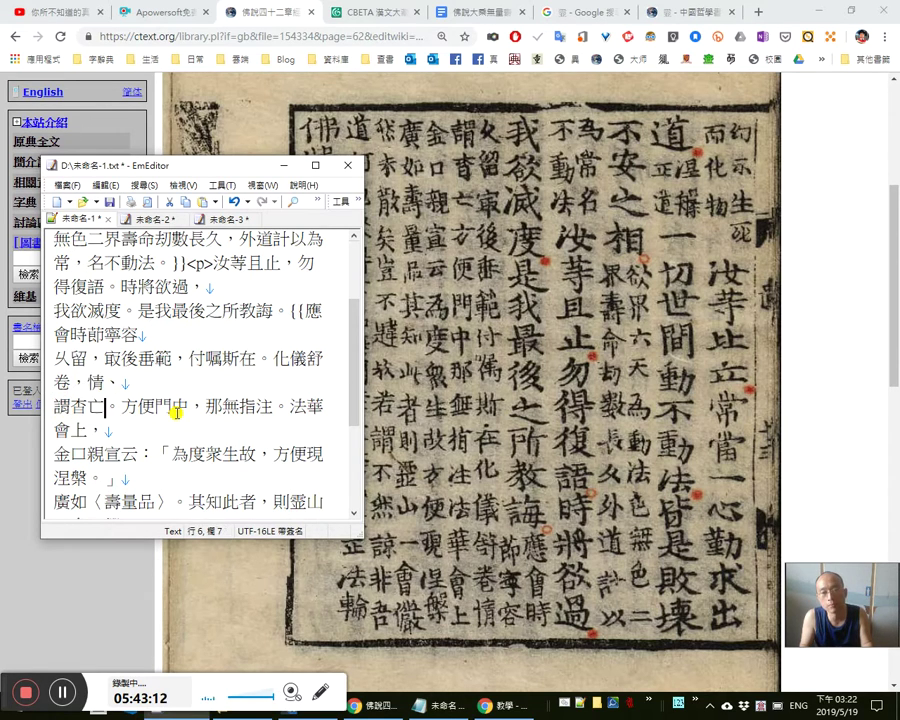
pyautogui.press('Right')
pyautogui.write('b')
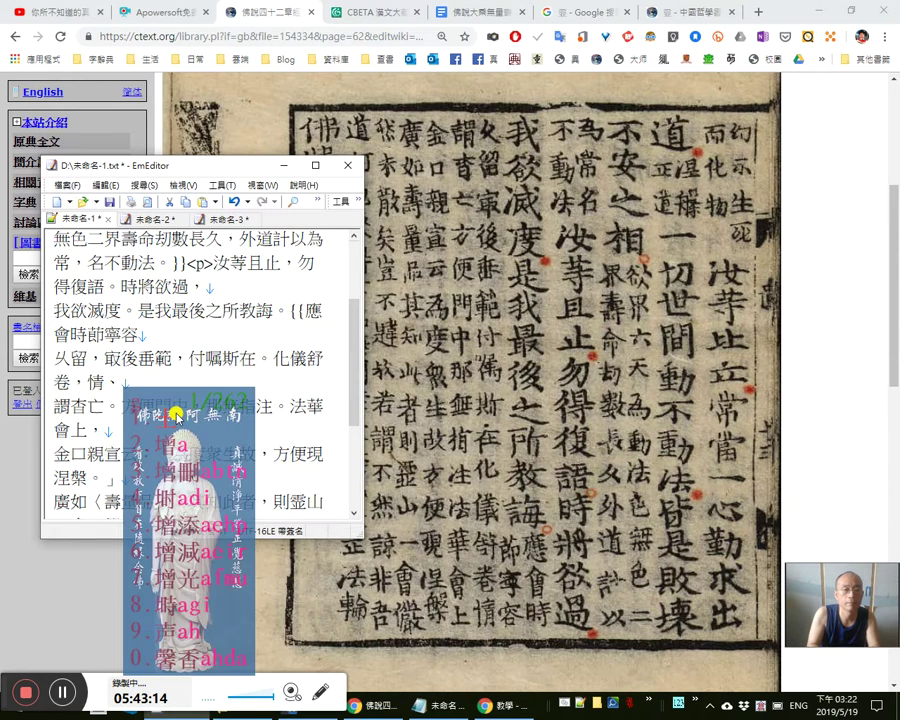
pyautogui.write('jm')
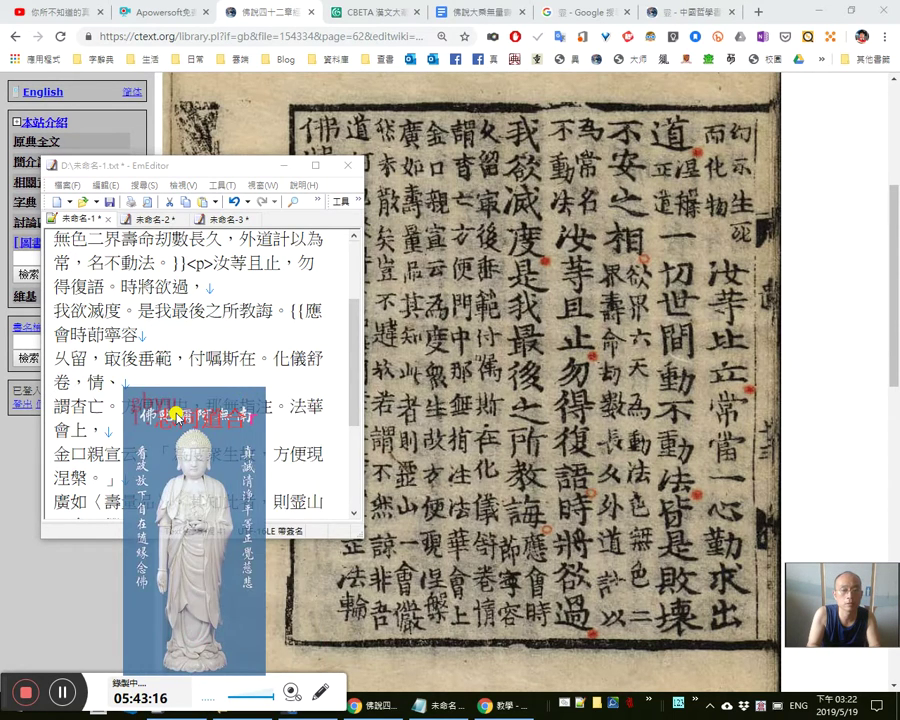
pyautogui.press('space')
pyautogui.hotkey('shift', 'Left')
pyautogui.press('Left')
pyautogui.hotkey('shift', 'Right')
pyautogui.press('Left')
pyautogui.press('Left')
pyautogui.press('Left')
pyautogui.press('Right')
pyautogui.press('Right')
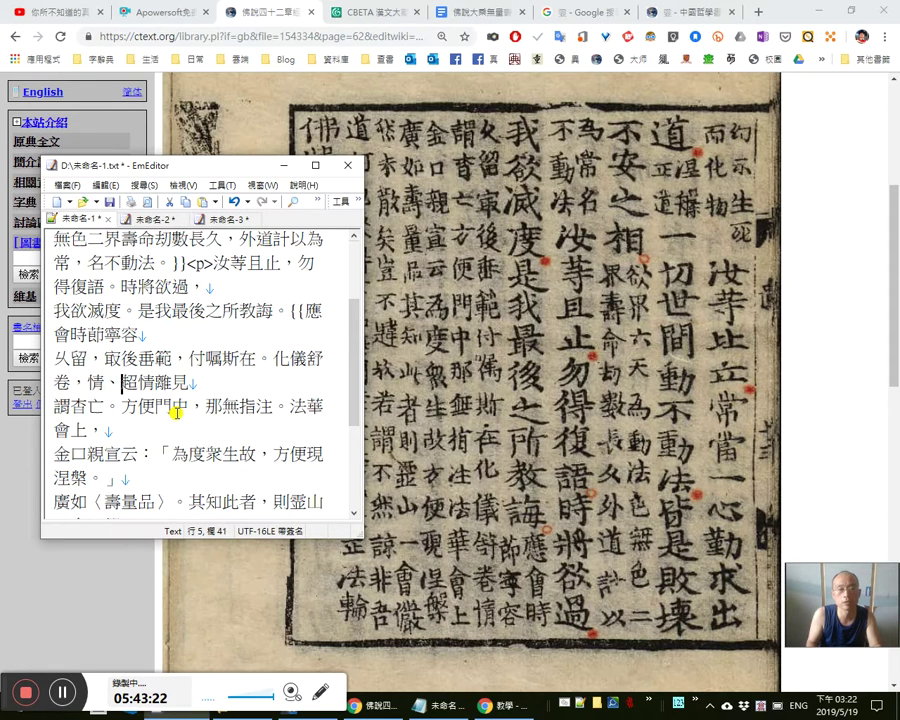
pyautogui.press('Home')
pyautogui.hotkey('shift', 'Right')
pyautogui.press('Up')
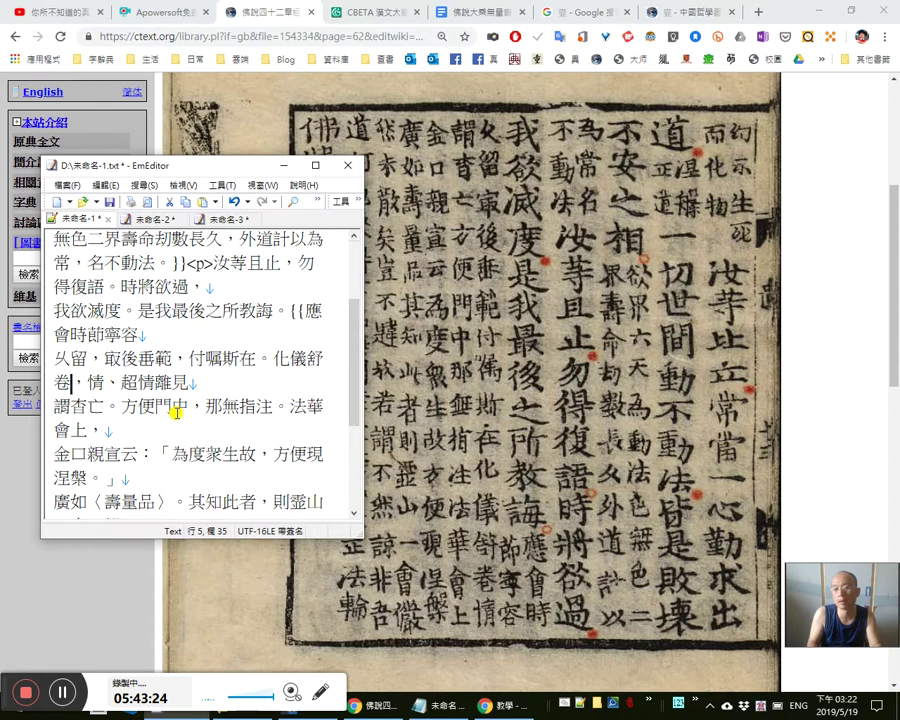
pyautogui.hotkey('shift', 'Left')
pyautogui.hotkey('shift', 'Left')
pyautogui.hotkey('shift', 'Left')
pyautogui.hotkey('shift', 'Left')
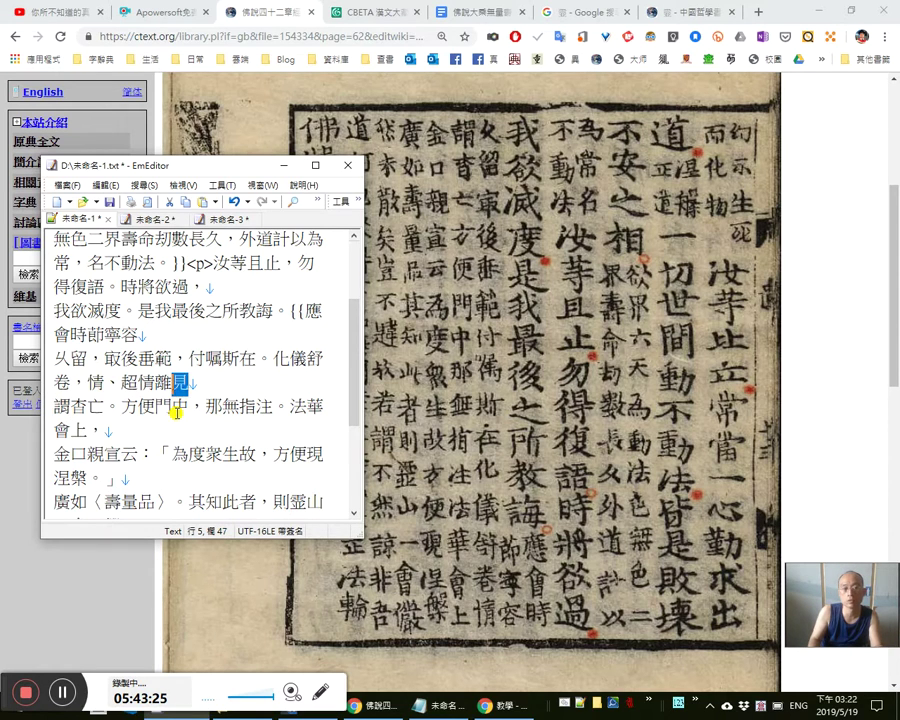
pyautogui.press('Delete')
pyautogui.press('Right')
pyautogui.press('Right')
pyautogui.press('Right')
pyautogui.write('豈')
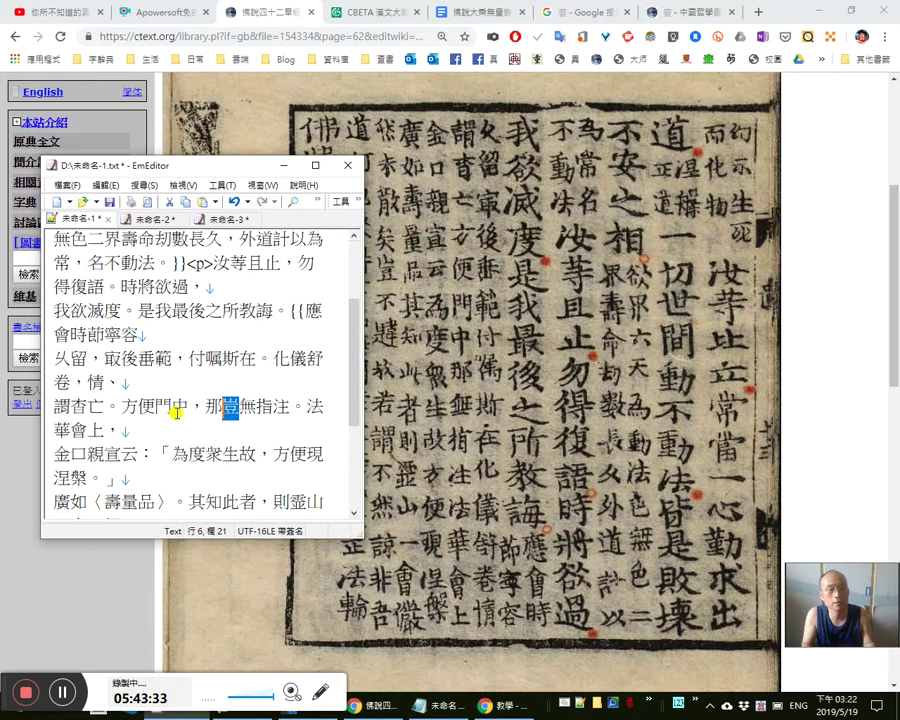
pyautogui.press('Down')
pyautogui.press('Escape')
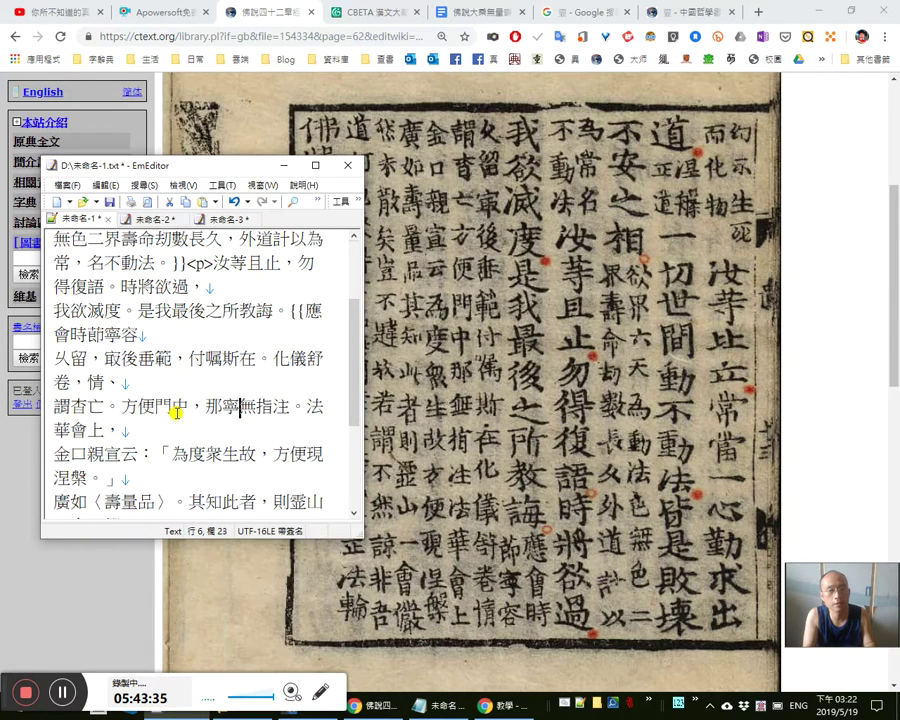
pyautogui.press('Escape')
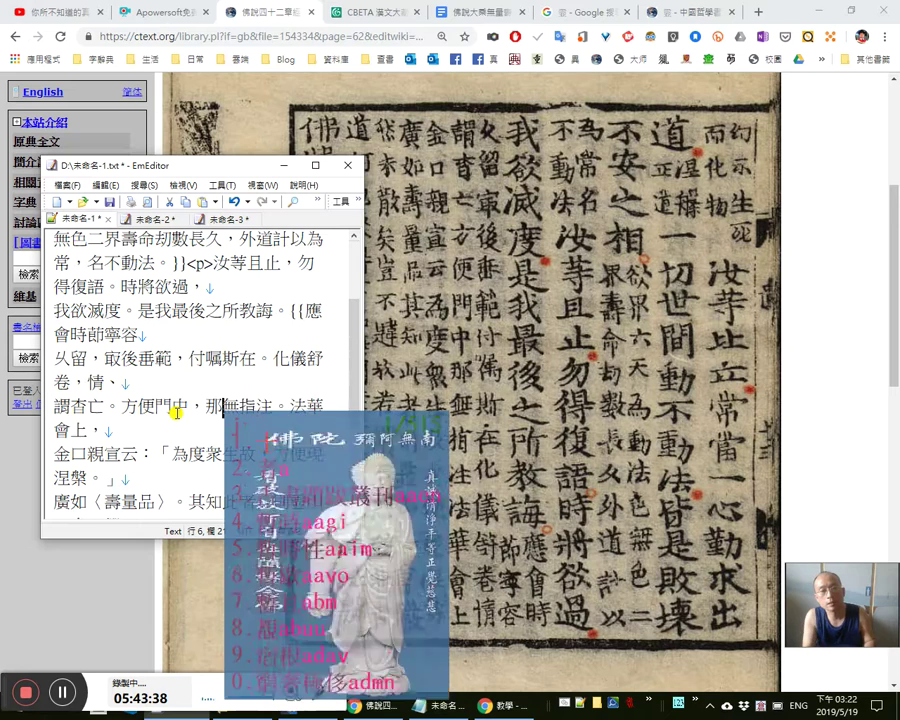
pyautogui.hotkey('shift', 'Right')
pyautogui.press('Right')
pyautogui.hotkey('shift', 'Right')
pyautogui.press('Right')
pyautogui.hotkey('shift', 'Right')
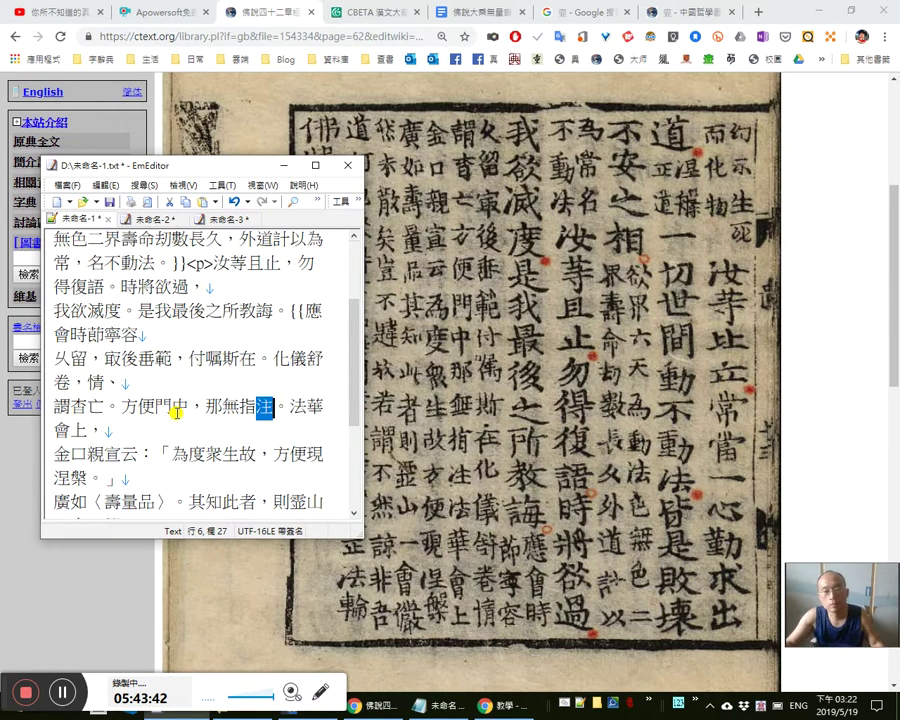
pyautogui.click(272, 410)
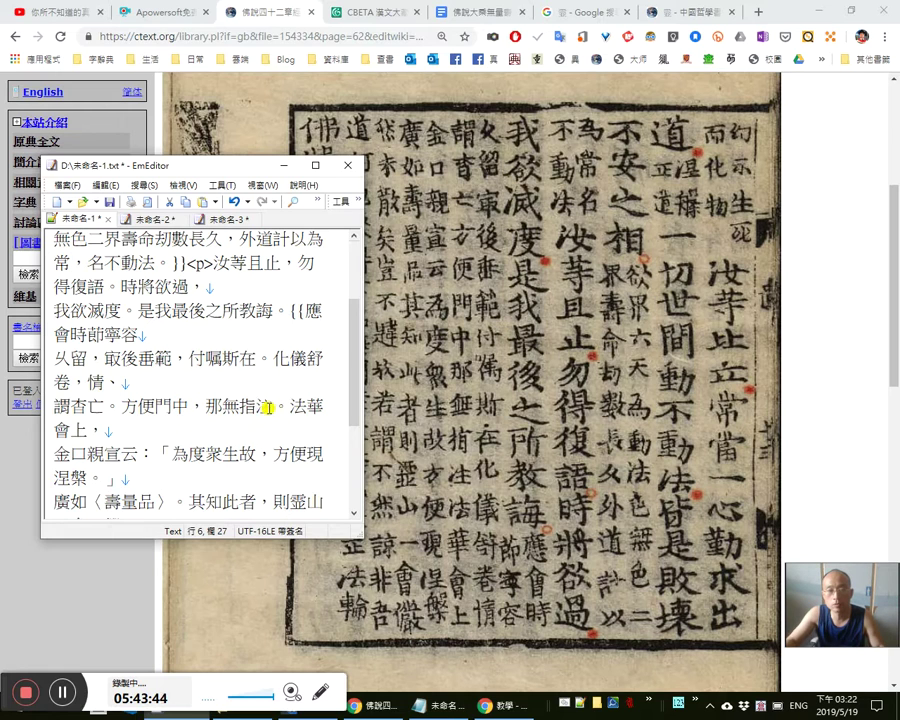
pyautogui.click(456, 497)
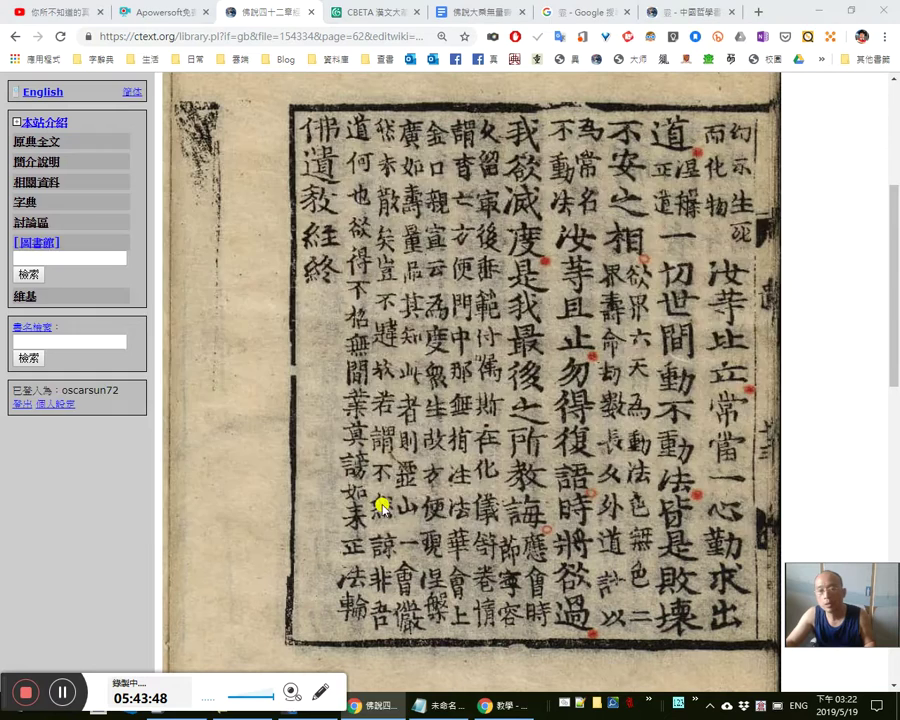
pyautogui.hotkey('alt', 'Tab')
pyautogui.moveTo(276, 409); pyautogui.dragTo(262, 410)
pyautogui.moveTo(150, 406); pyautogui.dragTo(281, 414)
pyautogui.click(170, 406)
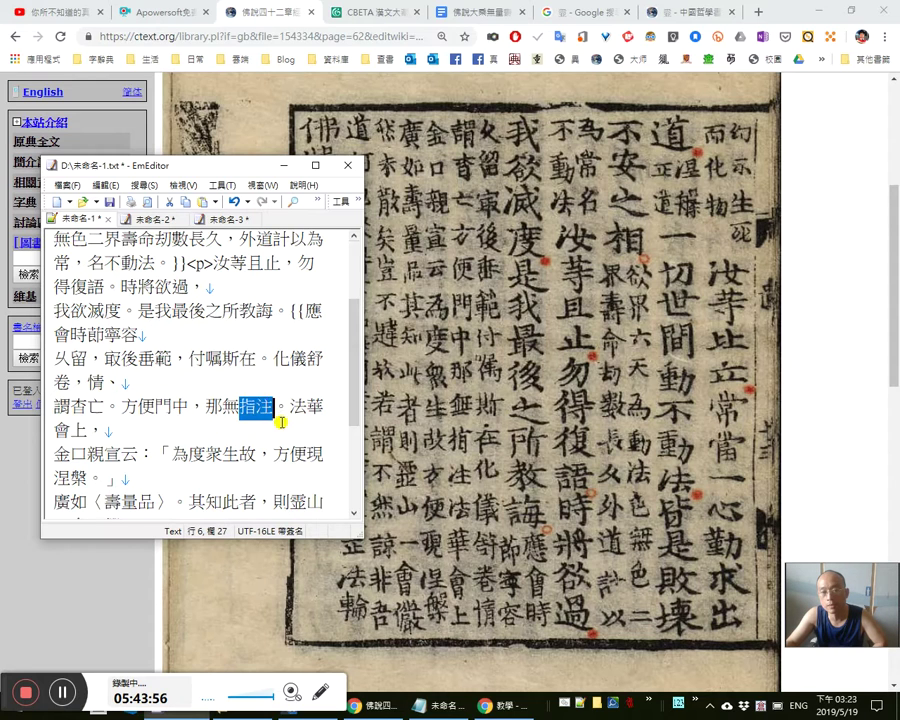
pyautogui.click(283, 422)
pyautogui.click(280, 404)
pyautogui.click(92, 383)
pyautogui.moveTo(90, 383); pyautogui.dragTo(99, 385)
pyautogui.click(99, 386)
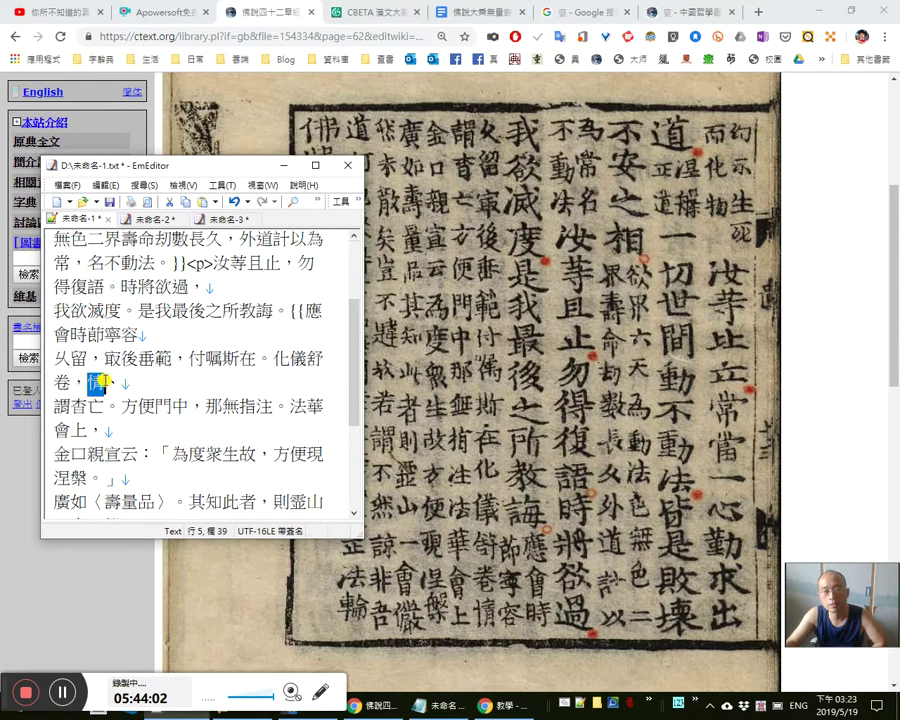
pyautogui.moveTo(36, 410); pyautogui.dragTo(75, 410)
pyautogui.click(118, 406)
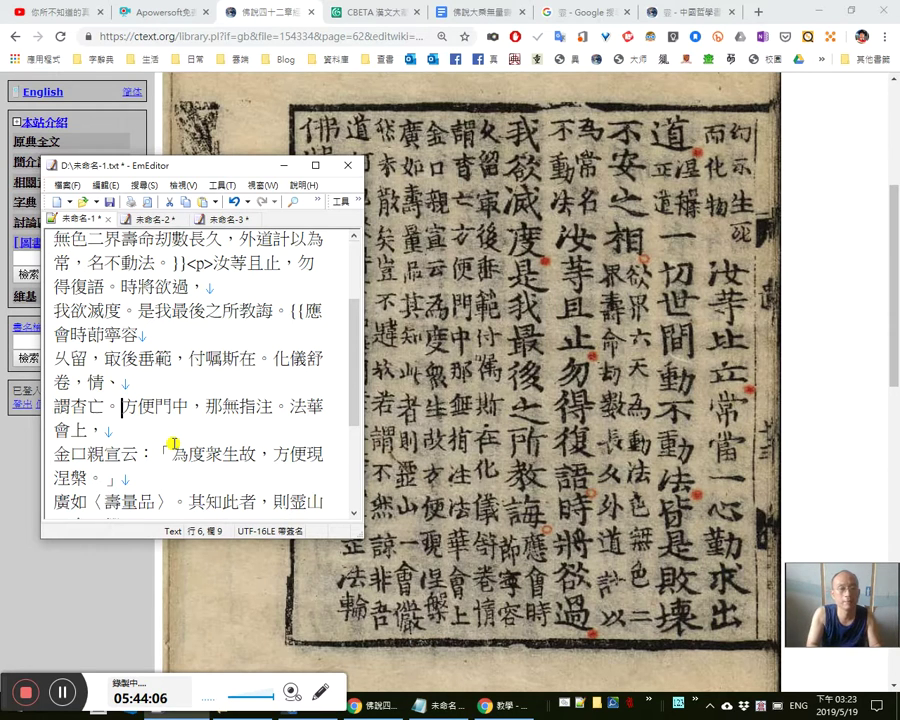
# Step: After 調杳亡。, open a {{{ }}} note with the annotator's name, 按：情、謂，
pyautogui.write('〈〈〉〉')
pyautogui.press('Left')
pyautogui.press('Left')
pyautogui.hotkey('shift', 'Left')
pyautogui.hotkey('shift', 'Left')
pyautogui.write('{{{')
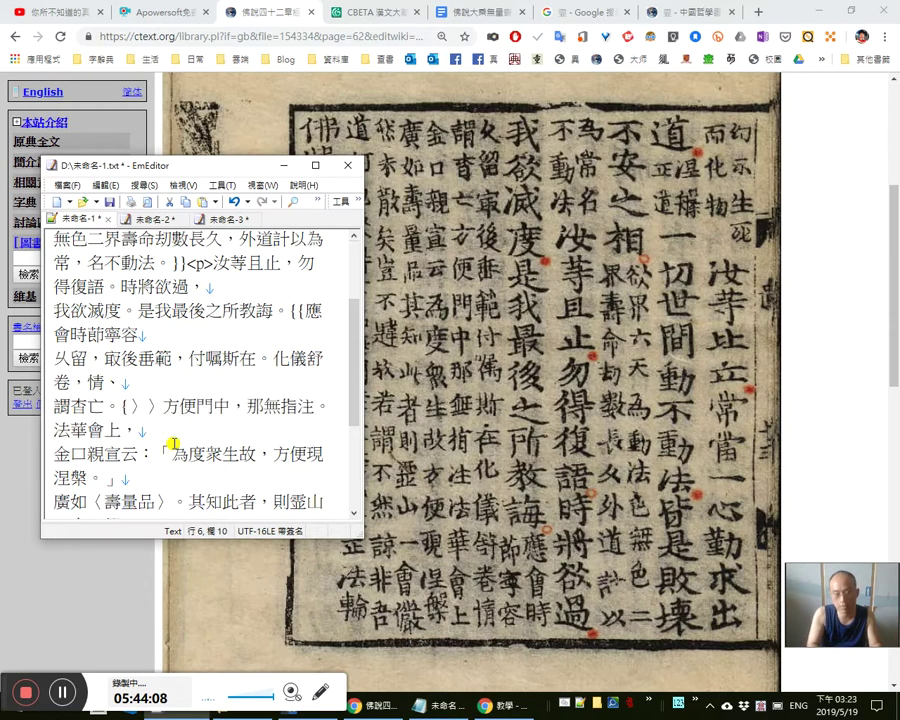
pyautogui.hotkey('shift', 'Right')
pyautogui.hotkey('shift', 'Right')
pyautogui.write('}}}')
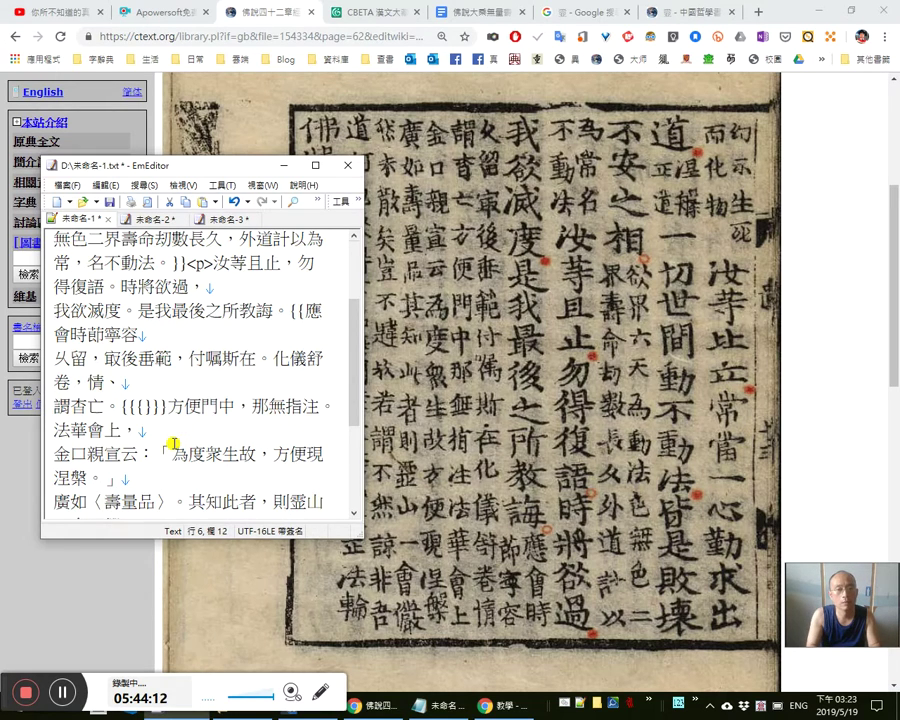
pyautogui.write('孫守真按：情、謂，')
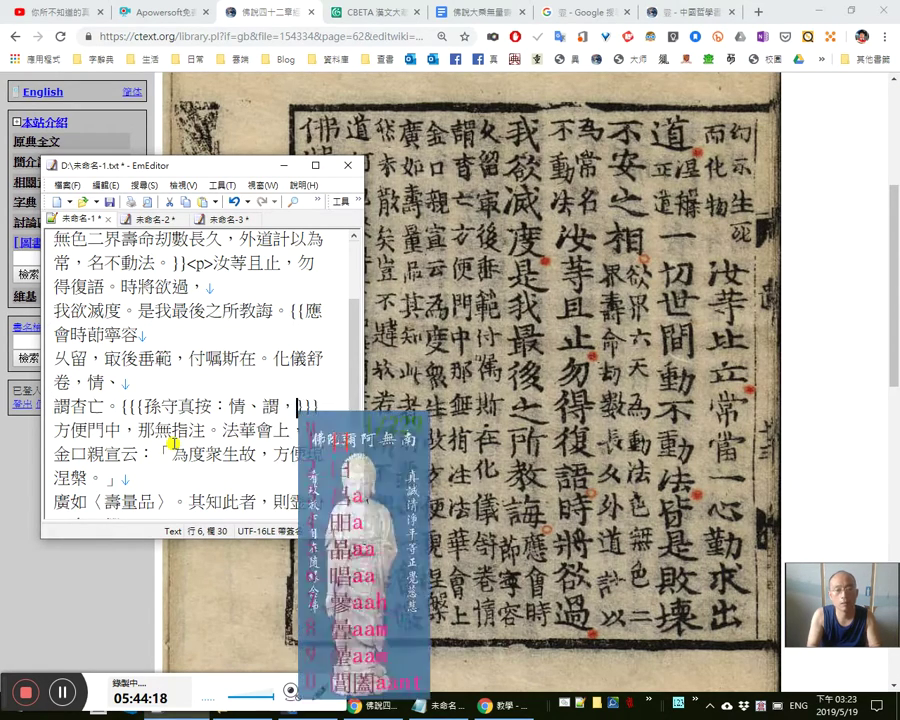
pyautogui.write('昨日')
pyautogui.press('BackSpace')
pyautogui.press('BackSpace')
# Step: Continue the note: 即「得意忘言」之「意、言」、「不可思議」之「思、議」
pyautogui.write('即')
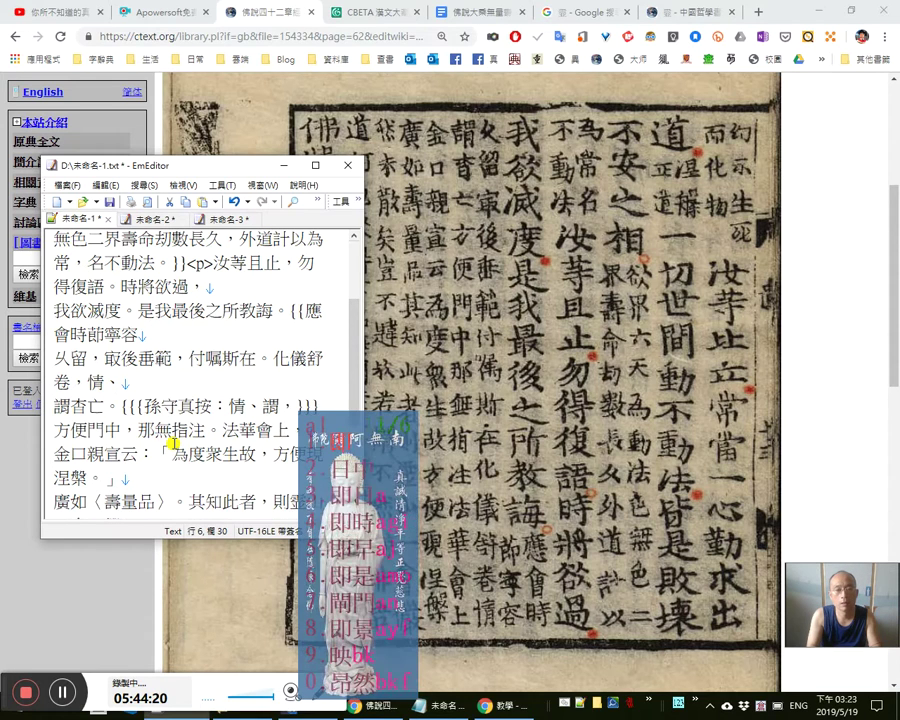
pyautogui.write('pypr')
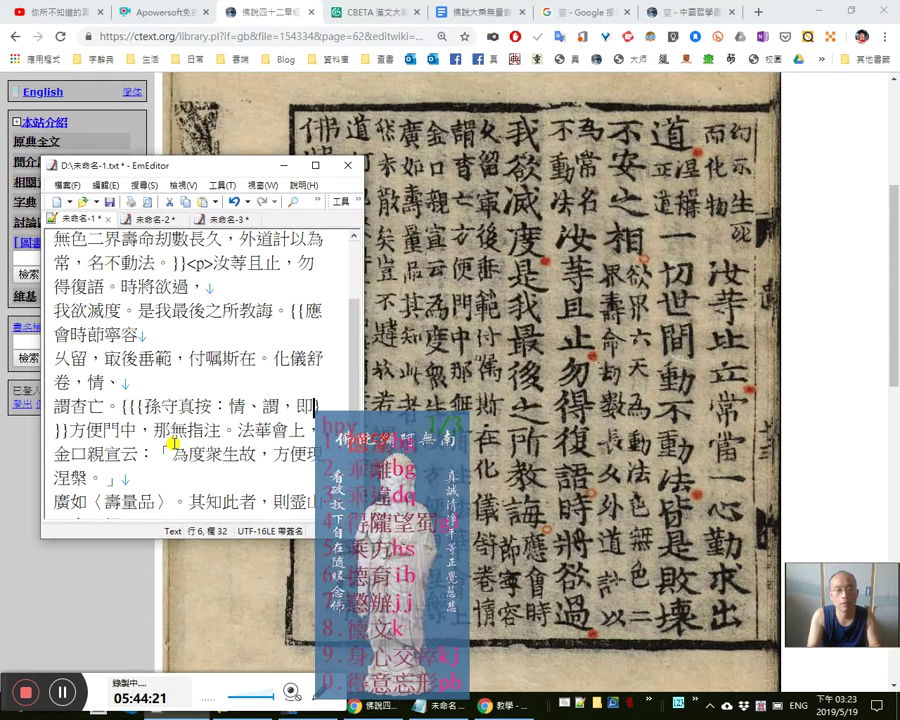
pyautogui.write('得意忘言之意')
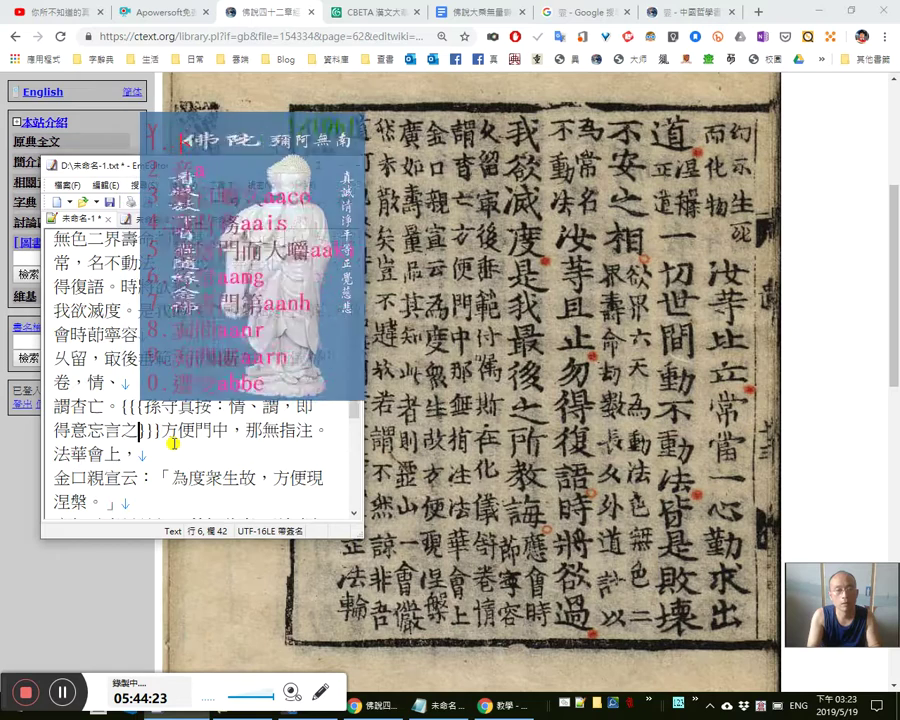
pyautogui.write('、言')
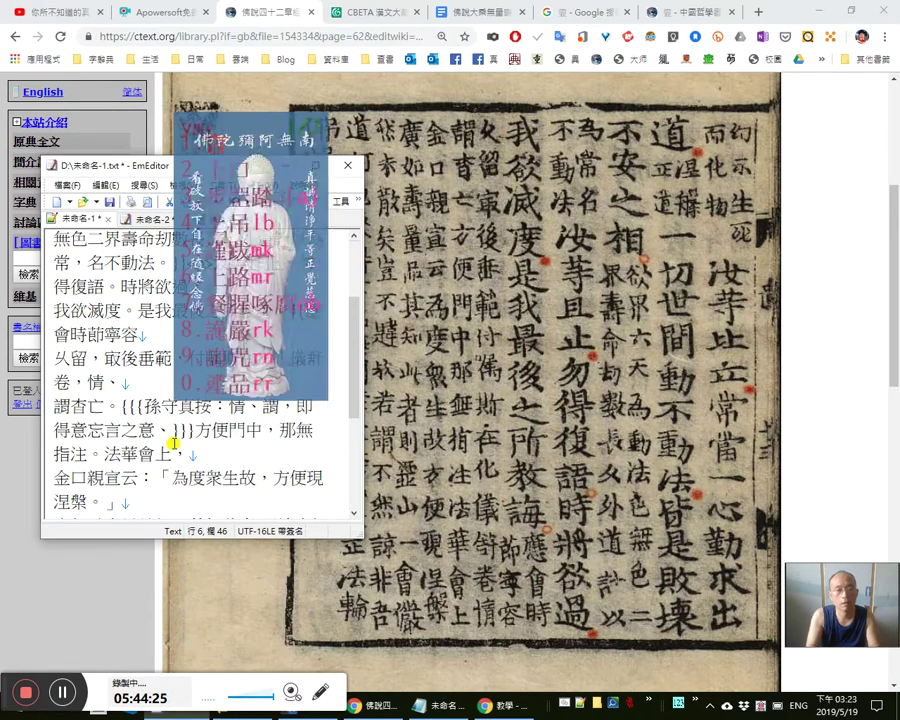
pyautogui.write('「')
pyautogui.press('Right')
pyautogui.press('Right')
pyautogui.press('Right')
pyautogui.write('」之')
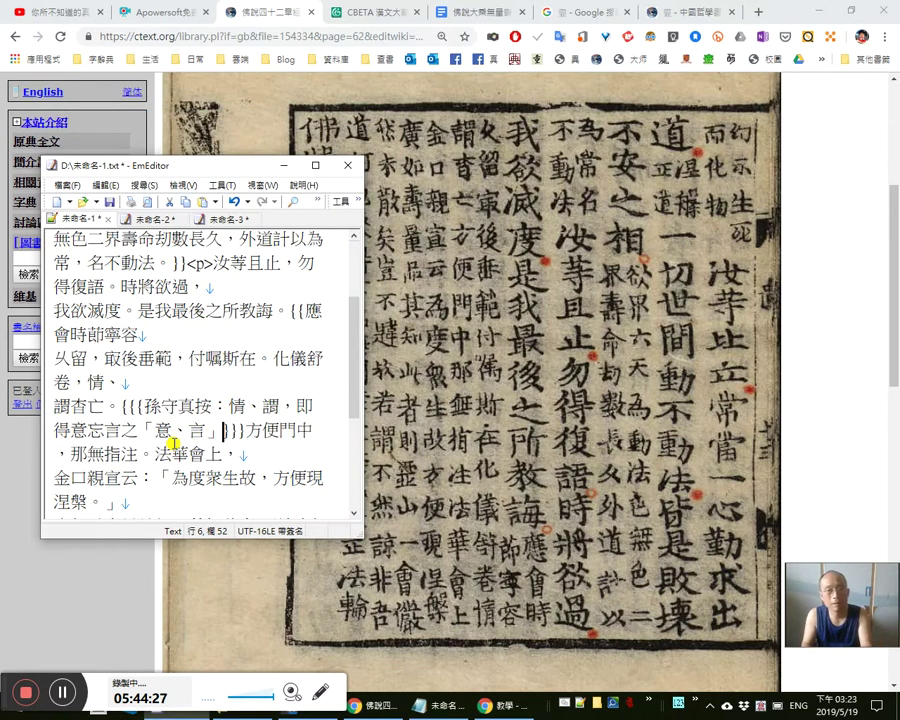
pyautogui.write('「意、言')
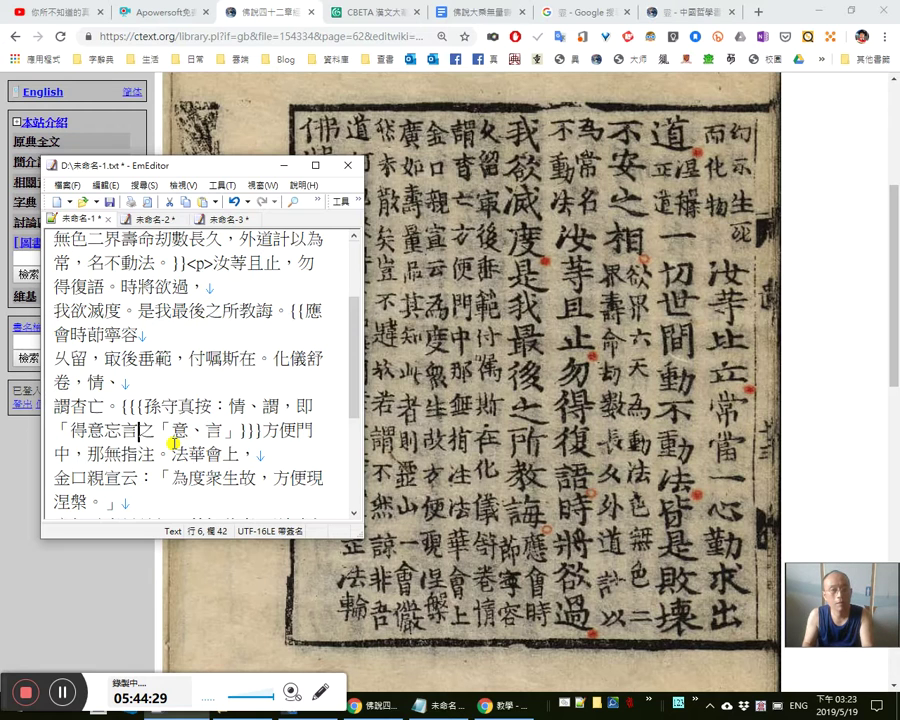
pyautogui.write('」')
pyautogui.press('Right')
pyautogui.write('、')
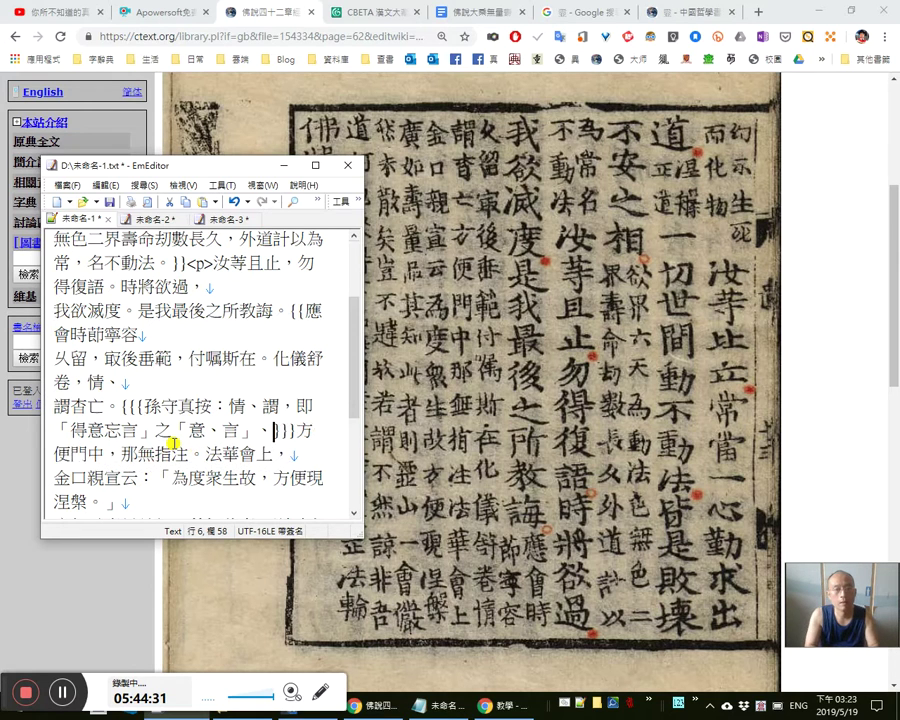
pyautogui.write('「」')
pyautogui.press('Left')
pyautogui.write('不可思議」')
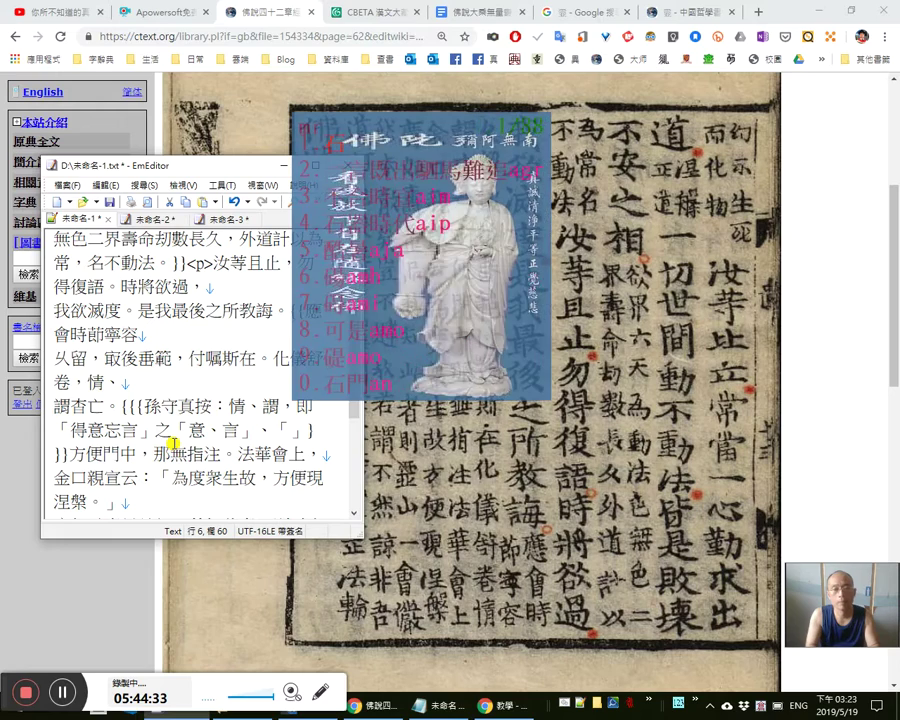
pyautogui.write('之「思」')
pyautogui.press('Left')
pyautogui.write('思、')
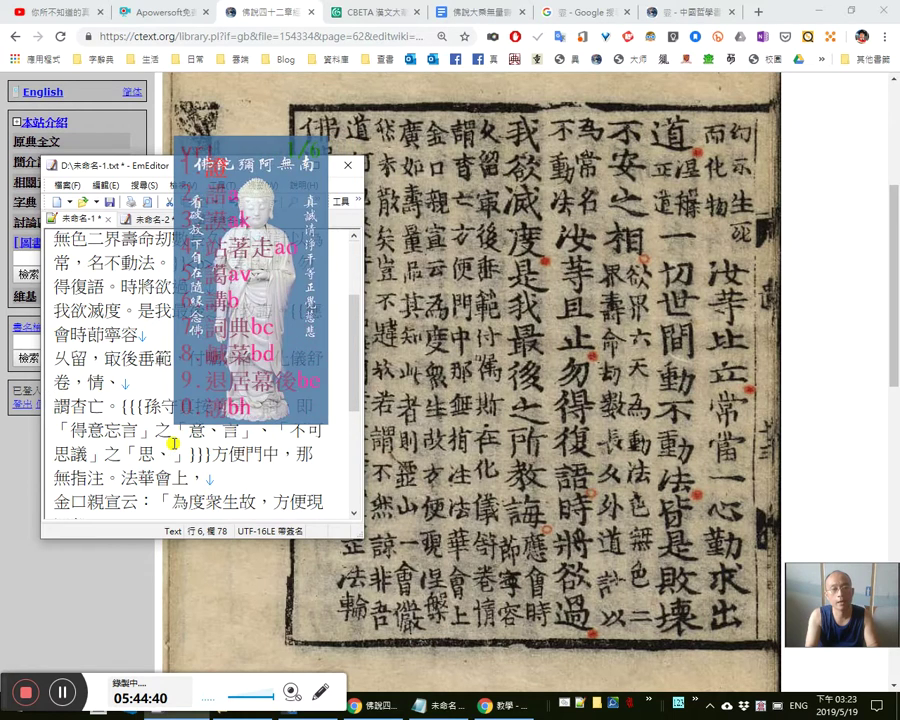
pyautogui.write('議')
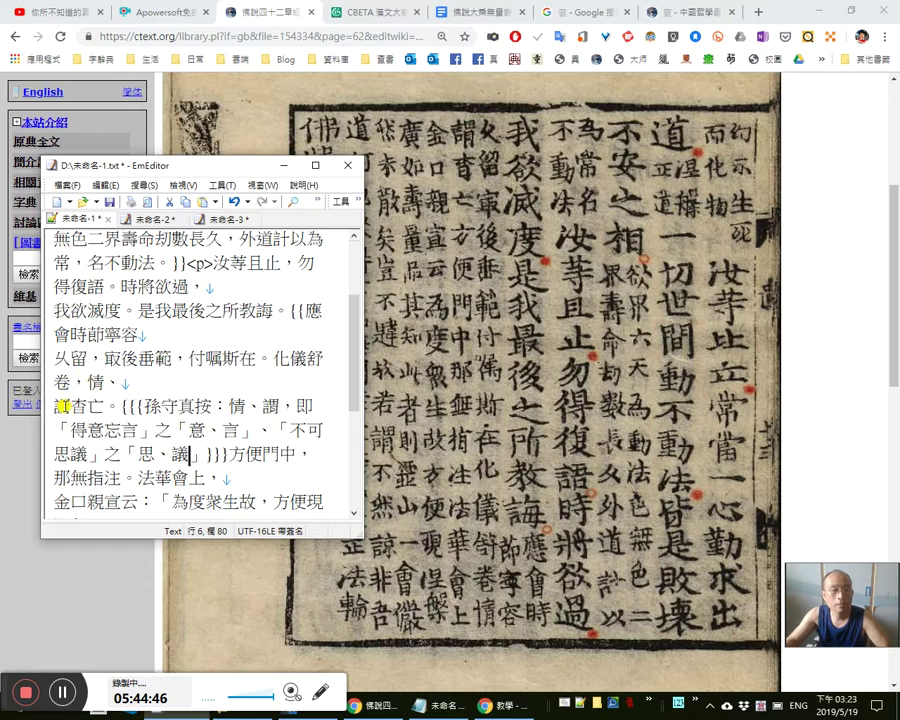
# Step: Append 。情、謂杳亡，即不可思議。 to the note, fixing mistyped characters
pyautogui.moveTo(190, 456); pyautogui.dragTo(175, 456)
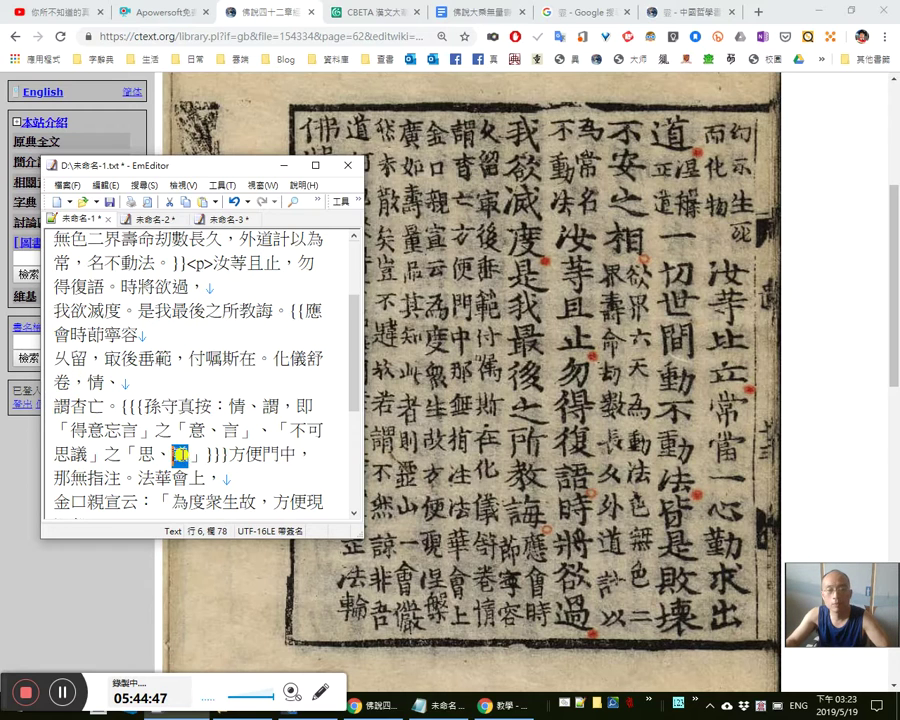
pyautogui.click(214, 456)
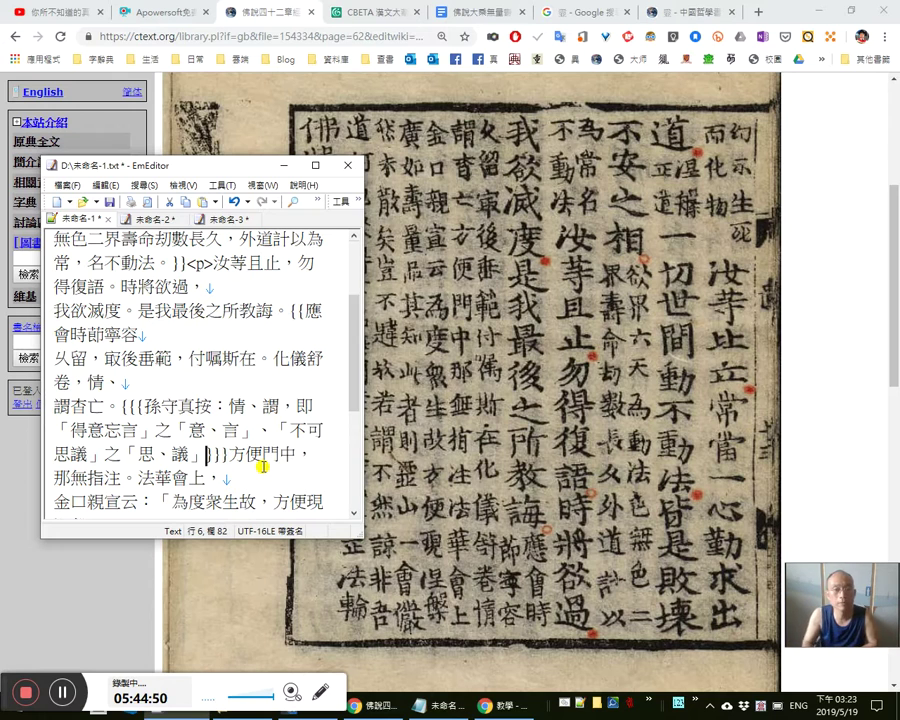
pyautogui.write('。')
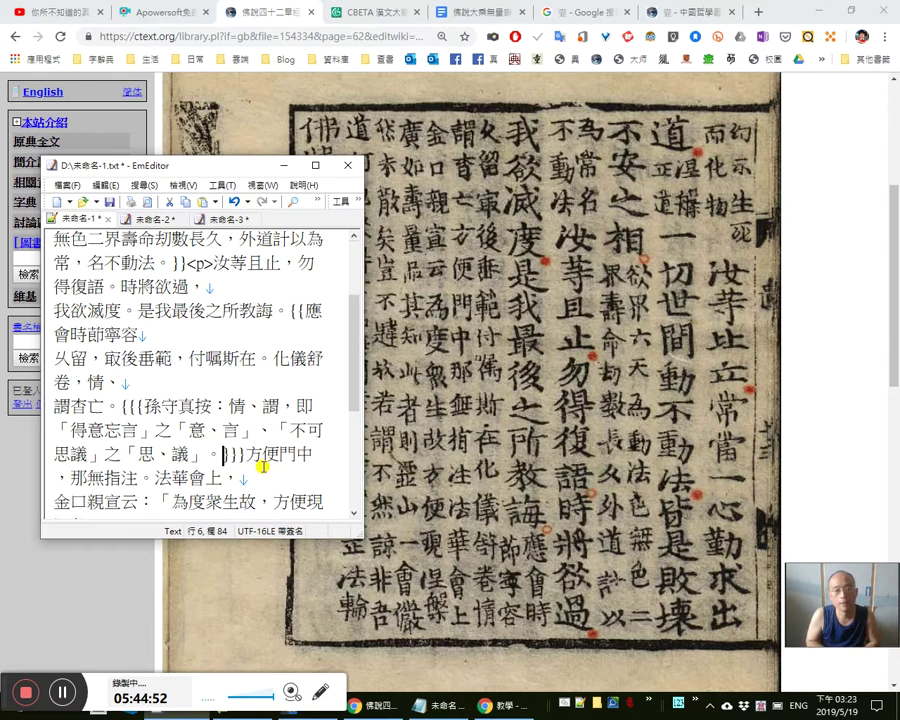
pyautogui.write('情、')
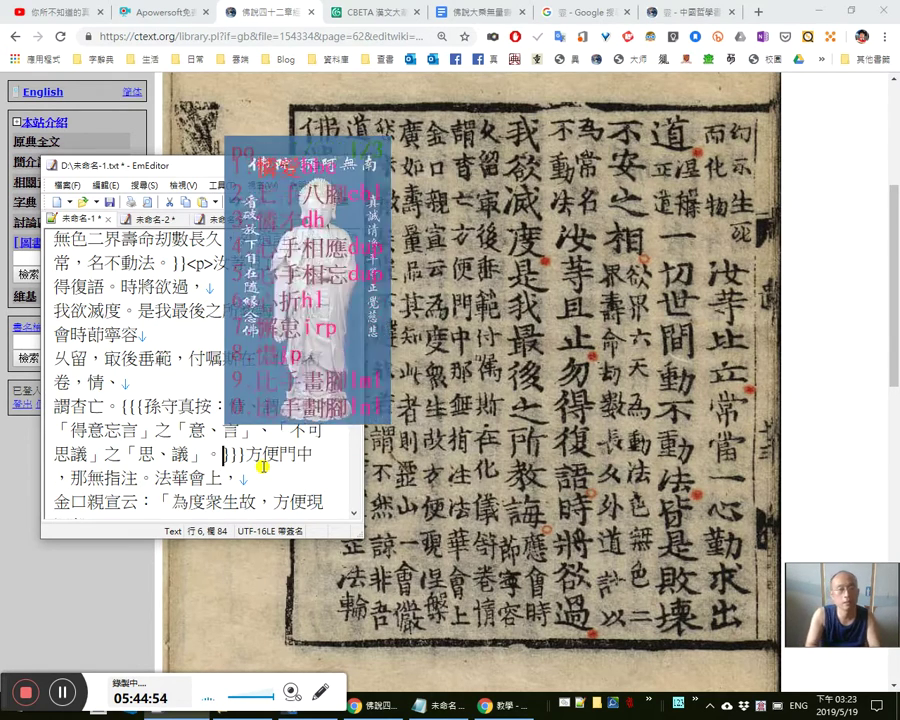
pyautogui.write('調，即')
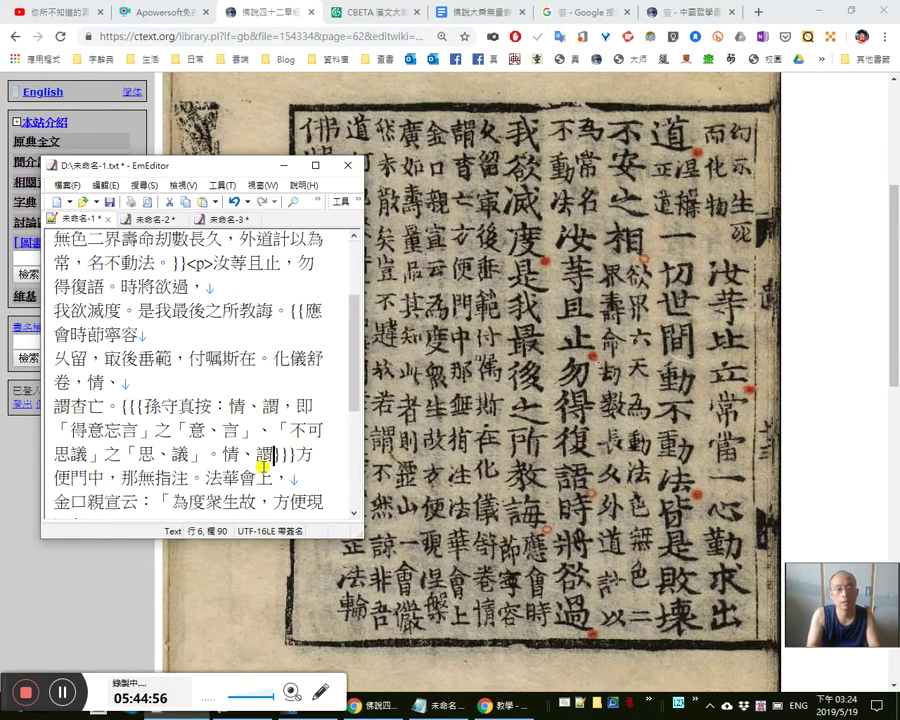
pyautogui.write('杳亡，昨日')
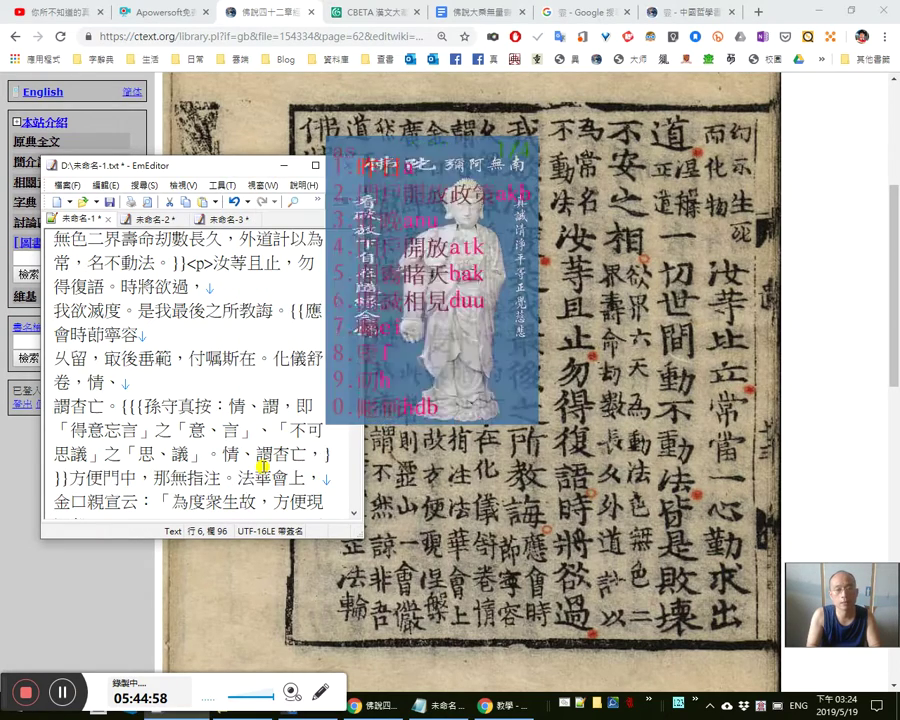
pyautogui.press('BackSpace')
pyautogui.press('BackSpace')
pyautogui.write('即不')
pyautogui.press('BackSpace')
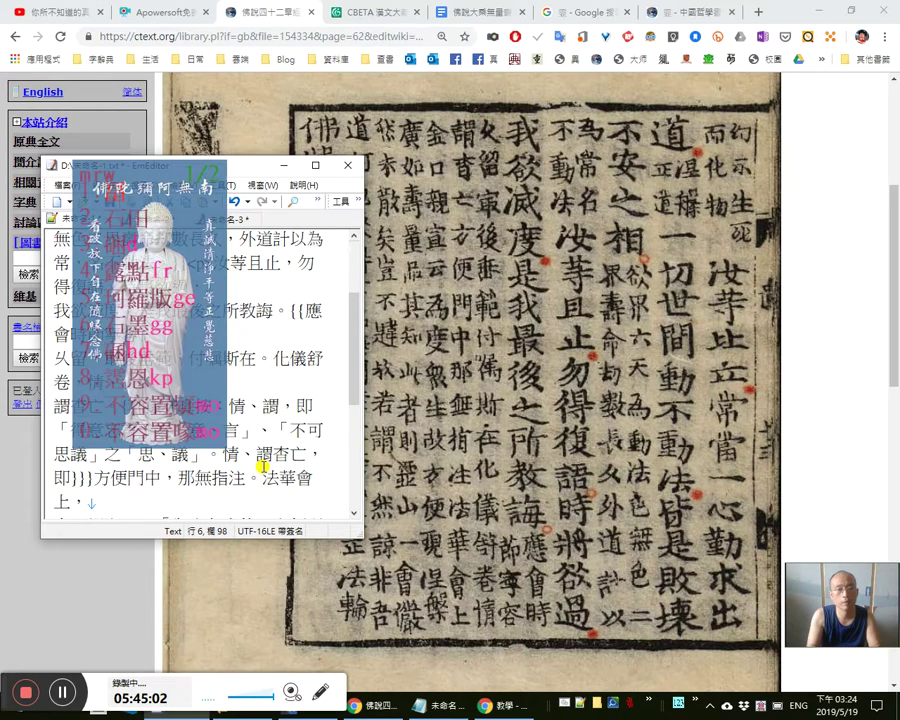
pyautogui.write('不可思議。')
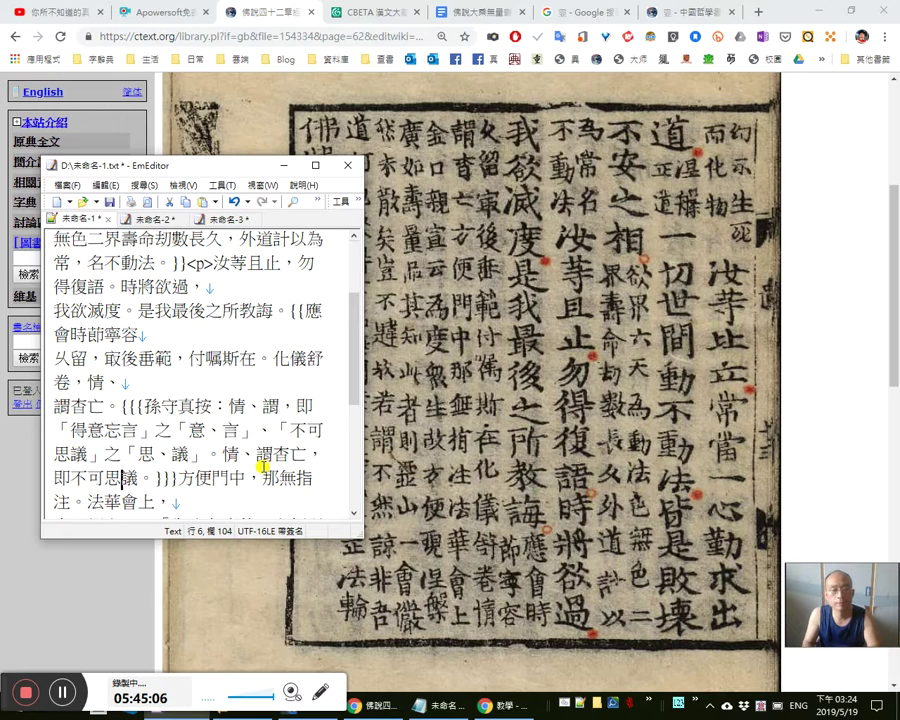
pyautogui.write('・')
# Step: Add corner quotes so the note reads 「情、謂杳亡」，即「不可思、議」
pyautogui.press('Left')
pyautogui.write('「')
pyautogui.press('Right')
pyautogui.write('」')
pyautogui.press('Up')
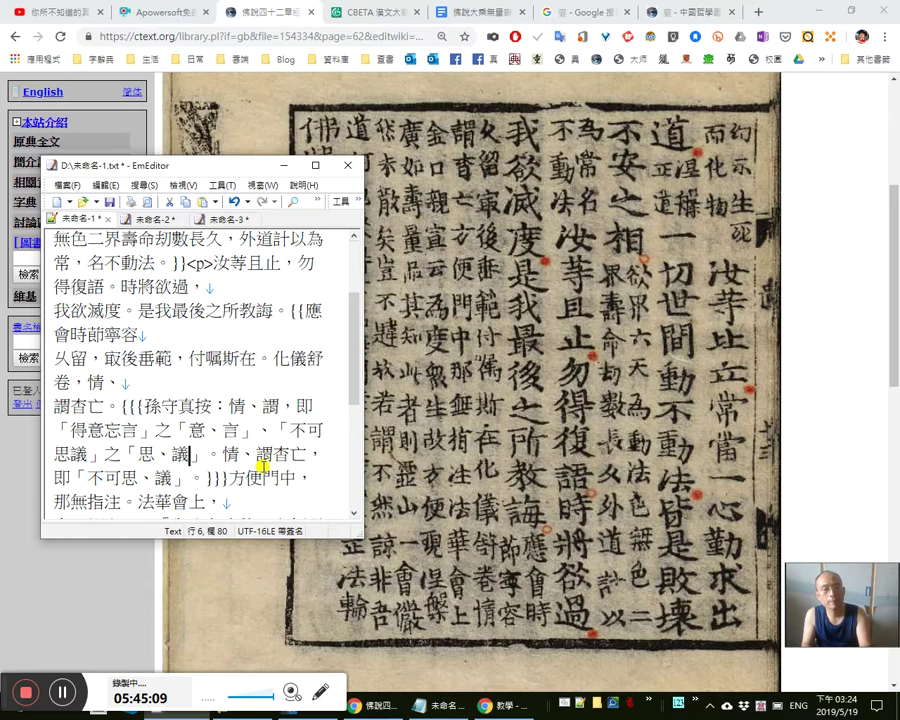
pyautogui.press('Left')
pyautogui.write('「')
pyautogui.press('Right')
pyautogui.write('」')
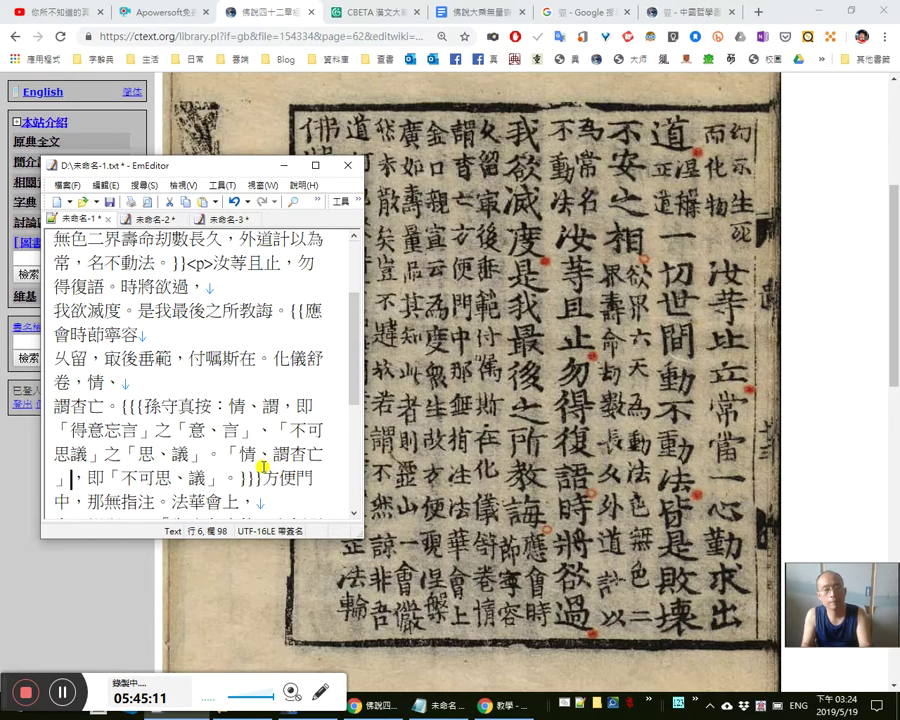
pyautogui.scroll(-1, 262, 466)
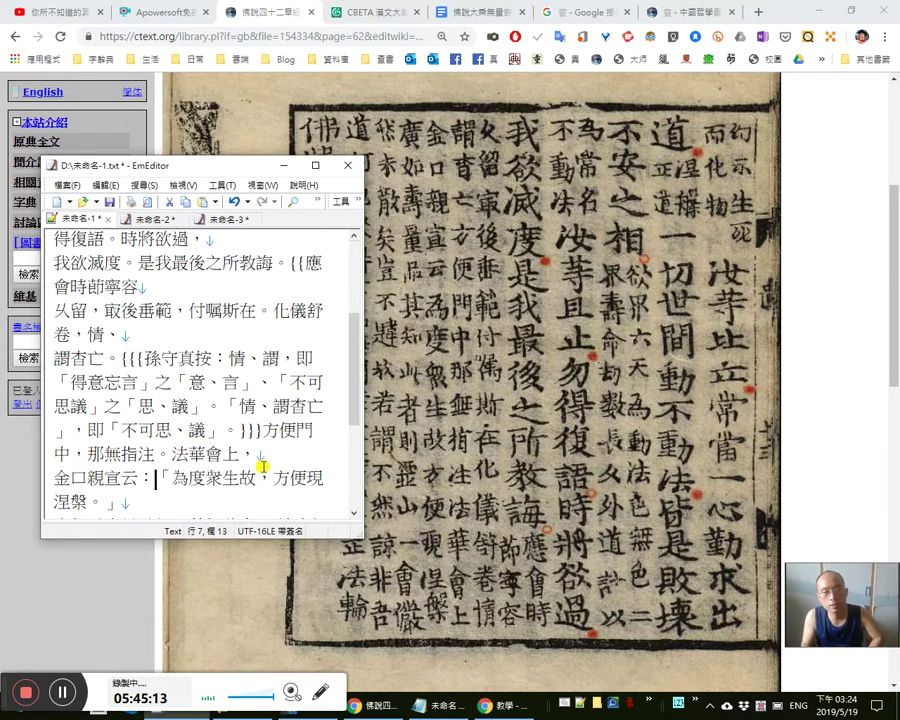
pyautogui.press('Right')
pyautogui.write('，非')
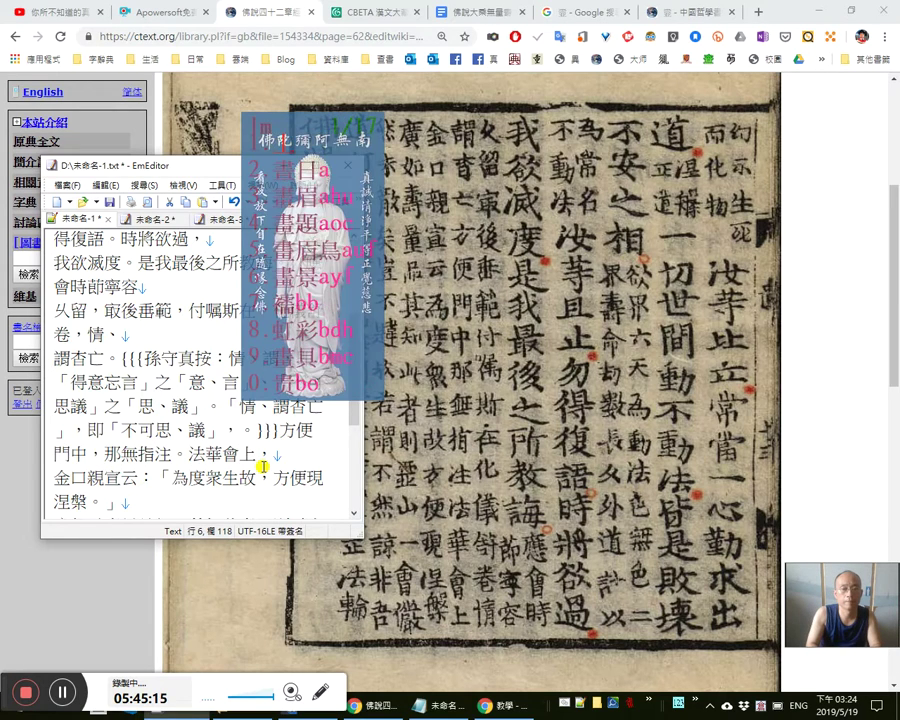
pyautogui.write('思量')
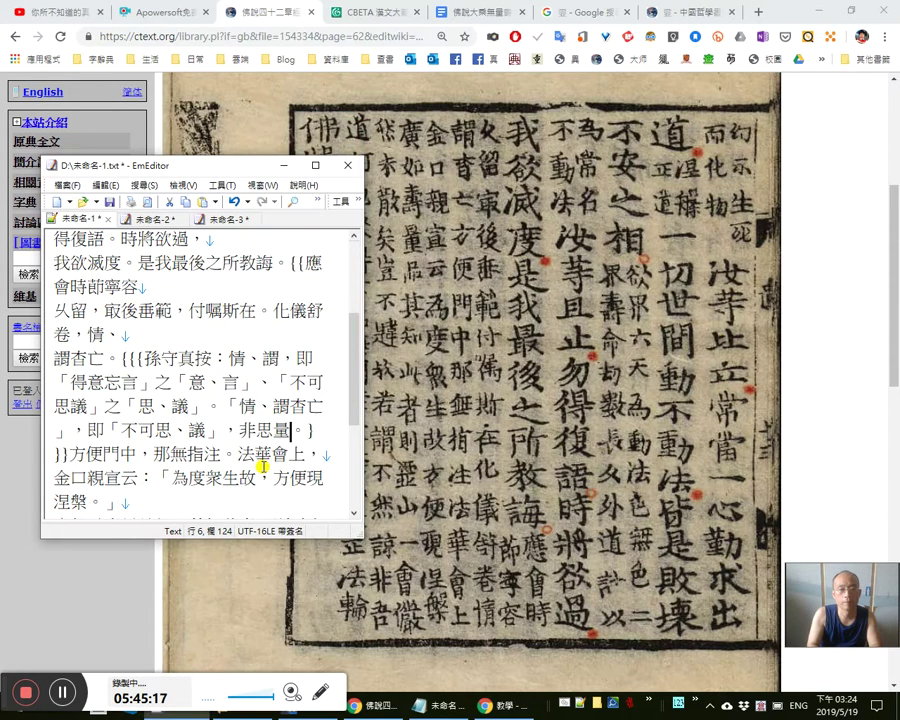
pyautogui.write('意象')
pyautogui.hotkey('shift', 'Left')
pyautogui.hotkey('shift', 'Left')
pyautogui.write('處')
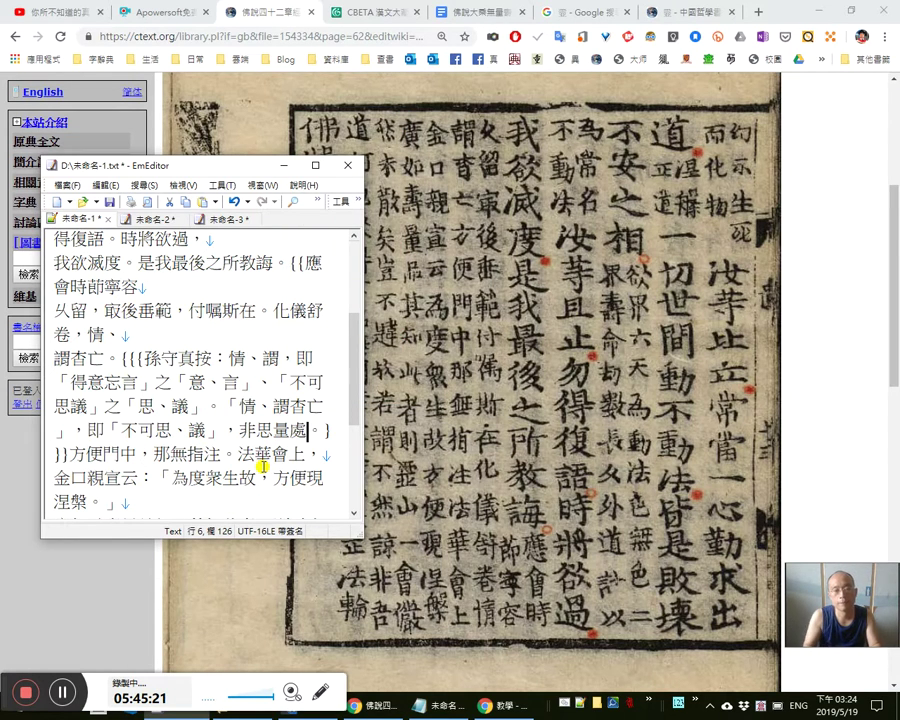
pyautogui.press('Down')
pyautogui.press('Down')
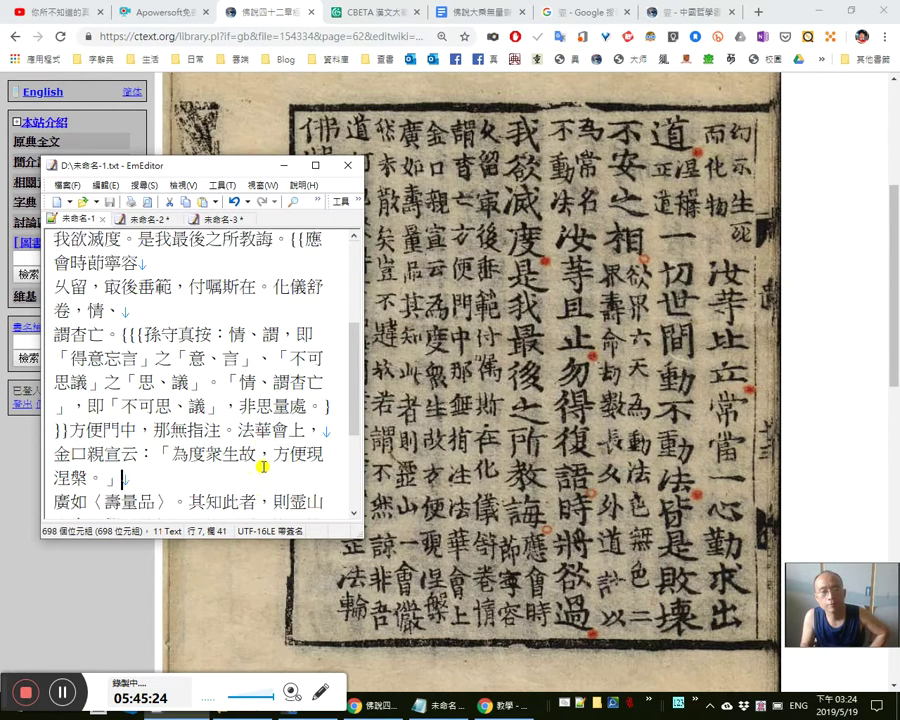
pyautogui.press('Up')
pyautogui.press('Up')
pyautogui.press('Up')
pyautogui.press('Up')
pyautogui.press('Left')
pyautogui.write('，')
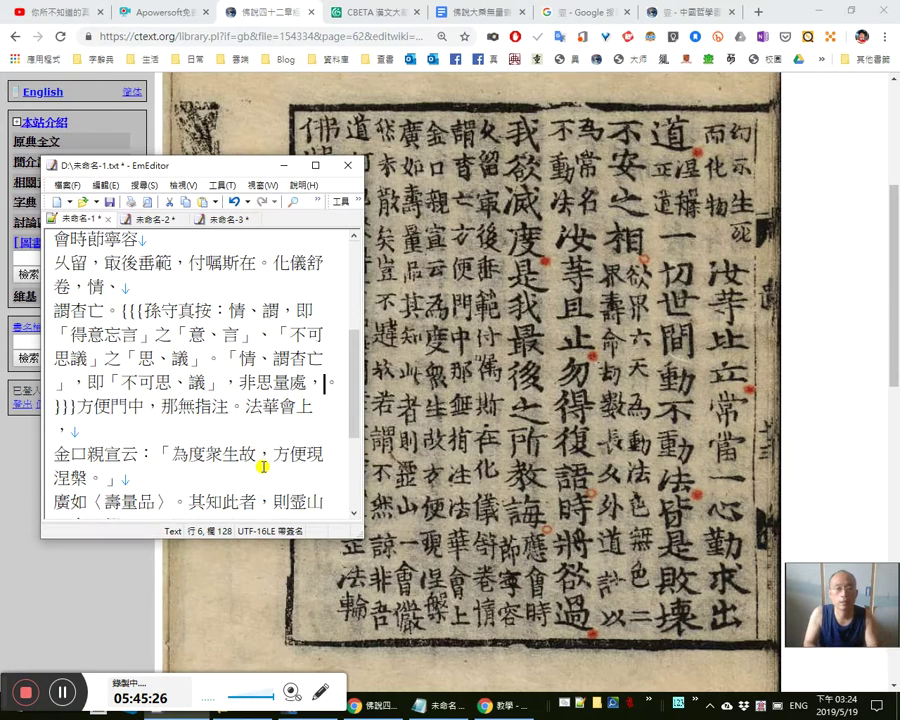
pyautogui.press('BackSpace')
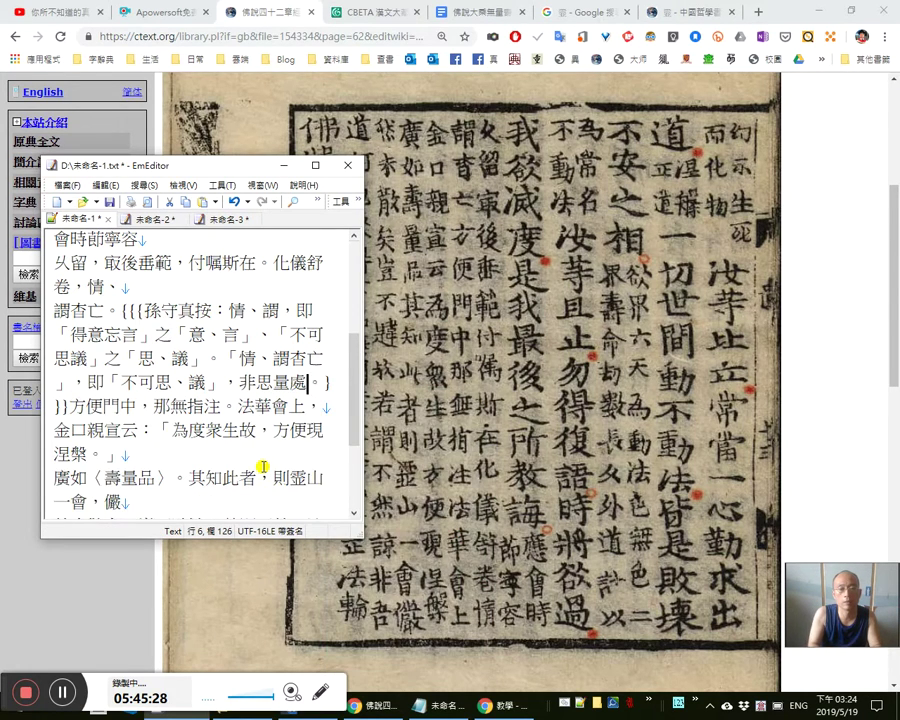
pyautogui.write('；hhh')
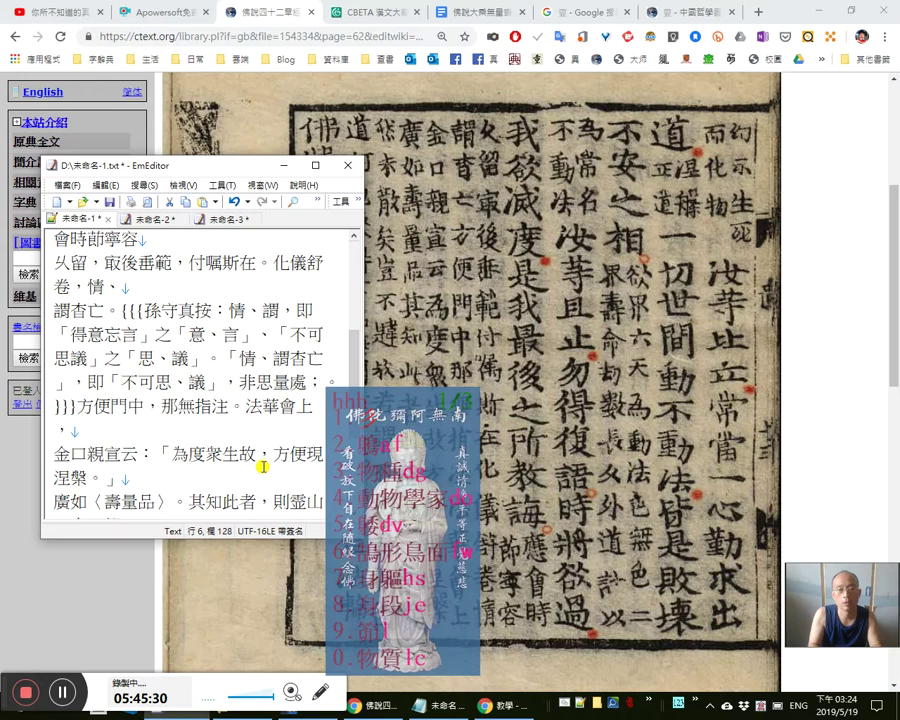
pyautogui.write('d')
pyautogui.press('space')
pyautogui.write('gb')
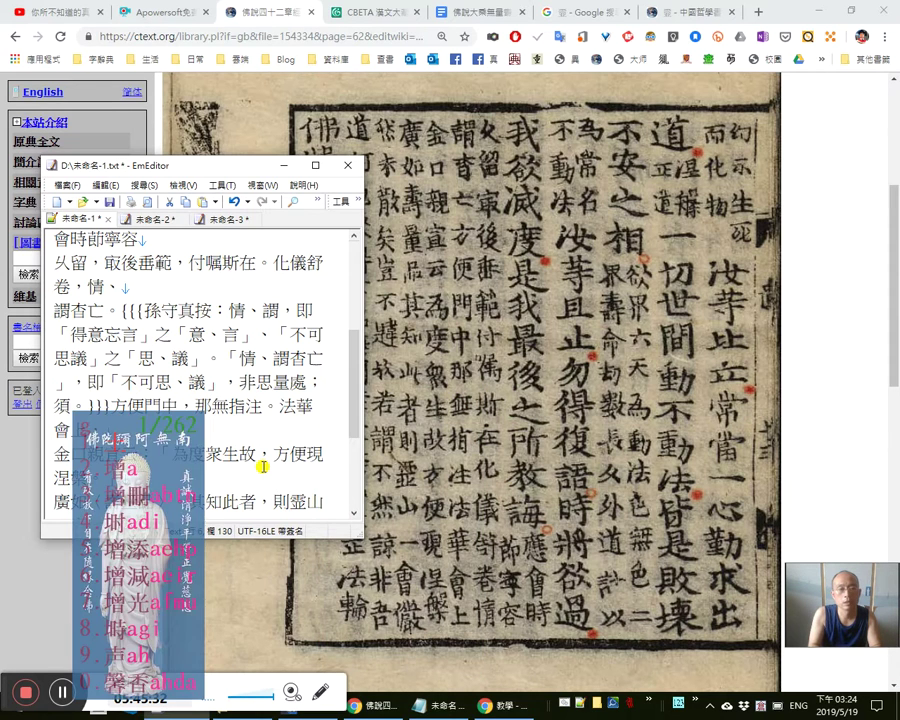
pyautogui.write('yu')
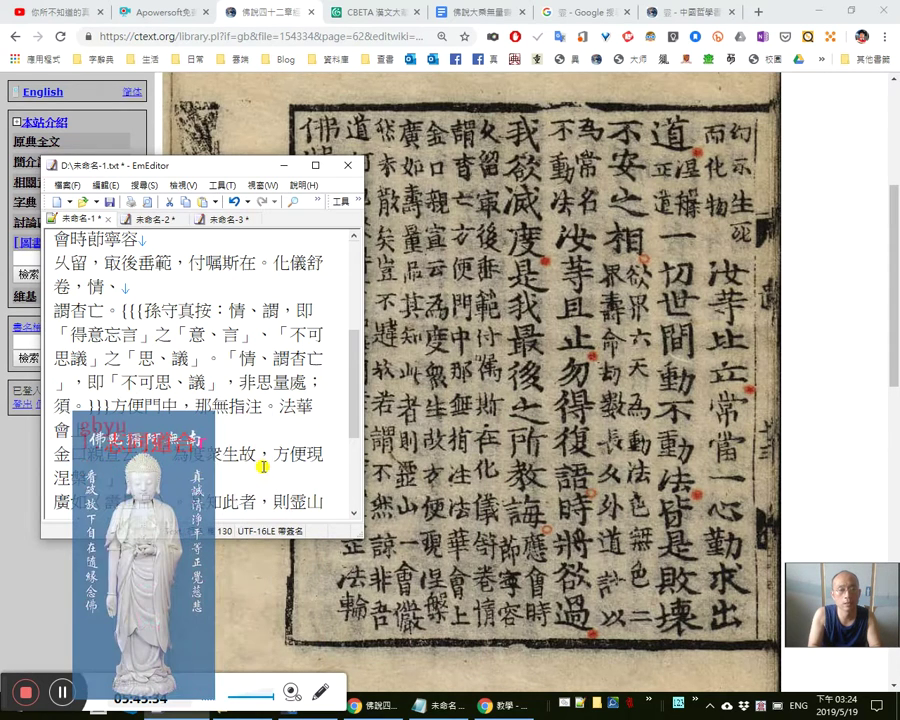
pyautogui.press('Escape')
pyautogui.write('gb')
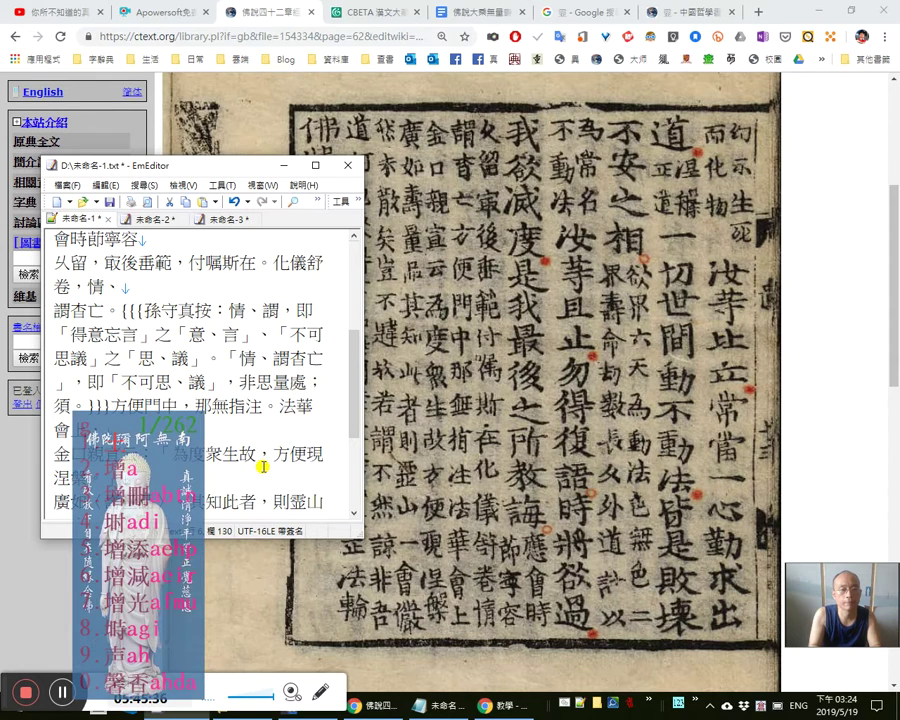
pyautogui.write('b')
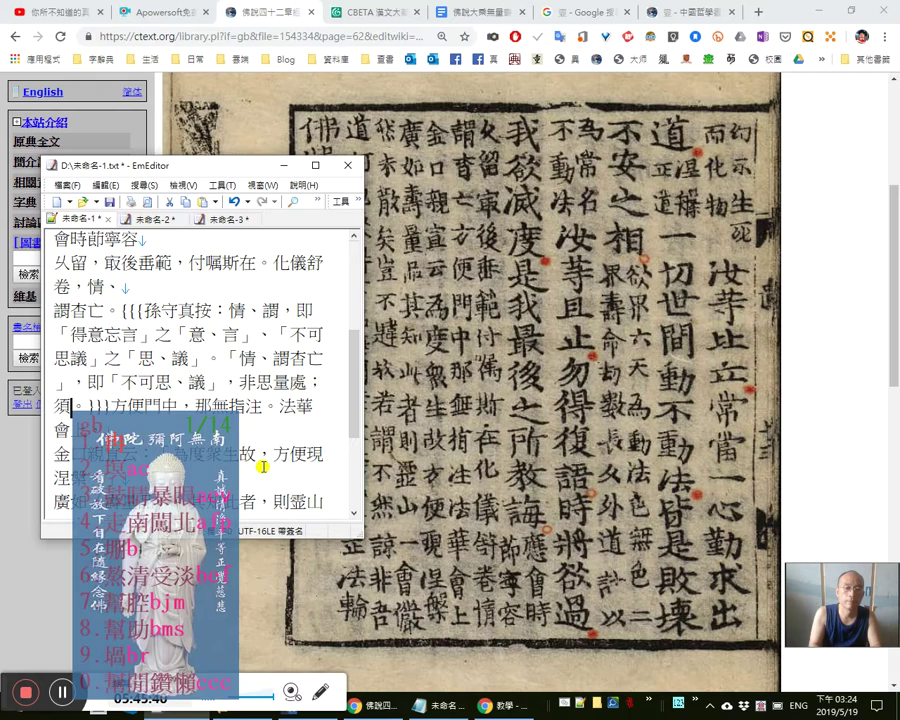
pyautogui.write('超情離見')
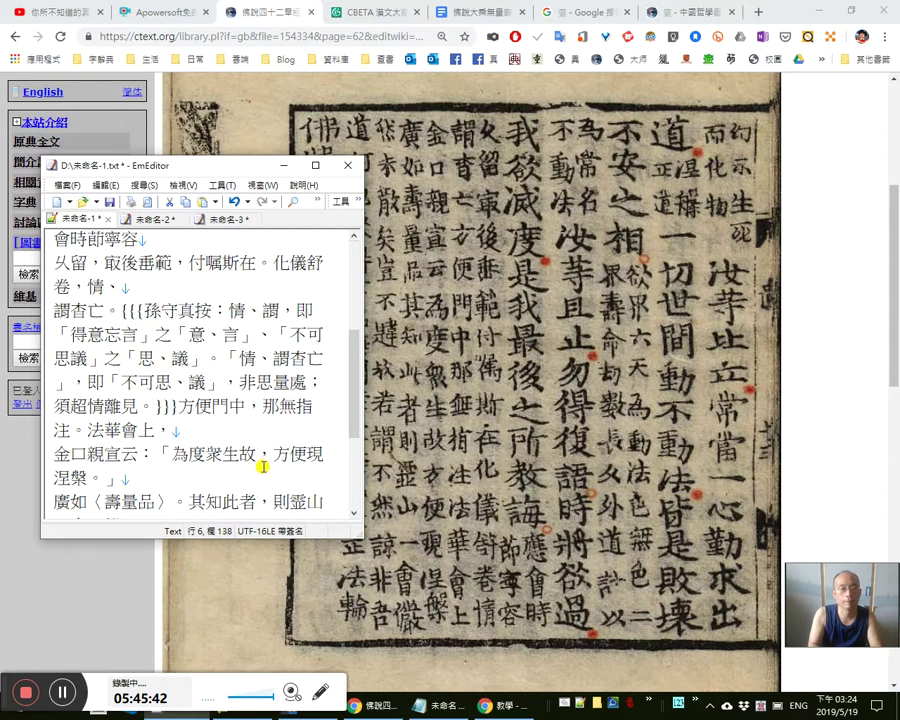
pyautogui.write('，「」')
pyautogui.press('Left')
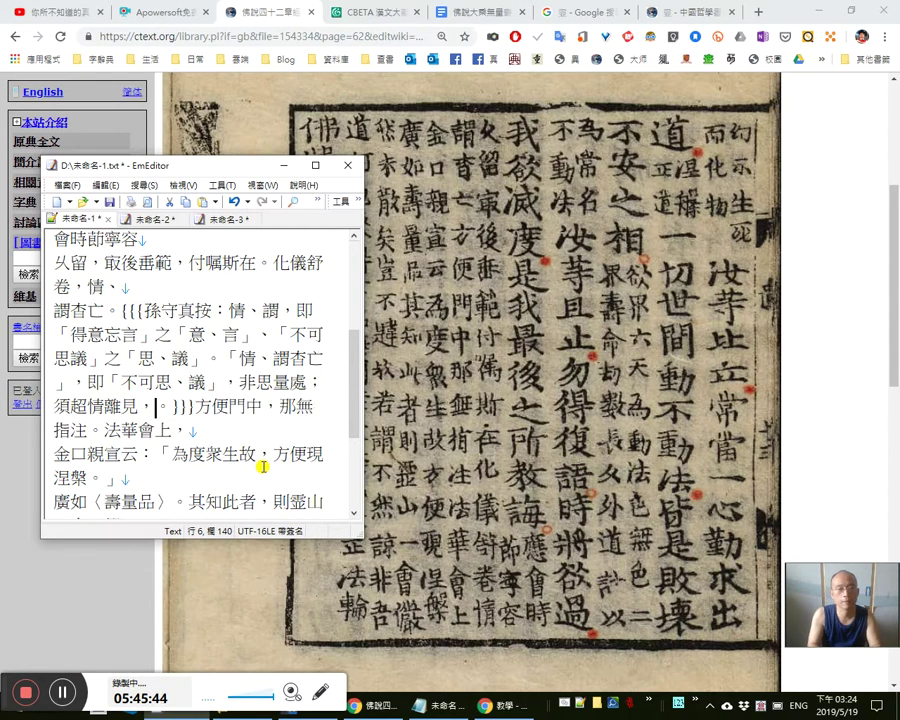
pyautogui.write('情、見')
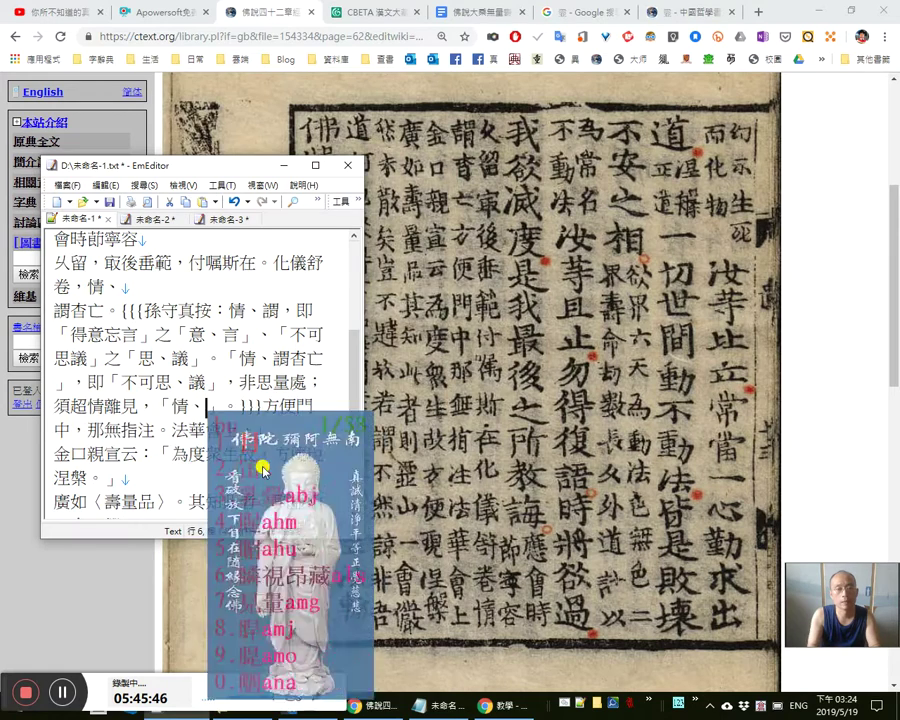
pyautogui.press('Right')
pyautogui.write('，')
pyautogui.press('BackSpace')
pyautogui.write('即「」')
pyautogui.press('Left')
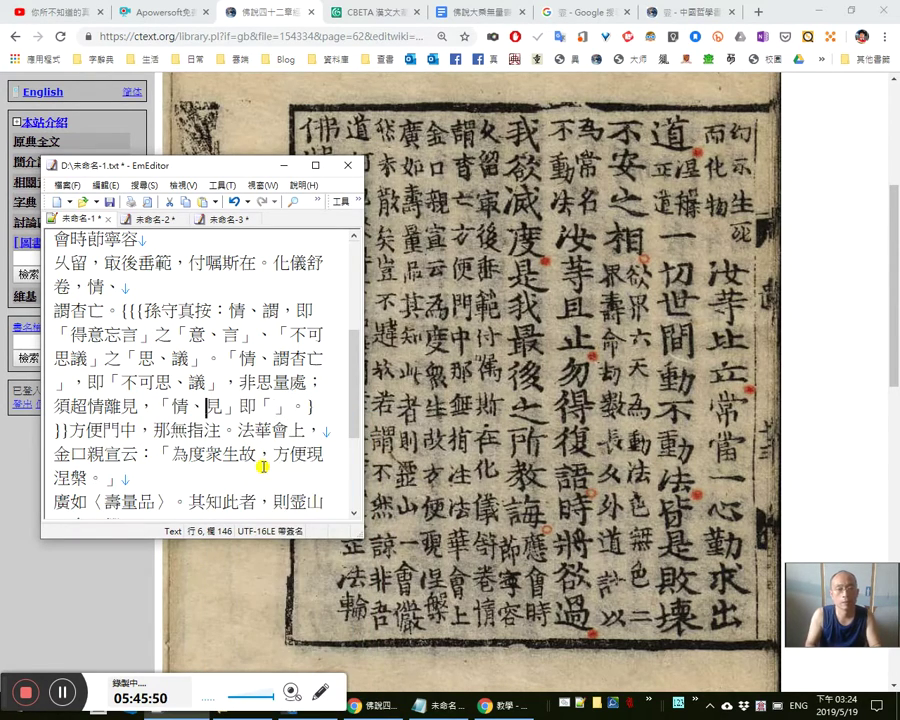
pyautogui.hotkey('shift', 'Left')
pyautogui.write('；')
pyautogui.press('Right')
pyautogui.press('Right')
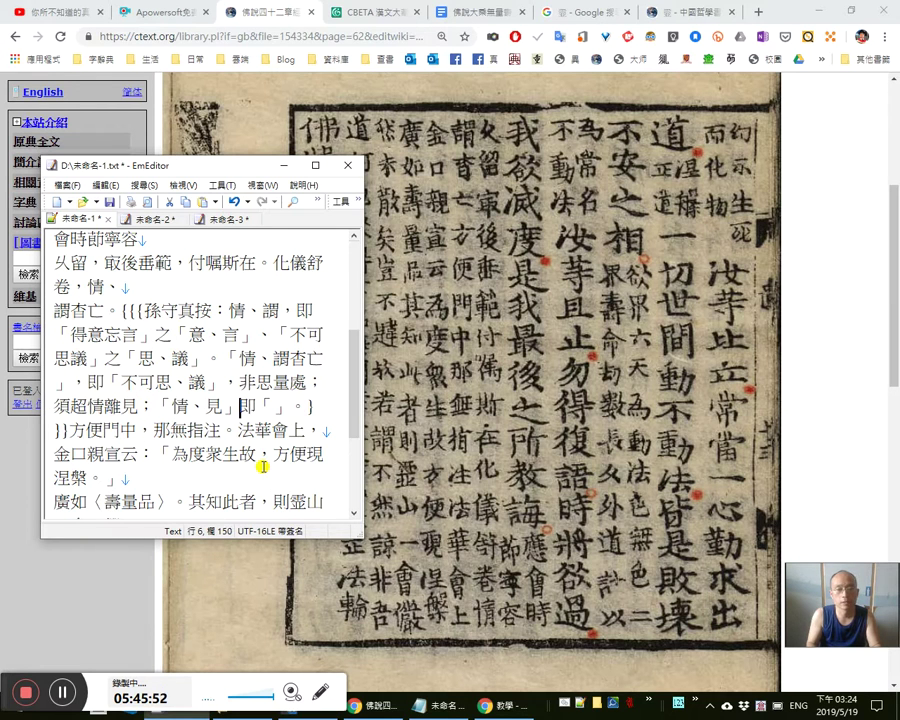
pyautogui.write('情')
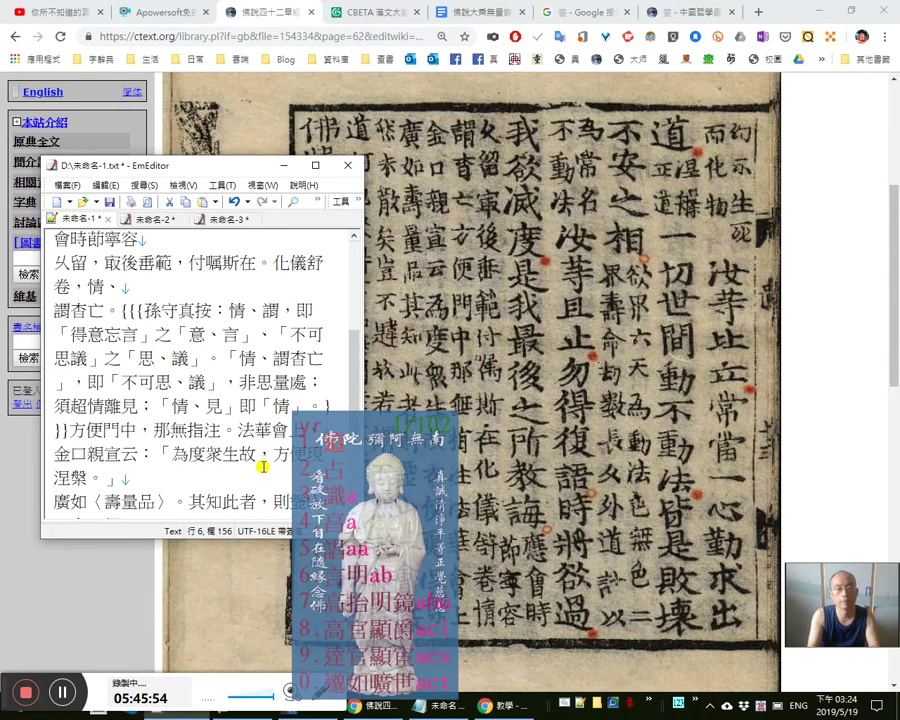
pyautogui.write('、謂')
pyautogui.press('Right')
pyautogui.write('也')
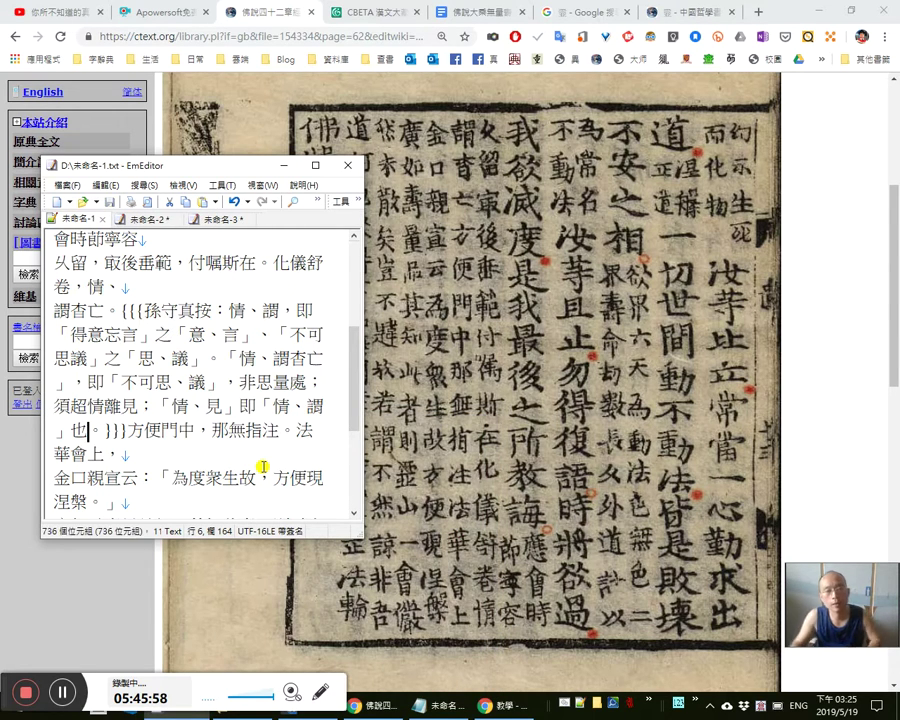
pyautogui.click(236, 463)
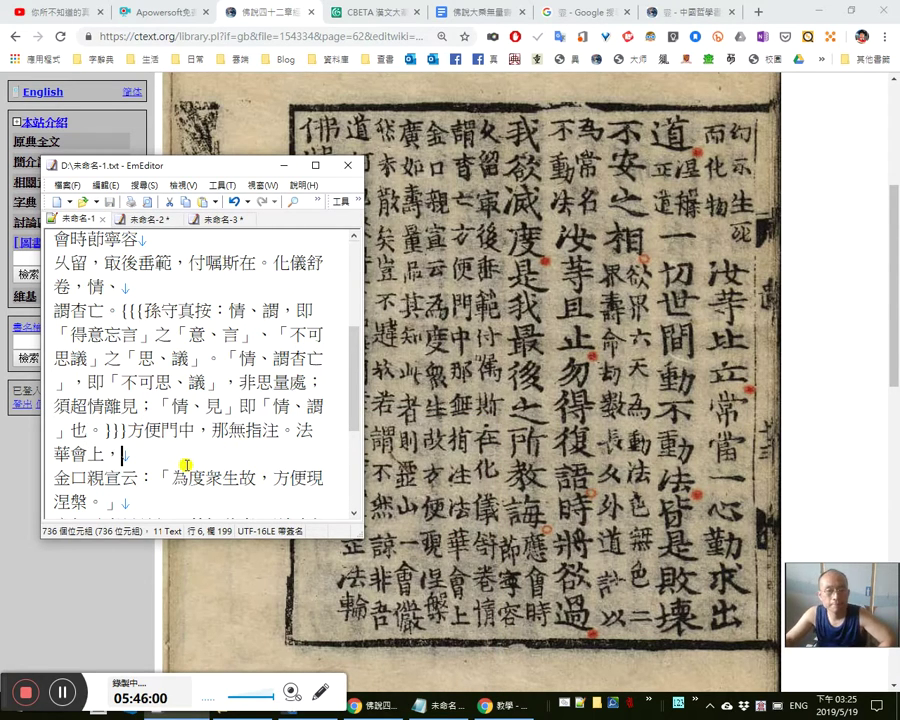
pyautogui.click(280, 431)
pyautogui.doubleClick(266, 431)
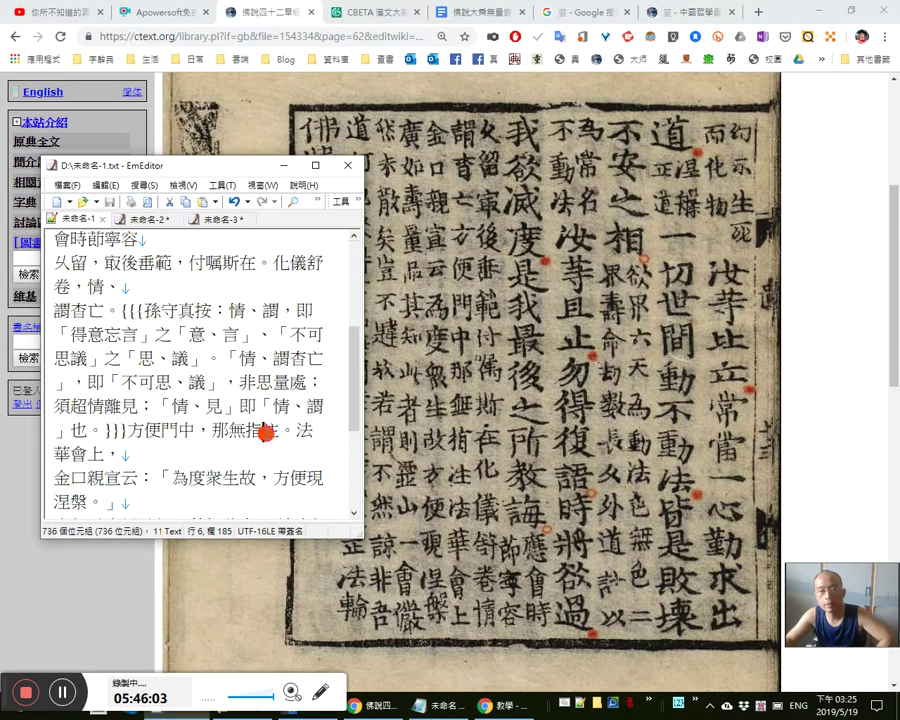
pyautogui.click(278, 434)
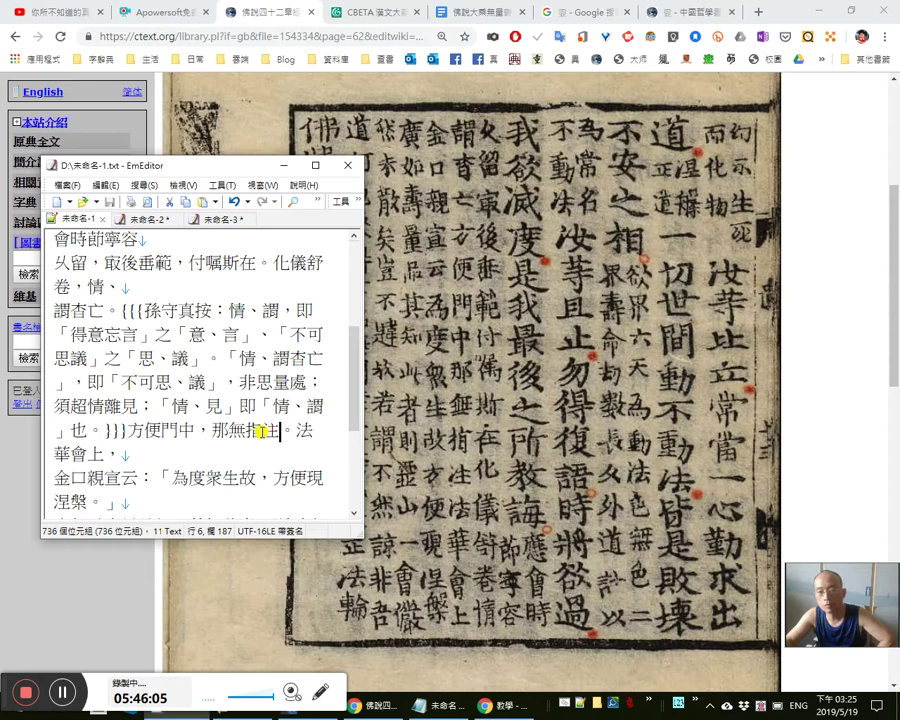
pyautogui.doubleClick(265, 435)
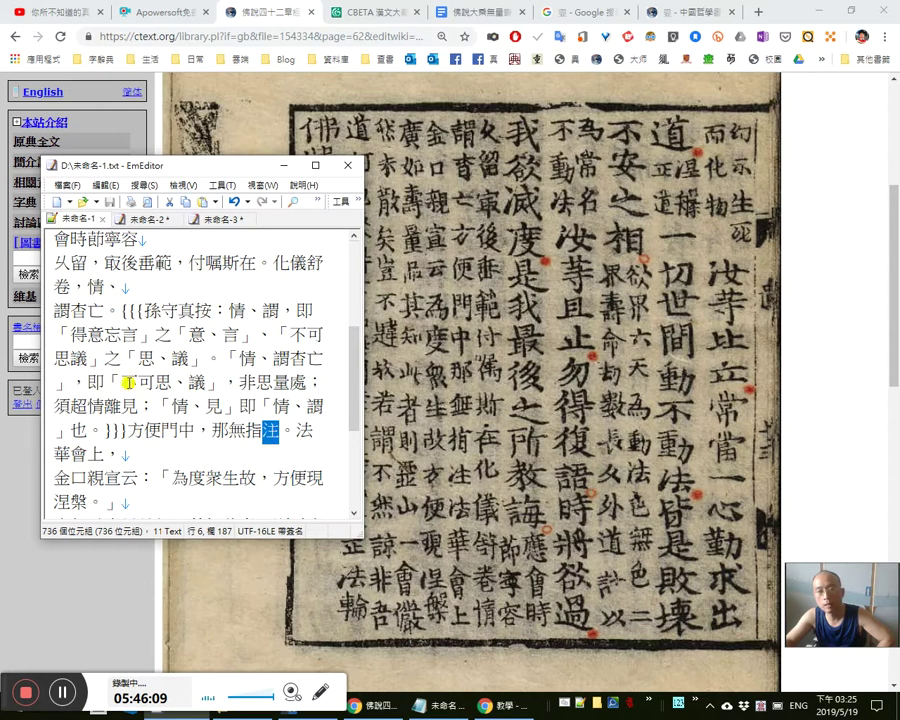
pyautogui.moveTo(132, 430); pyautogui.dragTo(236, 430)
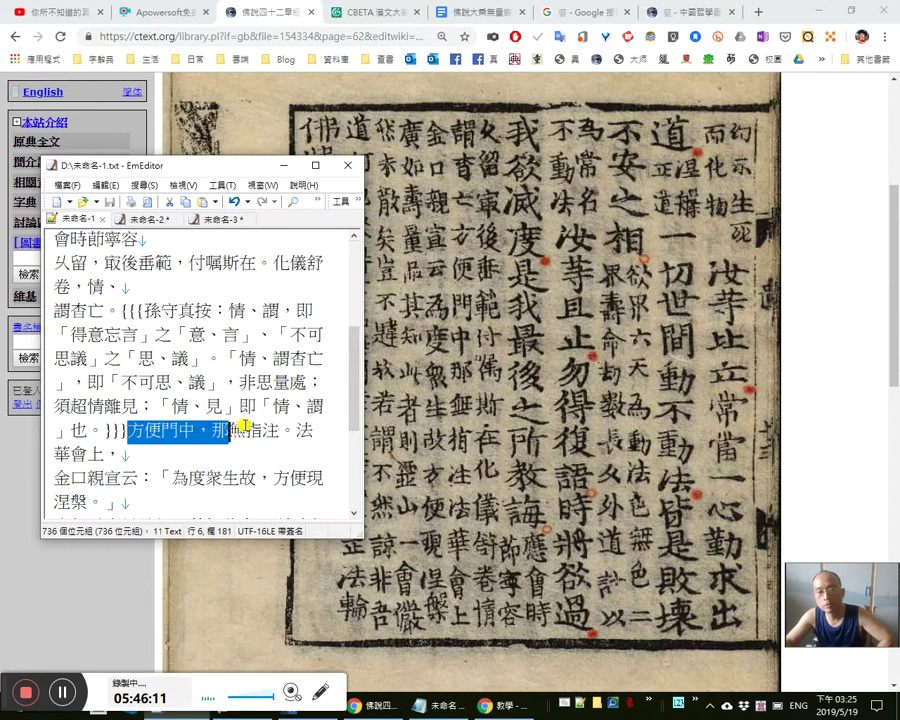
pyautogui.doubleClick(228, 430)
pyautogui.scroll(-1, 322, 410)
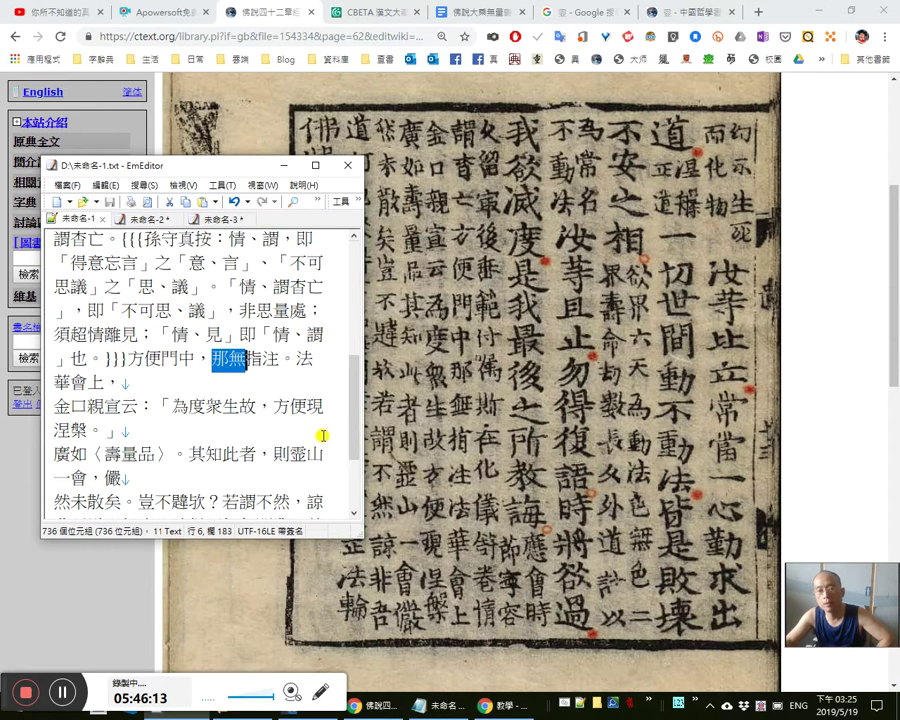
pyautogui.moveTo(296, 360); pyautogui.dragTo(296, 378)
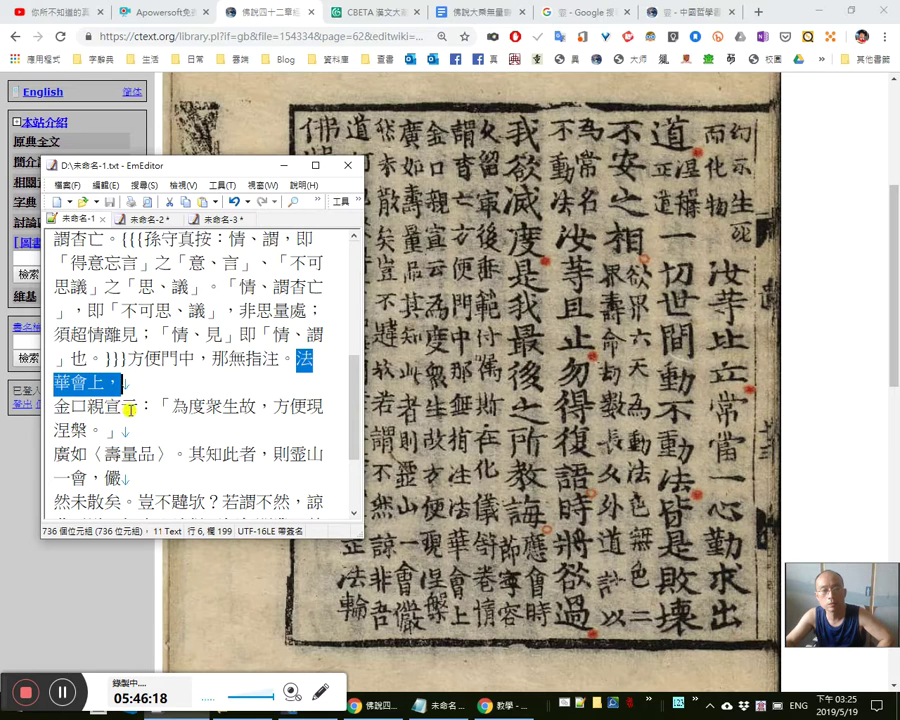
pyautogui.moveTo(300, 360)
pyautogui.mouseDown()
pyautogui.moveTo(284, 480)
pyautogui.moveTo(260, 356)
pyautogui.moveTo(175, 327)
pyautogui.moveTo(172, 310)
pyautogui.mouseUp()
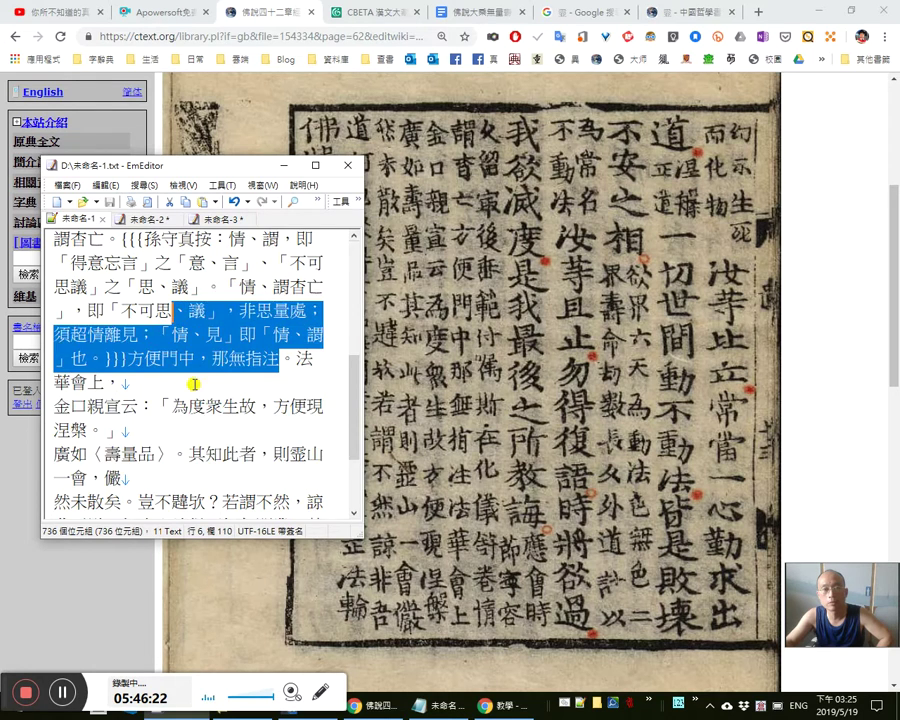
pyautogui.scroll(2, 122, 376)
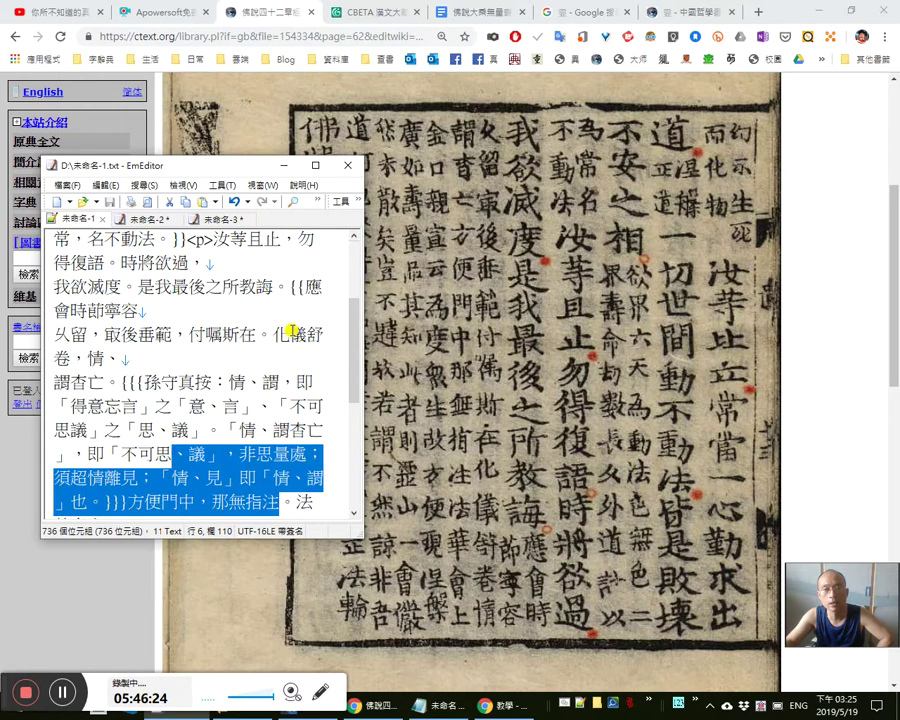
pyautogui.scroll(-2, 295, 331)
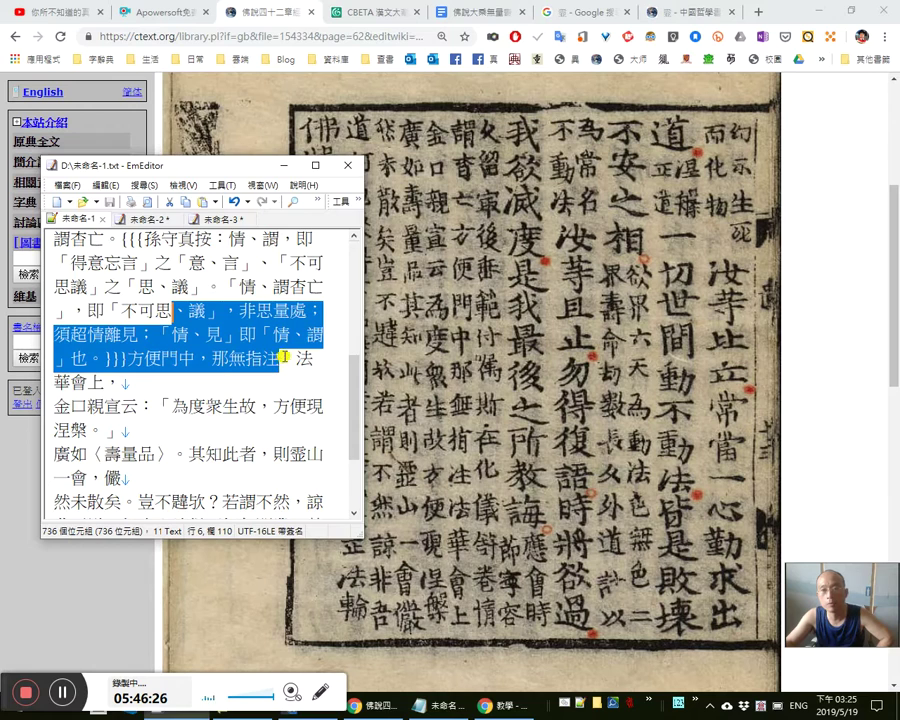
pyautogui.click(478, 358)
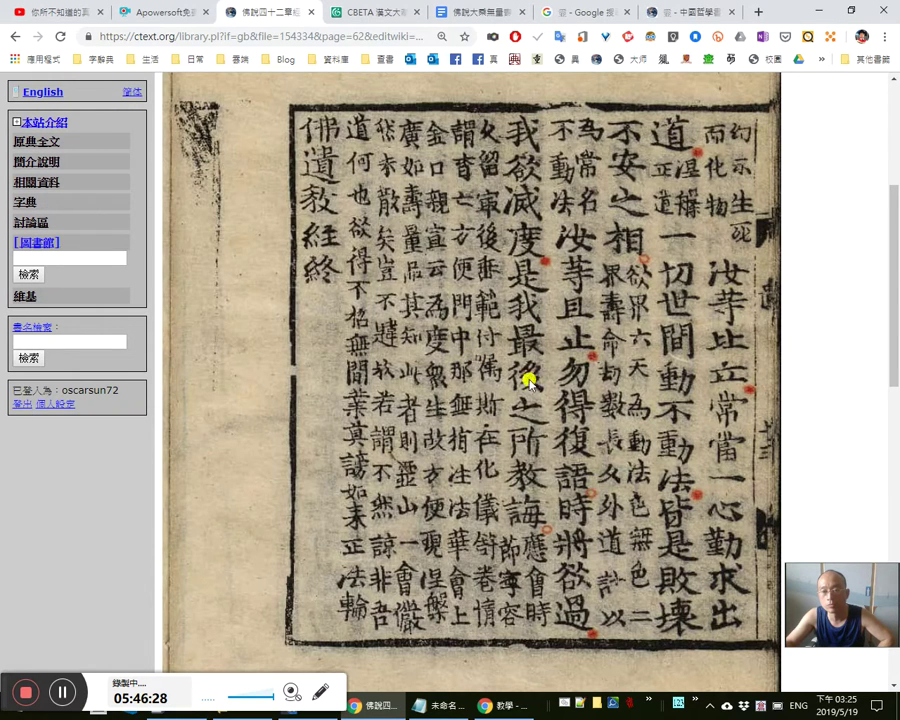
pyautogui.hotkey('alt', 'Tab')
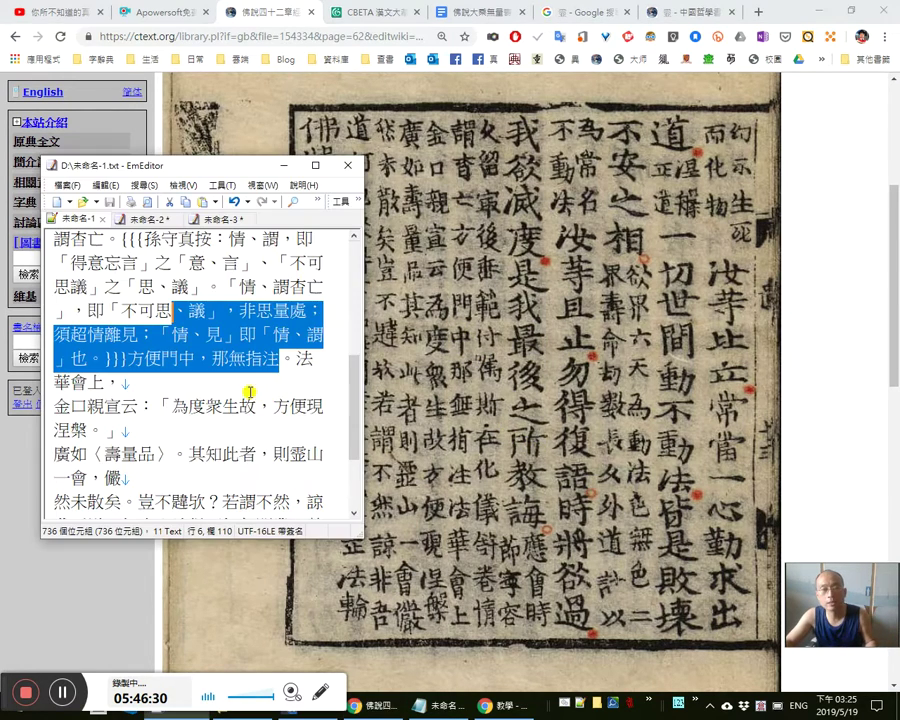
pyautogui.moveTo(296, 358); pyautogui.dragTo(313, 458)
pyautogui.scroll(-1, 316, 455)
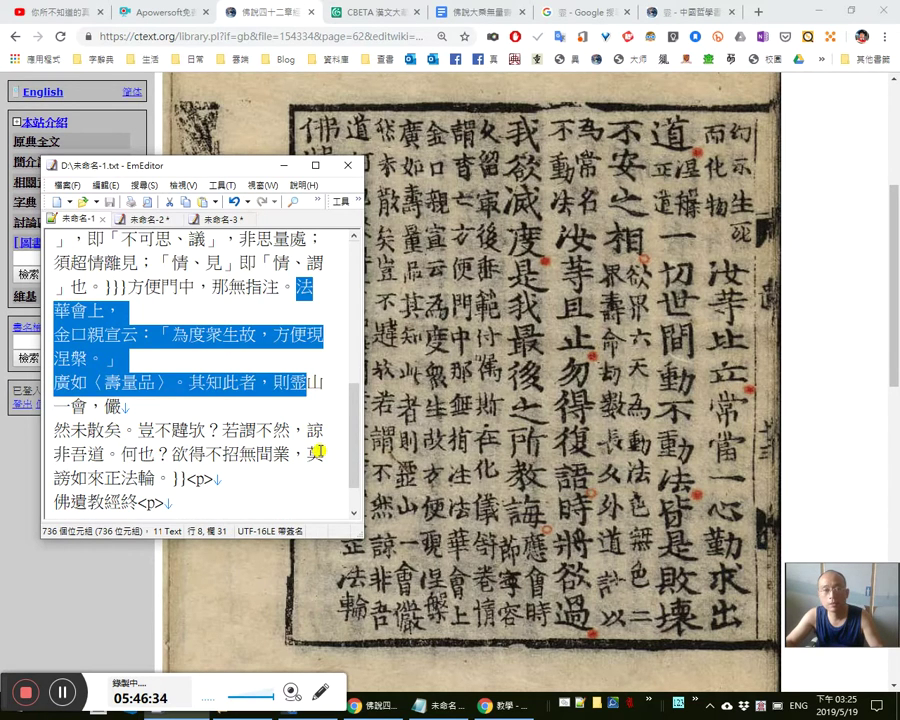
pyautogui.click(303, 287)
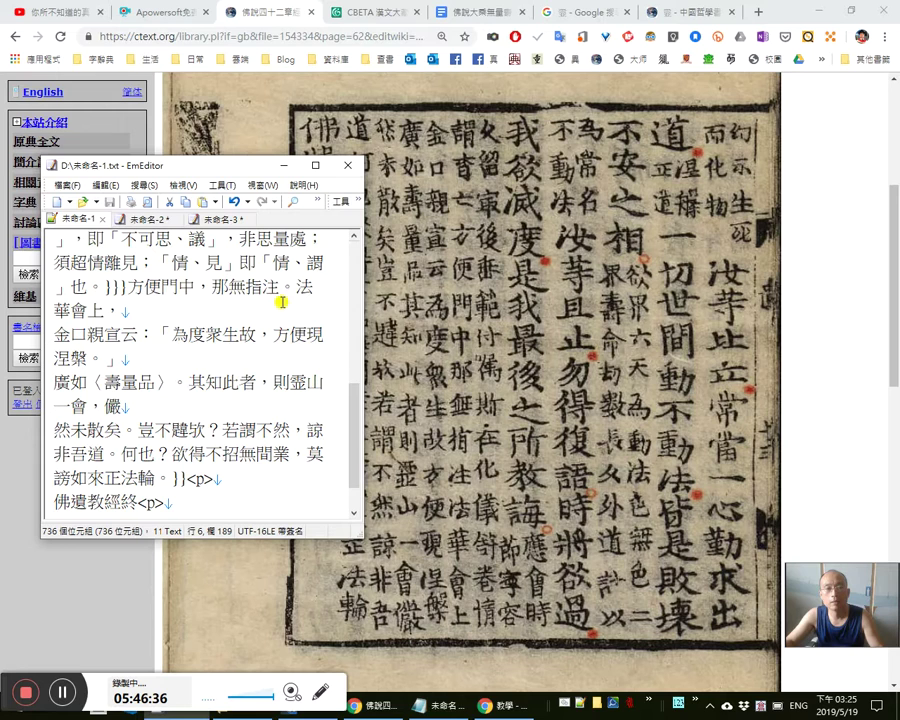
pyautogui.click(55, 336)
pyautogui.moveTo(55, 336); pyautogui.dragTo(85, 342)
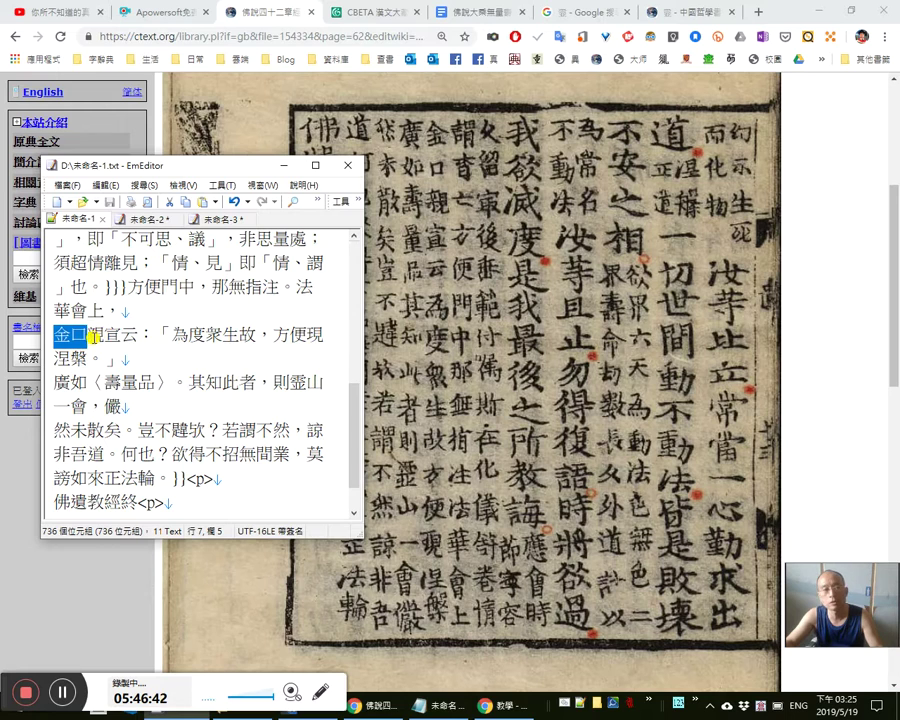
pyautogui.click(92, 338)
pyautogui.press('Right')
pyautogui.press('Right')
pyautogui.press('Right')
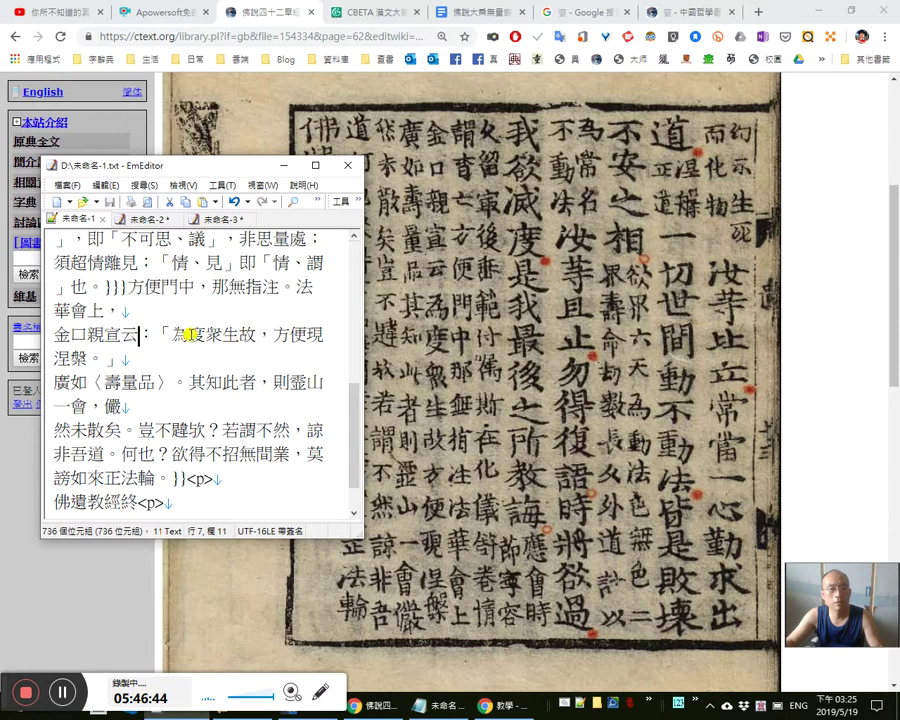
pyautogui.moveTo(176, 335); pyautogui.dragTo(290, 336)
pyautogui.click(244, 336)
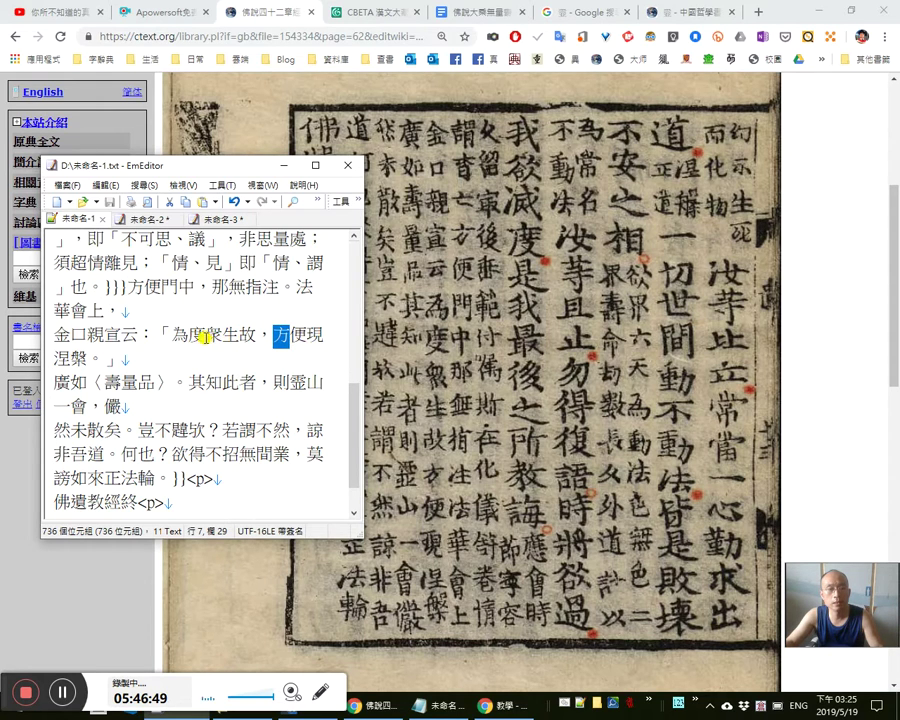
pyautogui.moveTo(306, 336)
pyautogui.mouseDown()
pyautogui.moveTo(273, 336)
pyautogui.moveTo(304, 339)
pyautogui.mouseUp()
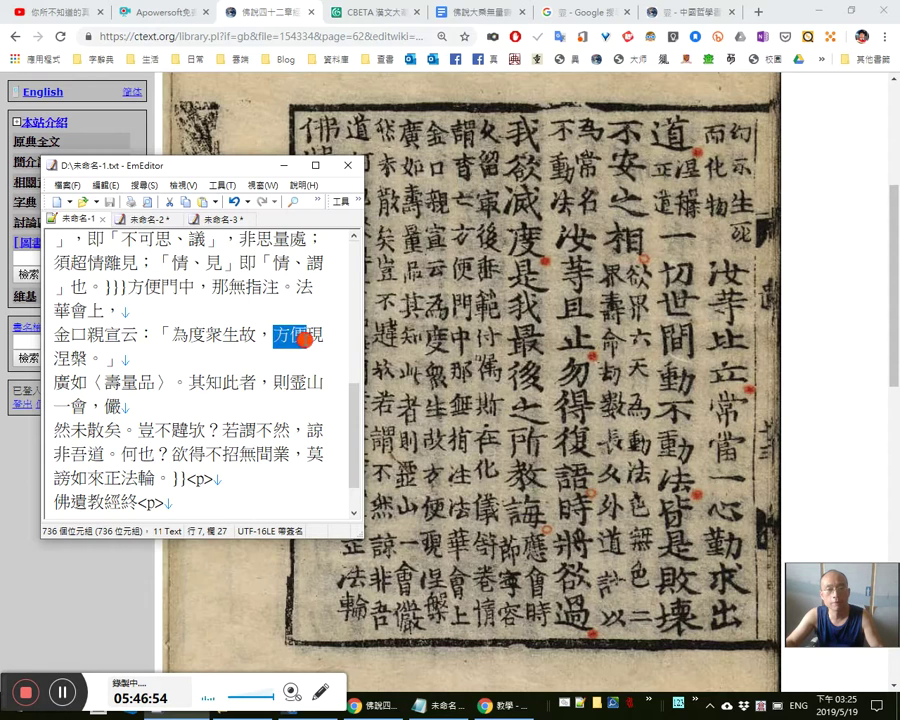
pyautogui.click(100, 357)
pyautogui.scroll(-1, 214, 386)
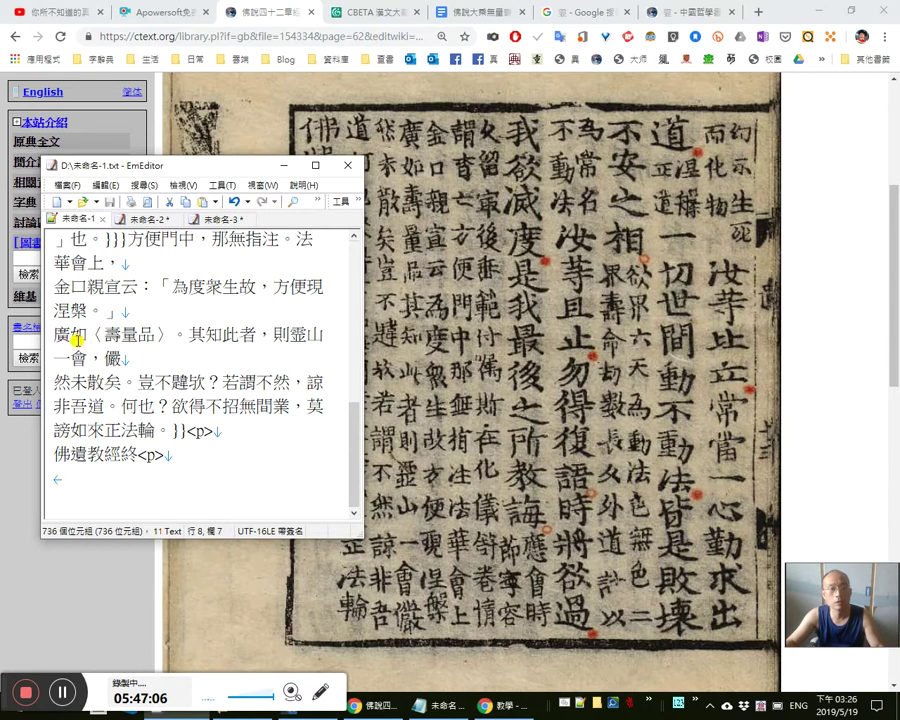
pyautogui.moveTo(58, 334); pyautogui.dragTo(171, 335)
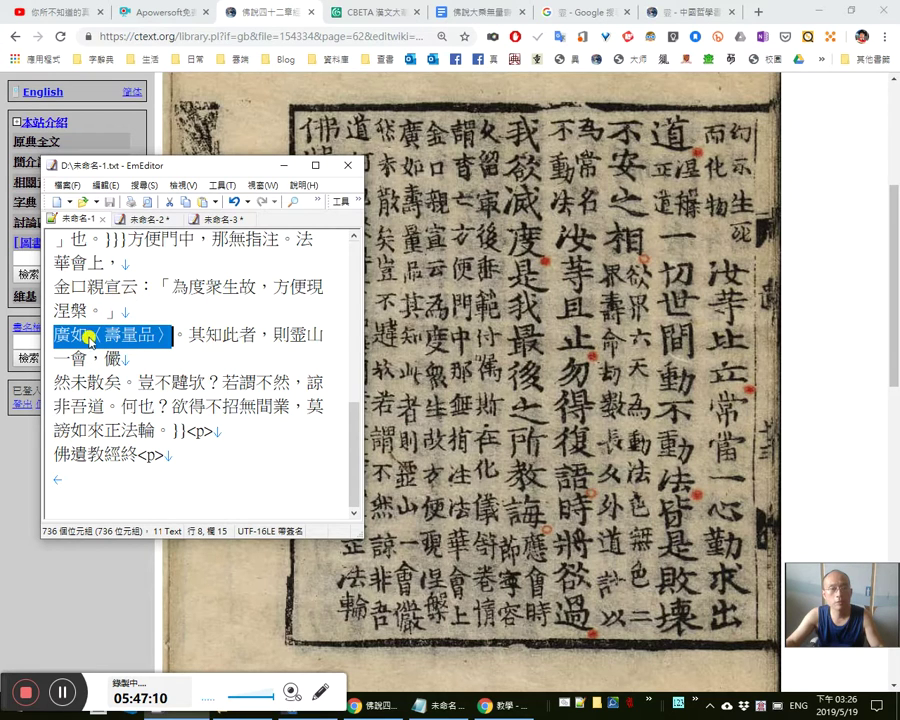
pyautogui.moveTo(110, 335); pyautogui.dragTo(174, 341)
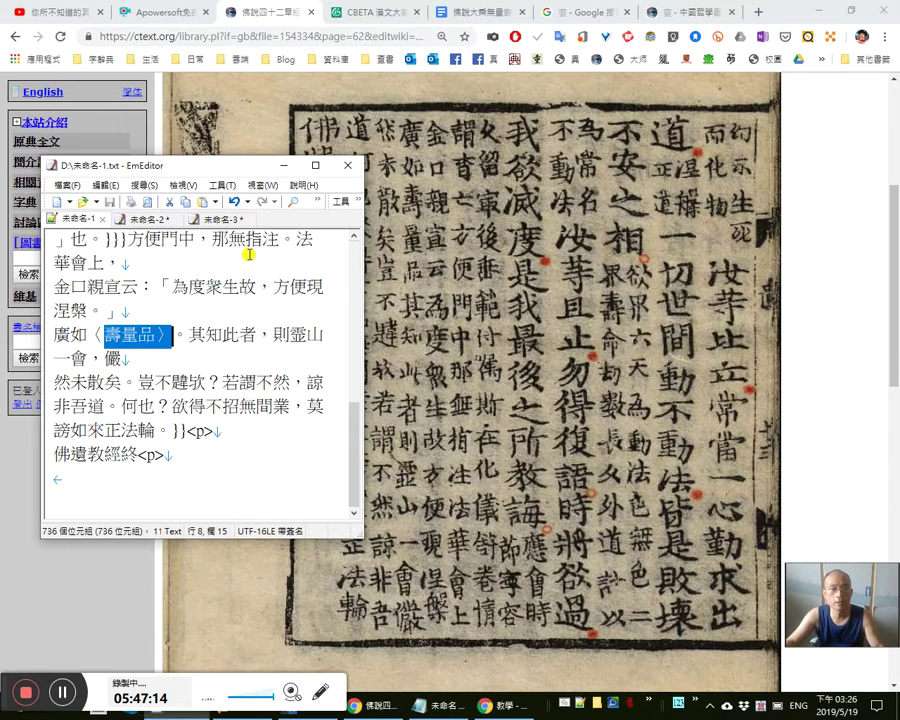
pyautogui.click(225, 357)
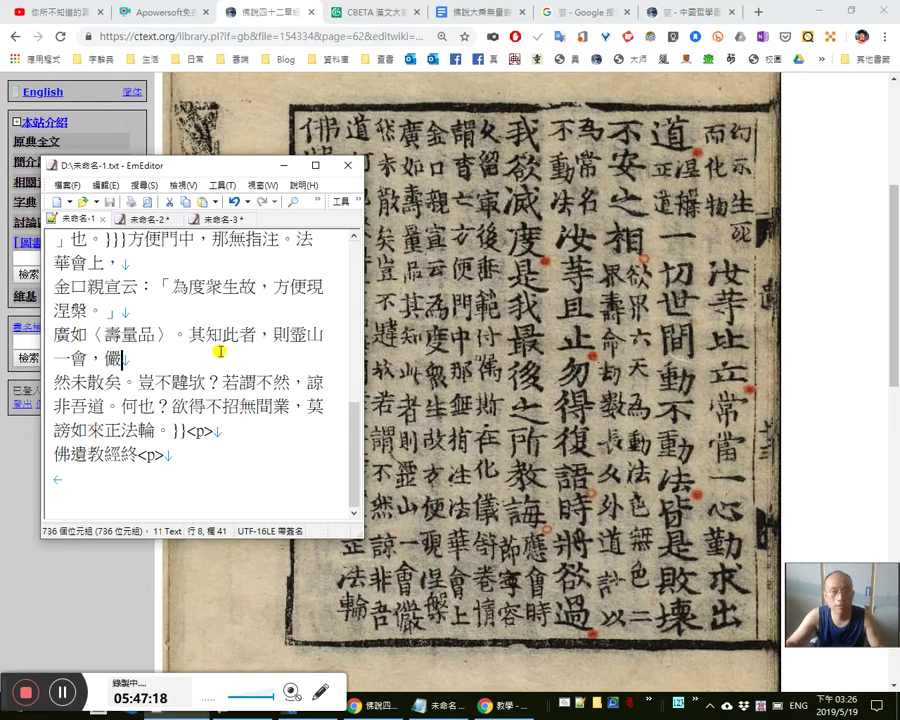
pyautogui.moveTo(205, 337); pyautogui.dragTo(190, 337)
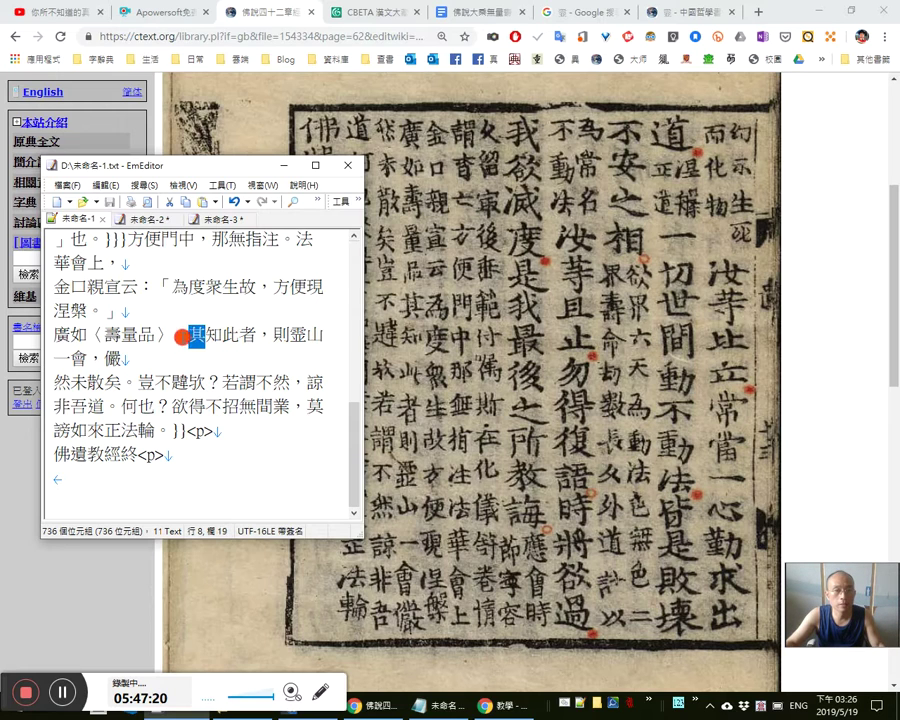
pyautogui.click(206, 337)
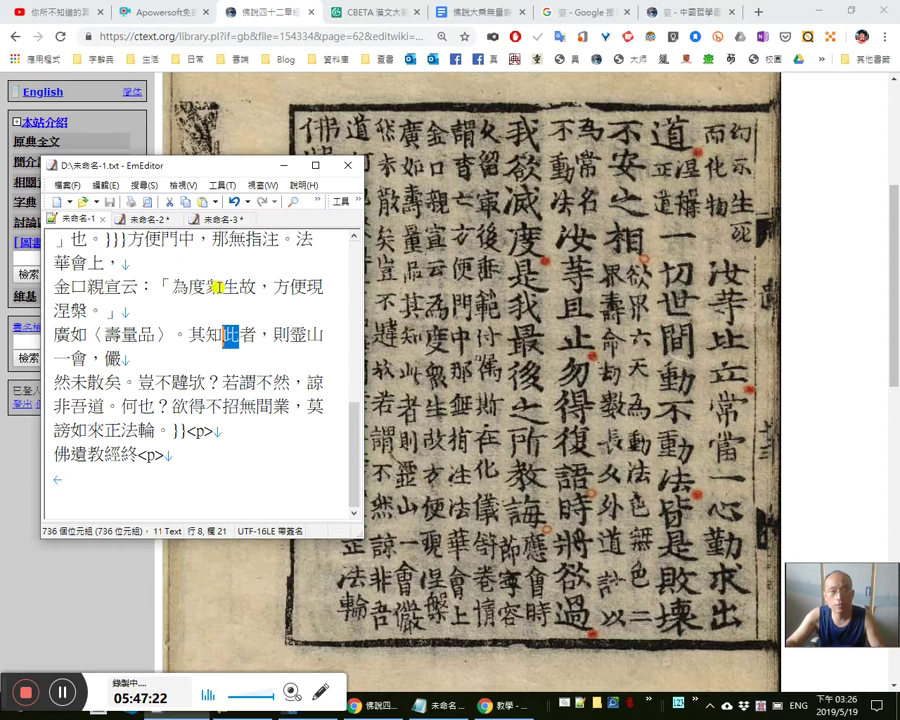
pyautogui.click(243, 338)
pyautogui.click(270, 345)
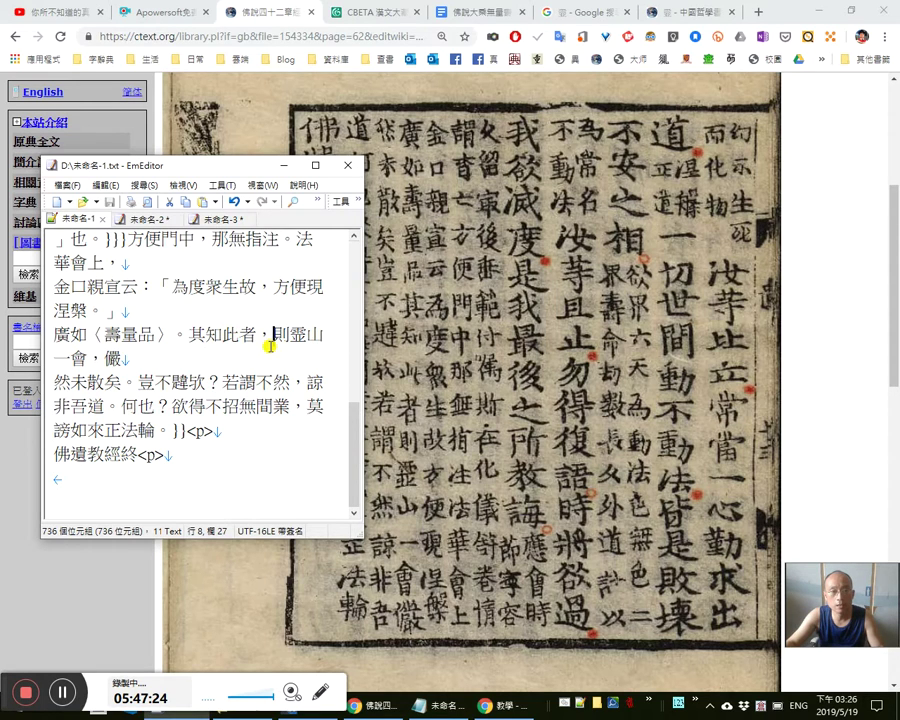
pyautogui.moveTo(240, 338); pyautogui.dragTo(259, 338)
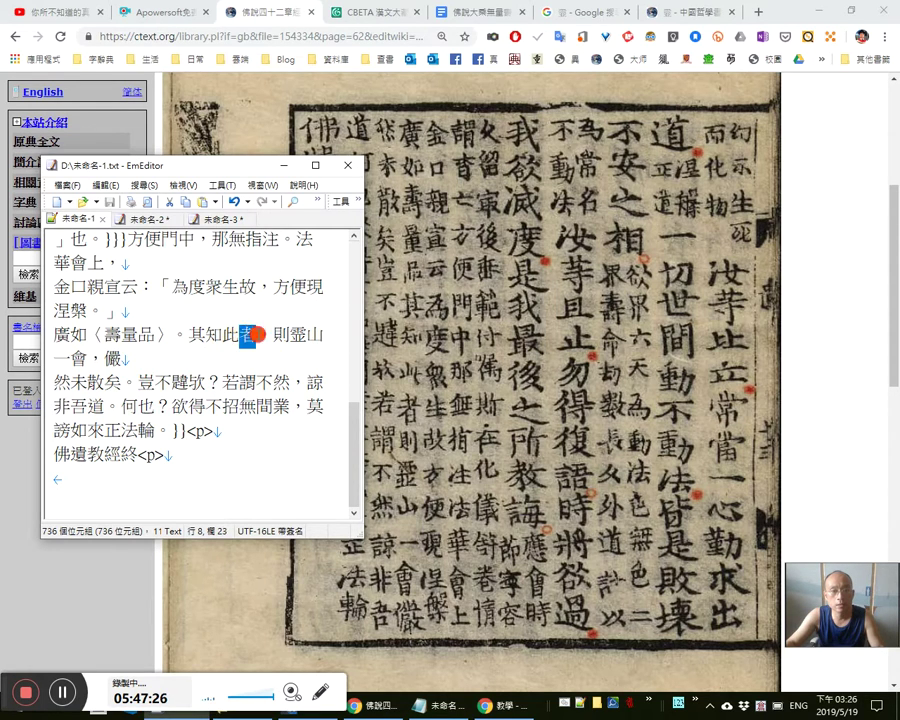
pyautogui.click(255, 340)
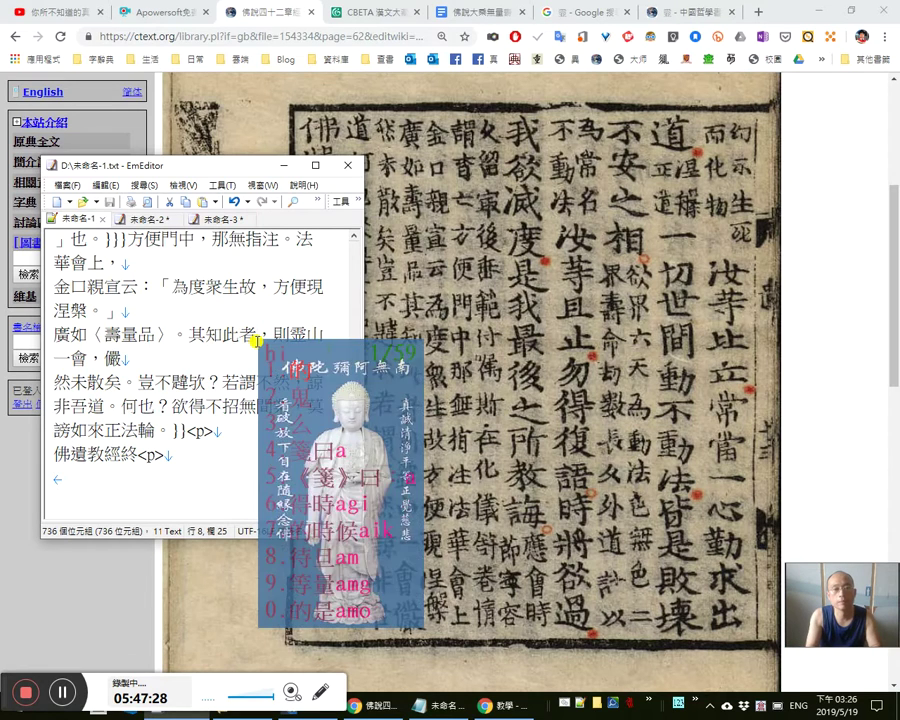
# Step: Proofread the opening lines of the page 62 text, checking 涅槃, 金口親宣云, 儼 and 若謂不然
pyautogui.press('space')
pyautogui.press('BackSpace')
pyautogui.press('BackSpace')
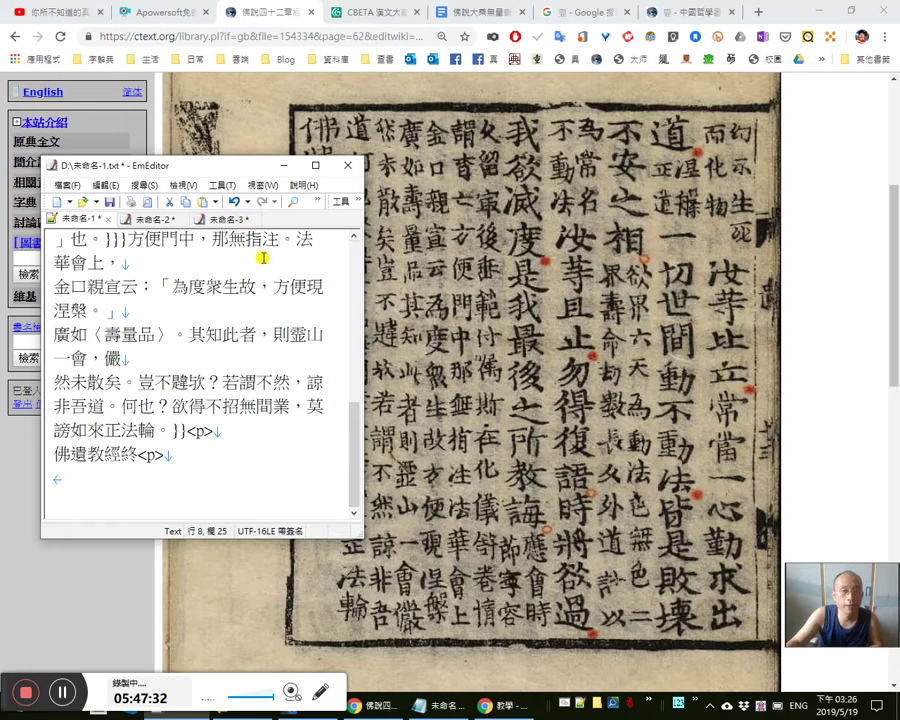
pyautogui.click(139, 384)
pyautogui.click(240, 287)
pyautogui.moveTo(100, 311); pyautogui.dragTo(54, 311)
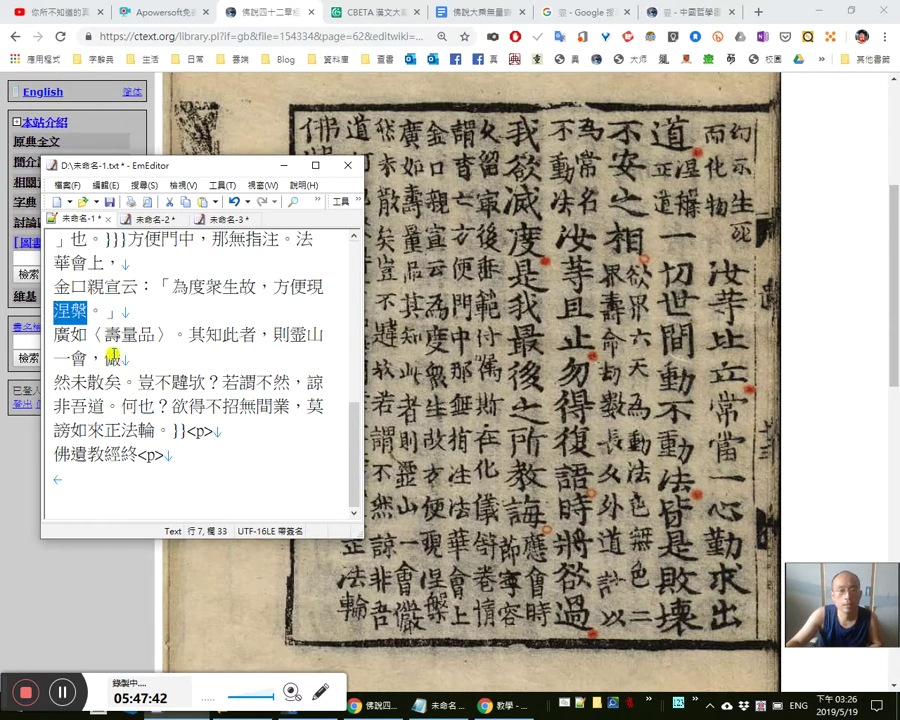
pyautogui.moveTo(55, 335)
pyautogui.mouseDown()
pyautogui.moveTo(175, 336)
pyautogui.moveTo(50, 335)
pyautogui.moveTo(60, 342)
pyautogui.mouseUp()
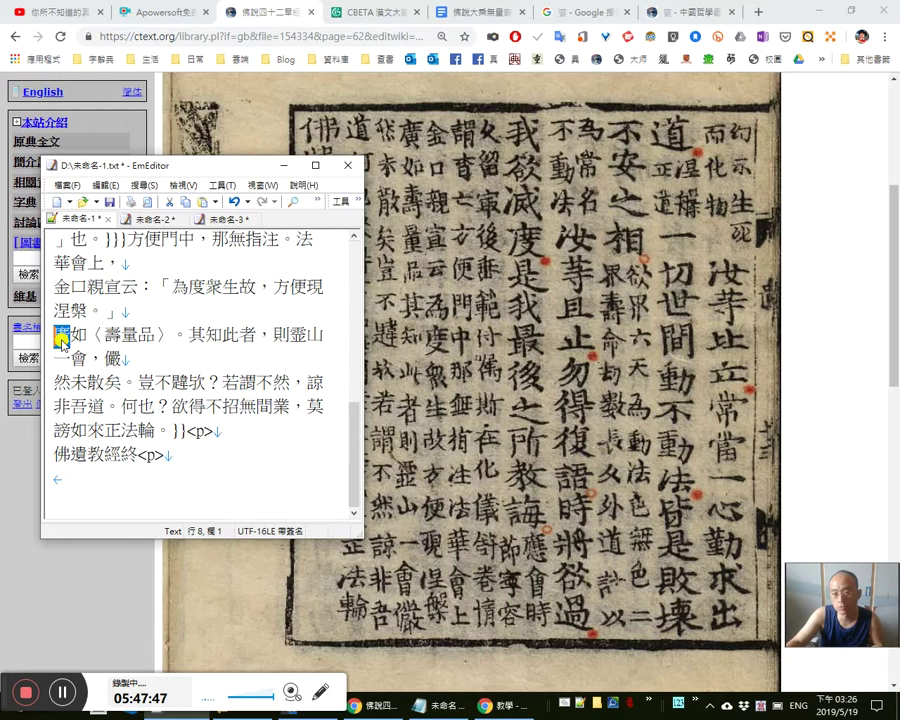
pyautogui.moveTo(62, 338); pyautogui.dragTo(72, 338)
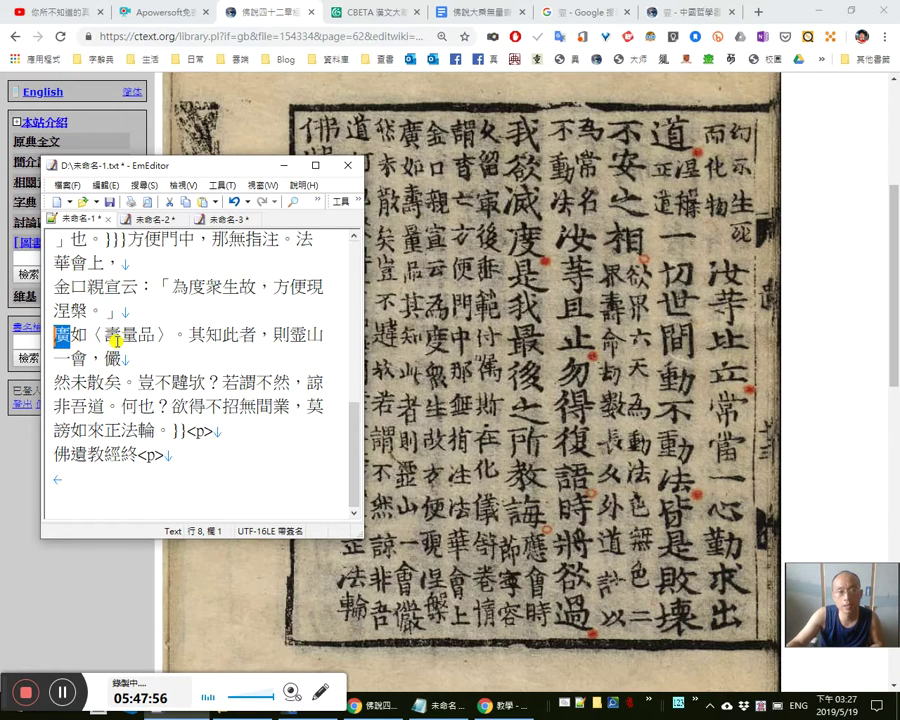
pyautogui.moveTo(180, 311); pyautogui.dragTo(155, 275)
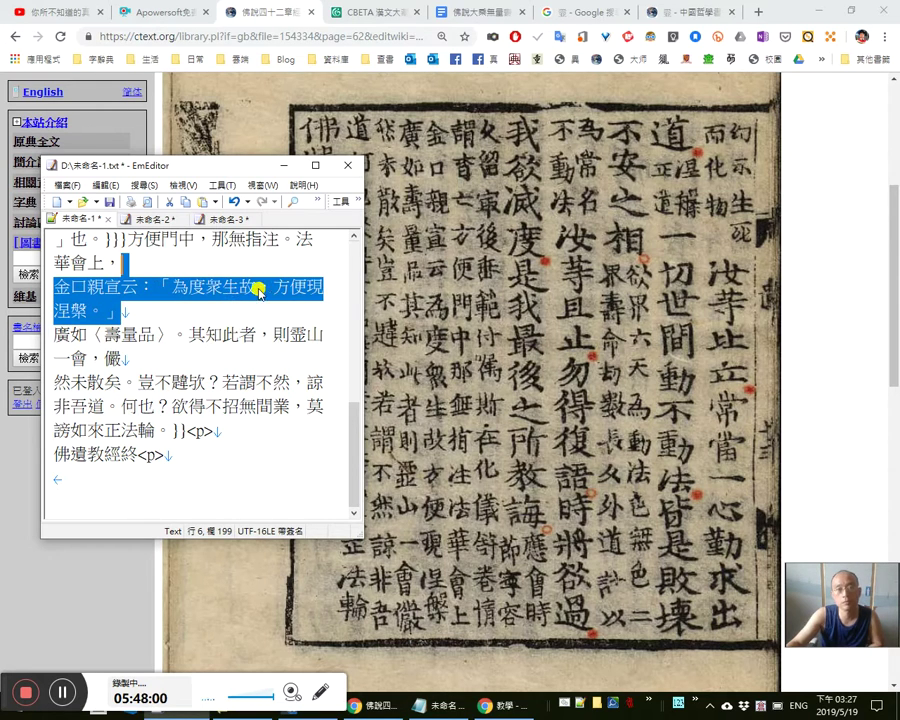
pyautogui.click(225, 345)
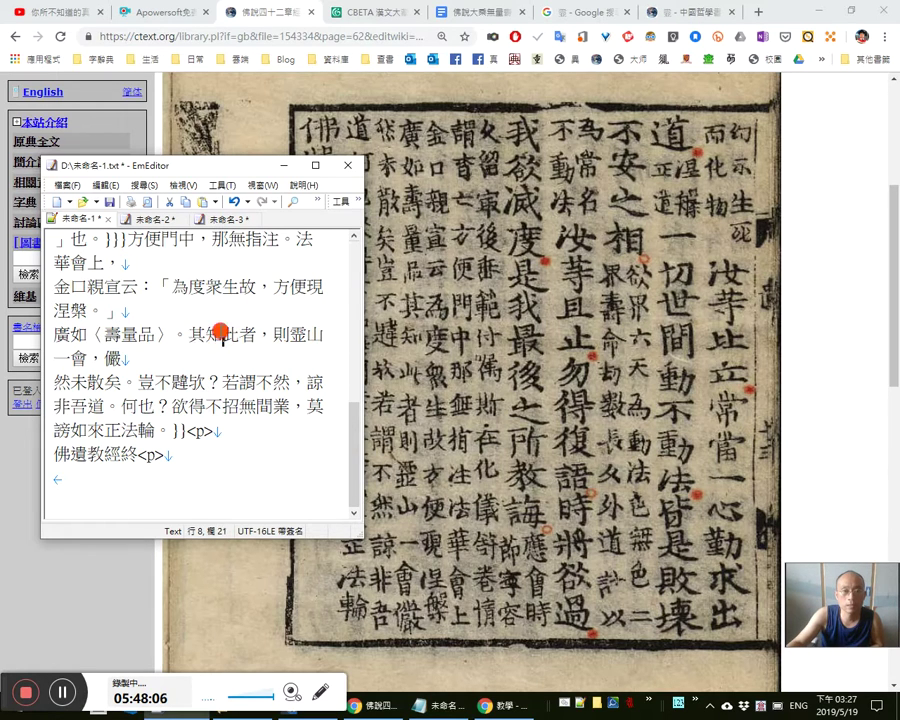
pyautogui.moveTo(163, 240)
pyautogui.mouseDown()
pyautogui.moveTo(147, 292)
pyautogui.moveTo(262, 340)
pyautogui.moveTo(224, 346)
pyautogui.moveTo(255, 341)
pyautogui.moveTo(240, 336)
pyautogui.mouseUp()
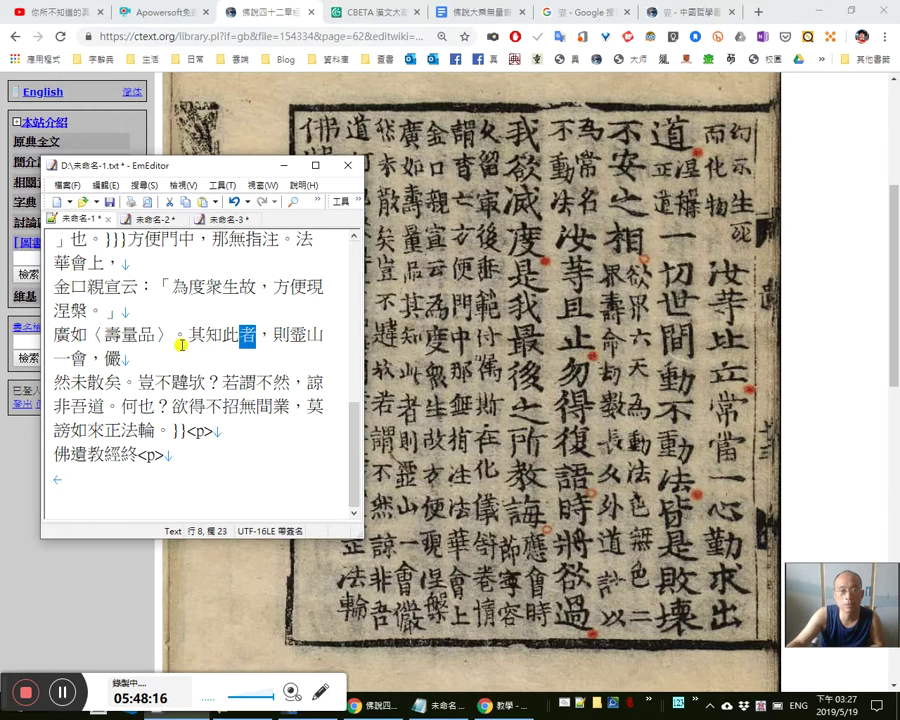
pyautogui.doubleClick(113, 358)
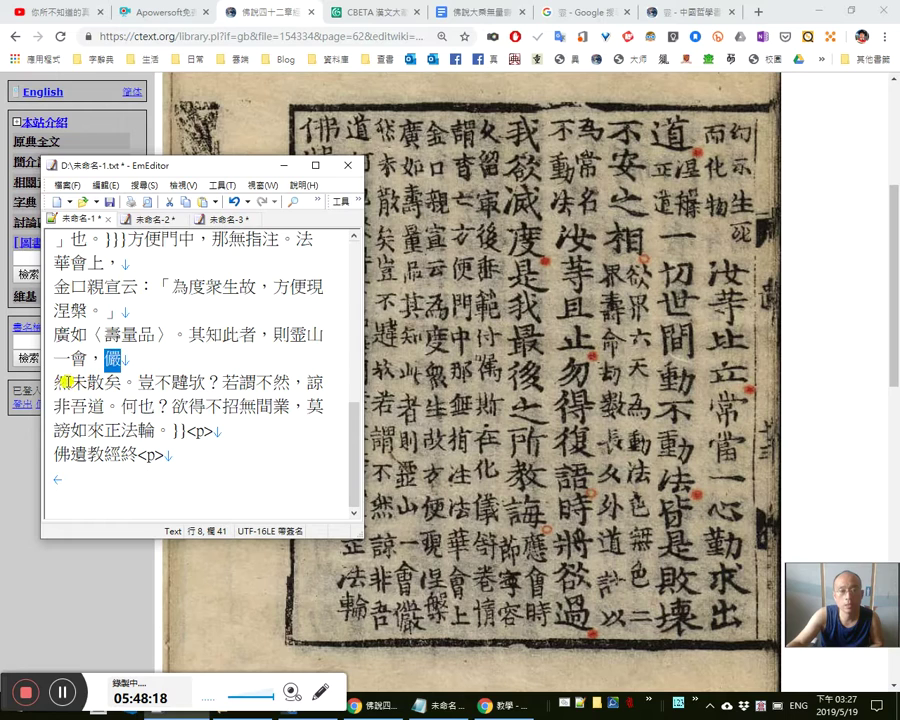
pyautogui.moveTo(63, 381); pyautogui.dragTo(117, 388)
pyautogui.click(106, 358)
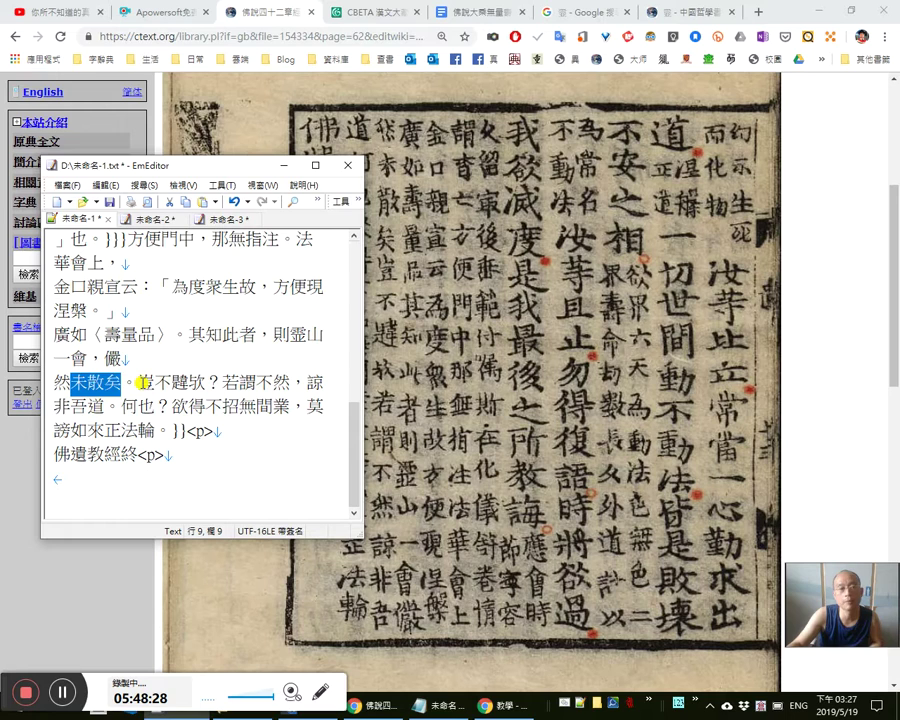
pyautogui.click(117, 383)
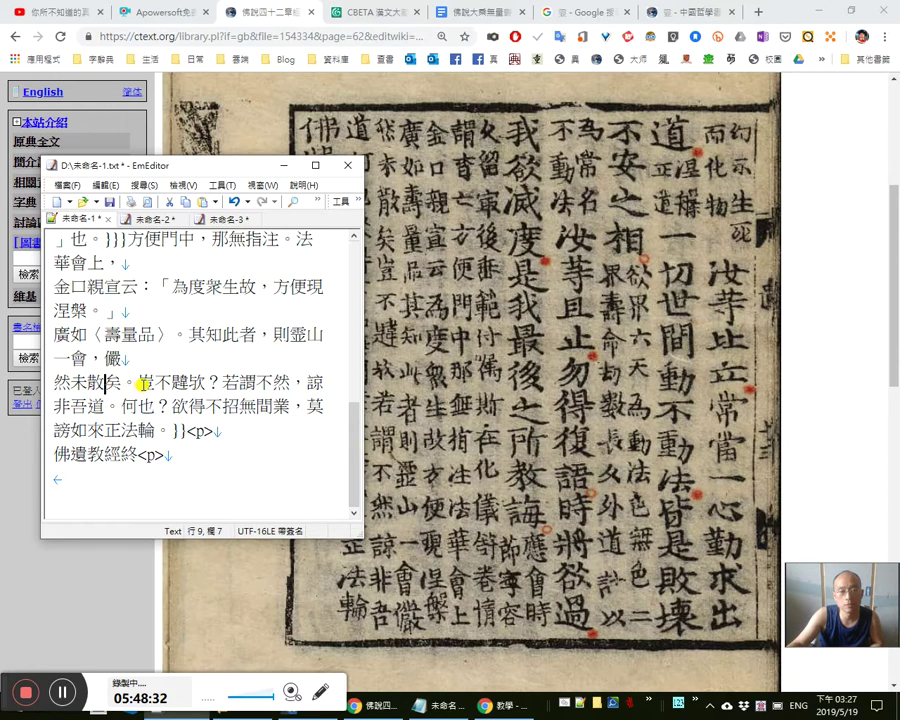
pyautogui.click(189, 383)
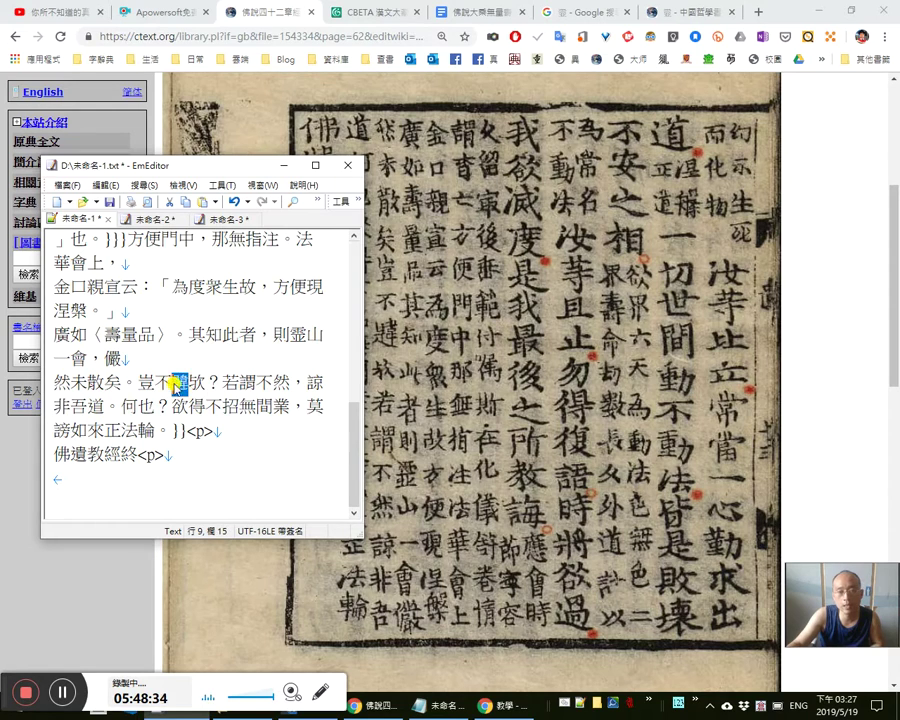
pyautogui.moveTo(120, 383); pyautogui.dragTo(258, 344)
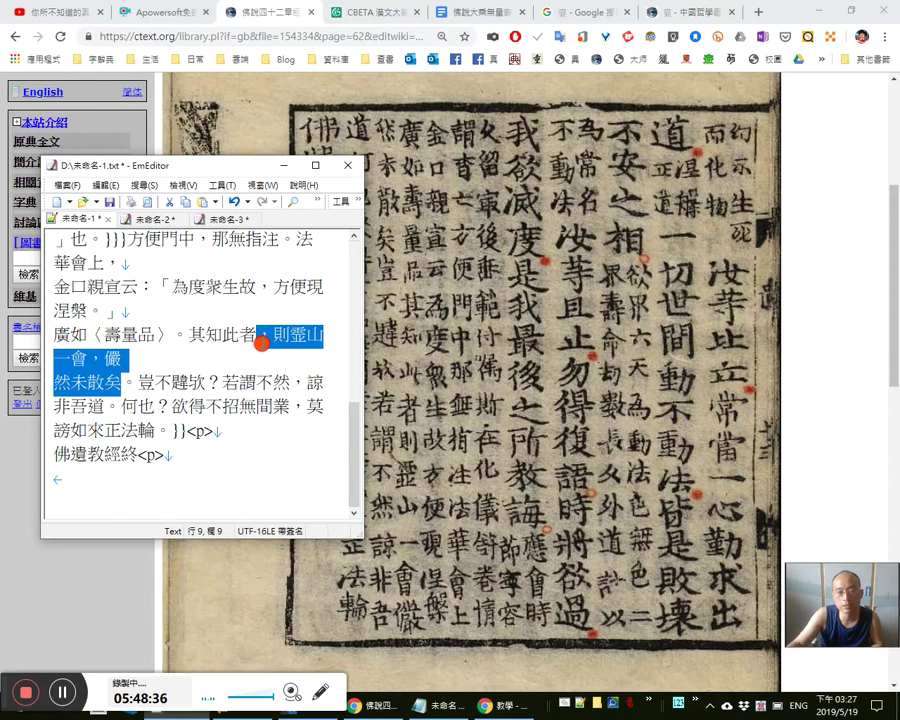
pyautogui.click(244, 377)
pyautogui.moveTo(230, 382); pyautogui.dragTo(300, 383)
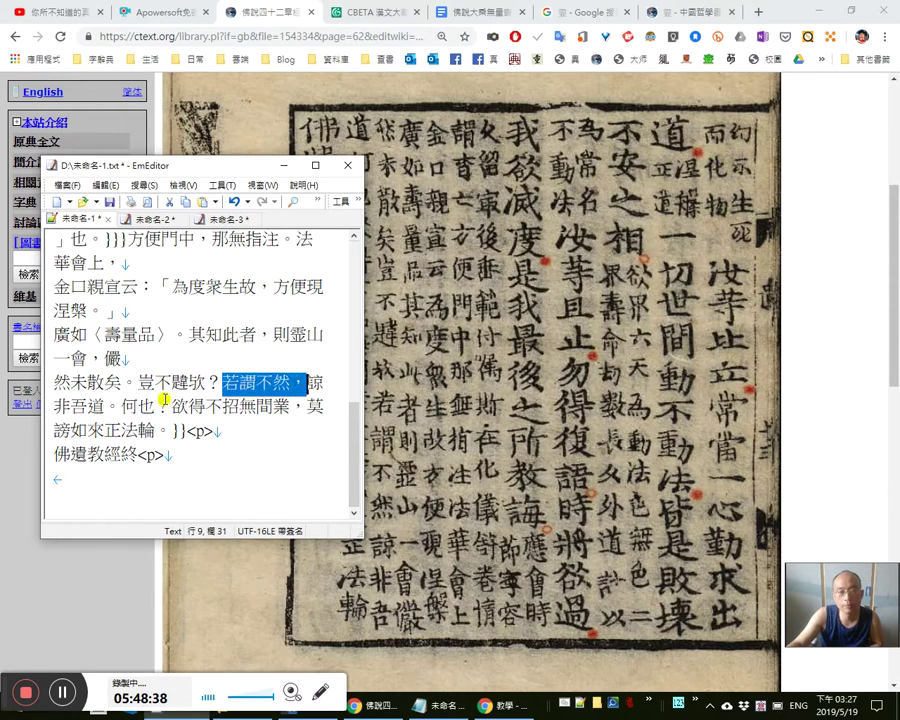
pyautogui.click(122, 407)
pyautogui.moveTo(212, 385); pyautogui.dragTo(308, 383)
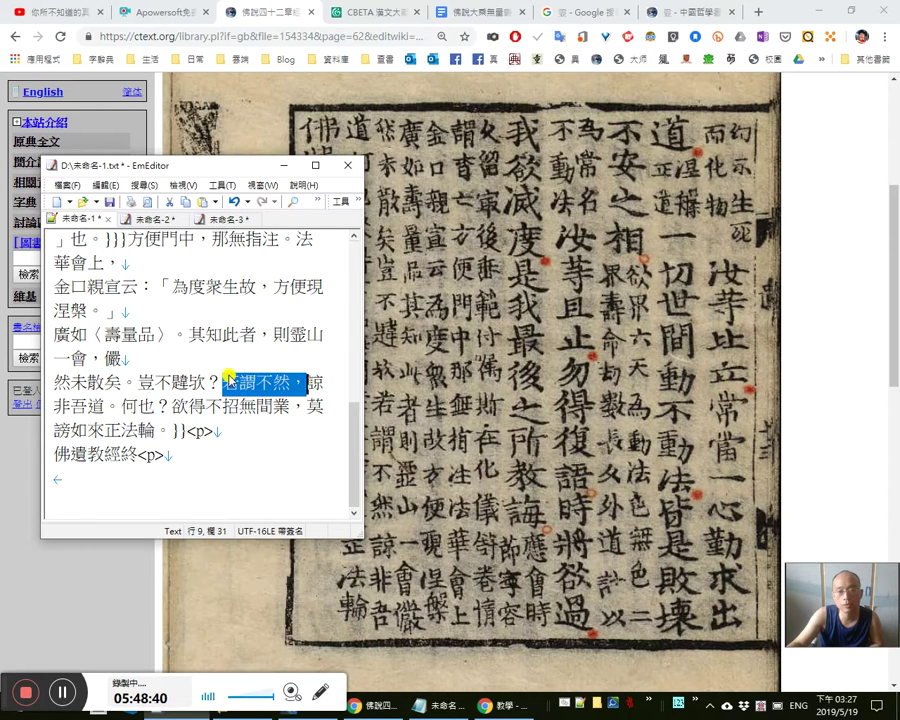
pyautogui.click(285, 383)
pyautogui.moveTo(193, 336); pyautogui.dragTo(194, 355)
# Step: Check the later lines, including 吾道, the 欲…正法輪 sentence, 業 and the closing commentary
pyautogui.click(146, 321)
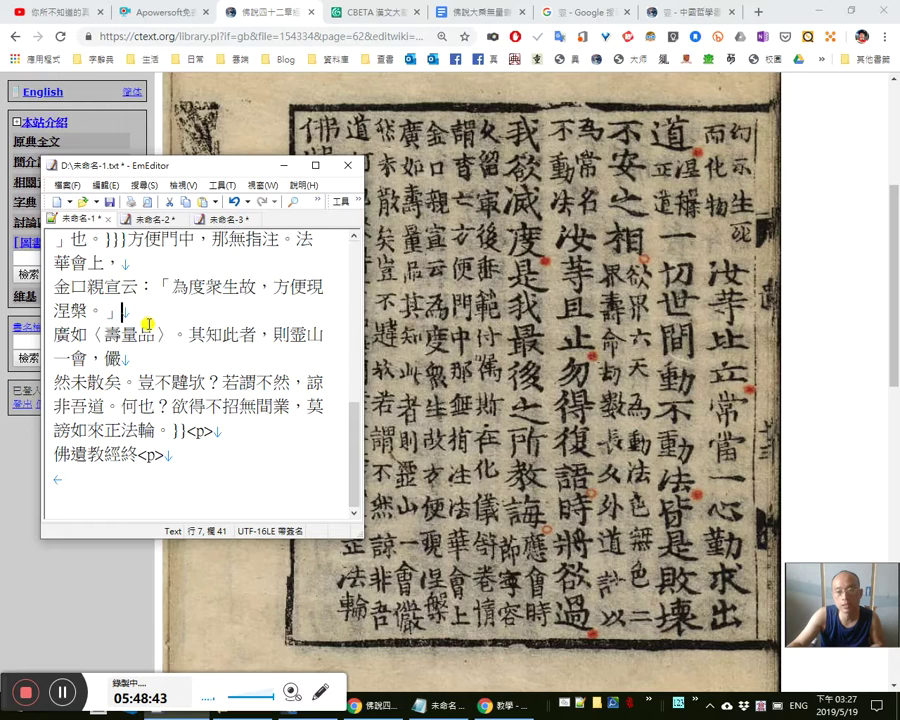
pyautogui.click(326, 382)
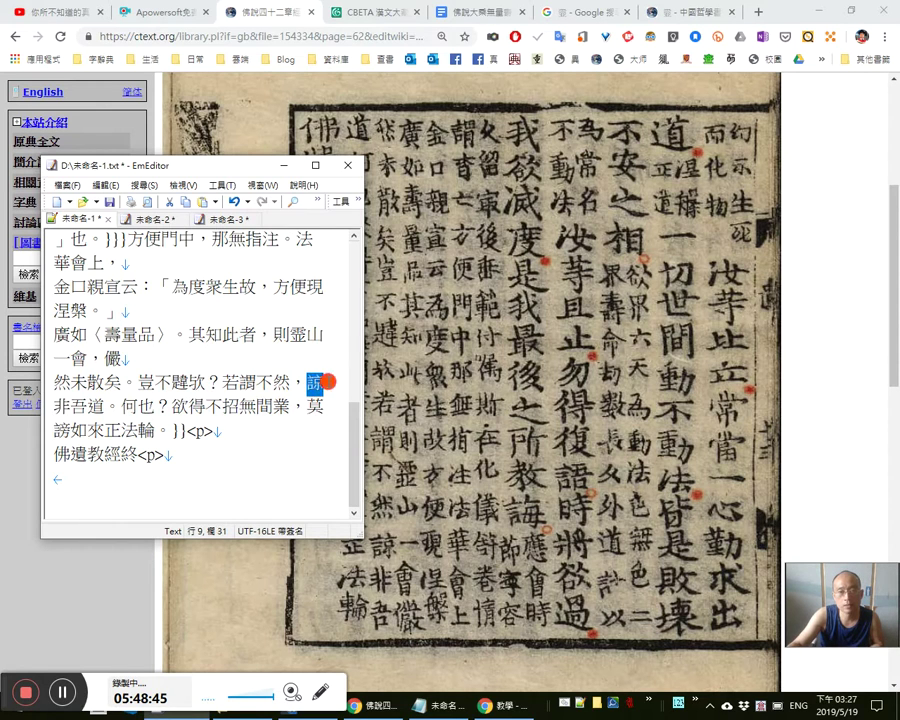
pyautogui.click(70, 407)
pyautogui.doubleClick(72, 407)
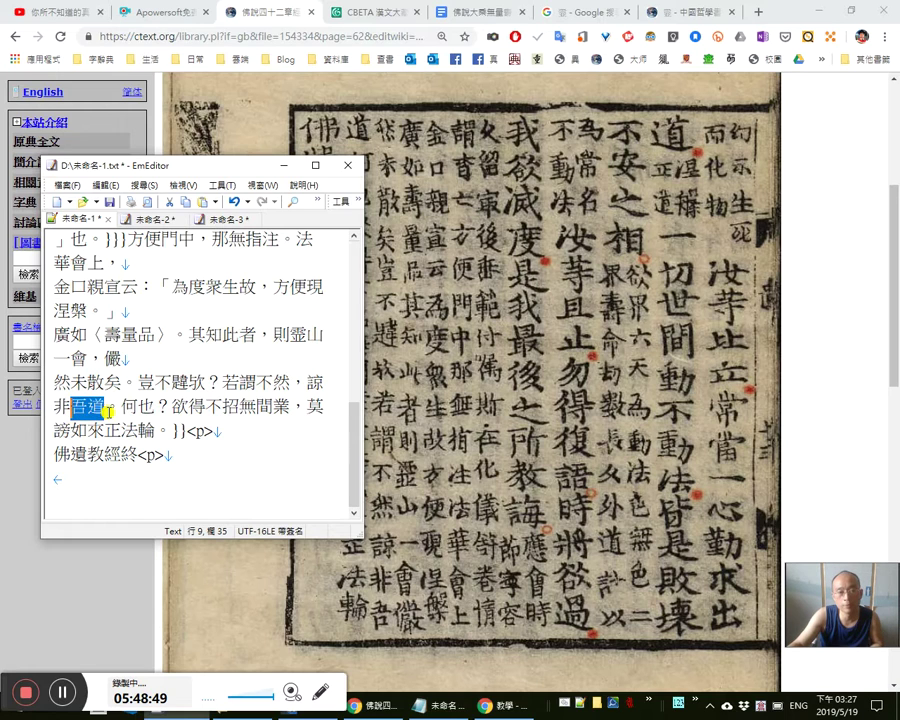
pyautogui.doubleClick(113, 407)
pyautogui.click(160, 404)
pyautogui.click(196, 404)
pyautogui.moveTo(171, 403); pyautogui.dragTo(163, 437)
pyautogui.moveTo(170, 268); pyautogui.dragTo(90, 314)
pyautogui.click(174, 288)
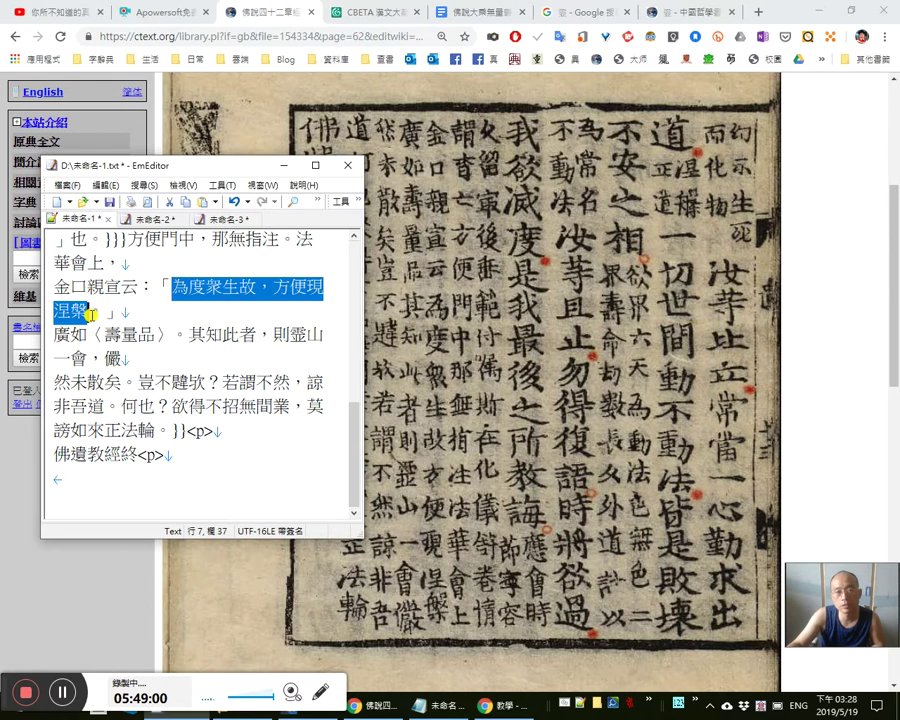
pyautogui.click(179, 407)
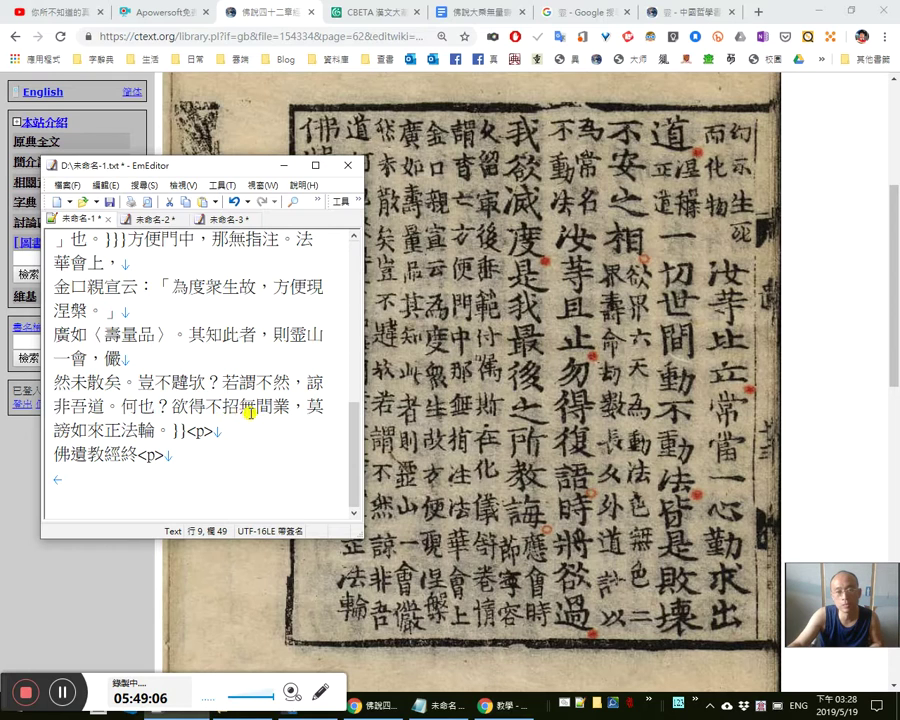
pyautogui.moveTo(271, 408); pyautogui.dragTo(296, 409)
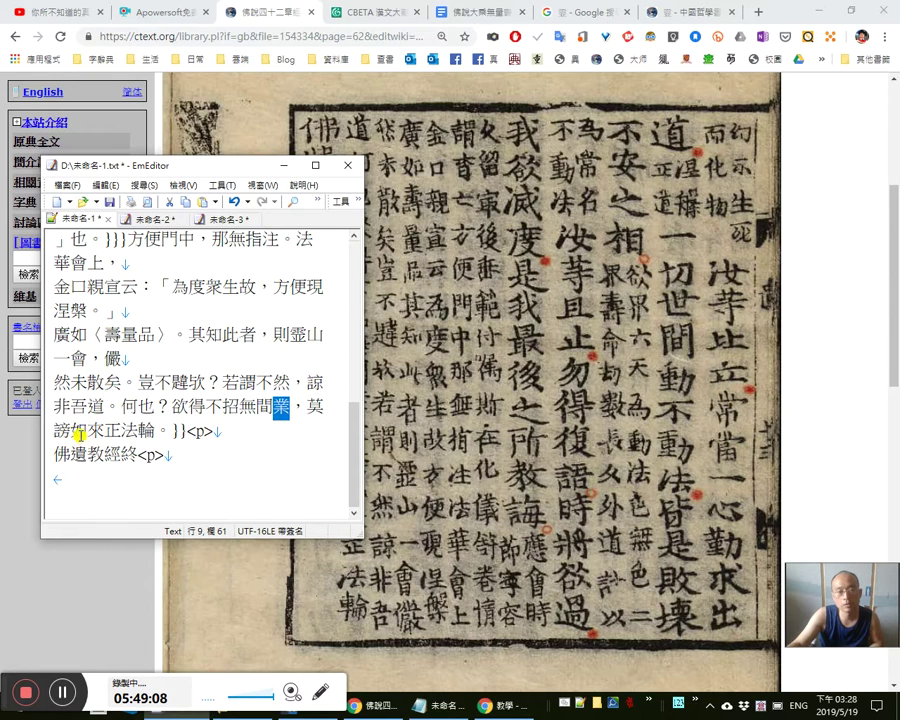
pyautogui.moveTo(151, 259); pyautogui.dragTo(182, 372)
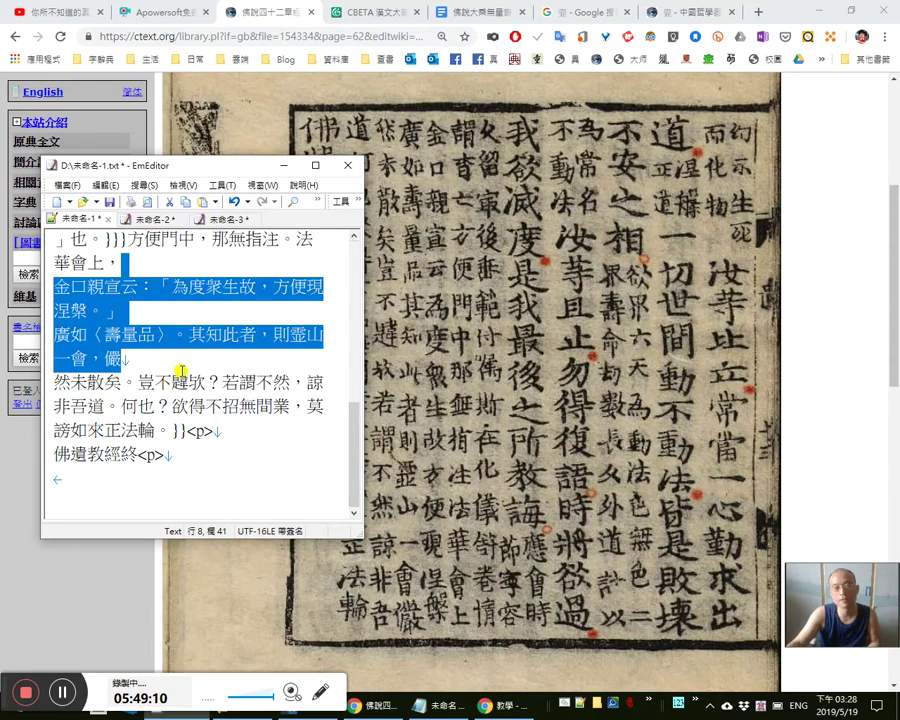
pyautogui.moveTo(177, 170); pyautogui.dragTo(613, 181)
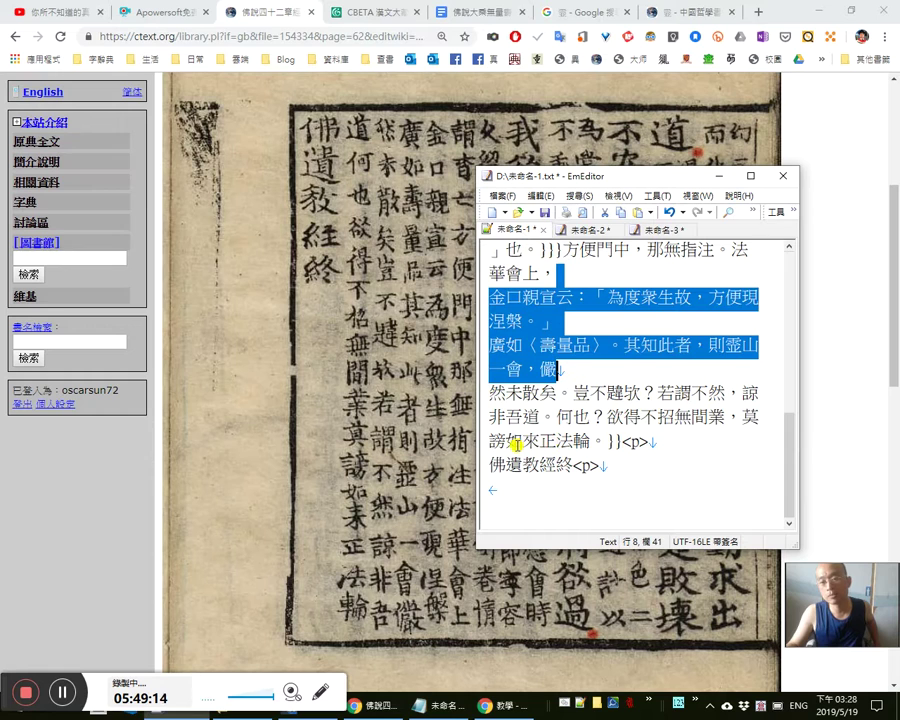
pyautogui.moveTo(494, 441); pyautogui.dragTo(597, 441)
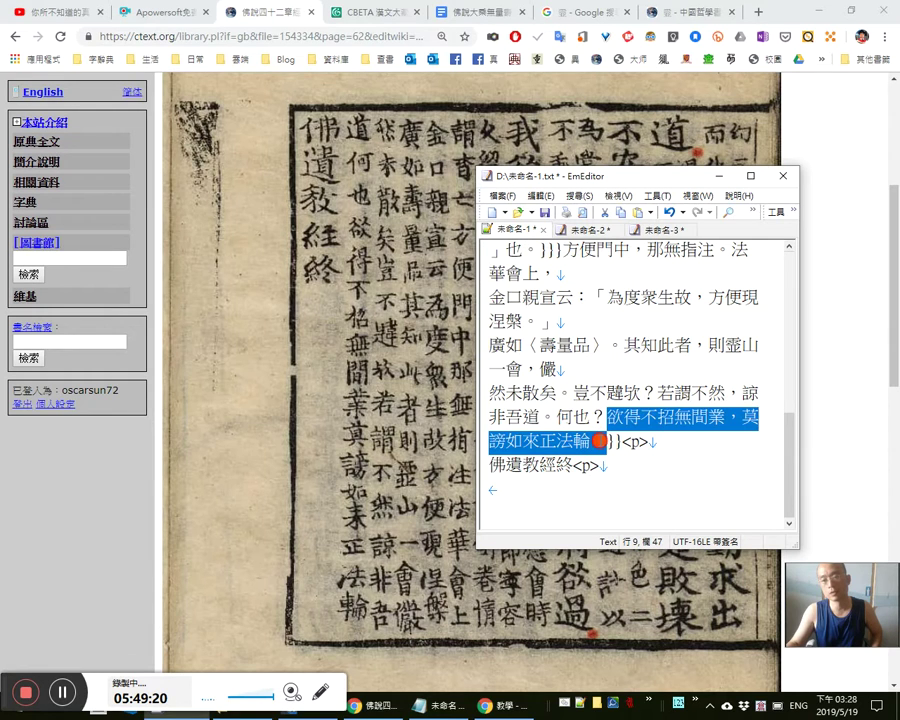
pyautogui.click(634, 476)
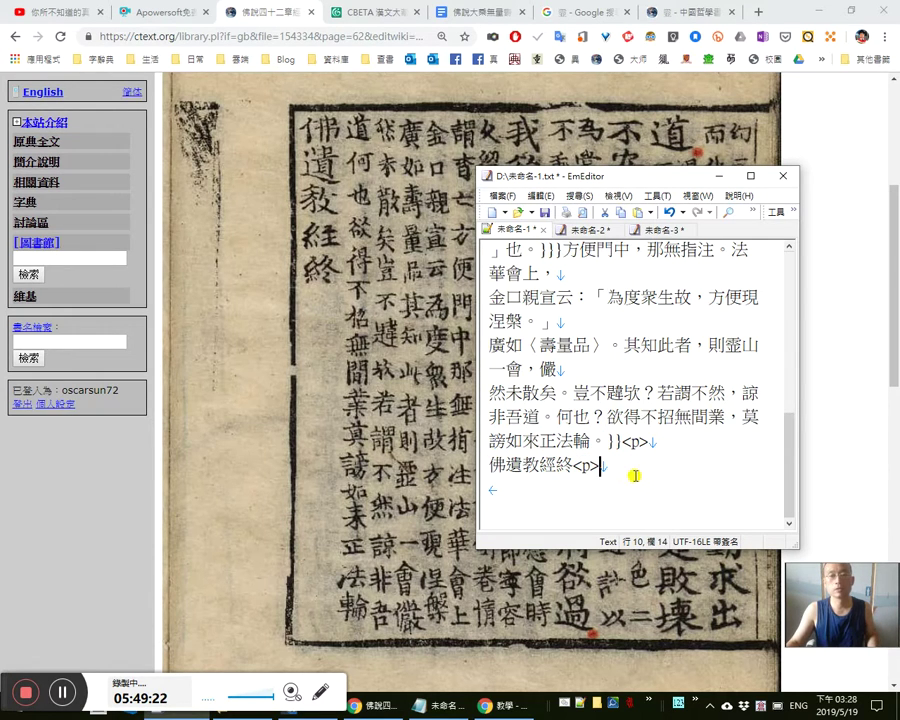
# Step: Cut all the page 62 text out of EmEditor and bring the ctext page back
pyautogui.hotkey('ctrl', 'a')
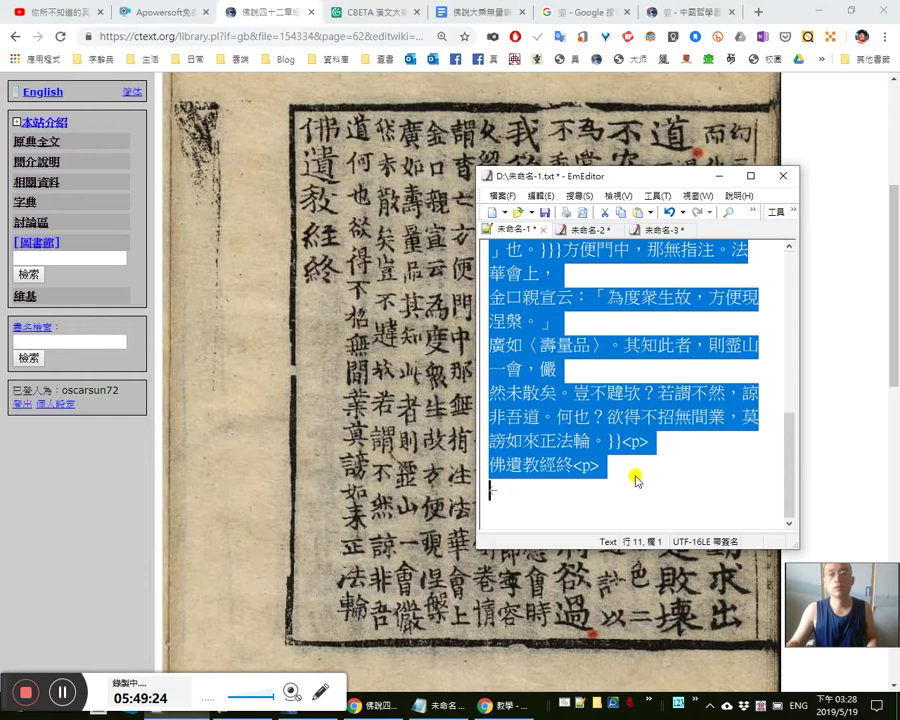
pyautogui.hotkey('ctrl', 'x')
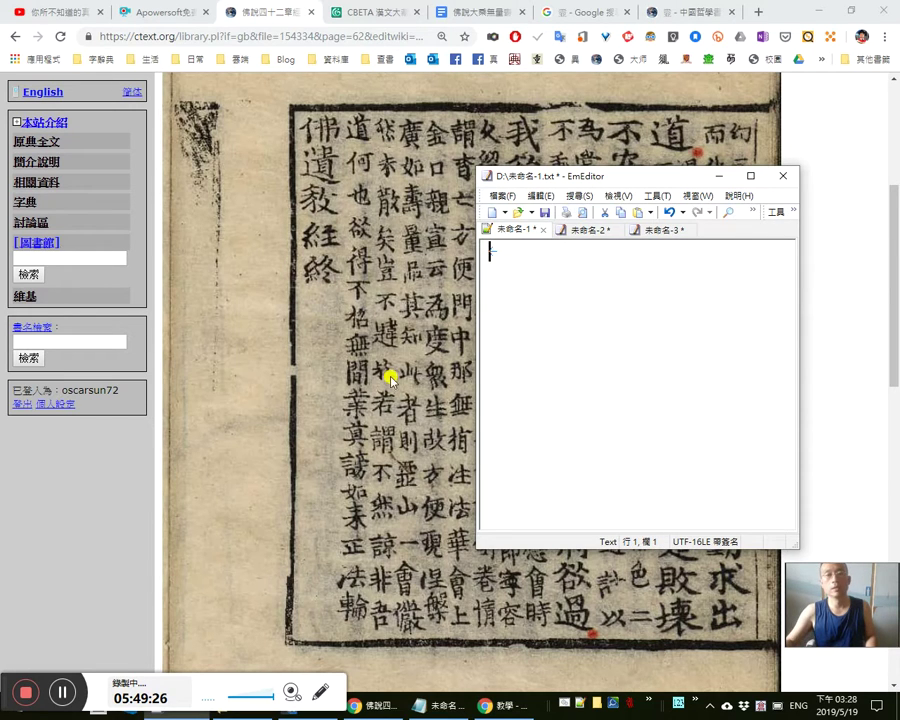
pyautogui.click(406, 390)
pyautogui.scroll(-5, 358, 346)
# Step: Paste the reformatted text into page 62's edit box and reopen the transcription for editing
pyautogui.click(510, 390)
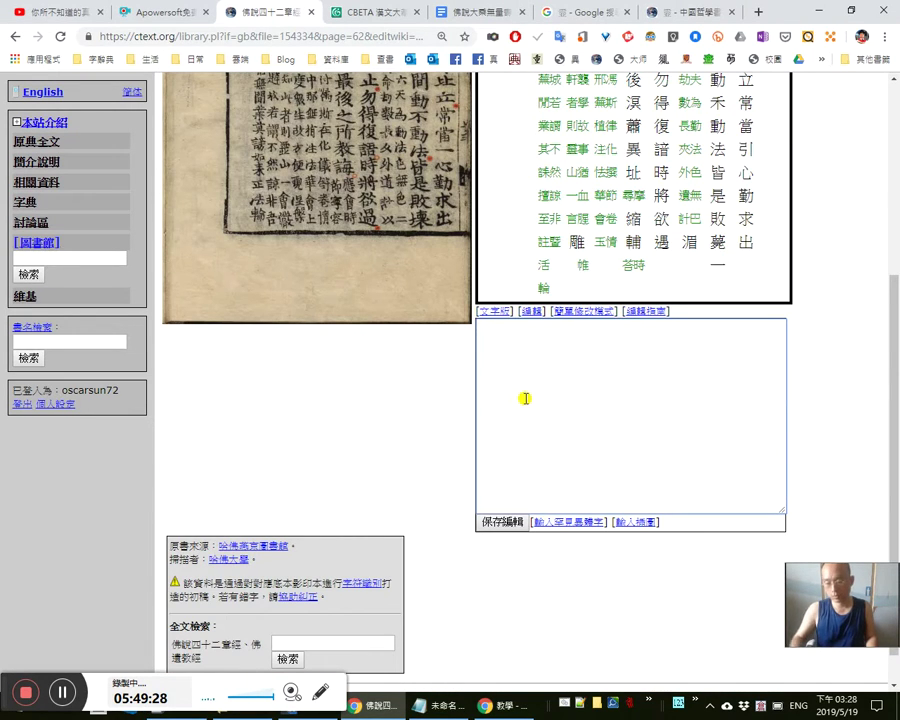
pyautogui.hotkey('ctrl', 'v')
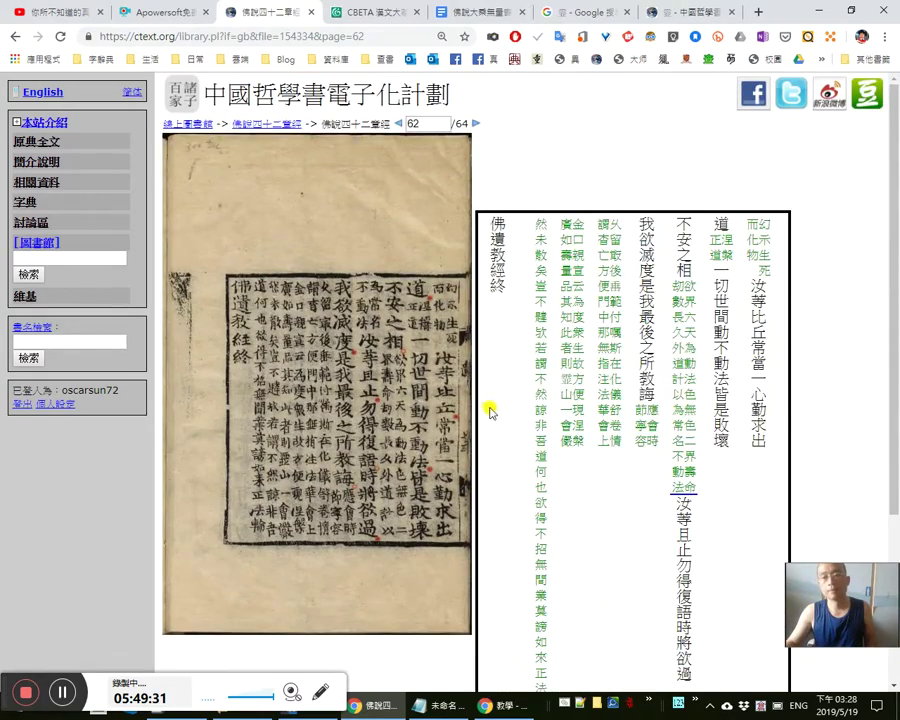
pyautogui.scroll(-3, 490, 411)
pyautogui.click(540, 580)
pyautogui.scroll(3, 441, 523)
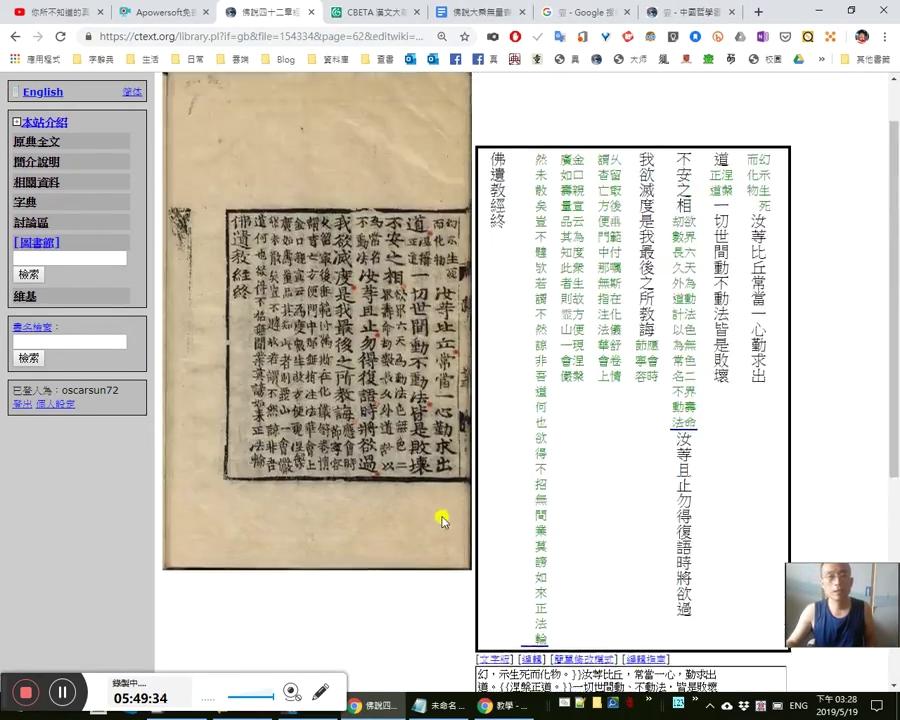
pyautogui.scroll(3, 392, 494)
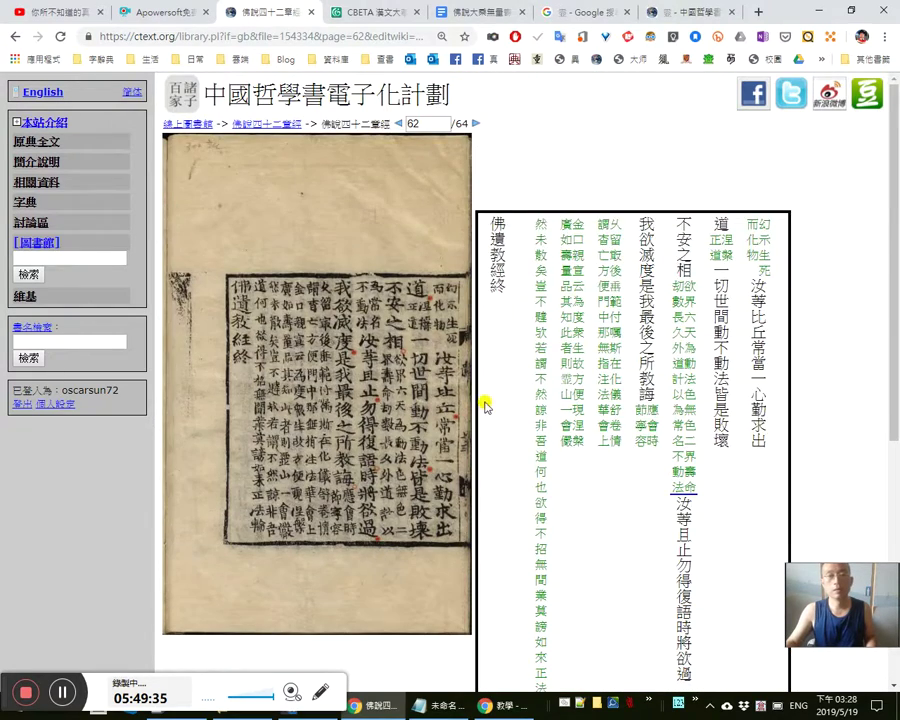
# Step: Paste the passage back into EmEditor's 未命名-1 with the caret in line 9
pyautogui.hotkey('alt', 'Tab')
pyautogui.hotkey('ctrl', 'v')
pyautogui.click(617, 392)
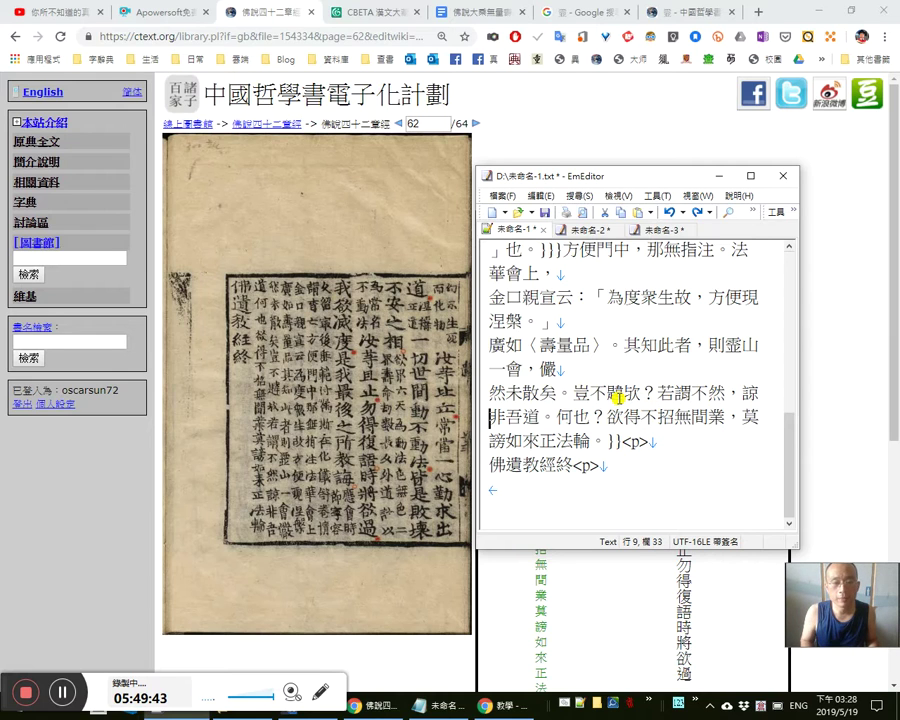
# Step: Insert a line break after 非吾 in the page 62 passage
pyautogui.press('Return')
pyautogui.hotkey('ctrl', 'a')
pyautogui.hotkey('ctrl', 'x')
pyautogui.hotkey('alt', 'Tab')
pyautogui.scroll(-1, 622, 430)
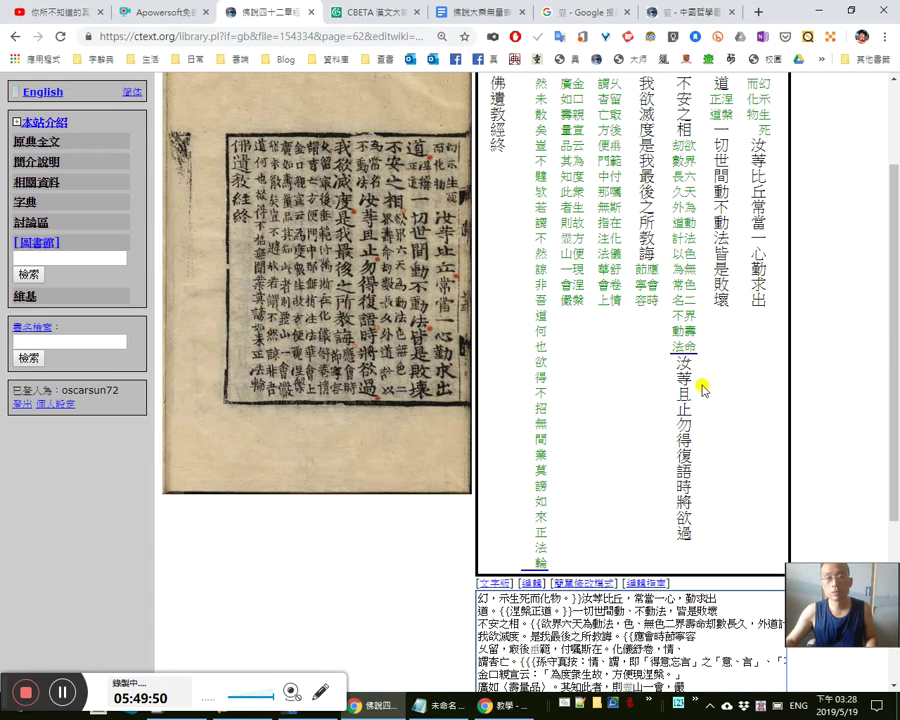
pyautogui.hotkey('alt', 'Tab')
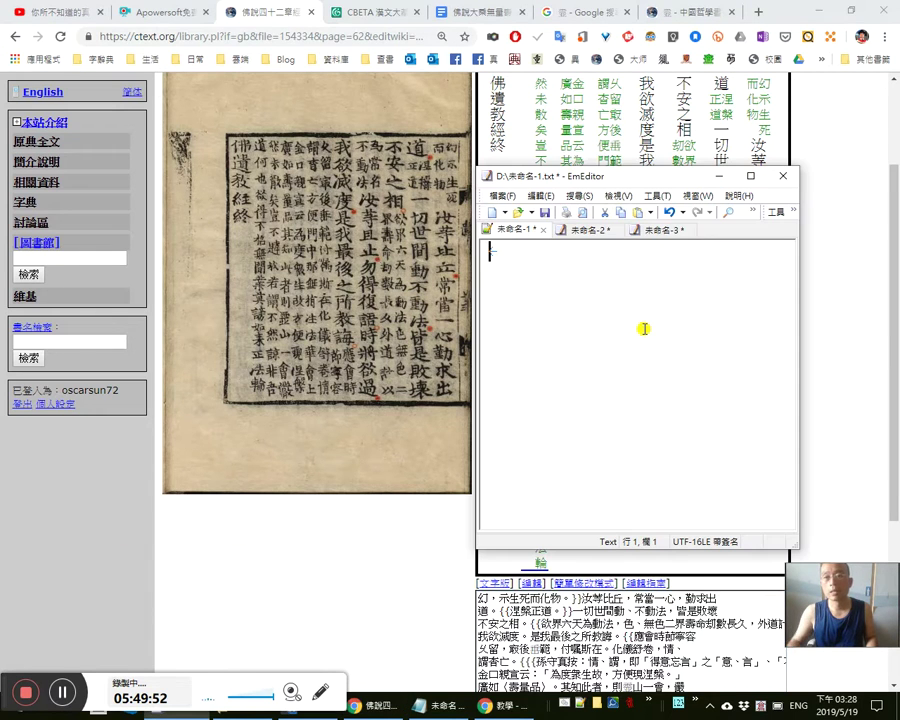
pyautogui.hotkey('ctrl', 'v')
pyautogui.hotkey('ctrl', 'Home')
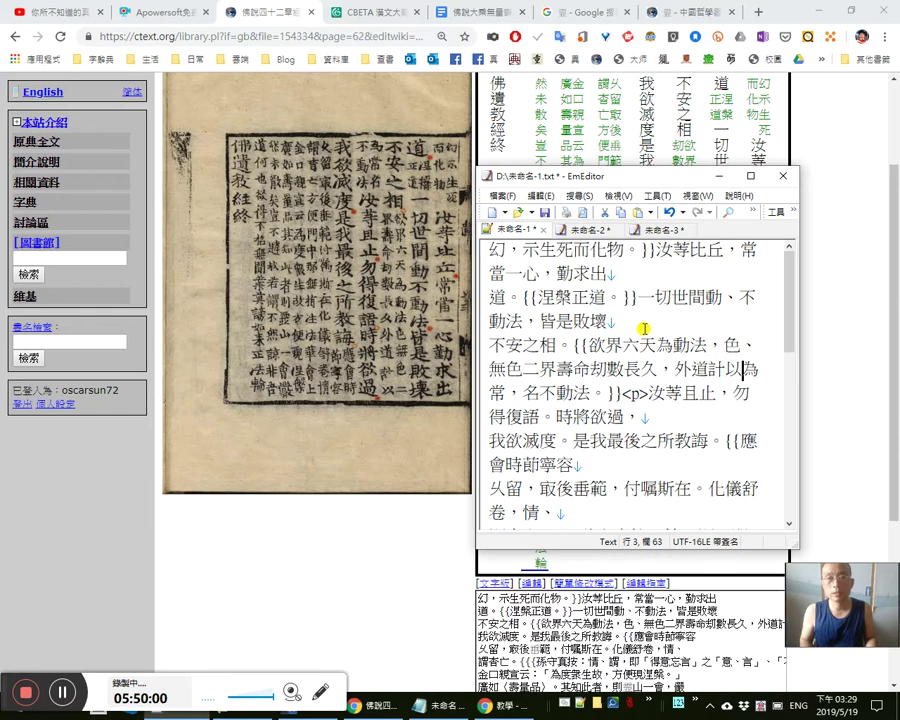
# Step: Cut the corrected text from EmEditor and put the caret in page 62's edit box
pyautogui.hotkey('ctrl', 'a')
pyautogui.hotkey('ctrl', 'x')
pyautogui.hotkey('alt', 'Tab')
pyautogui.click(618, 622)
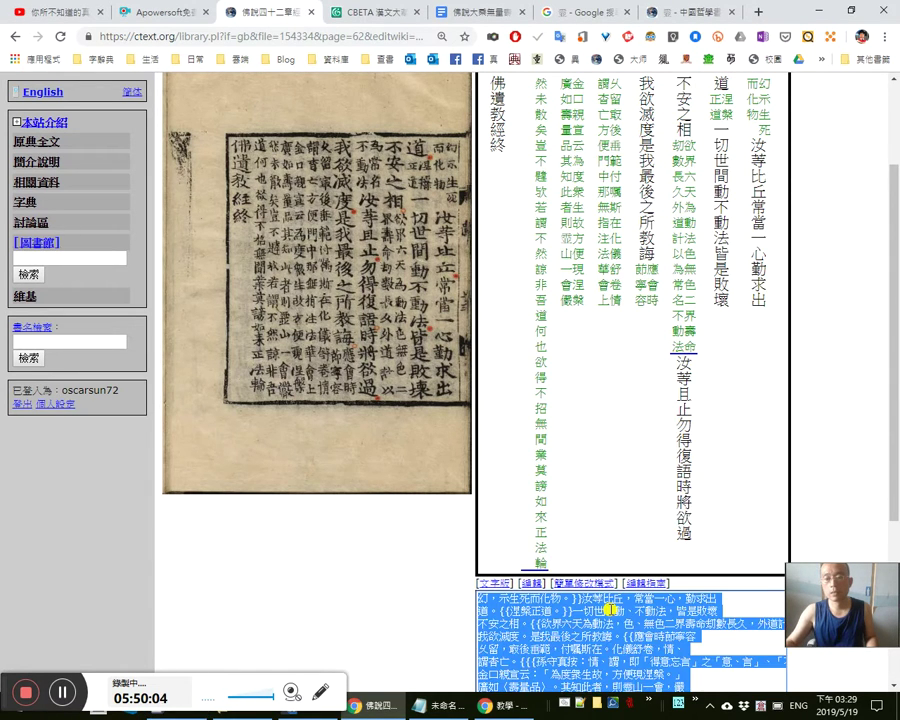
# Step: Replace page 62's old transcription with the corrected text, then open the full-text version
pyautogui.hotkey('ctrl', 'a')
pyautogui.hotkey('ctrl', 'v')
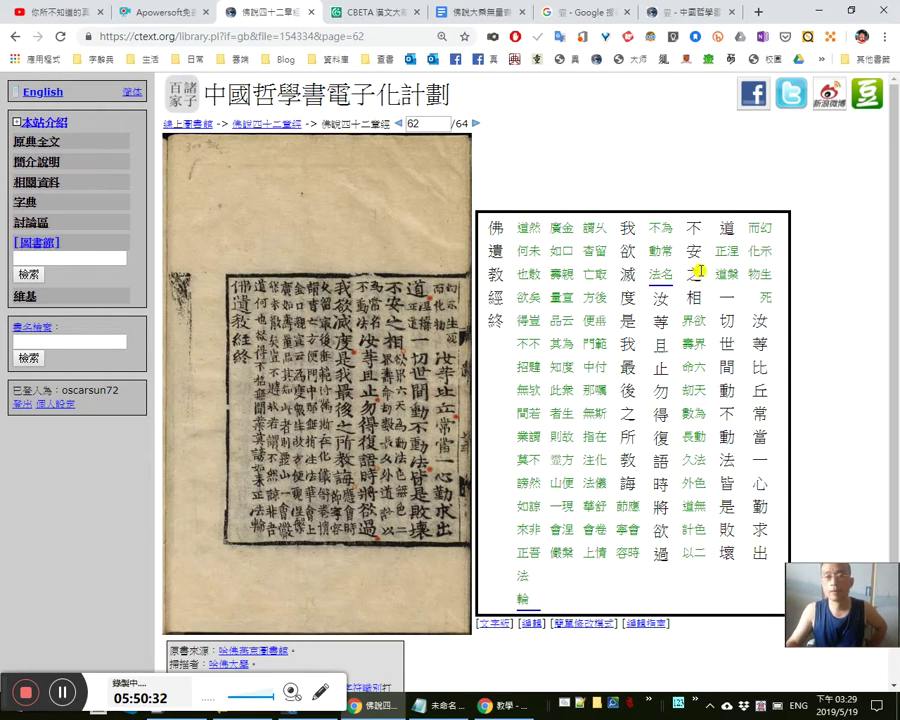
pyautogui.click(486, 623)
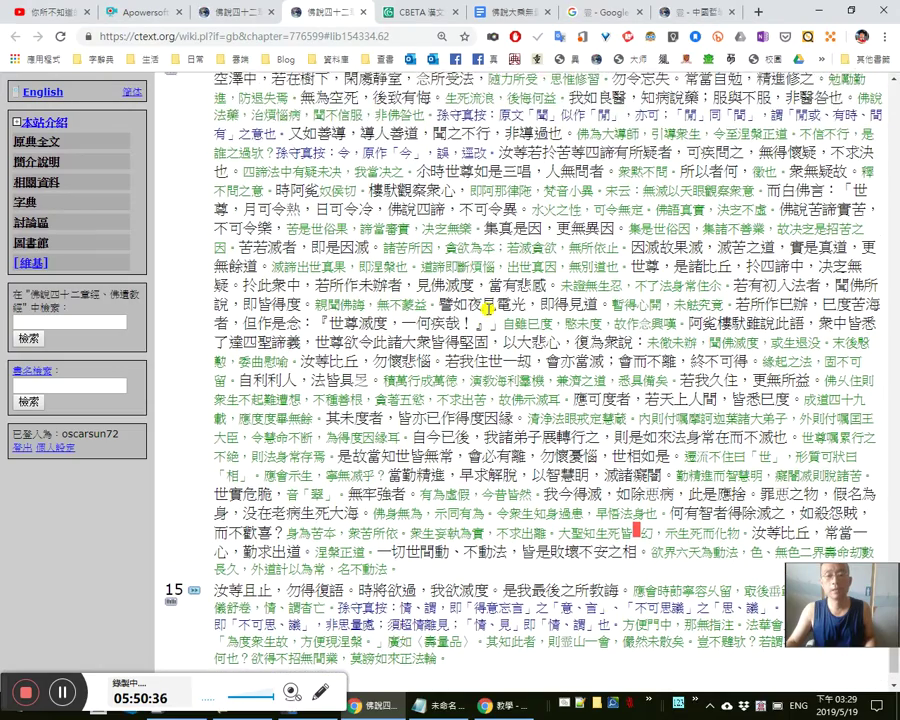
# Step: Scroll through passages 14–16 in the full text, then back up toward the 《佛遺教經》 heading
pyautogui.scroll(-2, 491, 304)
pyautogui.scroll(4, 492, 300)
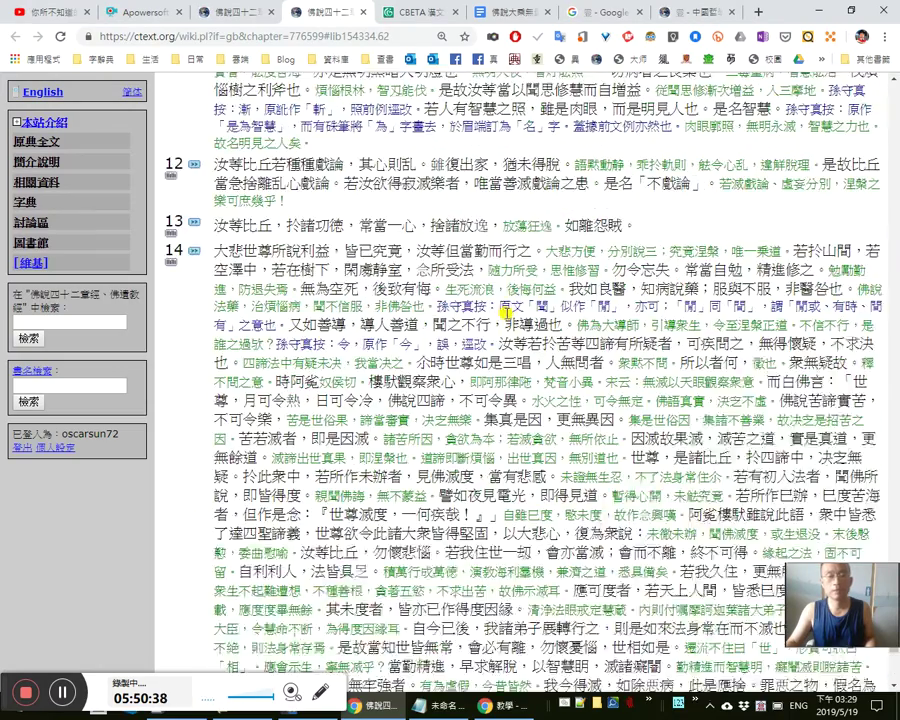
pyautogui.scroll(-2, 506, 310)
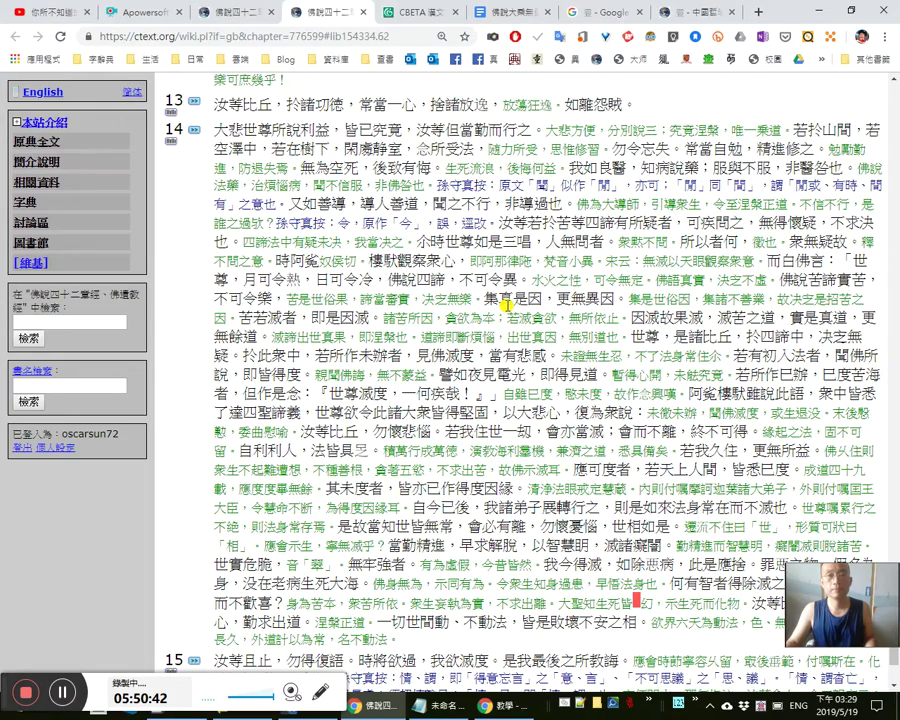
pyautogui.scroll(-3, 507, 302)
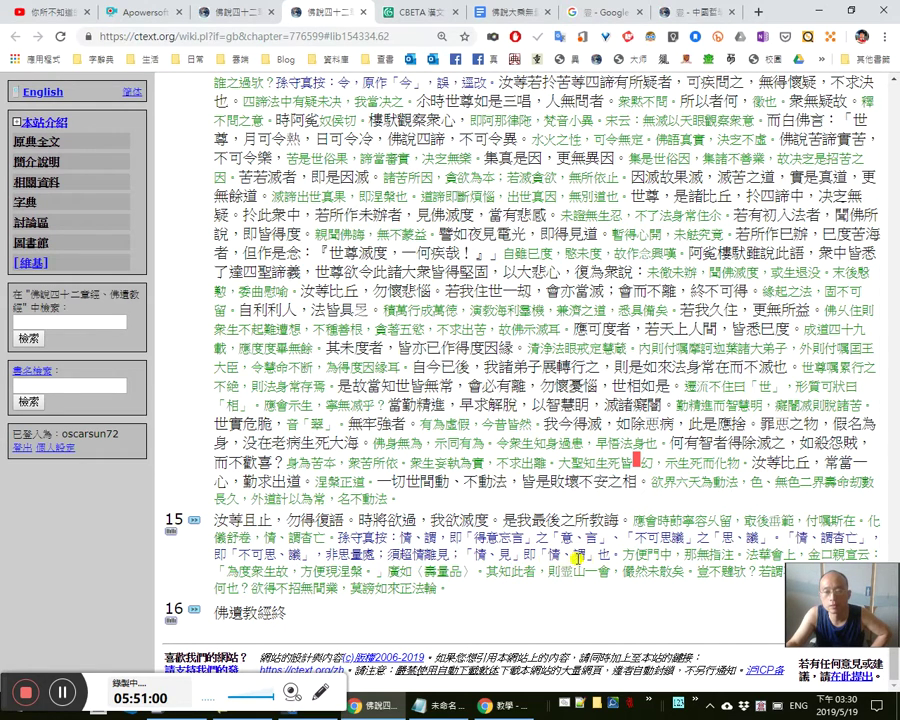
pyautogui.scroll(15, 626, 557)
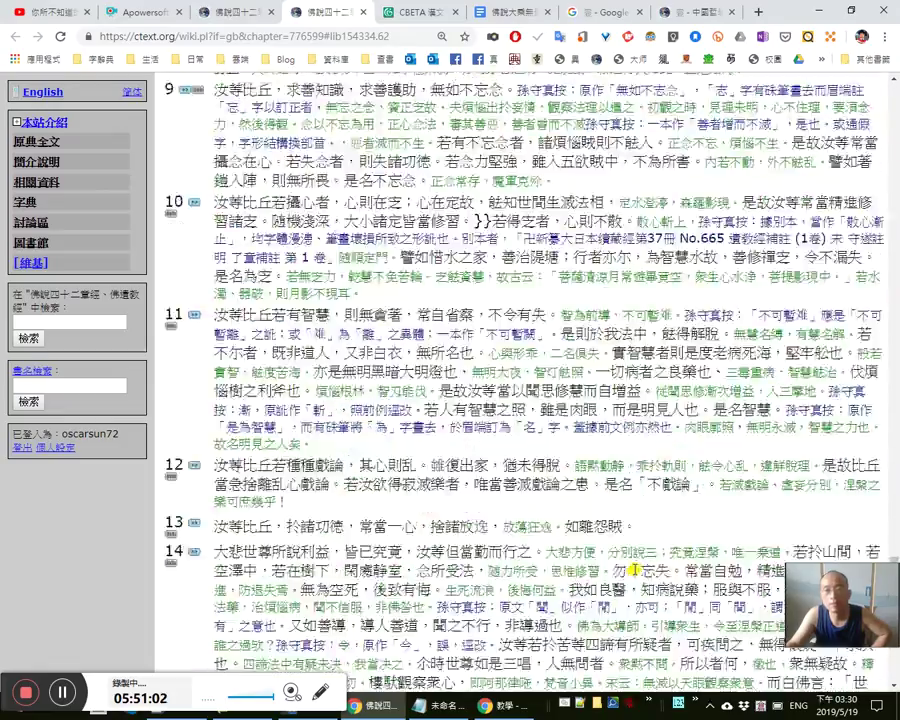
pyautogui.scroll(15, 626, 563)
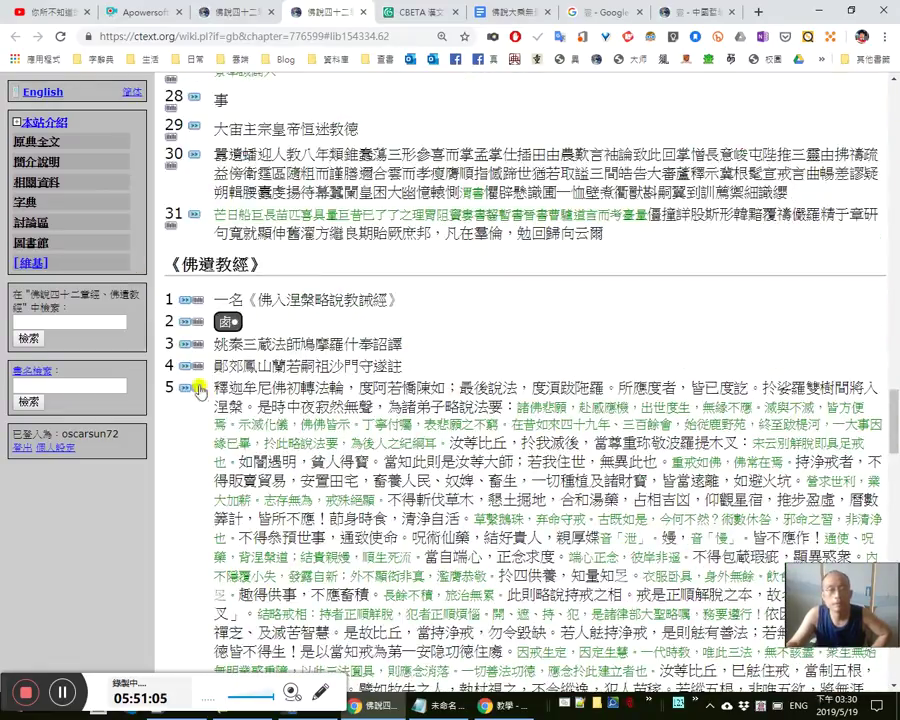
# Step: Open the scanned page 37 for passage 5 of 佛說四十二章經
pyautogui.click(197, 387)
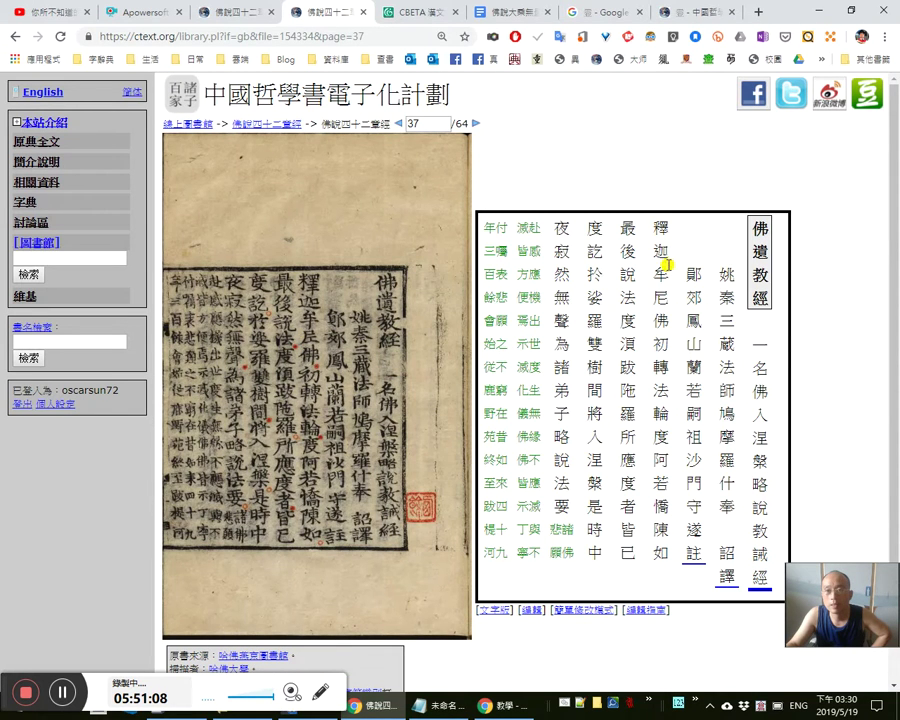
pyautogui.click(15, 37)
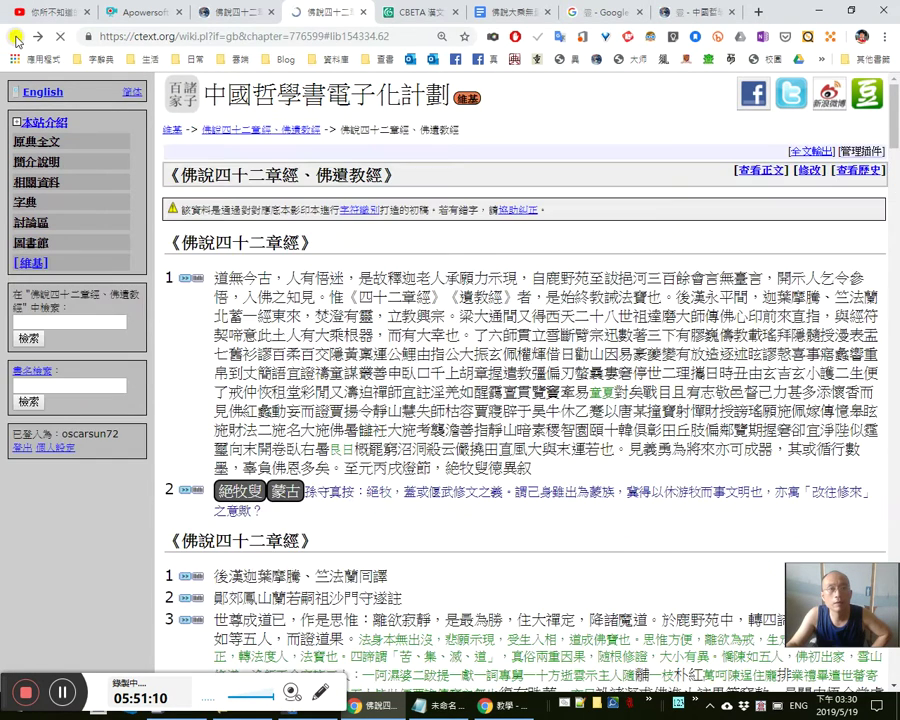
pyautogui.click(36, 37)
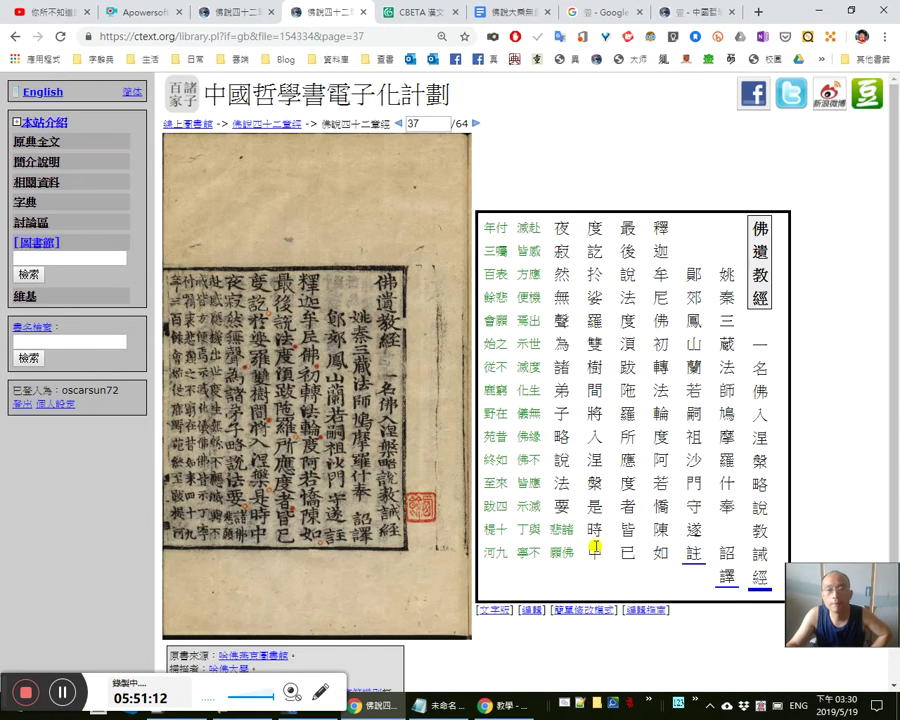
pyautogui.hotkey('ctrl', 'f')
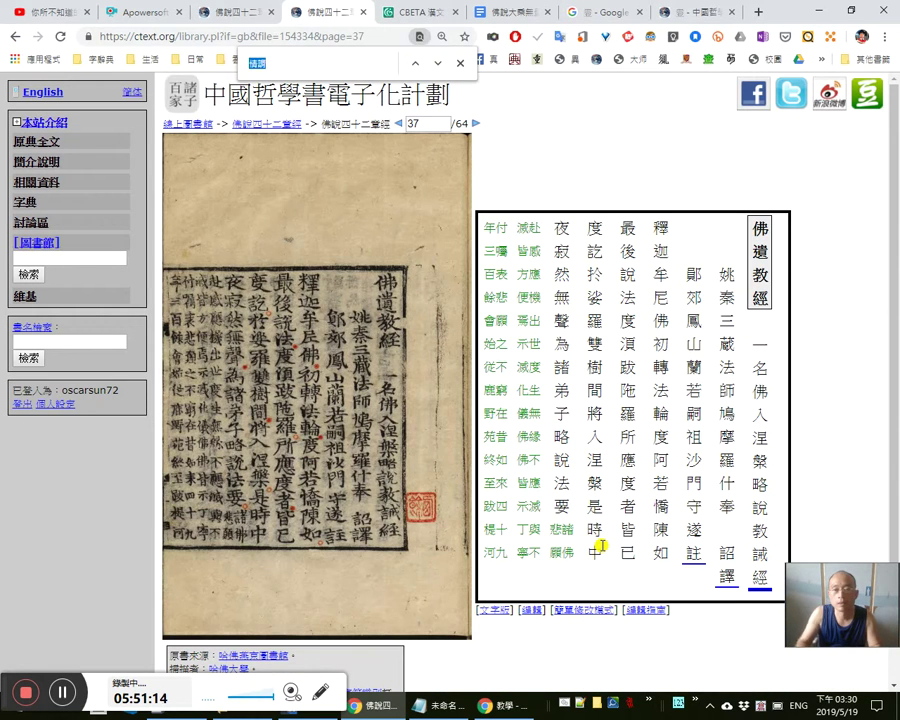
pyautogui.press('Escape')
# Step: Search pages 38 to 40 for 丘 and open page 40's transcription for editing
pyautogui.click(476, 123)
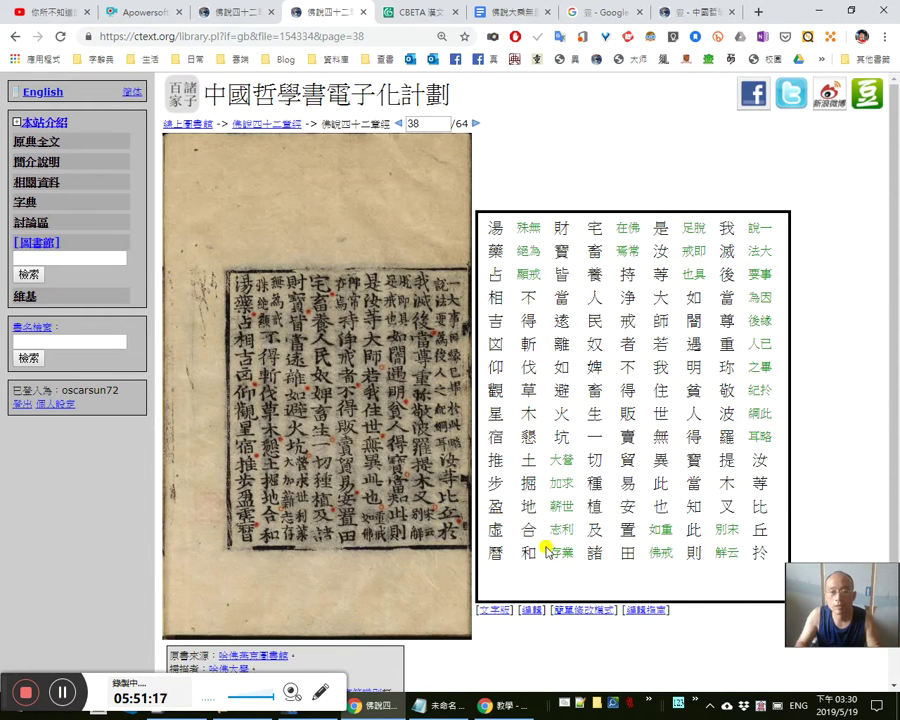
pyautogui.hotkey('ctrl', 'f')
pyautogui.write('比丘')
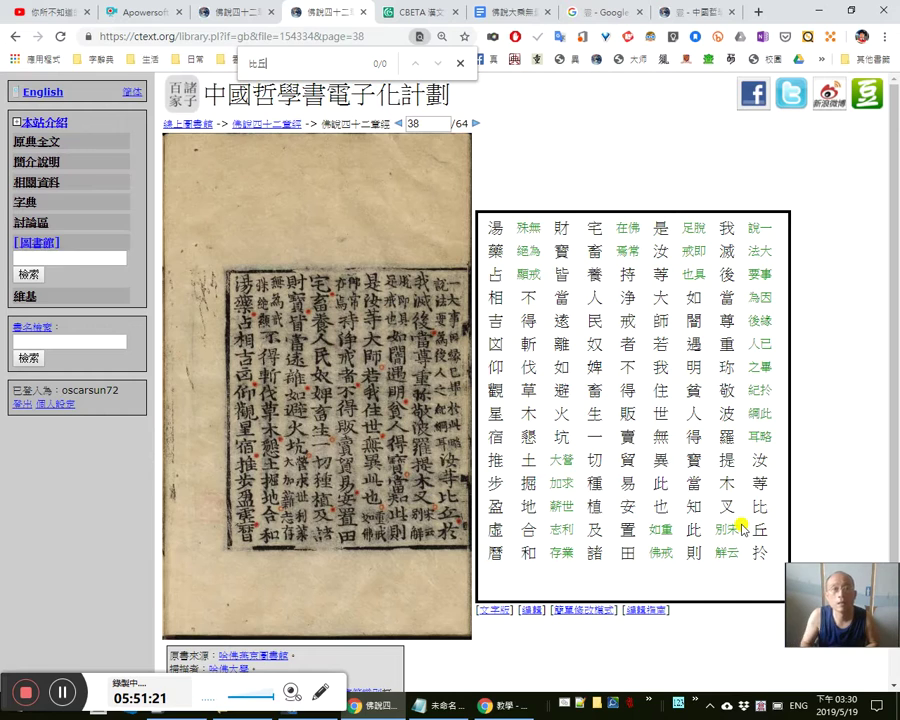
pyautogui.press('Left')
pyautogui.press('BackSpace')
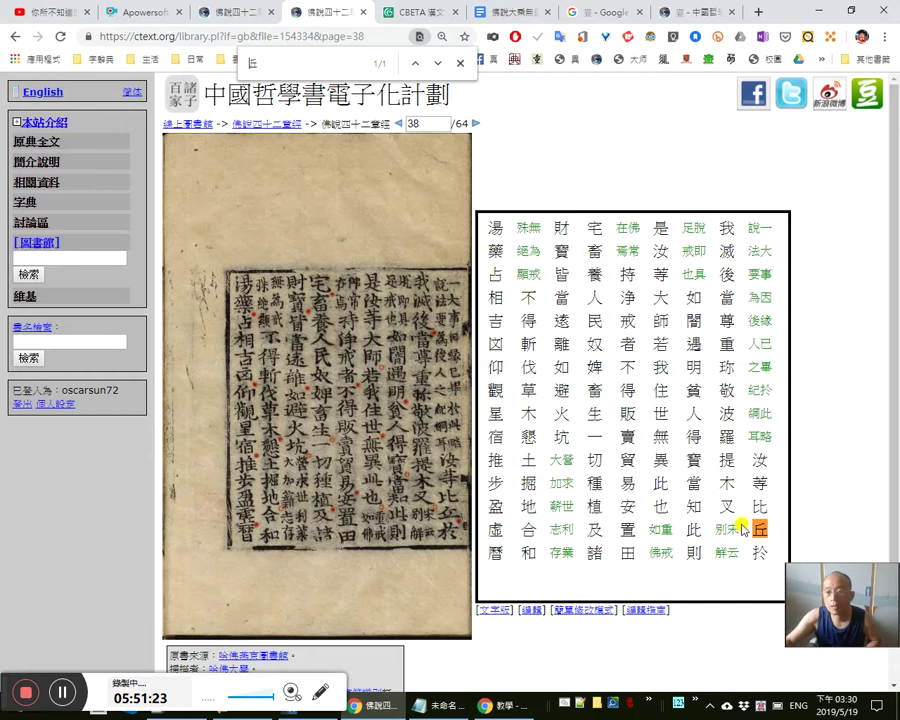
pyautogui.click(474, 125)
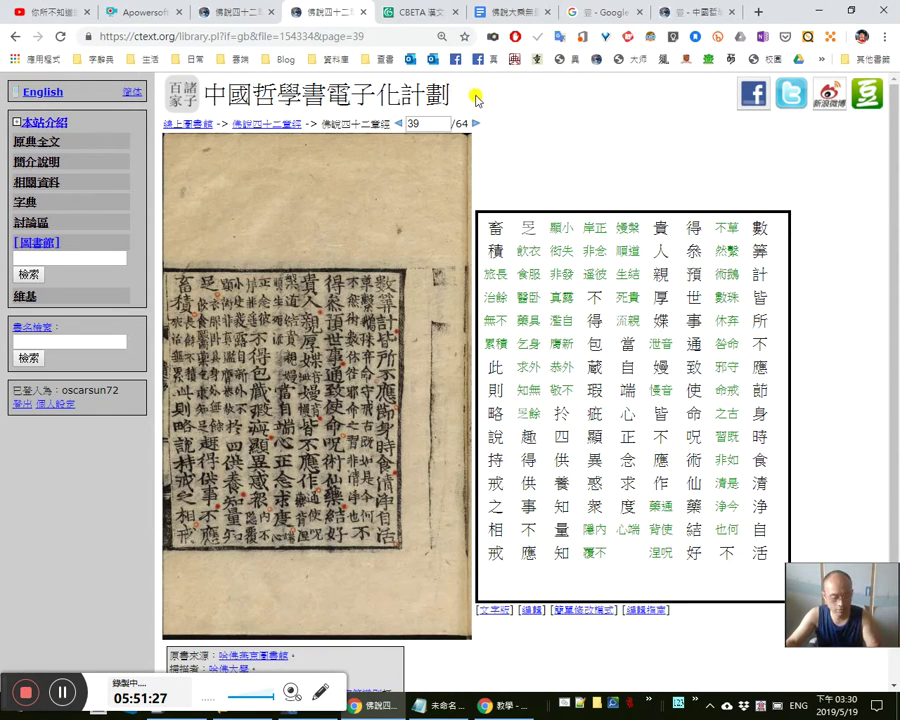
pyautogui.click(477, 124)
pyautogui.hotkey('ctrl', 'f')
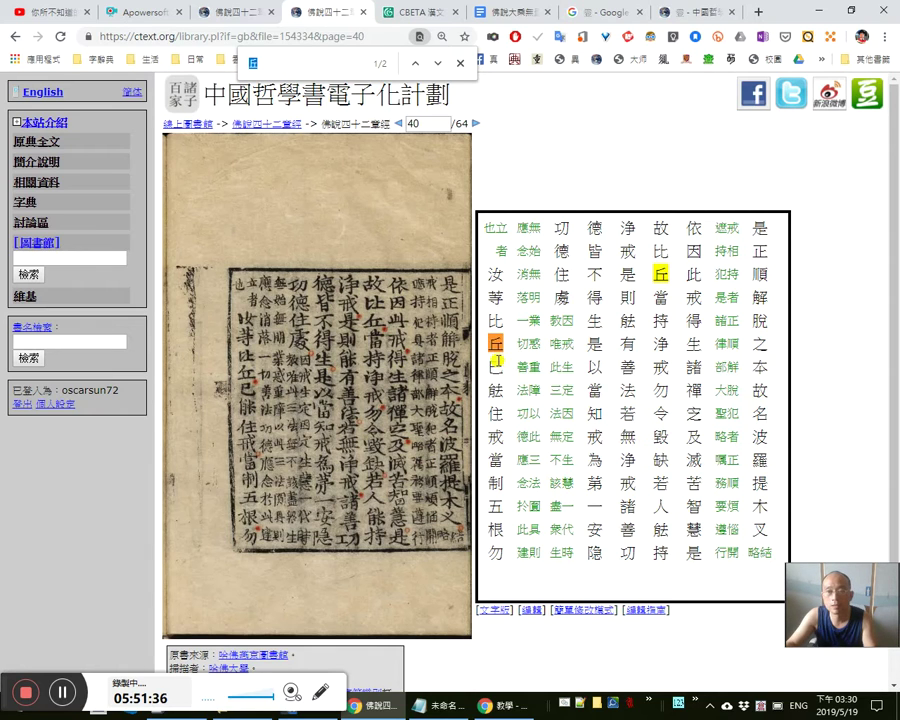
pyautogui.click(592, 610)
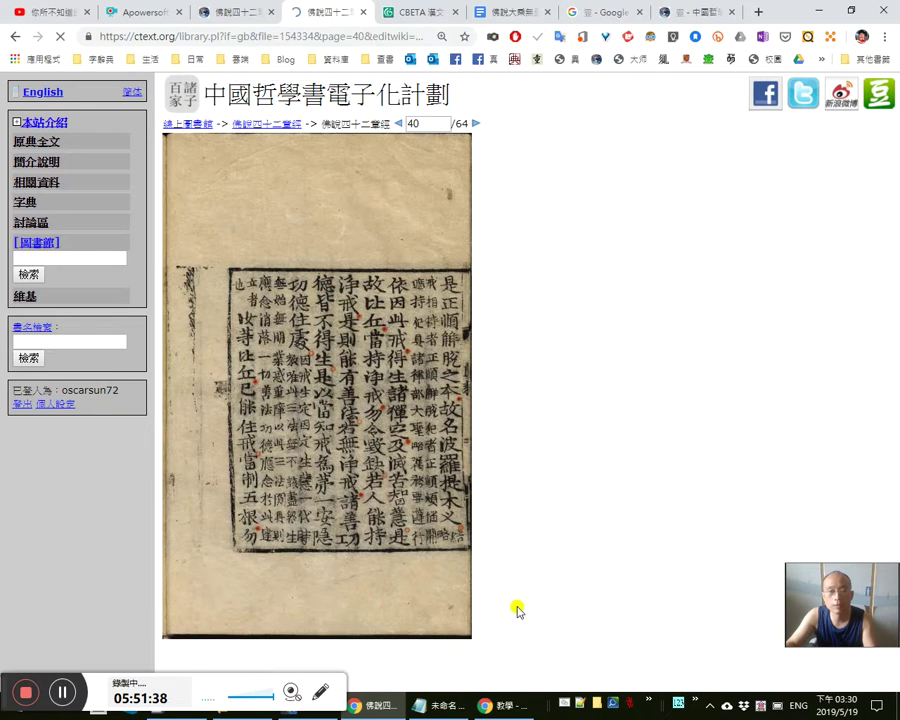
# Step: Add <p> before 汝等比丘 on page 40, then check pages 41–43 for 丘
pyautogui.click(542, 447)
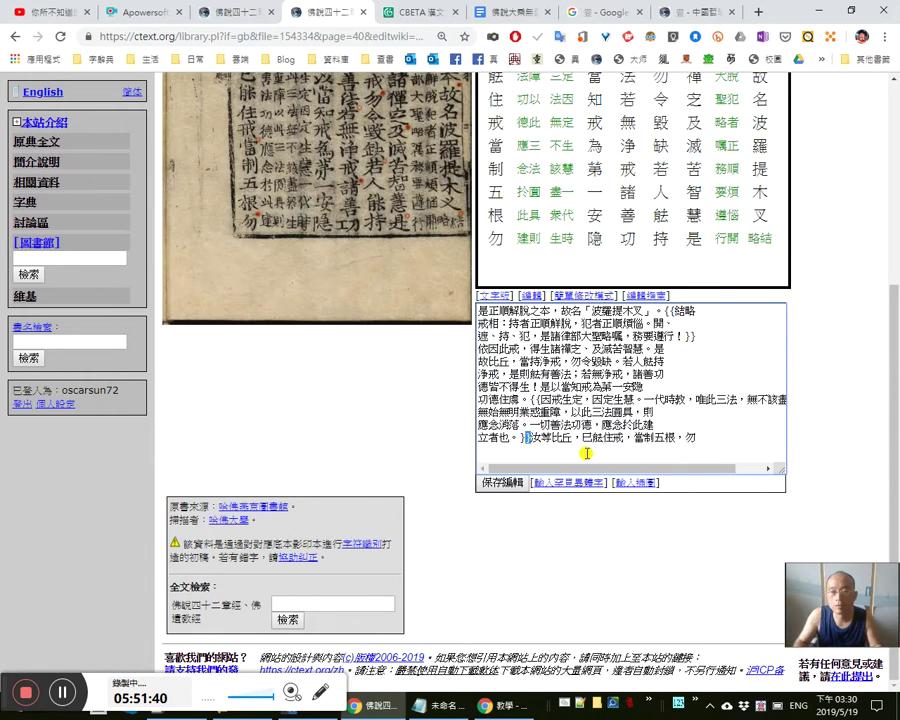
pyautogui.write('<p>')
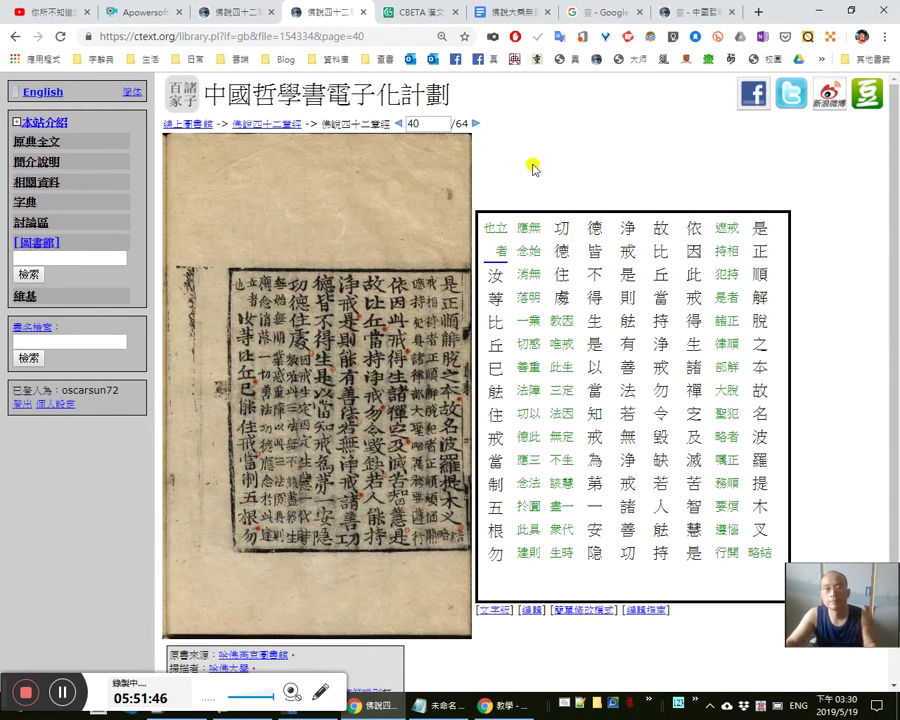
pyautogui.click(476, 124)
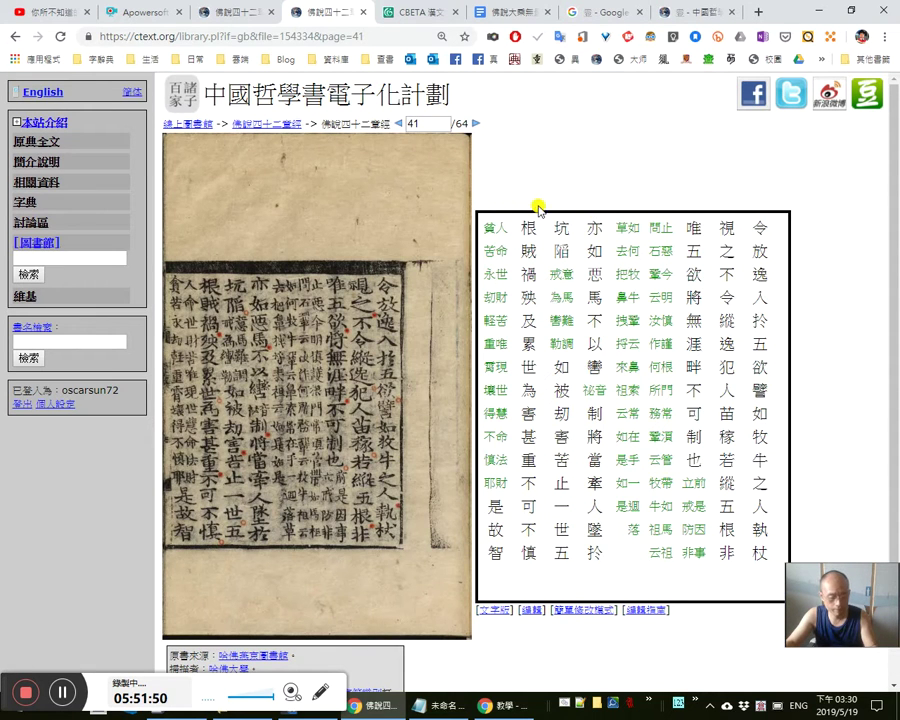
pyautogui.hotkey('ctrl', 'f')
pyautogui.click(474, 124)
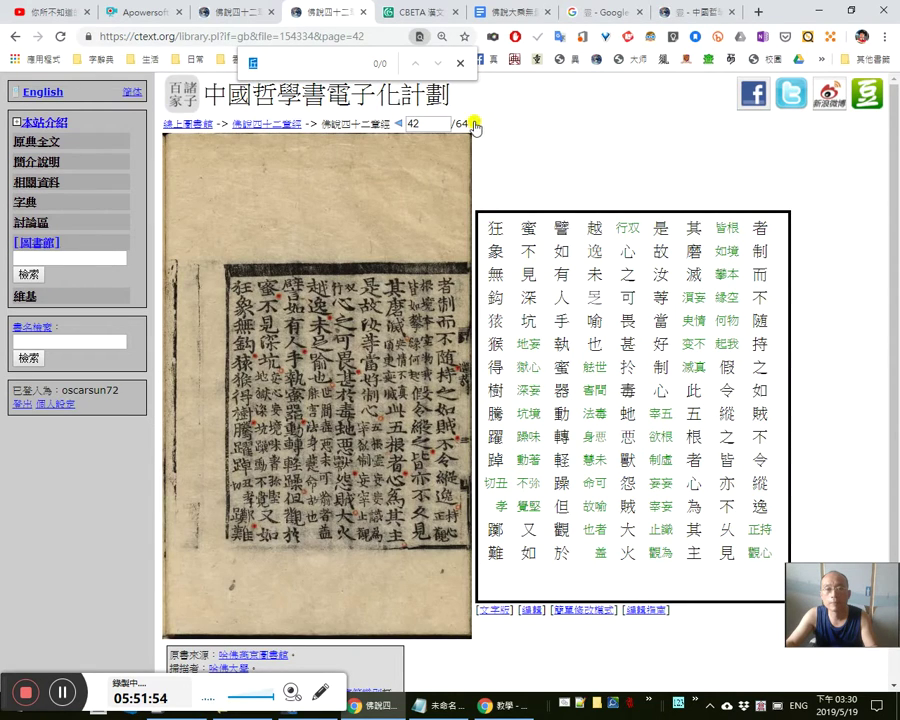
pyautogui.click(474, 124)
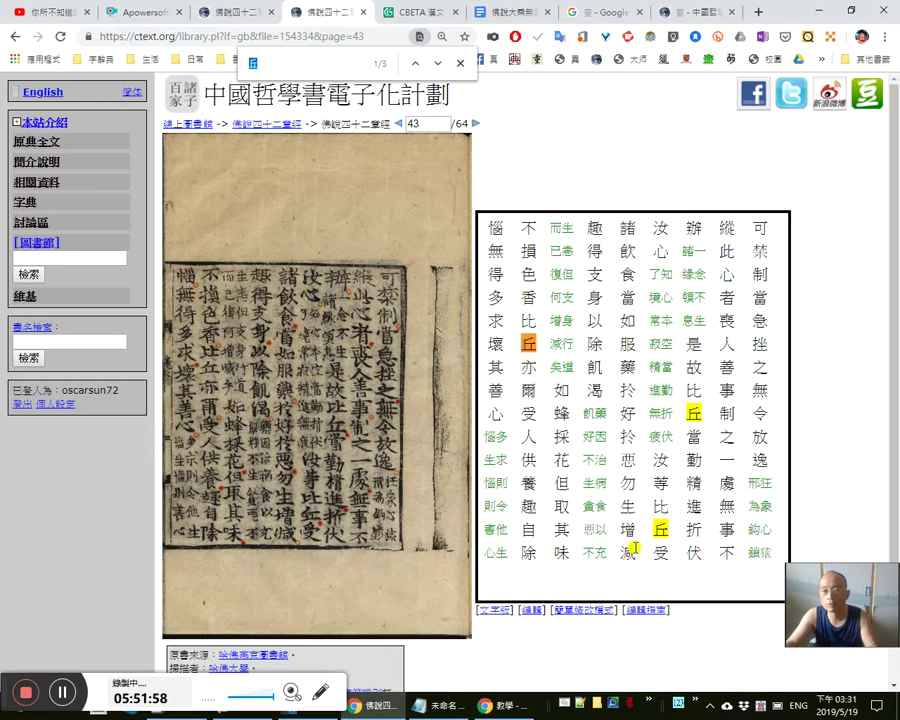
# Step: Insert <p> before 汝等比丘 on page 43, save it, and move to page 44
pyautogui.click(585, 607)
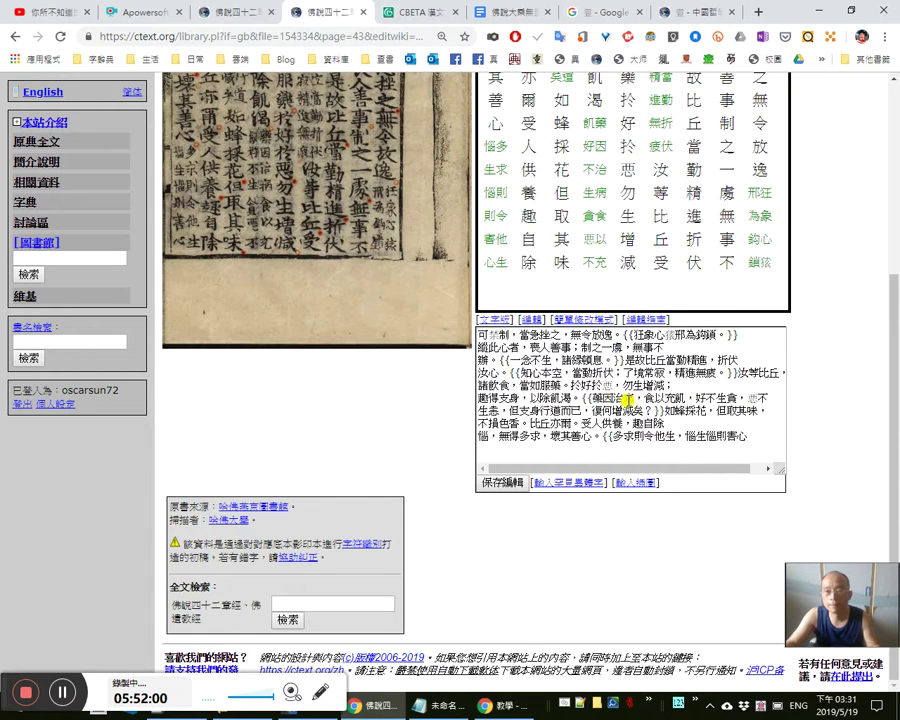
pyautogui.click(712, 376)
pyautogui.write('{{<p>')
pyautogui.press('Tab')
pyautogui.press('Return')
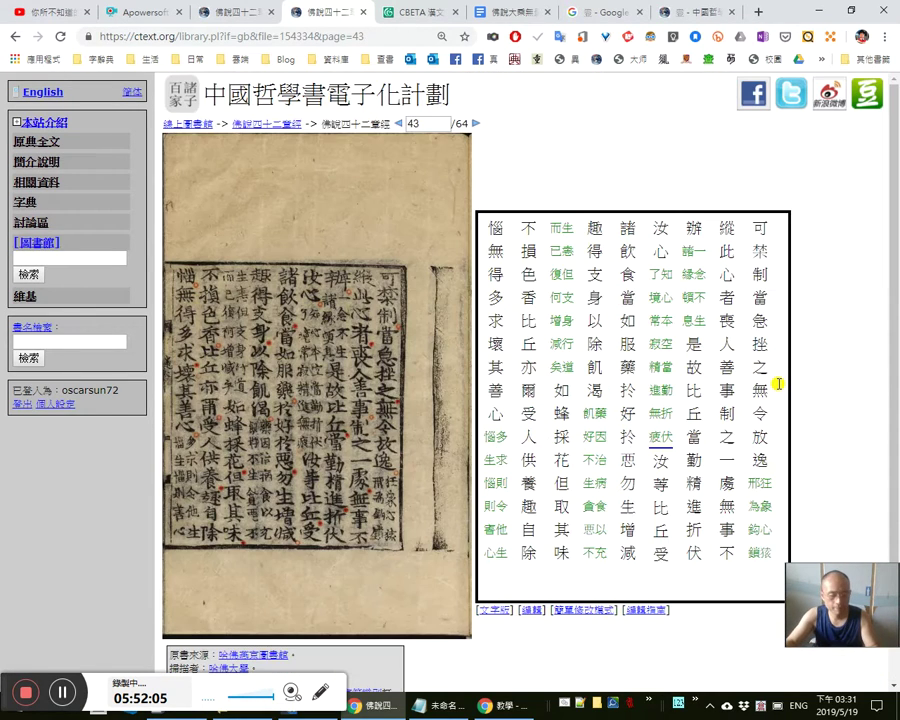
pyautogui.hotkey('ctrl', 'f')
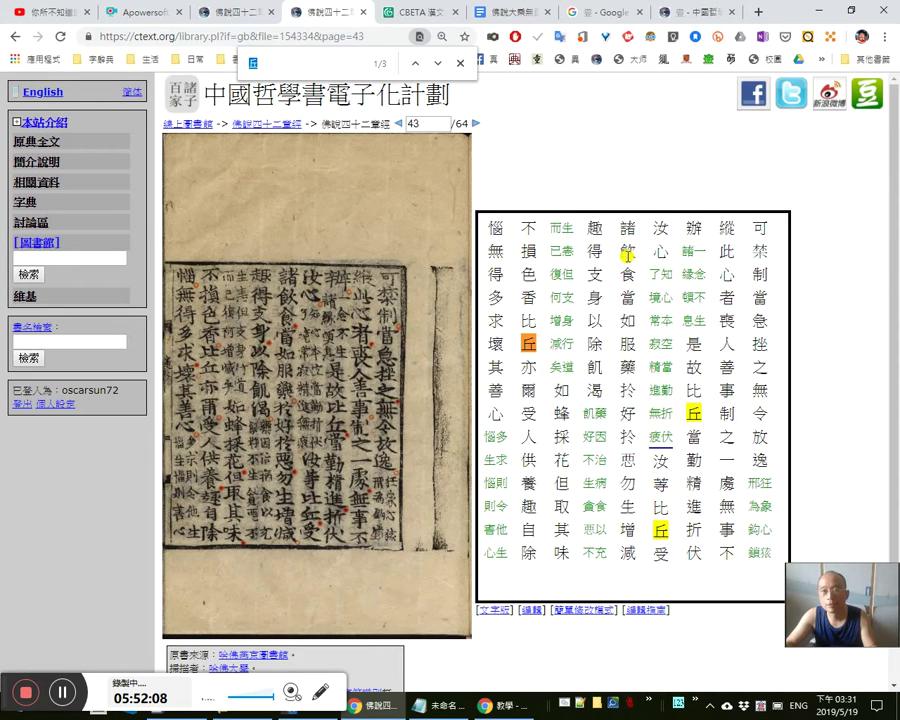
pyautogui.click(476, 124)
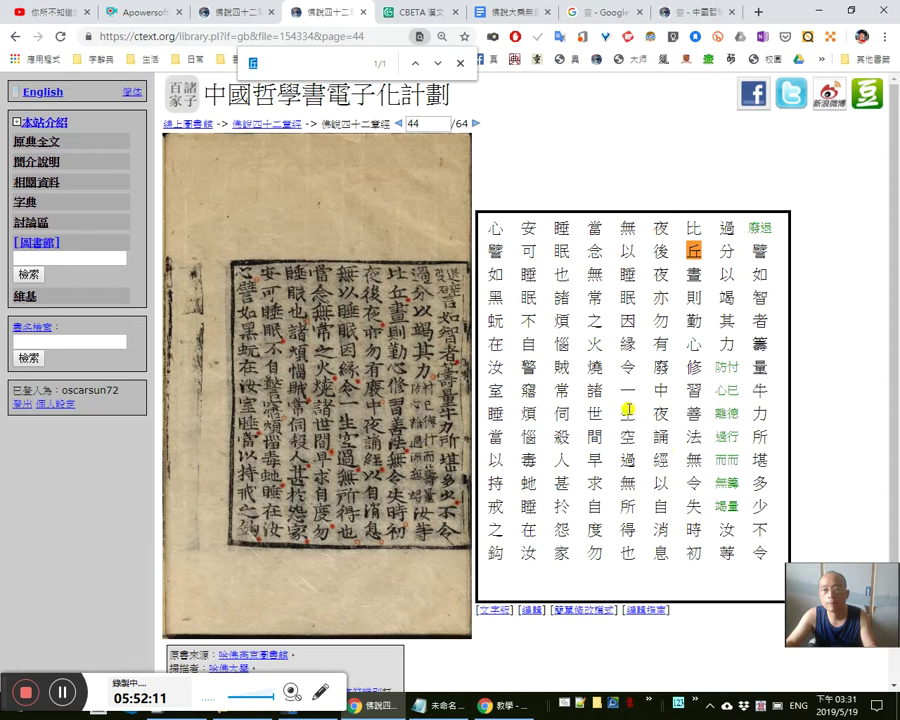
# Step: Add <p> before 汝等 on page 44, save, and check page 45 for 丘
pyautogui.click(580, 610)
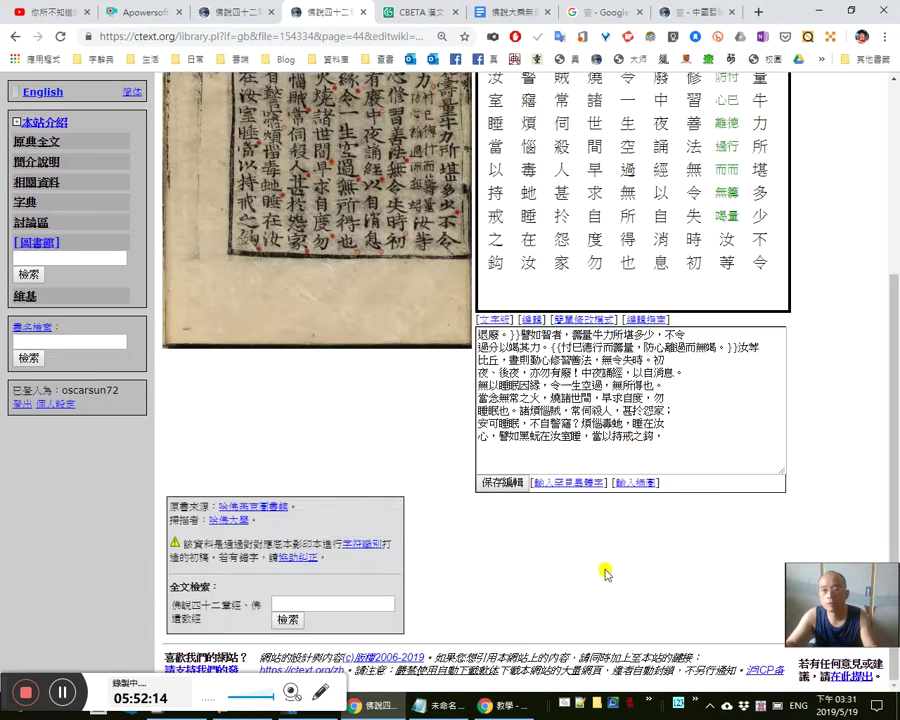
pyautogui.click(748, 348)
pyautogui.write('<')
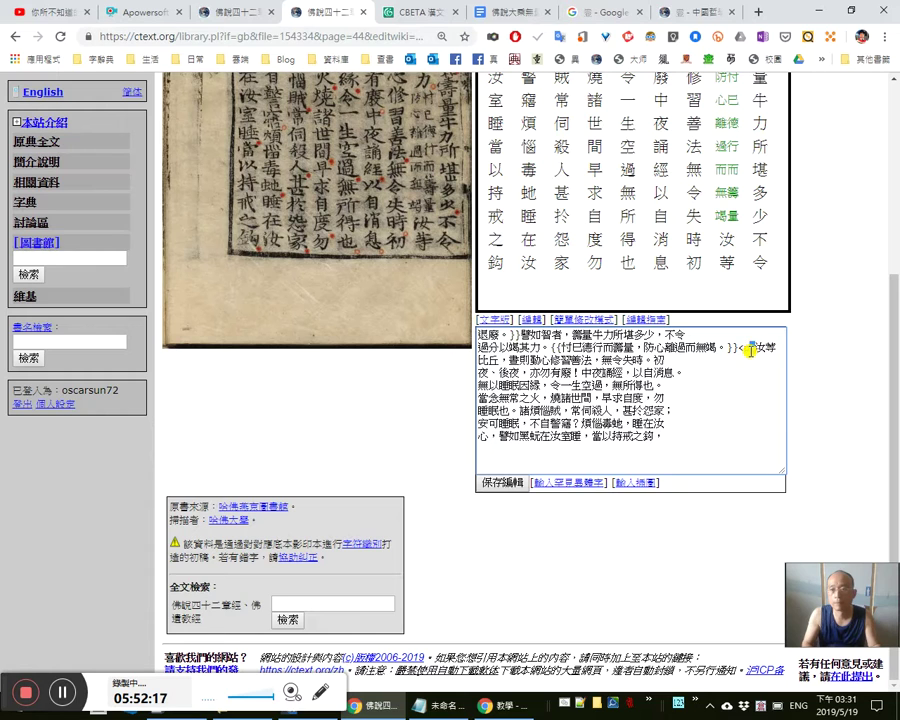
pyautogui.write('p>')
pyautogui.click(490, 483)
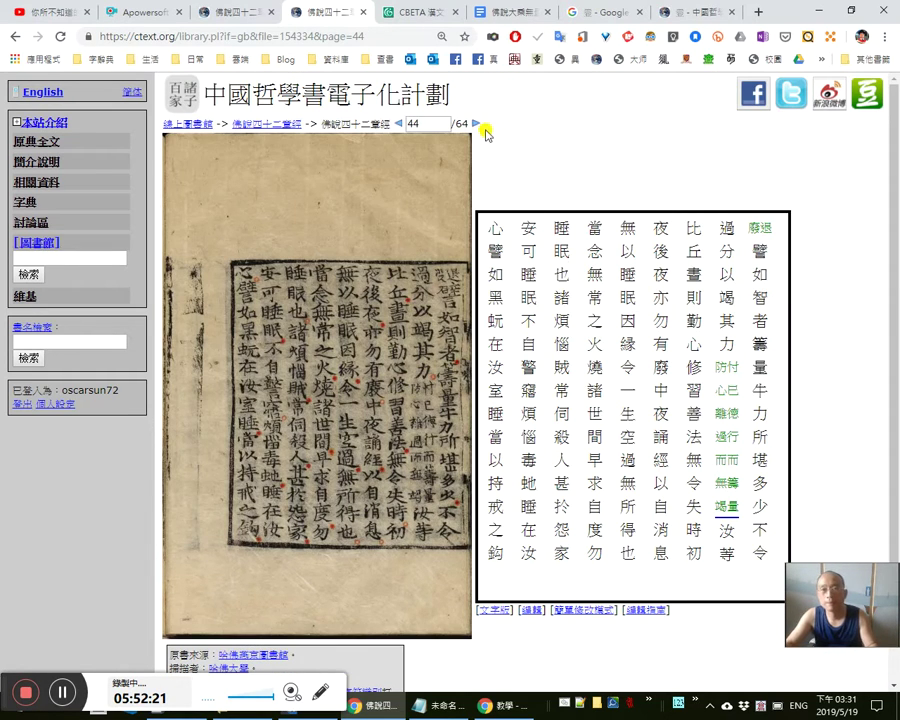
pyautogui.click(477, 125)
pyautogui.hotkey('ctrl', 'f')
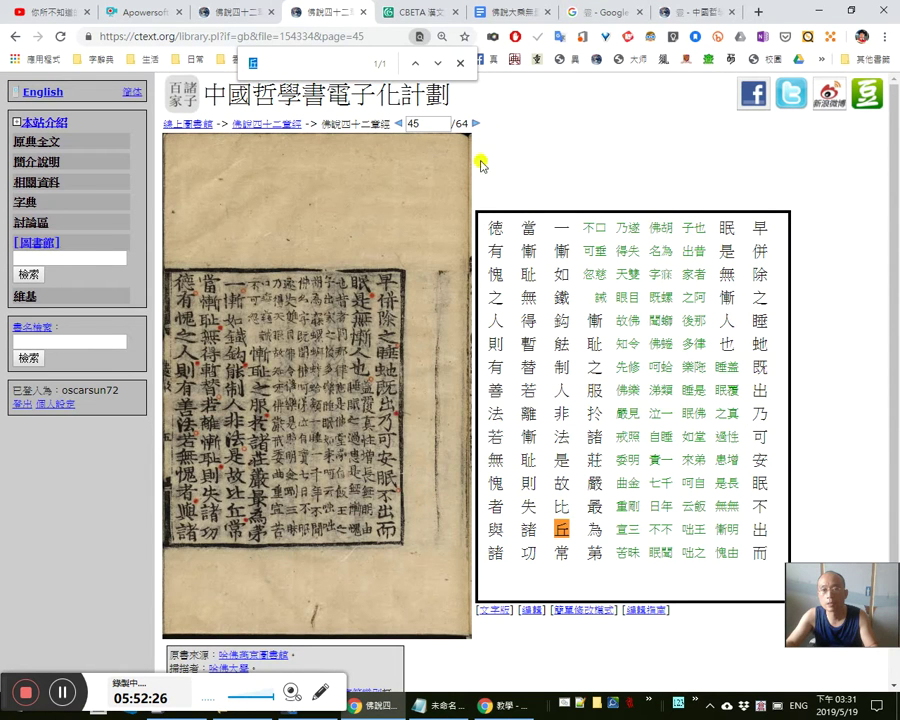
pyautogui.click(476, 125)
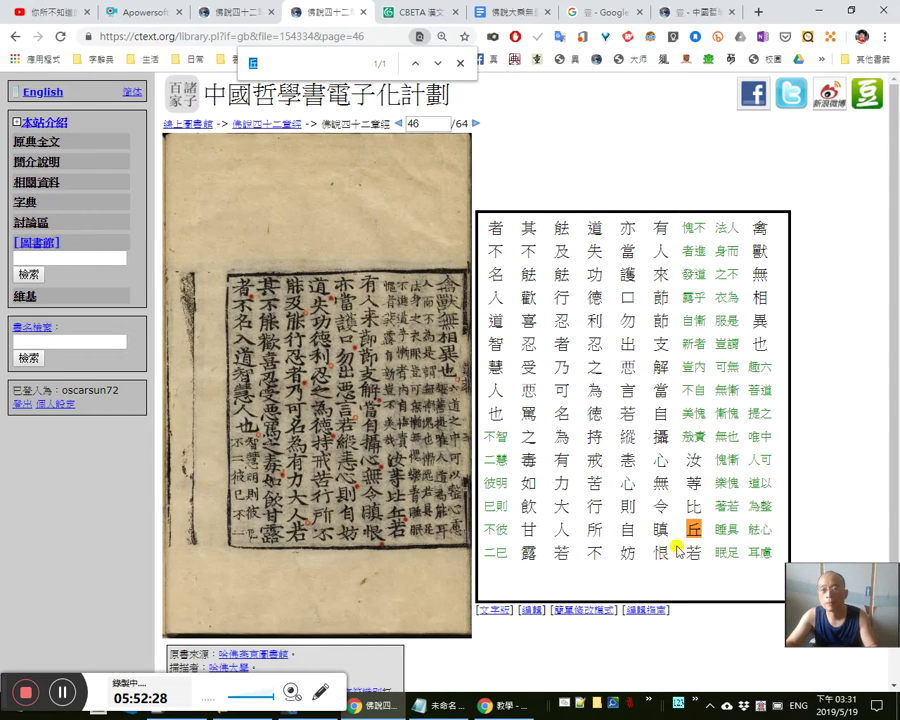
# Step: Insert <p> on page 46, save it, and page on through 47 to 48
pyautogui.click(588, 608)
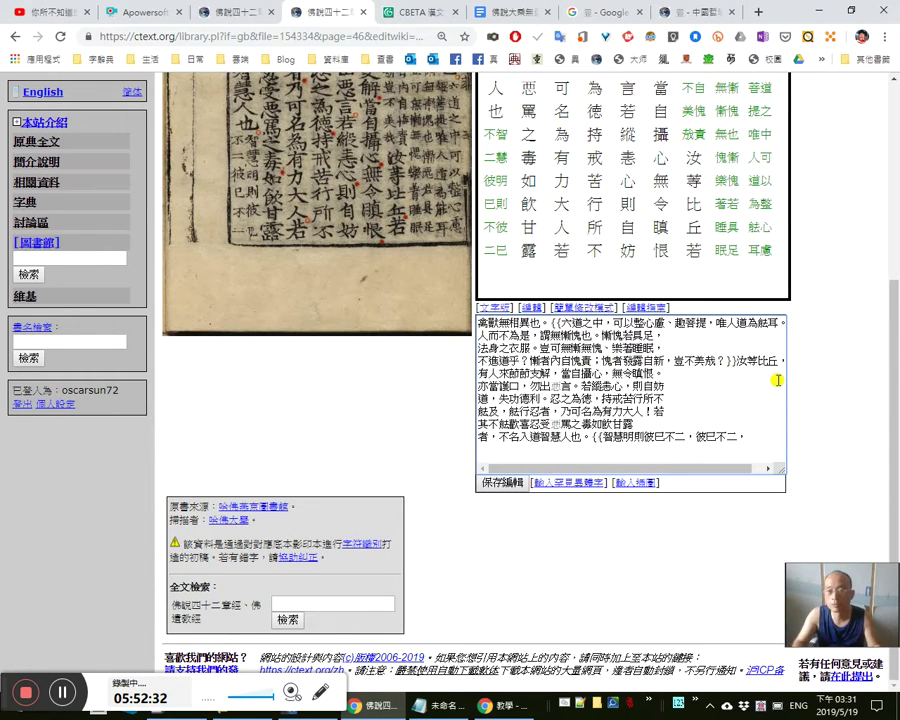
pyautogui.write('<p>')
pyautogui.hotkey('alt', 'Left')
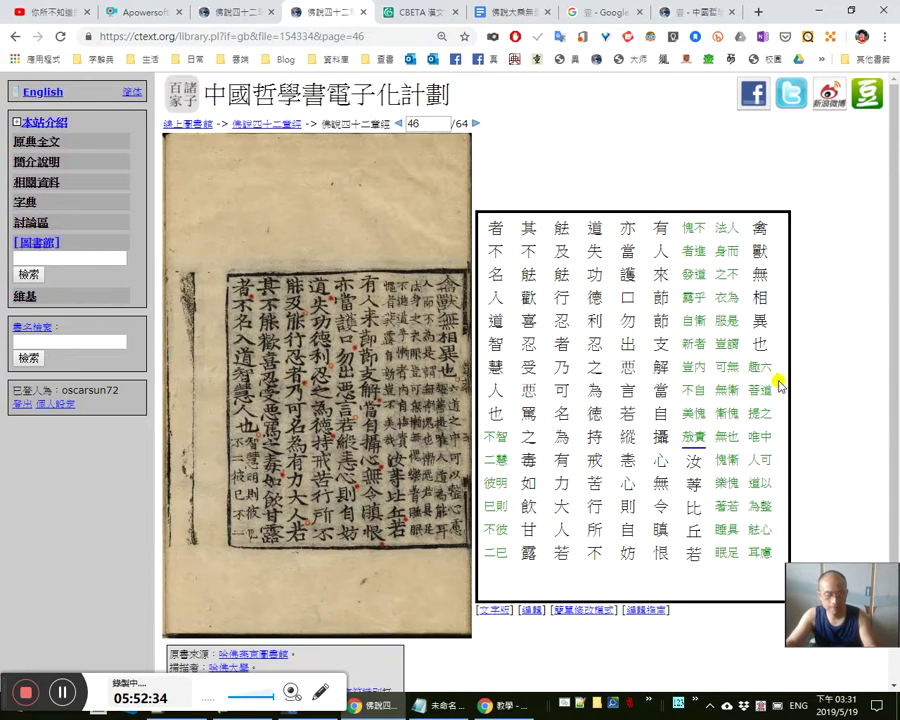
pyautogui.hotkey('ctrl', 'f')
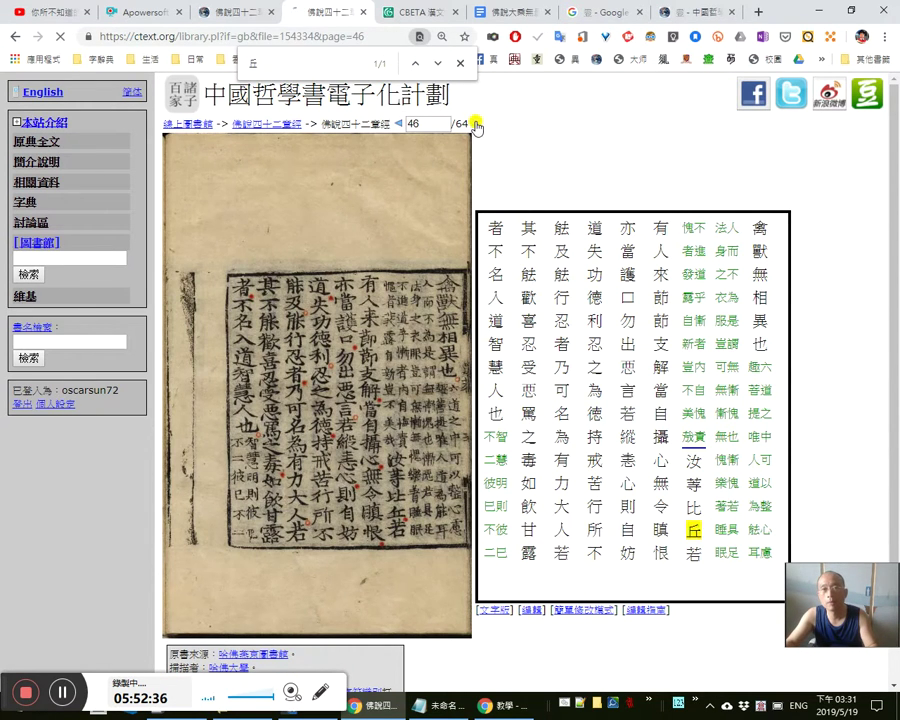
pyautogui.click(470, 122)
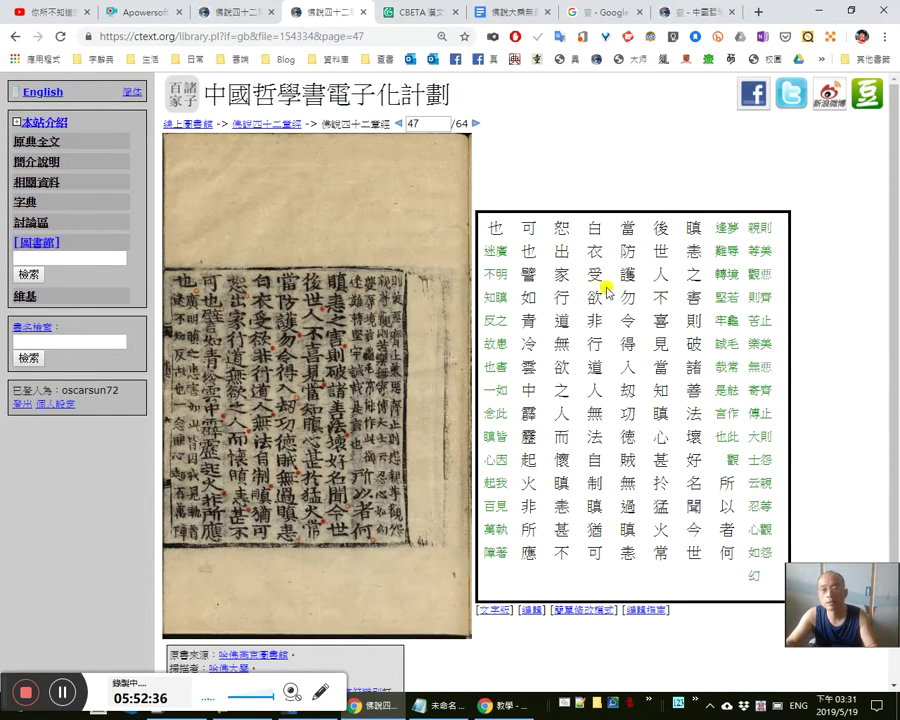
pyautogui.click(477, 124)
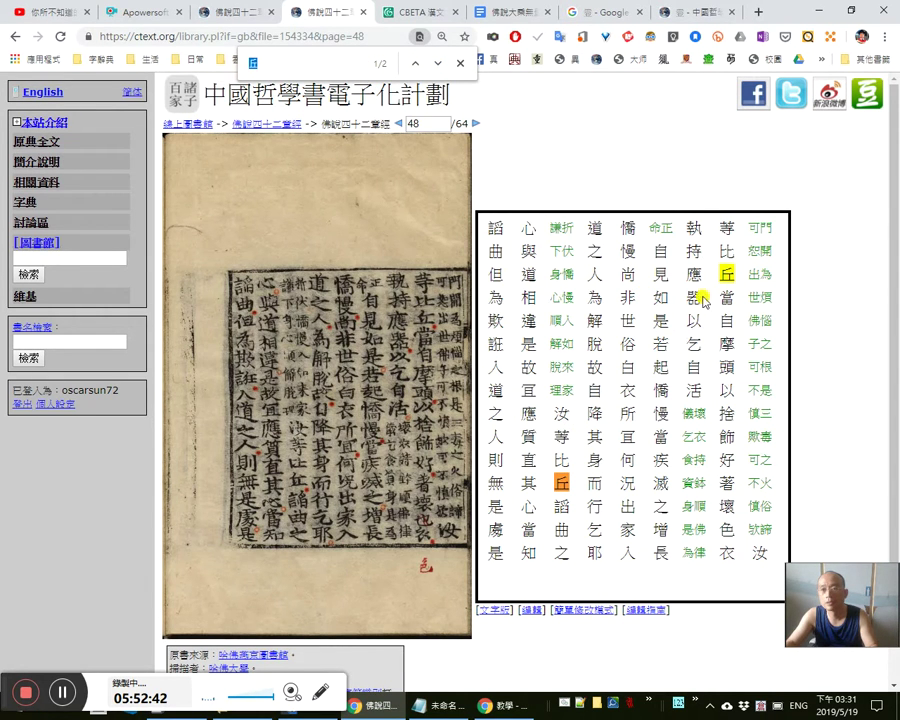
# Step: Open page 48's transcription and start marking the 汝等比丘 passages
pyautogui.click(576, 603)
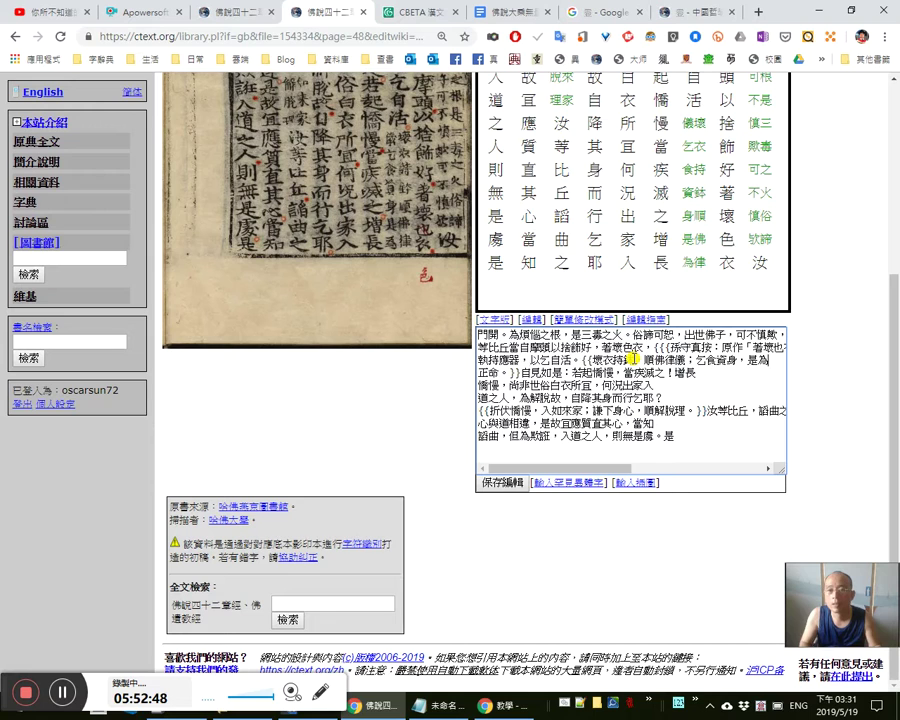
pyautogui.hscroll(5, 633, 358)
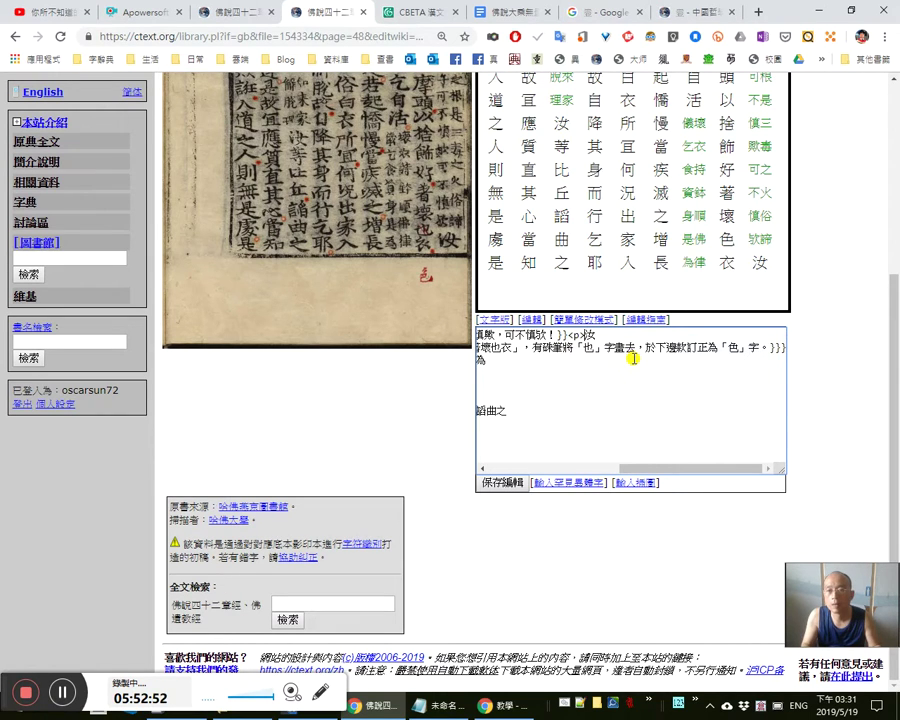
pyautogui.hscroll(-5, 633, 358)
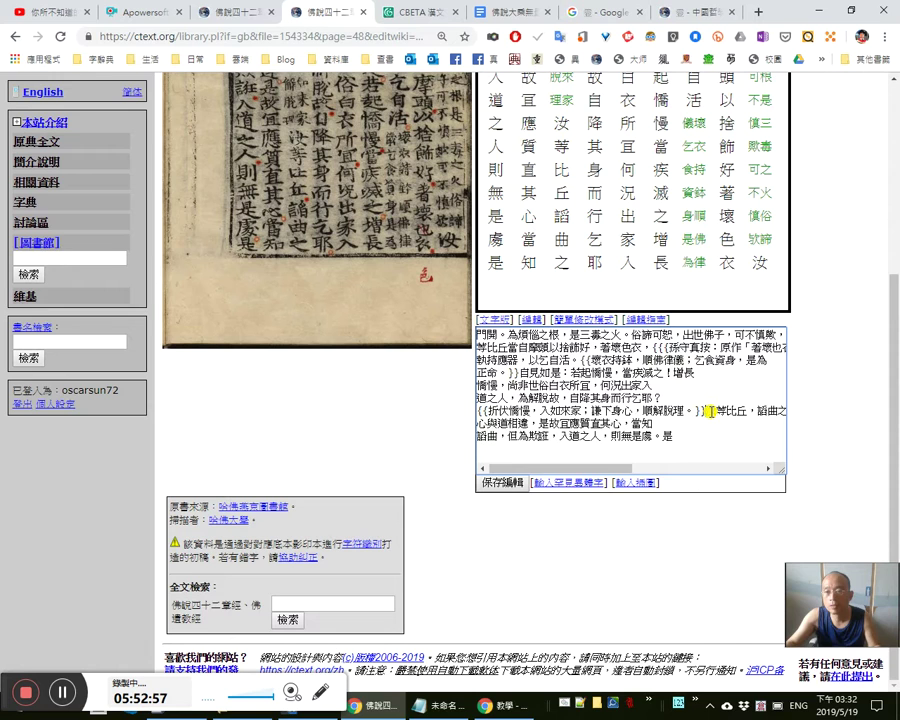
pyautogui.write('汝')
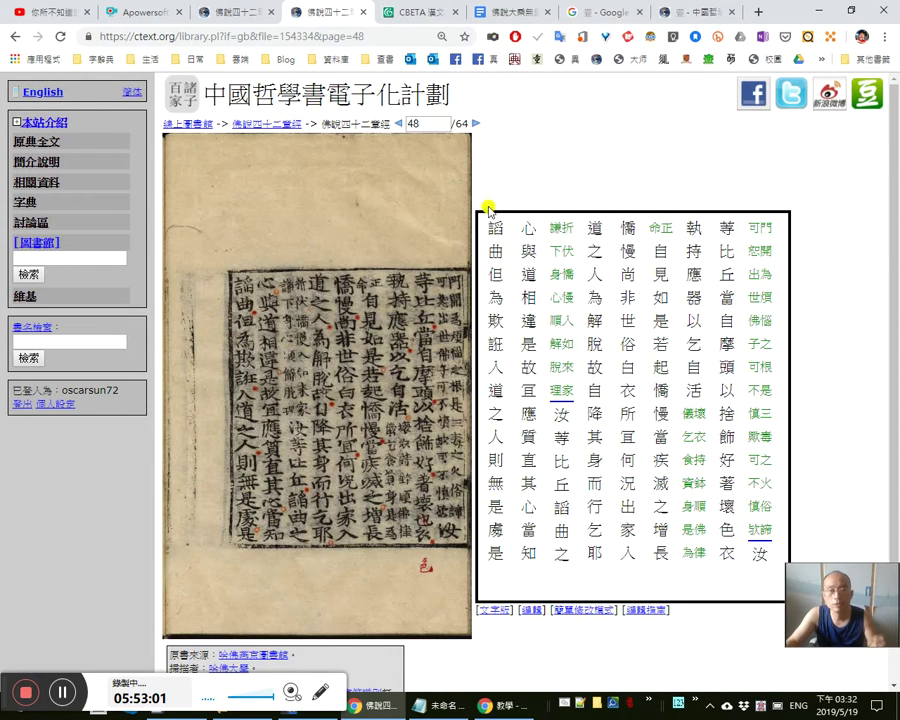
pyautogui.click(497, 20)
pyautogui.write('s')
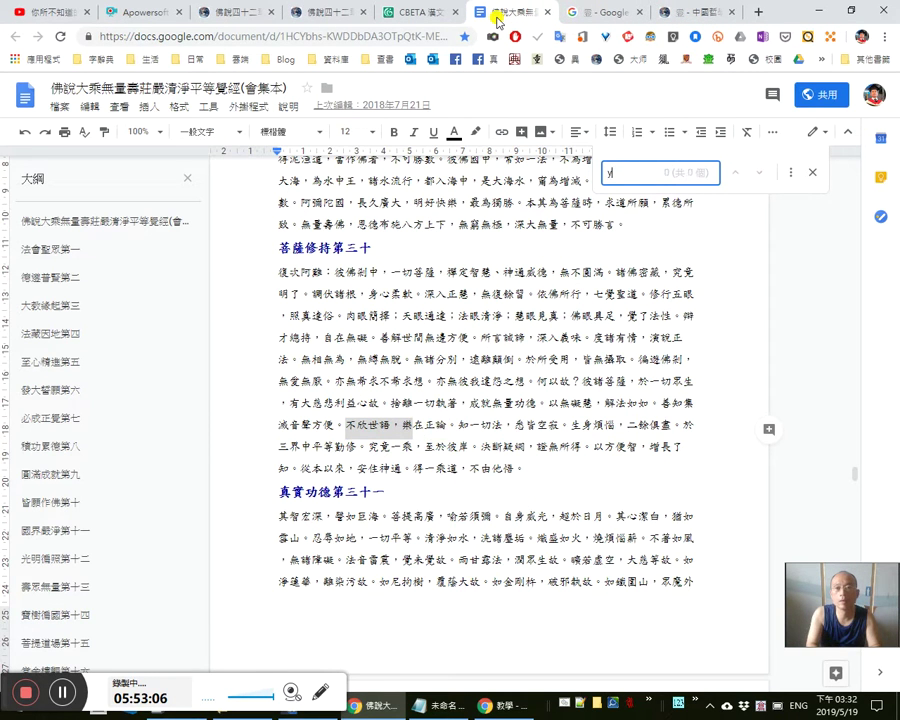
pyautogui.press('BackSpace')
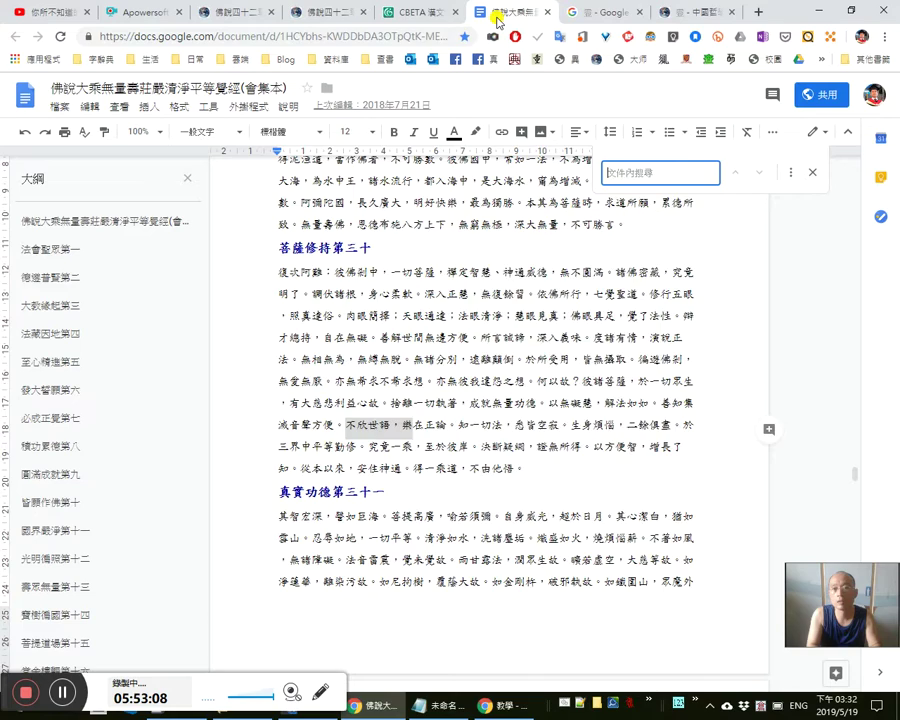
pyautogui.write('屈')
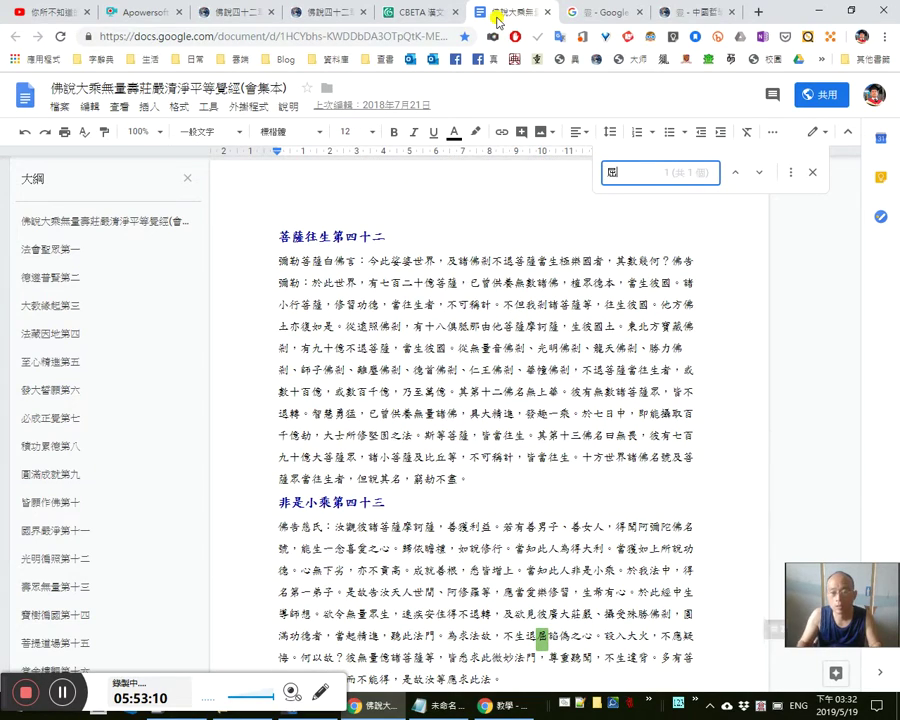
pyautogui.scroll(-3, 399, 302)
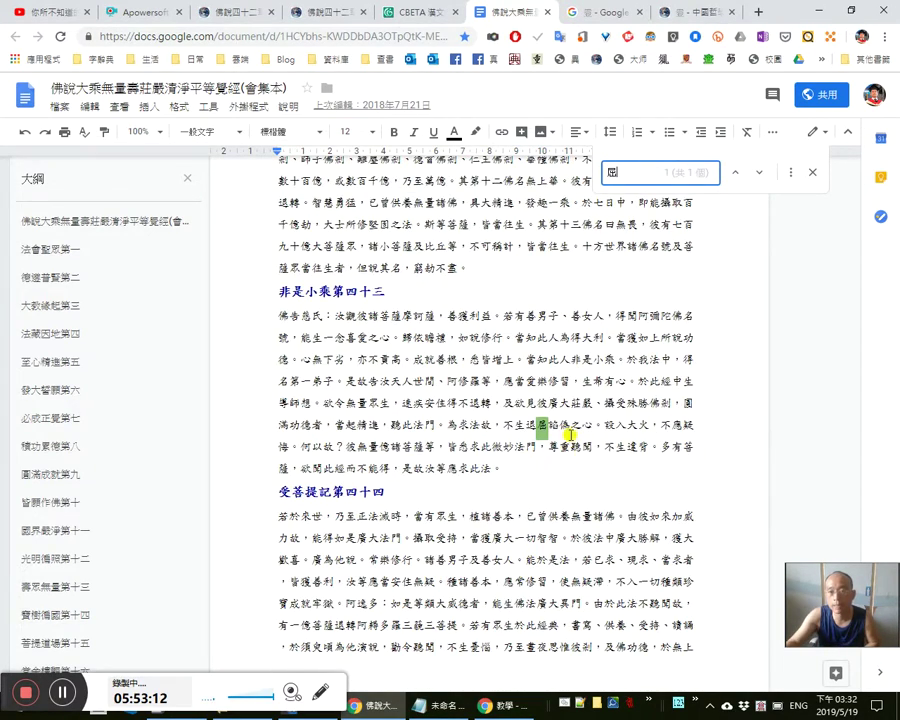
pyautogui.hotkey('ctrl', '+')
pyautogui.hotkey('ctrl', '+')
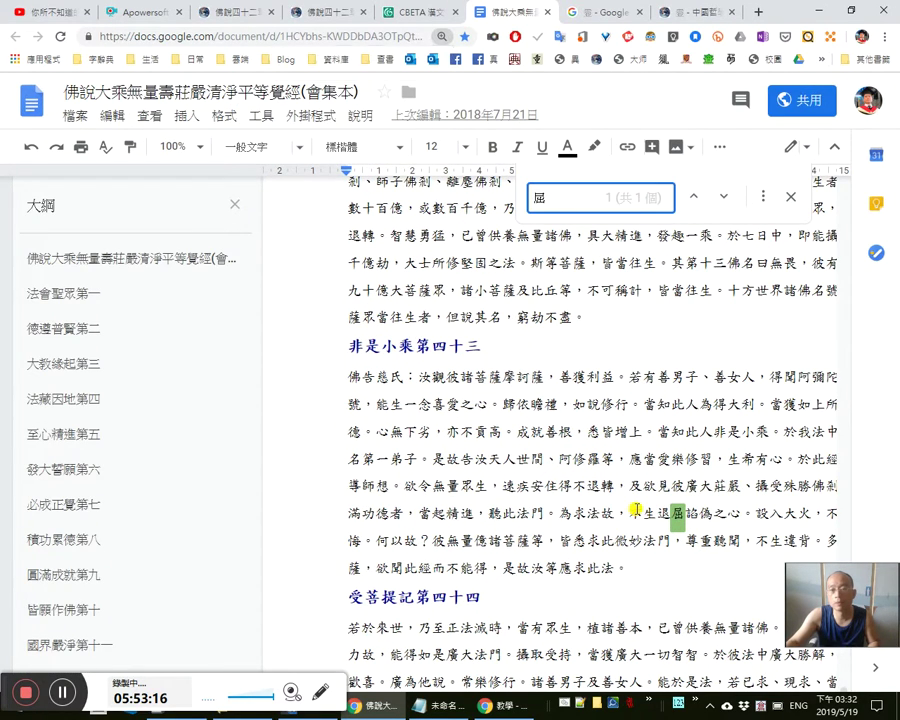
pyautogui.hotkey('ctrl', '-')
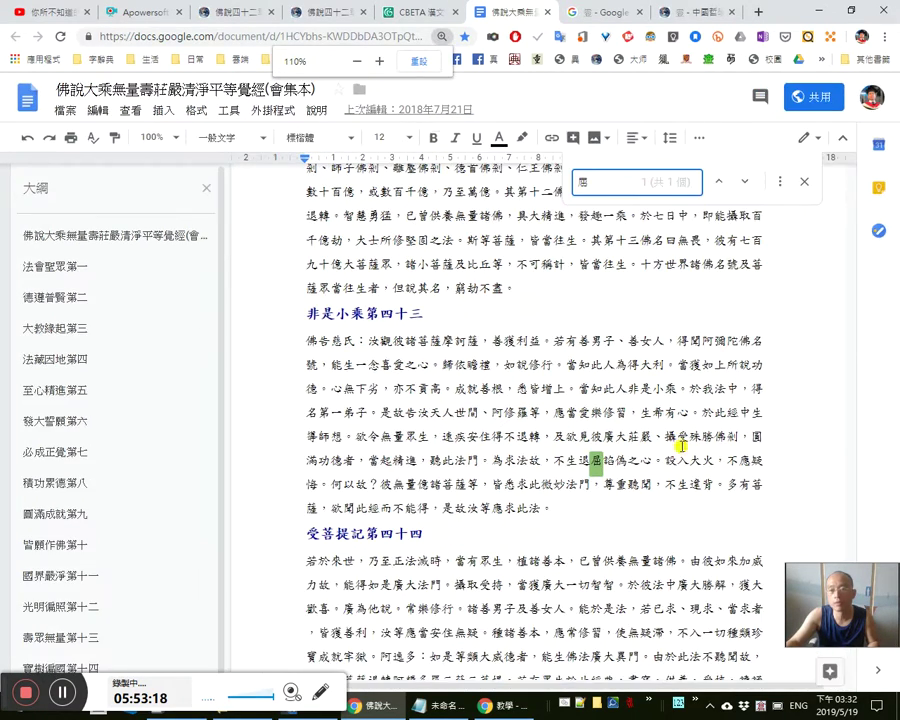
pyautogui.hotkey('ctrl', '+')
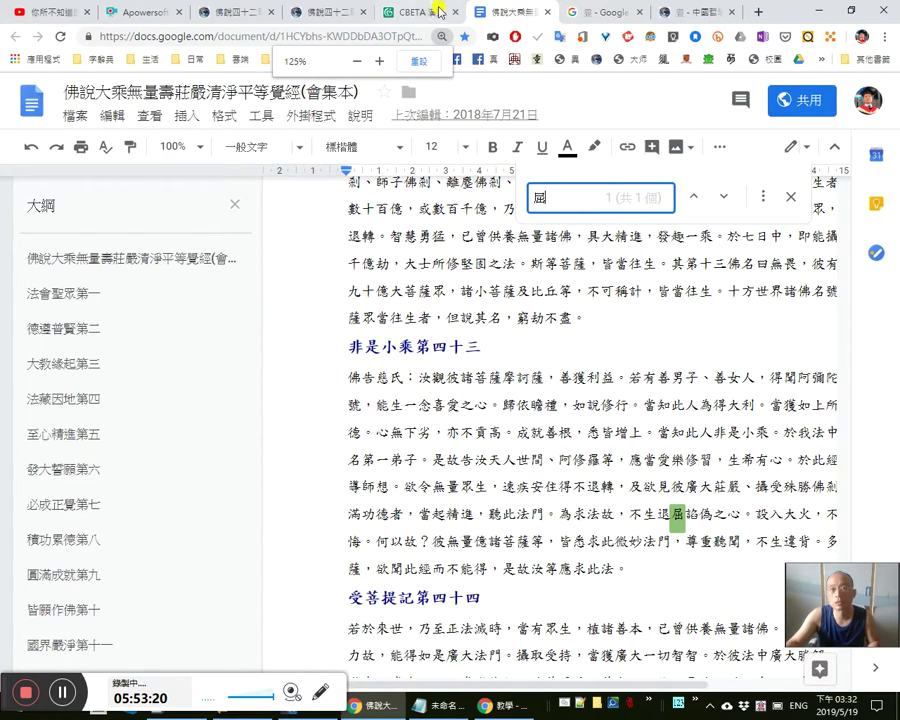
pyautogui.click(418, 13)
pyautogui.click(326, 16)
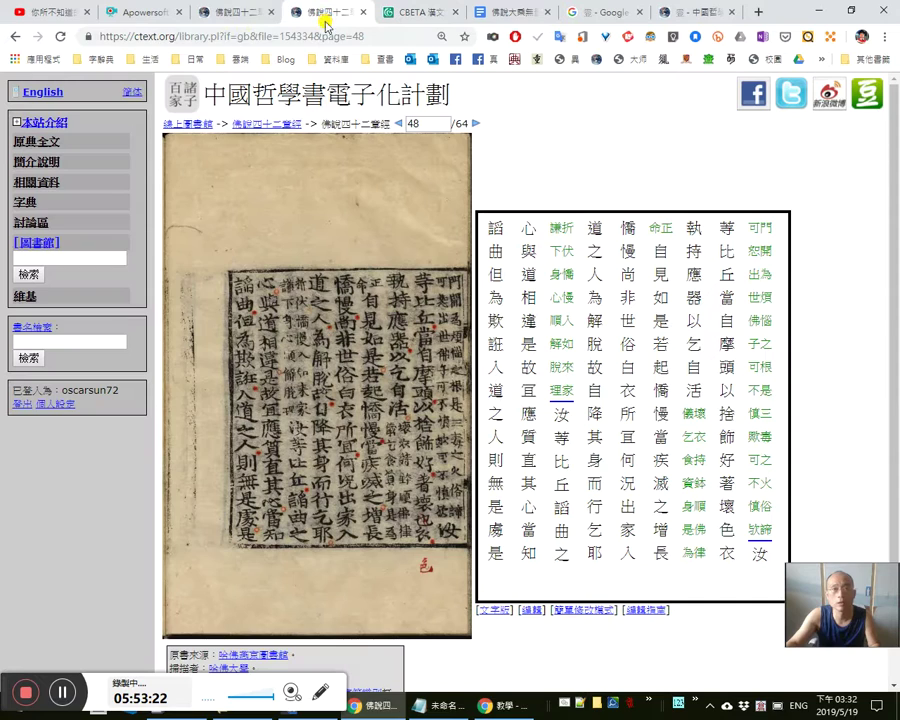
# Step: Add <p> before 汝等比丘 on page 62, confirm its single 丘, and reopen page 48's tab
pyautogui.hotkey('ctrl', 'w')
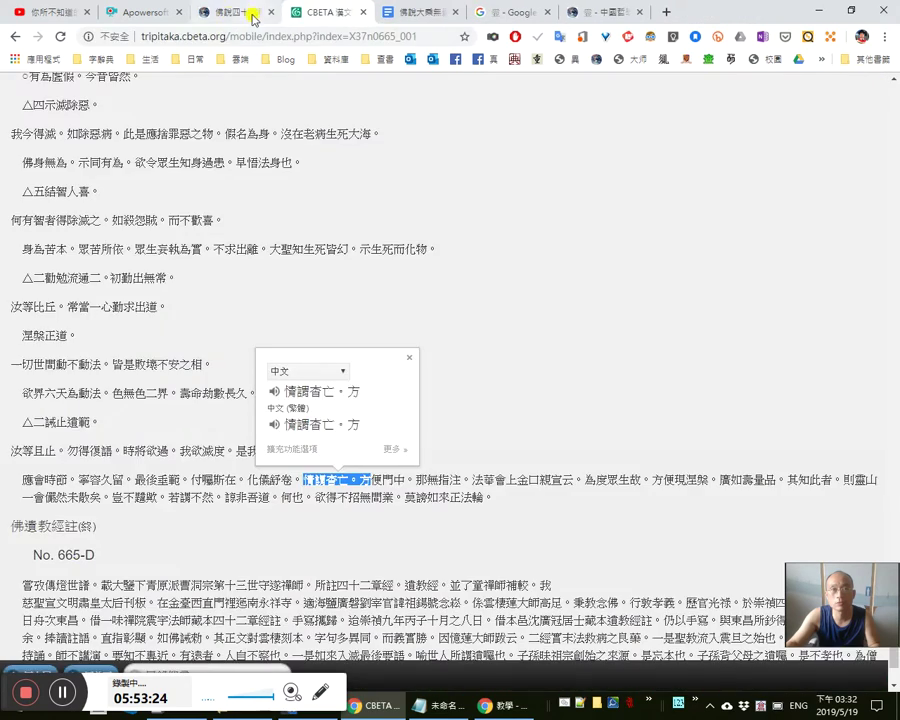
pyautogui.click(236, 20)
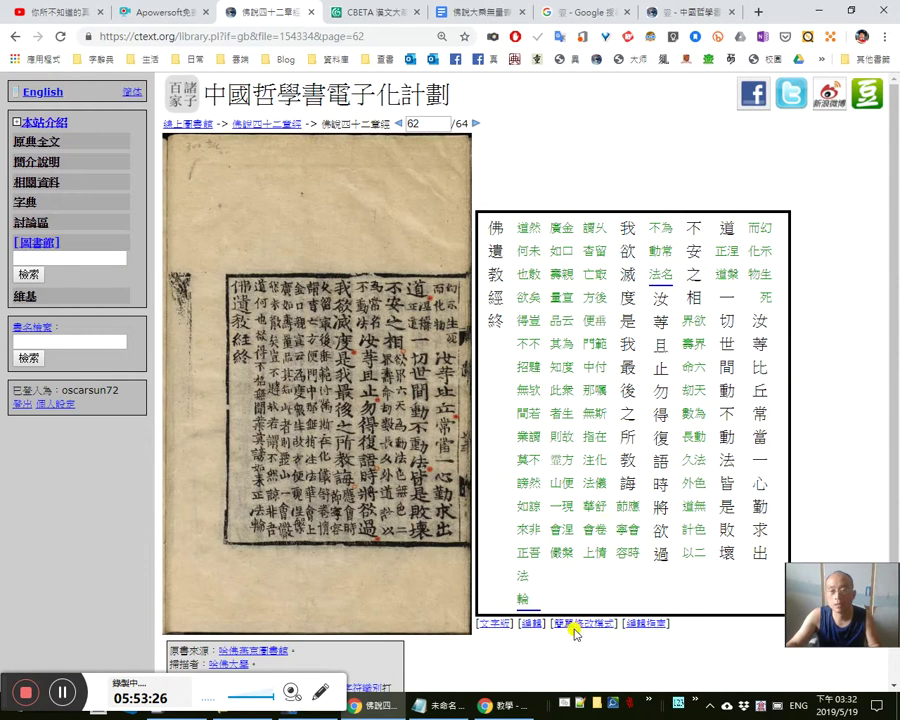
pyautogui.hotkey('ctrl', 'f')
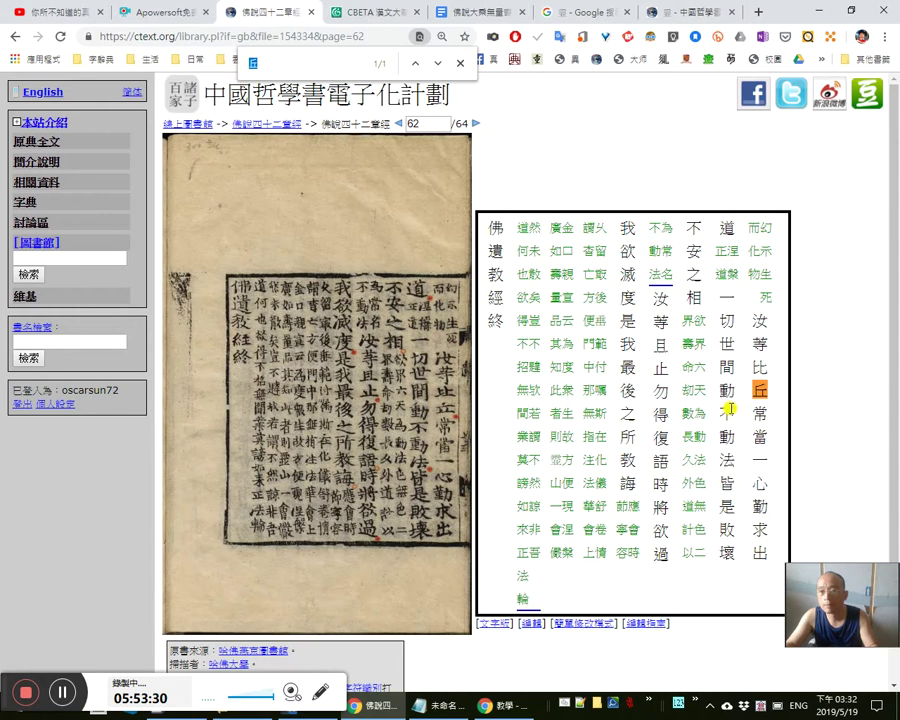
pyautogui.click(605, 624)
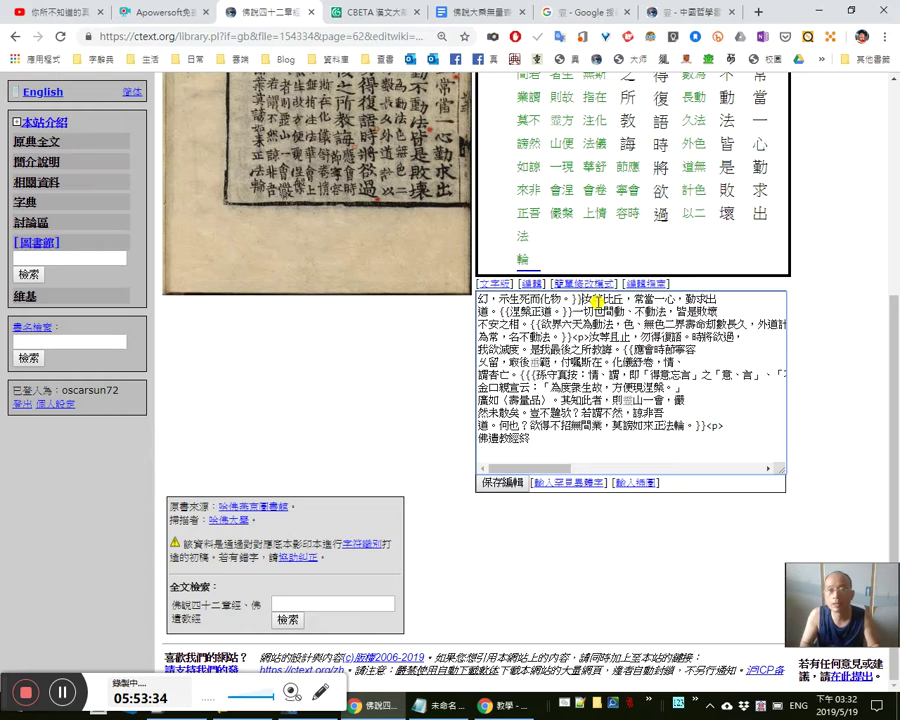
pyautogui.click(596, 300)
pyautogui.write('<p>')
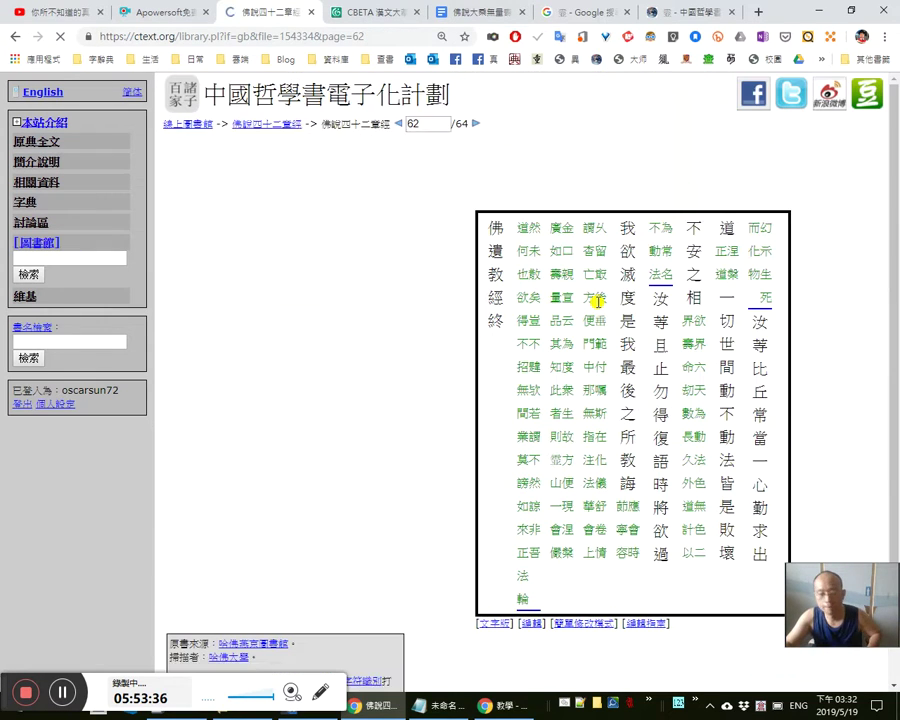
pyautogui.hotkey('ctrl', 'f')
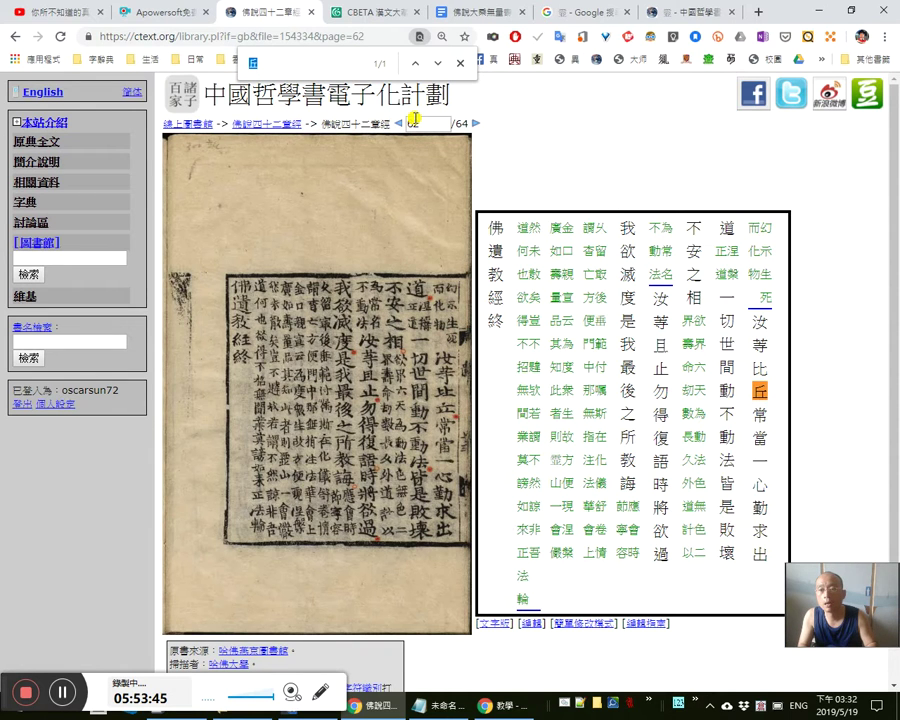
pyautogui.hotkey('ctrl', 'shift', 't')
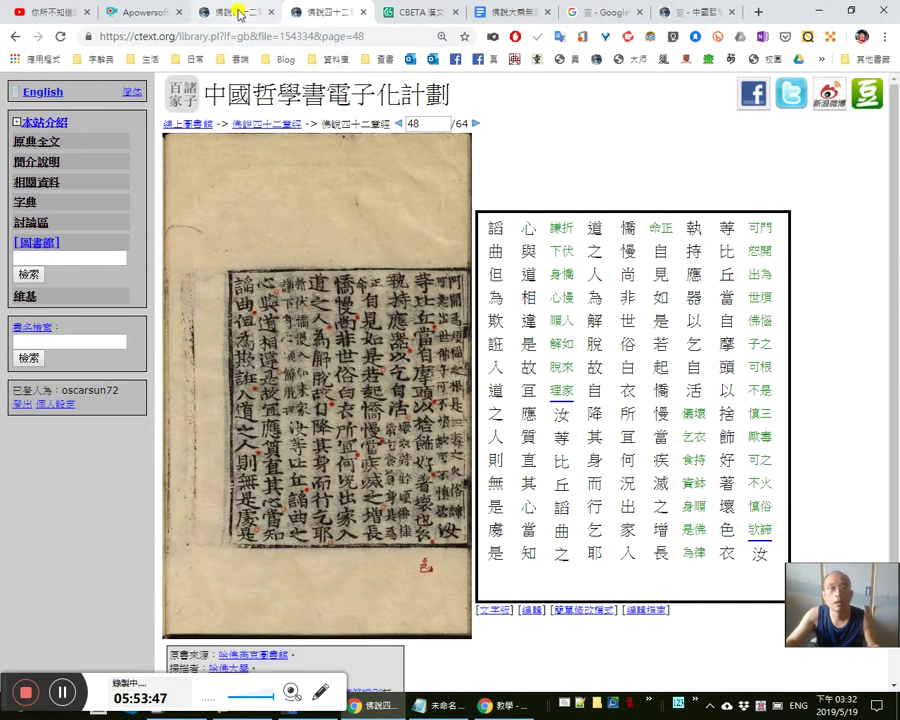
# Step: Inspect the edited page 62 commentary around section 21 in the plain text, then go to page 48
pyautogui.click(241, 11)
pyautogui.click(493, 623)
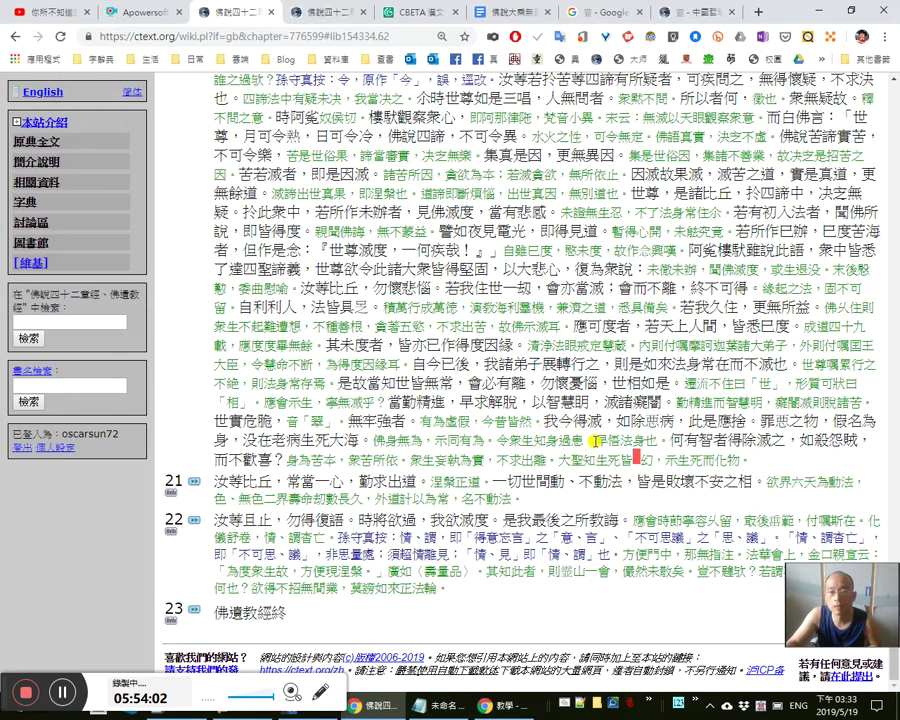
pyautogui.moveTo(549, 421); pyautogui.dragTo(766, 482)
pyautogui.click(295, 460)
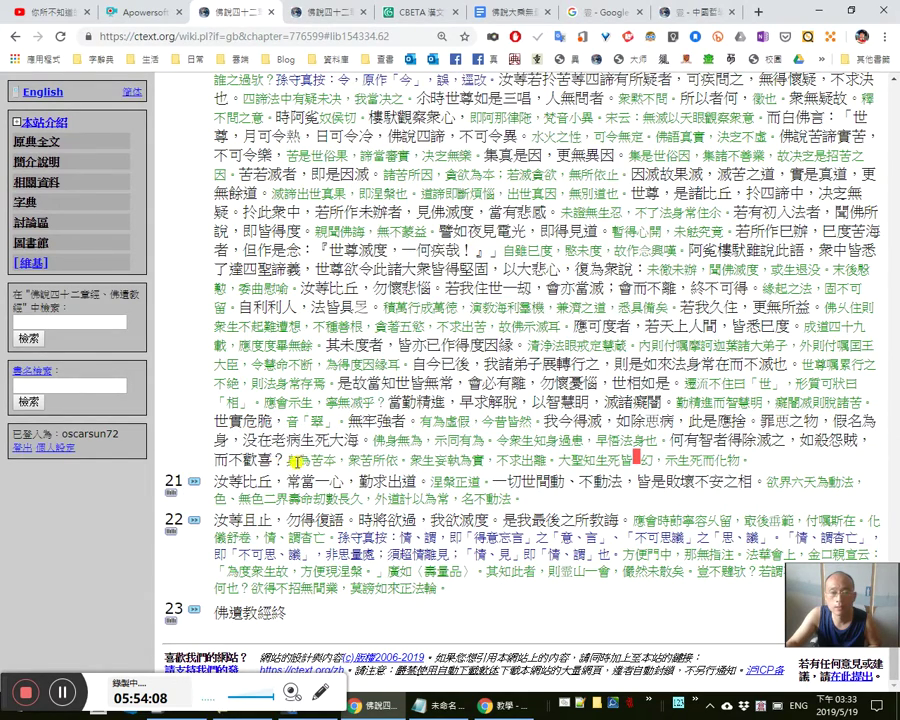
pyautogui.moveTo(293, 461); pyautogui.dragTo(431, 437)
pyautogui.click(552, 481)
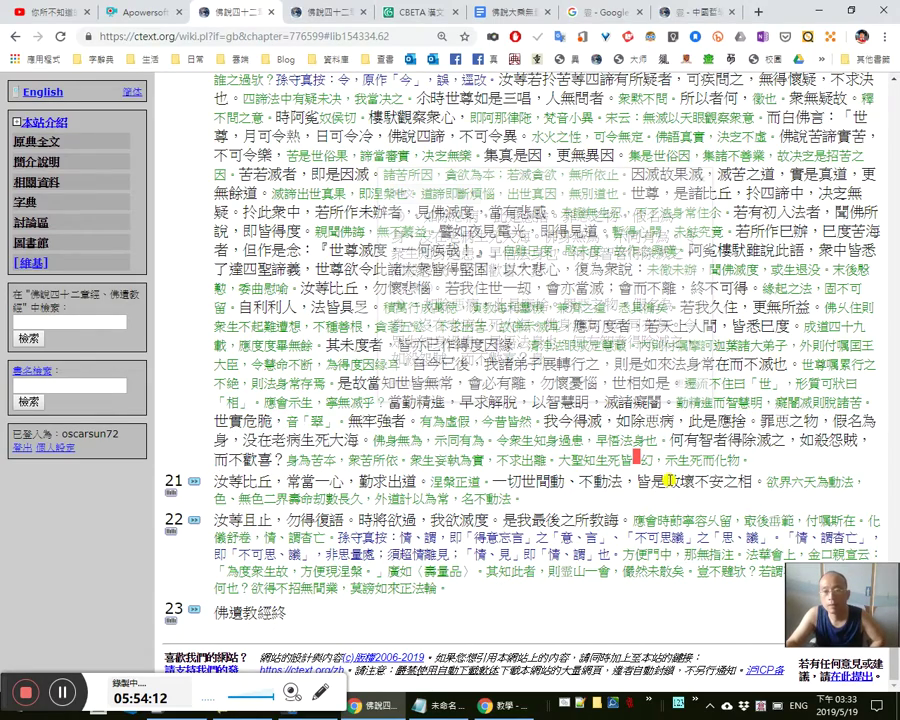
pyautogui.scroll(2, 500, 506)
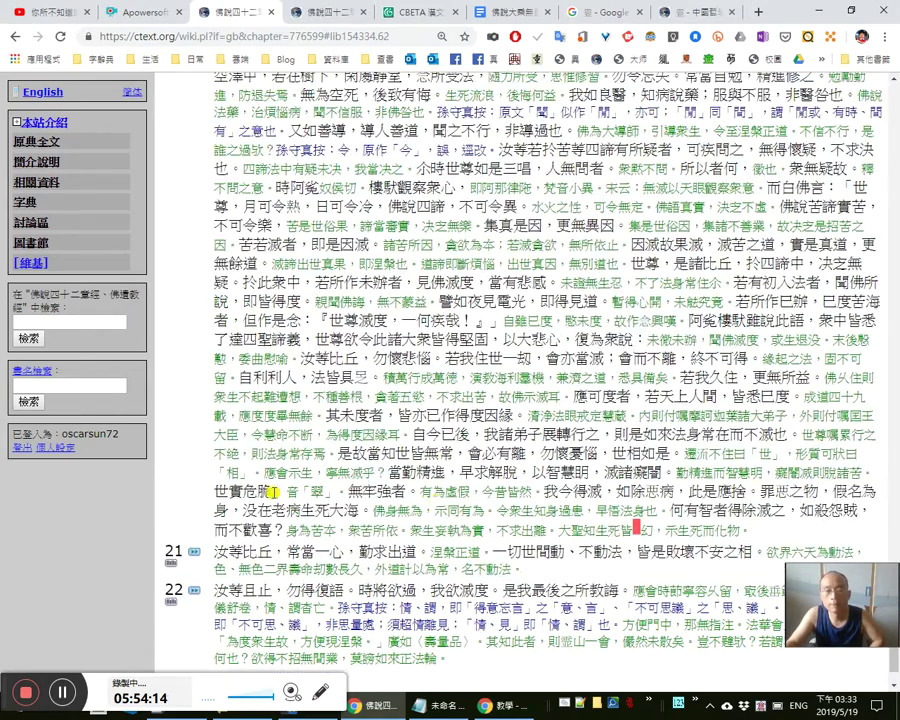
pyautogui.click(338, 18)
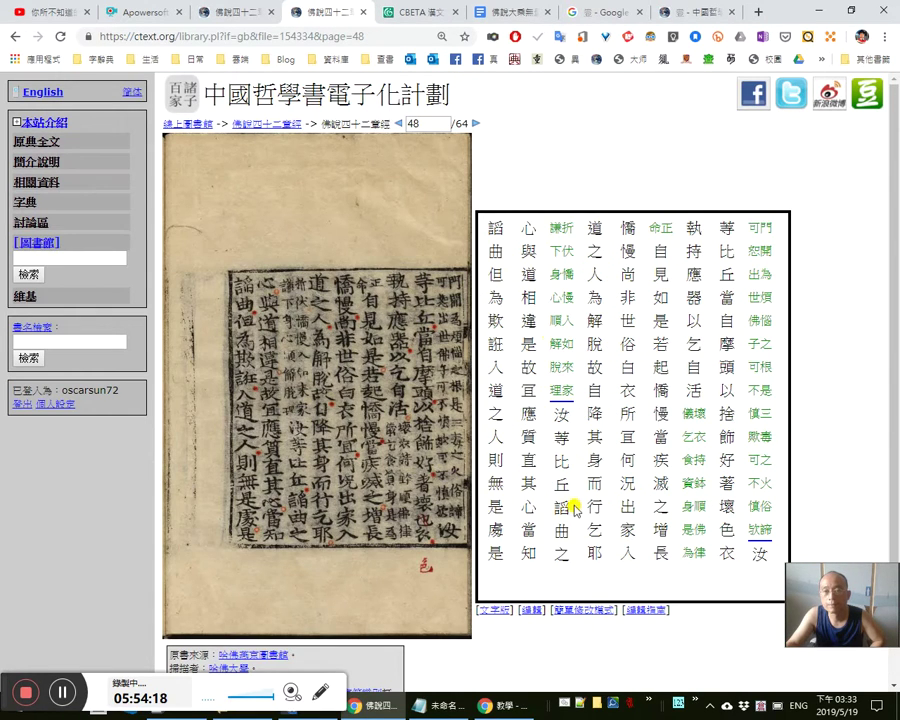
# Step: Search page 48 for 丘, then add a <p> break after 心是道場 on page 49 and save
pyautogui.hotkey('ctrl', 'f')
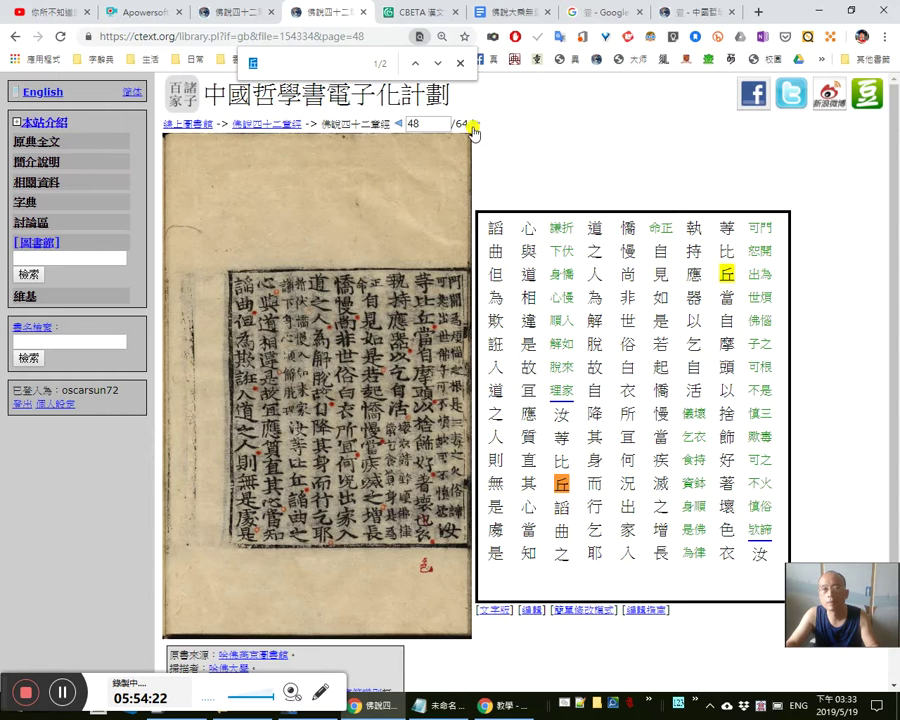
pyautogui.click(477, 127)
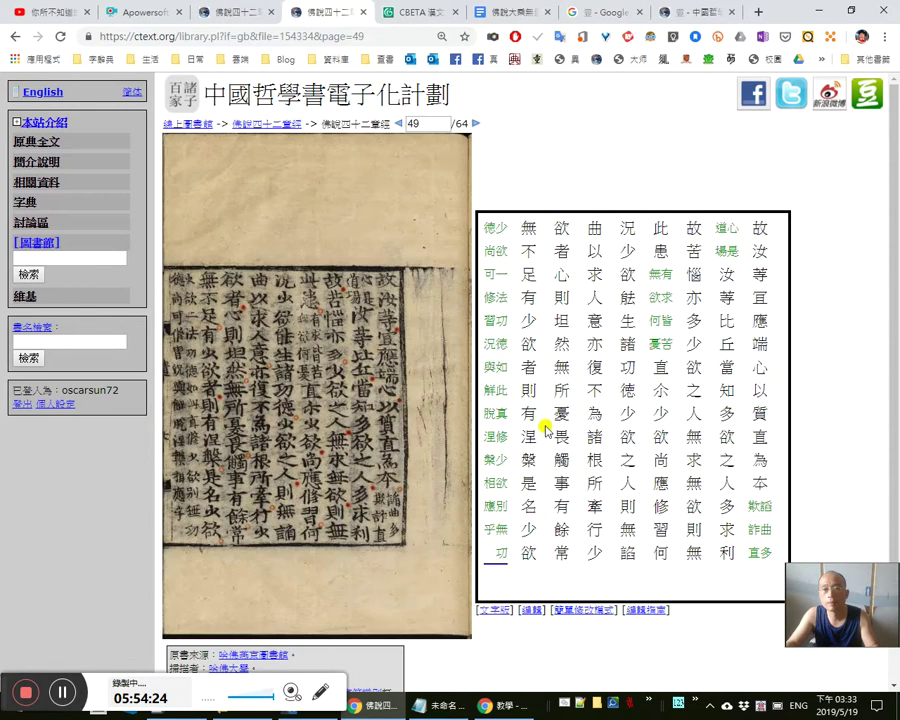
pyautogui.click(603, 611)
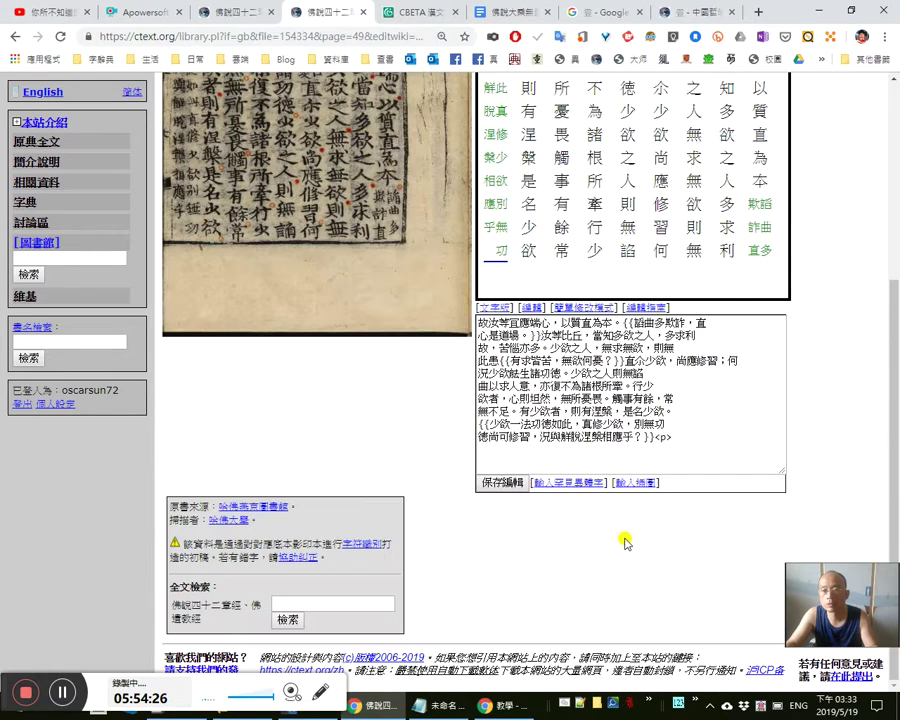
pyautogui.click(563, 332)
pyautogui.write('<p>')
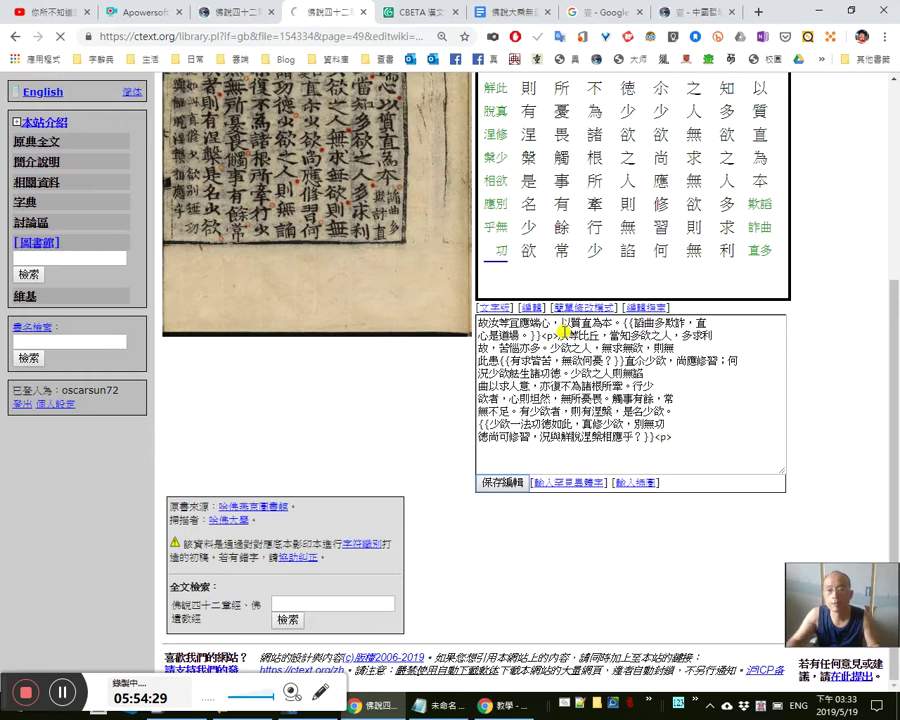
pyautogui.hotkey('alt', 'Left')
# Step: Search page 49 for 丘 and move on past page 50
pyautogui.hotkey('ctrl', 'f')
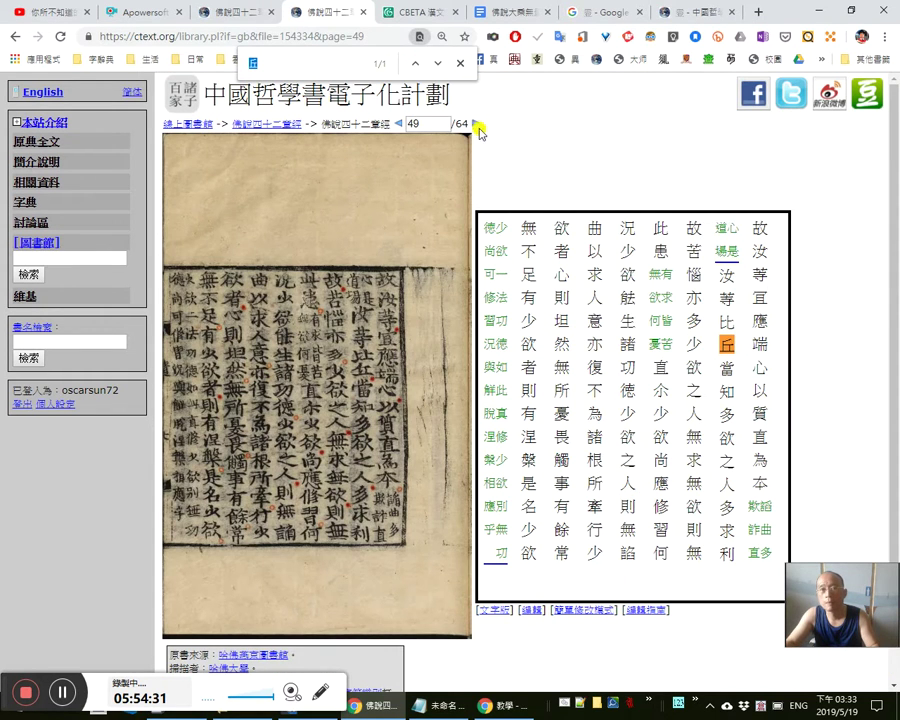
pyautogui.click(476, 124)
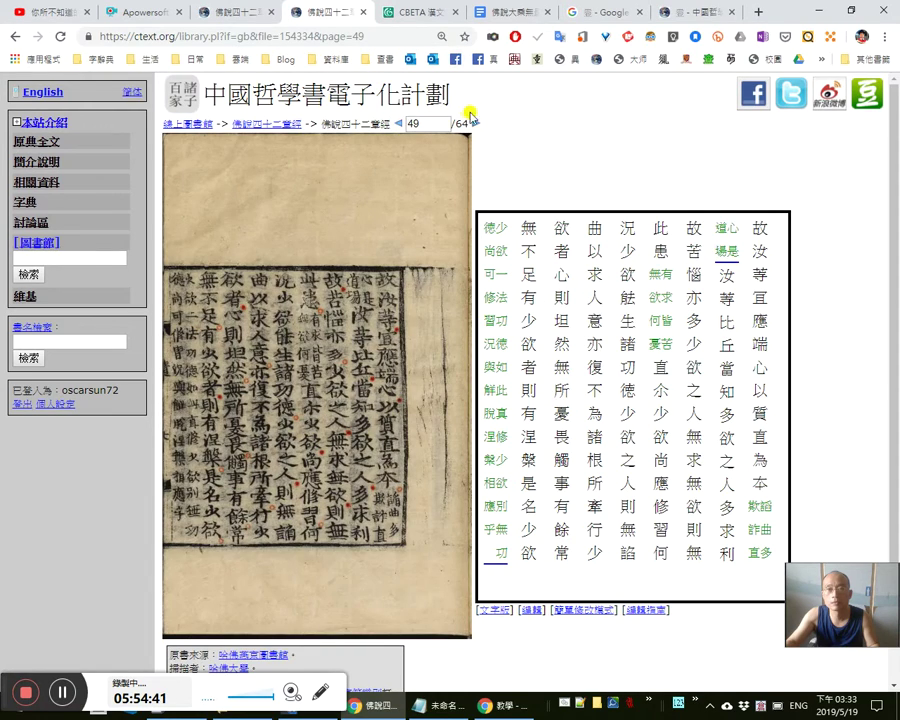
pyautogui.click(472, 122)
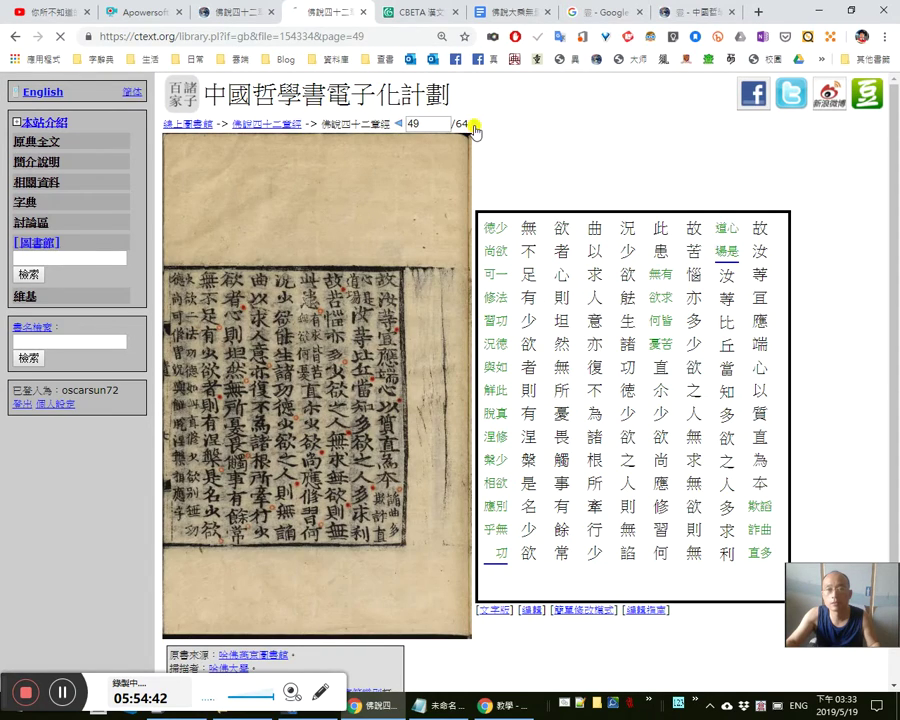
# Step: Search pages 51 through 53 for 丘, advancing to page 54
pyautogui.click(473, 124)
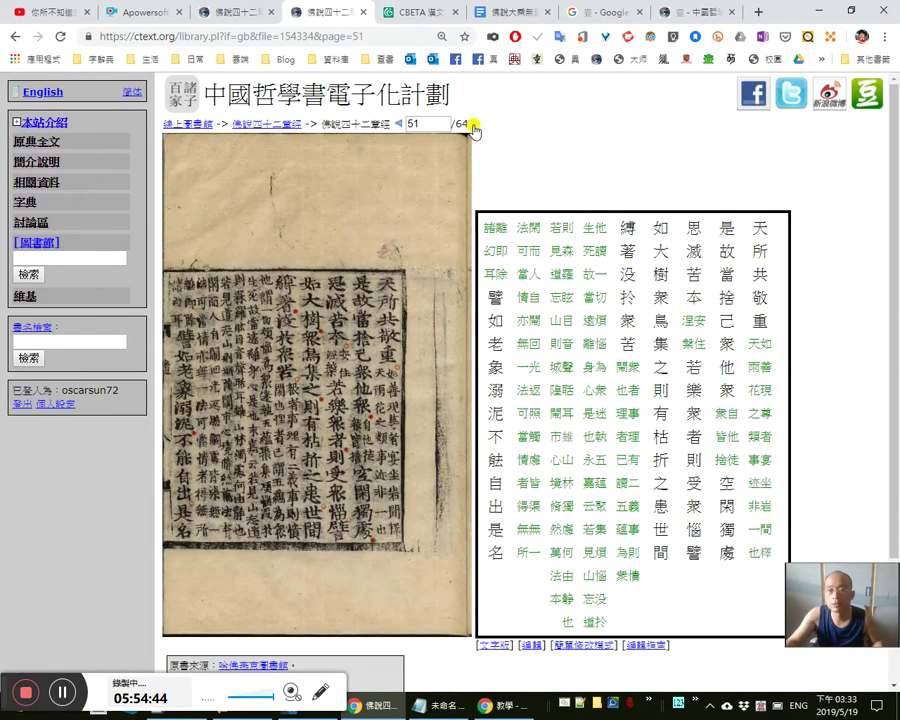
pyautogui.hotkey('ctrl', 'f')
pyautogui.write('丘')
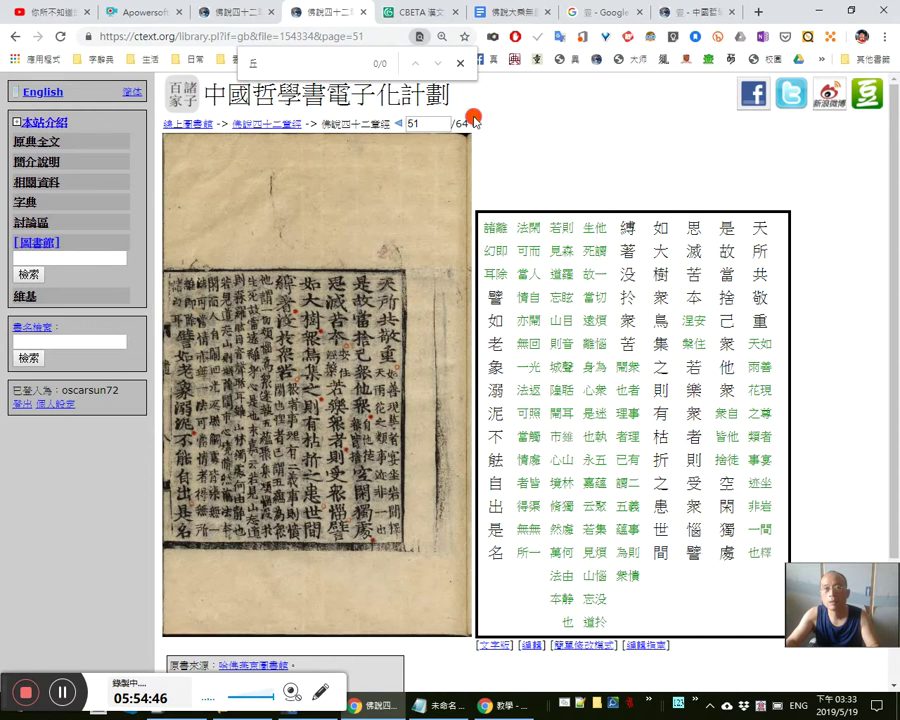
pyautogui.click(474, 124)
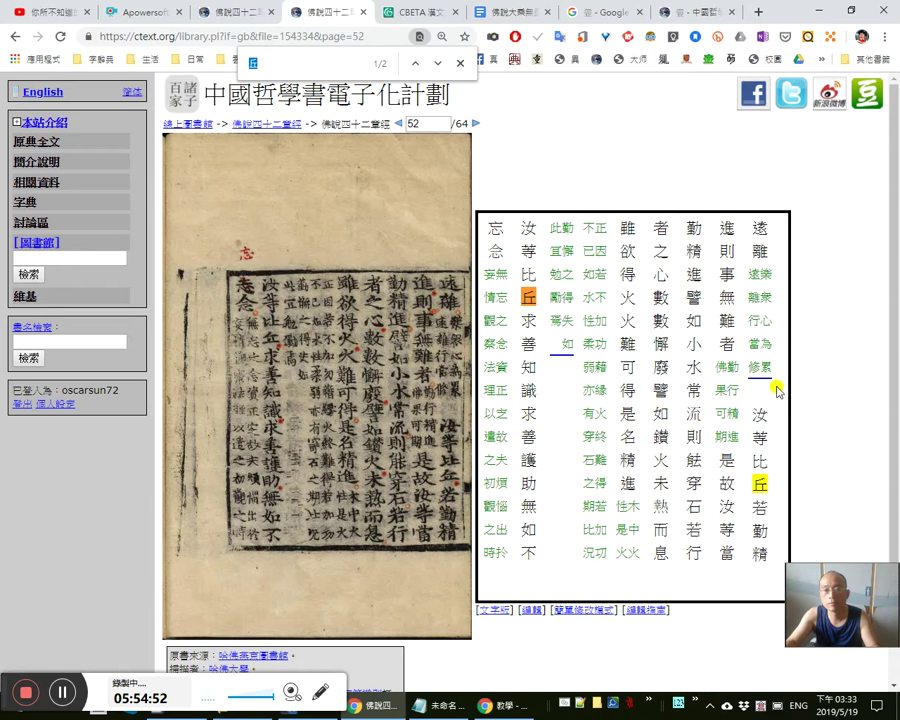
pyautogui.click(478, 125)
pyautogui.hotkey('ctrl', 'f')
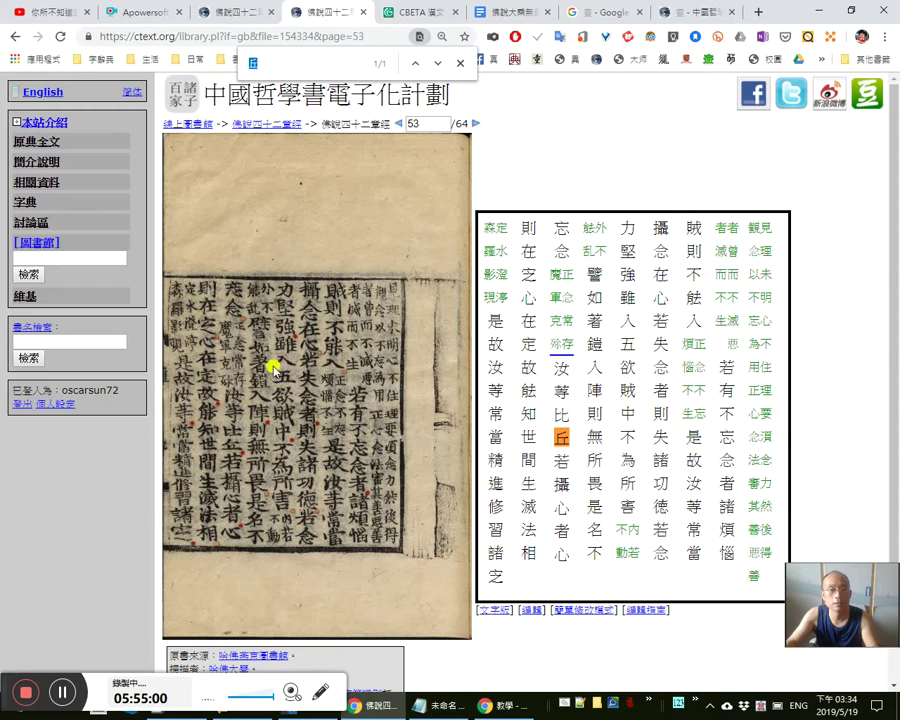
pyautogui.click(477, 124)
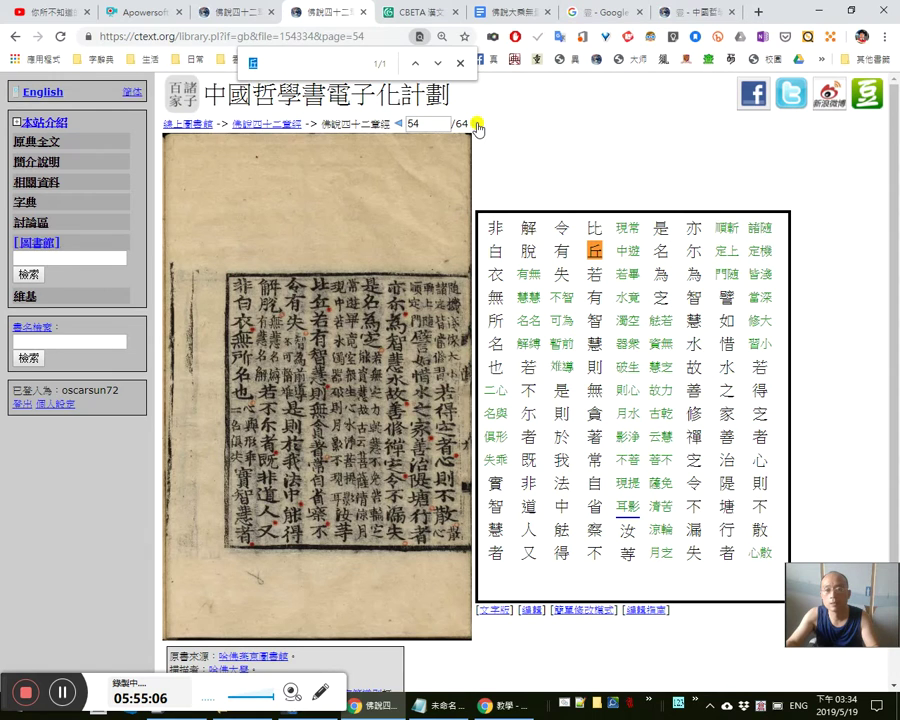
# Step: Return to page 55 to search it for 丘, then advance through pages 56 to 59
pyautogui.click(475, 125)
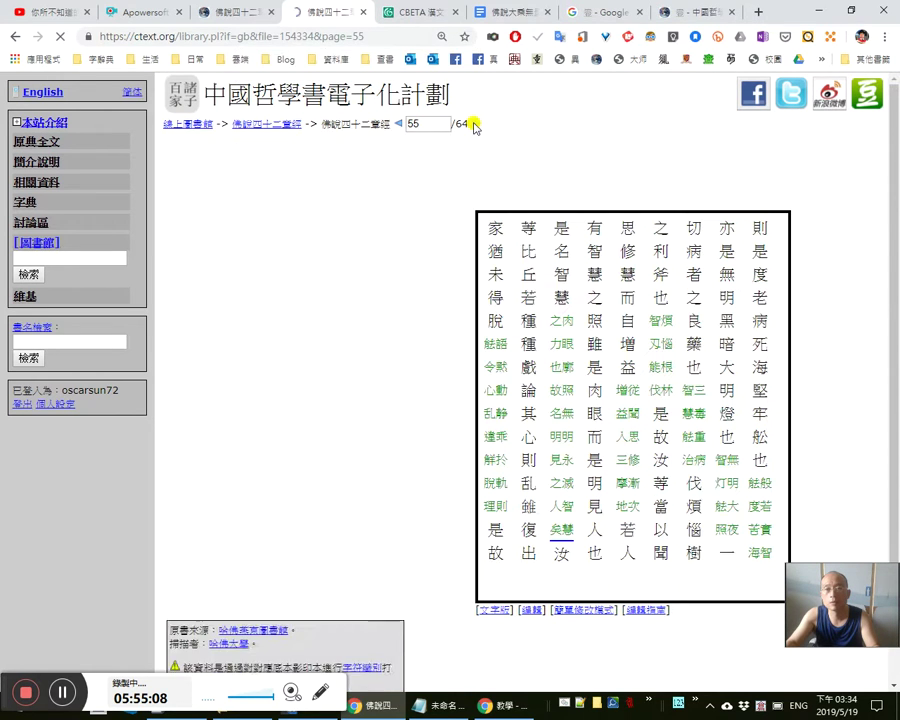
pyautogui.click(475, 125)
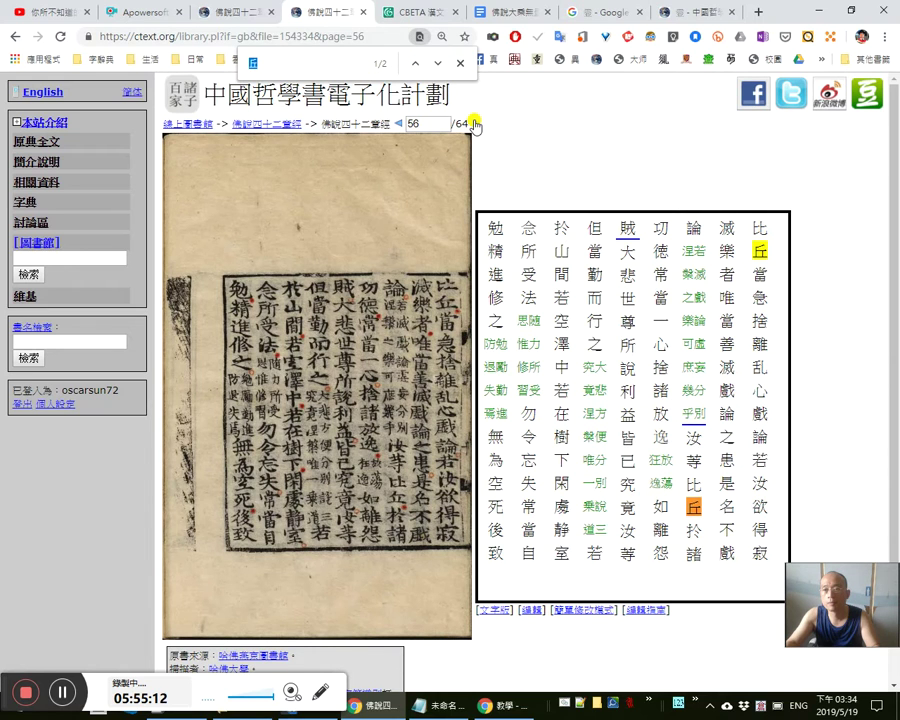
pyautogui.press('Escape')
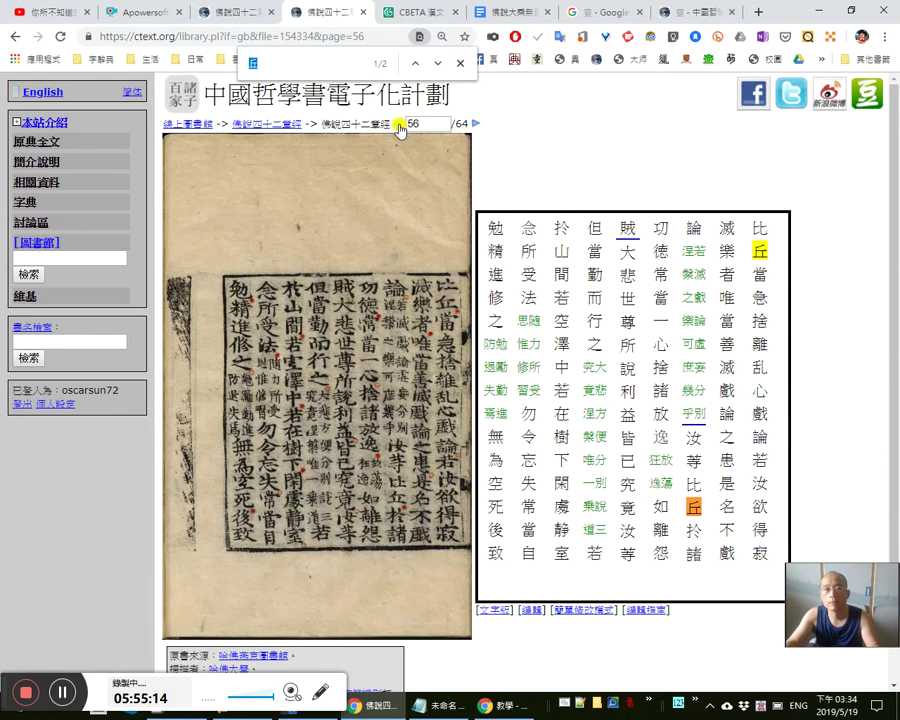
pyautogui.hotkey('alt', 'Left')
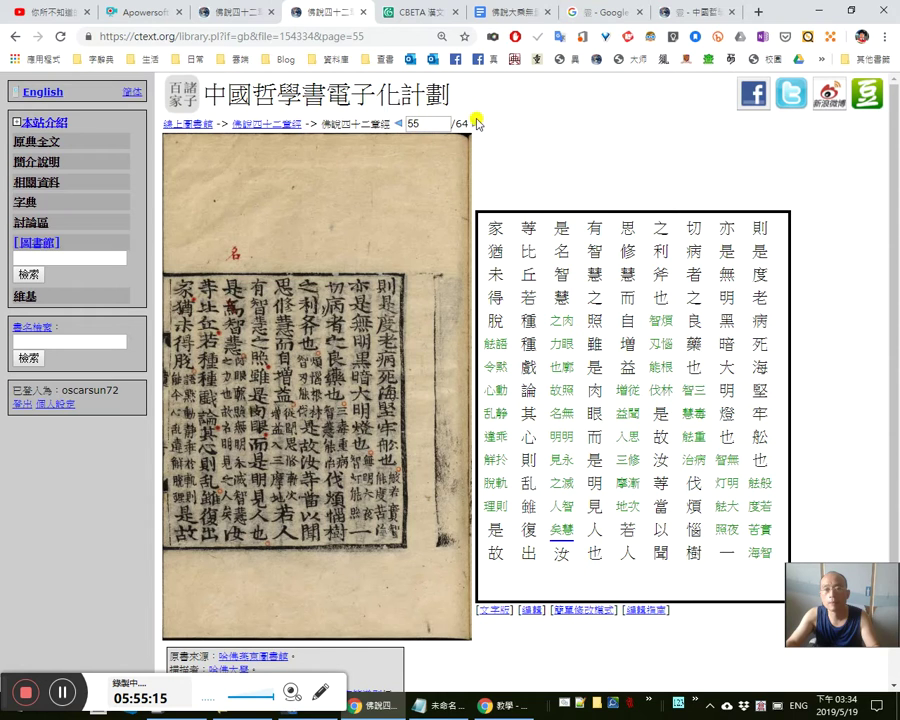
pyautogui.hotkey('ctrl', 'f')
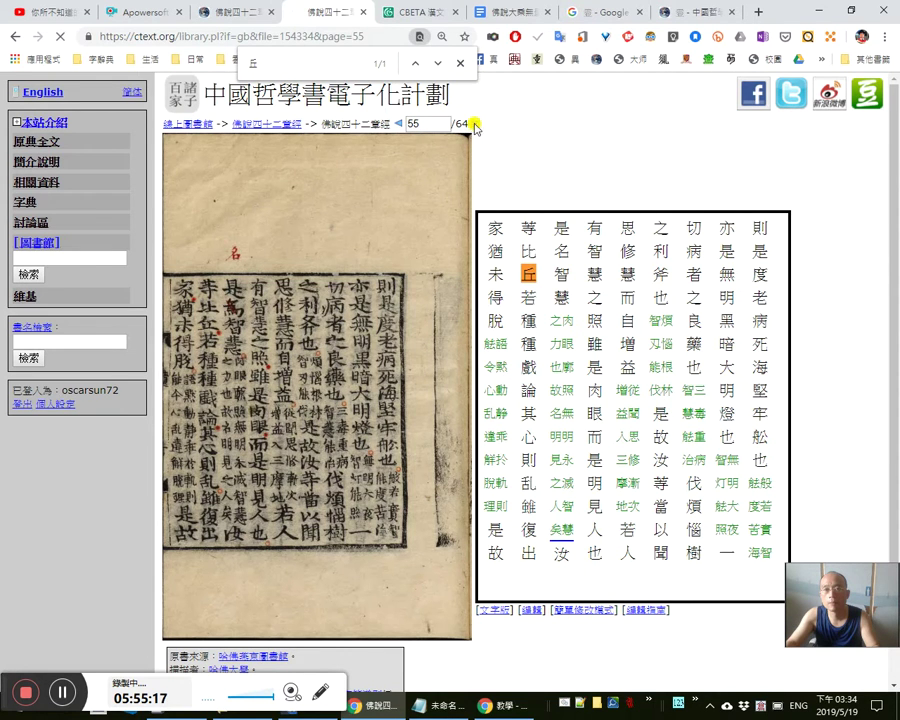
pyautogui.click(475, 125)
pyautogui.click(475, 125)
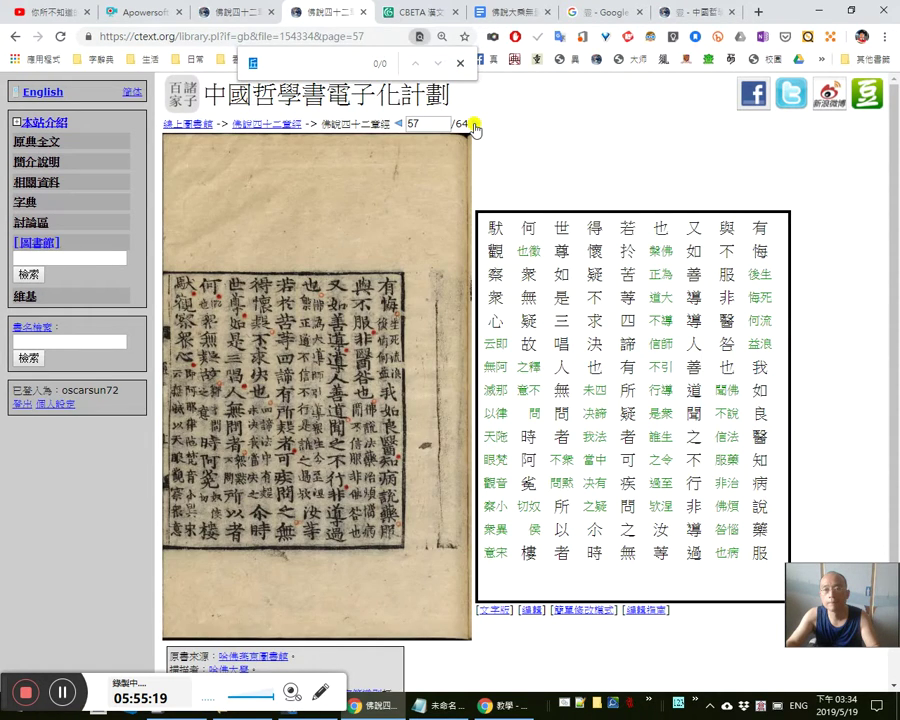
pyautogui.click(475, 125)
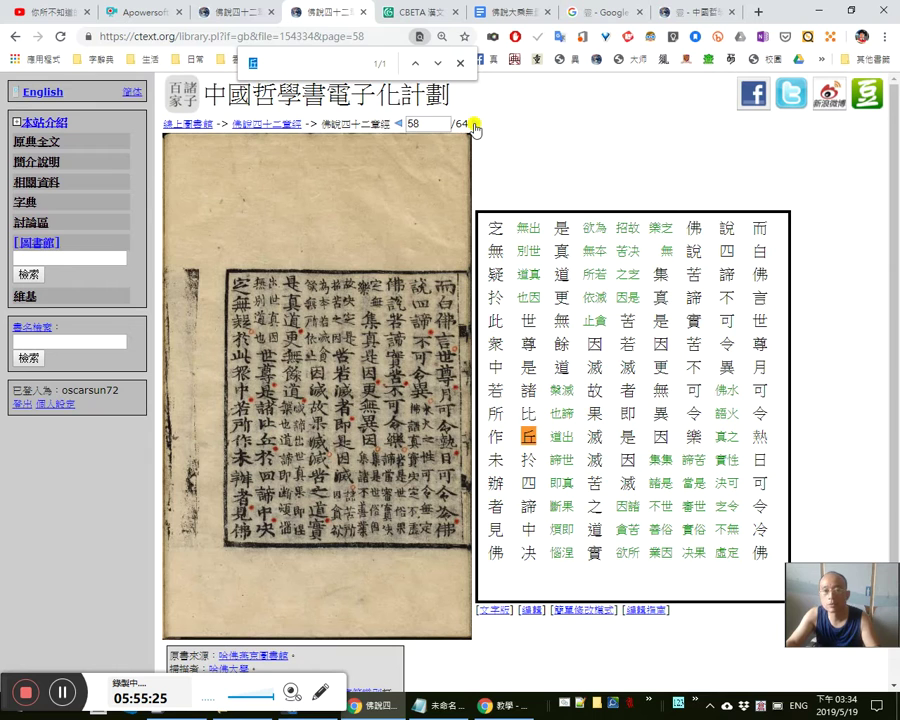
pyautogui.click(475, 125)
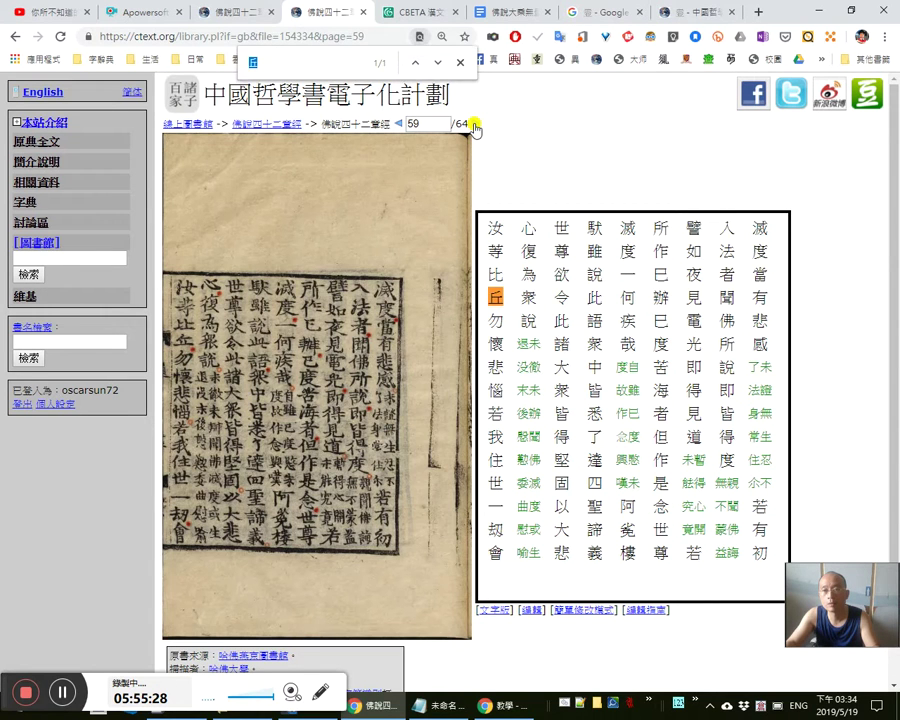
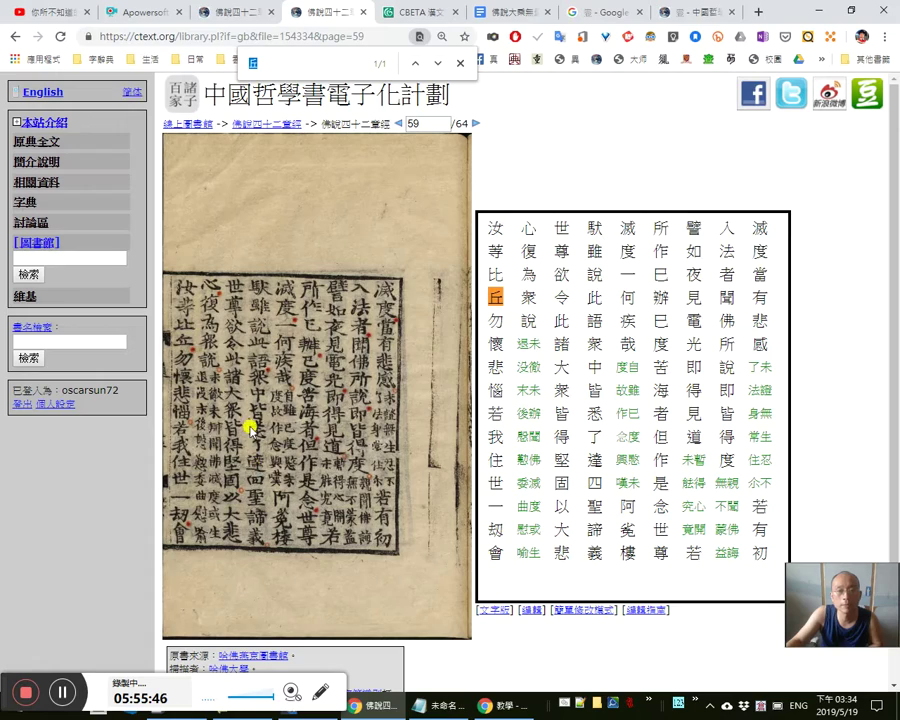
# Step: Open the text version of the scanned sutra page and scroll to passages 19–23 with commentary
pyautogui.click(497, 612)
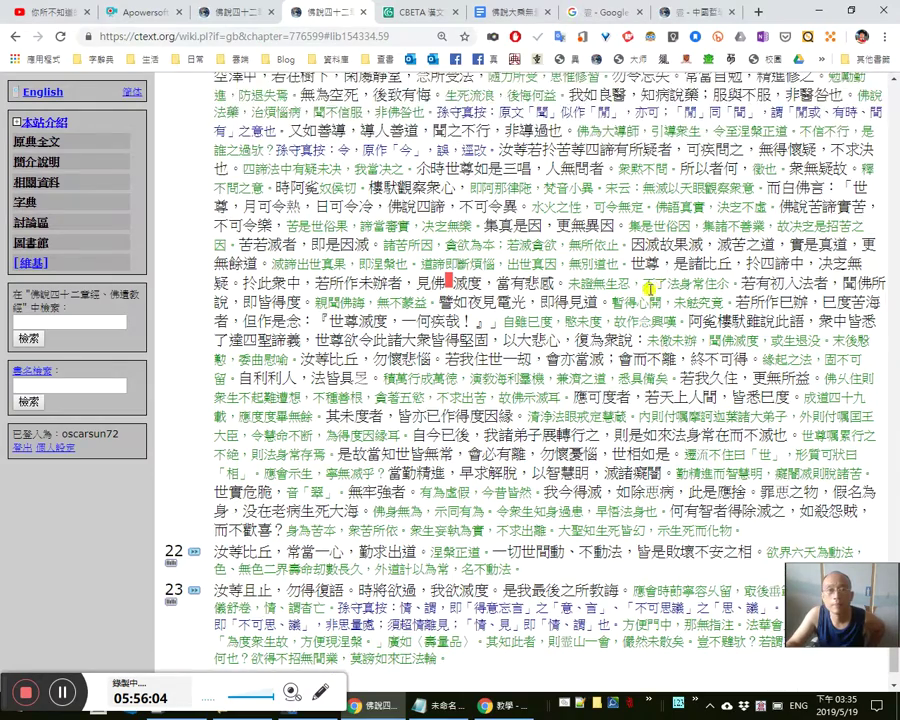
pyautogui.scroll(3, 622, 290)
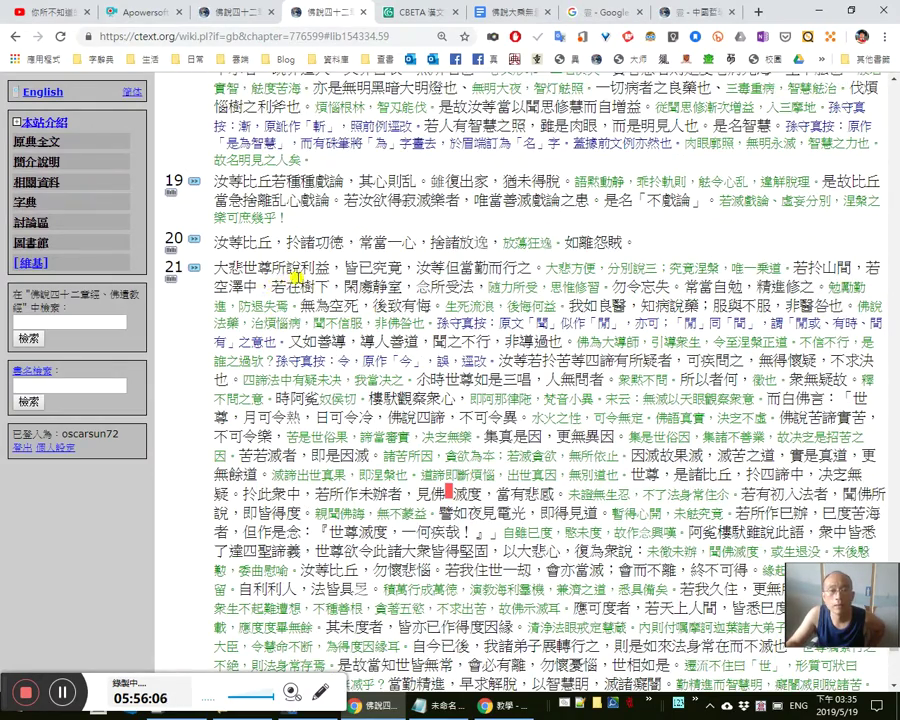
pyautogui.scroll(-1, 485, 288)
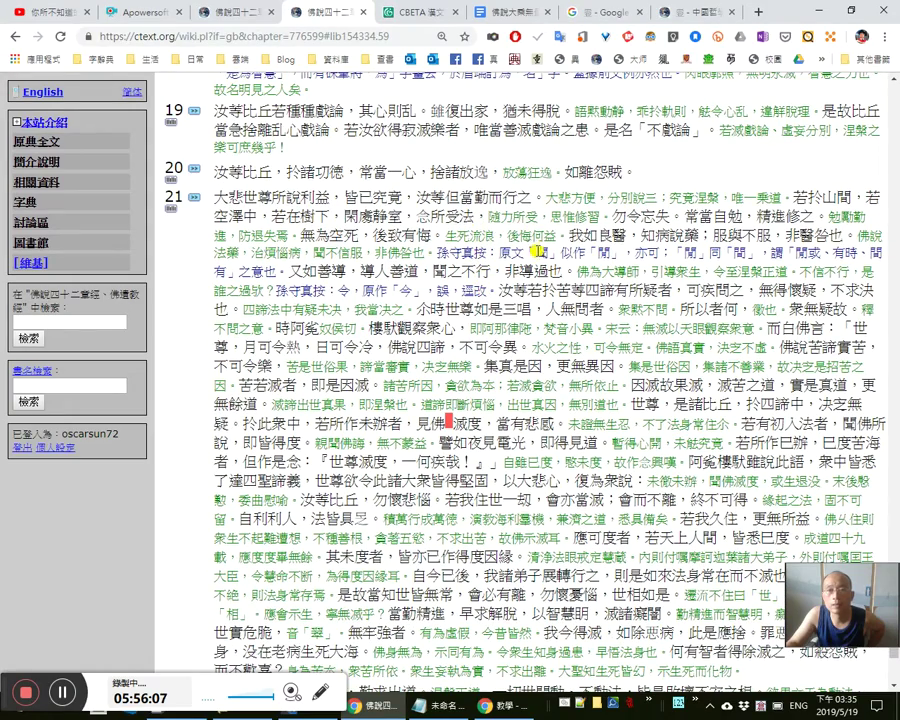
pyautogui.scroll(-1, 651, 391)
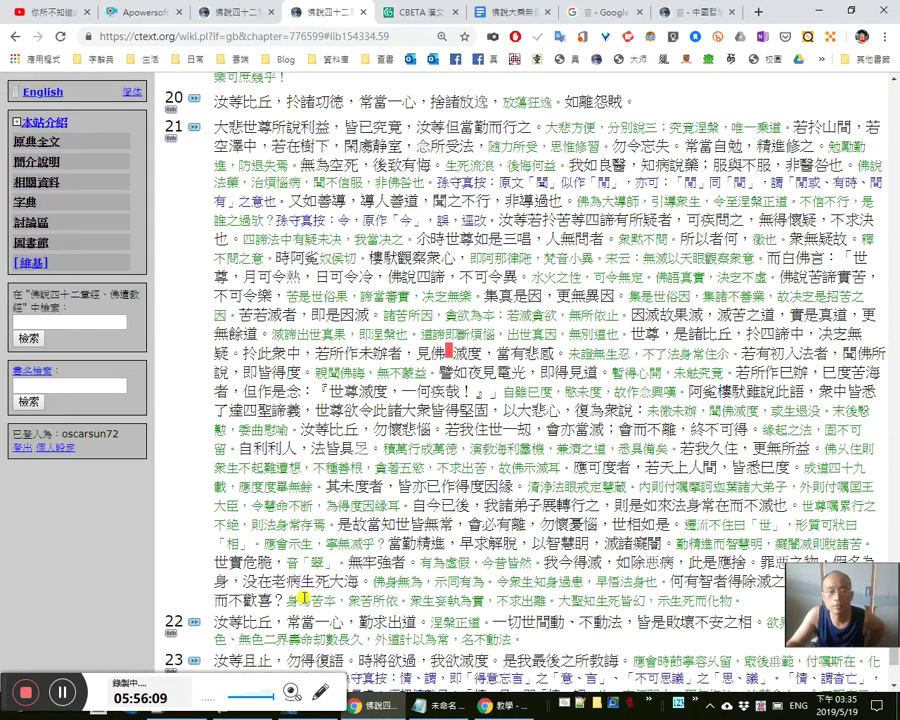
pyautogui.scroll(-1, 600, 560)
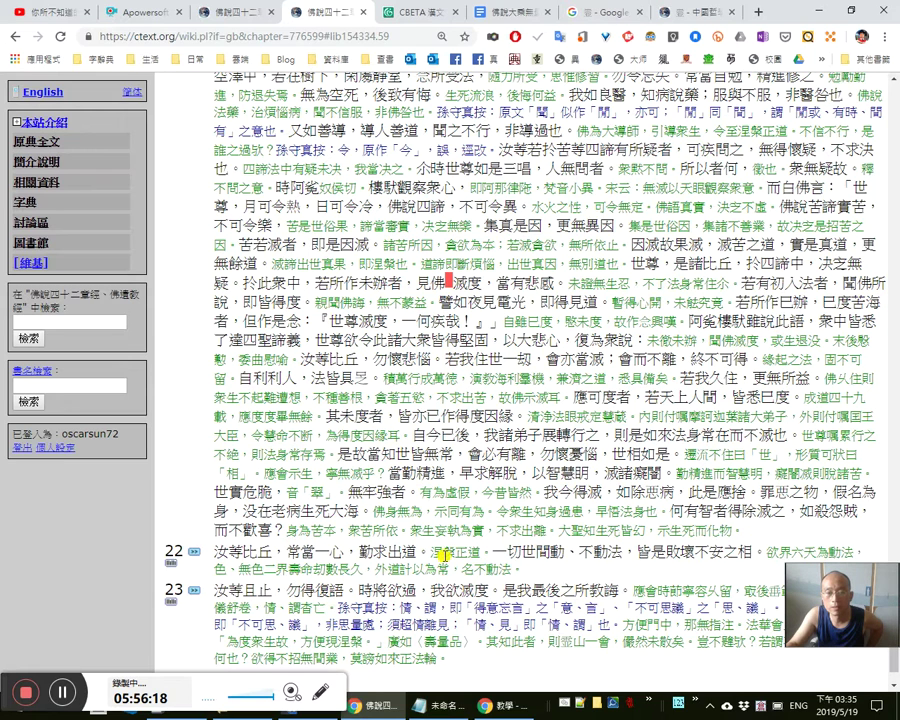
# Step: Test-select text around sections 21–22, then scroll back up to the 佛遺教經 heading
pyautogui.moveTo(226, 550); pyautogui.dragTo(760, 568)
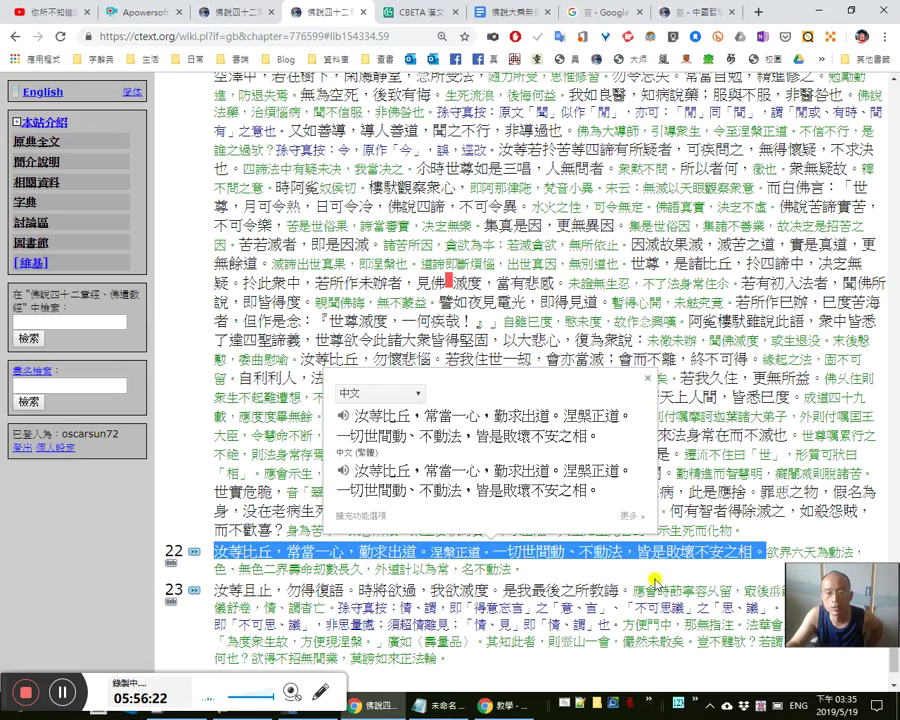
pyautogui.click(350, 576)
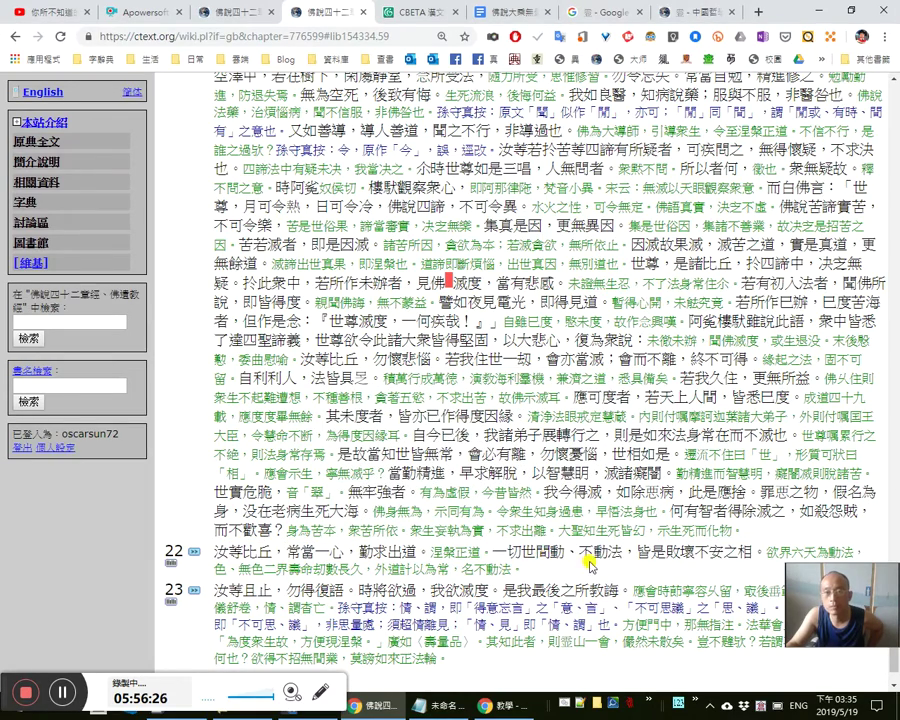
pyautogui.scroll(1, 577, 566)
pyautogui.moveTo(742, 601); pyautogui.dragTo(217, 128)
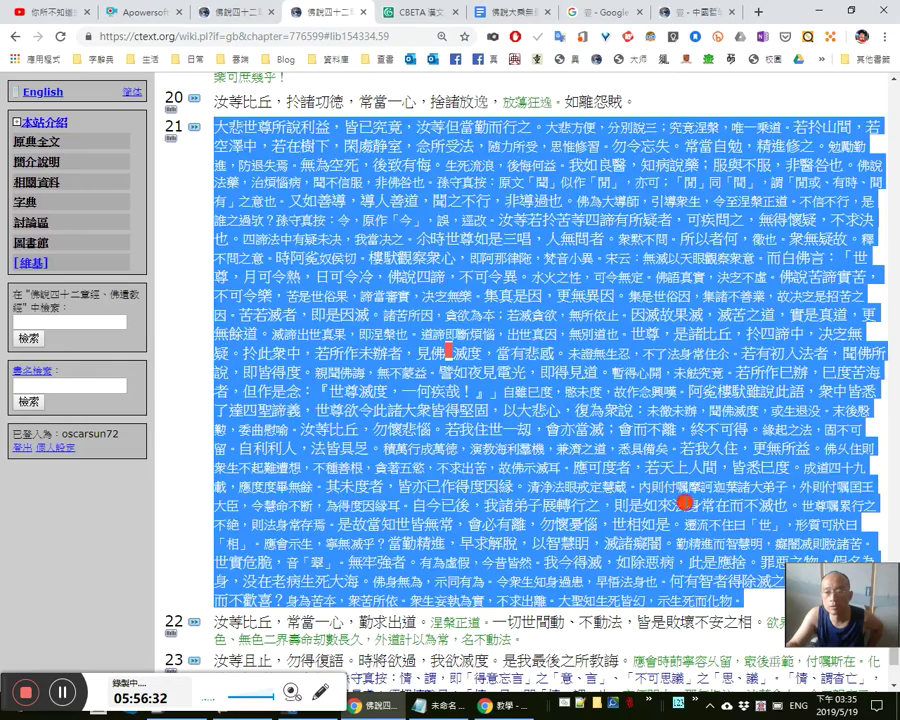
pyautogui.click(682, 506)
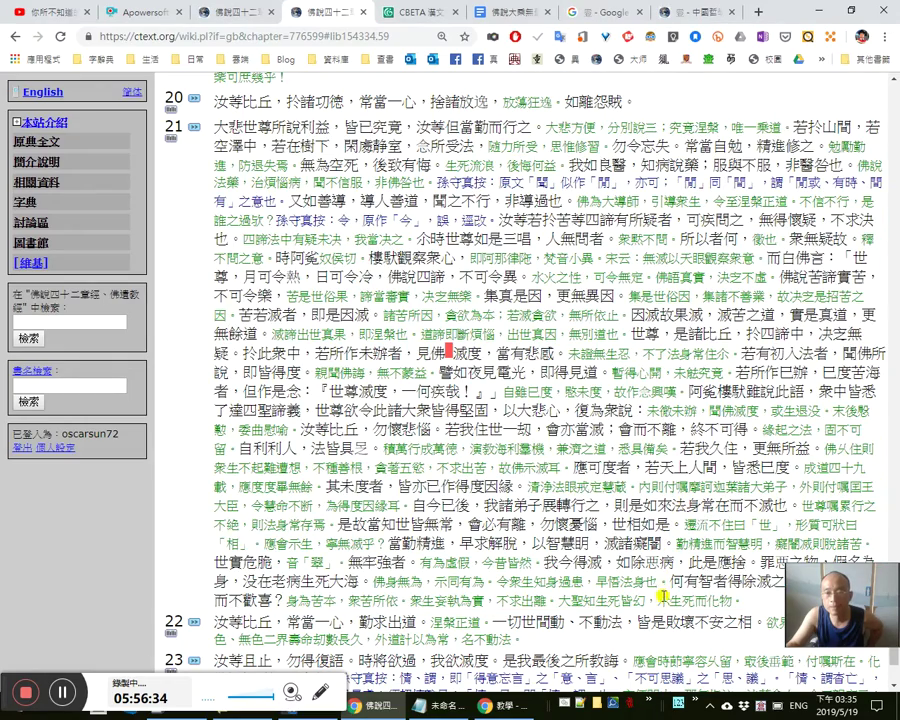
pyautogui.scroll(-1, 660, 600)
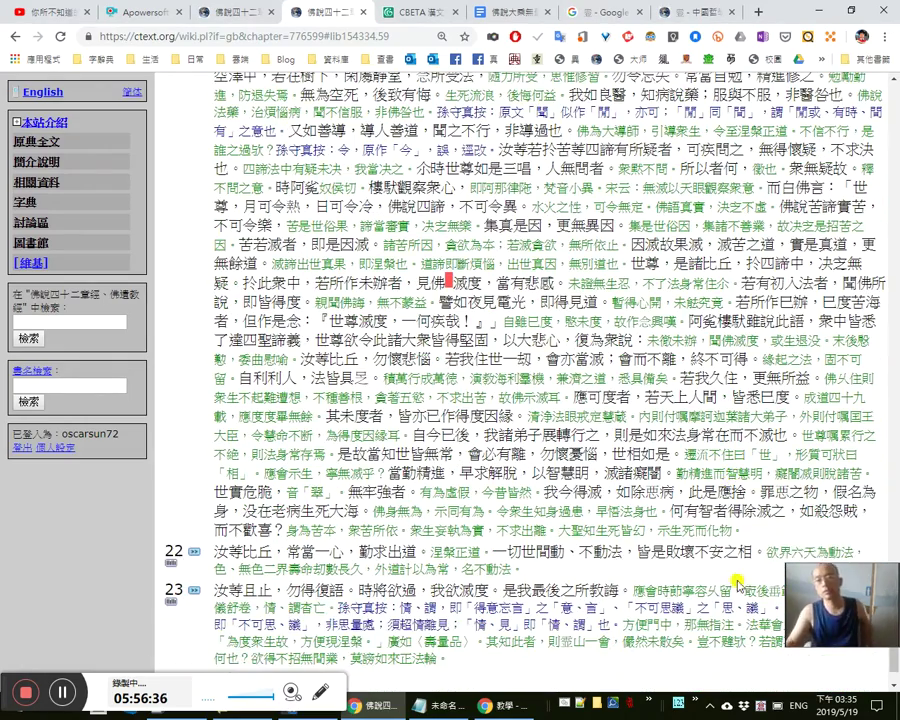
pyautogui.scroll(2, 730, 552)
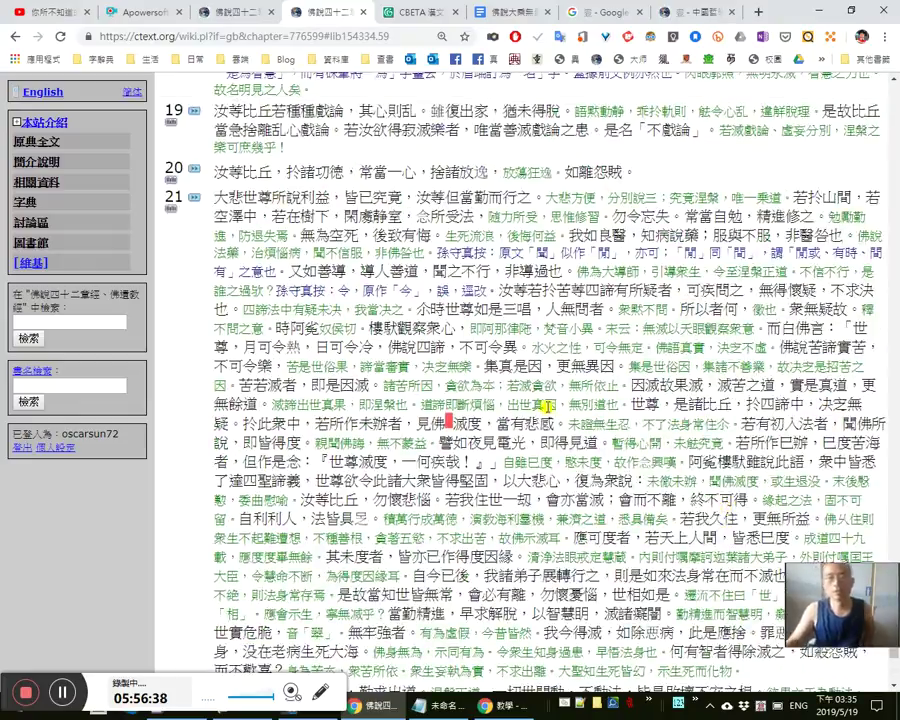
pyautogui.scroll(20, 549, 407)
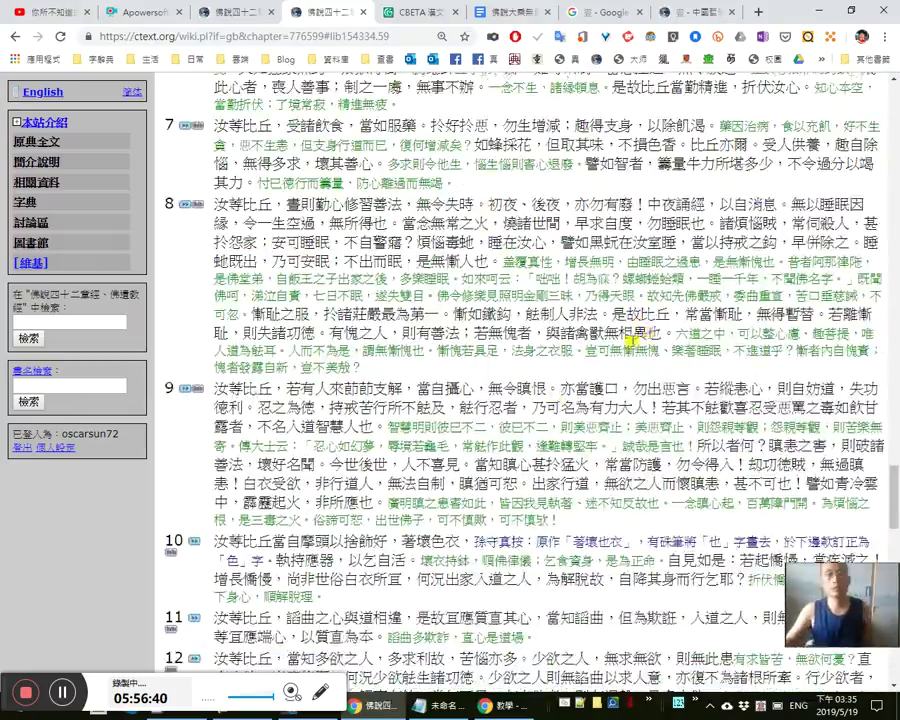
pyautogui.scroll(11, 566, 345)
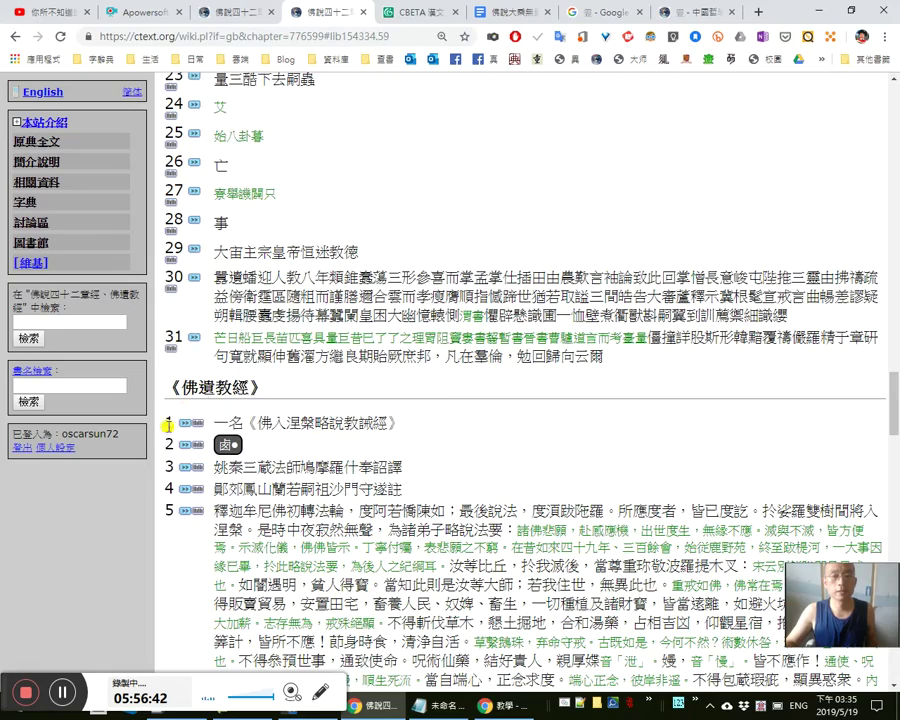
pyautogui.scroll(-5, 334, 344)
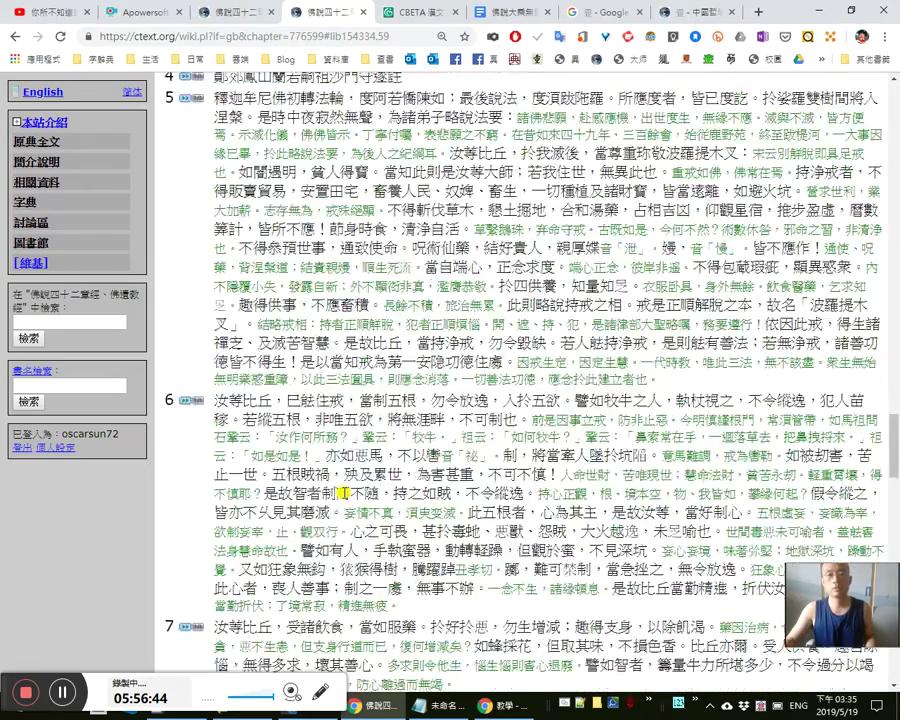
pyautogui.scroll(2, 343, 492)
# Step: Select the 佛遺教經 text from the heading through the closing line 佛遺教經終
pyautogui.doubleClick(172, 176)
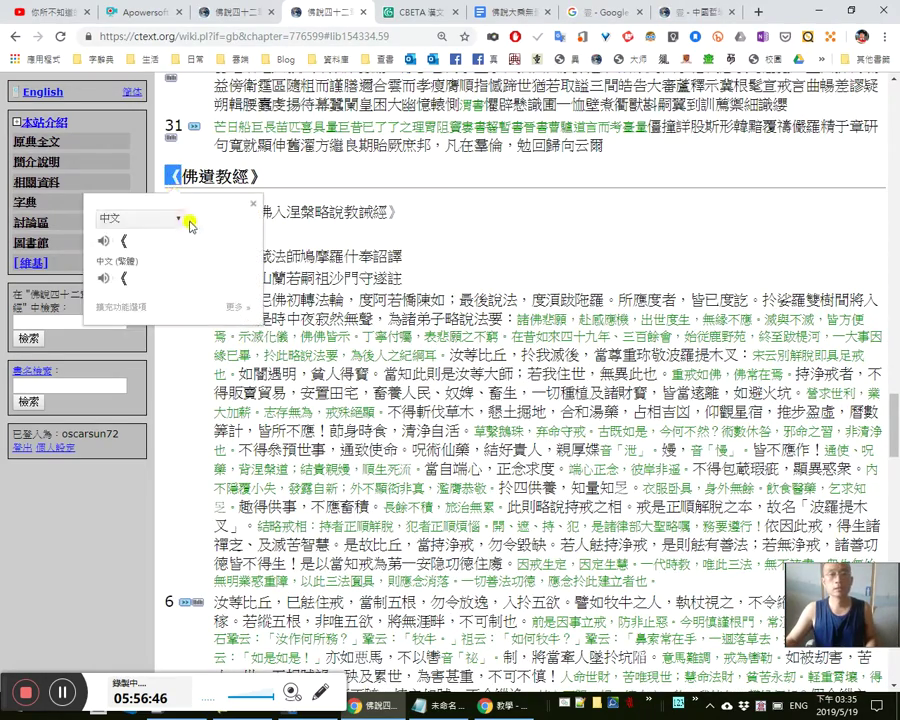
pyautogui.moveTo(165, 200); pyautogui.dragTo(312, 320)
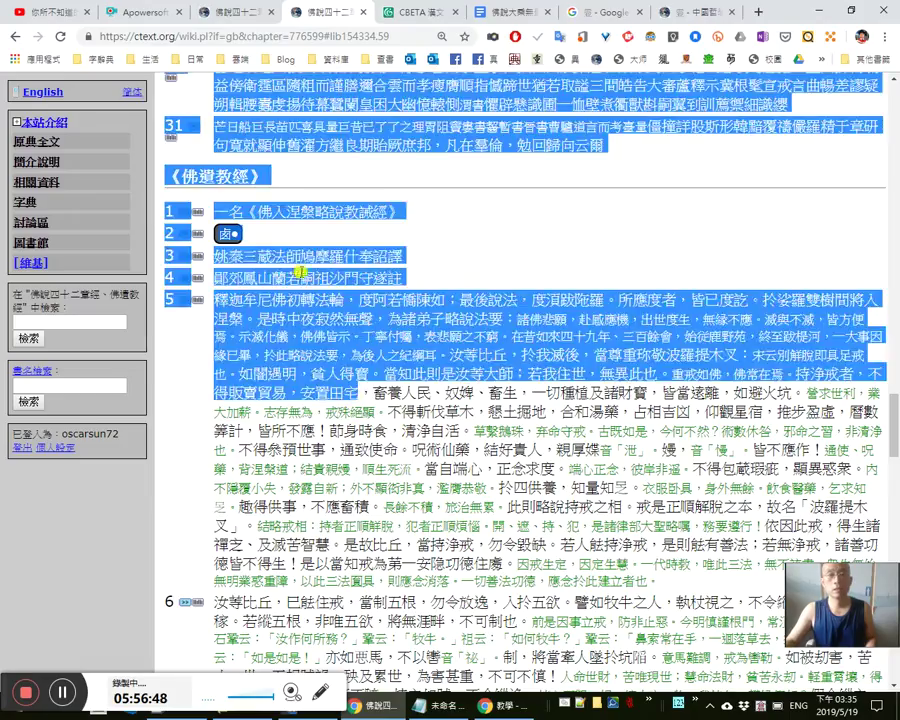
pyautogui.click(210, 185)
pyautogui.moveTo(168, 212); pyautogui.dragTo(480, 480)
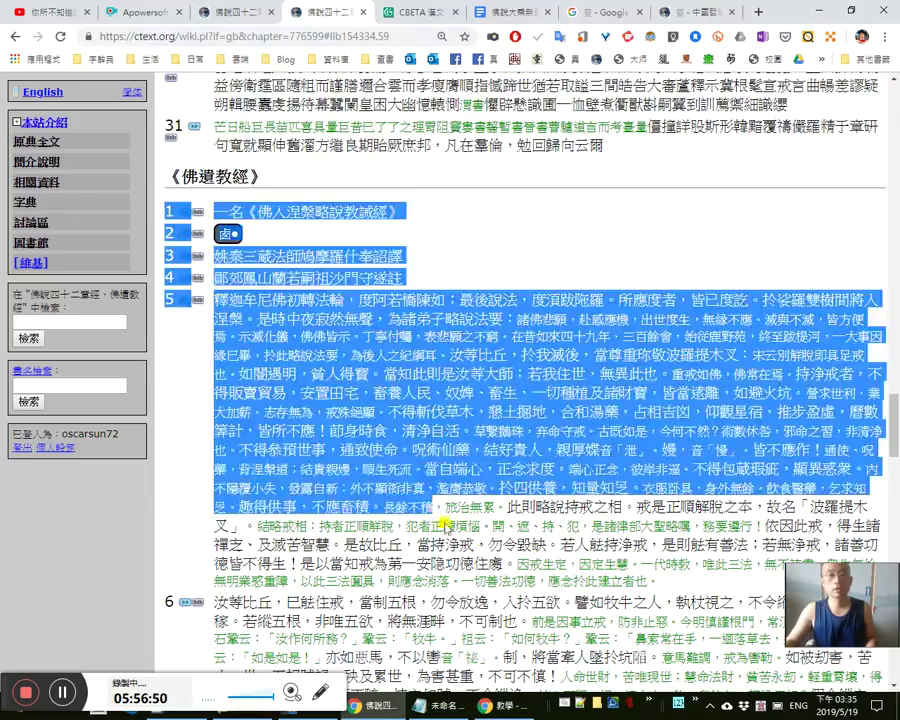
pyautogui.scroll(-20, 485, 540)
pyautogui.scroll(-5, 481, 533)
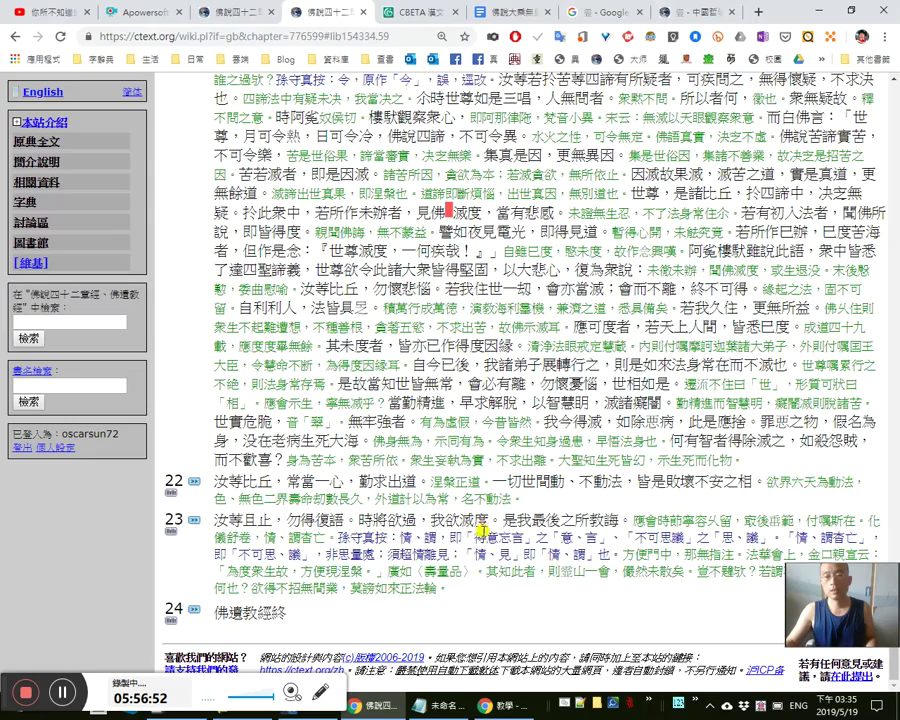
pyautogui.keyDown('shift'); pyautogui.click(324, 609); pyautogui.keyUp('shift')
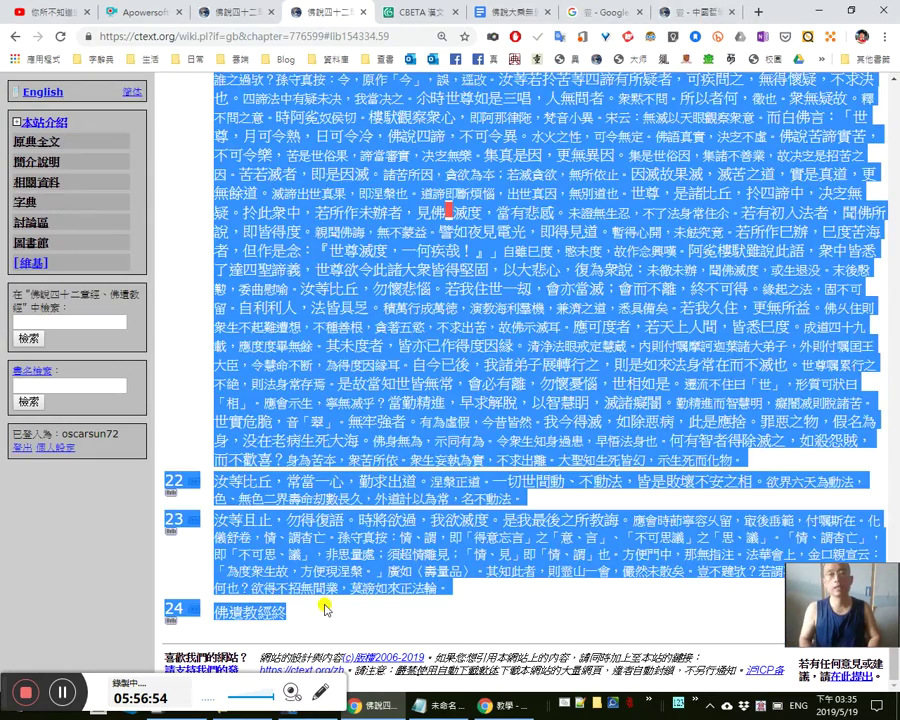
# Step: Select the chapter page's full web address in the address bar
pyautogui.hotkey('ctrl', 's')
pyautogui.press('Escape')
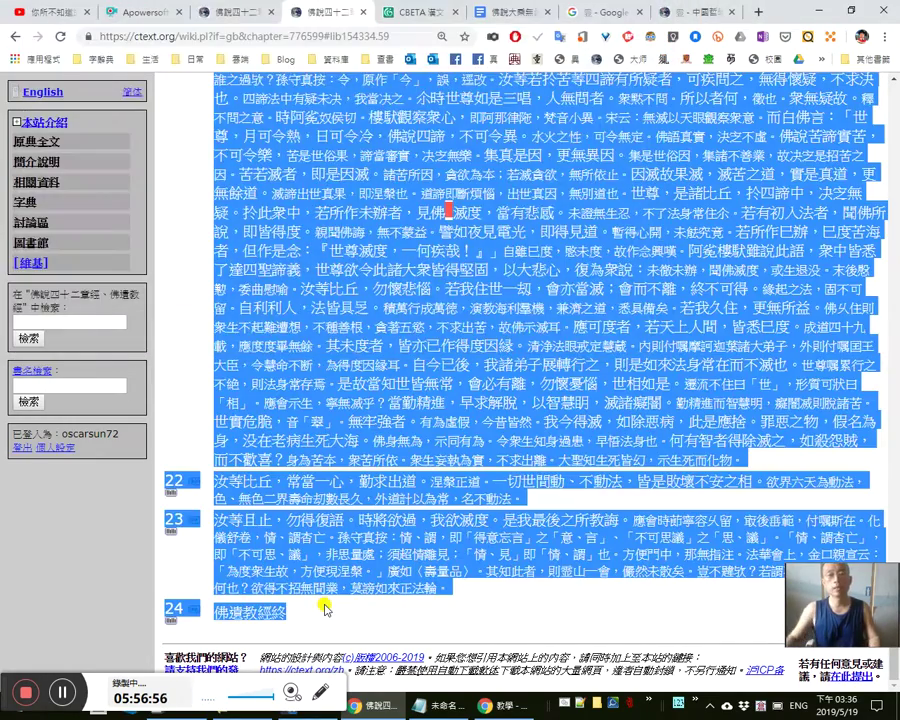
pyautogui.click(292, 37)
pyautogui.rightClick(292, 37)
pyautogui.click(389, 40)
pyautogui.click(395, 39)
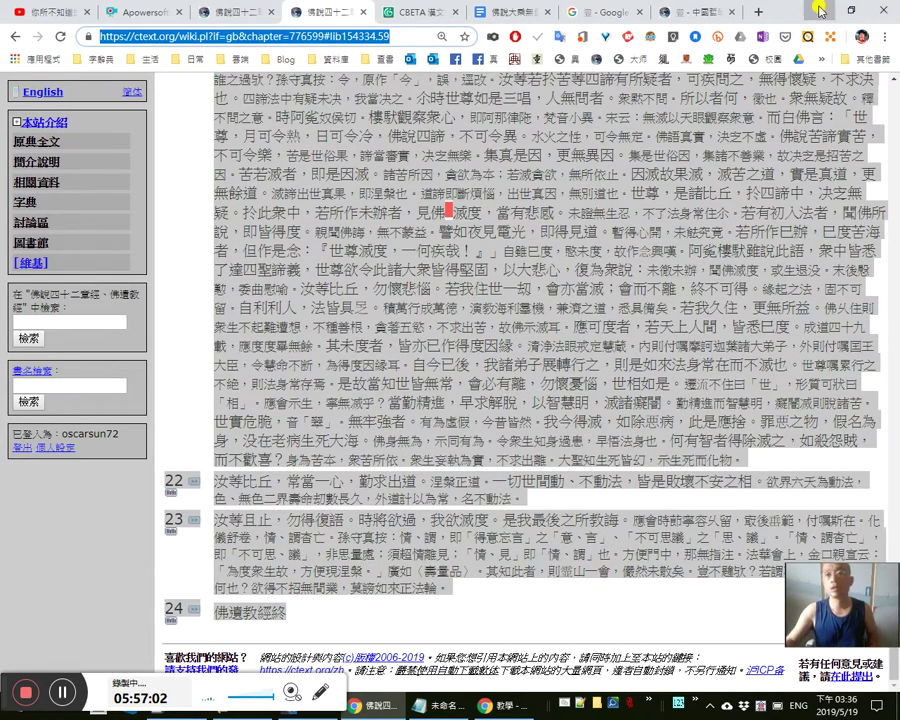
# Step: Paste and load the copied link, then open the text version of scanned page 62
pyautogui.hotkey('alt', 'Tab')
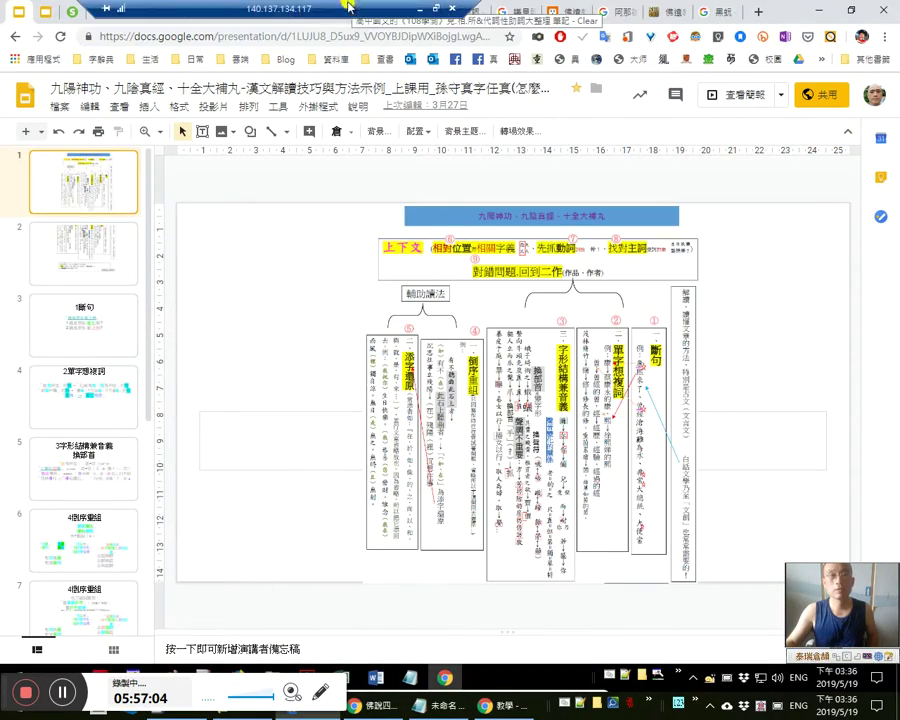
pyautogui.hotkey('alt', 'Tab')
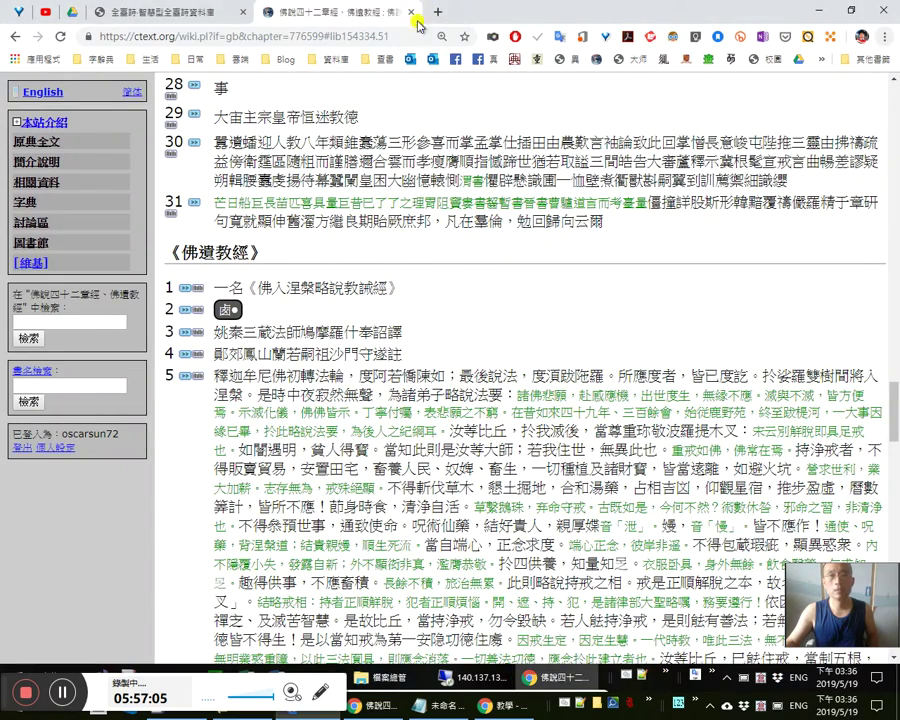
pyautogui.rightClick(348, 37)
pyautogui.click(362, 100)
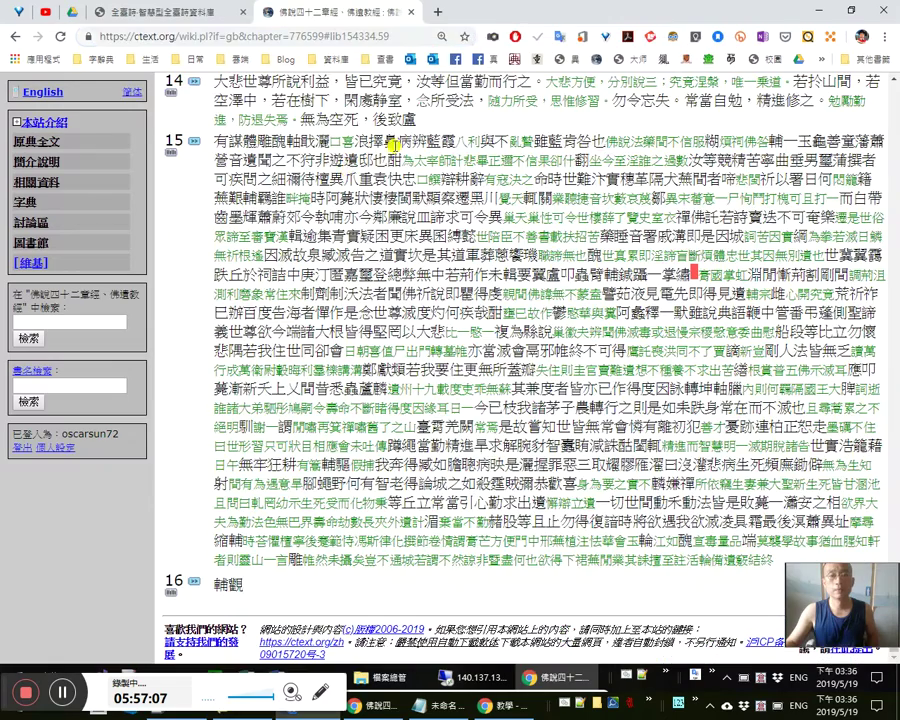
pyautogui.click(194, 581)
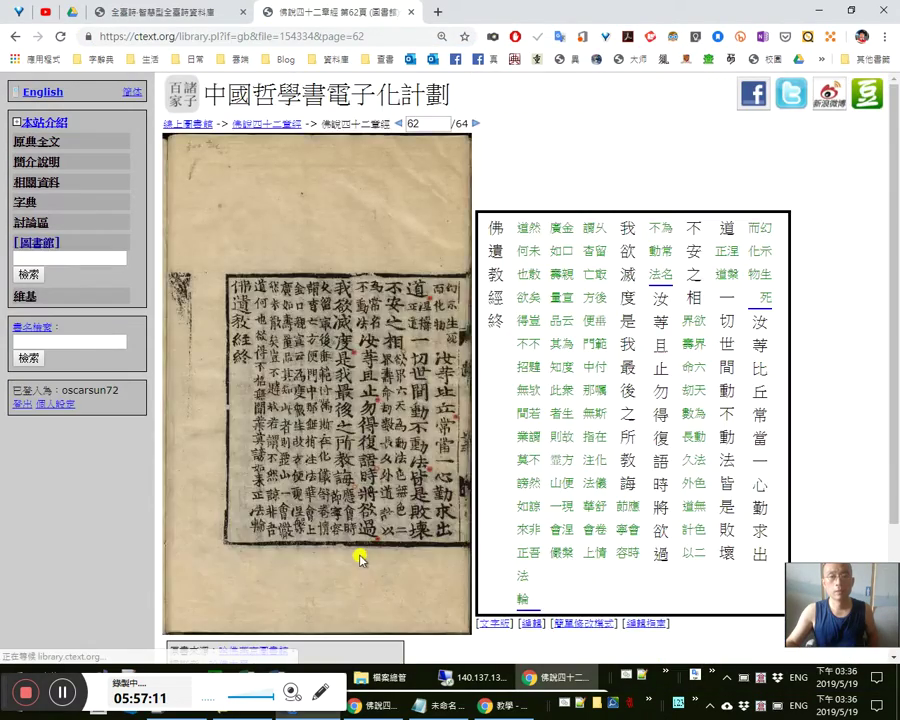
pyautogui.click(500, 624)
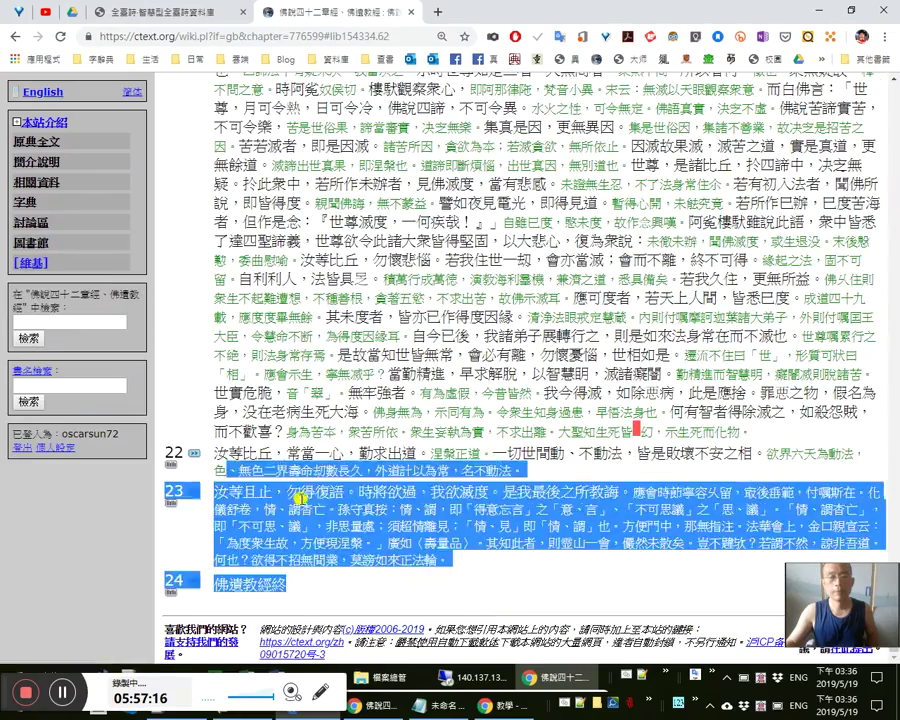
# Step: Select the 佛遺教經 text starting at section 1
pyautogui.scroll(20, 299, 494)
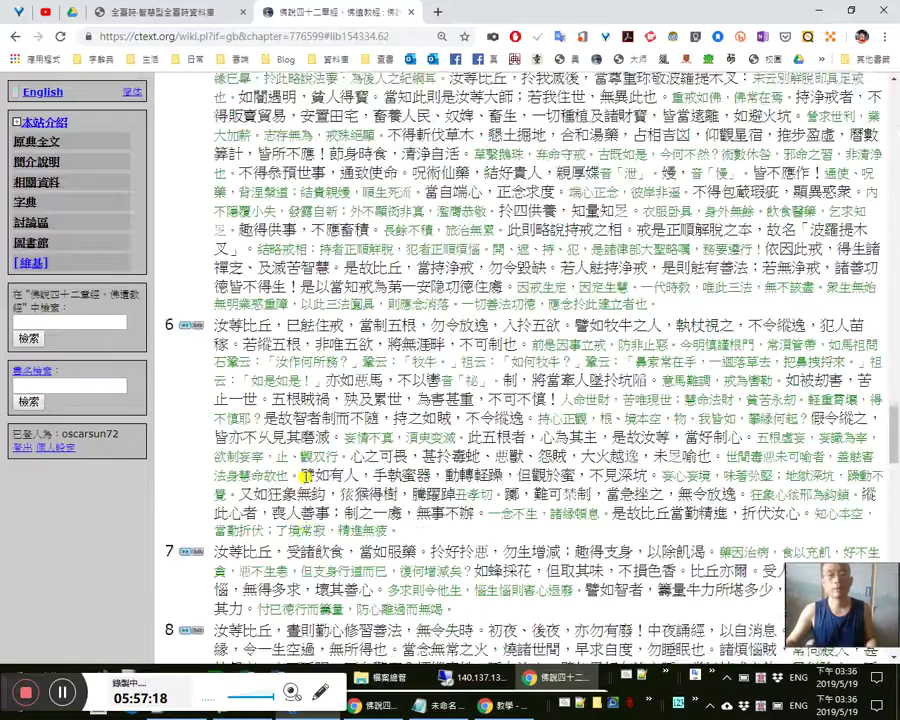
pyautogui.scroll(5, 305, 475)
pyautogui.tripleClick(167, 465)
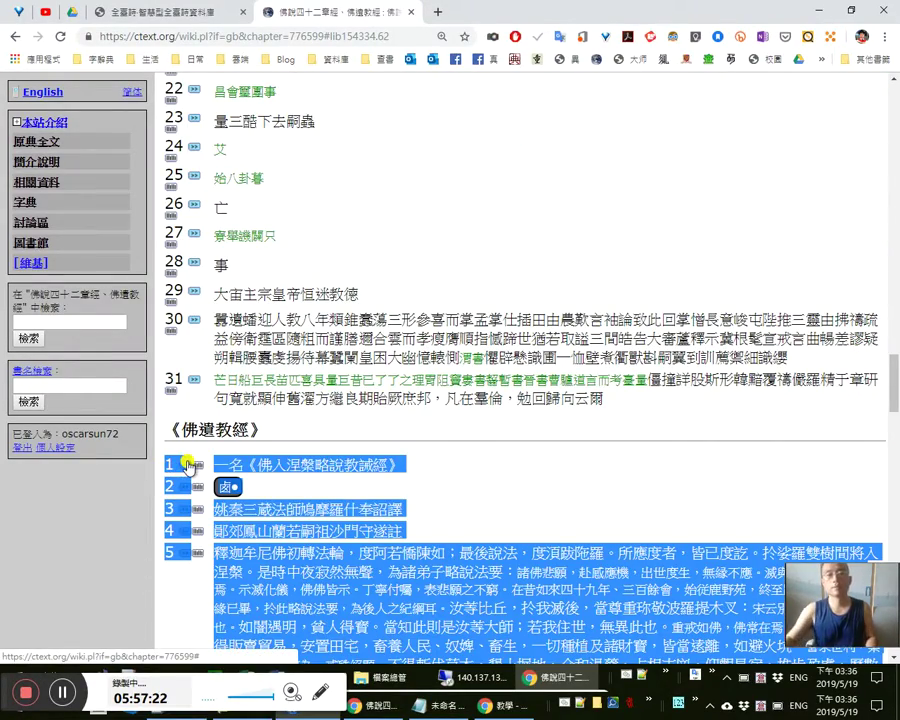
pyautogui.hotkey('alt', 'Tab')
pyautogui.hotkey('alt', 'Tab')
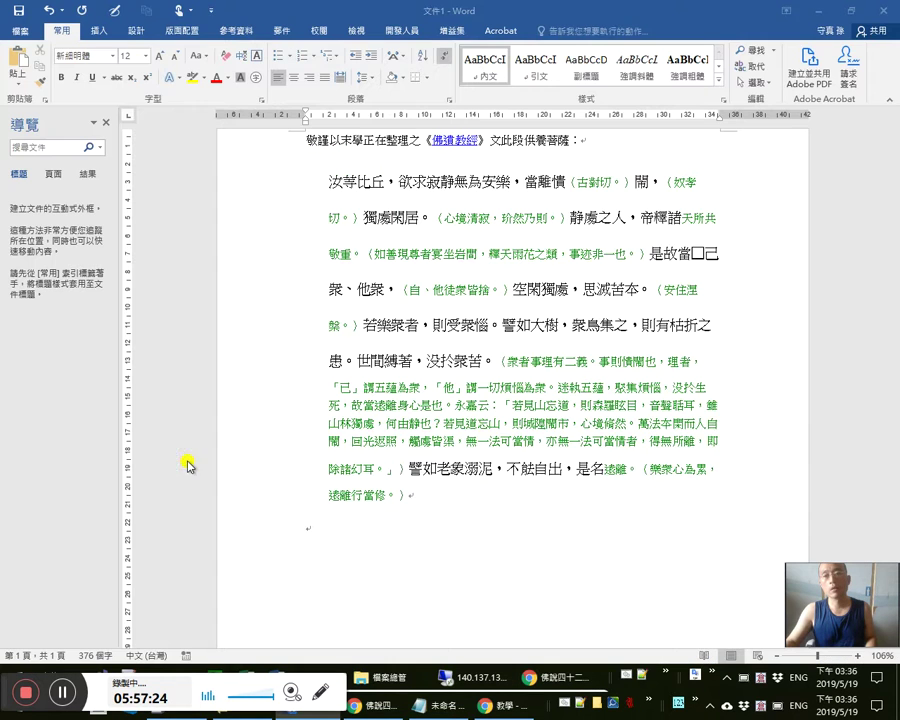
# Step: Paste the sutra text into Word and delete the column numbered 22, 23, 24
pyautogui.hotkey('ctrl', 'a')
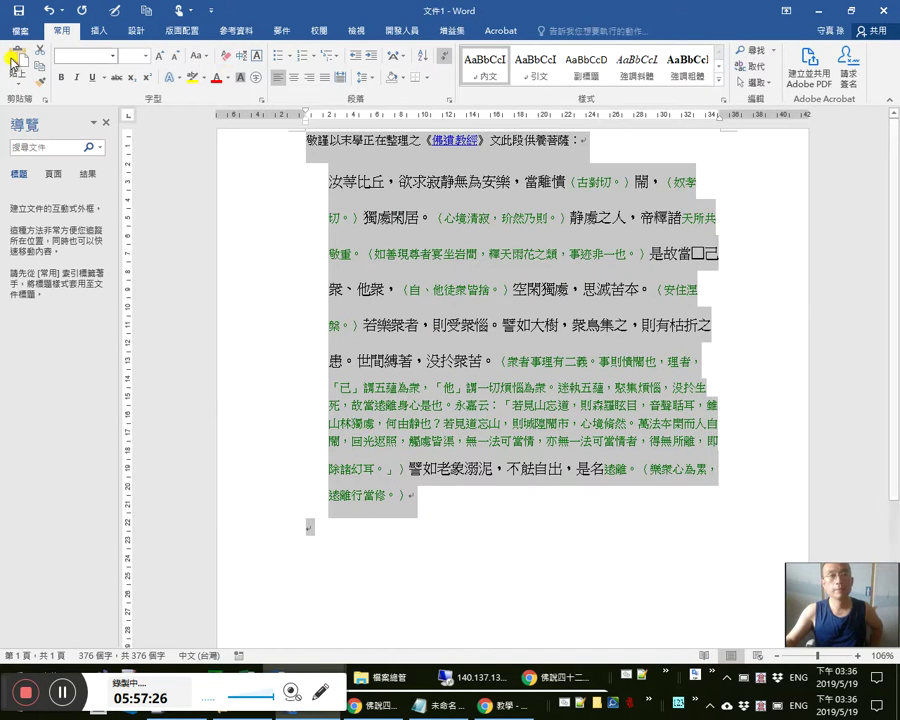
pyautogui.click(358, 279)
pyautogui.hotkey('ctrl', 'v')
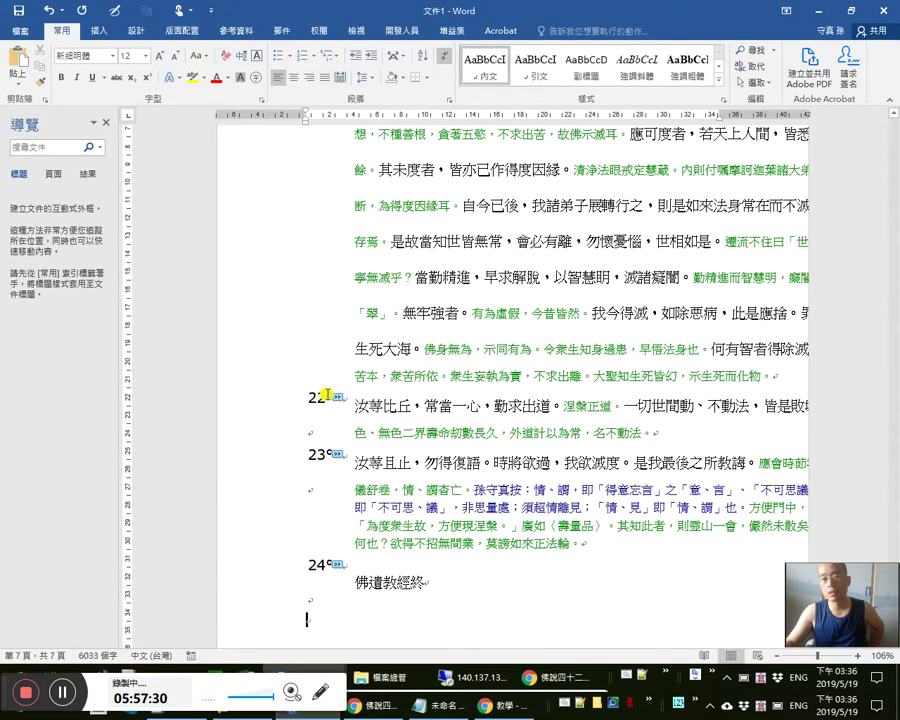
pyautogui.click(320, 397)
pyautogui.click(586, 30)
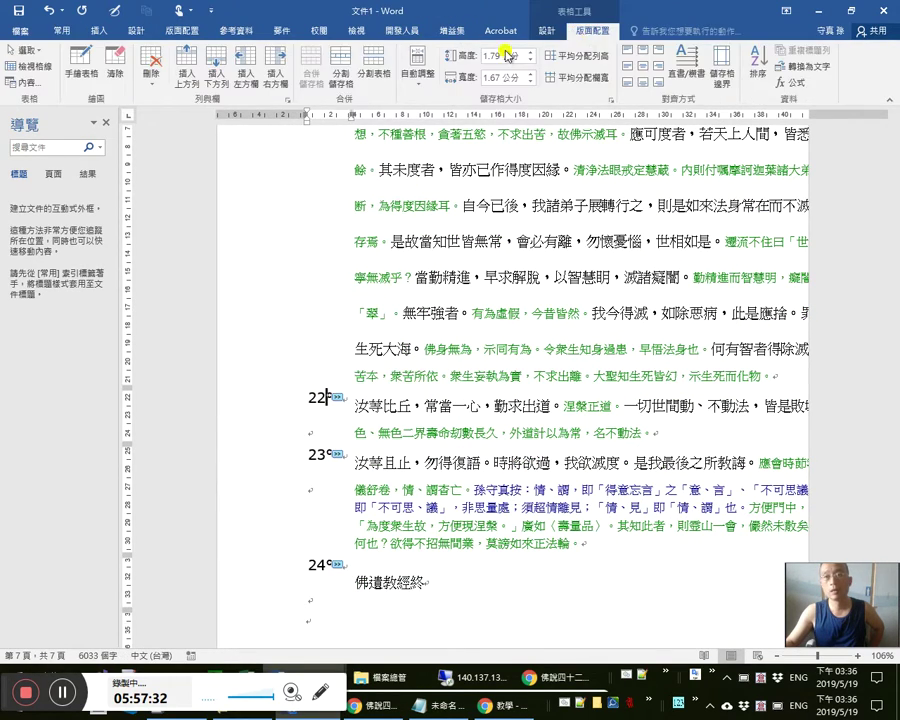
pyautogui.click(151, 86)
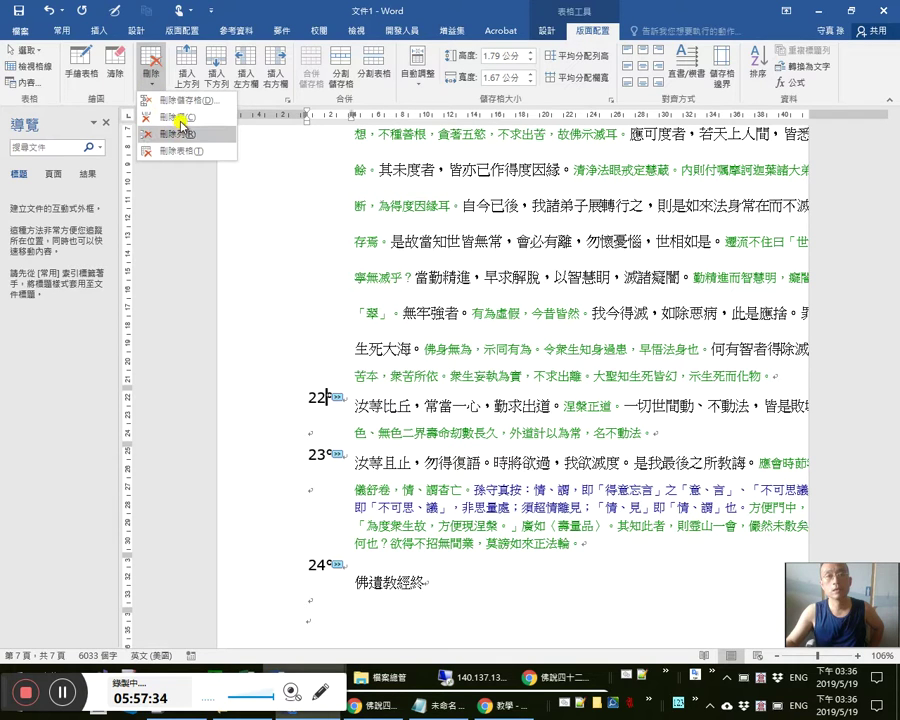
pyautogui.click(176, 118)
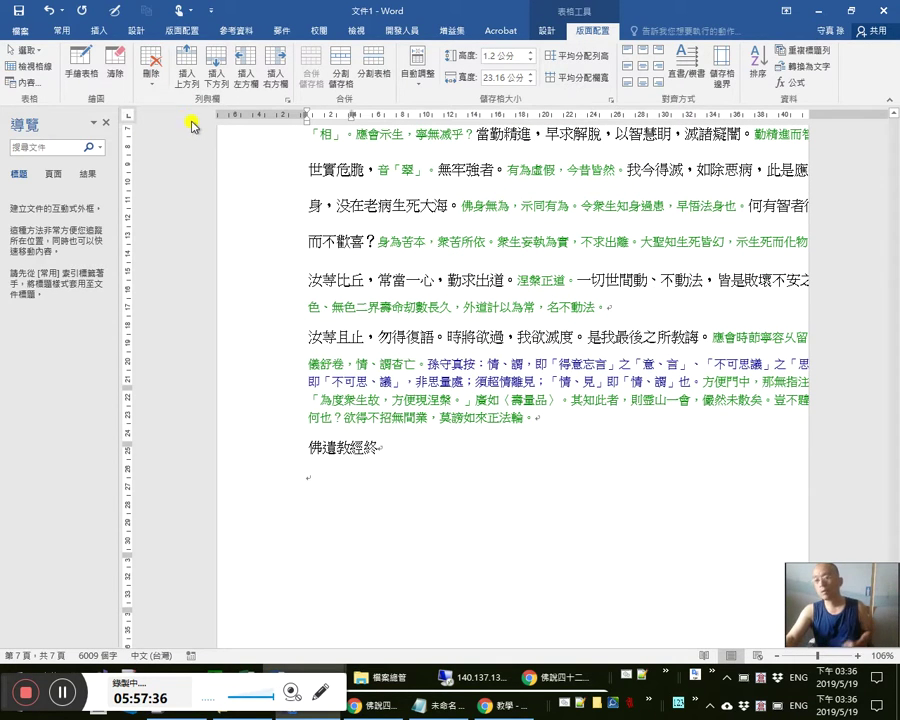
# Step: Convert the remaining commentary table to plain text
pyautogui.click(378, 242)
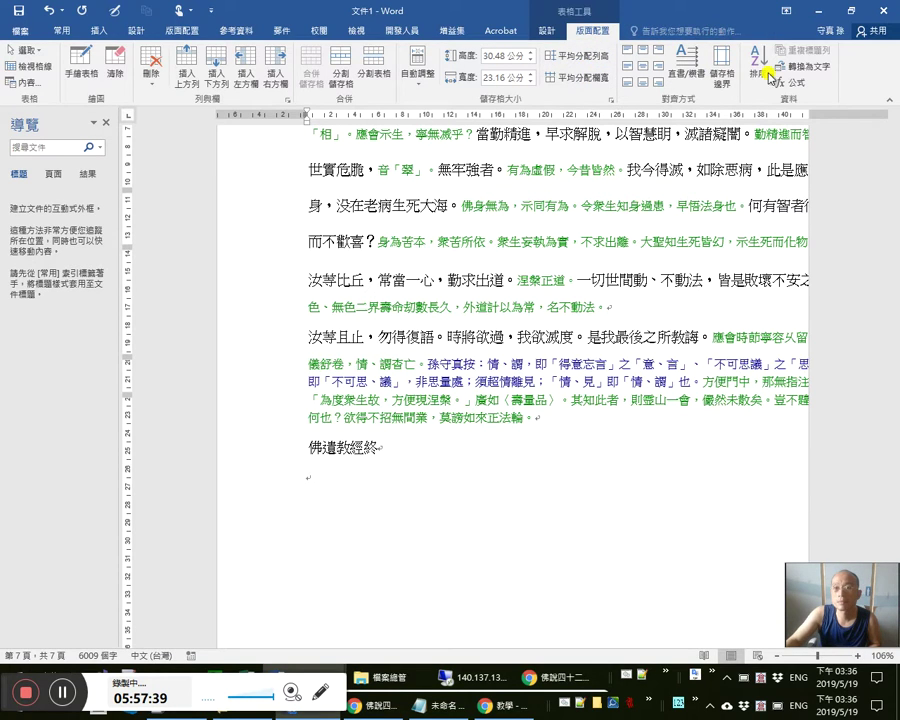
pyautogui.click(802, 66)
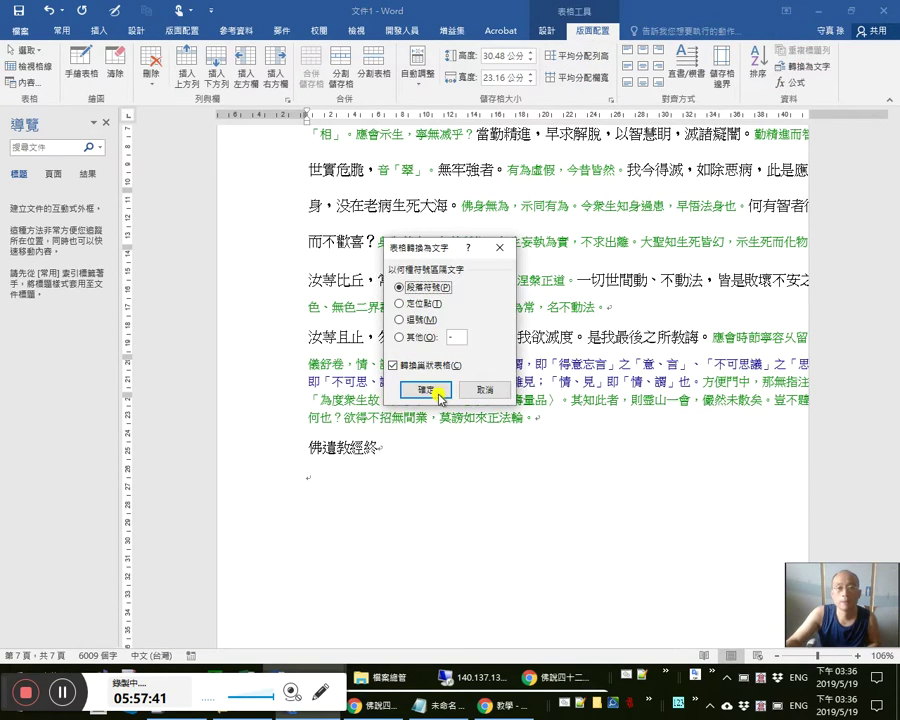
pyautogui.click(421, 390)
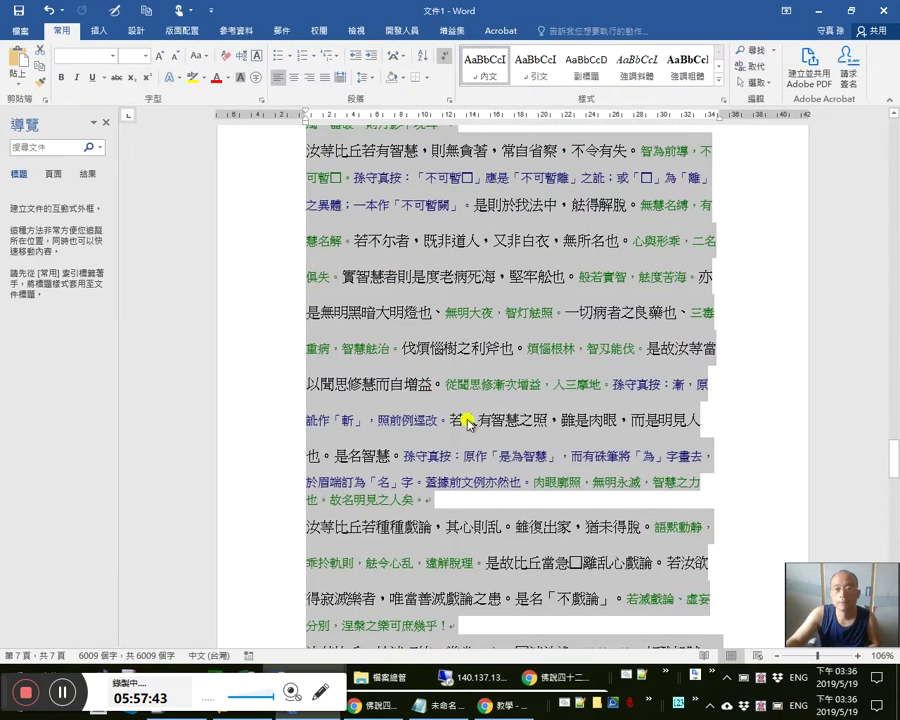
# Step: Undo the conversion and reapply Convert to Text on the table
pyautogui.hotkey('ctrl', 'z')
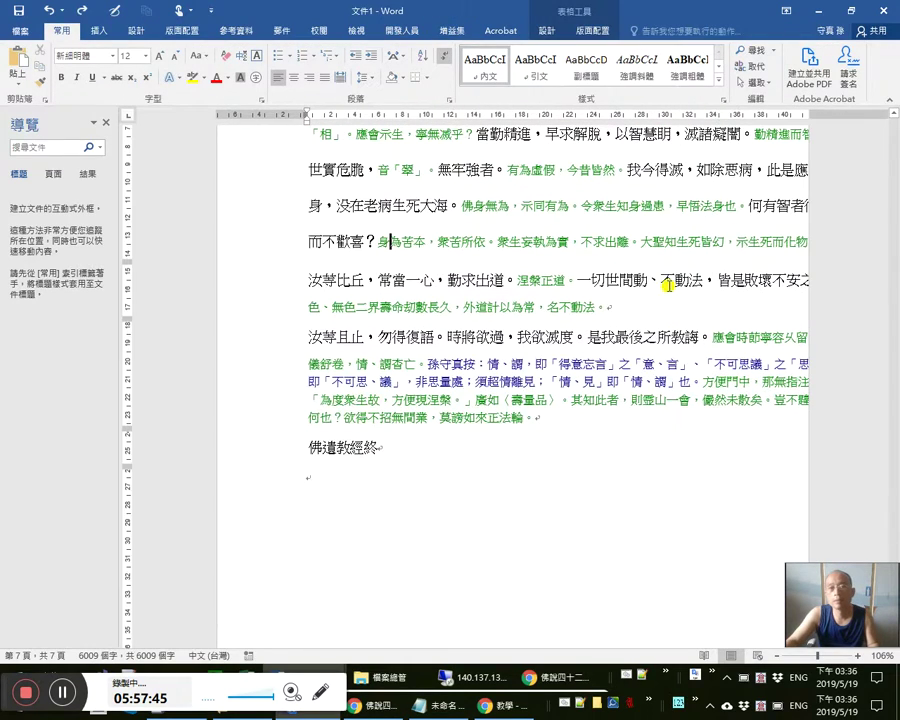
pyautogui.click(598, 30)
pyautogui.click(828, 70)
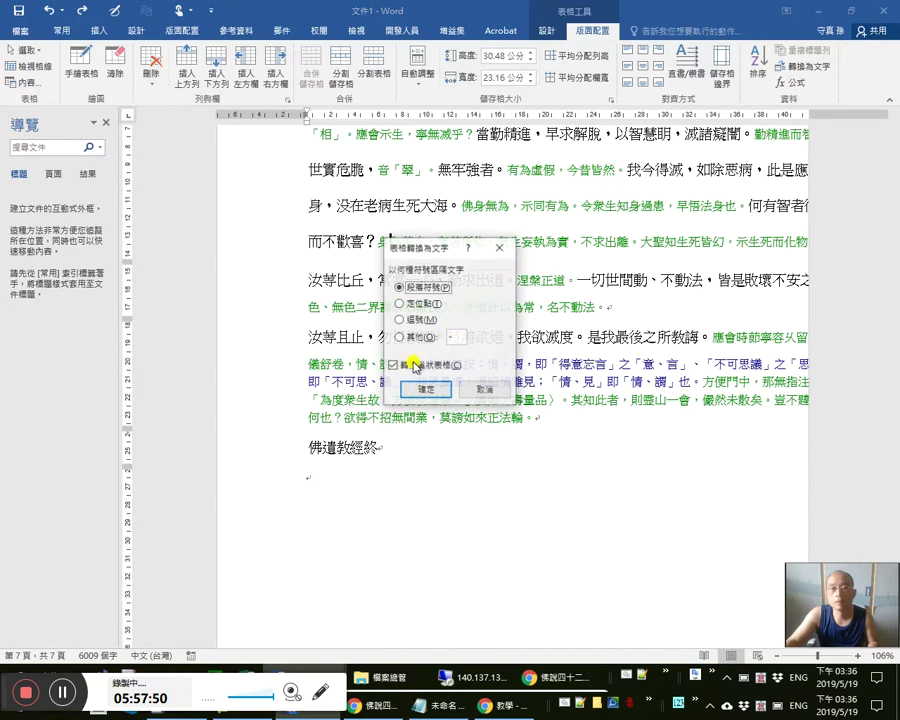
pyautogui.click(428, 388)
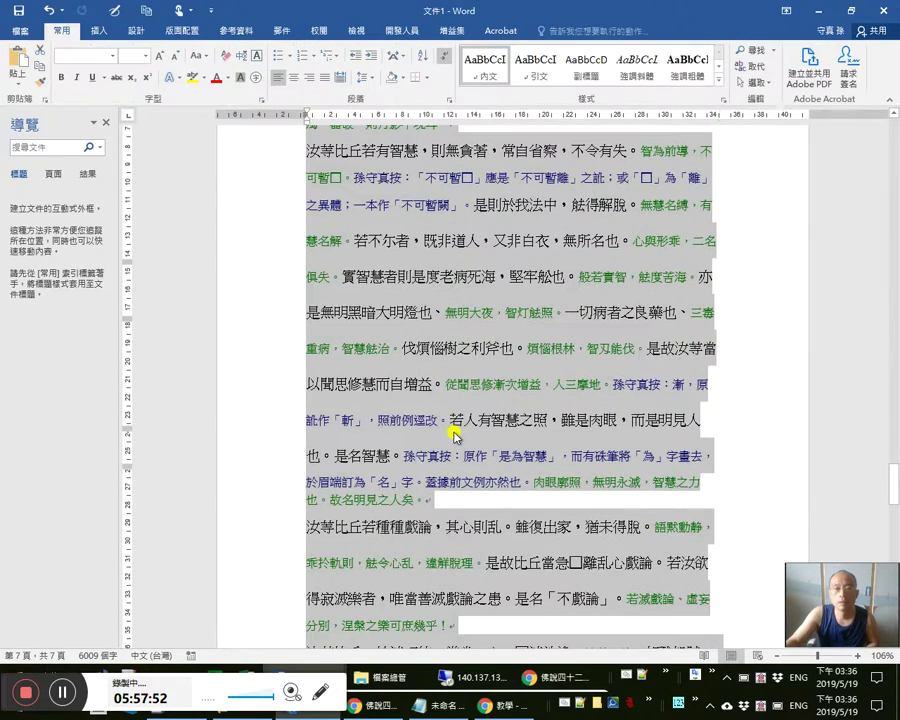
# Step: Delete the stray single-character line under the 一名《佛入涅槃略說教誡經》 subtitle
pyautogui.hotkey('ctrl', 'Home')
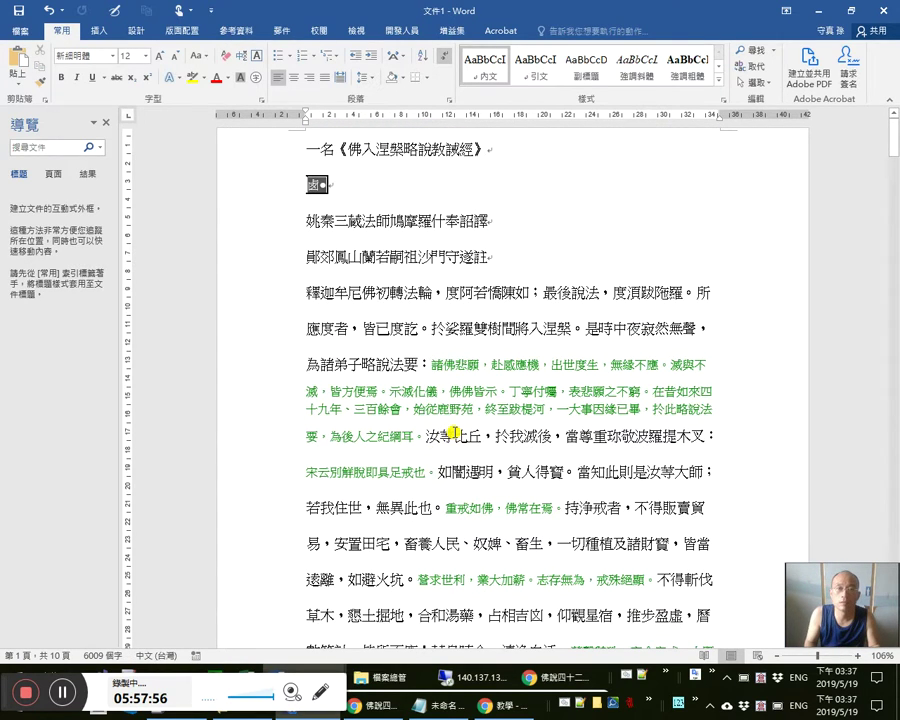
pyautogui.press('Delete')
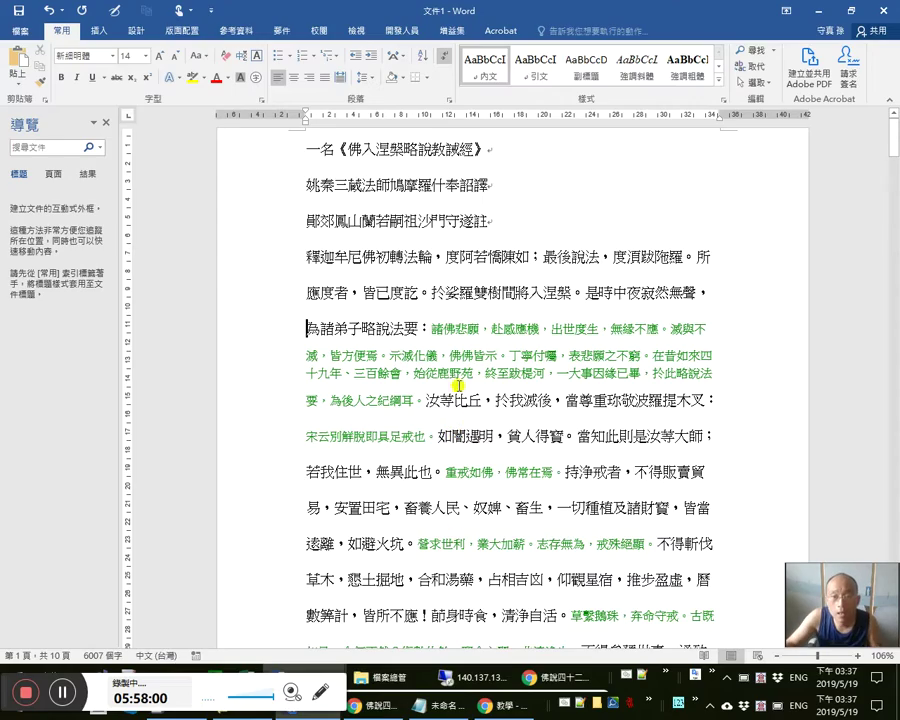
pyautogui.scroll(-10, 474, 336)
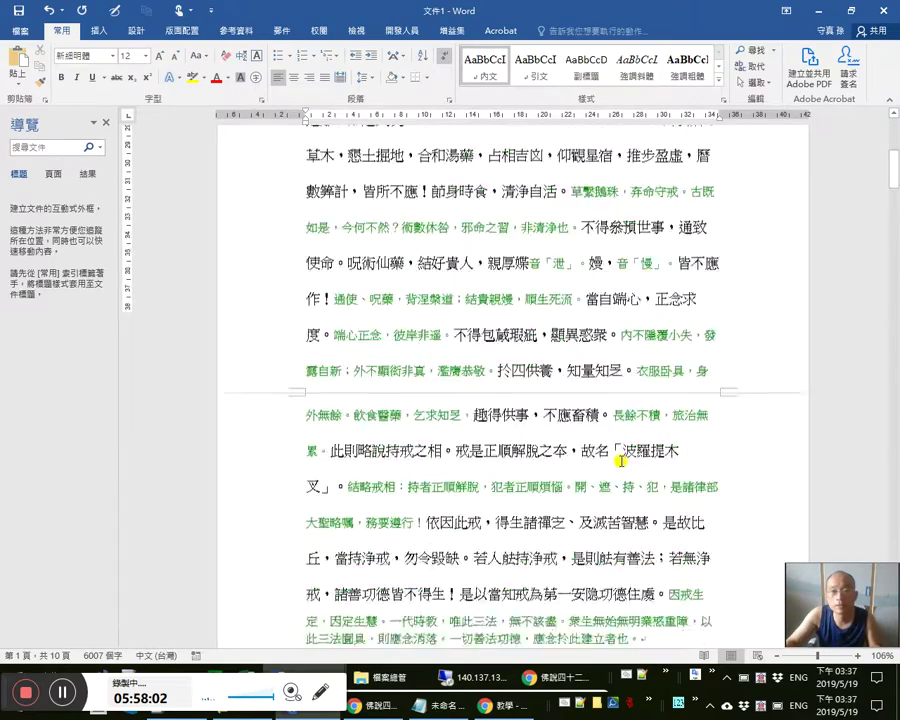
pyautogui.scroll(-10, 622, 459)
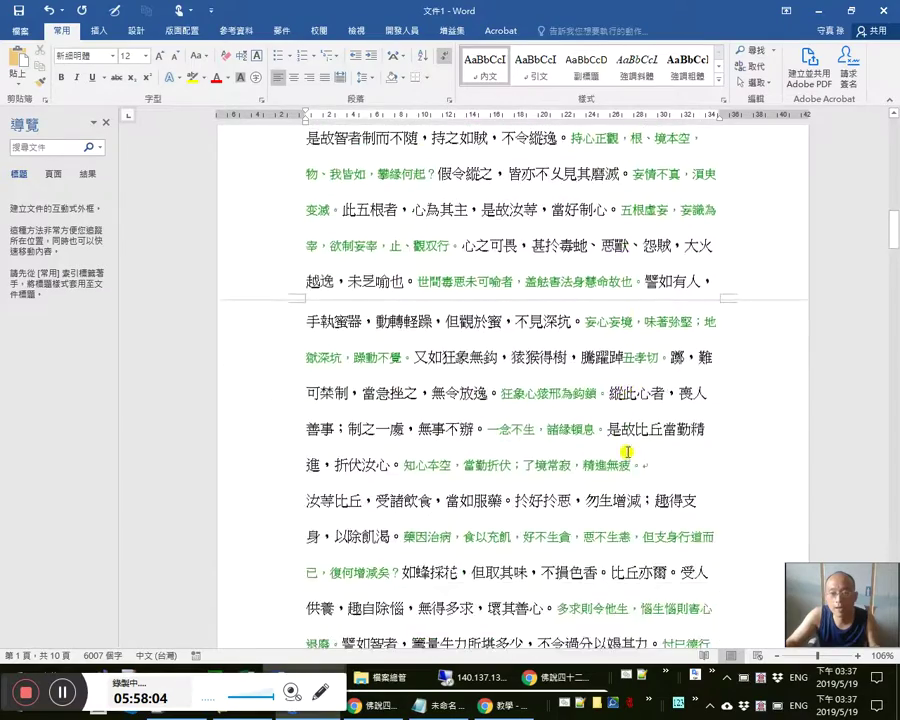
pyautogui.scroll(-10, 626, 452)
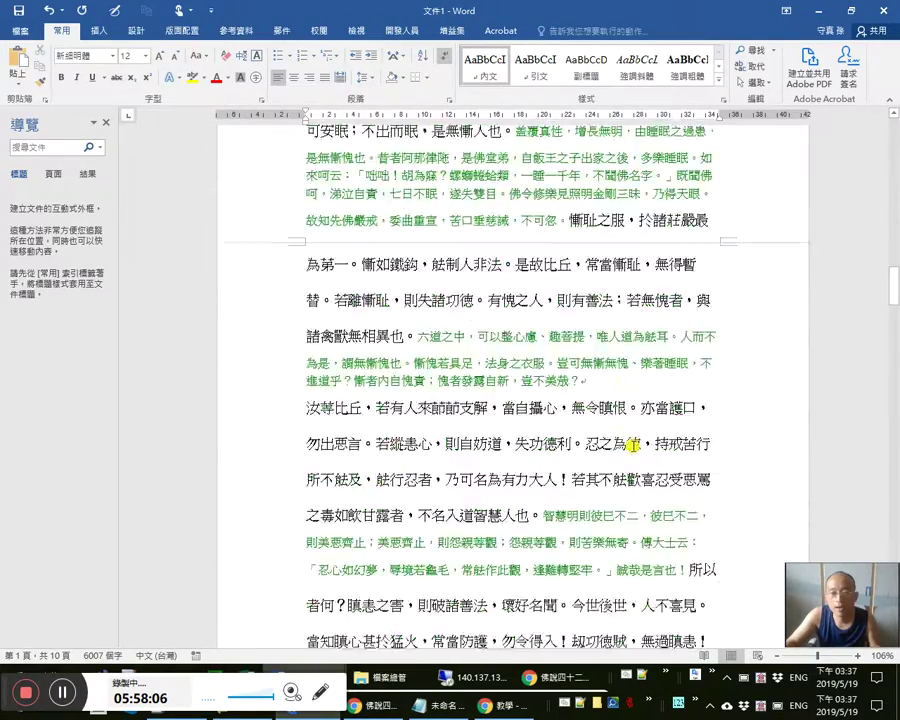
pyautogui.scroll(-3, 634, 445)
# Step: Select the whole document and look at the font list without changing the font
pyautogui.hotkey('ctrl', 'End')
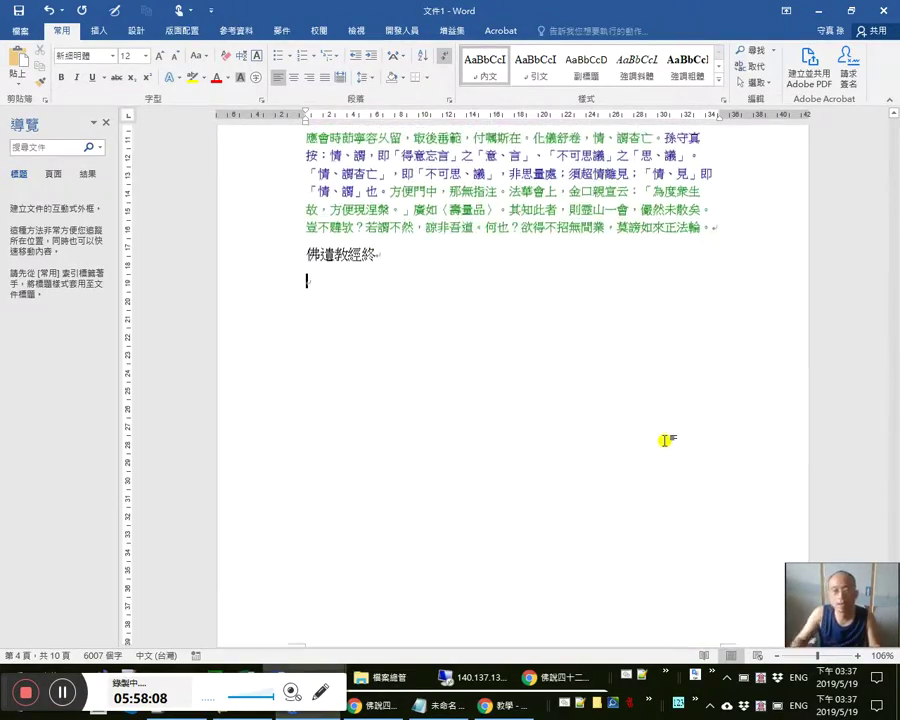
pyautogui.hotkey('ctrl', 'a')
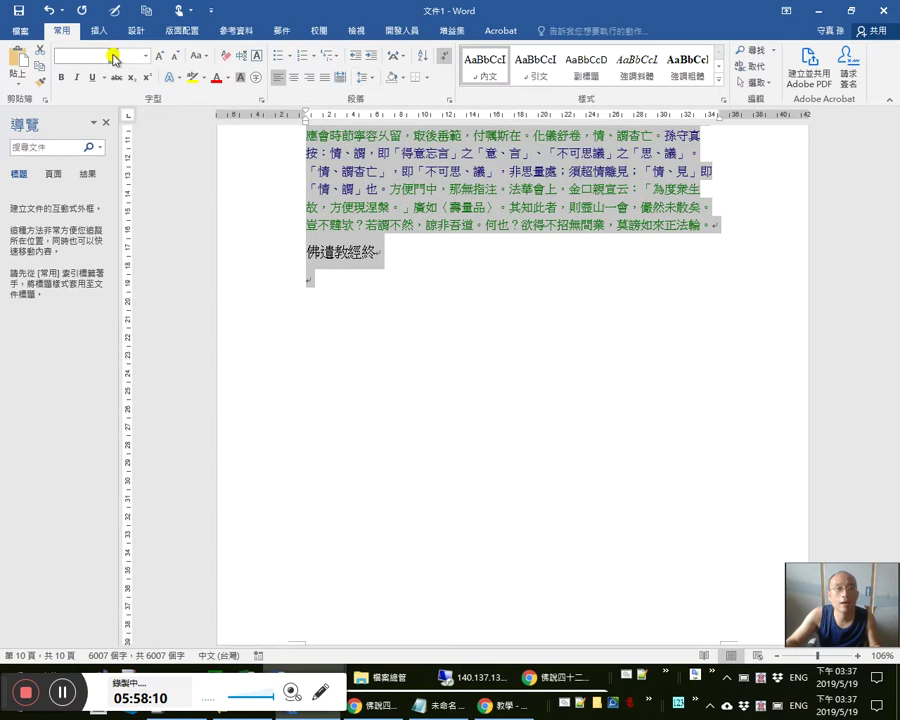
pyautogui.click(113, 57)
pyautogui.click(402, 175)
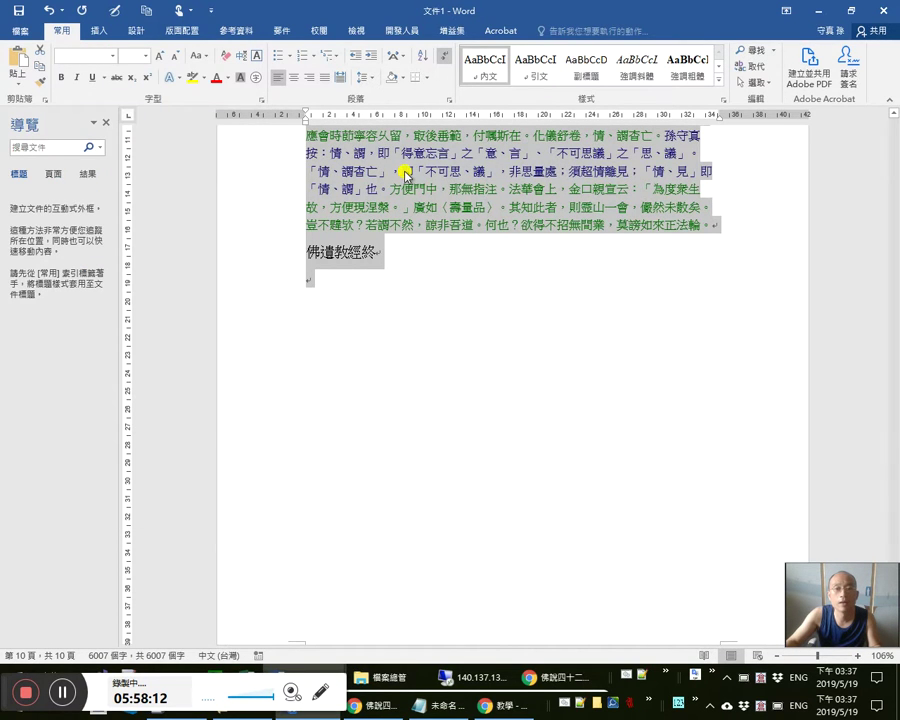
pyautogui.click(404, 176)
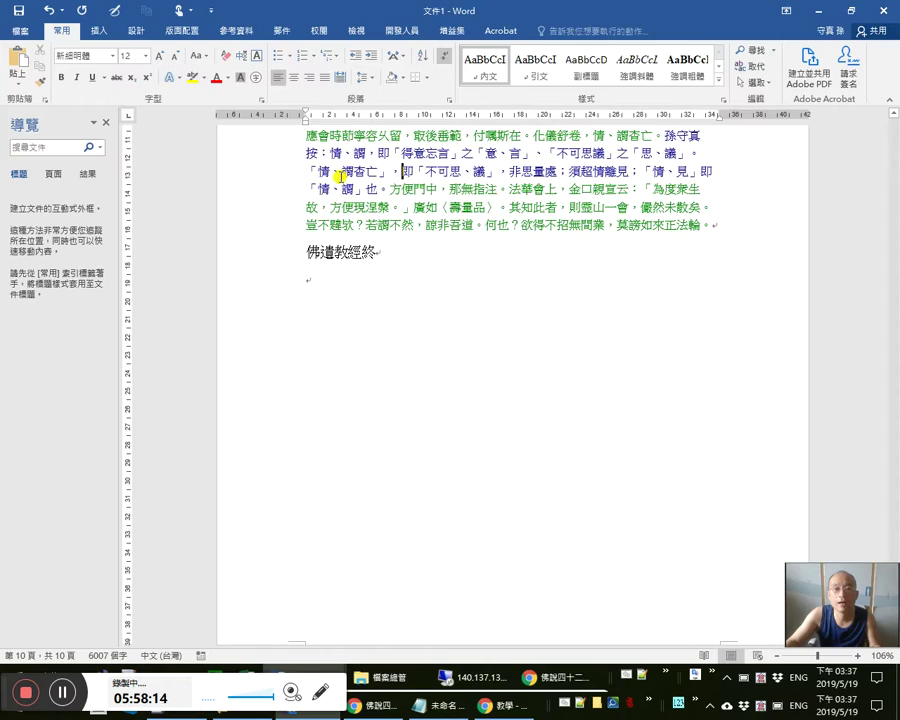
pyautogui.hotkey('ctrl', 'a')
pyautogui.hotkey('alt', 'Tab')
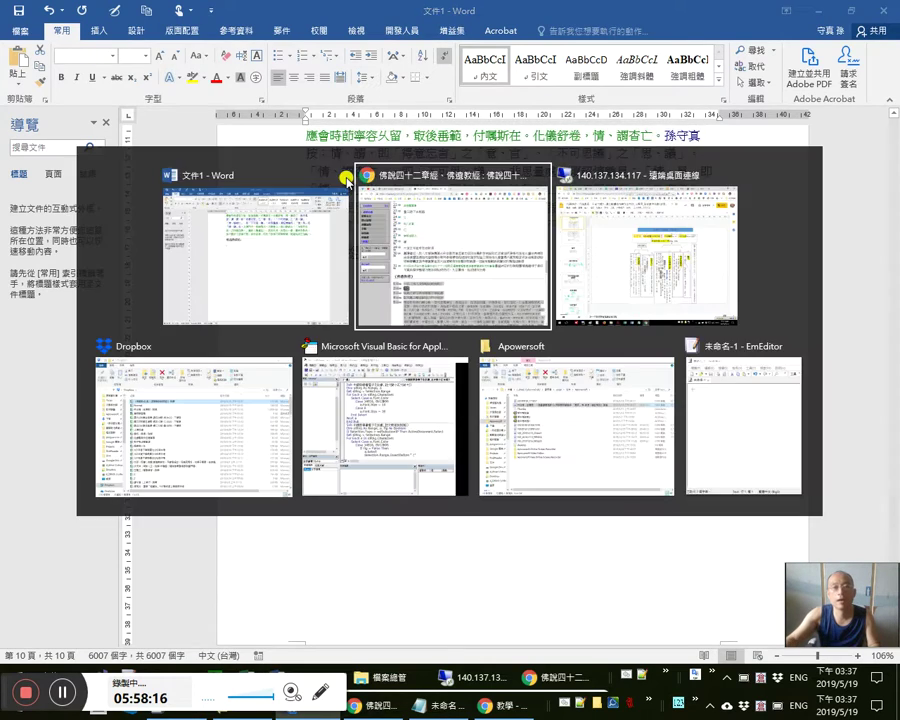
pyautogui.press('Escape')
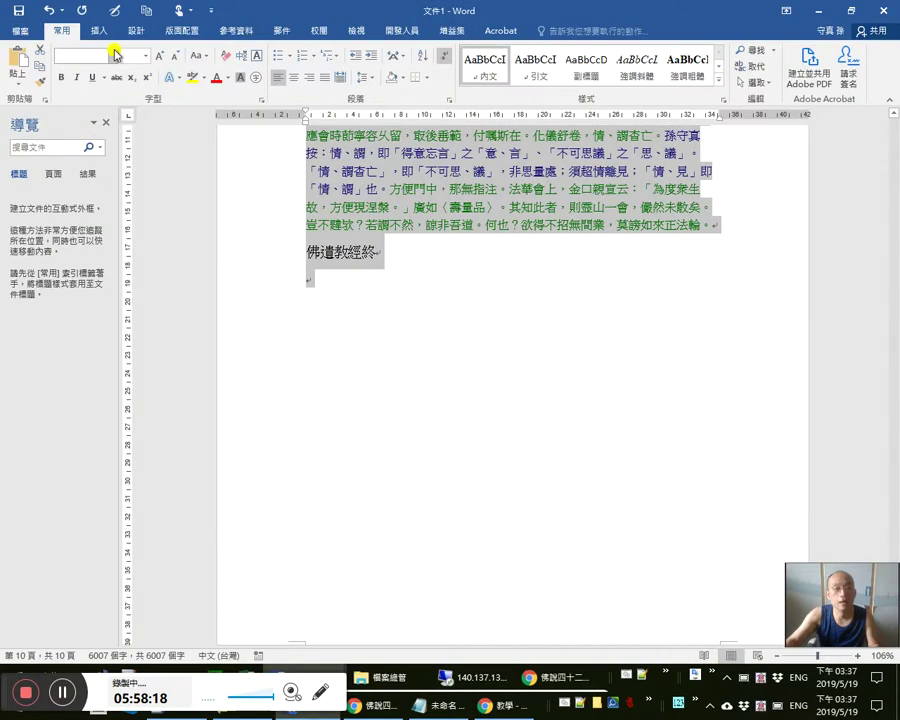
# Step: Try opening the recent file 《佛遺教經》說解, then bring up its Dropbox folder
pyautogui.hotkey('ctrl', 'o')
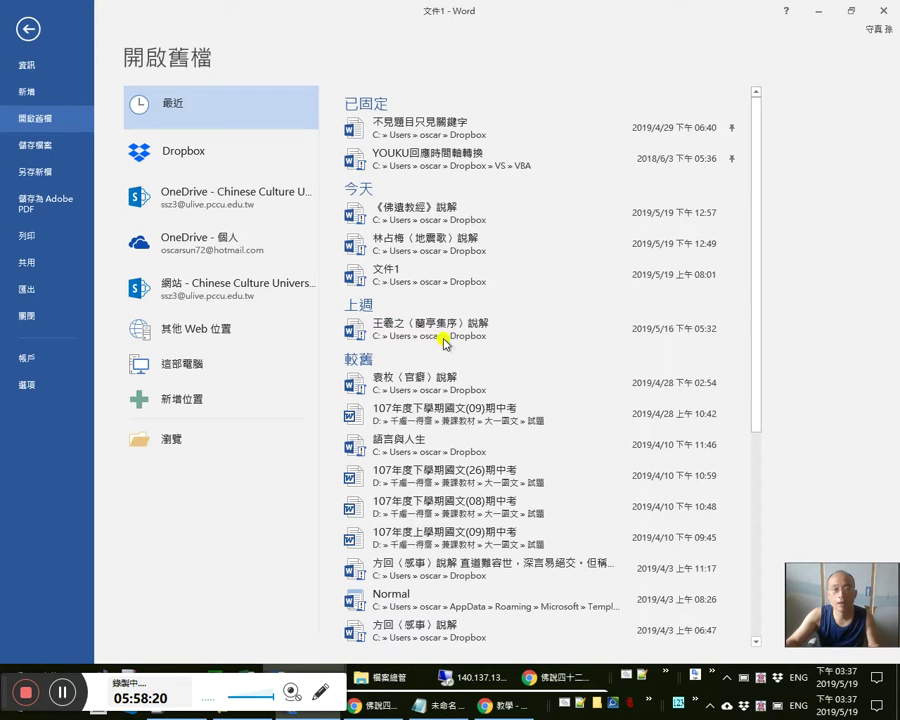
pyautogui.click(470, 214)
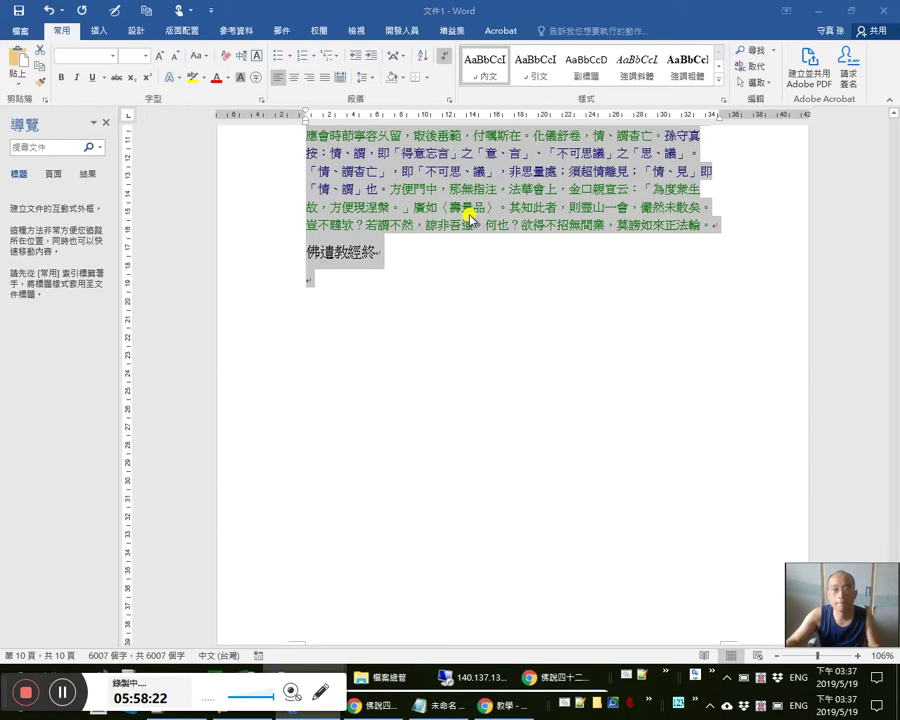
pyautogui.click(454, 377)
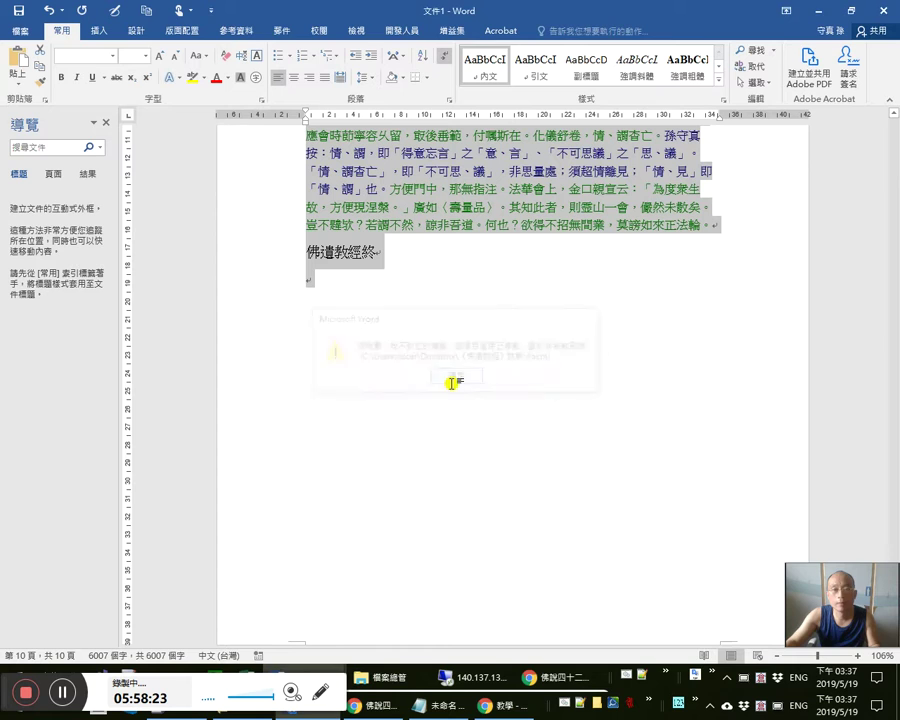
pyautogui.click(411, 578)
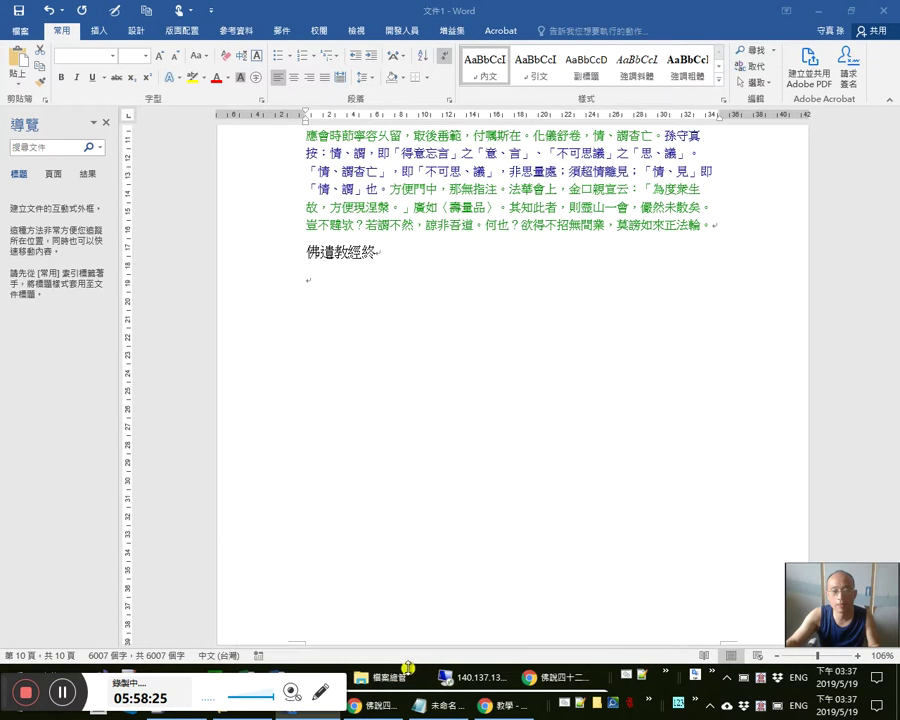
pyautogui.moveTo(370, 674)
pyautogui.click(328, 620)
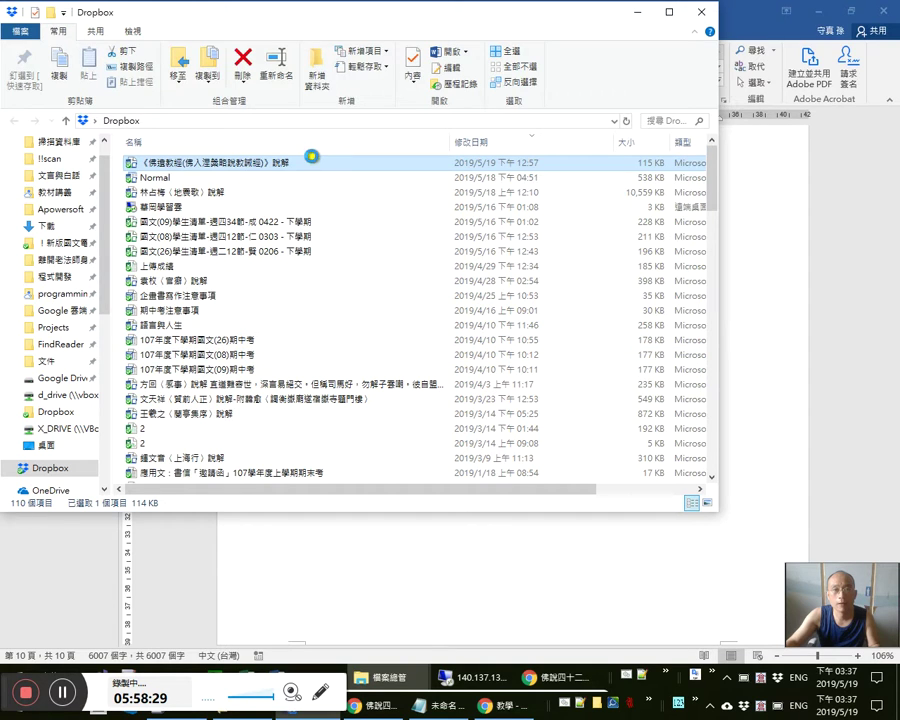
# Step: Go from the Dropbox folder back to Word's recent-files page
pyautogui.click(396, 541)
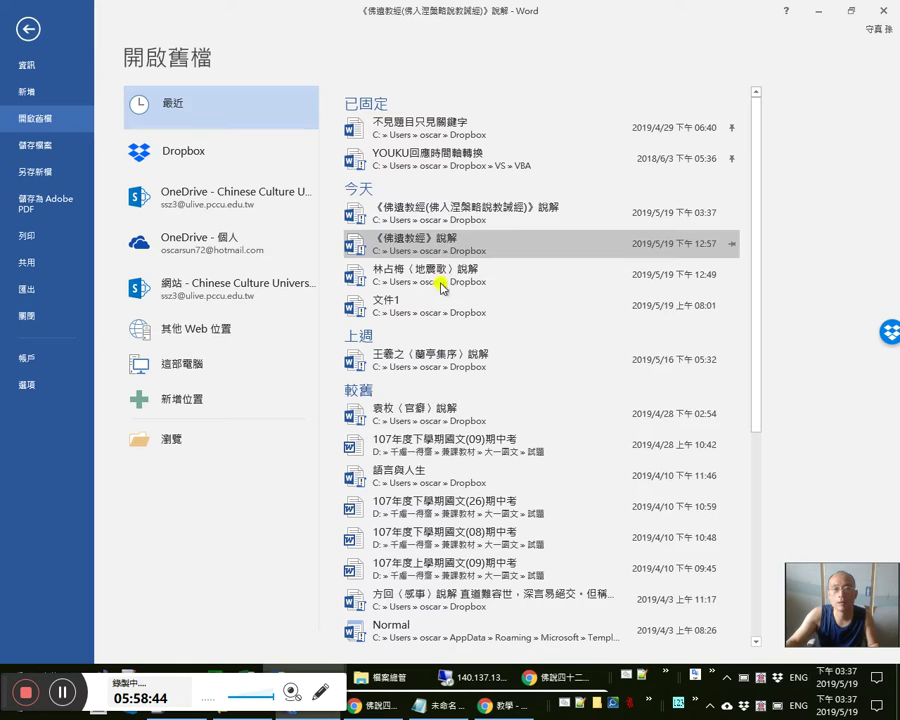
# Step: Remove the stale 《佛遺教經》說解 entry from recent files and return to the document body
pyautogui.rightClick(449, 244)
pyautogui.click(500, 318)
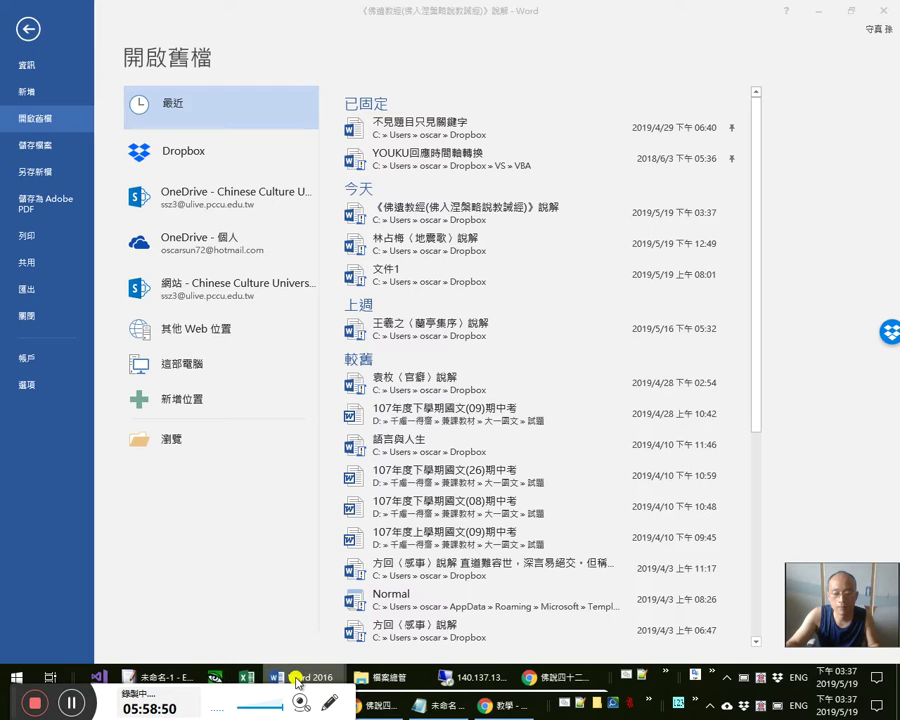
pyautogui.rightClick(297, 683)
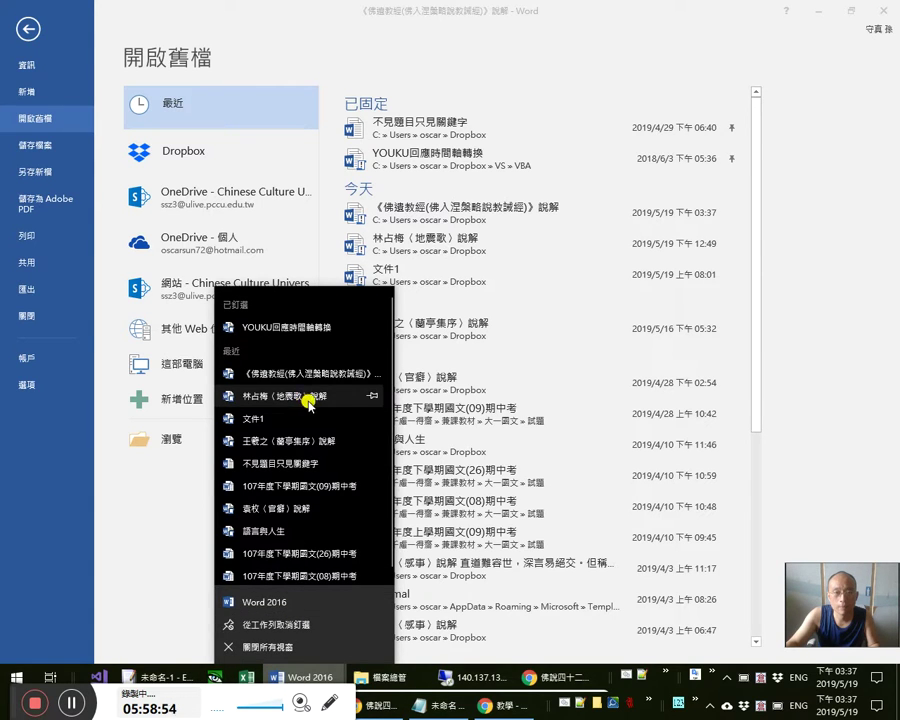
pyautogui.click(679, 300)
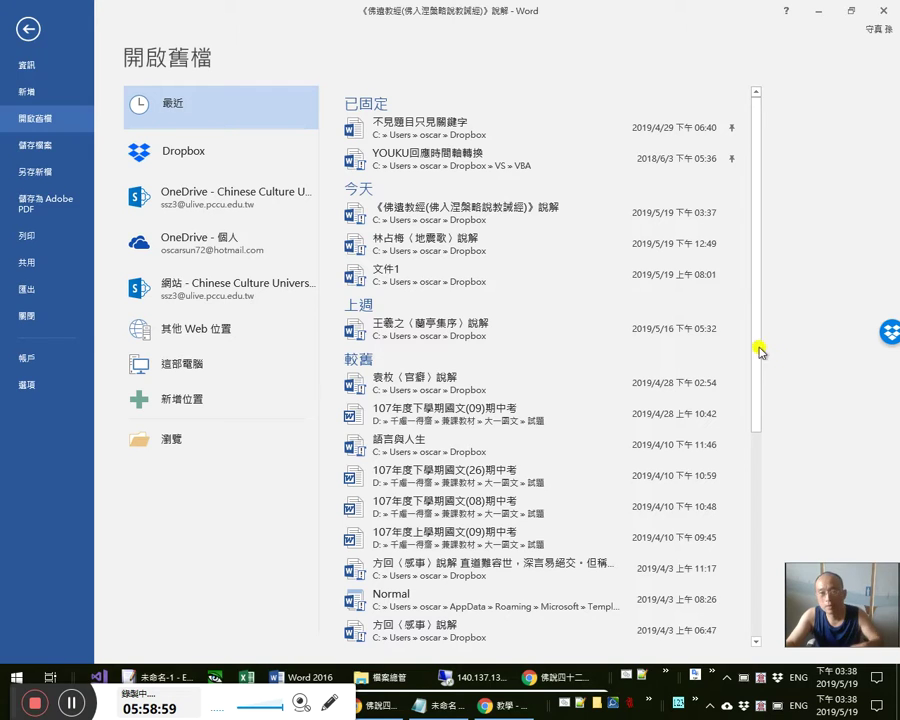
pyautogui.press('Escape')
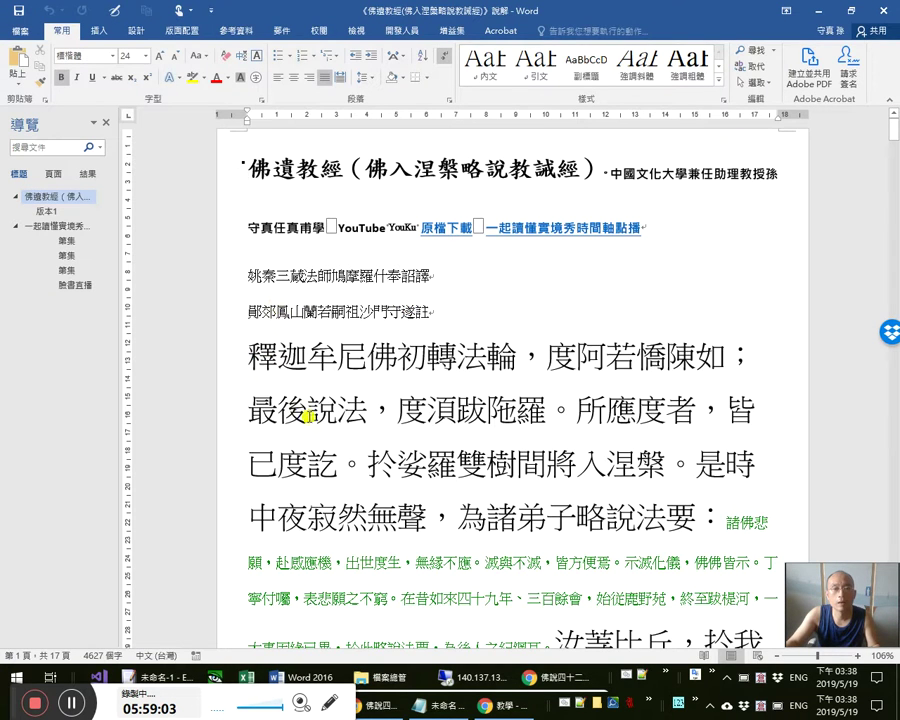
# Step: Select the old body text from the 姚秦 line down to the section's empty line
pyautogui.click(246, 271)
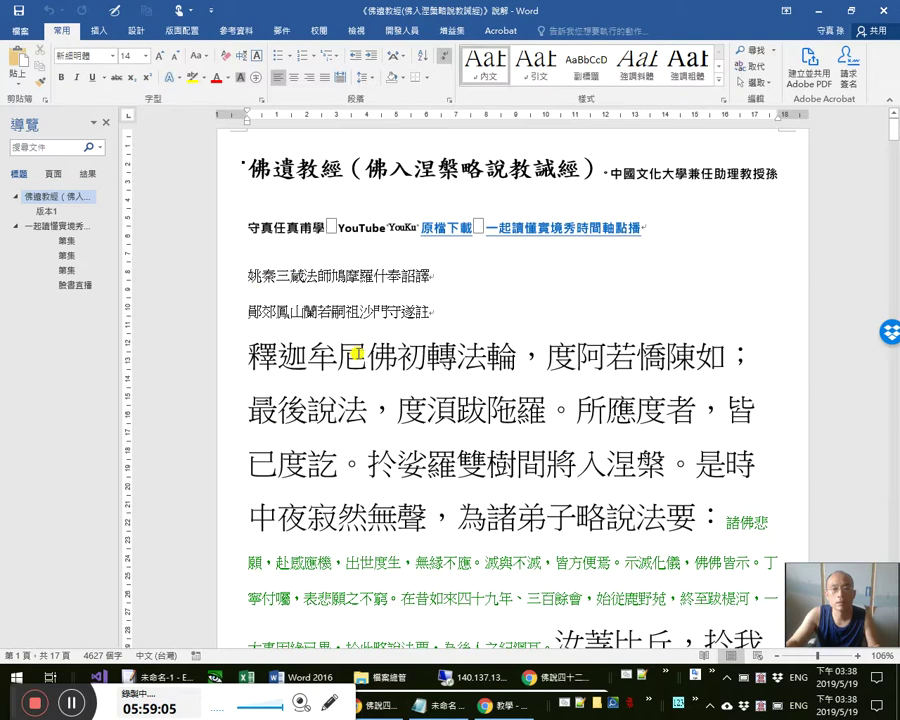
pyautogui.scroll(-1, 357, 353)
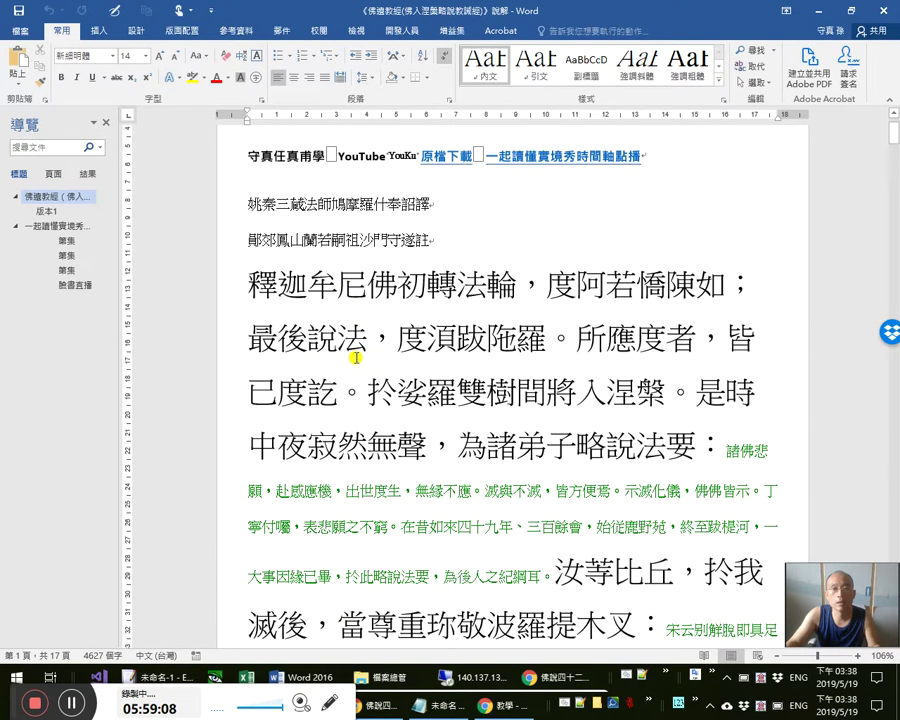
pyautogui.hotkey('shift', 'Down')
pyautogui.hotkey('shift', 'Down')
pyautogui.click(246, 210)
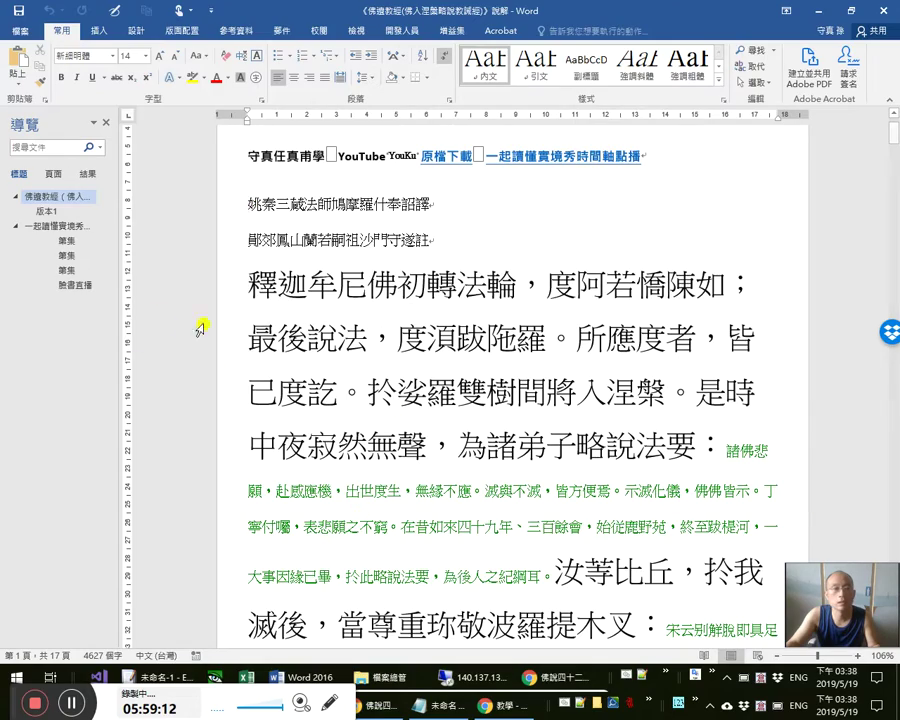
pyautogui.scroll(-20, 897, 523)
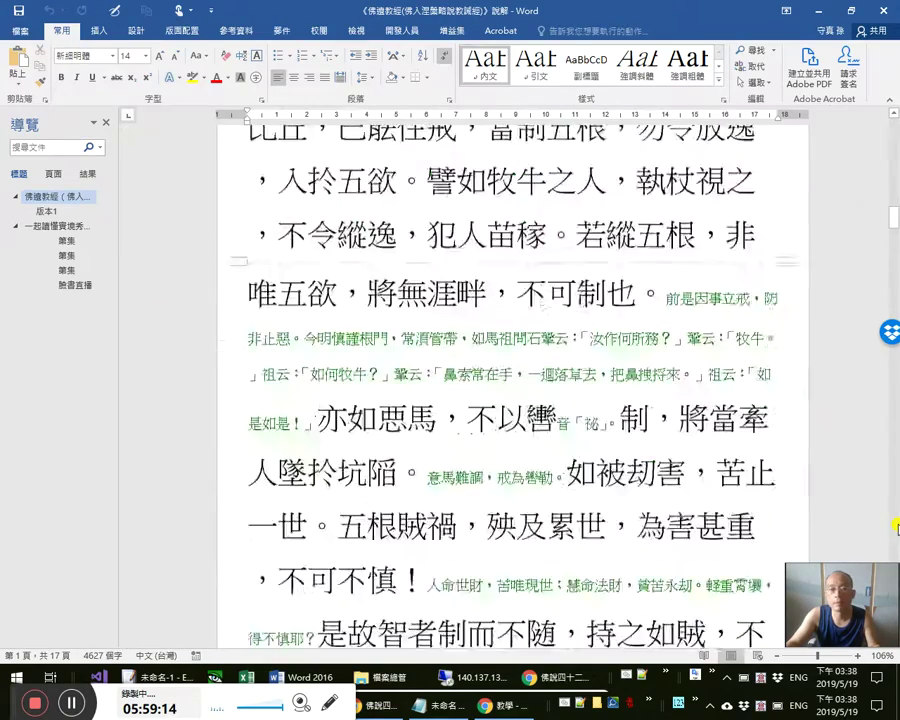
pyautogui.scroll(-20, 897, 523)
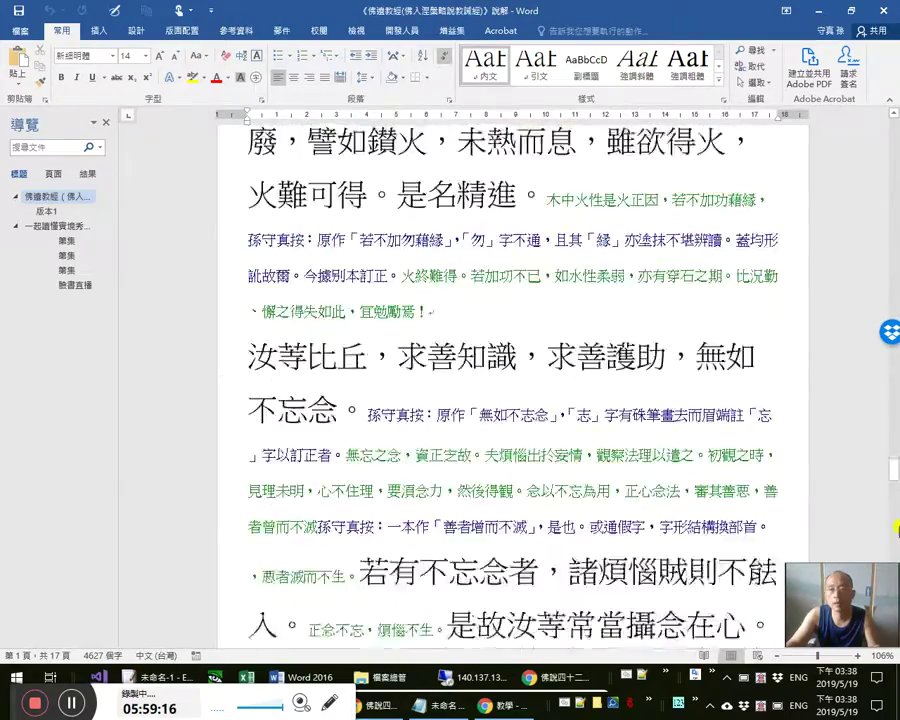
pyautogui.scroll(-5, 895, 553)
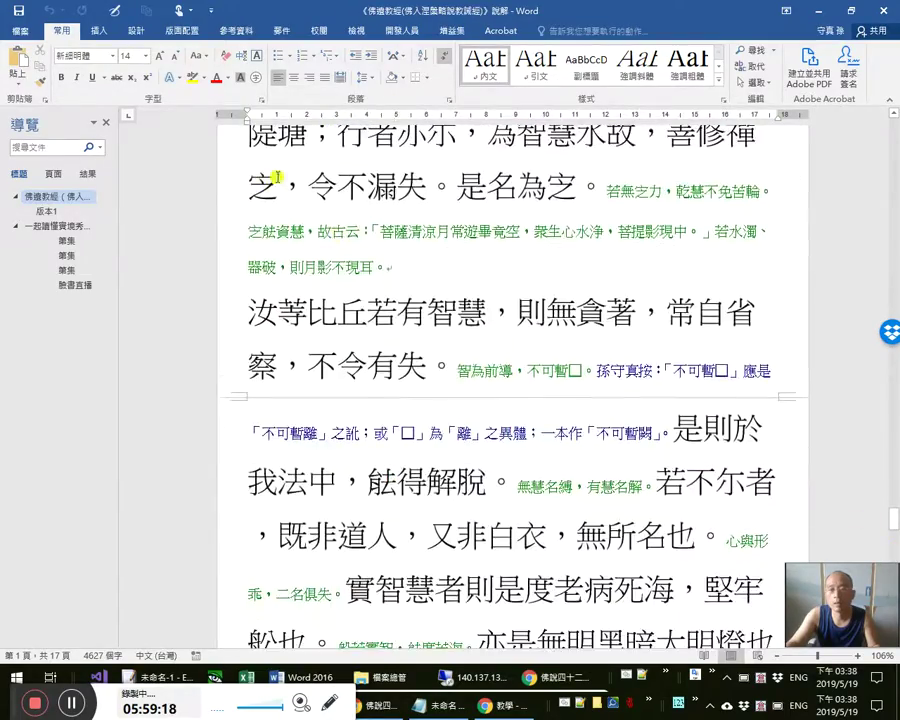
pyautogui.scroll(-8, 533, 494)
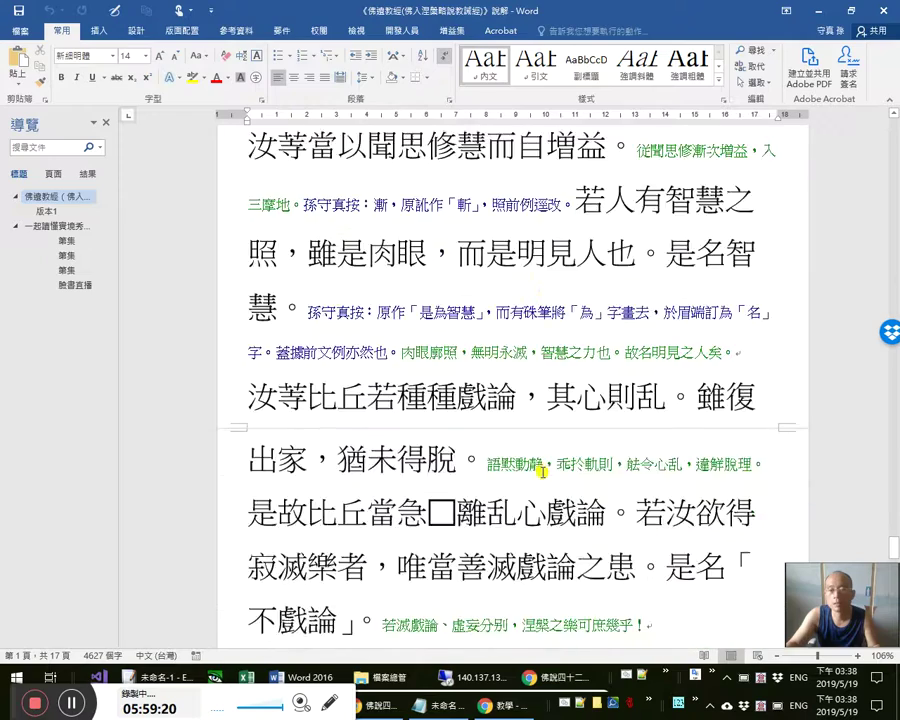
pyautogui.scroll(-5, 541, 472)
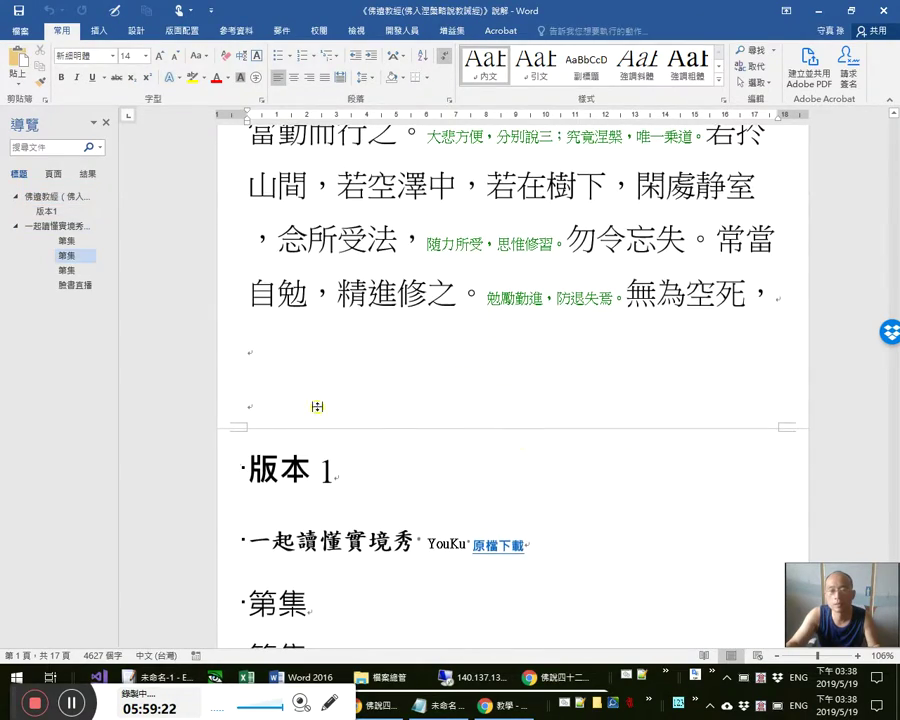
pyautogui.keyDown('shift'); pyautogui.click(288, 346); pyautogui.keyUp('shift')
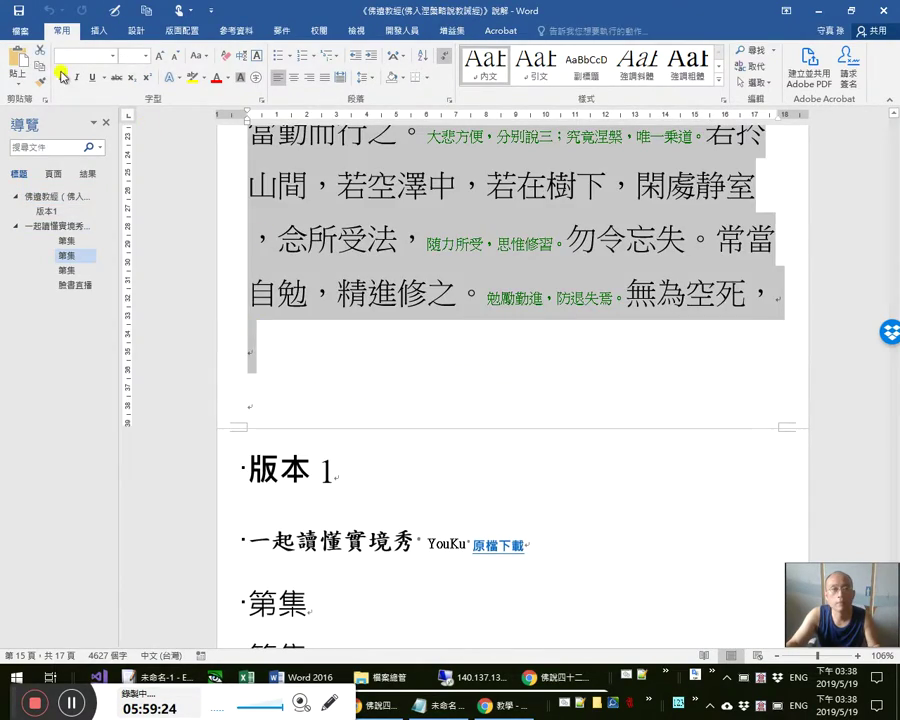
# Step: Paste the converted sutra text ending 佛遺教經終 over the selected old text
pyautogui.click(17, 56)
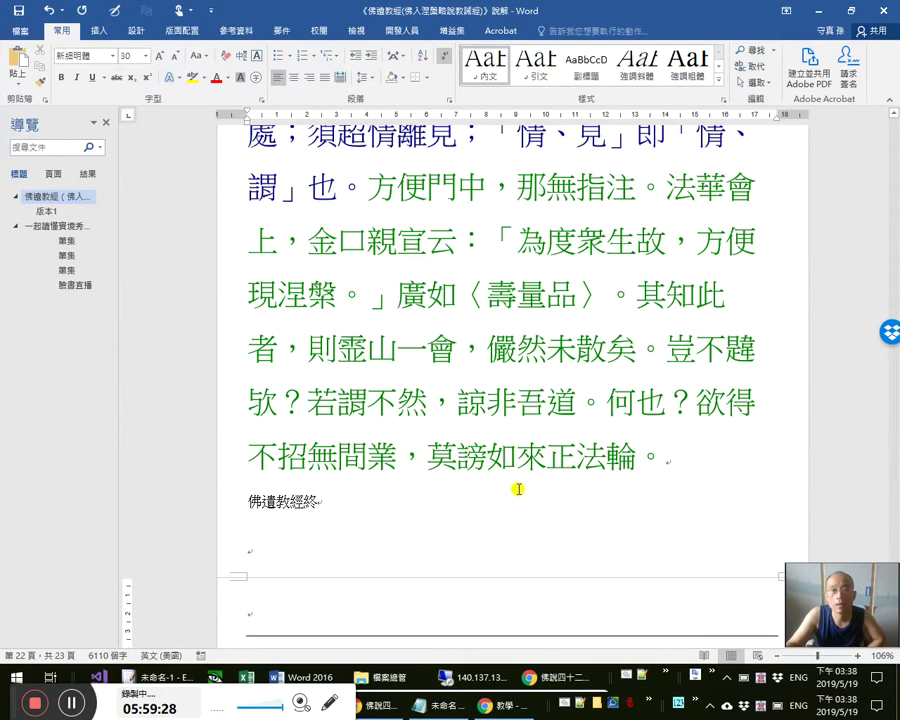
pyautogui.scroll(8, 514, 486)
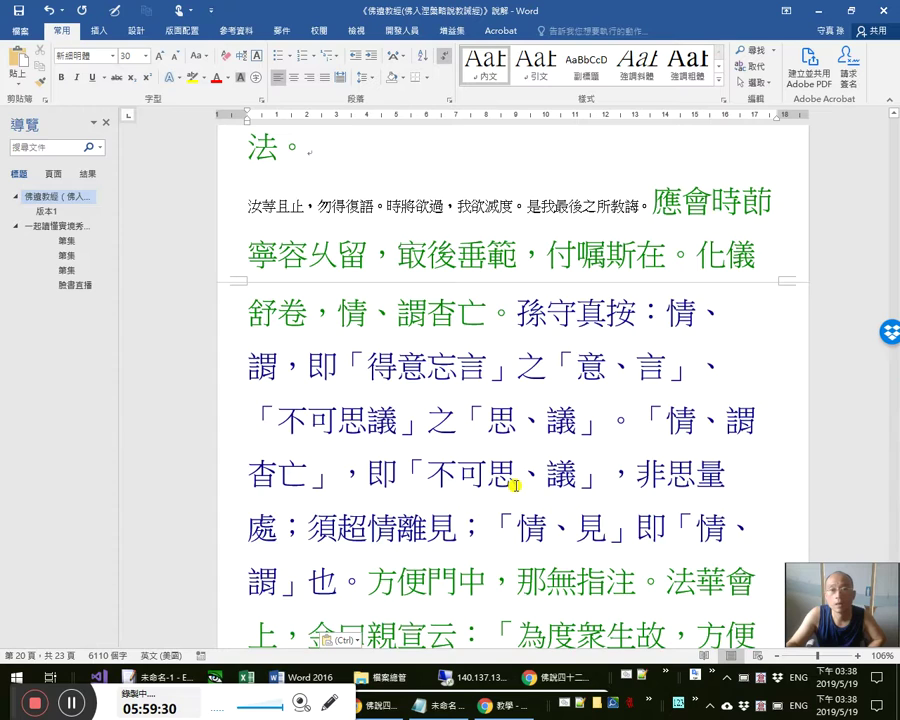
pyautogui.scroll(3, 514, 485)
pyautogui.scroll(2, 514, 486)
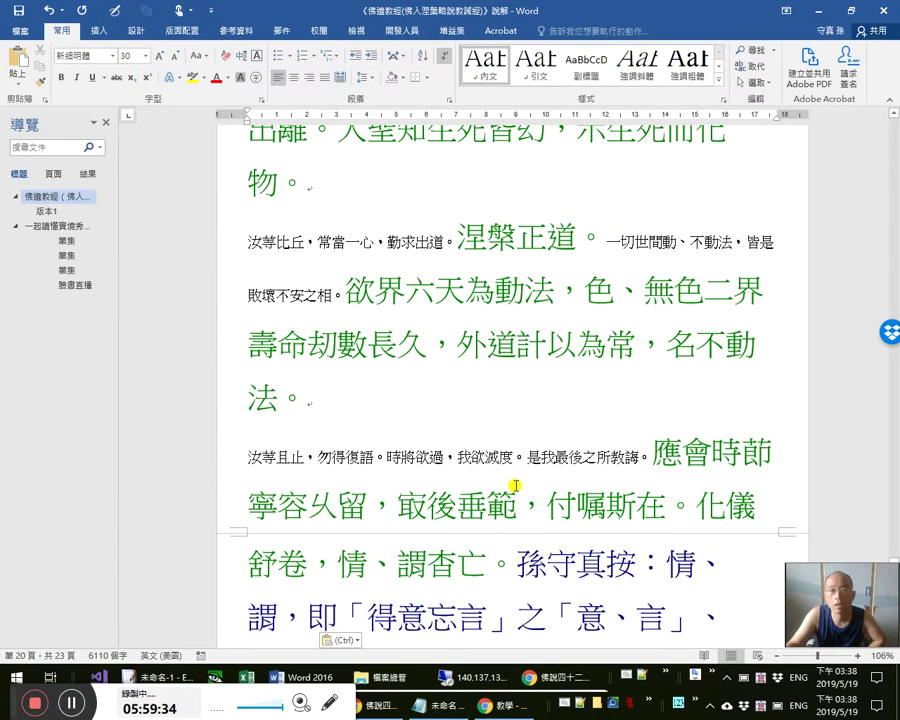
pyautogui.hotkey('ctrl', 'o')
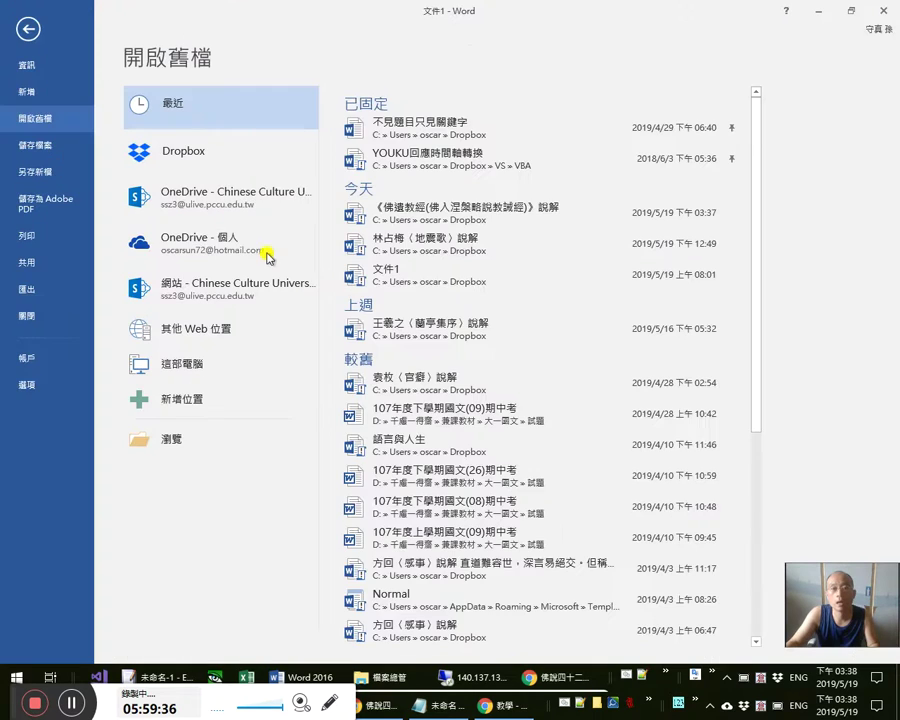
# Step: Copy 文件1's converted 佛遺教經 text with 複製 and paste it into the 說解 document body
pyautogui.press('Escape')
pyautogui.scroll(3, 376, 228)
pyautogui.rightClick(380, 228)
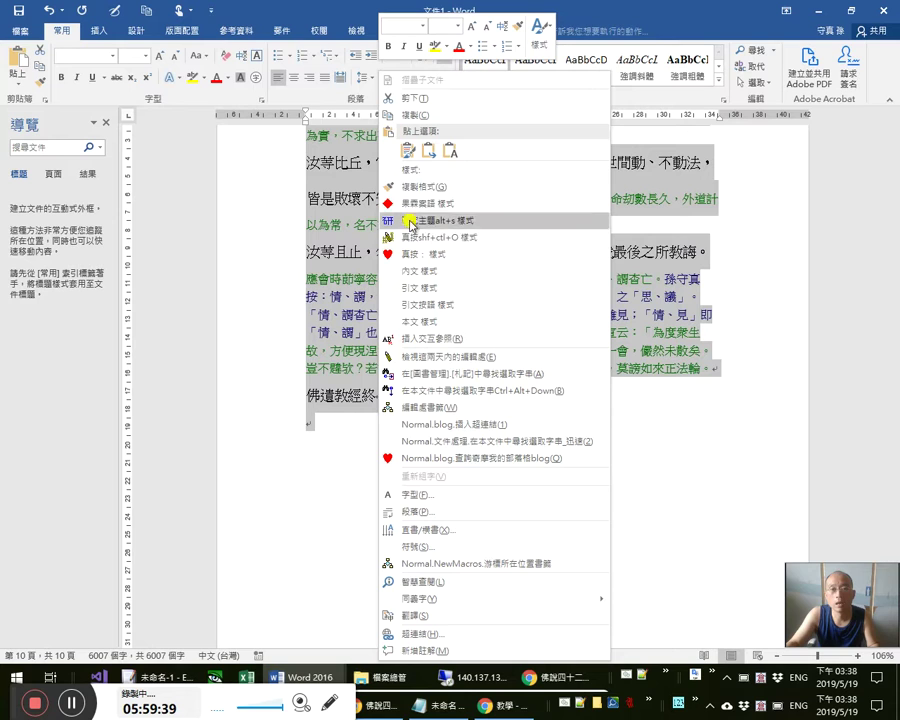
pyautogui.click(411, 115)
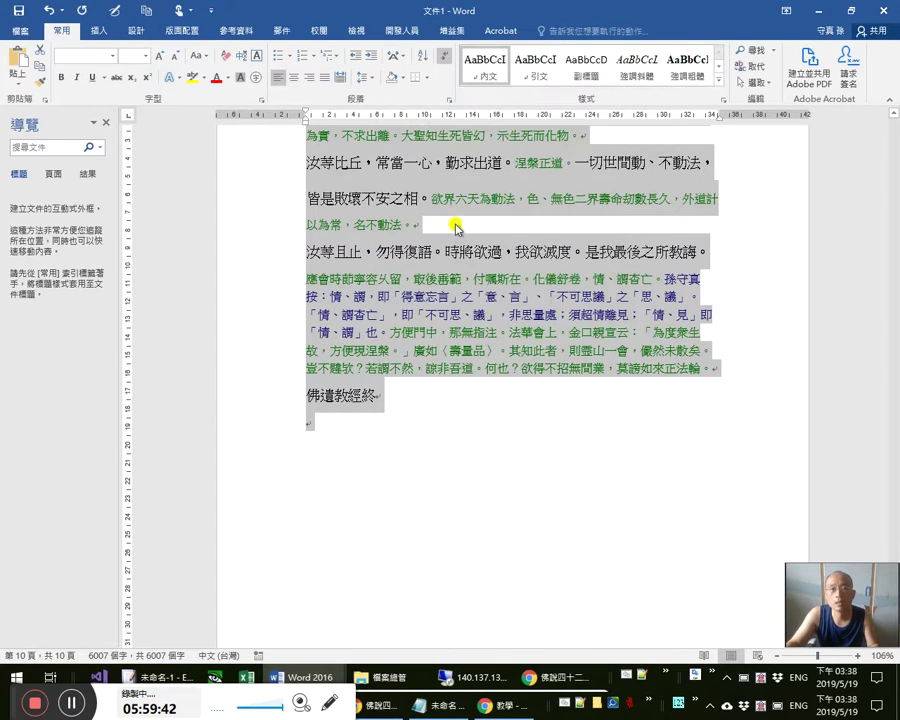
pyautogui.hotkey('alt', 'Tab')
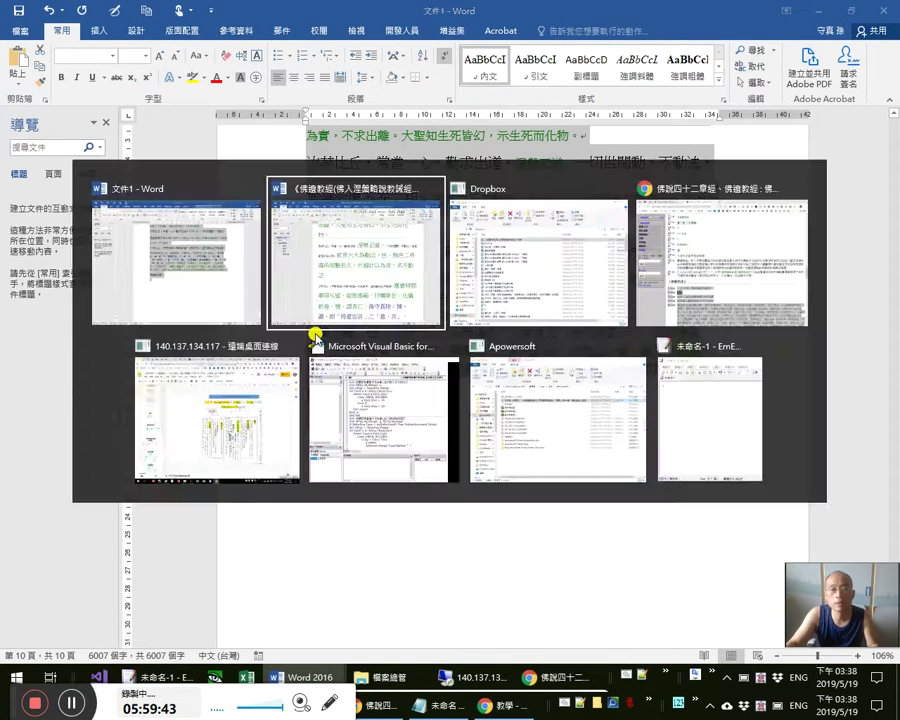
pyautogui.scroll(-5, 320, 332)
pyautogui.scroll(10, 320, 332)
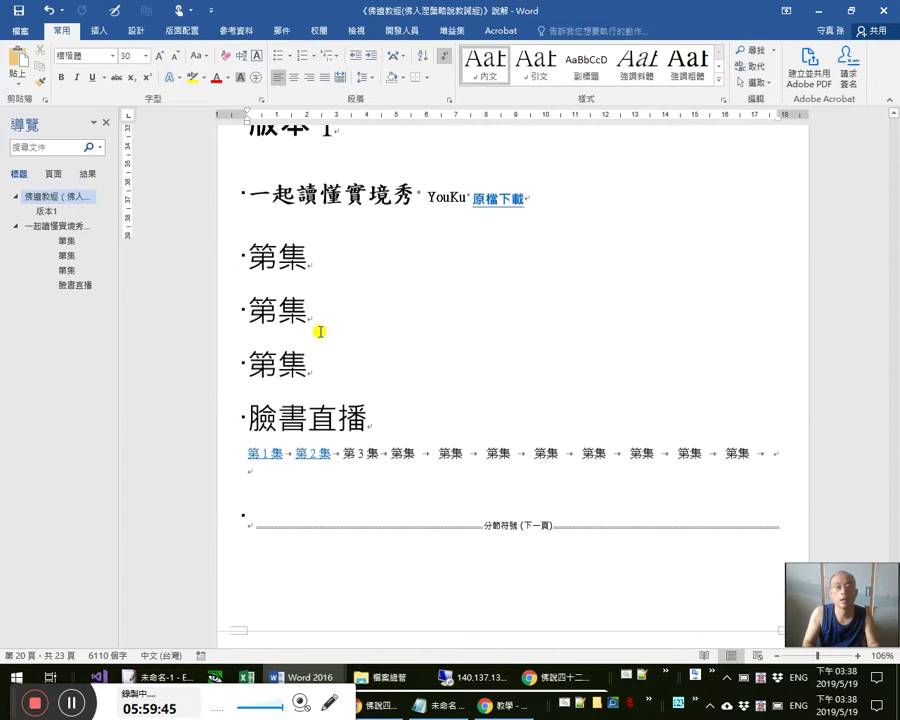
pyautogui.scroll(4, 320, 332)
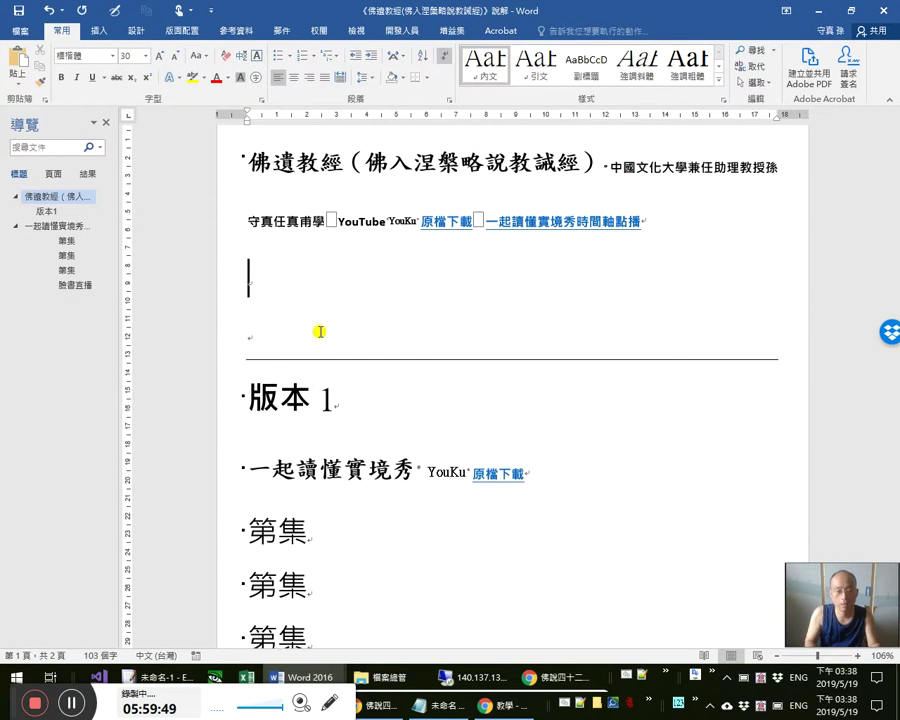
pyautogui.hotkey('ctrl', 'v')
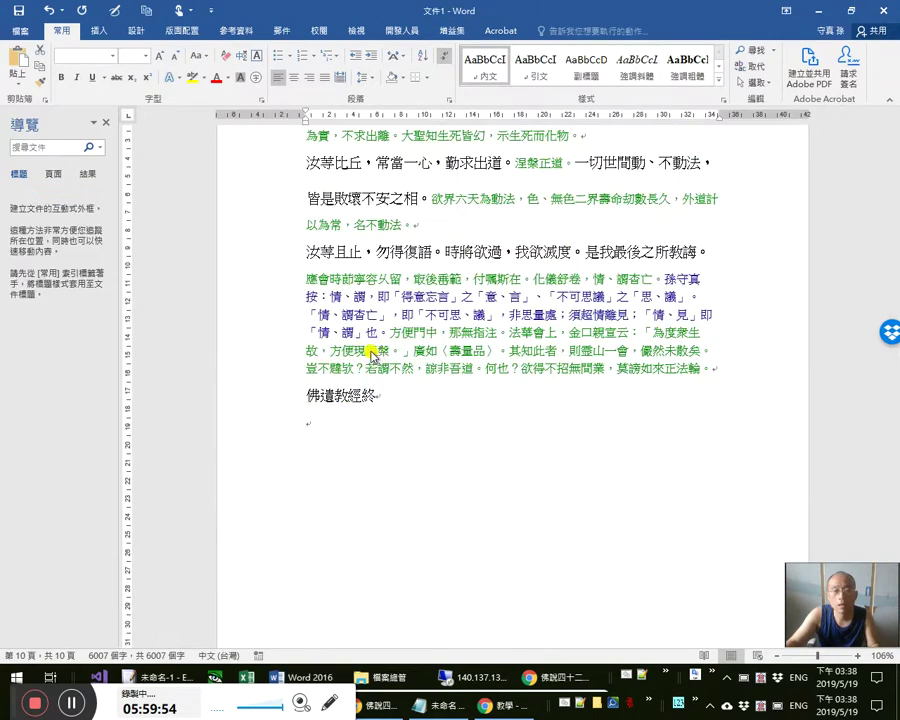
# Step: Try the paste formatting options on the pasted text, ending with keep original formatting
pyautogui.click(337, 524)
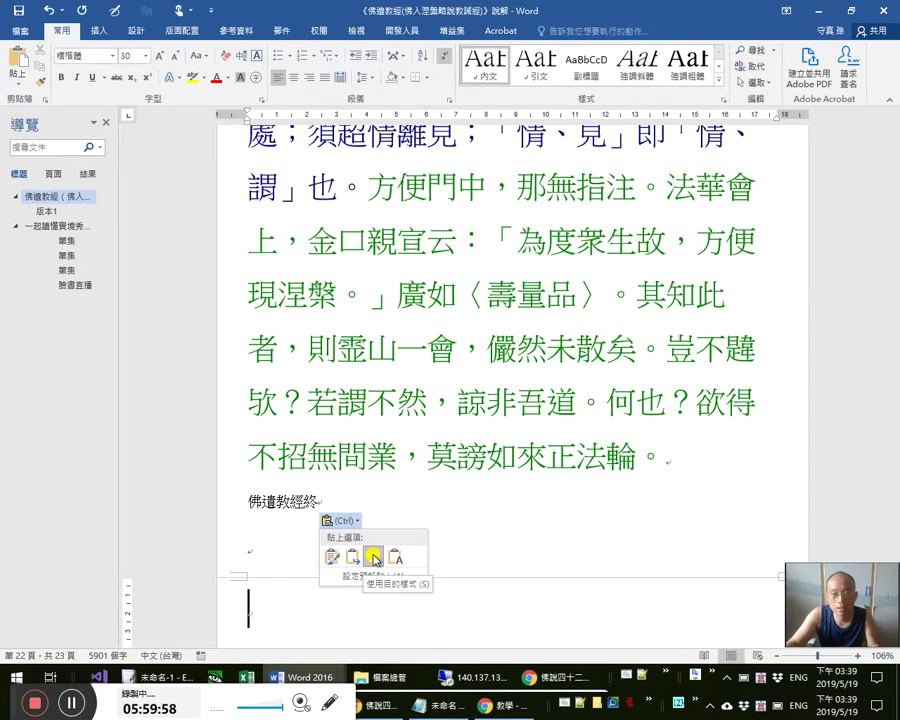
pyautogui.click(355, 562)
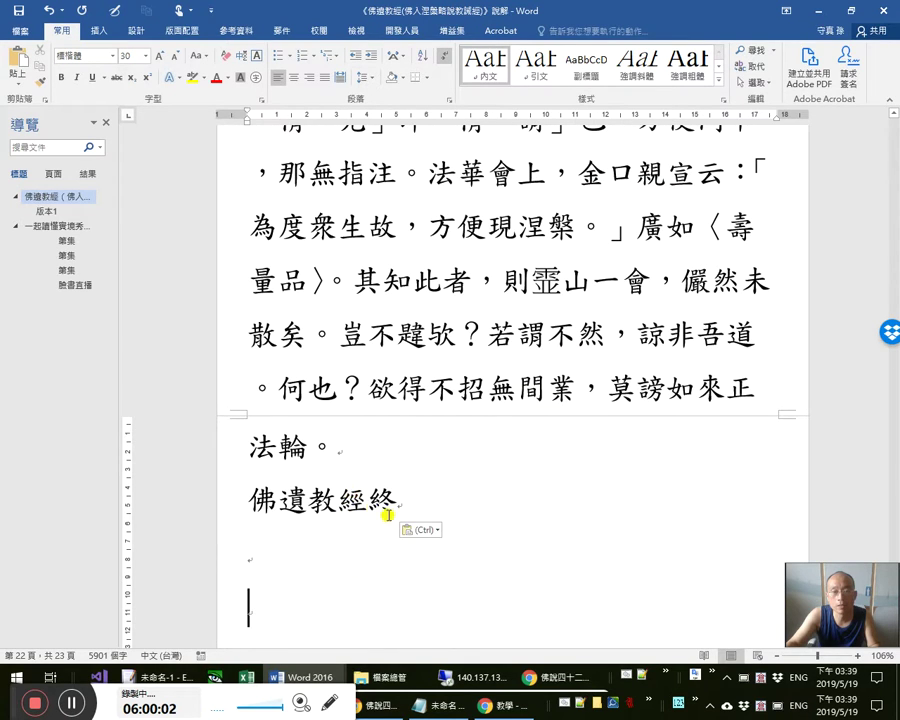
pyautogui.click(409, 530)
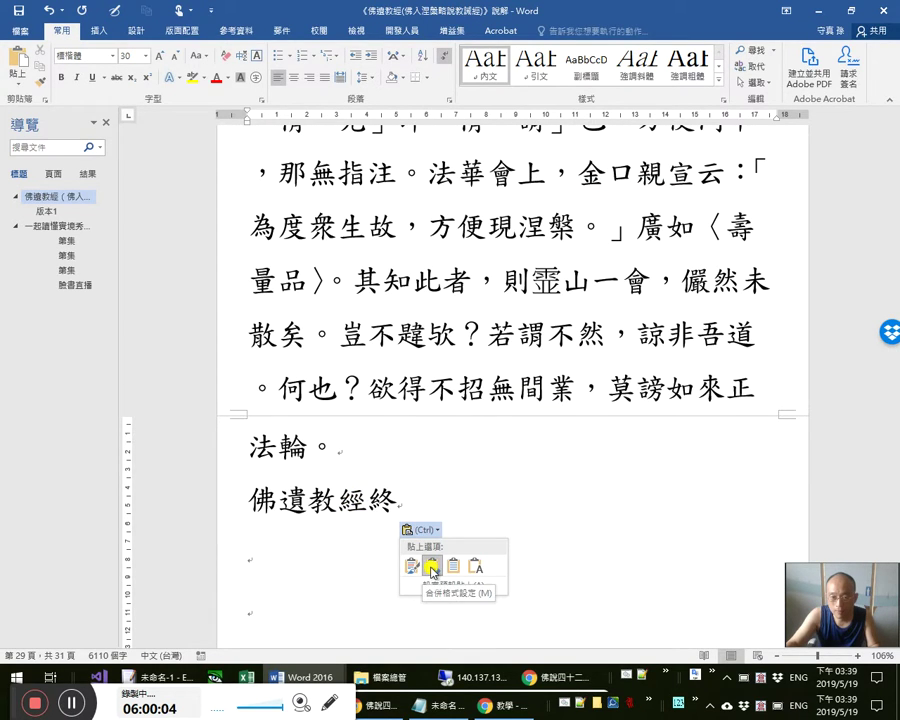
pyautogui.click(431, 569)
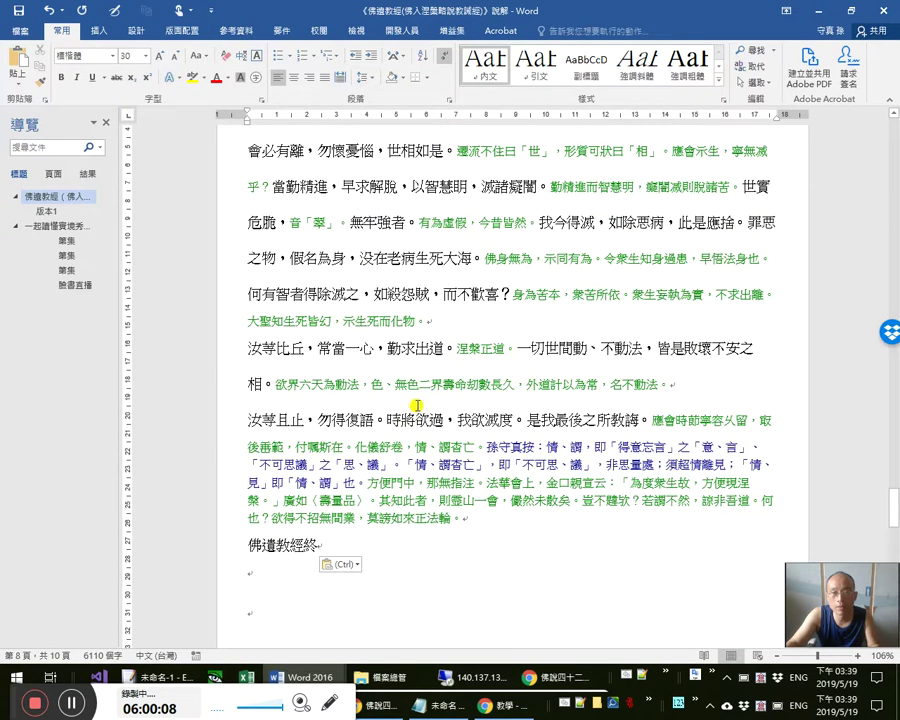
pyautogui.click(352, 569)
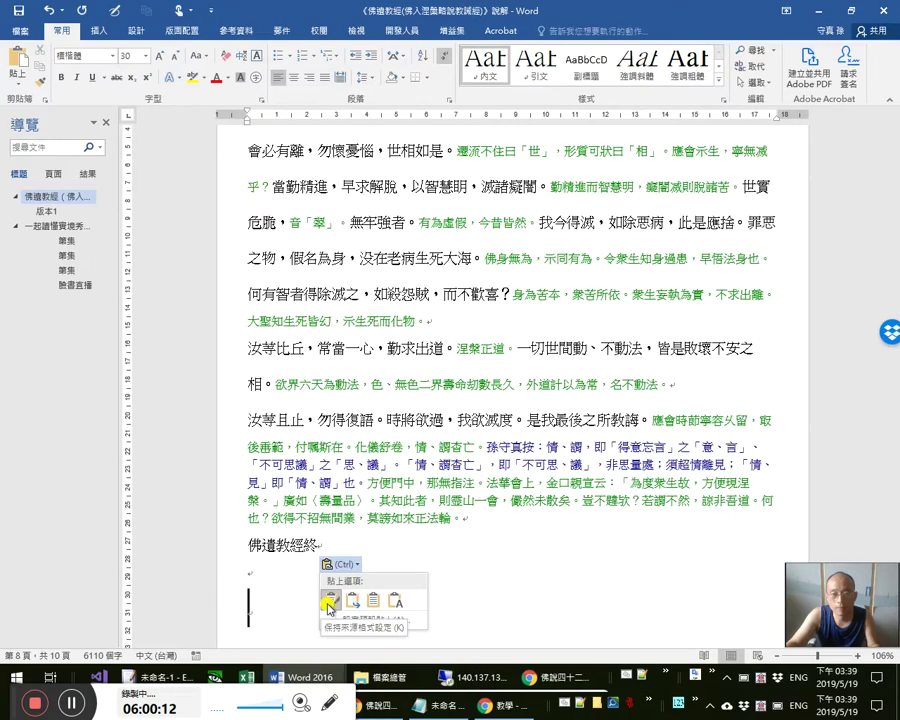
# Step: Select from the 一名《佛入涅槃略說教誡經》 line to the end and enlarge the font three steps
pyautogui.scroll(10, 480, 355)
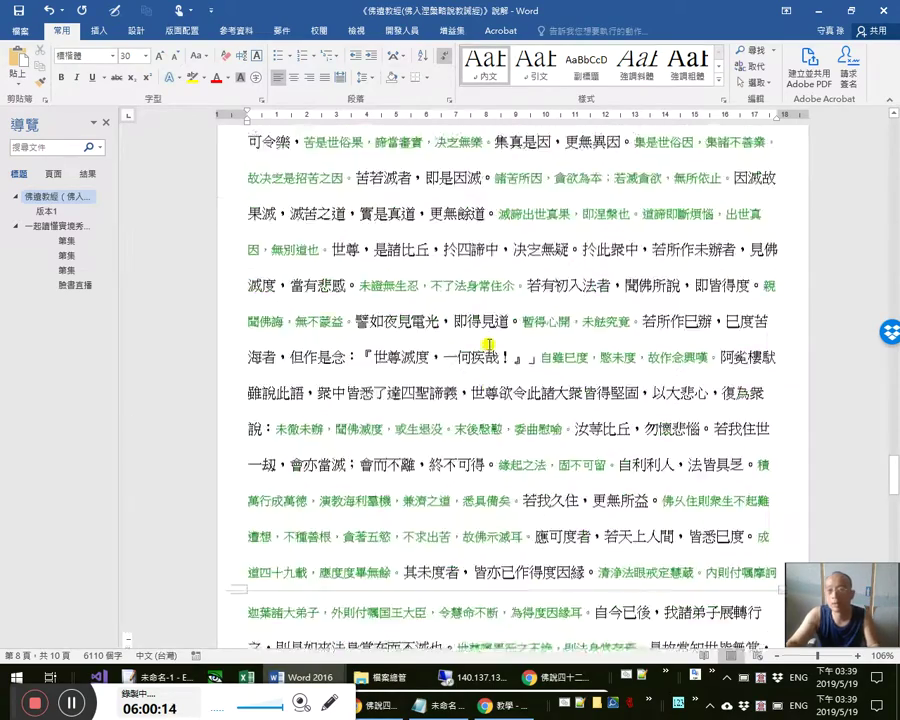
pyautogui.scroll(10, 486, 343)
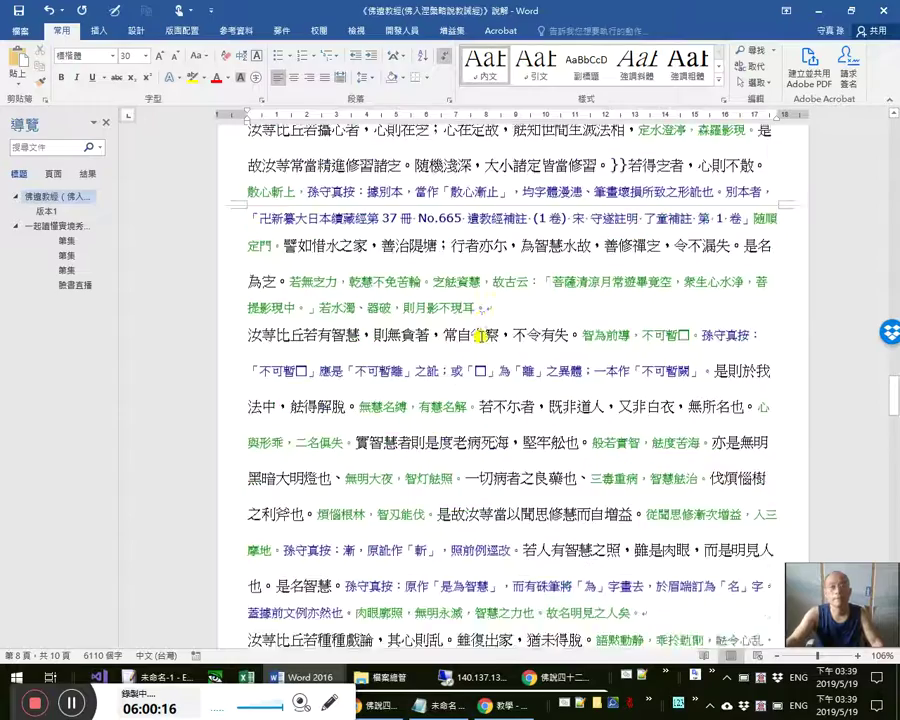
pyautogui.scroll(6, 479, 340)
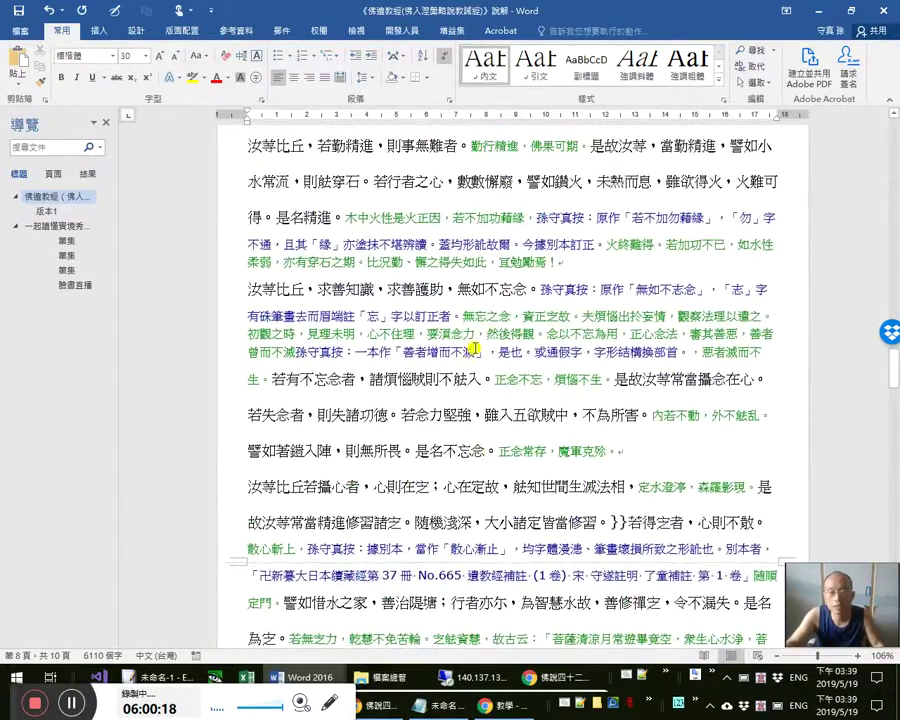
pyautogui.scroll(10, 473, 351)
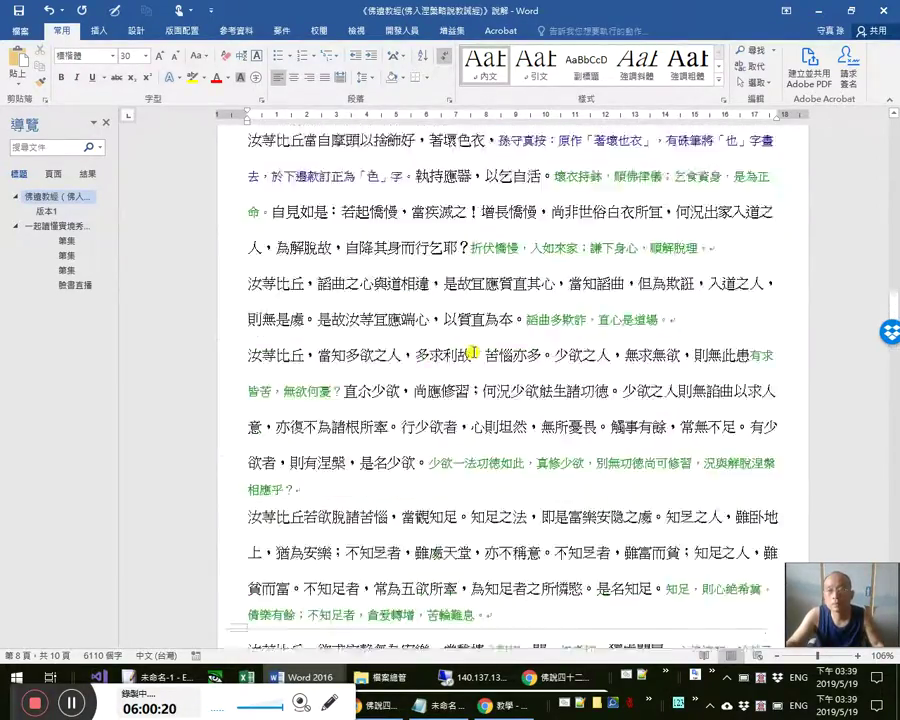
pyautogui.scroll(10, 473, 351)
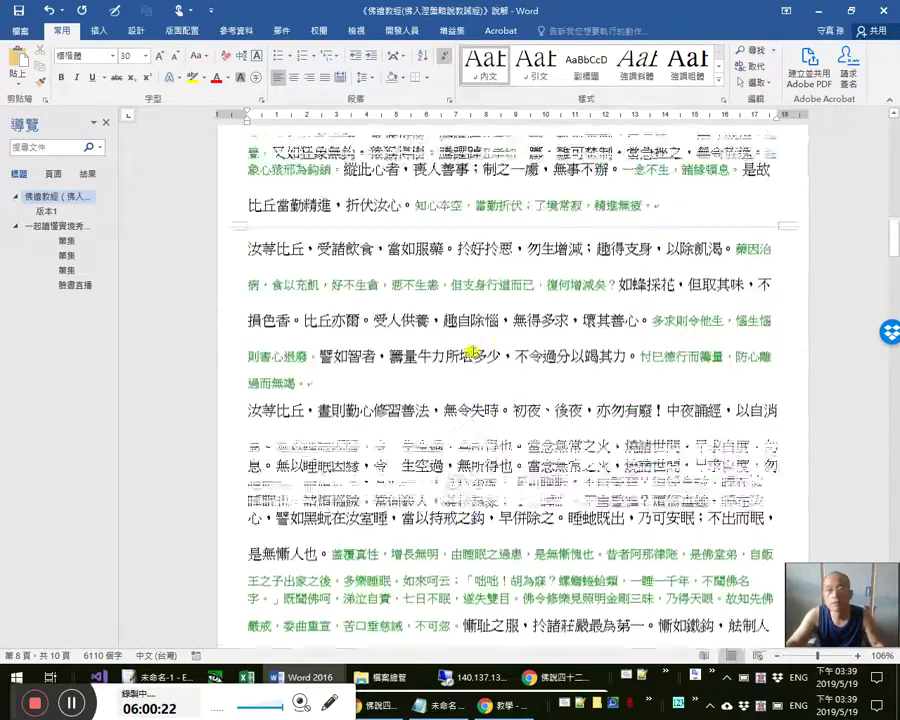
pyautogui.scroll(12, 473, 351)
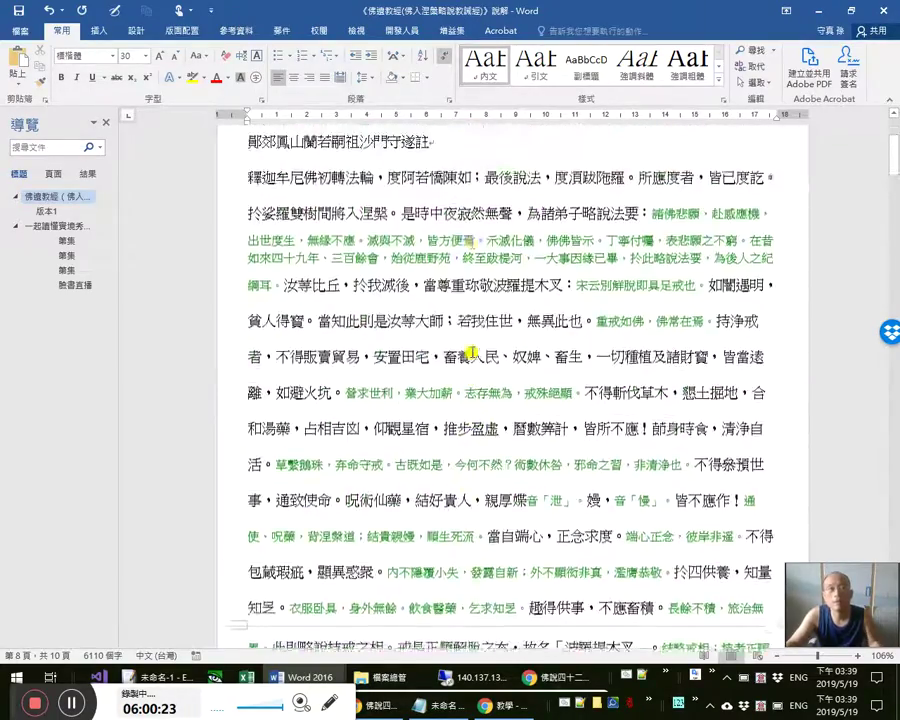
pyautogui.scroll(1, 393, 310)
pyautogui.click(247, 229)
pyautogui.hotkey('ctrl', 'shift', 'End')
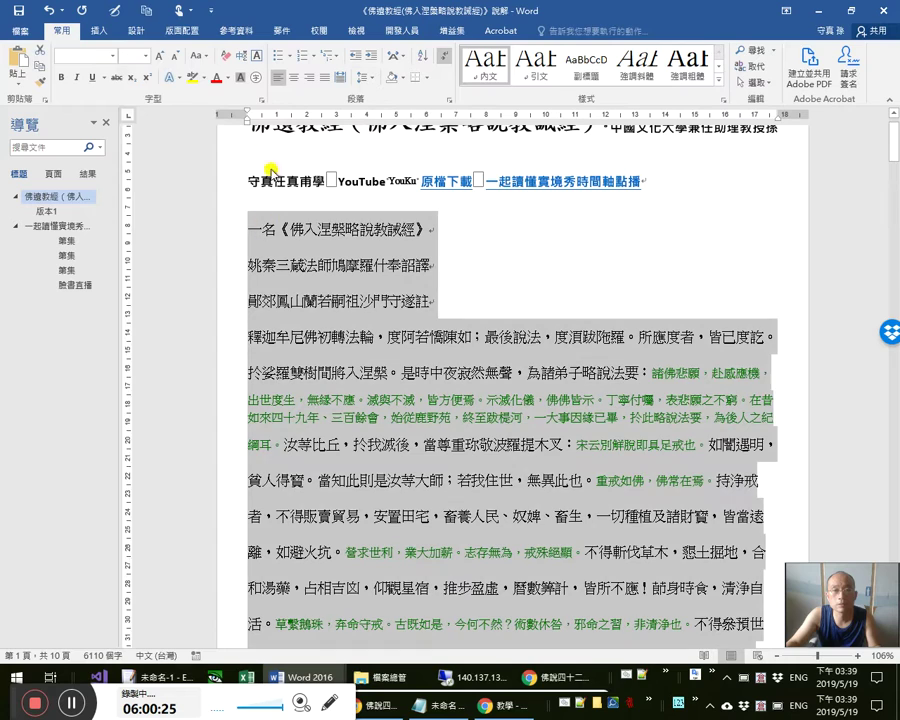
pyautogui.hotkey('ctrl', 'shift', '.')
pyautogui.hotkey('ctrl', 'shift', '.')
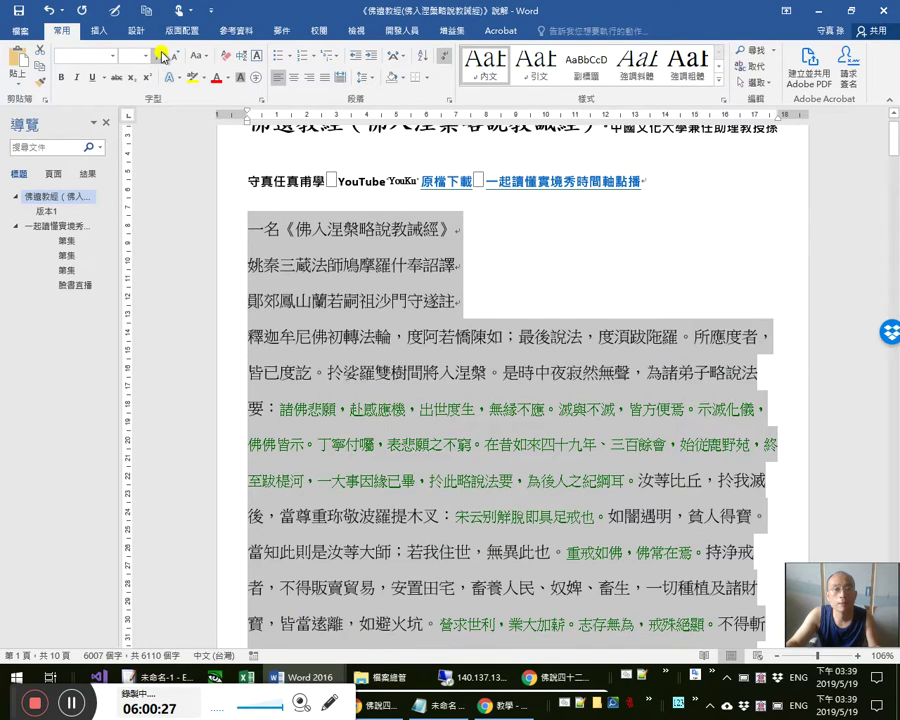
pyautogui.hotkey('ctrl', 'shift', '.')
pyautogui.hotkey('ctrl', 'shift', '.')
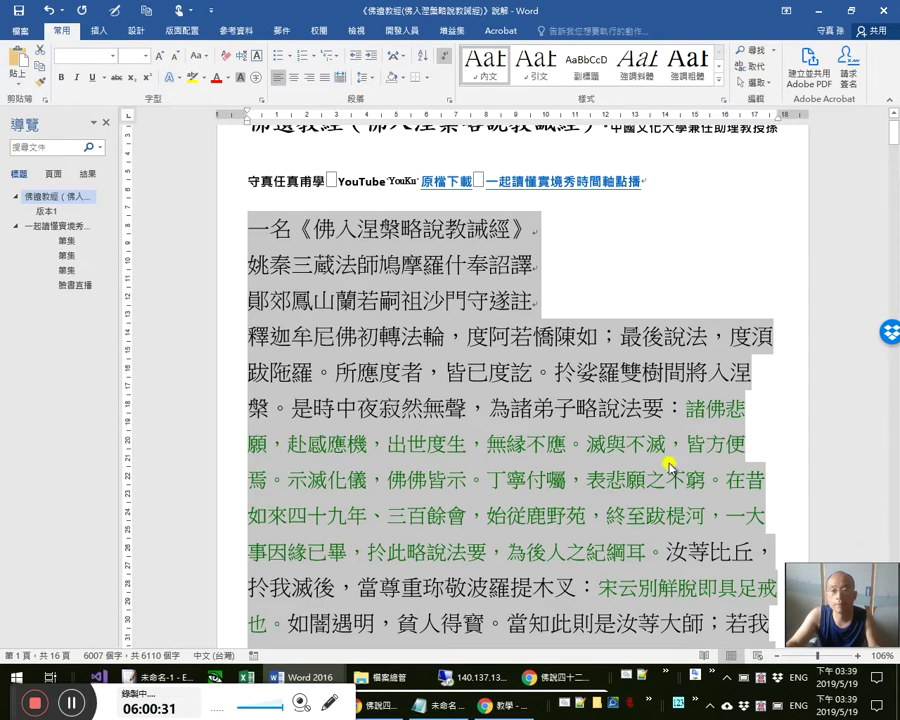
pyautogui.click(162, 61)
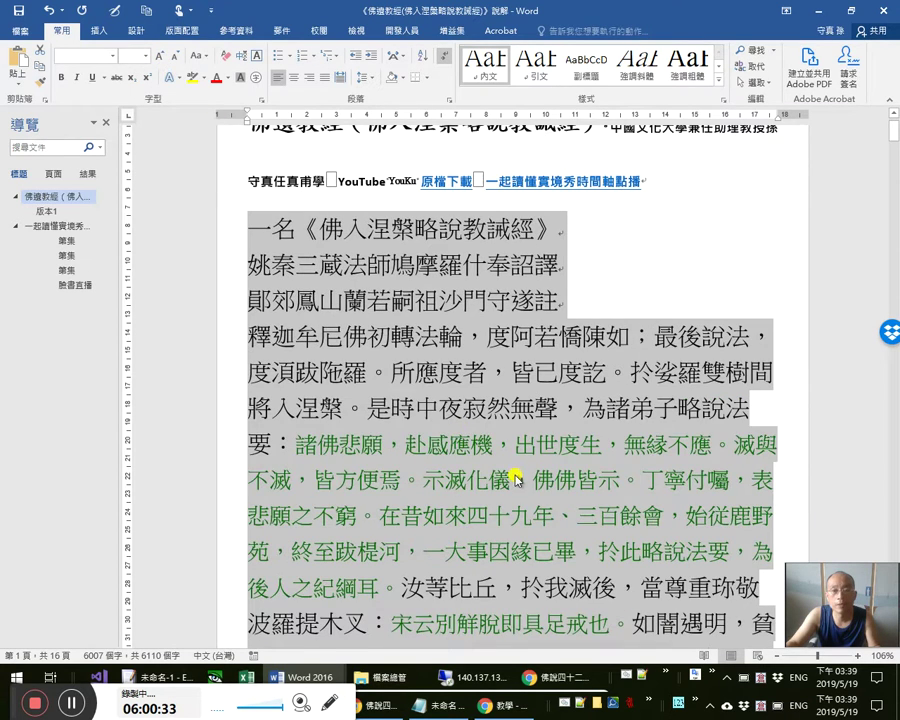
pyautogui.click(560, 447)
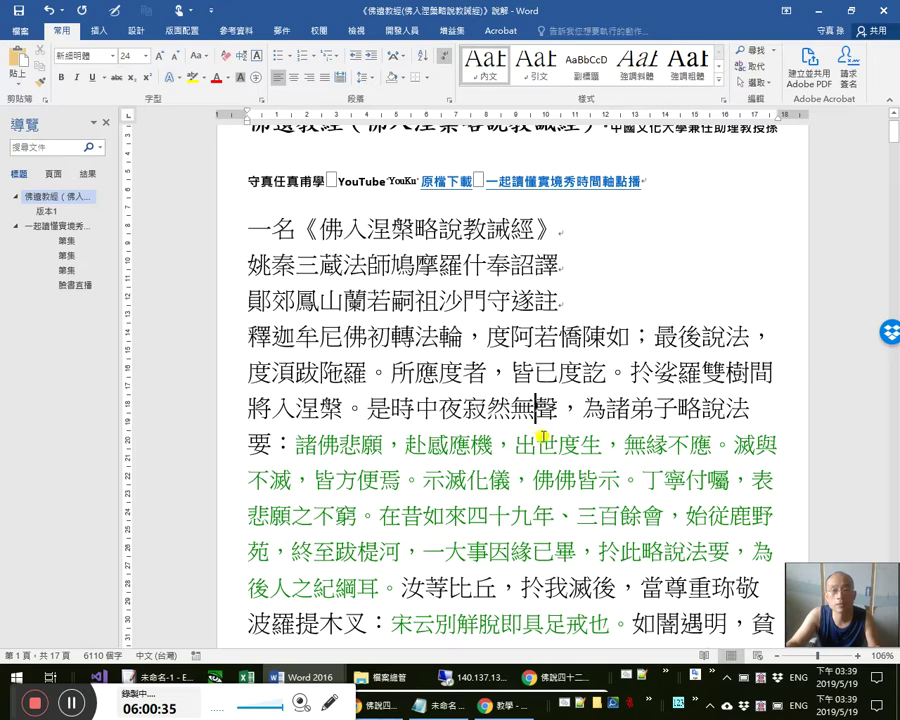
# Step: Check the enlarged text and commentary through the pages and save the document
pyautogui.scroll(-3, 563, 458)
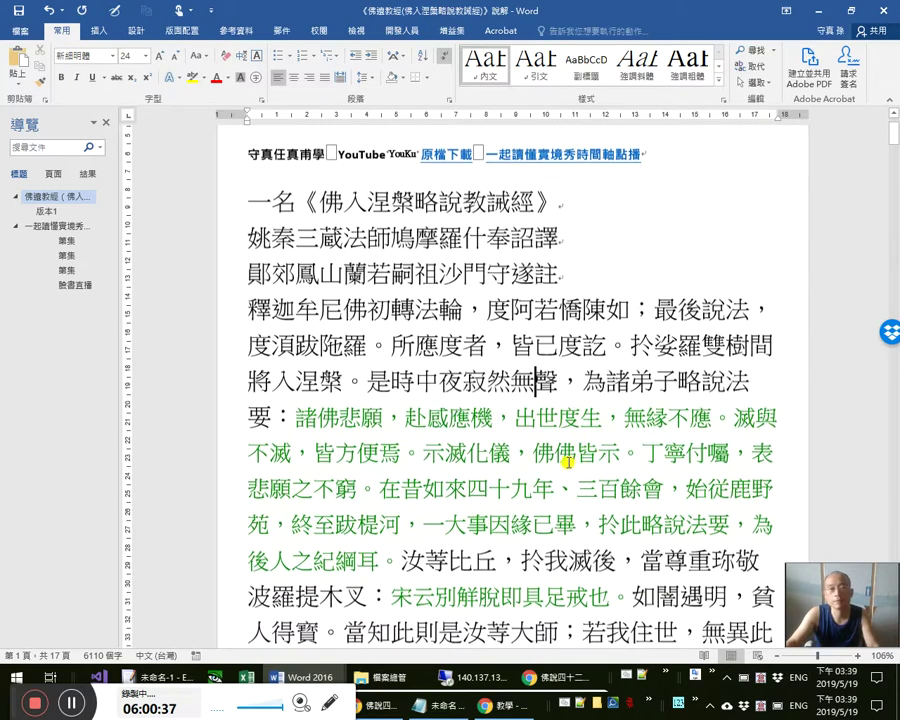
pyautogui.scroll(-3, 543, 462)
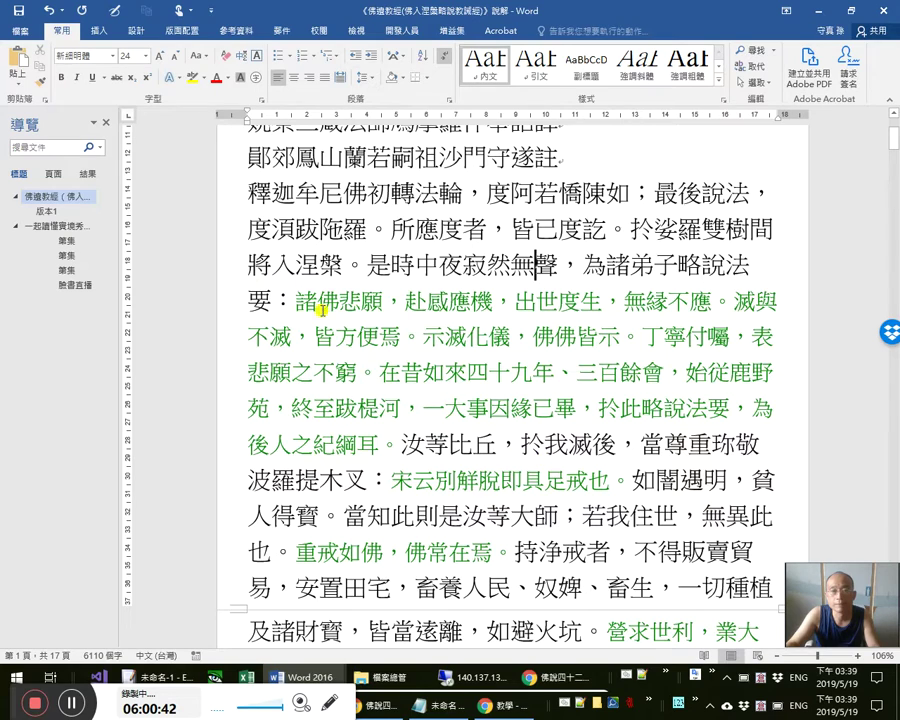
pyautogui.moveTo(297, 298); pyautogui.dragTo(597, 480)
pyautogui.scroll(2, 595, 490)
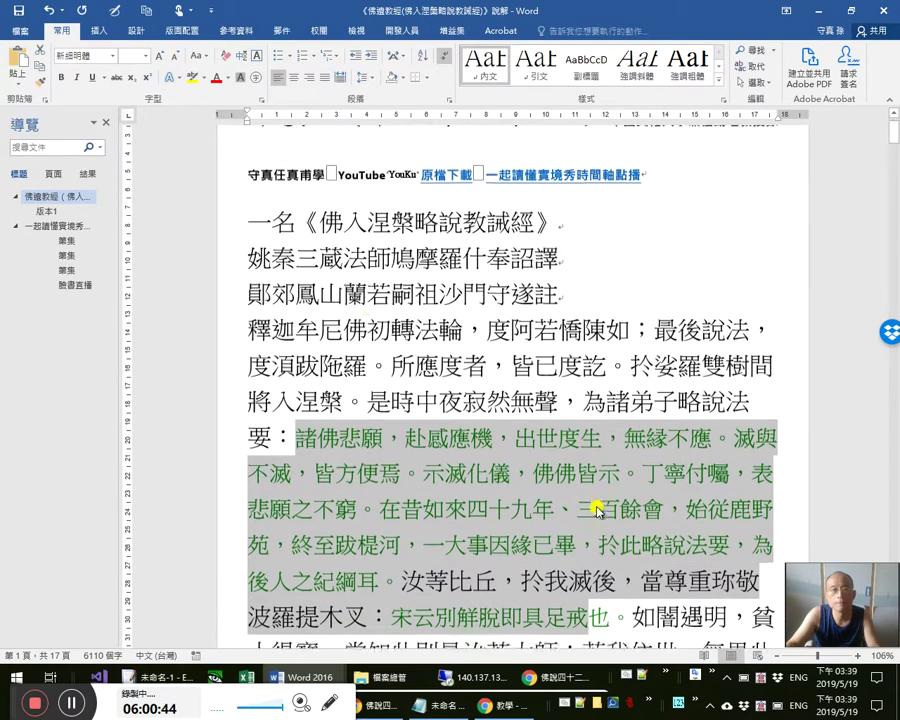
pyautogui.click(401, 442)
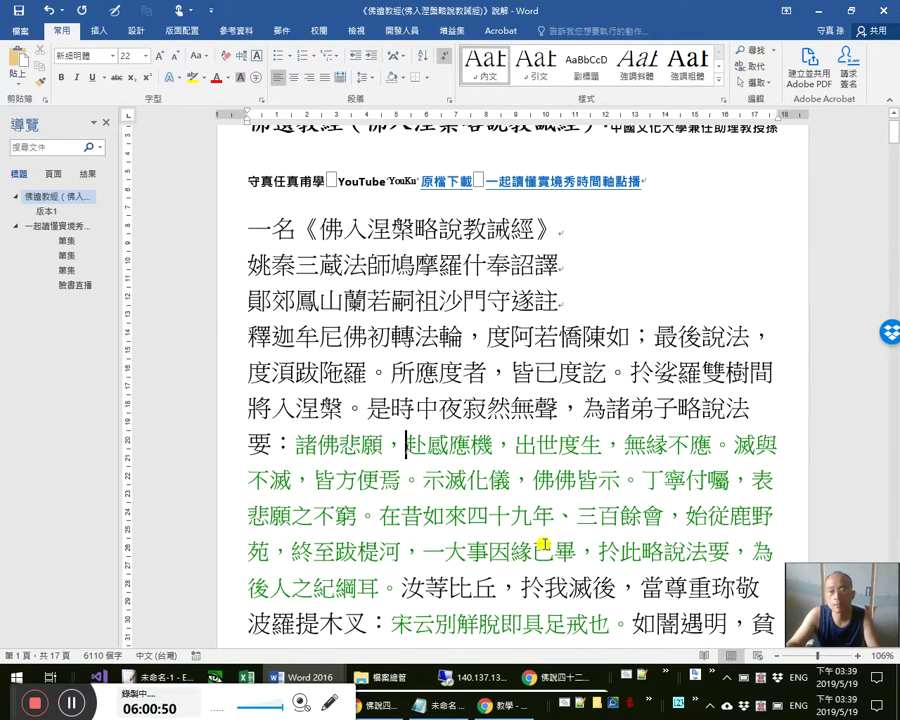
pyautogui.scroll(-5, 520, 527)
pyautogui.scroll(-2, 533, 527)
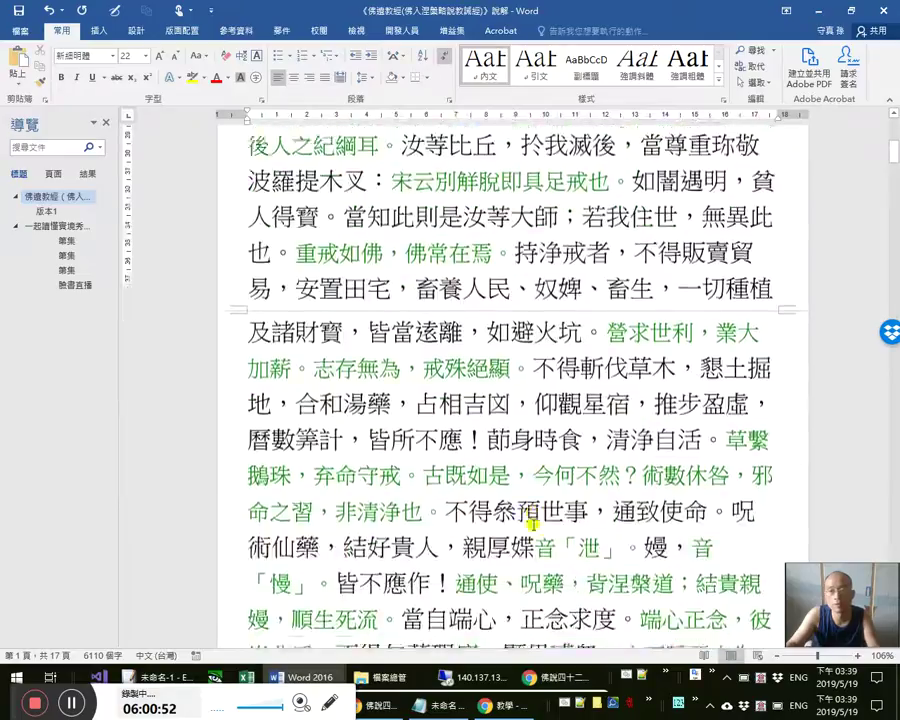
pyautogui.click(895, 540)
pyautogui.scroll(-15, 895, 540)
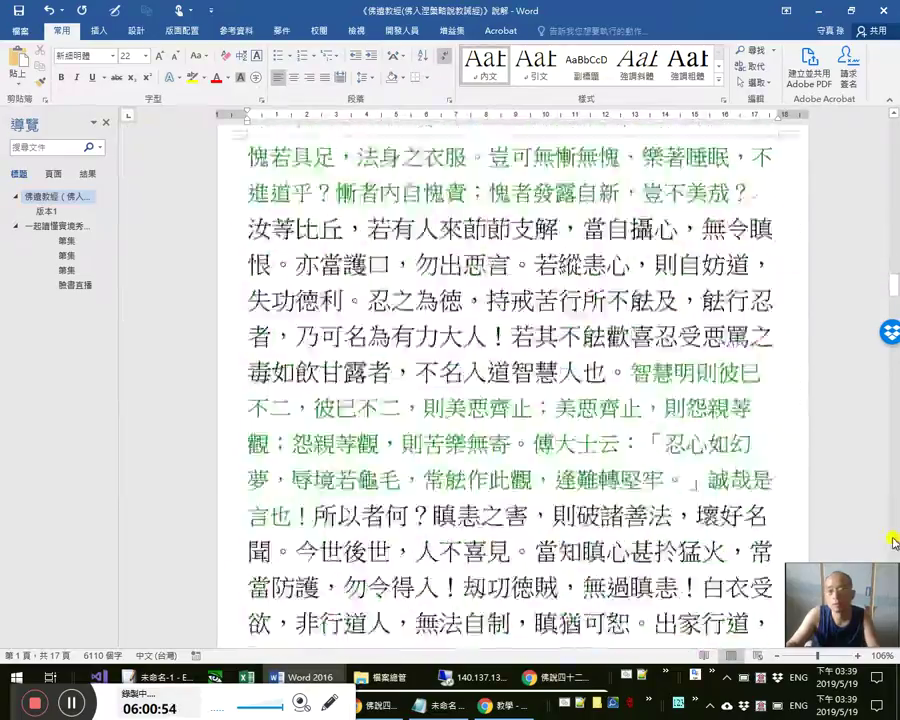
pyautogui.scroll(-10, 893, 541)
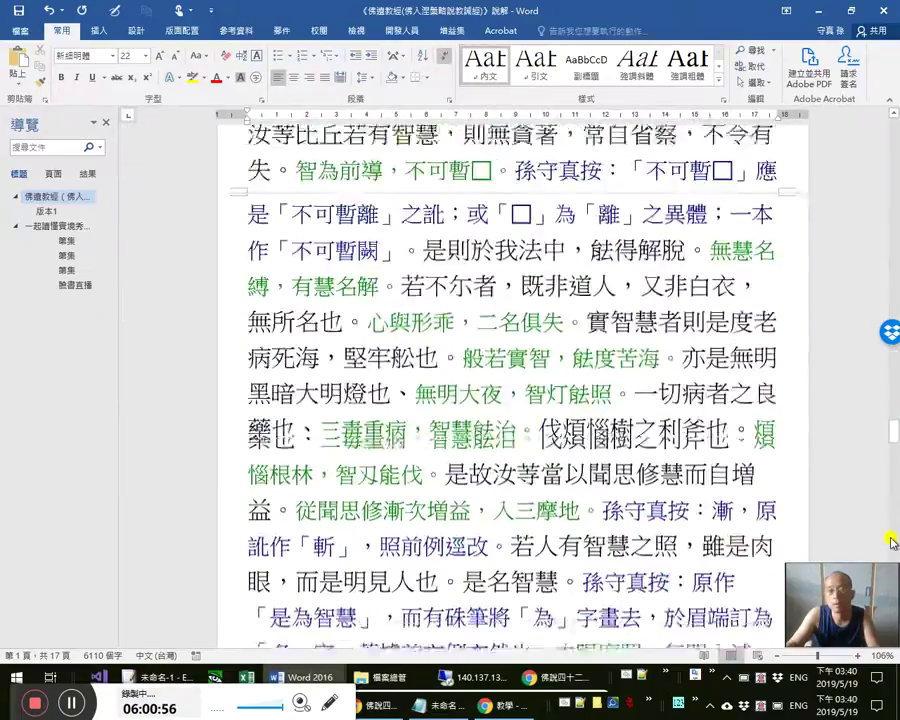
pyautogui.click(18, 10)
pyautogui.moveTo(386, 246); pyautogui.dragTo(410, 258)
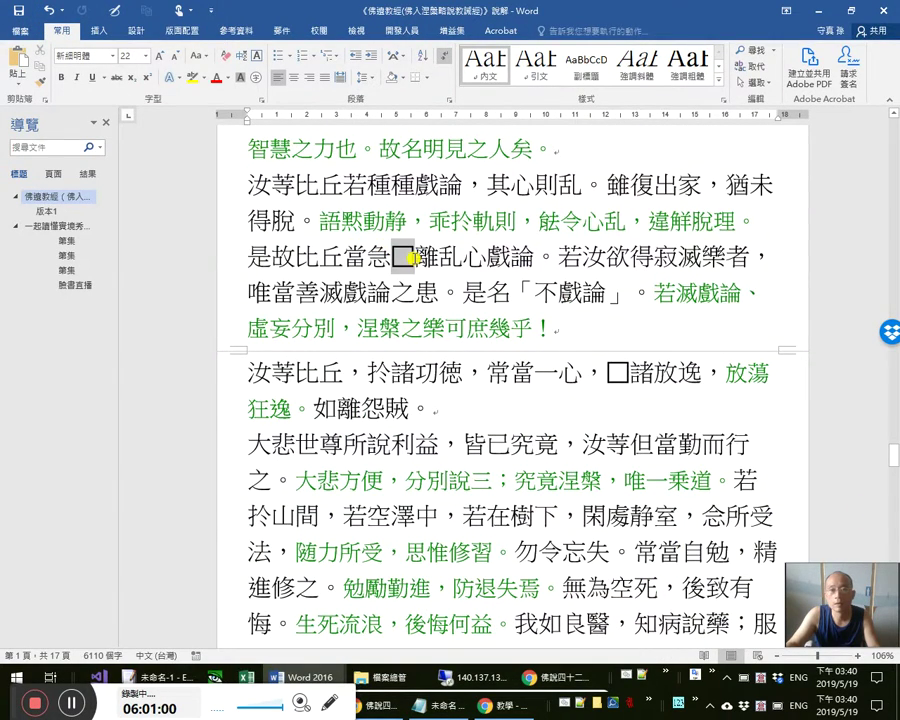
# Step: Set the missing-glyph box to size 14 and try the 新細明體-ExtB font on it
pyautogui.click(120, 56)
pyautogui.write('14')
pyautogui.click(116, 56)
pyautogui.scroll(-1, 158, 430)
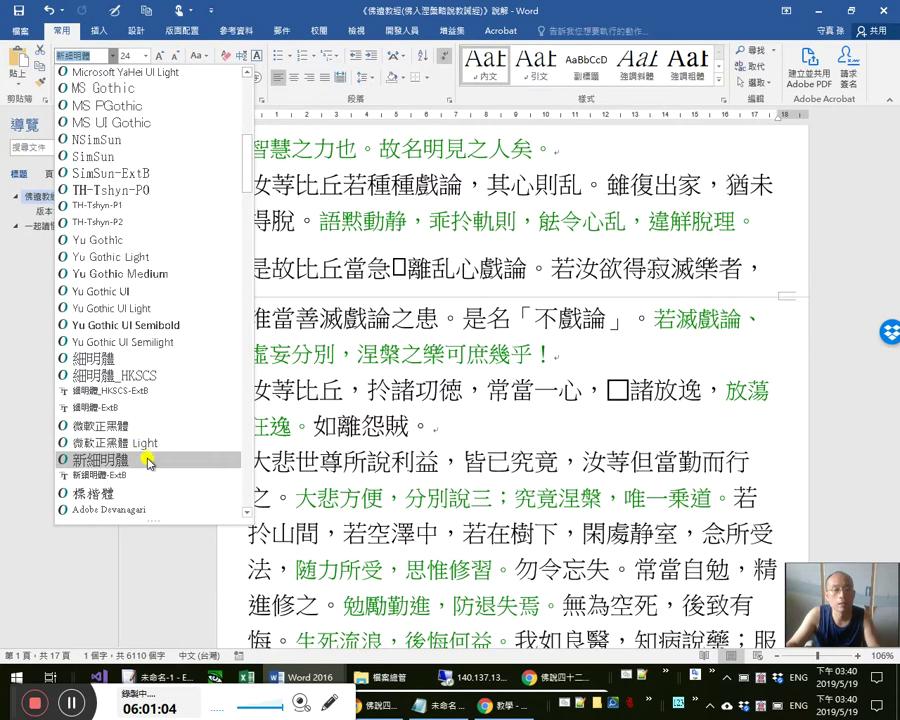
pyautogui.click(153, 474)
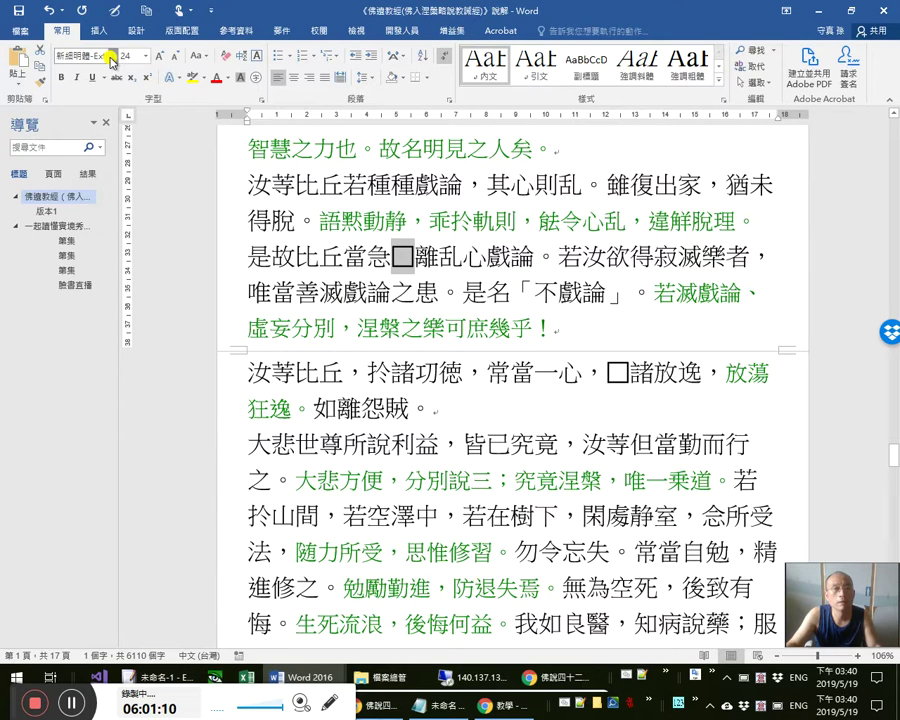
# Step: Apply HanaMinA so the boxes show 捨, including the one before 諸放逸
pyautogui.click(112, 57)
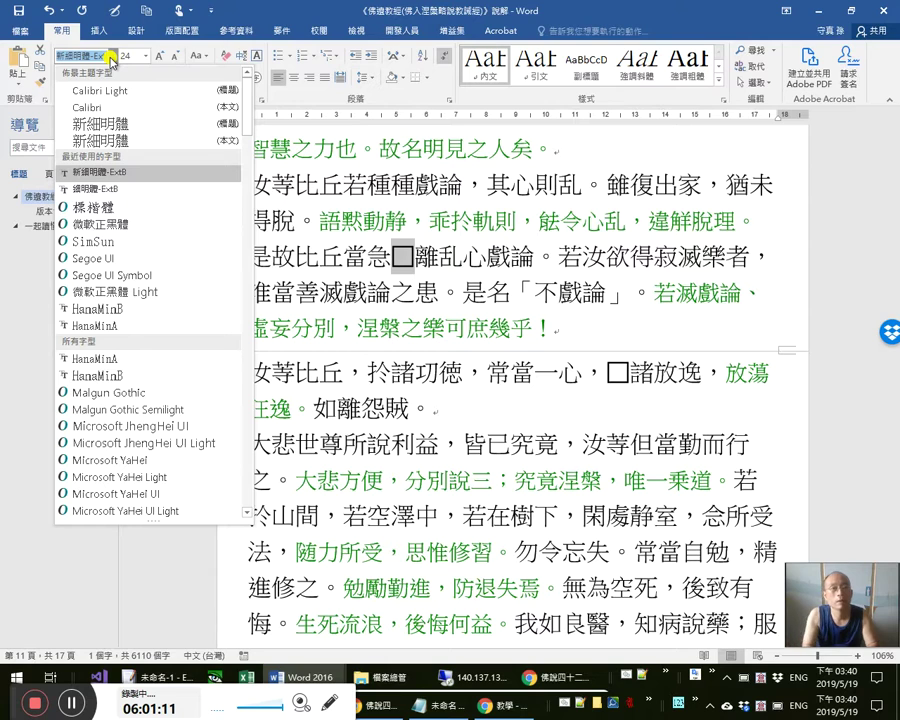
pyautogui.write('HanaMinB')
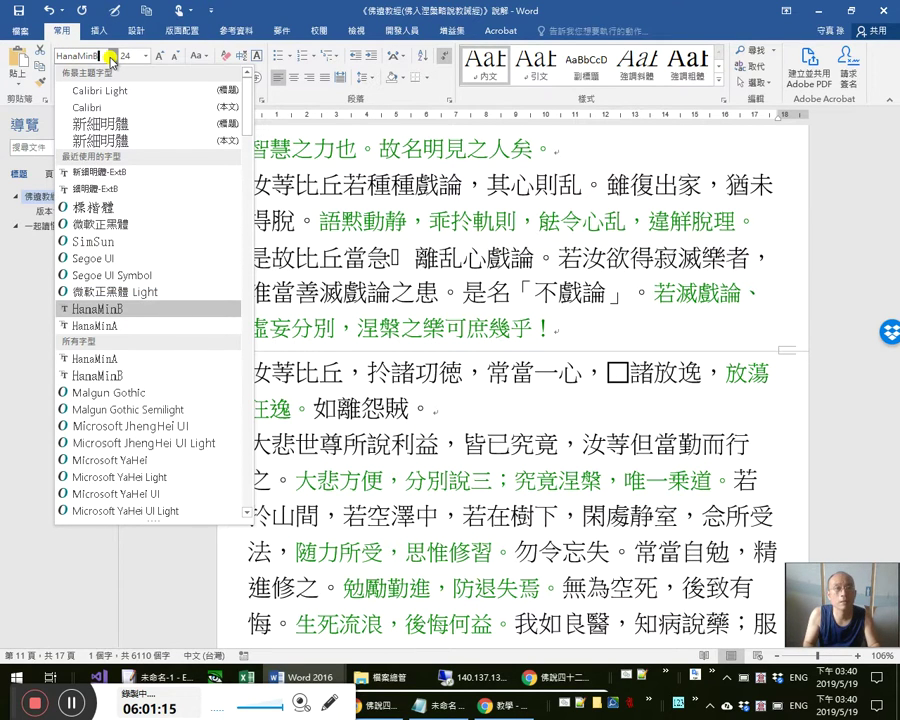
pyautogui.press('Down')
pyautogui.press('Return')
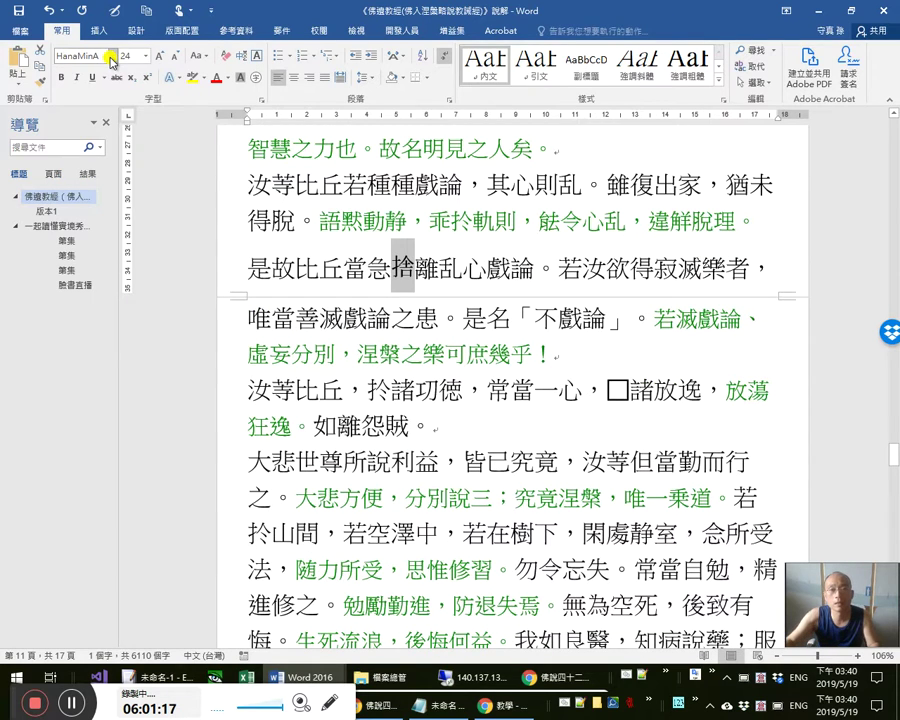
pyautogui.moveTo(606, 390); pyautogui.dragTo(632, 392)
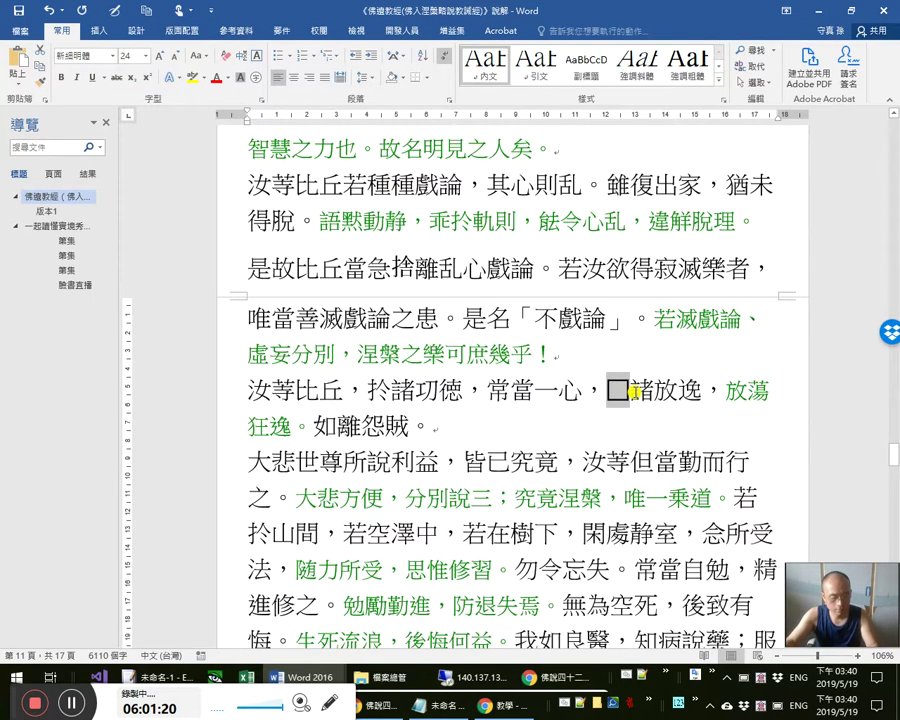
pyautogui.hotkey('ctrl', 'y')
# Step: Find the next missing-glyph box with Shift+F4 and set it to HanaMinA
pyautogui.scroll(5, 551, 512)
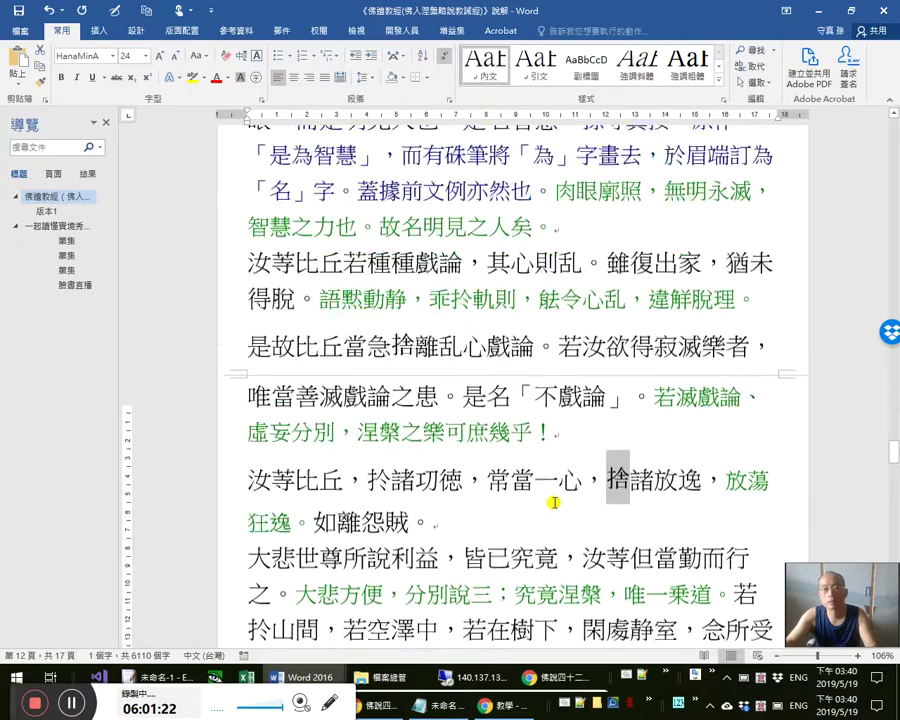
pyautogui.scroll(-10, 402, 423)
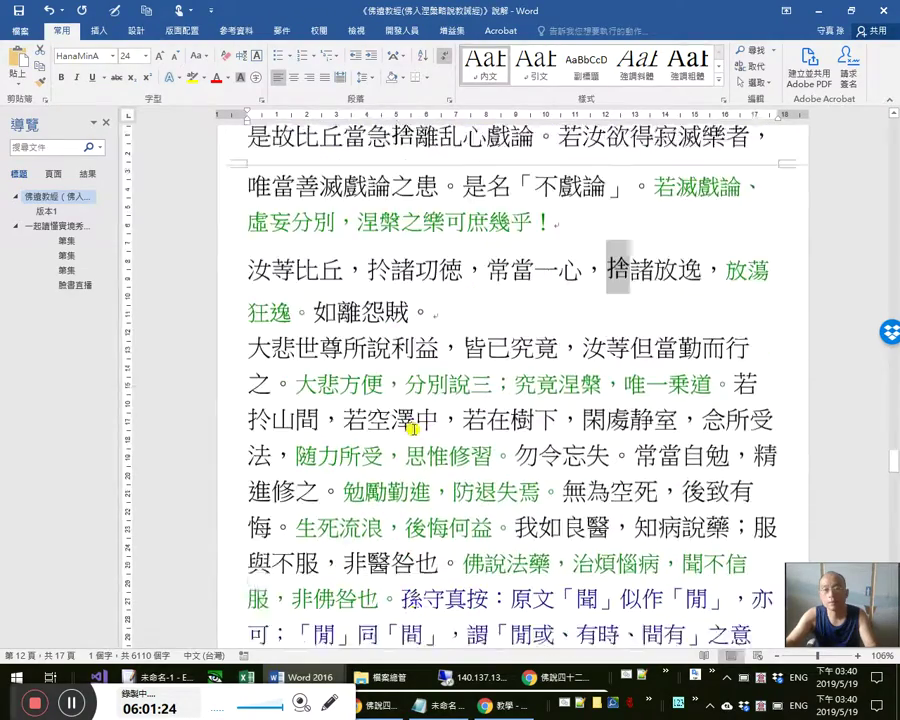
pyautogui.scroll(-5, 418, 430)
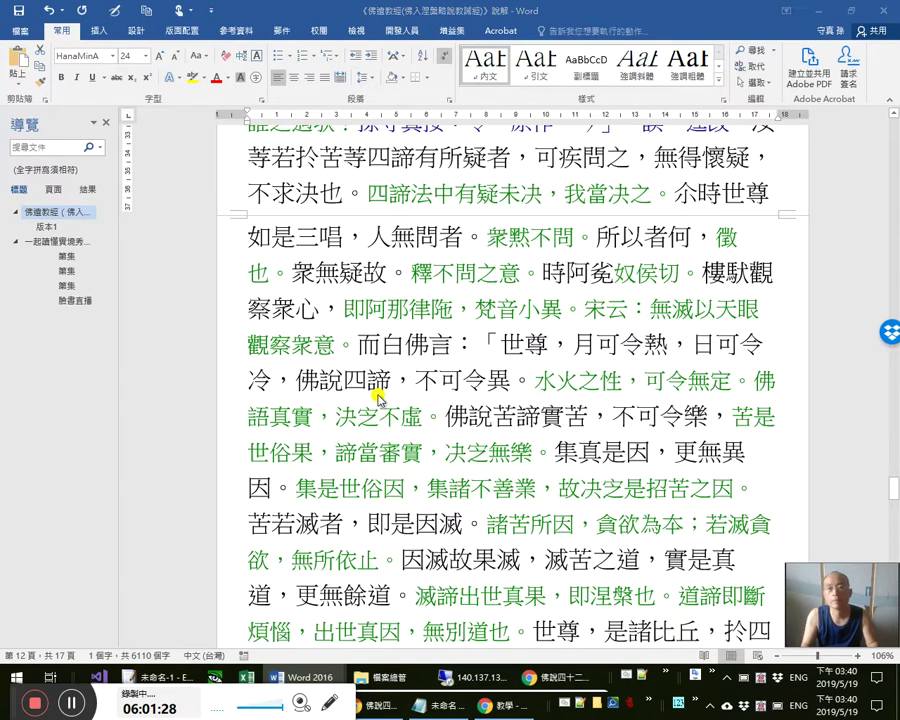
pyautogui.hotkey('shift', 'F4')
pyautogui.press('Return')
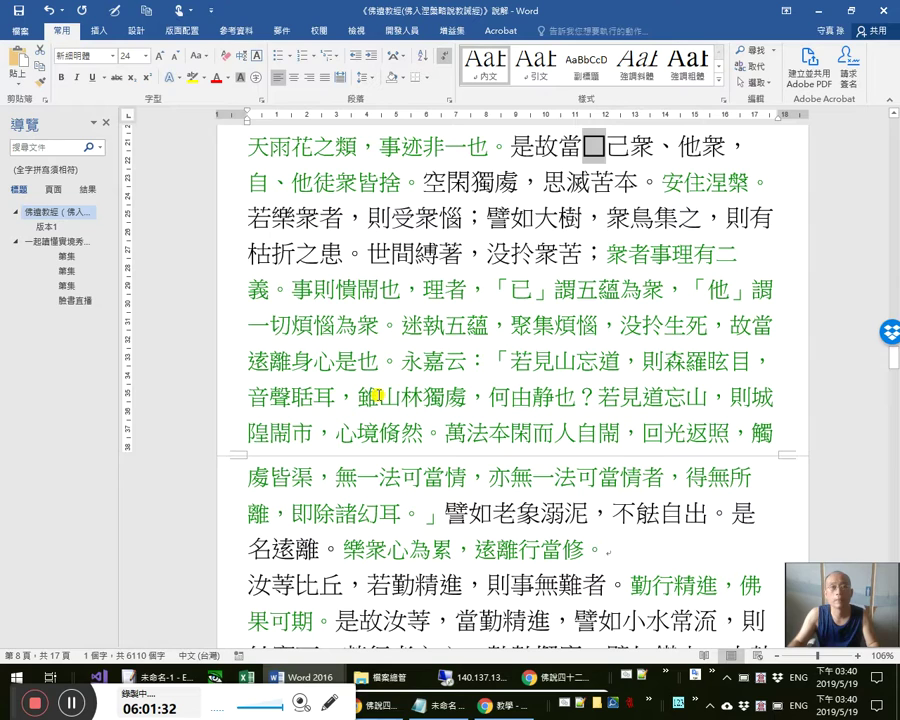
pyautogui.click(114, 56)
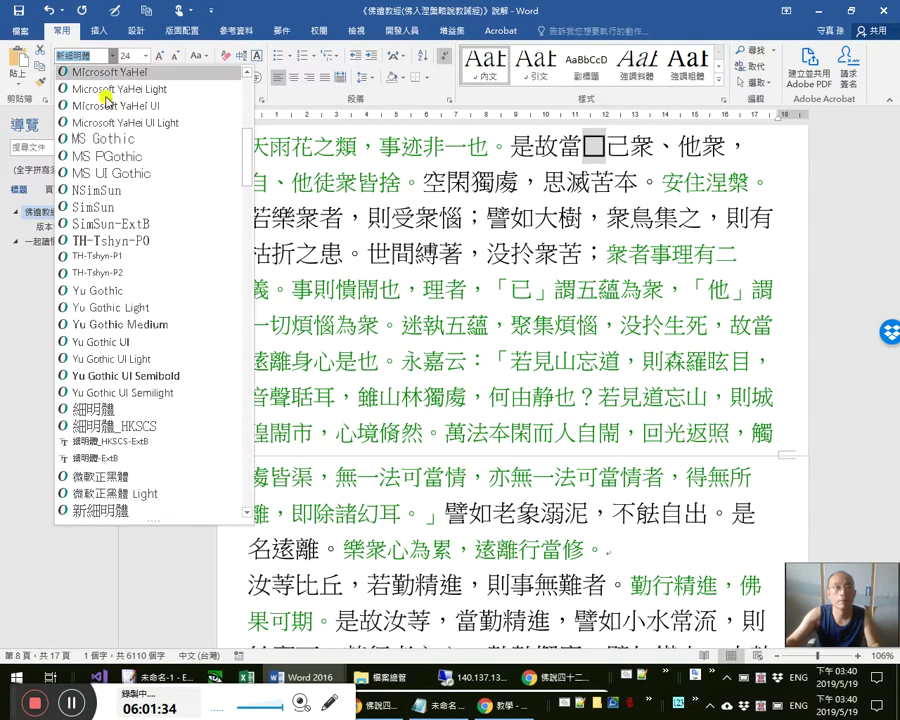
pyautogui.scroll(10, 121, 262)
pyautogui.click(120, 260)
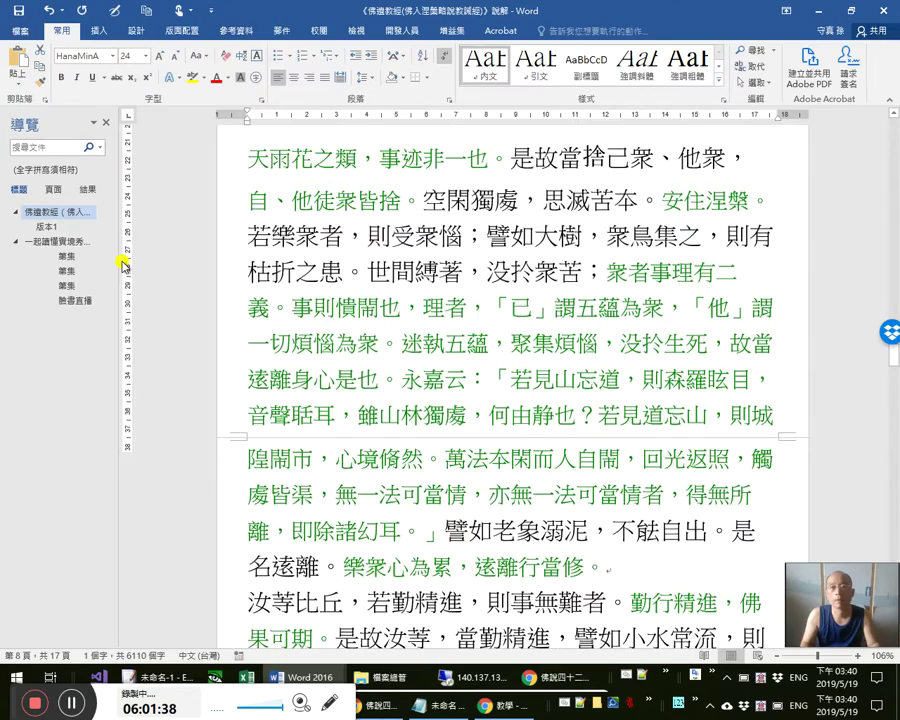
pyautogui.hotkey('shift', 'F4')
pyautogui.press('Return')
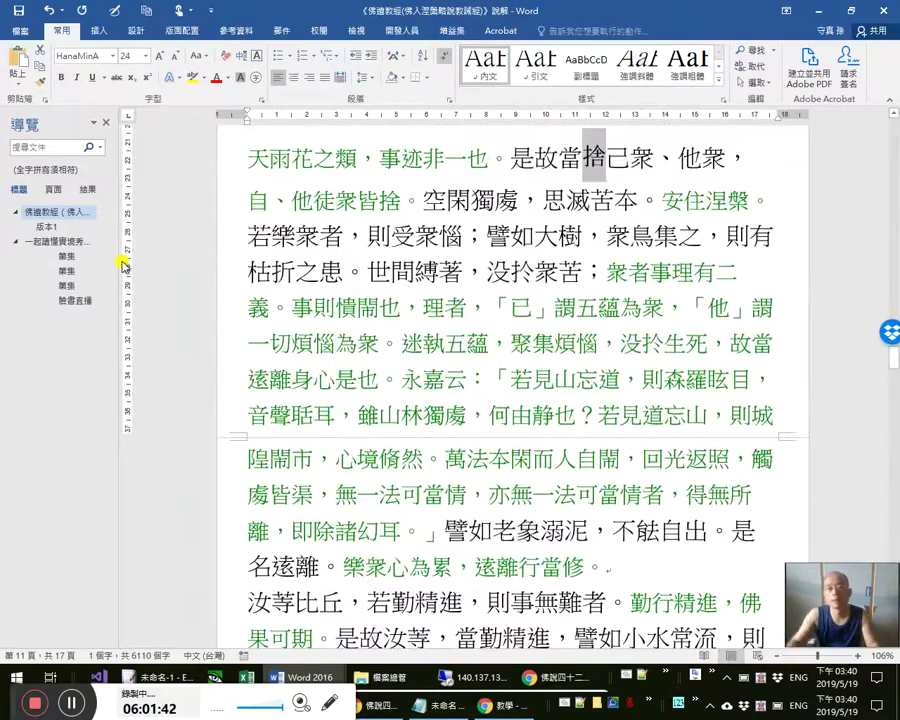
# Step: Deselect 捨, scroll back up, and switch to the Dropbox folder window
pyautogui.scroll(3, 494, 320)
pyautogui.click(490, 340)
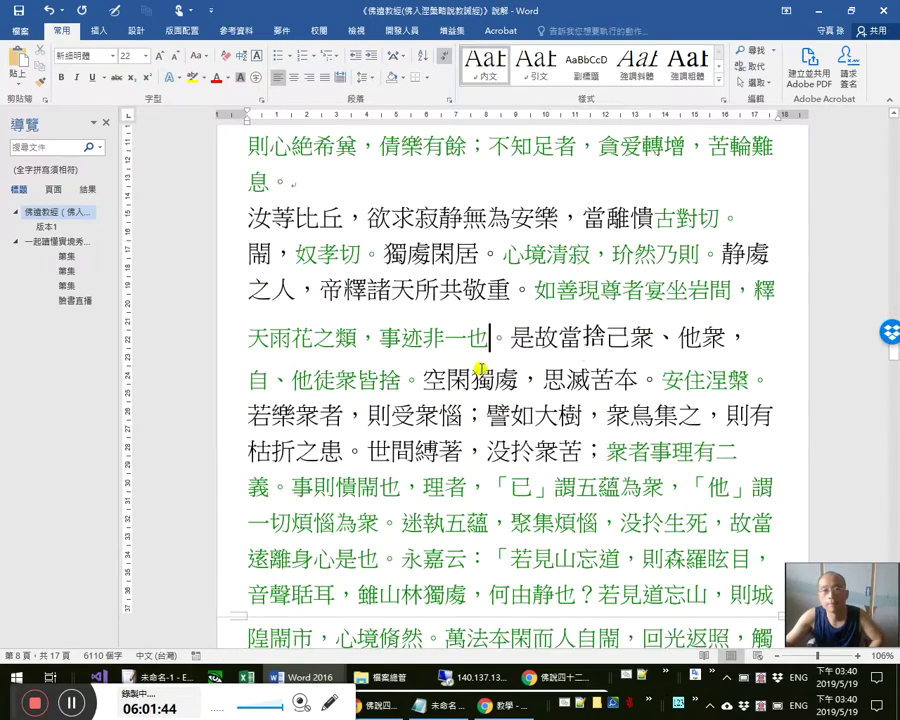
pyautogui.scroll(2, 482, 378)
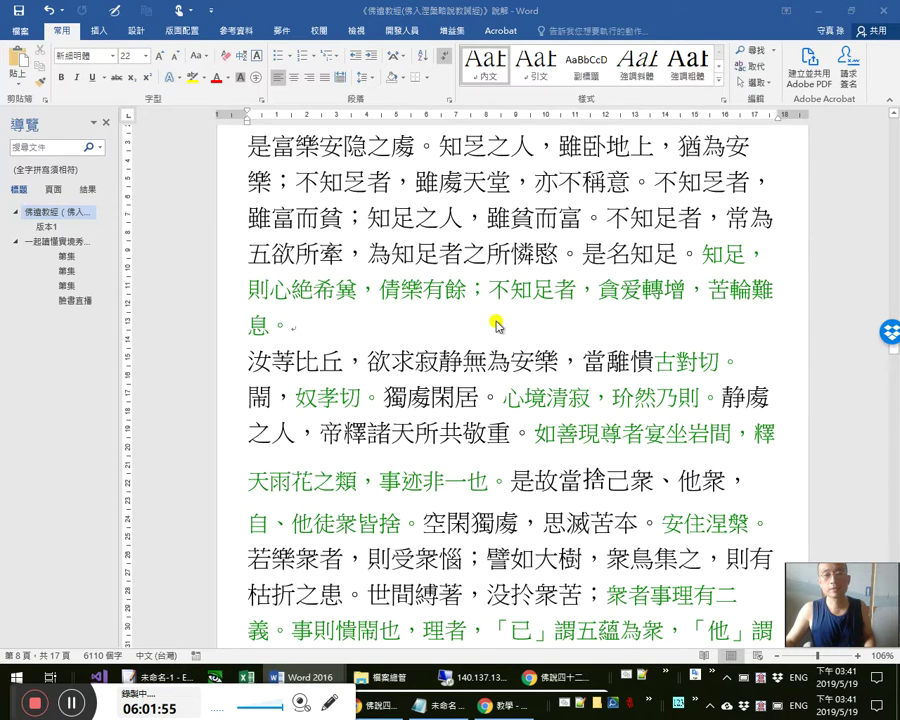
pyautogui.hotkey('alt', 'Tab')
pyautogui.hotkey('alt', 'Tab')
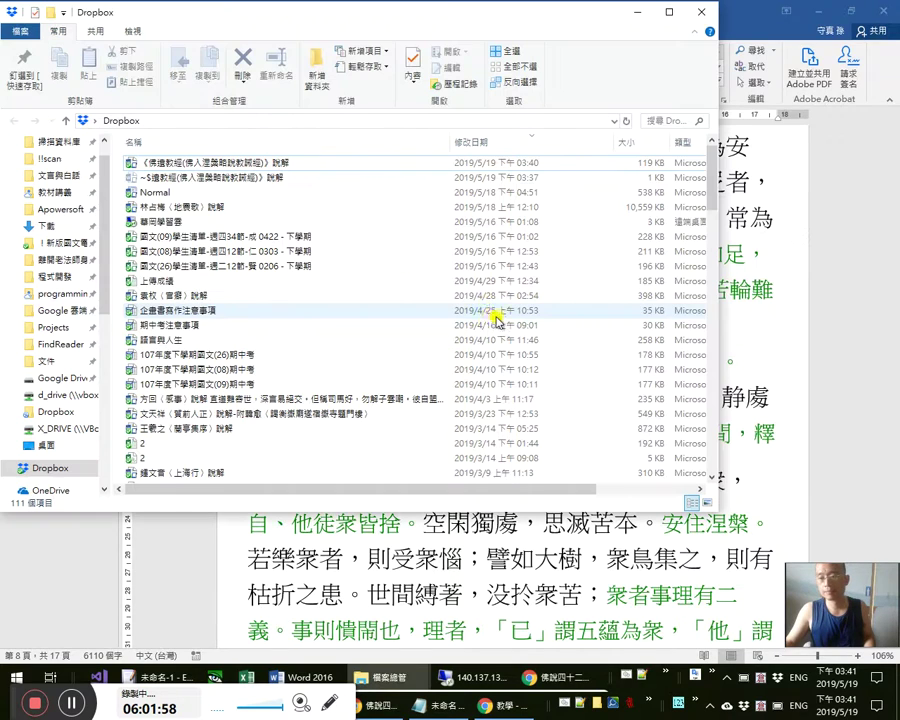
# Step: Close the hung 佛遺教經 Word window and 文件1 without saving, then bring Chrome forward
pyautogui.click(239, 162)
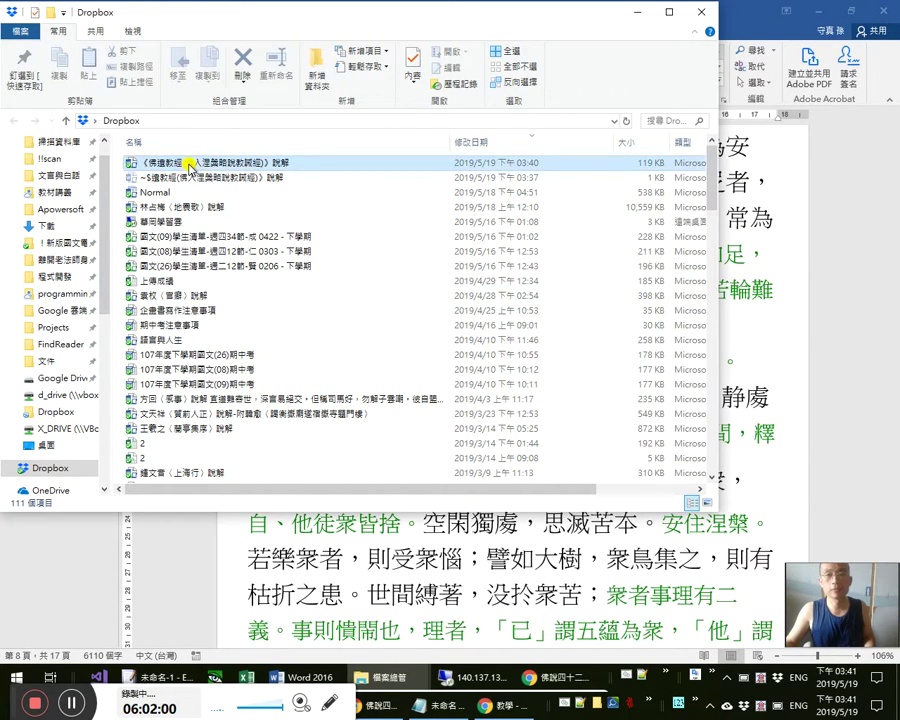
pyautogui.click(740, 148)
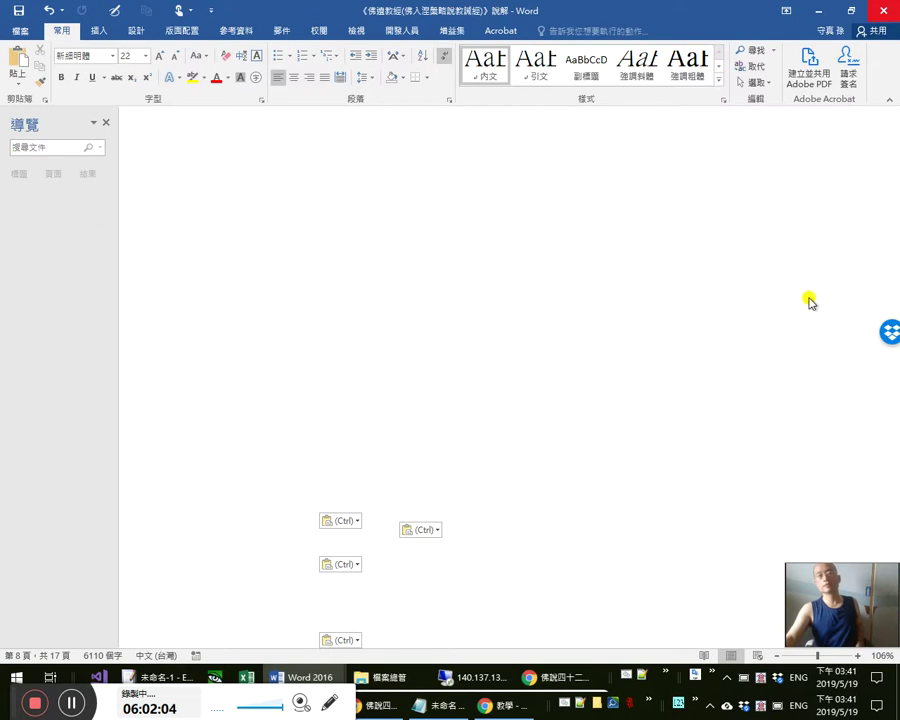
pyautogui.click(878, 8)
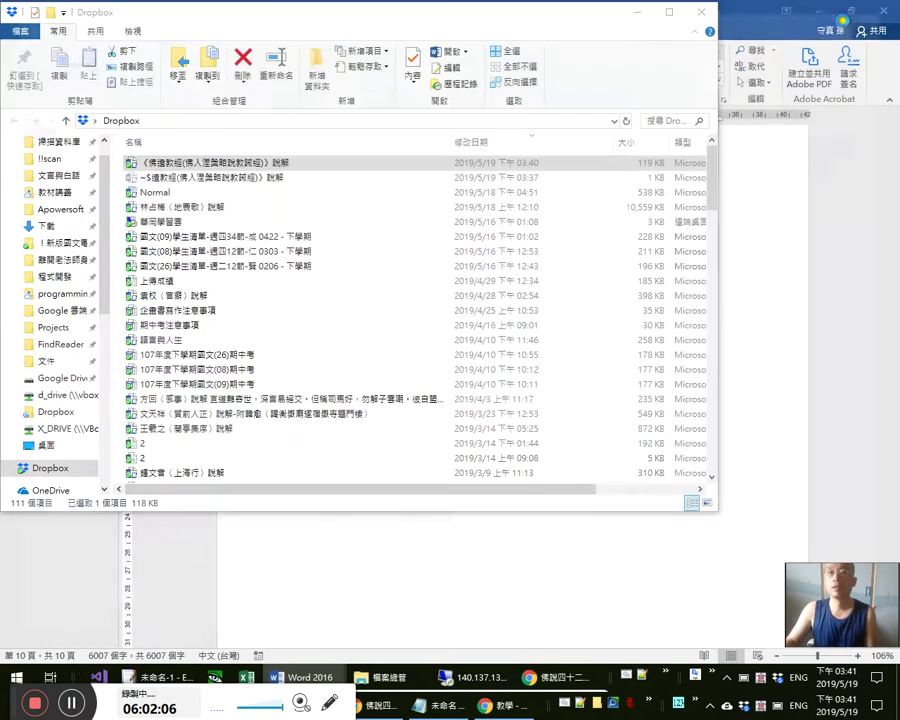
pyautogui.click(735, 18)
pyautogui.click(884, 12)
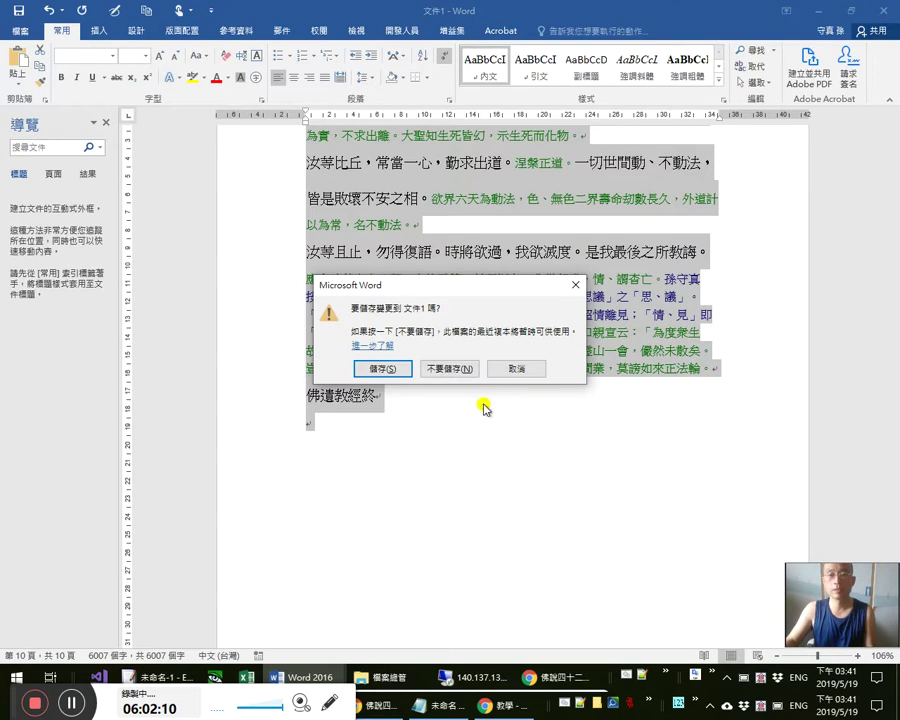
pyautogui.click(458, 366)
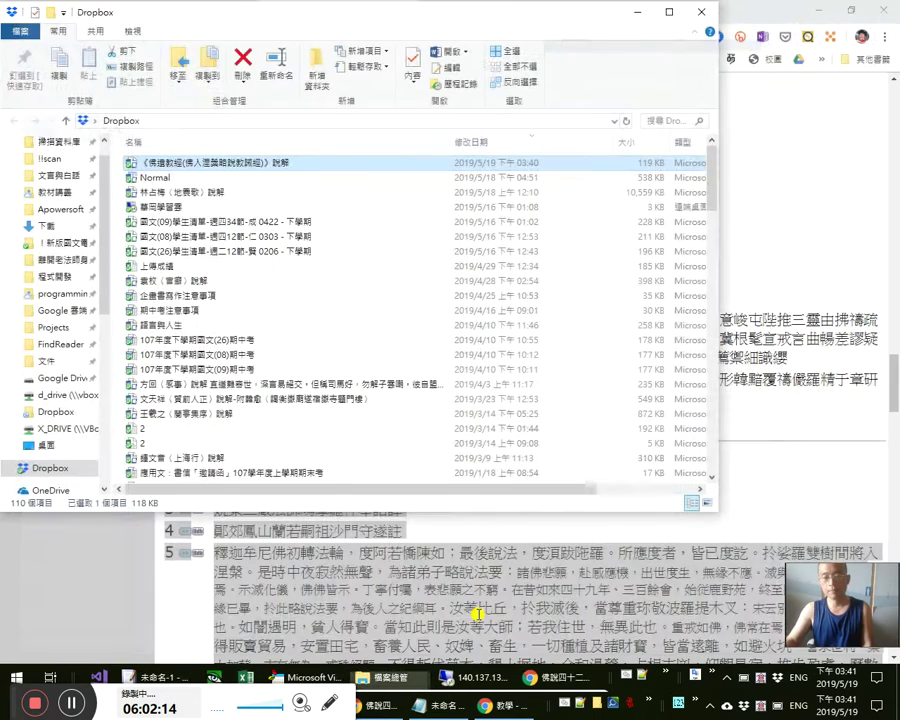
pyautogui.click(478, 613)
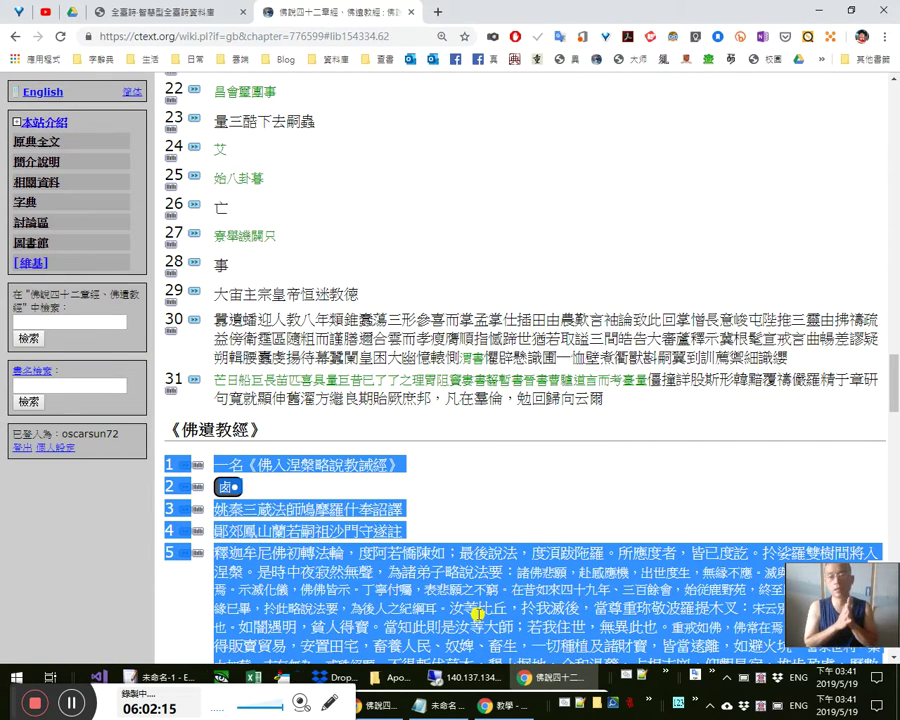
# Step: Close the ctext 佛說四十二章經 tab and switch back to the virtual machine's browser
pyautogui.click(222, 22)
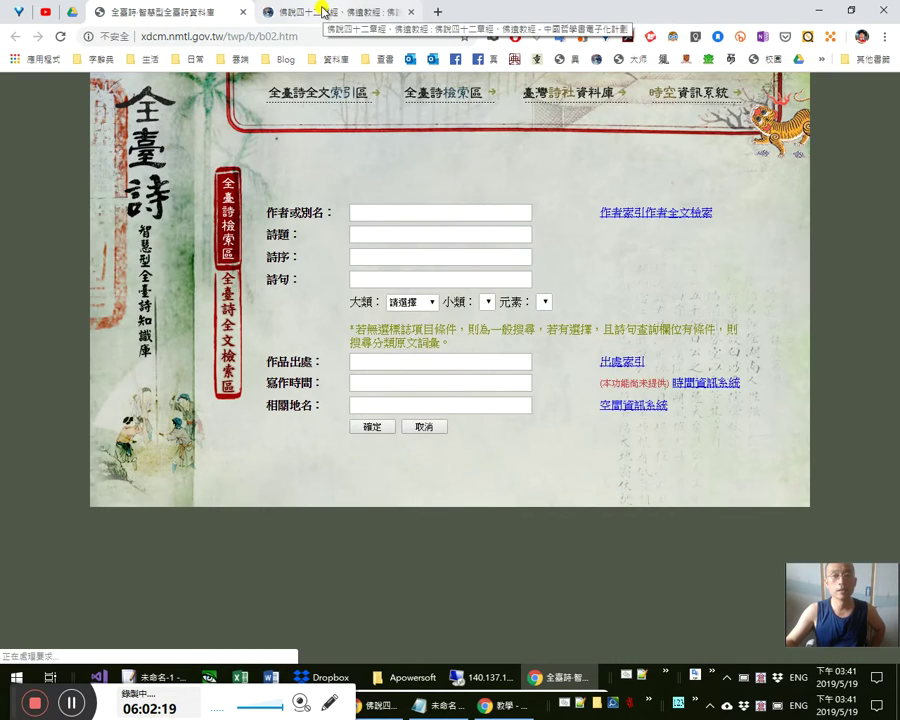
pyautogui.click(323, 11)
pyautogui.click(411, 11)
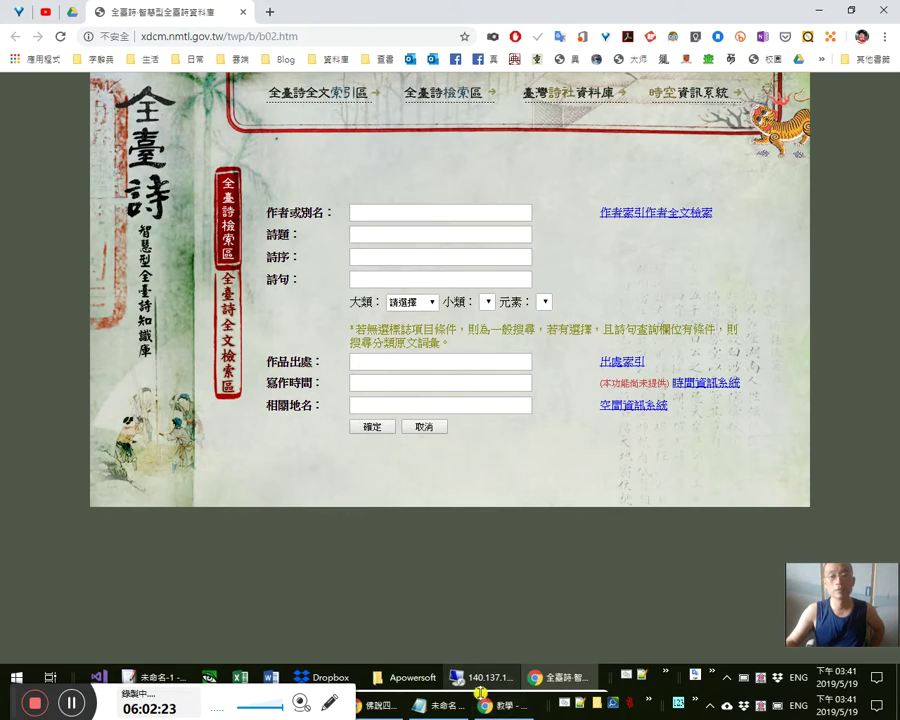
pyautogui.click(821, 10)
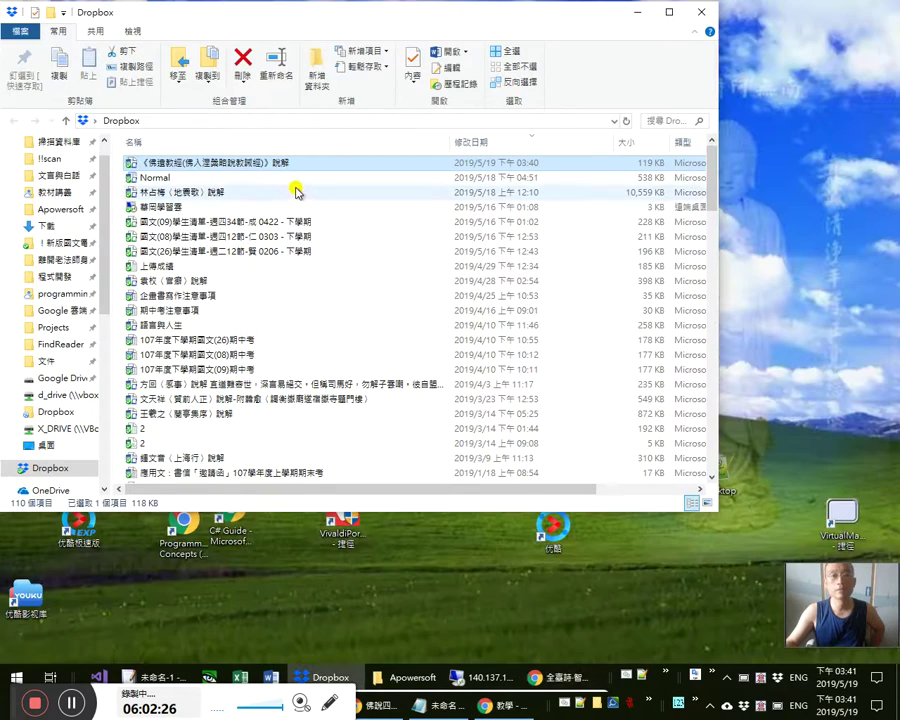
pyautogui.hotkey('alt', 'Tab')
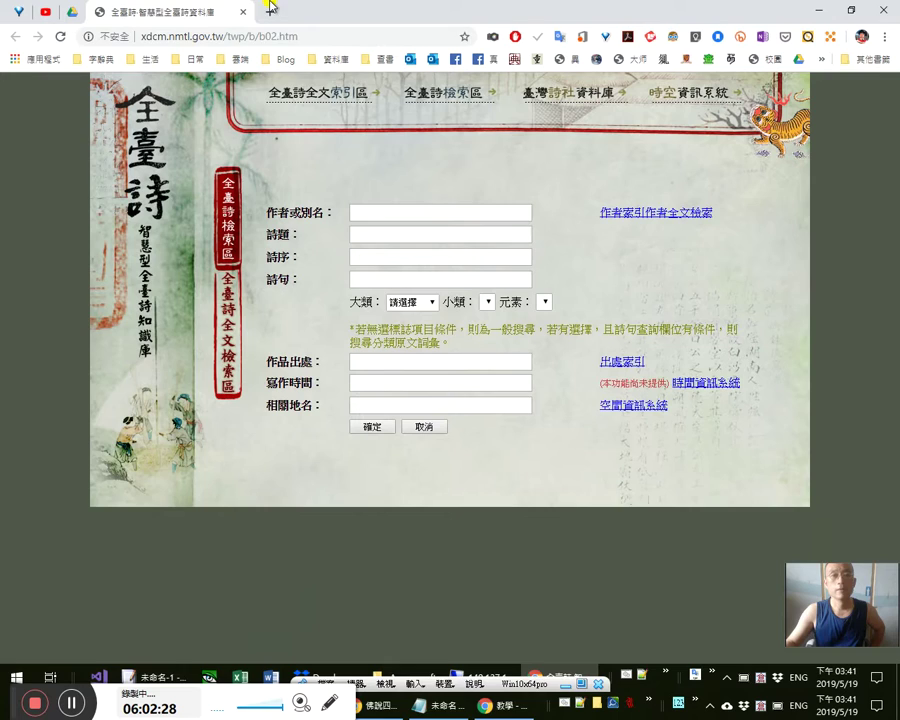
pyautogui.click(490, 705)
pyautogui.hotkey('alt', 'Tab')
pyautogui.hotkey('alt', 'Tab')
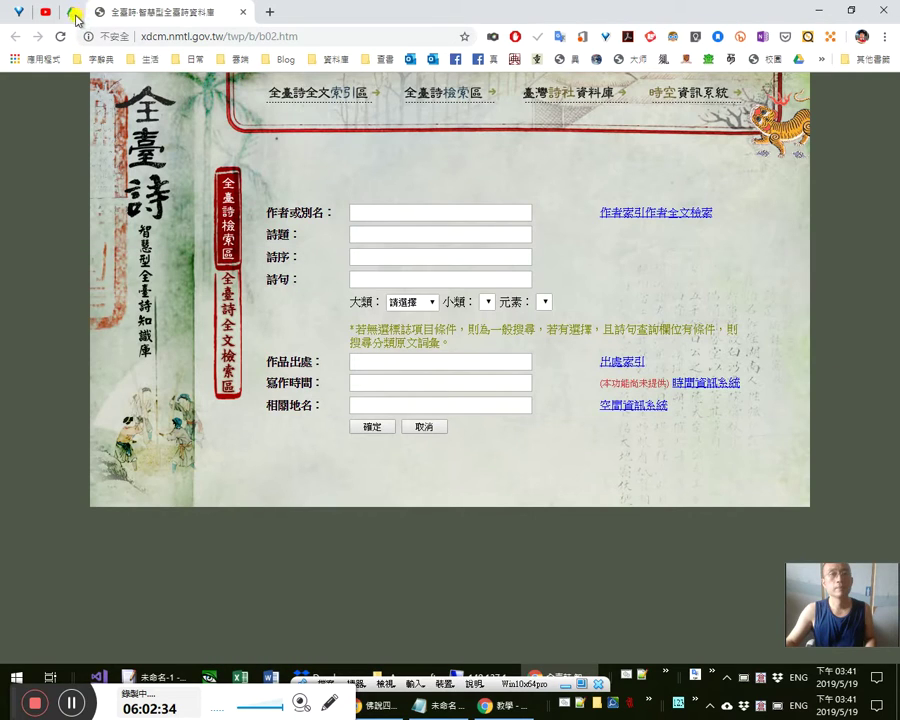
pyautogui.hotkey('alt', 'Tab')
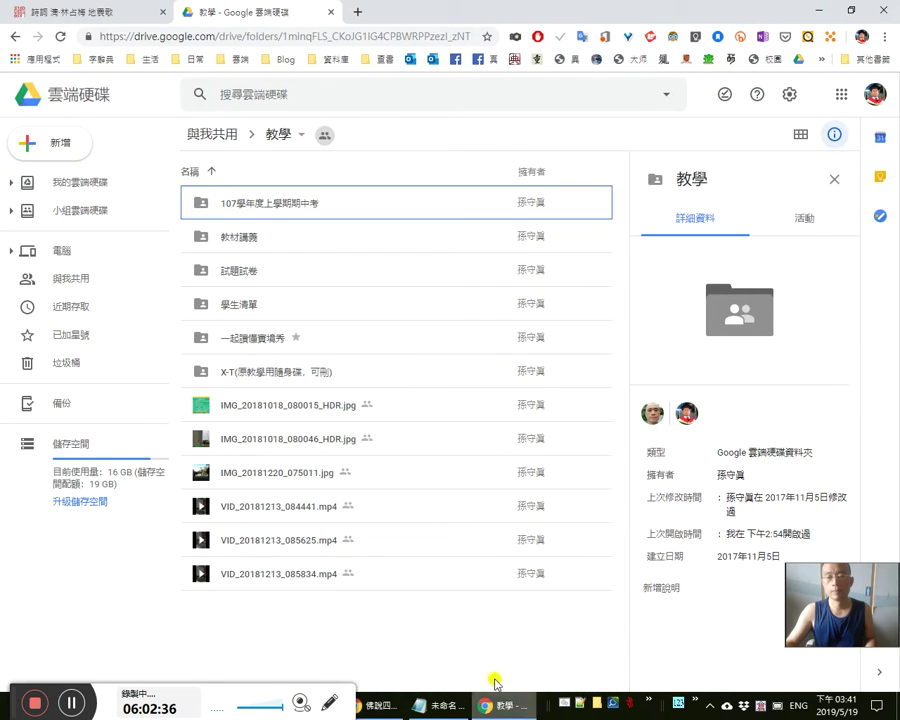
# Step: Copy the address of the sou-yun.cn 地震歌 poem page
pyautogui.click(93, 13)
pyautogui.rightClick(120, 37)
pyautogui.press('super+c')
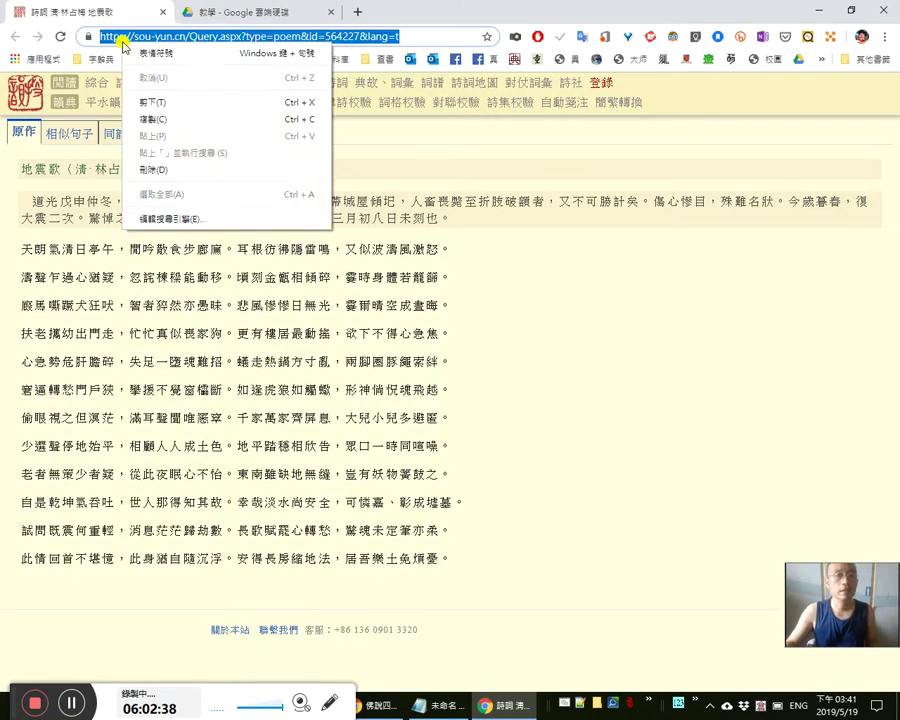
pyautogui.click(126, 122)
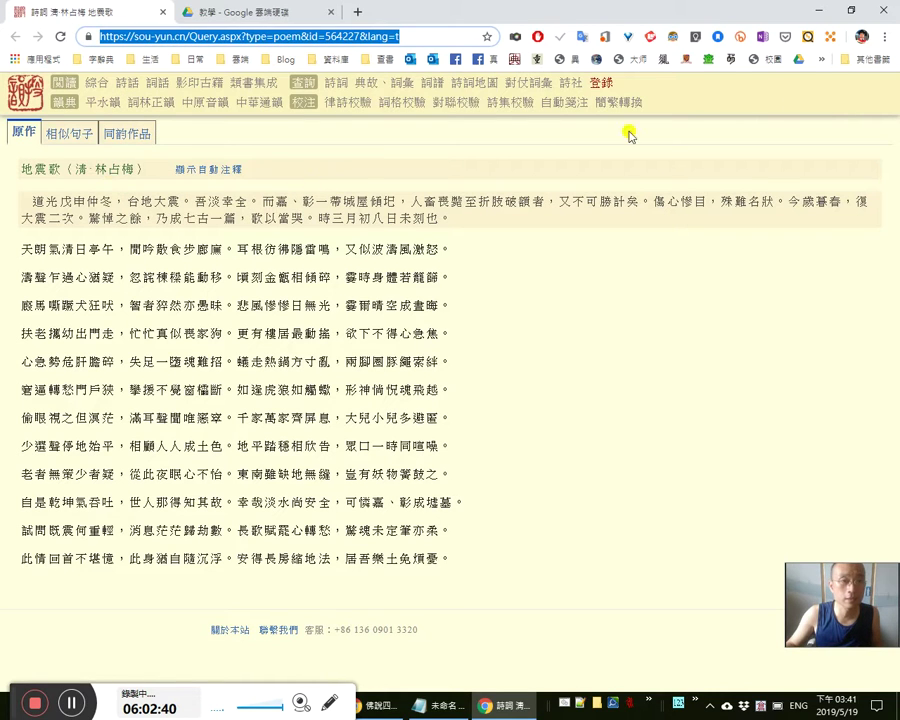
pyautogui.click(303, 11)
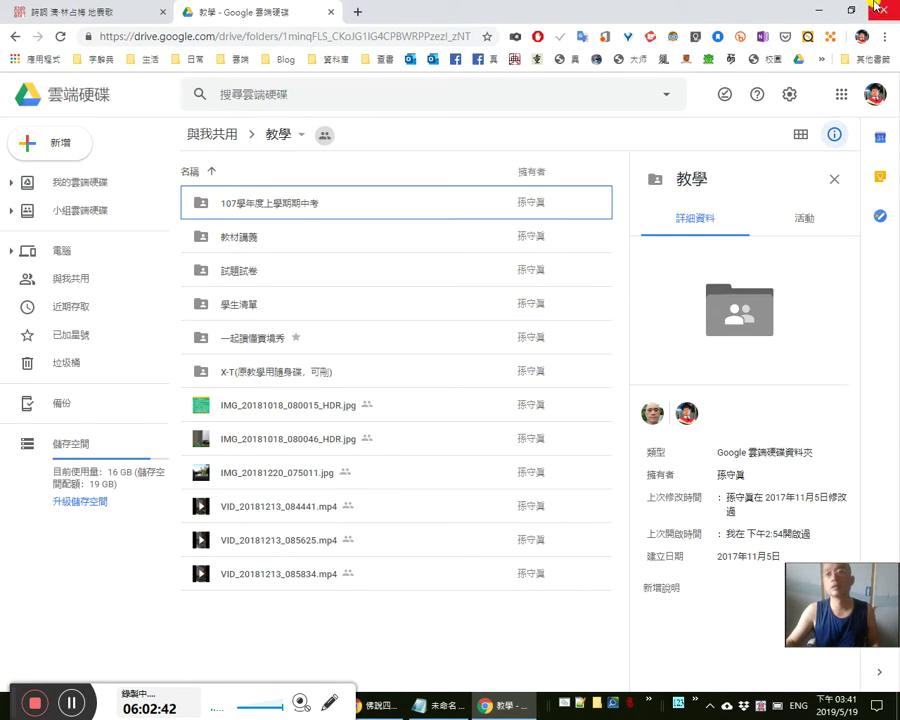
pyautogui.hotkey('alt', 'Tab')
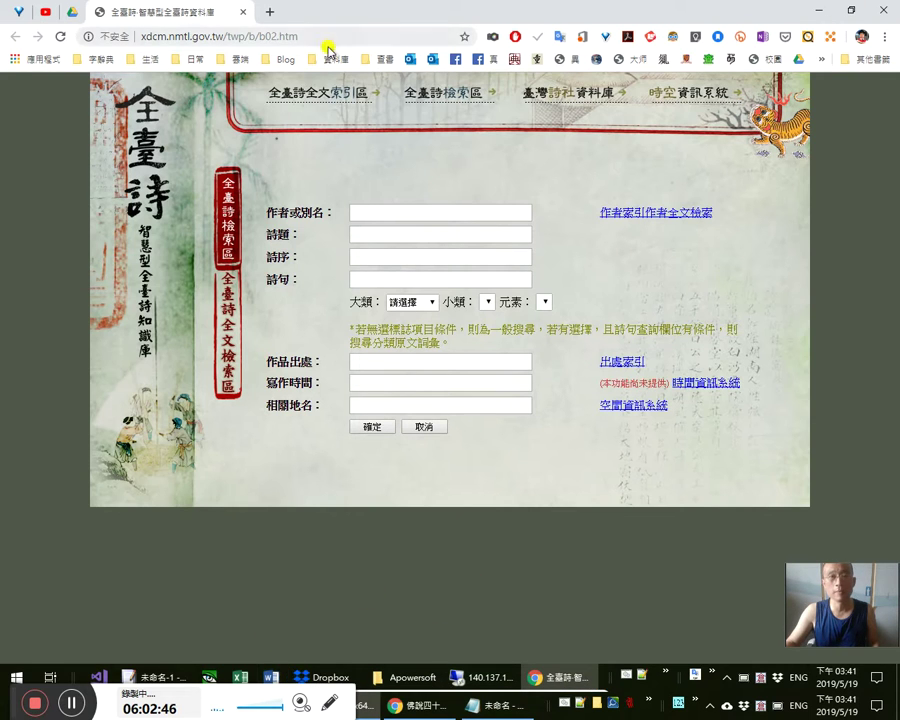
# Step: Paste the 地震歌 address into a new tab to load the poem page
pyautogui.click(266, 13)
pyautogui.rightClick(269, 33)
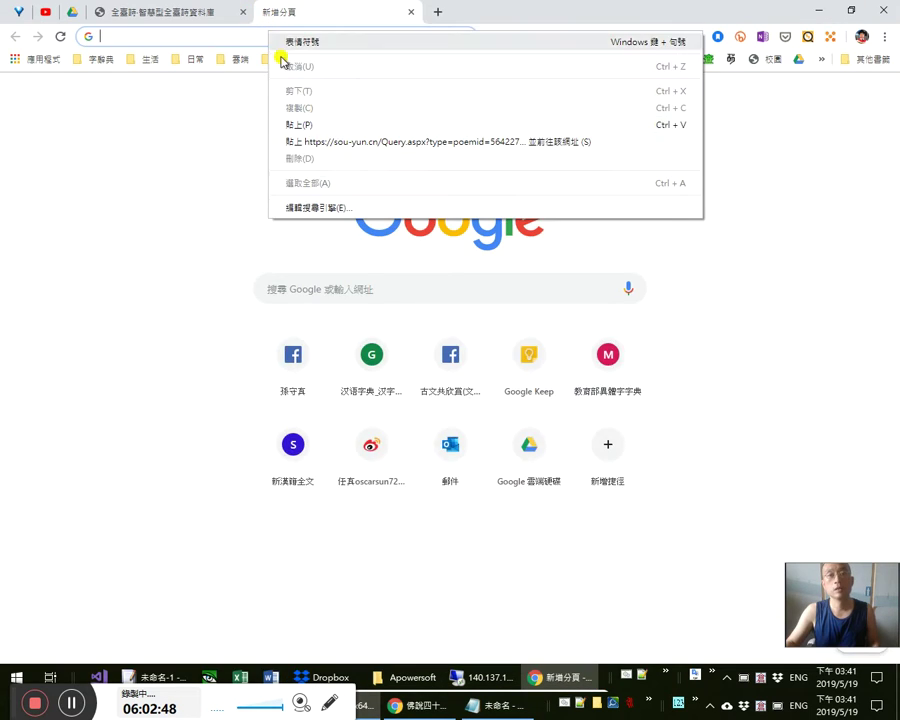
pyautogui.click(337, 142)
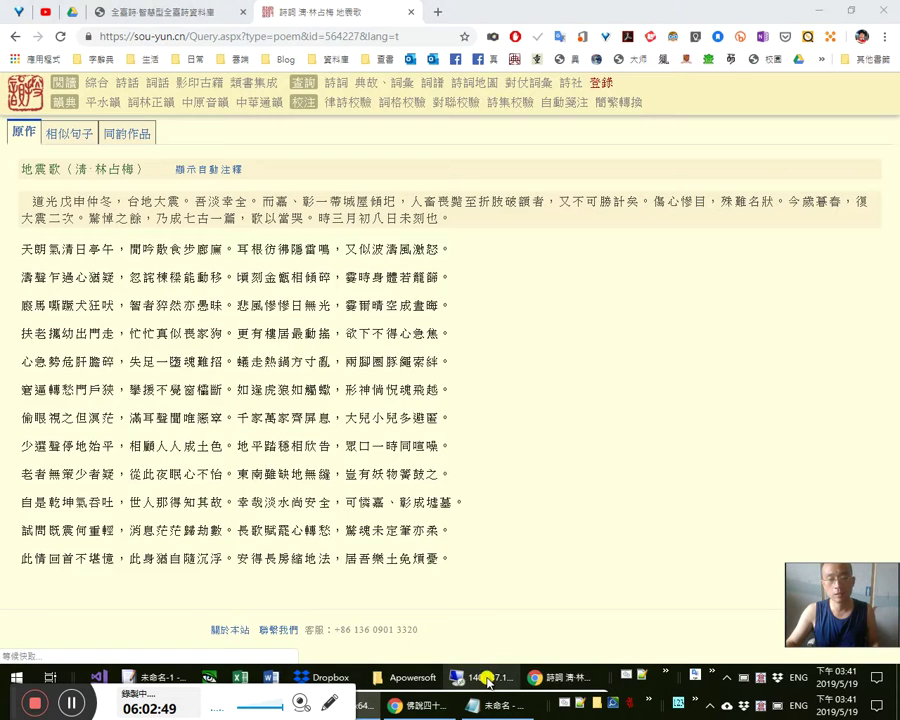
pyautogui.click(485, 680)
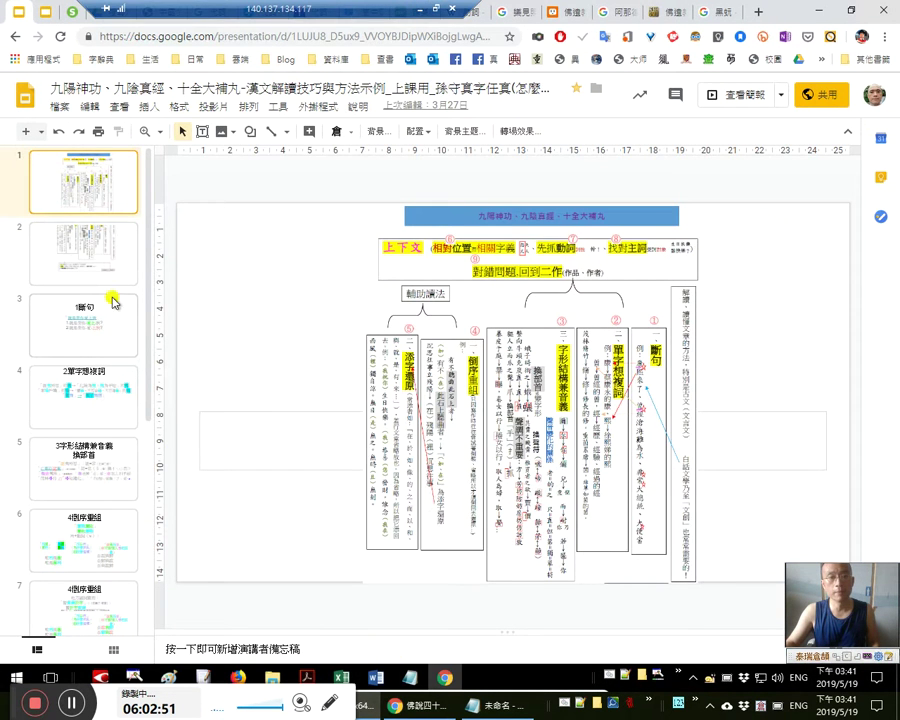
# Step: Present slide 2 full screen, exit the slideshow, and minimize the remote desktop session
pyautogui.click(105, 257)
pyautogui.click(744, 94)
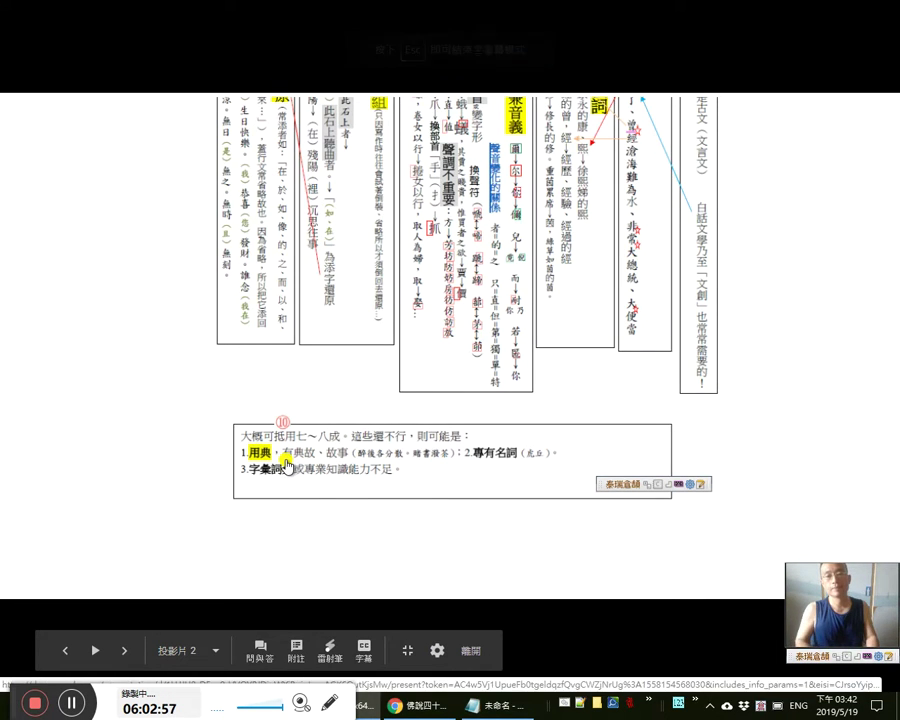
pyautogui.press('Escape')
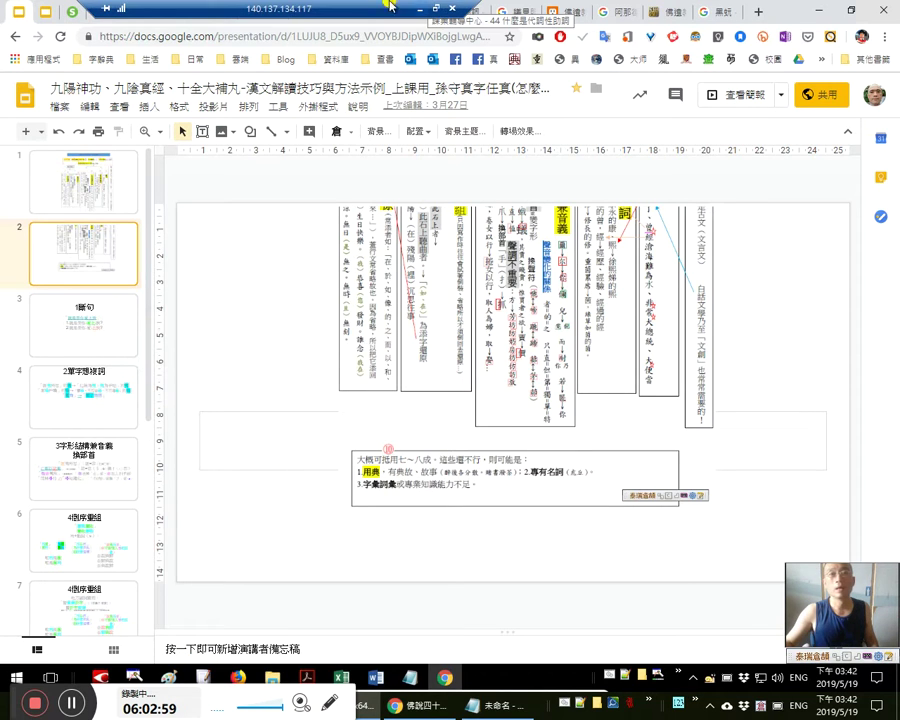
pyautogui.click(290, 6)
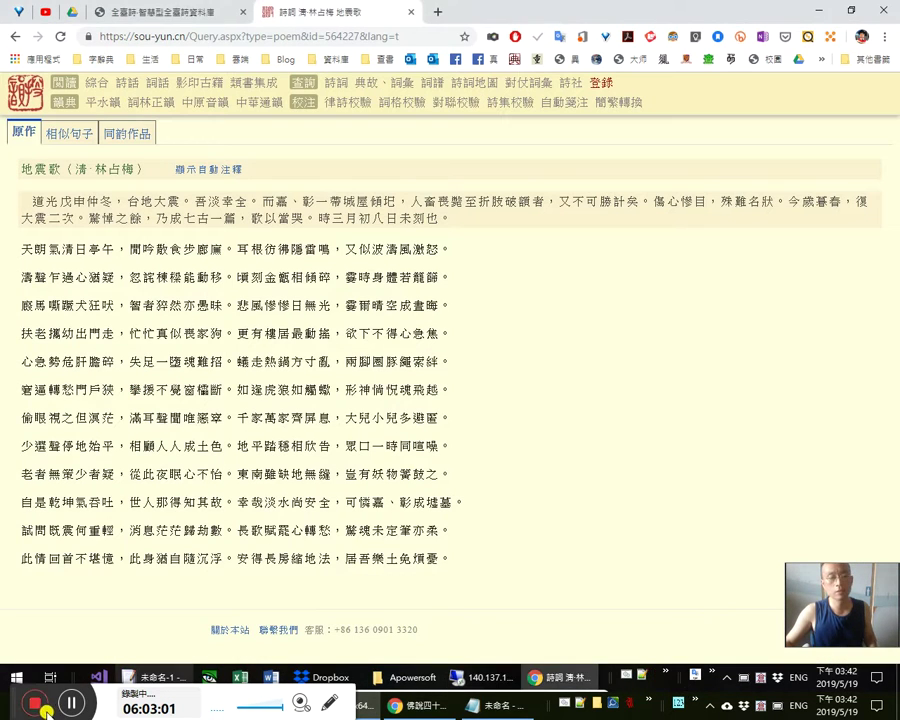